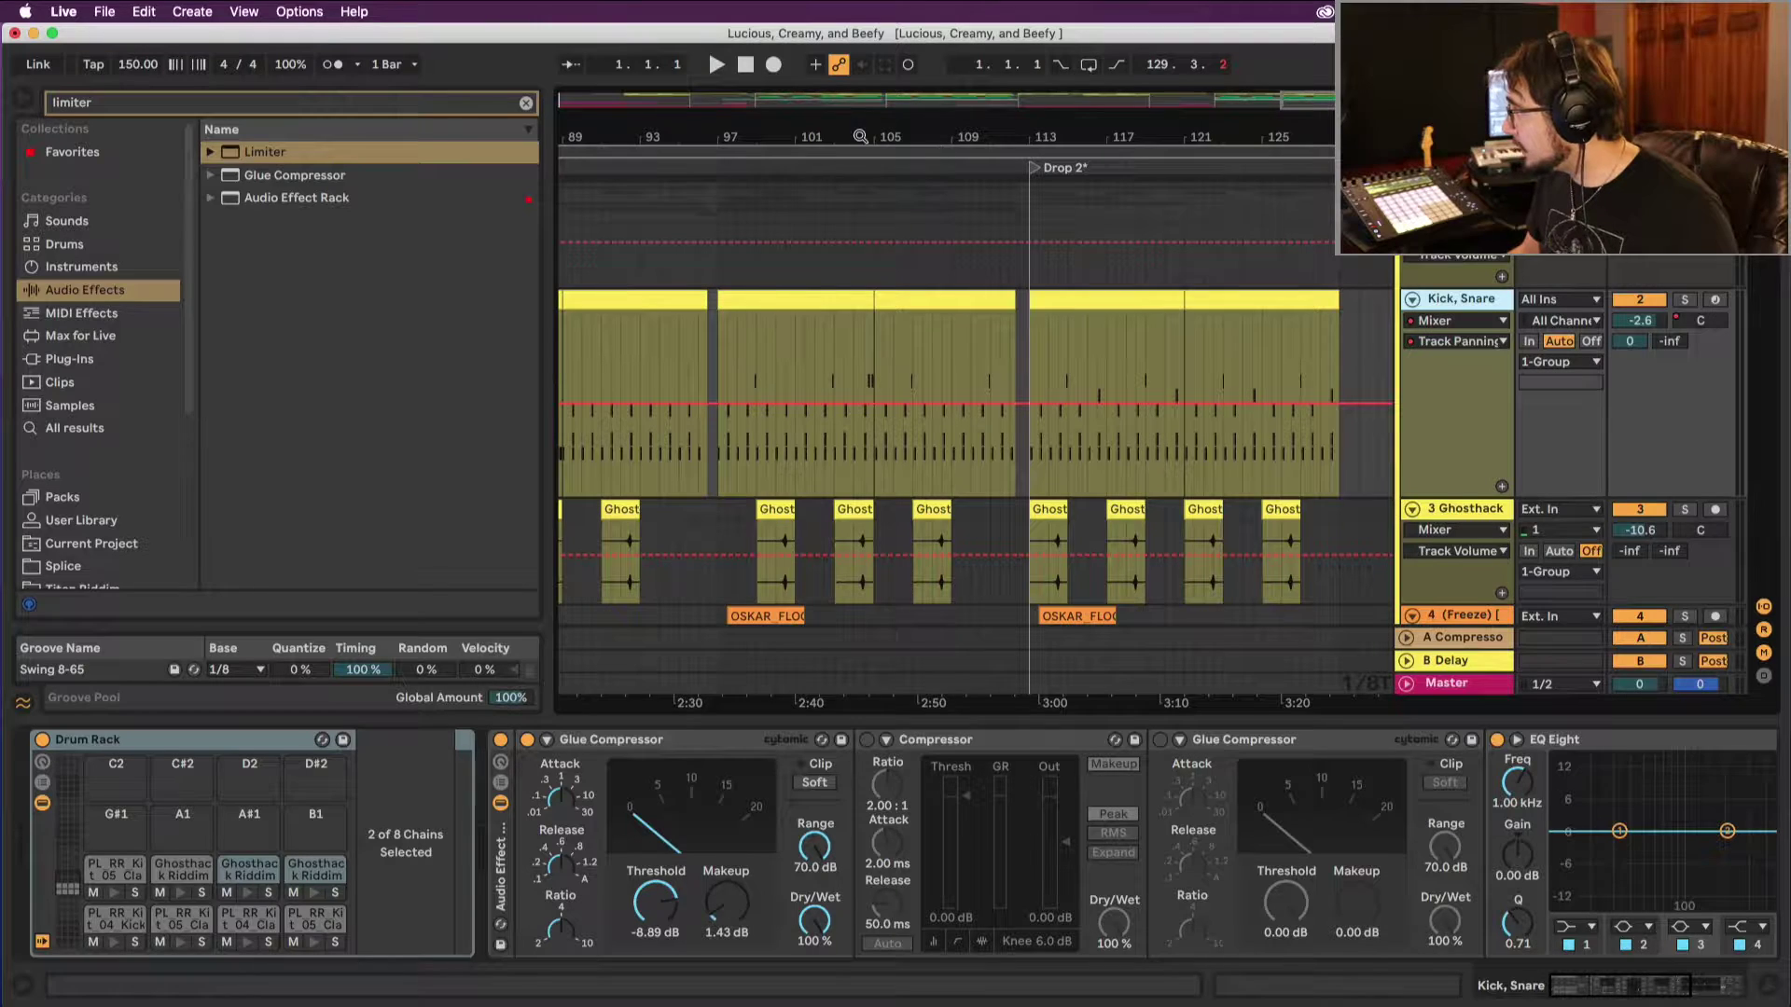
Step: Fold the Wubs group, 24 Group and tracks 35 through 39 in the full arrangement
drag(685, 122, 685, 98)
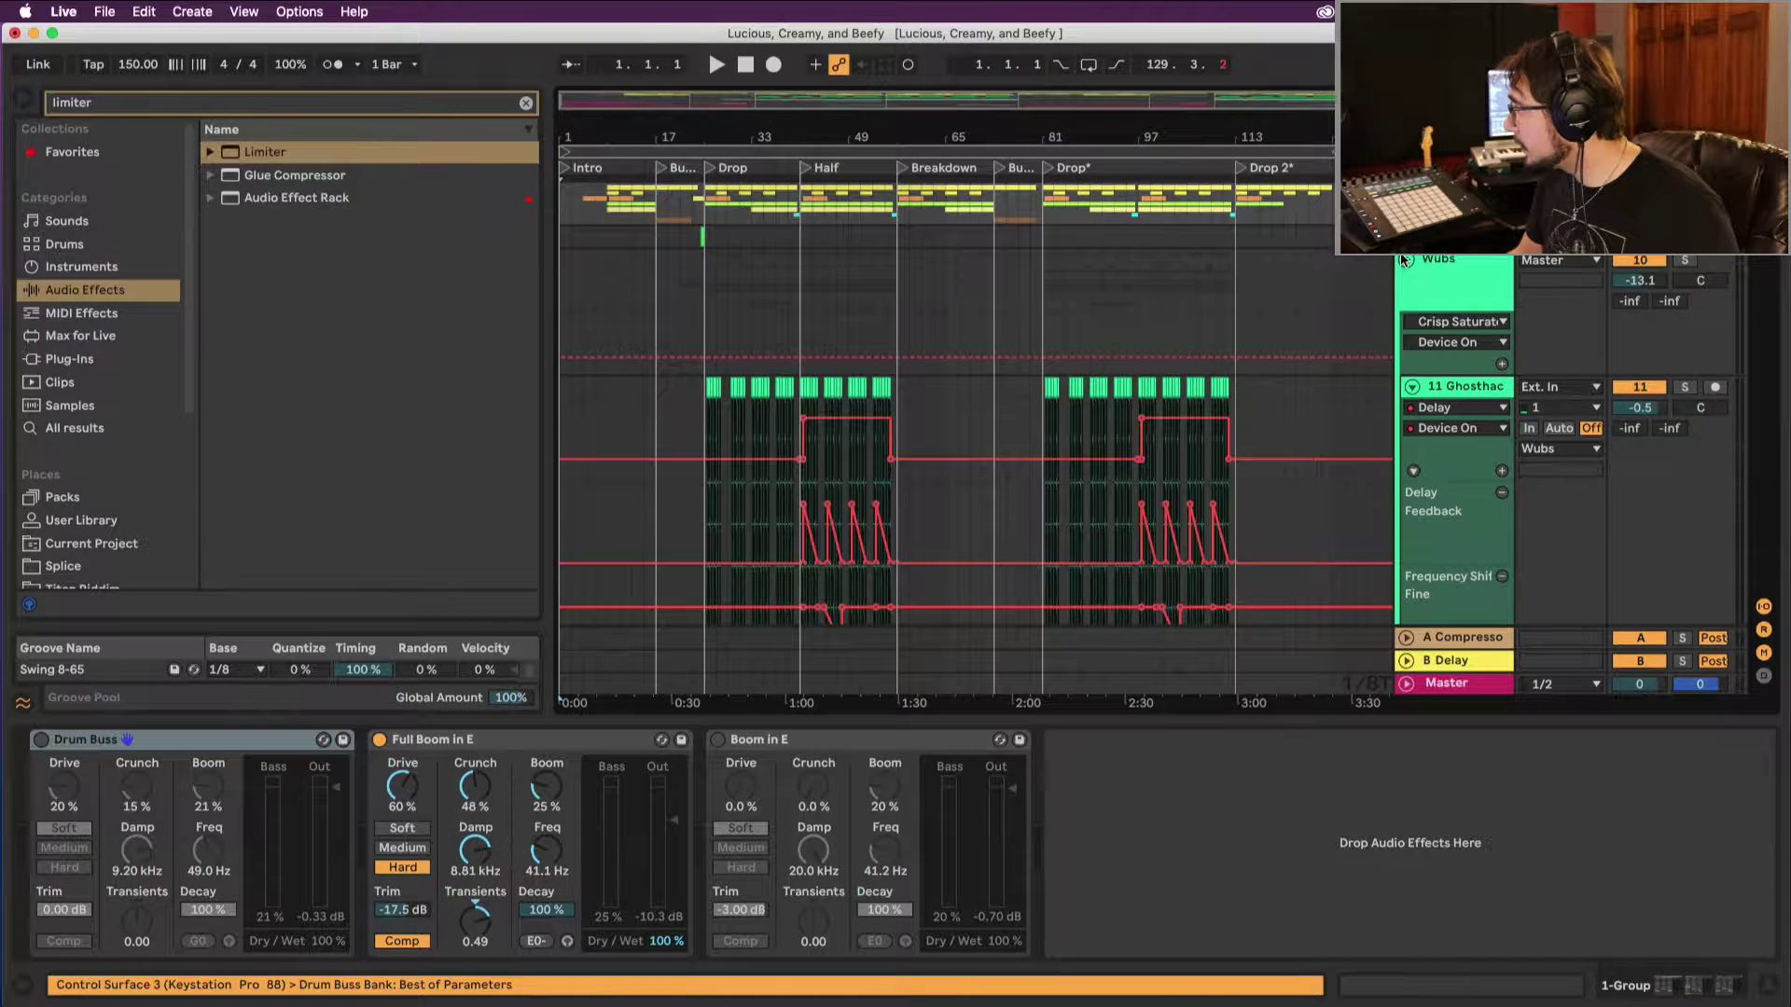
click(1405, 260)
click(1397, 324)
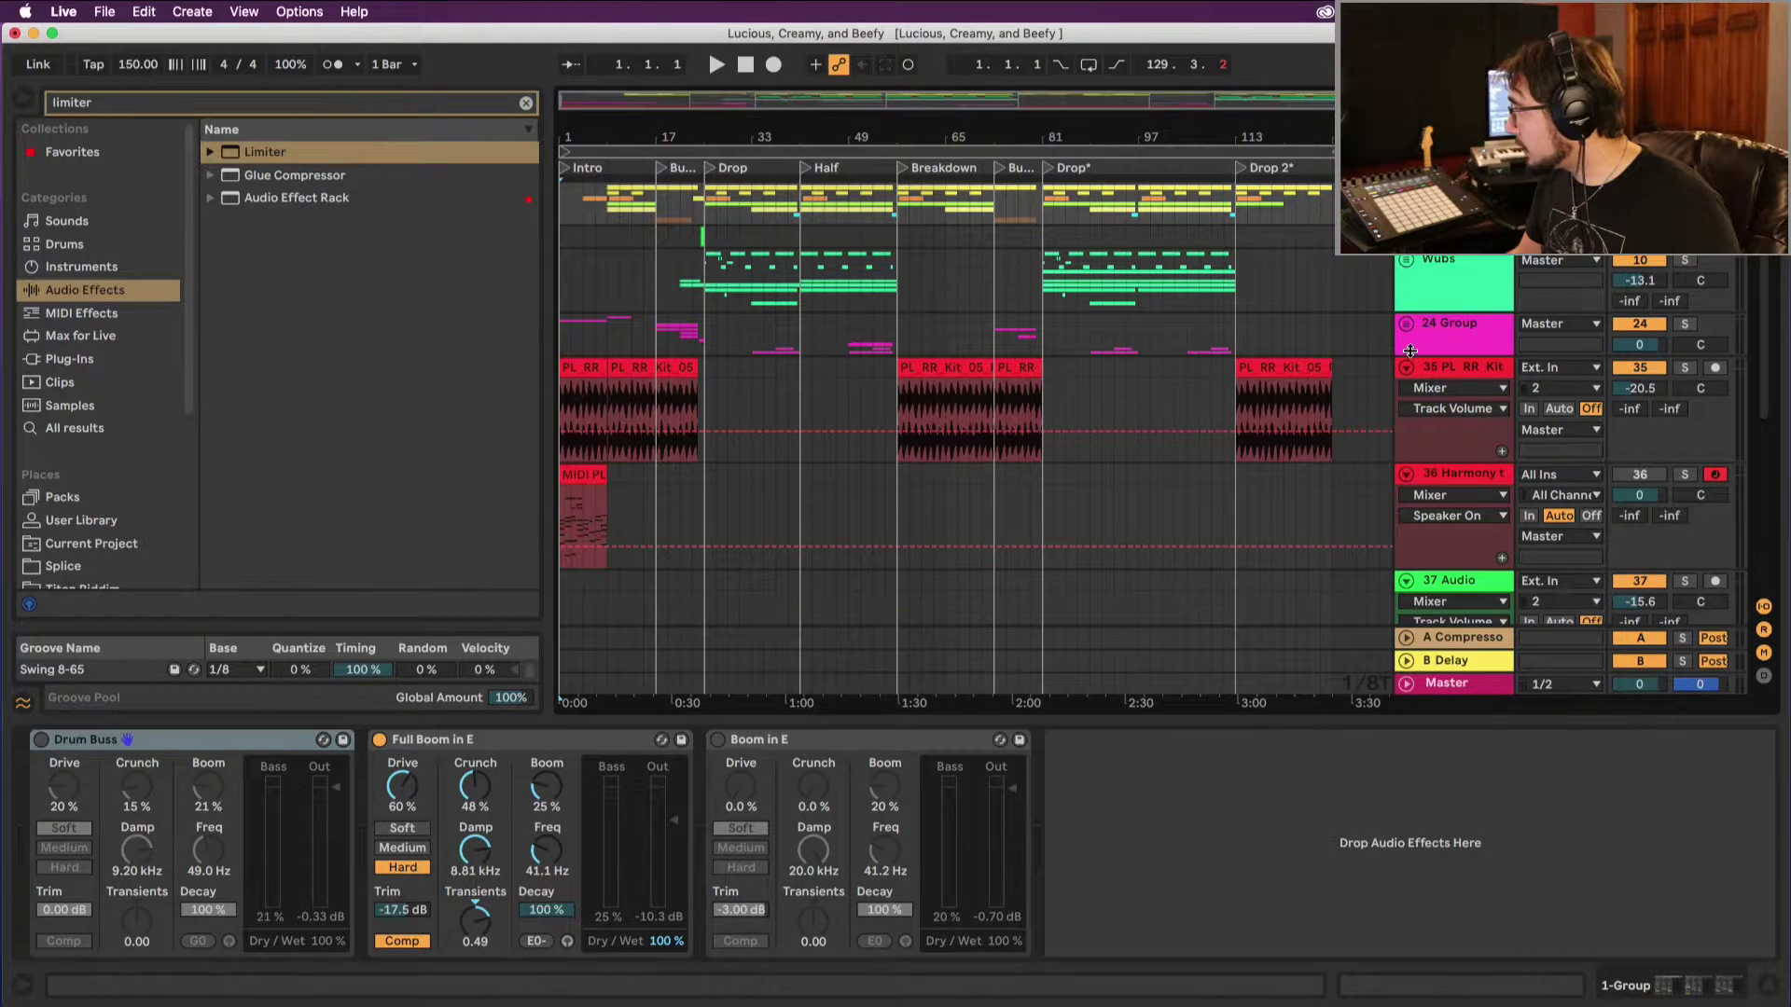
click(1407, 367)
click(1408, 391)
click(1408, 416)
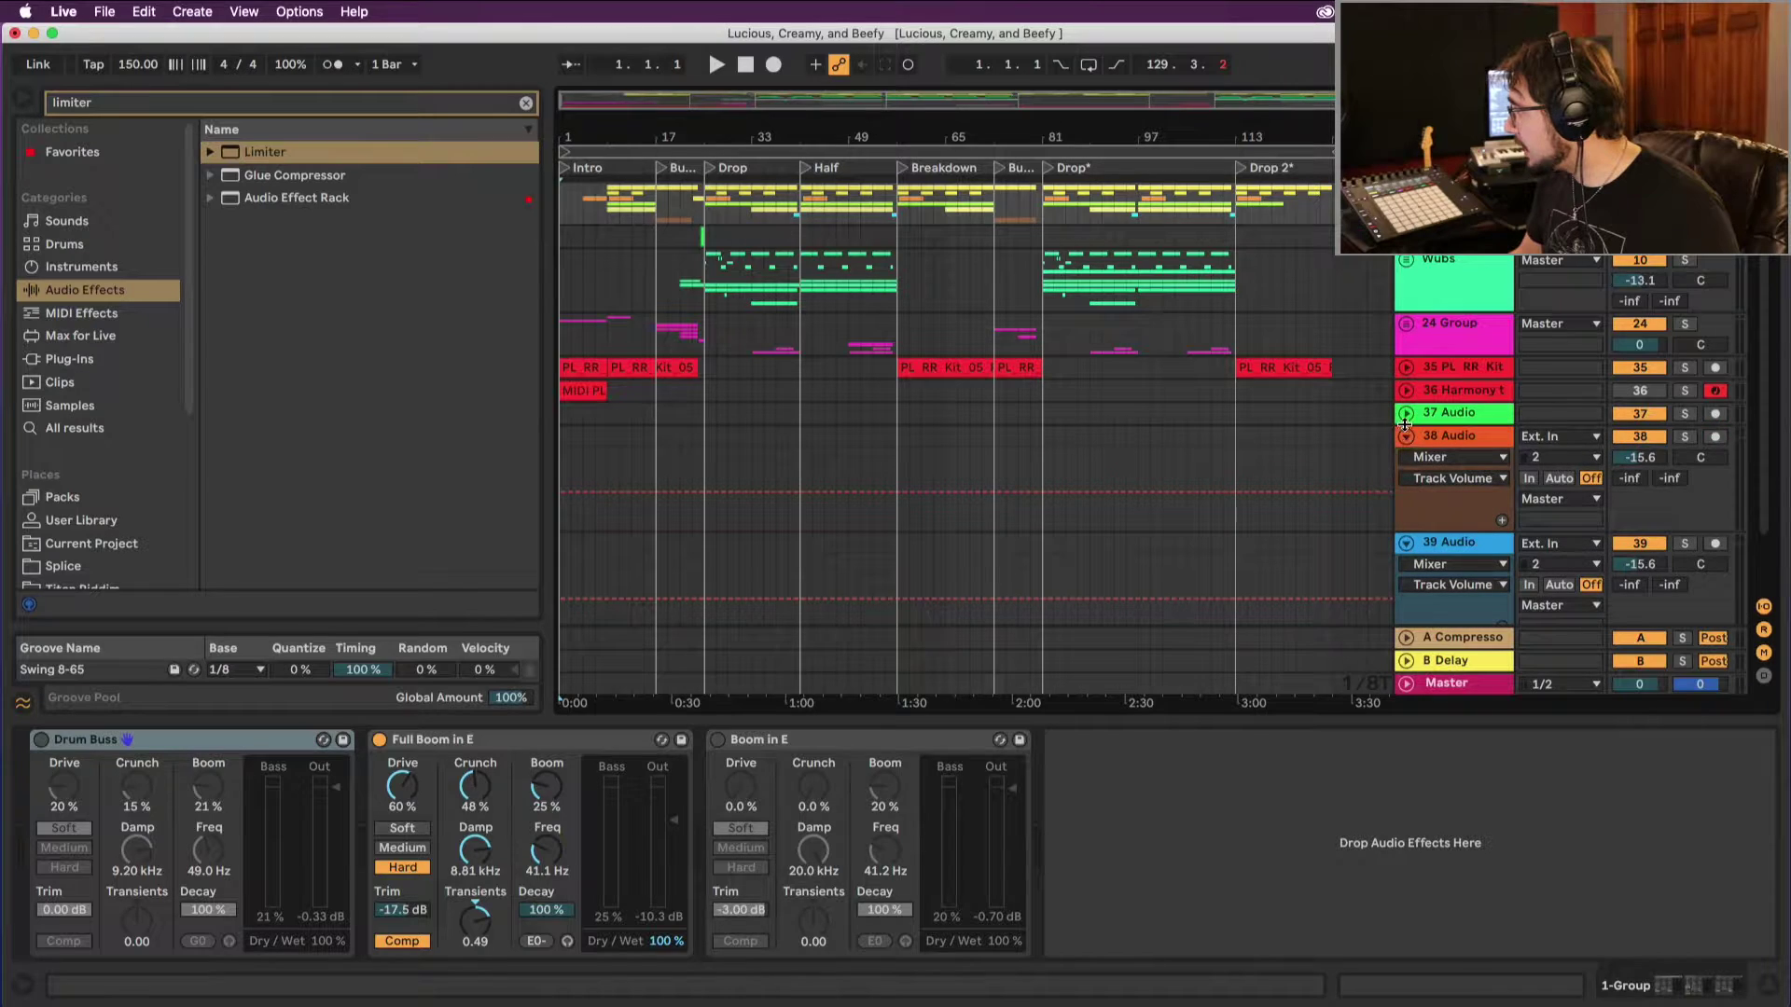
click(1406, 436)
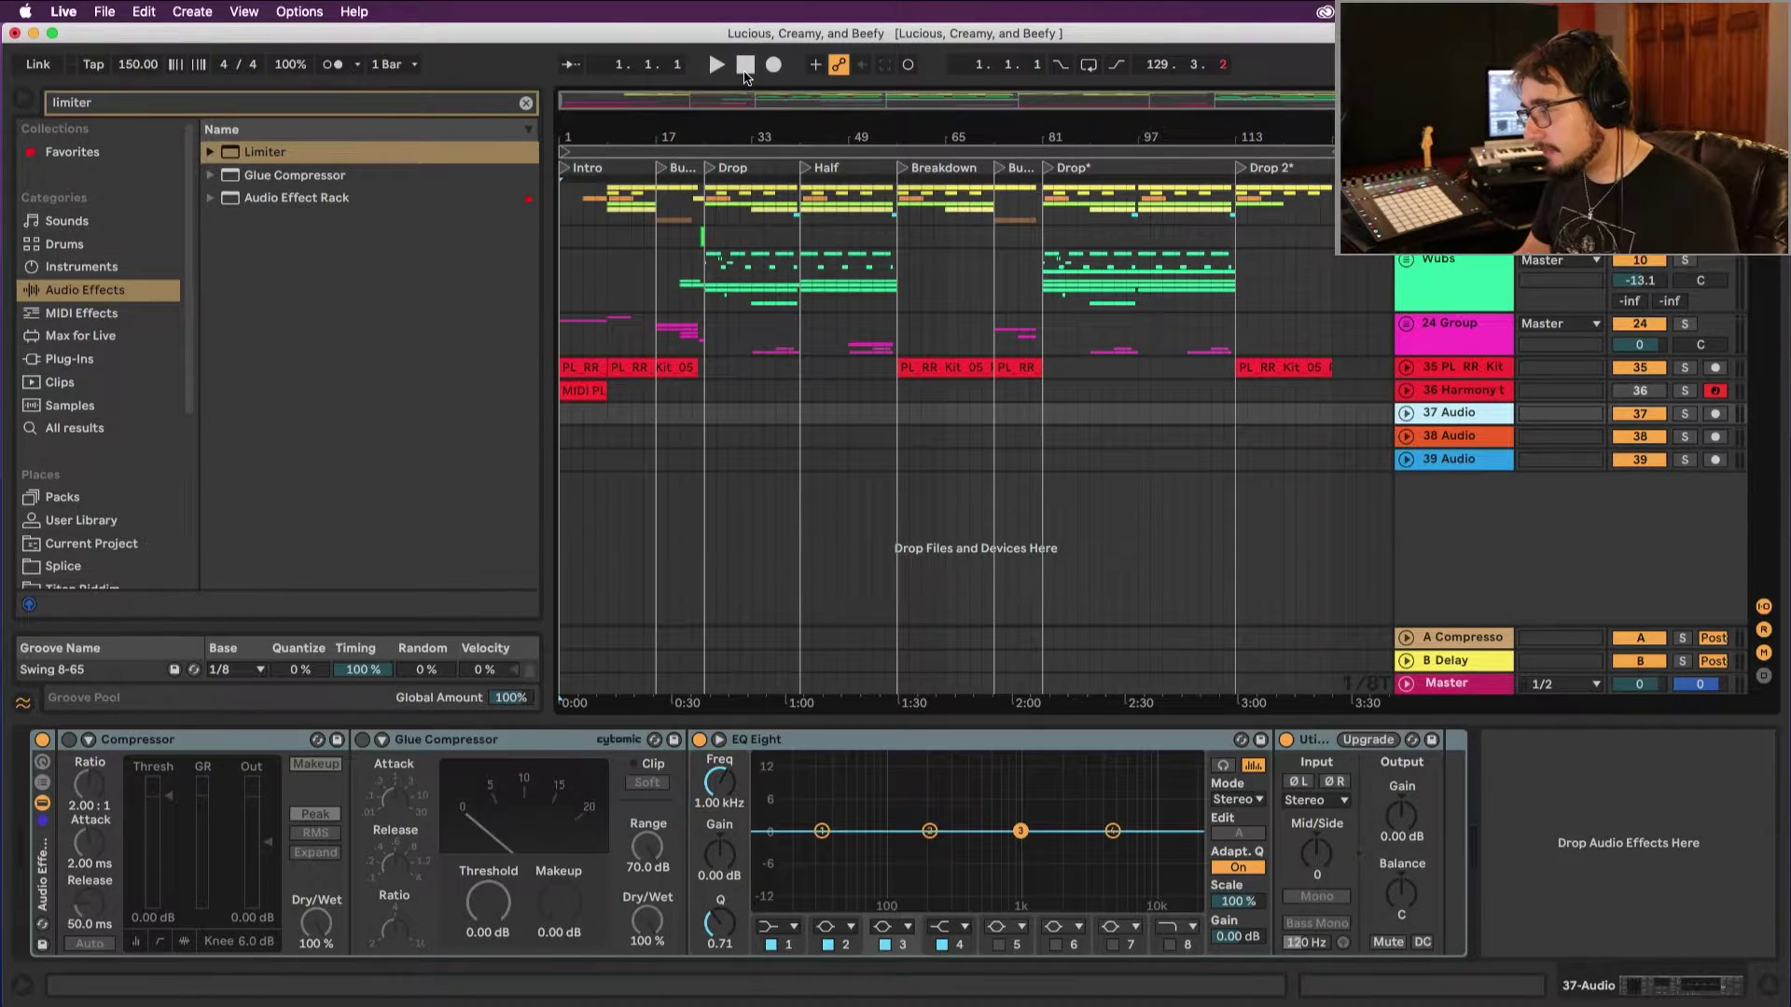
Step: Play the arrangement from the start and listen through the intro
click(717, 65)
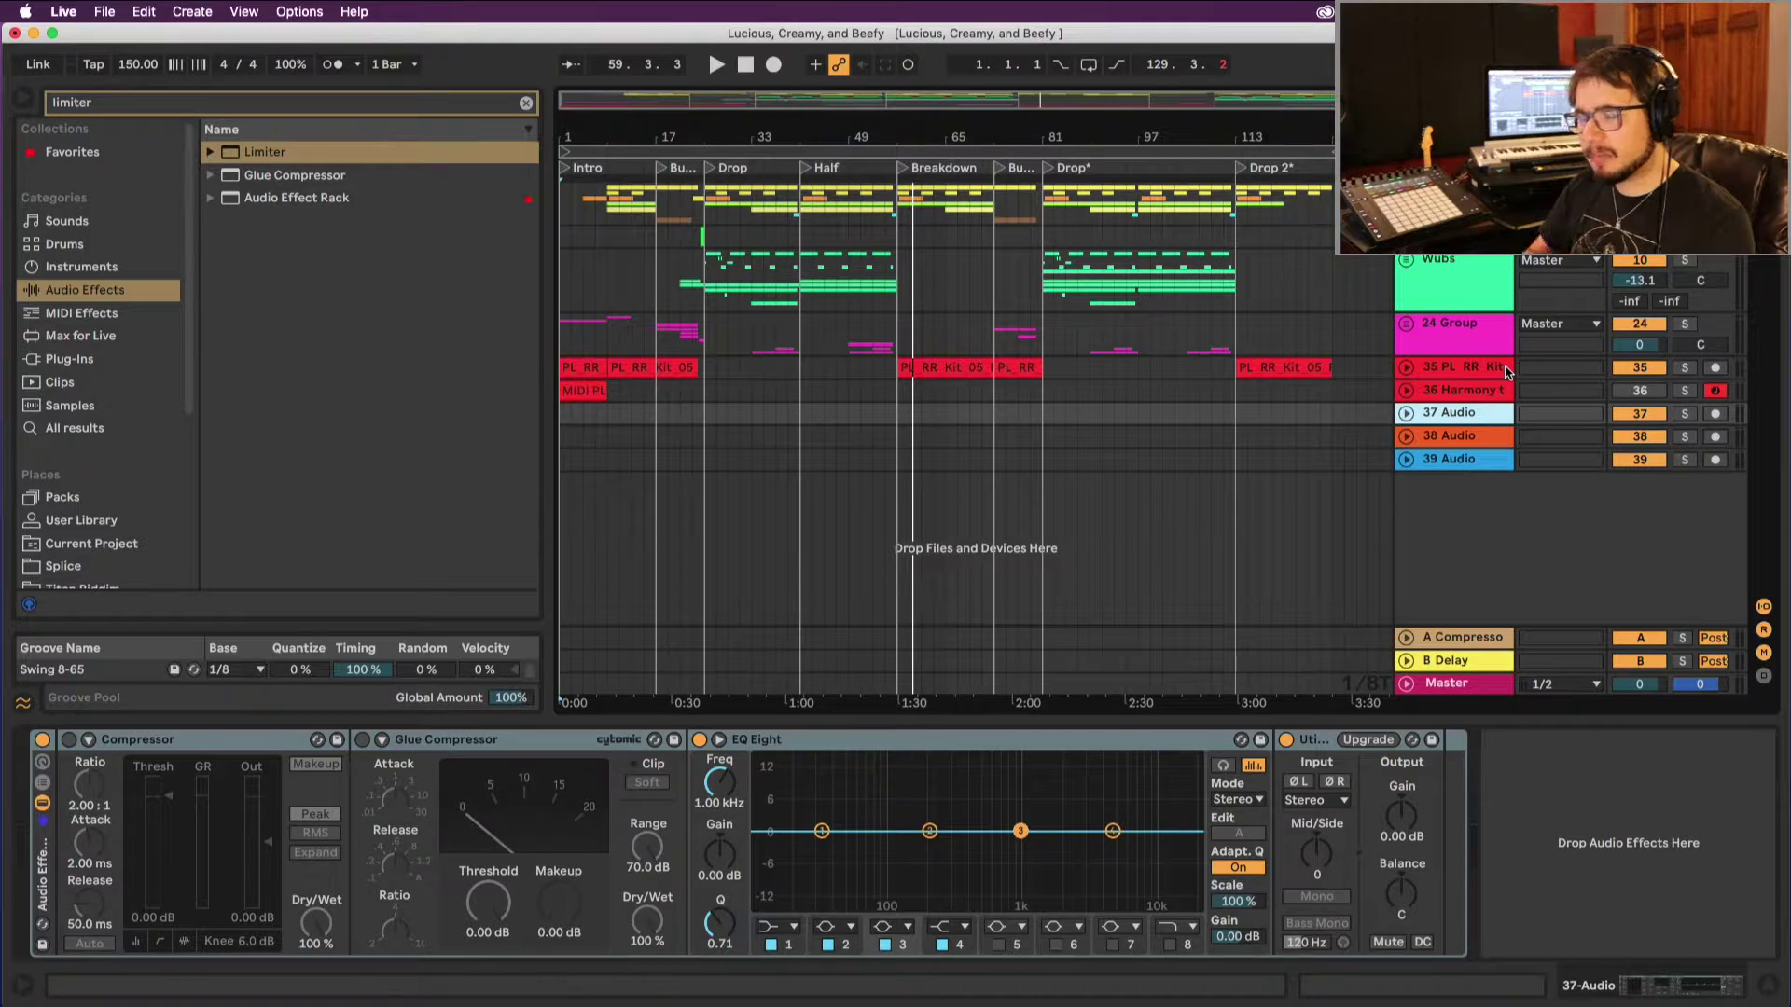
key(space)
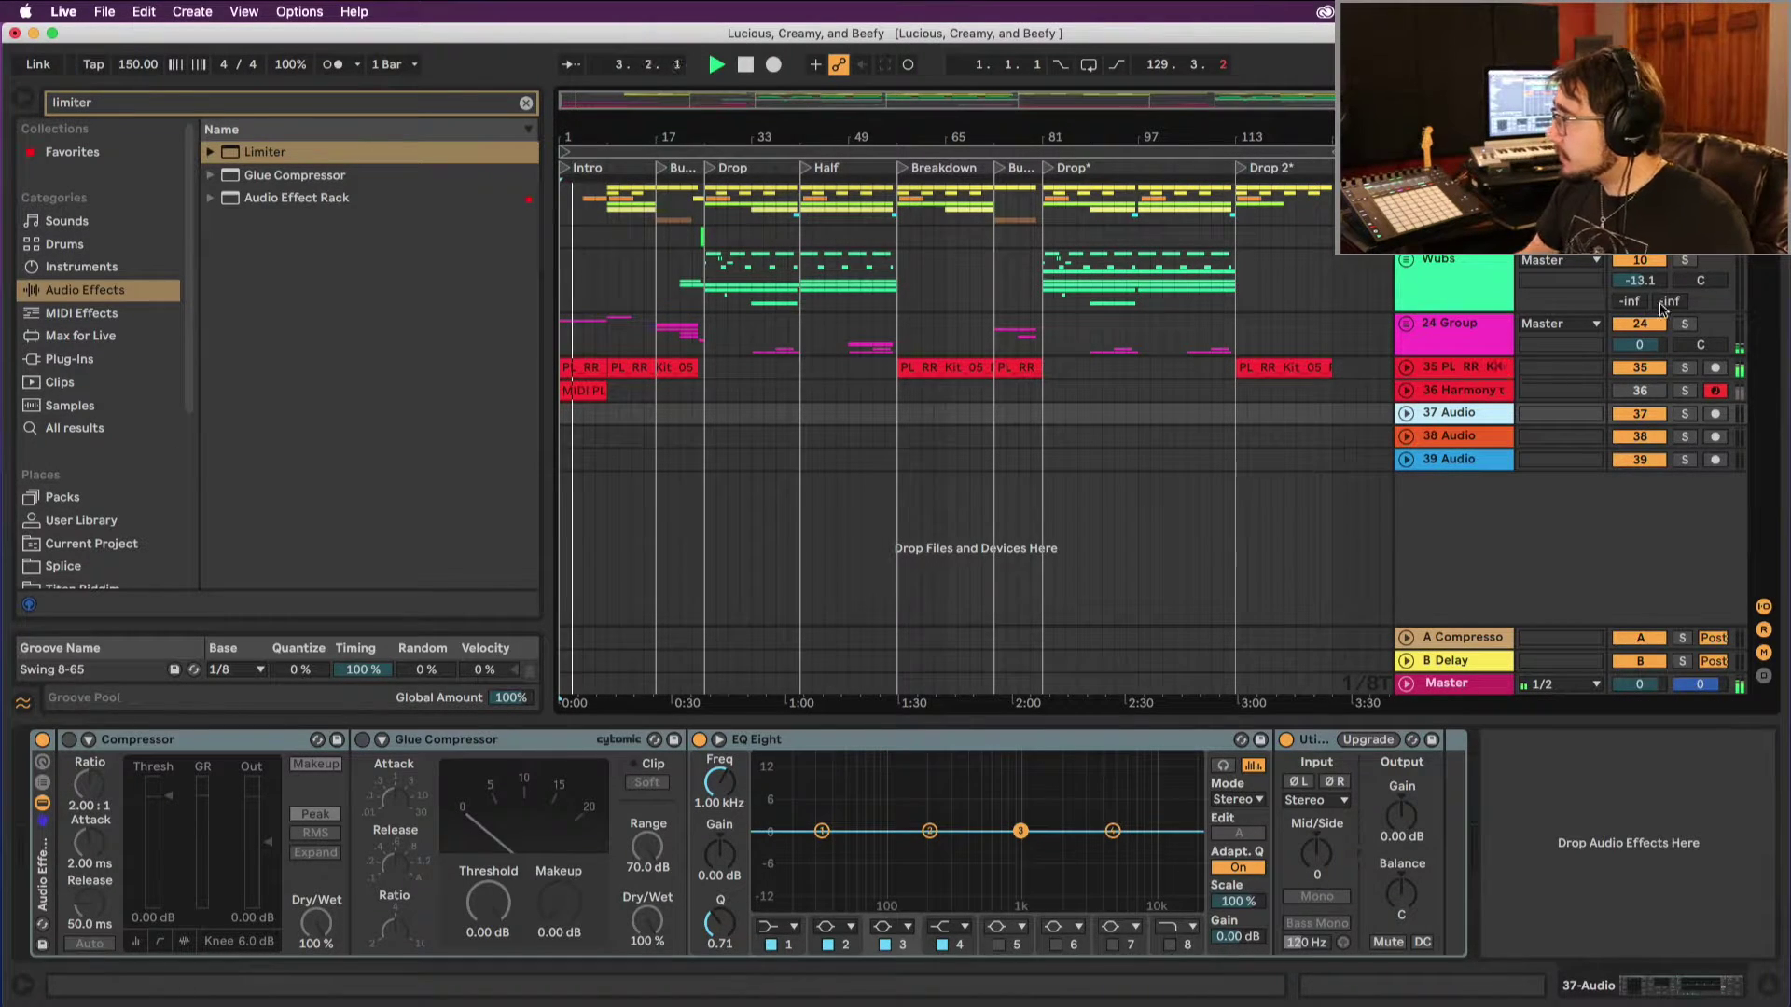
scroll(565, 186, up, 10)
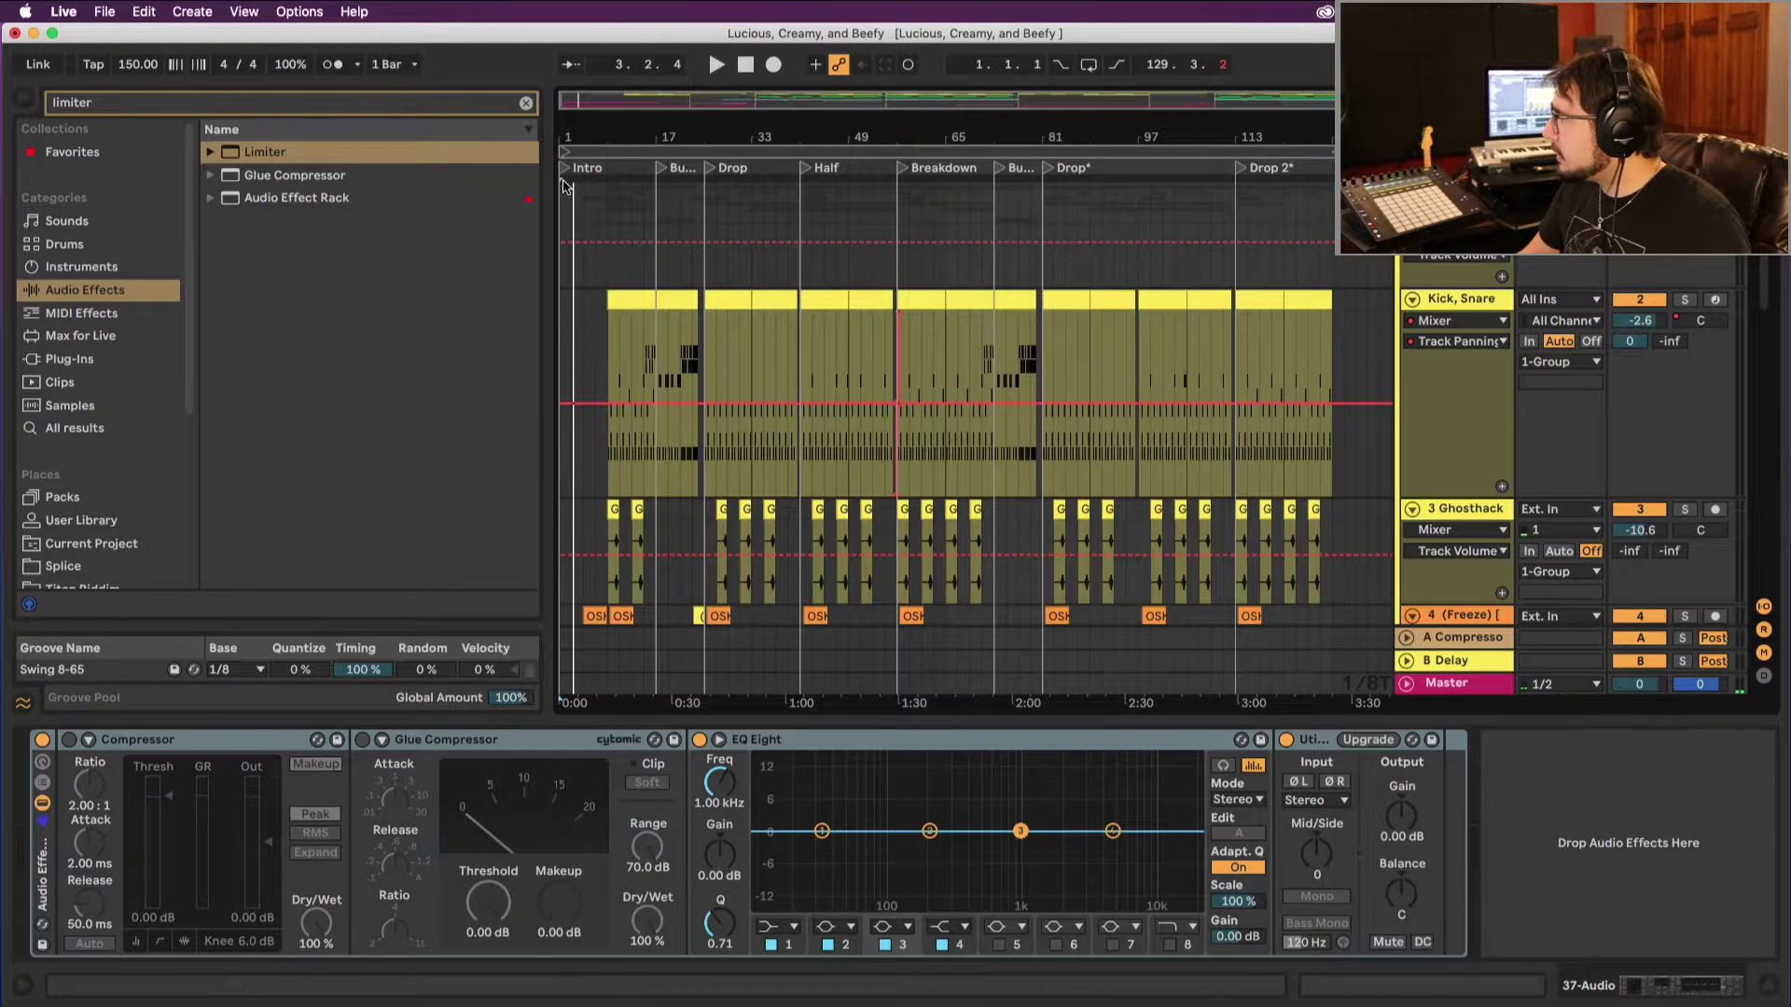
click(599, 168)
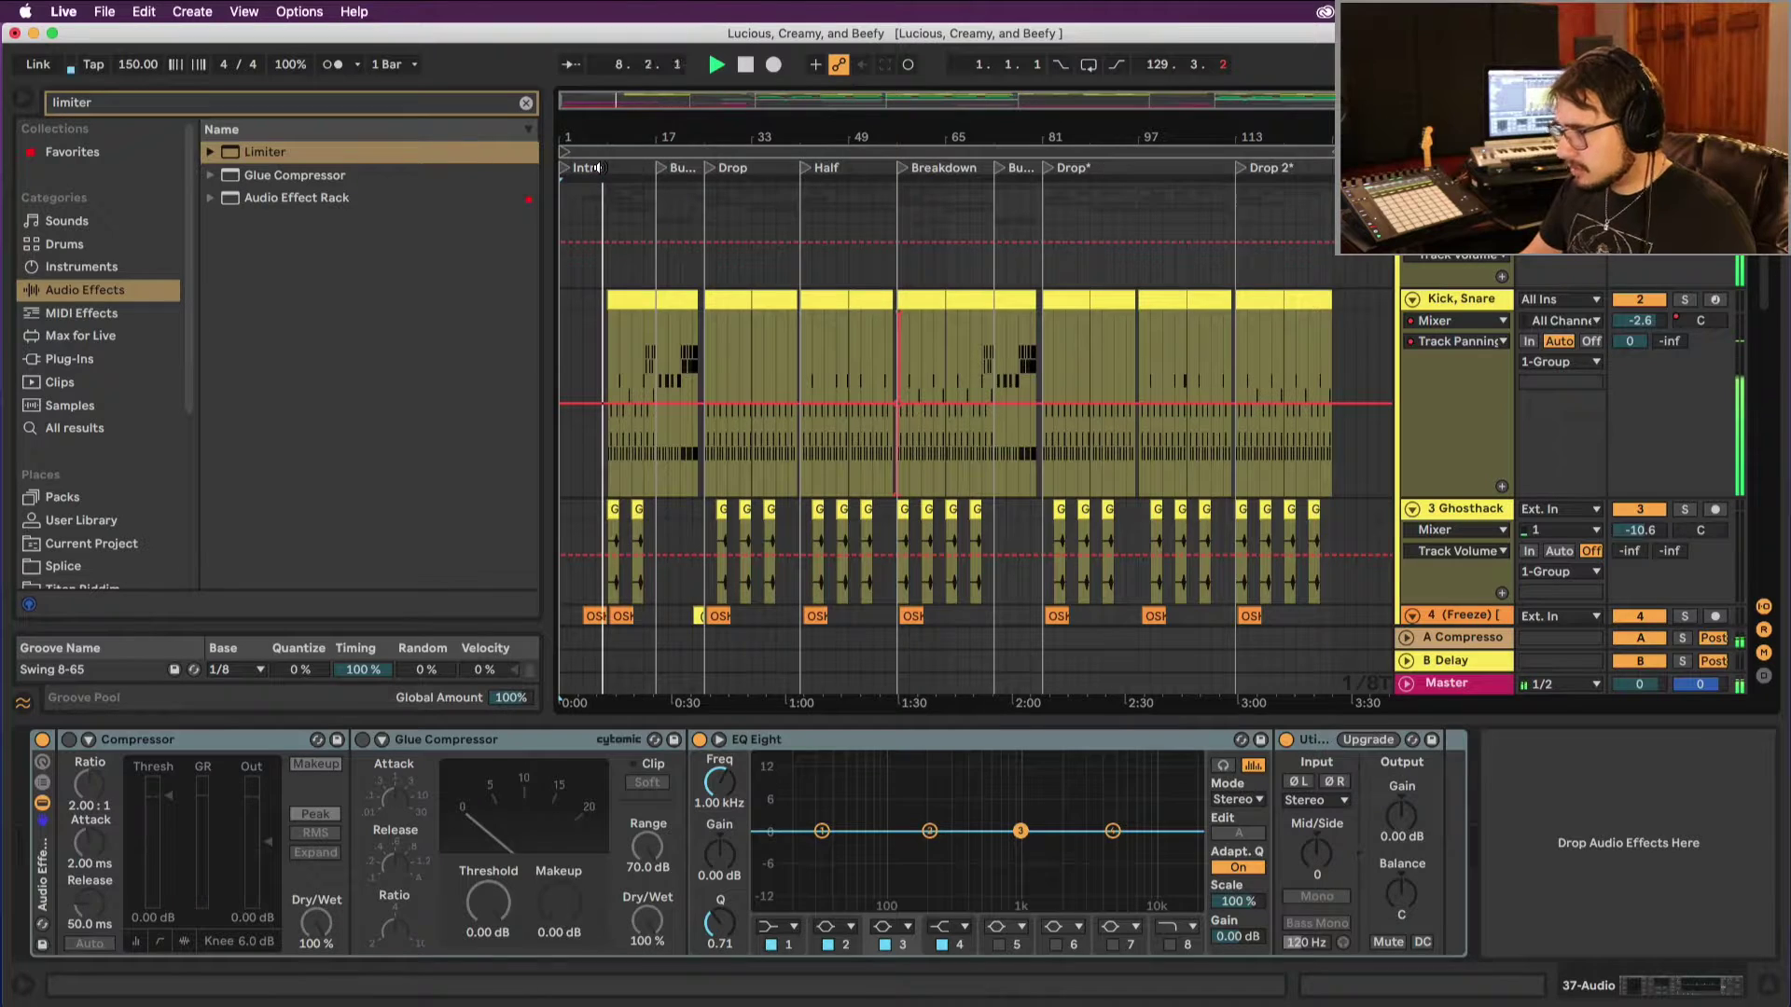
click(599, 168)
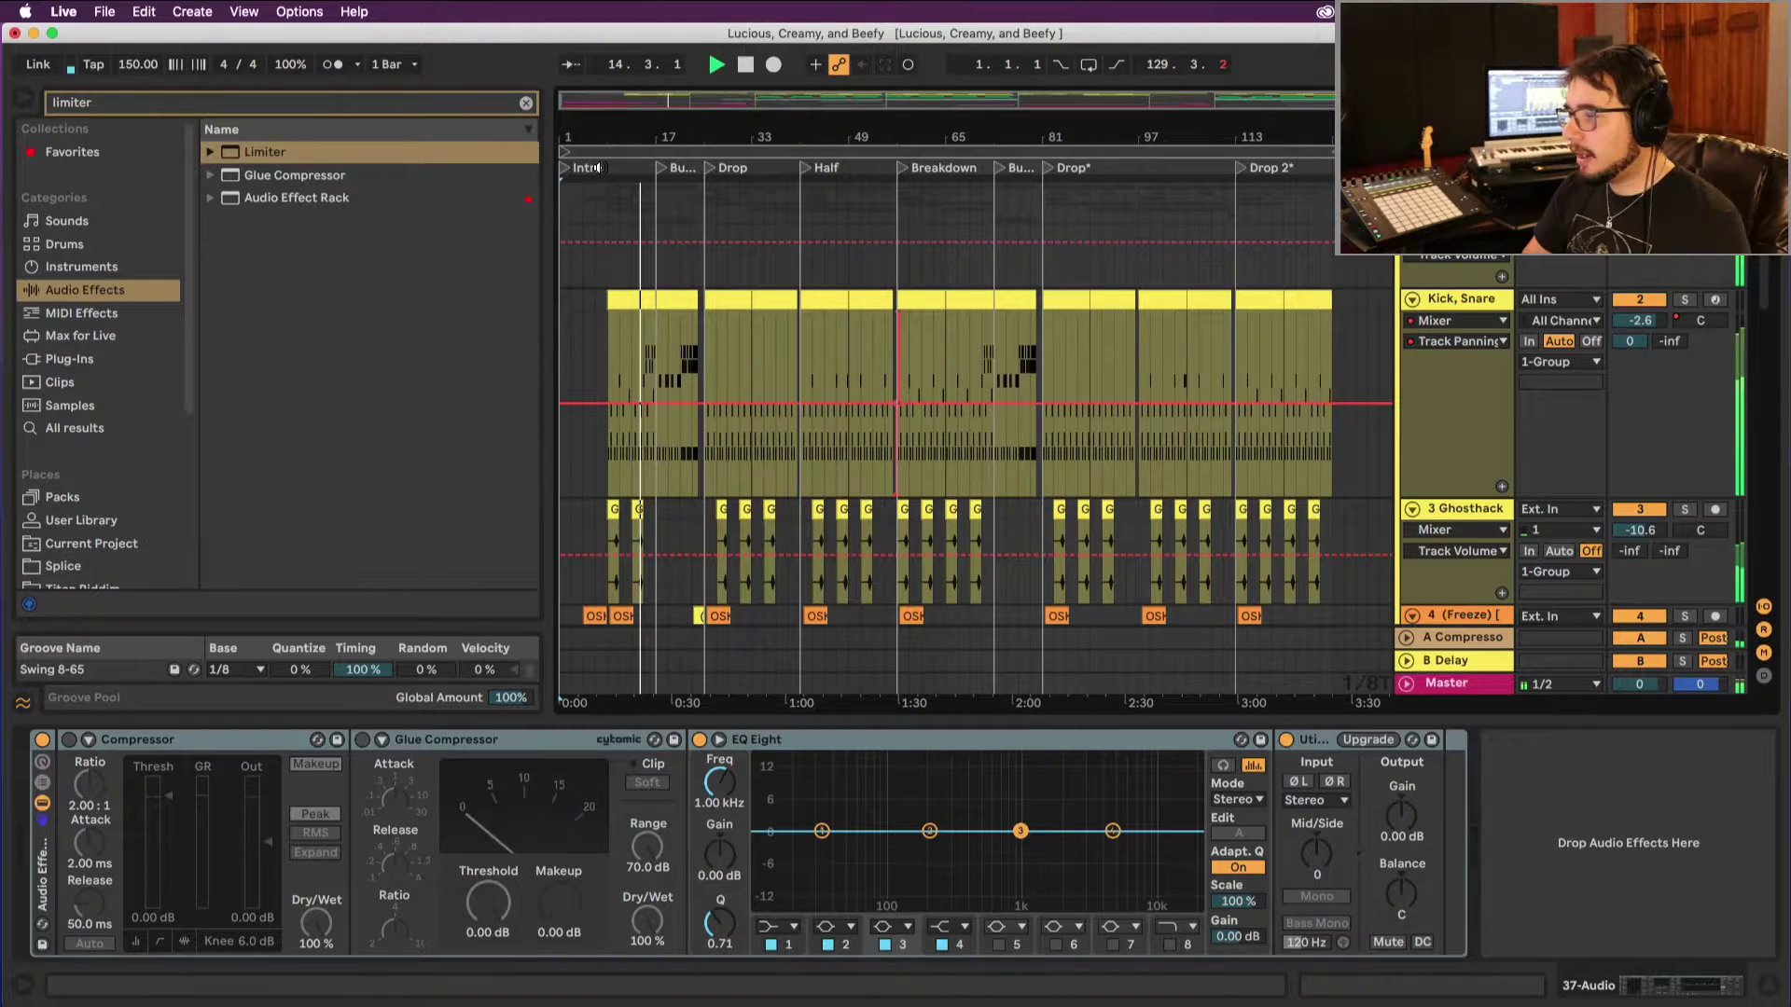
key(space)
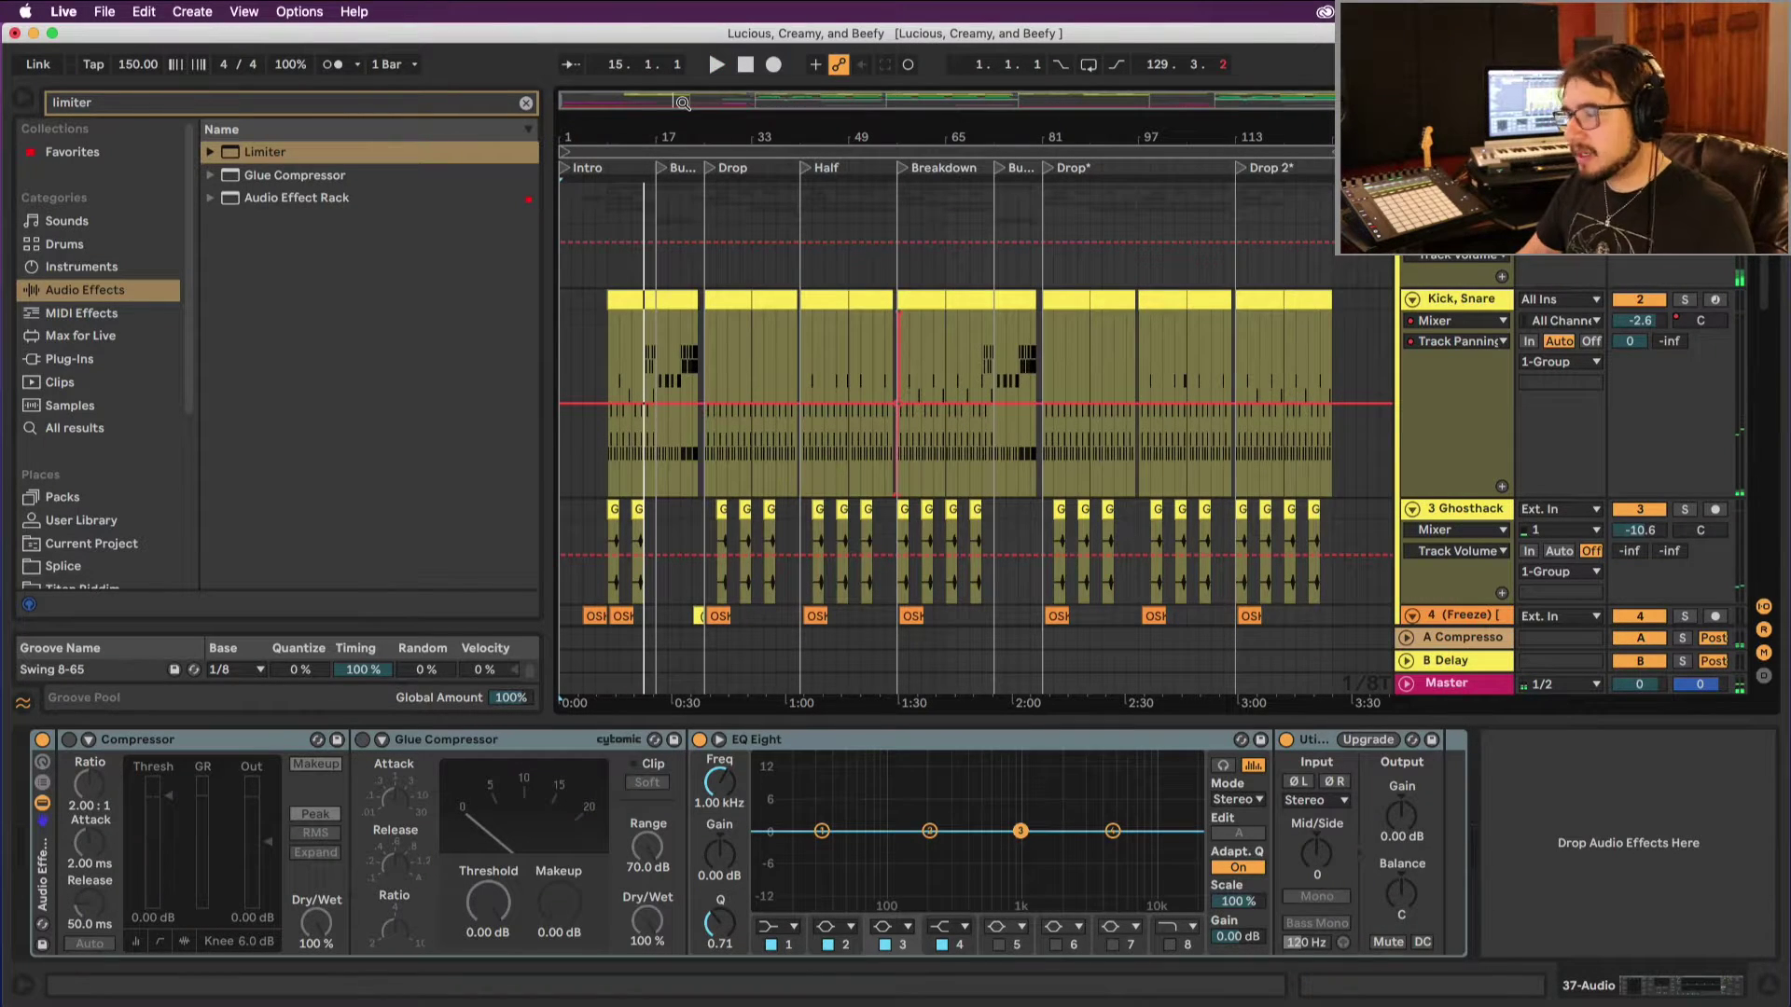
Step: Listen to the start of the buildup and the first bars of the drop from their locators
click(658, 175)
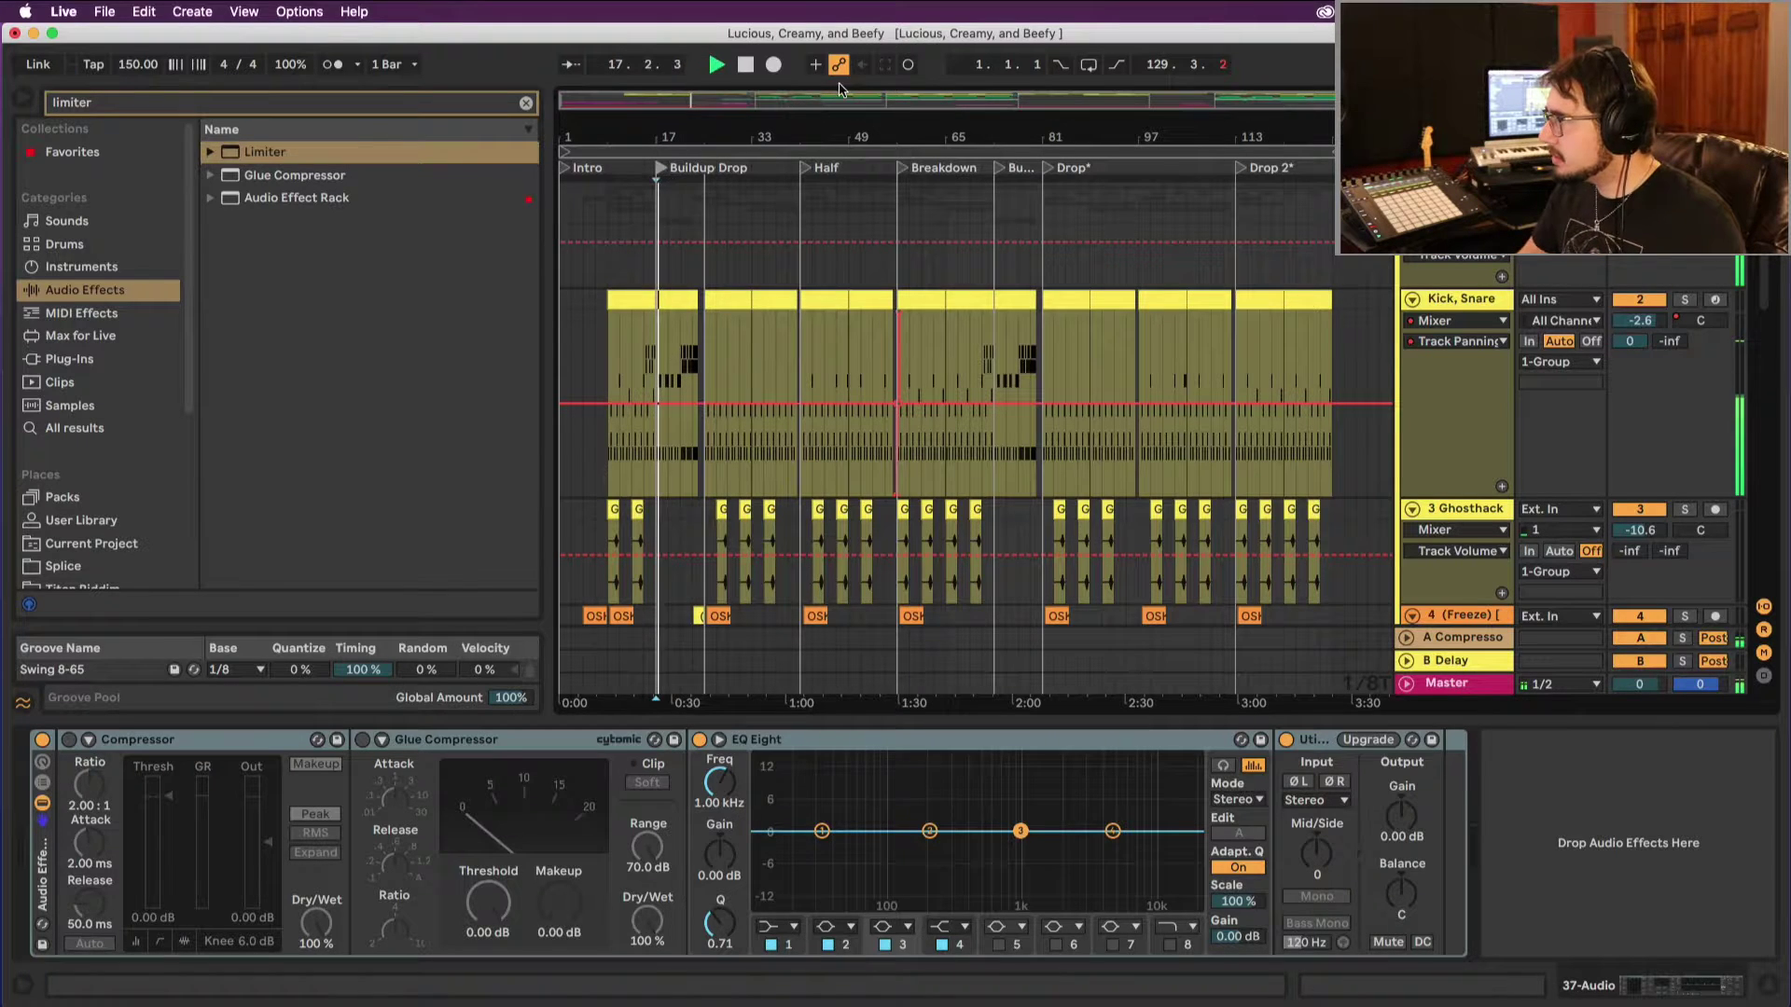
click(706, 168)
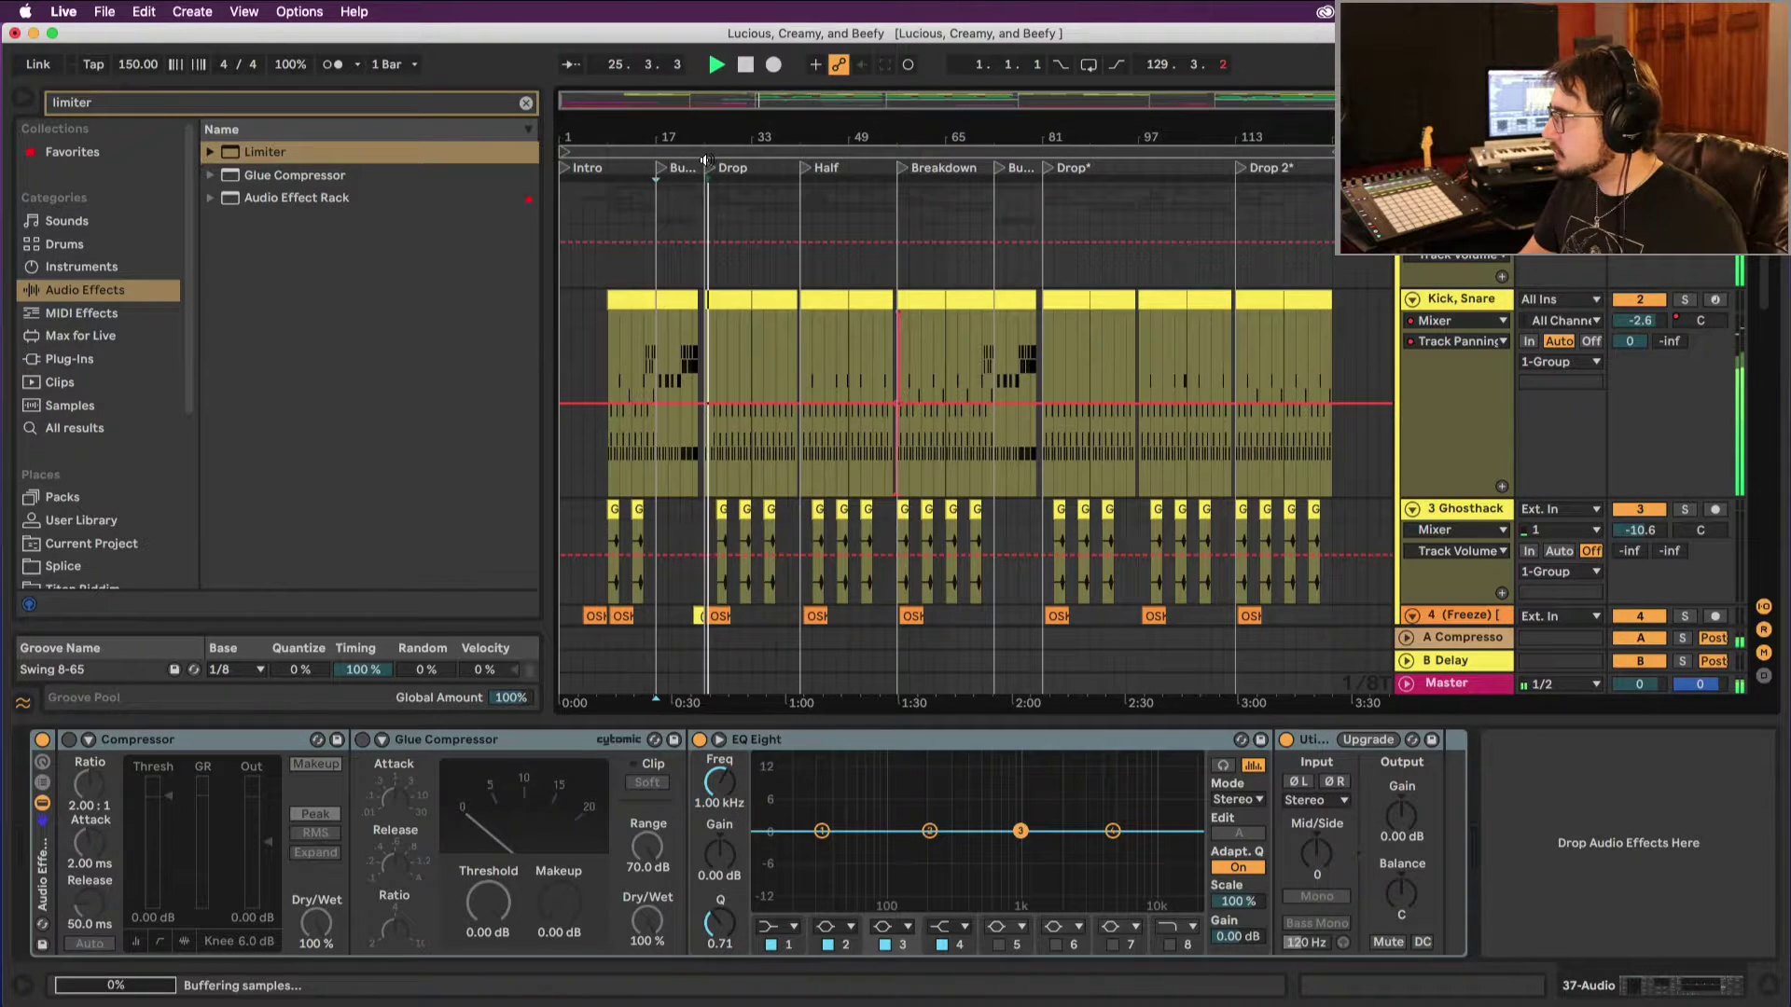
drag(706, 136, 695, 177)
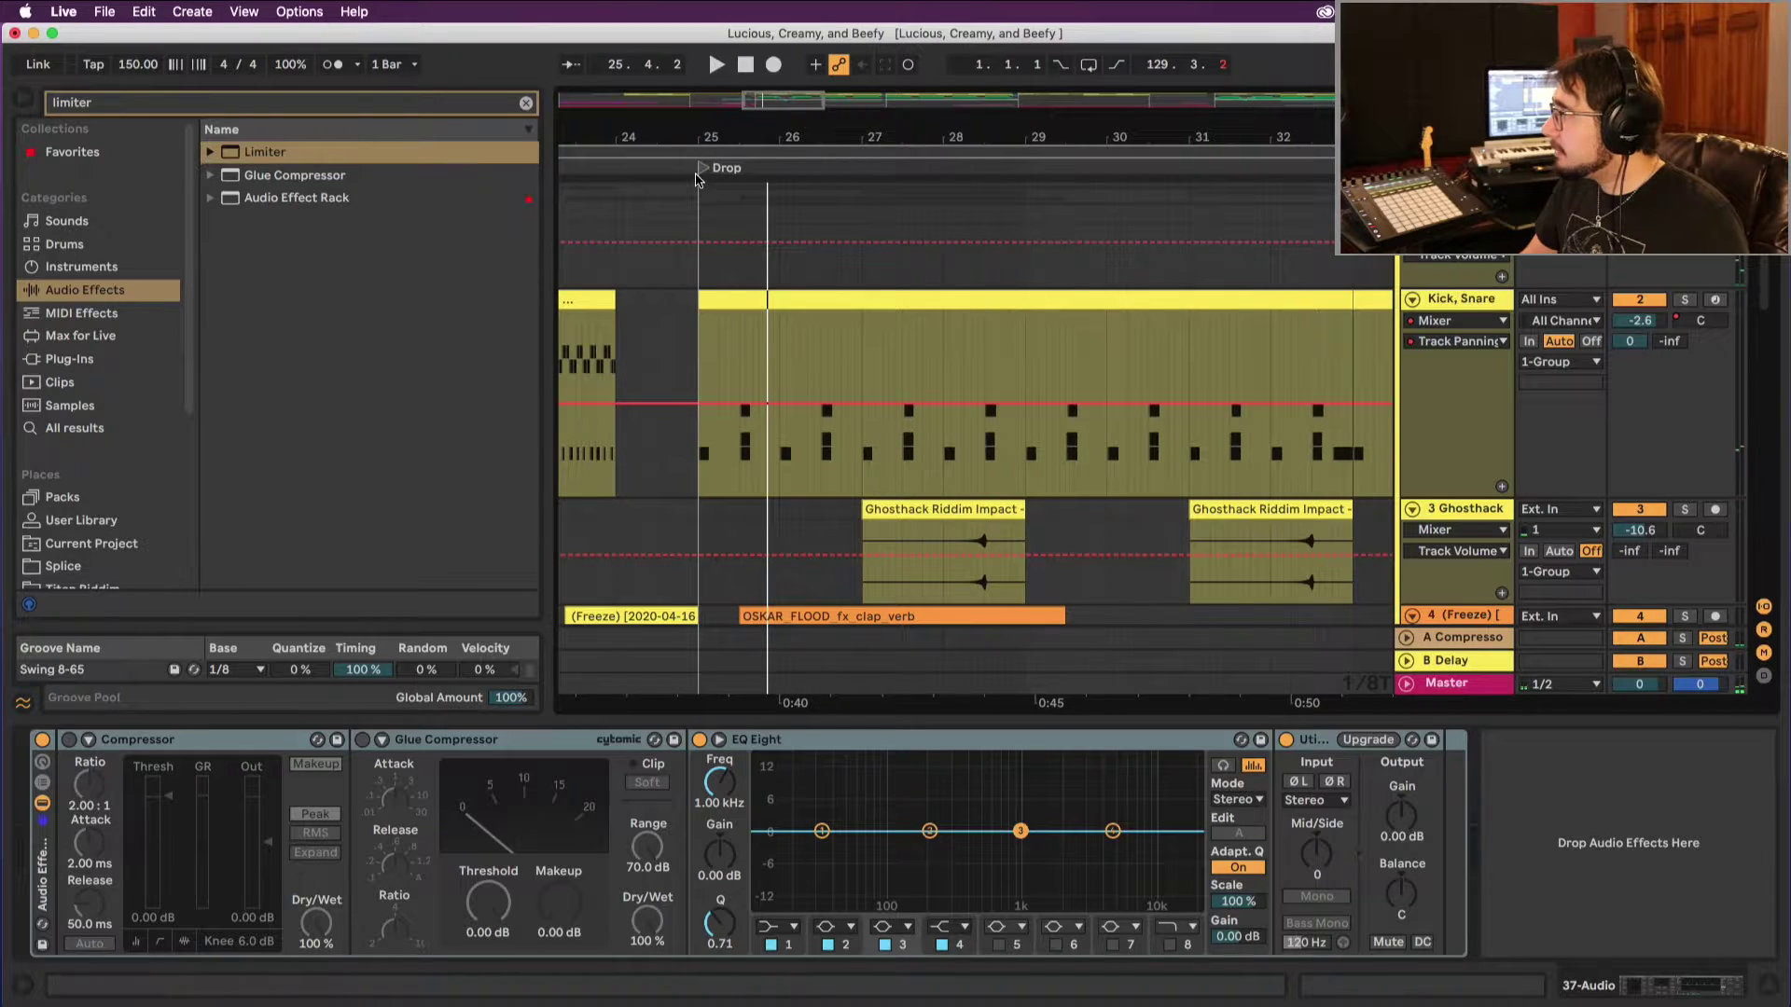
key(space)
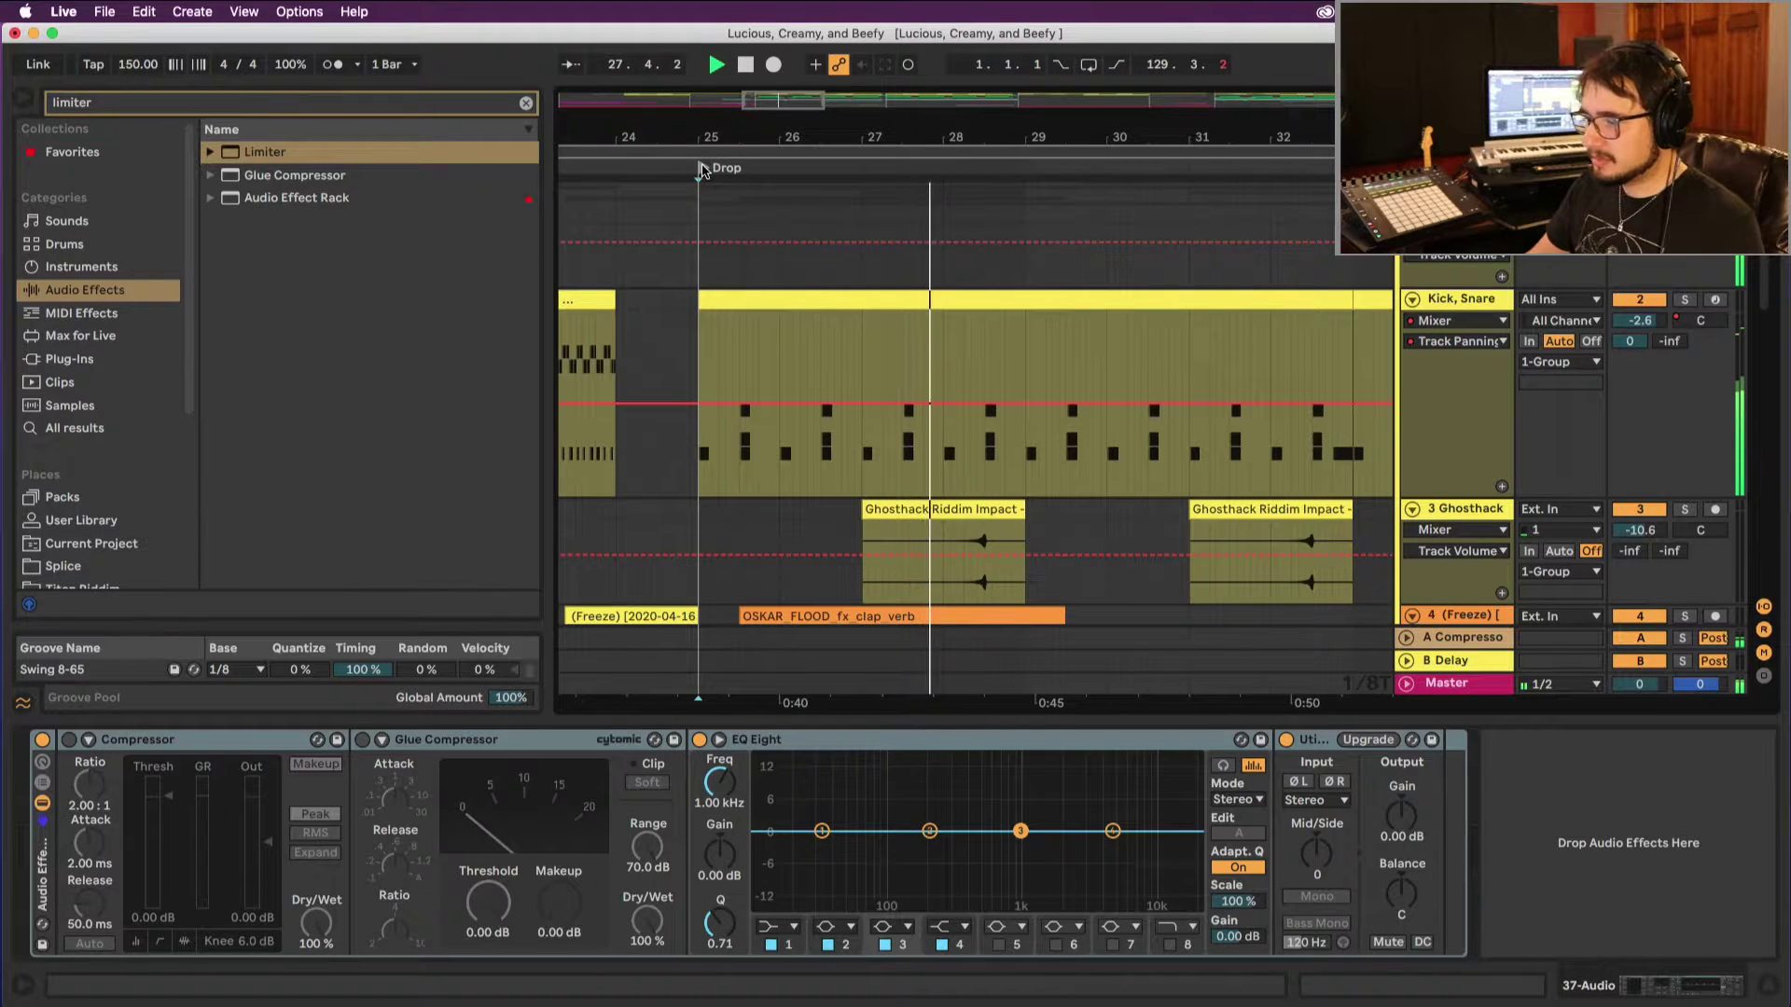
click(906, 299)
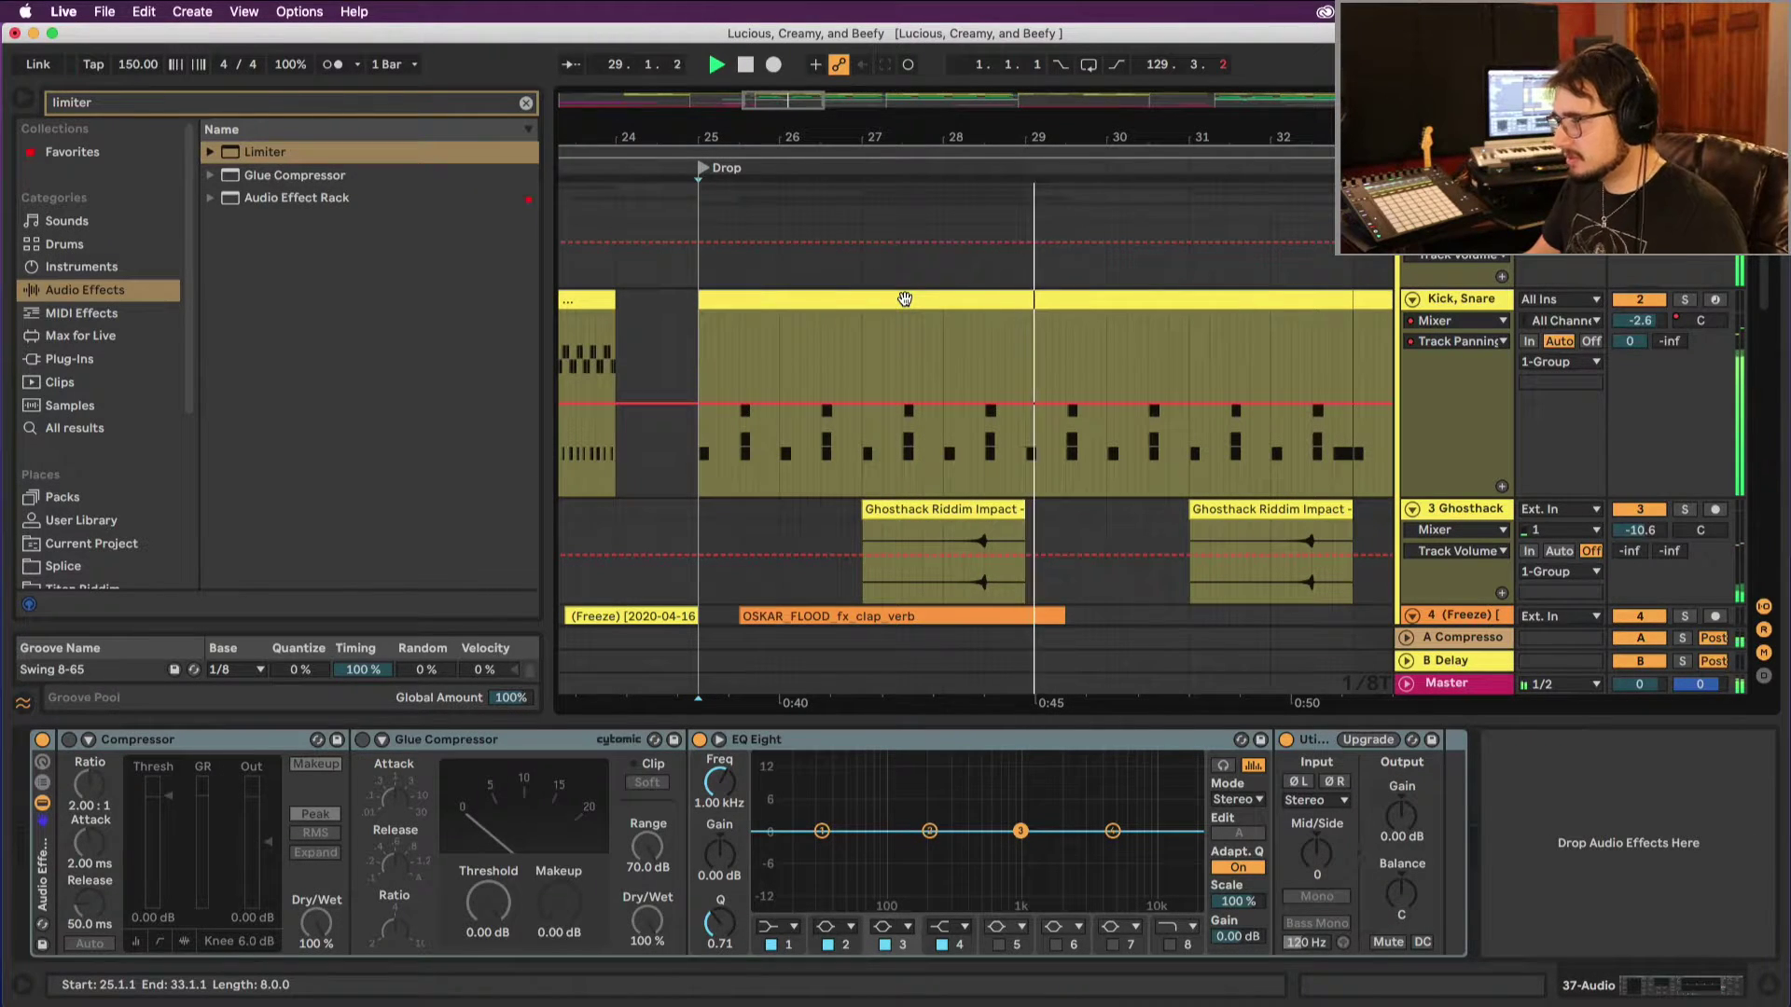
key(space)
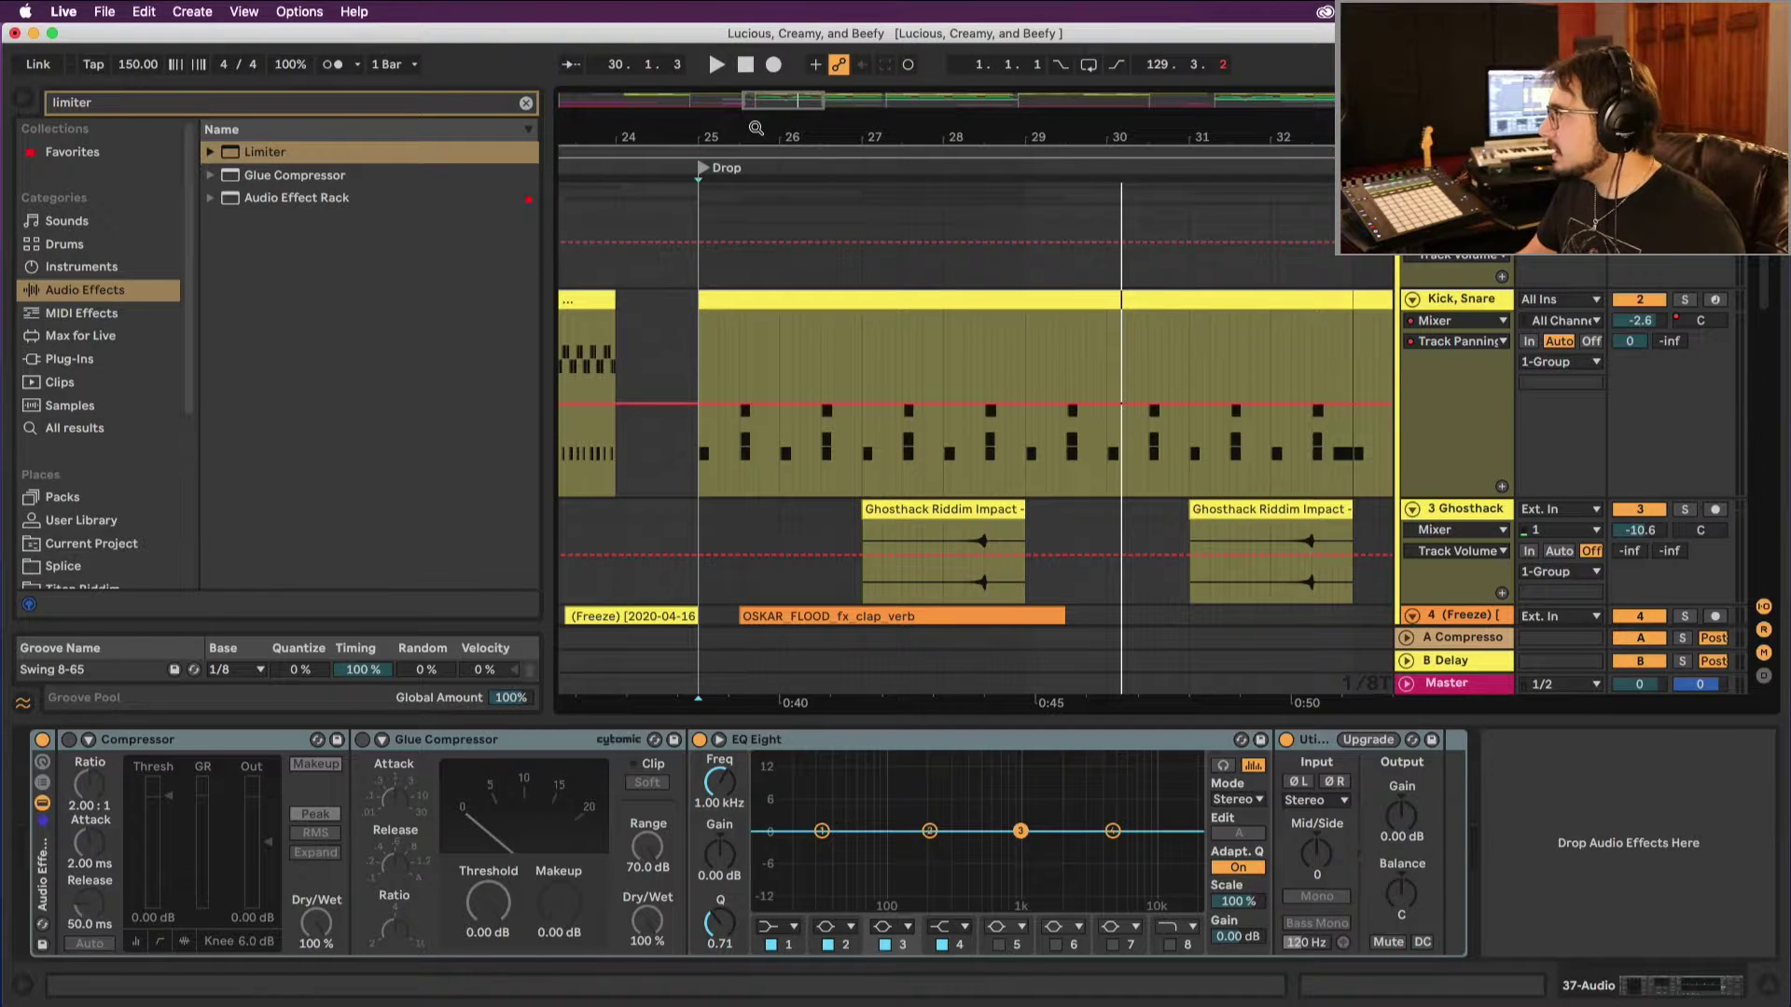
Step: Play the song from the Buildup locator into the first drop to hear the transition
drag(614, 138, 896, 137)
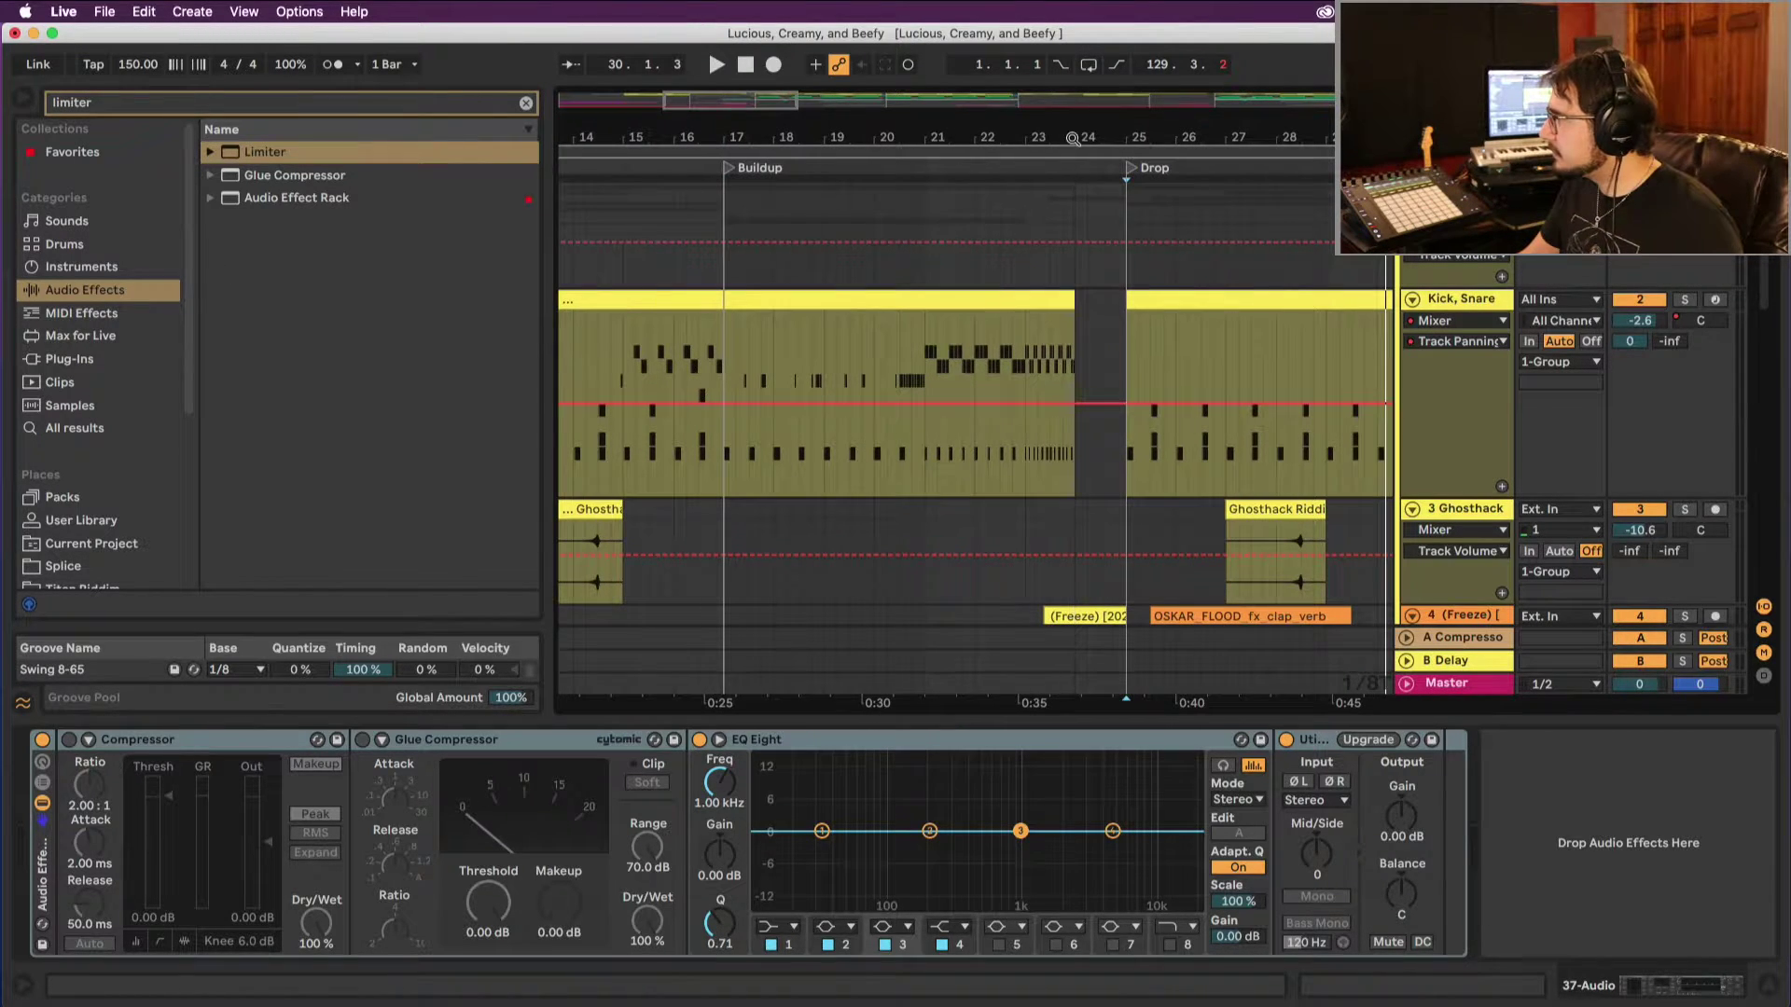
click(912, 193)
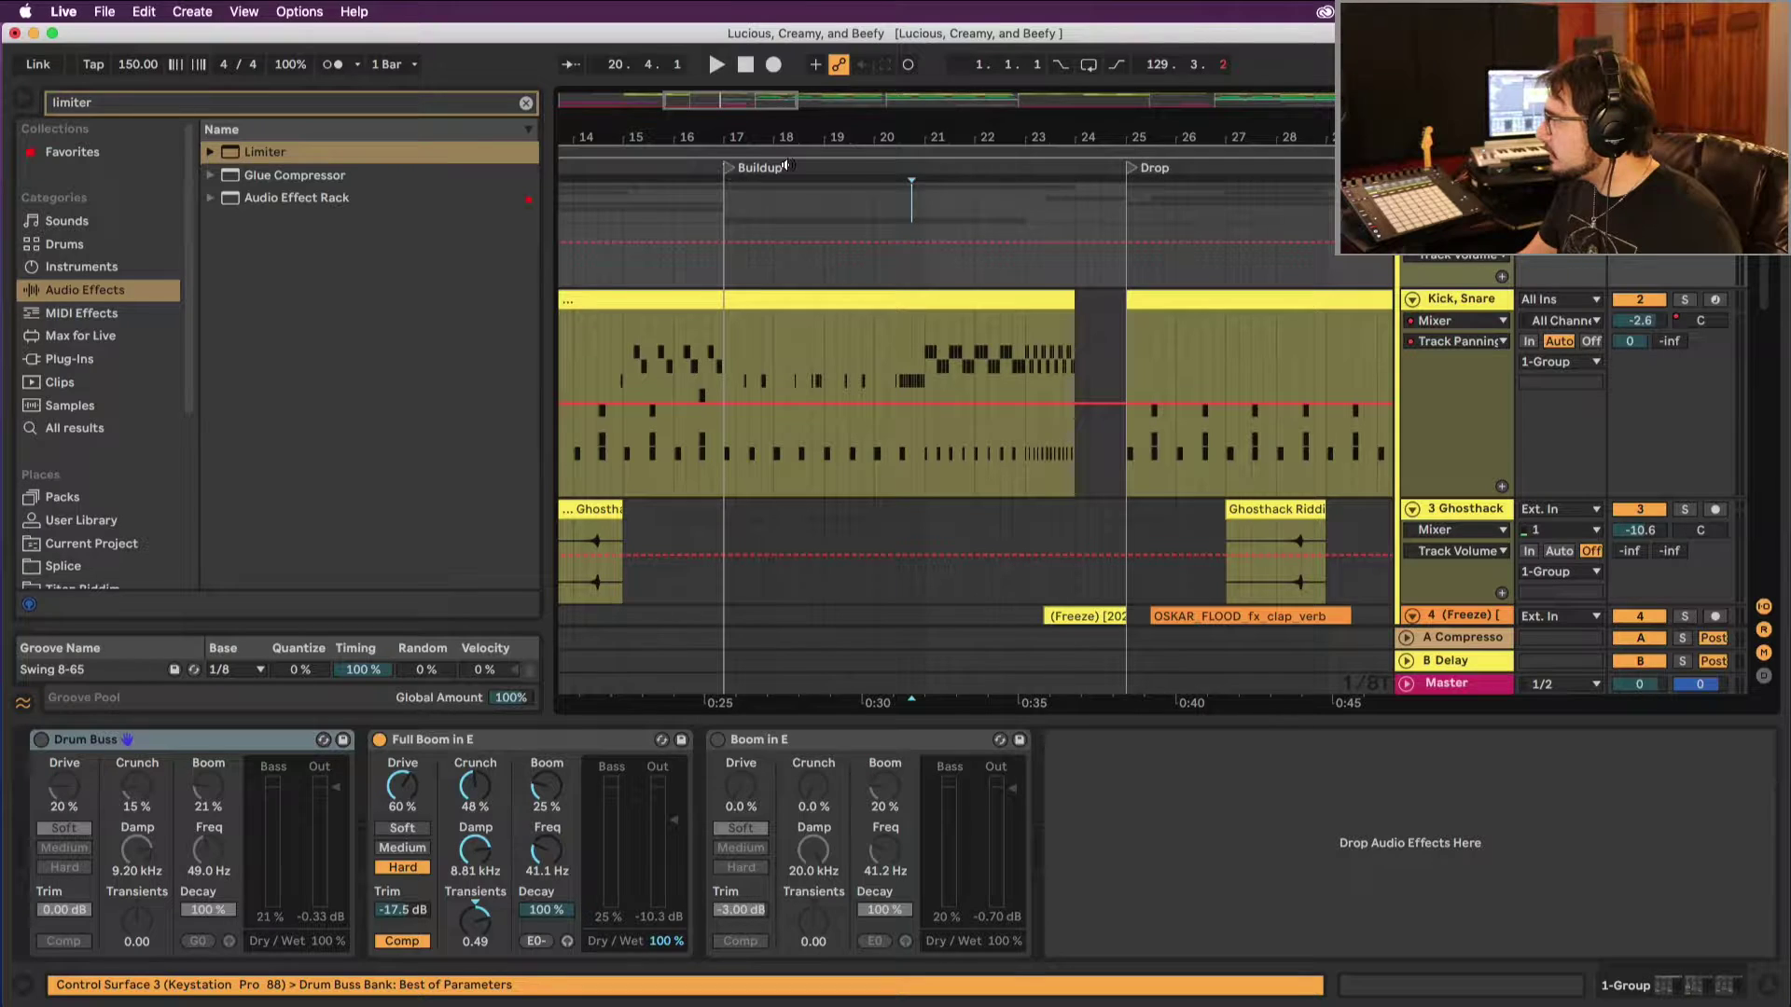
click(727, 168)
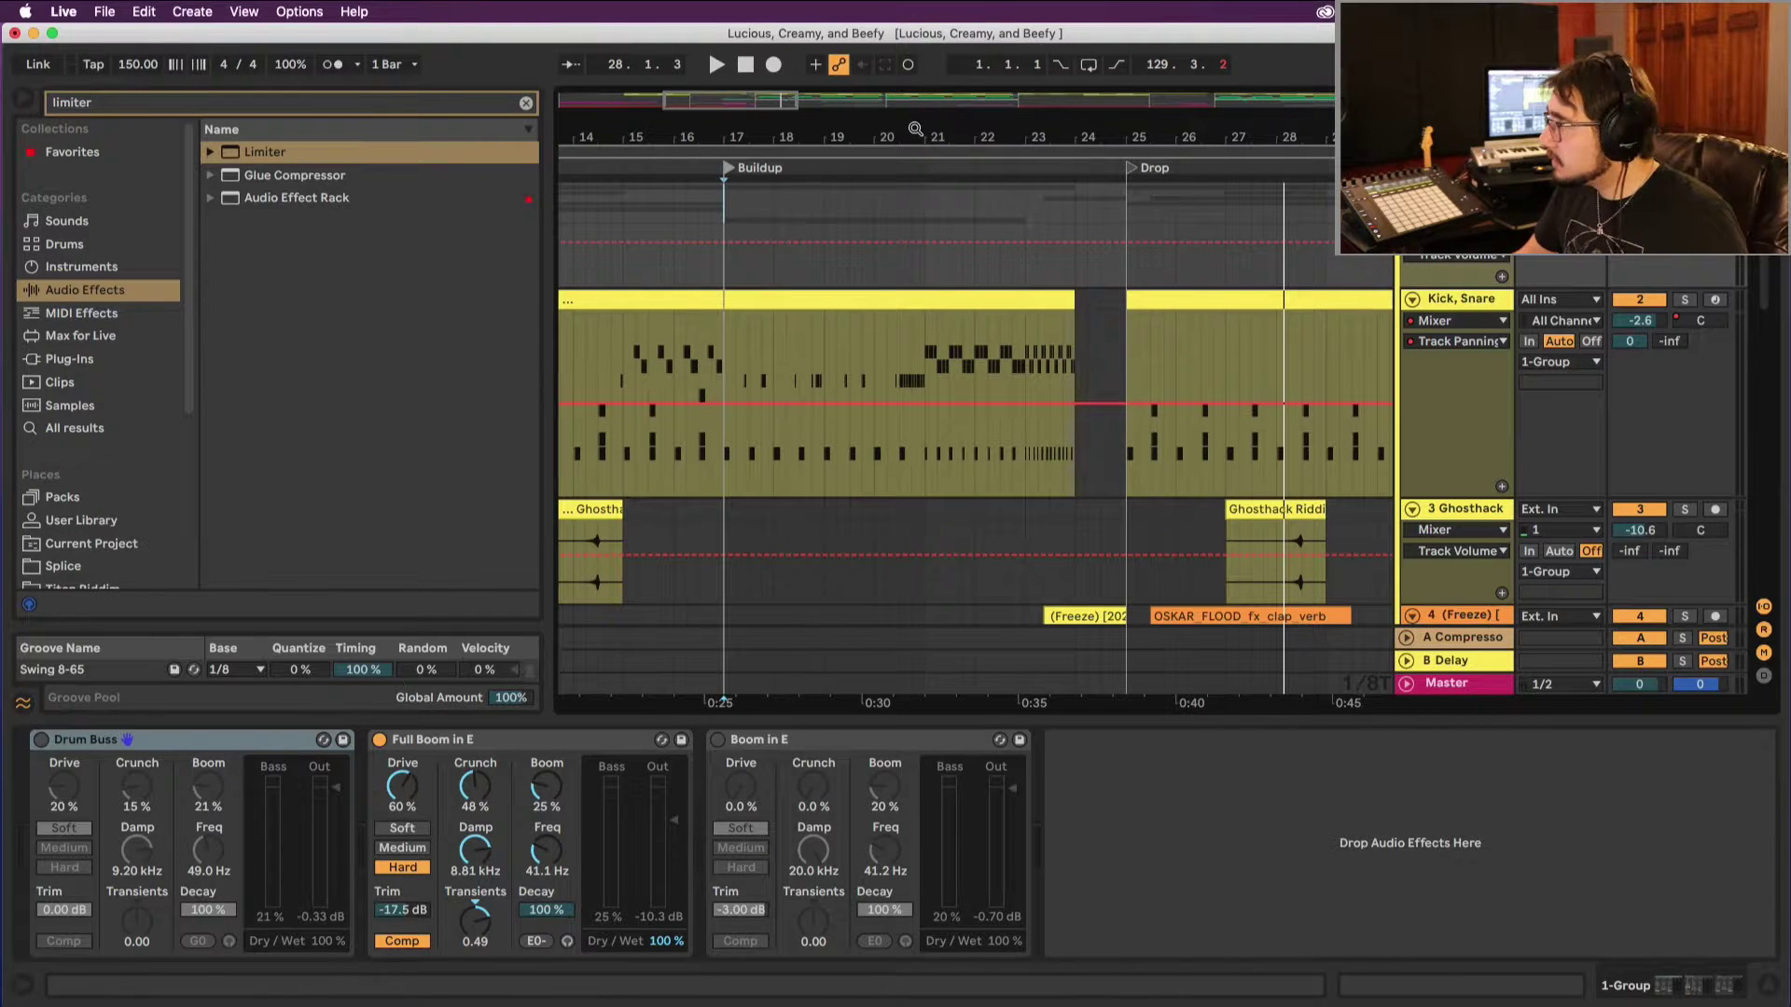
Step: Select bars 25 to 27 across the tracks at the first Drop locator and insert two bars of silence there
drag(1038, 133, 1021, 187)
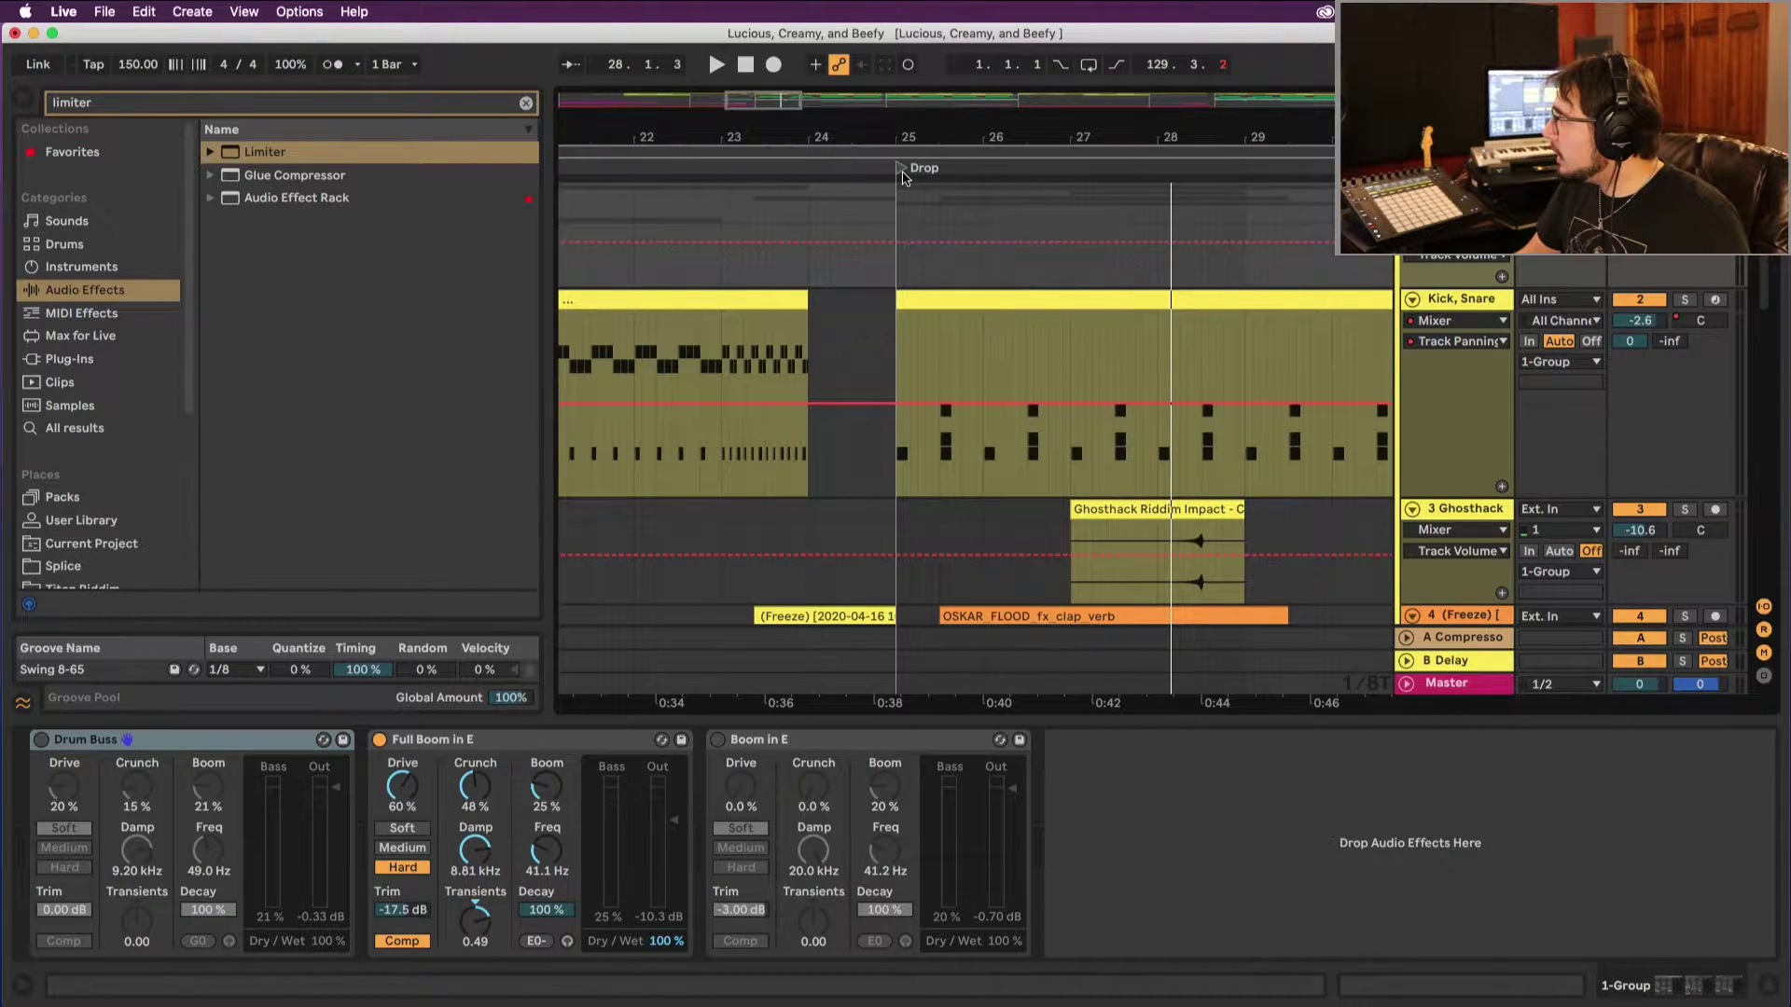
right_click(970, 216)
click(1139, 367)
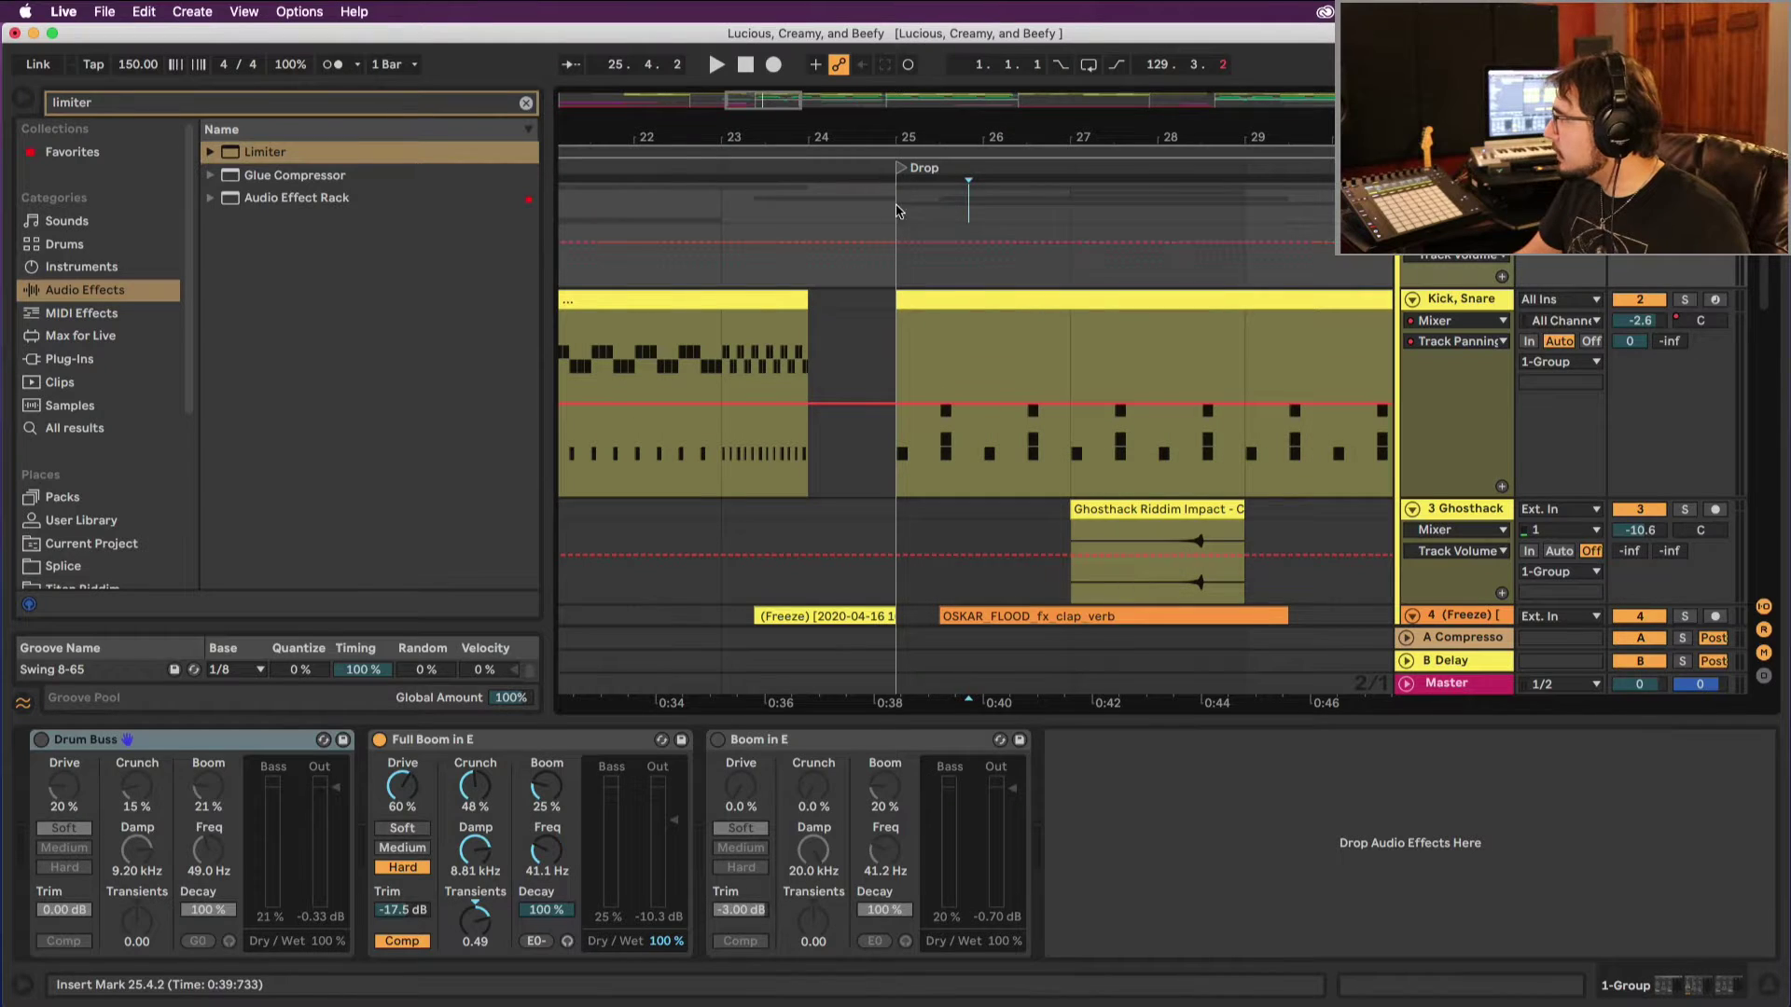
drag(950, 258, 1099, 222)
click(244, 11)
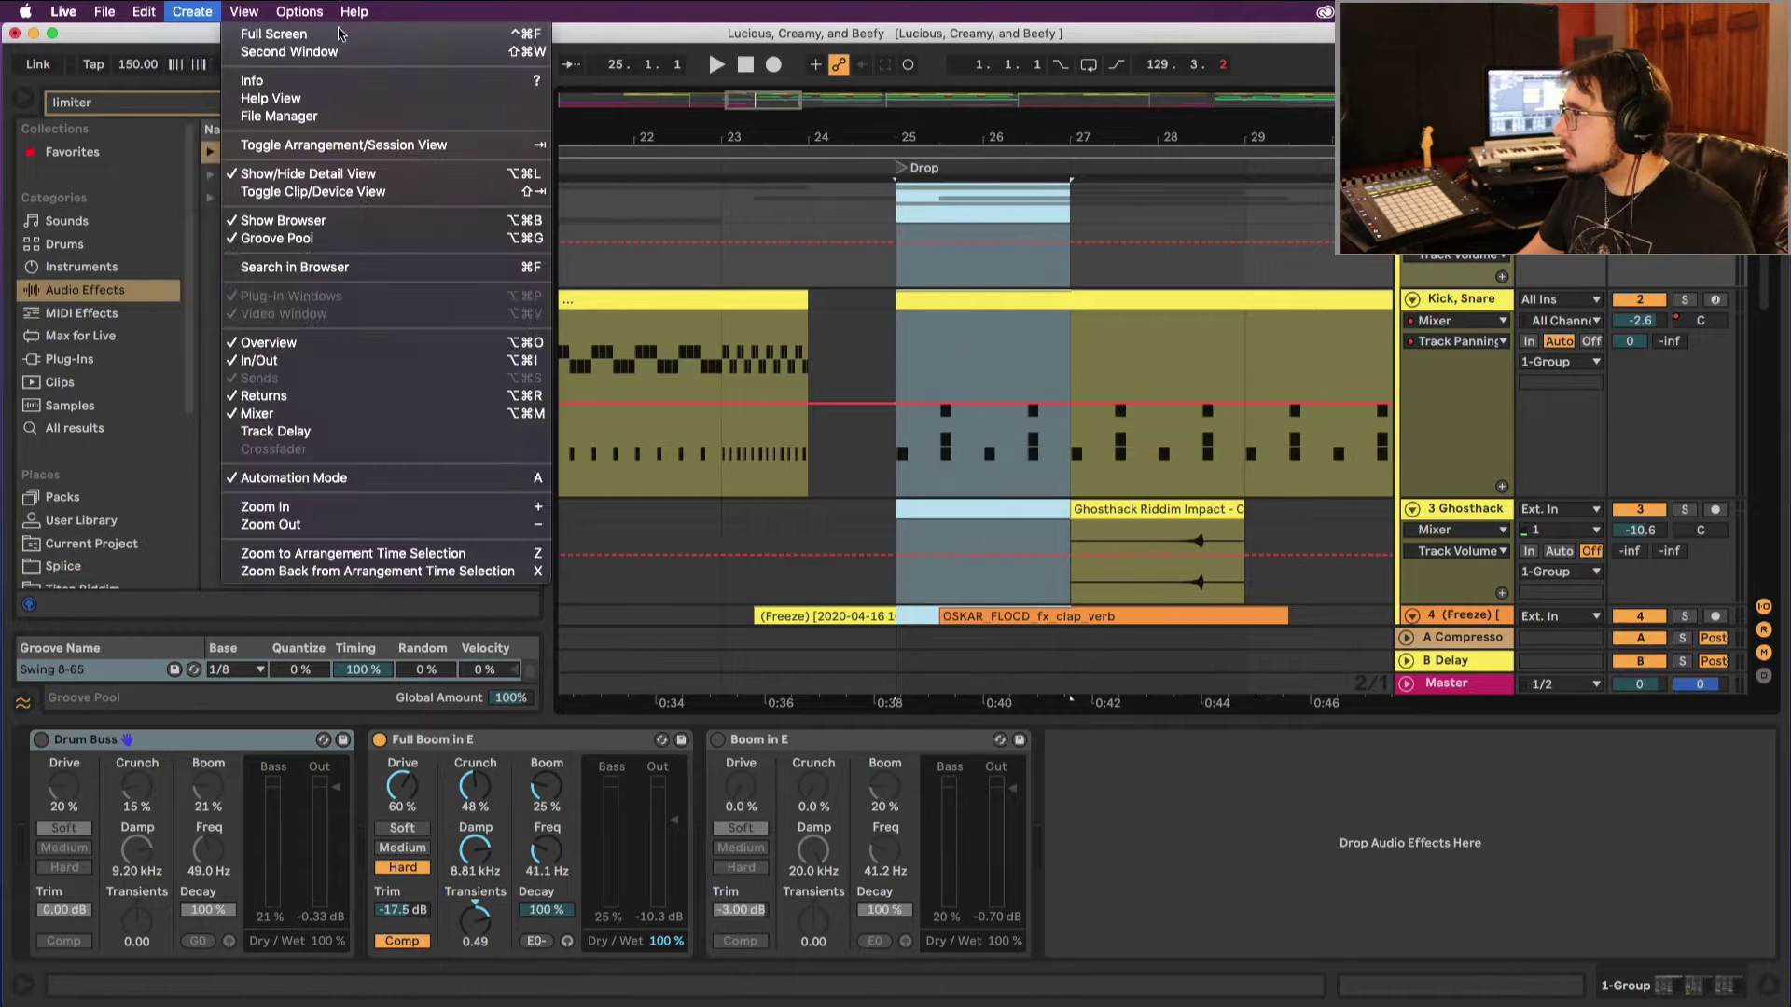
mouse_move(187, 15)
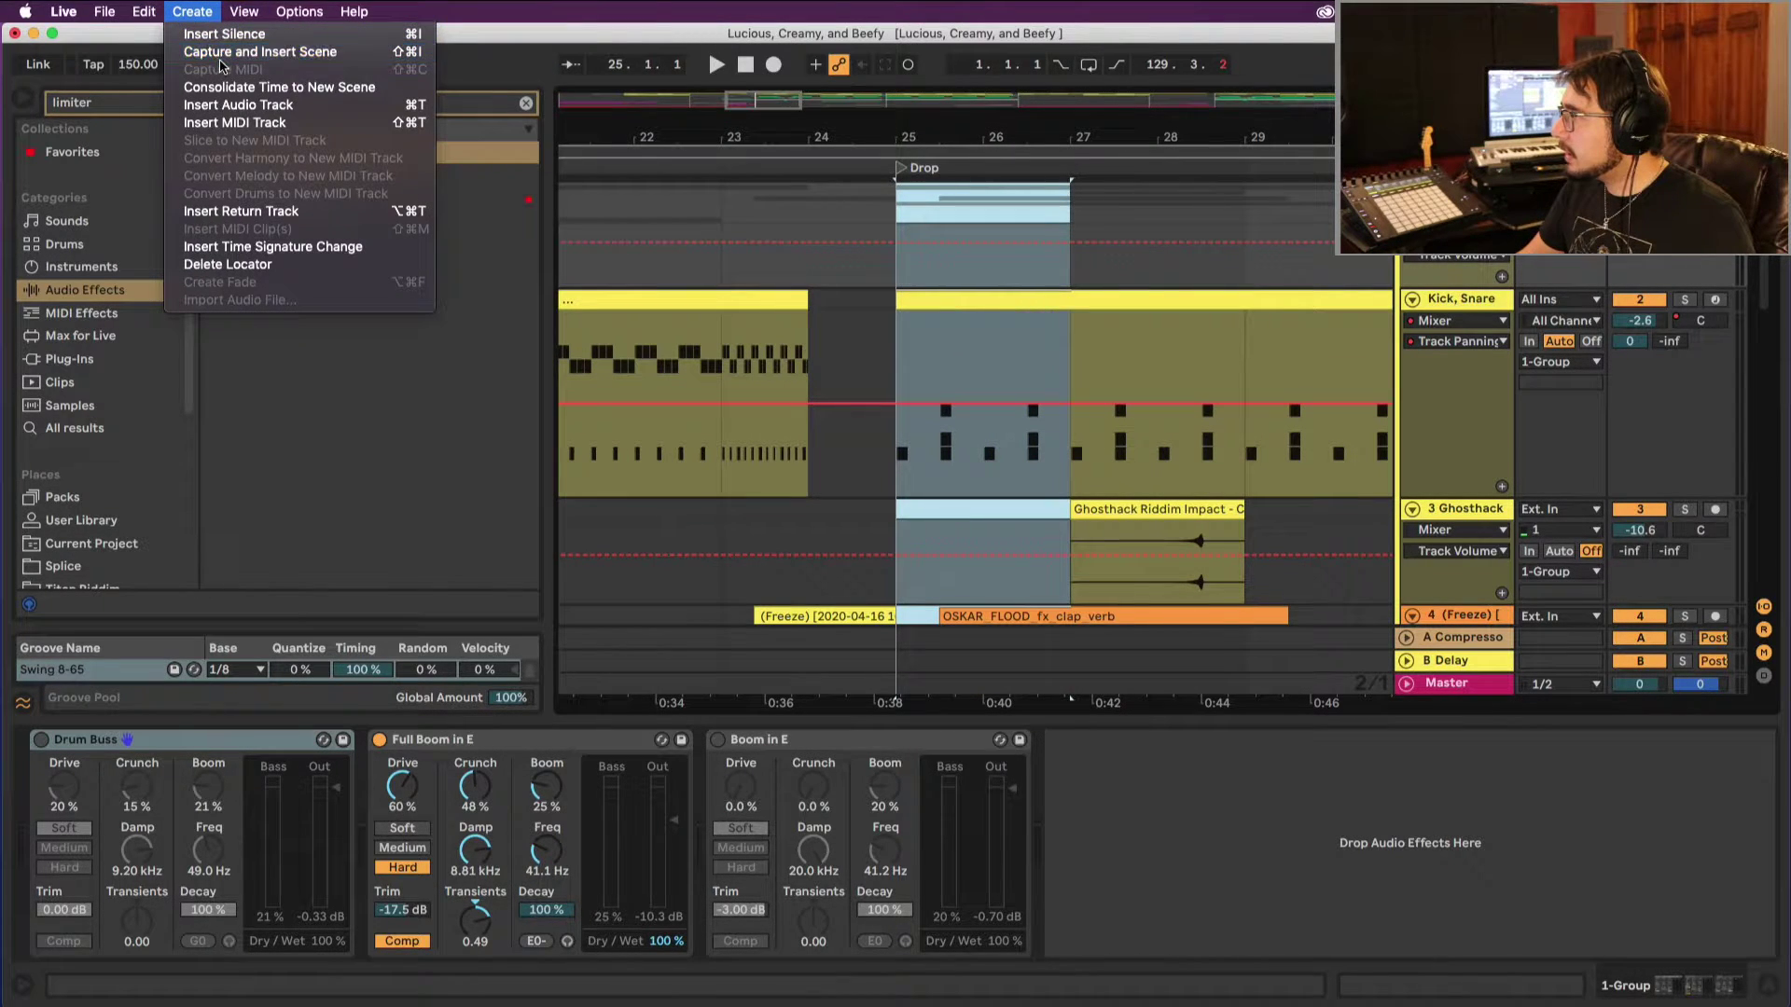
click(338, 78)
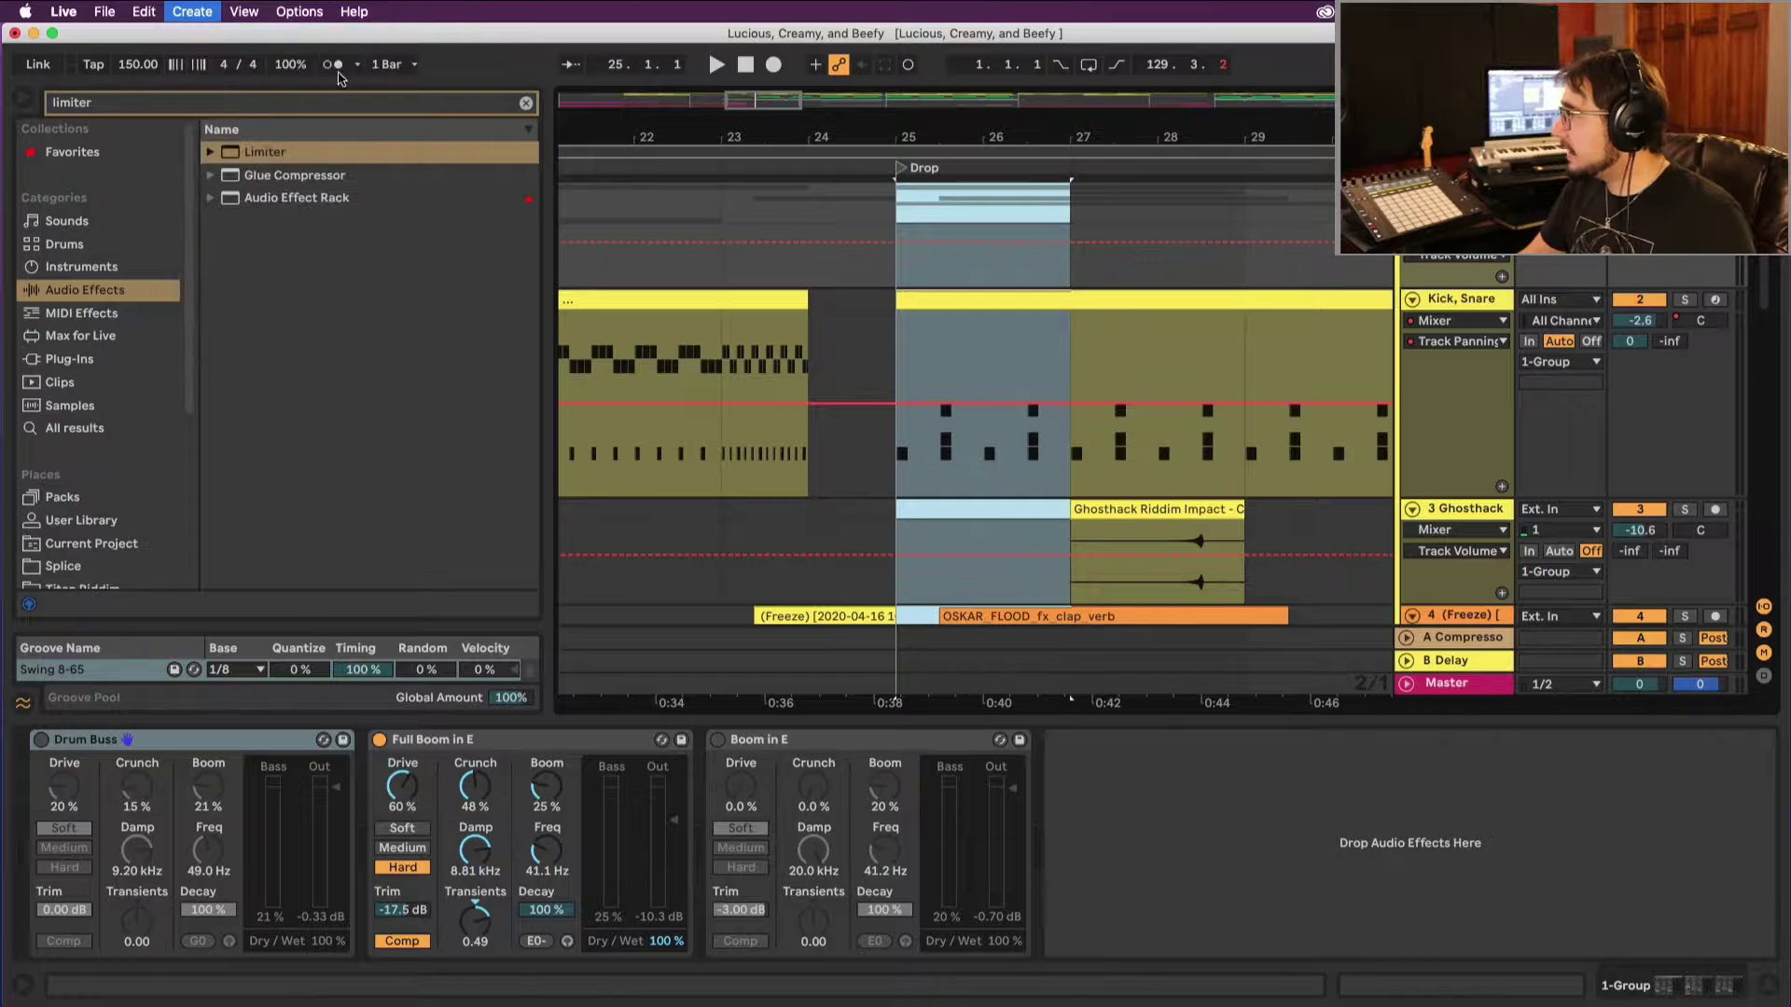
click(1014, 343)
Step: Play from bar 23 through the inserted silence into the moved drop
scroll(968, 347, down, 3)
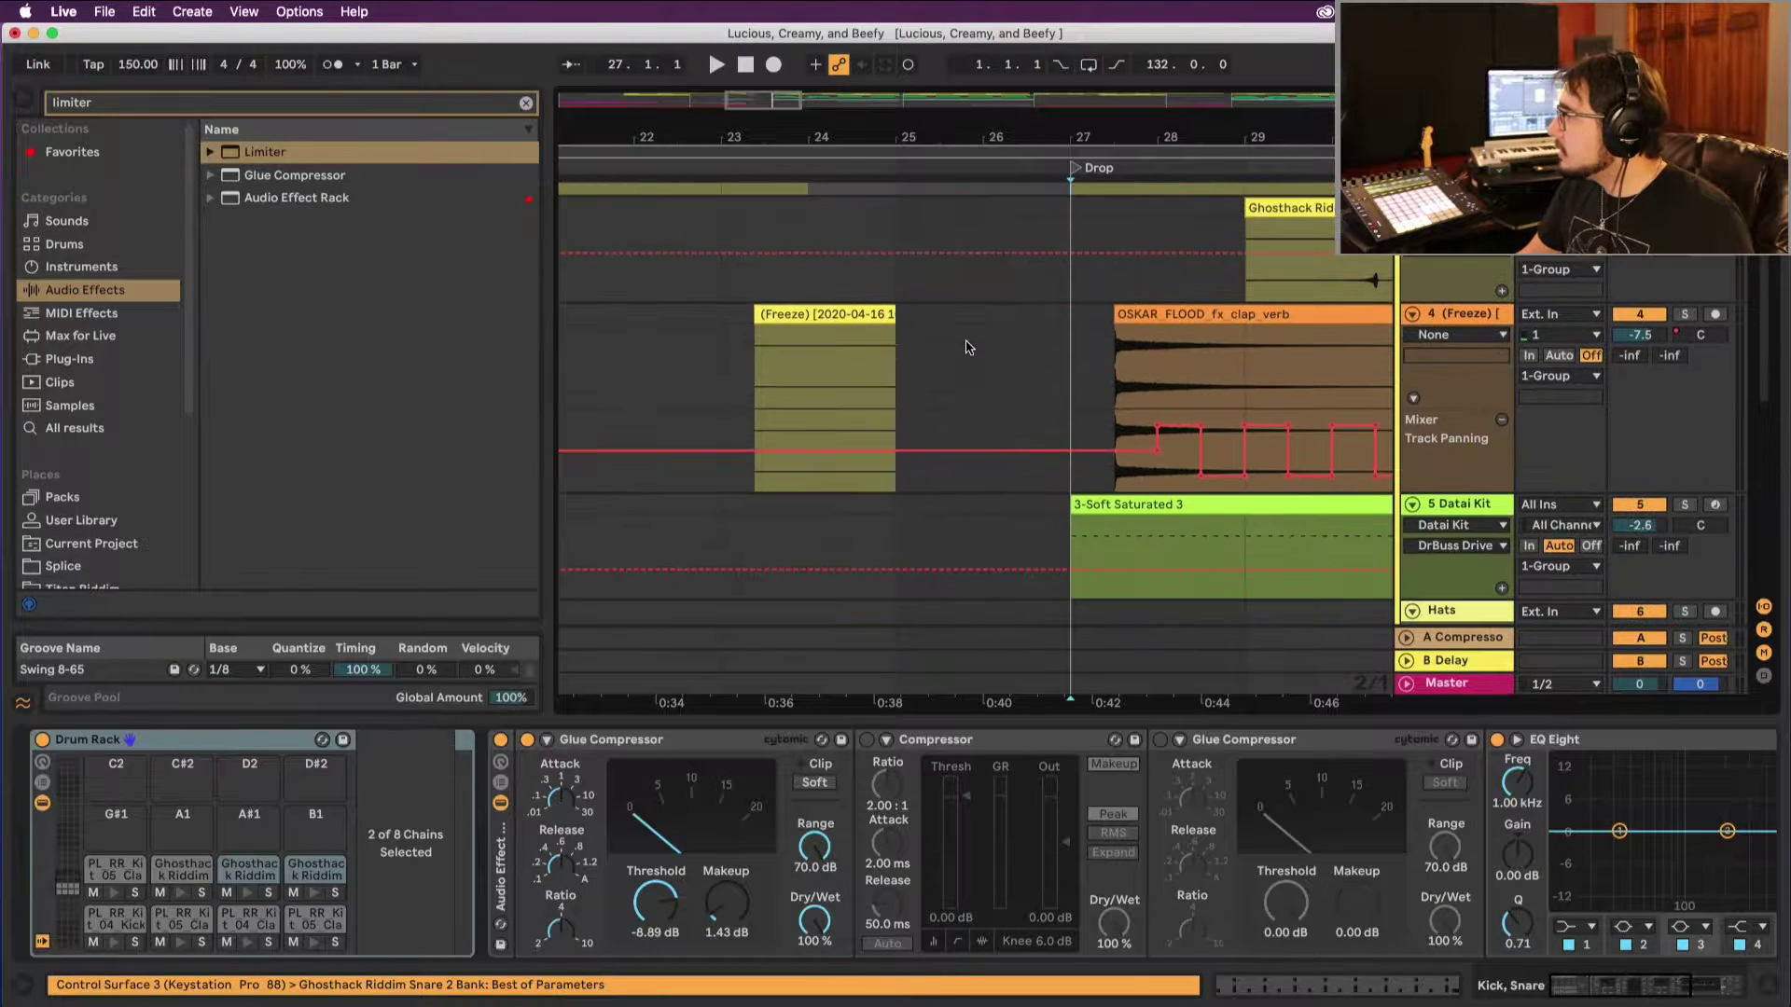
click(722, 236)
key(space)
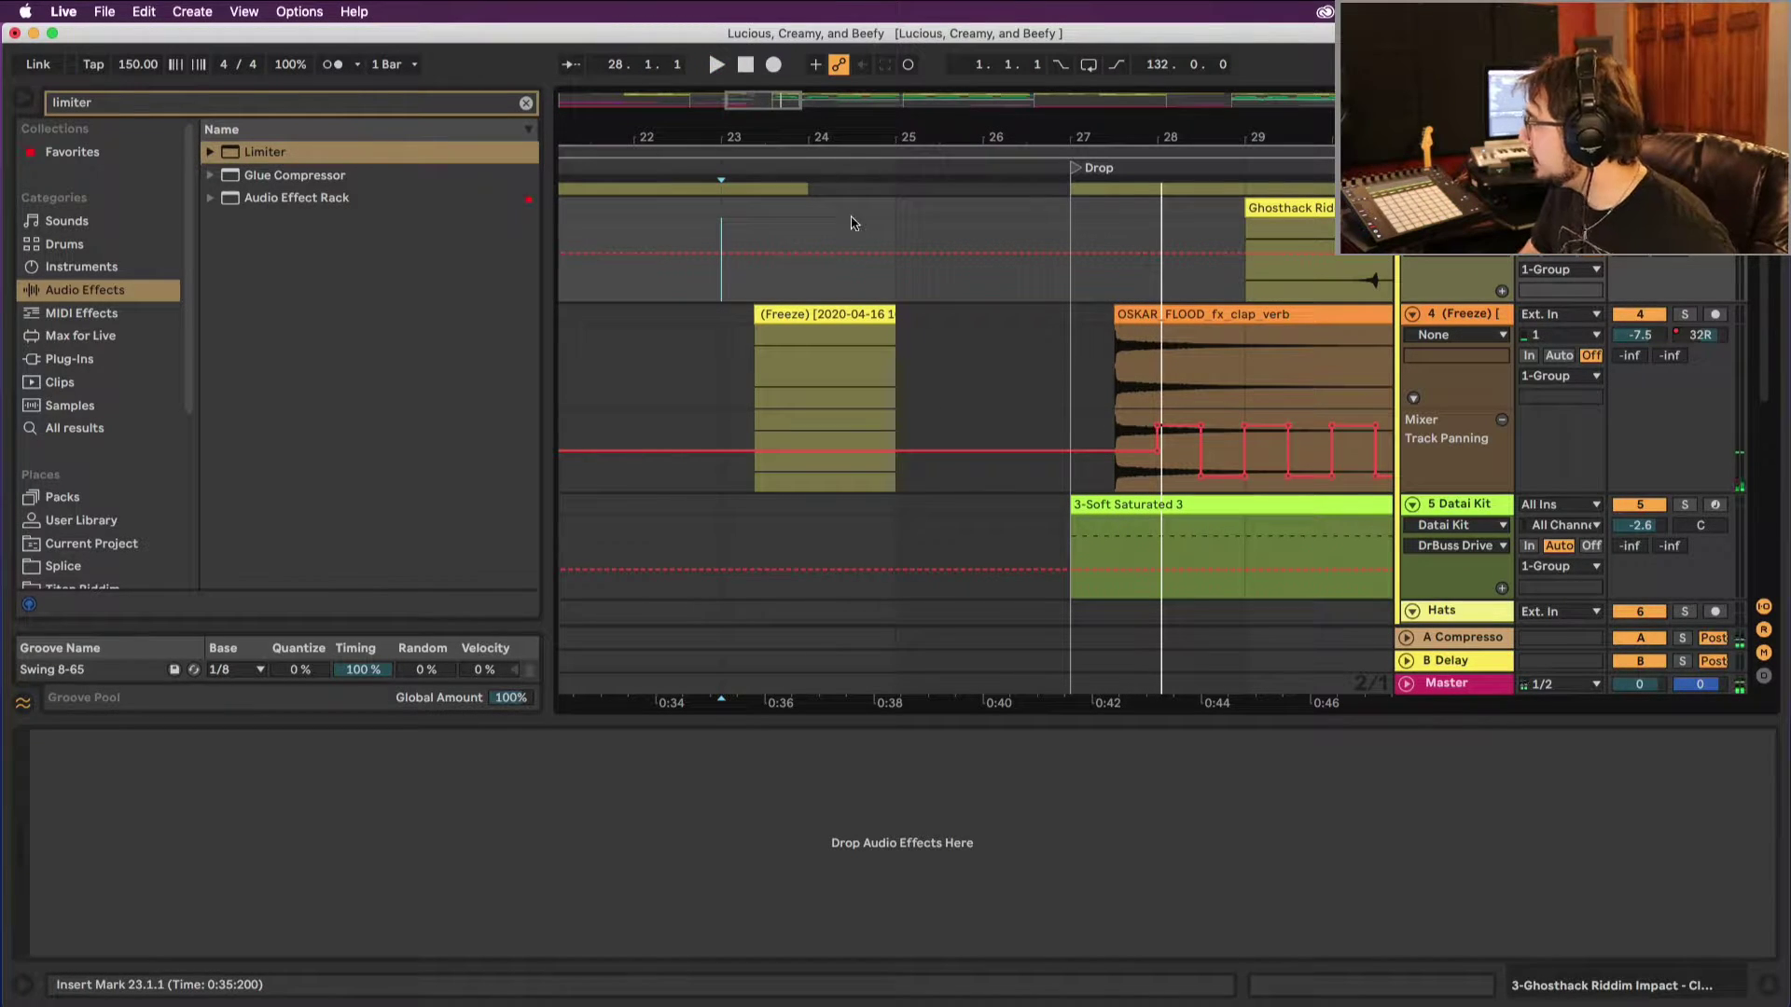
Step: Unfold the Wubs group and select the first Ghosthack Riddim Bass Hit clip on track 11 after the Drop locator
scroll(942, 311, up, 3)
scroll(951, 287, down, 6)
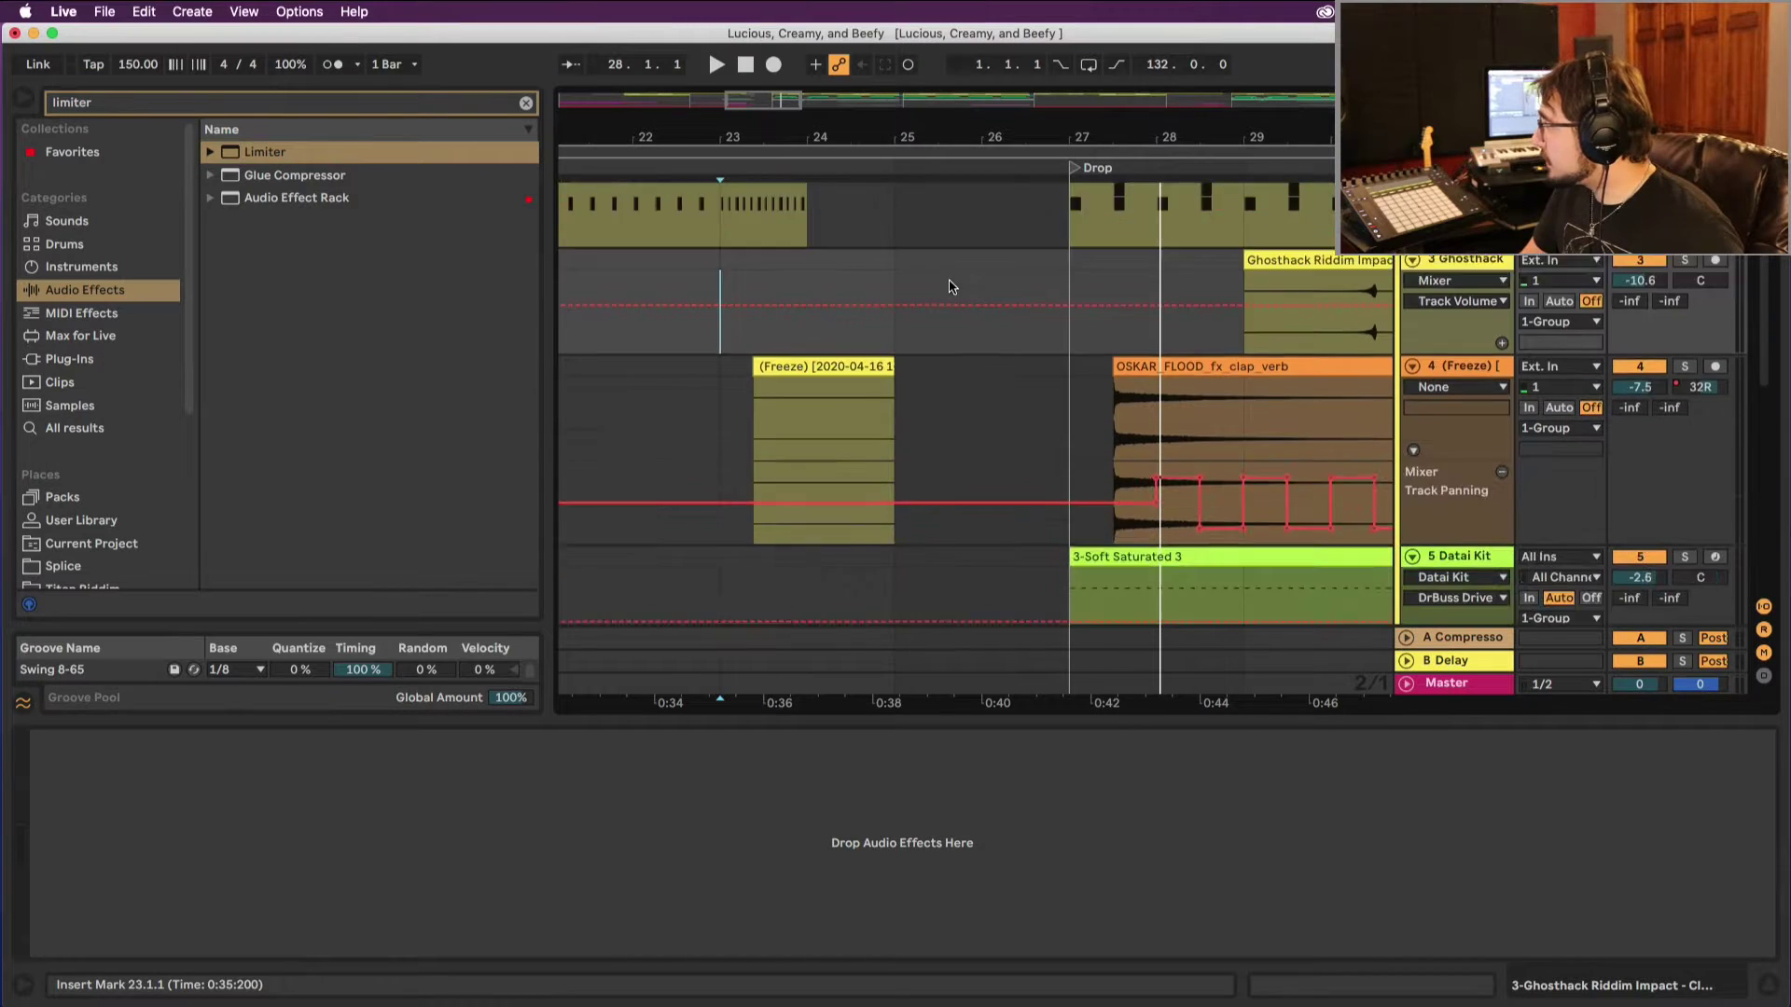
scroll(951, 286, down, 5)
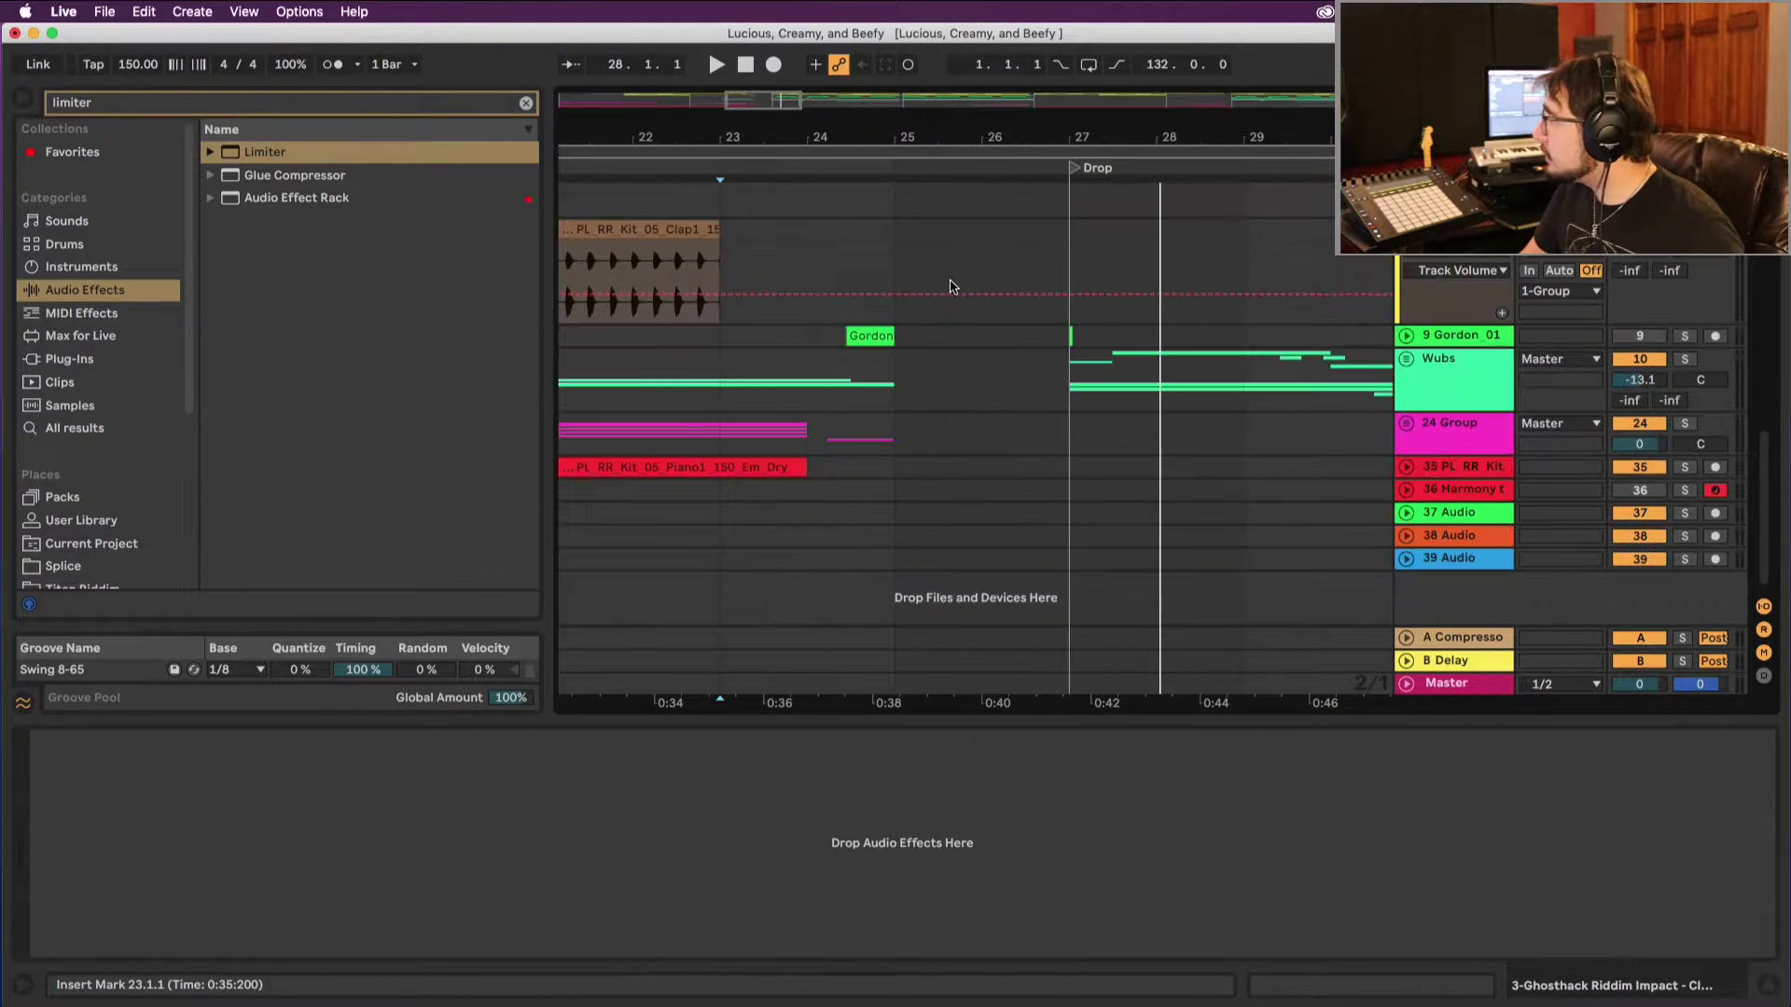
click(1405, 358)
scroll(1257, 364, down, 6)
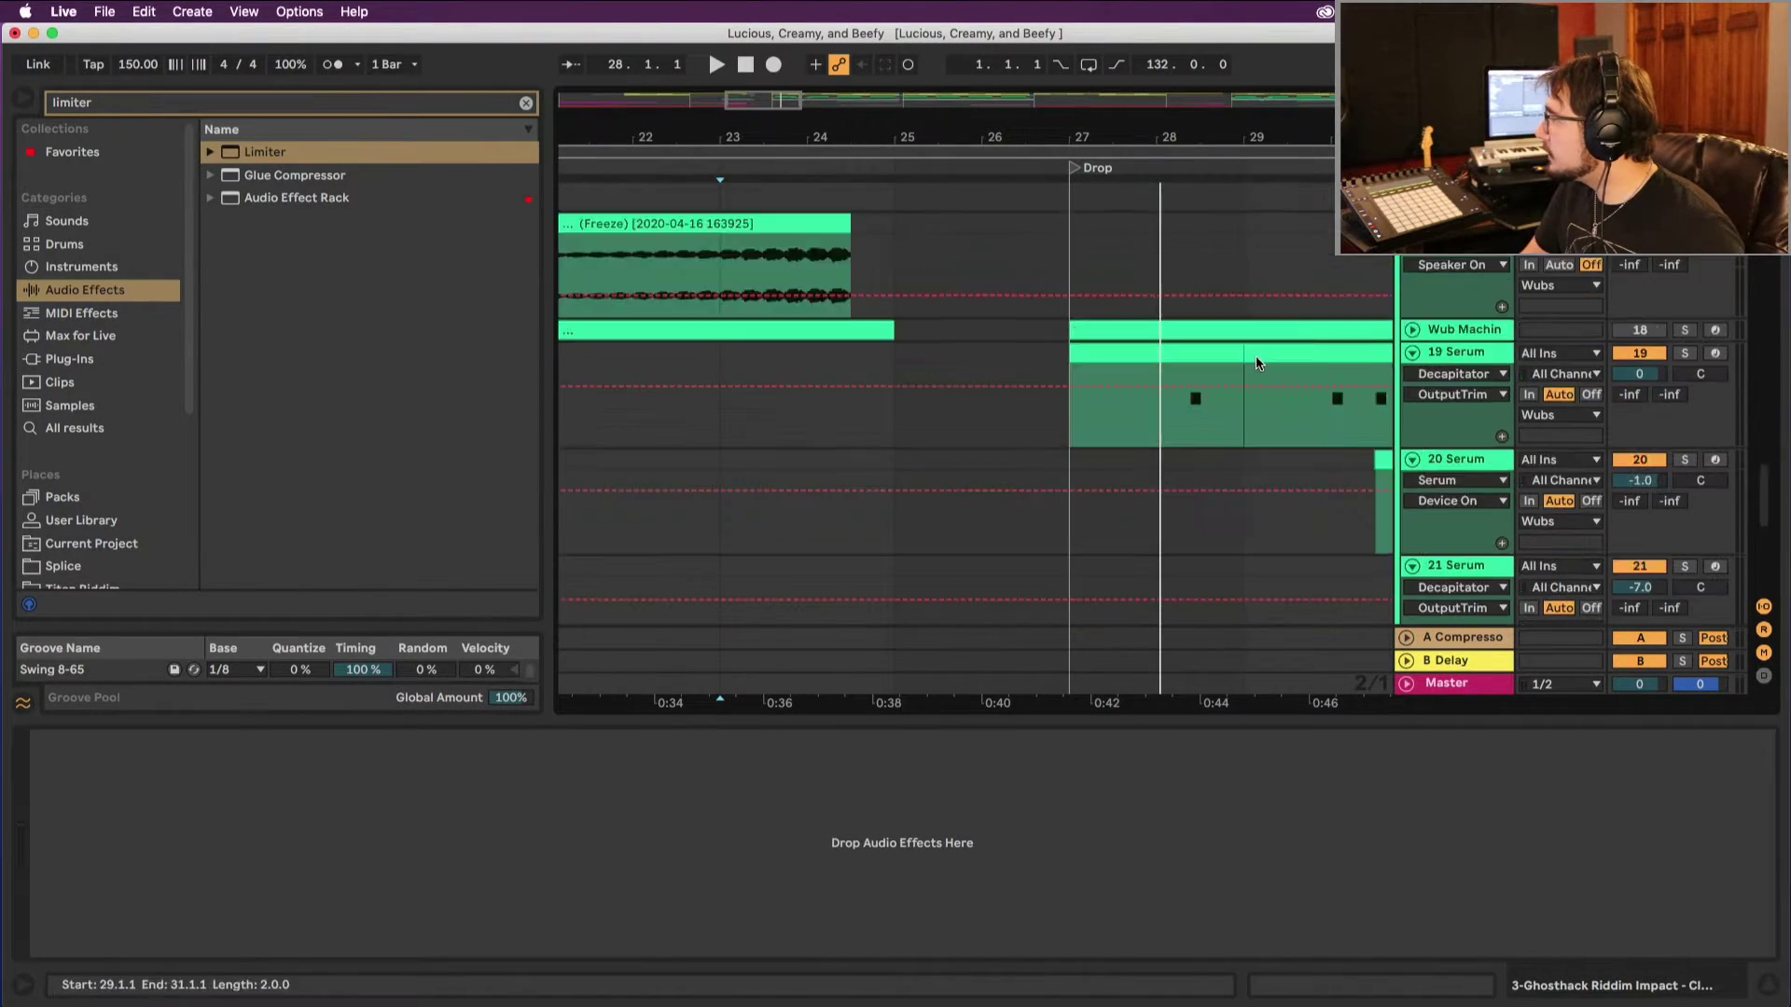
scroll(1256, 364, up, 10)
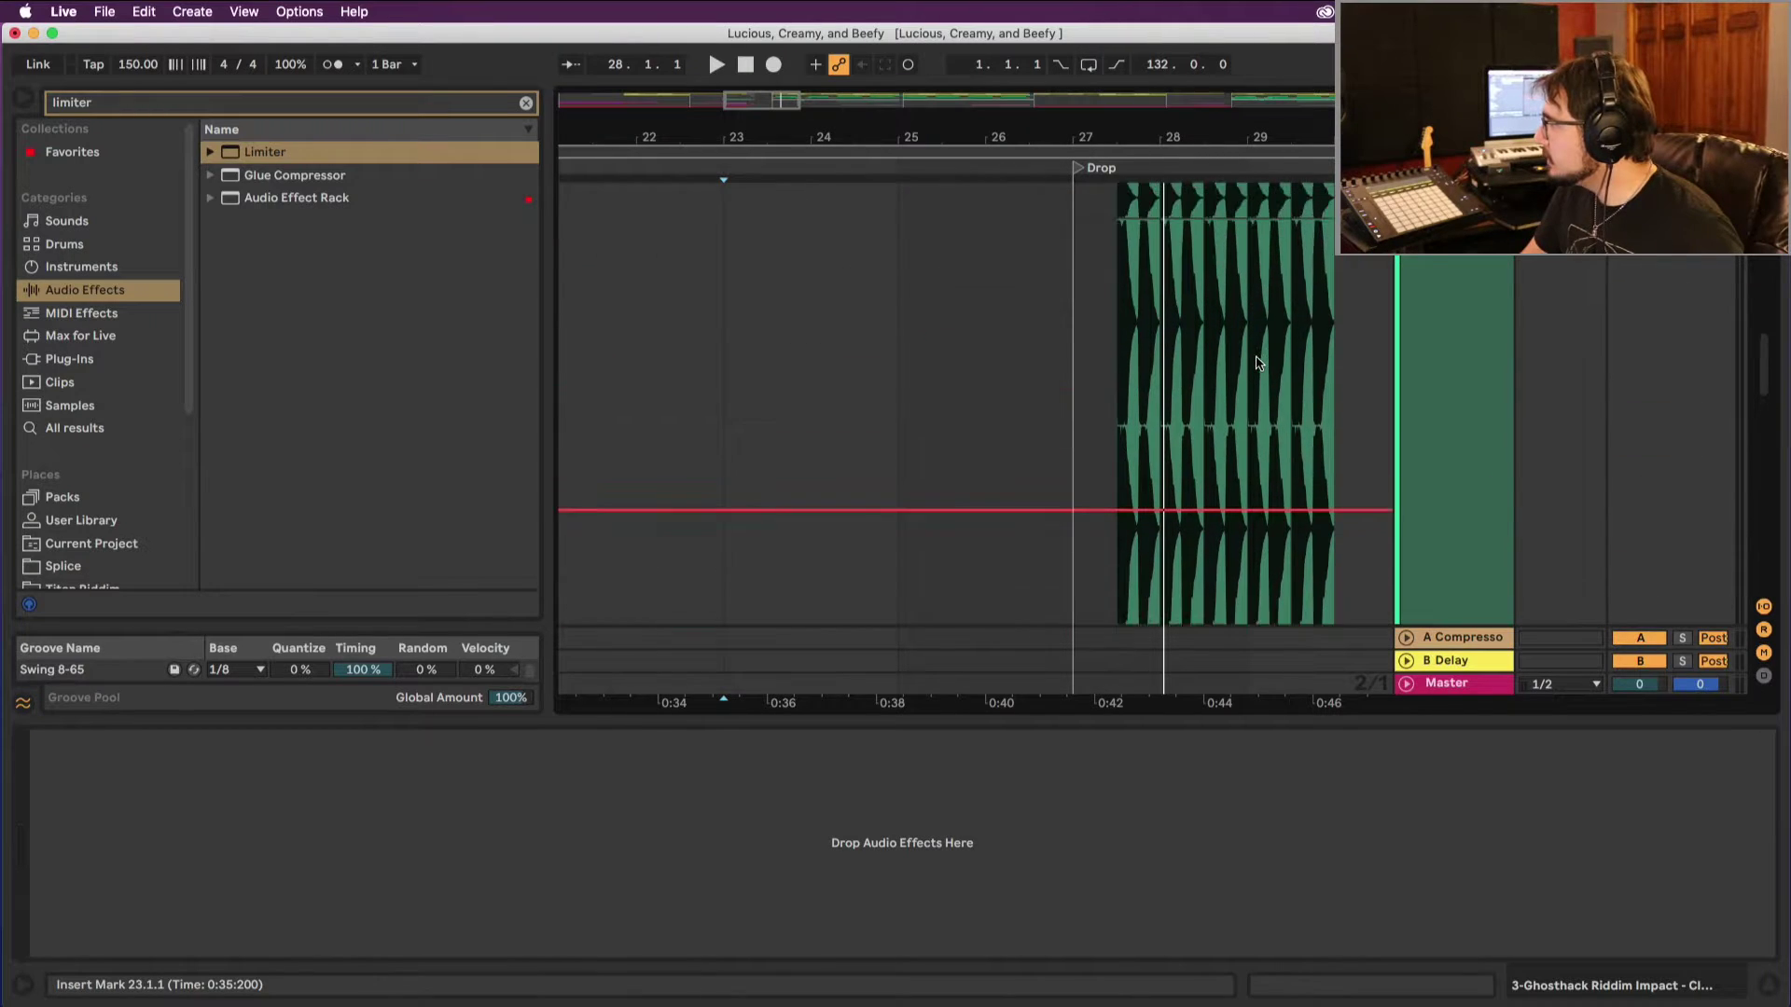
scroll(1257, 364, up, 3)
click(1110, 240)
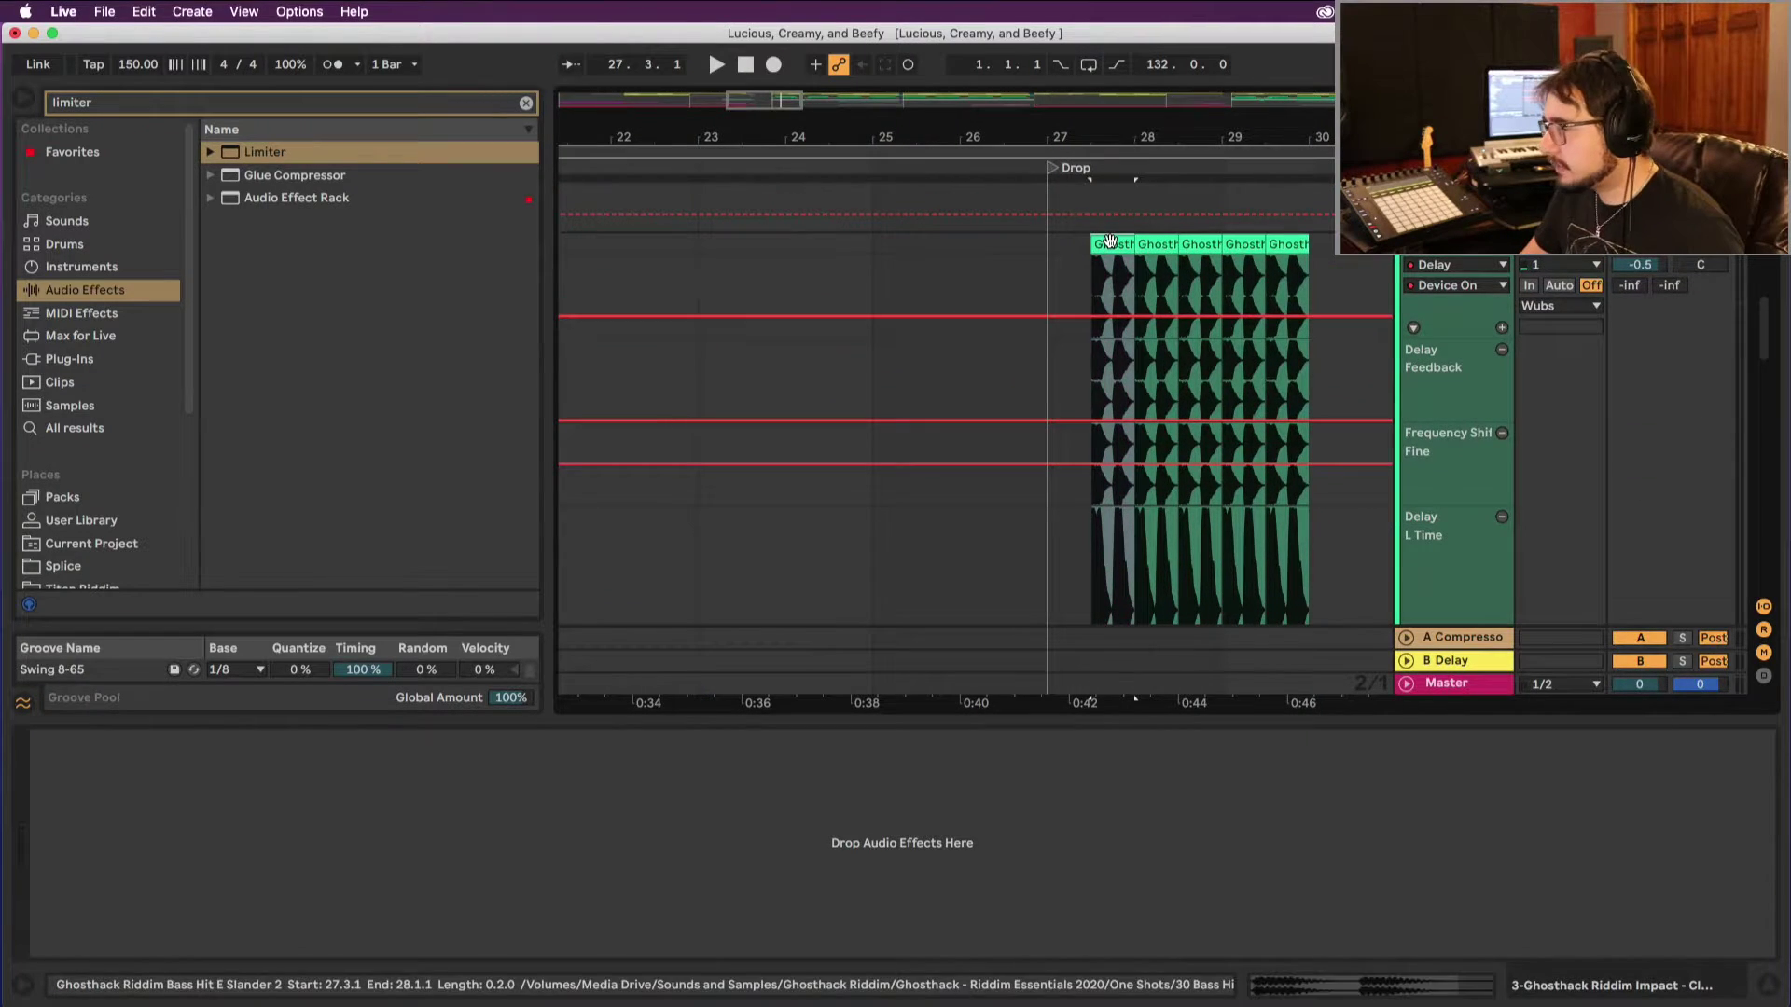
Step: Play the bass hits on track 11 and examine the device chain from VR PHAT 4.0 to LFOTool
click(933, 484)
key(space)
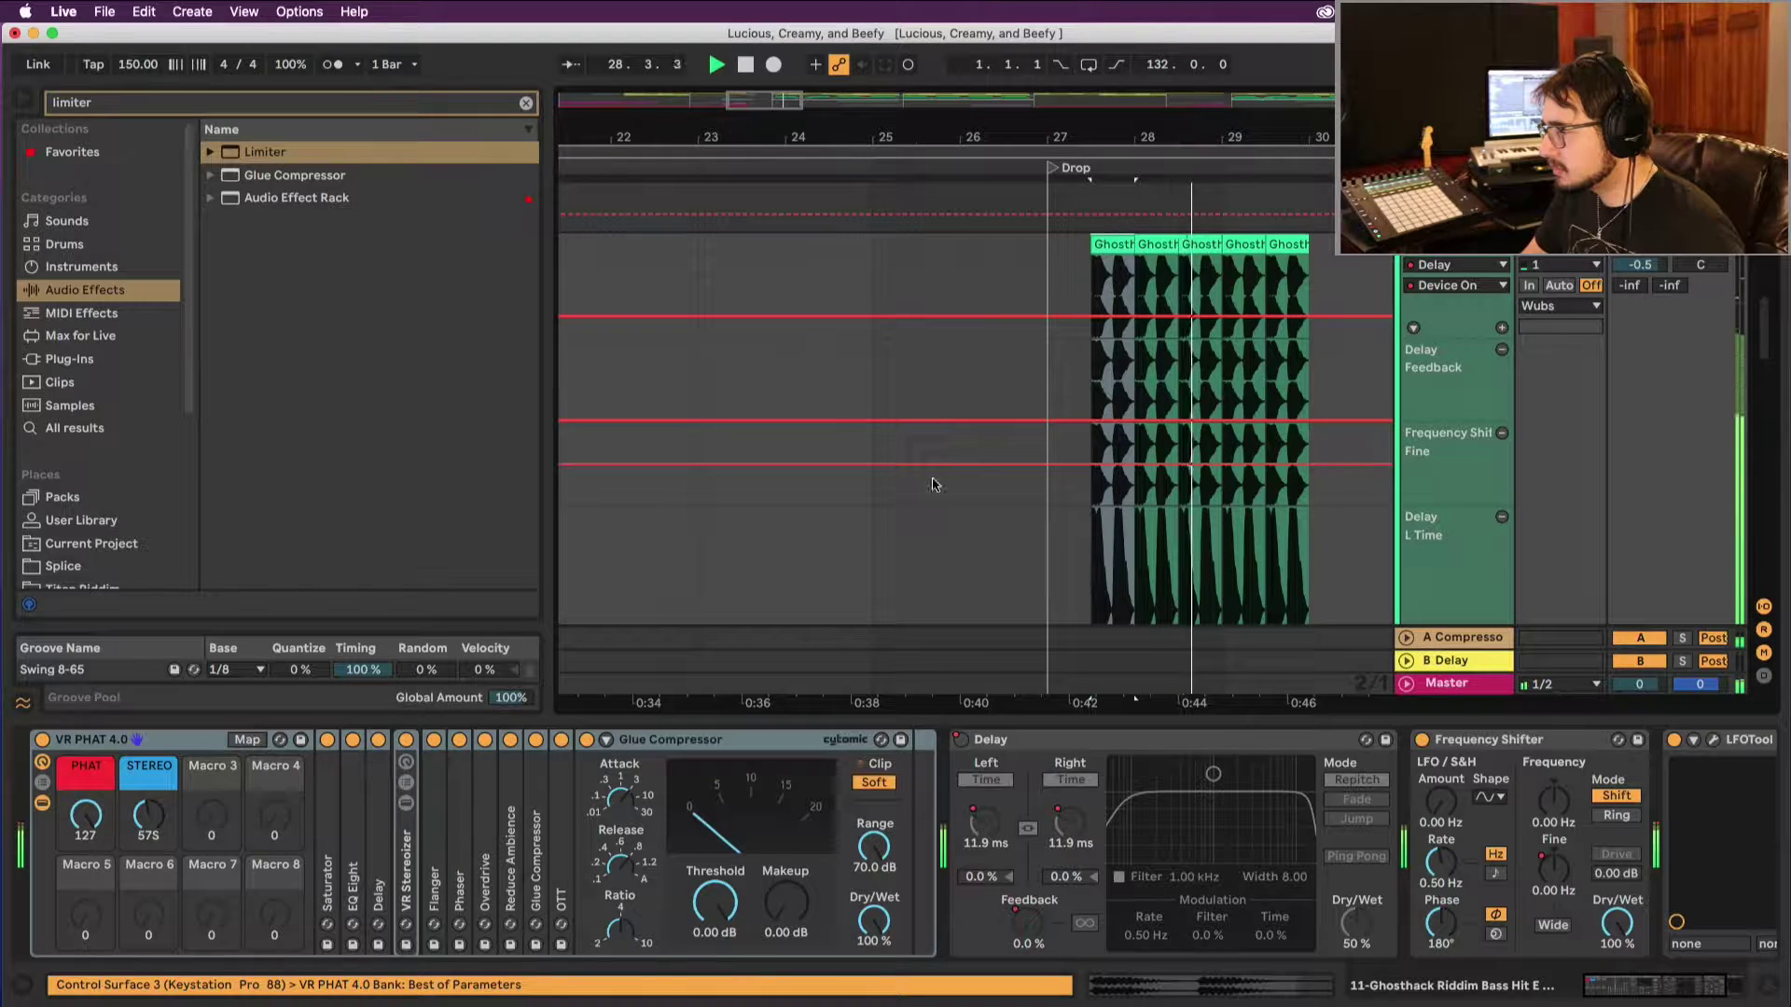
scroll(872, 788, right, 3)
scroll(872, 788, left, 3)
scroll(873, 788, right, 3)
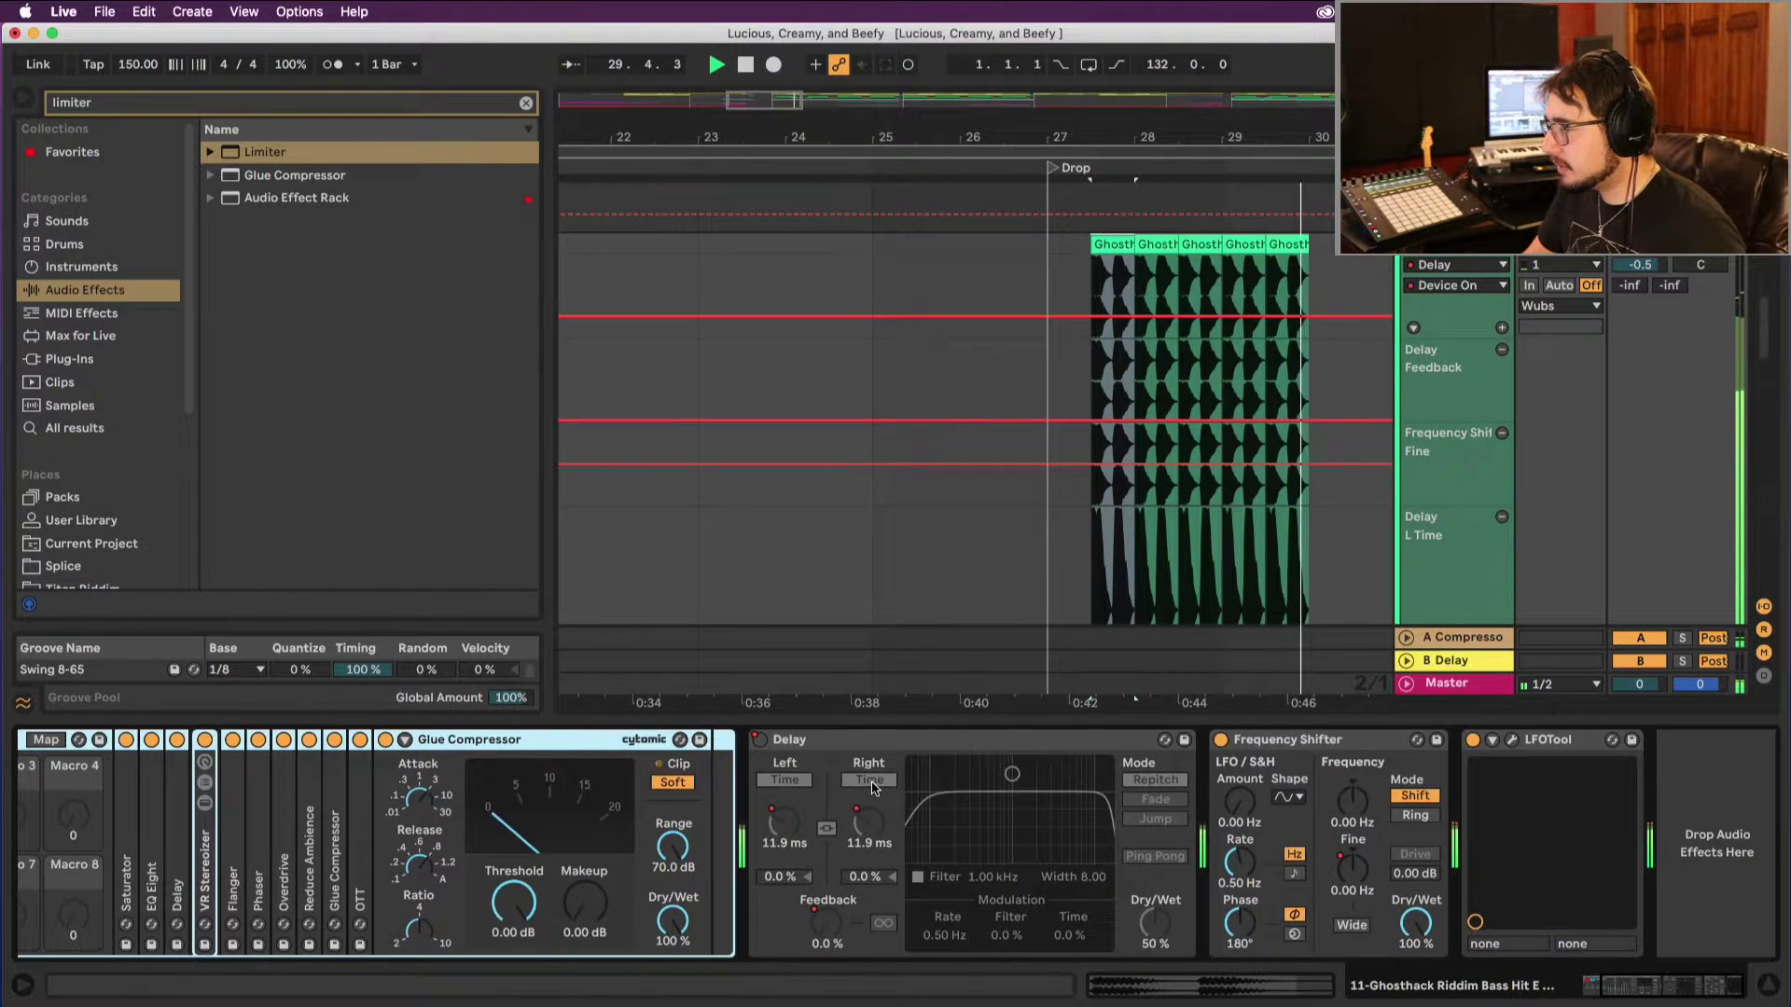
scroll(873, 788, left, 3)
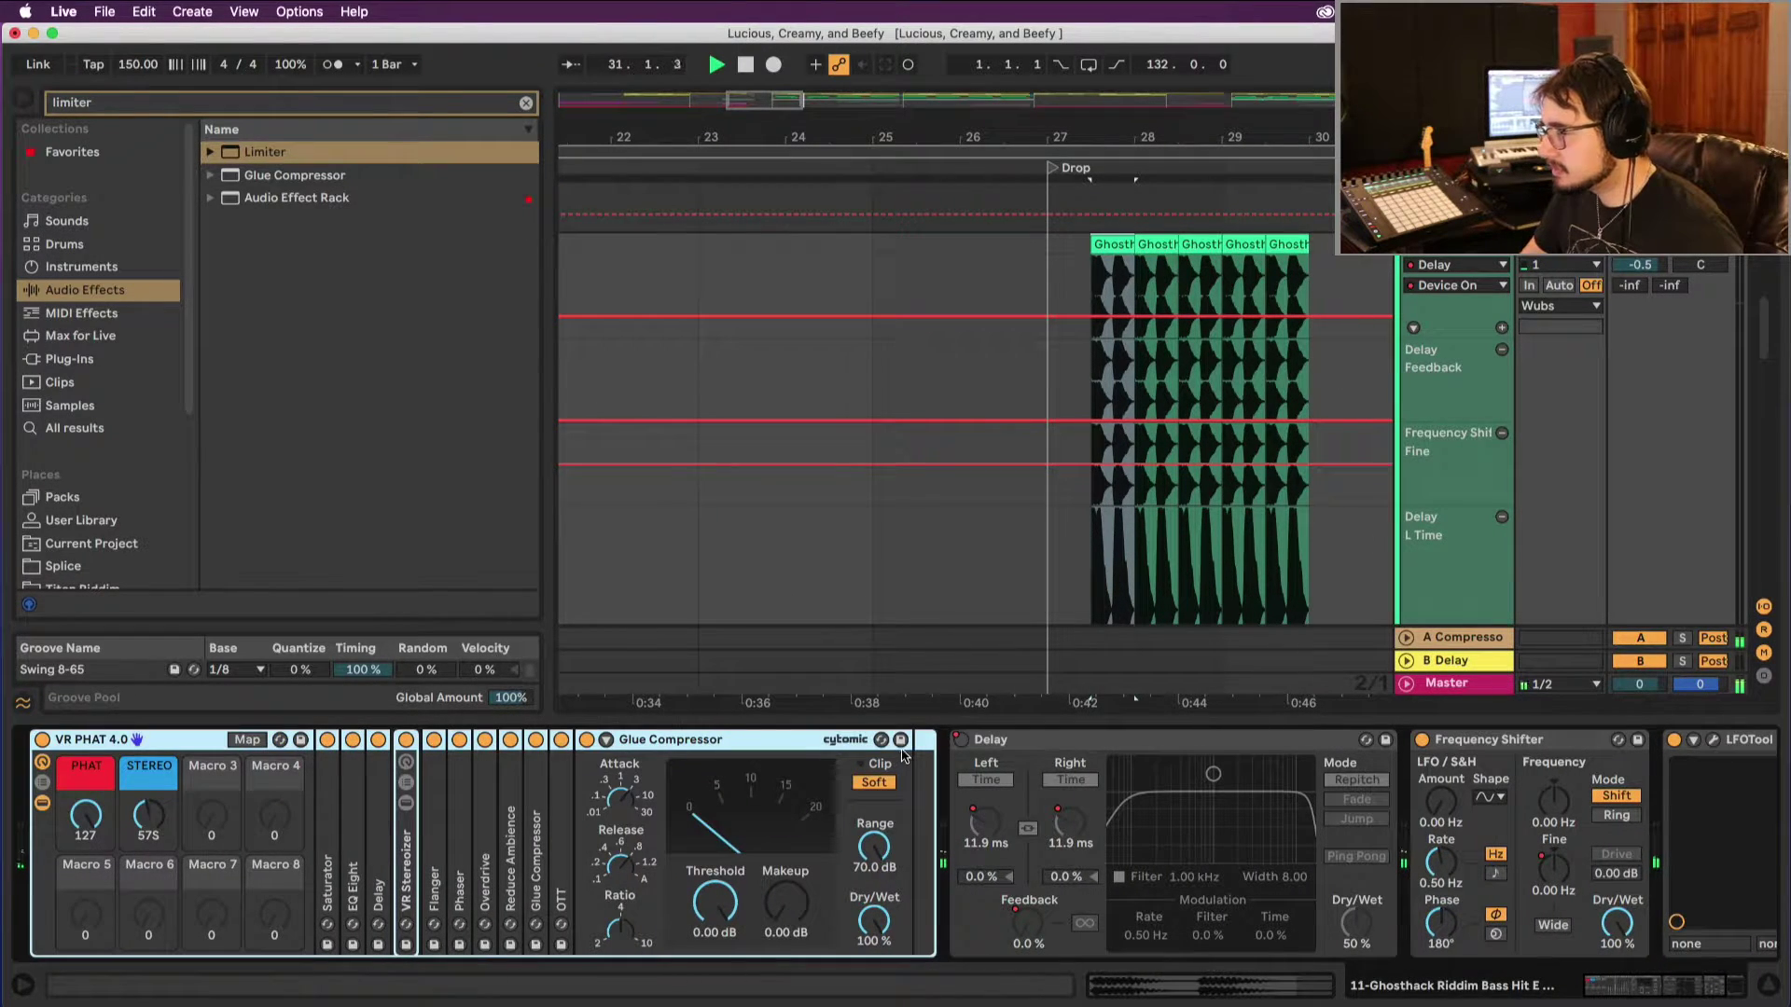
scroll(1335, 481, down, 5)
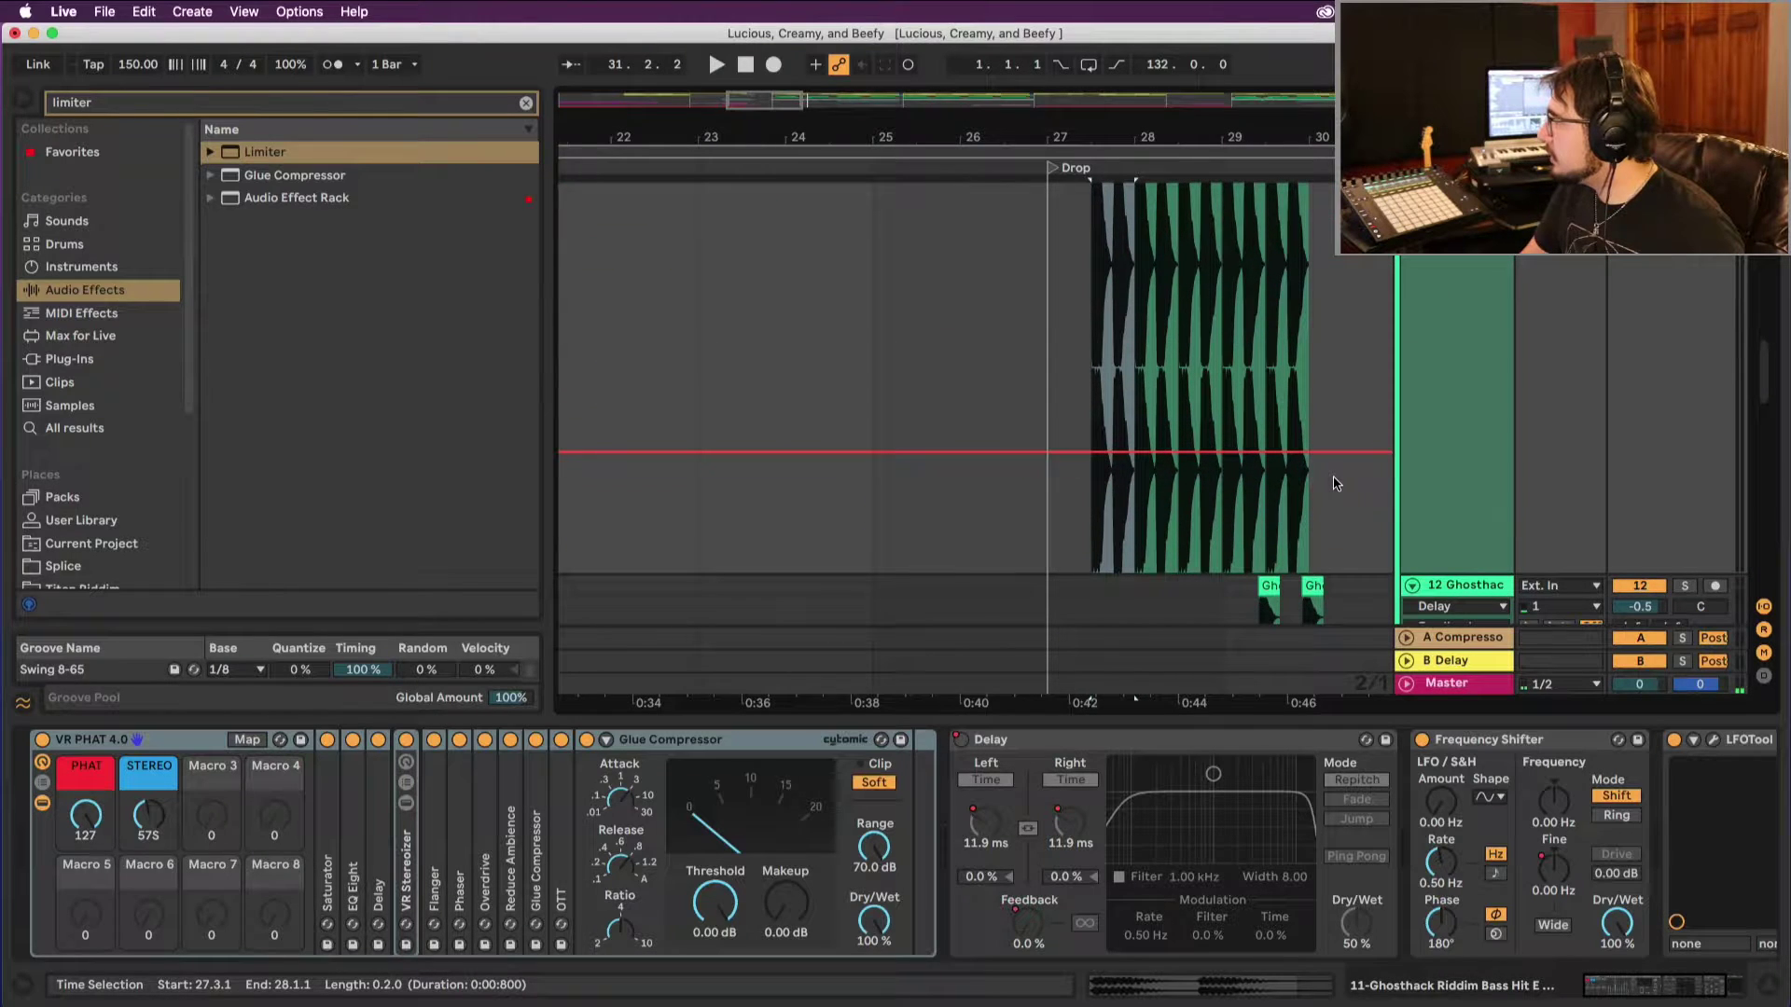
Step: Select the Ghosthack Riddim Bass Hit clip starting at bar 30 on track 14 and play it, viewing its device chain through Utility
scroll(1335, 482, down, 5)
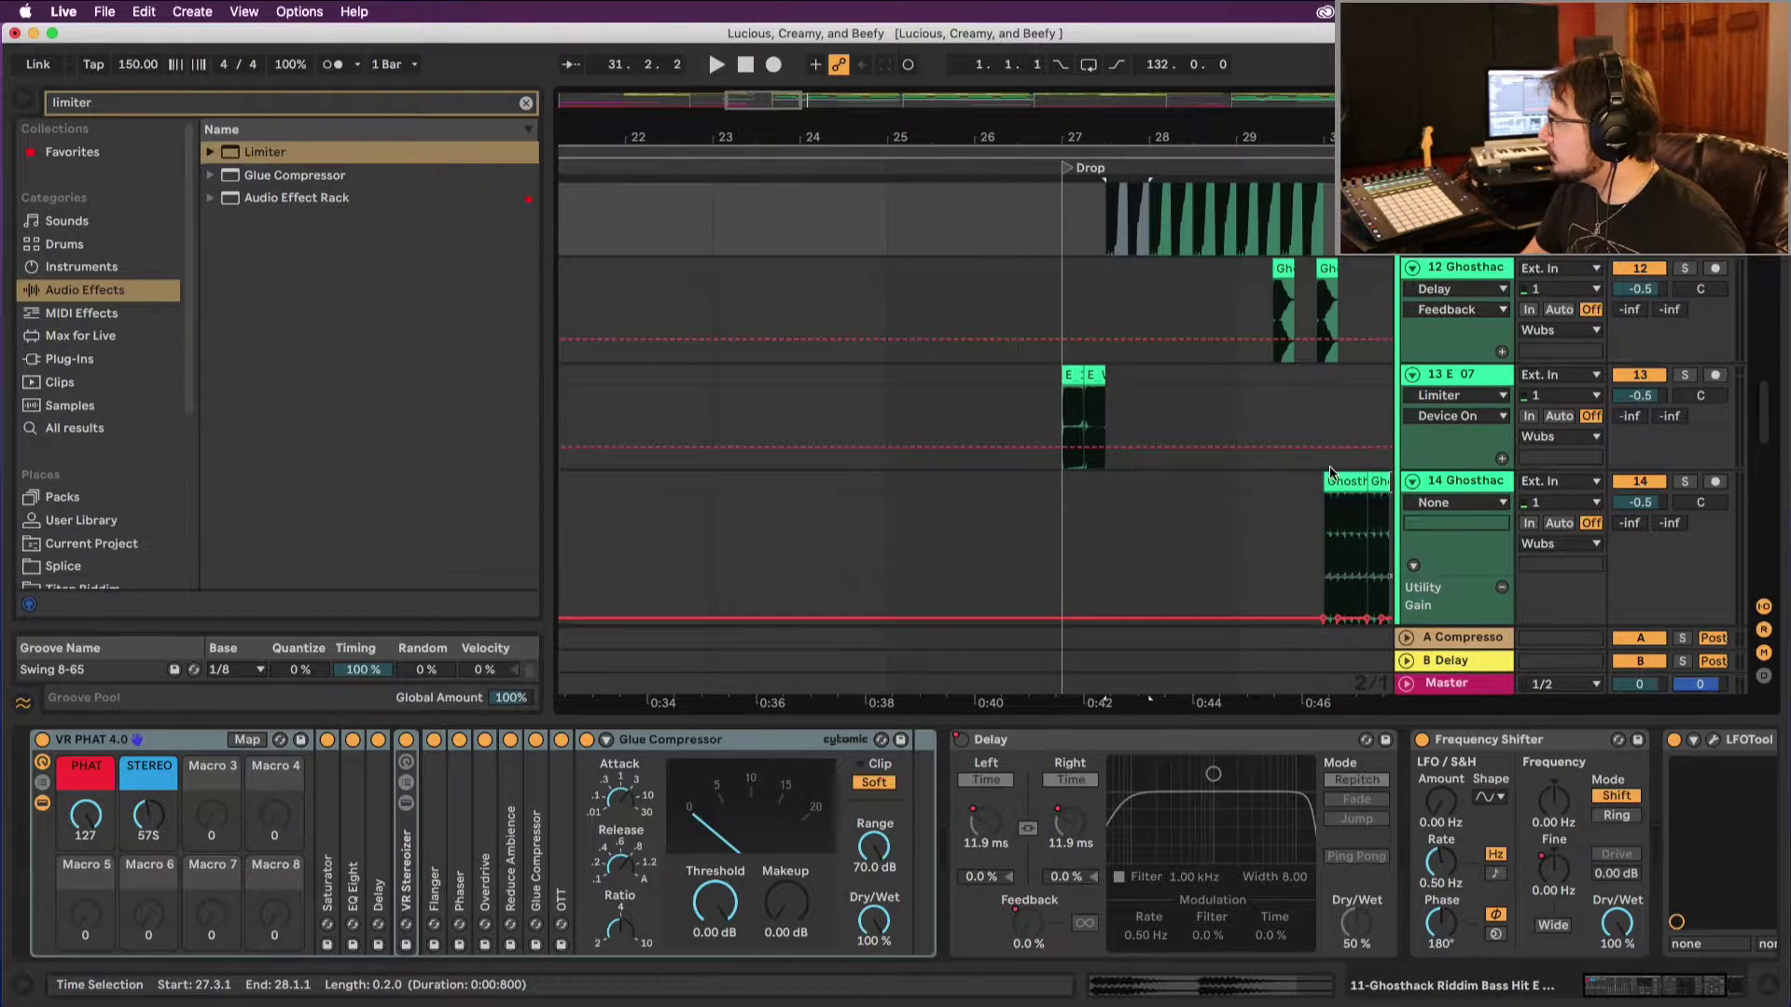
scroll(1297, 440, right, 5)
click(880, 503)
key(space)
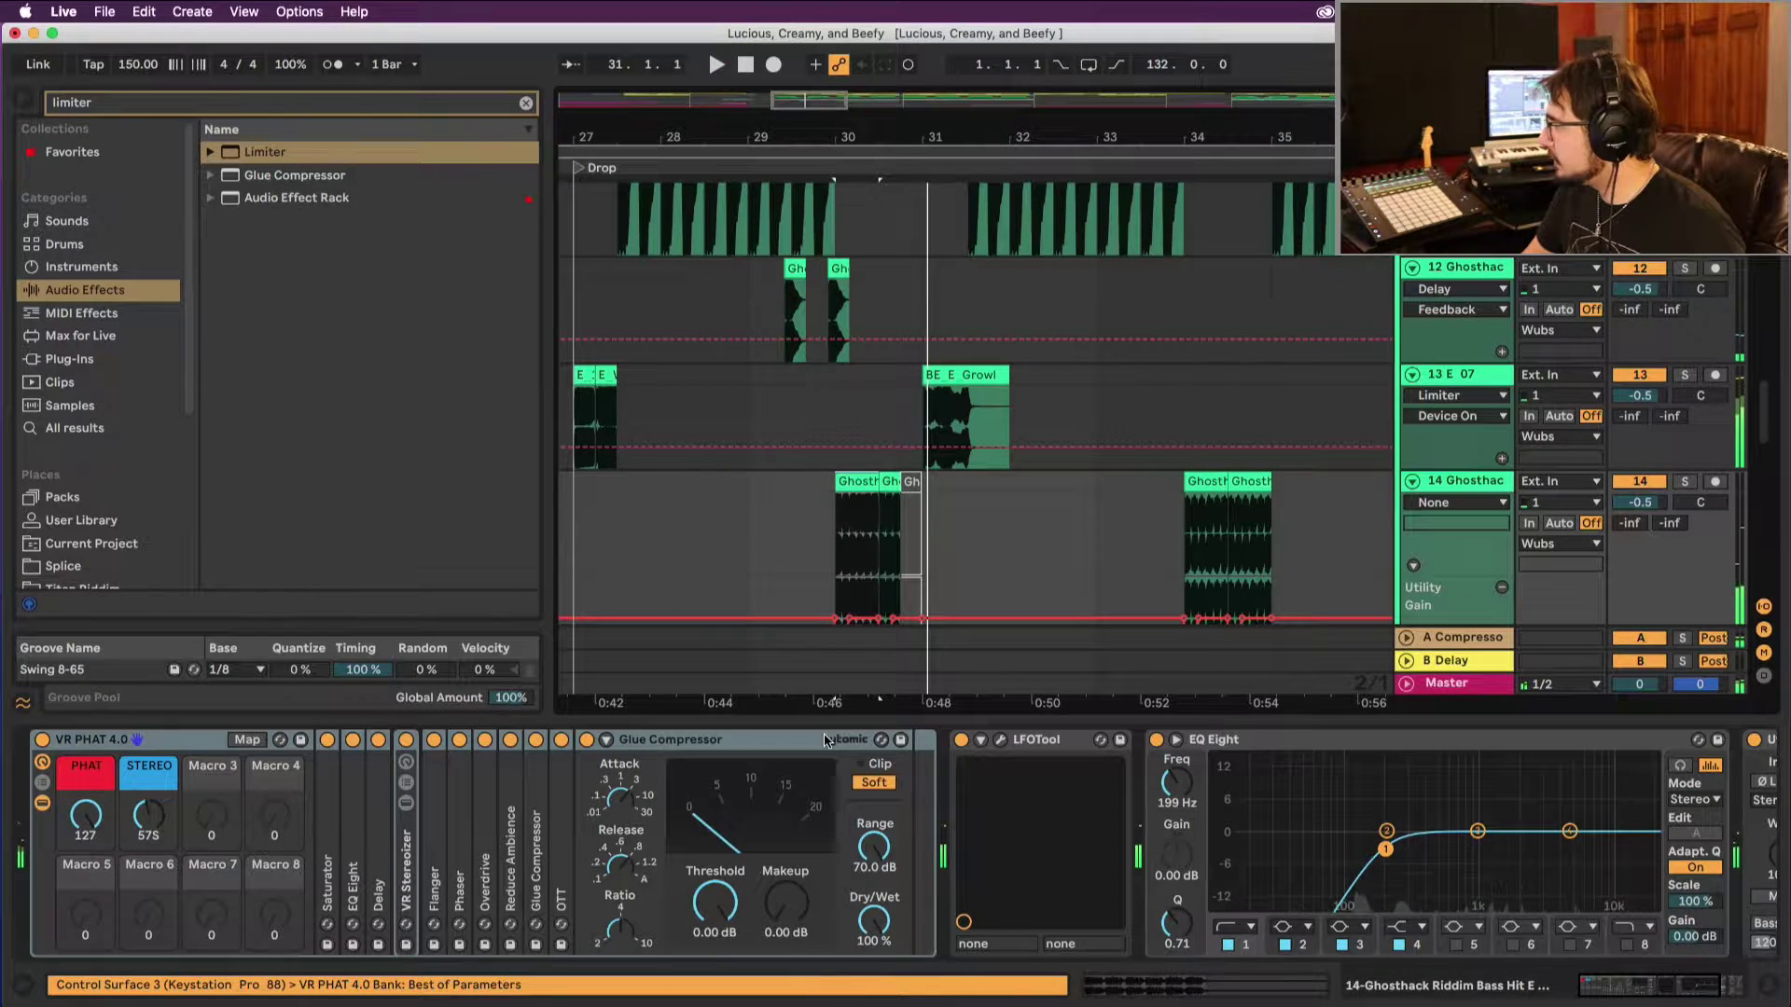
scroll(903, 729, right, 5)
key(space)
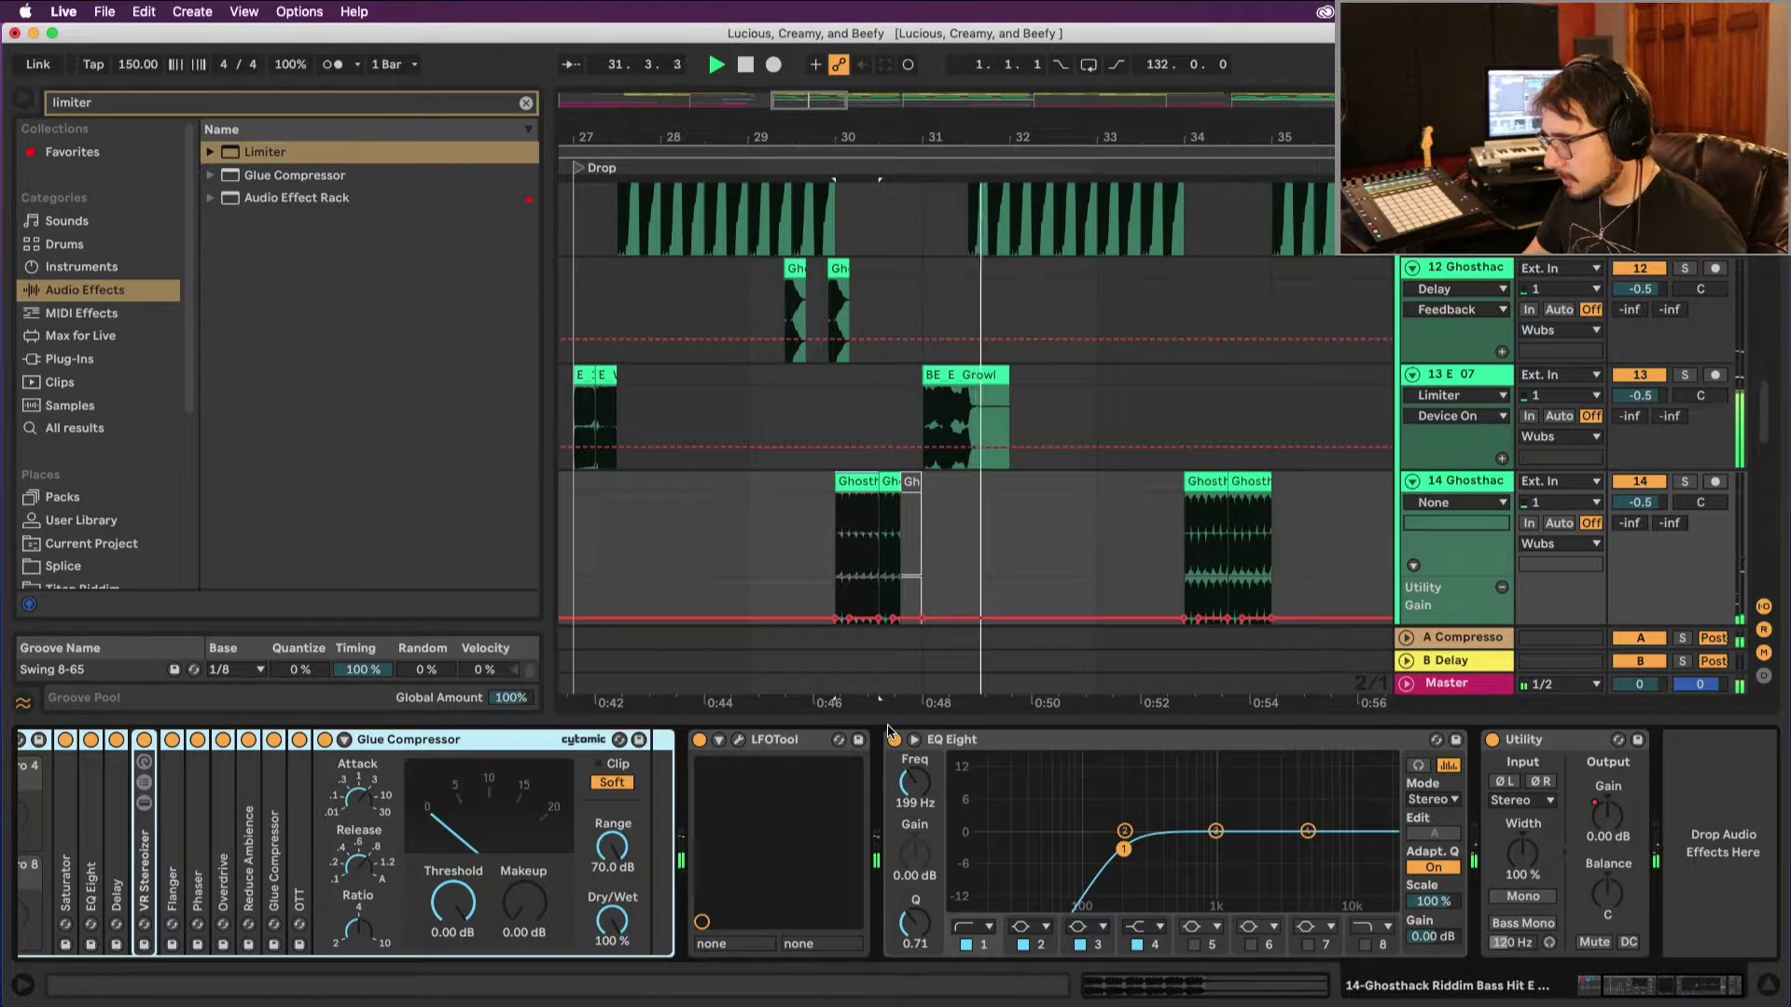
key(space)
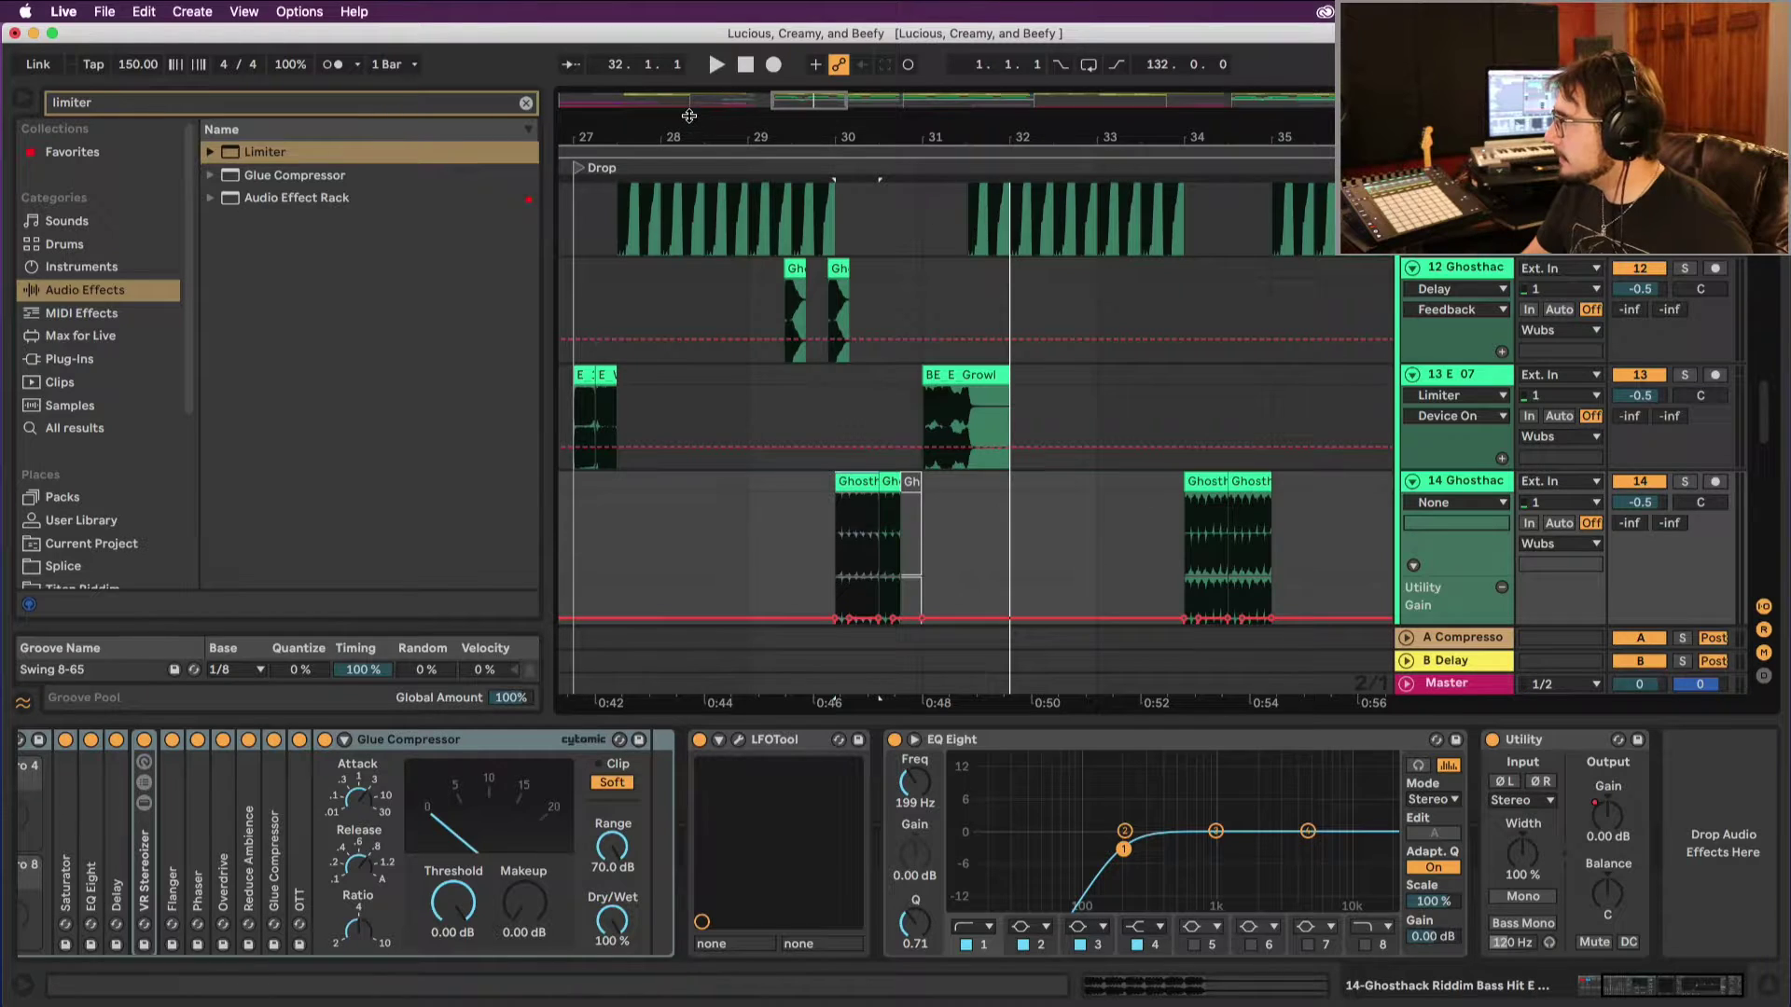
Step: Paste a copy of the bass hit clip on track 14 at the Buildup locator, bar 17
scroll(1138, 169, left, 10)
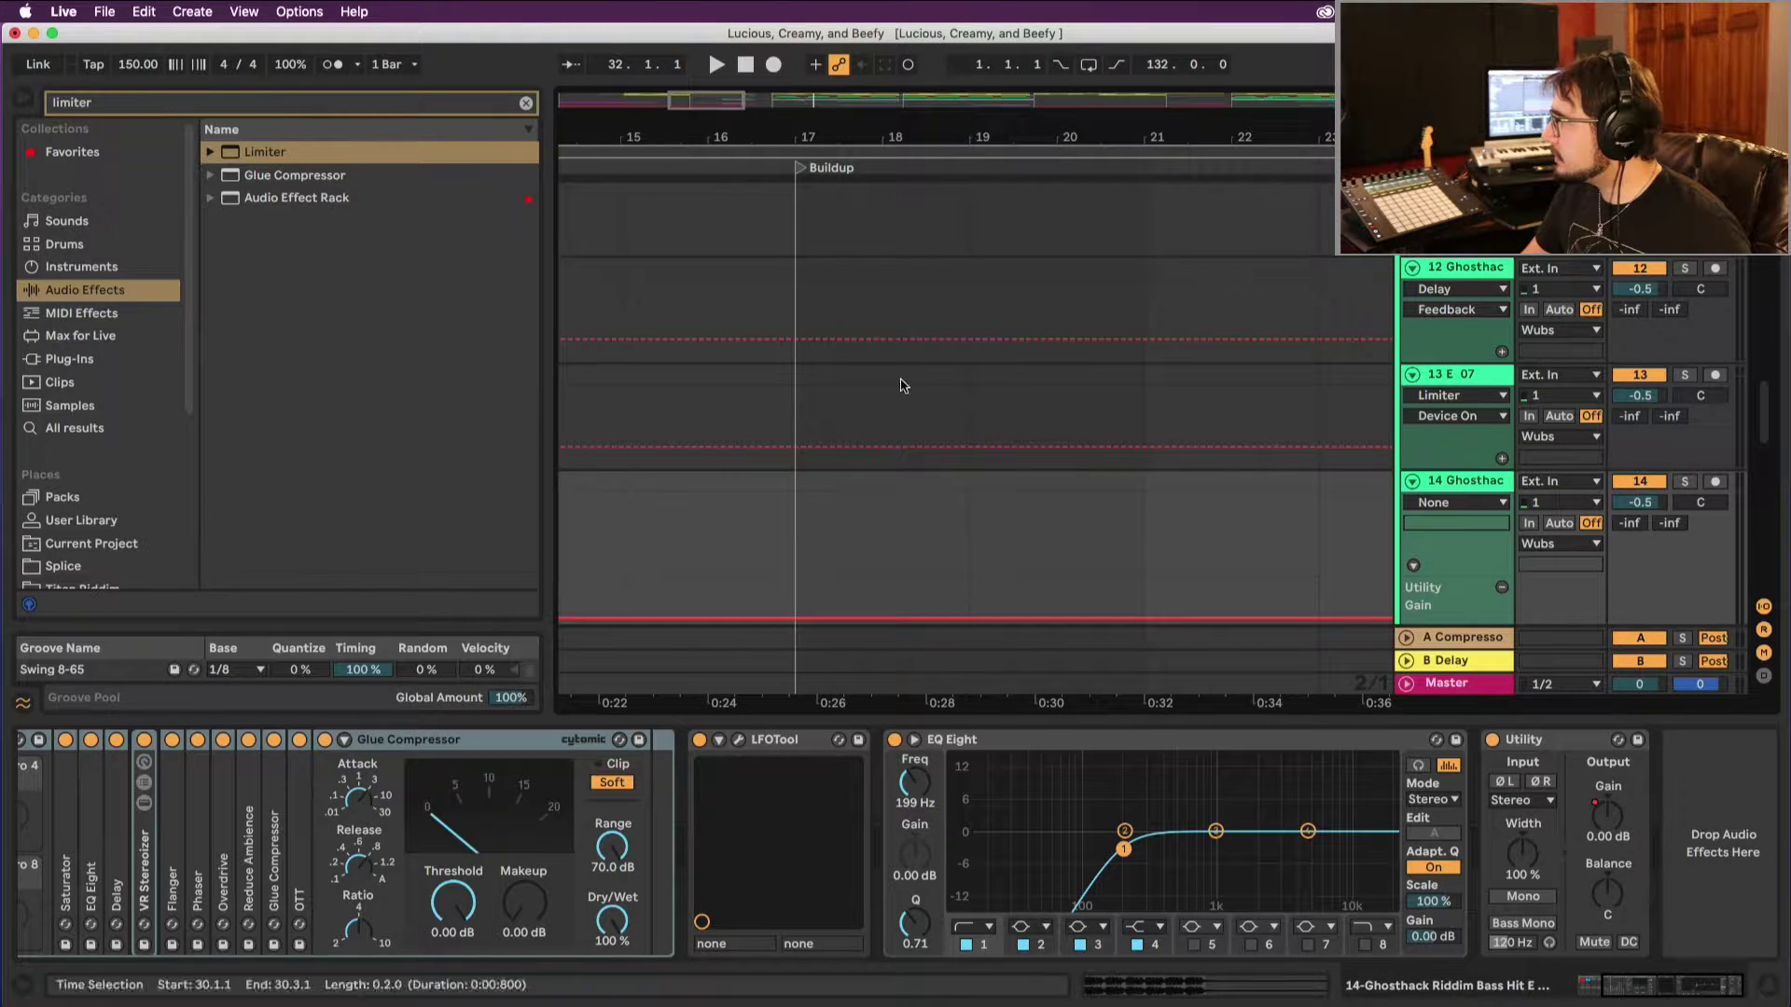
click(812, 543)
key(super+v)
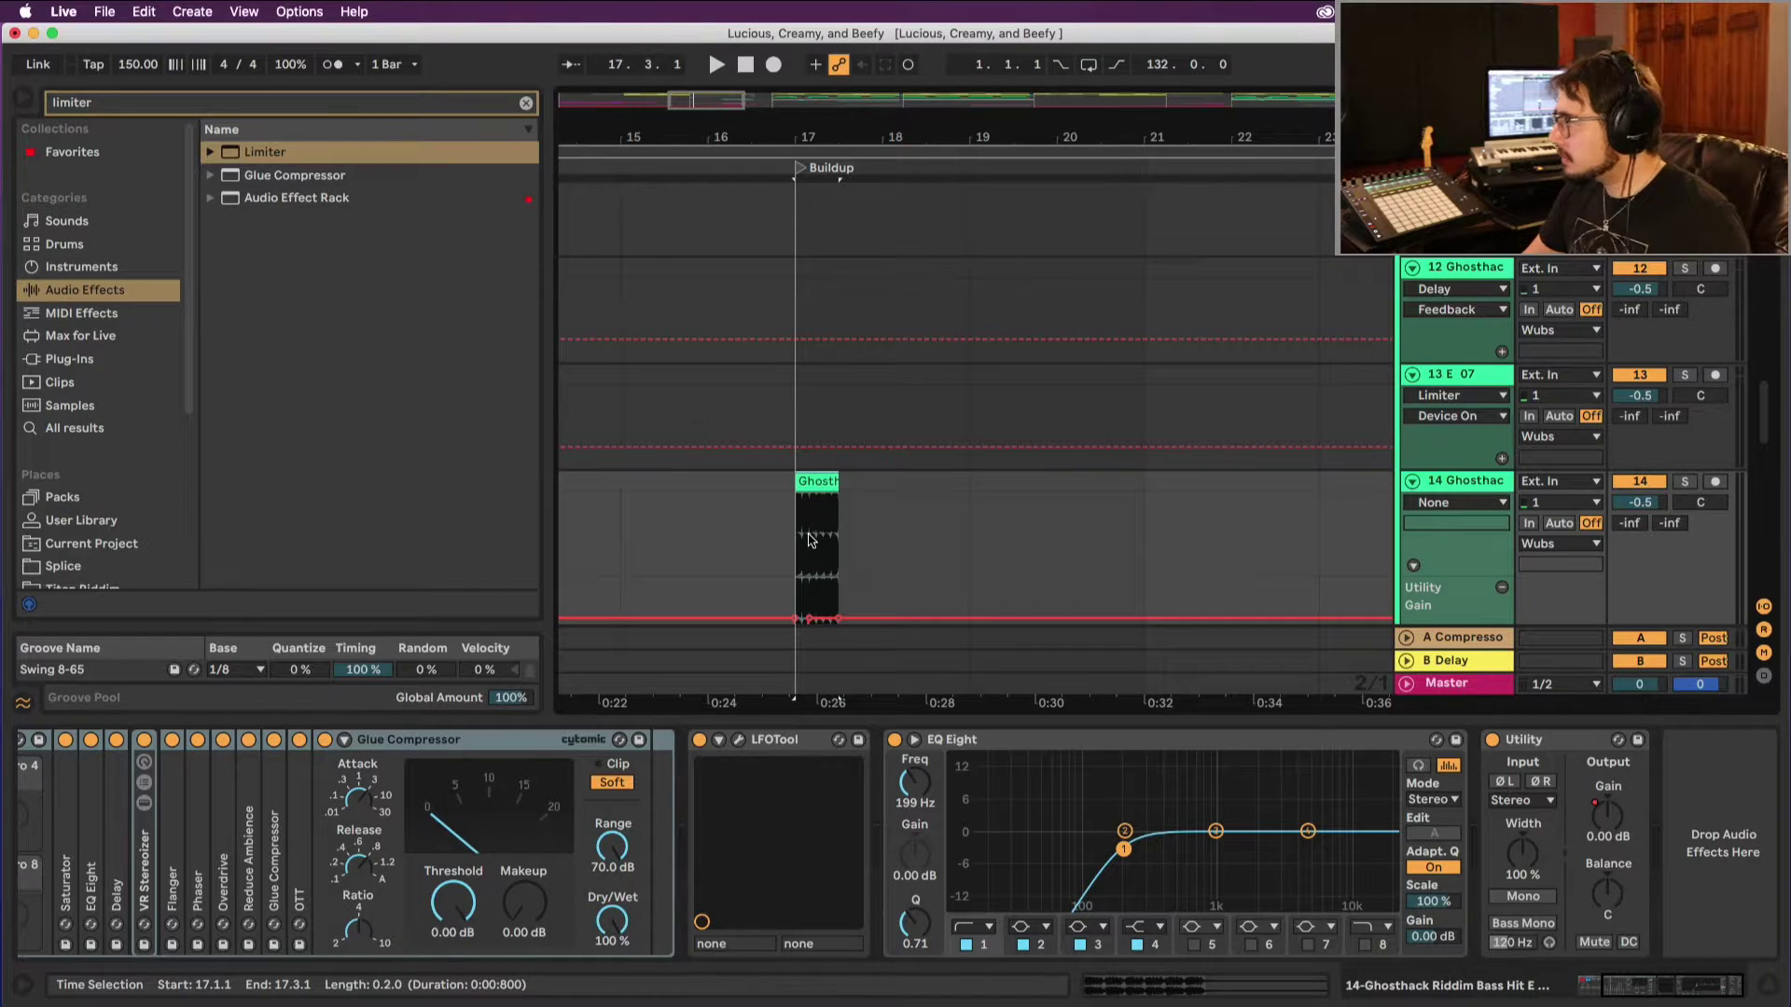
Step: Move the pasted bass hit clip on track 14 from the Buildup locator to 25.1.1 and play it there
click(679, 149)
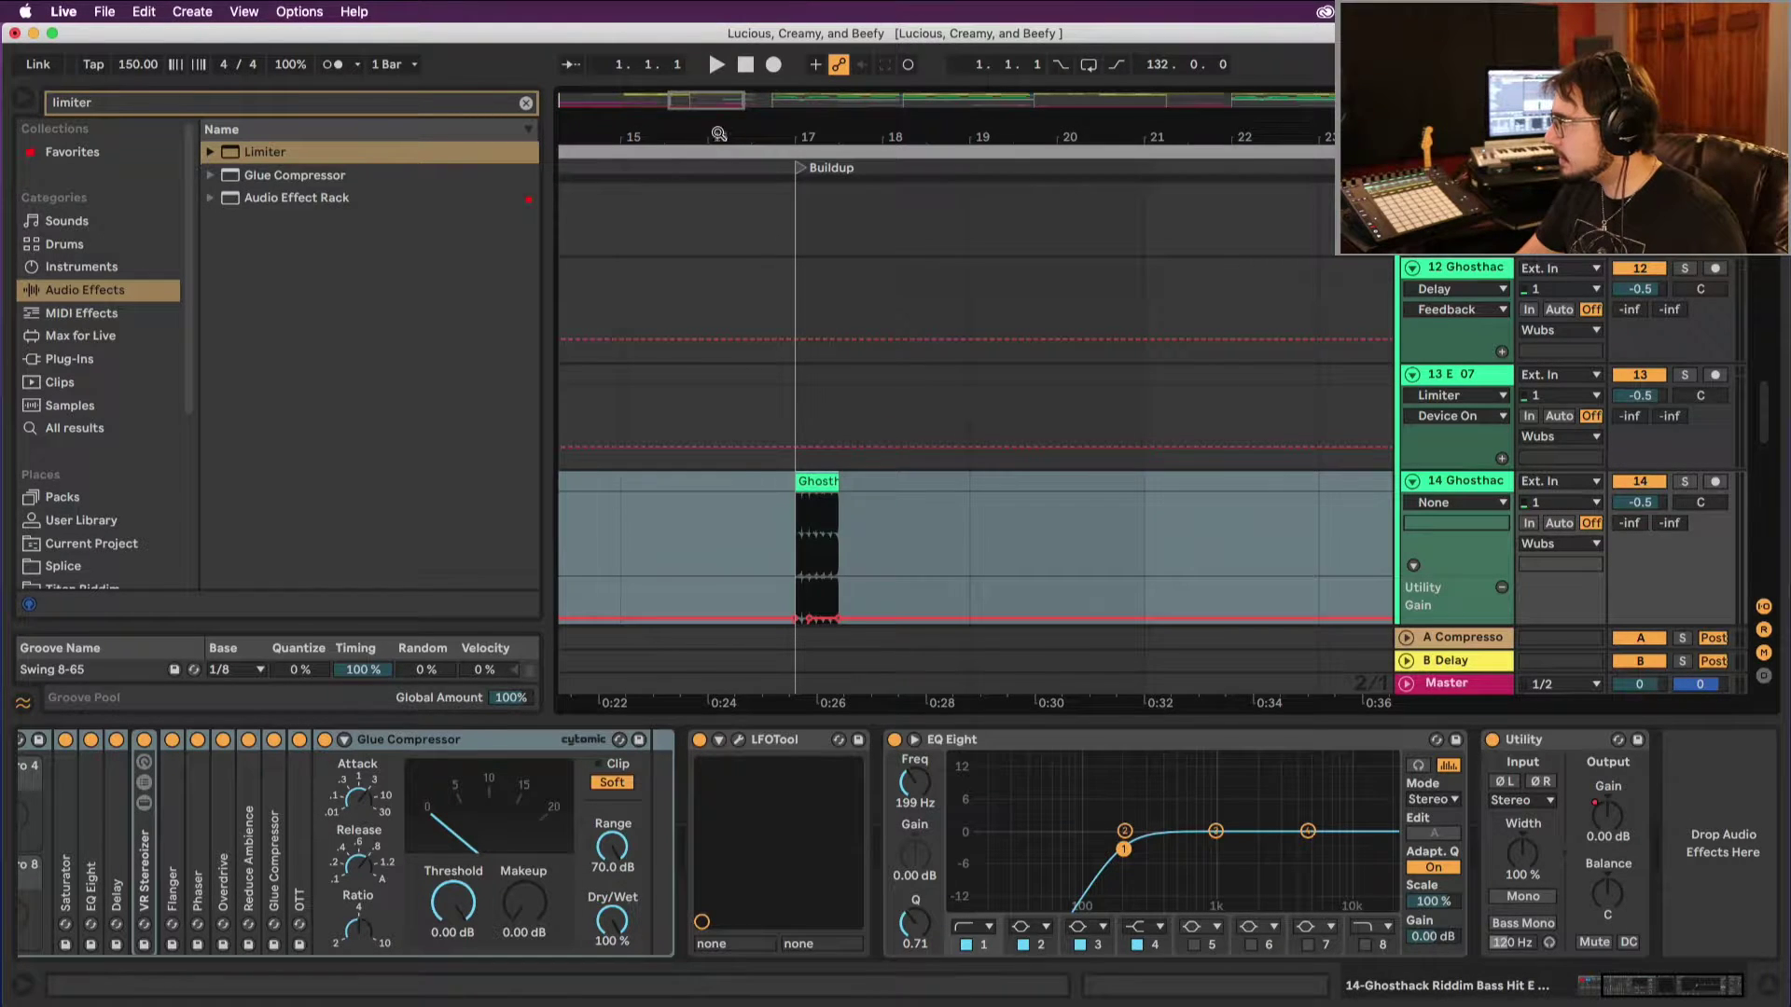
drag(720, 134, 723, 104)
scroll(847, 305, up, 15)
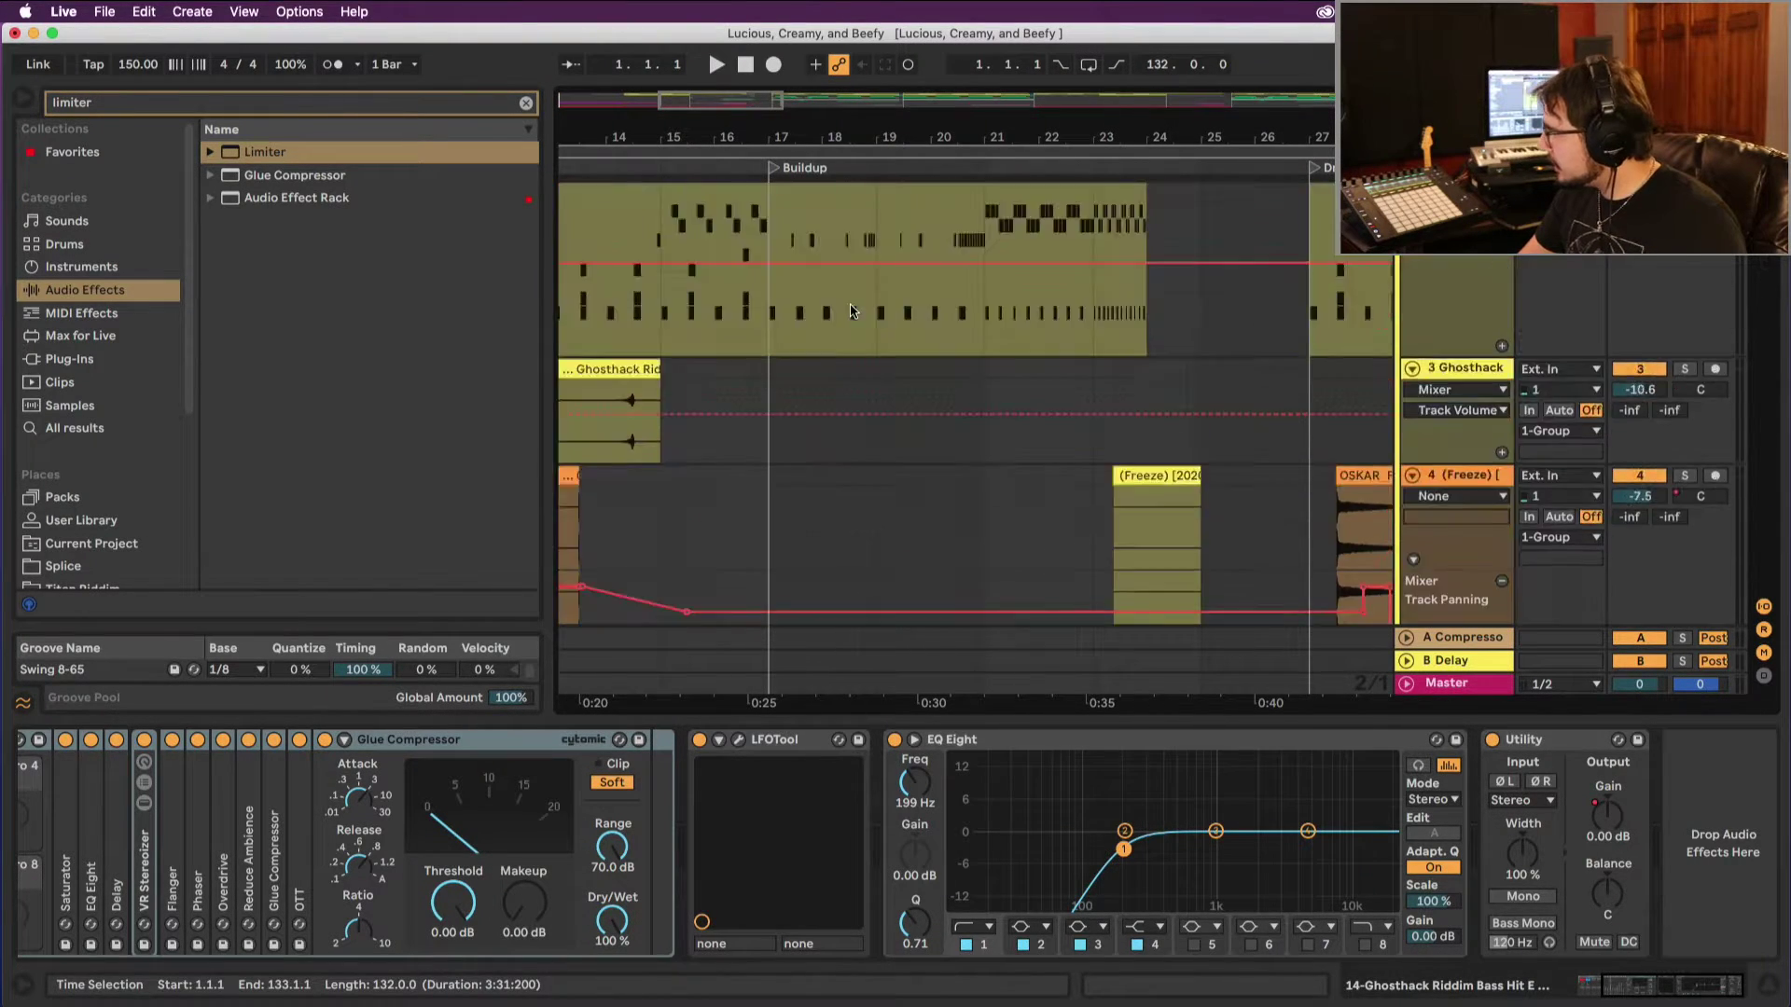
scroll(851, 305, down, 15)
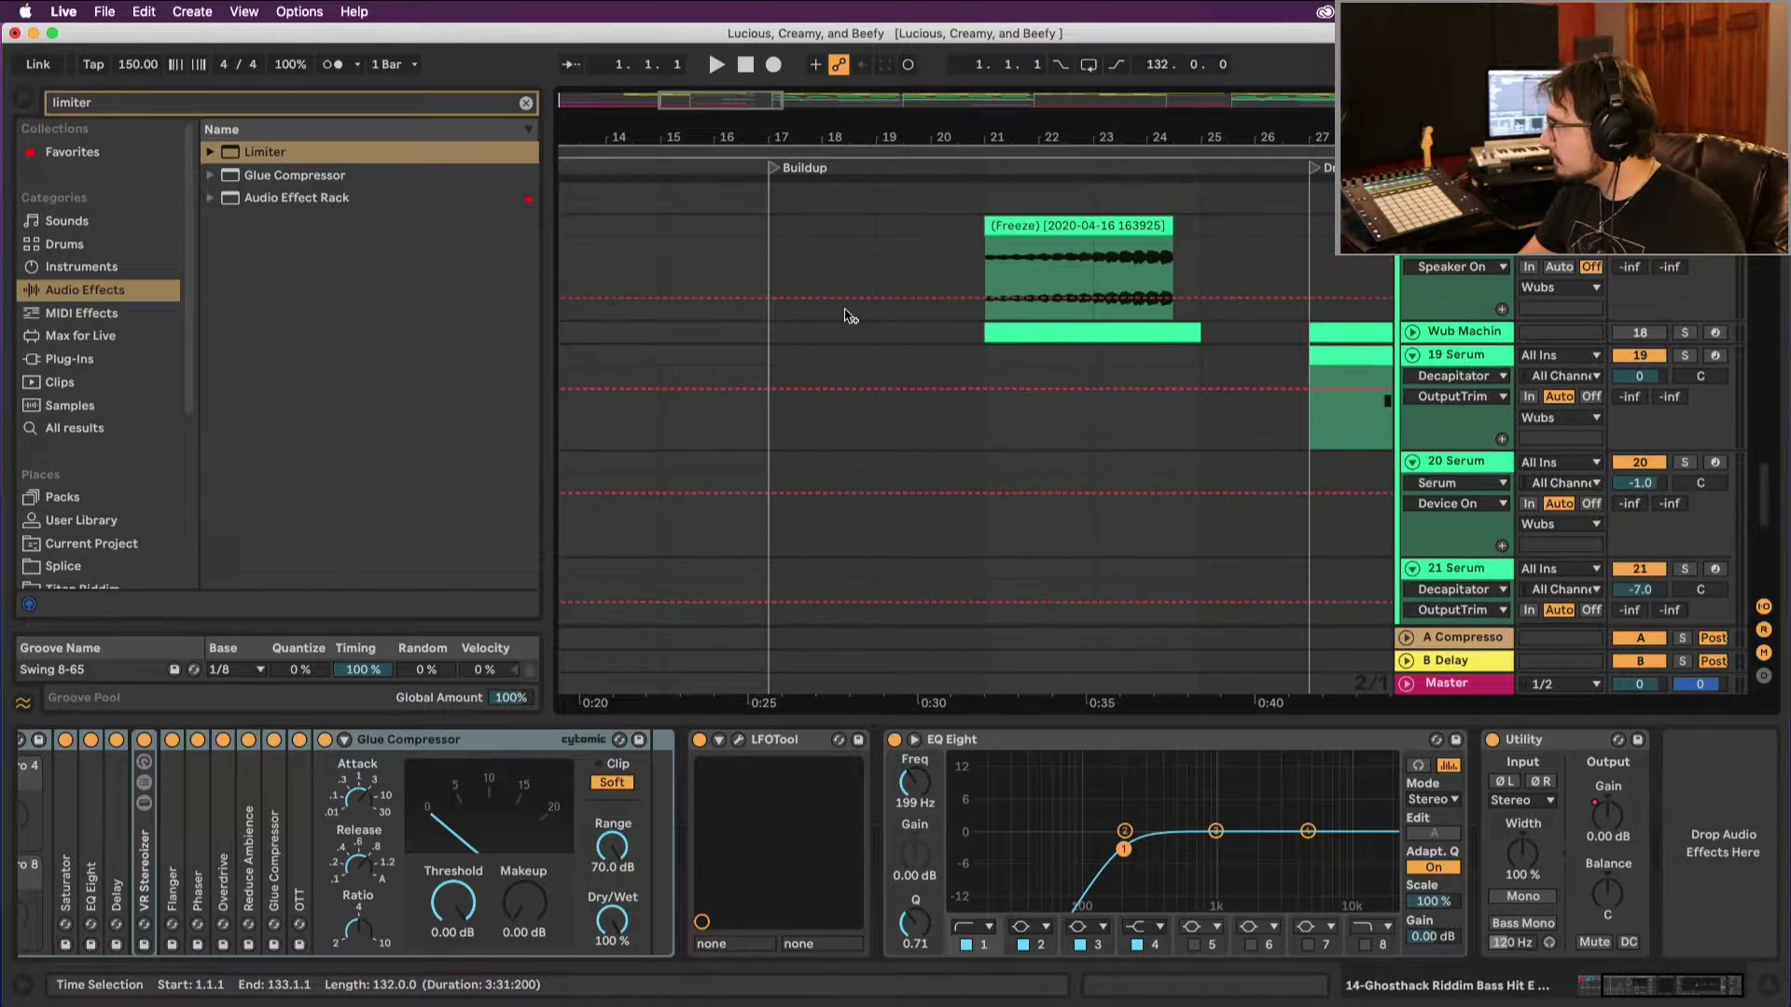
right_click(1192, 170)
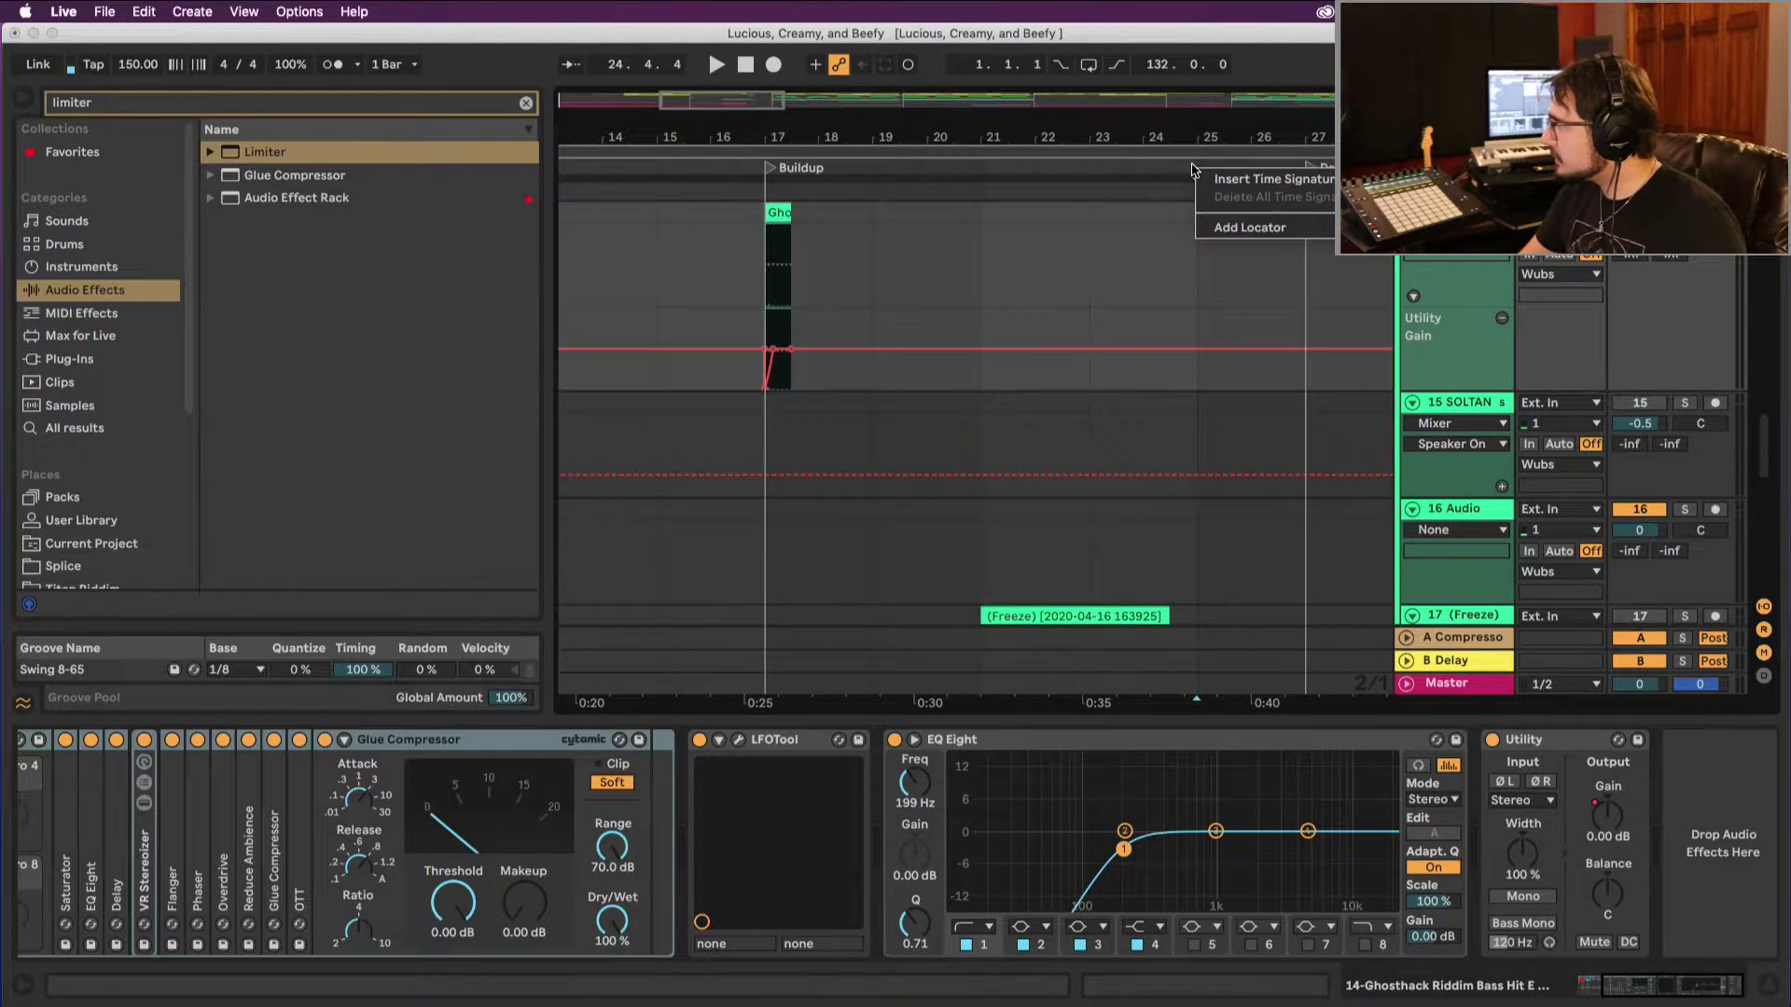
click(783, 229)
drag(784, 224, 1180, 222)
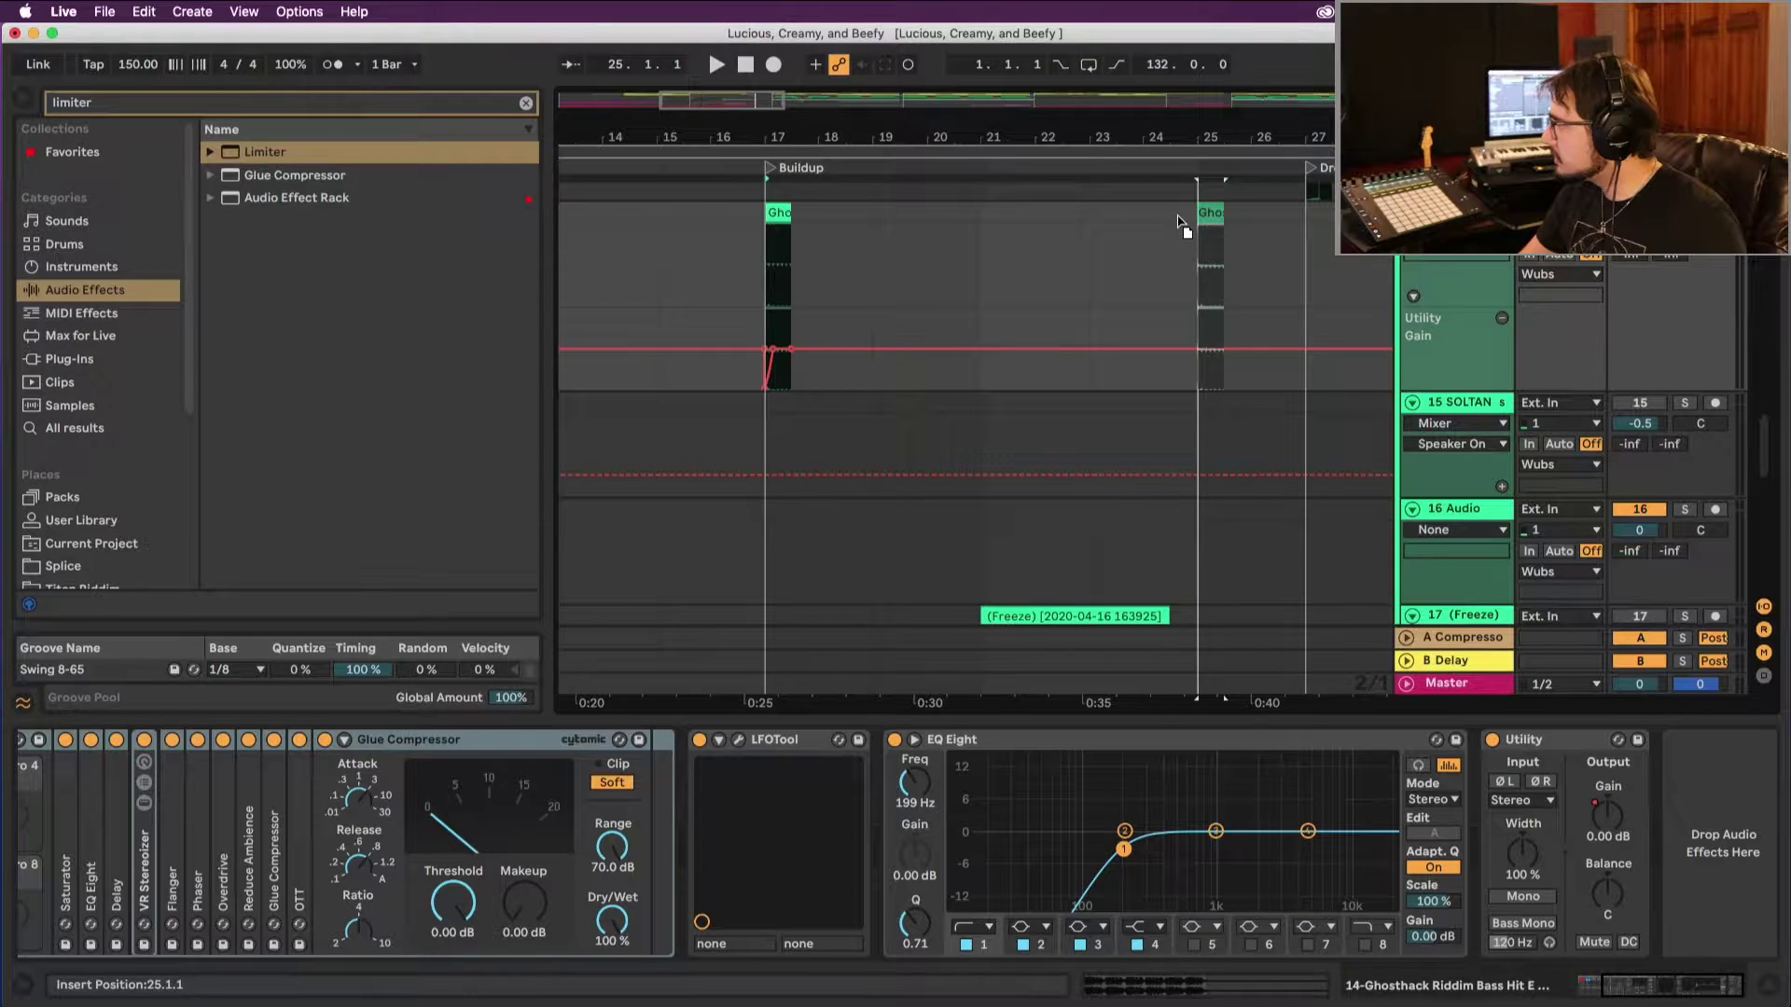
key(space)
key(space)
Step: Set the fixed grid to 1/8 and shorten the bass hit clip at bar 25 to end at 25.2.2
key(z)
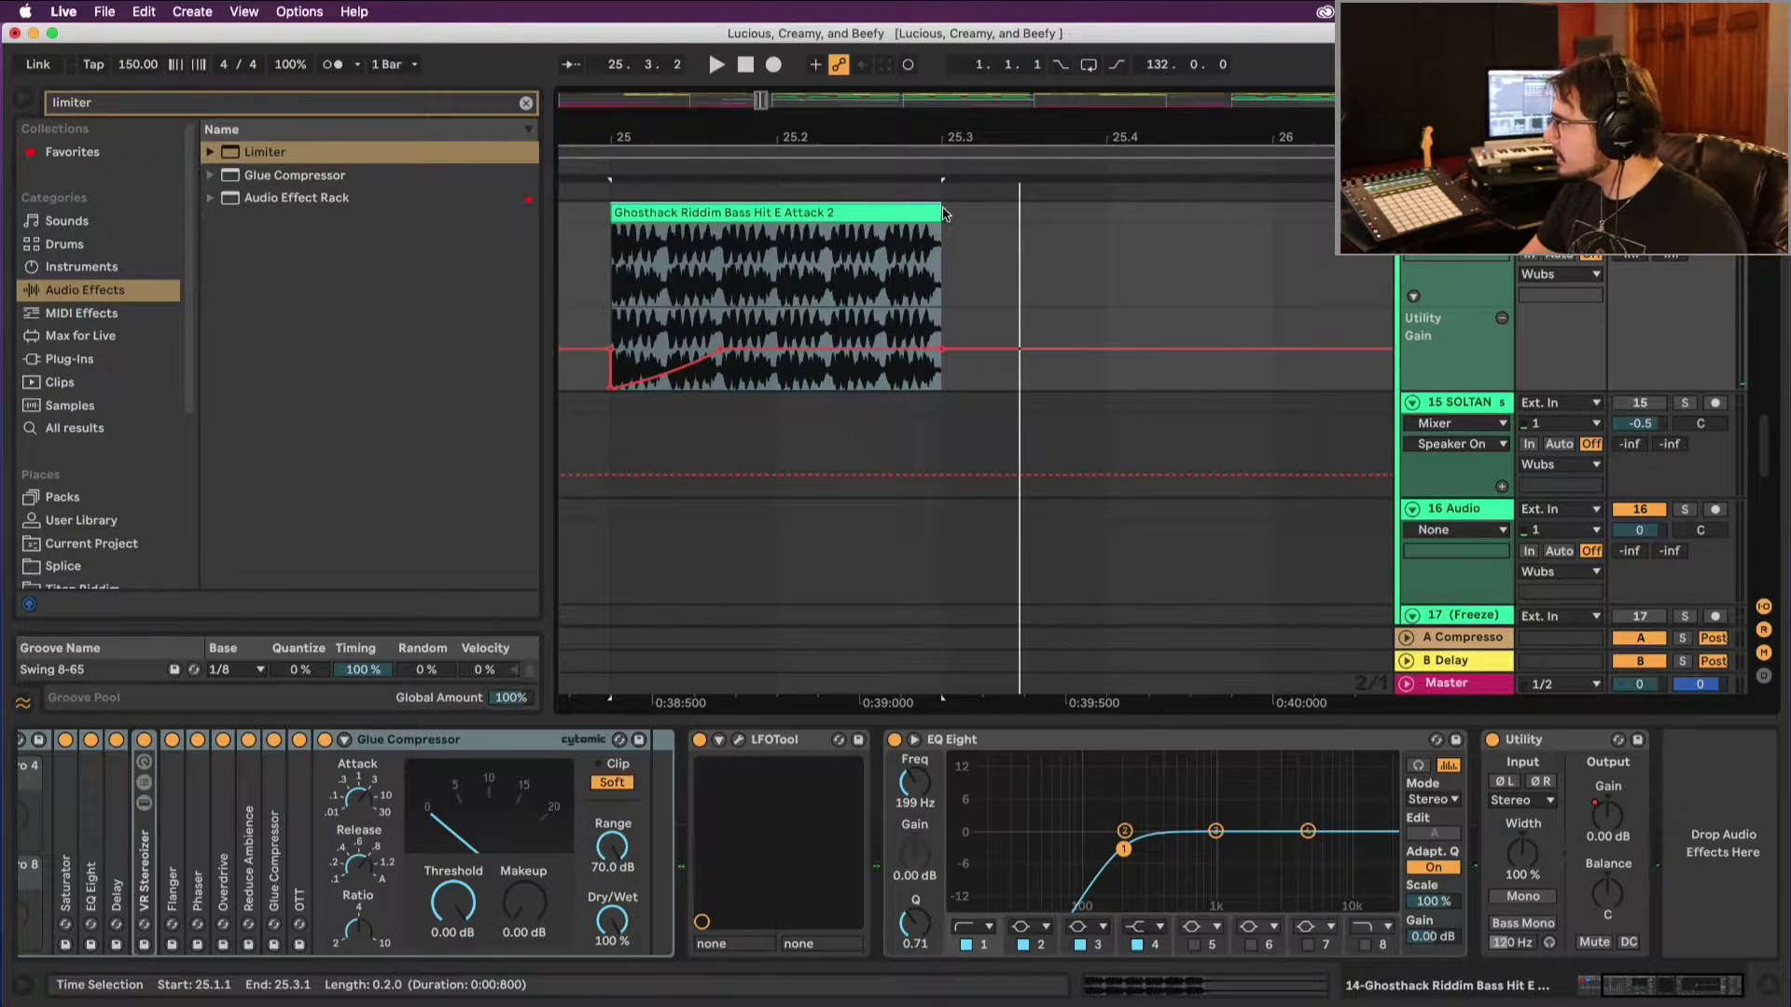
right_click(1099, 292)
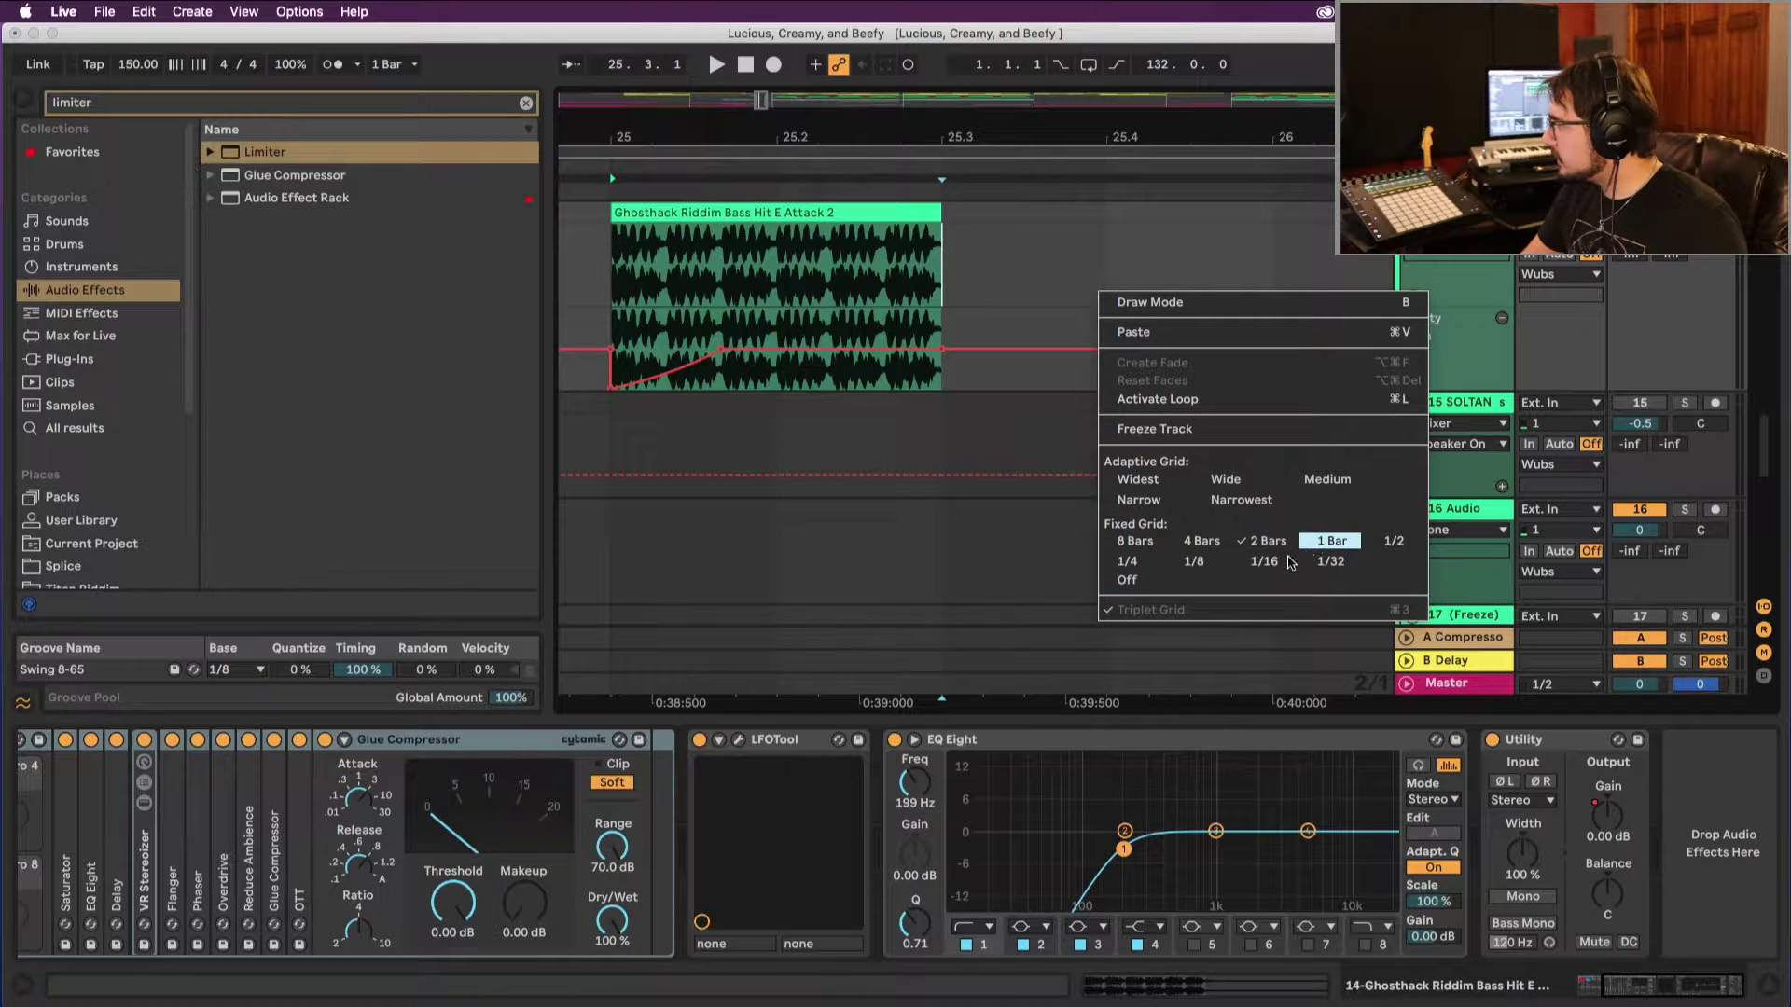
click(1194, 561)
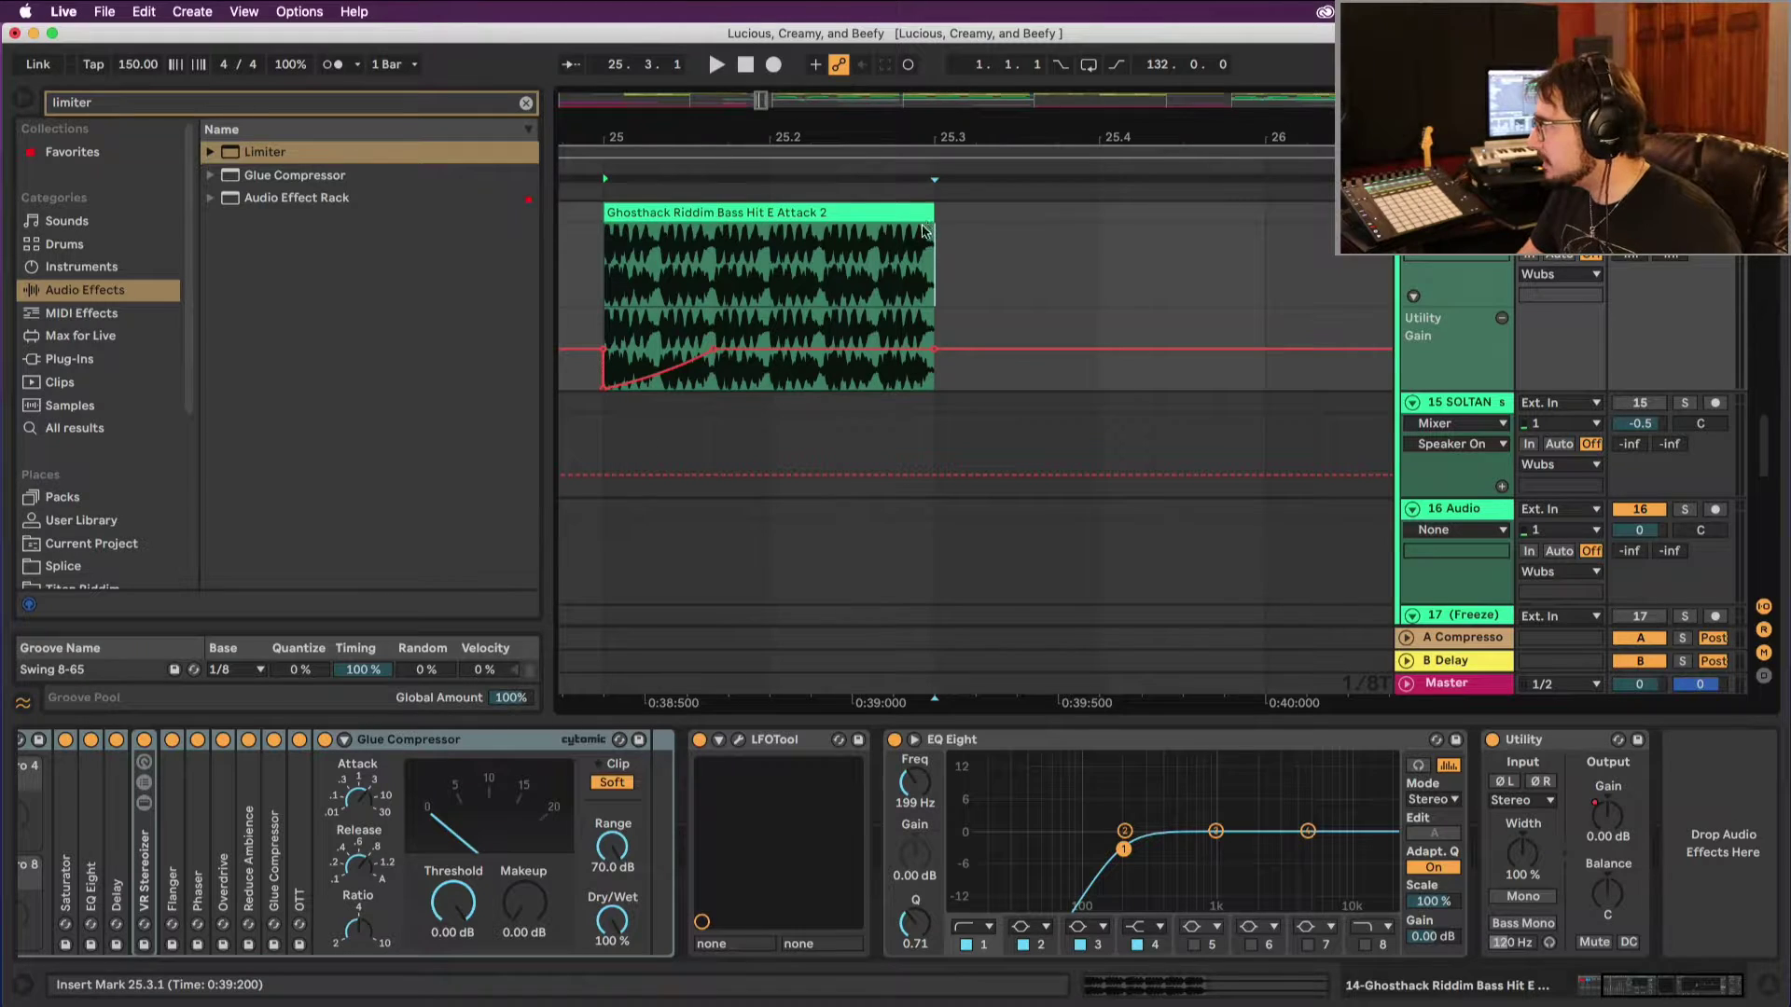
drag(936, 219, 824, 219)
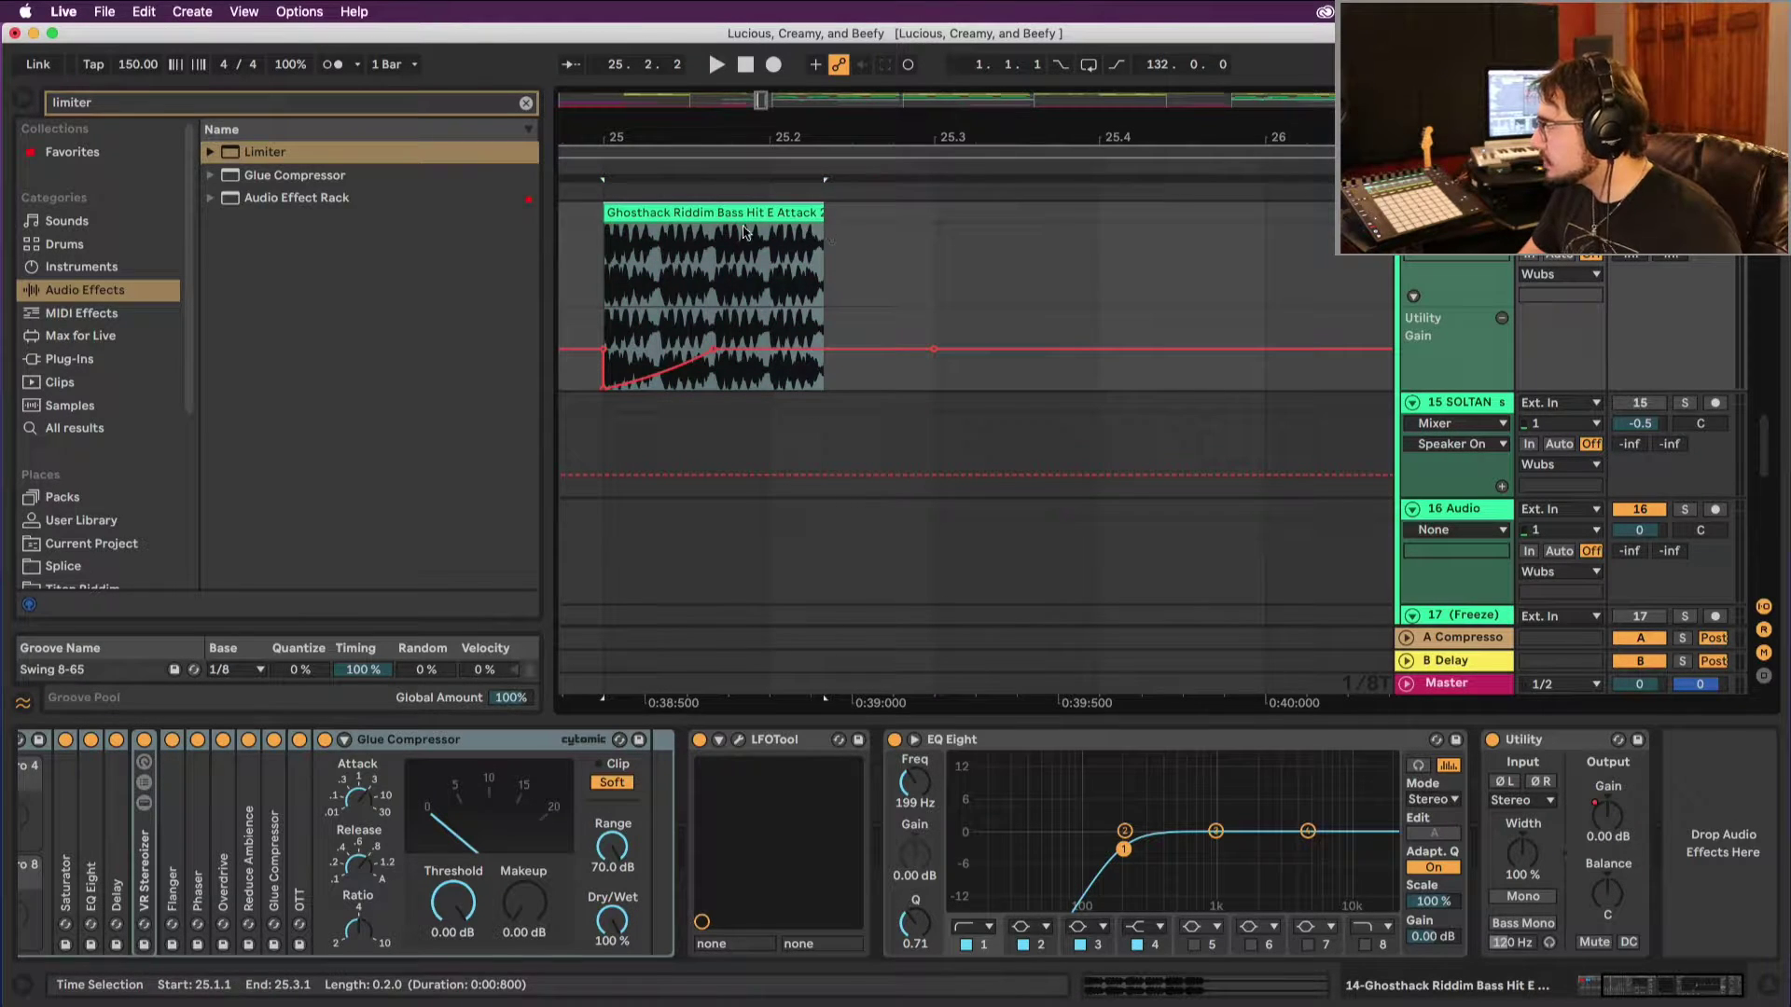
Step: Play the shortened bass hit clip at bar 25 on track 14 twice
key(space)
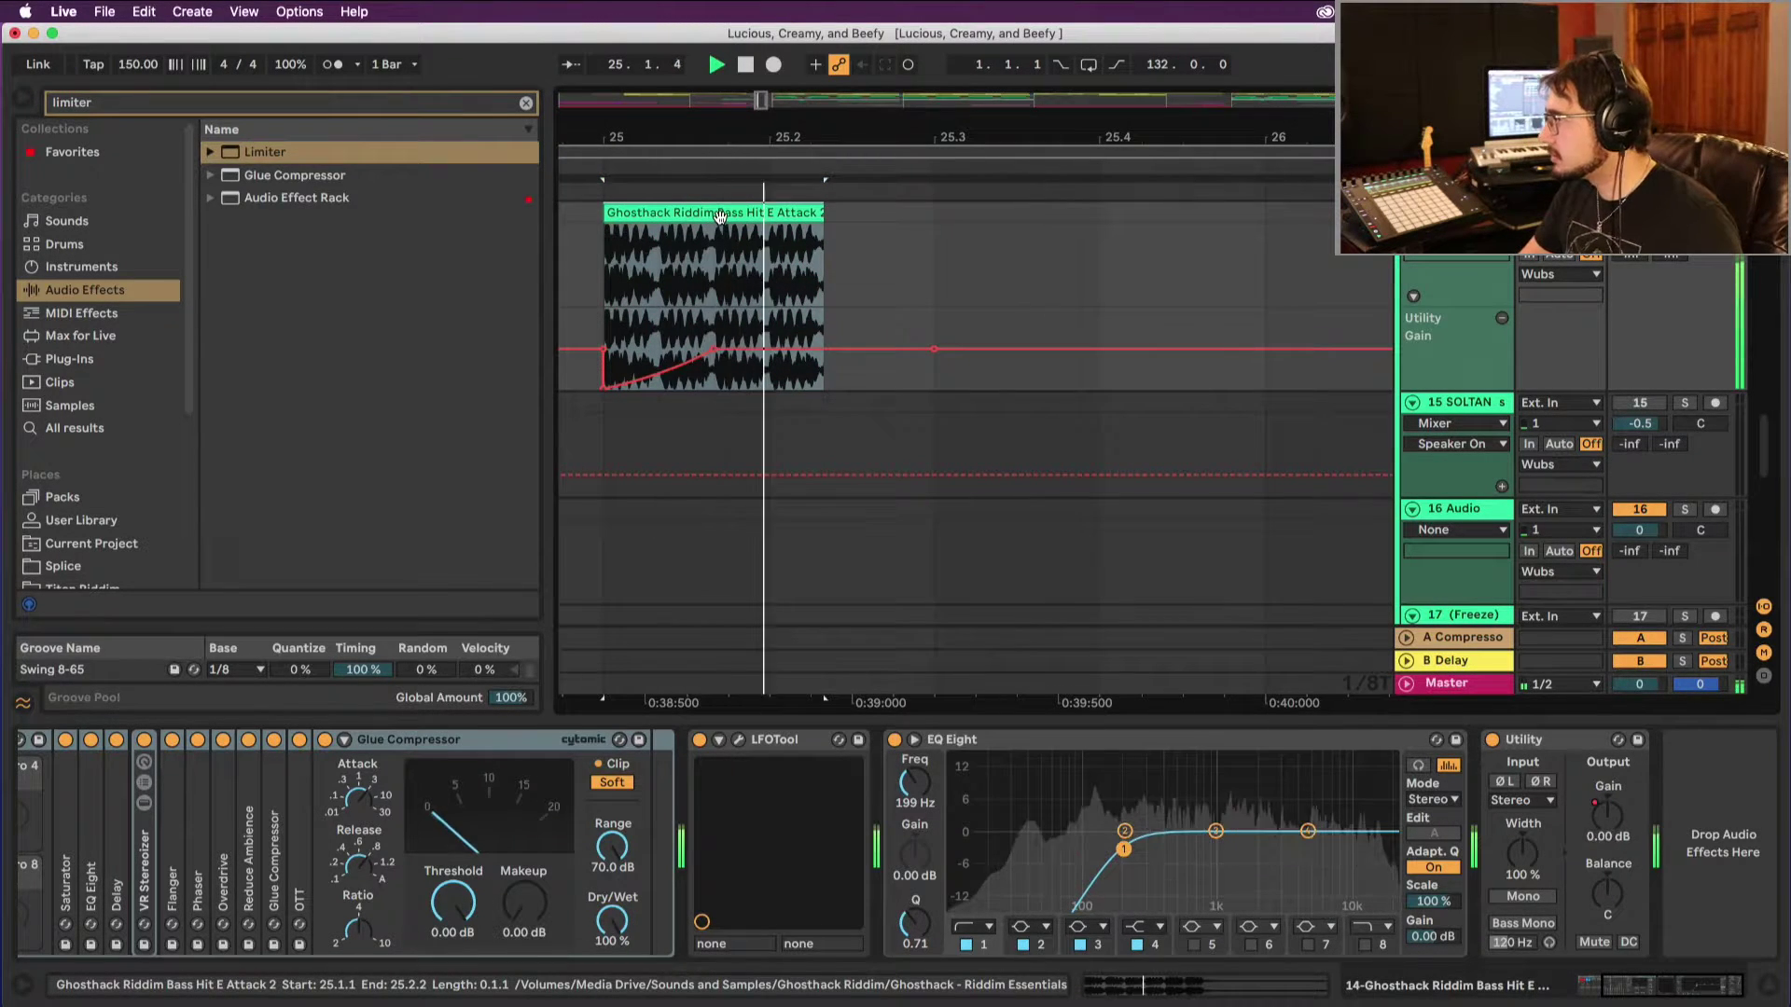
key(space)
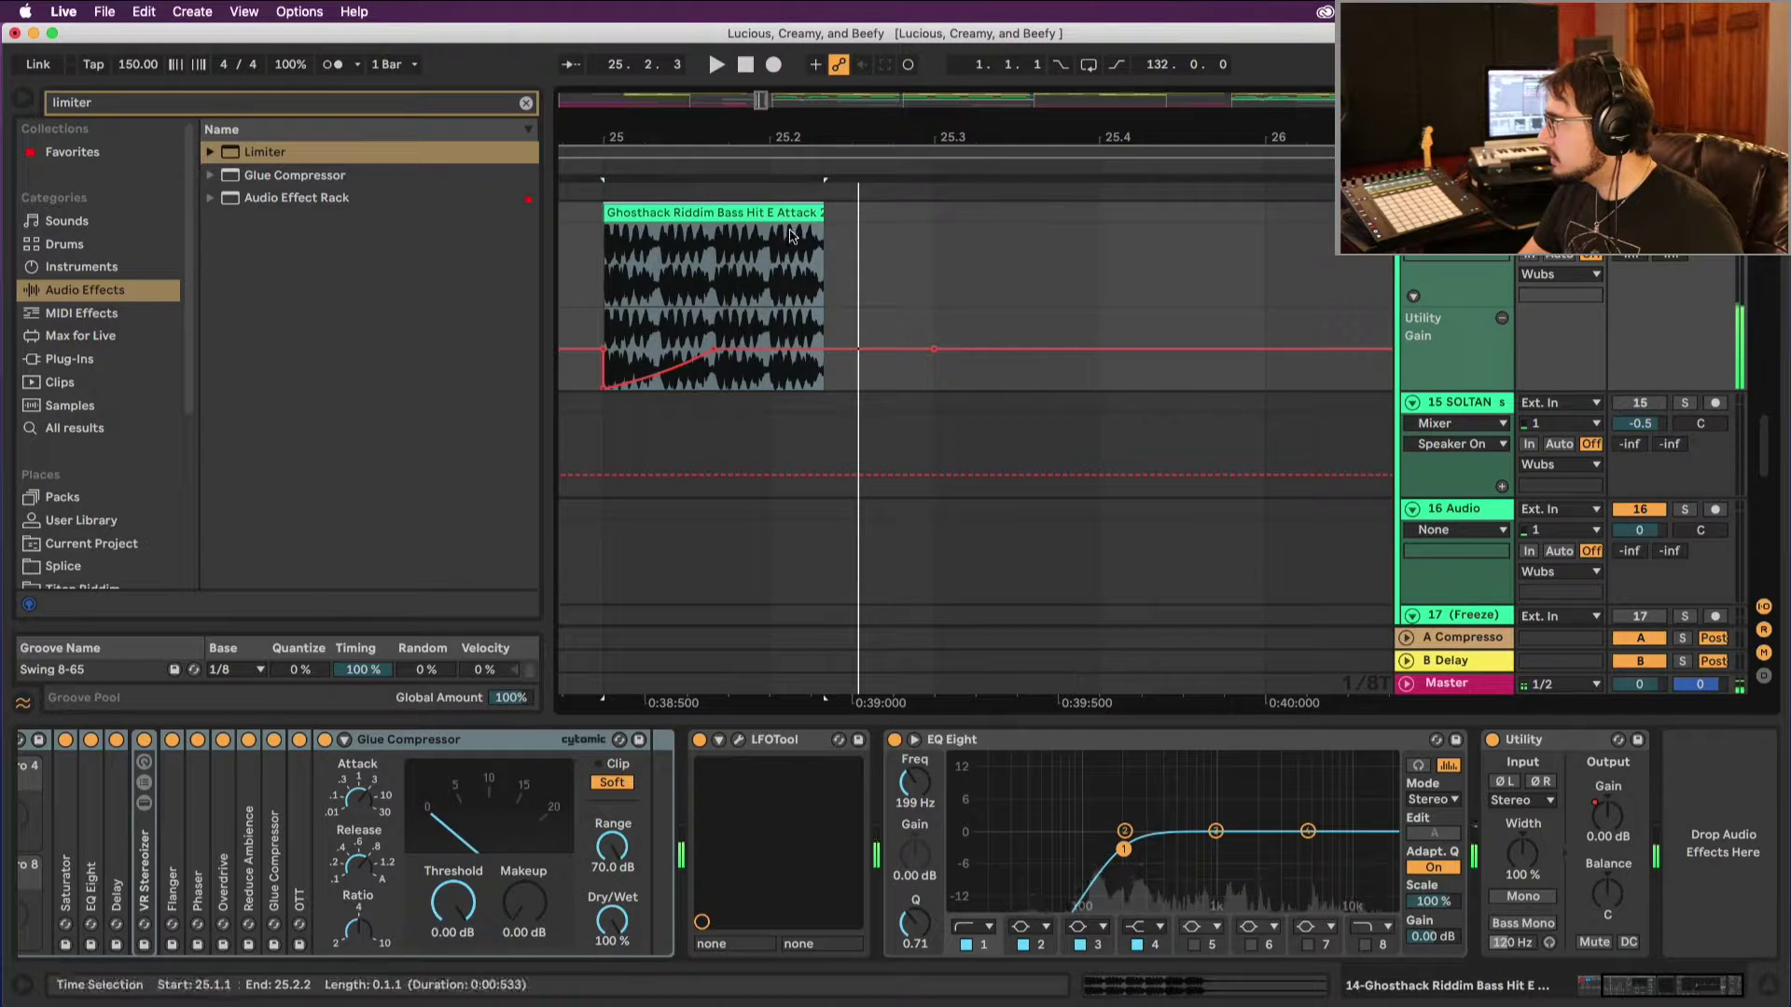
key(space)
key(space)
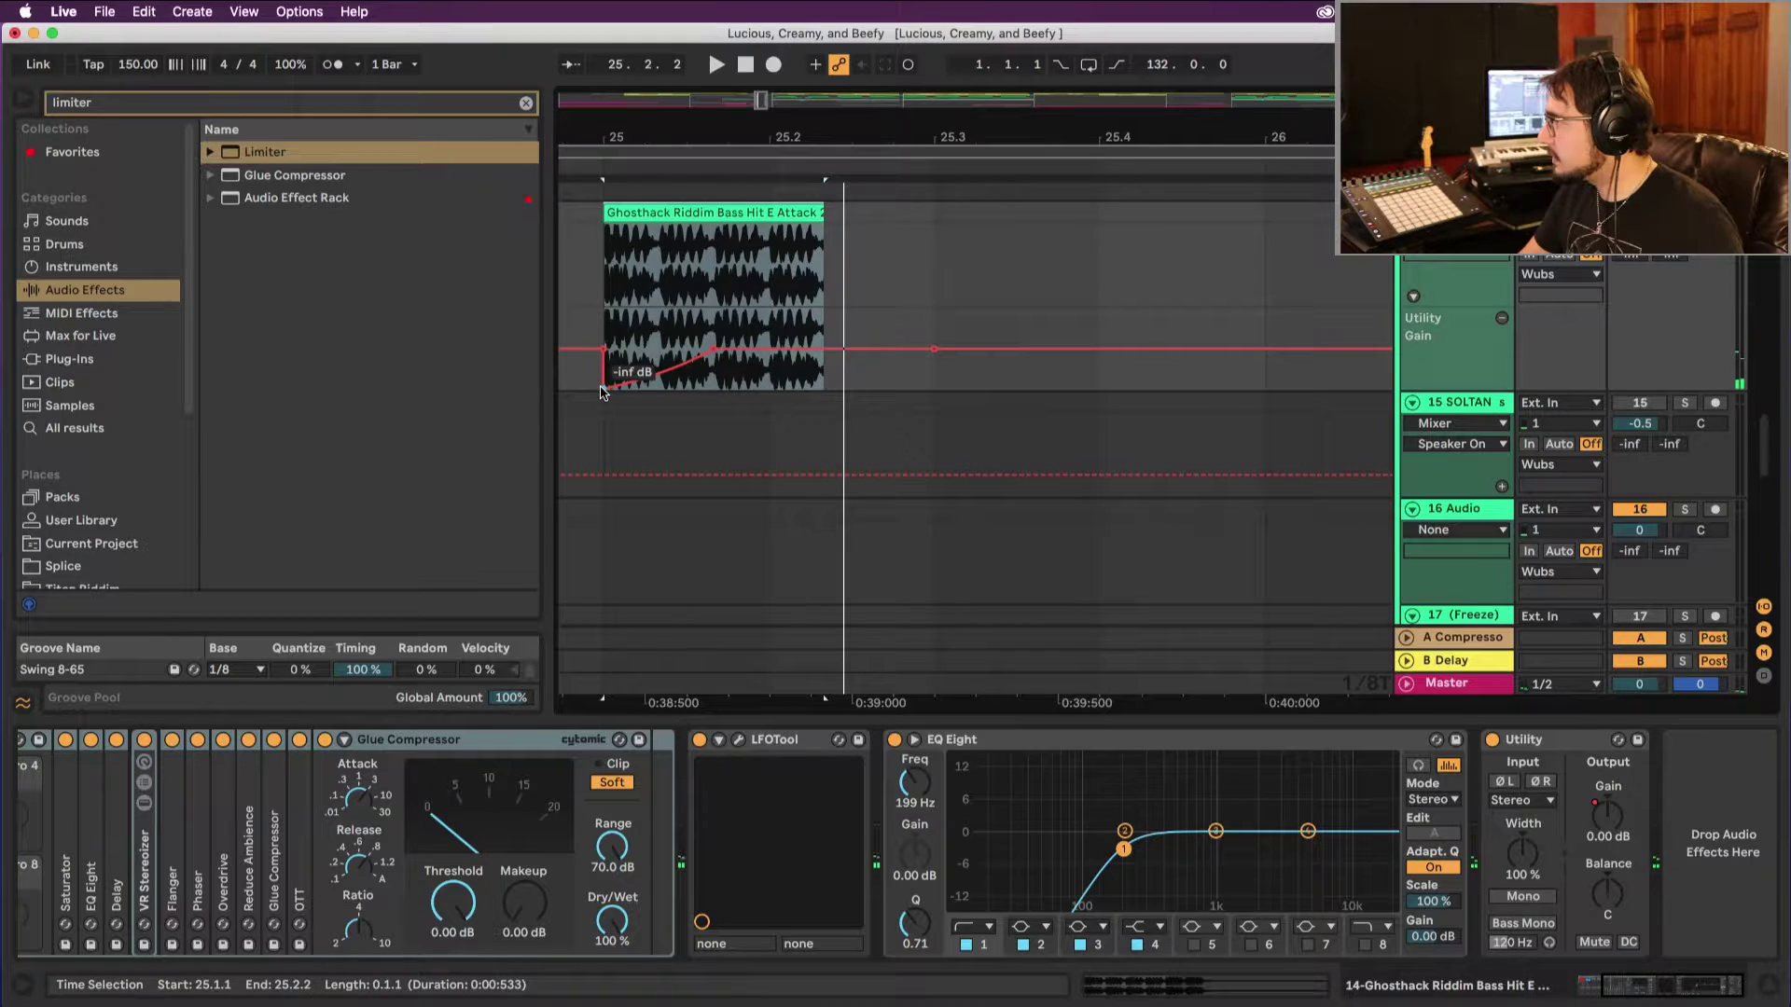
Step: Flatten the Utility Gain automation ramp at the start of the bar 25 clip and play the clip again
key(space)
key(space)
key(space)
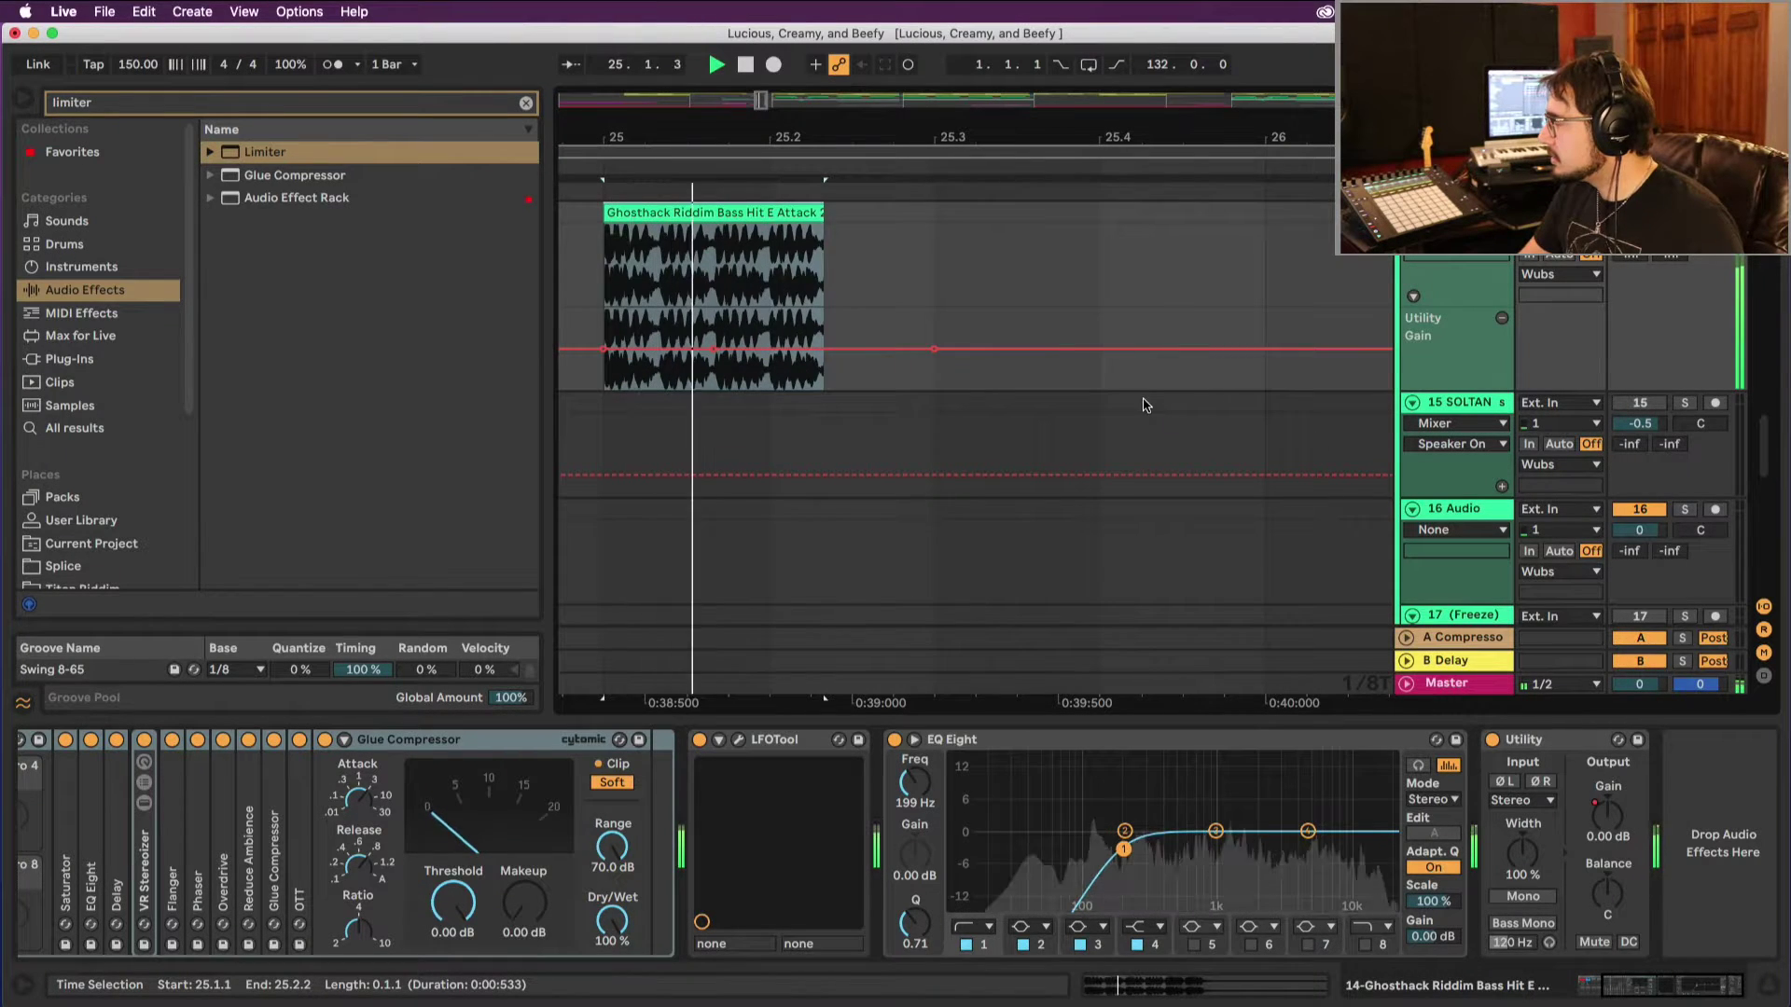
key(space)
key(z)
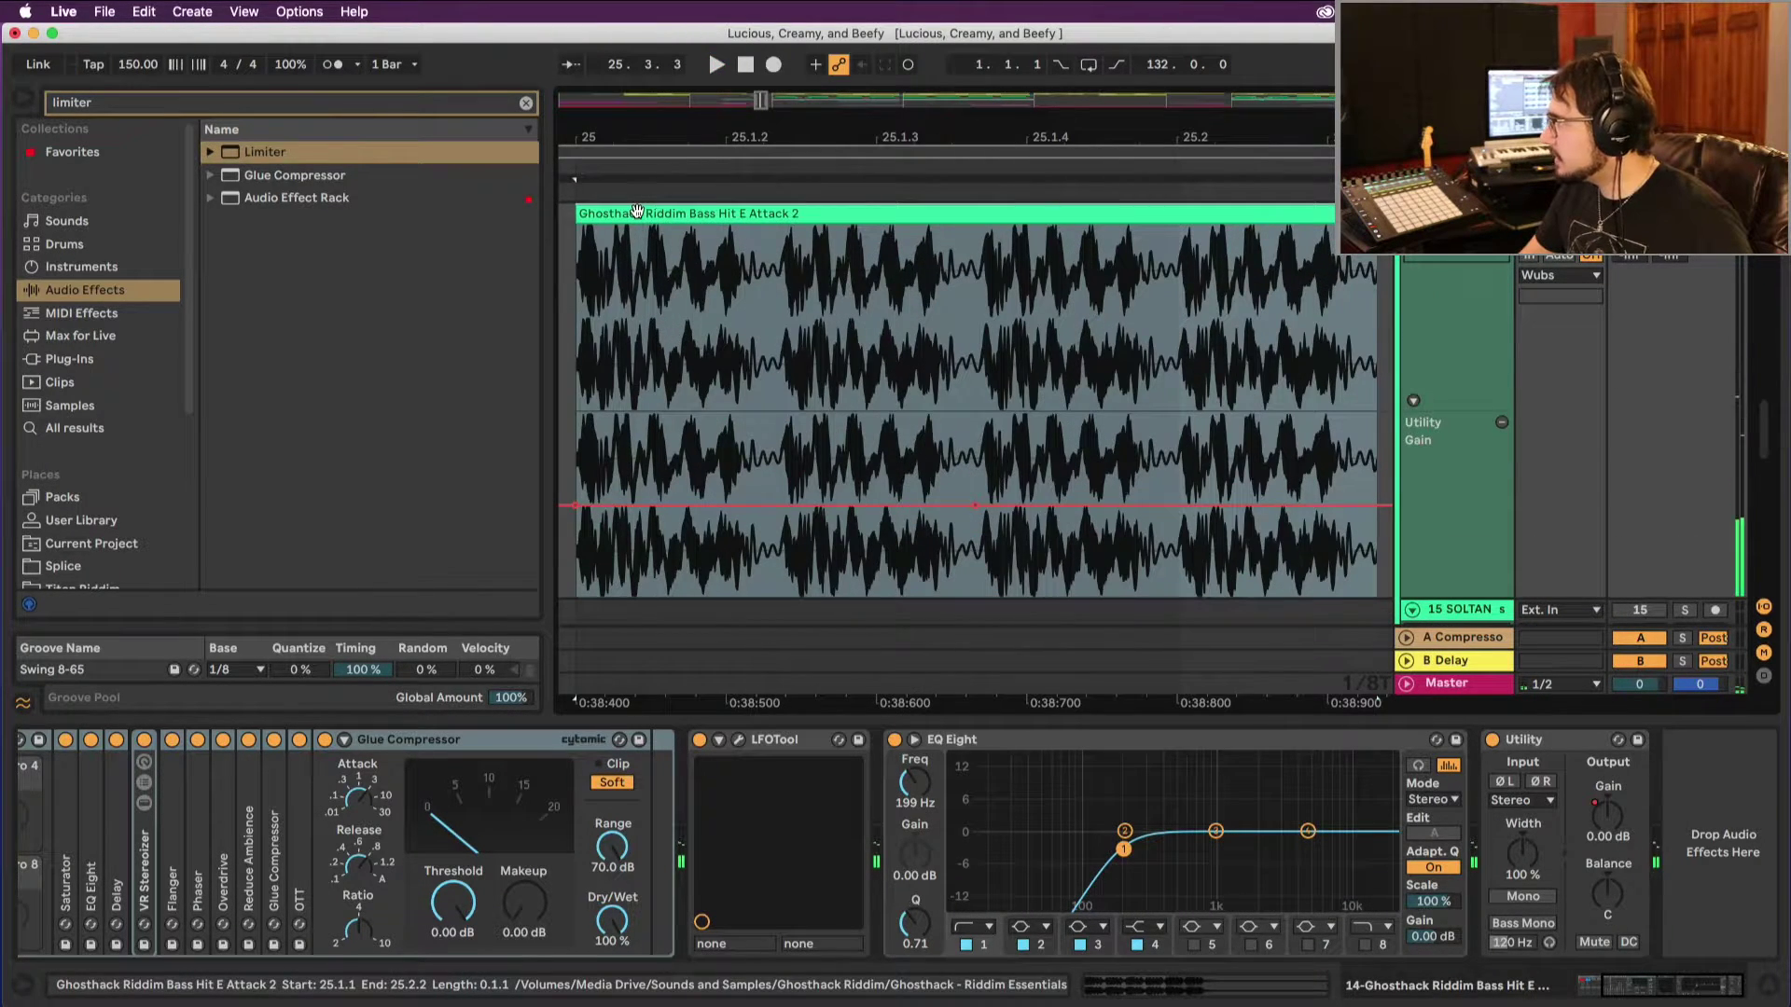
key(x)
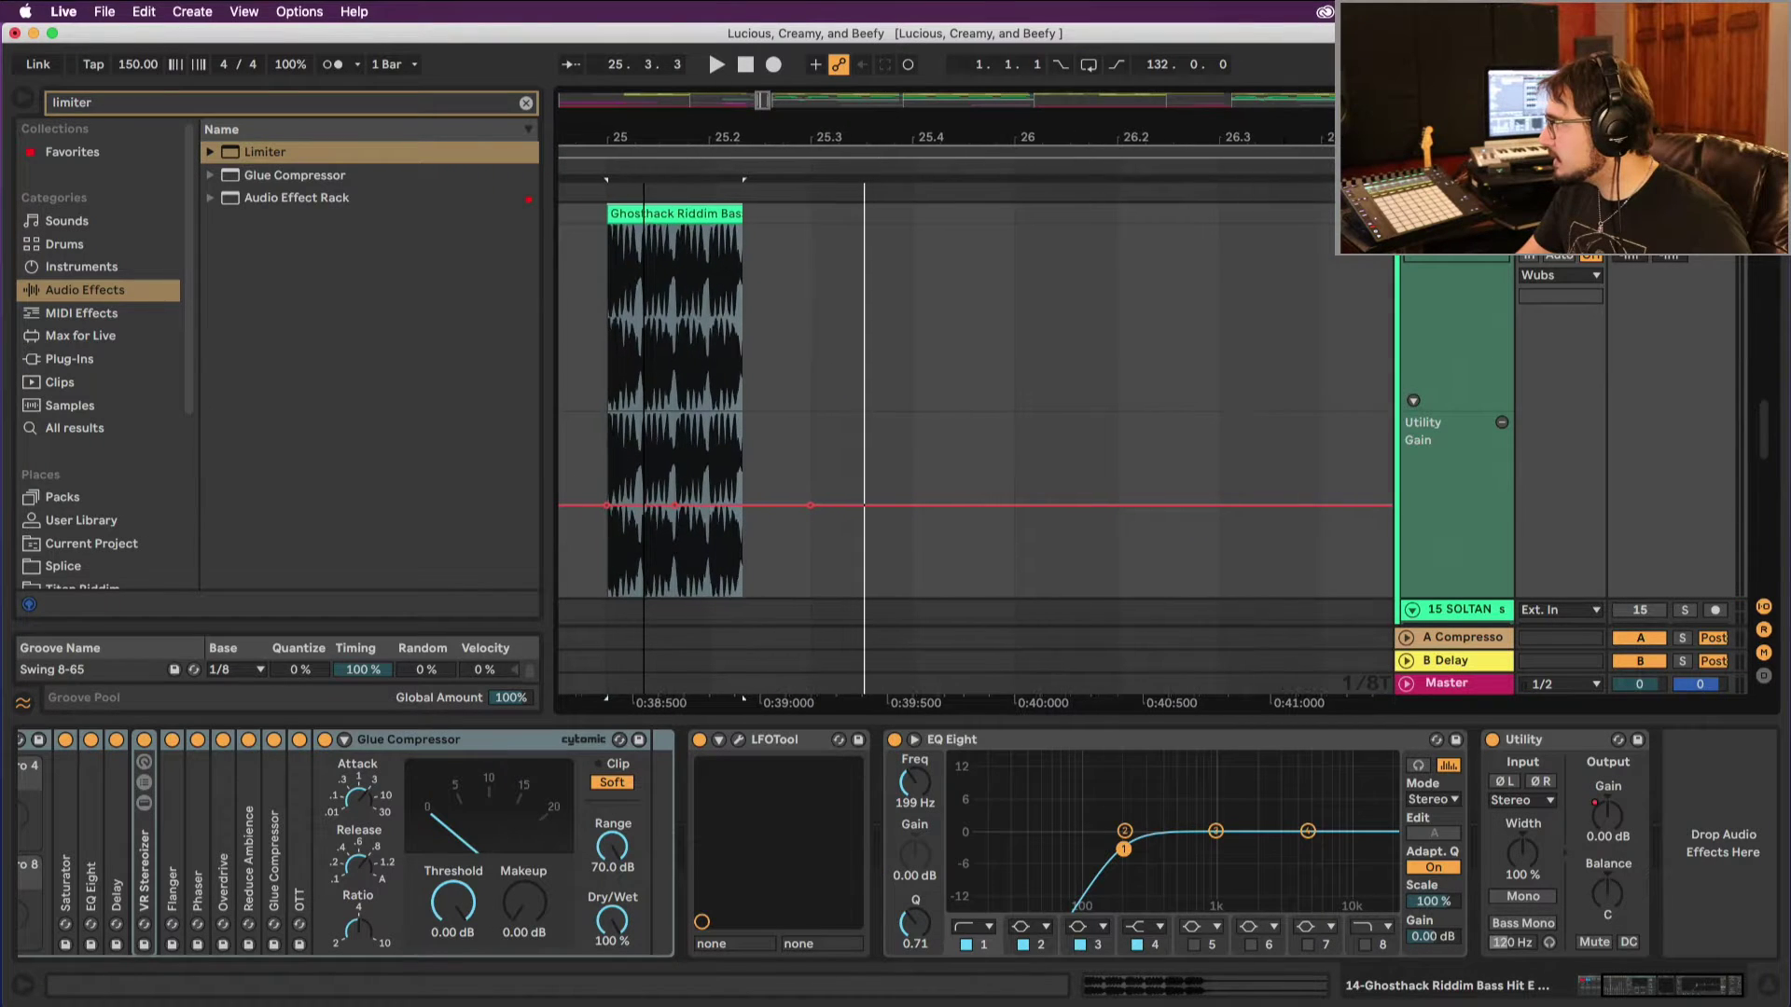
Step: Duplicate the bass hit clip to 25.3, 26 and 26.3, extend the bar 26 copy to 26.3, and play the last hit
drag(688, 216, 1363, 259)
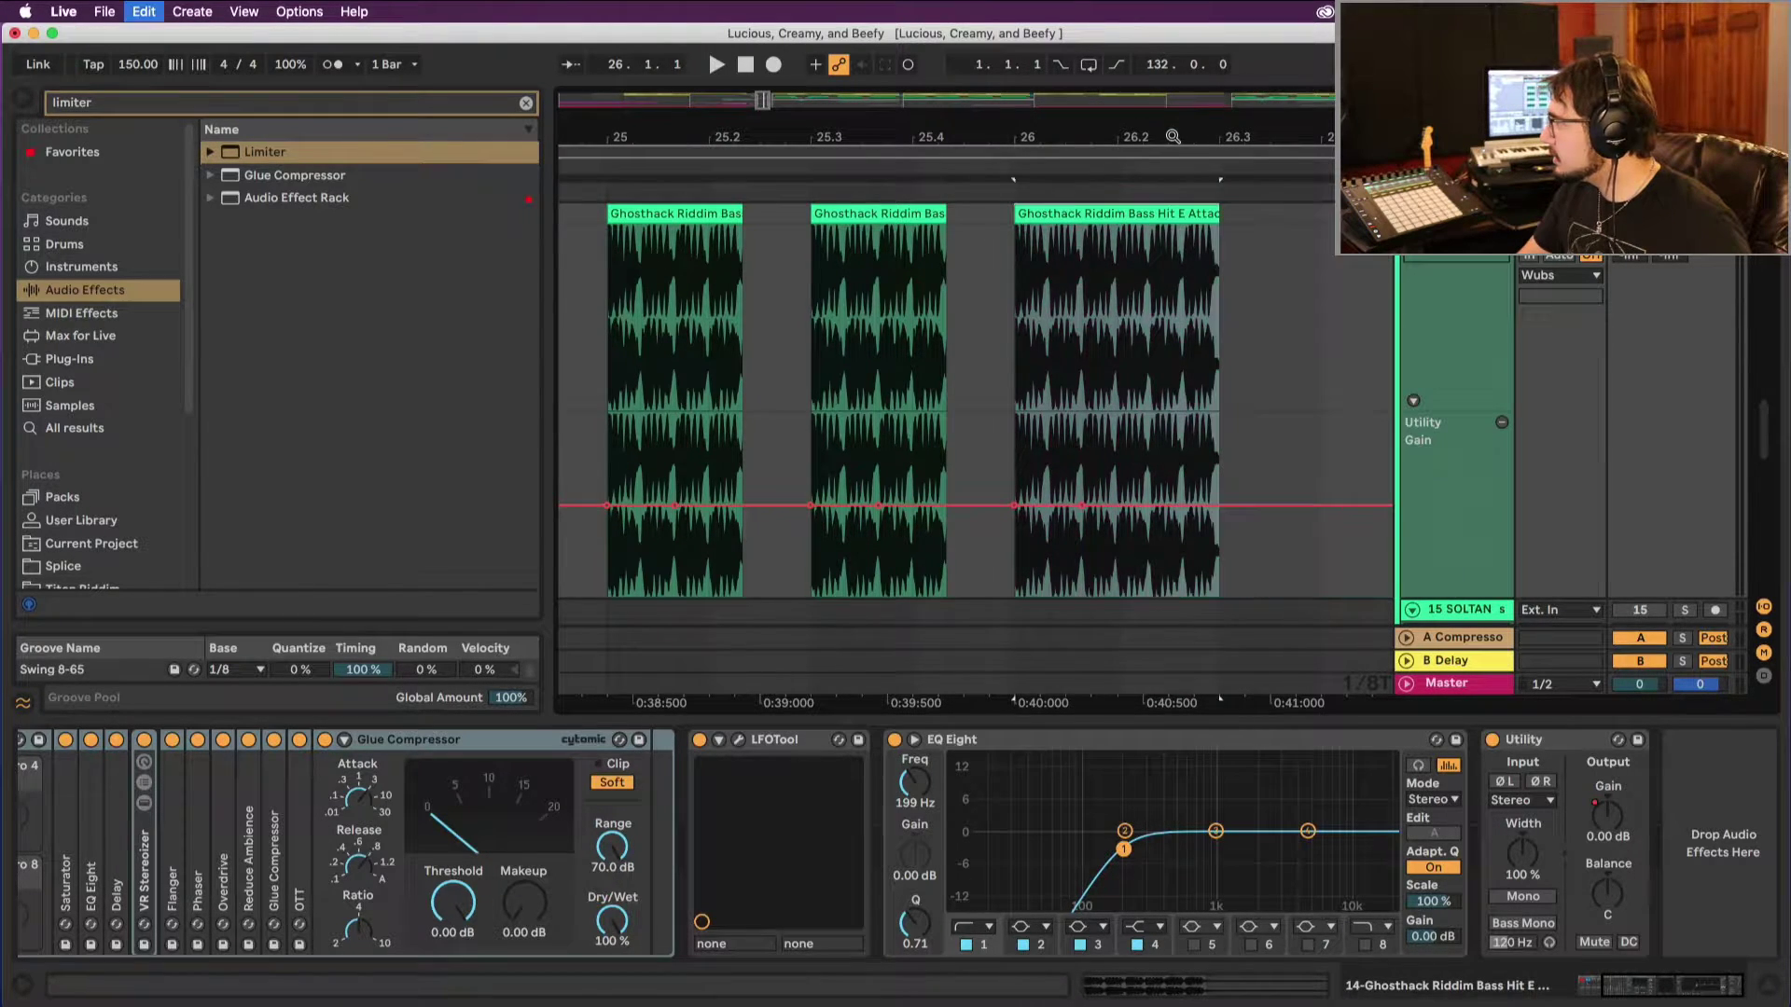
scroll(716, 206, right, 5)
drag(717, 206, 1096, 301)
key(space)
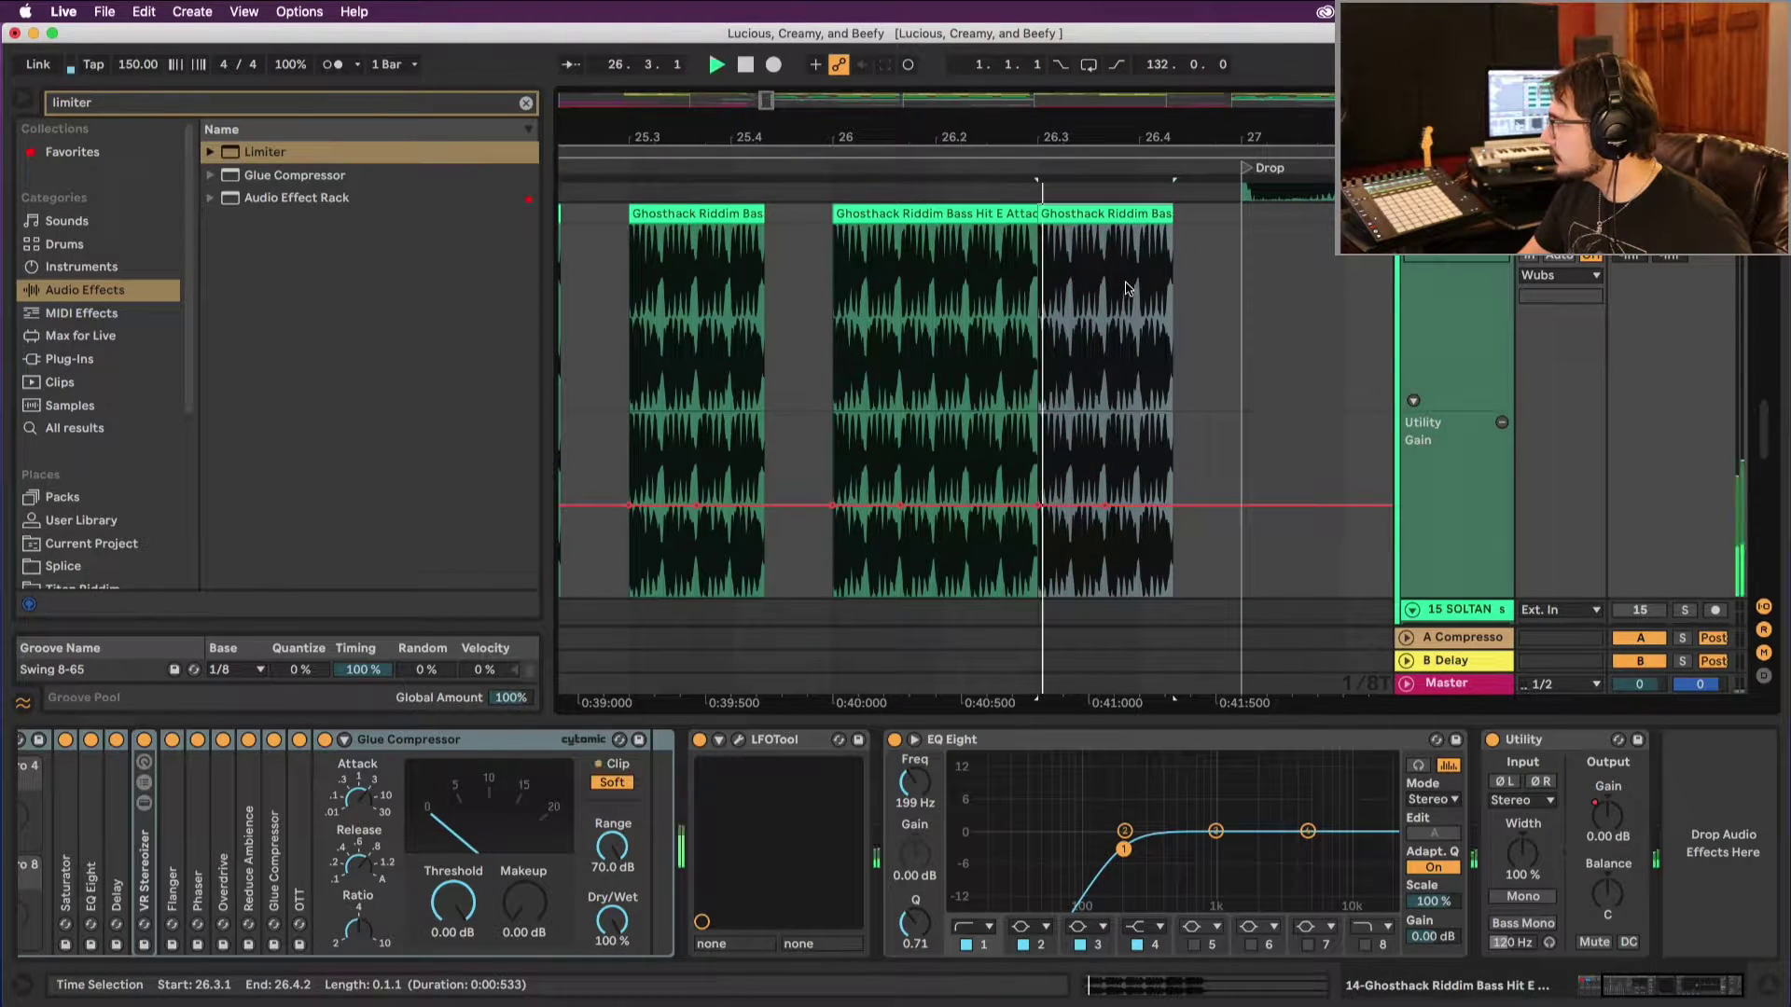
key(space)
Step: Play the buildup from 20.4.2 through the new bass hits at bars 25 and 26 into the Drop
key(minus)
key(minus)
key(minus)
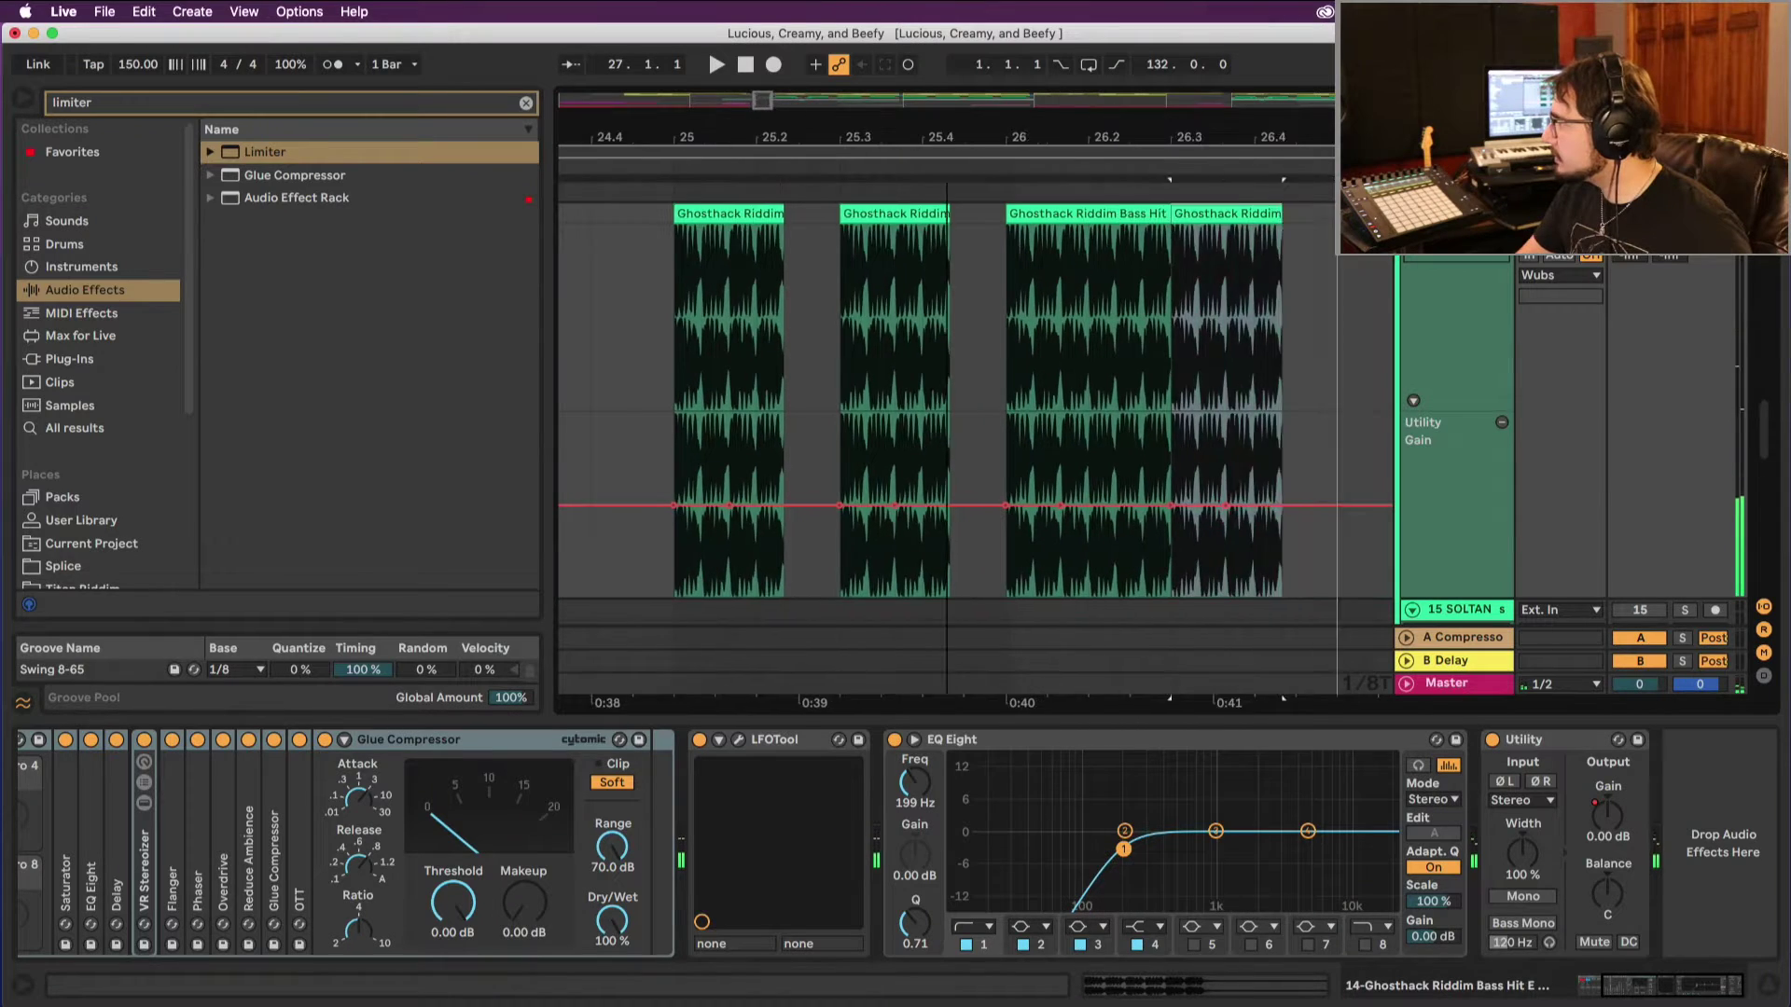
right_click(588, 186)
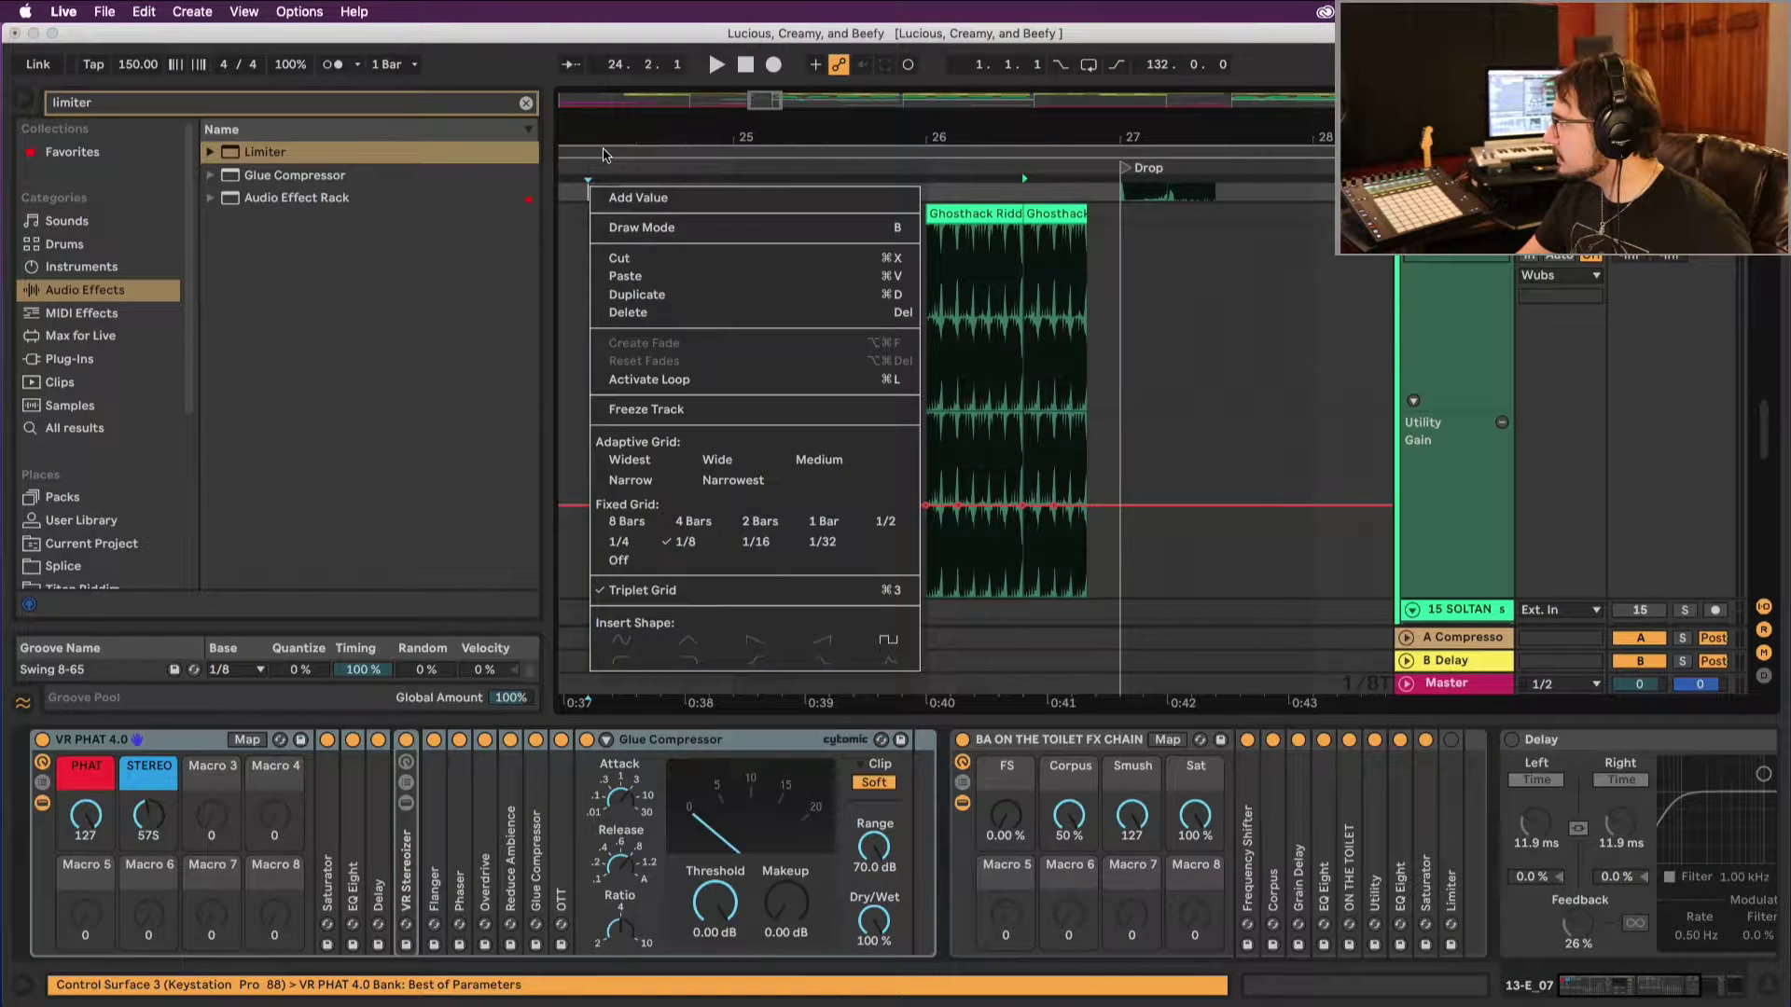
key(Escape)
key(minus)
key(minus)
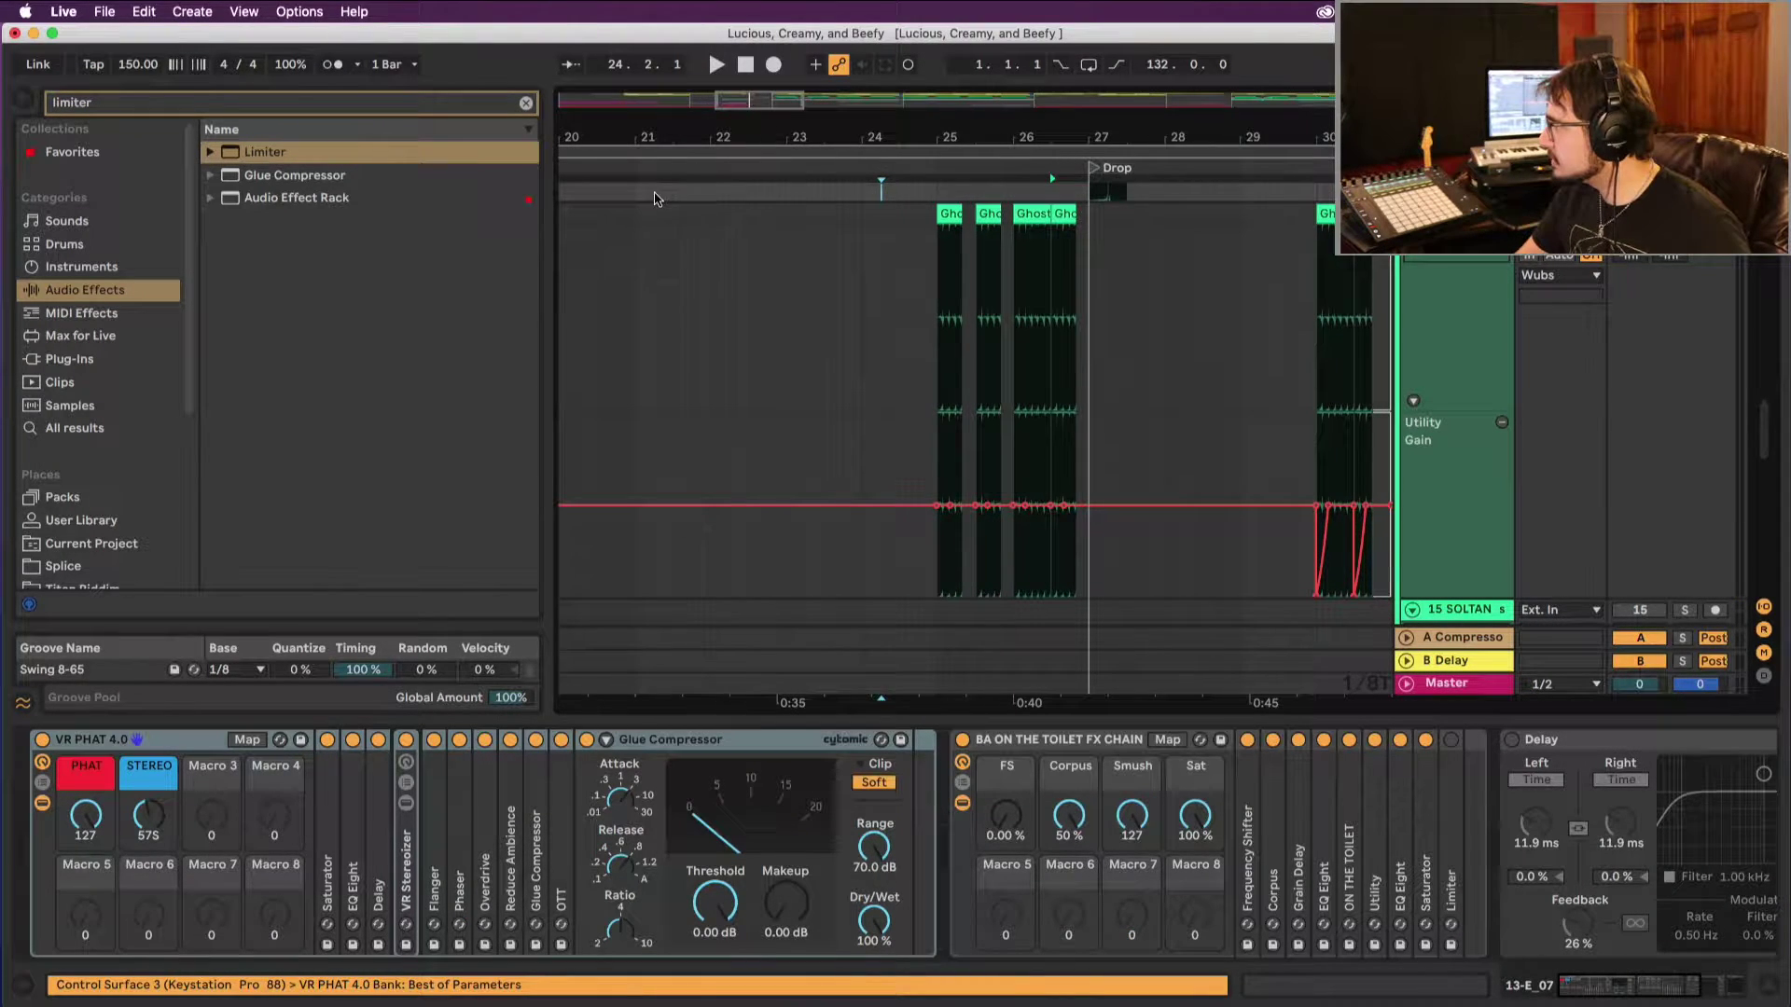
right_click(631, 187)
key(Escape)
key(space)
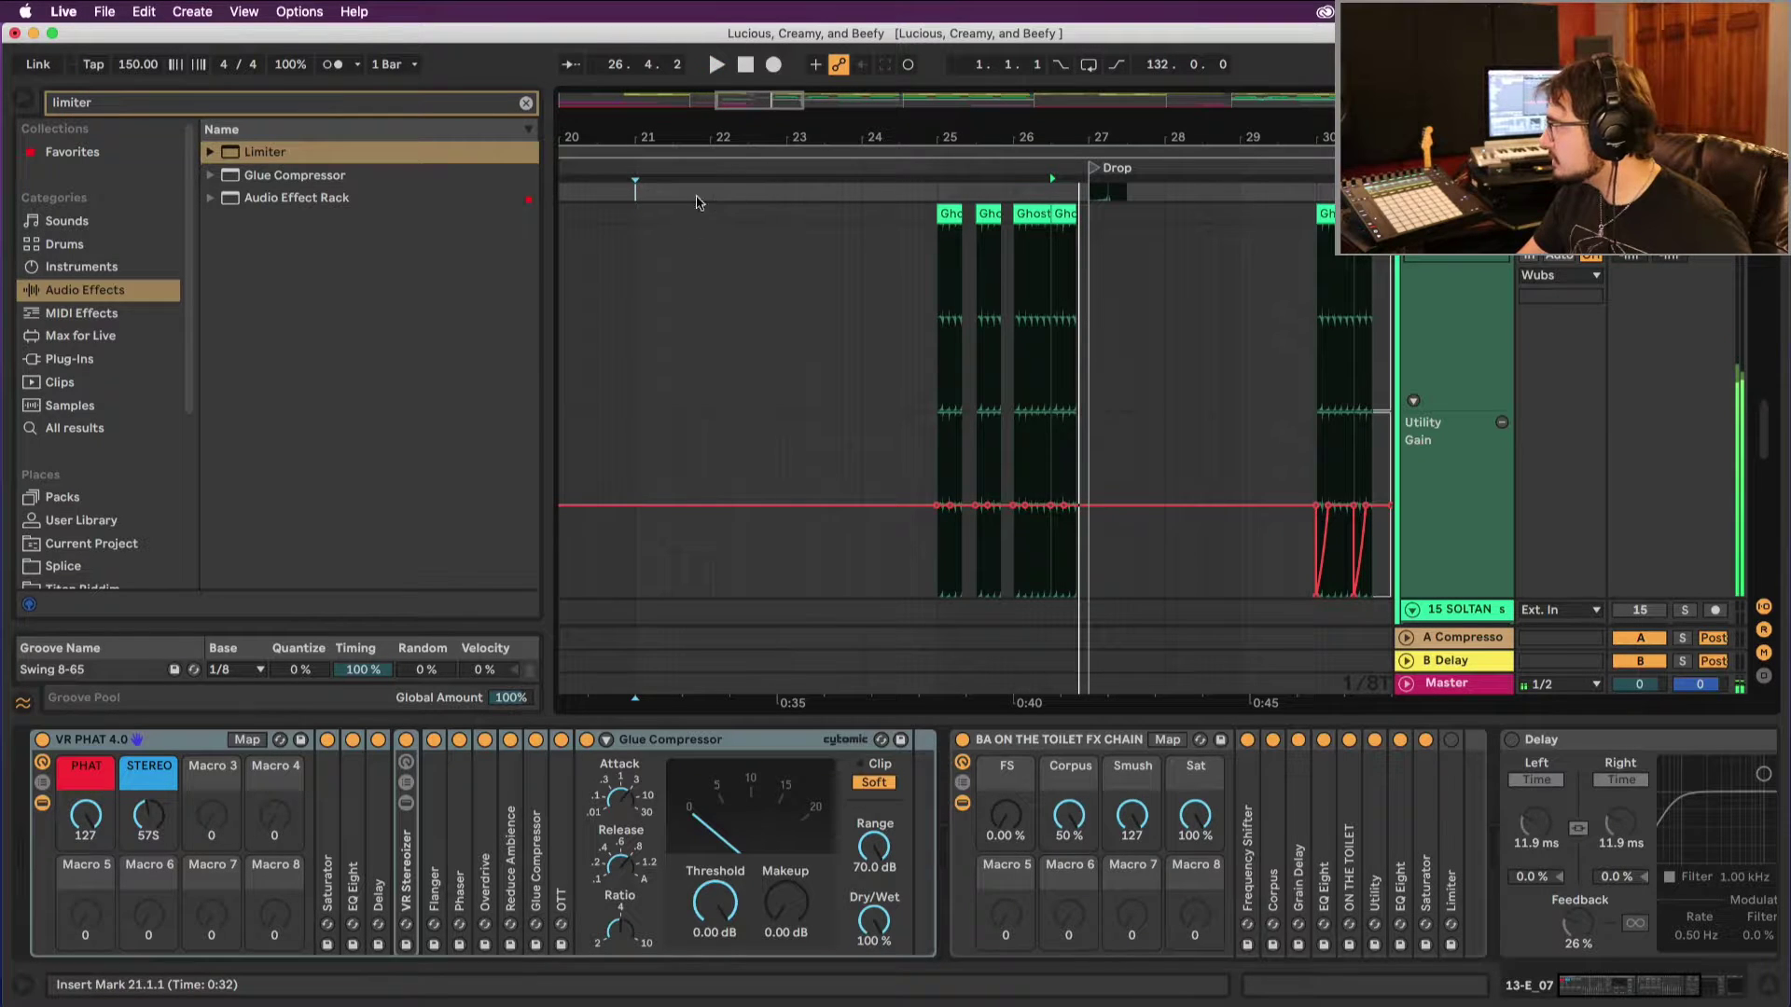
click(623, 186)
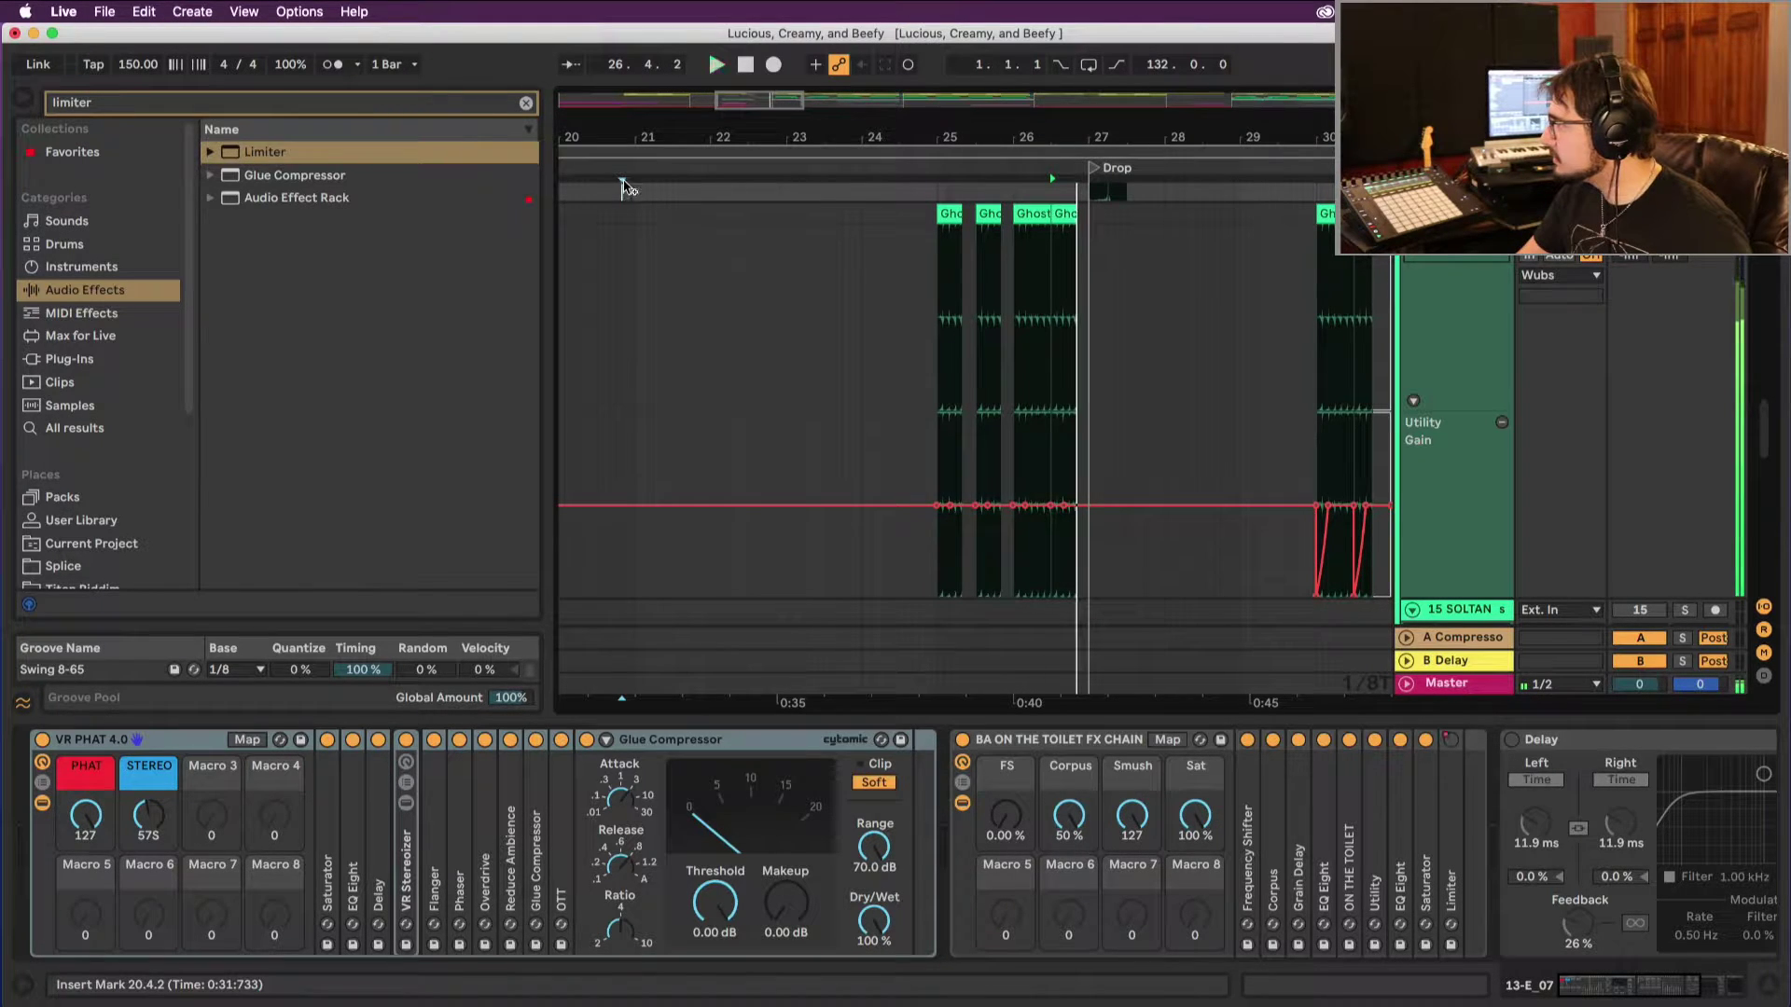
key(minus)
key(space)
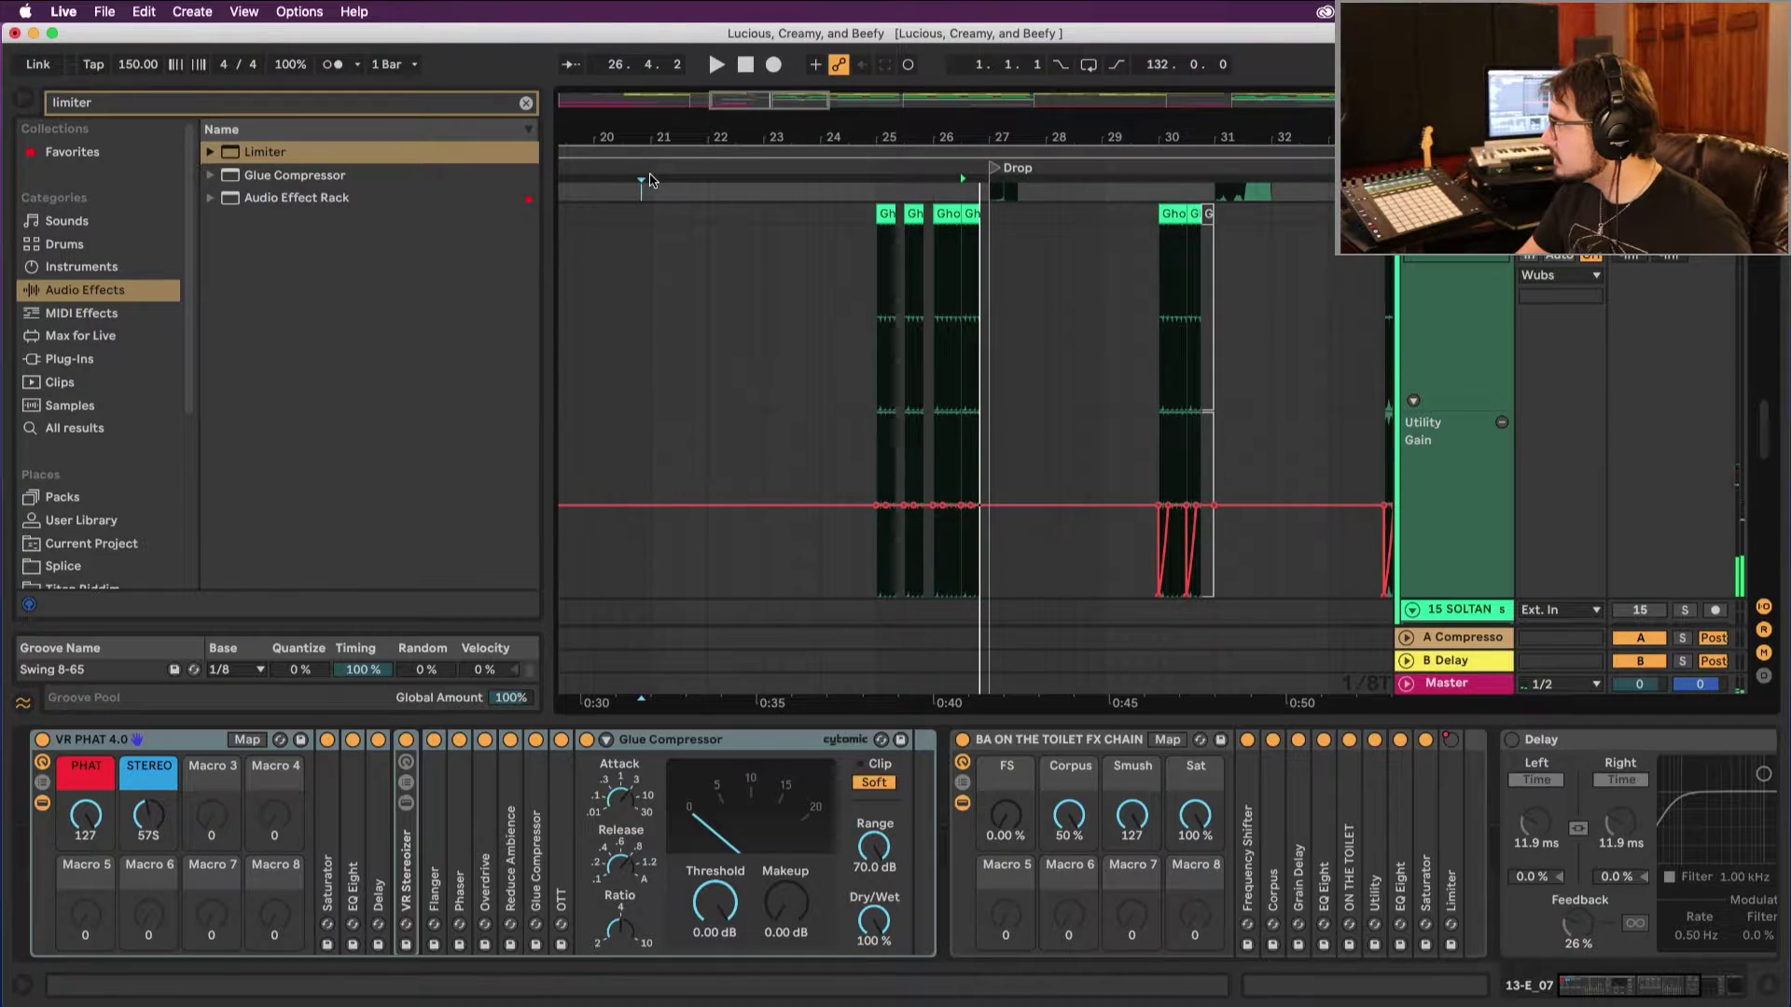
key(space)
key(space)
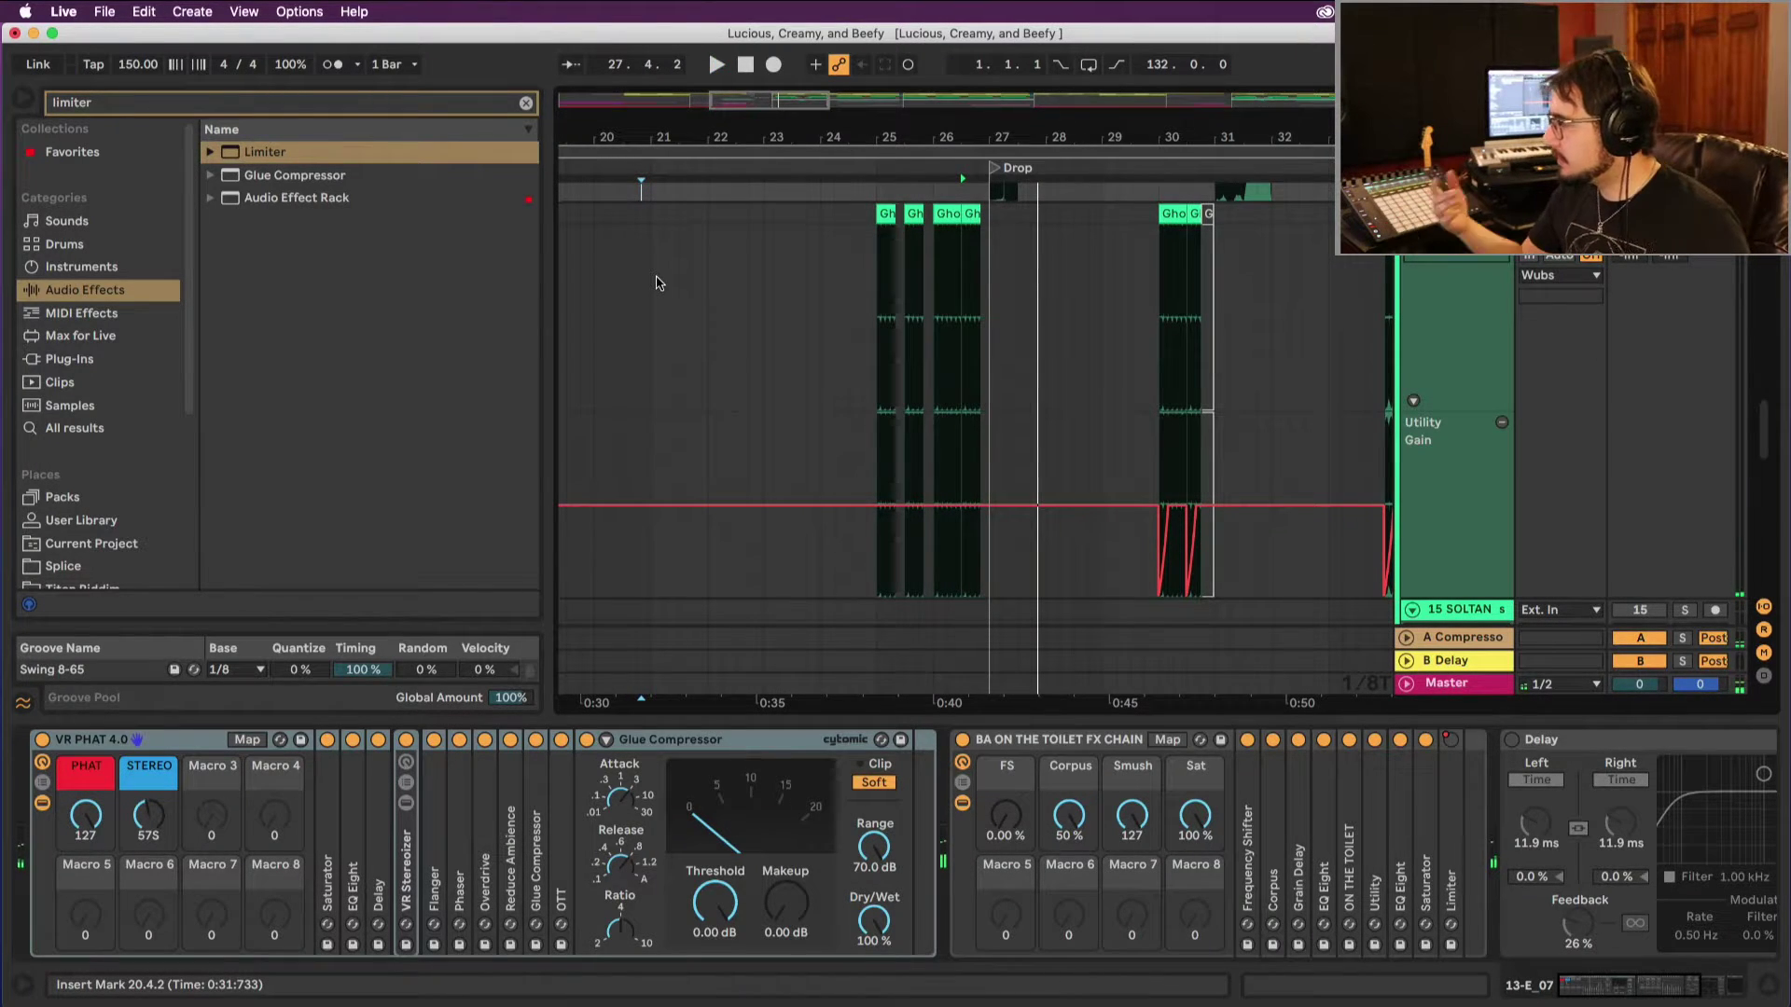
Step: Examine the clips on tracks 11 to 14 around the Drop locator and replay the hits from bar 25
drag(1054, 136, 988, 228)
scroll(980, 239, up, 3)
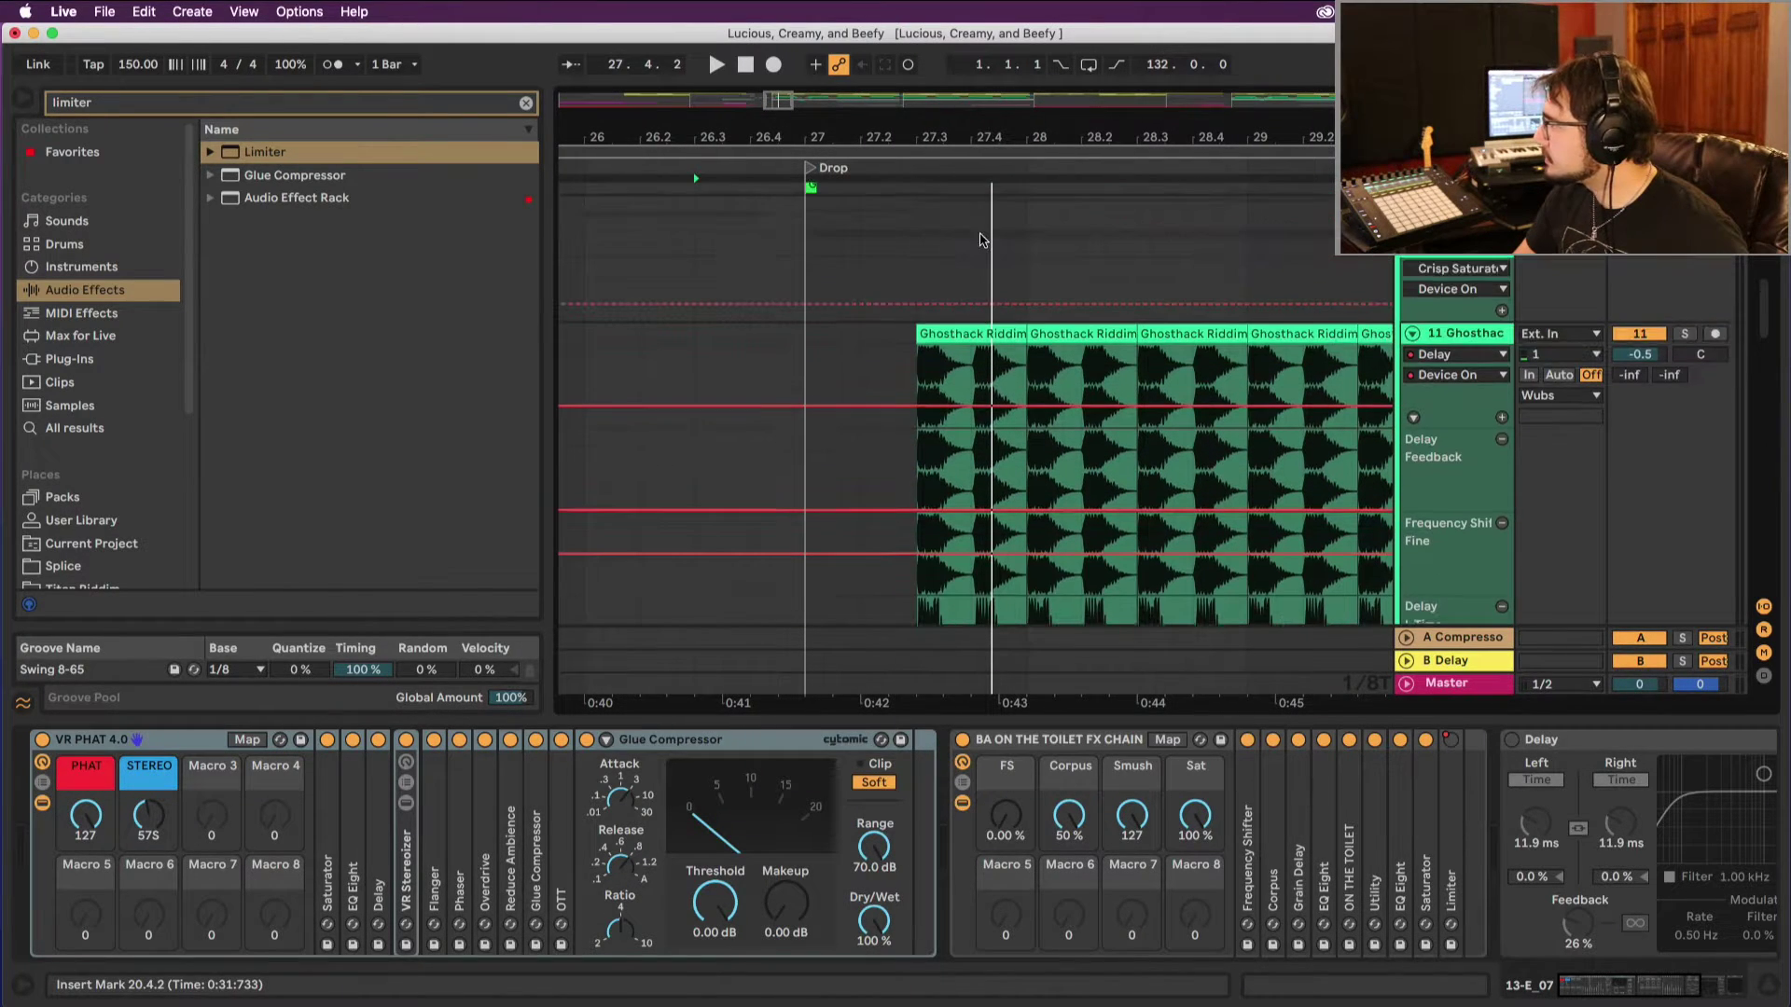
scroll(980, 239, right, 5)
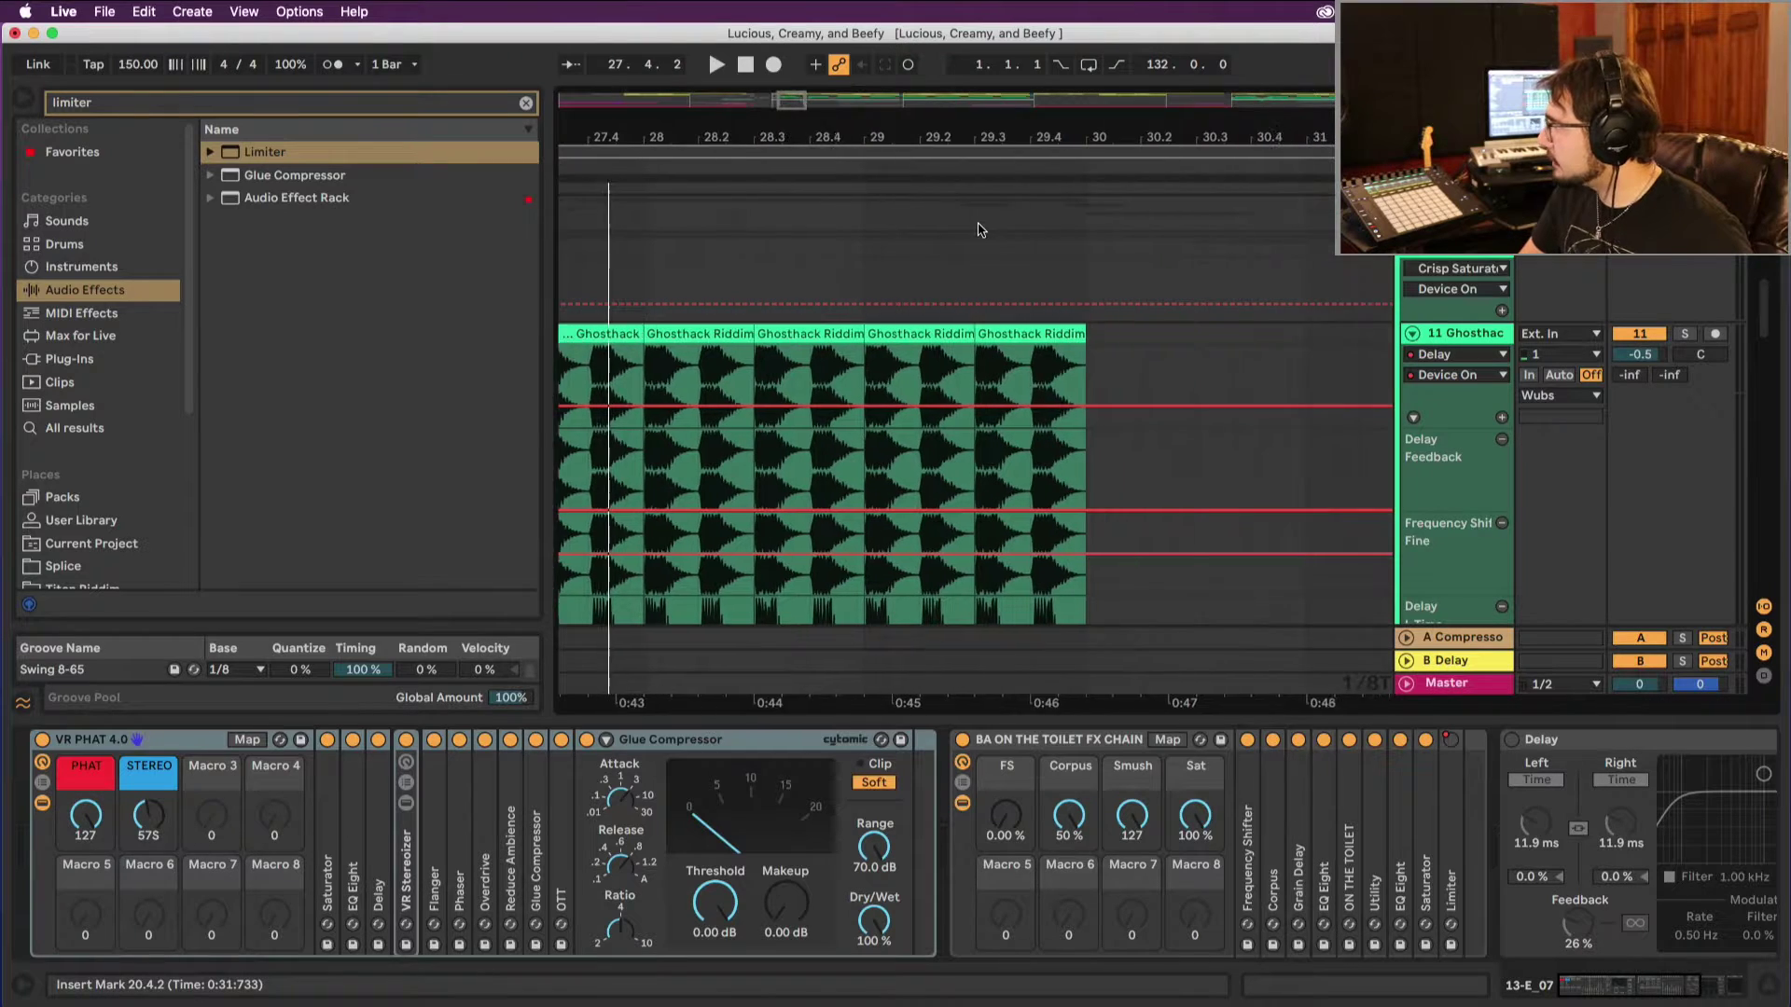
scroll(976, 228, left, 10)
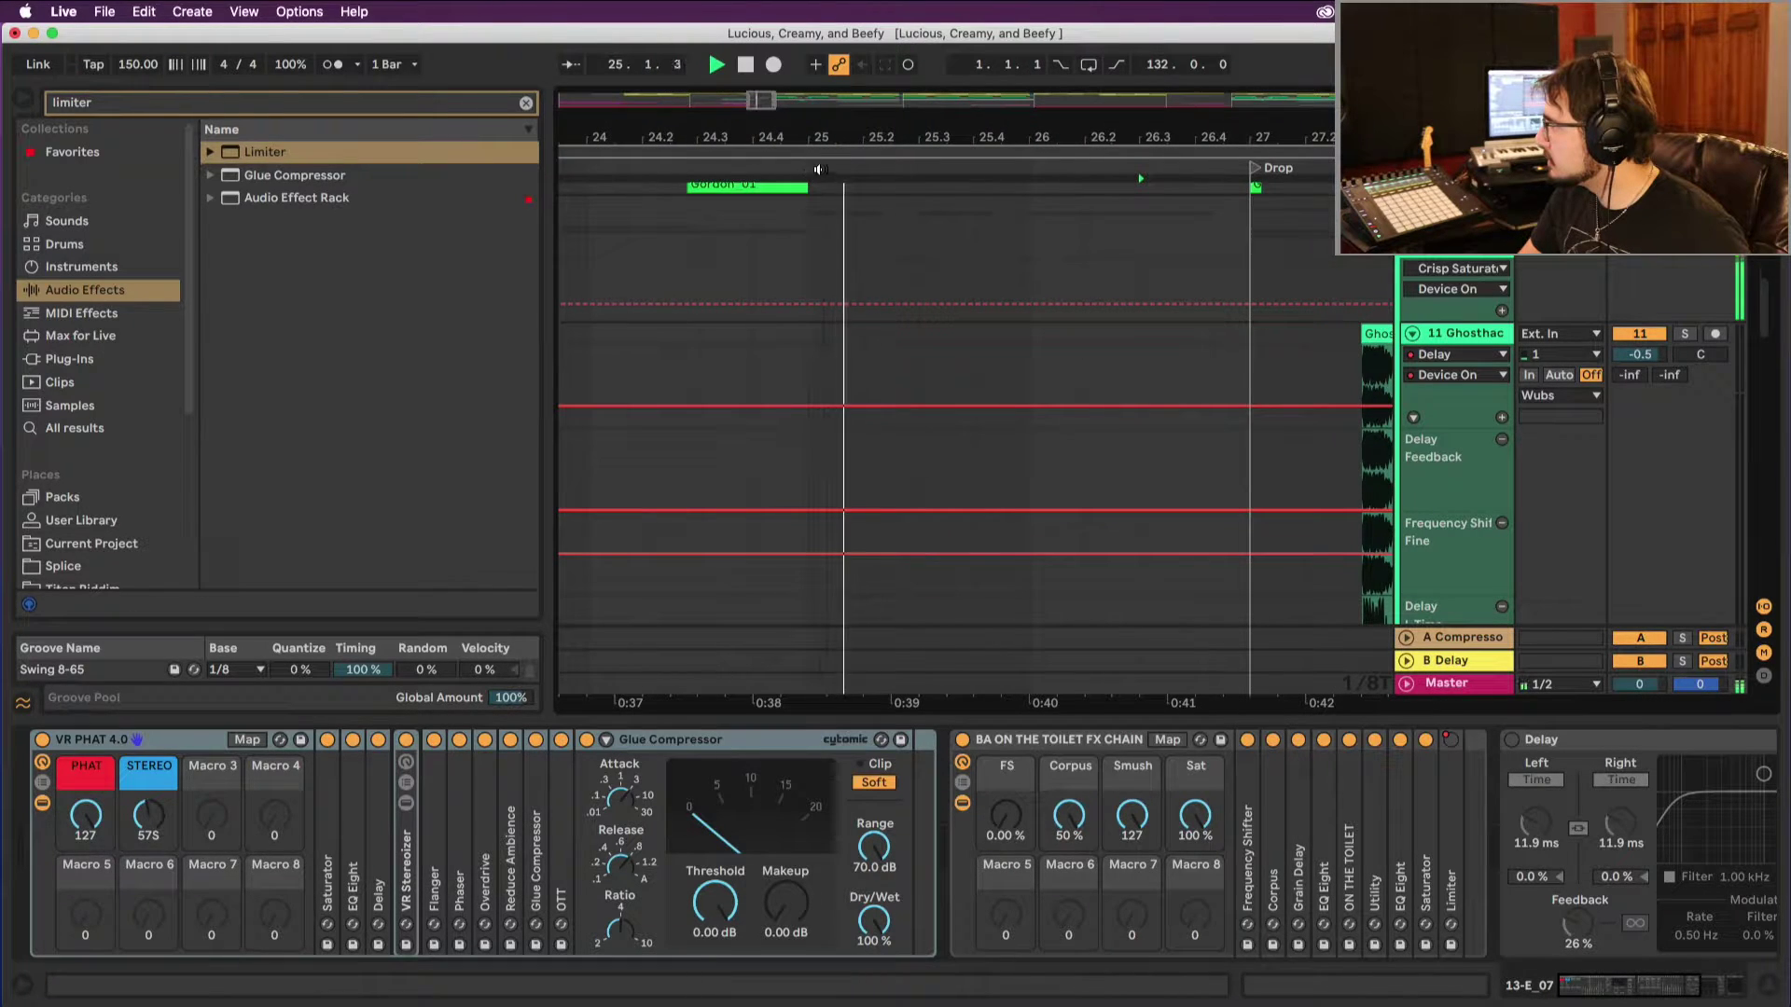
scroll(988, 401, right, 3)
key(space)
scroll(989, 402, down, 3)
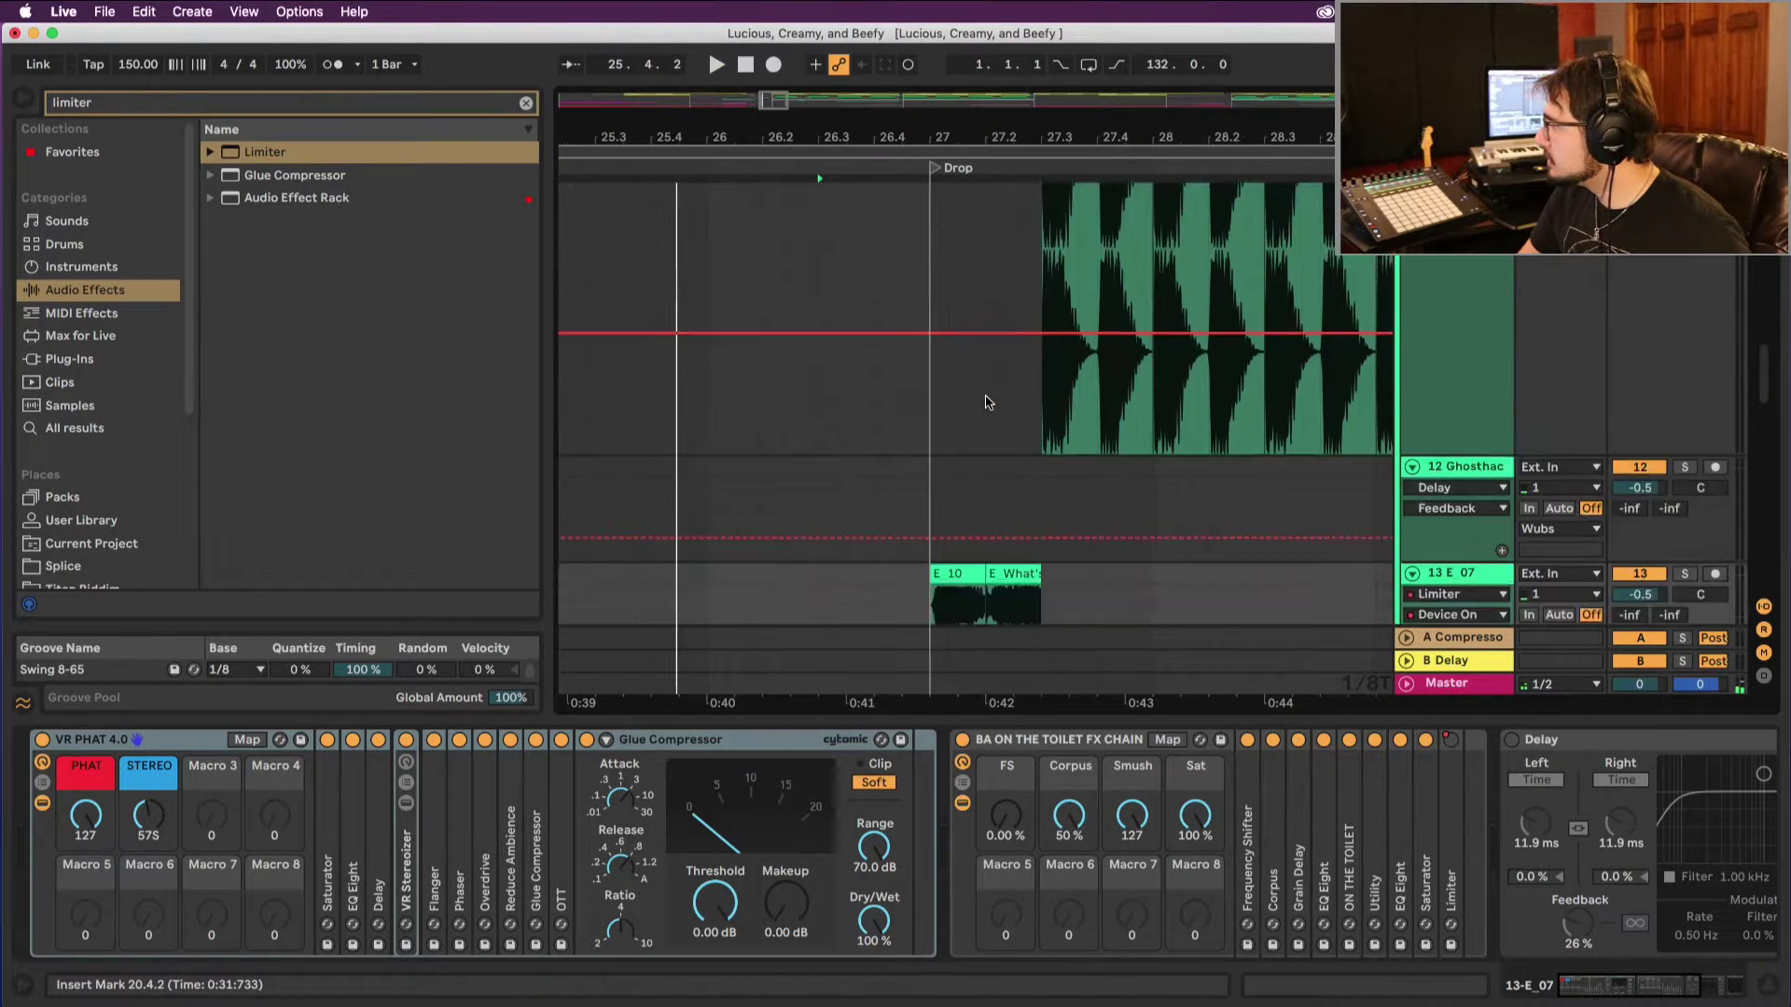
scroll(989, 406, down, 5)
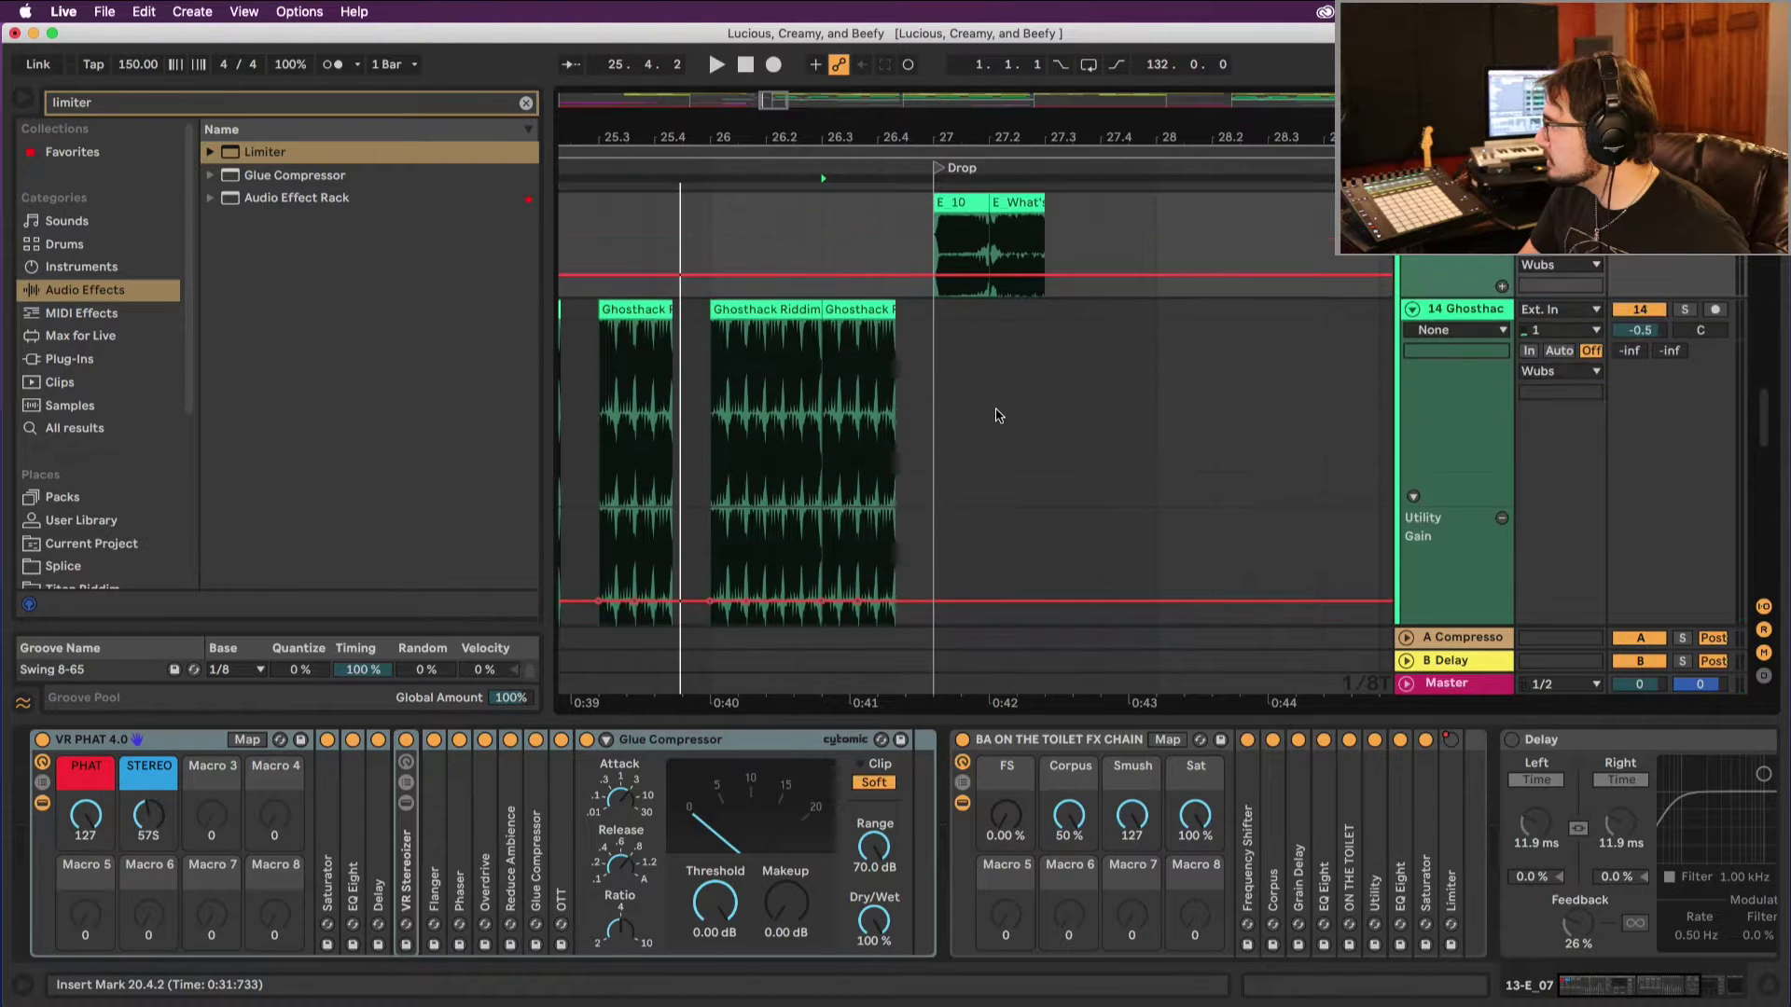
Step: Play the two hits at the Drop on track 13 and open the E_What's this! clip
scroll(998, 415, up, 4)
key(space)
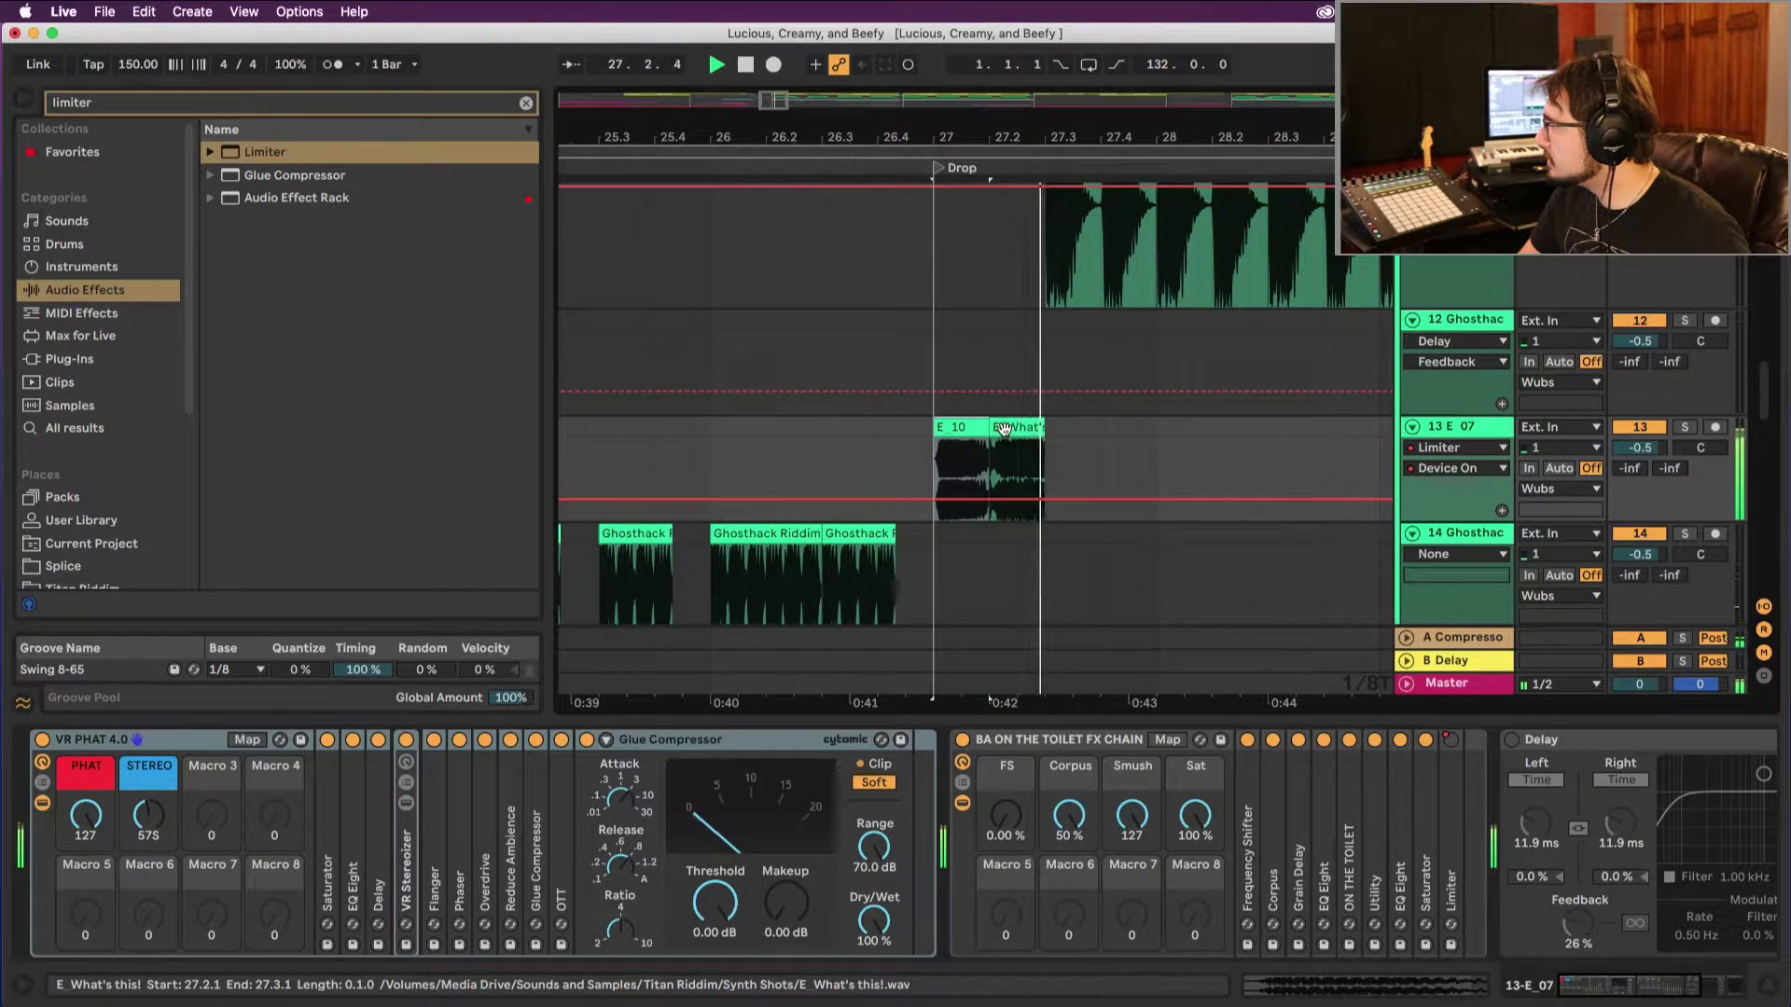
key(space)
double_click(1003, 428)
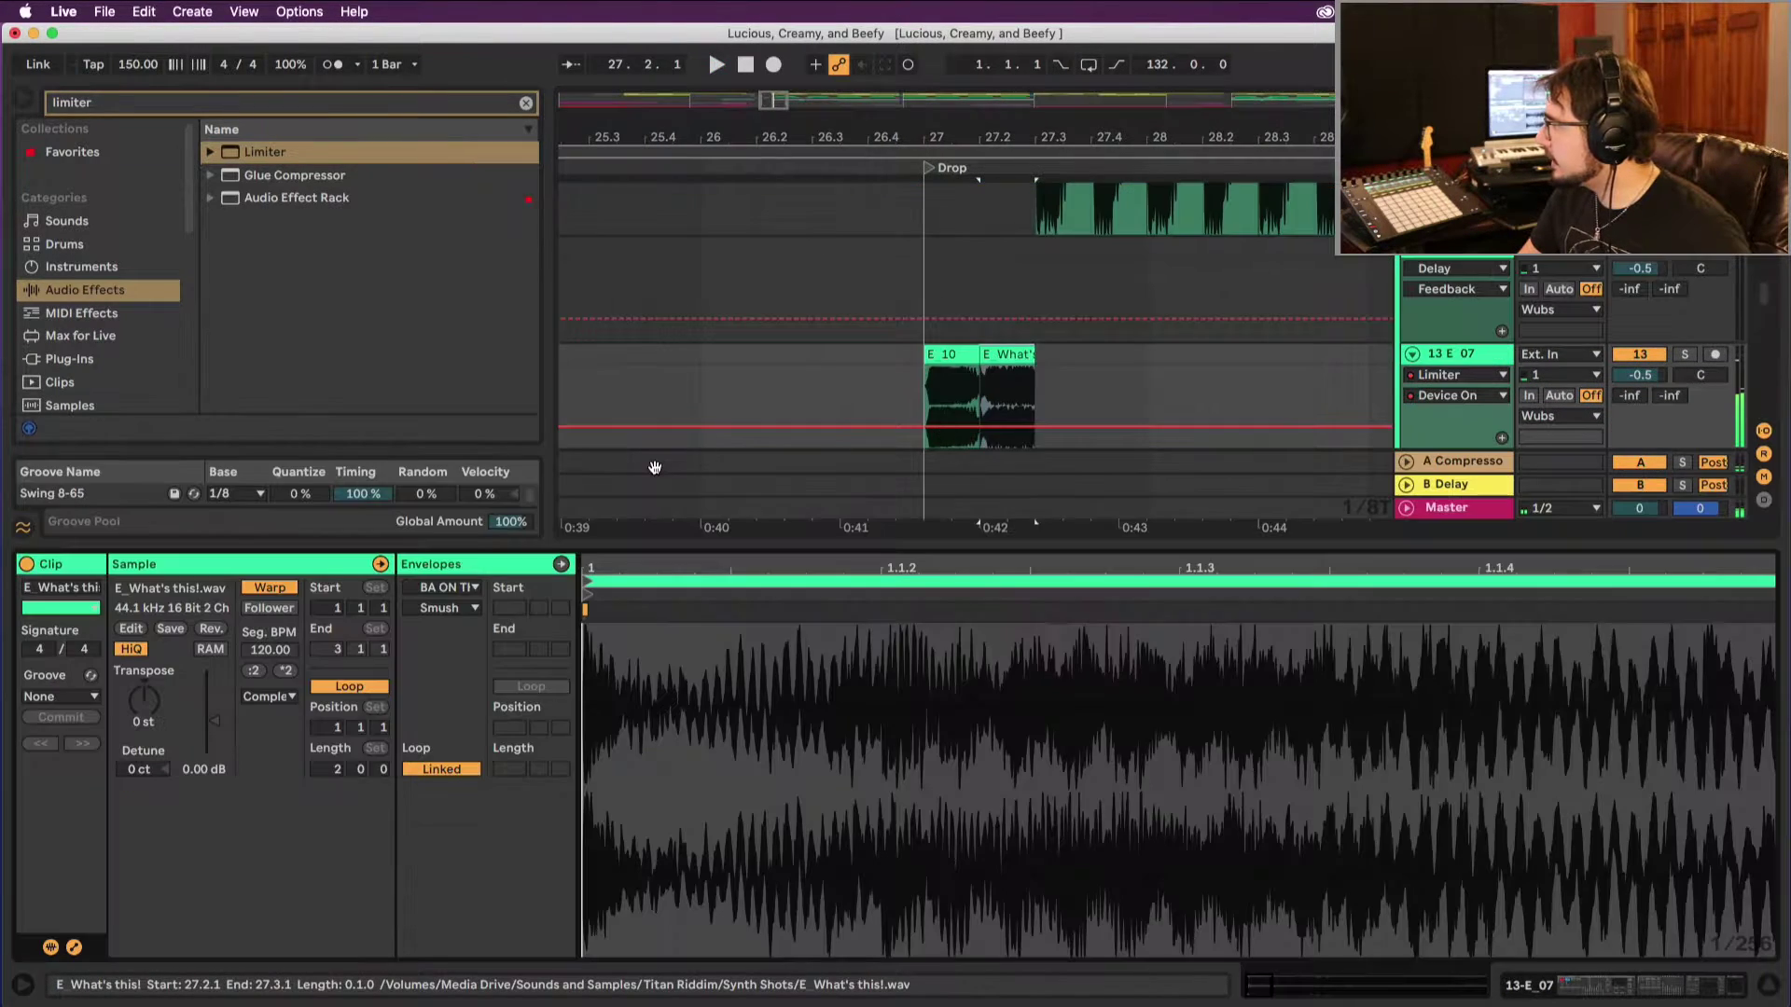
Step: Copy the E_What's this! clip from 27.2 to 26.1 on track 13 and play the copy
right_click(1009, 358)
right_click(687, 399)
click(1024, 358)
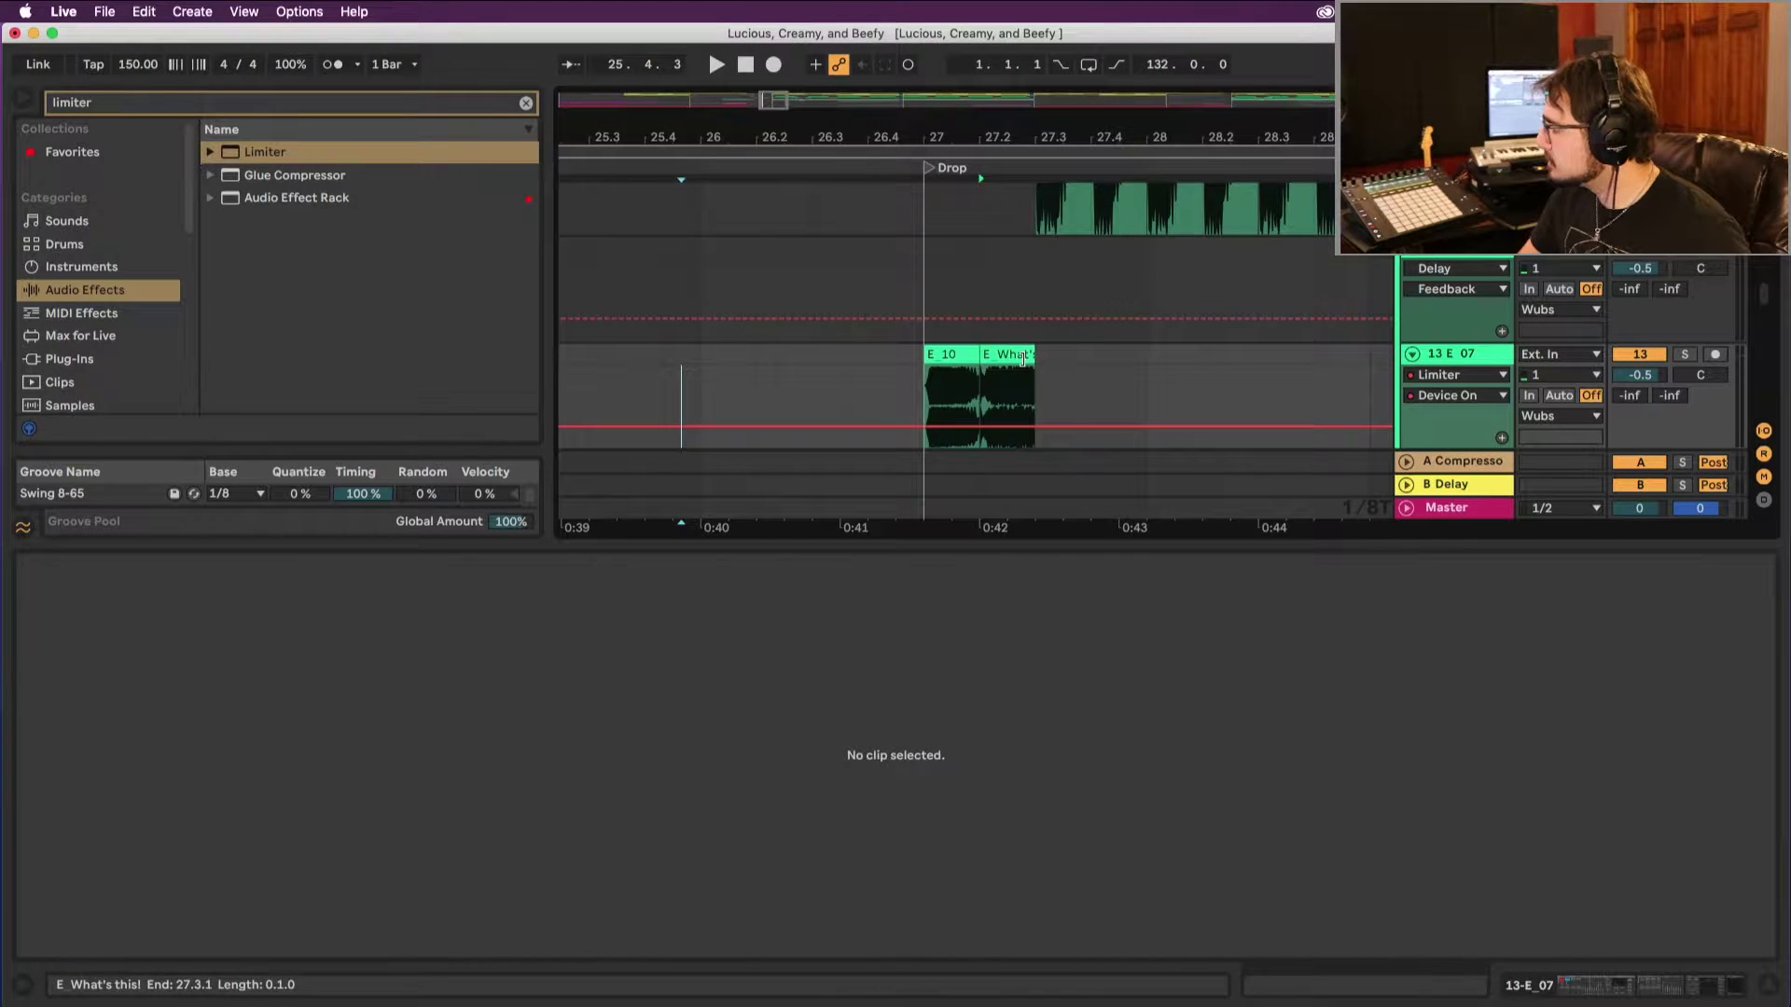
drag(1023, 359, 744, 399)
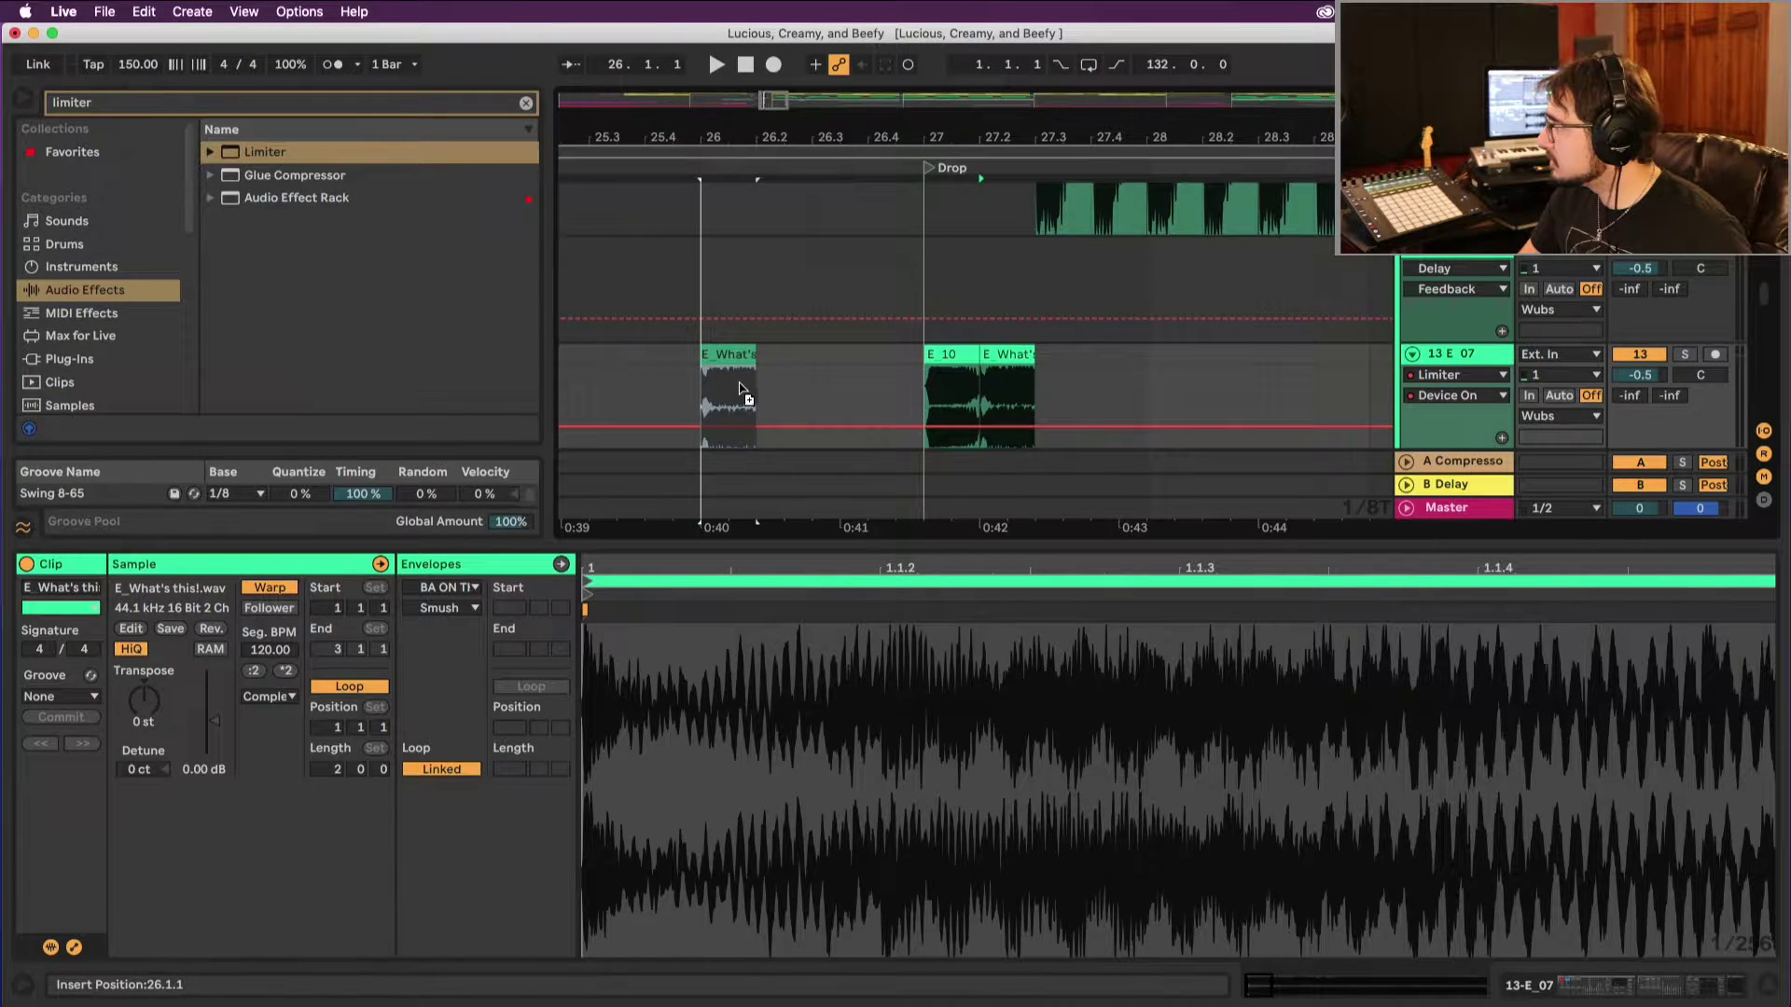
click(624, 390)
key(space)
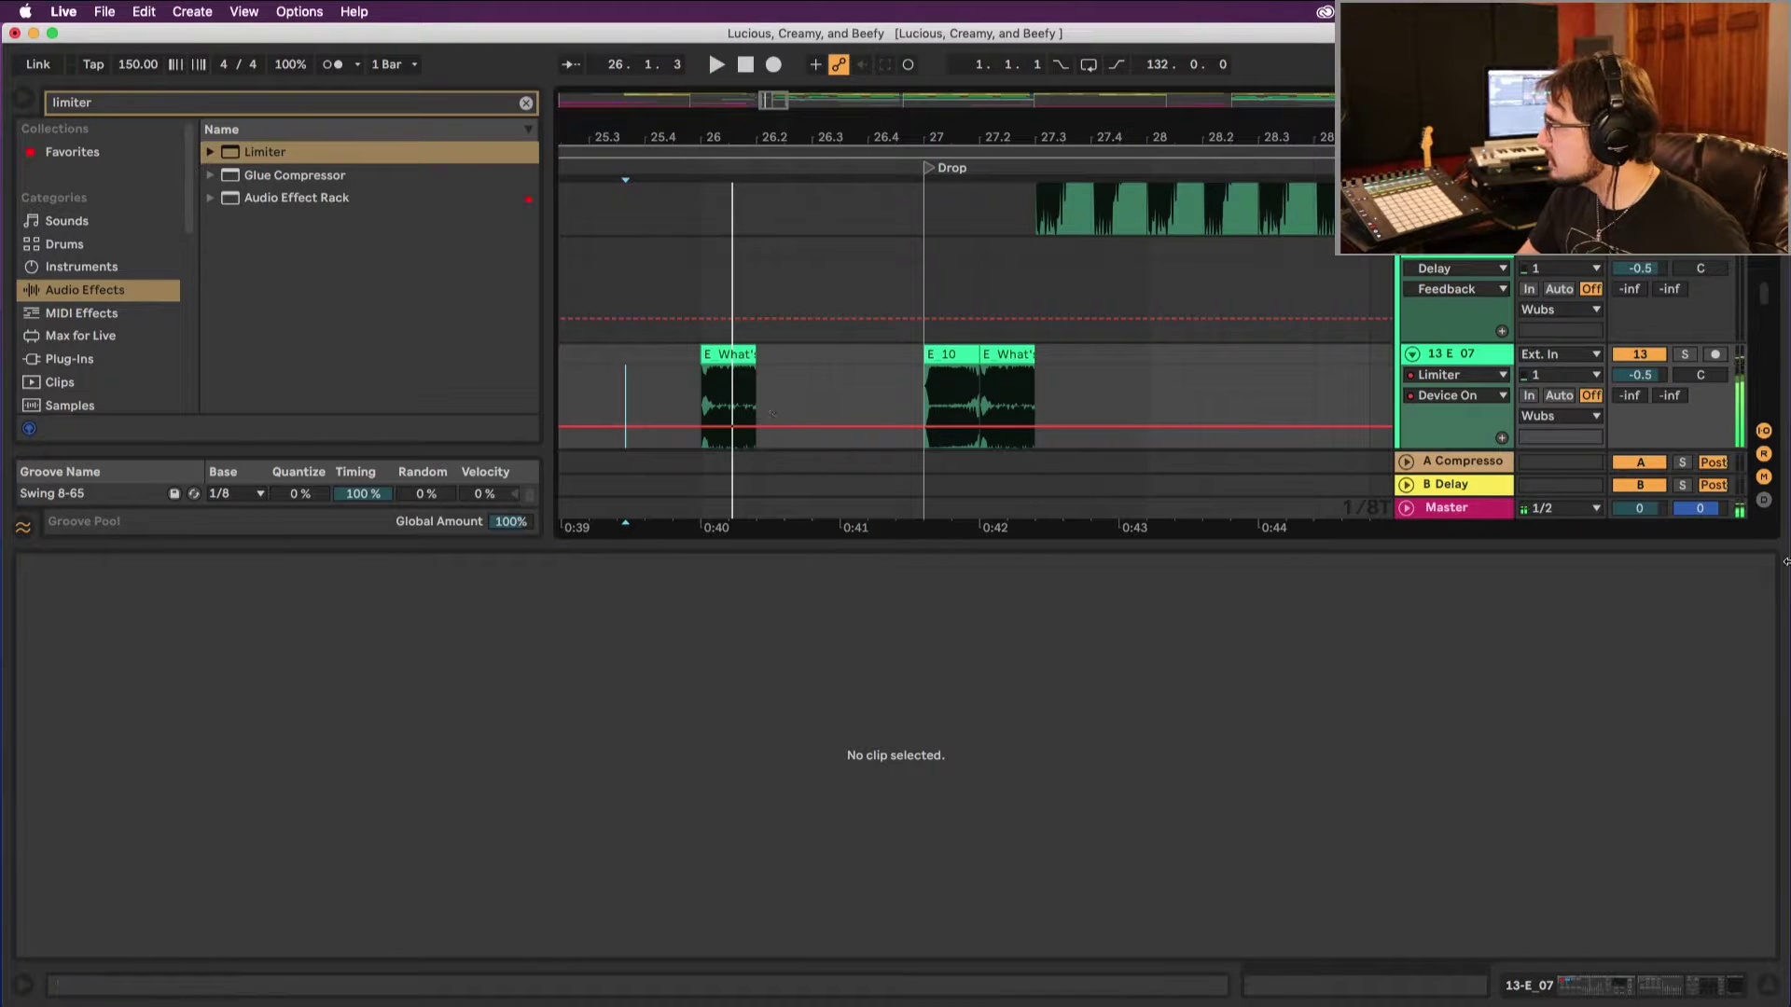
Step: Move the E_What's this! copy on track 13 to 25.2, between the first bass hits, and play the section
click(1758, 982)
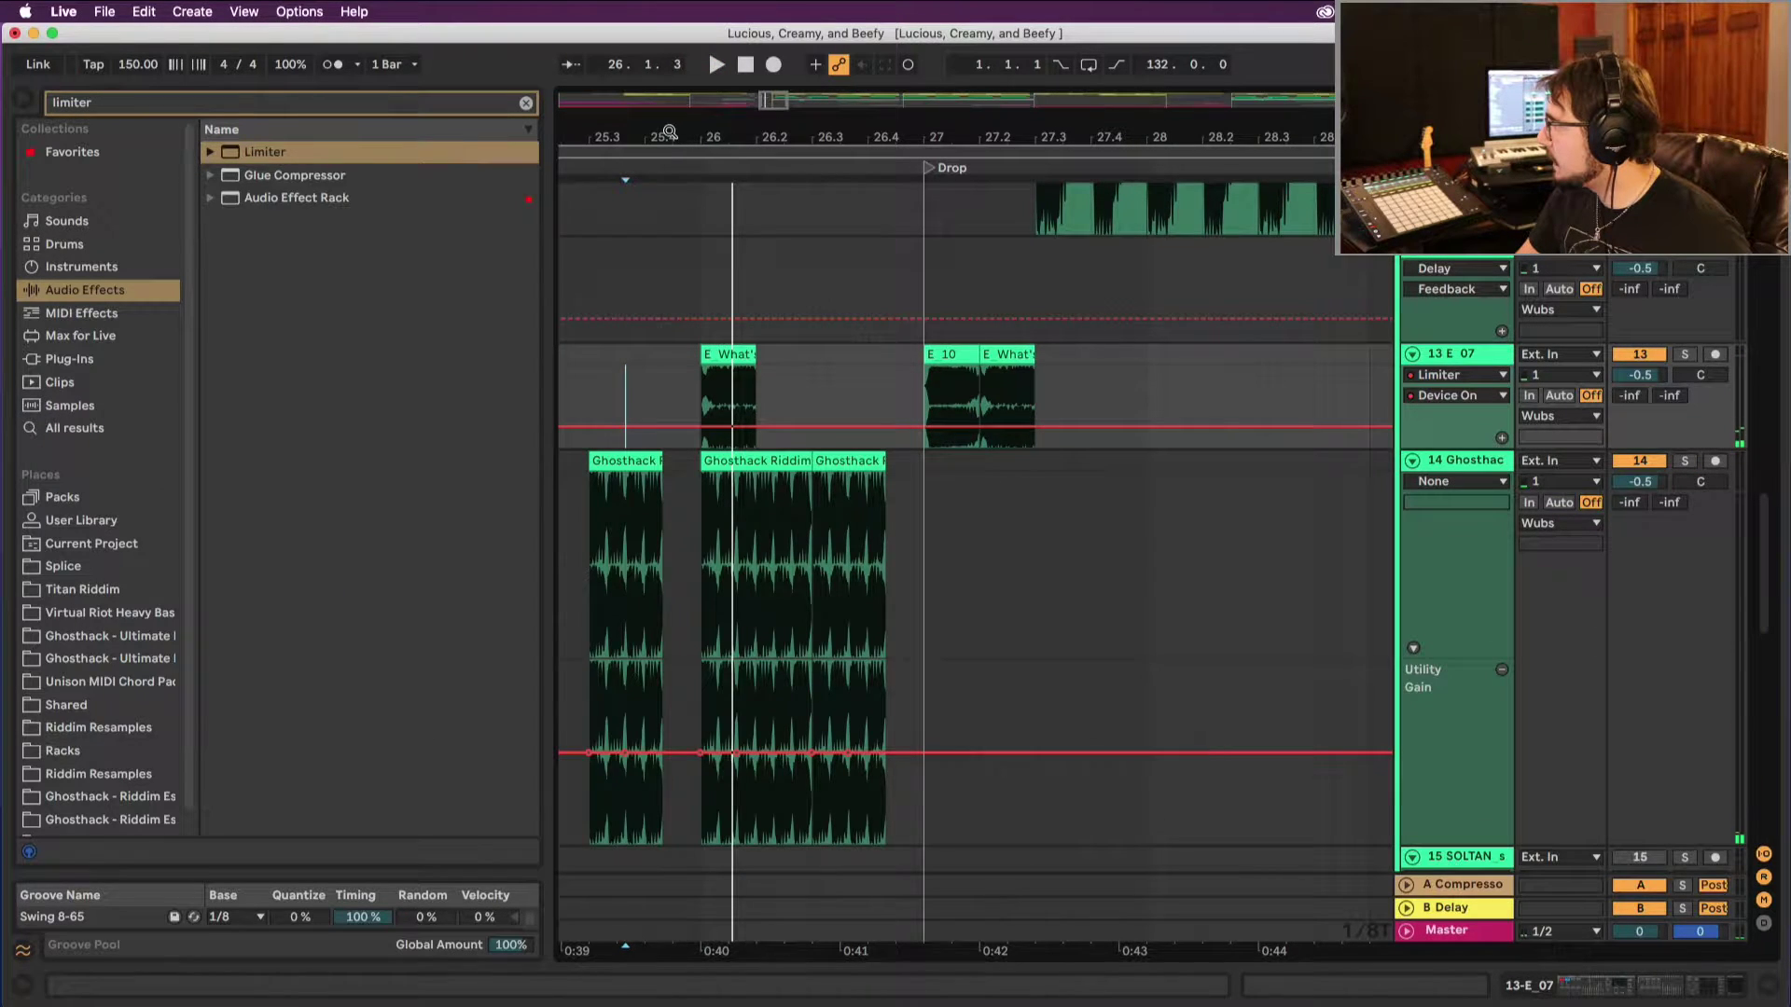
drag(668, 132, 1170, 134)
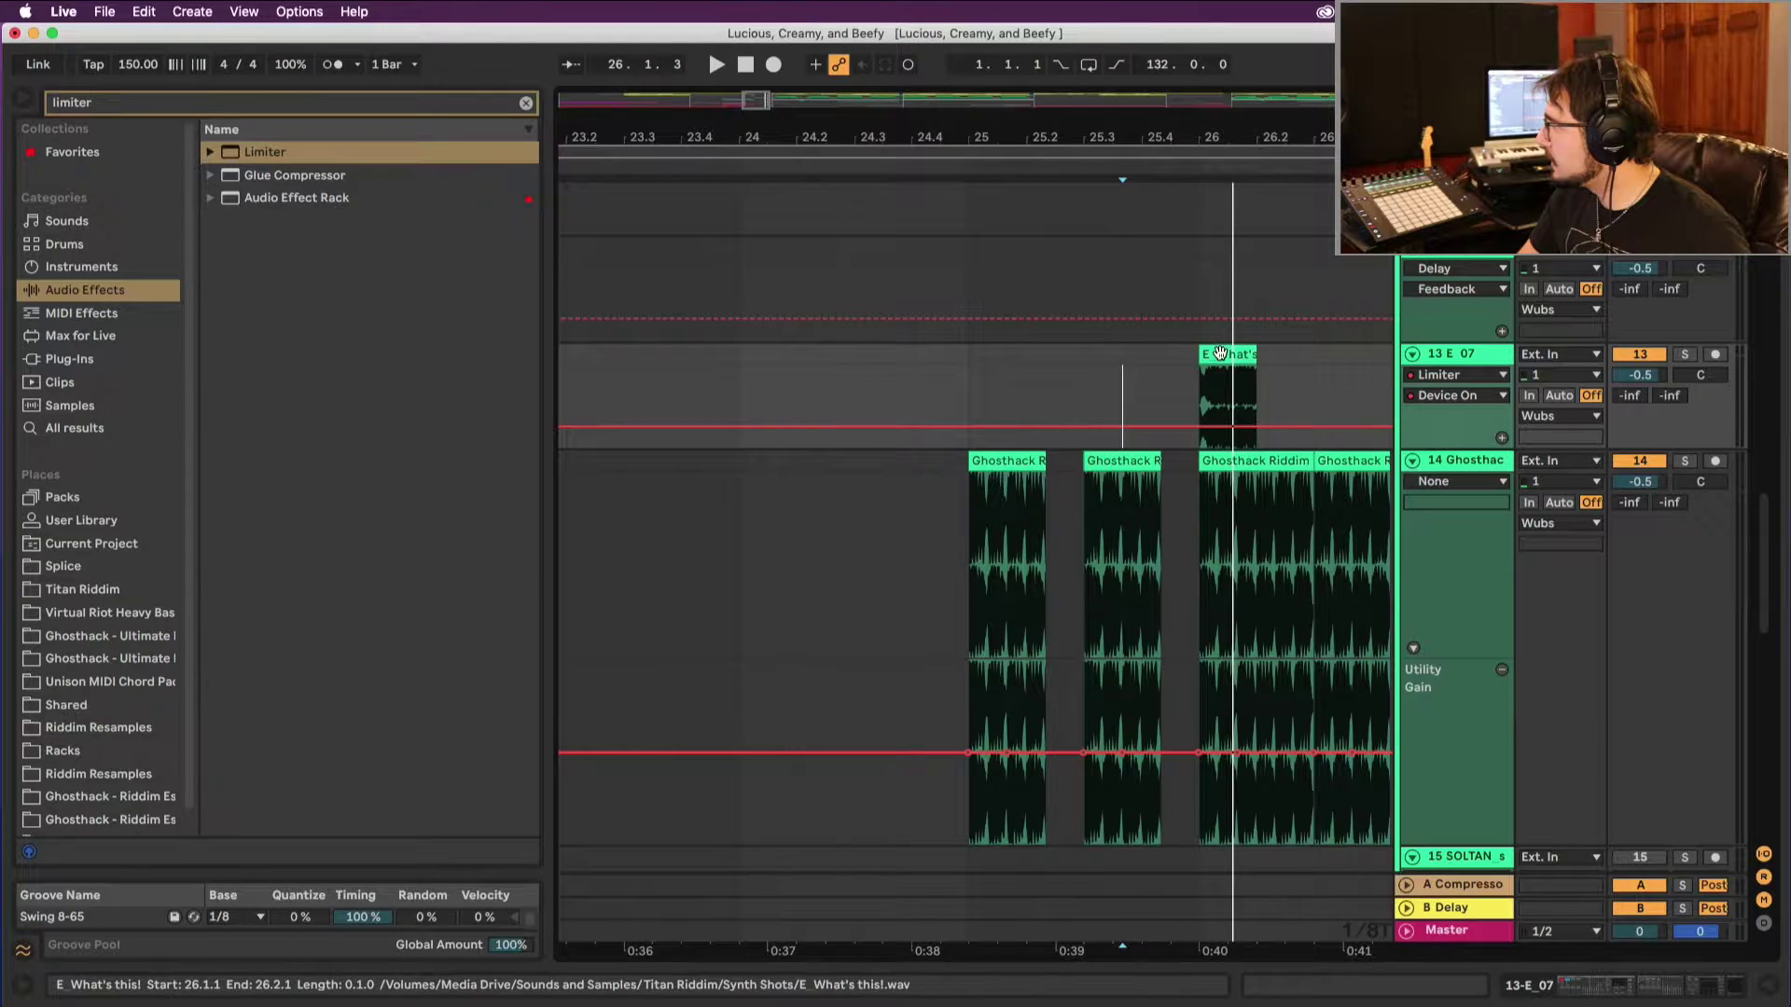
drag(1220, 354, 1067, 355)
key(space)
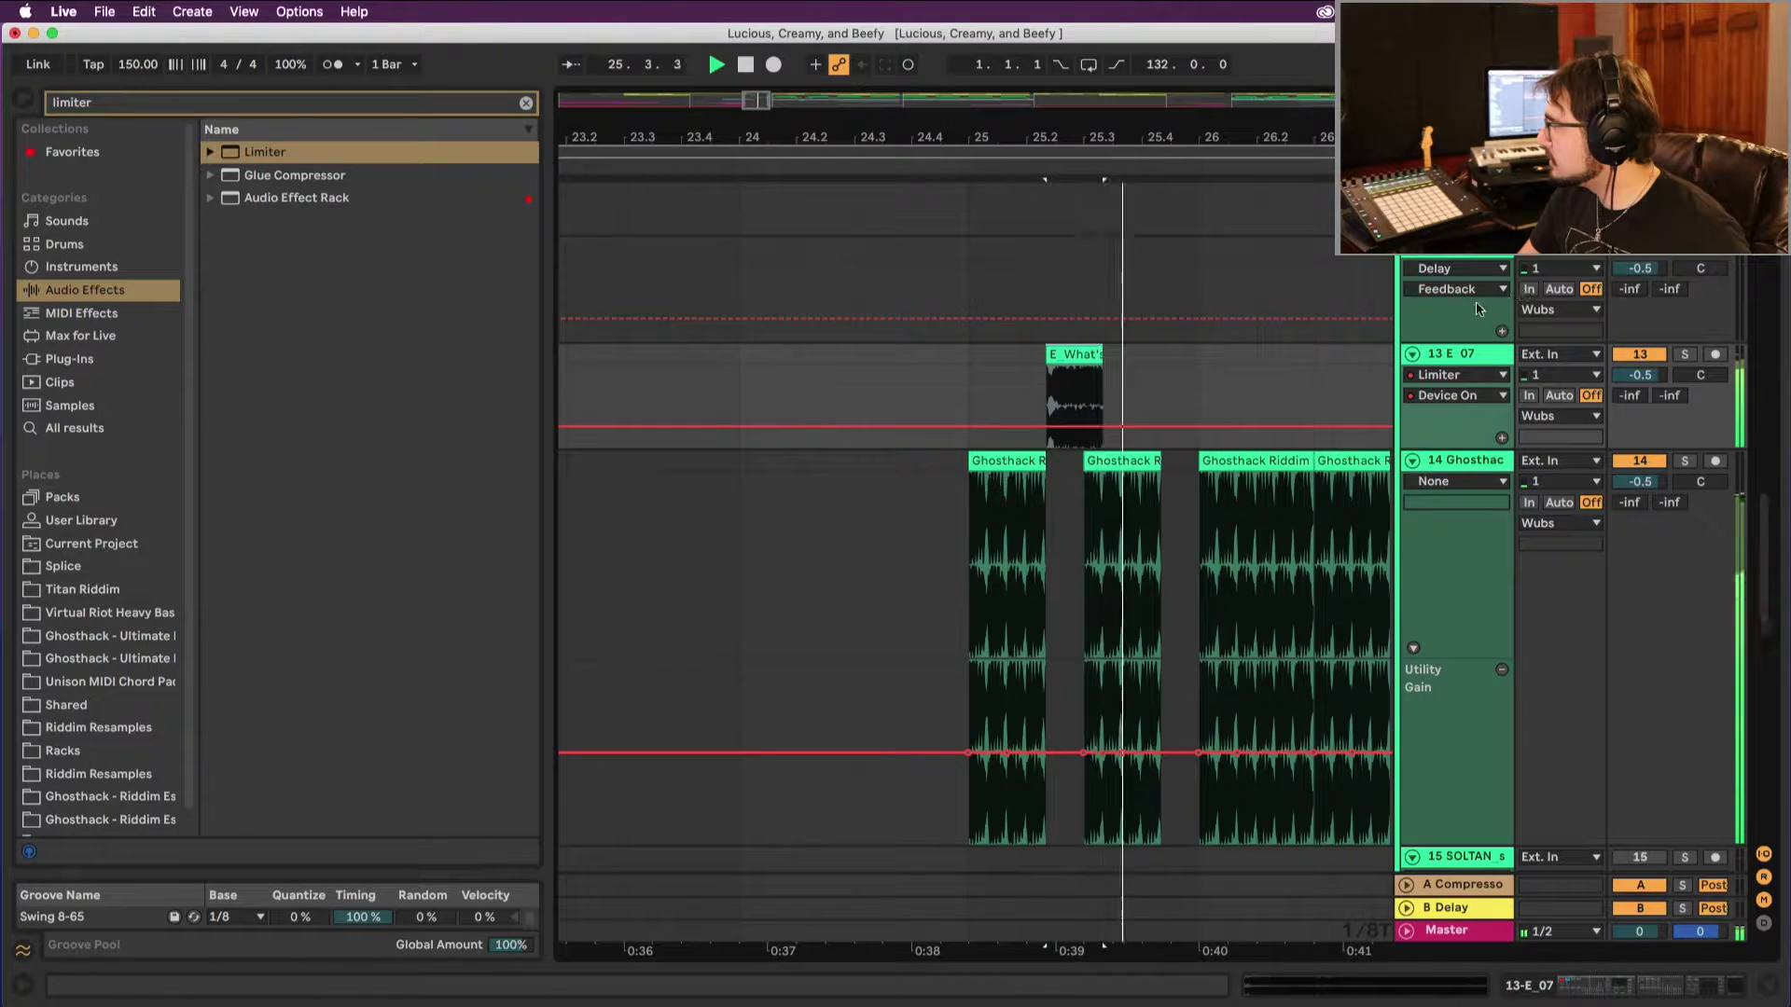
click(950, 387)
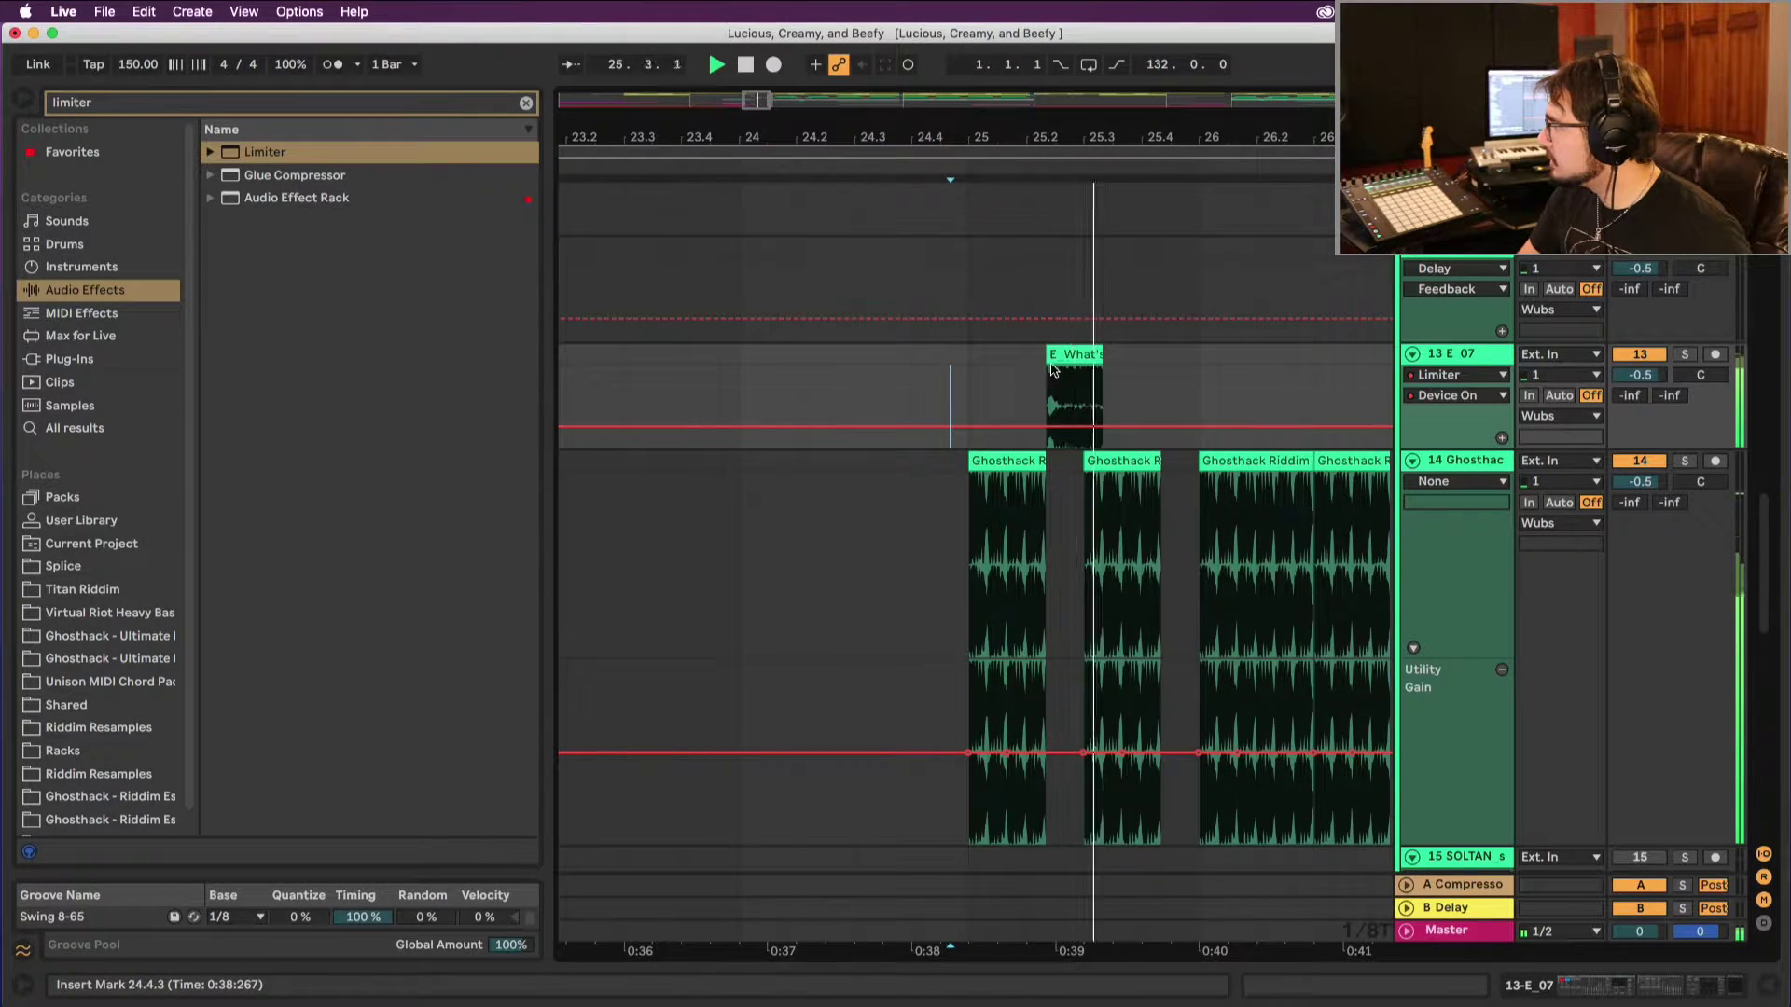
drag(1051, 369, 1032, 369)
click(951, 369)
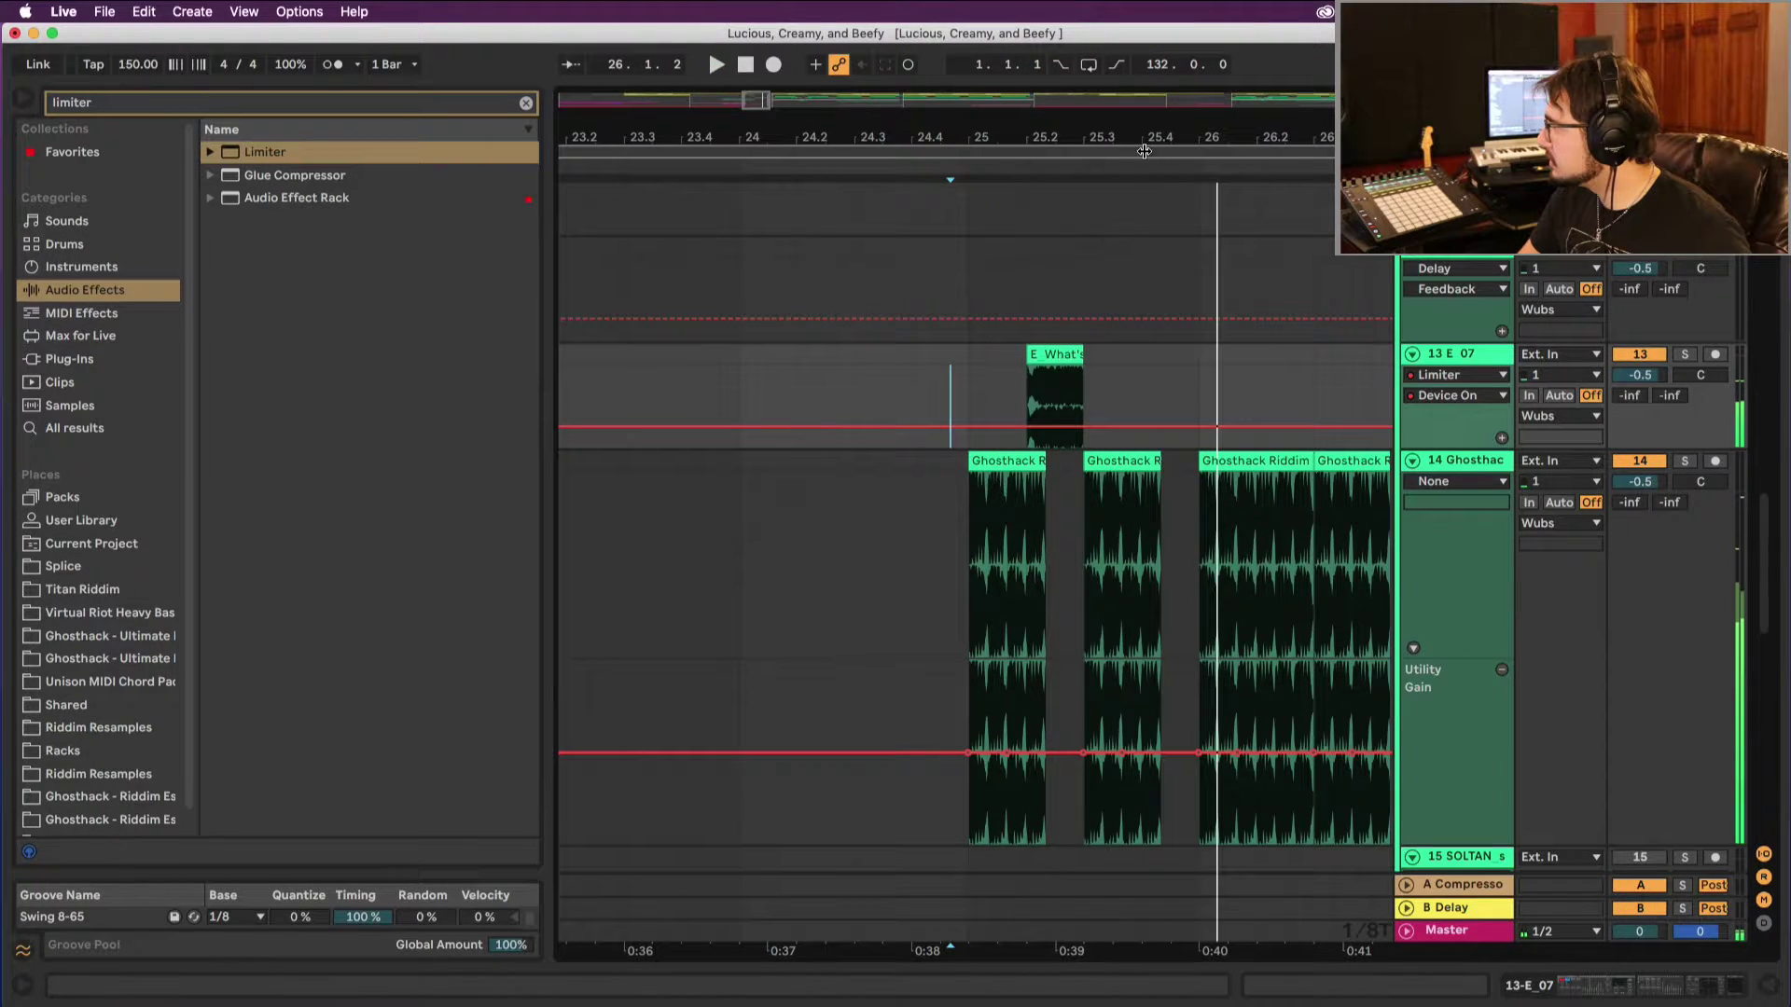
Step: Play the E_10 and E_What's this! hits at the Drop on track 13
drag(1143, 151, 695, 140)
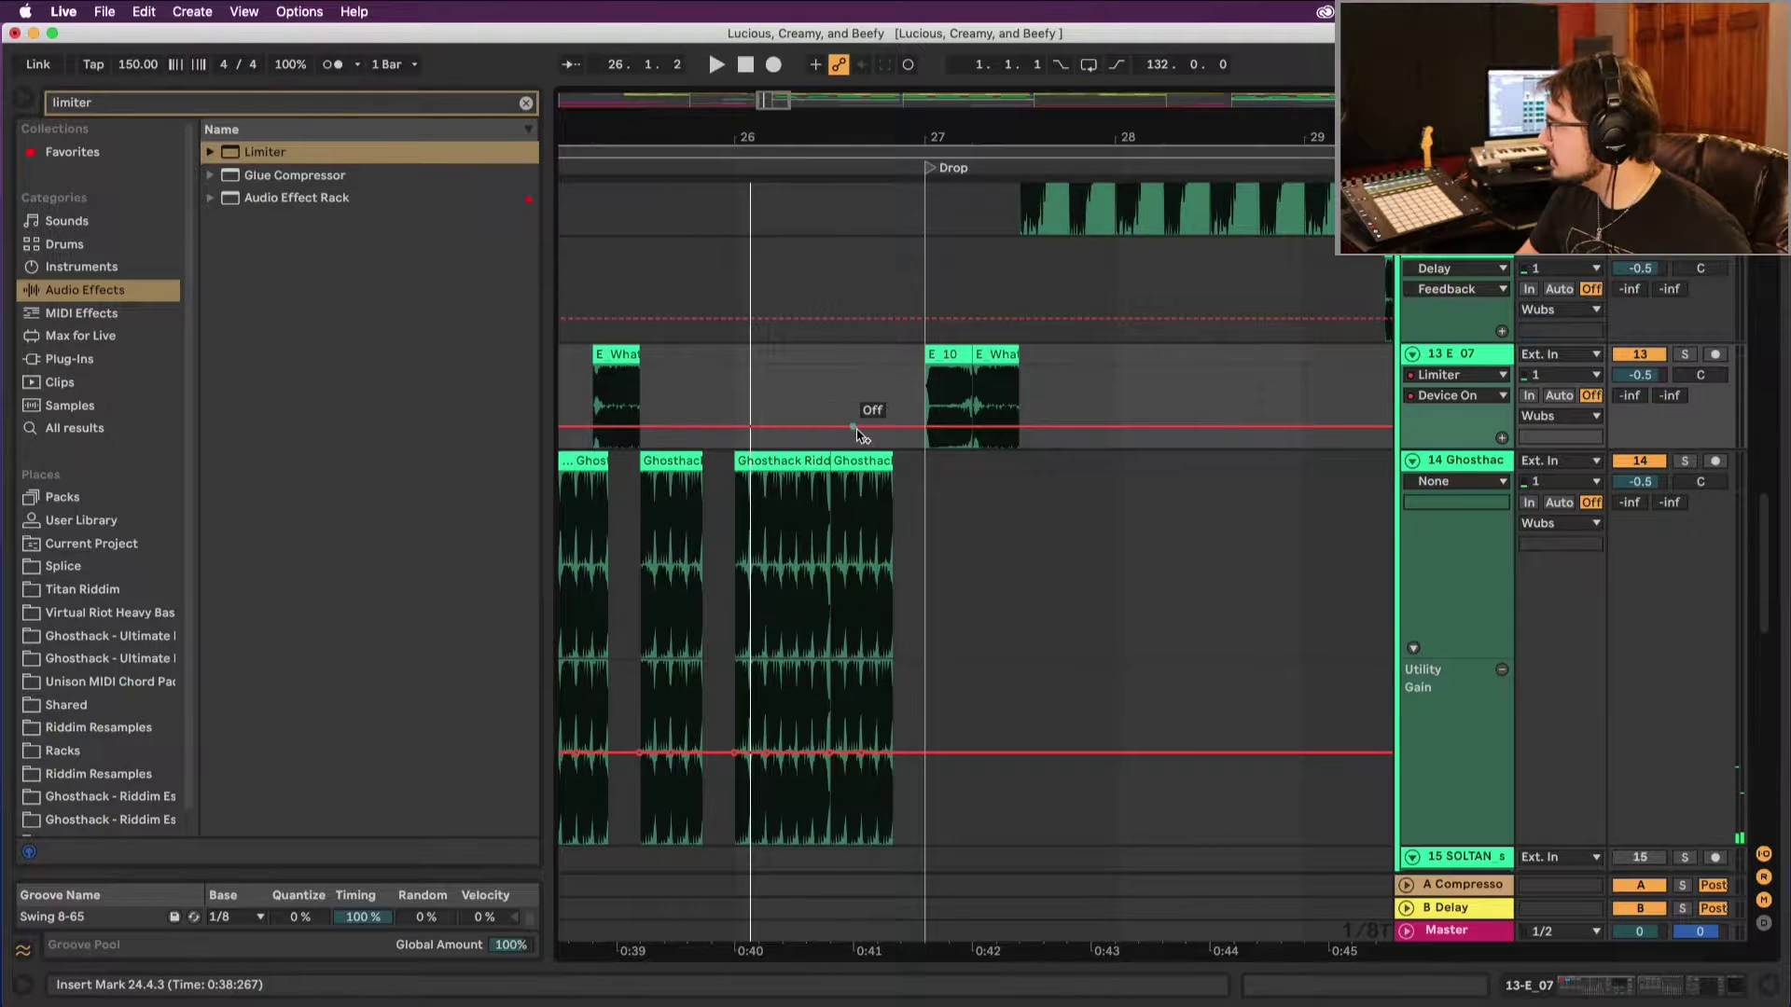
scroll(886, 446, left, 2)
scroll(903, 452, right, 2)
click(940, 339)
key(space)
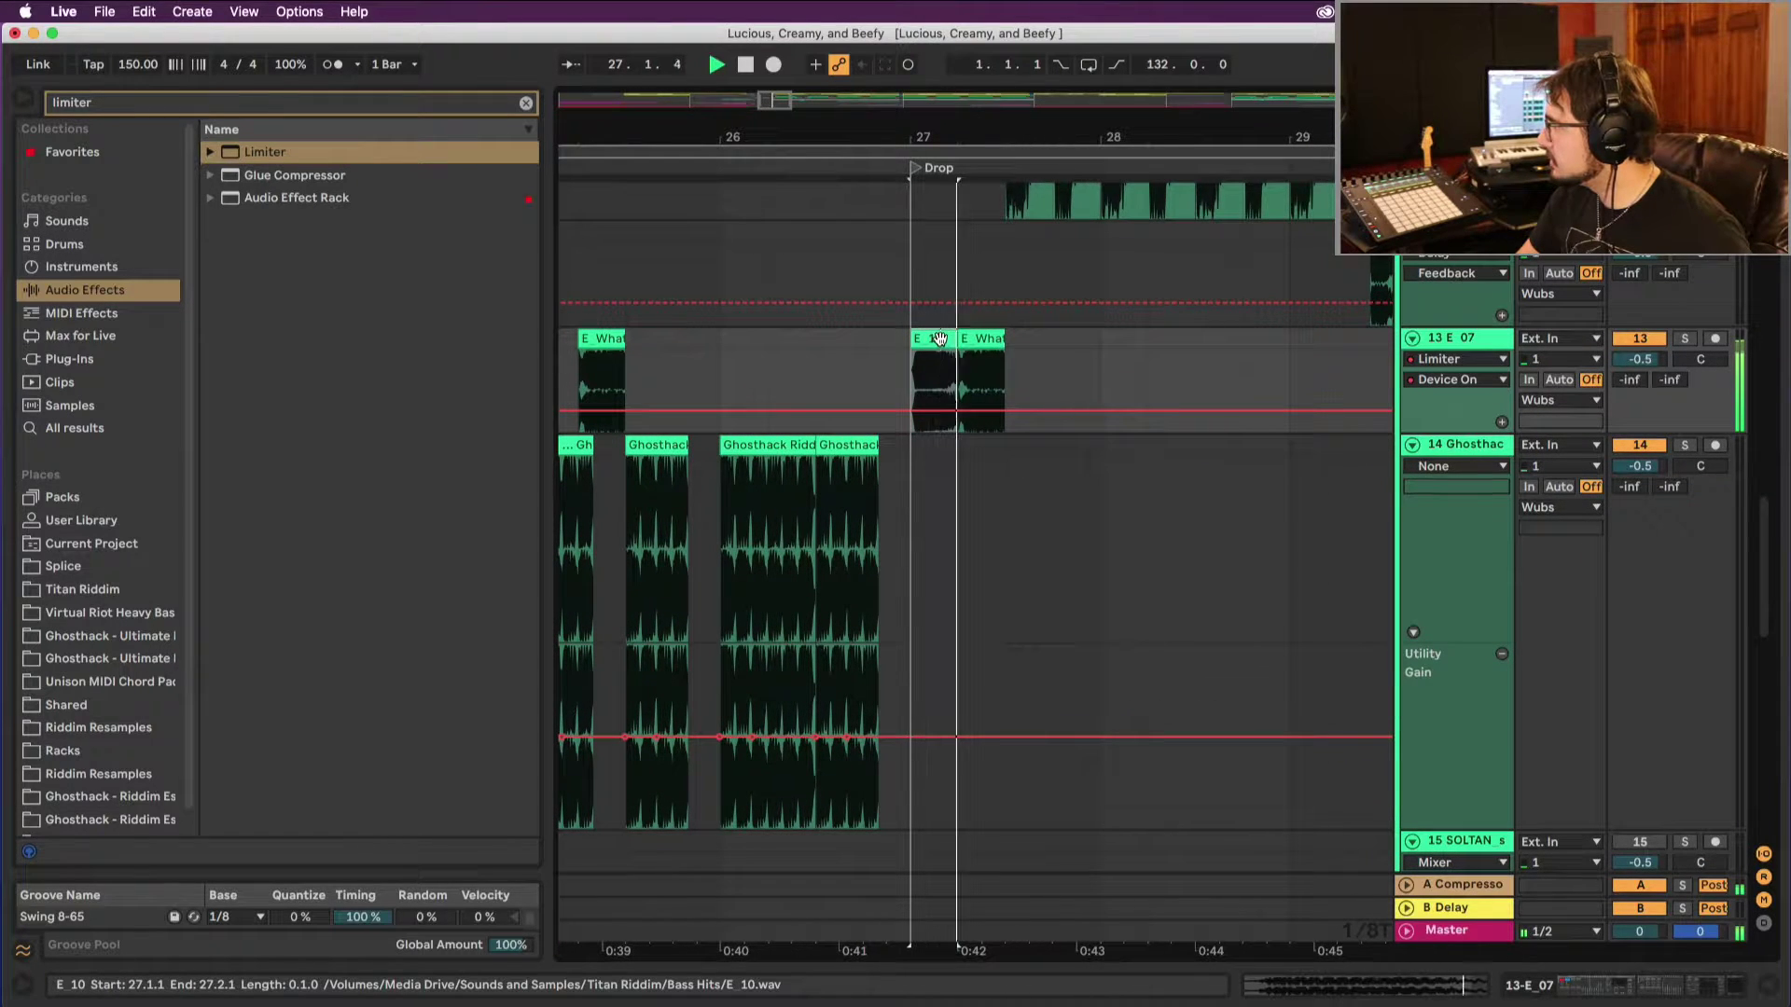
key(space)
click(982, 340)
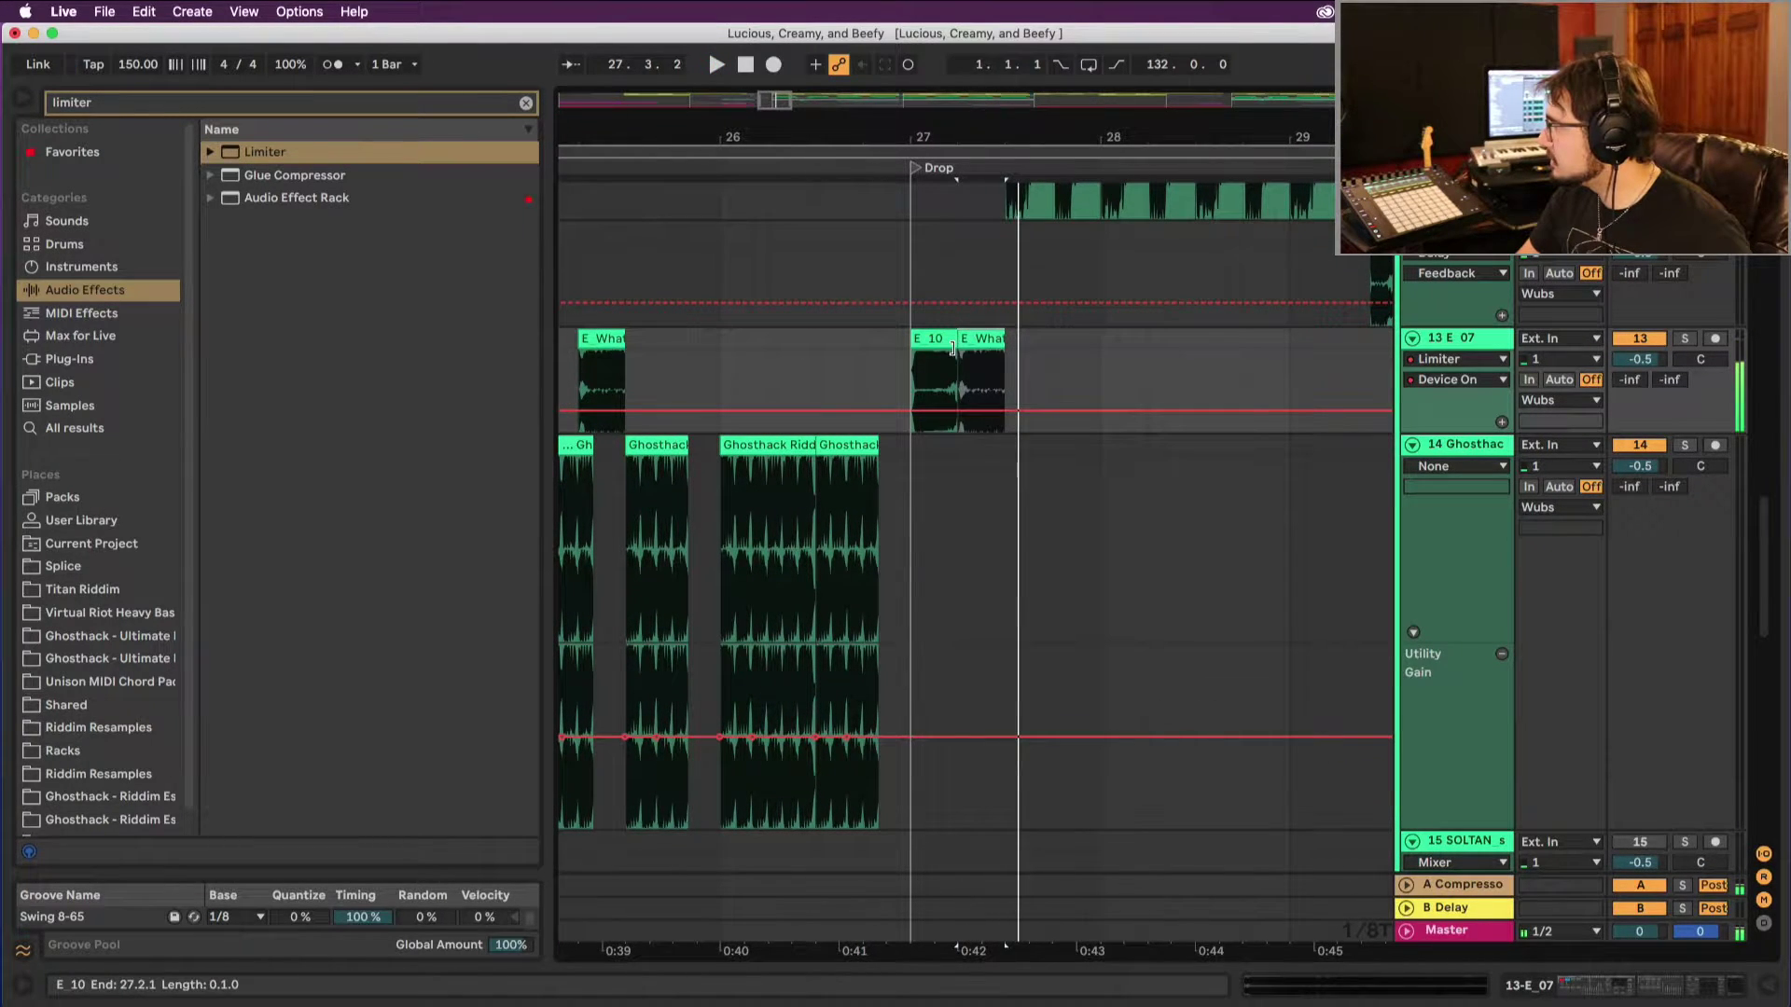
Step: Copy the track 12 Ghosthack bass hit from bar 29 to 25.4.2 on the same track and play it
scroll(960, 448, up, 5)
scroll(955, 503, up, 2)
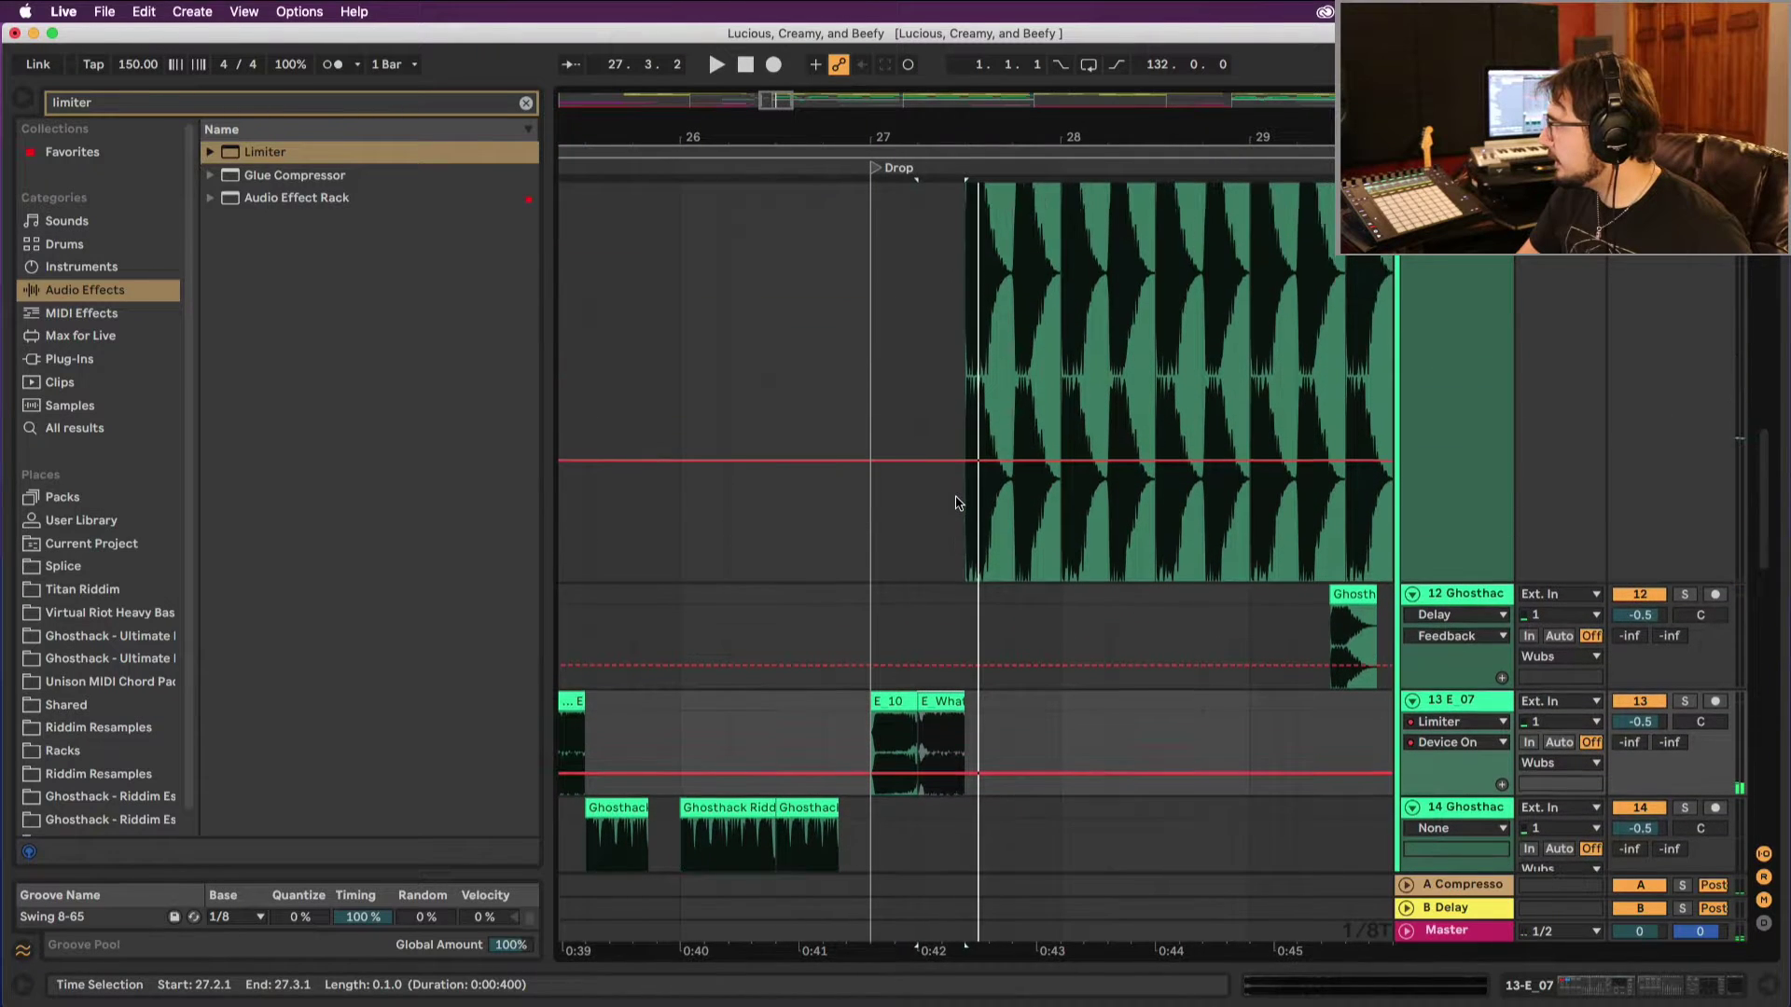
click(1353, 598)
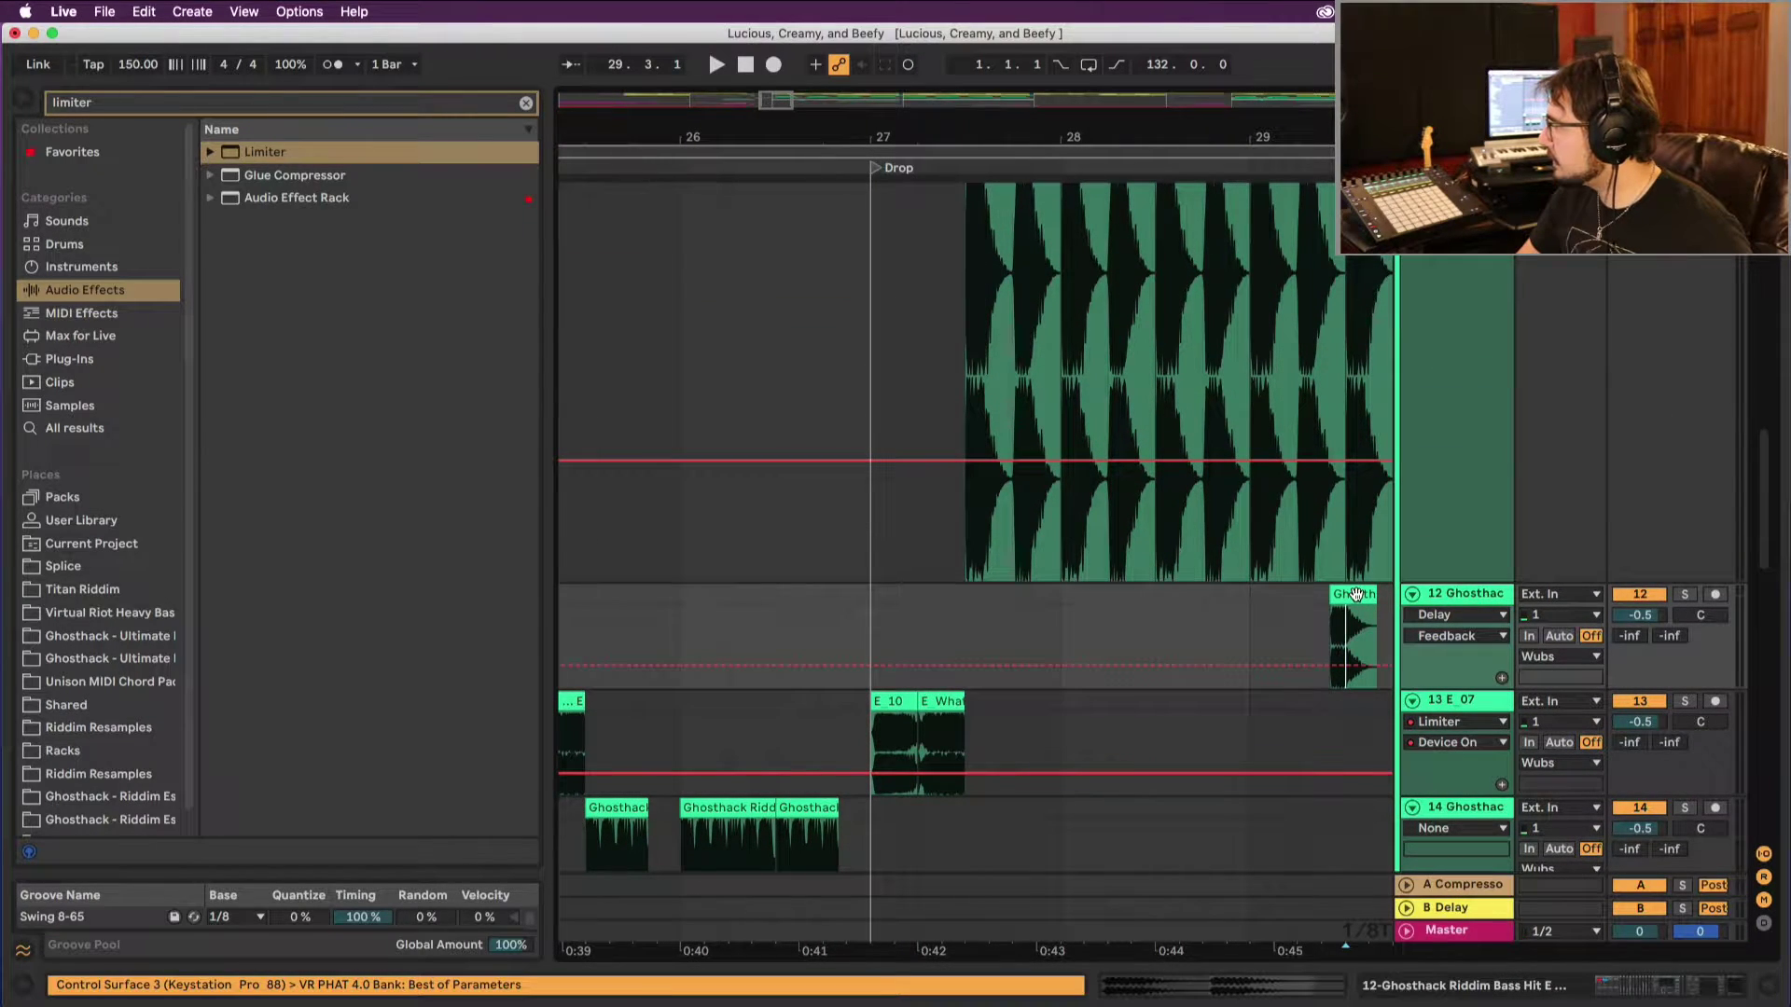
drag(1356, 595, 681, 732)
key(space)
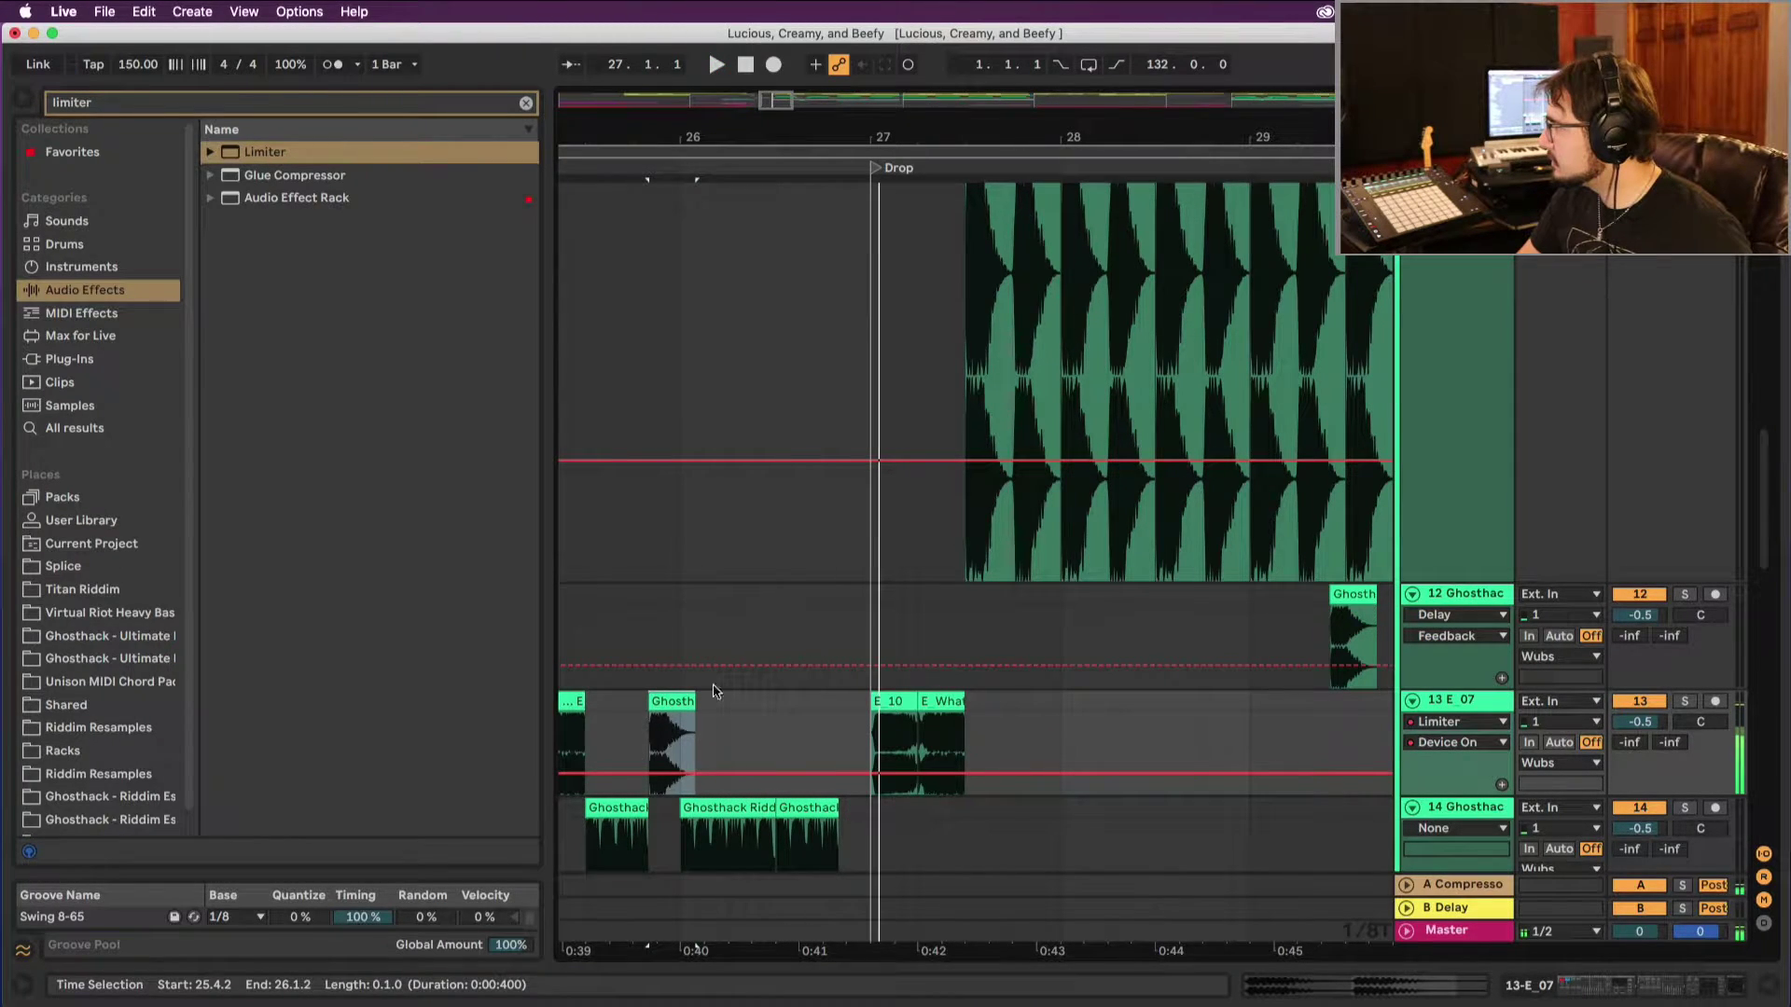
drag(681, 724, 686, 670)
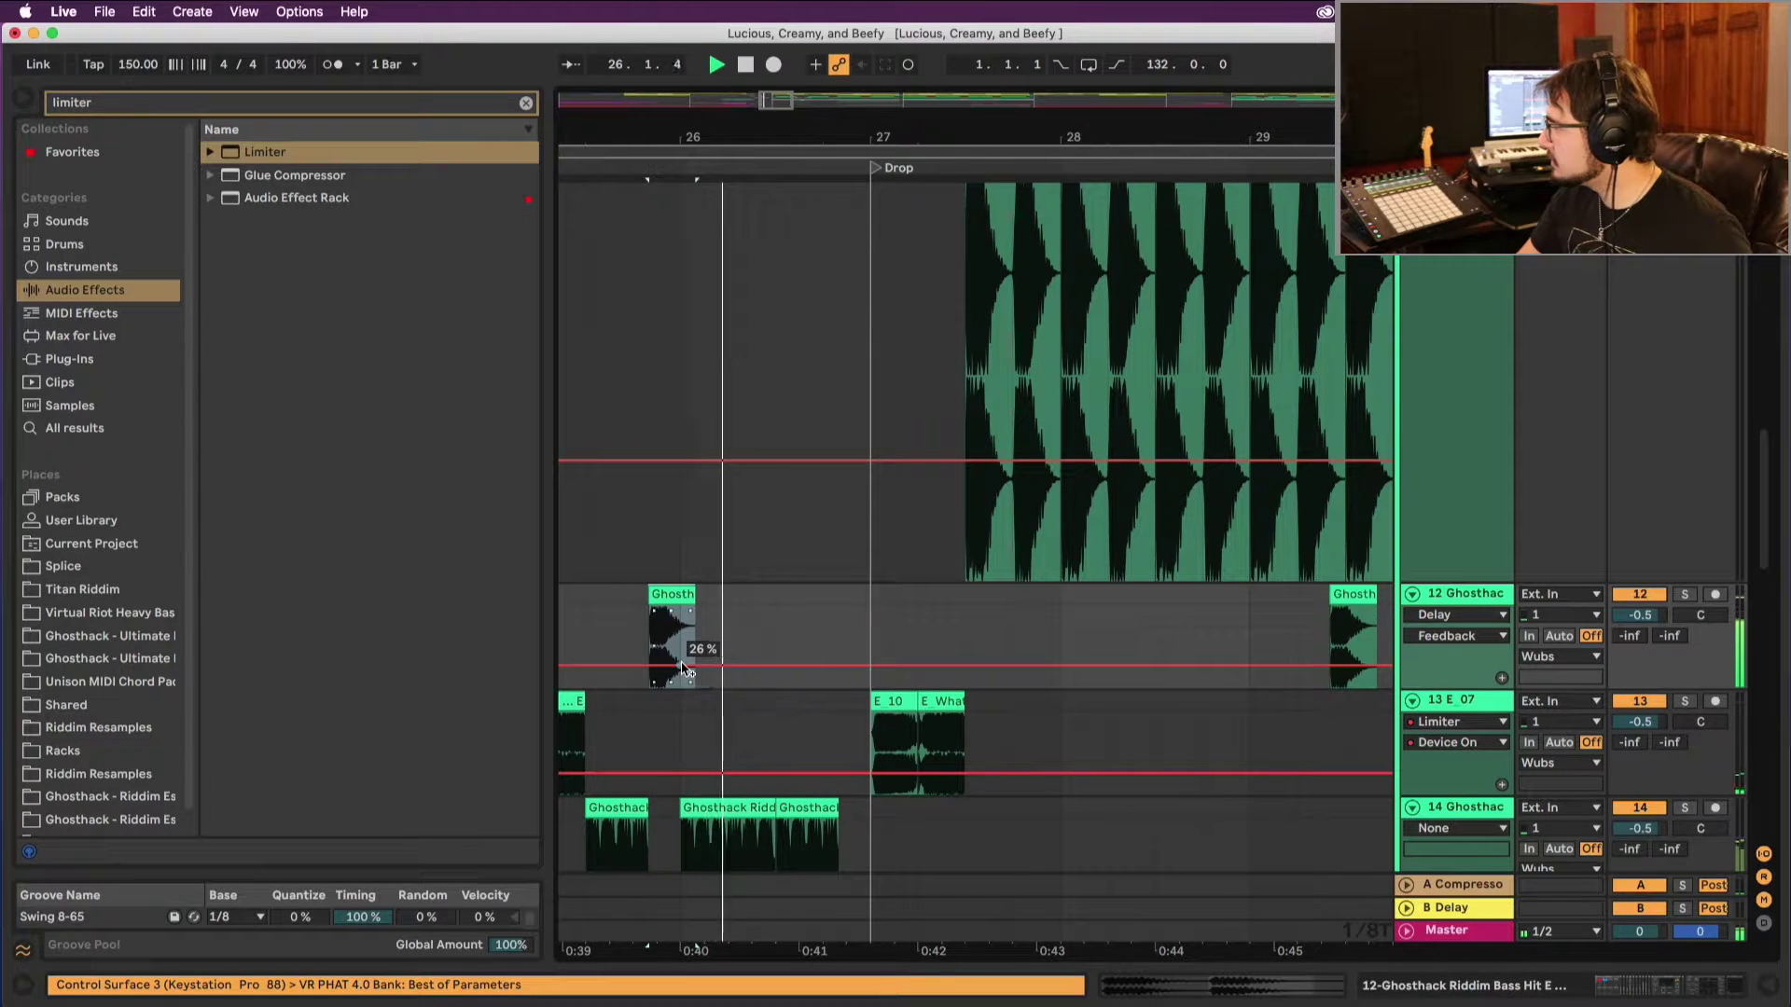
click(682, 668)
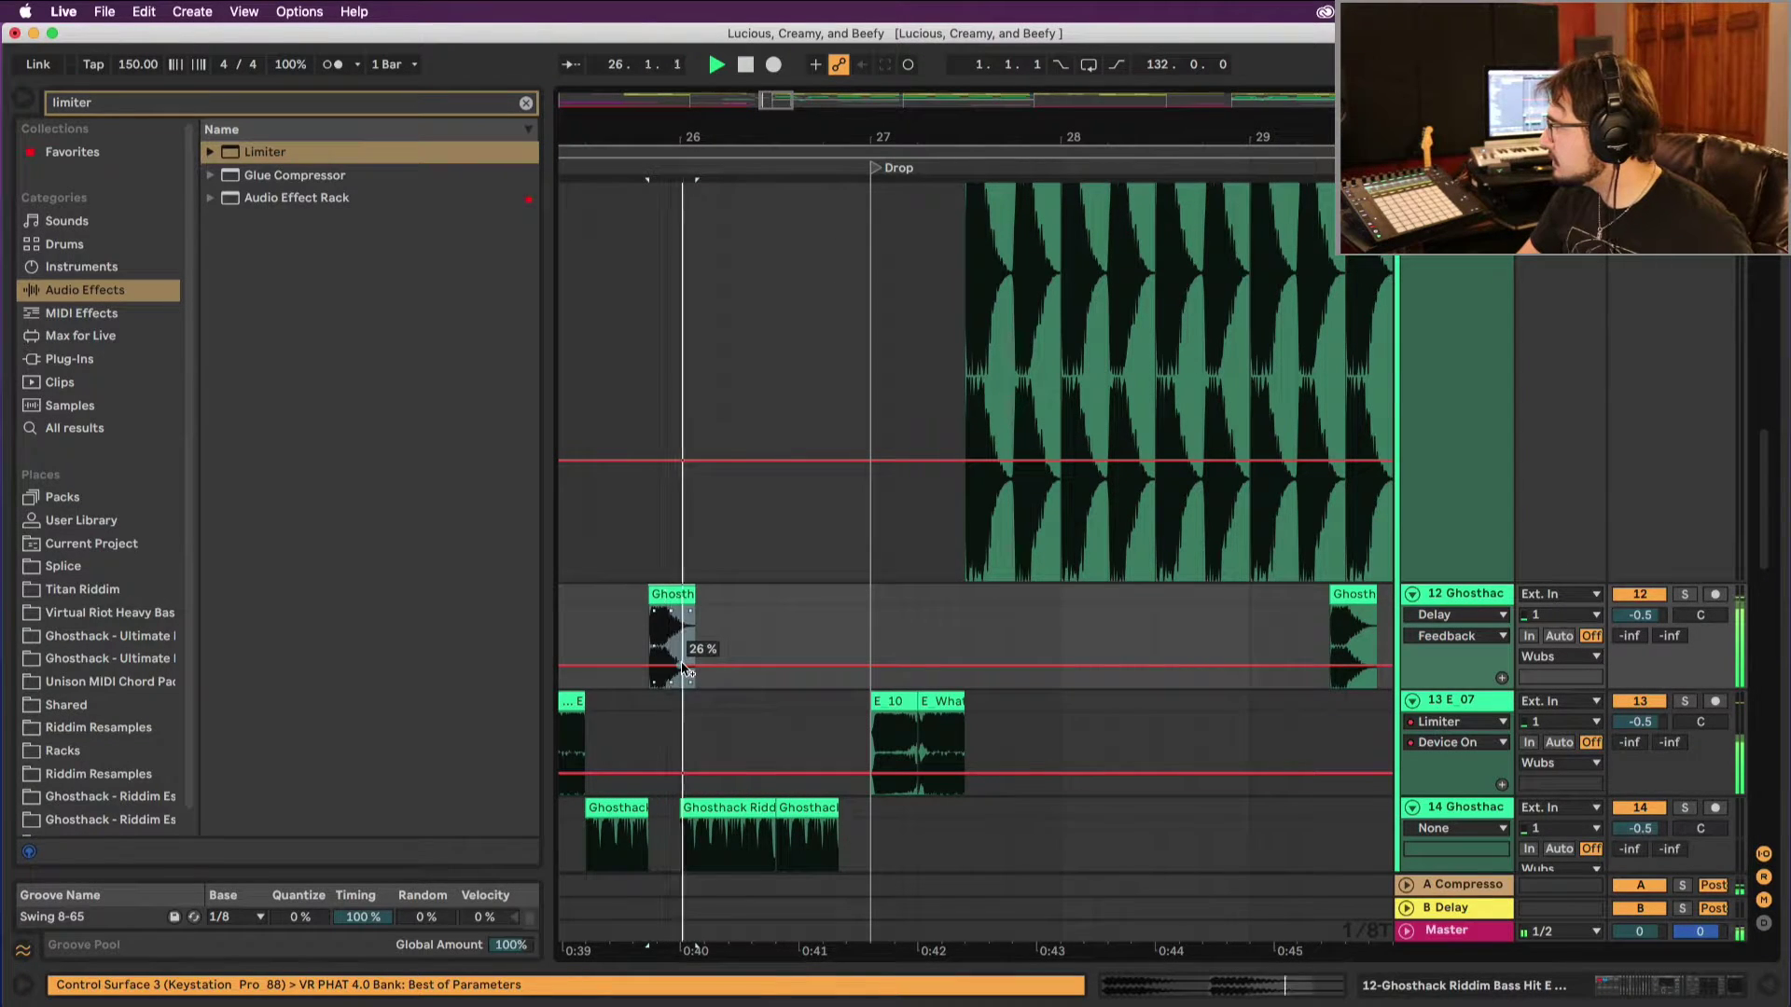
Step: Play the transition from 23.4.2 through the added hits into the Drop and check the drum tracks
click(632, 299)
key(minus)
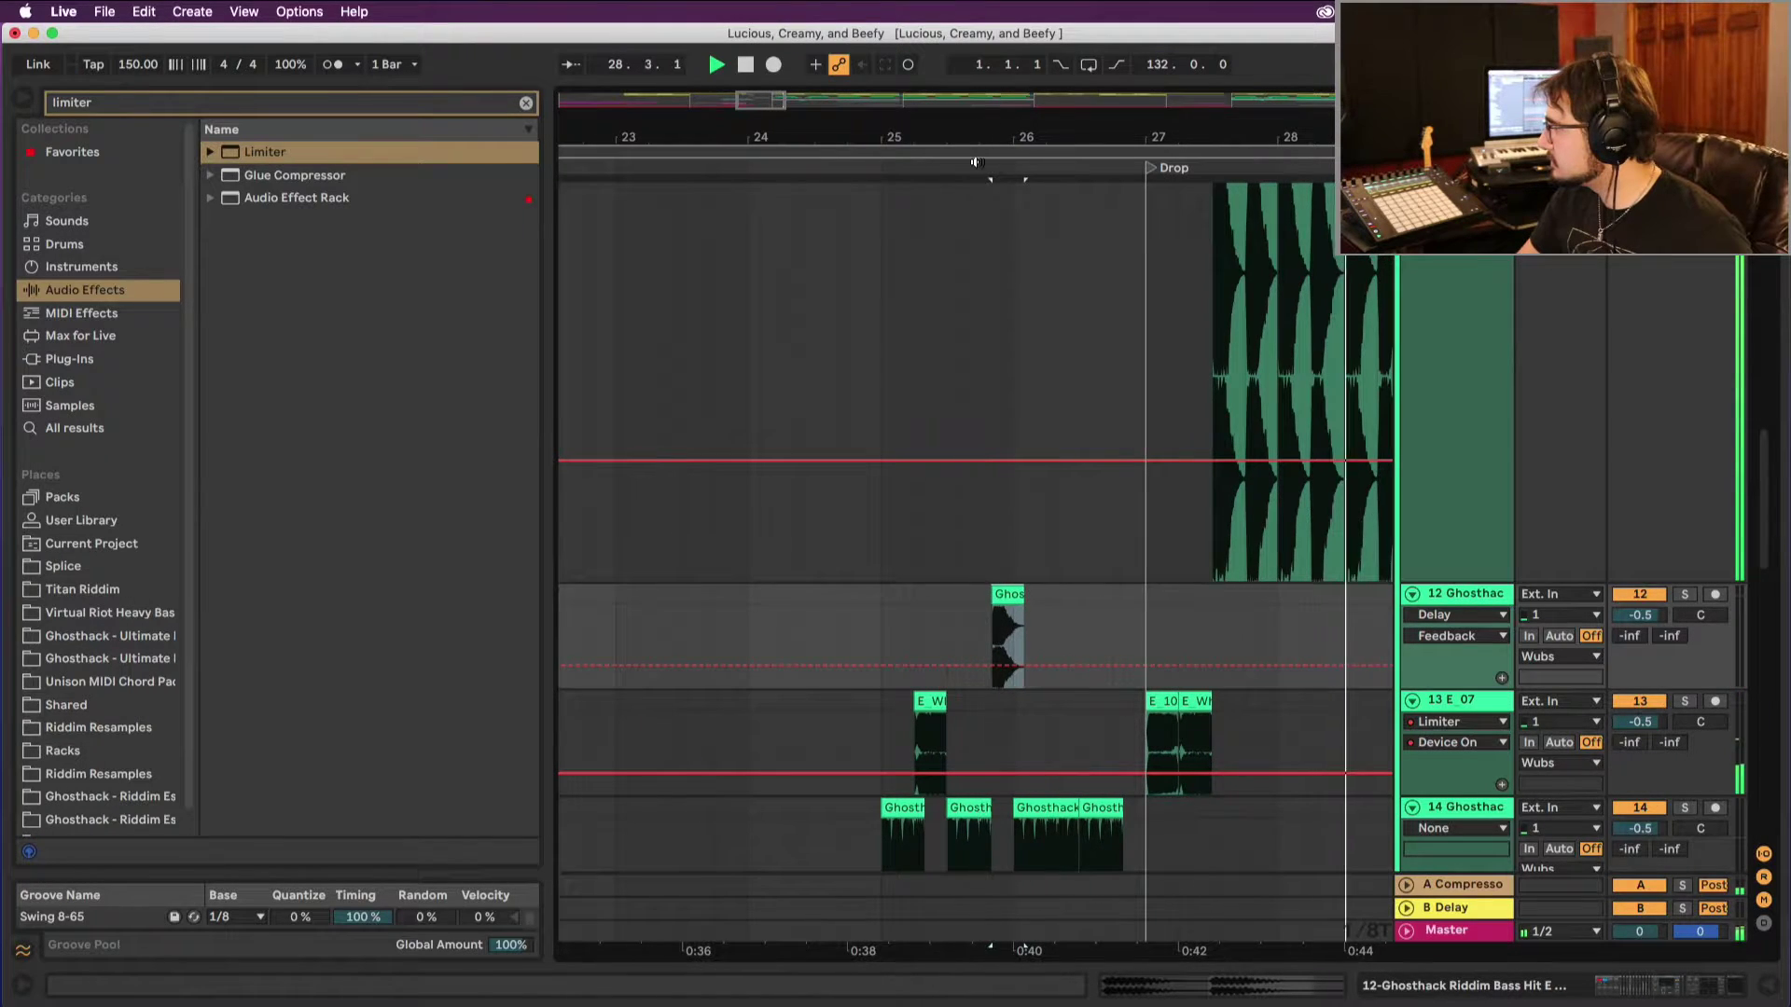
click(727, 300)
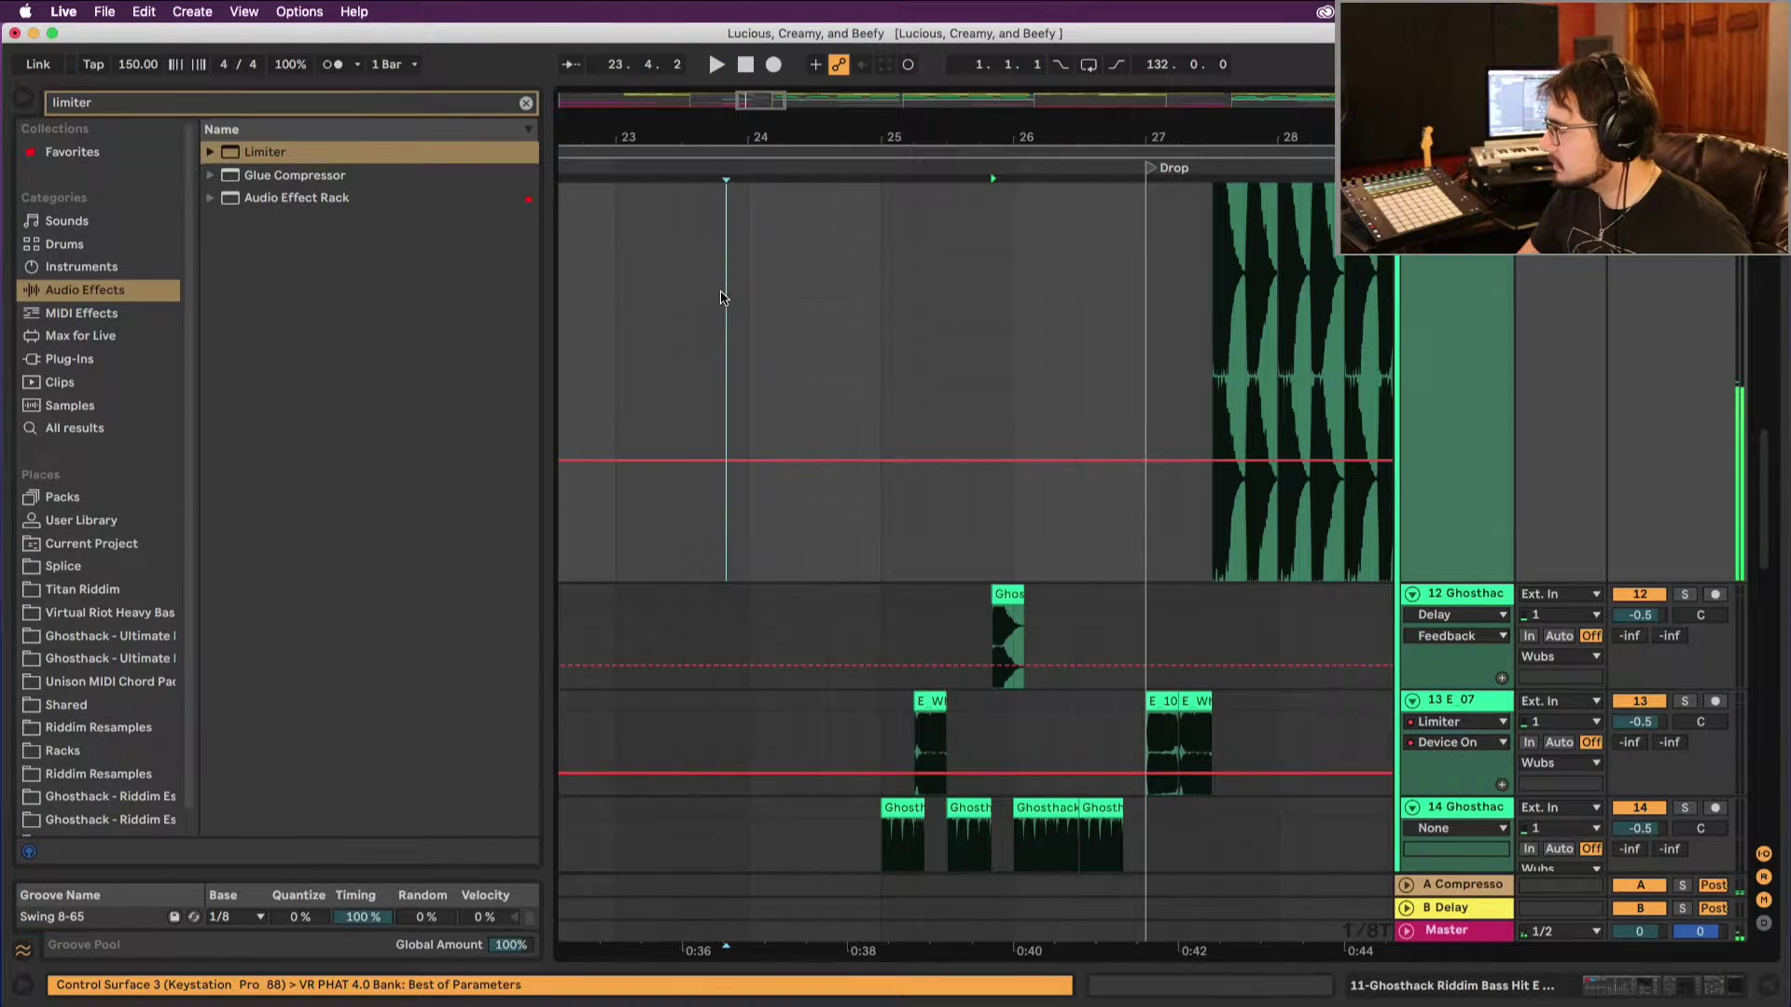
key(space)
scroll(923, 354, up, 15)
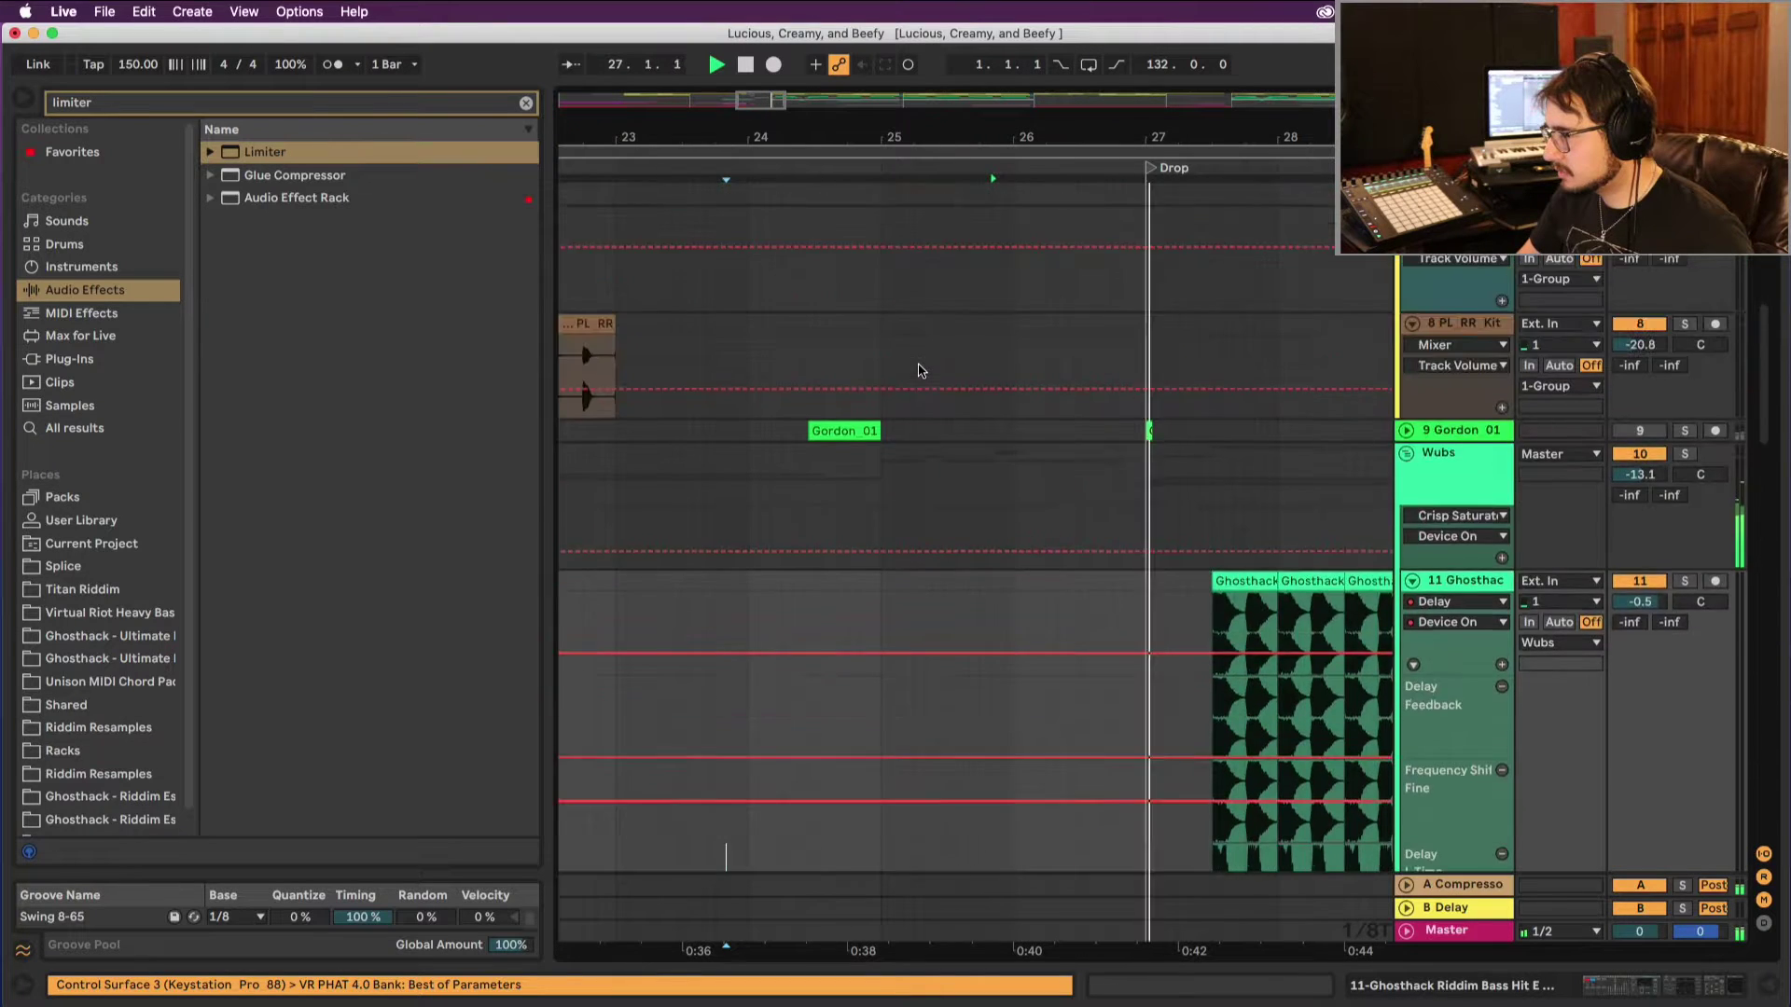
click(736, 161)
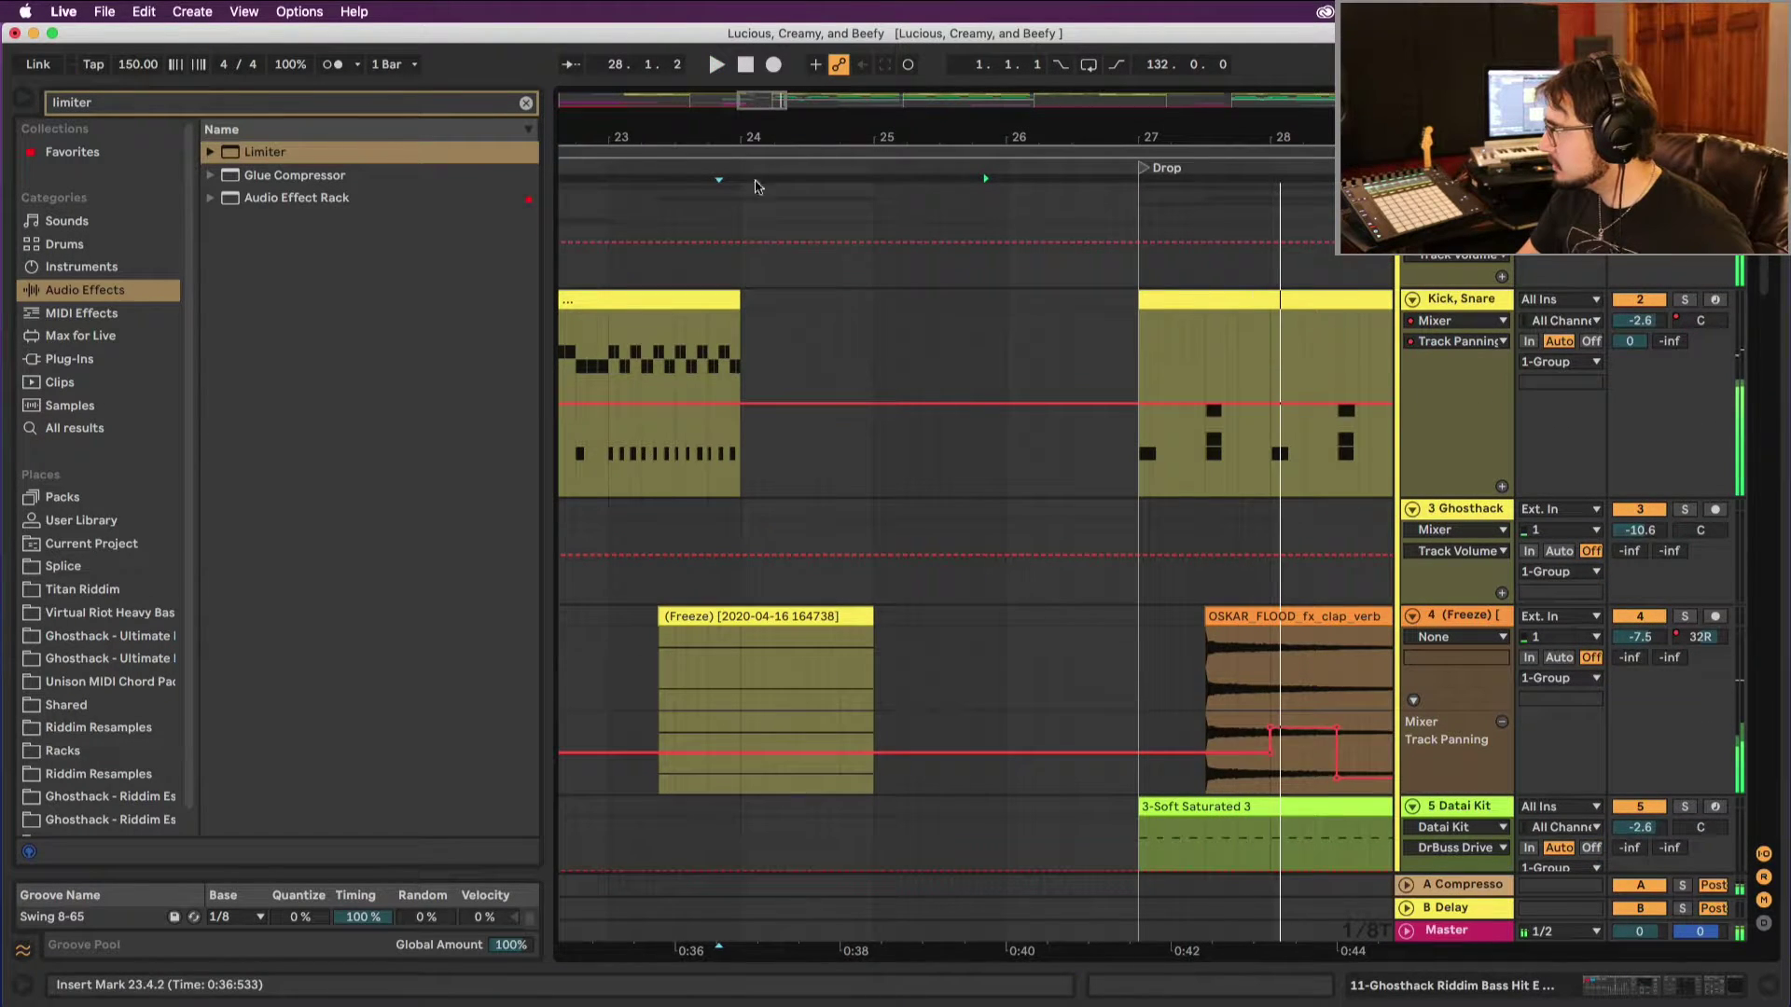
click(736, 161)
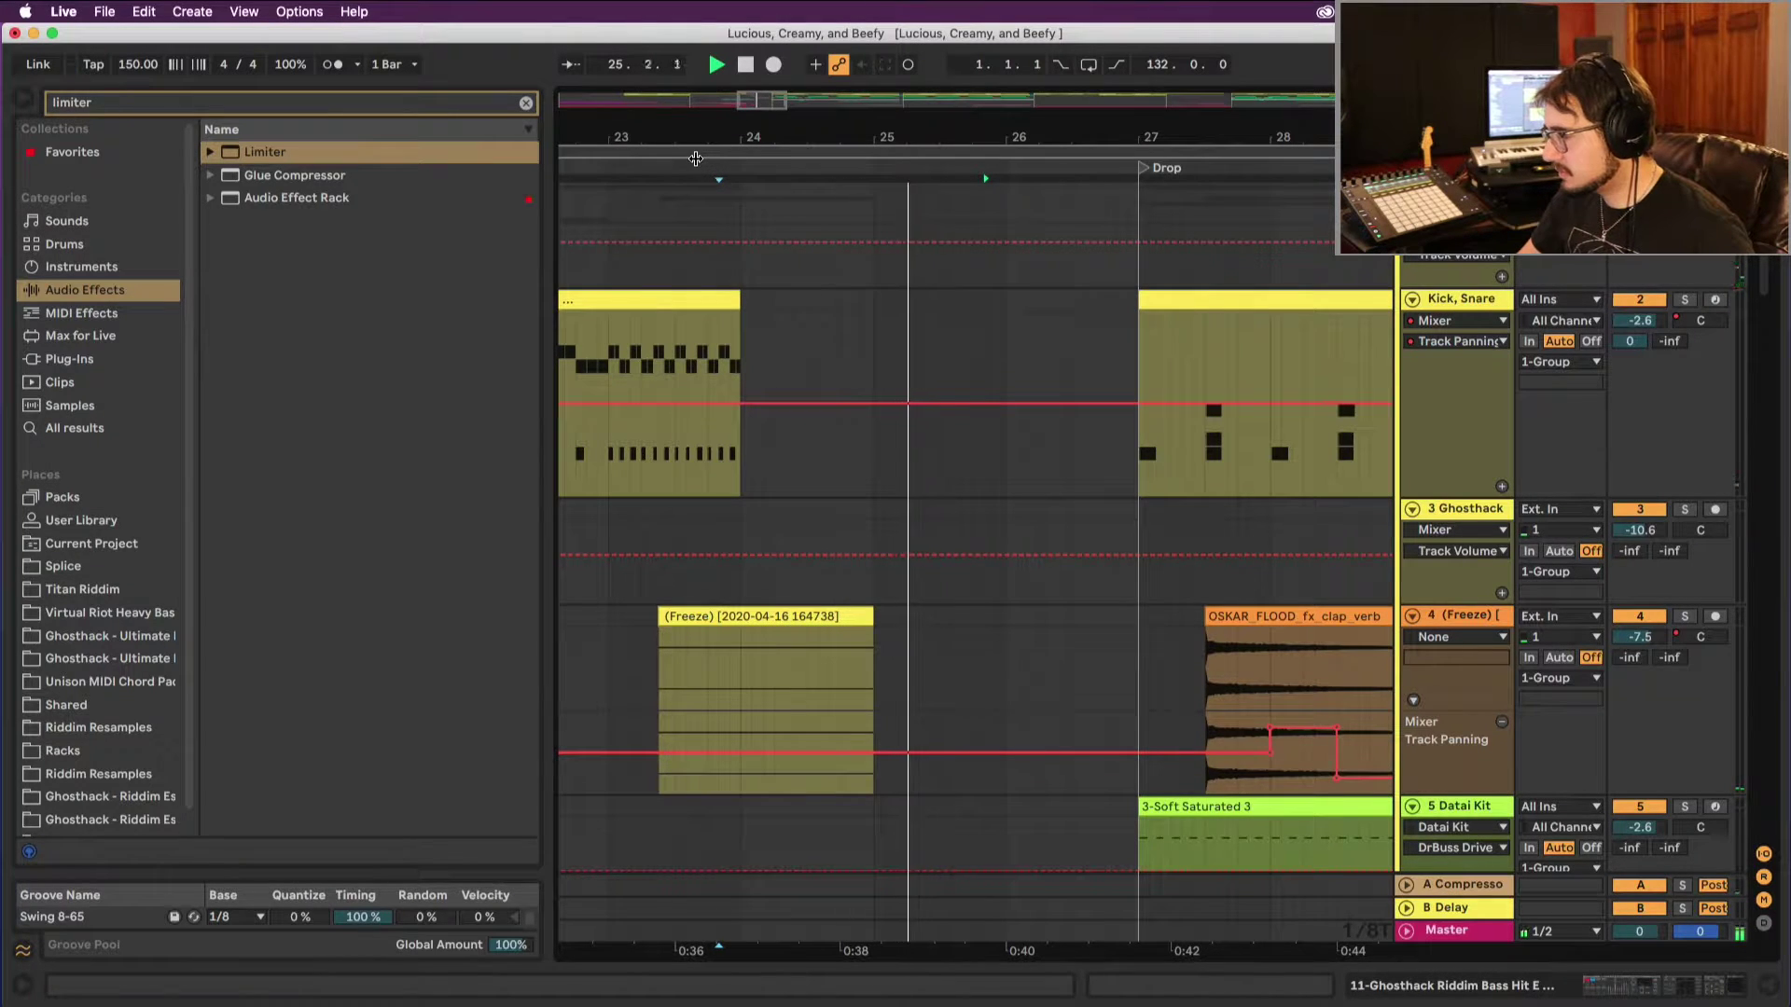
key(space)
Step: Move the bass hit copy on track 12 to 25.4.1 so it ends at 26.1.1
scroll(965, 325, down, 5)
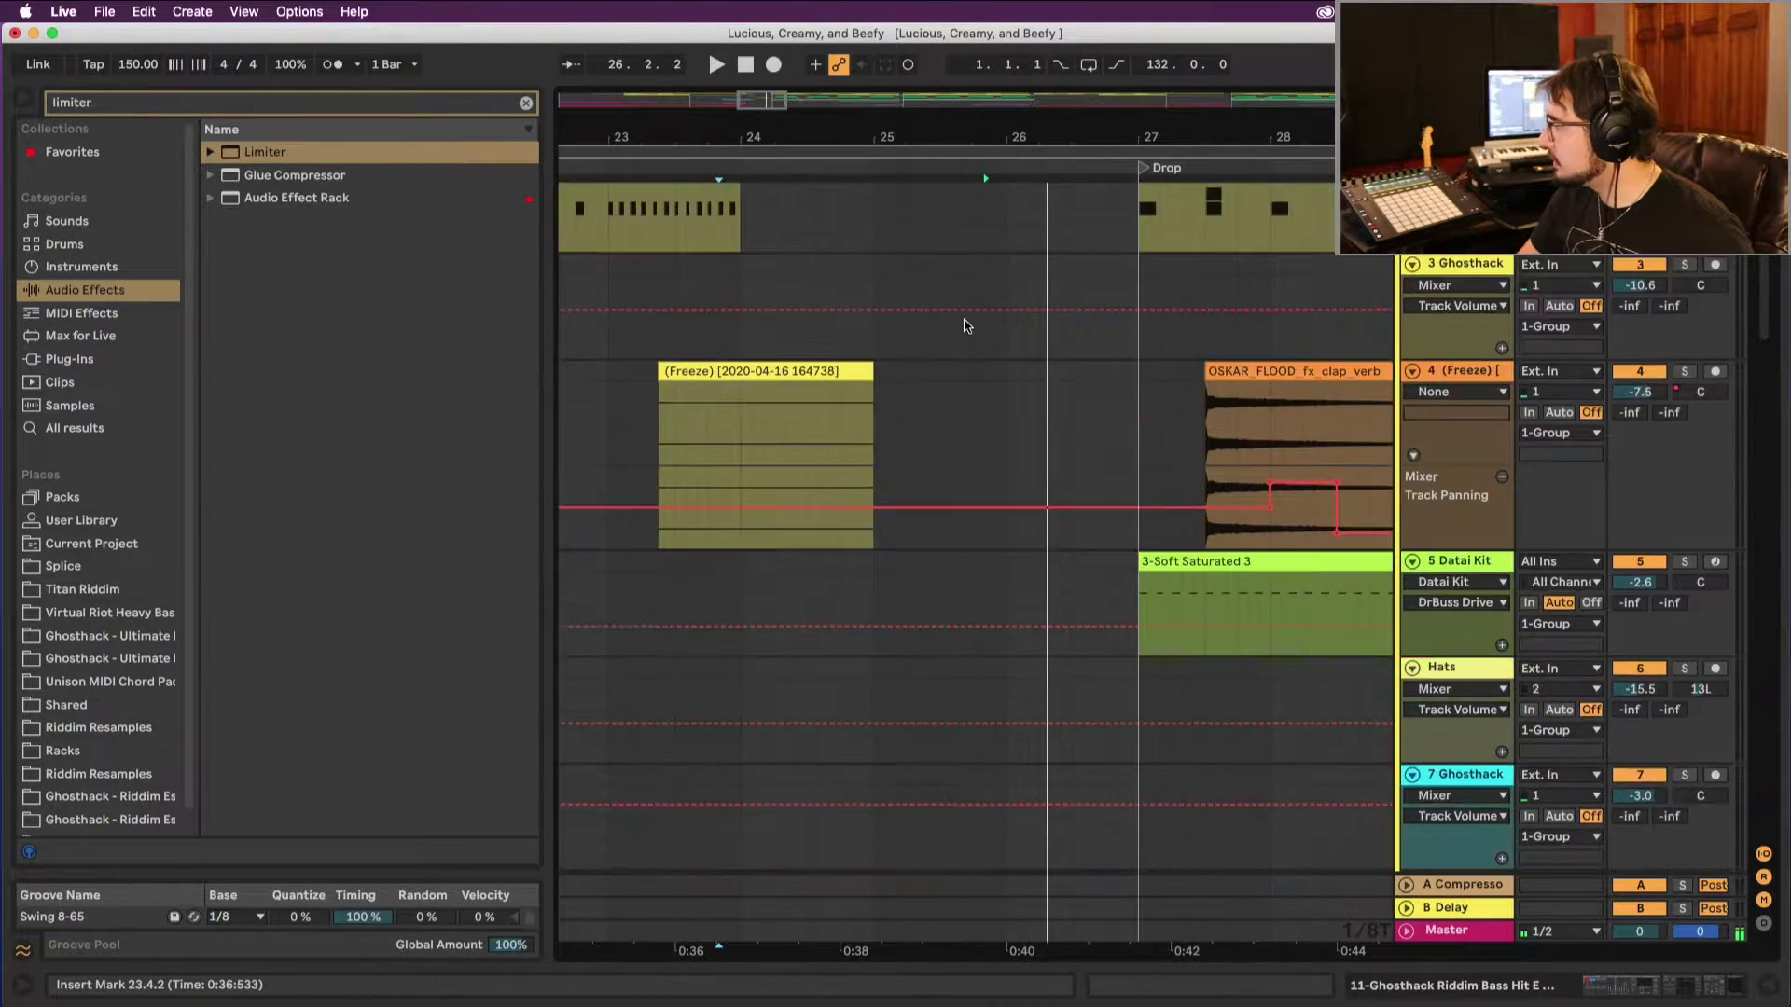
scroll(966, 324, down, 5)
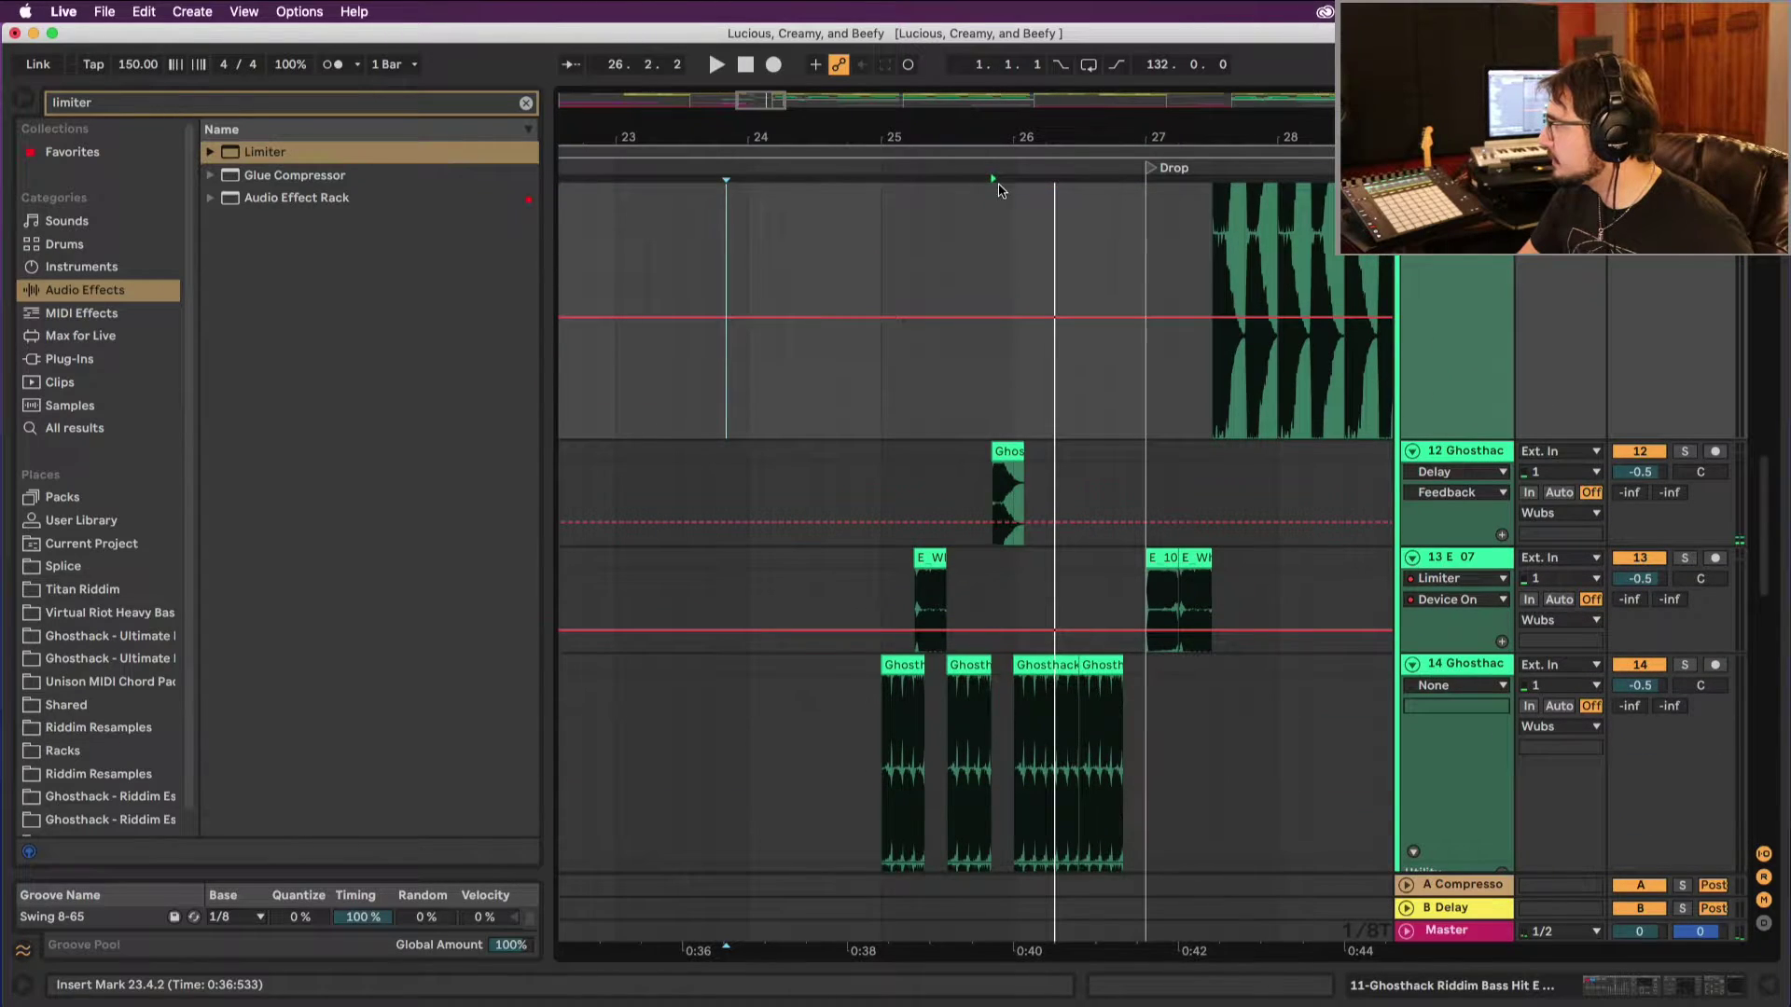
scroll(994, 183, up, 5)
click(1006, 474)
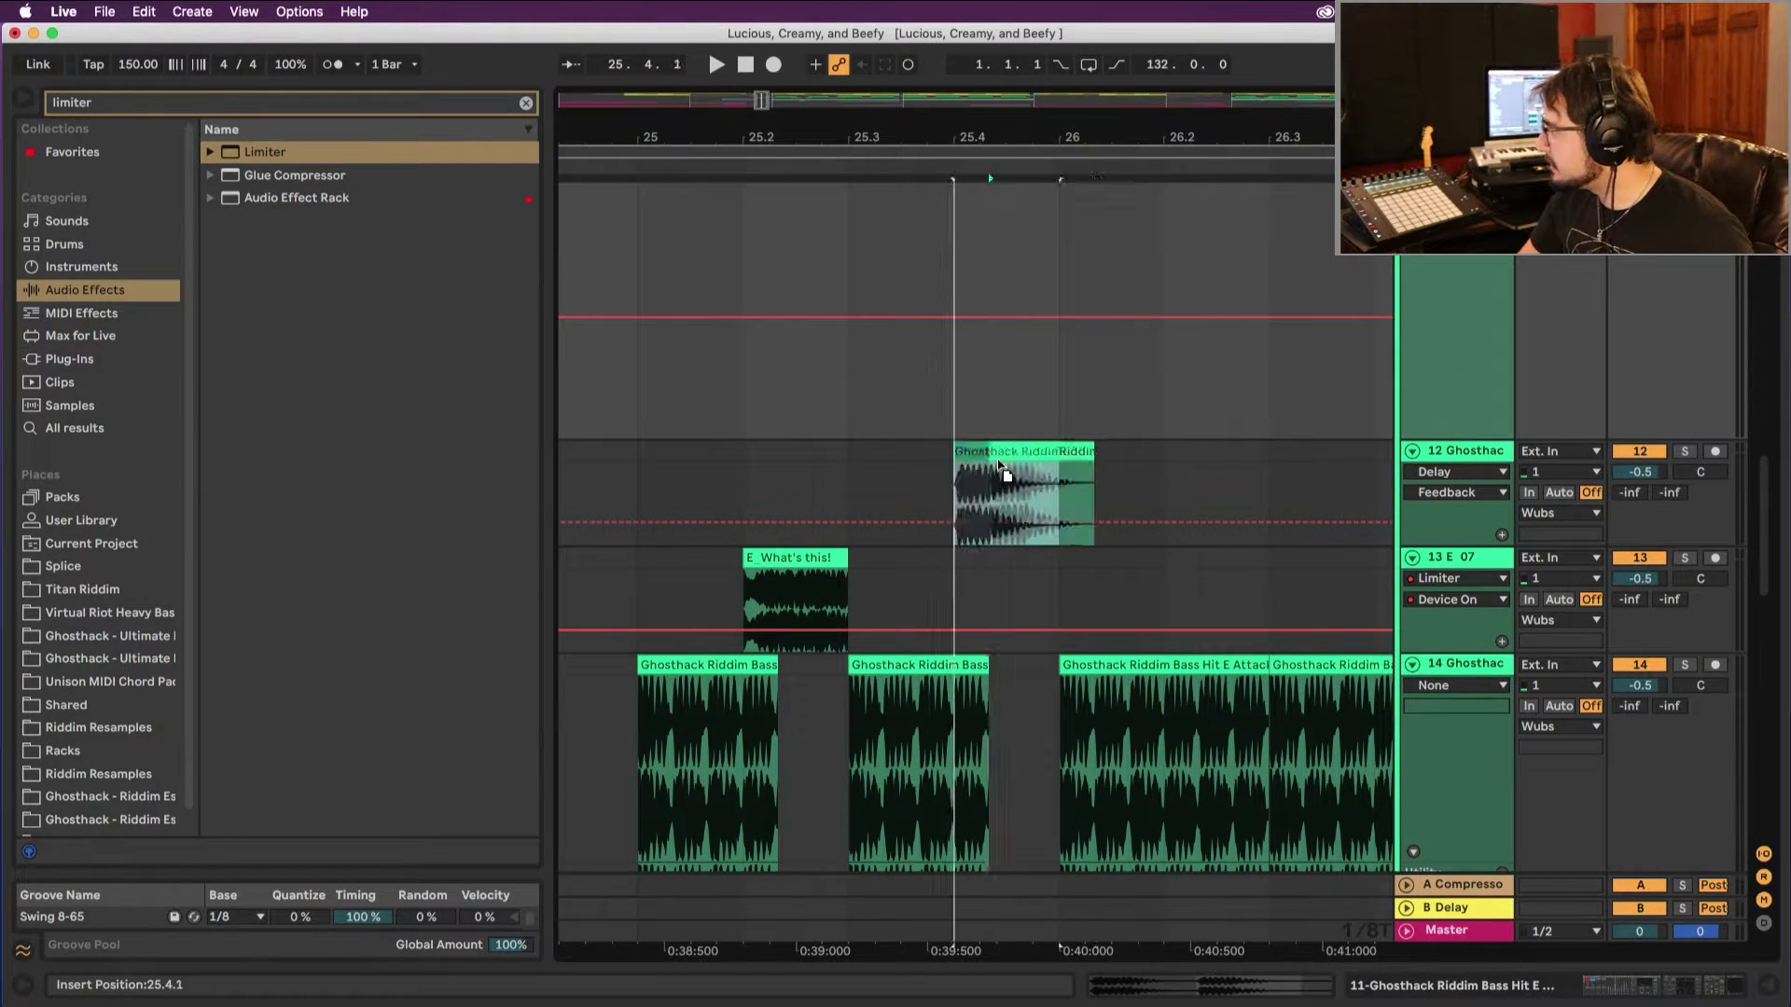
key(super+j)
drag(1014, 124, 1000, 200)
Step: Insert an empty two-bar MIDI clip on the Kick, Snare track from 25.1.1 to 27.1.1 and open its notes
scroll(1008, 205, up, 5)
scroll(1008, 205, up, 10)
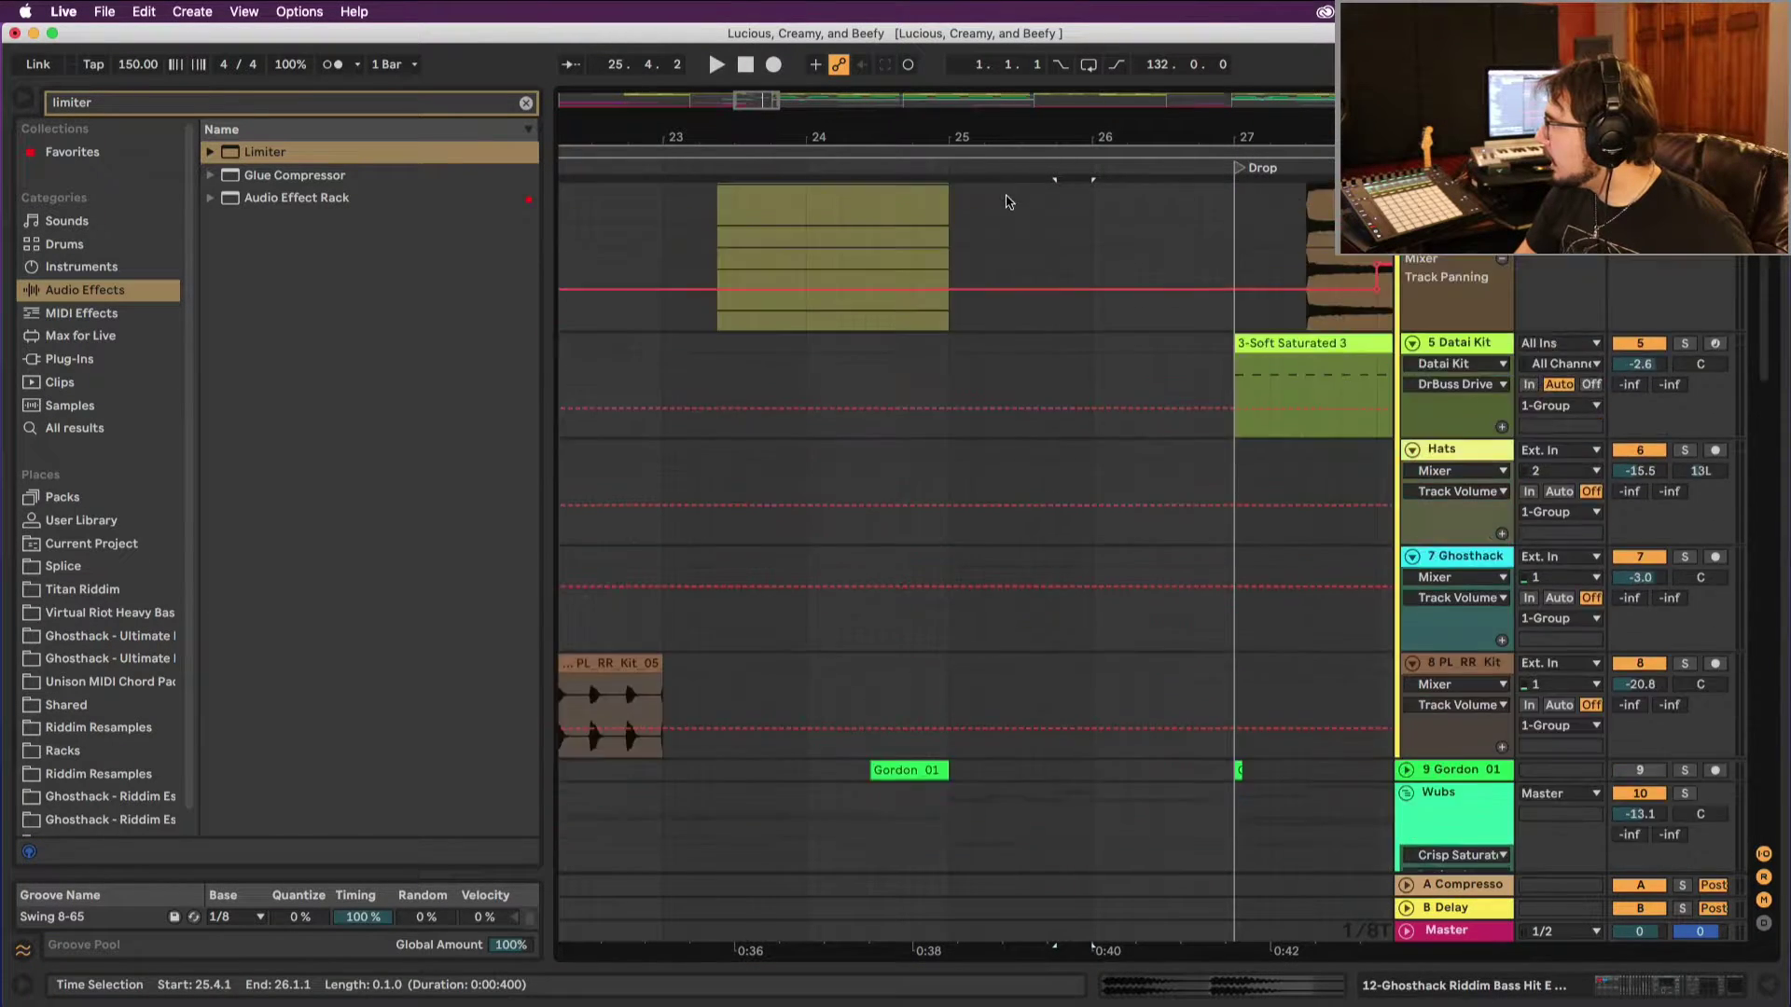
drag(954, 327, 1226, 316)
click(1224, 310)
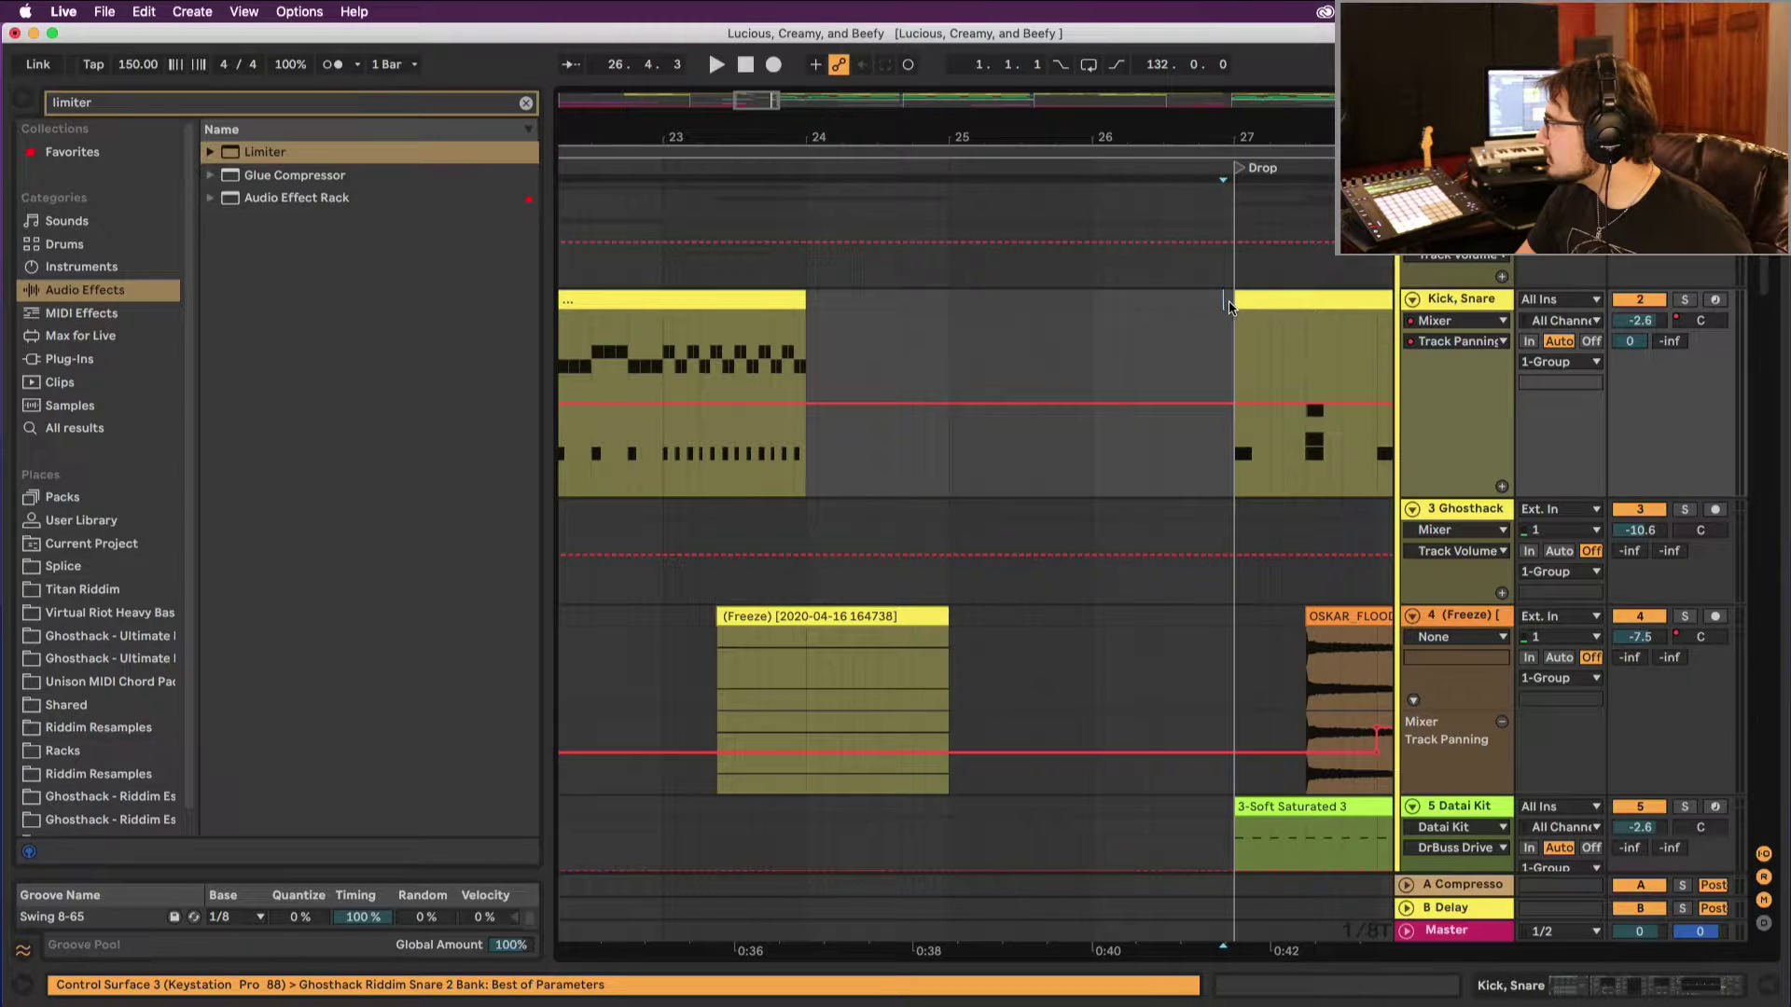
click(1230, 308)
drag(953, 311, 1250, 311)
click(1245, 312)
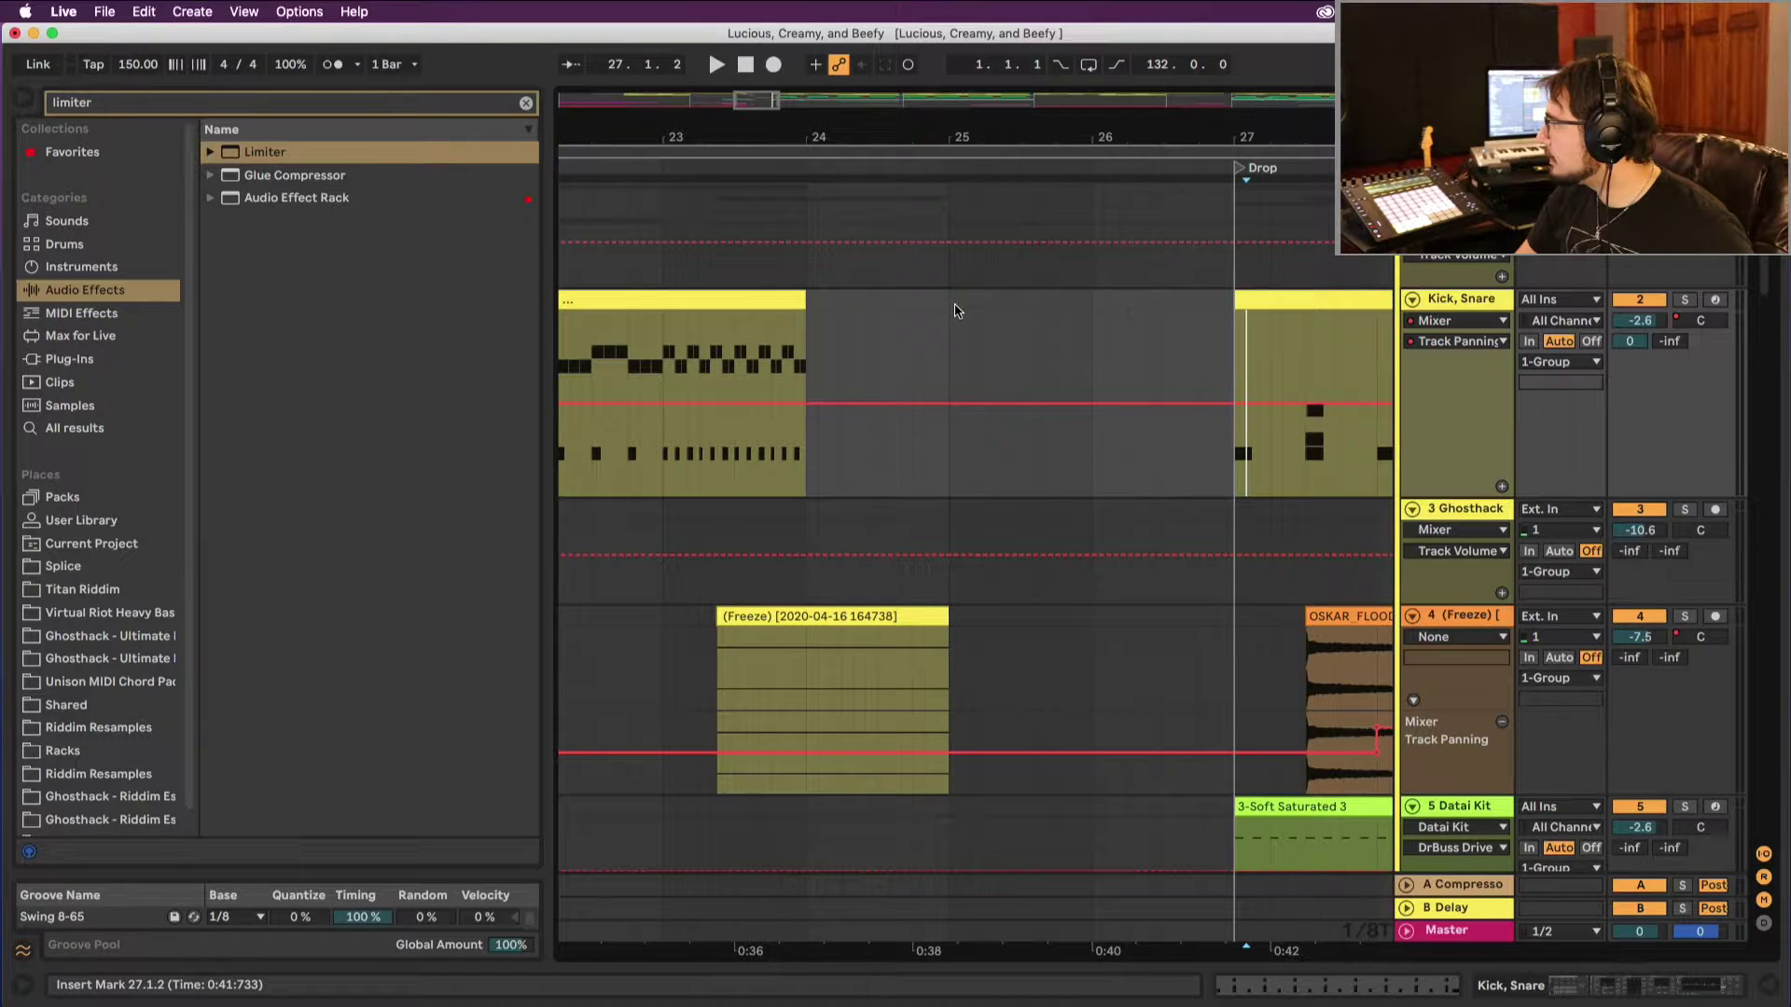
drag(951, 309, 1228, 328)
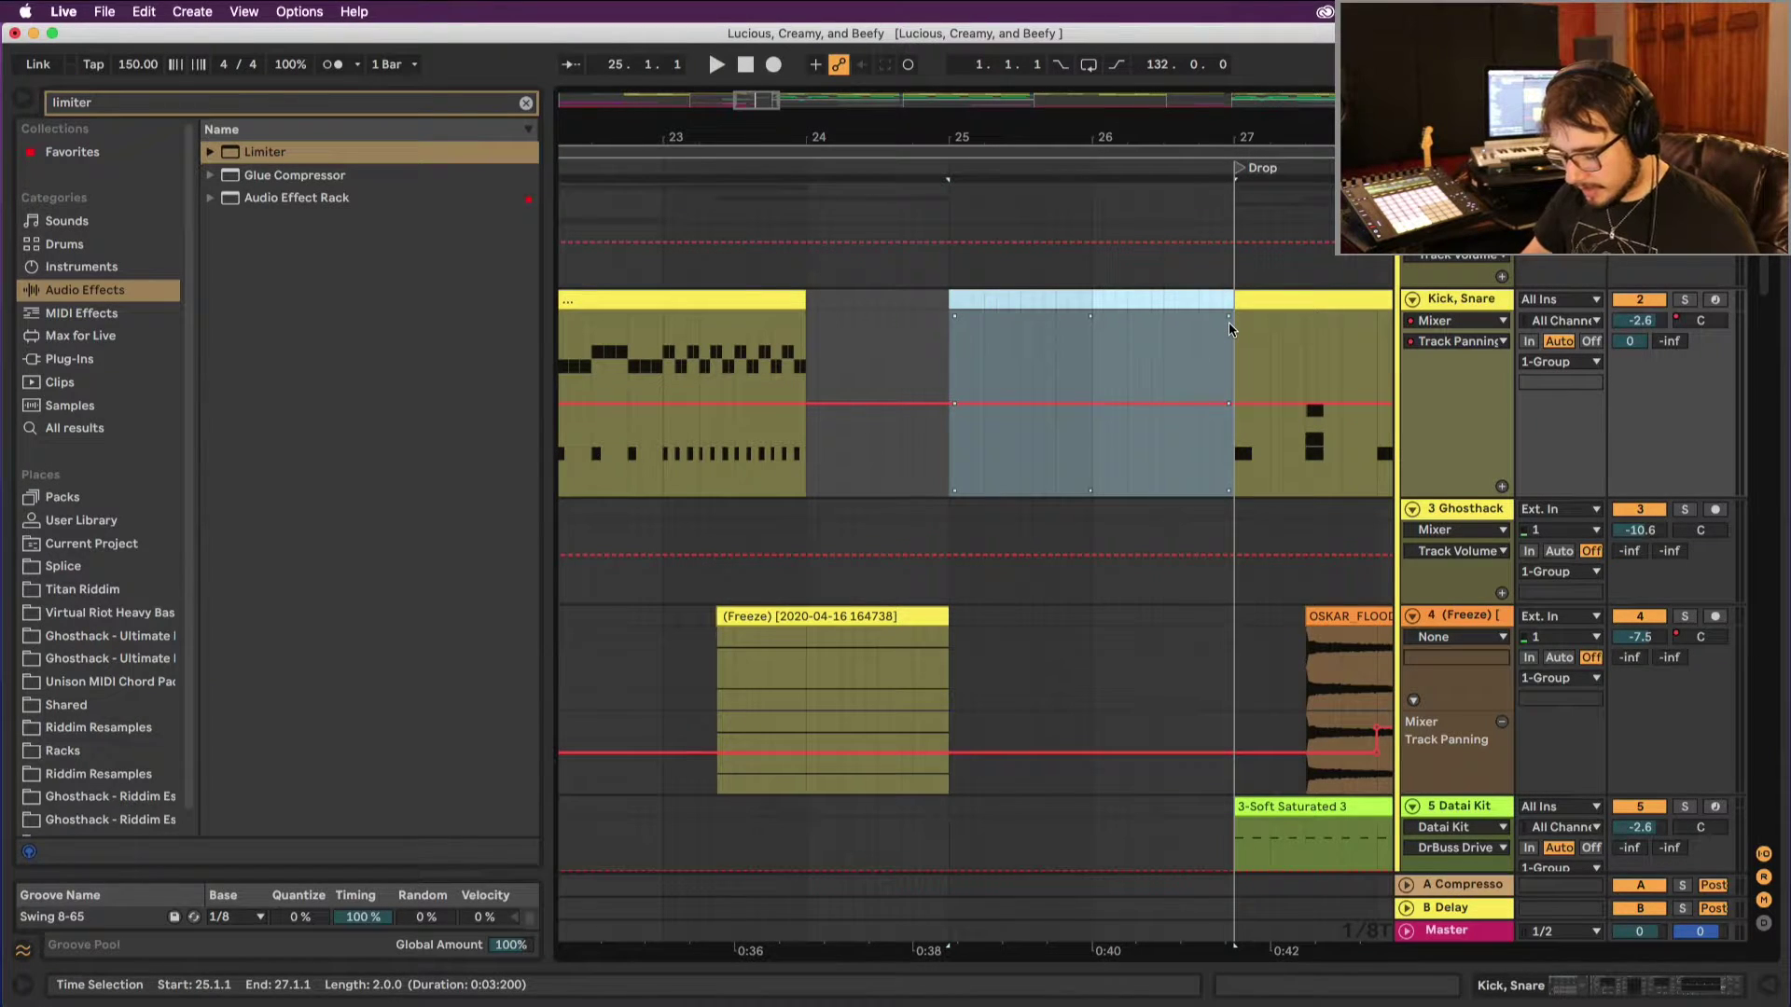
double_click(1229, 322)
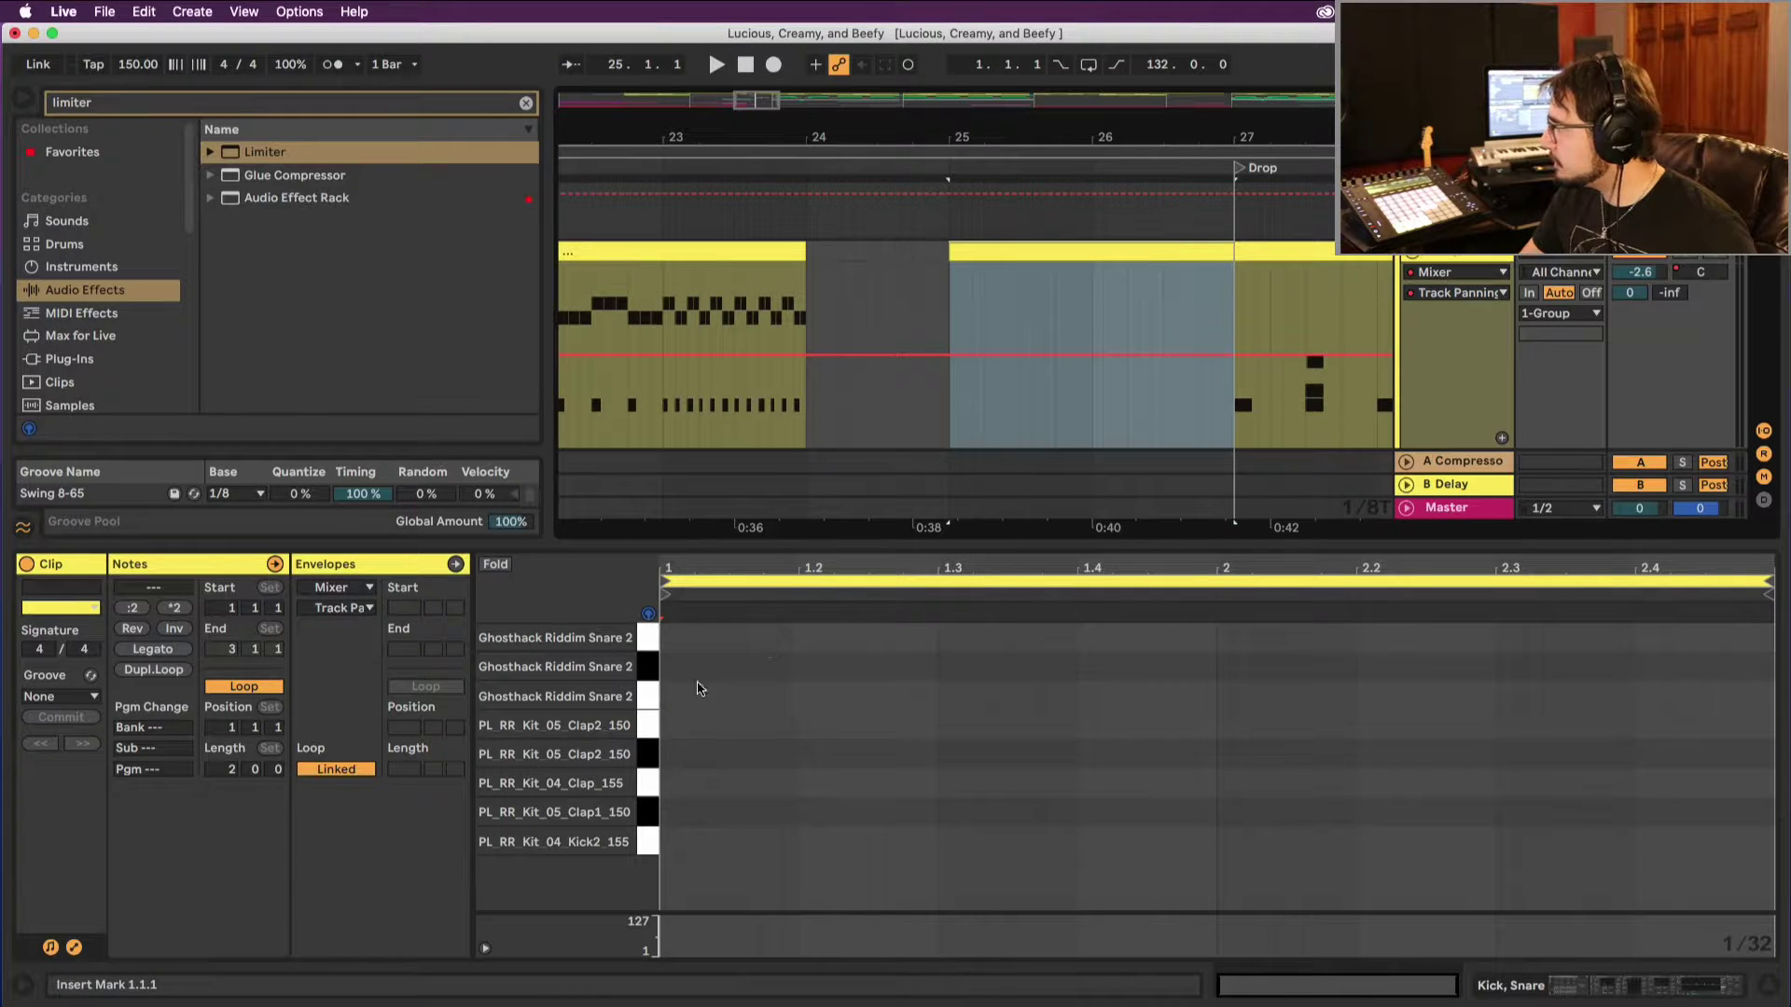
Step: Record PL_RR_Kit_04_Kick2_155 hits at 1, 1.3, 2, 2.2 and 2.3 in the new clip, then select the clip
click(648, 843)
click(653, 816)
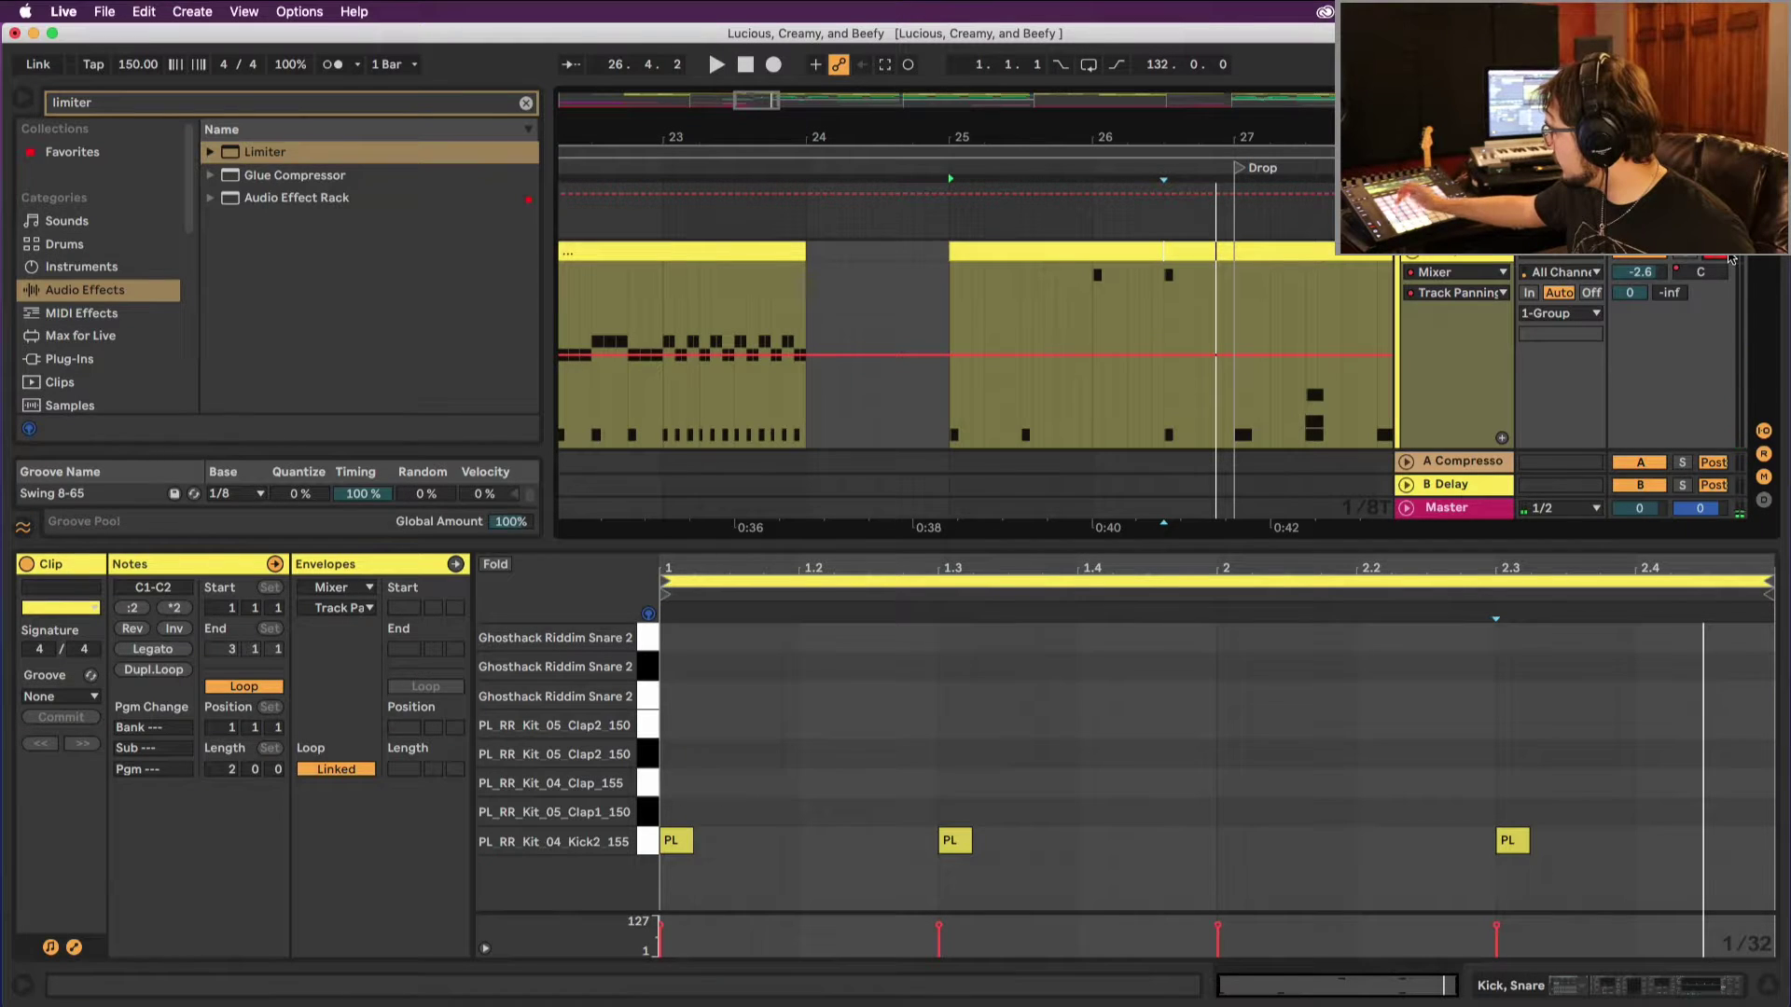
key(super+z)
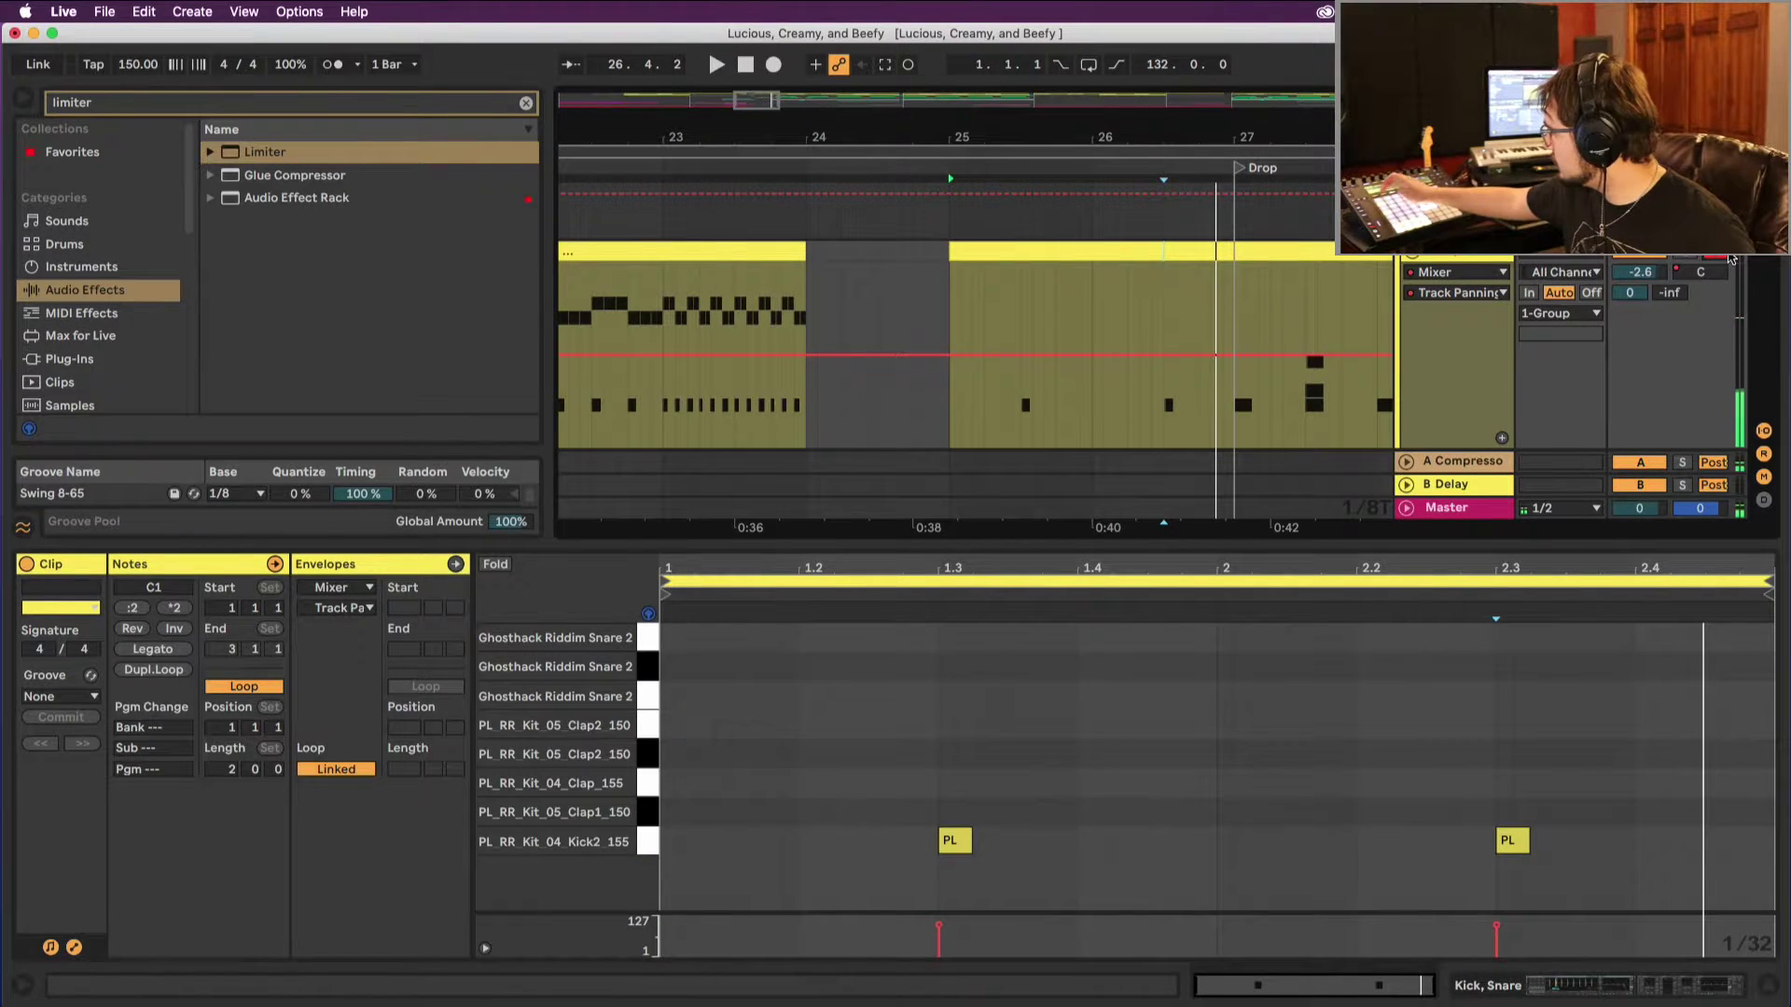
key(space)
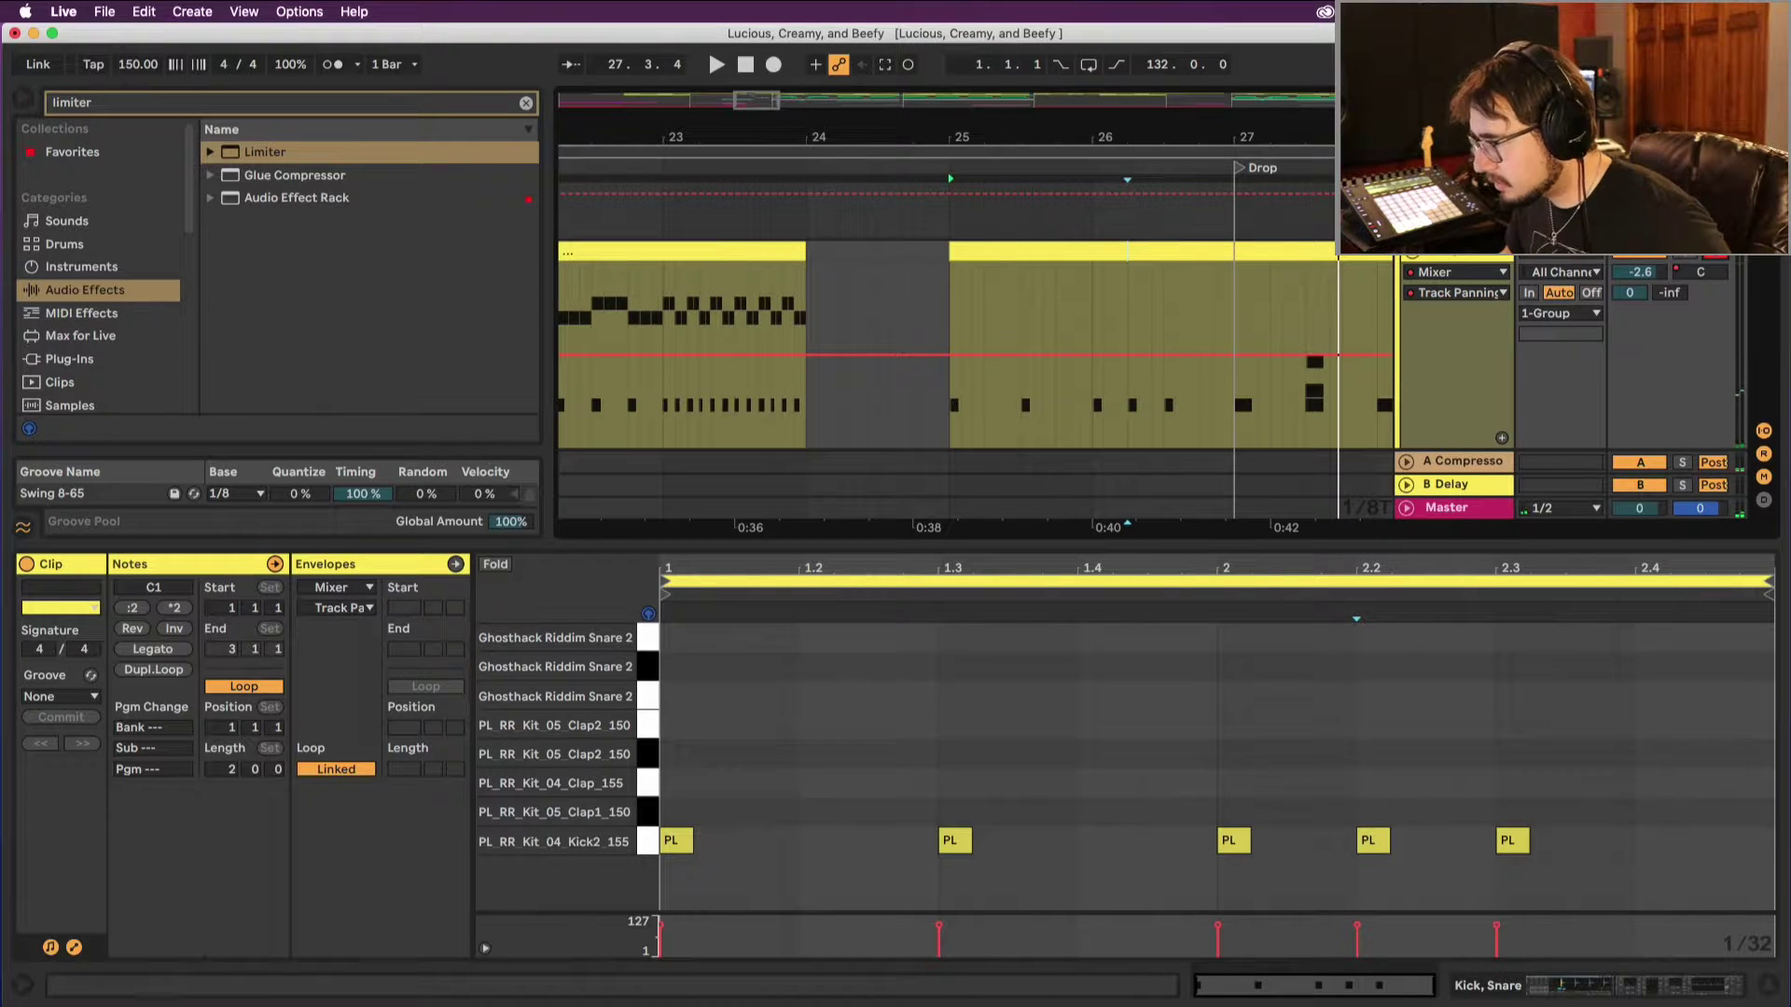
click(1331, 193)
click(1139, 259)
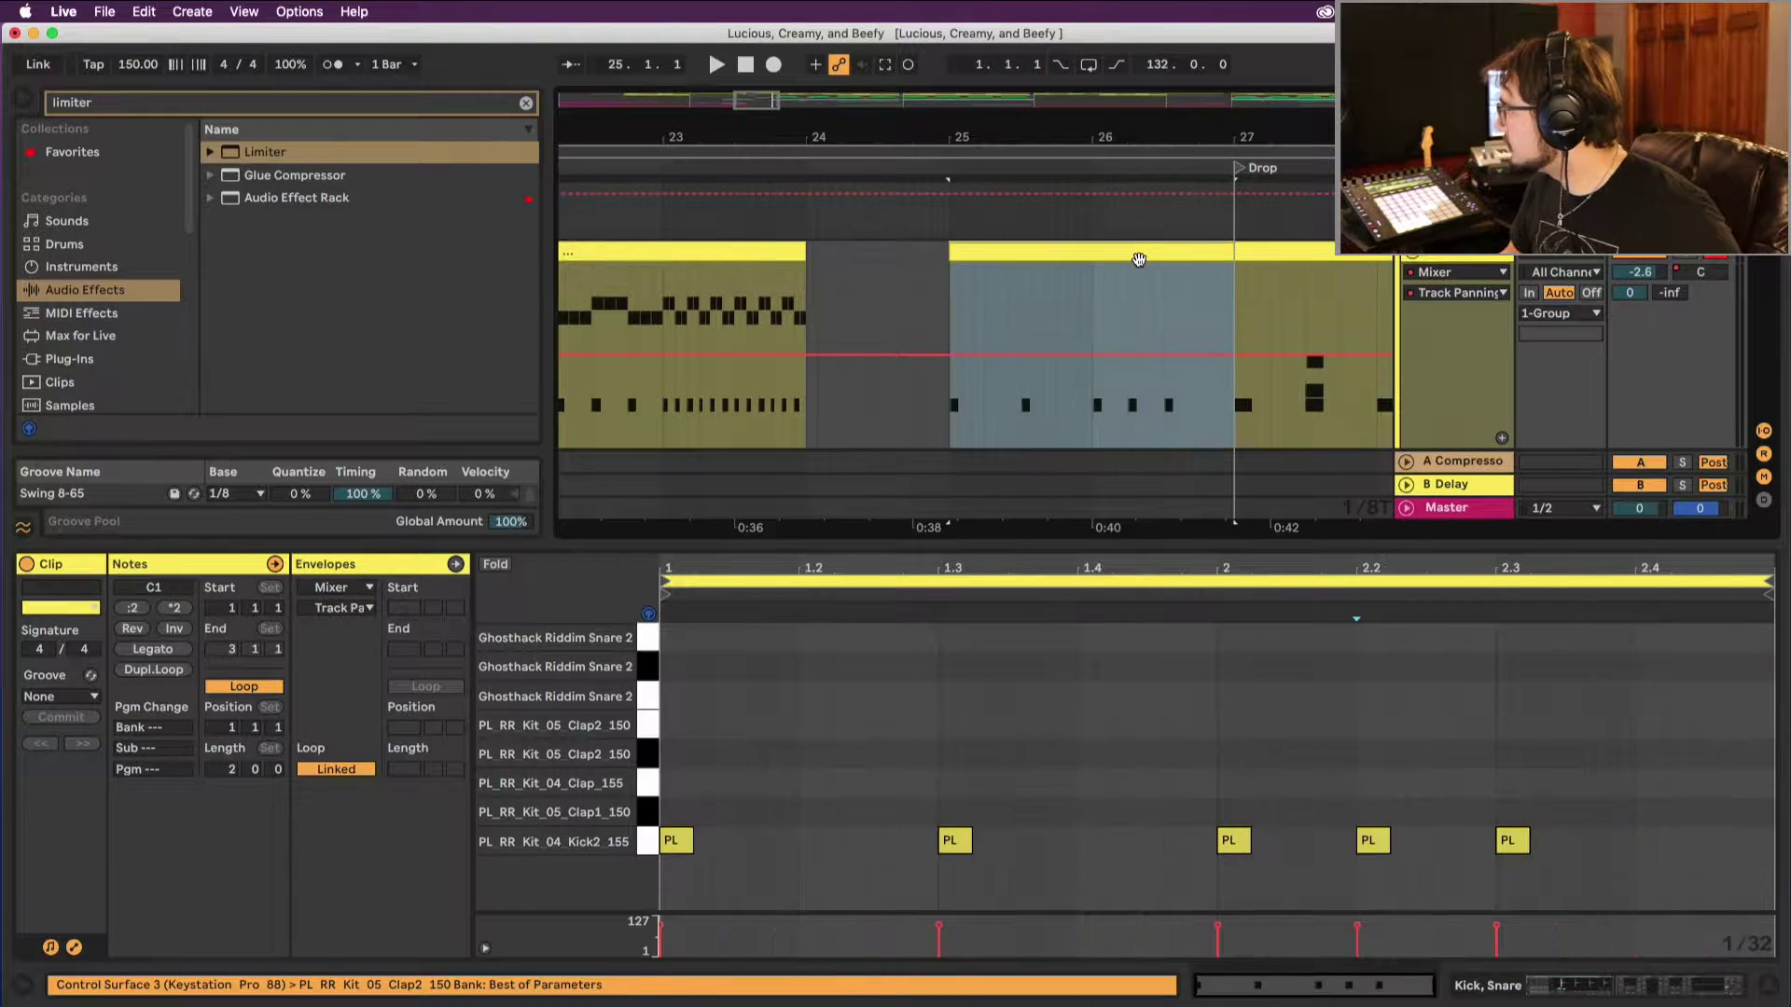
Step: Loop the arrangement from 25.1.1 to 27.1.1 and play the new kick pattern
key(super+l)
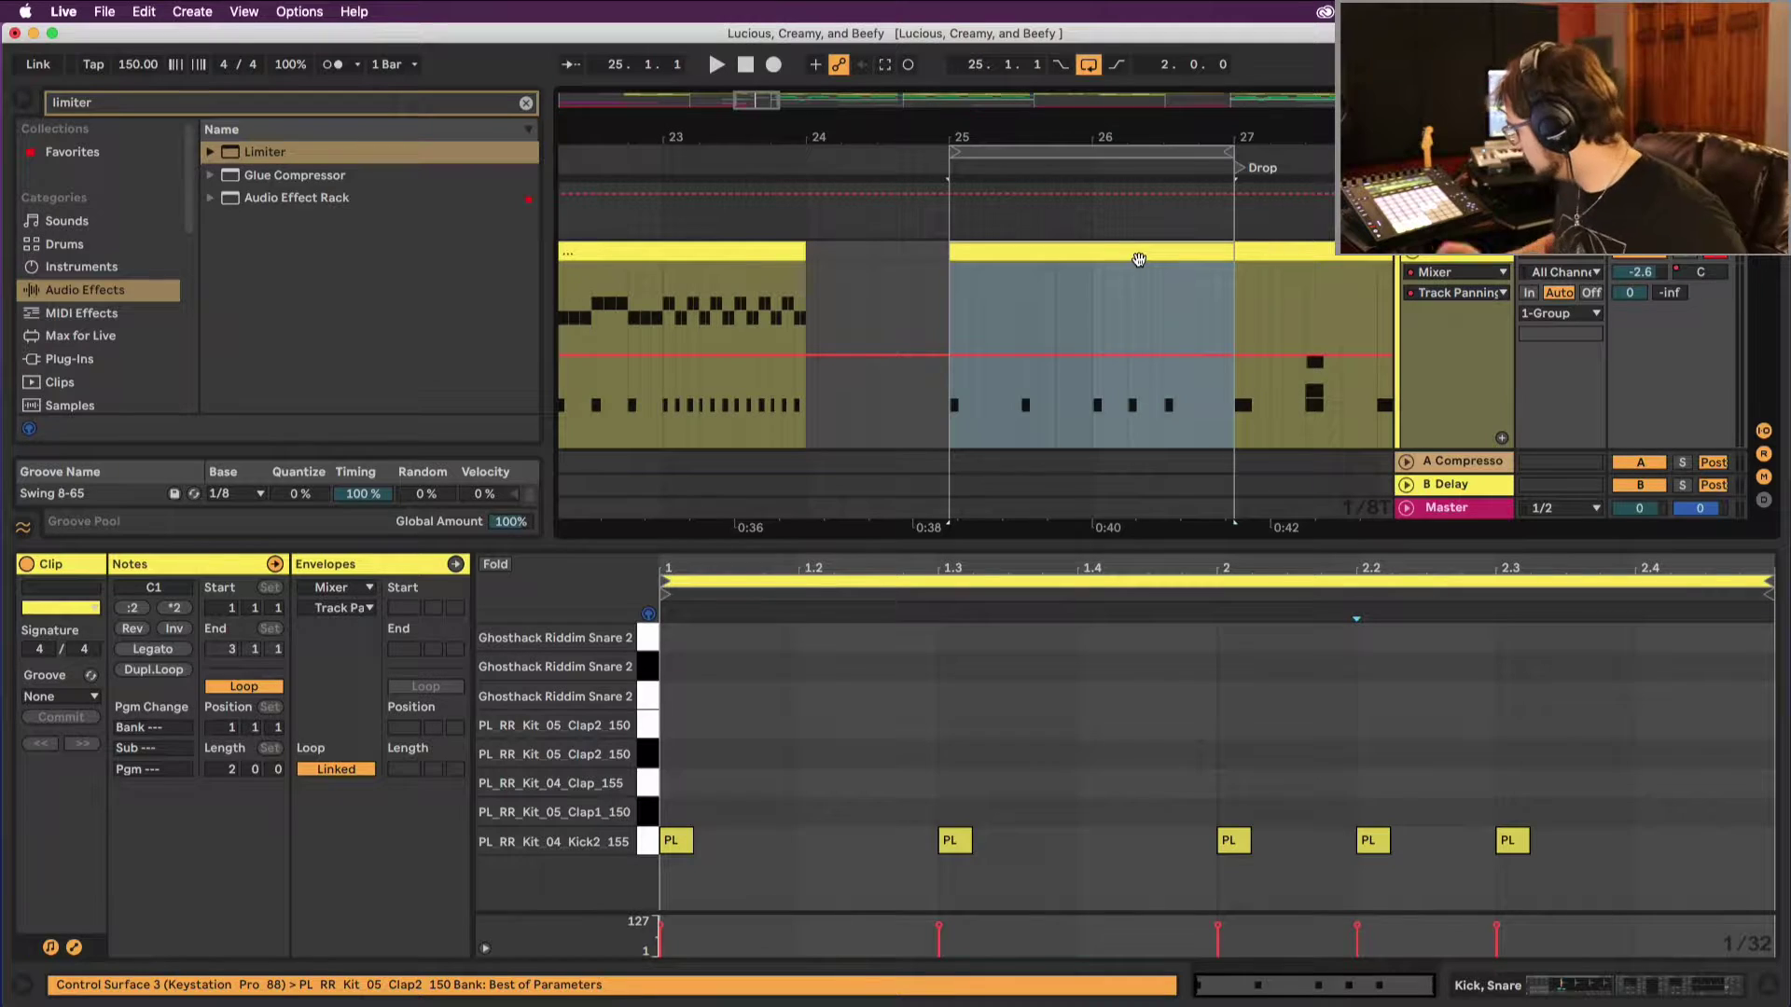
key(space)
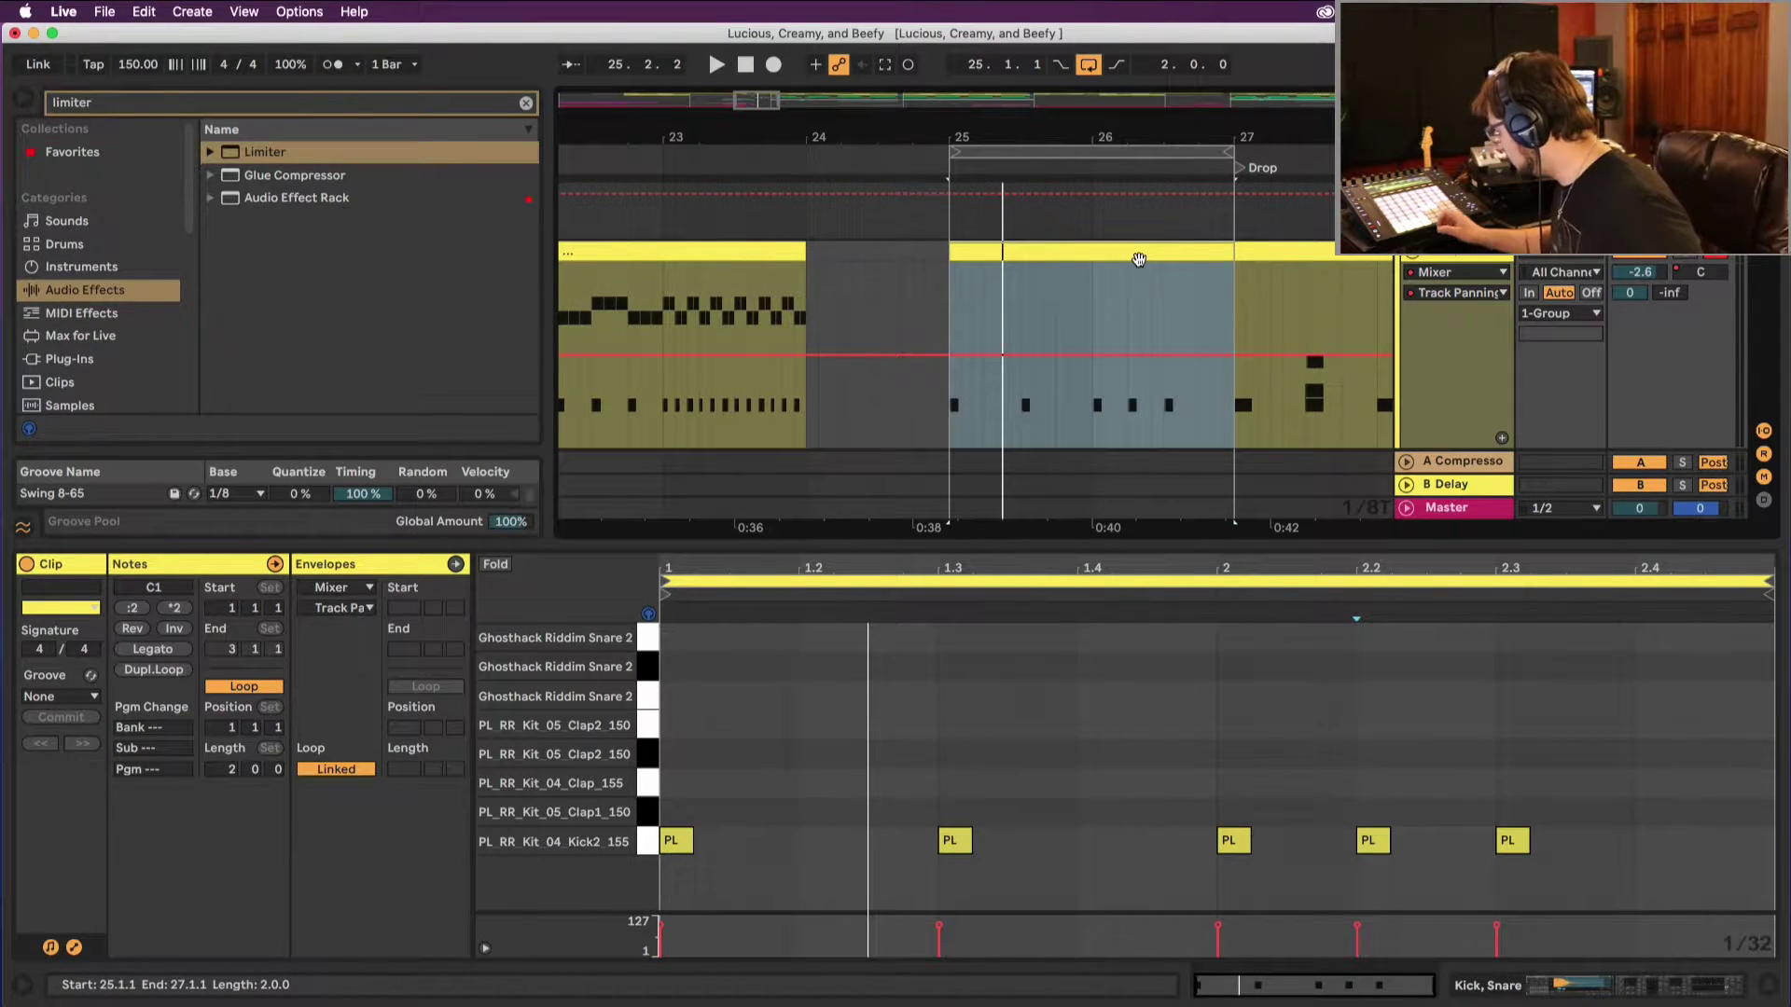
key(space)
key(space)
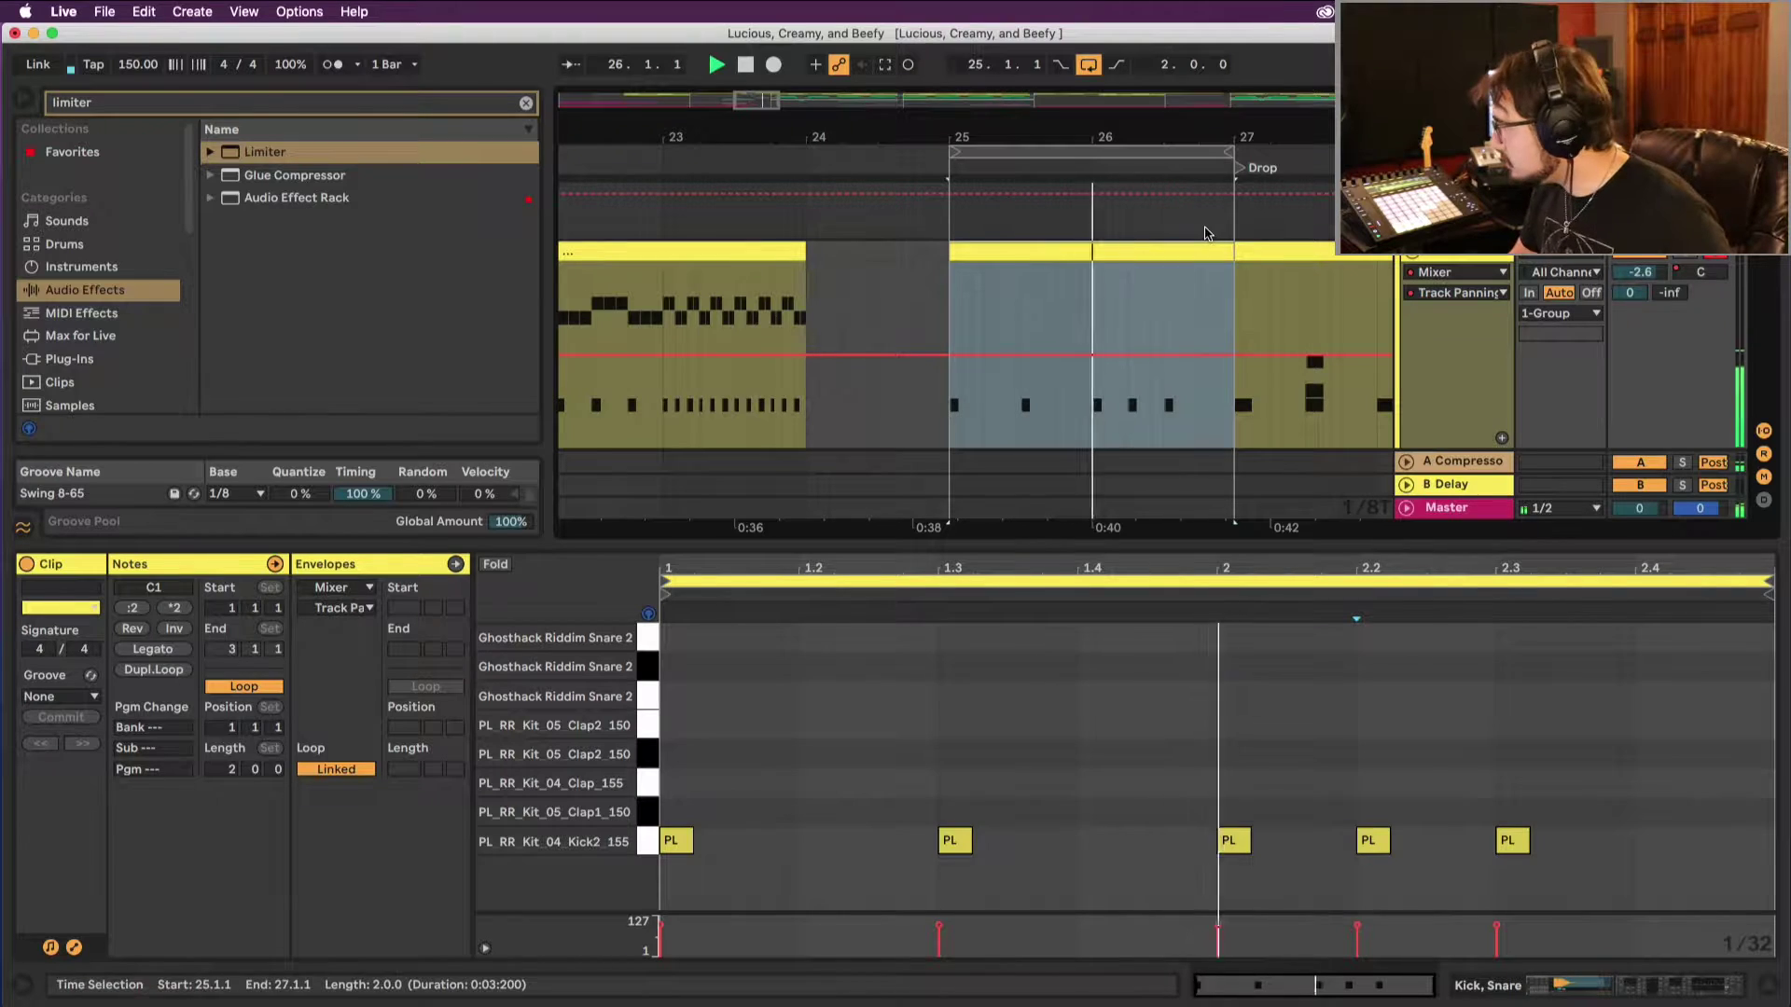
Step: Arm the Ghosthack Riddim Impact track, then arm the Datai Kit track instead
scroll(1212, 266, up, 5)
scroll(1246, 269, up, 2)
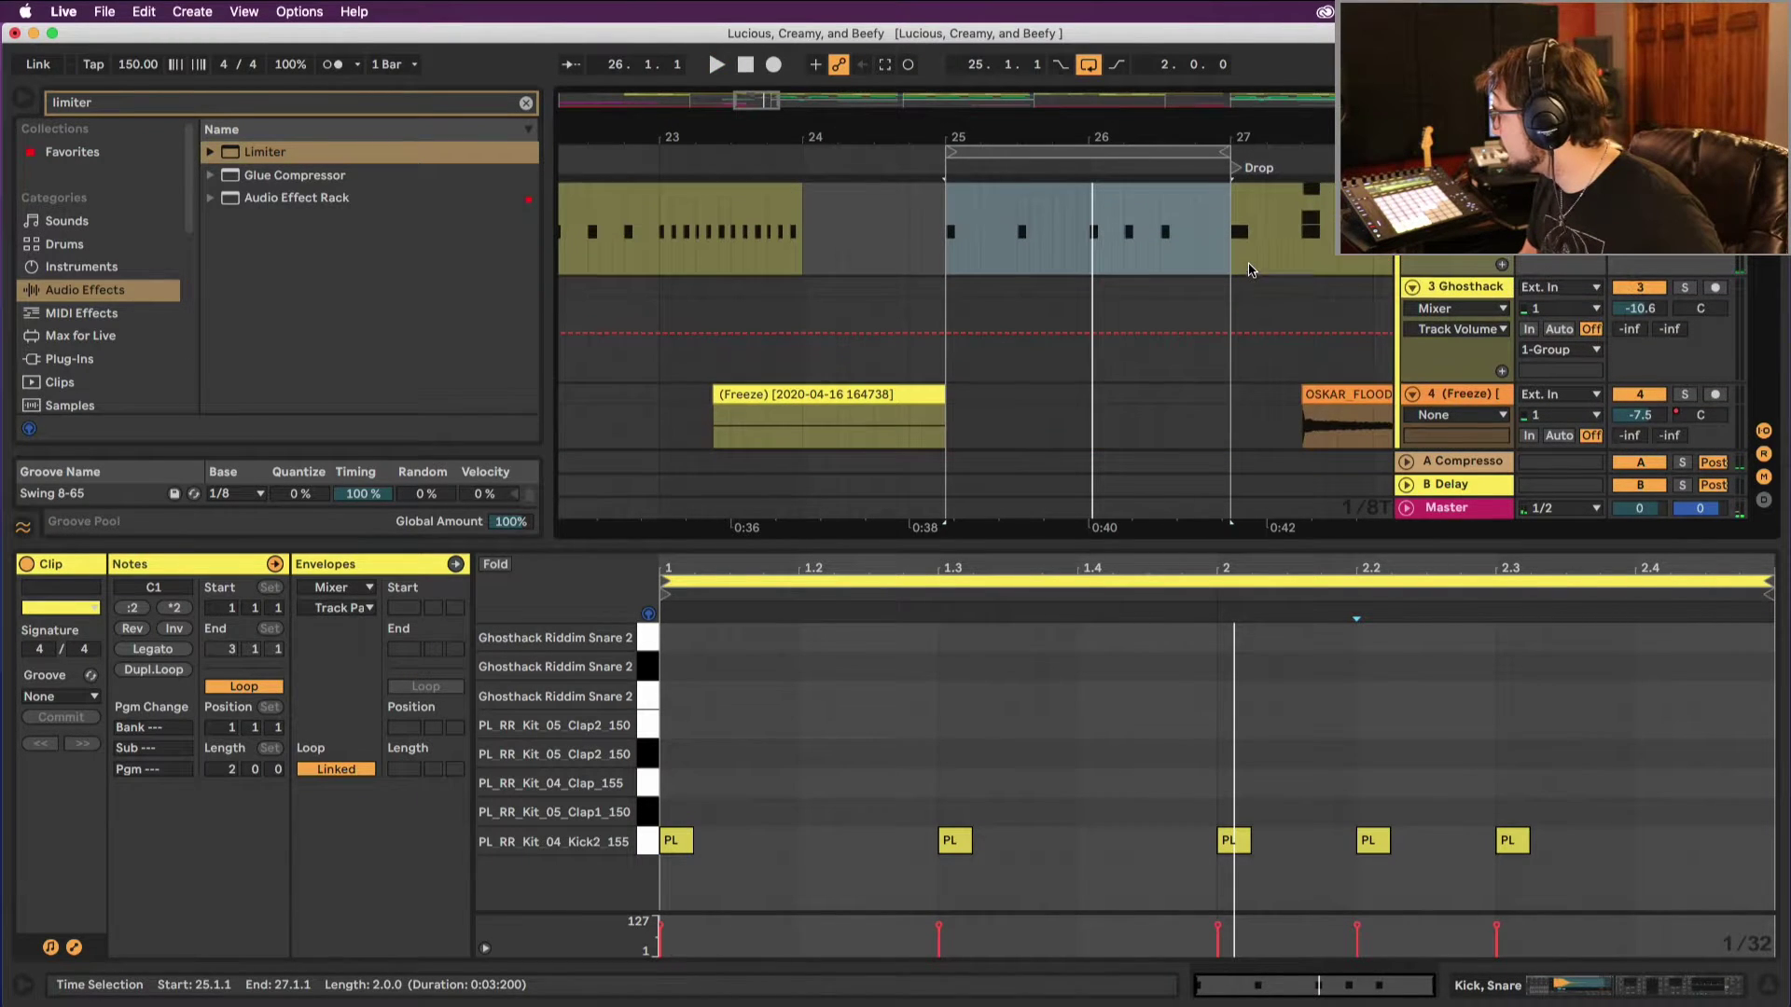
click(1717, 291)
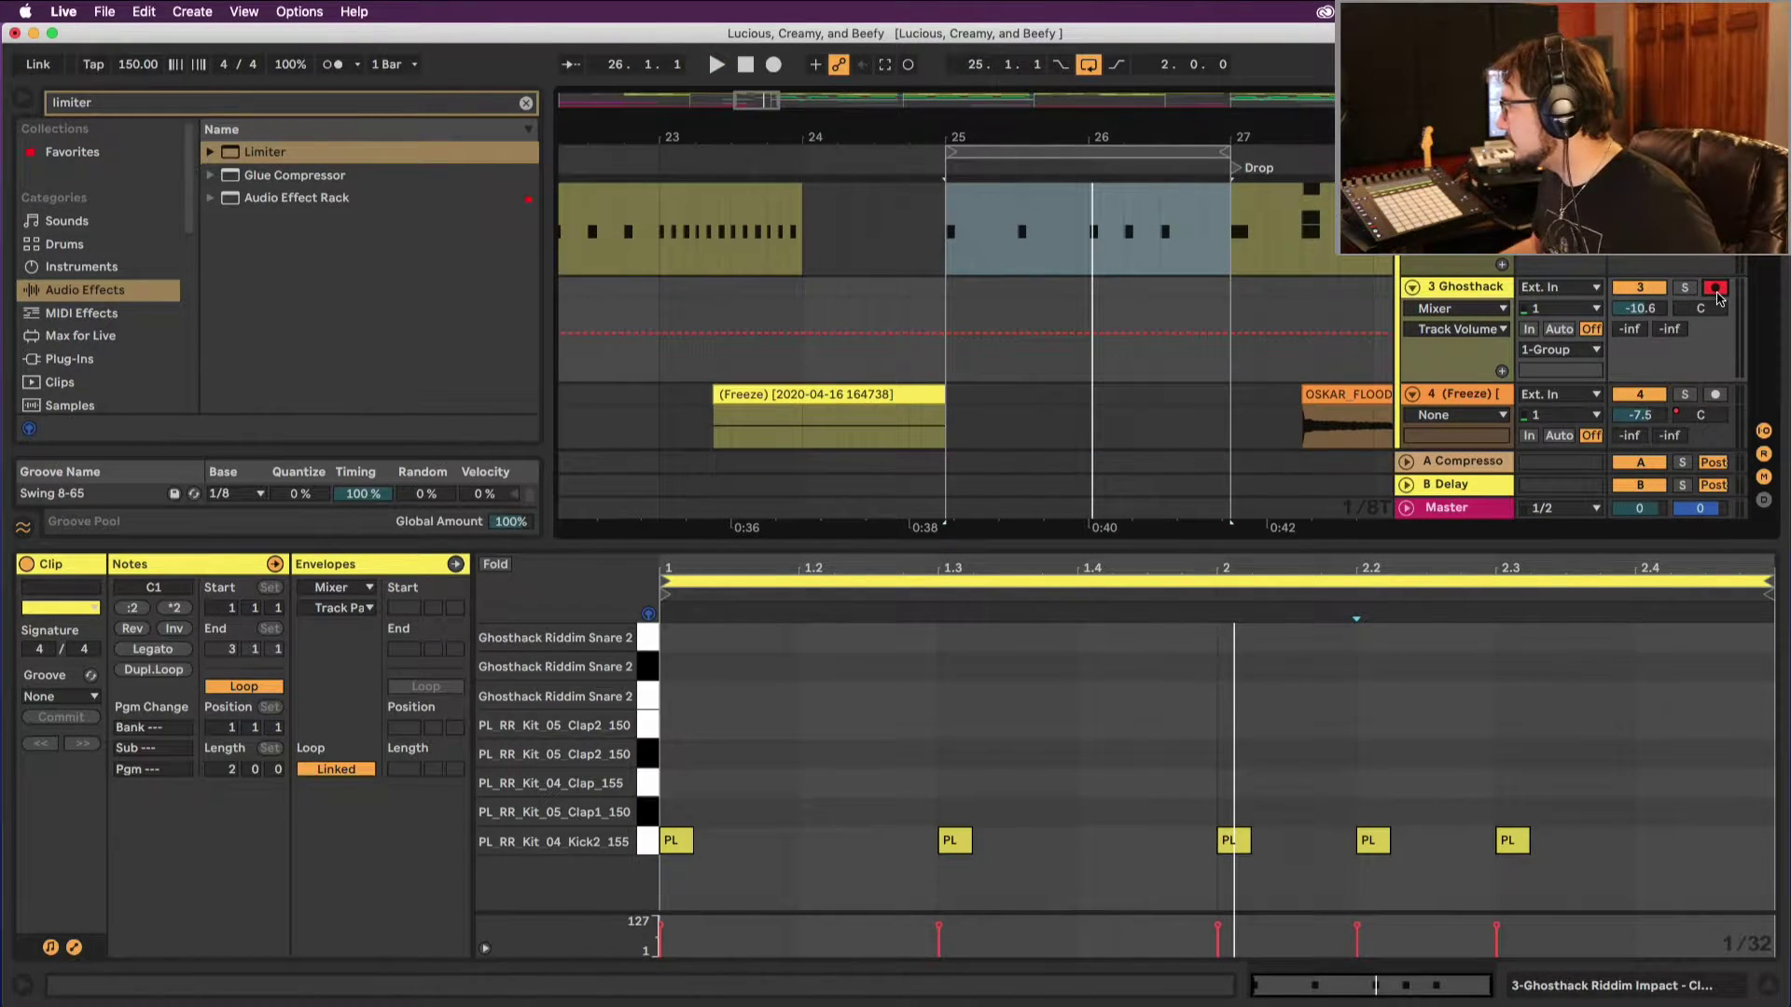
scroll(1654, 358, down, 5)
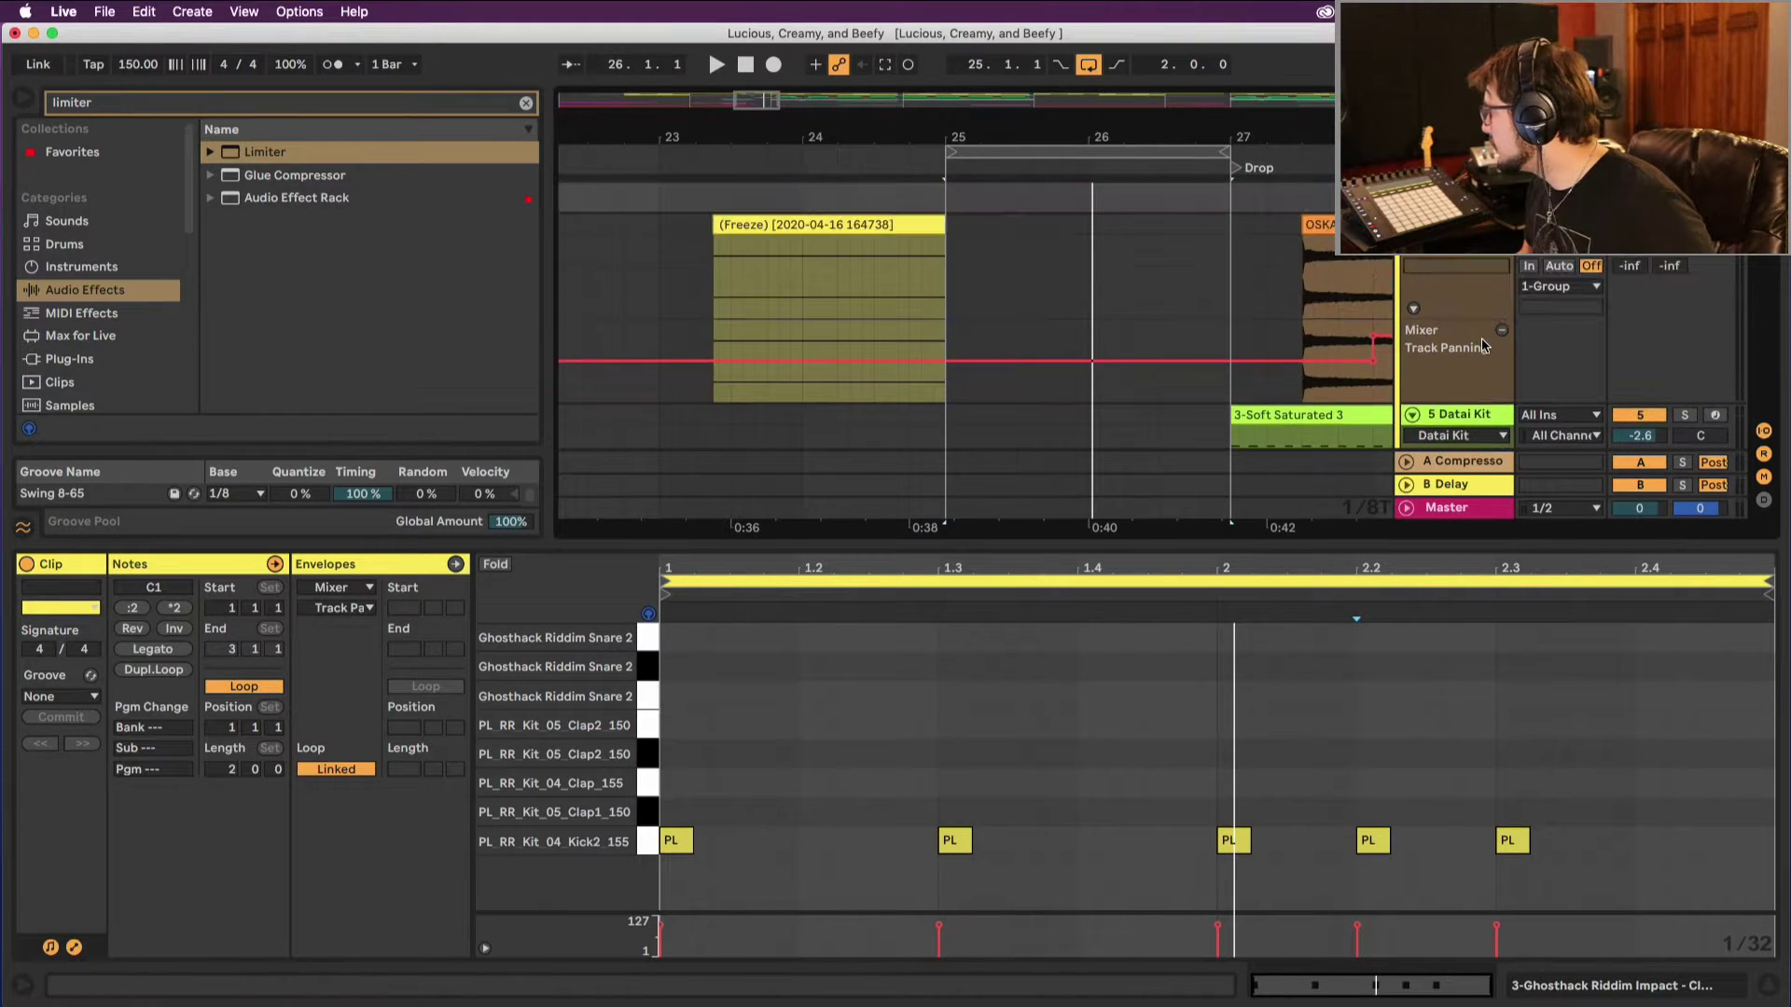
click(1290, 382)
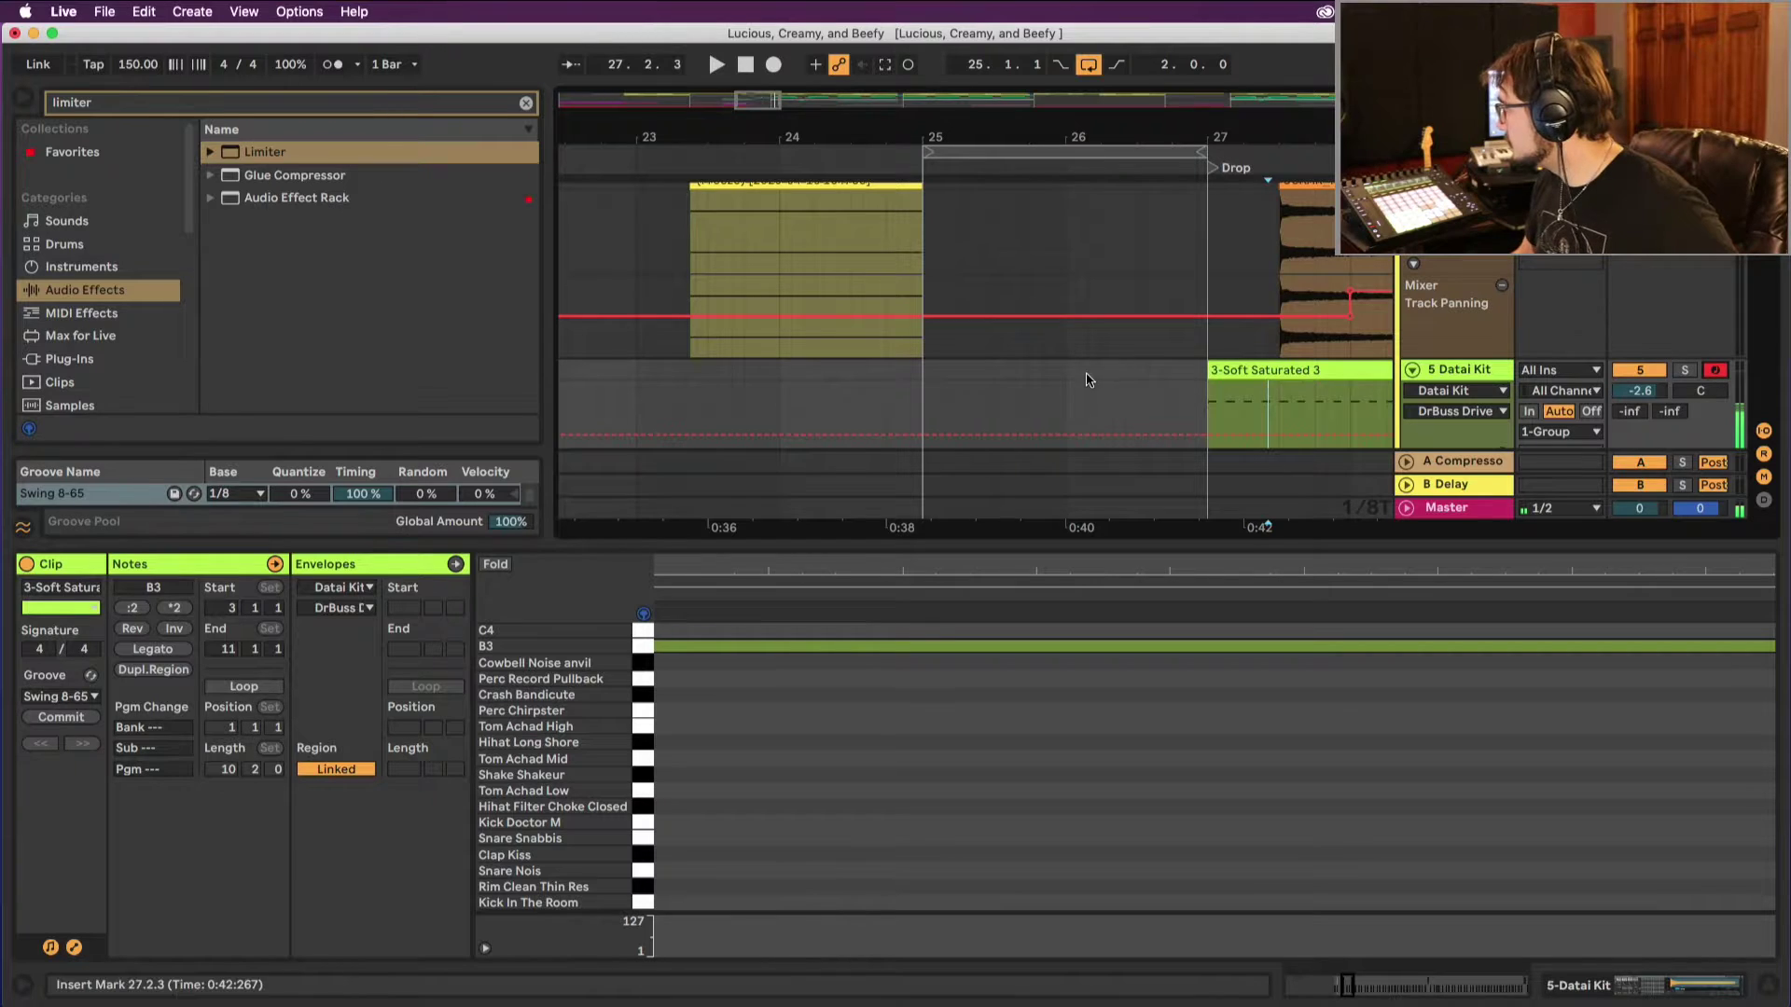
Step: Try moving the Datai Kit clip at the start of the Drop back to 25.1.3, then undo the move
click(1240, 370)
right_click(1245, 367)
key(Escape)
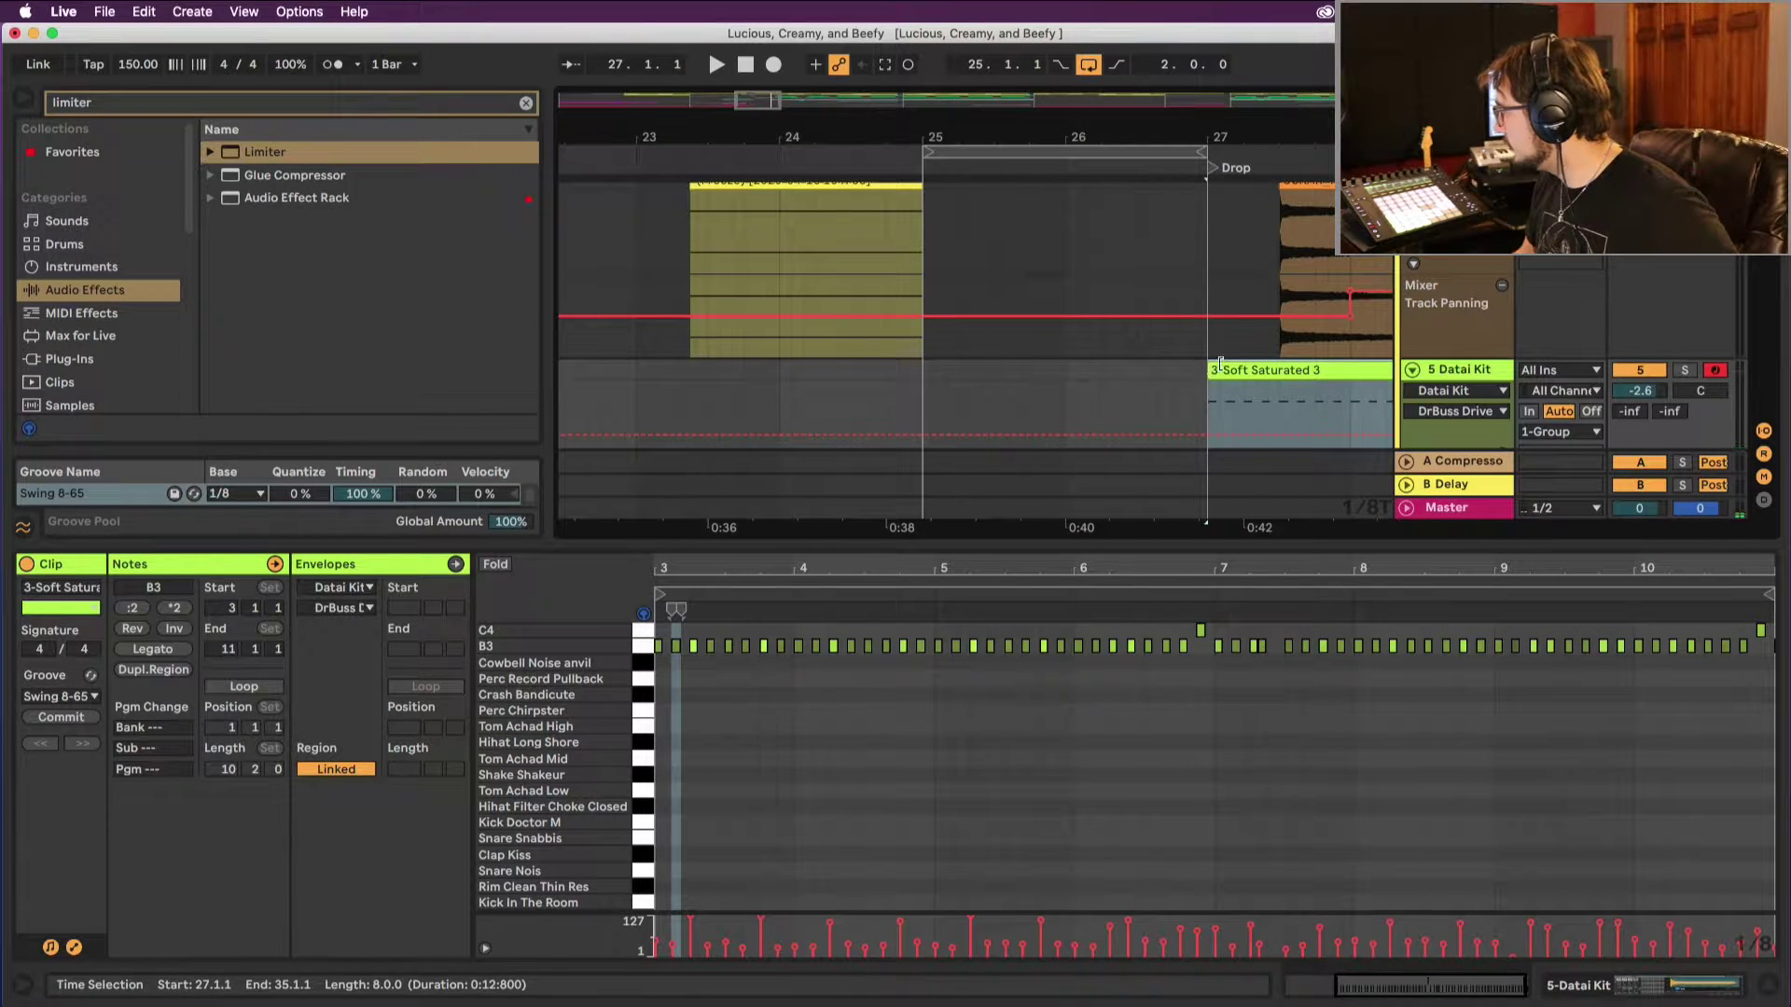
drag(1280, 369, 1016, 382)
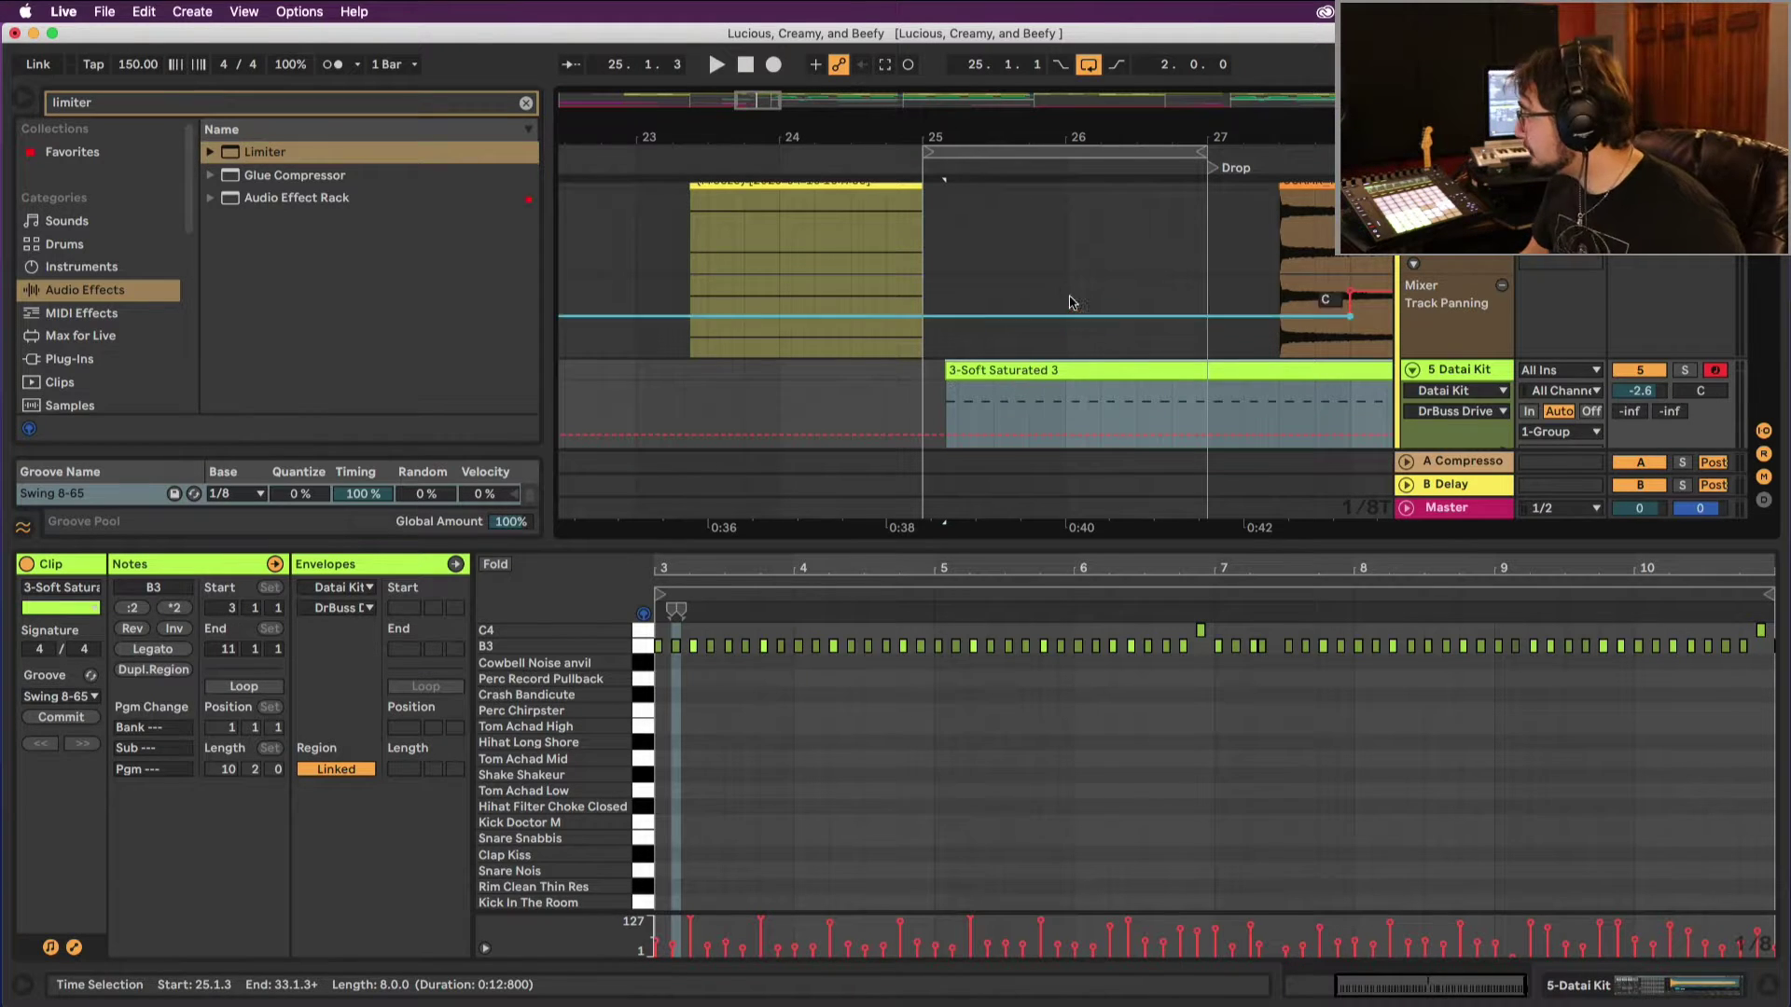
key(super+z)
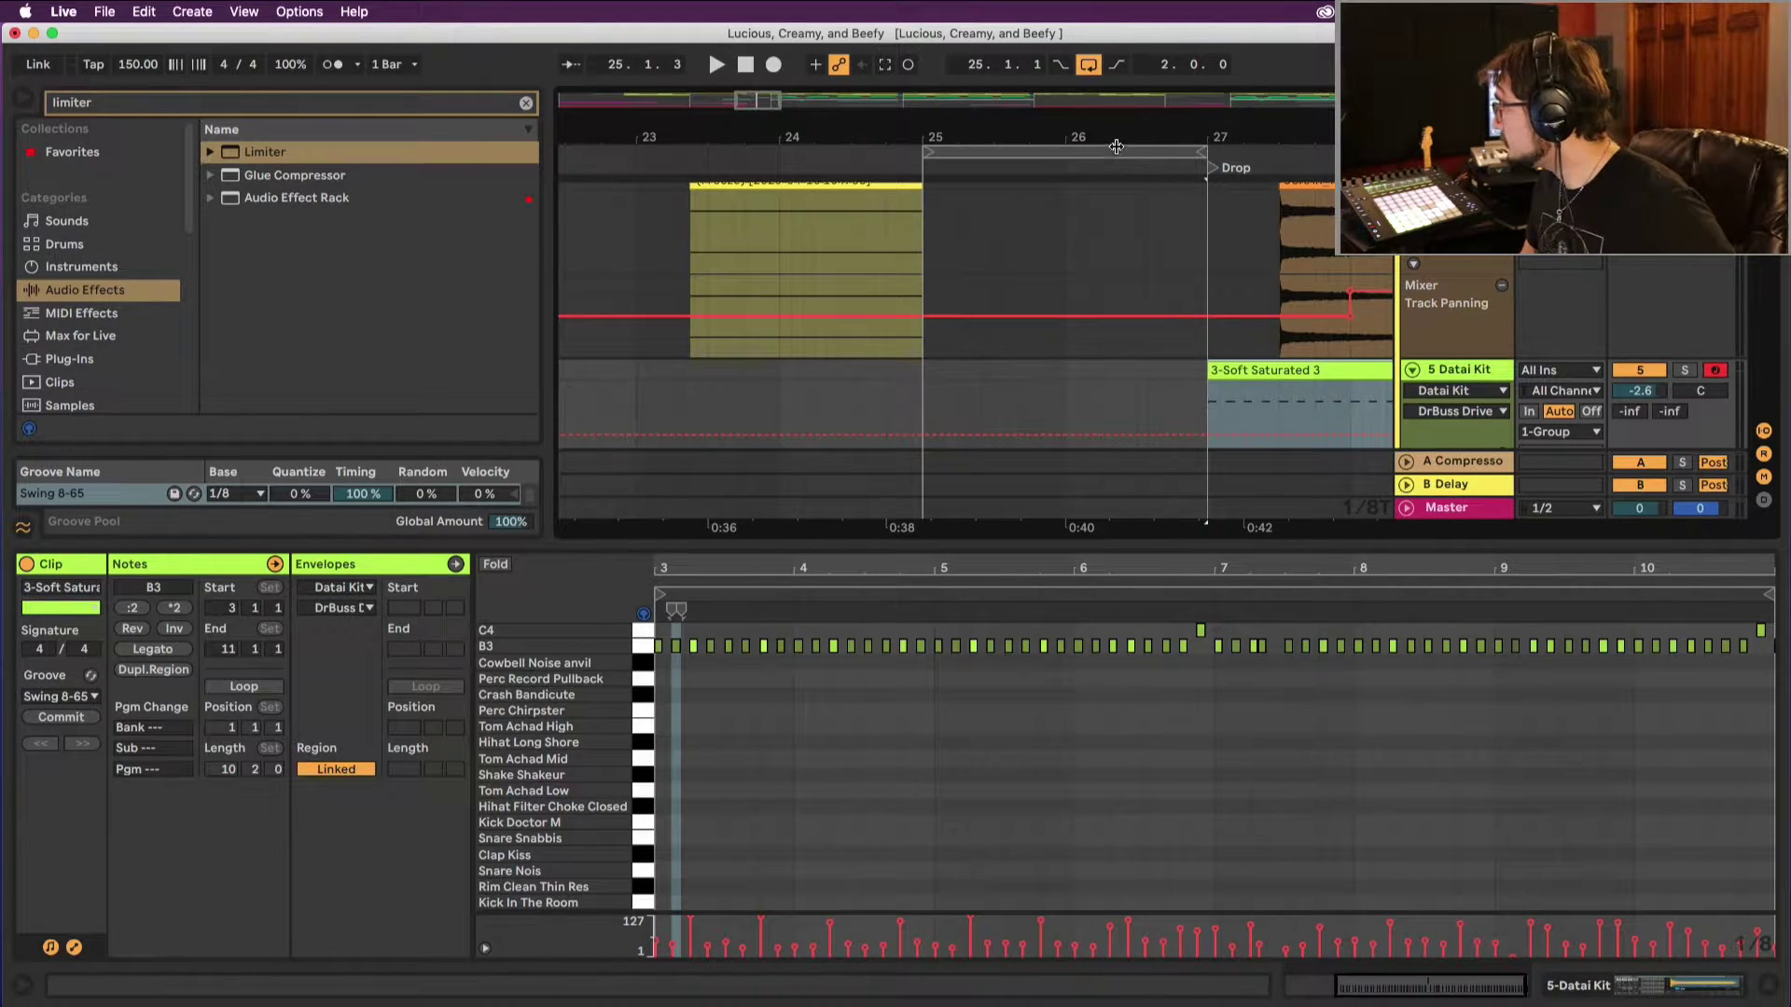
Step: Copy the Datai Kit clip from the start of the Drop to before it and shorten the copy to about two bars
drag(1117, 144, 967, 154)
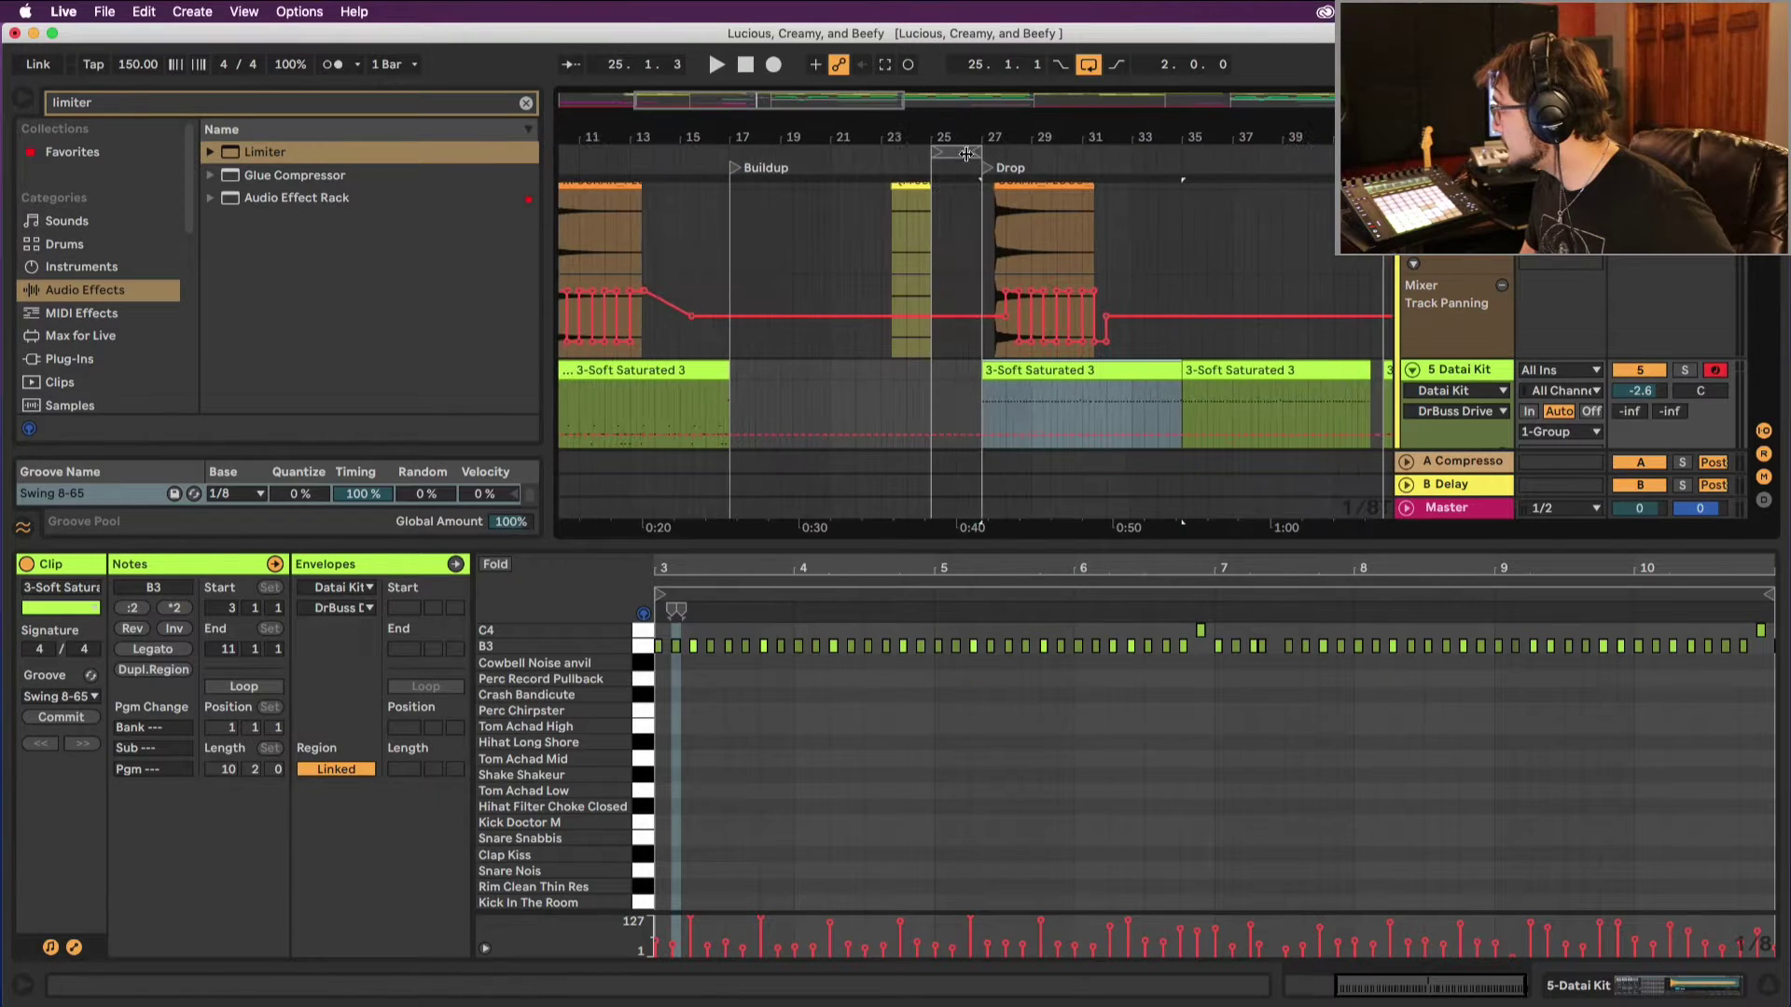
drag(1037, 384, 806, 377)
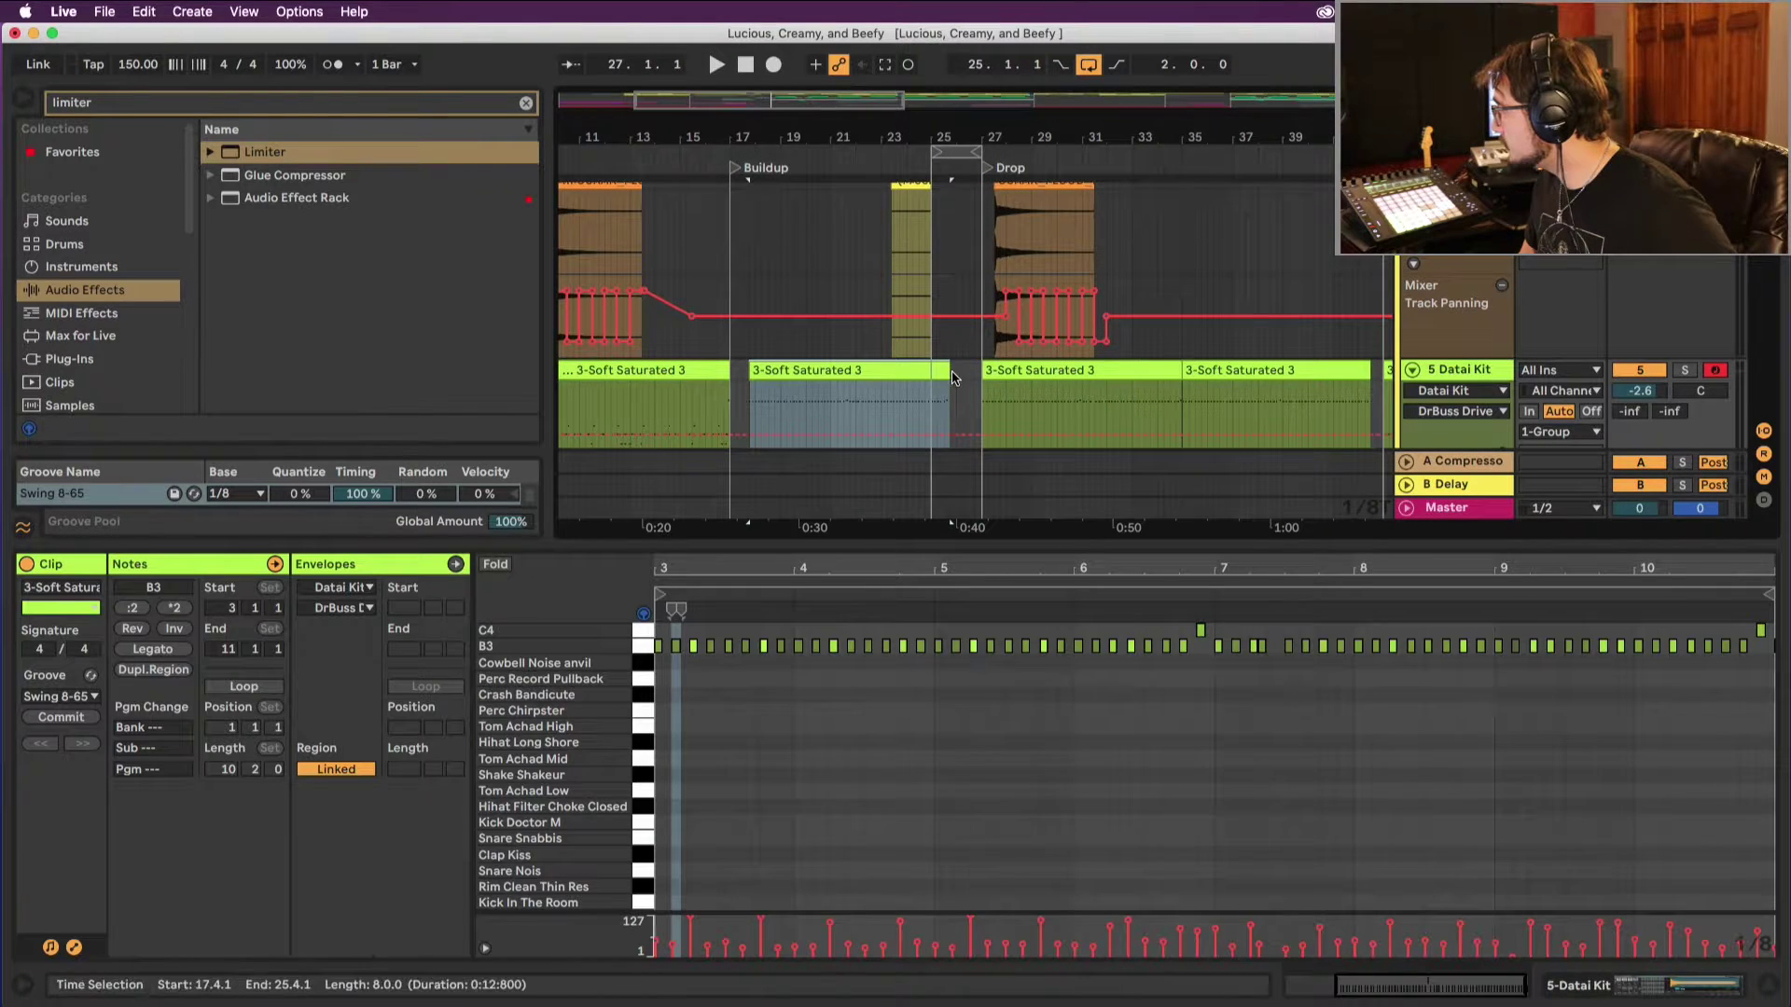
mouse_move(935, 373)
mouse_down()
mouse_move(800, 371)
mouse_move(950, 367)
mouse_up()
key(super+z)
key(z)
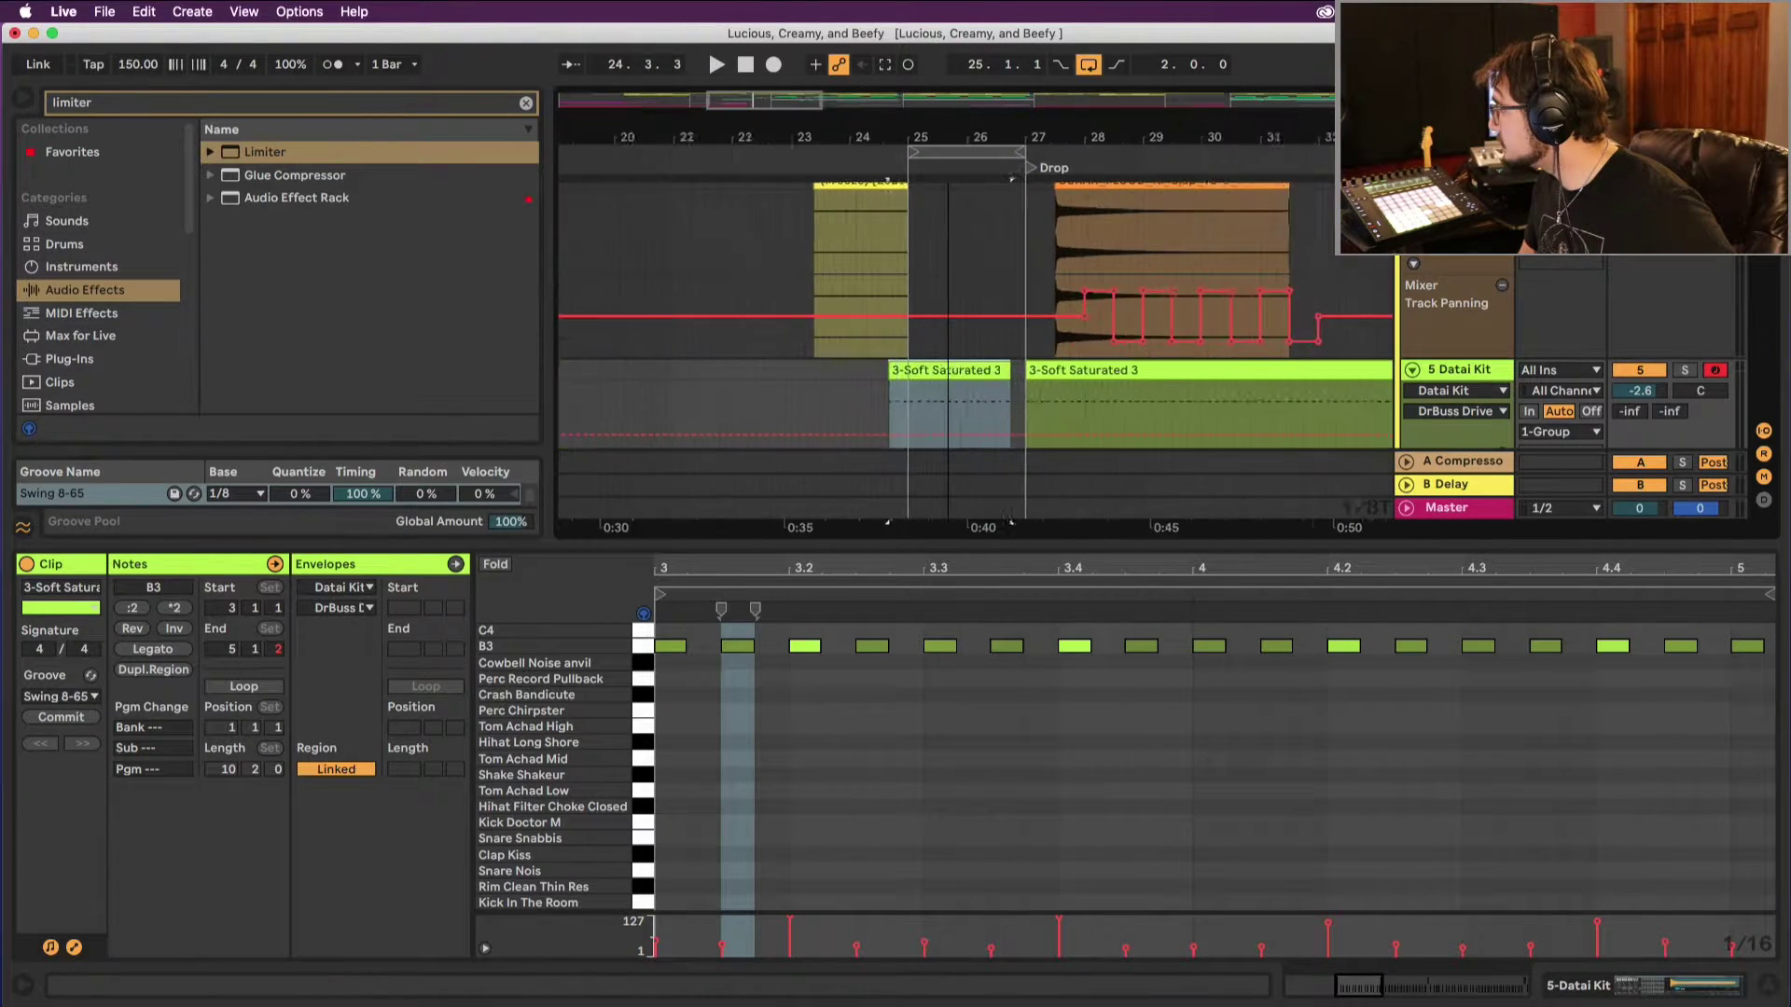
Step: Set the arrangement grid to a fixed 4 bars and move the shortened Datai Kit copy to 25.1.1
right_click(801, 379)
click(905, 594)
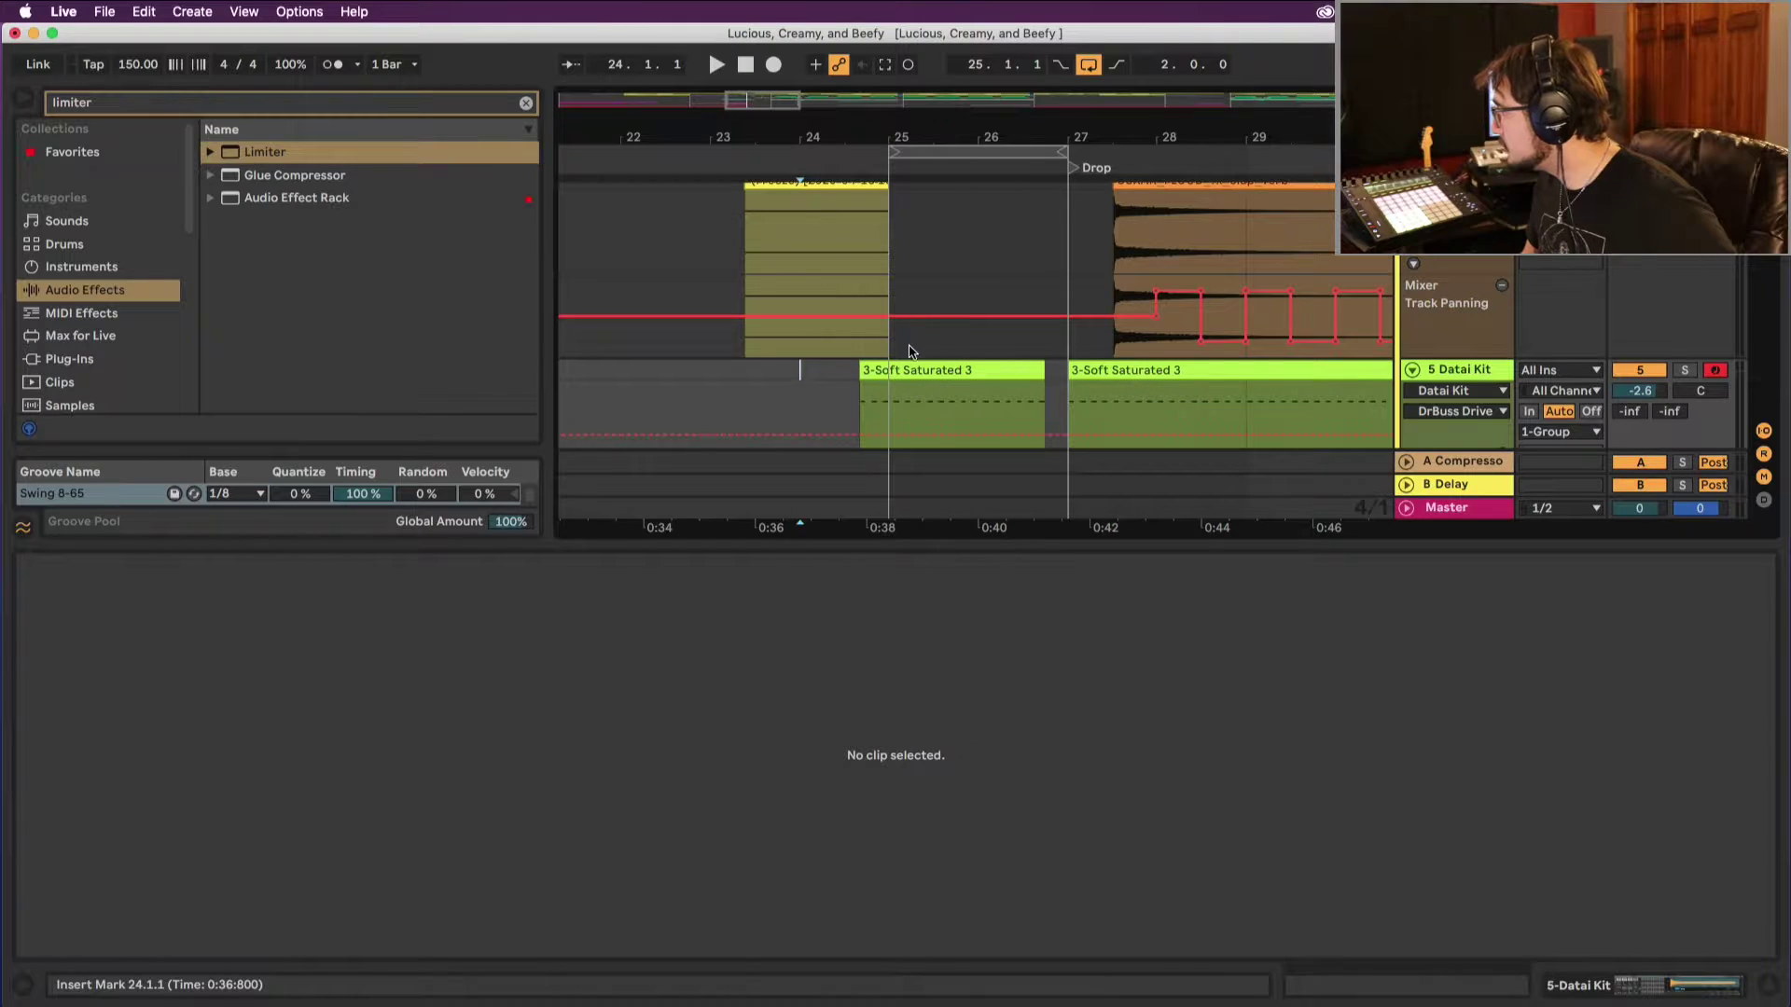
click(942, 376)
drag(942, 378, 1026, 375)
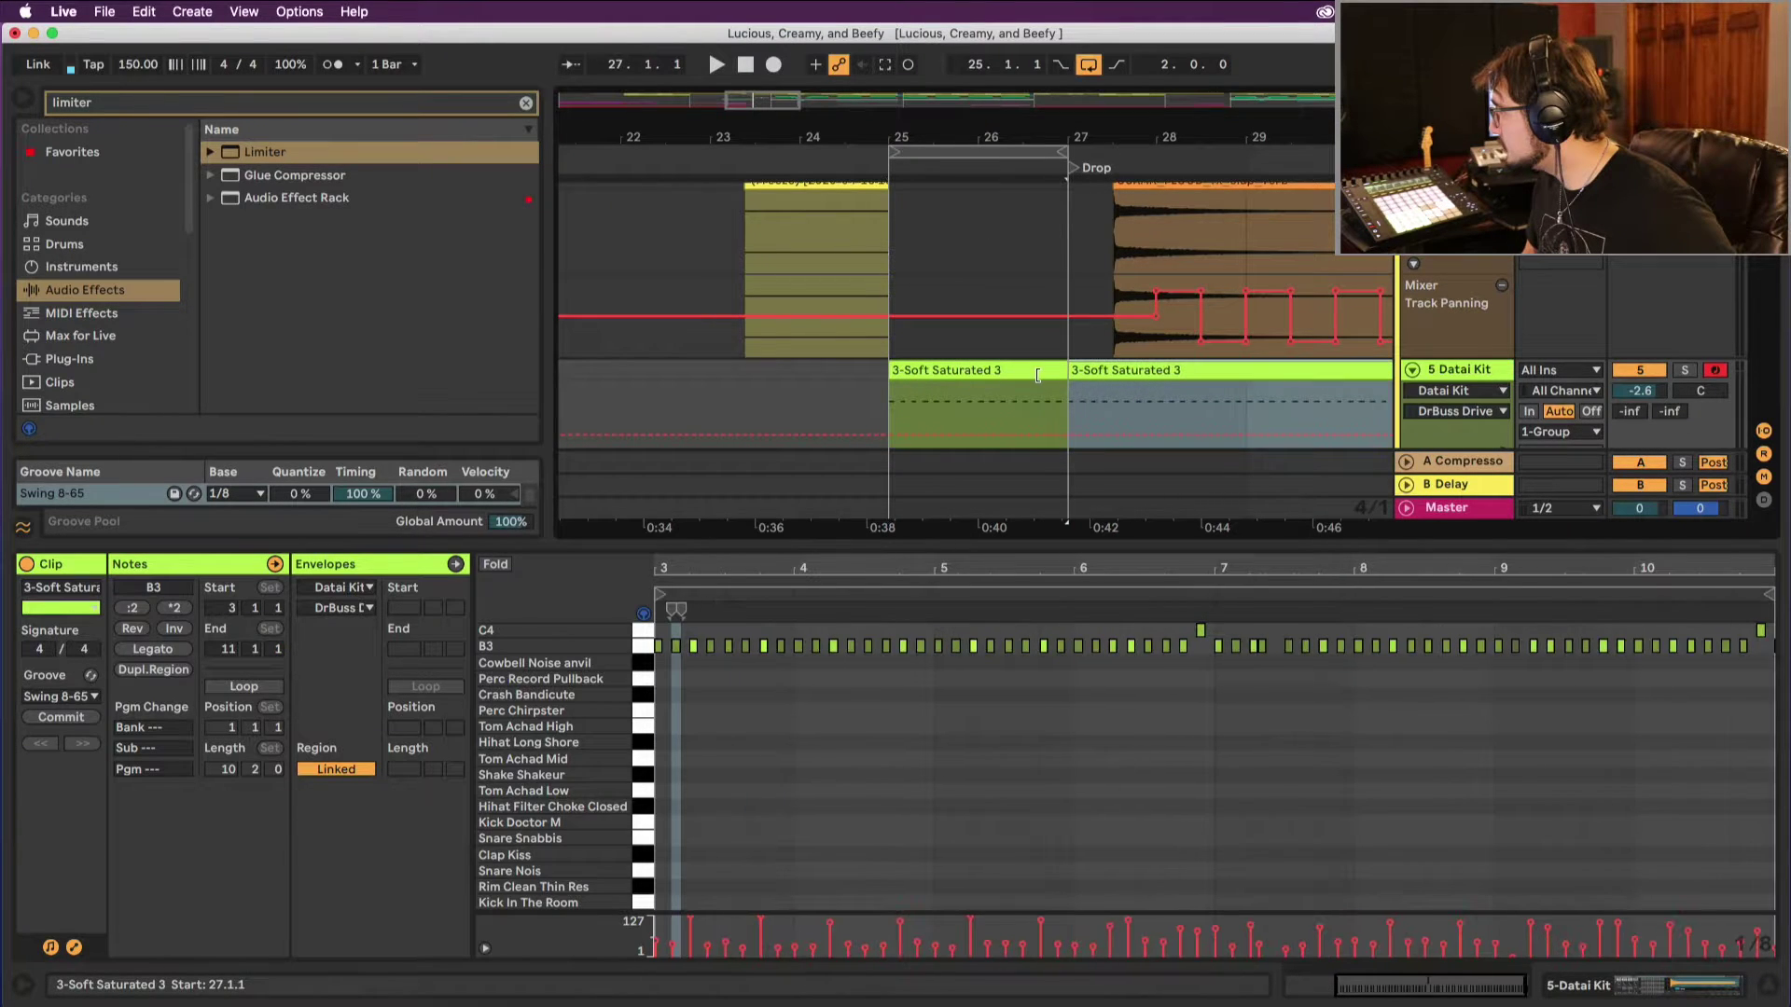
Step: Transpose all B3 notes in the two-bar Datai Kit clip down to Hihat Long Shore (A#1) and play the loop
key(space)
click(988, 383)
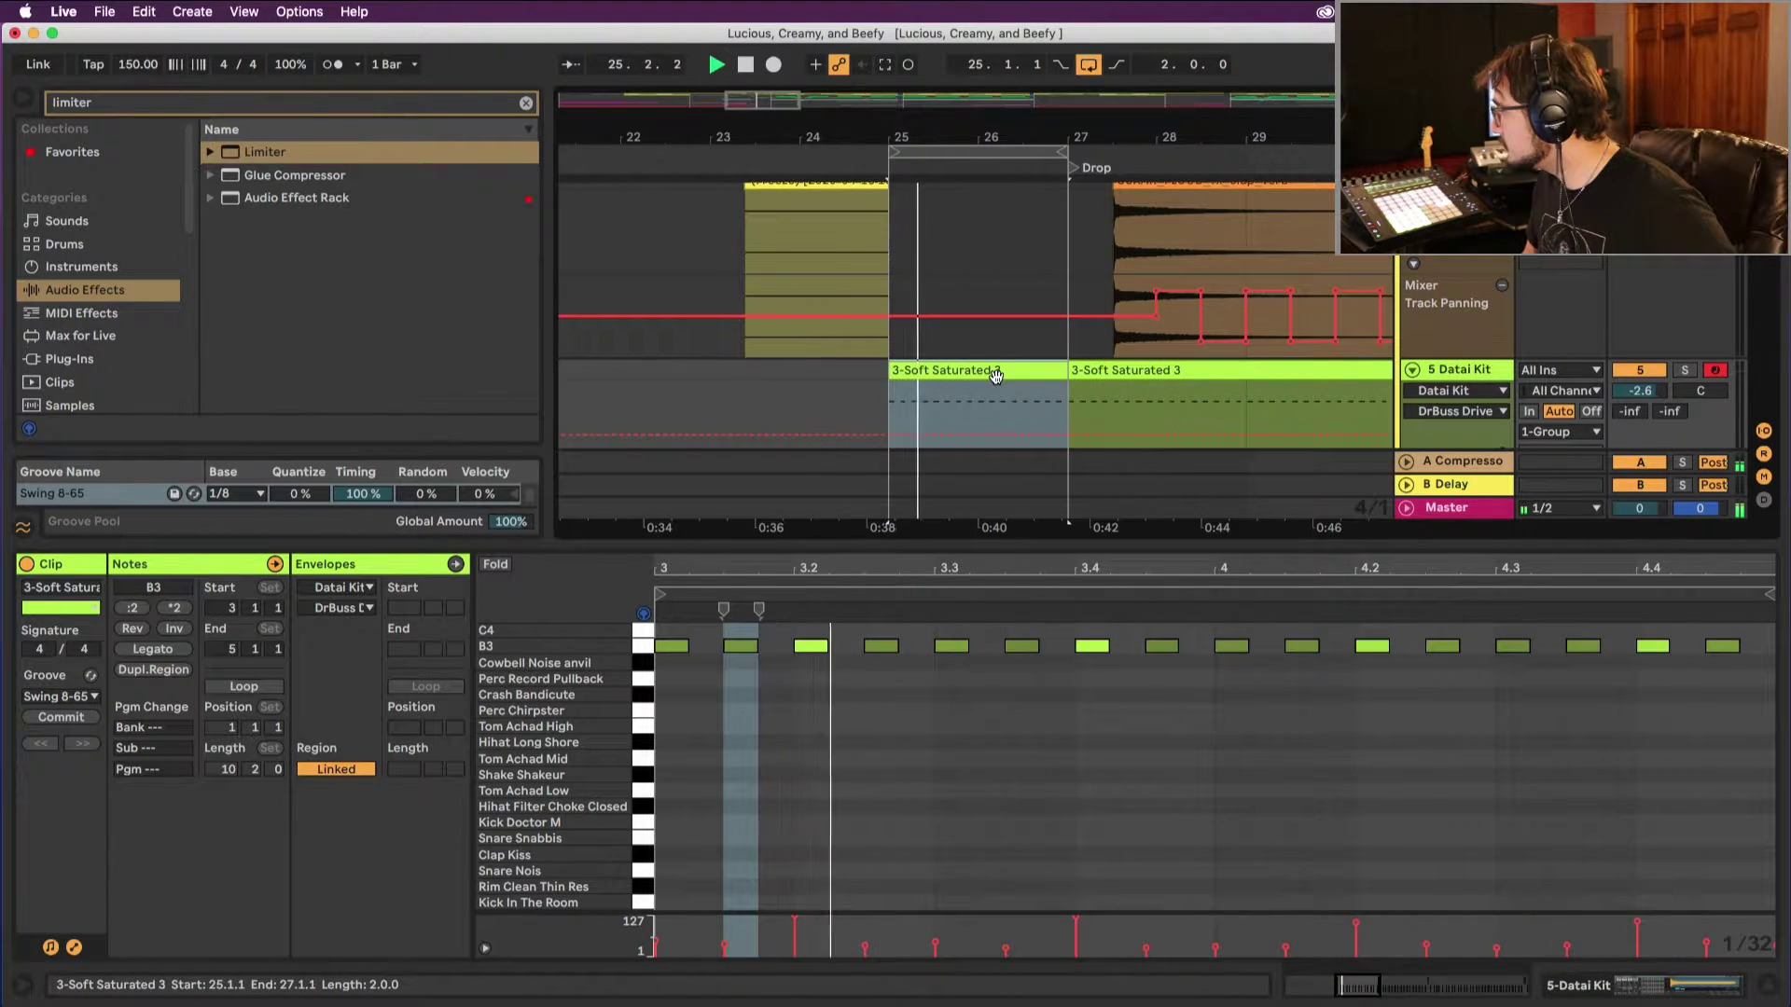
click(642, 644)
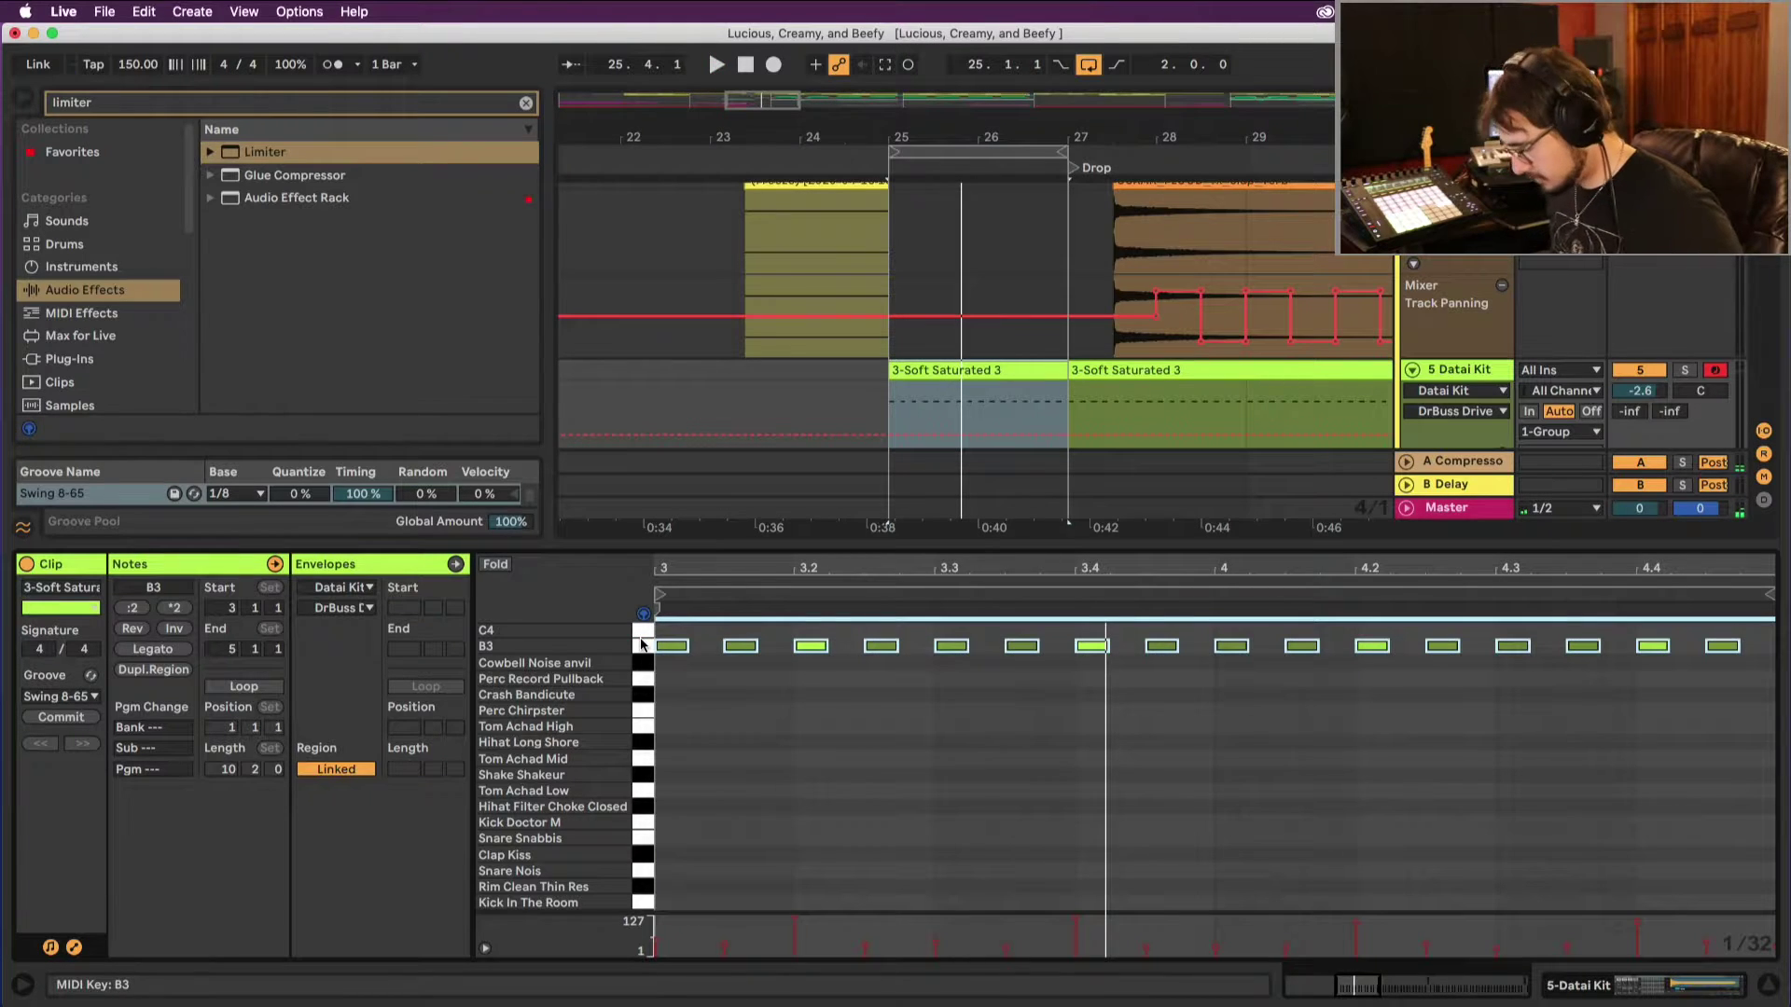
key(Down)
key(Down)
key(Down)
key(Down)
key(Down)
key(Down)
key(Down)
key(Down)
key(Down)
key(Down)
key(Down)
key(Down)
key(Down)
key(Down)
key(Down)
key(Down)
key(Down)
key(Down)
key(Down)
key(Down)
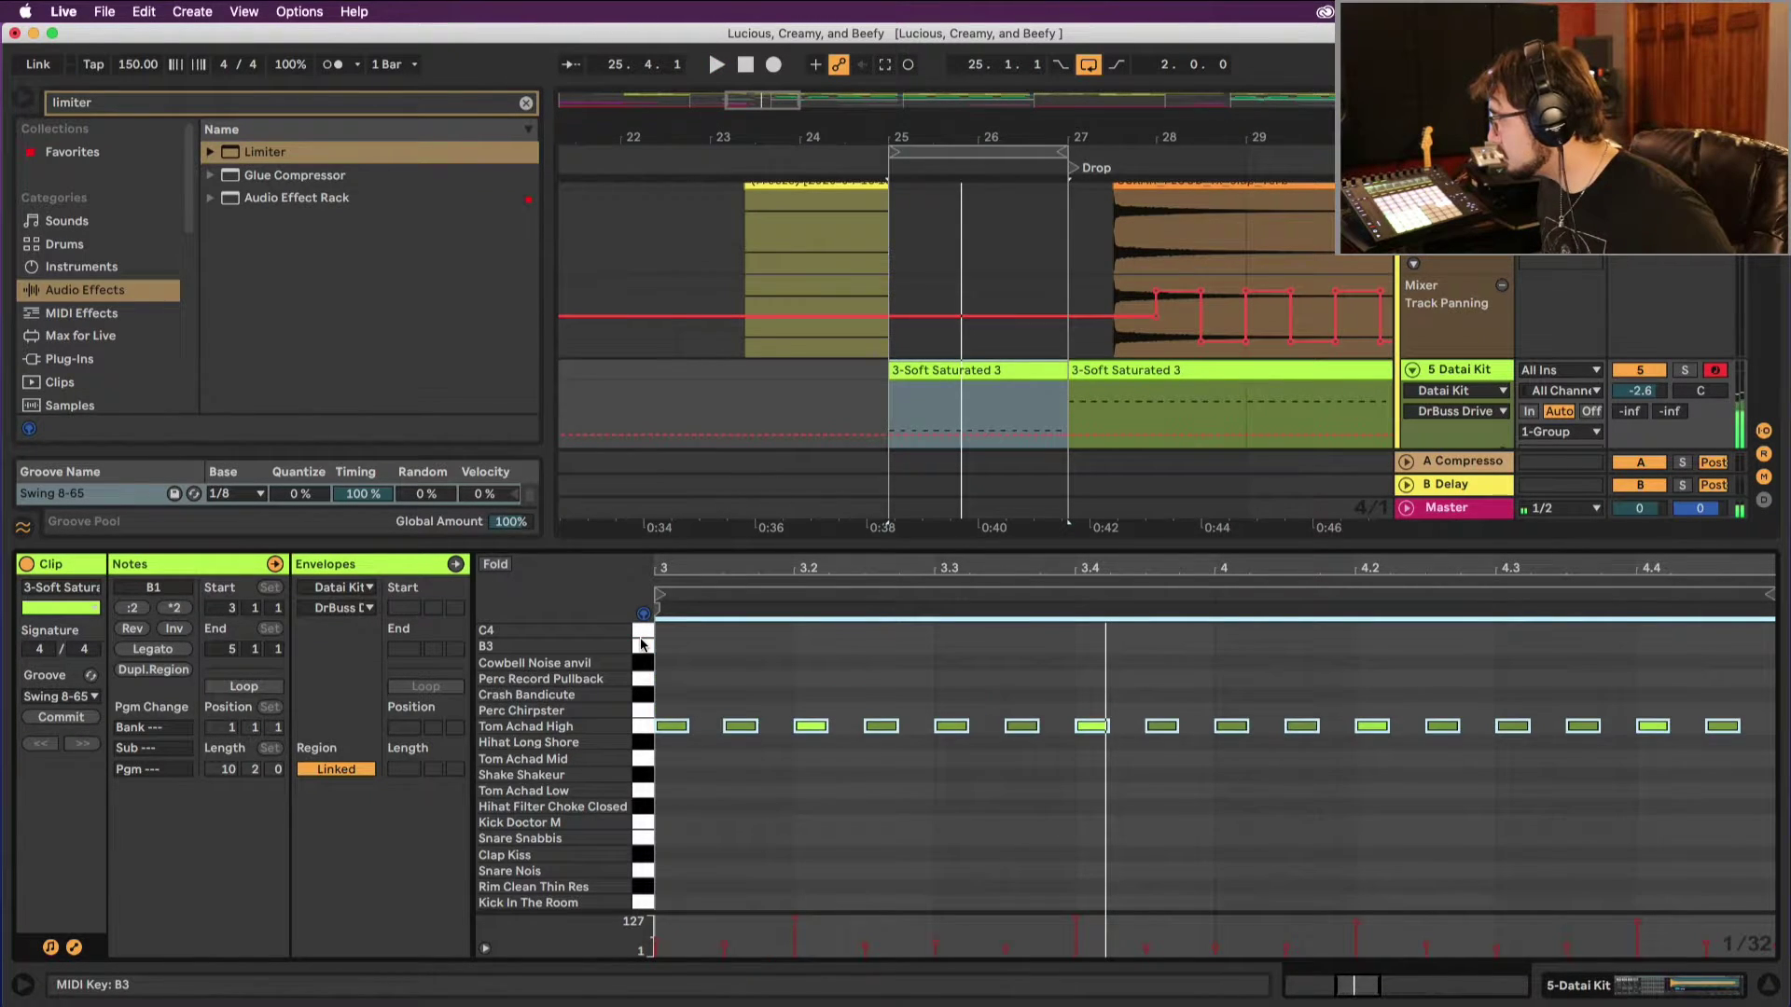
key(Down)
key(space)
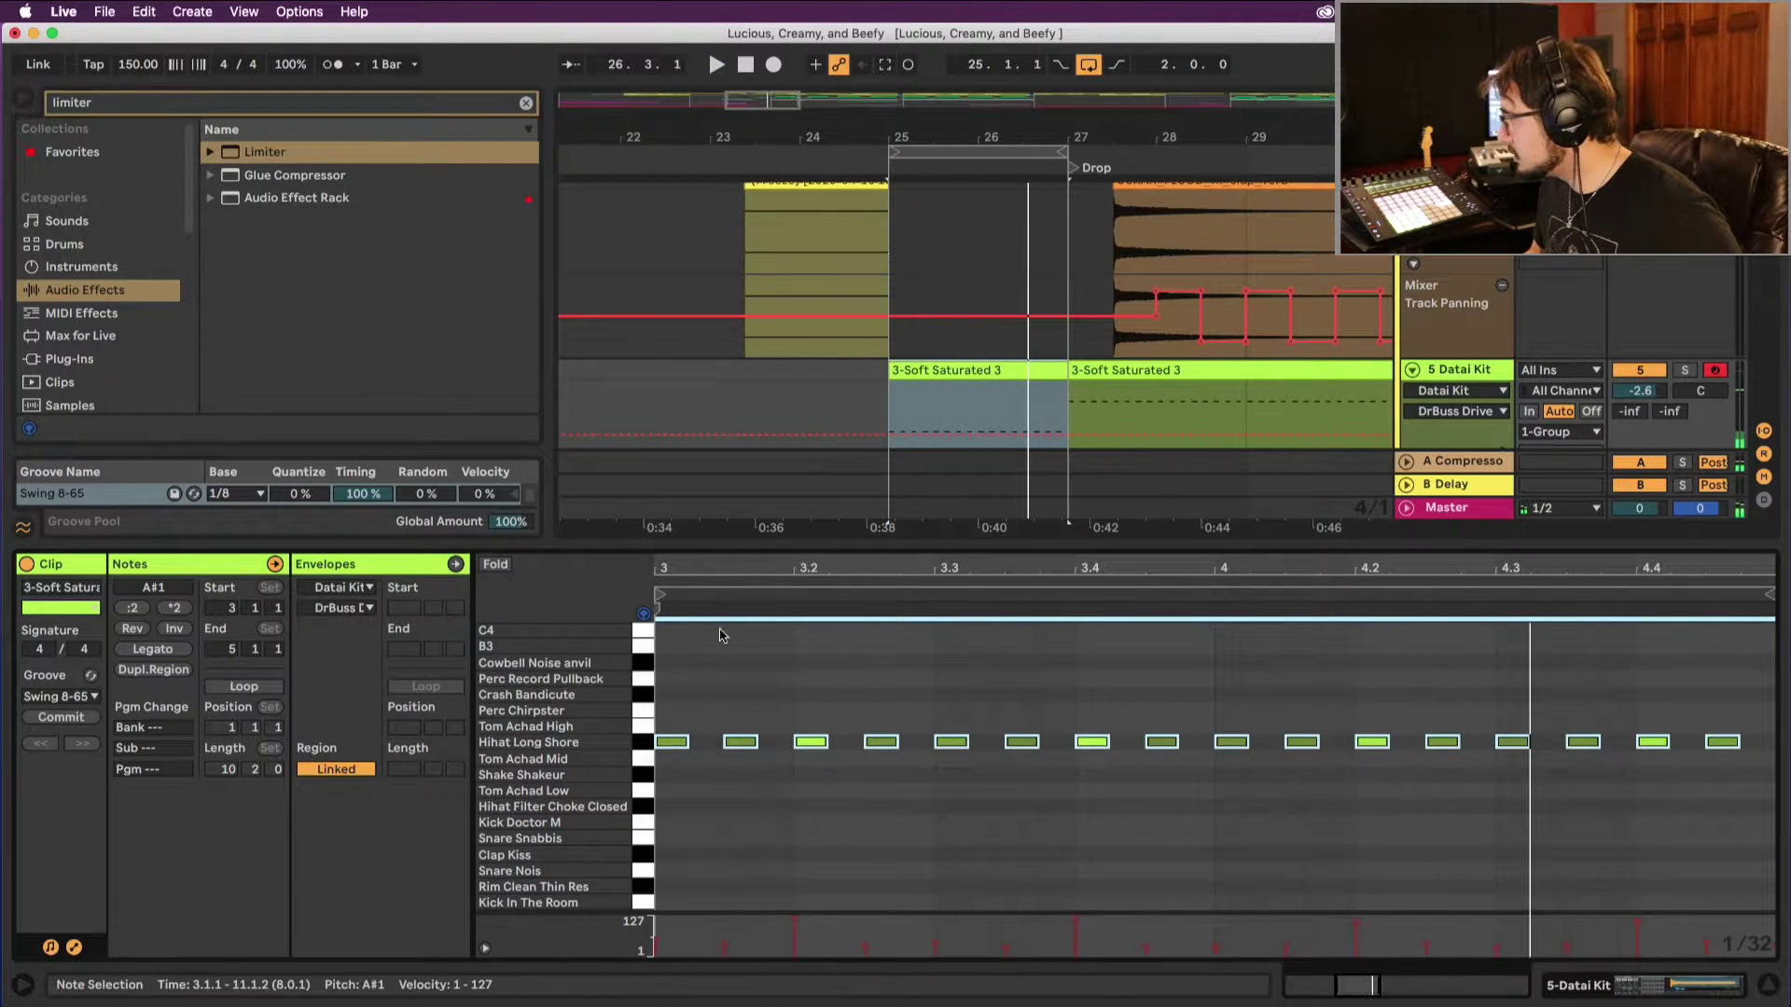
Step: Close the clip editor, solo the Datai Kit track and listen to its clips in the Half and Breakdown sections
click(740, 579)
click(1767, 985)
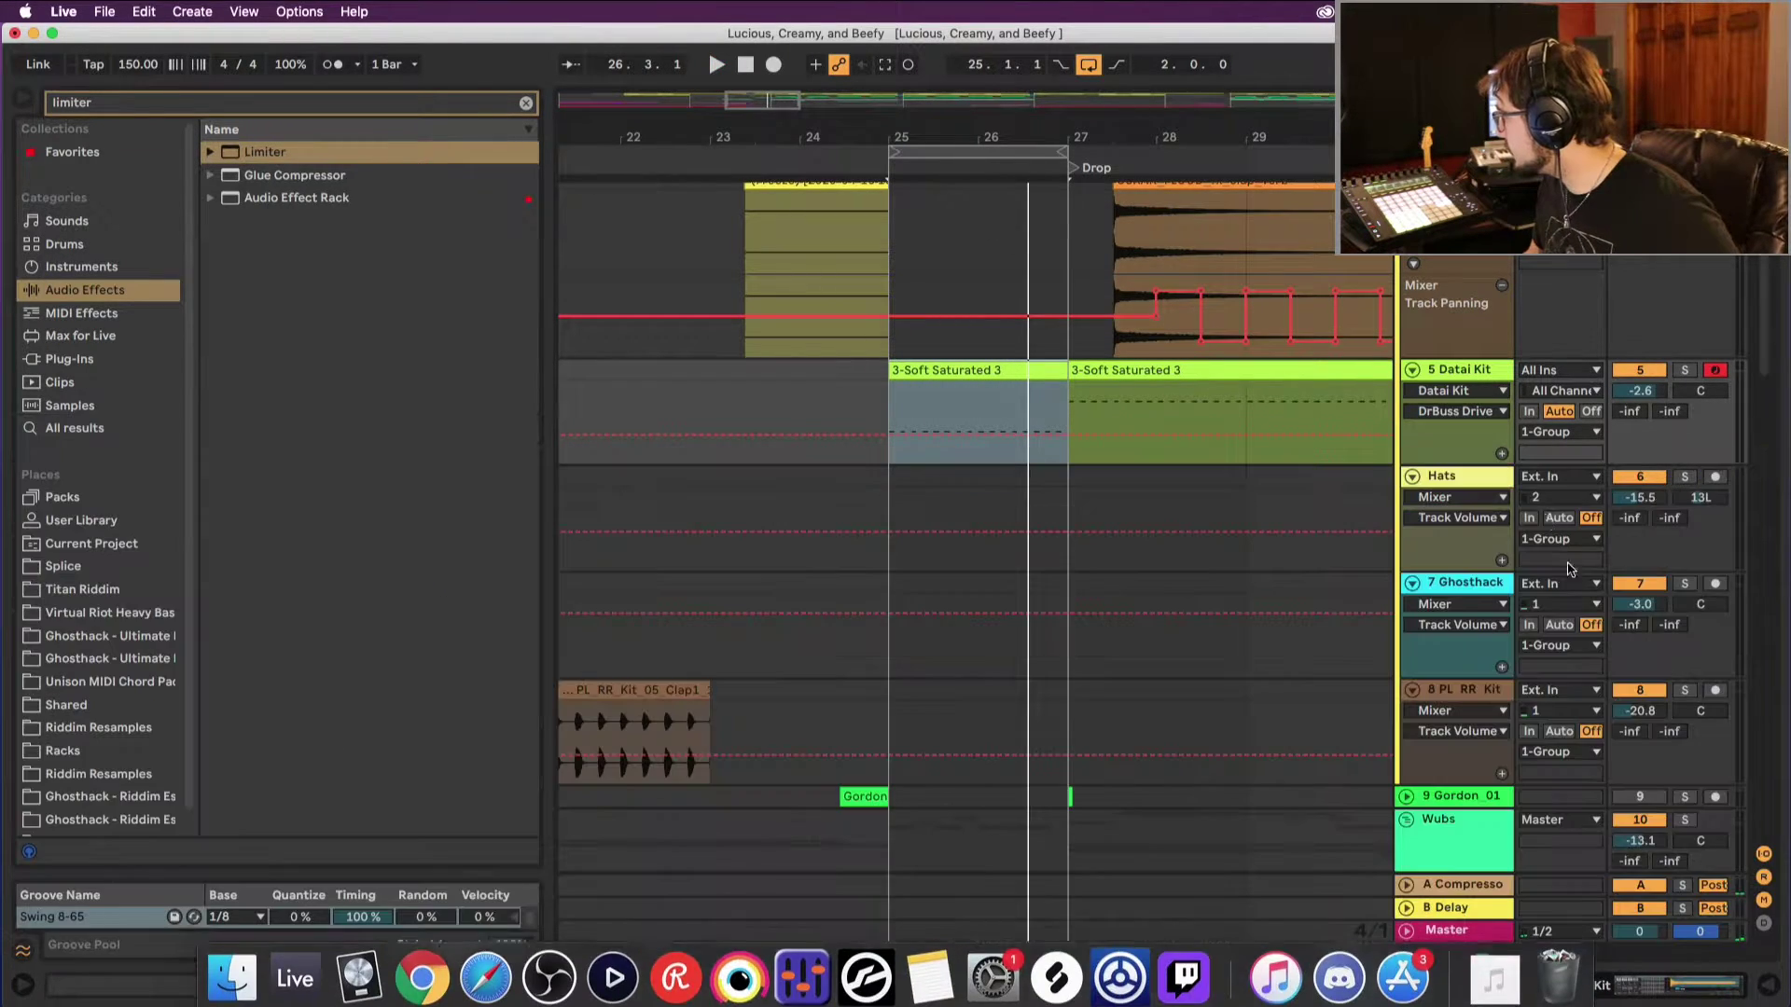
key(x)
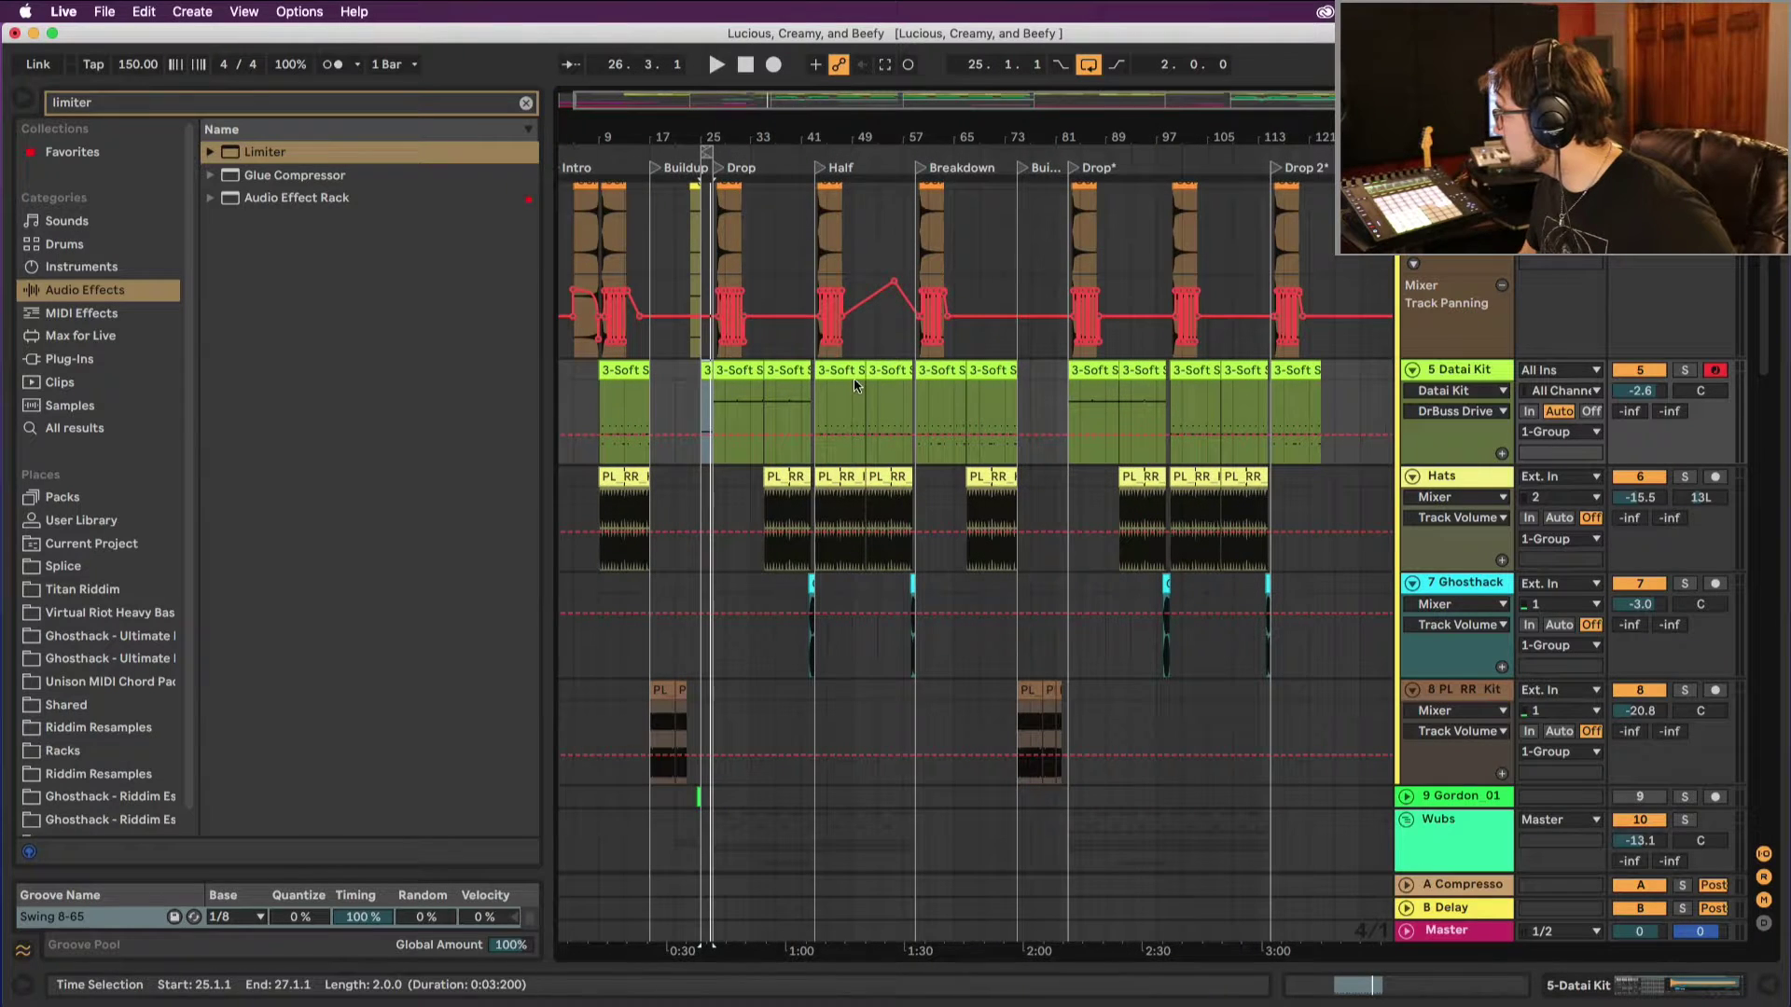
click(856, 385)
key(space)
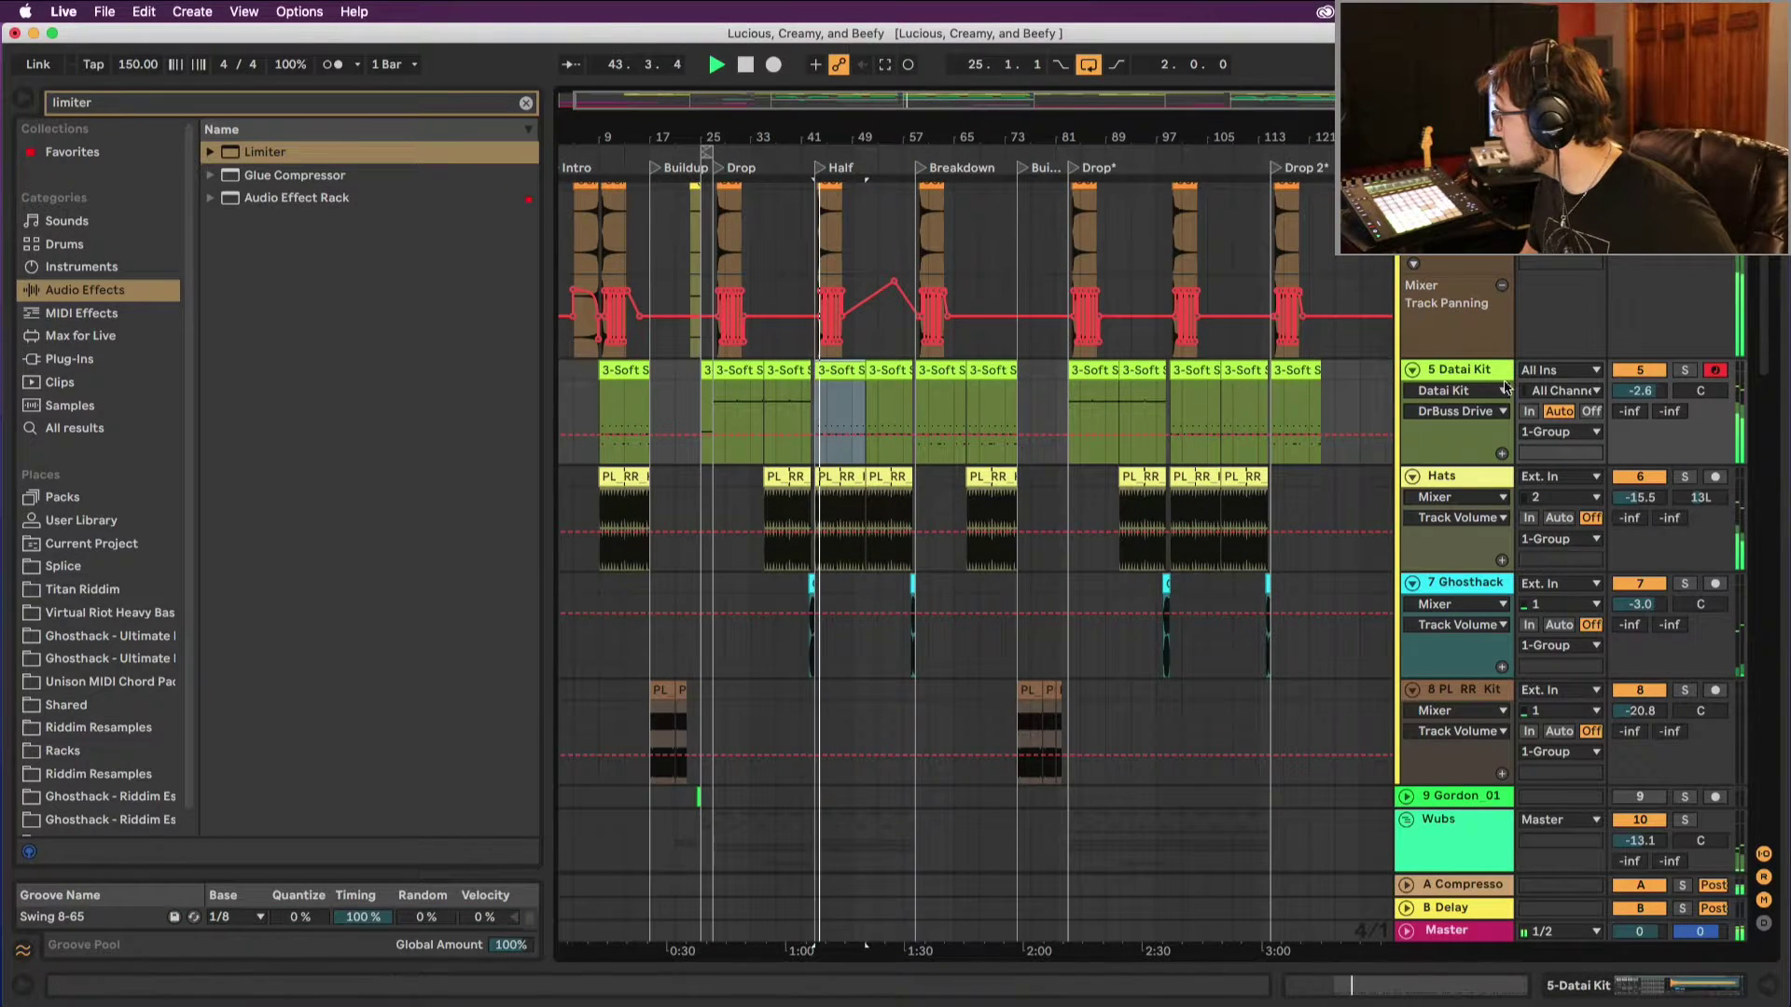
click(1685, 370)
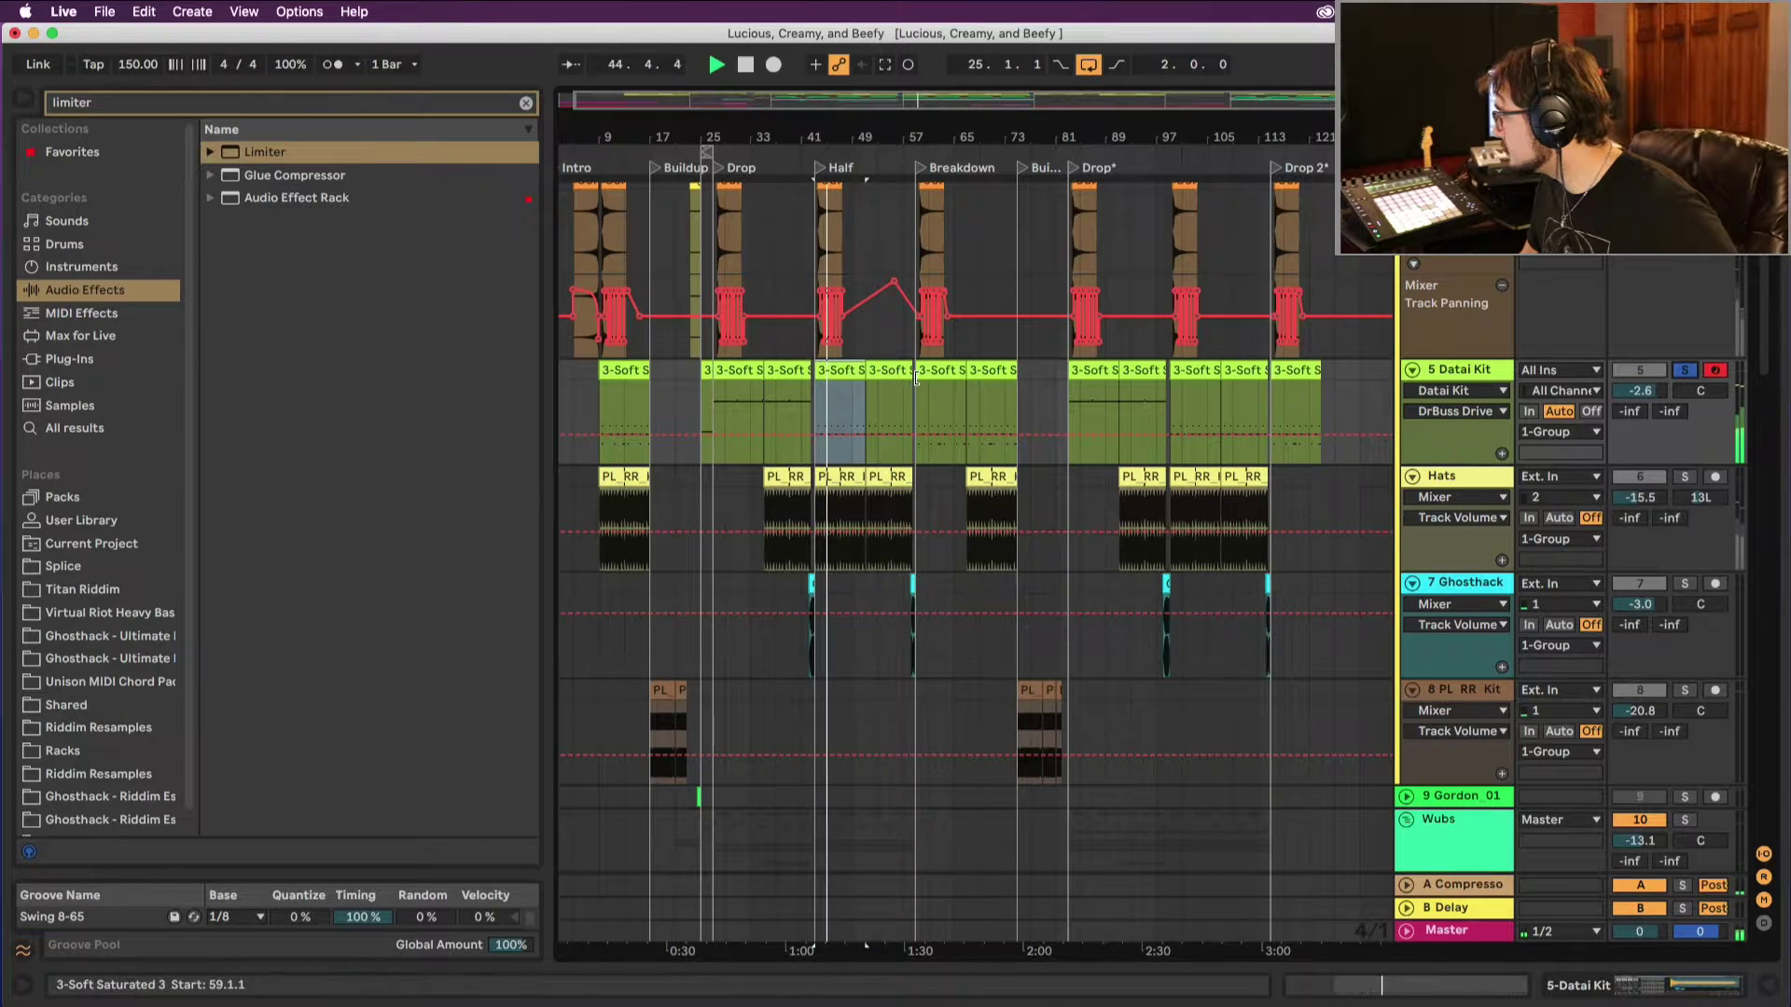
click(872, 371)
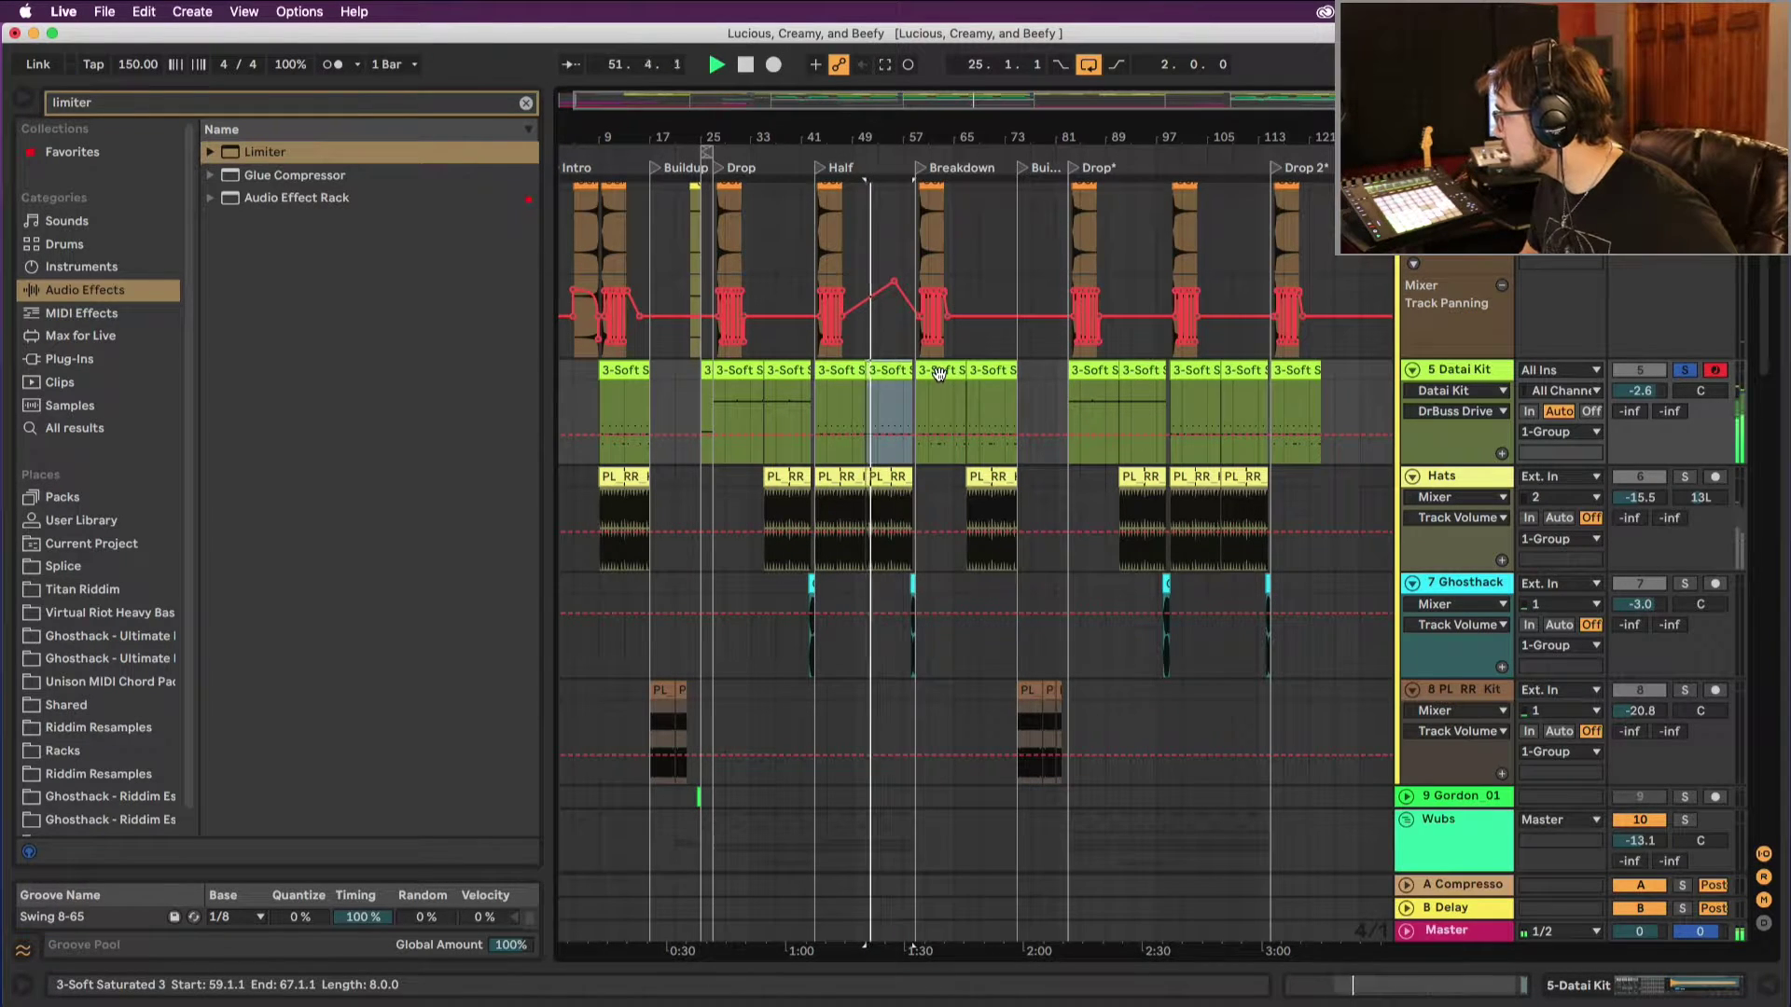
click(939, 373)
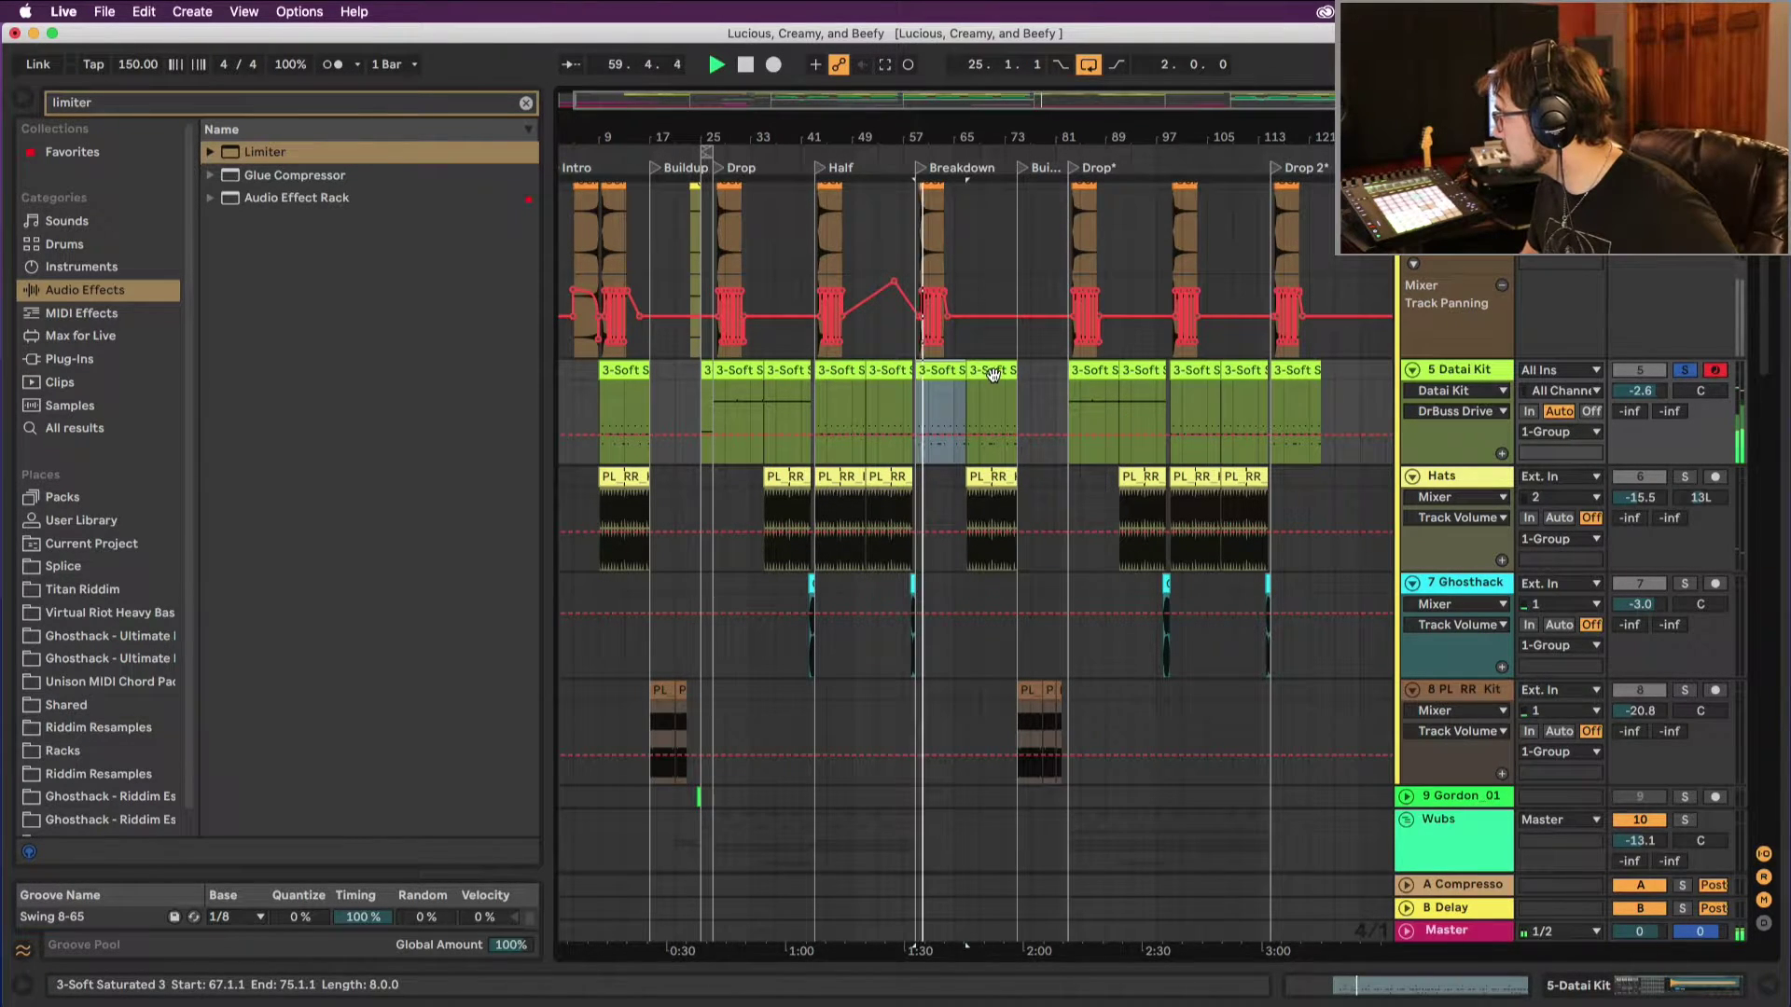
Step: Copy the Hats track's PL_RR_Kit_02_Top2_150 clip from 35.1.1 to 25.1.1, keeping the original in place
drag(782, 477, 728, 494)
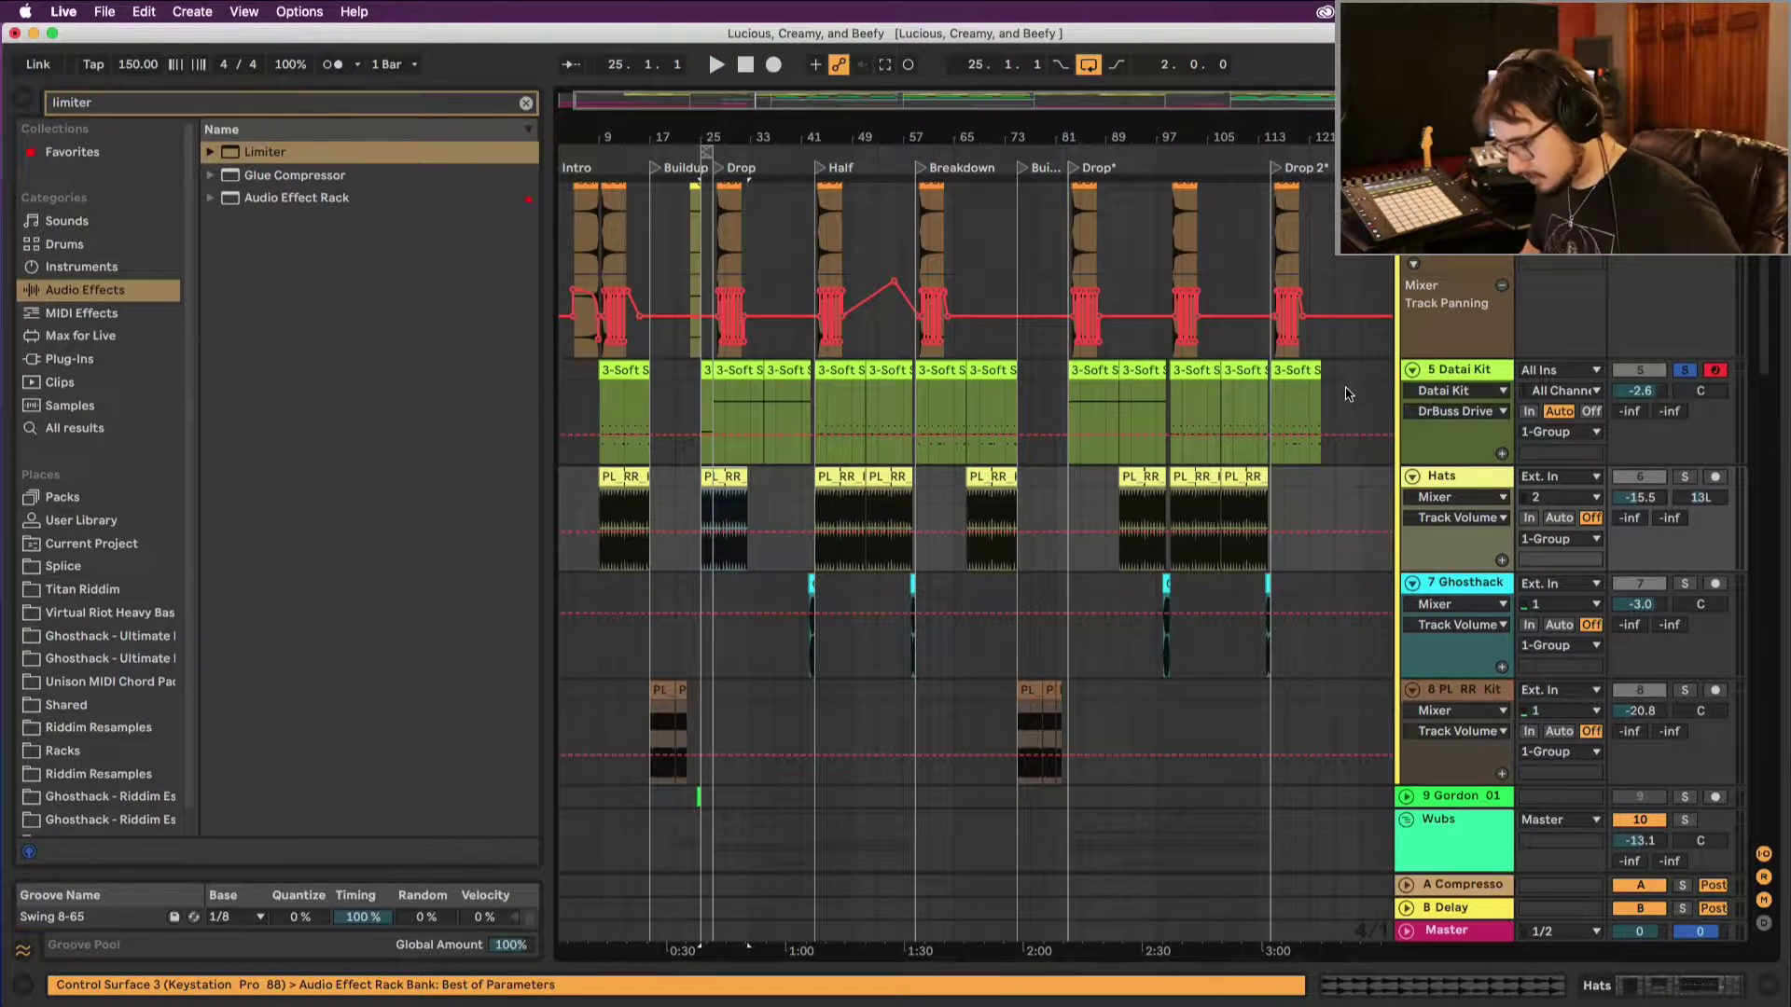
key(super+z)
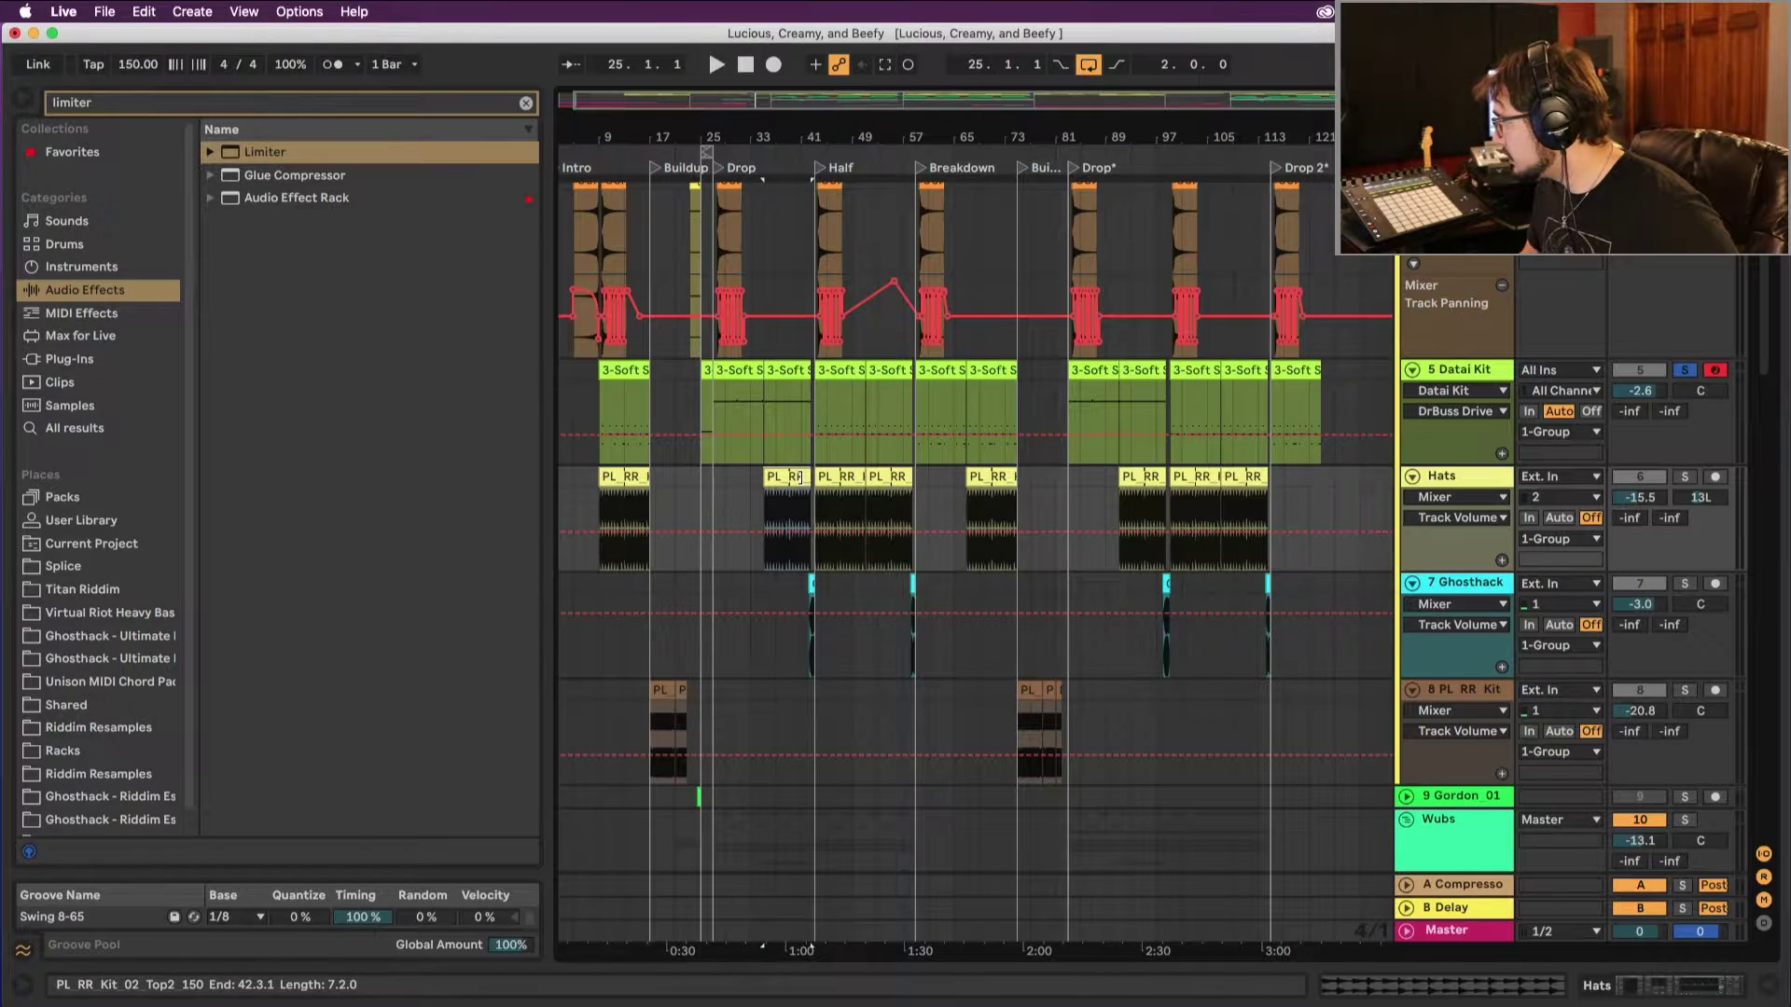
drag(791, 478, 742, 485)
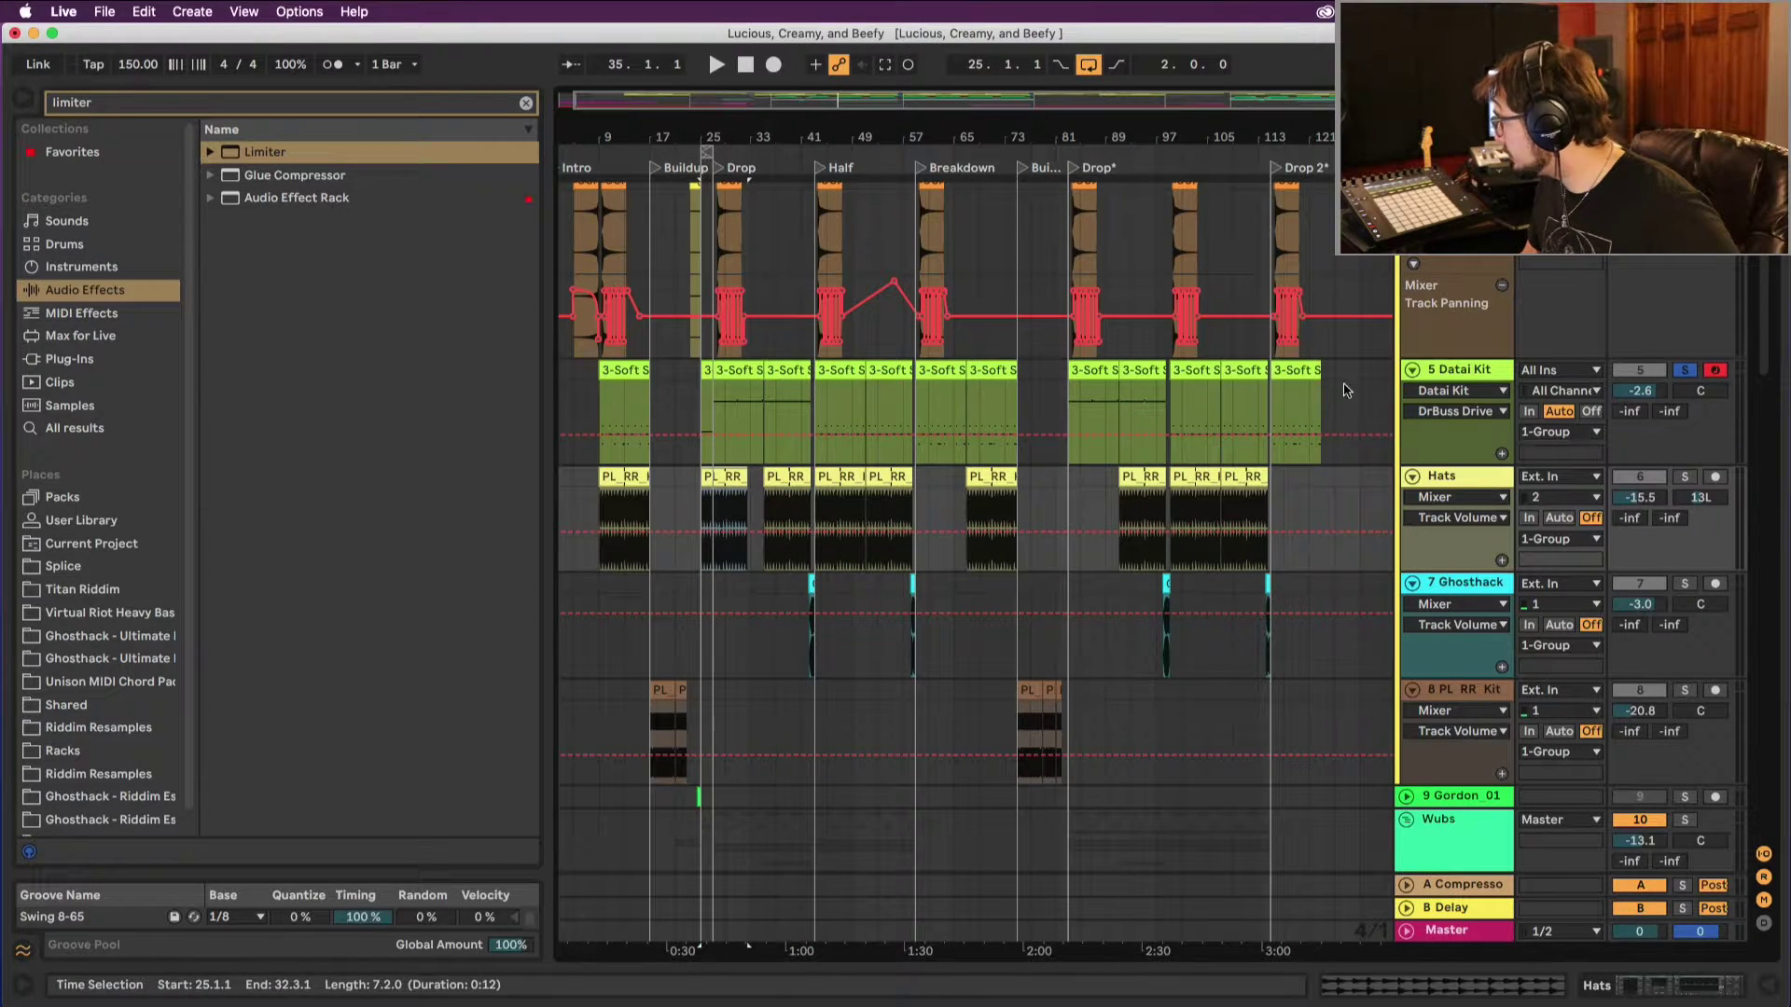
Step: Set the arrangement grid to a fixed 1 bar and trim the copied Hats clip to end at 27.1.1
scroll(699, 242, up, 5)
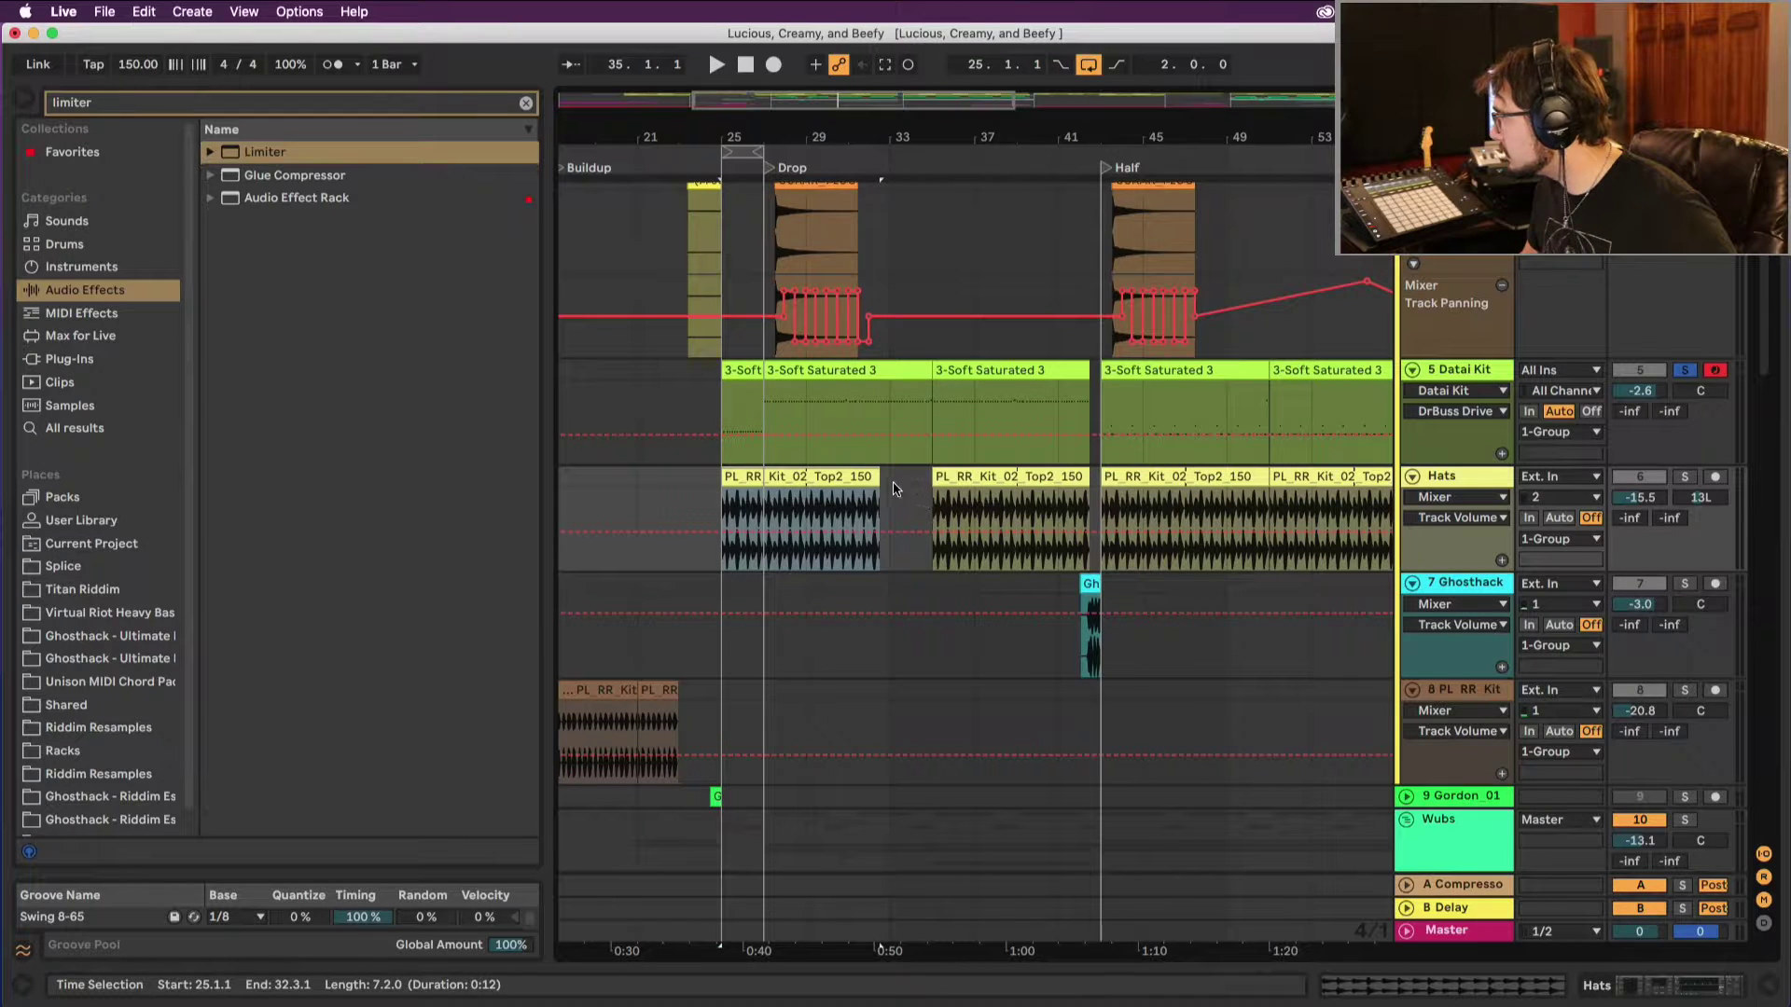
drag(880, 485, 807, 485)
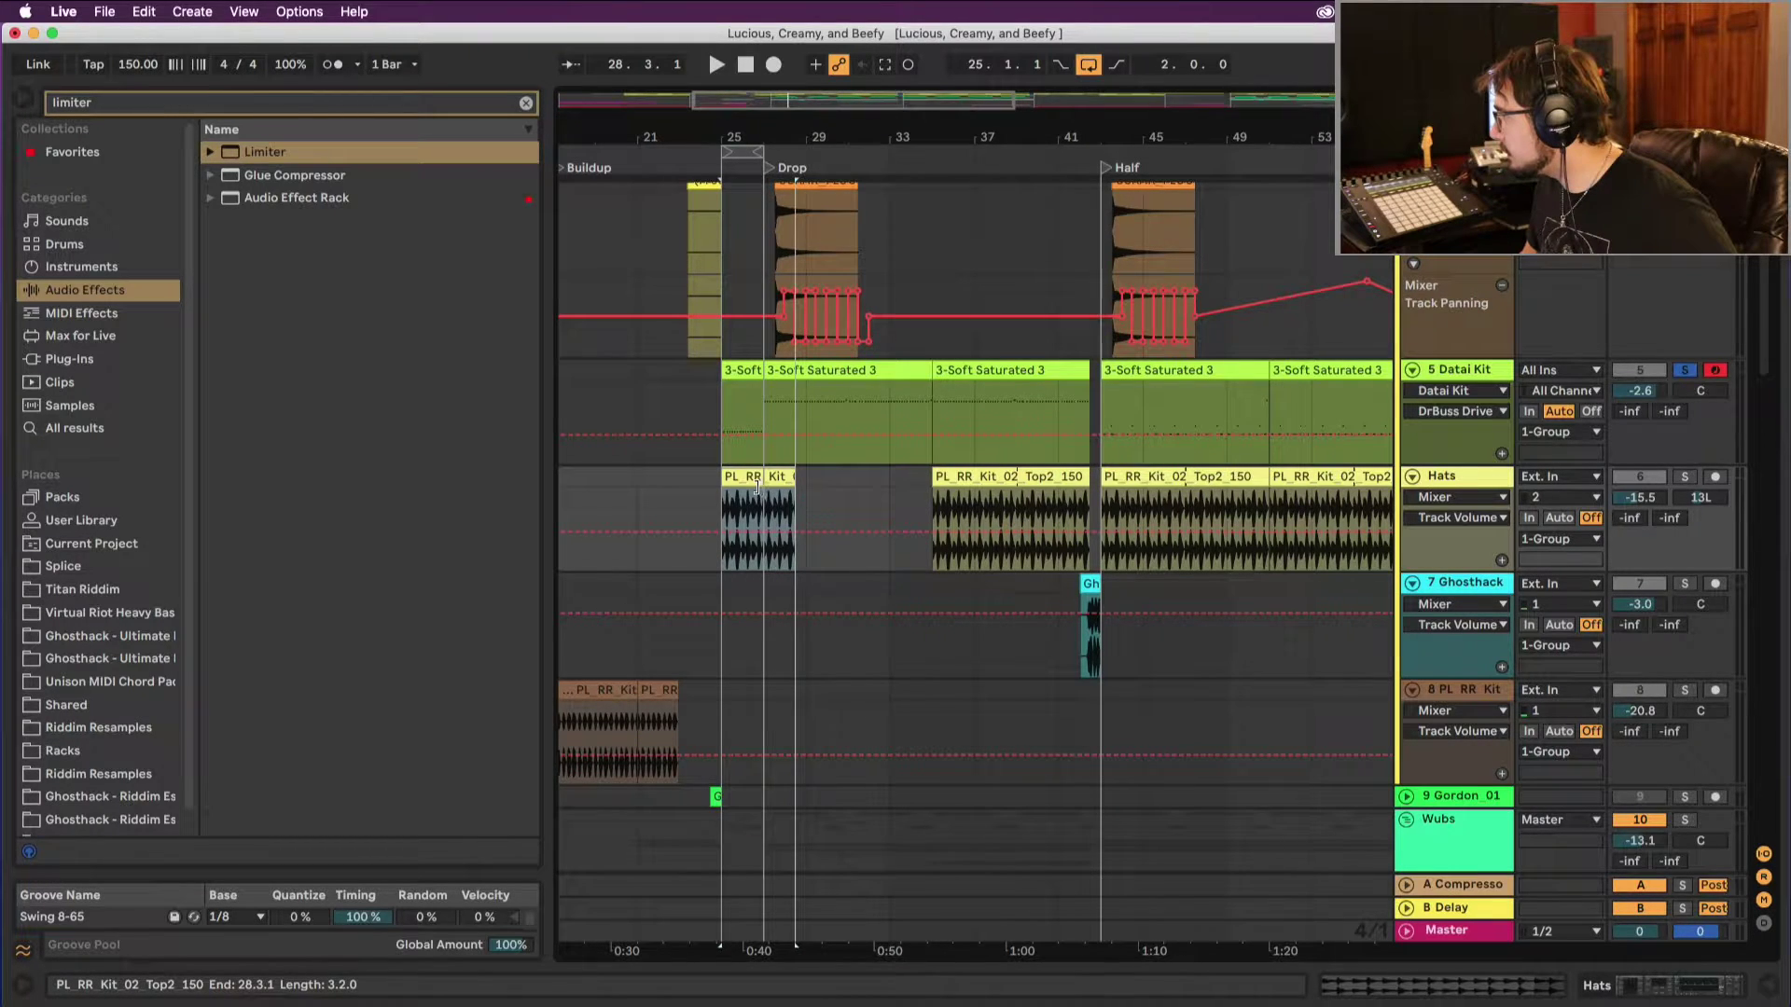
right_click(831, 482)
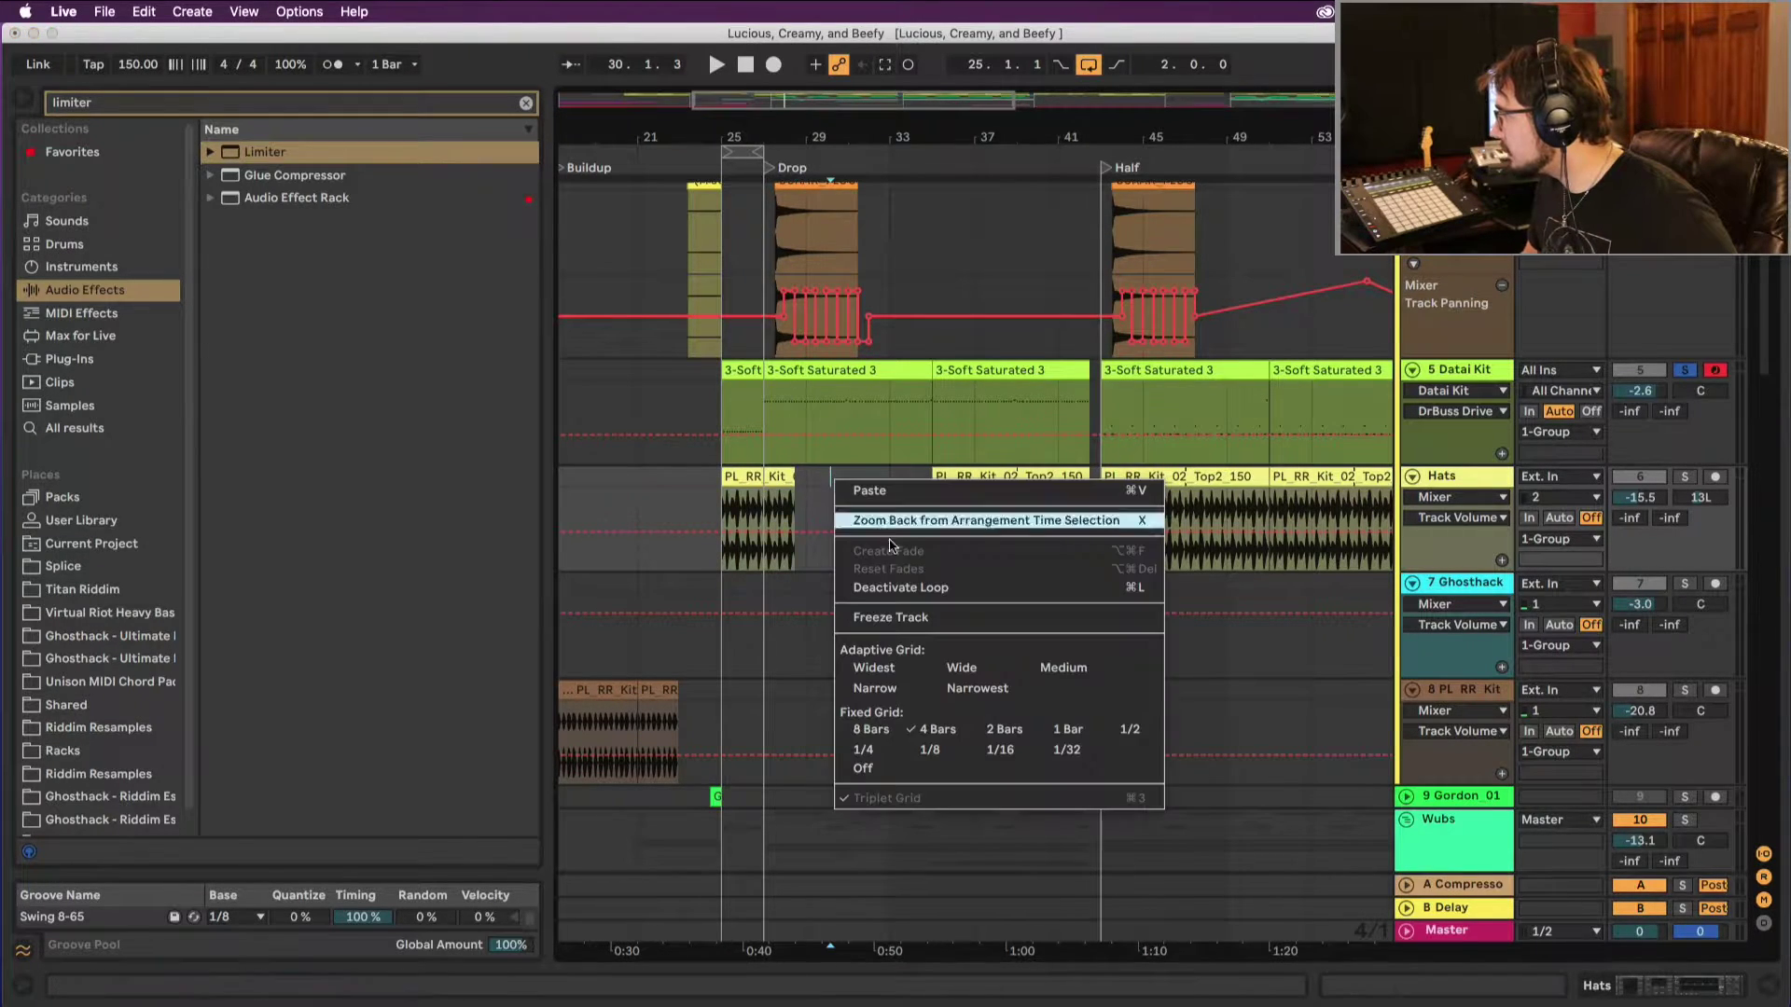
click(1064, 729)
drag(794, 480, 763, 481)
Step: Unsolo the Datai Kit track, delete its two-bar clip at 25.1.1 and play the loop with the hats
key(space)
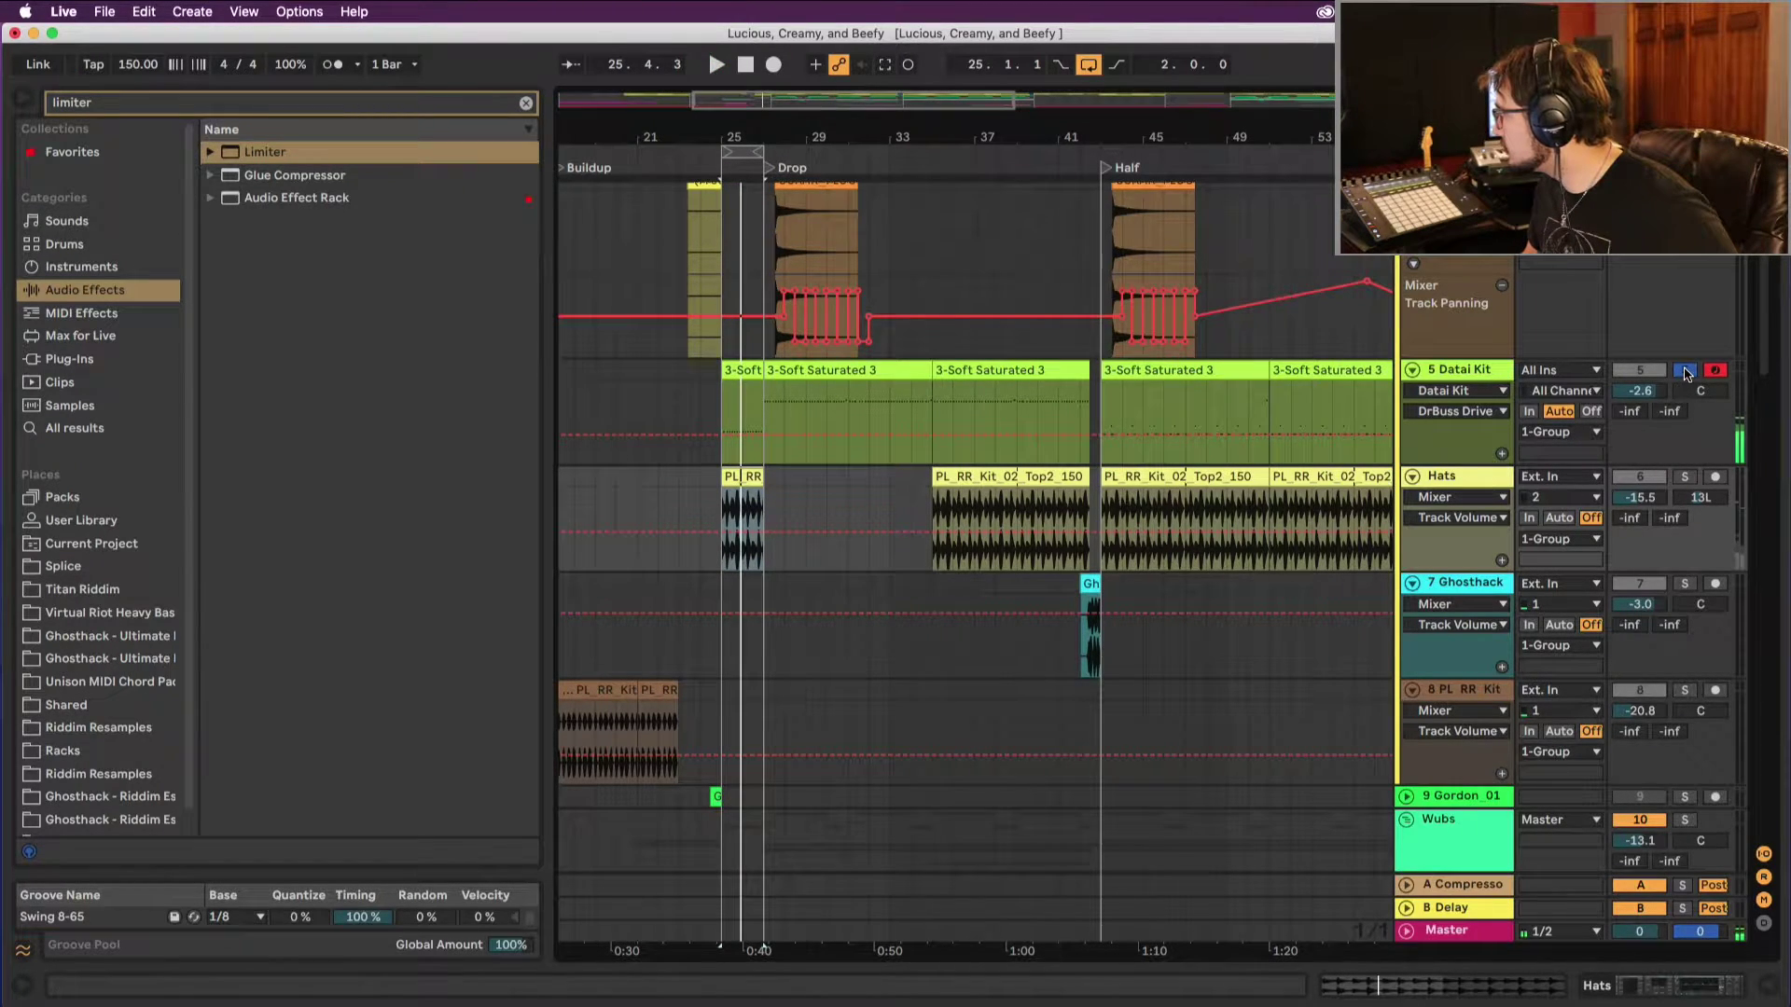
key(space)
click(740, 375)
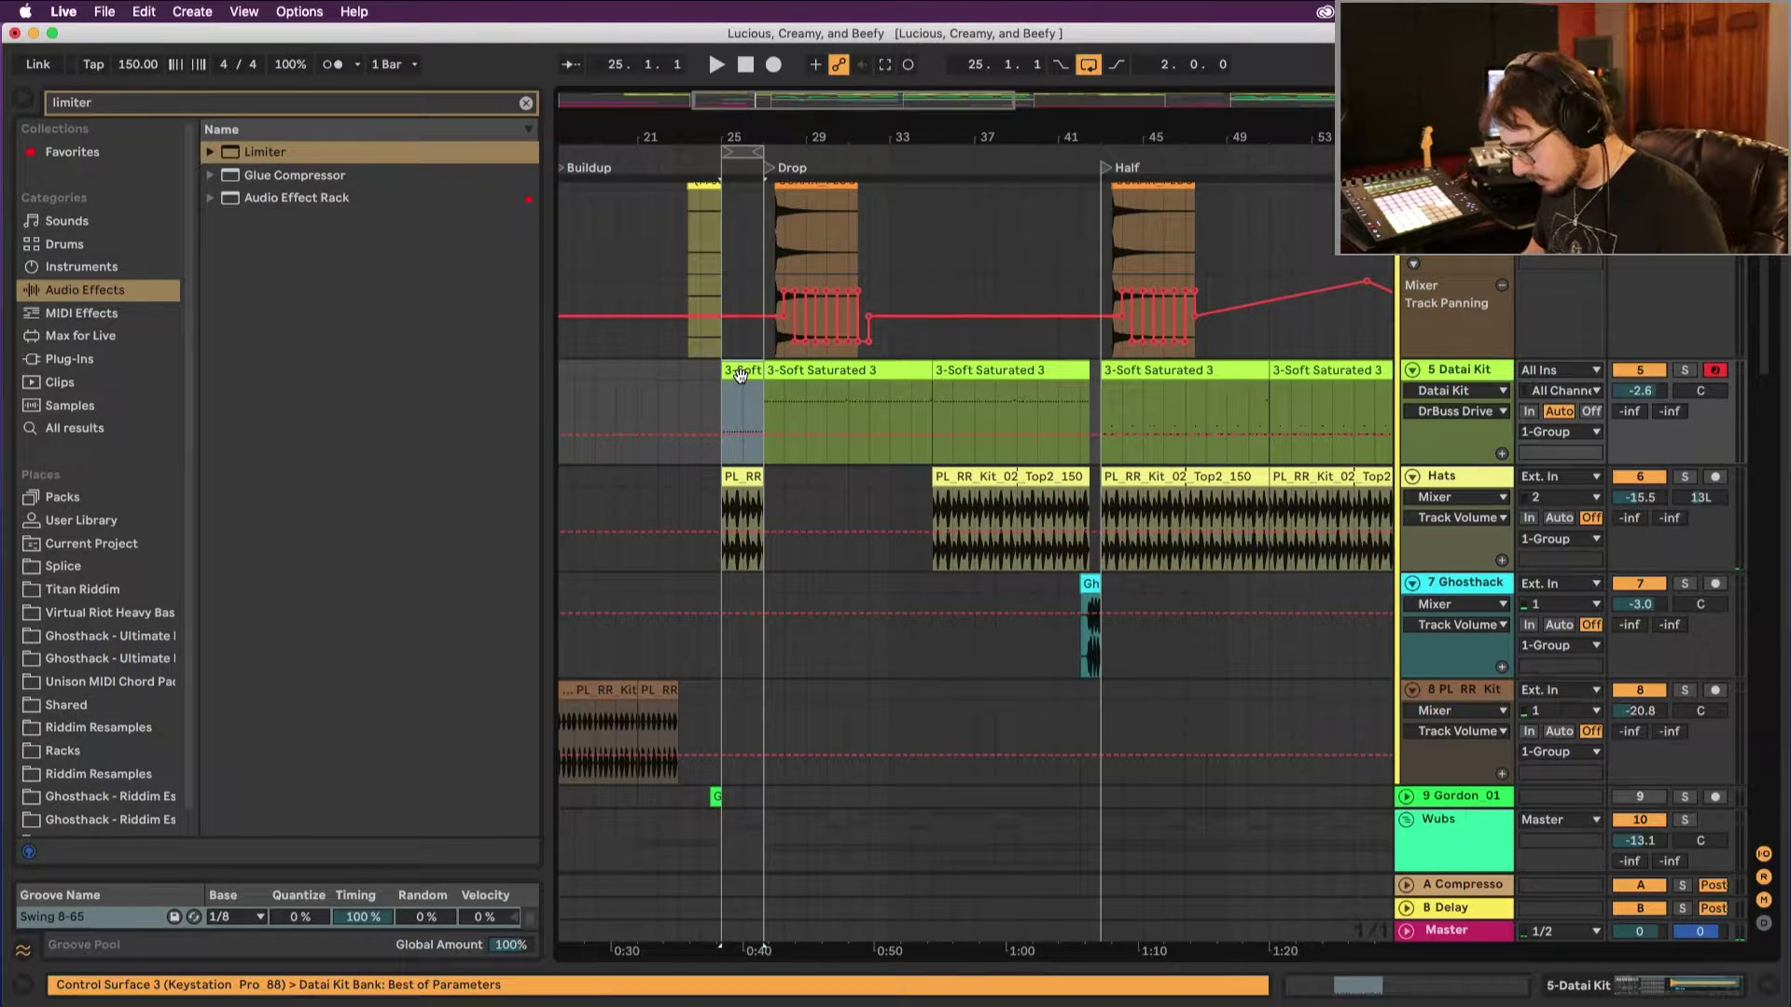
key(space)
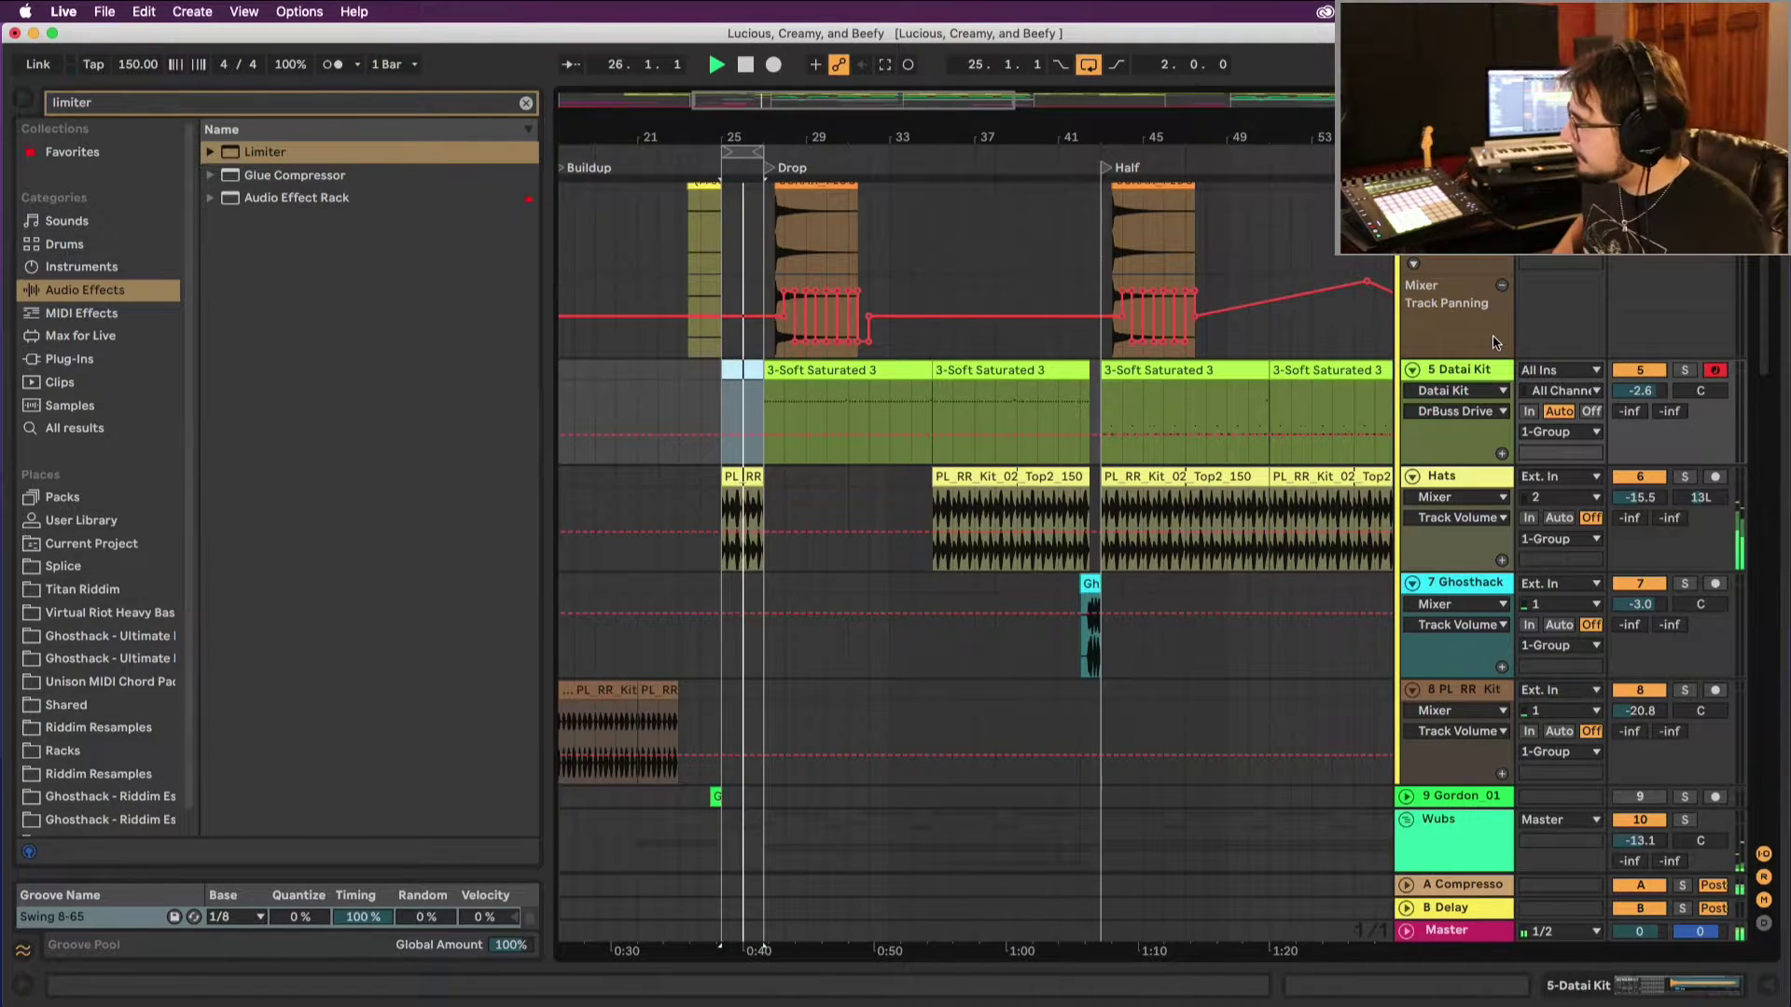
key(space)
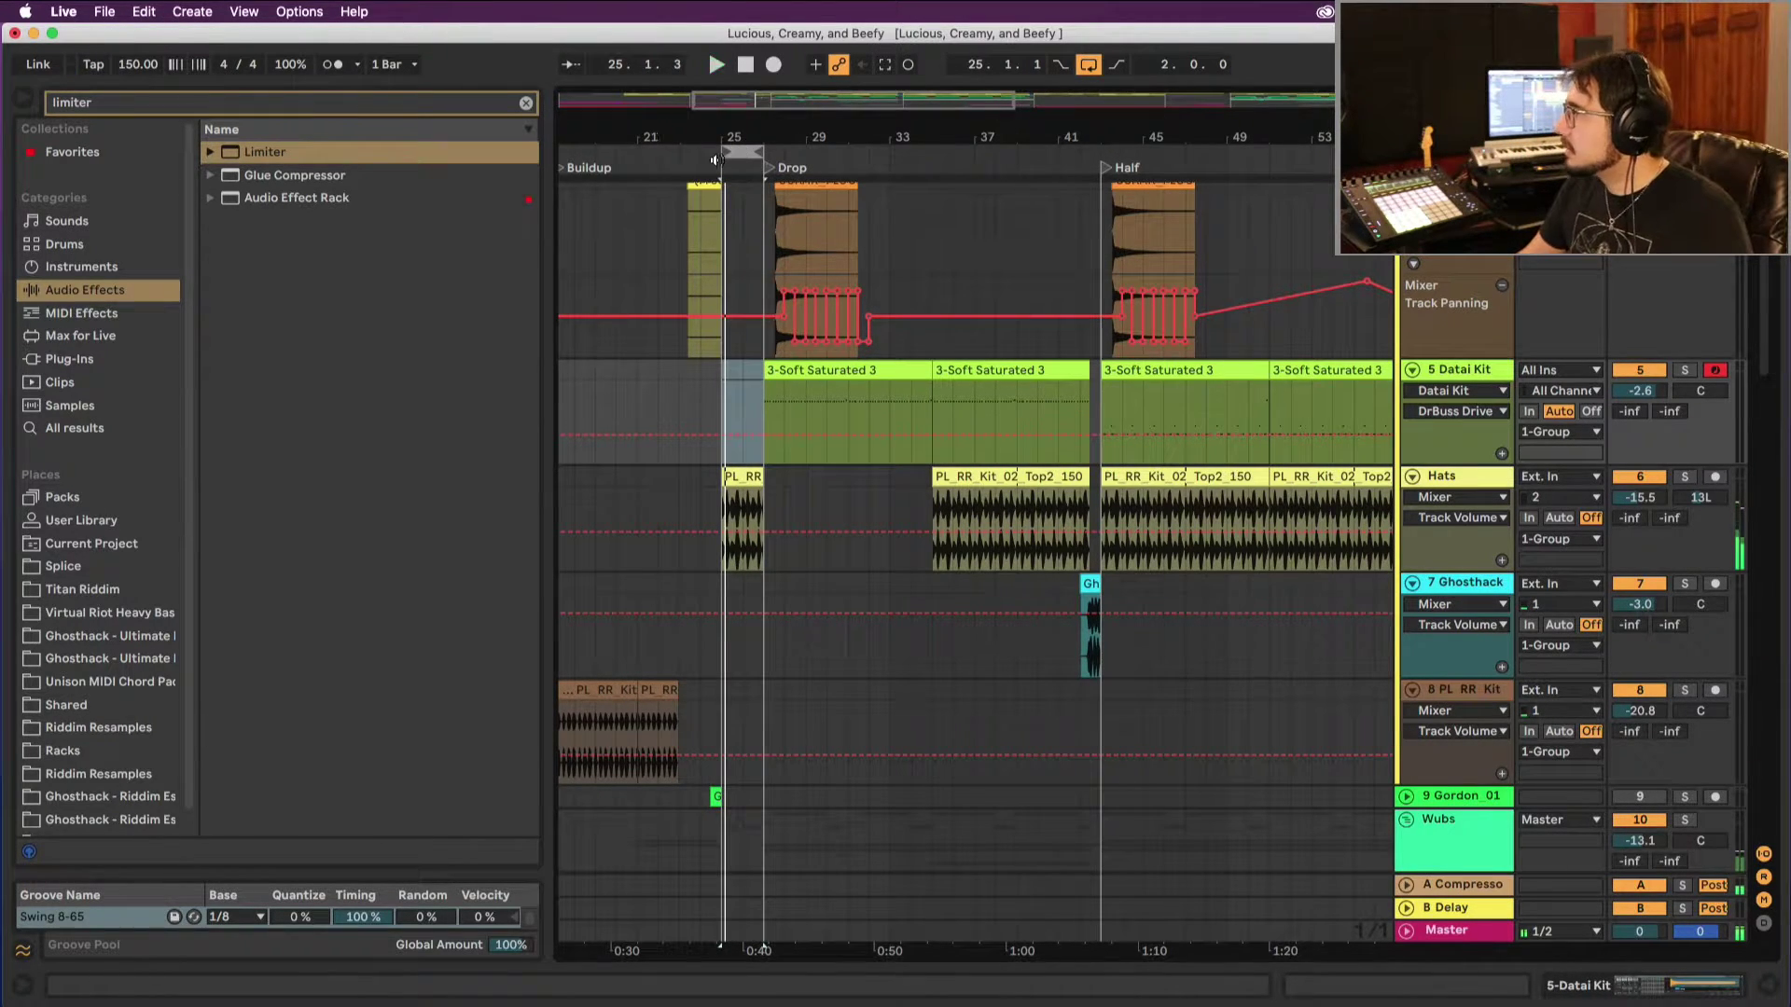
Step: Play the transition into the drop, open the Datai Kit clip at 27.1.1 and audition its Kick In The Room sound
click(684, 159)
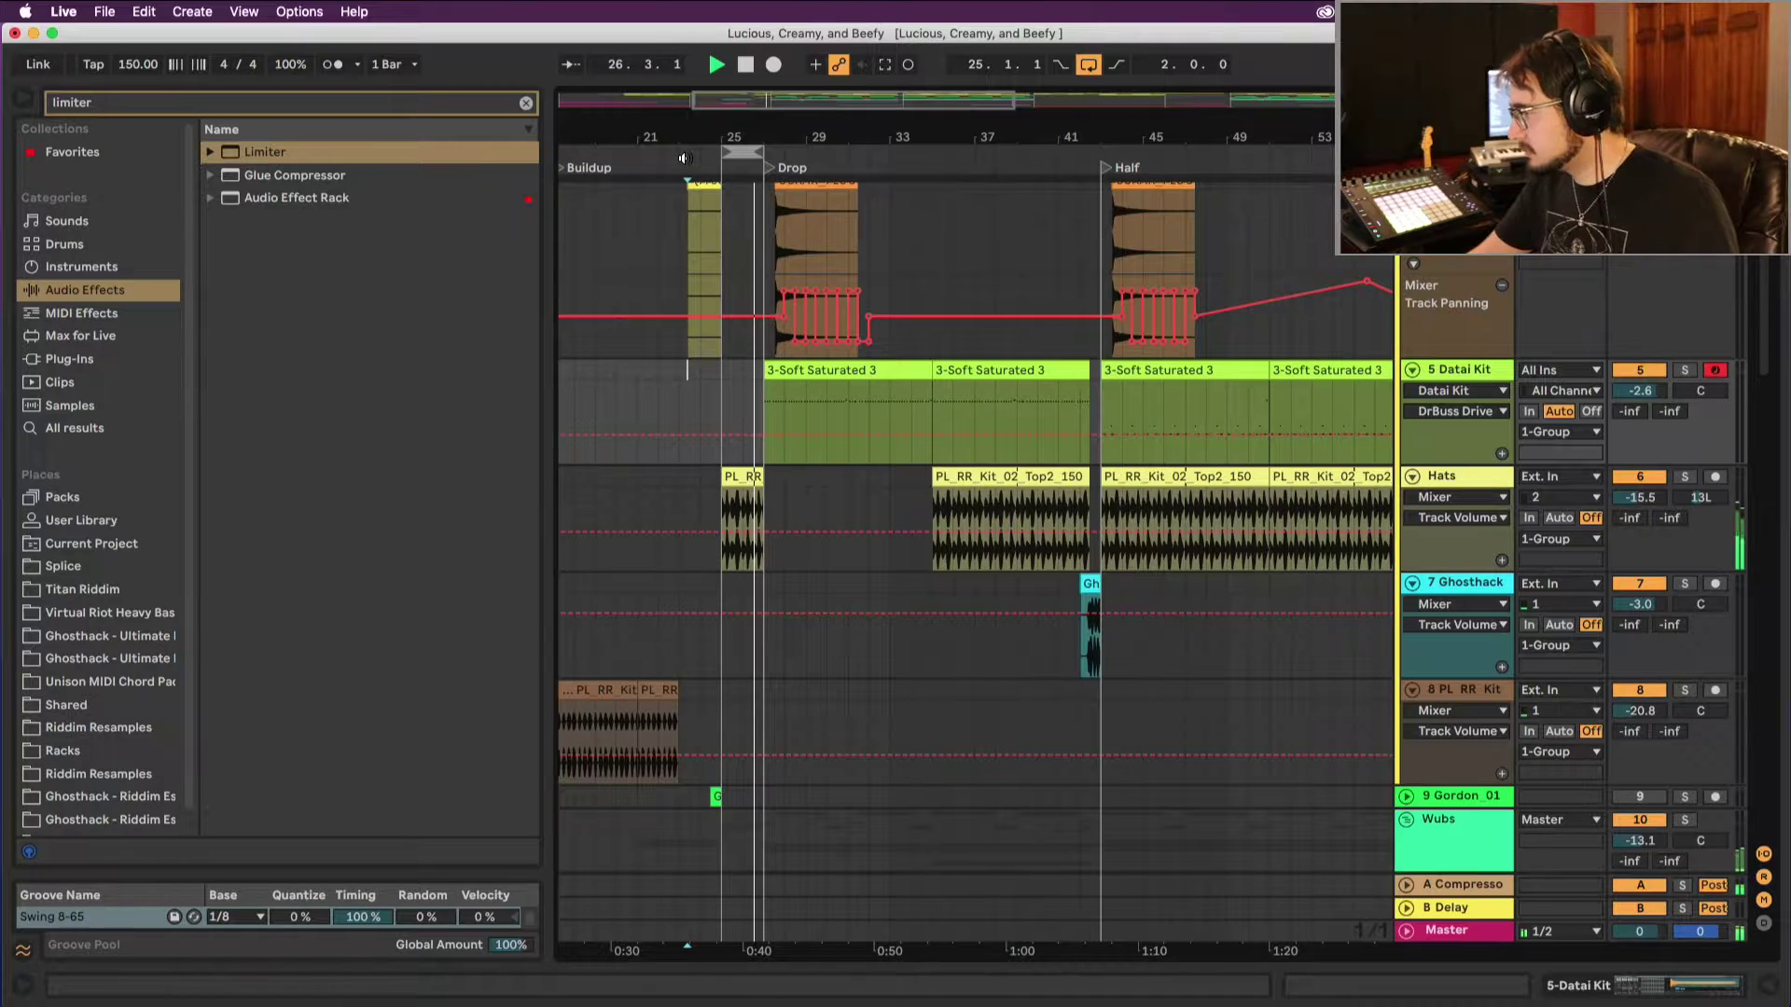
key(space)
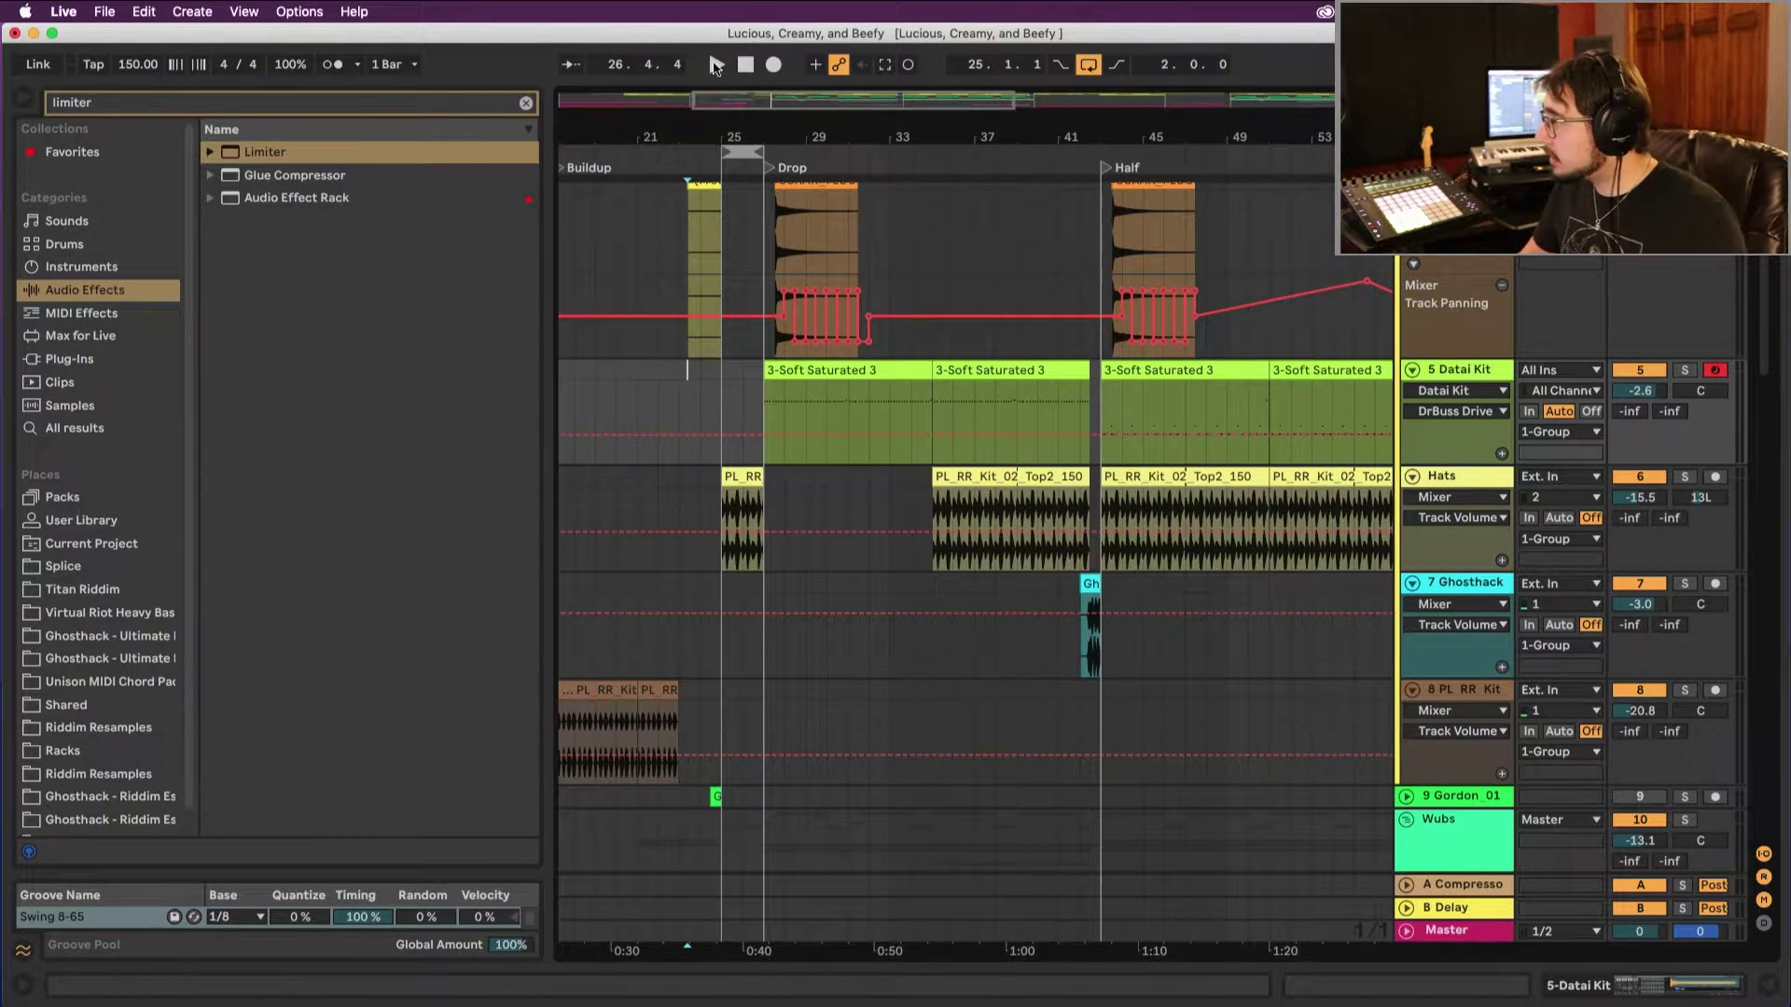
click(820, 383)
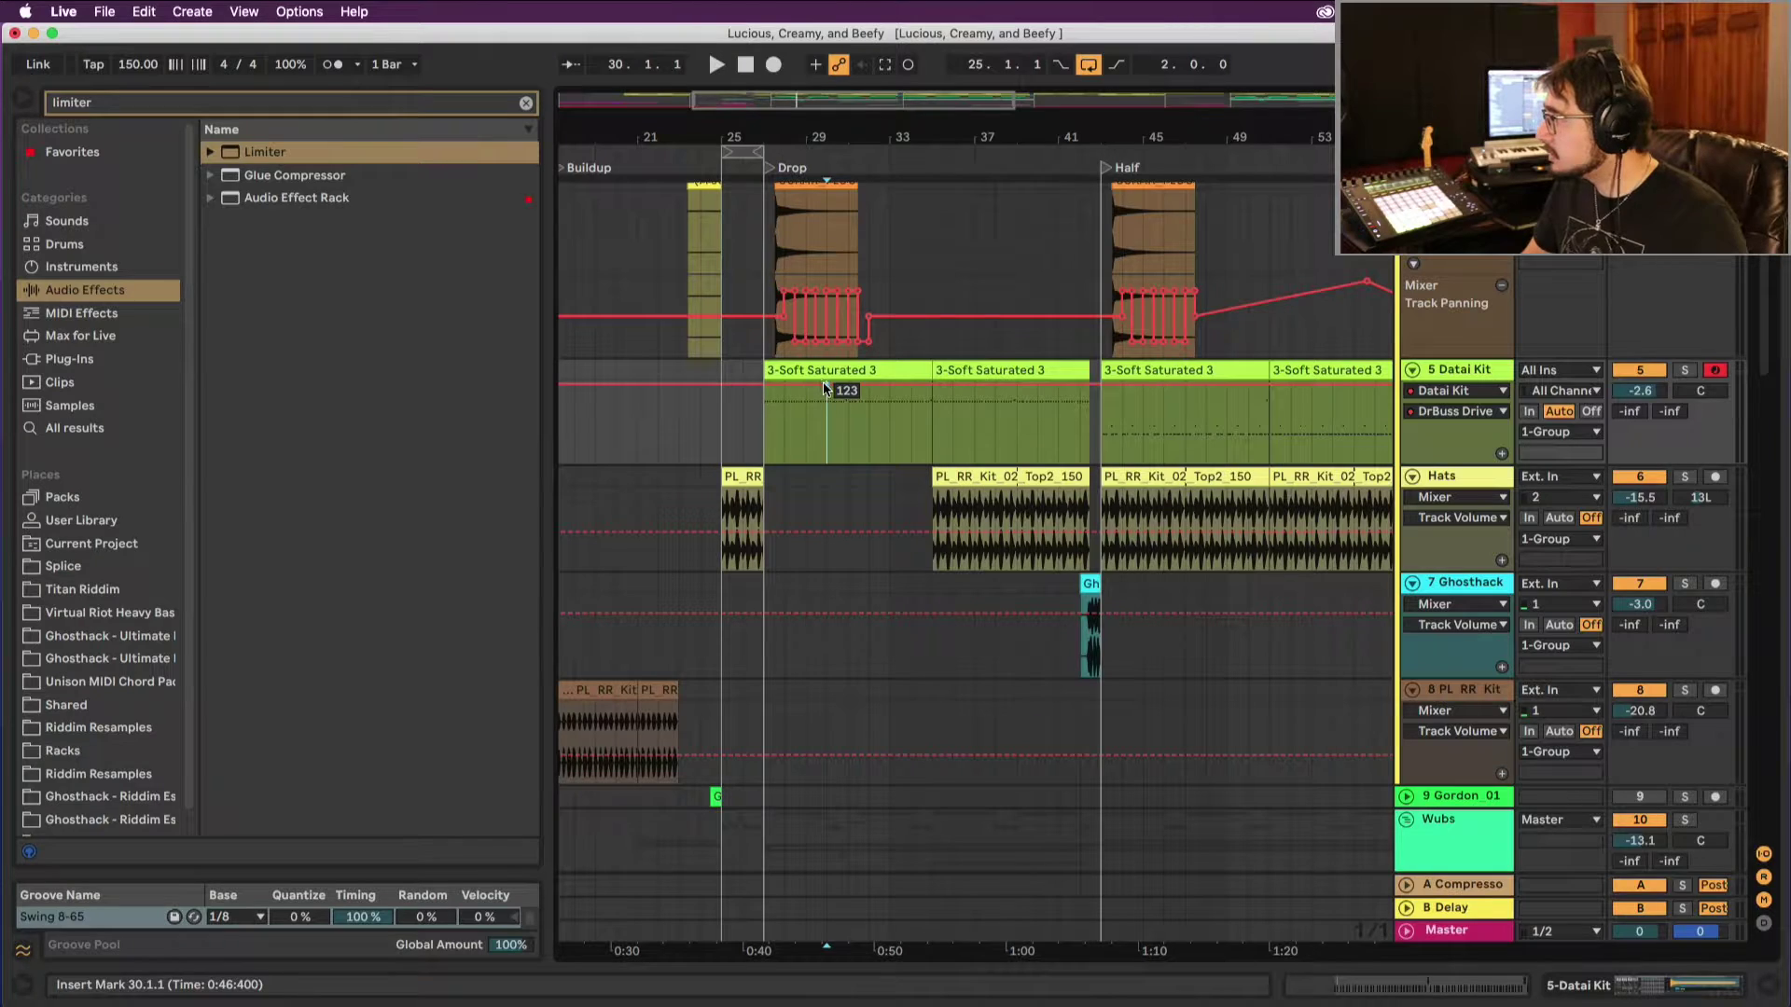
click(890, 379)
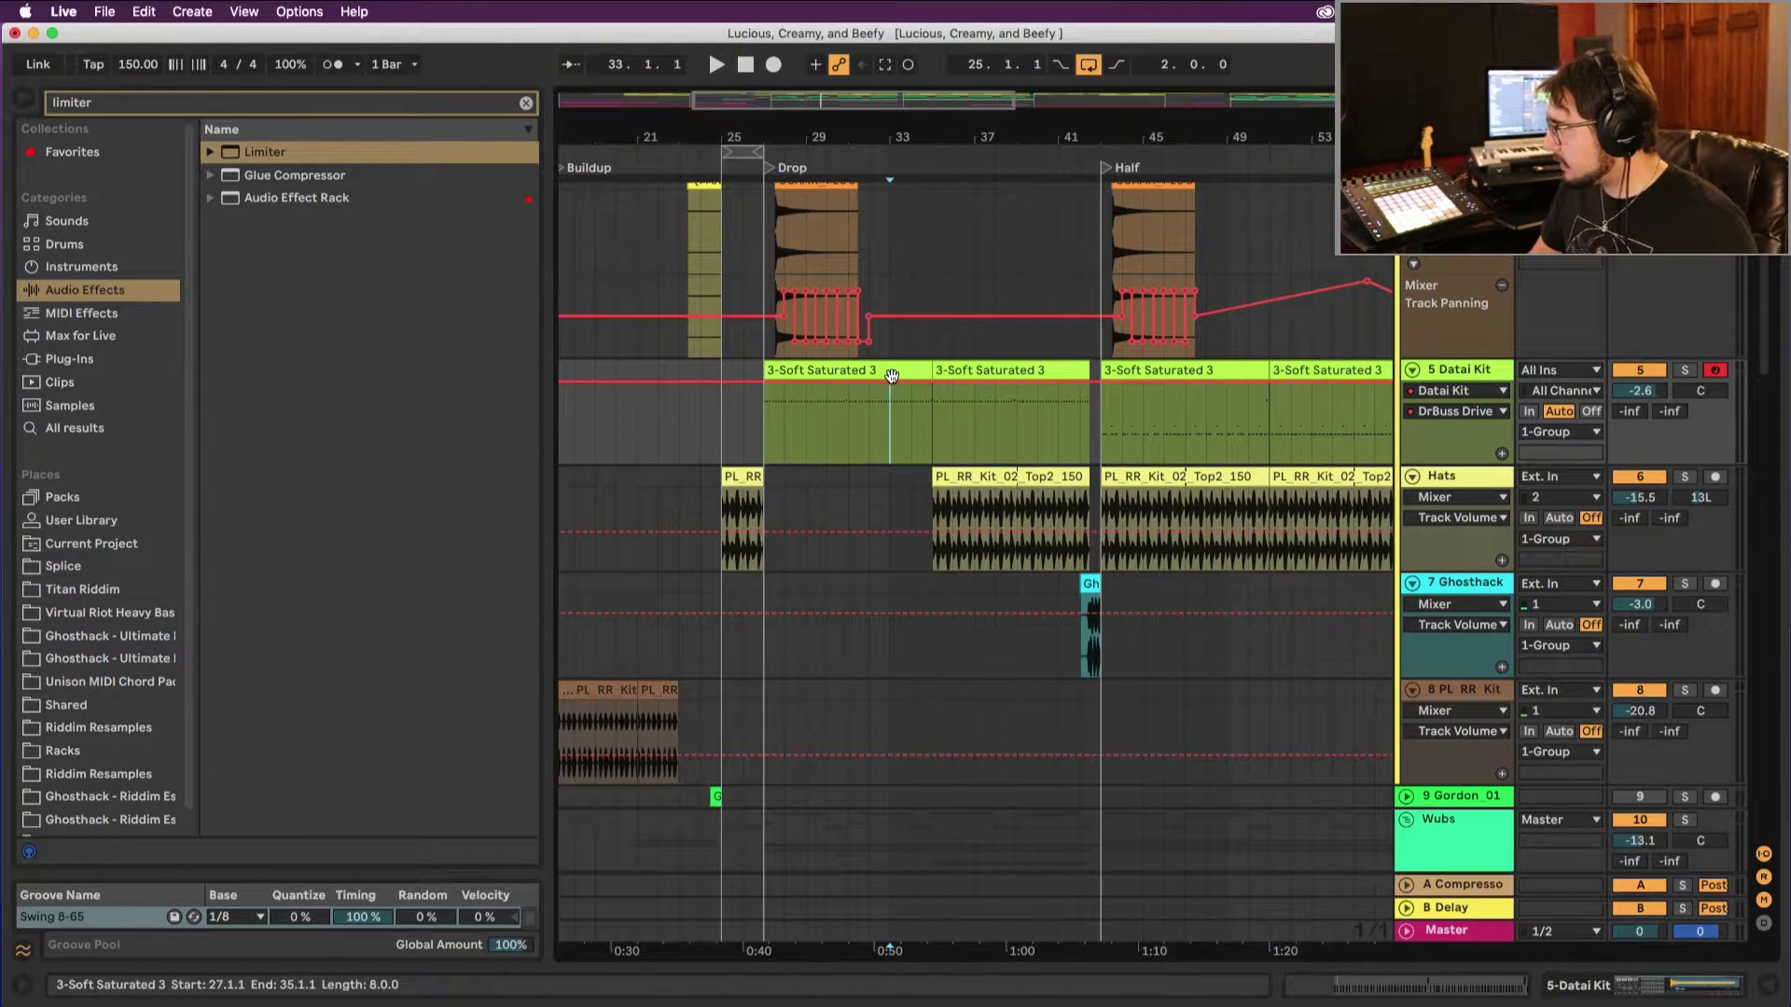
double_click(891, 373)
click(651, 865)
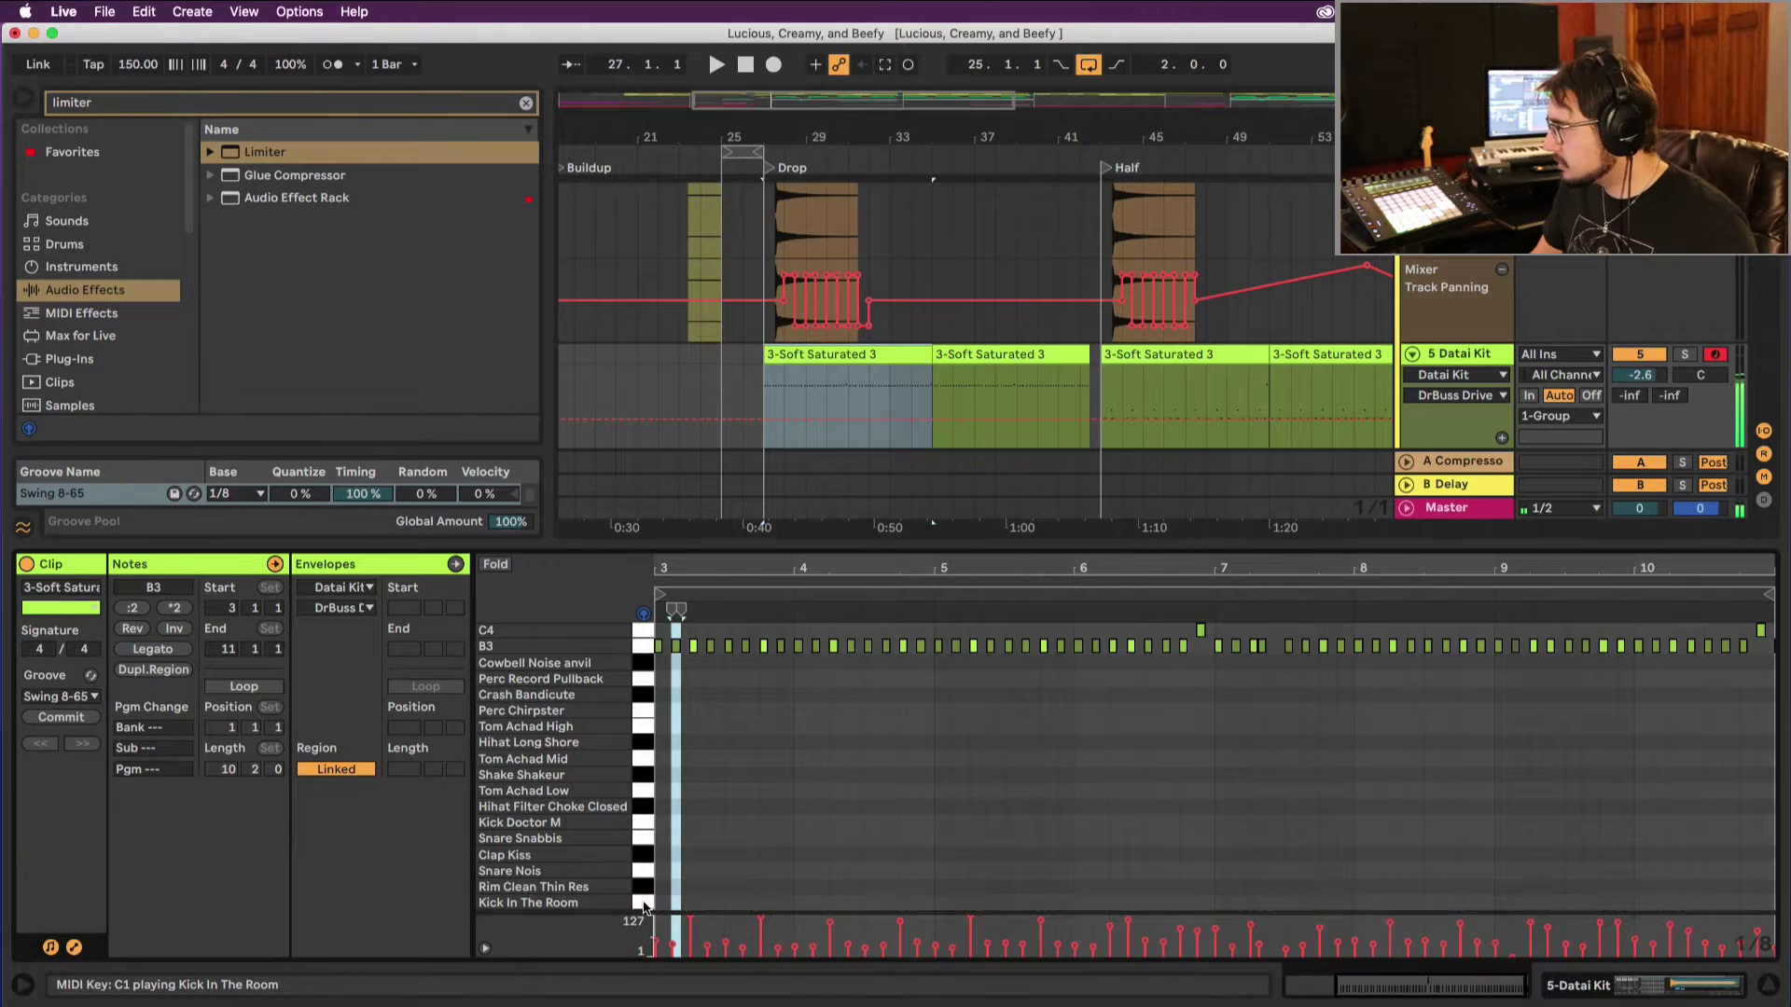
Step: Try removing the PL_RR_Kit_04_Kick2_155 notes from the eight-bar Kick, Snare clip at 27.1.1, and undo the removal
scroll(821, 277, down, 8)
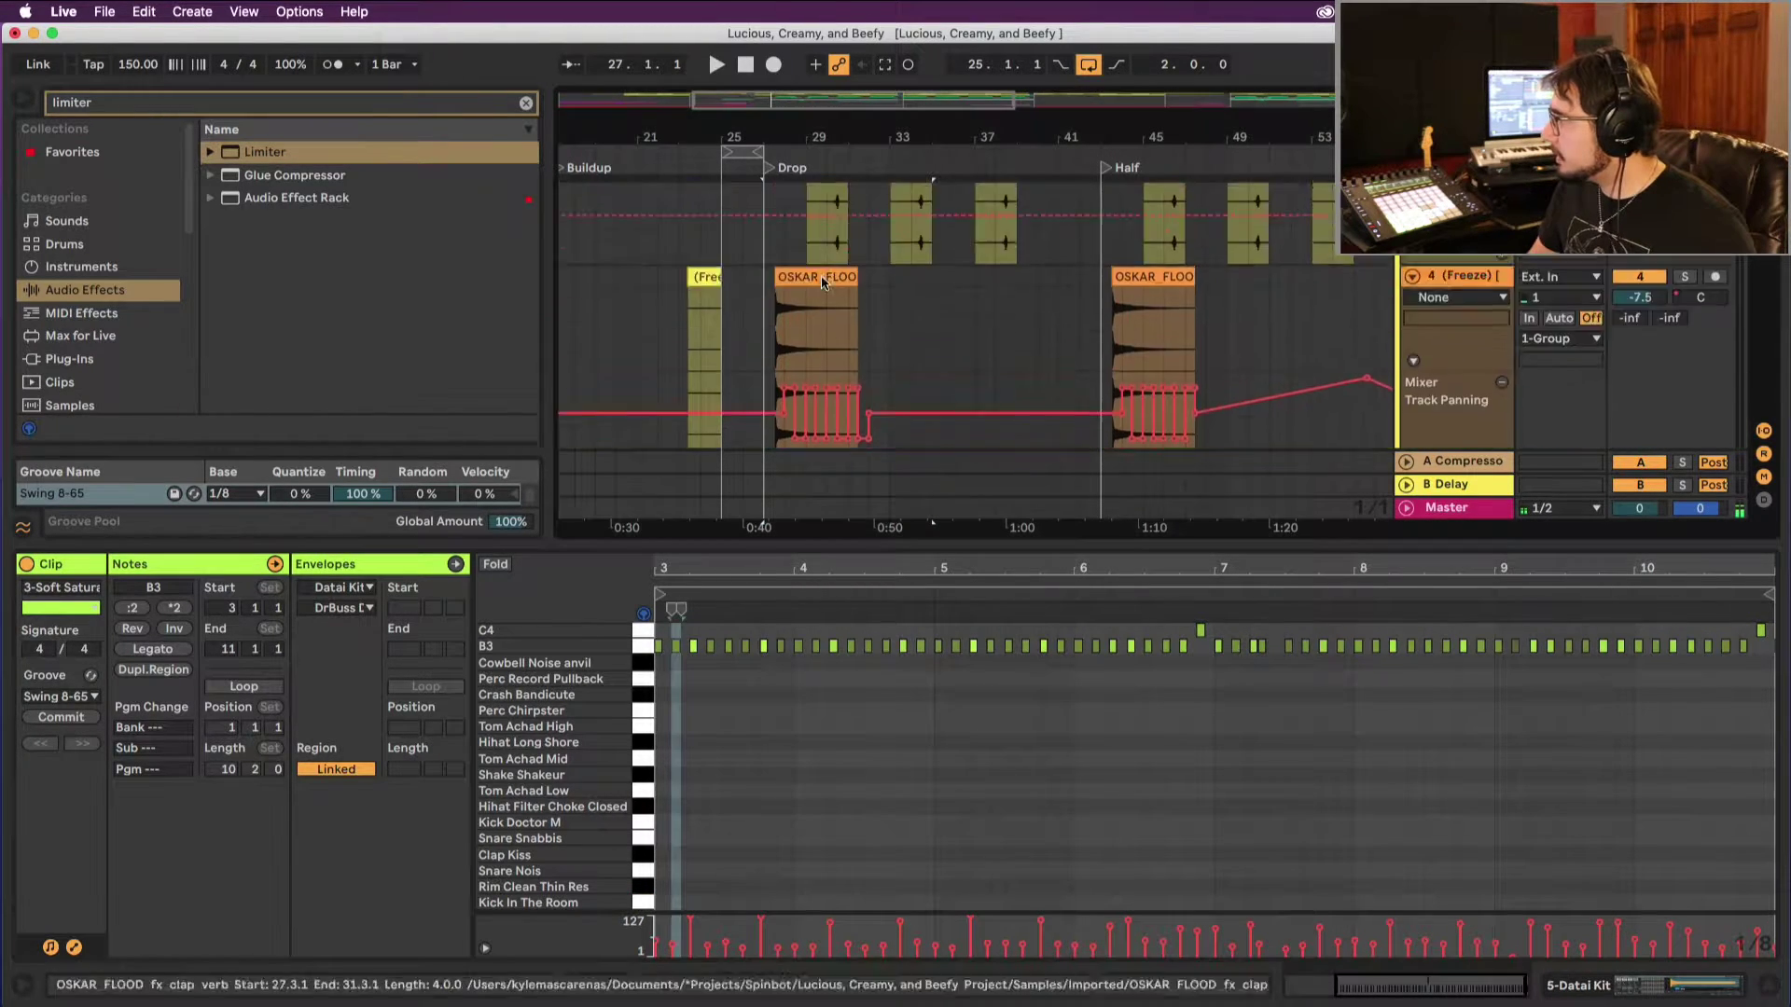
double_click(821, 277)
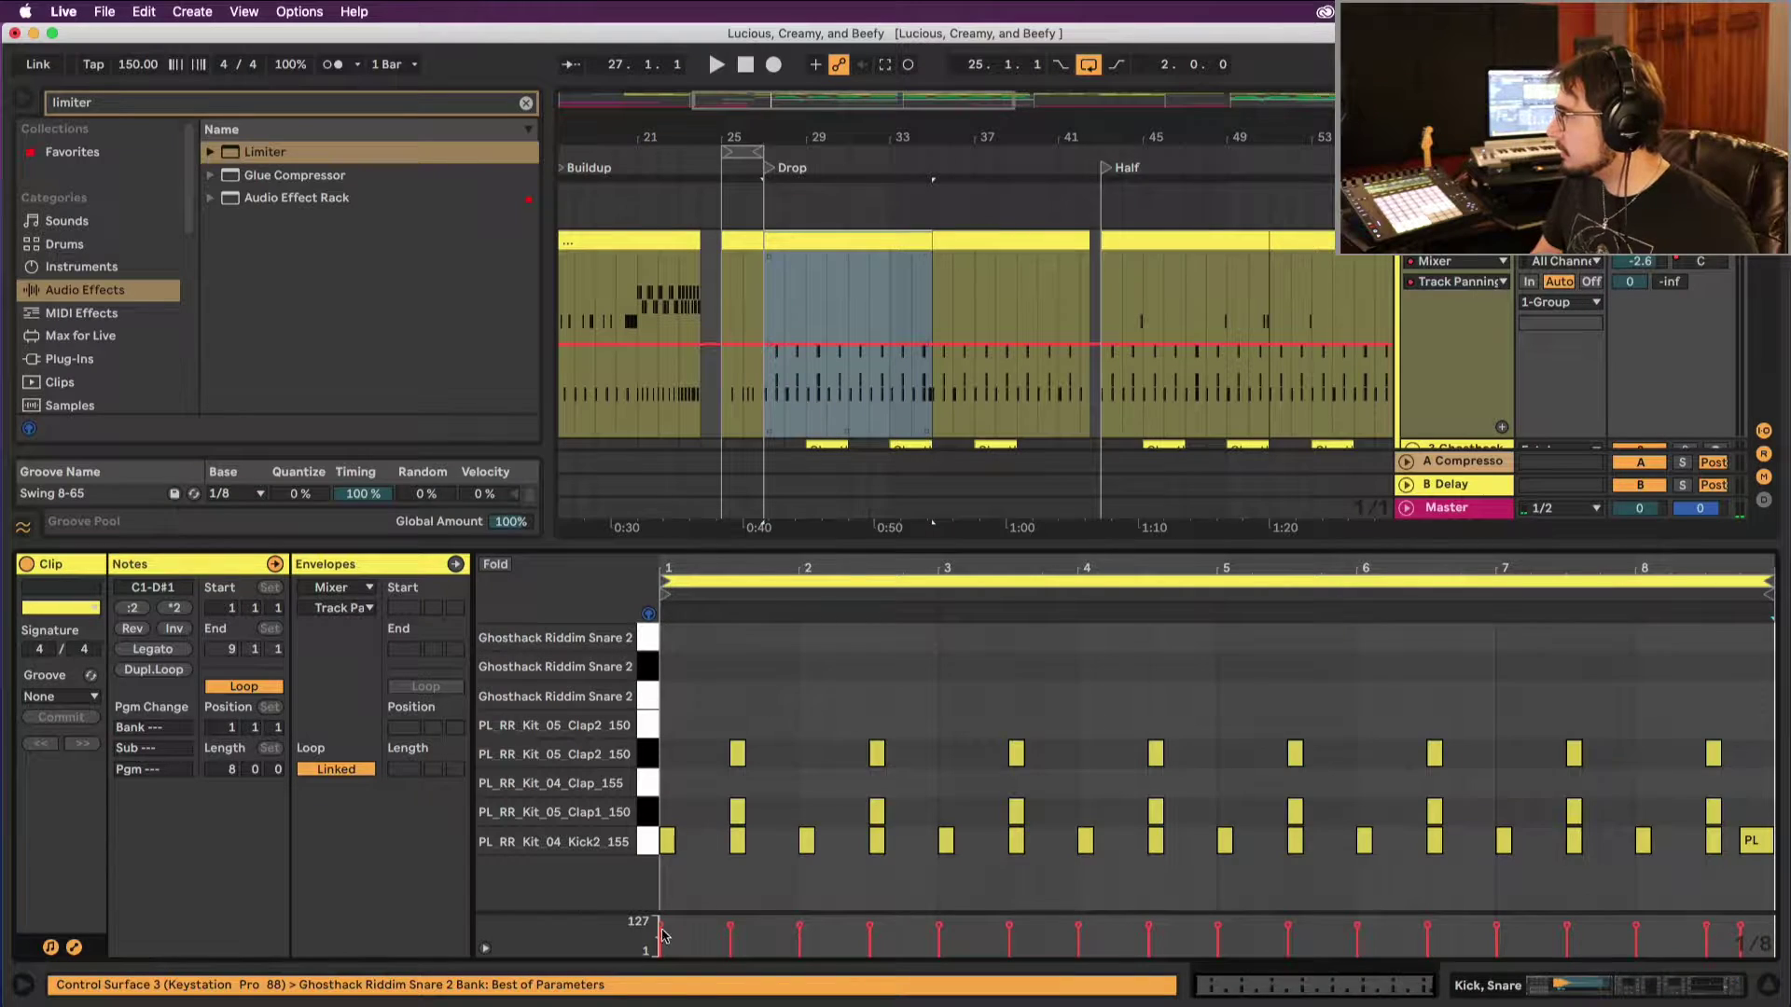
click(648, 853)
key(BackSpace)
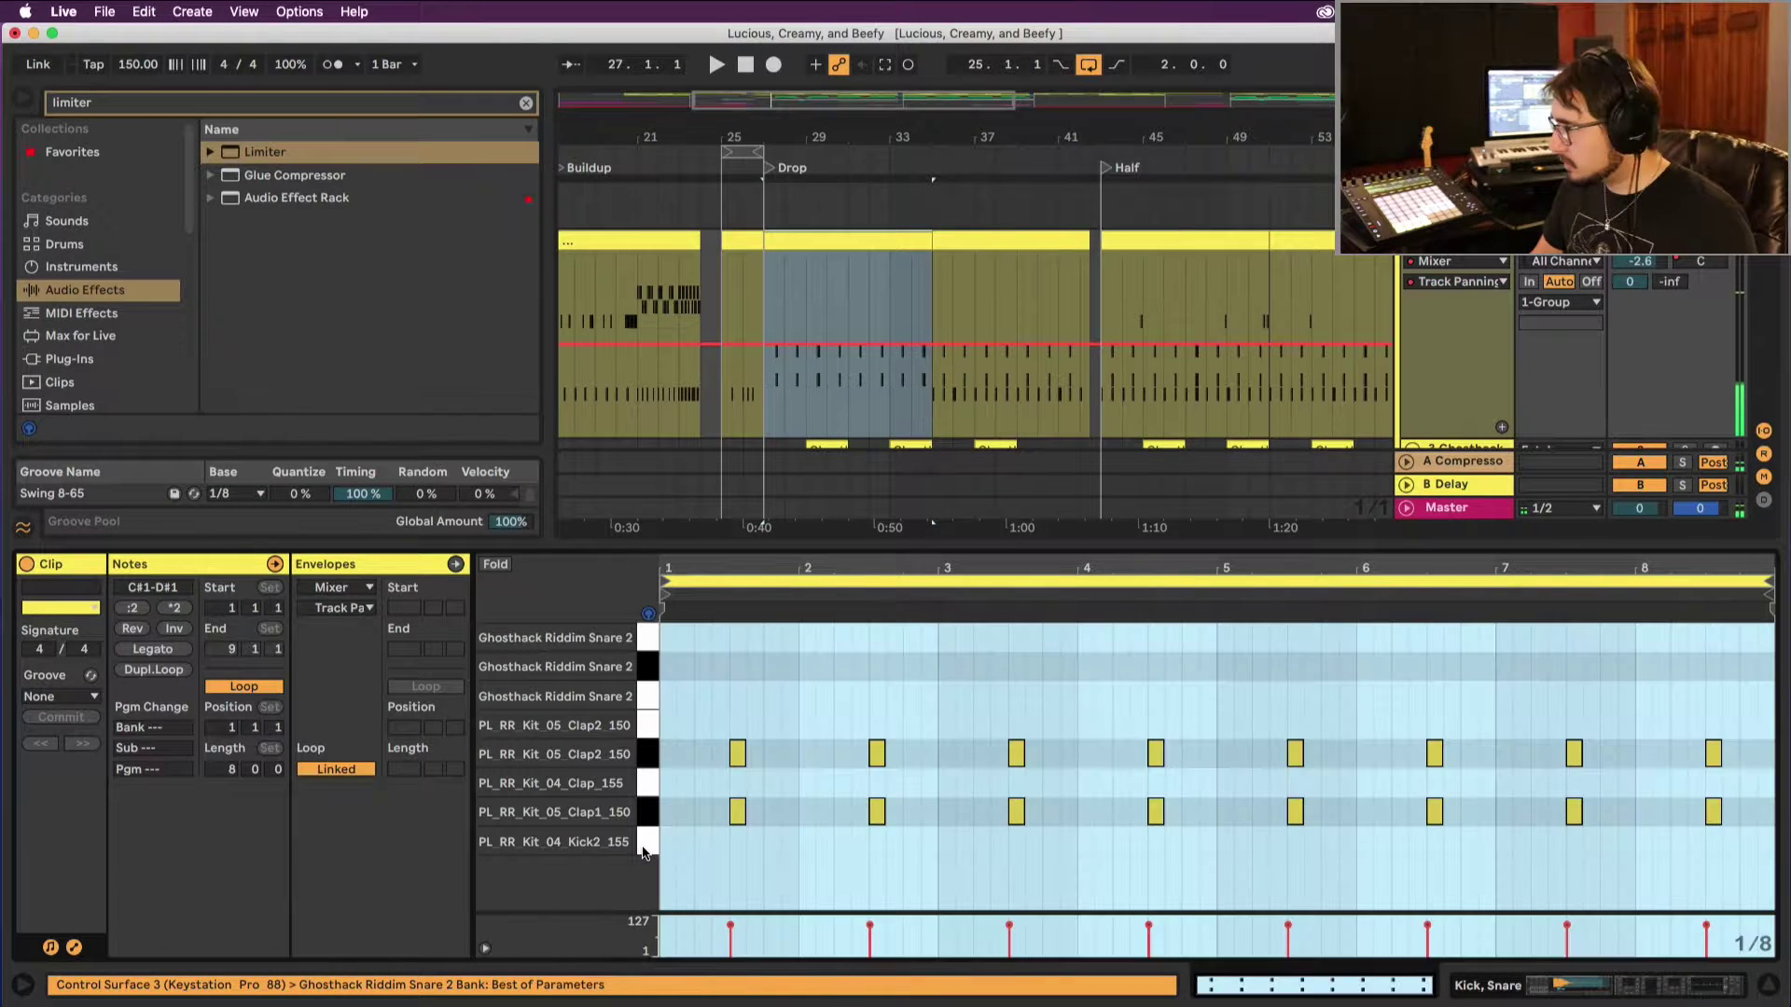
click(780, 366)
scroll(780, 366, down, 4)
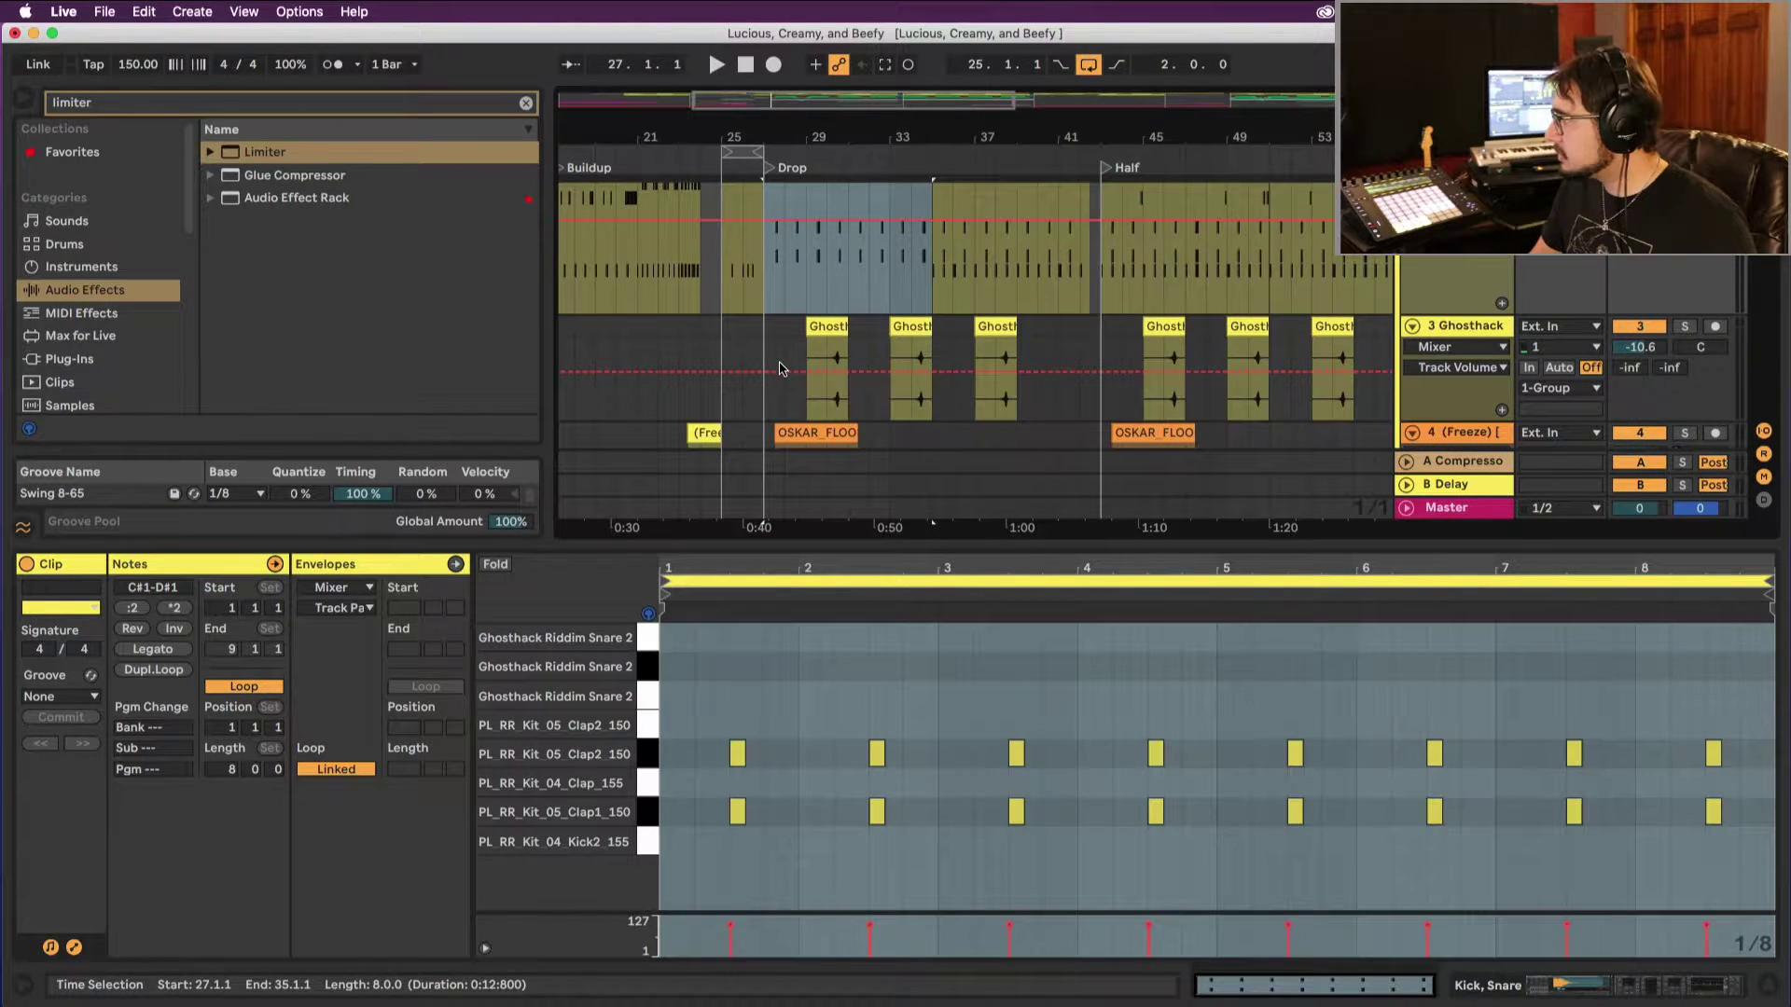
scroll(779, 366, up, 3)
Step: Cut all PL_RR_Kit_04_Kick2_155 notes from the two-bar Kick, Snare clip at 25.1.1
click(758, 173)
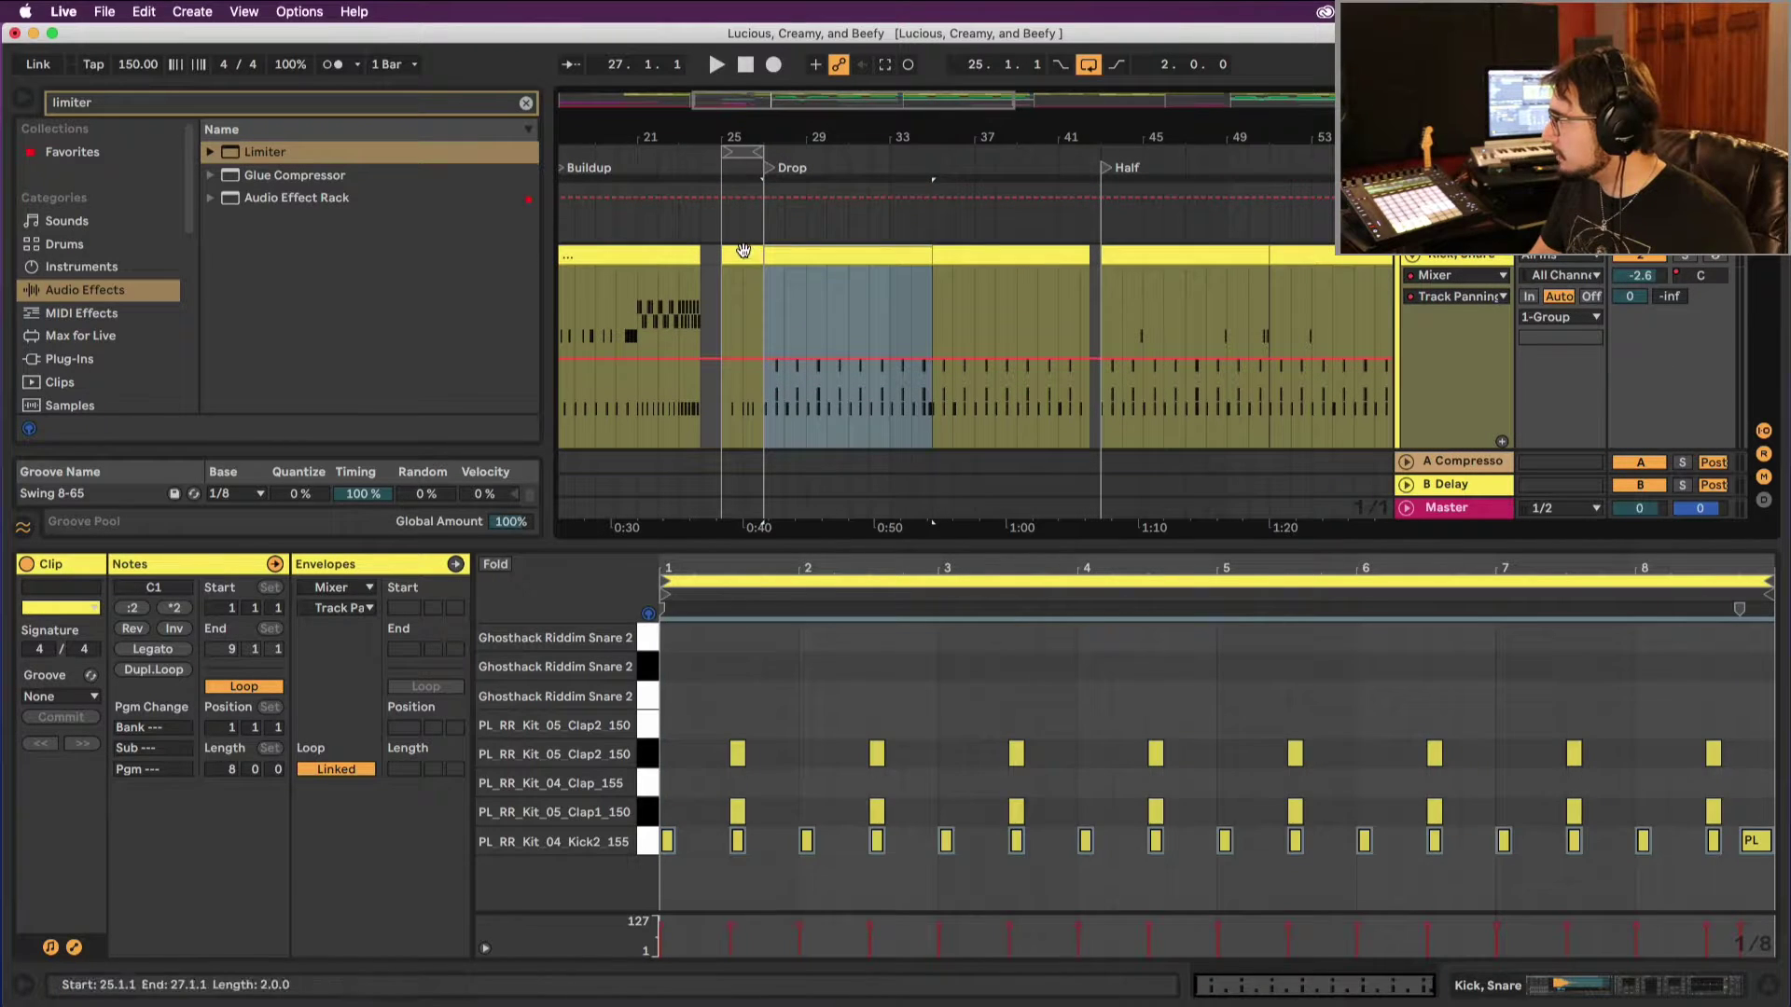
key(z)
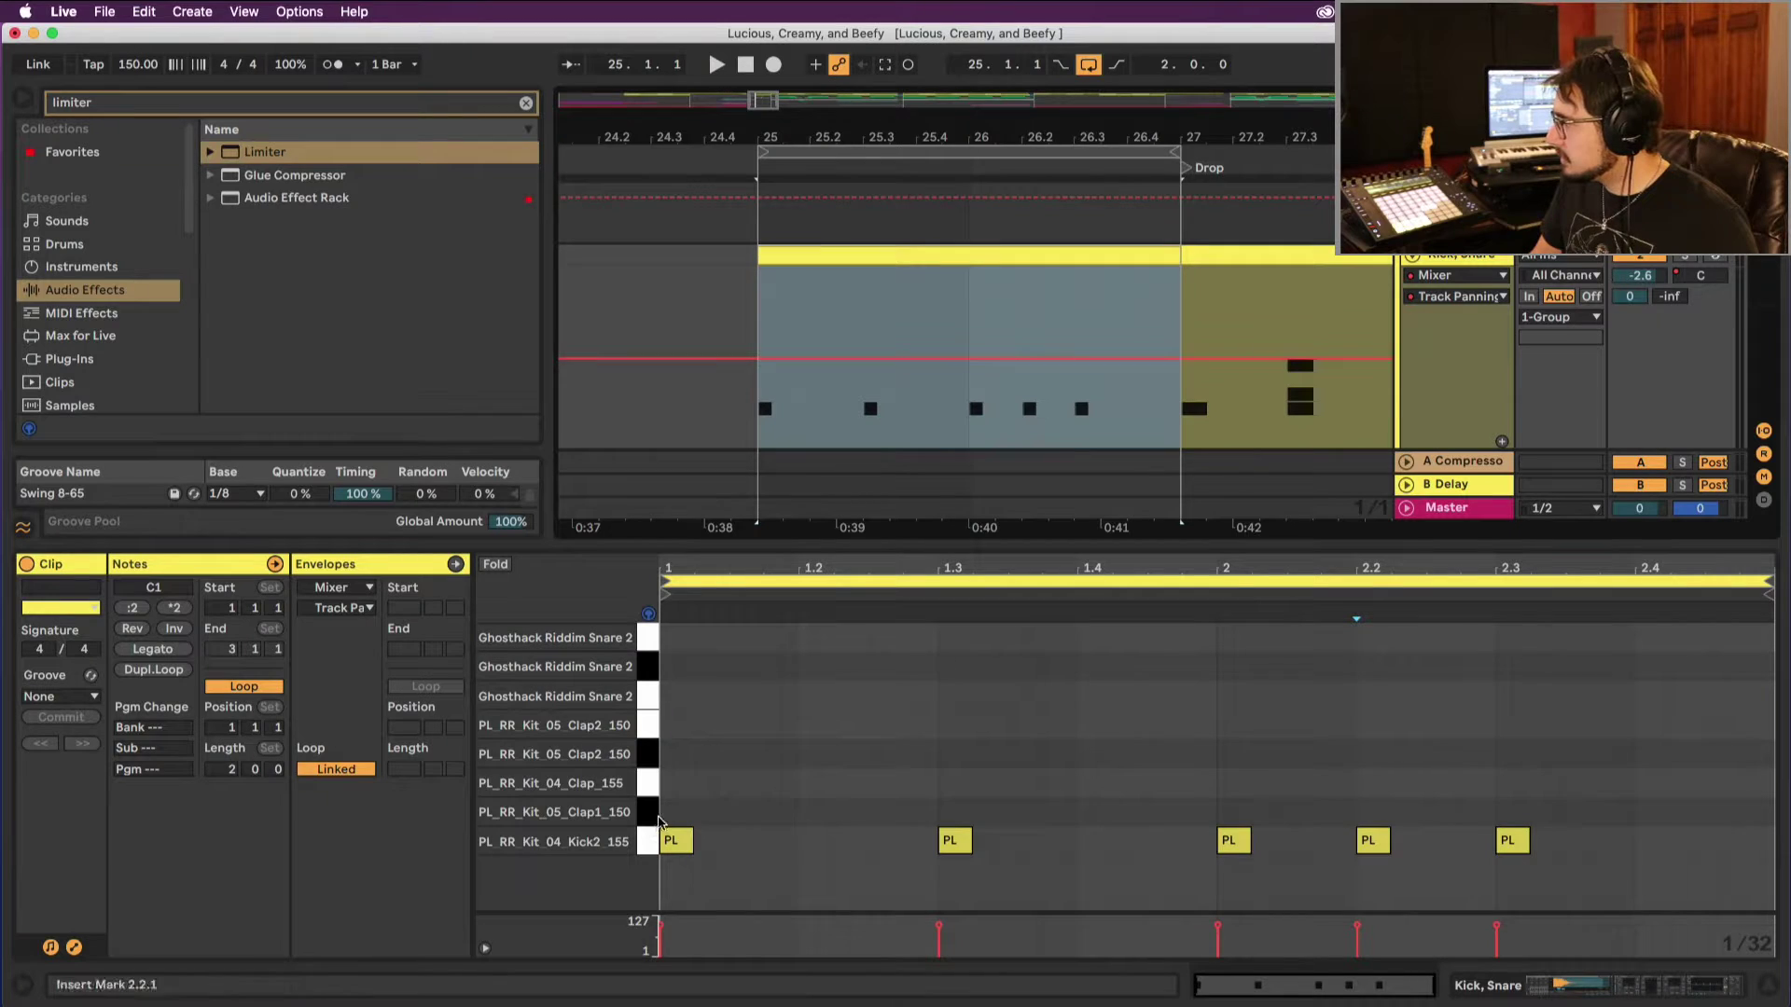
click(647, 842)
key(Delete)
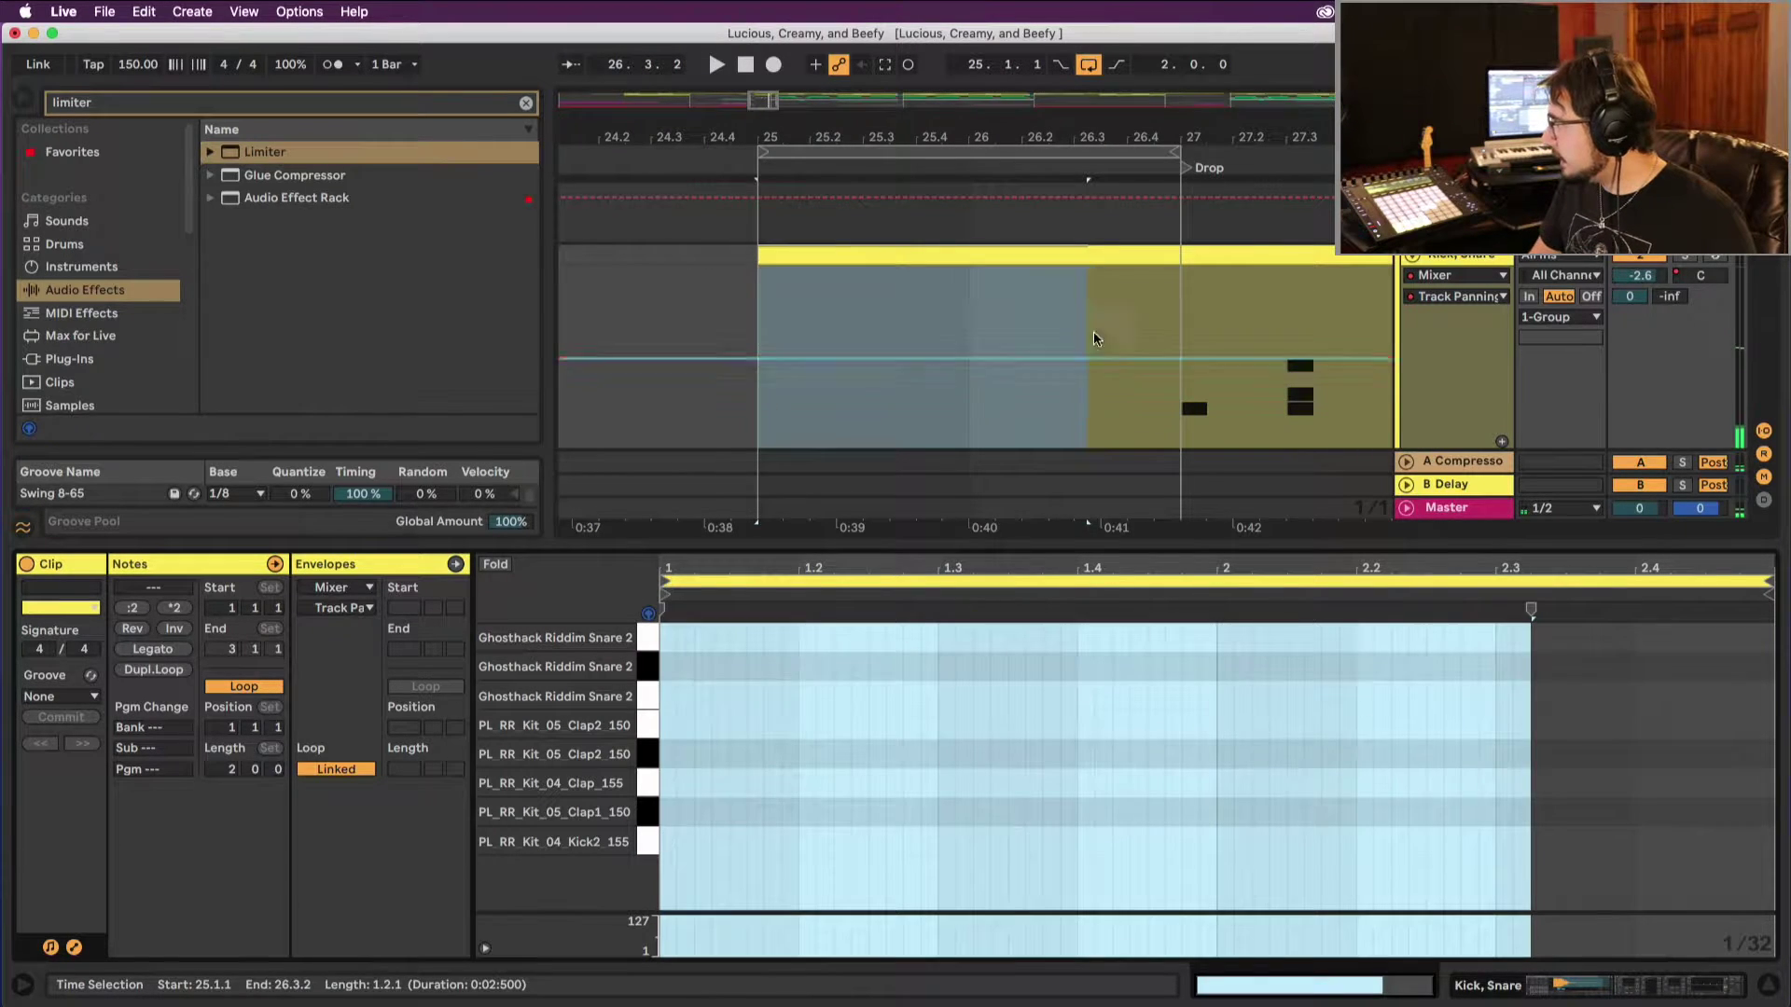
Step: Insert an empty two-bar MIDI clip on the Datai Kit track from 25.1.1 to 27.1.1
scroll(1082, 329, down, 4)
scroll(1079, 329, down, 6)
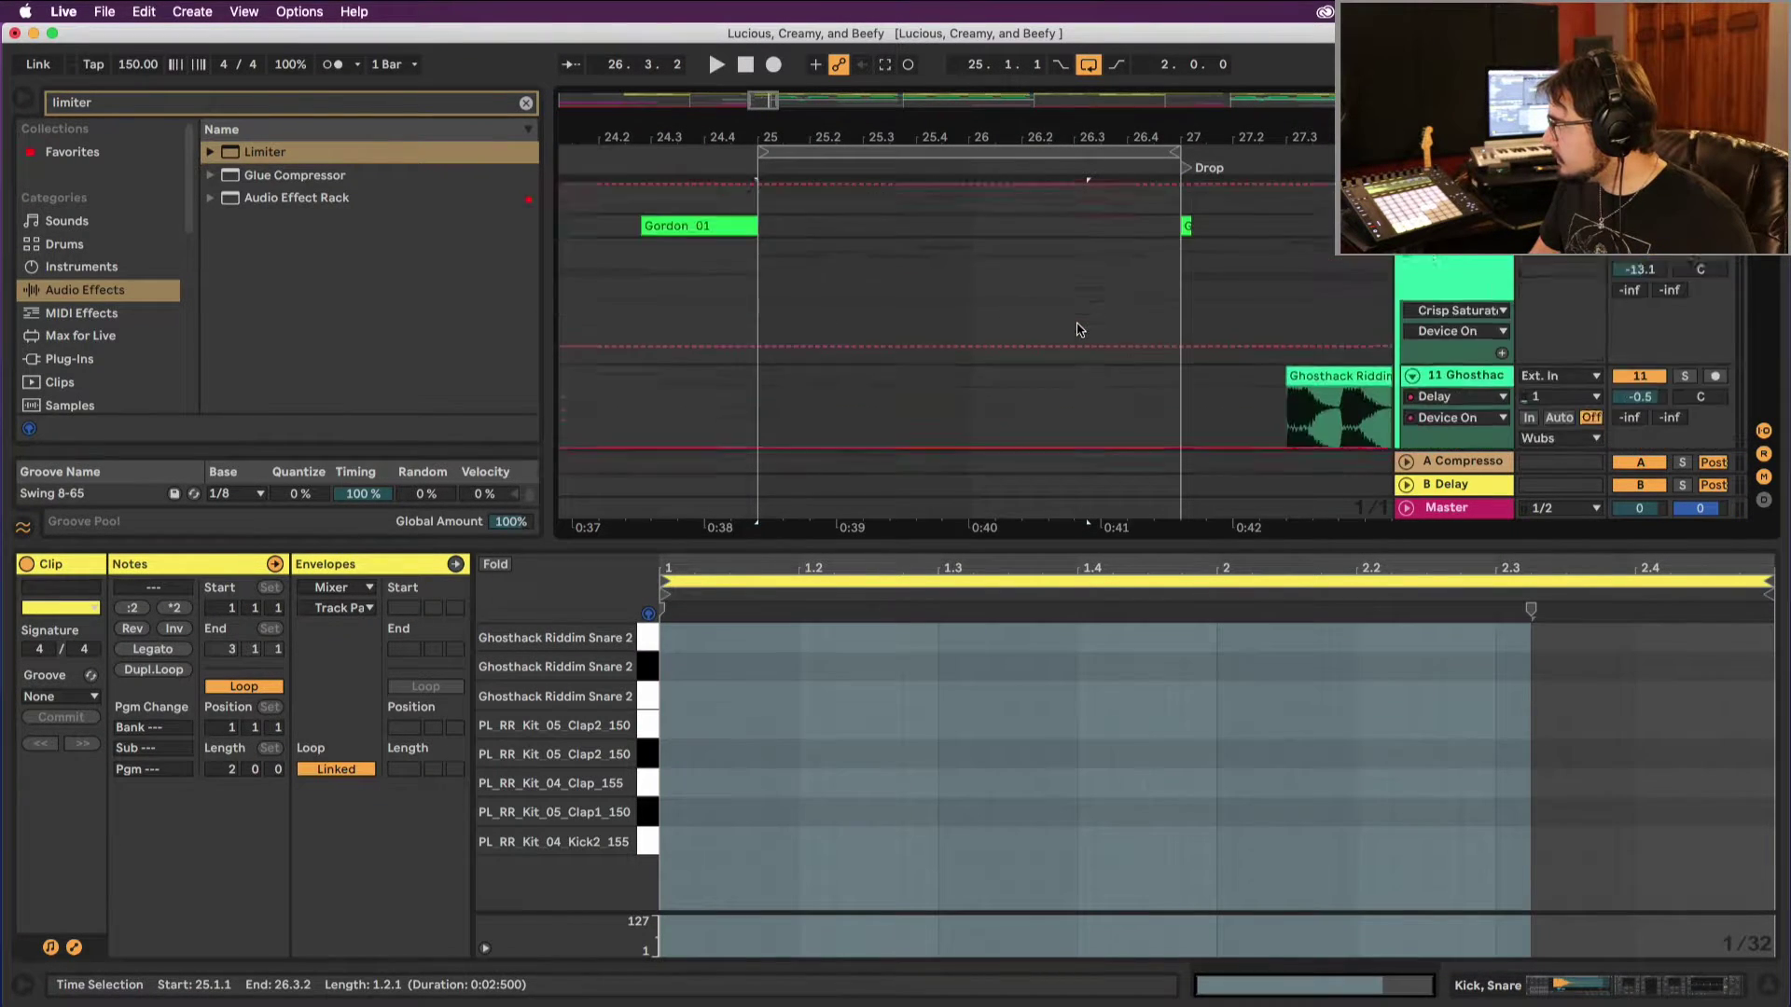
scroll(1080, 328, up, 6)
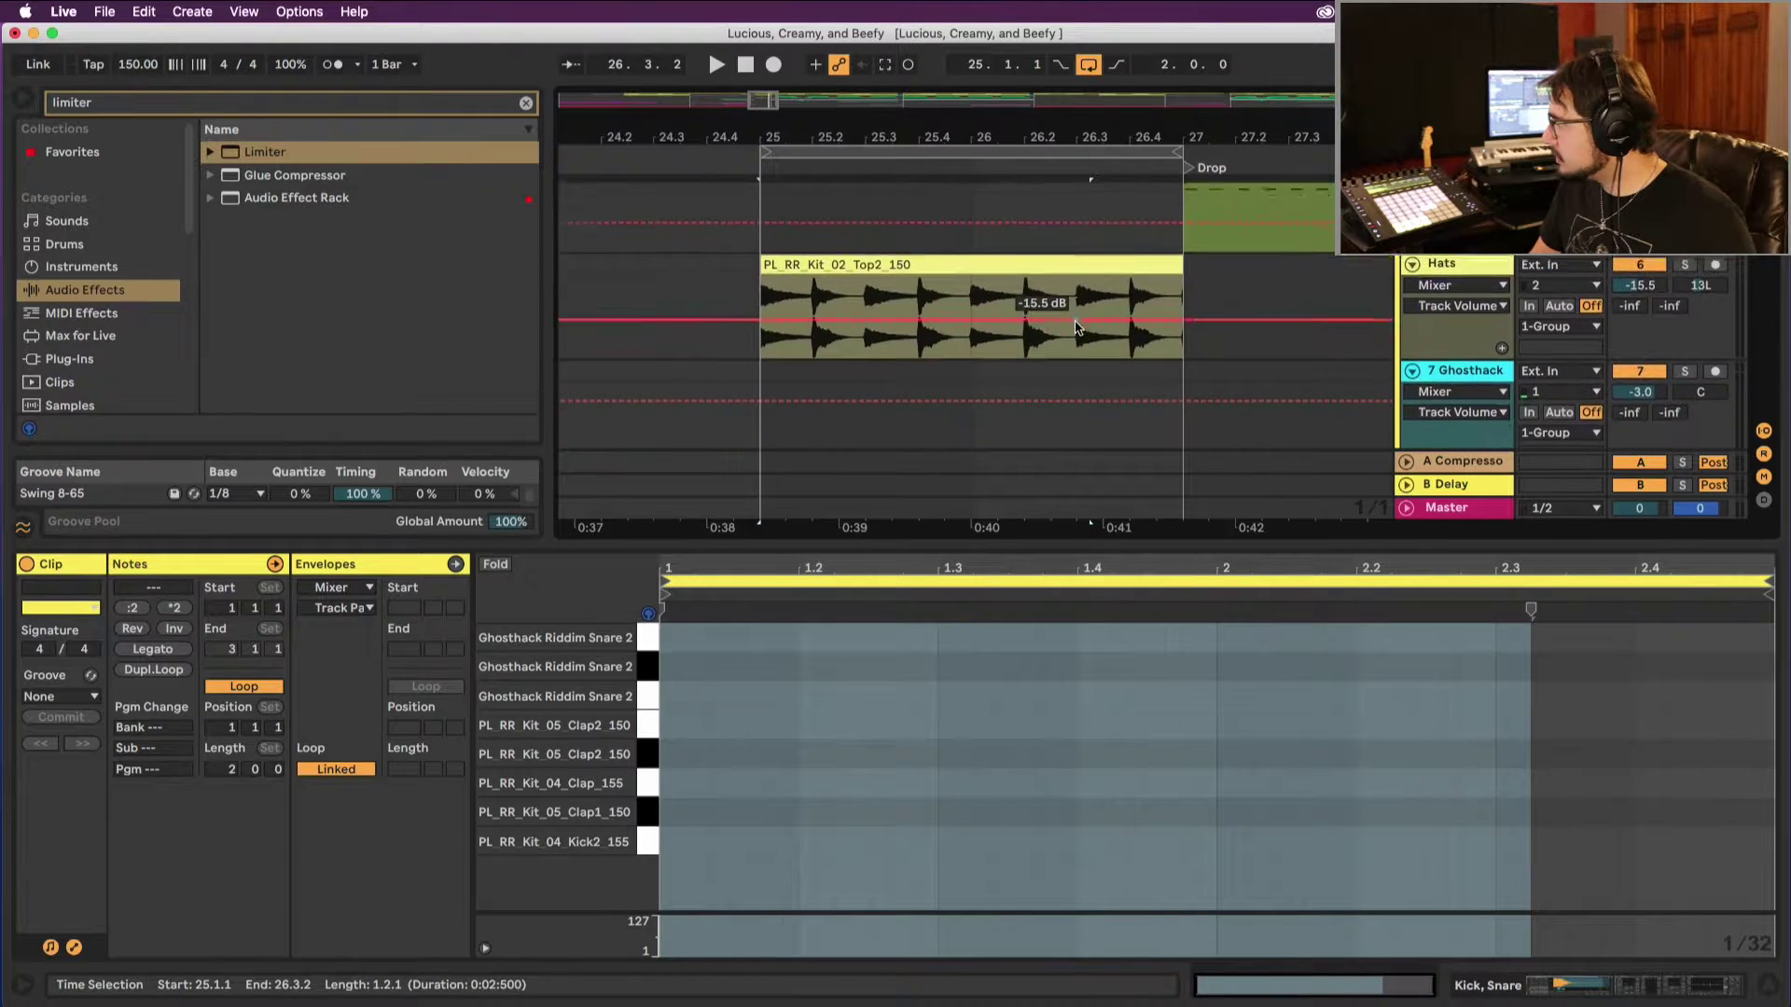
click(785, 364)
shift+click(1190, 366)
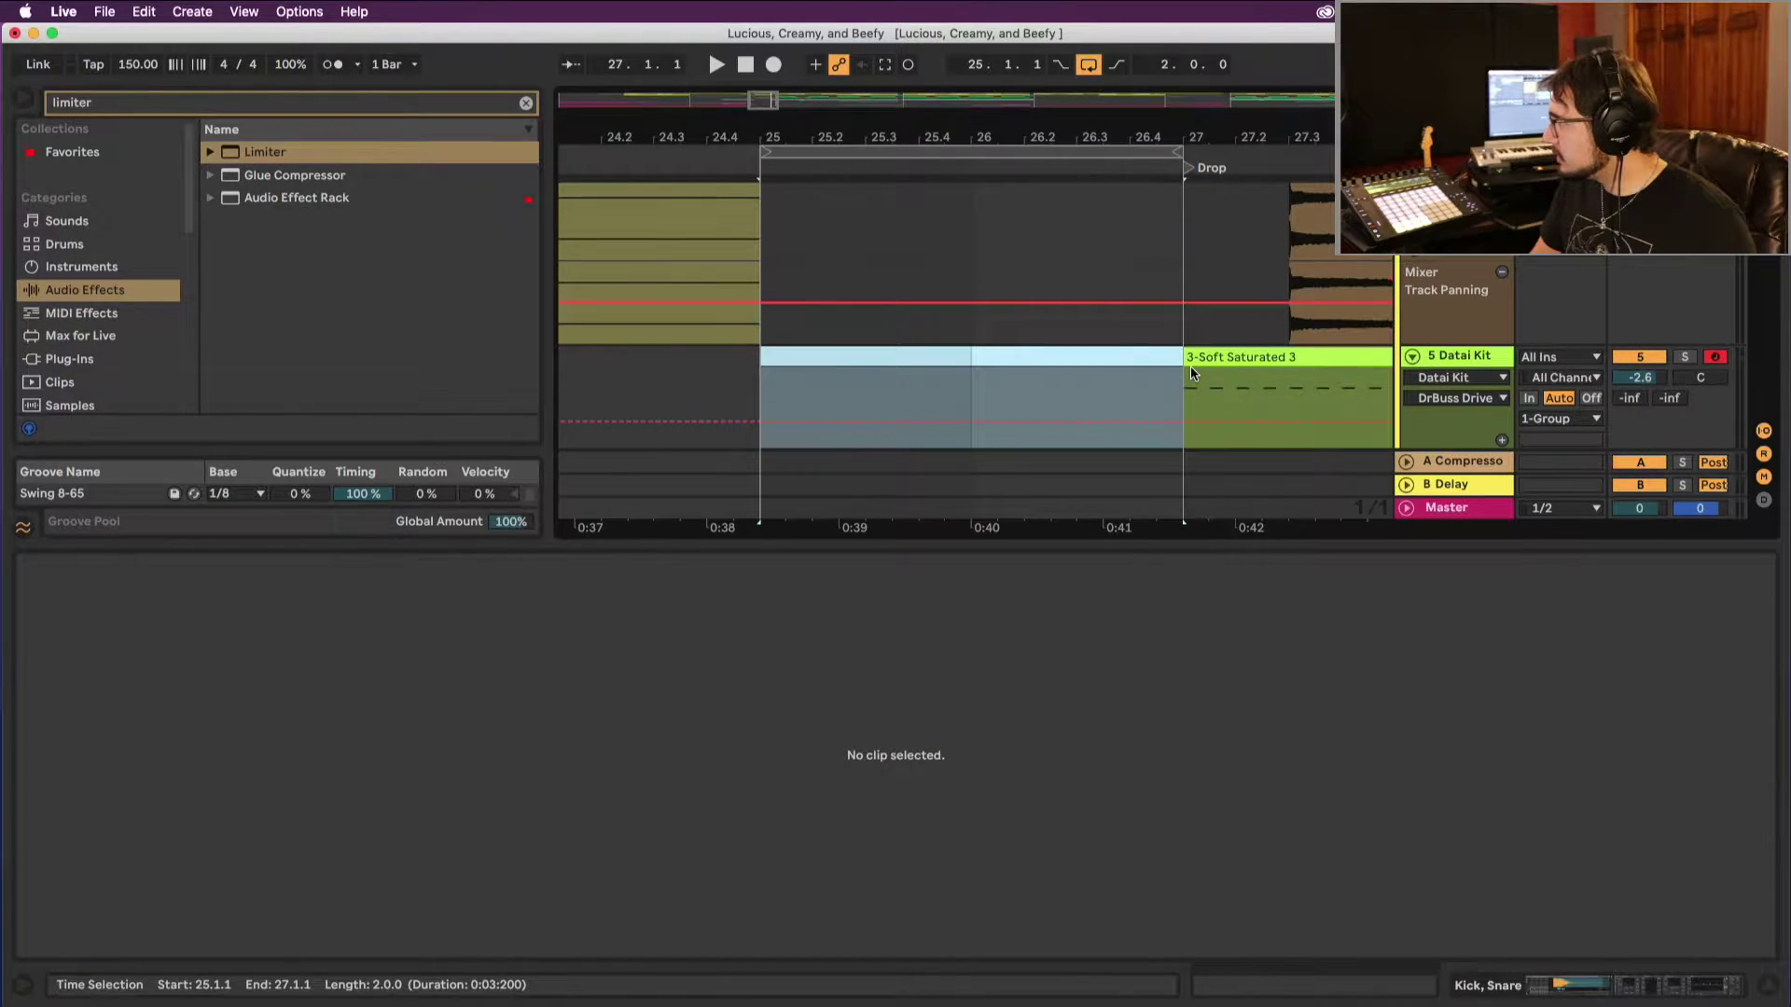
key(super+shift+m)
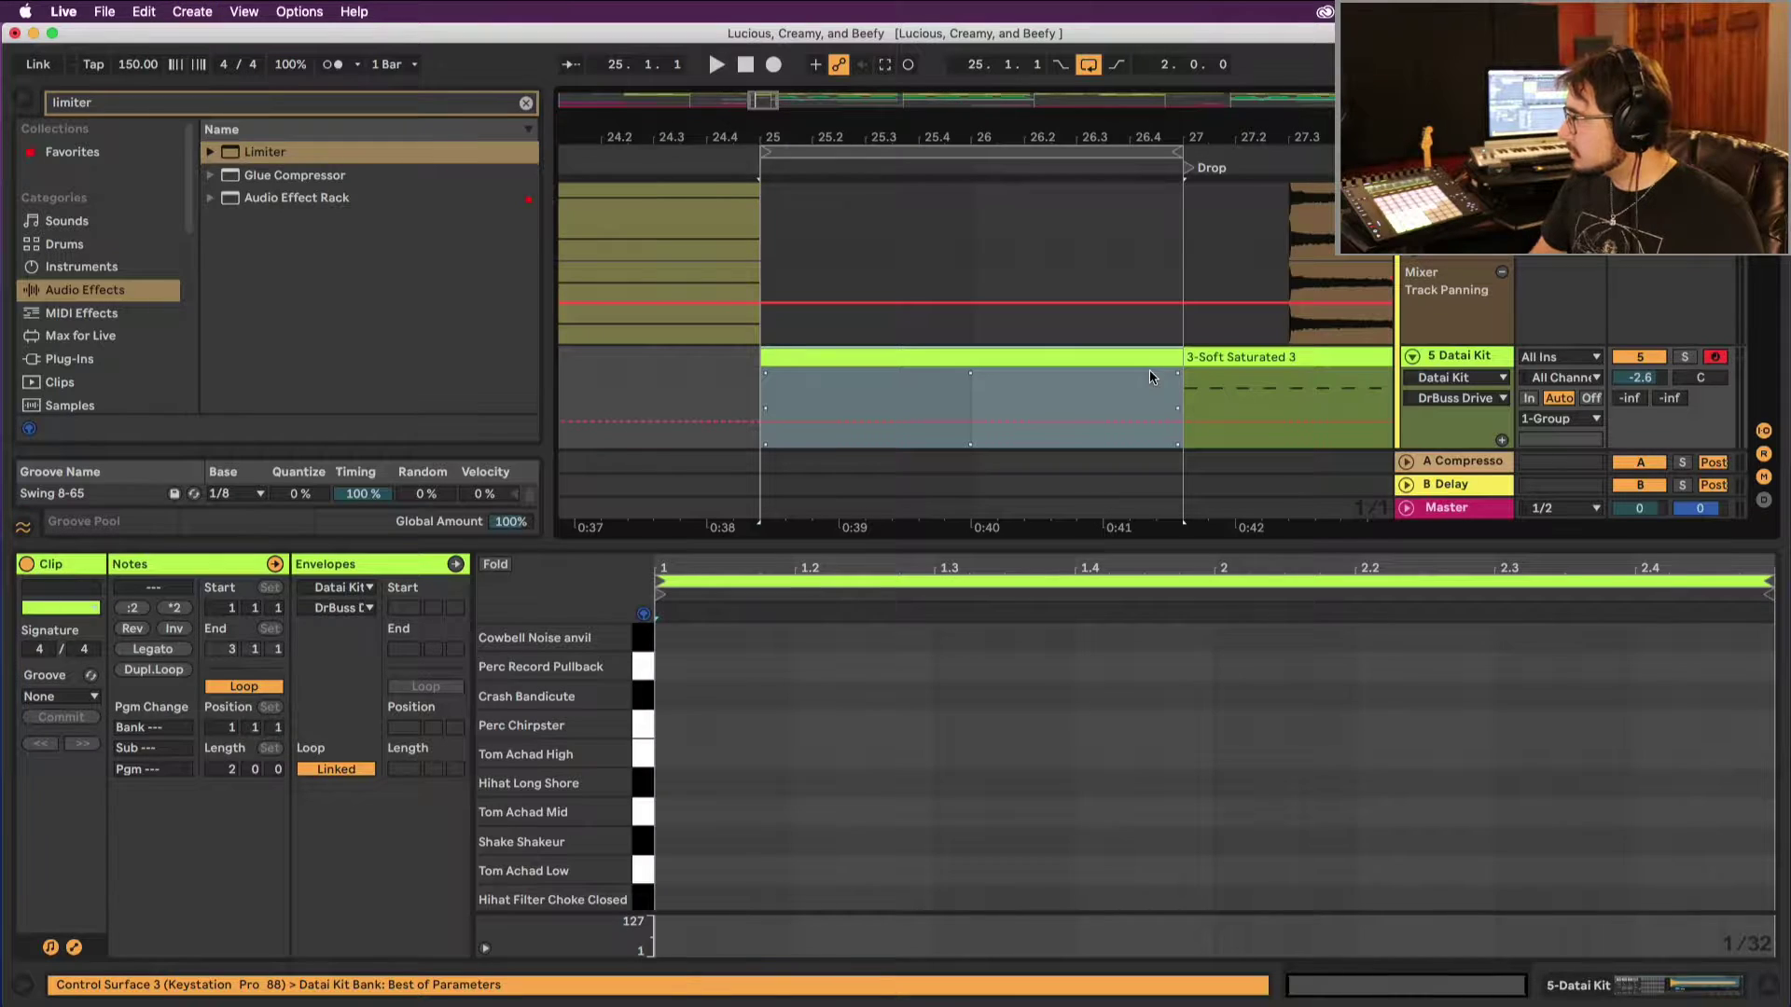
Step: Paste the cut kick notes at the start of the new Datai Kit clip as Kick In The Room hits and play the loop
click(1024, 373)
click(855, 668)
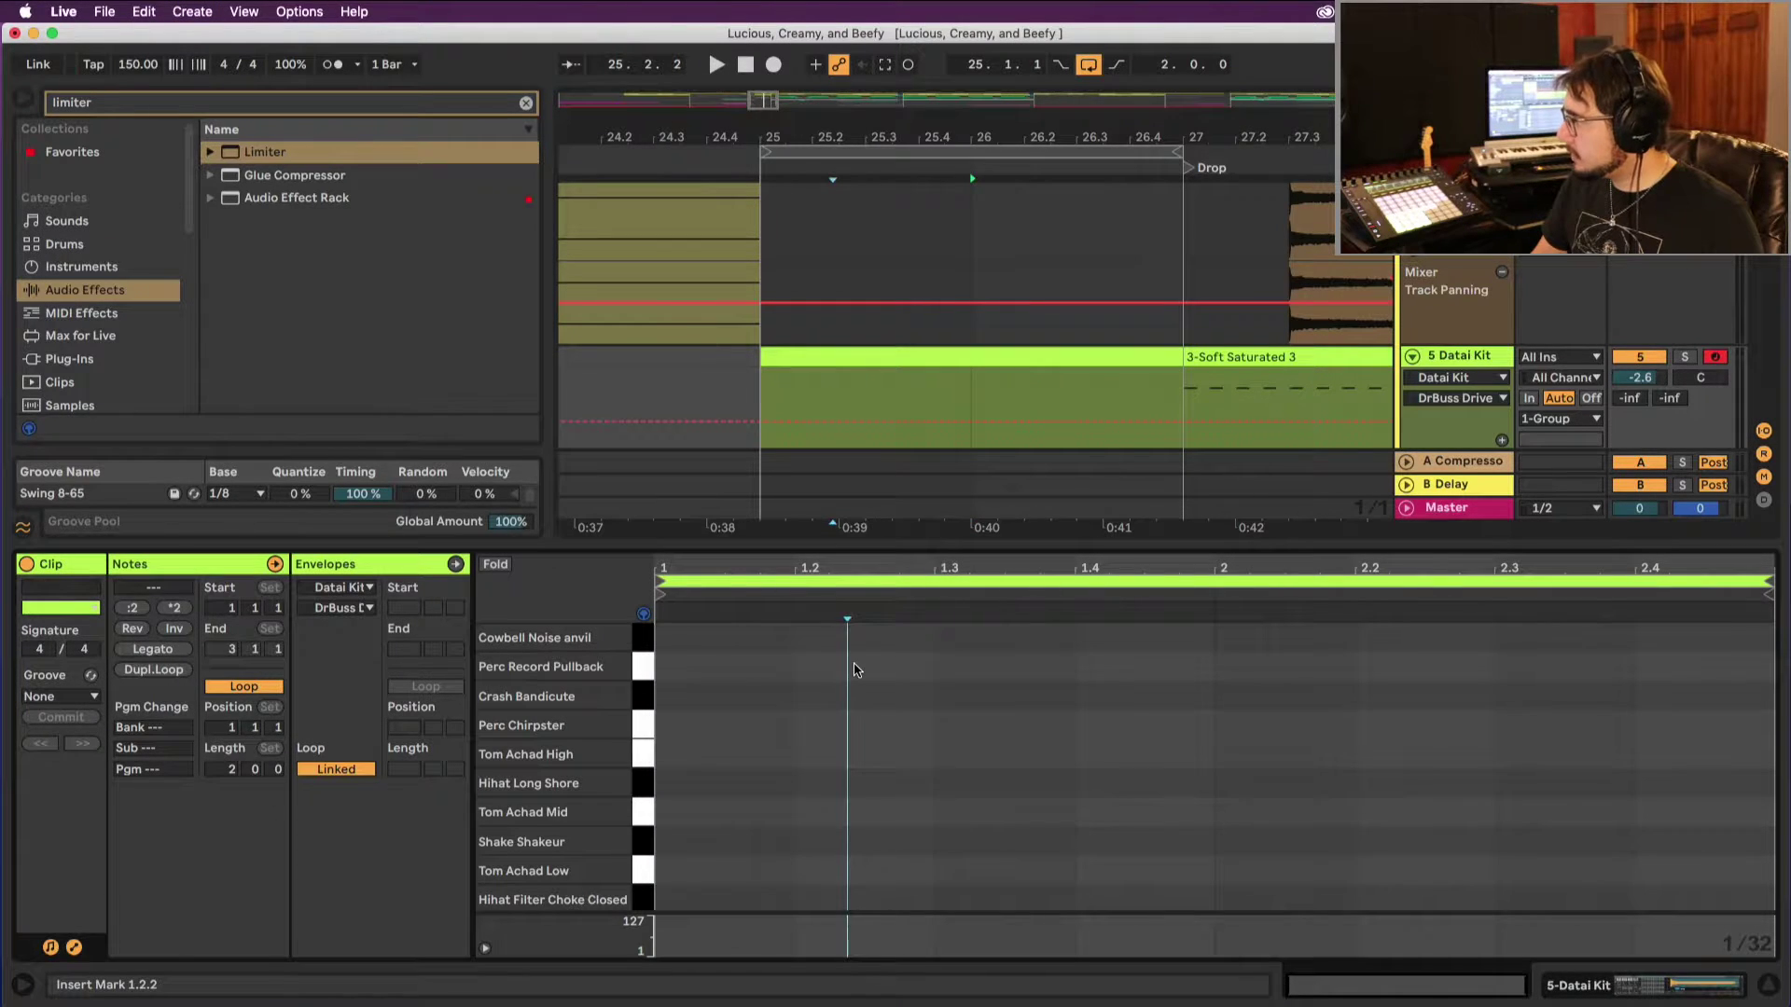
click(659, 638)
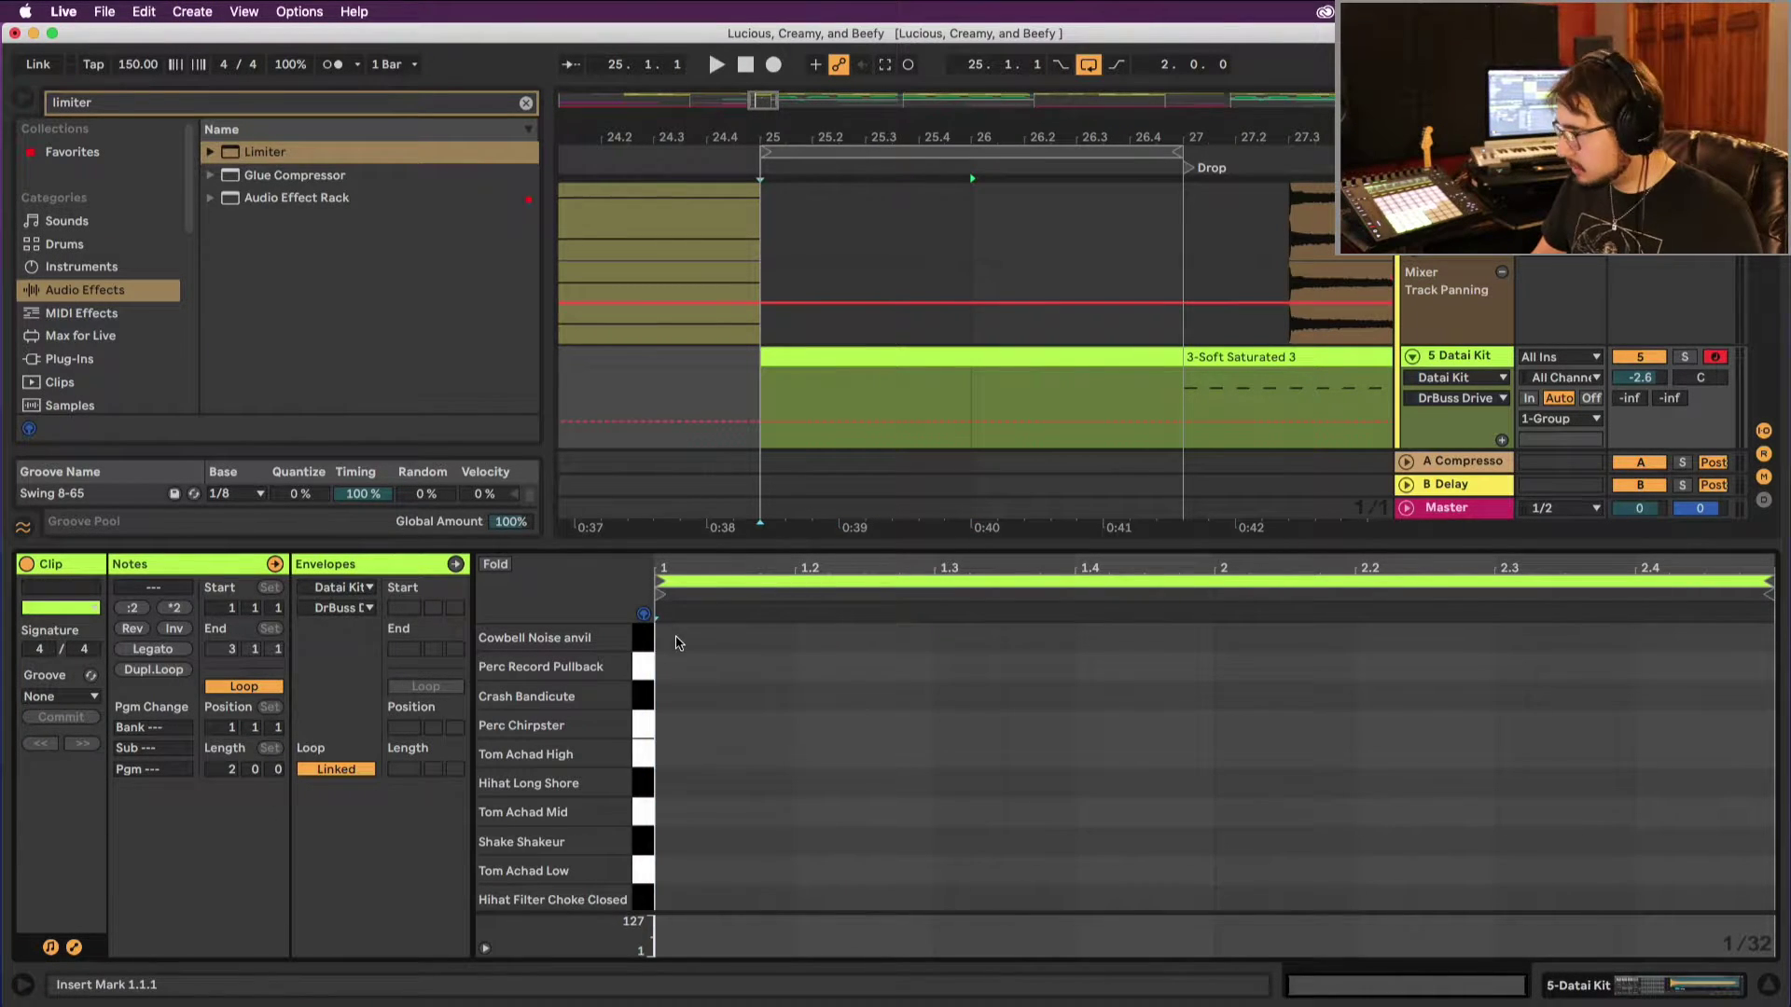
key(super+v)
key(space)
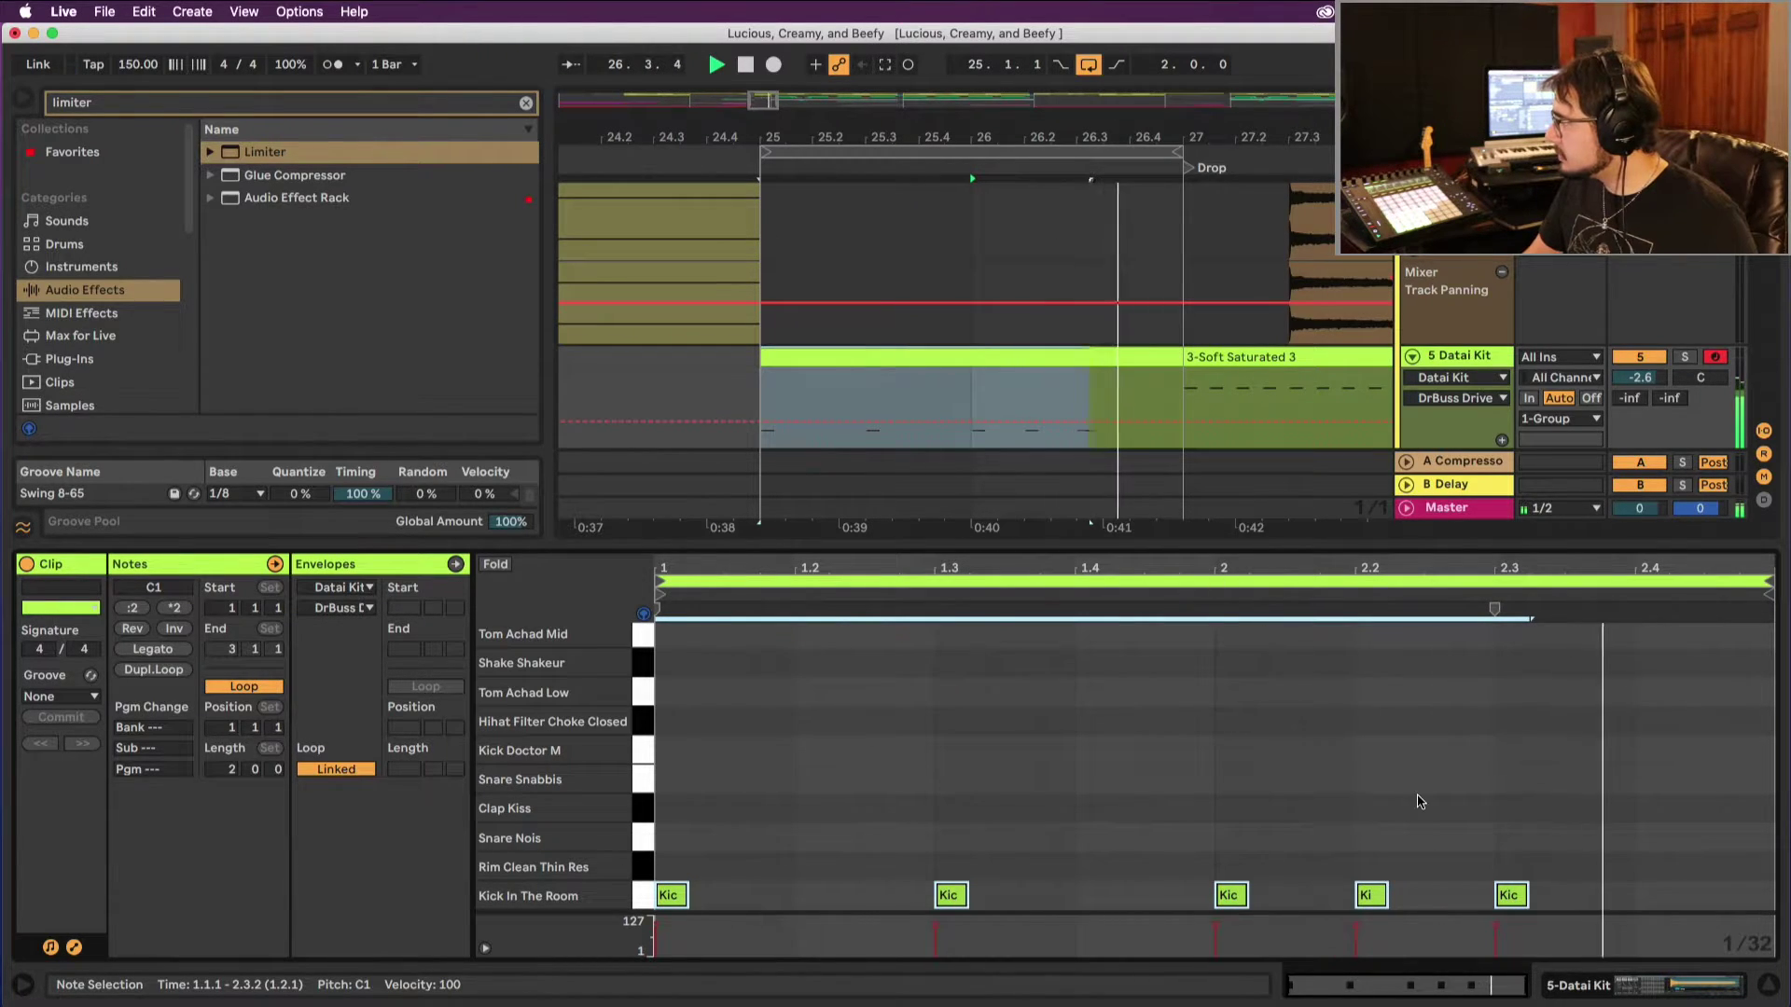
key(space)
Step: Close the clip editor and play the two-bar loop while checking the bass hit tracks in the Wubs group
scroll(1424, 794, up, 3)
scroll(1419, 796, down, 3)
scroll(1419, 796, up, 3)
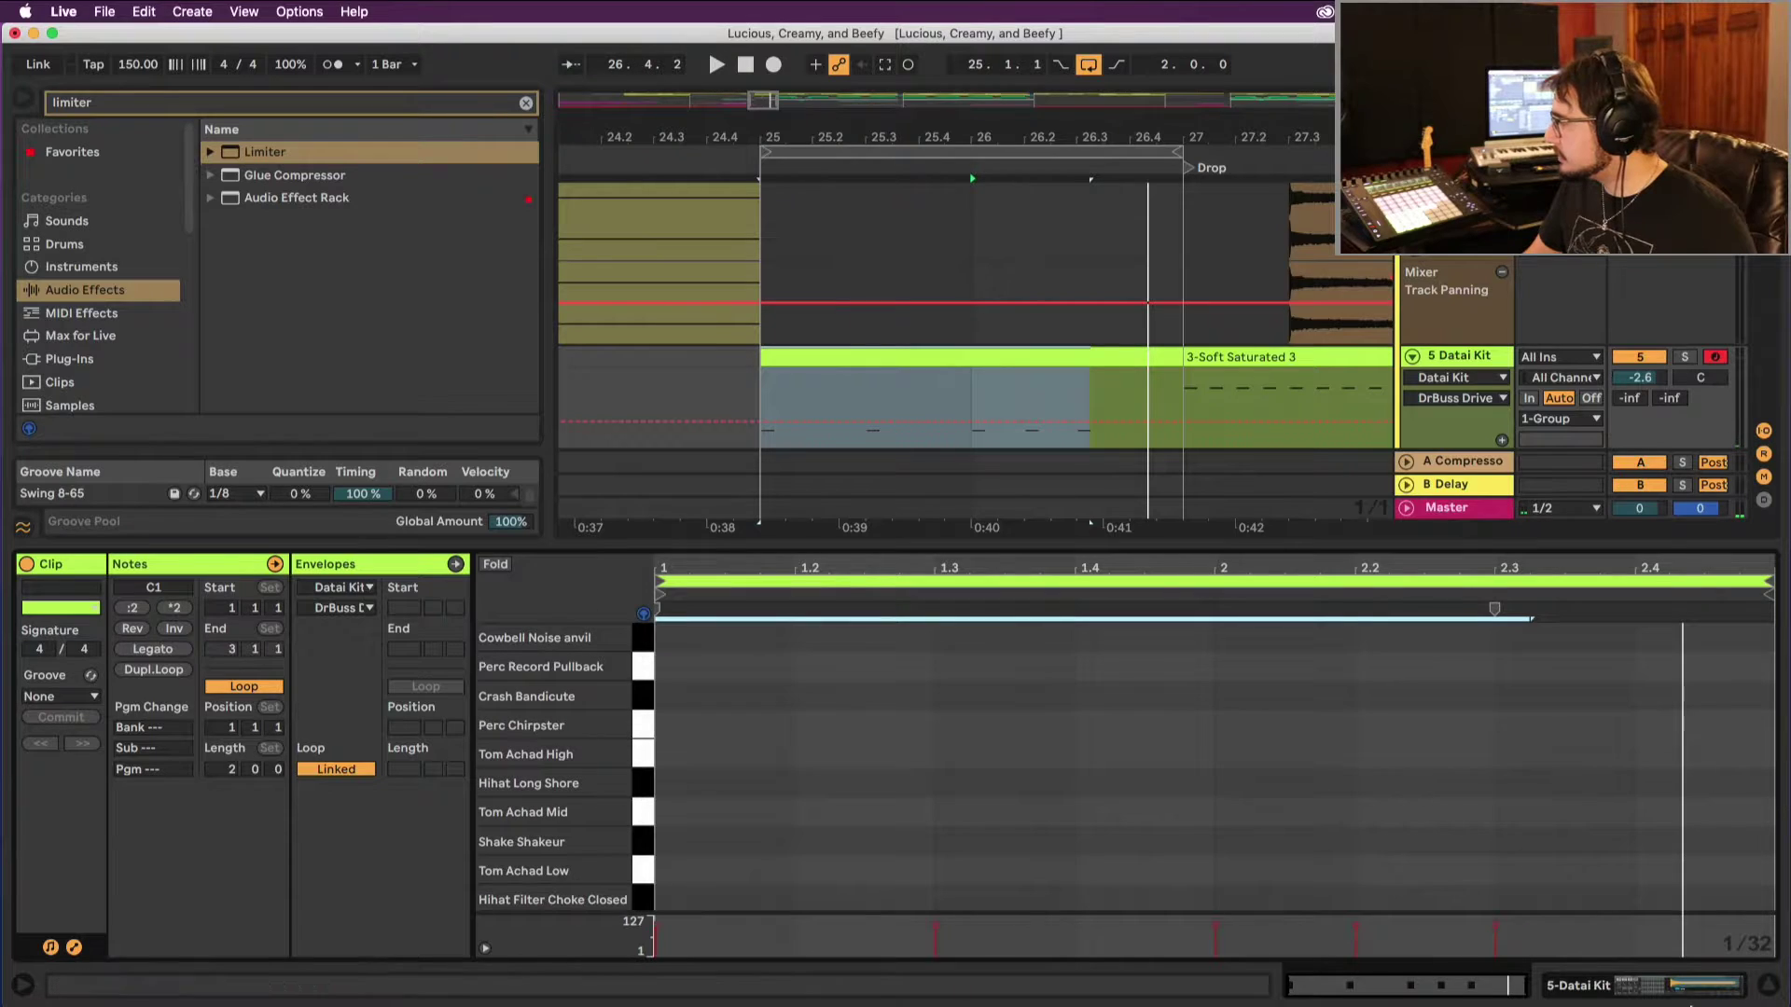
click(1770, 987)
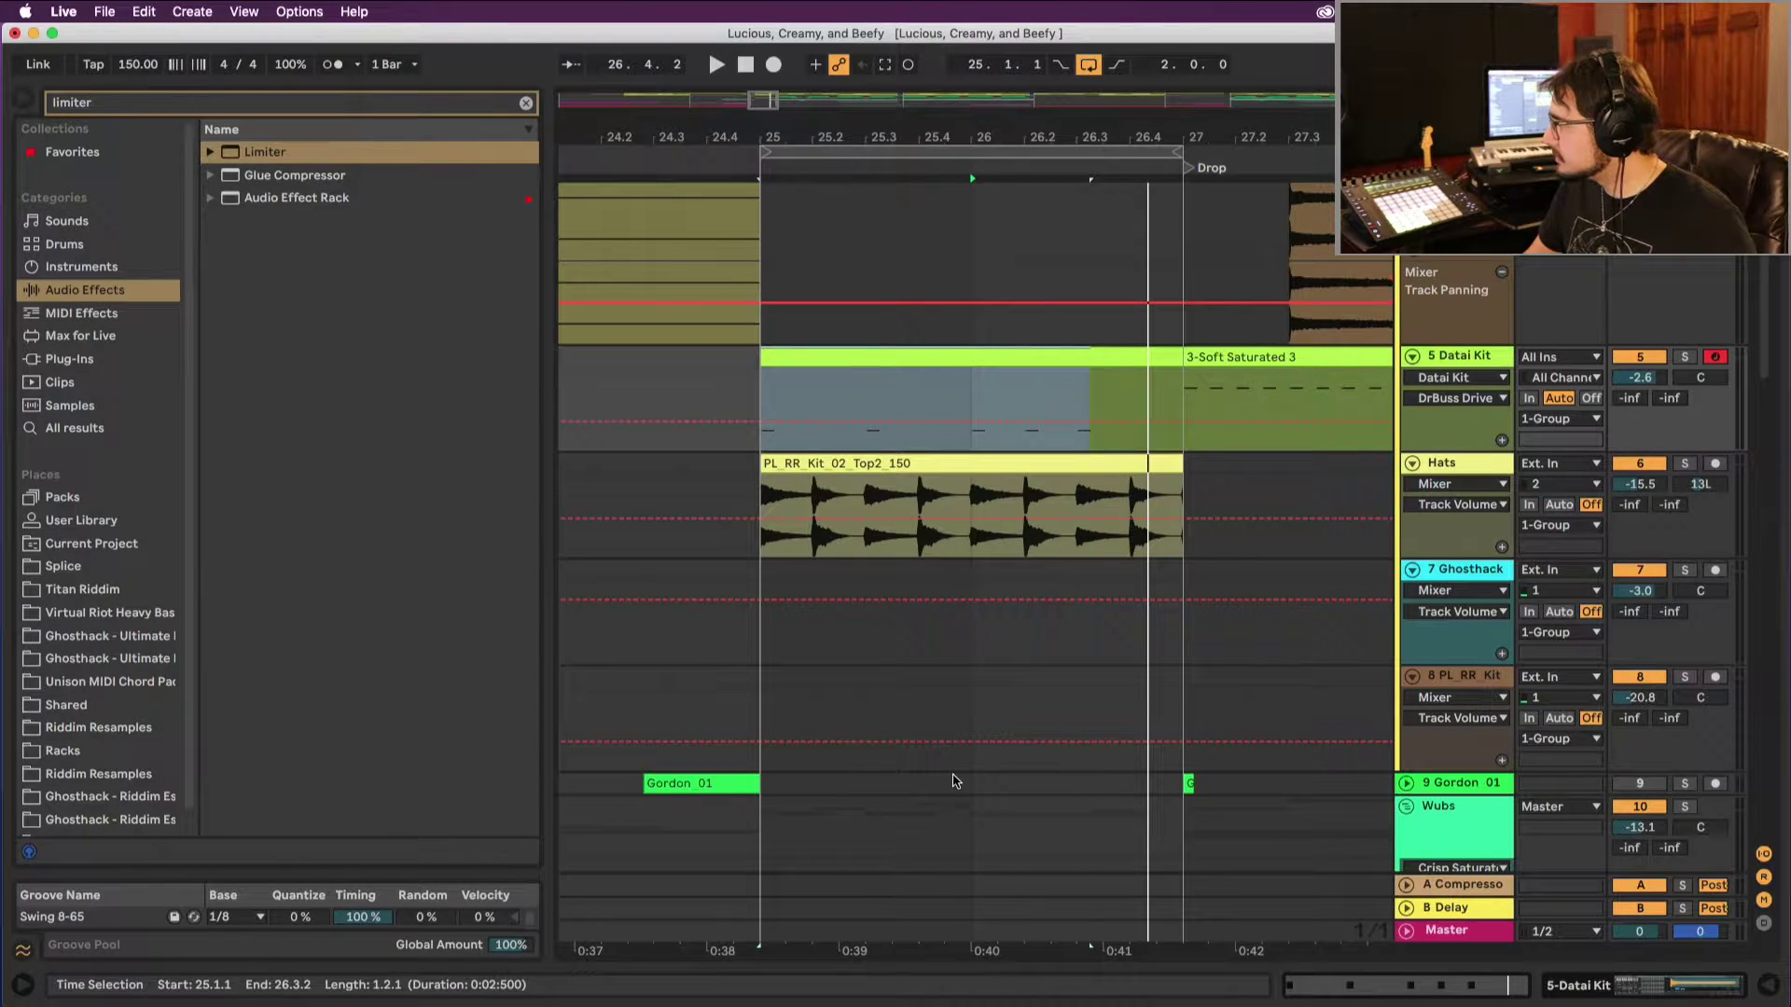
click(965, 737)
key(space)
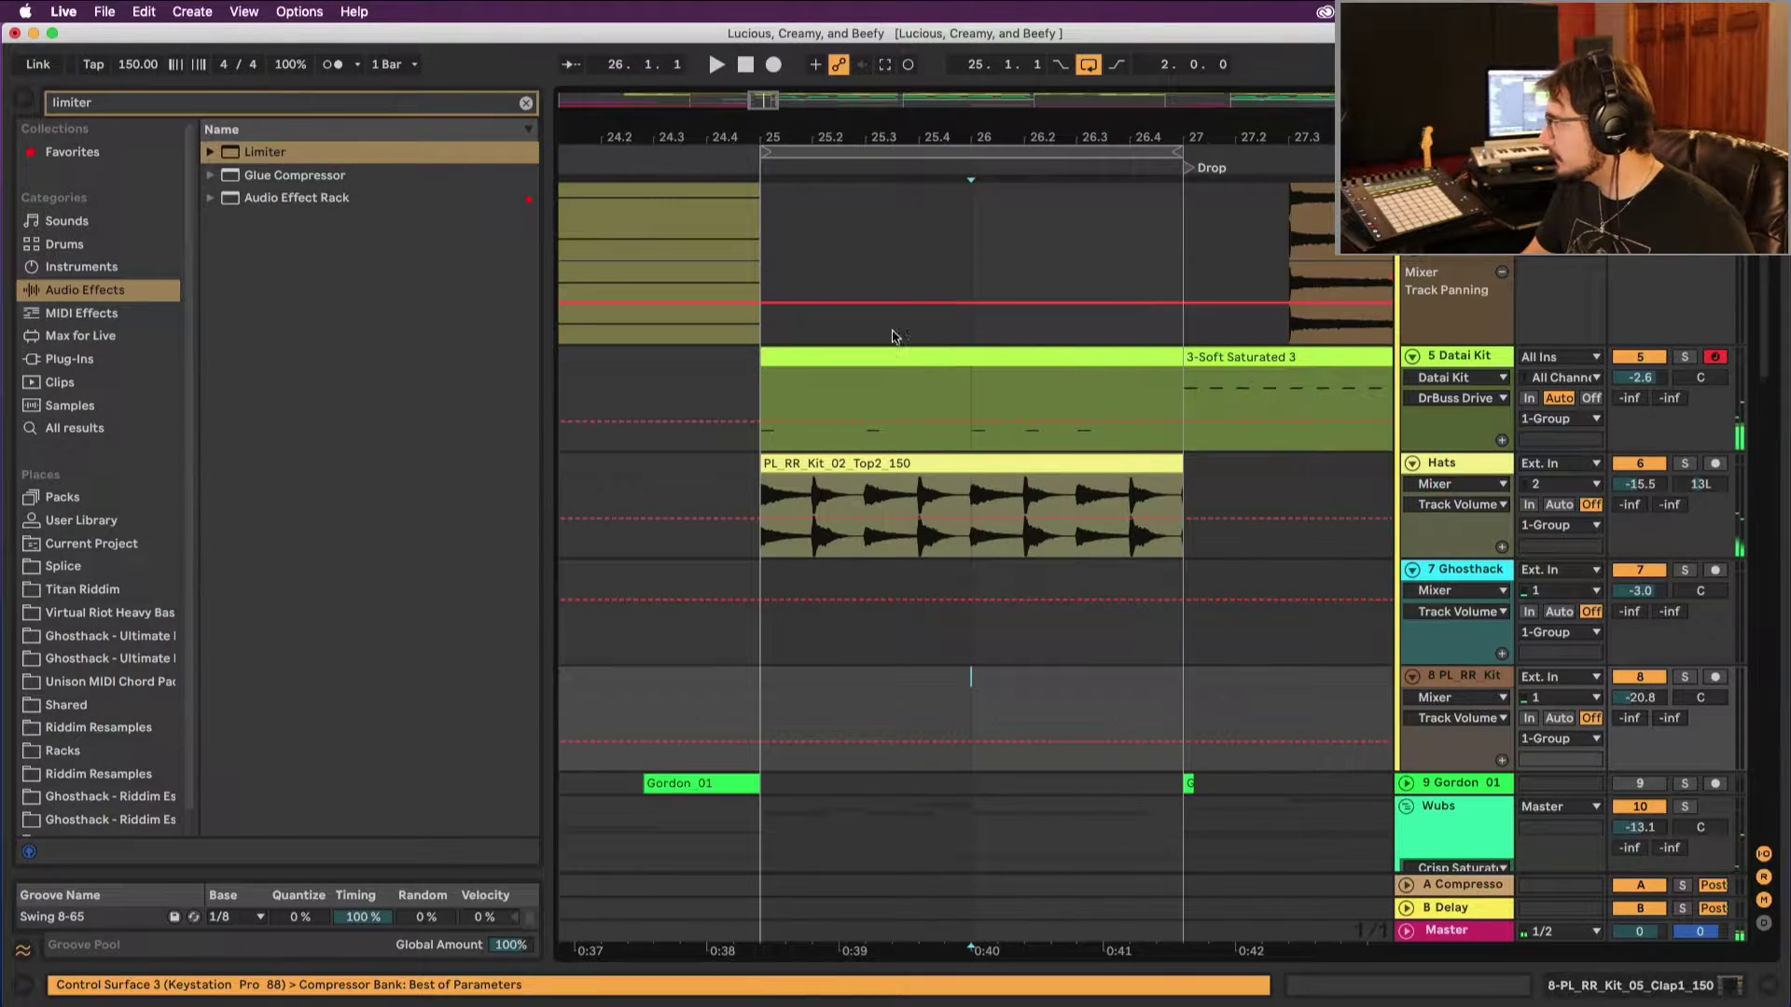
click(876, 356)
scroll(882, 358, down, 15)
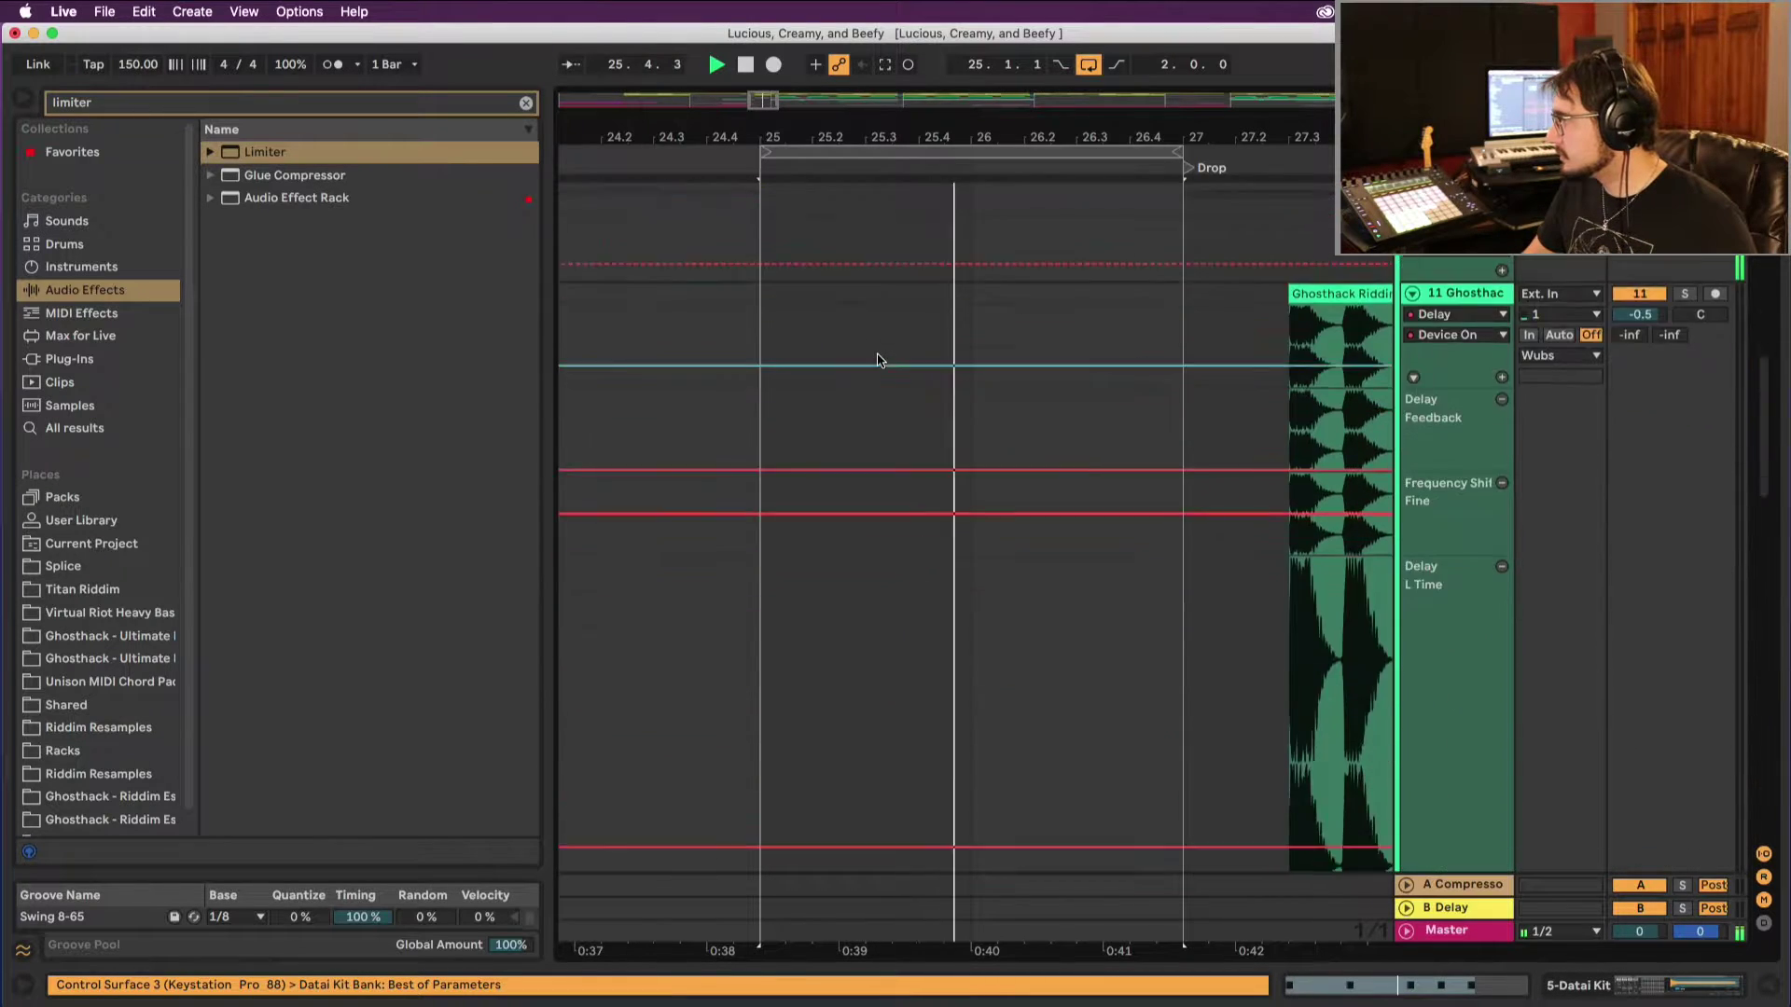
key(space)
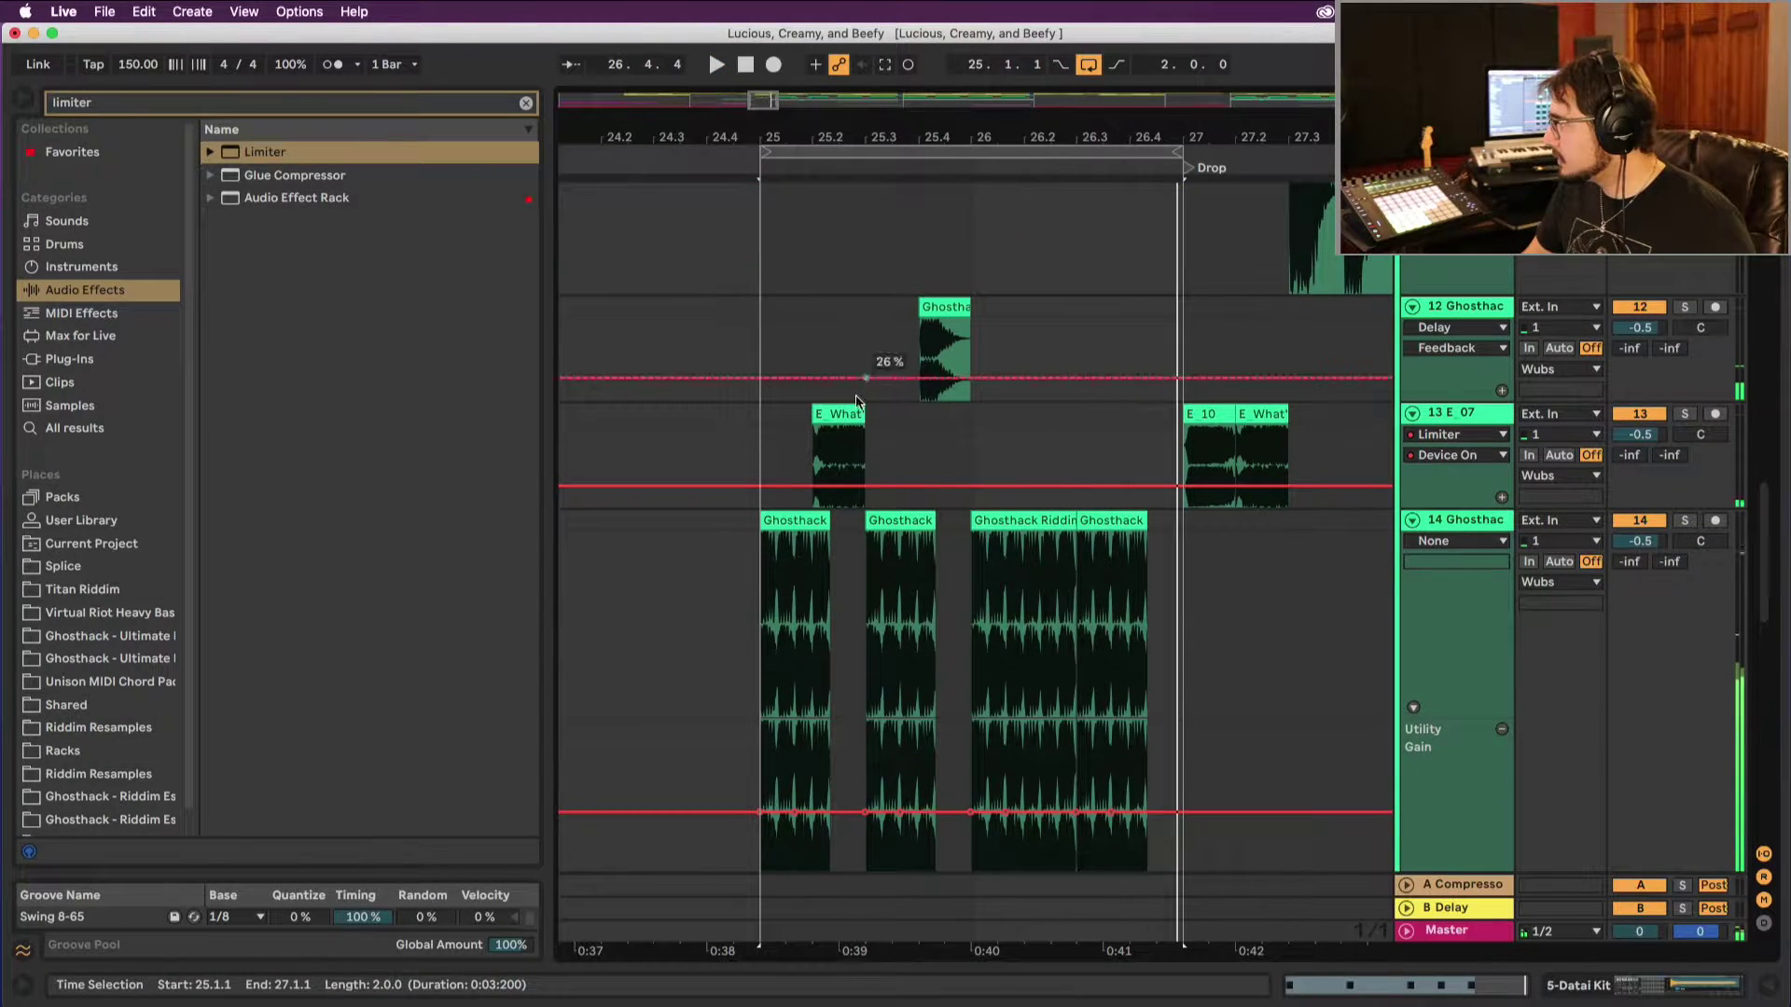
Step: Unfold the Wub Machine track in the Wubs group and duplicate it
scroll(951, 401, down, 6)
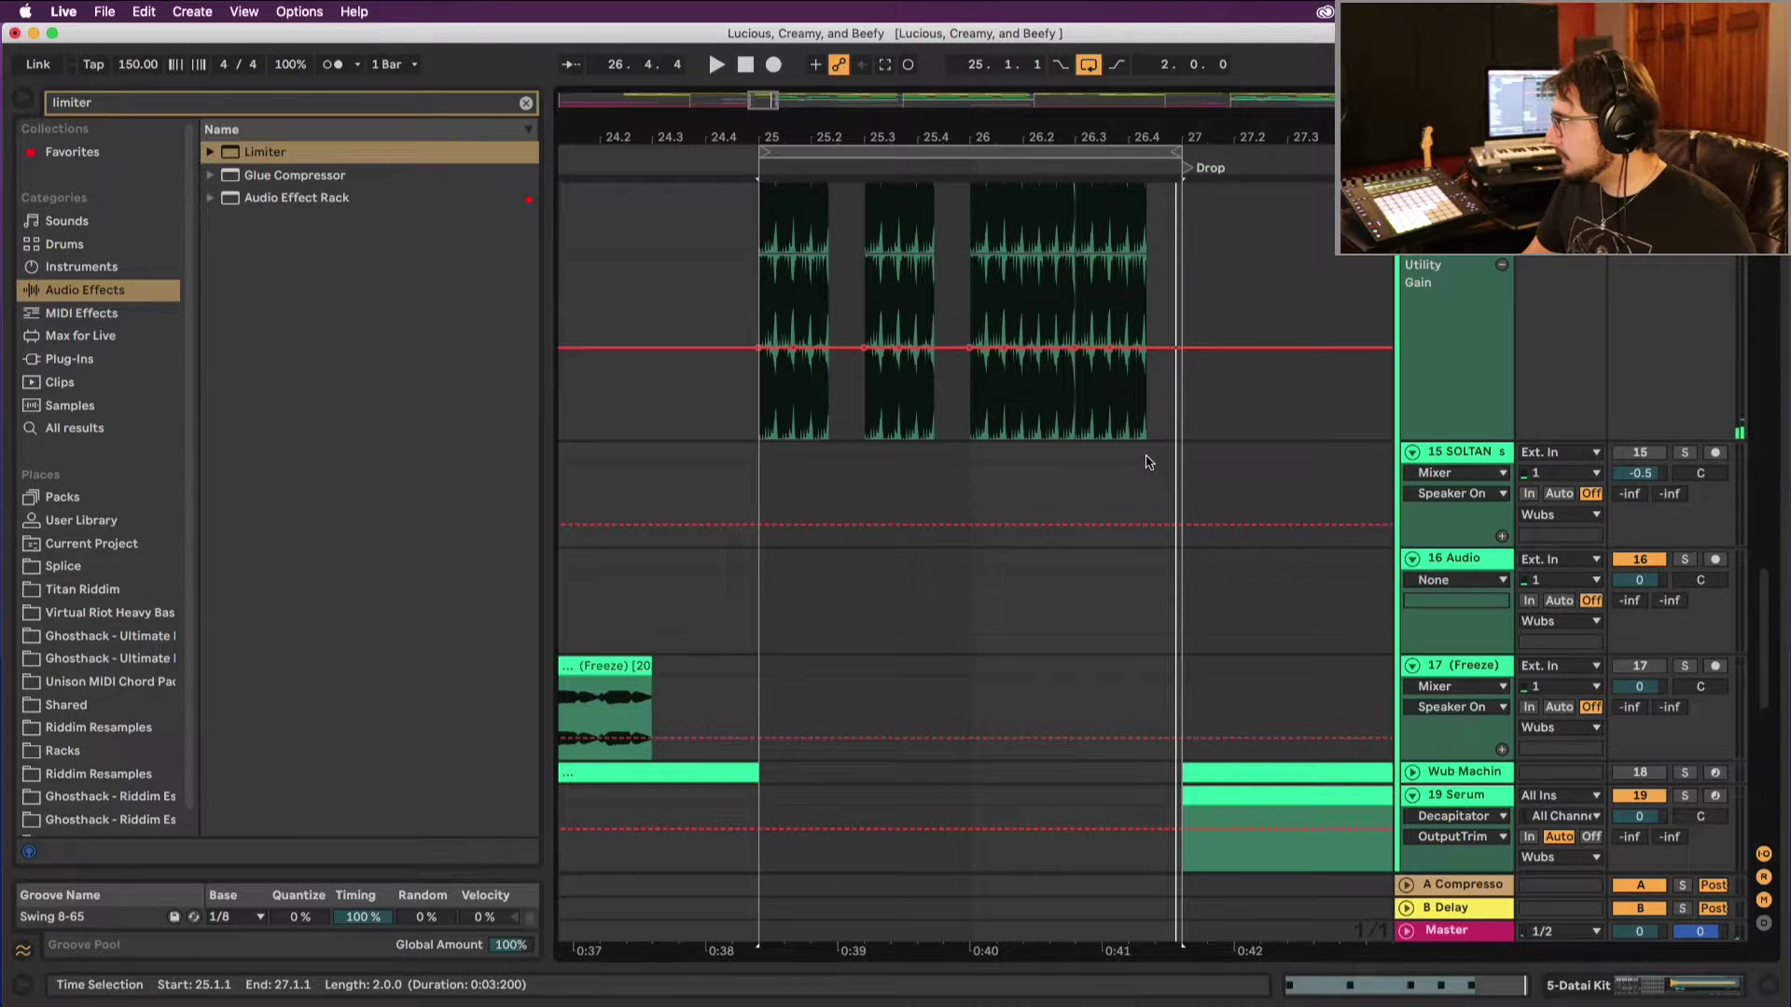
click(1198, 460)
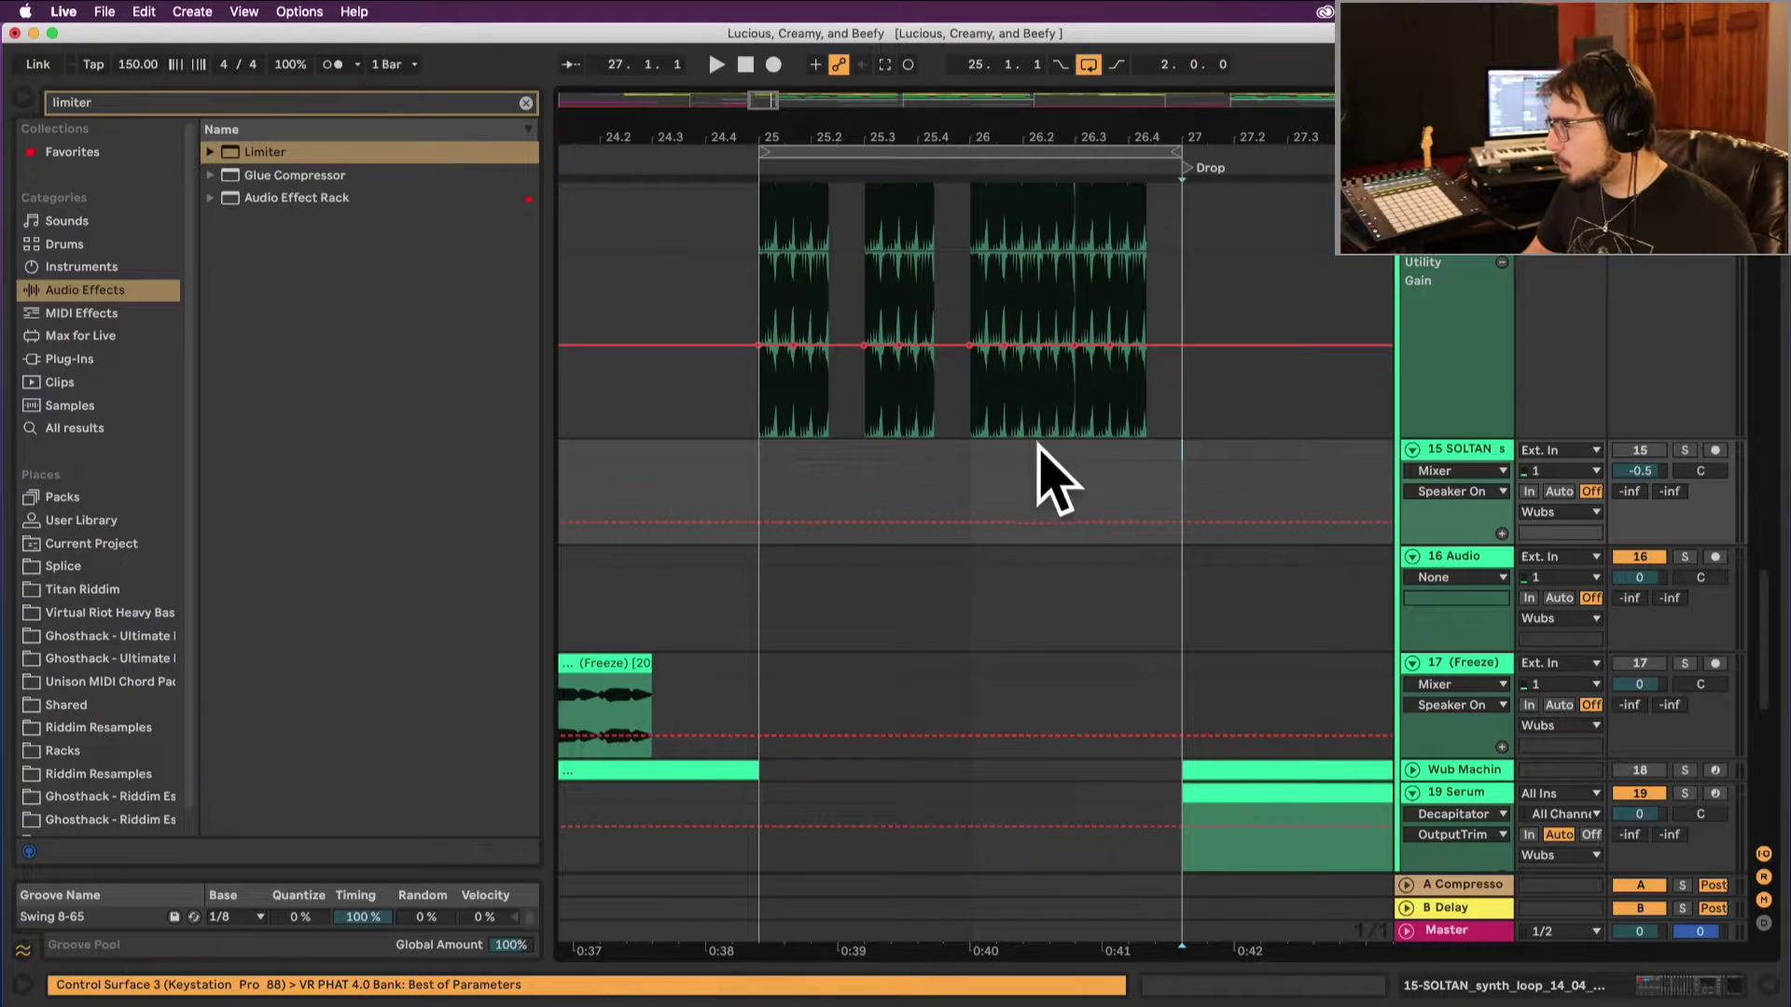
scroll(1077, 453, down, 3)
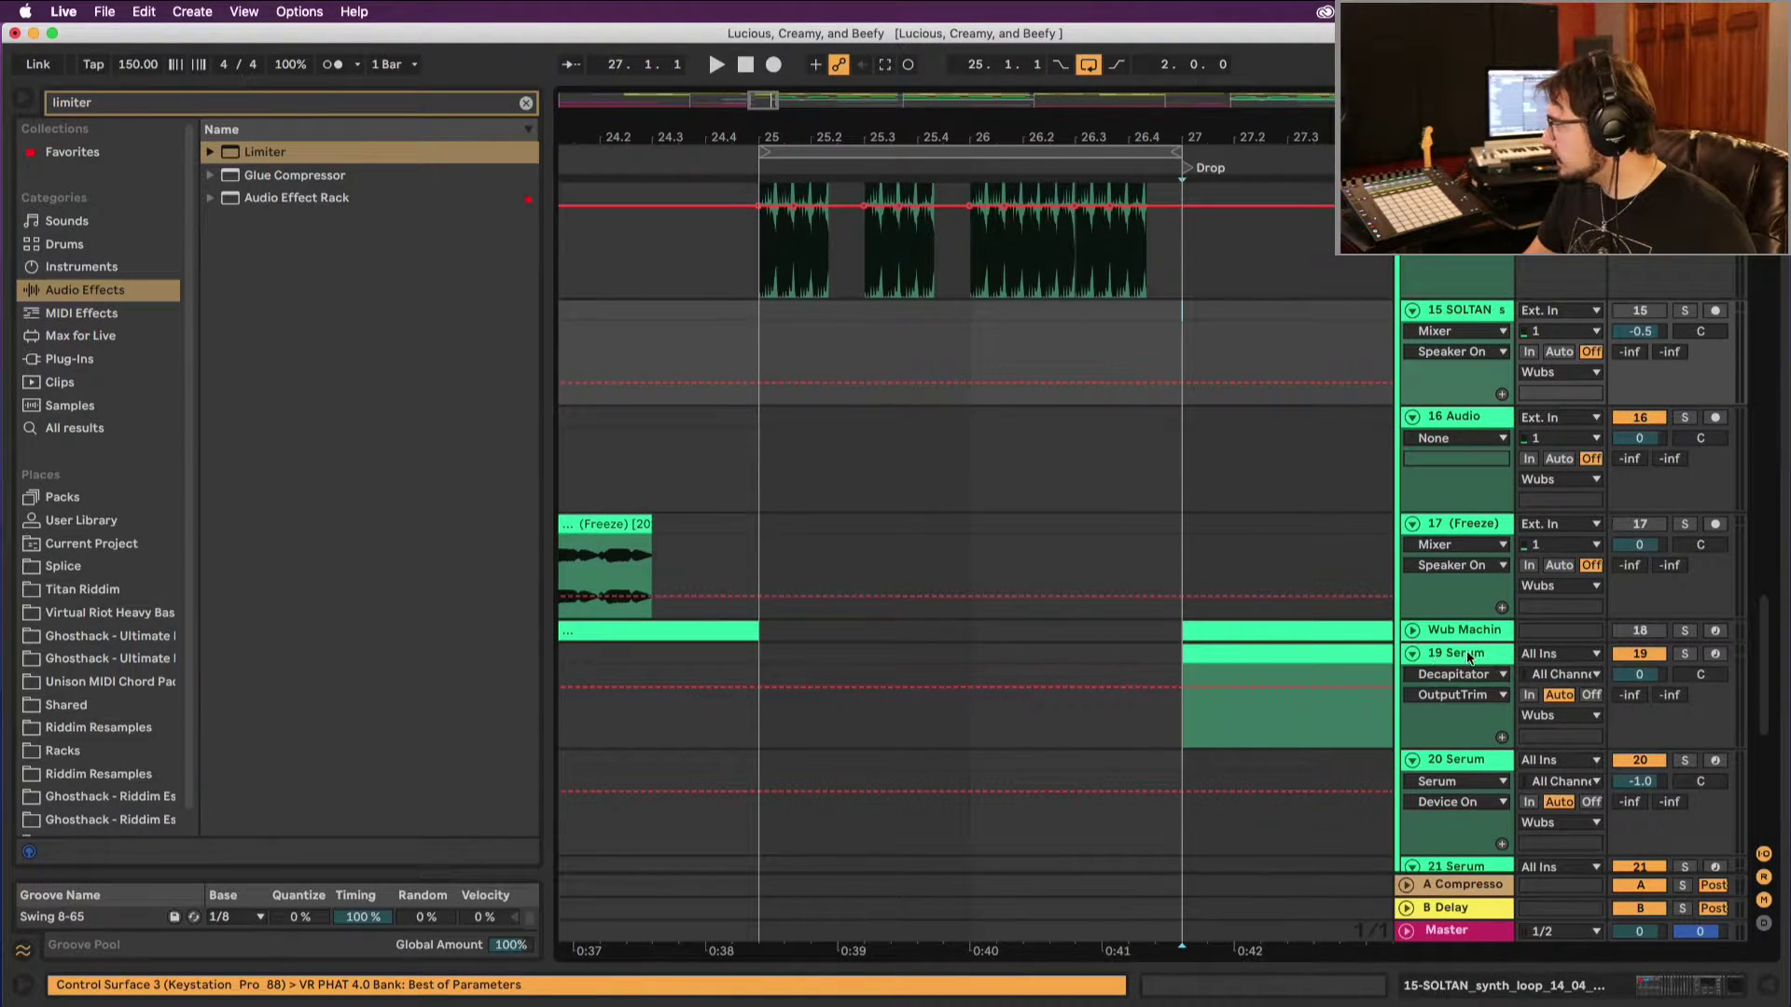
click(1412, 632)
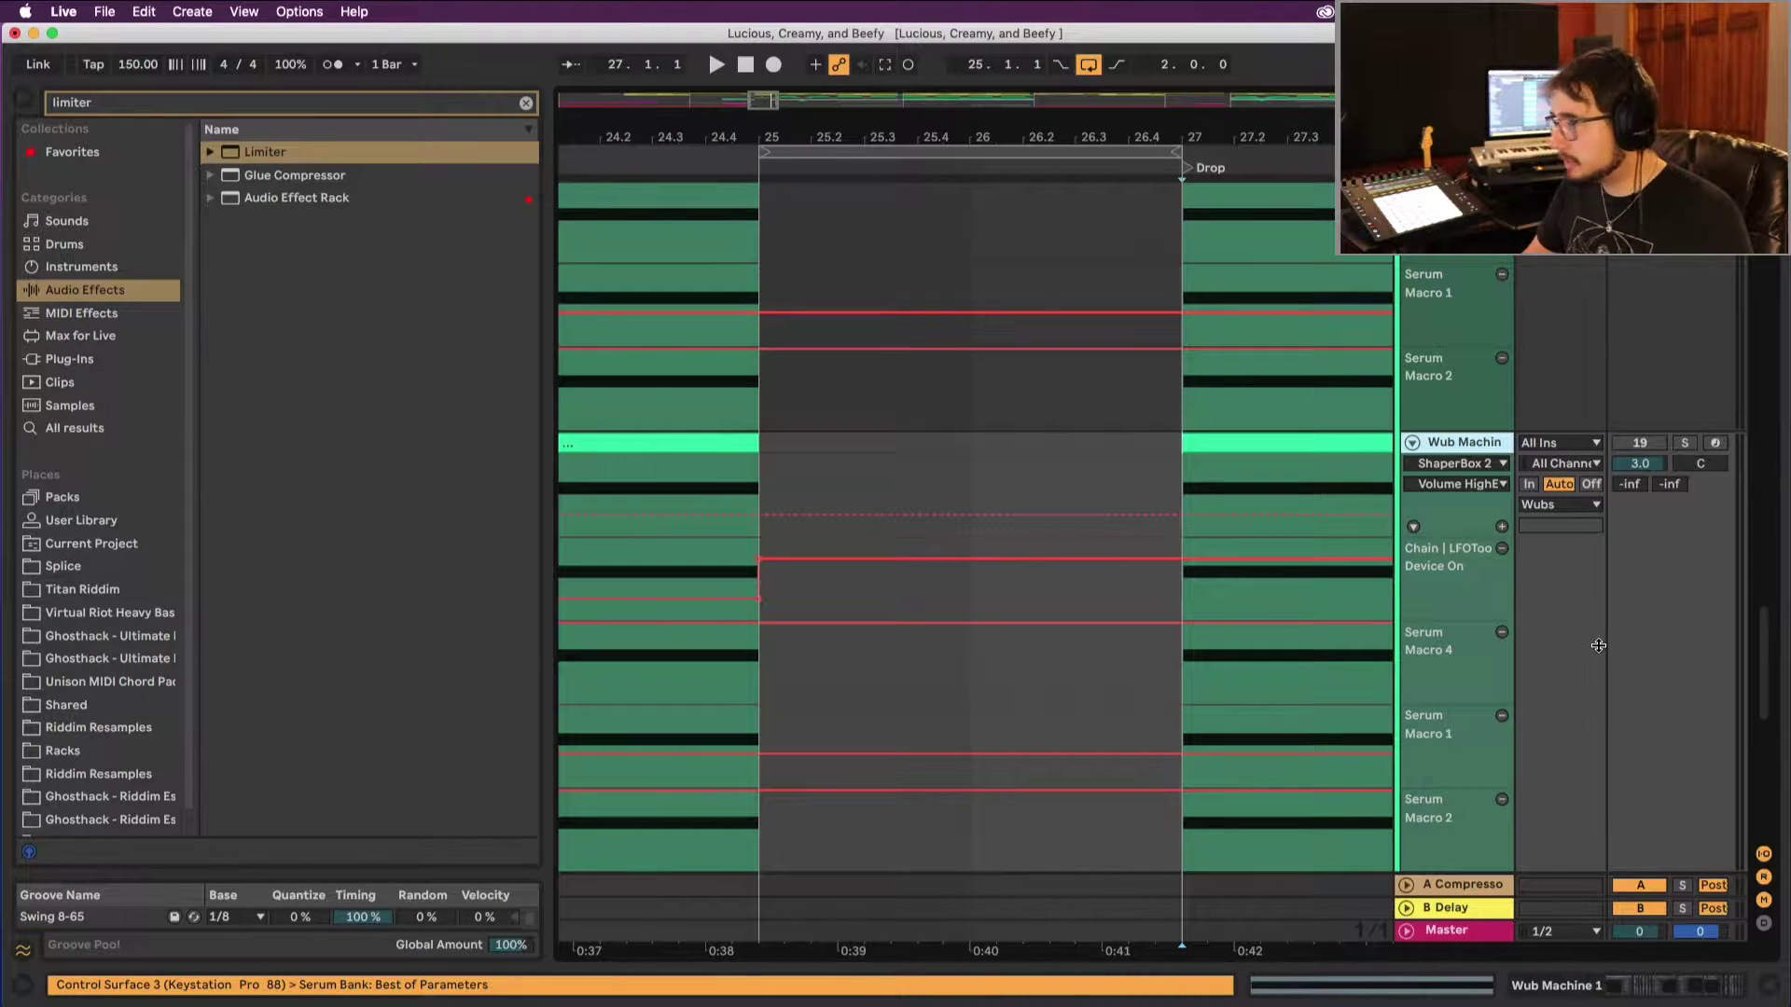
Step: Delete all clips from the duplicated Wub Machine track and hide the automation lanes
click(1371, 449)
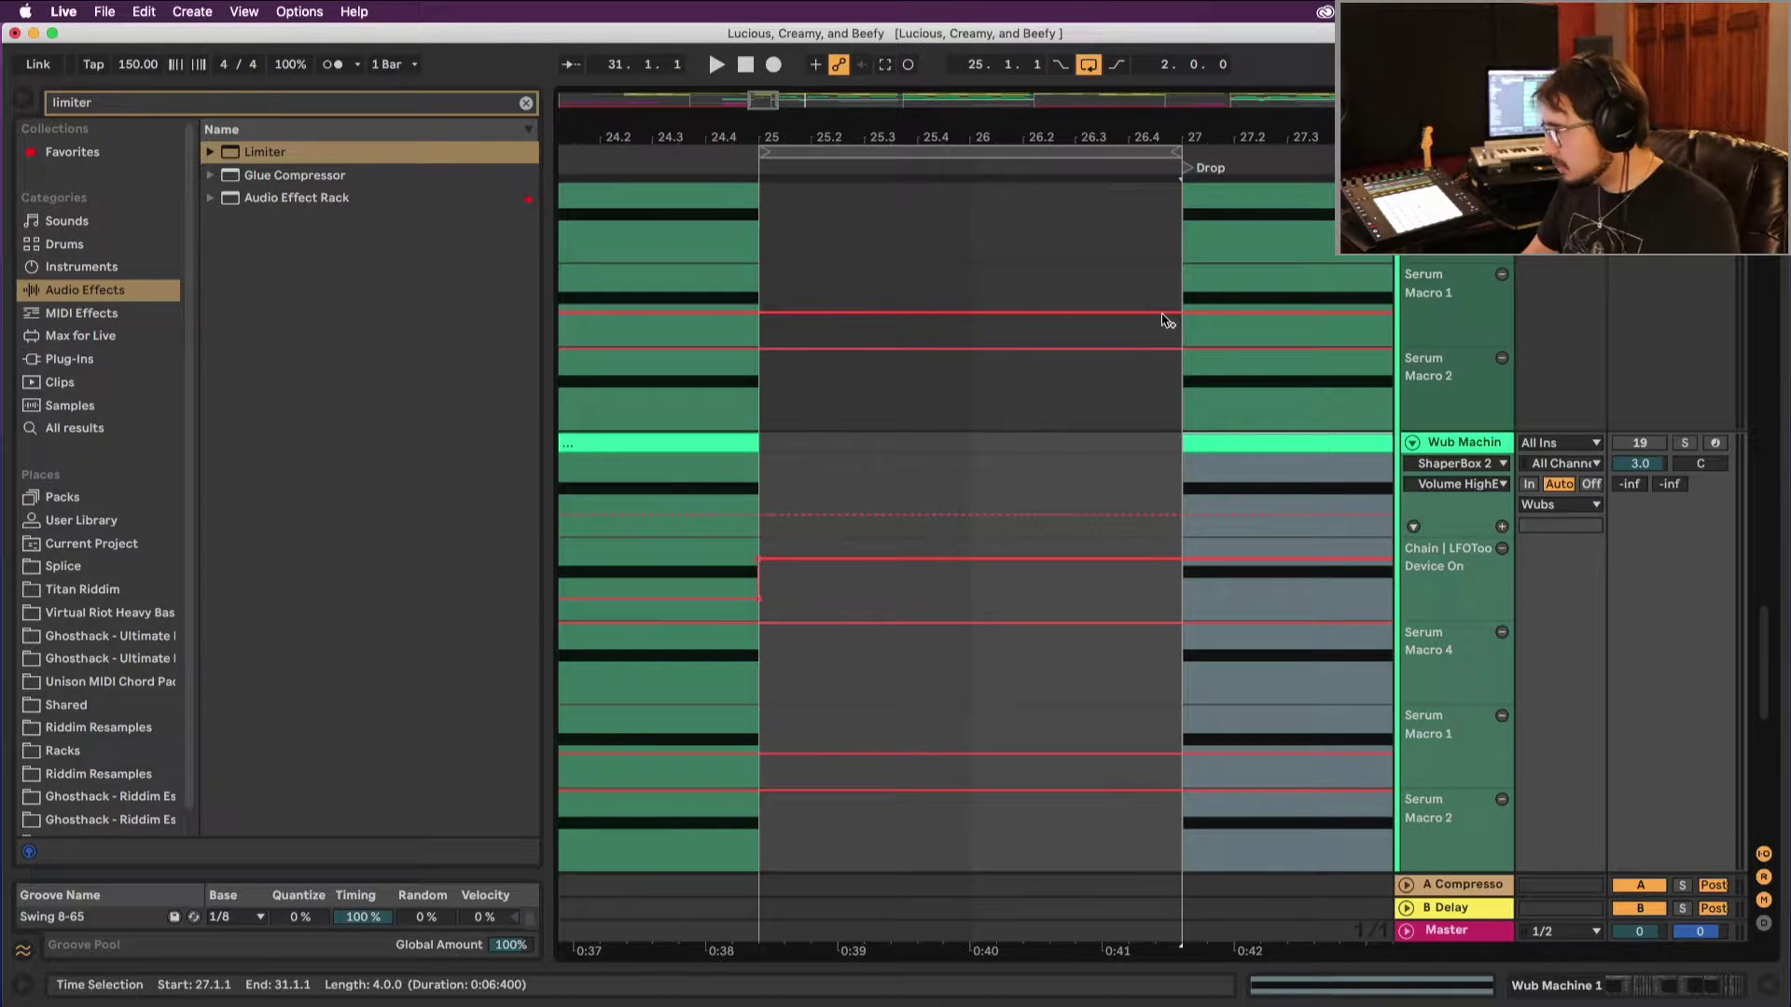
drag(1099, 160, 1100, 112)
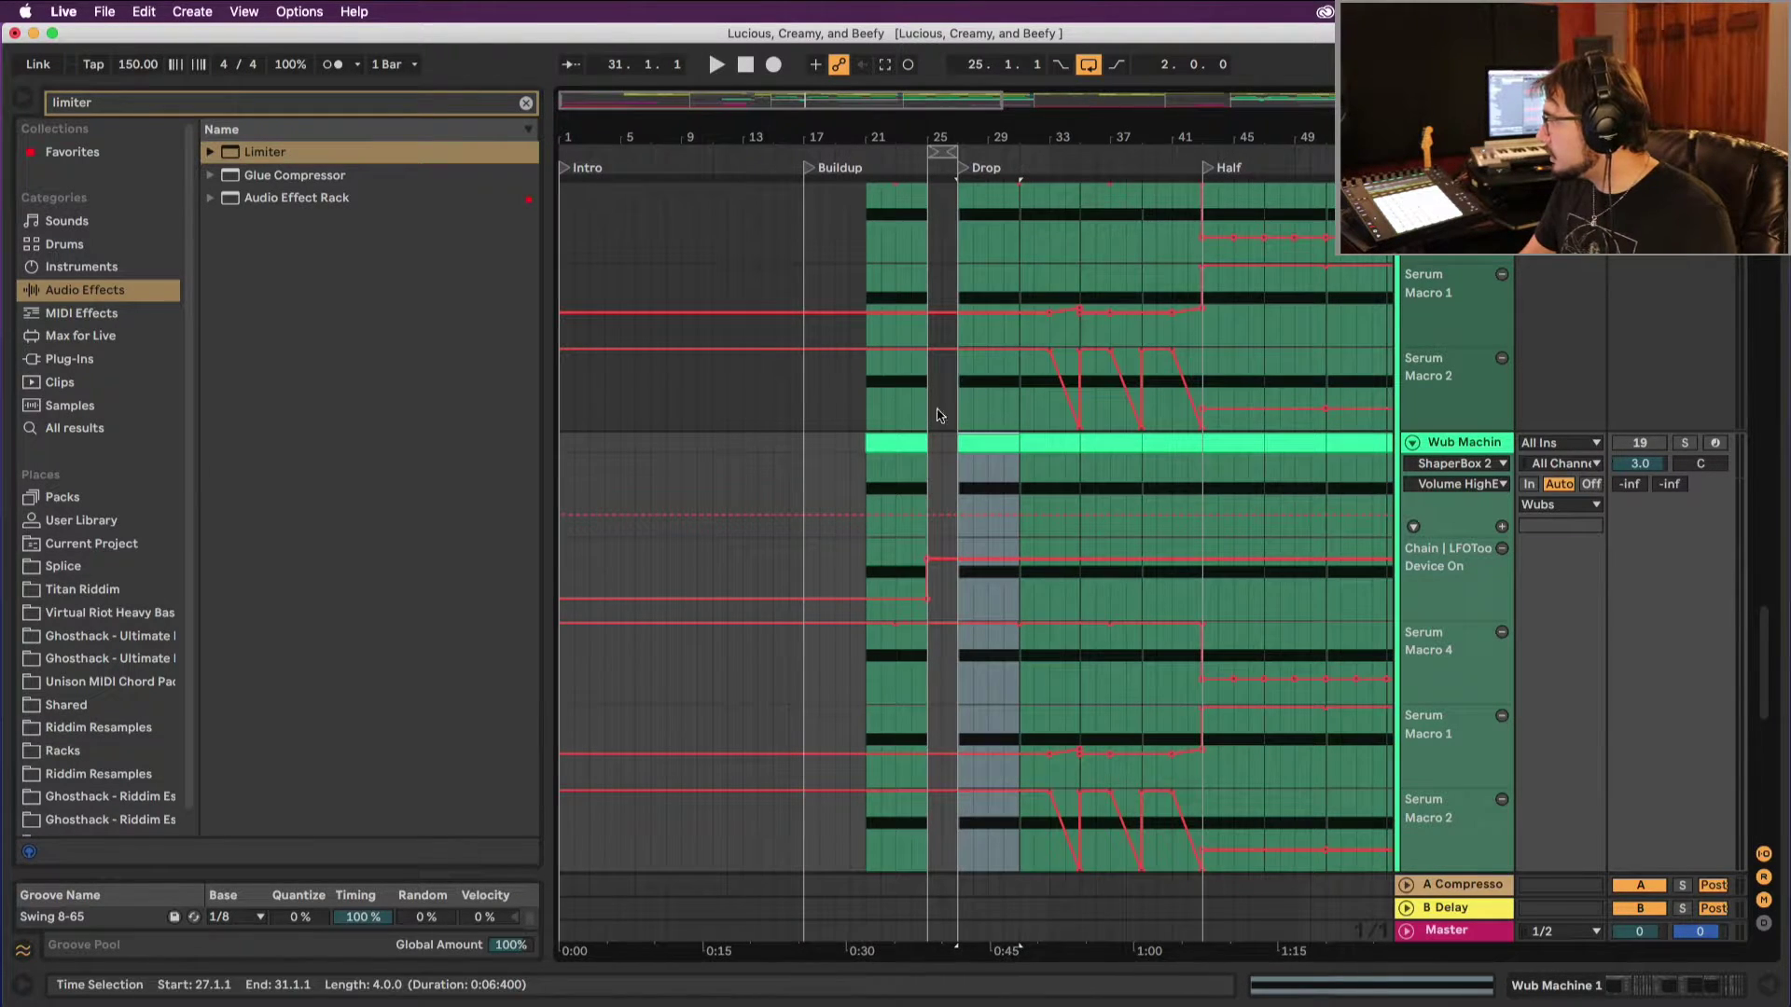
click(896, 453)
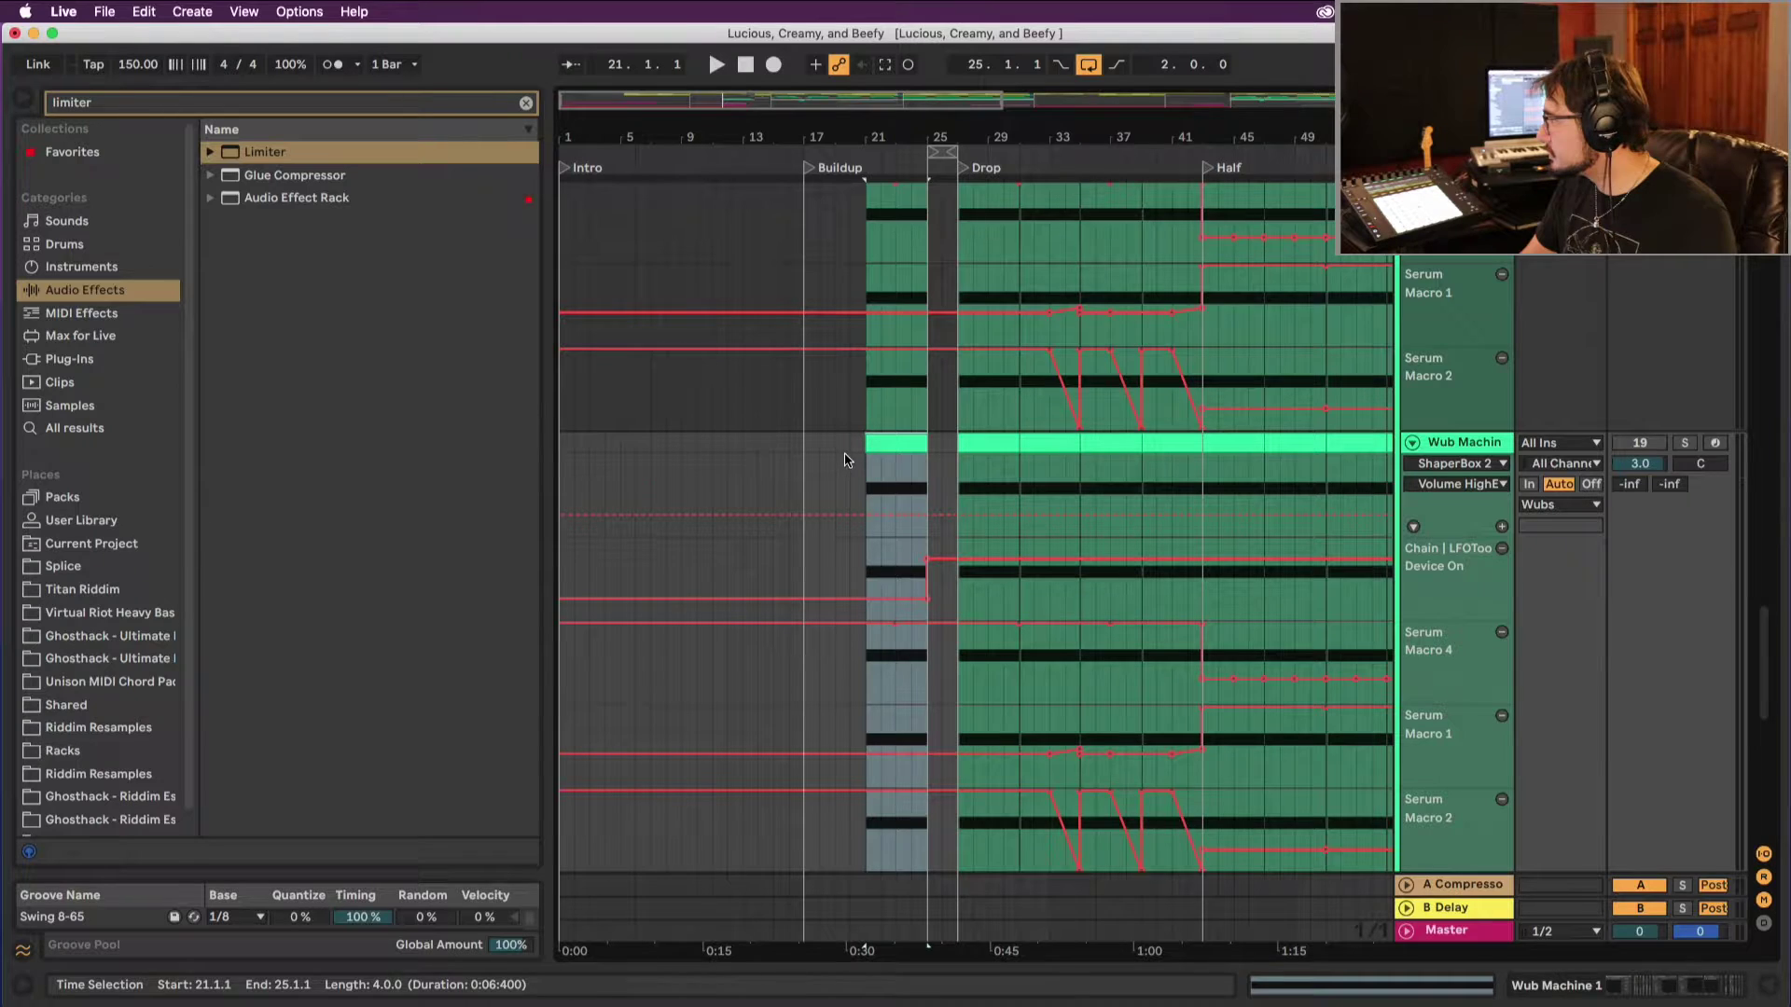
drag(846, 460, 967, 534)
drag(1048, 143, 1048, 102)
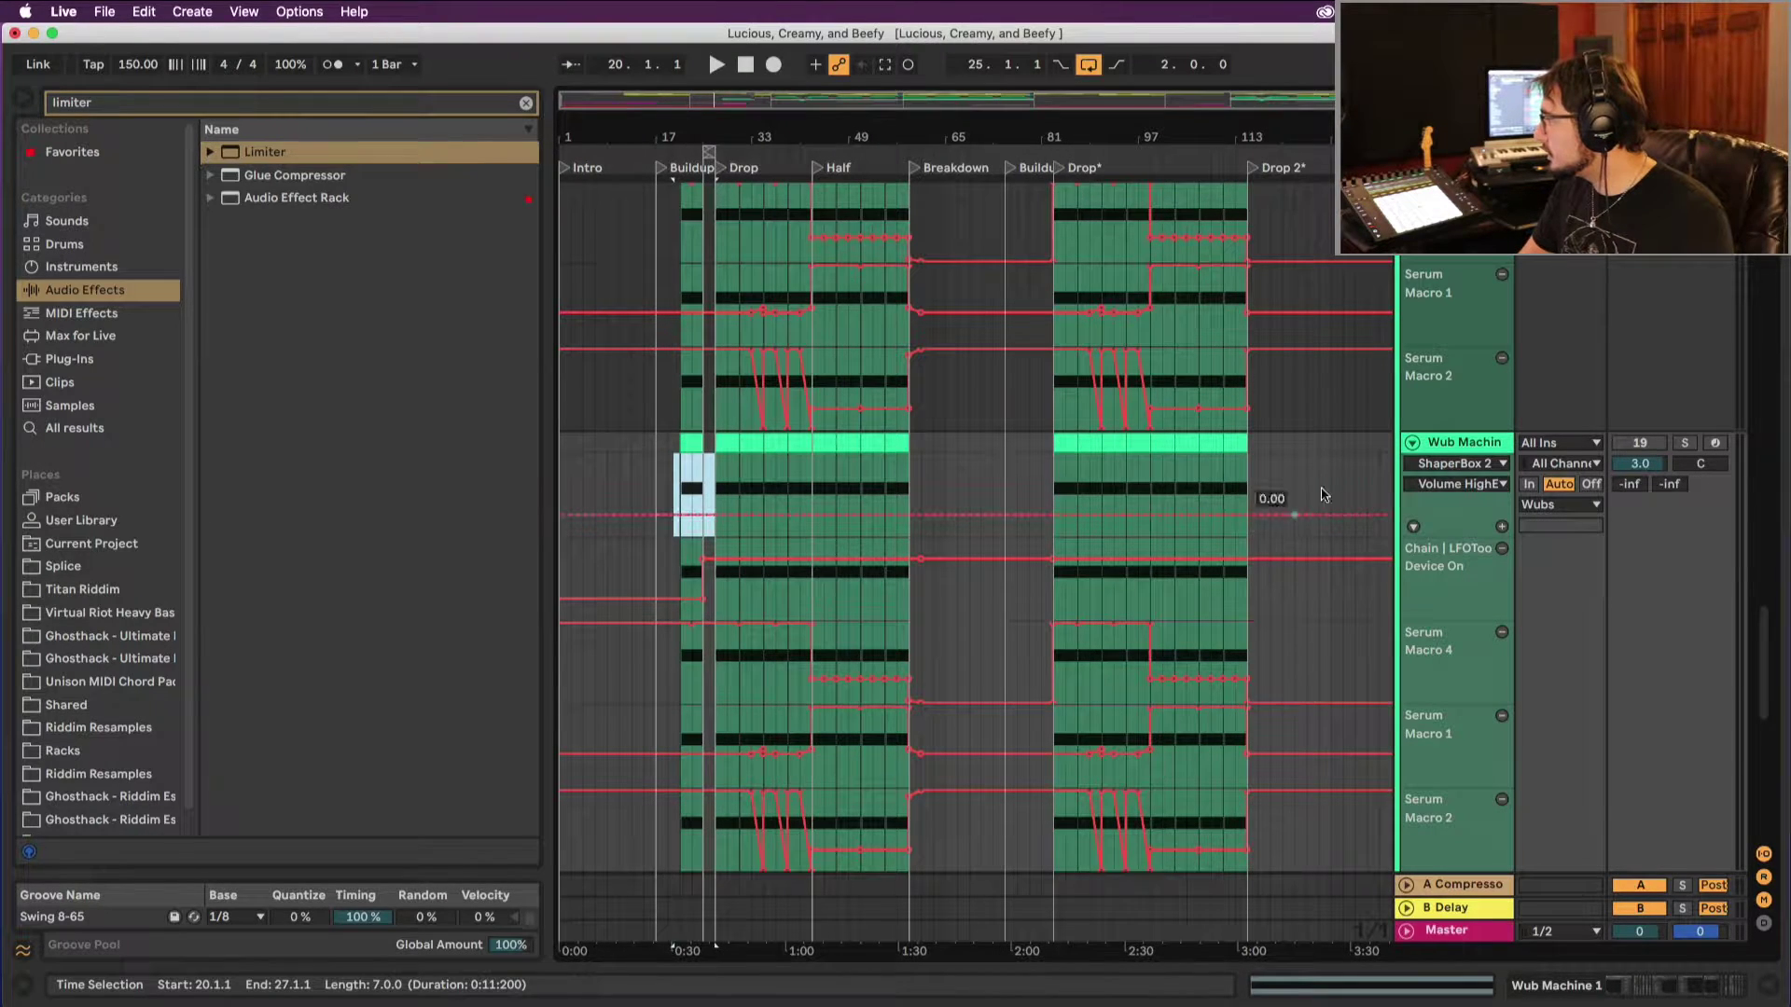
drag(1367, 494, 1248, 485)
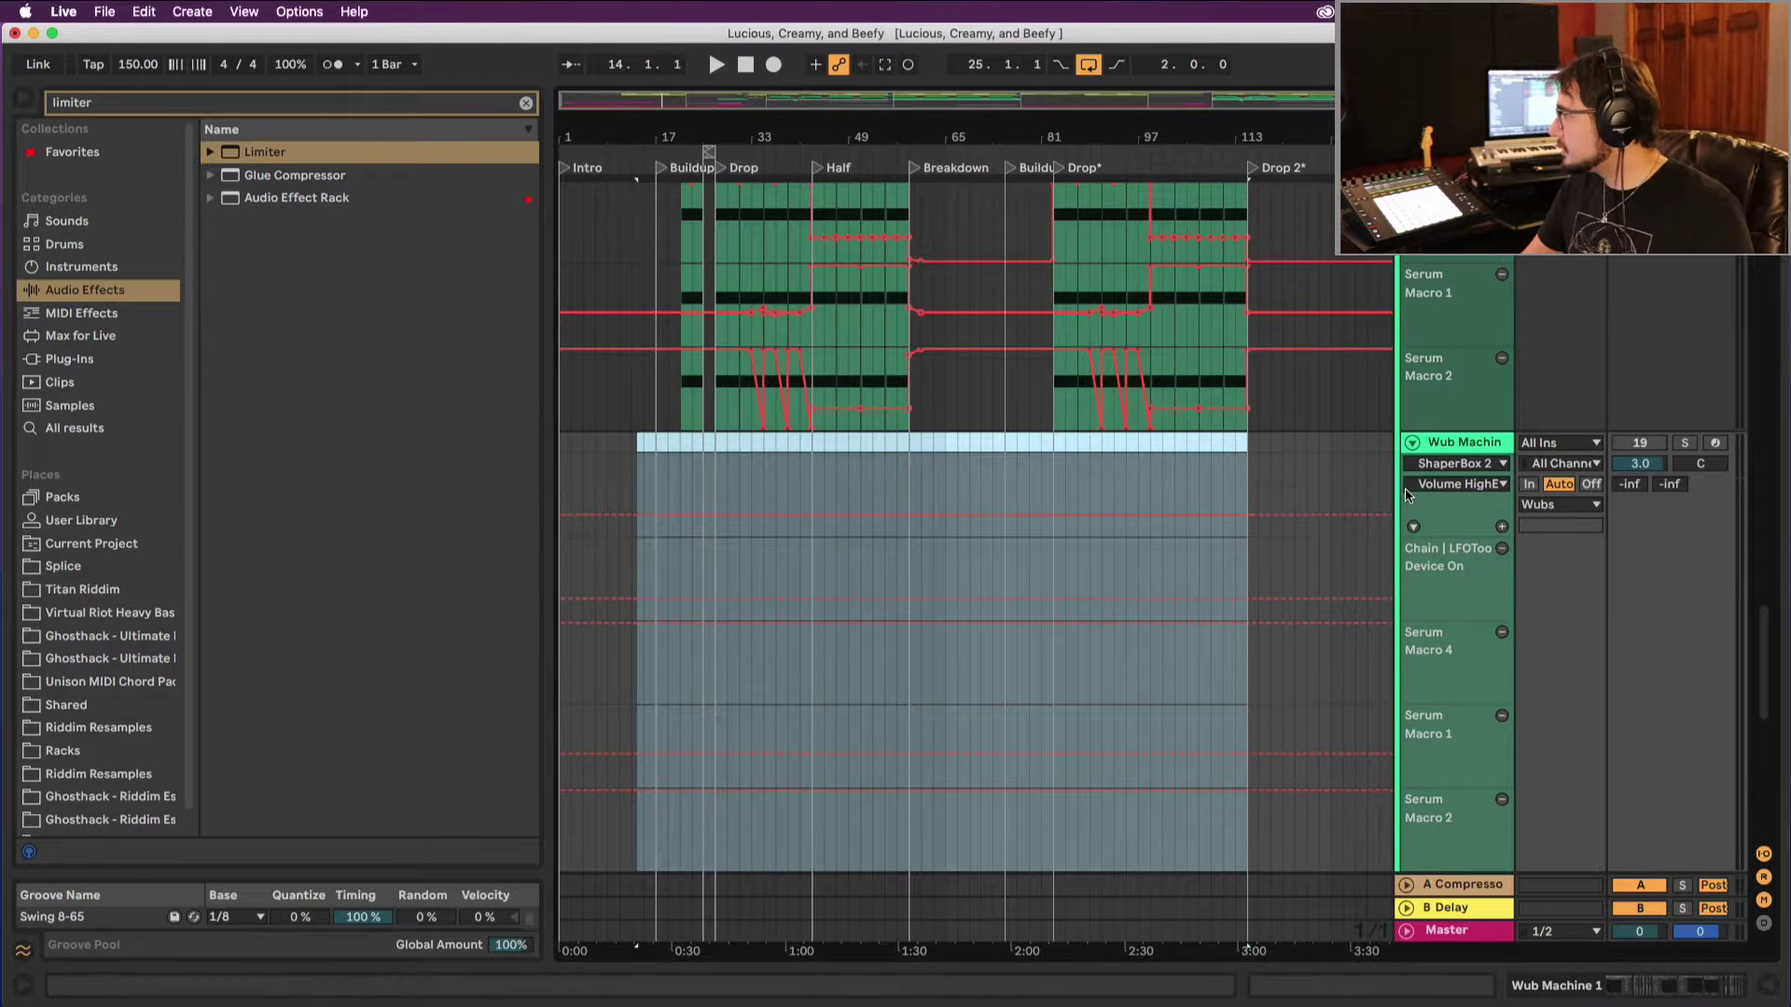
key(a)
click(1296, 485)
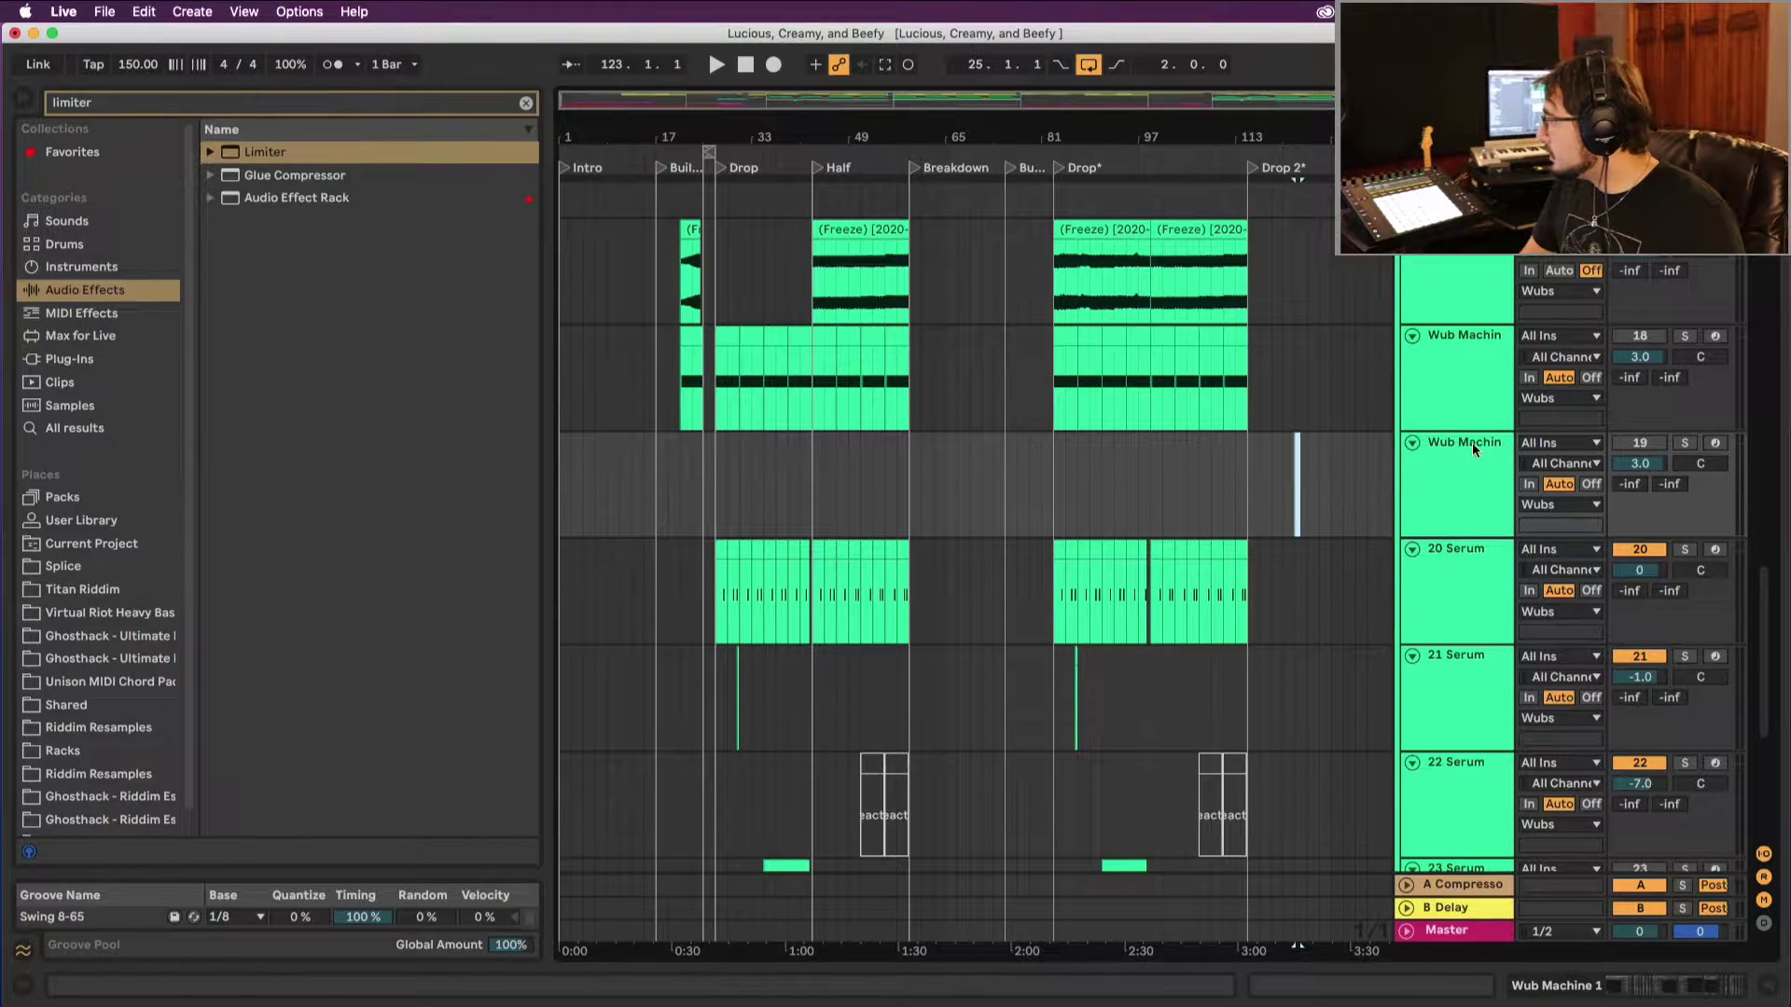
Step: Copy the original Wub Machine track's clip from 27.1.1 to 31.1.1 onto the duplicate track and play the drop
drag(676, 129, 770, 225)
drag(811, 334, 961, 468)
key(space)
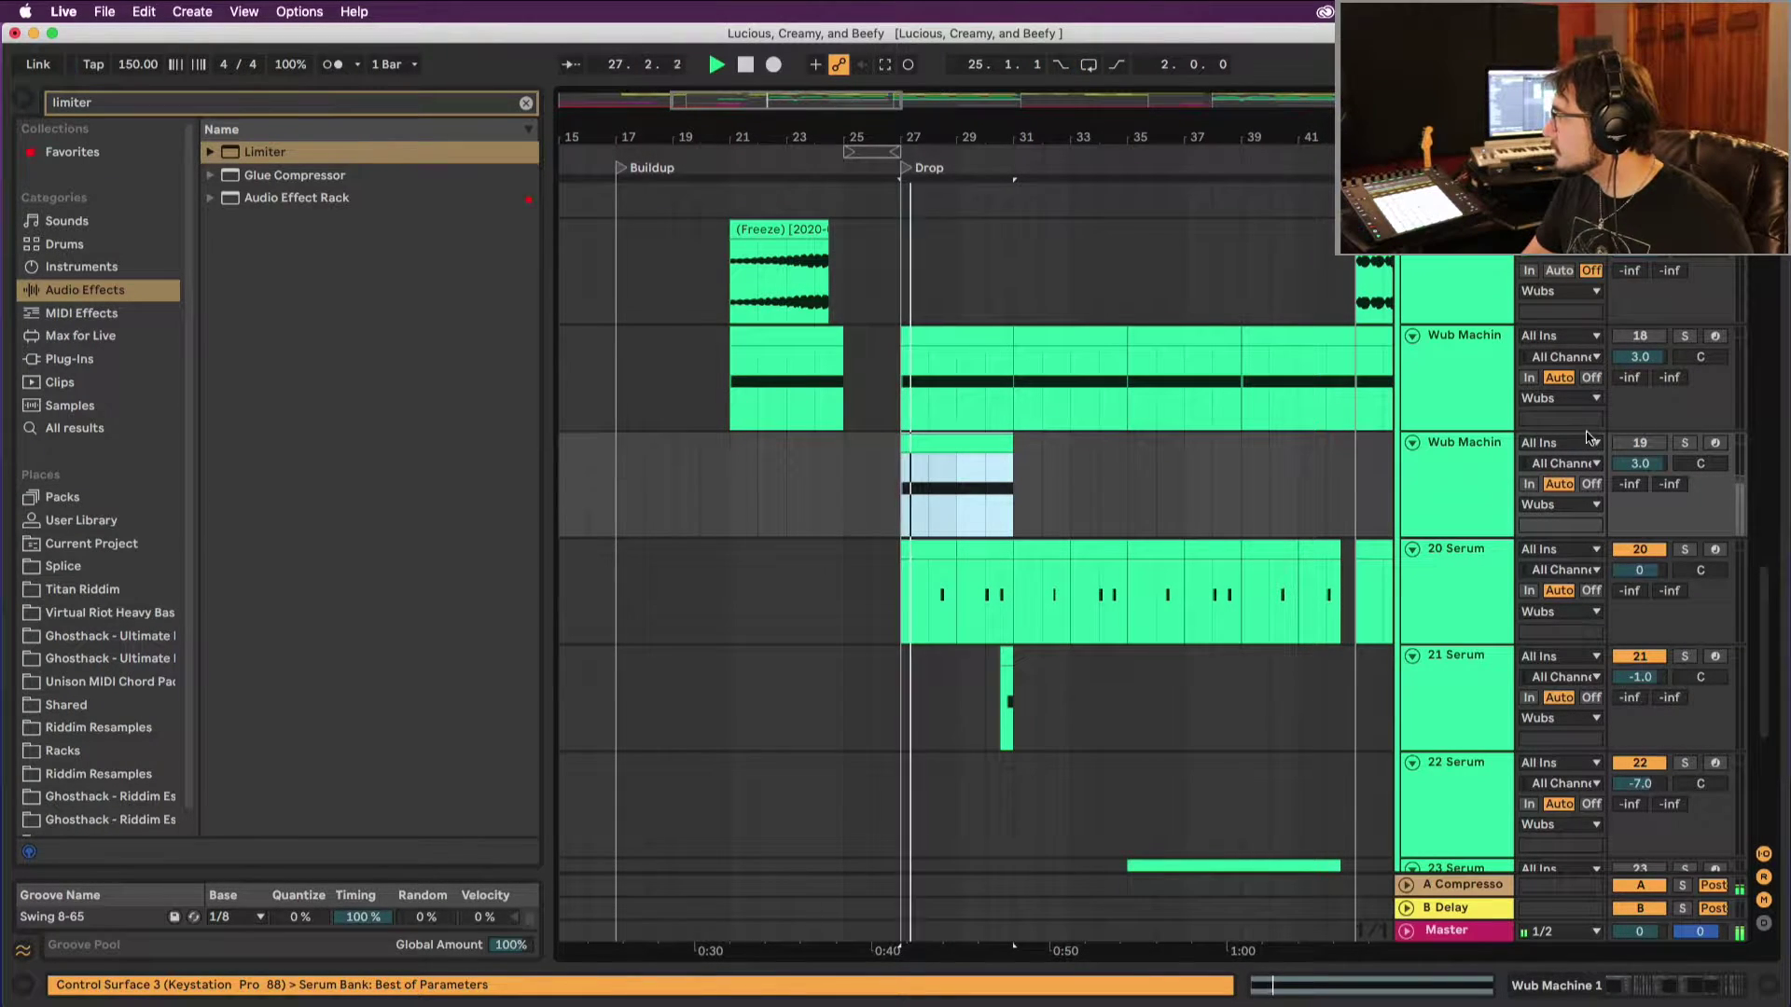
Step: Solo the duplicated Wub Machine track and play its clip from the start of the drop
key(space)
click(1685, 443)
click(1583, 443)
click(1586, 461)
key(space)
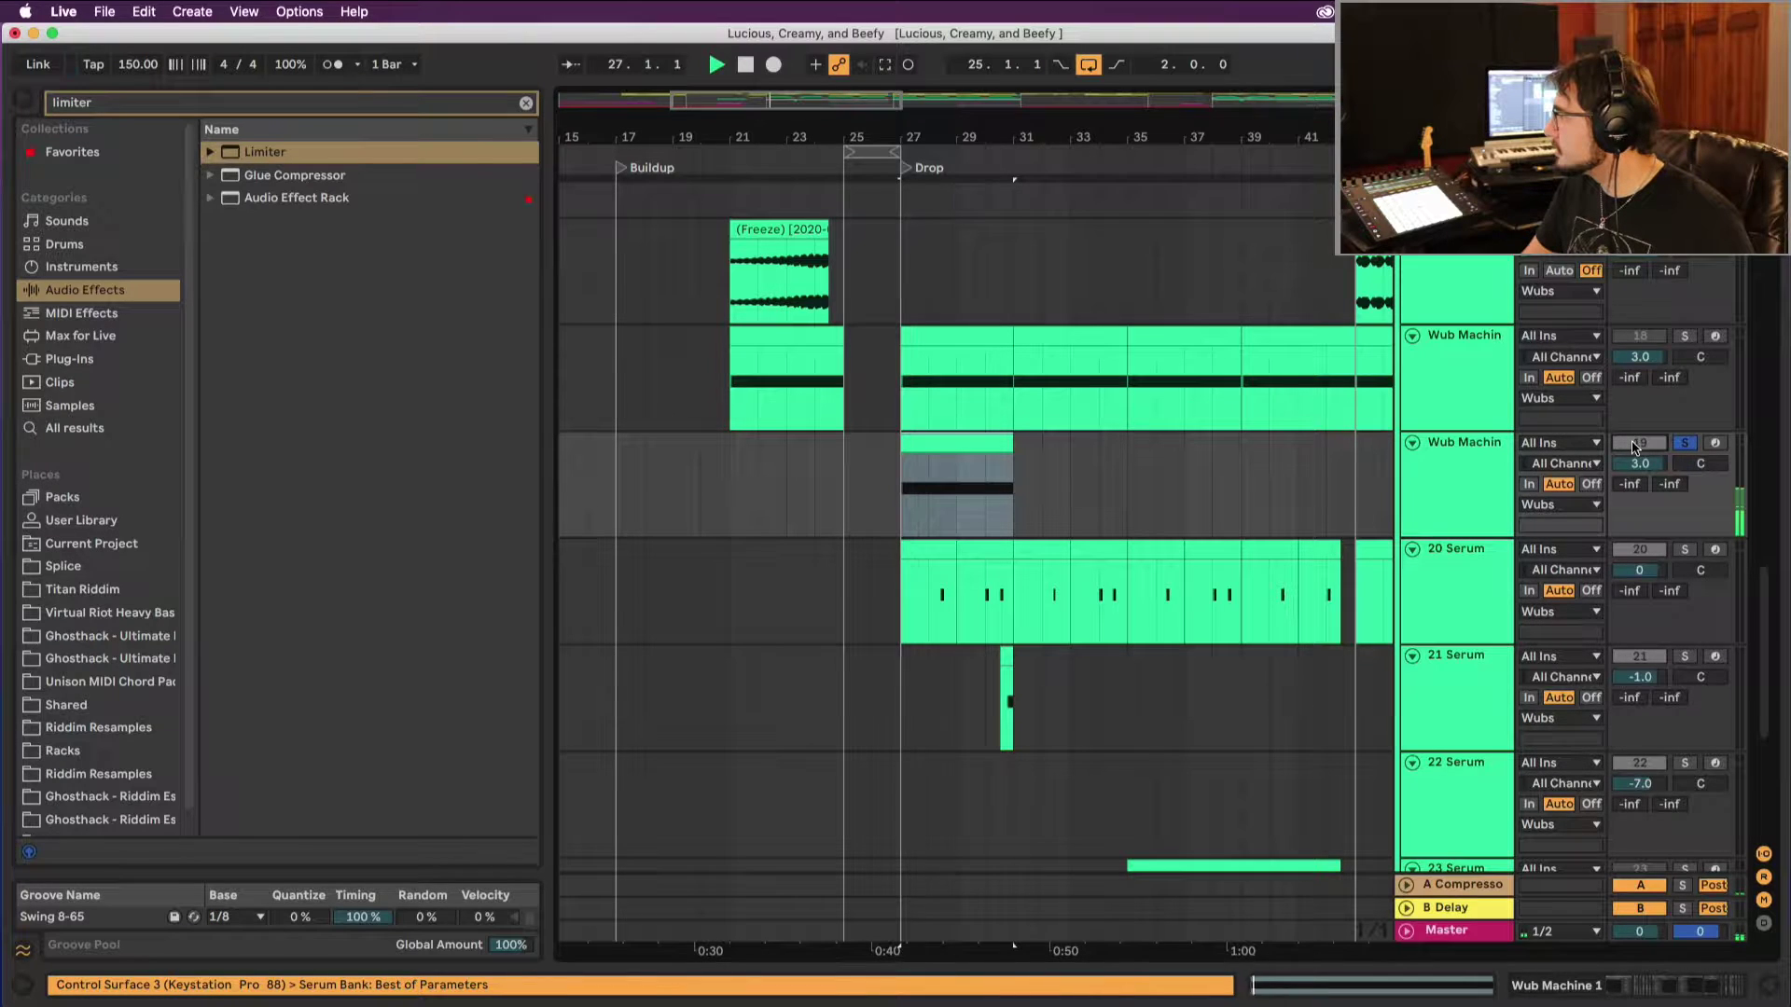
Step: Load the BASS CrispGrowl preset from Vicious Dubstep XL into the duplicated track's Serum, play it, and close the plugin window
double_click(1437, 448)
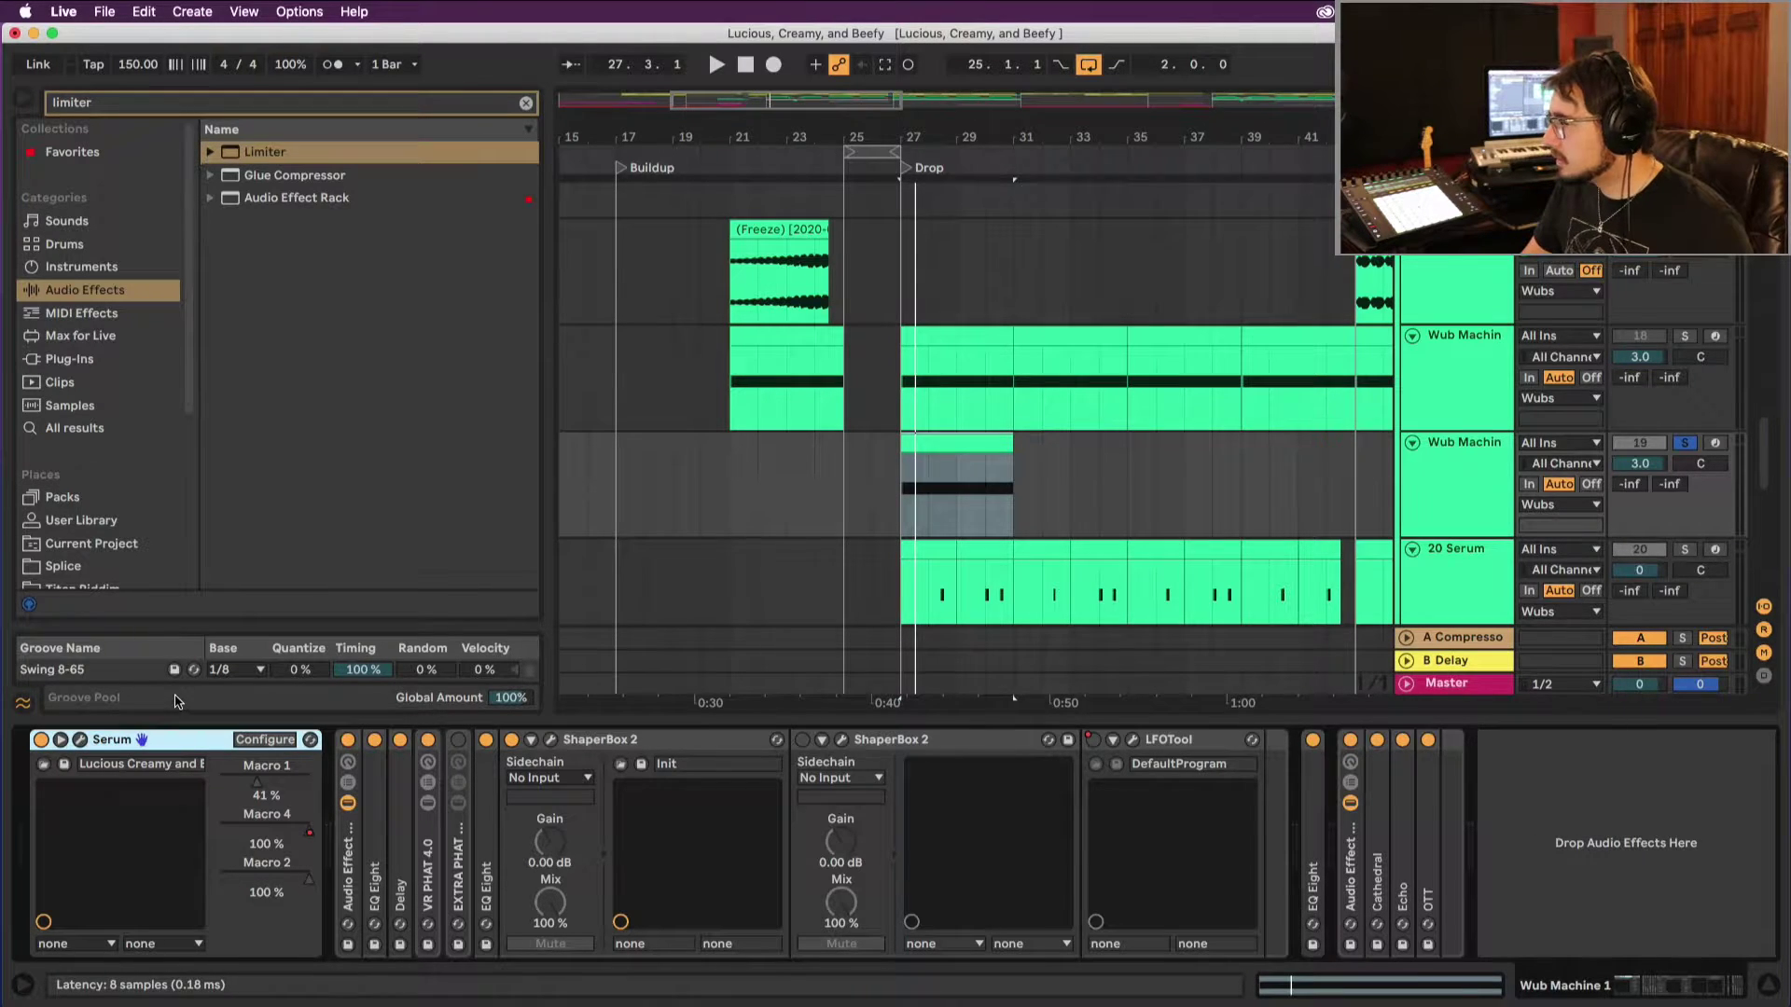
key(super+alt+p)
click(1250, 132)
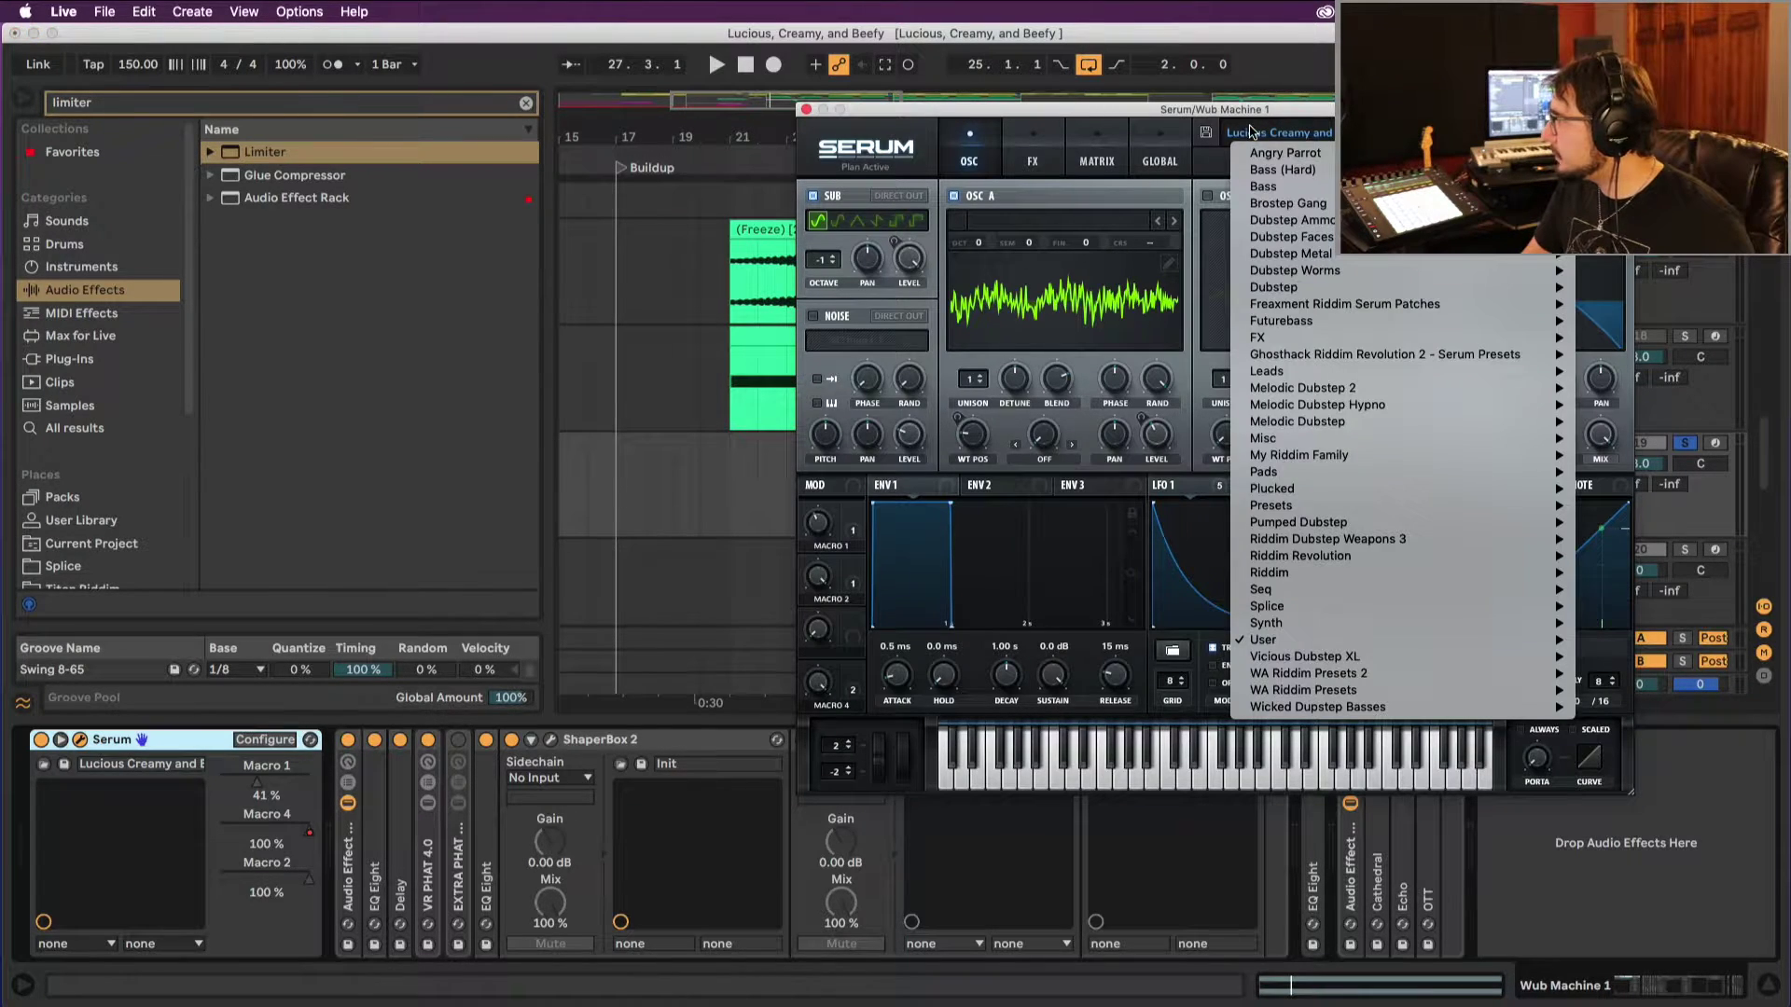
mouse_move(1403, 407)
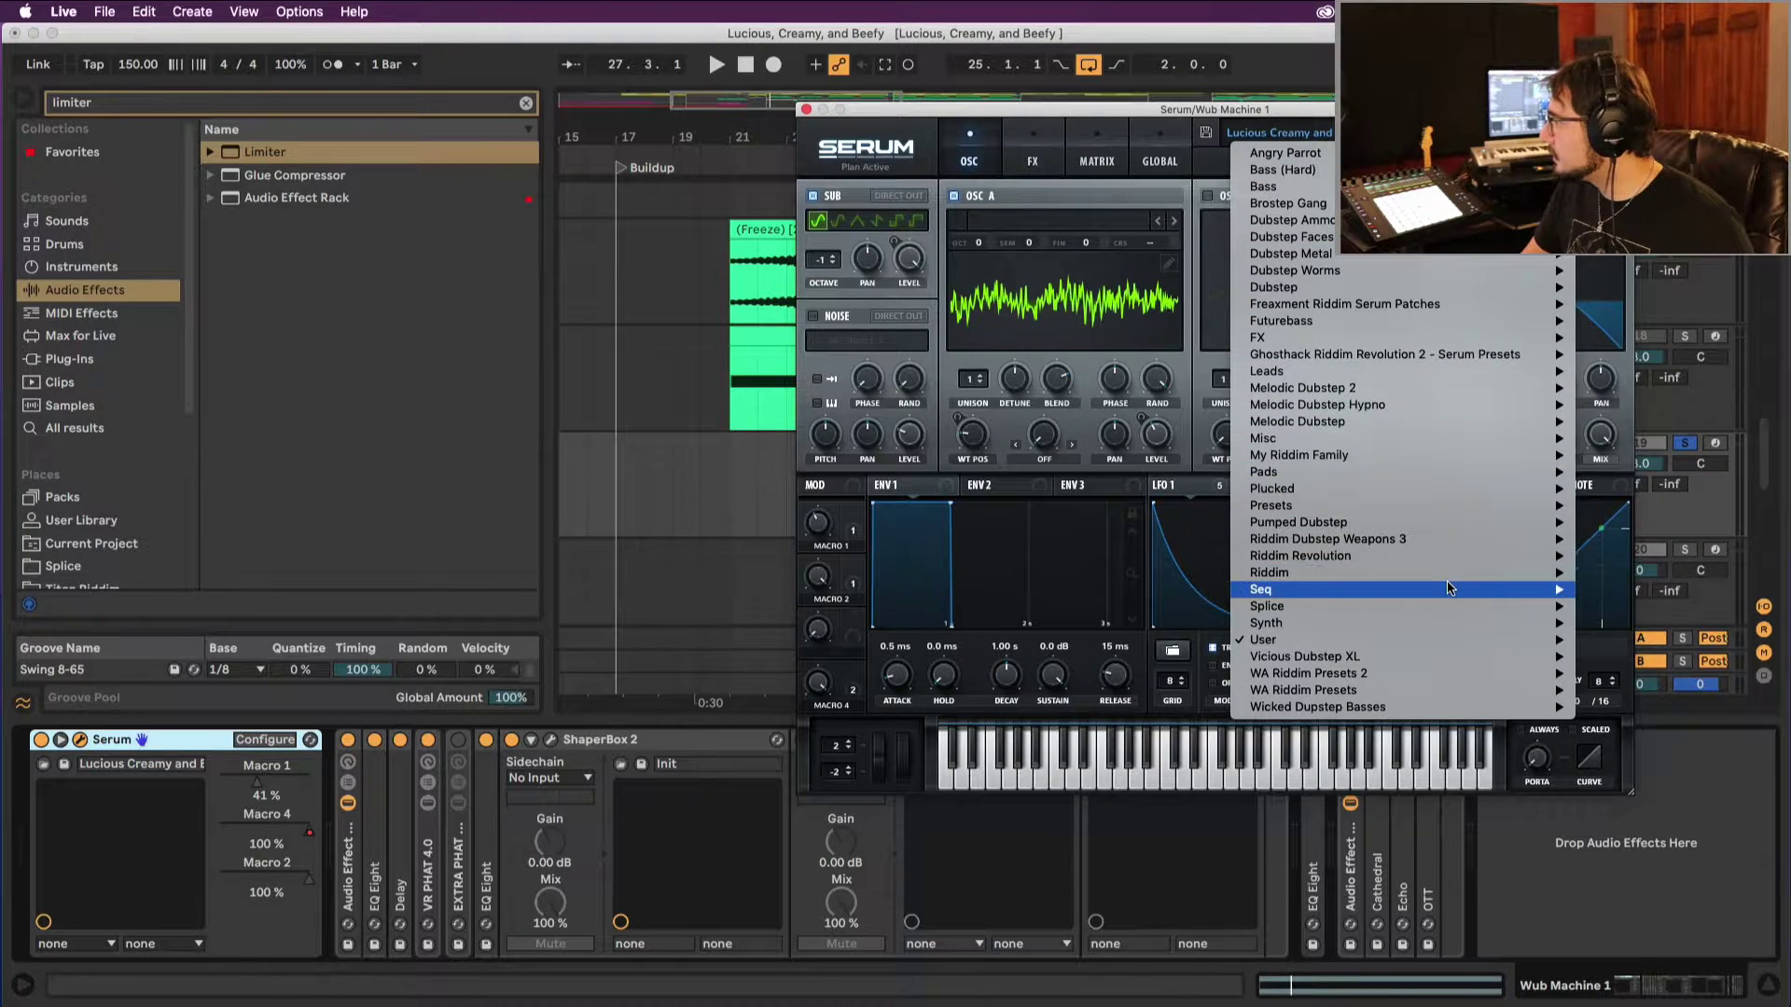
mouse_move(1443, 572)
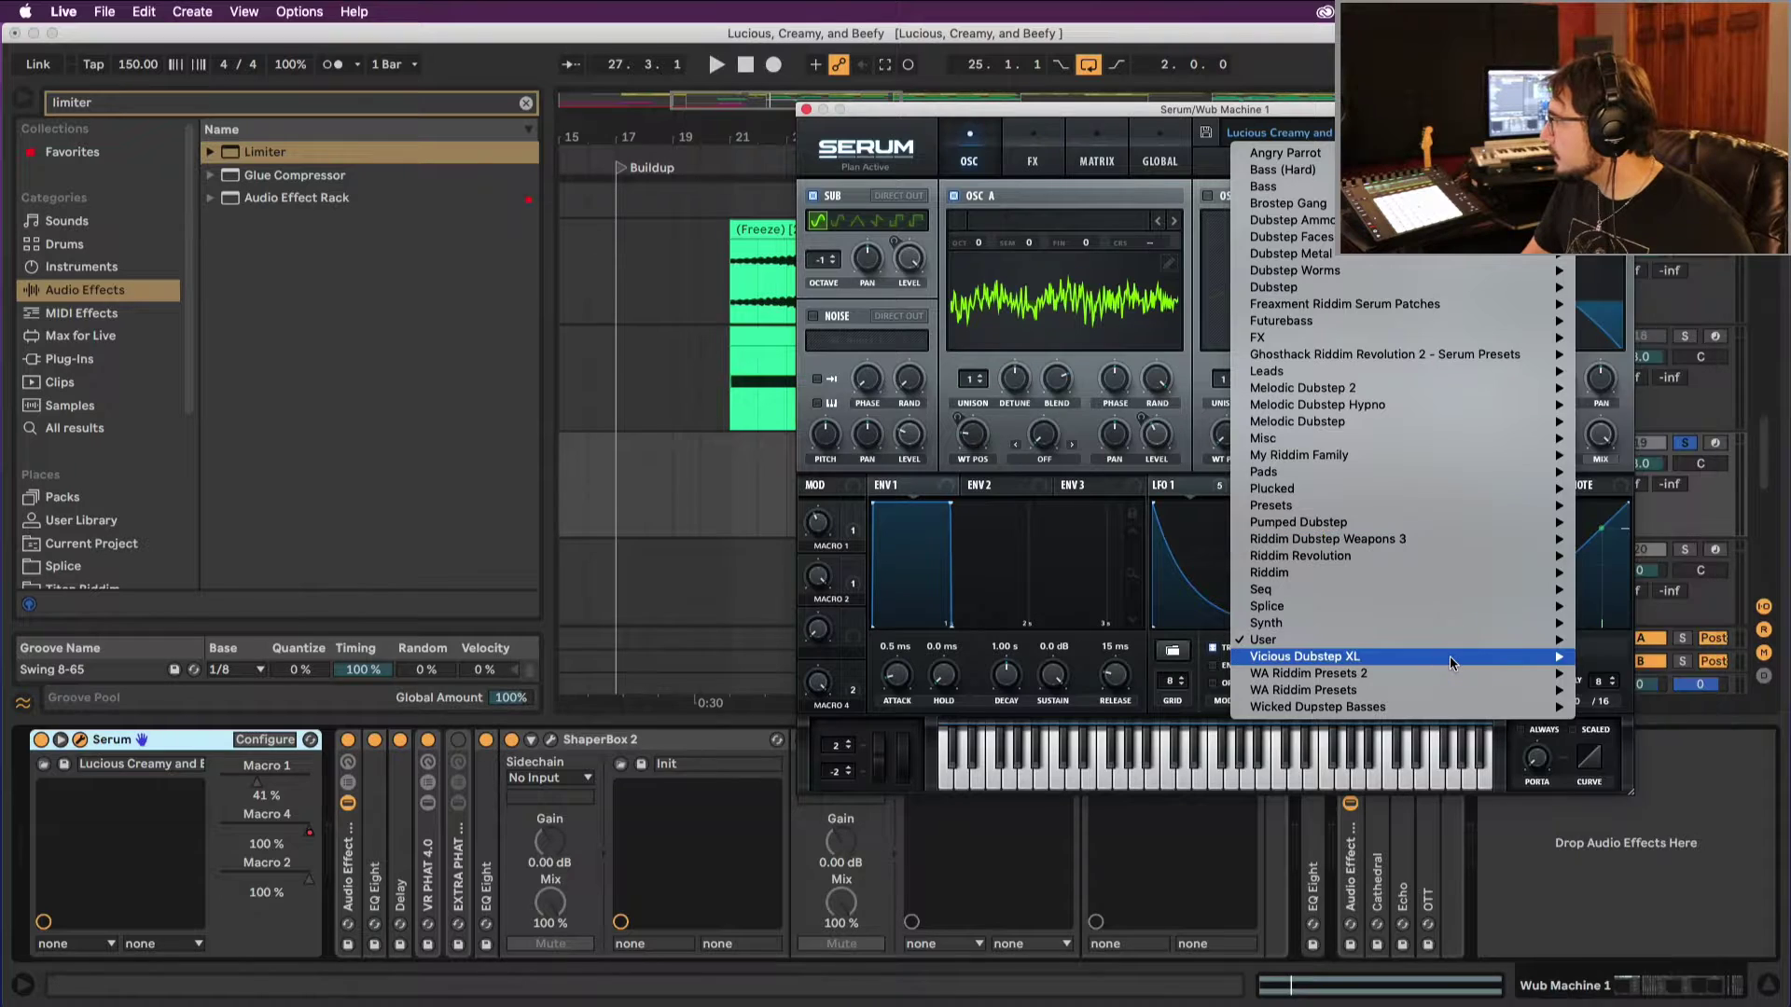
mouse_move(1502, 662)
click(1647, 672)
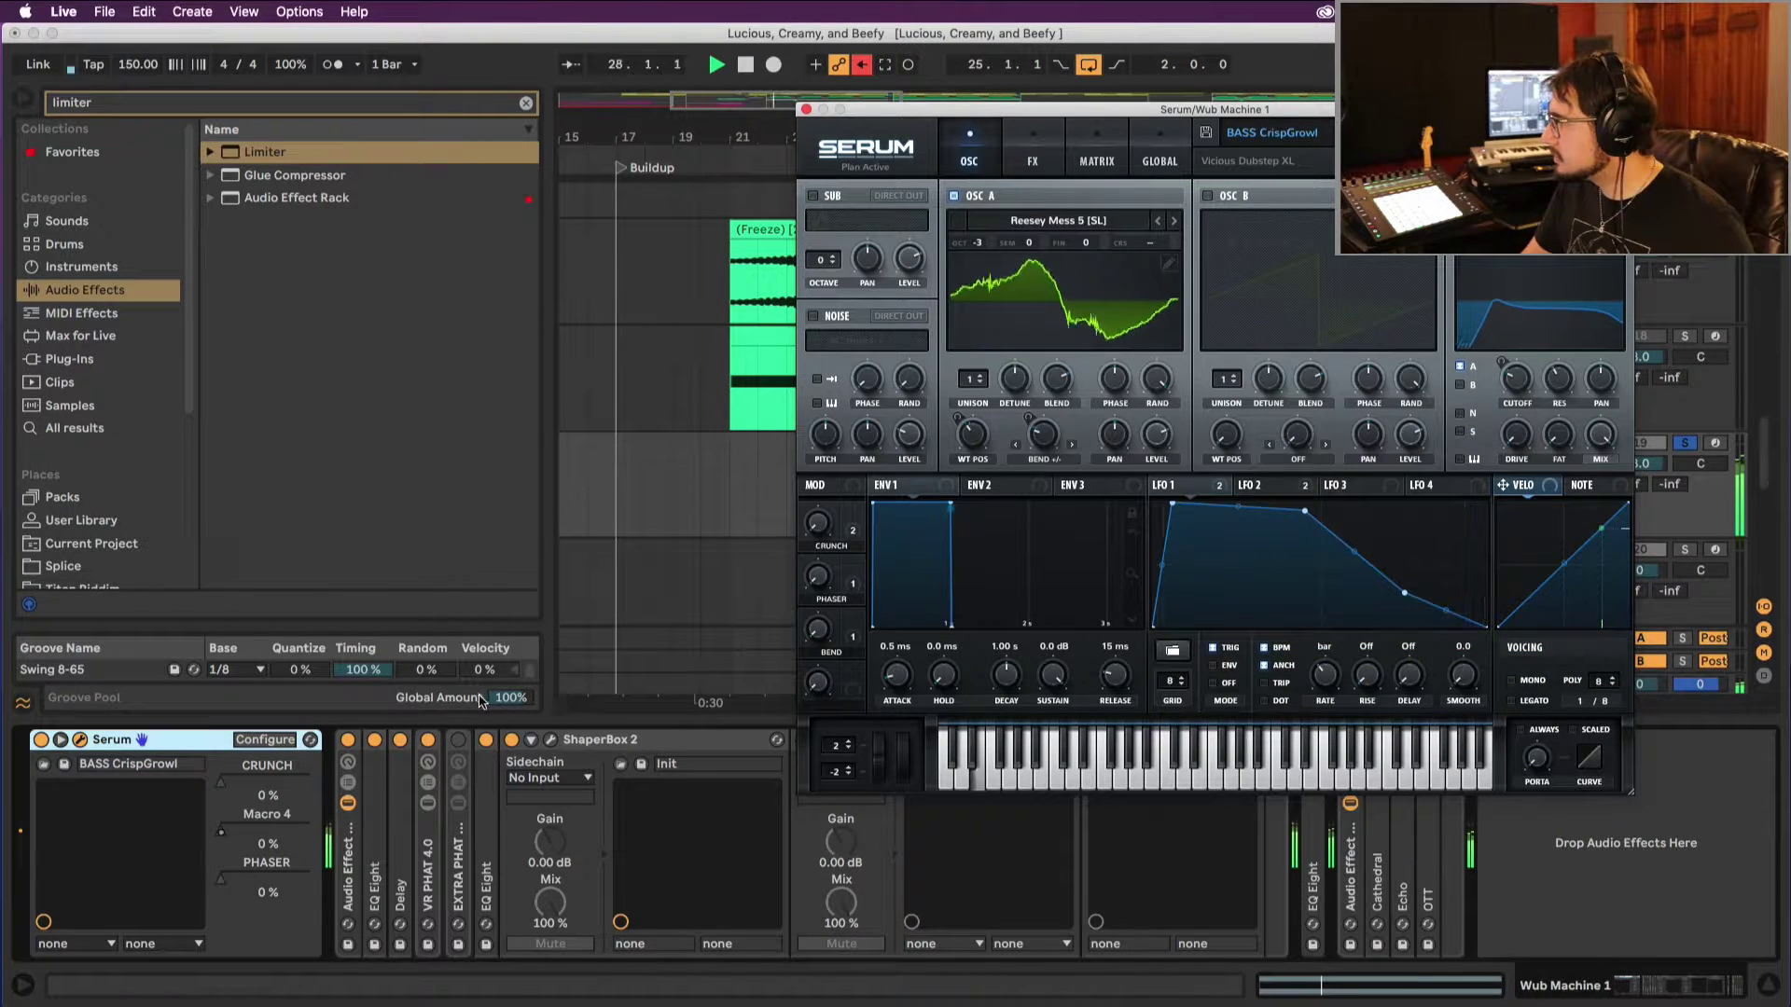
click(808, 110)
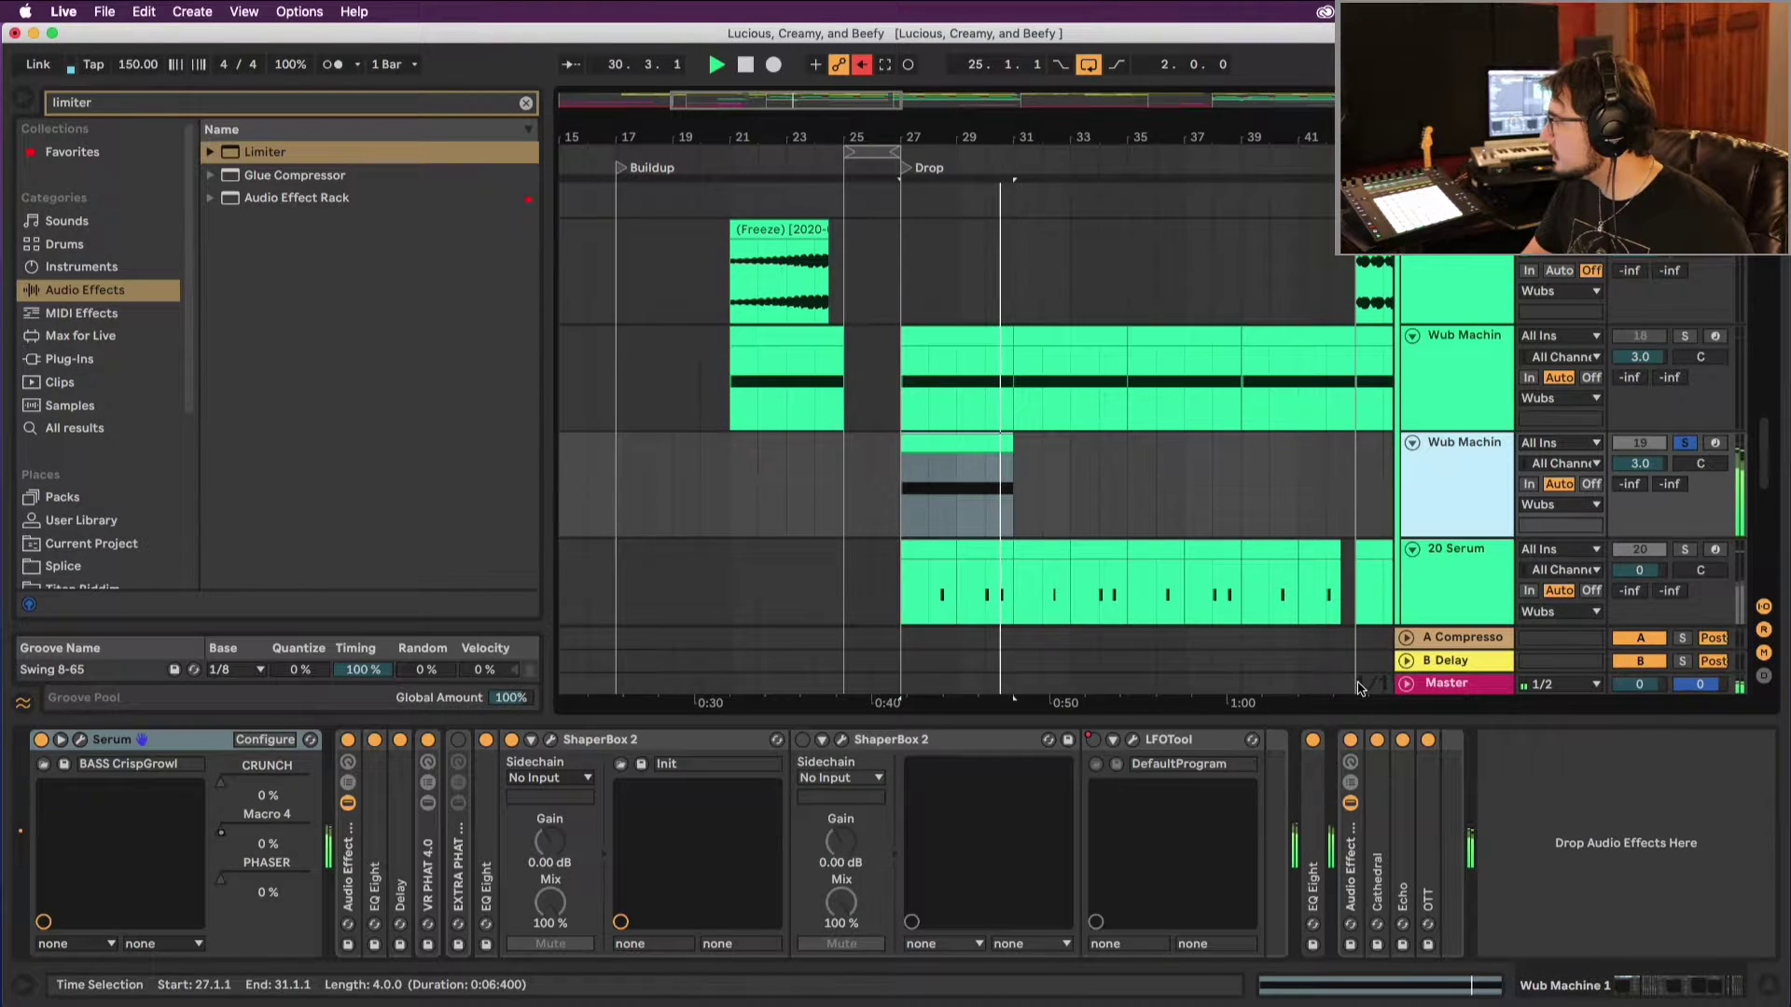
Step: Deactivate all audio effects after Serum on the duplicated Wub Machine track and play the clip dry
click(1346, 736)
key(space)
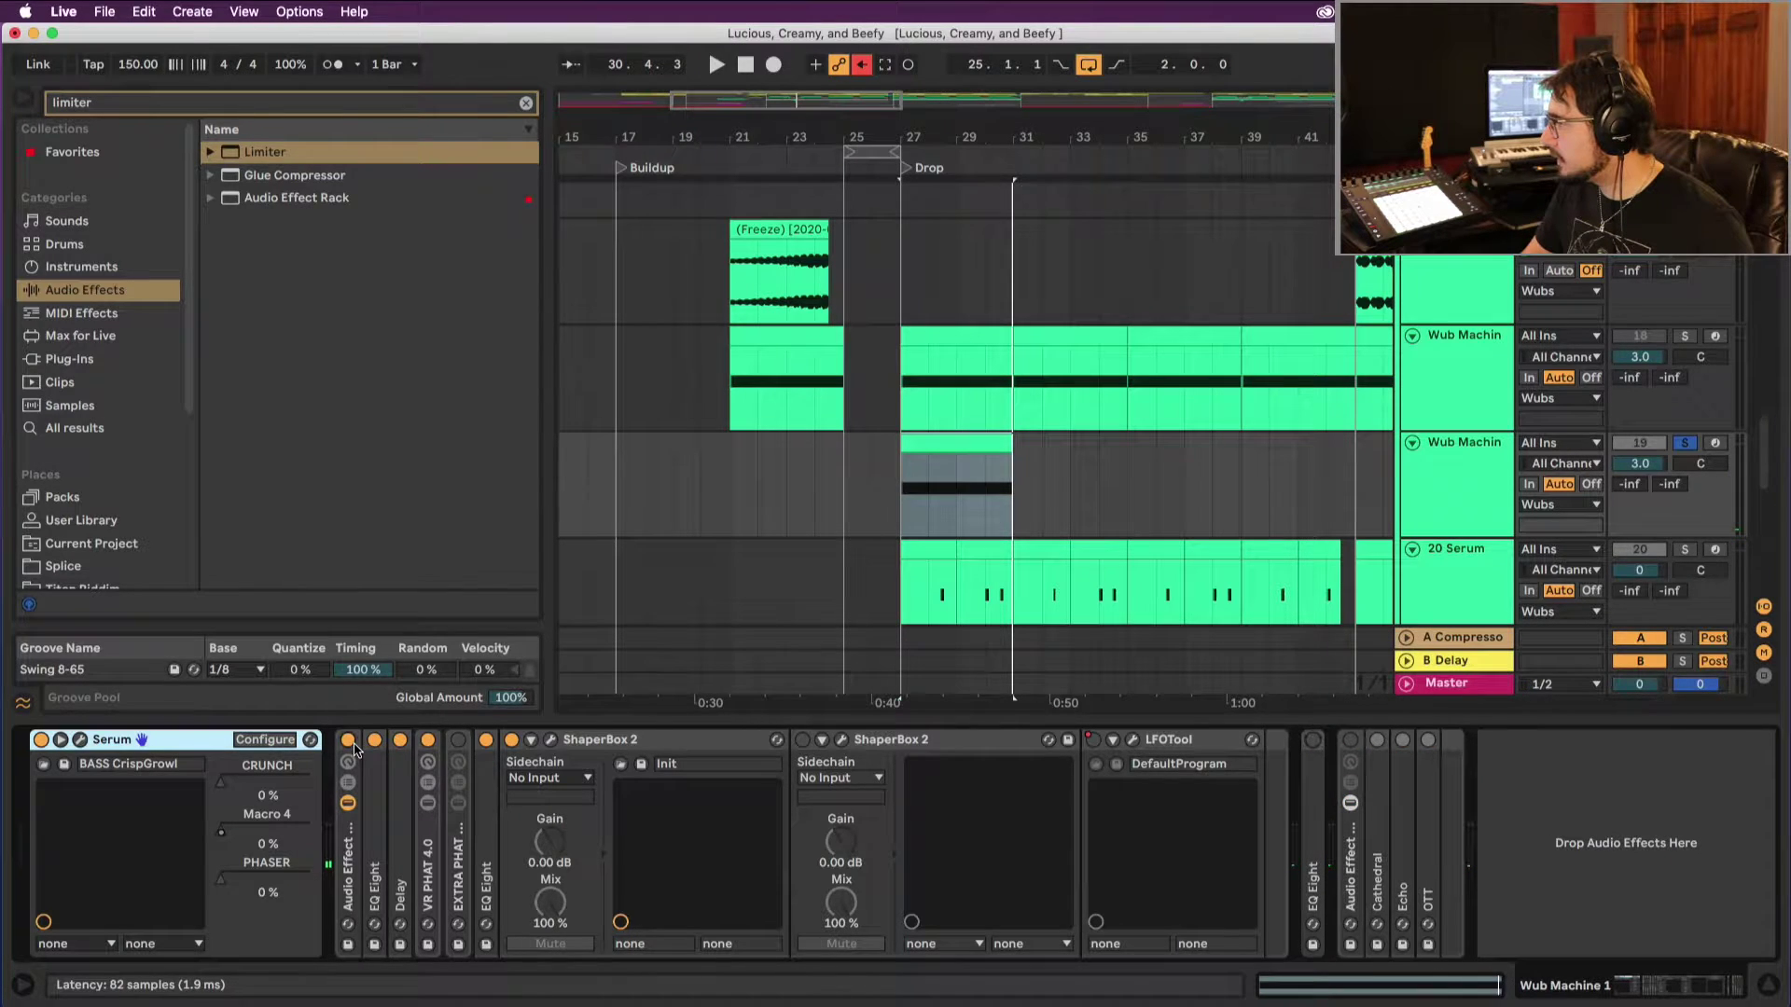
key(space)
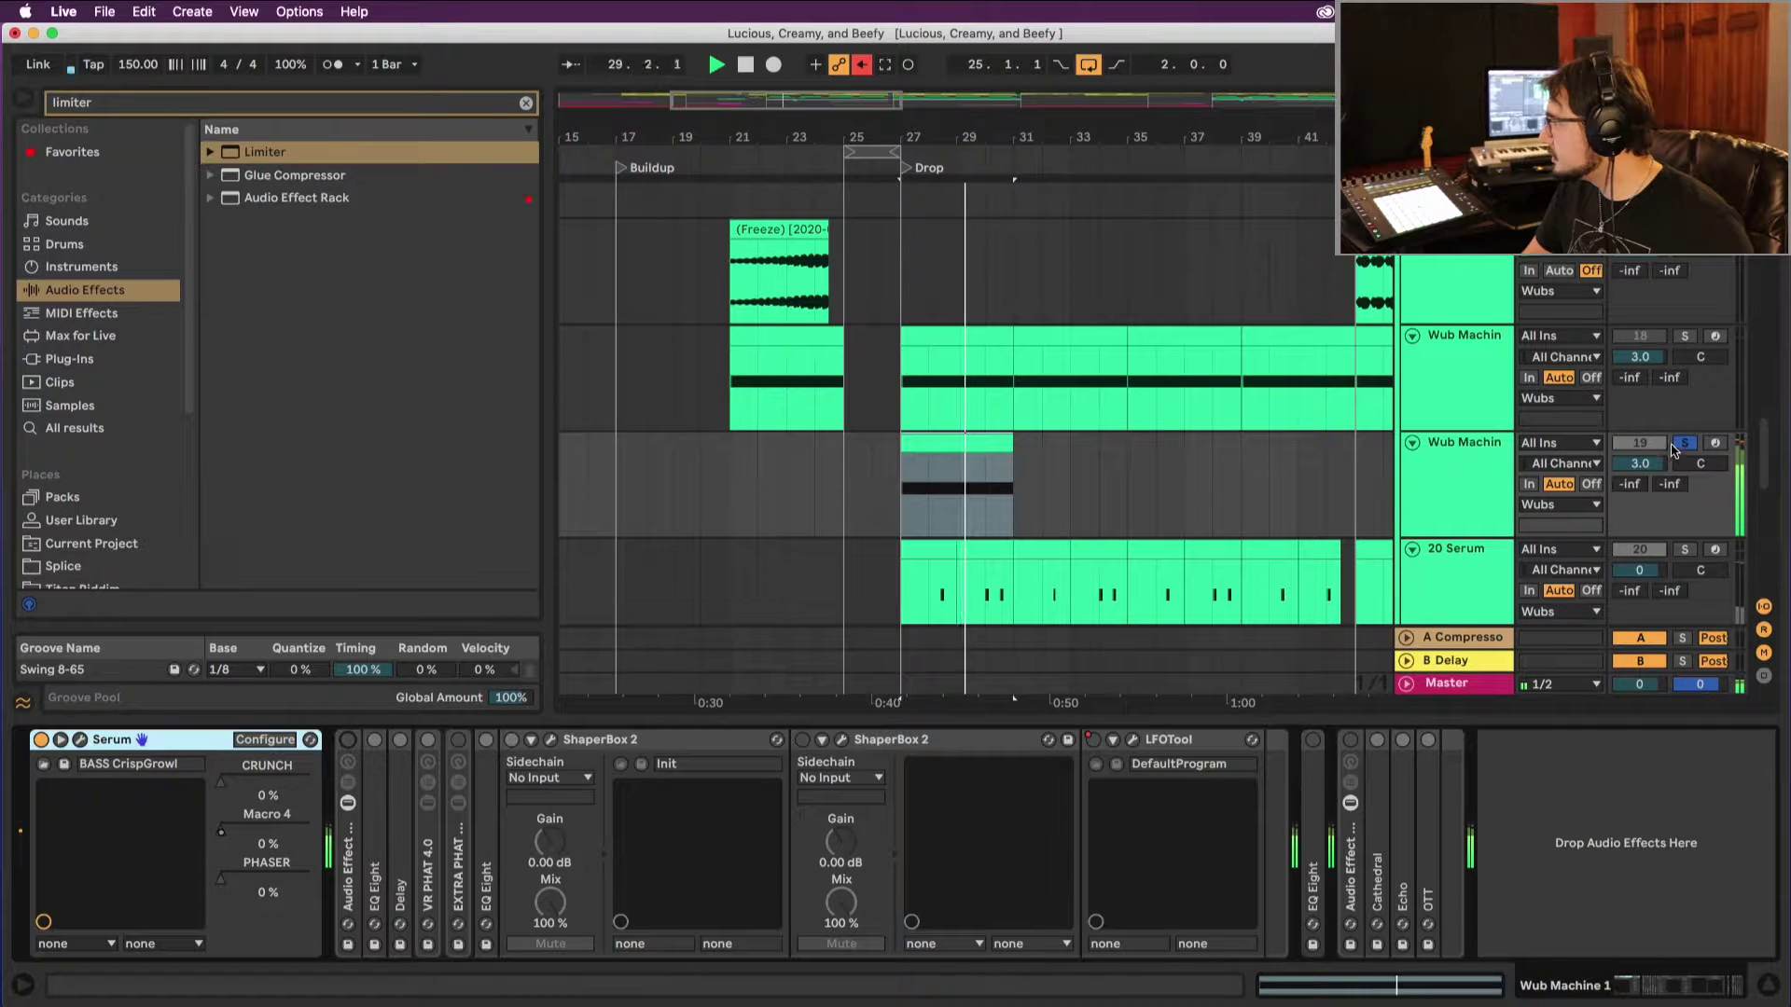
click(1479, 445)
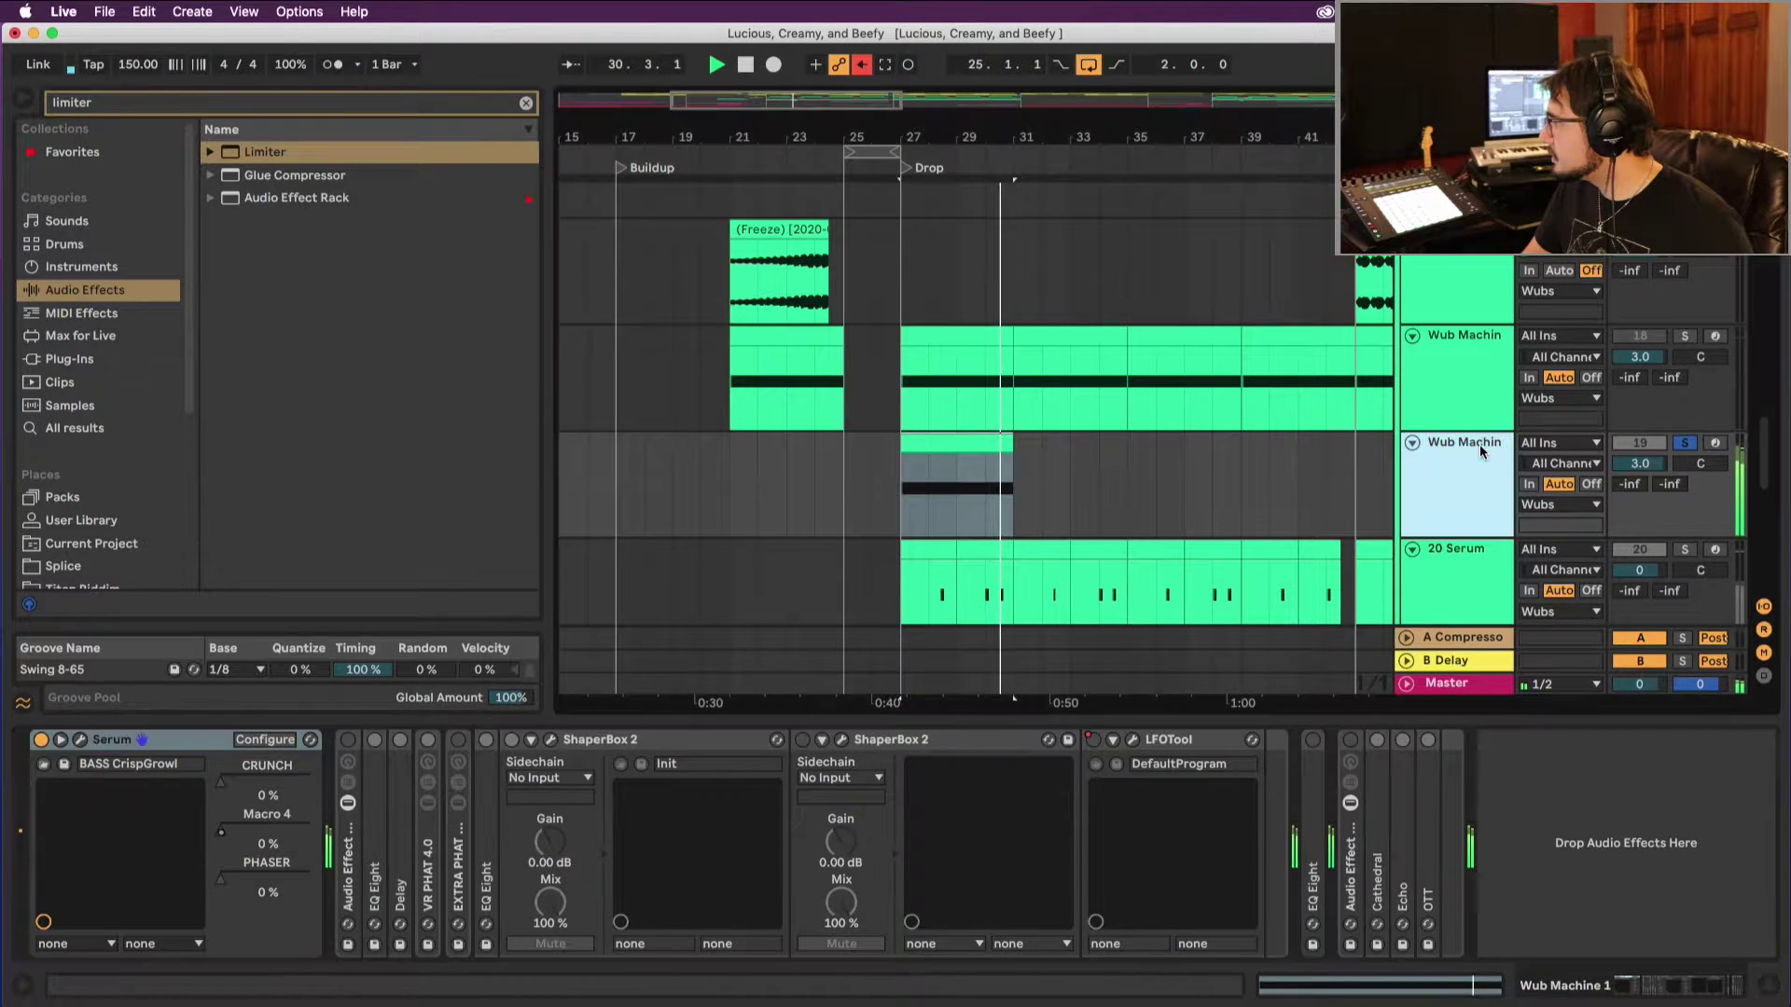
Step: Set the arrangement grid to 1/4 and move the duplicated track's clip so it starts at 26.4.2
click(972, 441)
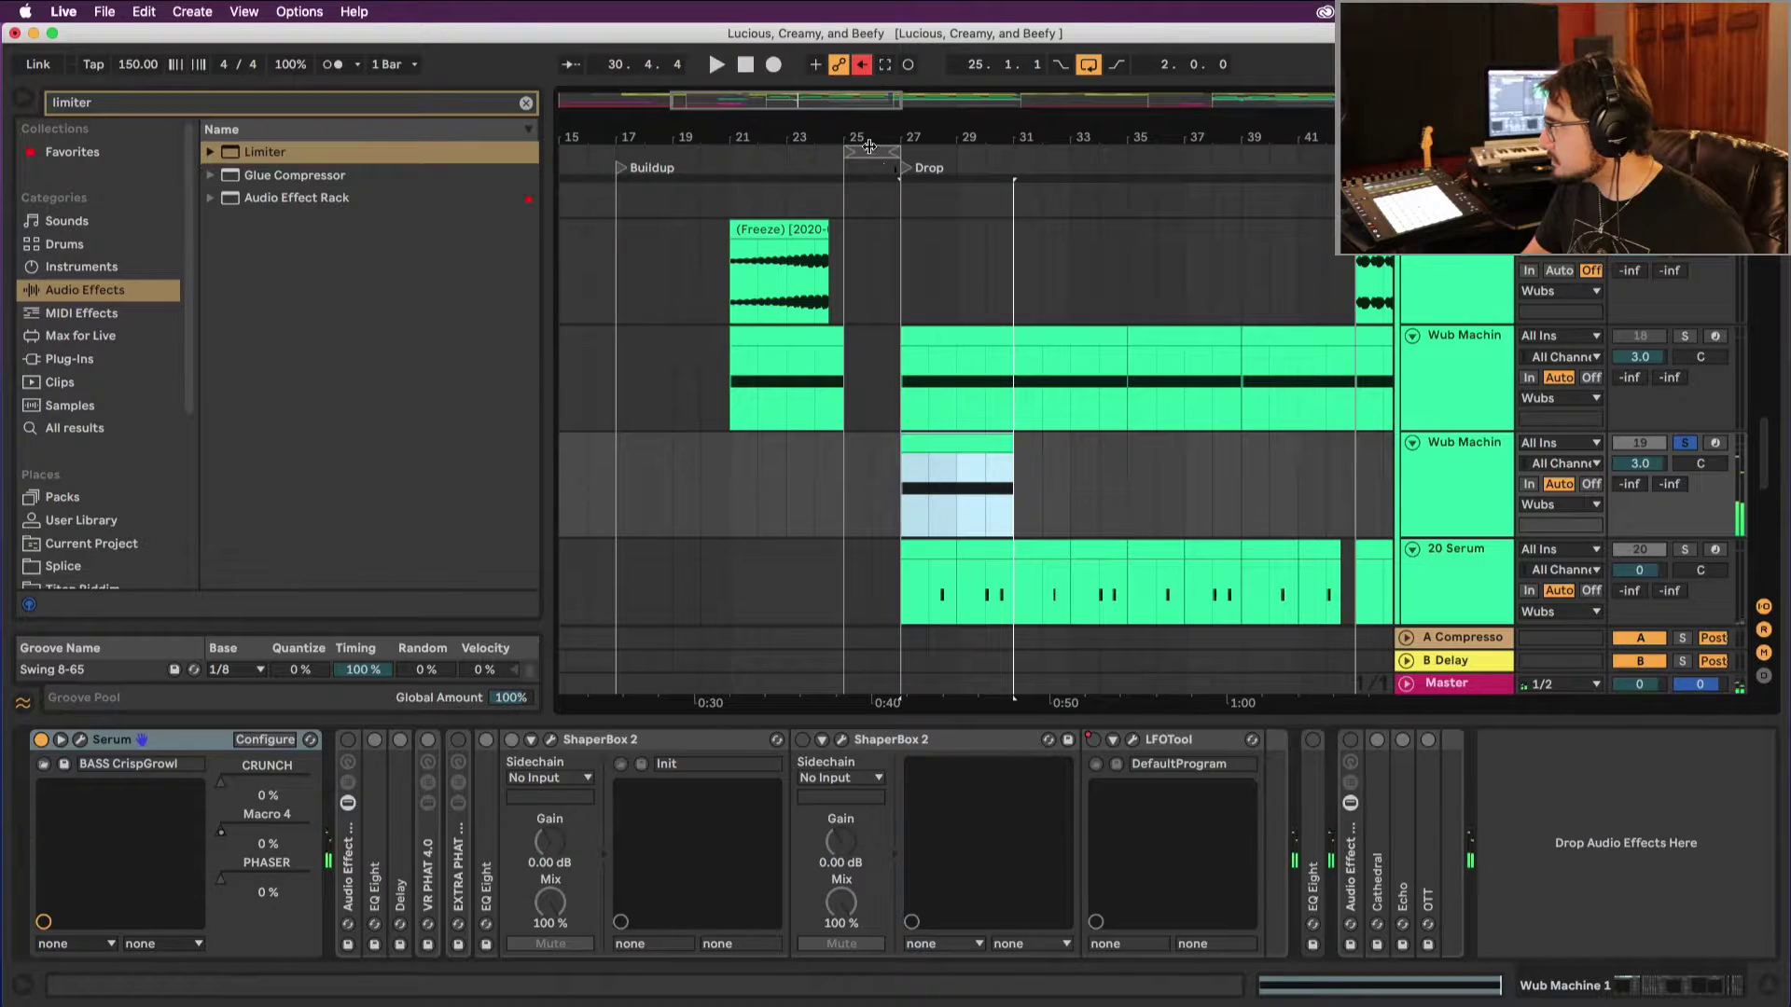
drag(863, 124, 1098, 99)
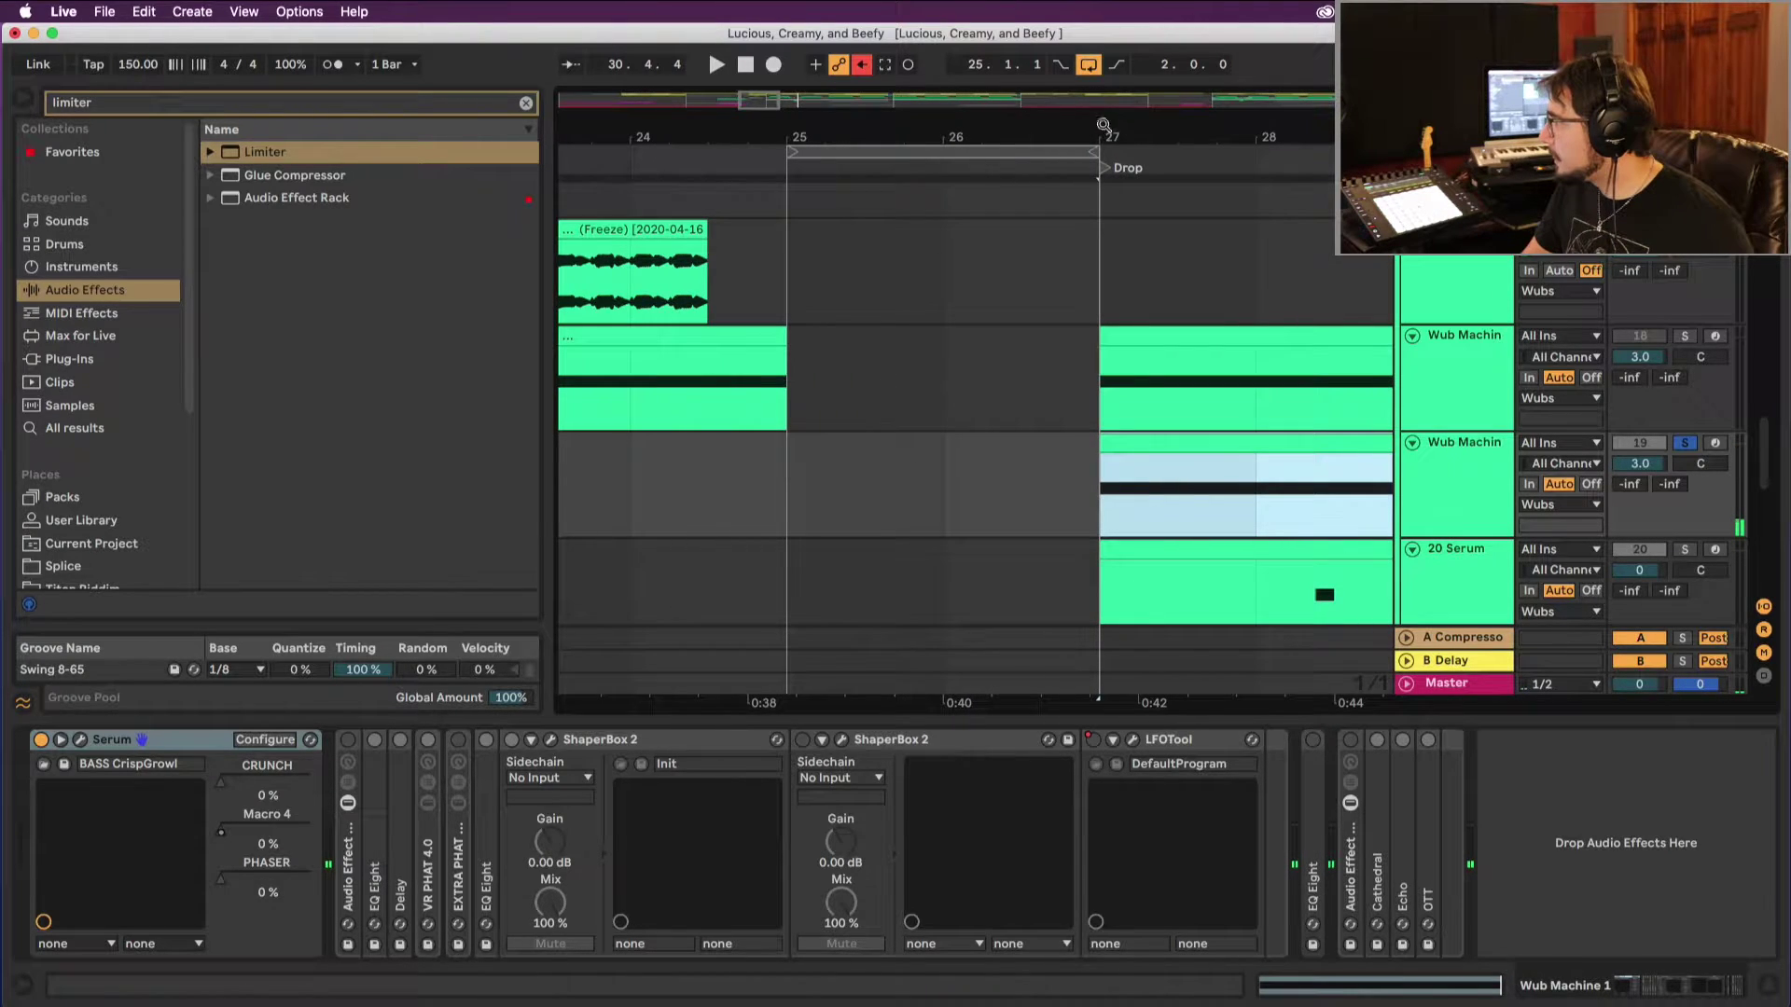
drag(1151, 439, 946, 448)
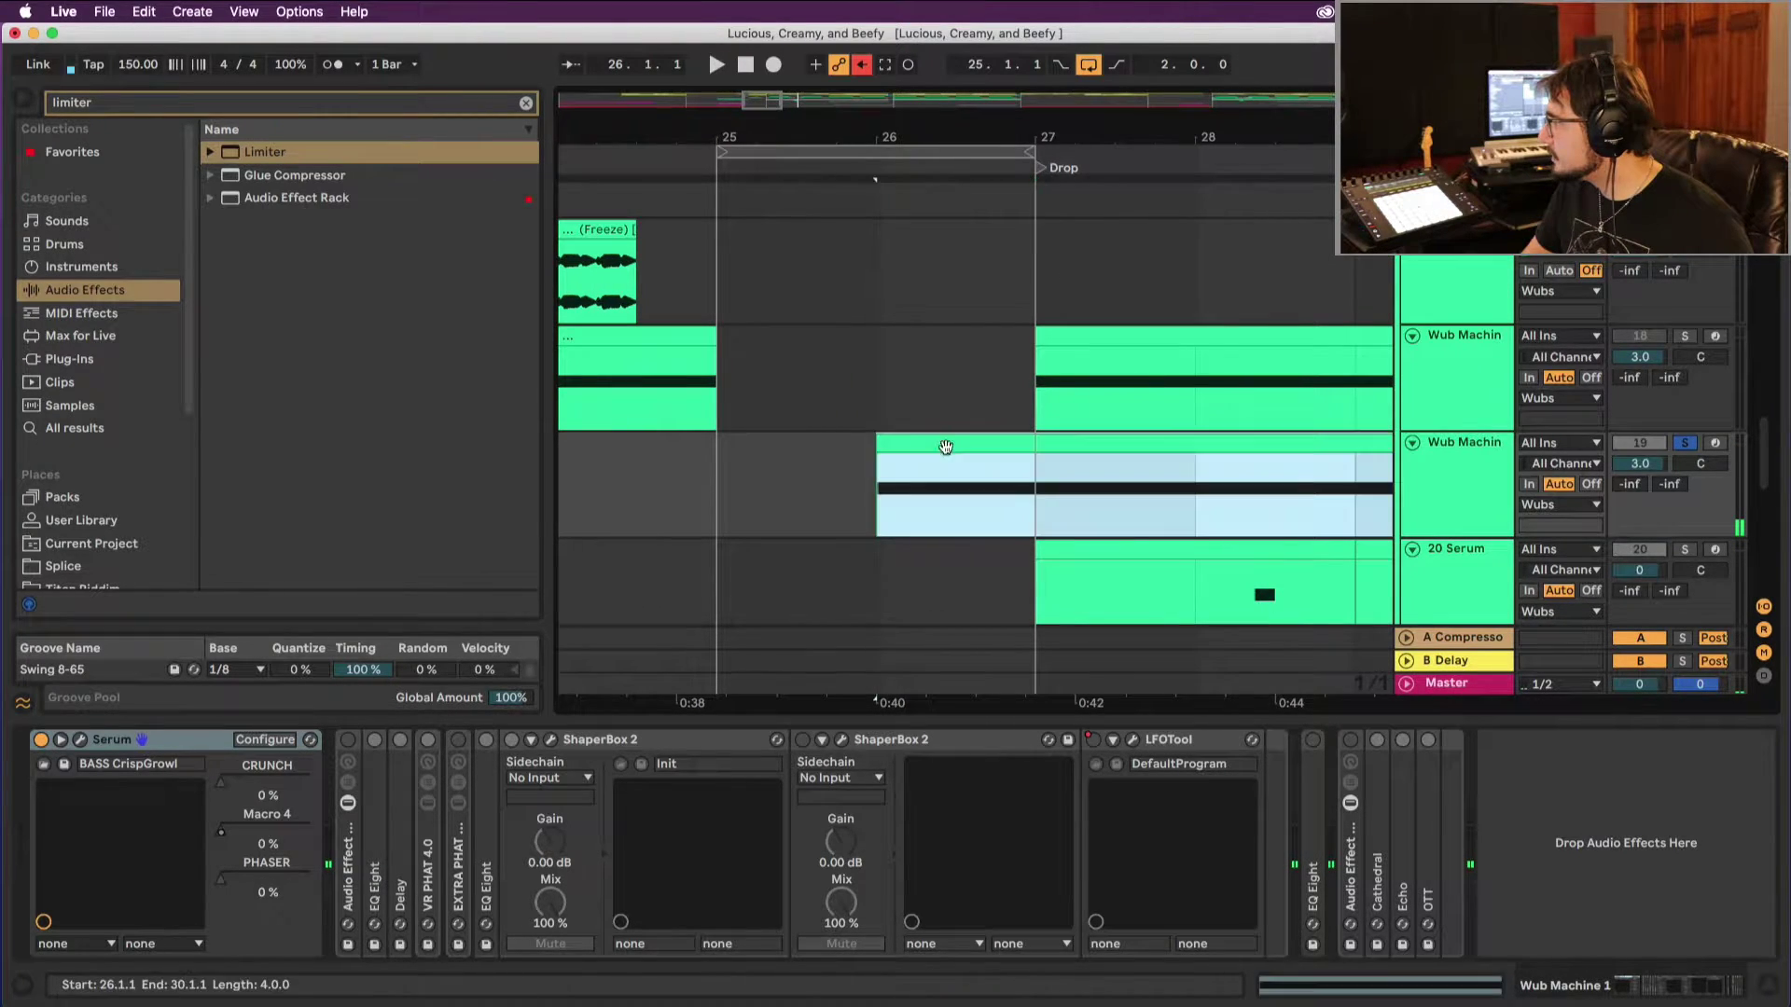
right_click(921, 411)
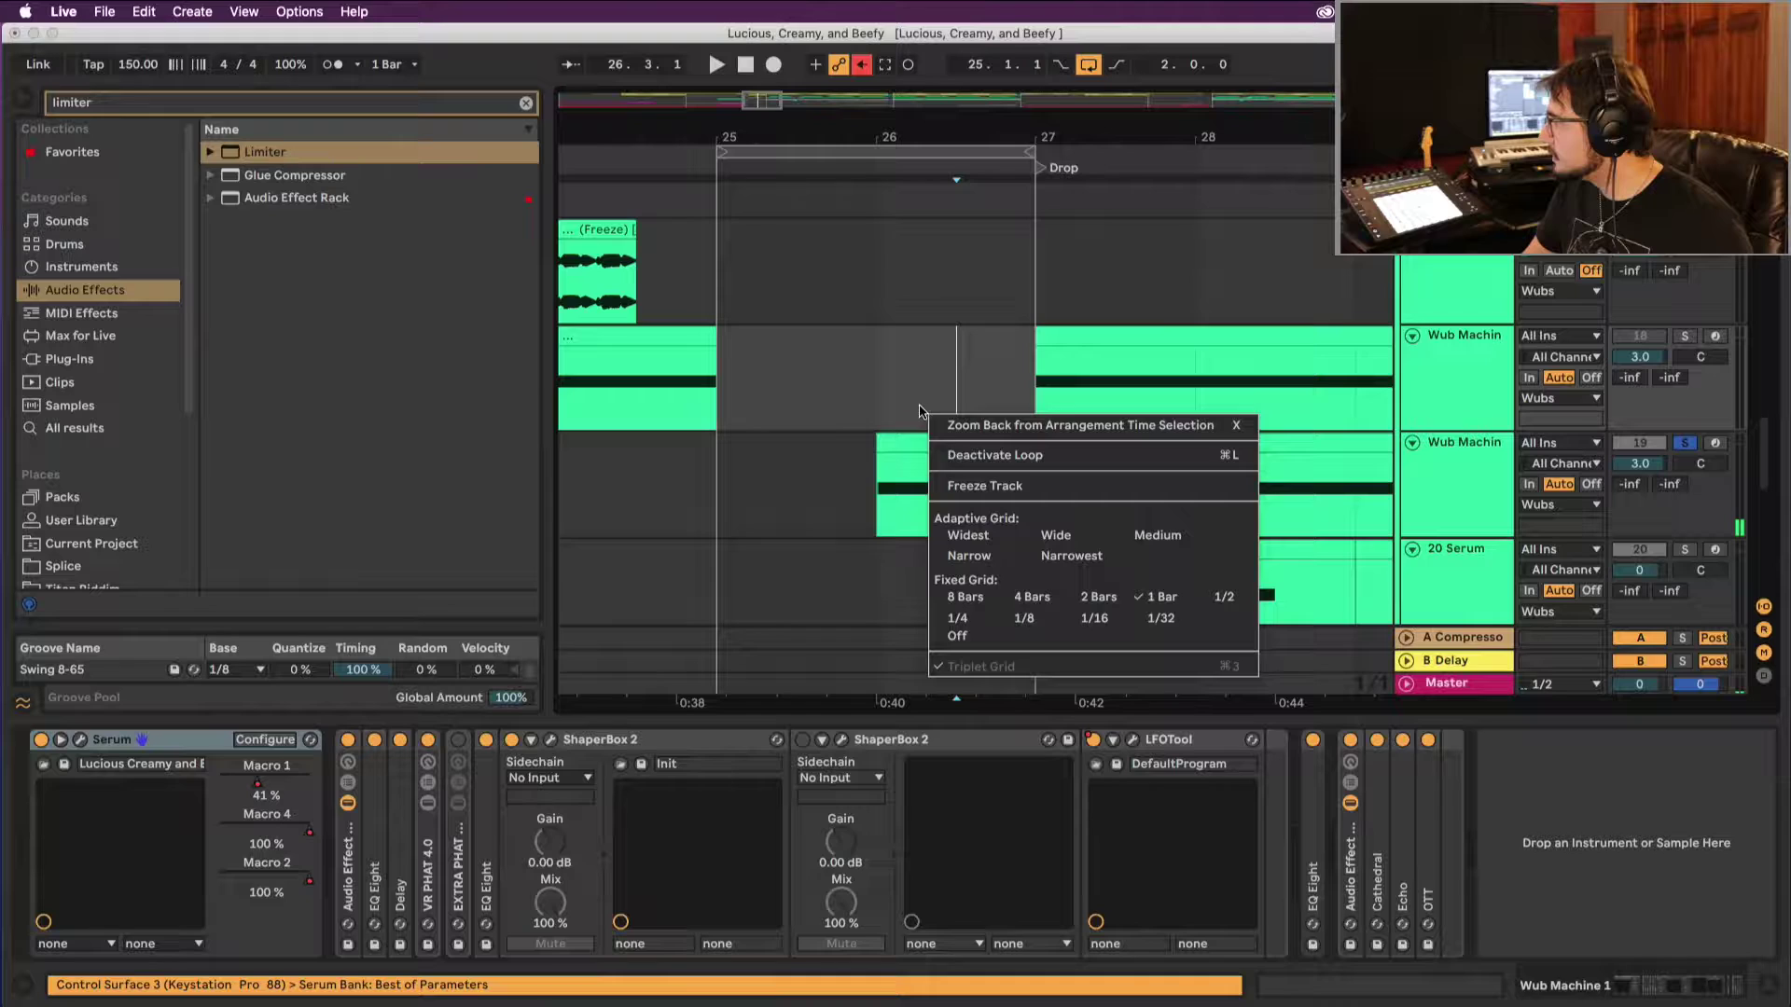
click(988, 618)
key(space)
drag(960, 432, 1076, 447)
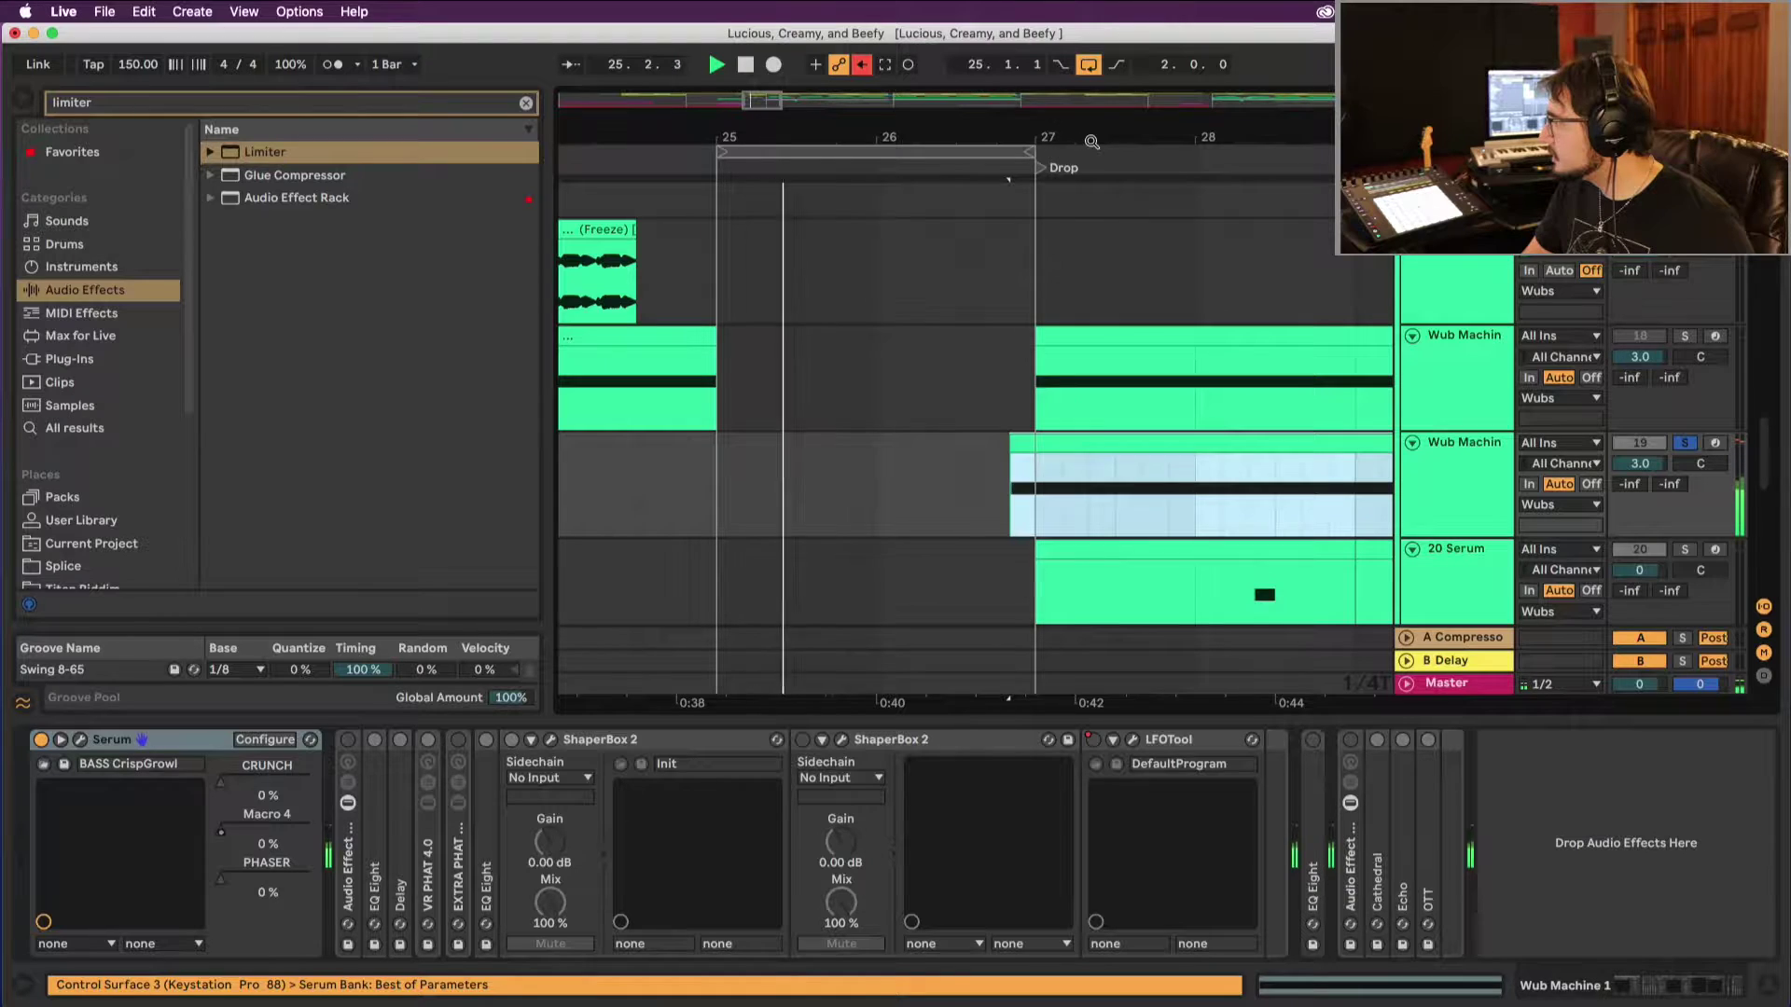
Step: Shorten the duplicated track's clip so it ends at 27.1.1, right at the drop
drag(1092, 141, 976, 98)
key(space)
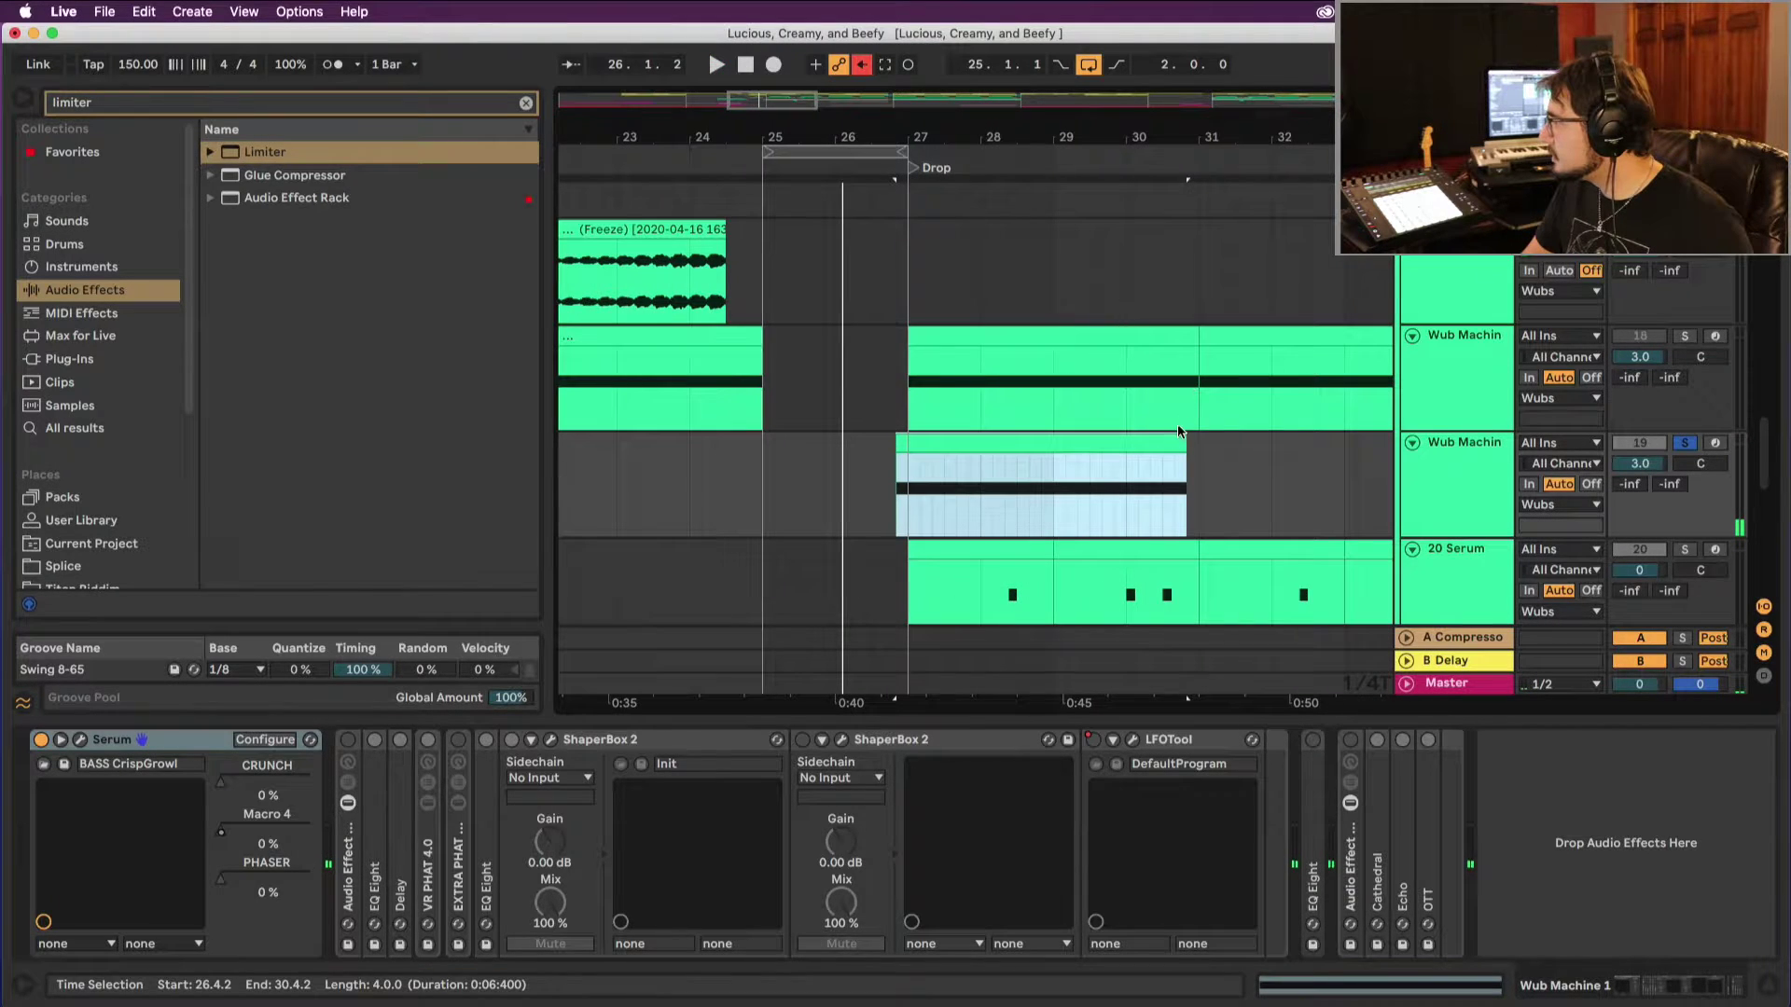
drag(1180, 433, 903, 440)
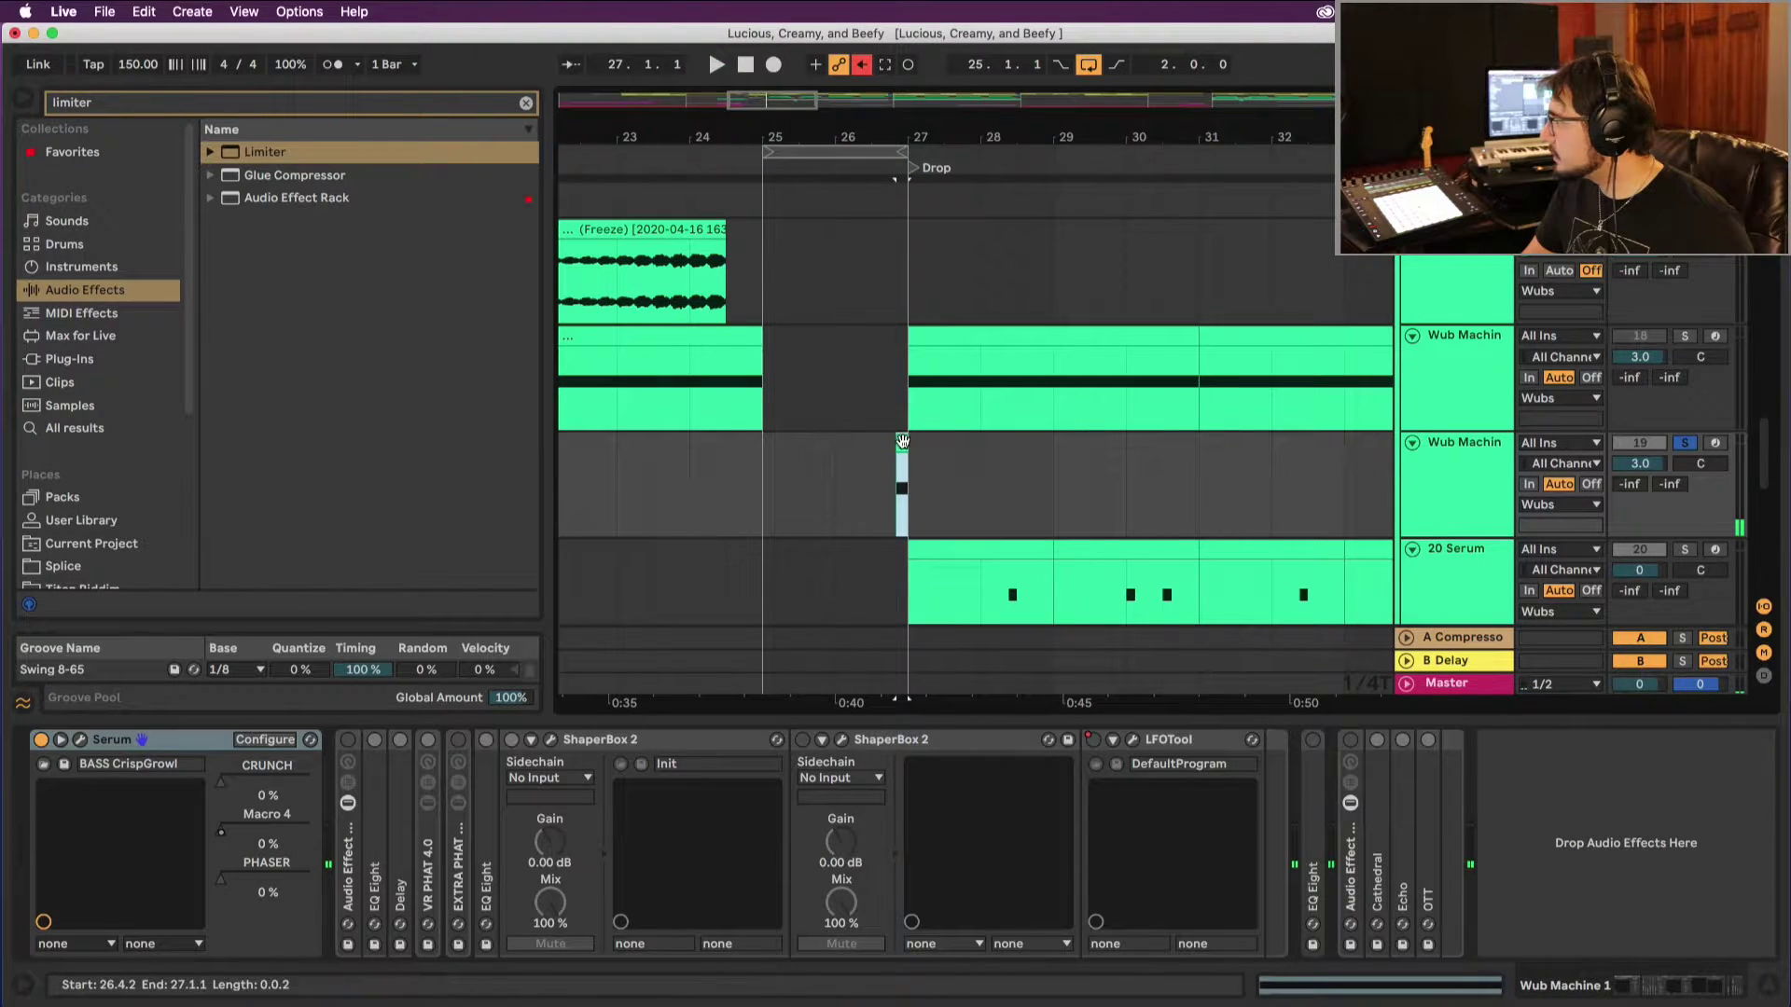
Step: Transpose the E1 note in the shortened clip up two octaves to E3 and play the loop
double_click(902, 444)
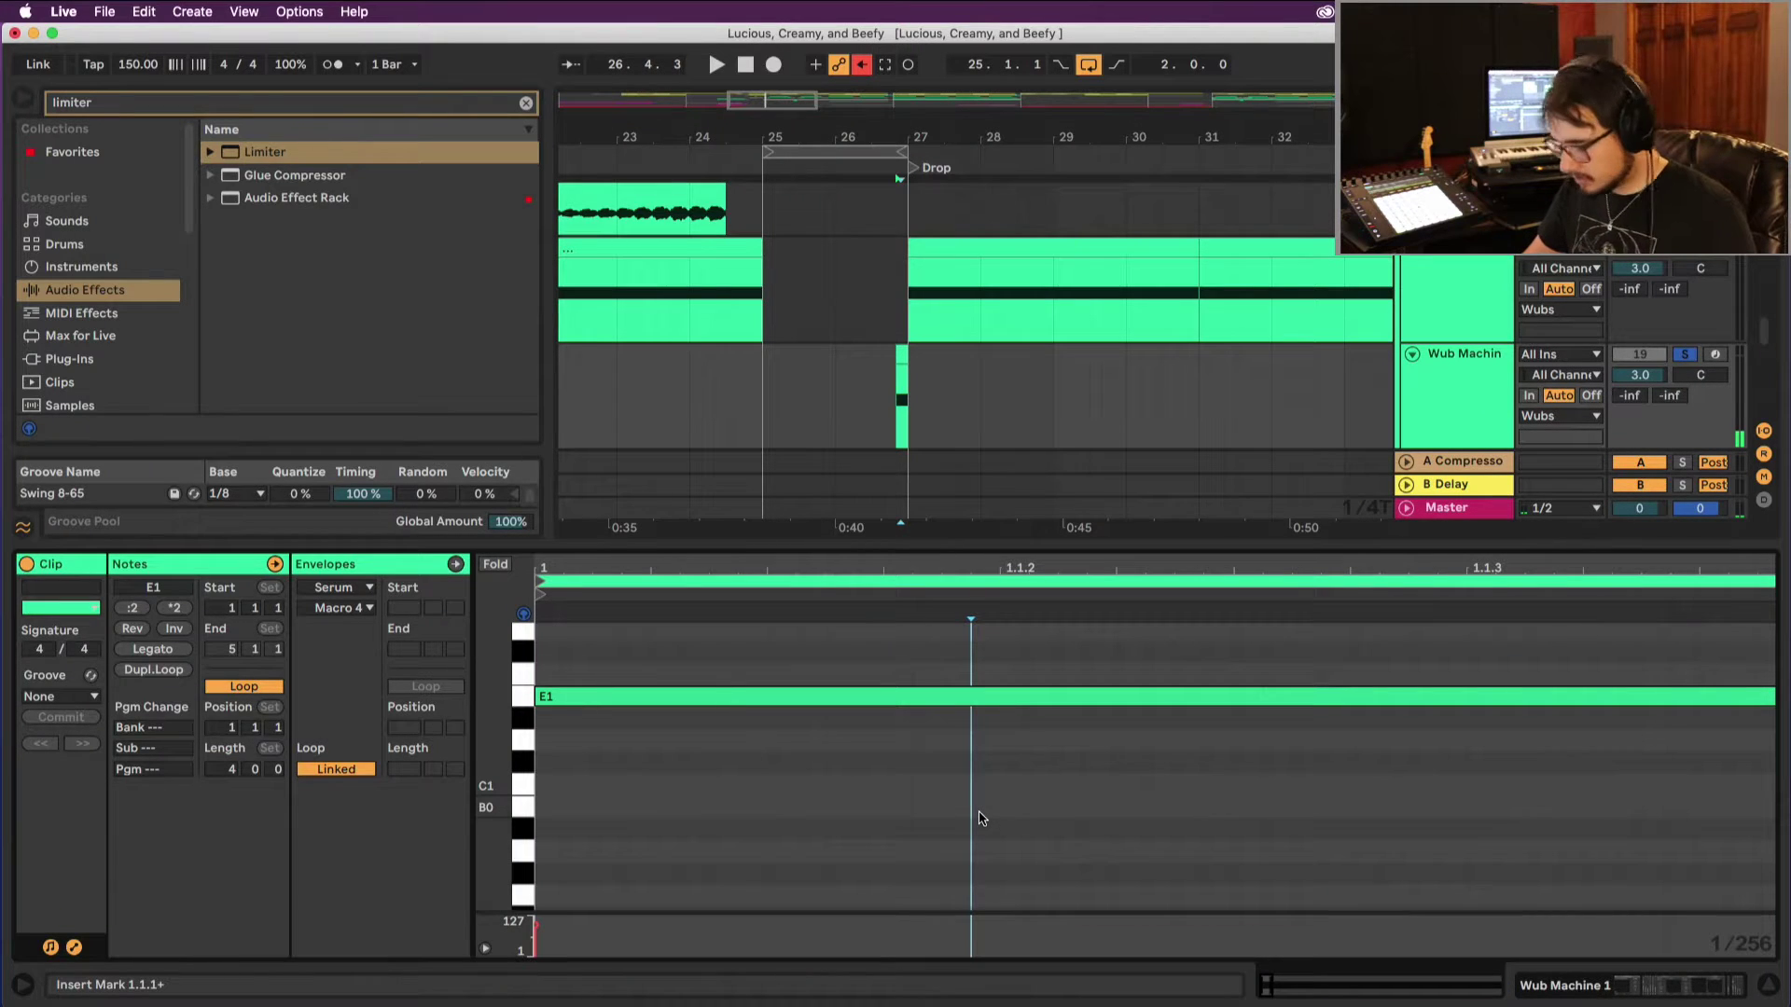
key(super+a)
key(shift+Up)
key(space)
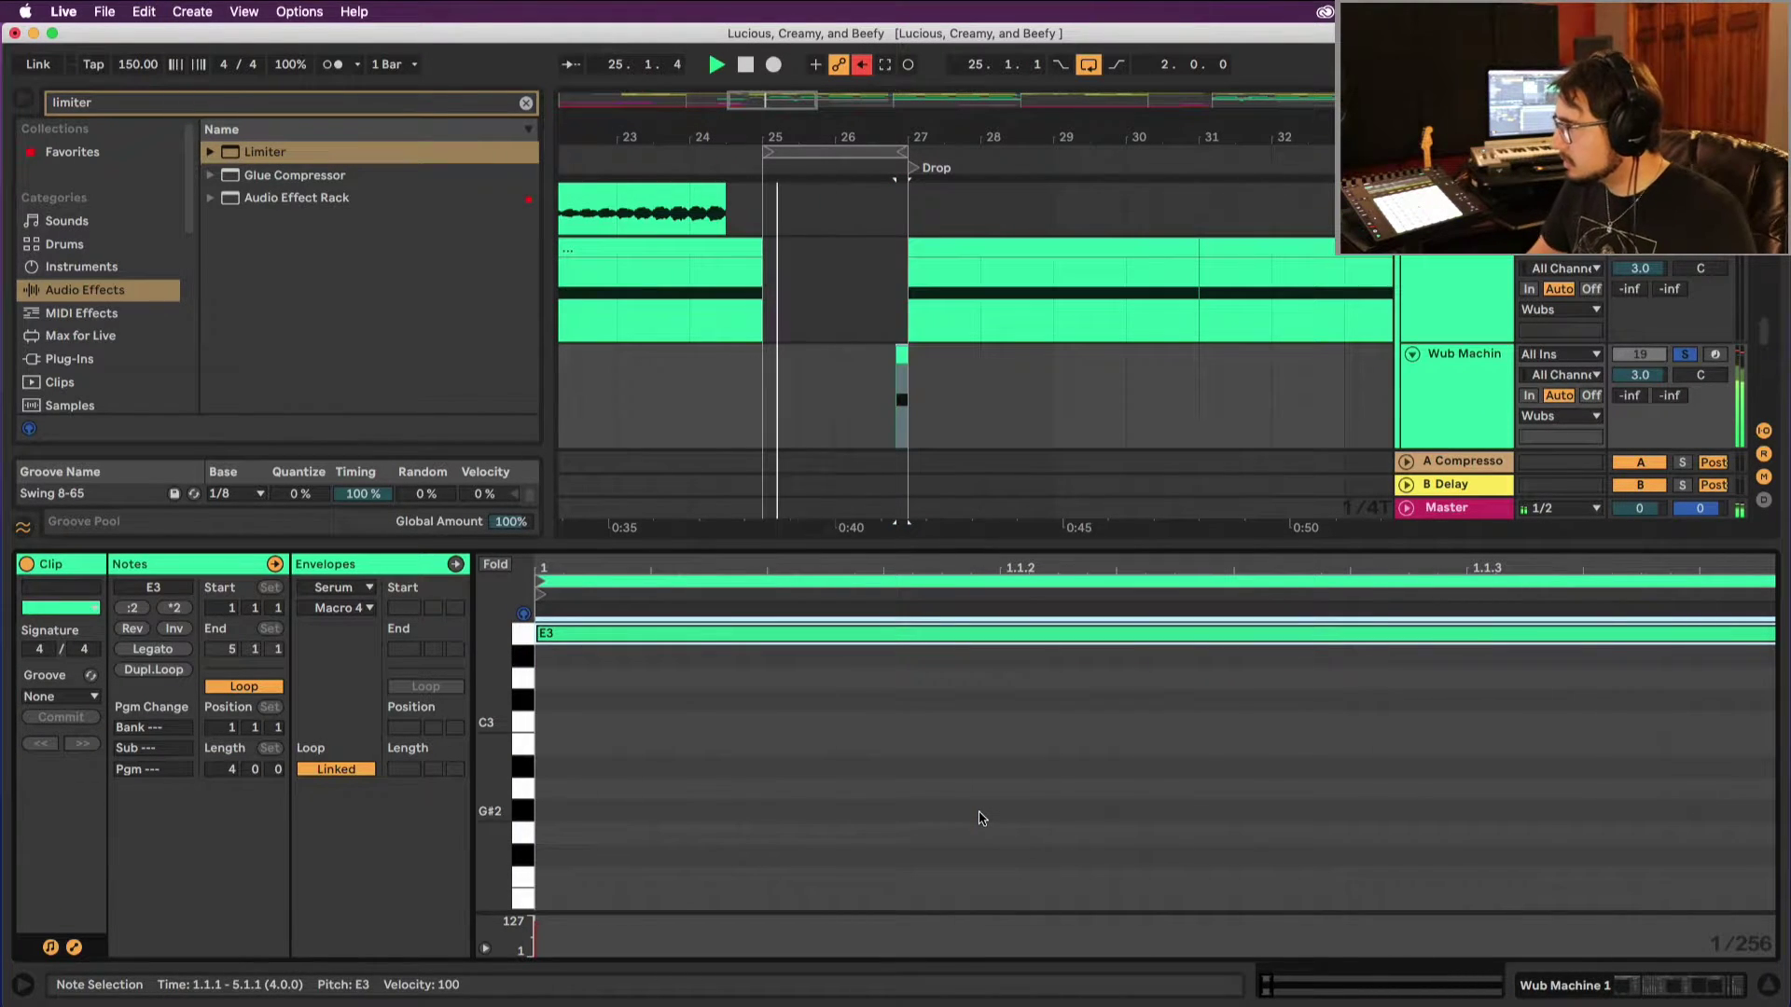
Step: Unsolo the duplicated Wub Machine track, turn off the arrangement loop, and play through into the drop
click(1681, 351)
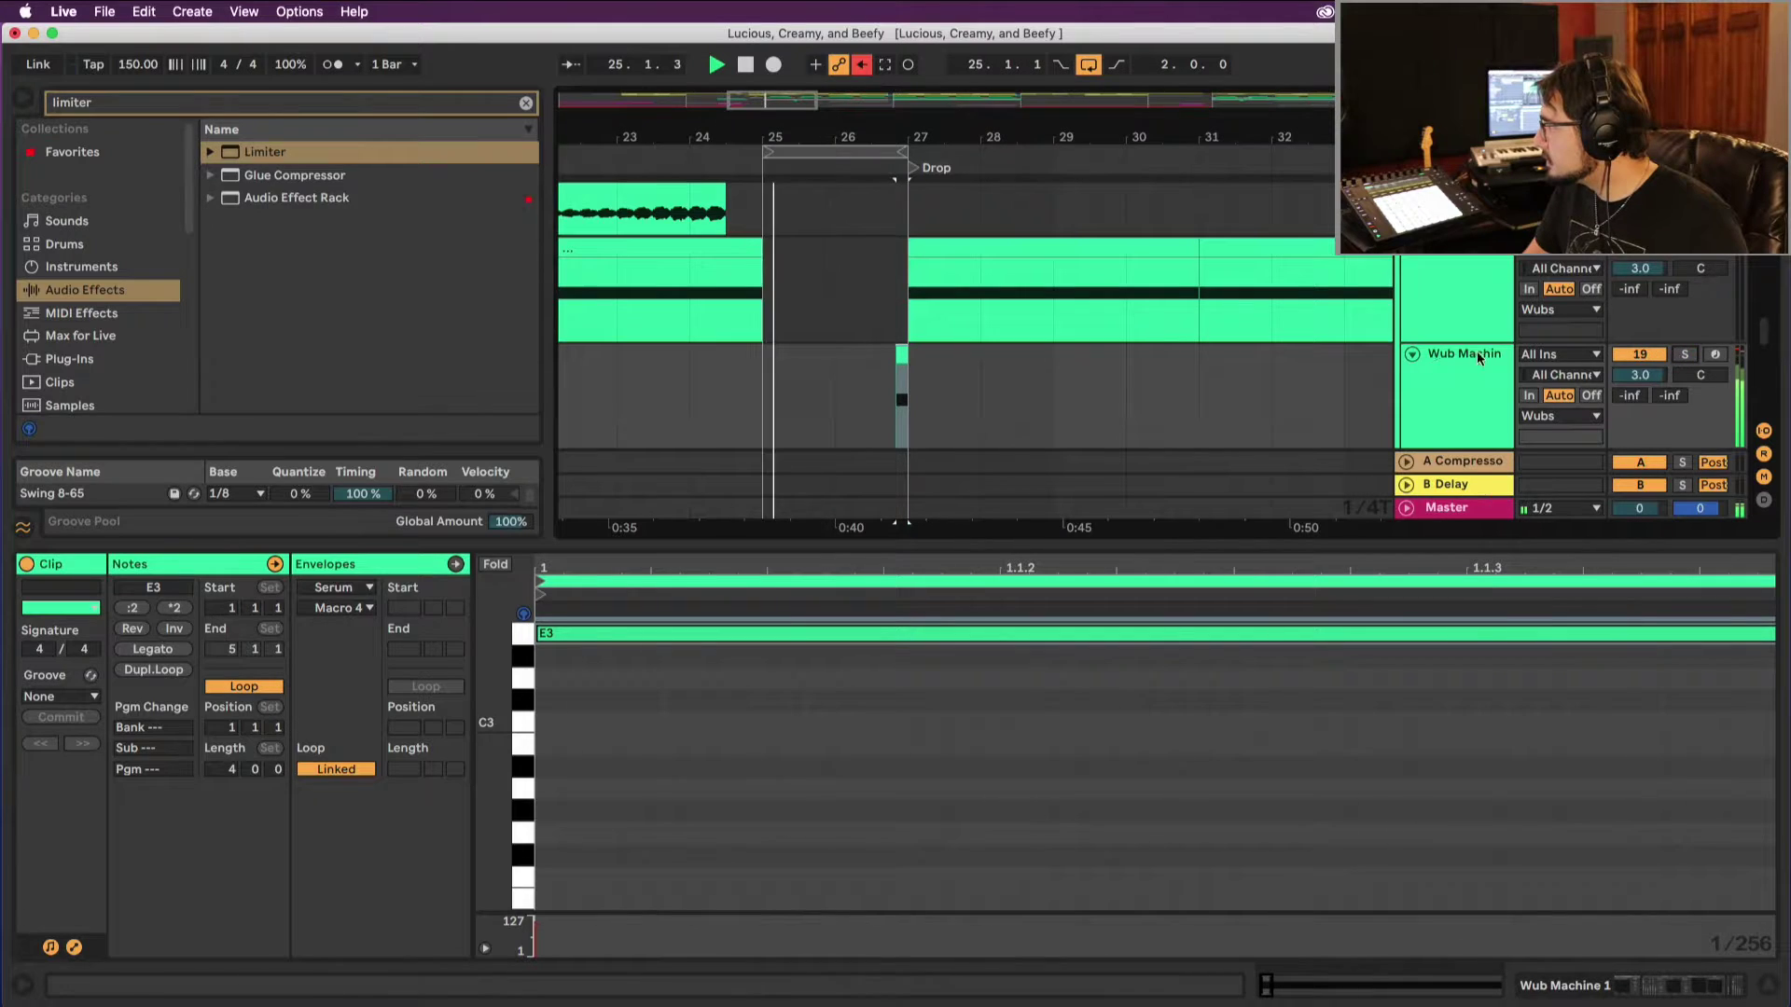
scroll(1252, 288, up, 2)
scroll(1253, 288, up, 4)
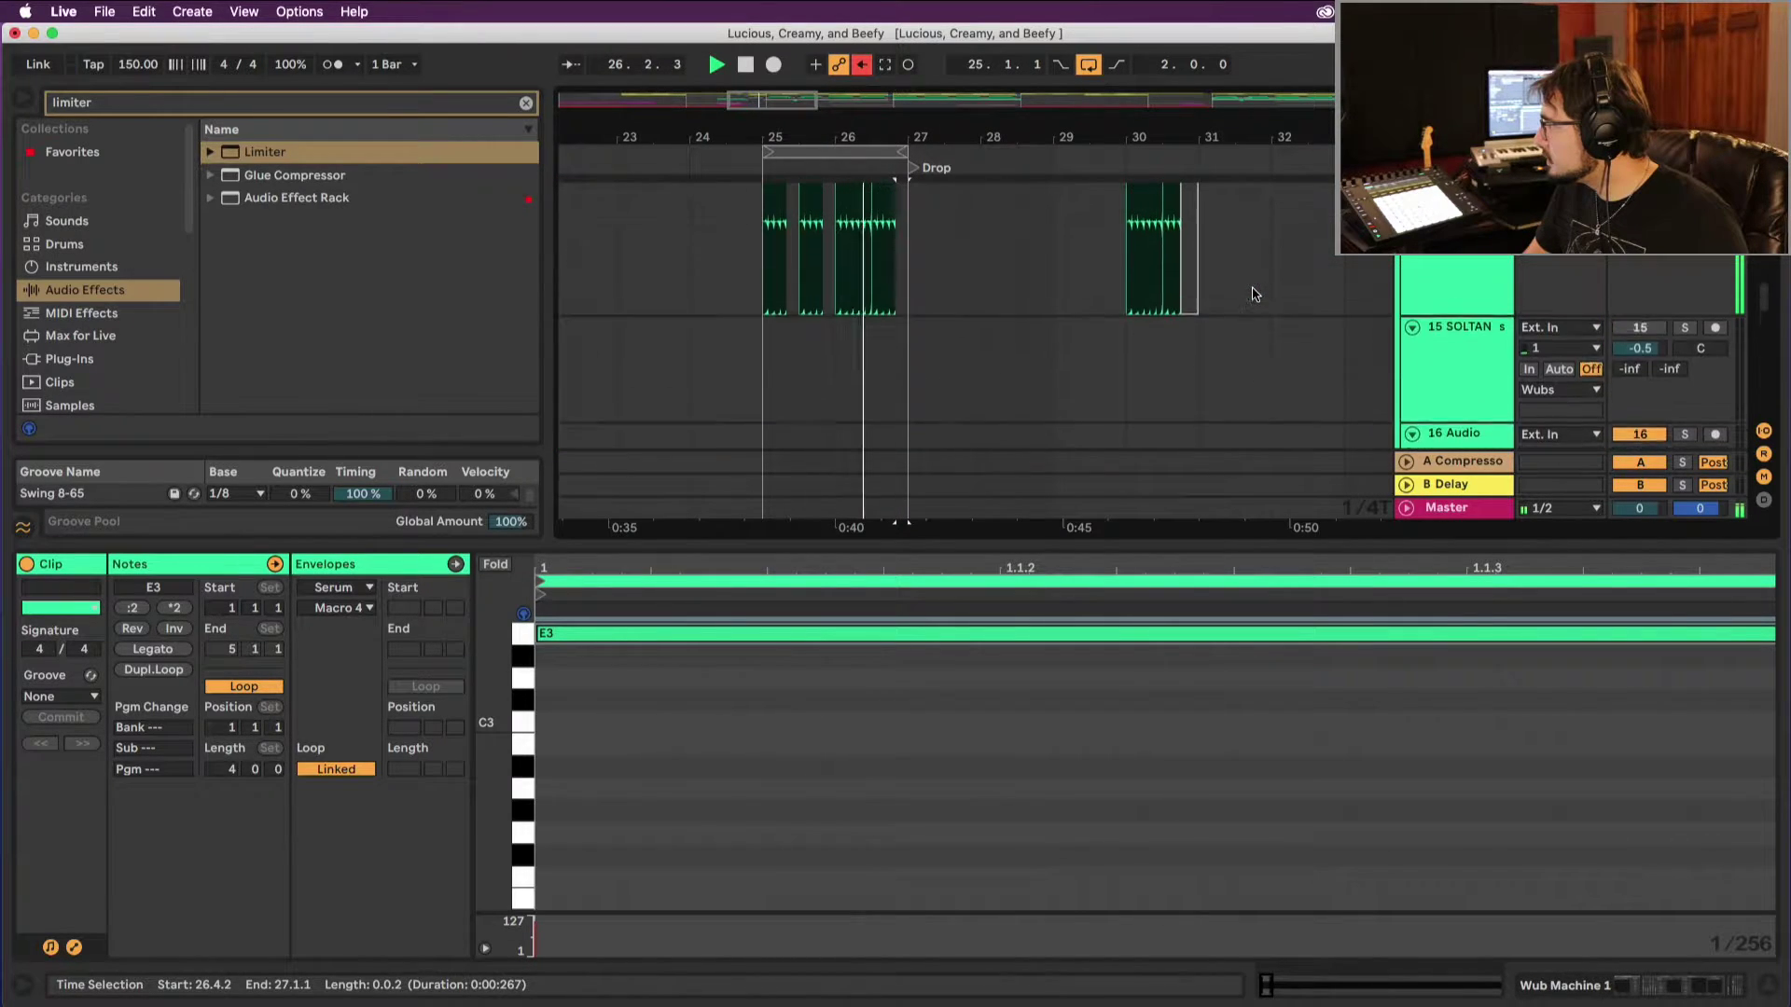
click(1087, 78)
scroll(955, 350, down, 5)
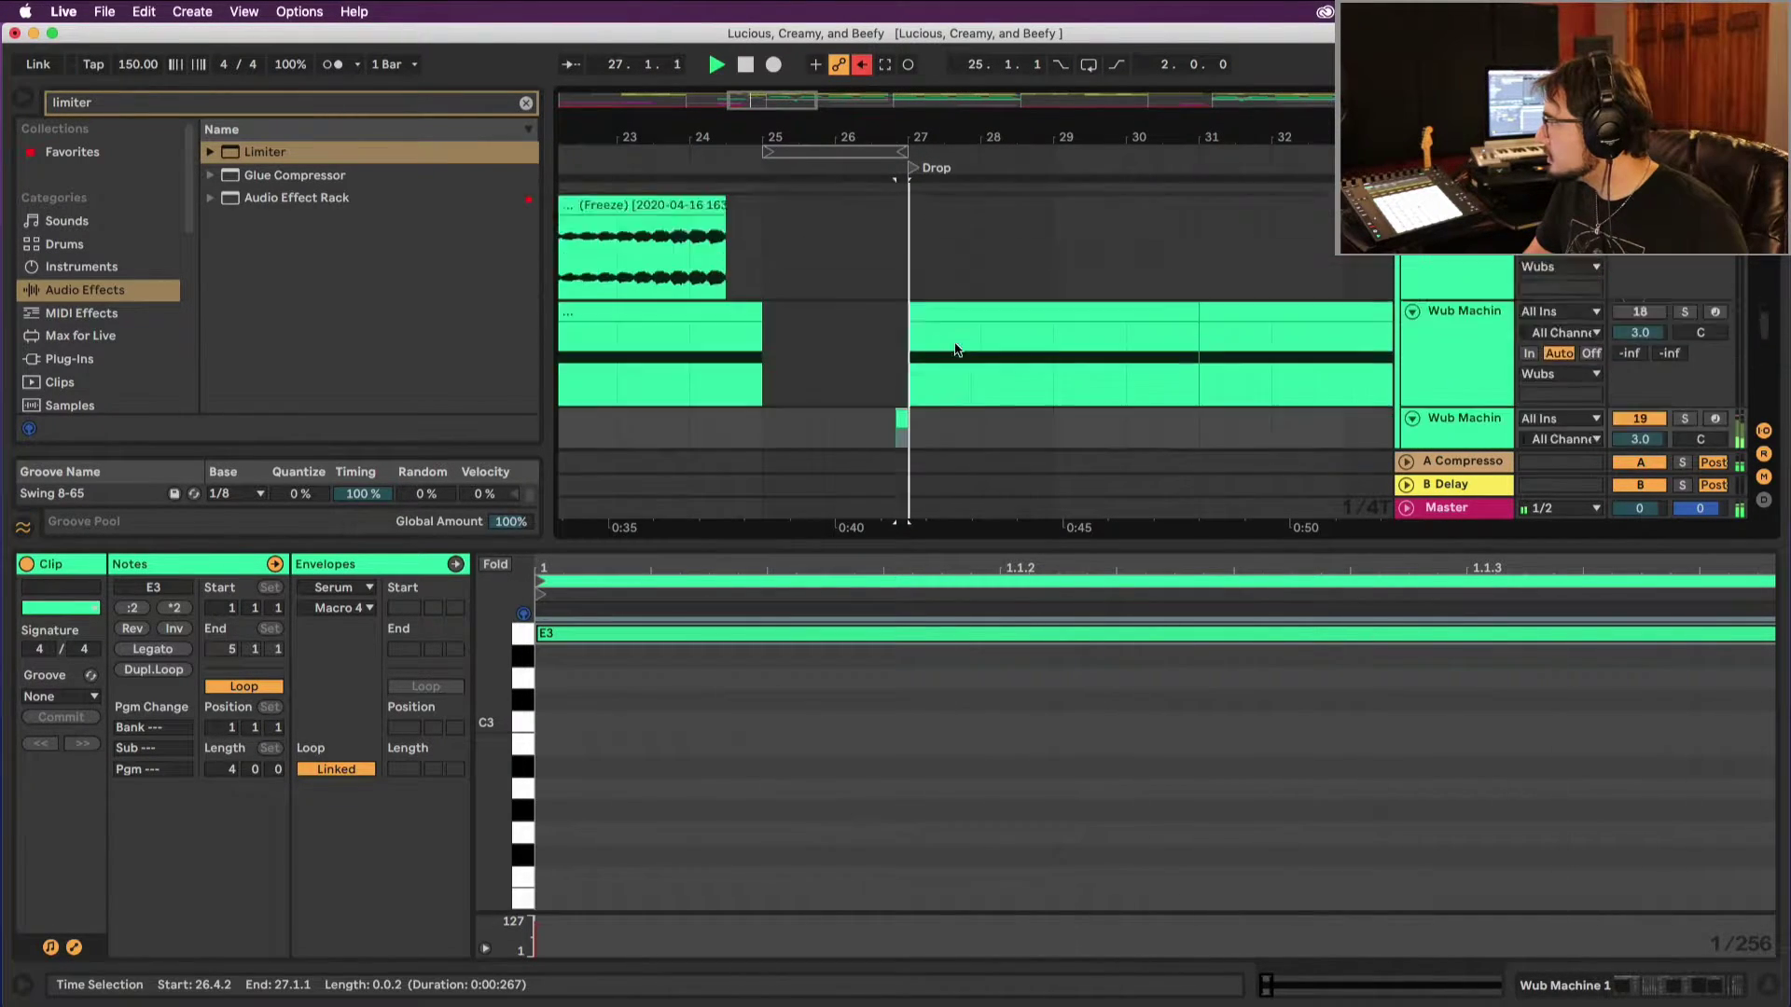
key(space)
Step: Turn off the triplet grid, extend the short clip to span 26.4.1 to 27.1.1, and play it
click(835, 152)
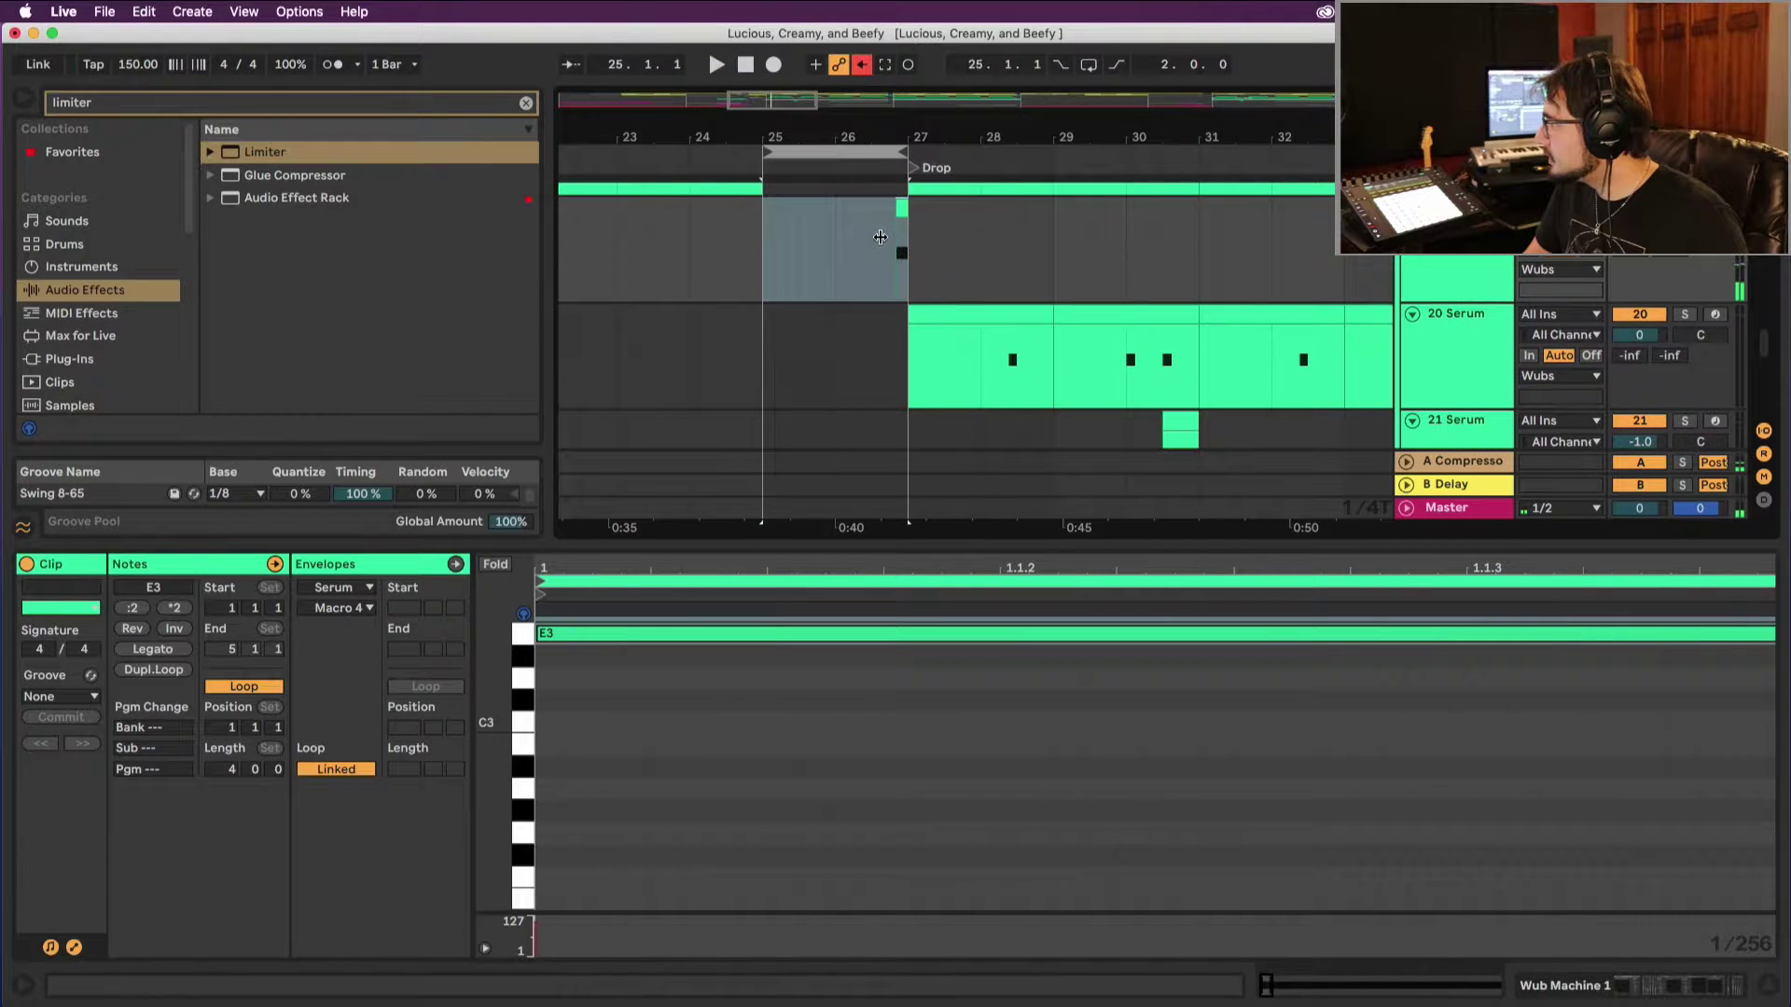
scroll(894, 152, up, 1)
drag(891, 149, 928, 169)
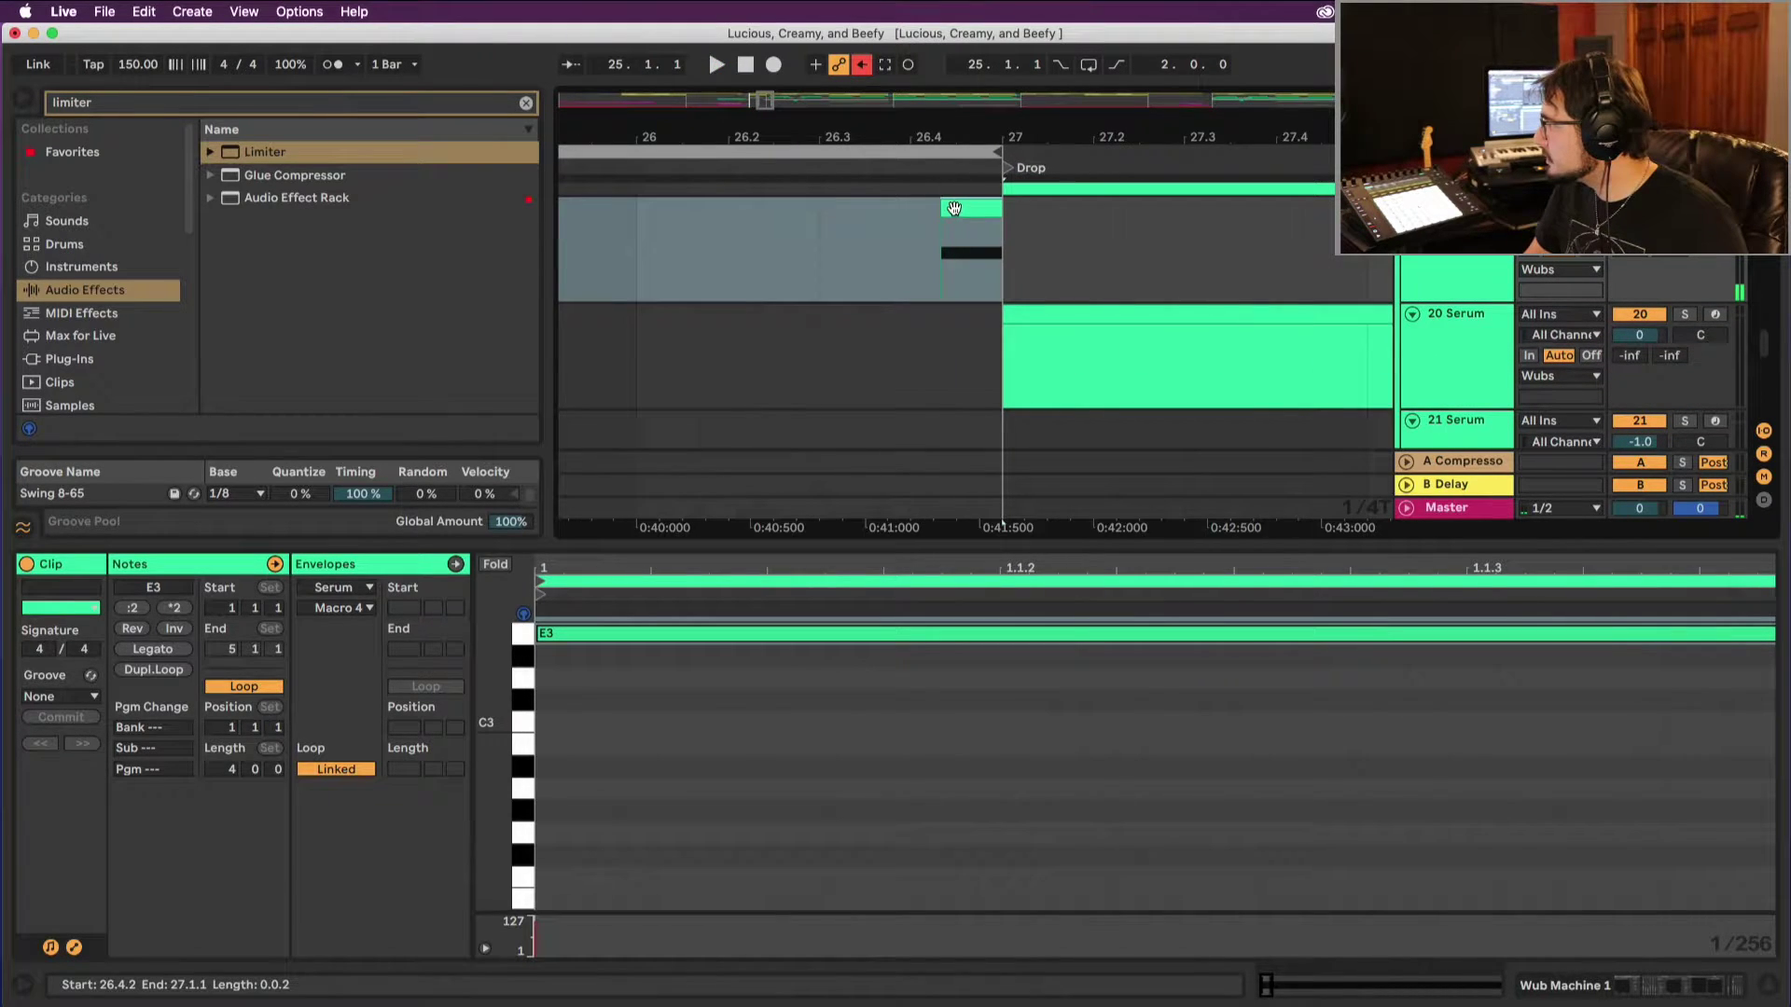
right_click(1095, 240)
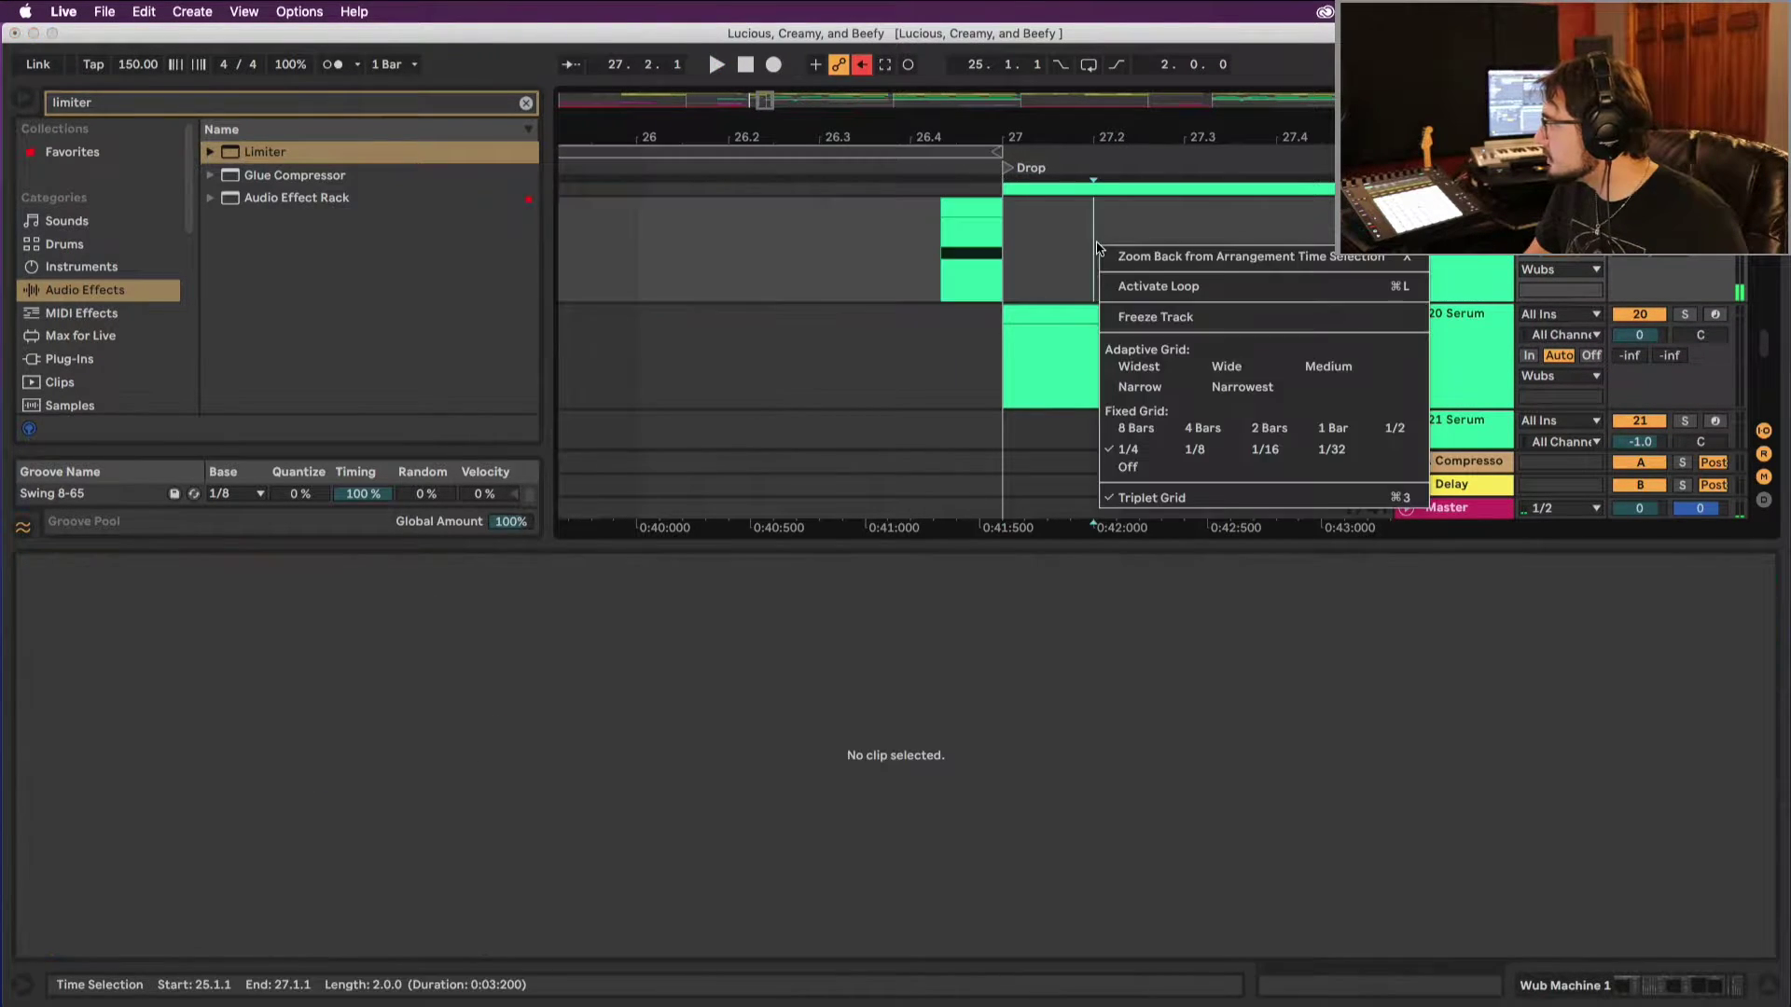
click(1191, 487)
click(961, 214)
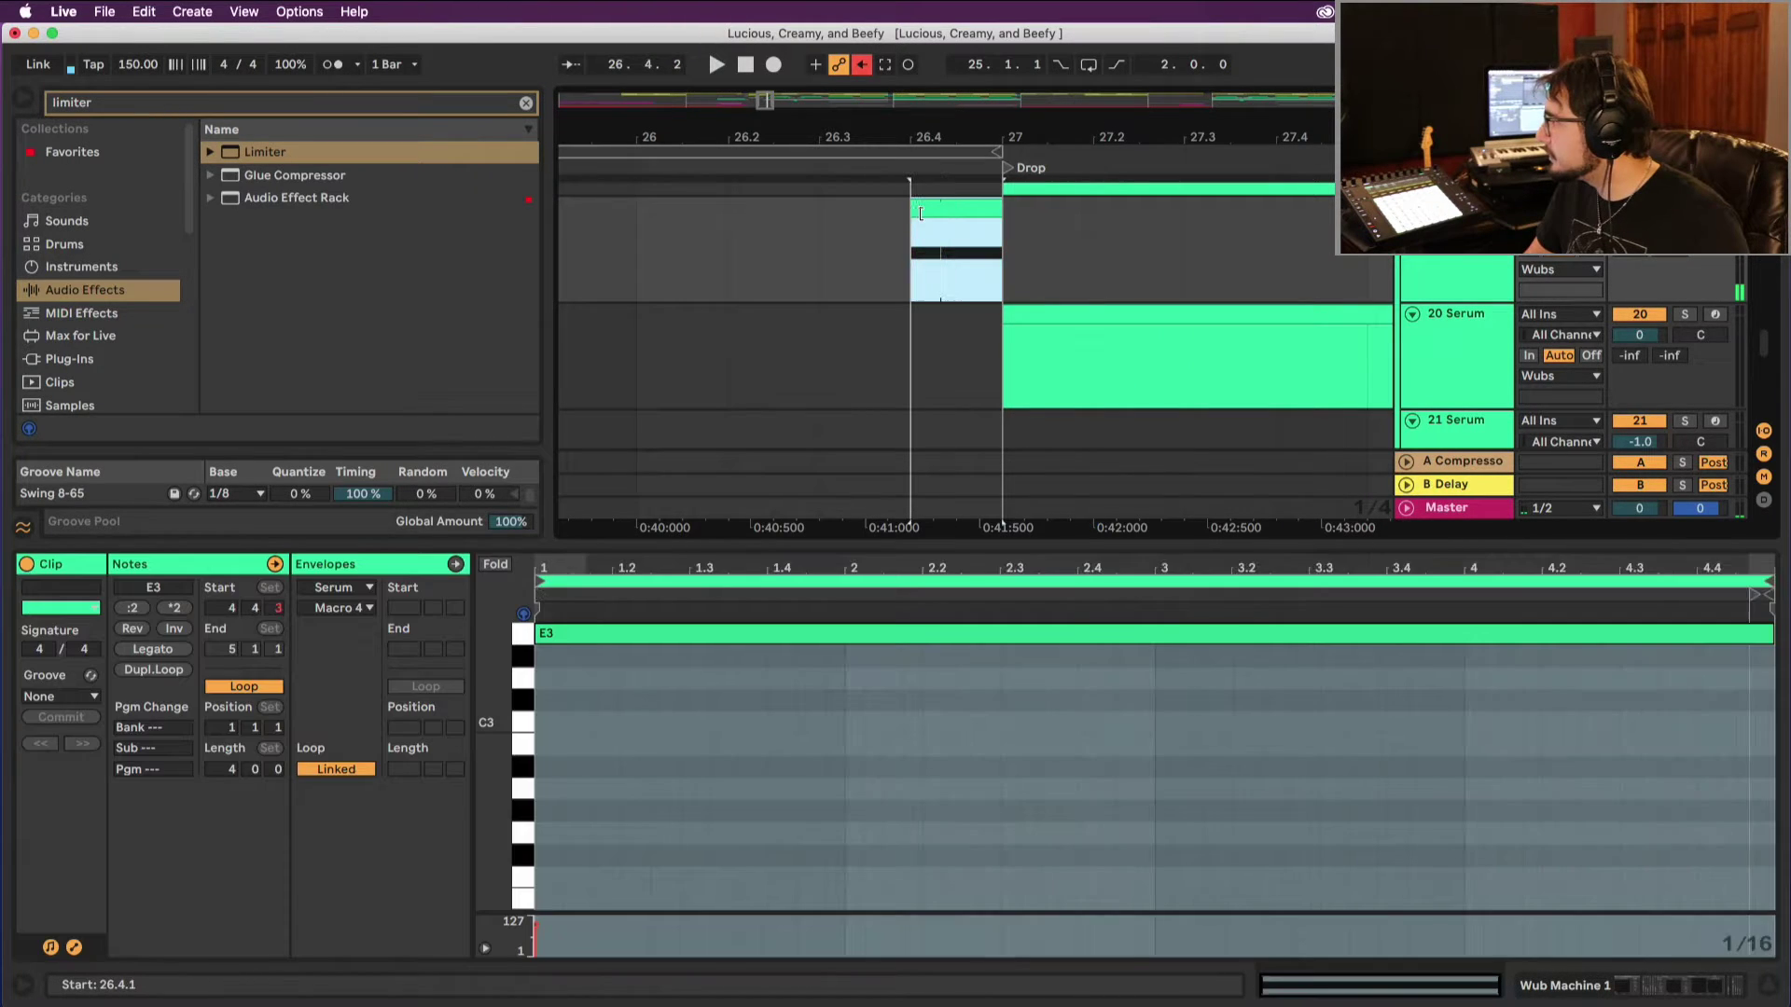
drag(930, 215, 909, 215)
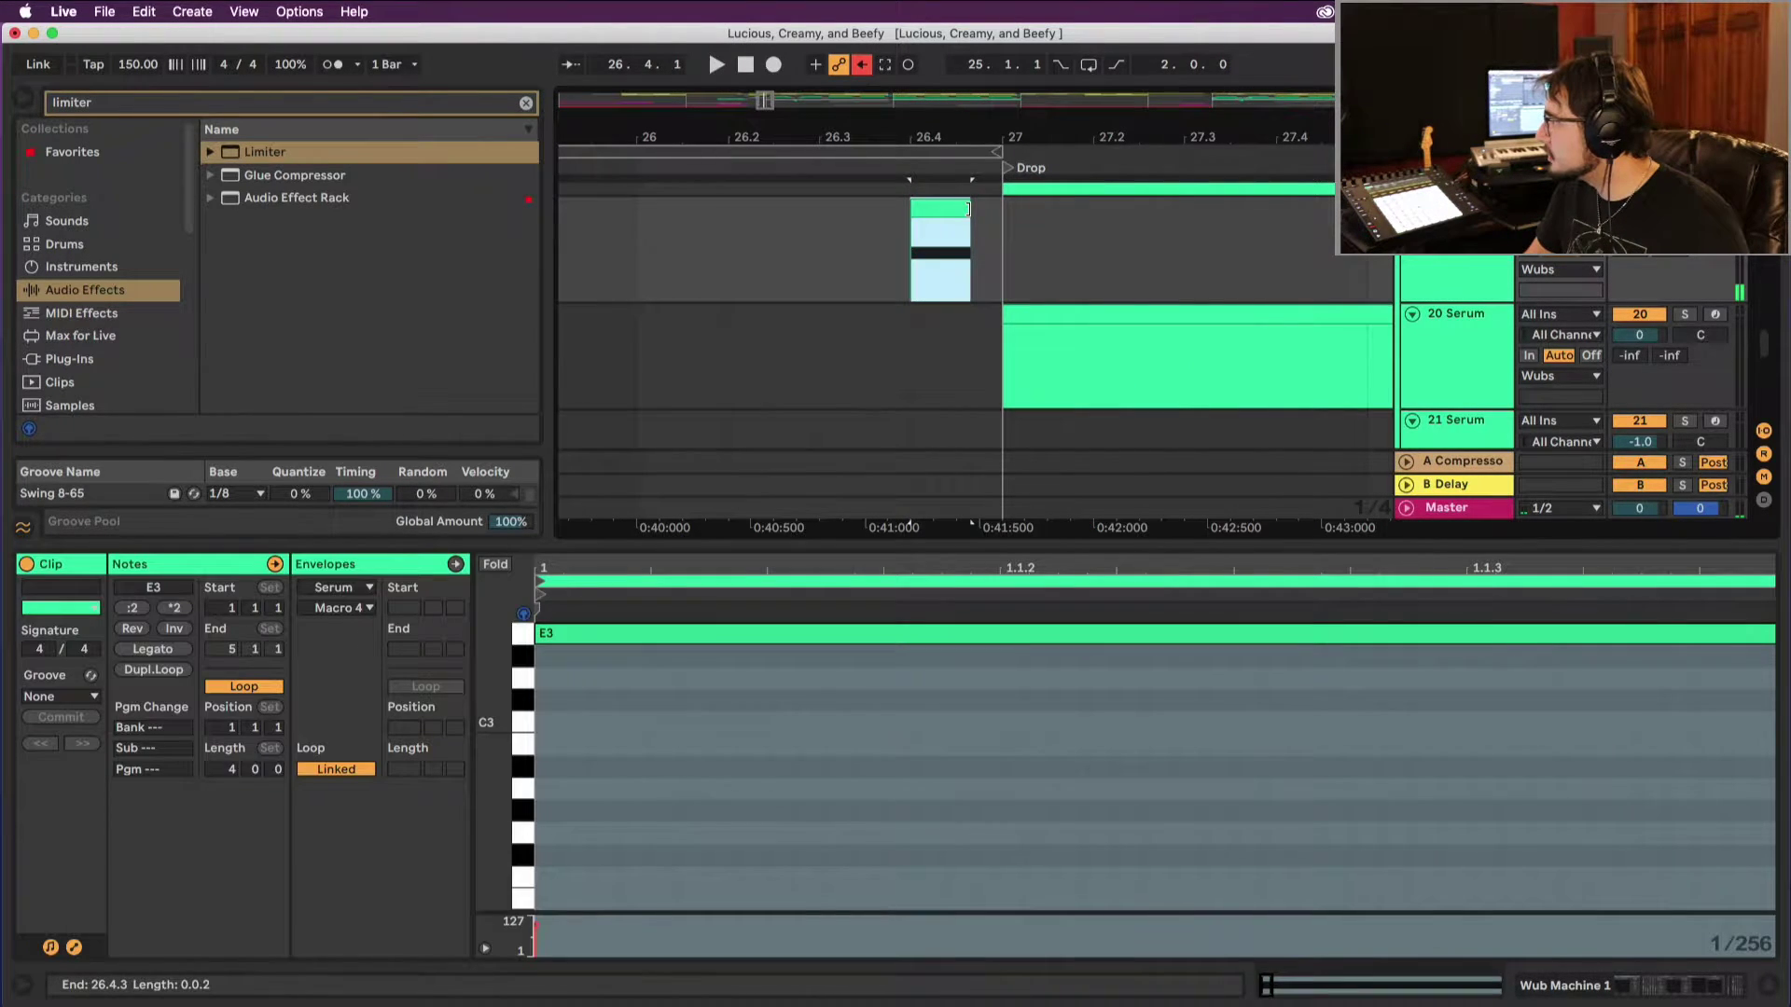
key(space)
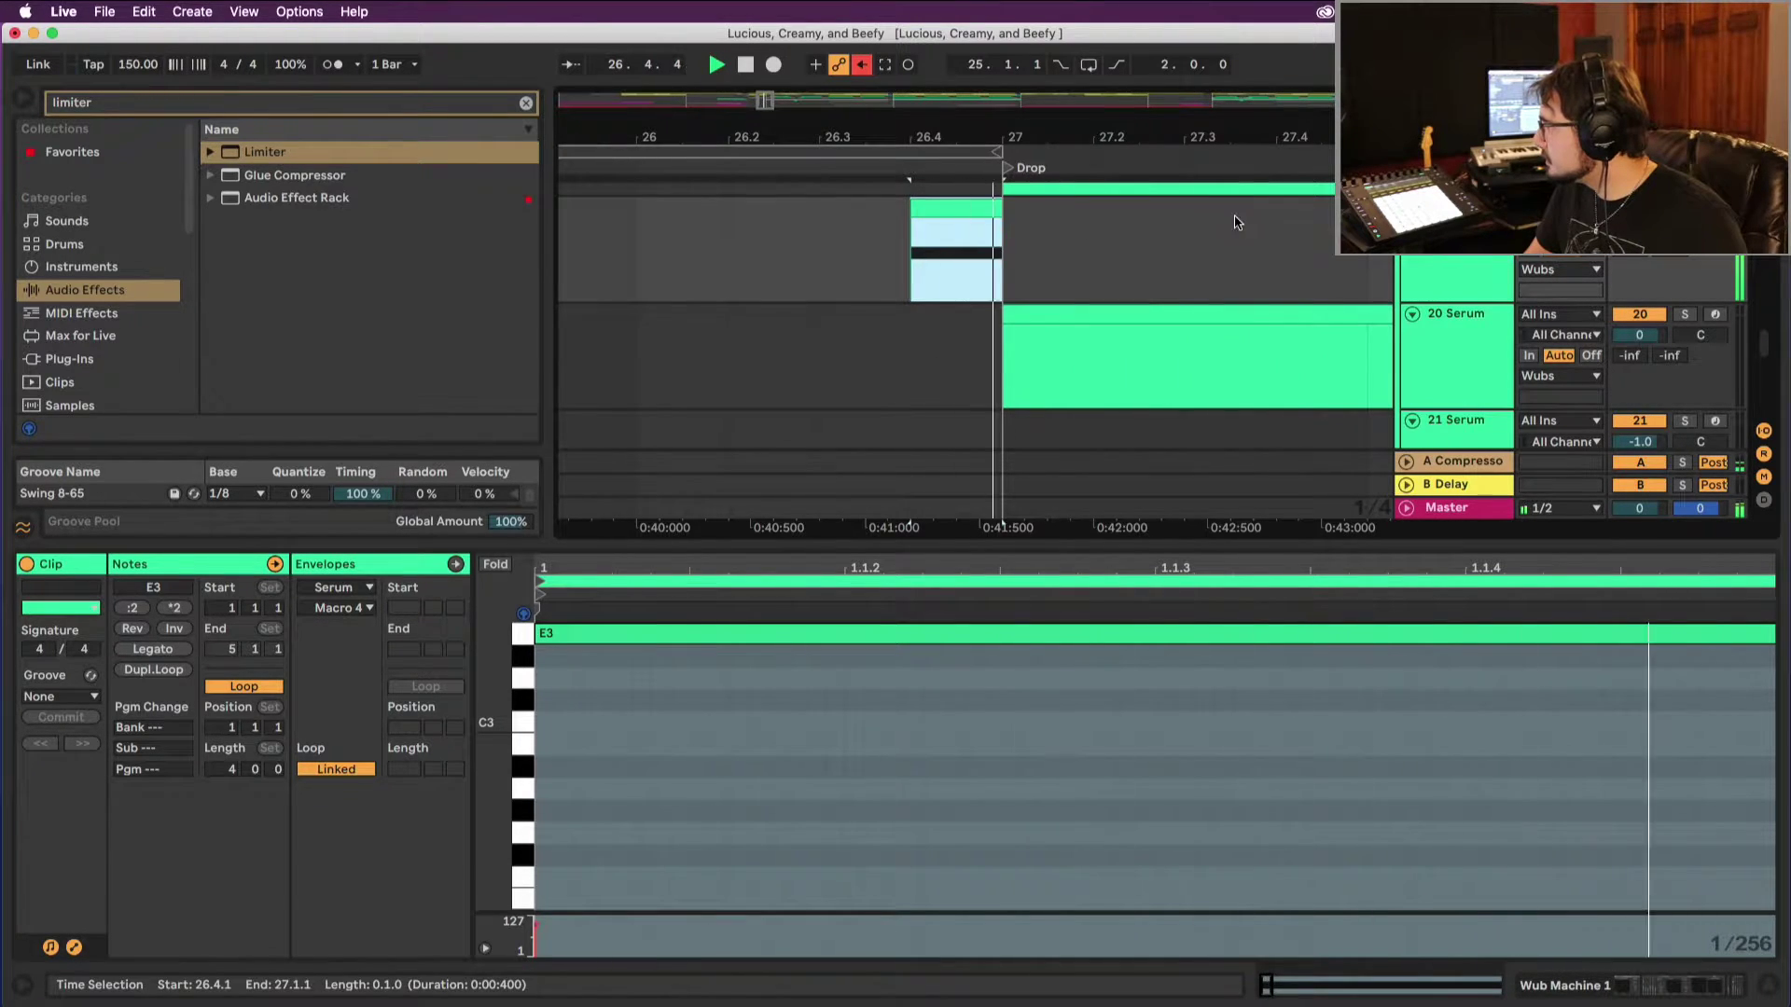
Step: Clear the browser search and delete all audio effects after Serum on the duplicated Wub Machine track
click(634, 248)
key(shift+Tab)
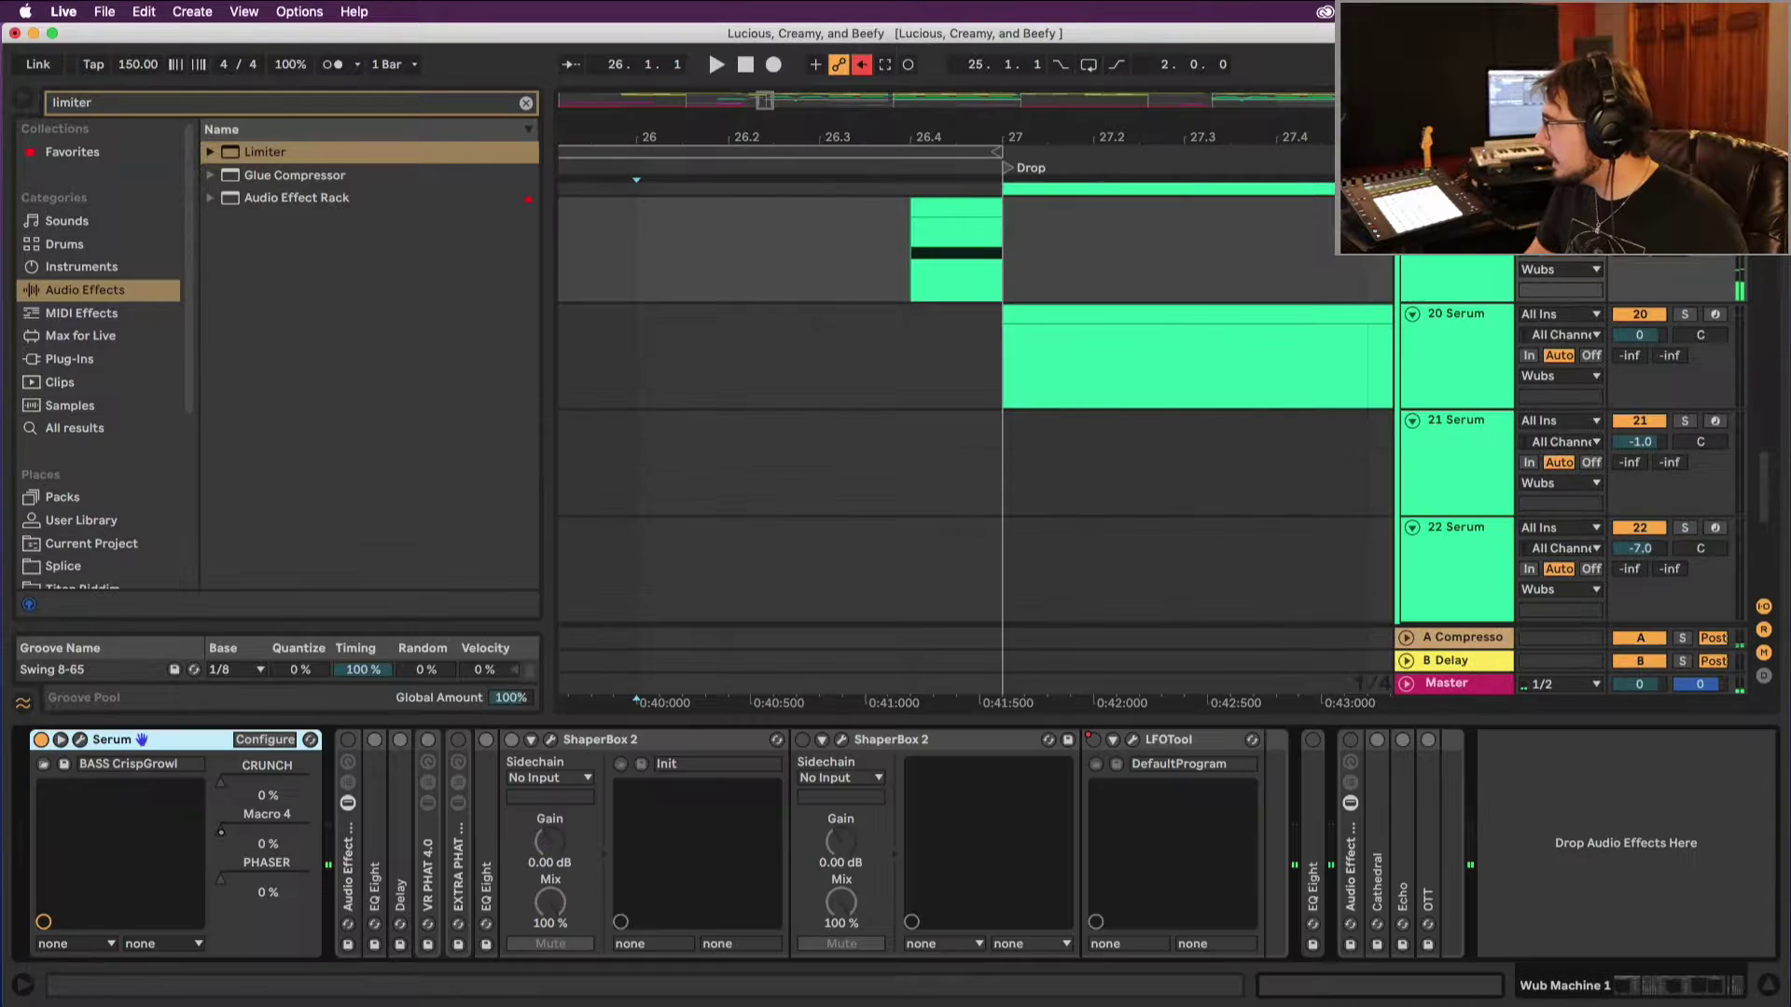
click(526, 103)
click(484, 839)
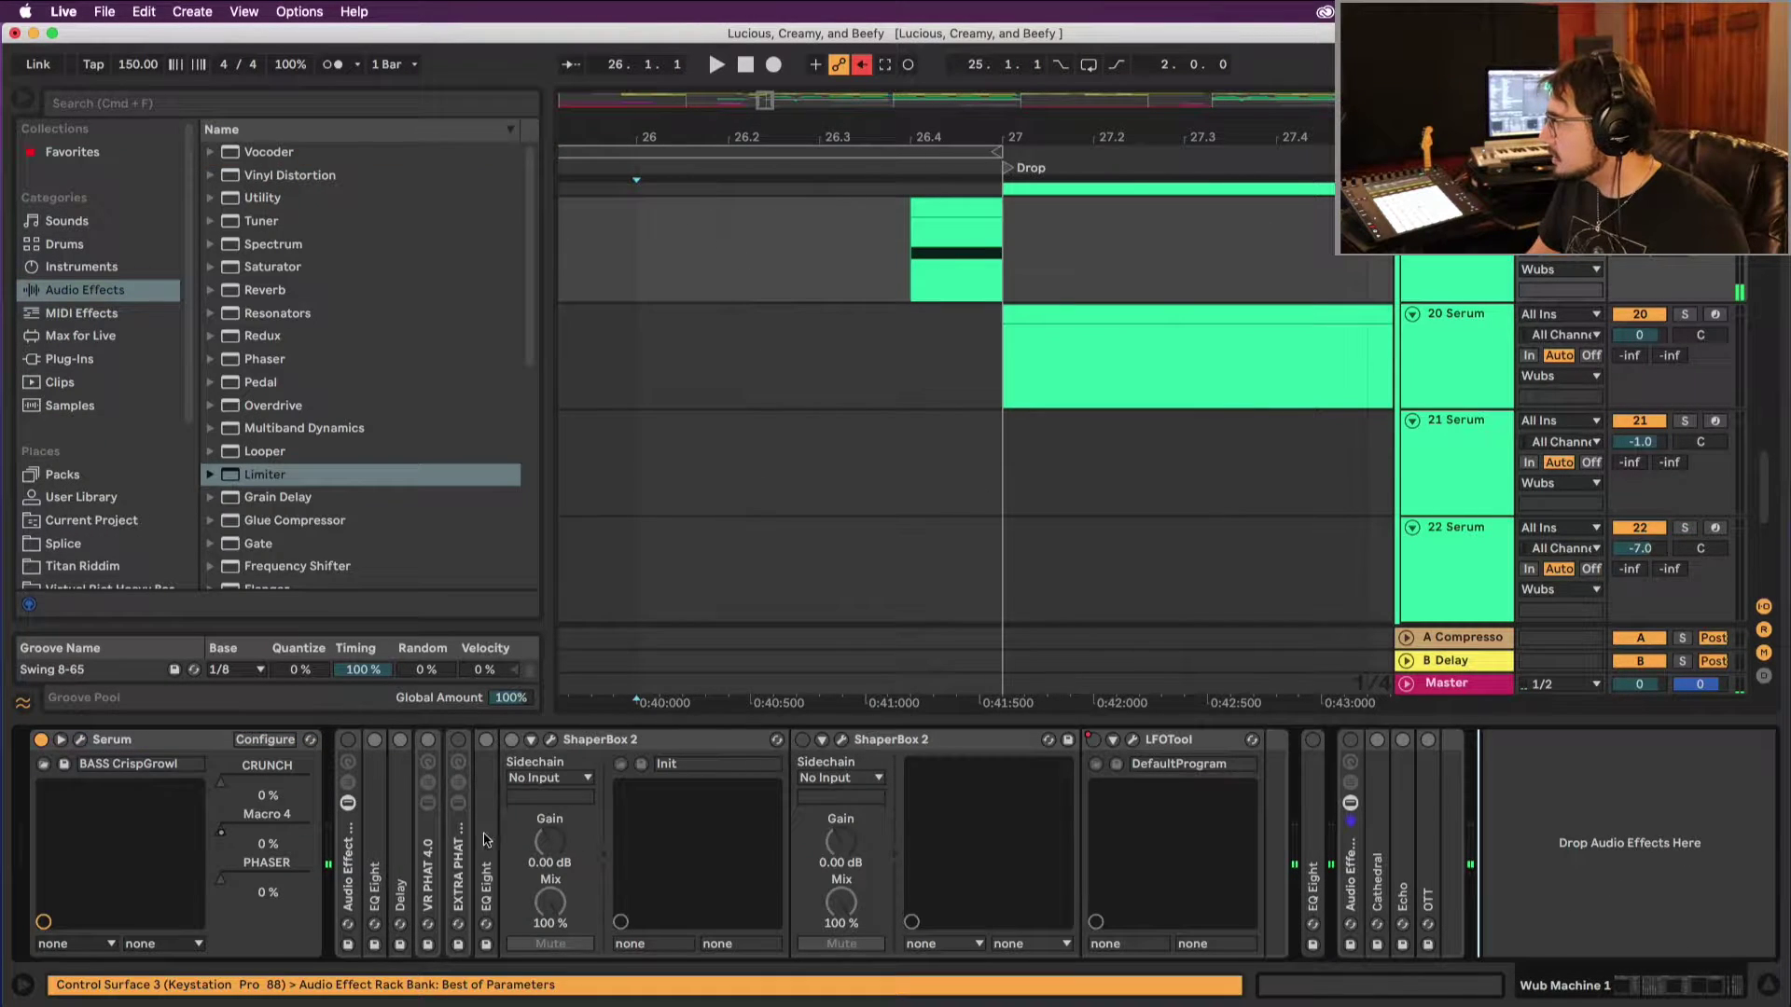
click(578, 749)
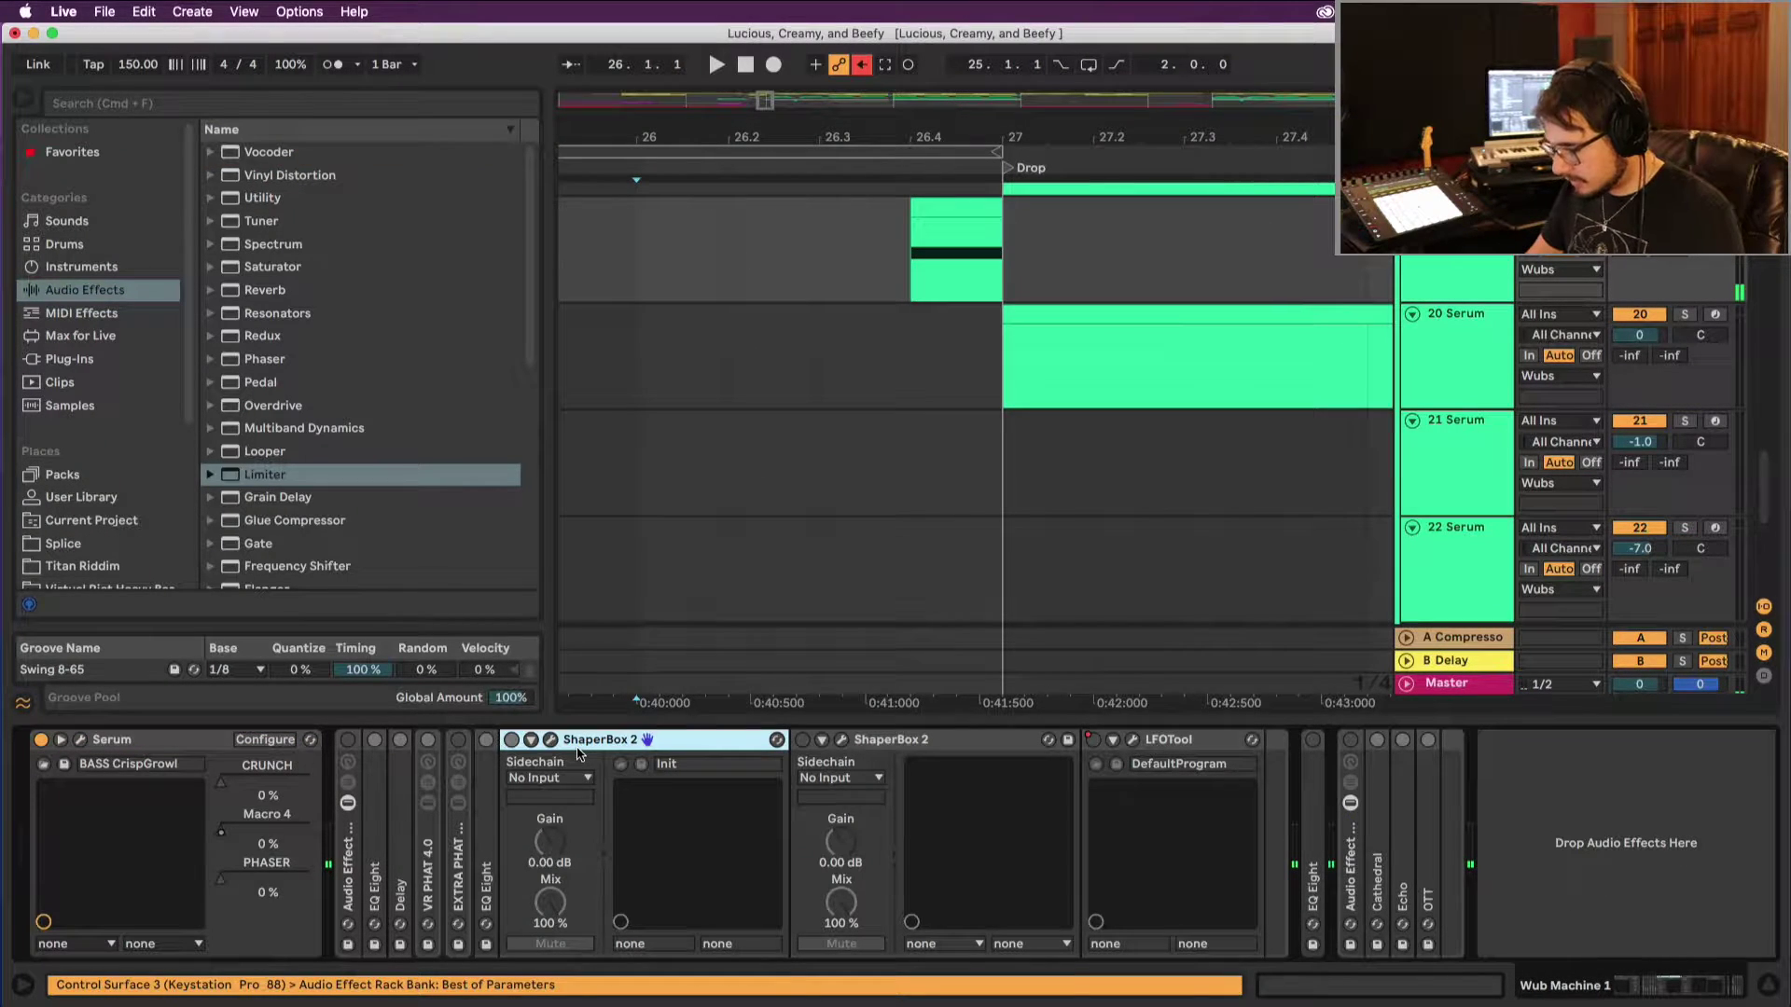
key(Delete)
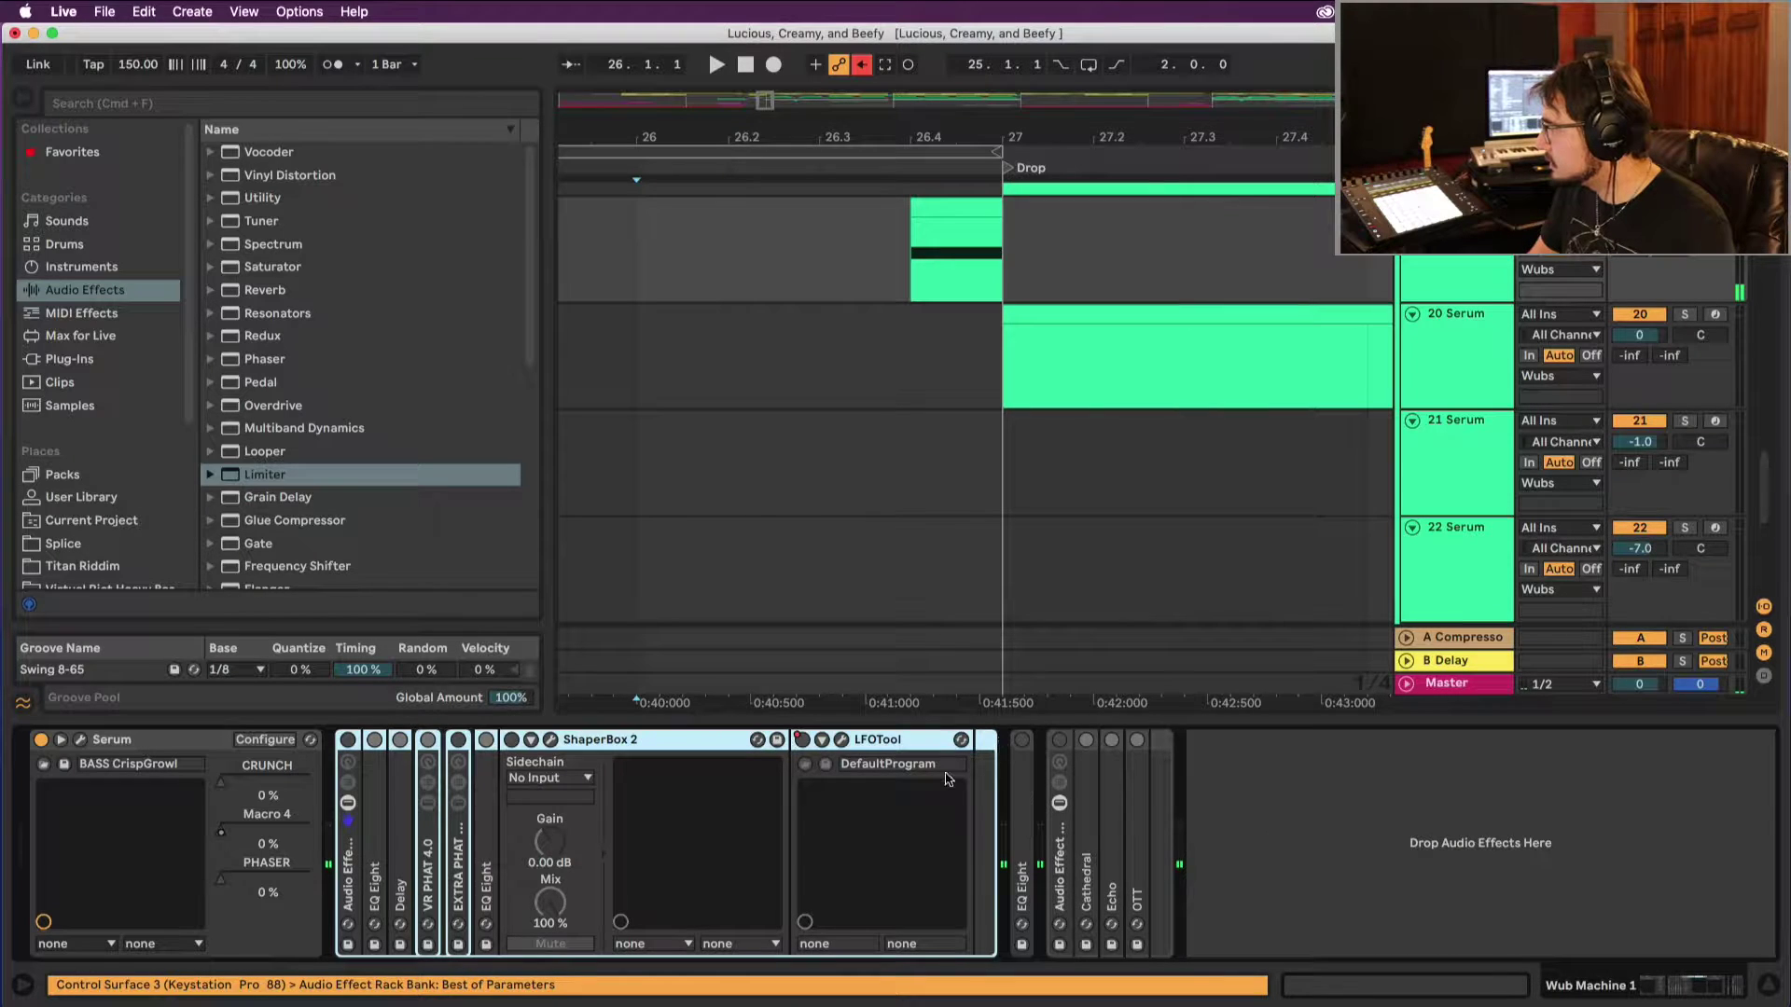
key(Delete)
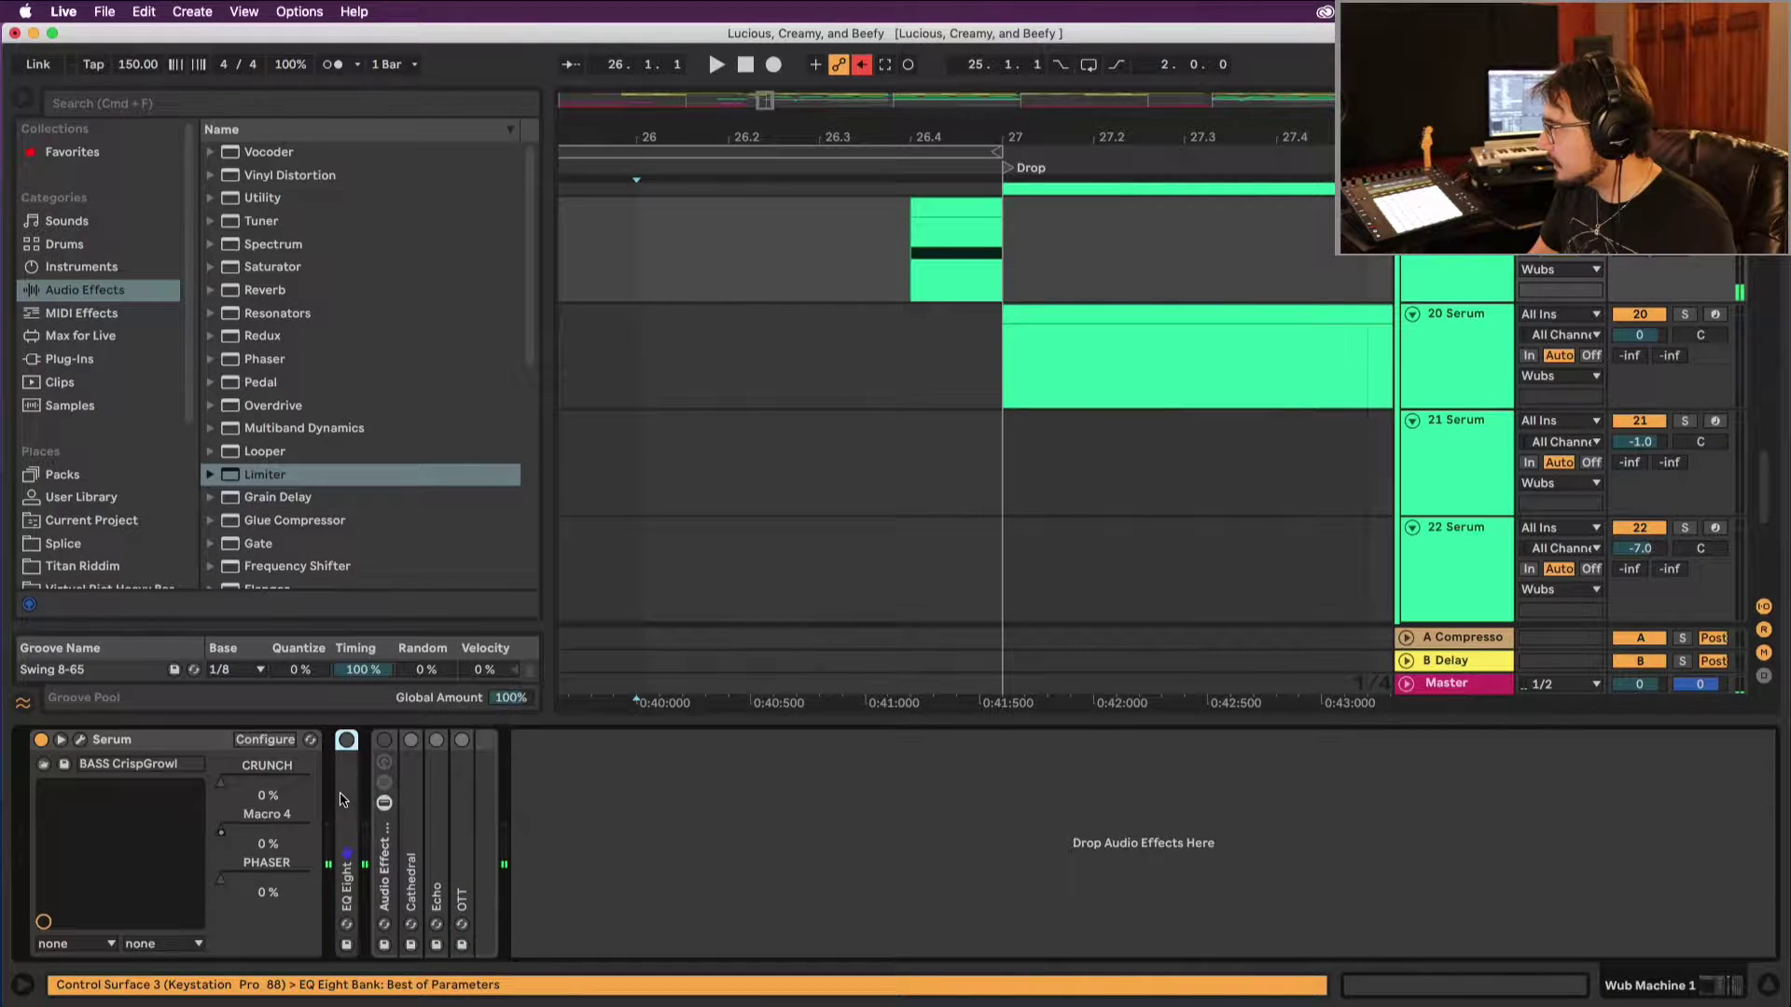
key(Delete)
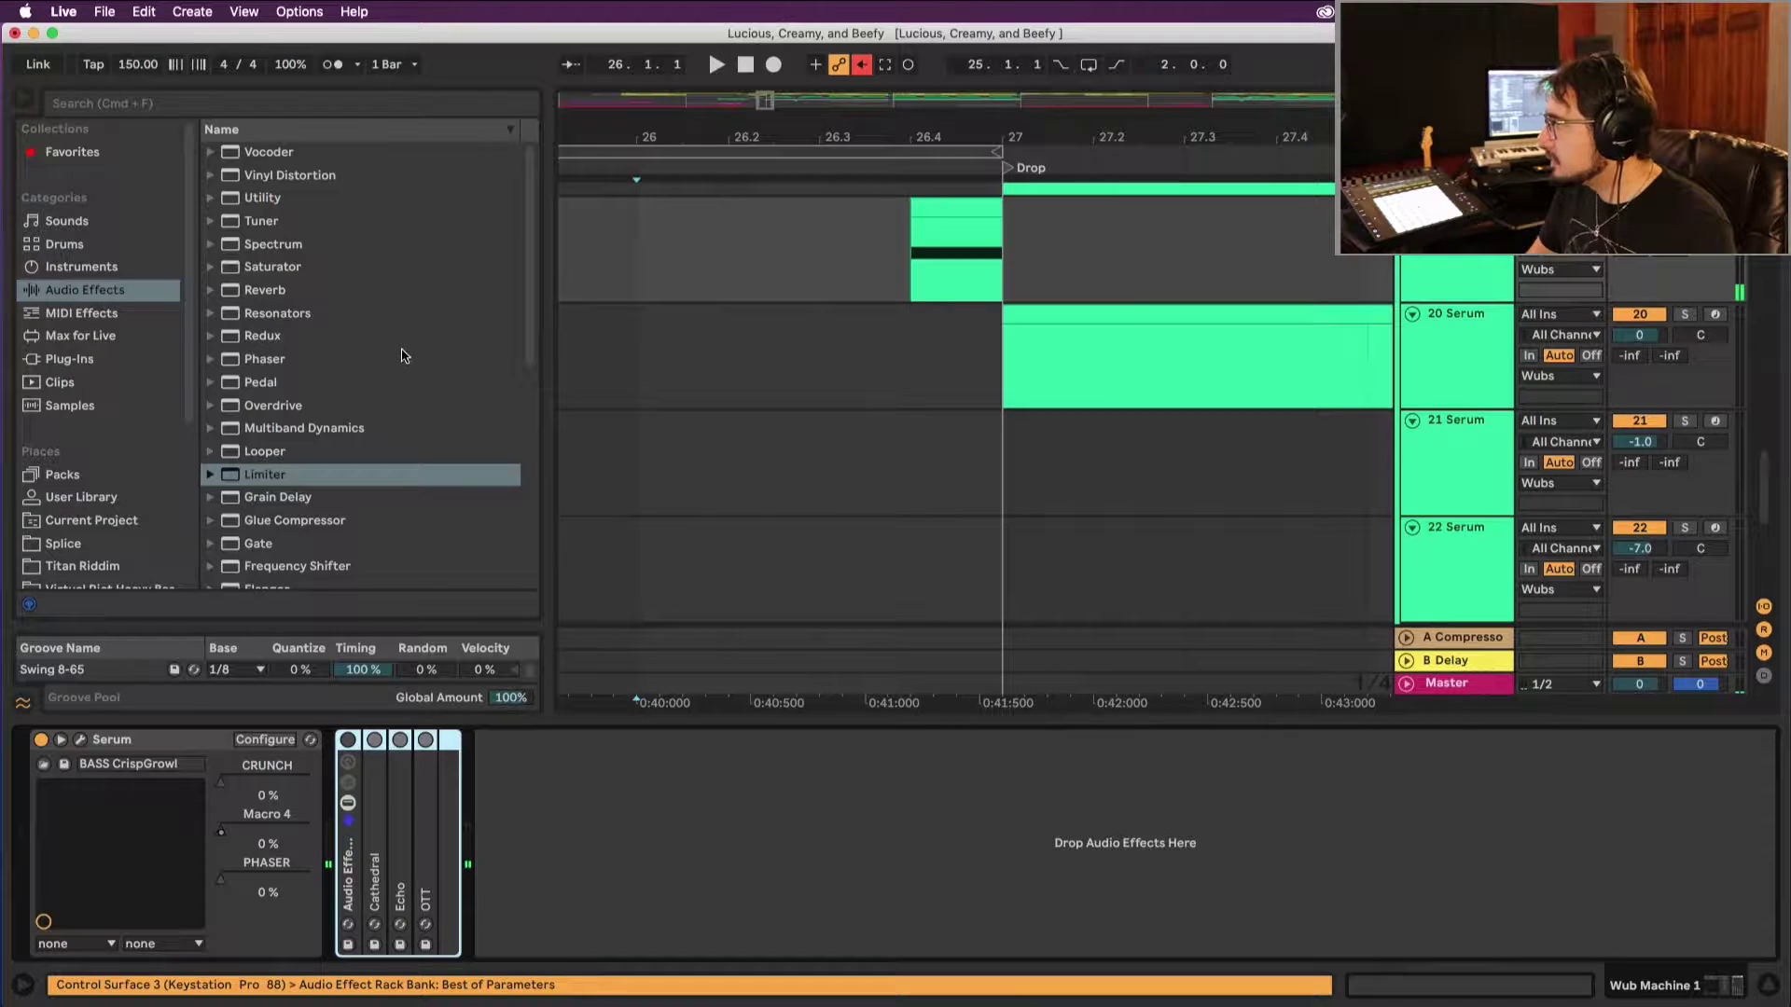
key(Delete)
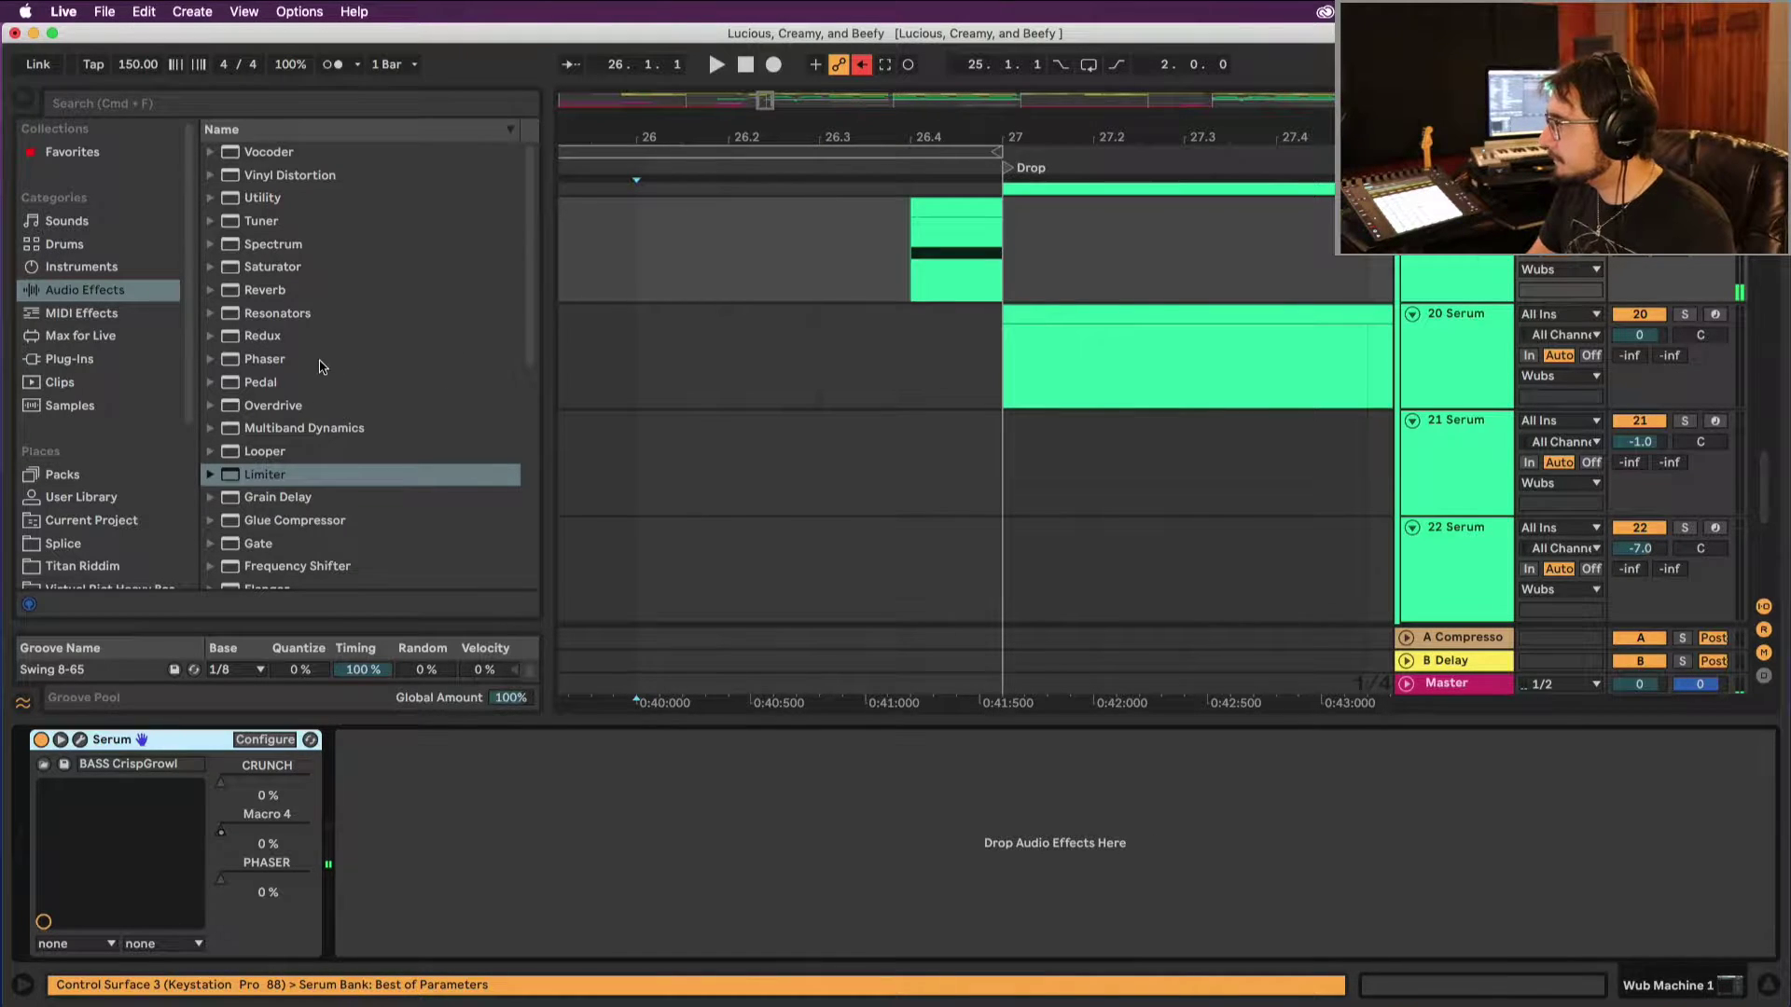
Step: Load the BA ON THE TOILET FX CHAIN rack from the Racks folder after Serum on the duplicated Wub Machine track
scroll(319, 366, down, 10)
scroll(98, 256, down, 5)
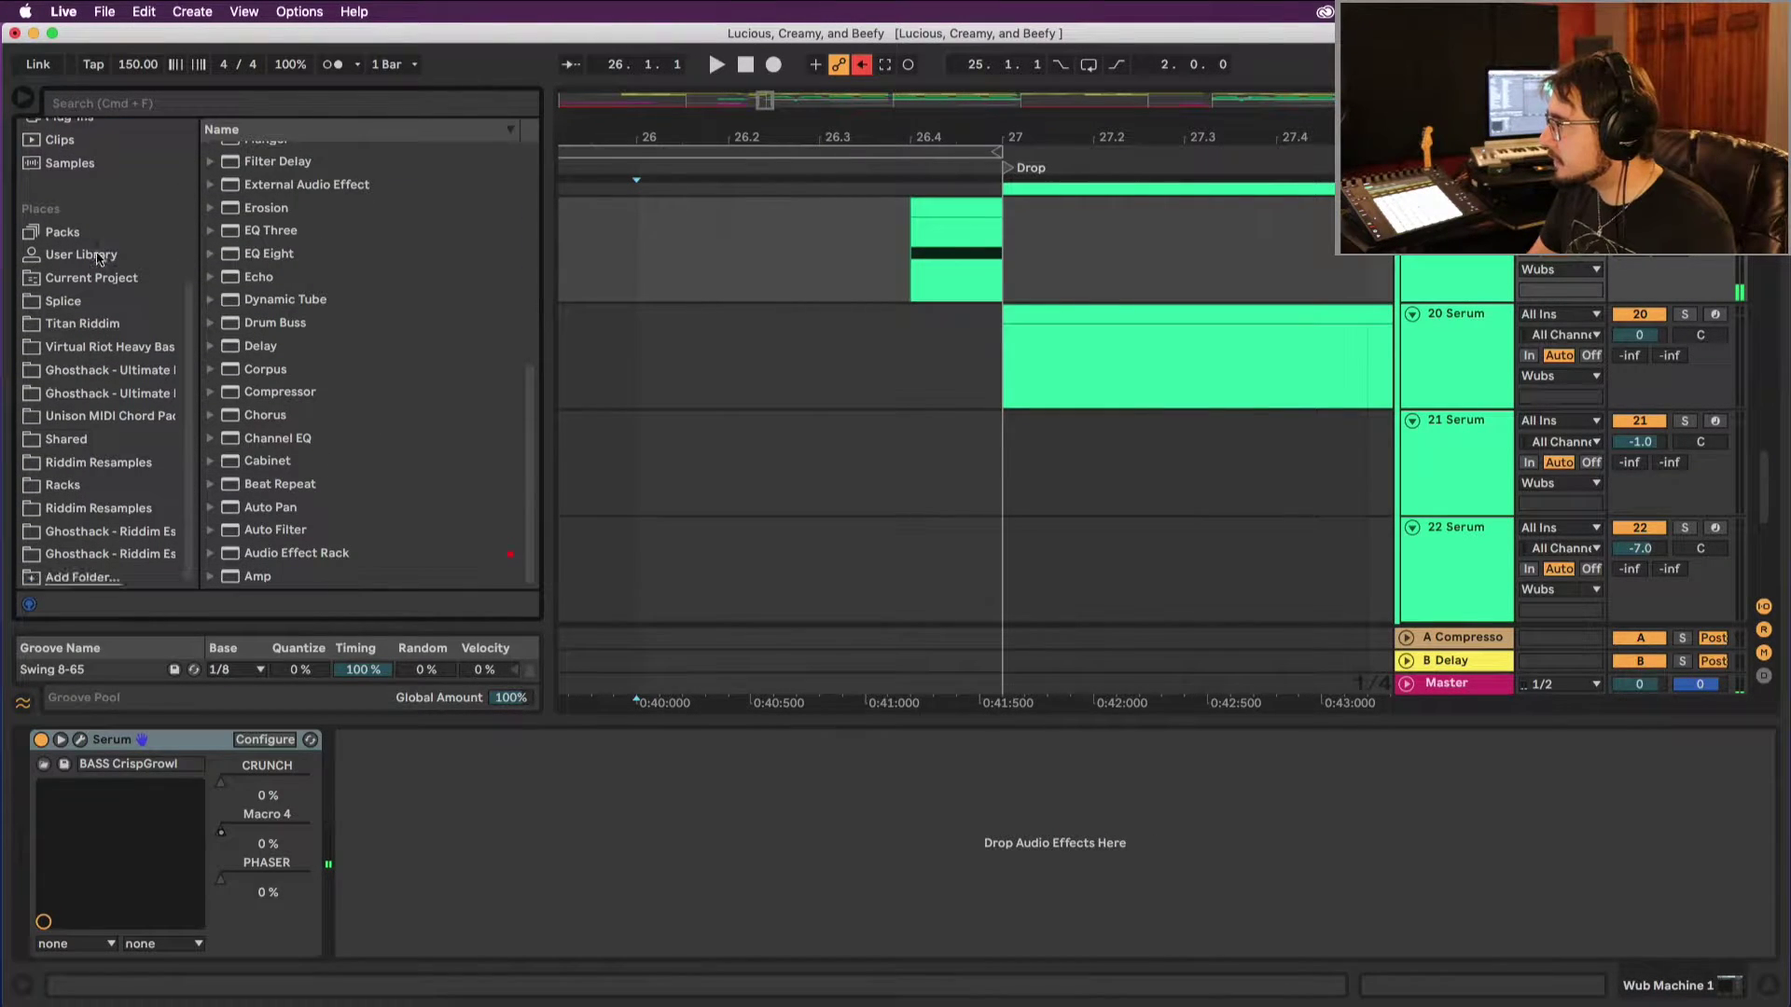
click(84, 484)
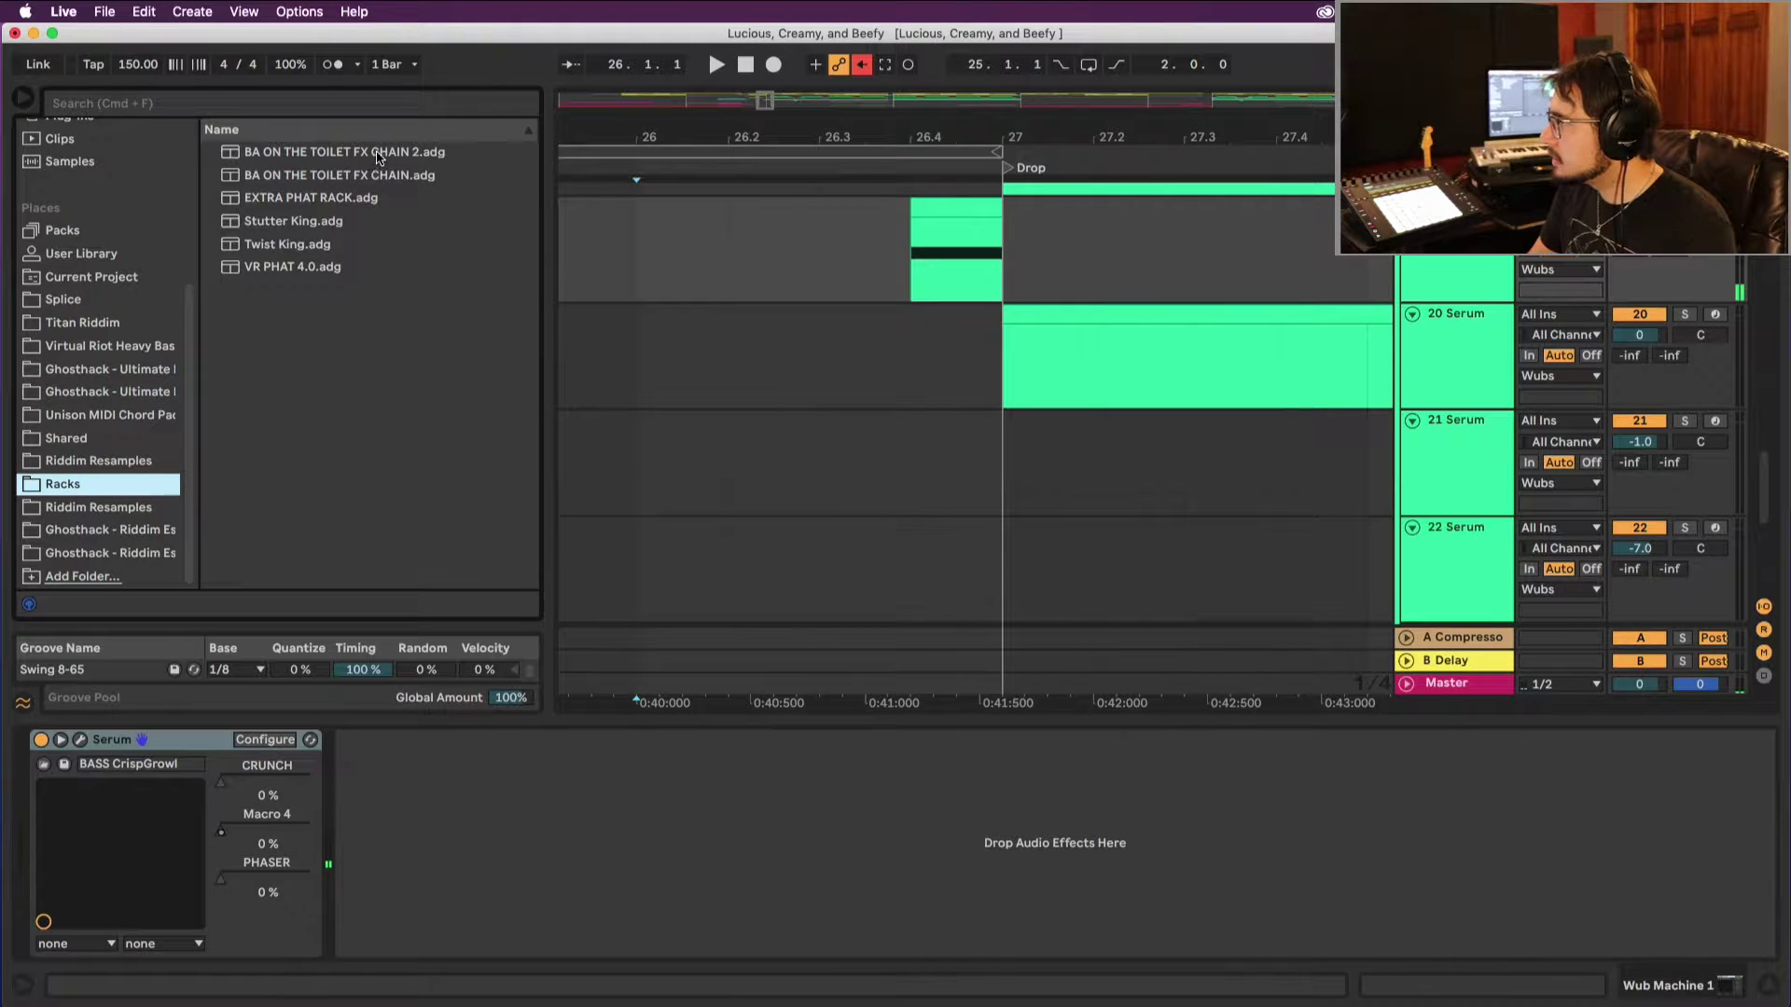
click(351, 179)
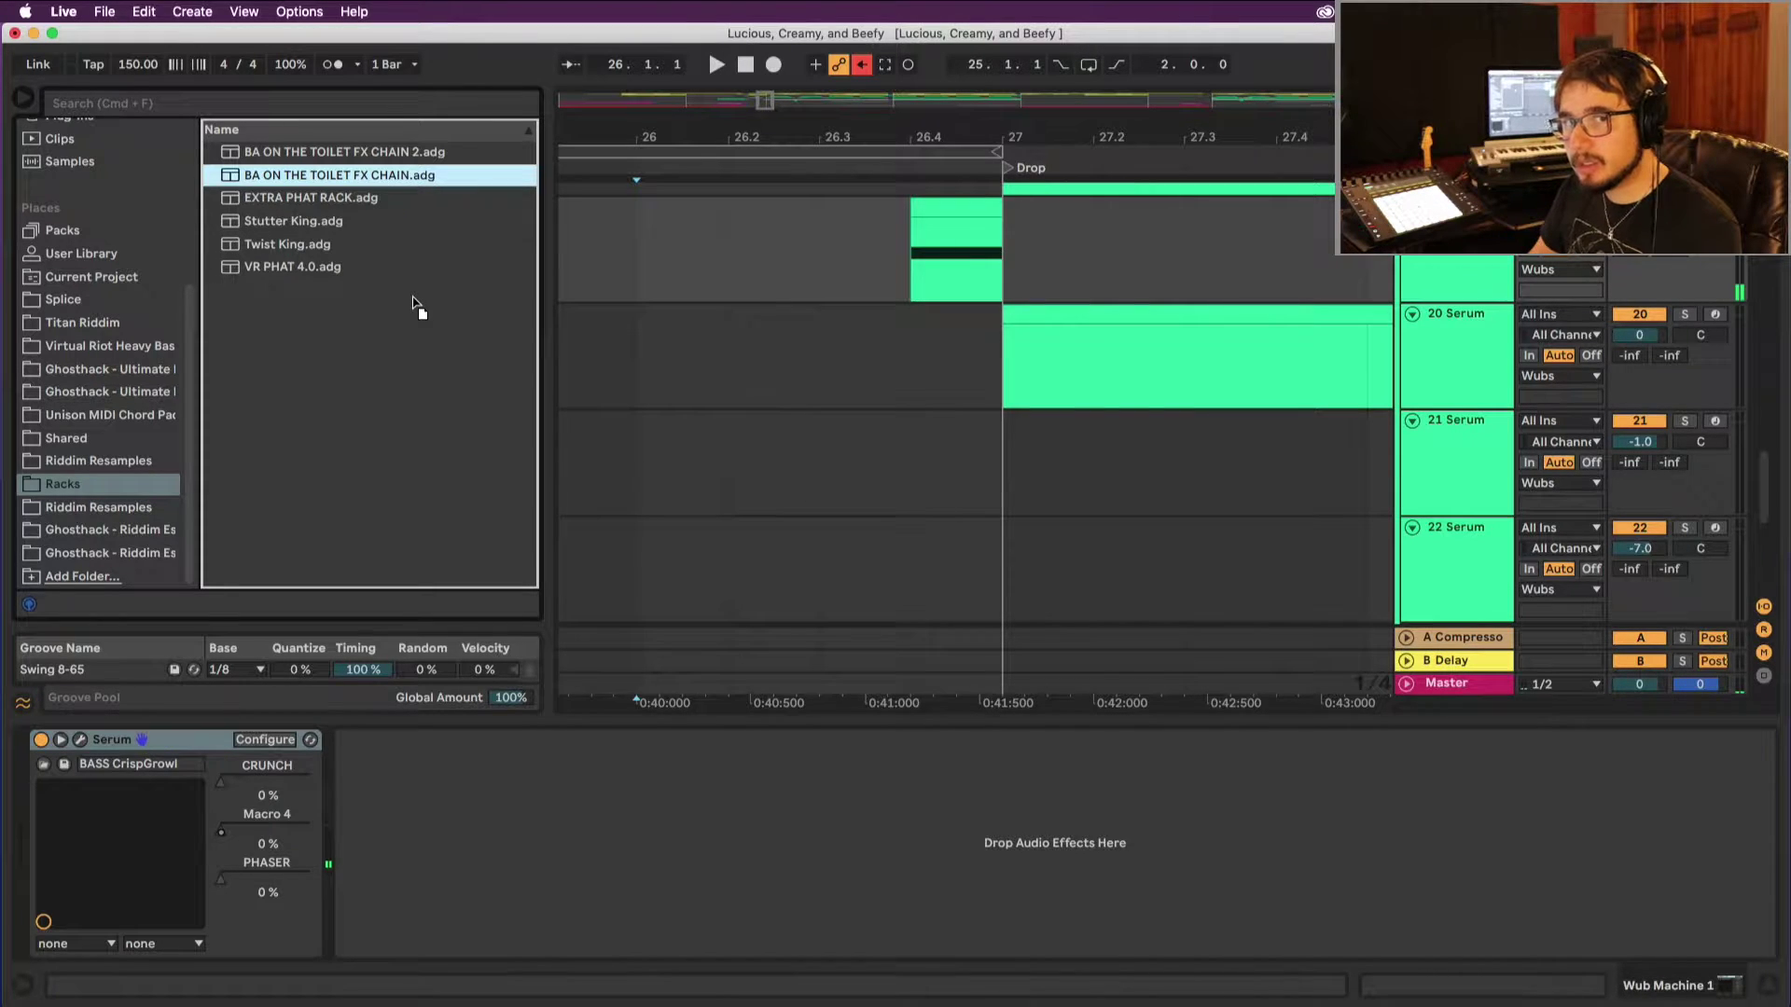
drag(438, 501, 456, 777)
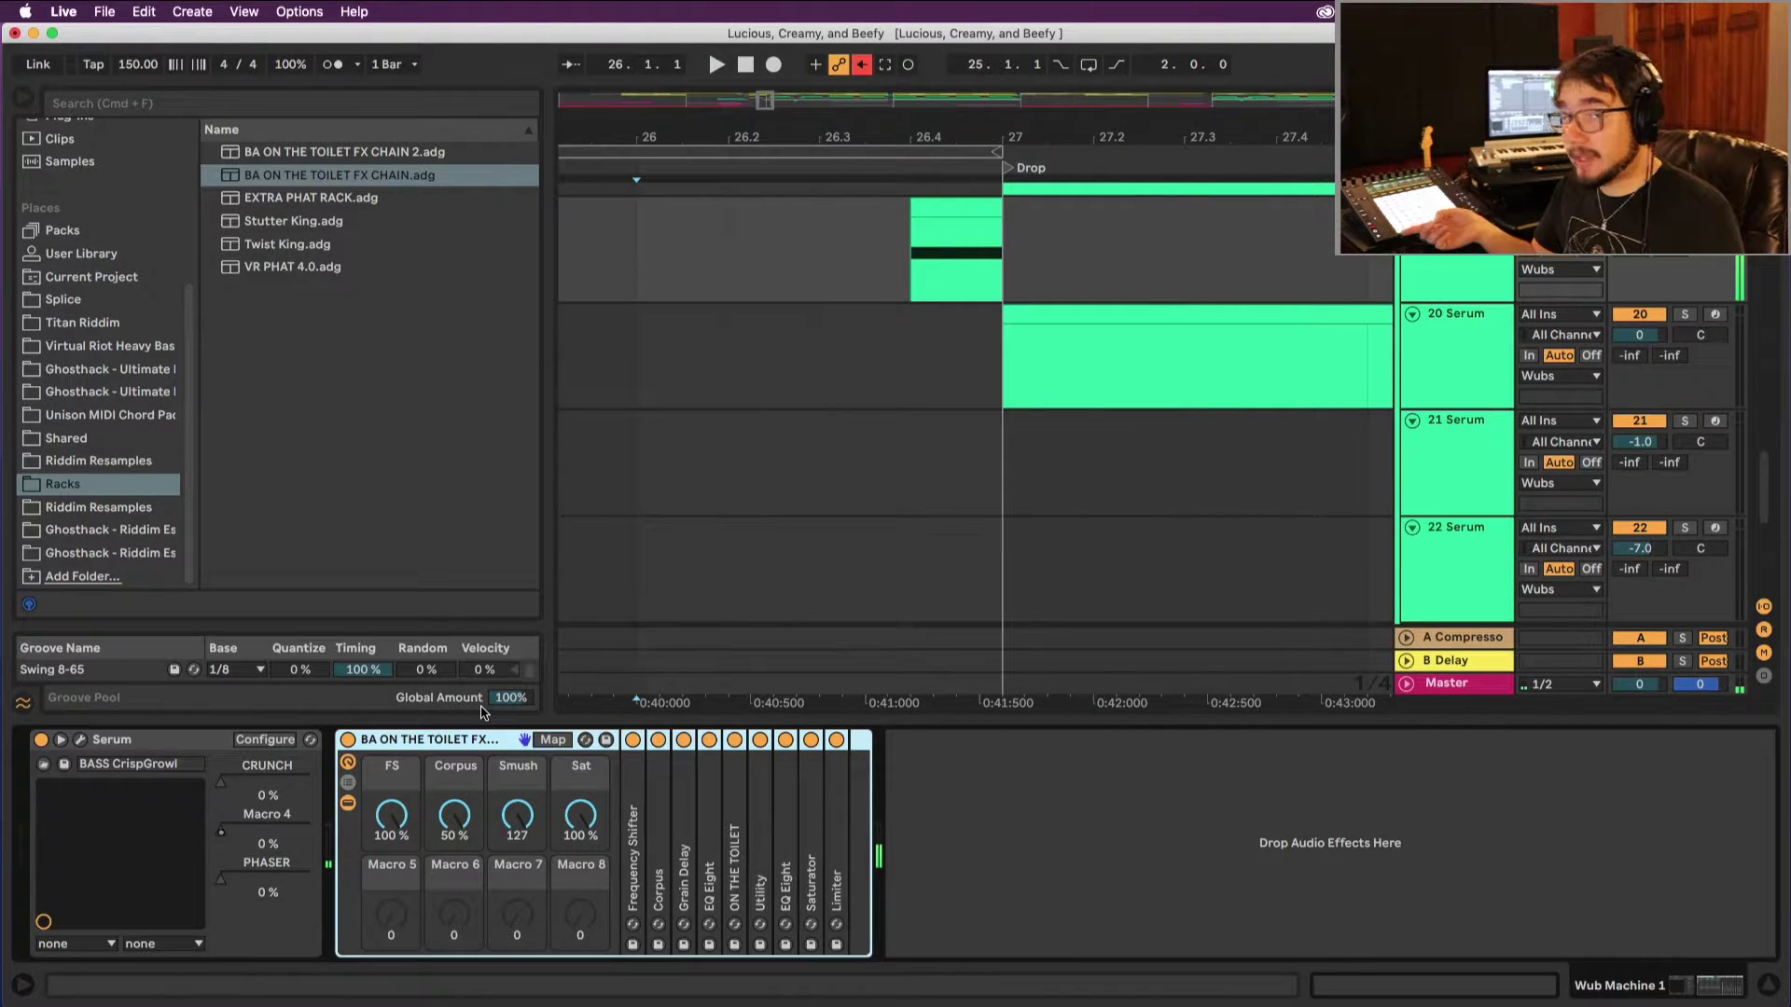
Step: Bypass the BA ON THE TOILET rack and insert the VR PHAT 4.0 rack between it and Serum
click(347, 740)
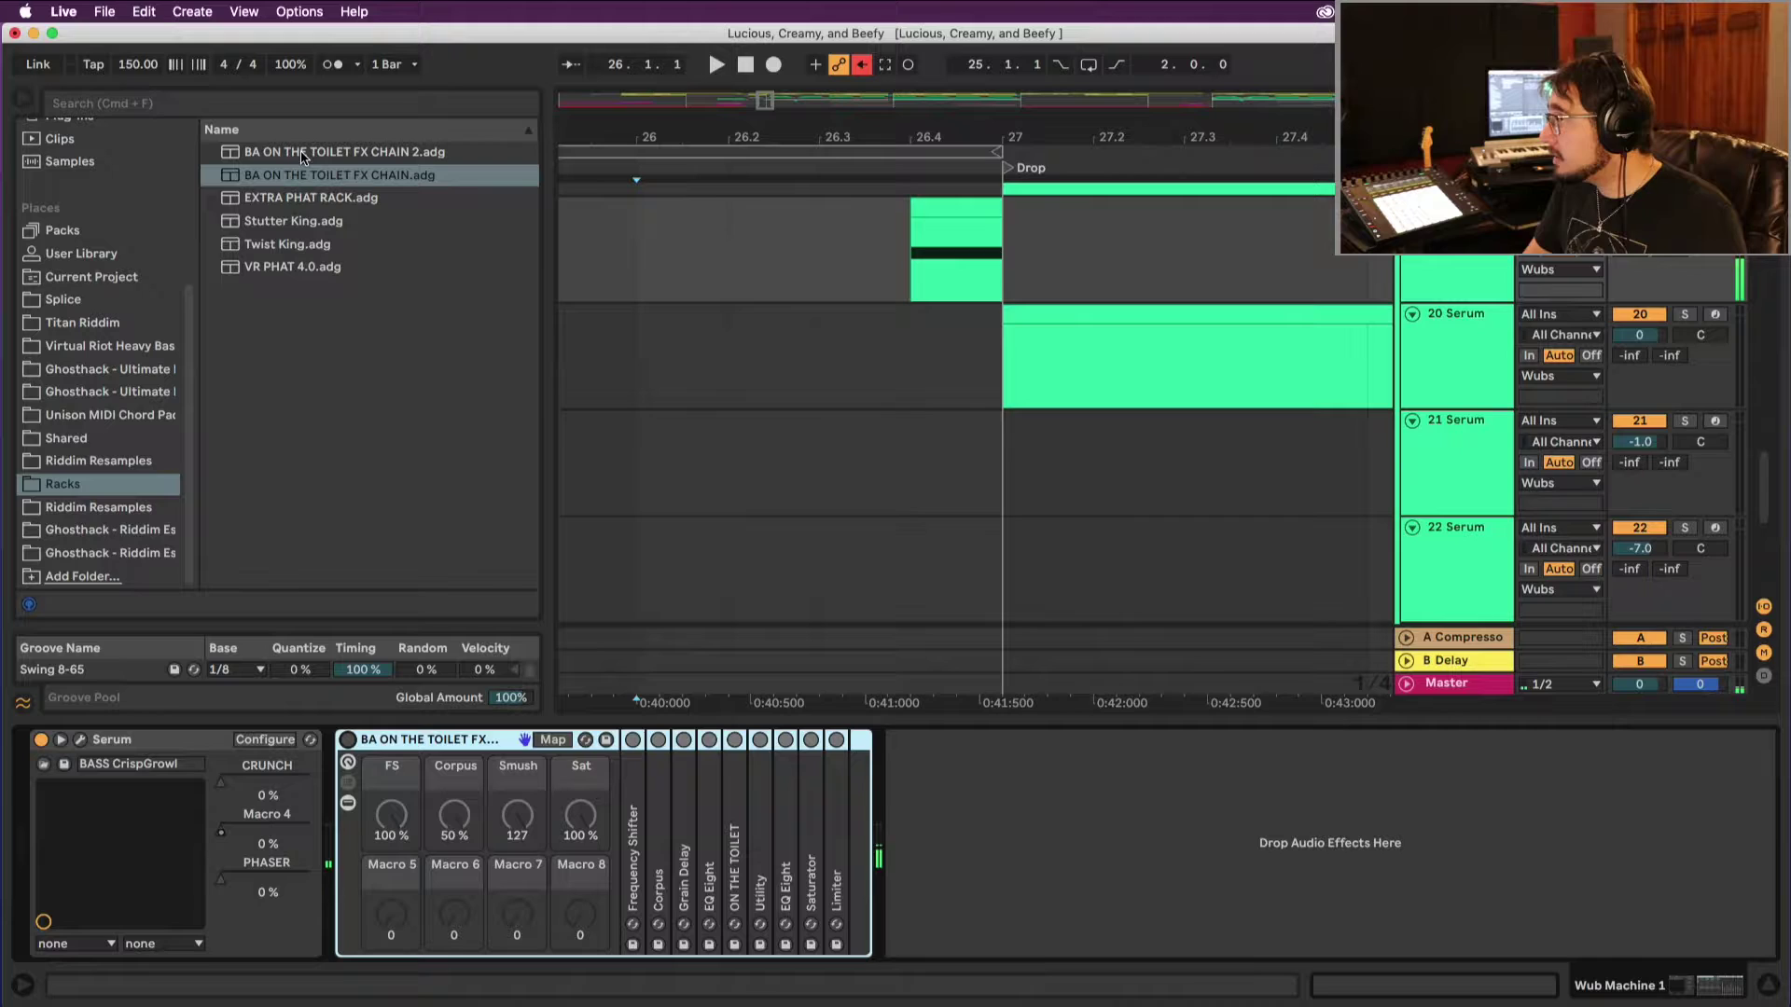
click(284, 266)
drag(466, 719, 333, 791)
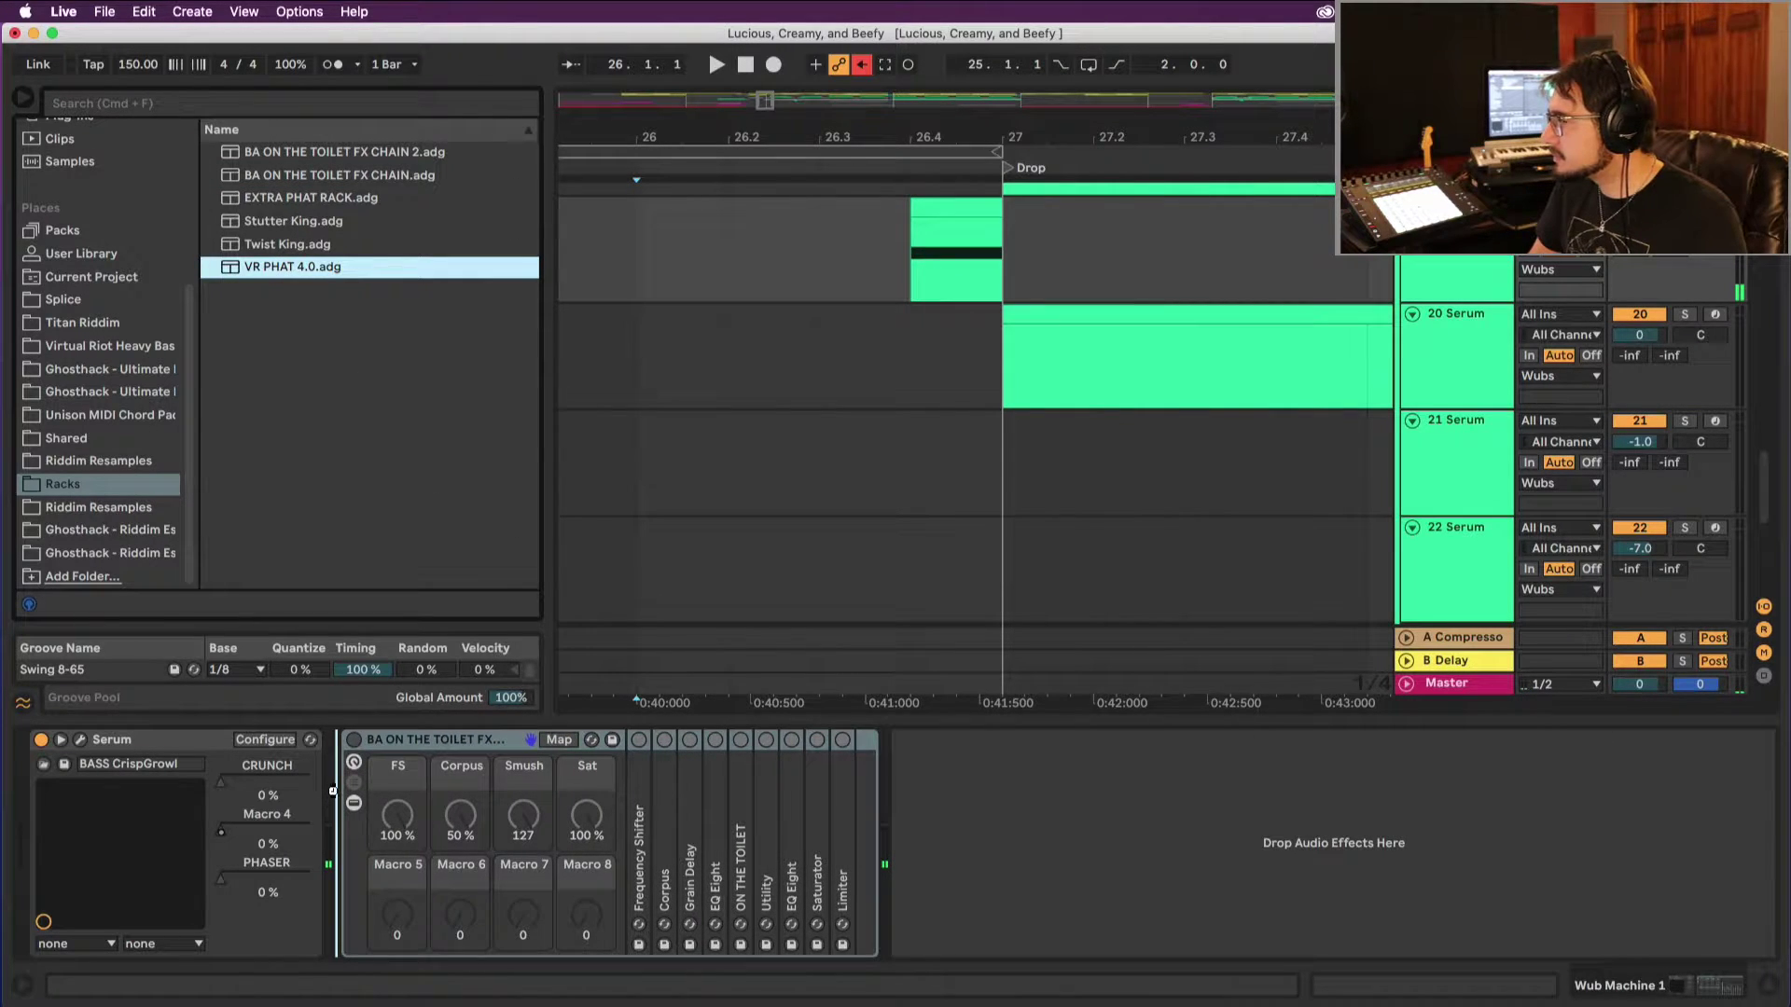
drag(660, 758, 660, 759)
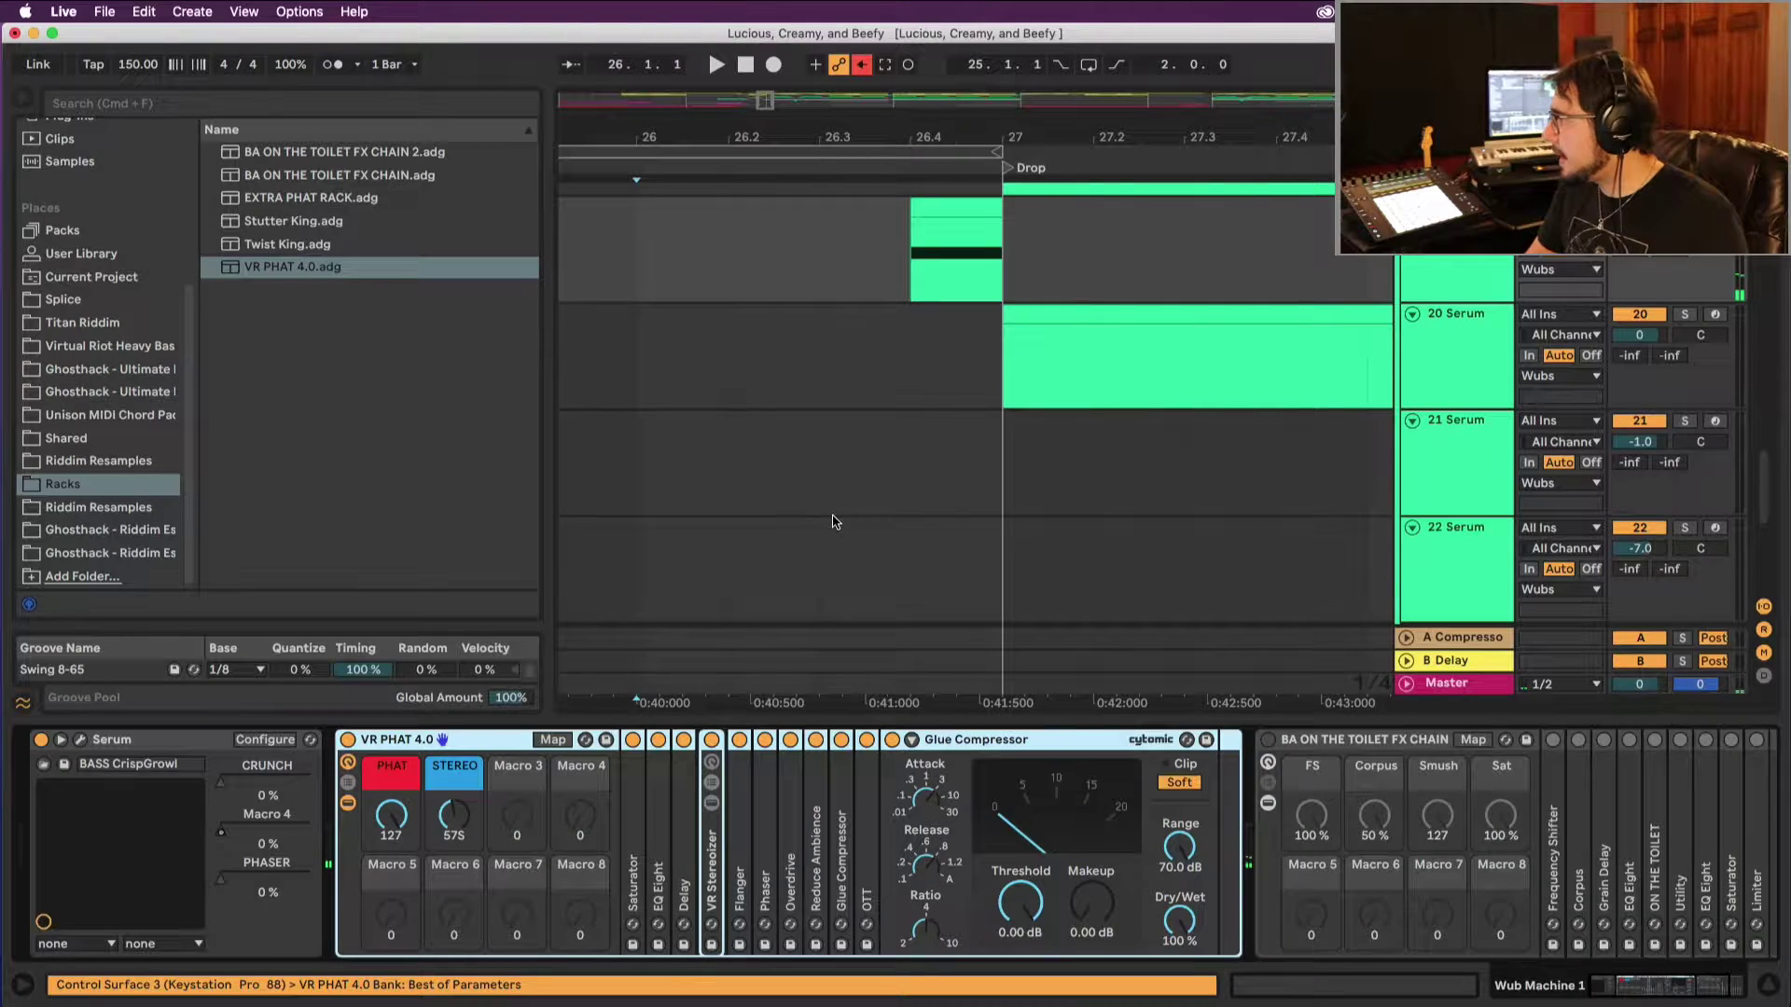
Step: Audition the growl, re-enable the BA ON THE TOILET rack, and set its Corpus macro to 0%
key(space)
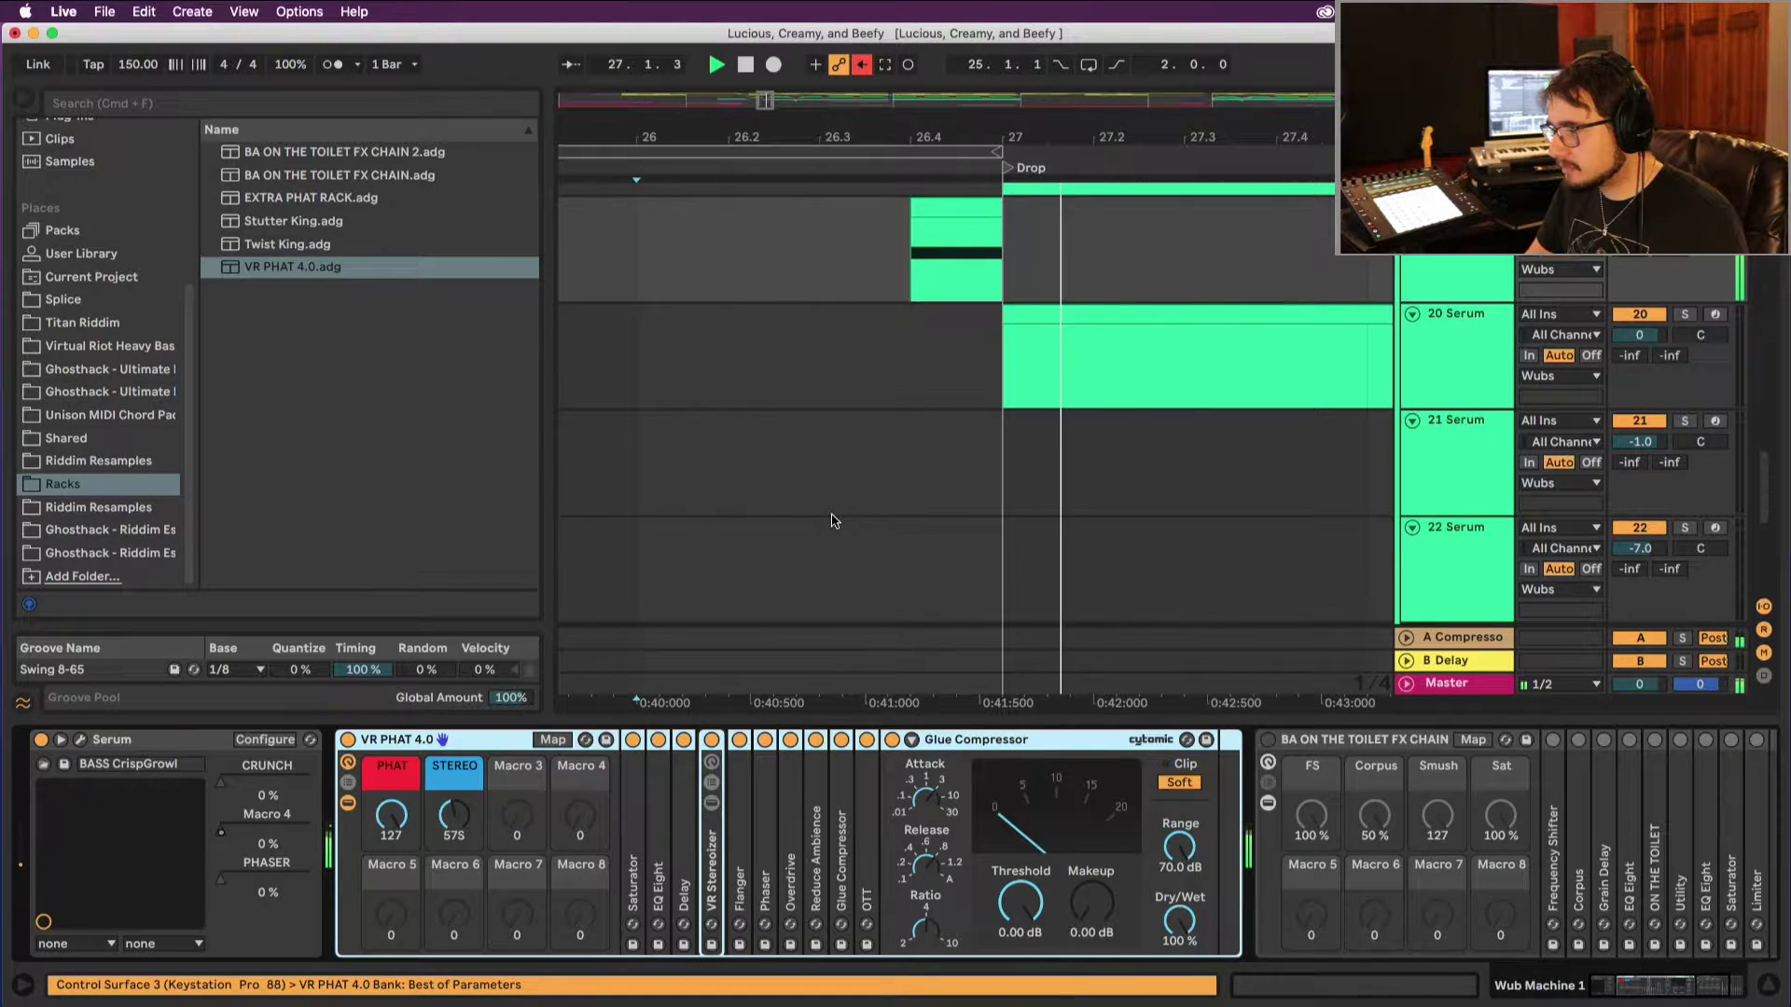
key(space)
click(1267, 739)
key(space)
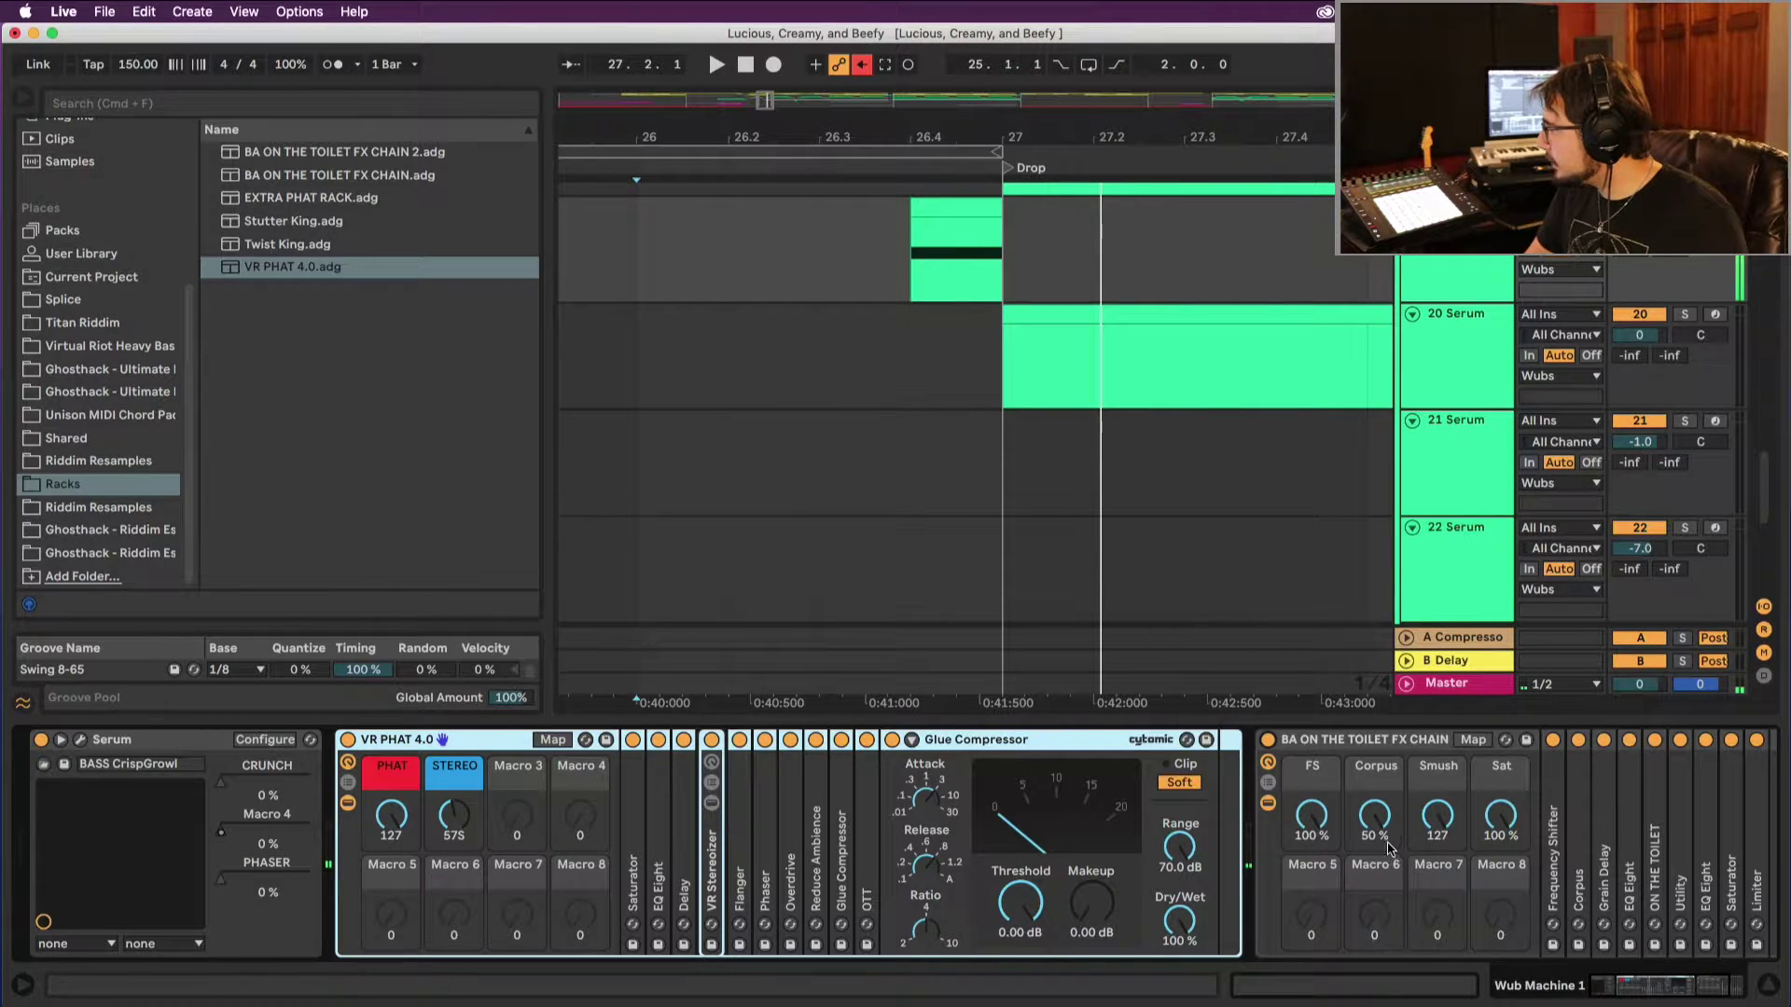
drag(1379, 820, 1379, 821)
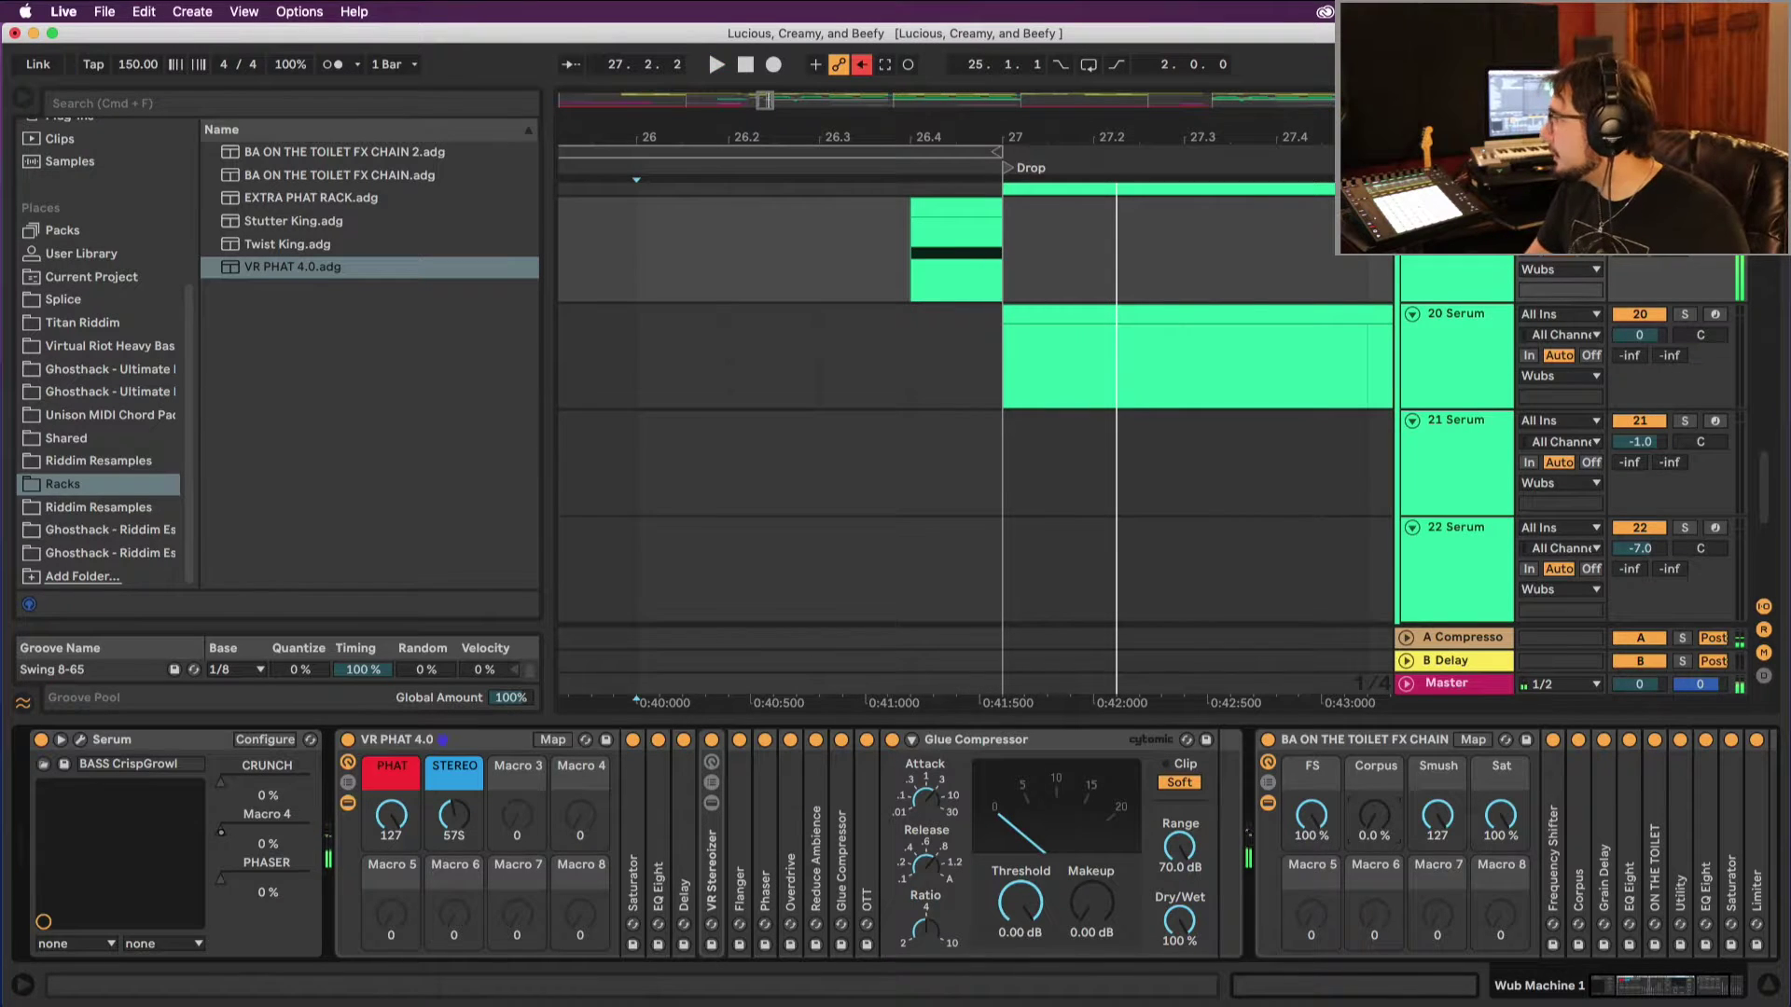
Step: Freeze the duplicated Wub Machine track
click(637, 247)
scroll(975, 401, up, 2)
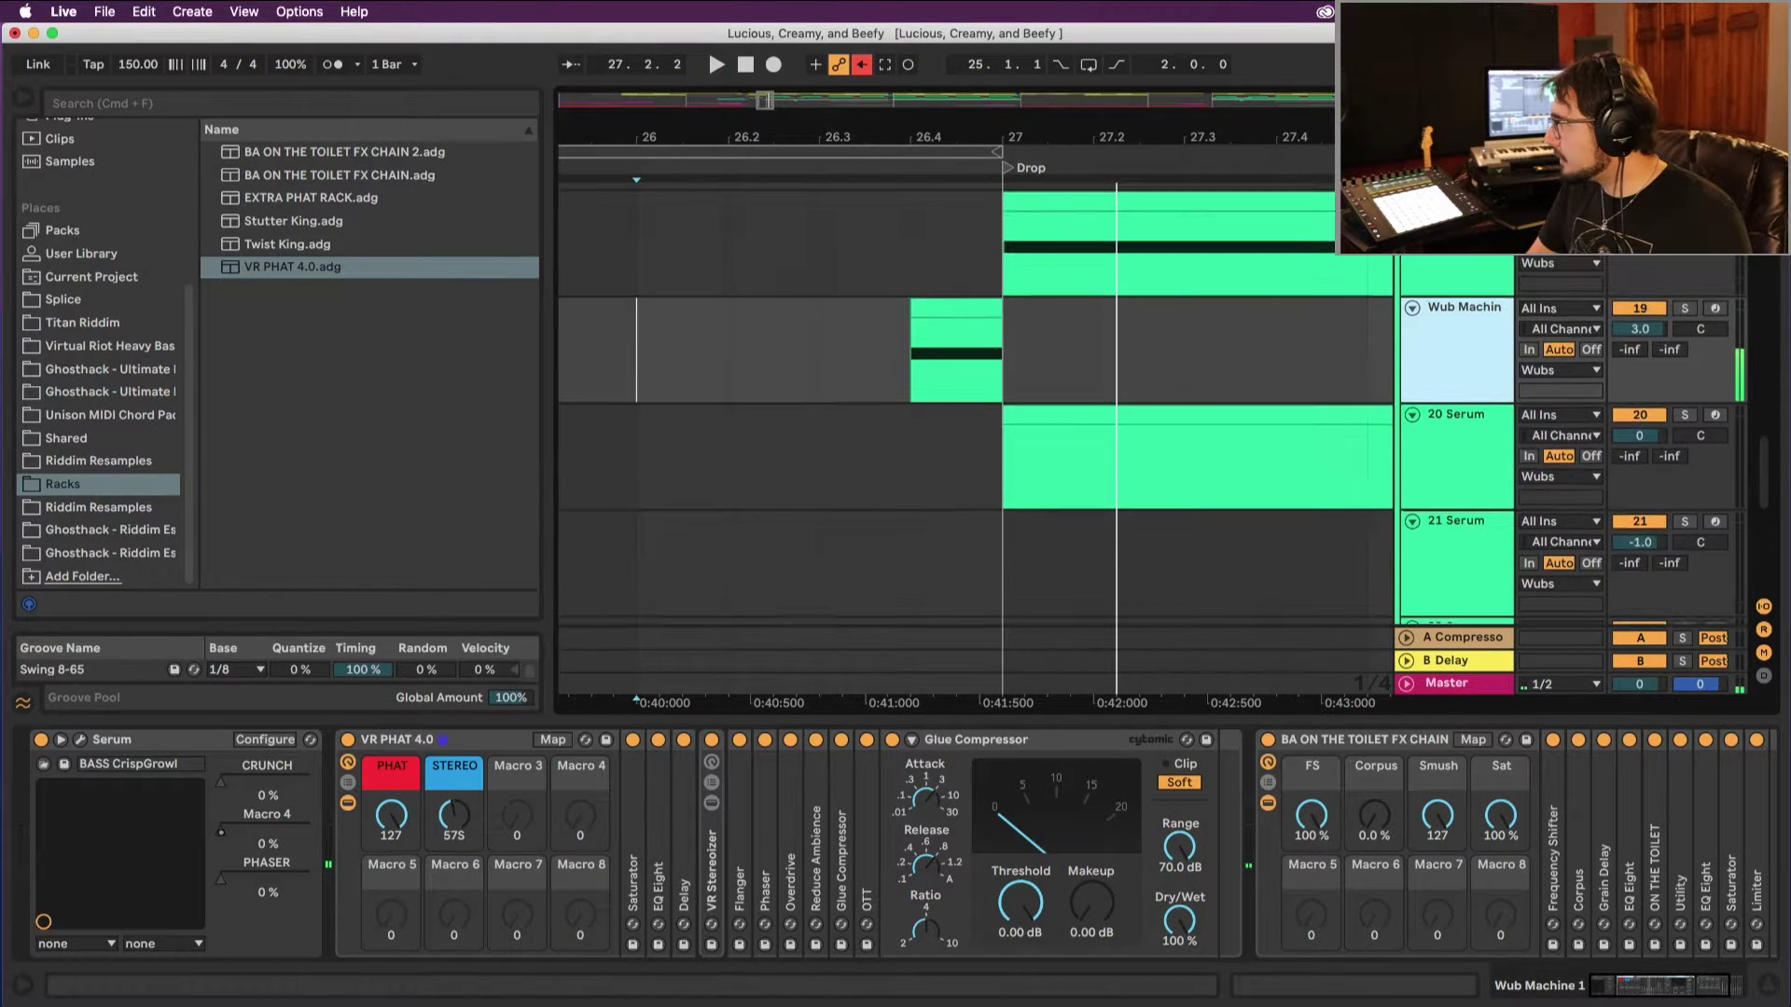
right_click(1482, 319)
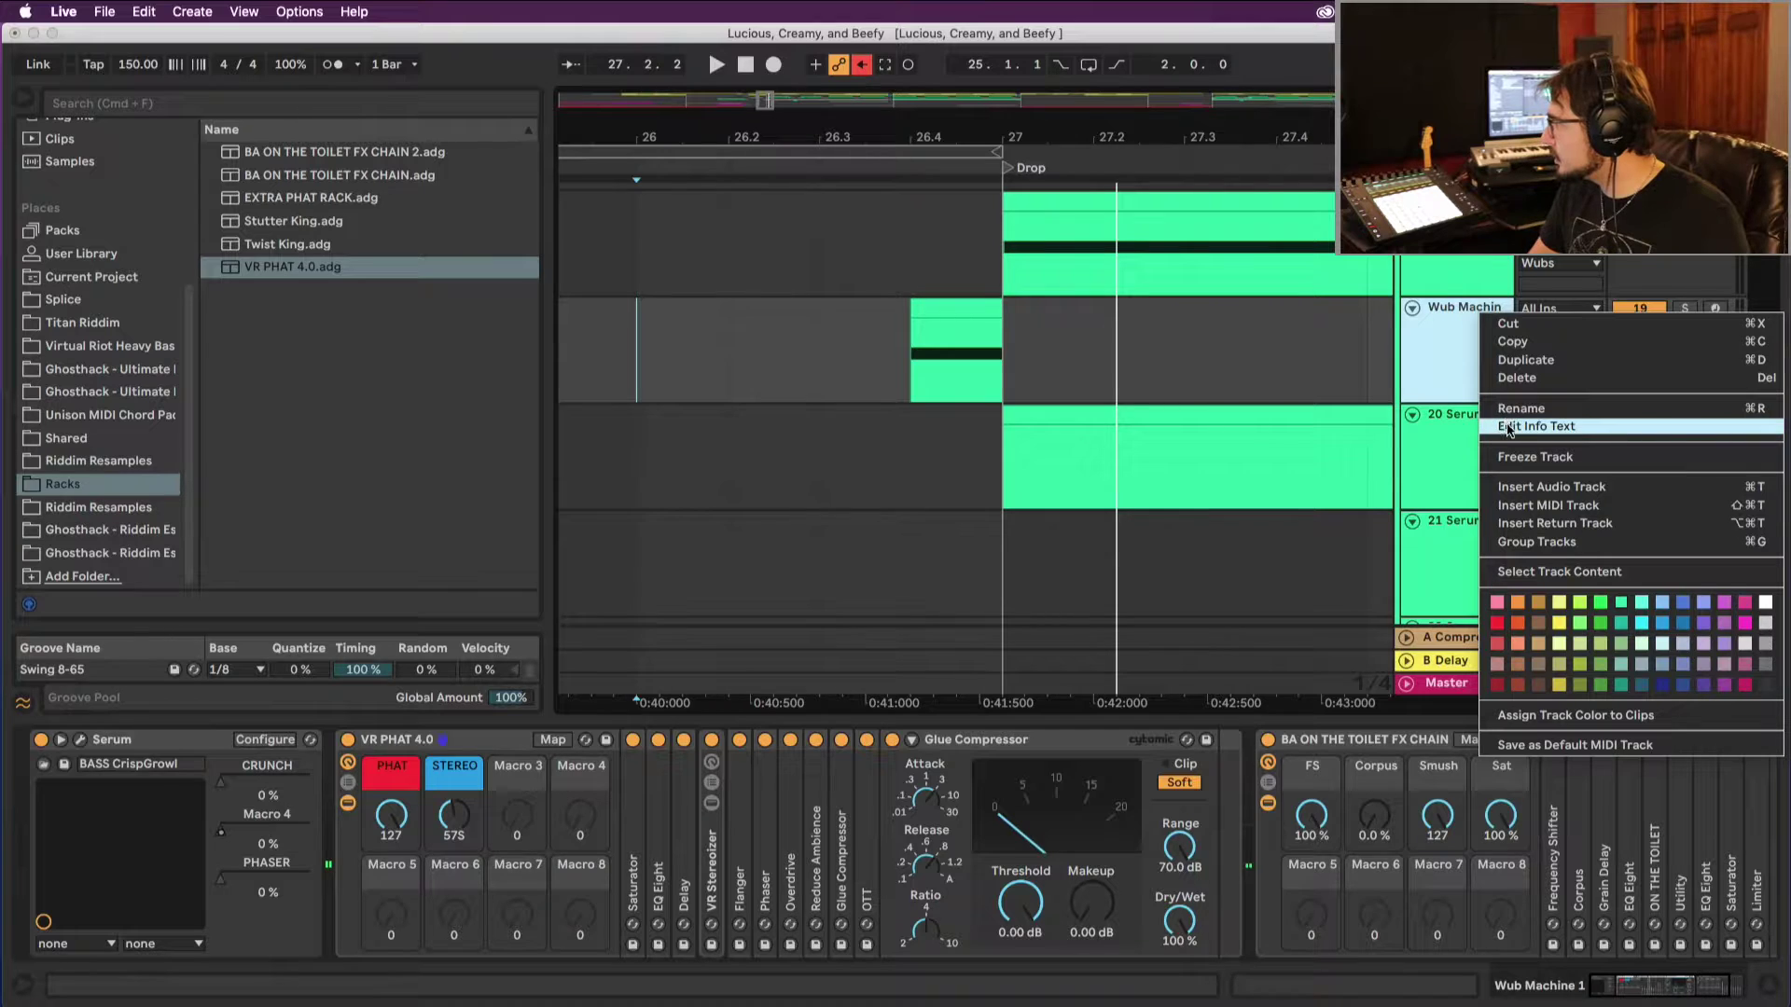
click(1519, 458)
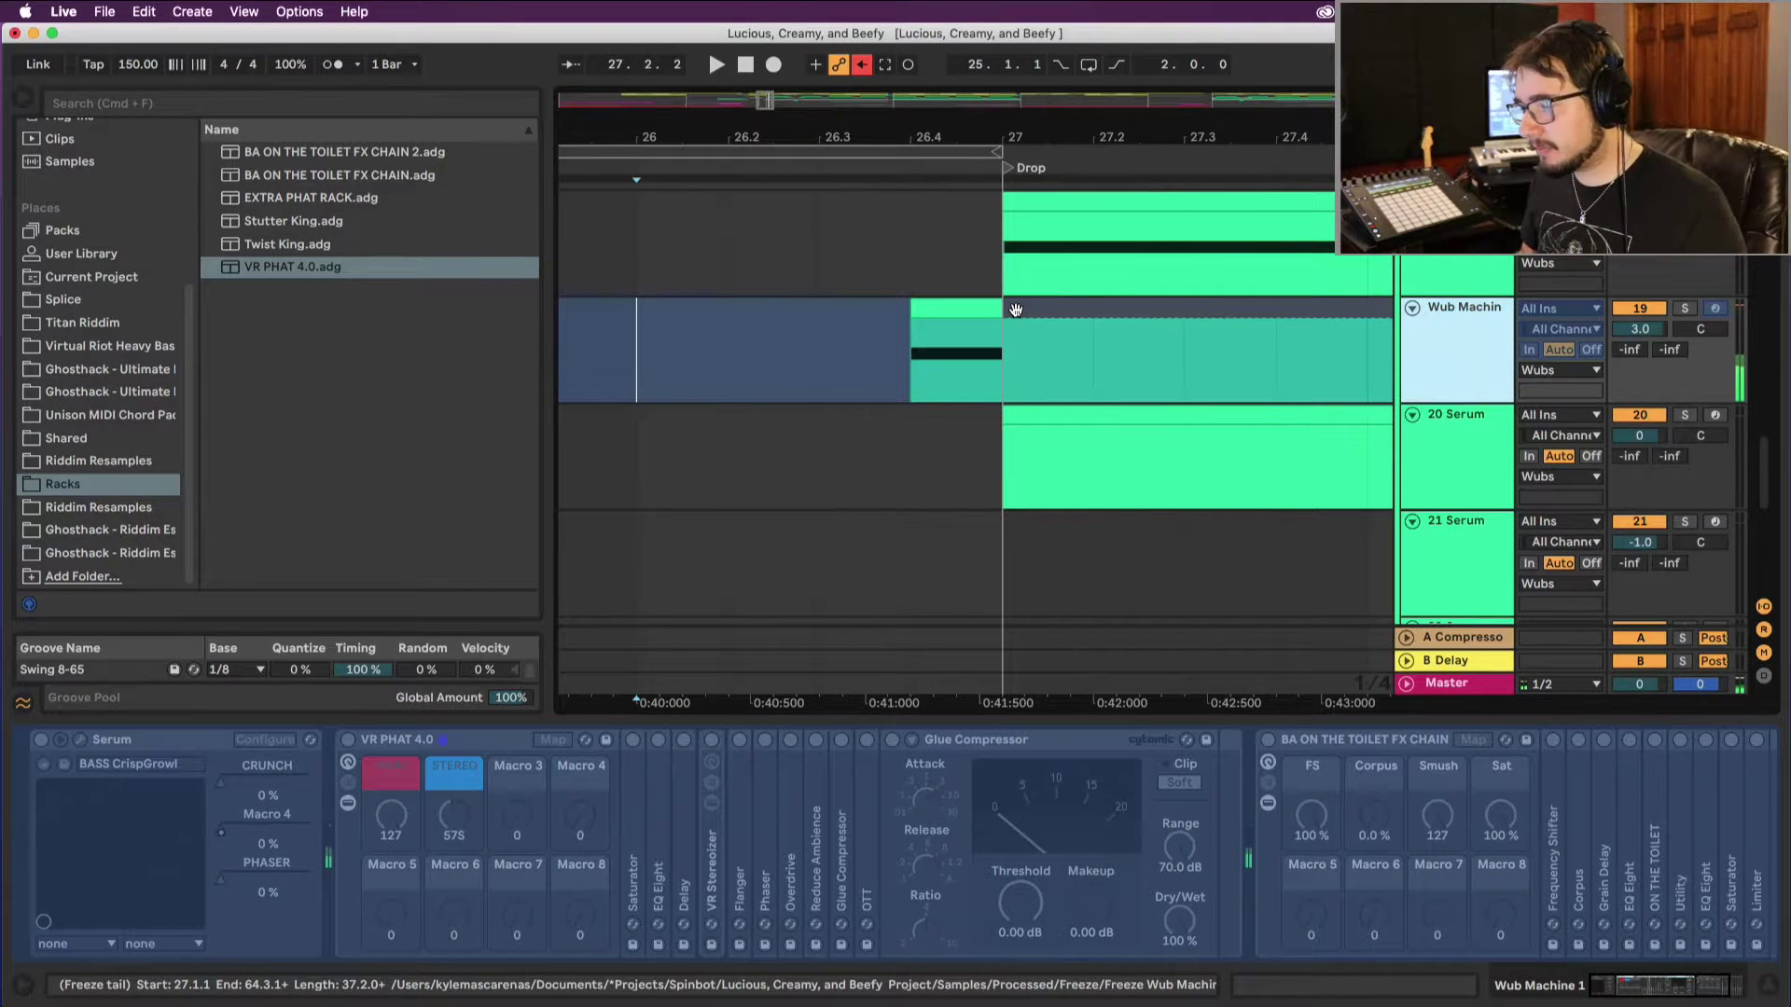
Step: Insert a new audio track directly below the 14 Ghosthack track
click(1013, 330)
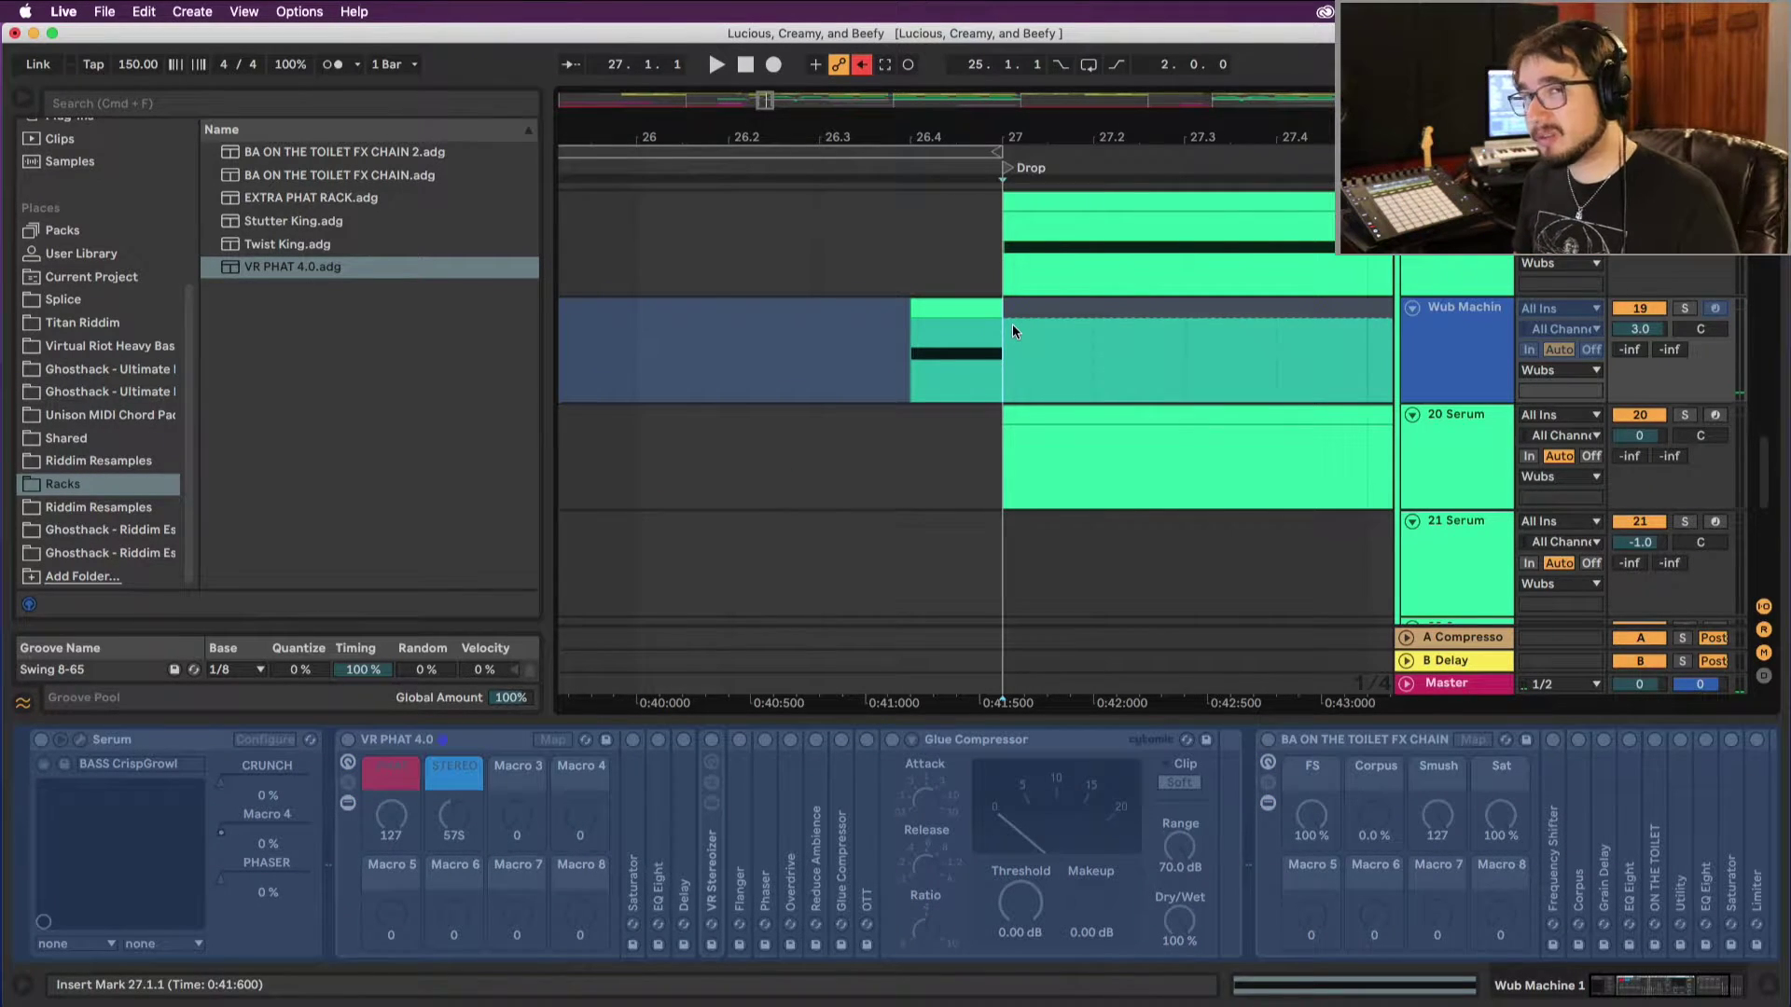
scroll(1053, 255, up, 10)
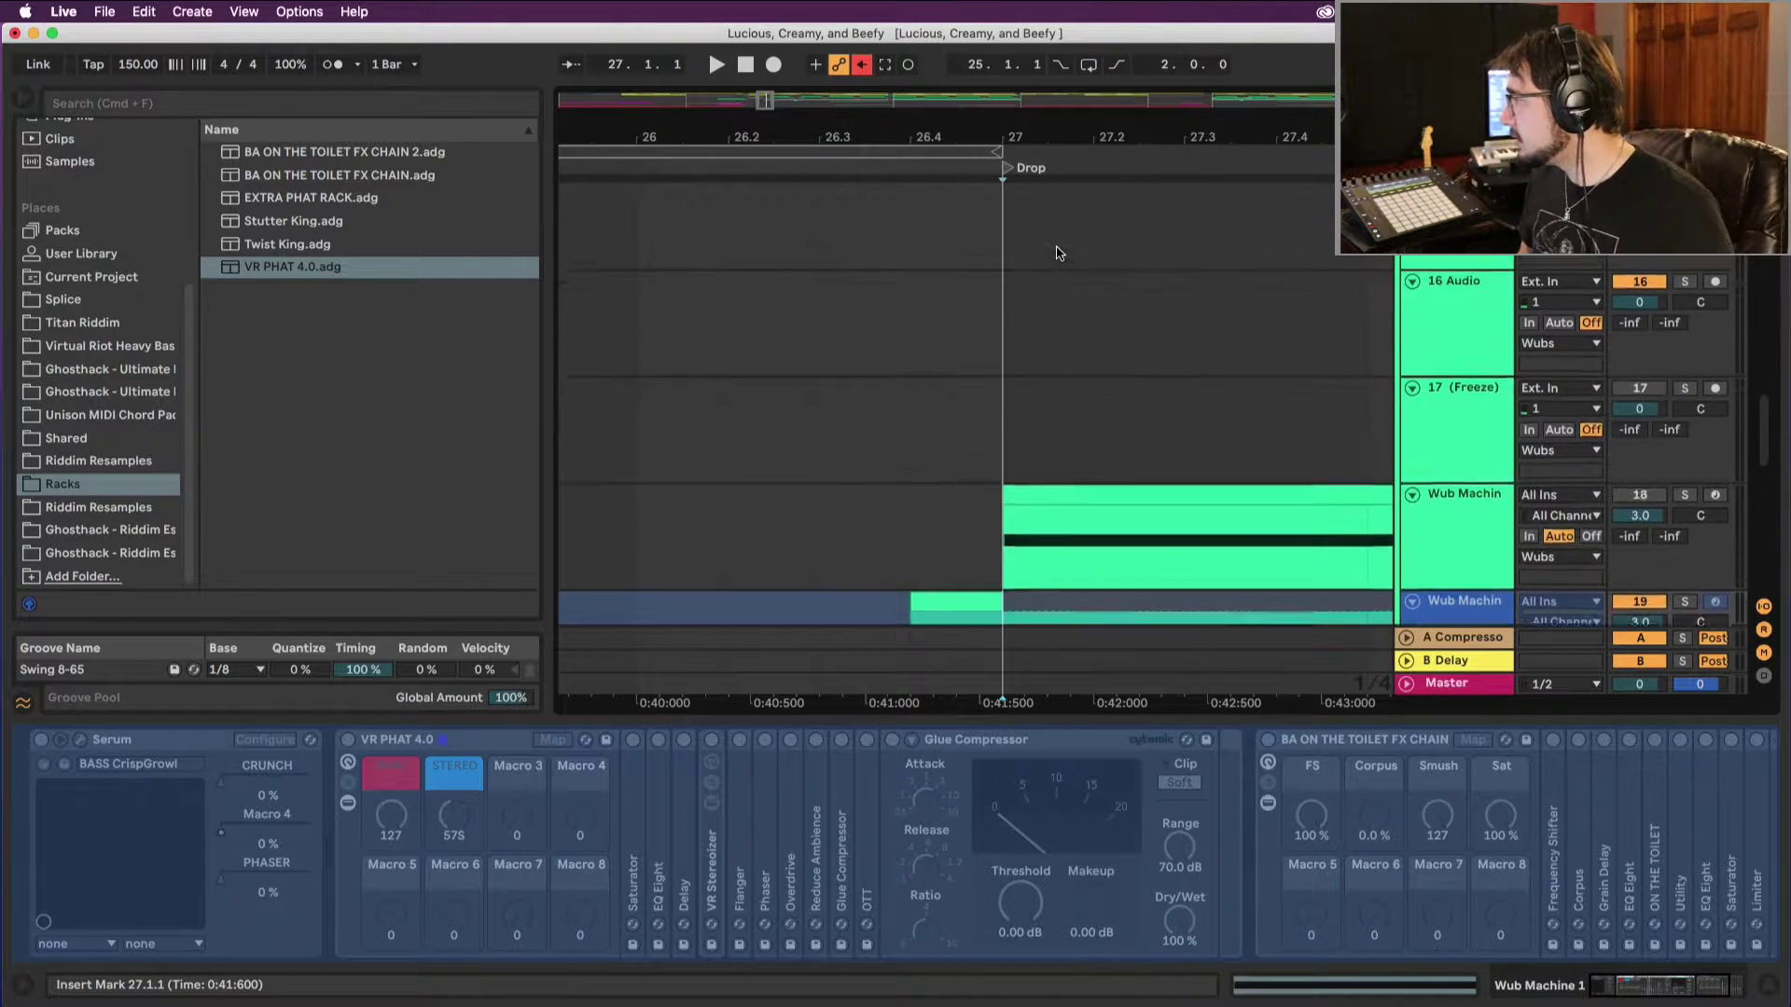
click(1469, 282)
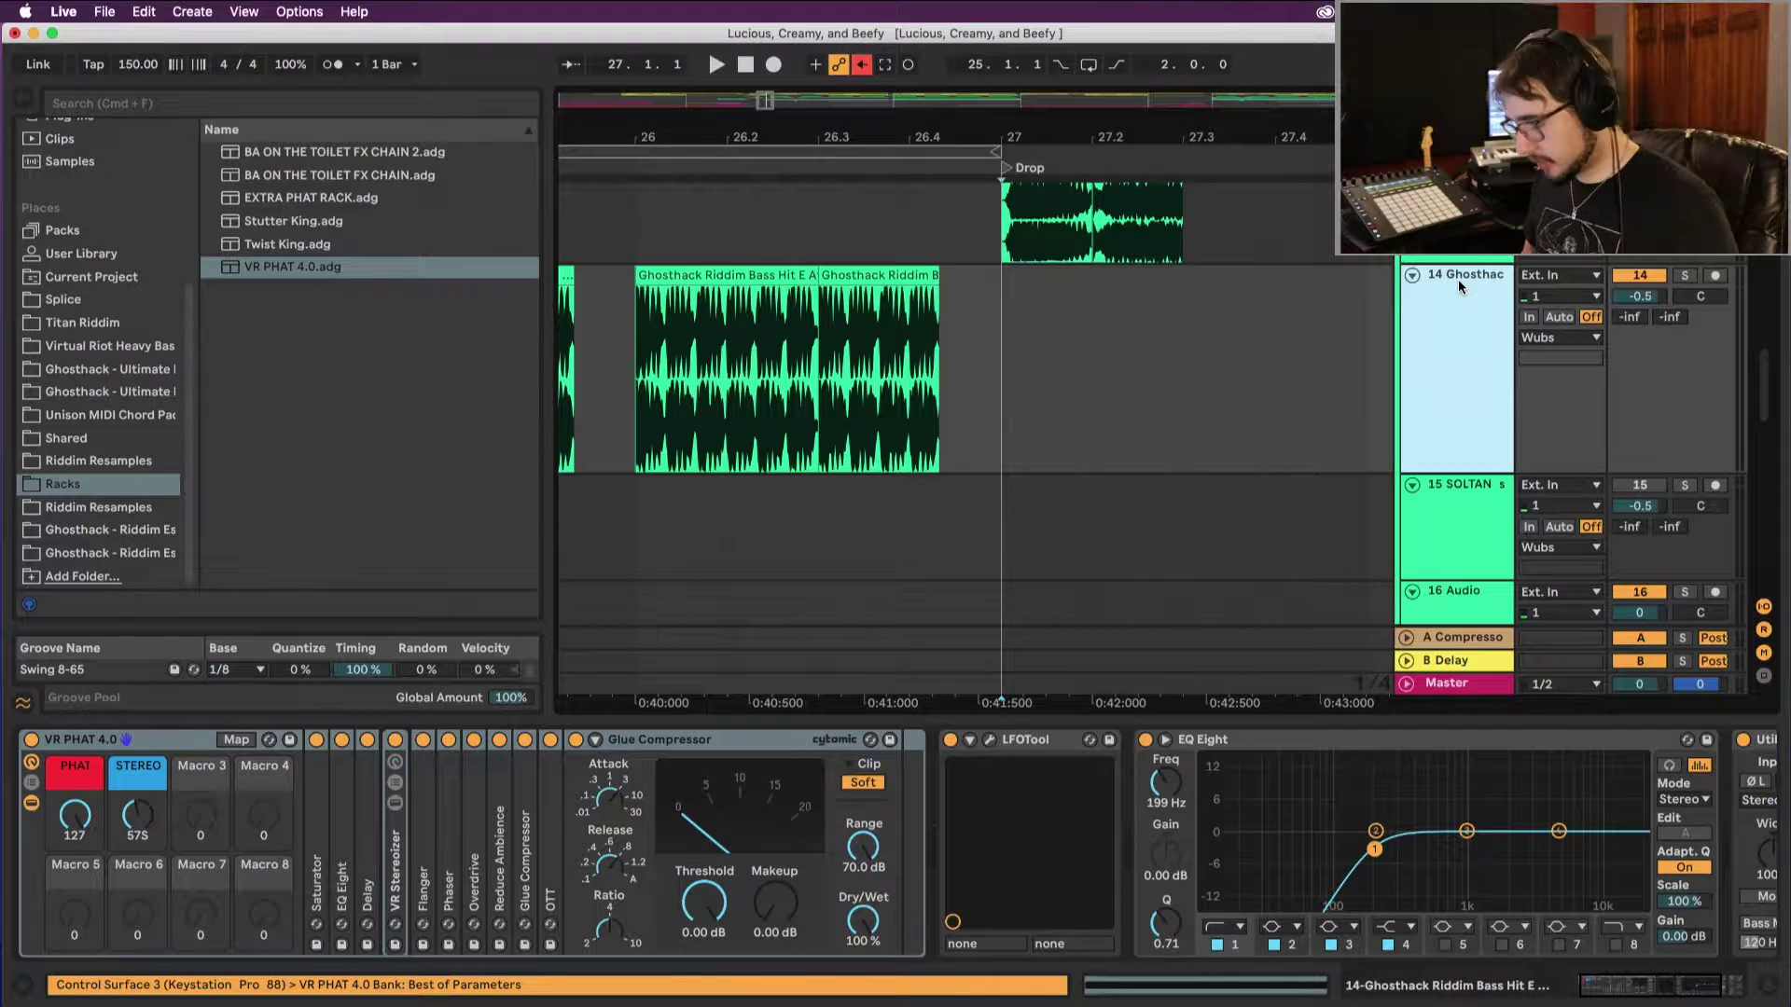
key(super+t)
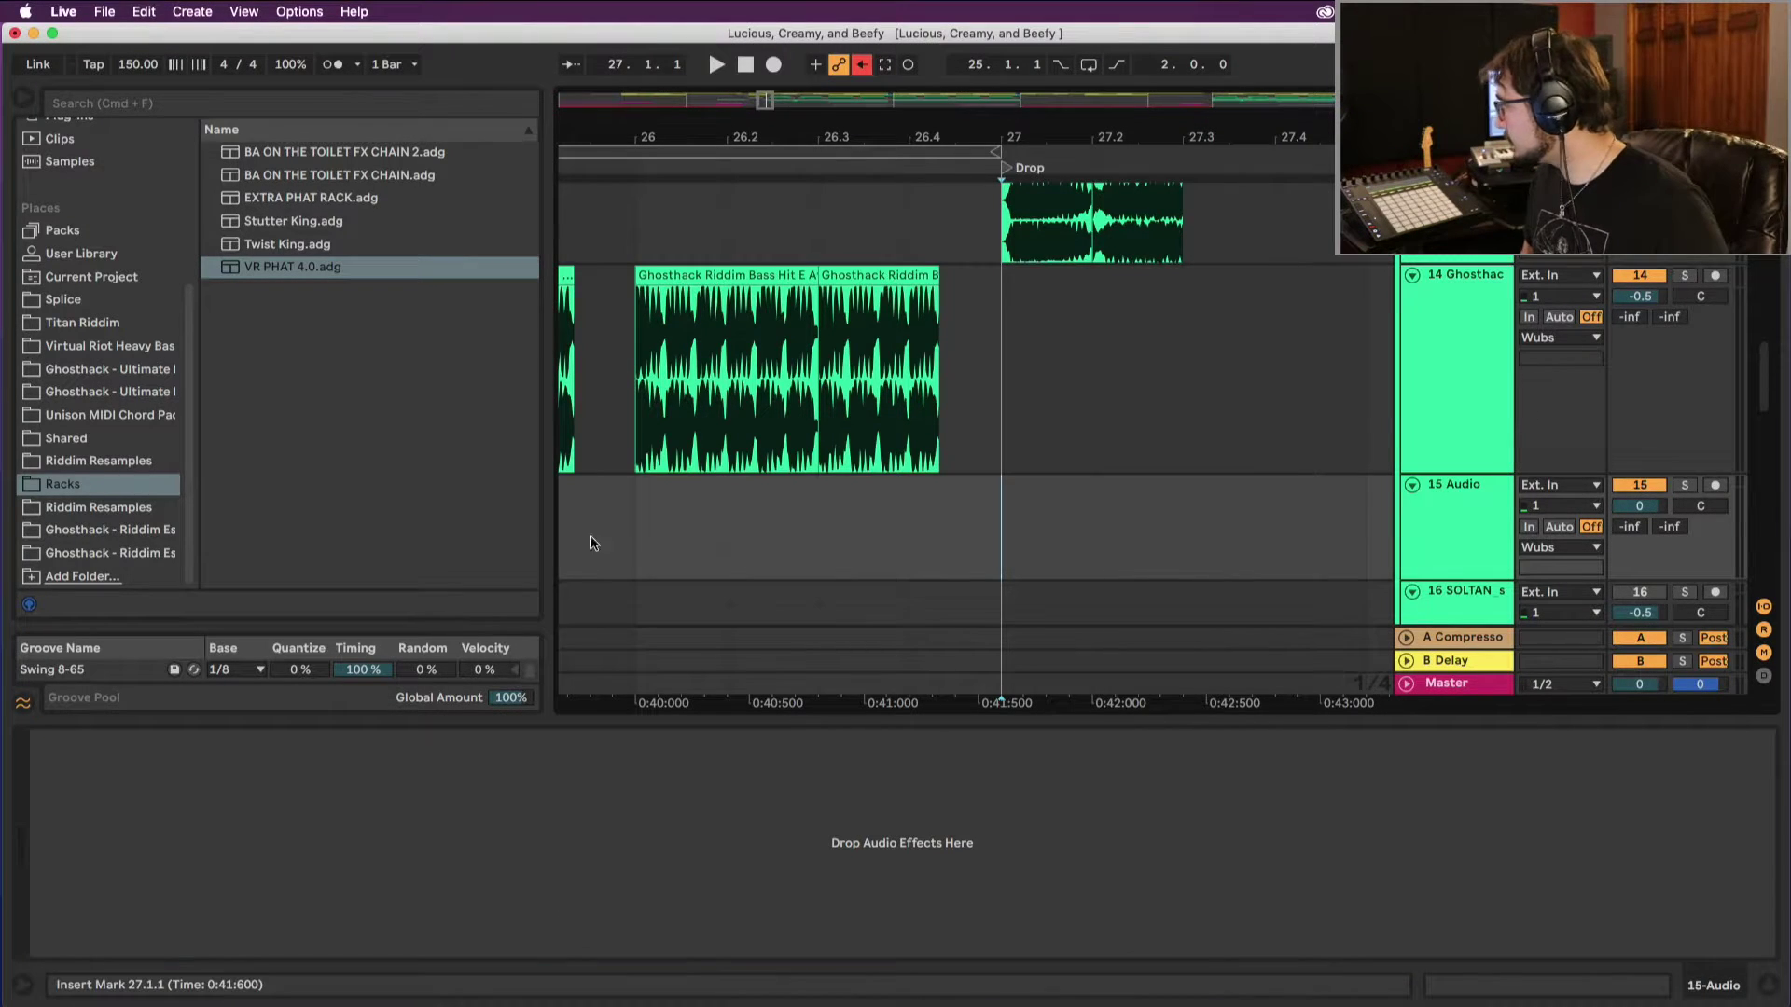
Step: Copy the frozen growl clip from the Wub Machine track onto the empty audio track 17 as audio, spanning 26.4.1 to 27.1.1
scroll(687, 484, down, 10)
click(941, 285)
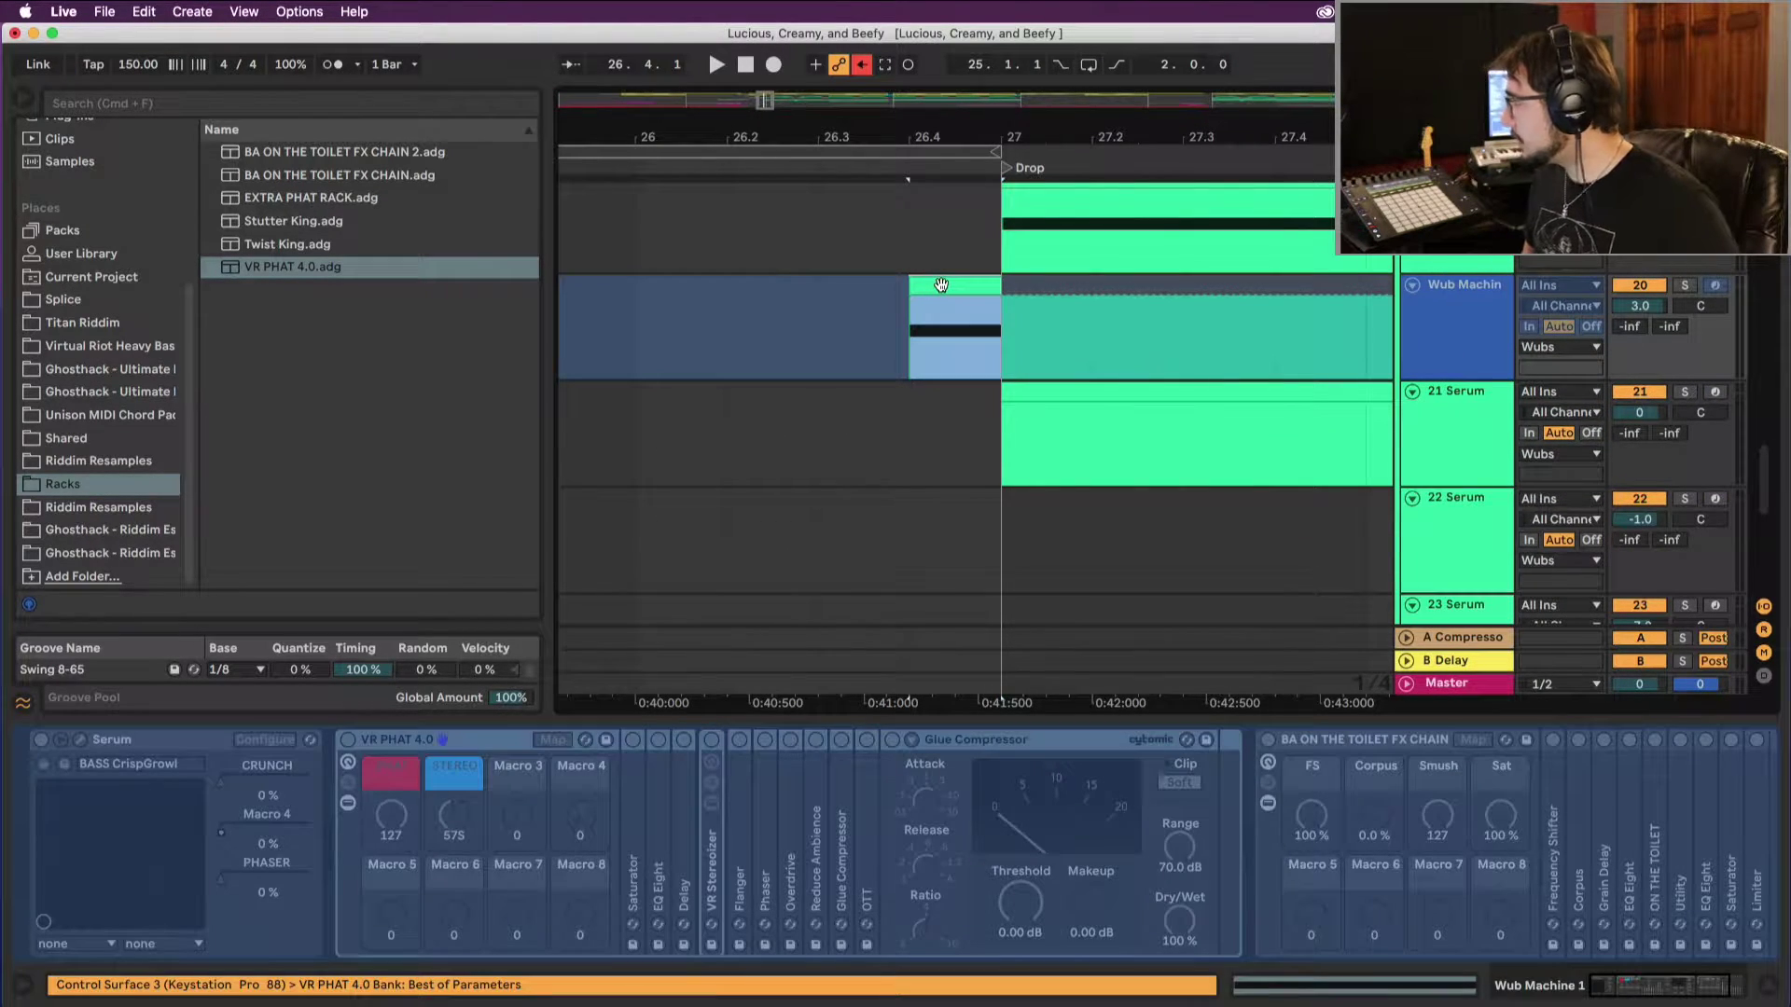
scroll(940, 285, up, 1)
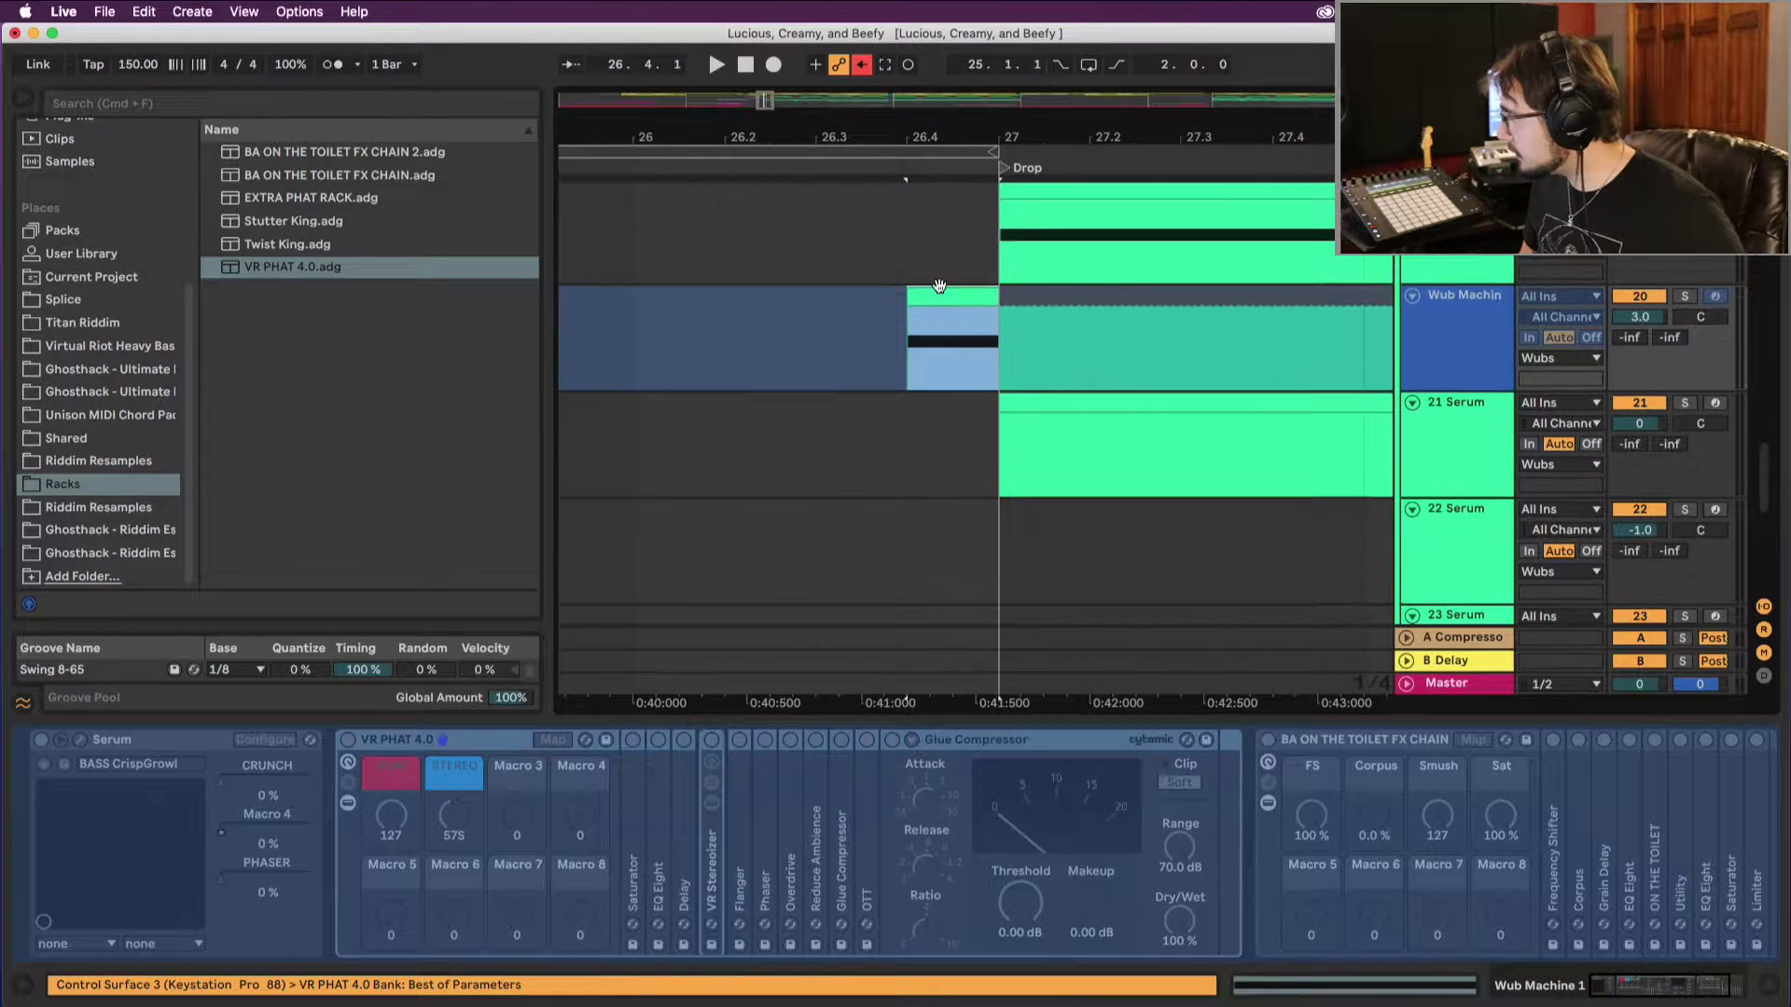
mouse_move(935, 300)
mouse_down()
mouse_move(930, 177)
mouse_move(944, 300)
mouse_up()
drag(949, 322, 952, 320)
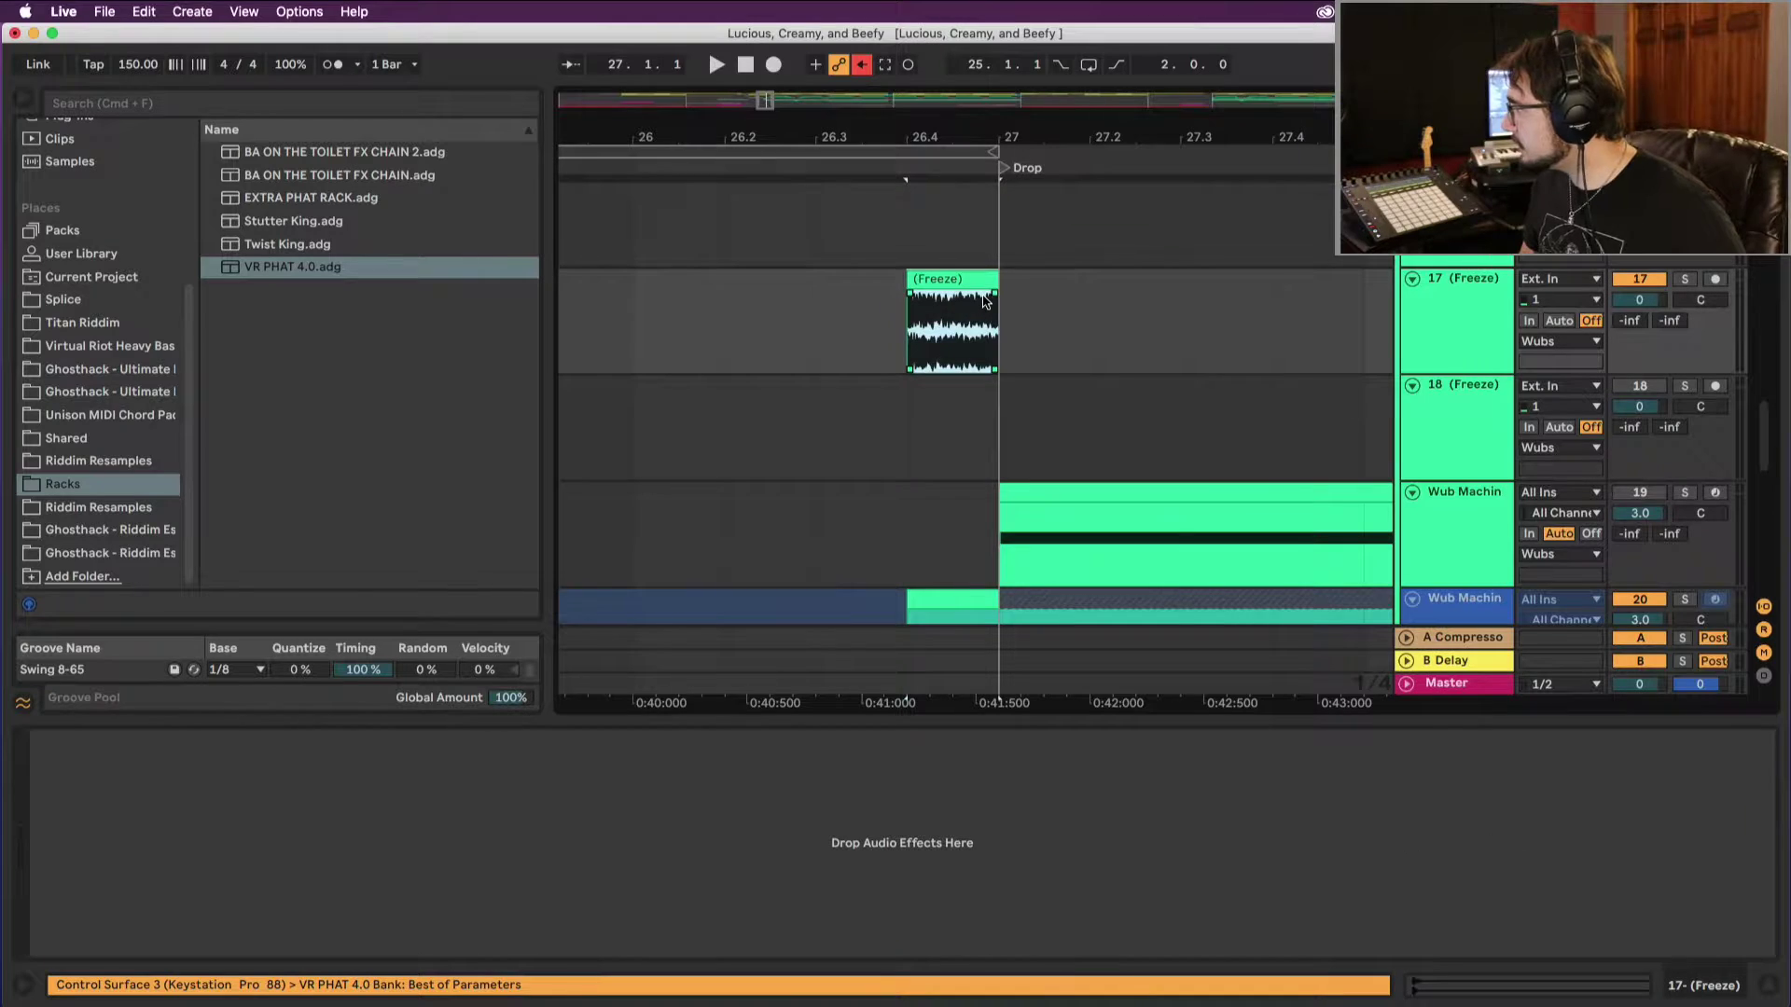
Step: Play from 26.1.1 into the drop to hear the resampled growl clip on track 17
click(944, 274)
scroll(942, 299, down, 5)
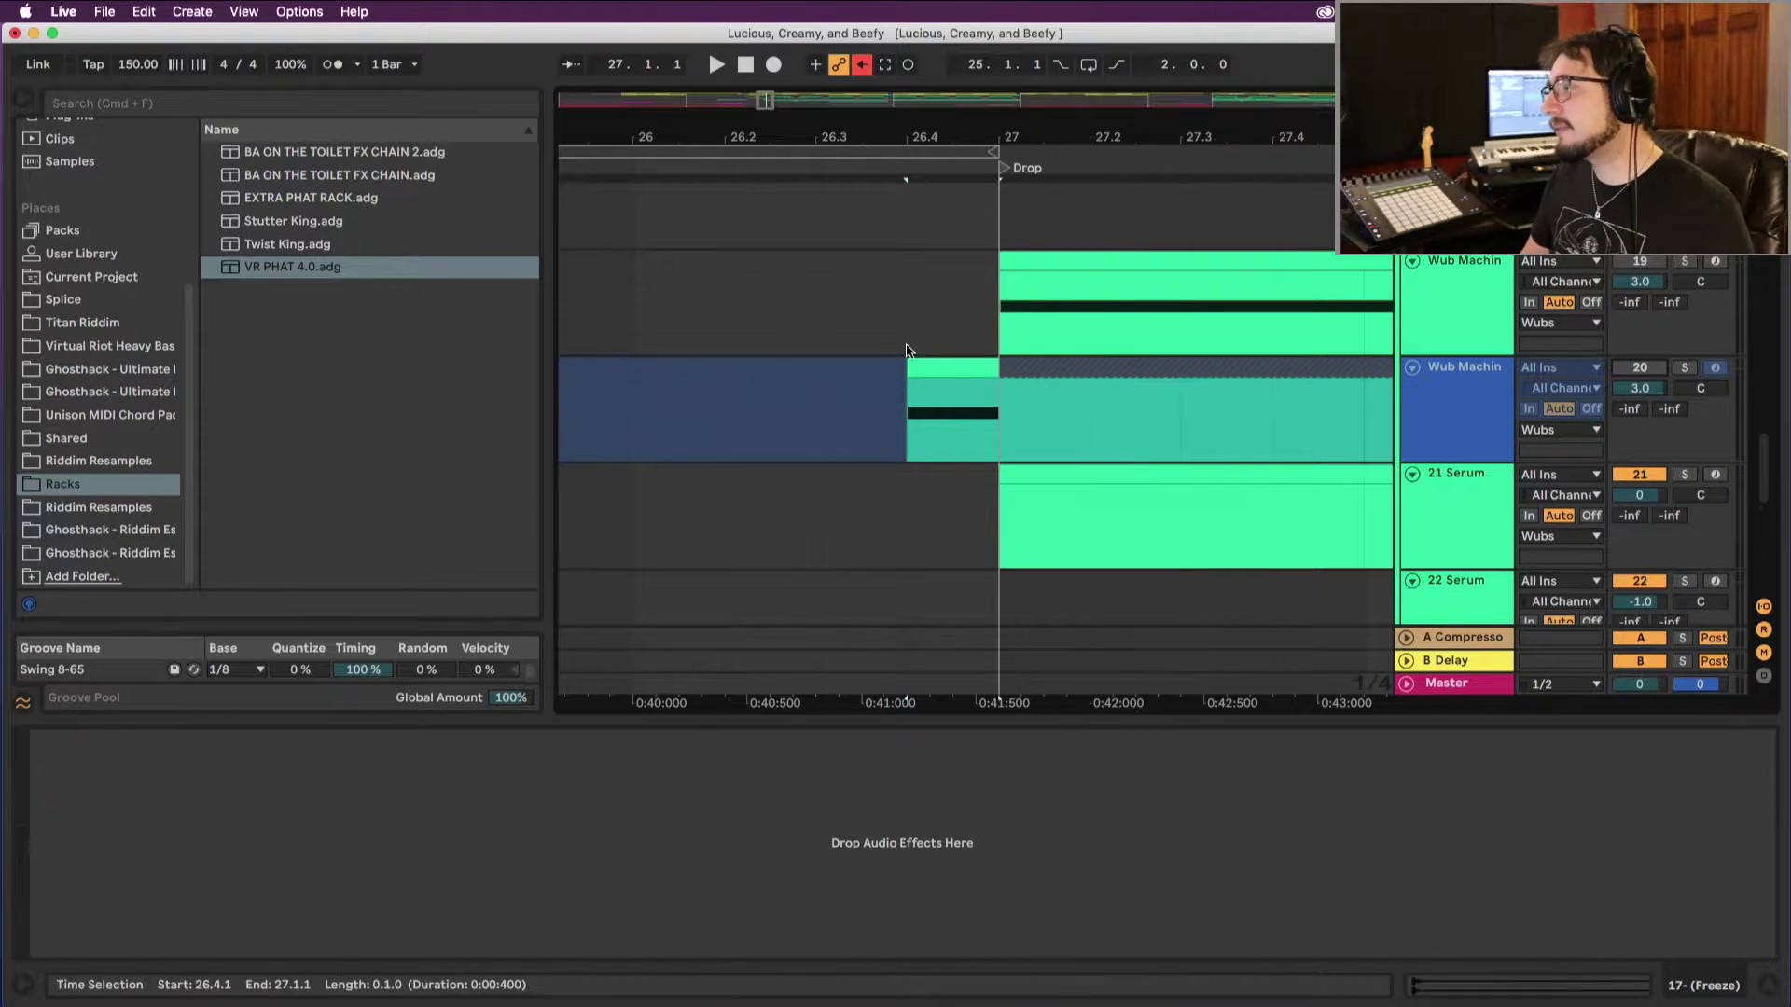
scroll(933, 373, up, 5)
click(642, 334)
key(space)
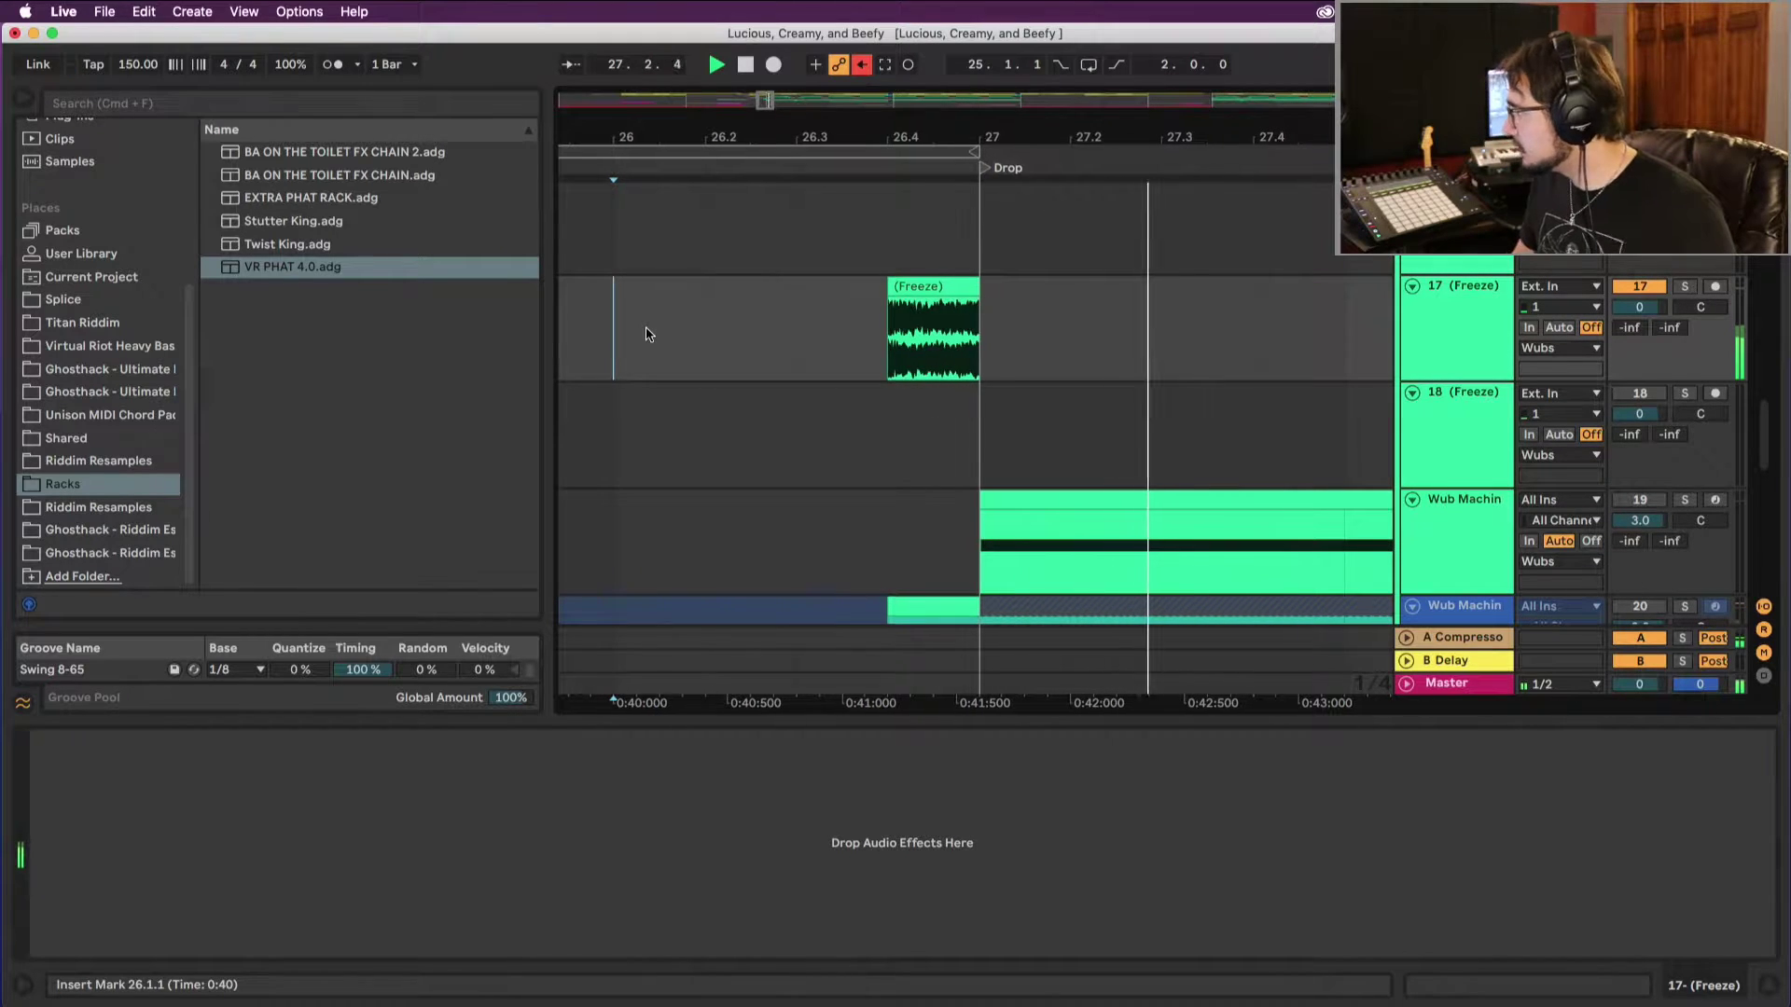
key(space)
Step: Search the audio effects for "fre" and add Frequency Shifter to the resampled growl's track 17
click(1450, 297)
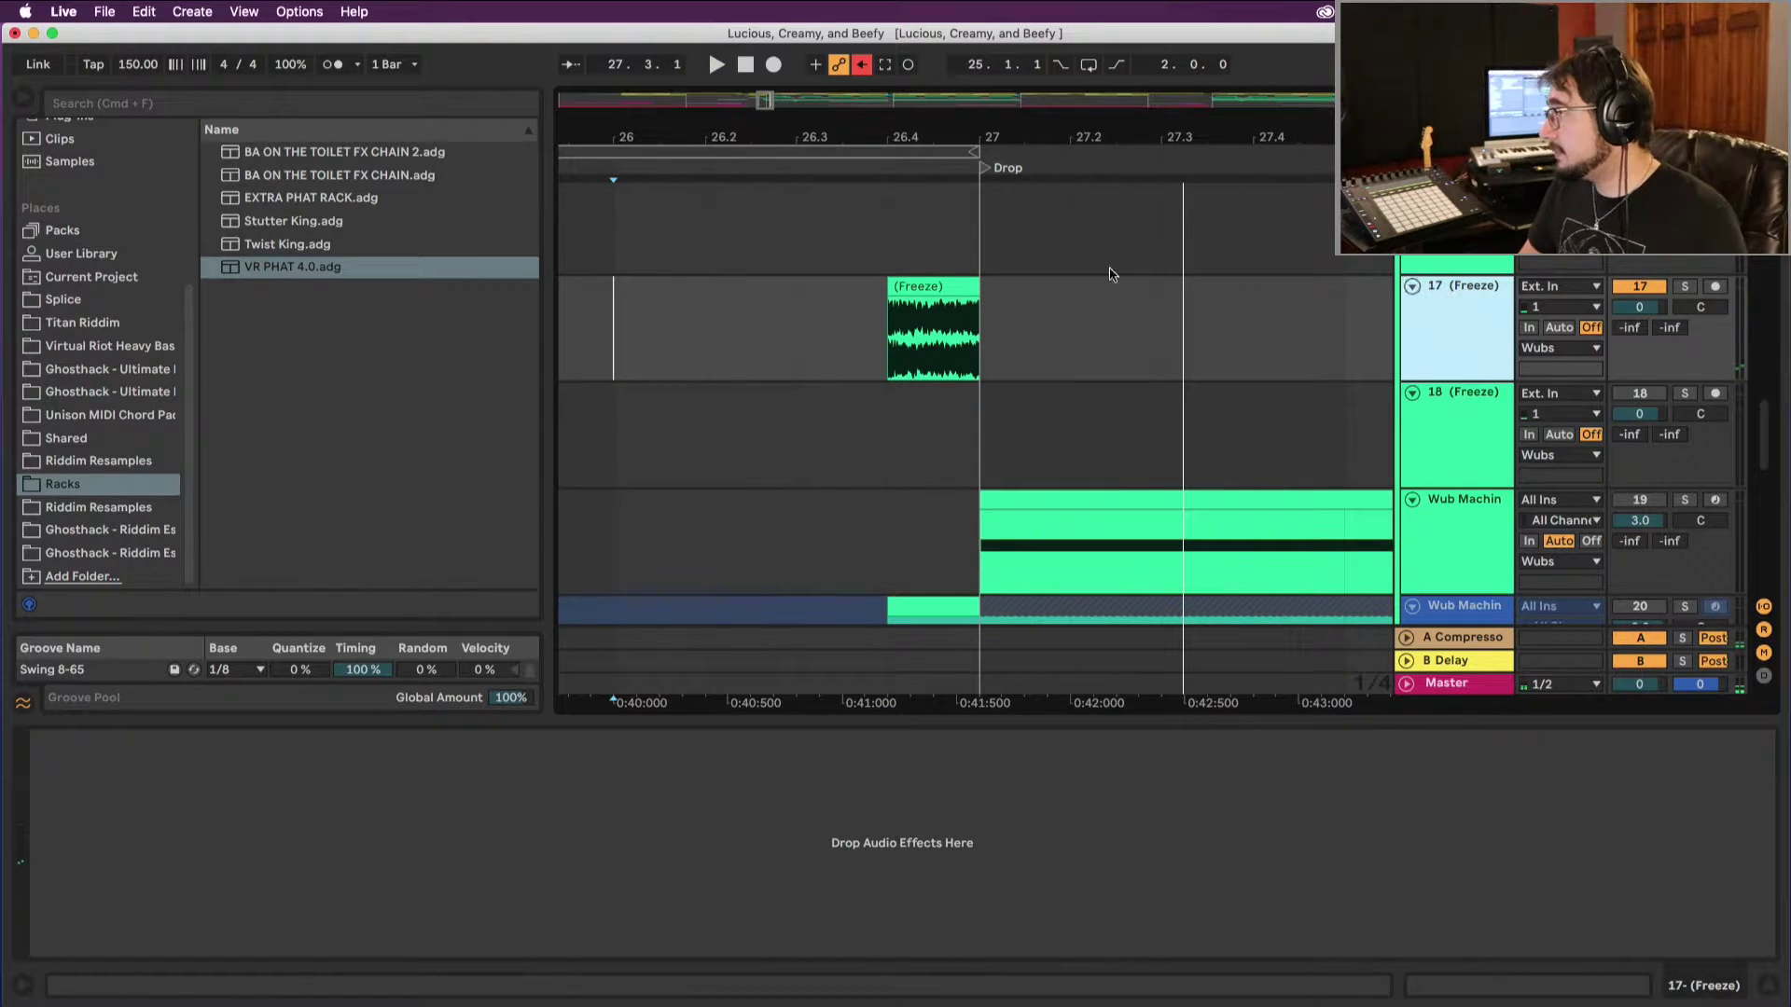
key(super+f)
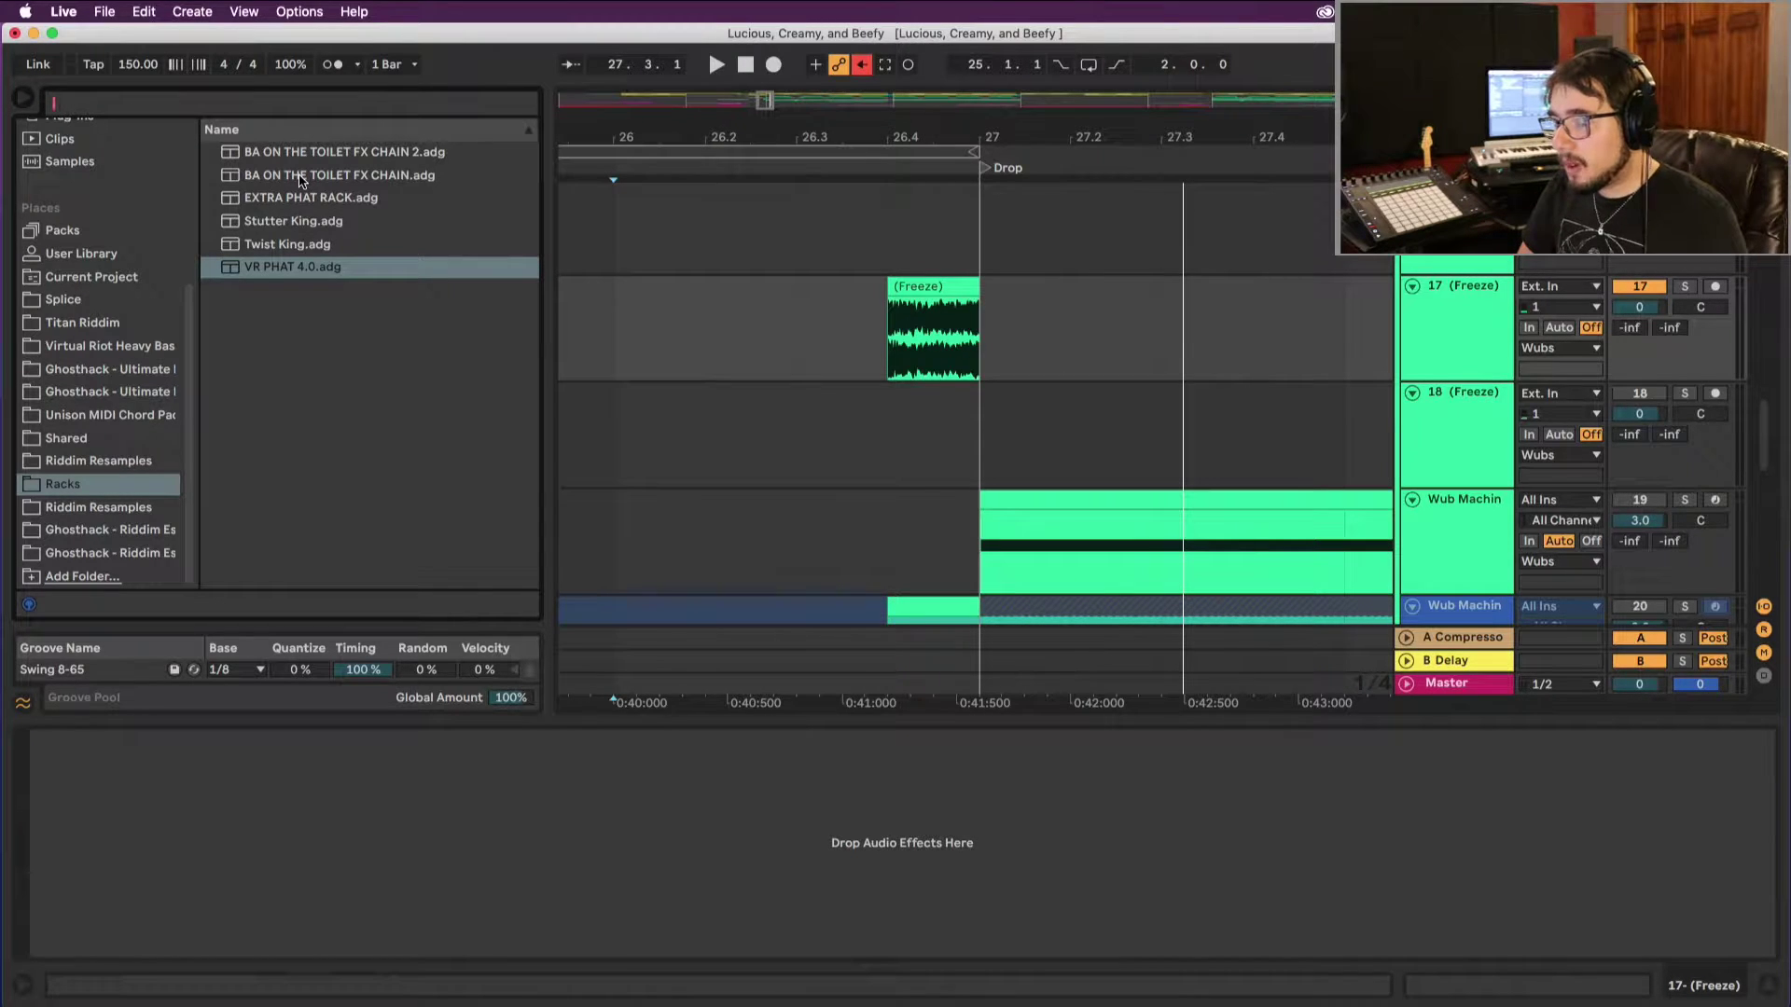
text(fre)
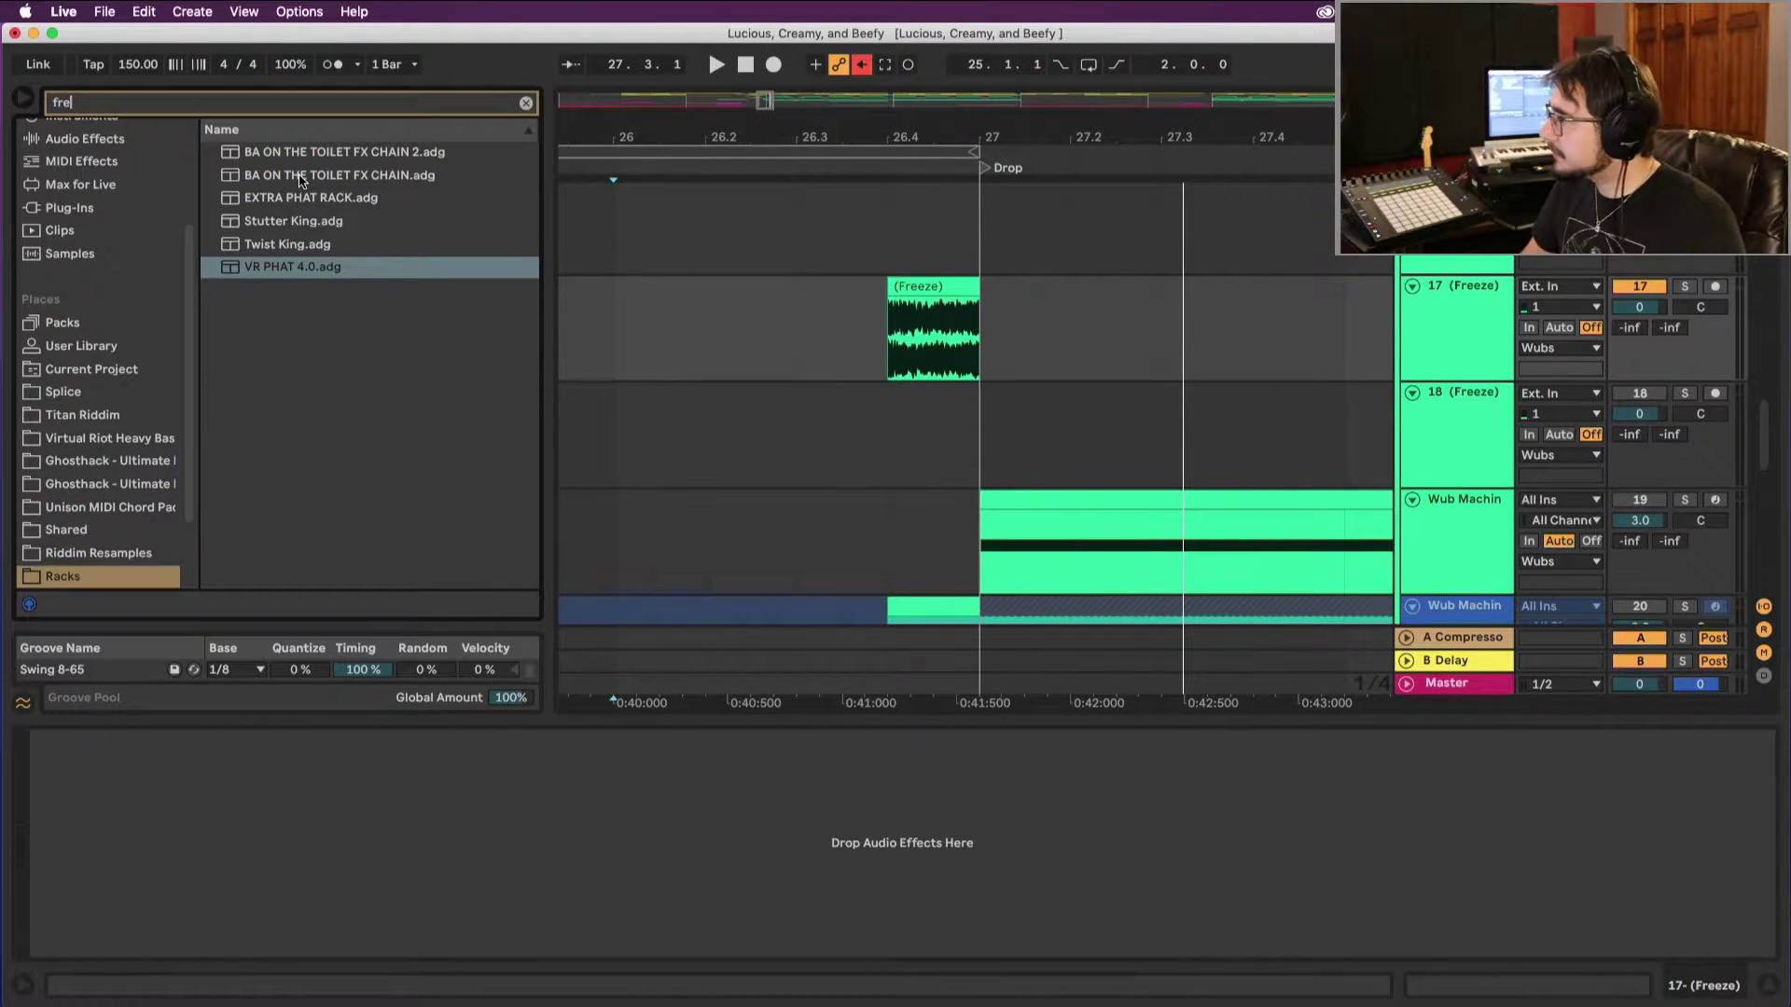
scroll(91, 228, up, 5)
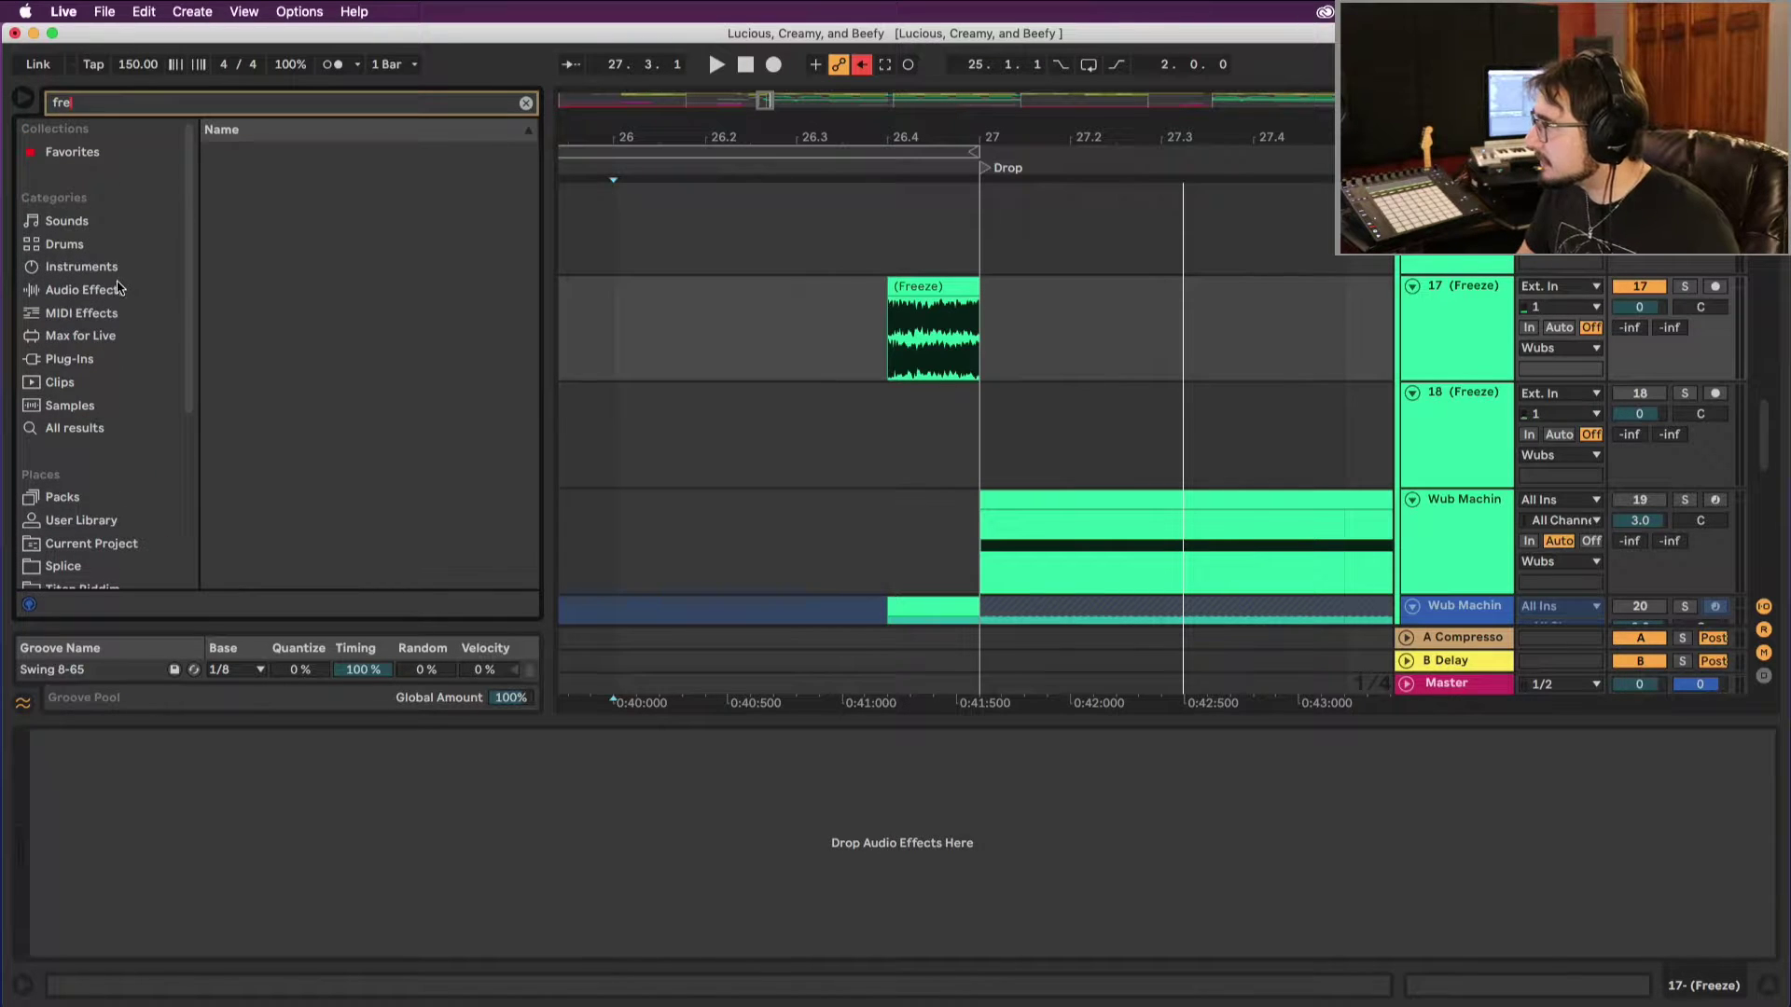
click(118, 288)
click(311, 161)
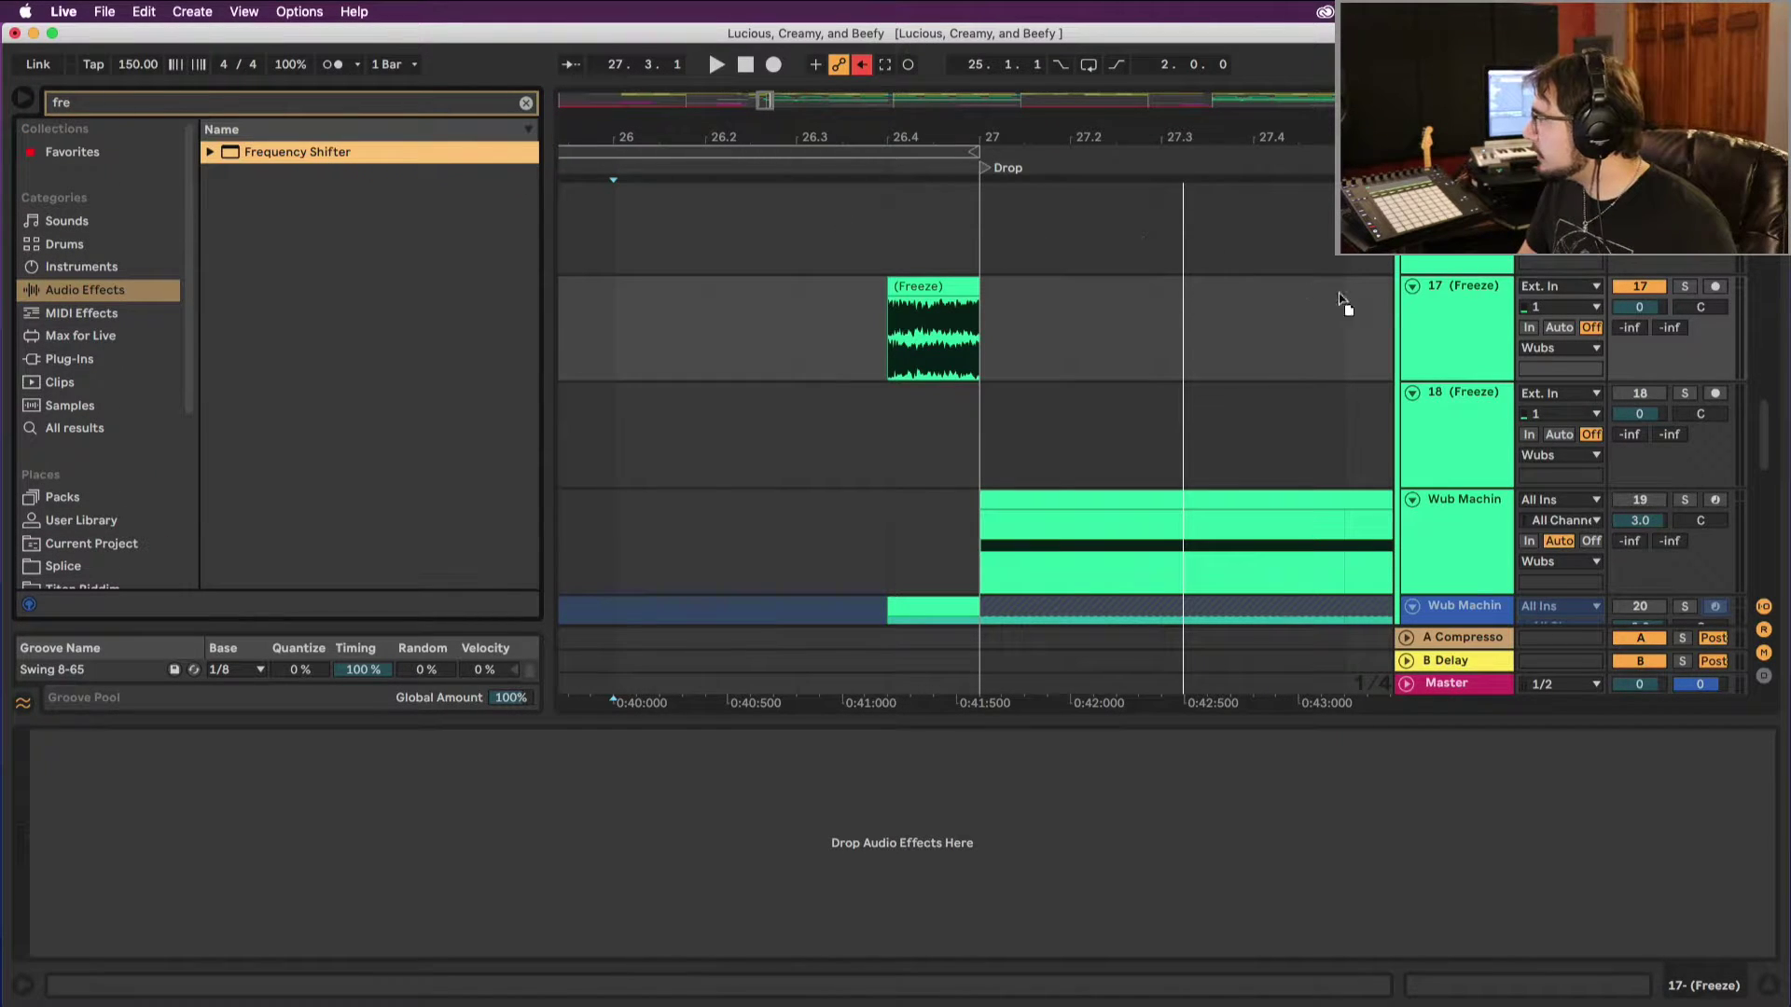
key(Return)
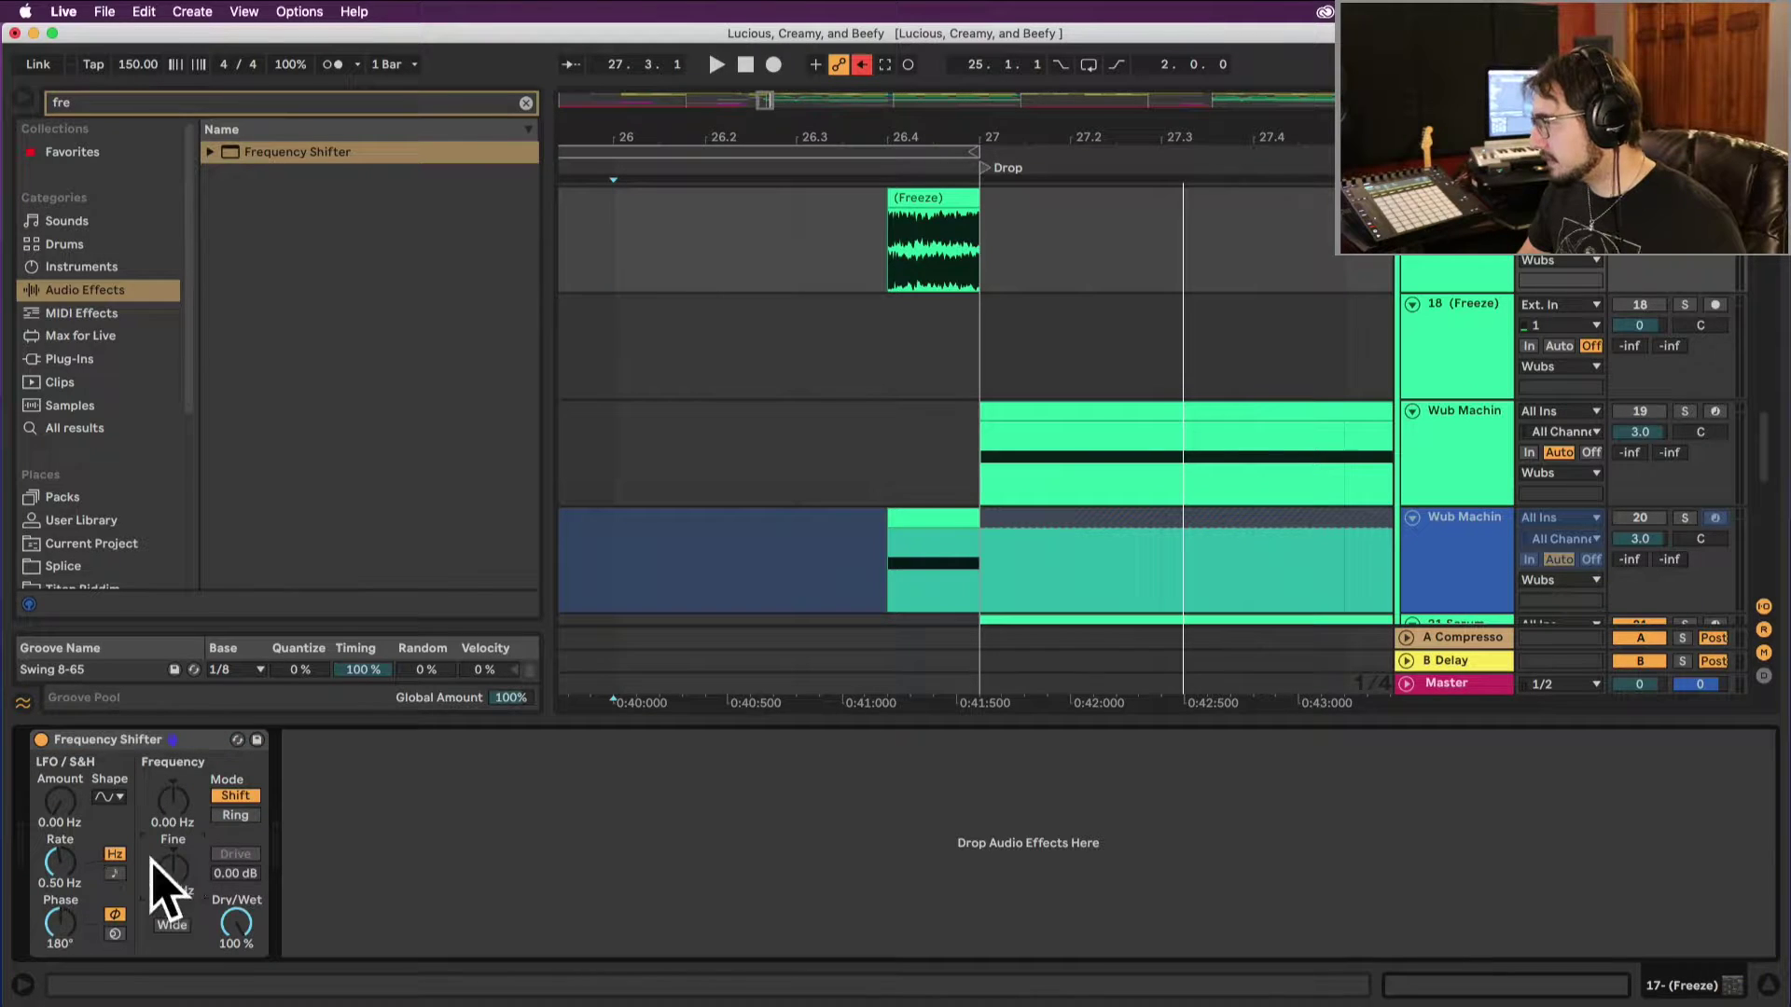
Step: Show automation, add a separate lane for Frequency Shifter's Fine parameter on track 17, and make the lane taller
key(a)
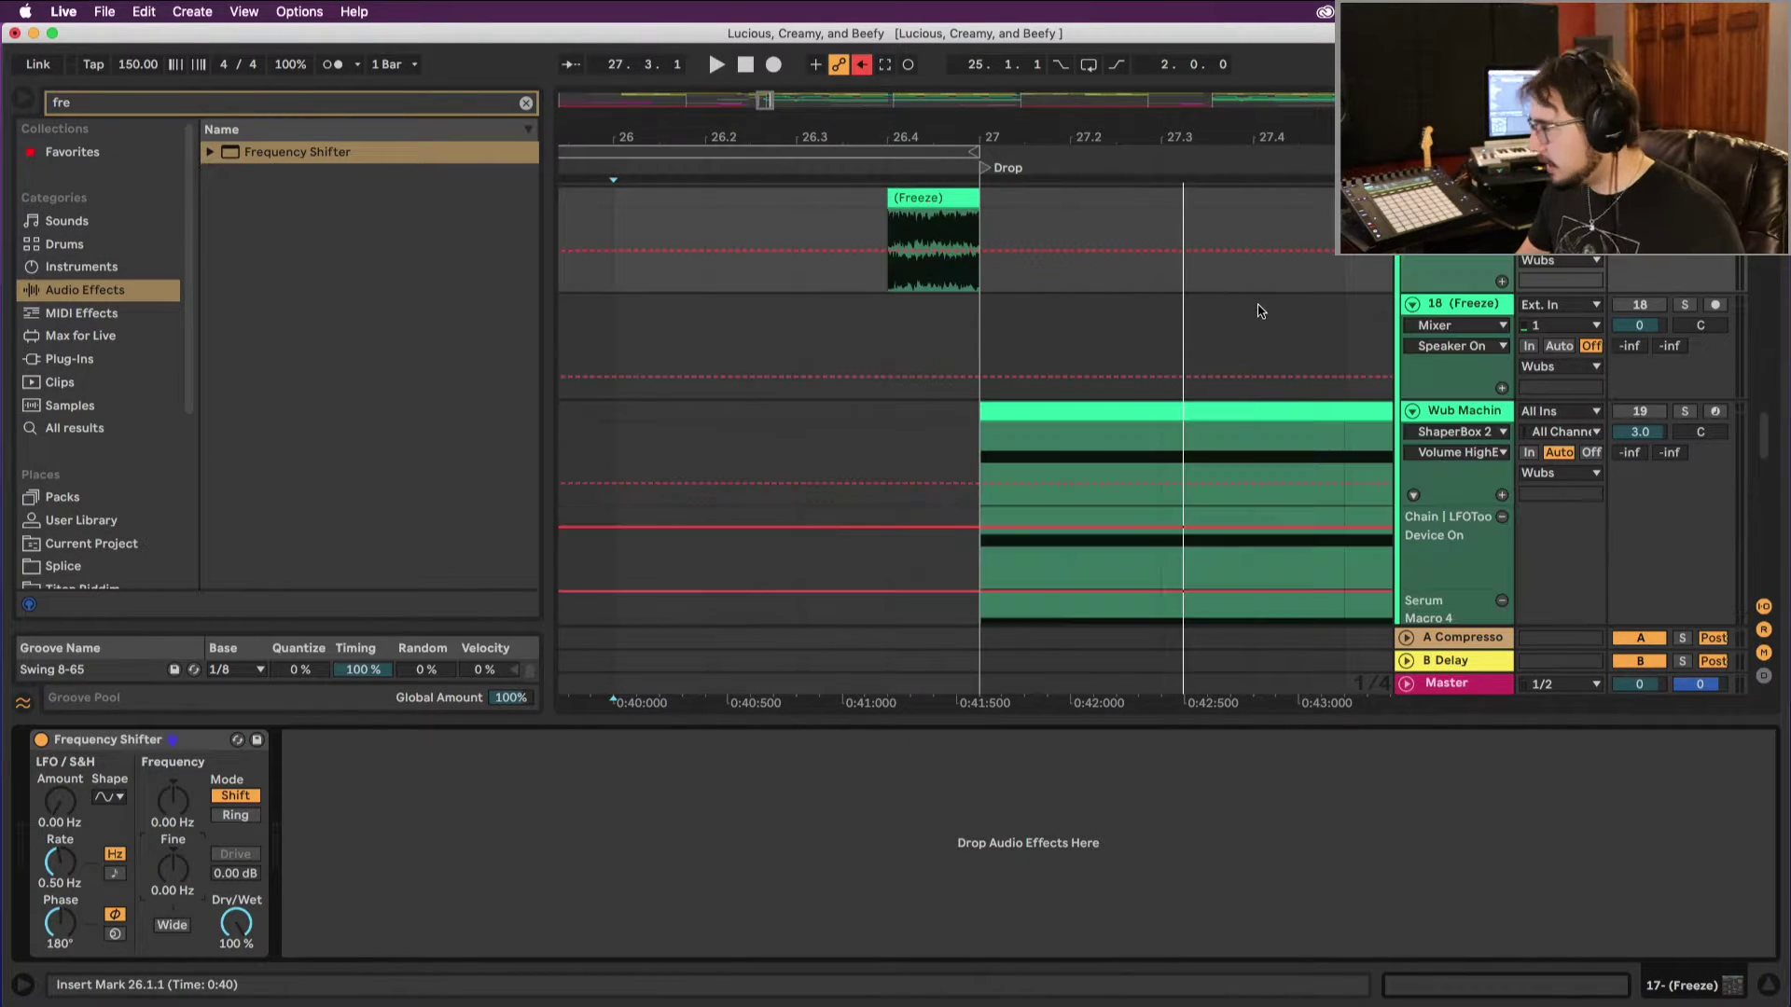
click(1501, 281)
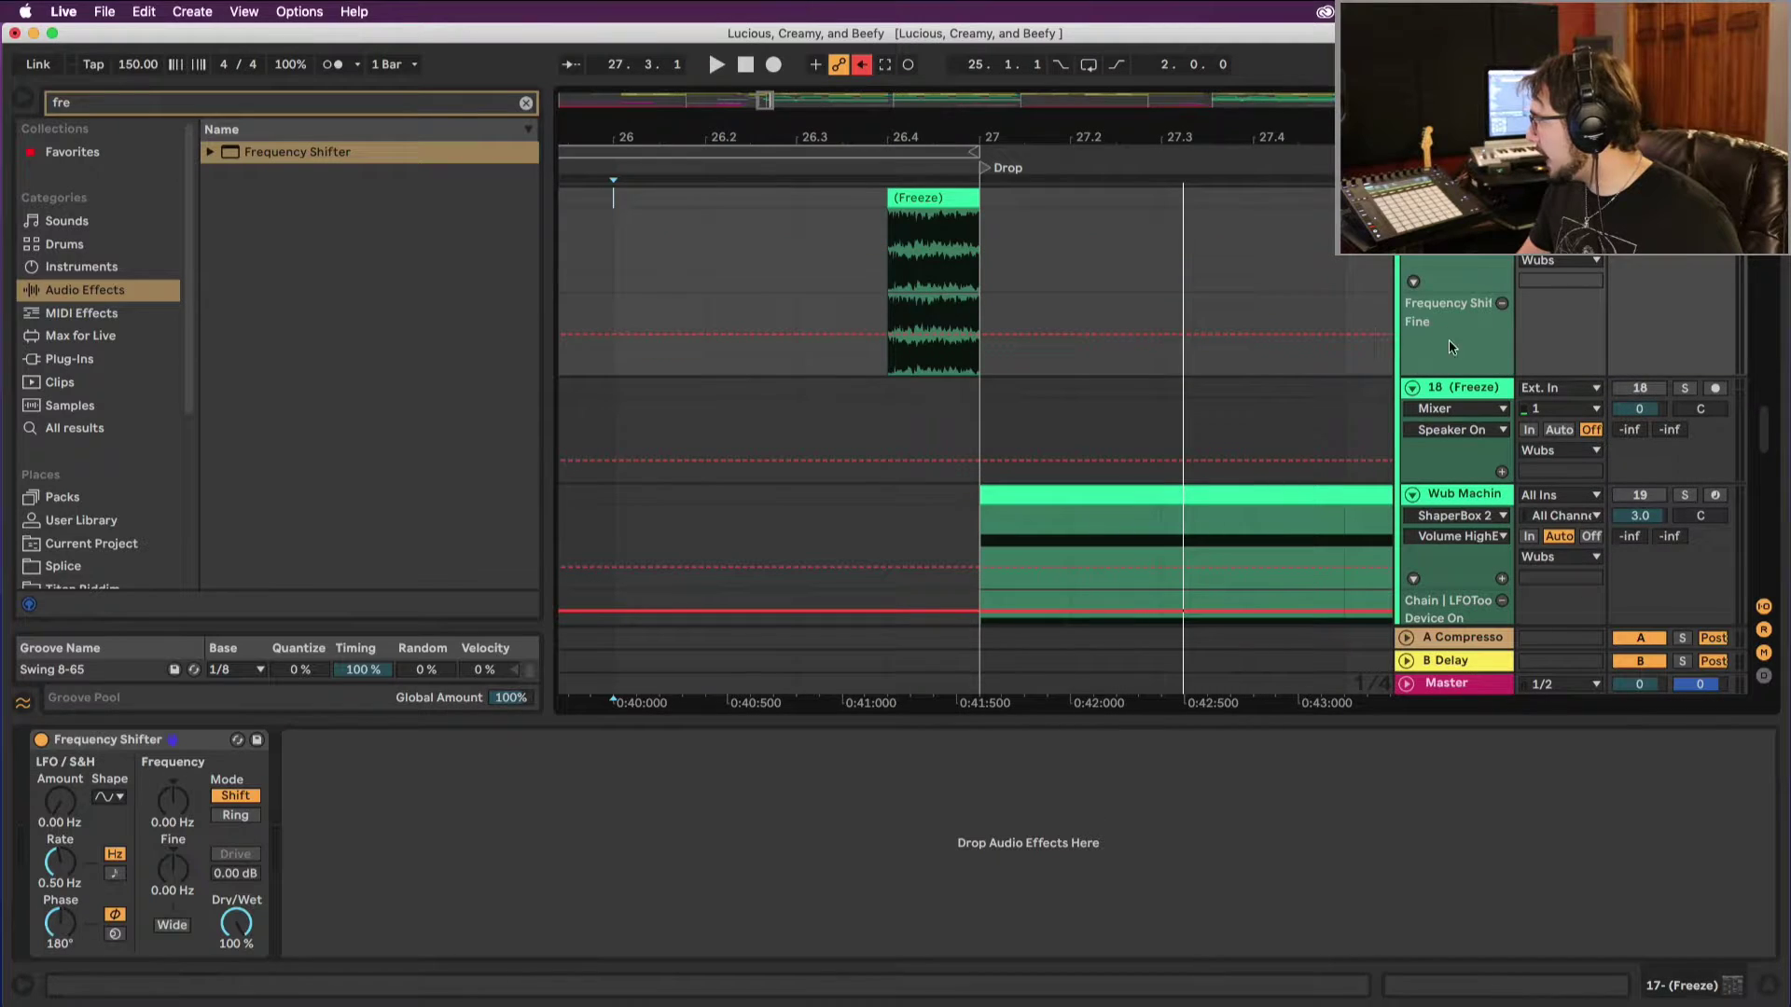
drag(1448, 375, 1444, 519)
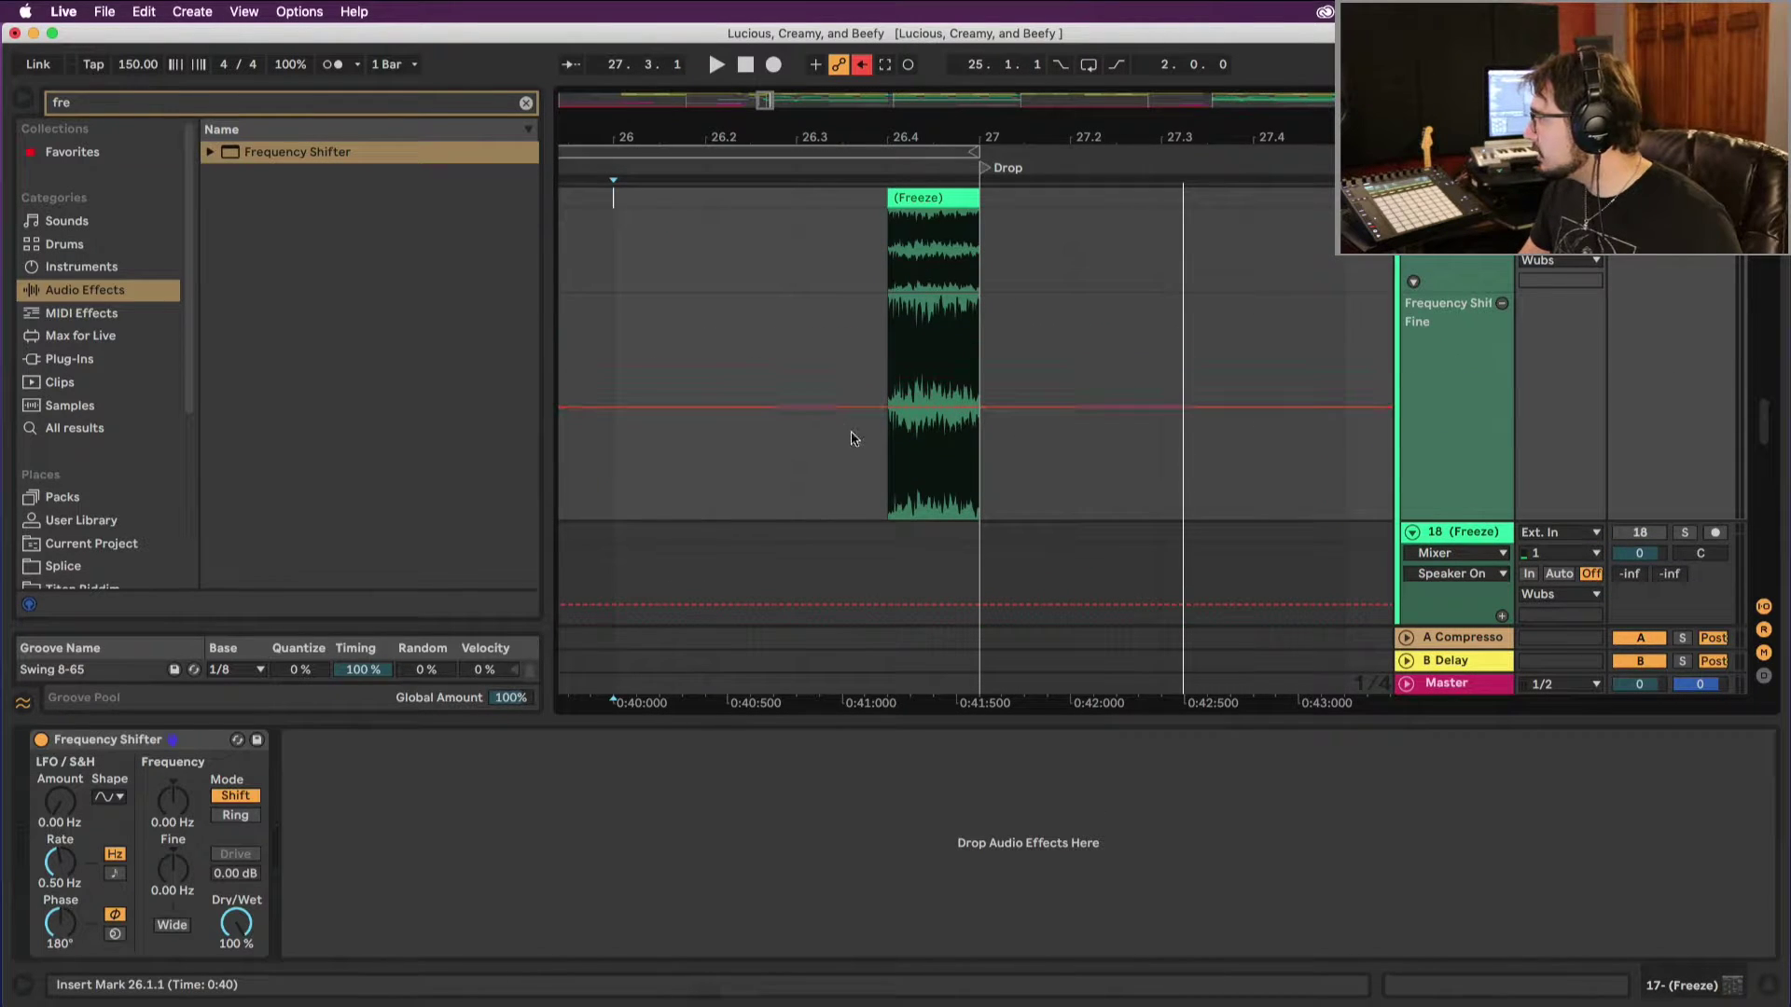
Step: Automate Fine as a ramp from -500 Hz at 26.4.1 up to 0 Hz at 27.1.1, and play it
drag(895, 447, 977, 514)
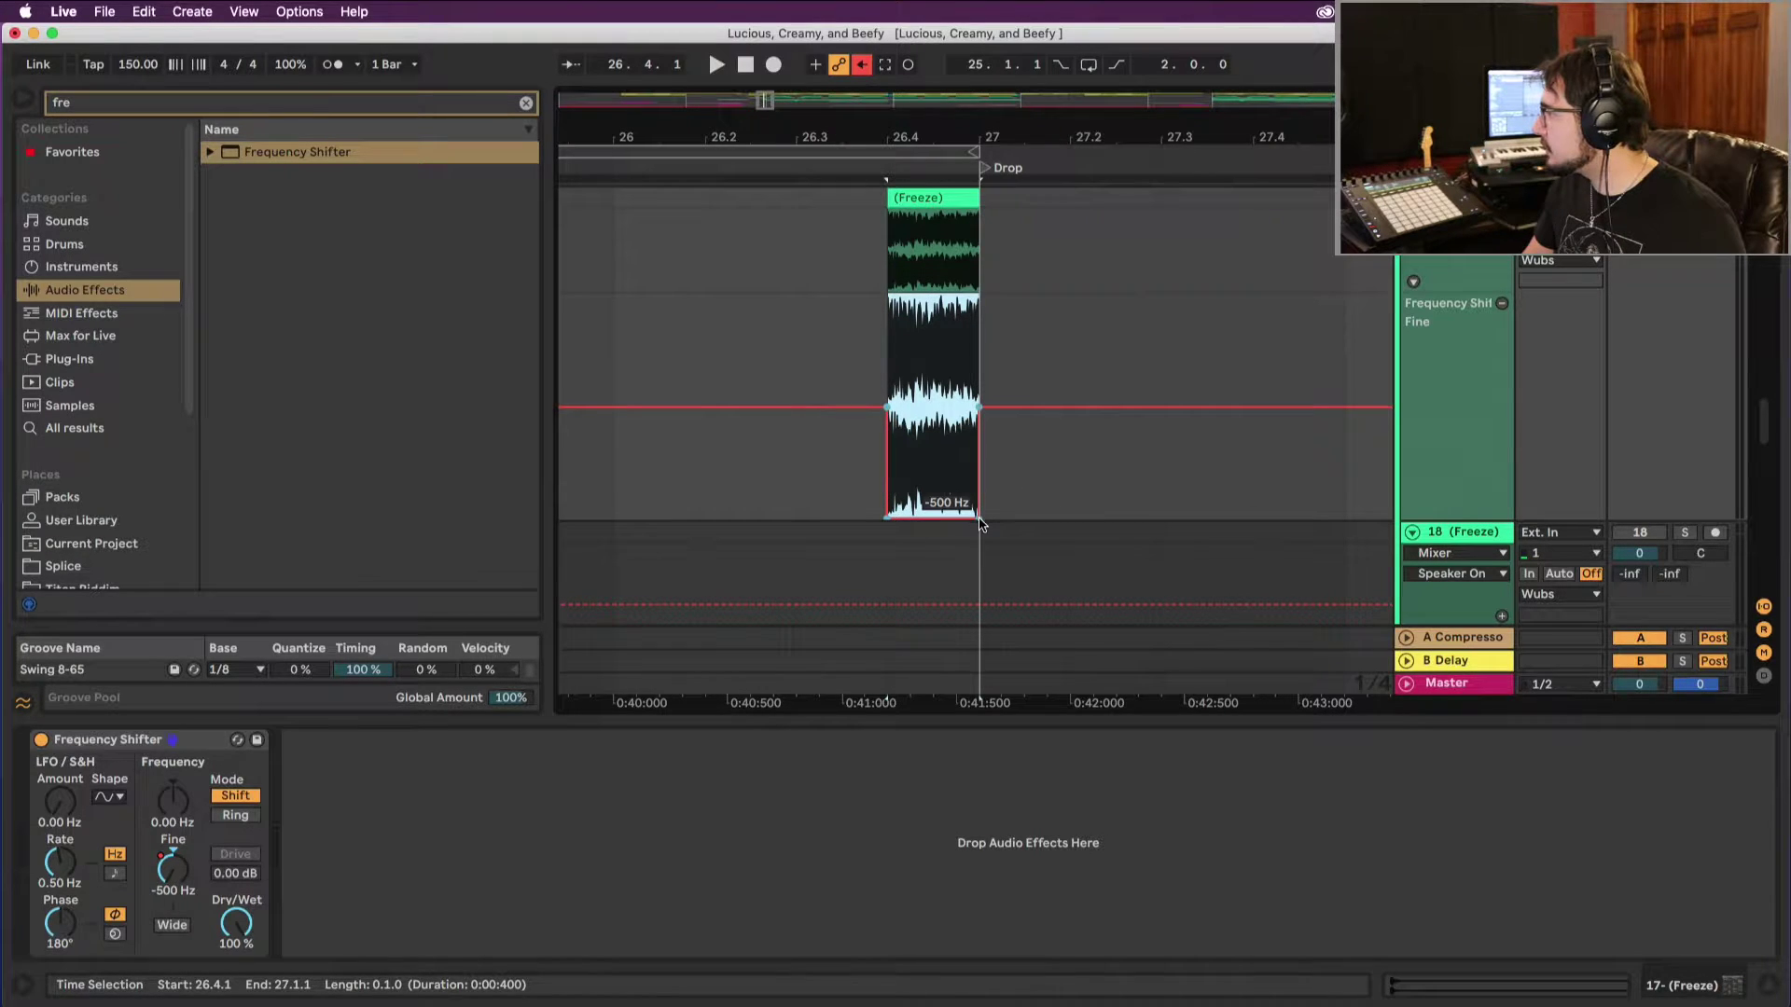
drag(980, 519, 978, 409)
key(space)
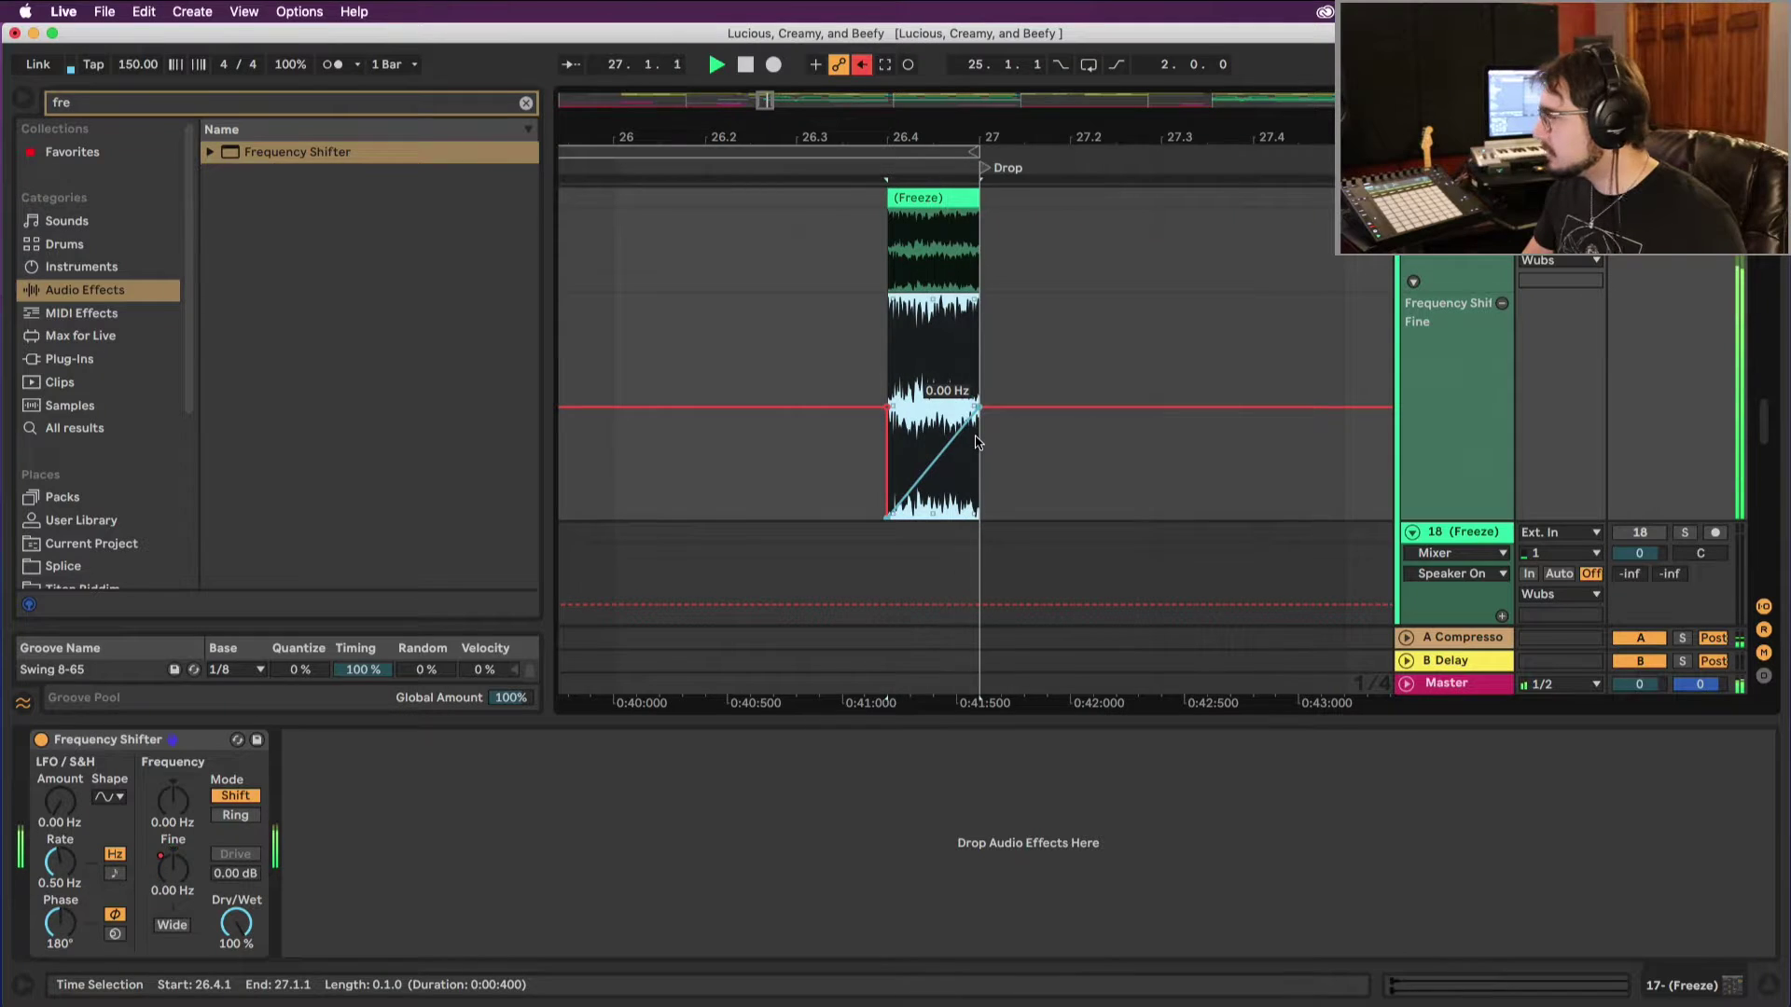
key(space)
Step: Replay the pitch-ramped growl into the drop and look over the frozen Wub Machine track's automation lanes
scroll(1377, 310, down, 2)
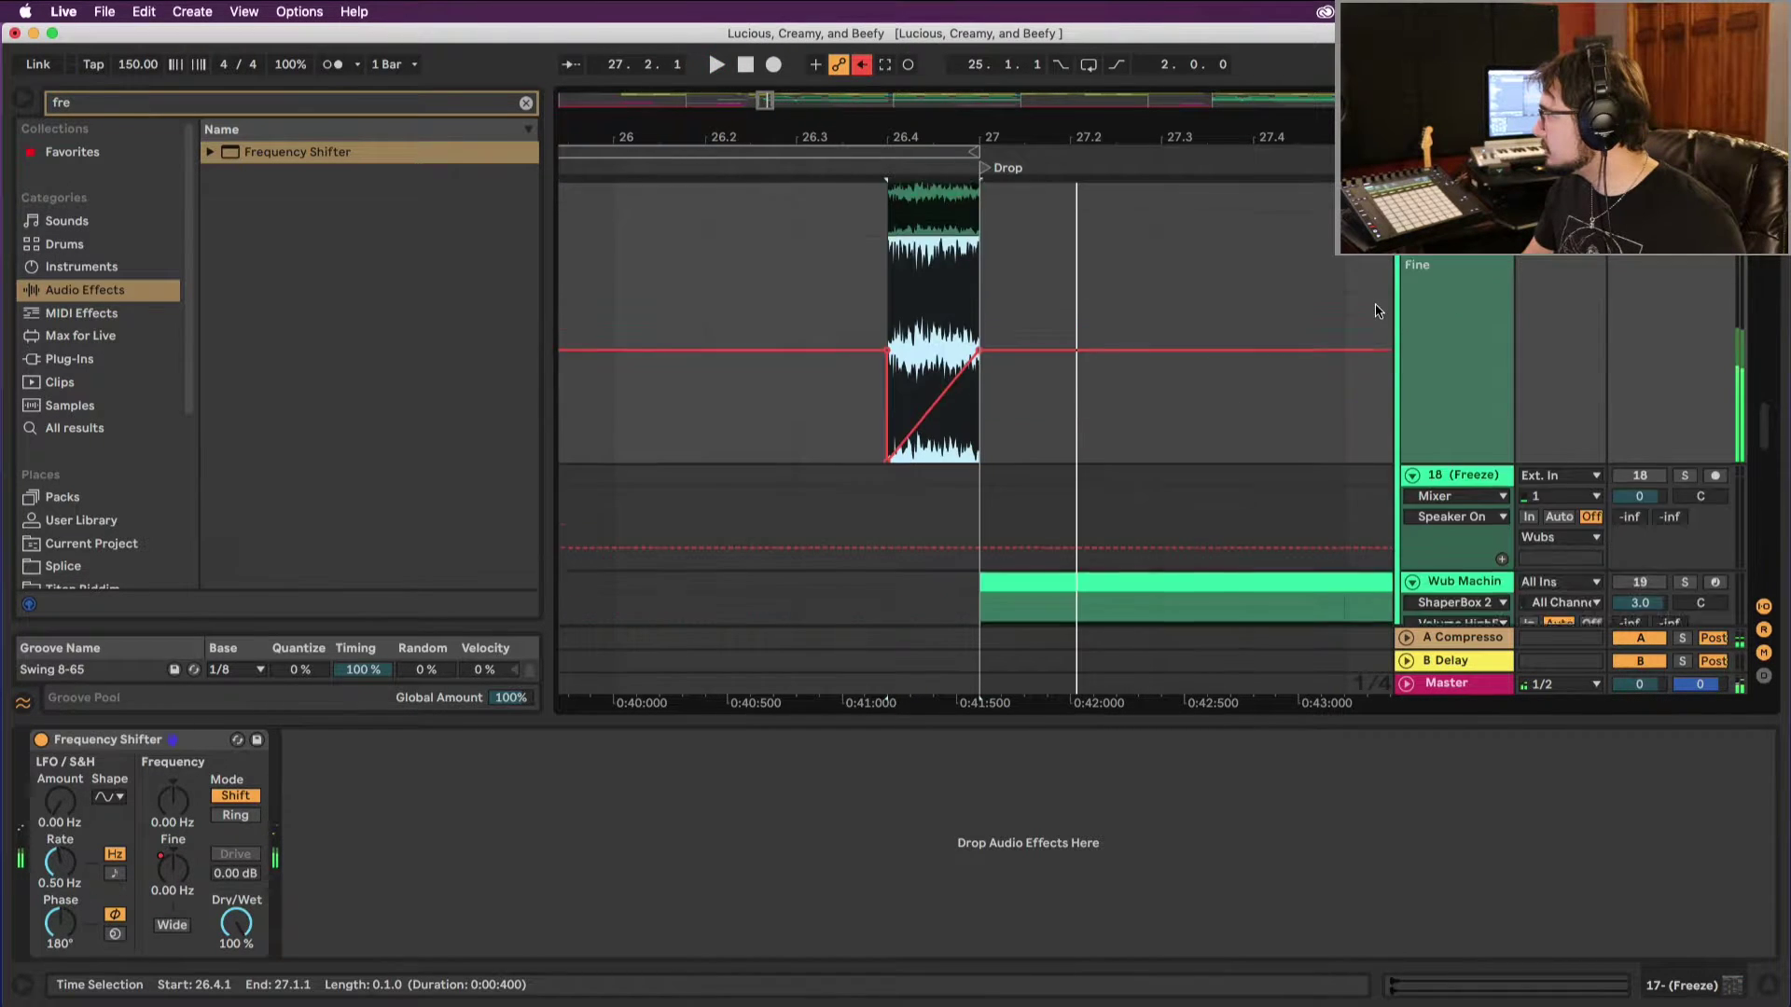
scroll(1377, 310, down, 3)
scroll(1374, 305, up, 1)
key(space)
scroll(1374, 305, up, 2)
scroll(1374, 305, down, 2)
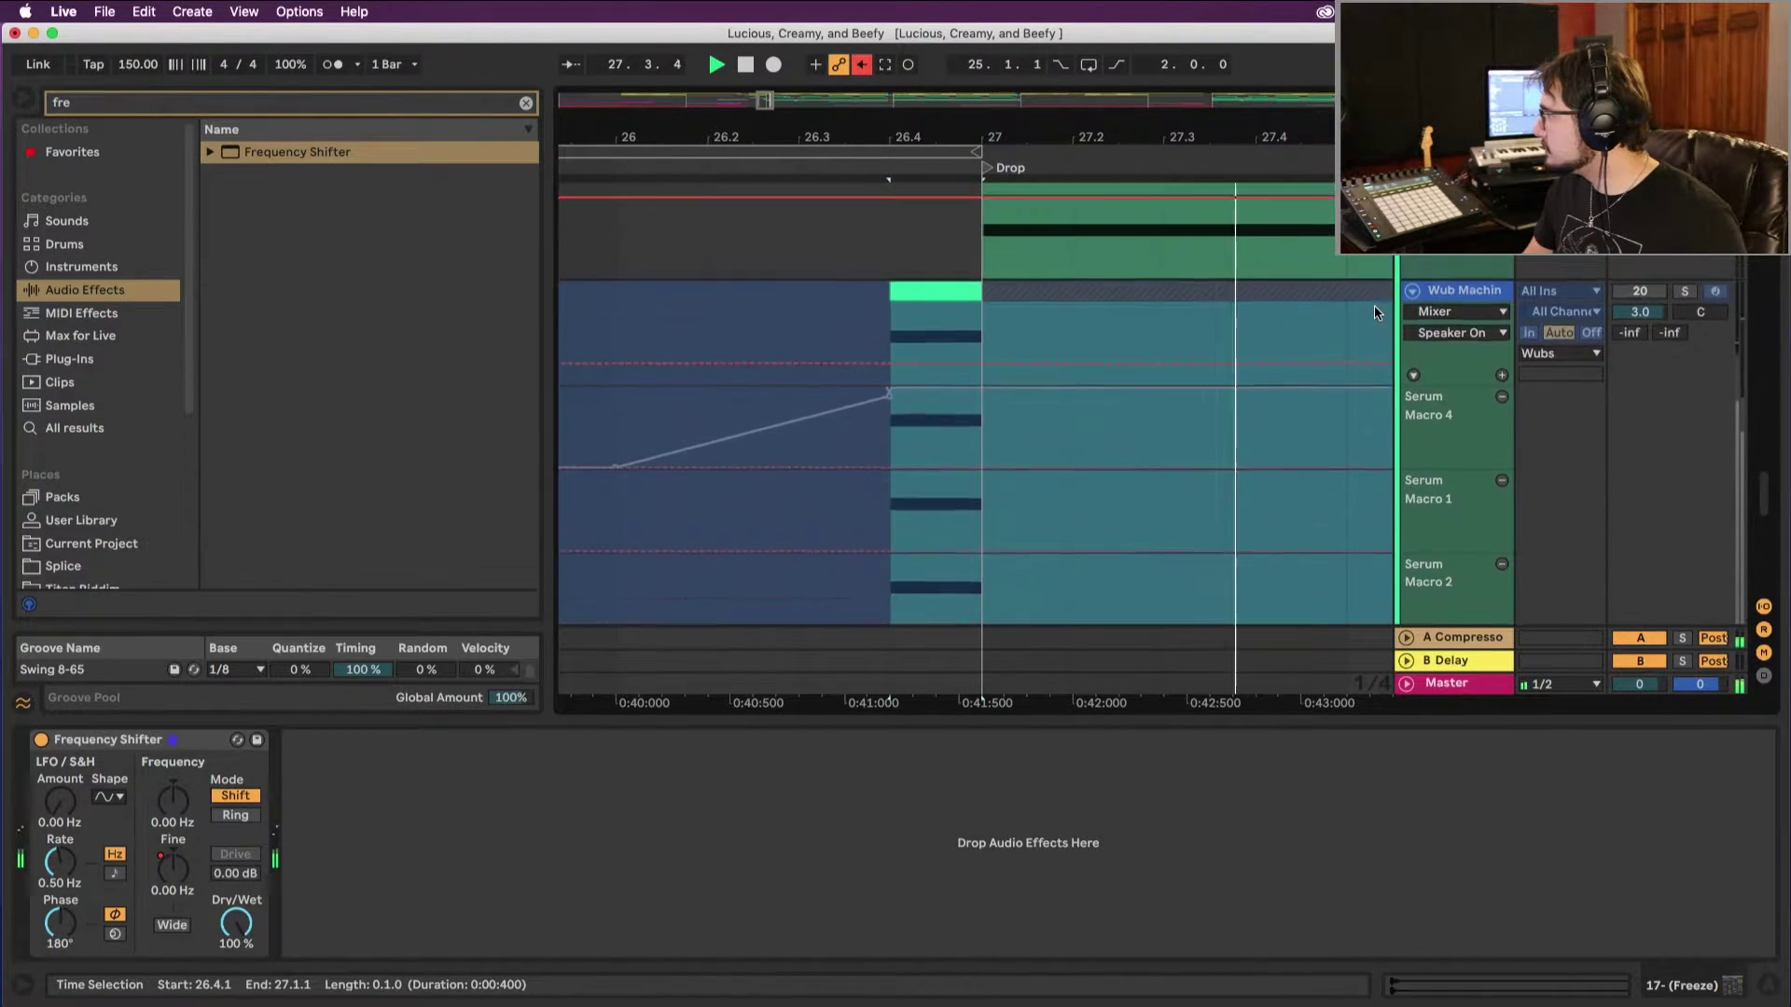
Step: Play the soloed growl fill on track 17 with Frequency Shifter bypassed and re-enabled to compare the sound
scroll(1374, 305, down, 6)
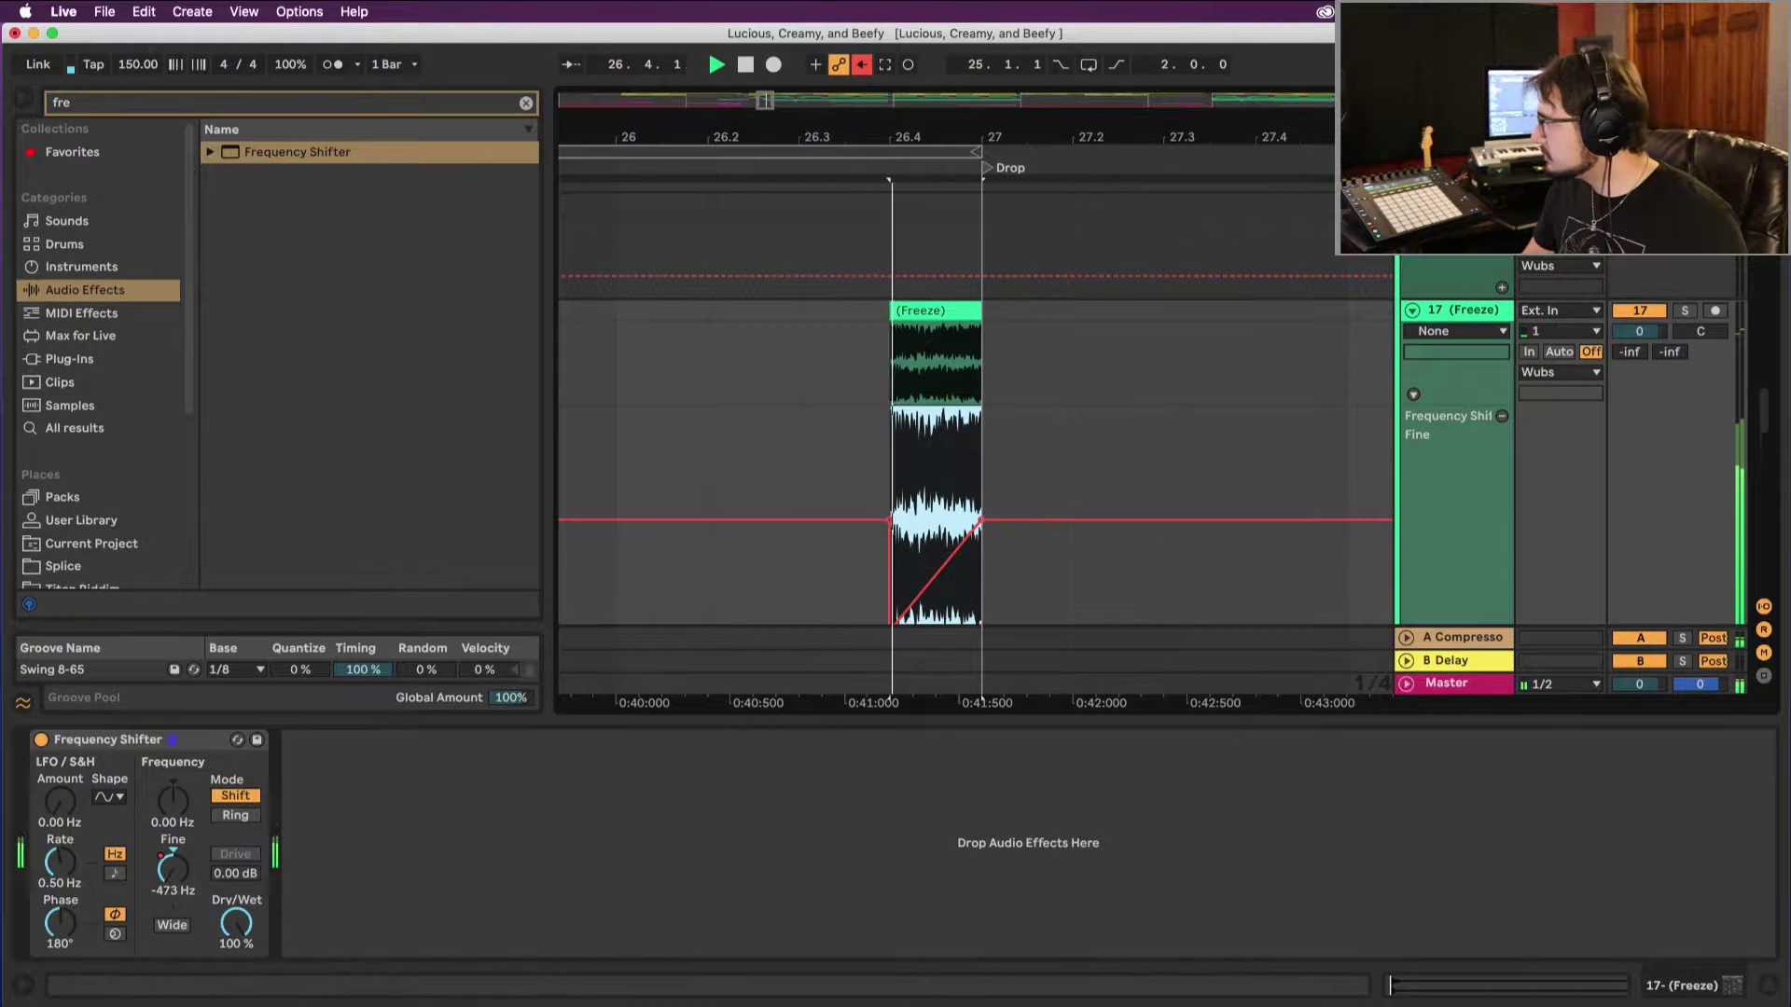
key(space)
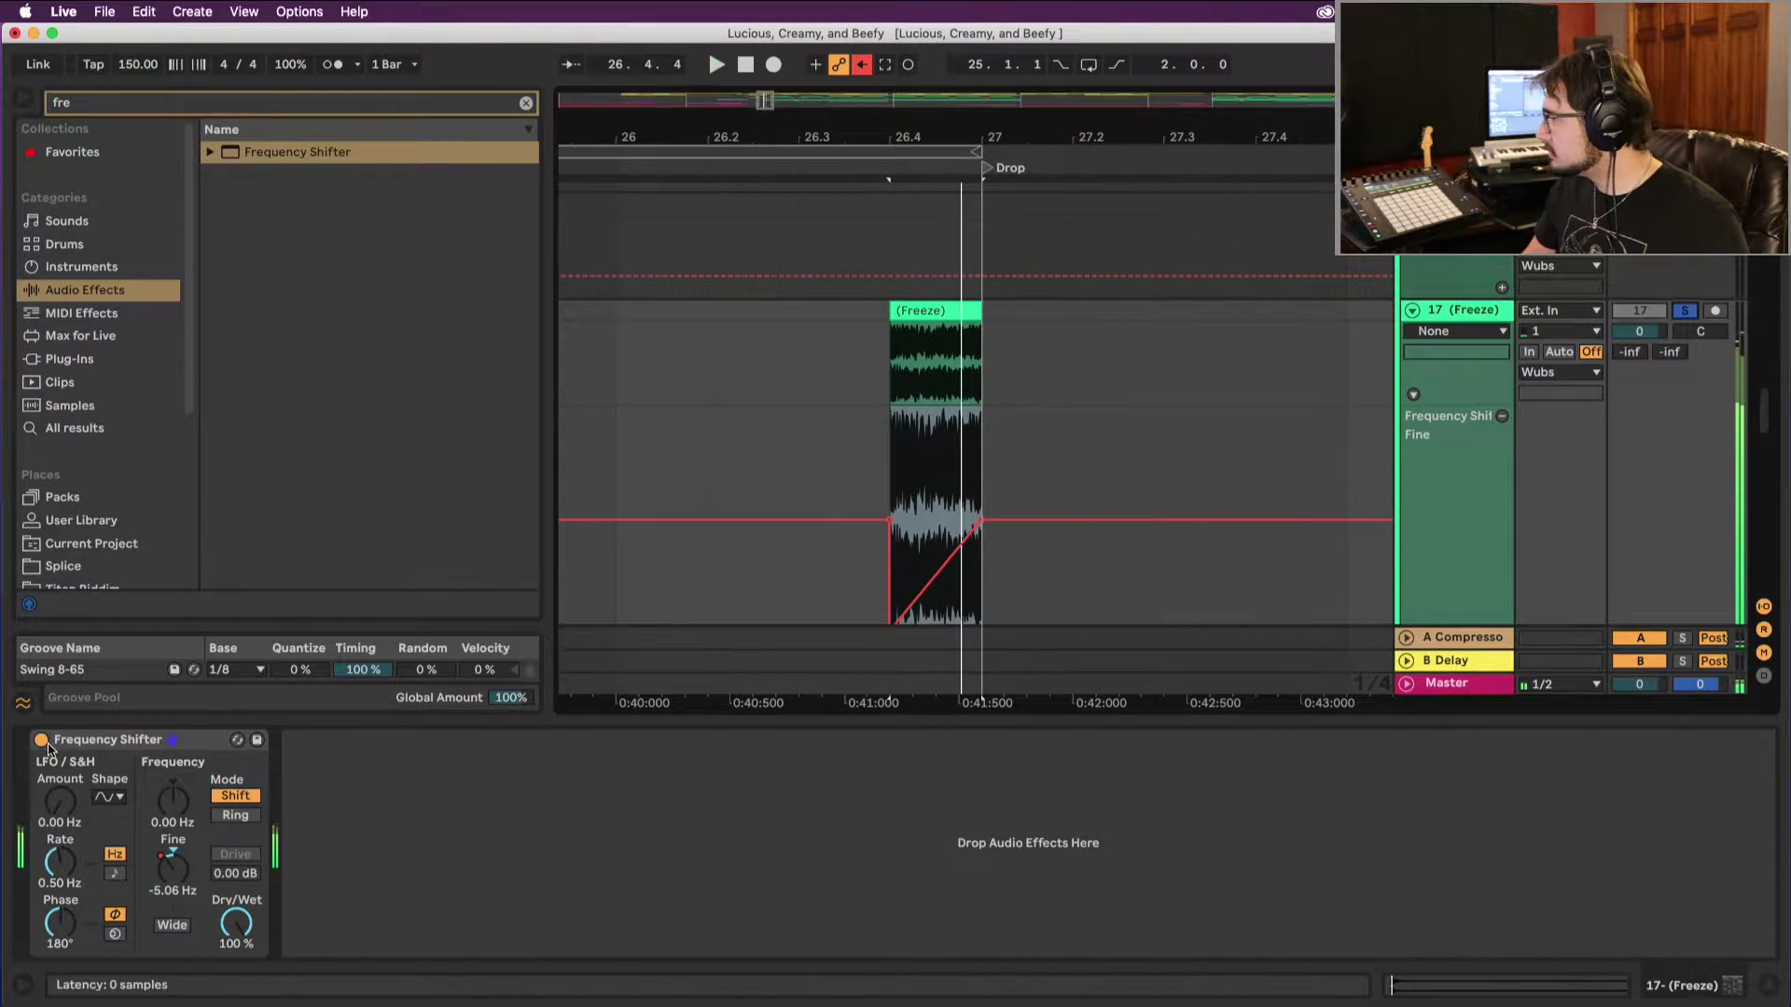
click(41, 740)
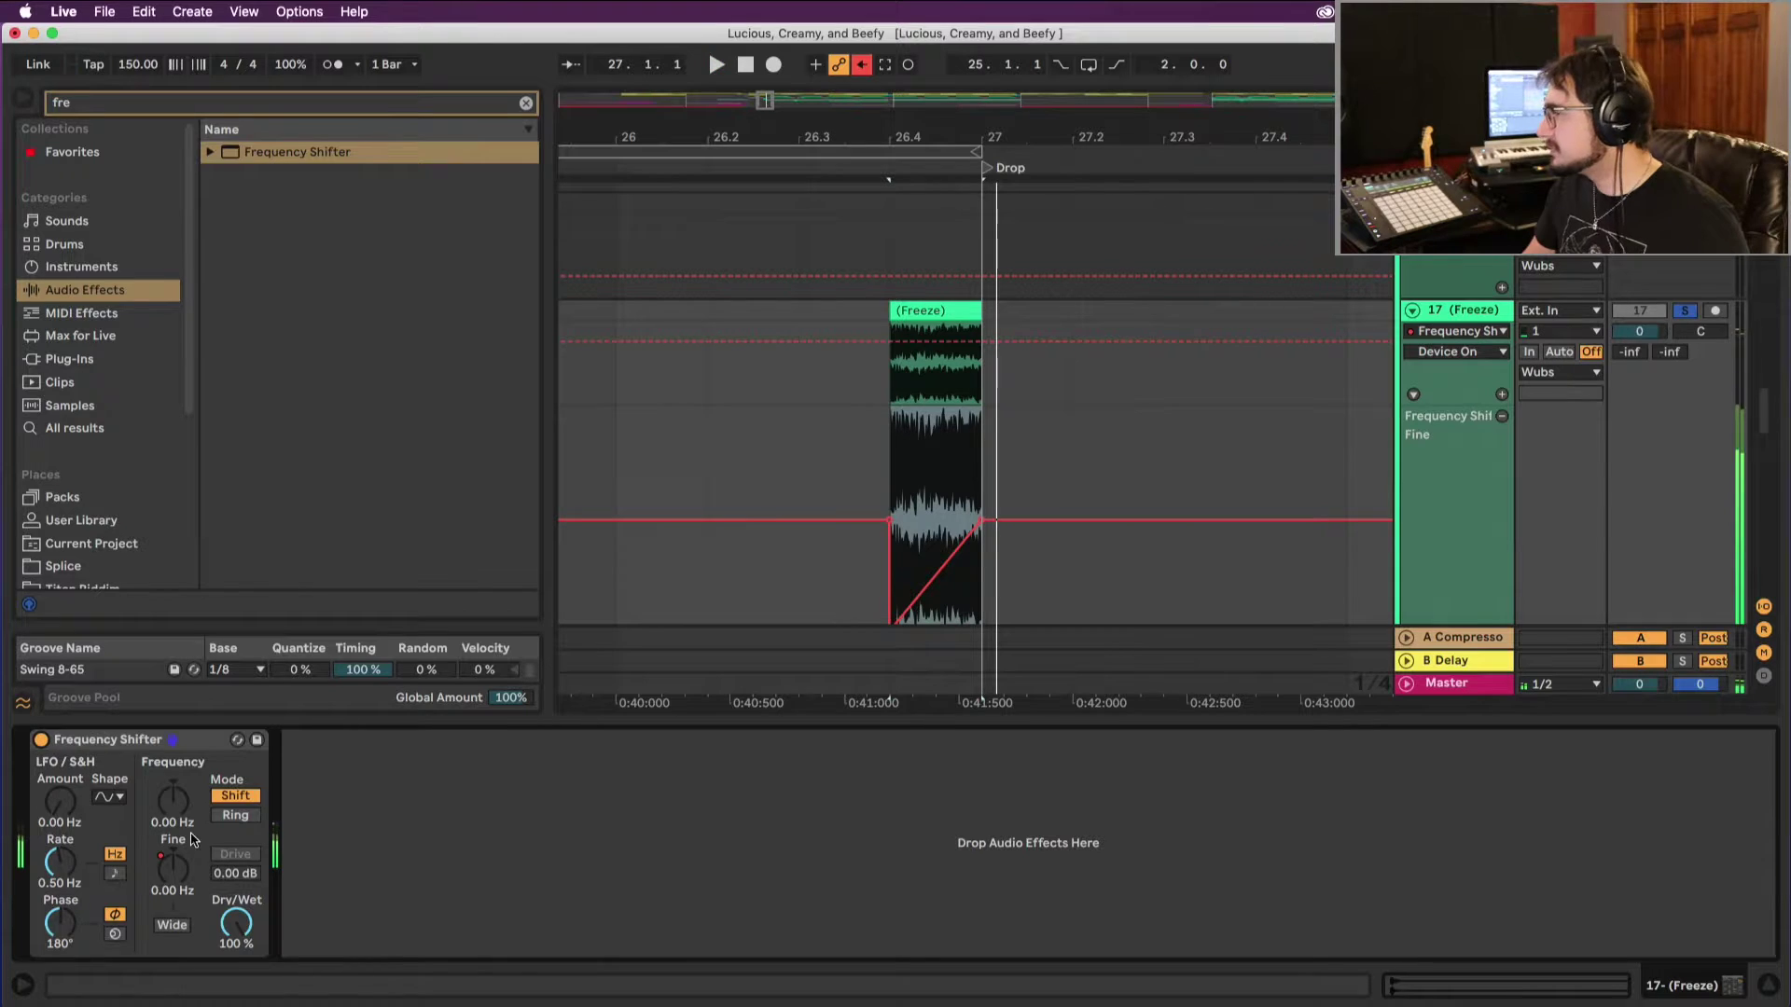
scroll(863, 538, down, 3)
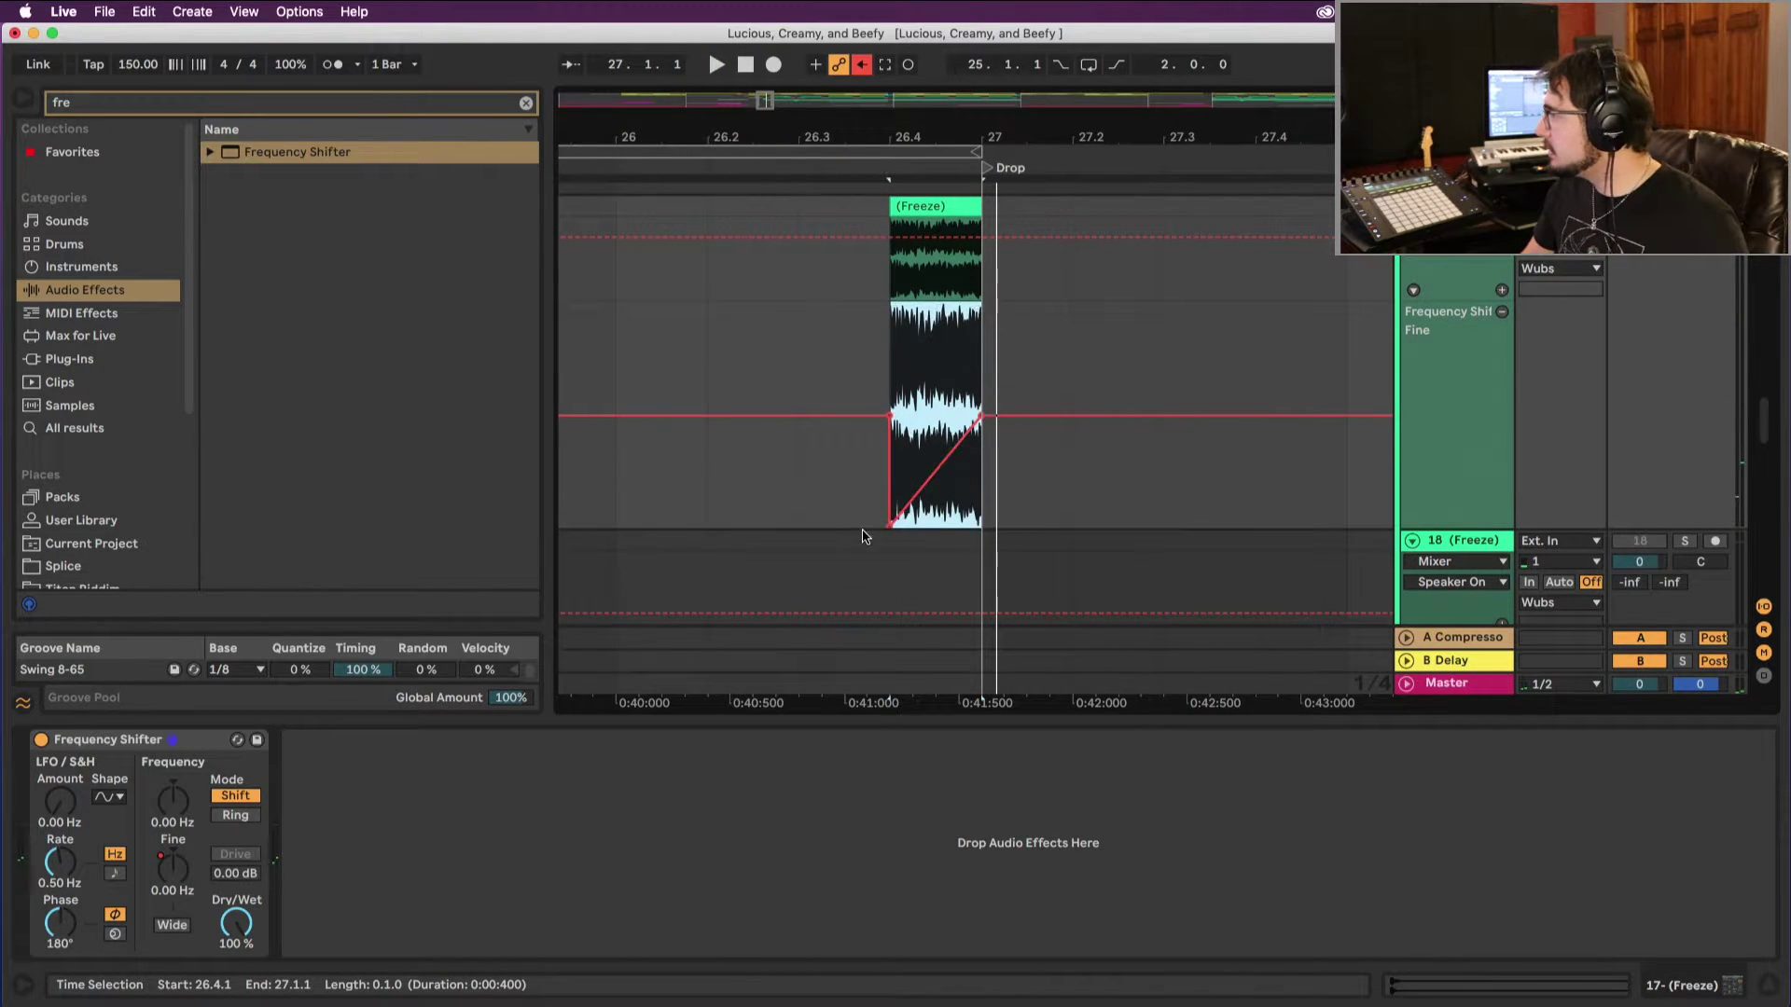
Step: Raise the start of the Fine ramp at 26.4.1 to the maximum so it falls to 0 Hz at the drop, and play it
click(889, 533)
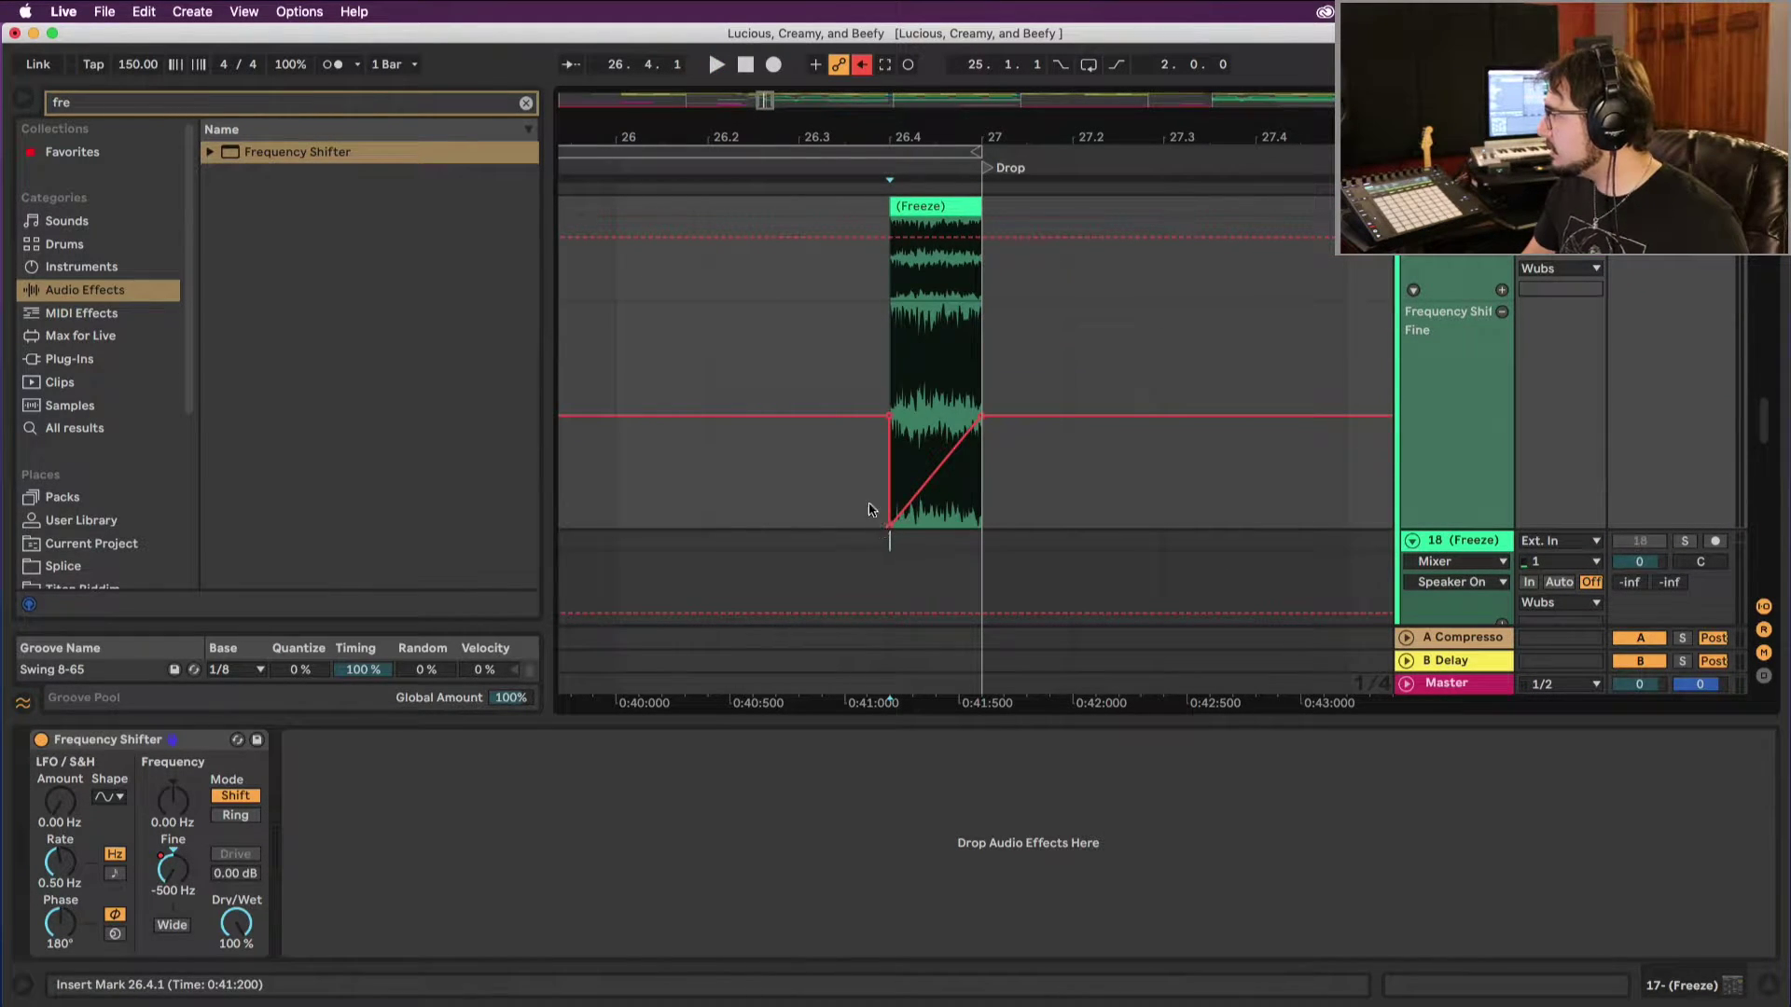
drag(889, 522, 721, 322)
key(super+z)
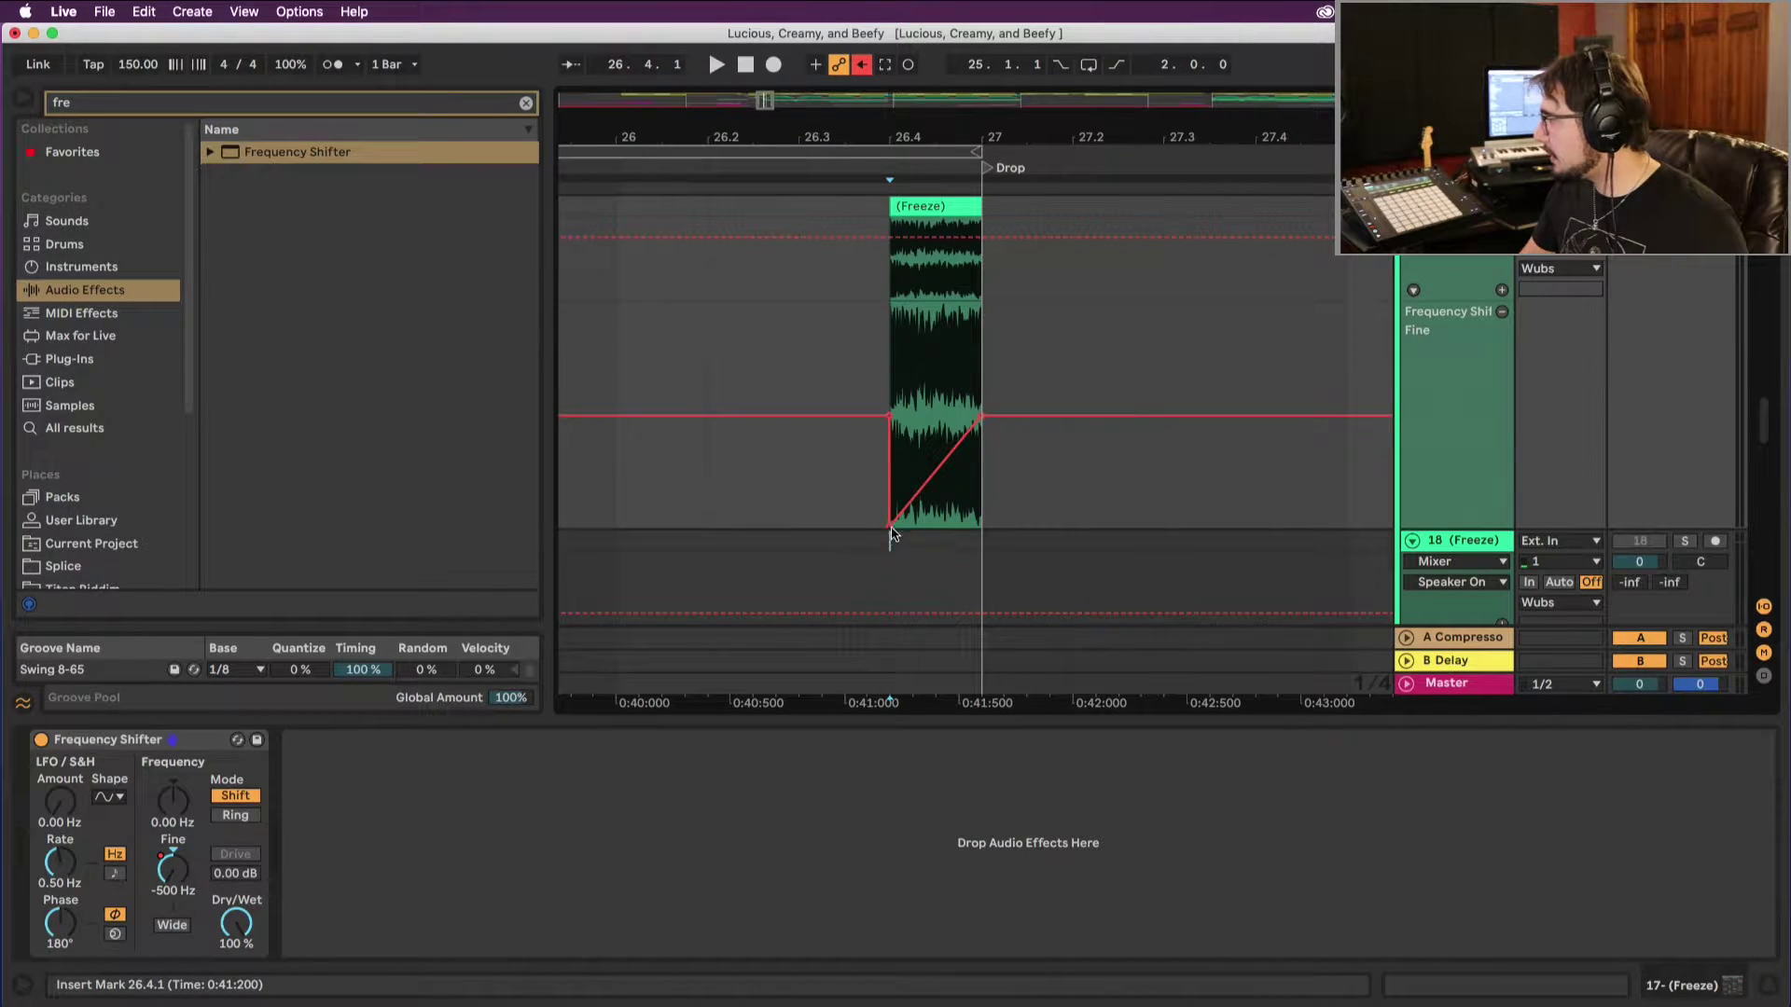
mouse_move(888, 534)
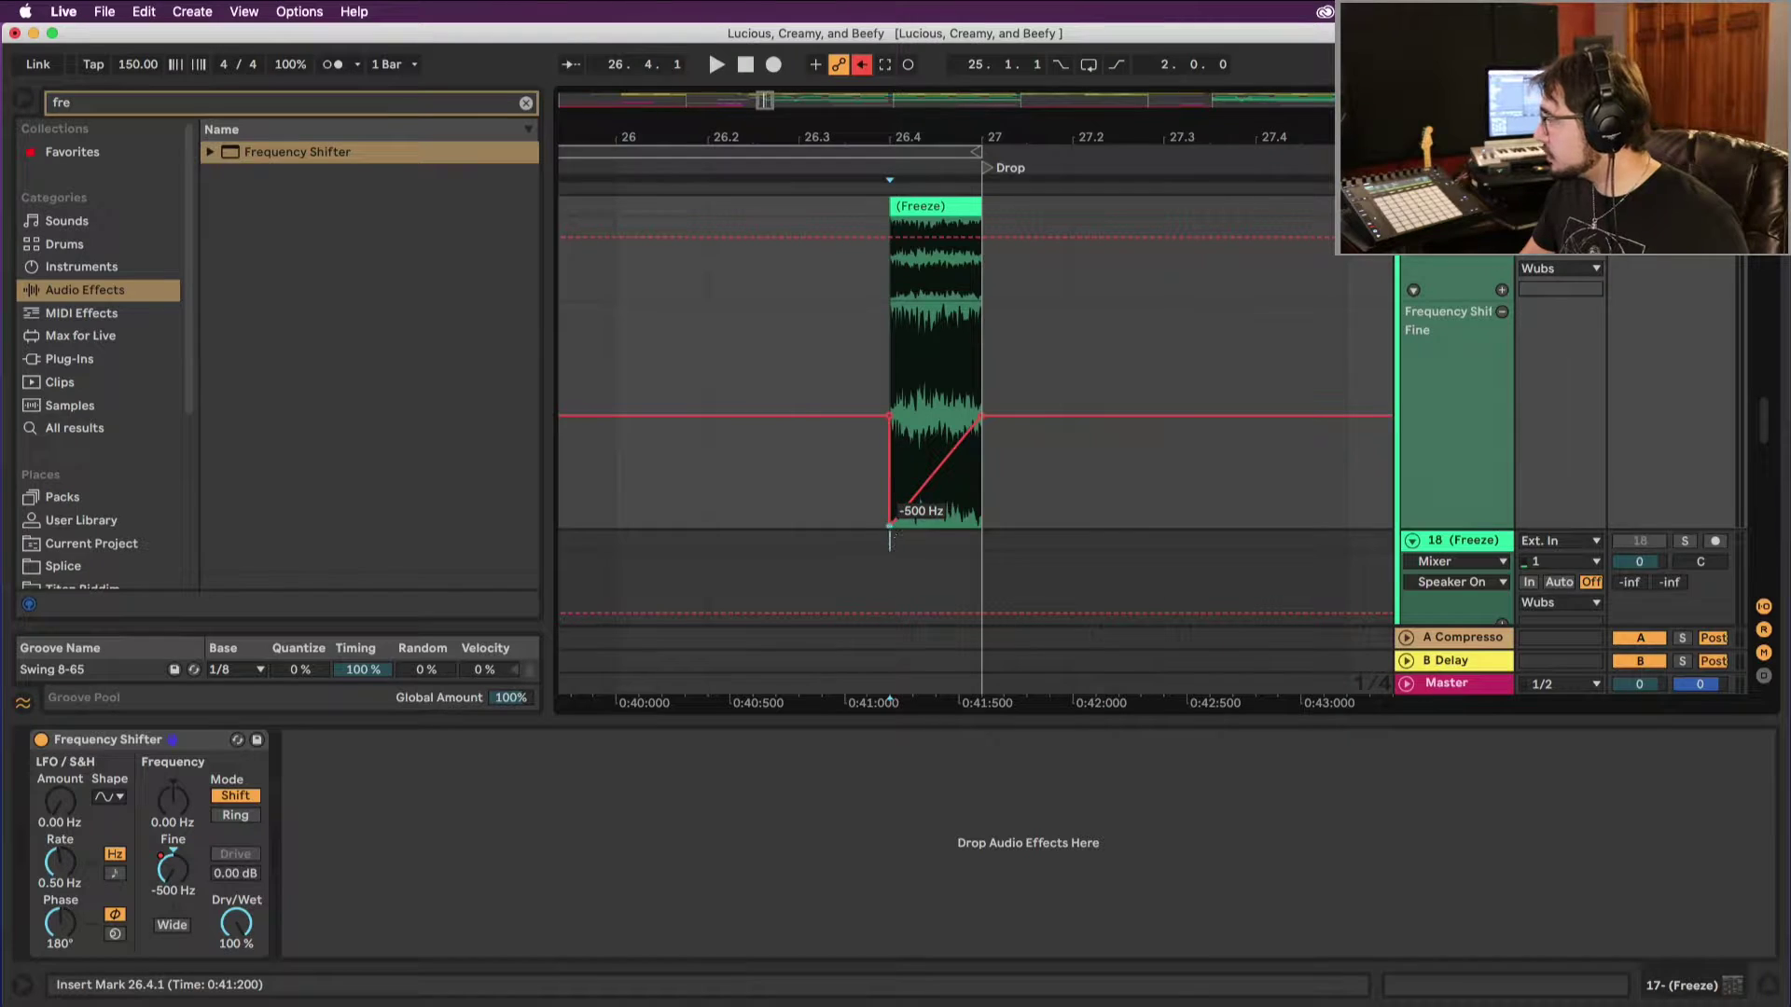
drag(889, 527, 889, 303)
key(space)
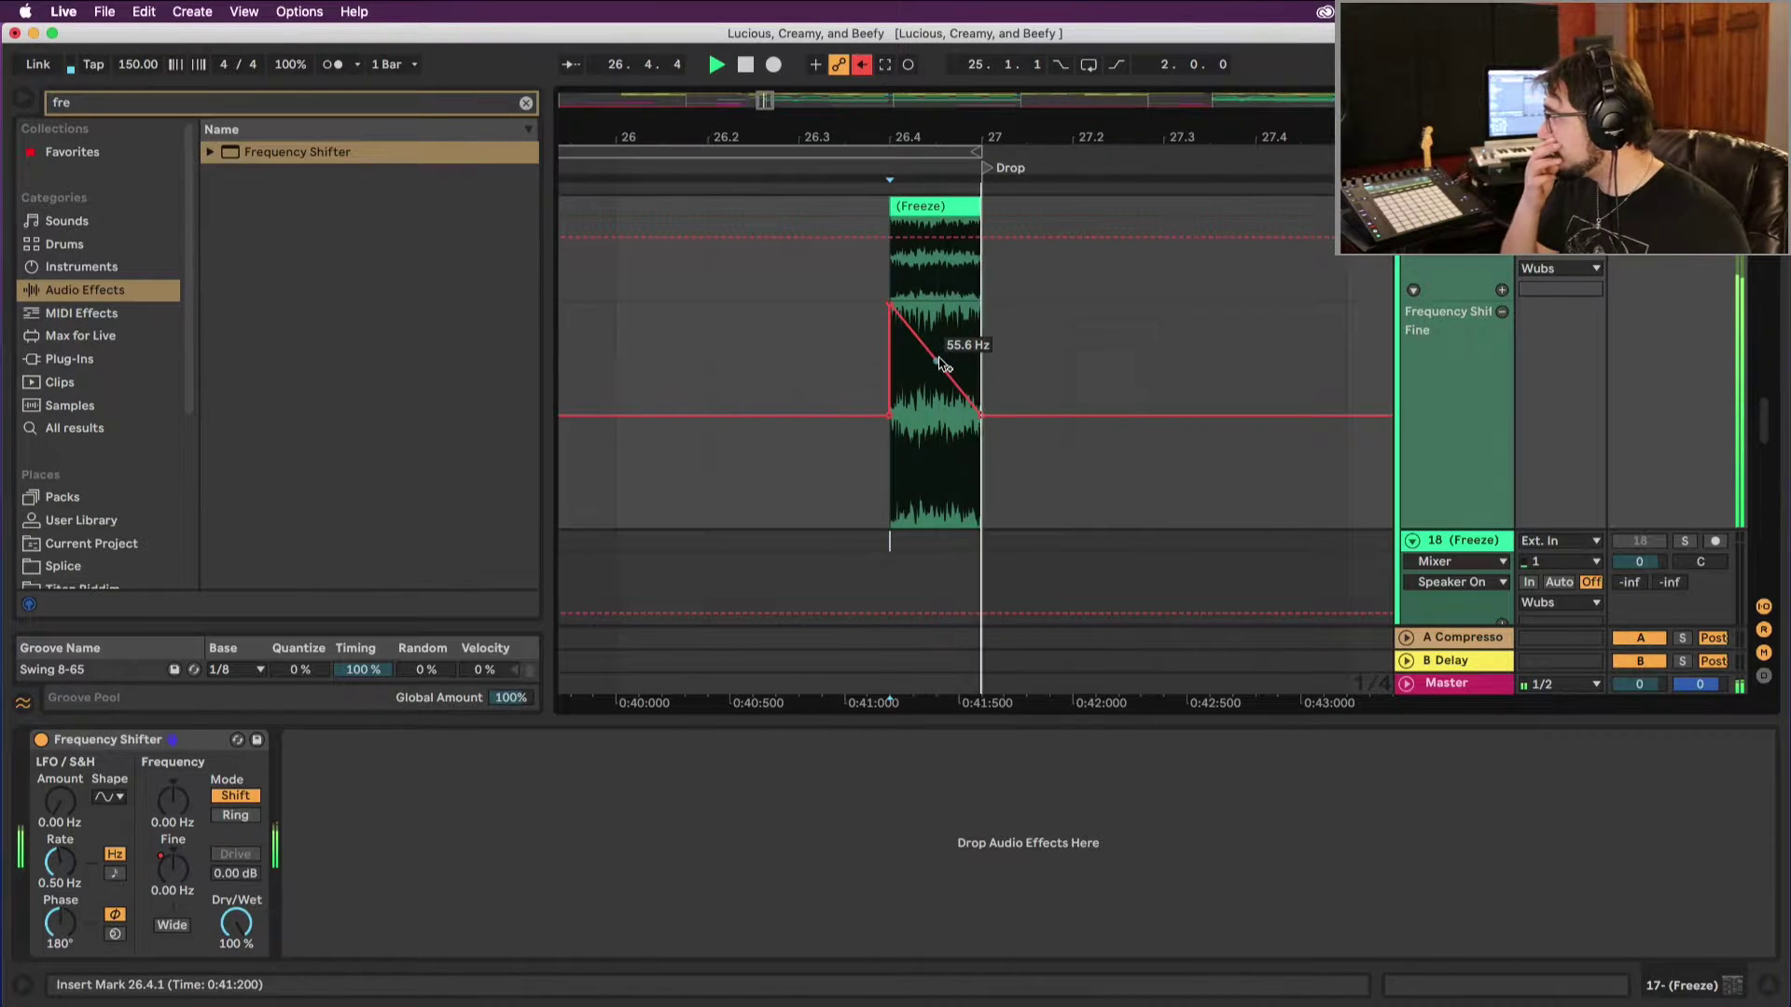
key(space)
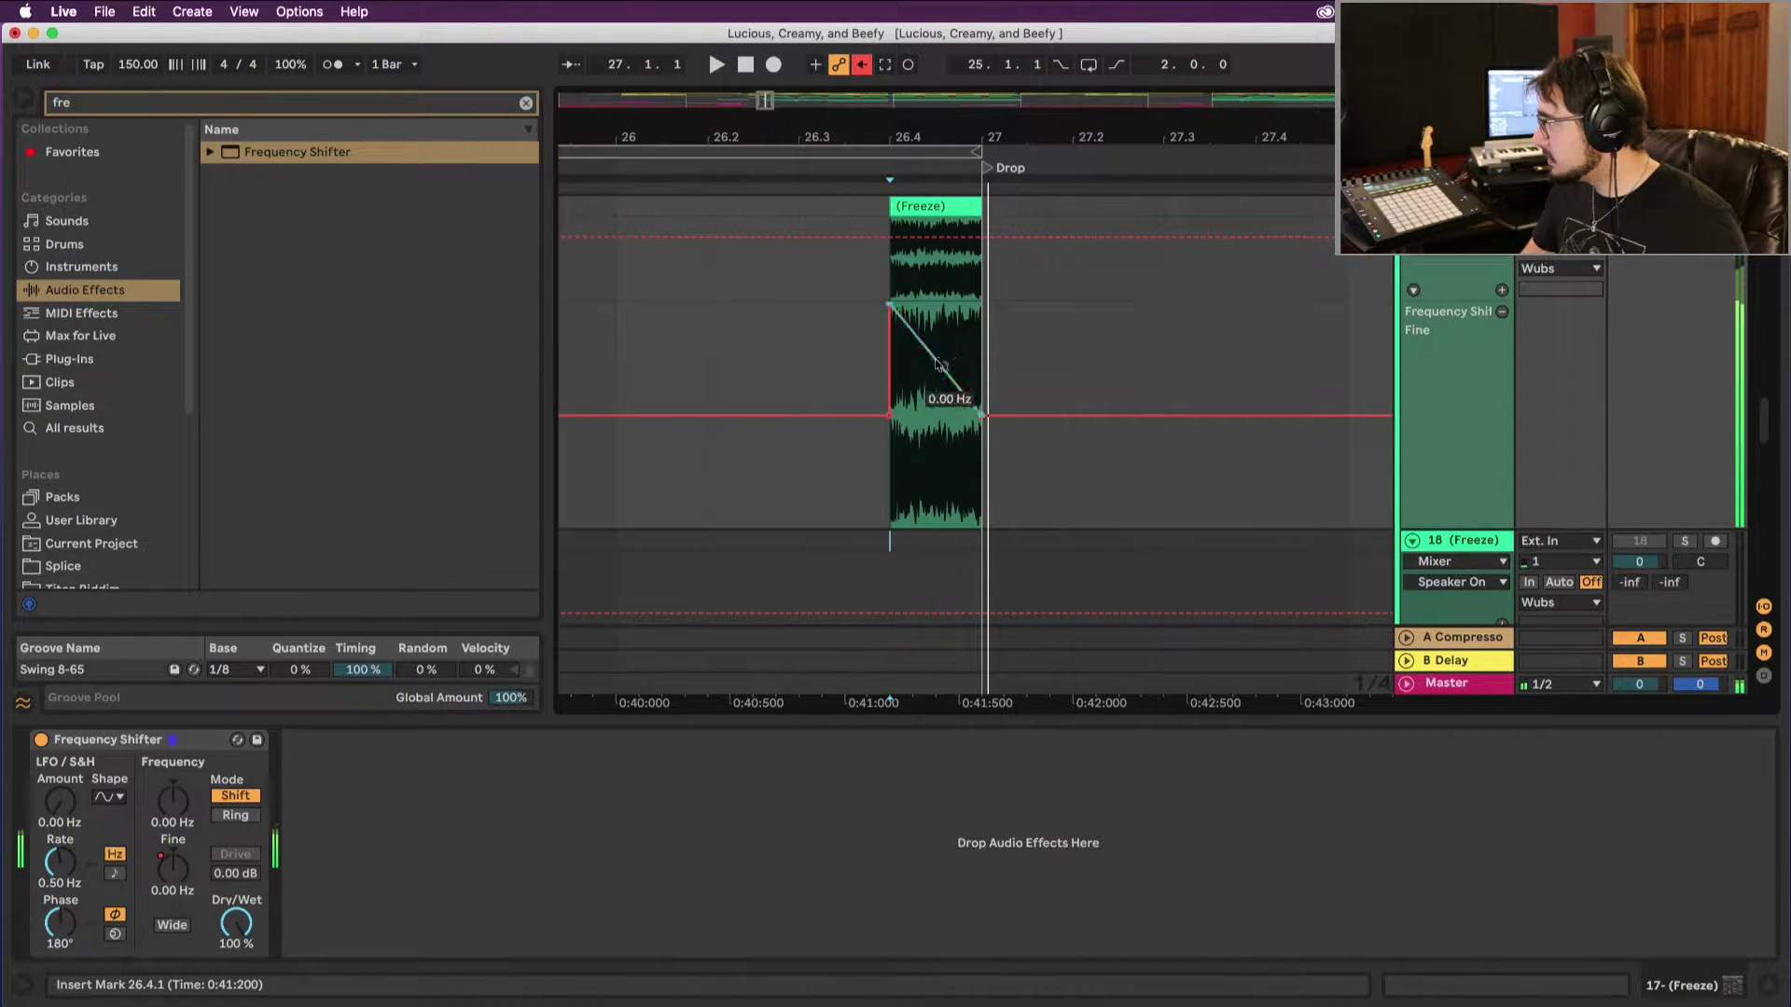
Step: Bend the falling Fine automation segment upward so it drops slowly at first and steeply at the end, and play it
drag(940, 364, 965, 356)
key(space)
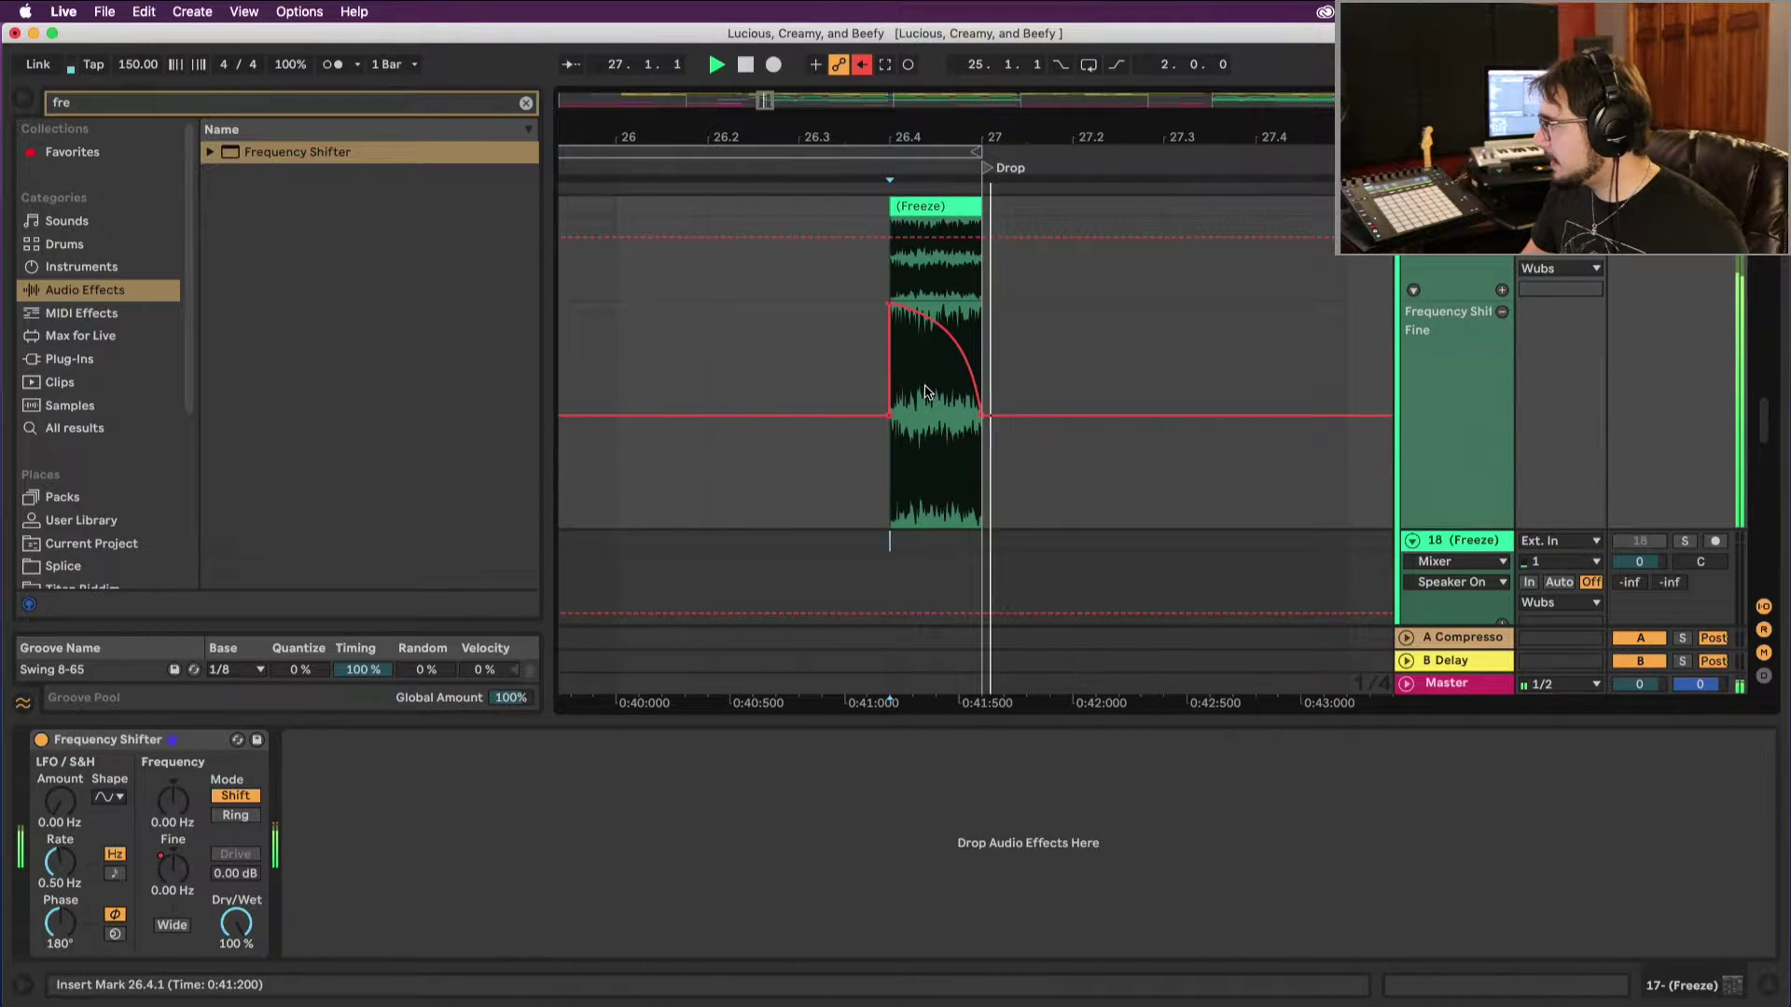
key(space)
key(space)
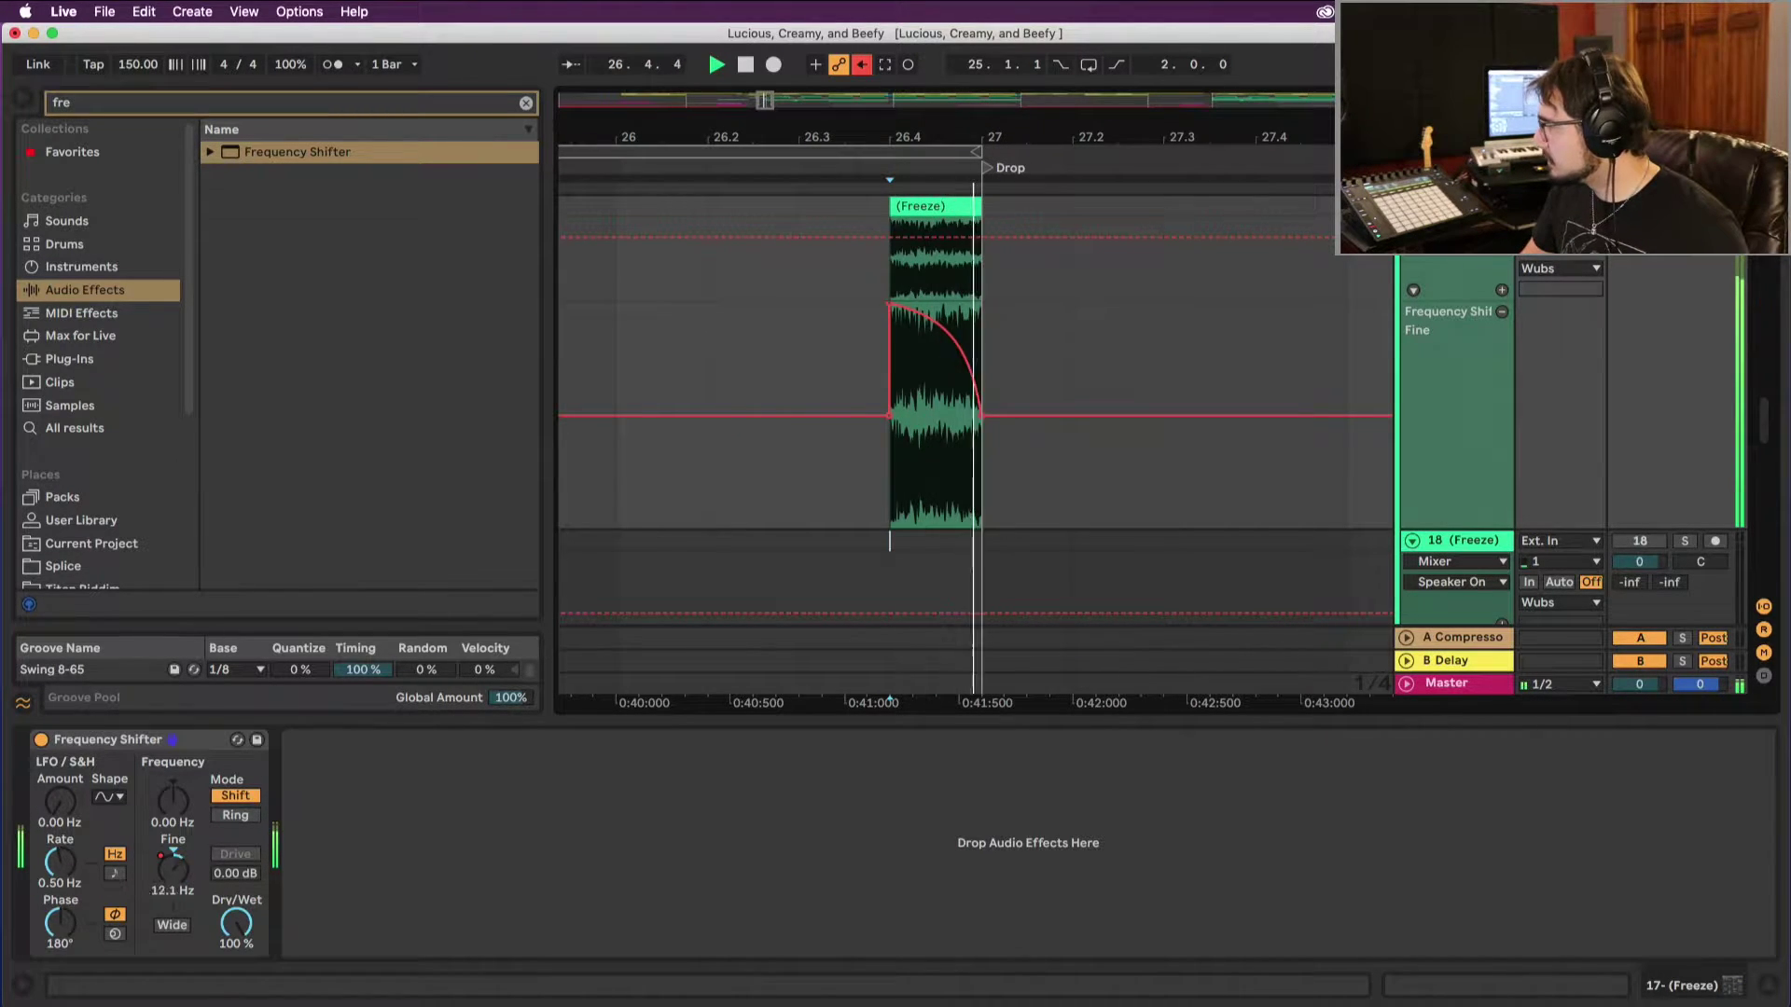
key(space)
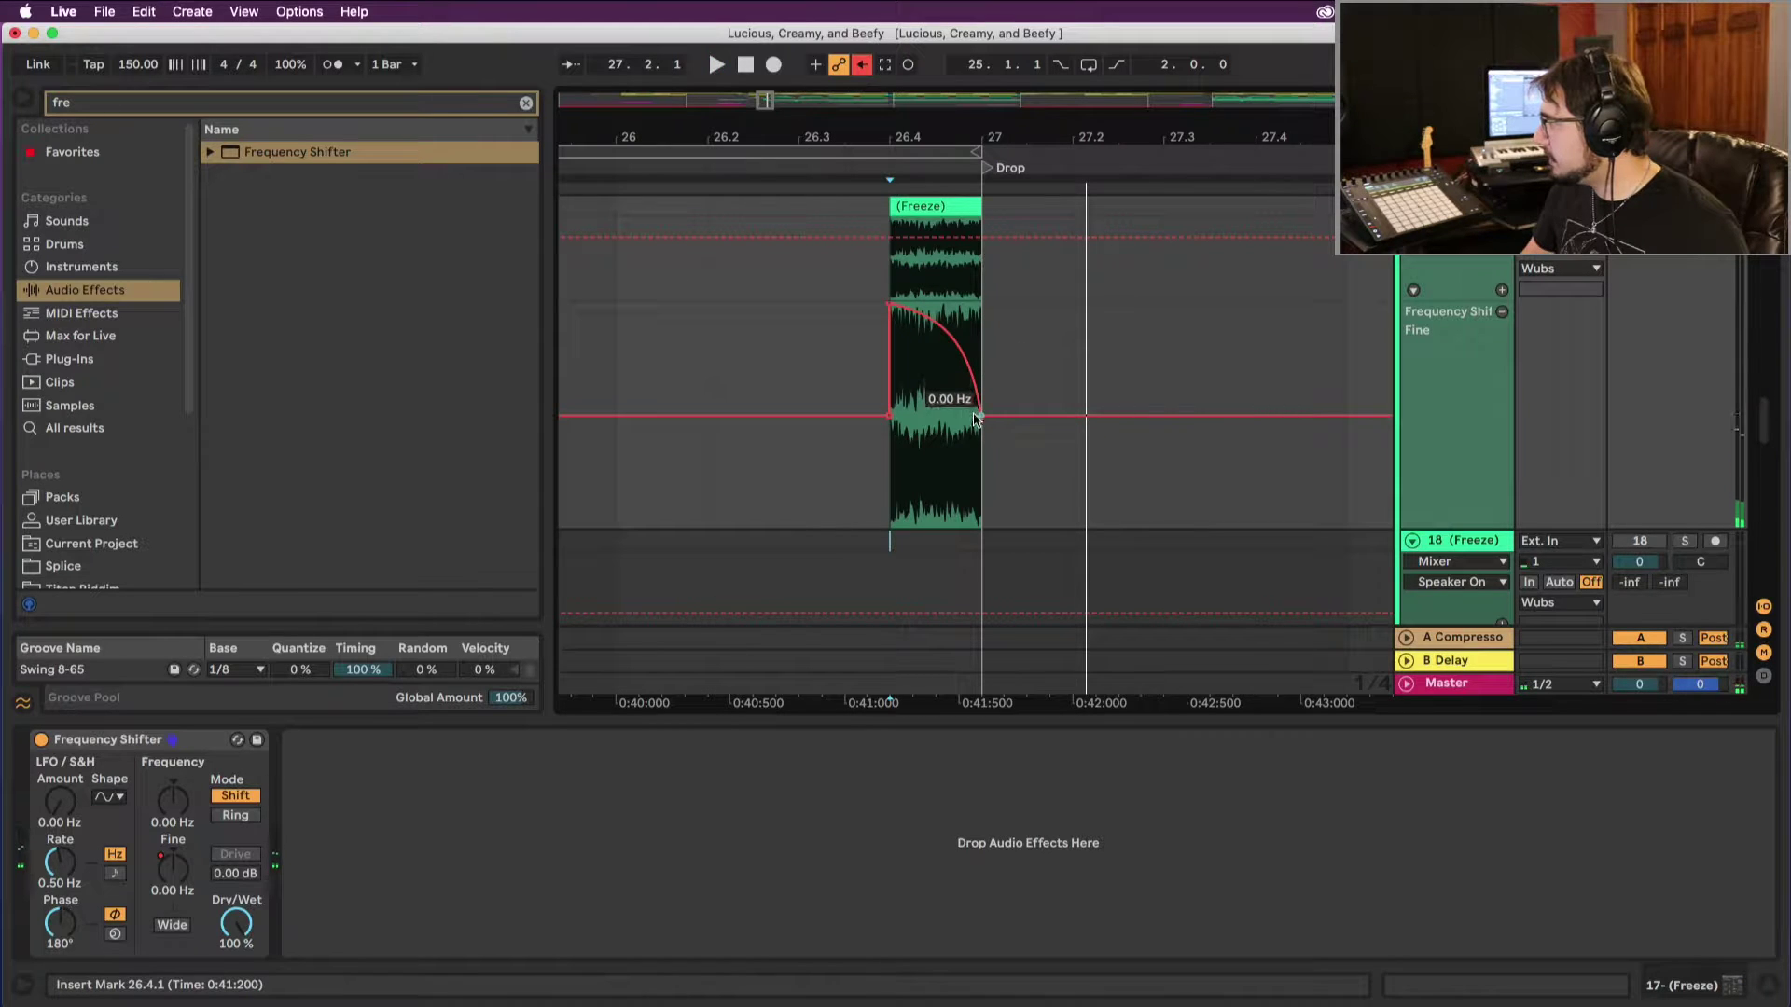
Step: Lower the end point of the Fine automation at 27.1.1 to -500 Hz and play the fill
drag(979, 415, 977, 530)
key(space)
key(space)
key(space)
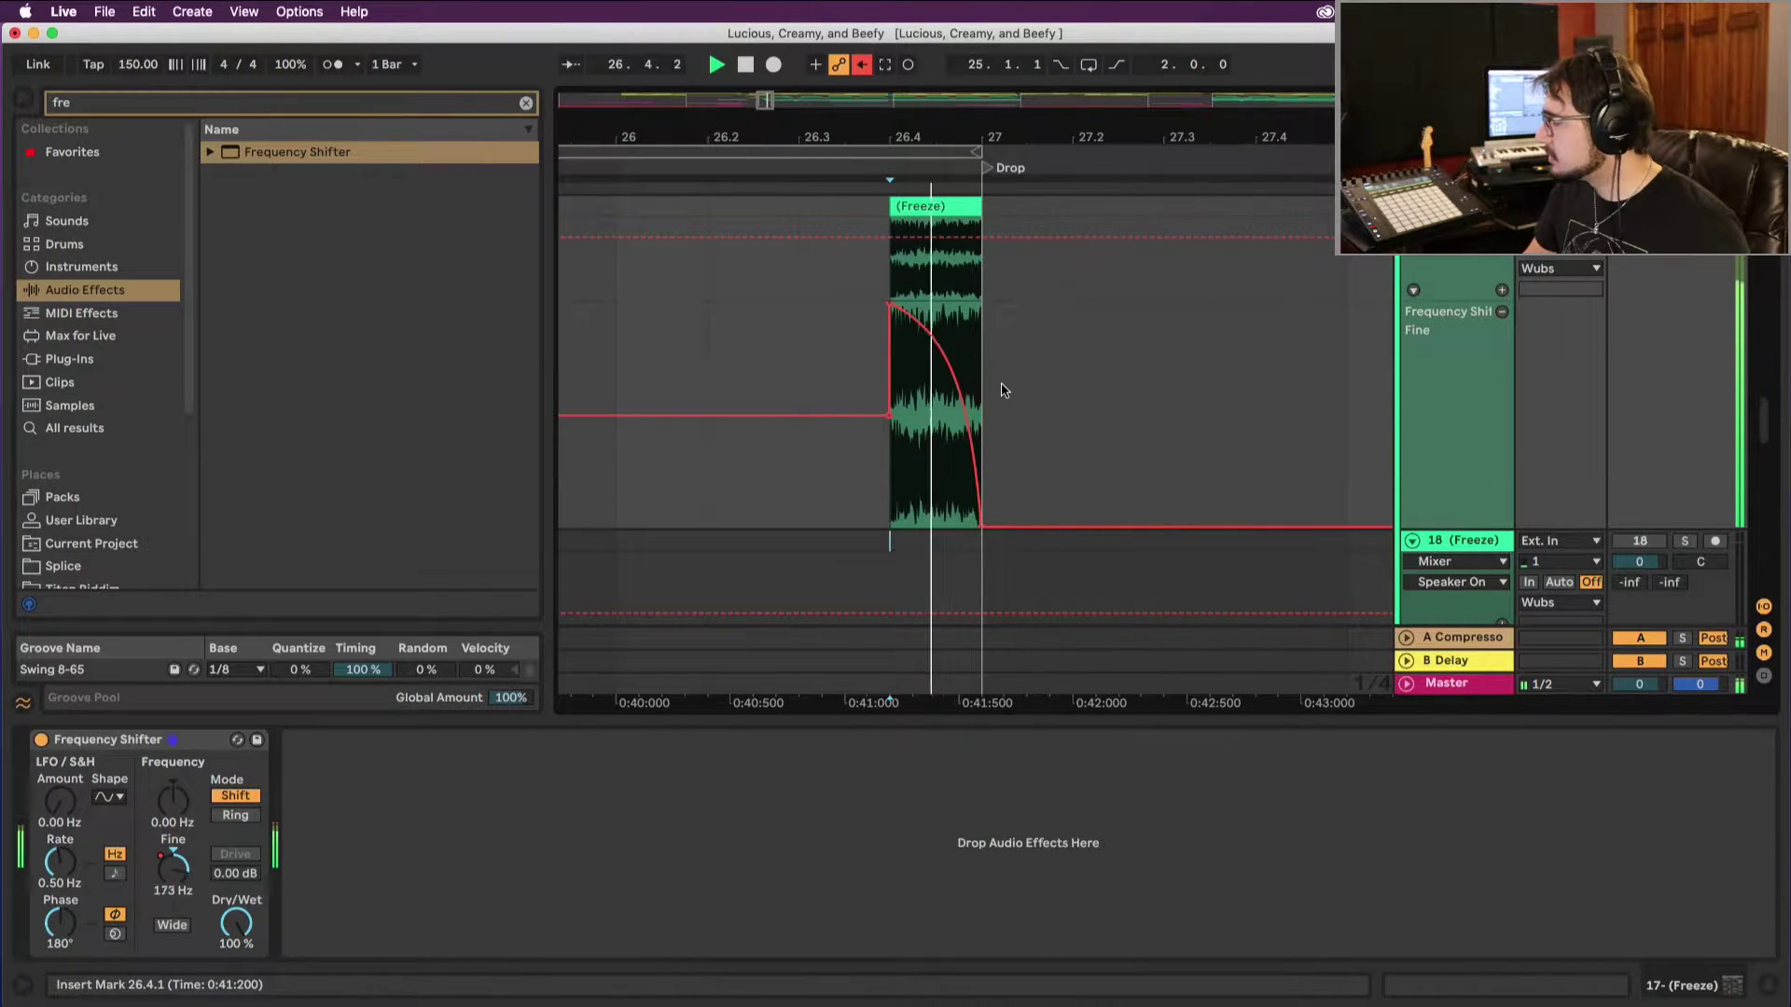
key(space)
key(space)
key(space)
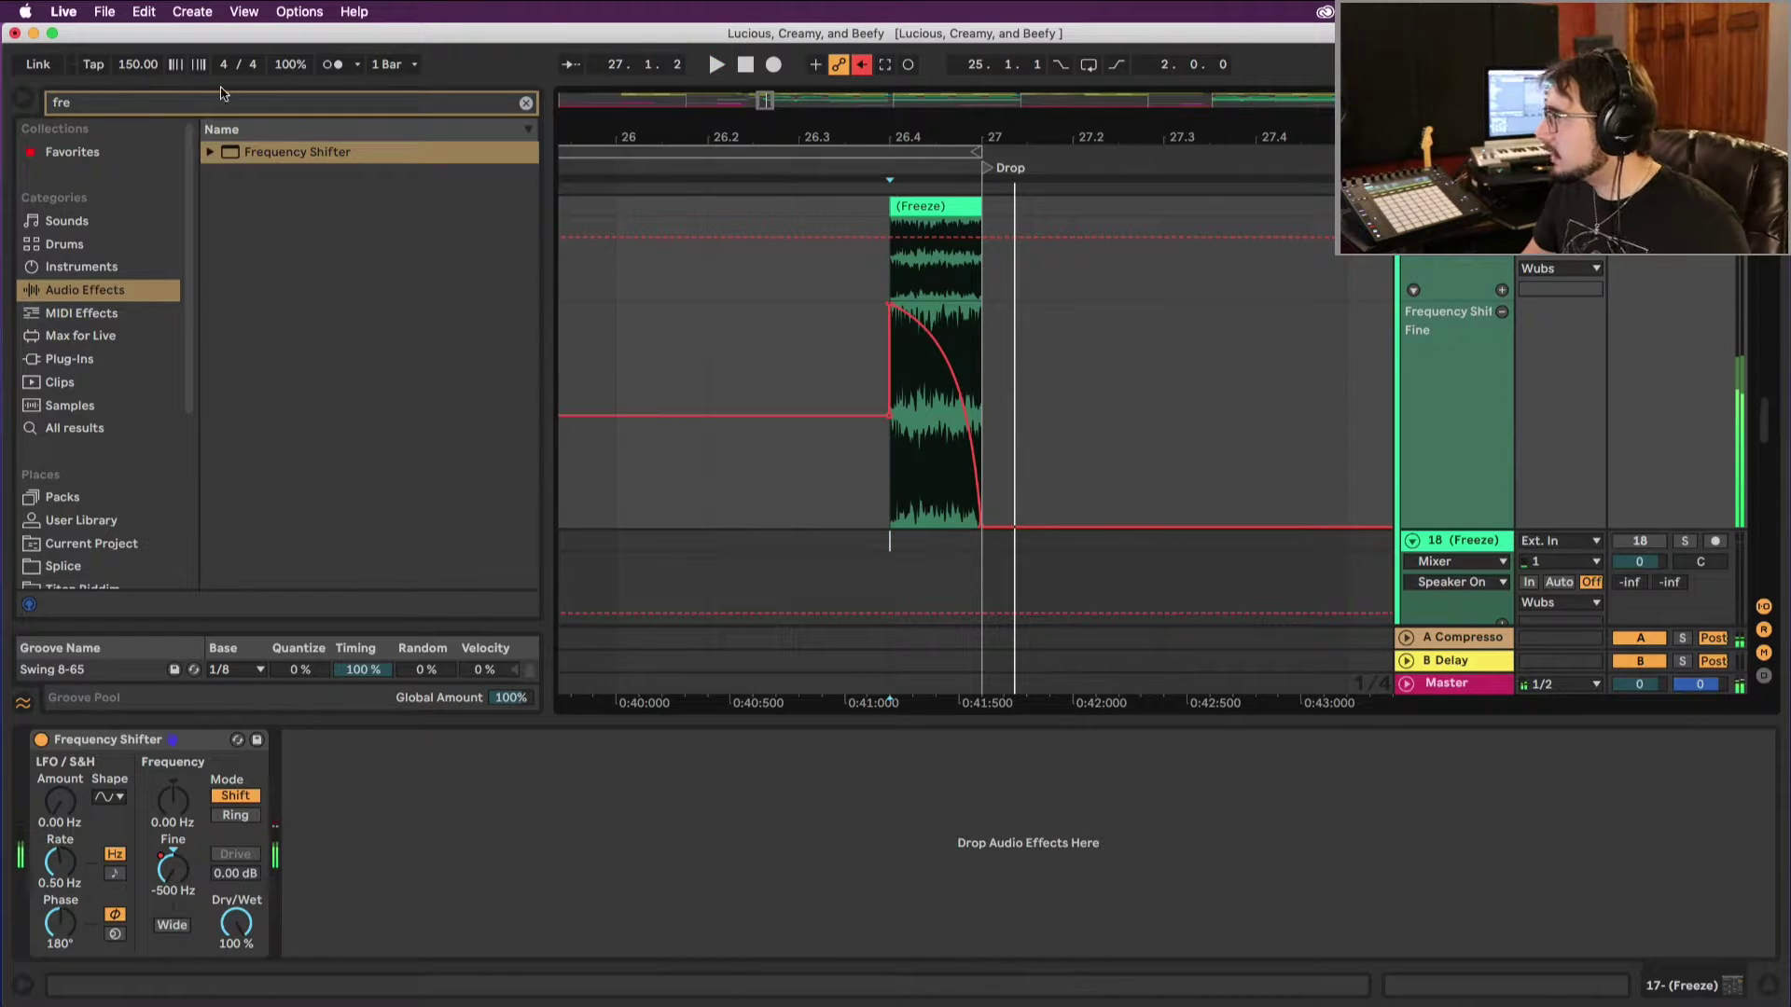
Step: Search the audio effects for "er" and add Erosion after Frequency Shifter on track 17
click(165, 109)
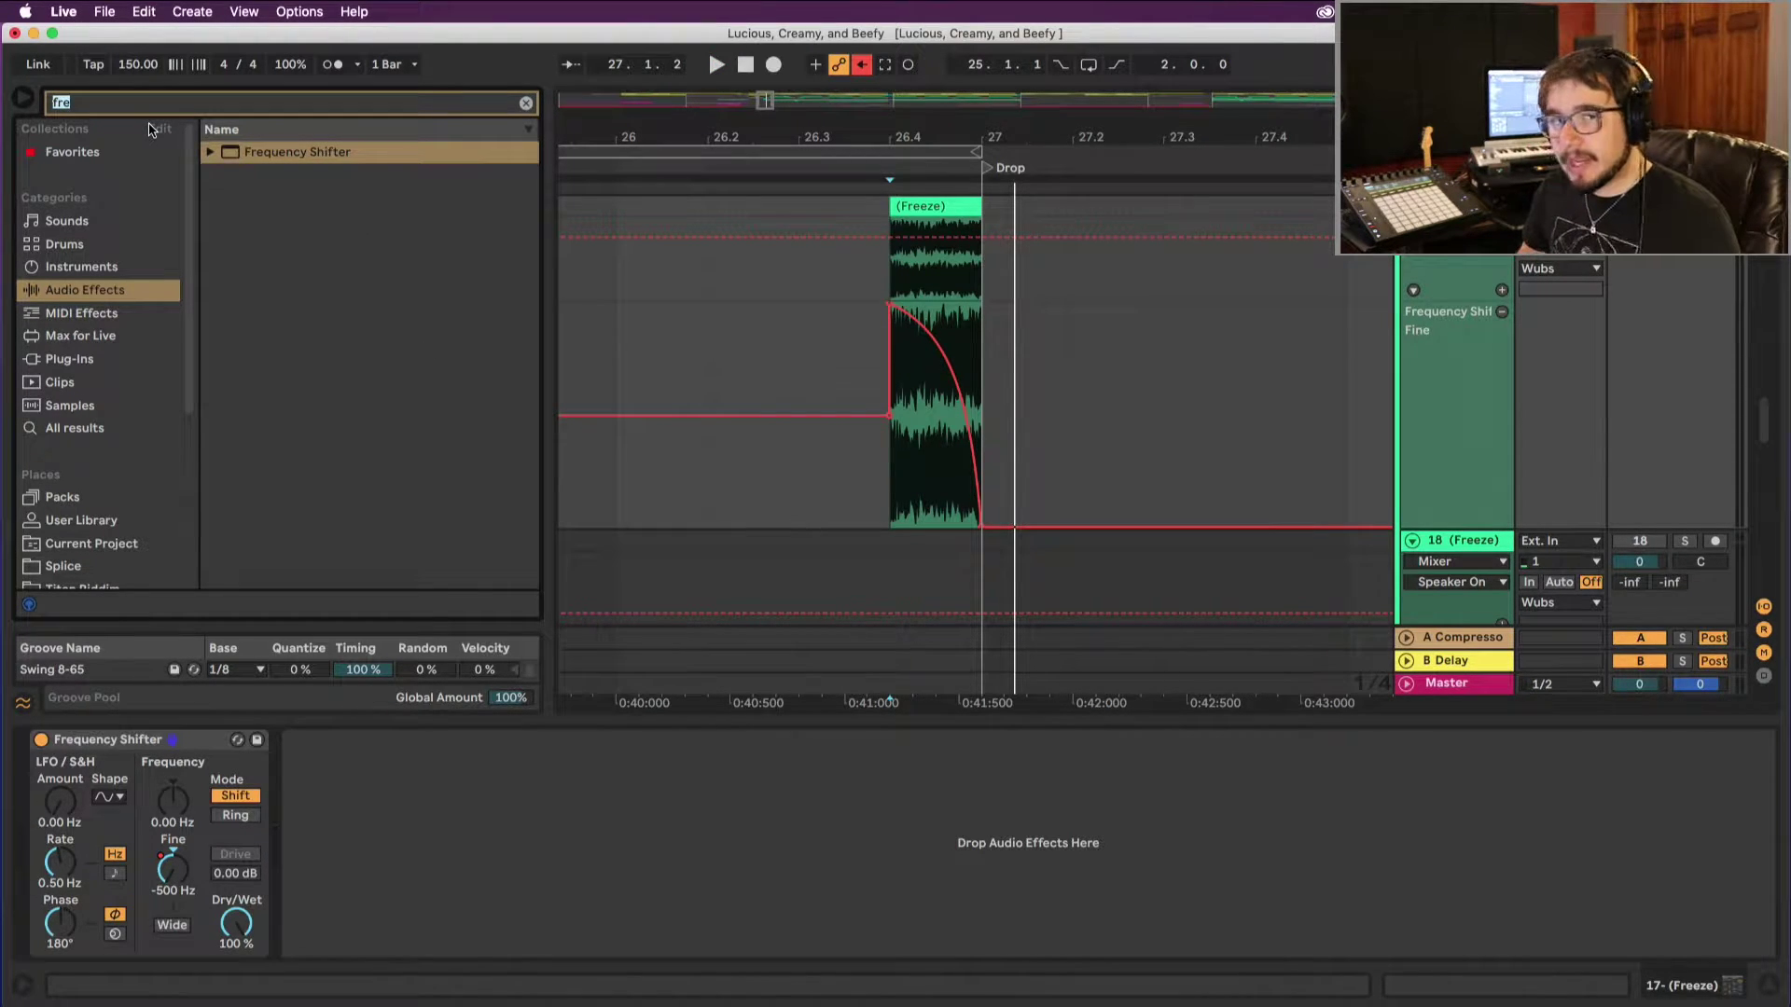
click(528, 104)
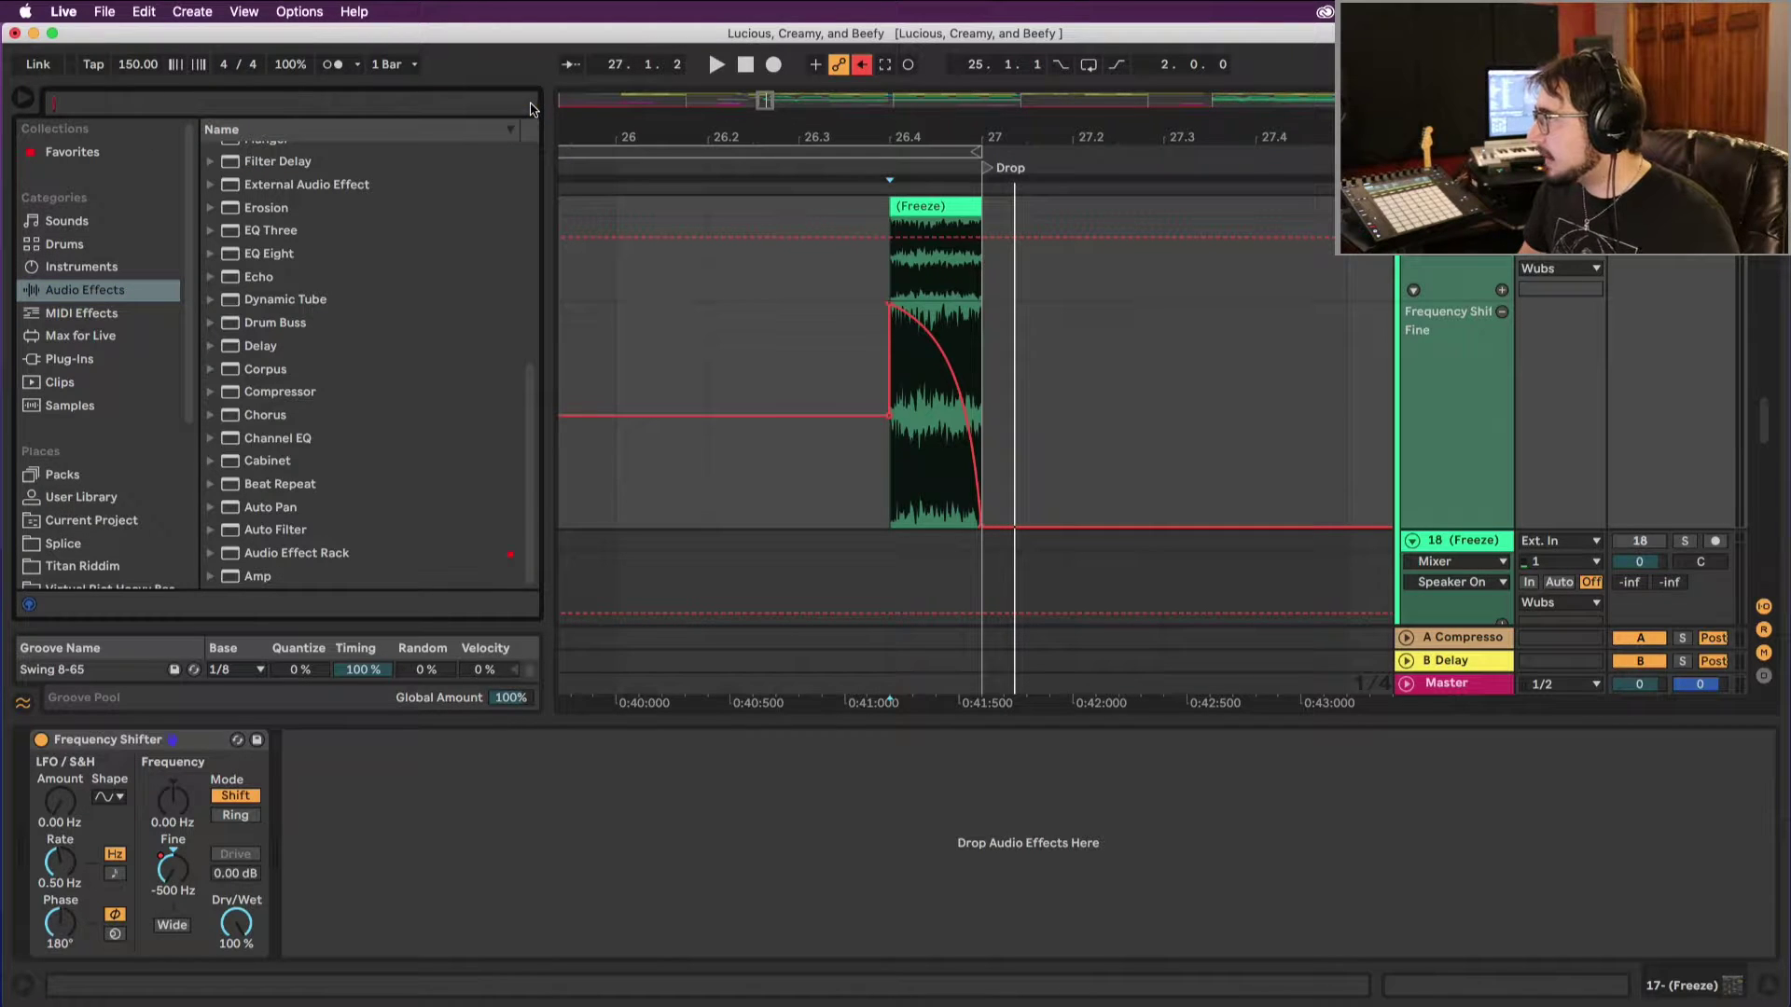
scroll(420, 395, up, 3)
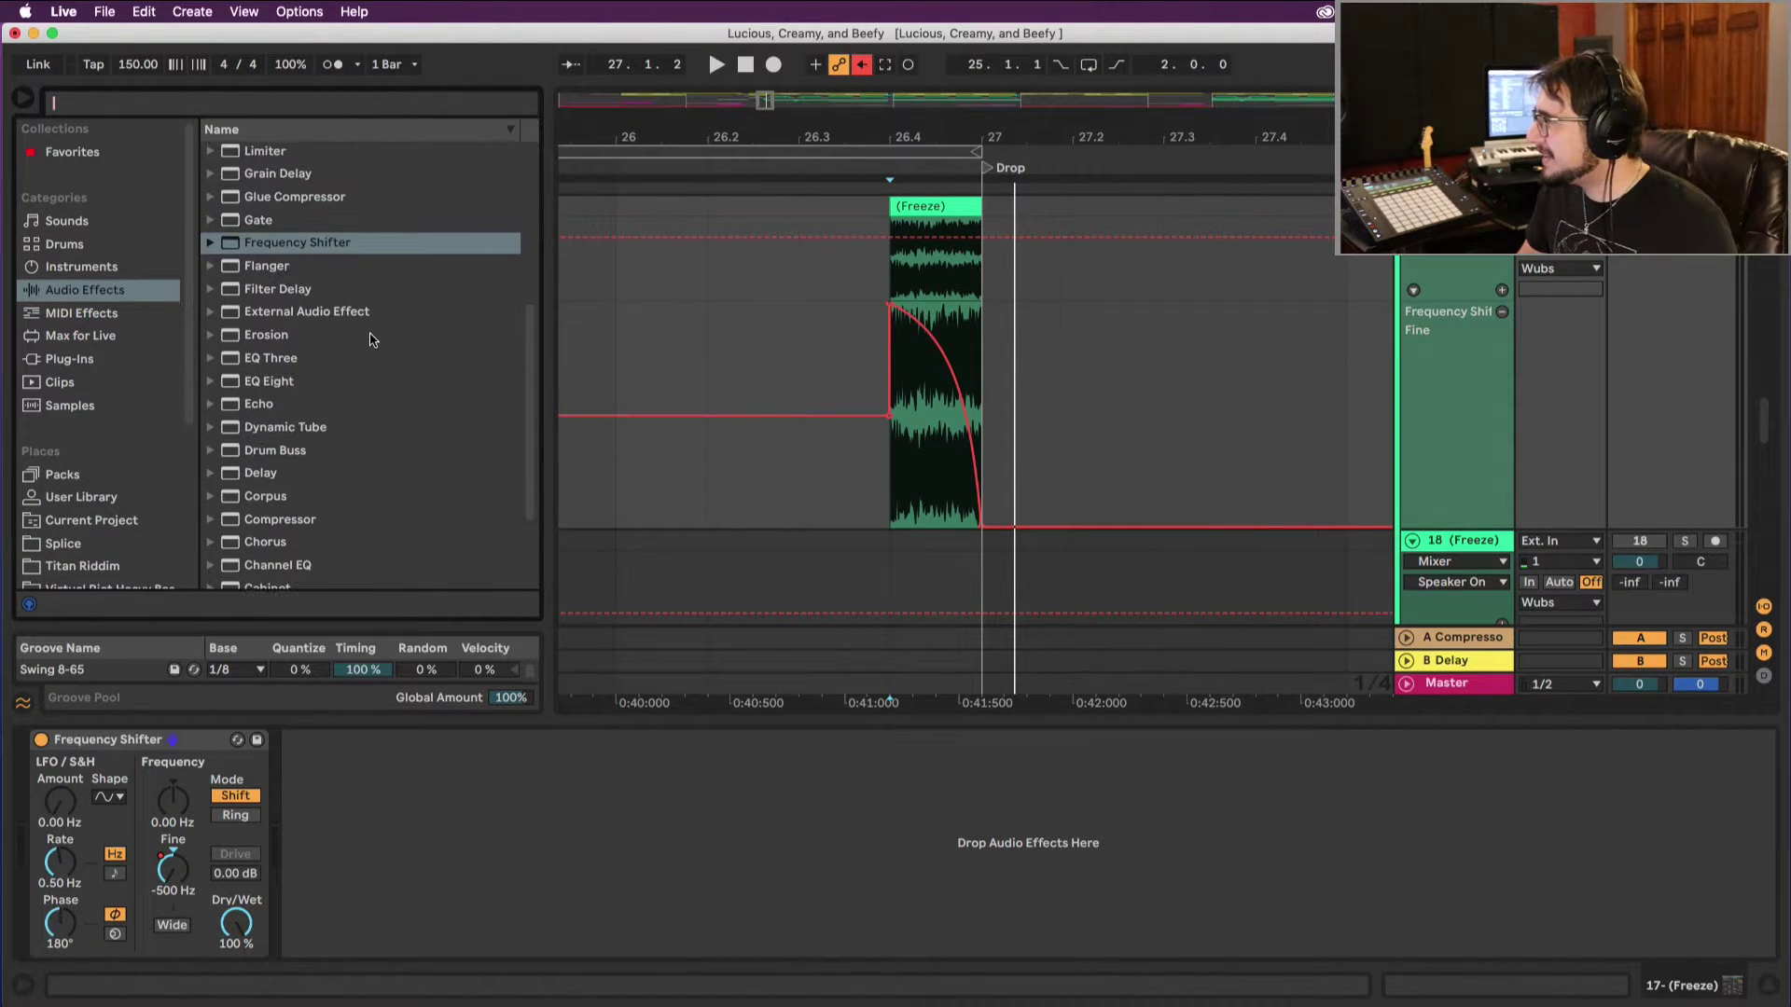
text(er)
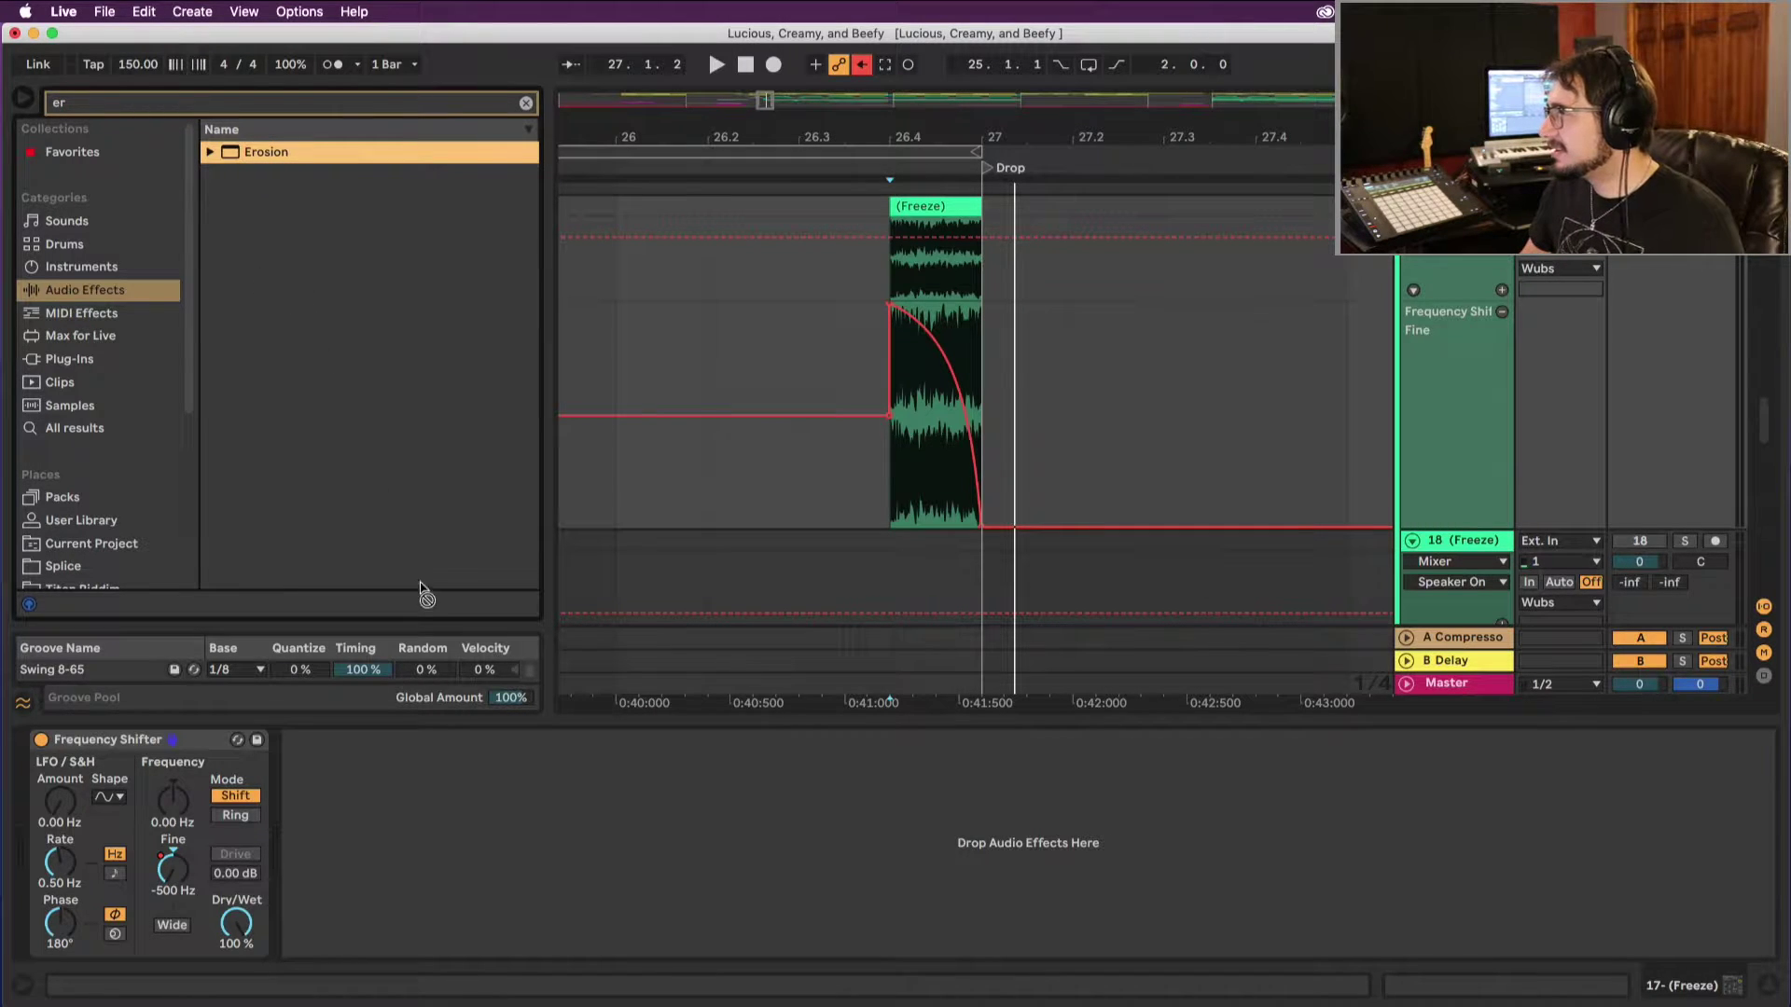
drag(421, 593, 477, 777)
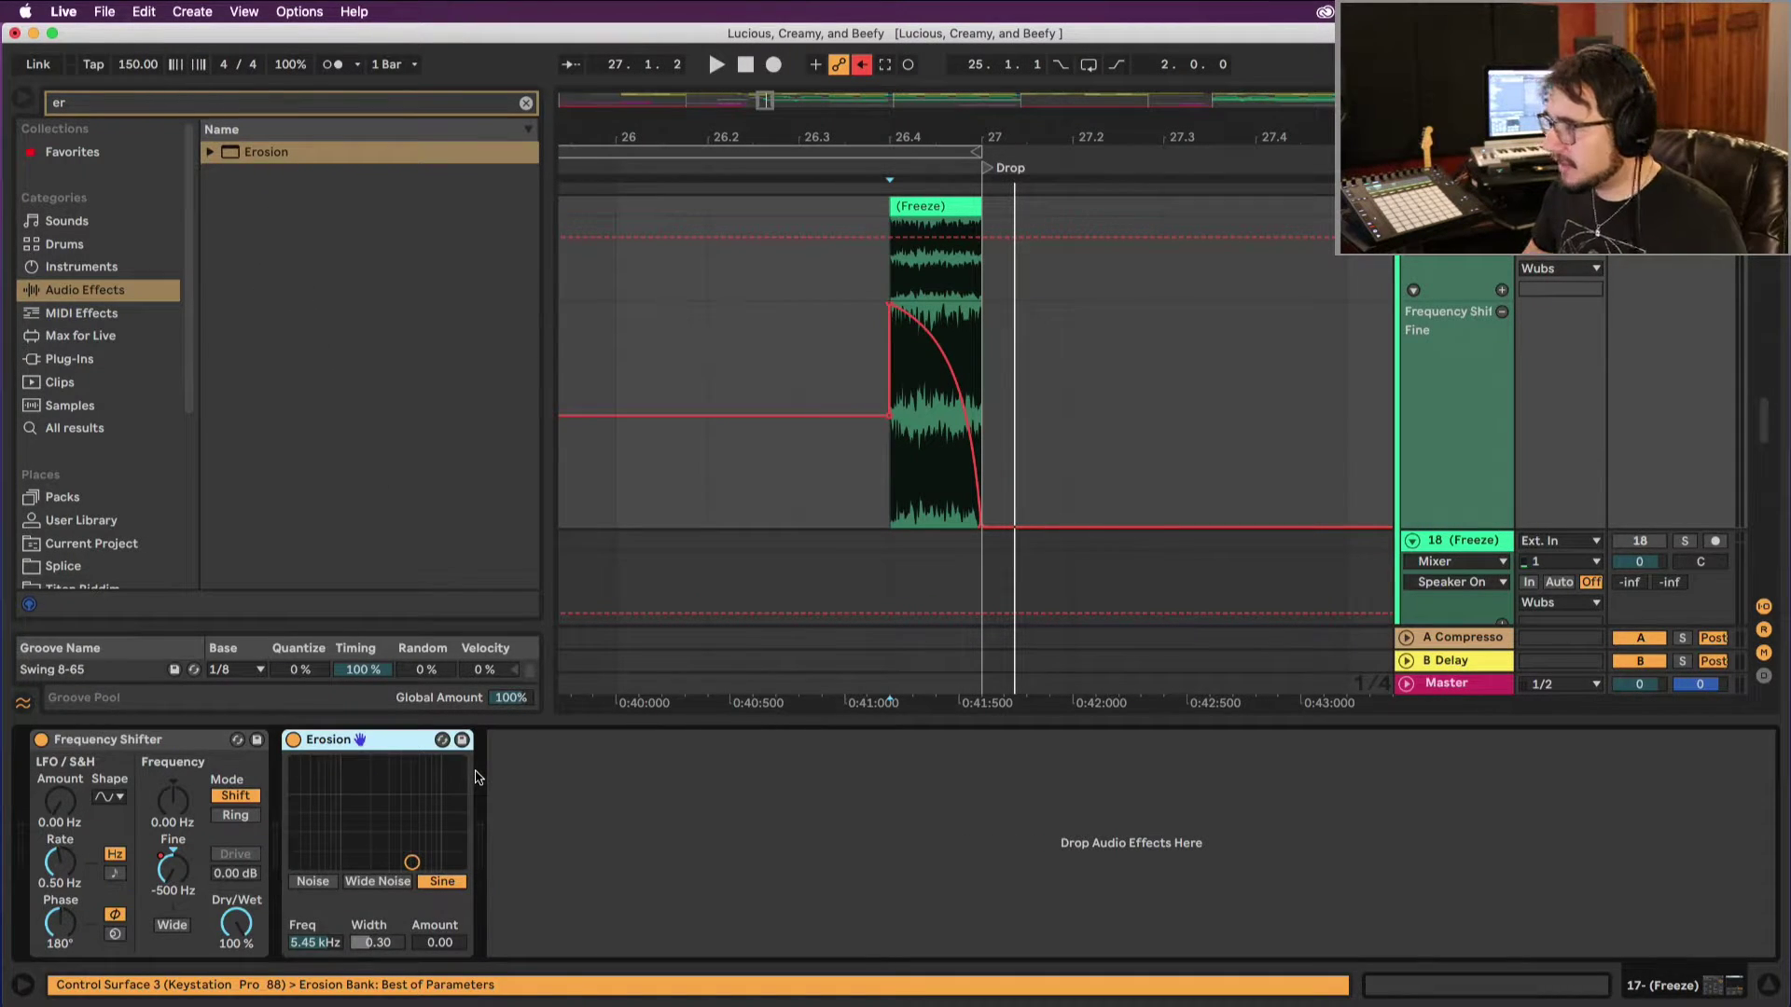
Step: While playing the fill, set Erosion's frequency to 5.69 kHz and its amount to 15.8
key(space)
drag(411, 862, 413, 801)
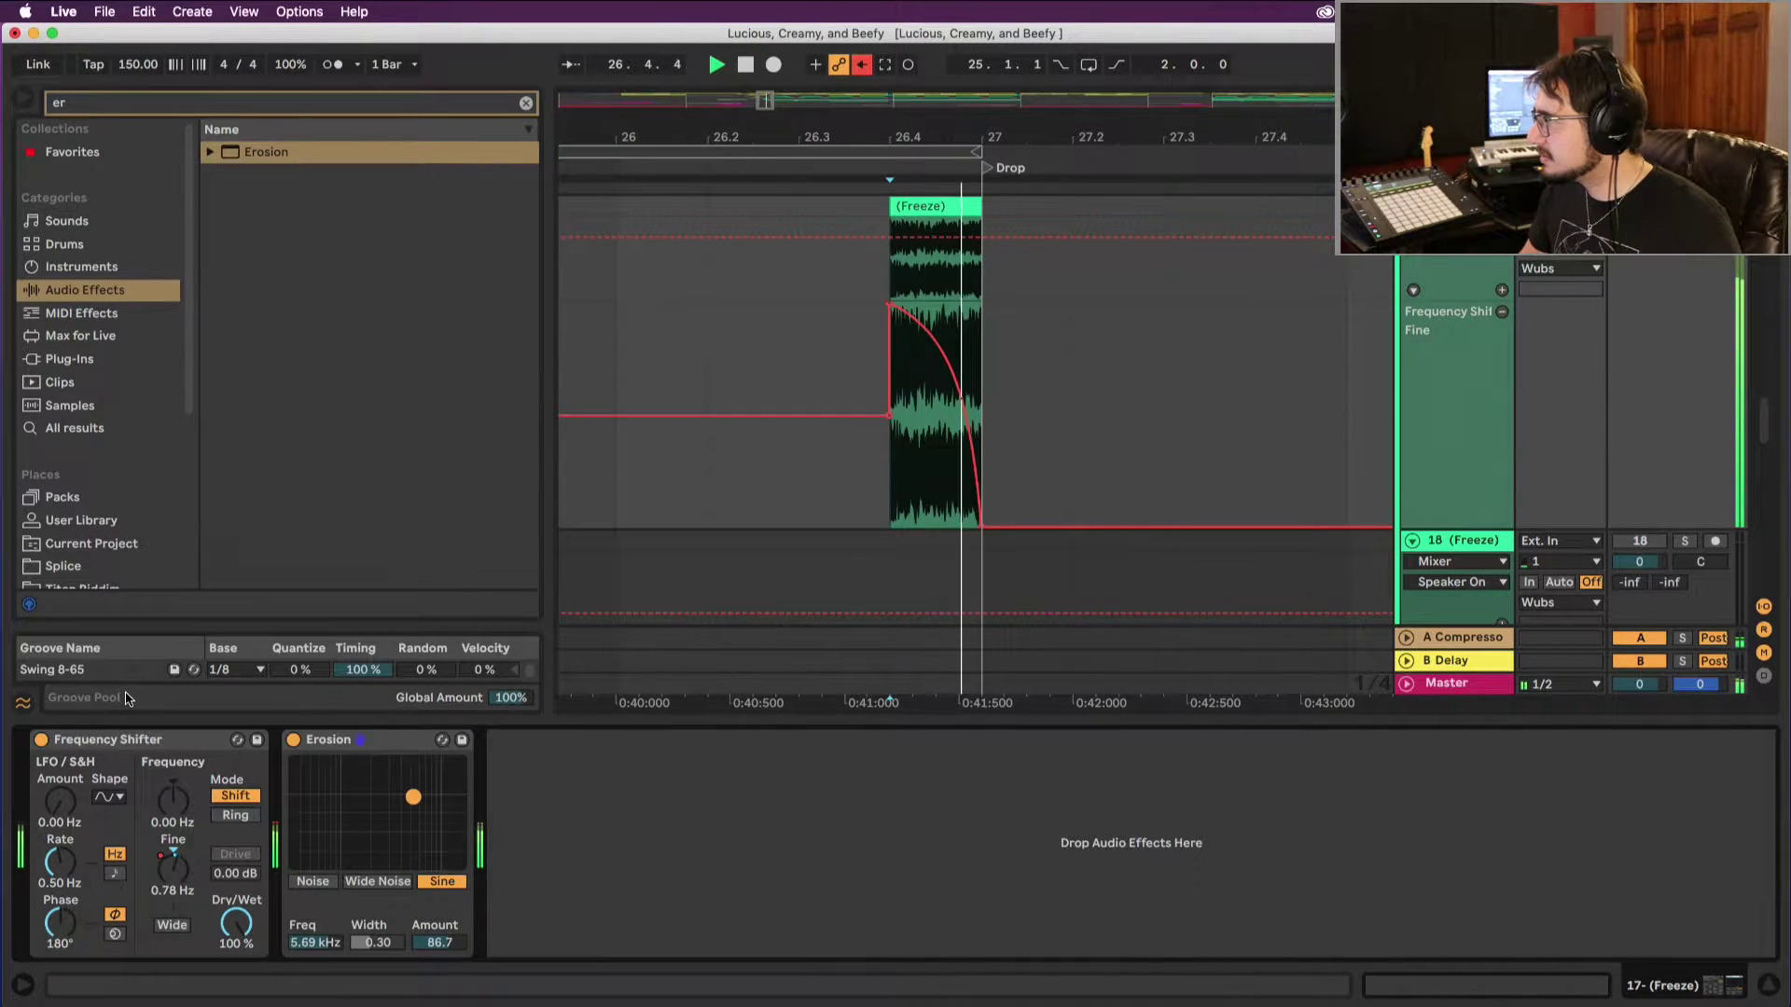
drag(413, 797, 413, 835)
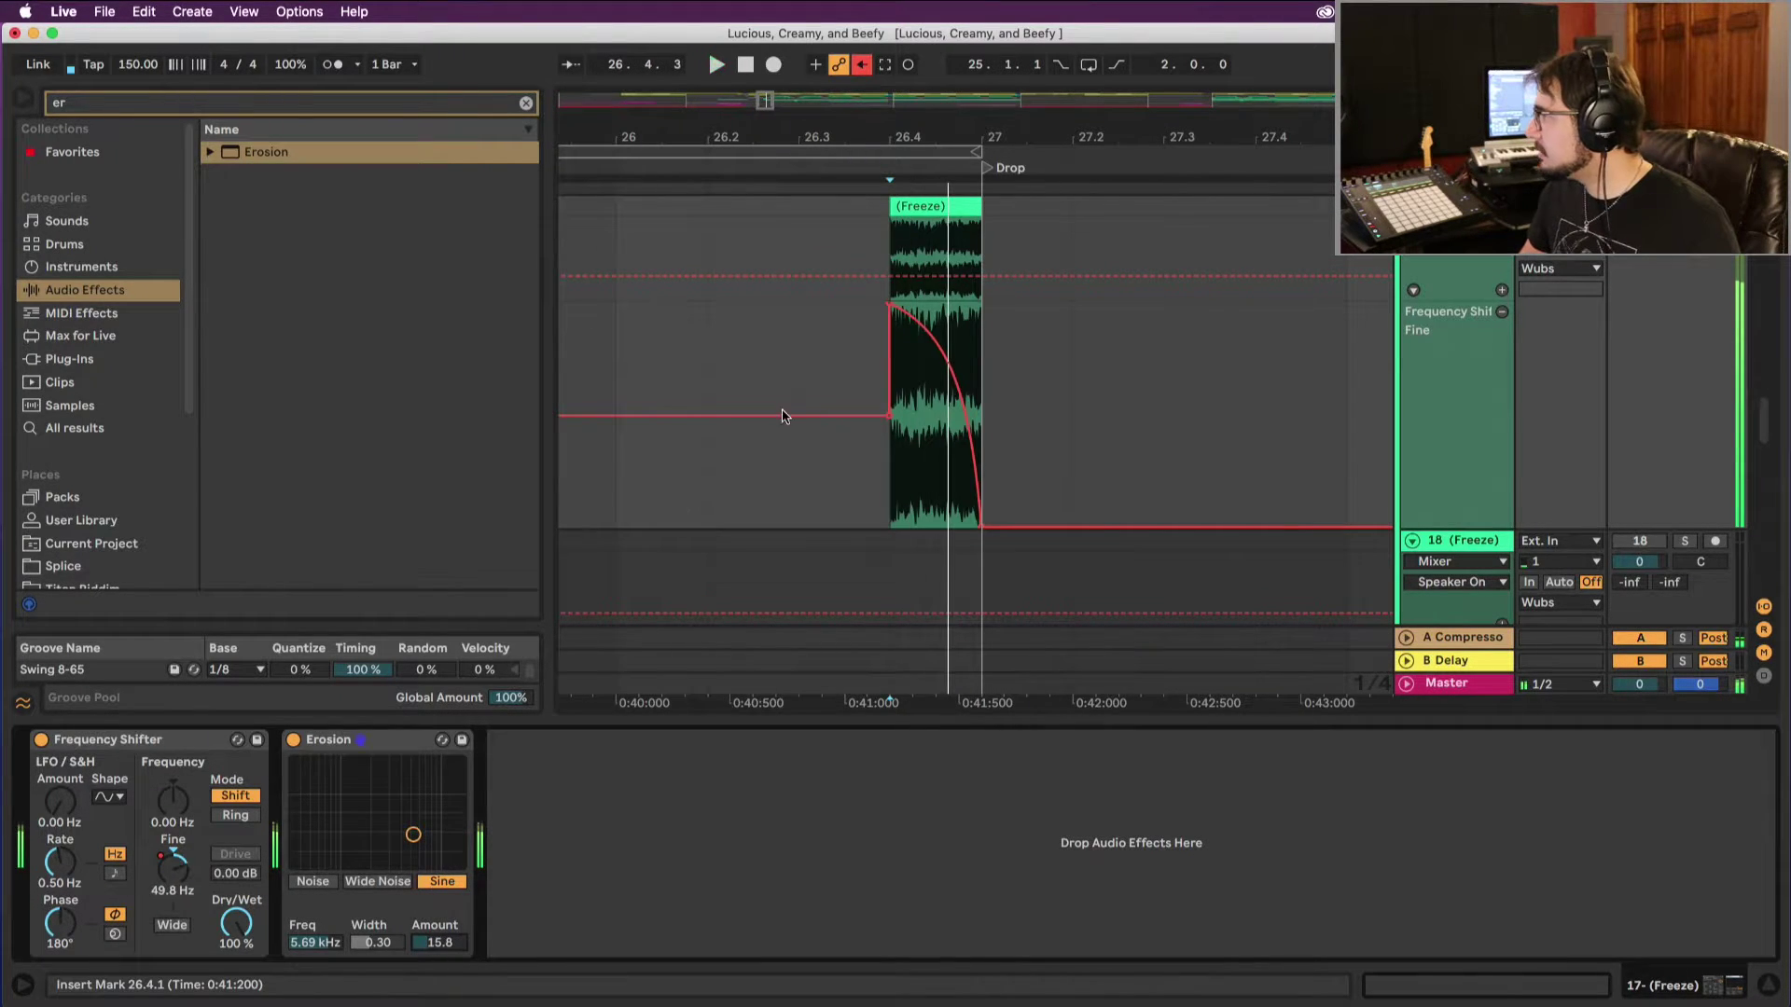
key(space)
Step: Open the growl clip's envelopes and choose Clip as the device with its Volume envelope
double_click(914, 209)
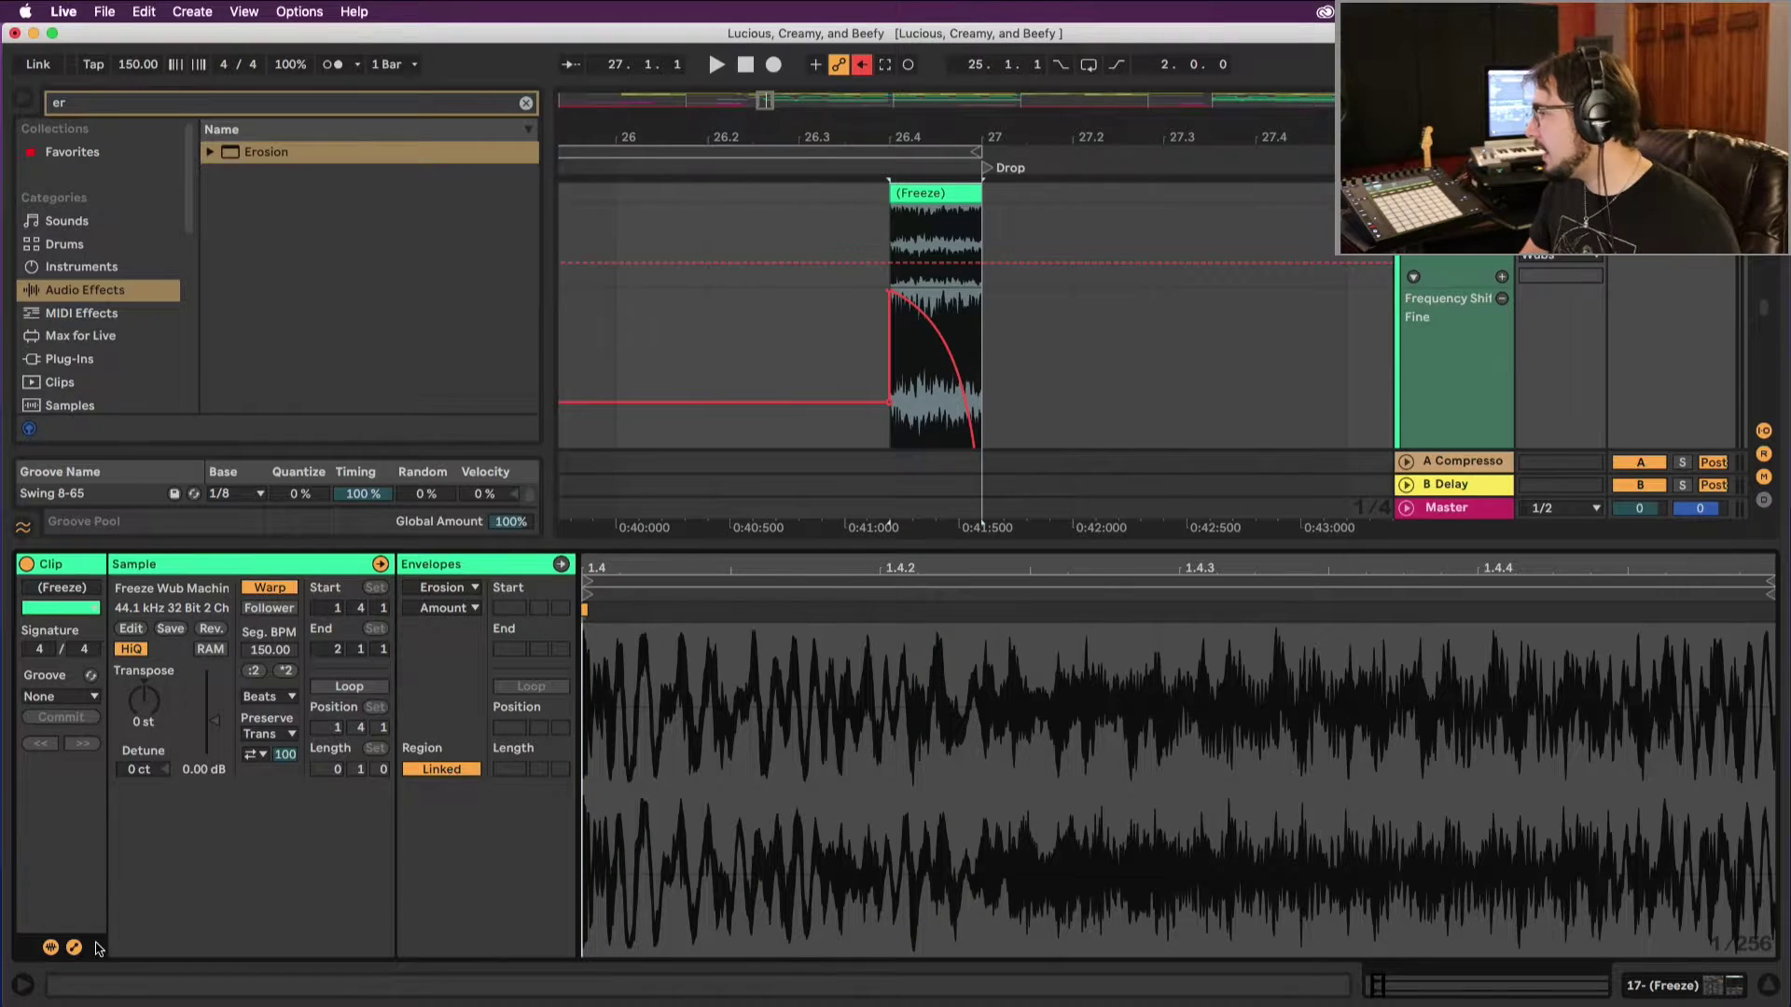
click(448, 587)
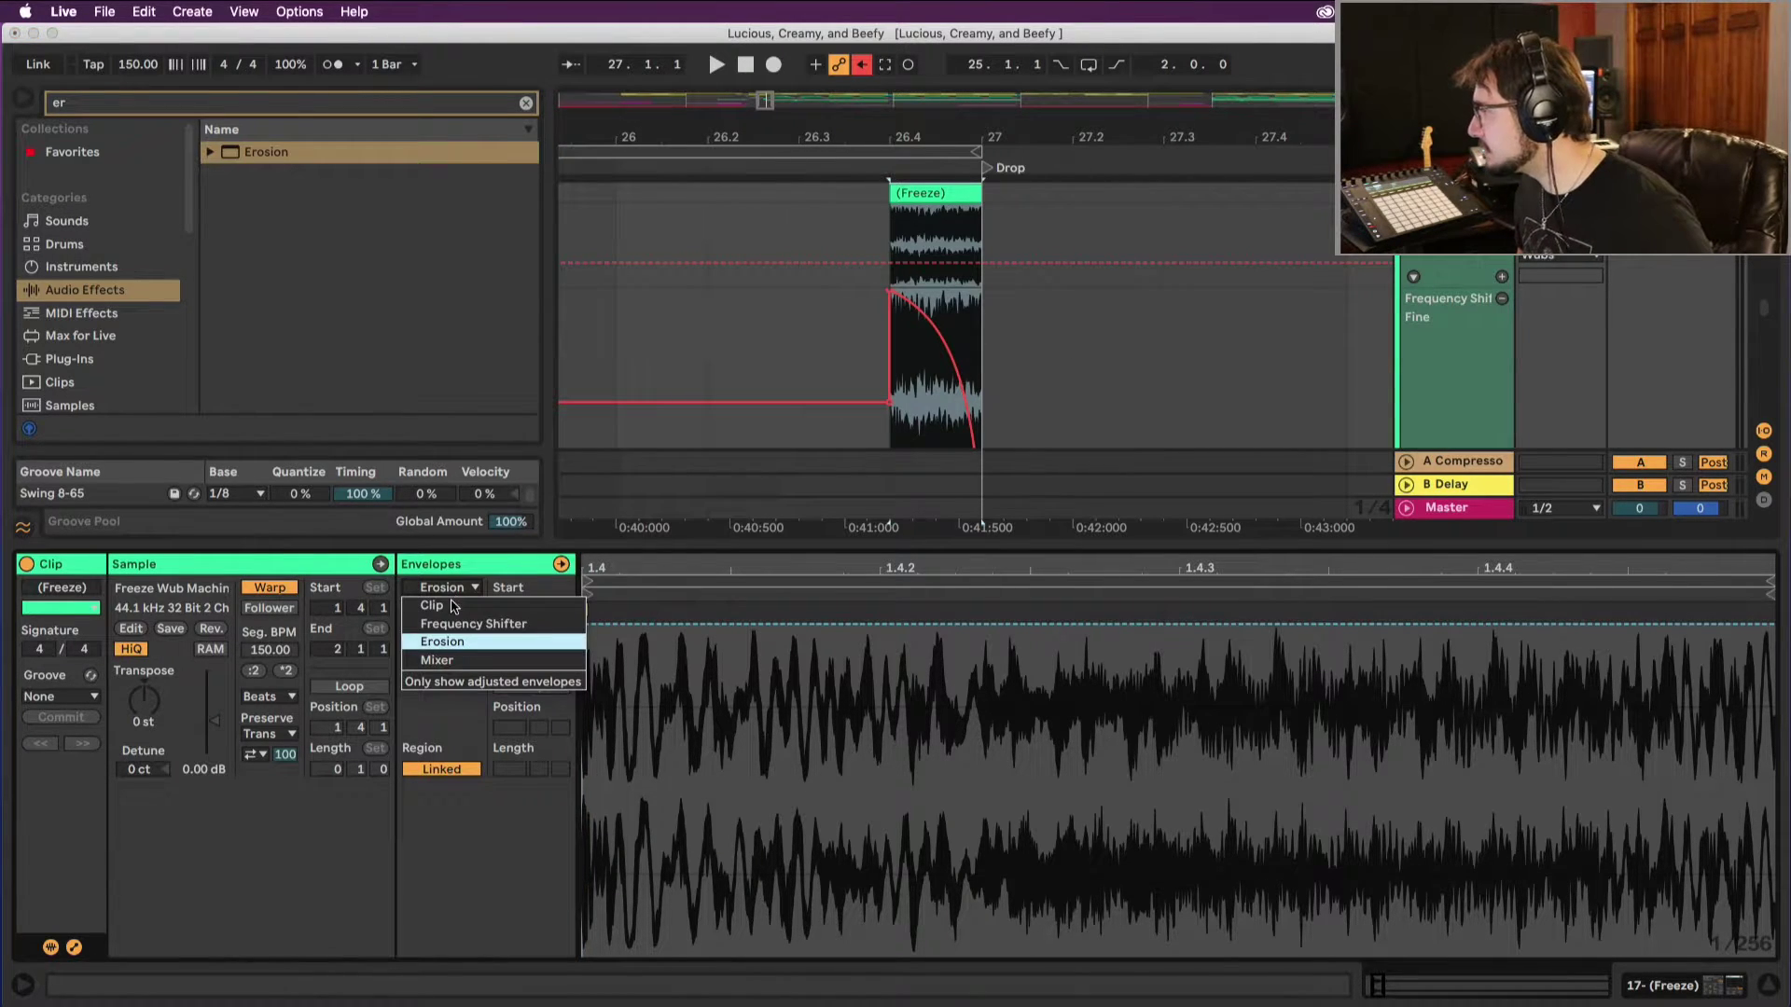
click(432, 605)
click(443, 607)
click(440, 628)
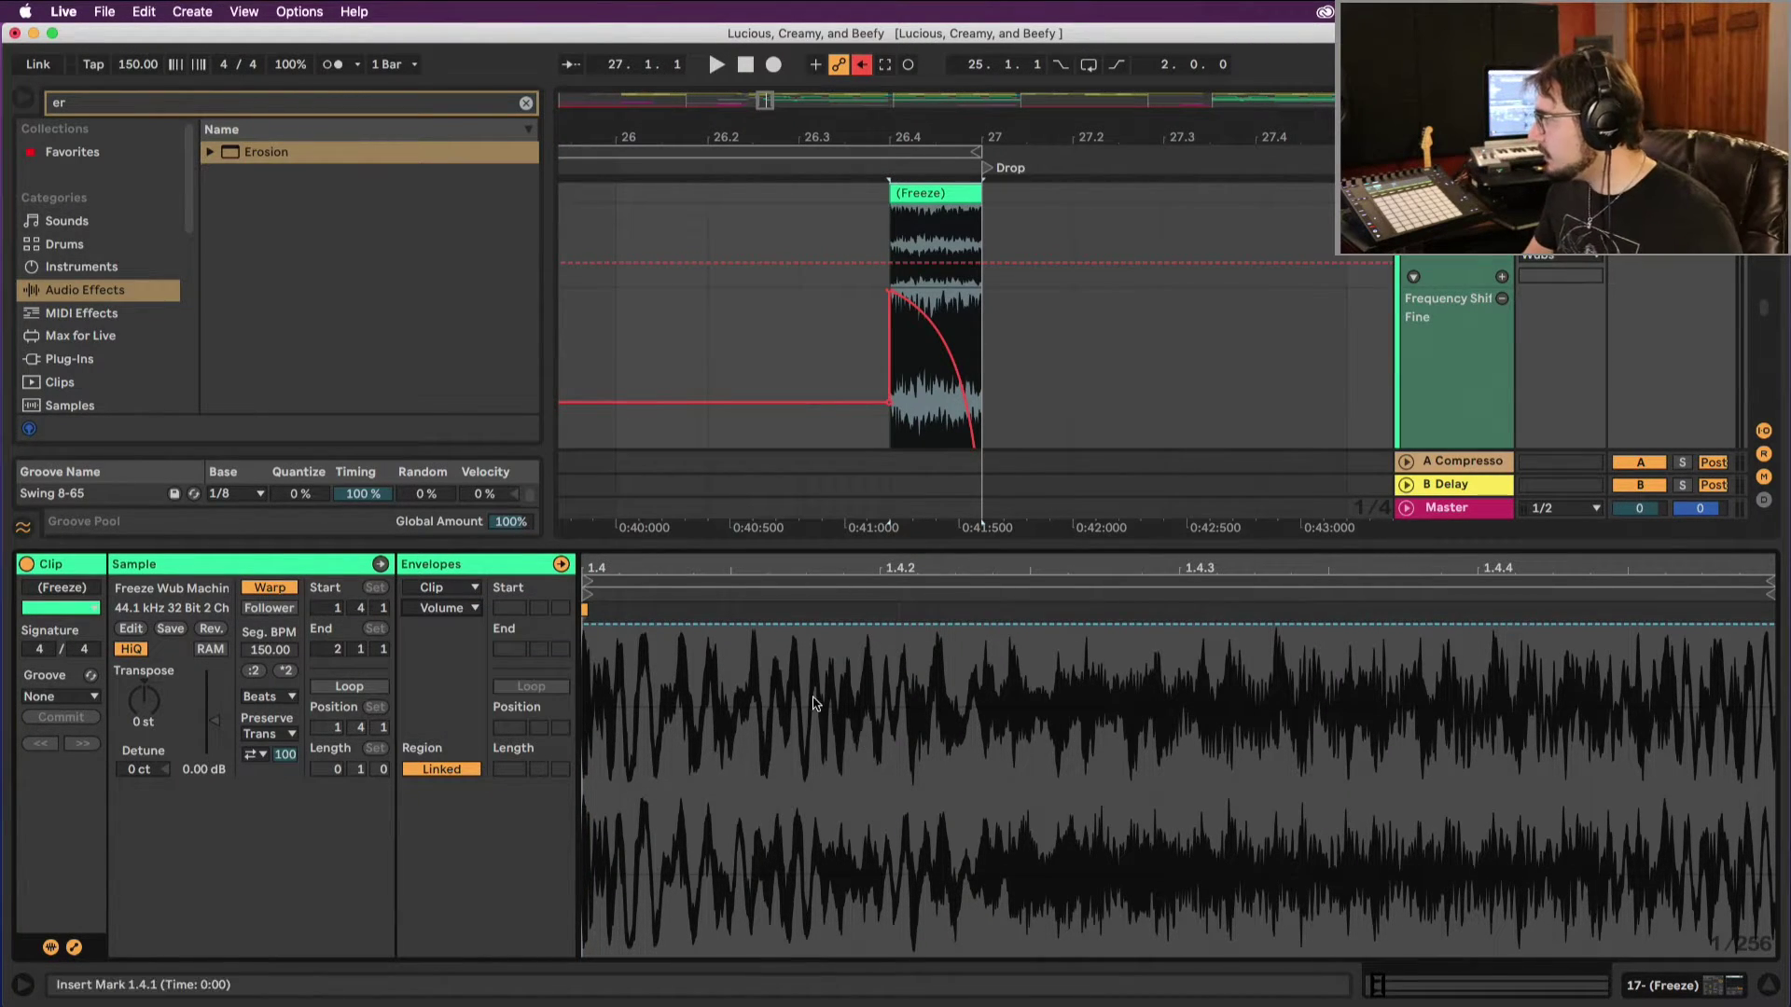
Step: Shape the clip's Volume envelope as a fade-in from zero at 1.4.1 up to 100% just past 1.4.2, and play it
drag(843, 666, 586, 667)
click(933, 681)
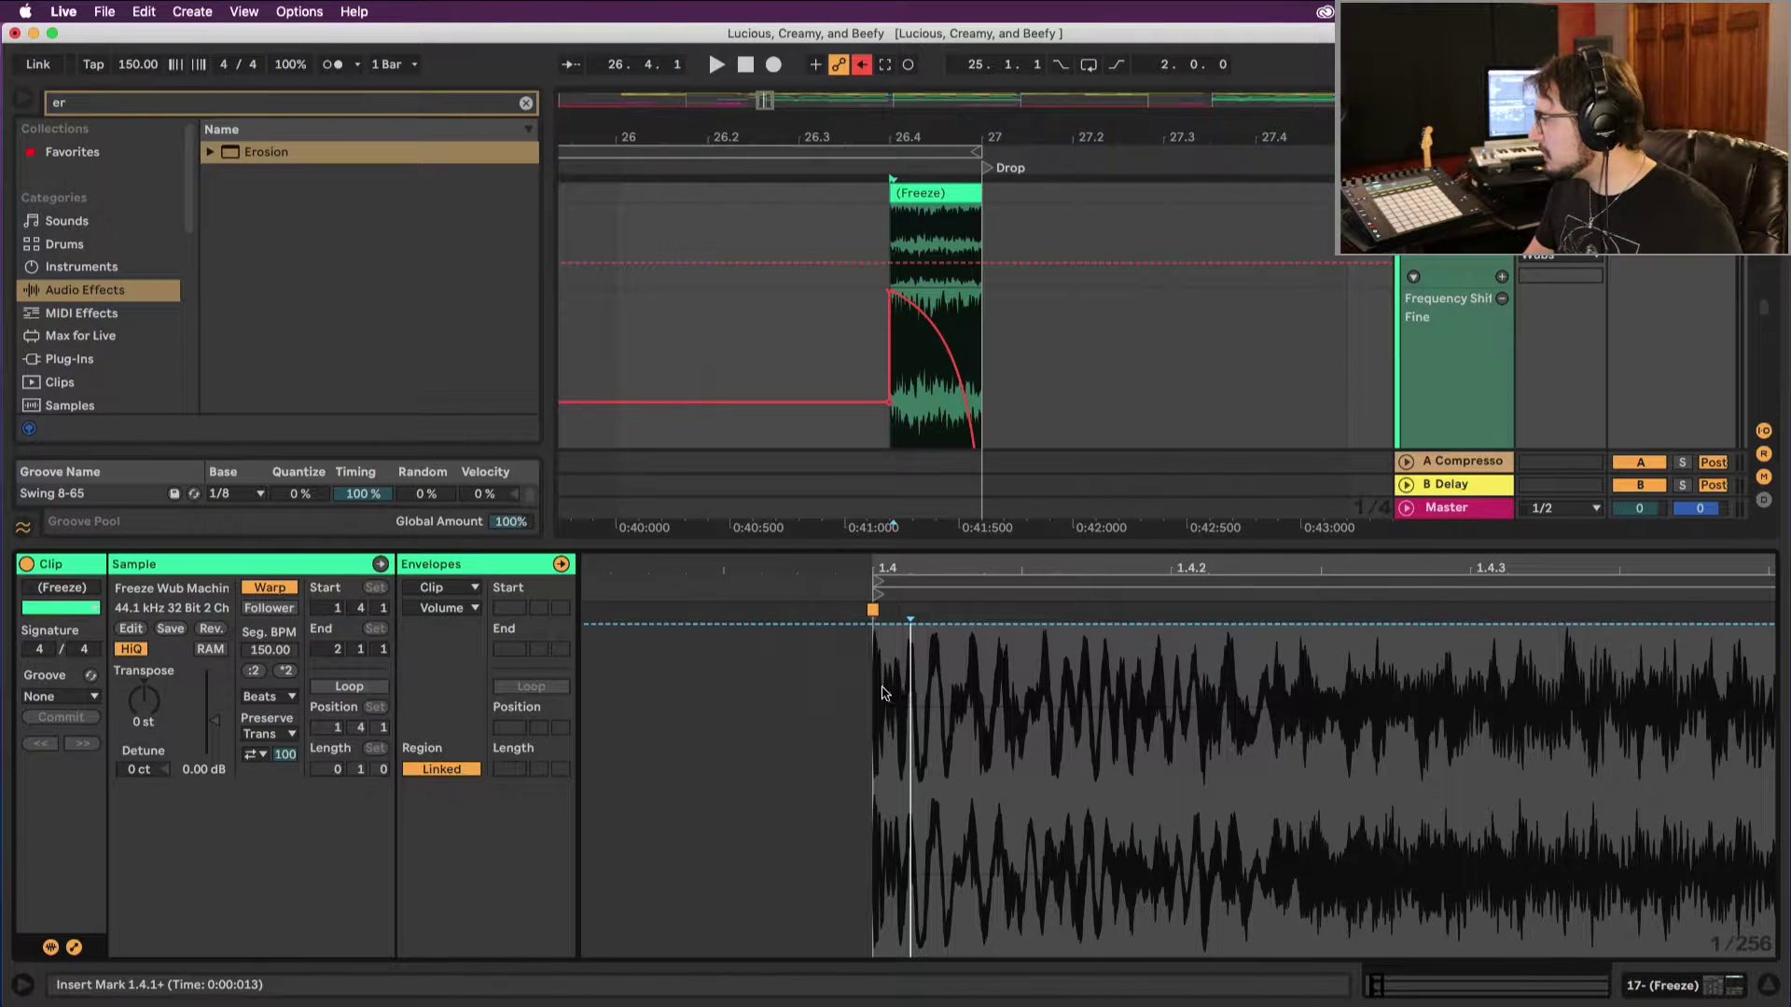
drag(875, 695, 1301, 674)
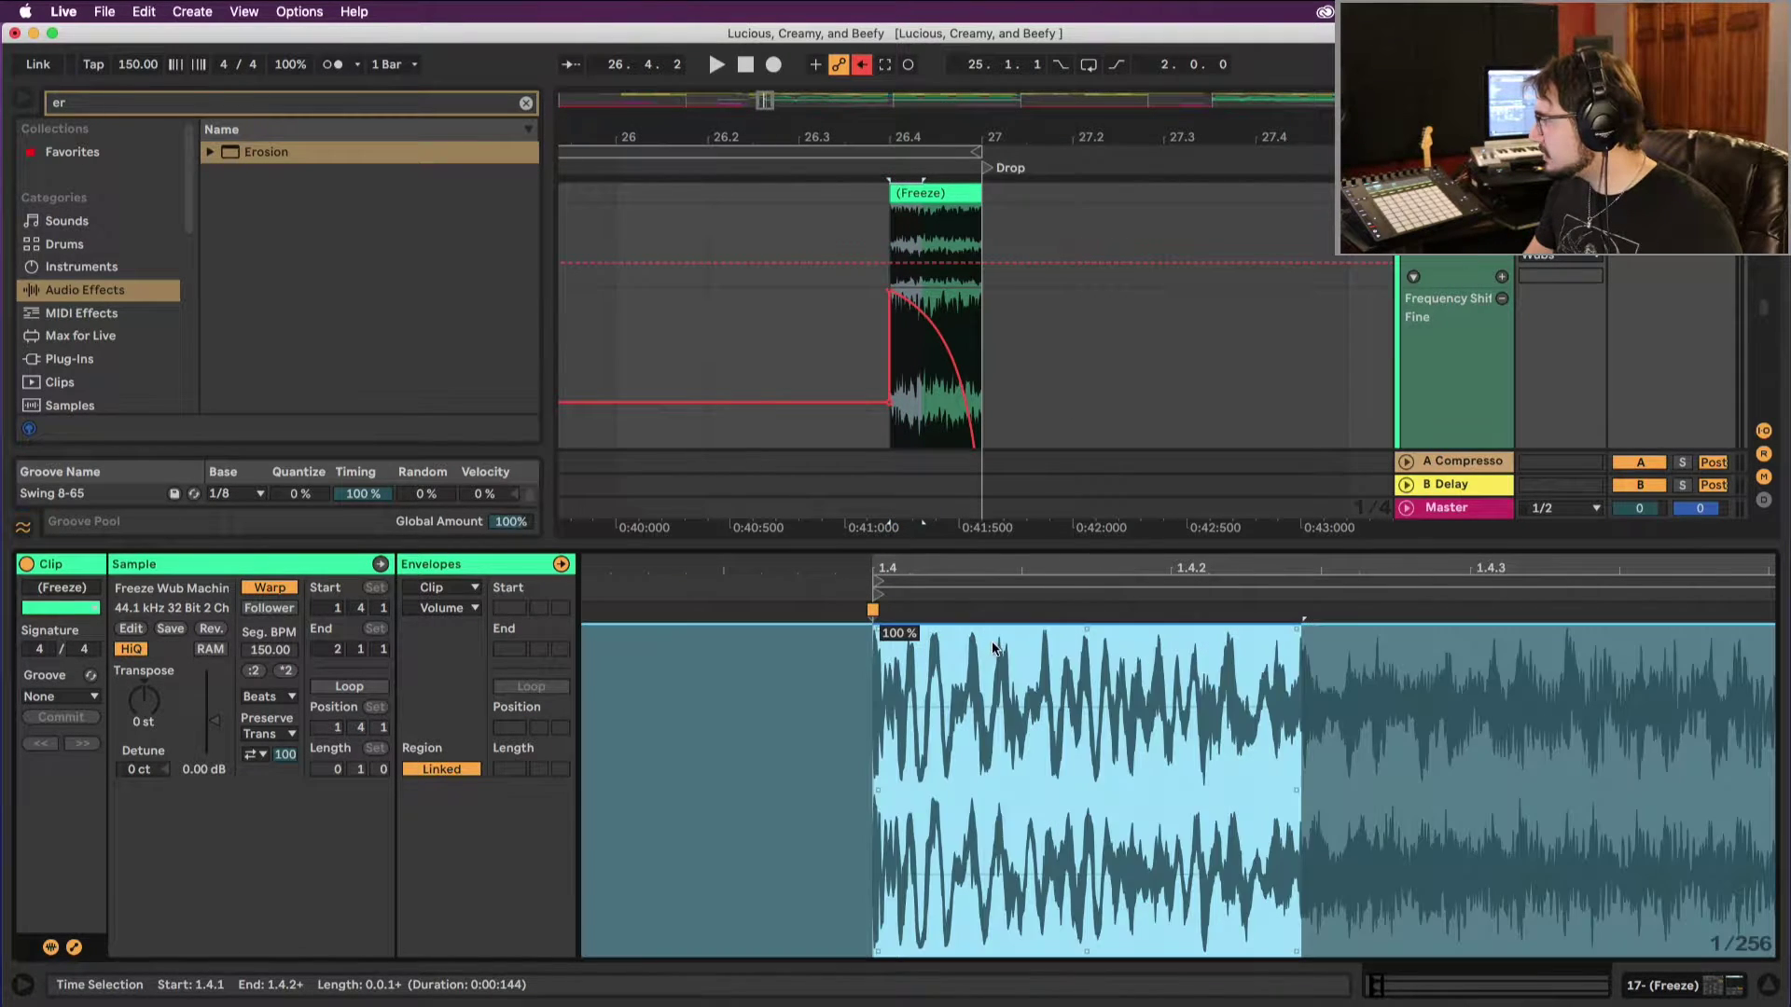
drag(1002, 644, 1002, 956)
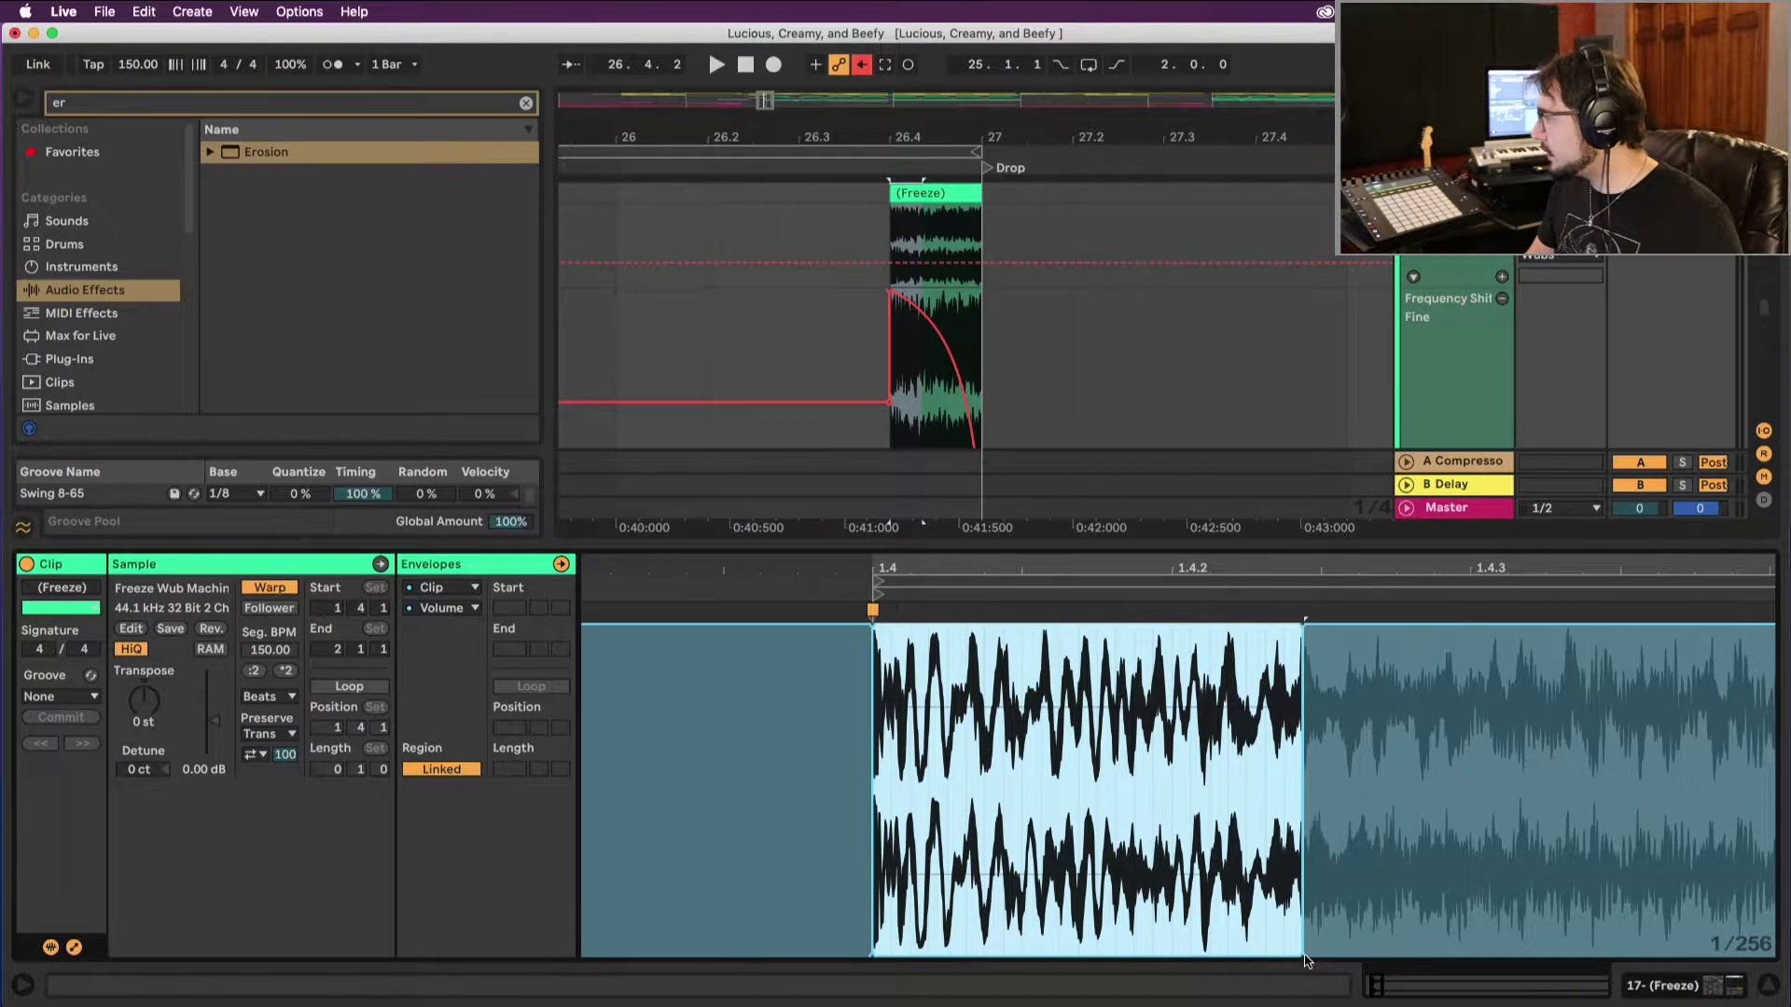
drag(1305, 959, 1301, 953)
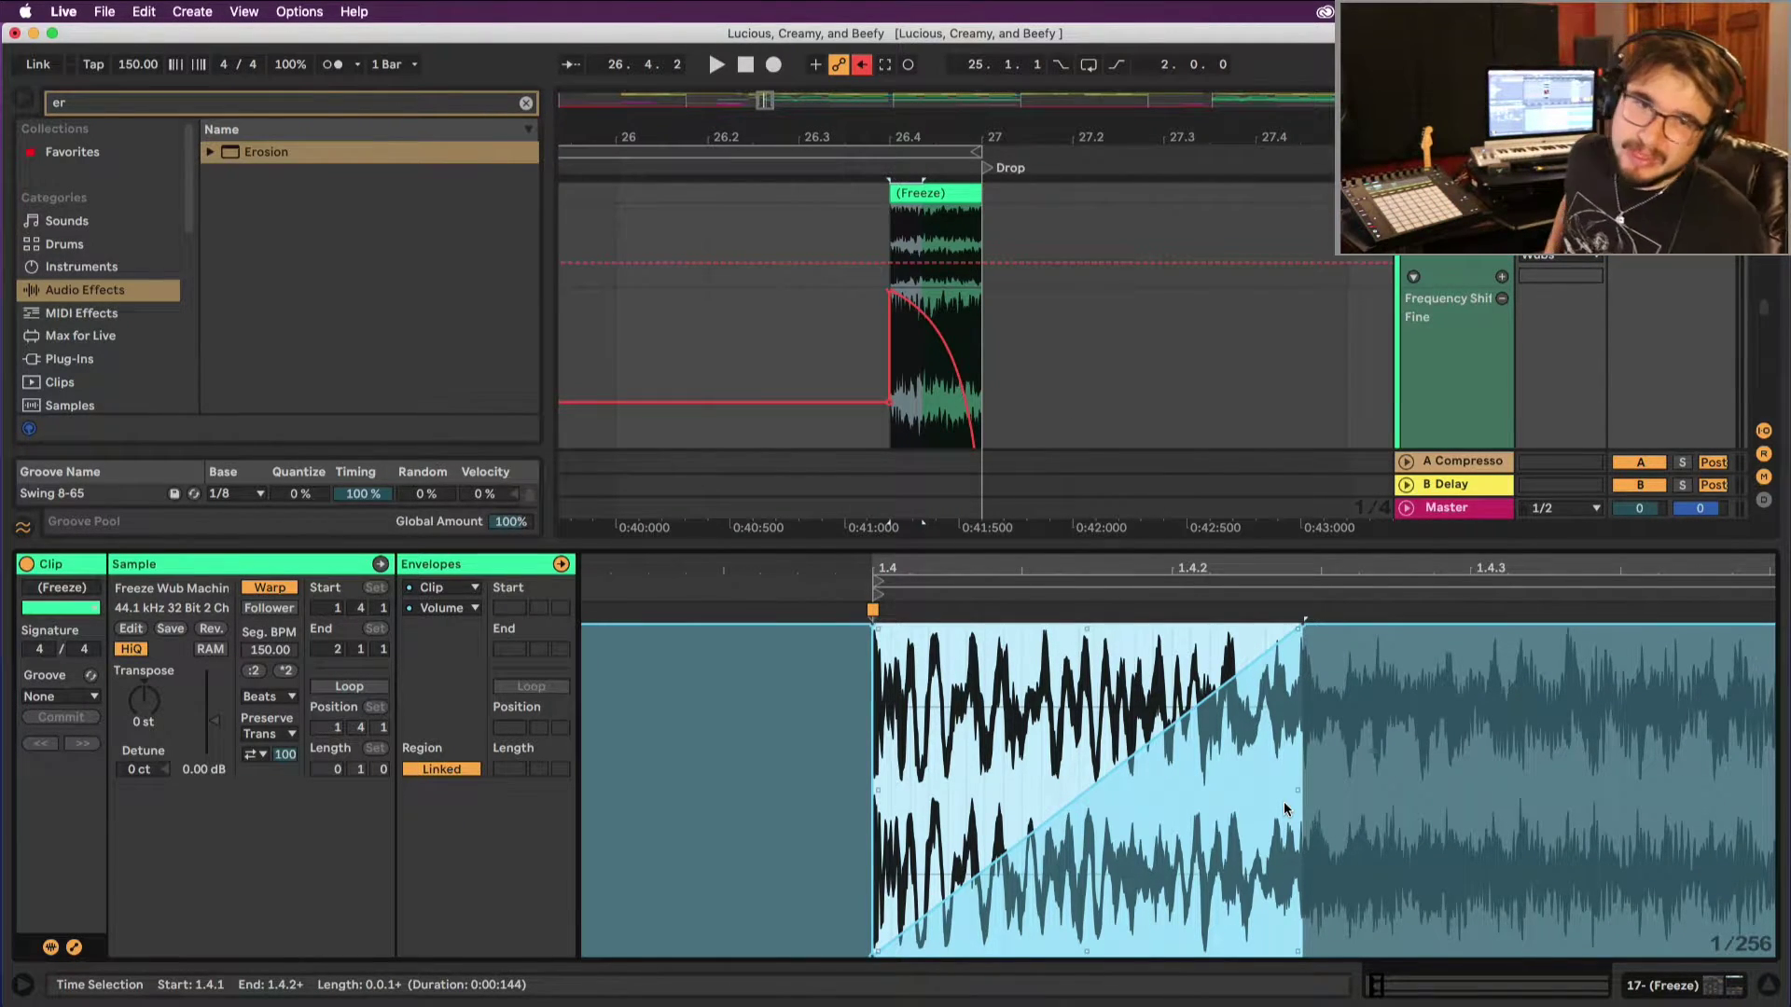
key(space)
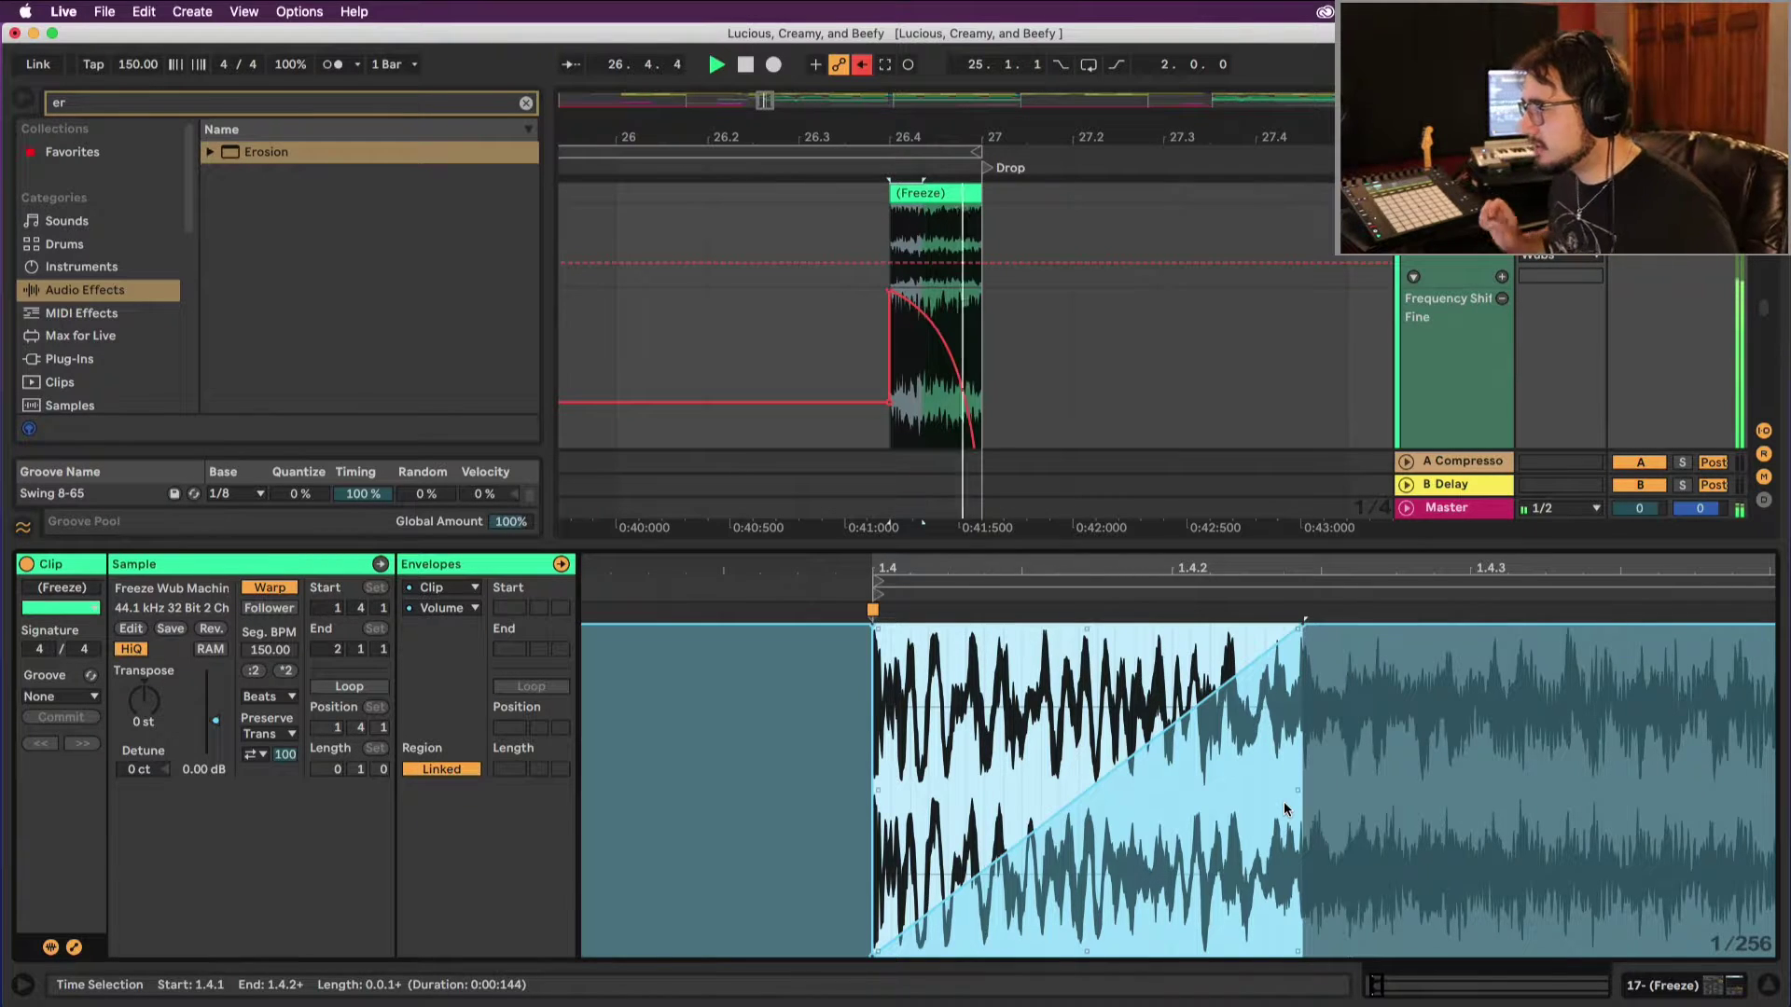
key(space)
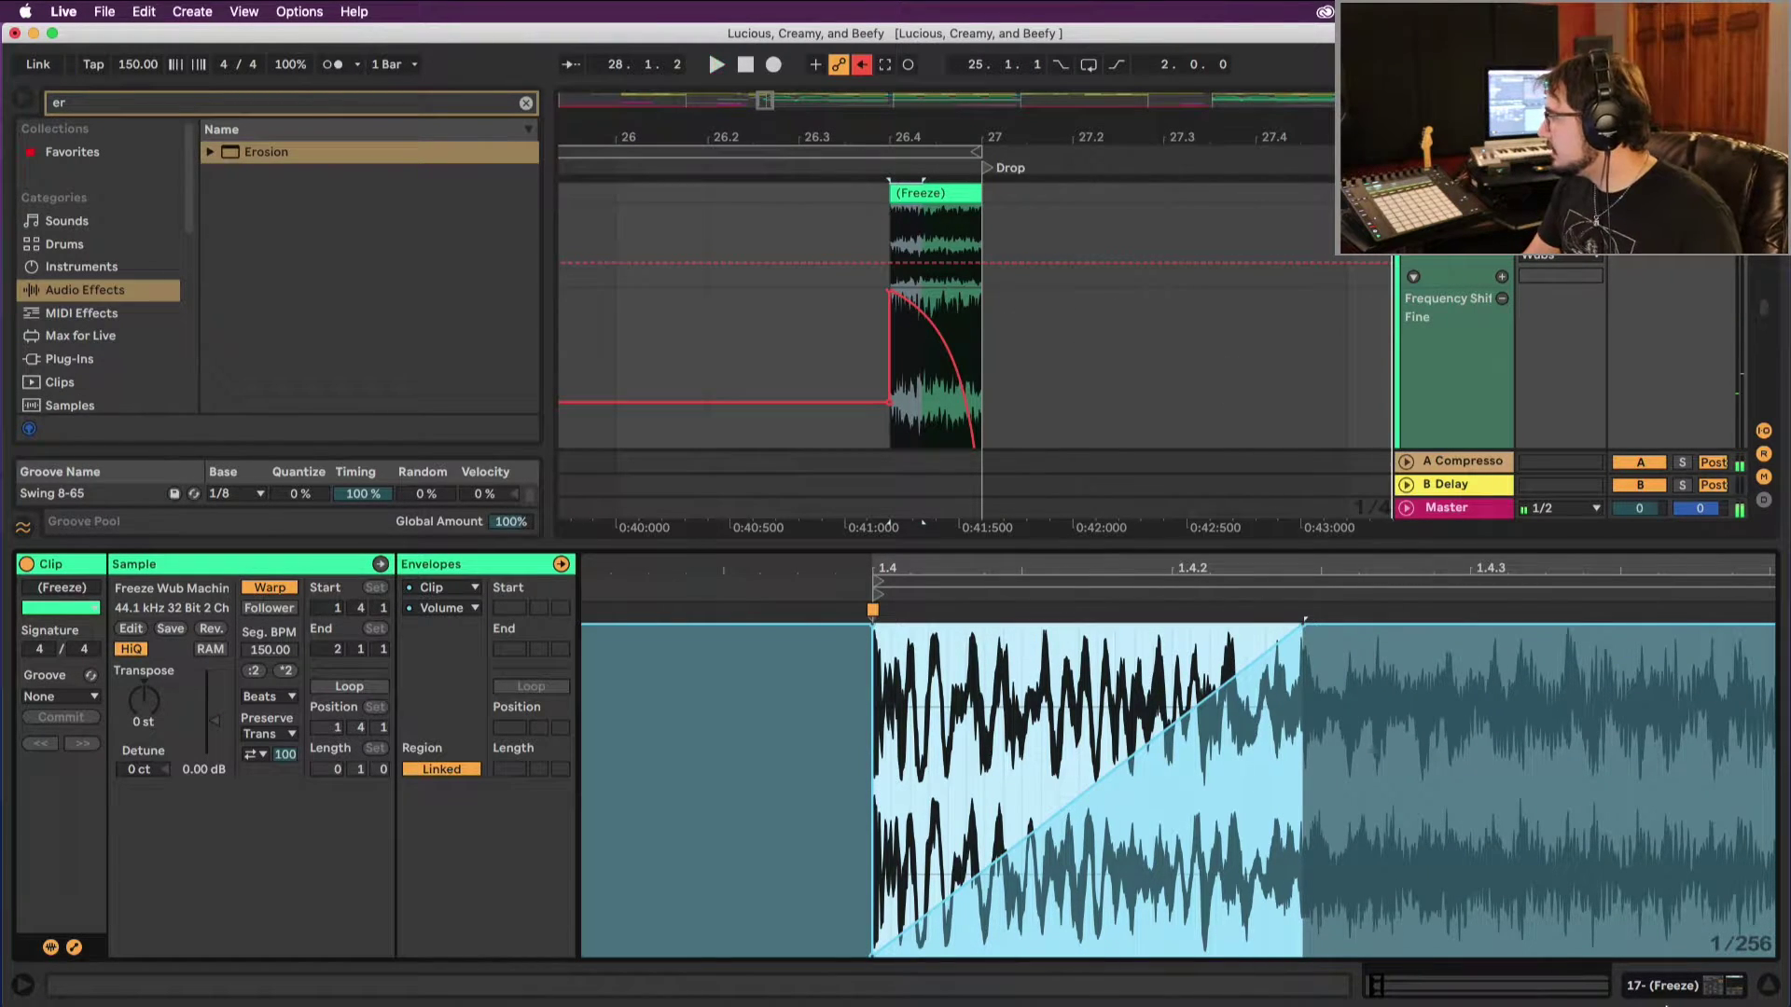
Step: Play the arrangement from the Buildup marker at 17.1.1 through into the drop, and save the set
click(1752, 987)
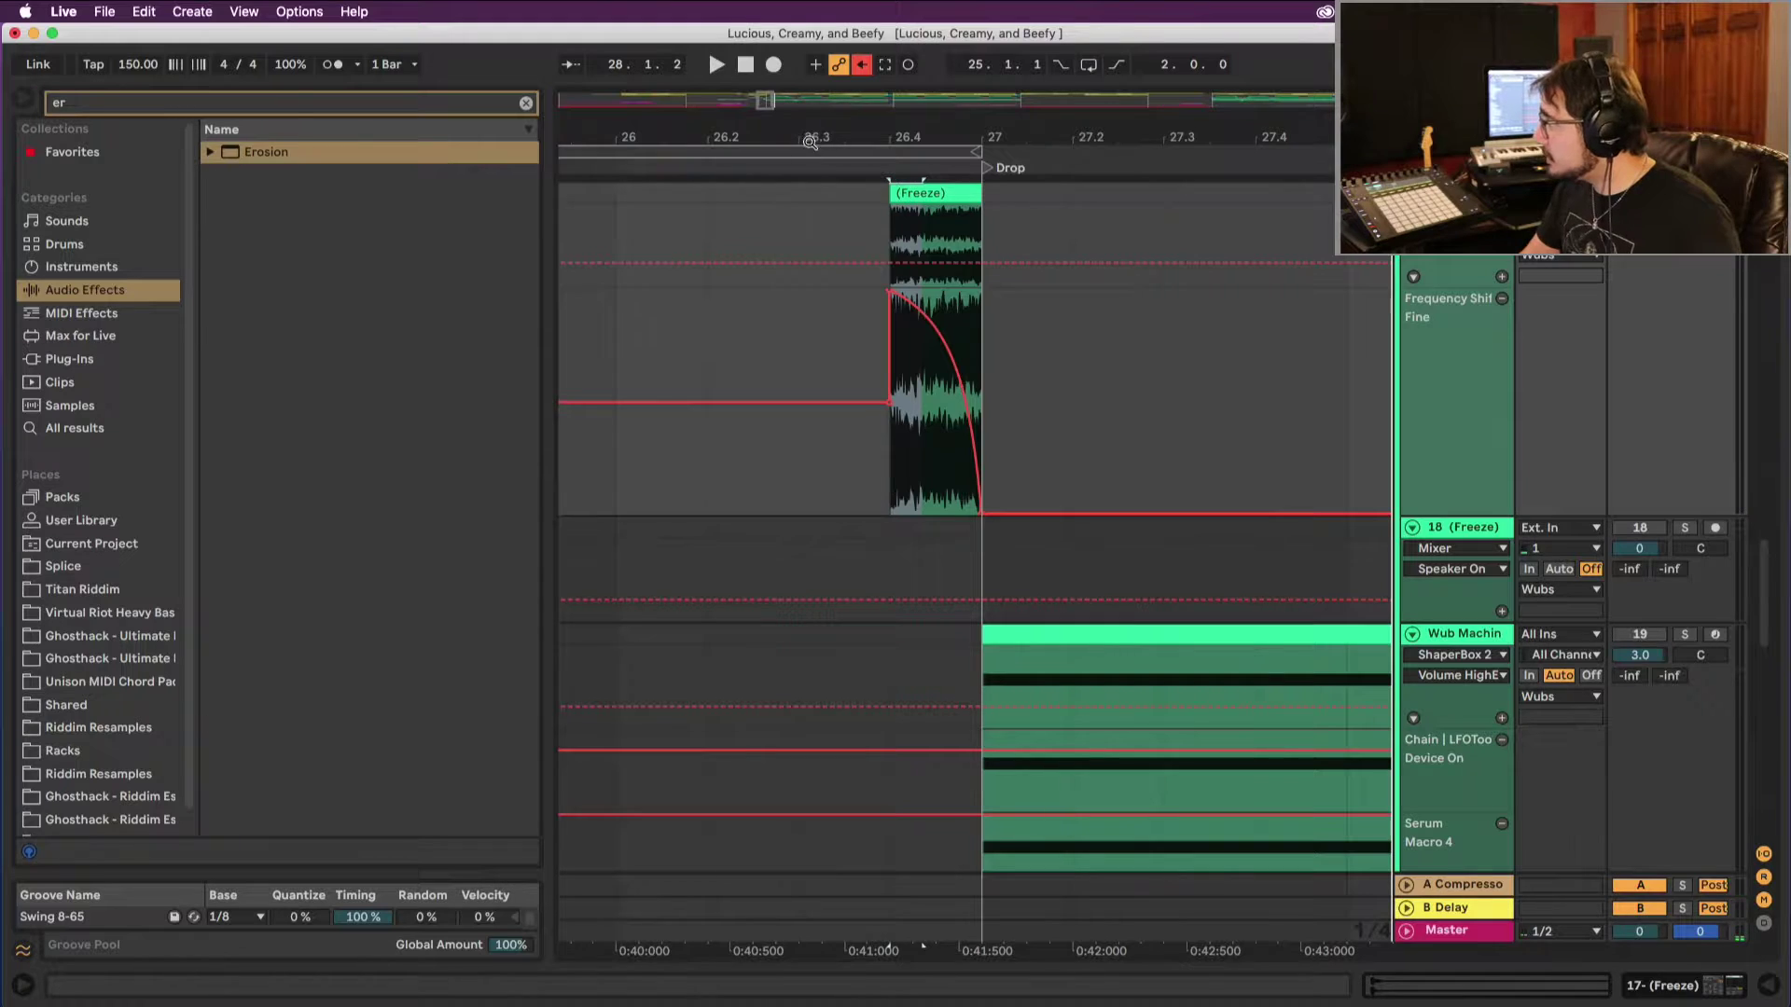
scroll(1086, 947, down, 5)
scroll(1019, 180, down, 2)
click(779, 171)
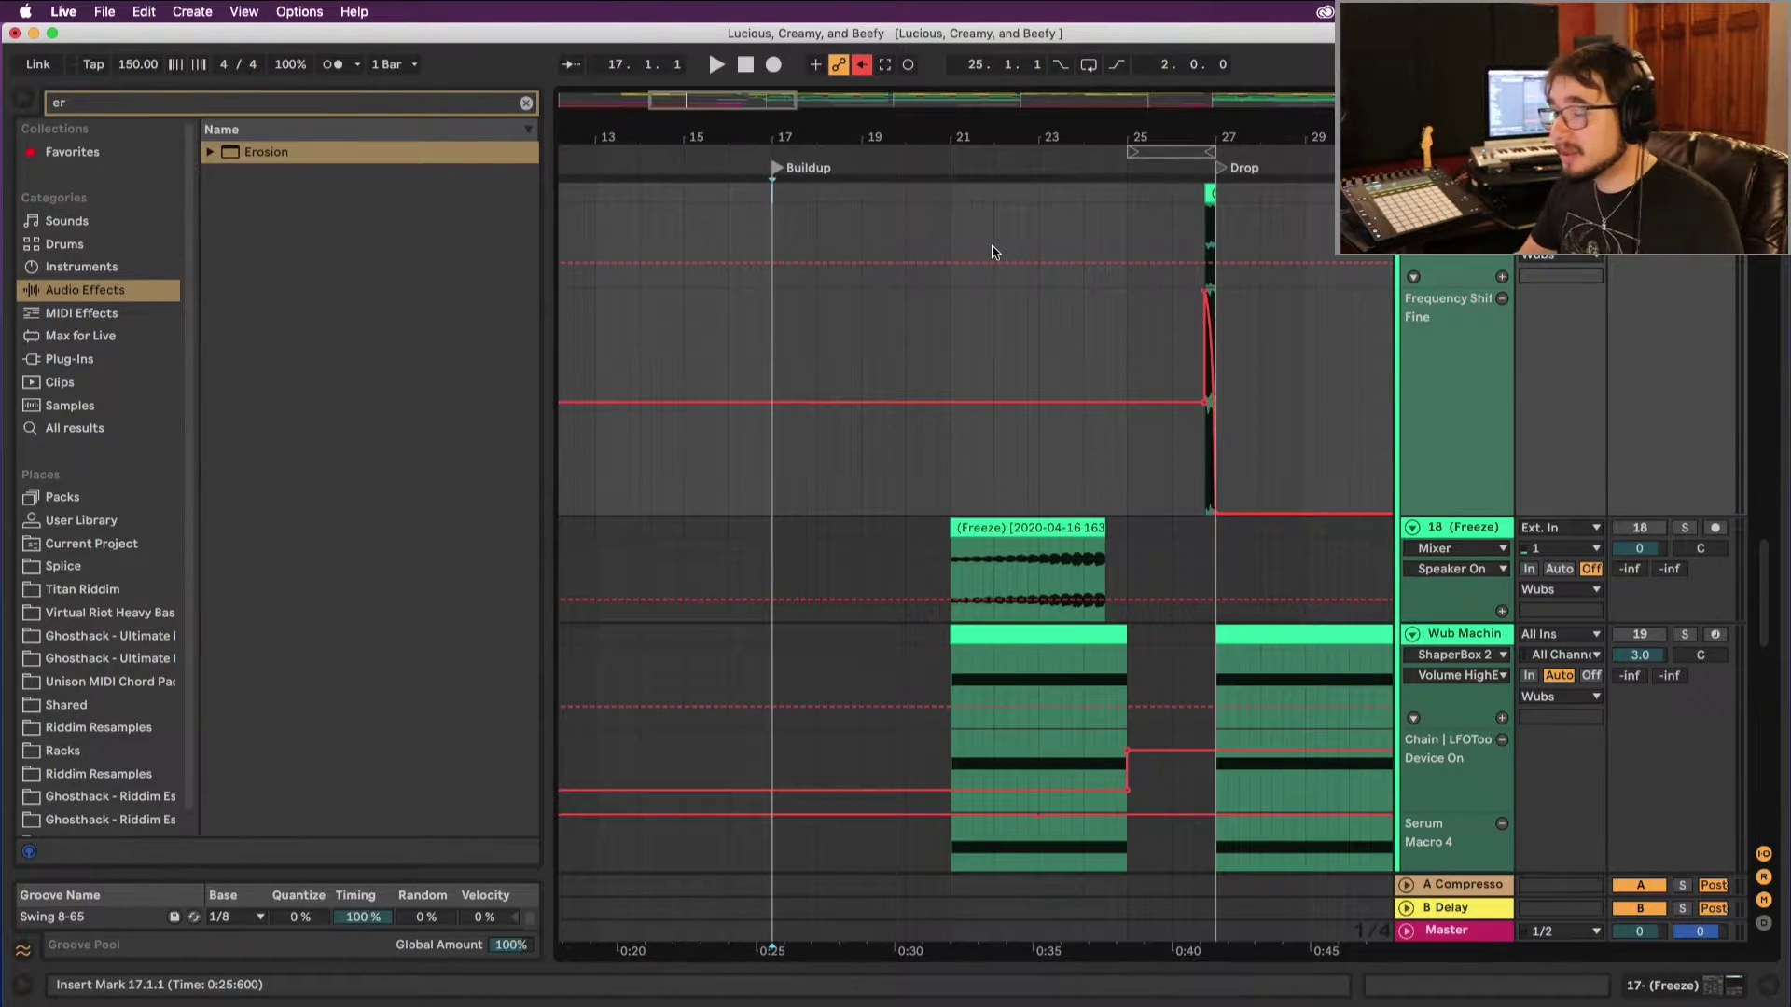
key(space)
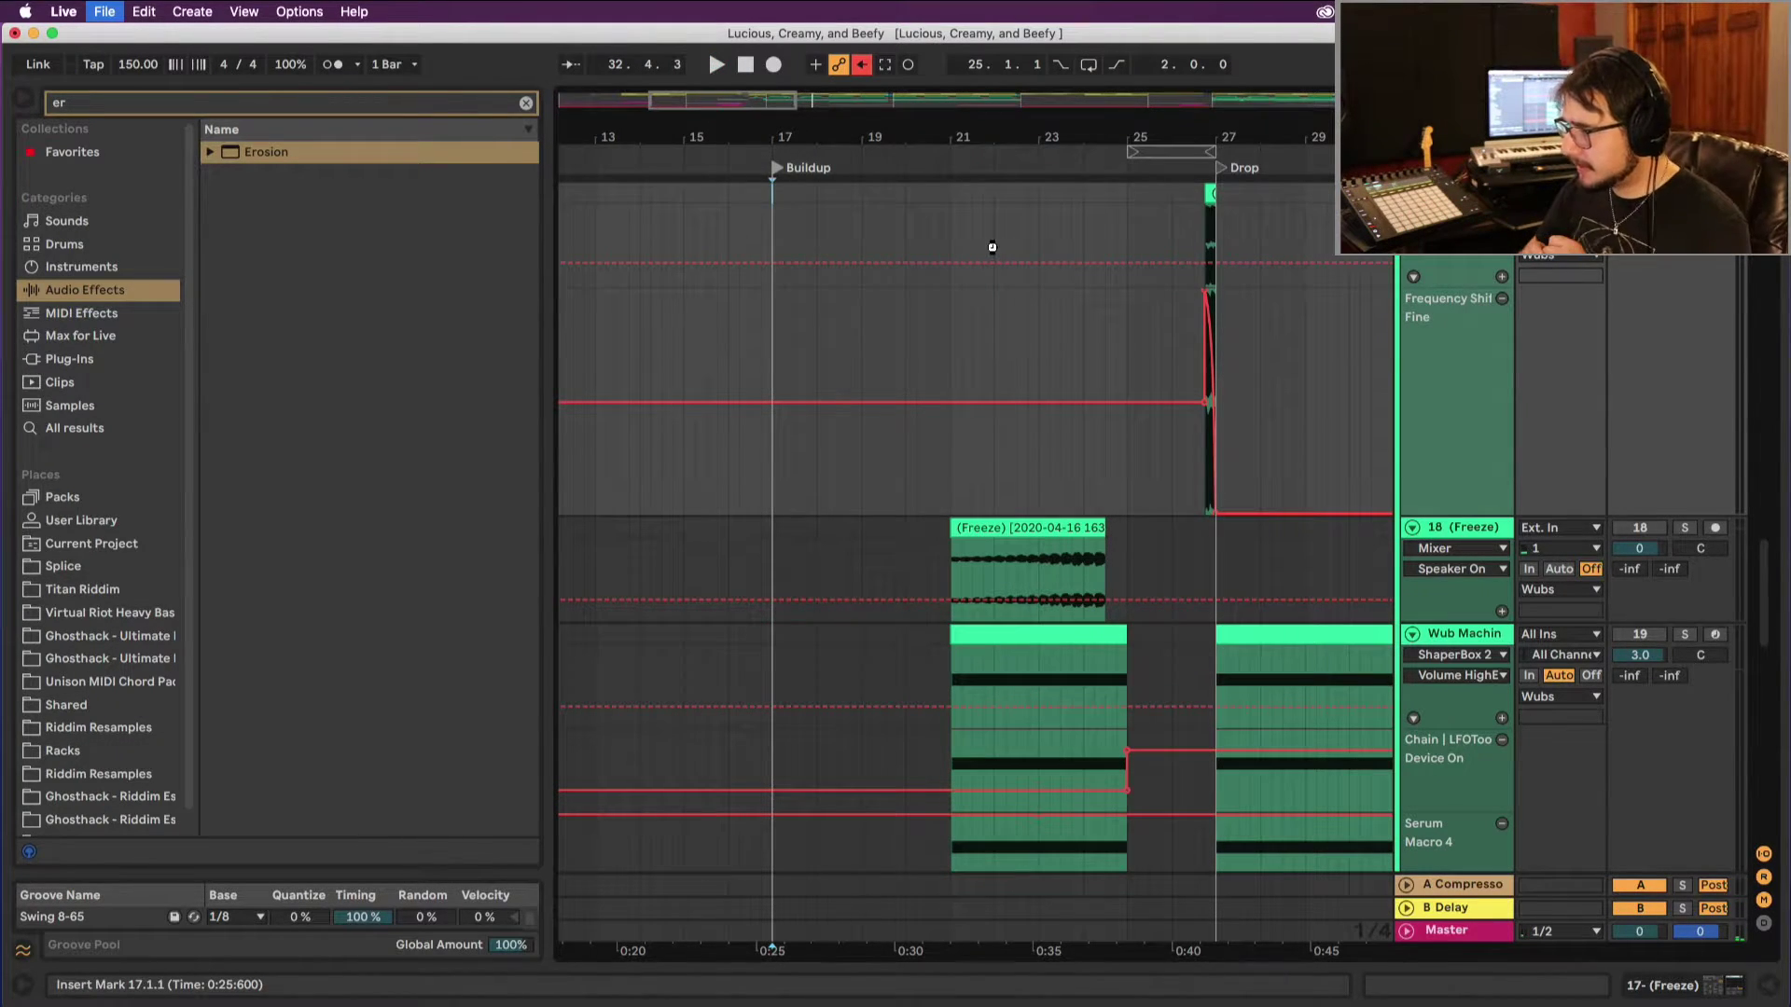
key(super+s)
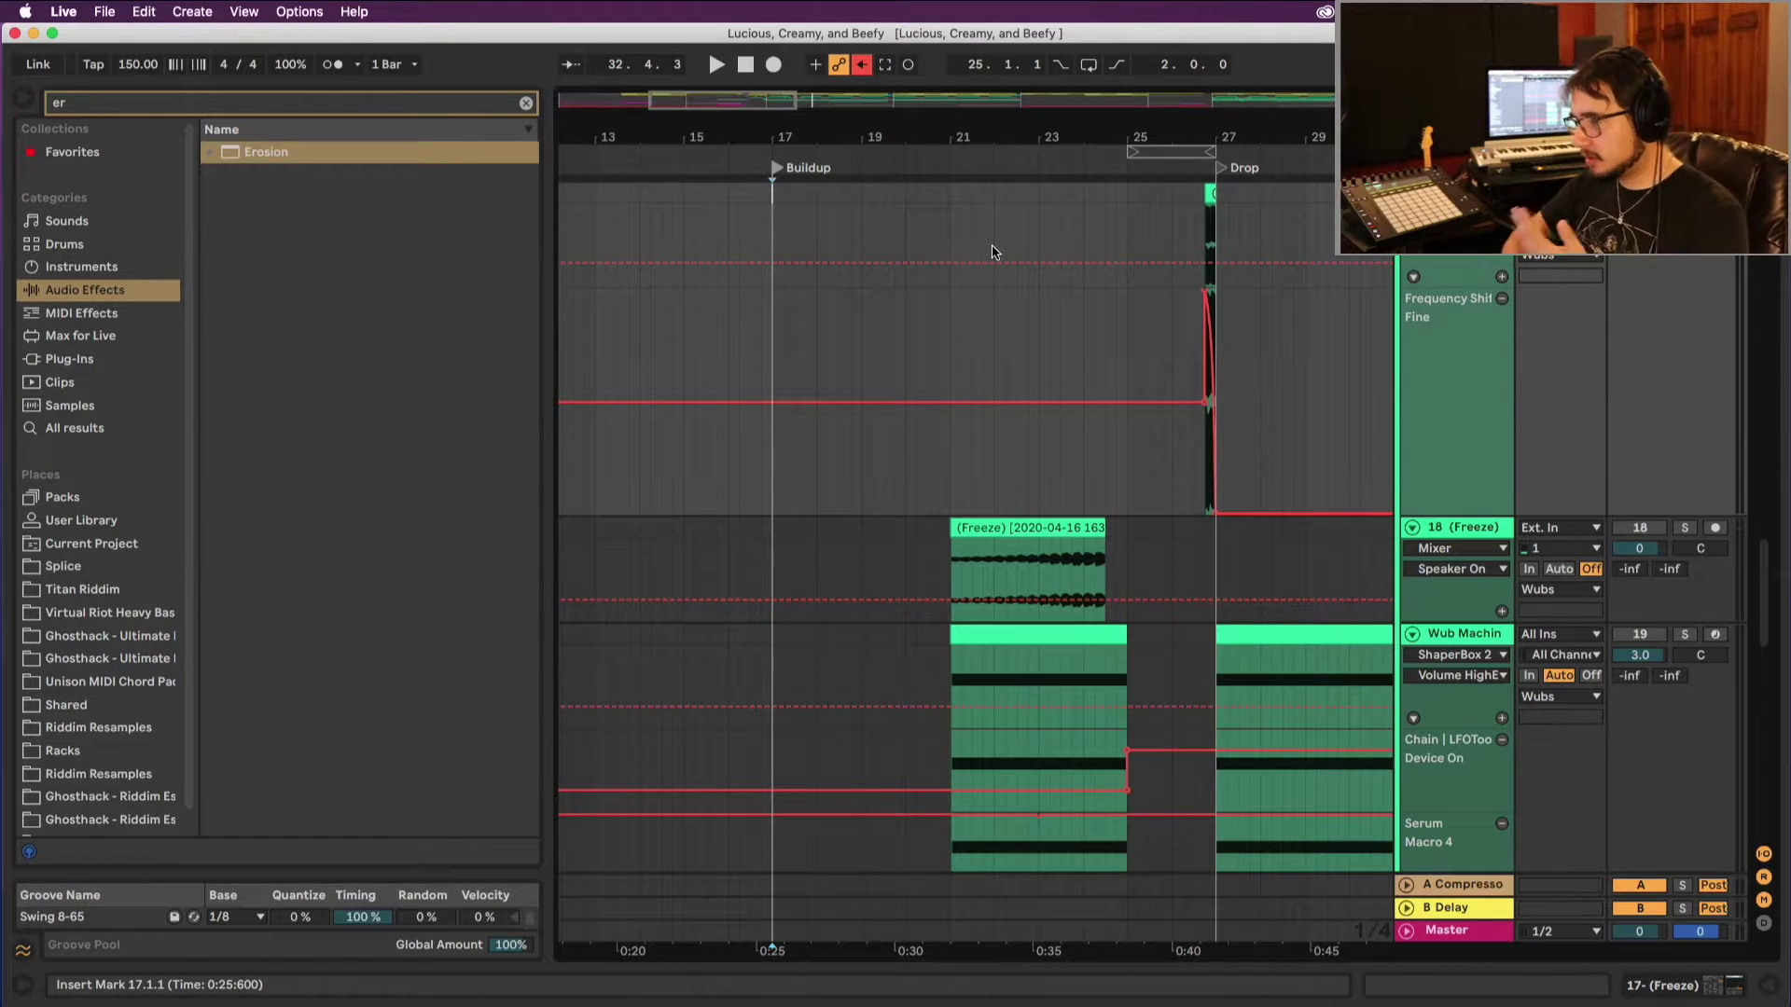
drag(1073, 142, 646, 138)
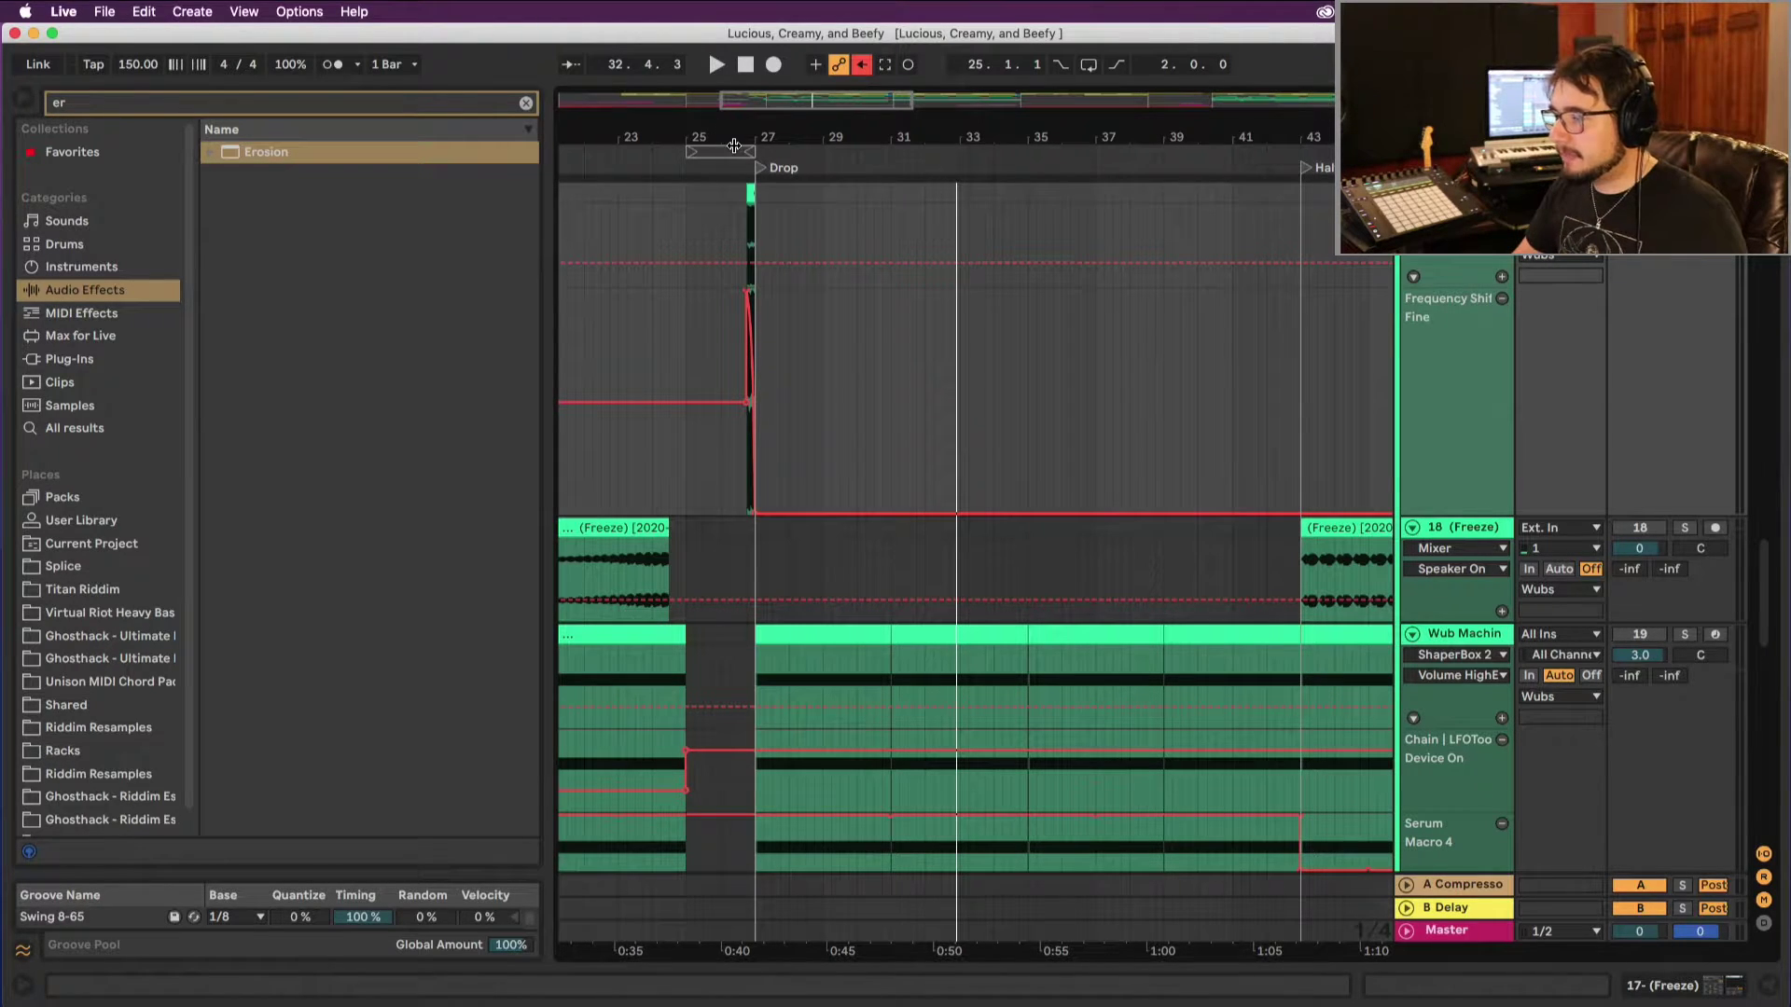
Step: Play the arrangement from the Drop marker at 27.1.1 past the Half marker
drag(856, 137, 806, 136)
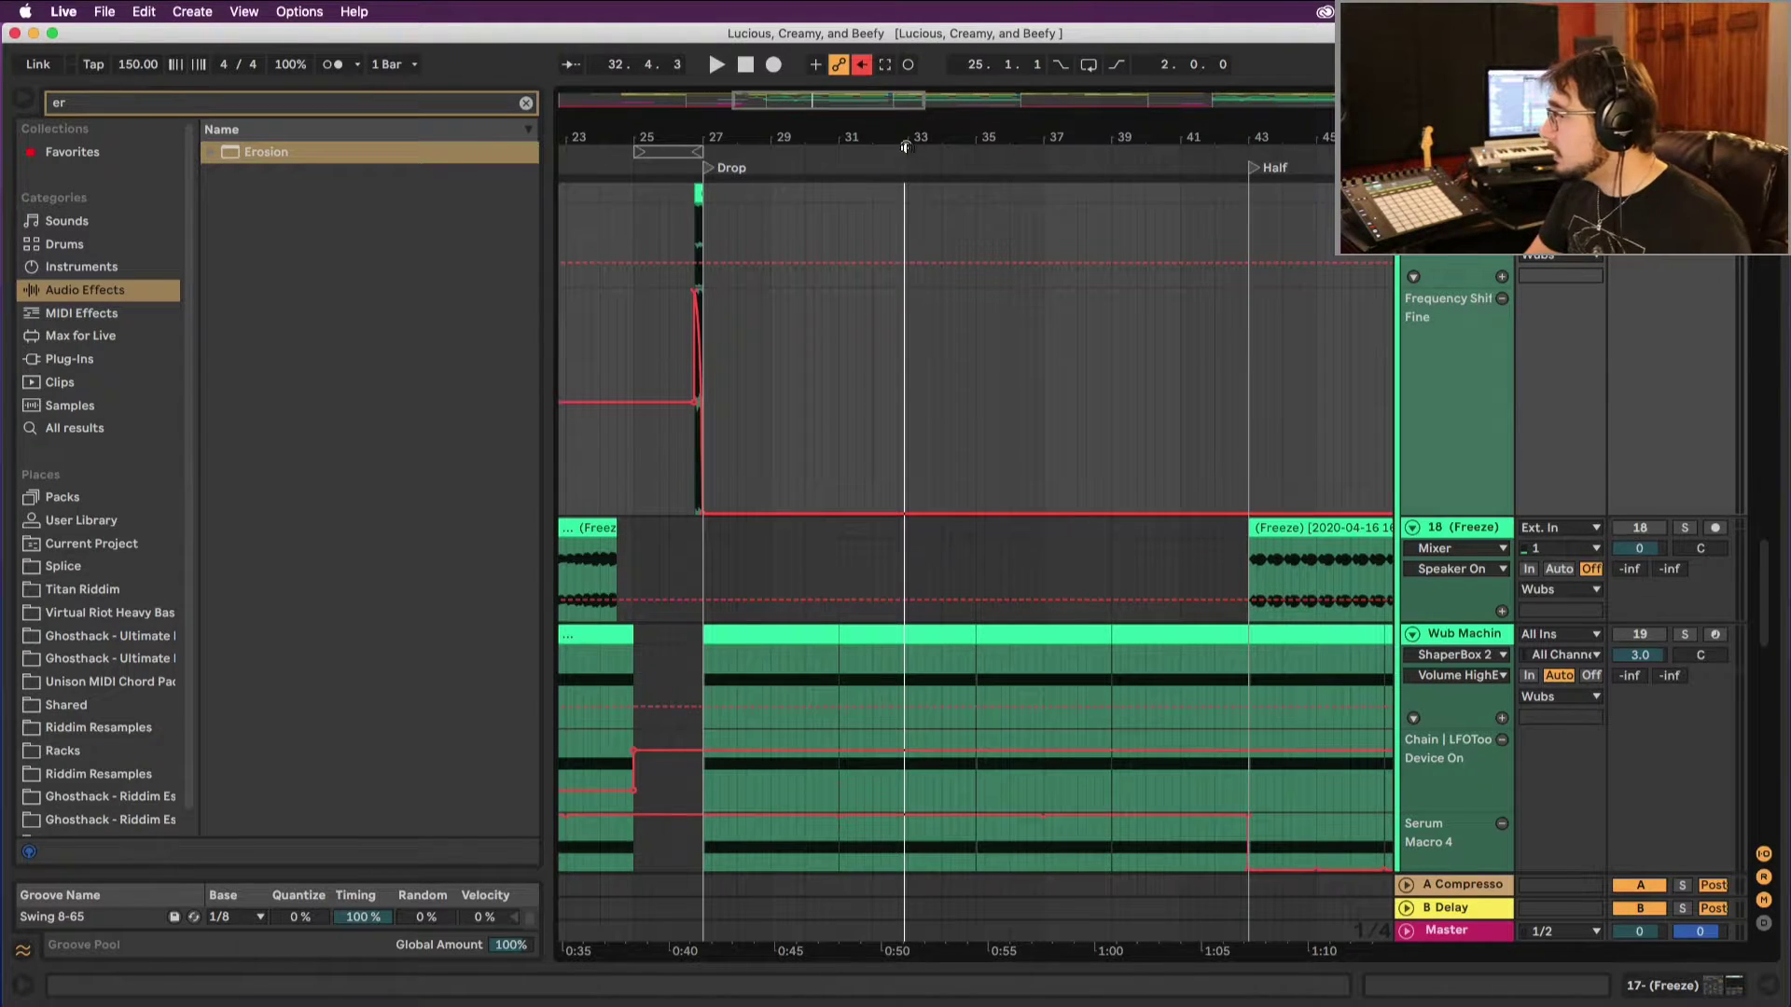
drag(975, 141, 961, 138)
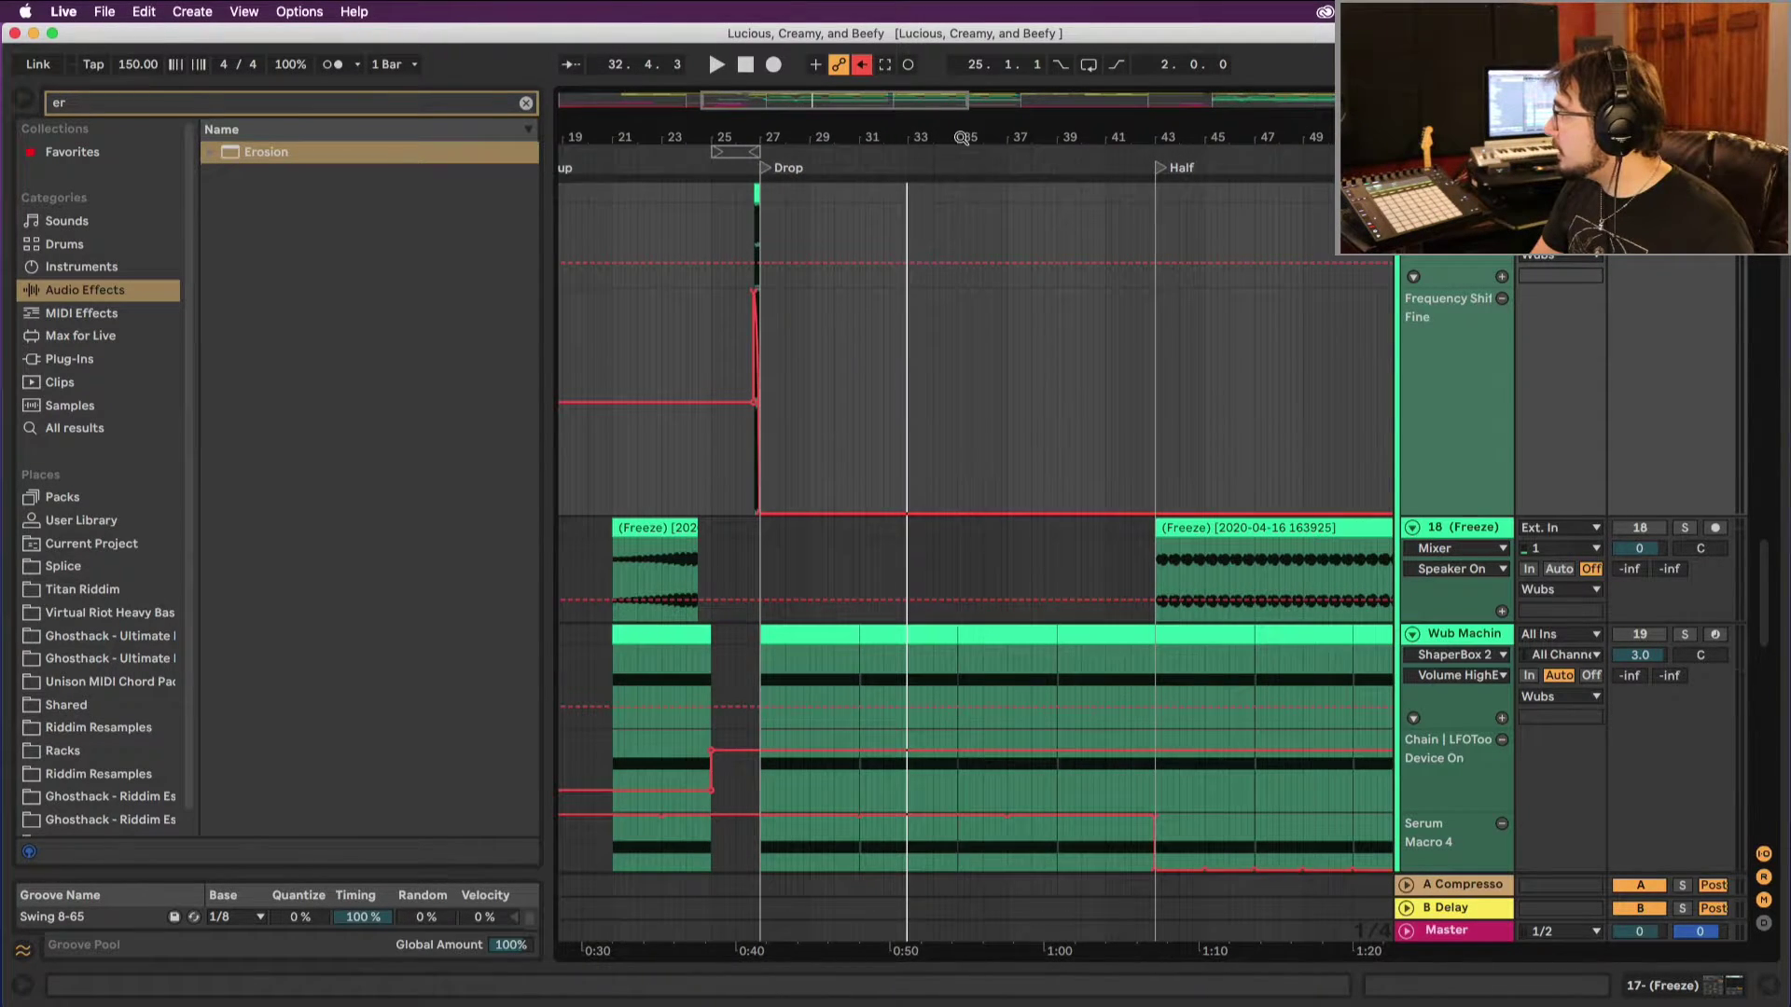
click(766, 169)
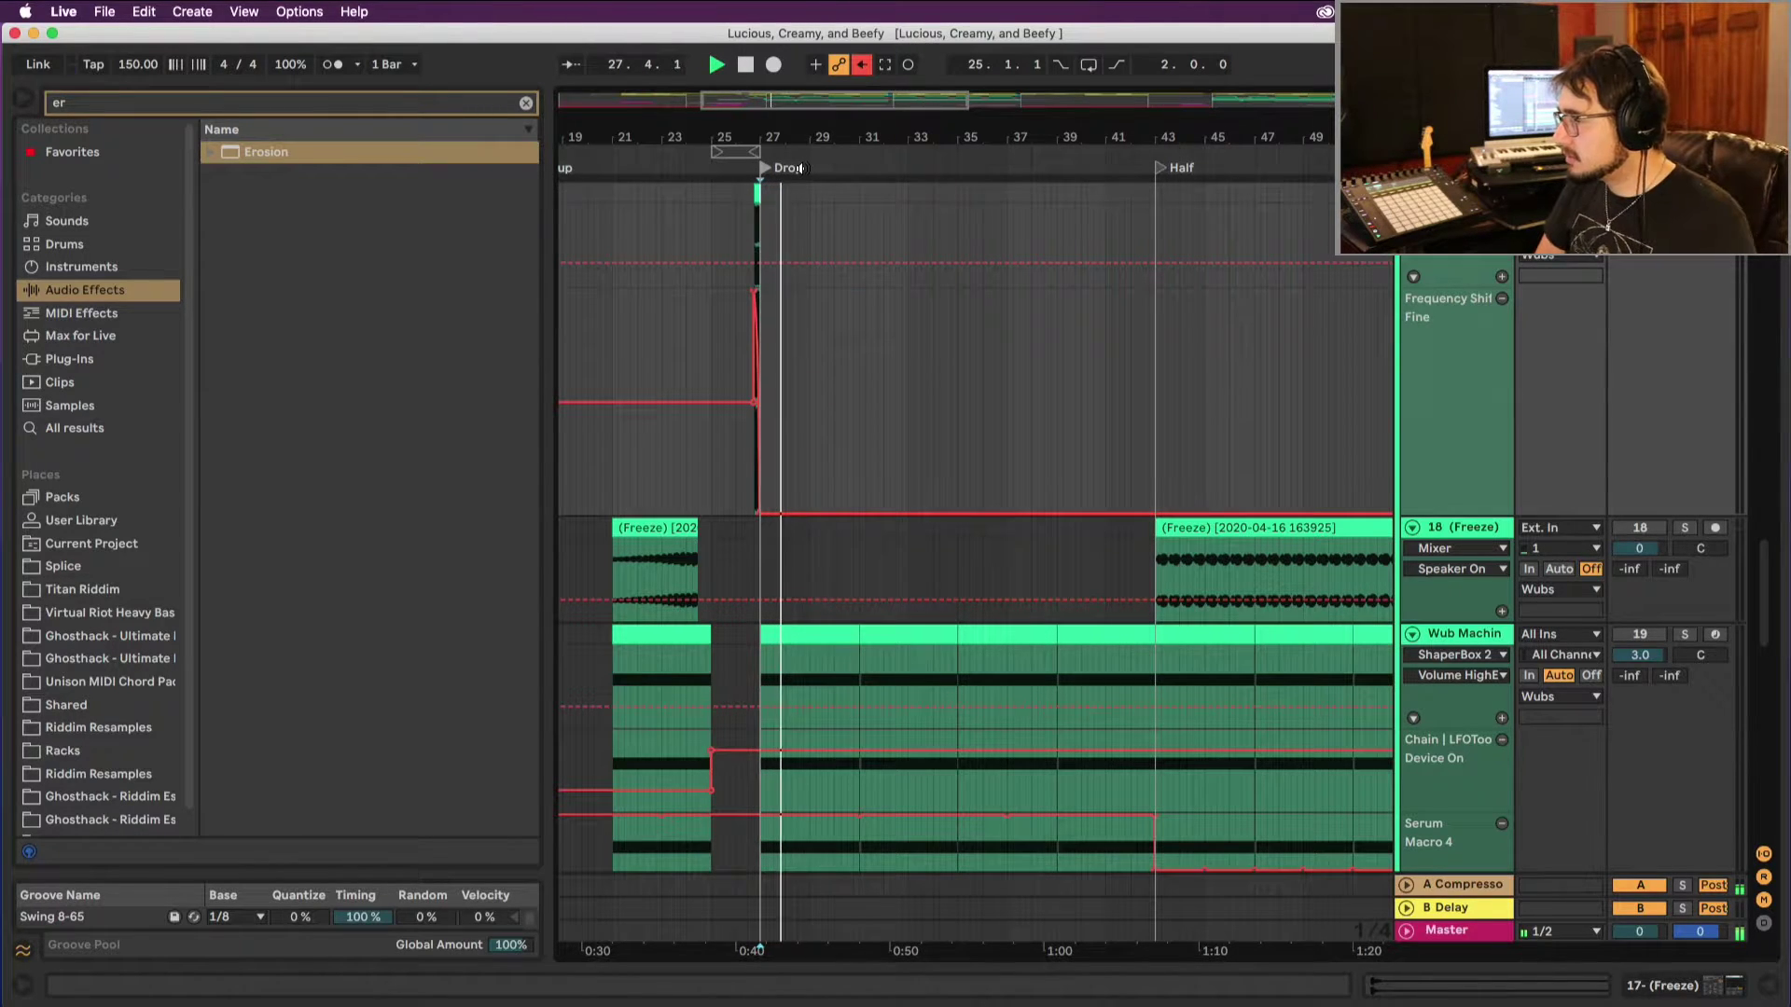
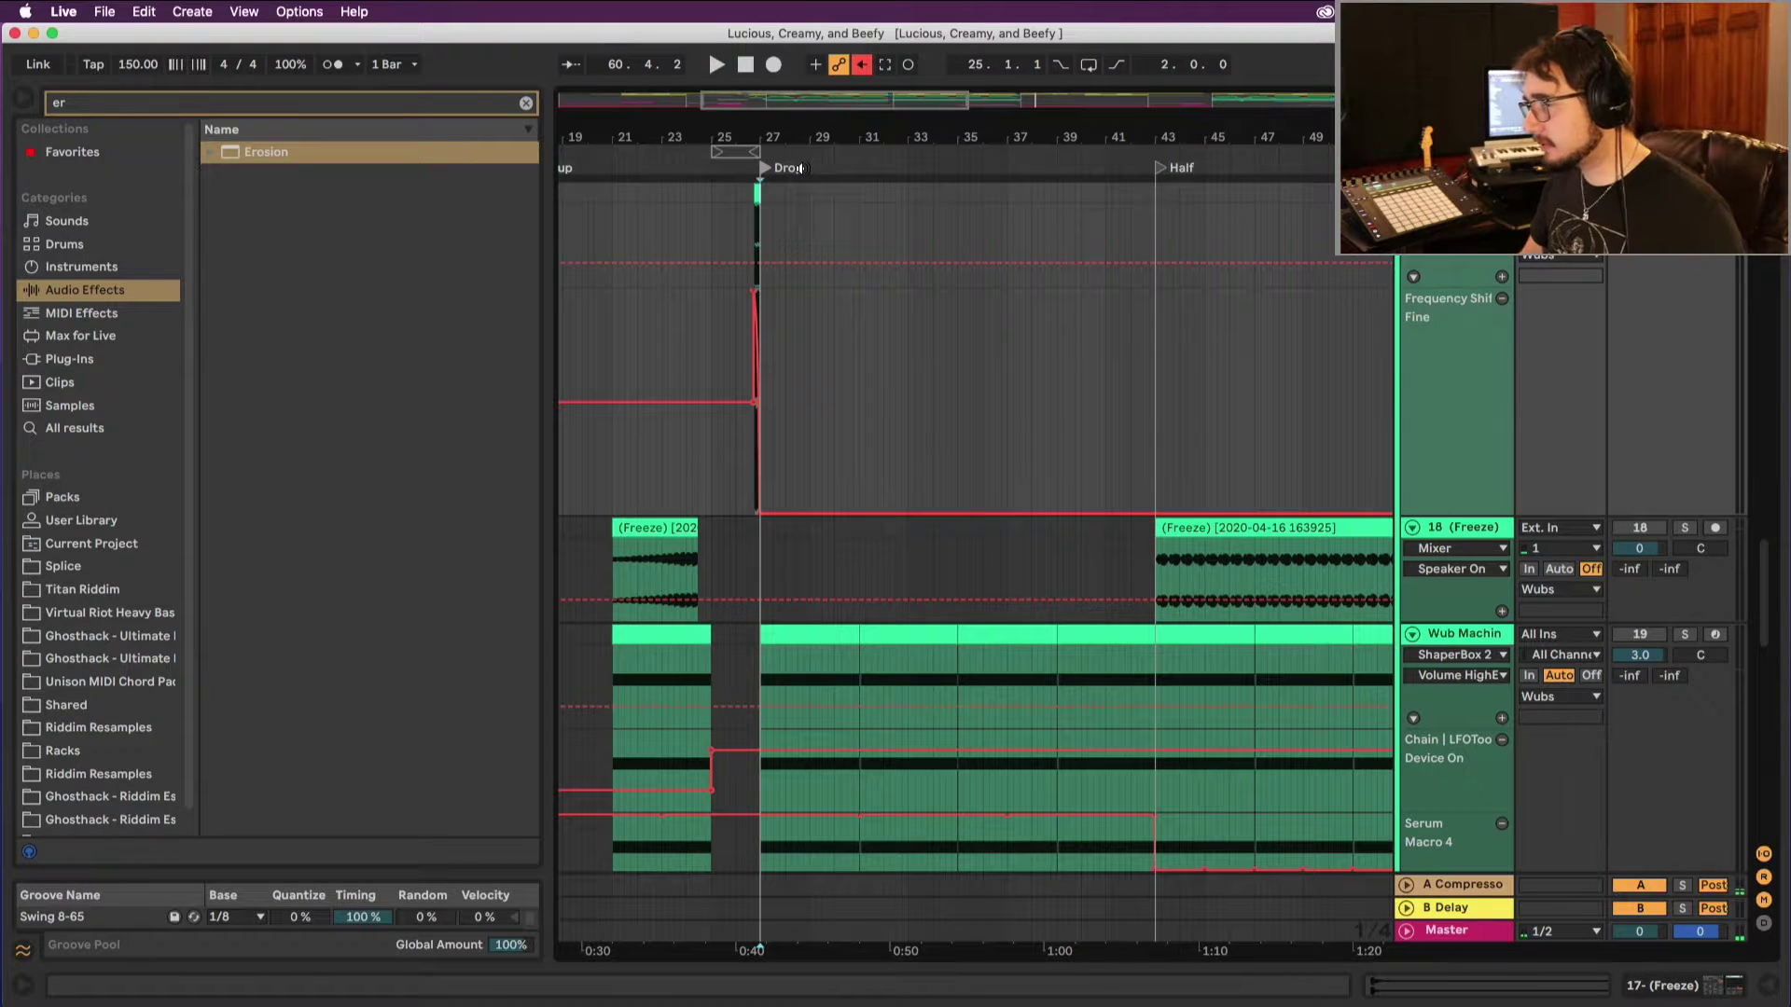
Step: Look through the tracks around the first drop and replay its opening four bars from the Drop marker, stopping just past bar 31
mouse_move(806, 142)
mouse_down()
mouse_move(816, 170)
mouse_move(757, 138)
mouse_up()
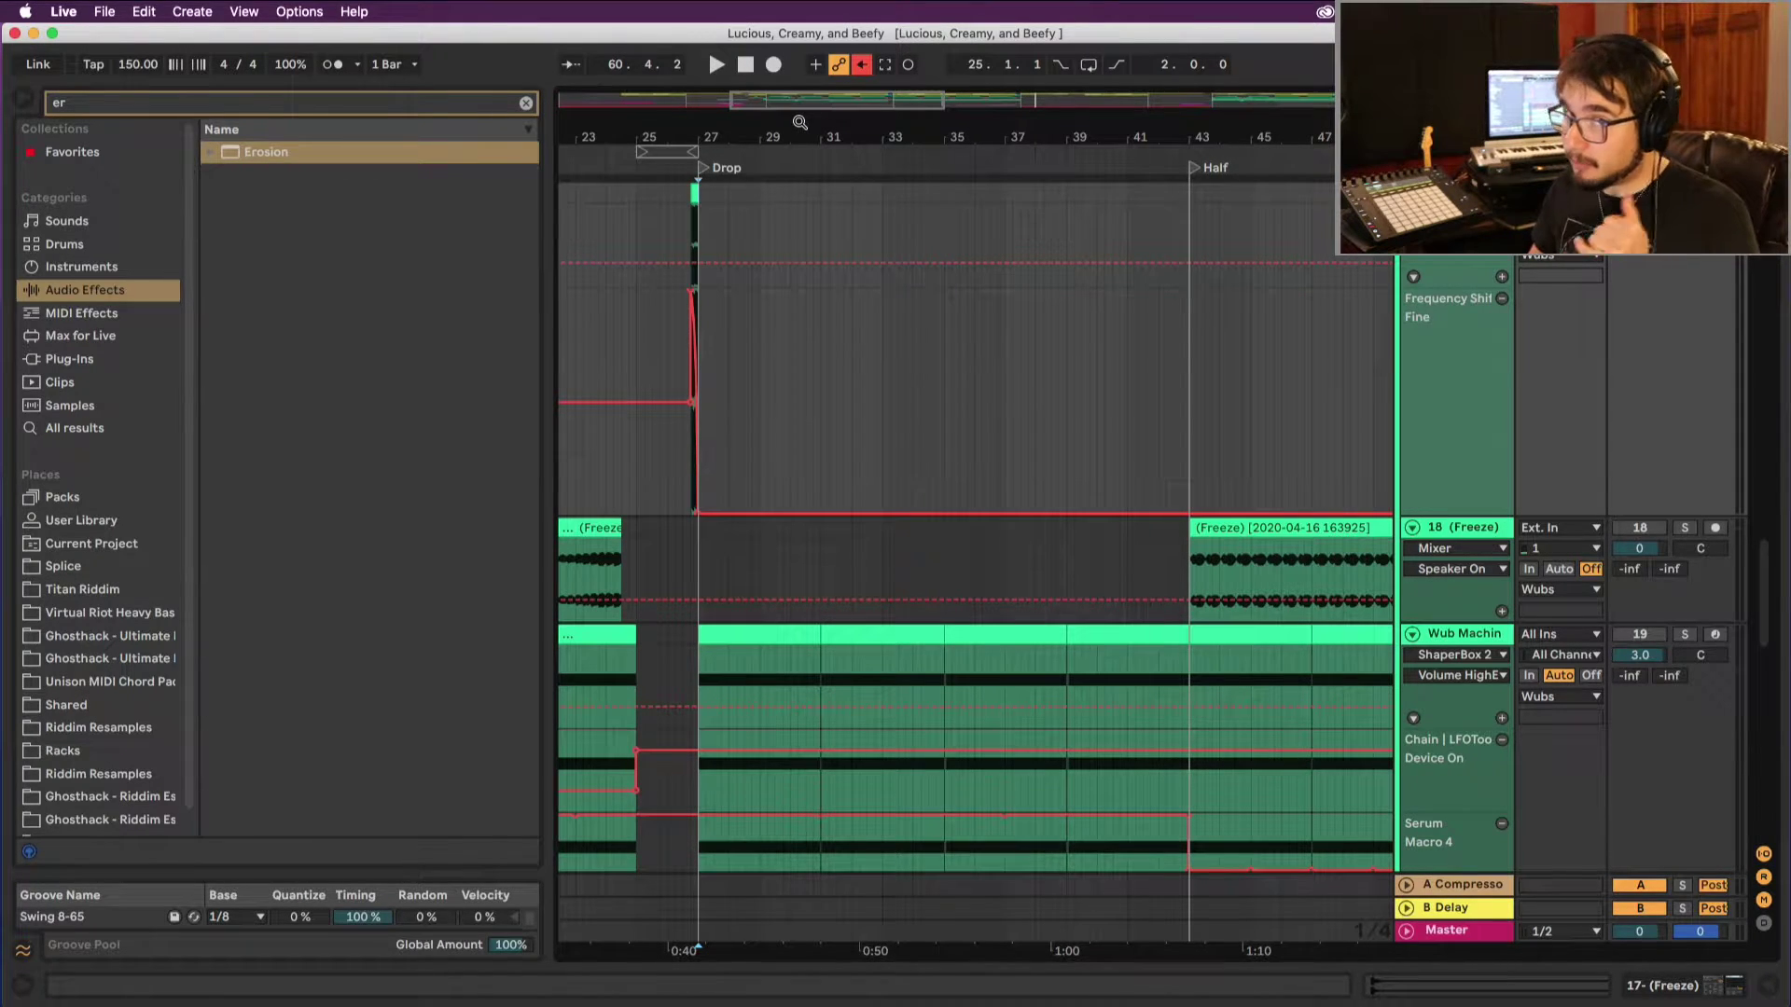
scroll(1002, 324, down, 8)
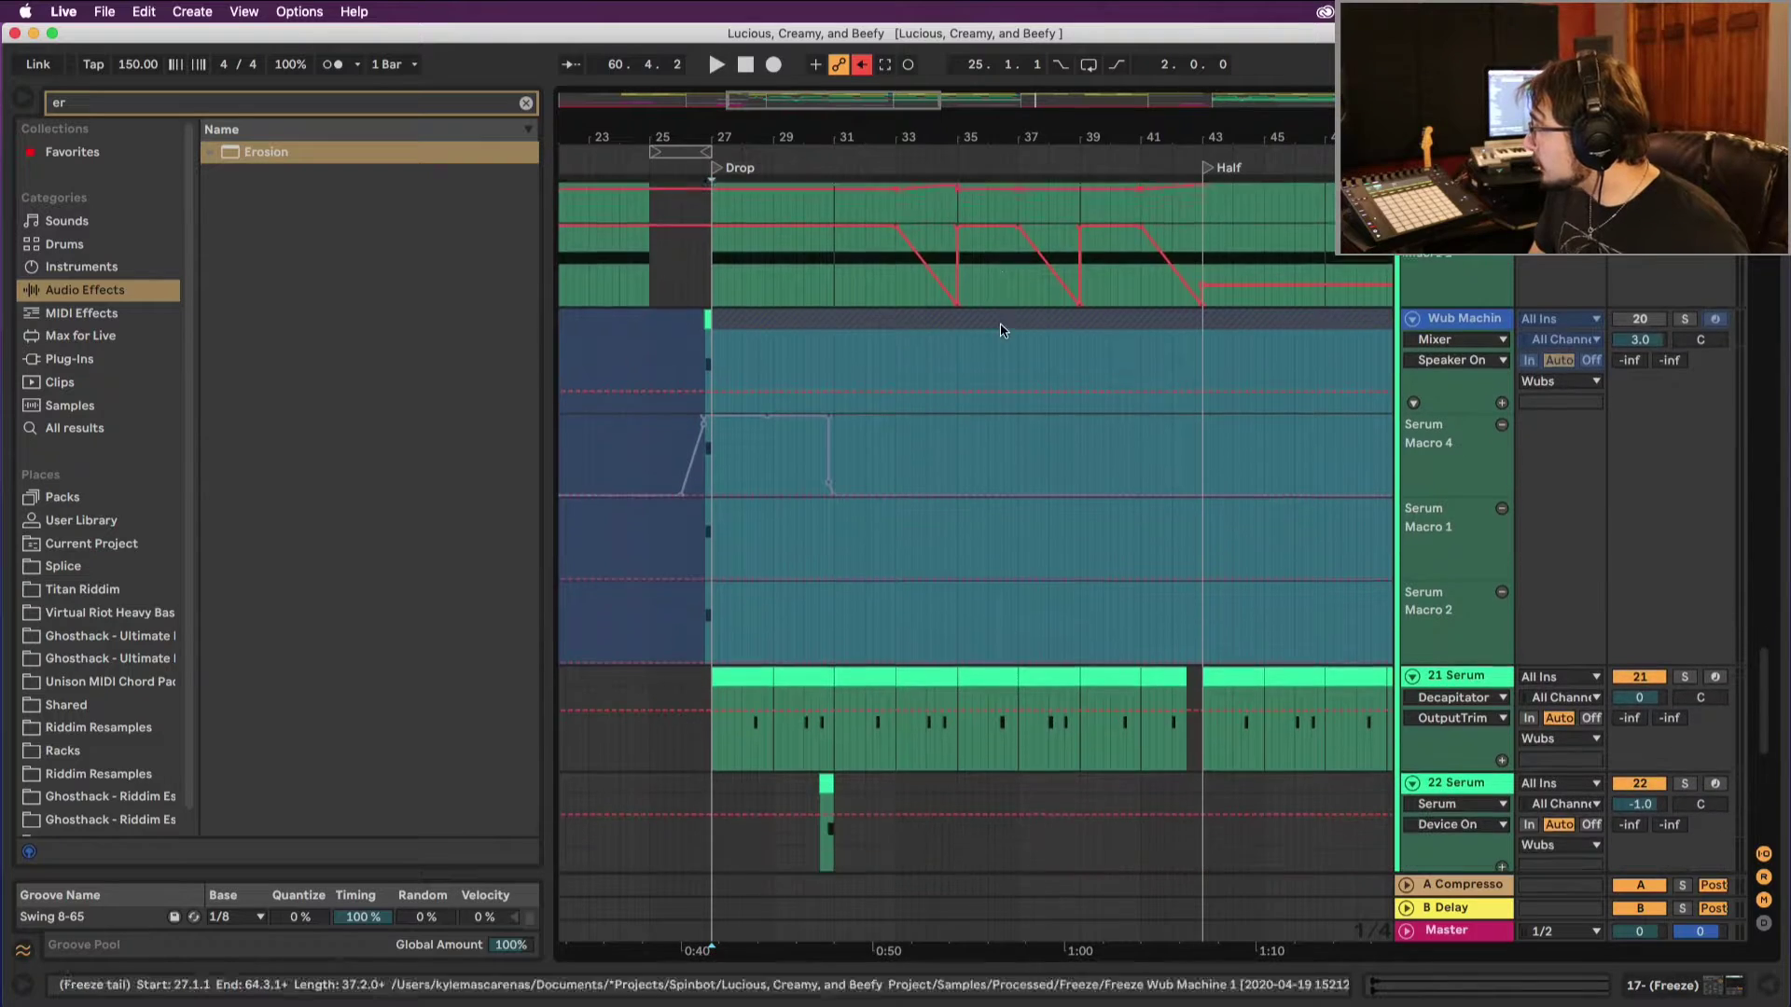
scroll(1002, 329, down, 6)
scroll(1002, 329, up, 10)
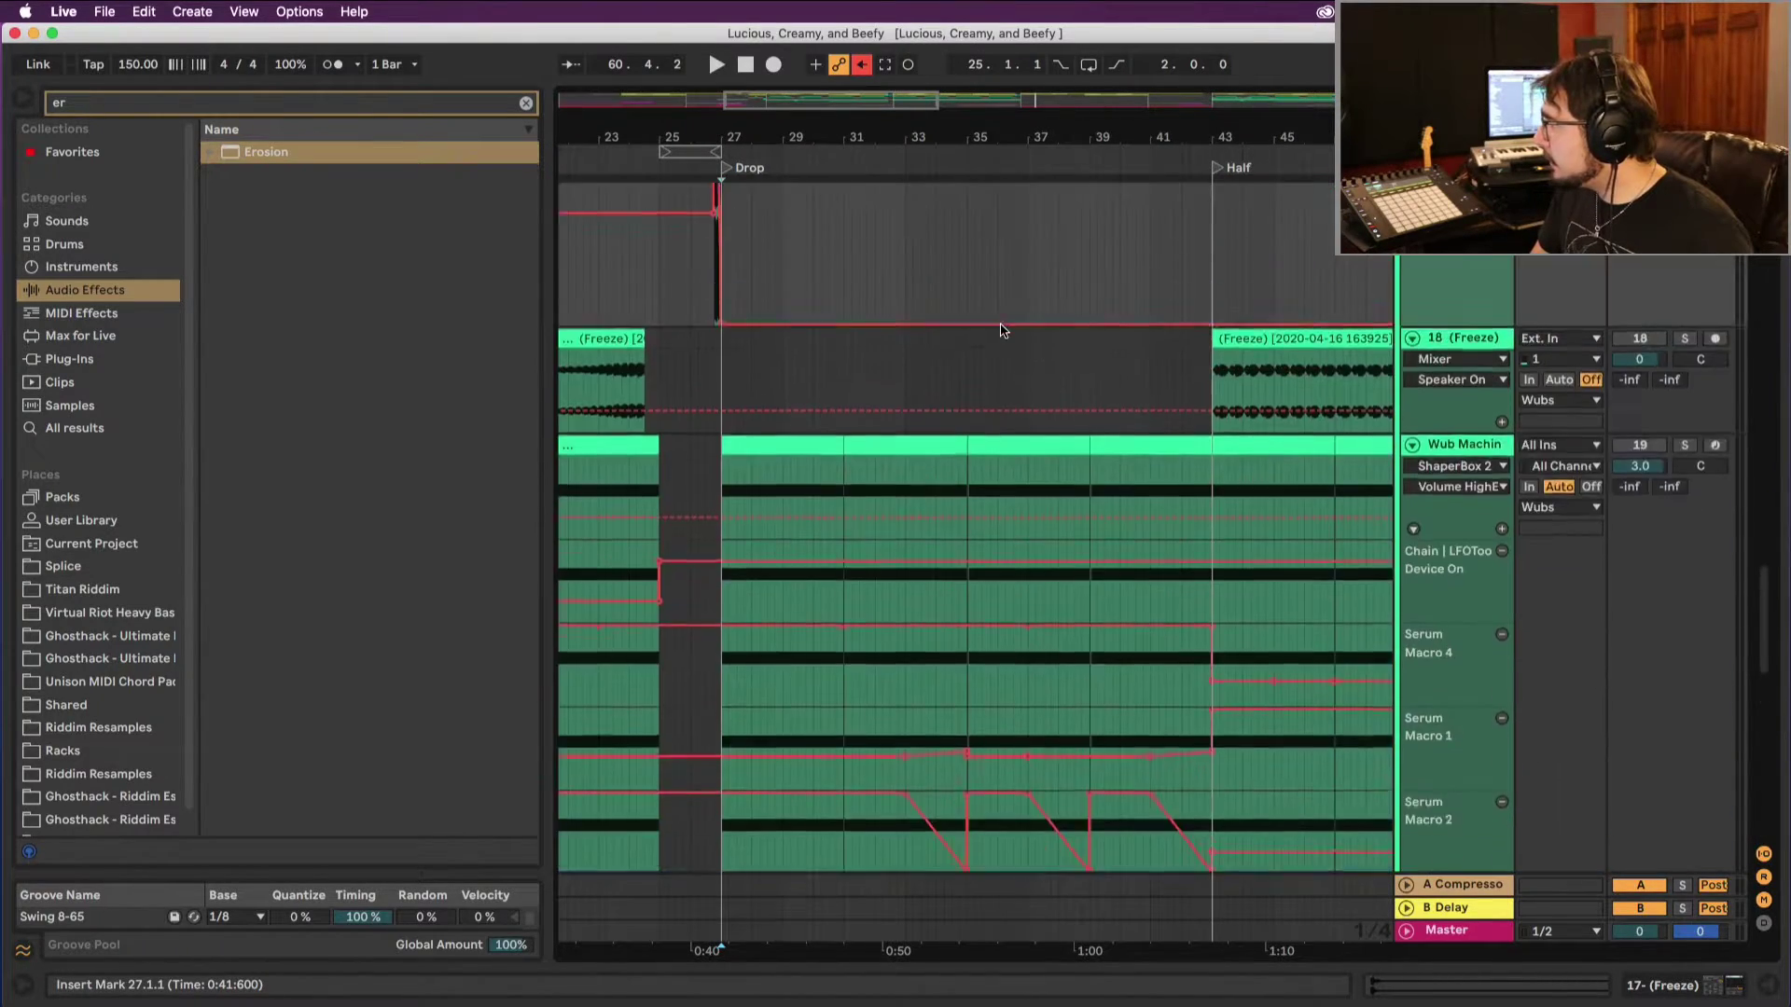
scroll(1002, 330, up, 12)
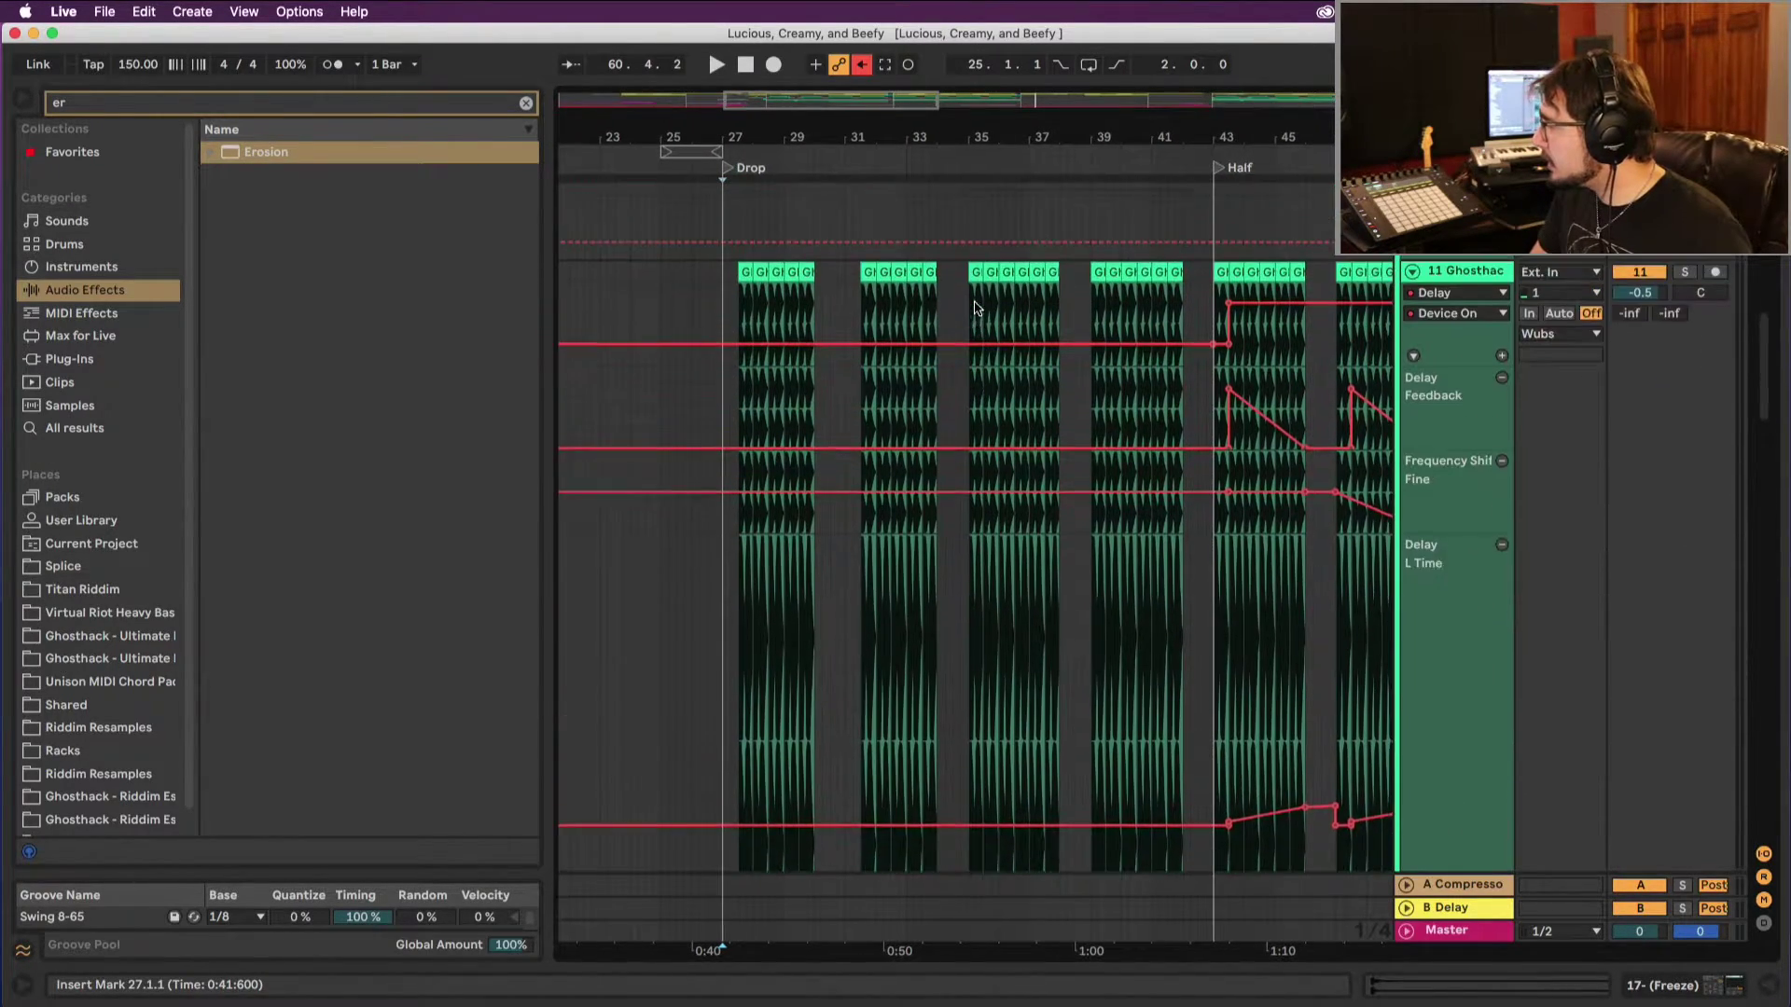
scroll(975, 308, up, 2)
scroll(746, 182, up, 8)
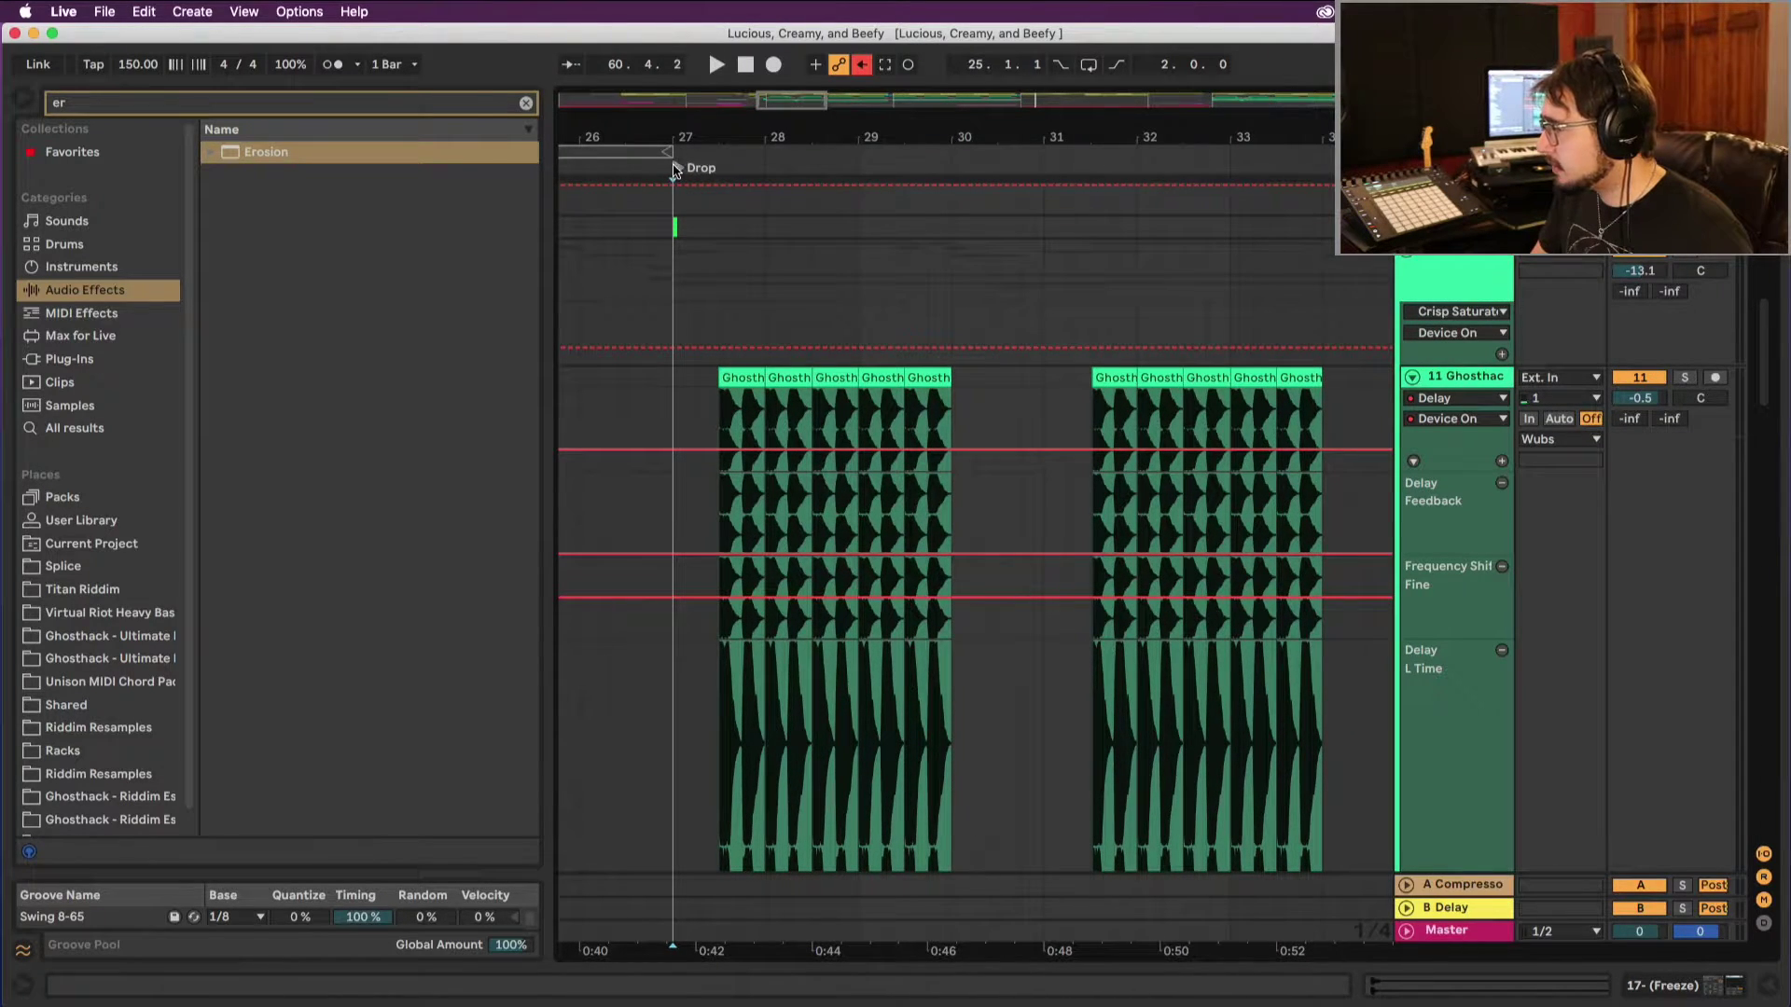
click(675, 168)
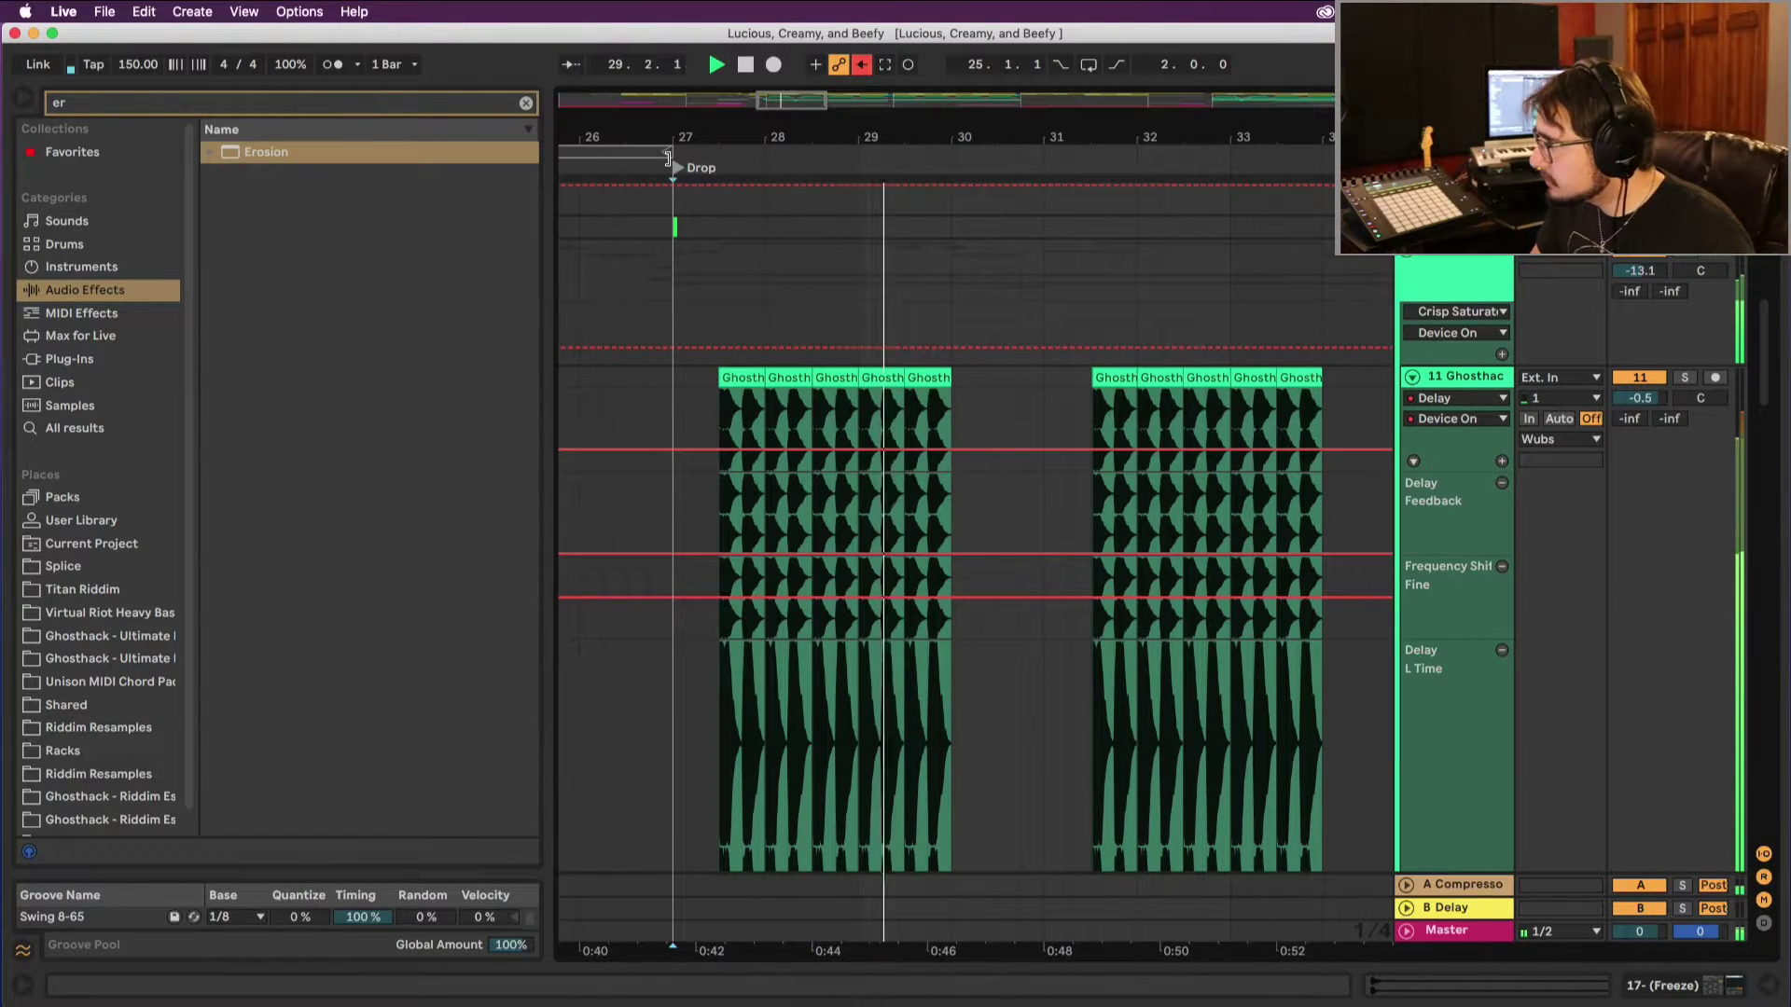
scroll(999, 212, right, 5)
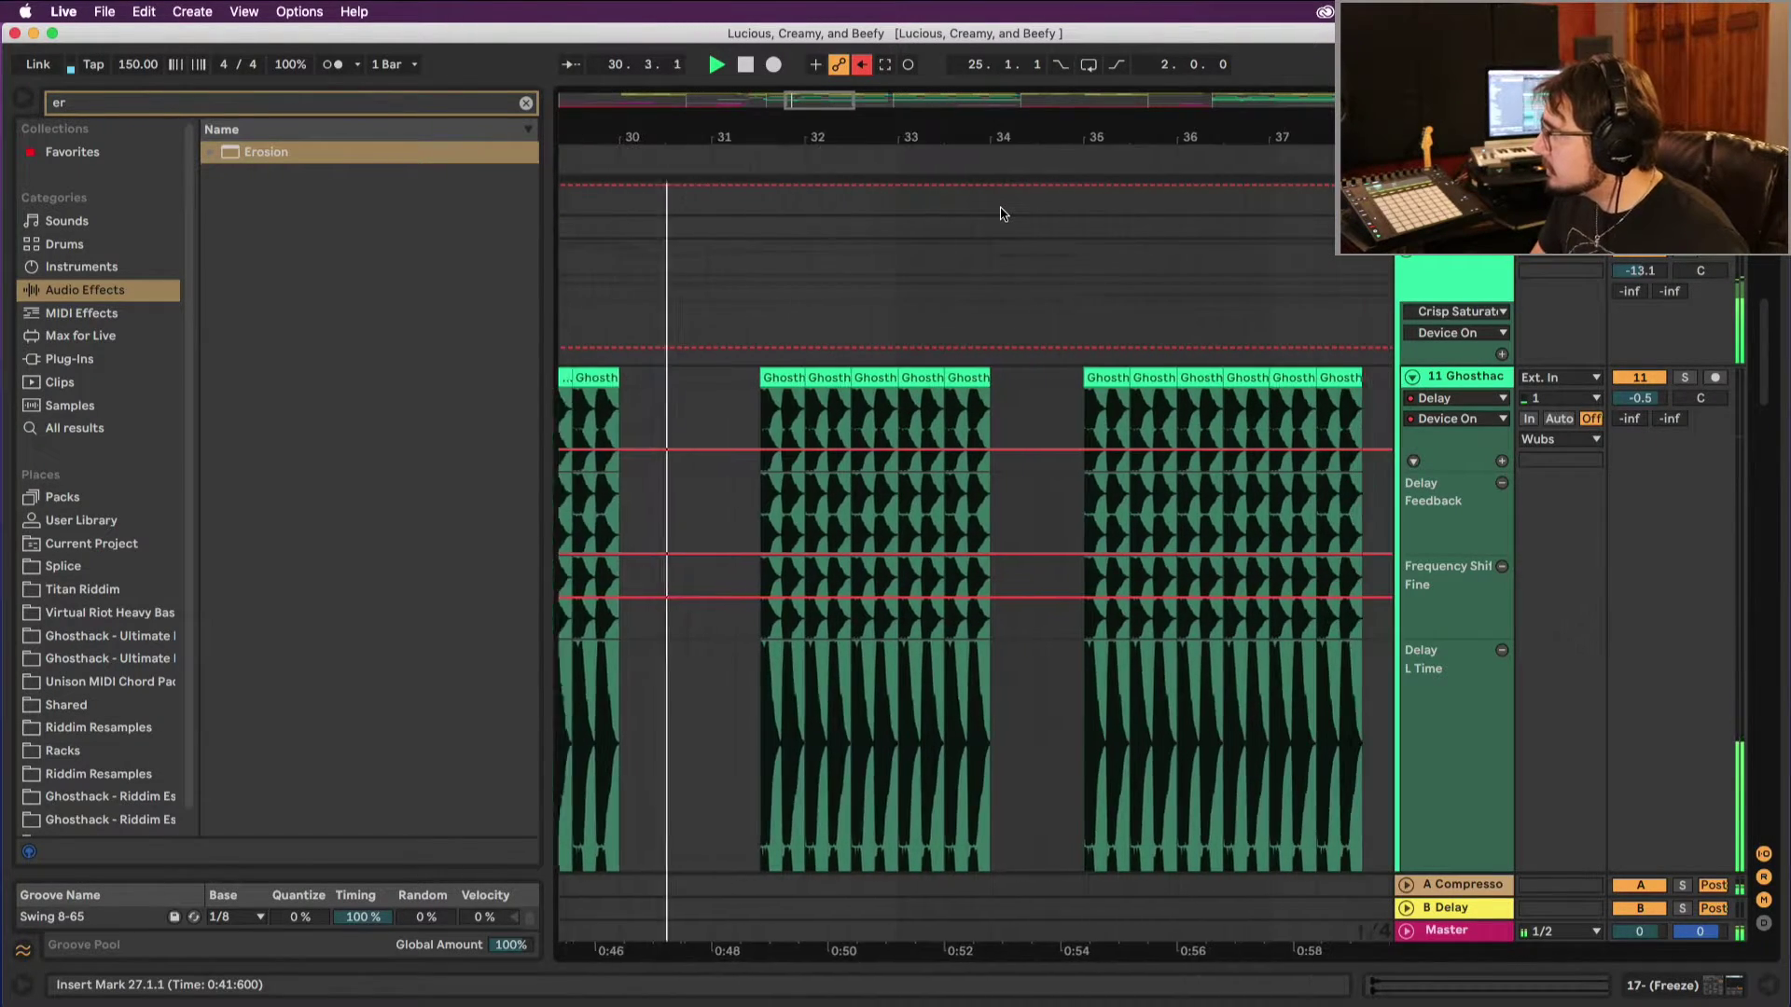
scroll(905, 199, left, 1)
key(space)
click(831, 204)
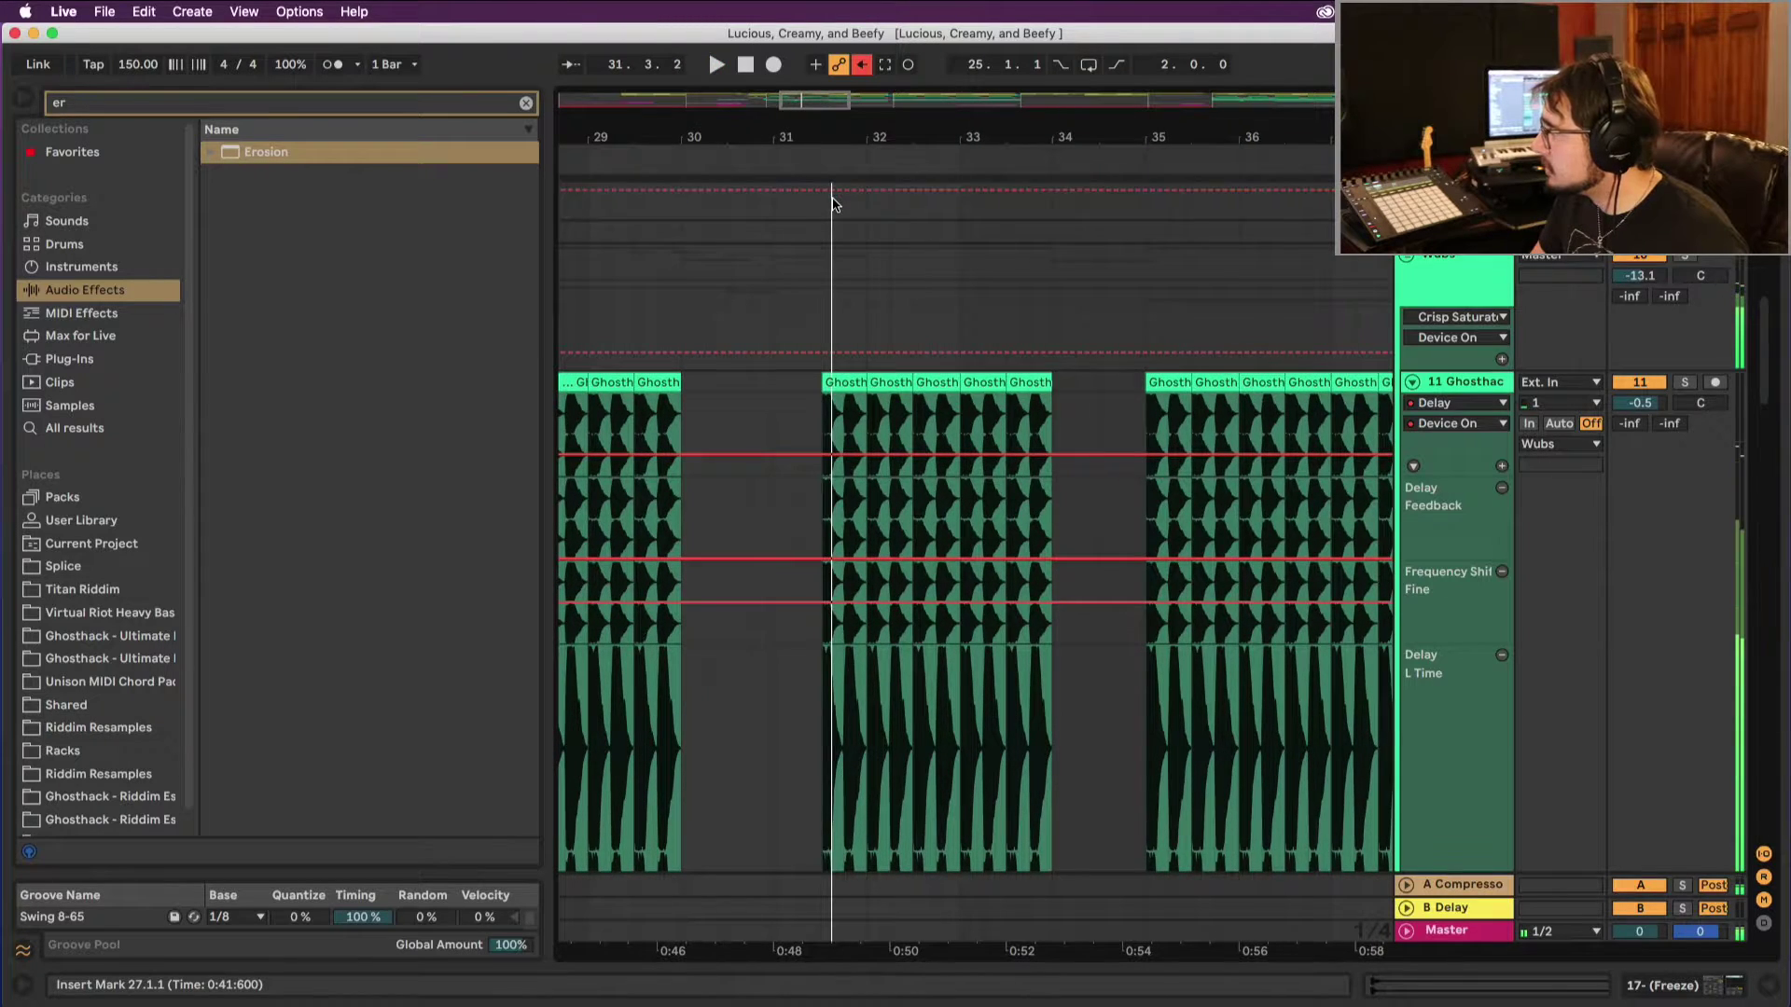
Step: Show the device chain of the 22 Serum track and play the section with its short clip before bar 31
scroll(773, 484, down, 10)
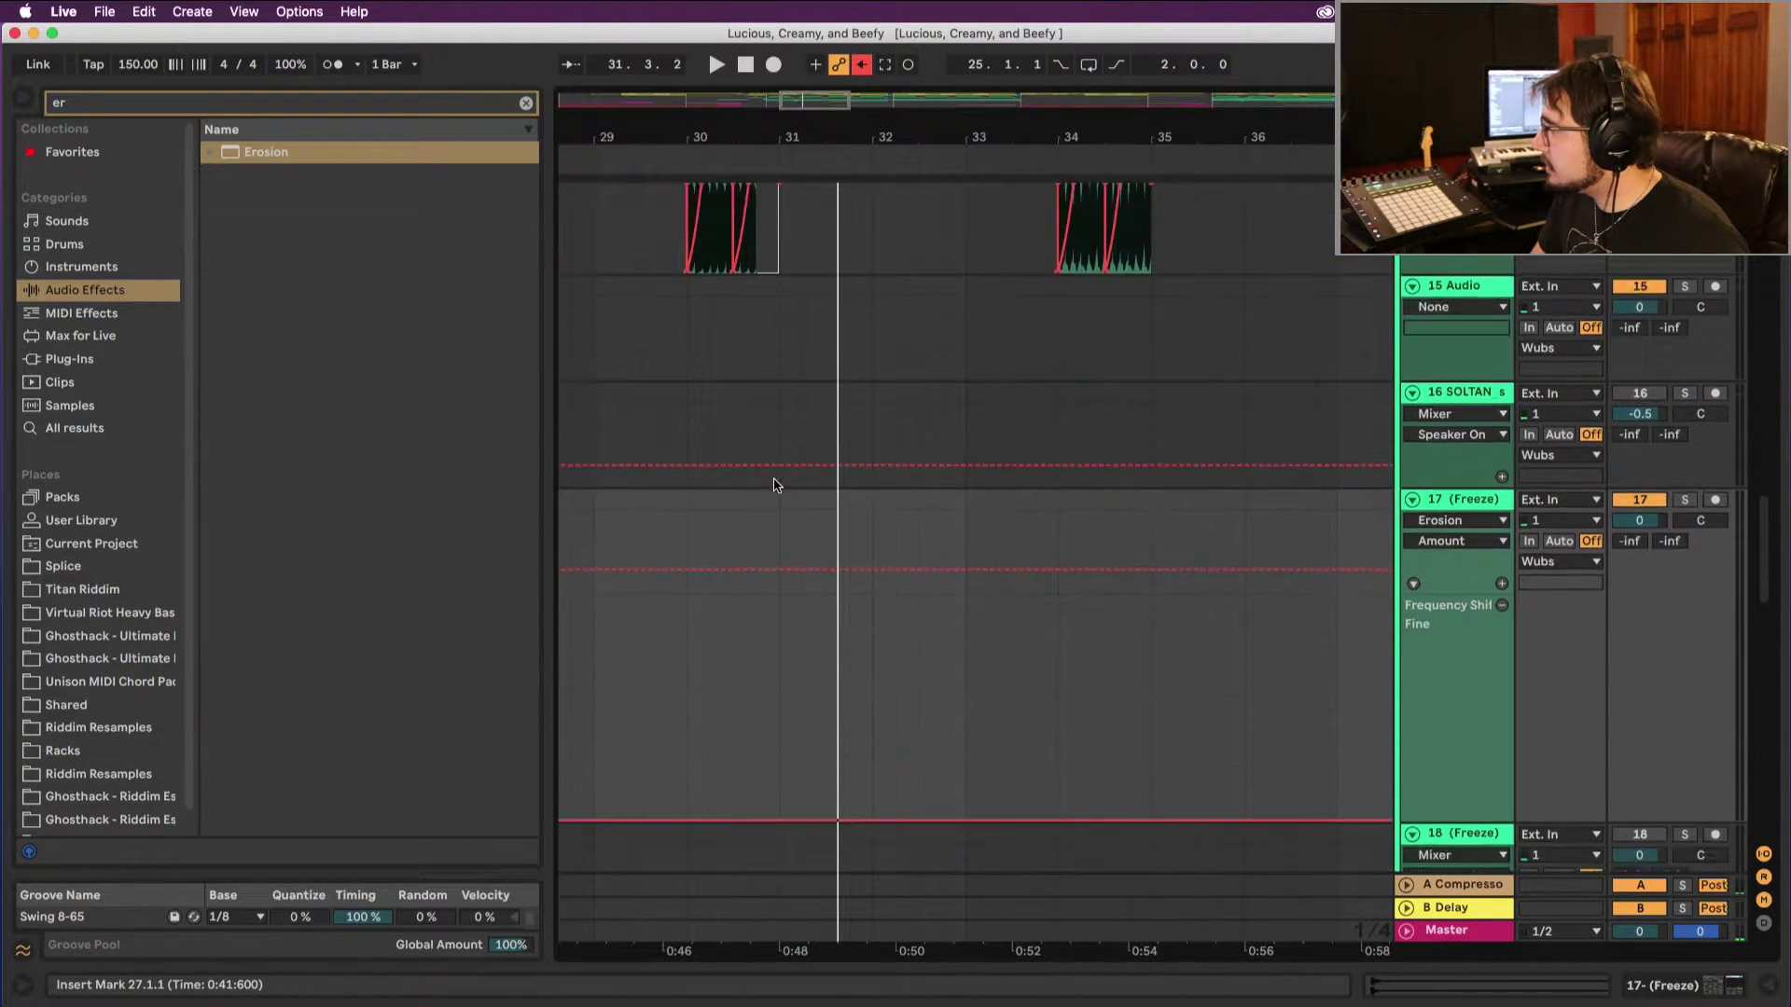
scroll(773, 485, down, 8)
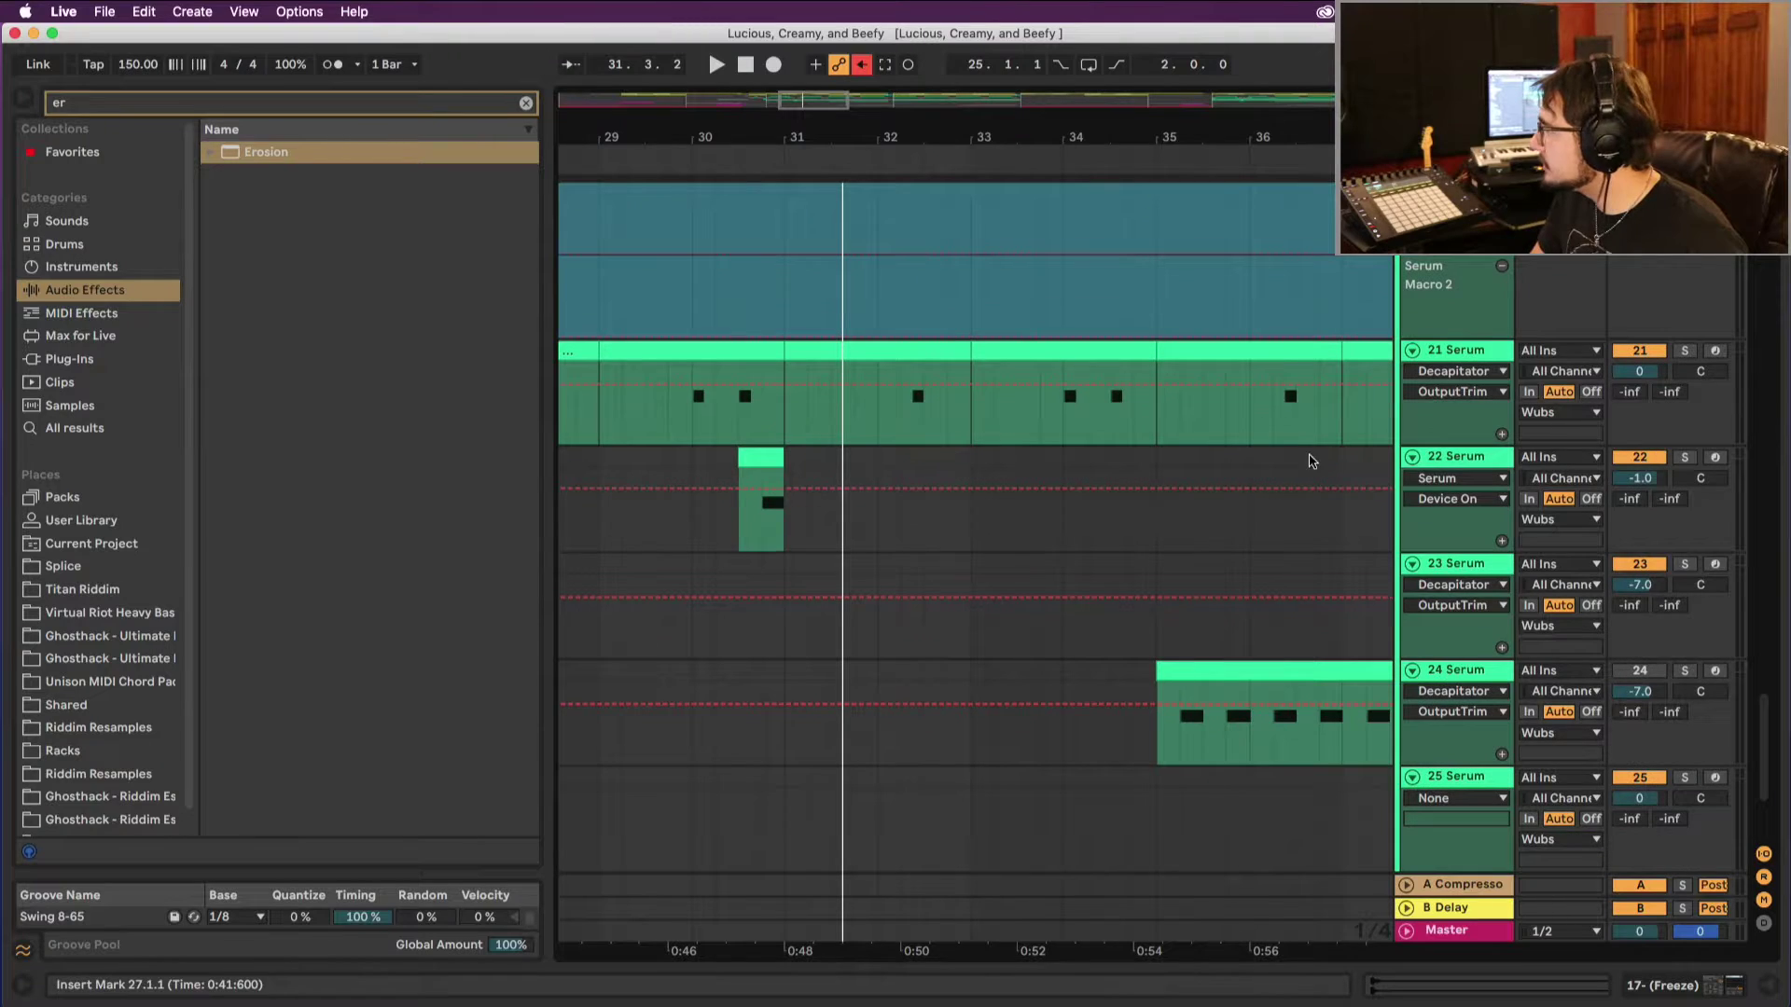
click(1203, 461)
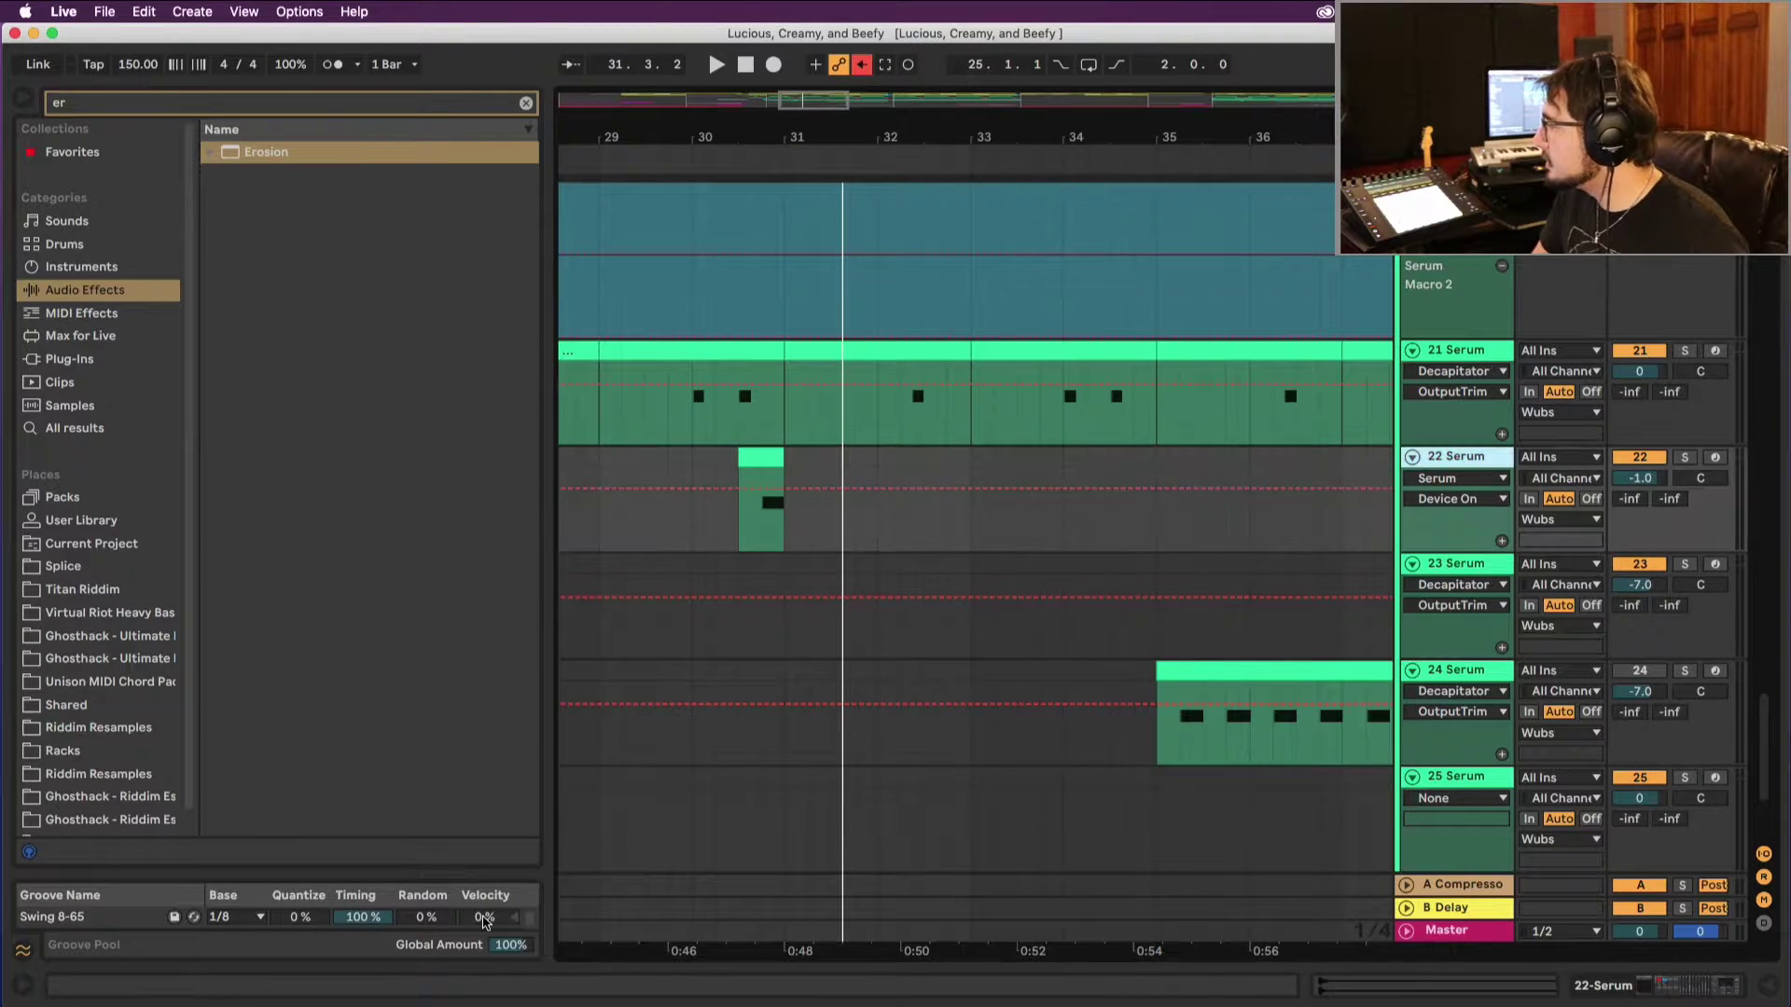
double_click(1460, 457)
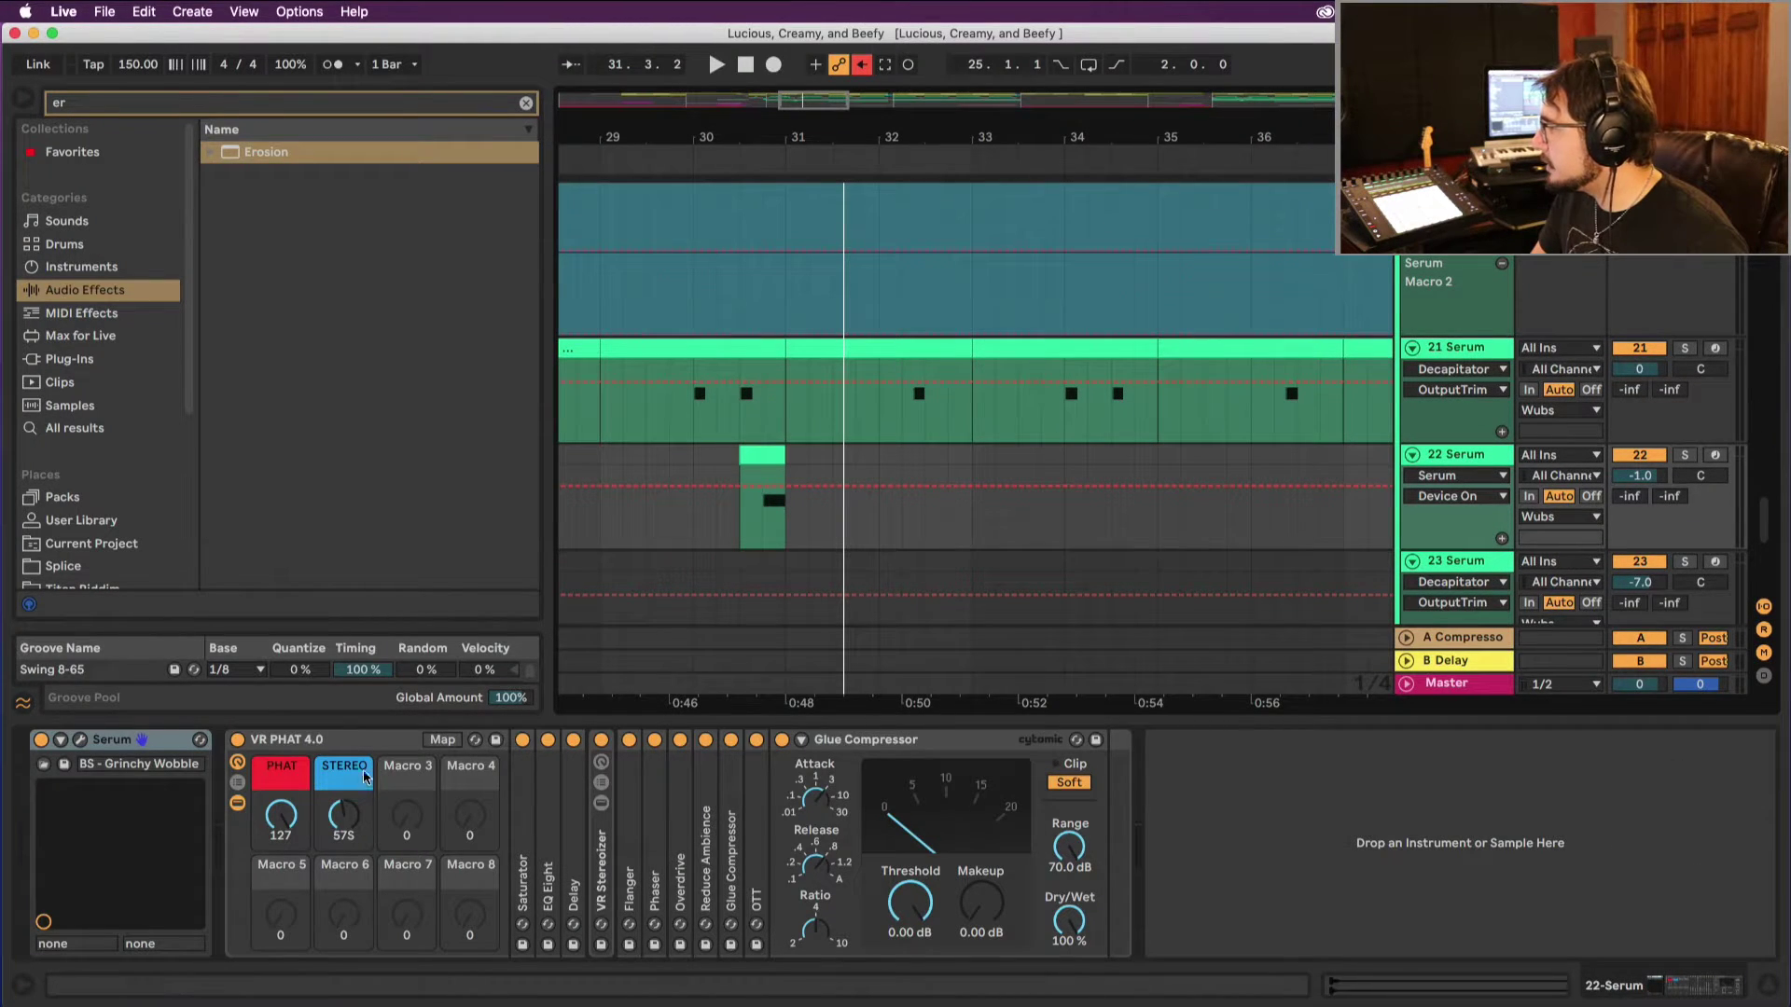
key(space)
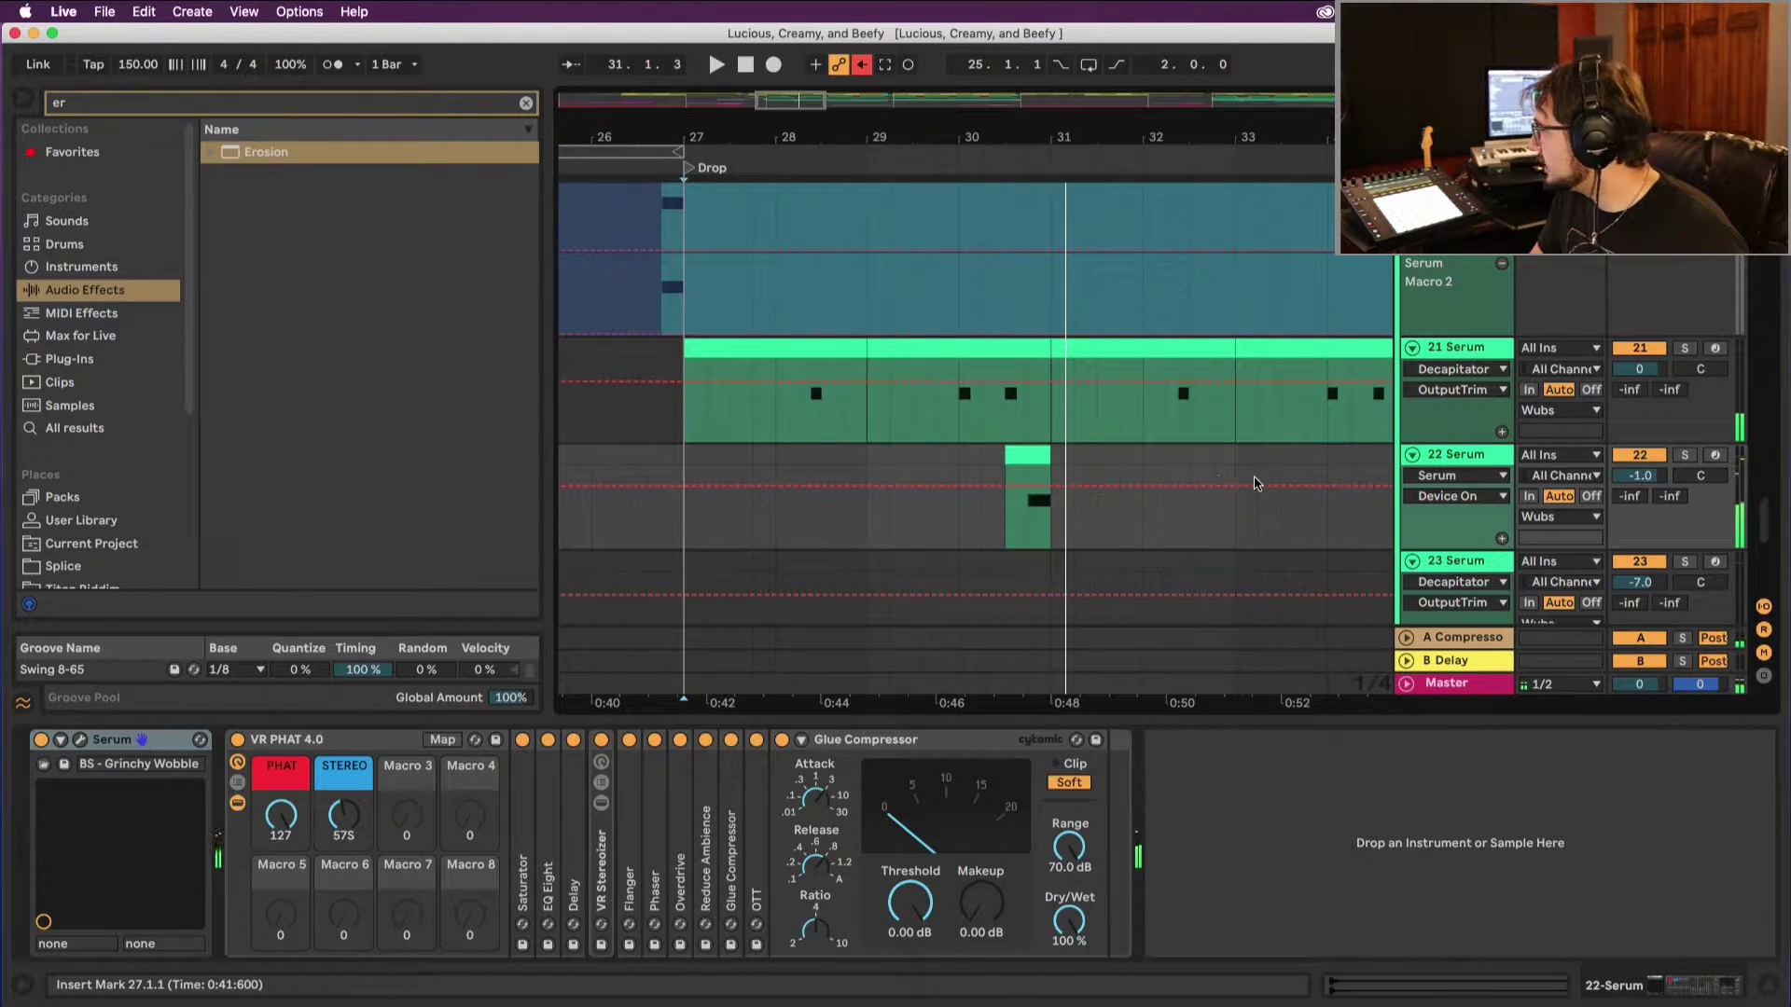
Step: Set the 22 Serum track's volume to 0.5 dB and play from its clip before bar 31
drag(1640, 475, 1640, 473)
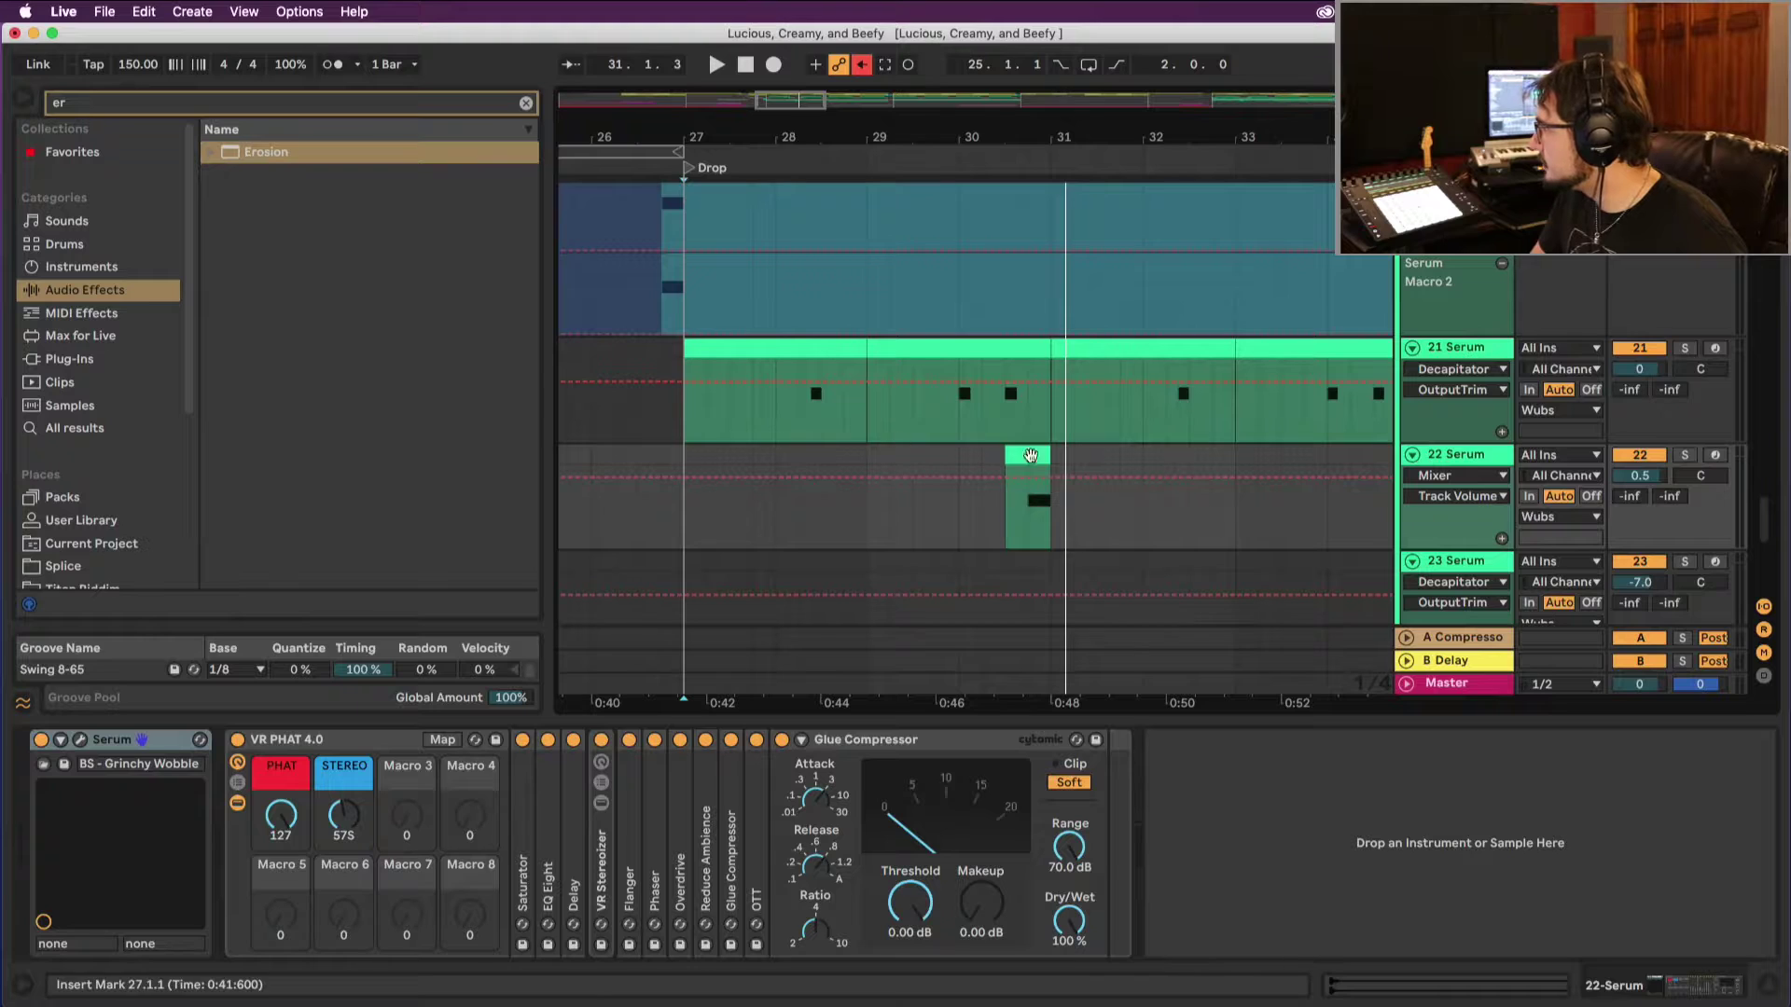
click(1039, 456)
key(space)
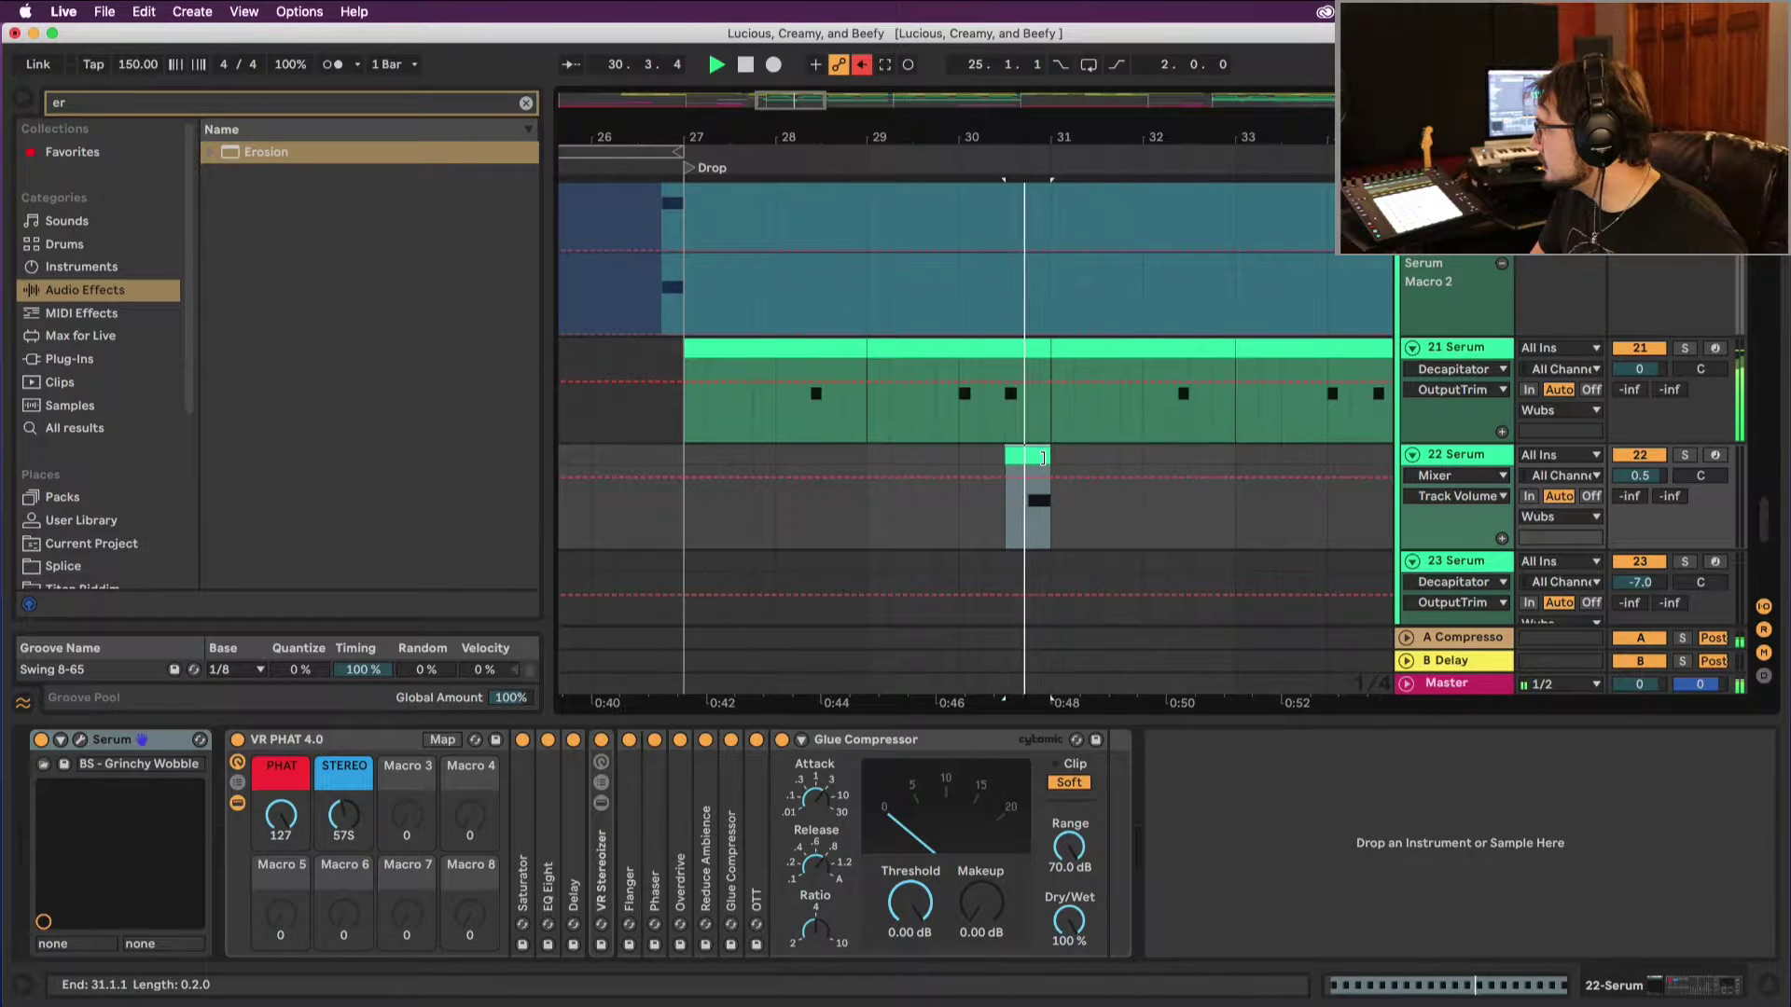
Step: Switch to the Session mixer, set the 22 Serum track's volume to -0.5 dB, and replay the clip
key(Tab)
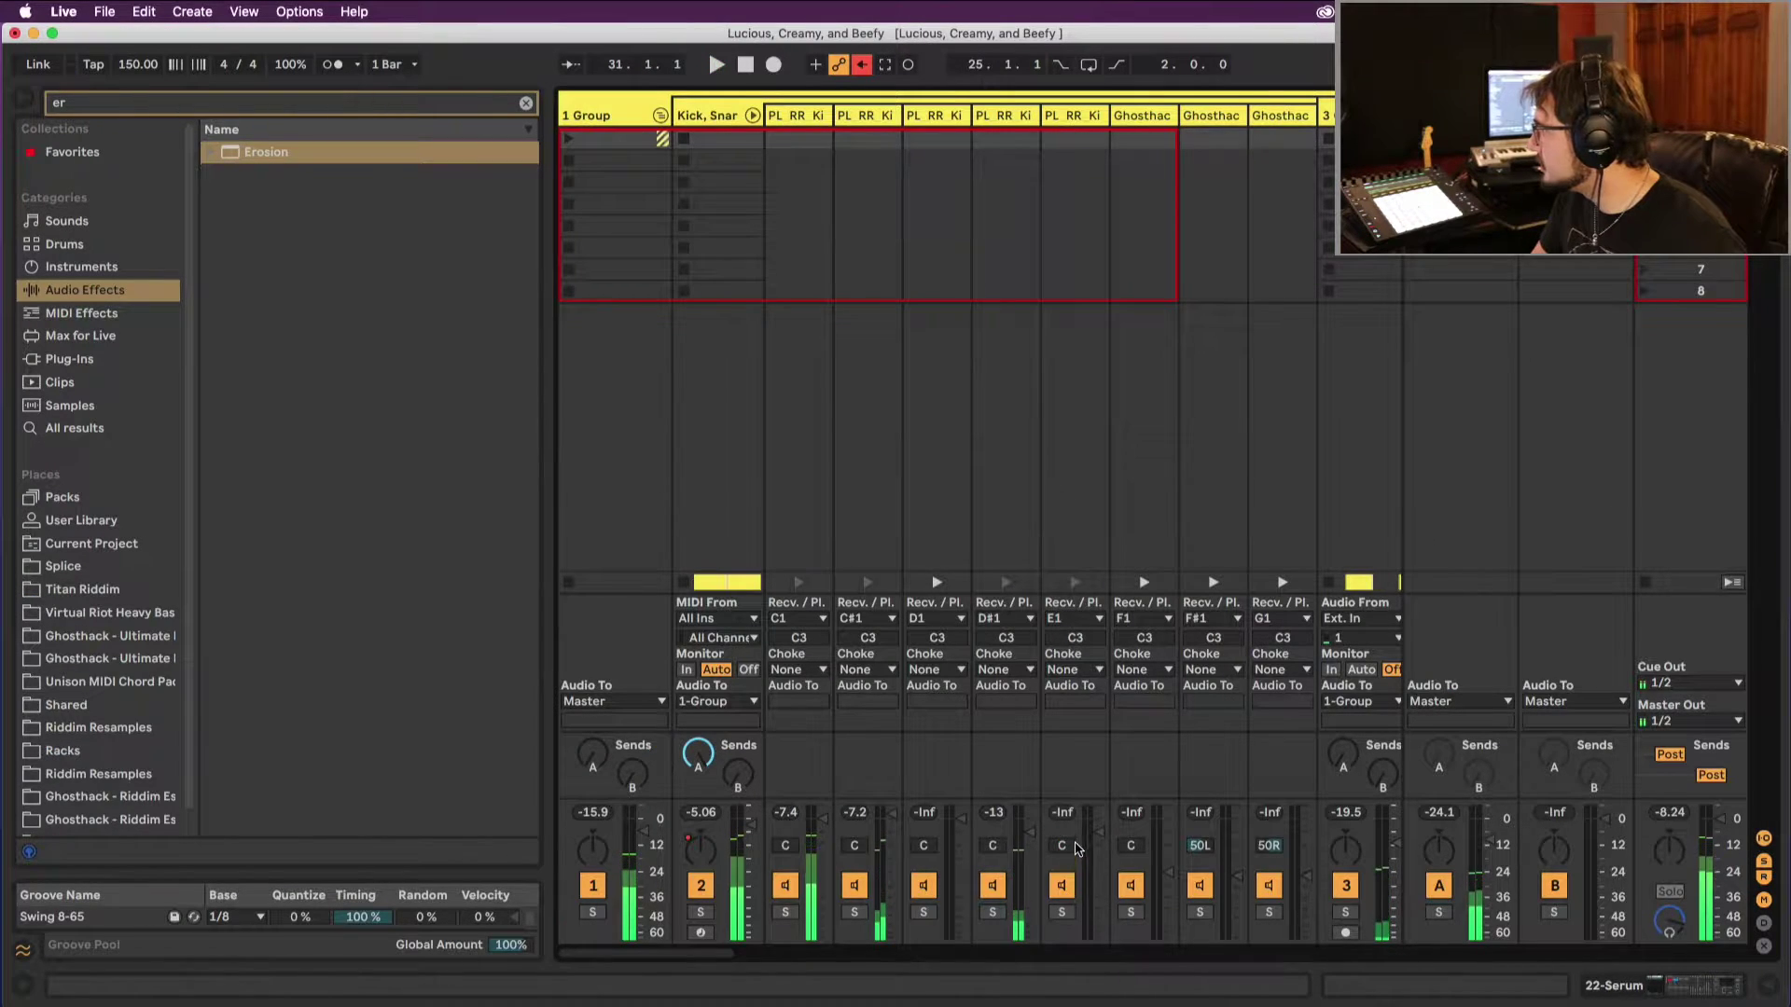
scroll(1077, 848, right, 15)
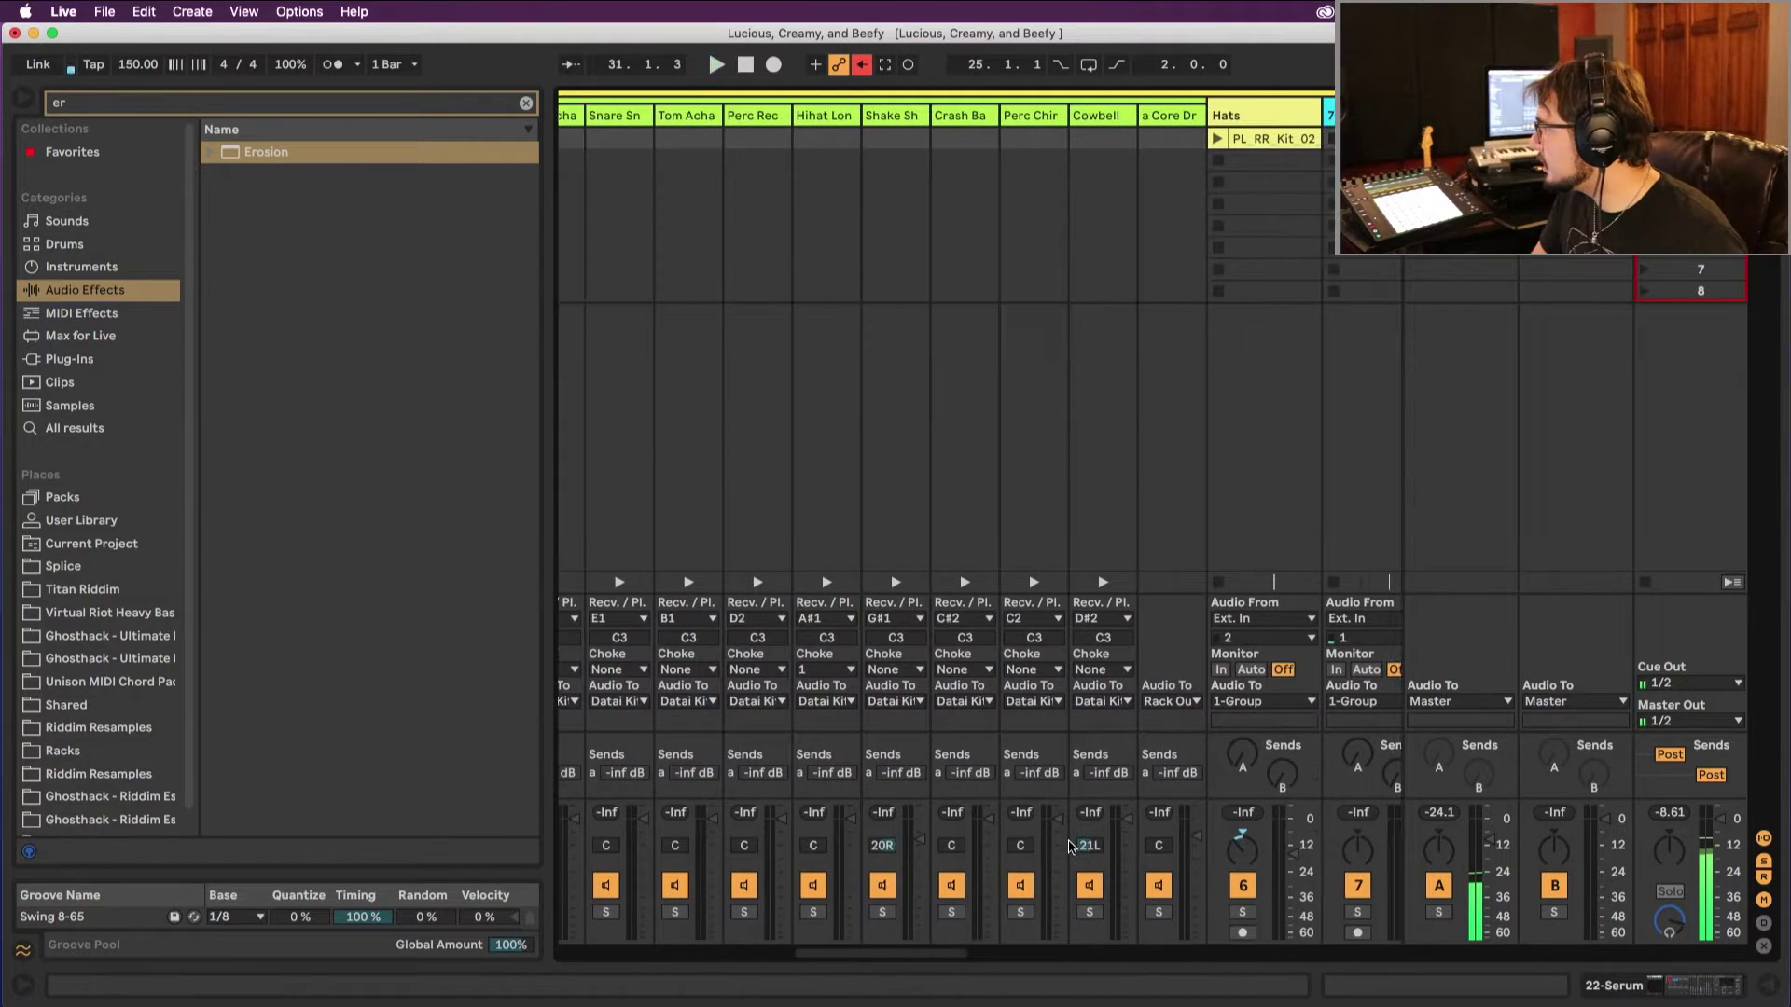
scroll(1071, 845, left, 15)
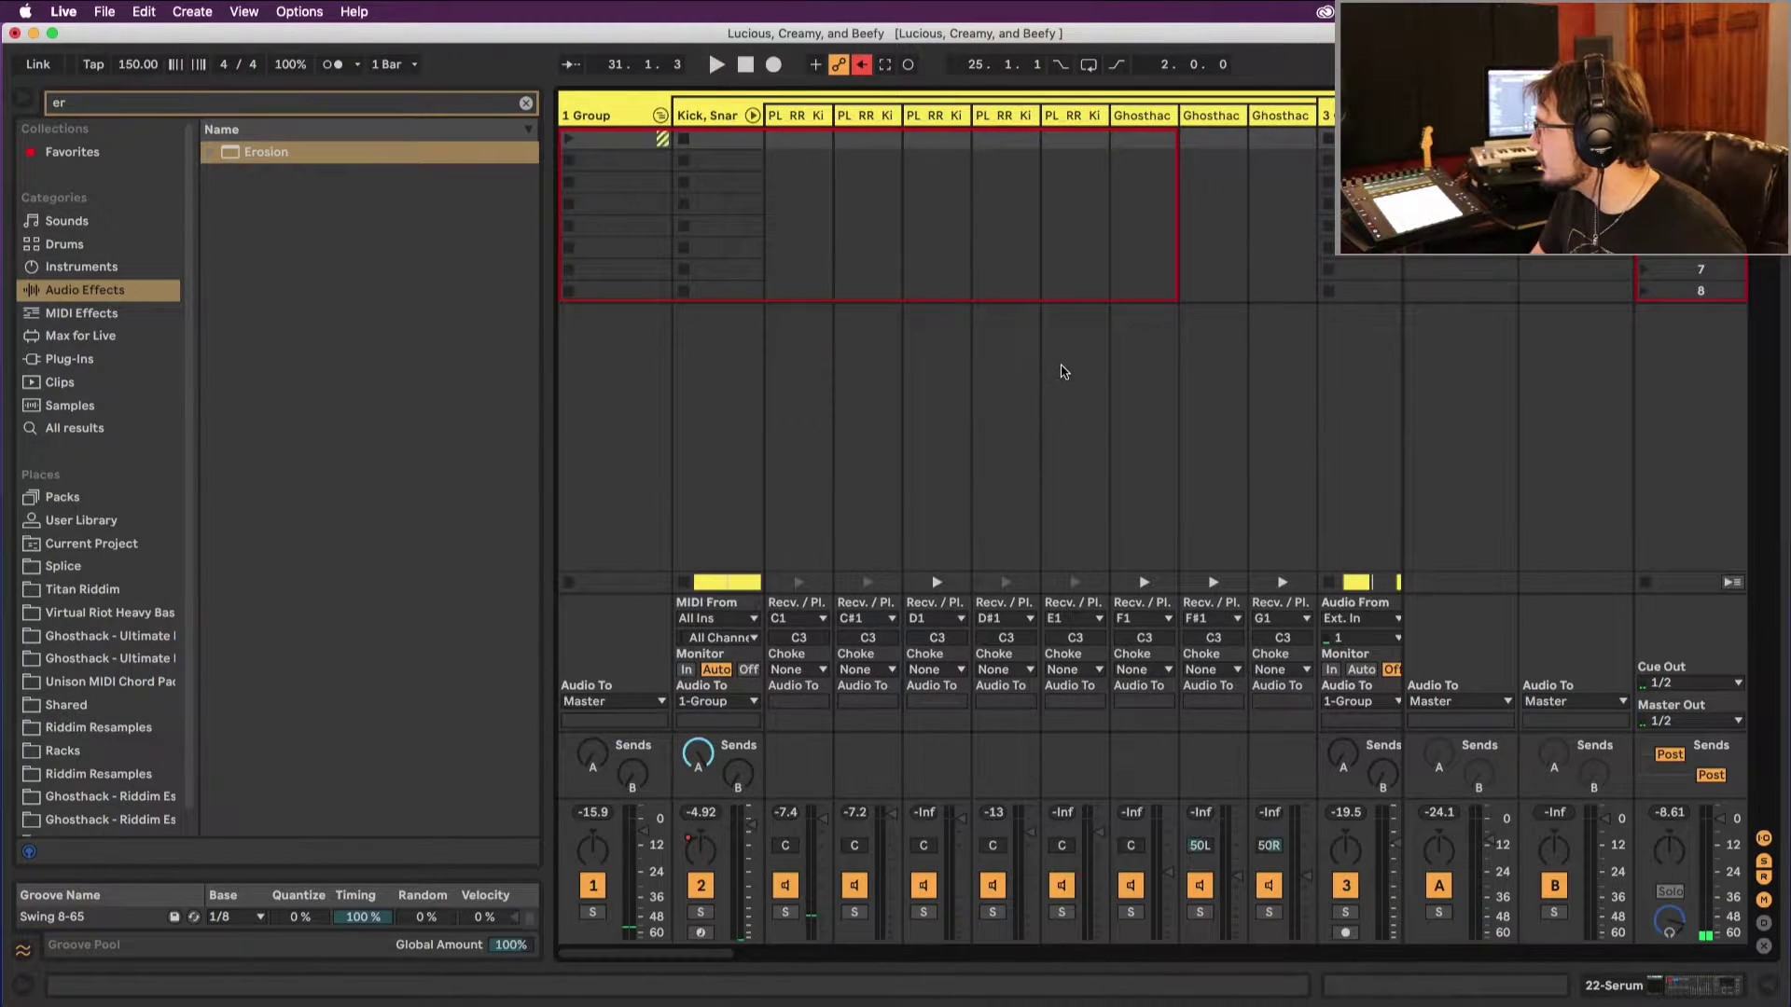
scroll(1063, 371, right, 5)
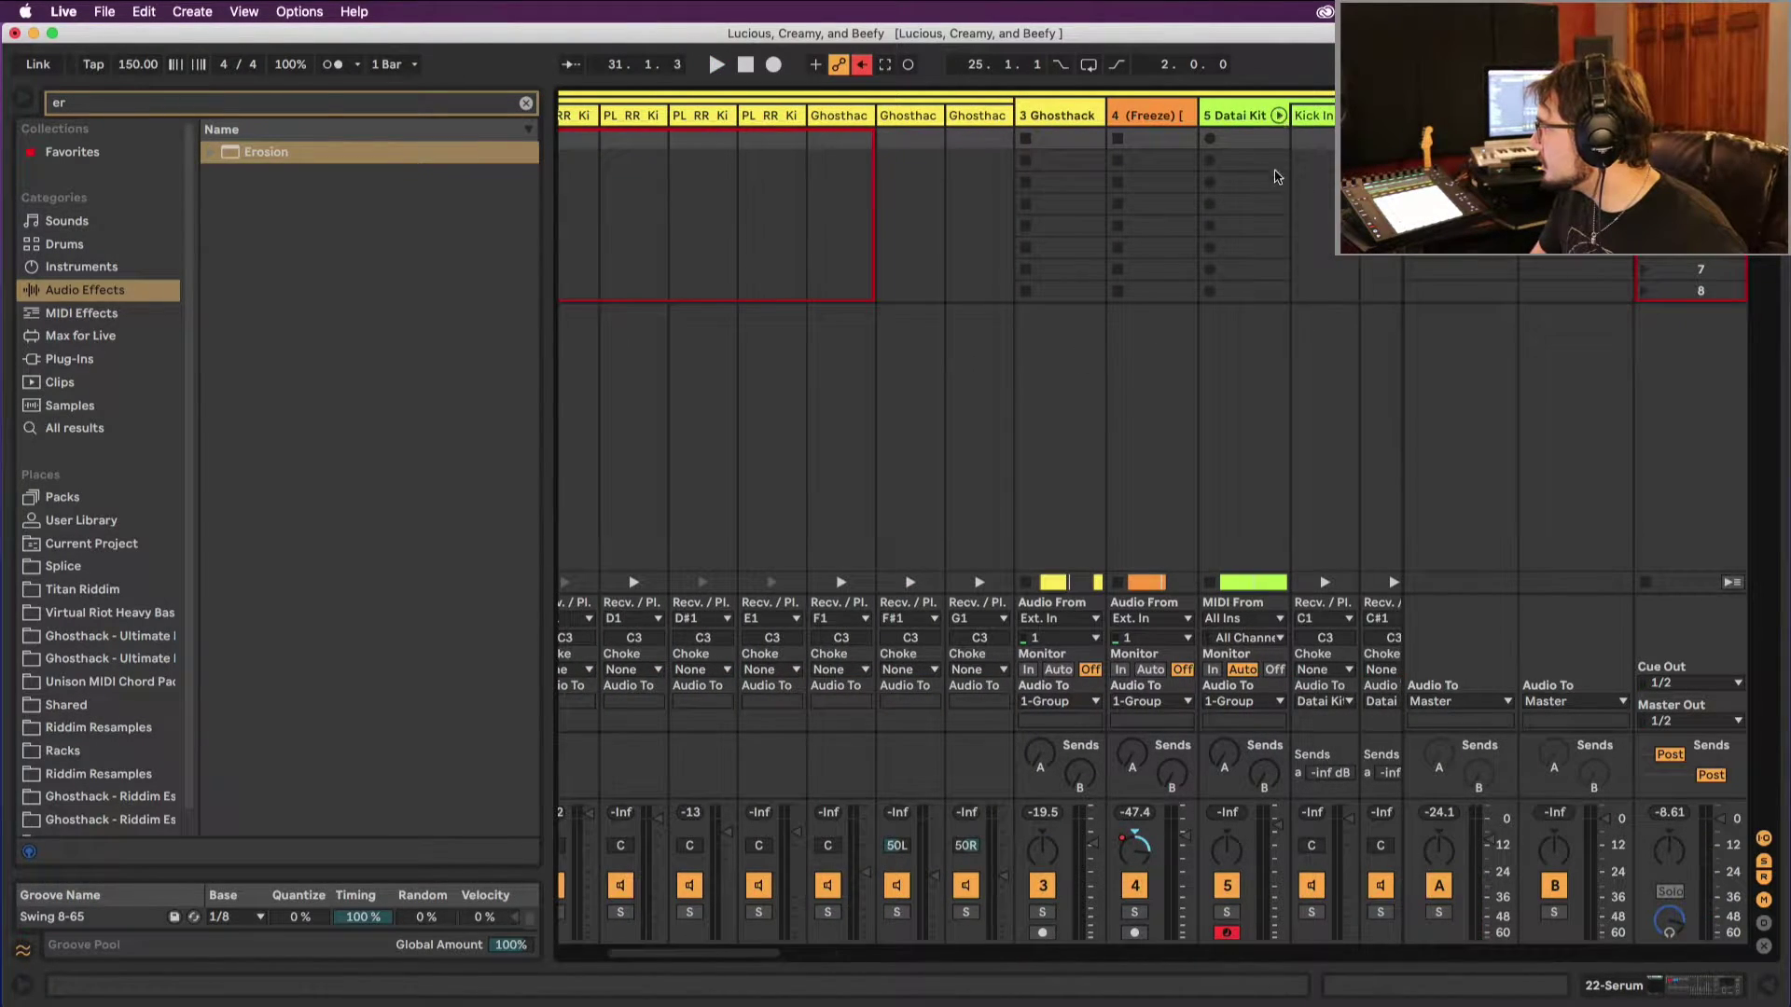
scroll(1277, 176, right, 15)
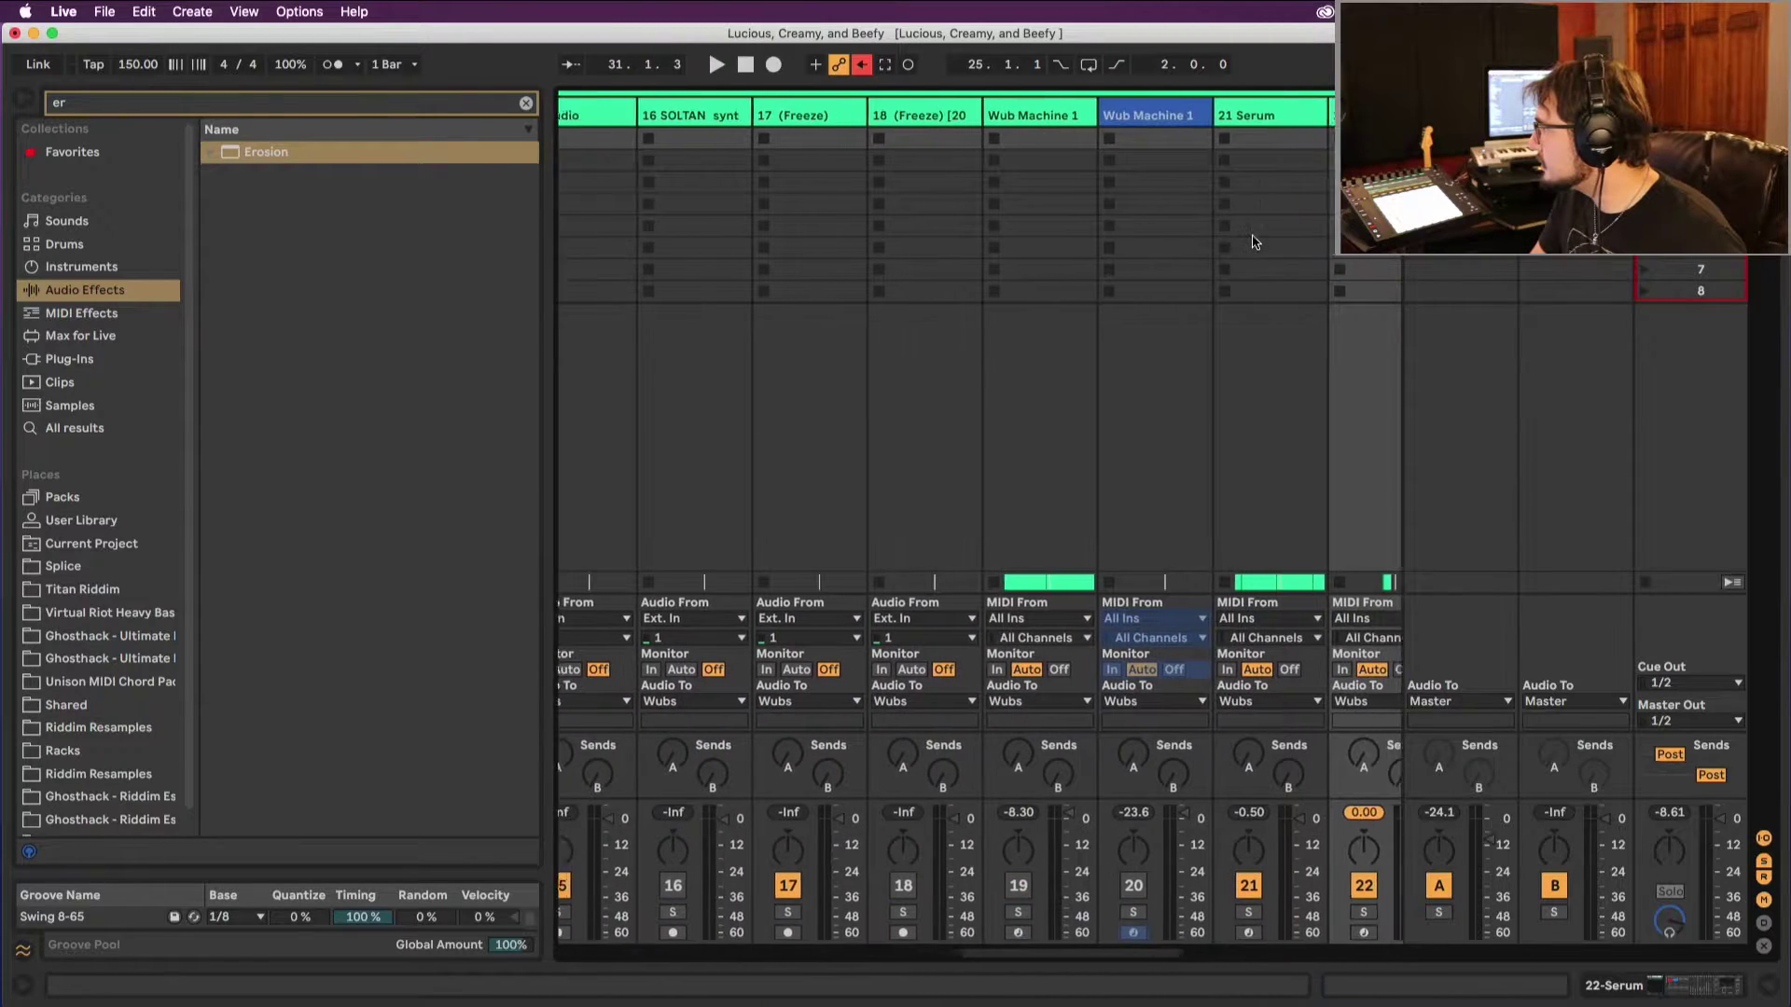
scroll(1254, 242, left, 2)
key(space)
scroll(1252, 247, right, 6)
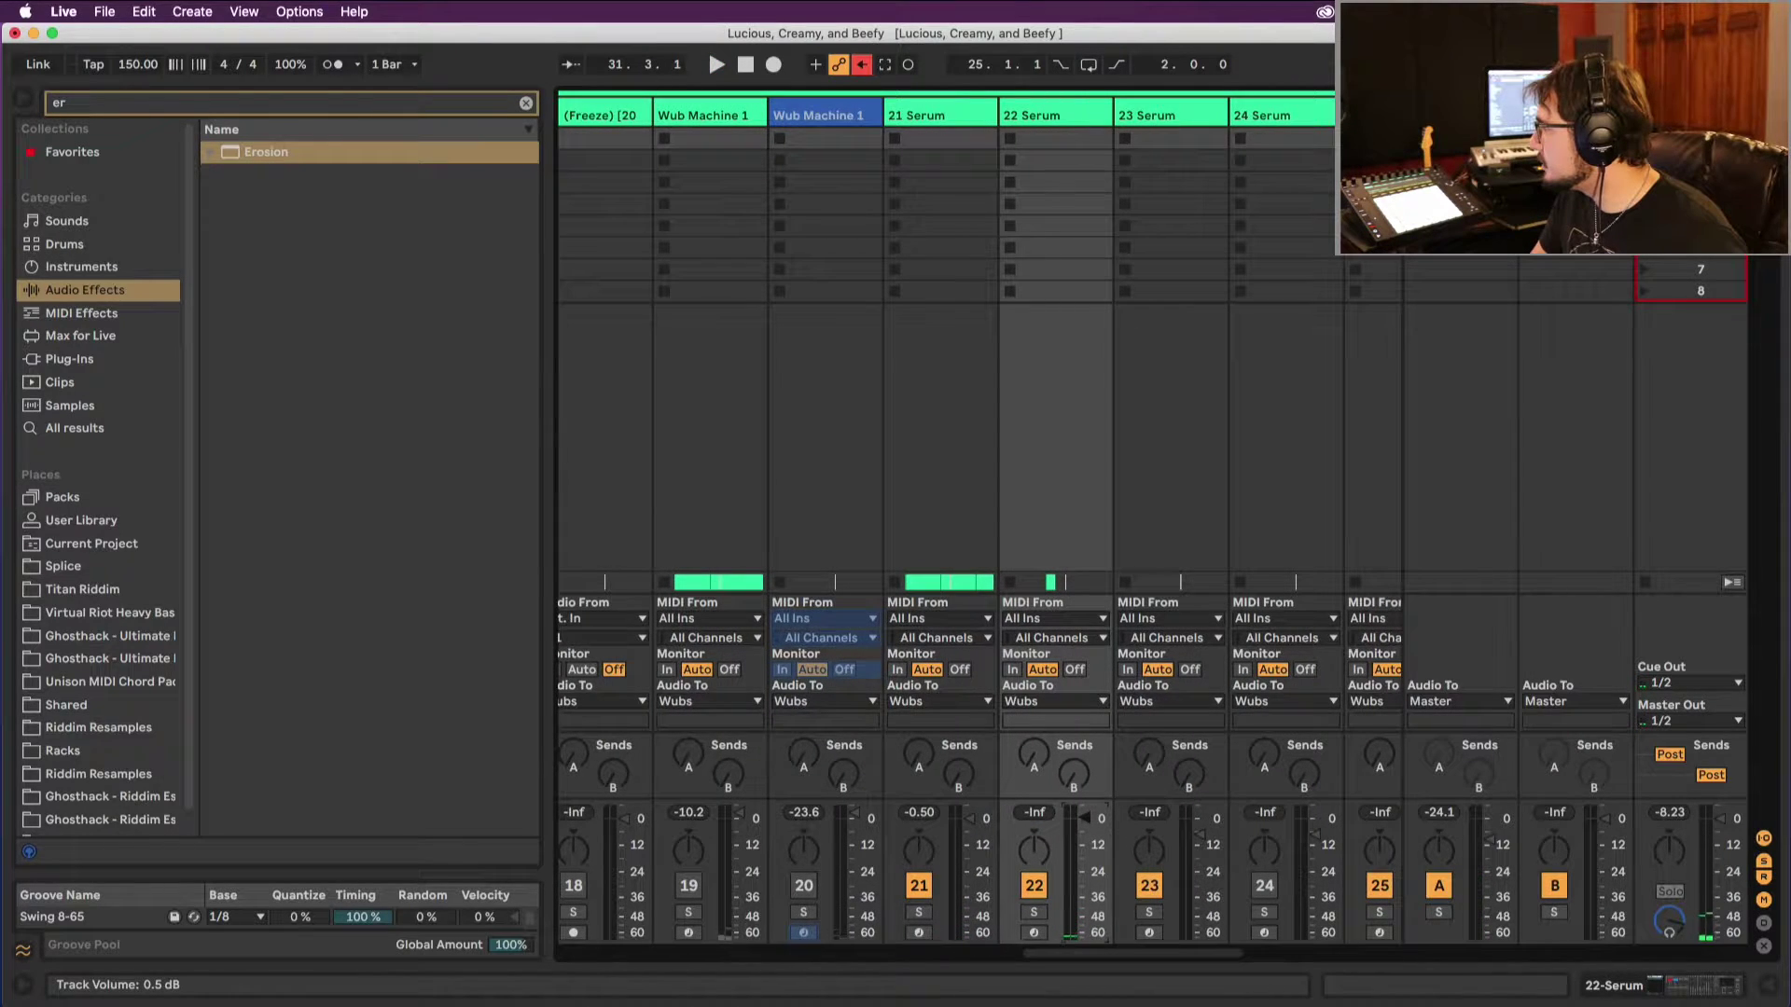
key(space)
scroll(1102, 822, right, 1)
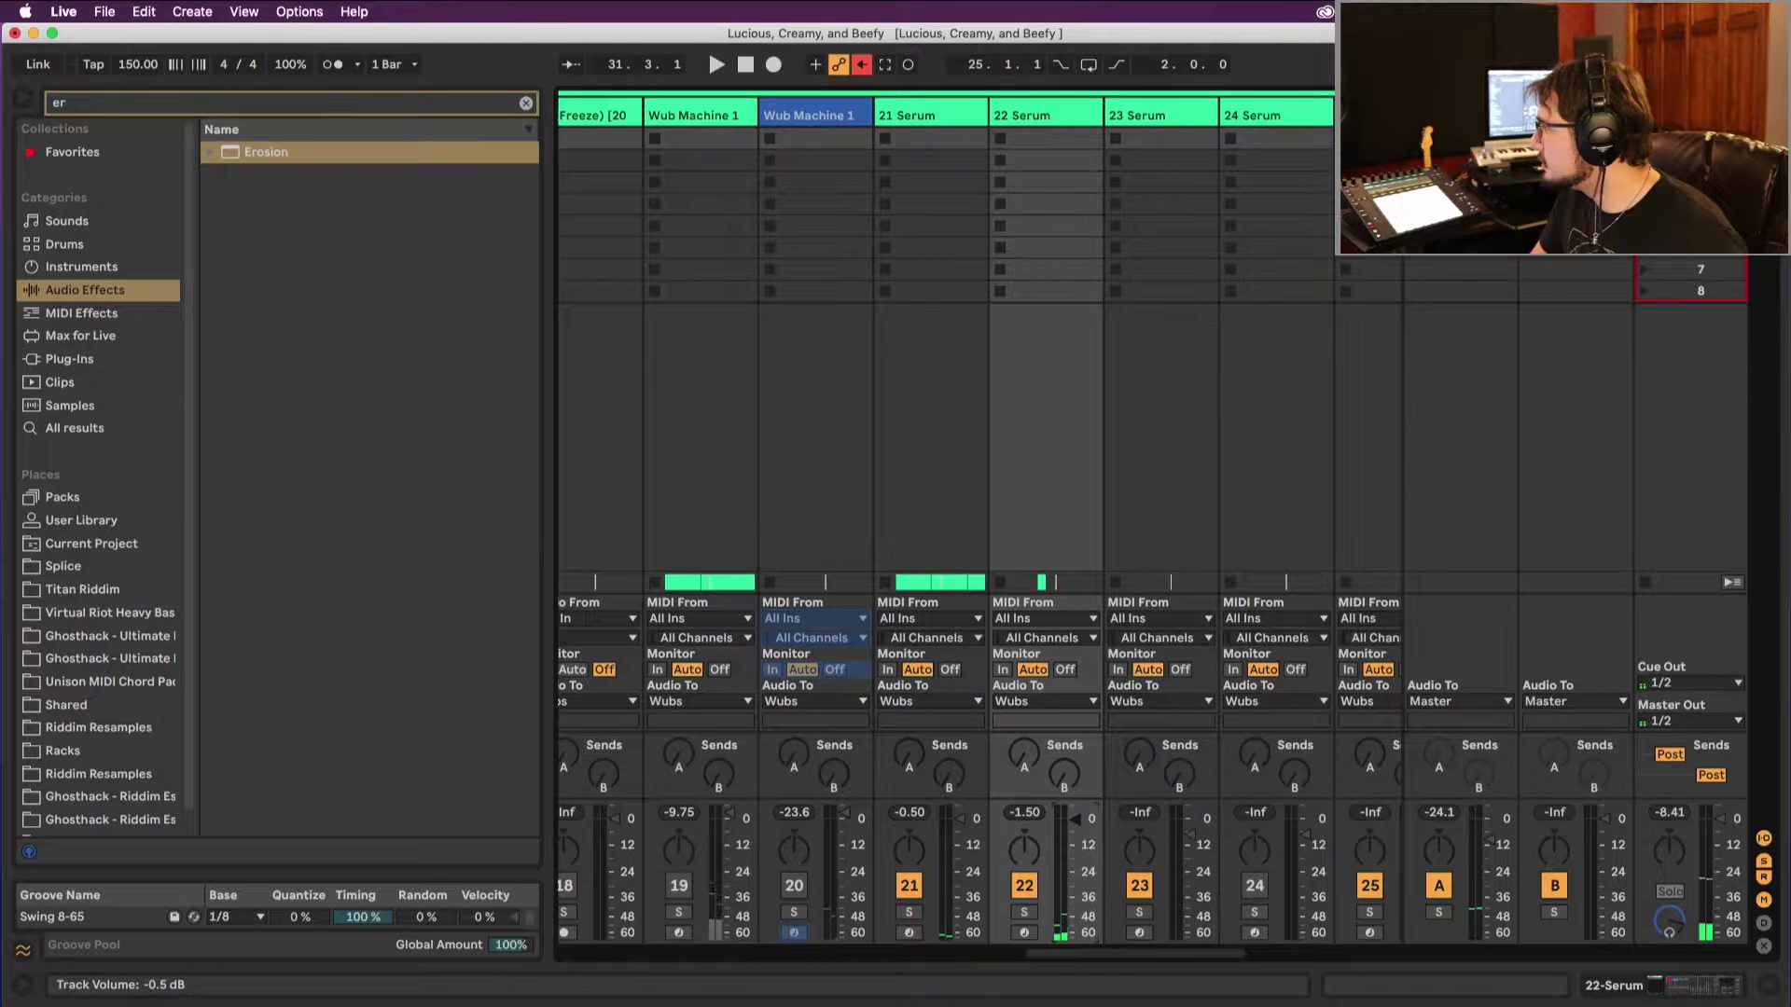
key(space)
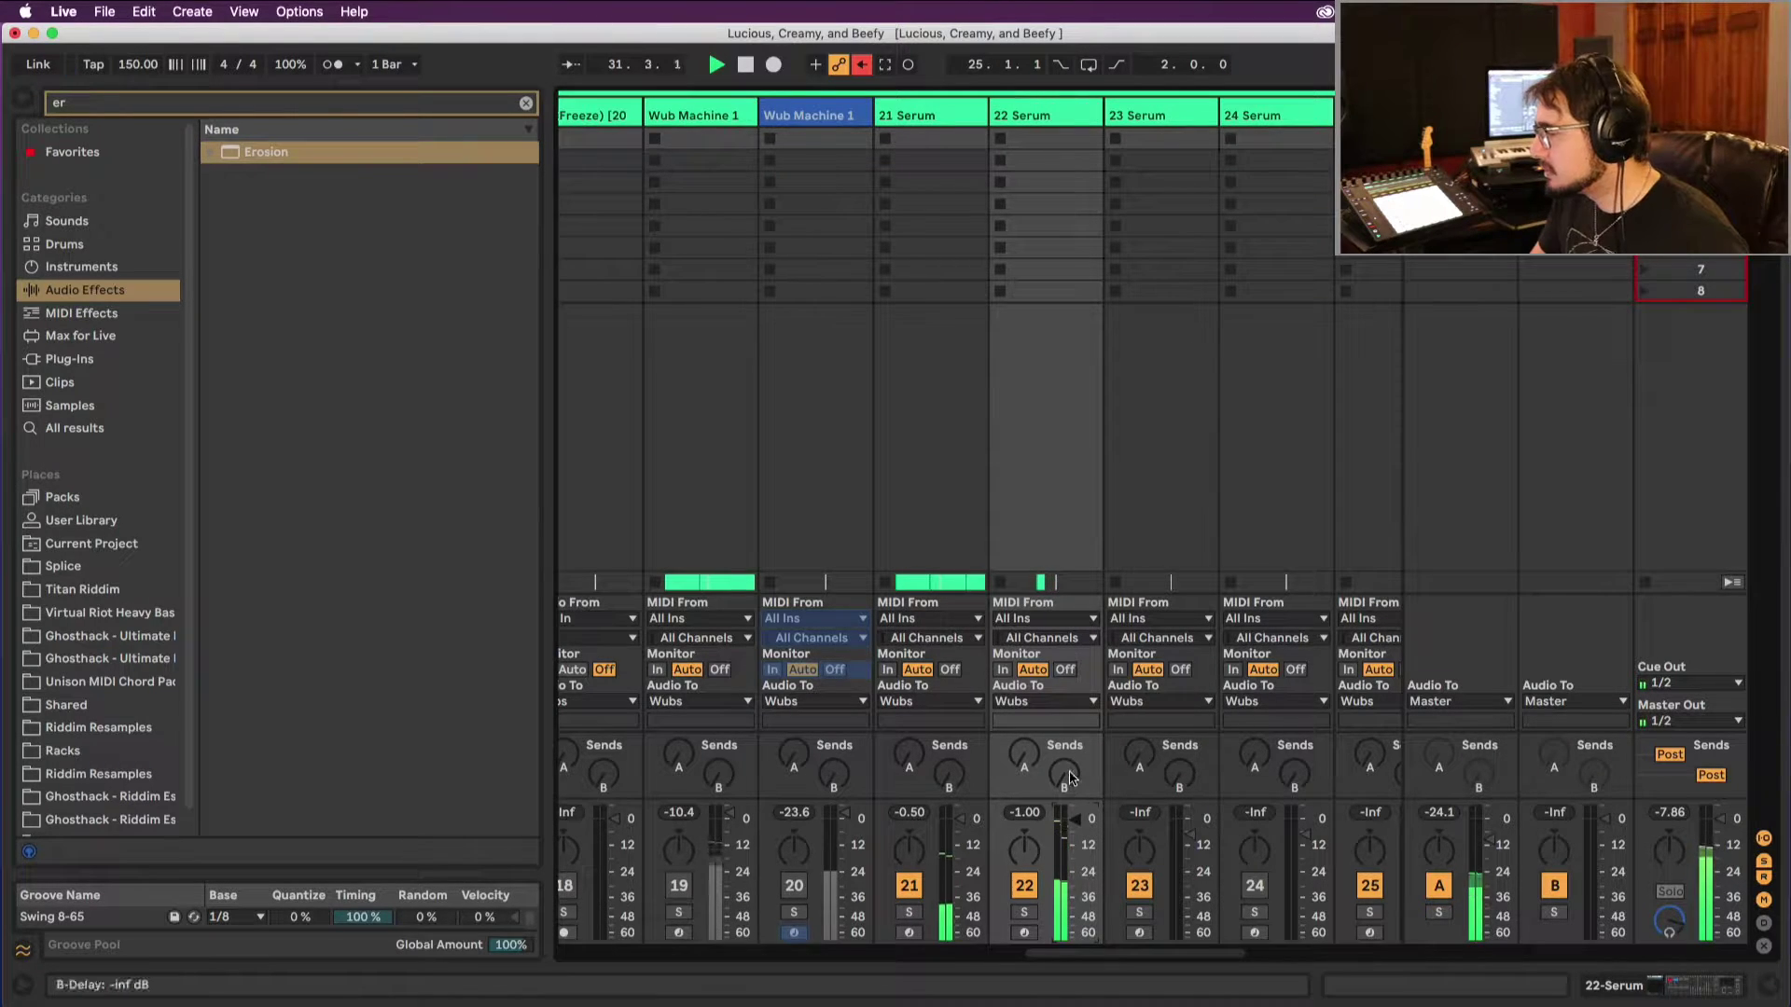
Step: Add the OTT preset of Multiband Dynamics to the end of the 22 Serum track's device chain
double_click(1036, 114)
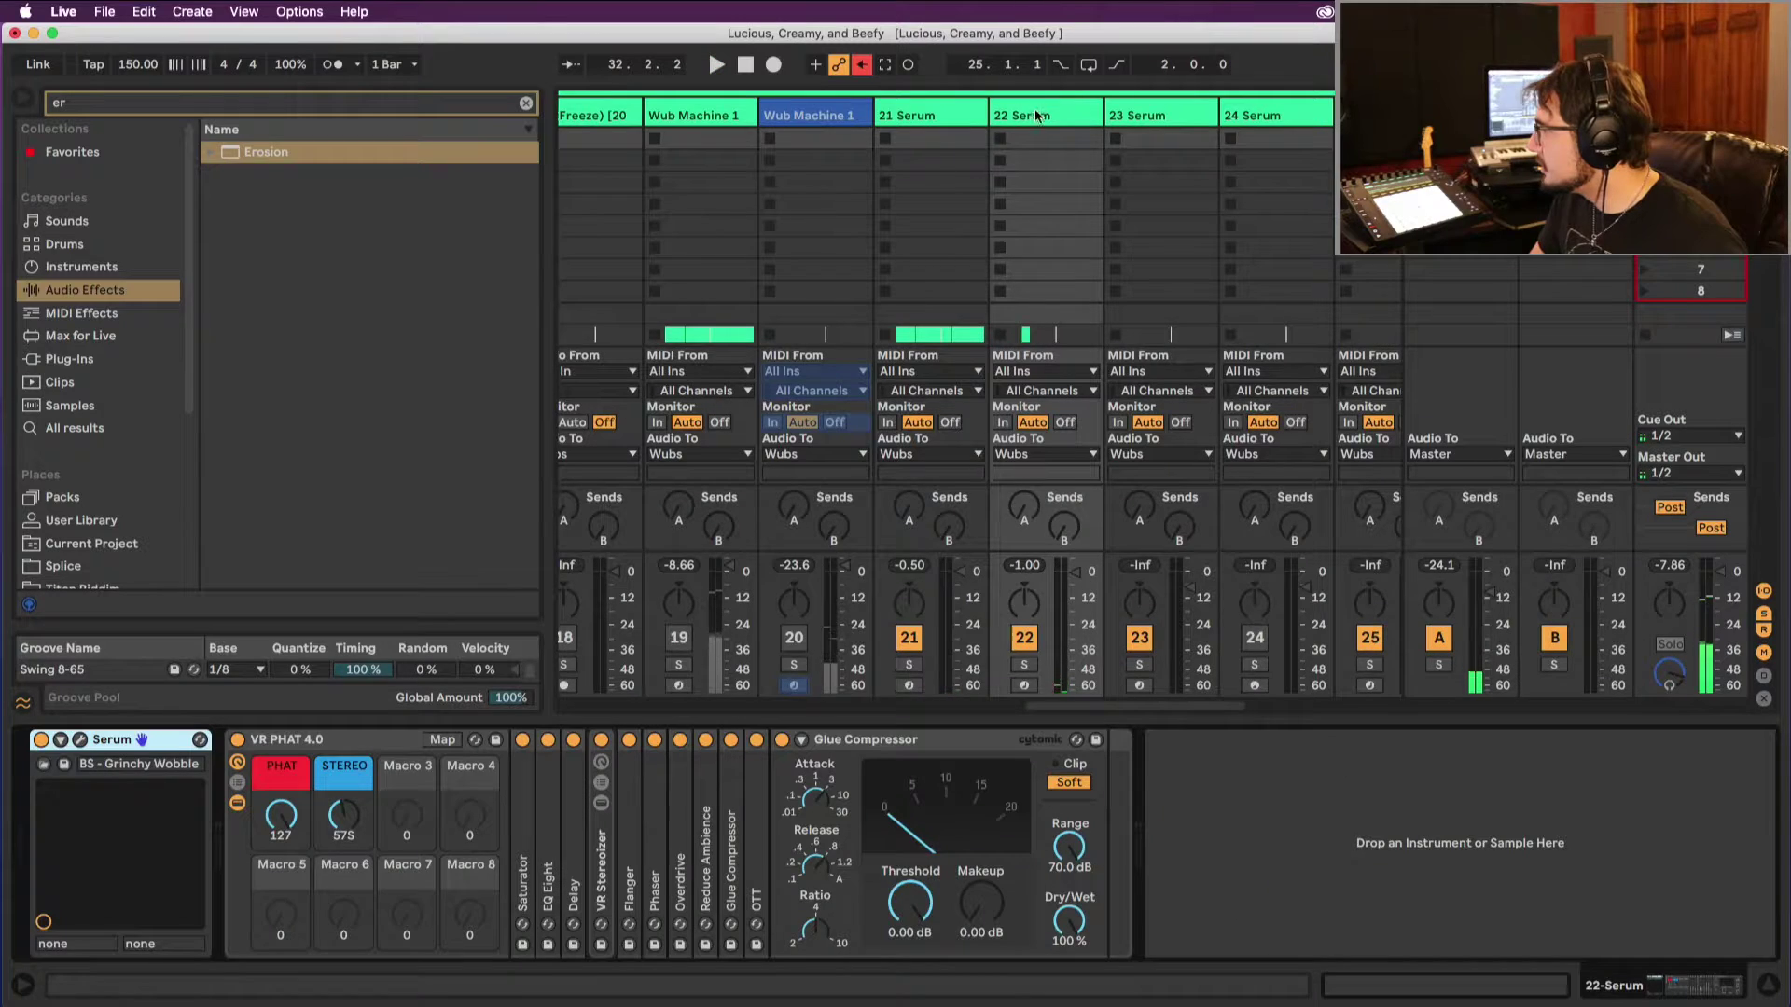
click(261, 103)
text(ott)
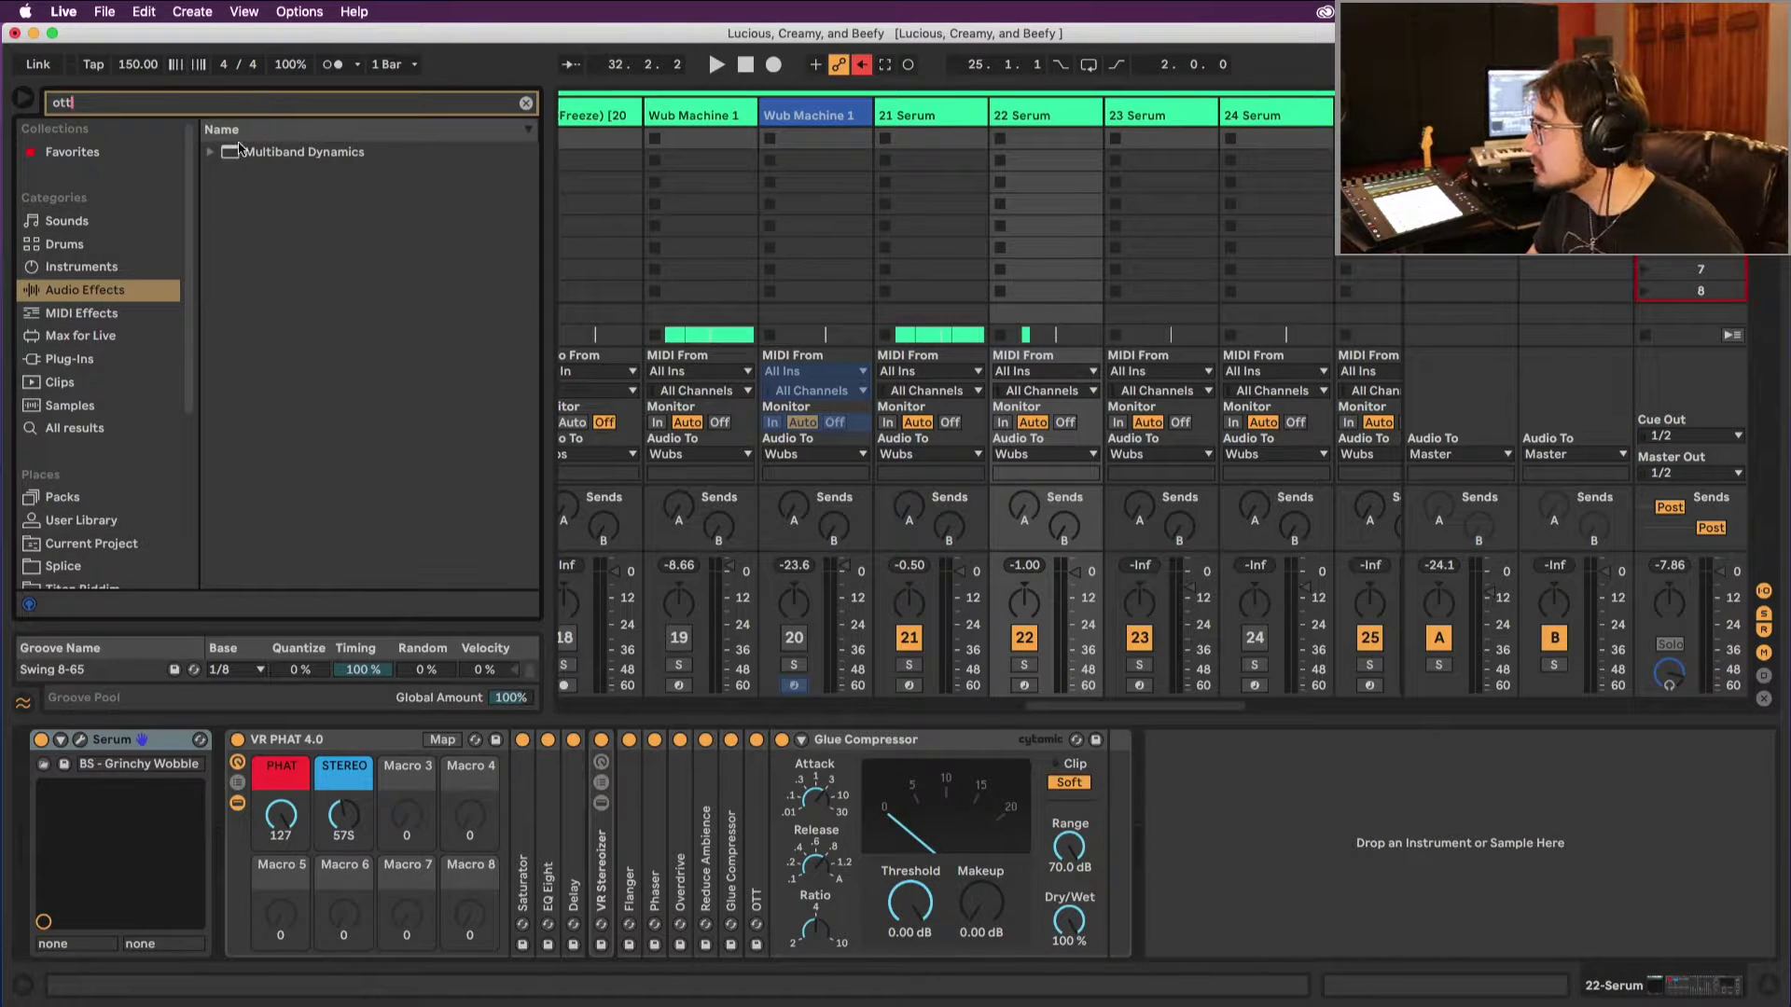
click(212, 153)
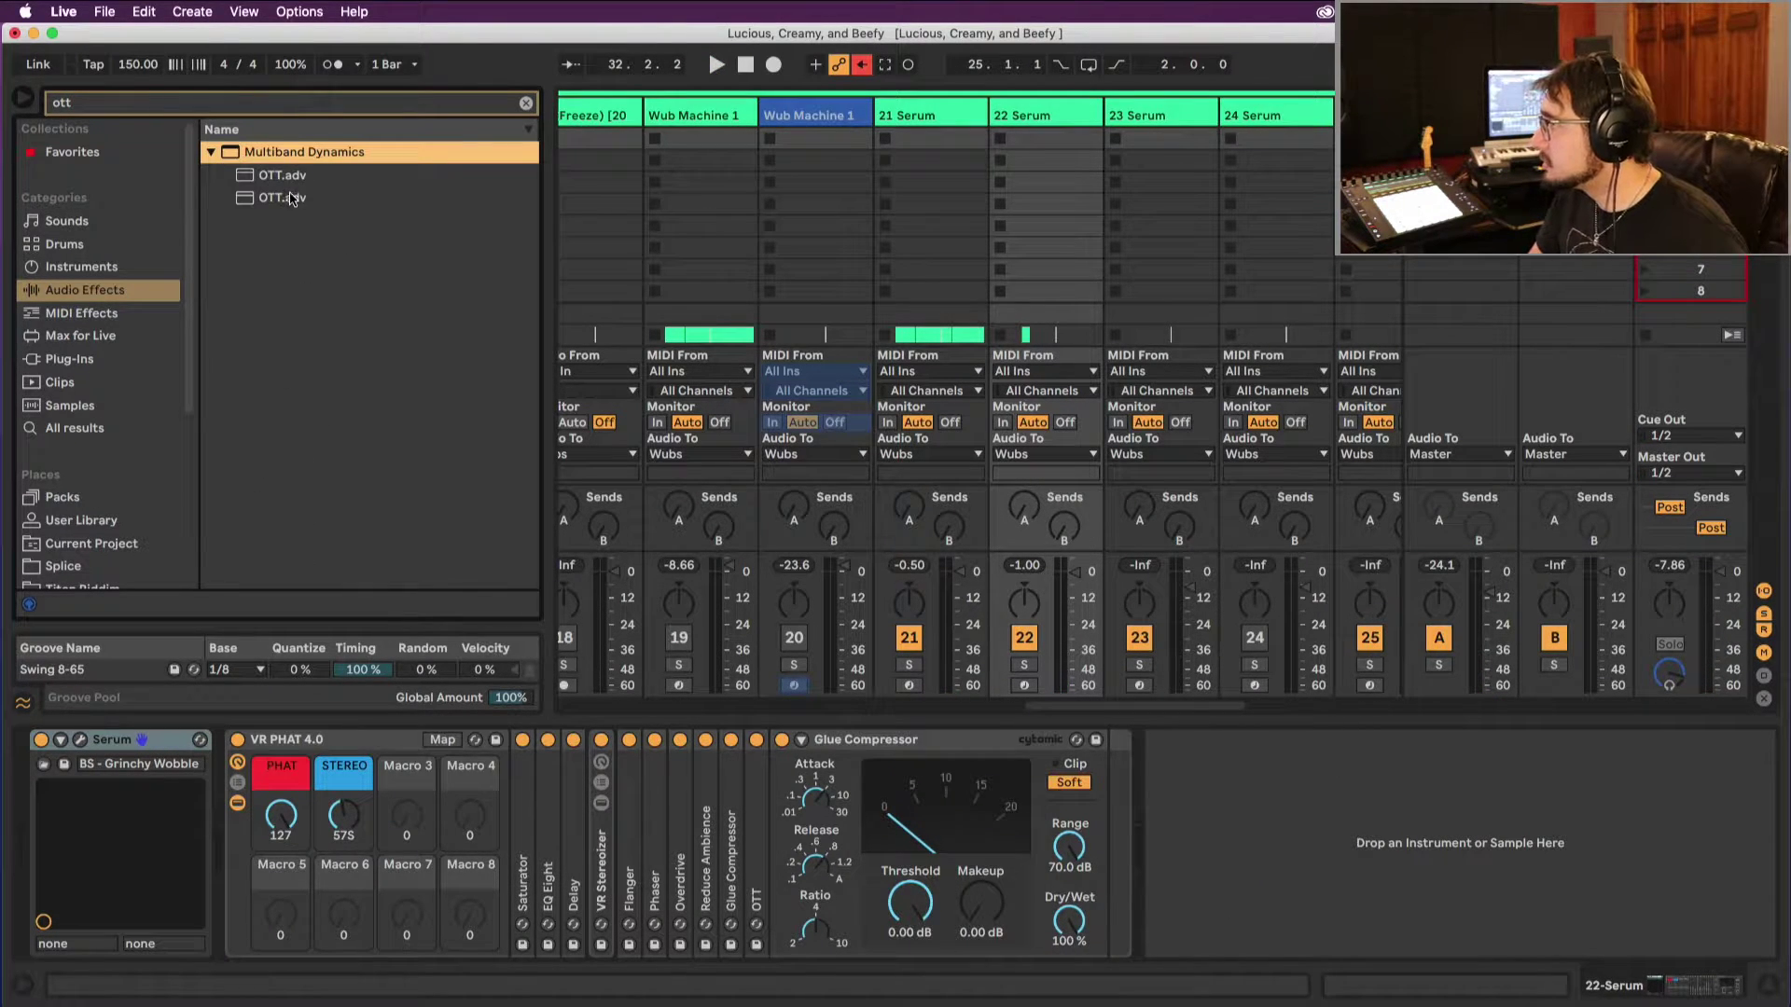
drag(282, 175, 1344, 792)
drag(683, 828, 1203, 830)
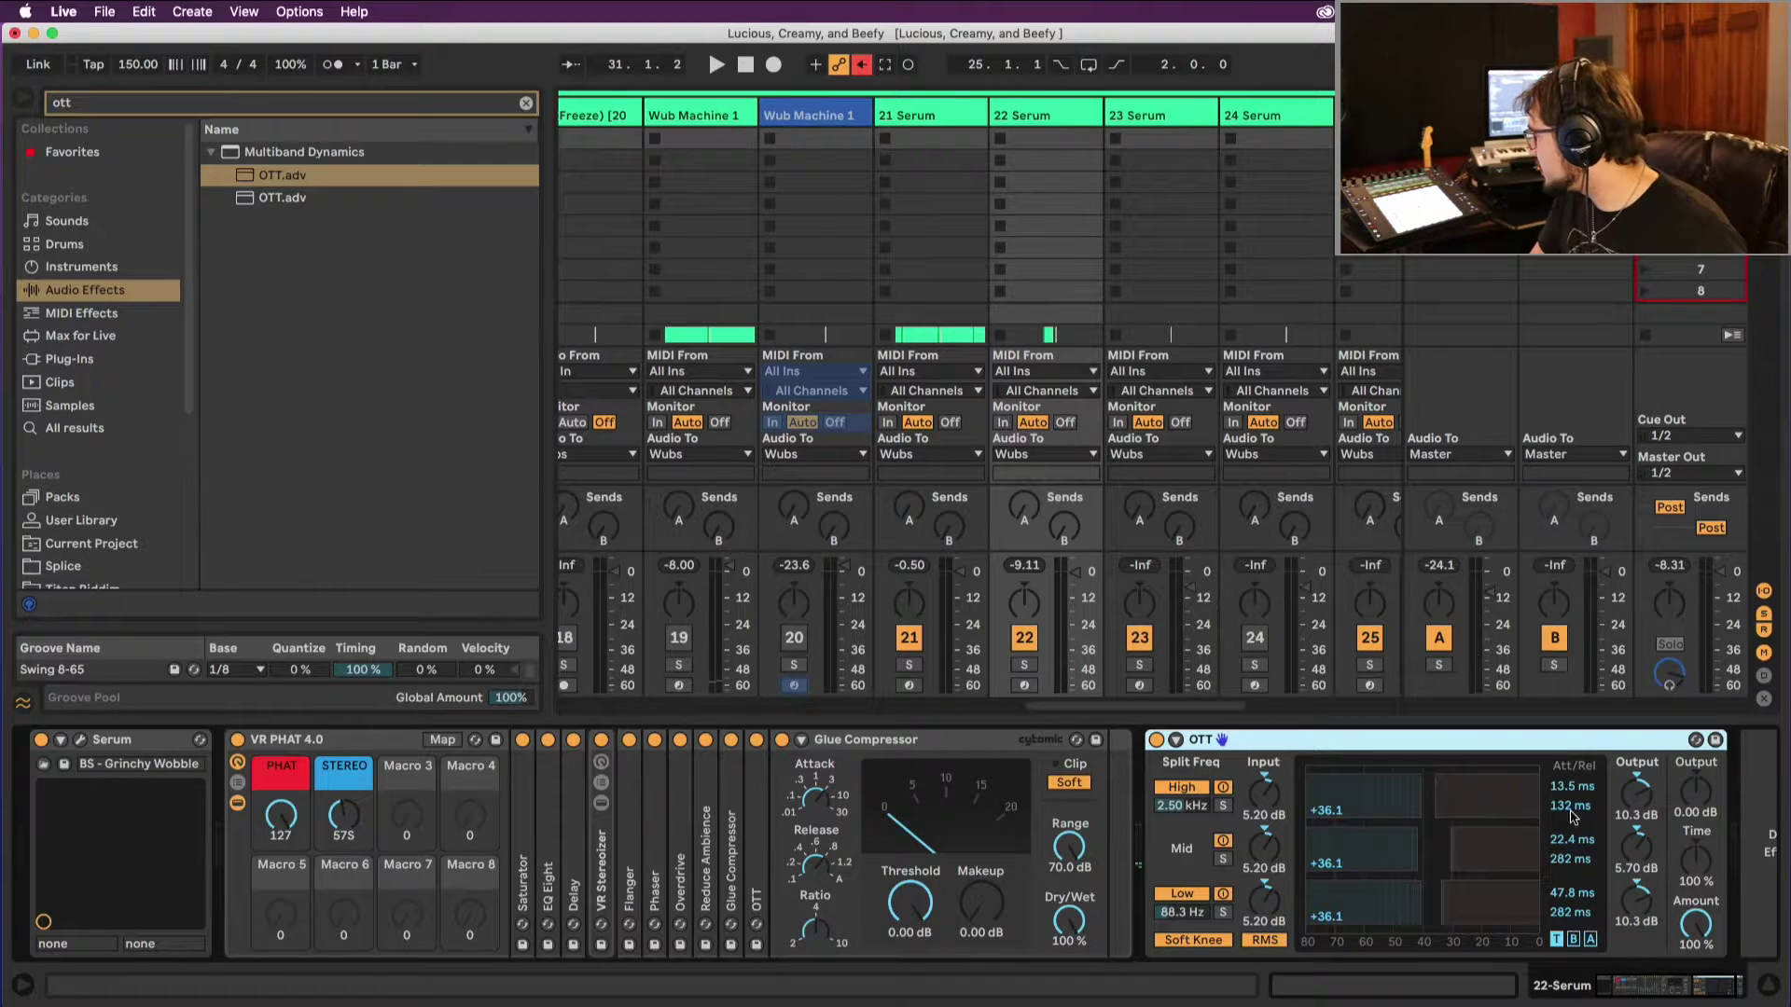
Step: Set OTT's output to 9.80 dB and compare the clip's playback with OTT on and switched off
mouse_move(1724, 809)
mouse_down()
mouse_move(1696, 788)
mouse_move(1696, 731)
mouse_move(1713, 803)
mouse_up()
key(space)
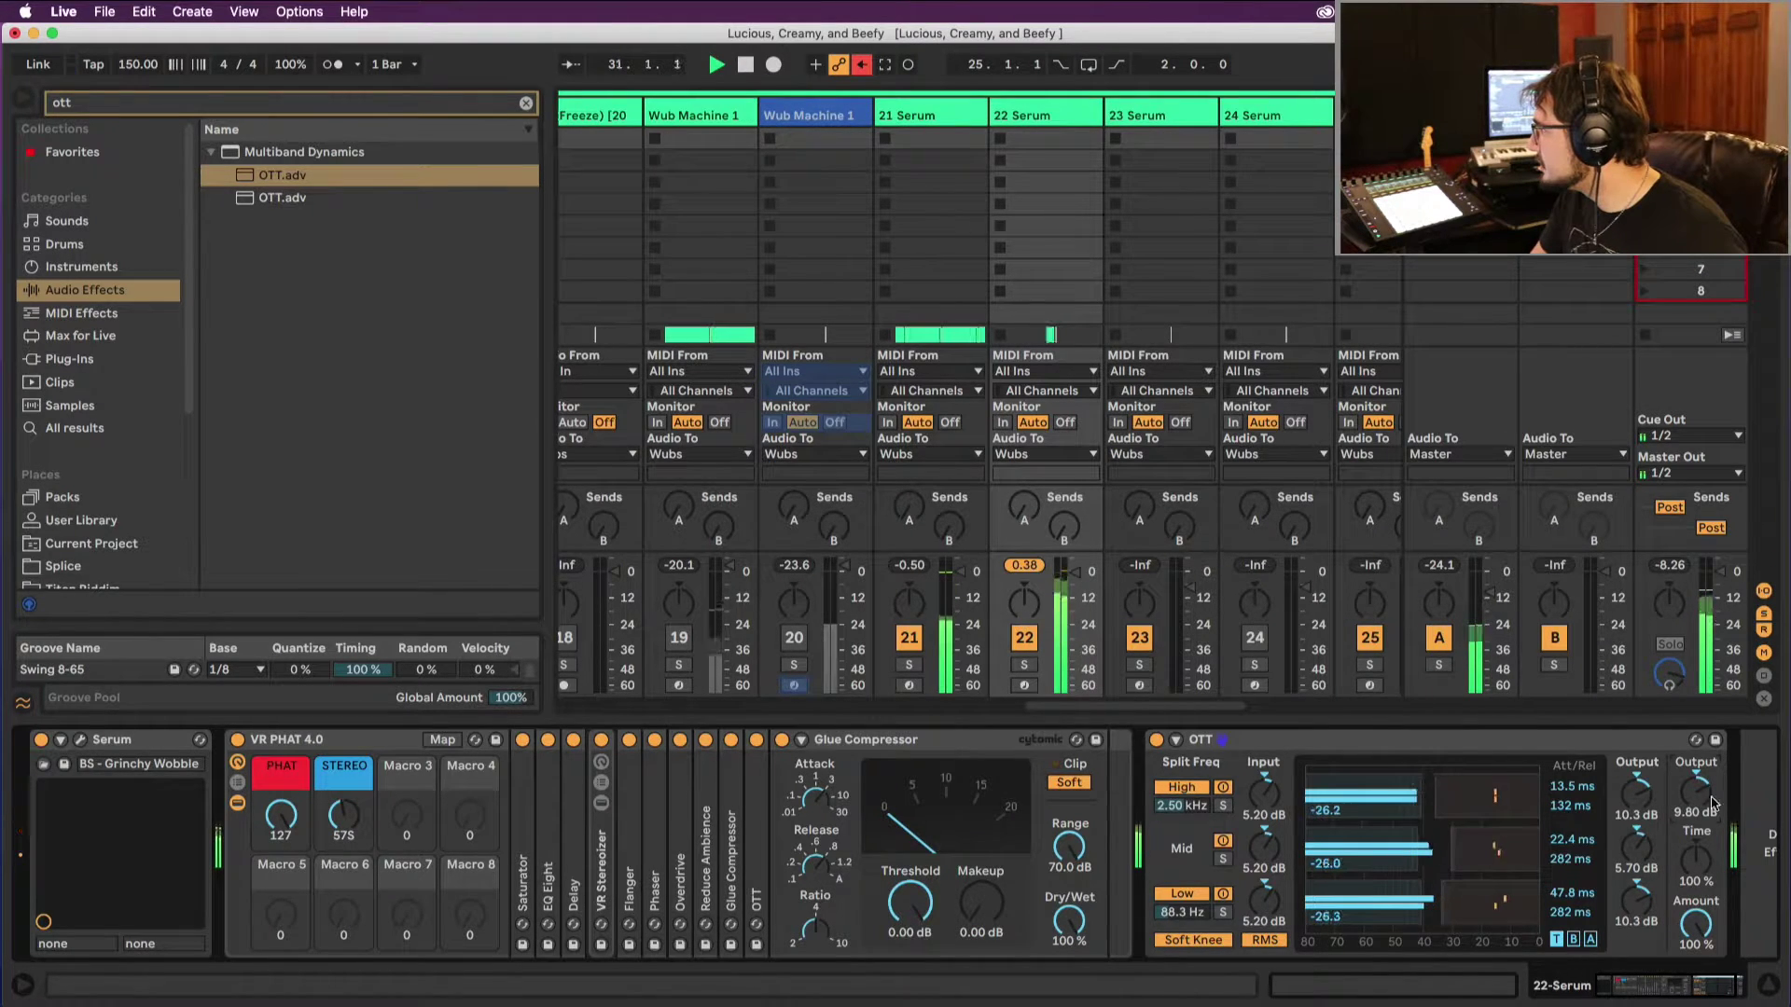
click(1156, 739)
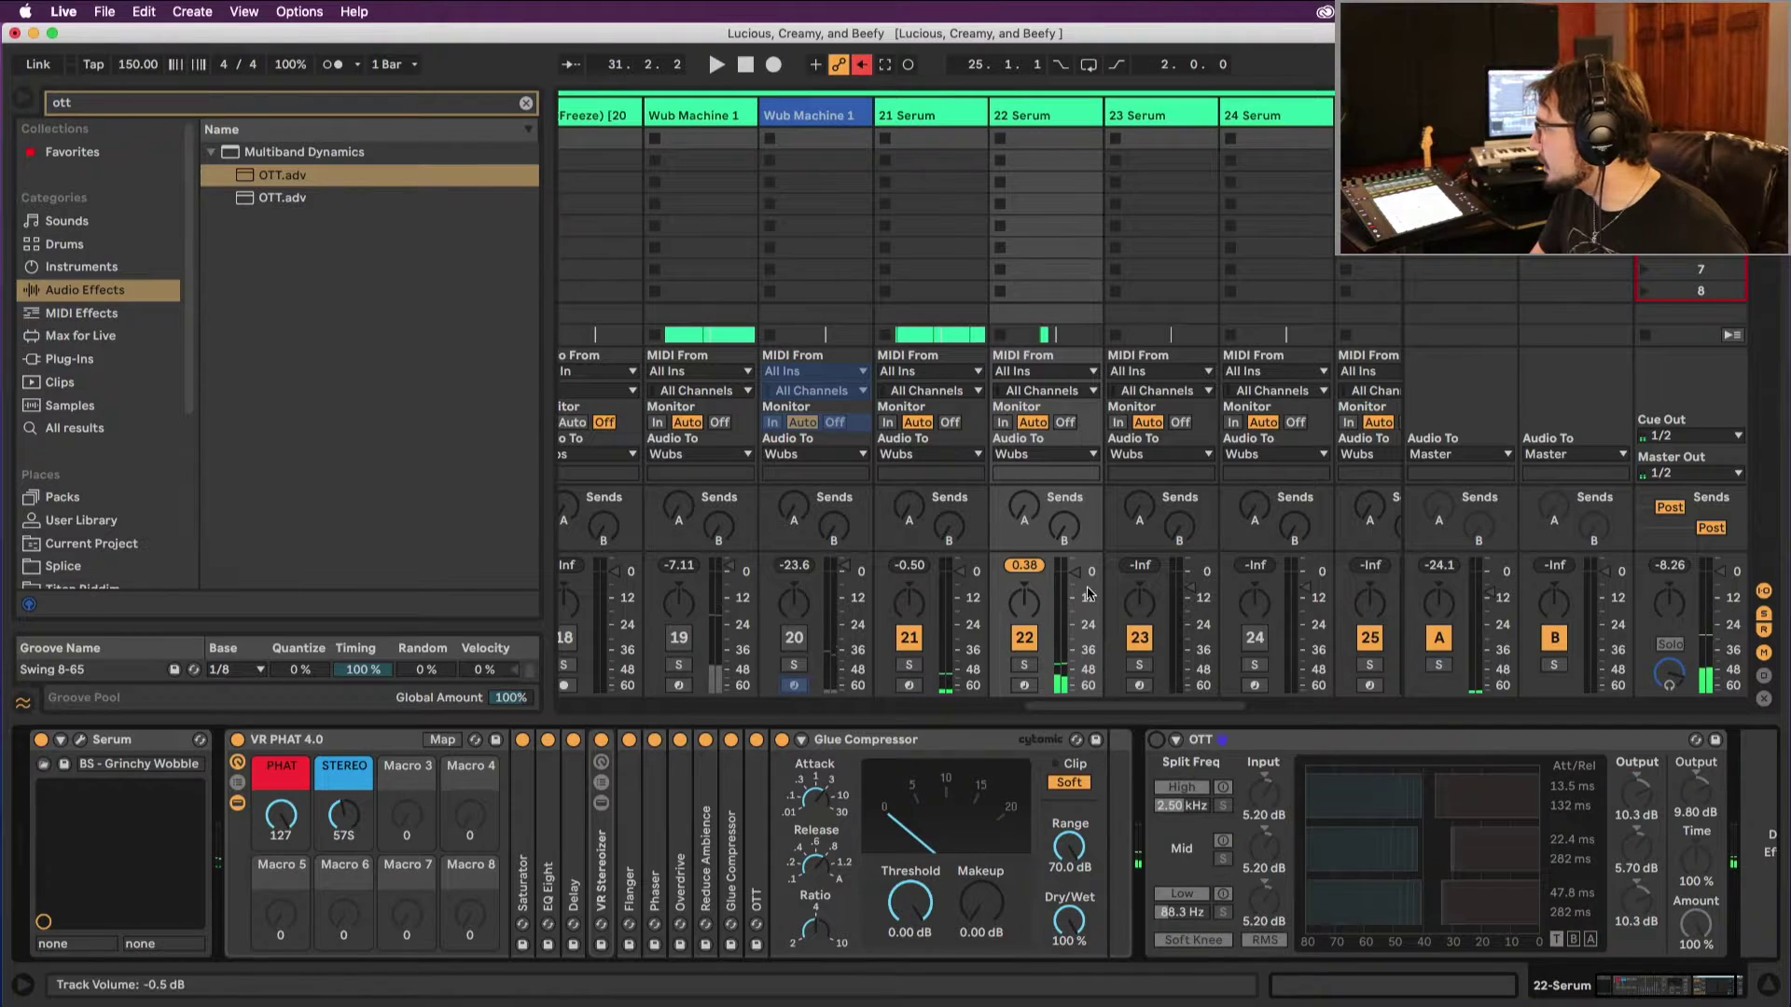
click(1028, 567)
key(space)
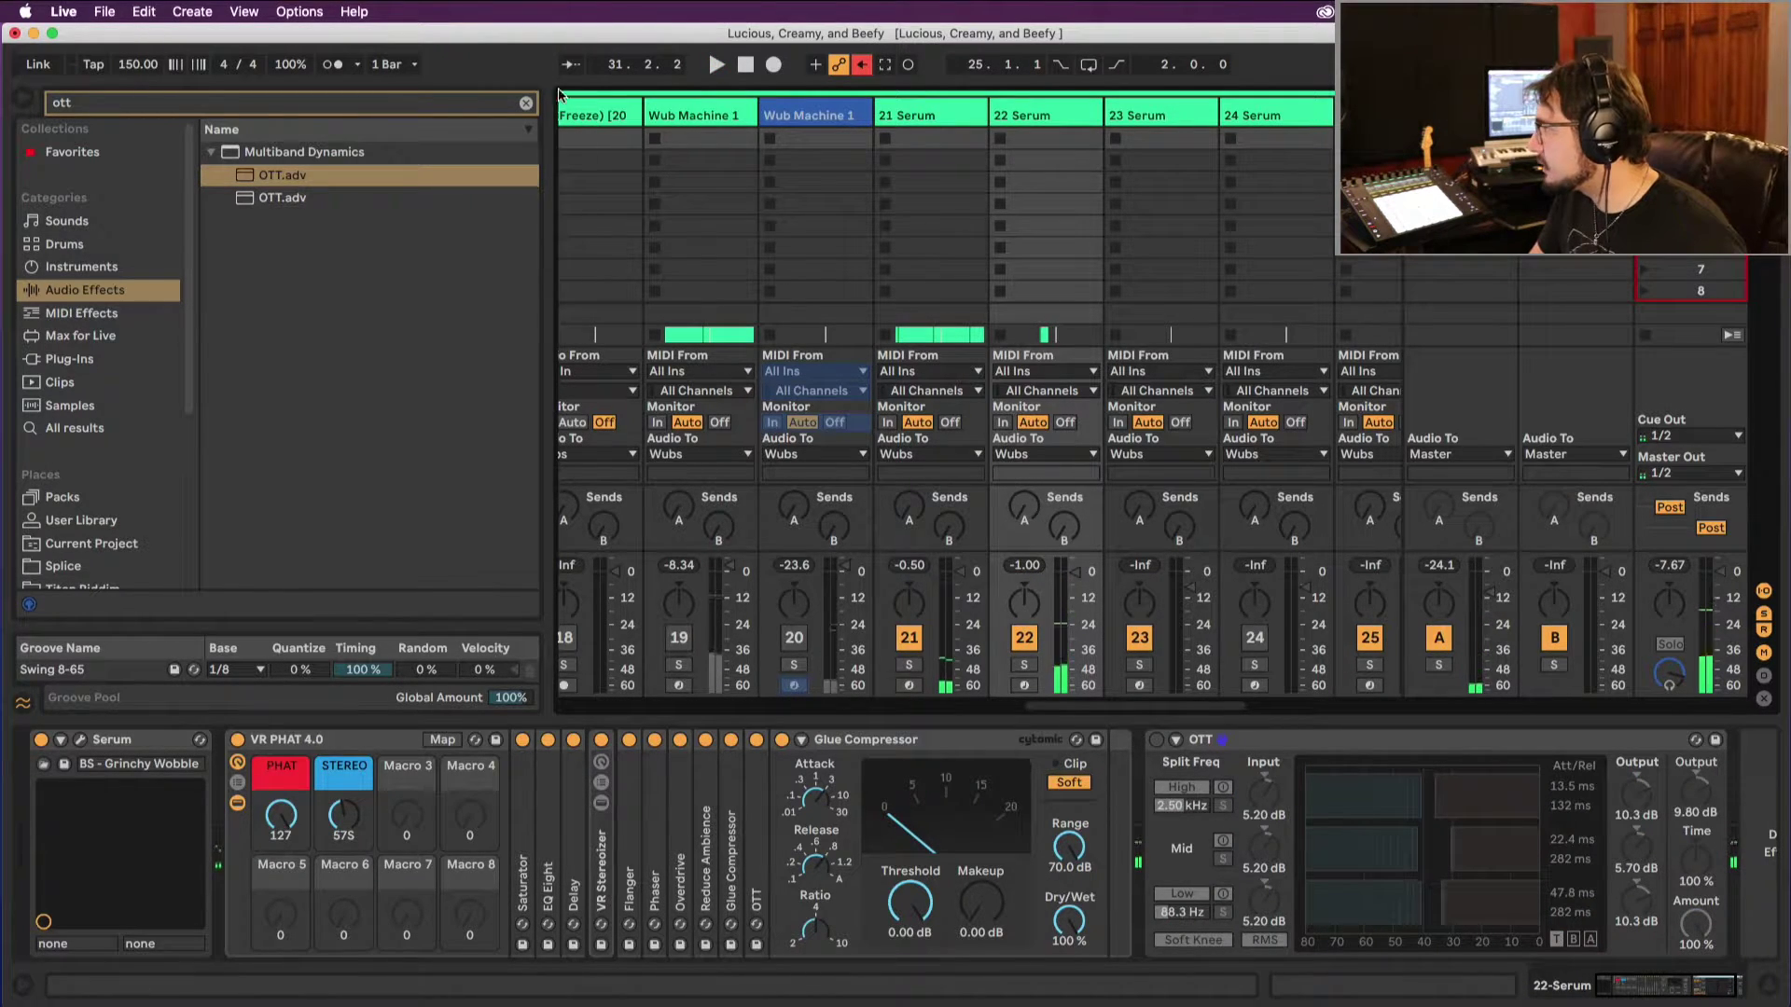
Step: Insert a Saturator directly before OTT in the 22 Serum track's device chain
click(446, 105)
key(BackSpace)
key(BackSpace)
key(BackSpace)
text(sat)
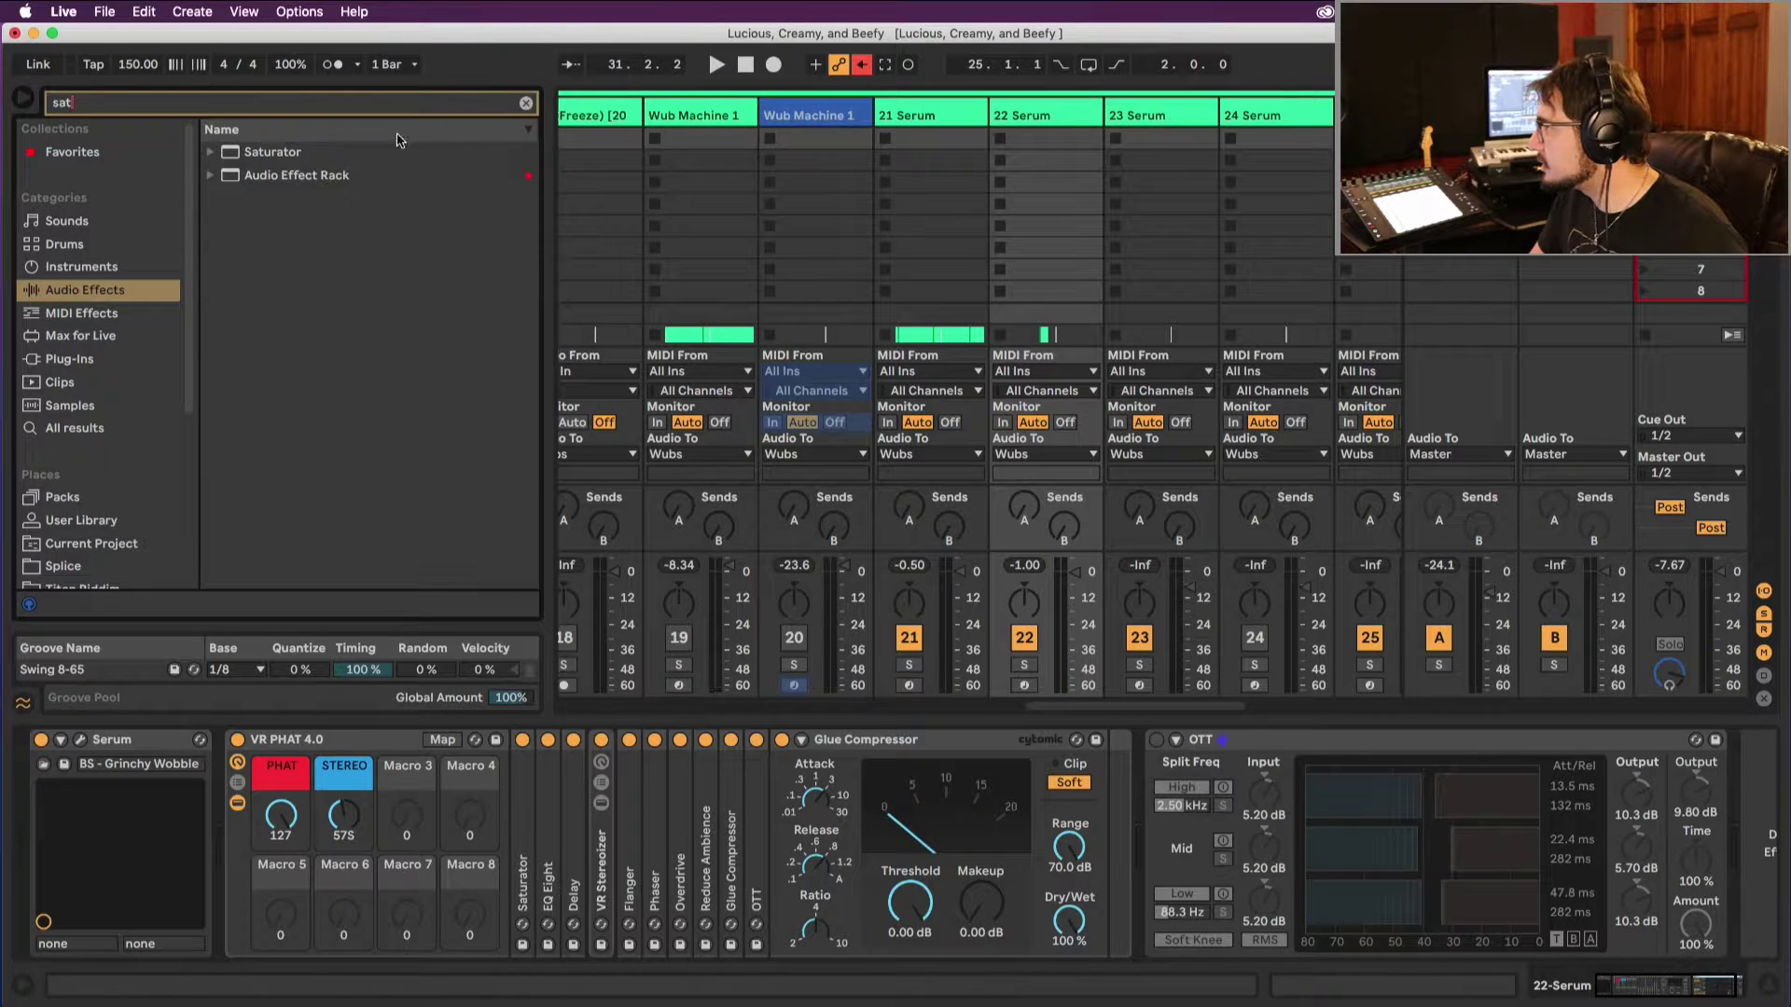
click(278, 160)
drag(1177, 697, 1324, 736)
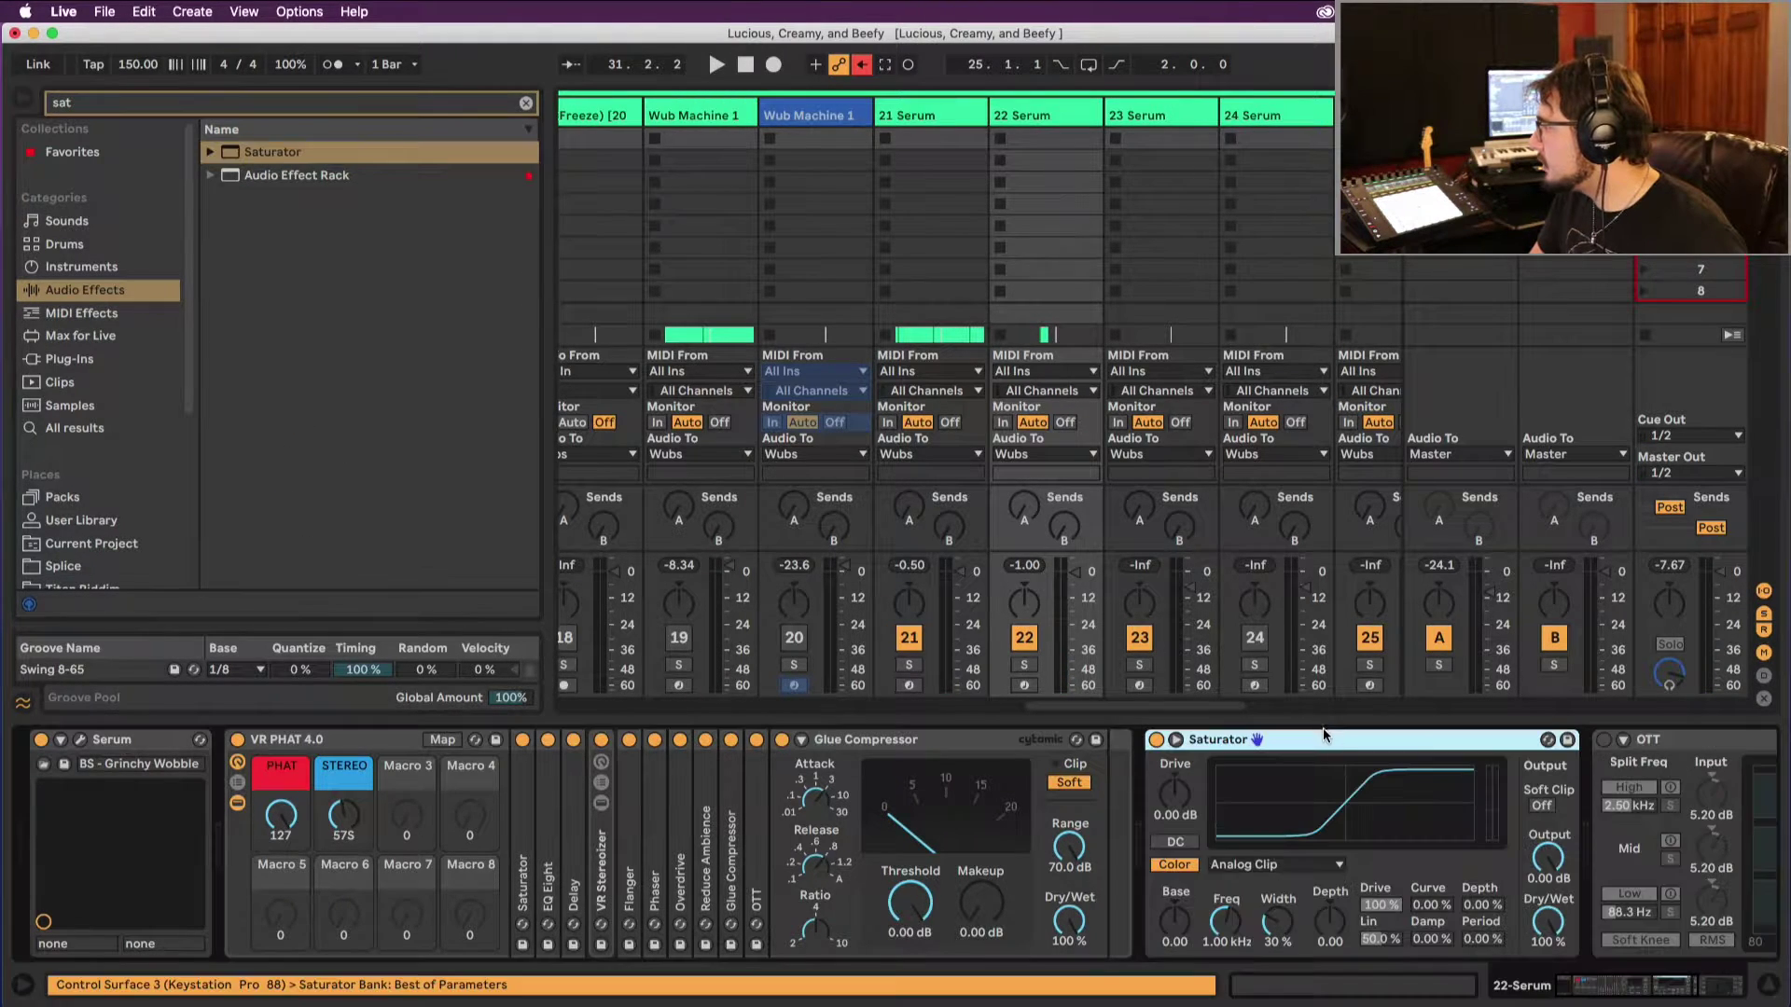
Step: Turn on Saturator's Soft Clip with 4.00 dB drive, and raise VR PHAT's STEREO macro to 81S during playback
click(1544, 806)
key(space)
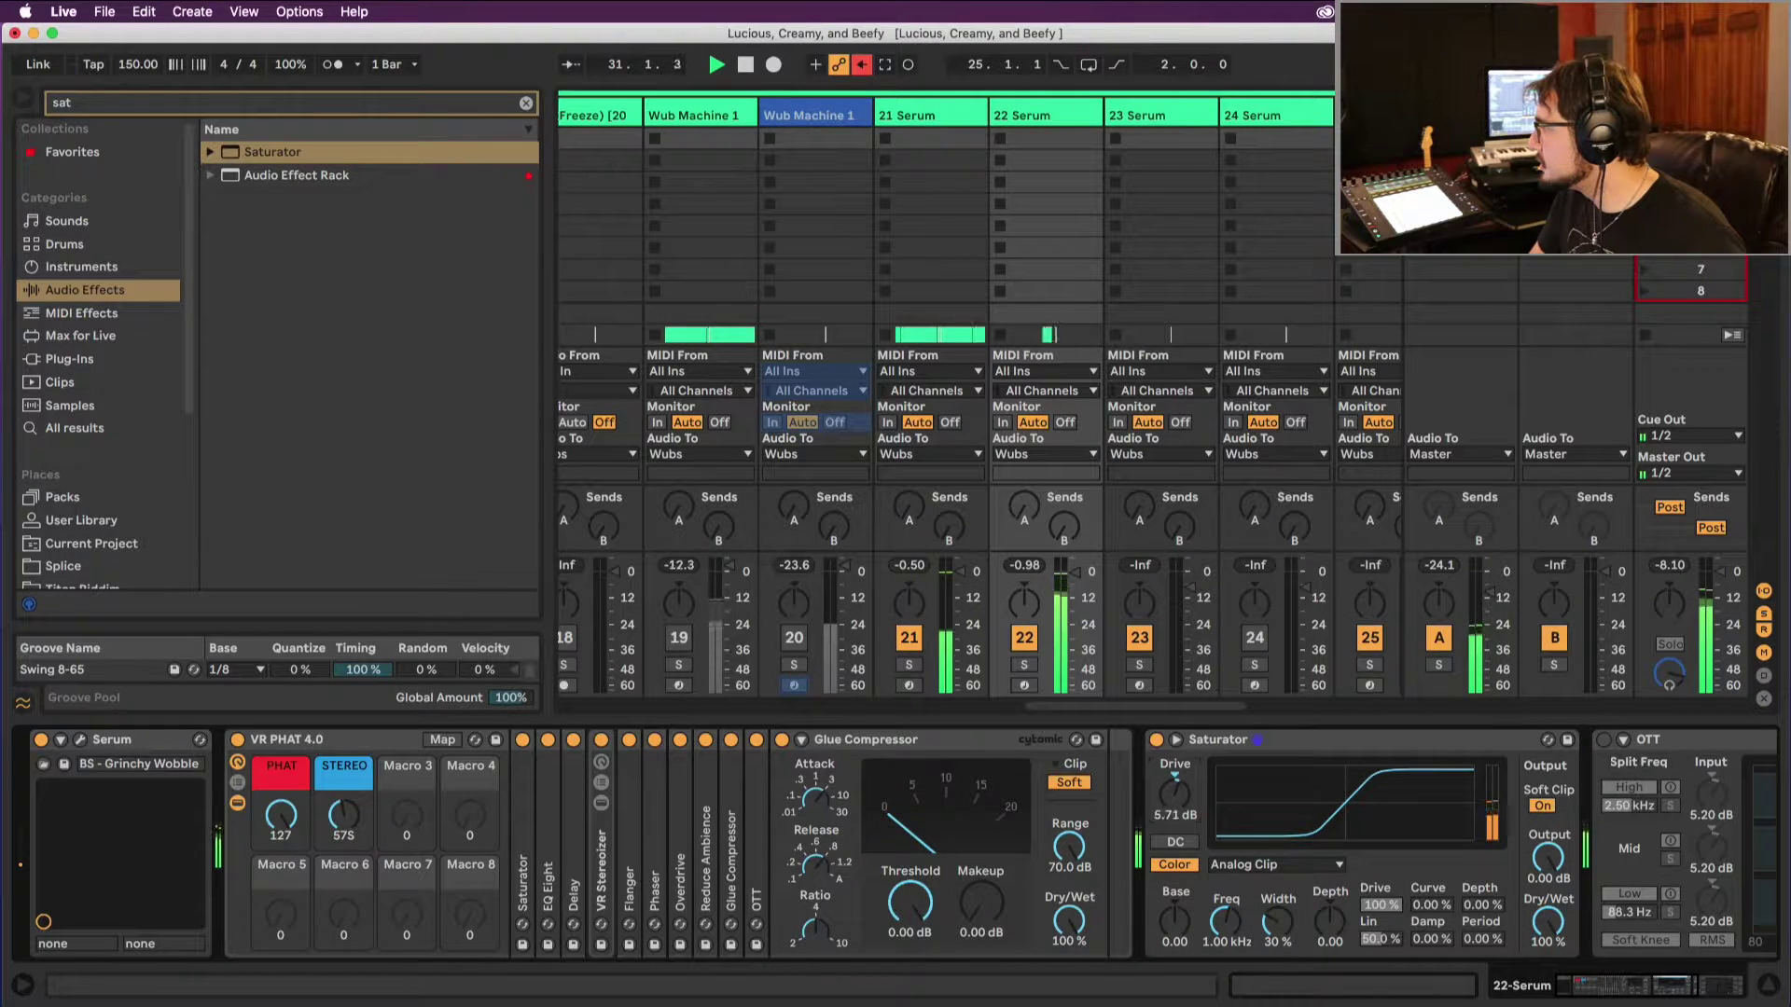
drag(1175, 793, 1174, 800)
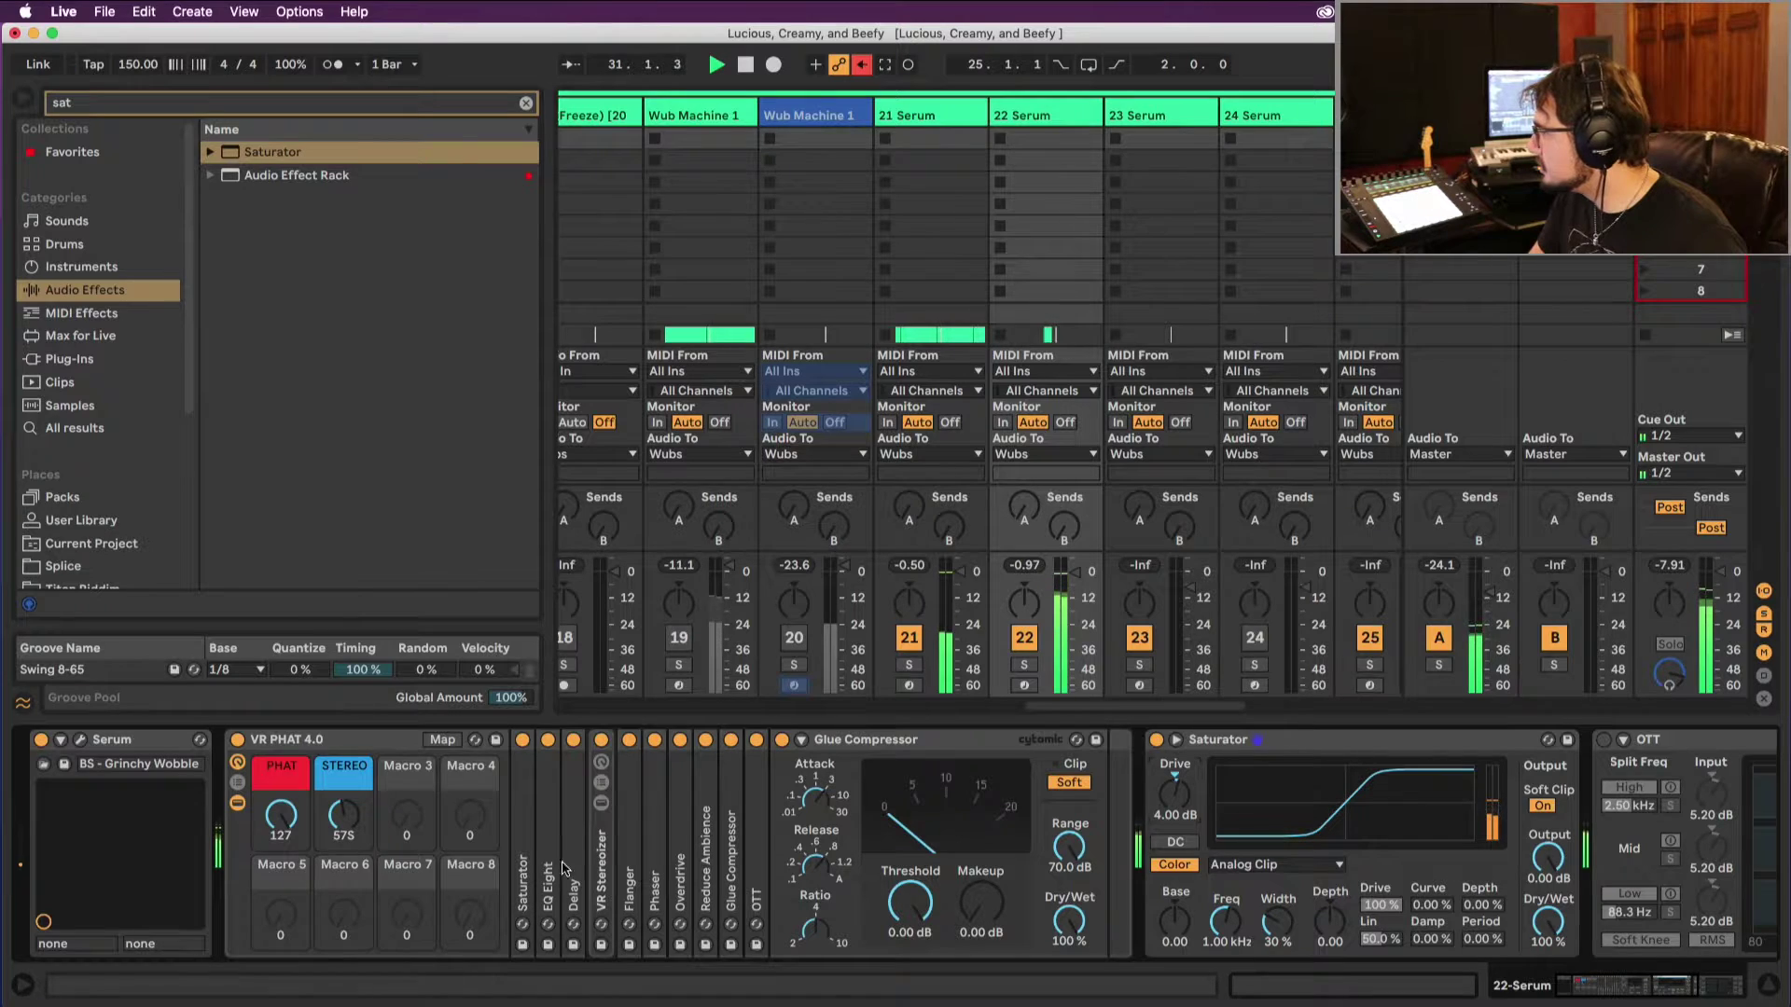
drag(334, 793, 334, 771)
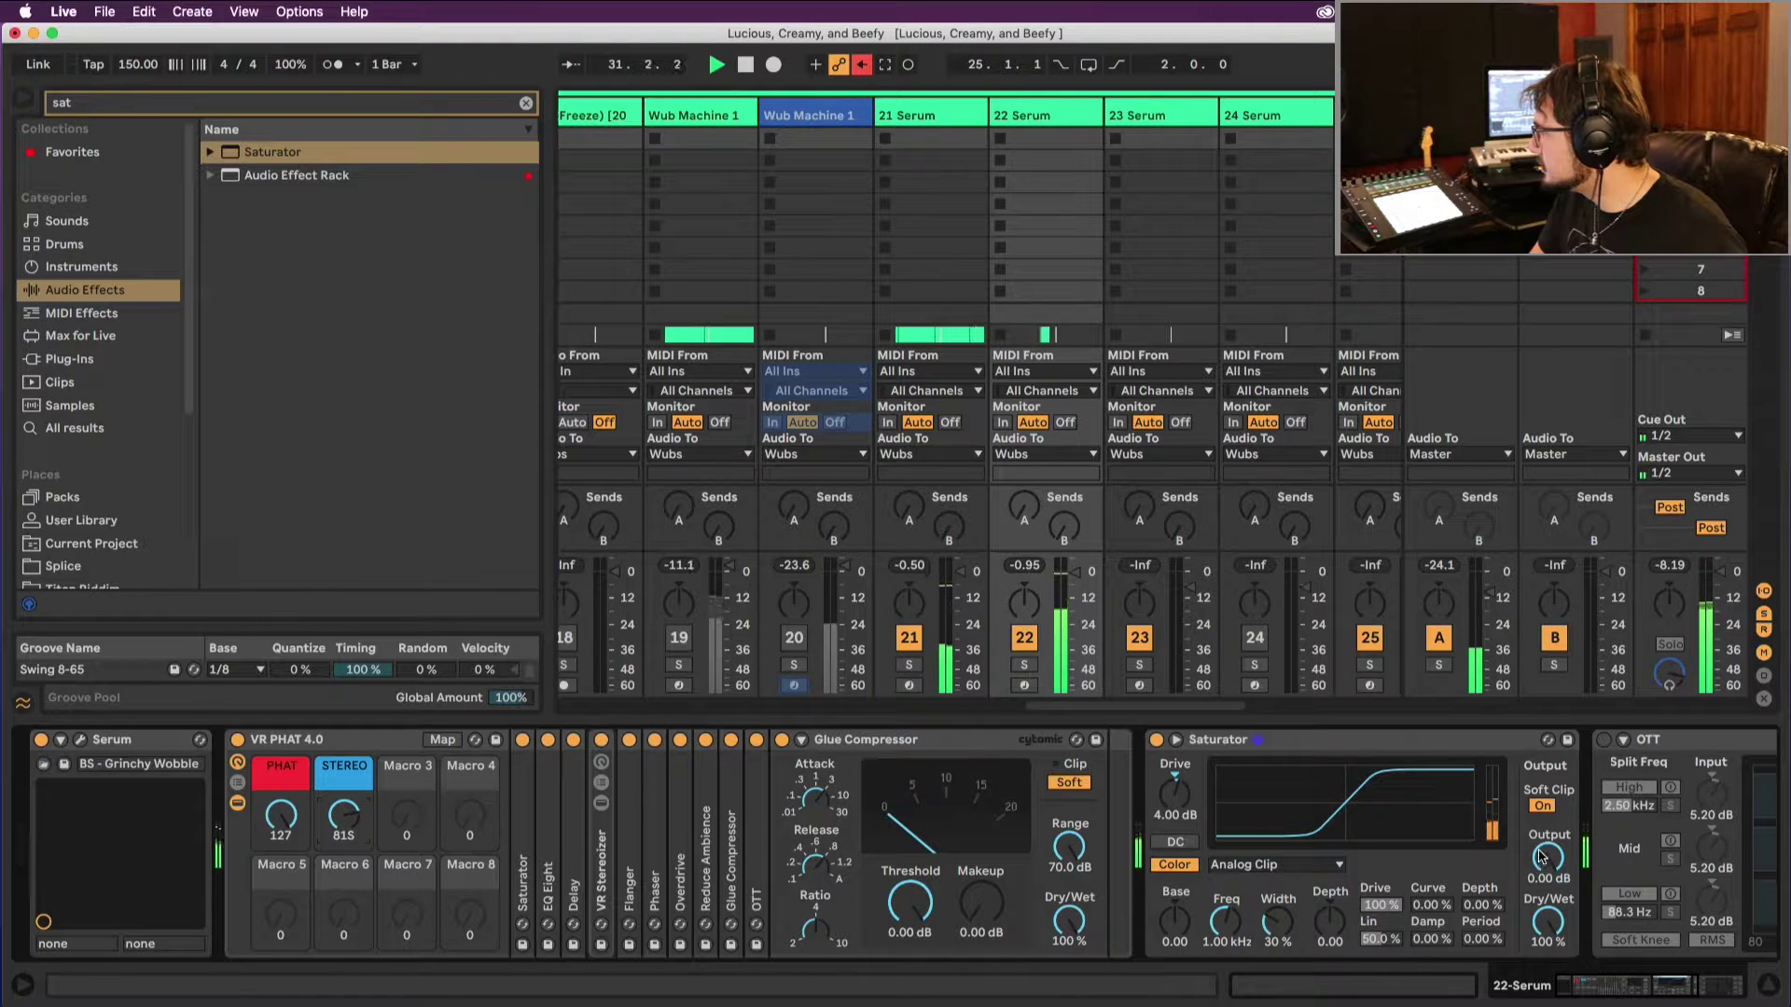
Step: Insert an EQ Eight directly before the Saturator in the 22 Serum track's chain
click(257, 103)
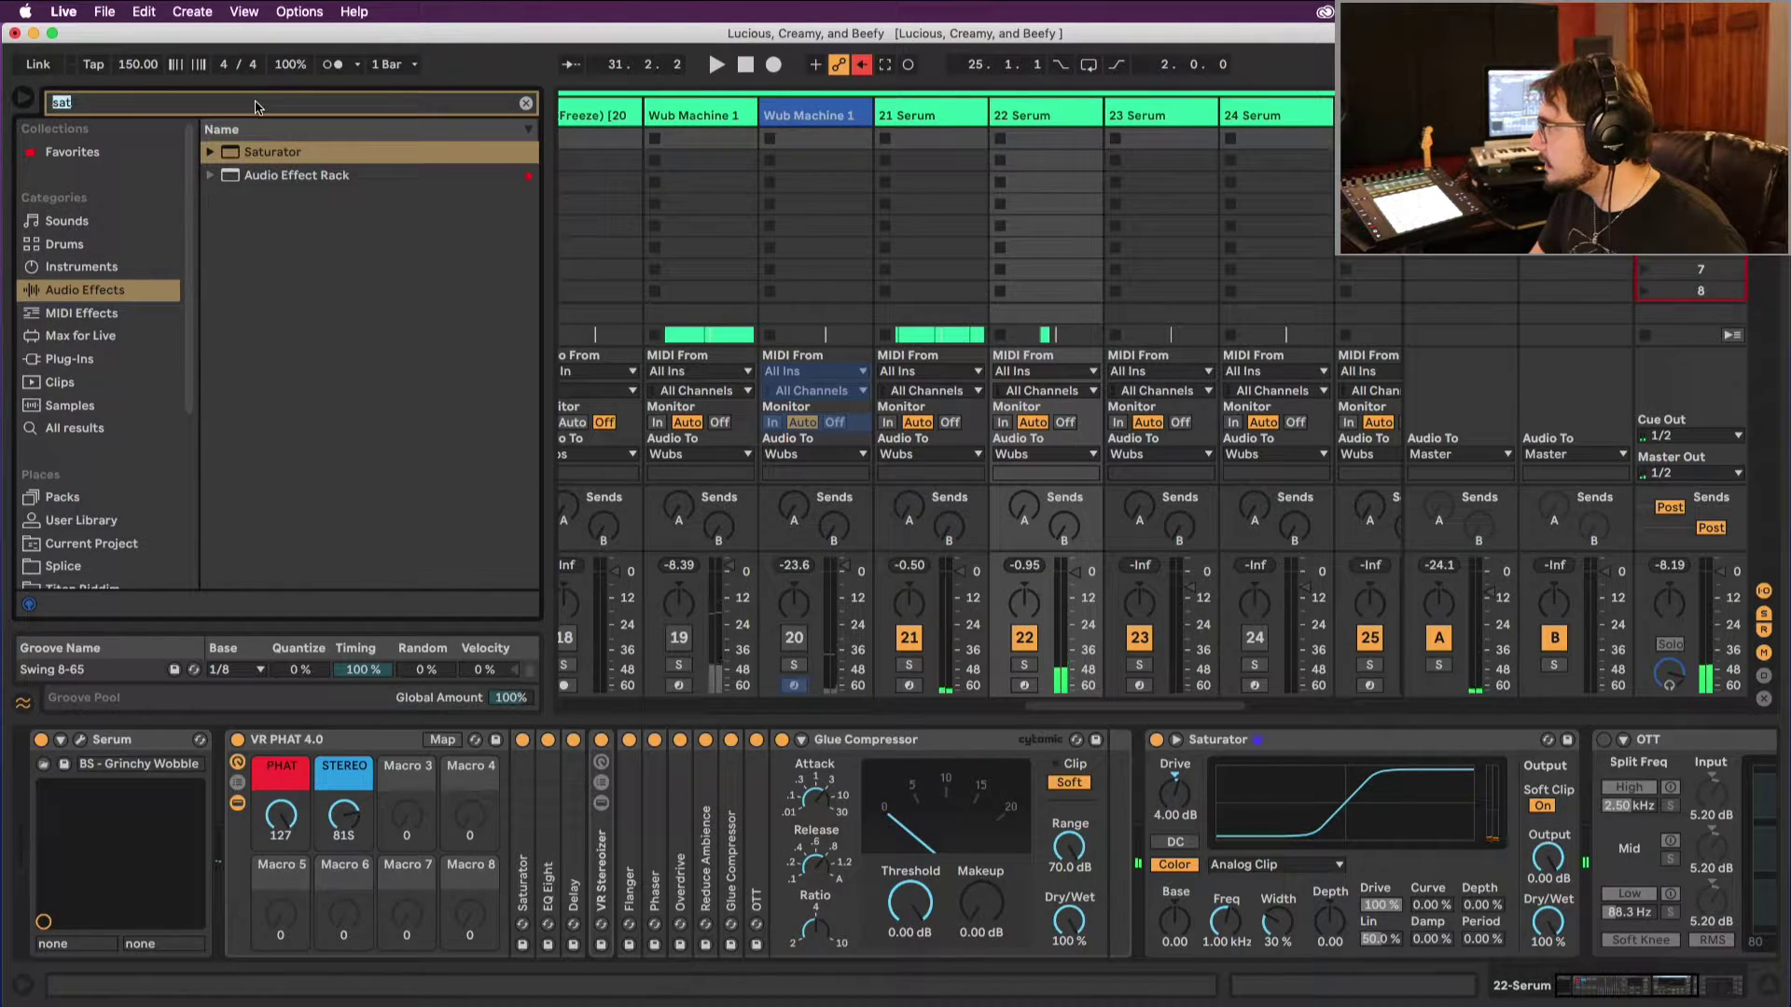
text(eq)
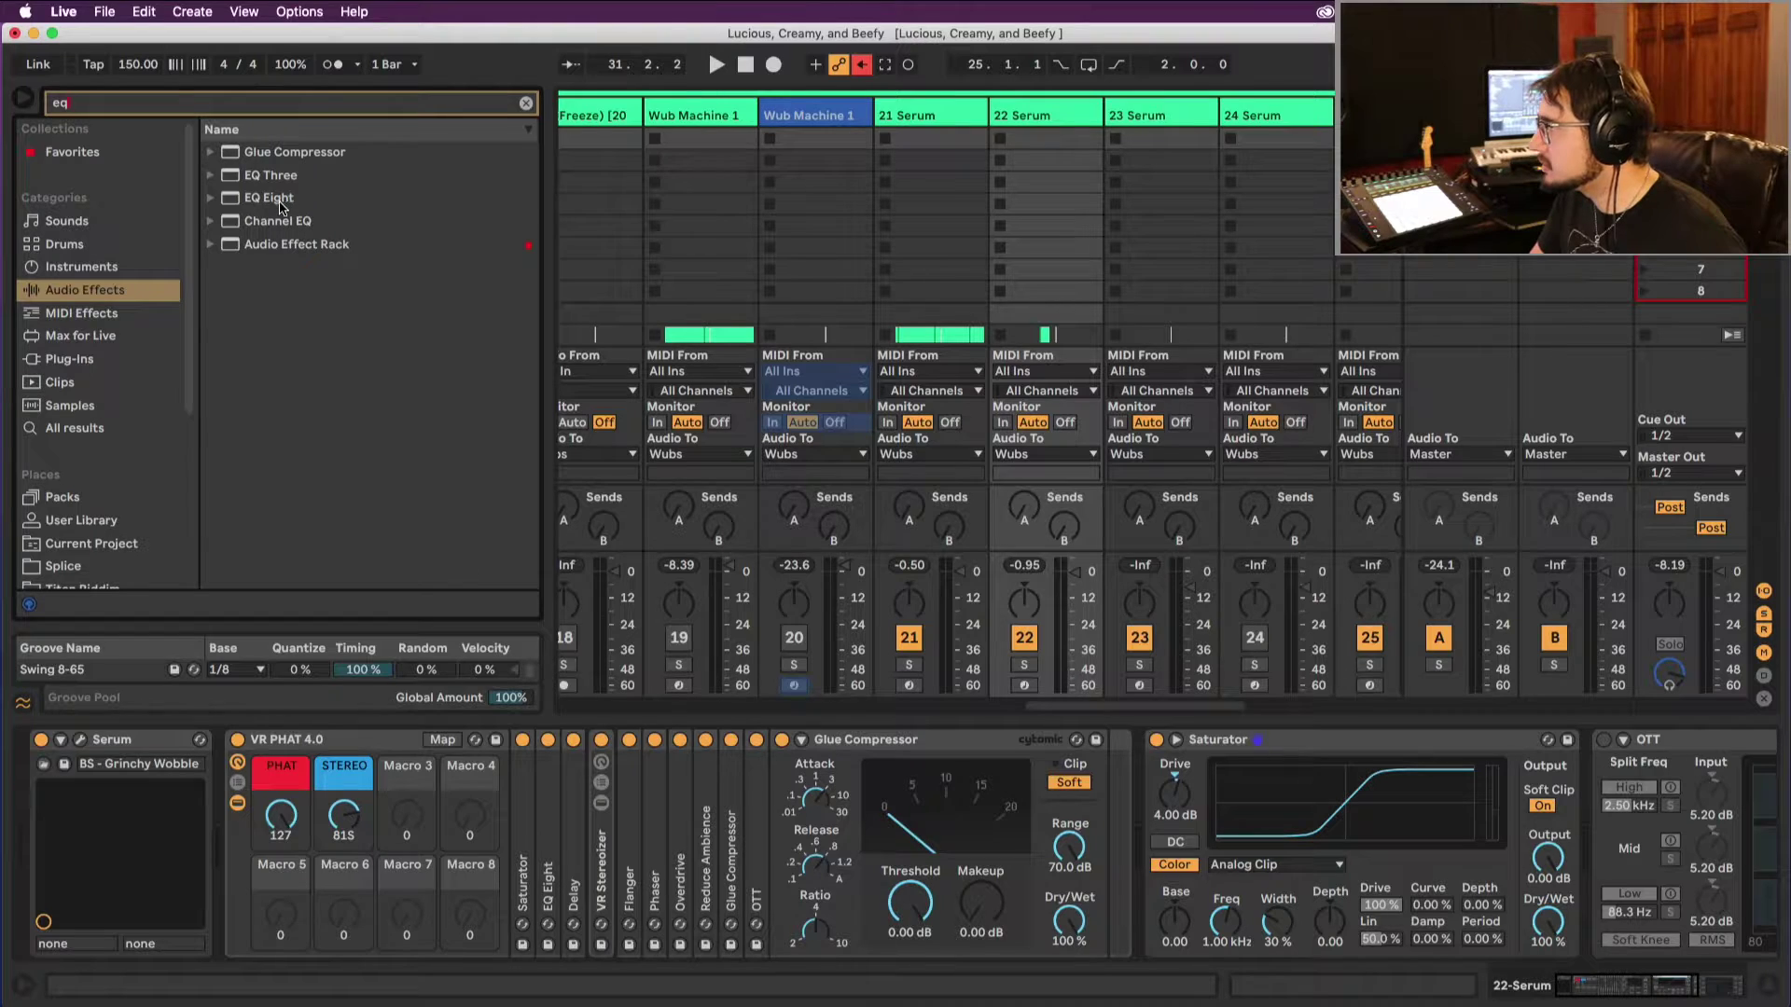
drag(279, 207, 1185, 781)
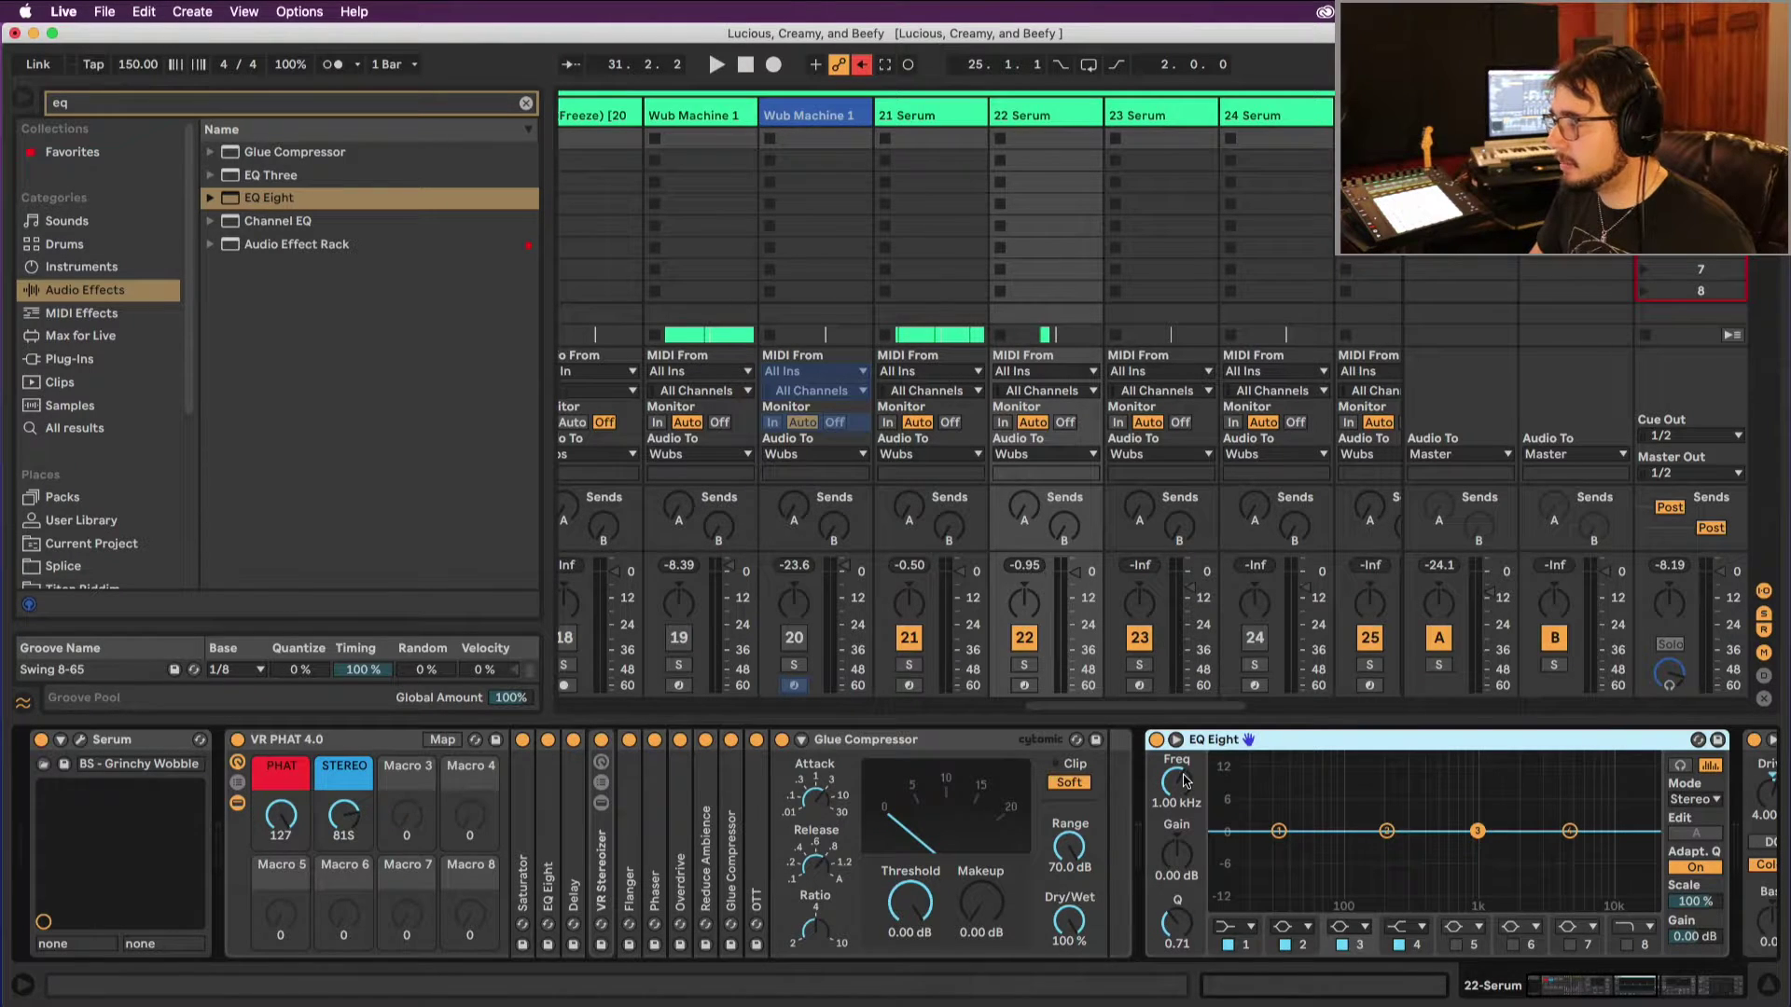
Step: During playback, boost EQ Eight's band 3 by about 3 dB near 200 Hz and set band 1 to 65.3 Hz at -0.62 dB
key(space)
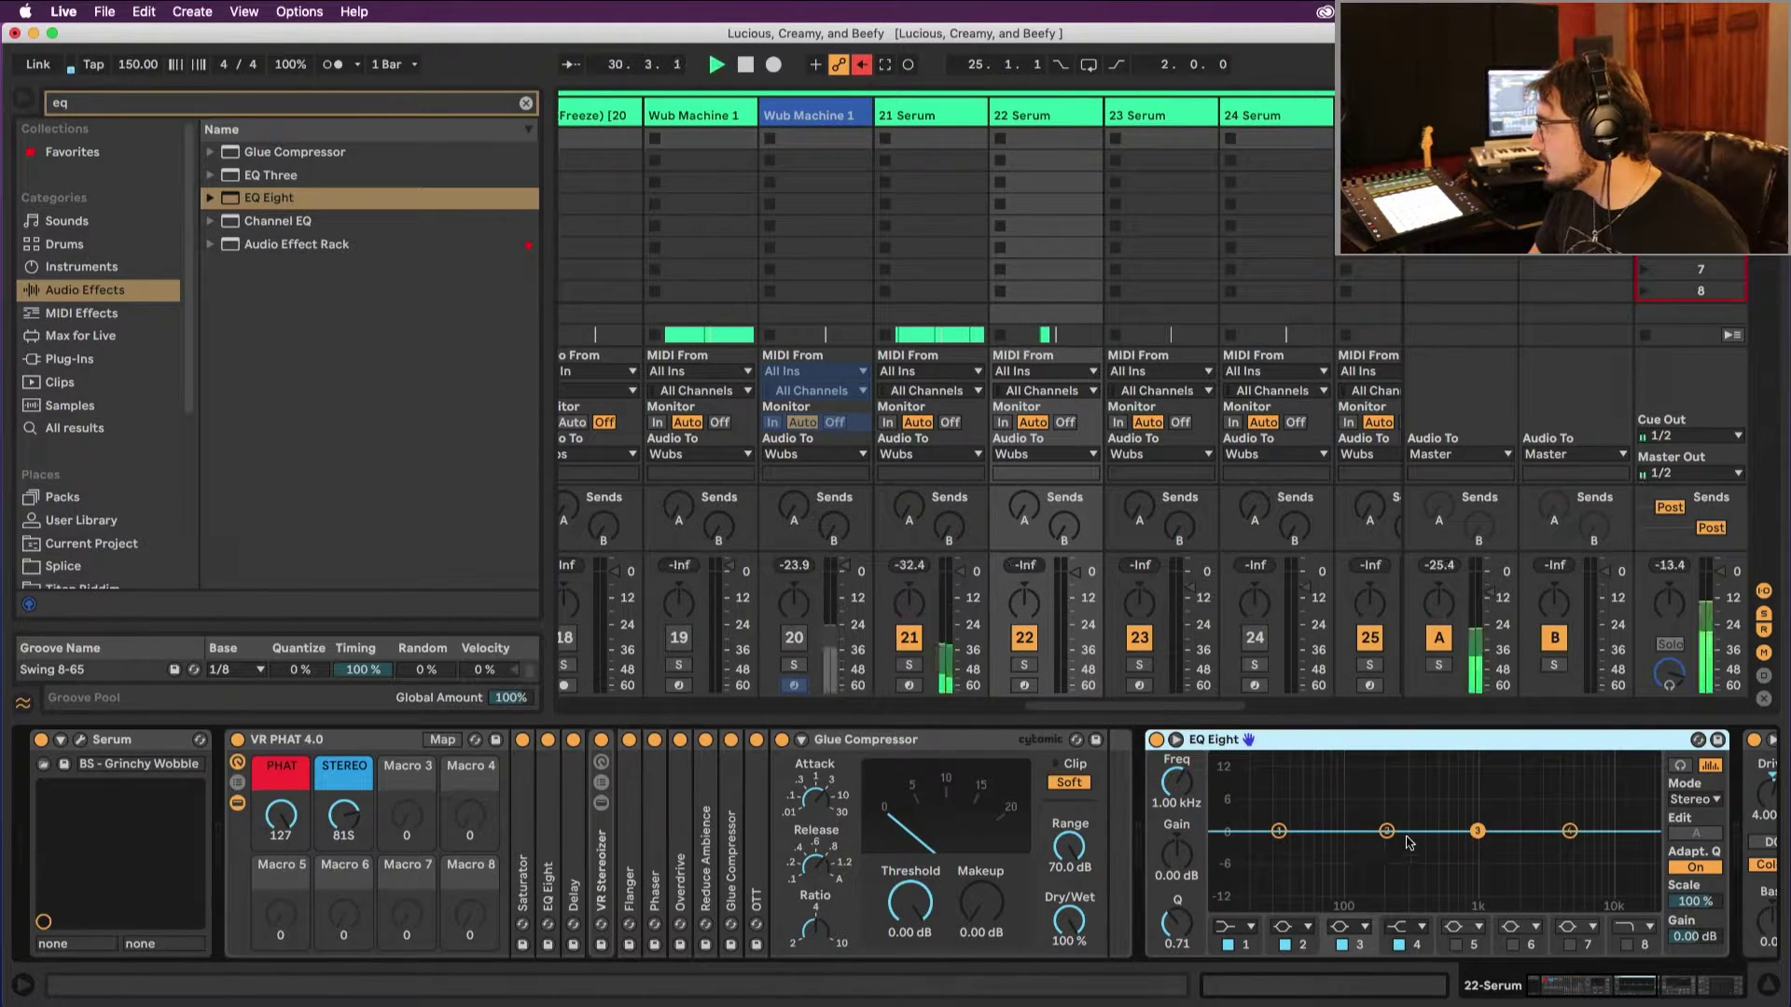
drag(1478, 832, 1321, 835)
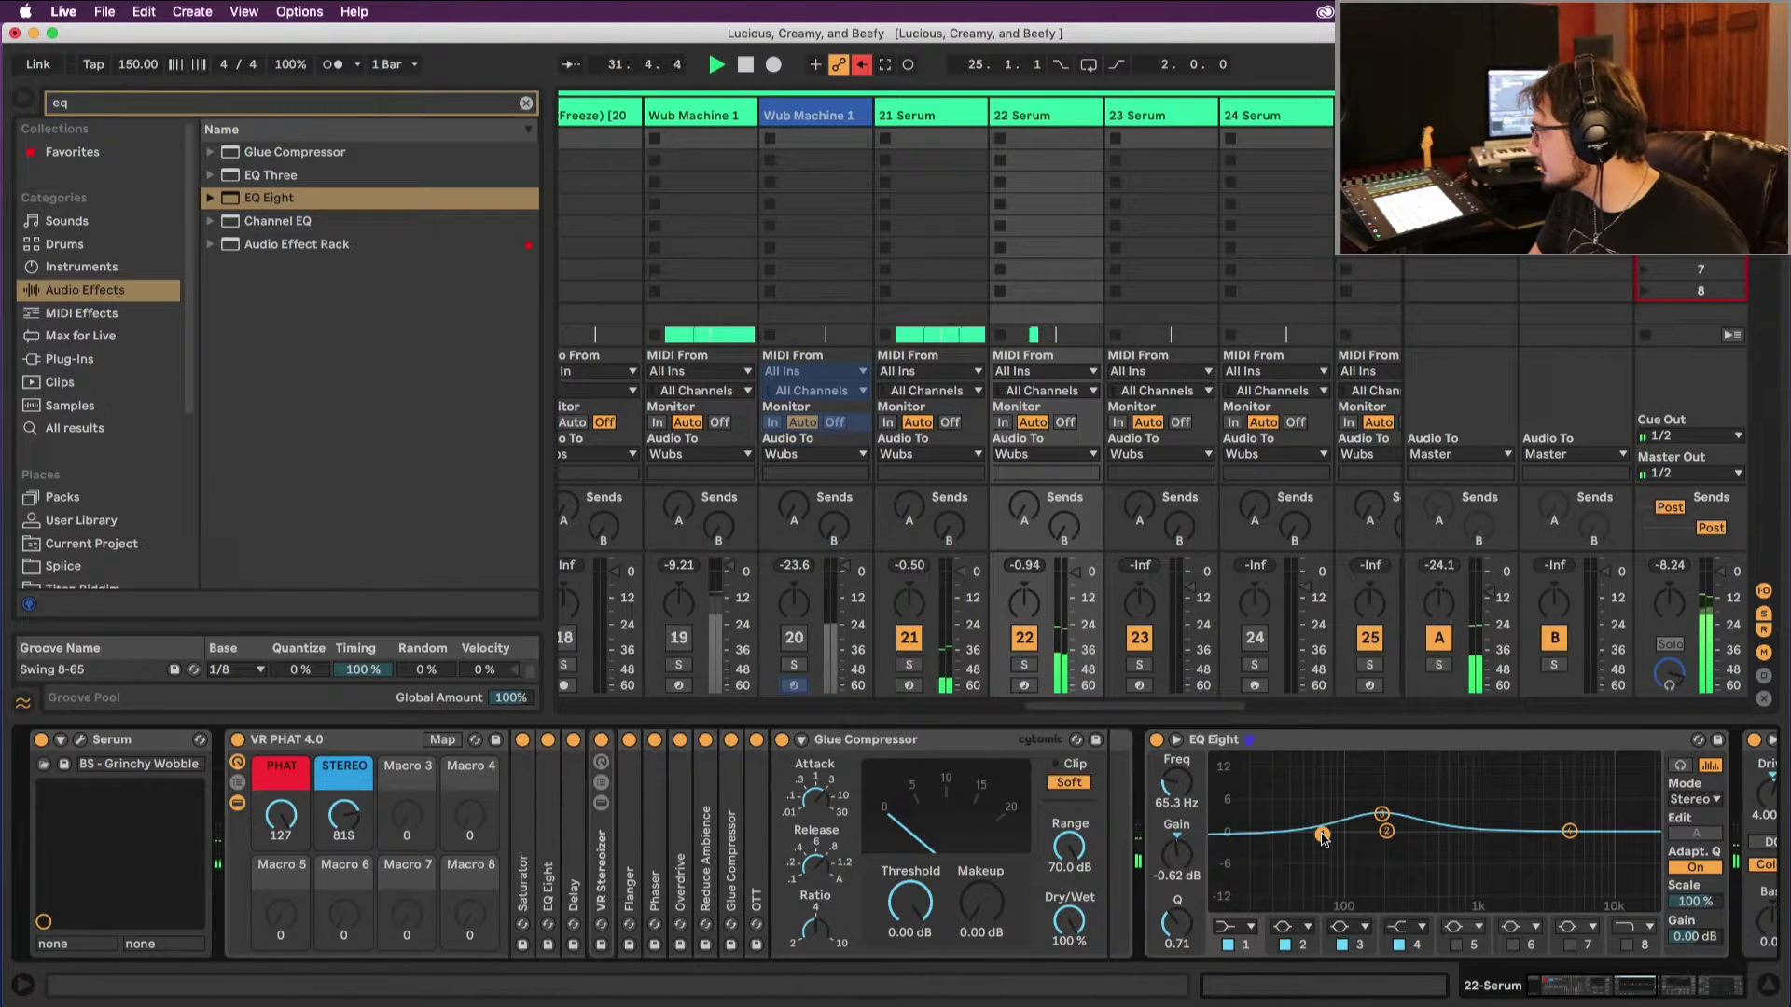
key(space)
key(space)
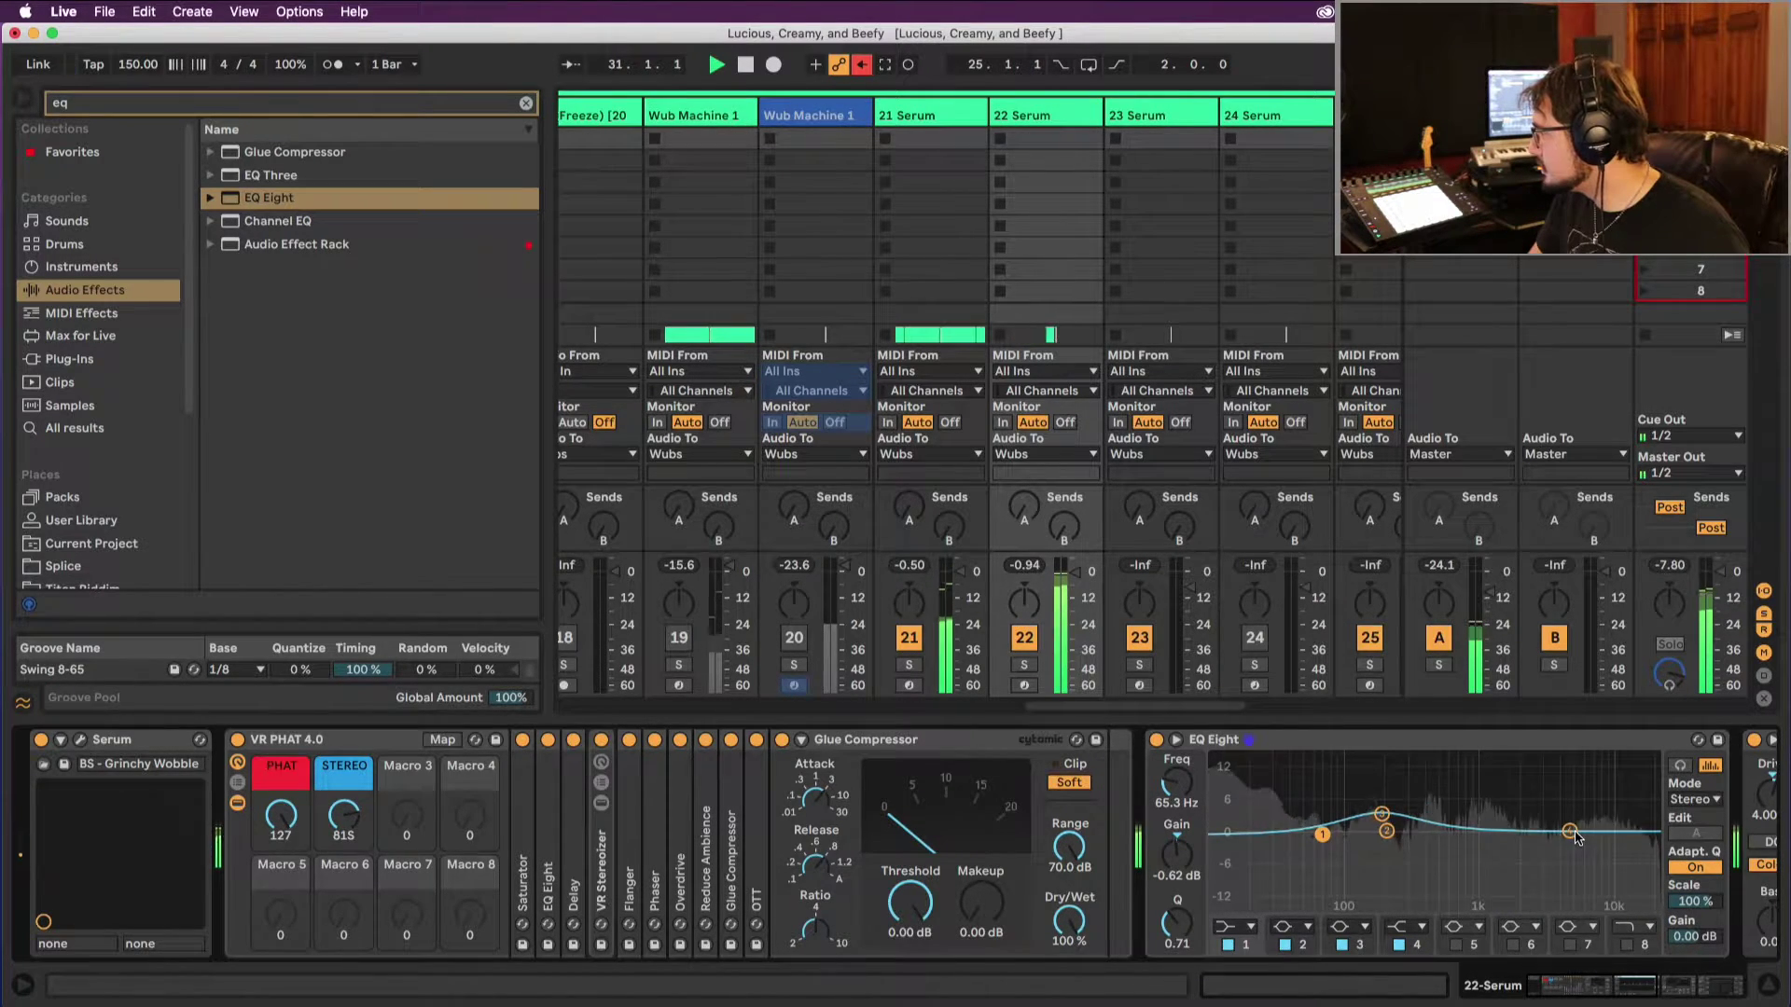
scroll(1576, 840, right, 1)
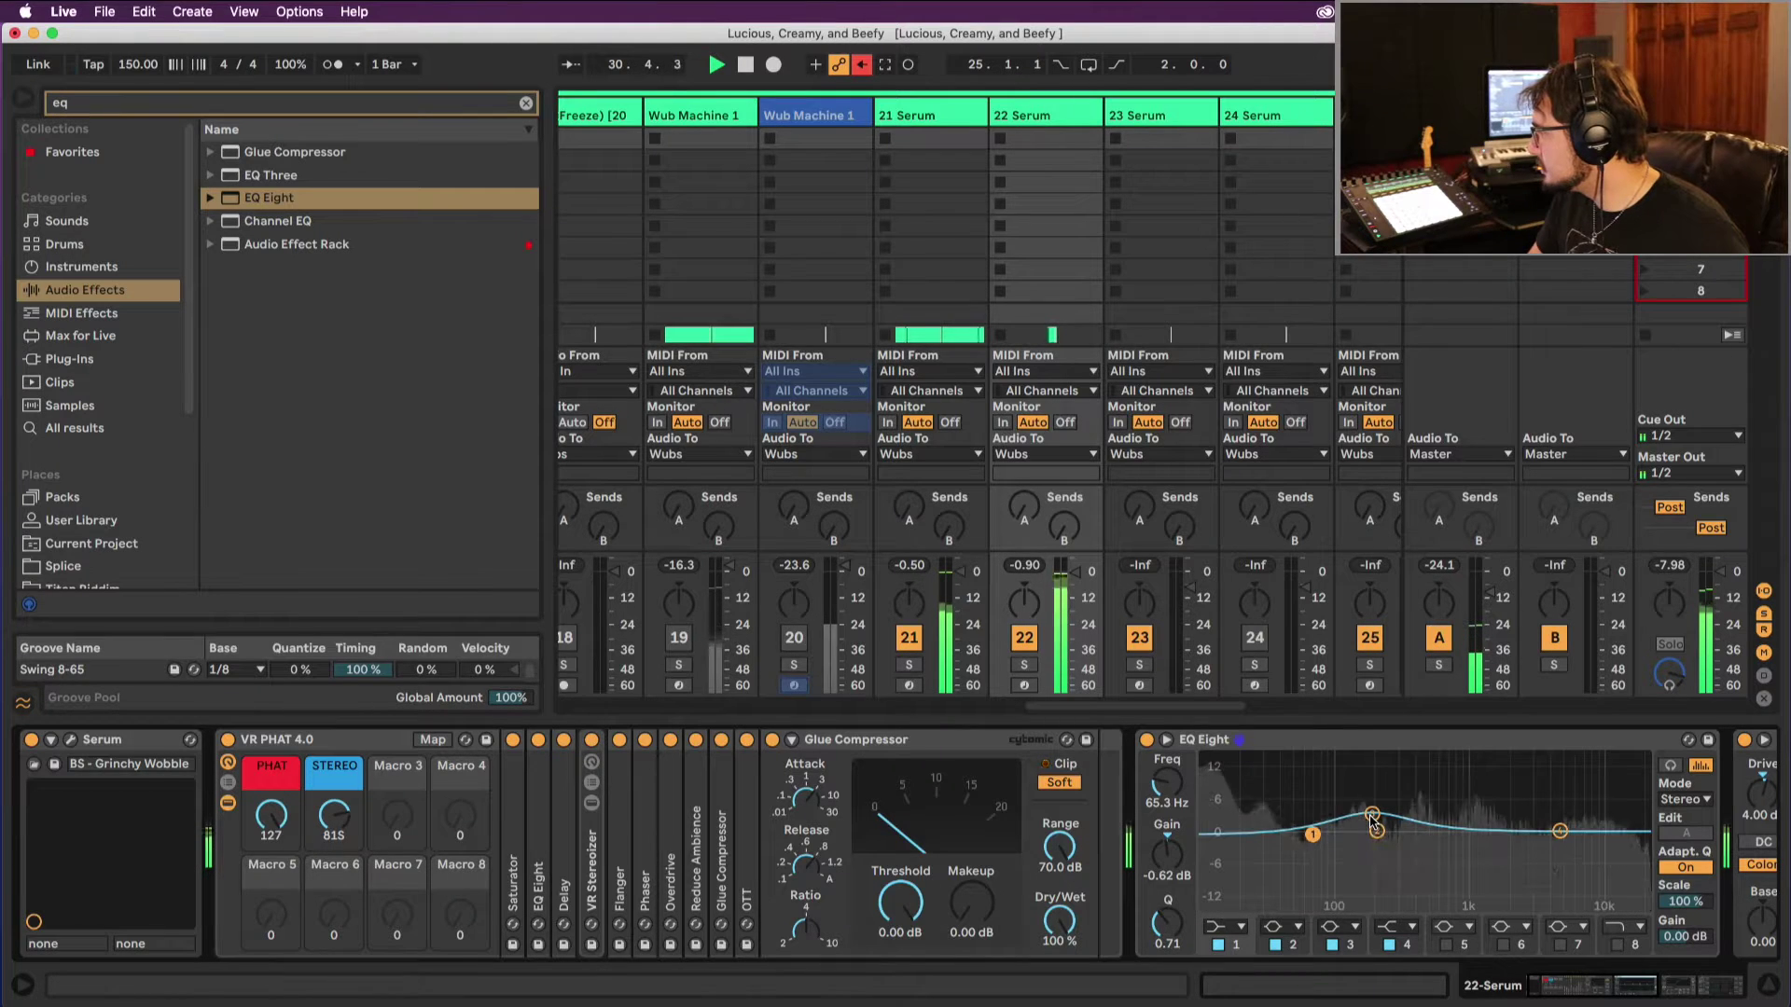
key(space)
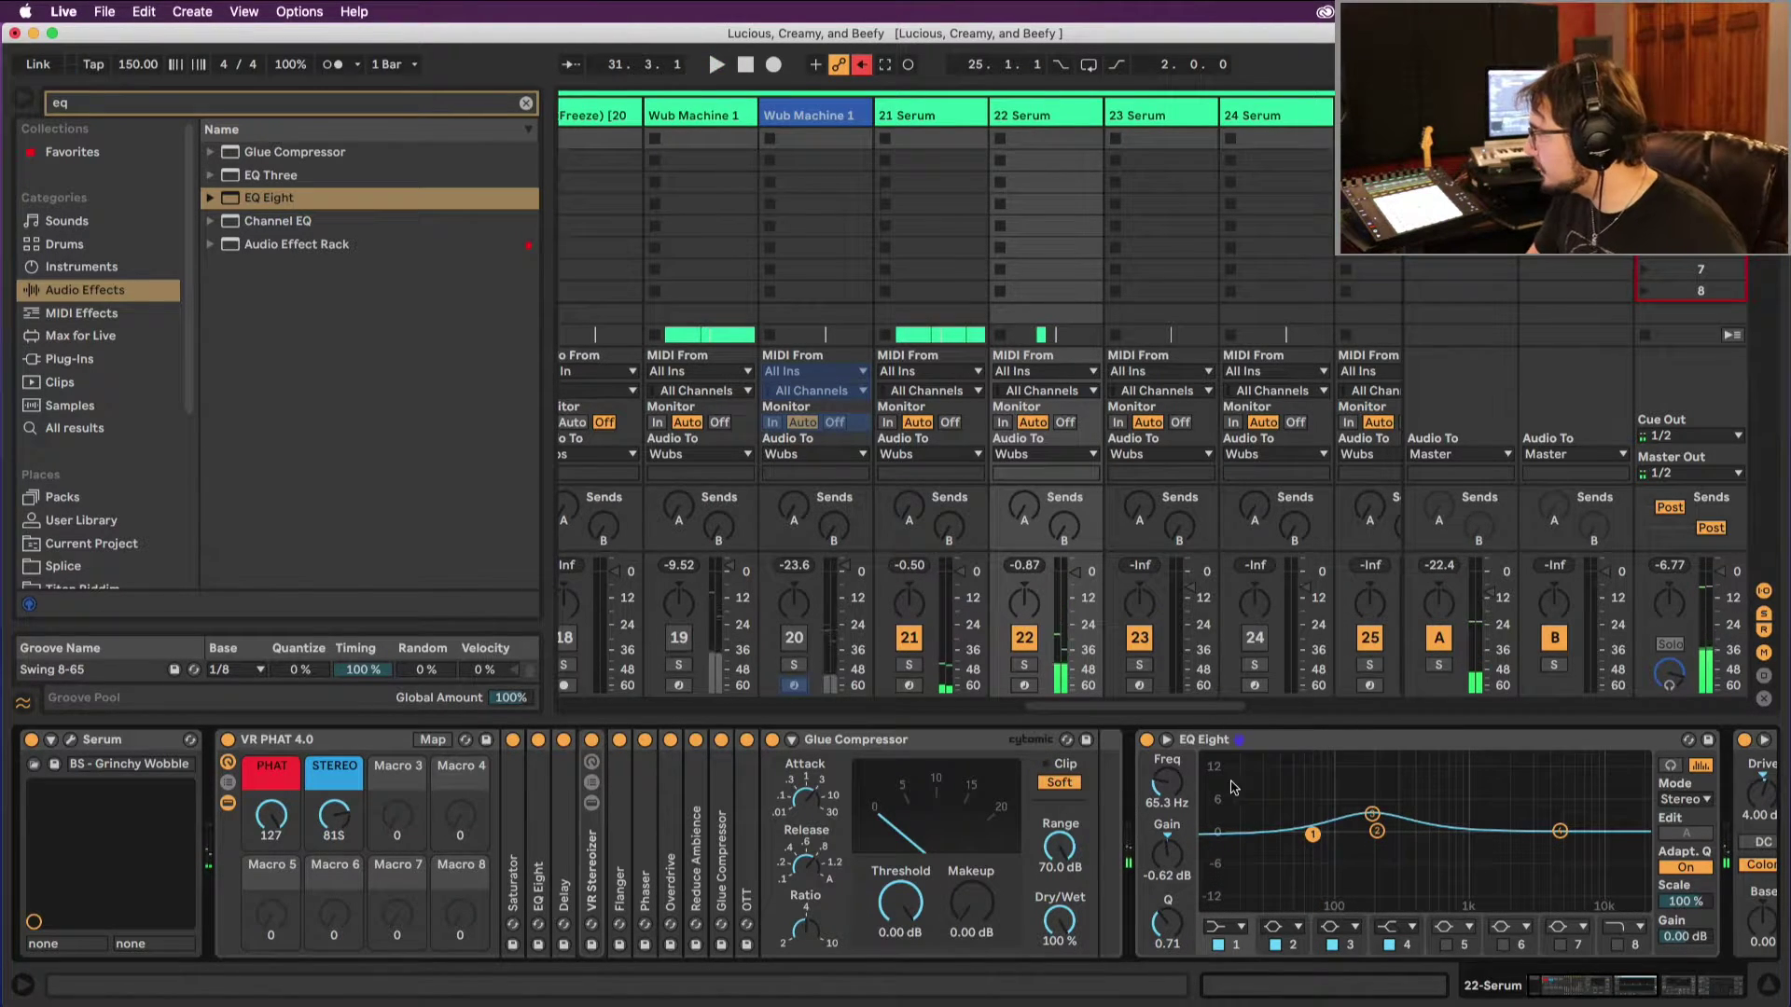
Step: Return to the Arrangement, replay the 22 Serum clip before bar 31, and move it two bars on to start at 32.3.1
key(Tab)
drag(1015, 569, 1064, 569)
key(space)
key(space)
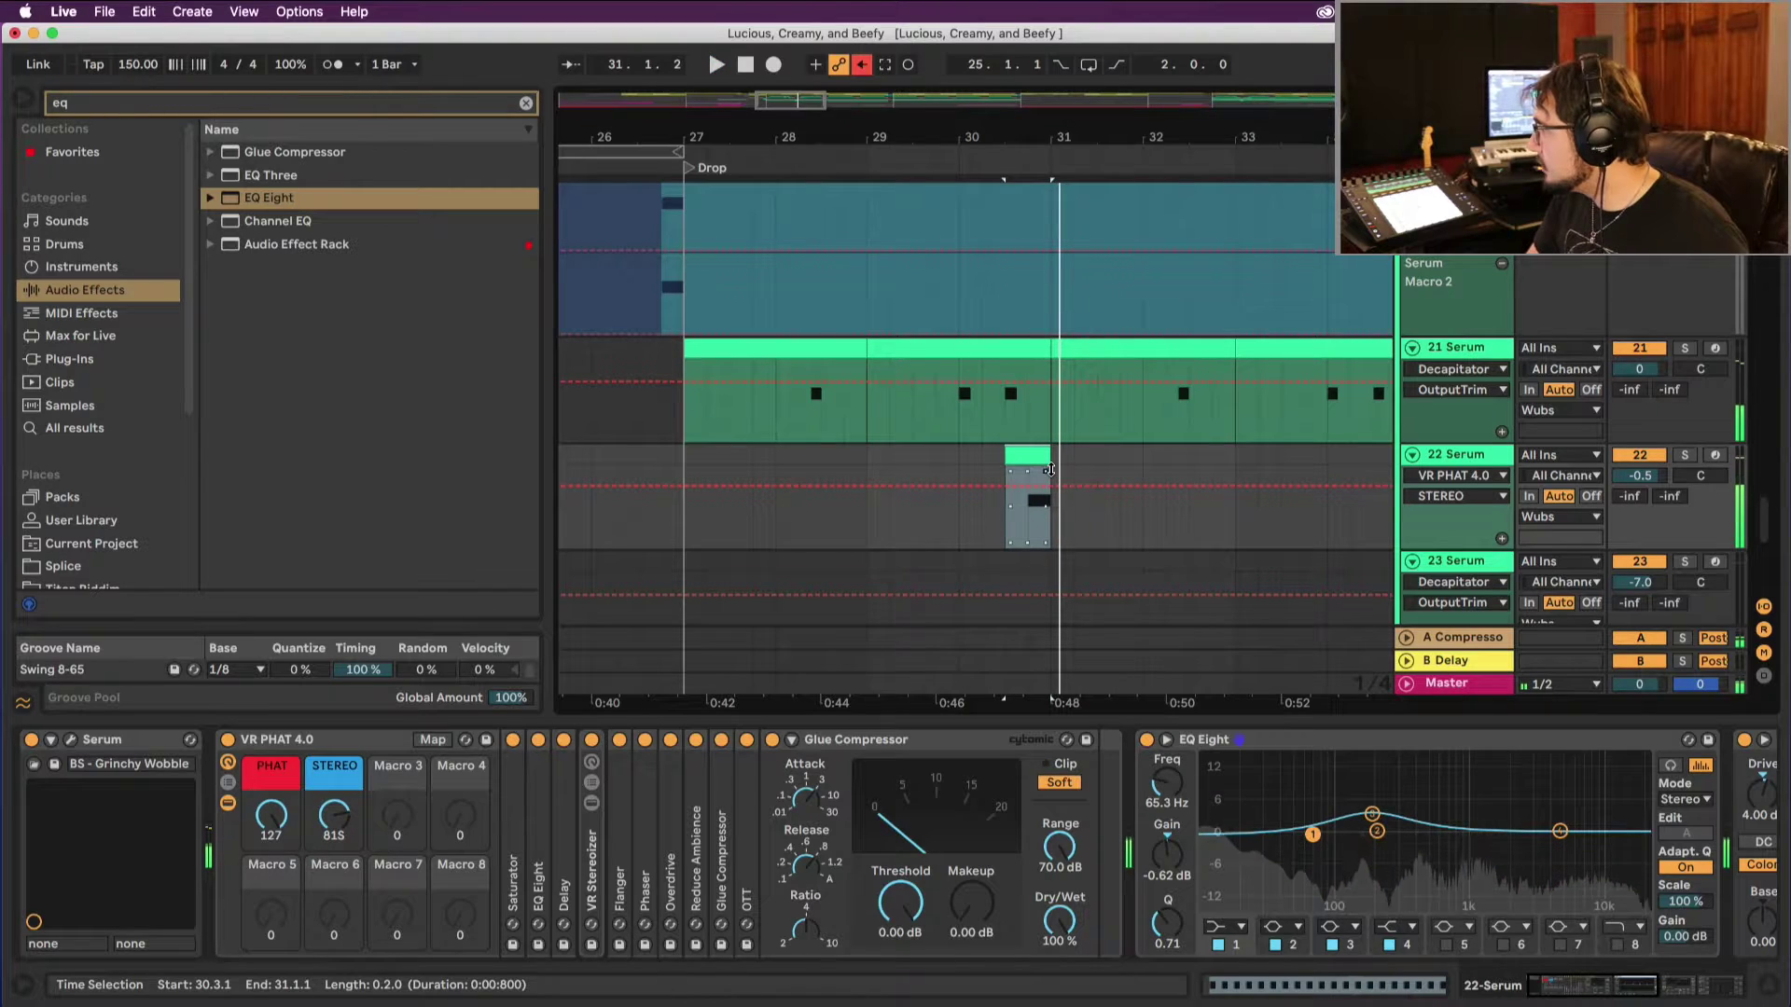
key(minus)
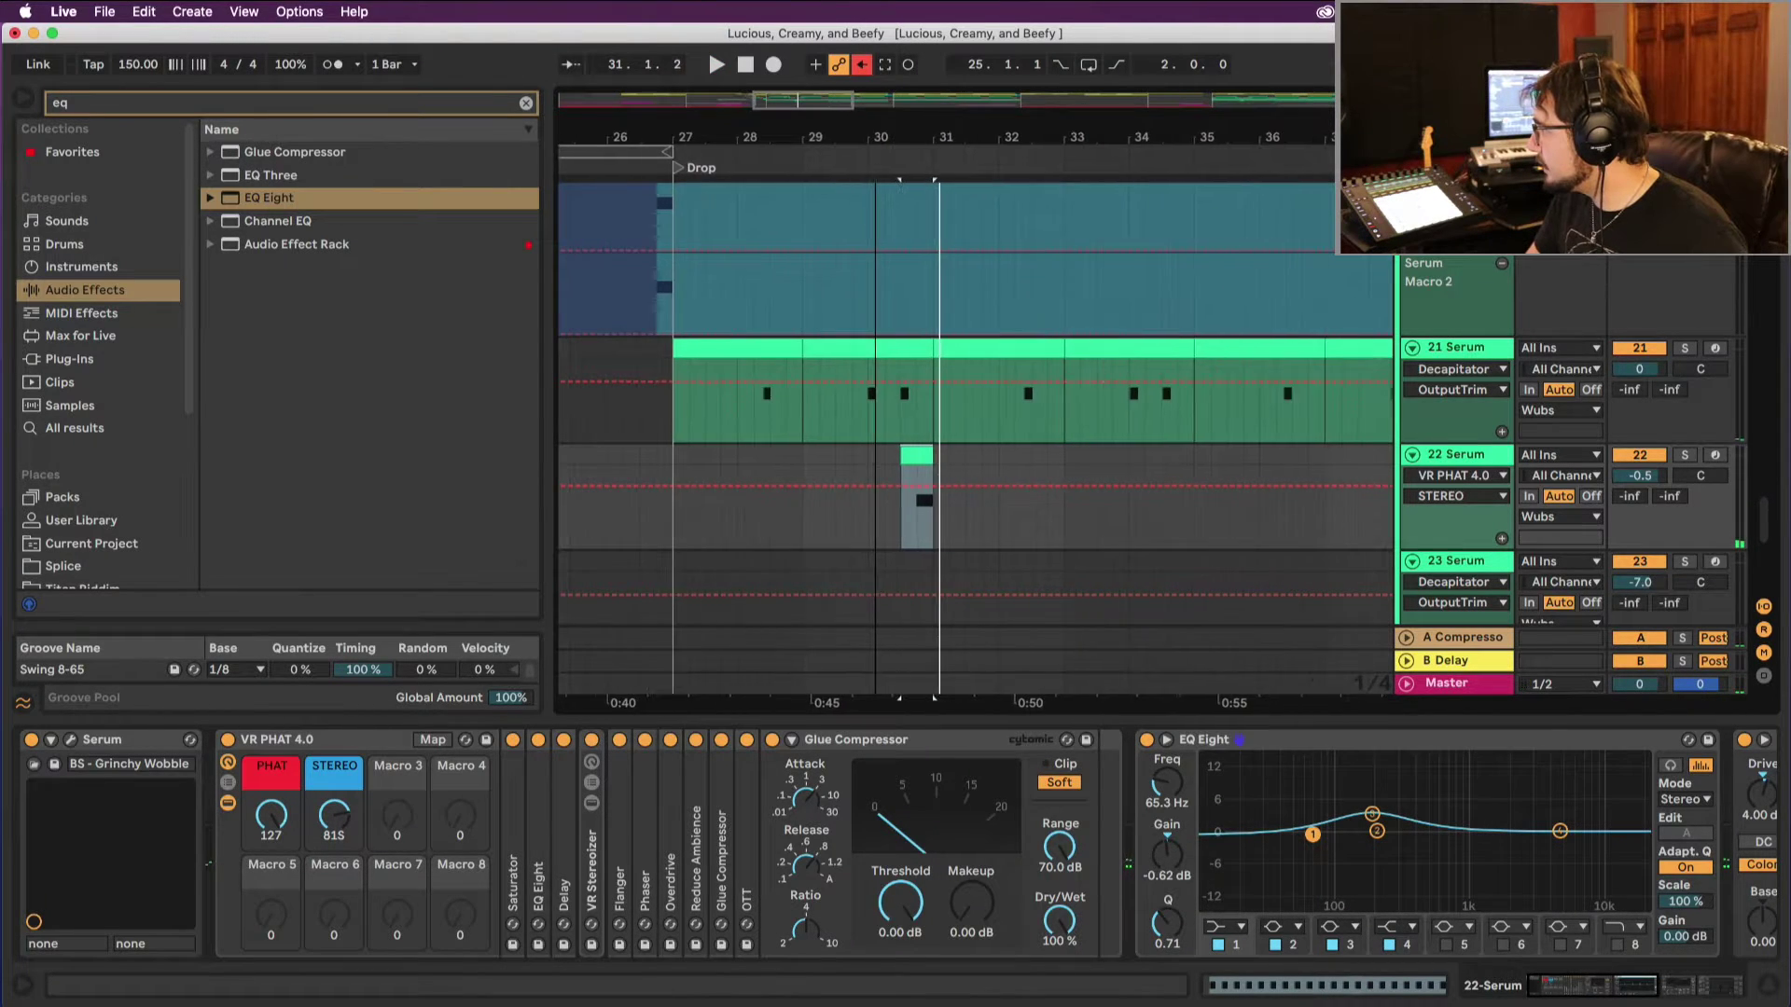
drag(849, 459, 973, 472)
Step: Locate the Ghosthack bass clips just before bar 31 on track 14
scroll(877, 476, up, 8)
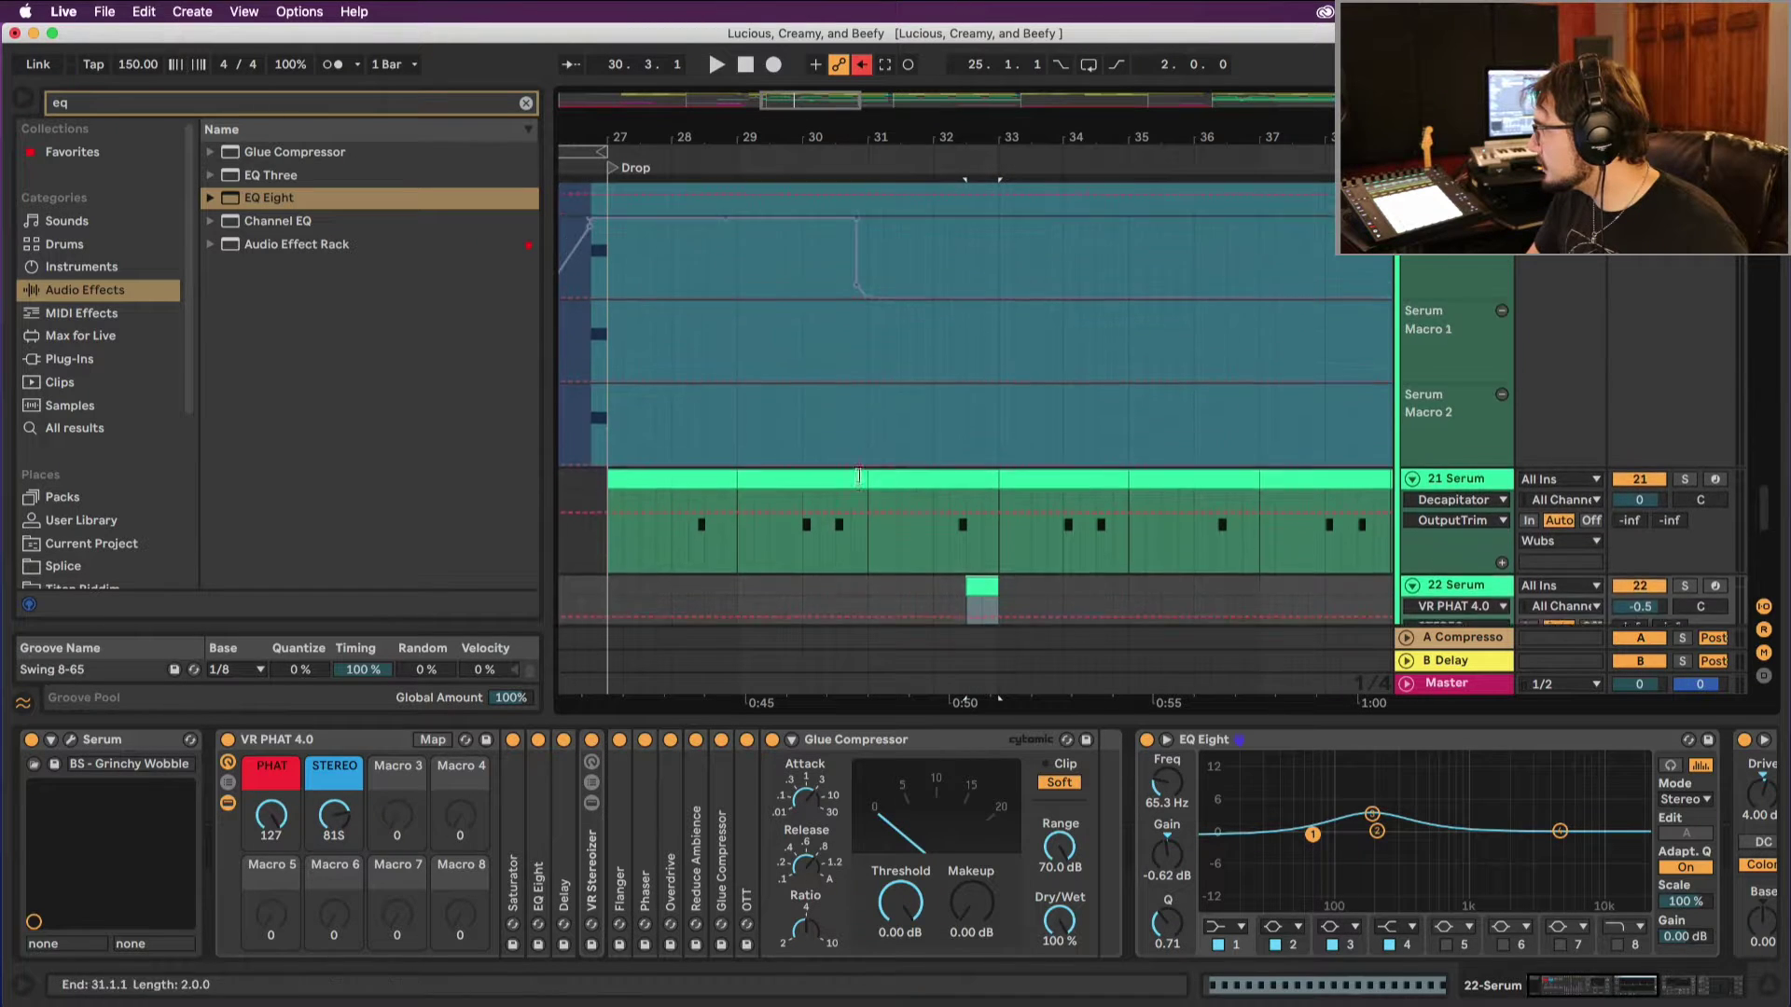
scroll(860, 481, up, 10)
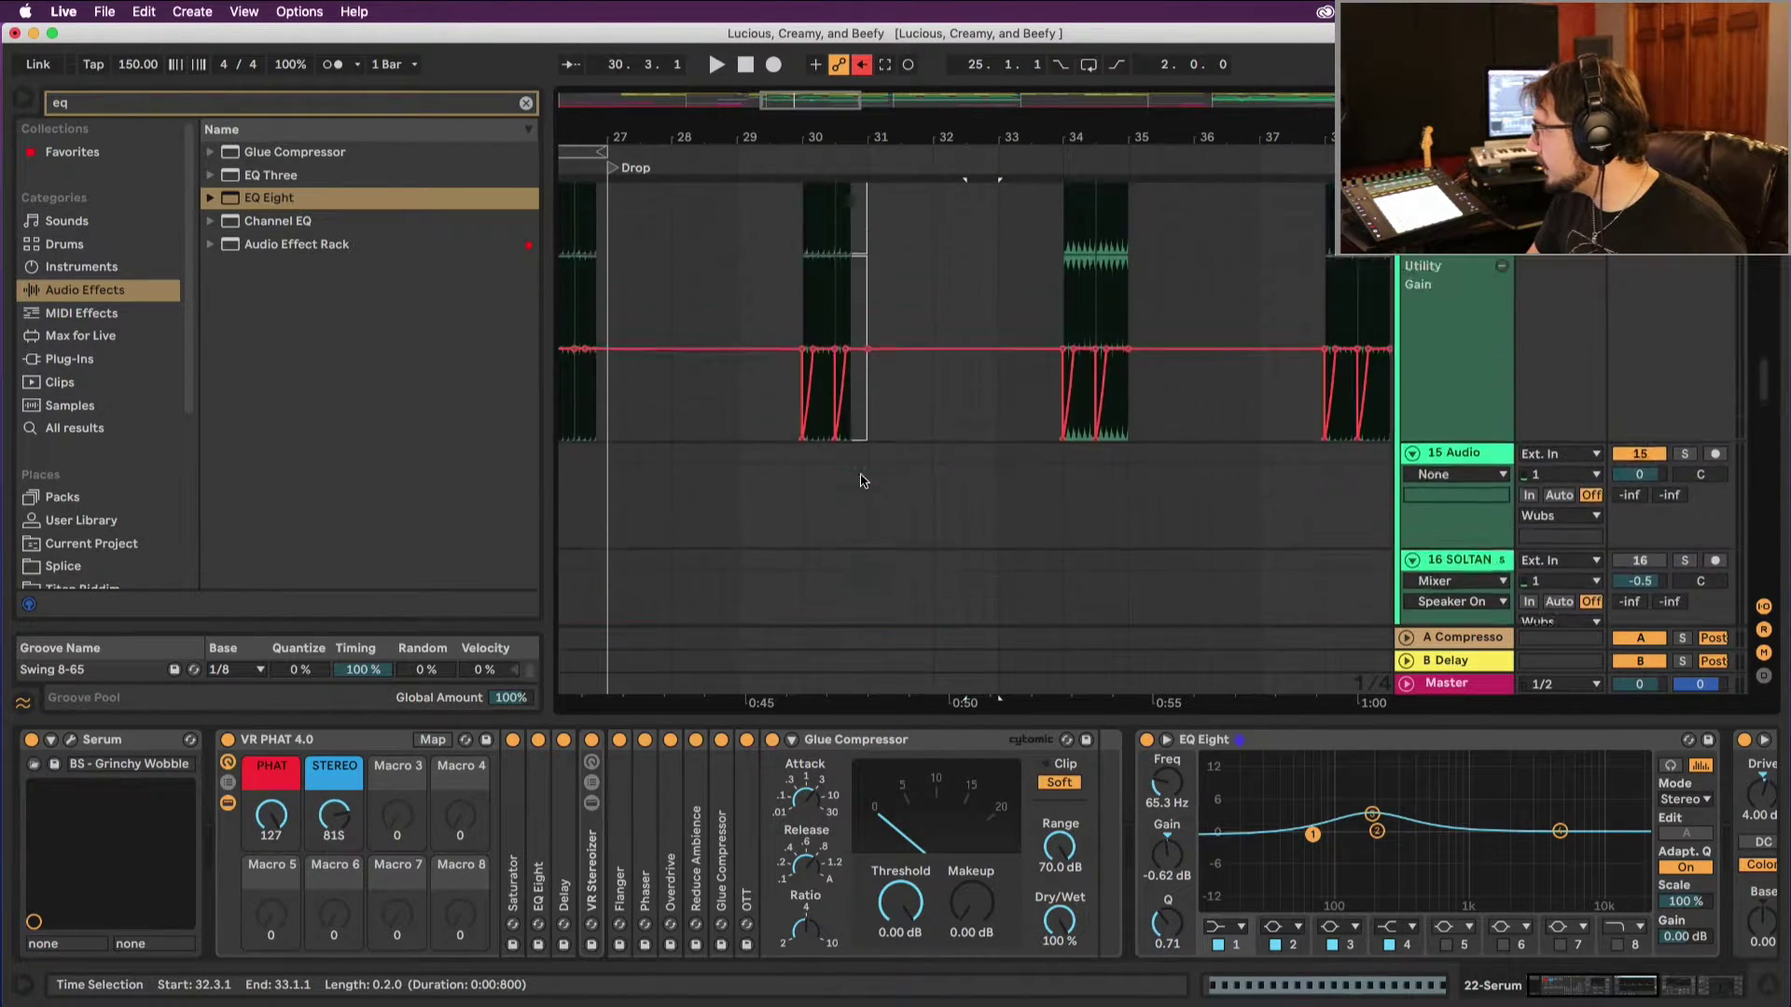
scroll(862, 482, up, 3)
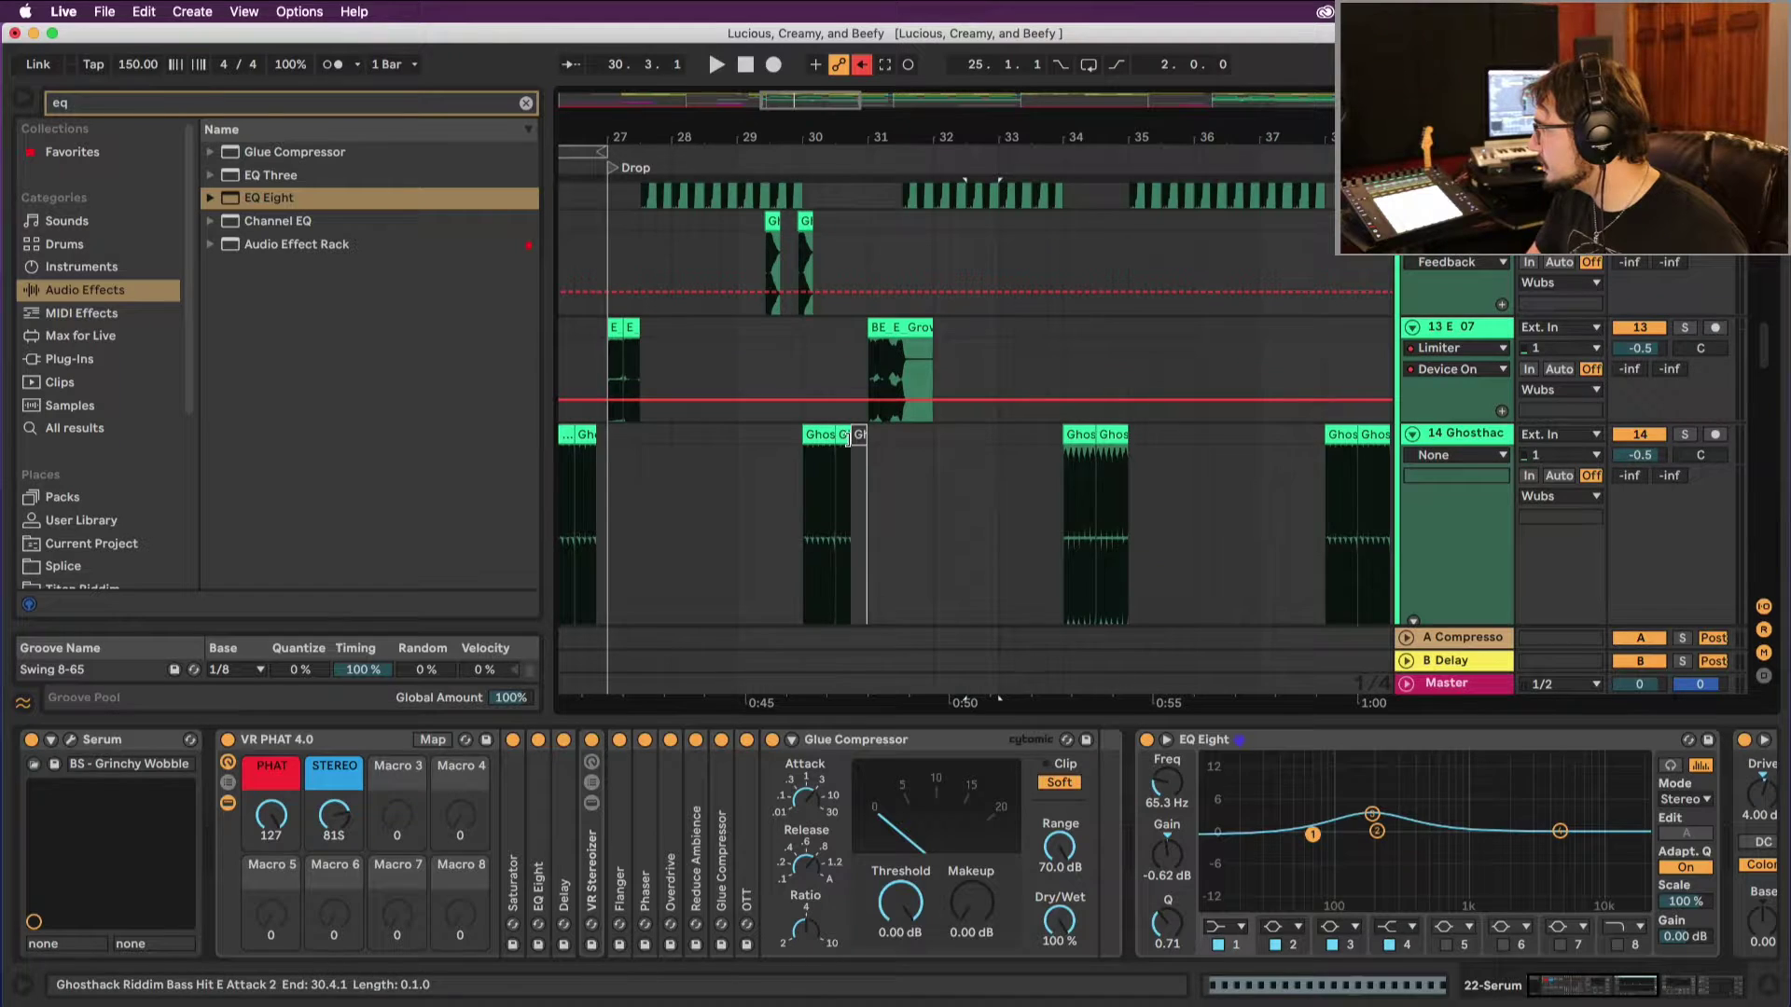
Step: Resize the second Ghosthack Riddim bass-hit clip before bar 31 on track 14 to a length of 0.2.0, ending at 31.1.1
click(877, 455)
mouse_move(873, 441)
mouse_down()
mouse_move(844, 435)
mouse_move(872, 437)
mouse_up()
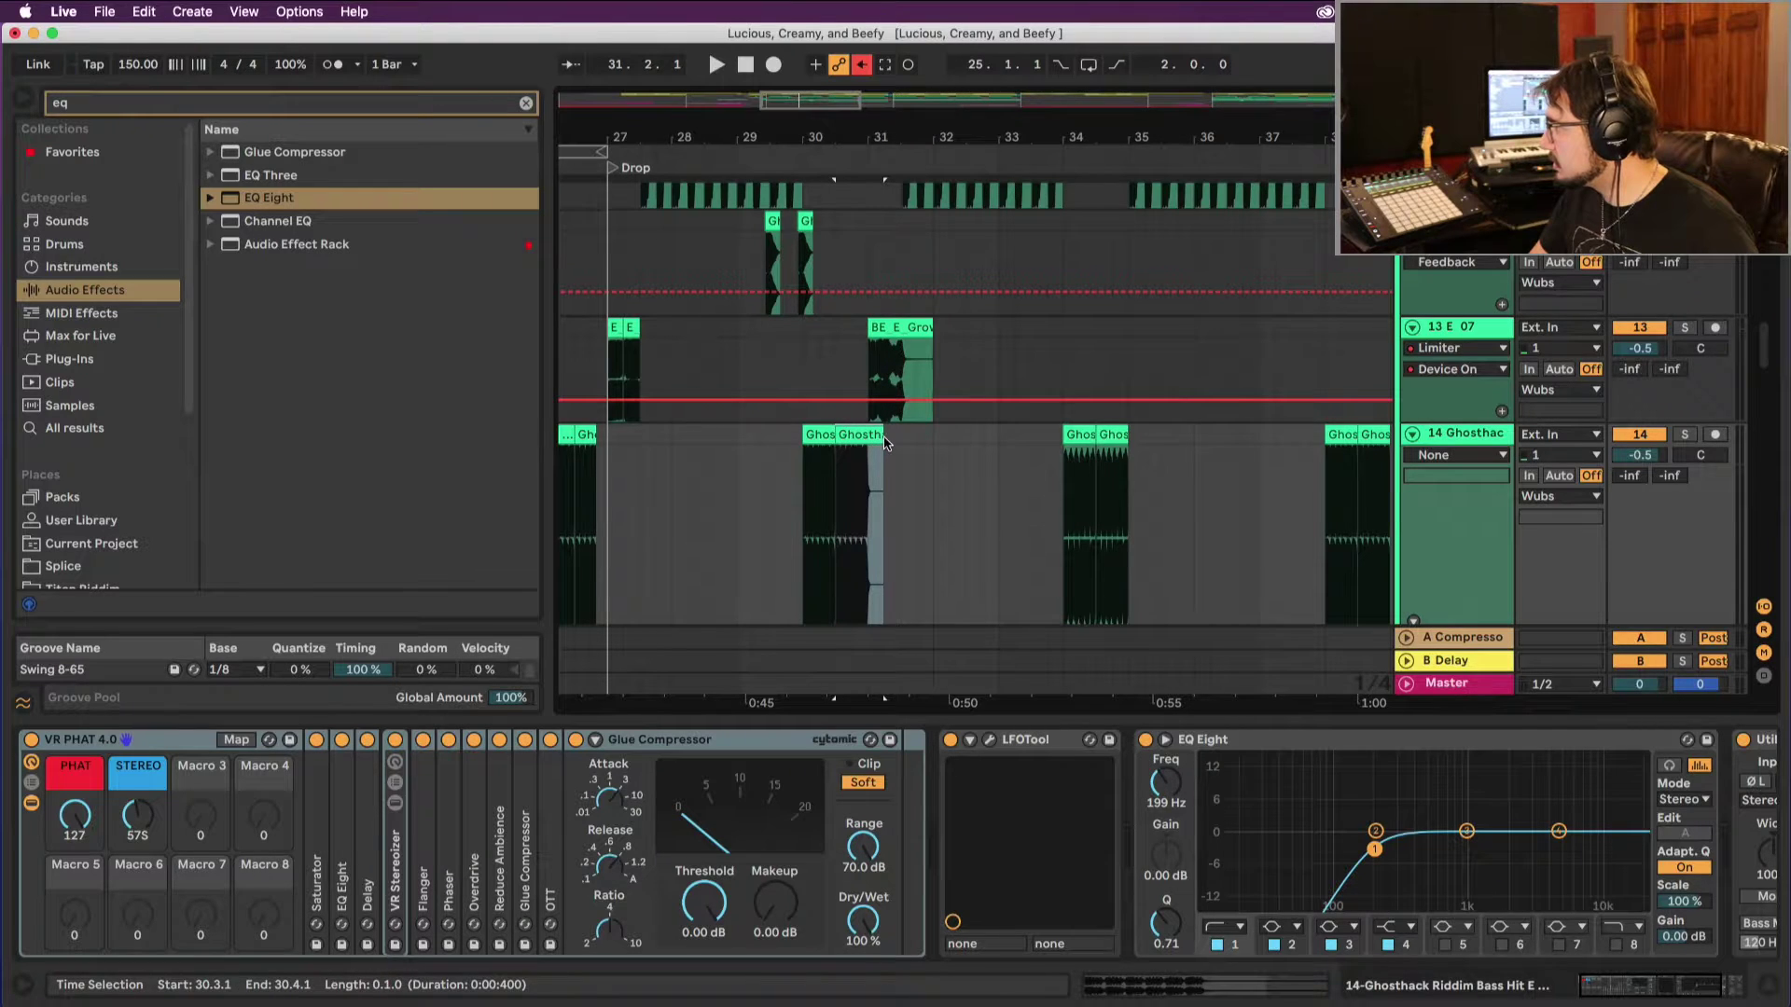
key(Delete)
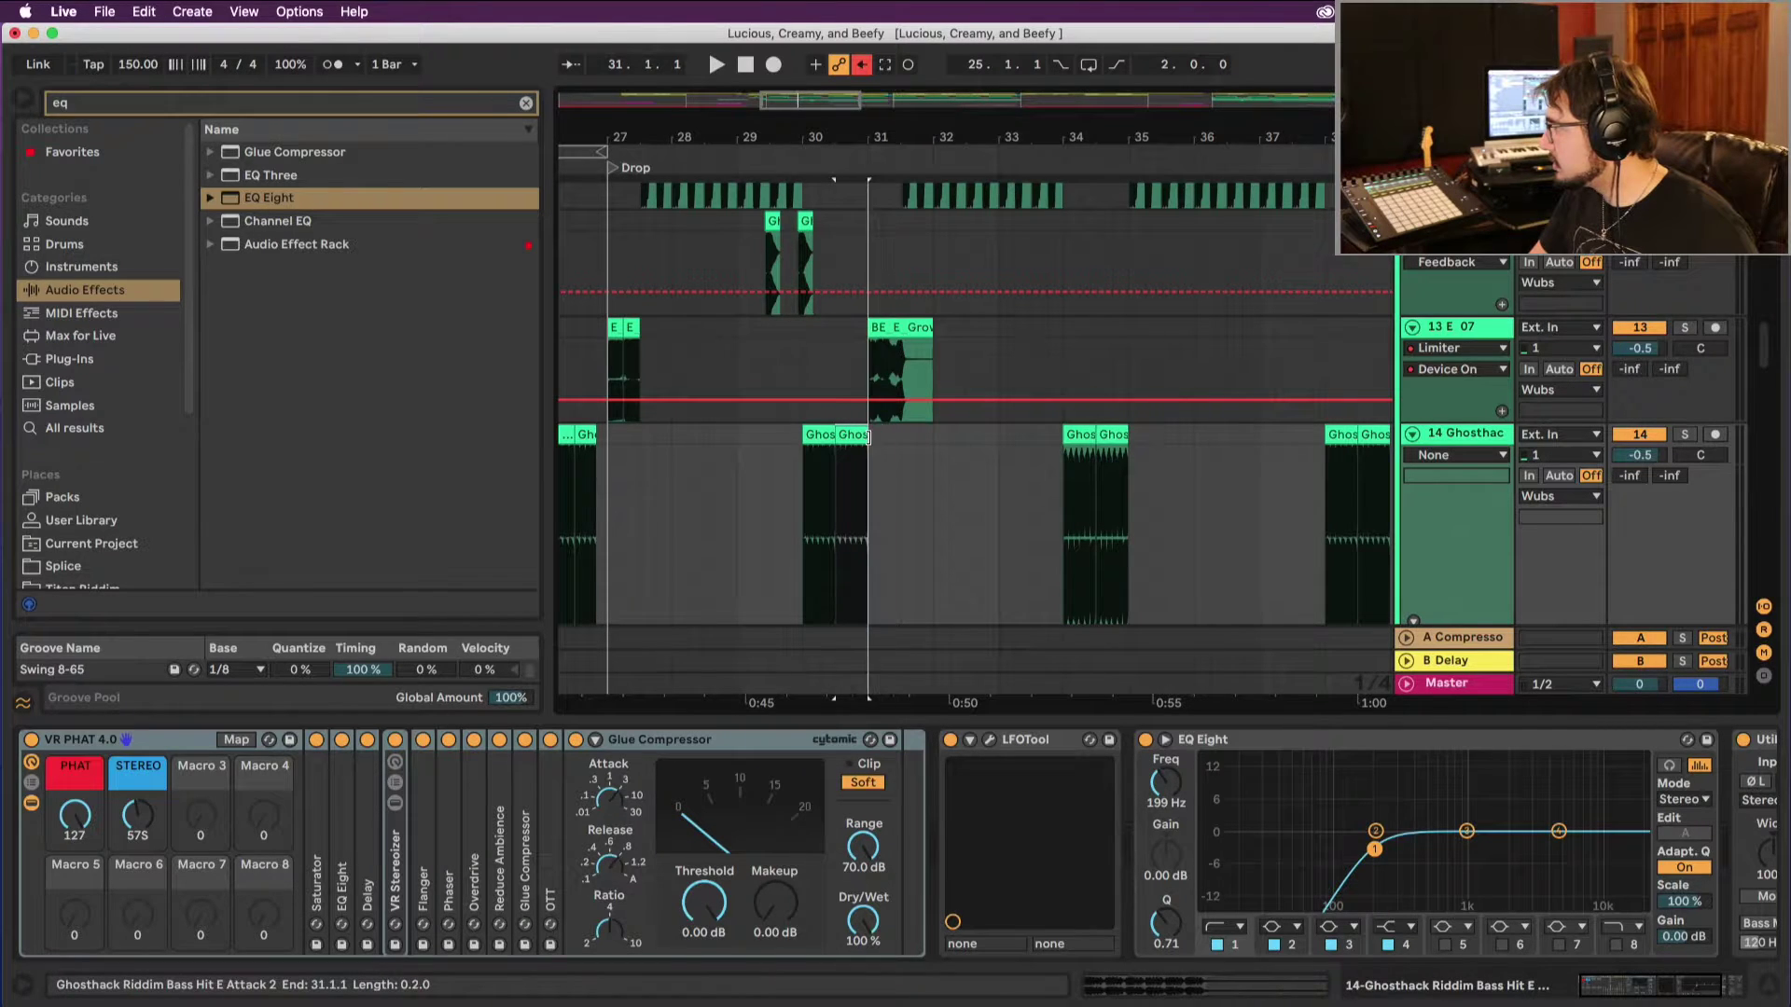
Step: Play the arrangement from 29.3.1, and again from the Drop locator at 27.1.1, to check the edited bass hits
click(763, 343)
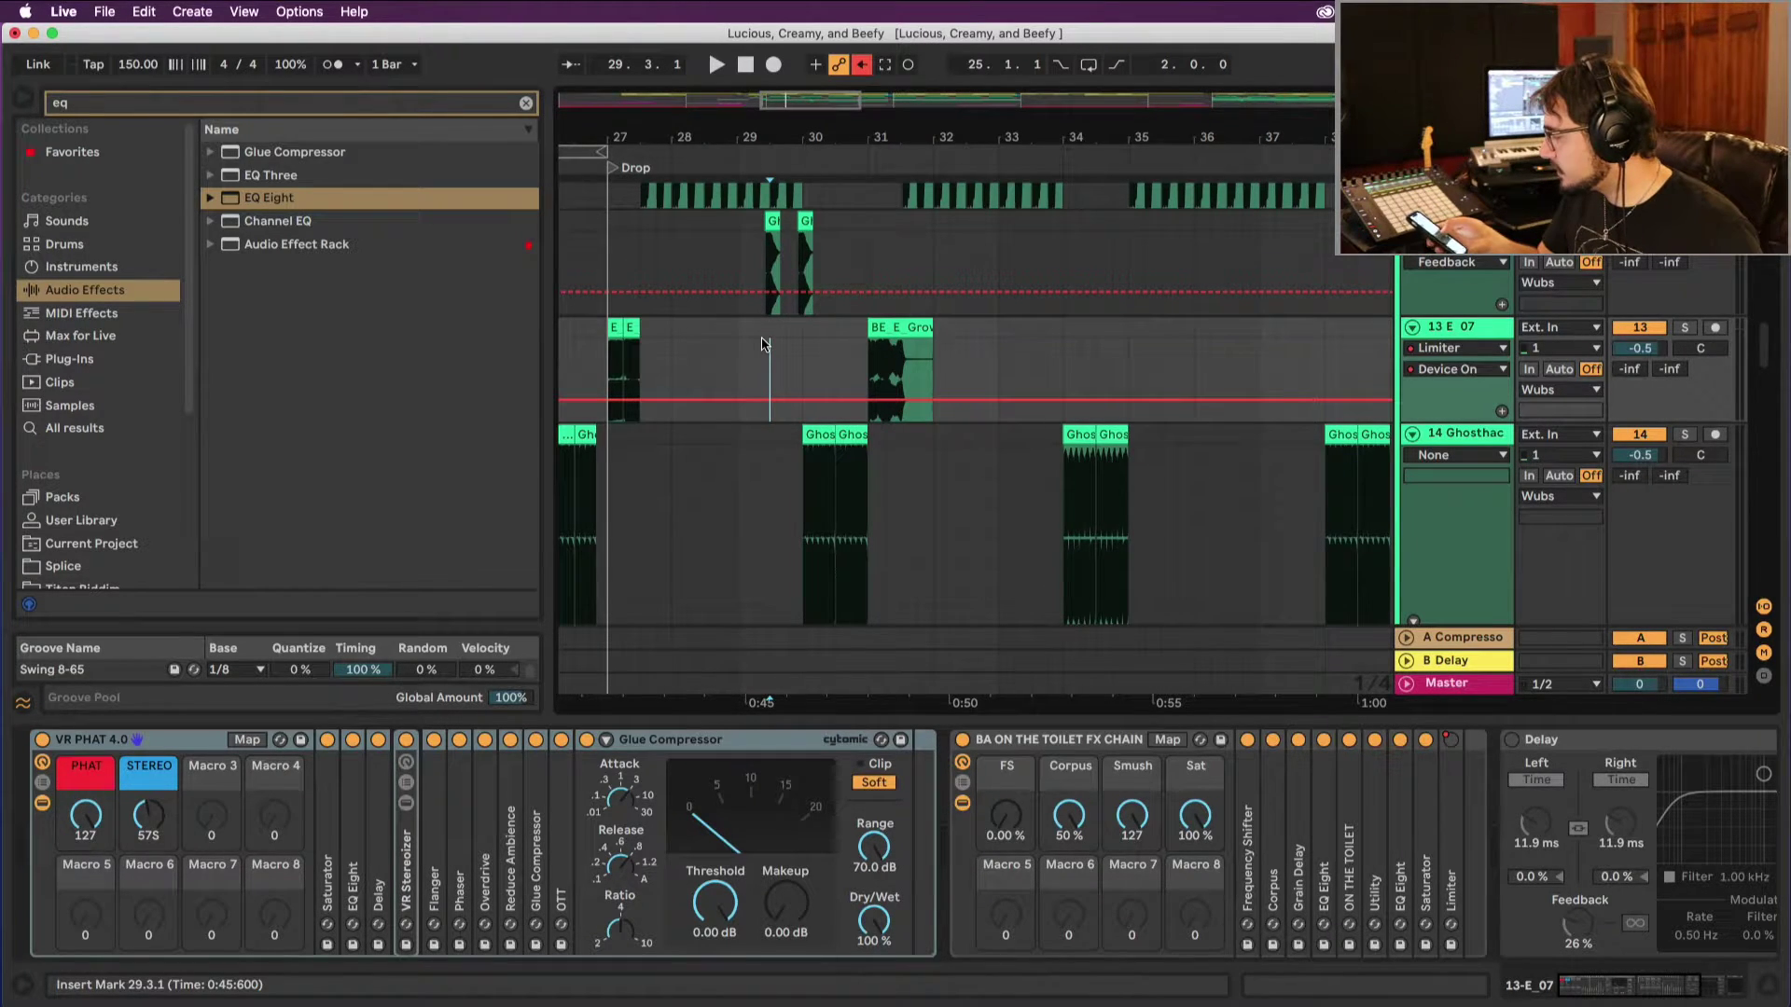
key(space)
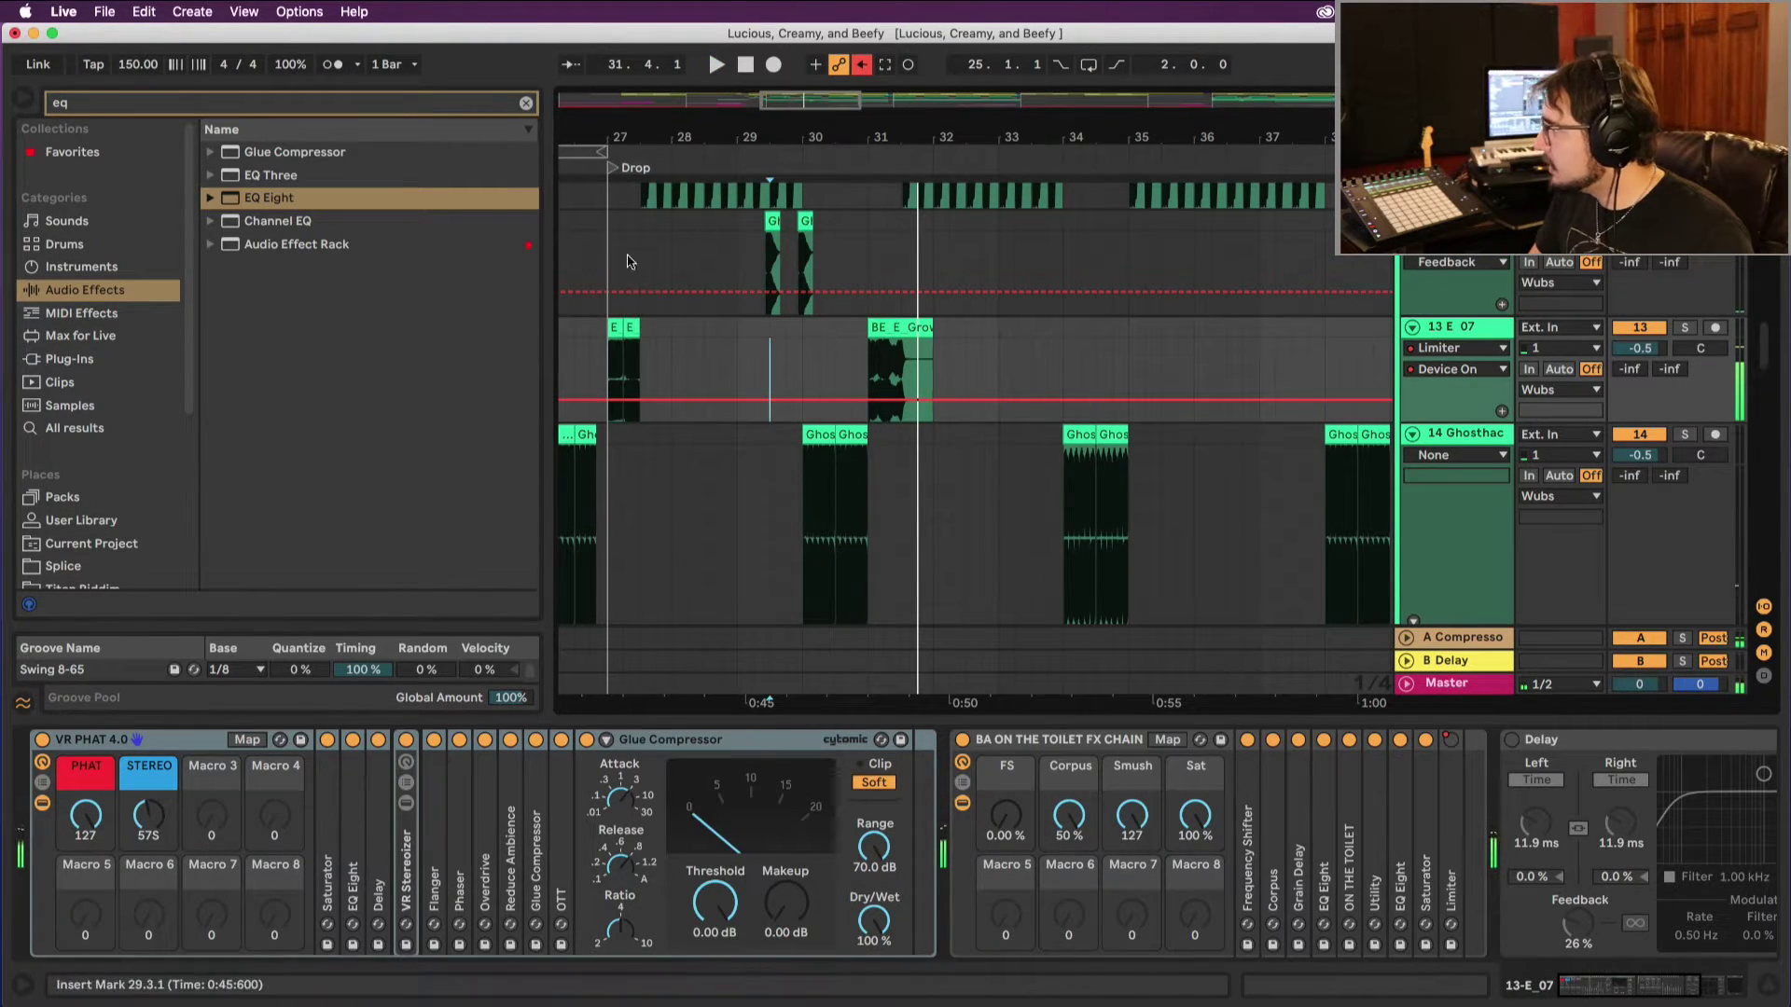
click(612, 169)
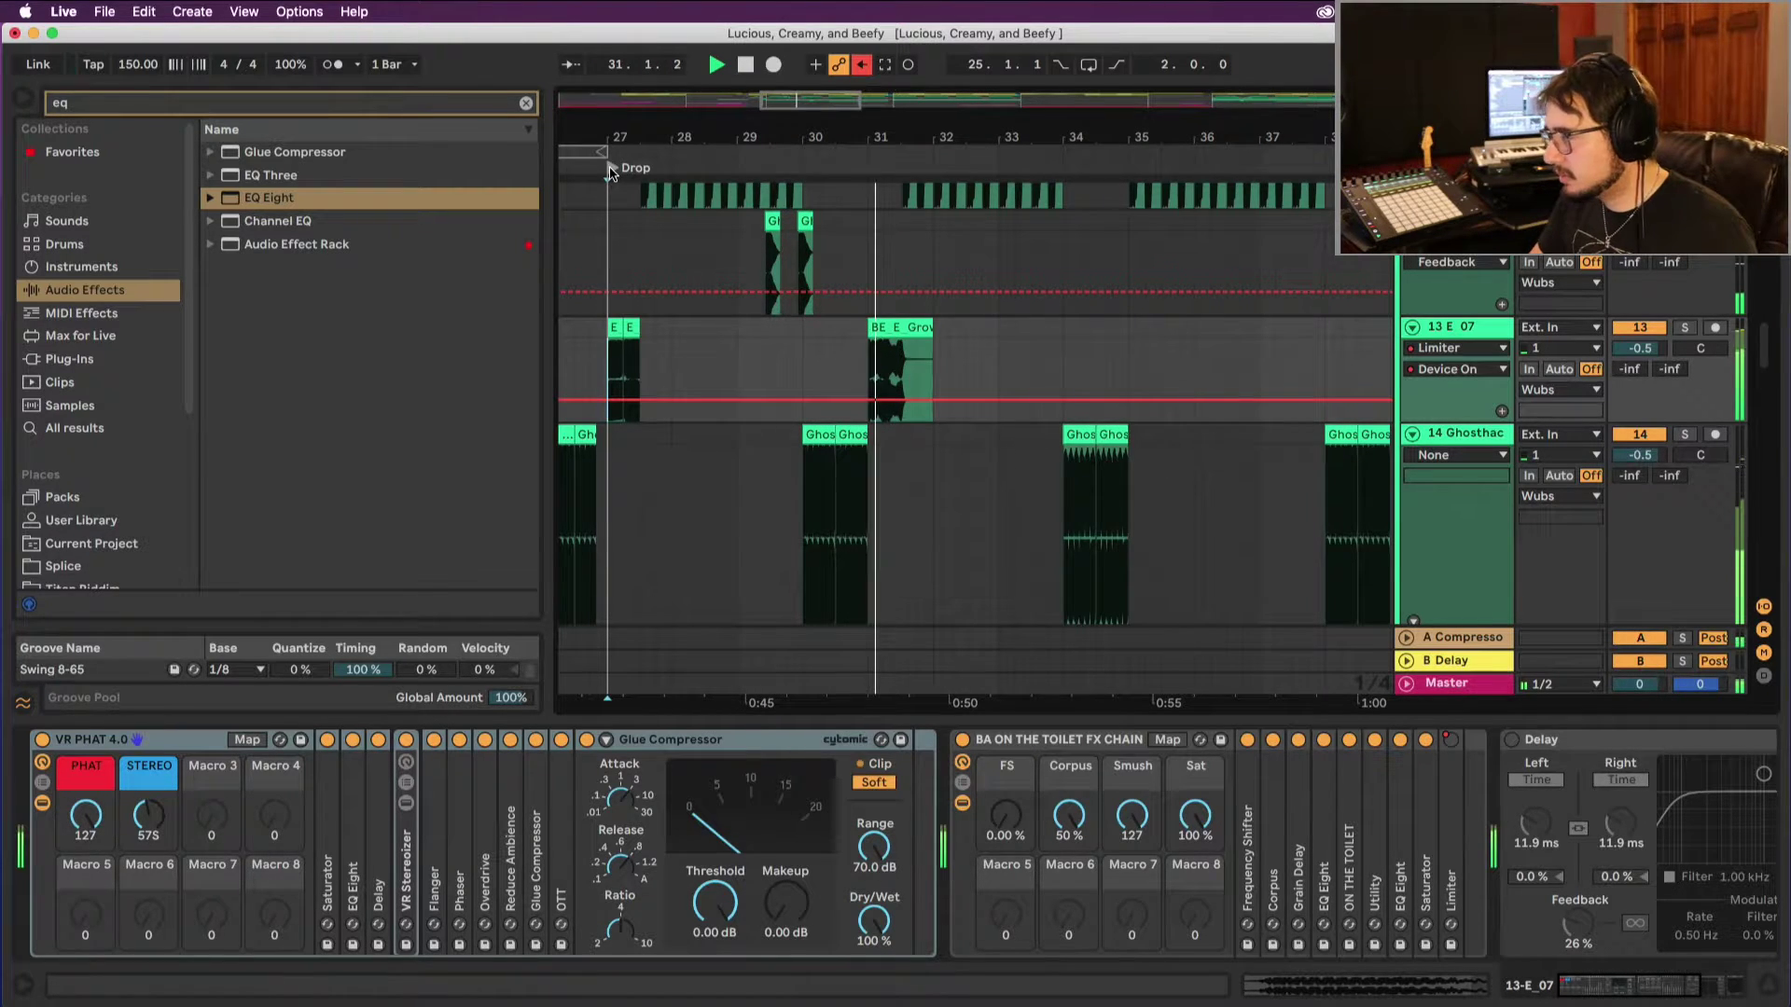
key(space)
Step: Play the drop repeatedly from 31.1.1 to check the passage after the edited bass hit
scroll(1082, 328, up, 8)
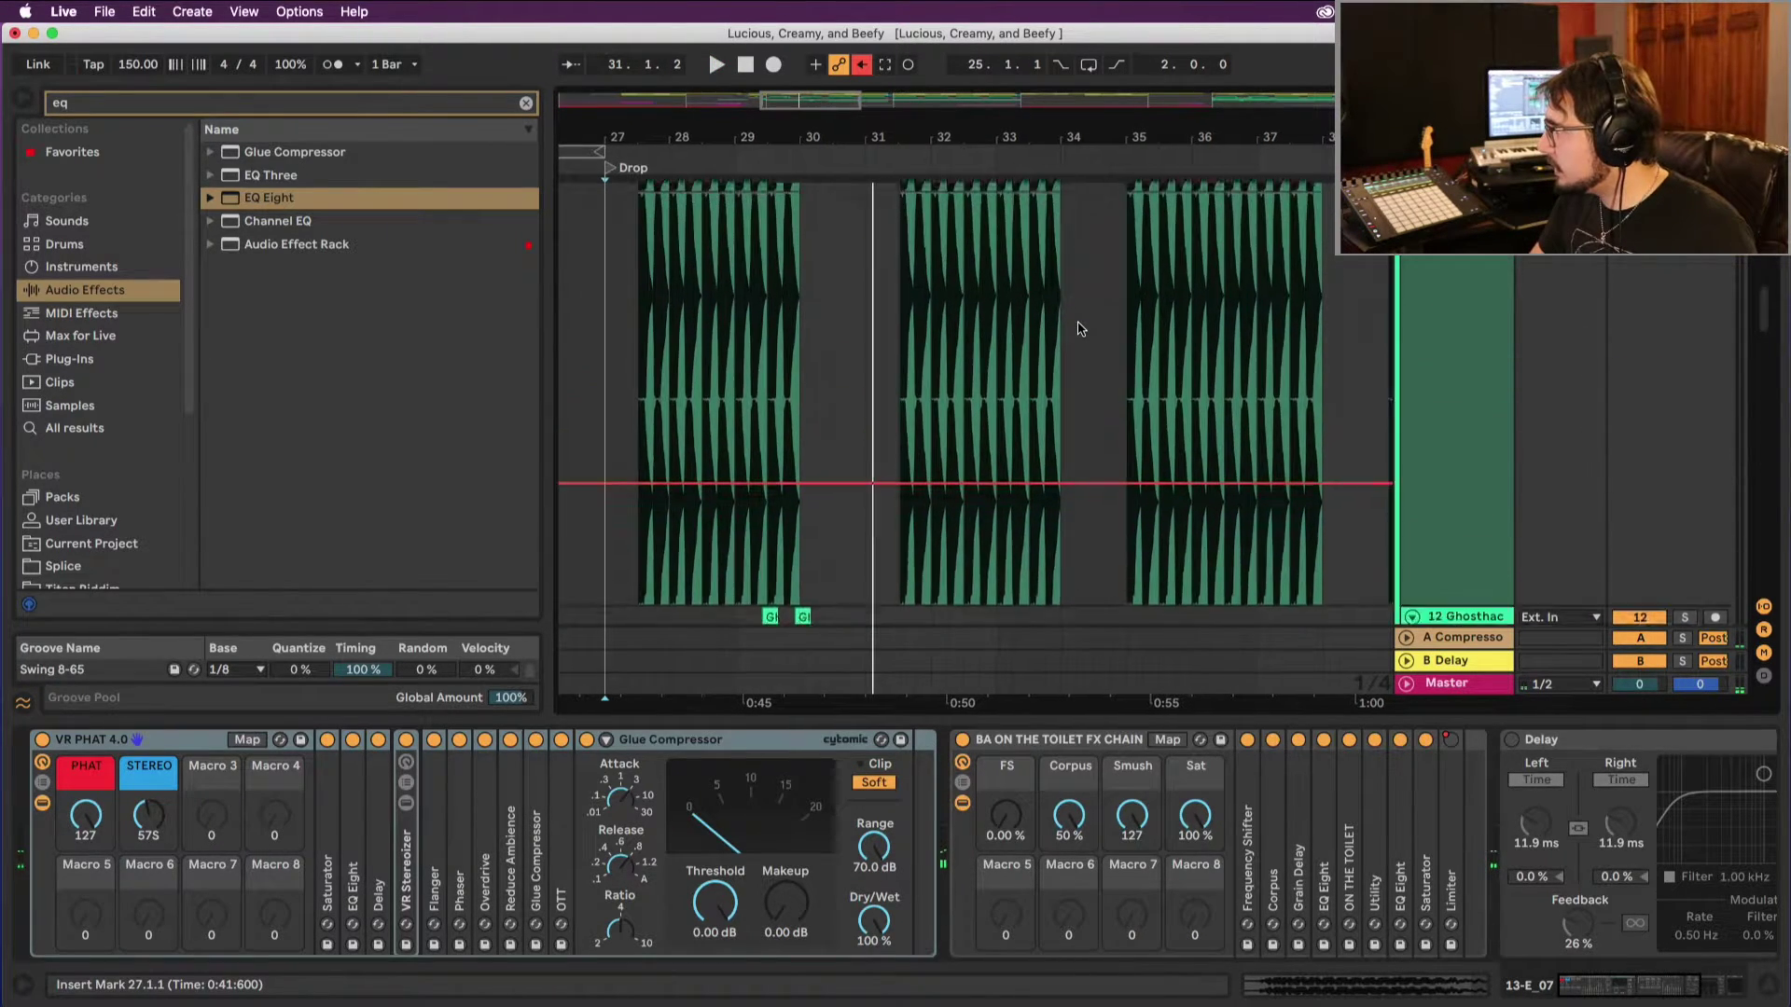
scroll(1080, 328, up, 5)
click(856, 161)
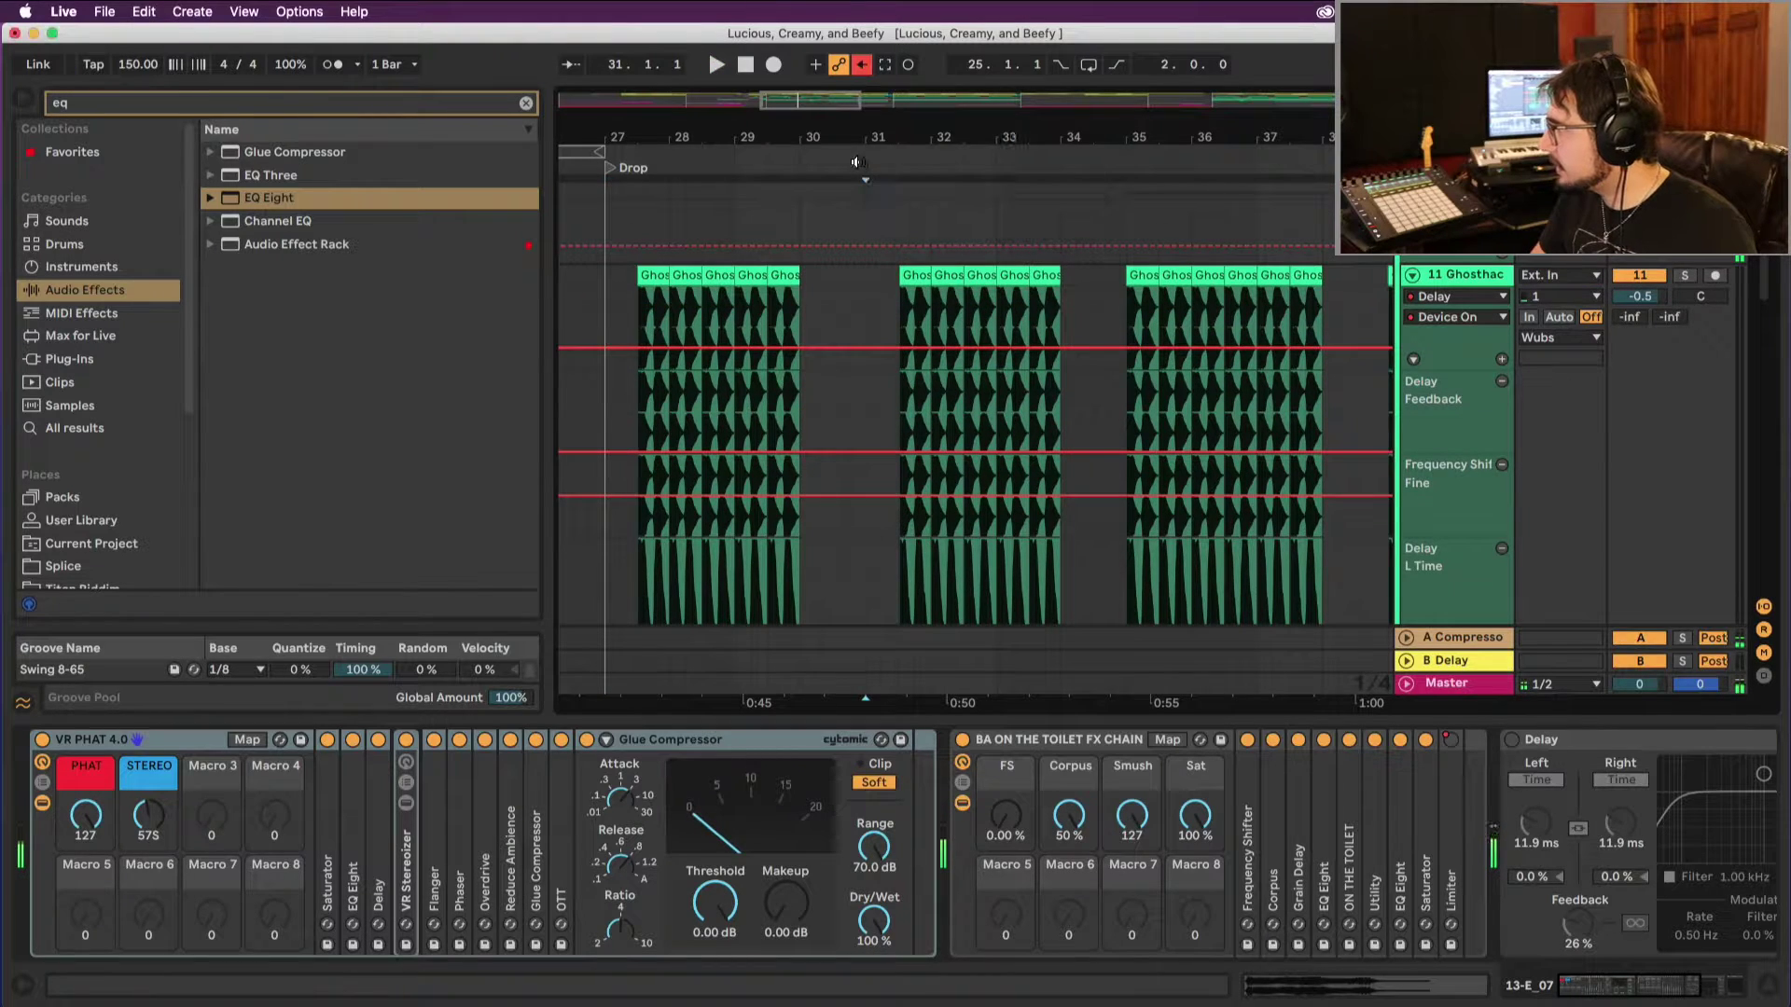
key(space)
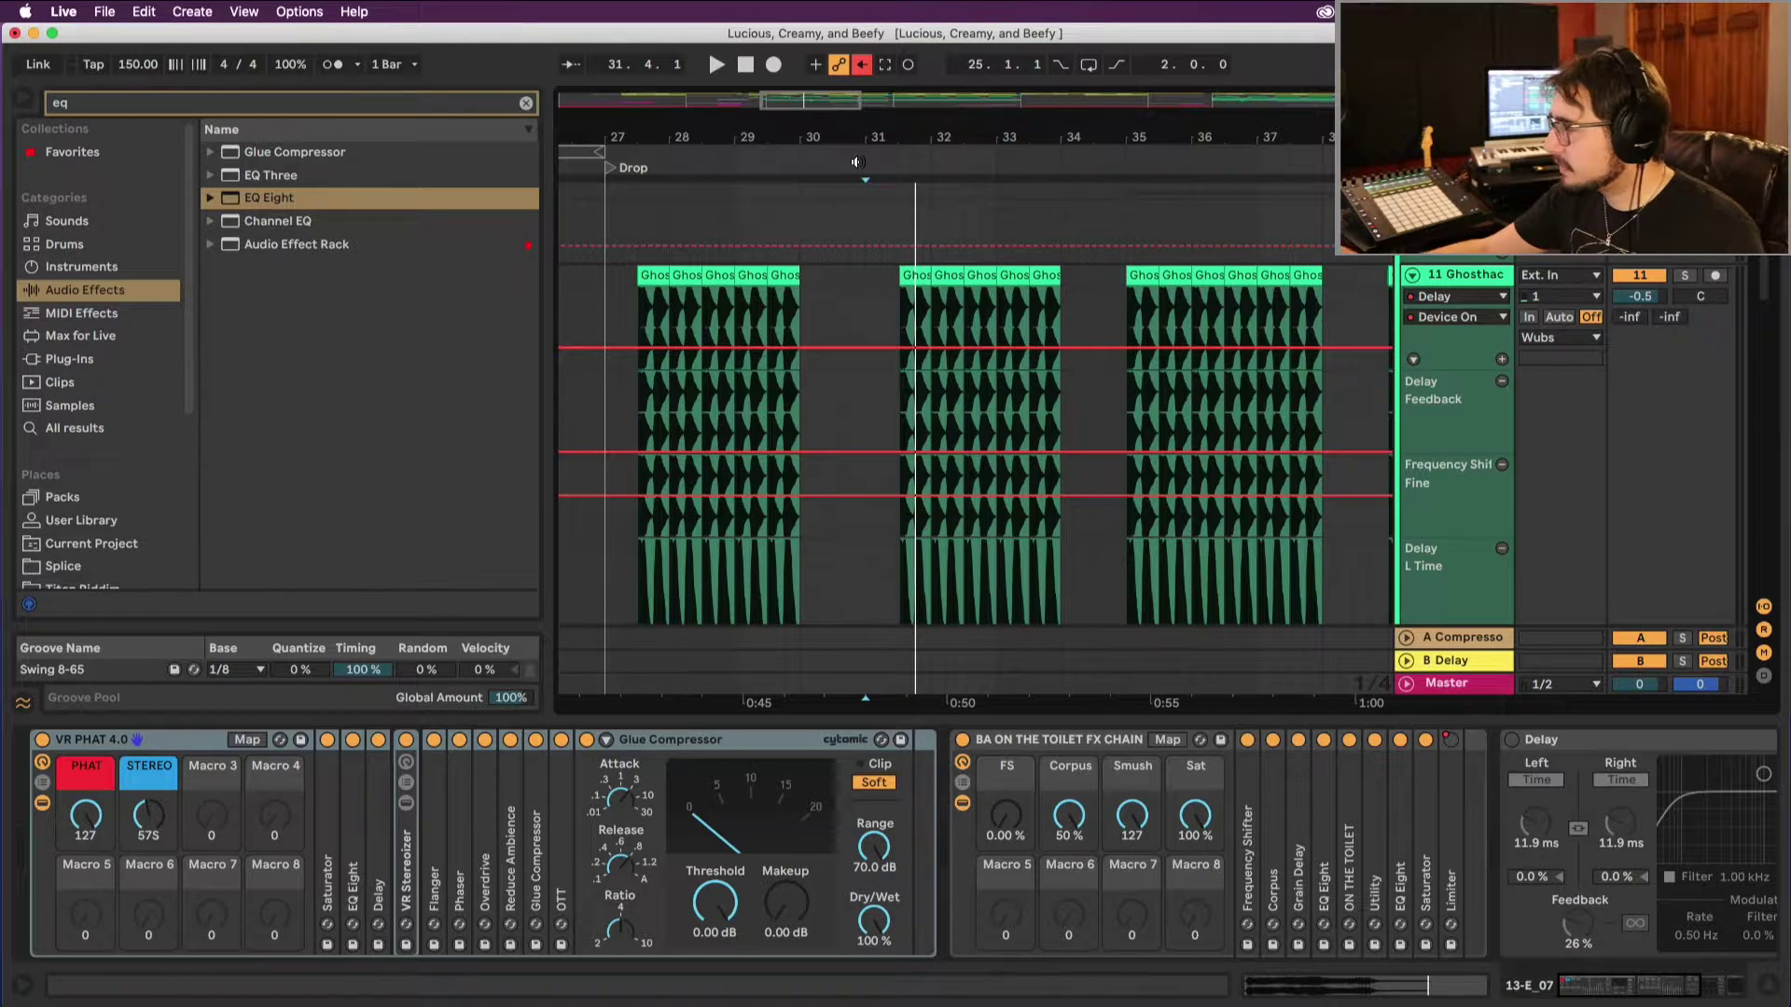
key(space)
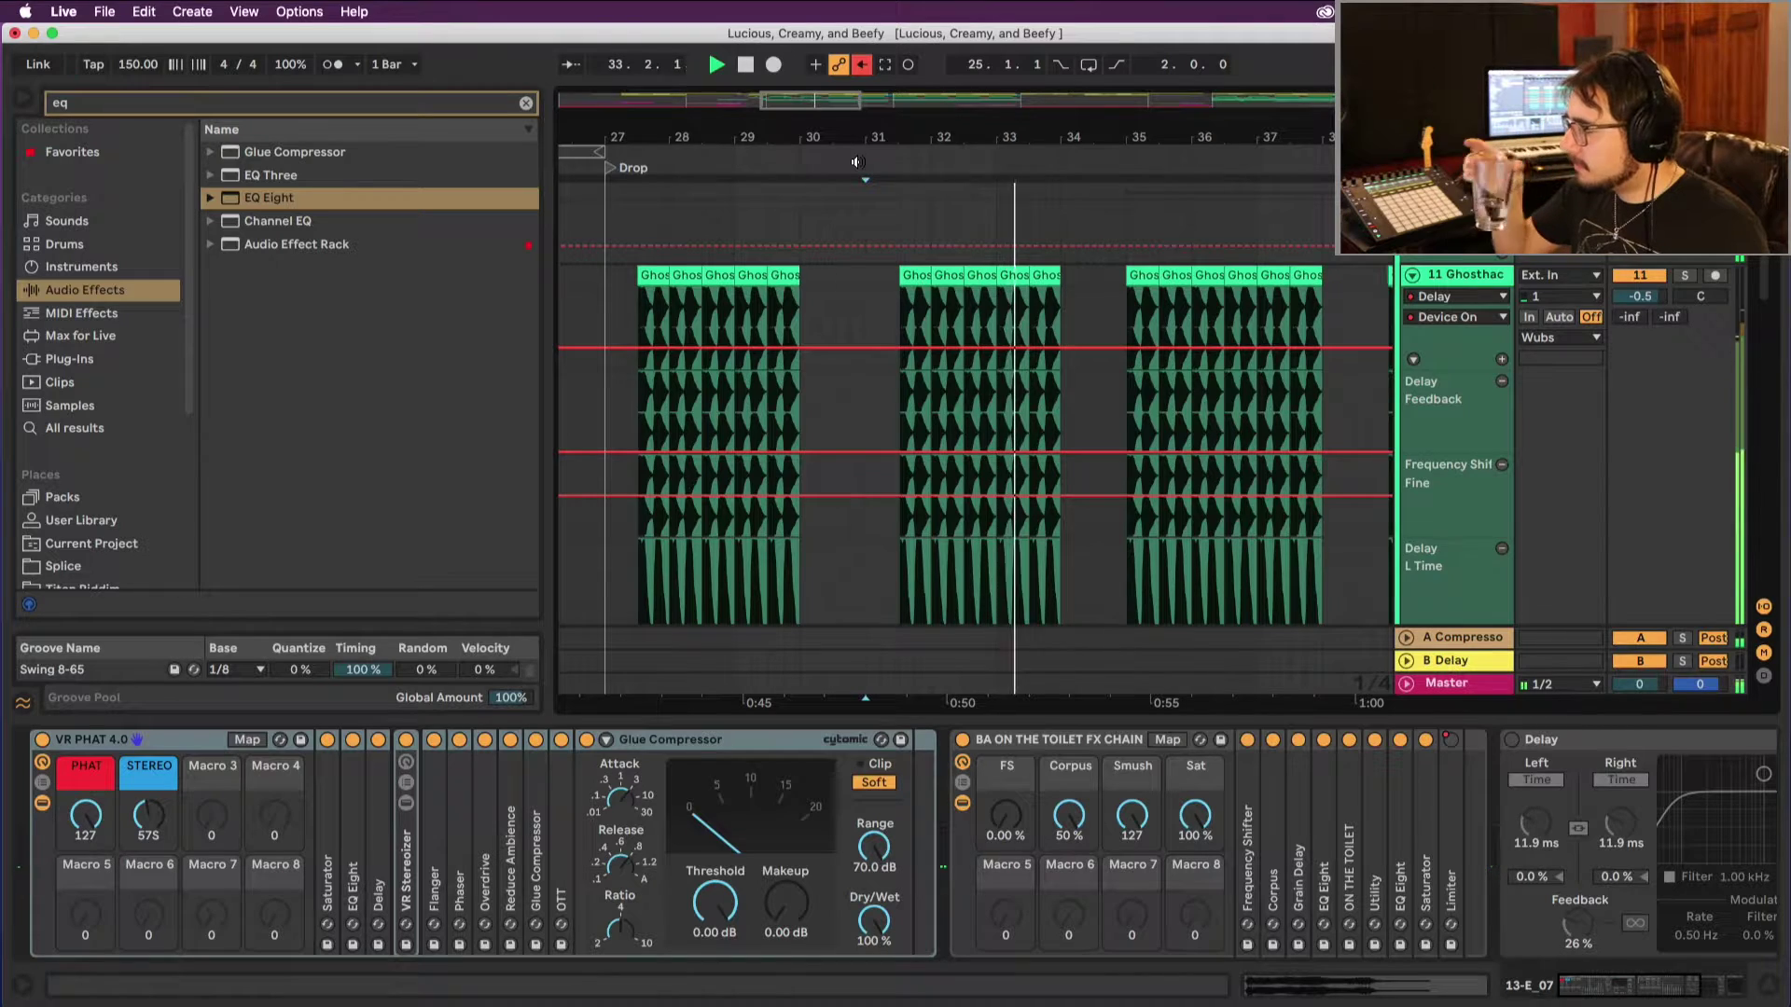
key(space)
key(space)
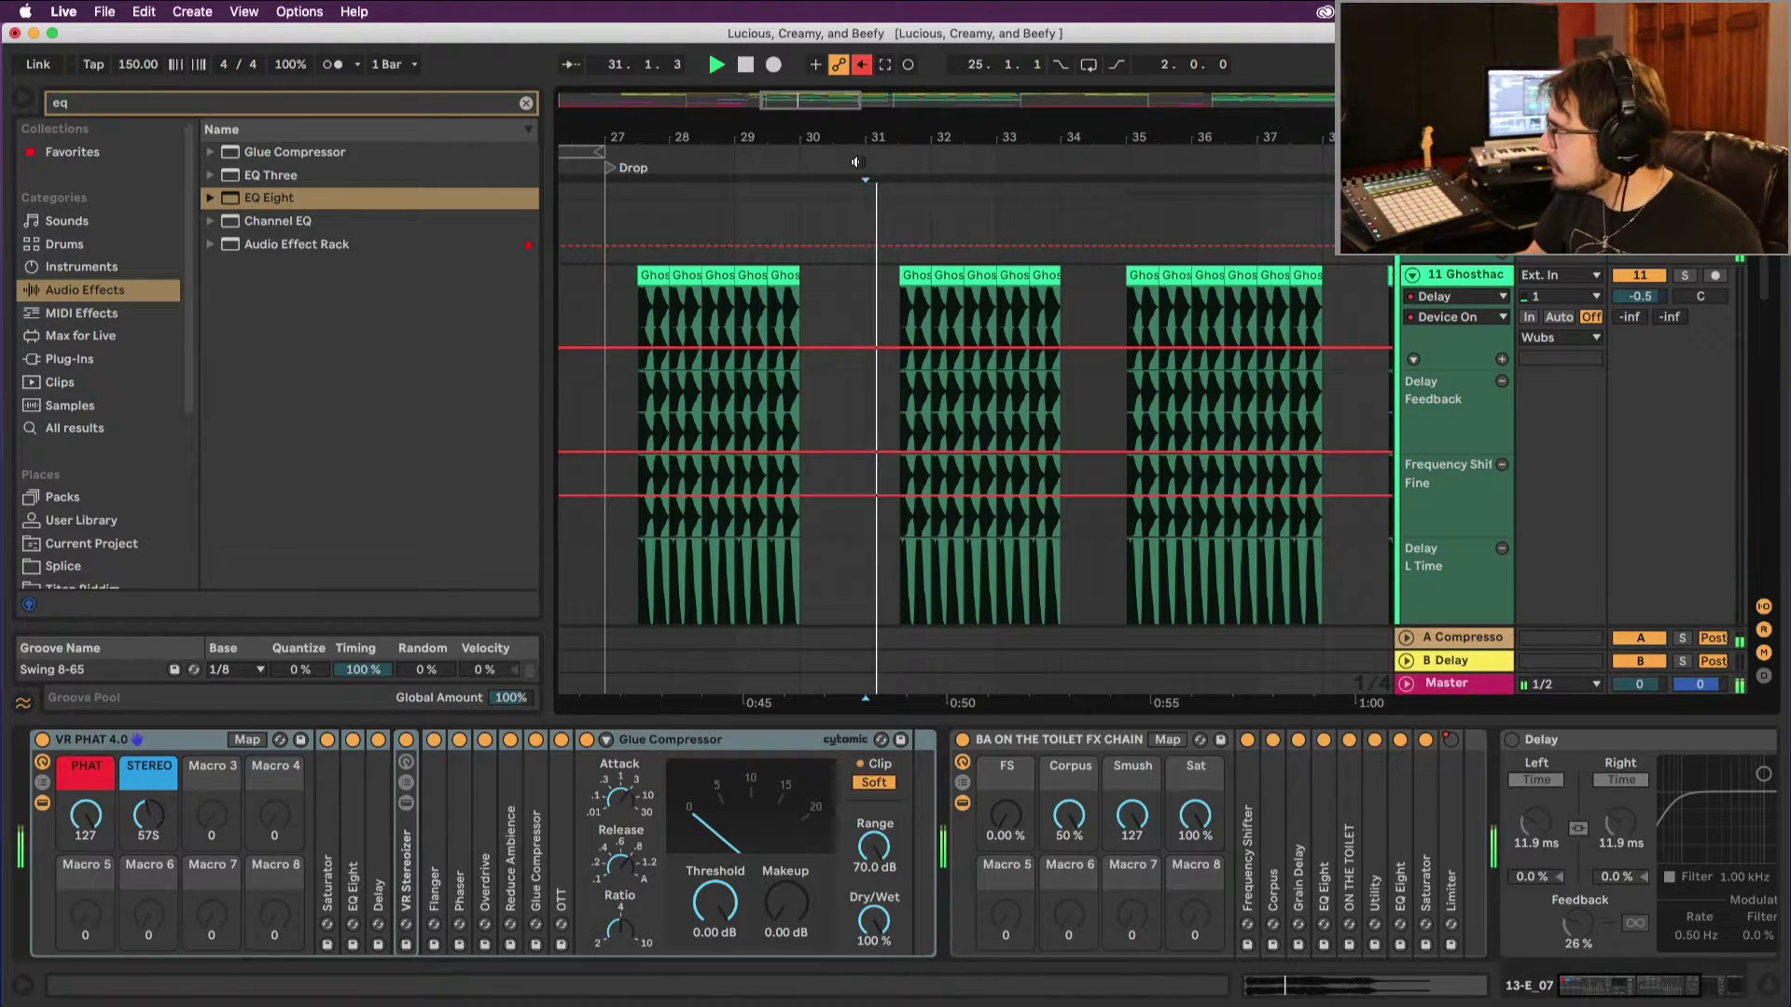
Step: Inspect the 22 Serum track in the mixer and select band 3 of its EQ Eight during playback
key(Tab)
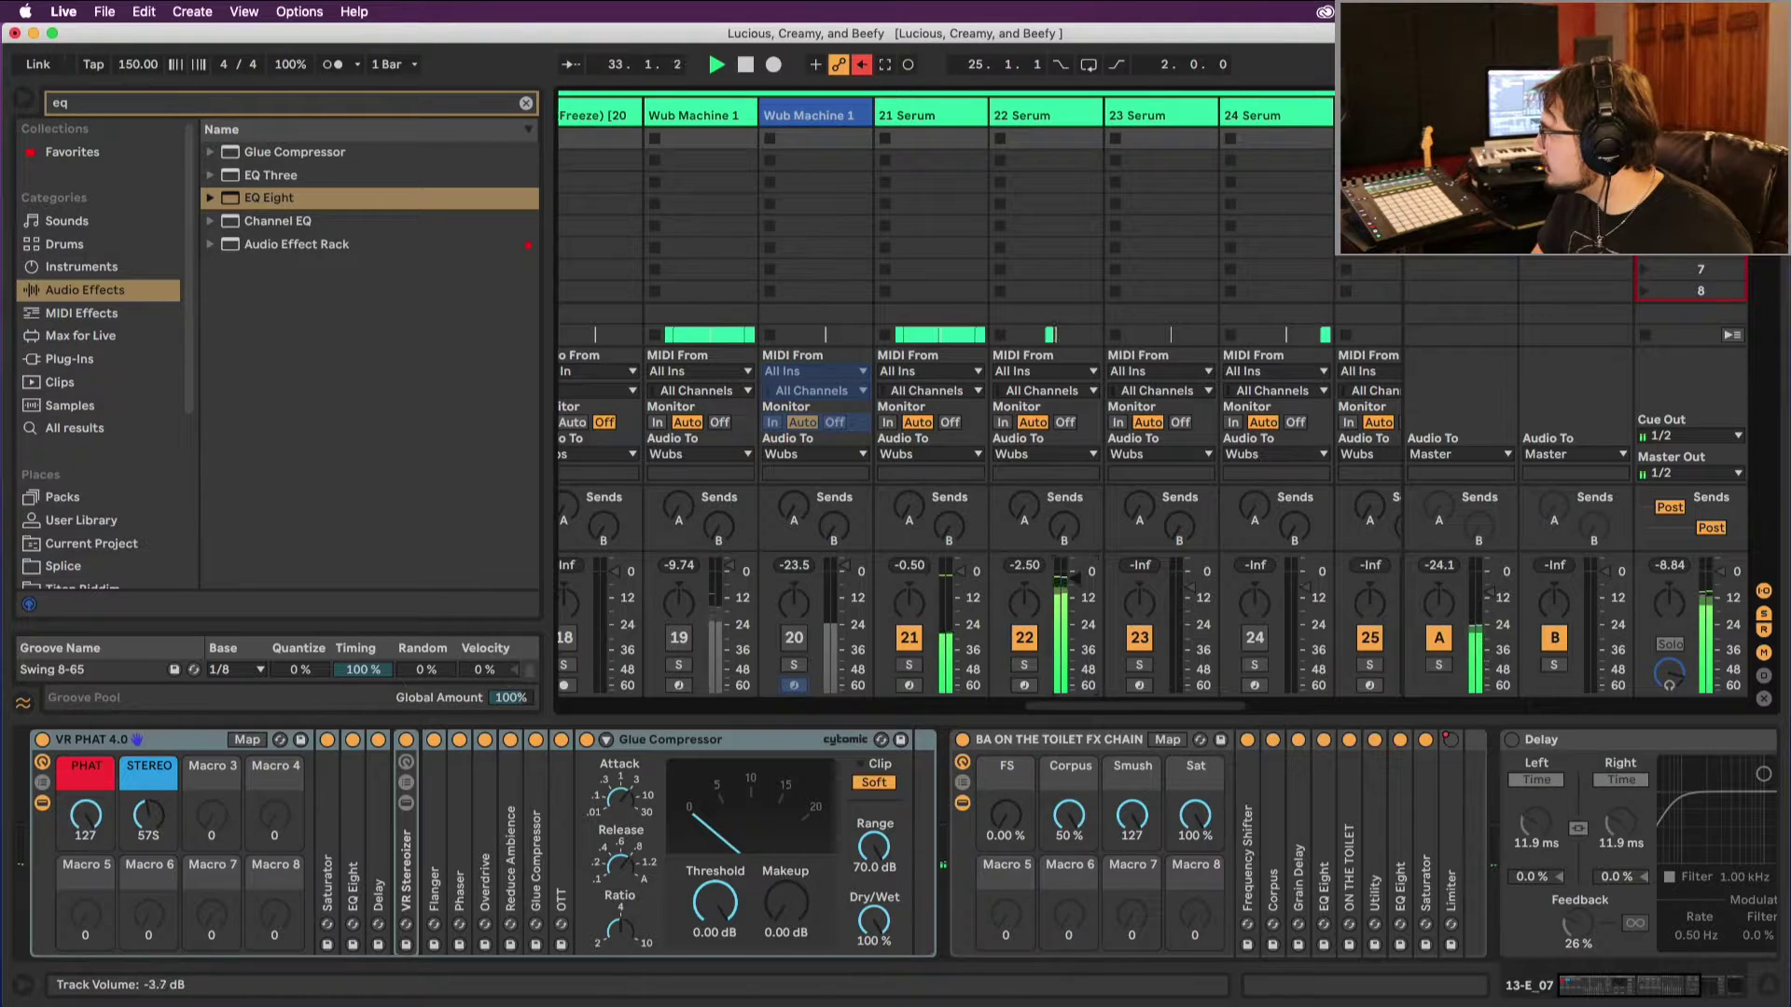
click(1031, 115)
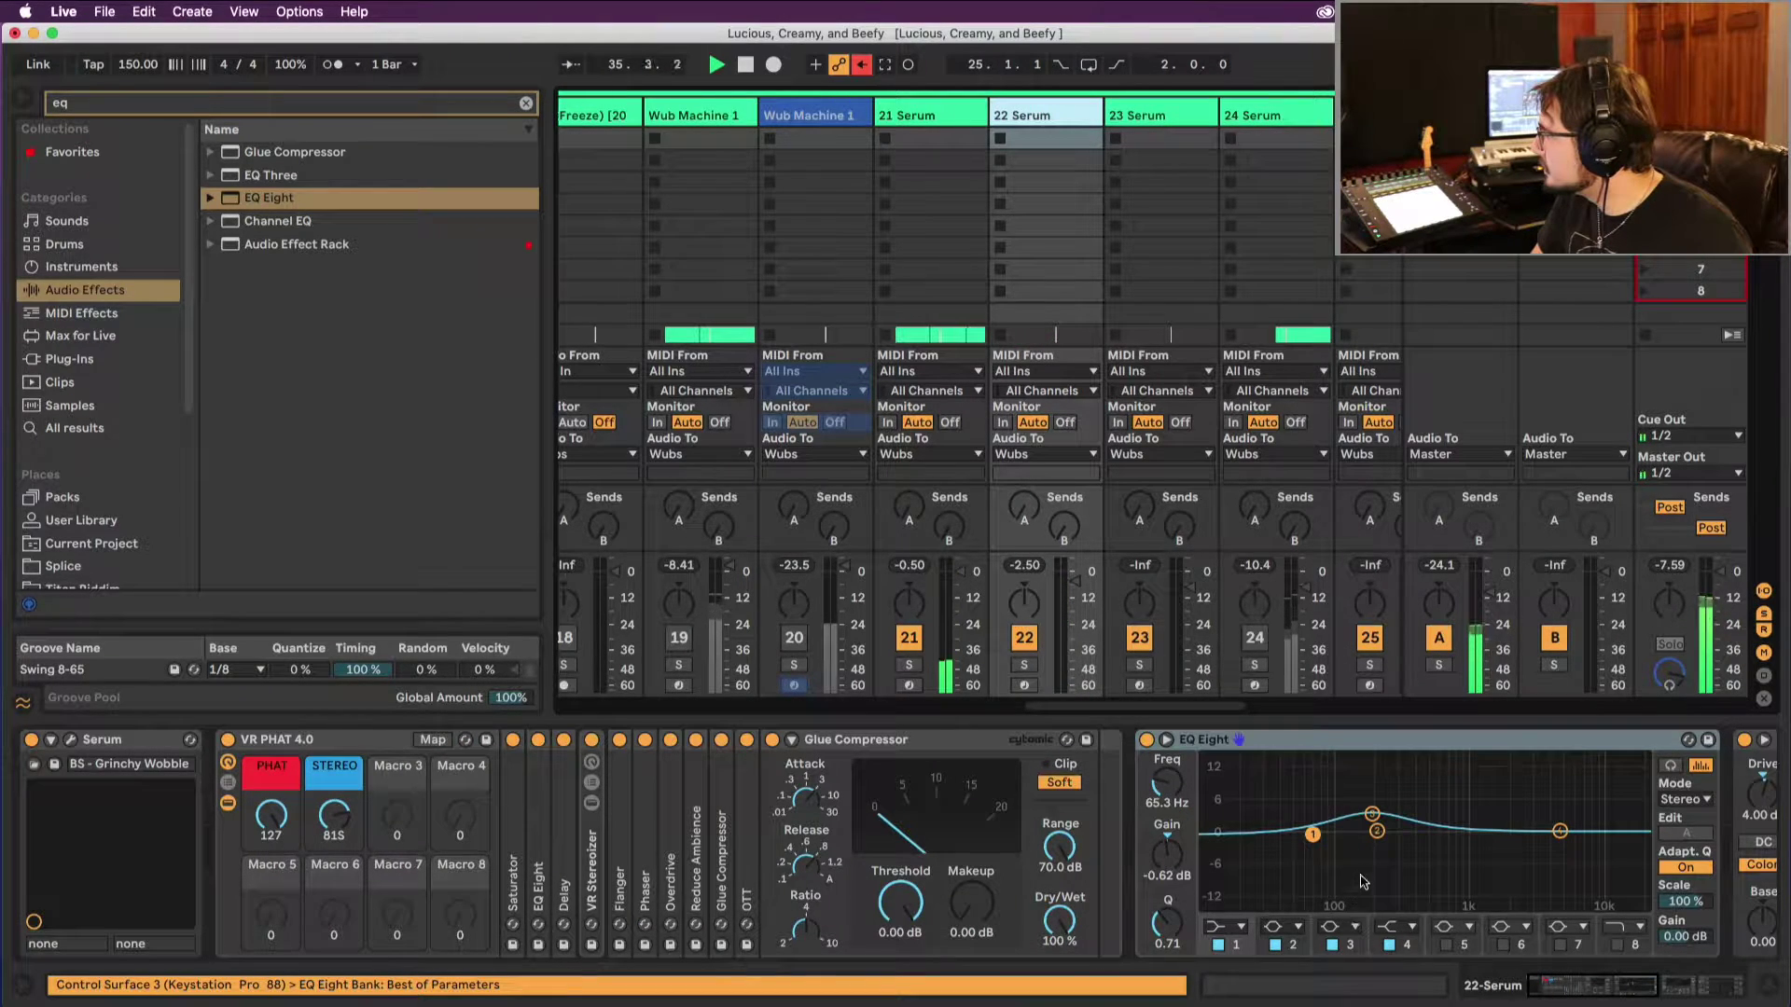
click(1372, 815)
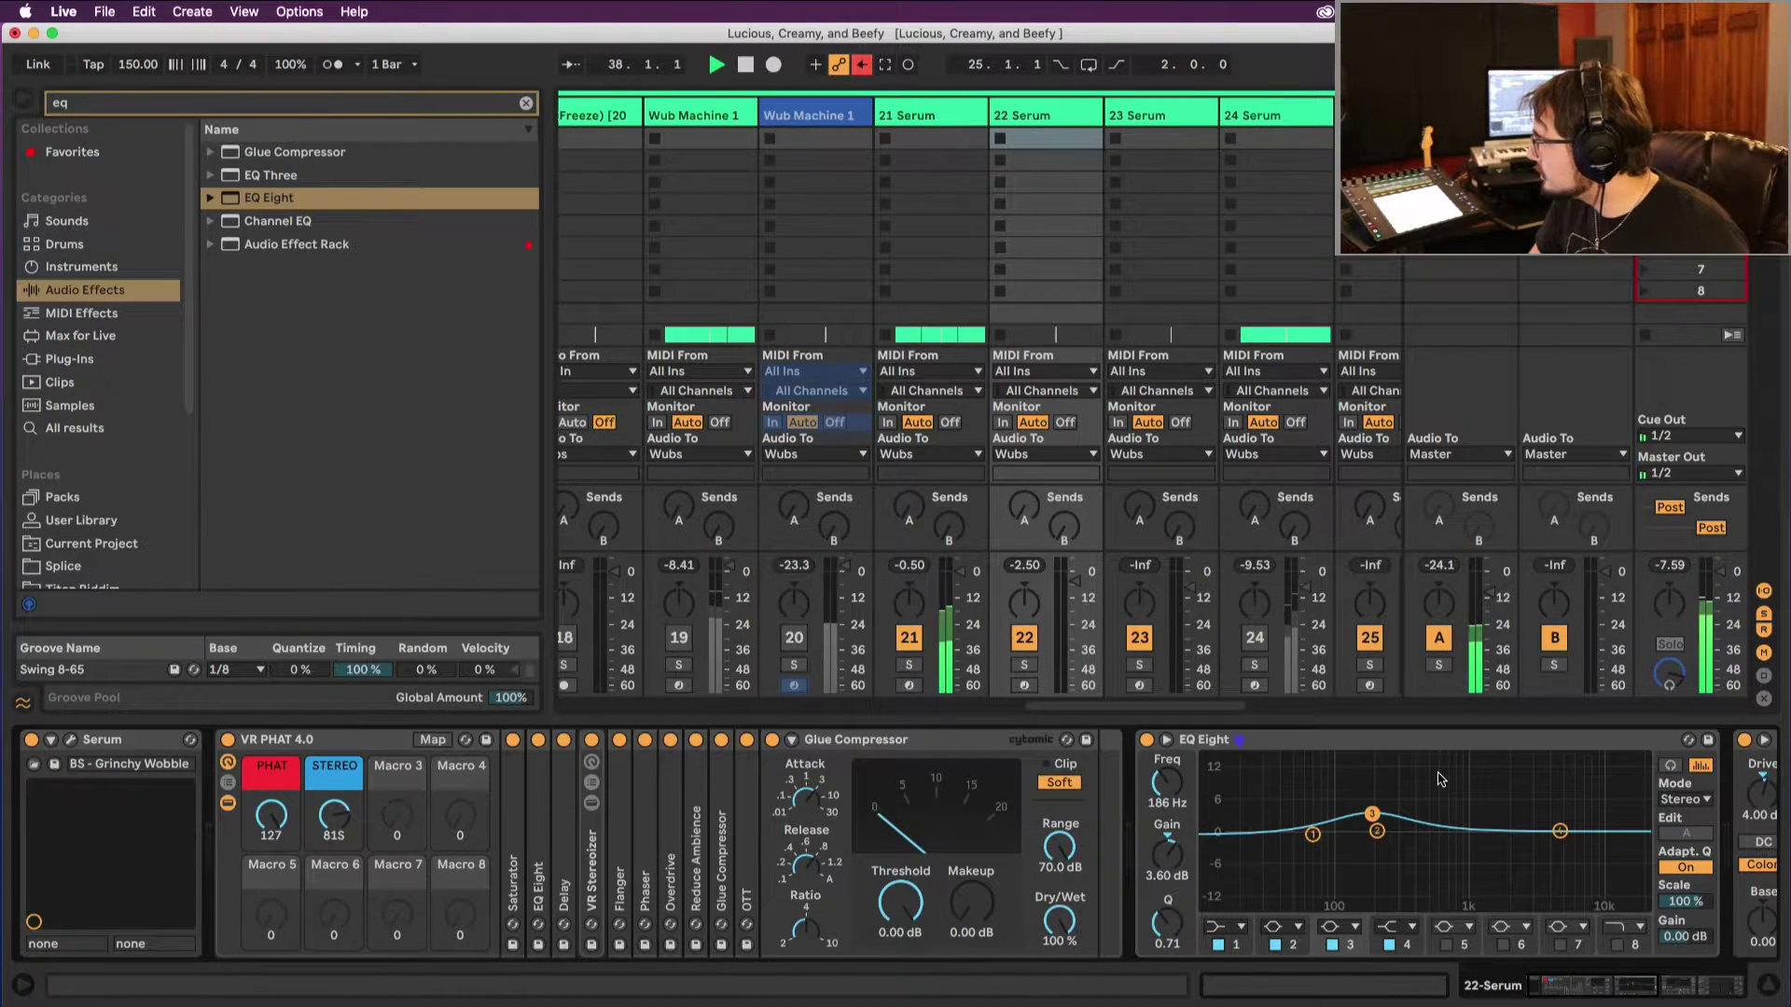
key(Tab)
Step: Select the time range from 34.3.1 to 35.1.1 near the 22 Serum track and play from there
scroll(1182, 440, down, 10)
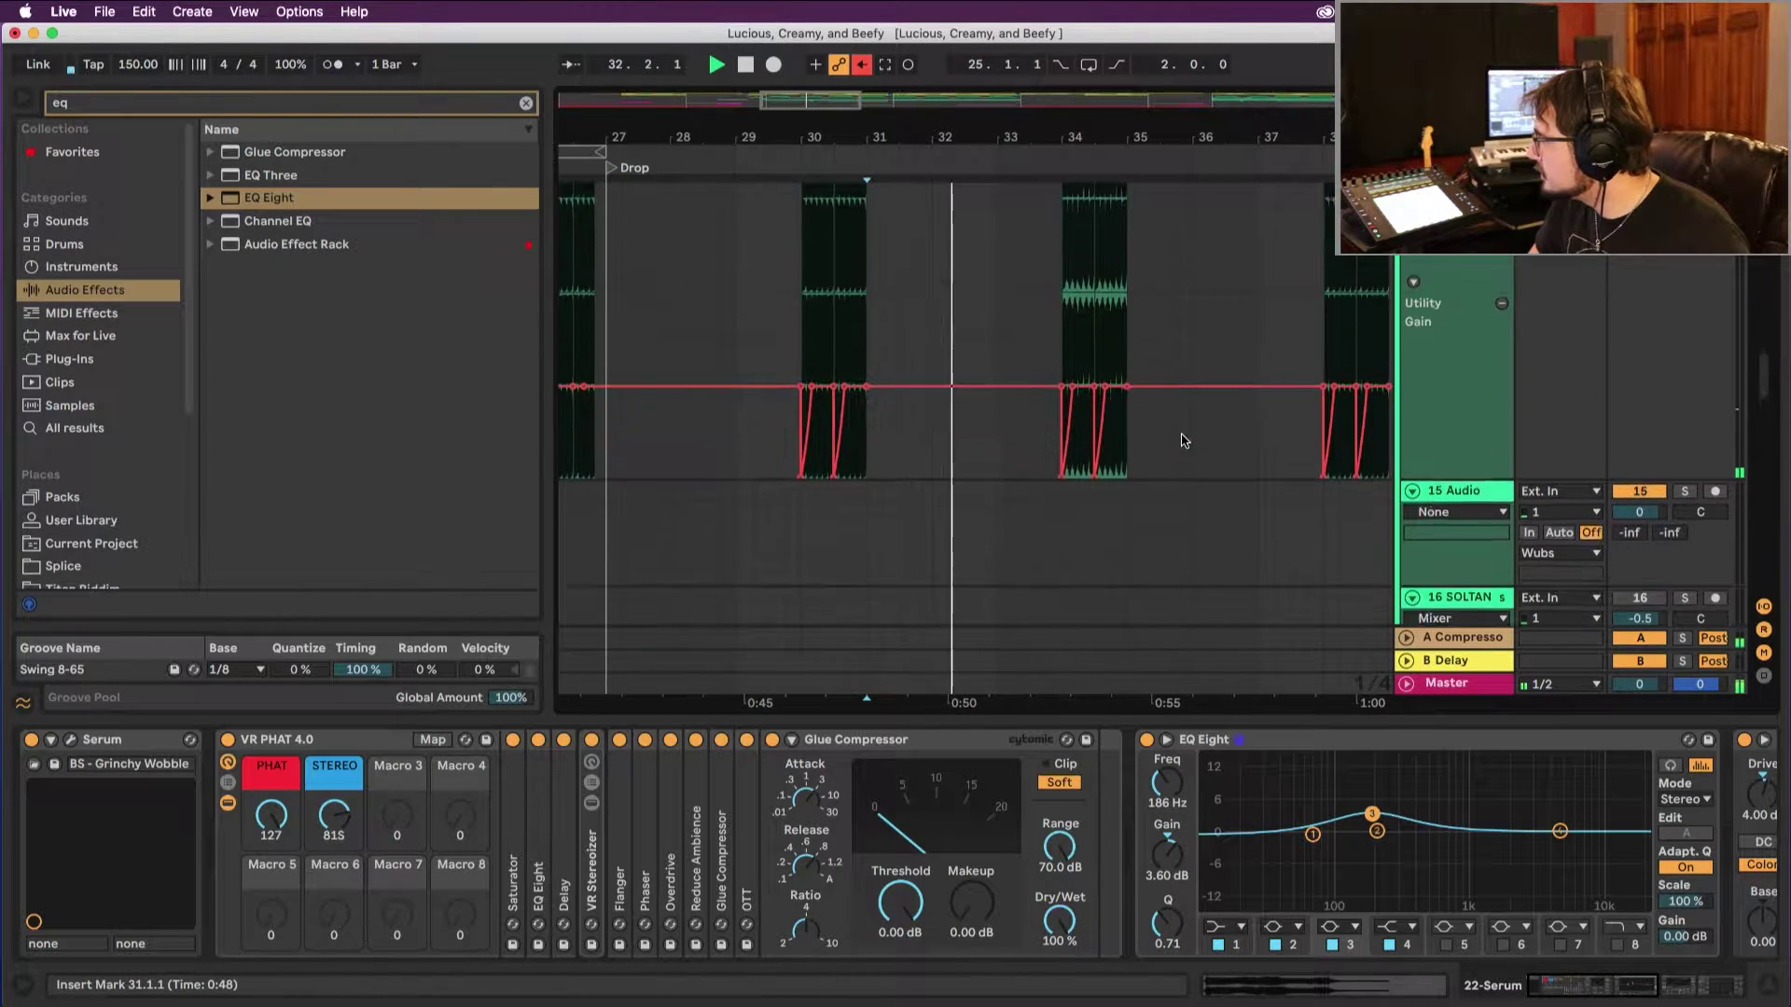
scroll(1182, 440, down, 5)
scroll(1182, 441, down, 10)
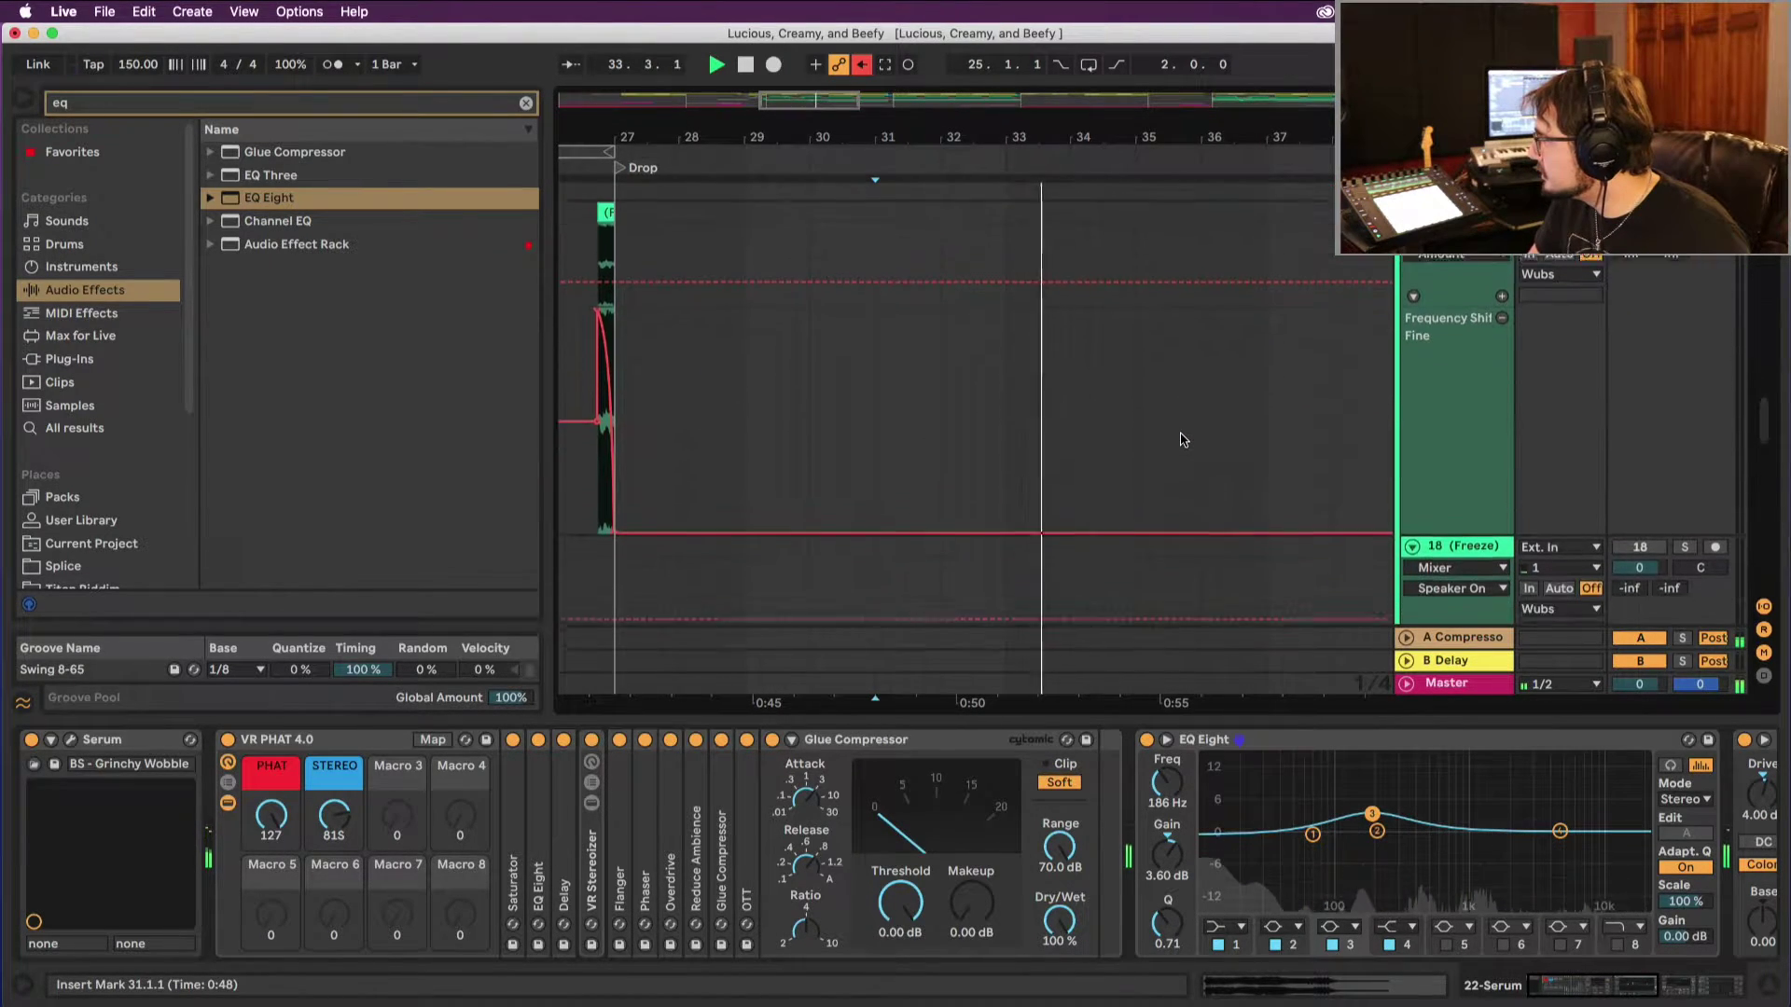
scroll(1179, 440, down, 5)
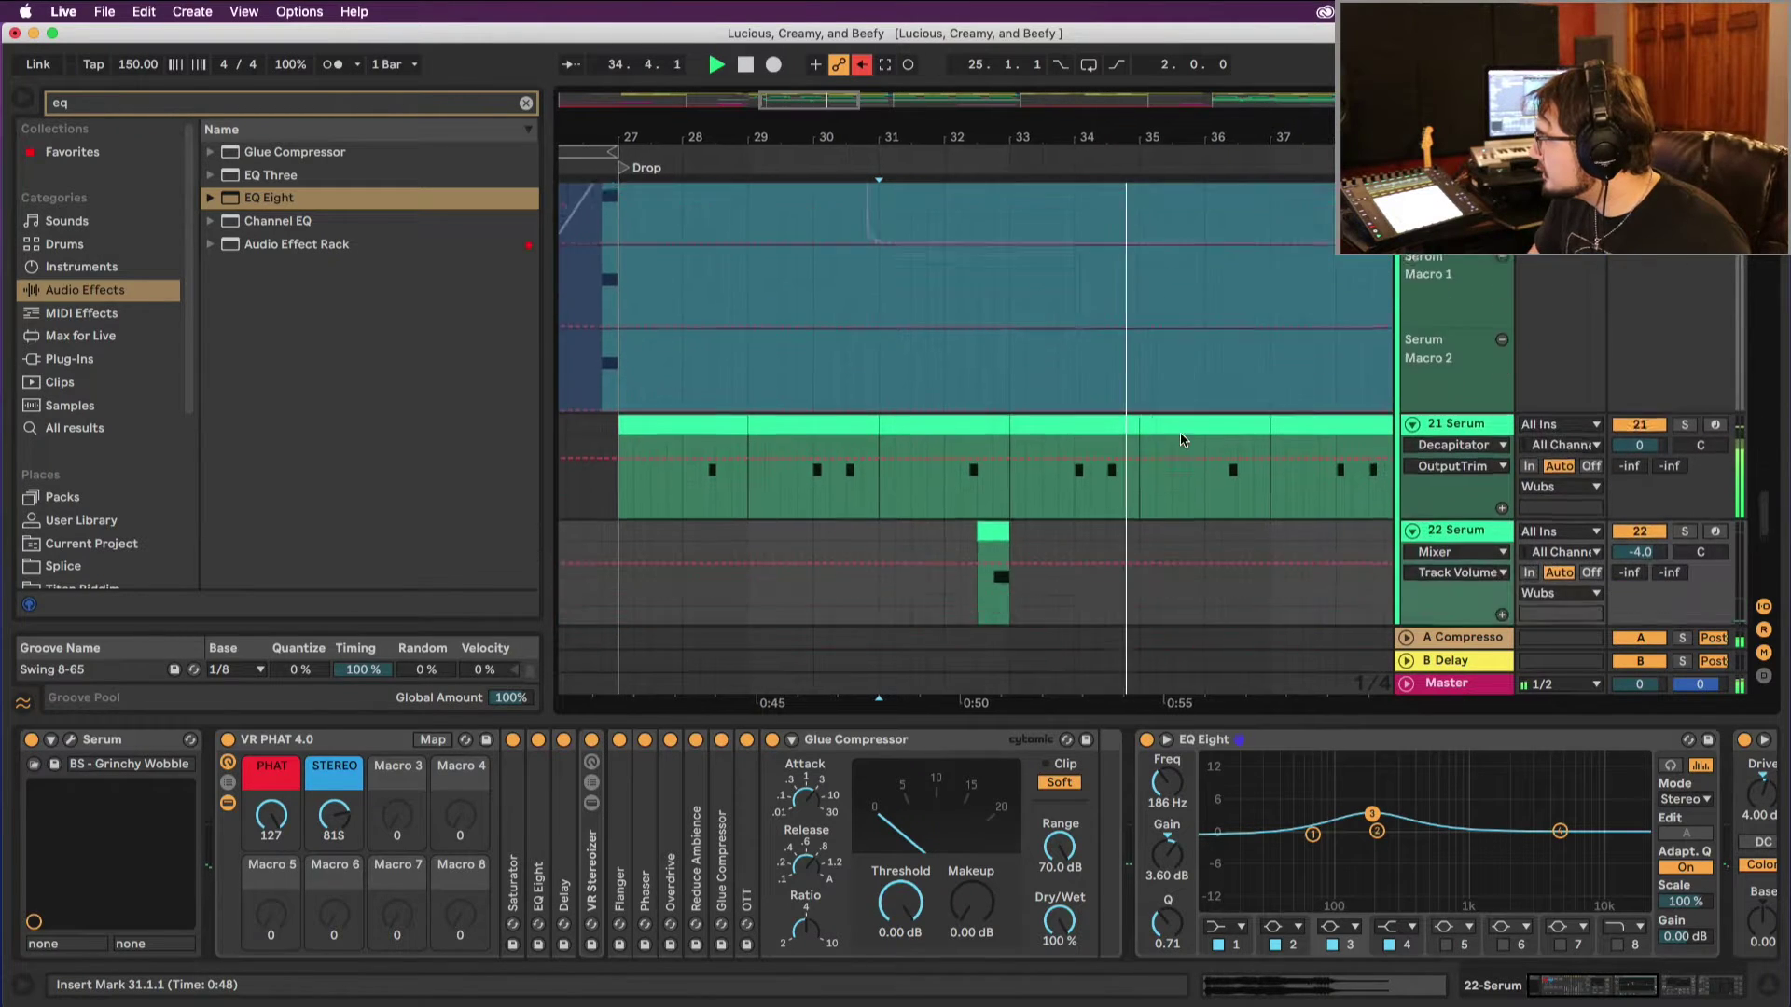
key(space)
drag(993, 410, 1124, 426)
key(space)
Step: Shorten the second Ghosthack Riddim clip in bar 34 on track 14 to end at 34.4.1, and set the grid to 1/8
scroll(1043, 401, up, 8)
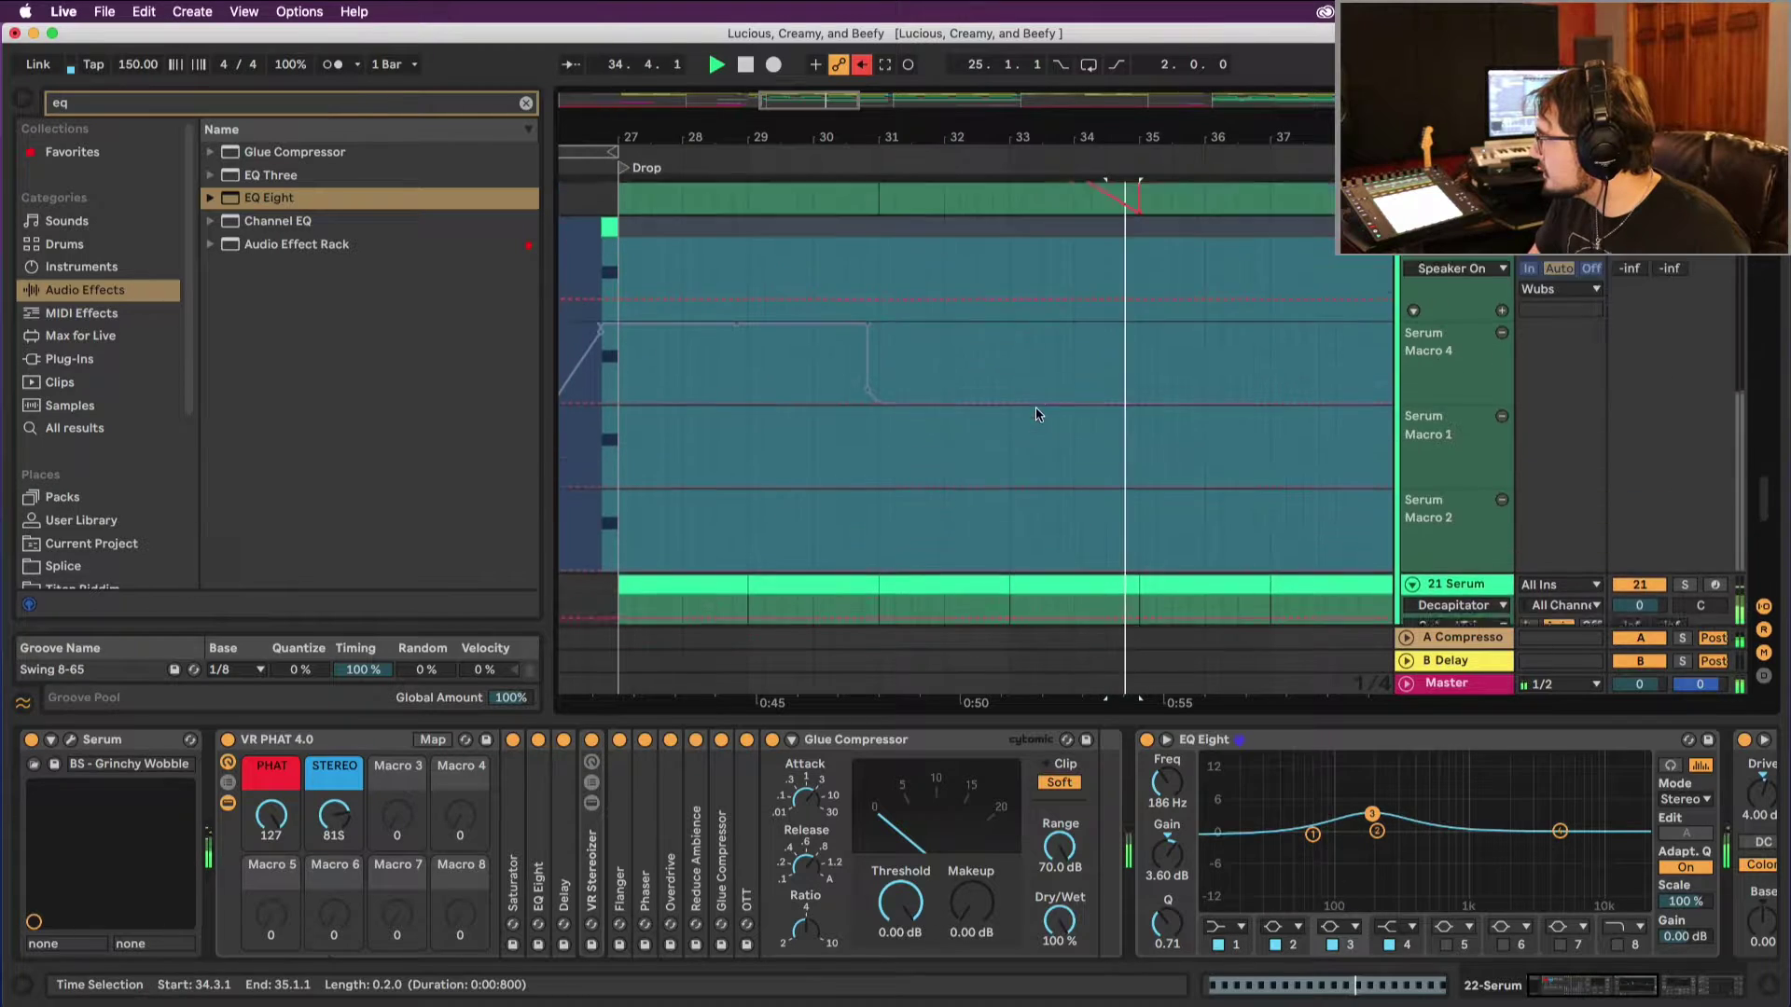
scroll(1042, 409, up, 6)
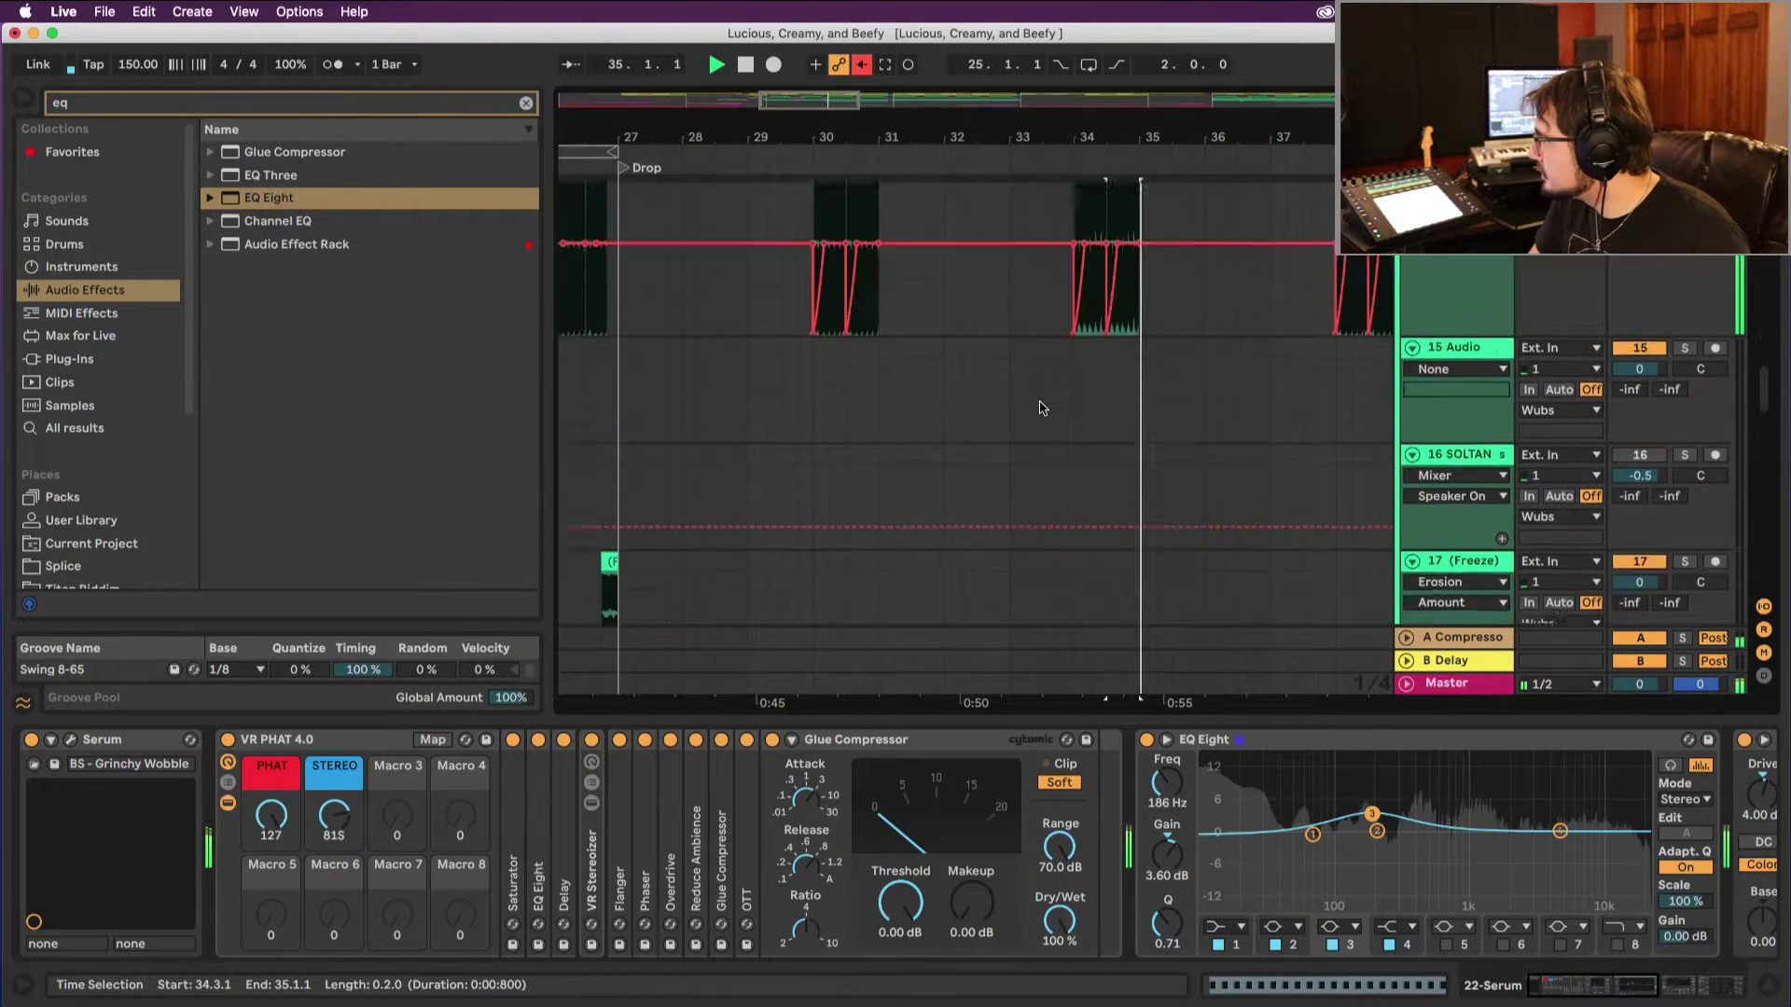
scroll(1100, 326, up, 1)
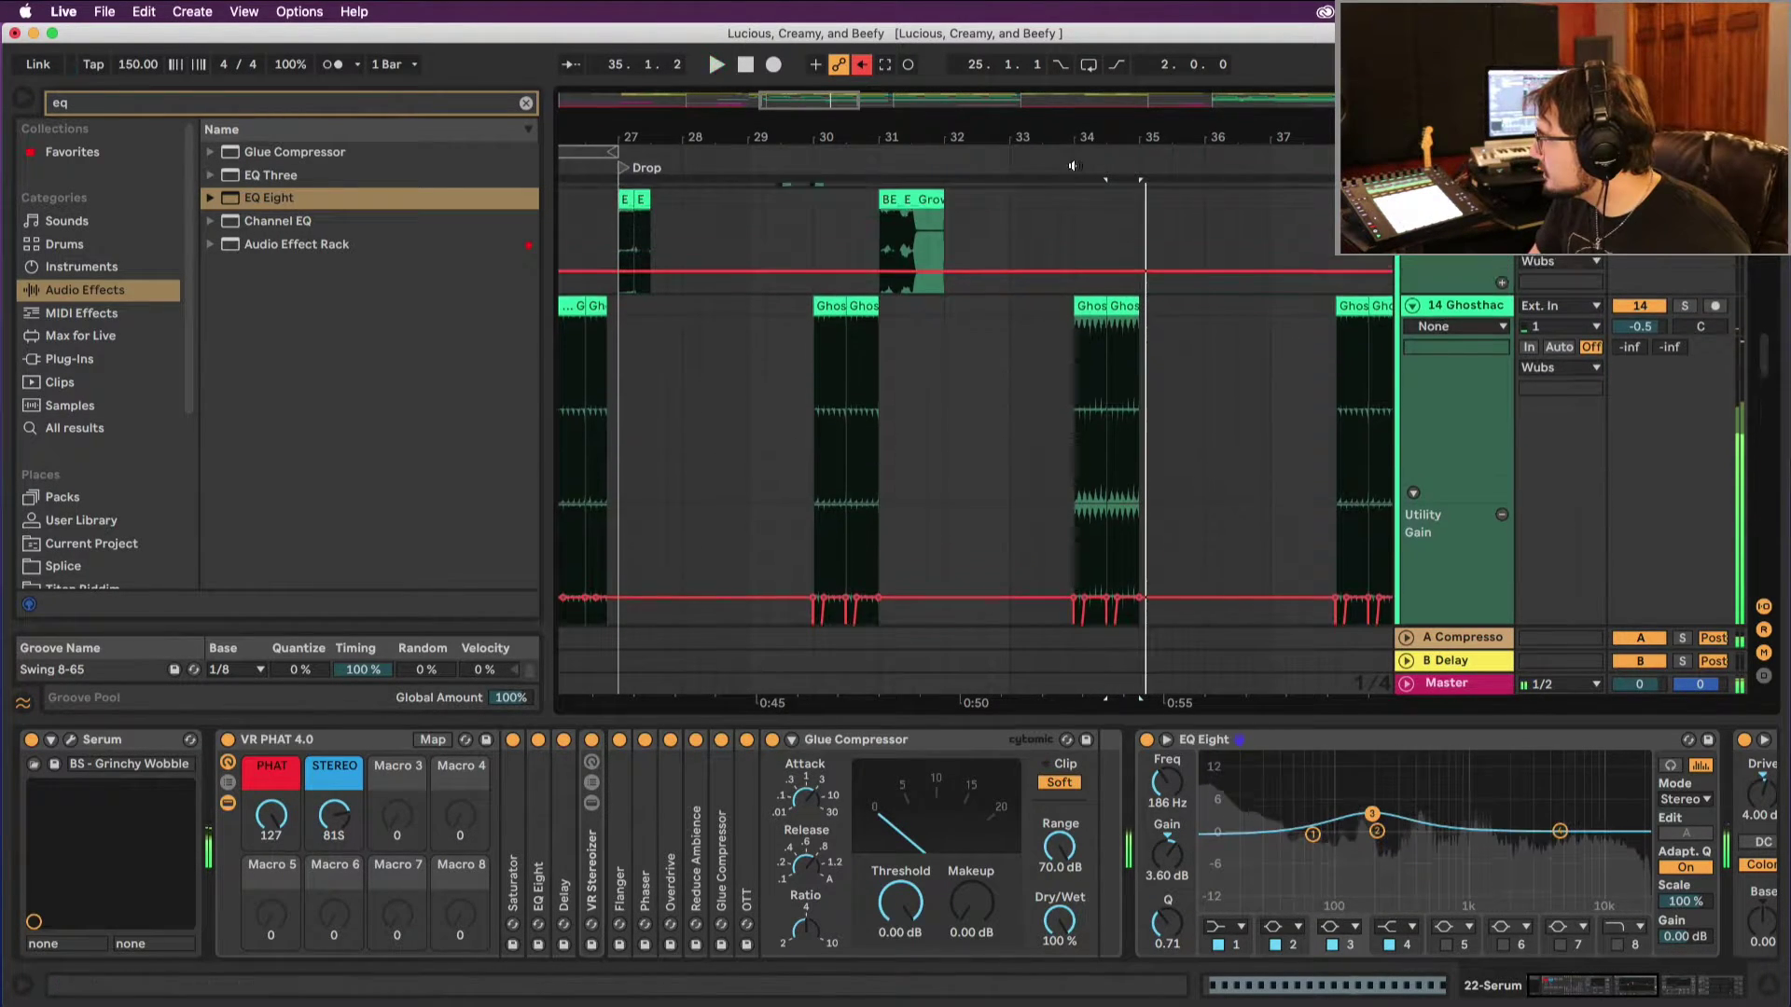
scroll(1138, 331, up, 4)
key(space)
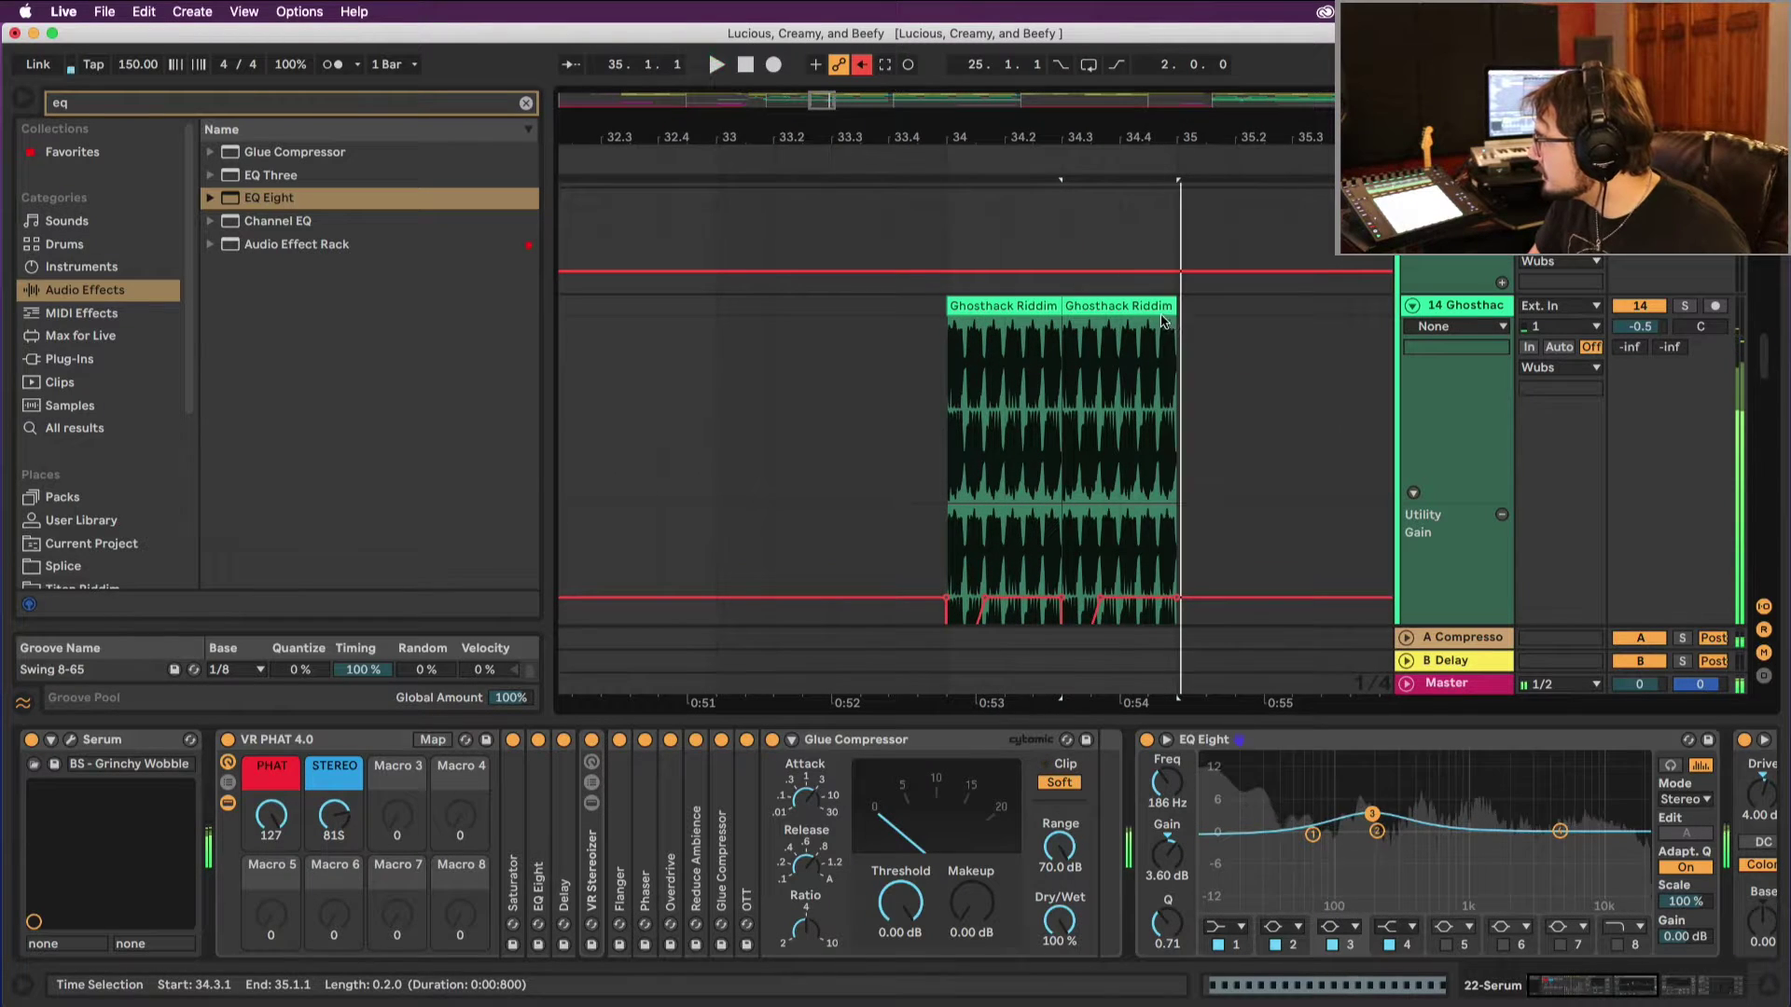
drag(1175, 307, 1125, 309)
key(space)
right_click(1202, 369)
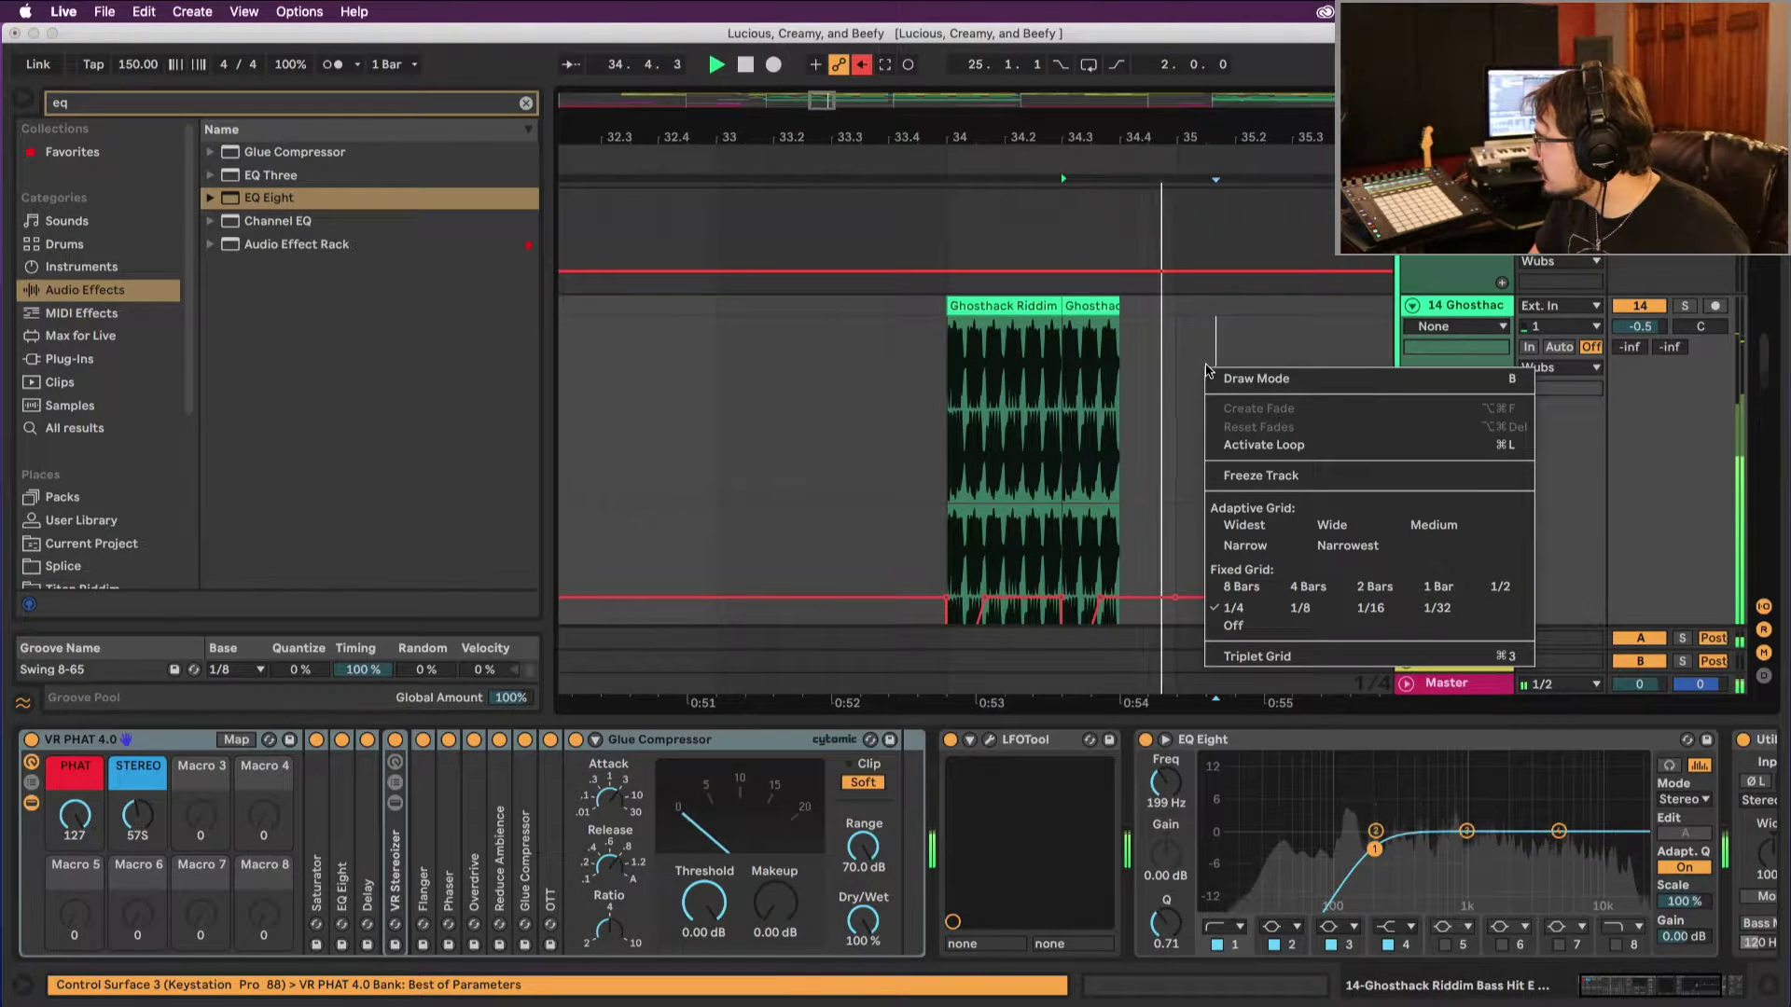
click(1250, 658)
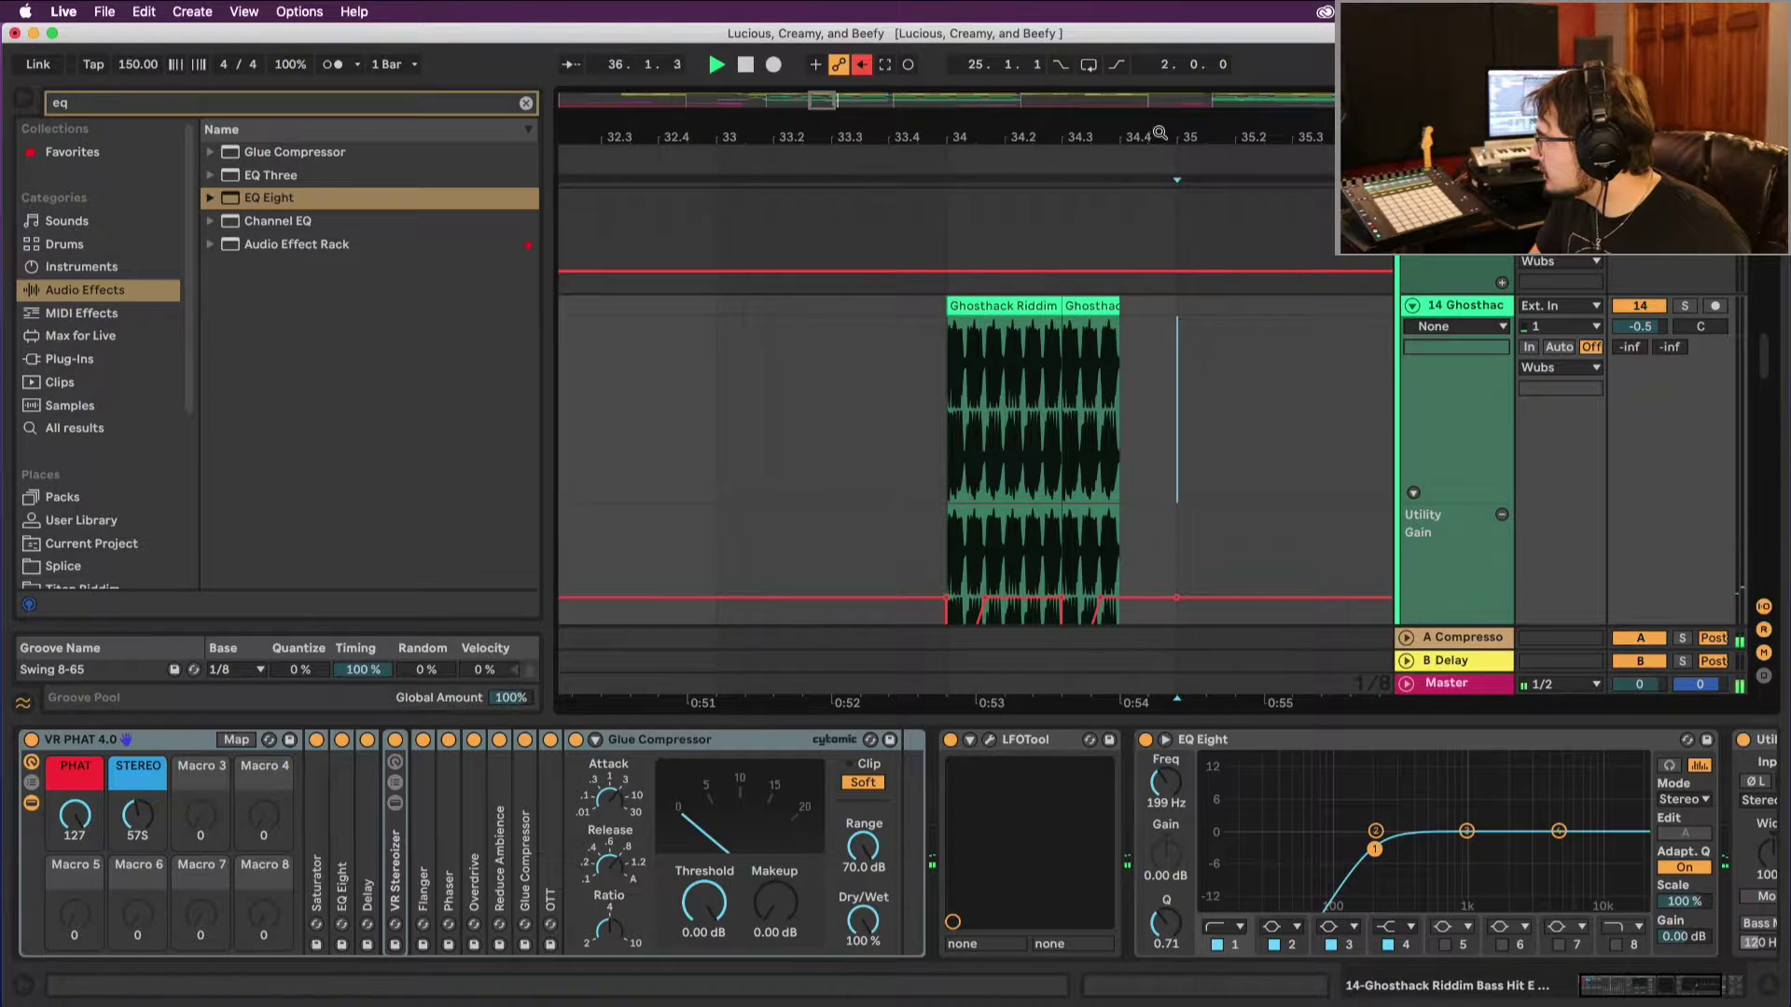
Step: Place the playback start at the Drop locator, then select the Kick, Snare clip starting at bar 35 and play from there
scroll(1164, 139, down, 4)
click(670, 168)
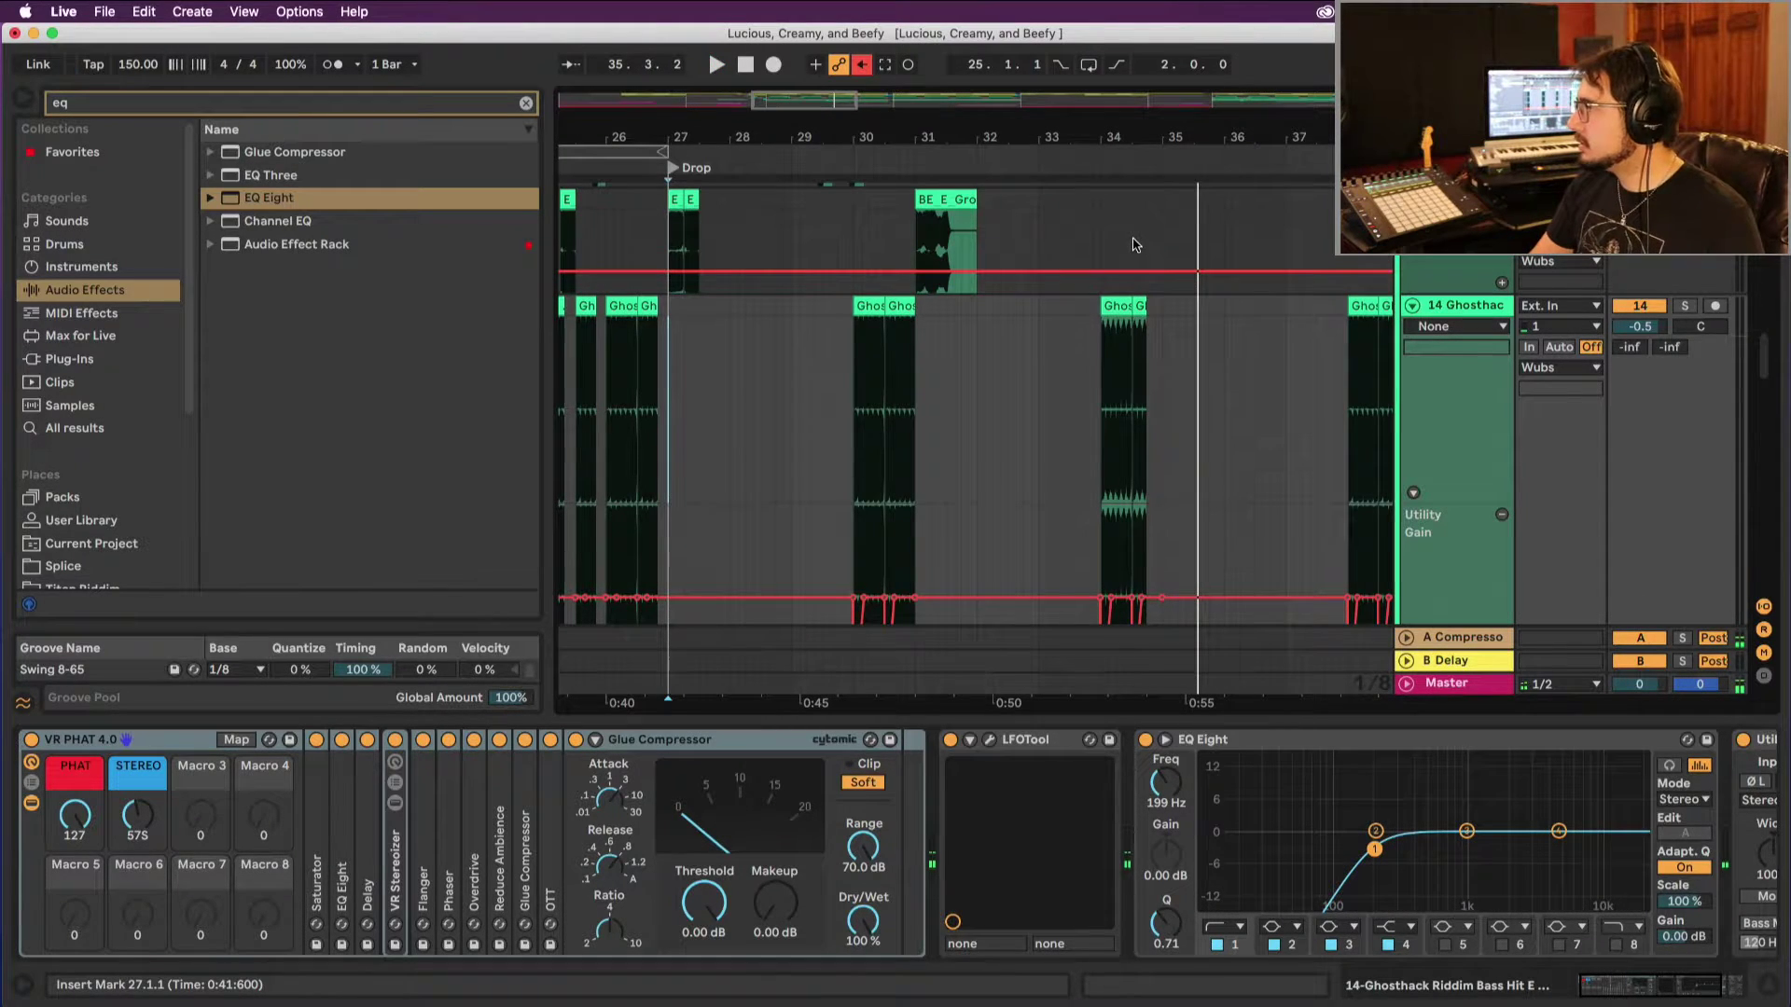
drag(1156, 141, 1155, 172)
scroll(1120, 207, down, 5)
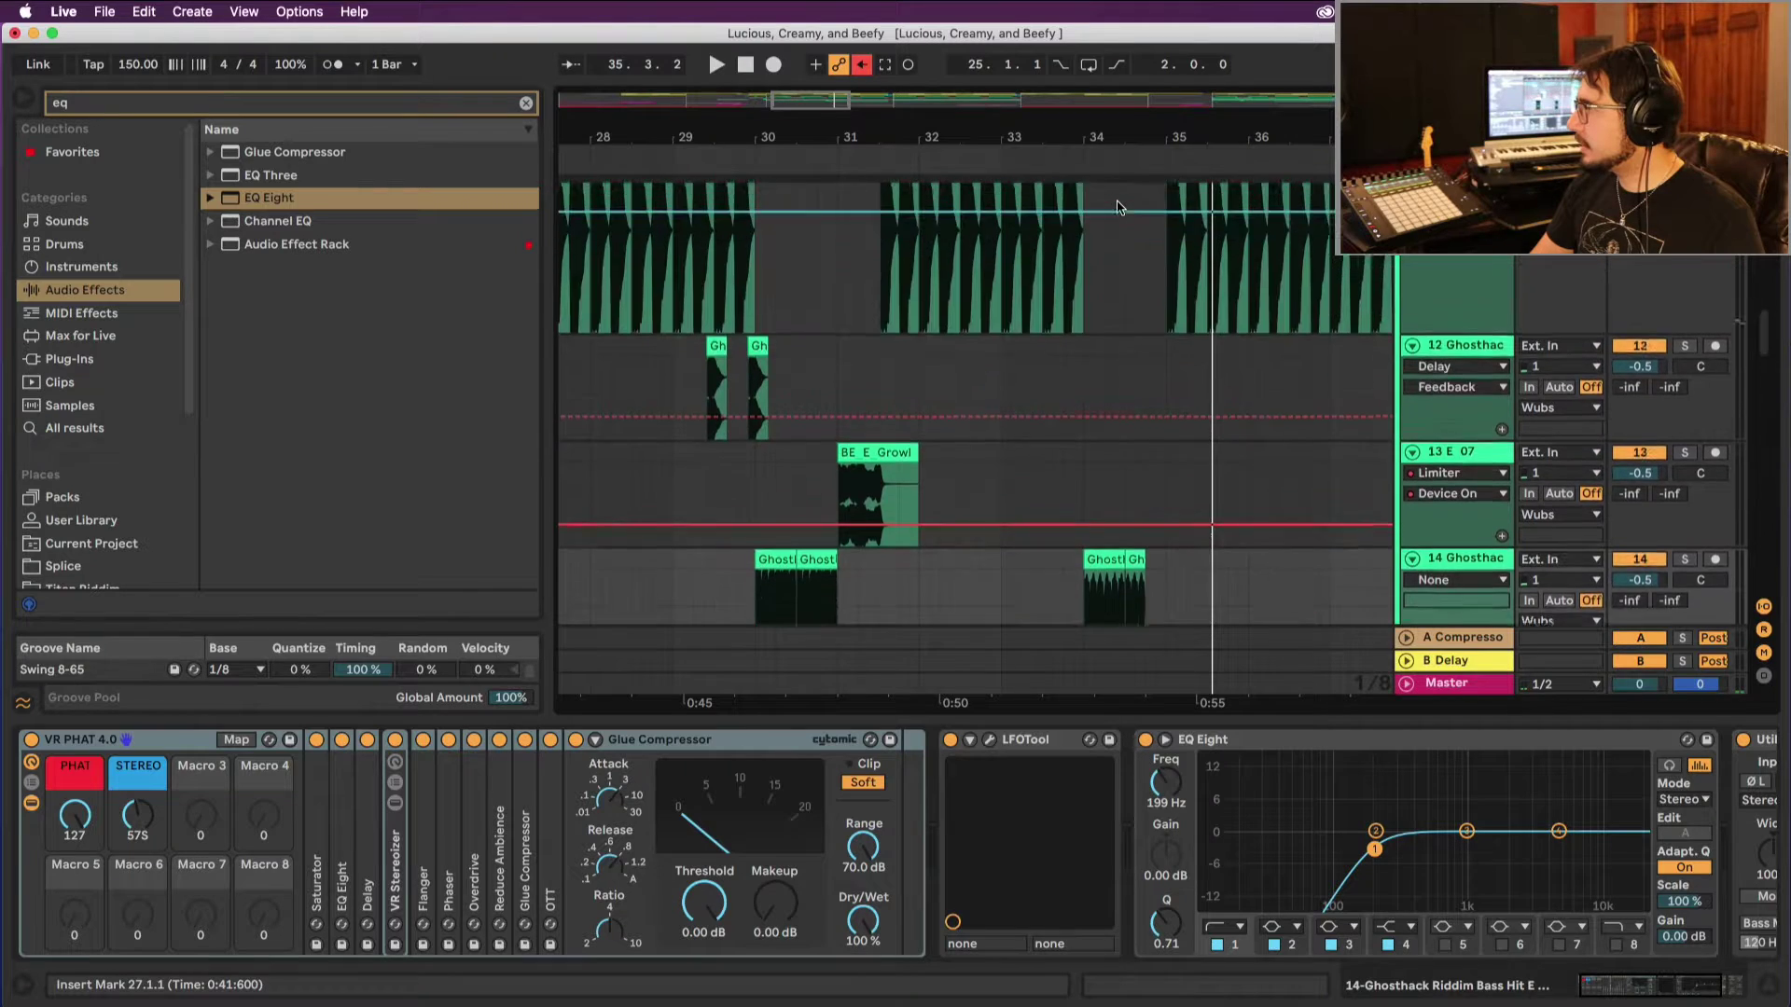
scroll(1119, 207, up, 8)
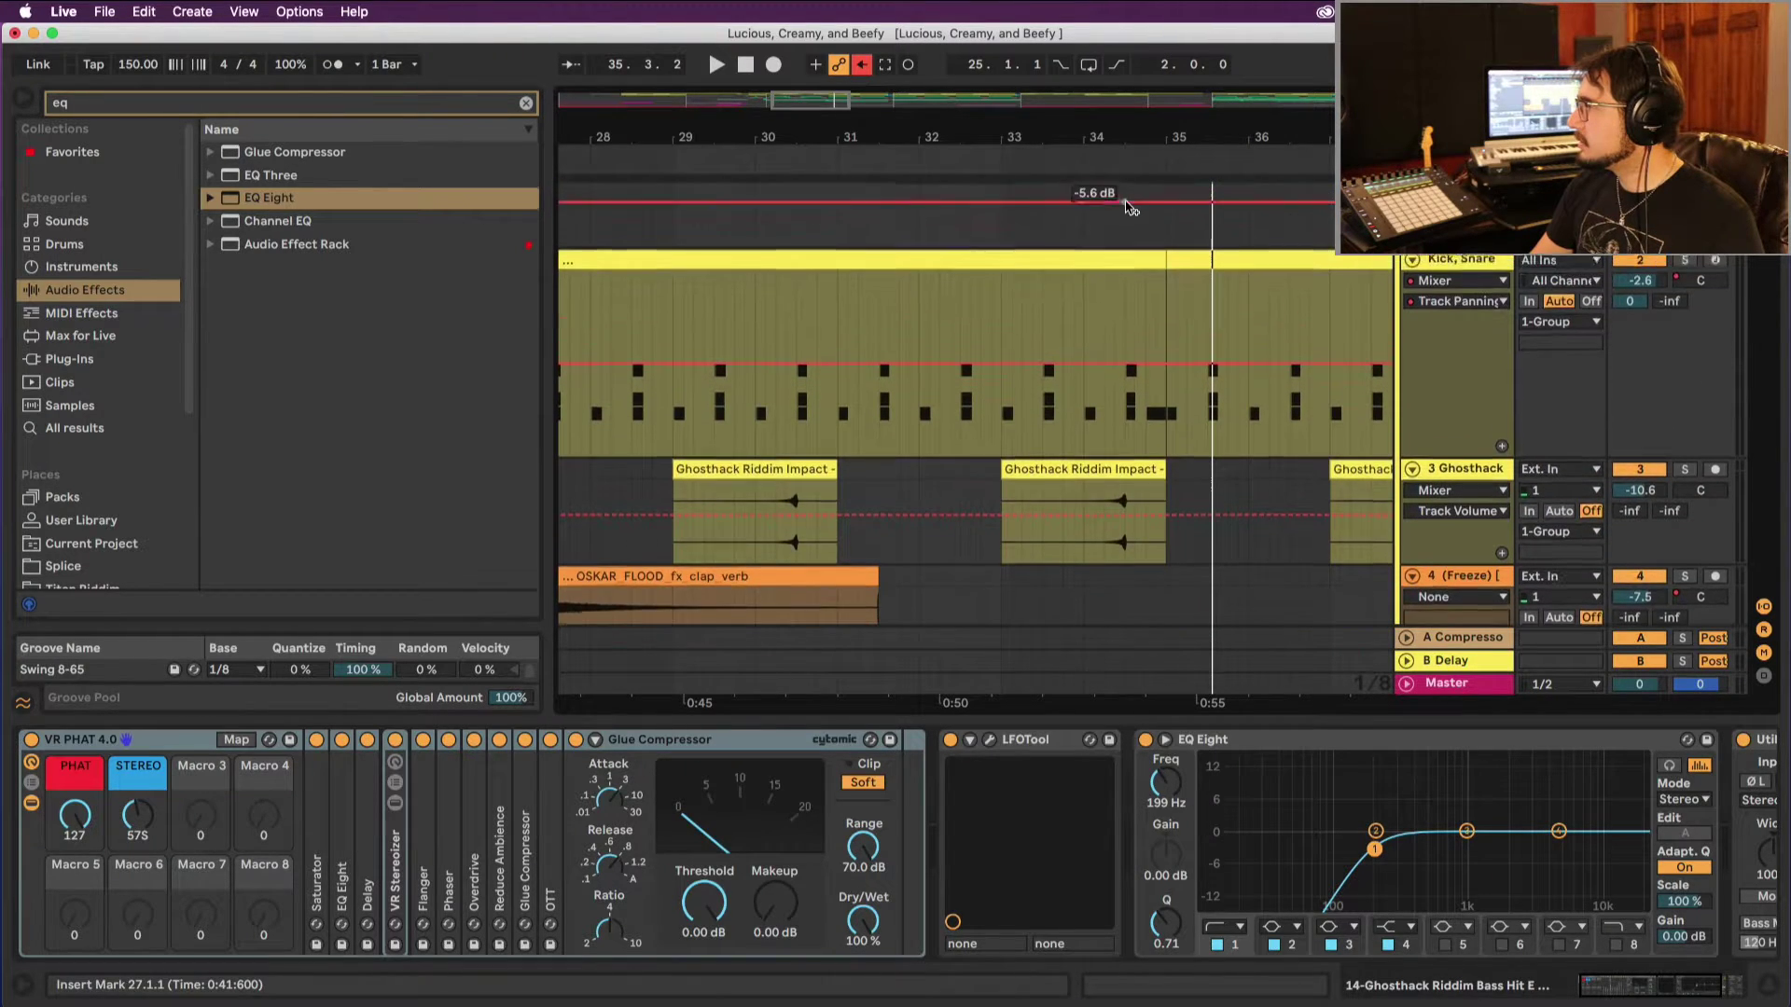
click(1178, 272)
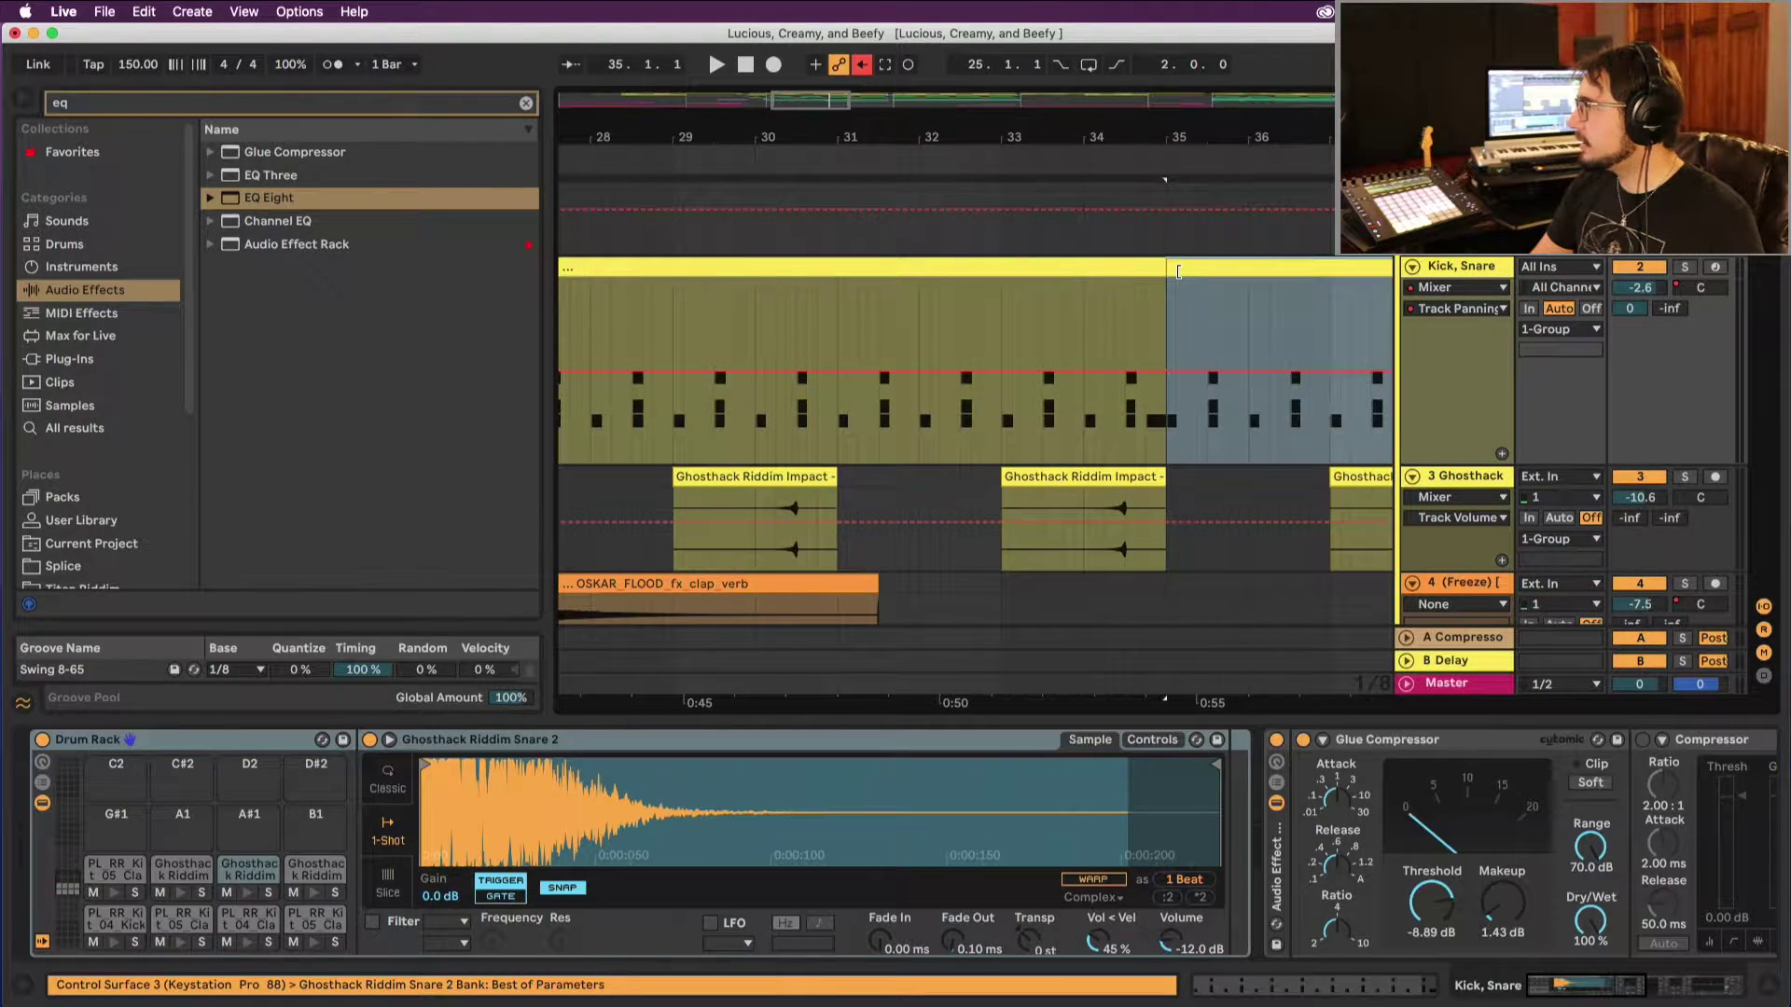
key(space)
Step: Replay the passage from 35.1.1 and examine which bass-track clips sound at the start of bar 35
scroll(1178, 275, down, 8)
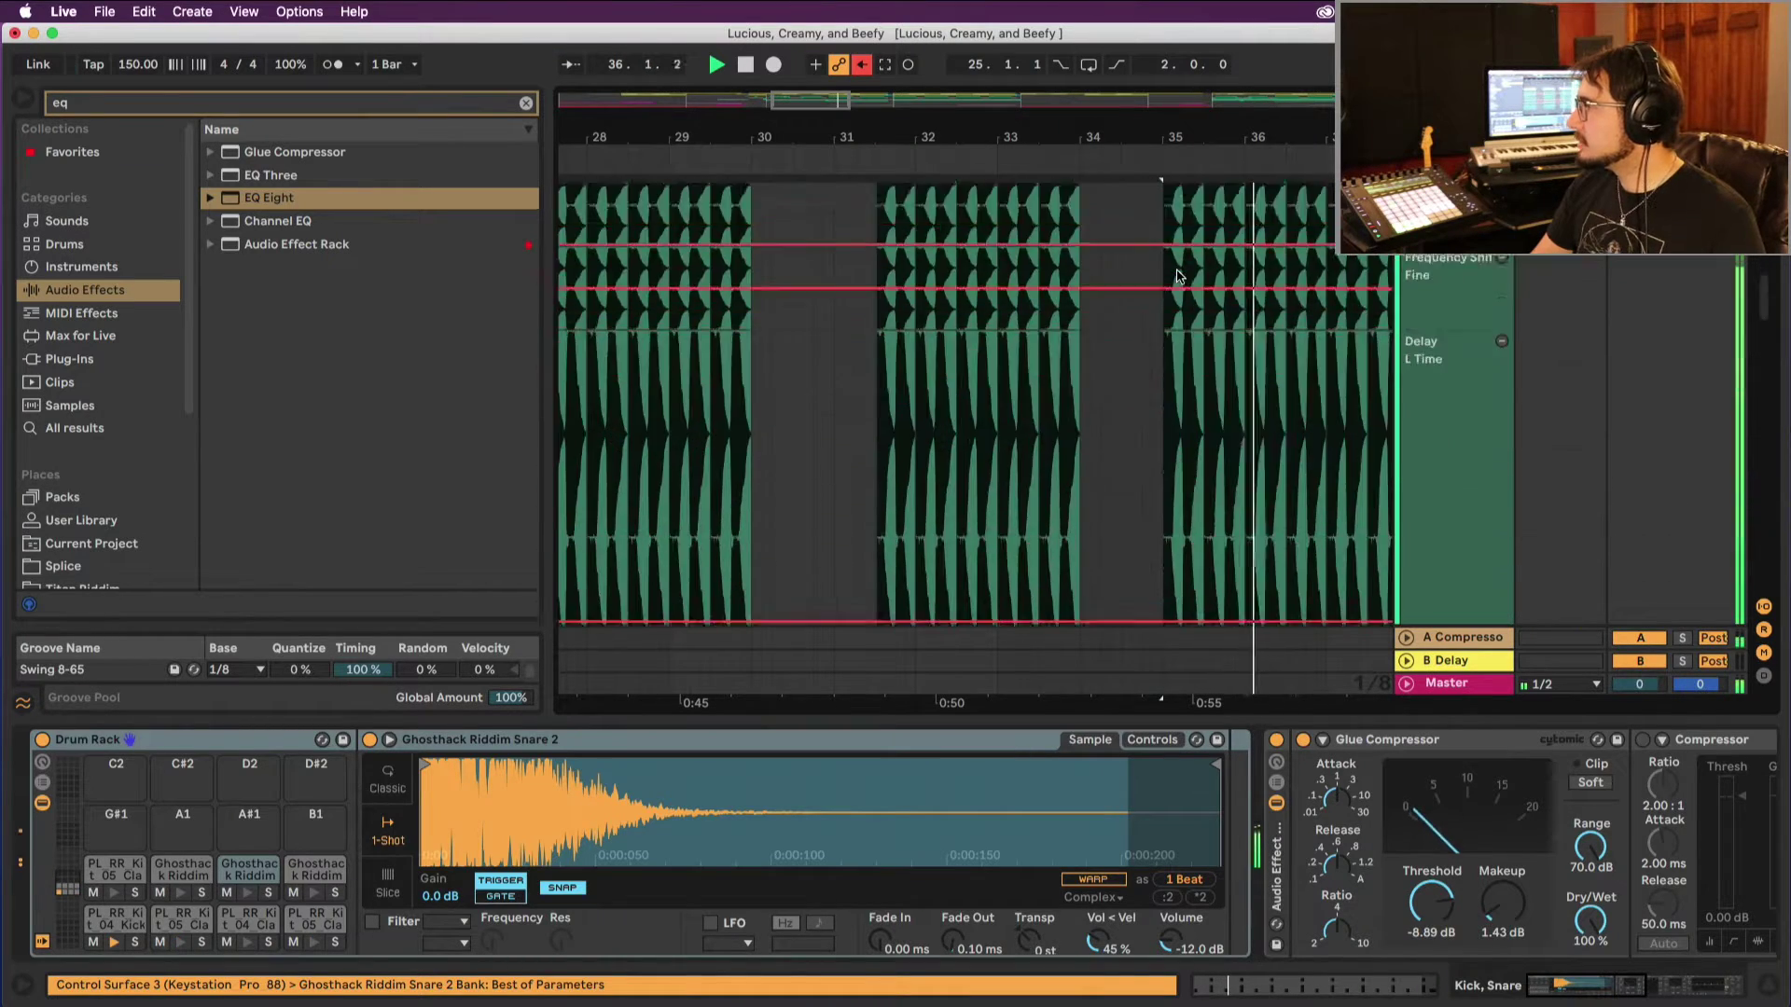
scroll(1178, 276, down, 6)
drag(1043, 137, 919, 103)
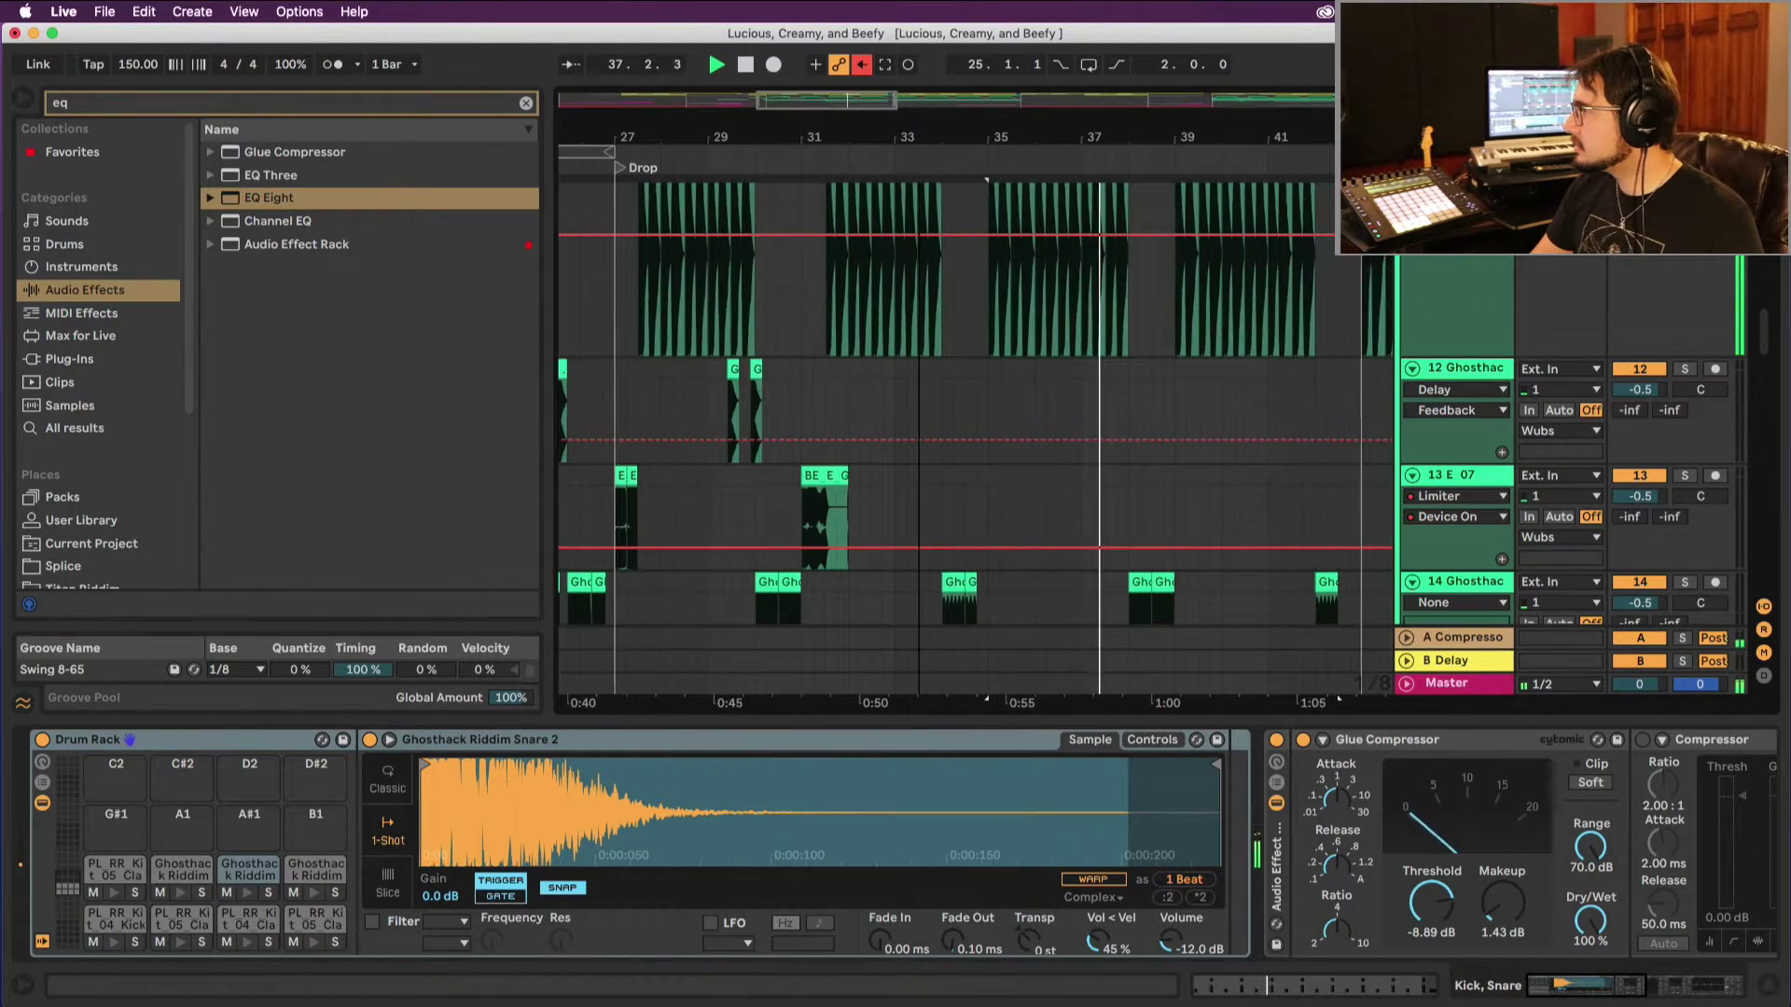
key(space)
scroll(1043, 305, down, 5)
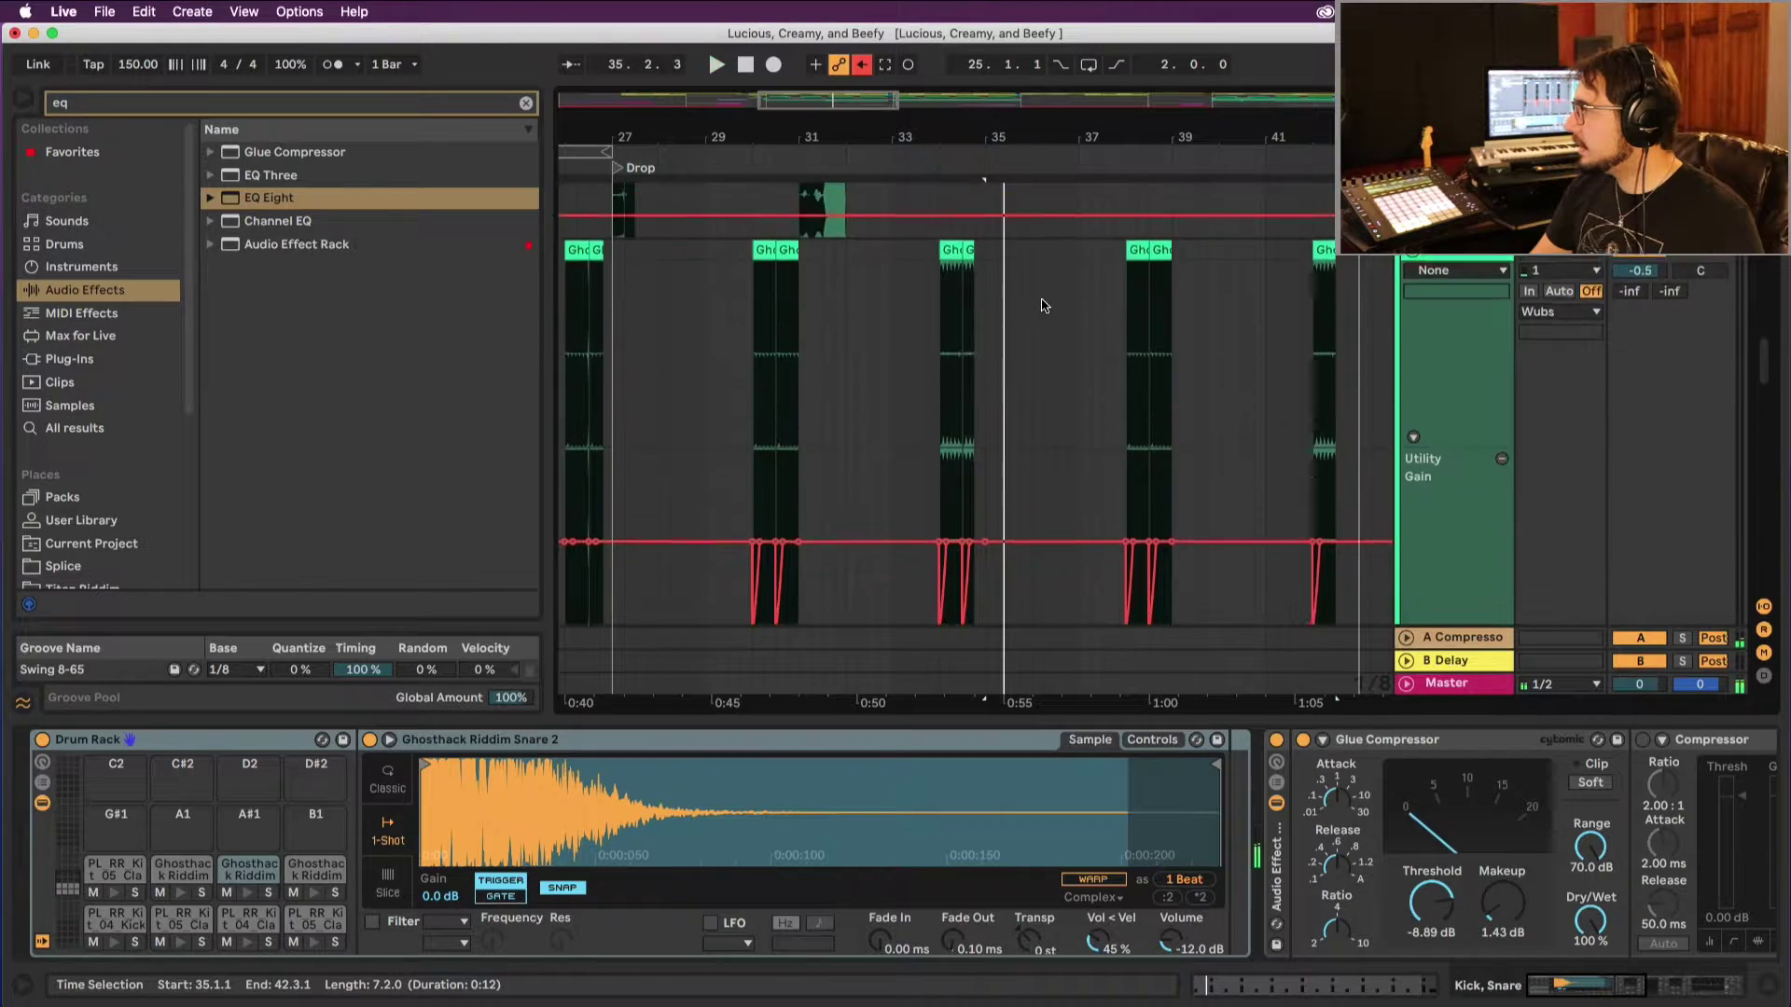
scroll(1042, 305, up, 5)
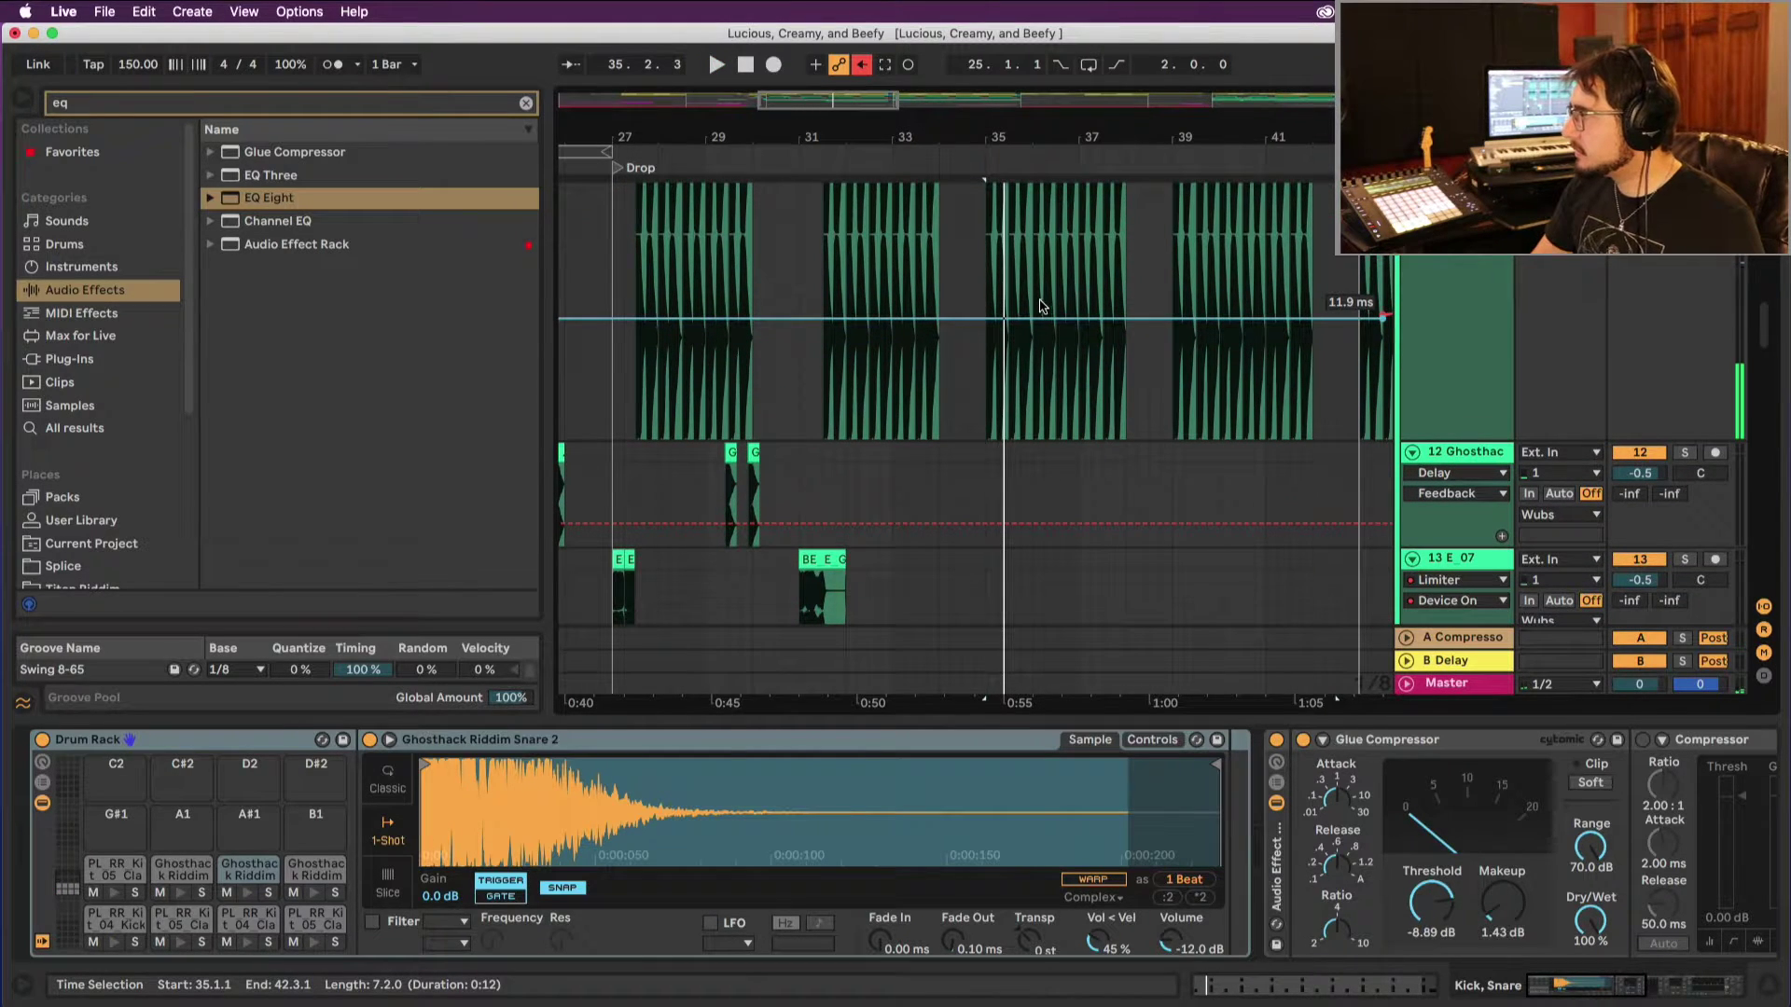
key(space)
scroll(1017, 261, up, 5)
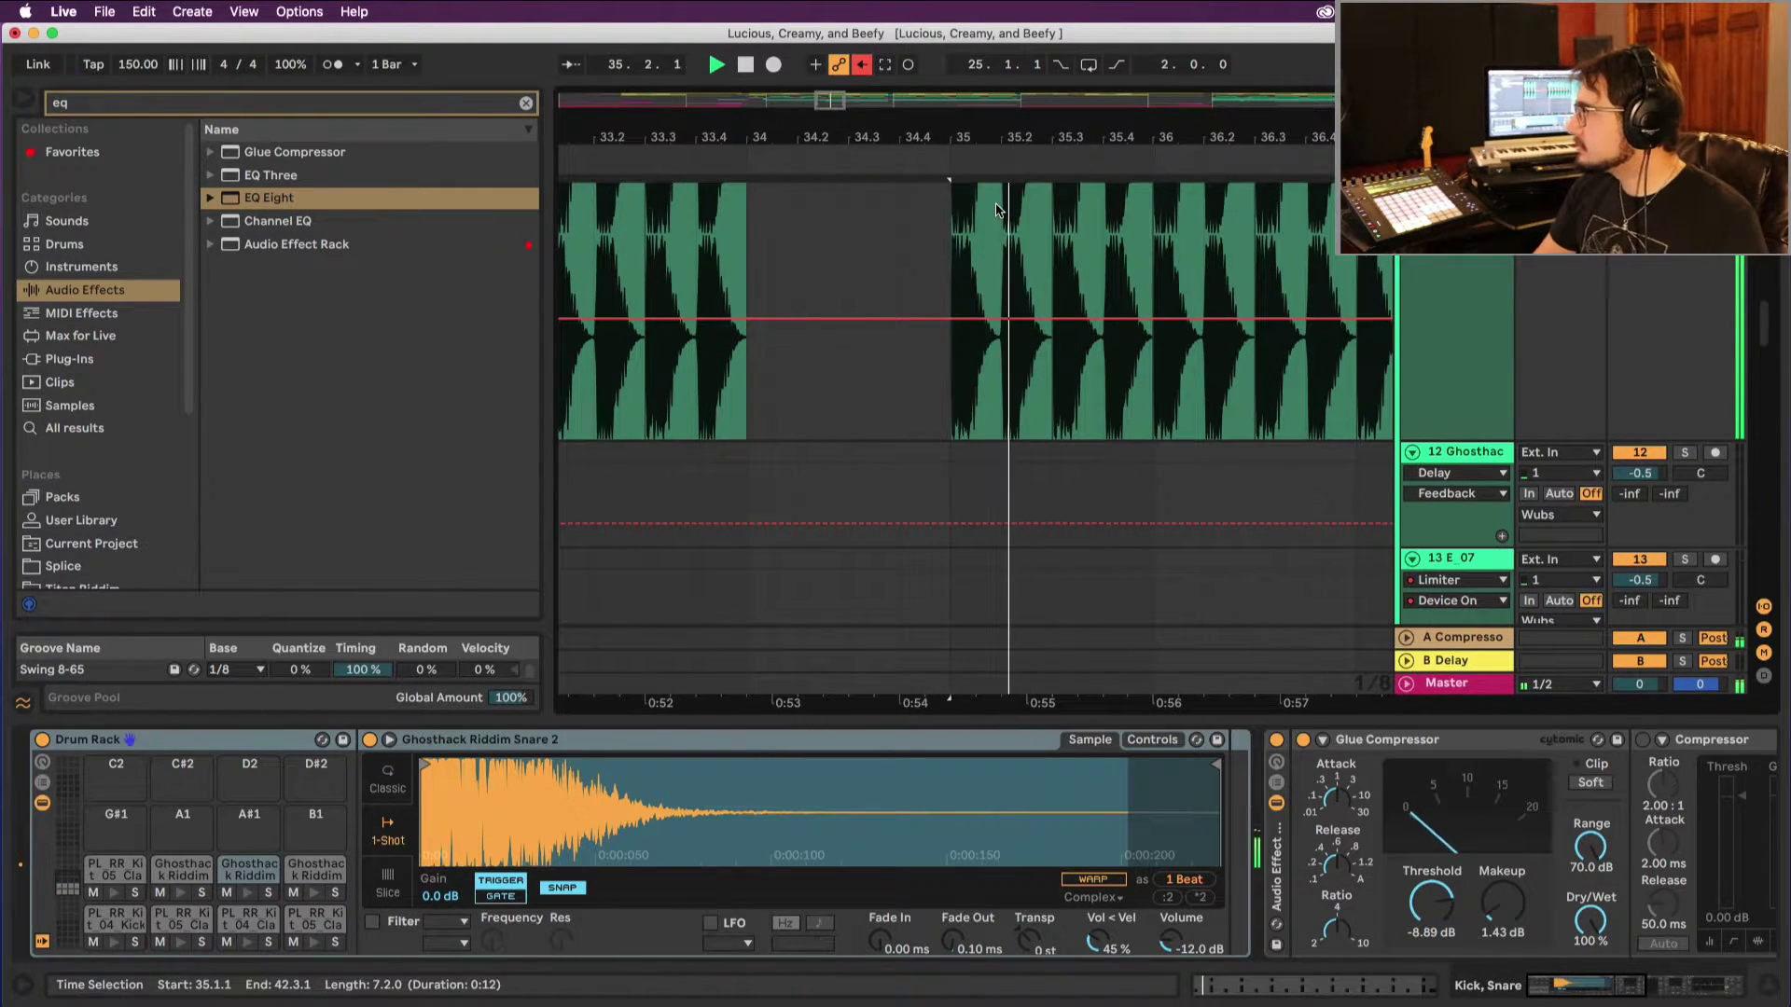
key(space)
Step: Delete the Ghosthack Riddim clip from 35.1.1 to 35.3.1 on track 11 and play the result
scroll(998, 214, up, 5)
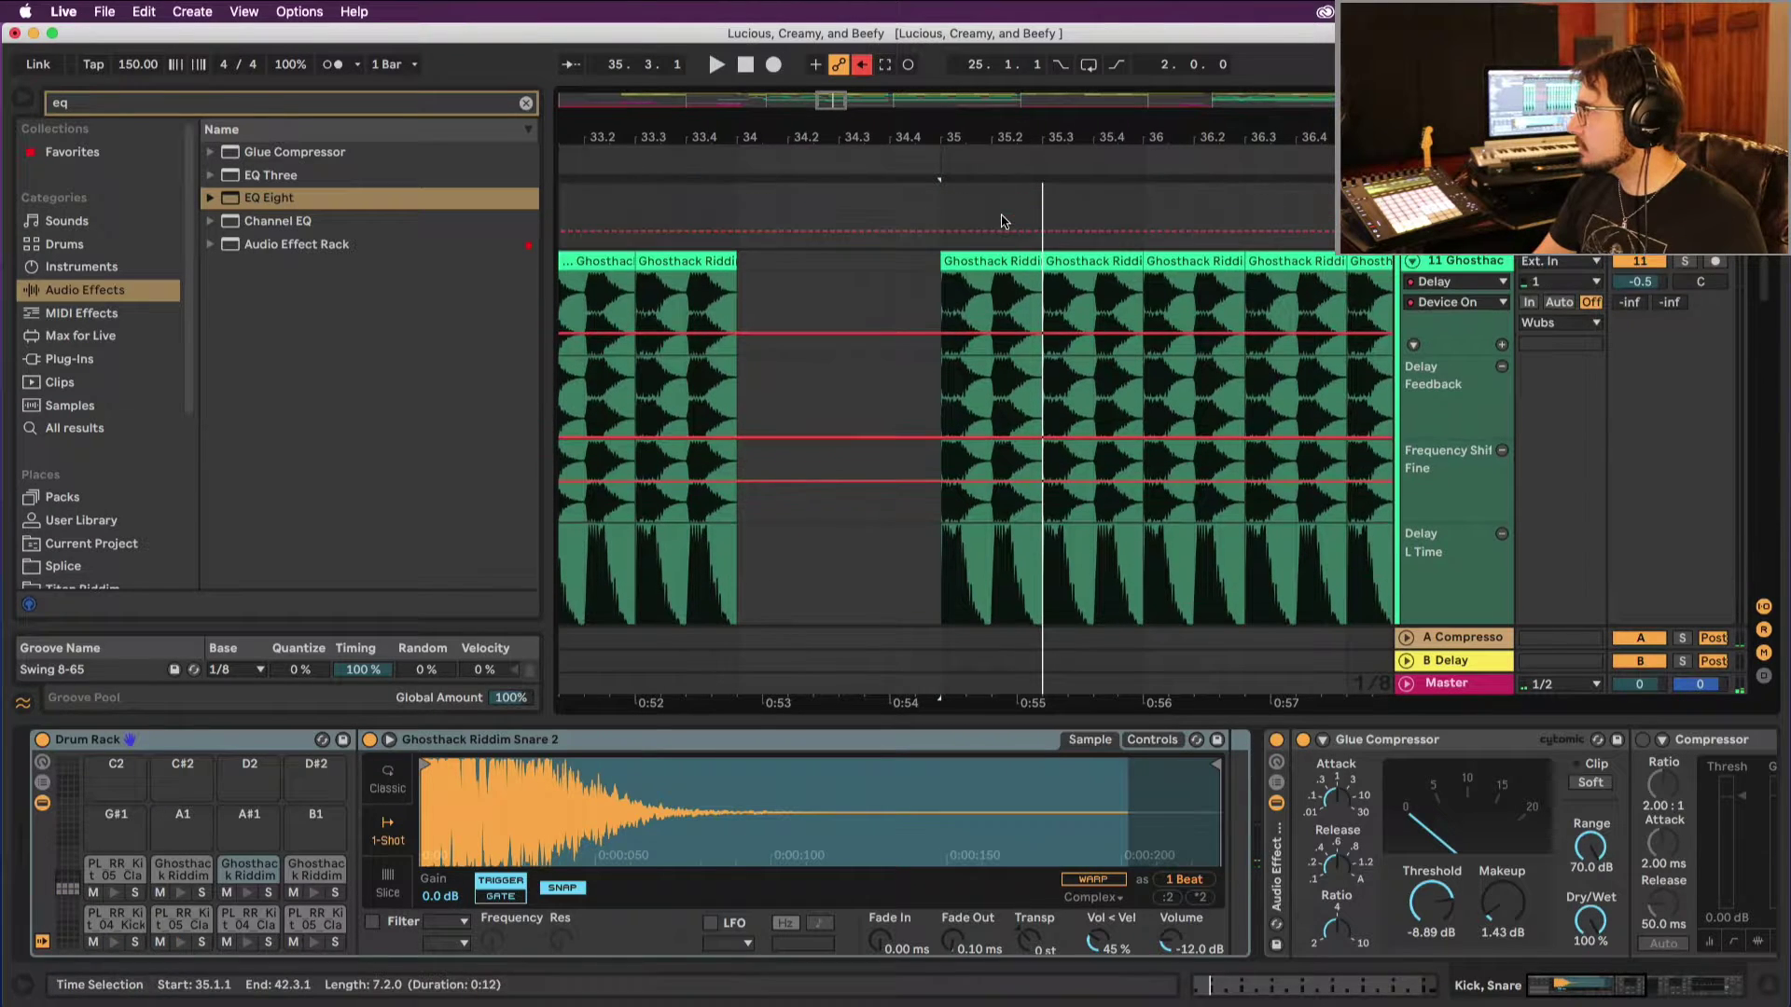
click(988, 261)
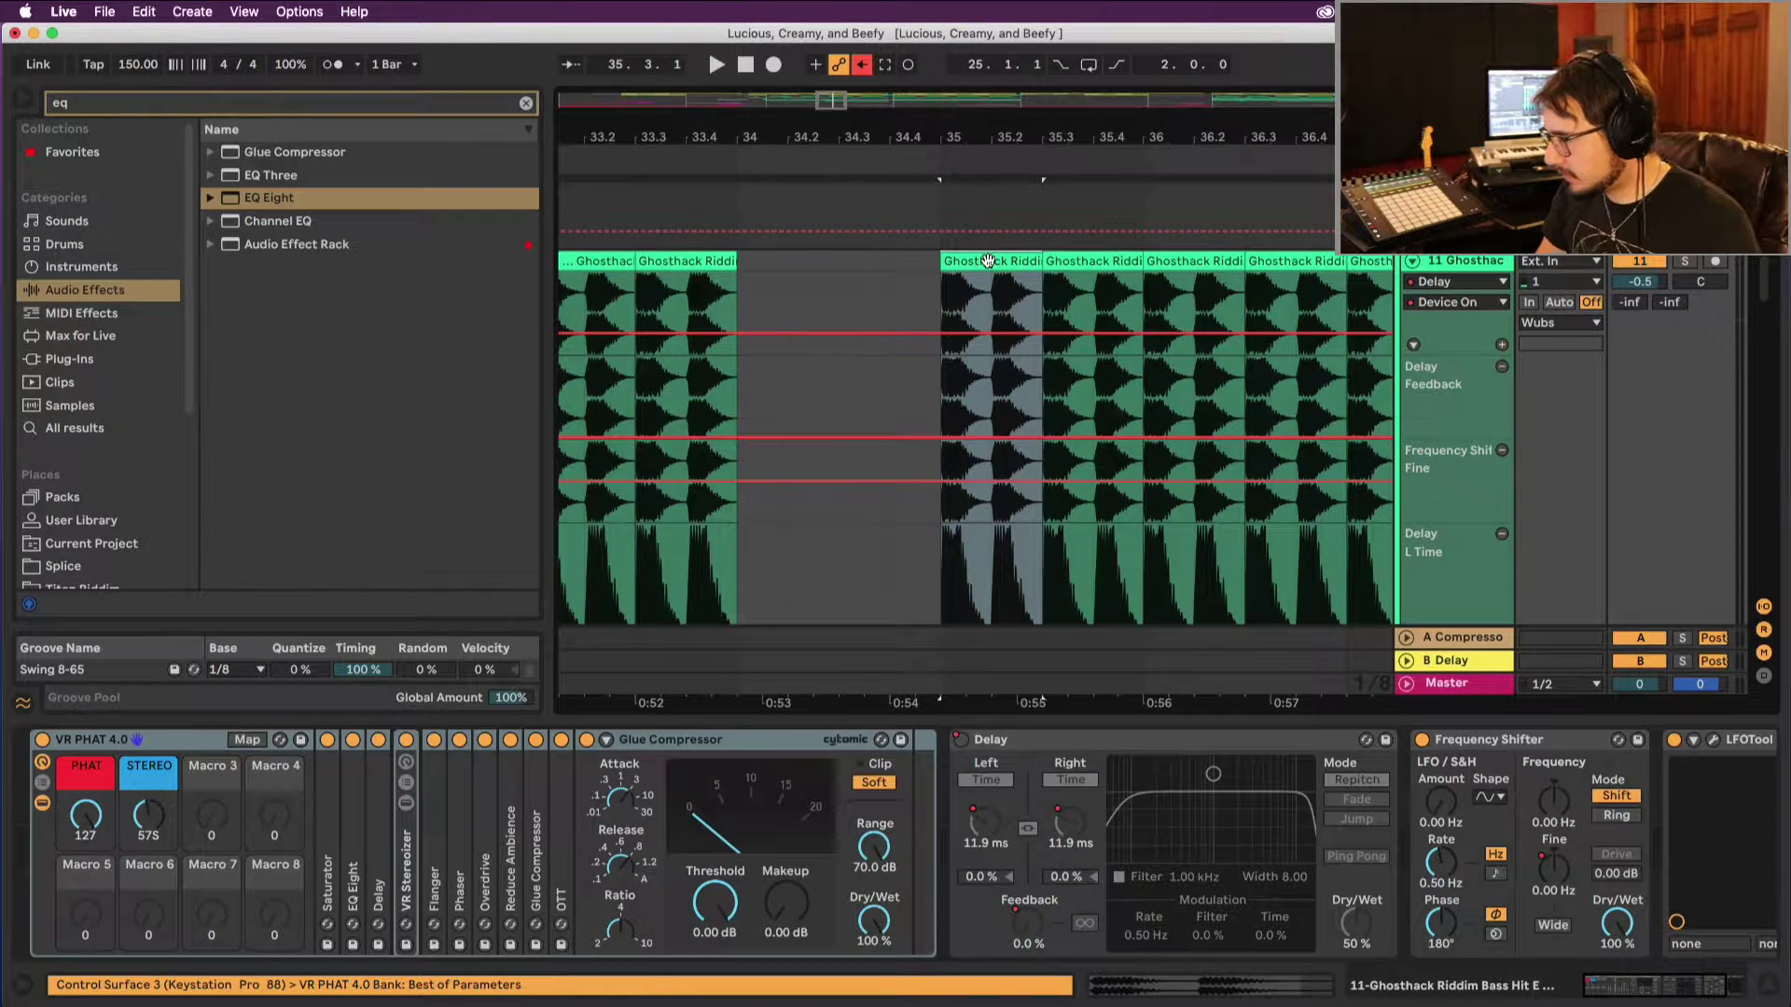
key(Delete)
key(space)
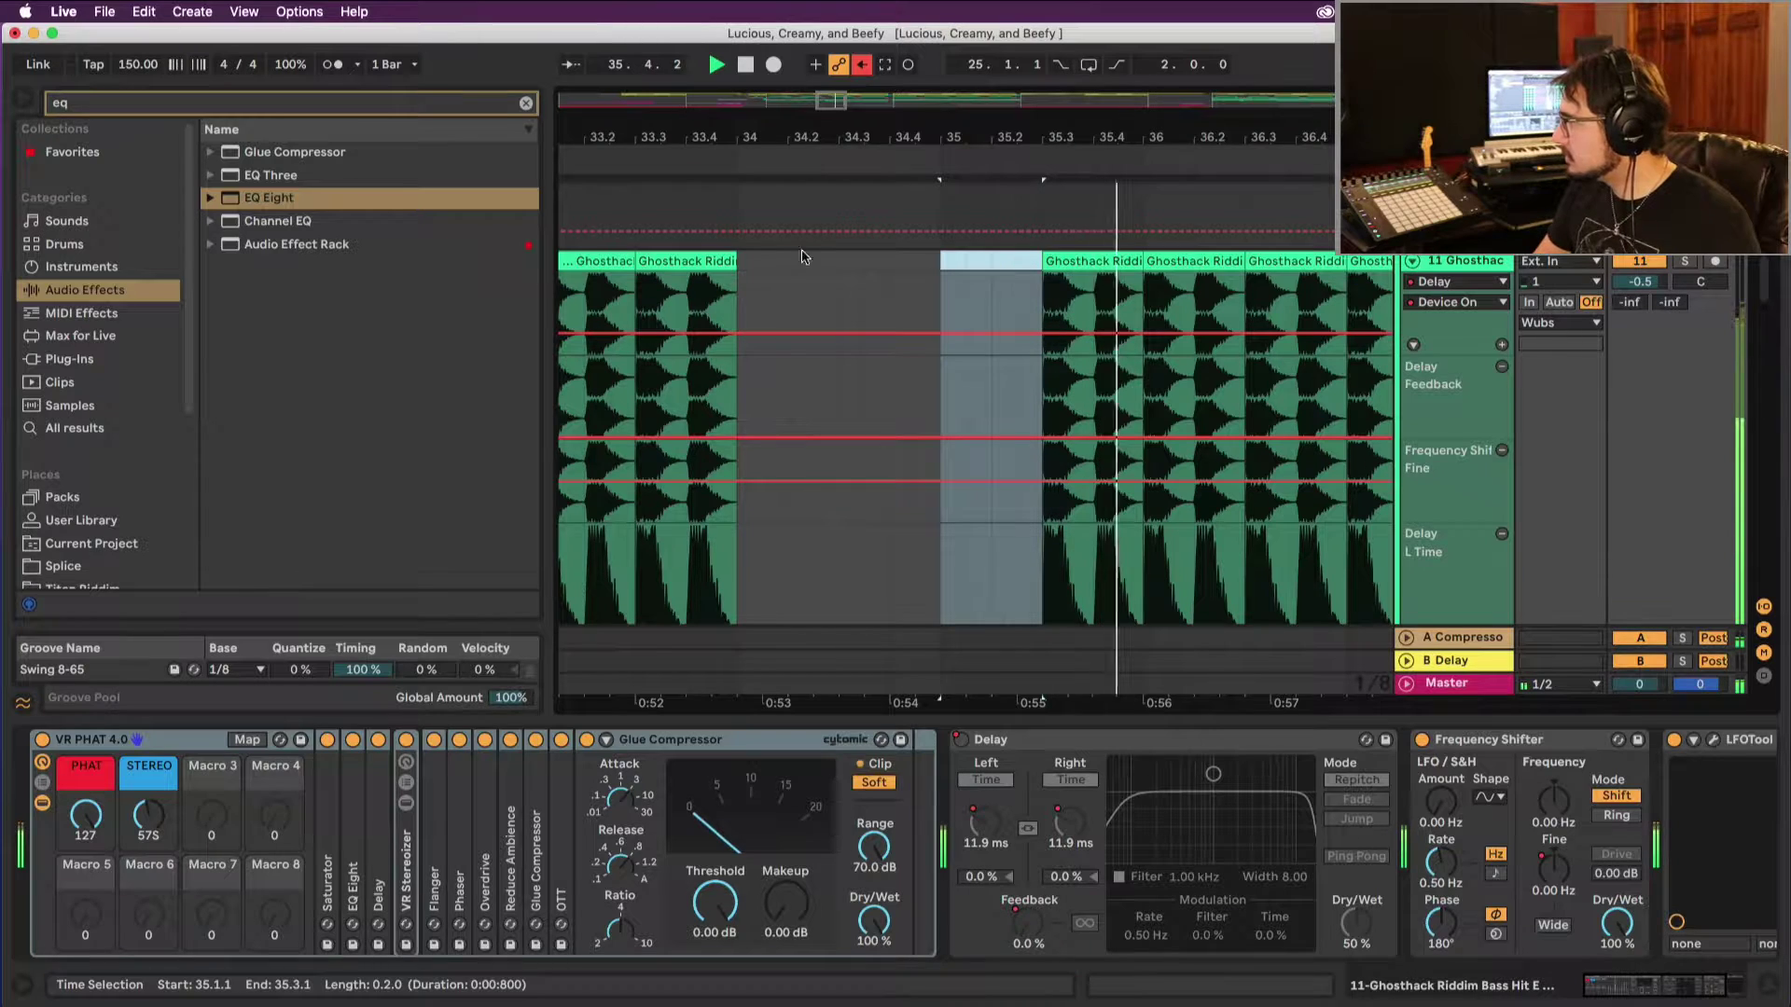
scroll(943, 380, down, 10)
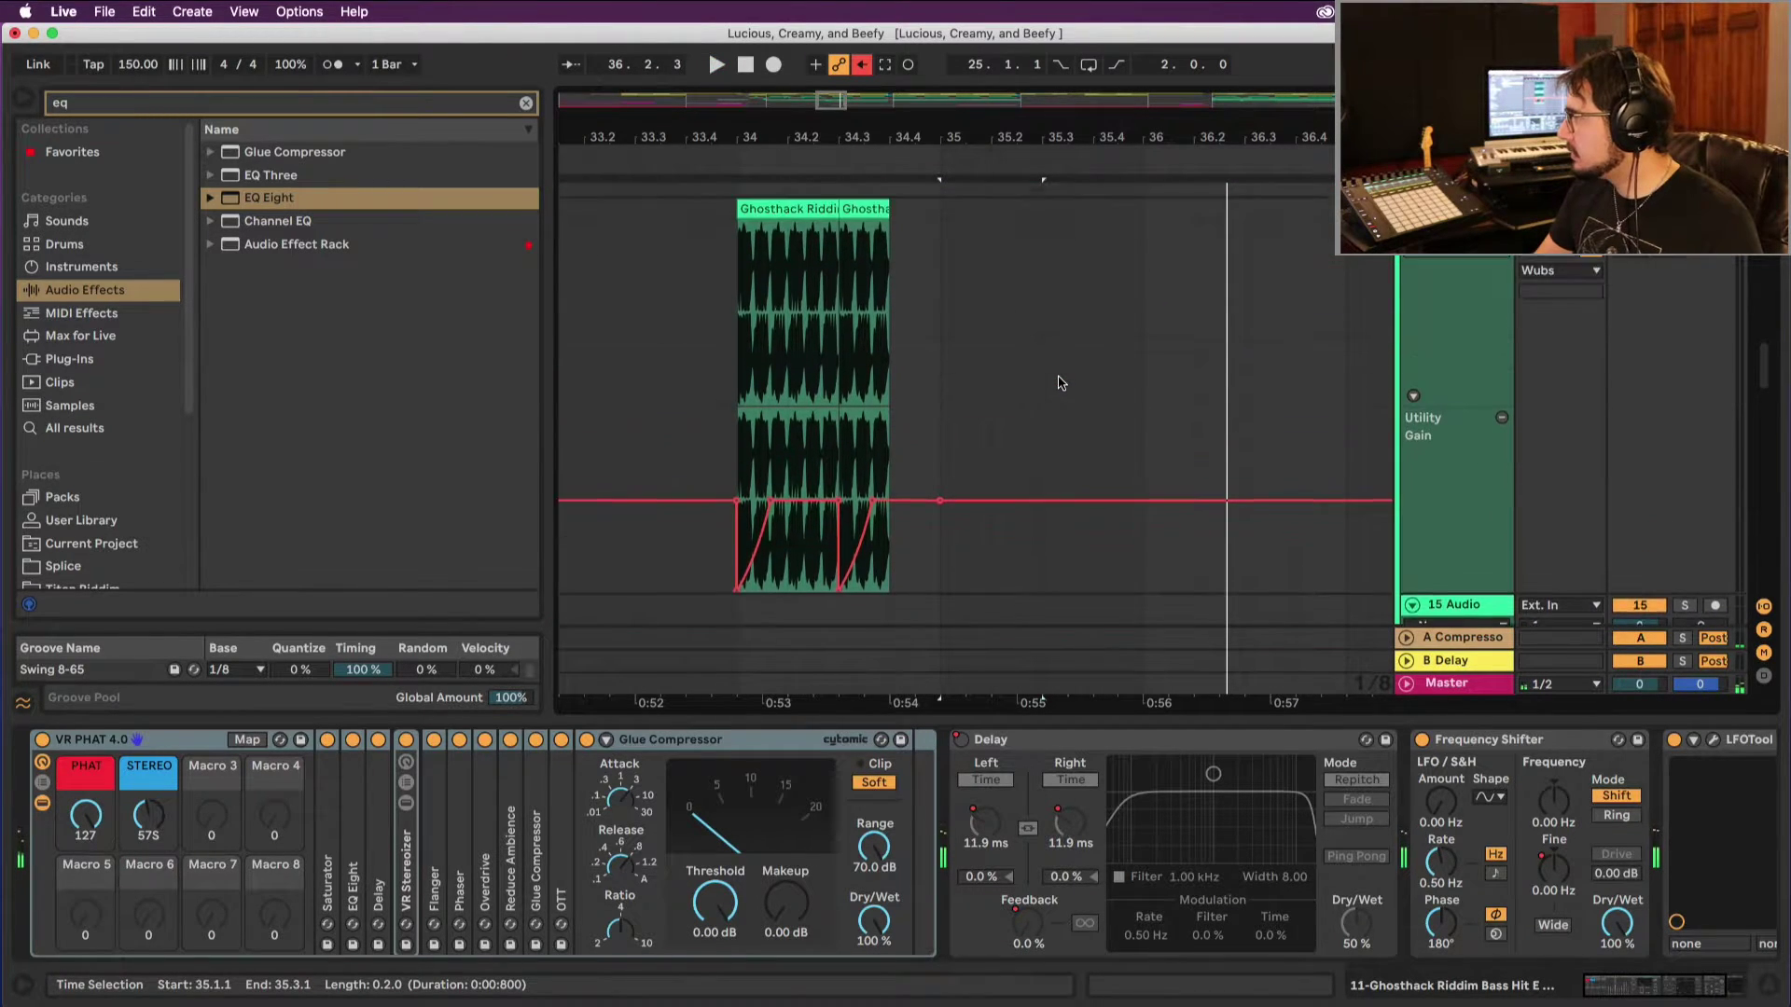
Step: Toggle the Wub Machine track's activator and play from 35.1.1 to check its sound at the start of bar 35
scroll(1060, 382, down, 10)
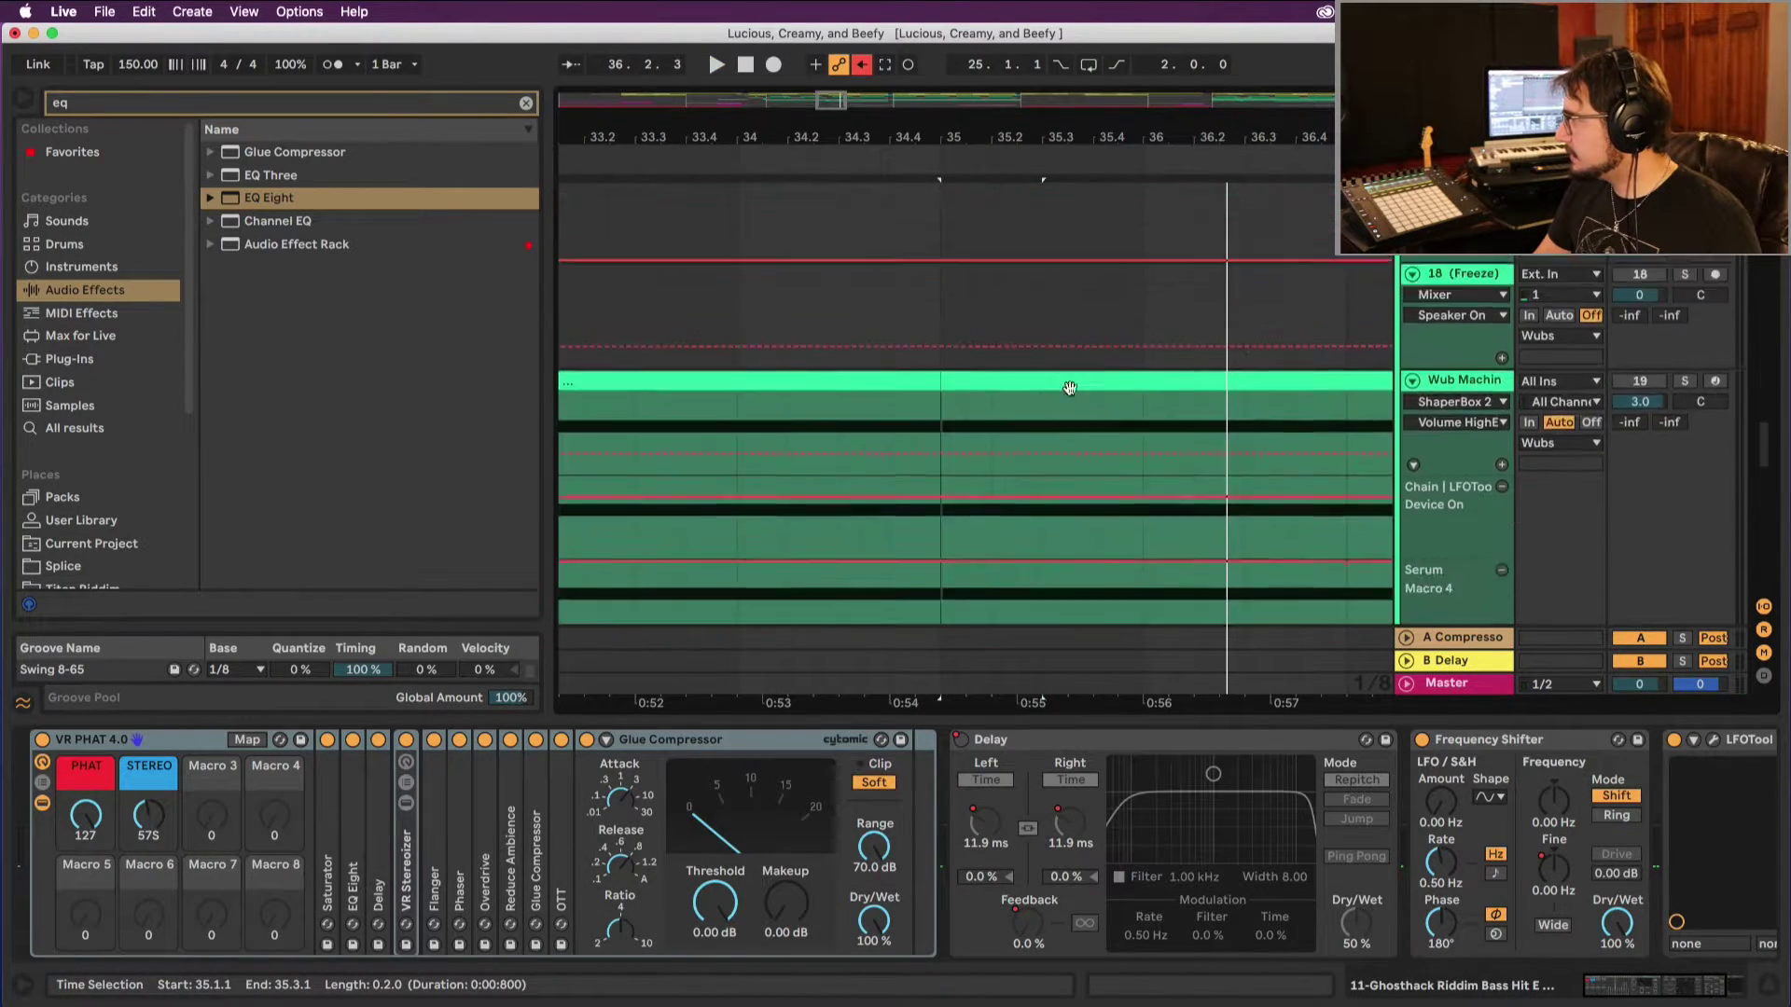
scroll(1070, 388, down, 5)
scroll(1058, 375, up, 3)
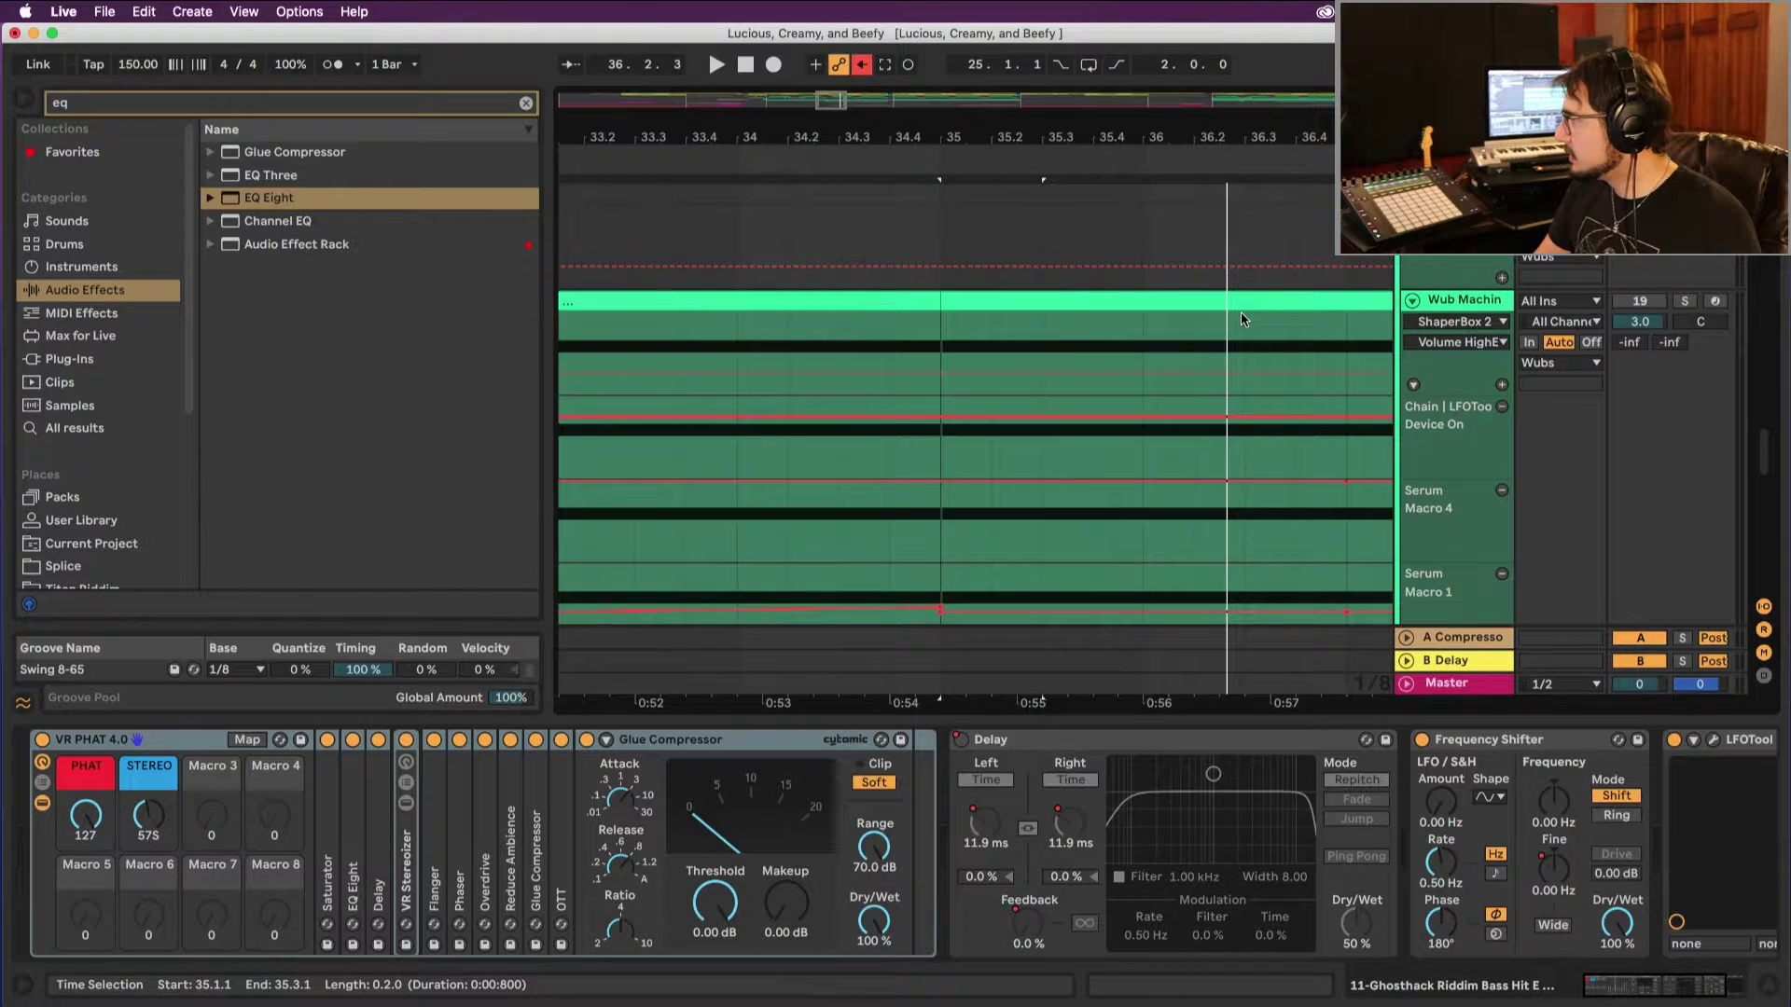
key(space)
click(971, 287)
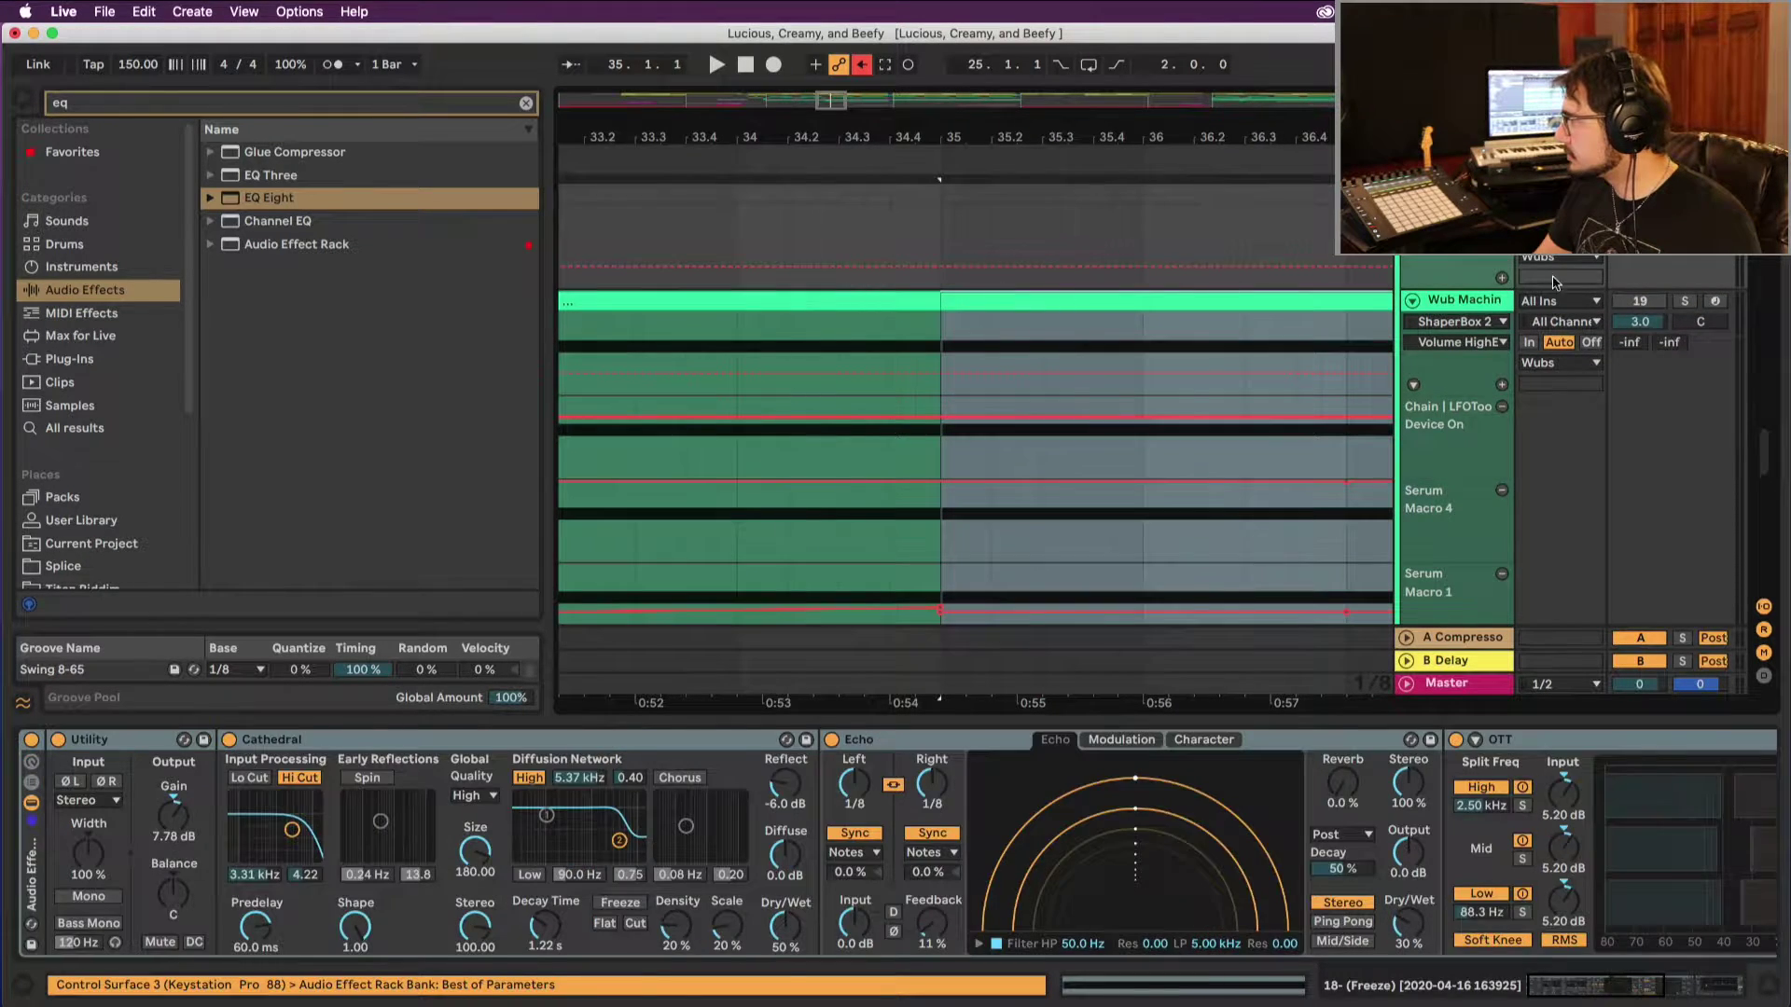
click(1642, 302)
key(space)
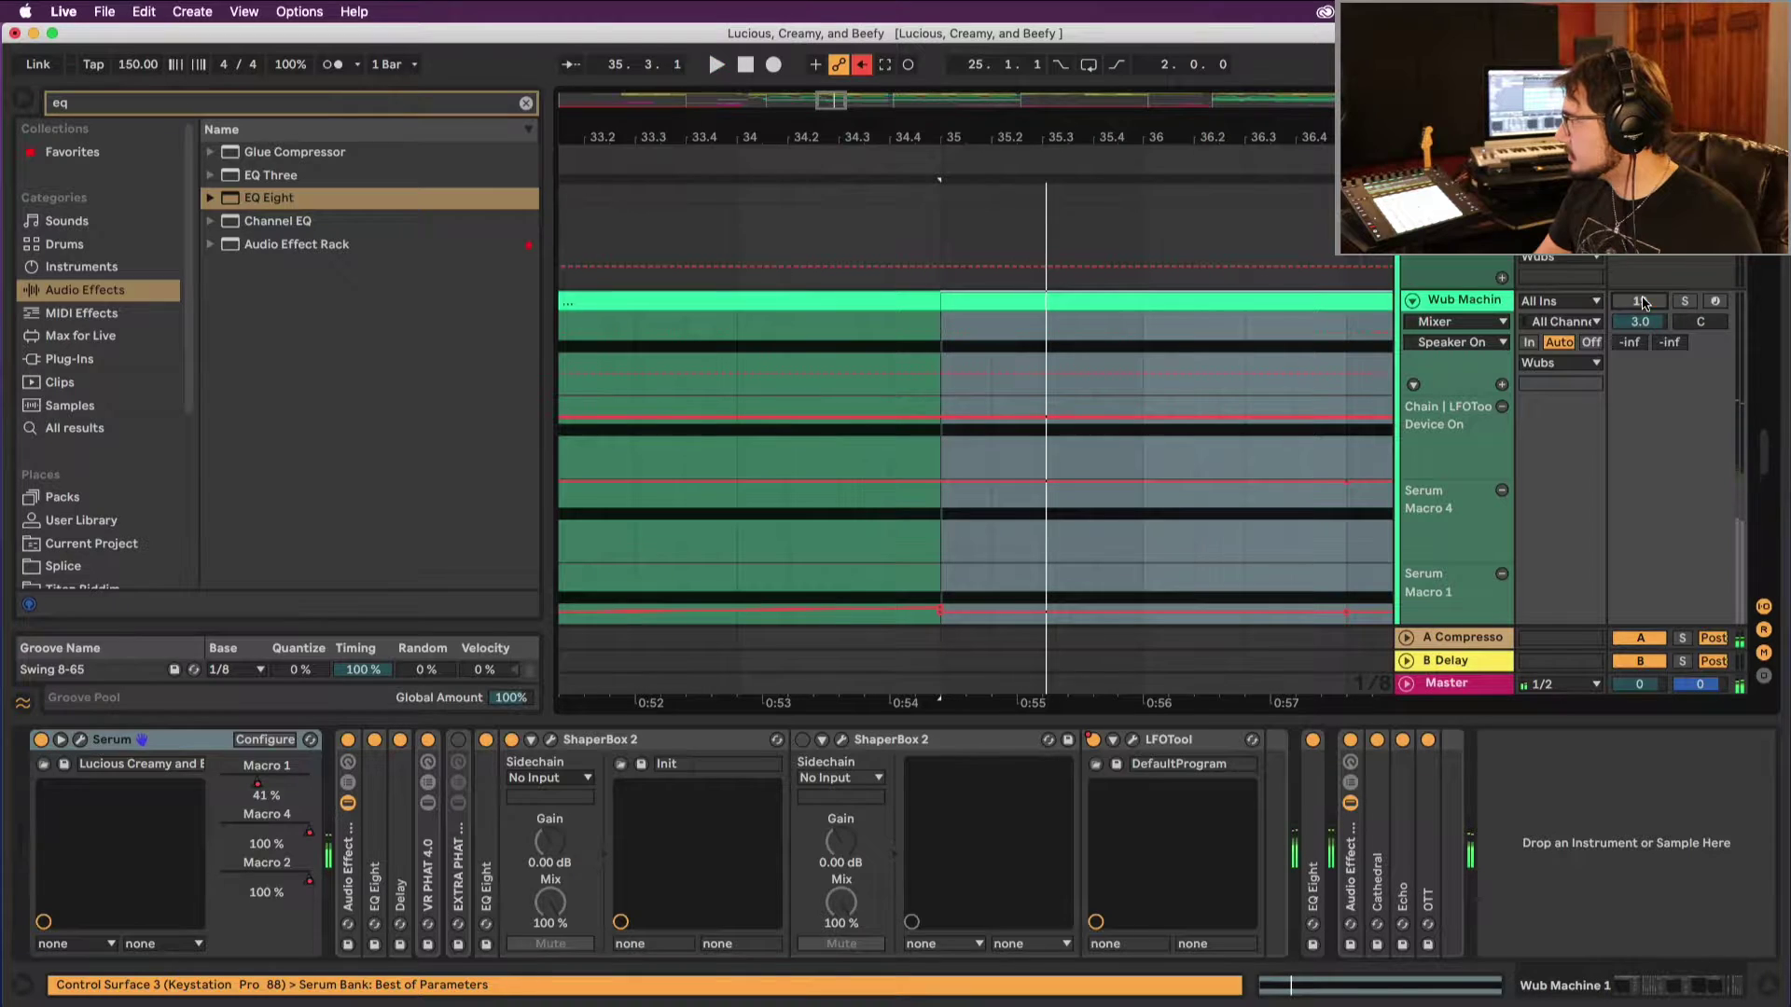
Step: Audition the Serum clip starting at 35.1.1 on track 21 and open its notes for editing
scroll(944, 324, down, 10)
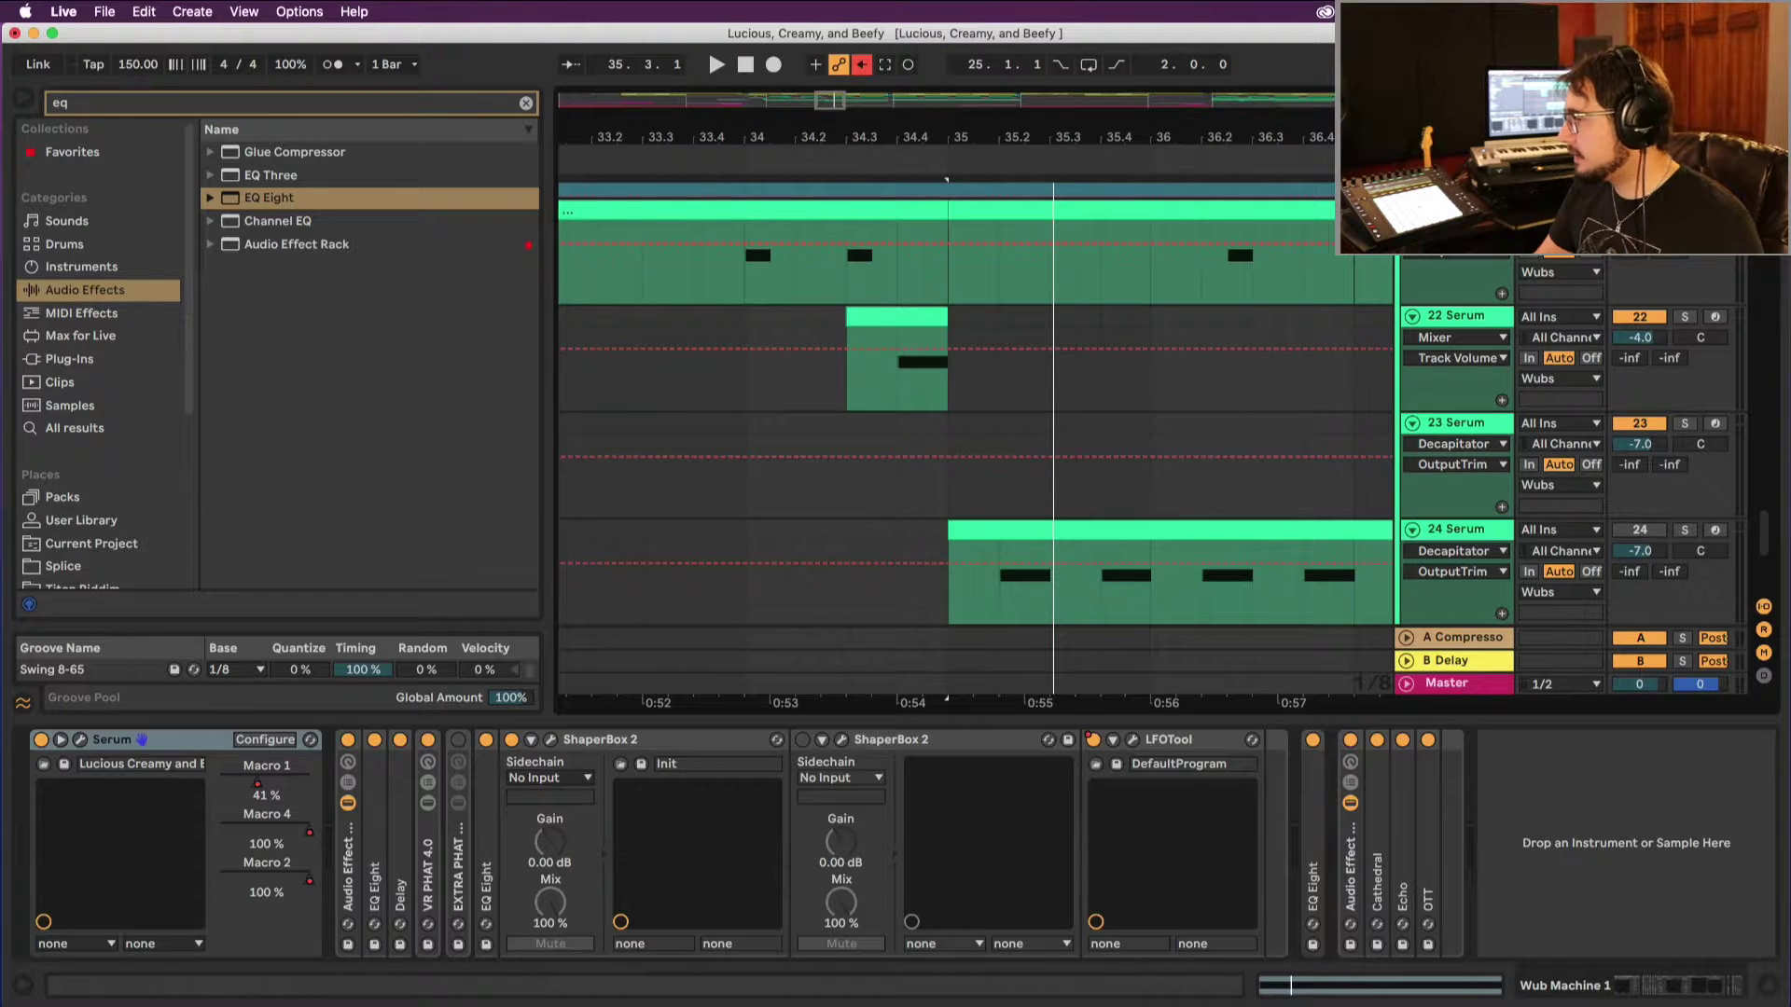
click(1039, 224)
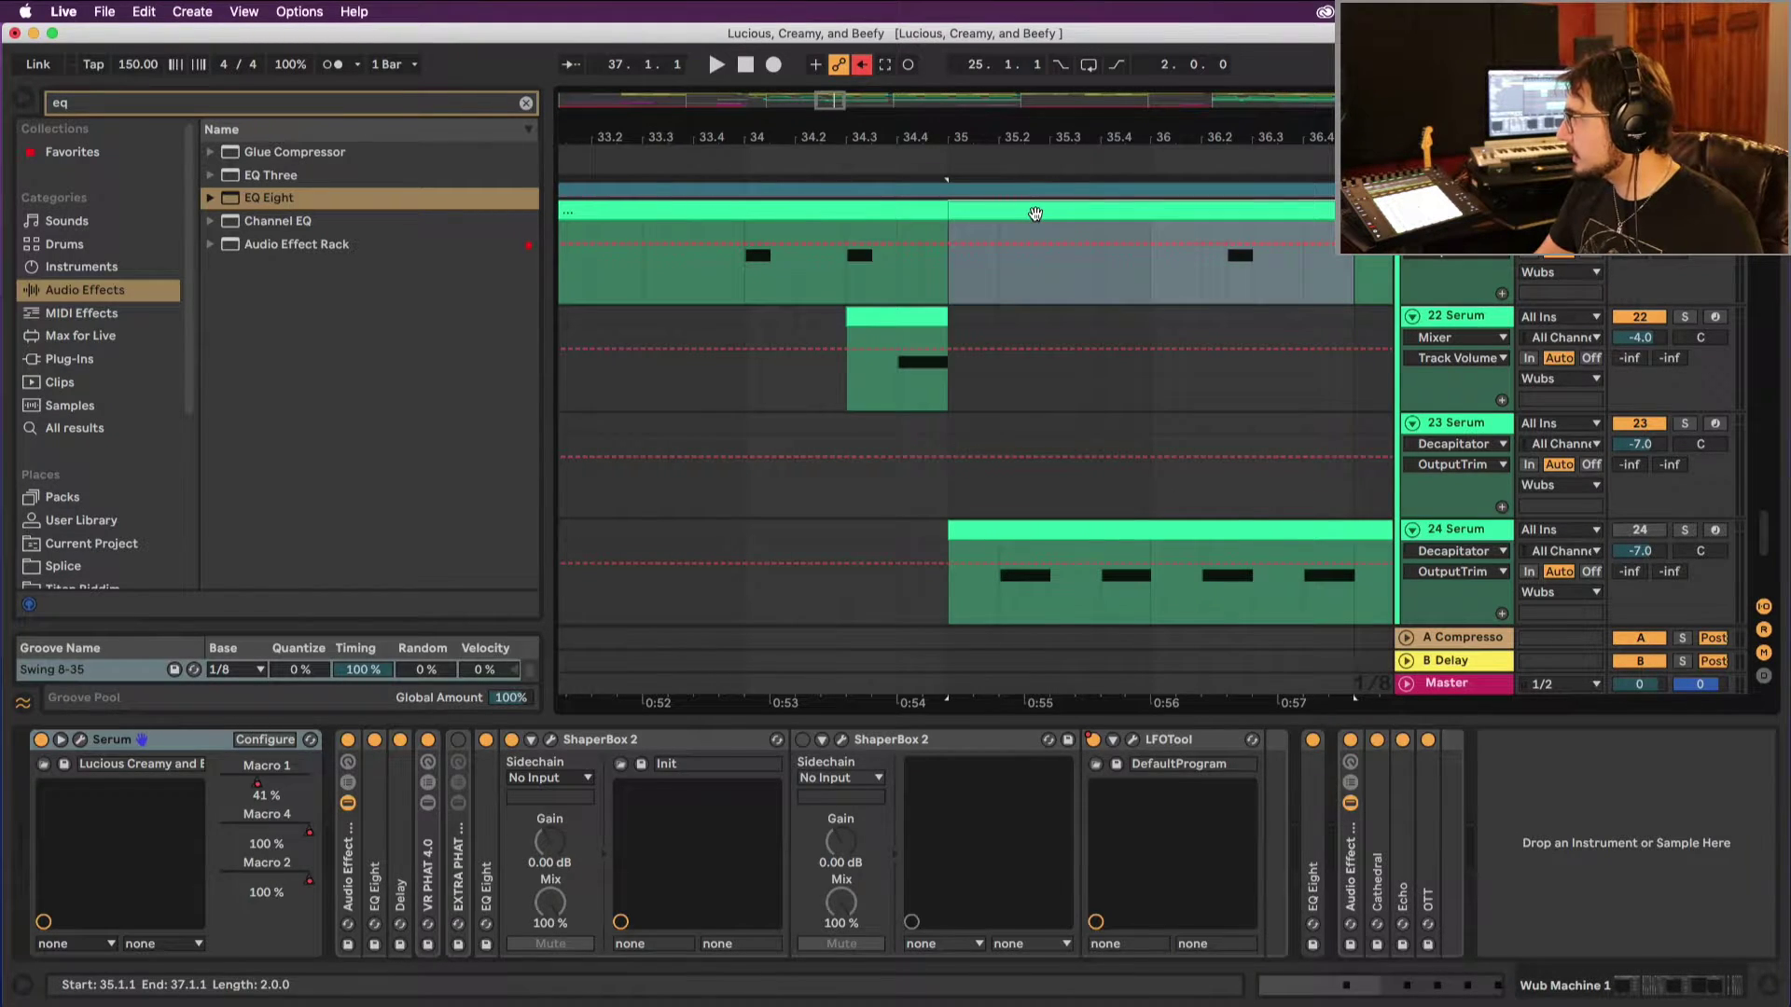
key(space)
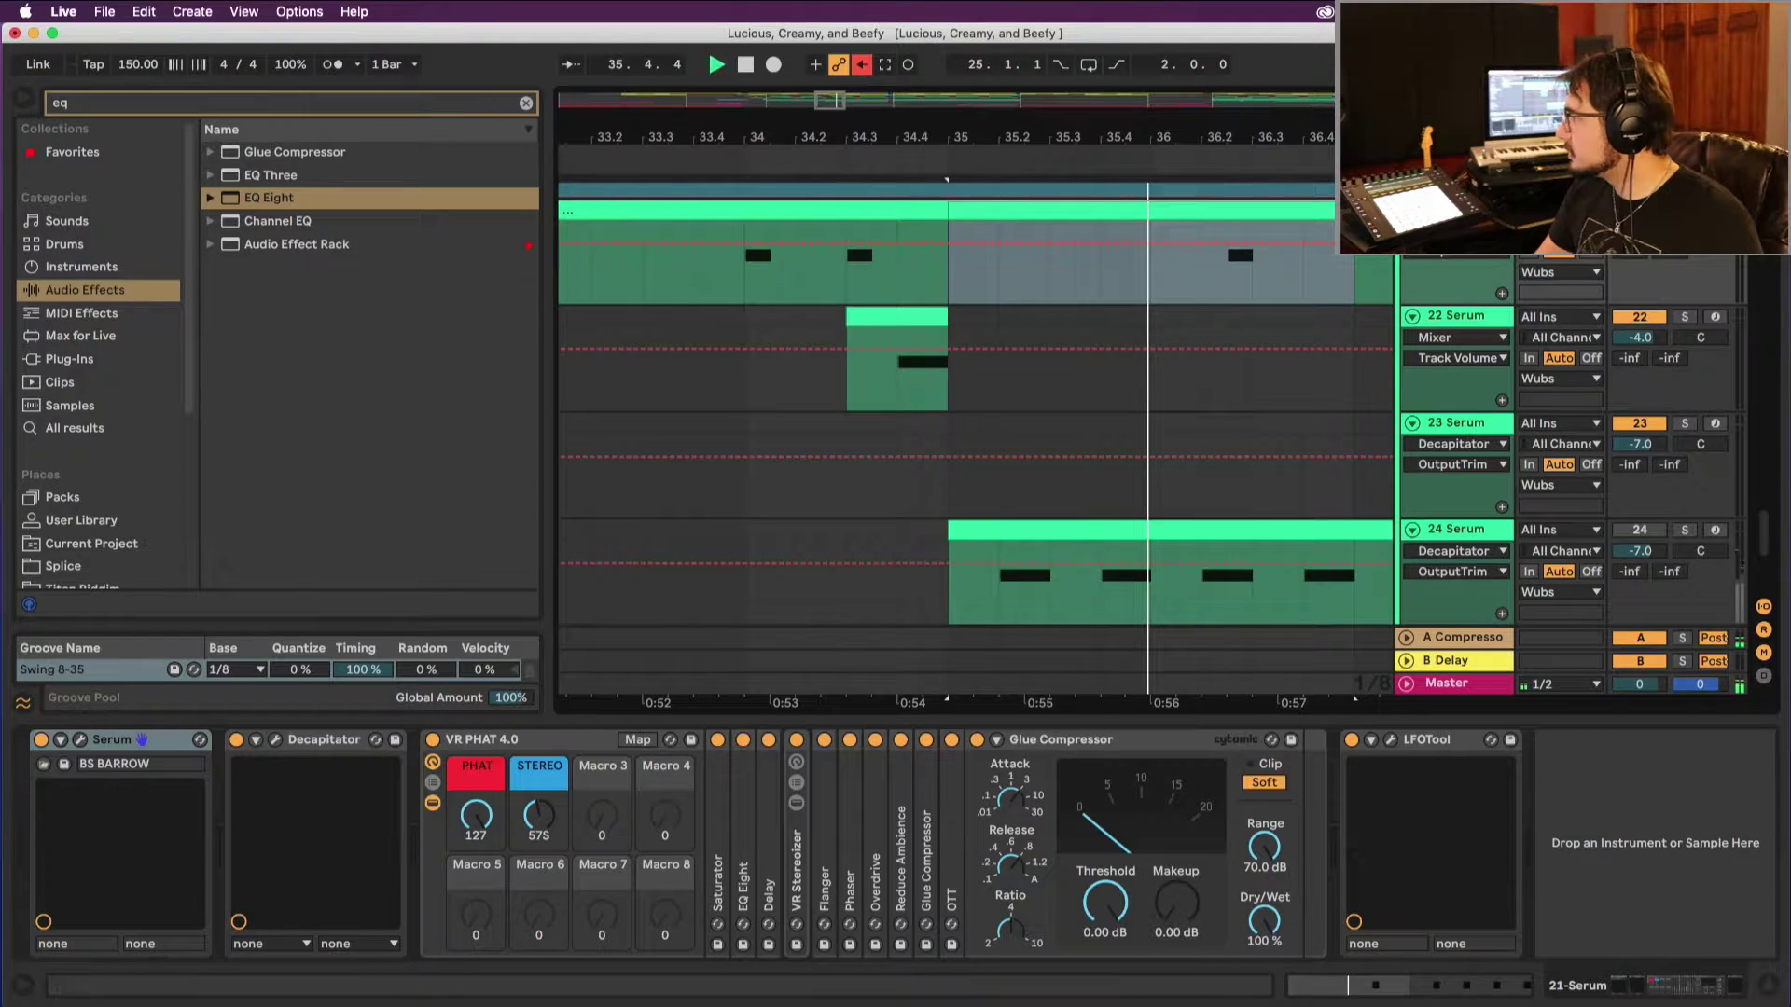
key(space)
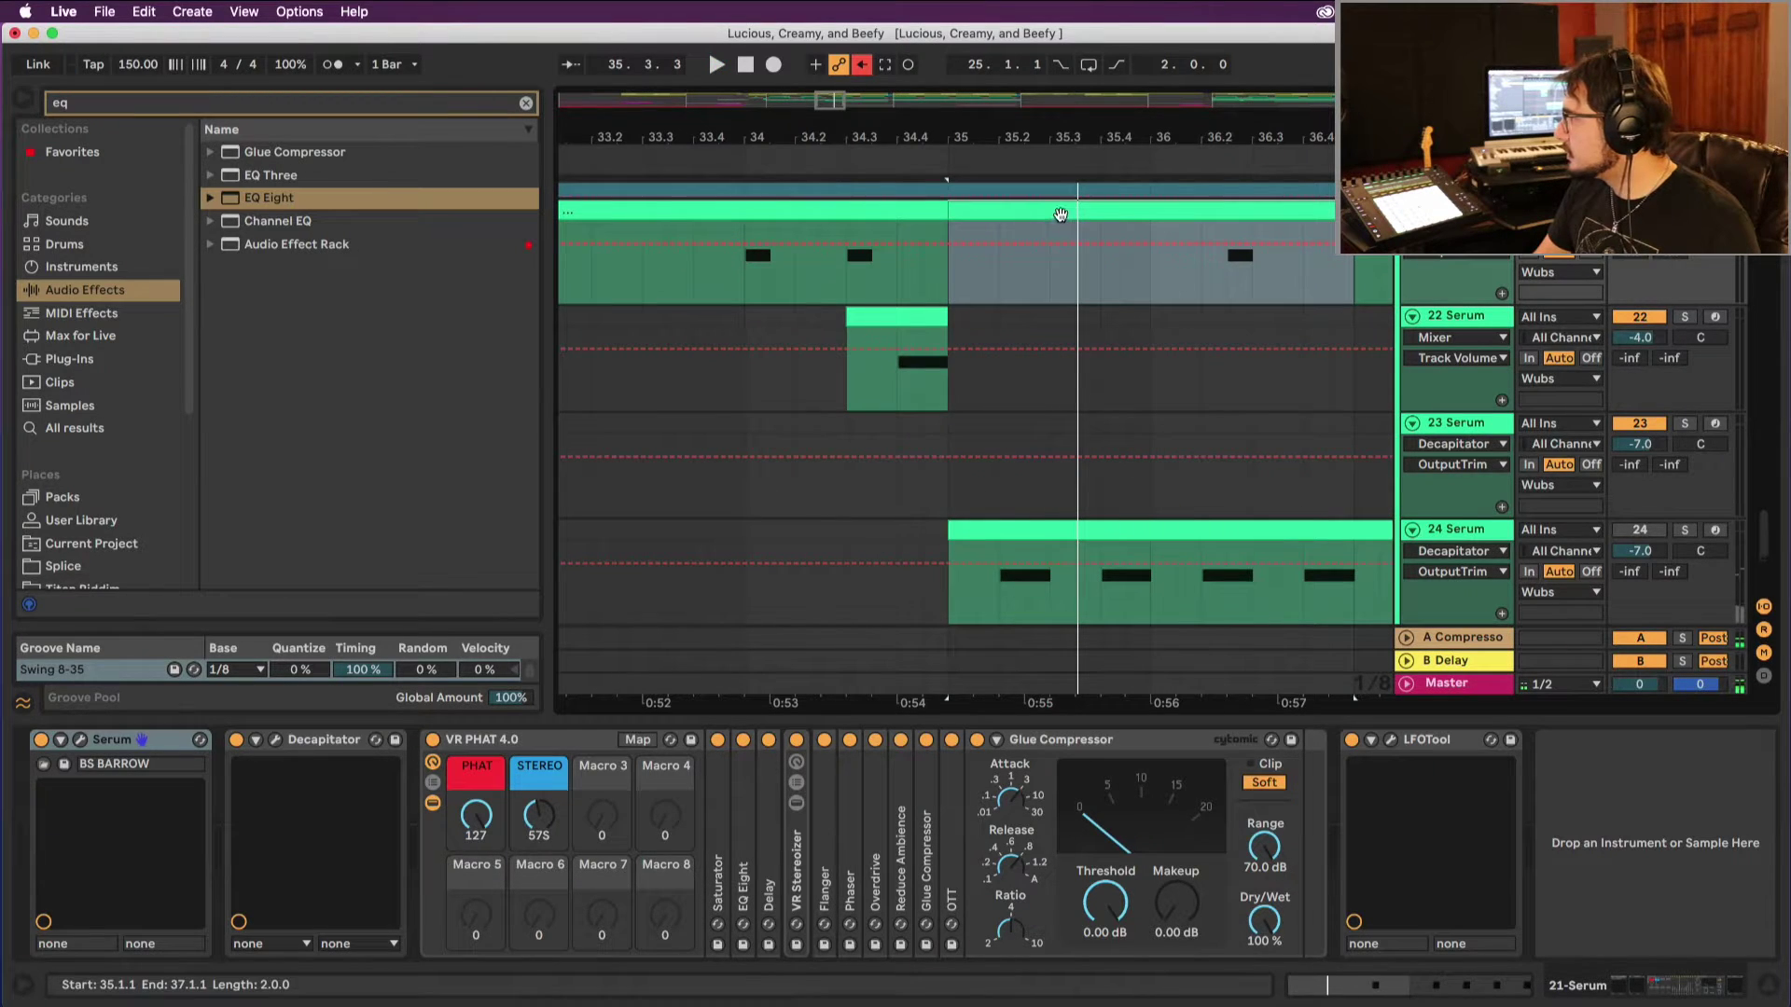
double_click(967, 216)
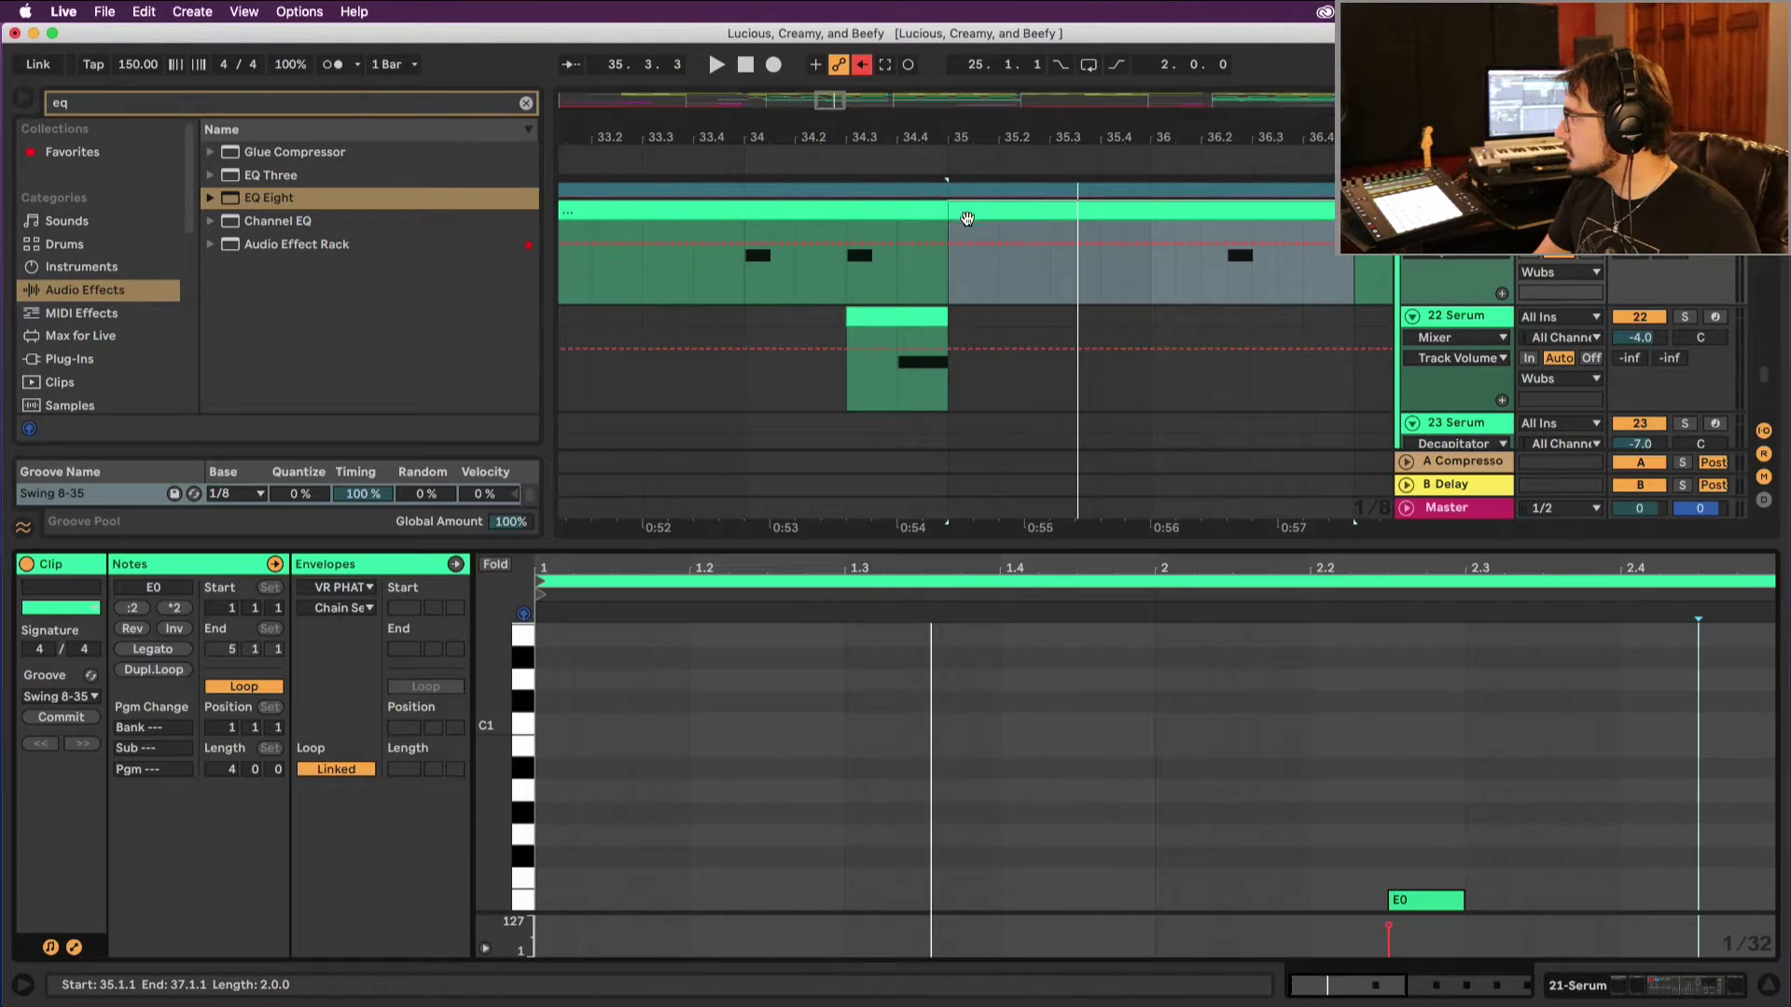
key(space)
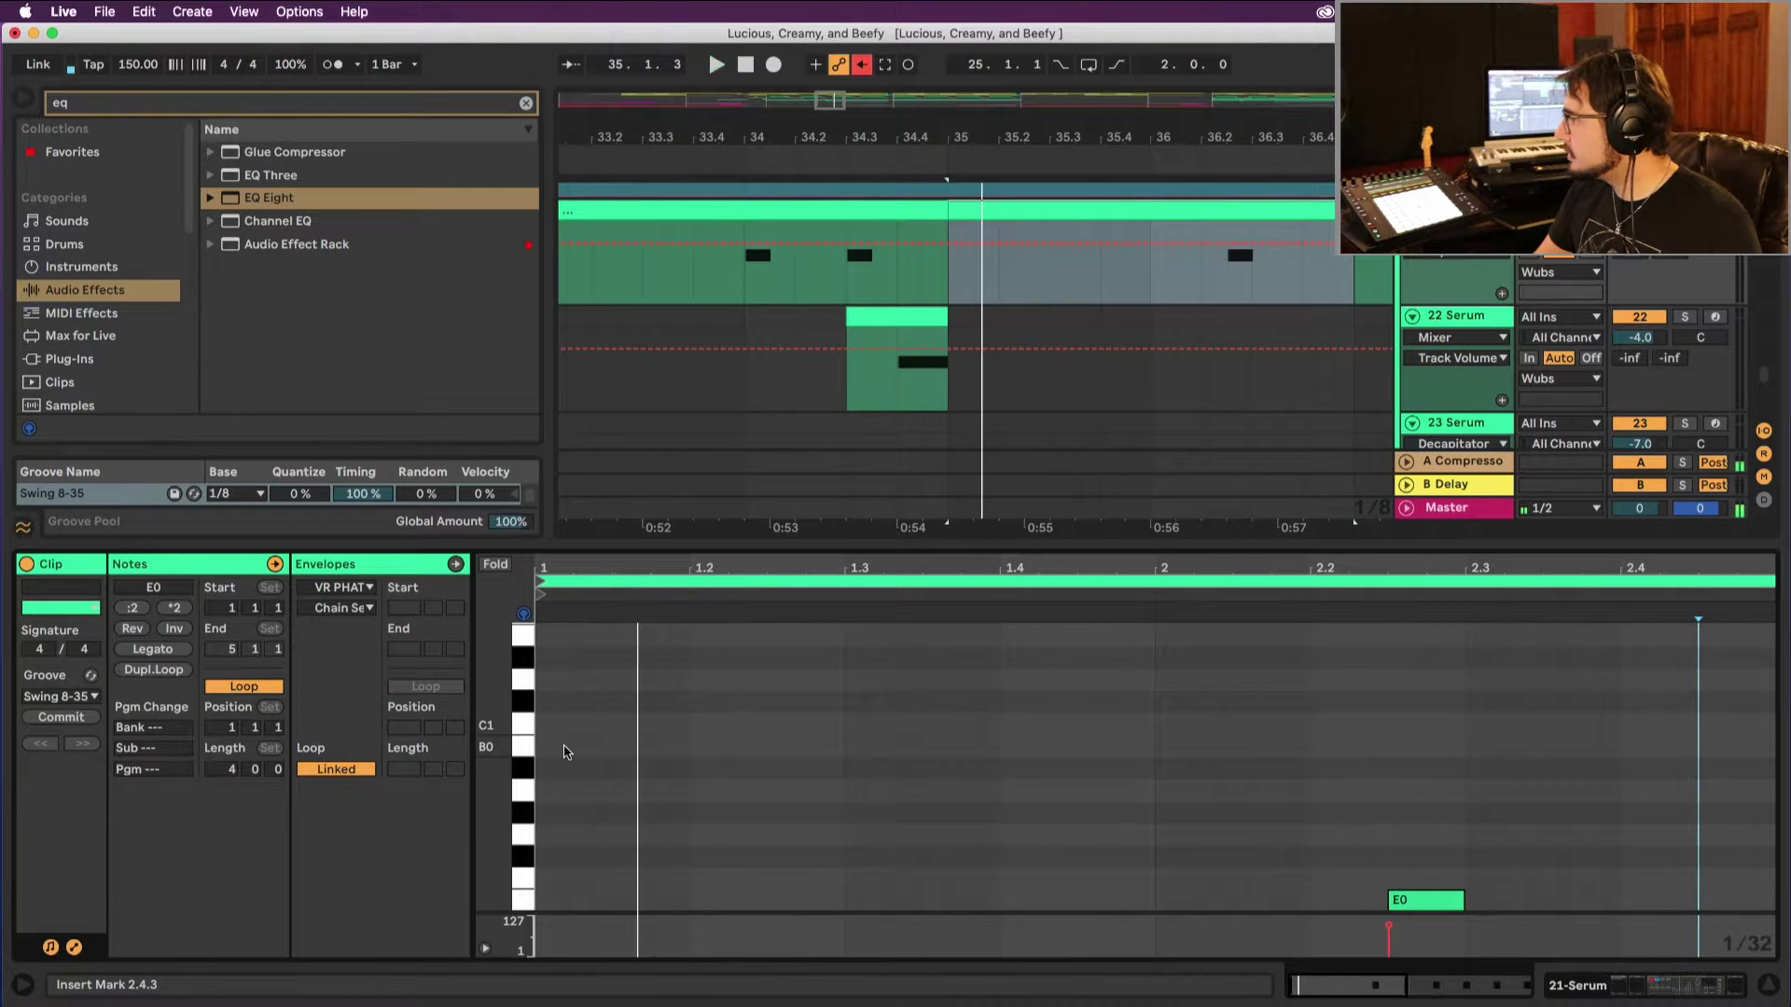
Step: Add a D0 note from 1.1.1 to 1.2.1 in the track 21 Serum clip and play it
scroll(559, 774, down, 2)
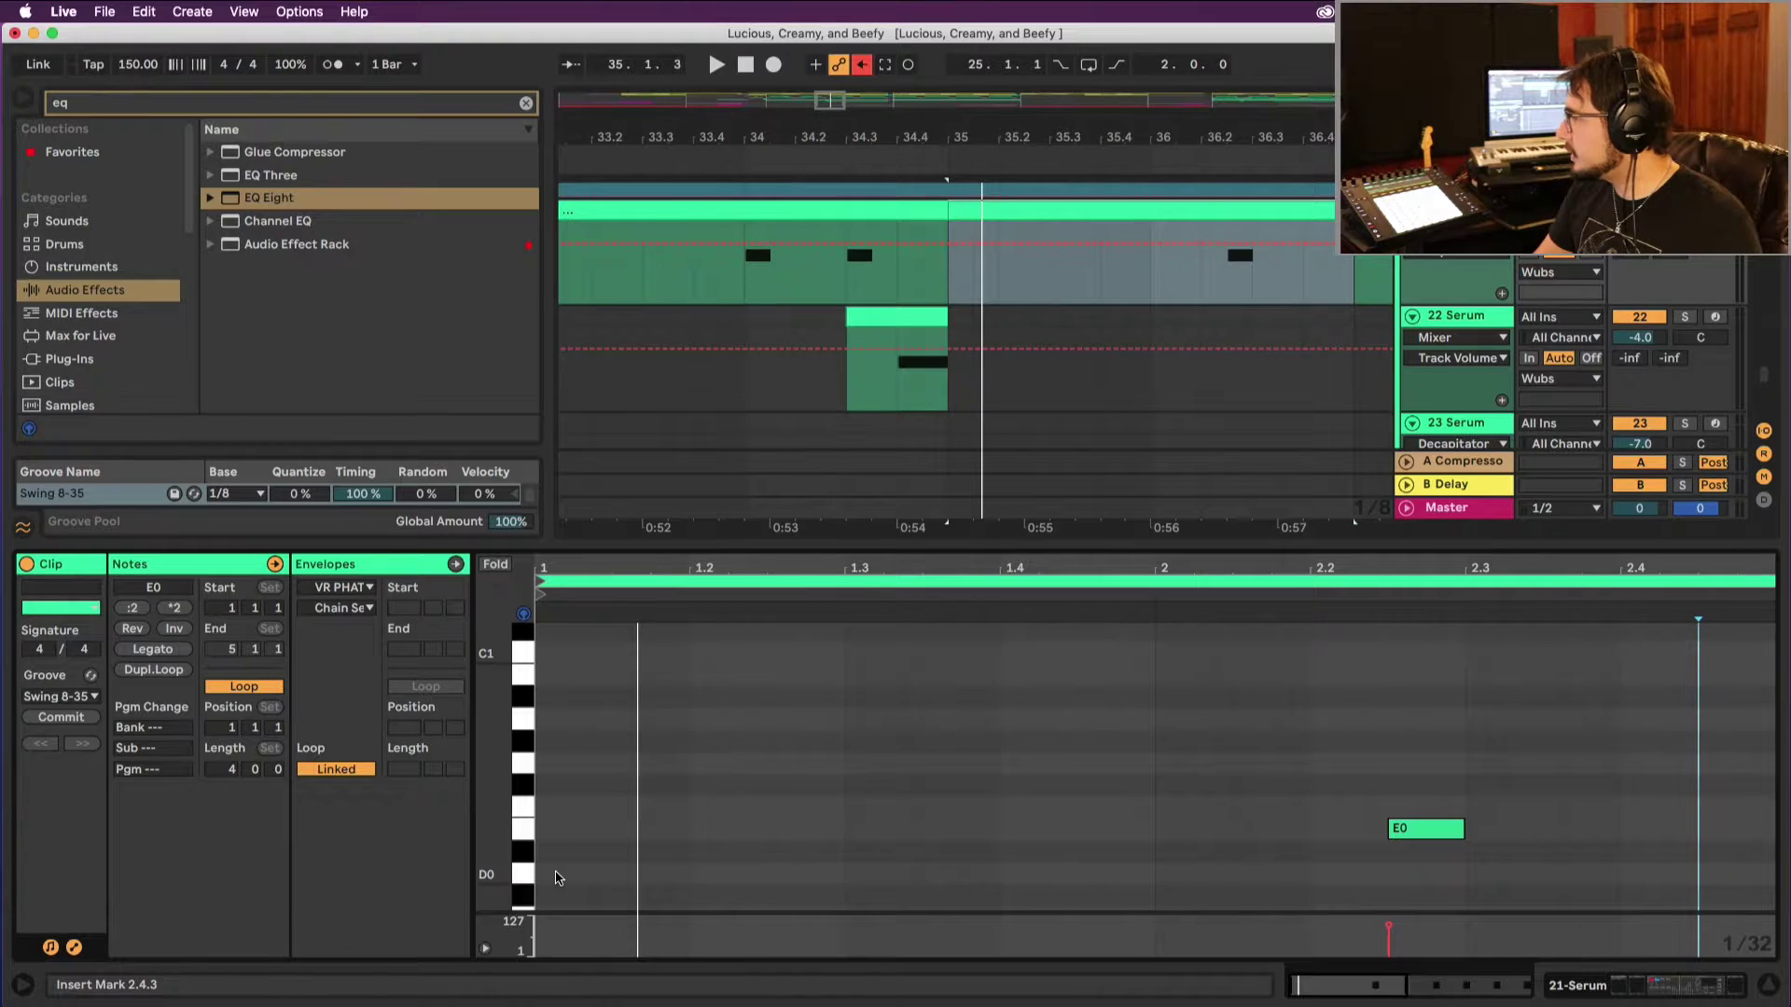
key(space)
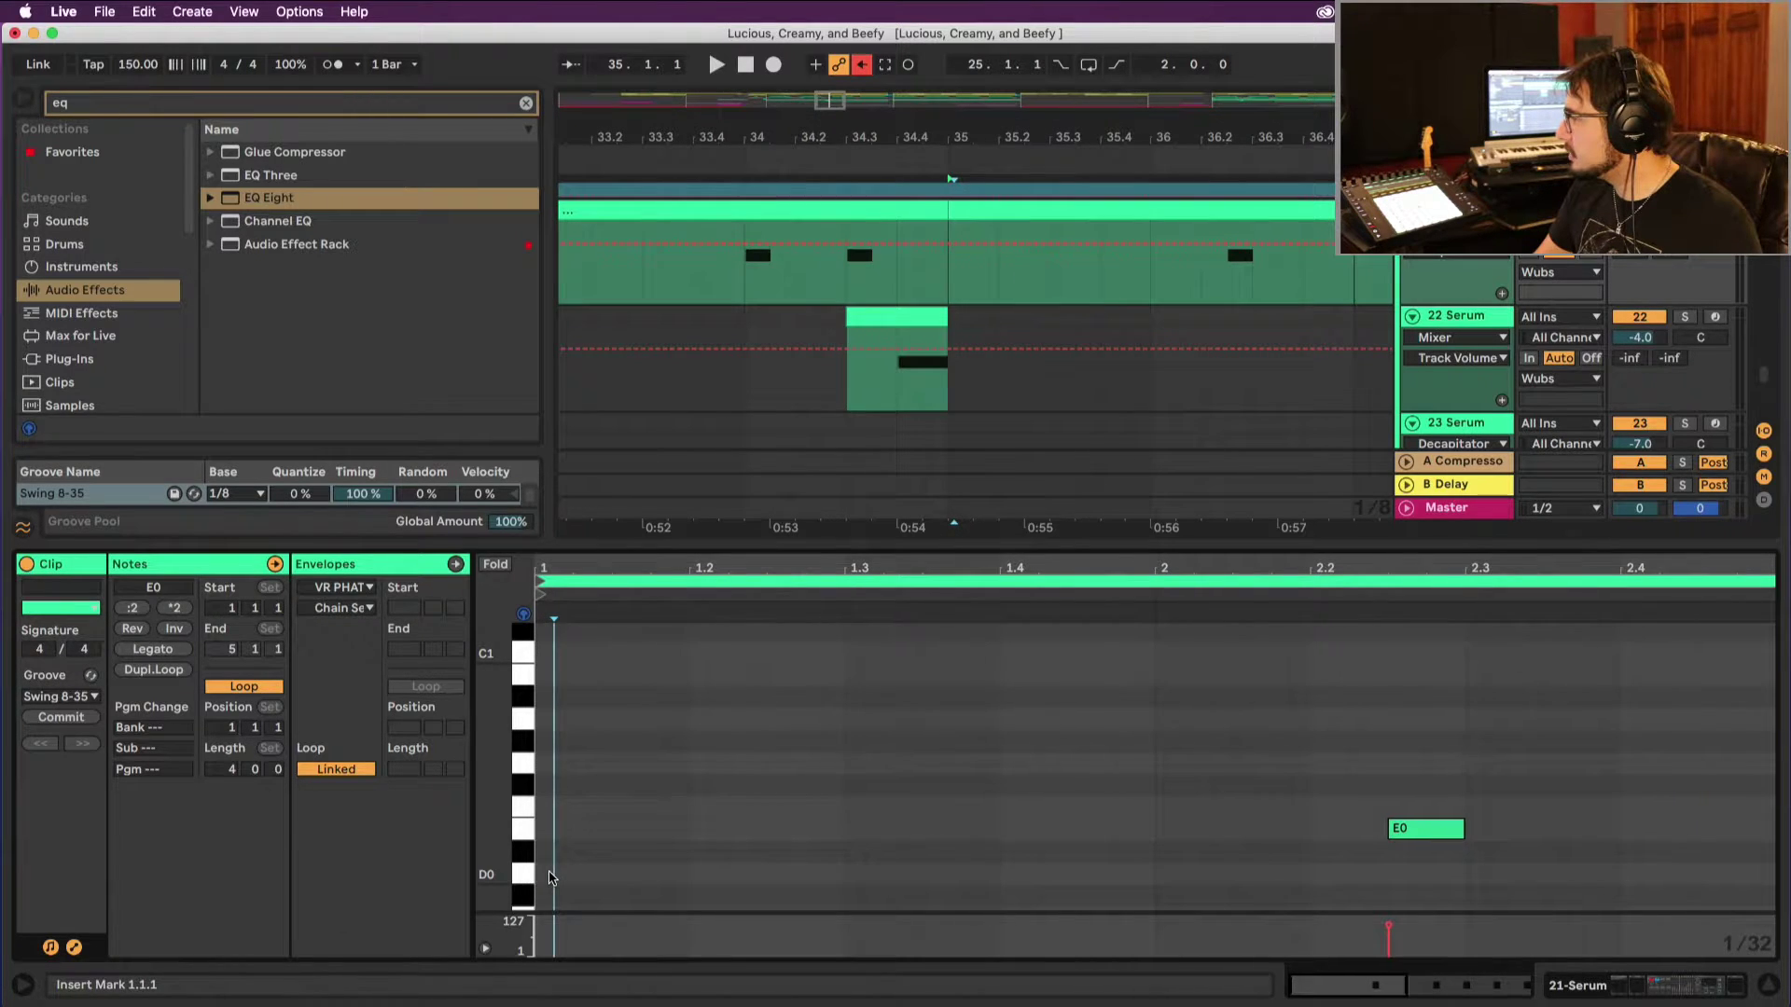
click(554, 875)
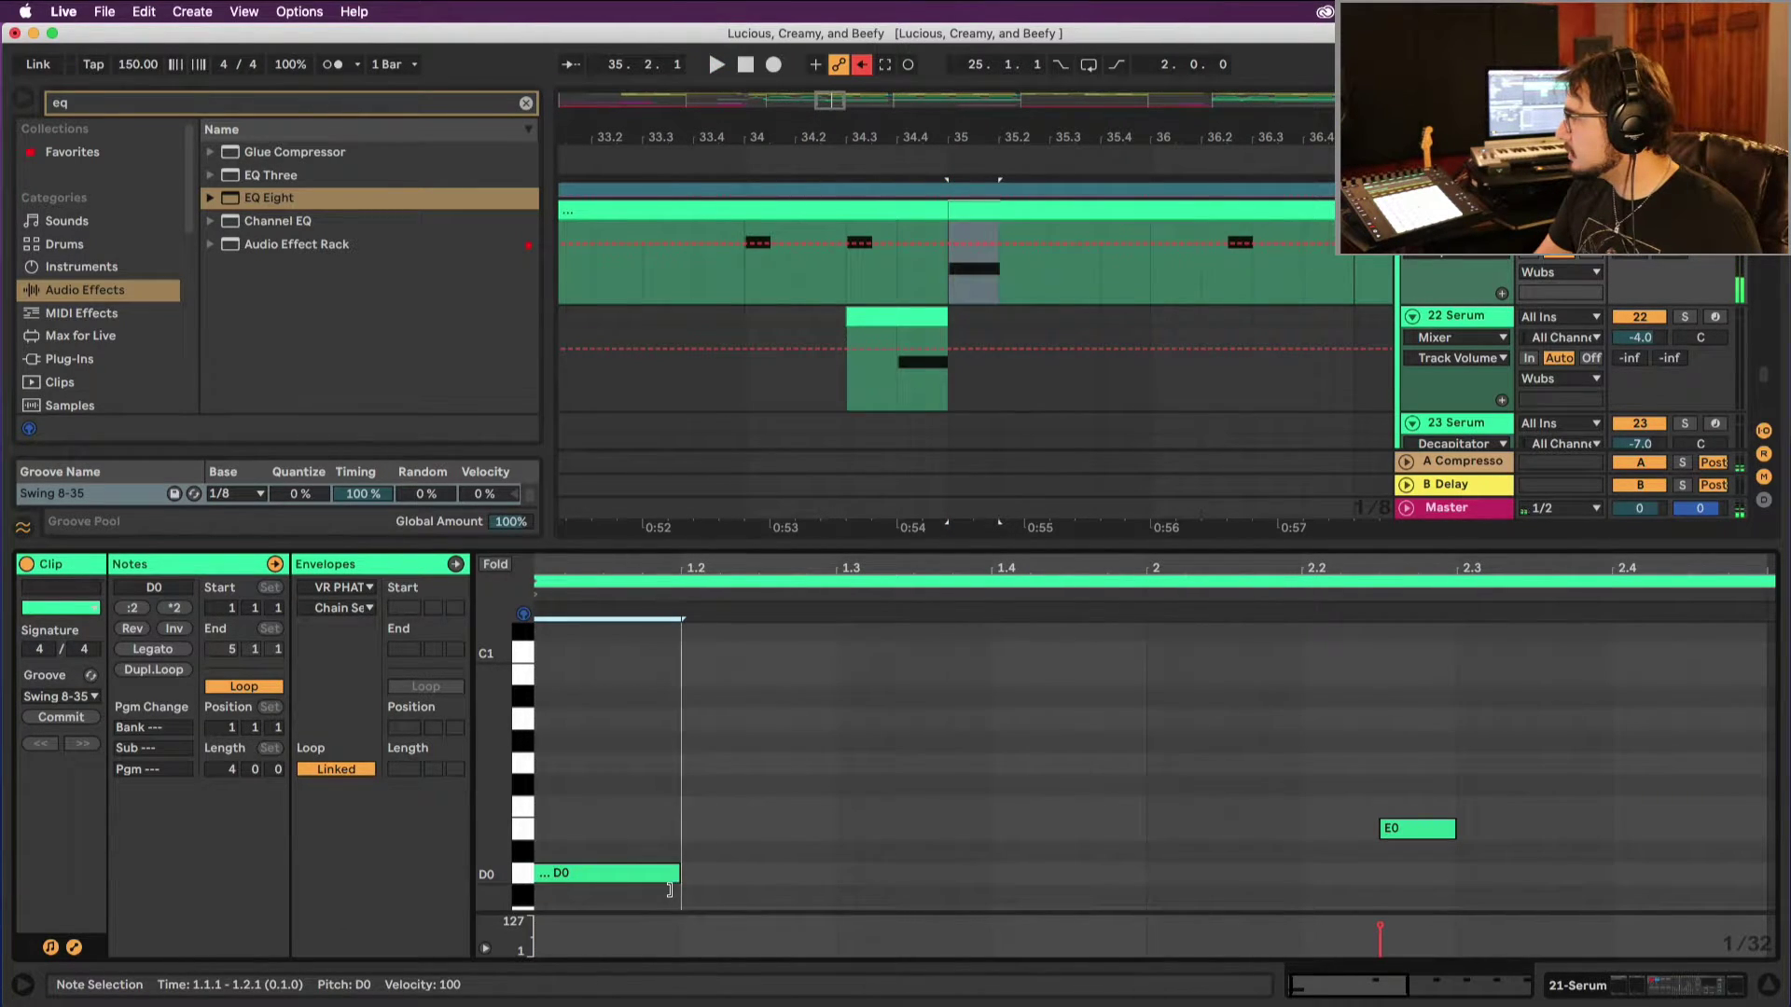
key(space)
key(space)
key(space)
key(space)
key(space)
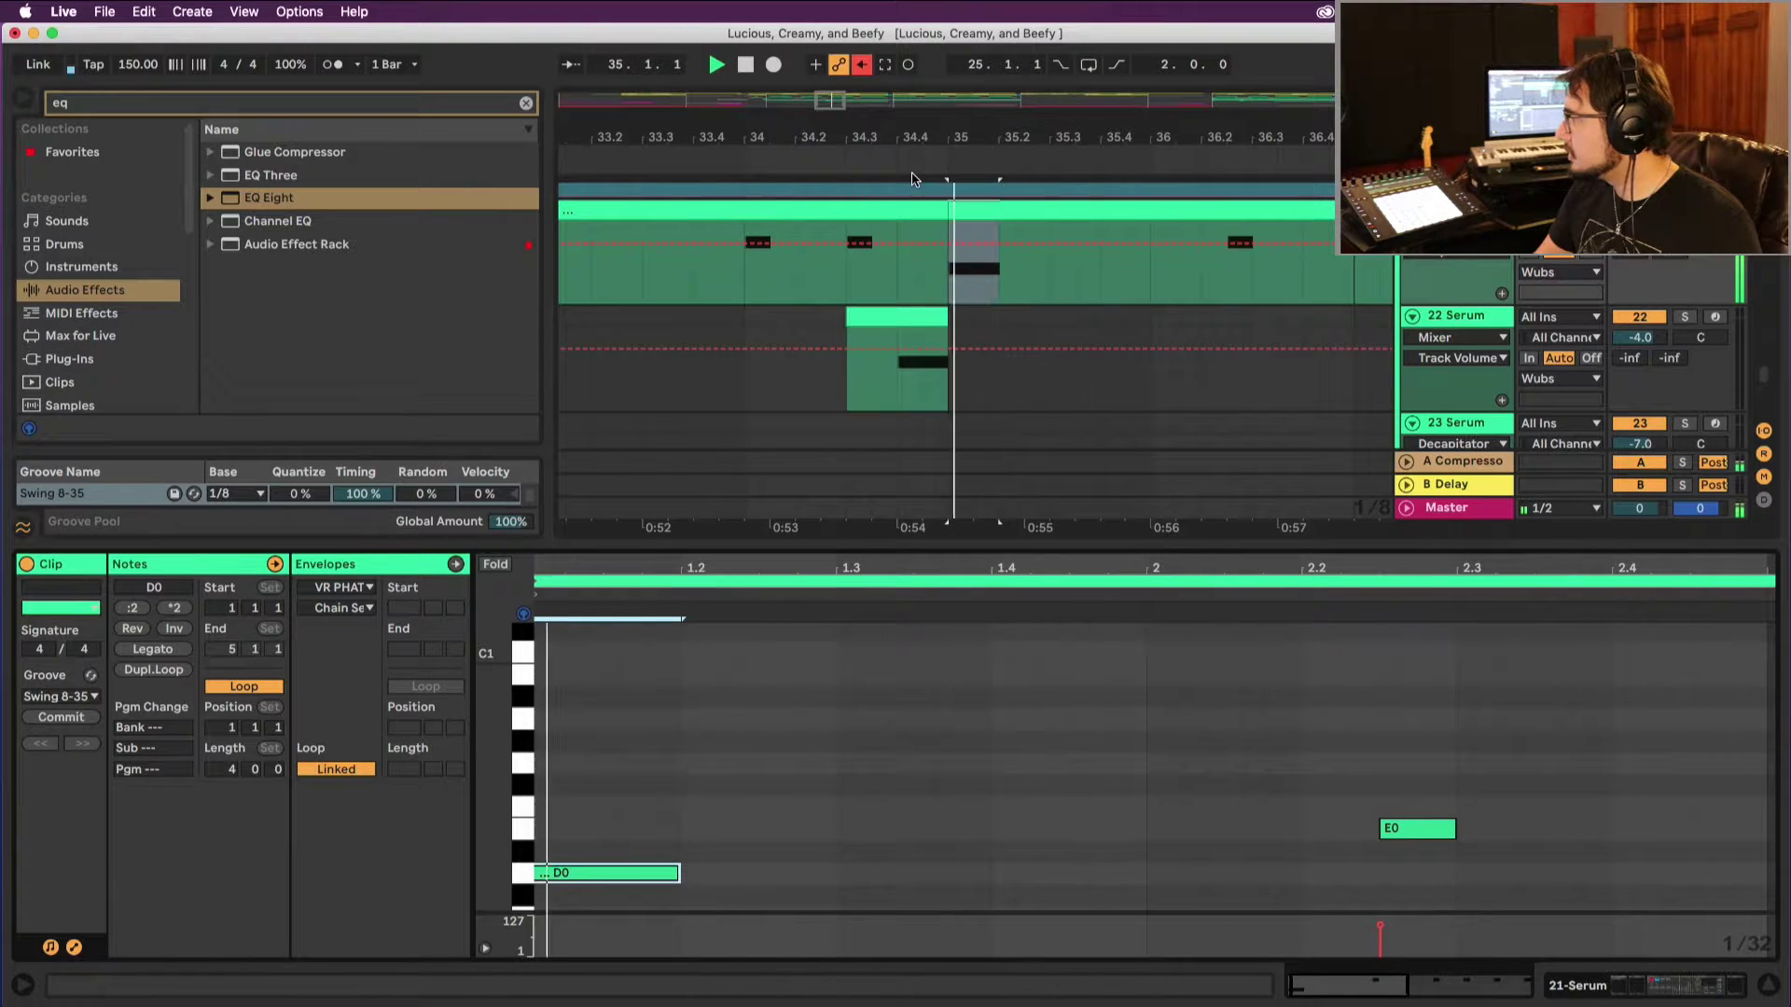
Step: Replay the passage around bar 35 several times to judge the pitch of the added bass note
key(space)
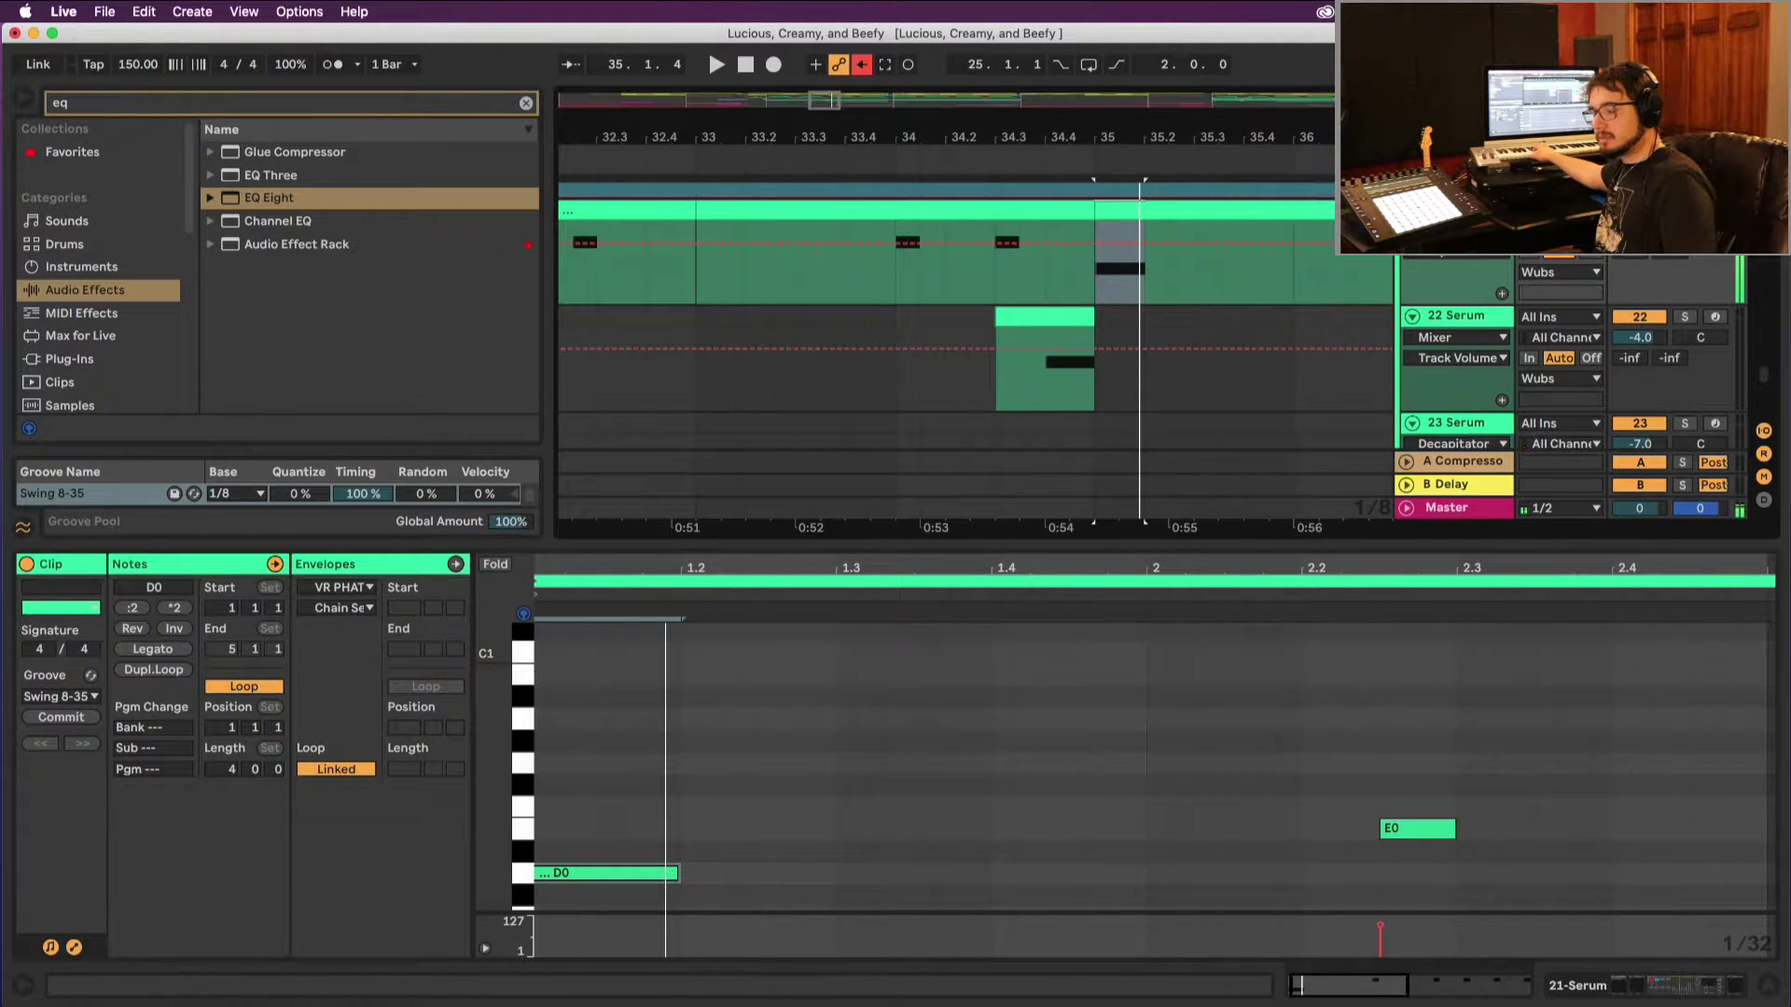
key(space)
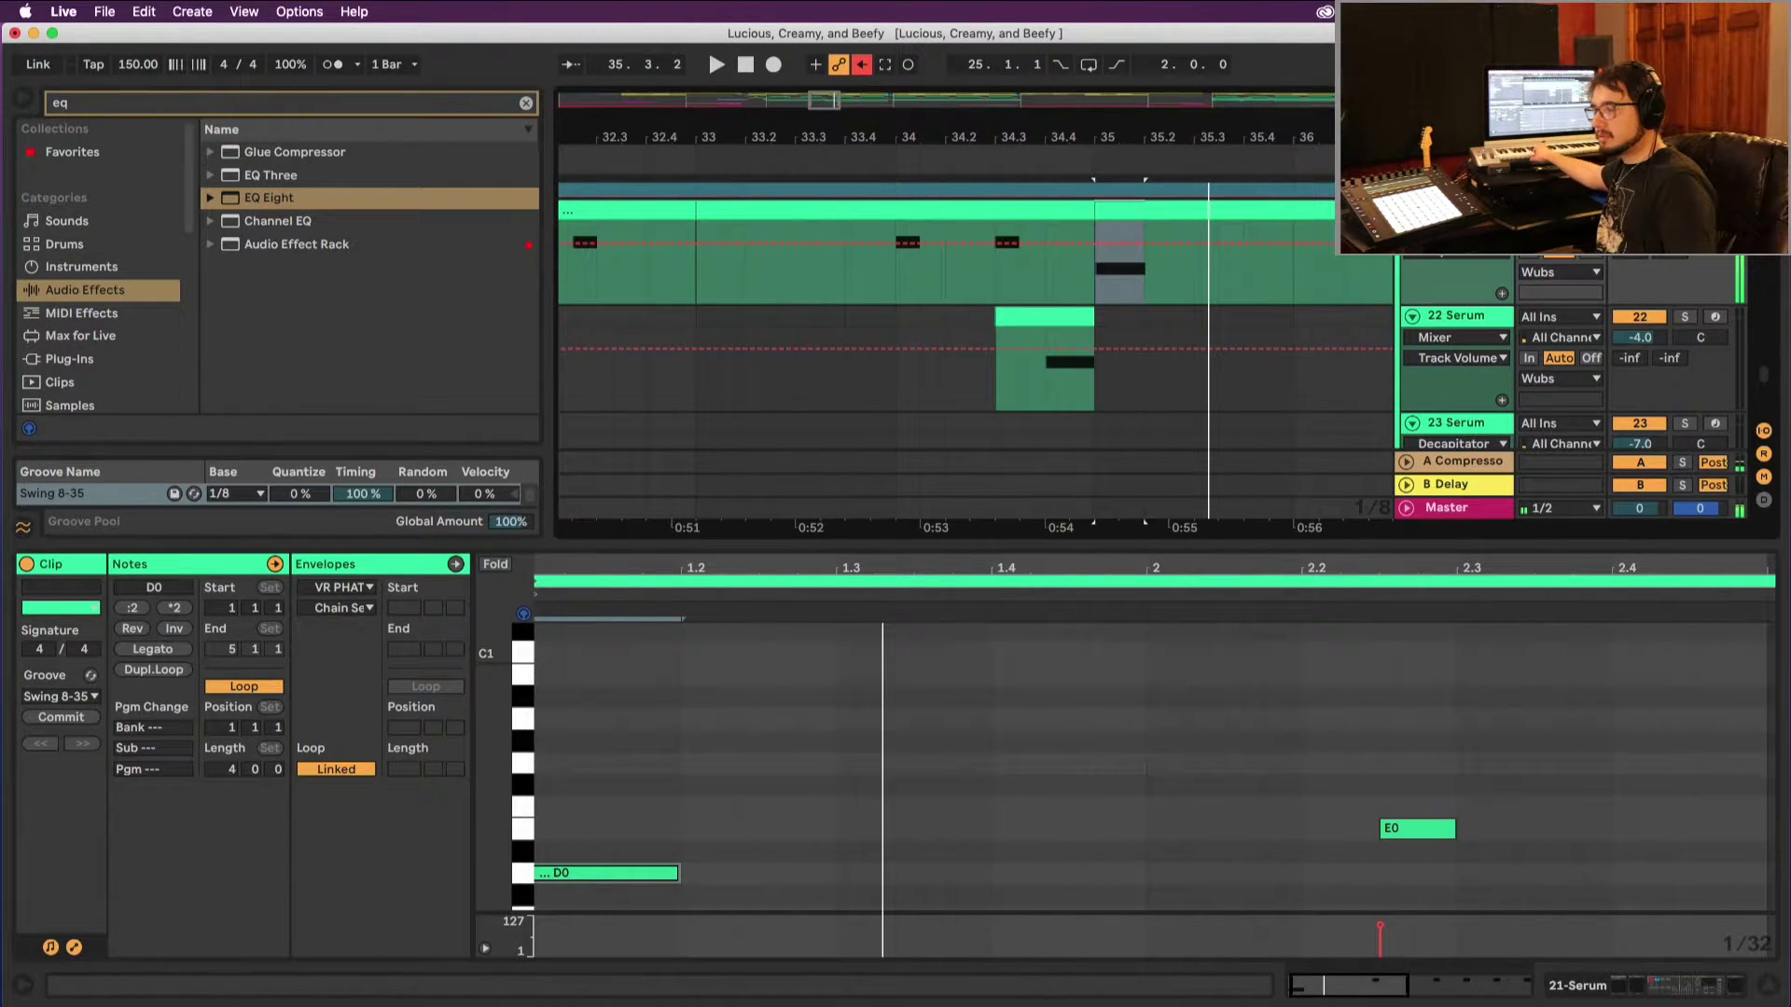
key(space)
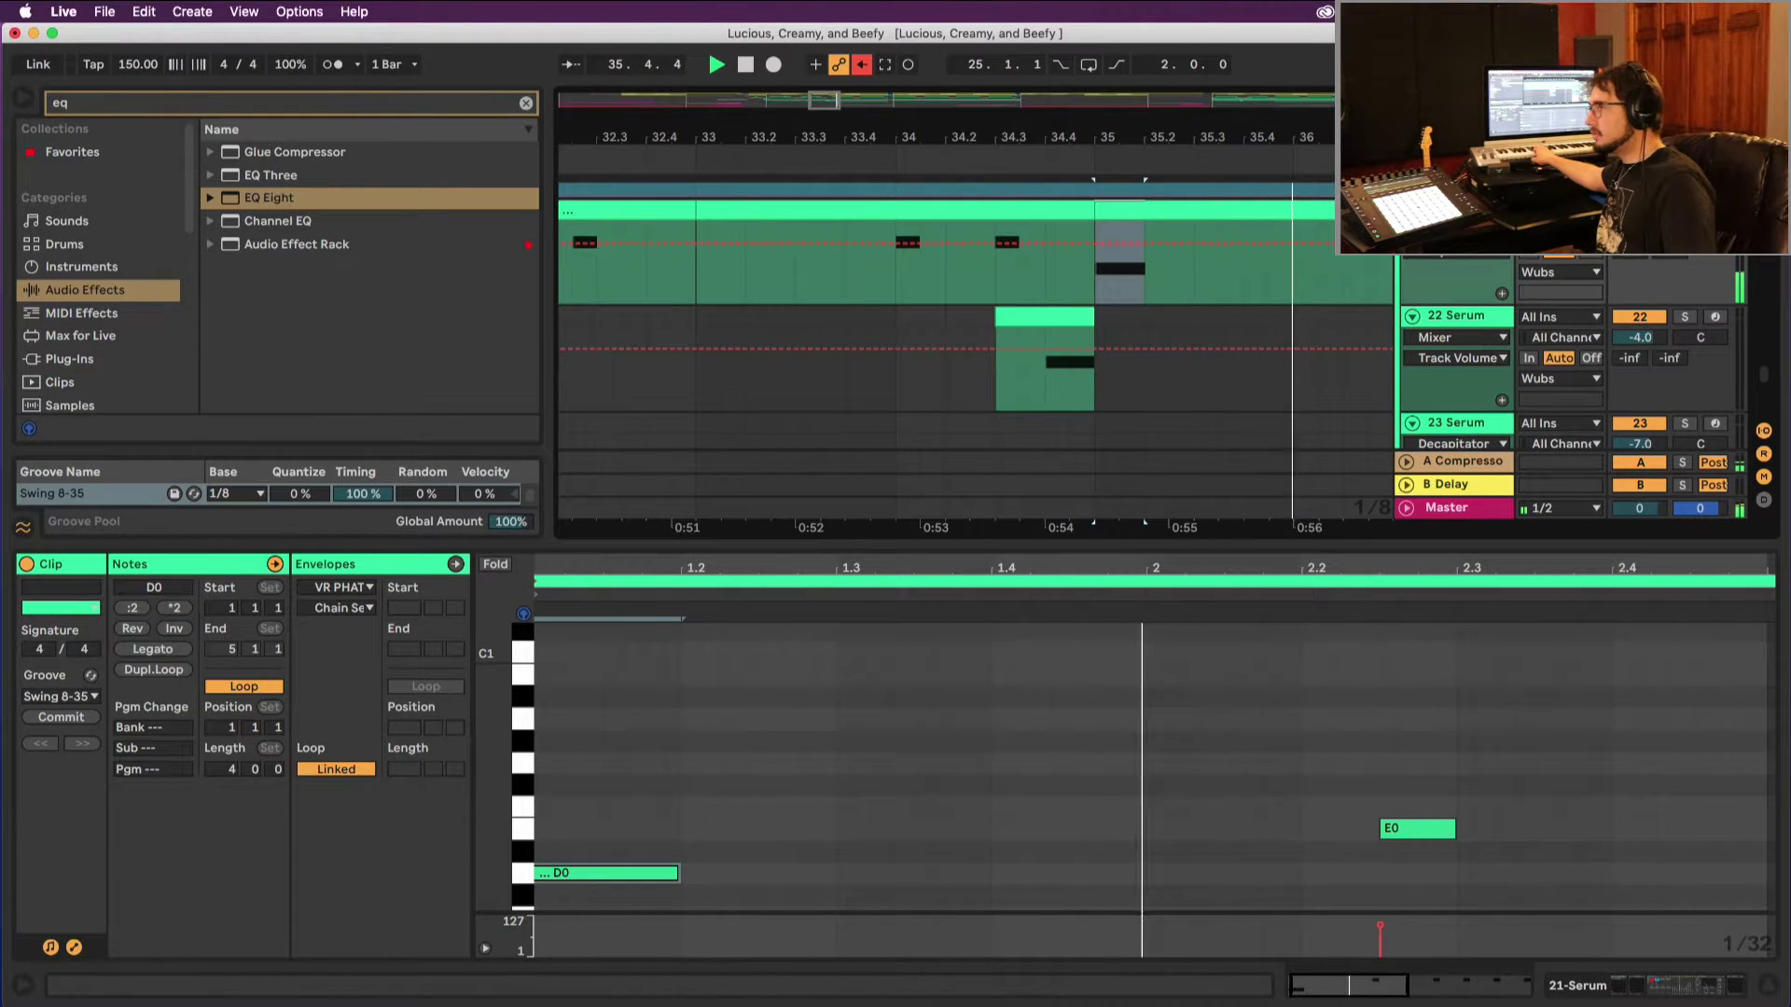
key(space)
key(space)
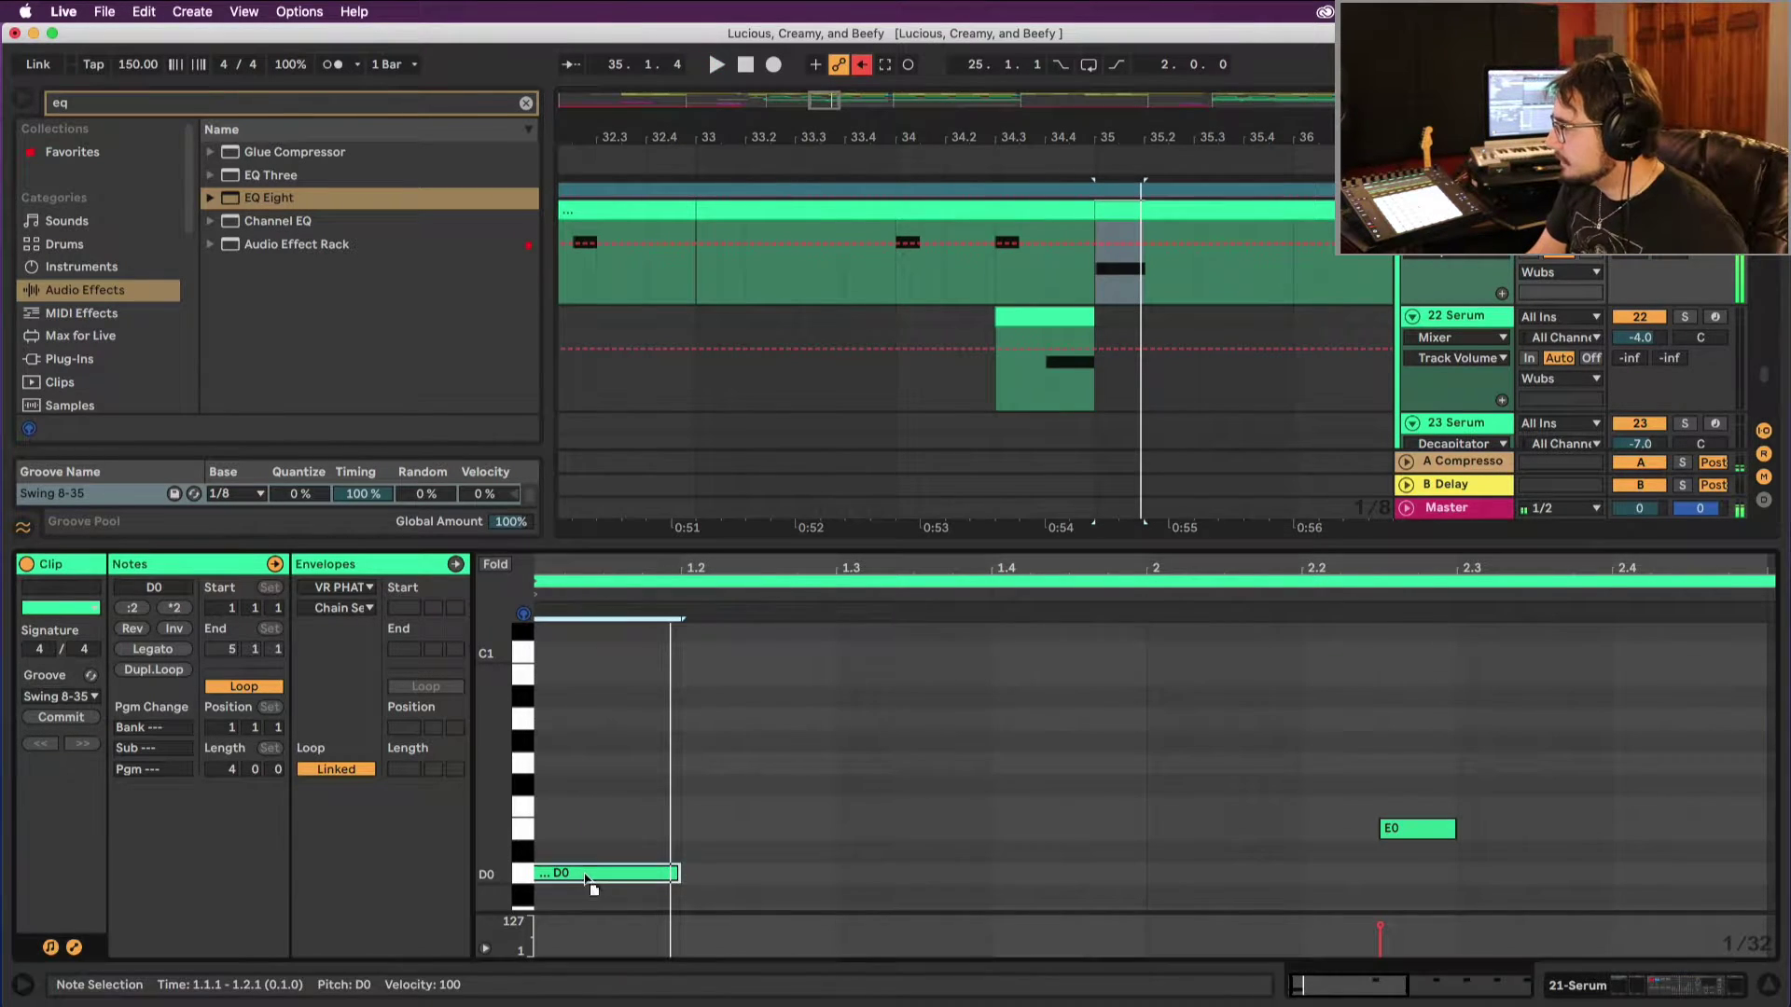
Step: Move the first note of the track 21 clip at bar 35 up to E0 and play the result
drag(592, 873, 587, 833)
key(space)
key(space)
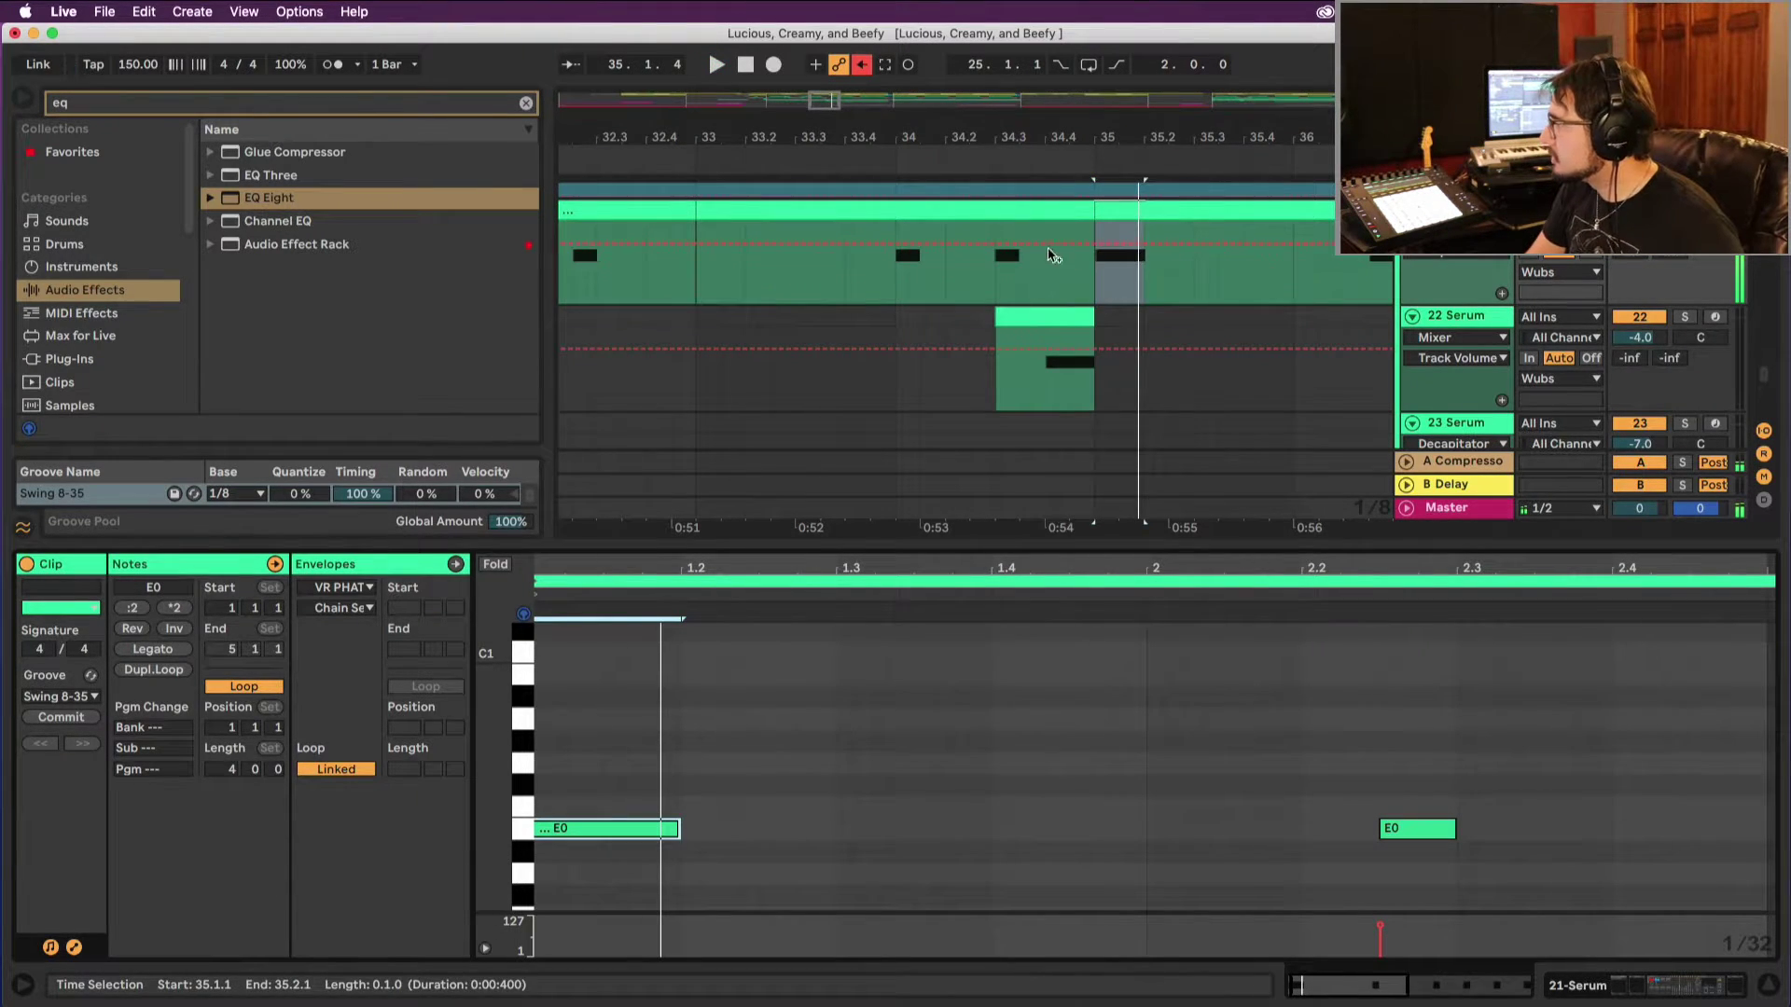
Step: Try a G0 note from 2.4.1 to 3.1.1 in the track 21 Serum clip starting at bar 33, and play it
click(1059, 210)
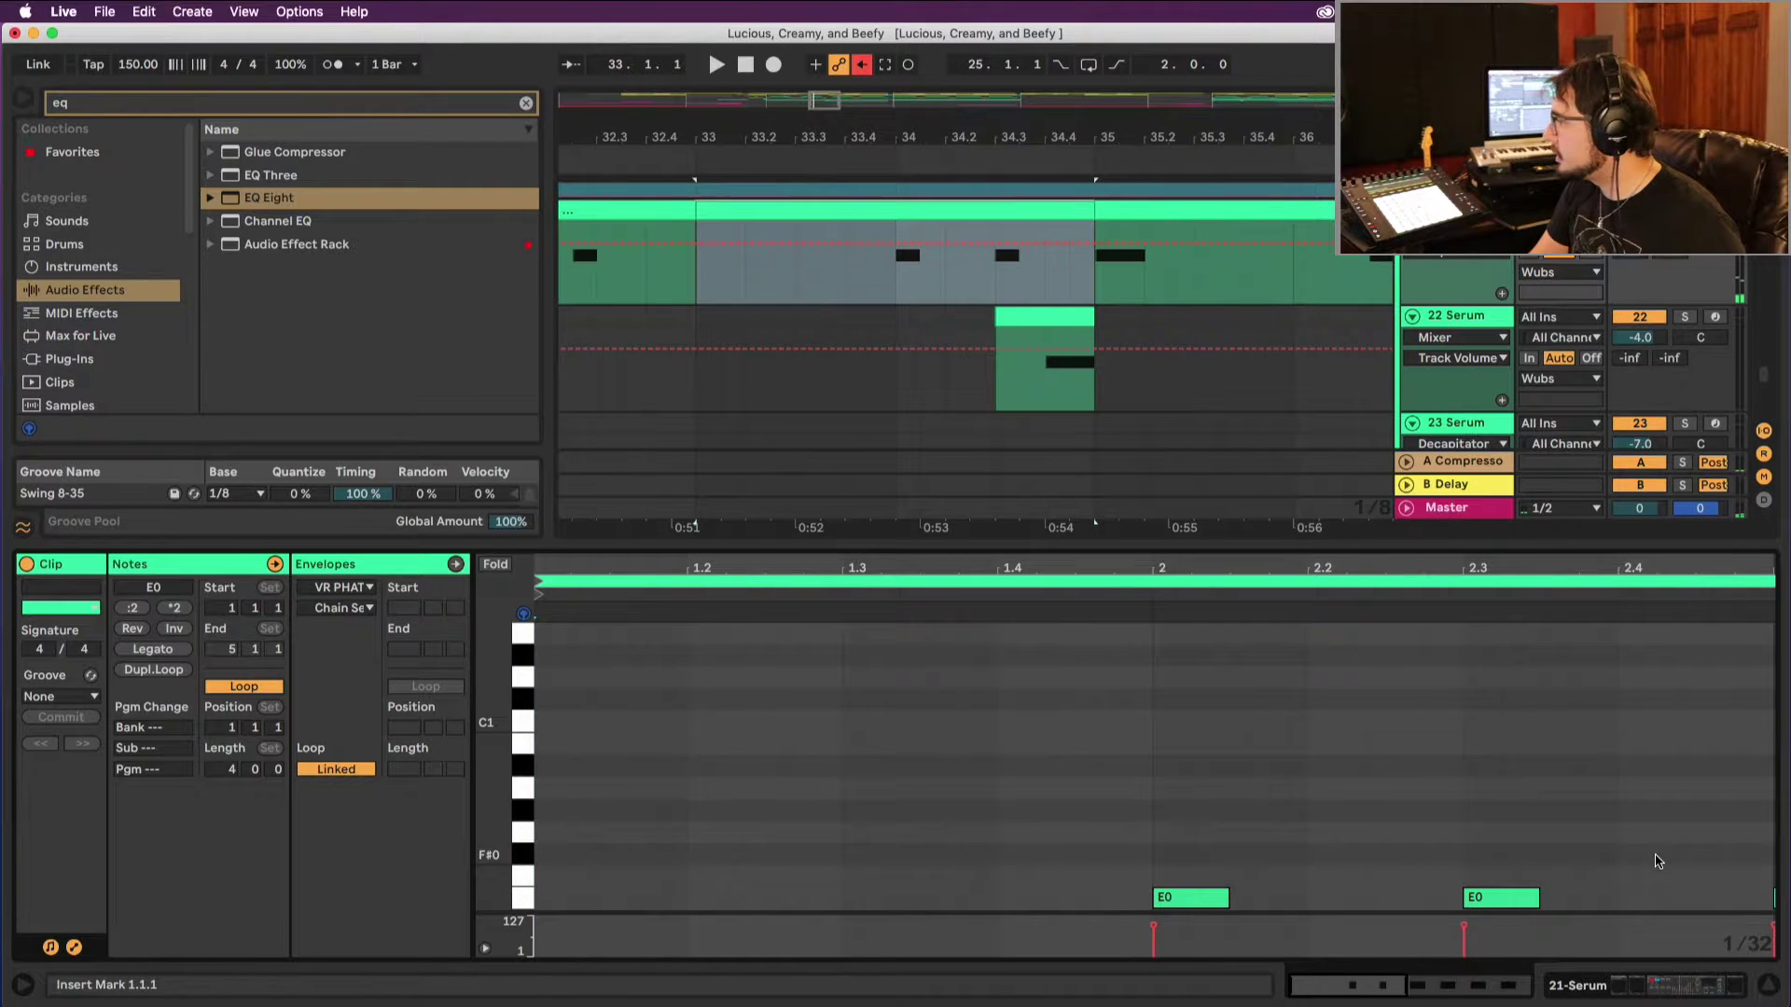
double_click(1627, 808)
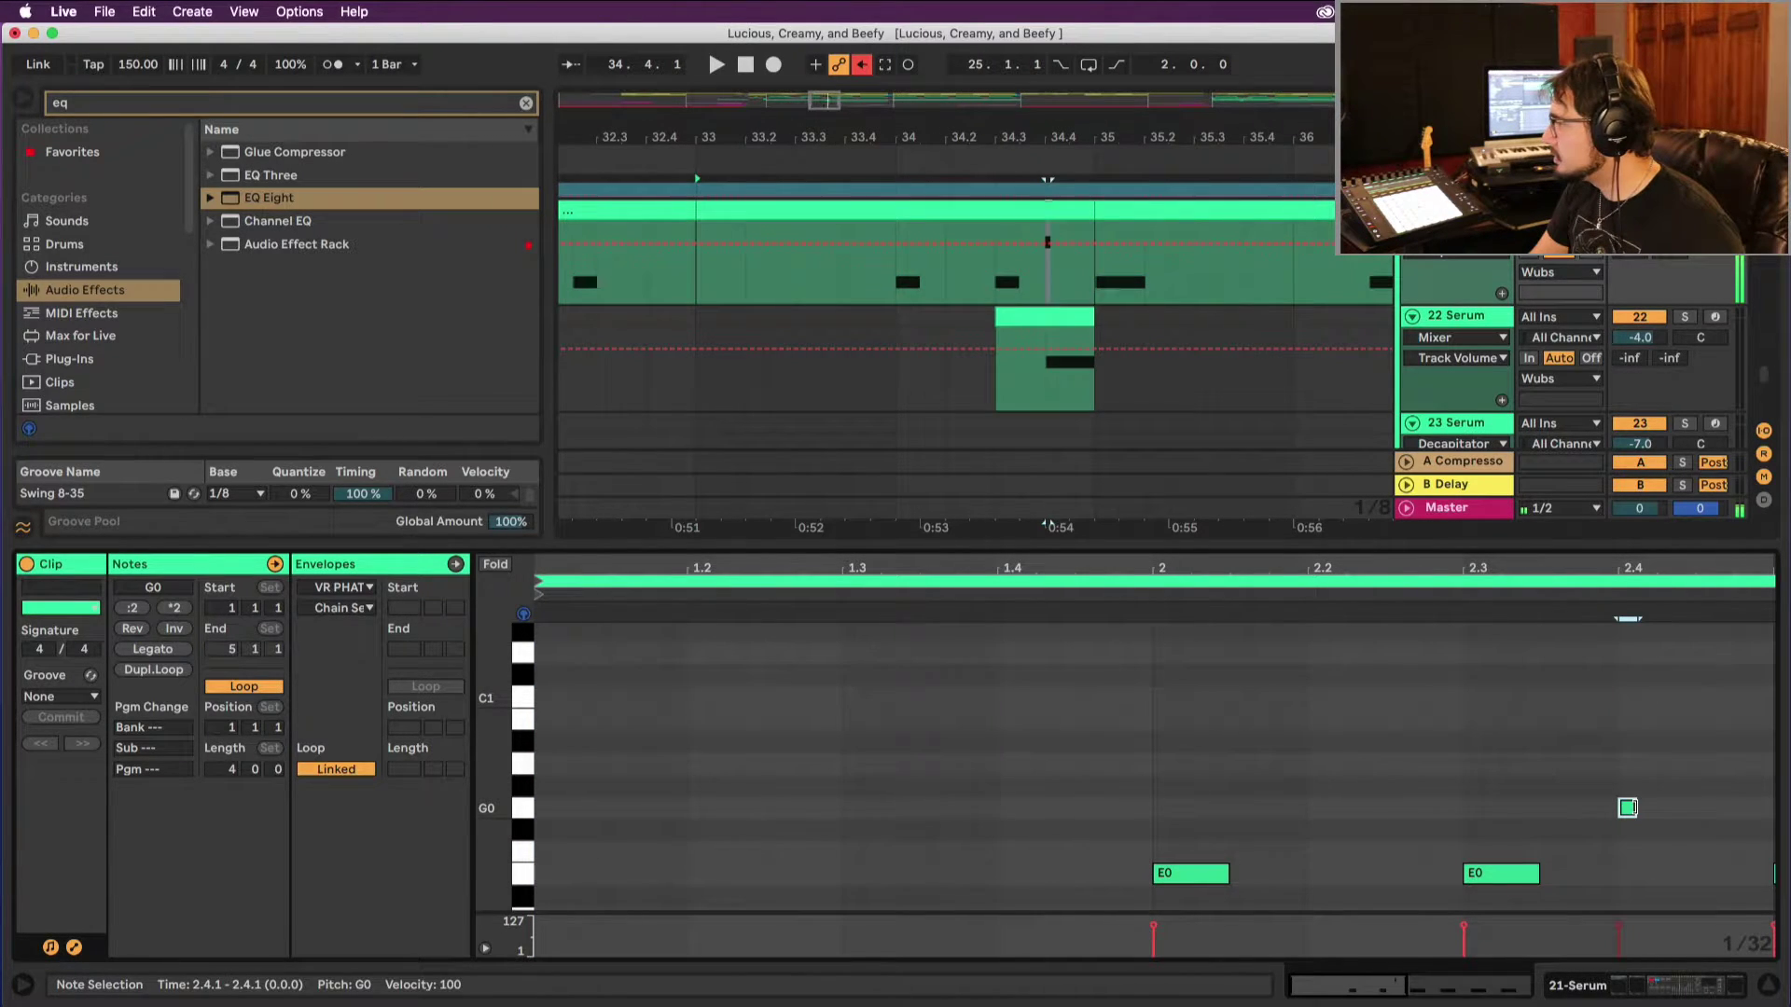
drag(1673, 808, 1773, 808)
key(space)
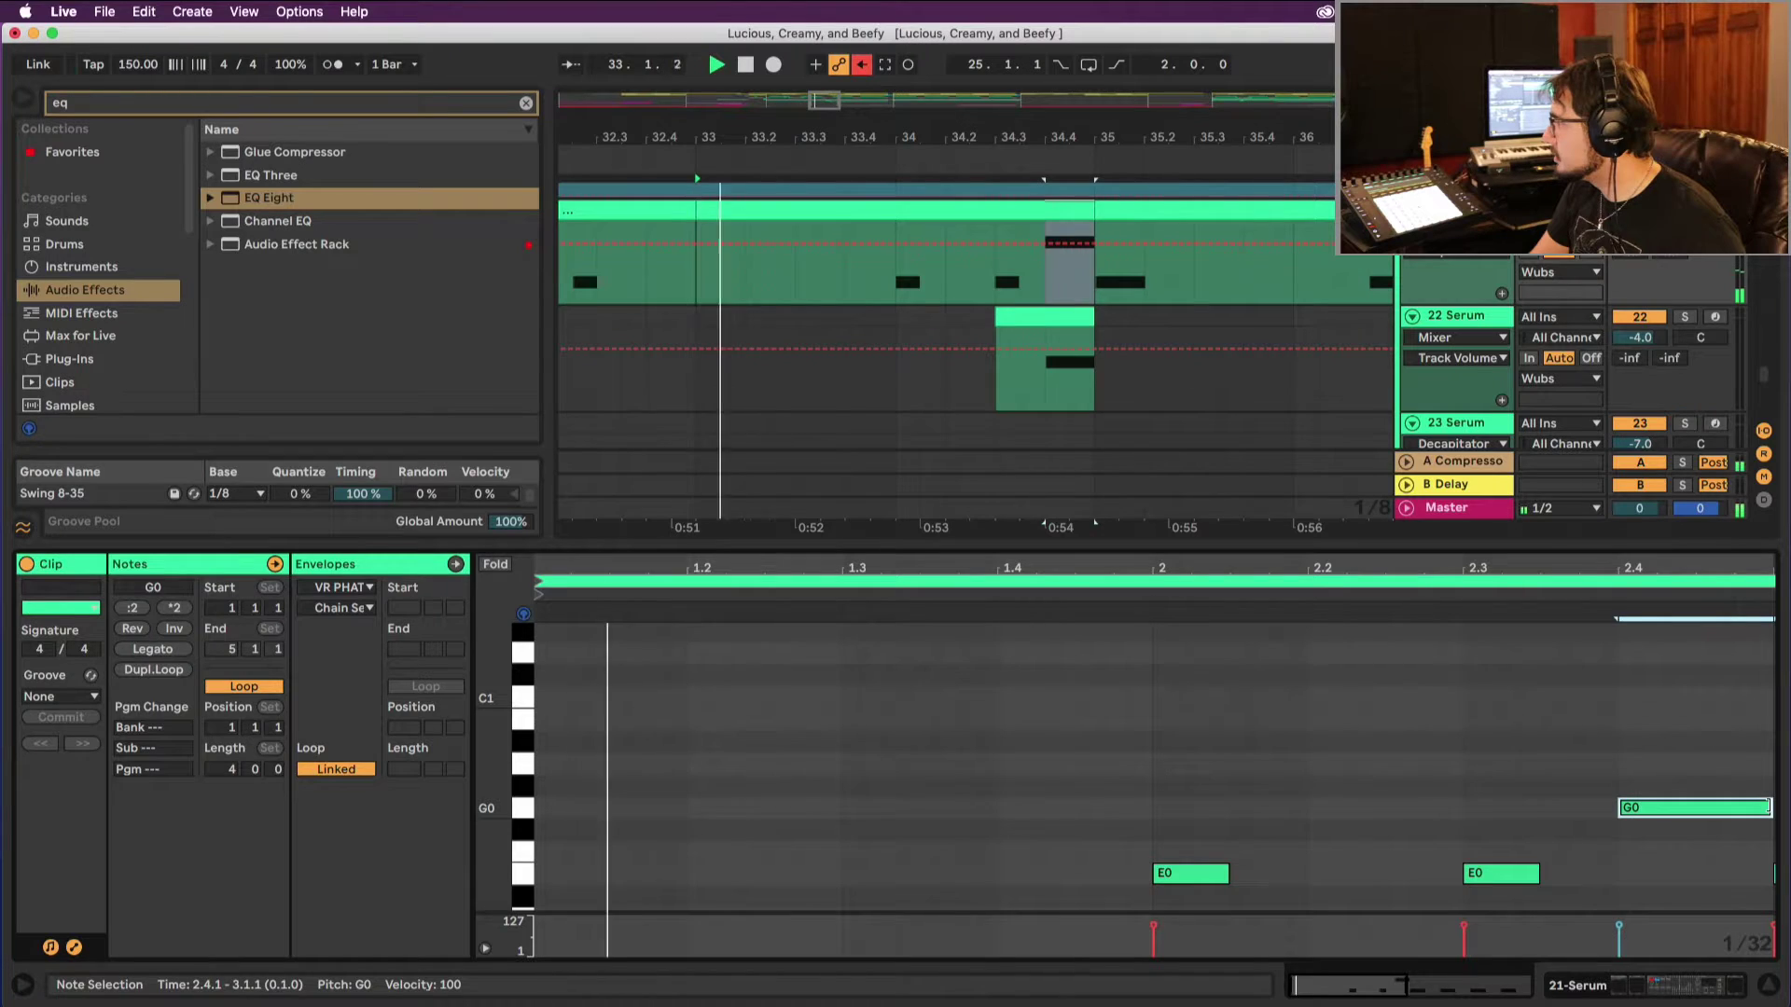
Step: Try the track 22 Serum clip at 34.1.1 to 34.3.1 and play the passage, including from 33.1.1
drag(1035, 321, 931, 328)
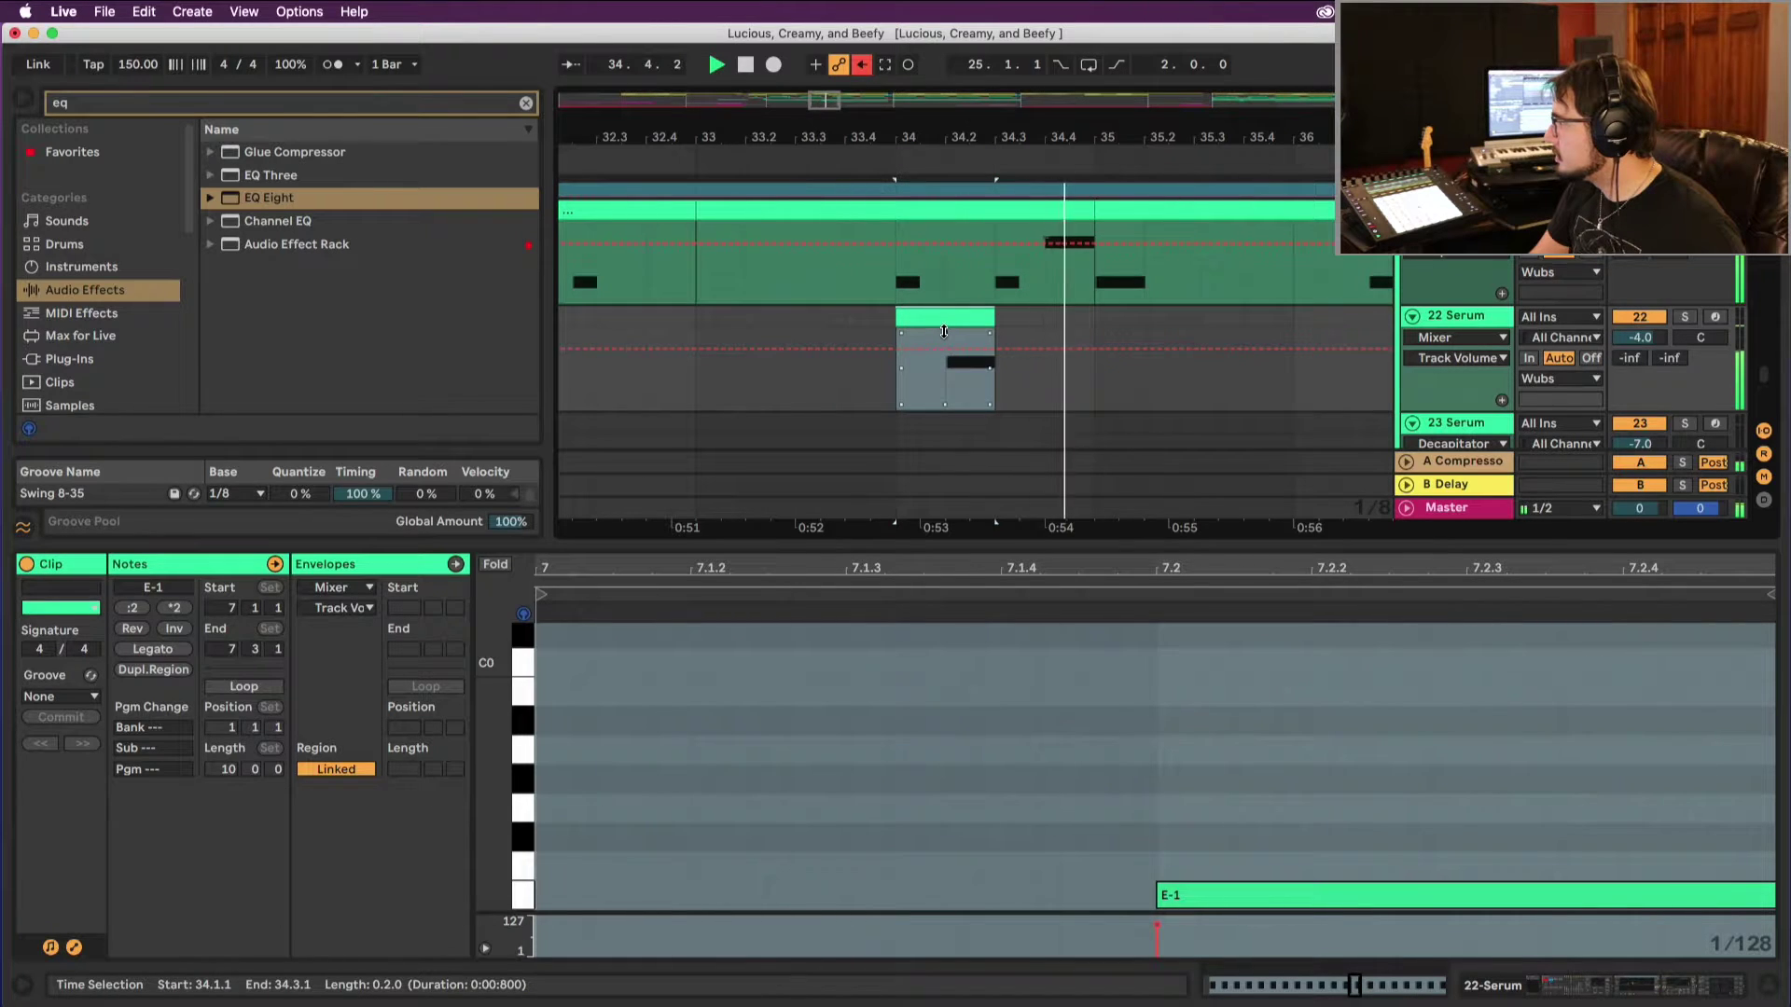
key(space)
key(space)
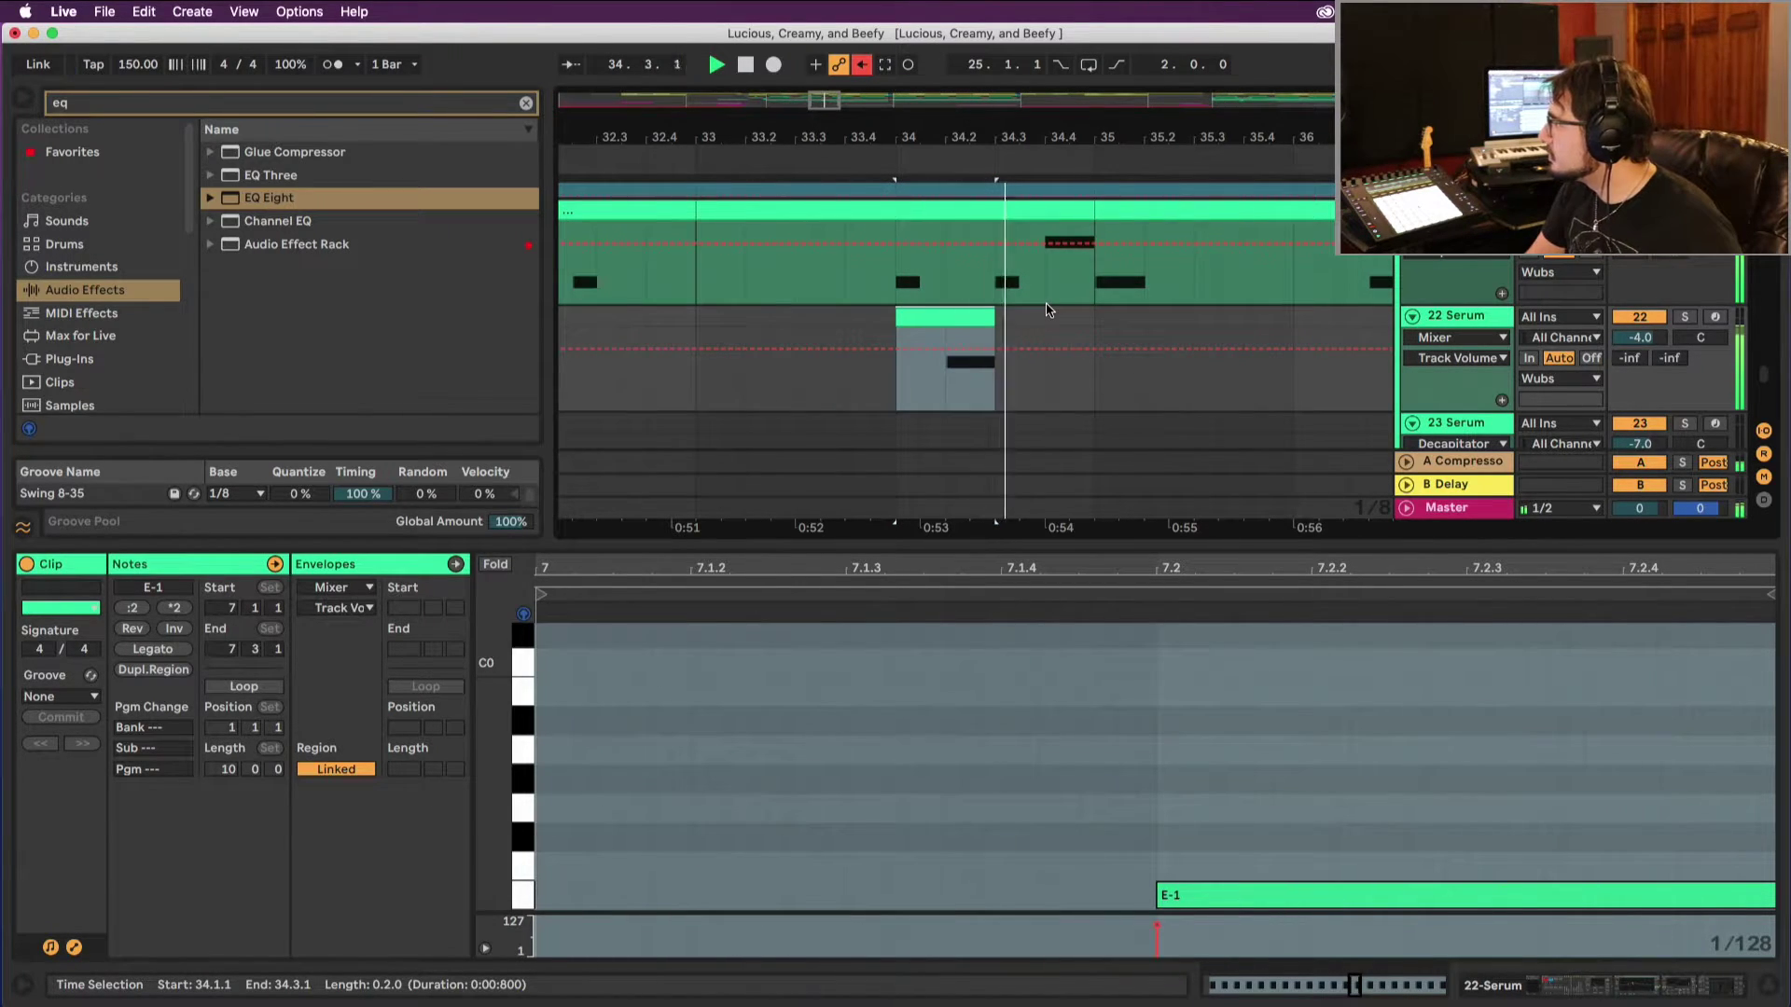
click(1080, 205)
key(space)
key(space)
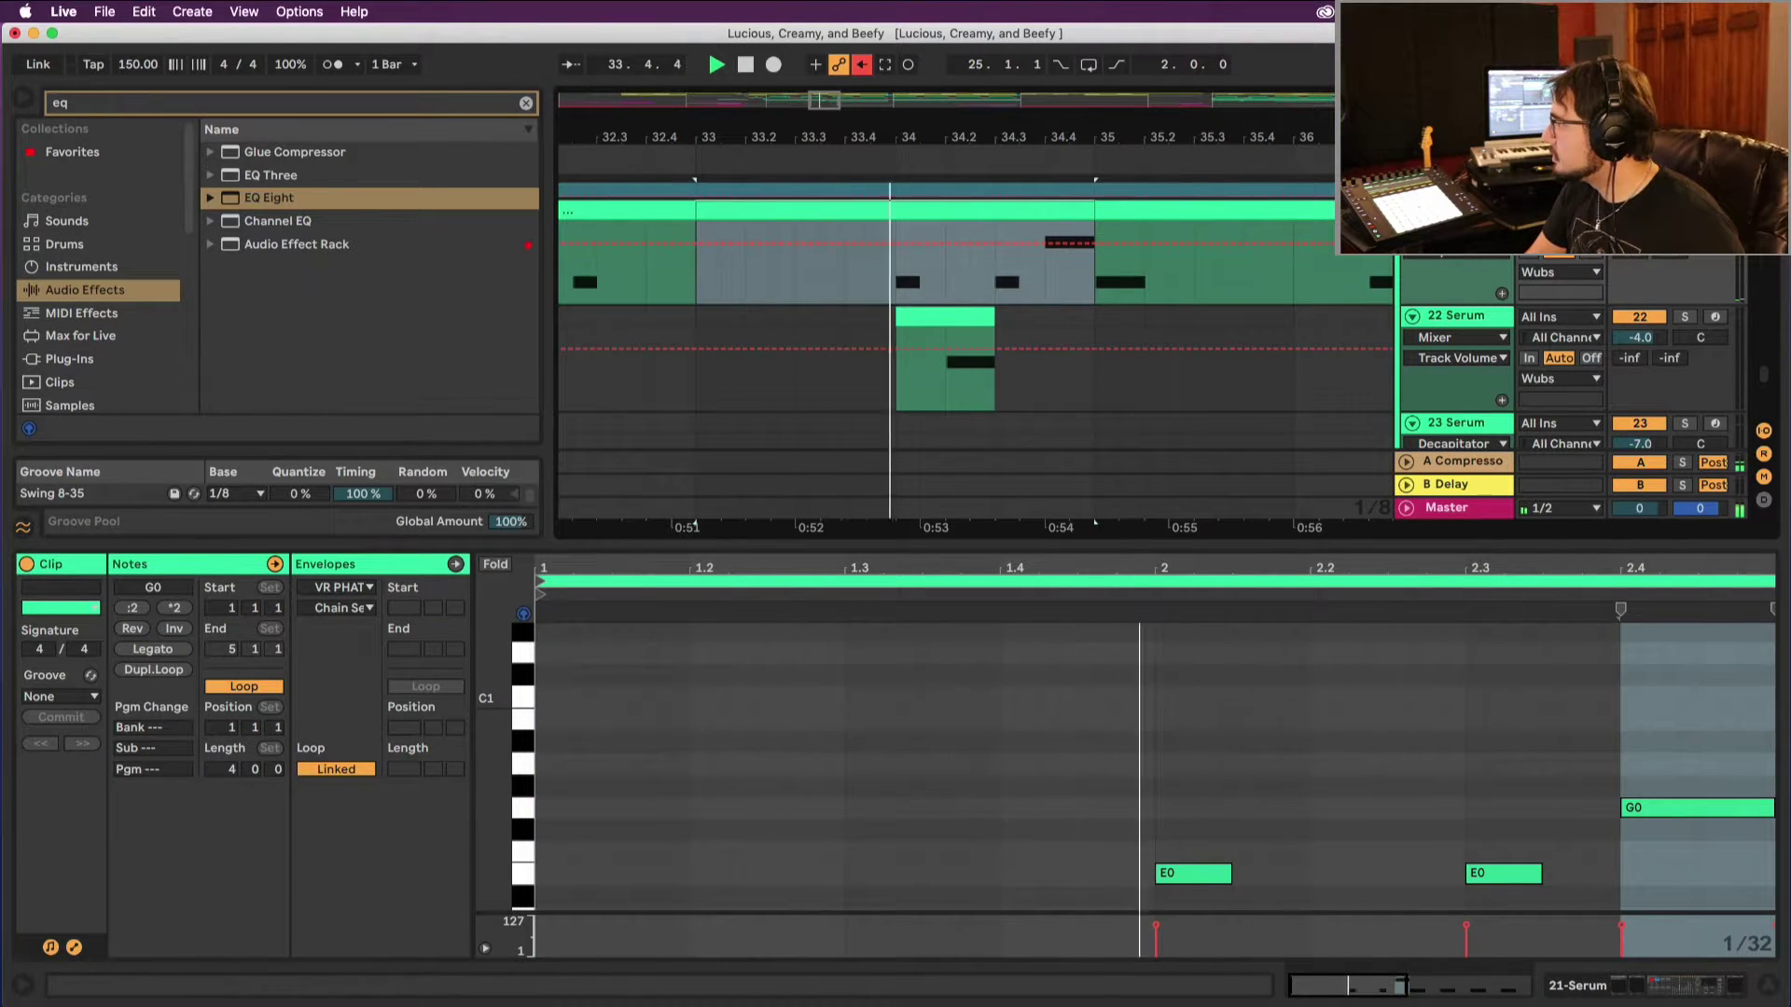
Step: Open the Serum synth on track 21, examine LFO 4 and LFO 2 during playback, and try LFO 2's rate control
key(shift+Tab)
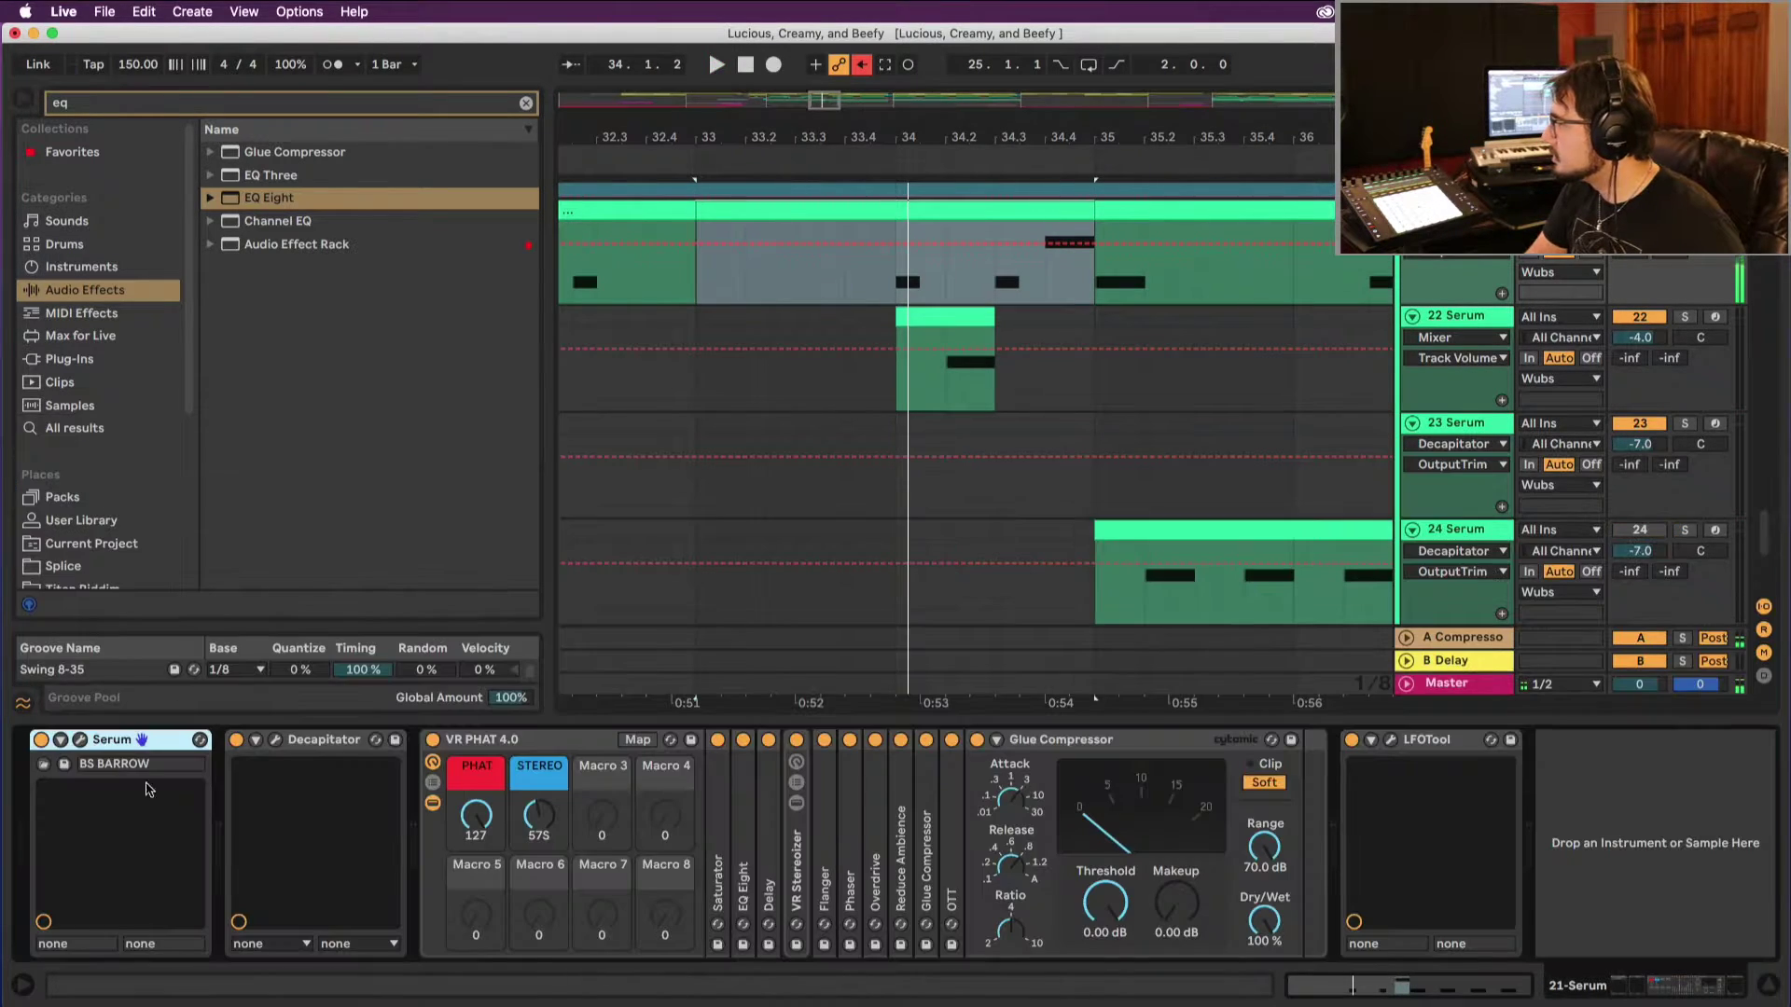
click(80, 739)
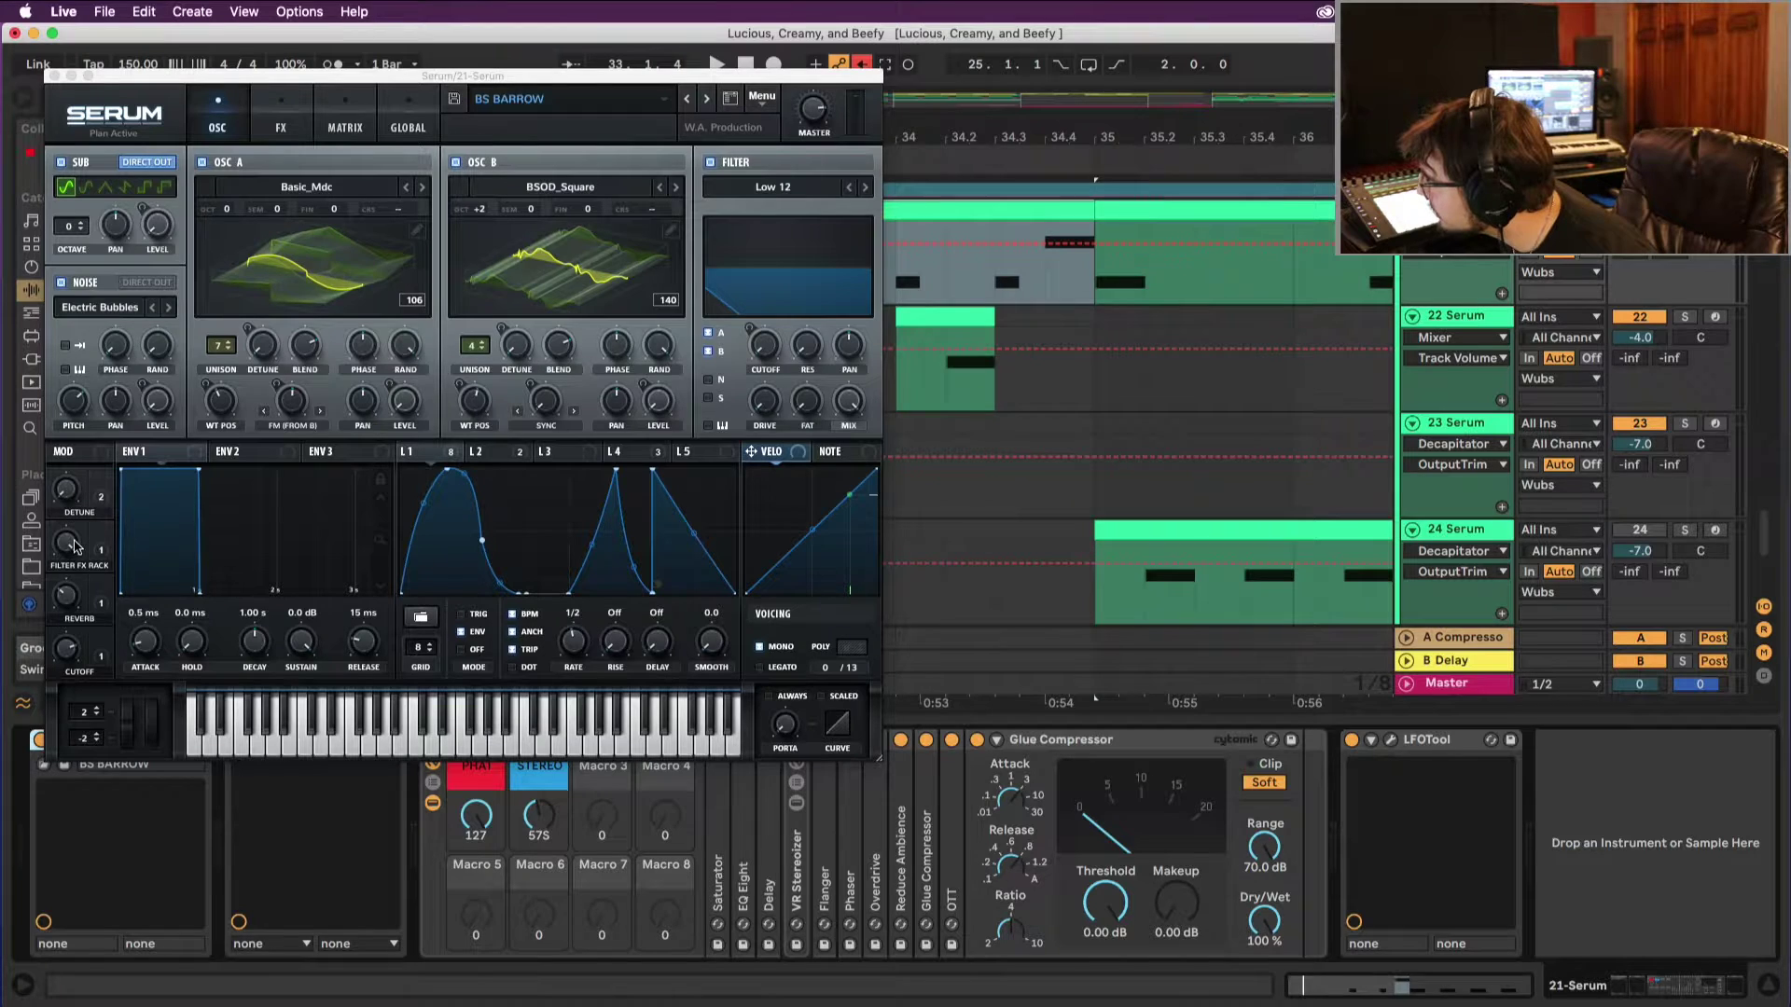
key(space)
click(627, 452)
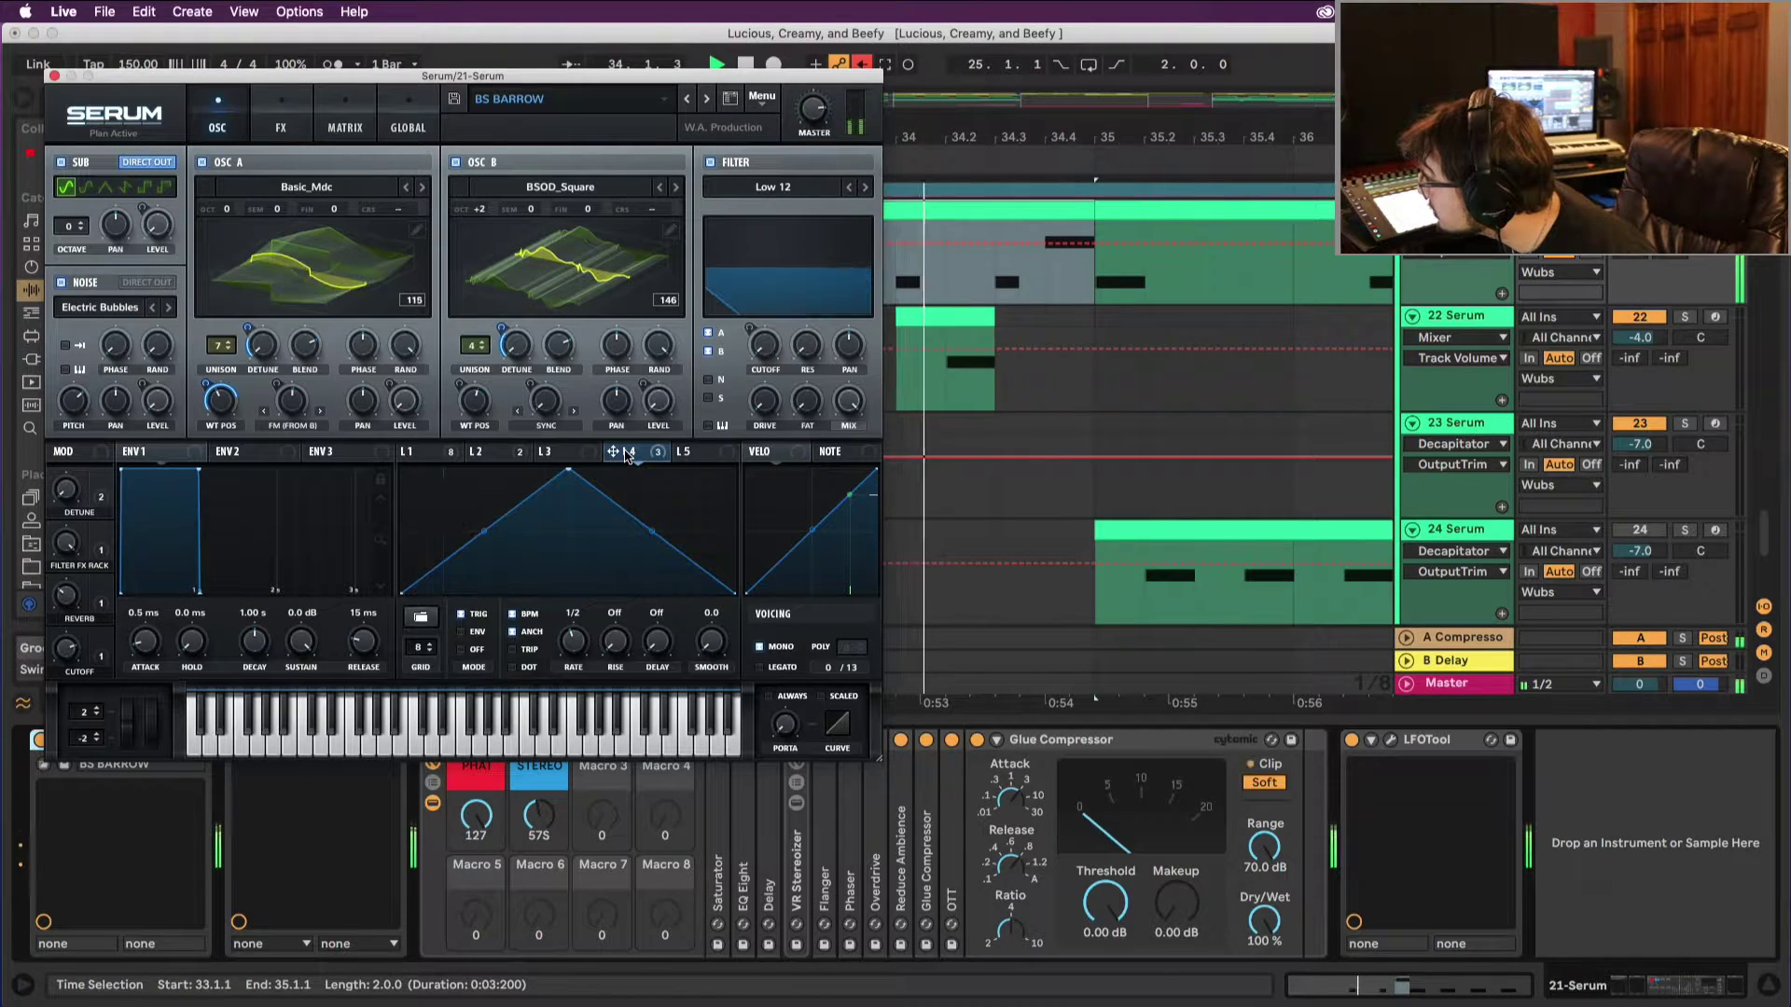
click(476, 453)
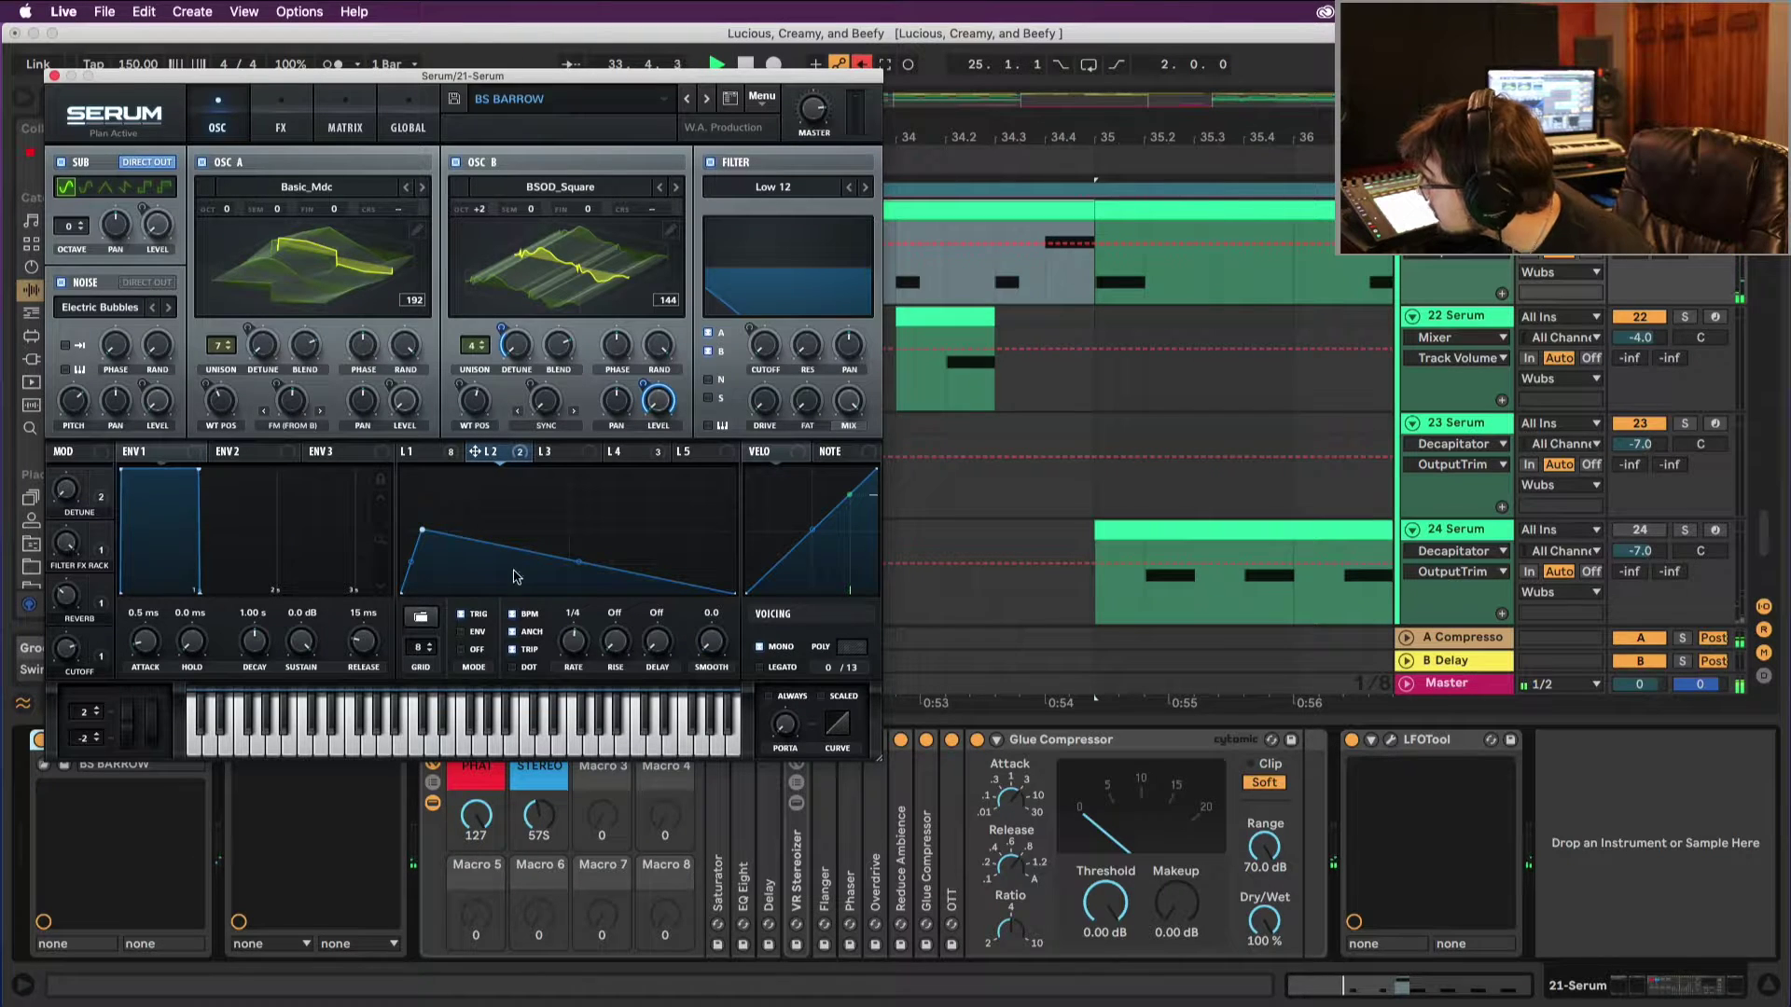
drag(573, 649, 572, 640)
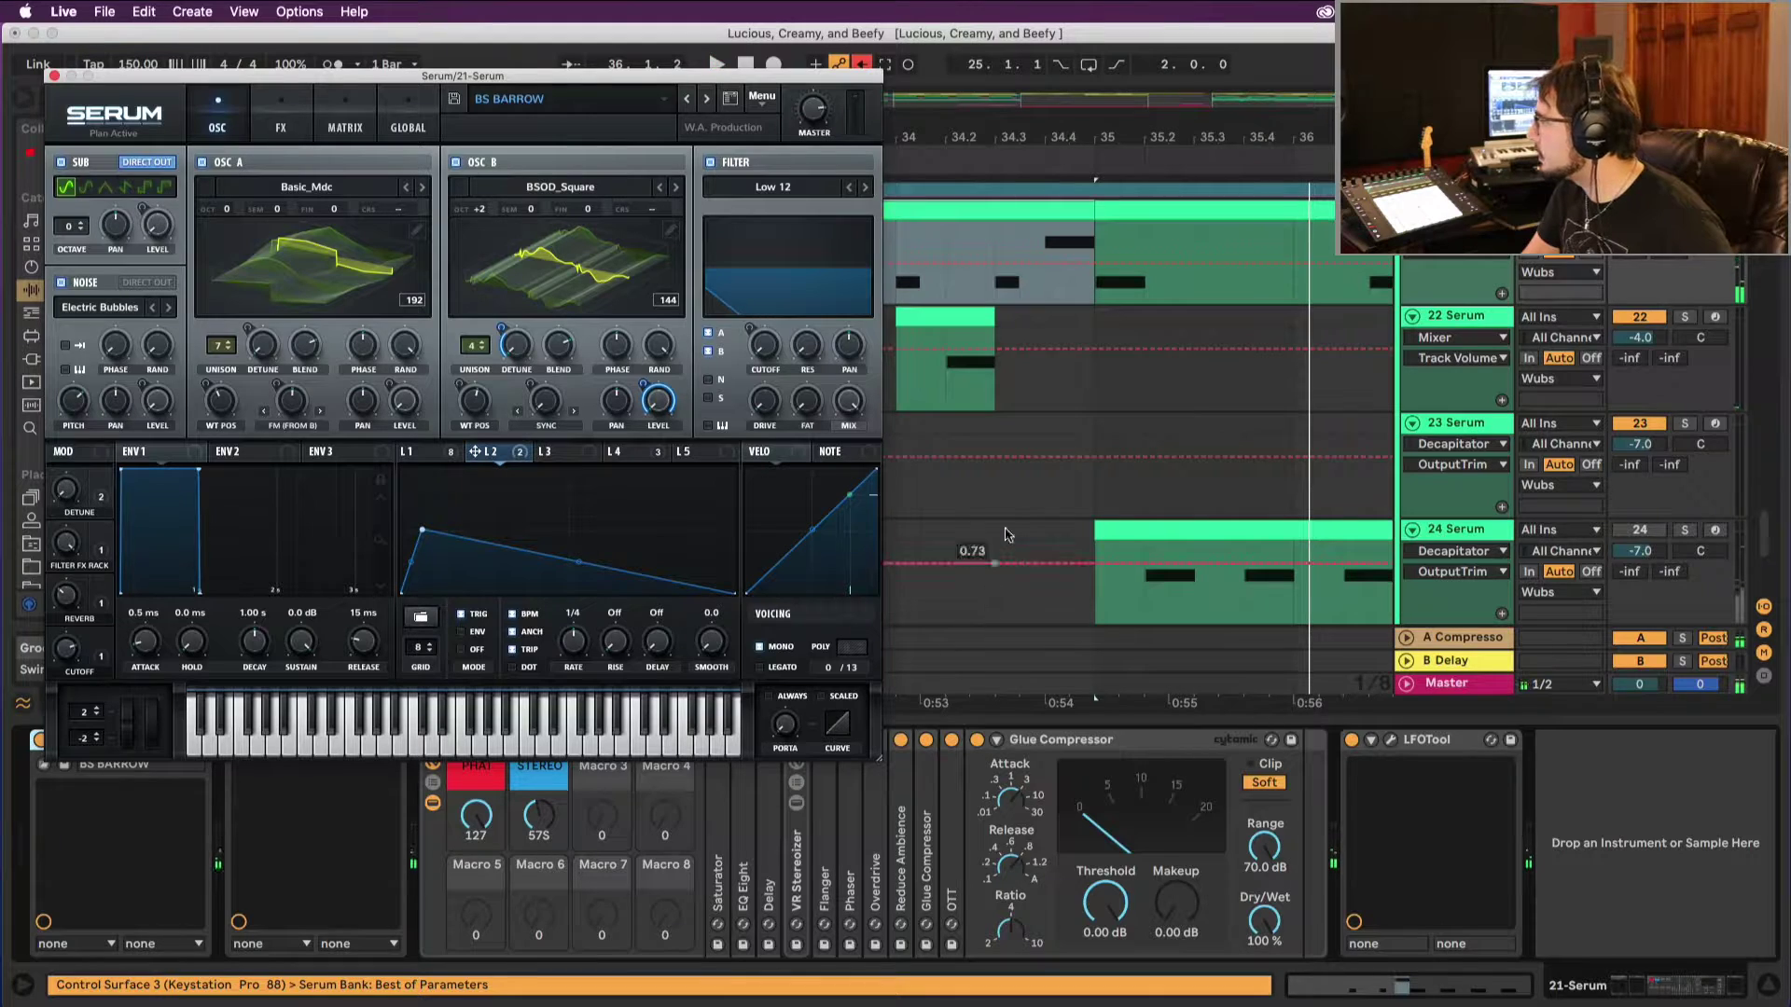
click(52, 75)
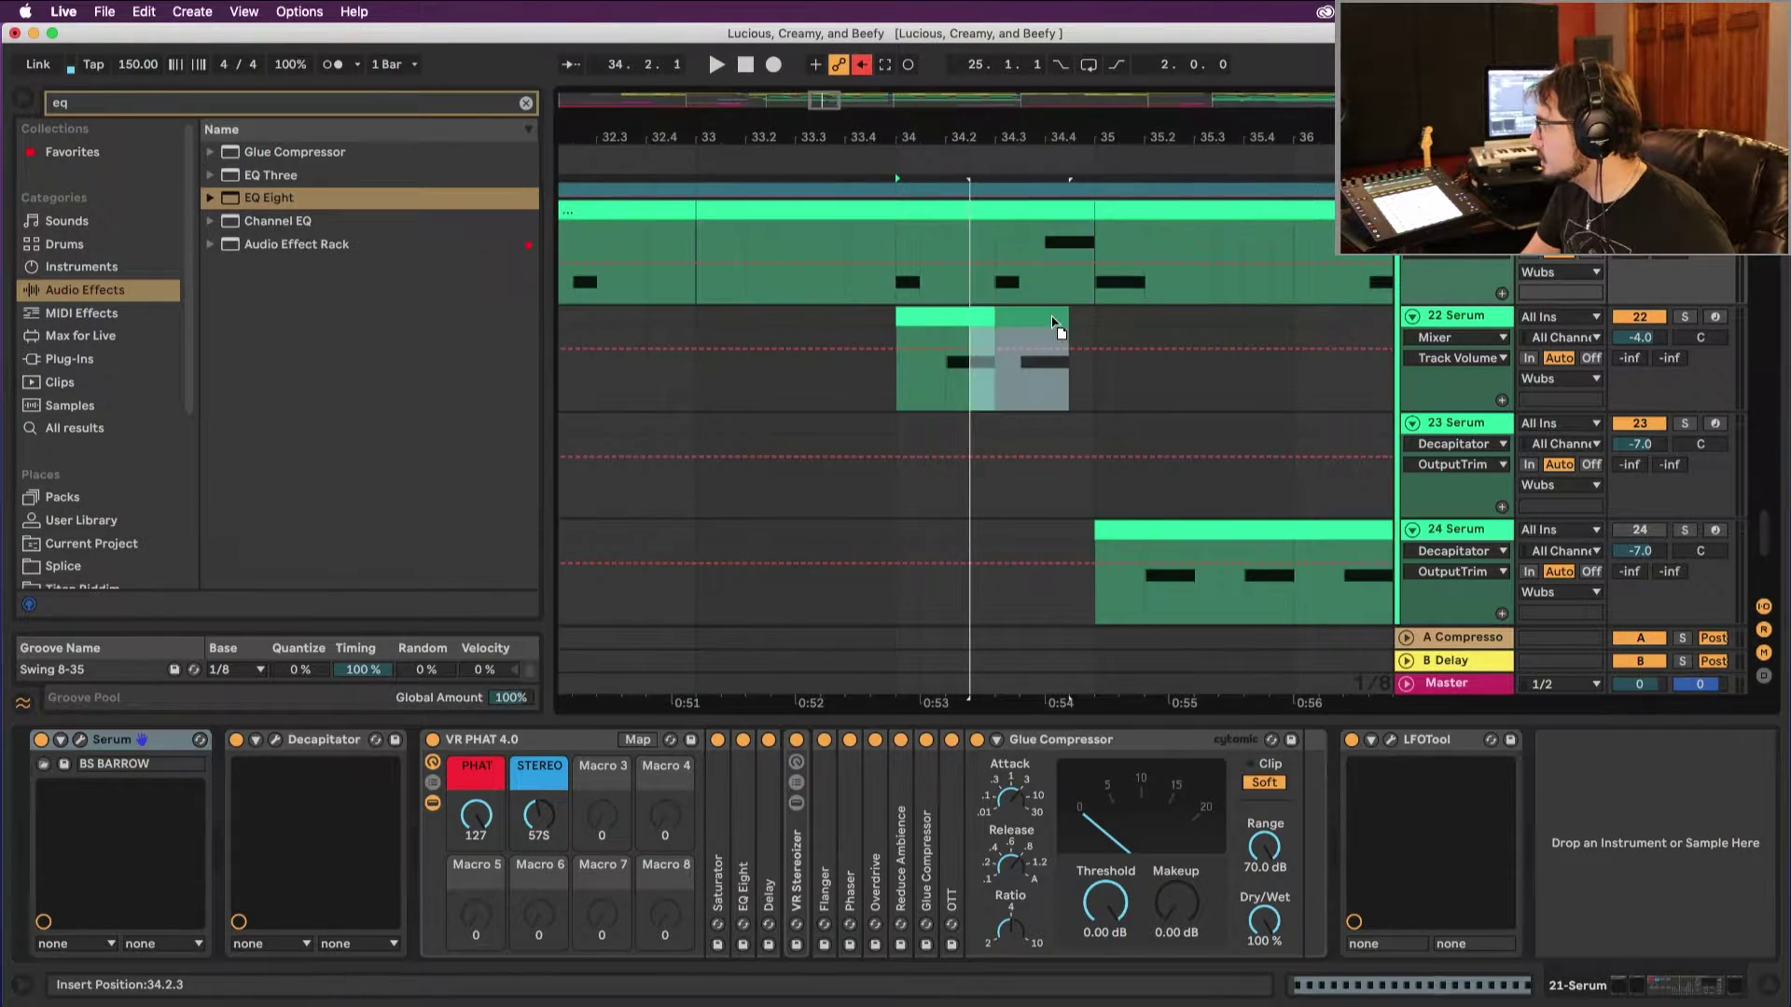
Step: Move the track 22 Serum clip back to 34.3.1 and delete the G0 note at 2.4.1 from track 21's bar 33 clip
drag(1052, 321, 1088, 312)
click(1081, 216)
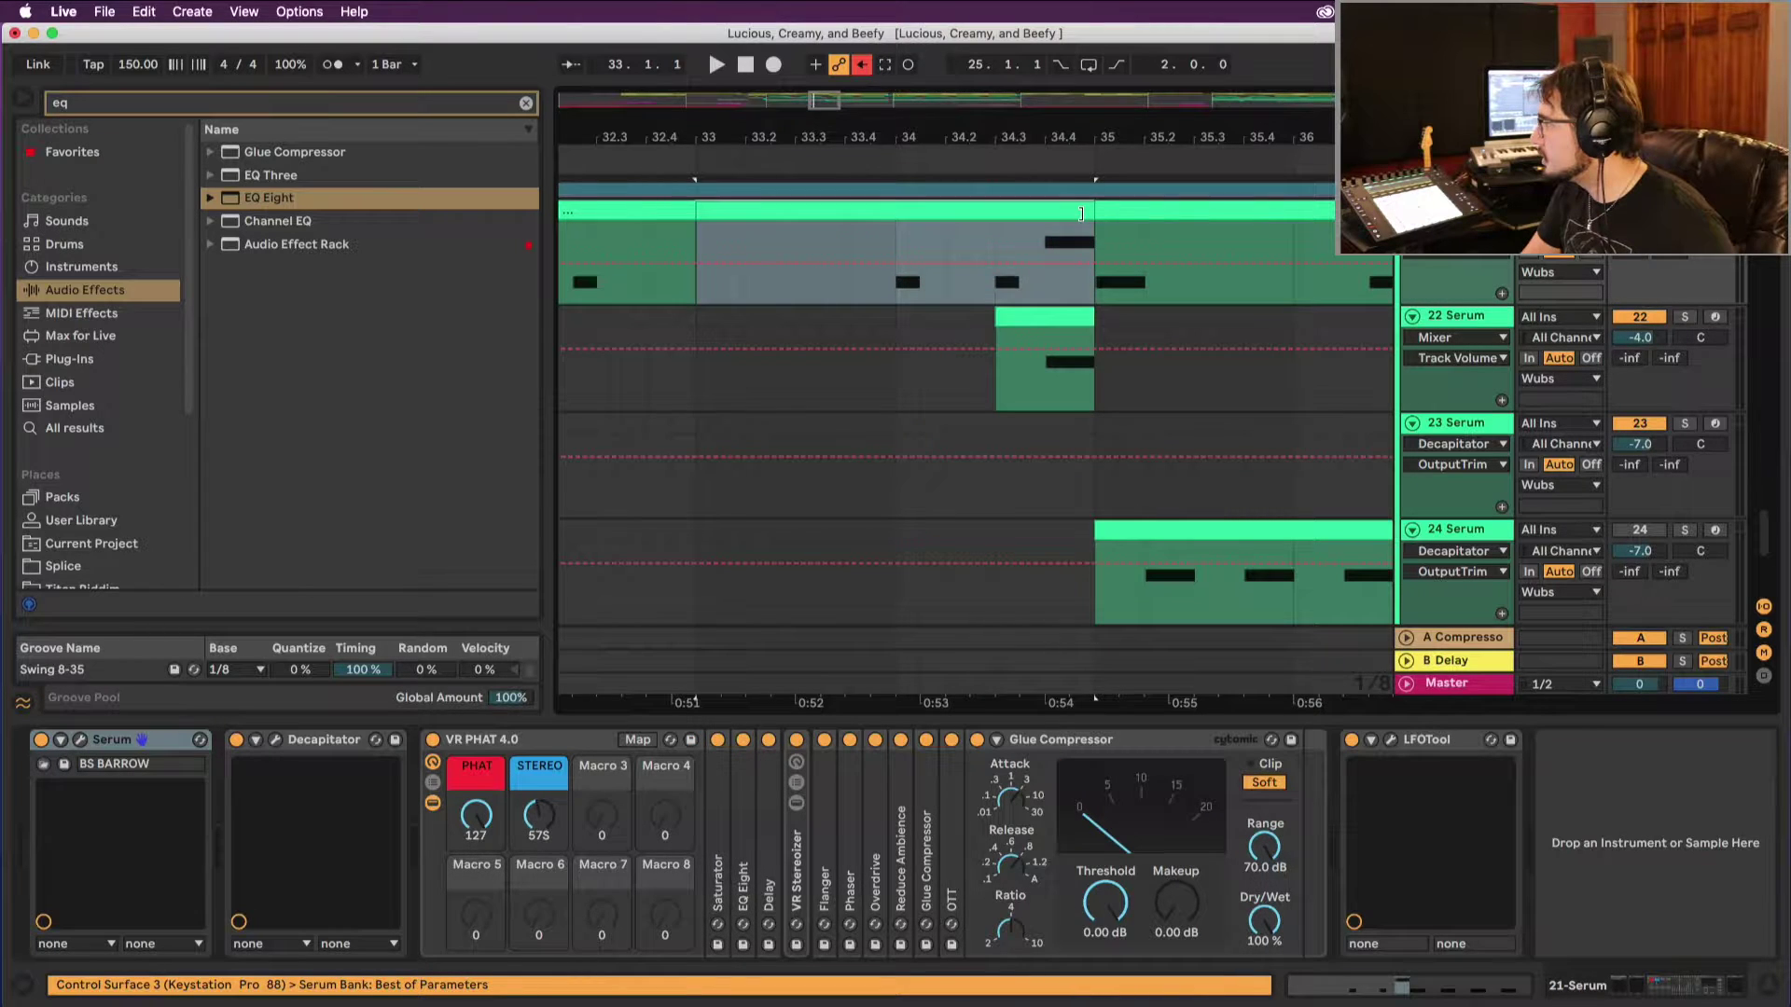
double_click(1081, 216)
key(space)
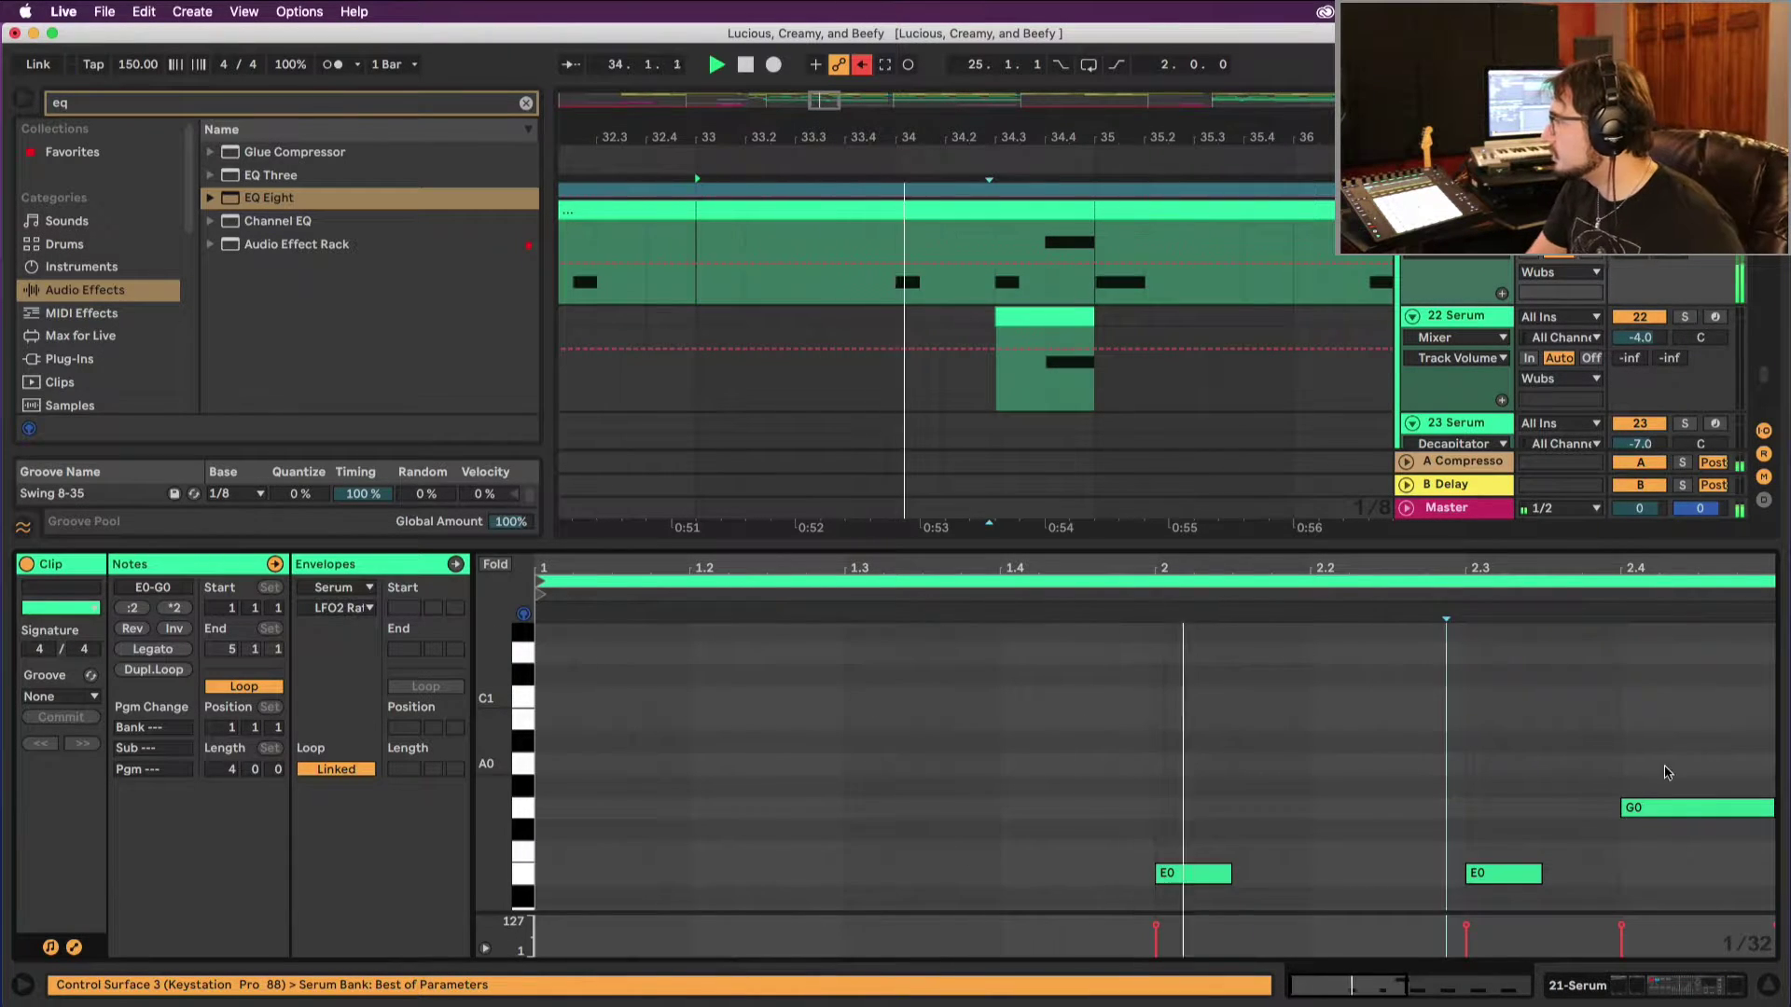
click(1679, 807)
key(Delete)
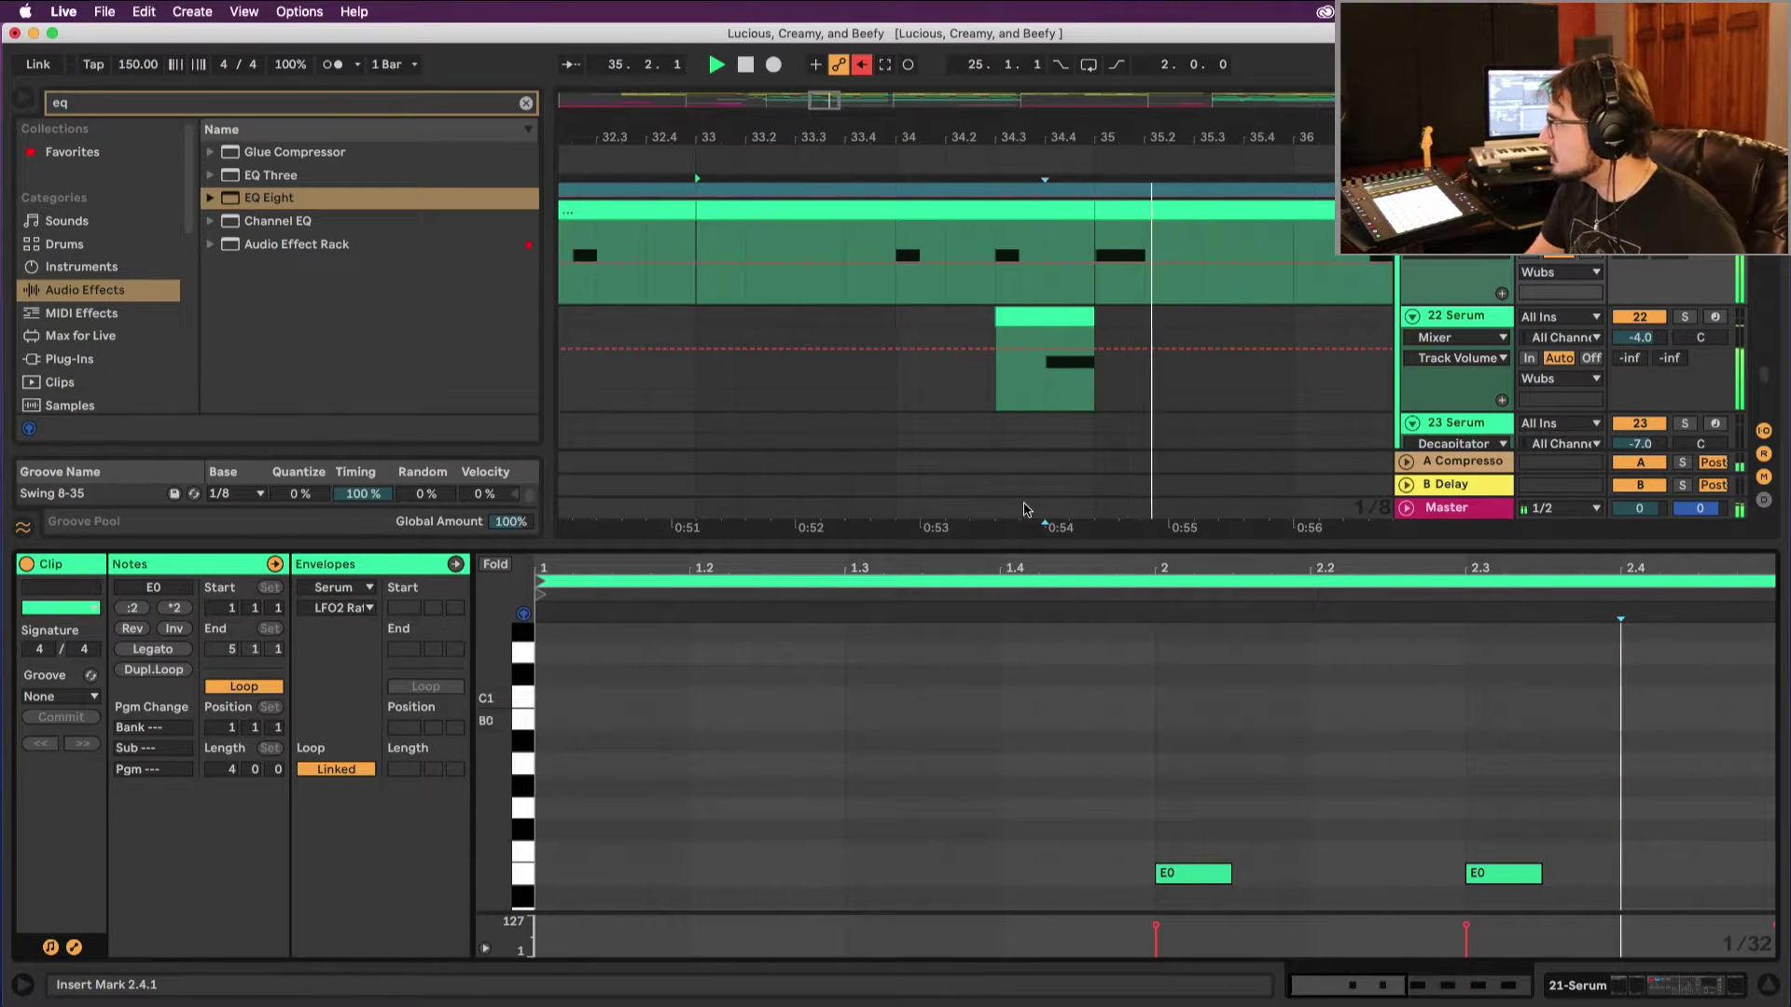
Step: Stop playback and trim the start of the track 21 Serum clip beginning at bar 35 to 36.1.1
click(1163, 207)
key(space)
click(1103, 214)
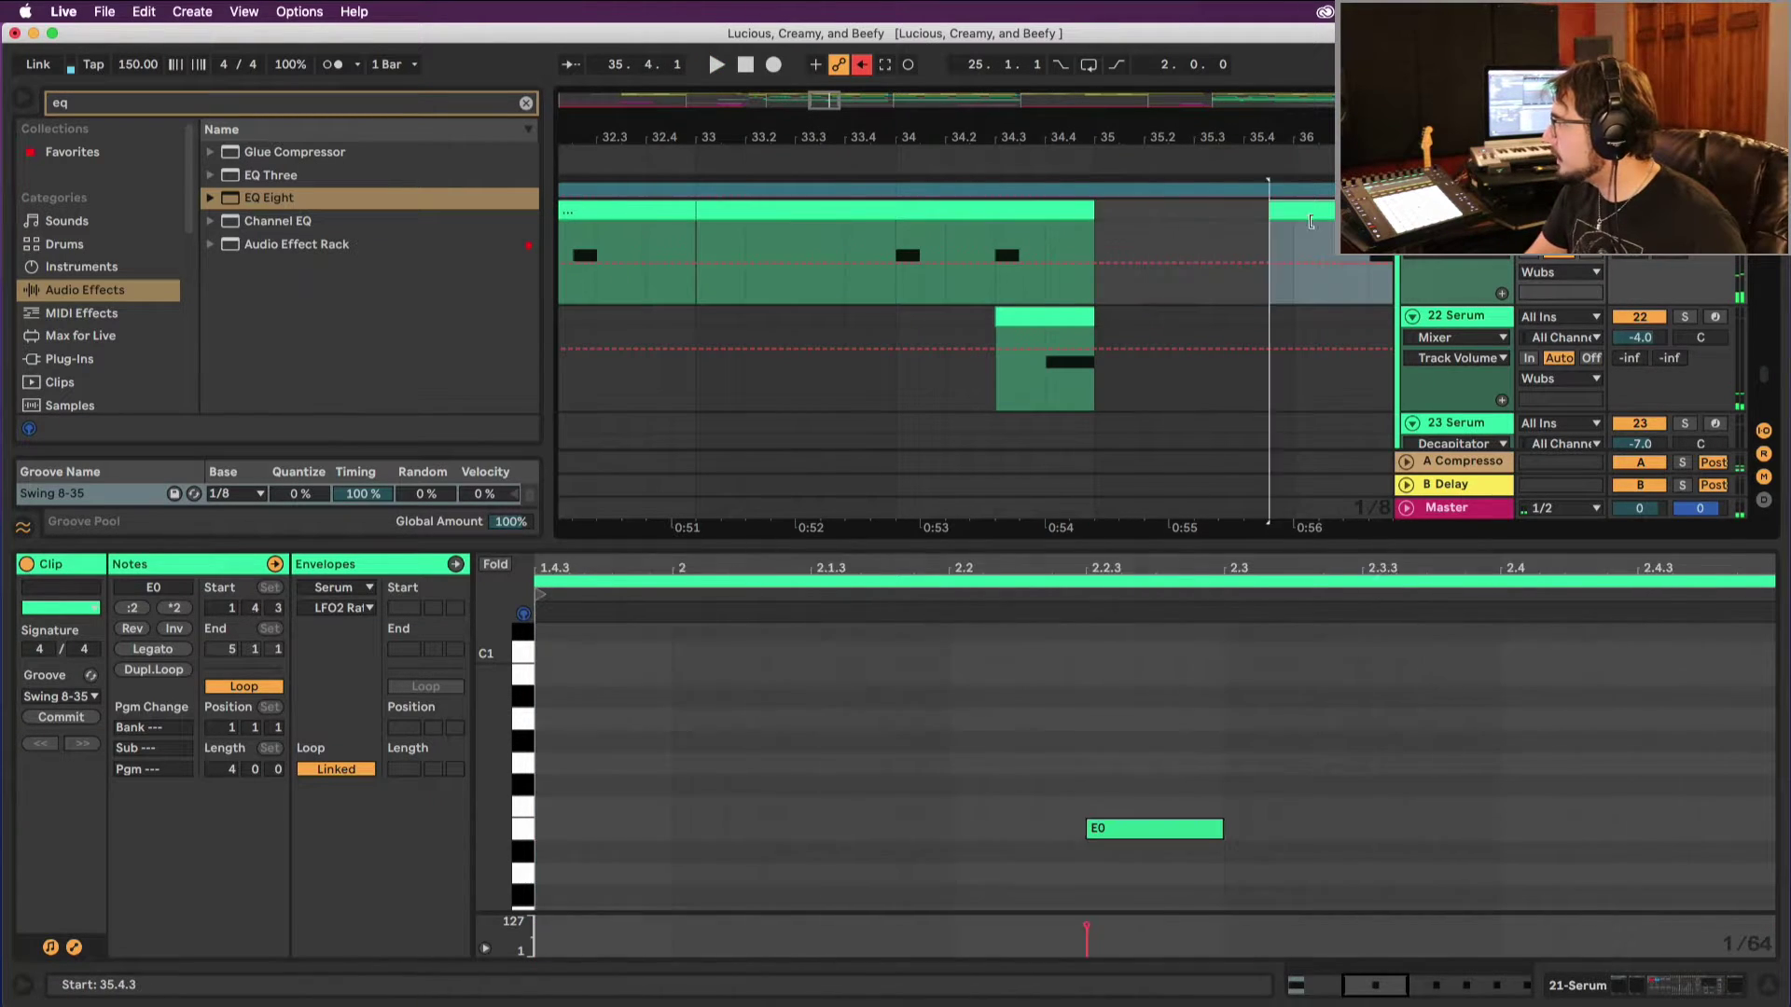
Step: Move the first deactivated Serum clip on track 23 from bar 51 back to about 40.3.1
scroll(1194, 265, down, 3)
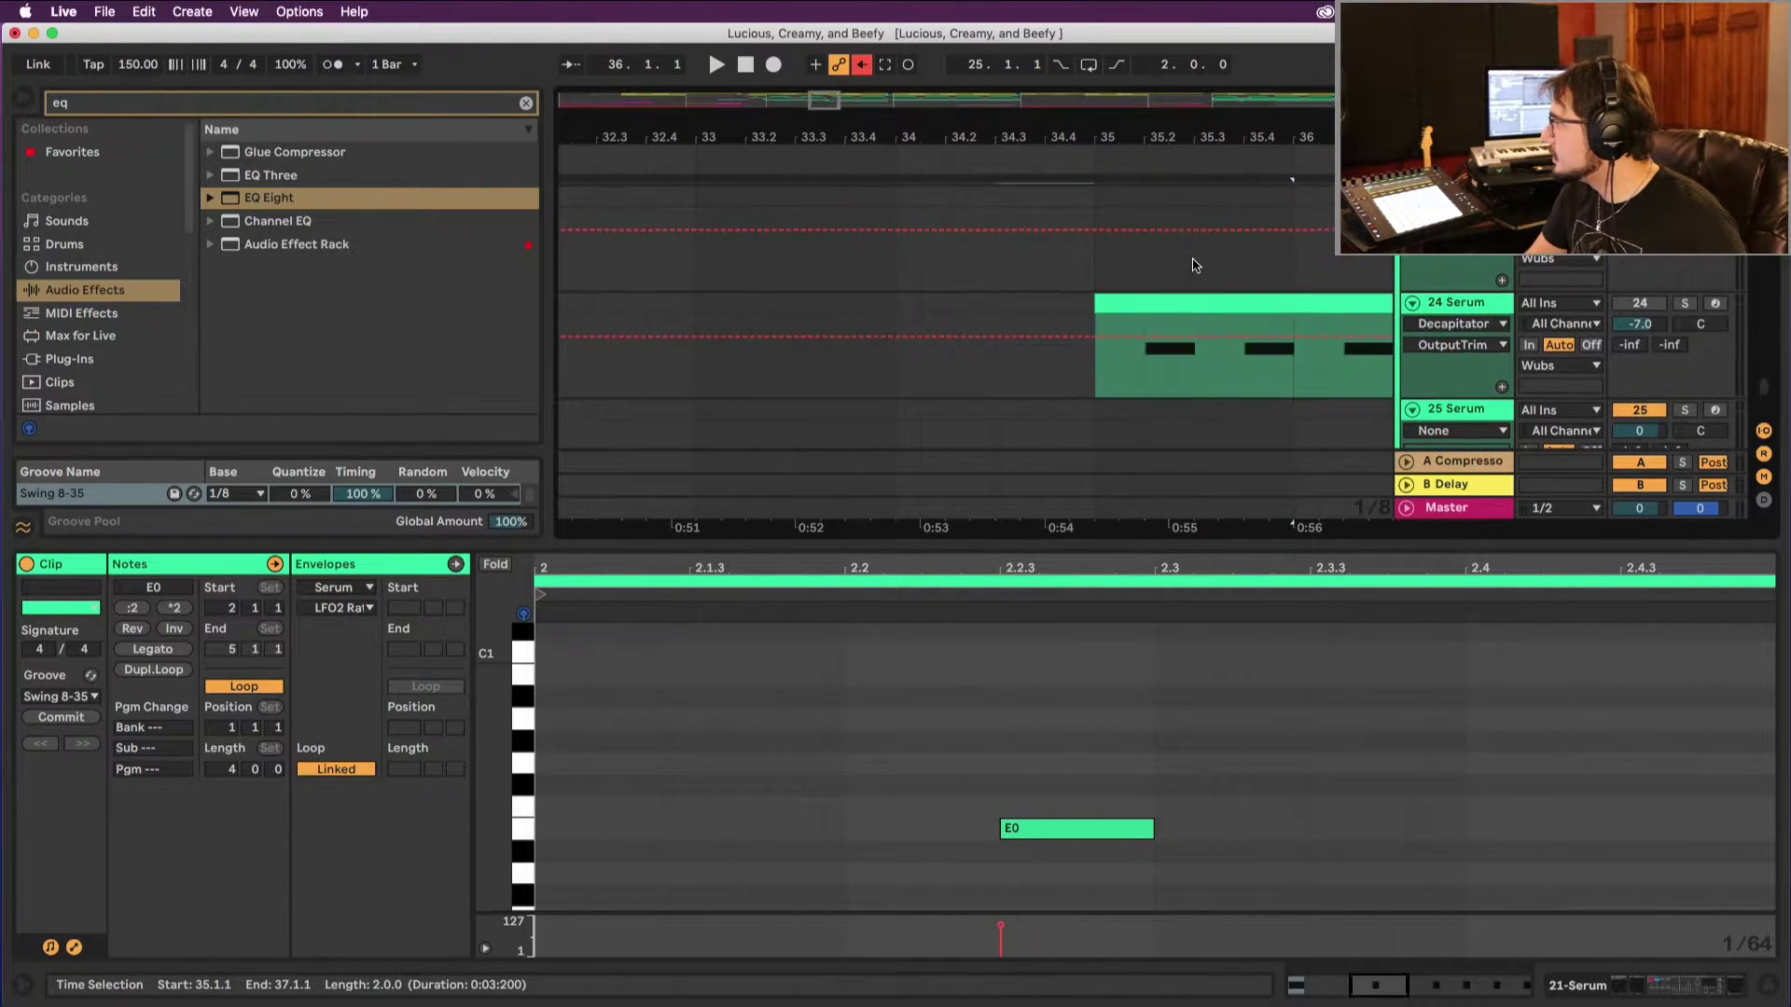
scroll(1278, 262, up, 1)
key(minus)
key(minus)
key(minus)
key(minus)
key(minus)
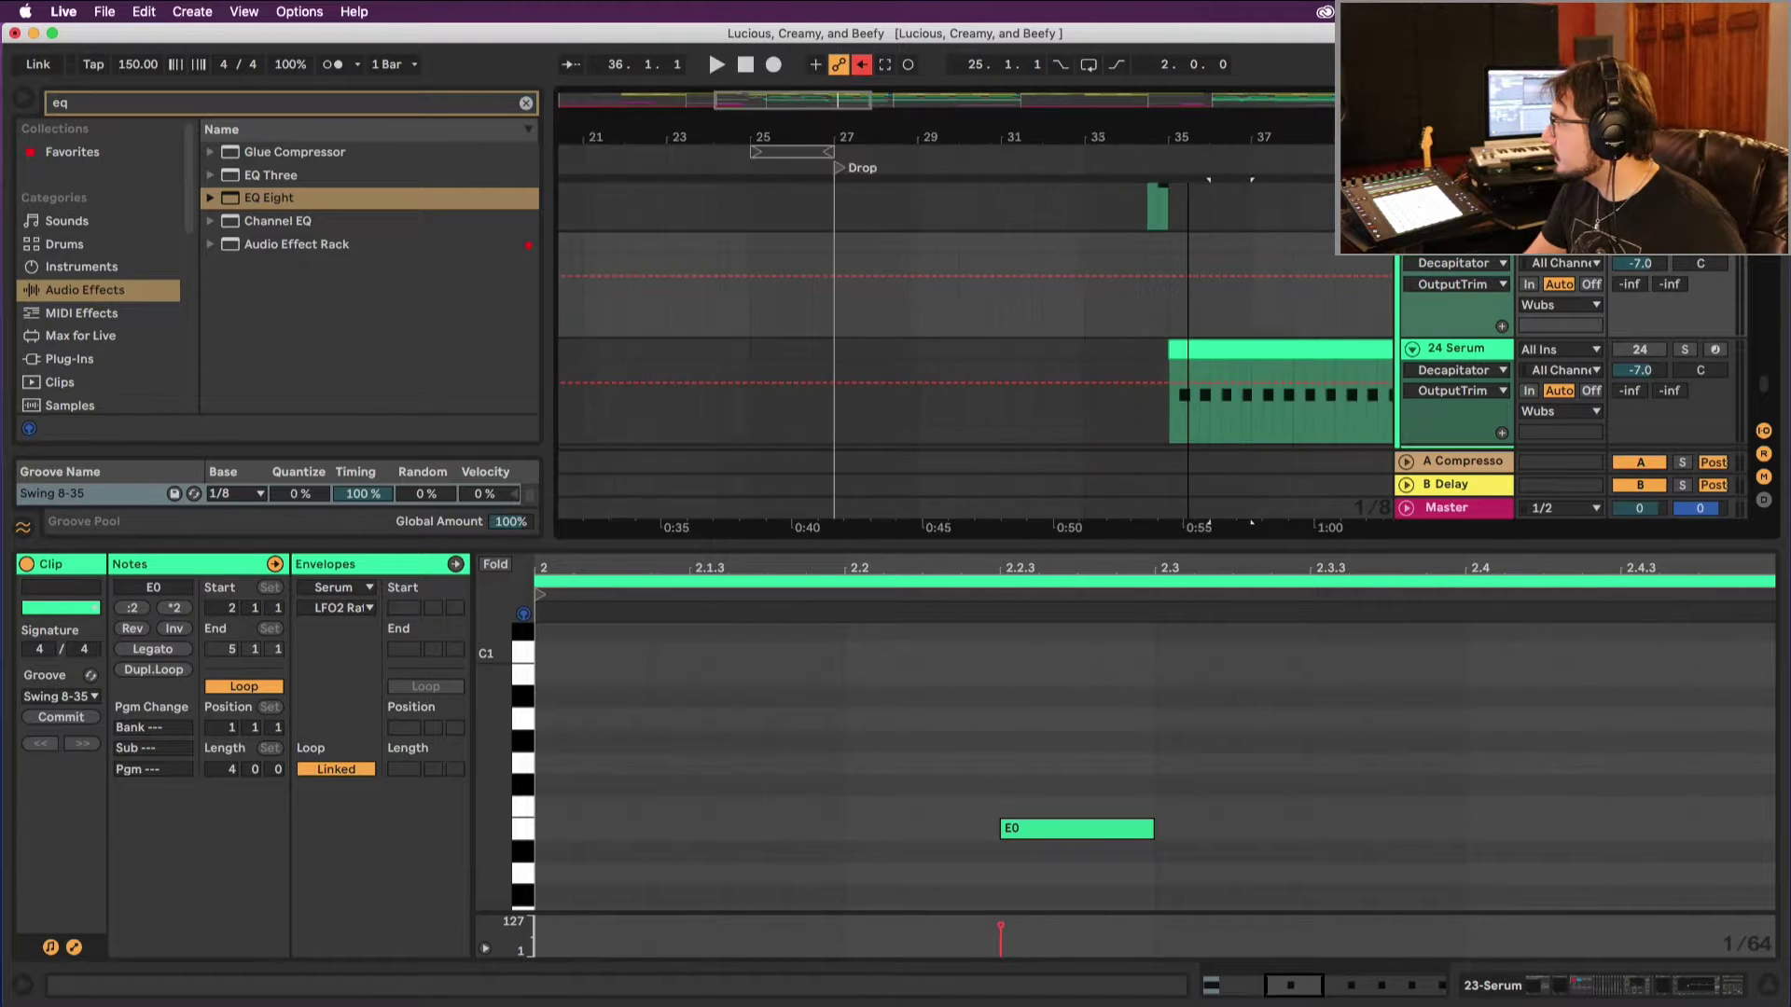
key(plus)
key(plus)
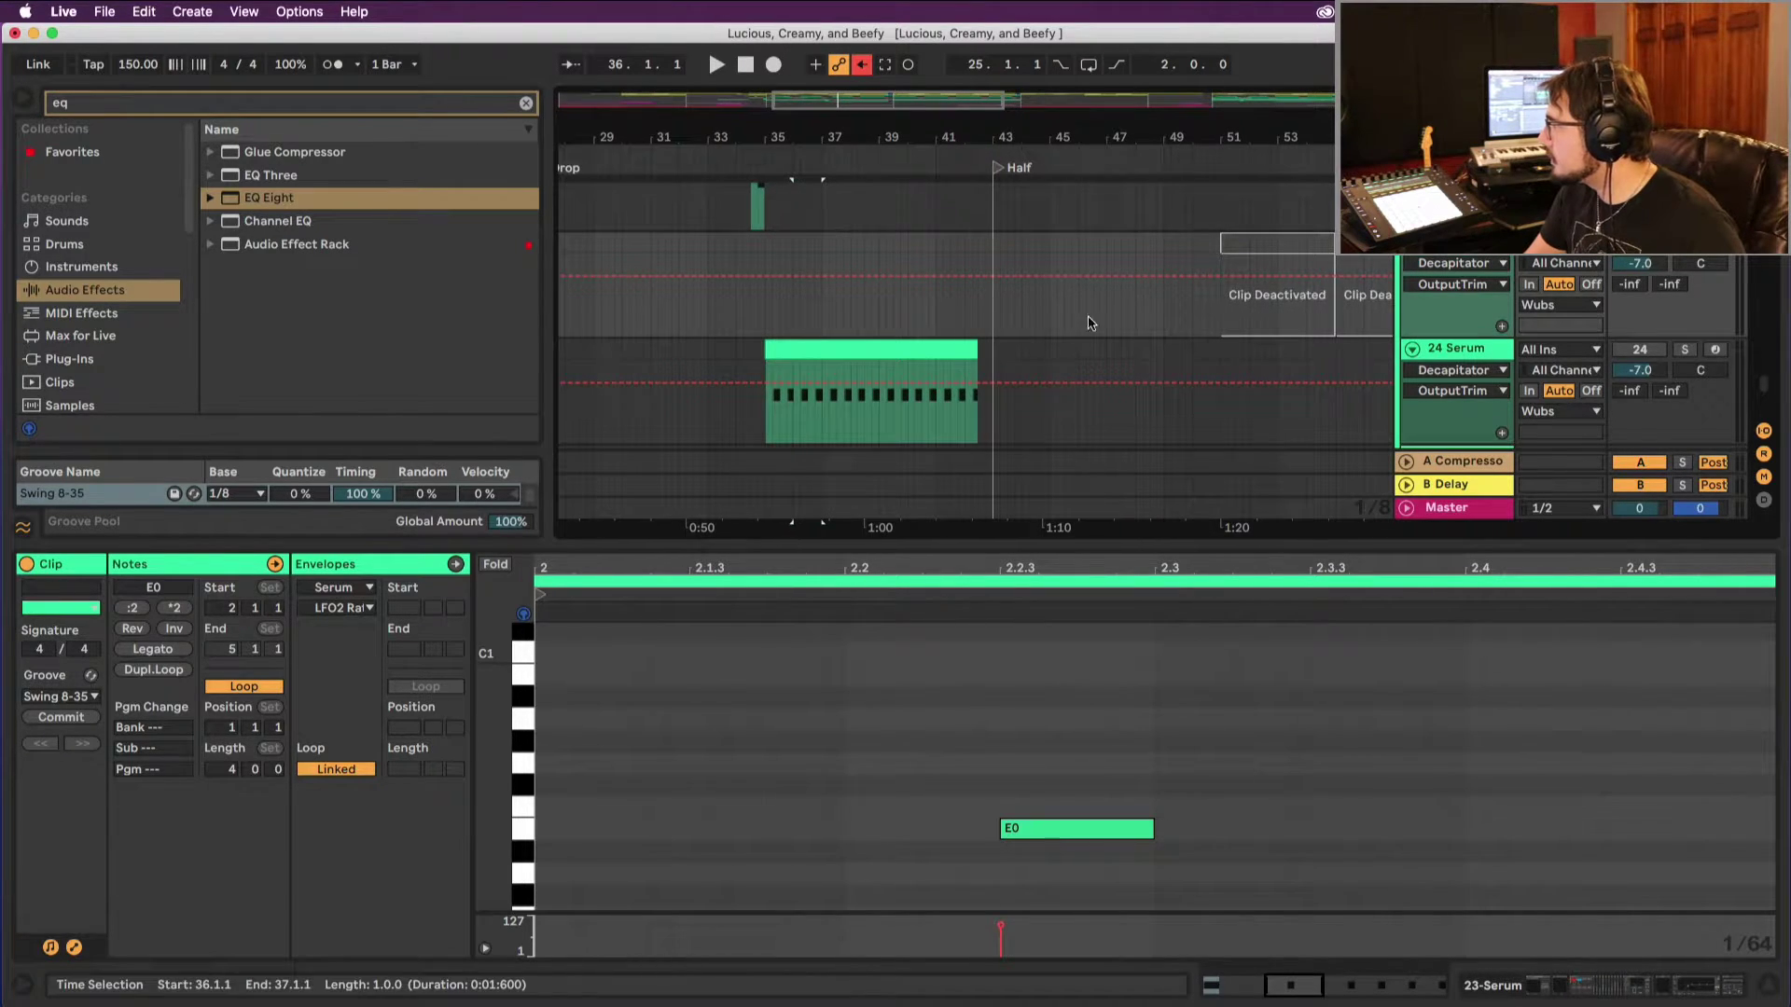
click(1276, 265)
drag(1278, 266, 979, 269)
Step: Play the passage from 35.3.1 over the track 24 Serum clip
click(938, 166)
drag(877, 150, 1046, 149)
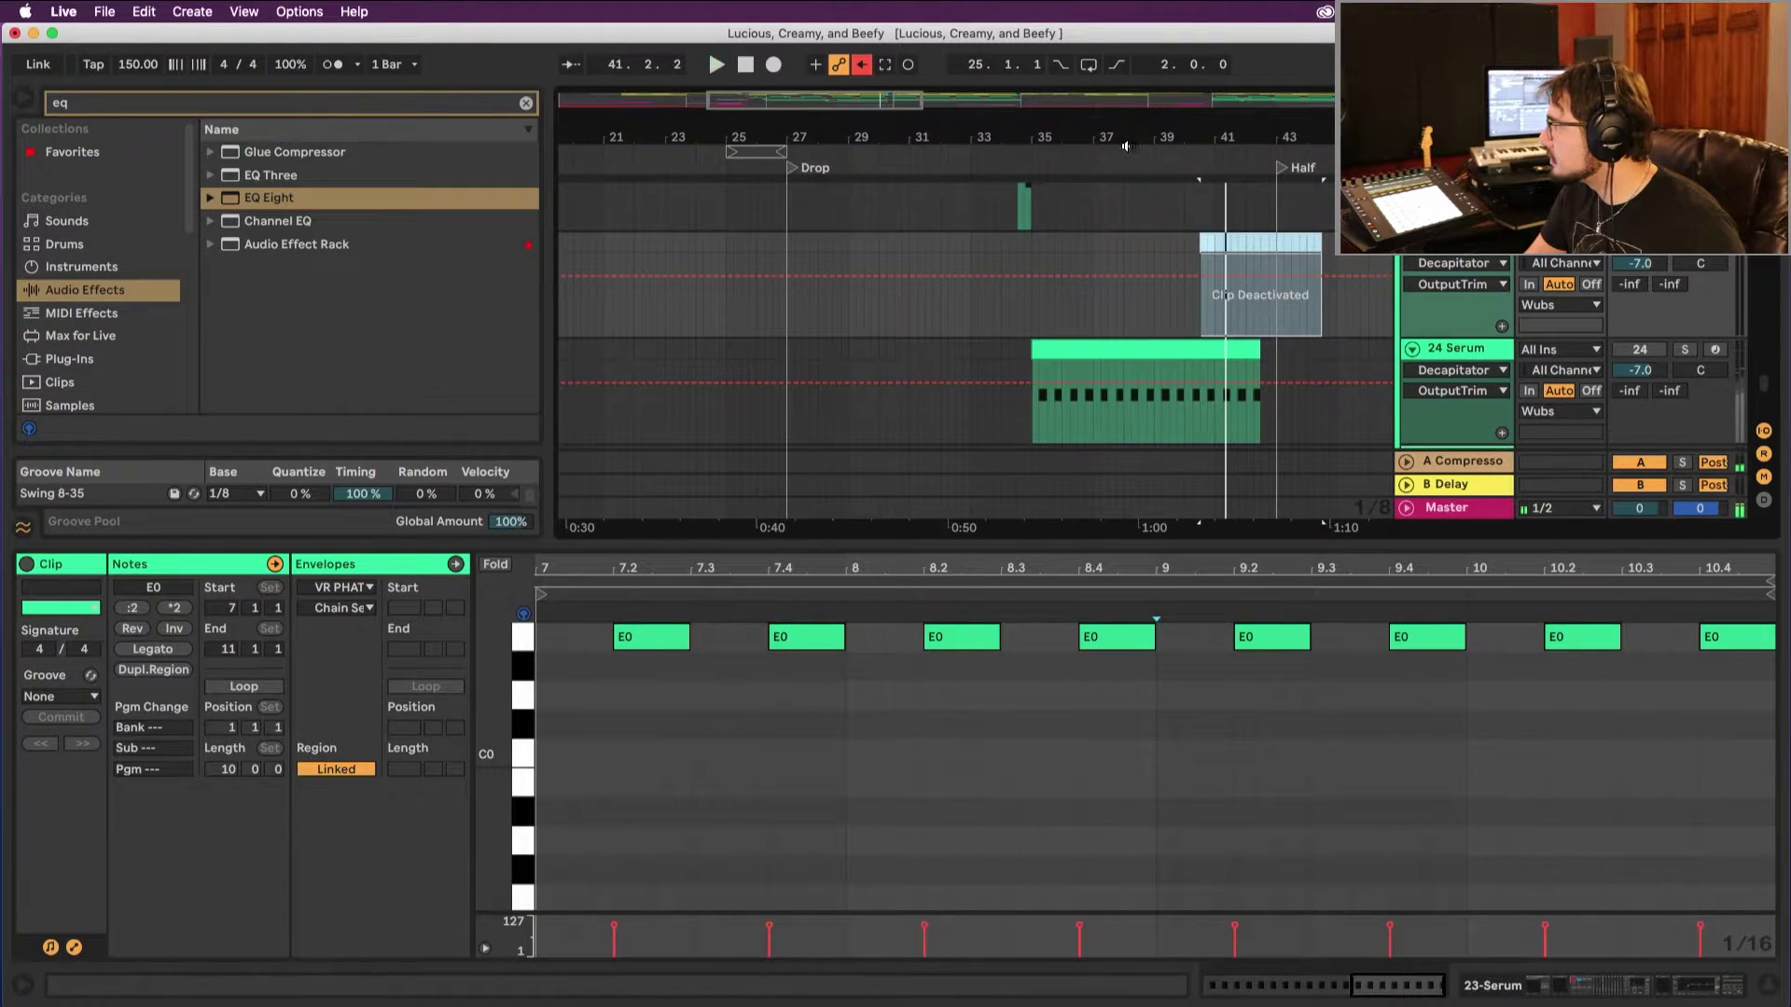
click(1046, 149)
key(space)
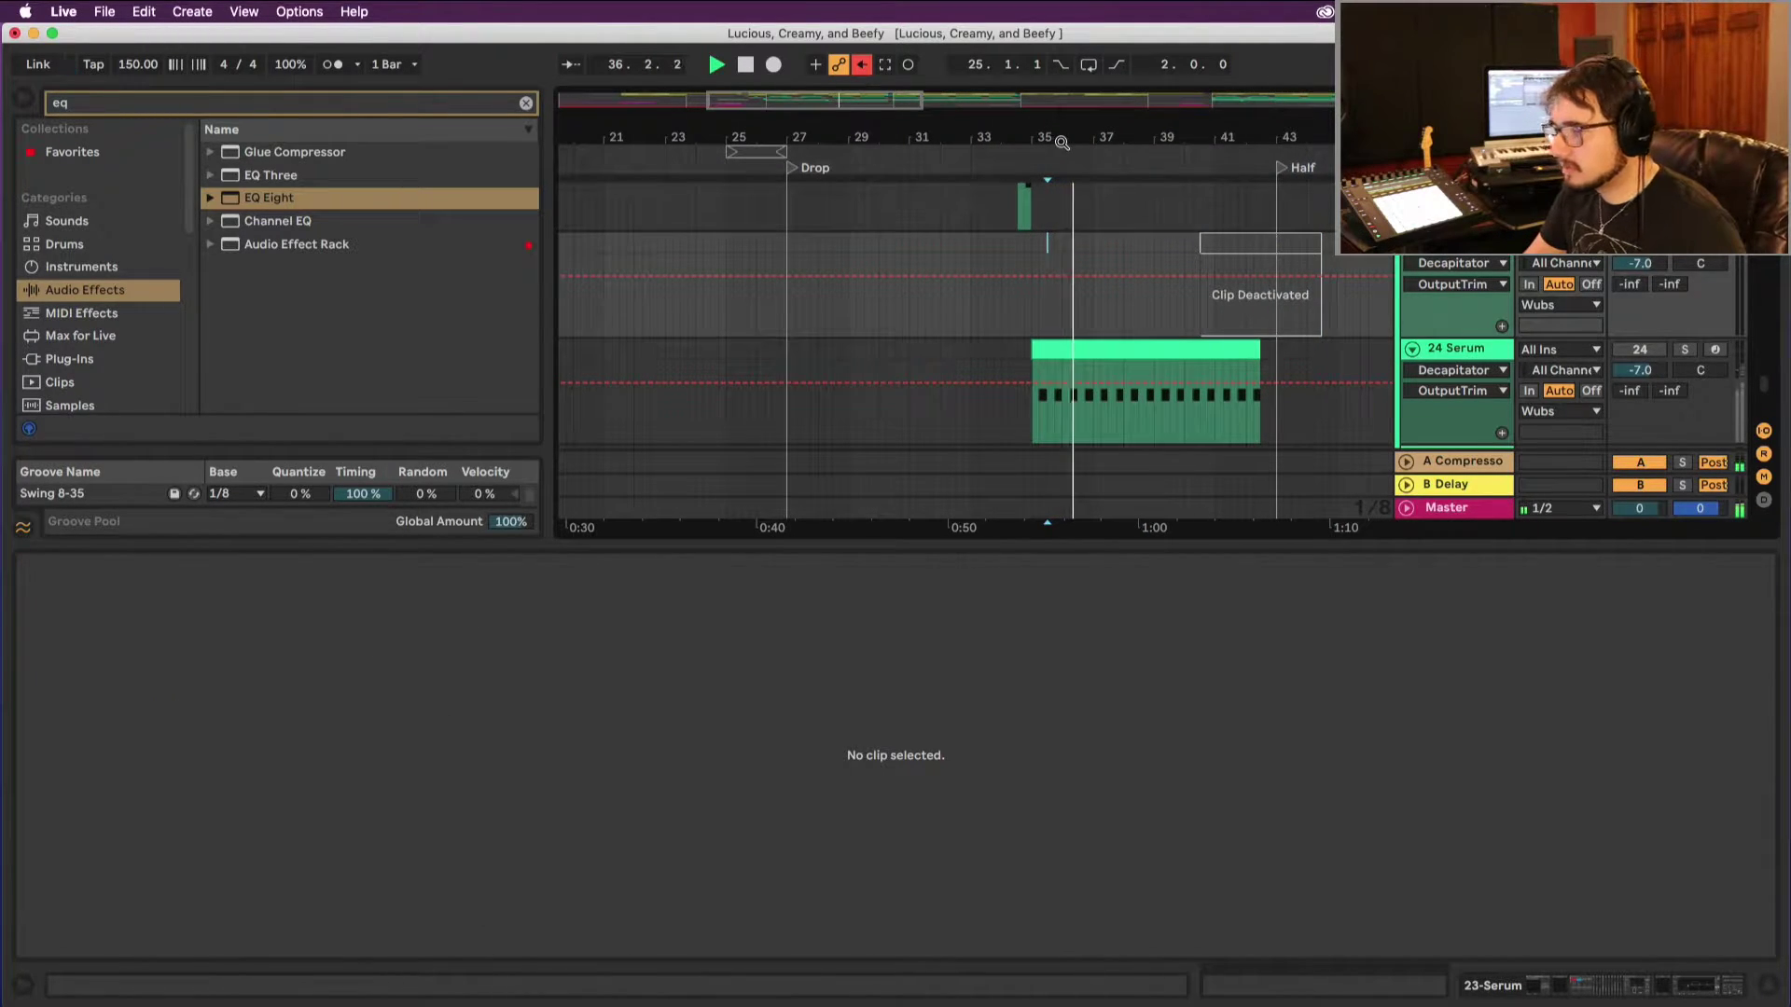
drag(1164, 135, 907, 154)
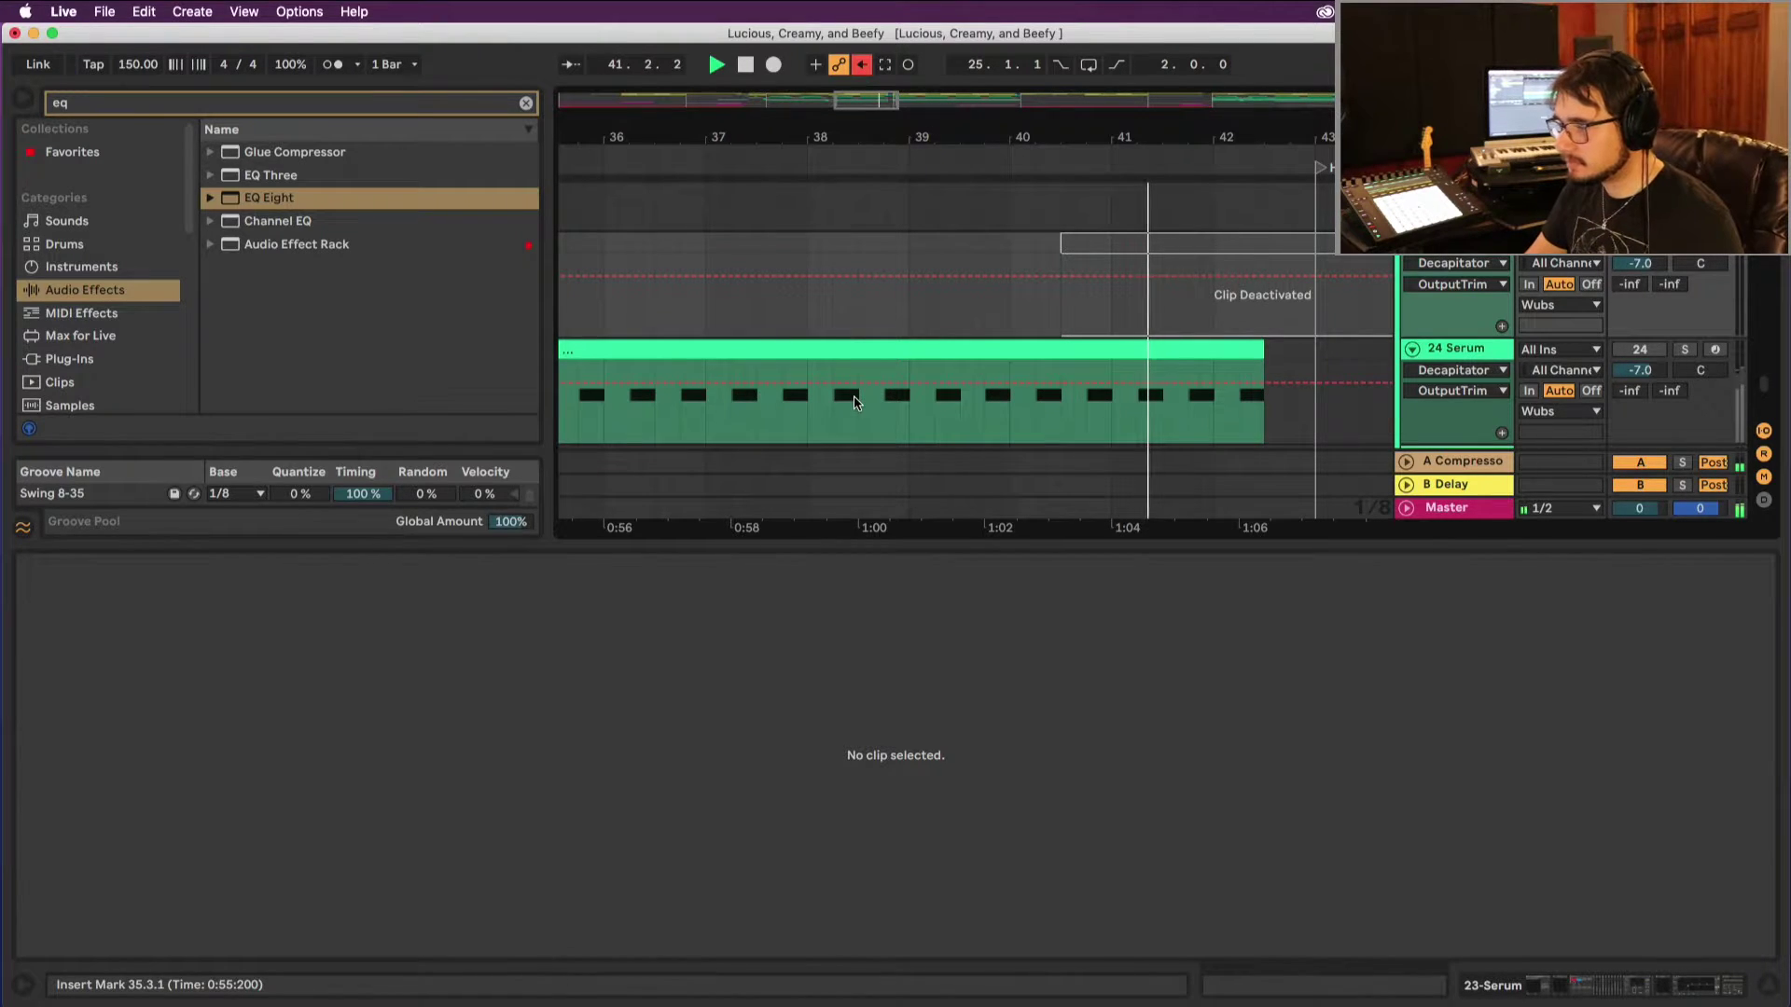
key(space)
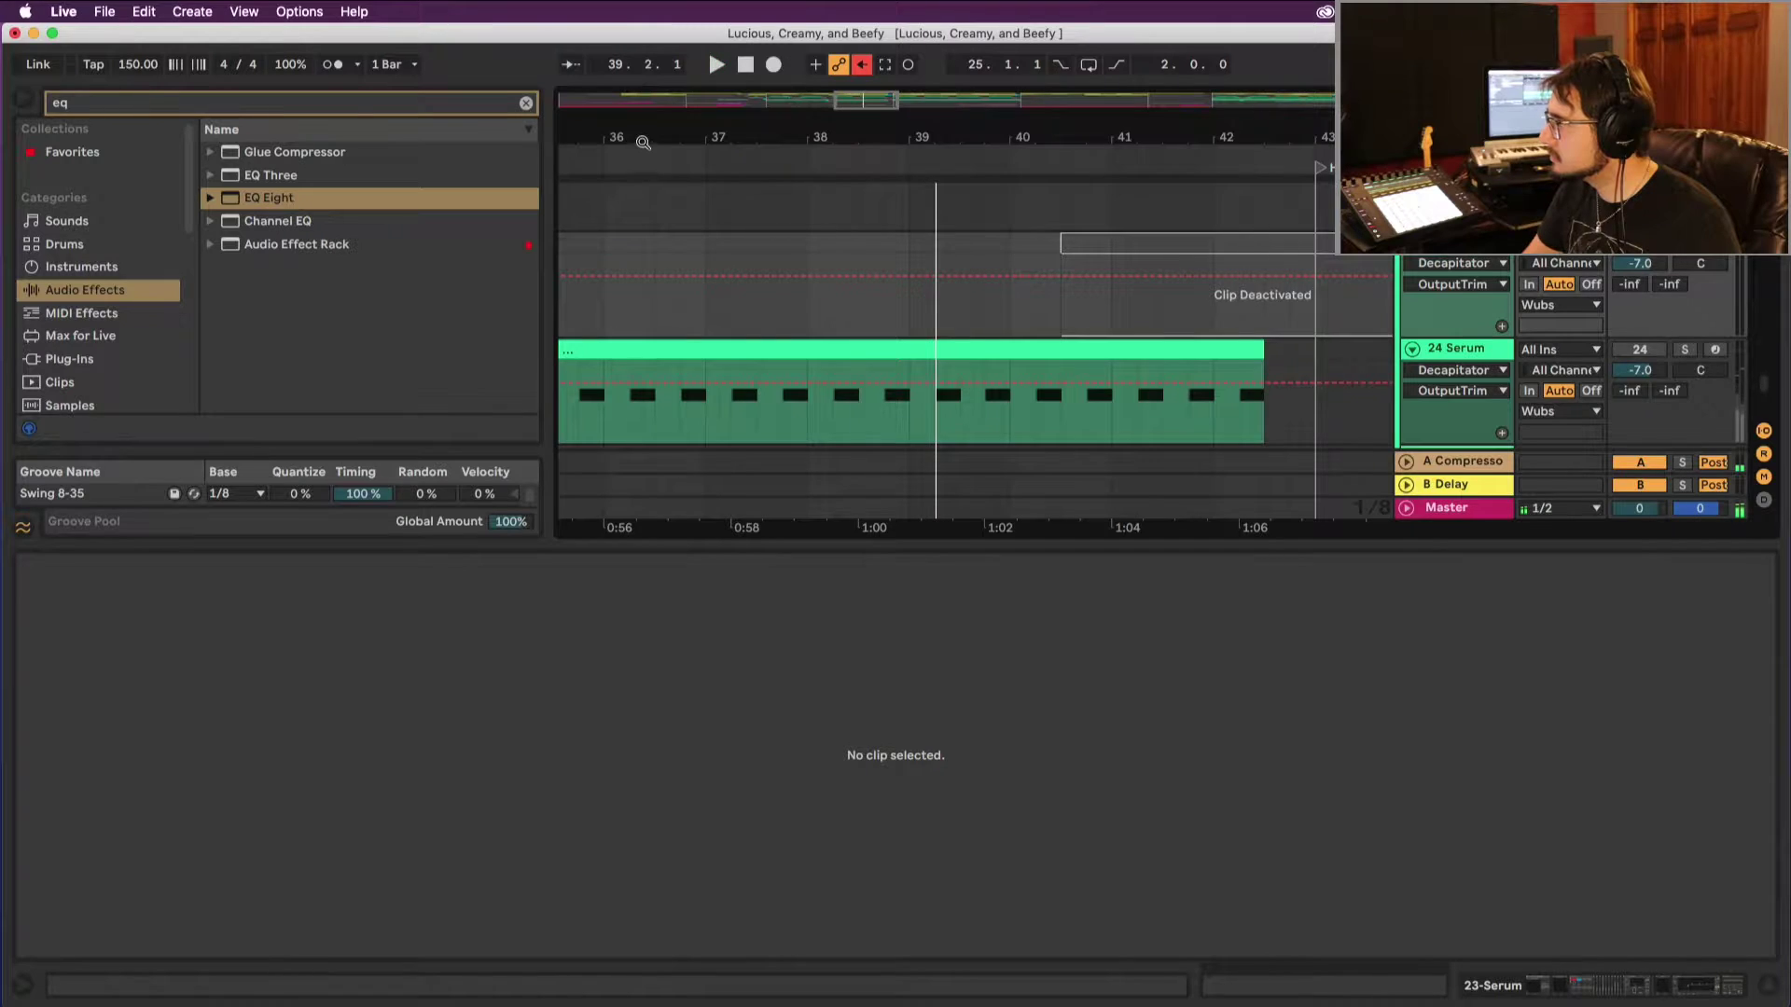
Step: Play the arrangement from 37.1.1 and from 36.1.1, examining the Serum, Wub Machine, Ghosthack and drum tracks
mouse_move(643, 142)
mouse_down()
mouse_move(1266, 142)
mouse_move(979, 141)
mouse_up()
right_click(1043, 167)
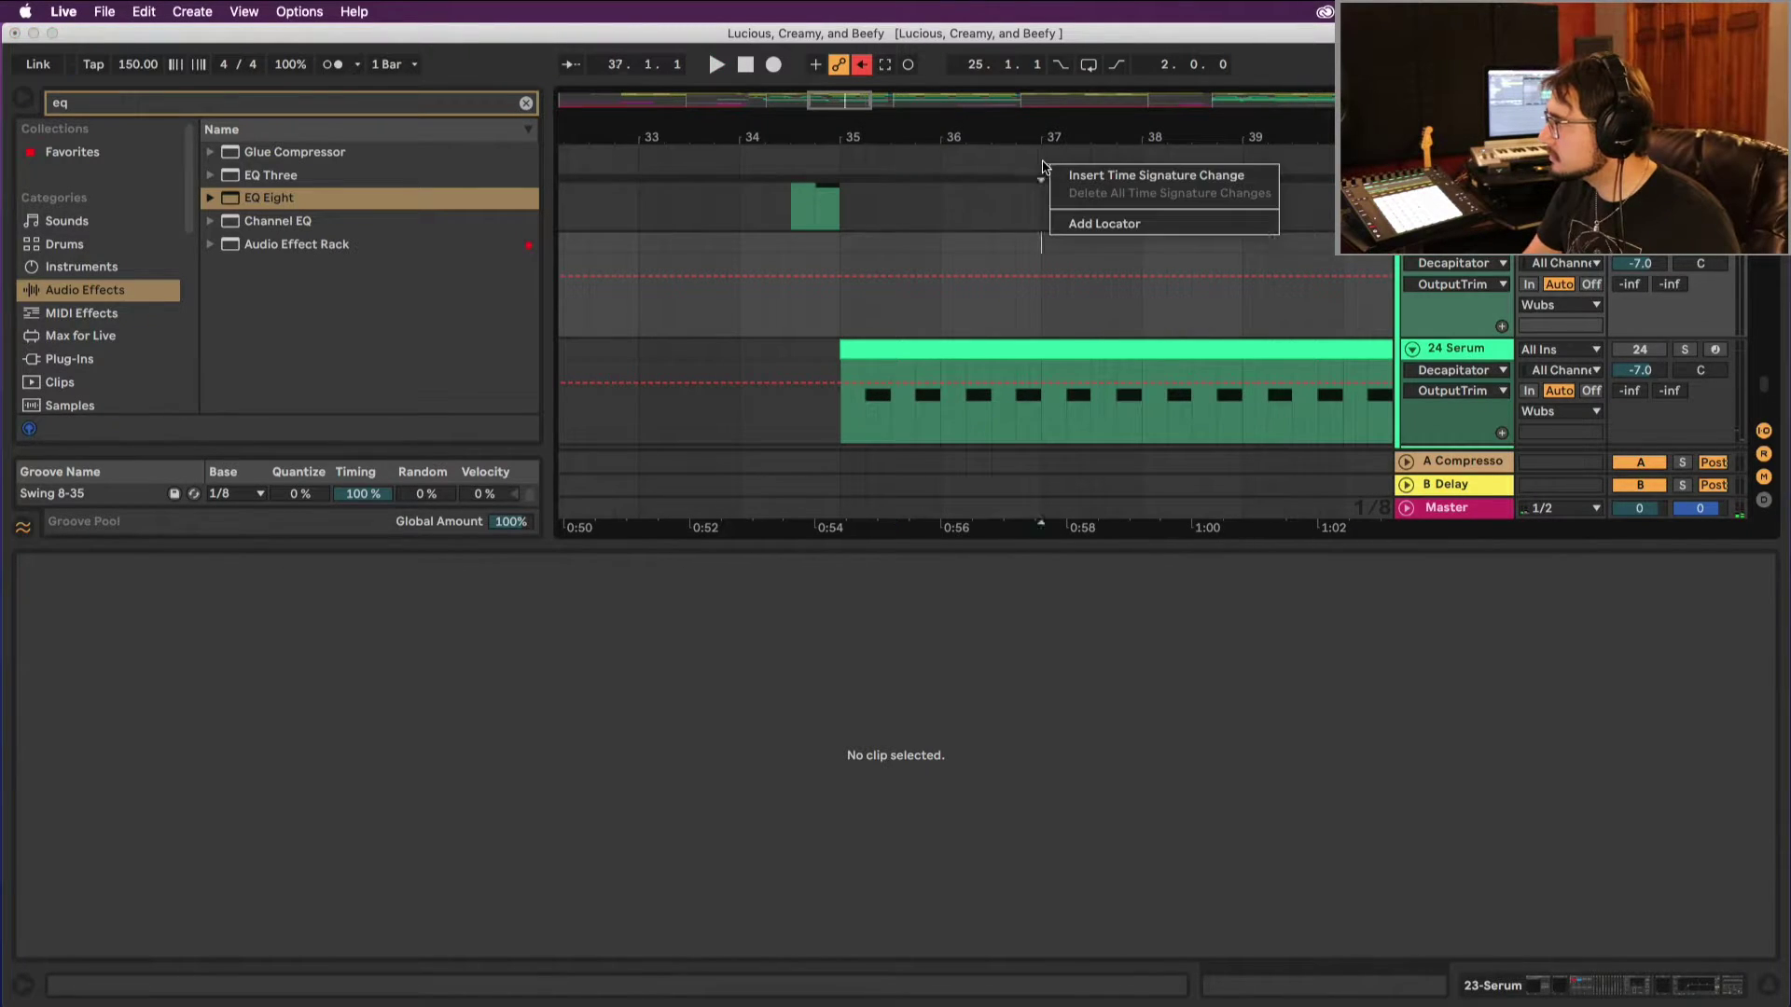
click(1029, 162)
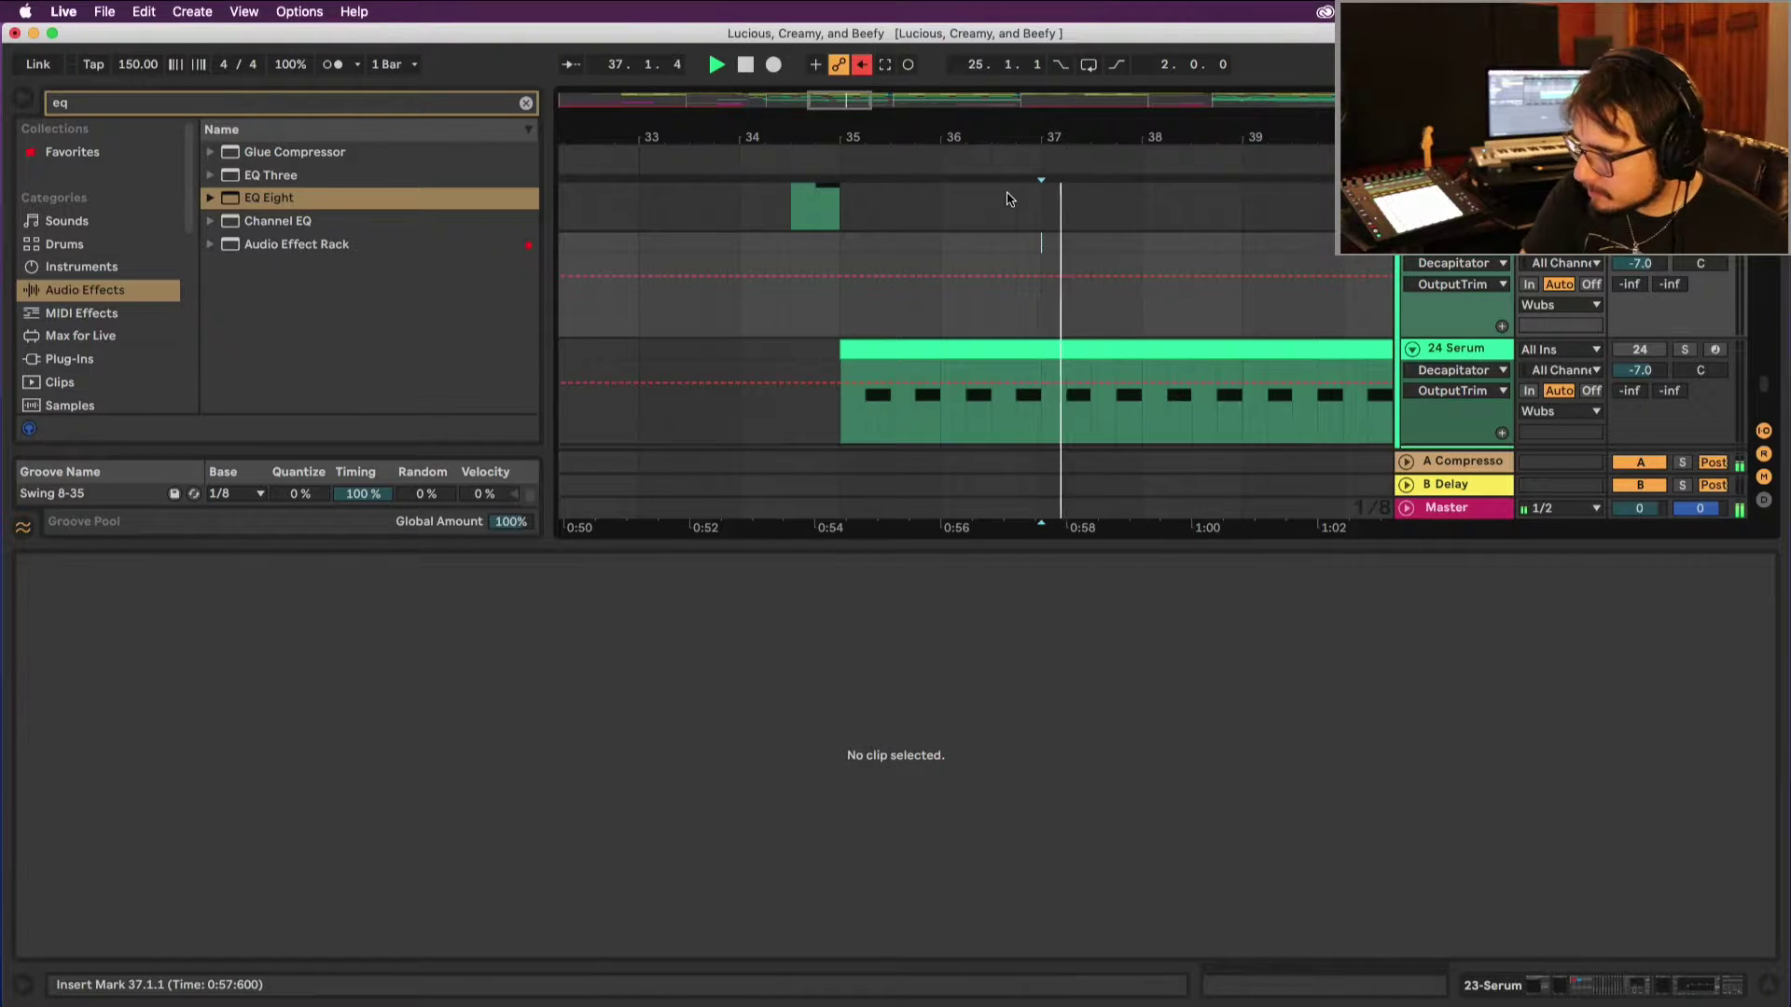
scroll(1082, 215, up, 5)
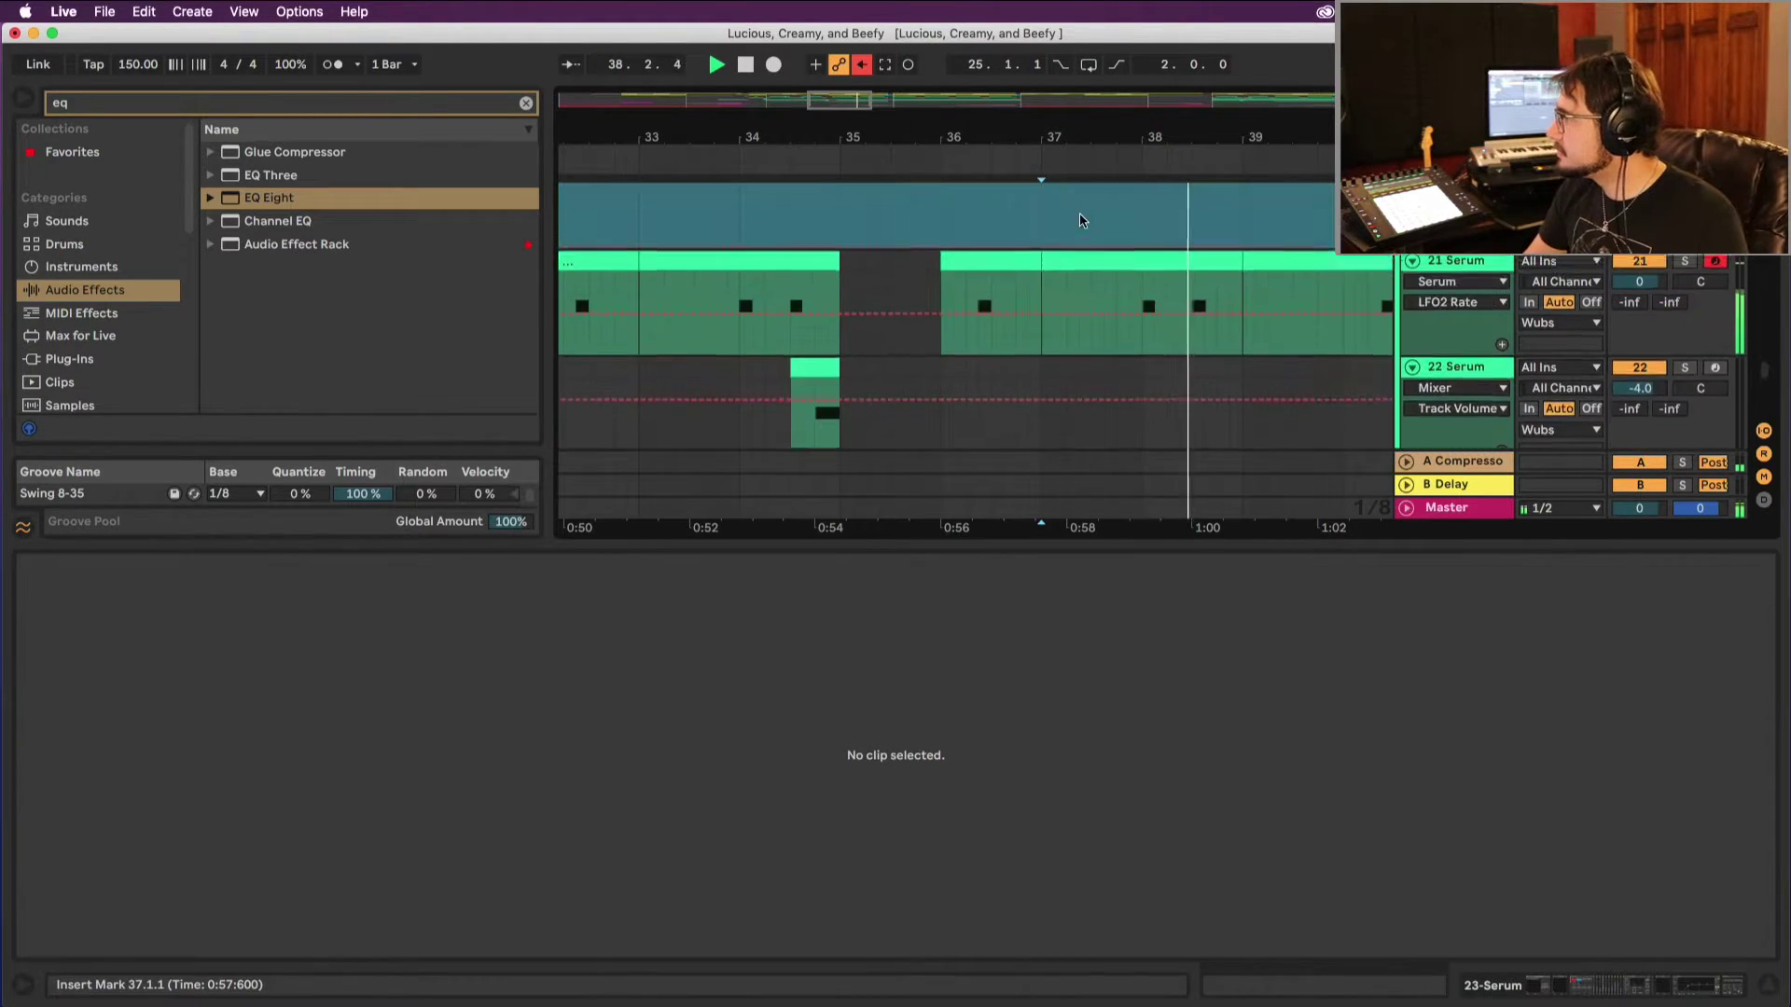
scroll(1083, 221, up, 5)
key(space)
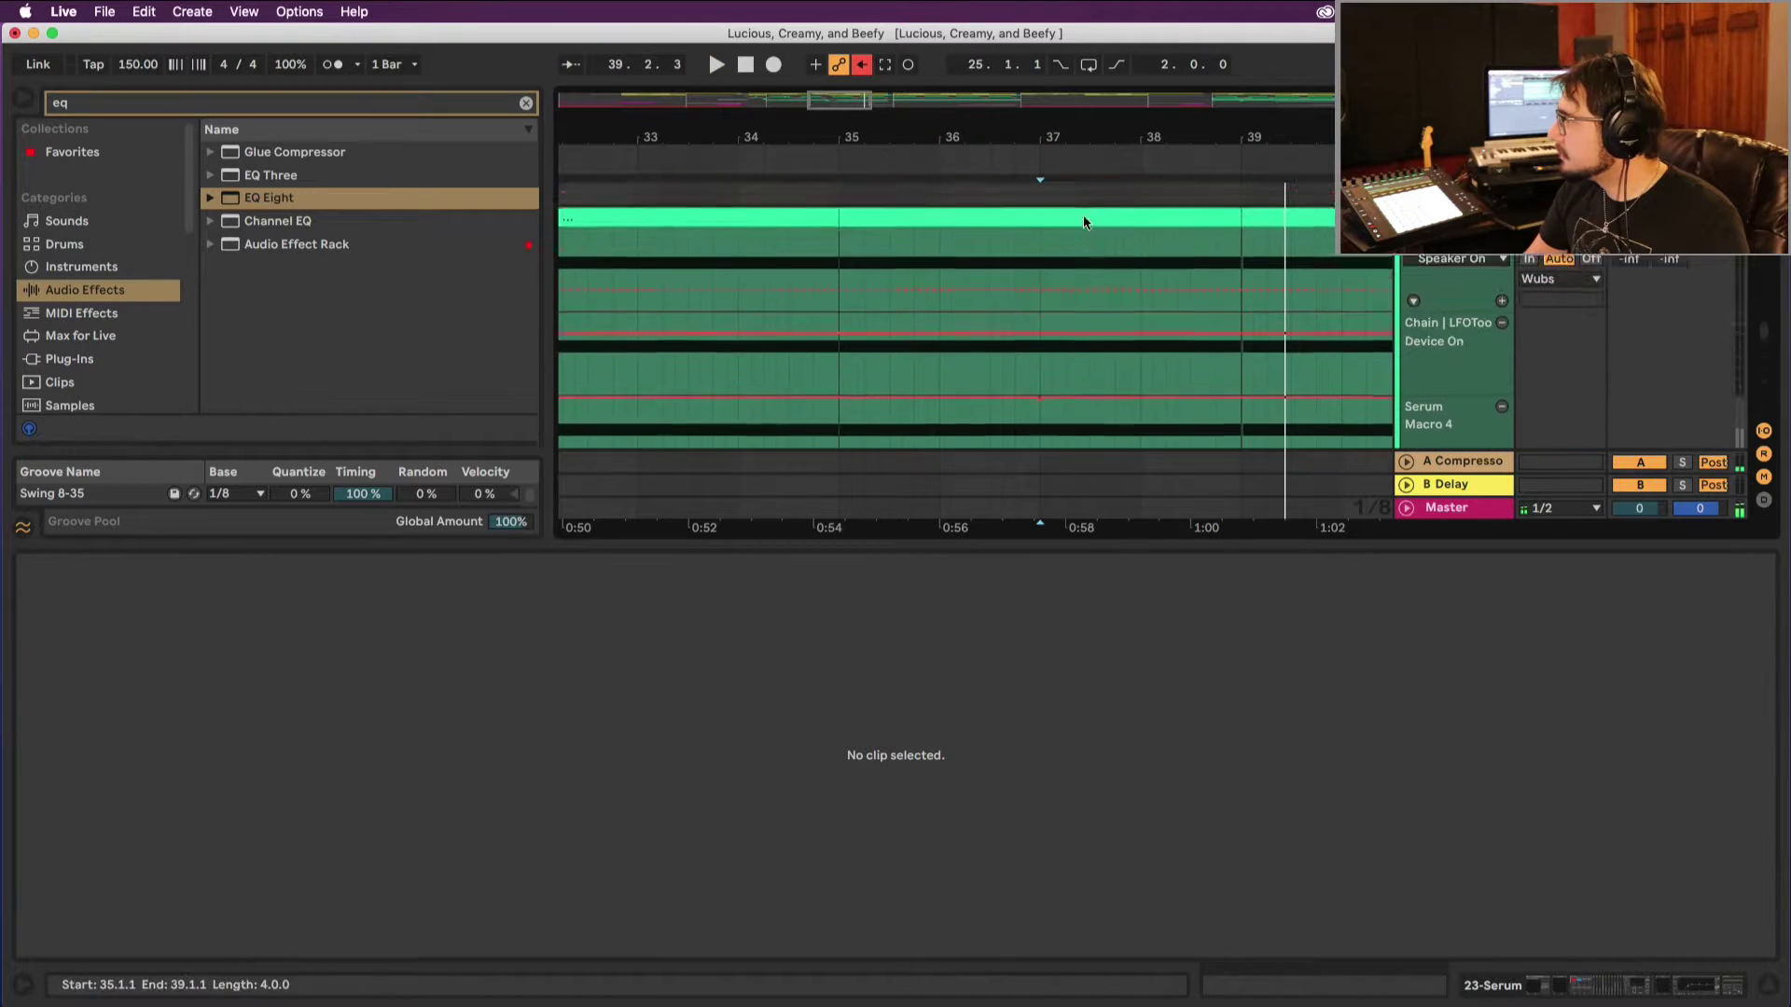
scroll(1083, 221, up, 10)
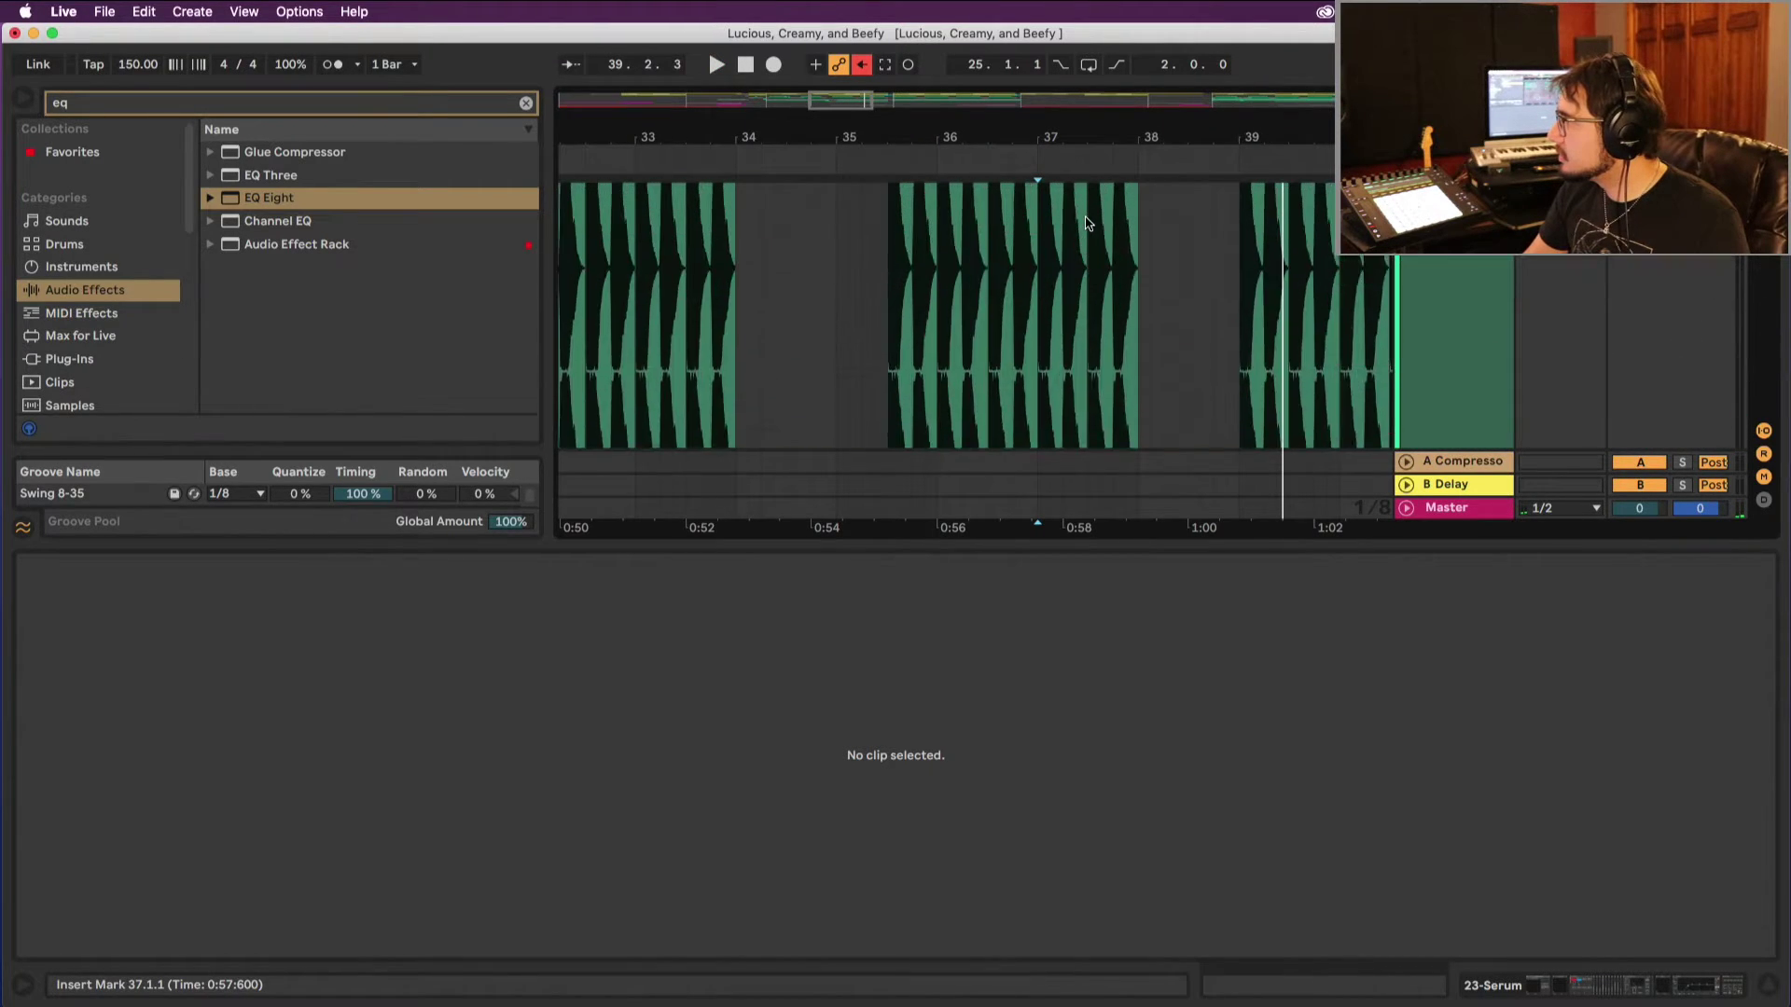
right_click(938, 169)
click(937, 171)
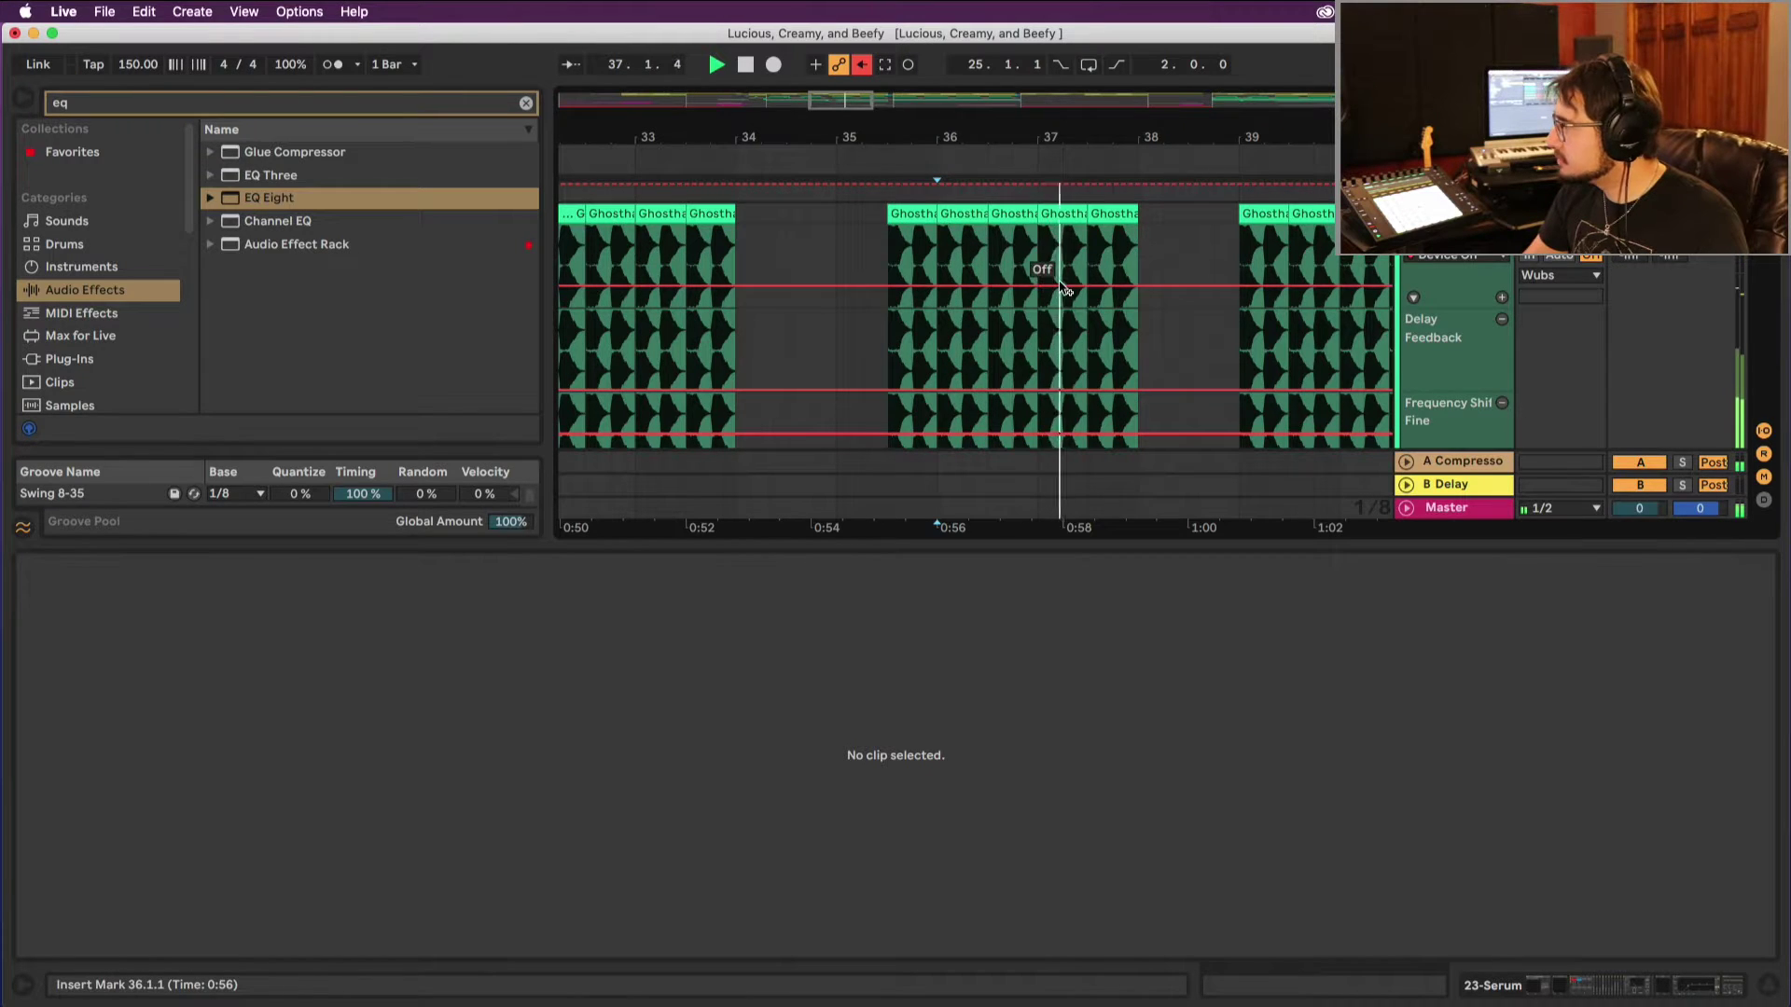
scroll(1044, 285, down, 6)
scroll(1059, 291, up, 5)
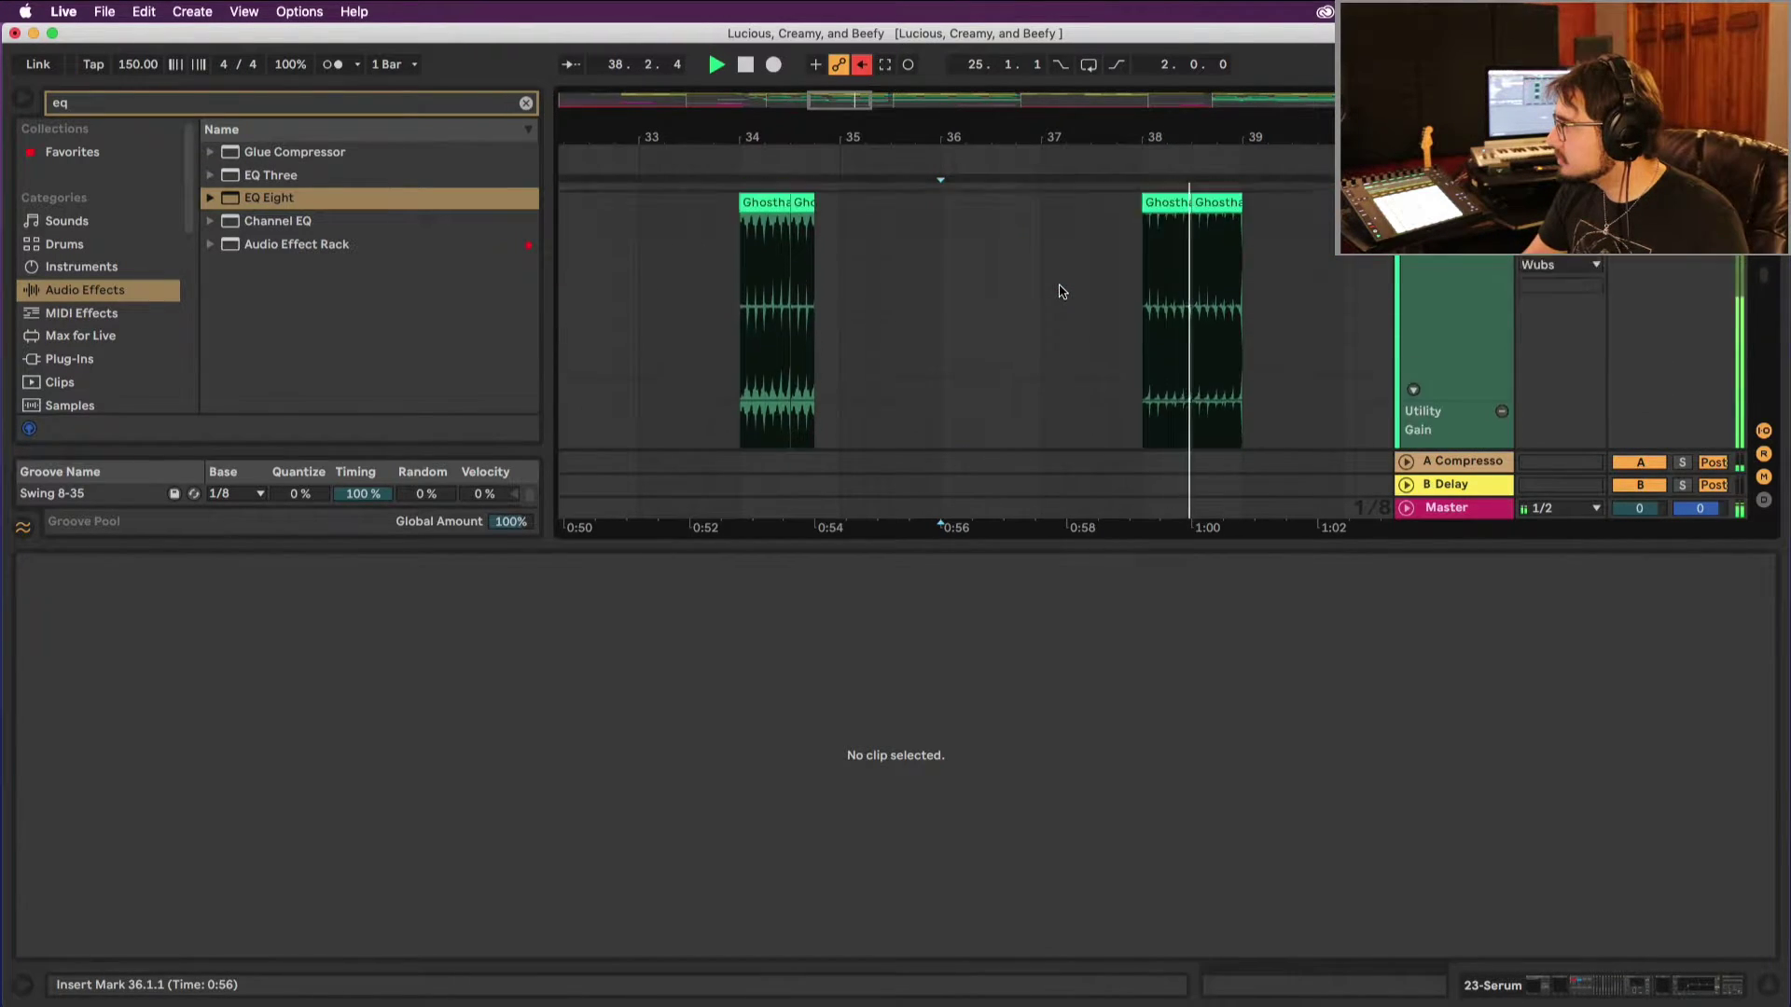
scroll(829, 164, up, 6)
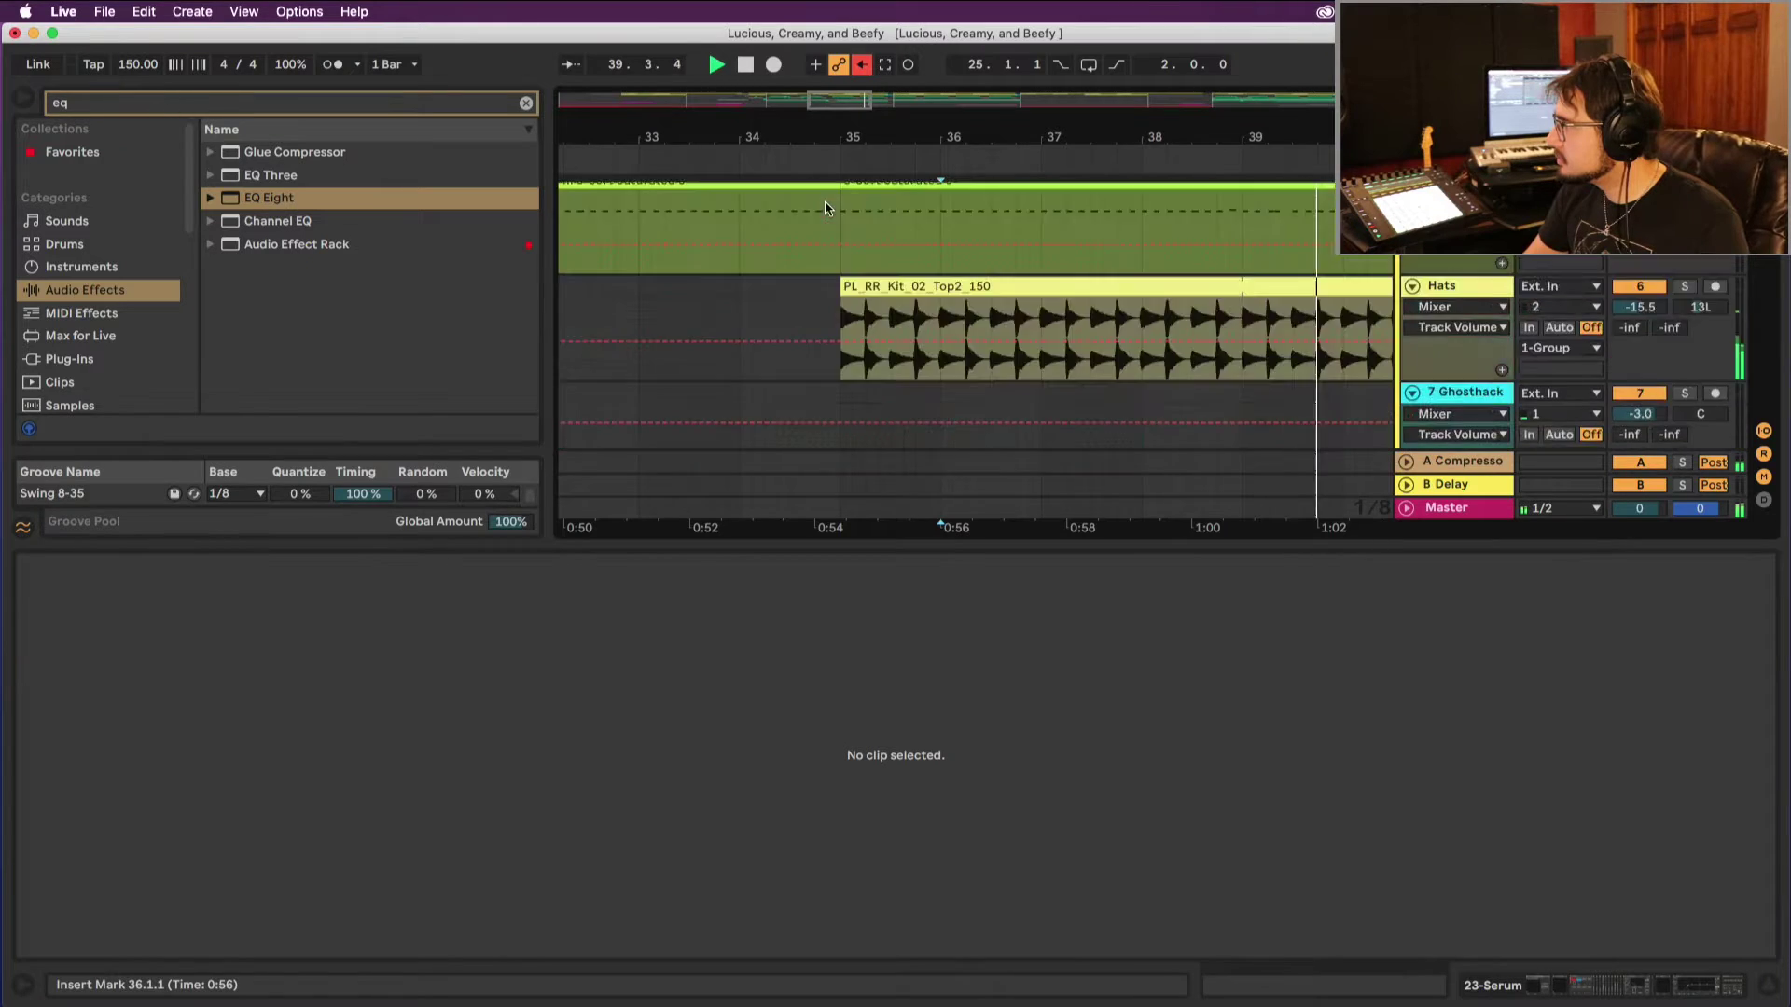
Step: Play the arrangement from the Drop at 27.1.3 and again from 35.1.1, examining the drum and bass tracks
drag(806, 138, 713, 159)
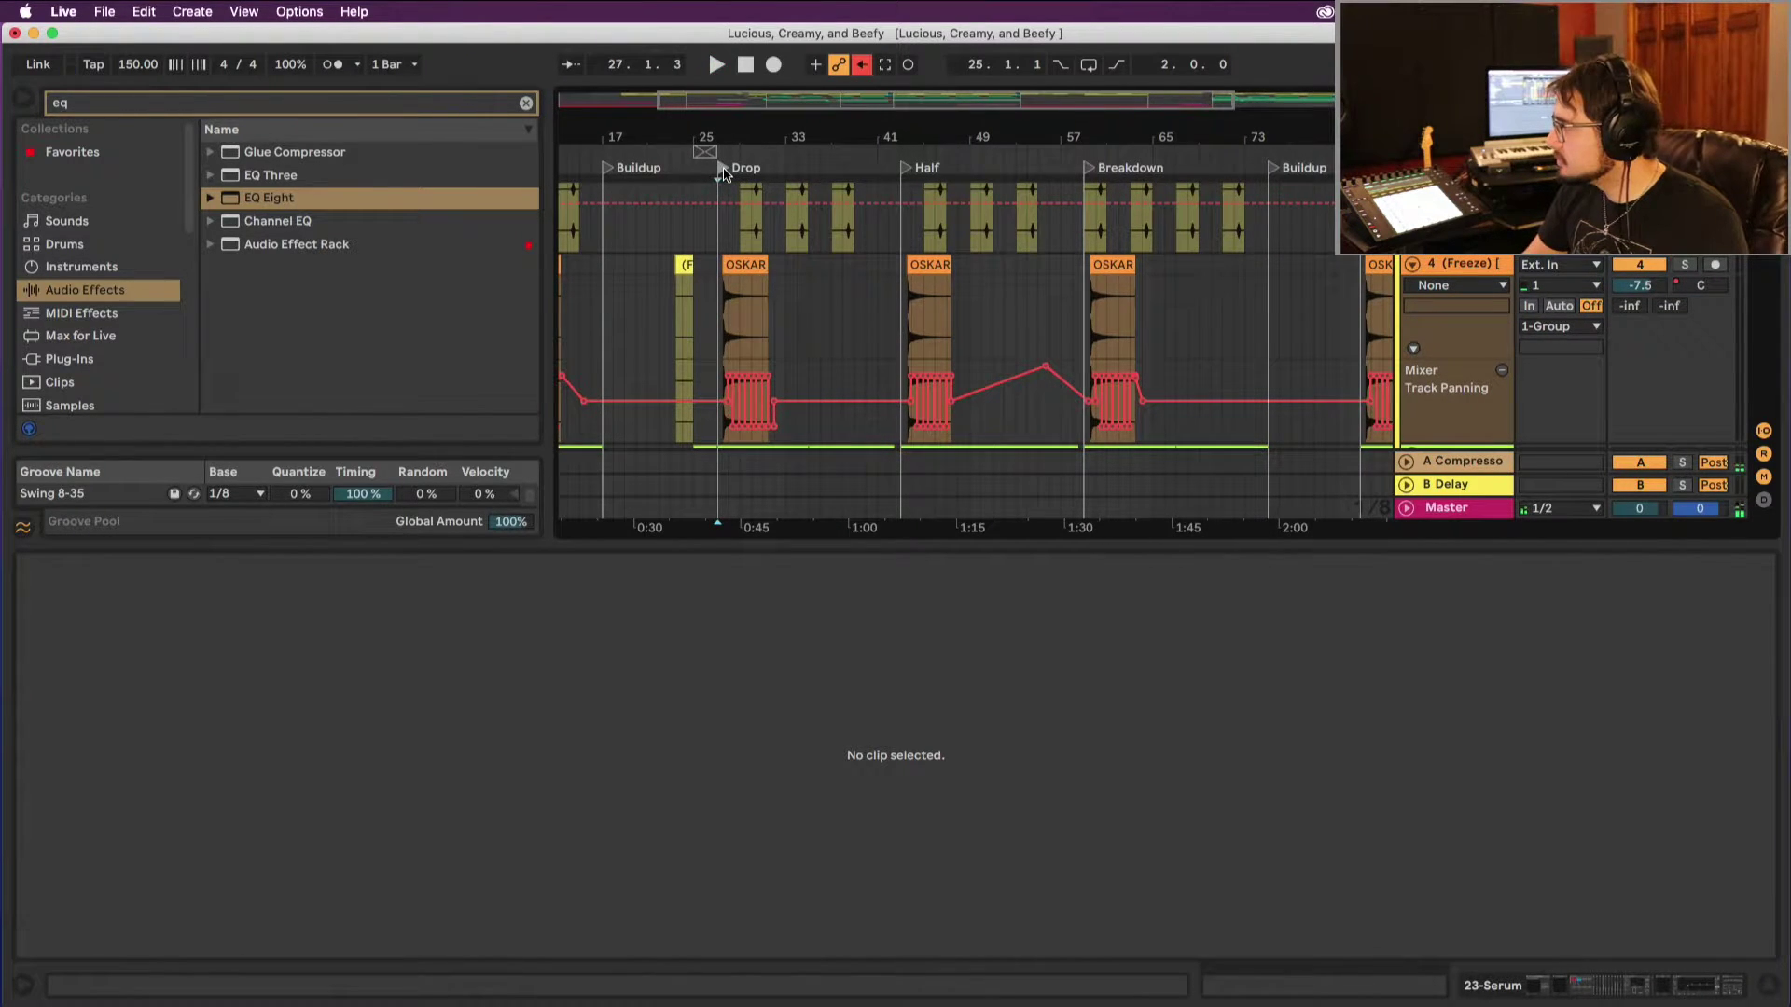
scroll(803, 256, down, 8)
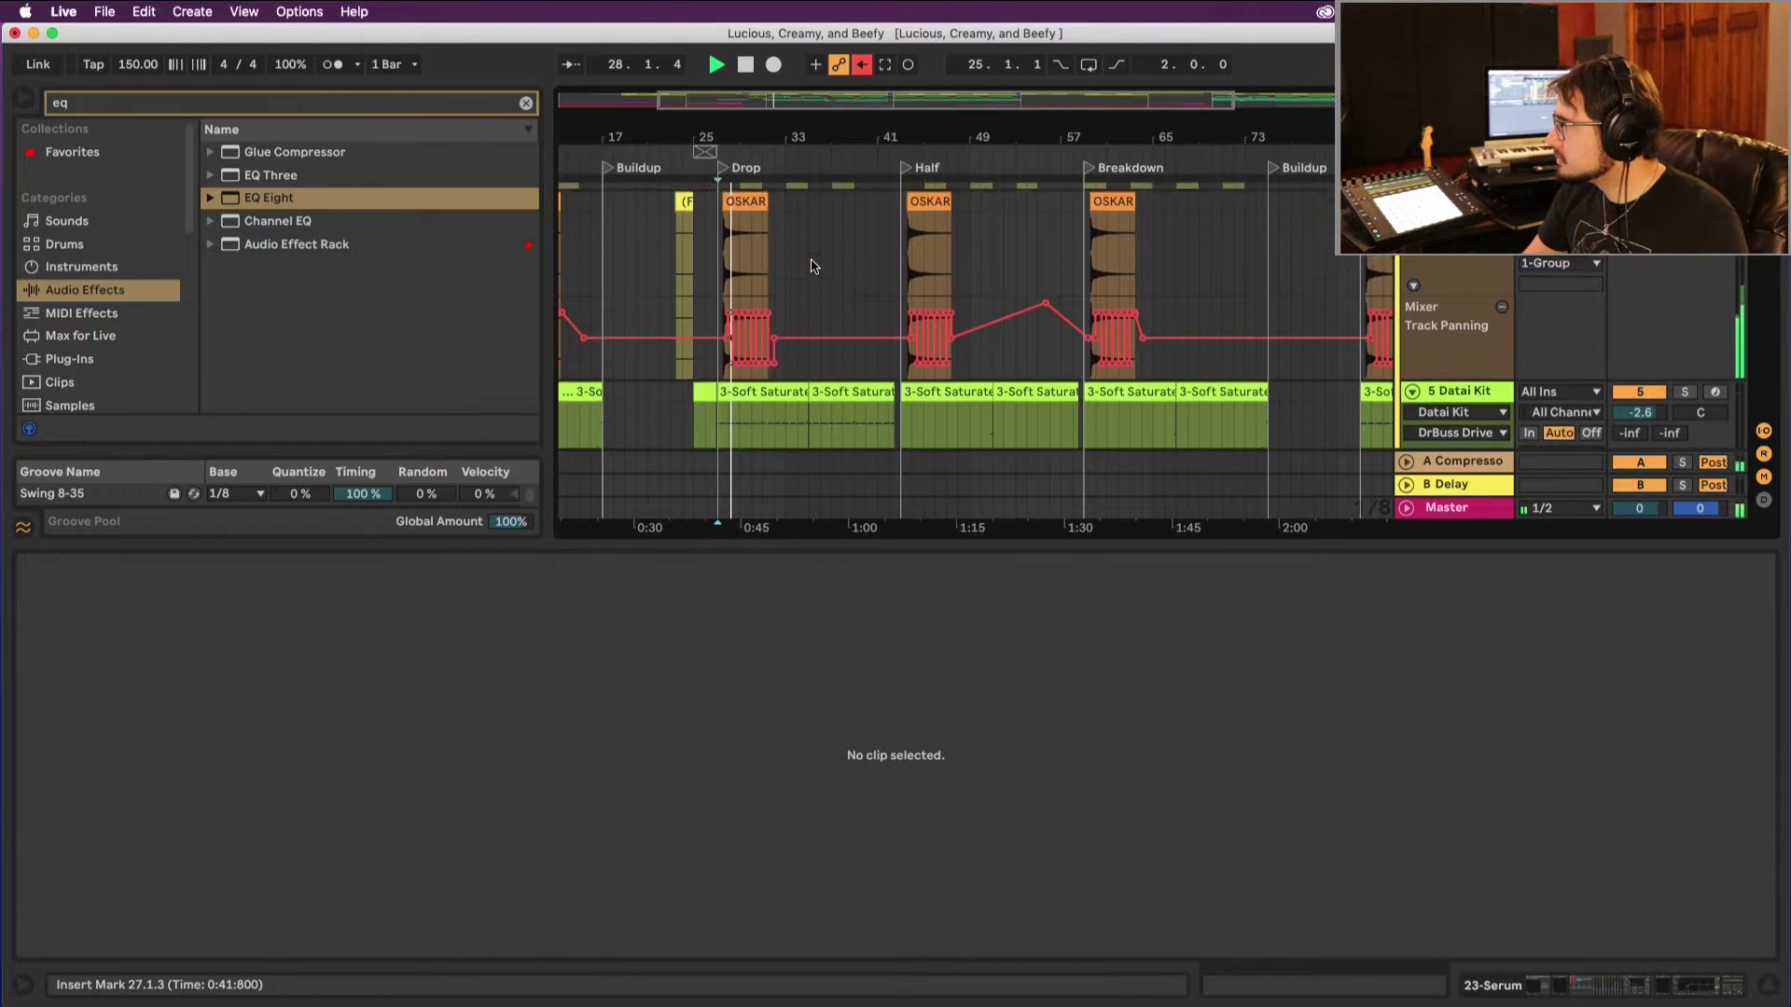
drag(757, 156, 774, 244)
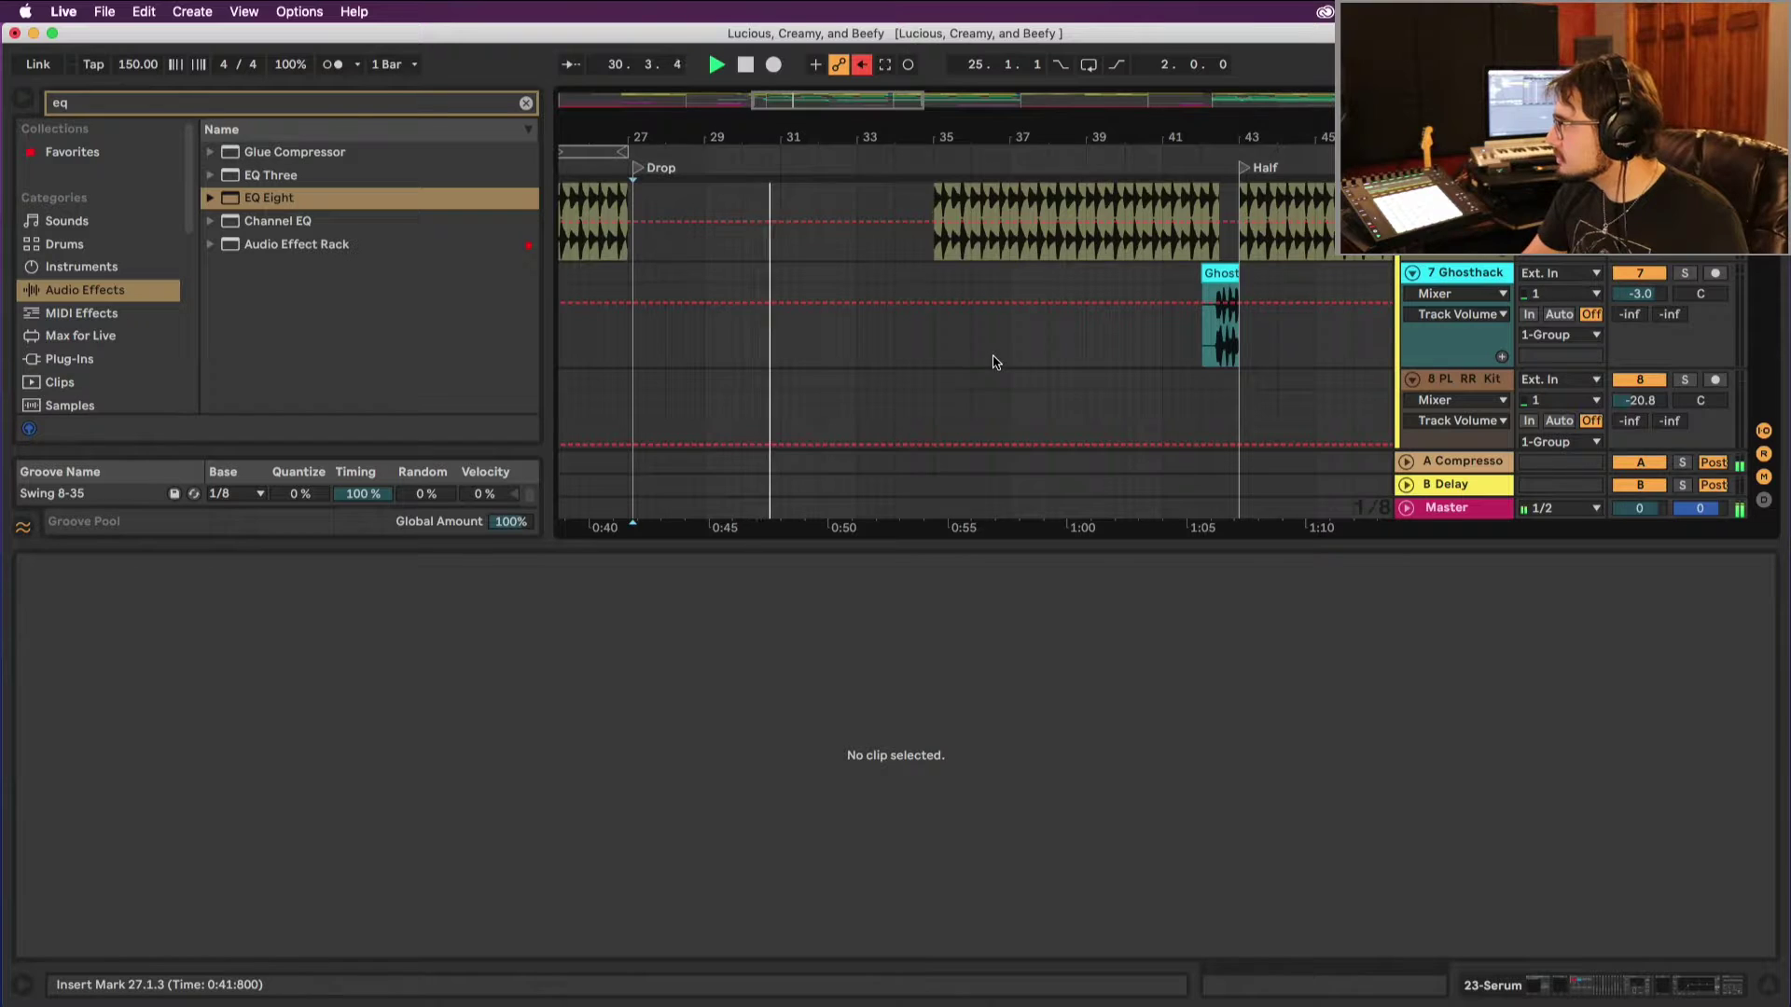
scroll(961, 398, up, 8)
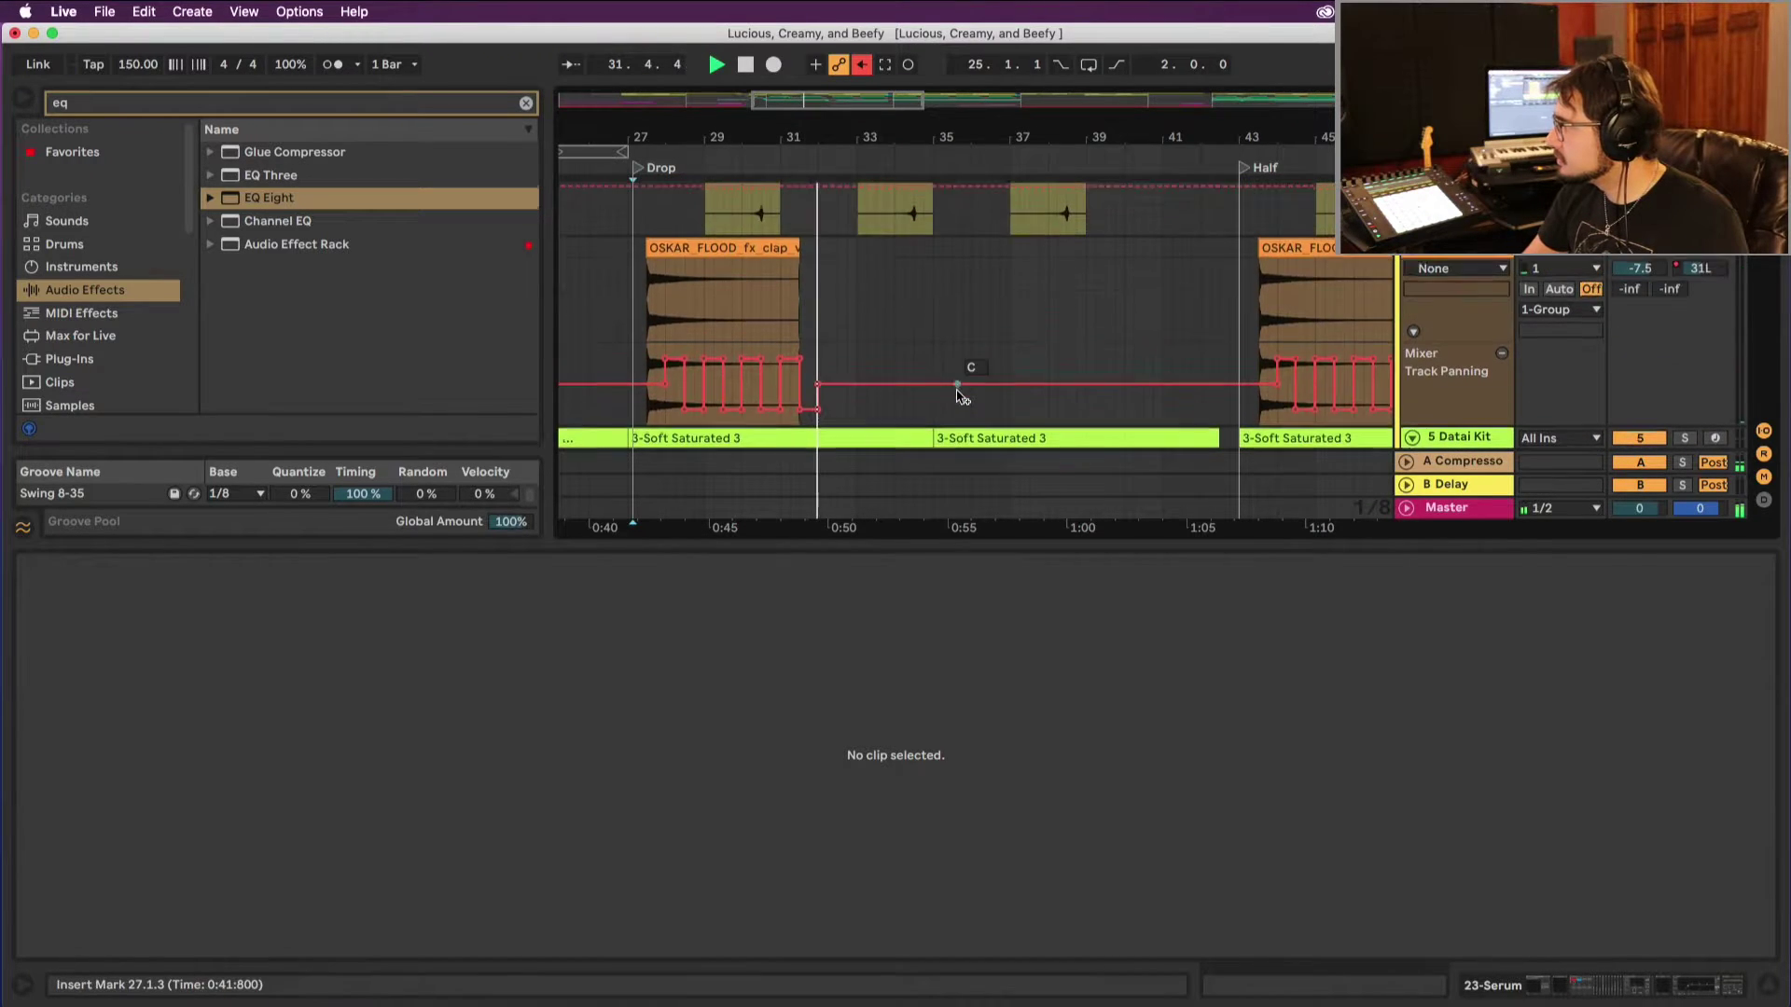
scroll(959, 396, down, 10)
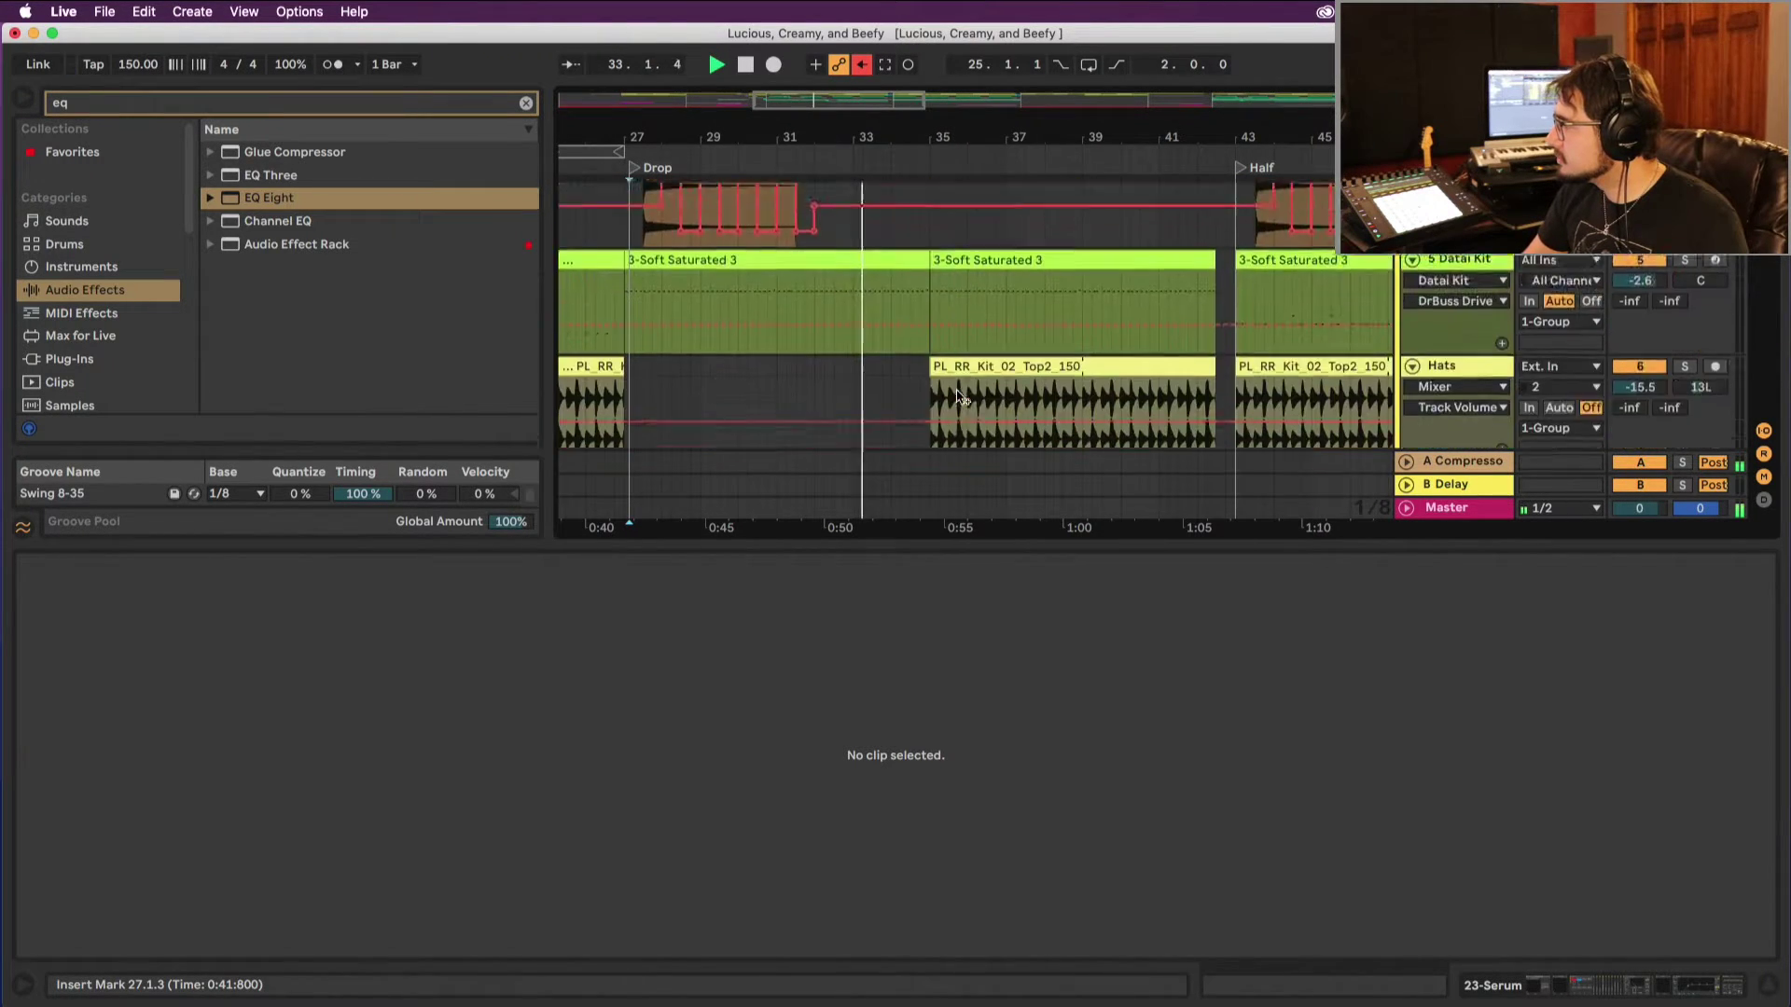
scroll(959, 396, down, 10)
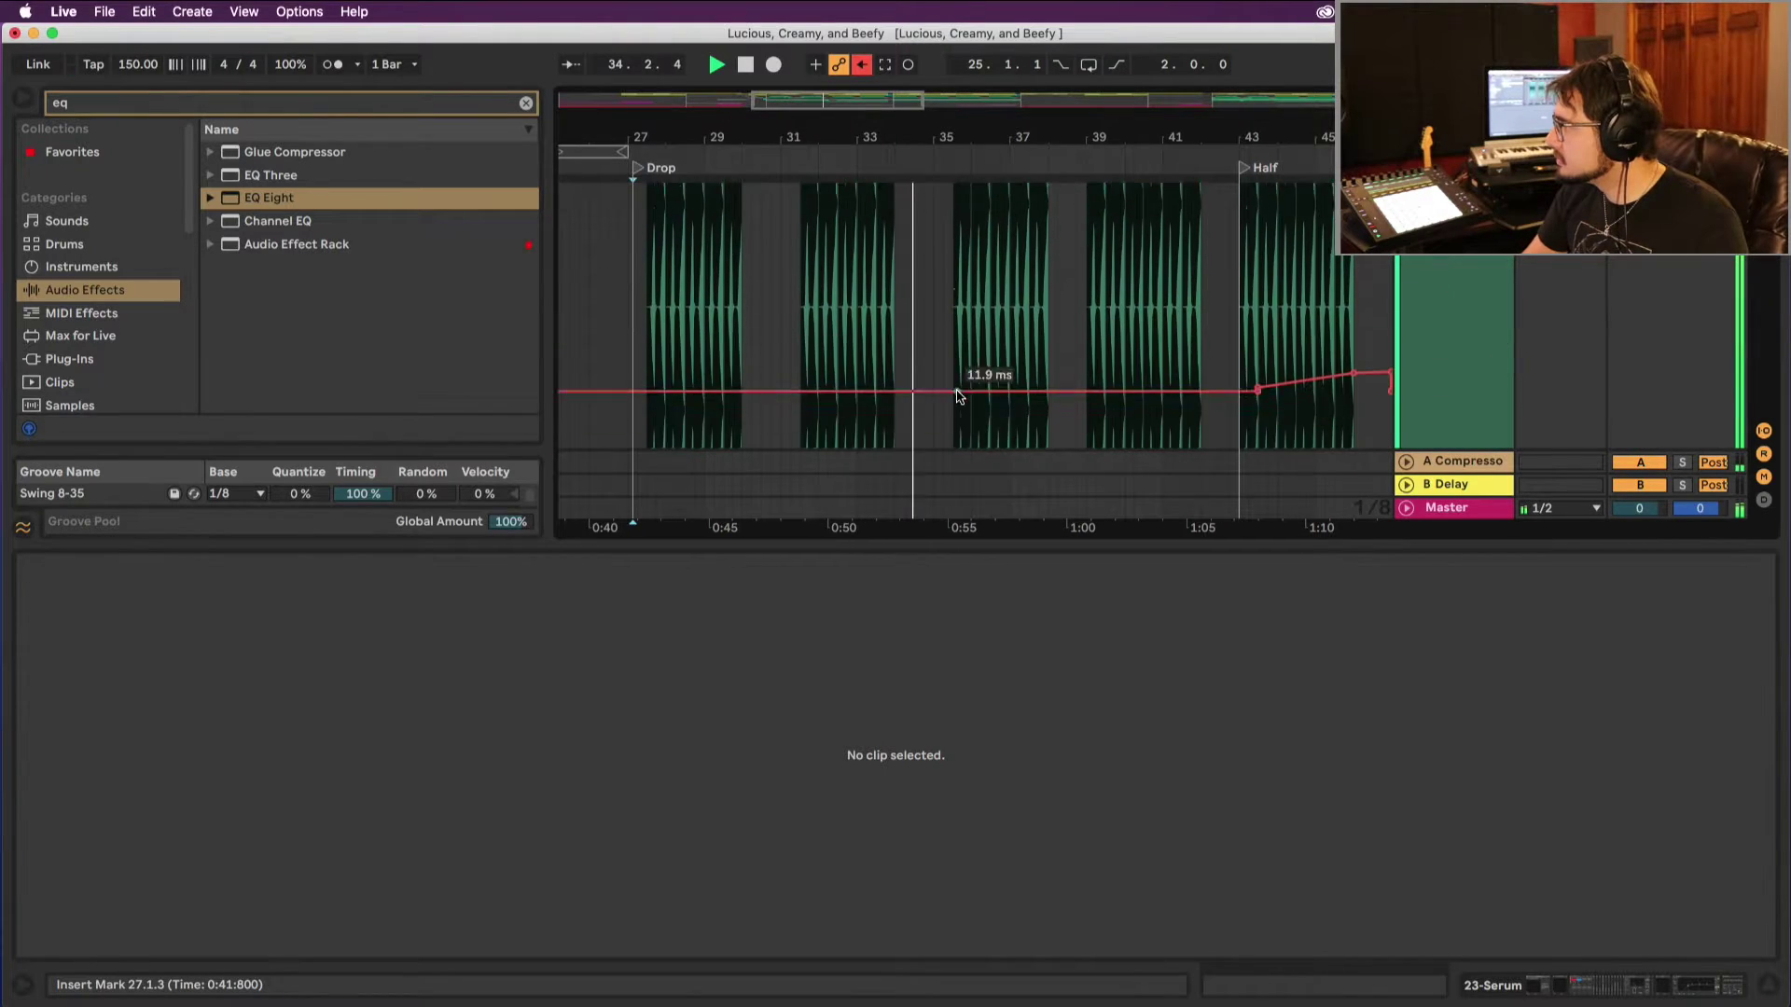
scroll(958, 396, down, 2)
scroll(960, 396, down, 1)
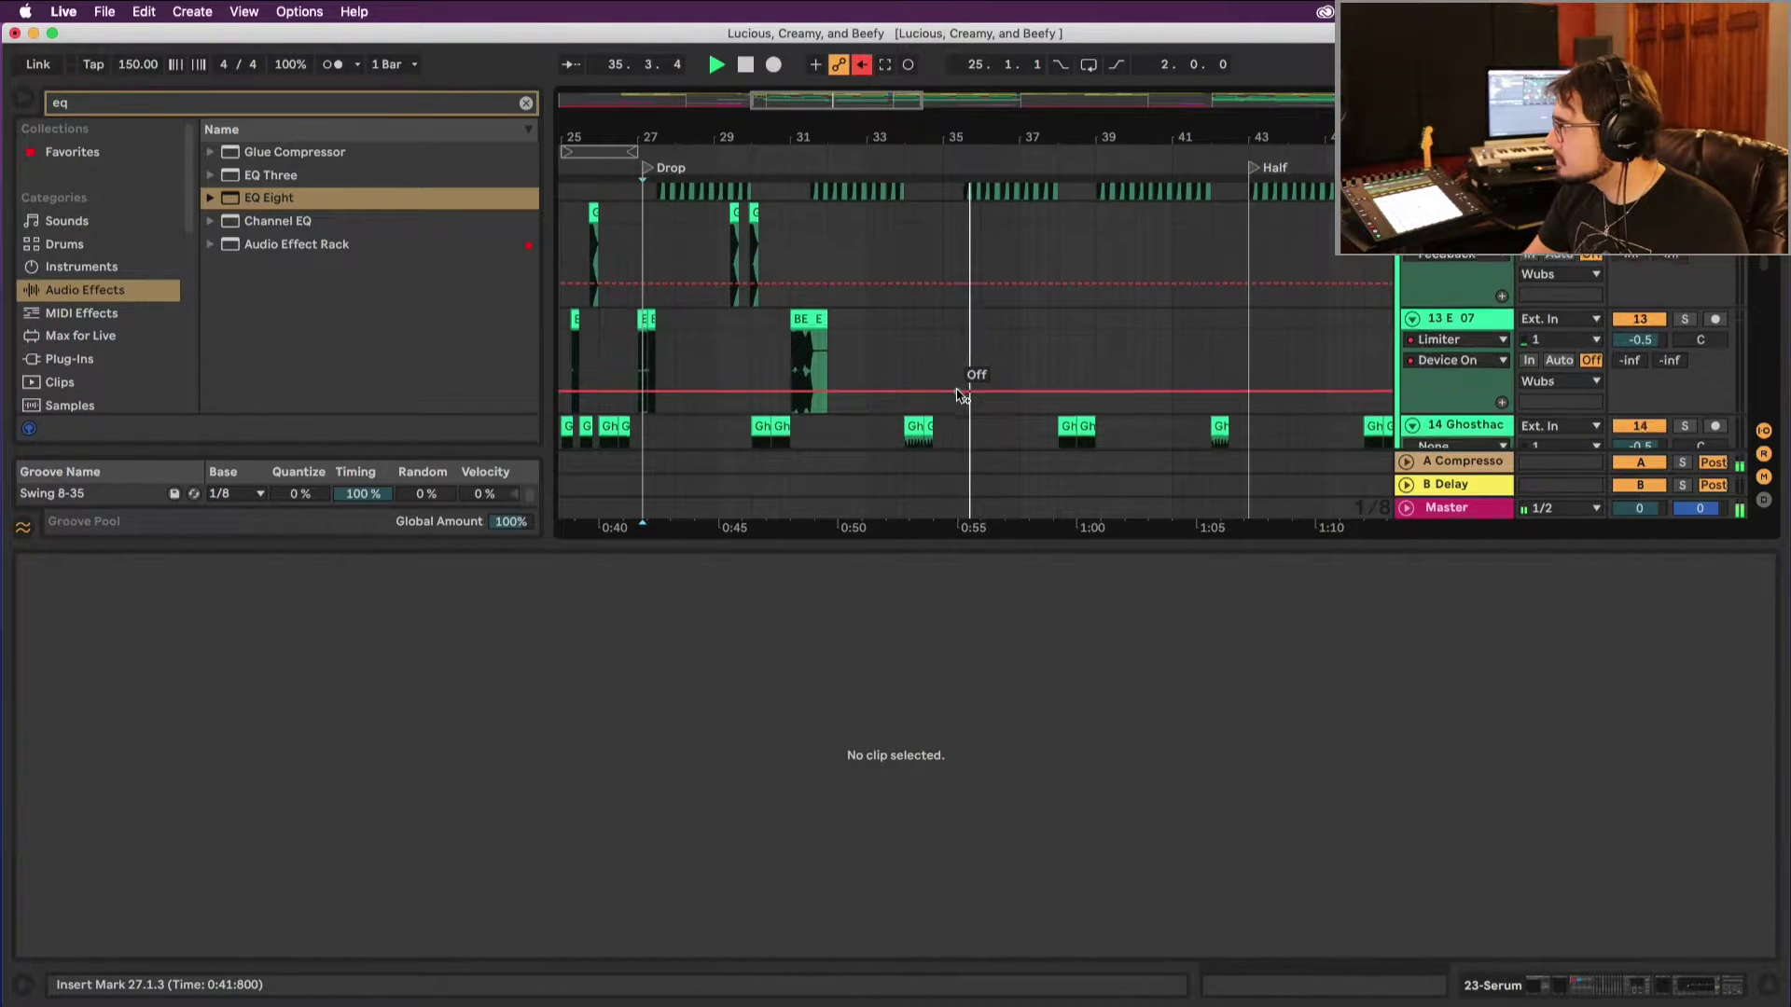
scroll(950, 245, up, 5)
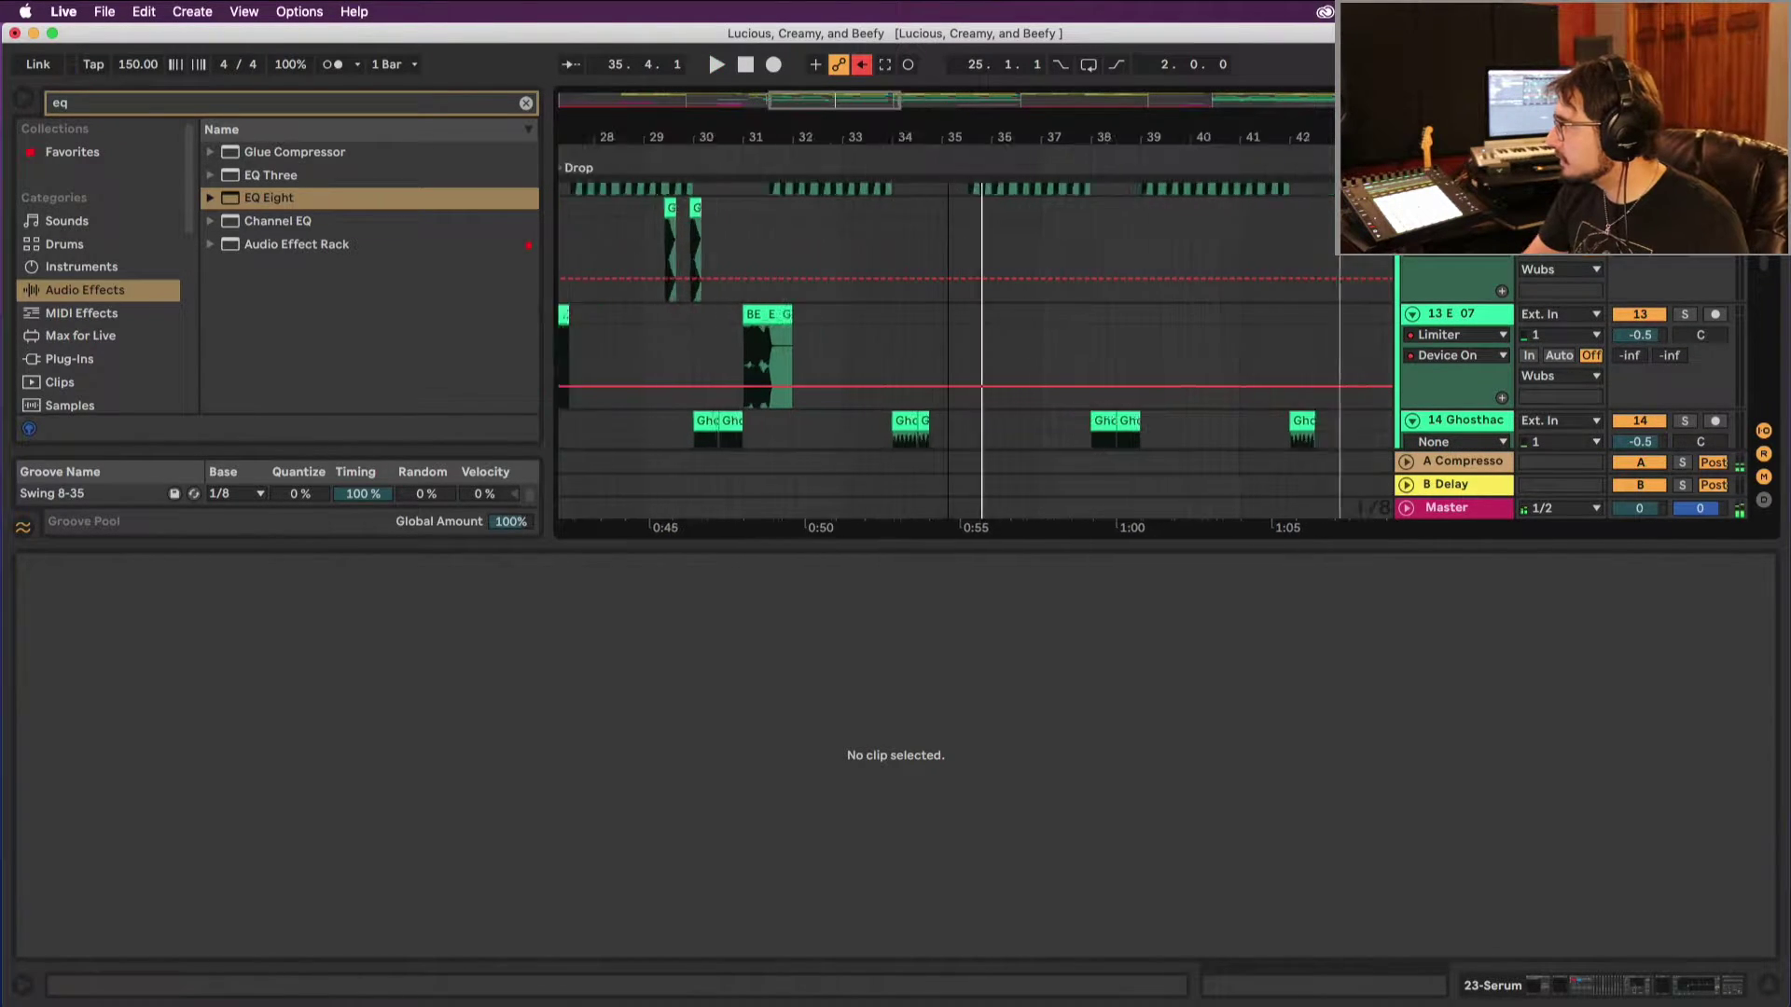
click(926, 182)
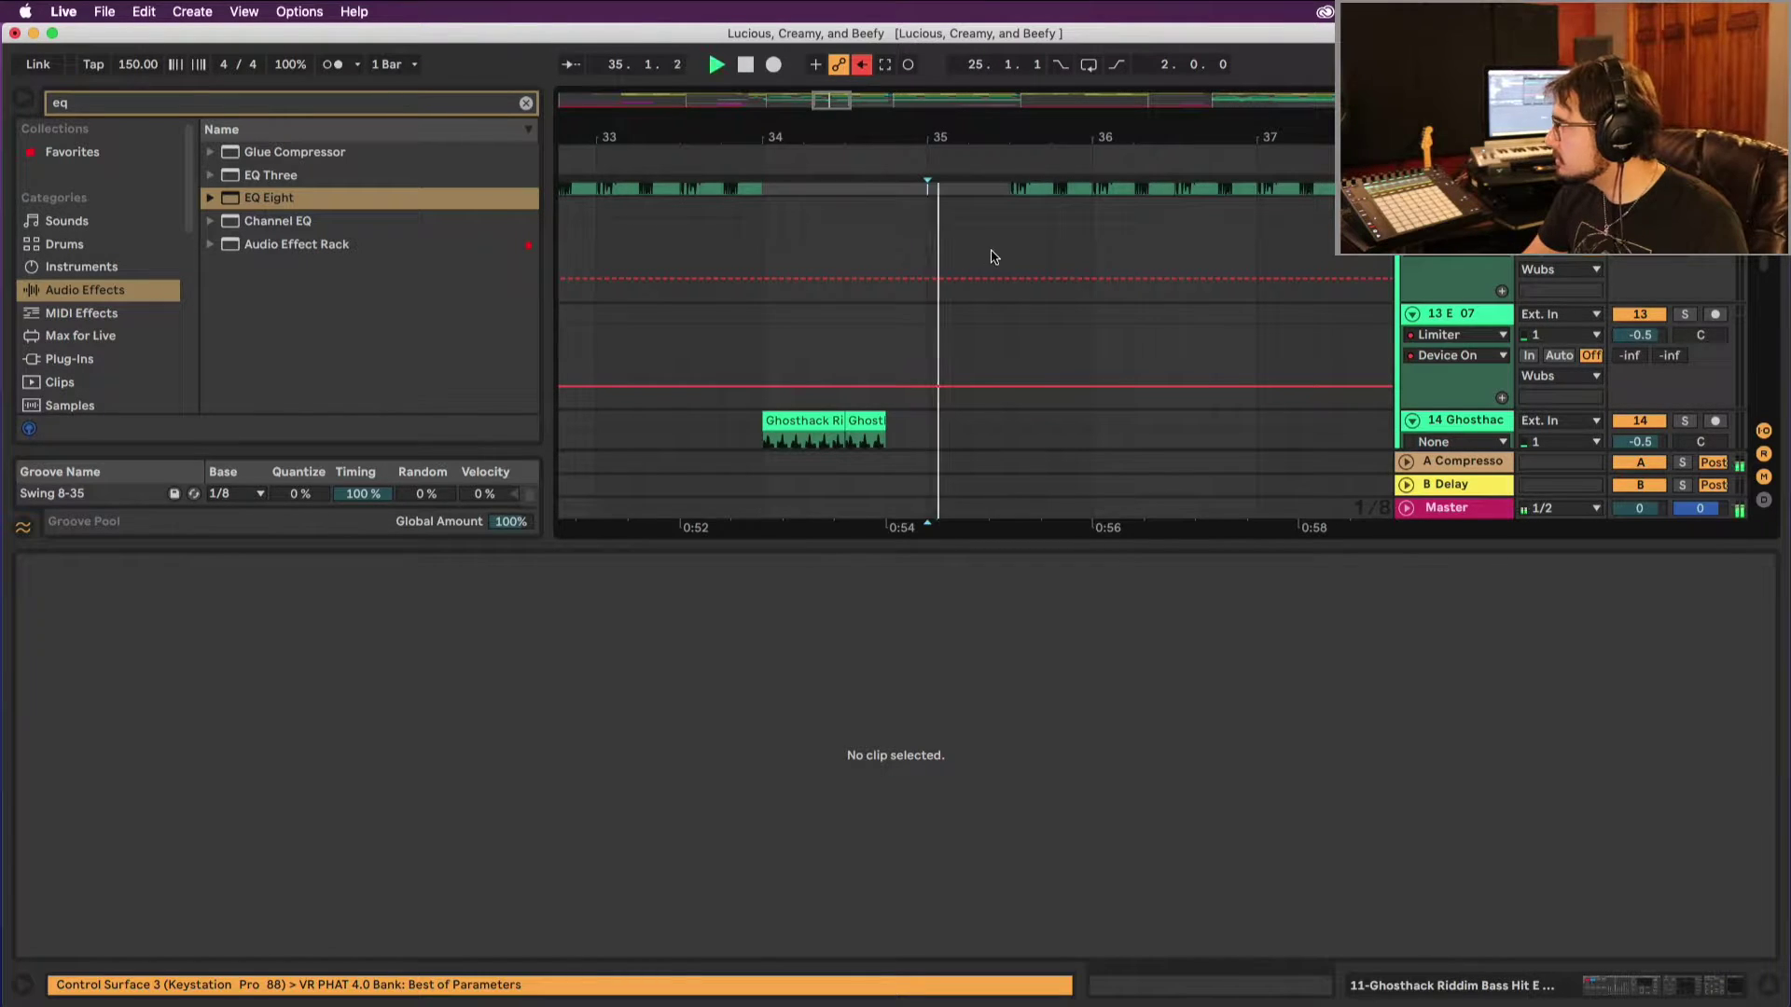
key(space)
Step: Insert a new MIDI track directly below the Wub Machine track
scroll(1165, 306, down, 3)
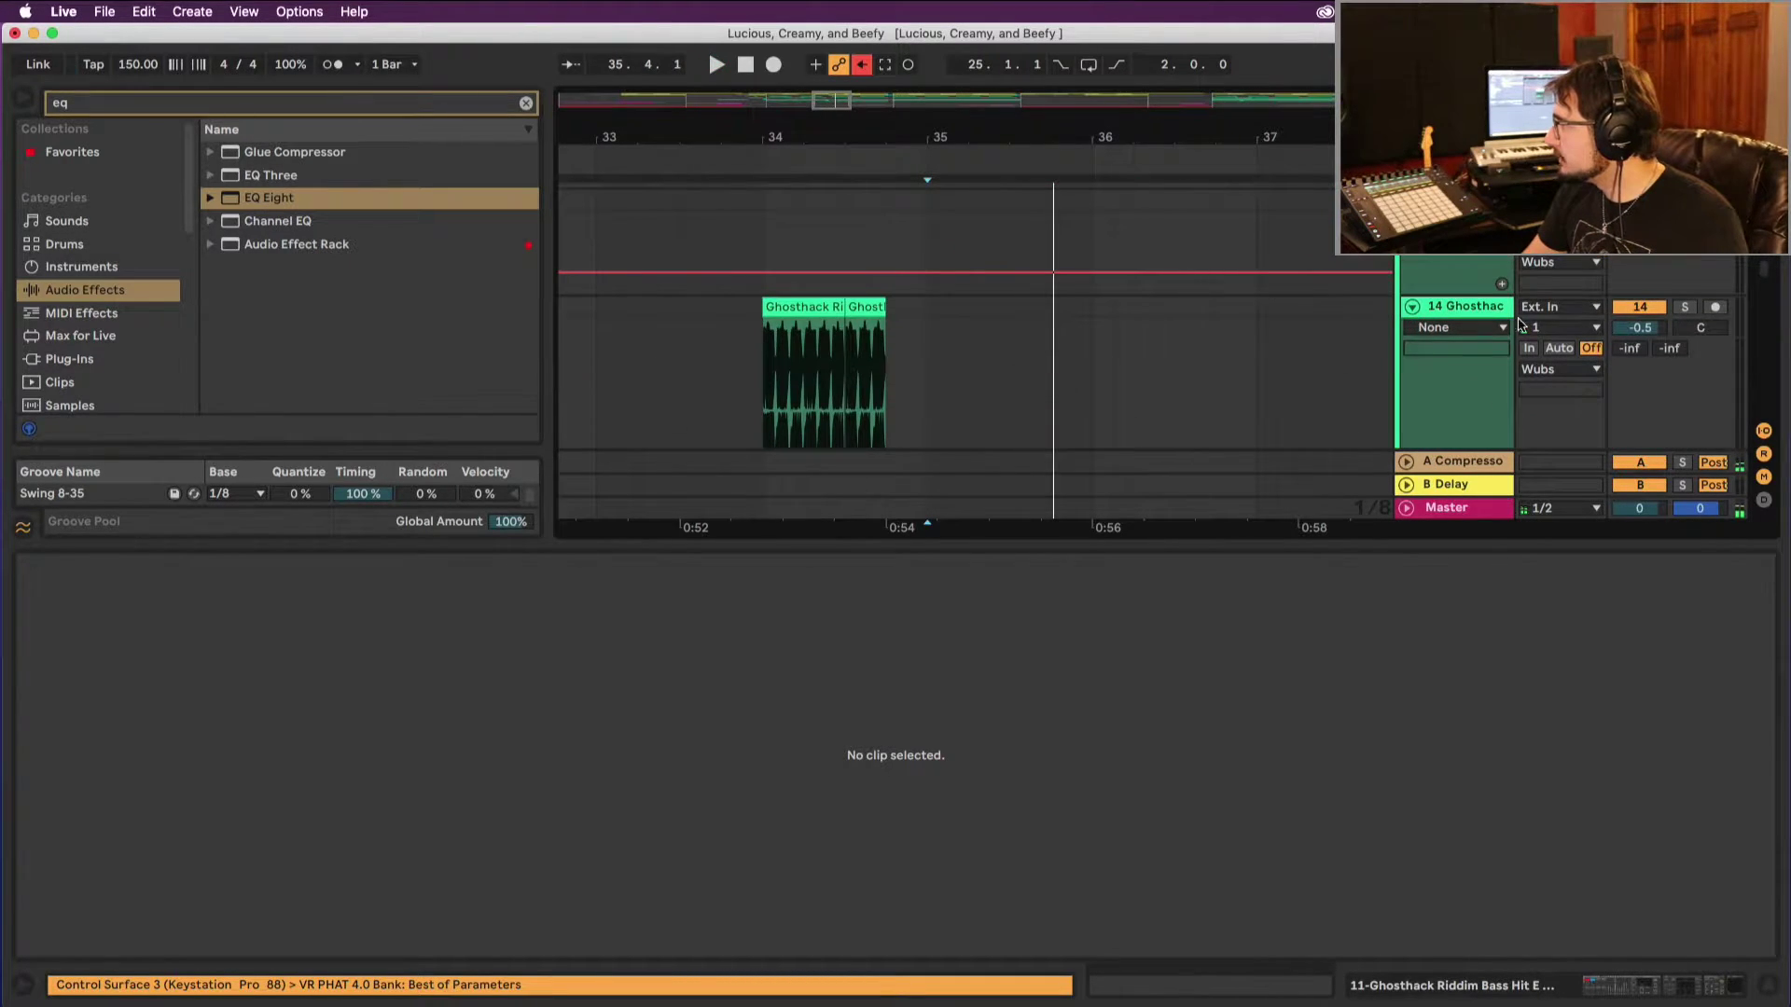
scroll(1488, 262, up, 2)
scroll(1477, 265, down, 4)
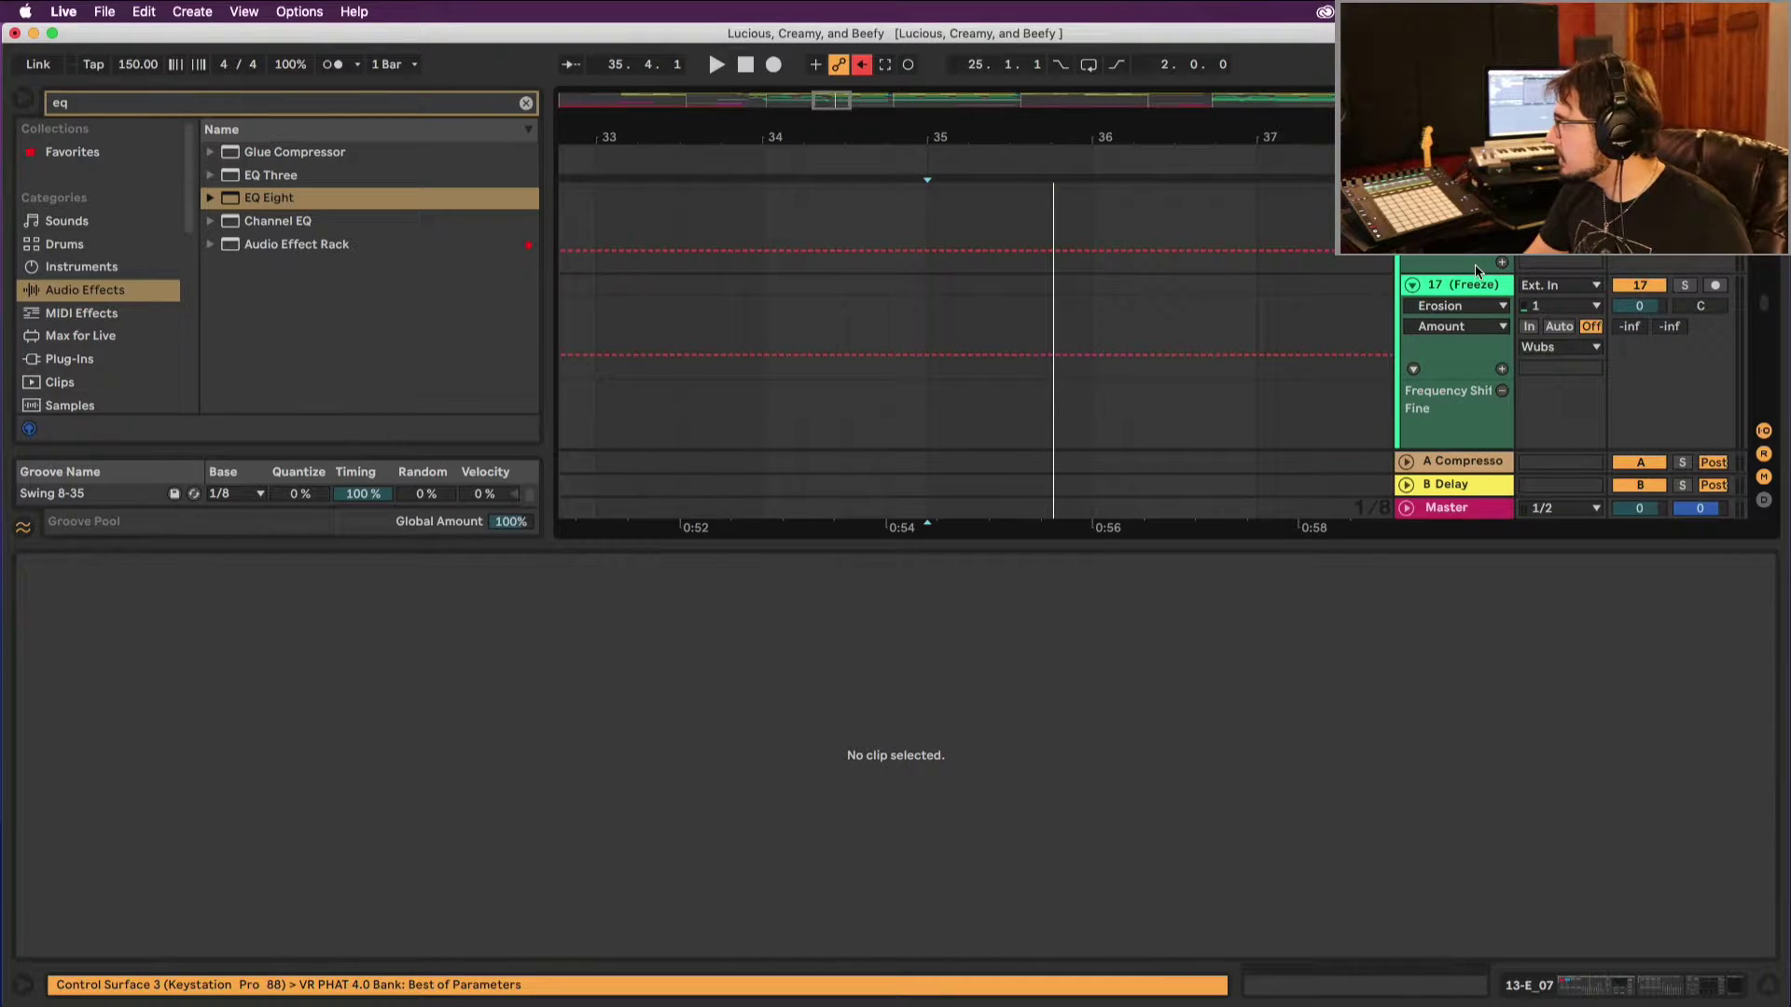
scroll(1474, 272, down, 6)
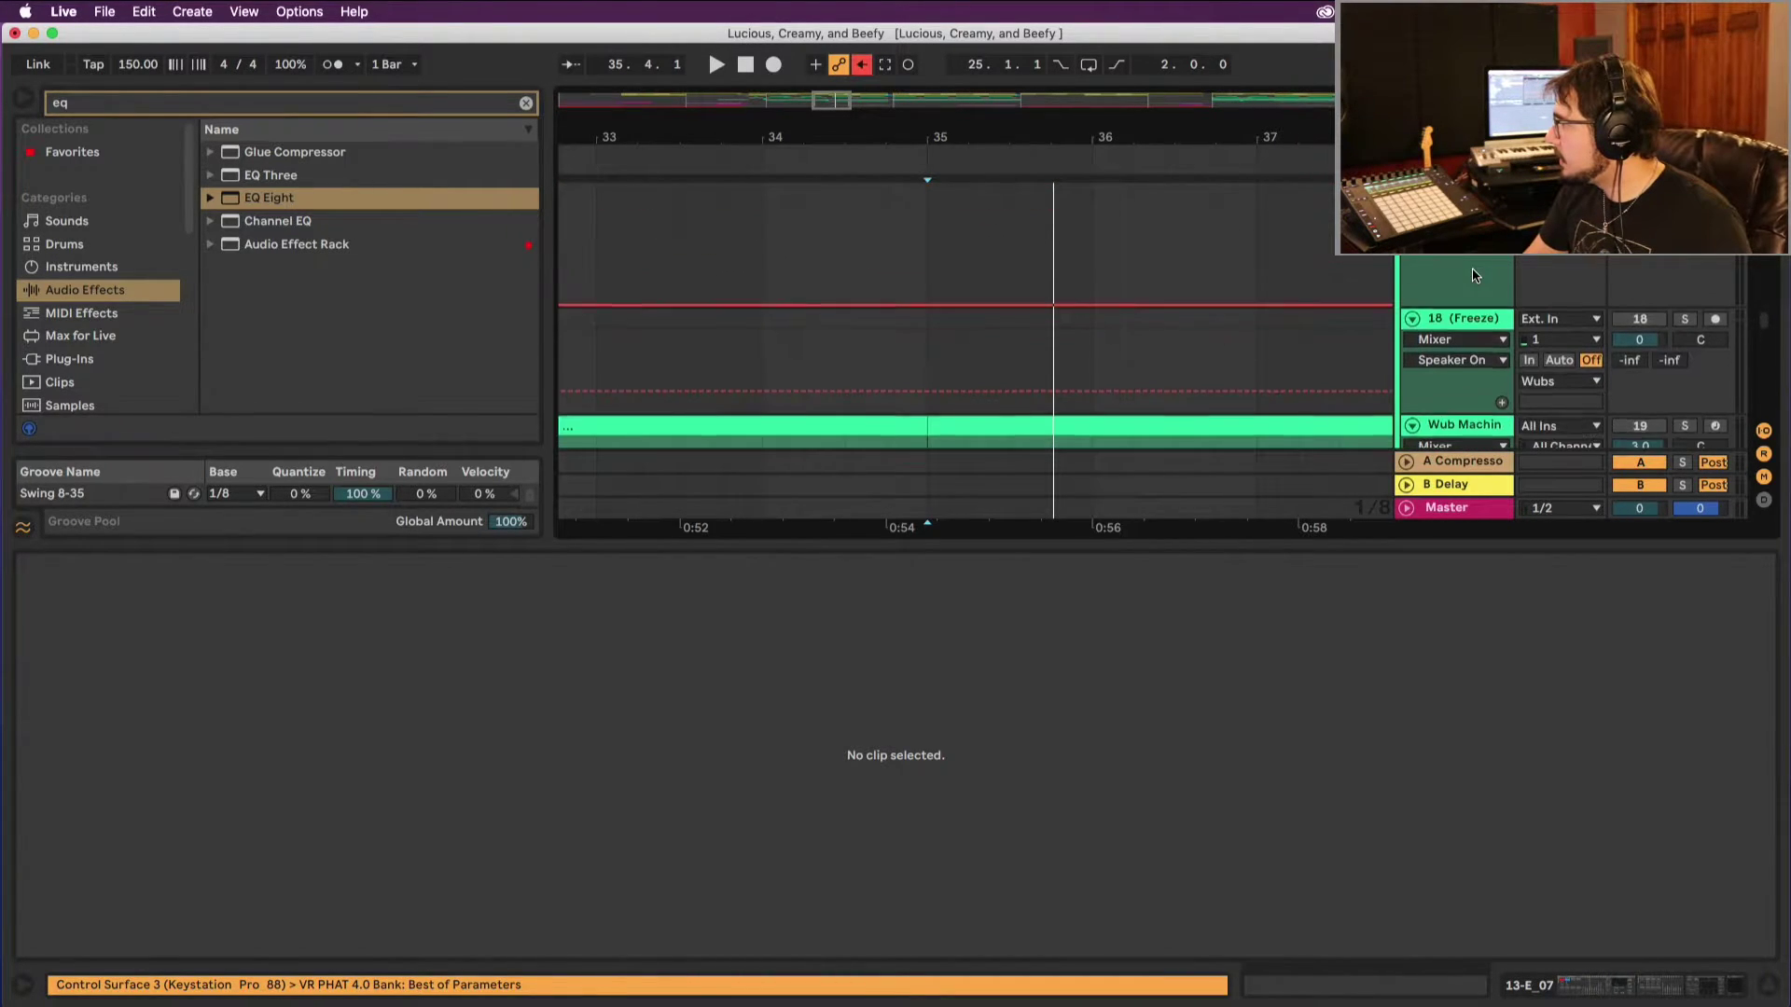
scroll(1468, 309, down, 1)
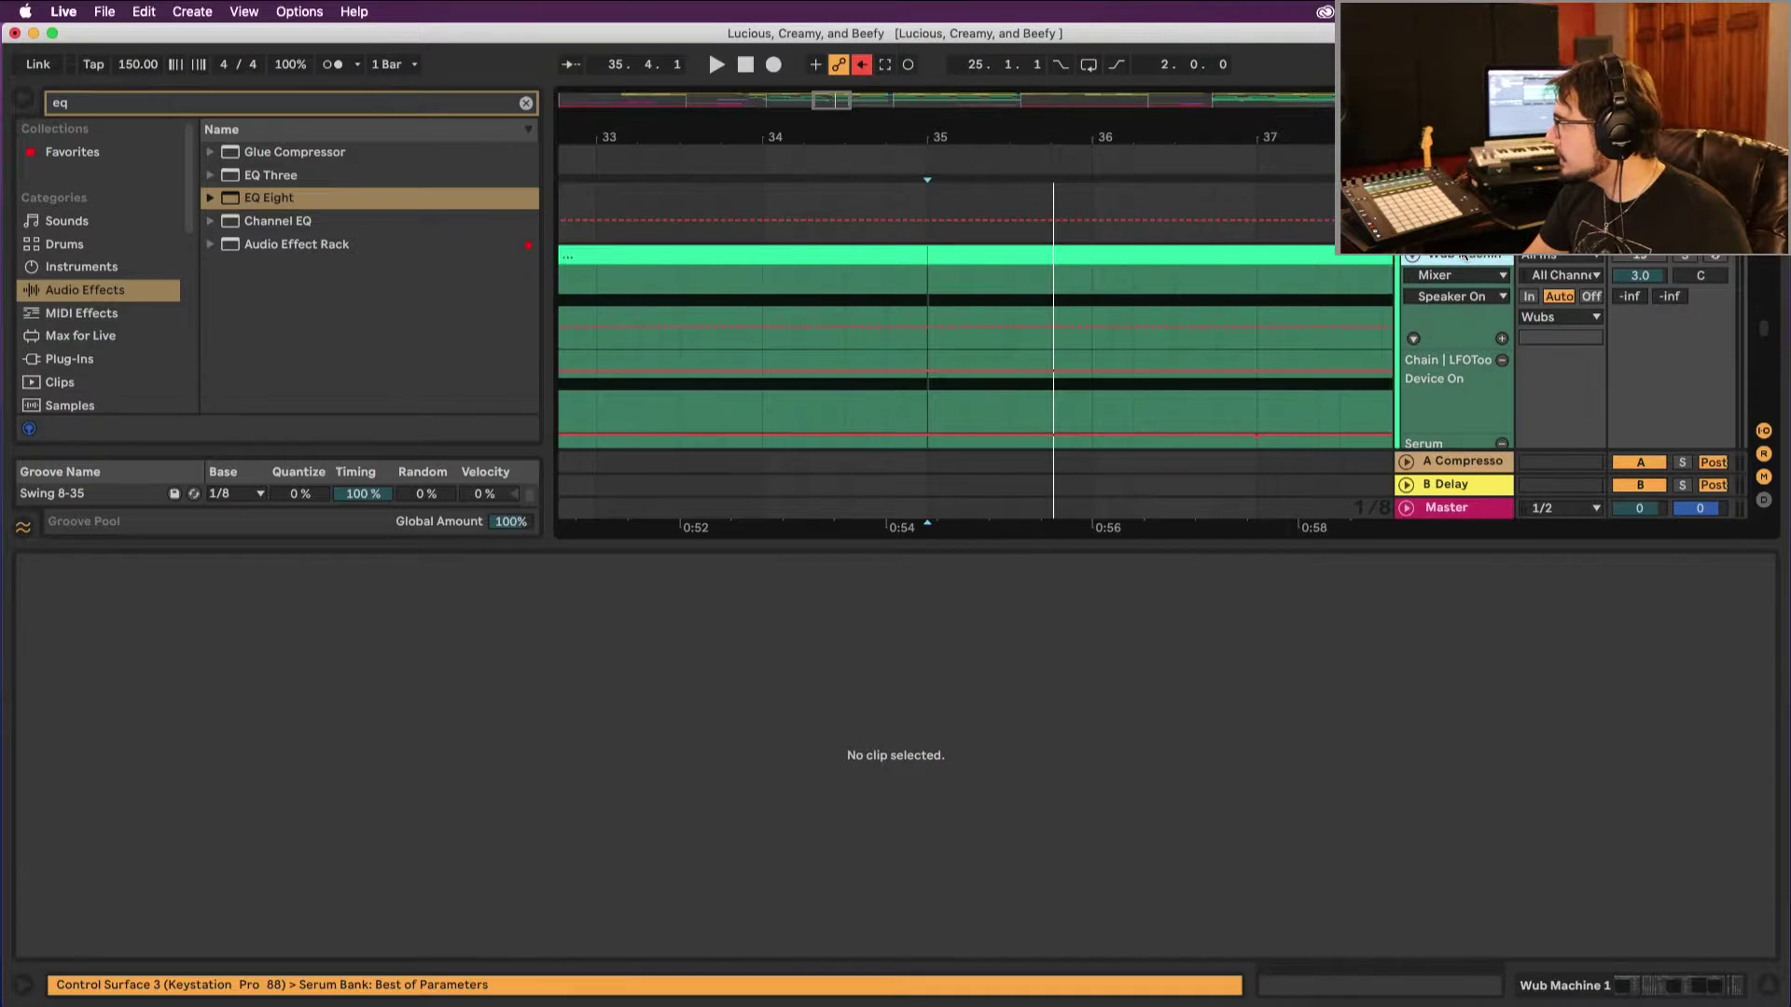
click(1465, 256)
scroll(1463, 255, down, 3)
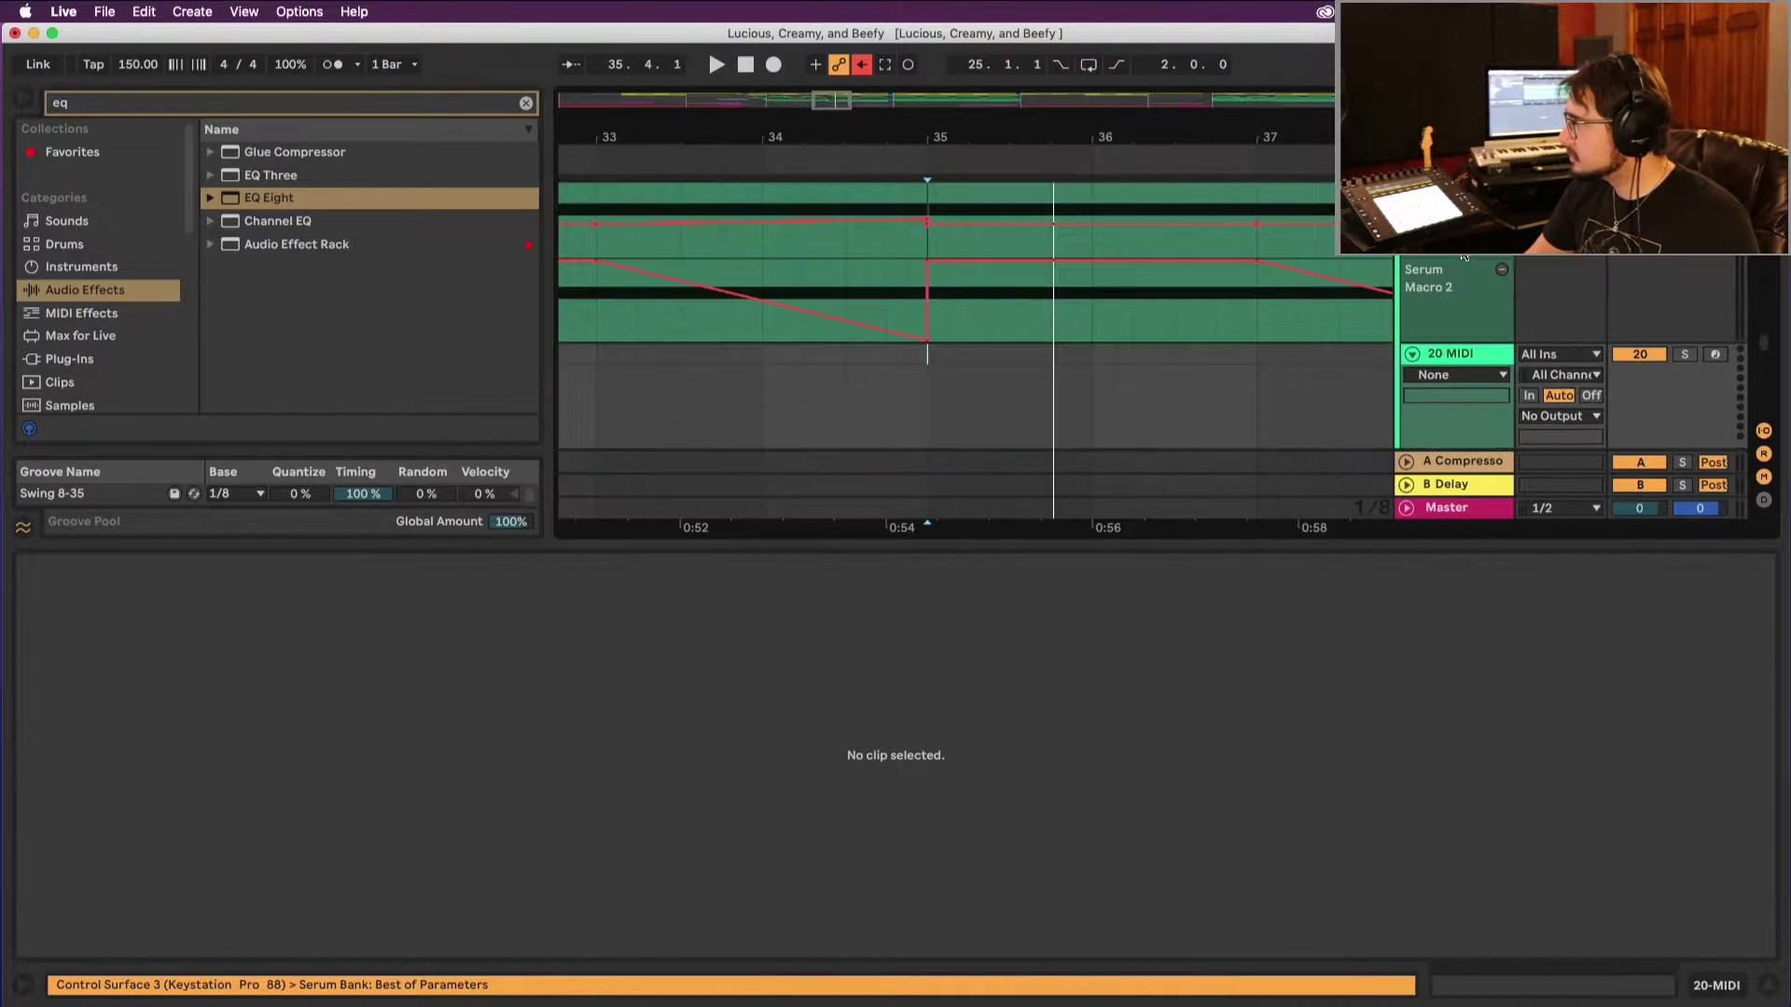
Step: Search the plug-ins for "ser" and load the Xfer Records Serum synth onto the new MIDI track 20
click(285, 110)
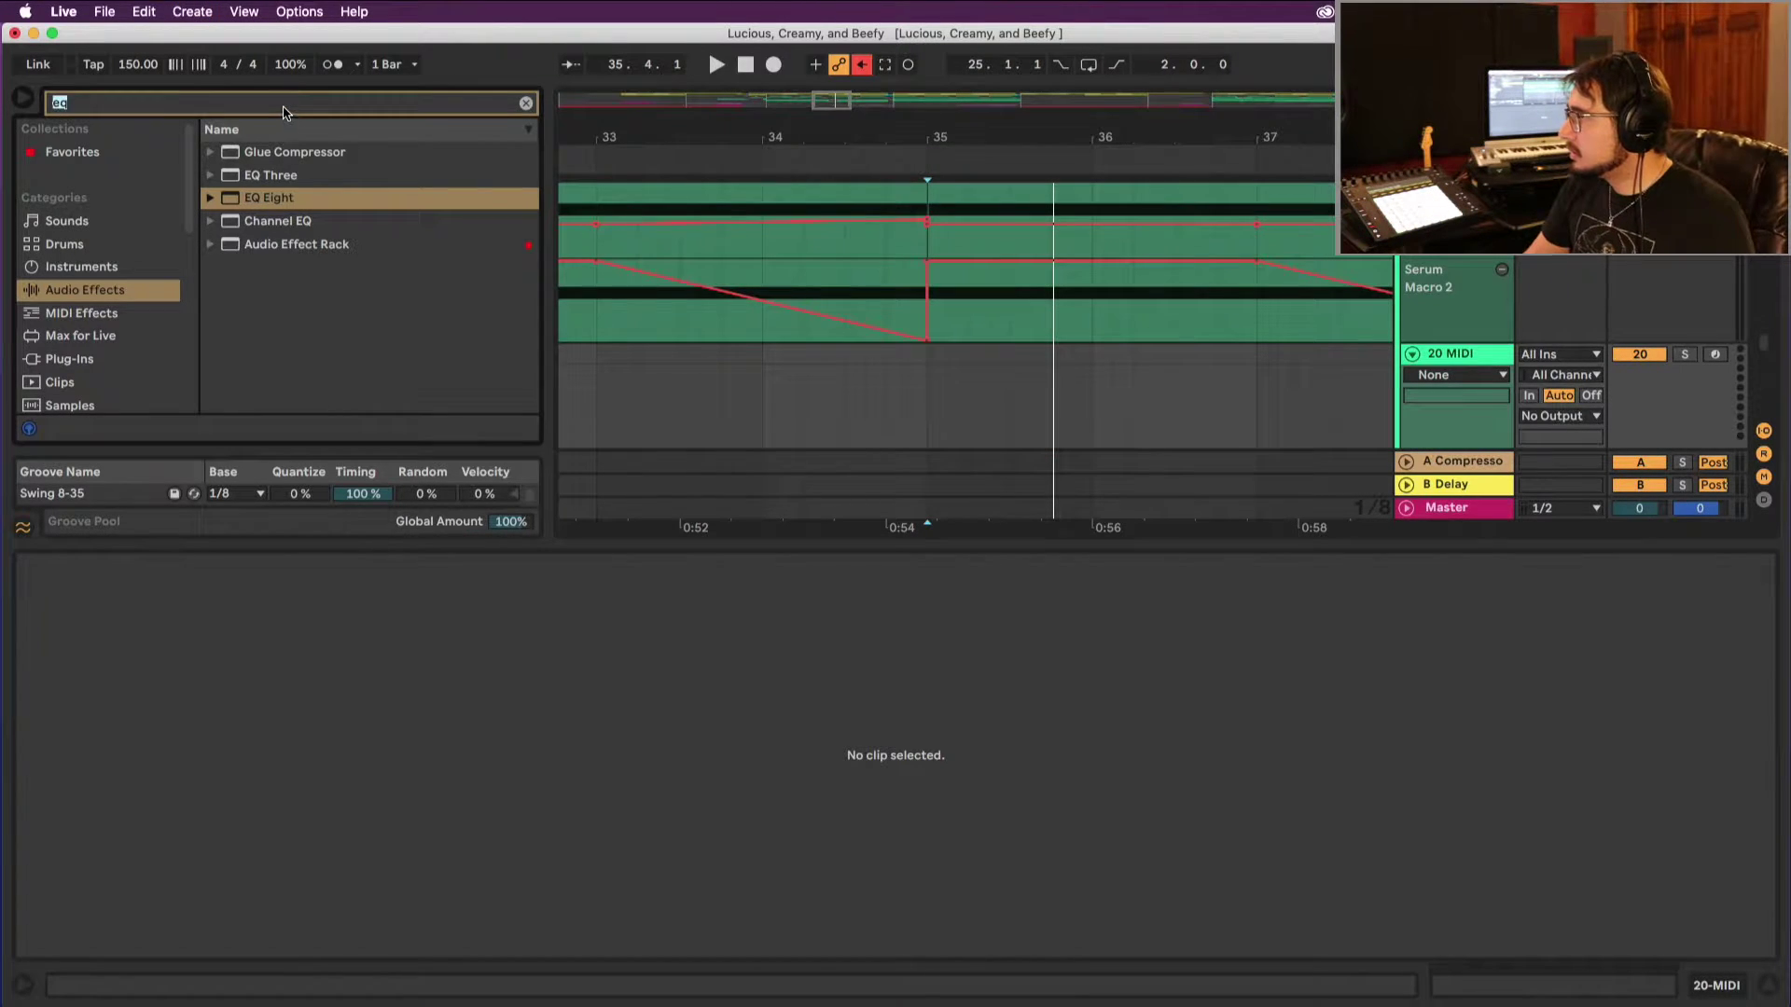
text(ser)
click(97, 362)
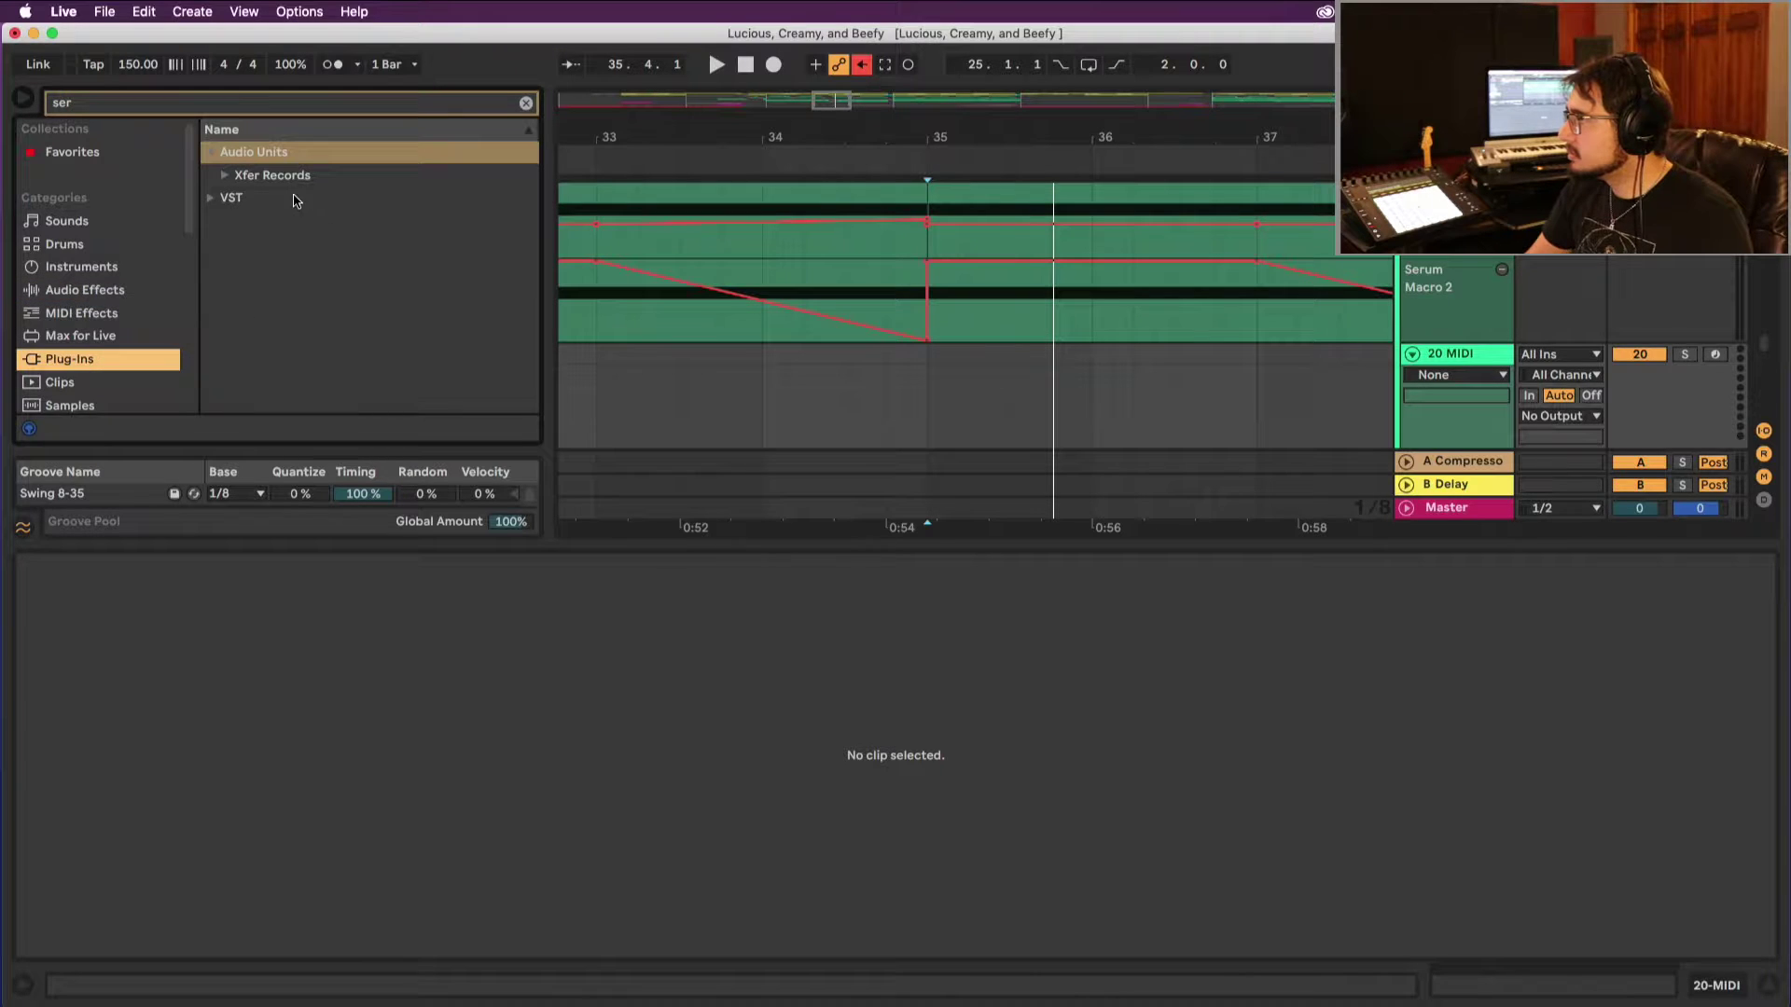
click(238, 176)
drag(259, 199, 388, 443)
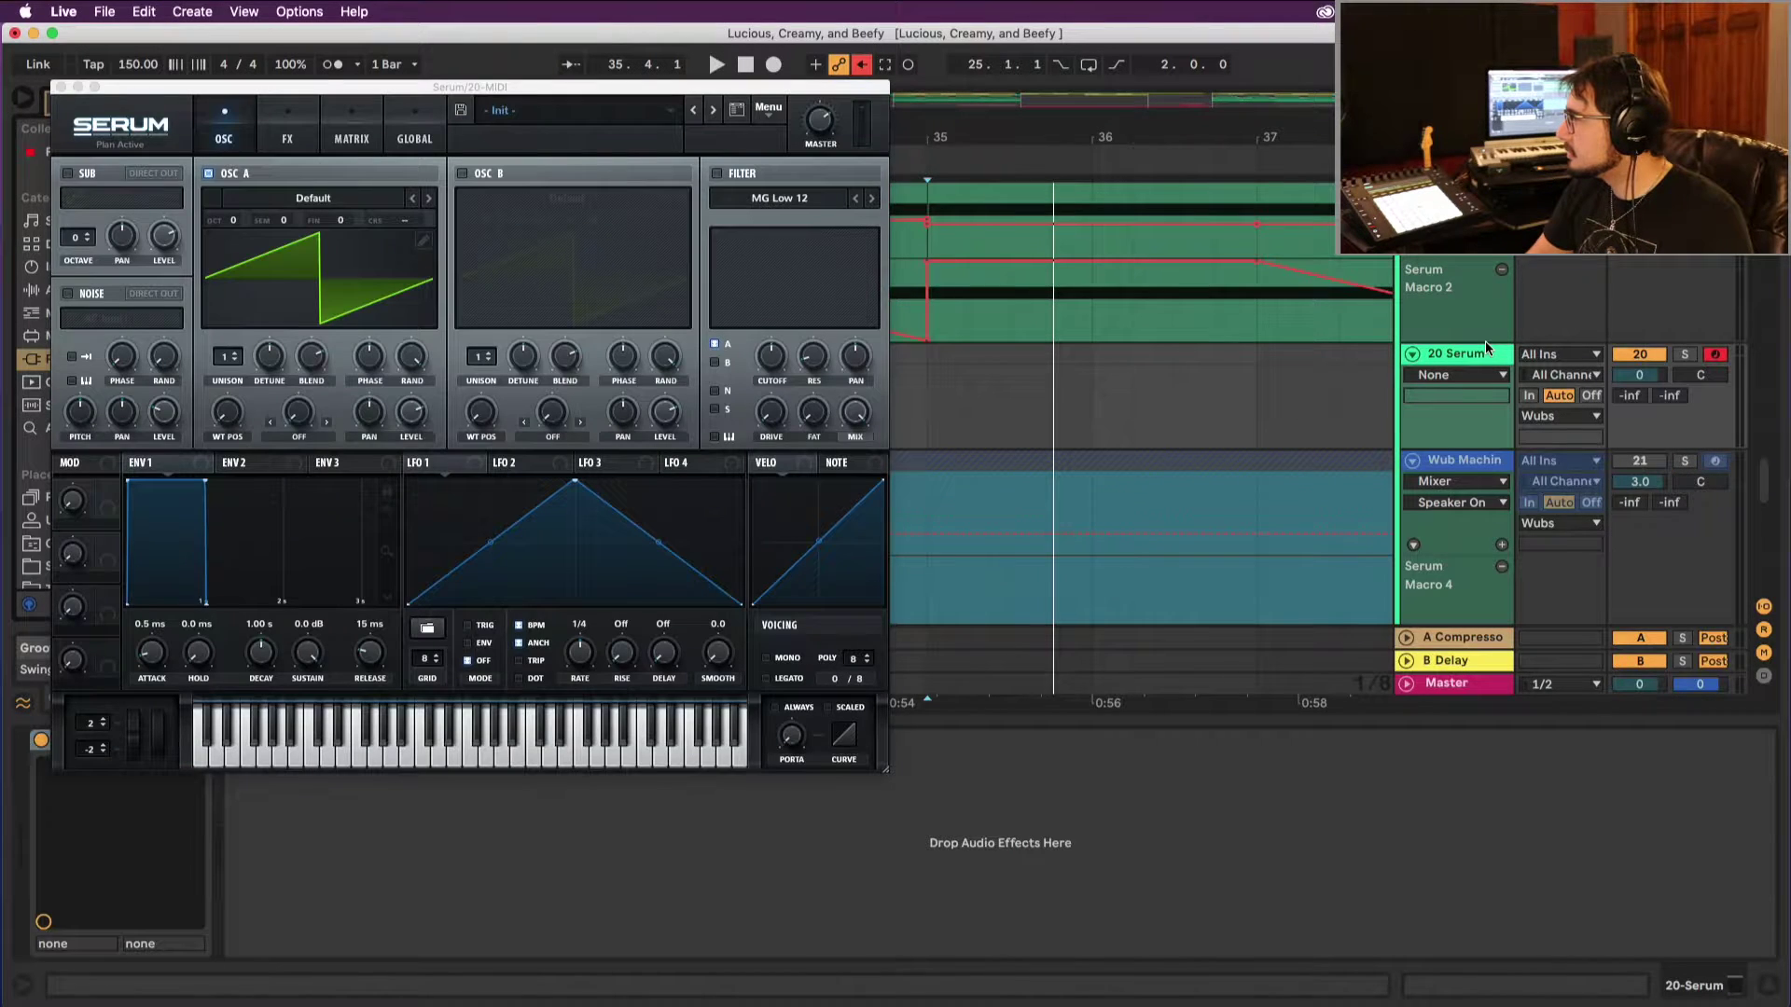
Step: Load the BS Almost Alive preset from the Brostep Gang folder into the Serum synth on track 20
click(560, 104)
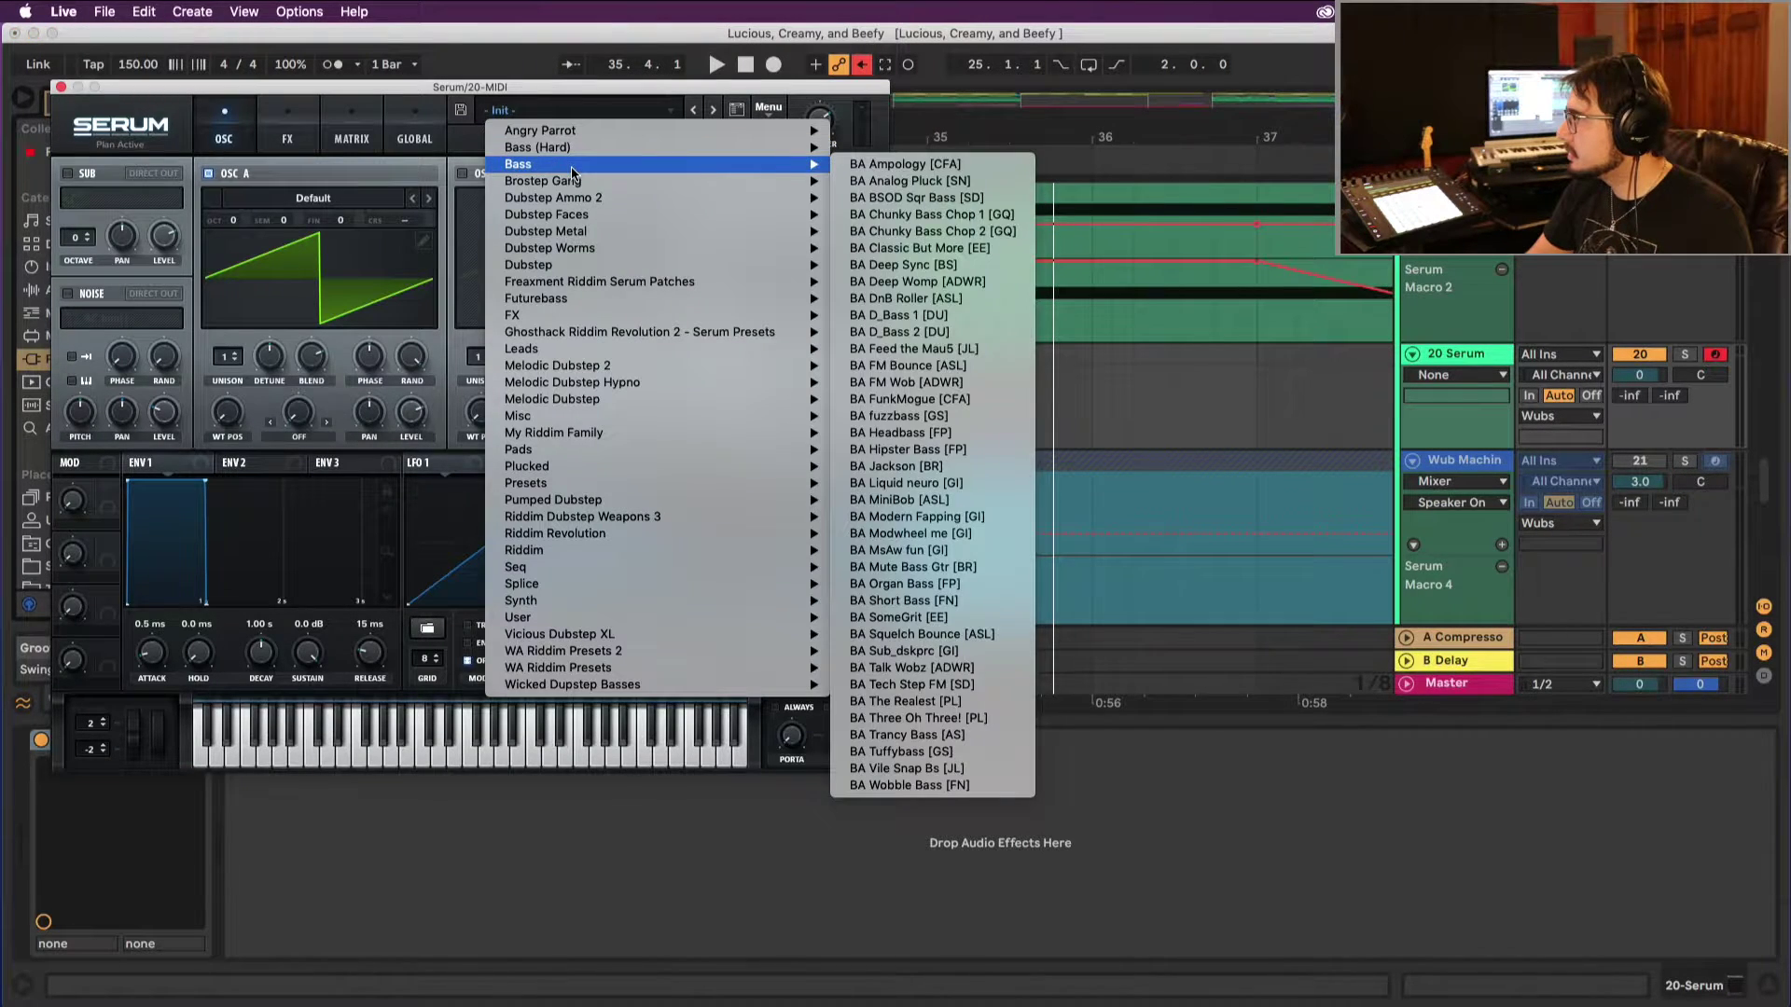
mouse_move(575, 183)
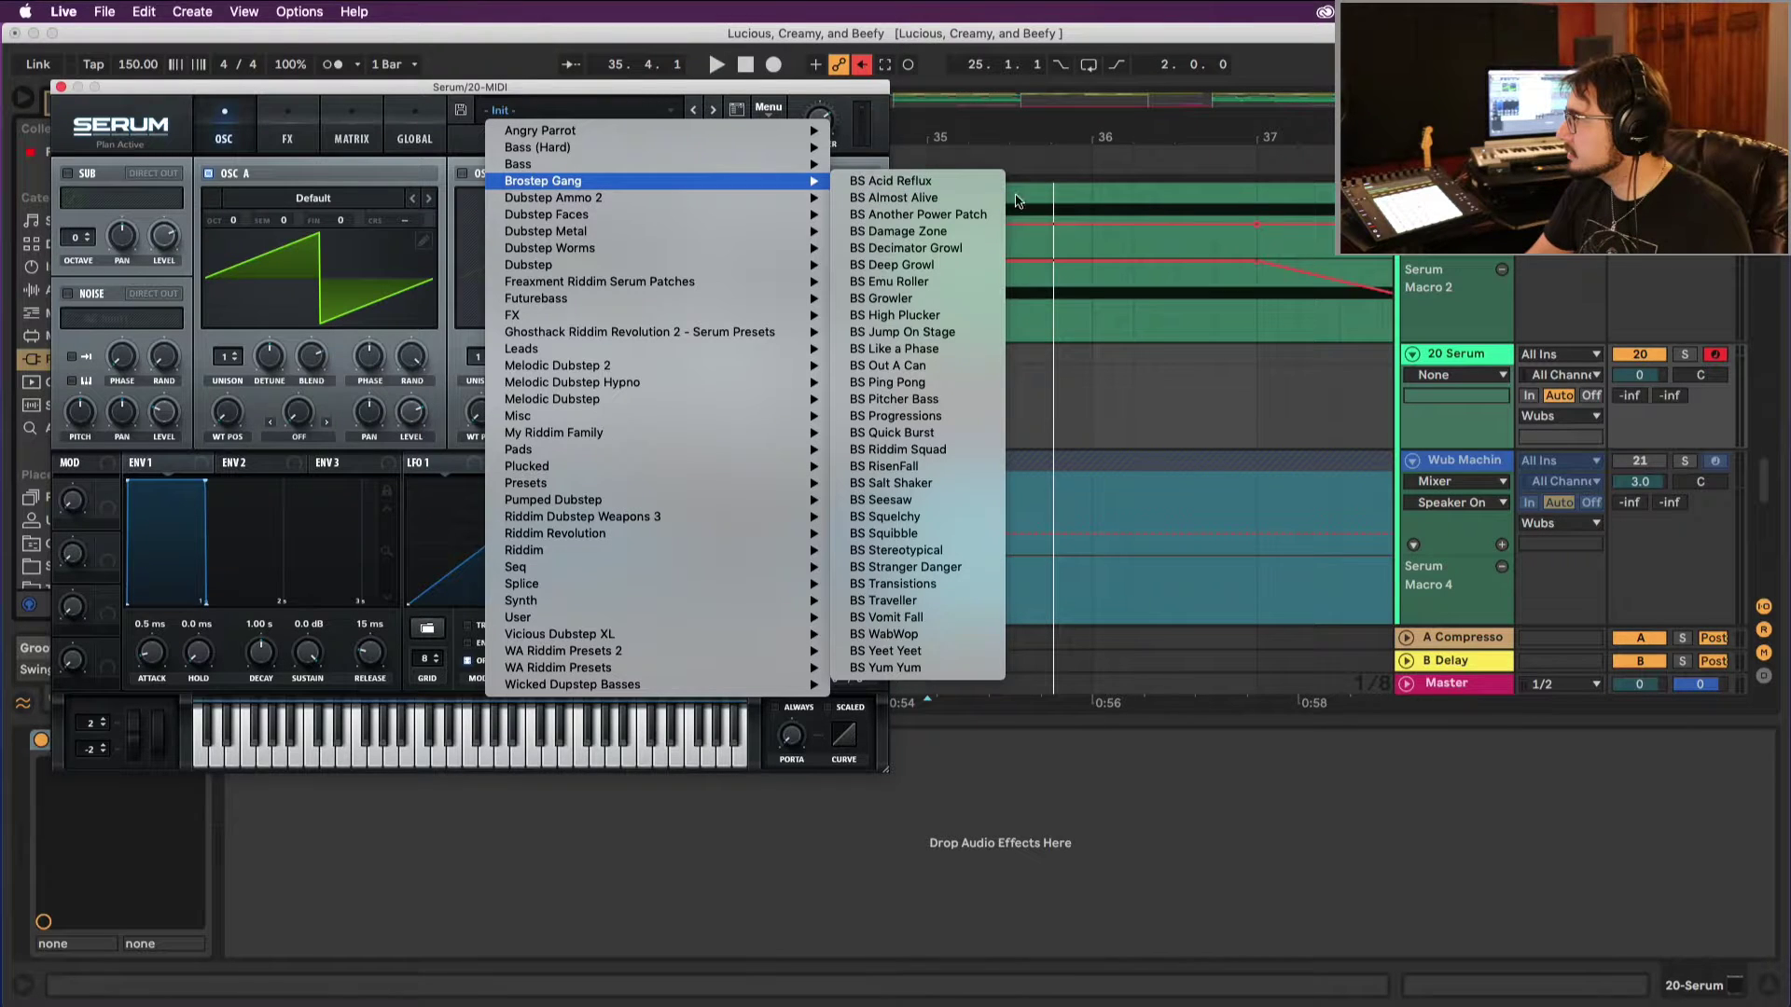
click(988, 198)
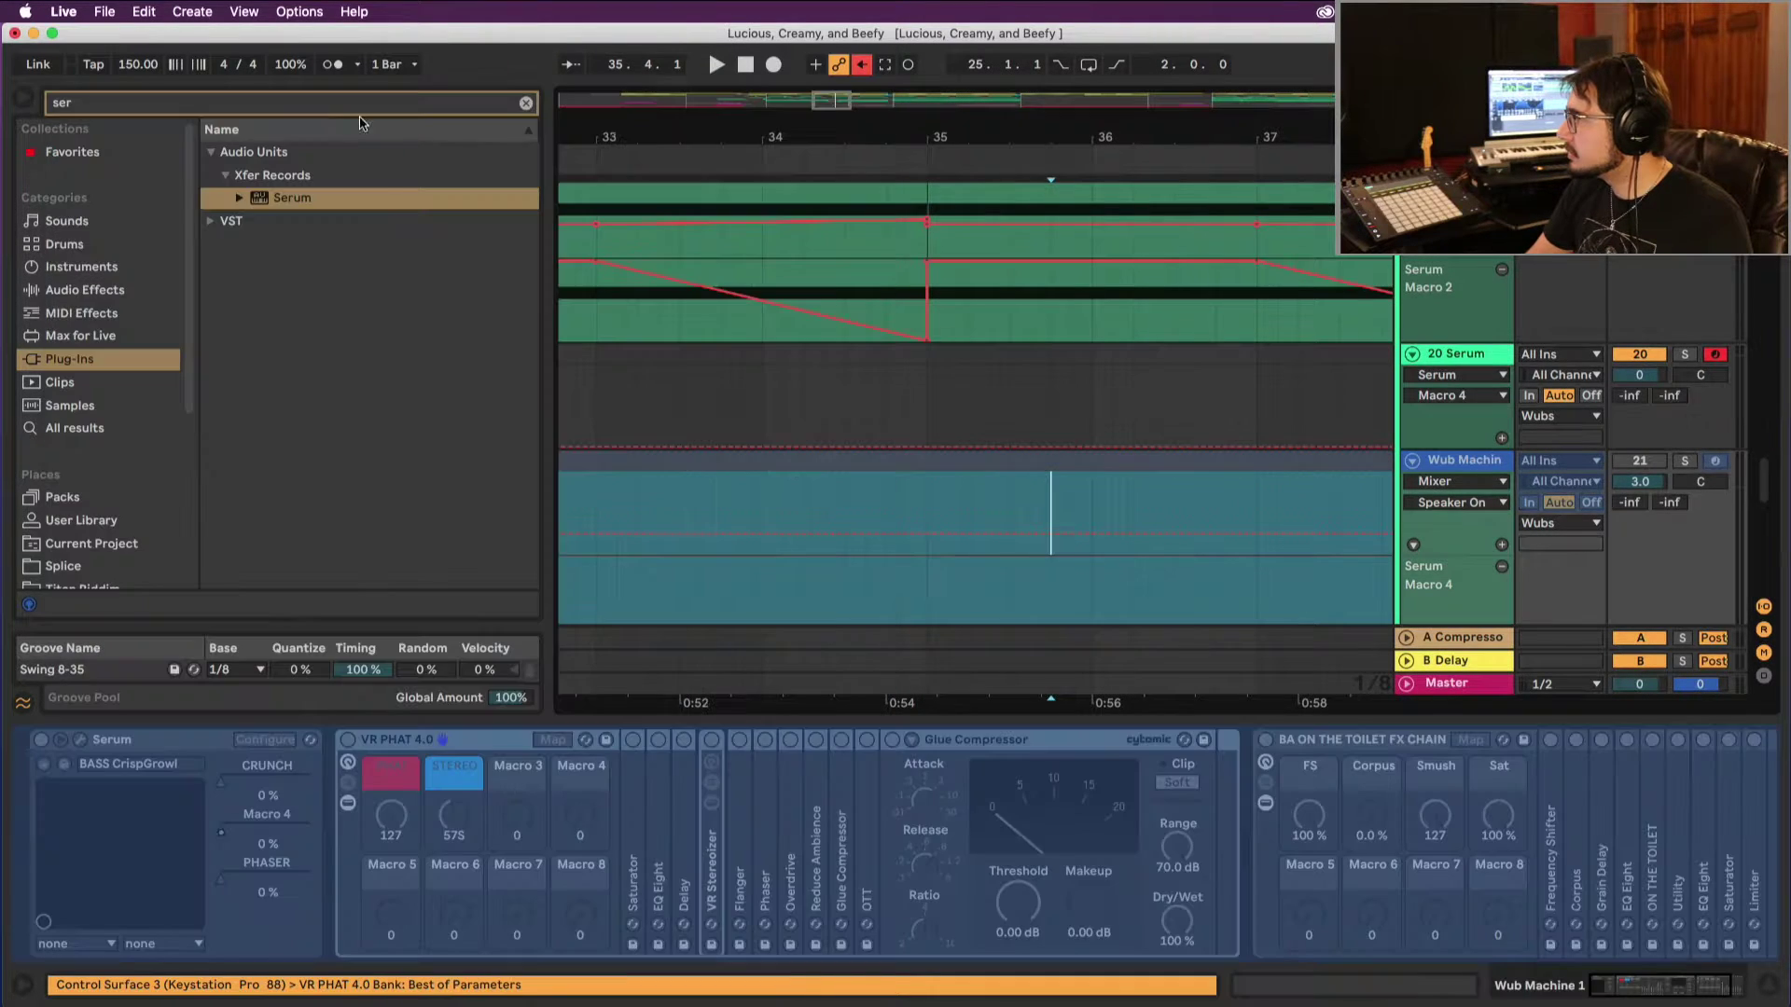
Step: Create an empty one-bar MIDI clip on the 20 Serum track from bar 35 to bar 36
click(923, 373)
drag(923, 372, 1082, 377)
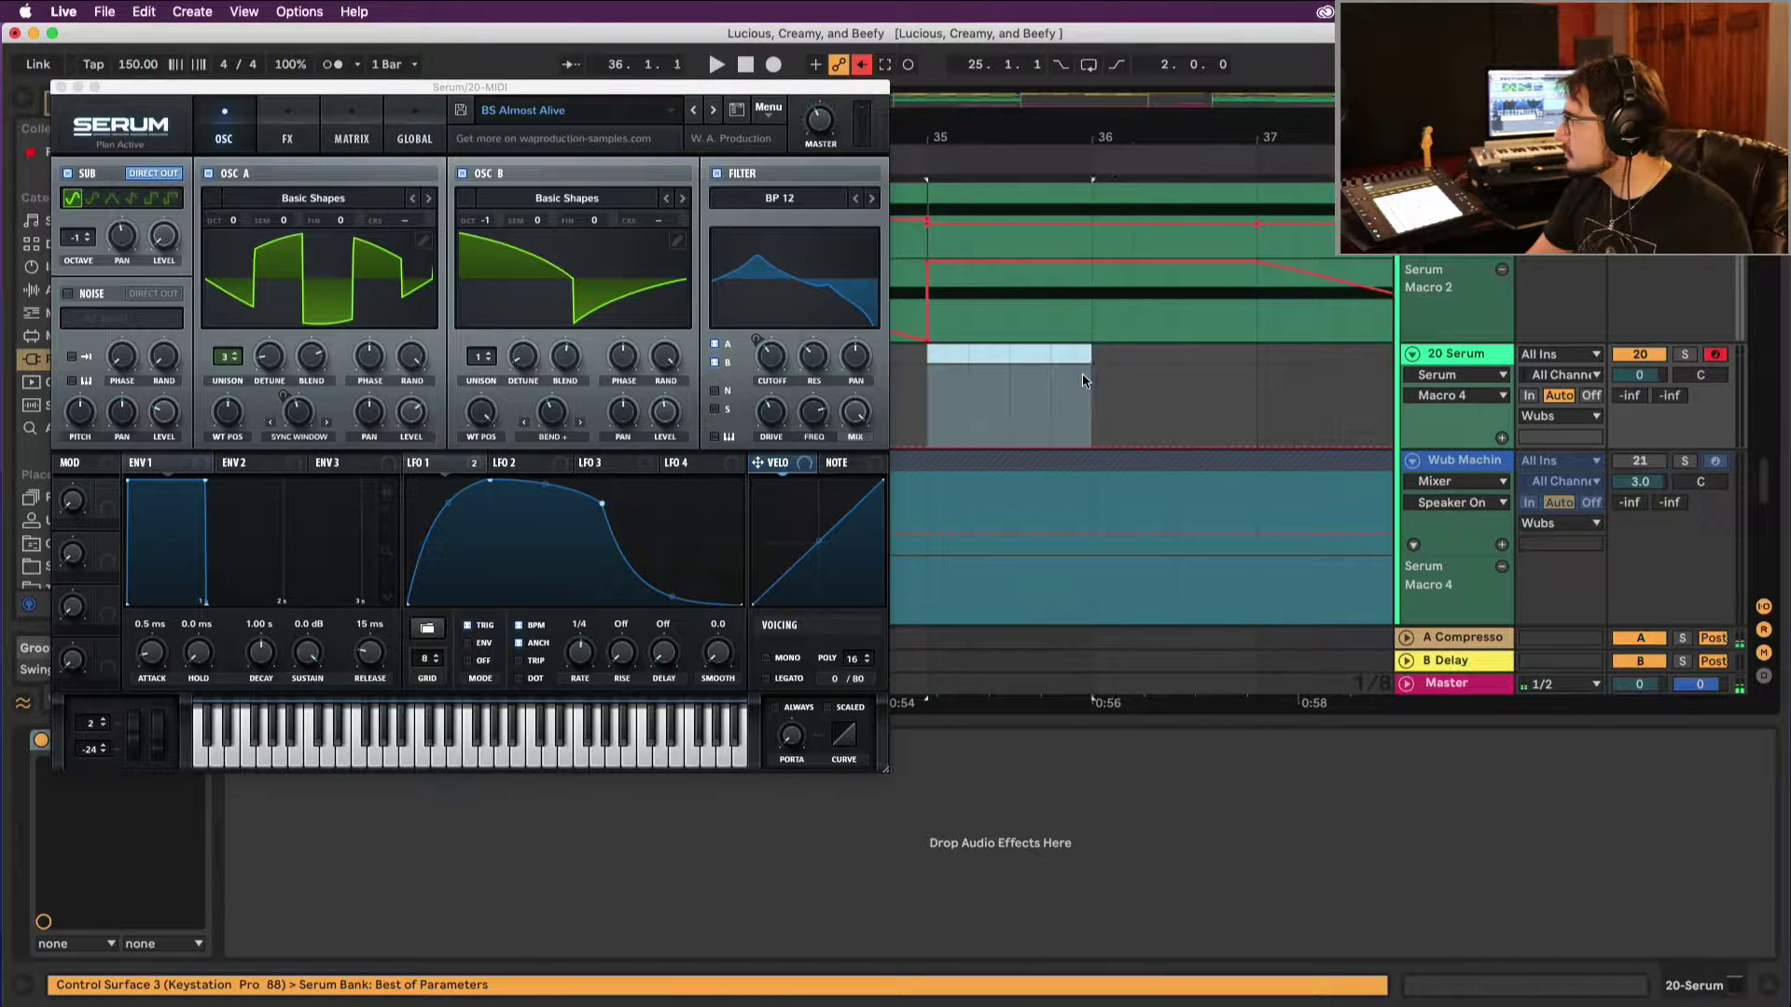
key(super+shift+m)
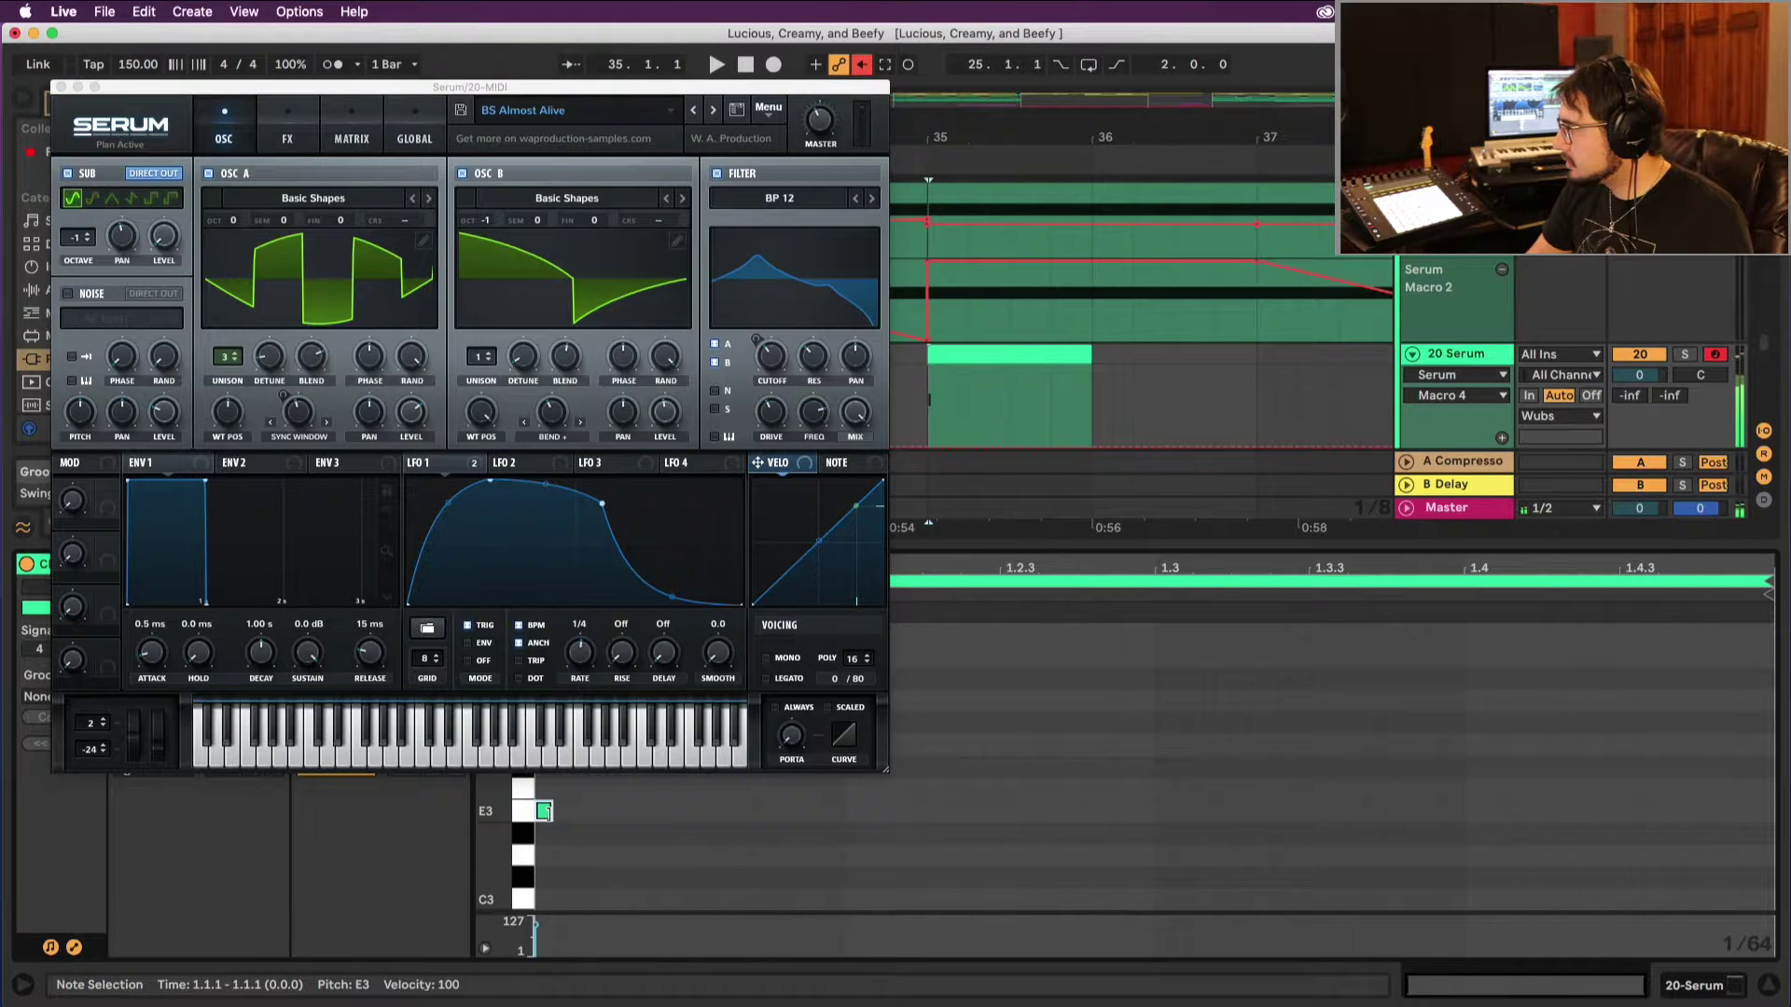
Step: Draw an E3 note spanning the whole clip, lower it two octaves to E1 and play the clip
double_click(544, 811)
drag(551, 811, 1714, 810)
click(1581, 812)
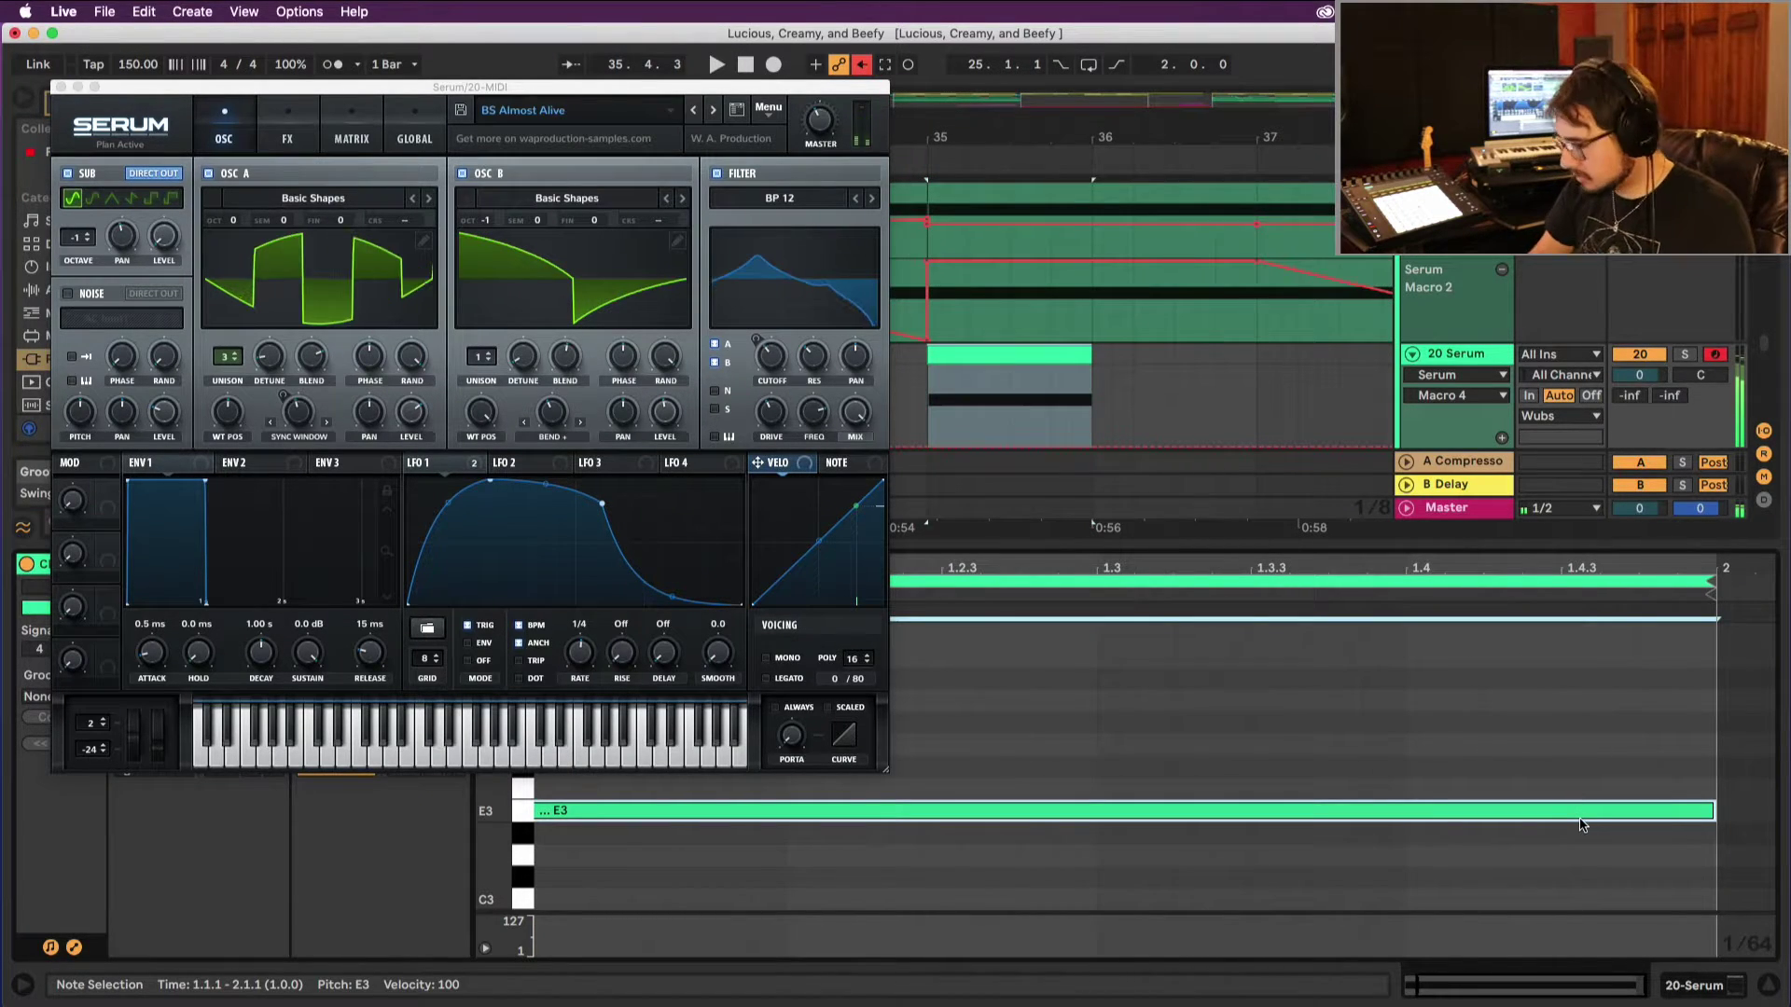
key(shift+Down)
key(shift+Down)
key(space)
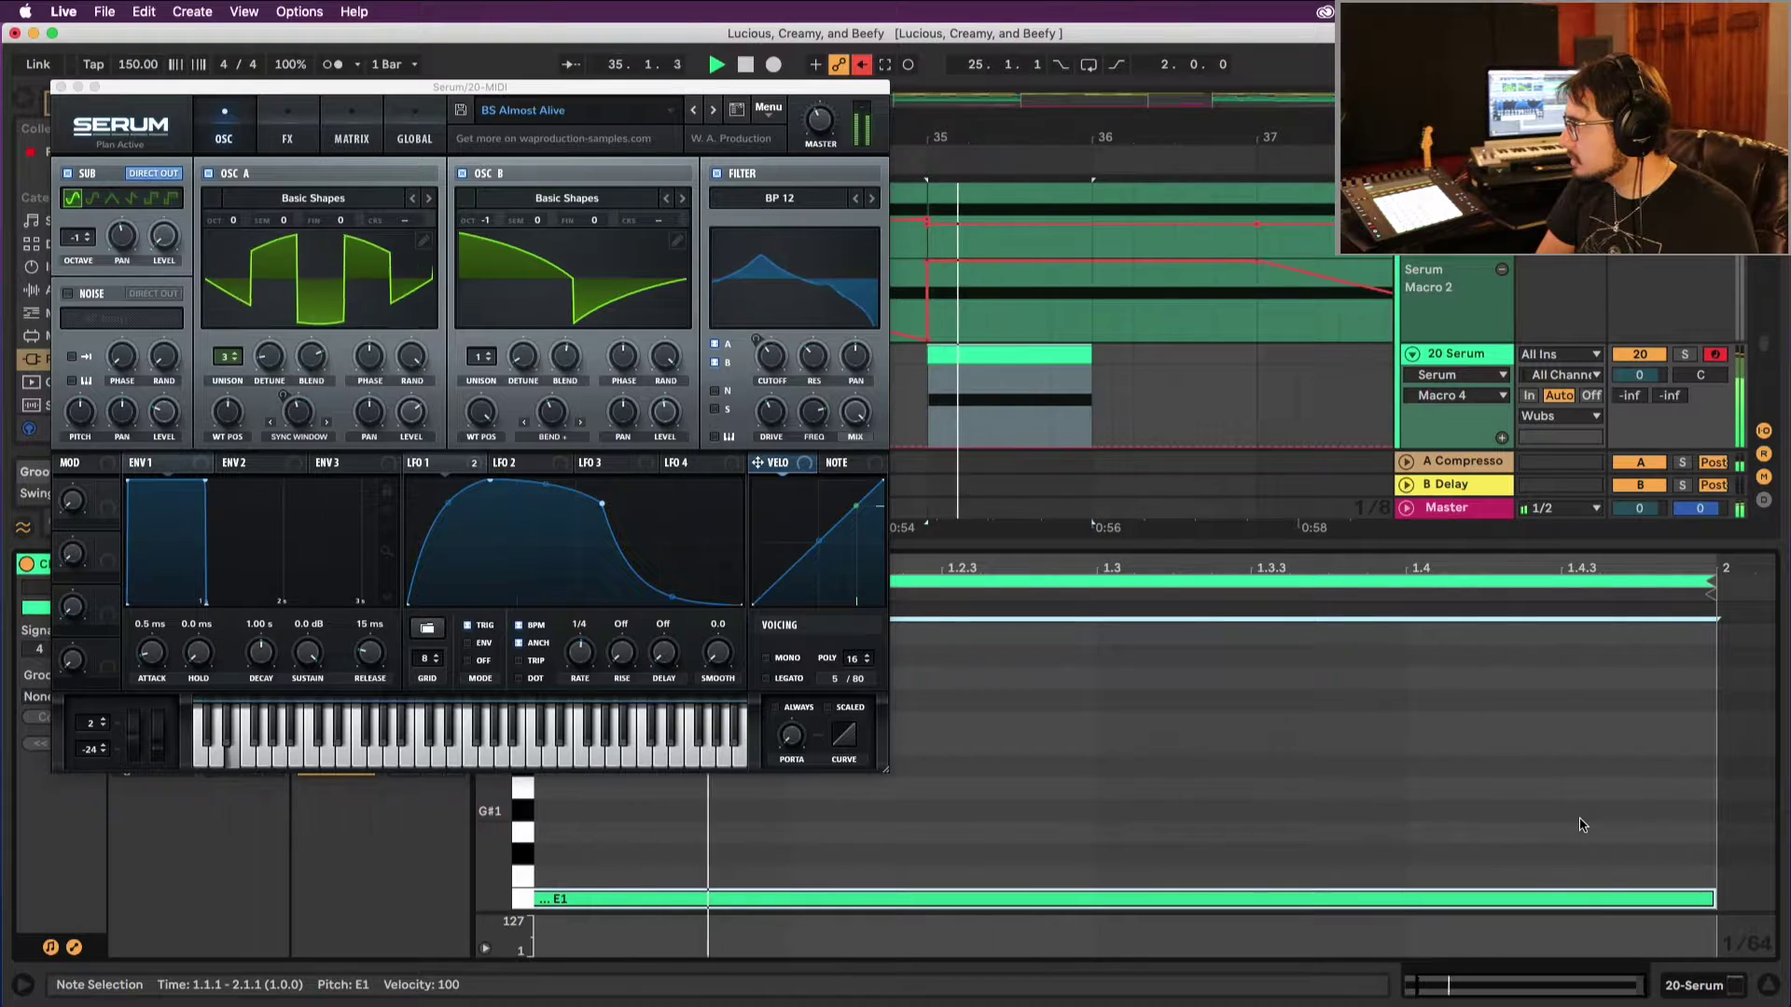
key(space)
Step: Audition the following Brostep Gang presets in Serum, from BS Another Power Patch to BS Damage Zone
click(718, 113)
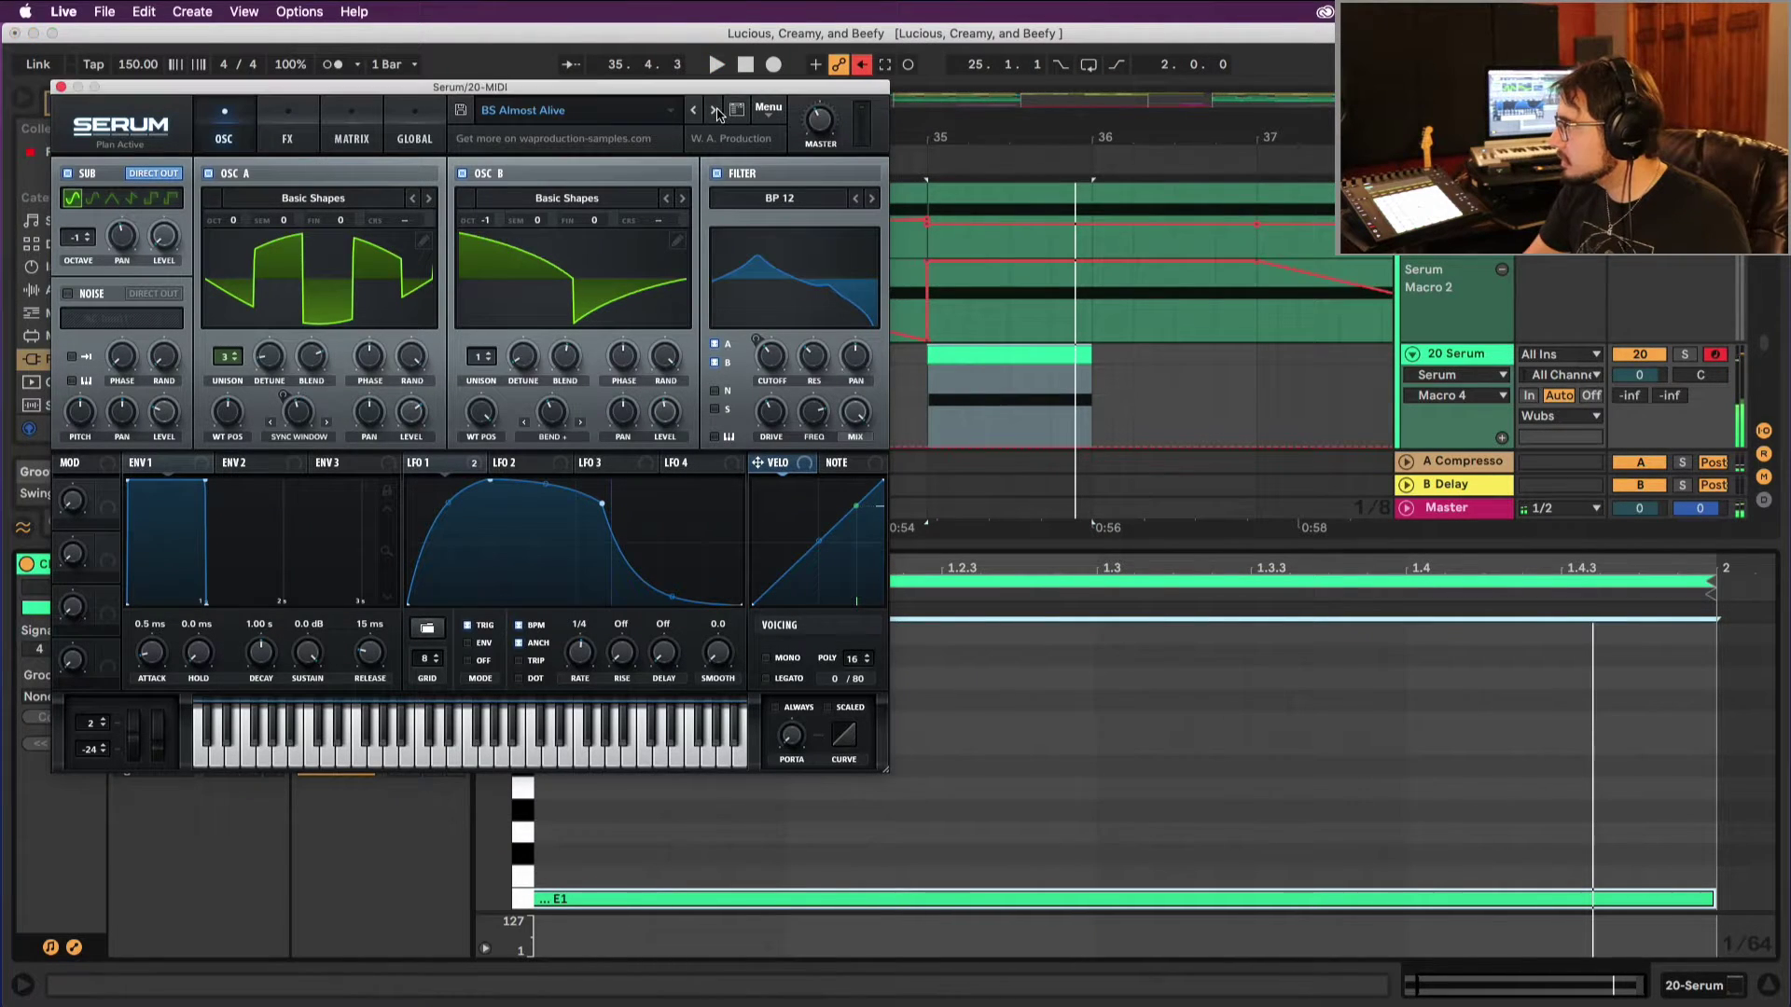
click(719, 113)
key(space)
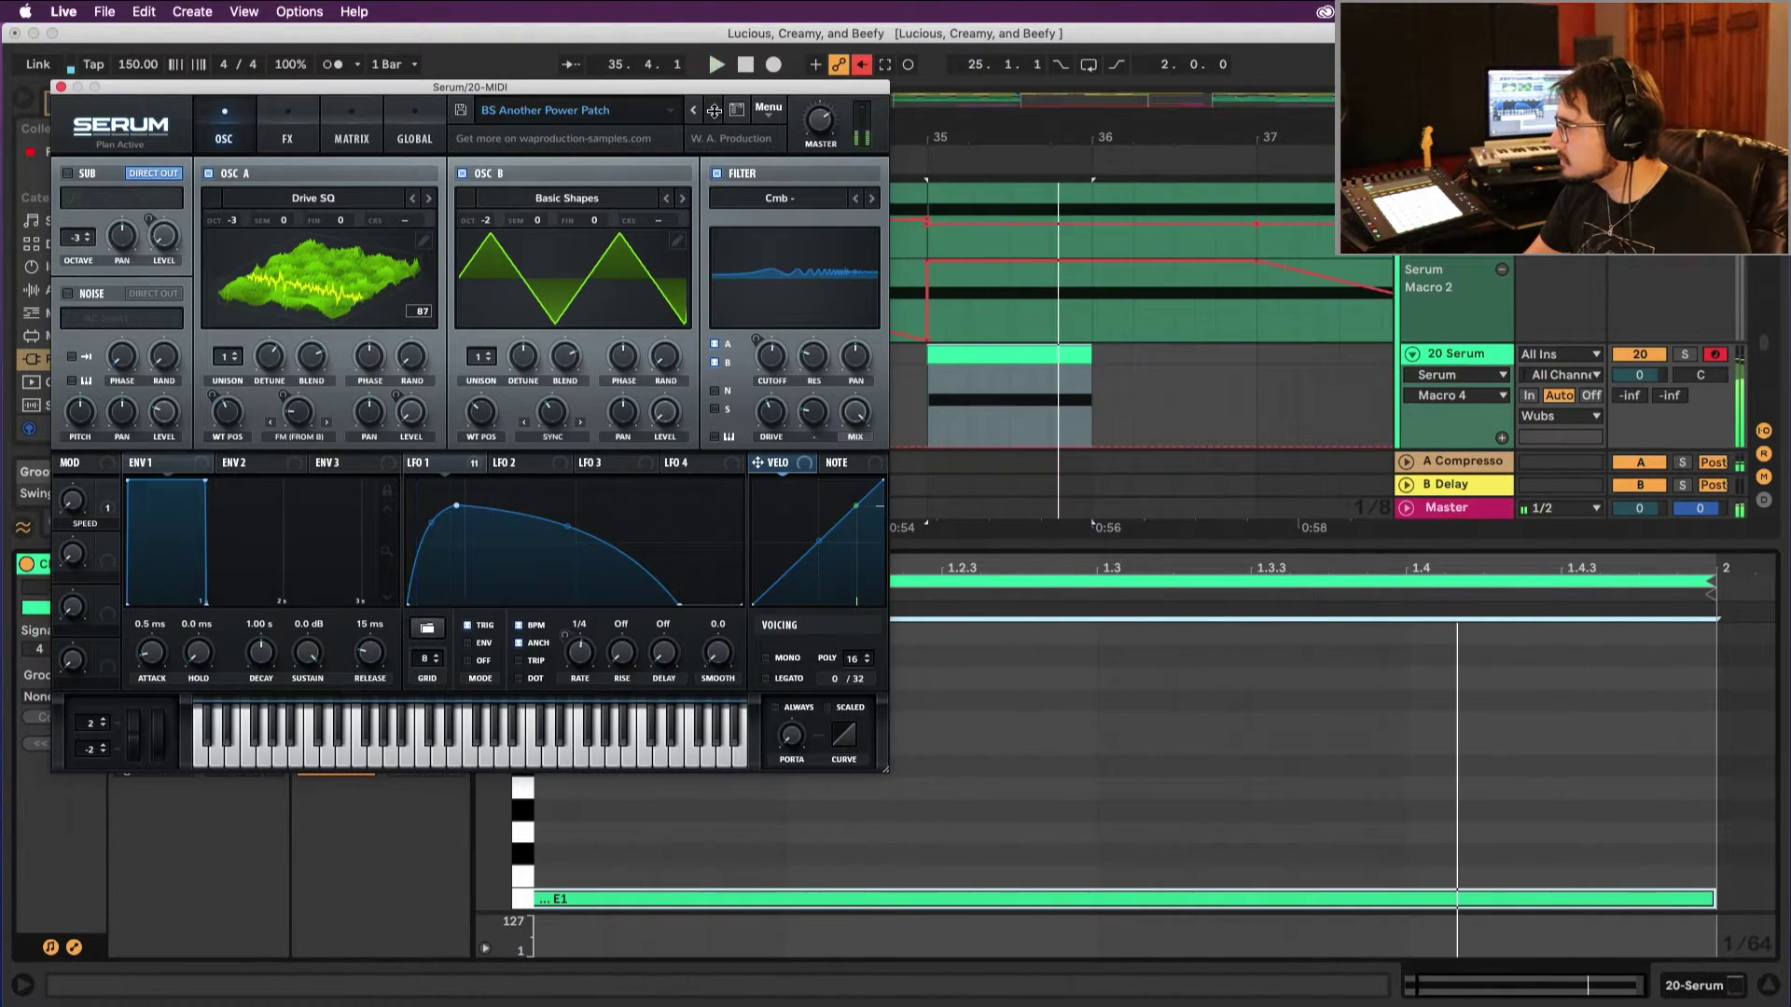
click(714, 110)
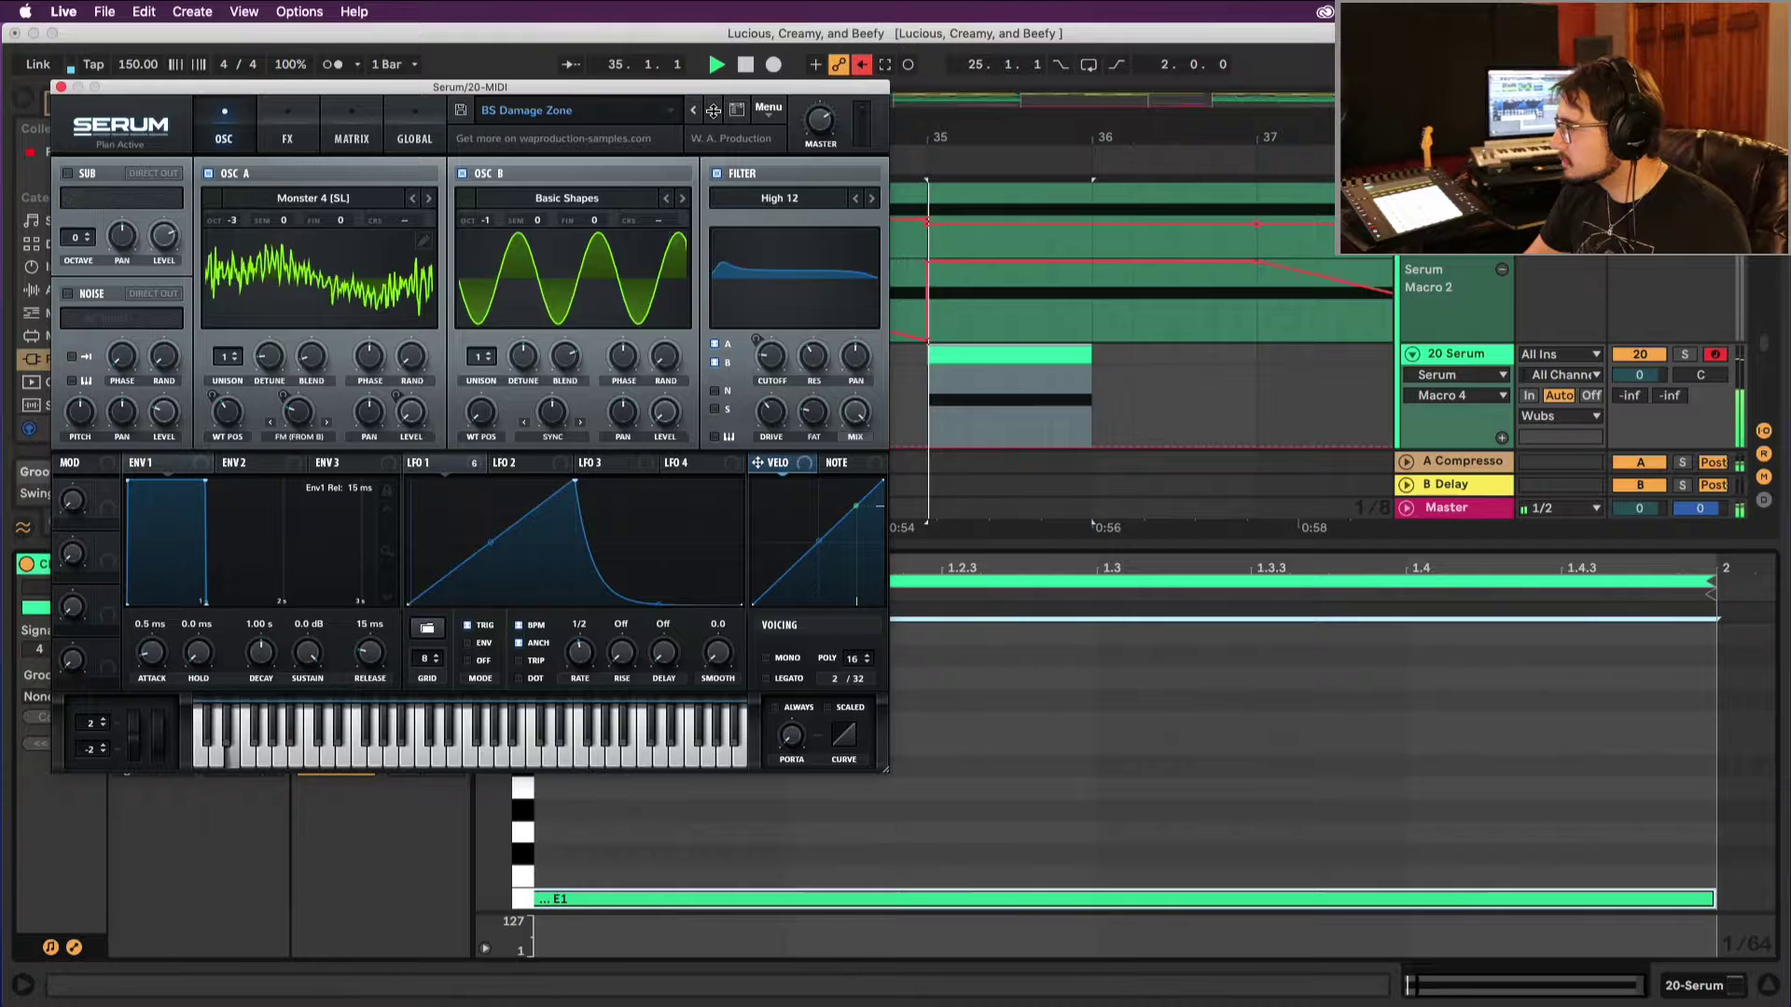
Step: Shorten the E1 note to half a bar, ending at 1.3
click(1715, 899)
drag(1714, 899, 1097, 900)
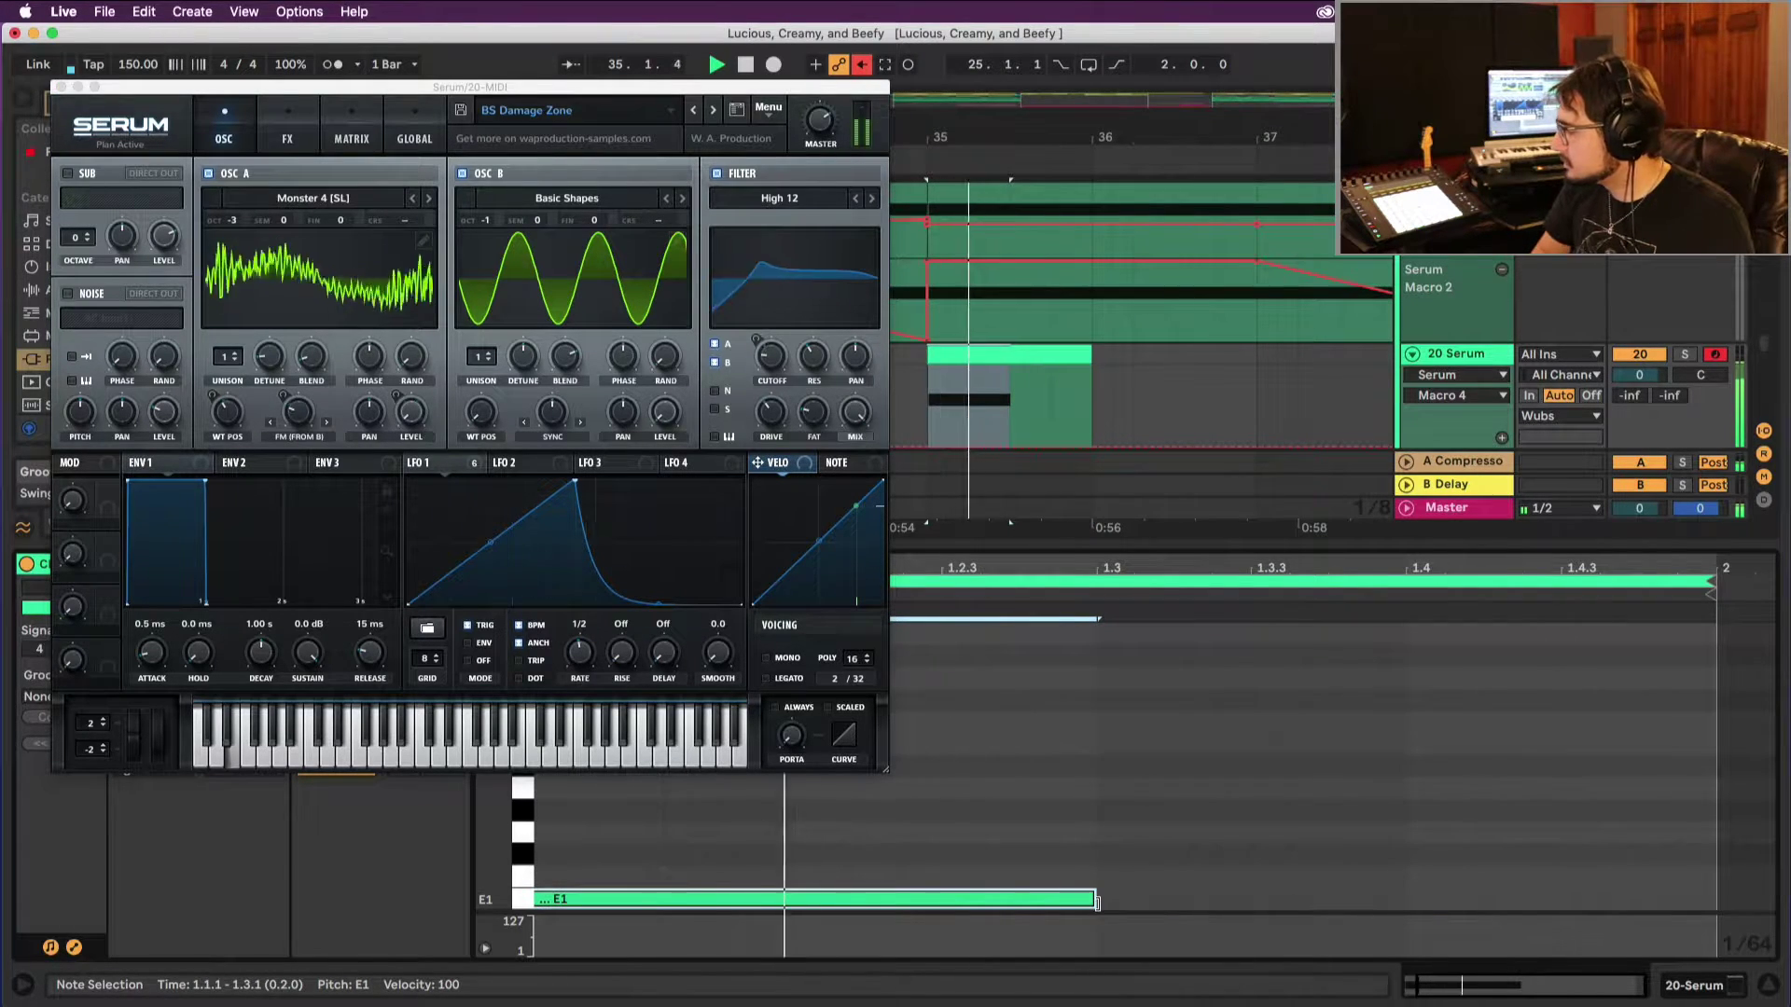
Step: Audition the Brostep Gang presets from BS Another Power Patch through BS Decimator Growl, BS Deep Growl and BS Emu Roller to BS High Plucker
click(703, 113)
click(701, 111)
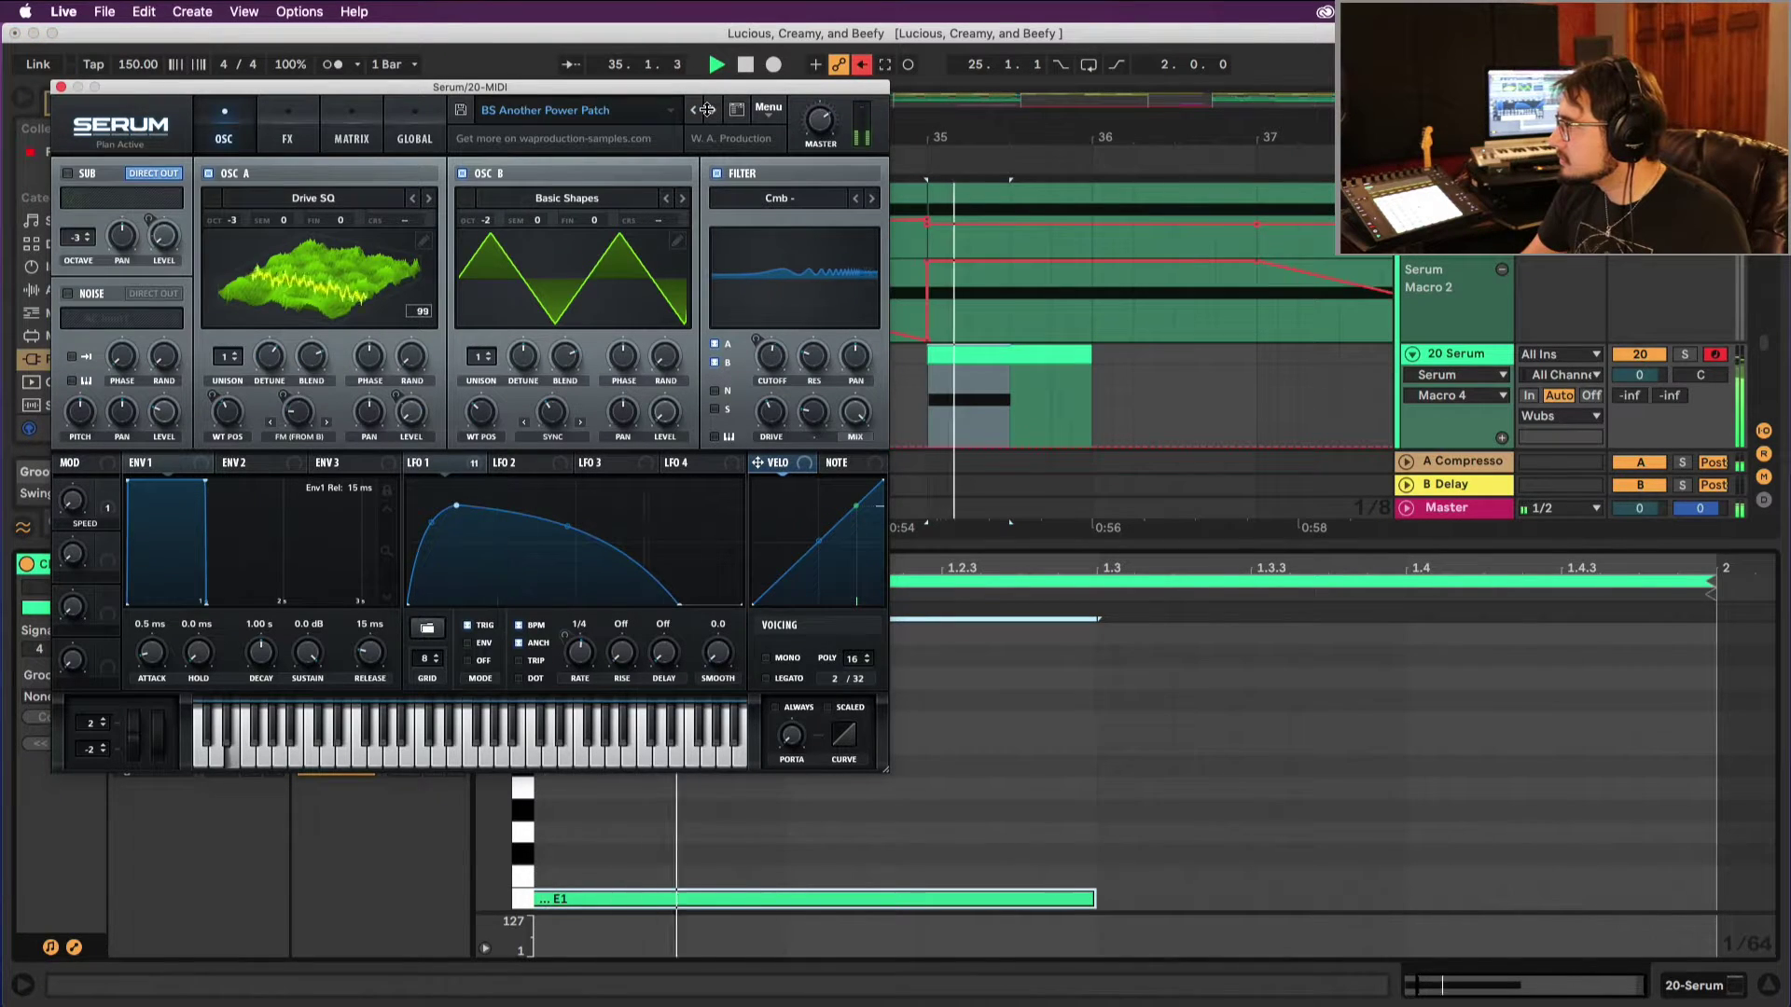
click(709, 109)
click(708, 109)
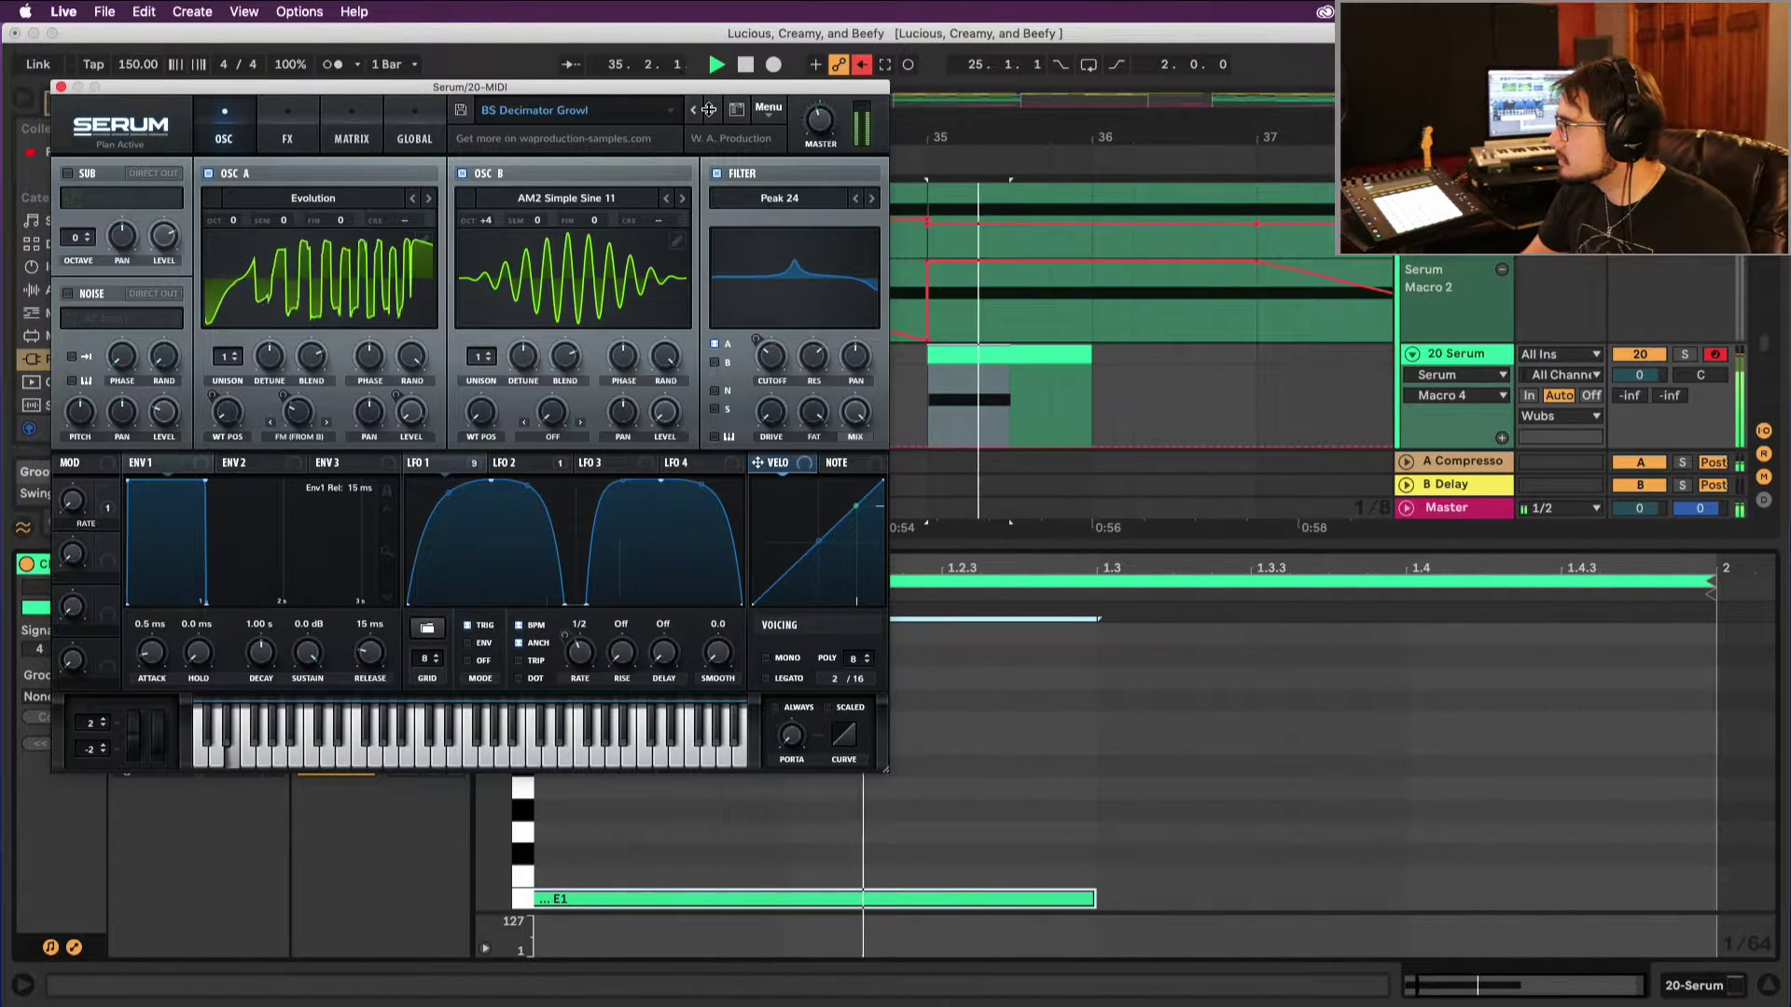
click(711, 109)
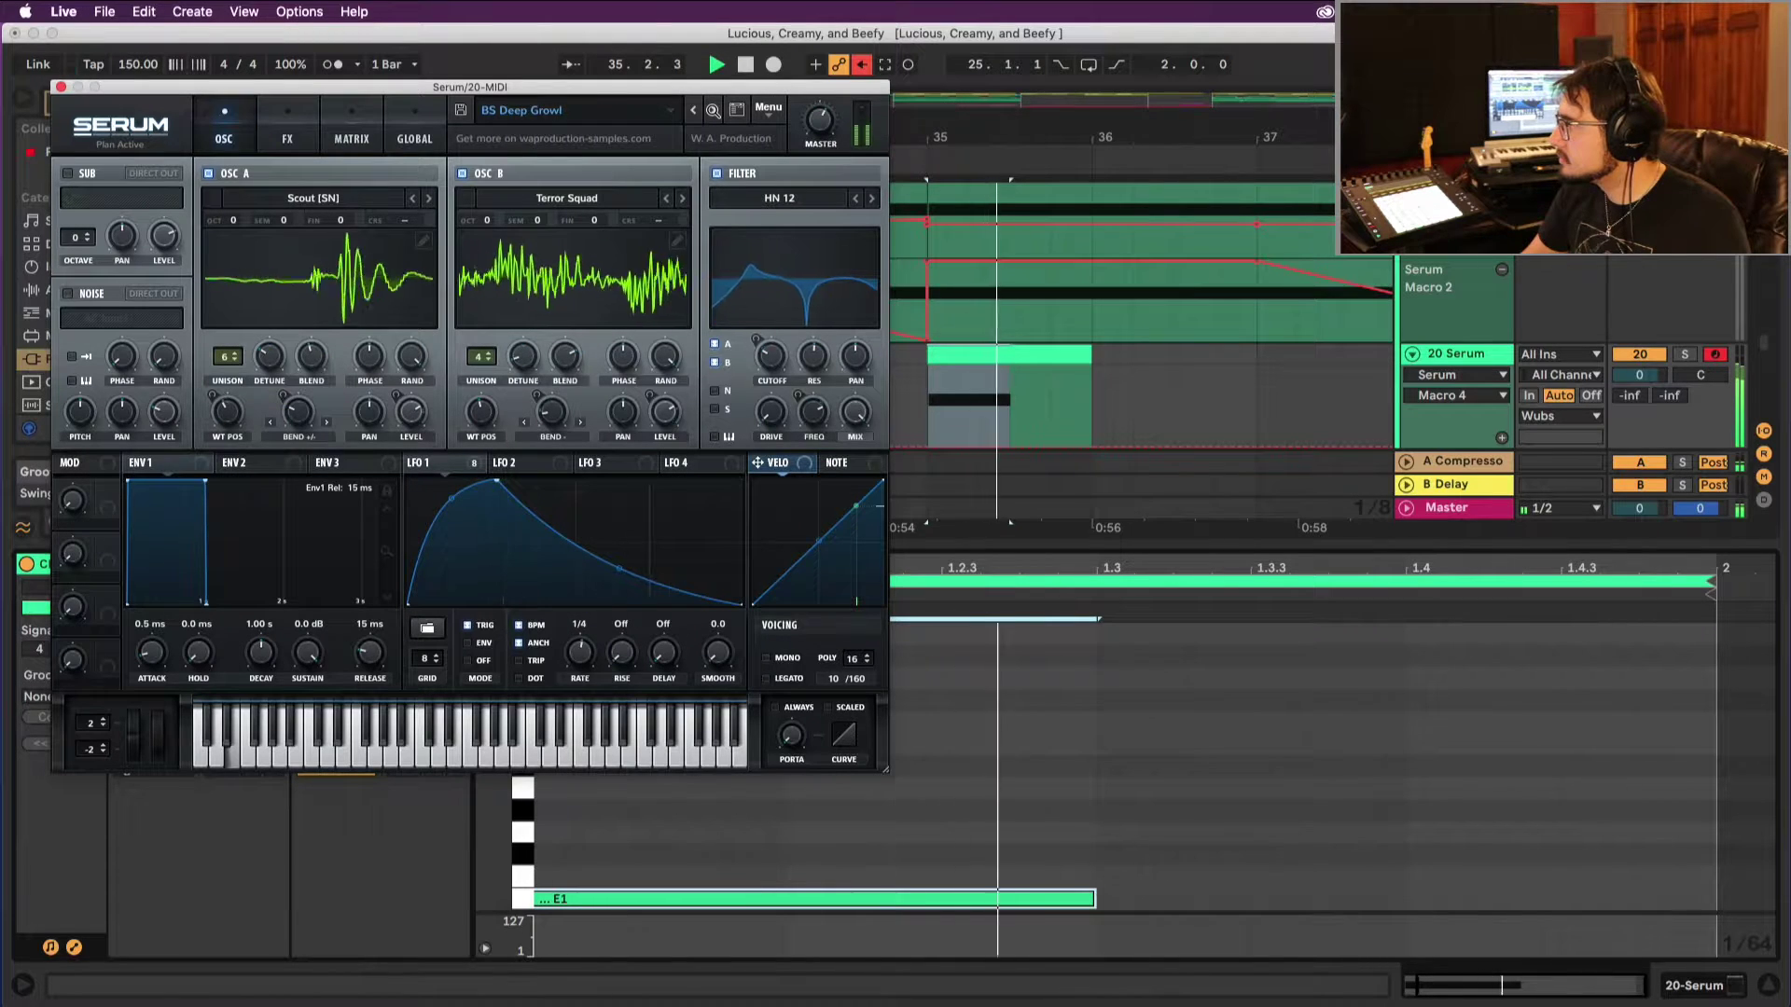
click(711, 110)
click(711, 110)
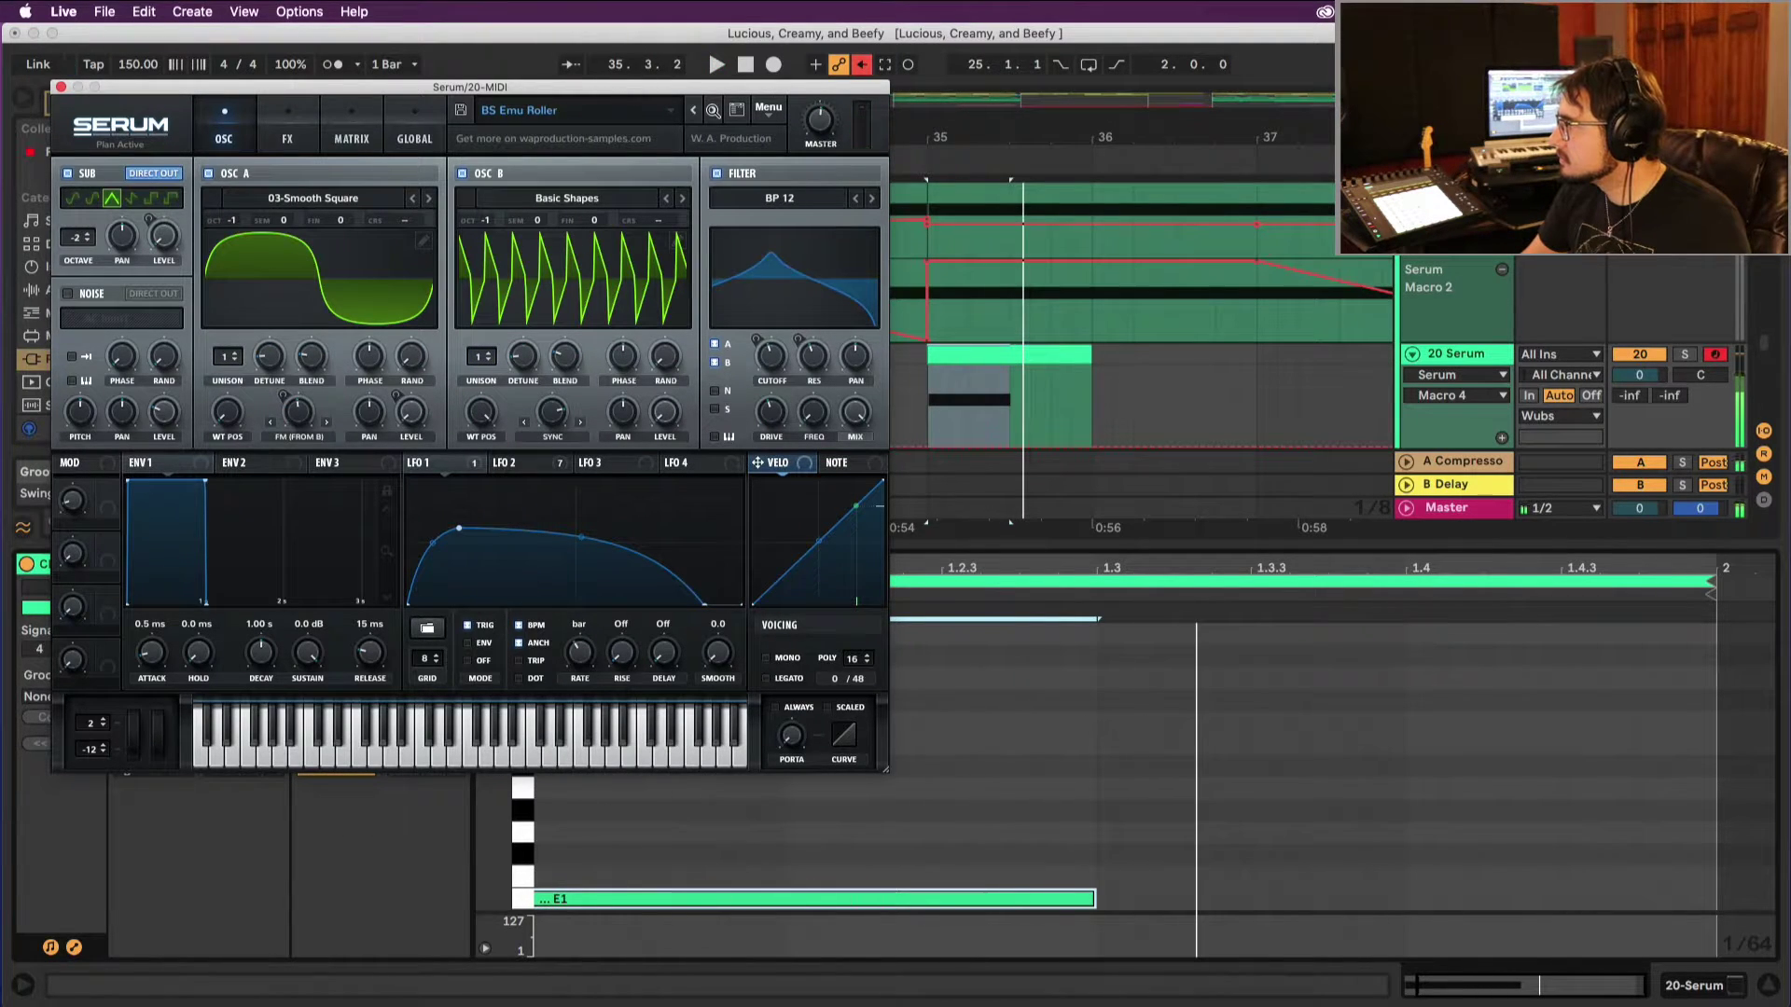
click(711, 109)
click(711, 110)
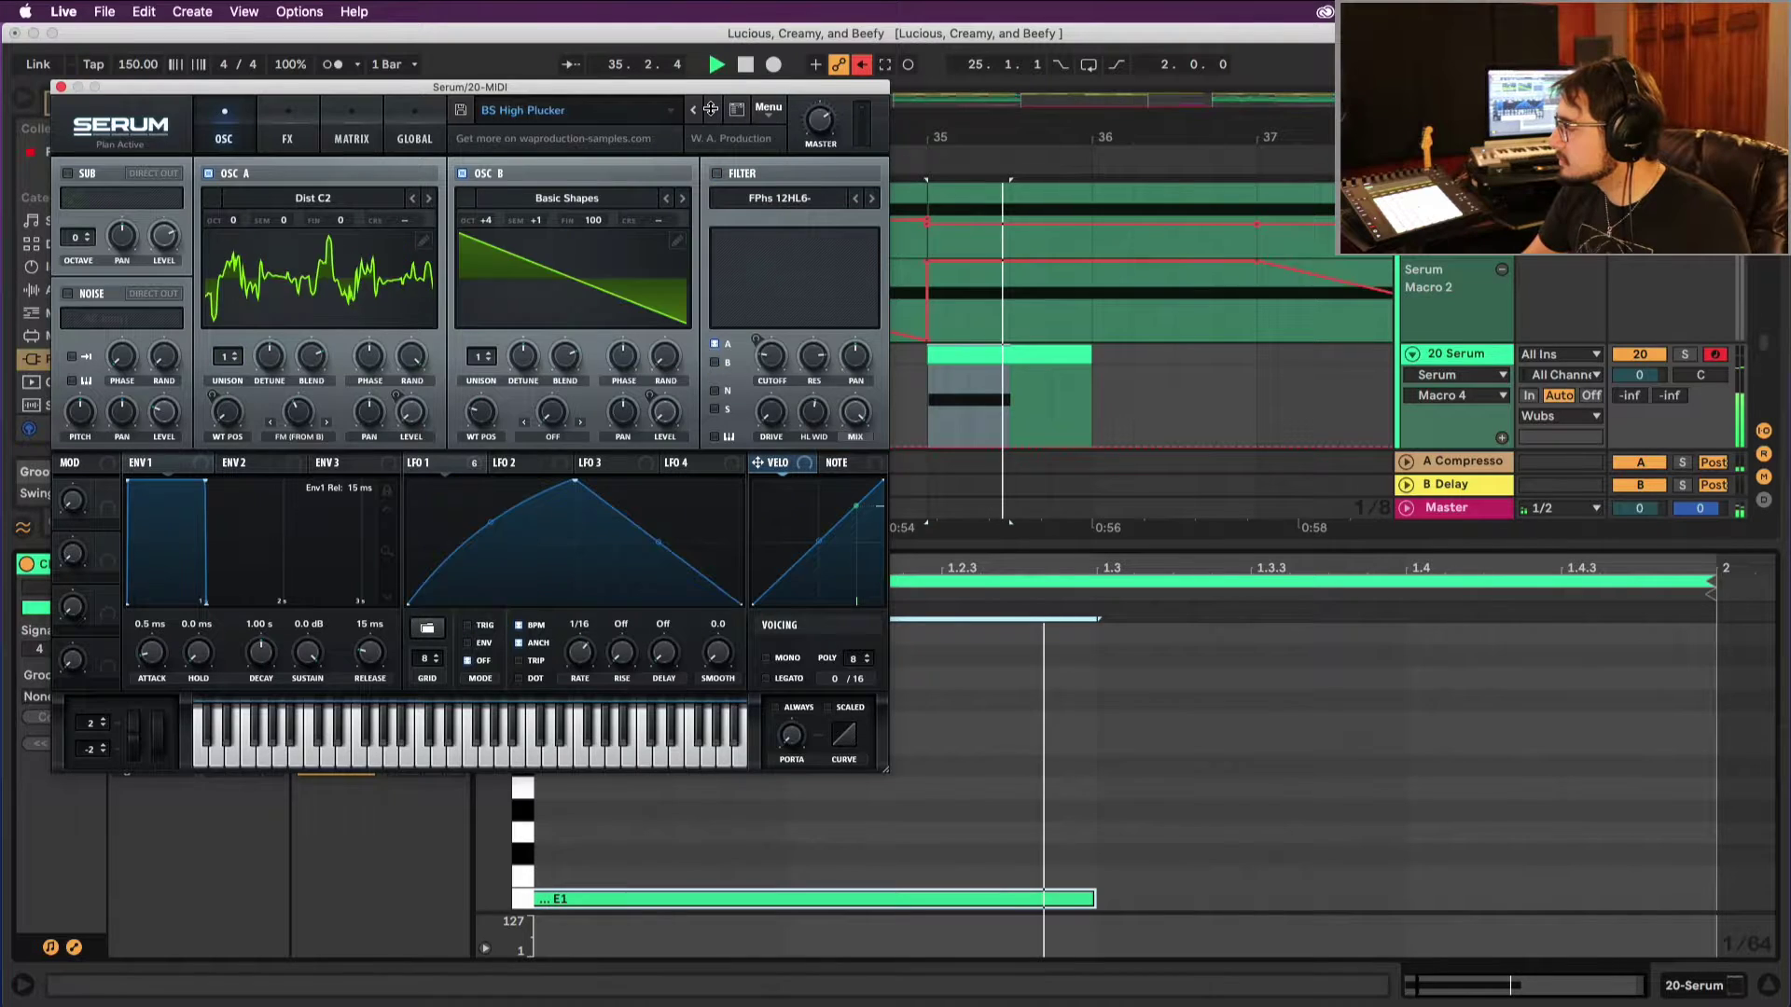
Step: Load the Bass 1 preset from the Dubstep Metal folder and audition the following presets up to Break Lead
click(638, 116)
mouse_move(603, 199)
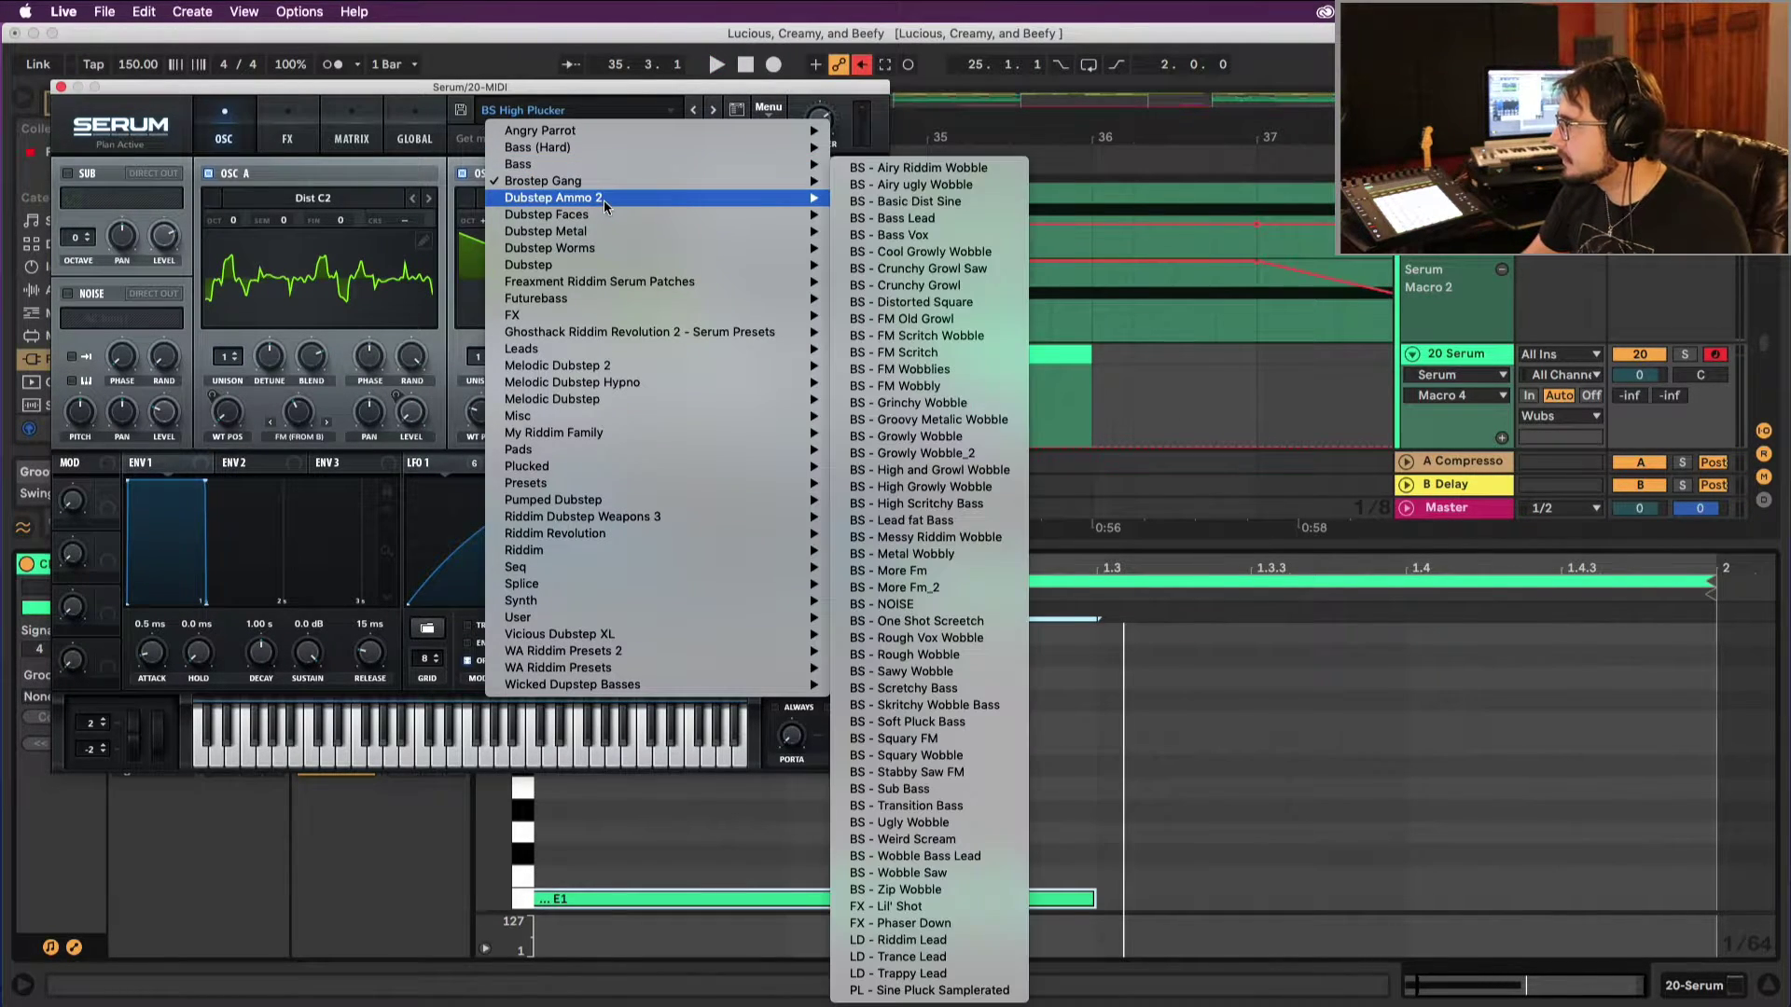
mouse_move(674, 232)
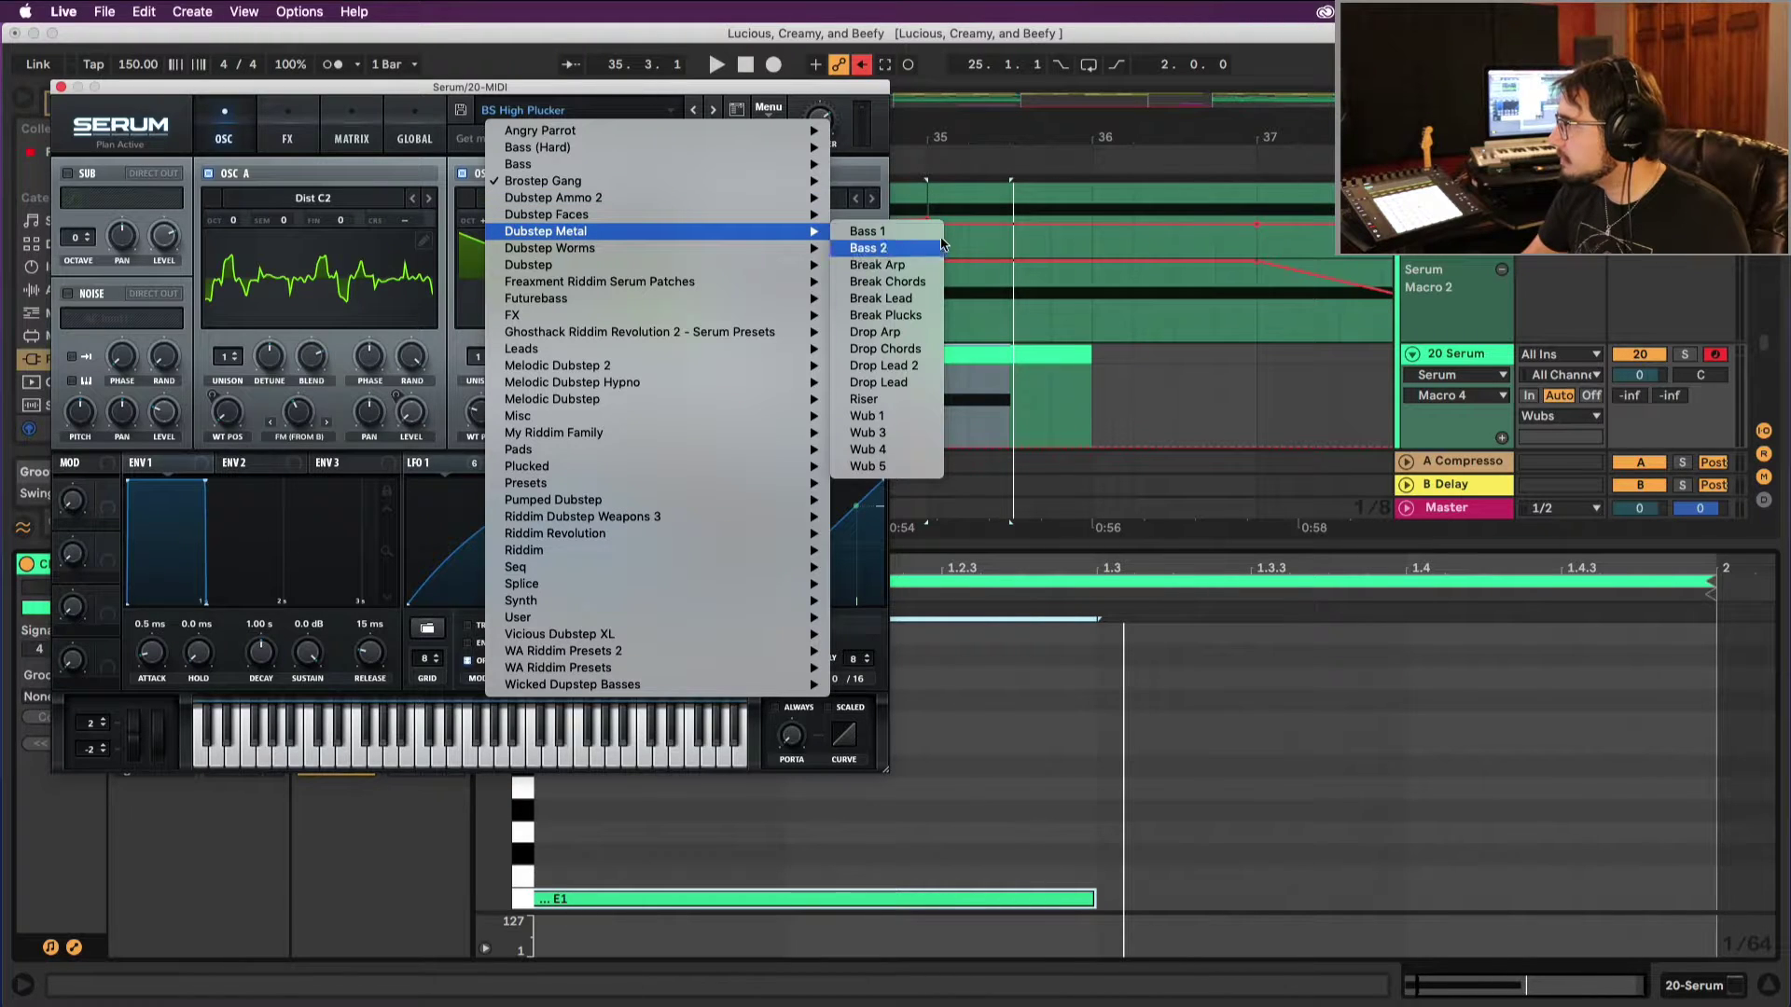
click(870, 231)
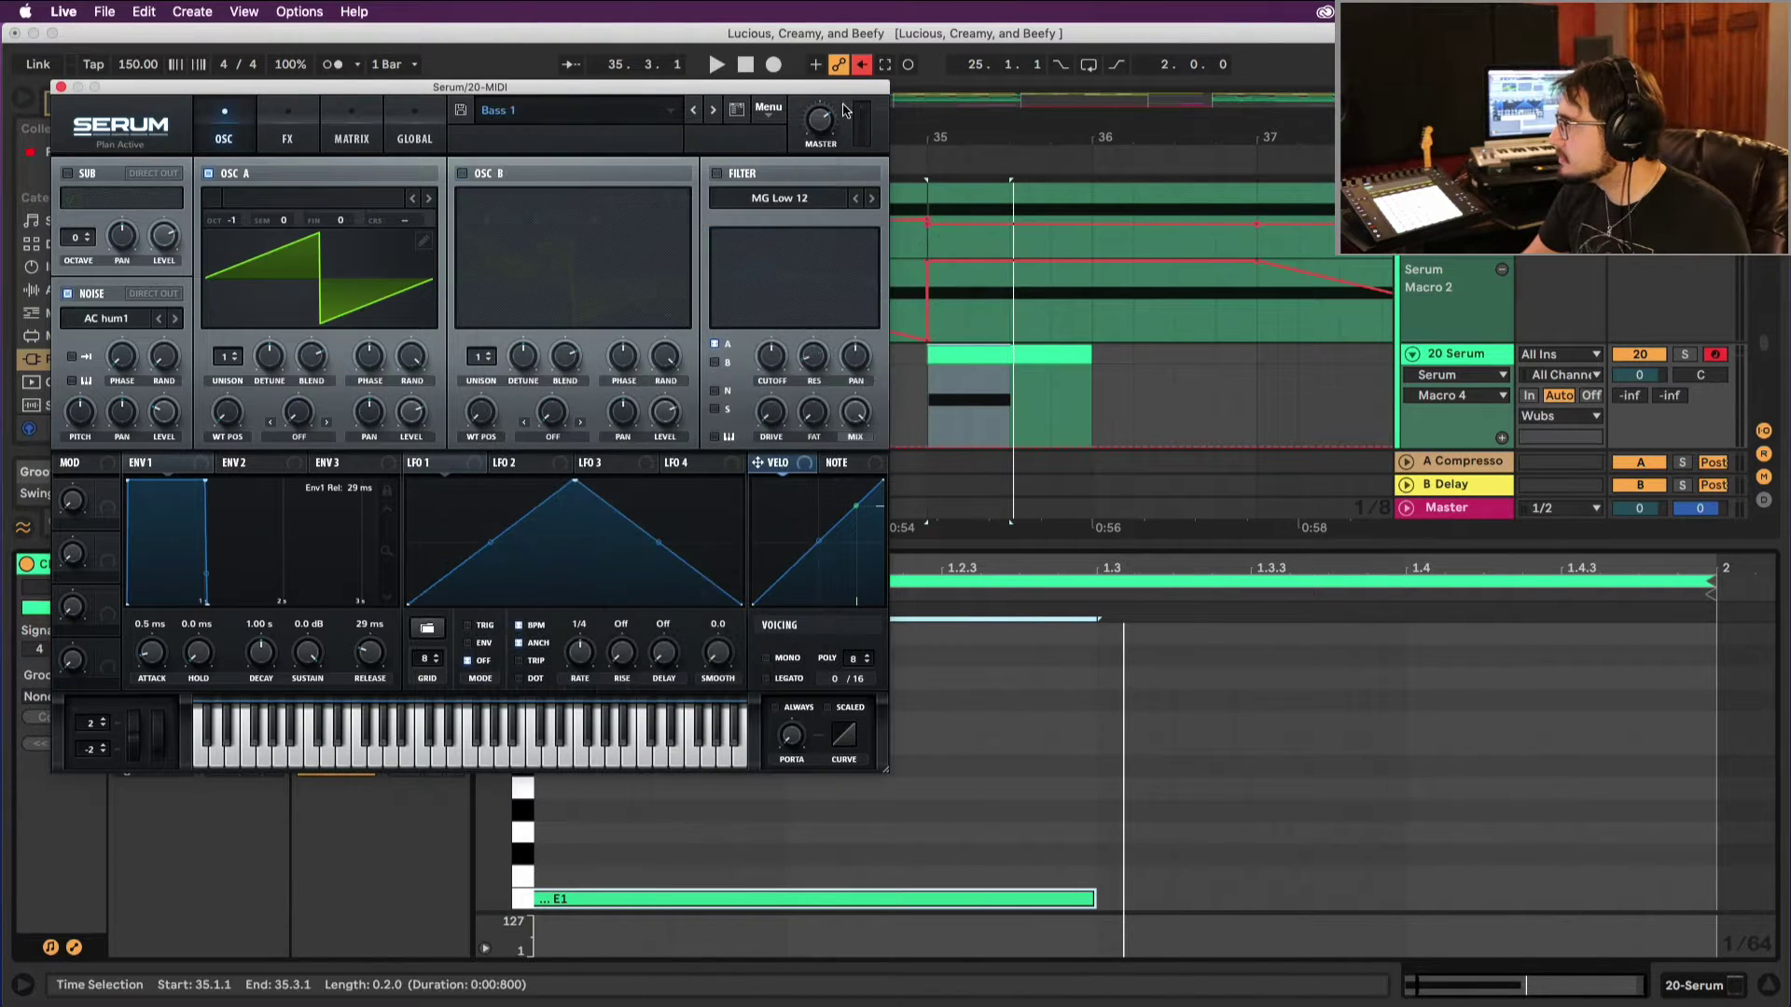
click(711, 111)
click(711, 111)
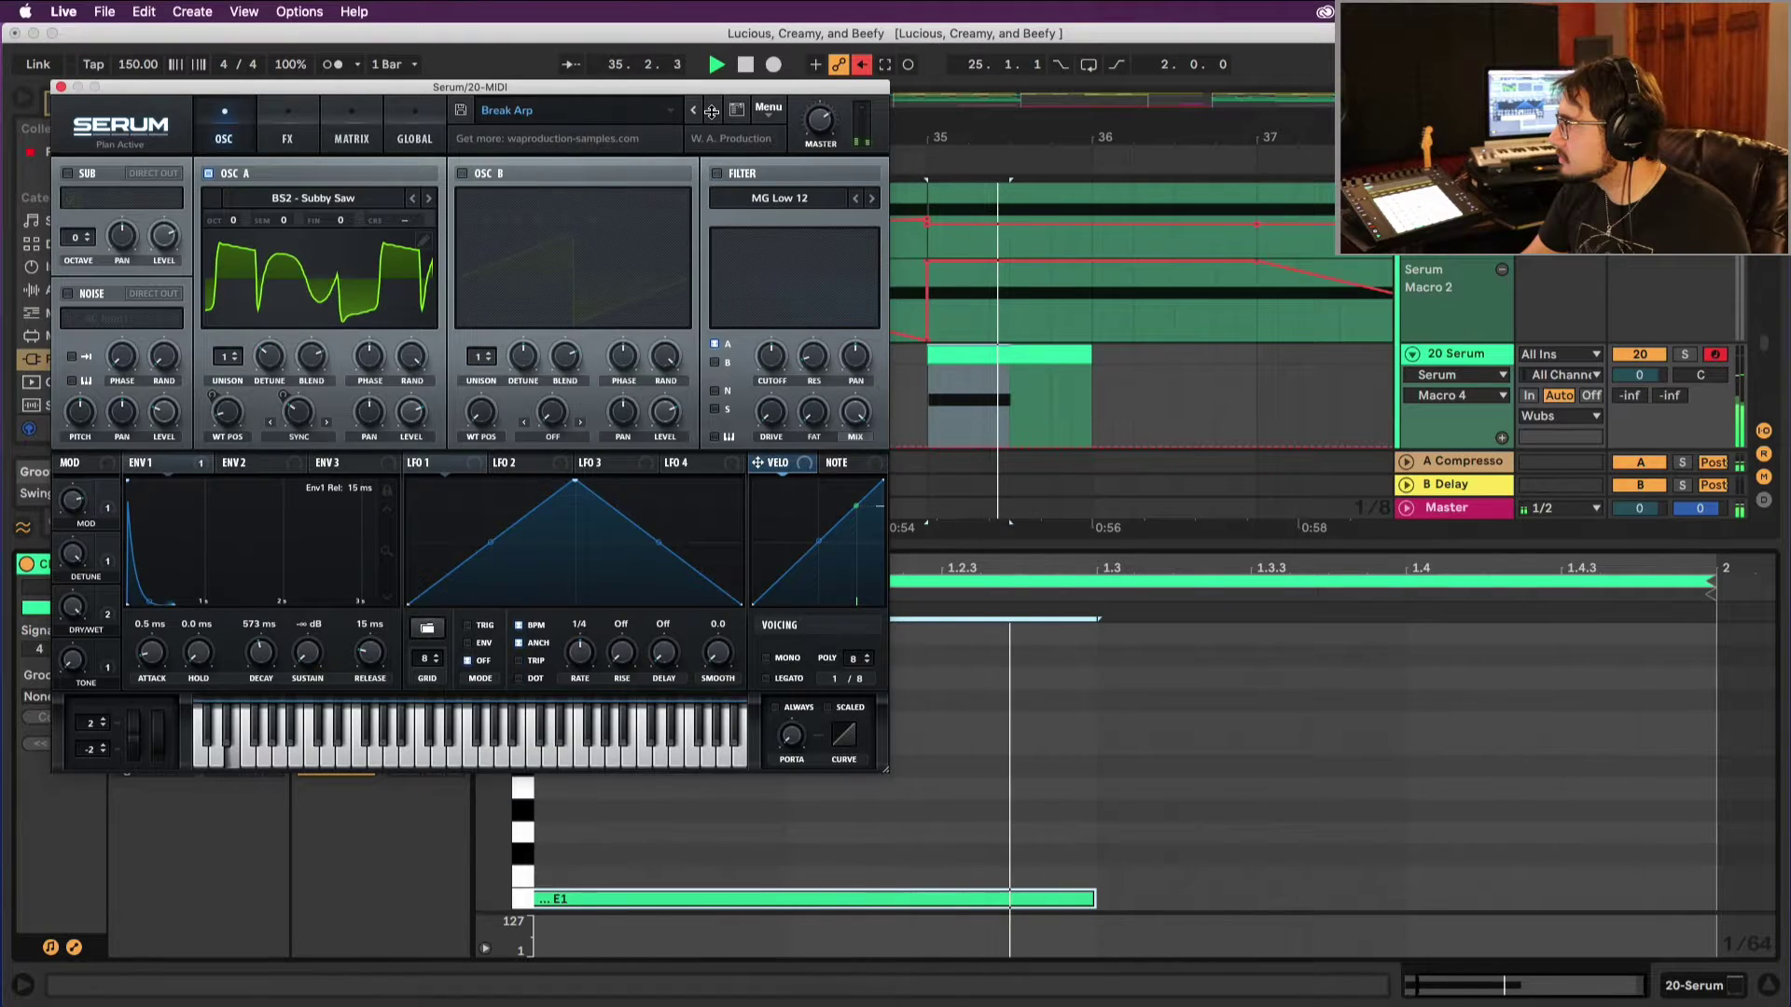
click(711, 111)
click(711, 111)
Step: Load BASS CrazyCombs from the Vicious Dubstep XL folder and audition the following presets up to BASS CrispGrowl
click(631, 112)
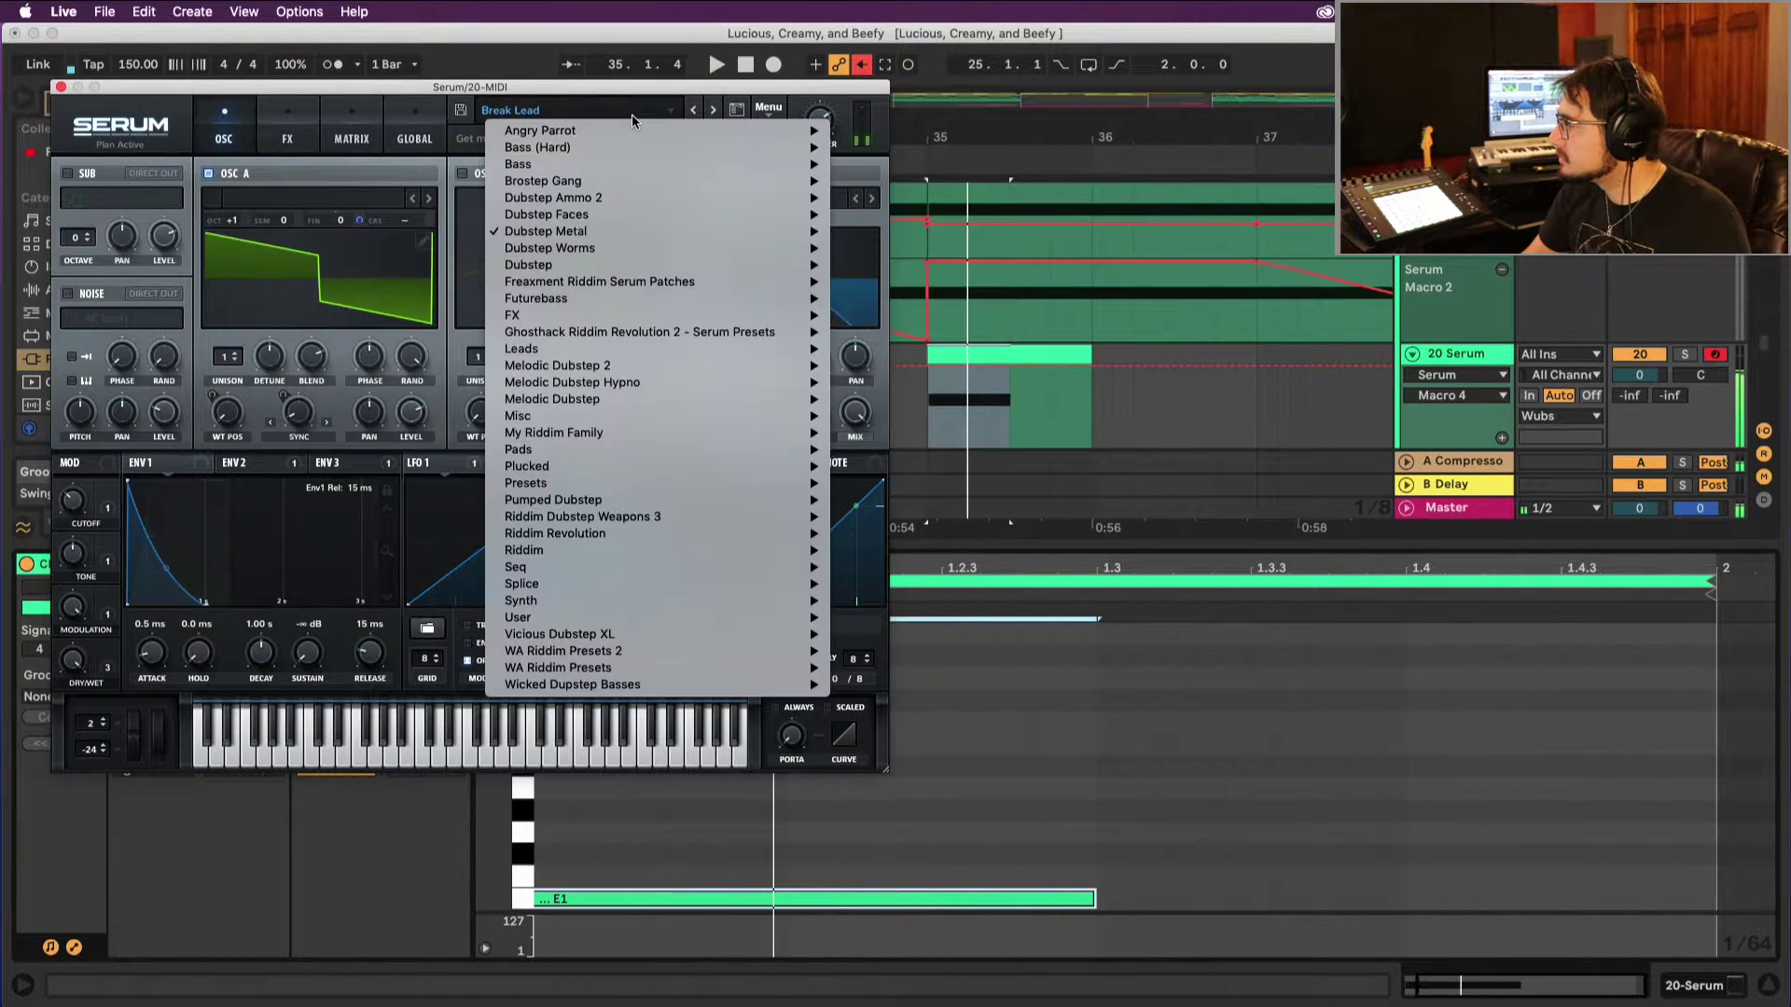
mouse_move(737, 652)
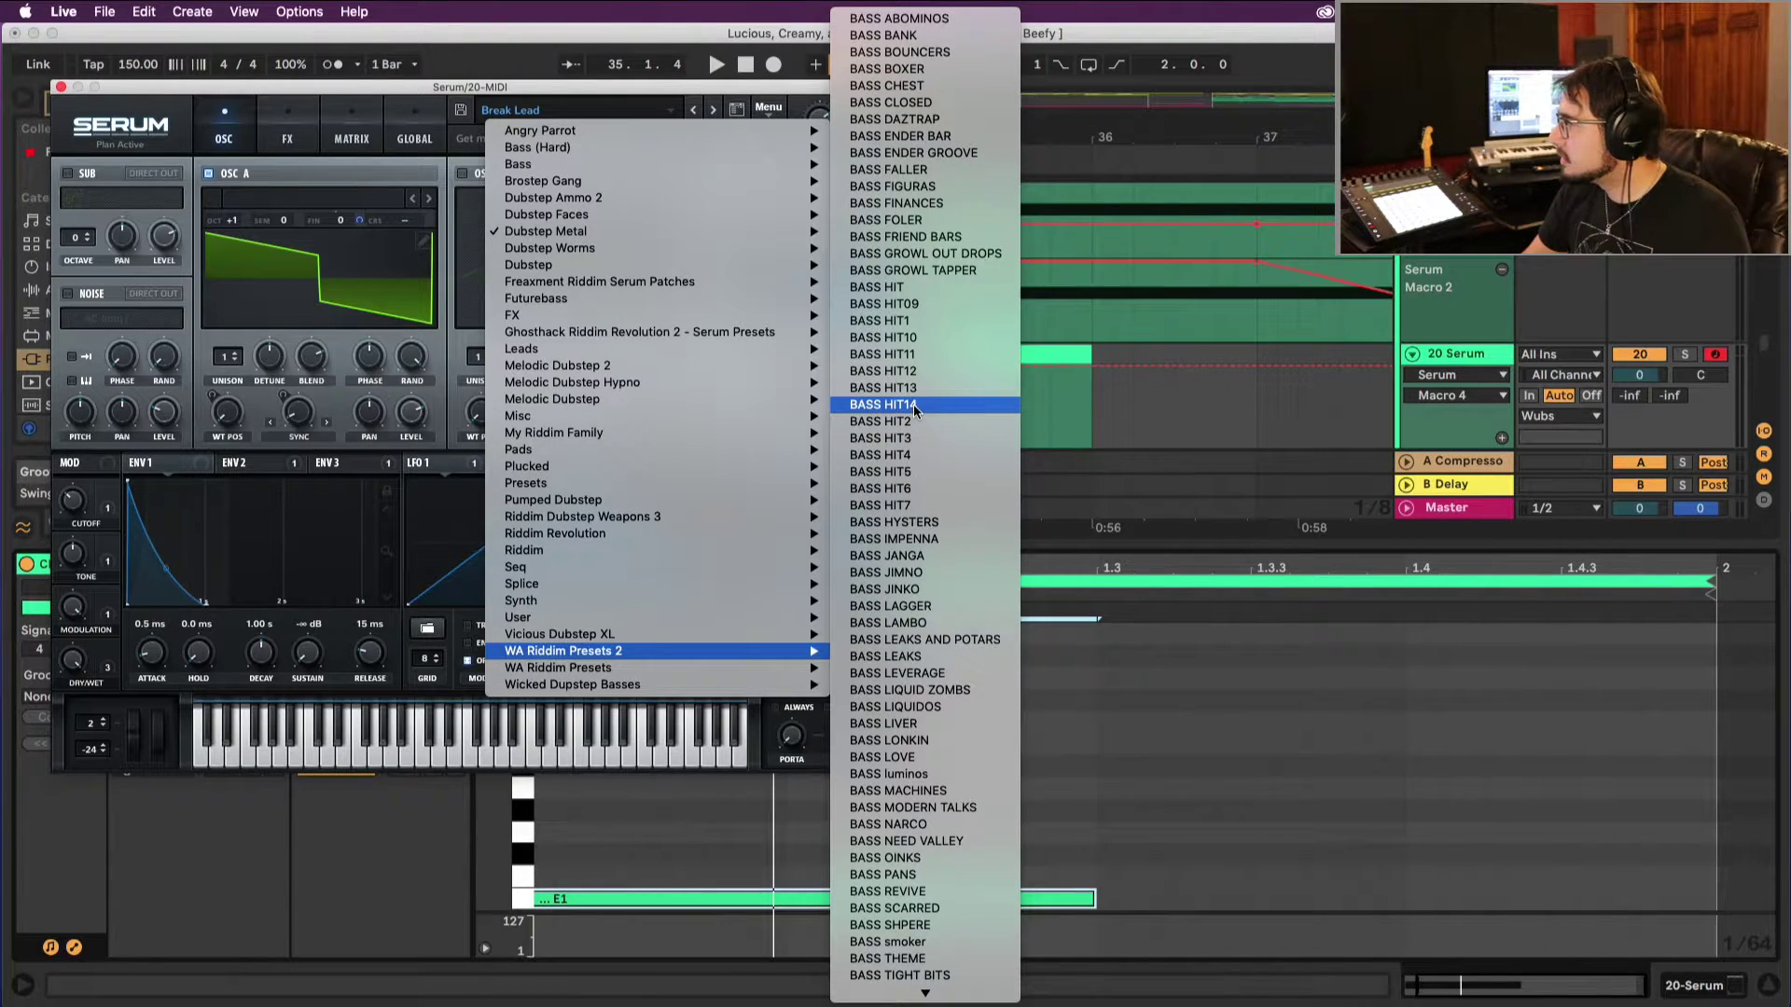
mouse_move(649, 635)
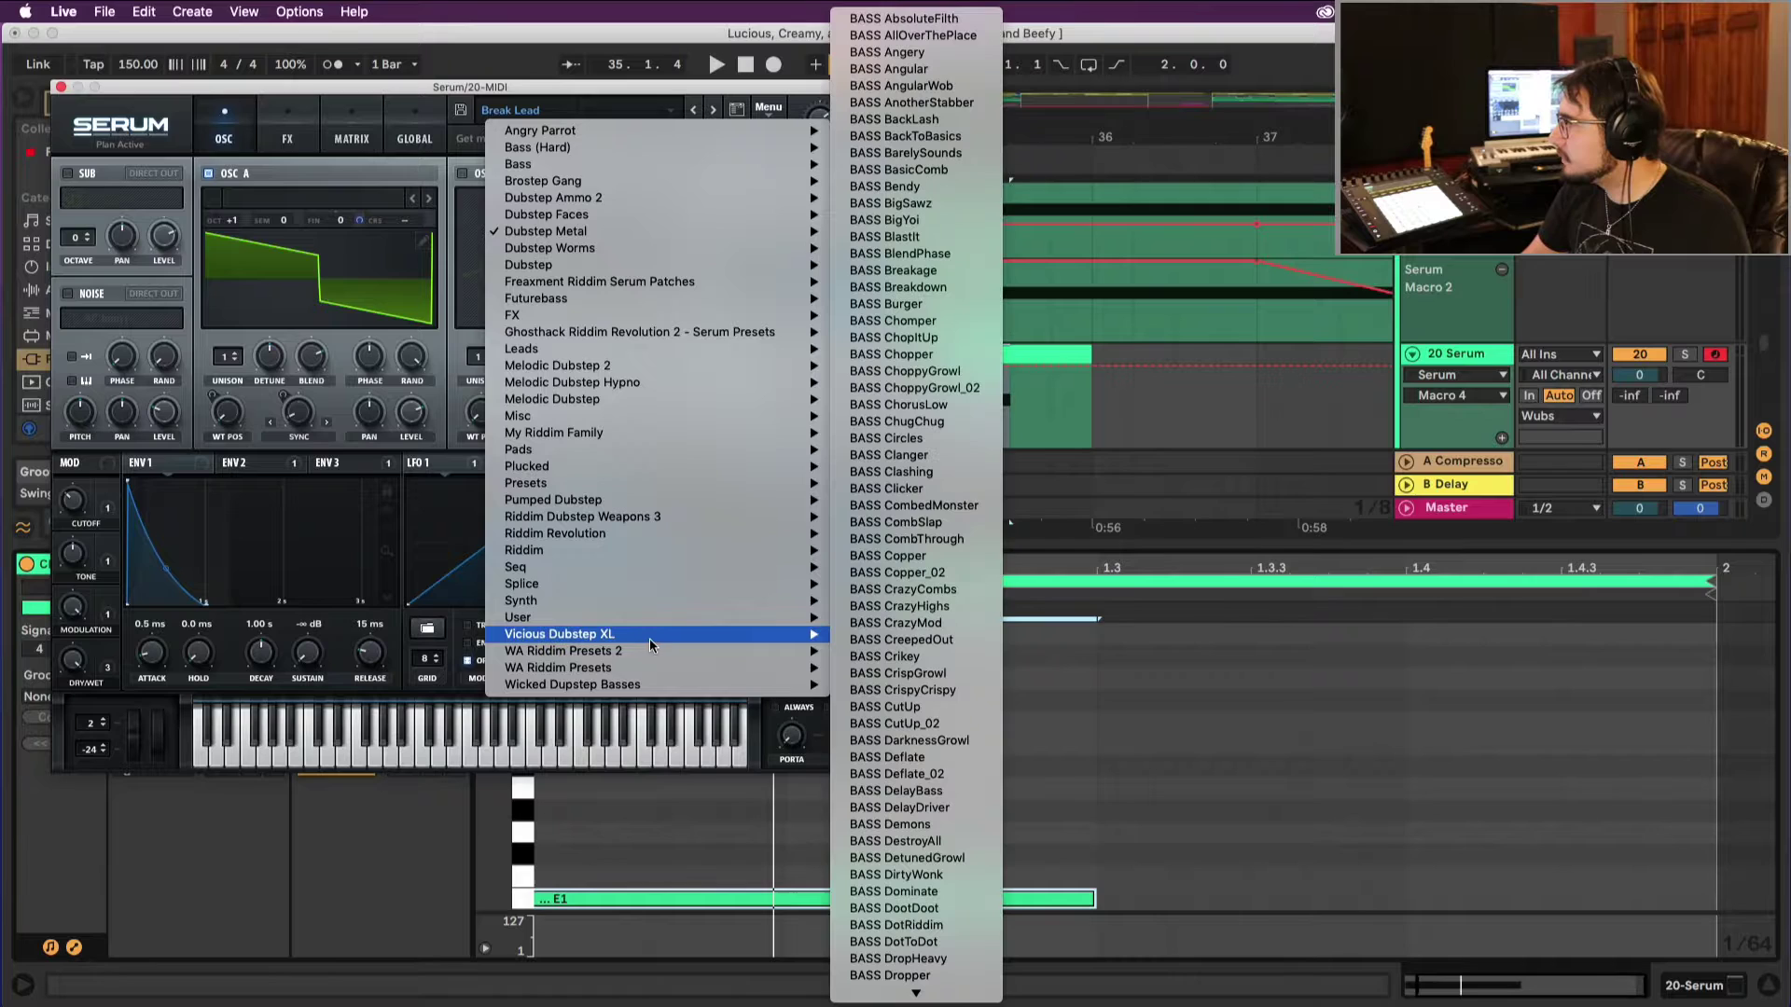
click(894, 589)
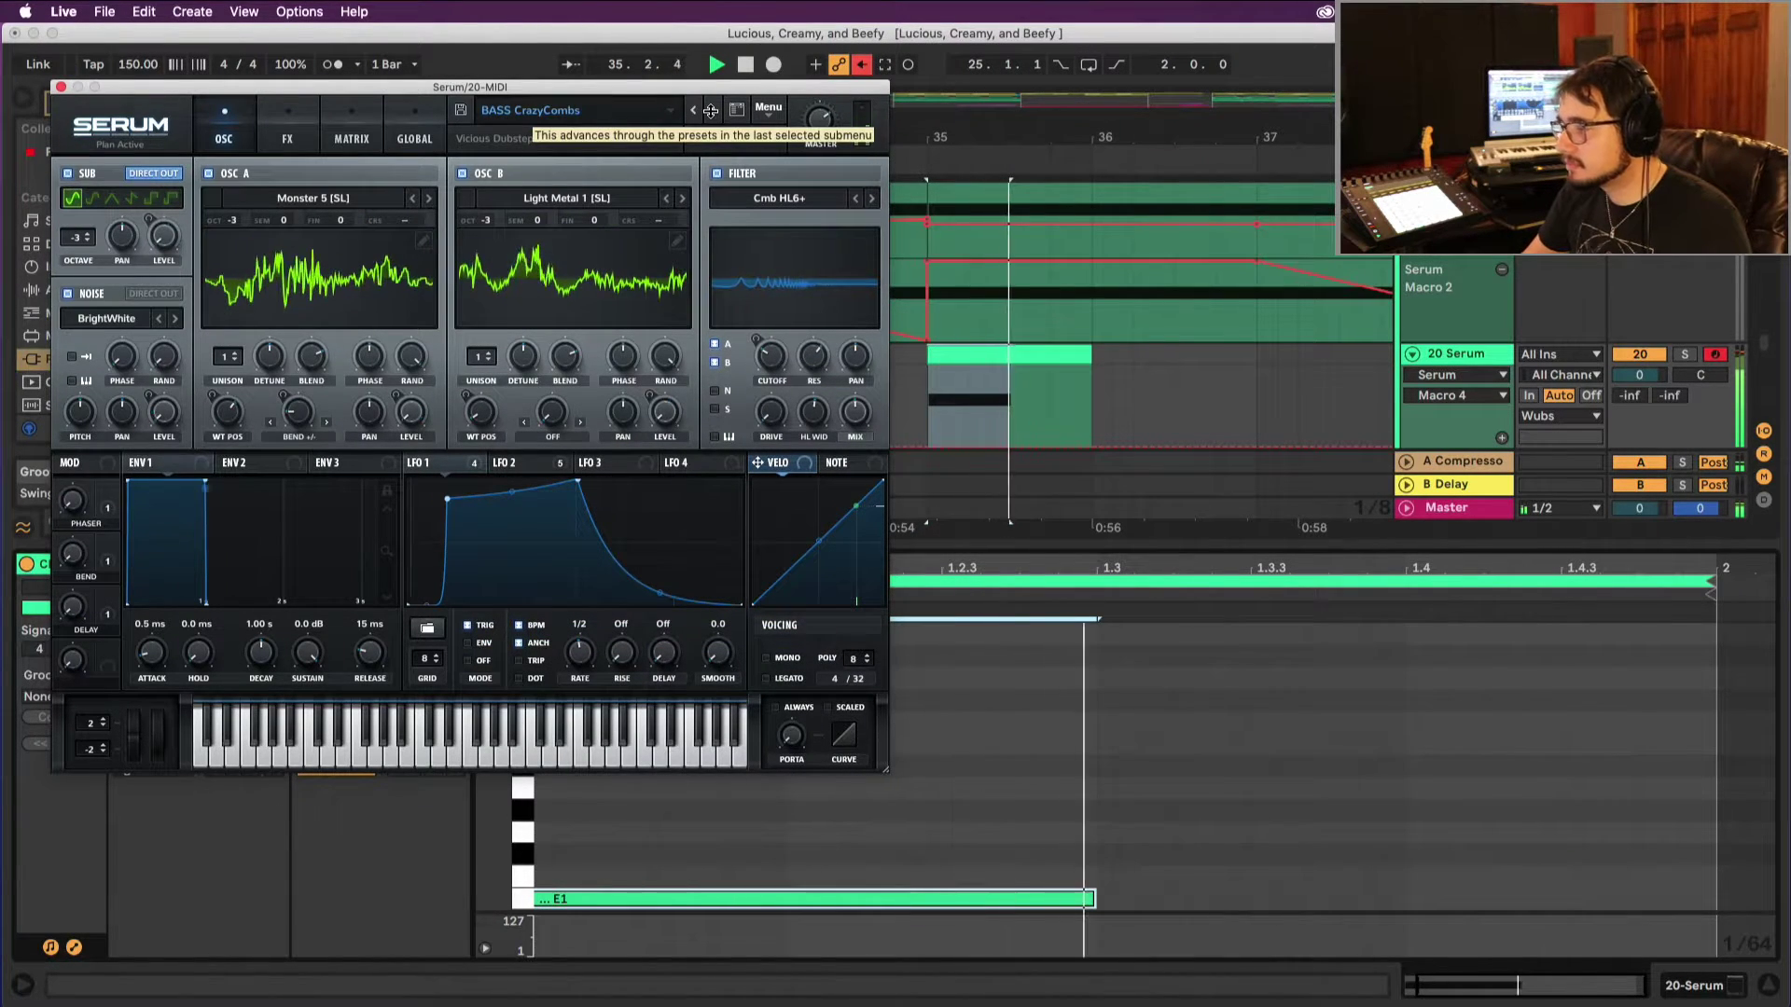
click(710, 109)
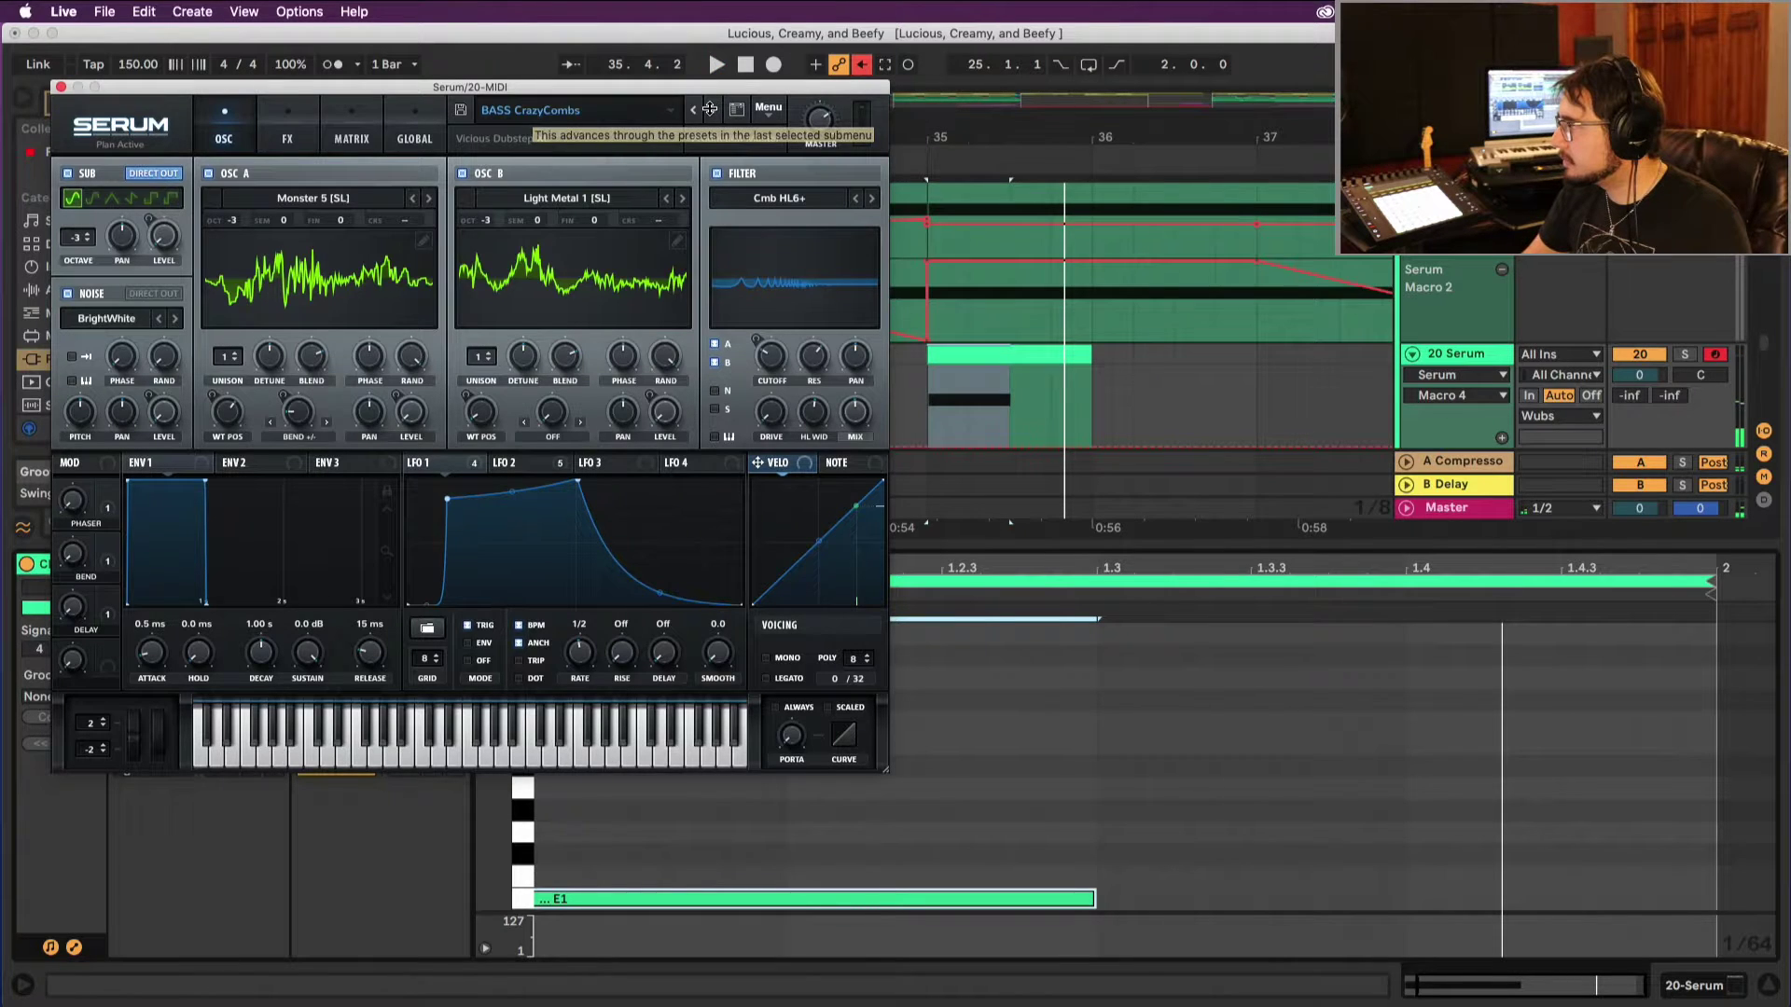
click(710, 109)
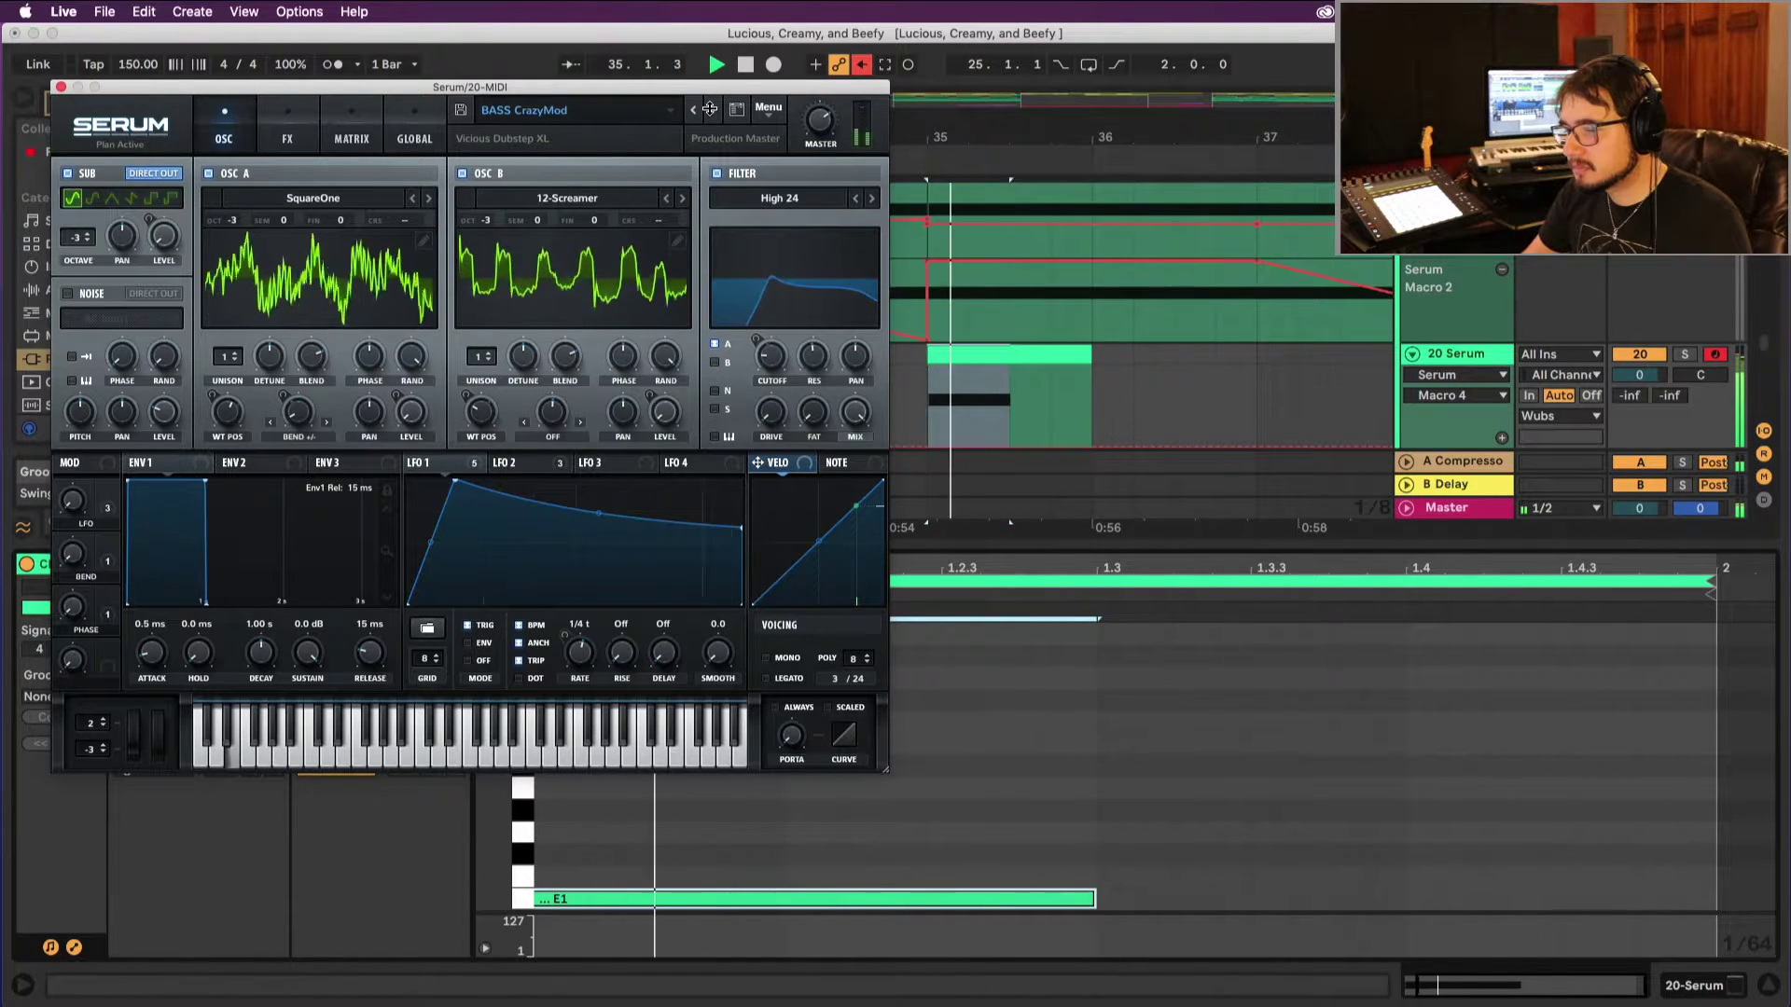
click(710, 109)
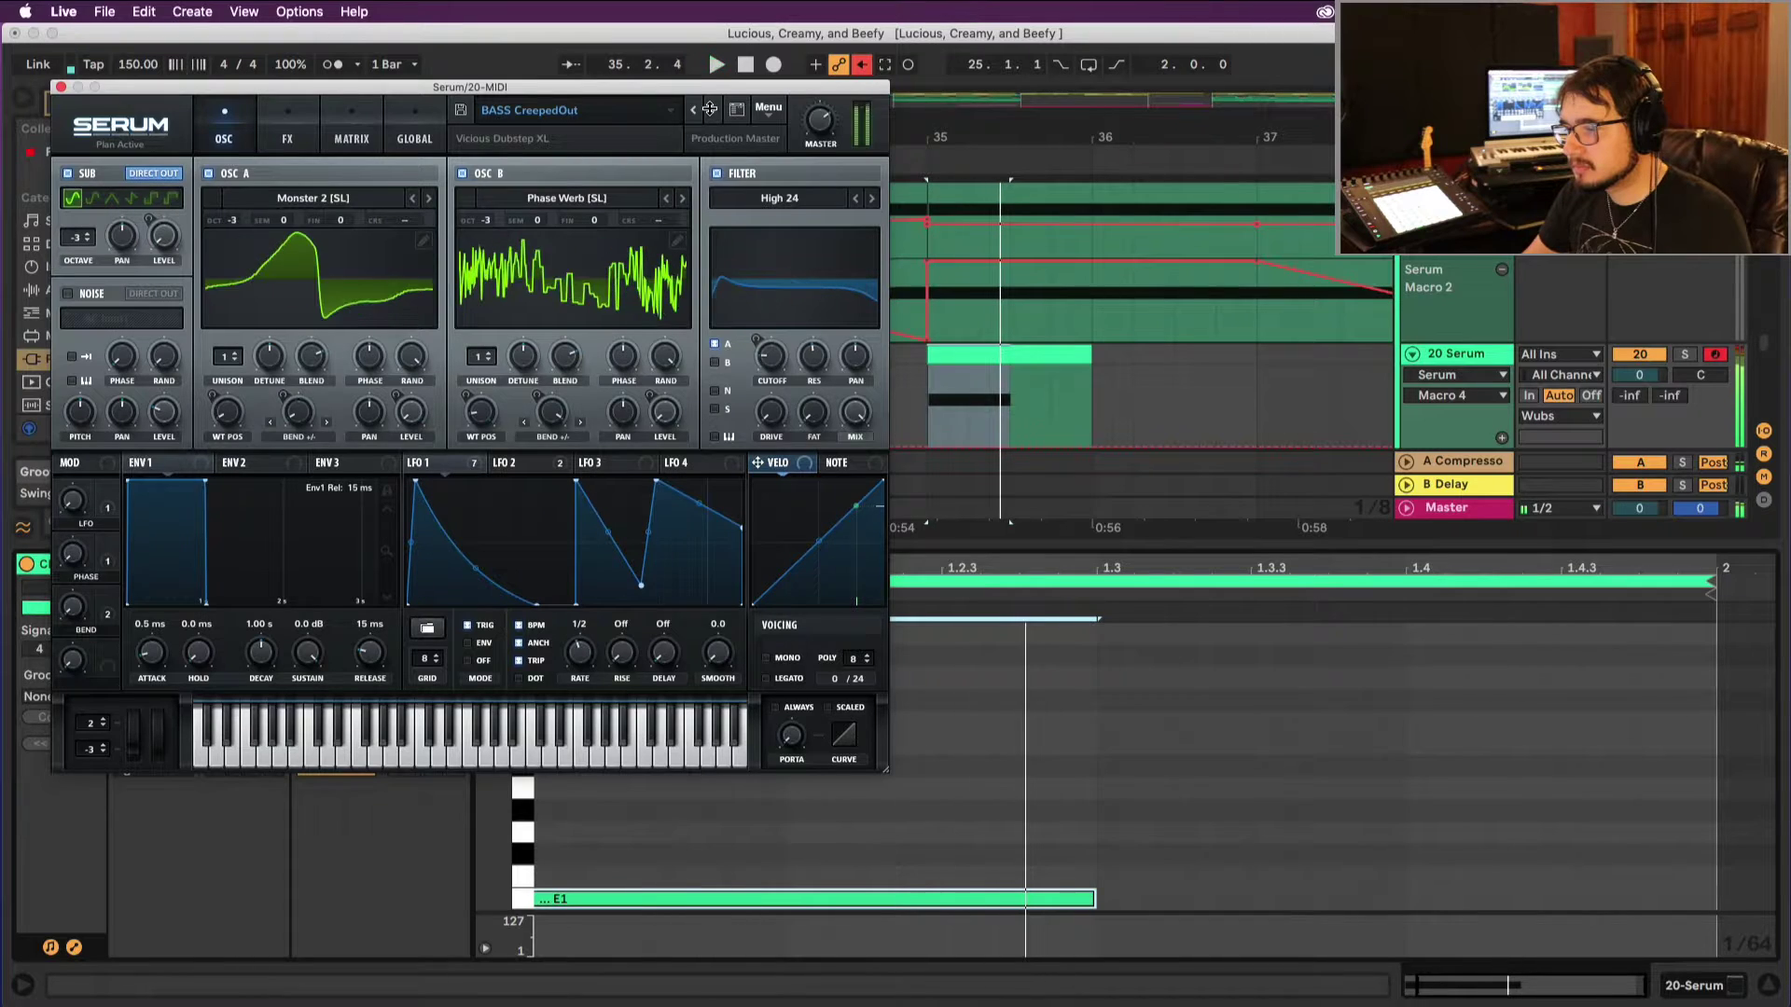
click(710, 109)
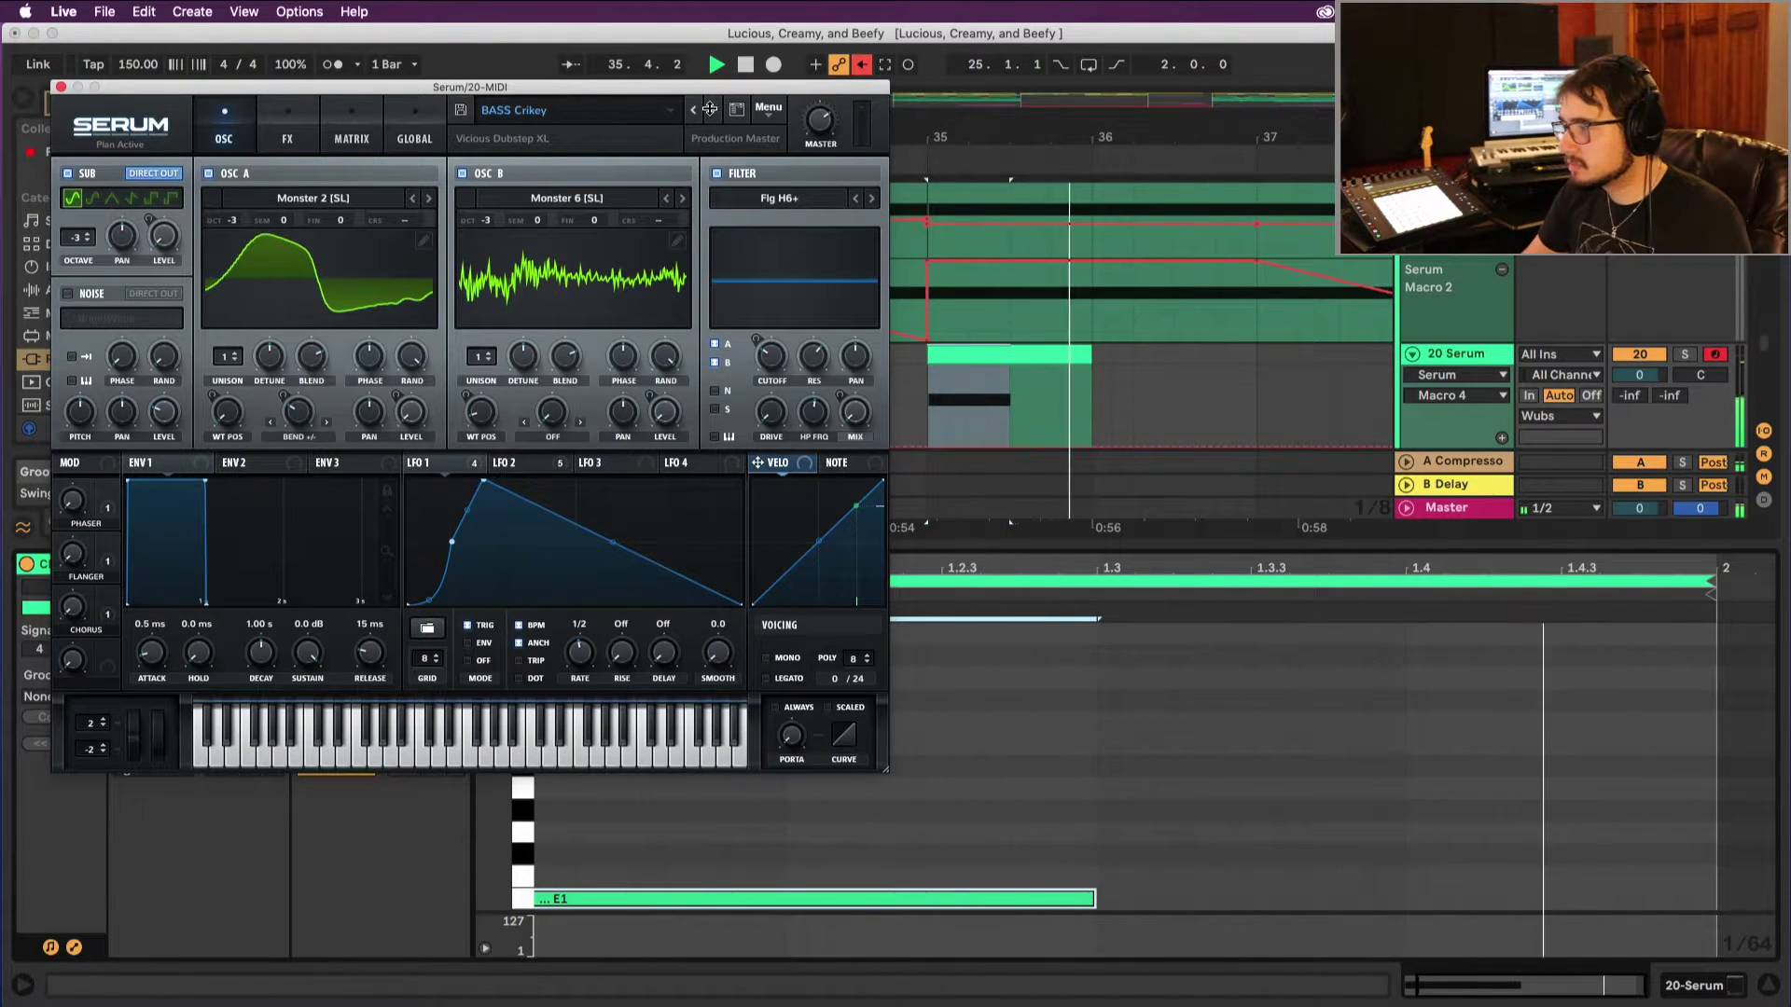
click(710, 109)
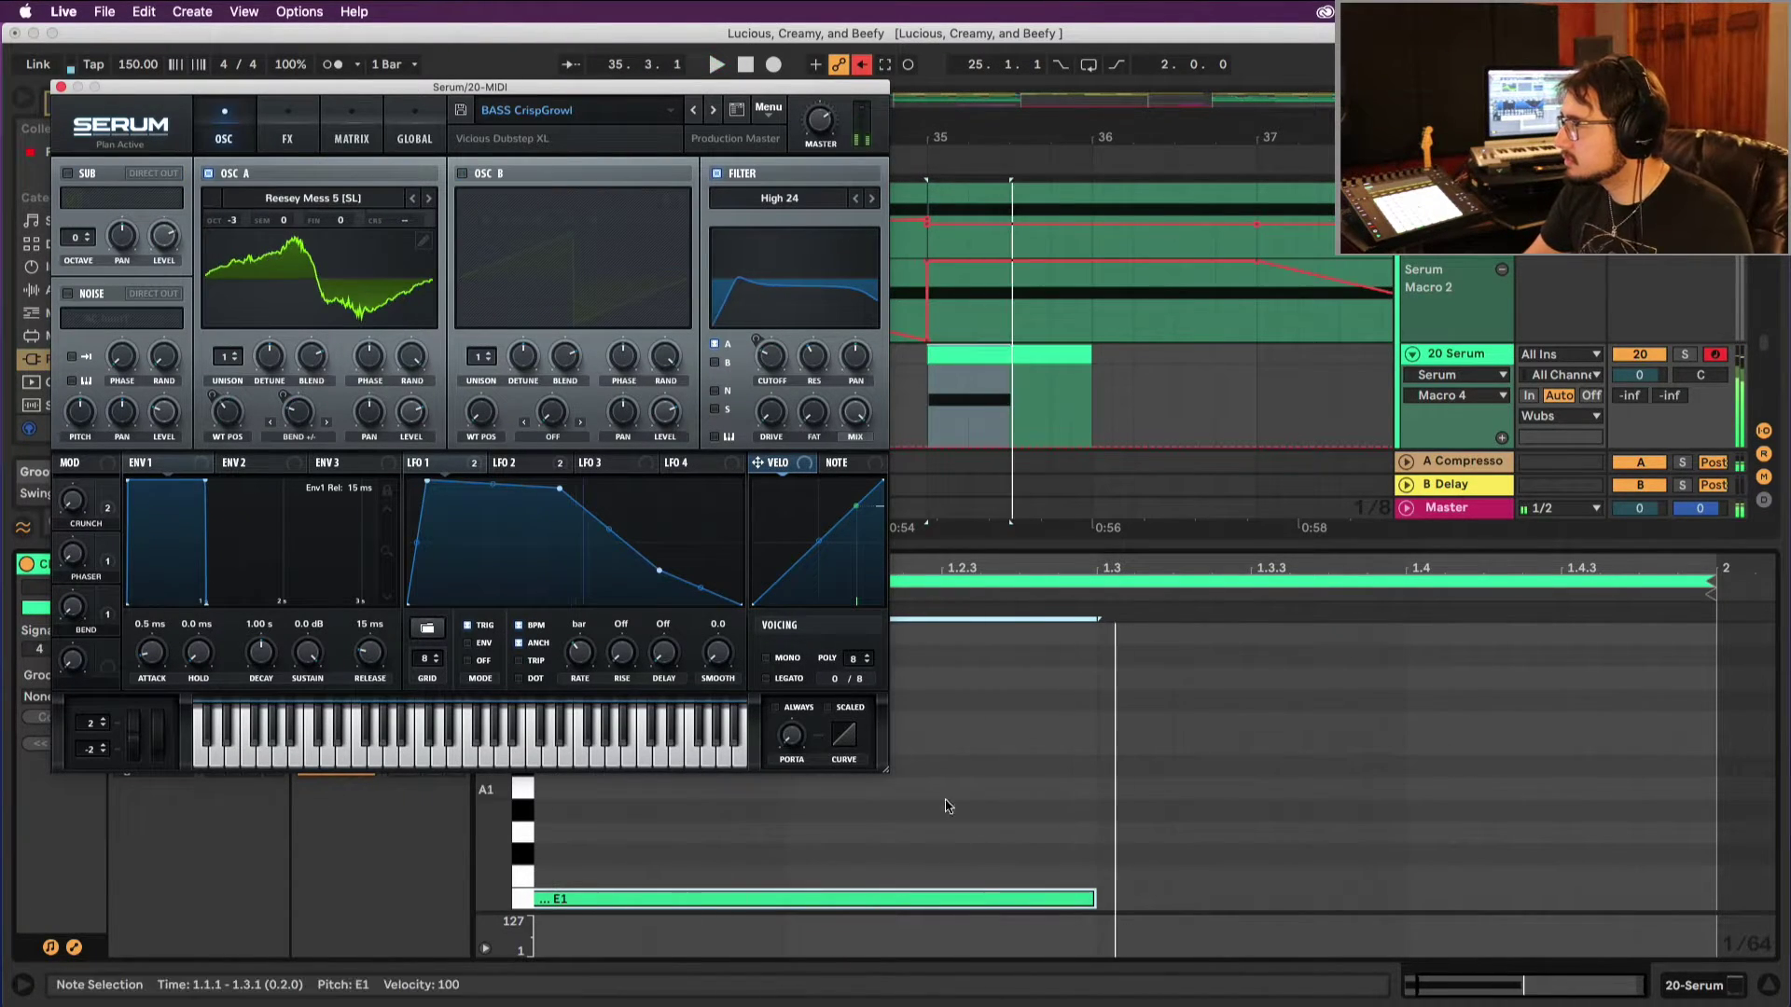
Step: Raise the half-bar E1 note two octaves to E3 and play the clip
click(979, 898)
key(space)
key(shift+Up)
key(space)
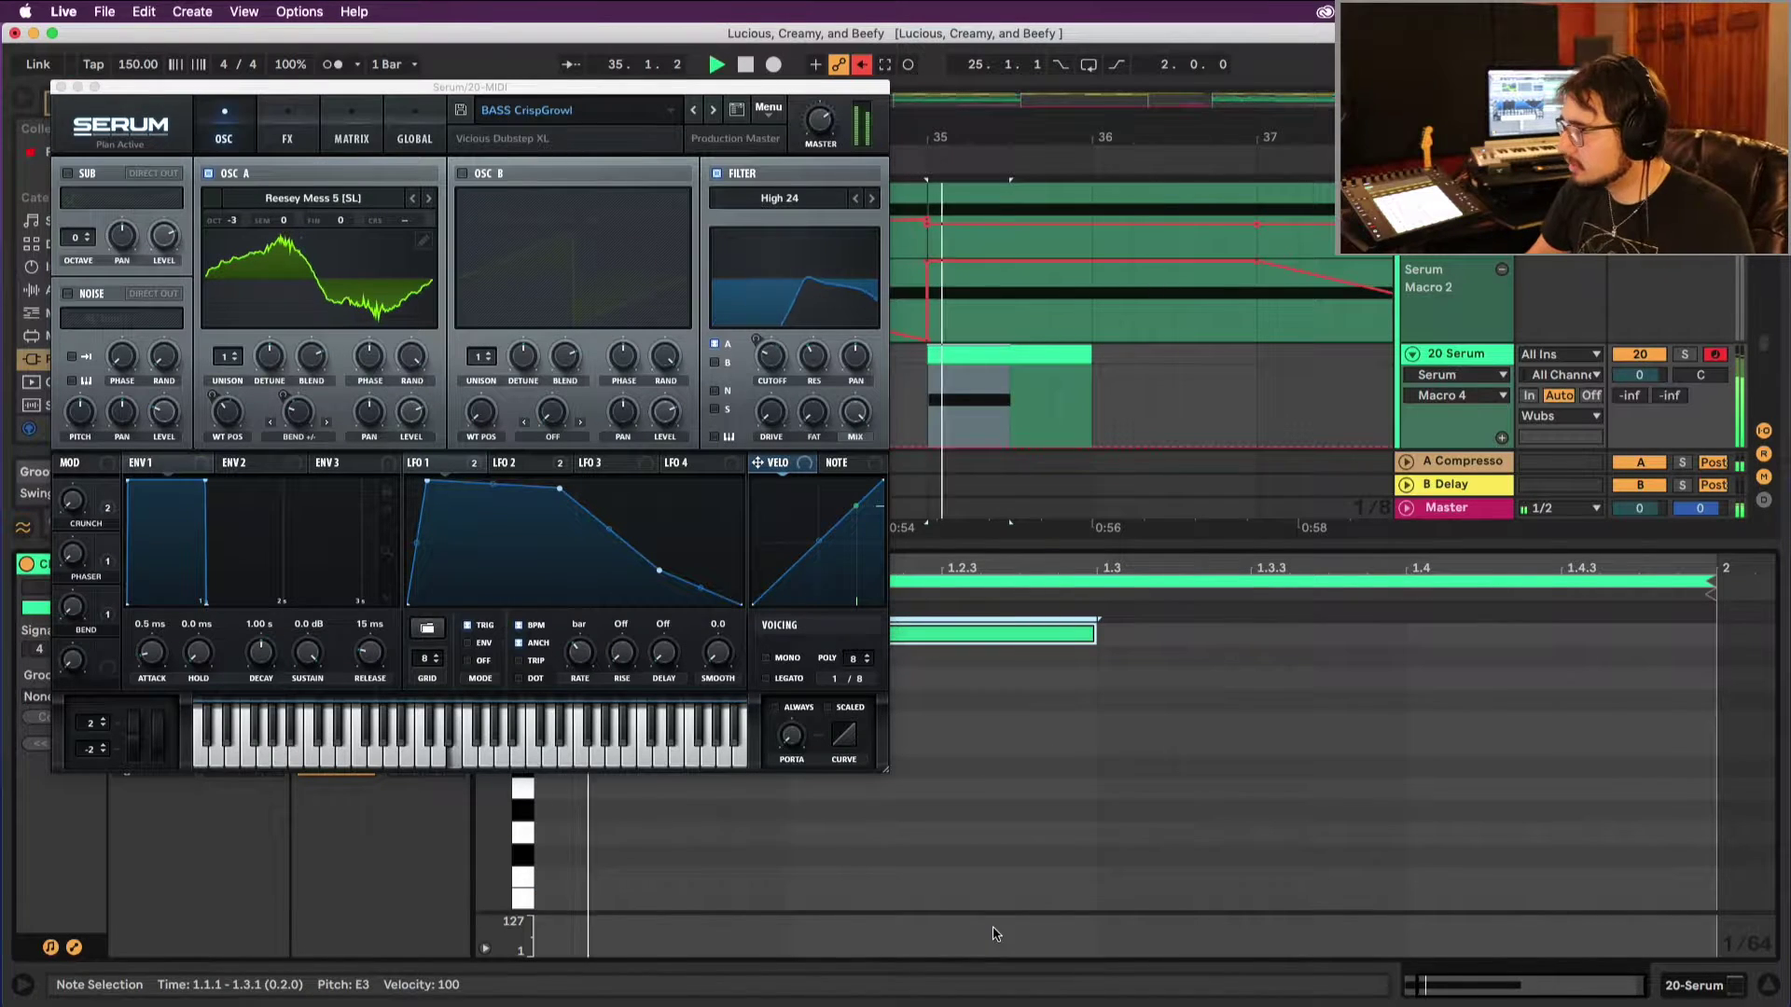
Step: Audition the Vicious Dubstep XL presets from BASS CrispyCrispy through BASS CutUp_02, BASS DarknessGrowl and BASS Deflate_02 to BASS DelayBass
click(707, 110)
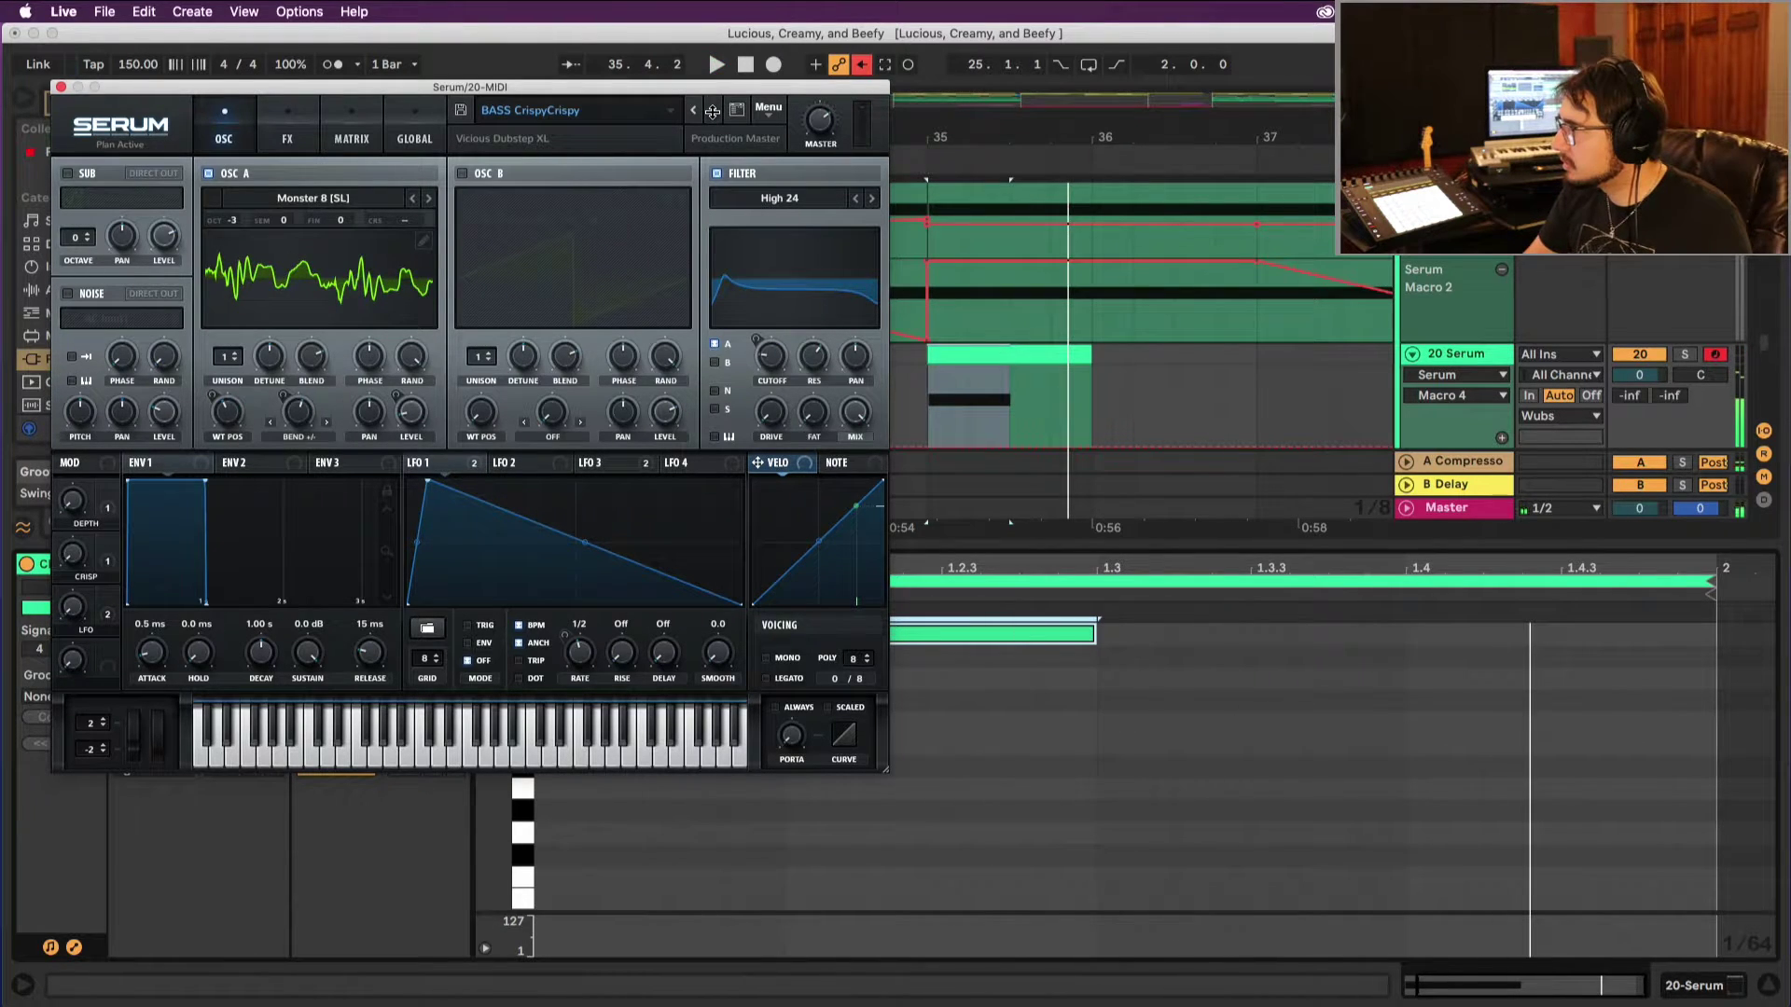
click(710, 110)
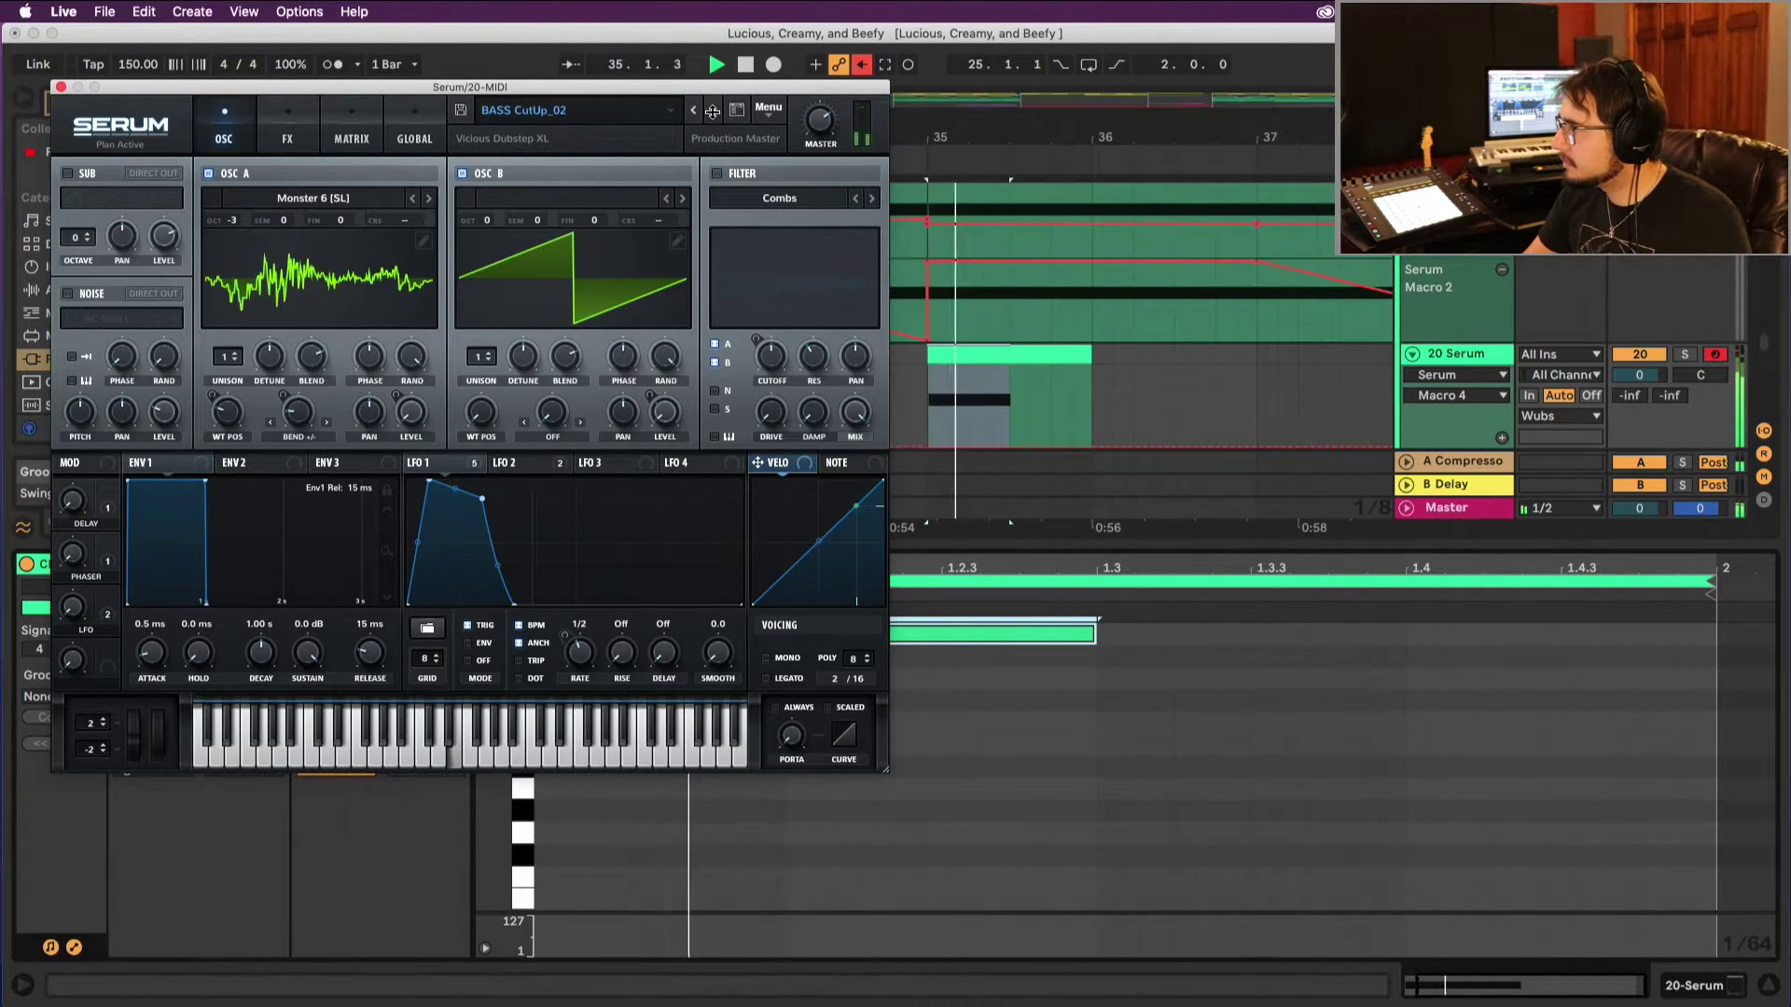
key(space)
click(712, 110)
key(space)
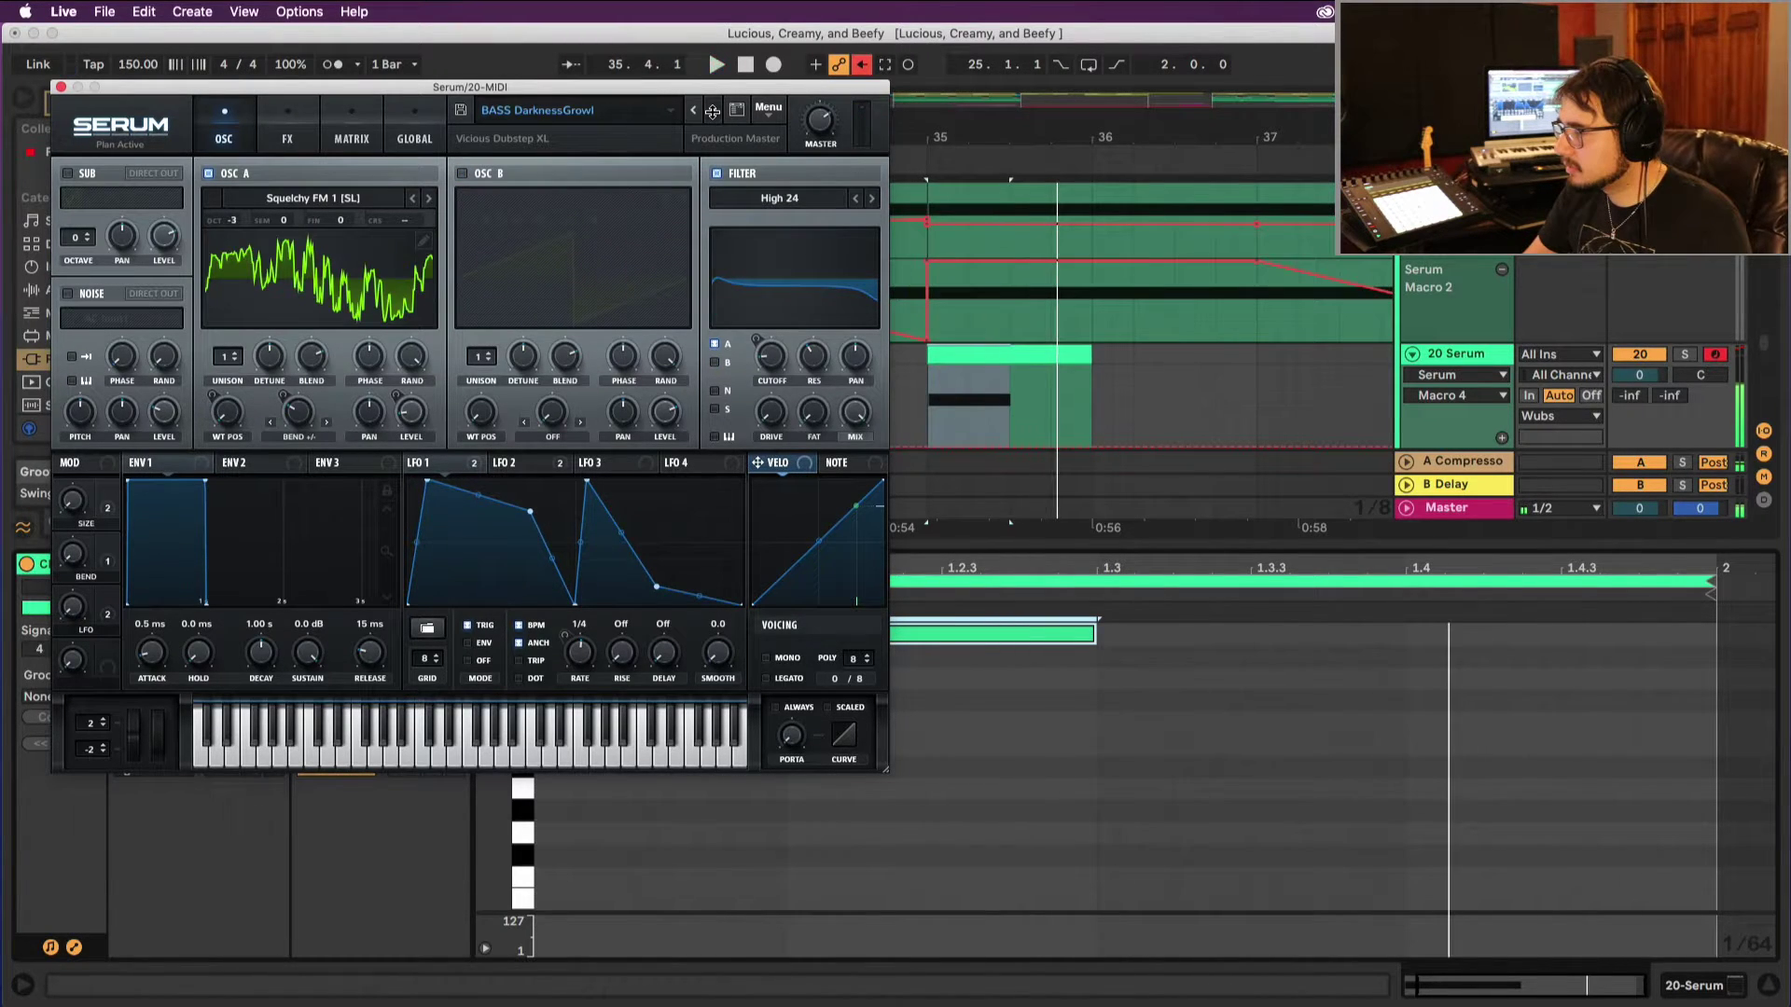
click(711, 110)
click(712, 111)
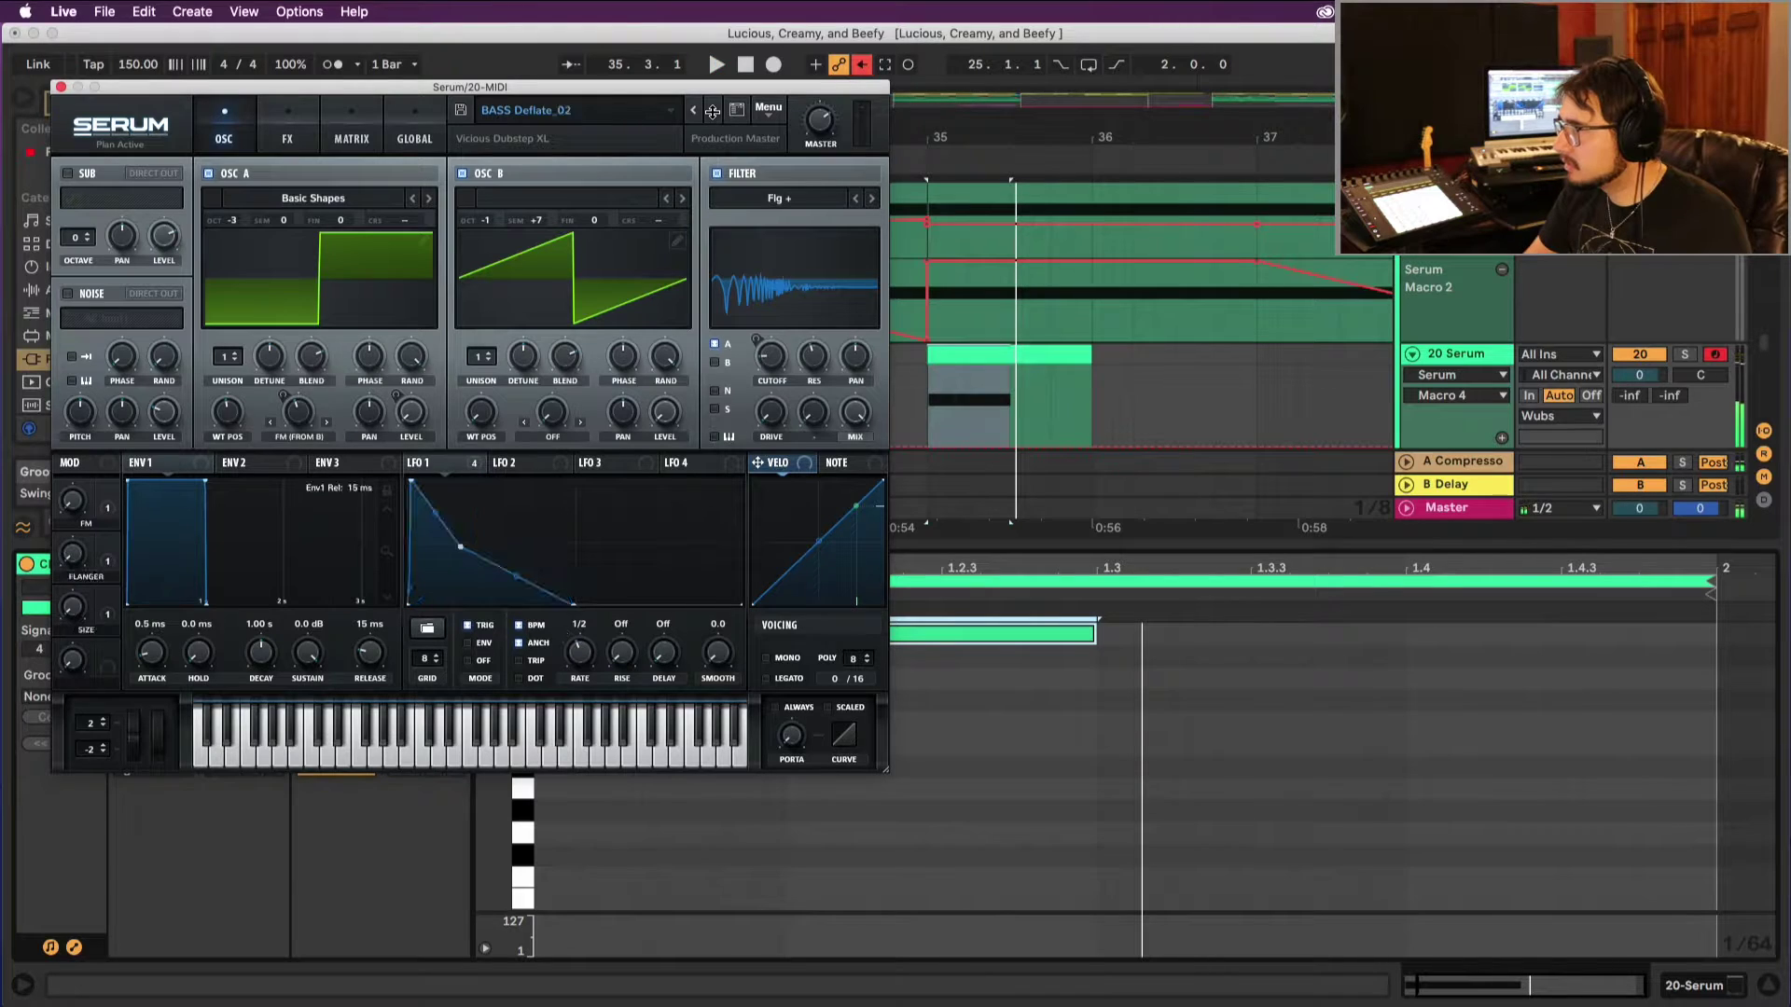
click(711, 111)
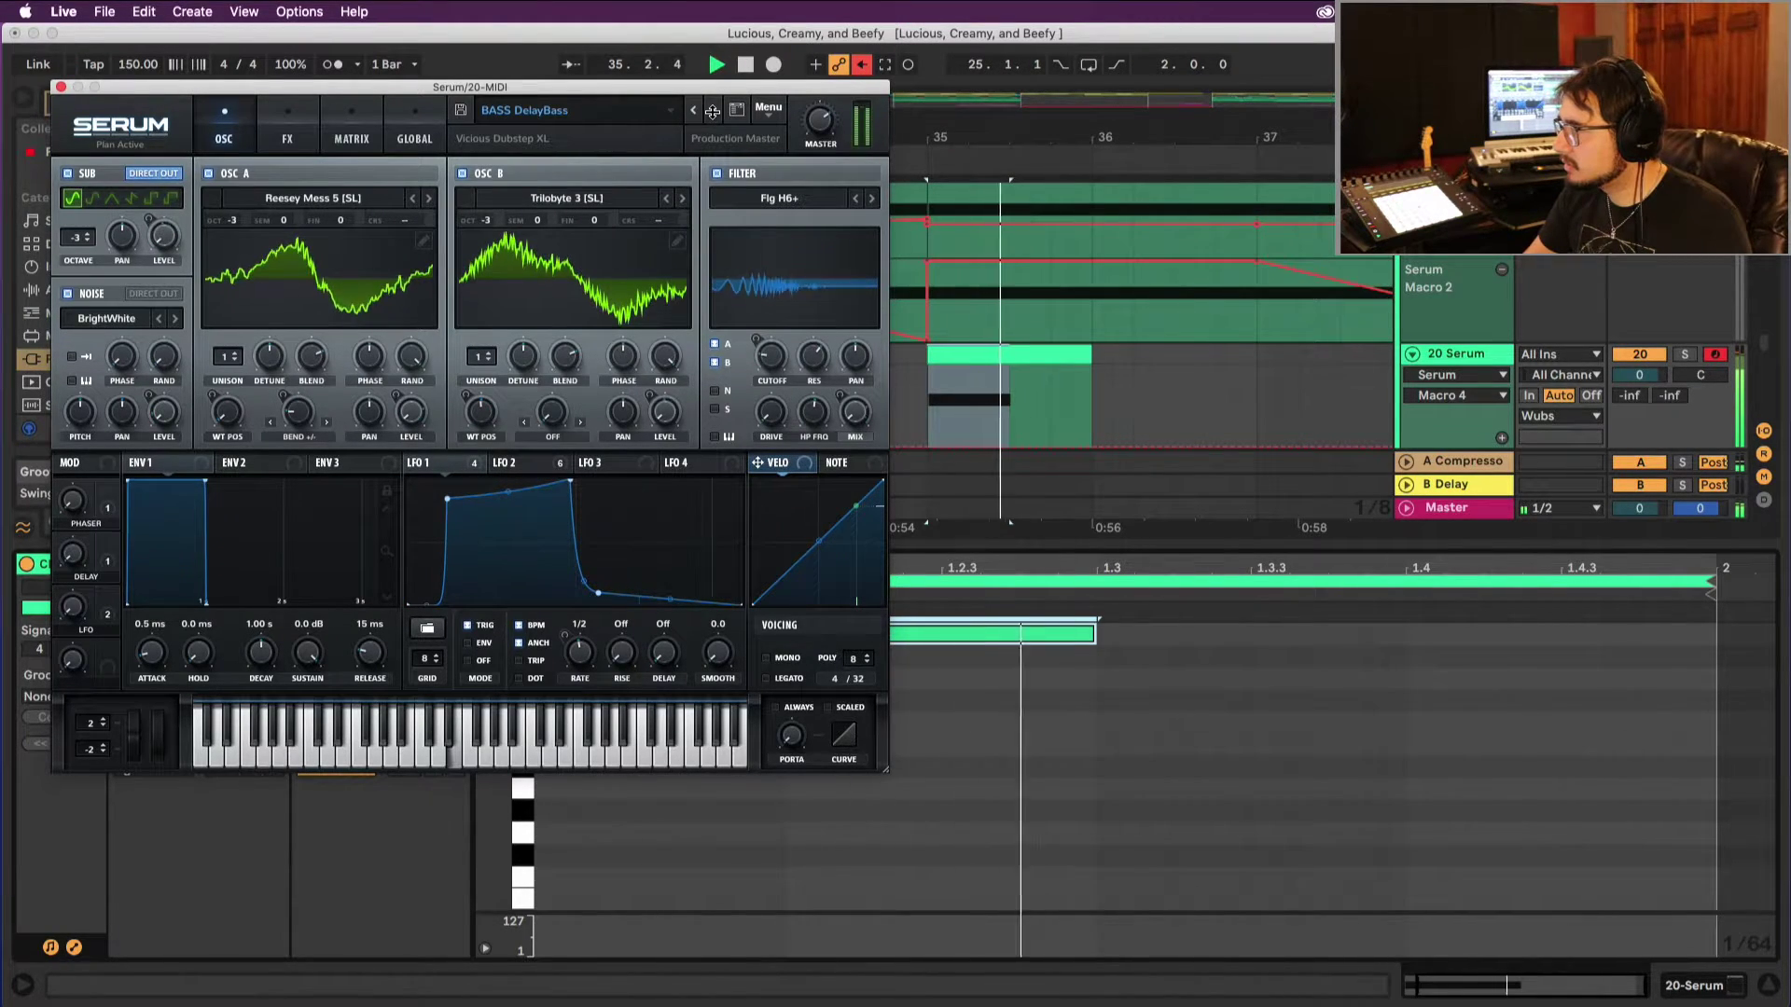
Step: Audition the Vicious Dubstep XL presets BASS DelayDriver through BASS Demons and close the Serum window
key(space)
key(space)
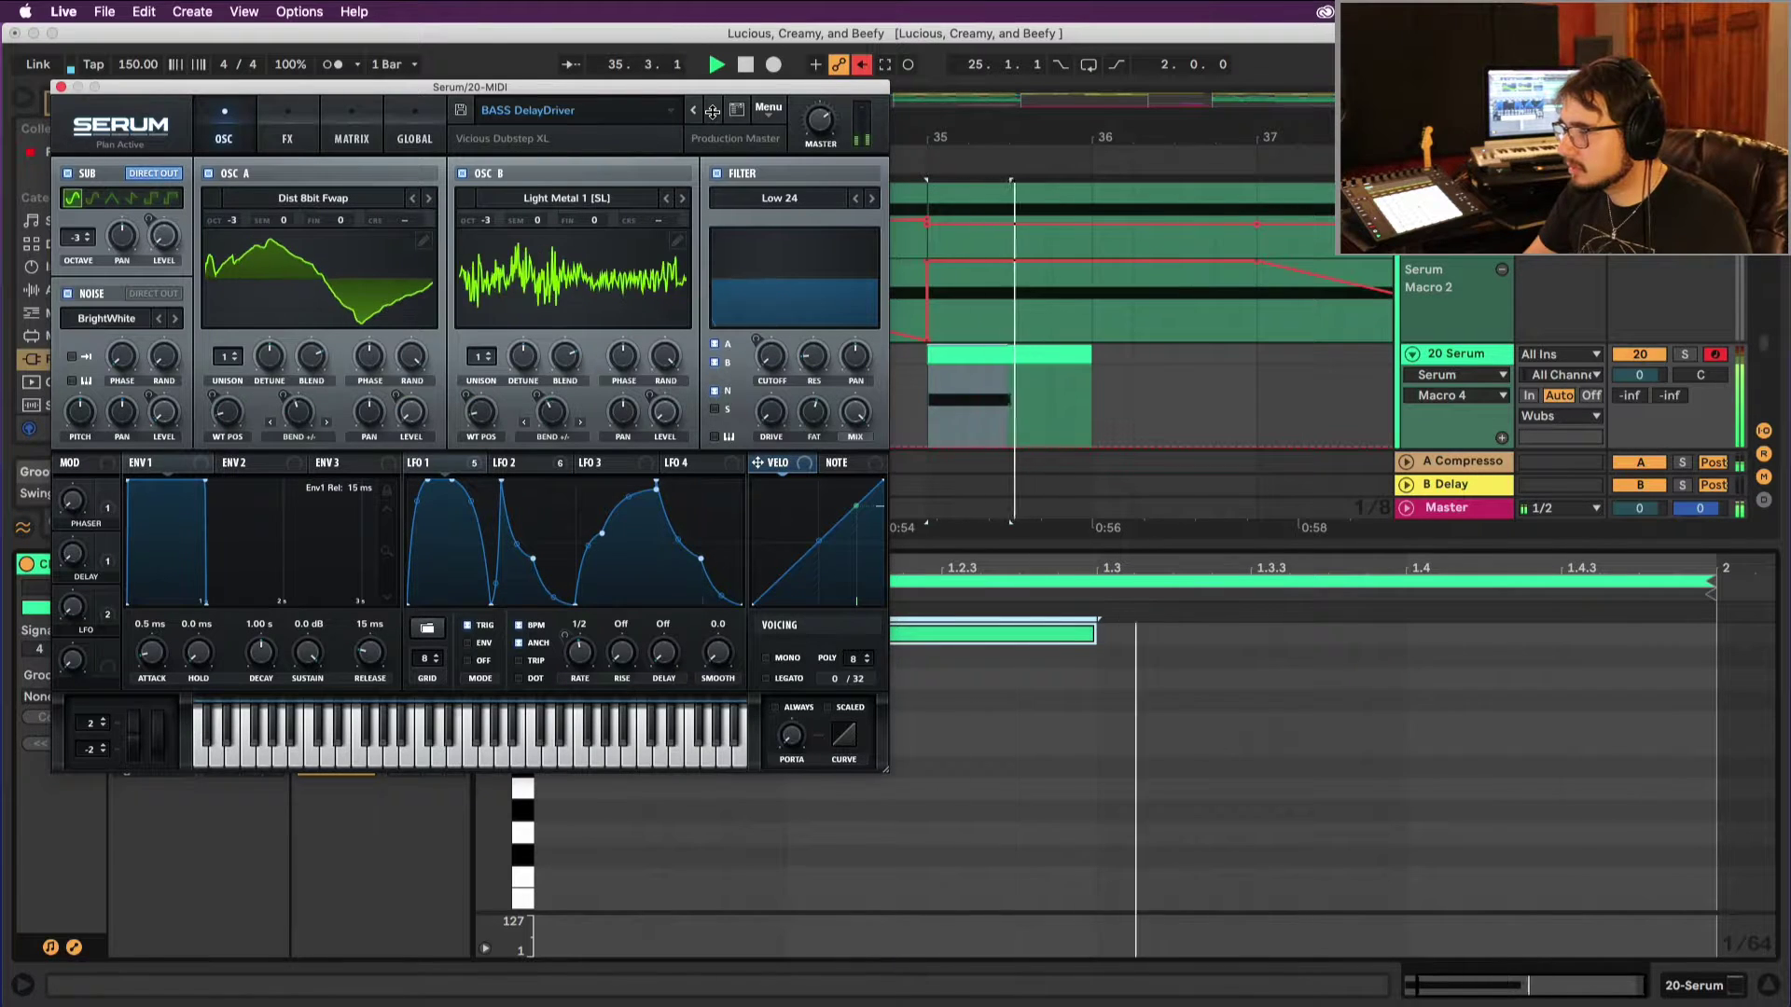
click(712, 111)
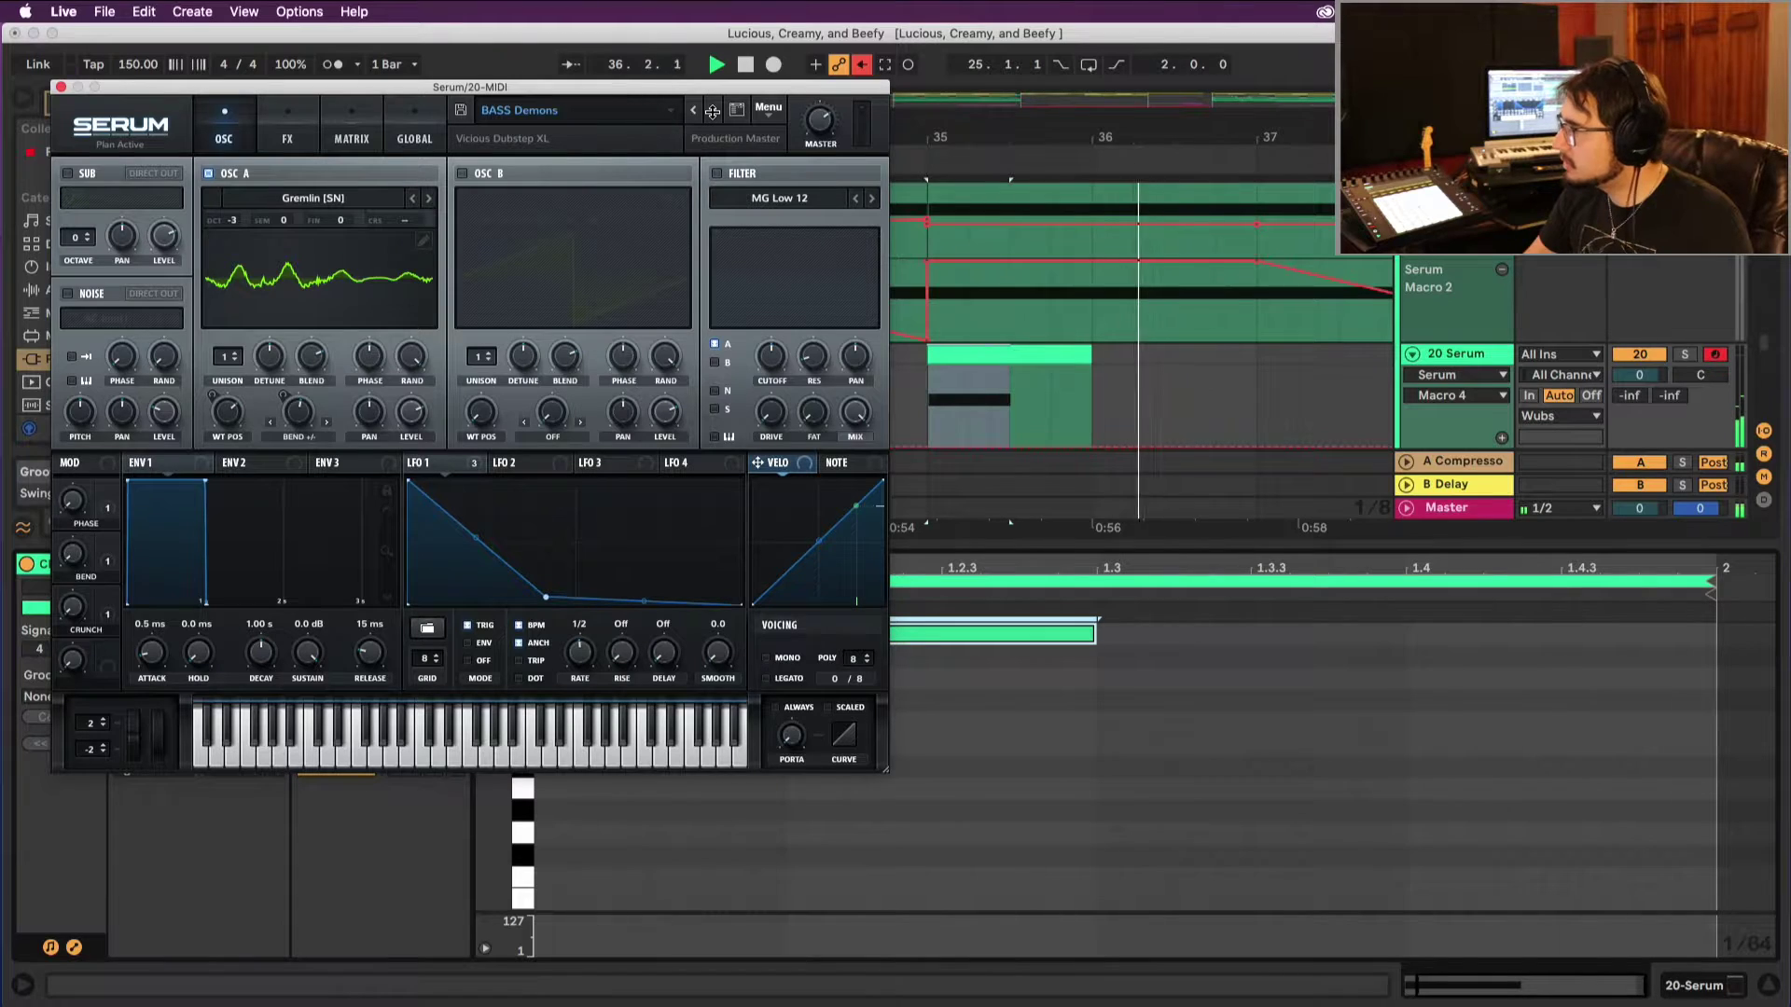
click(62, 88)
Step: Add VR PHAT 4.0 from the Racks folder to the 20 Serum track, followed by BA ON THE TOILET FX CHAIN
key(super+f)
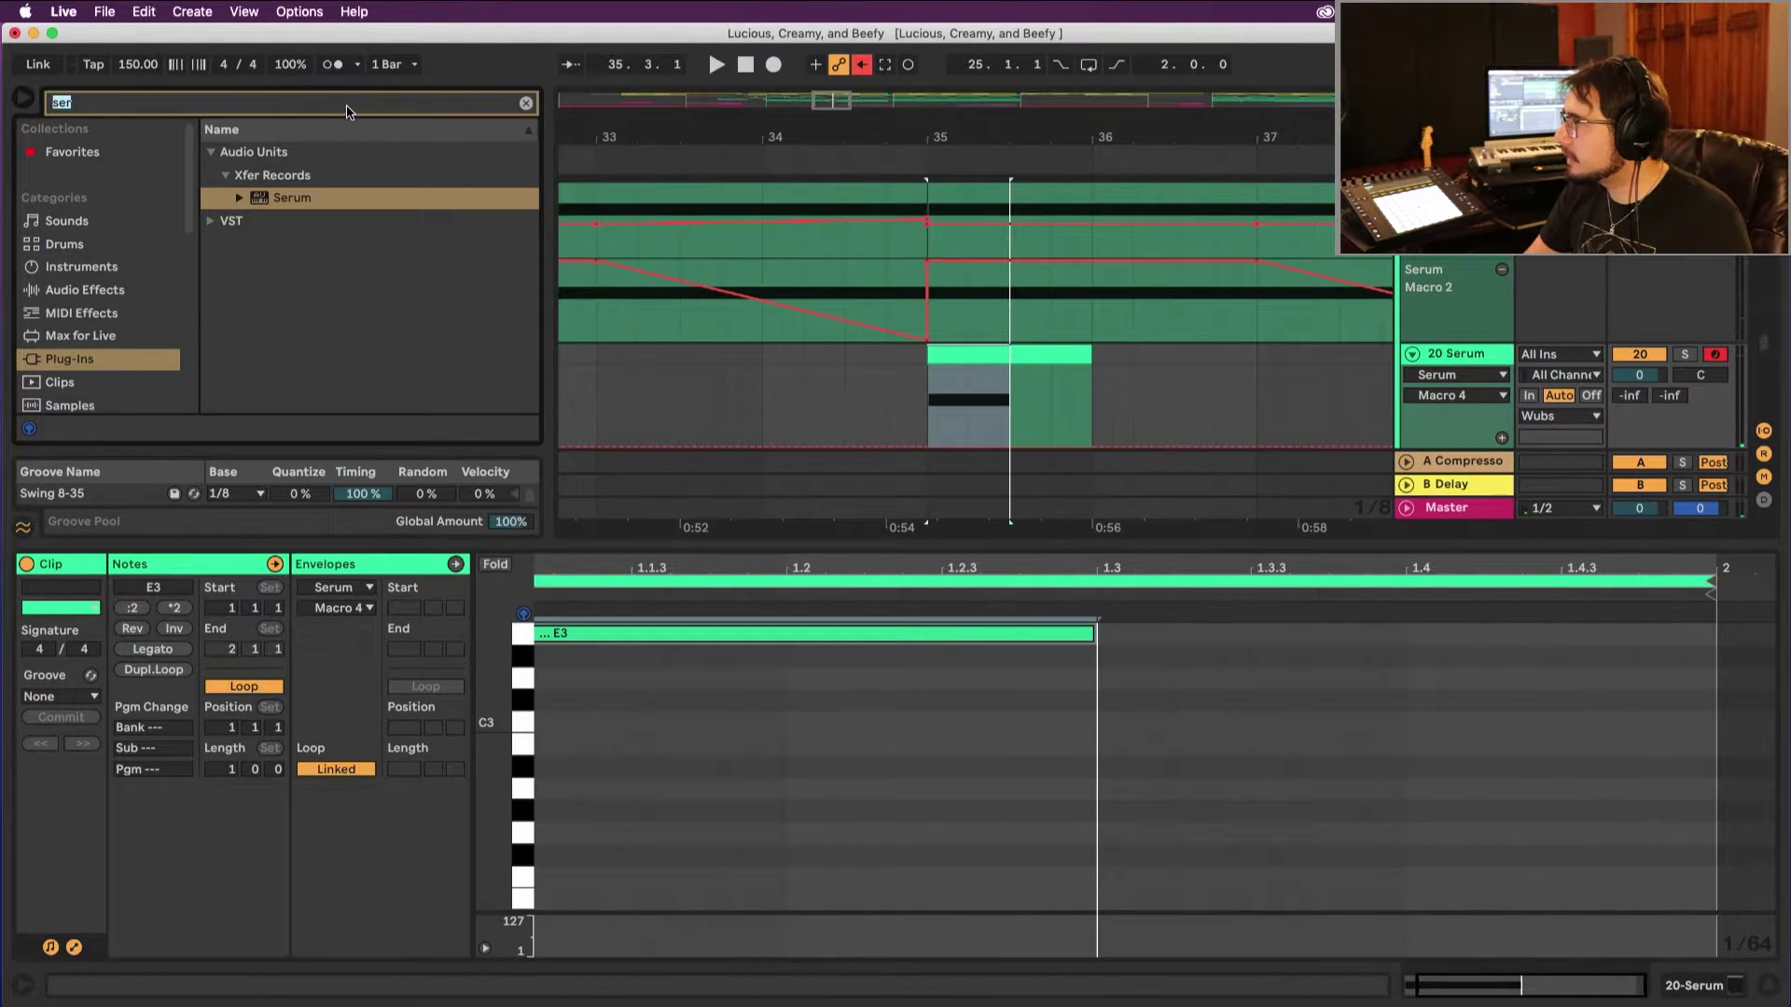
scroll(131, 368, down, 10)
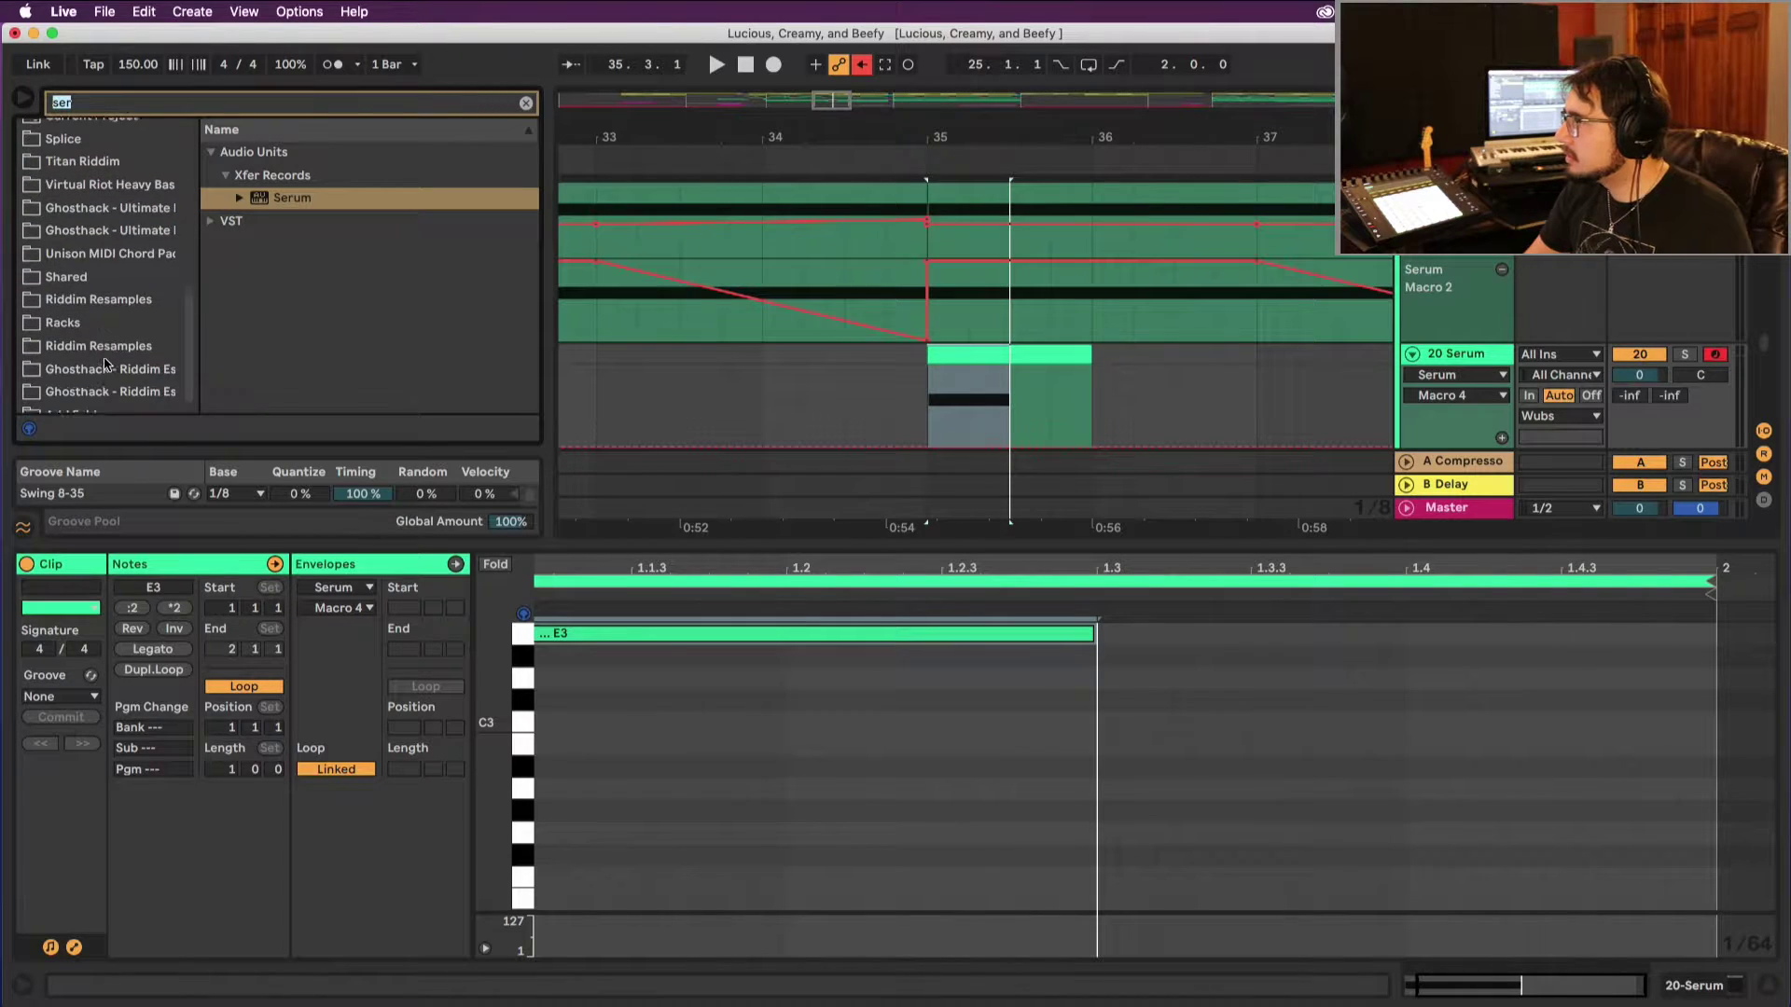
scroll(106, 363, up, 2)
scroll(105, 363, down, 3)
click(98, 326)
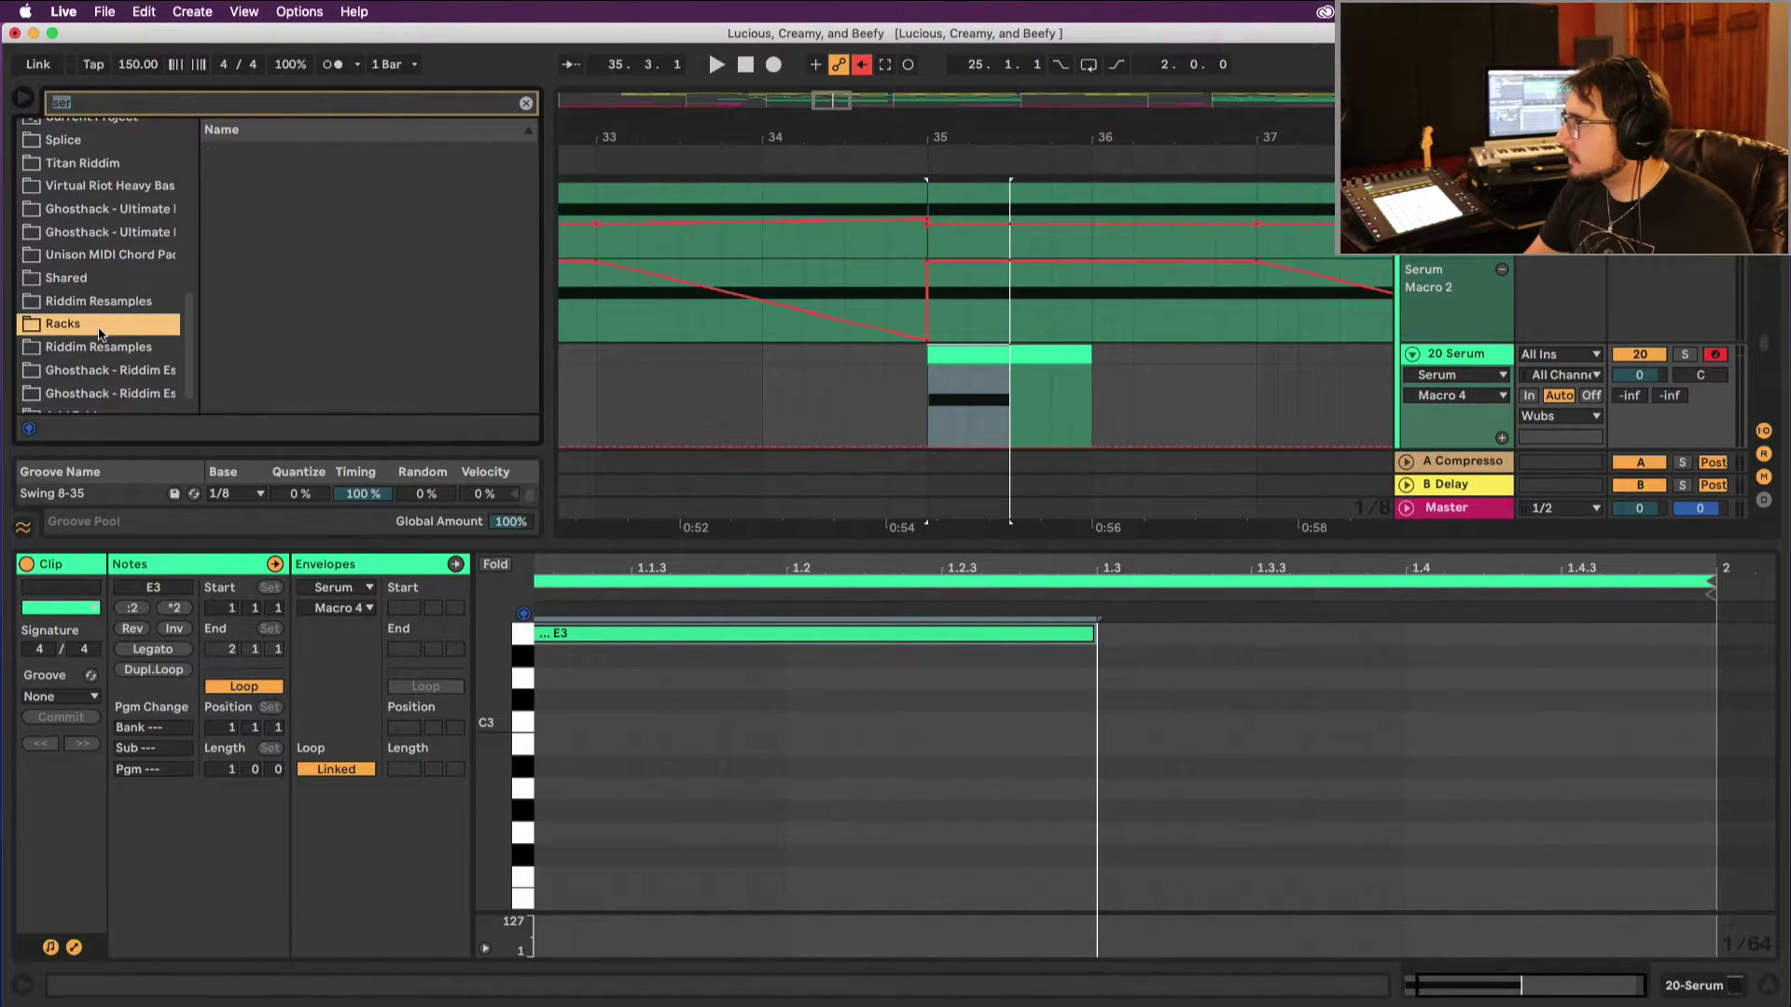
click(526, 103)
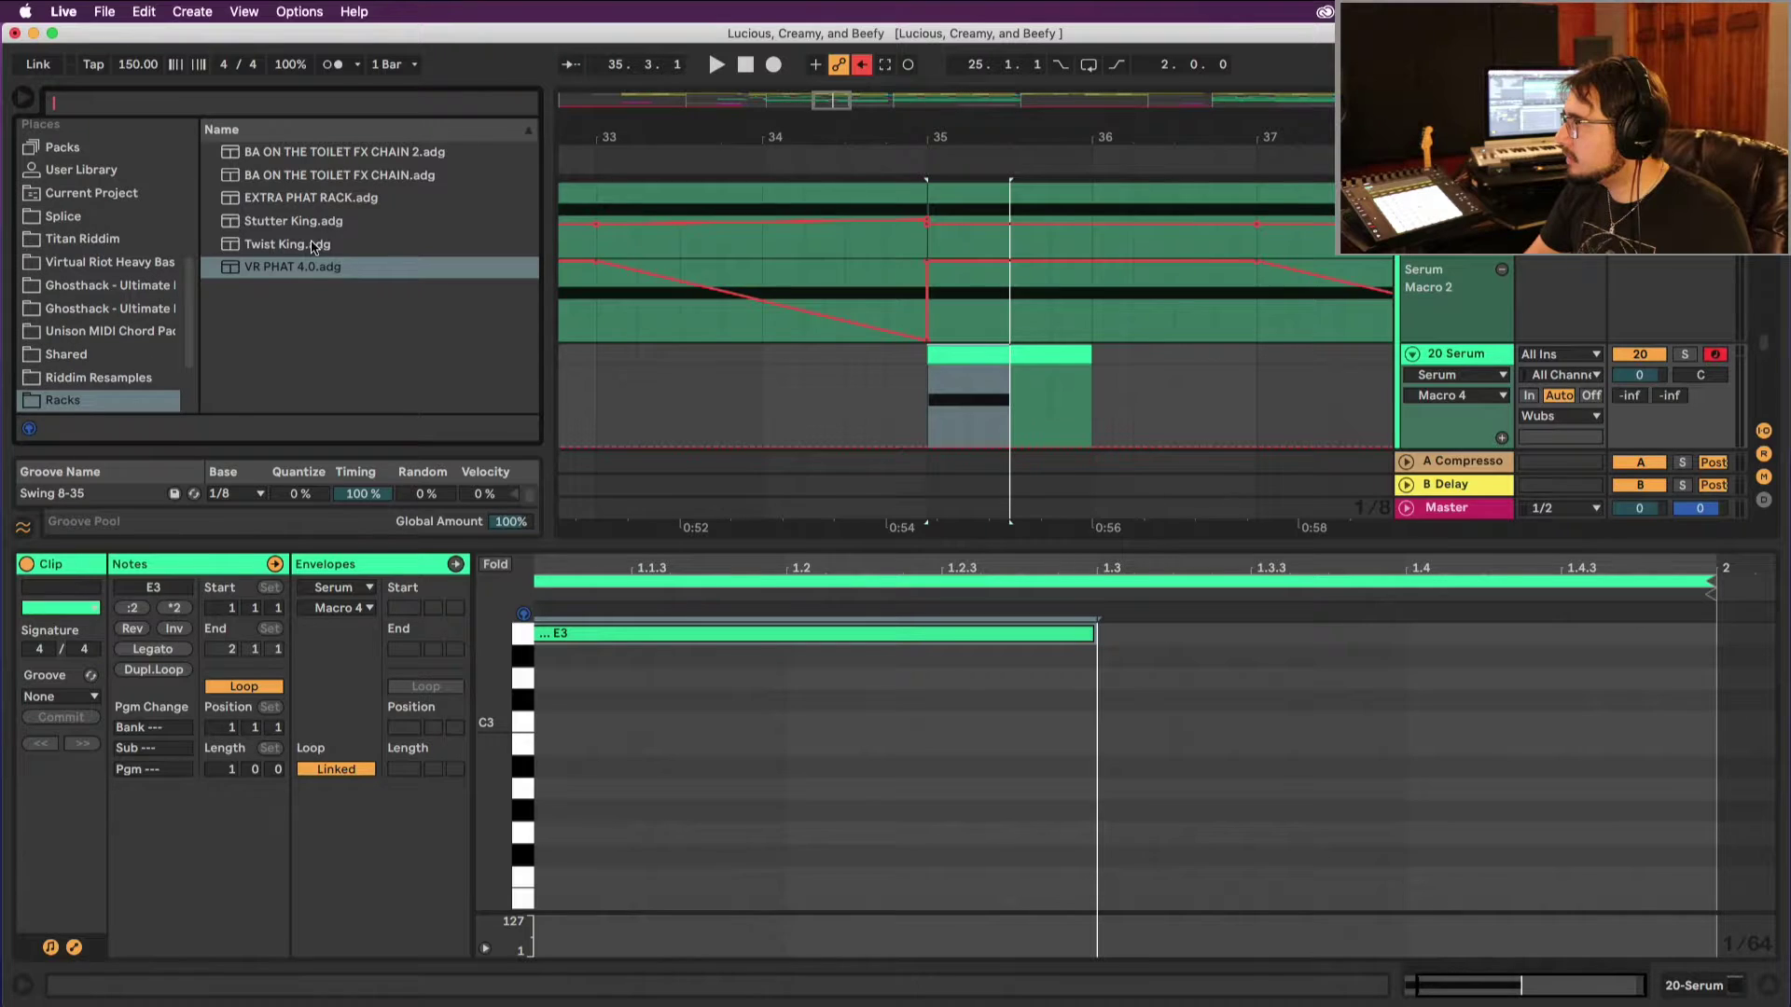
drag(300, 273, 1496, 327)
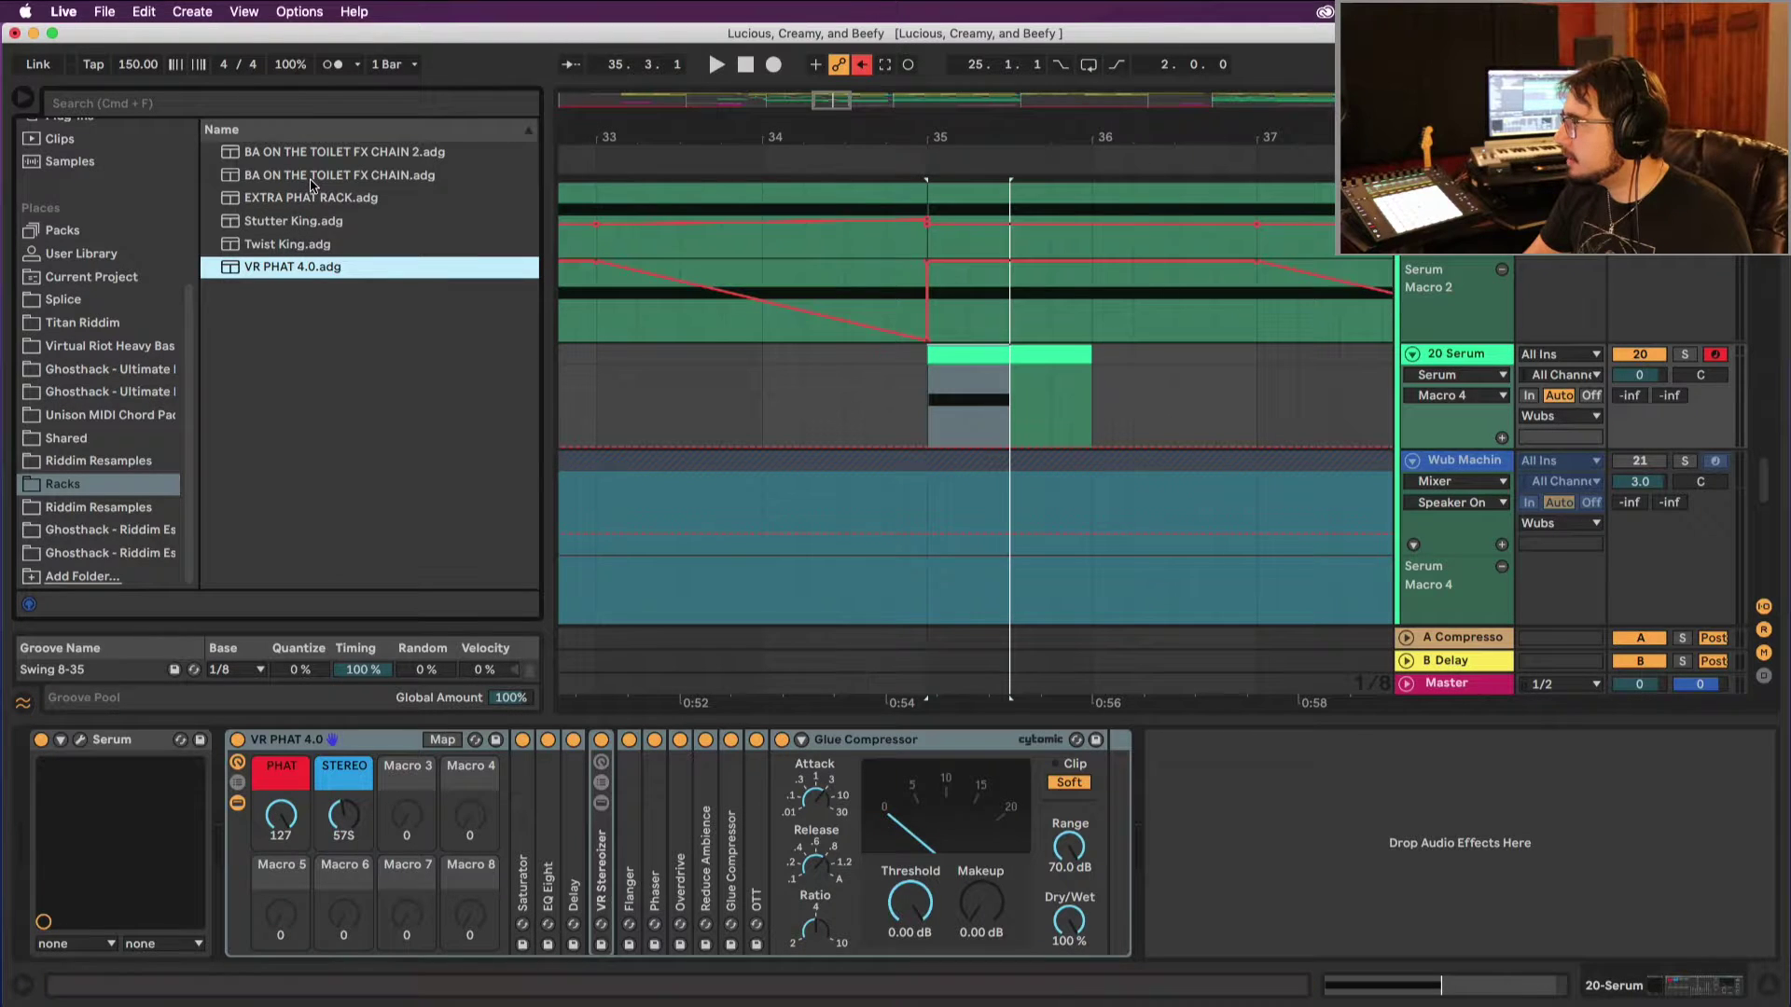
drag(312, 177, 1273, 838)
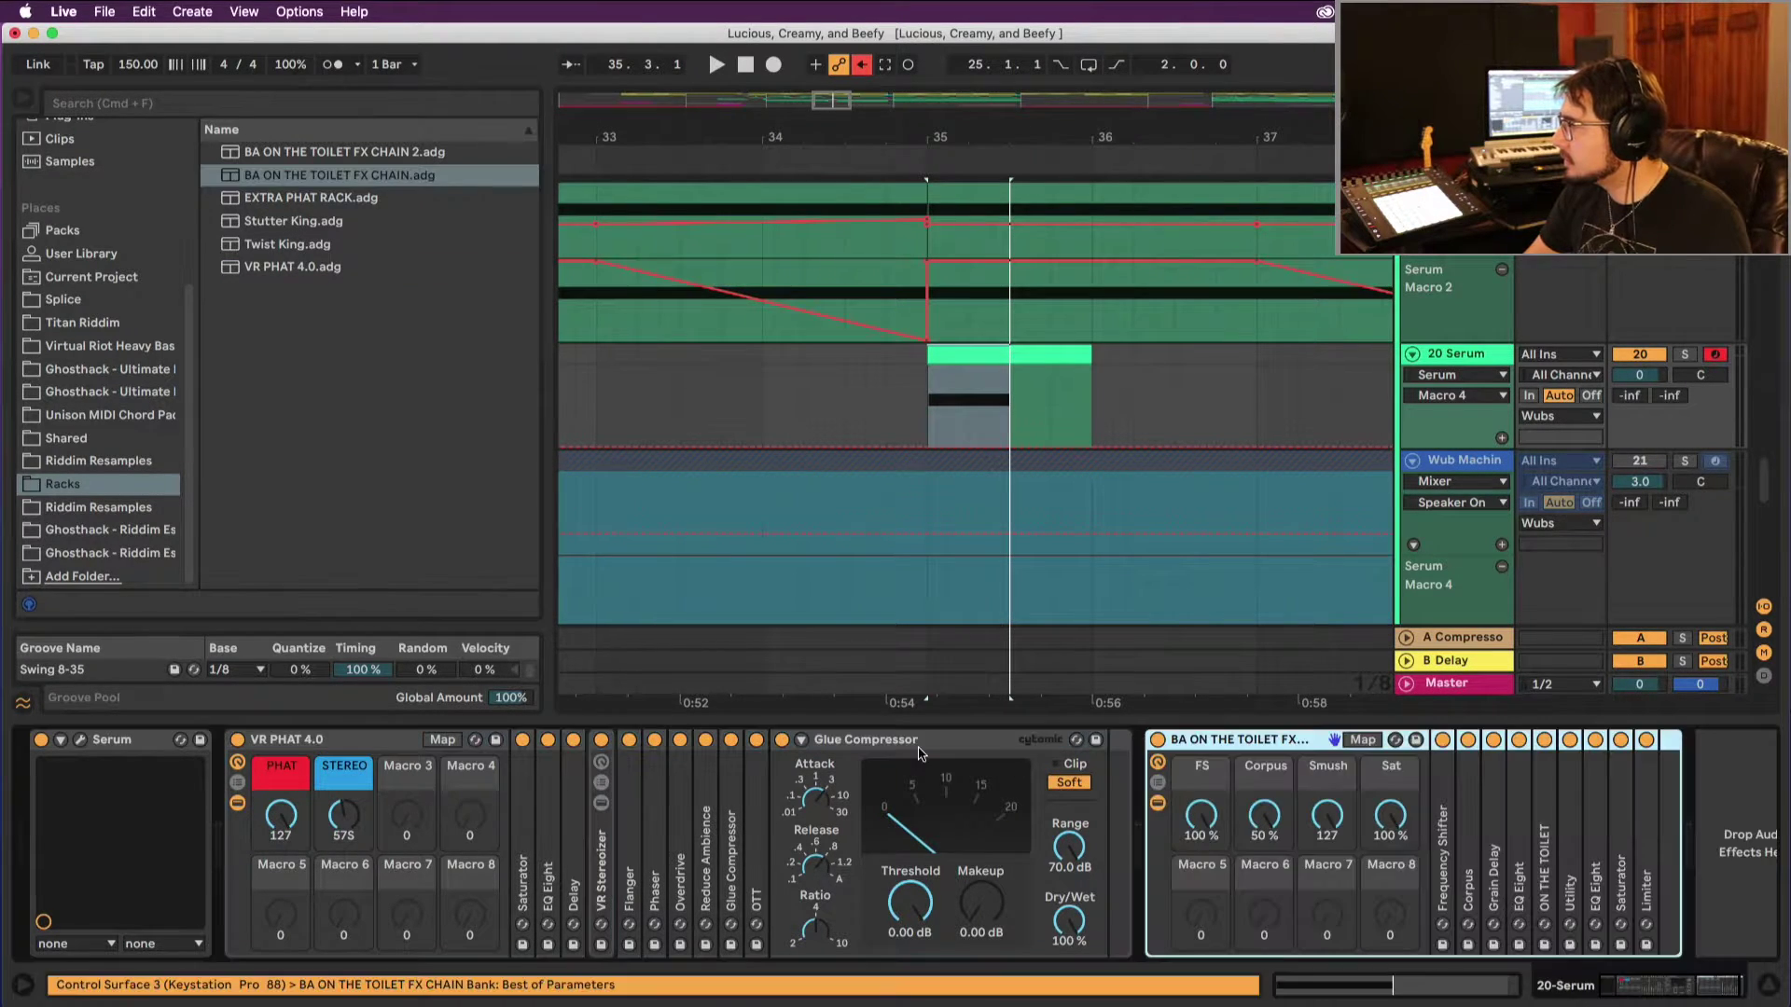
Step: Find Saturator among the audio effects, add it at the end of the 20 Serum device chain, and clear the browser search
click(106, 110)
text(ser)
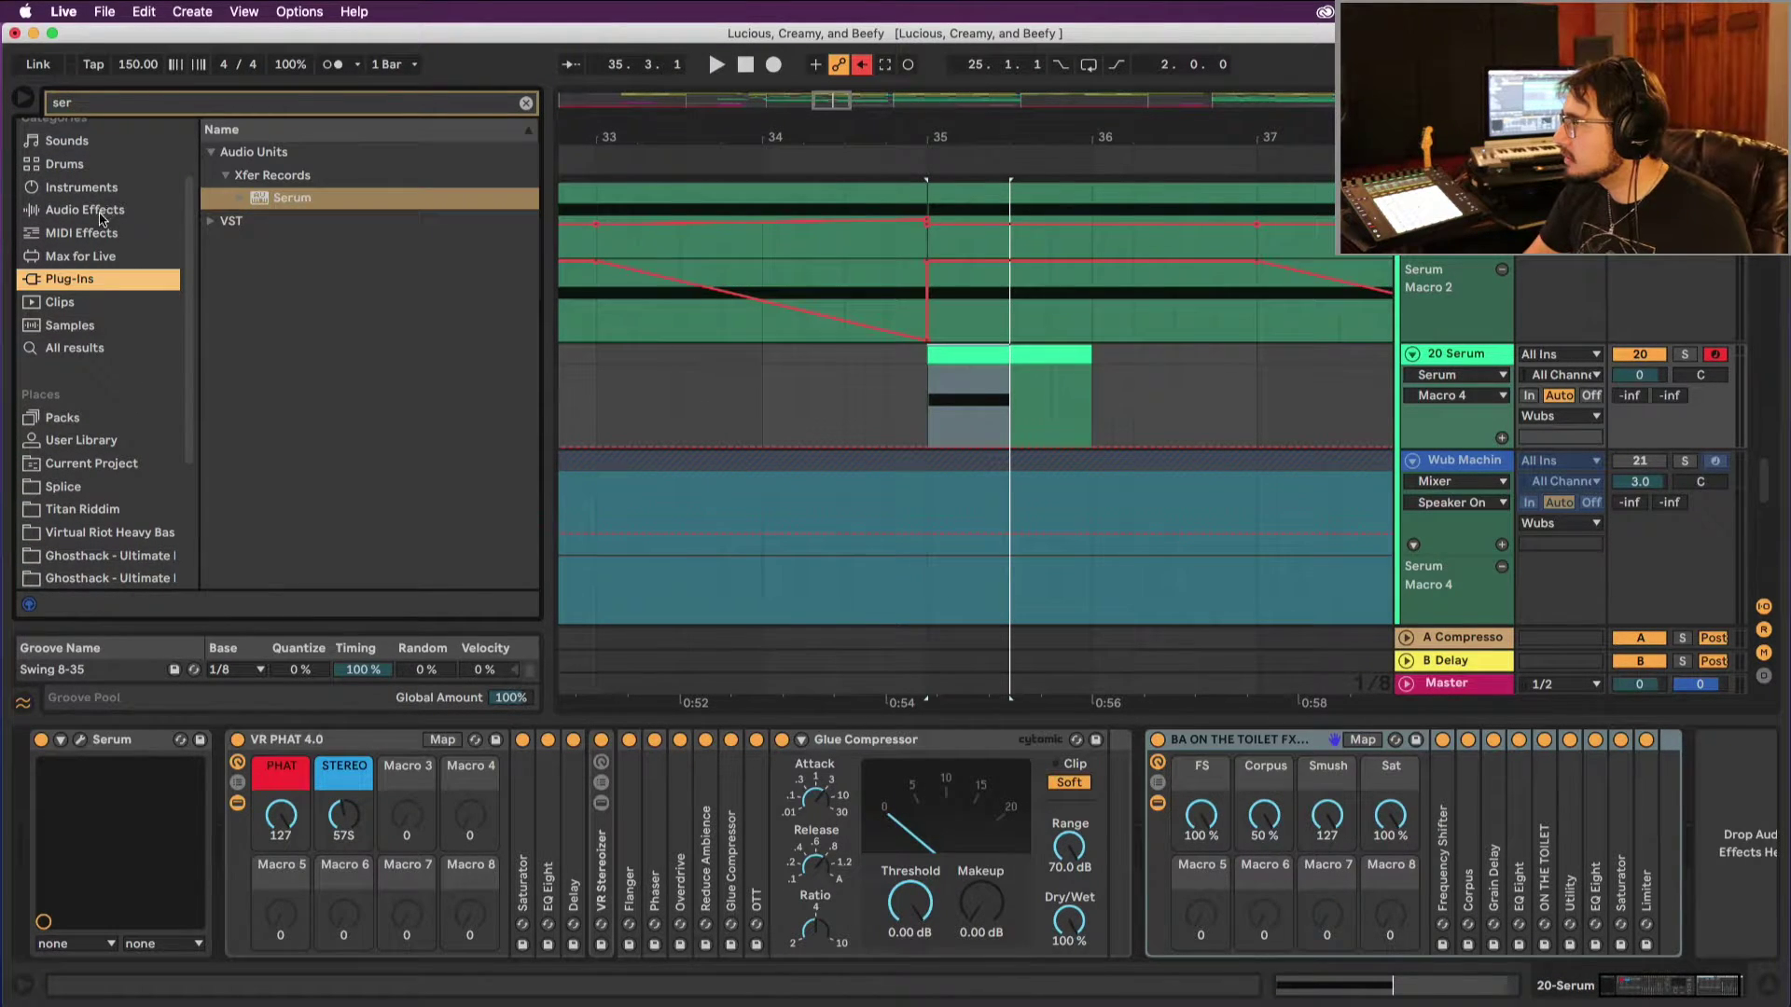
scroll(103, 217, up, 3)
click(127, 99)
text(s)
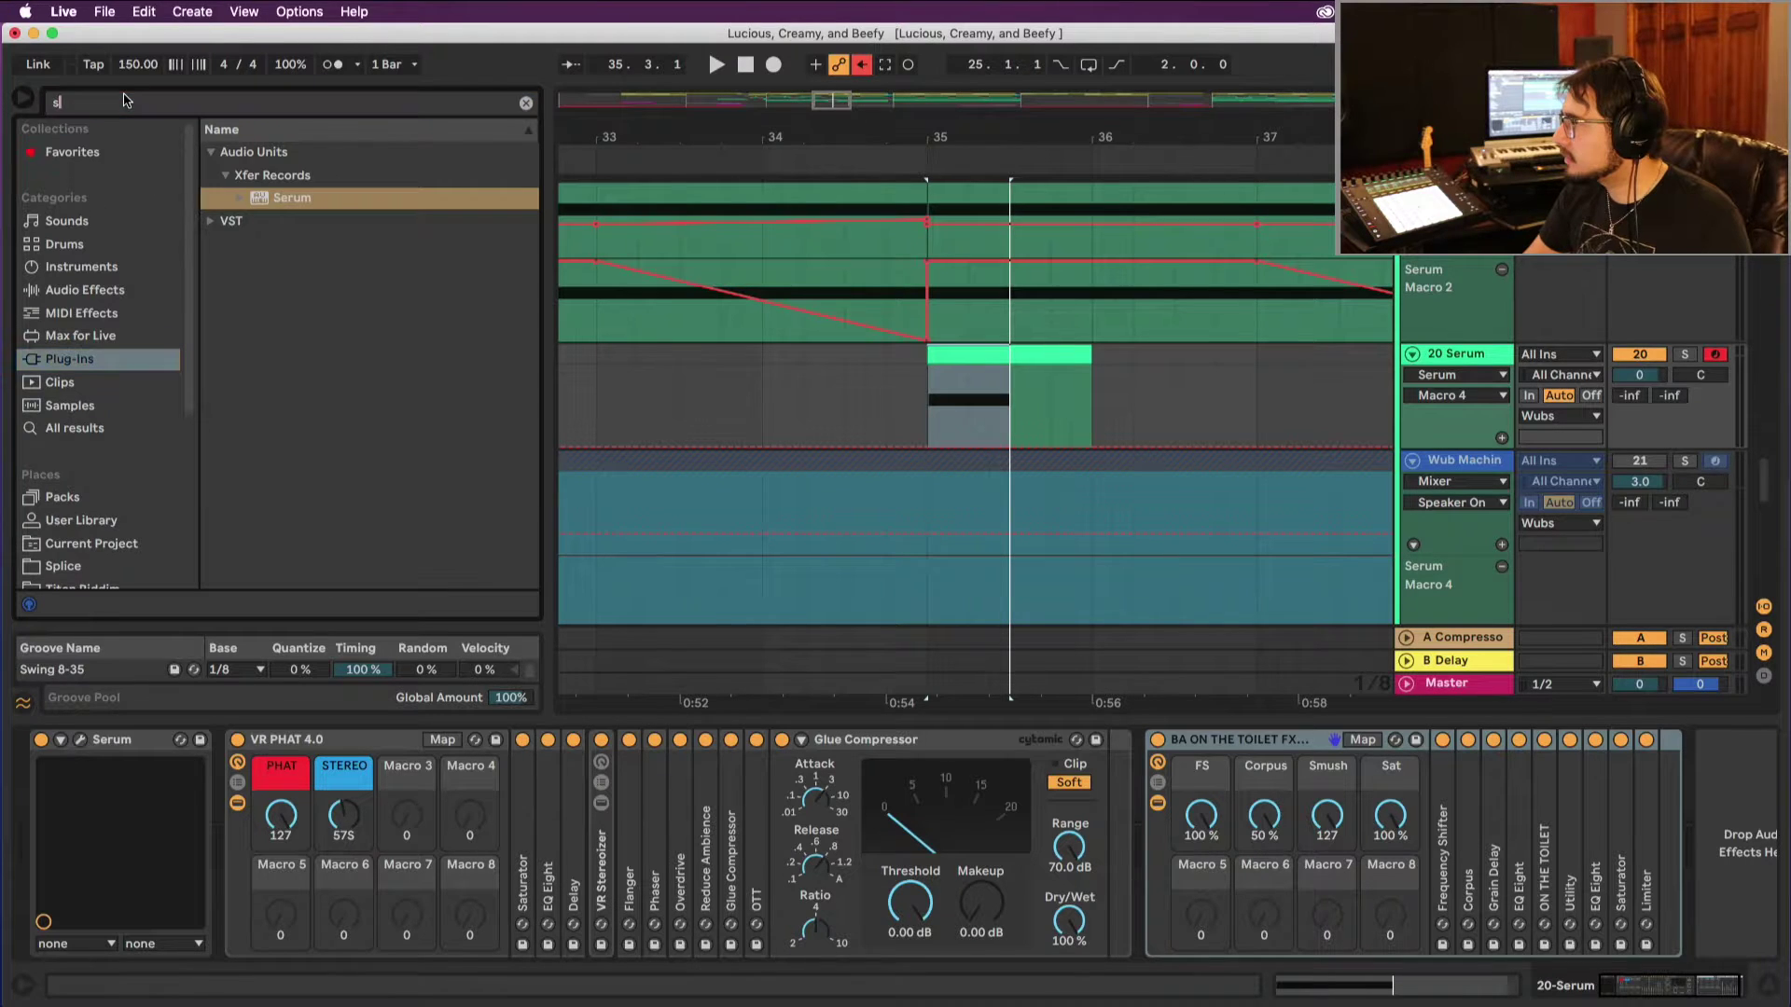
text(at)
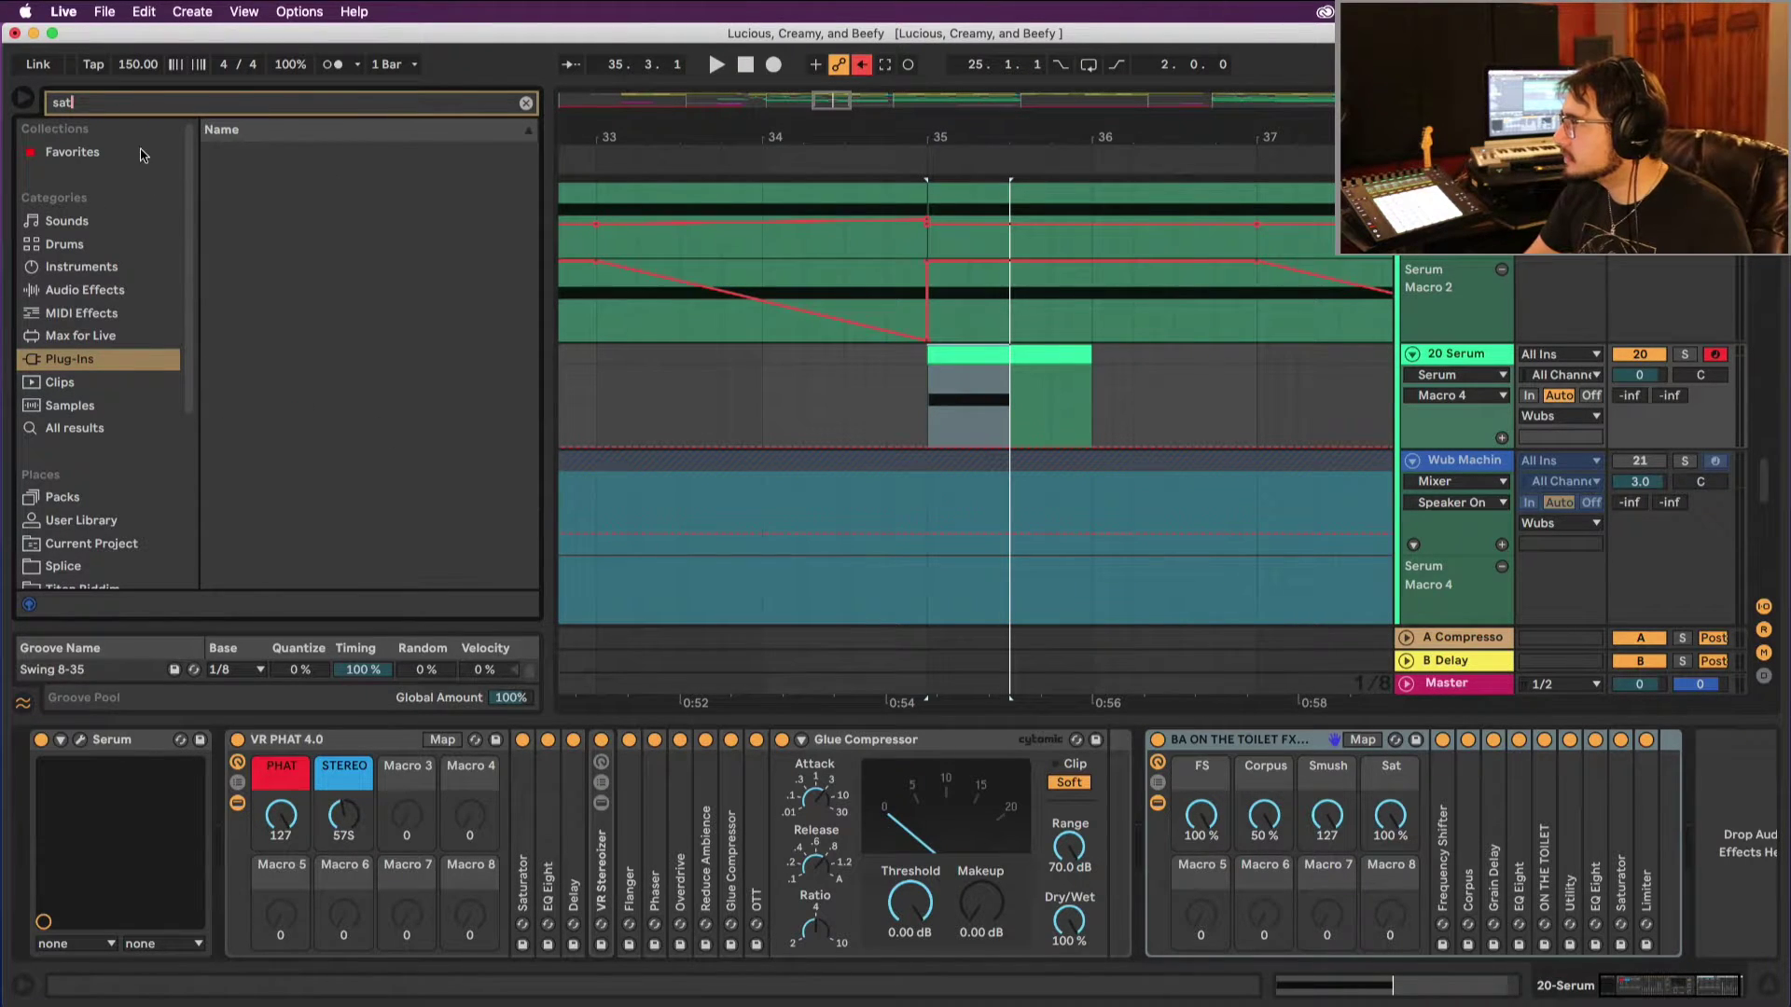
click(128, 297)
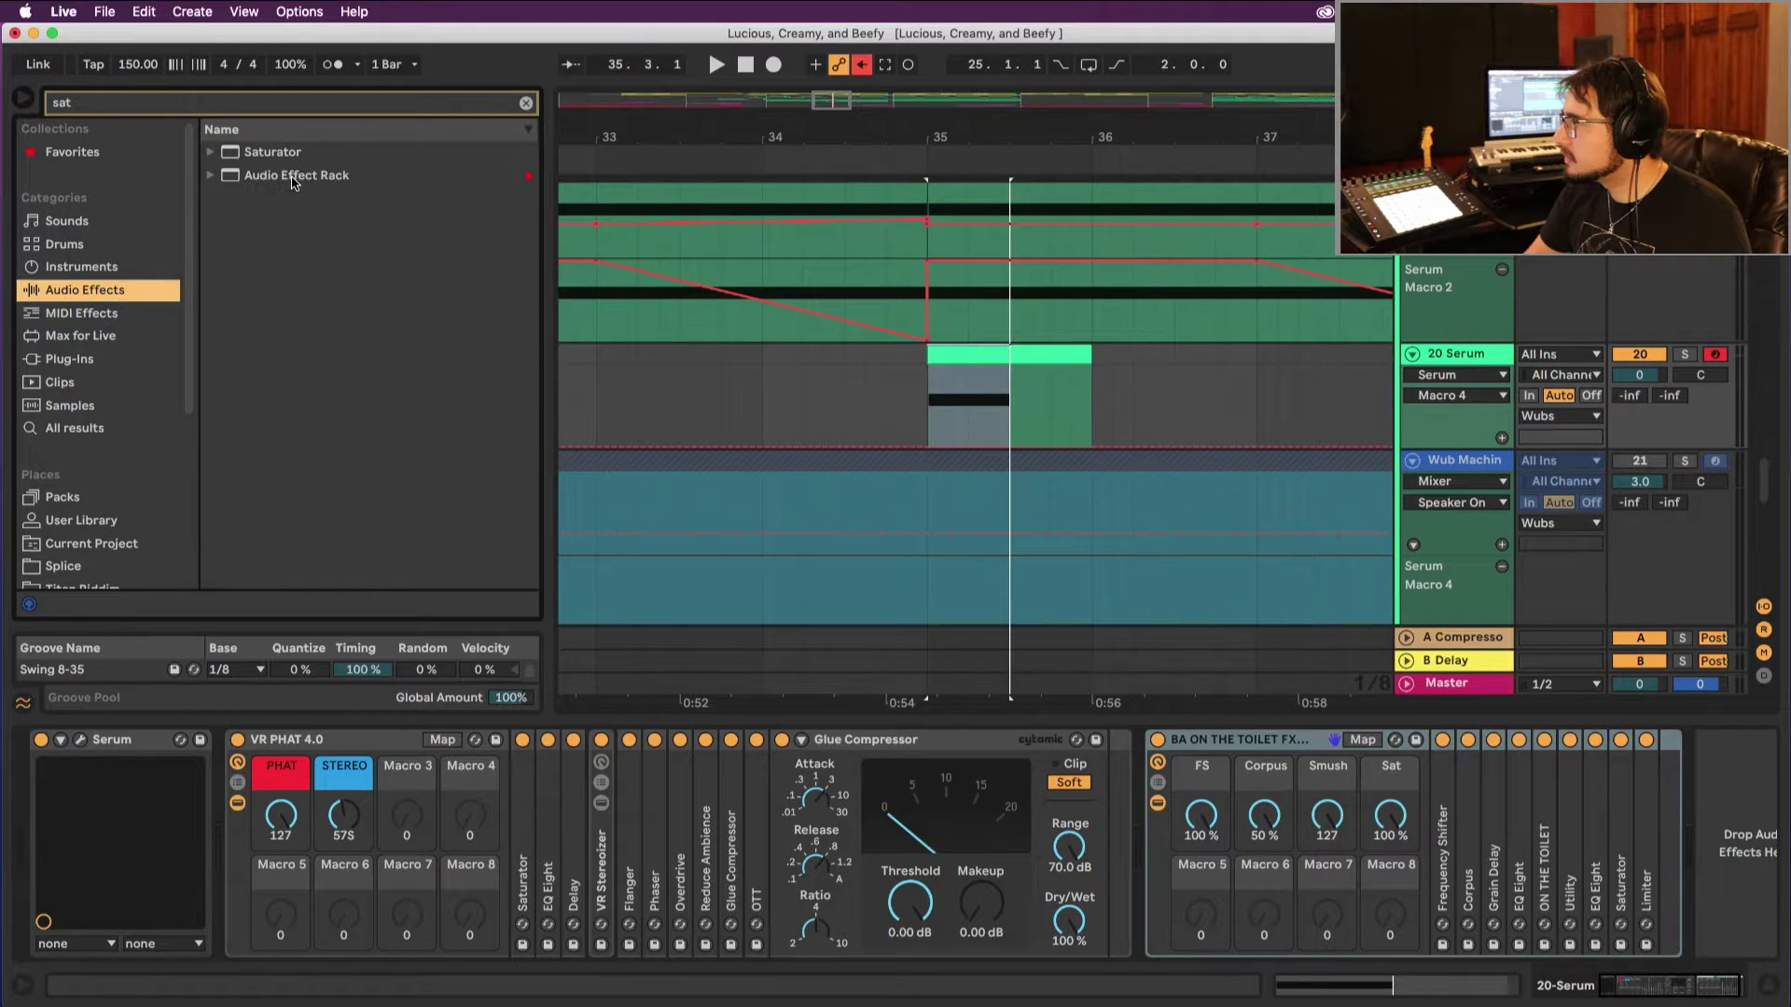
click(230, 156)
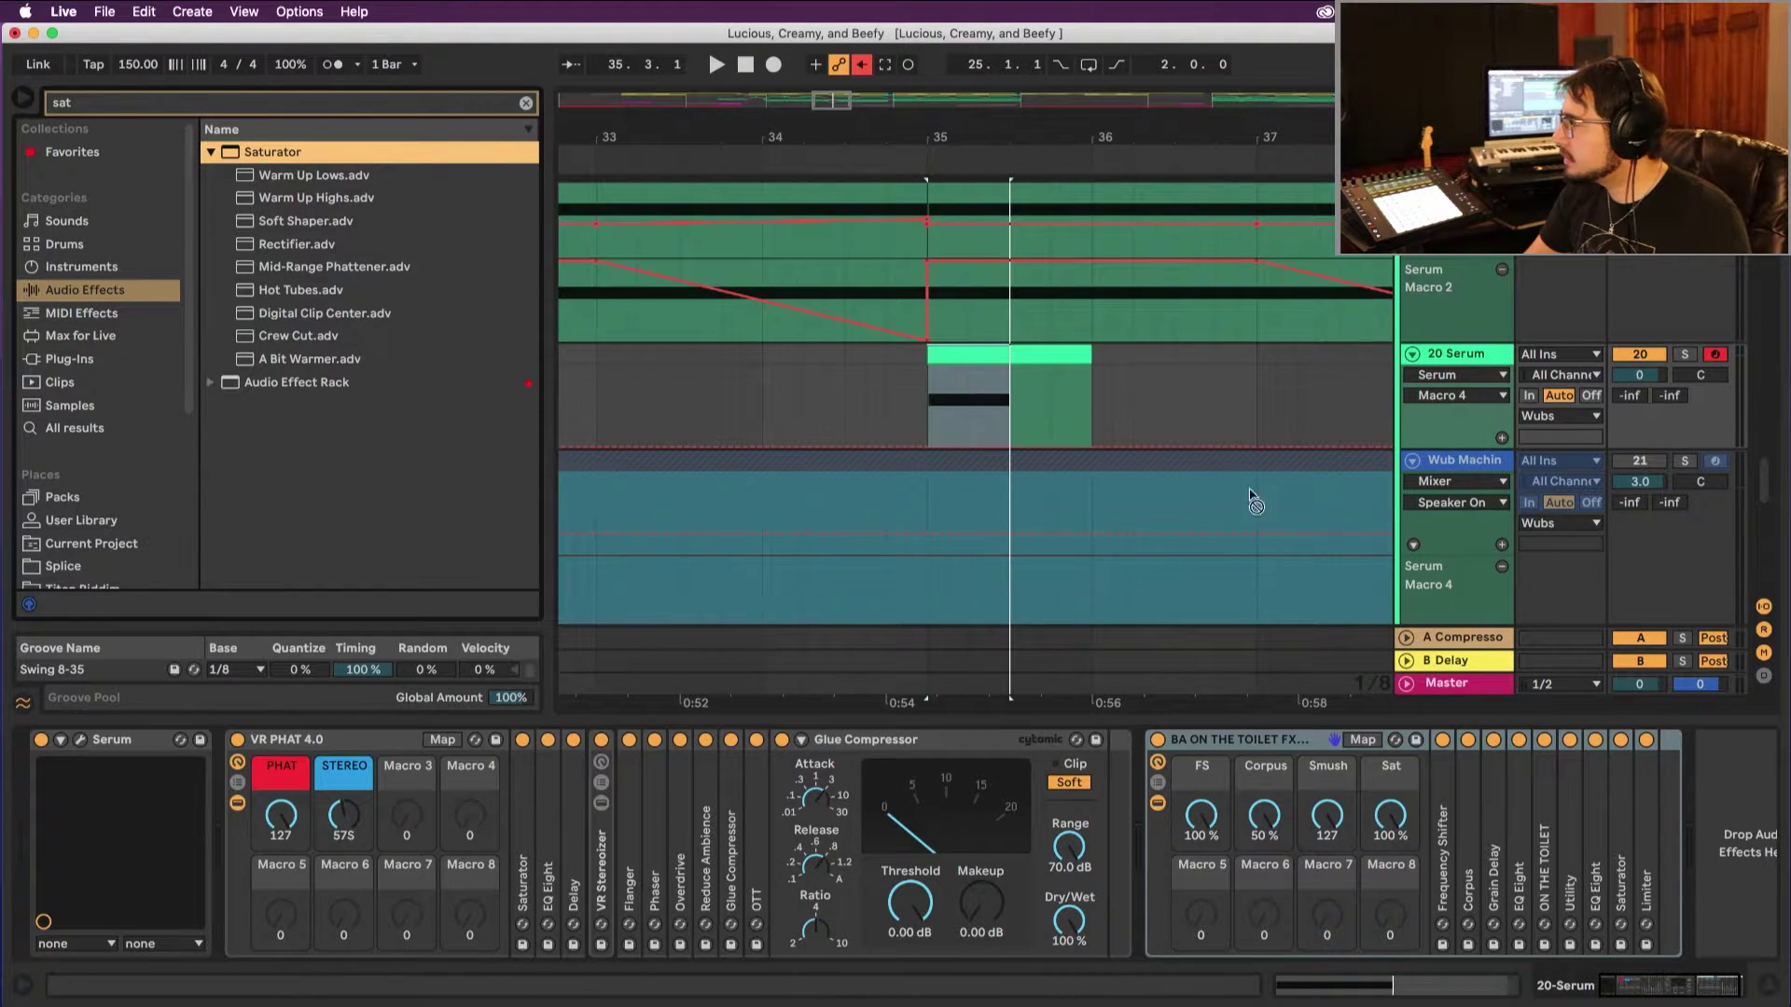
drag(1252, 500, 1715, 803)
double_click(463, 149)
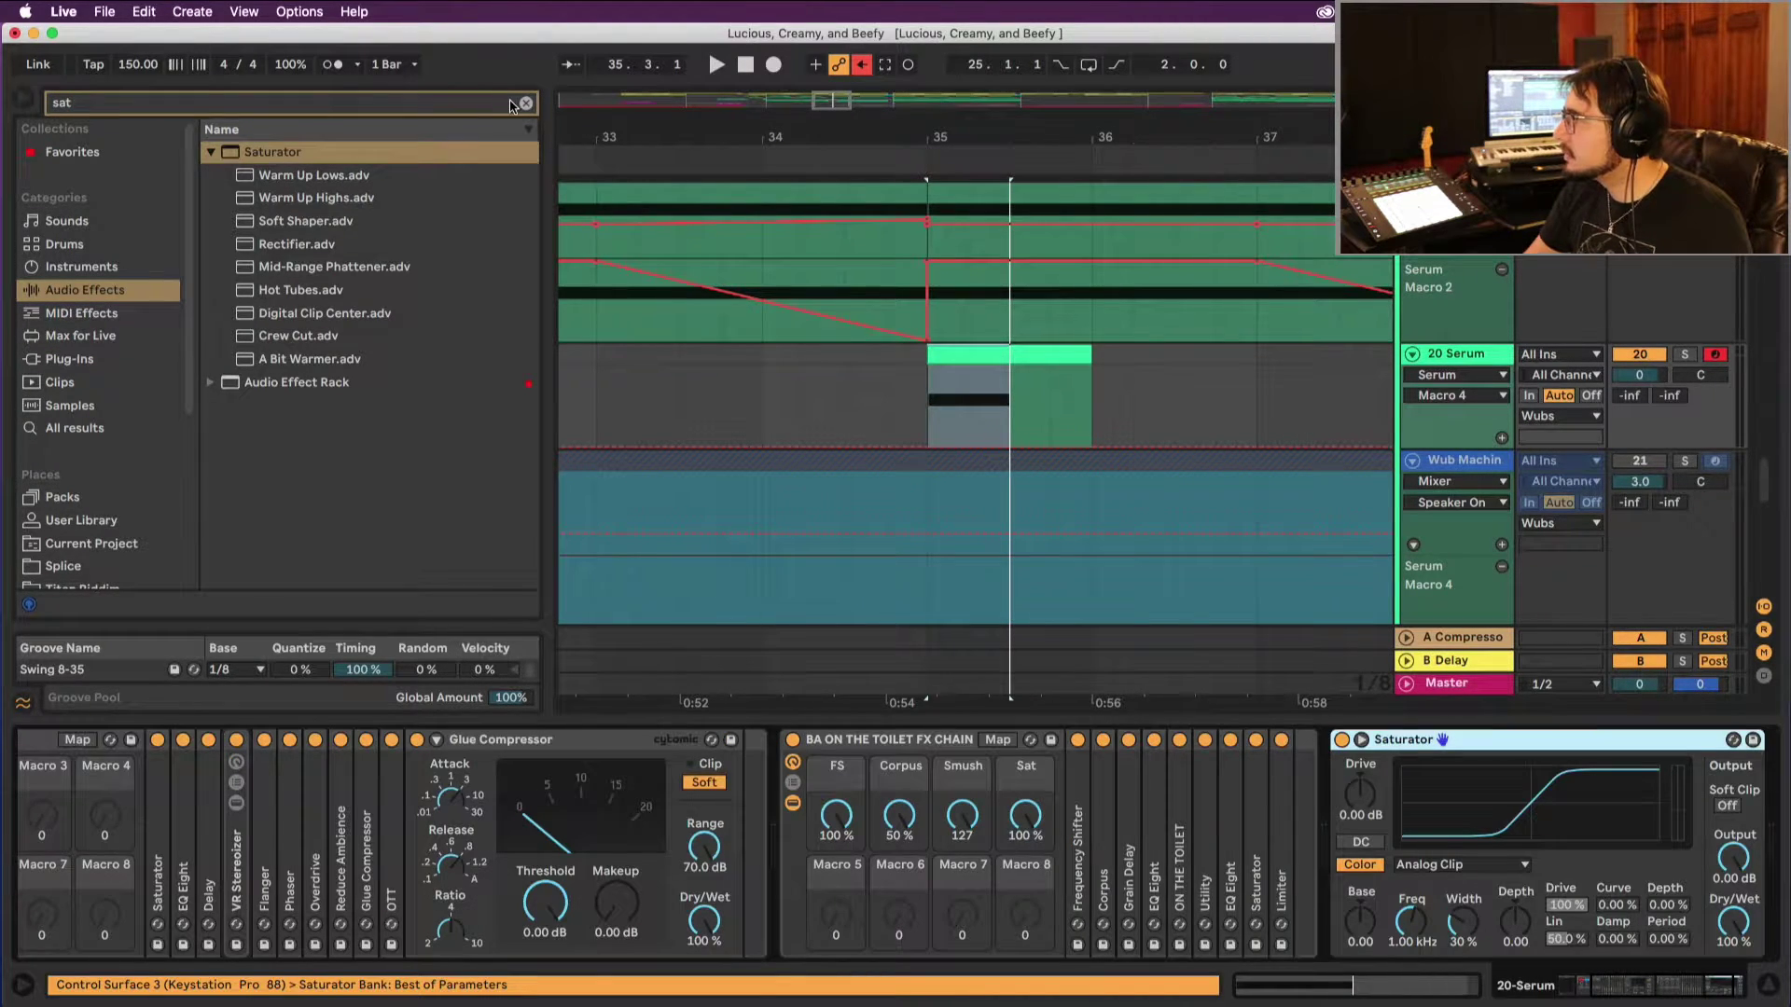
click(526, 103)
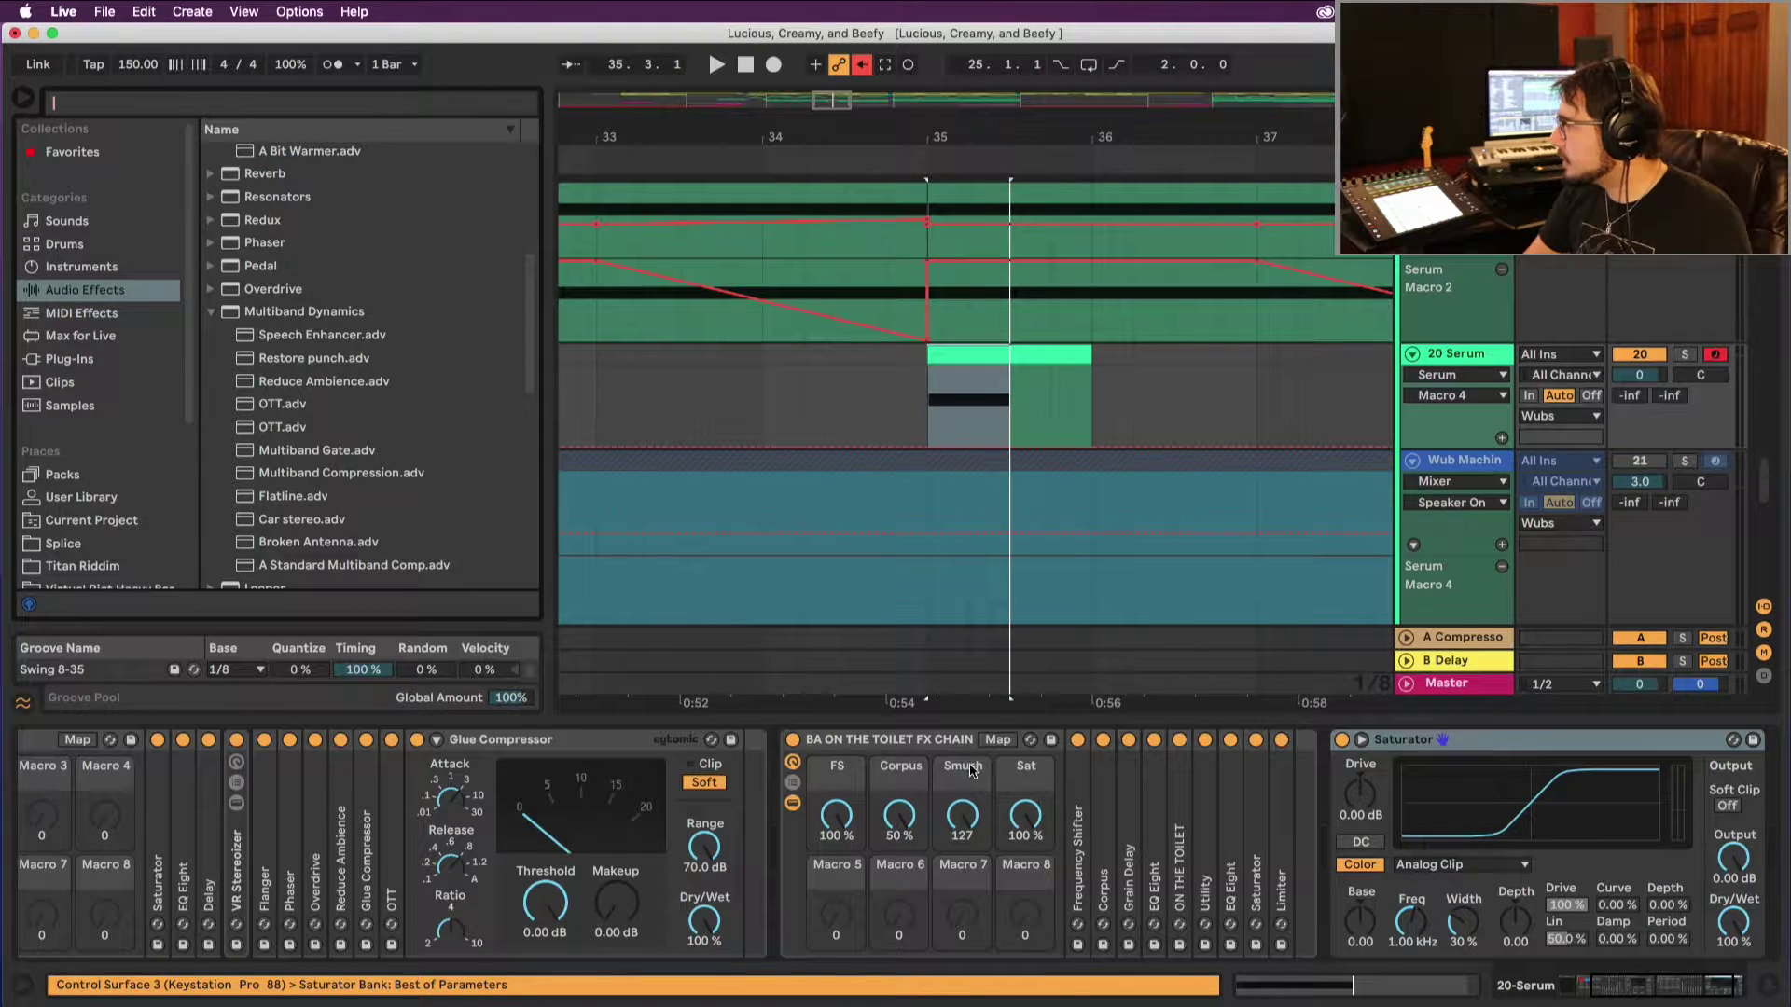
Step: Switch off BA ON THE TOILET FX CHAIN and Saturator, play the clip, and show the Session mixer
click(597, 789)
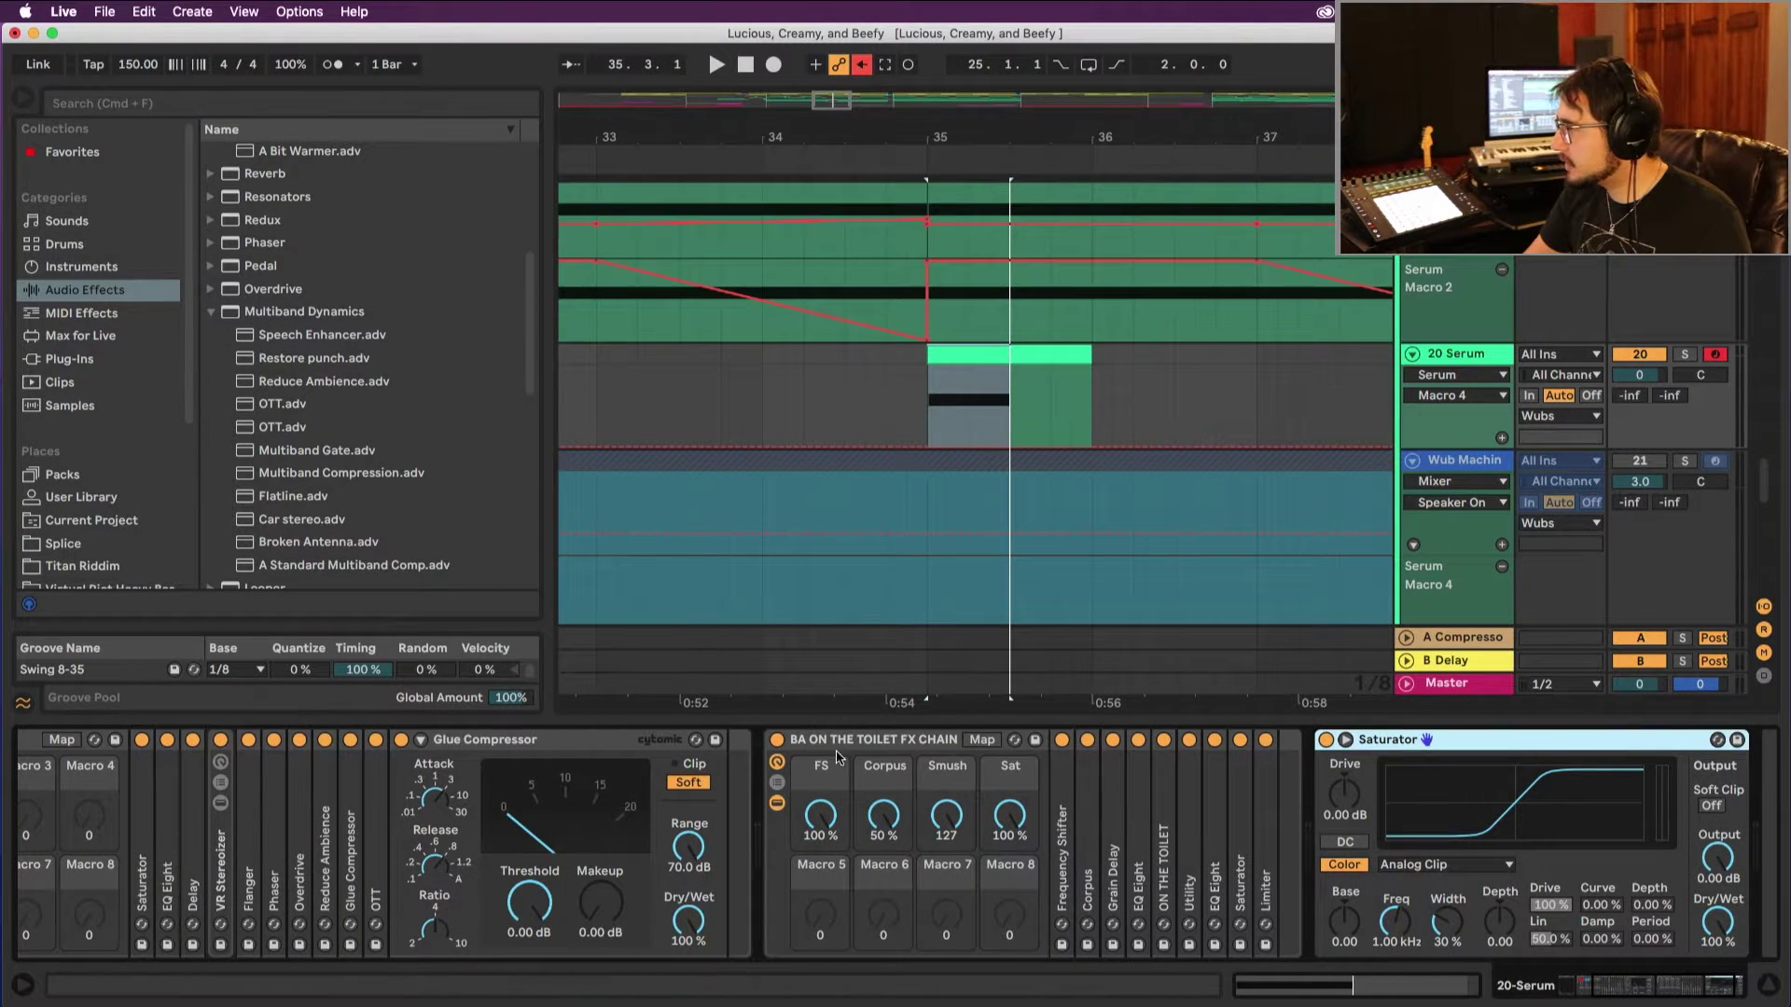
scroll(835, 775, left, 5)
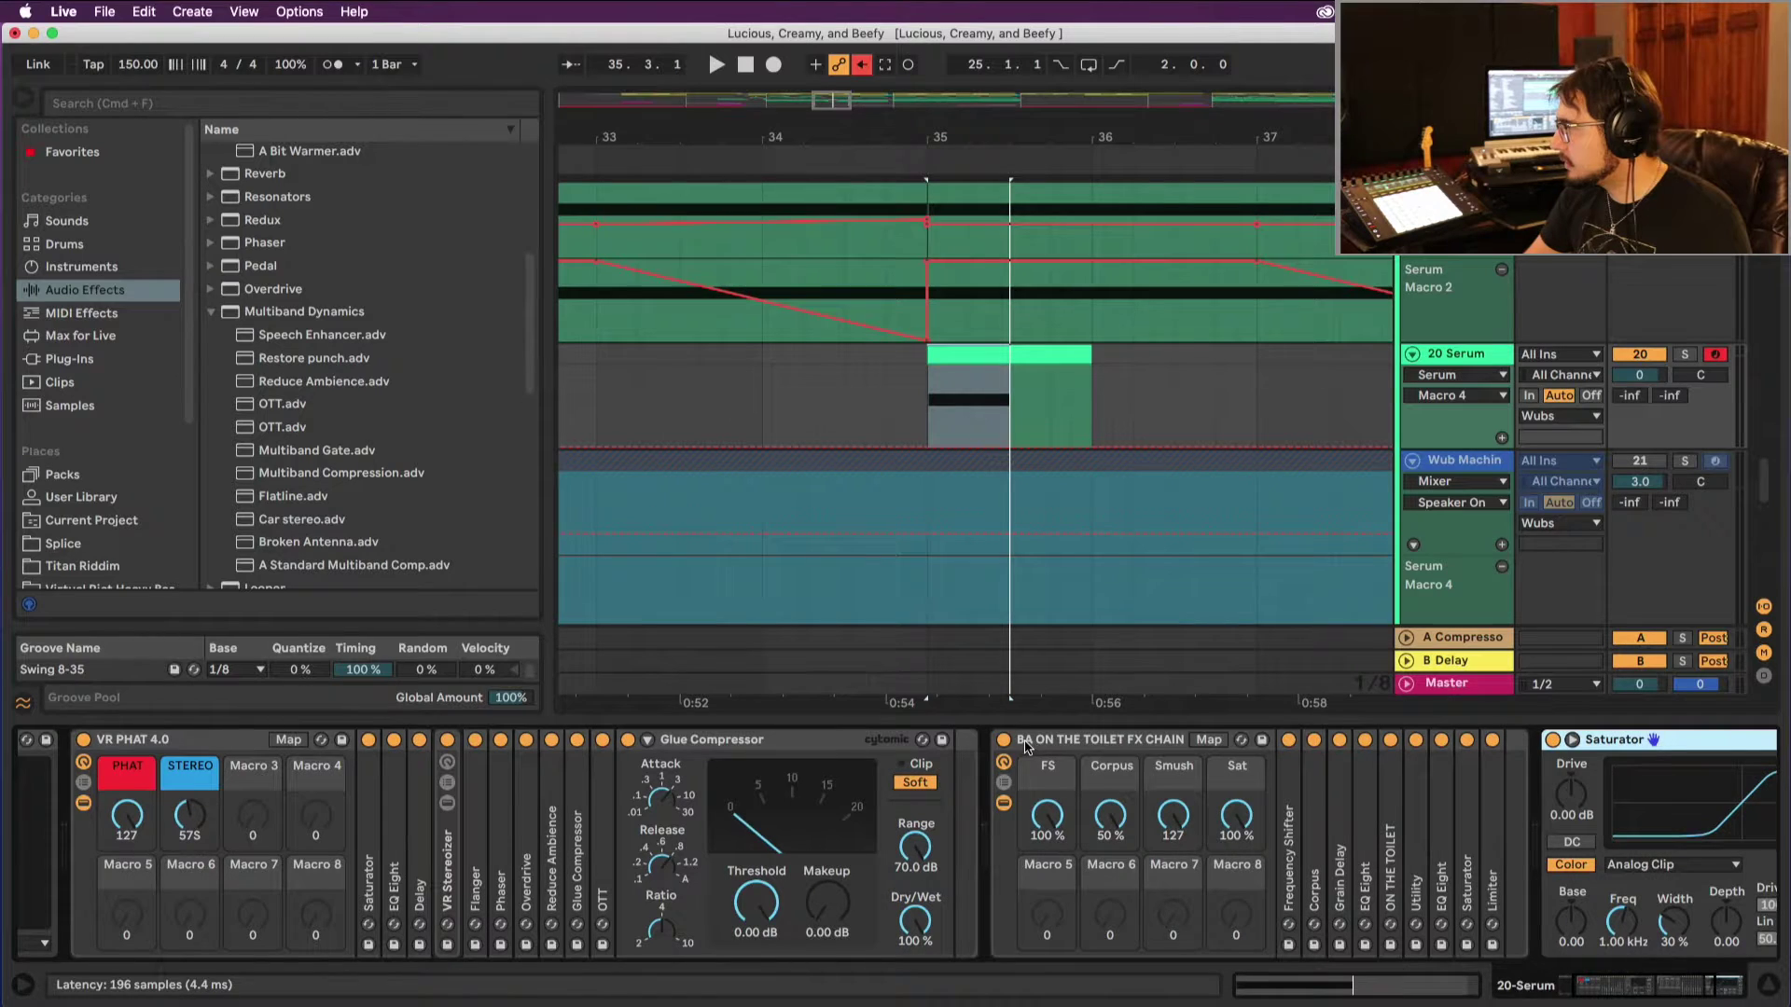
click(1004, 740)
scroll(377, 804, left, 1)
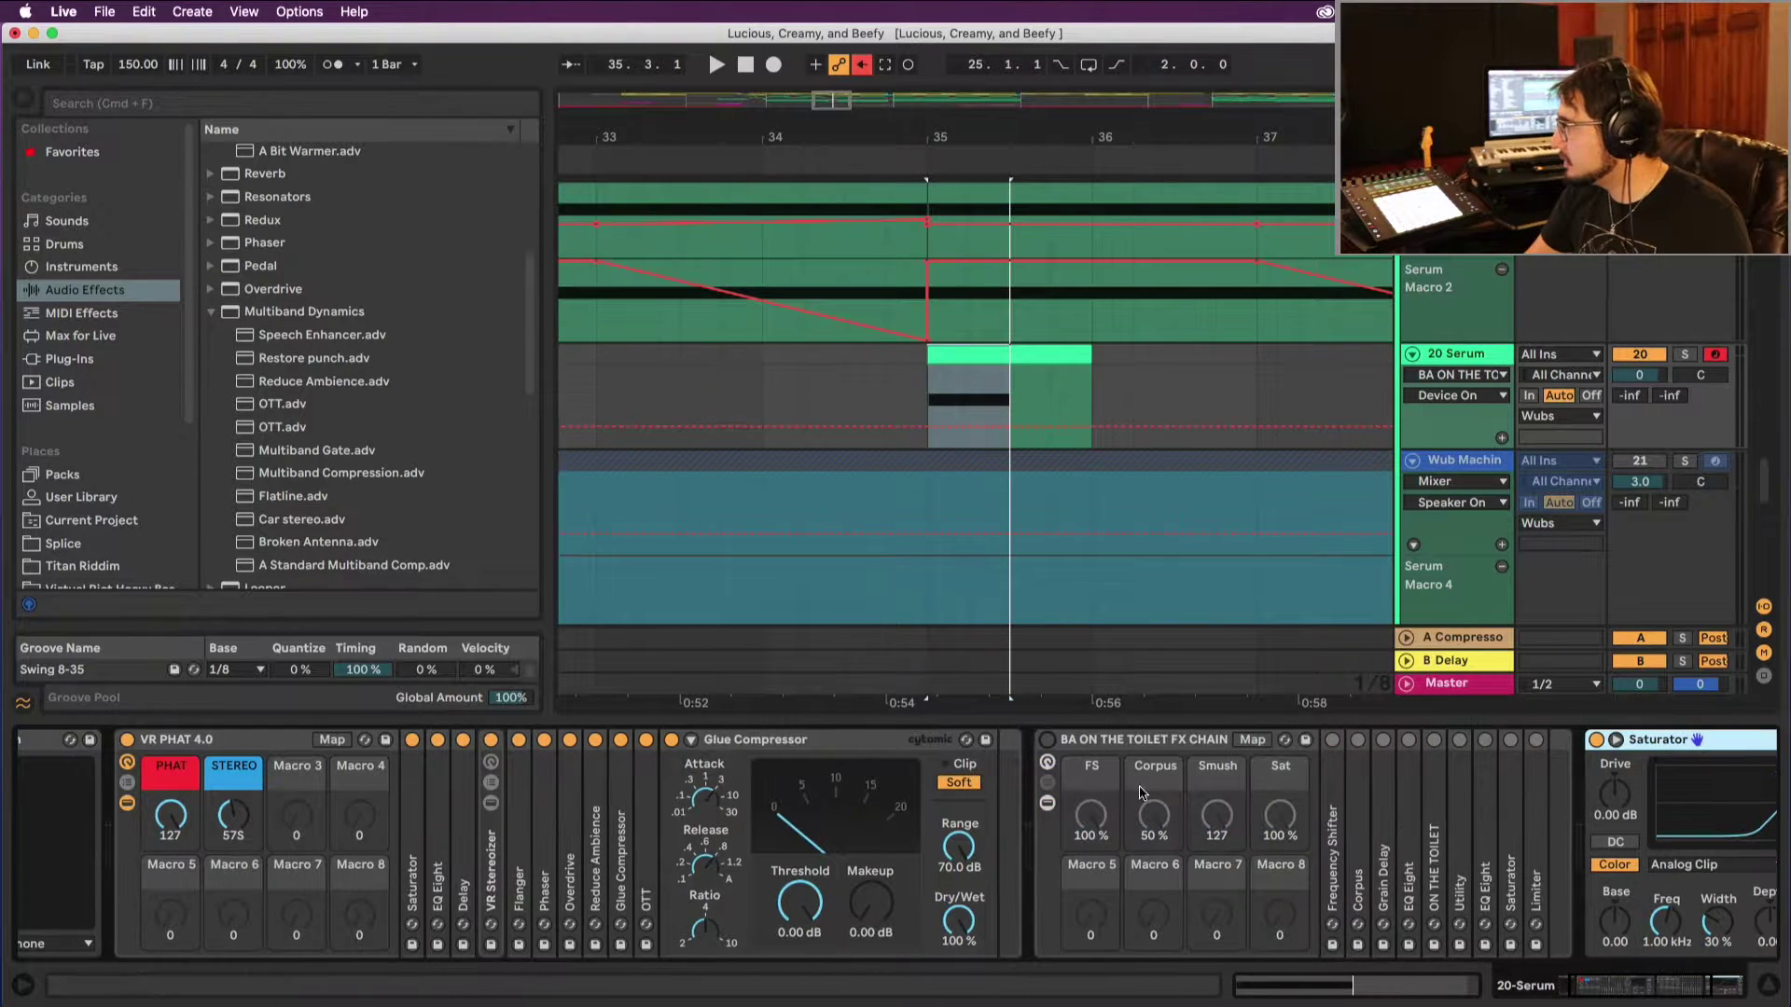
click(1595, 739)
key(space)
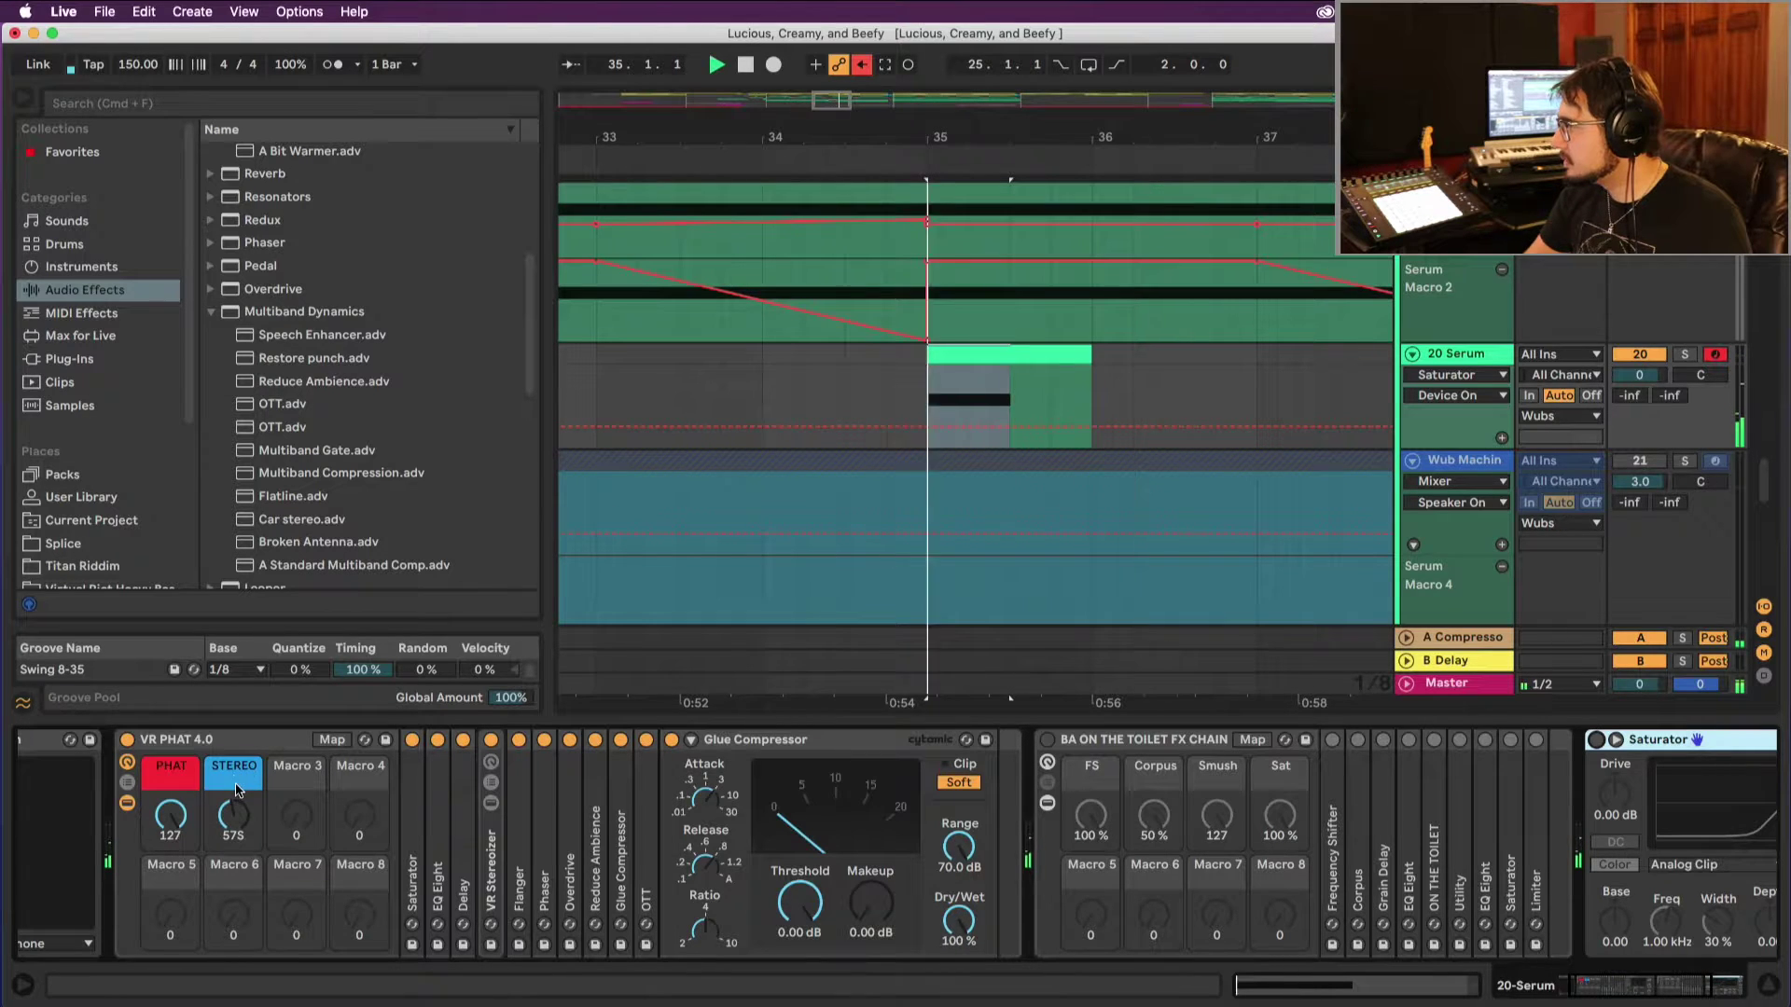
key(Tab)
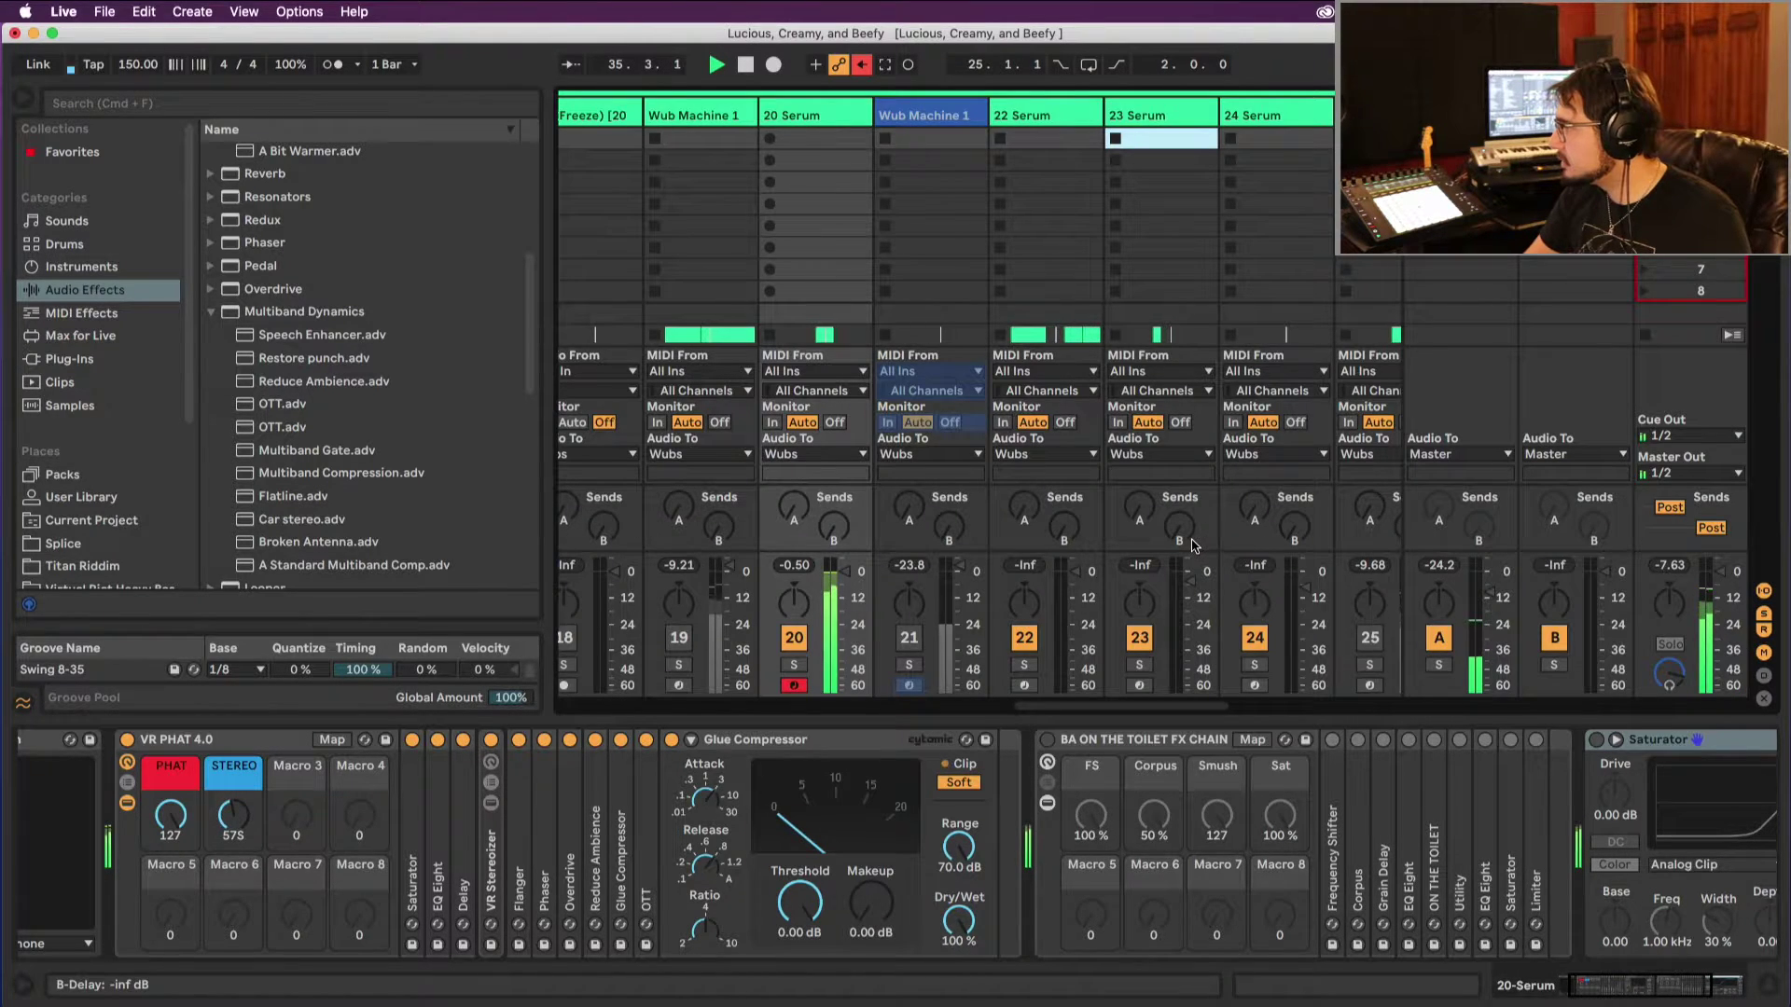
key(space)
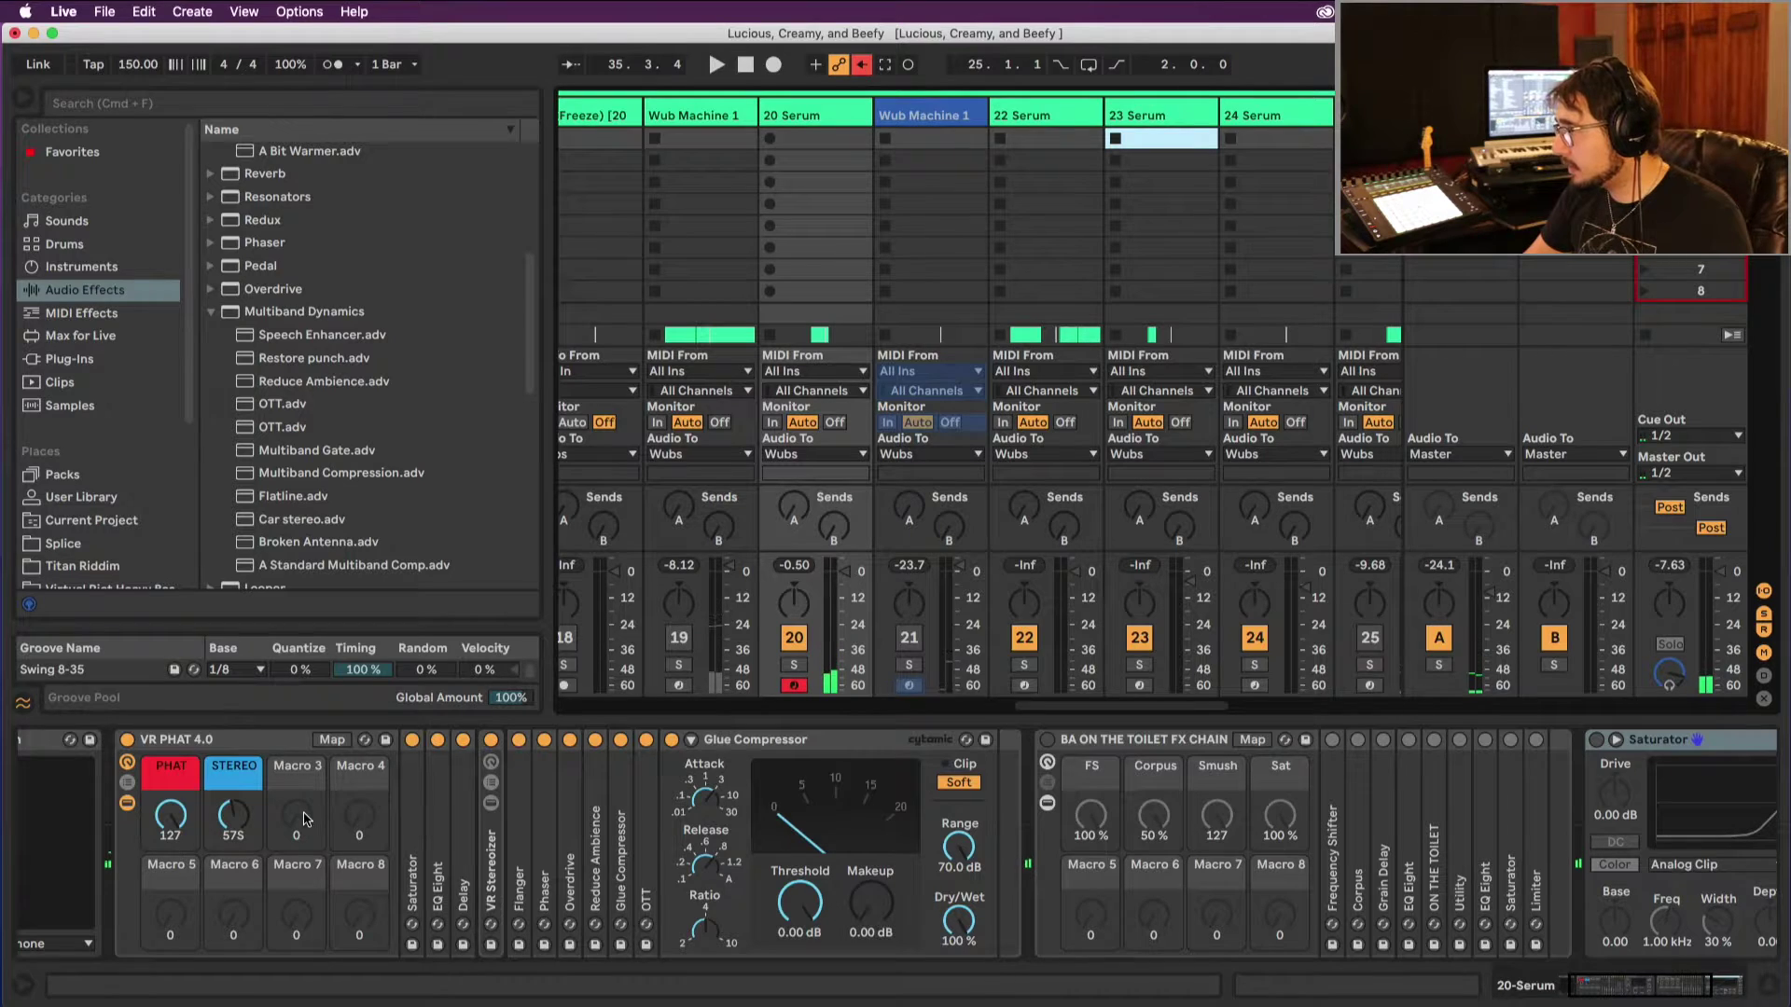
Step: Switch BA ON THE TOILET FX CHAIN back on and set its Corpus macro to 0% while playing the clip
click(1063, 751)
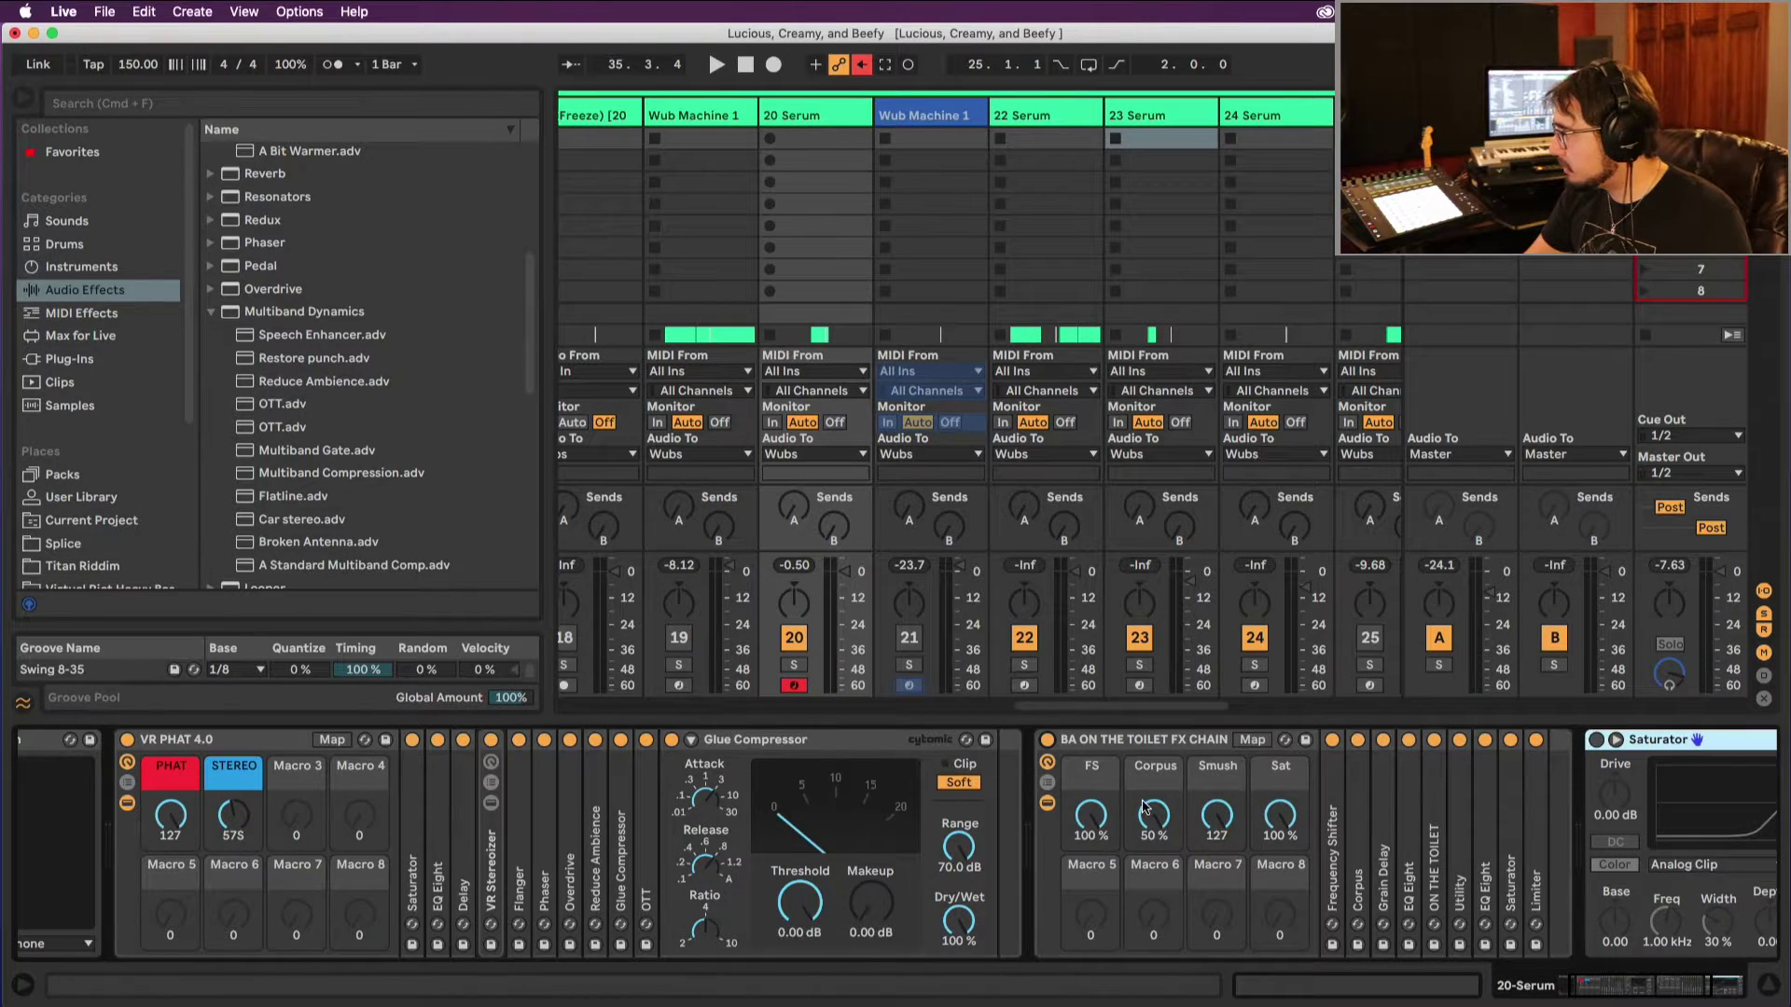
drag(1154, 813, 1159, 816)
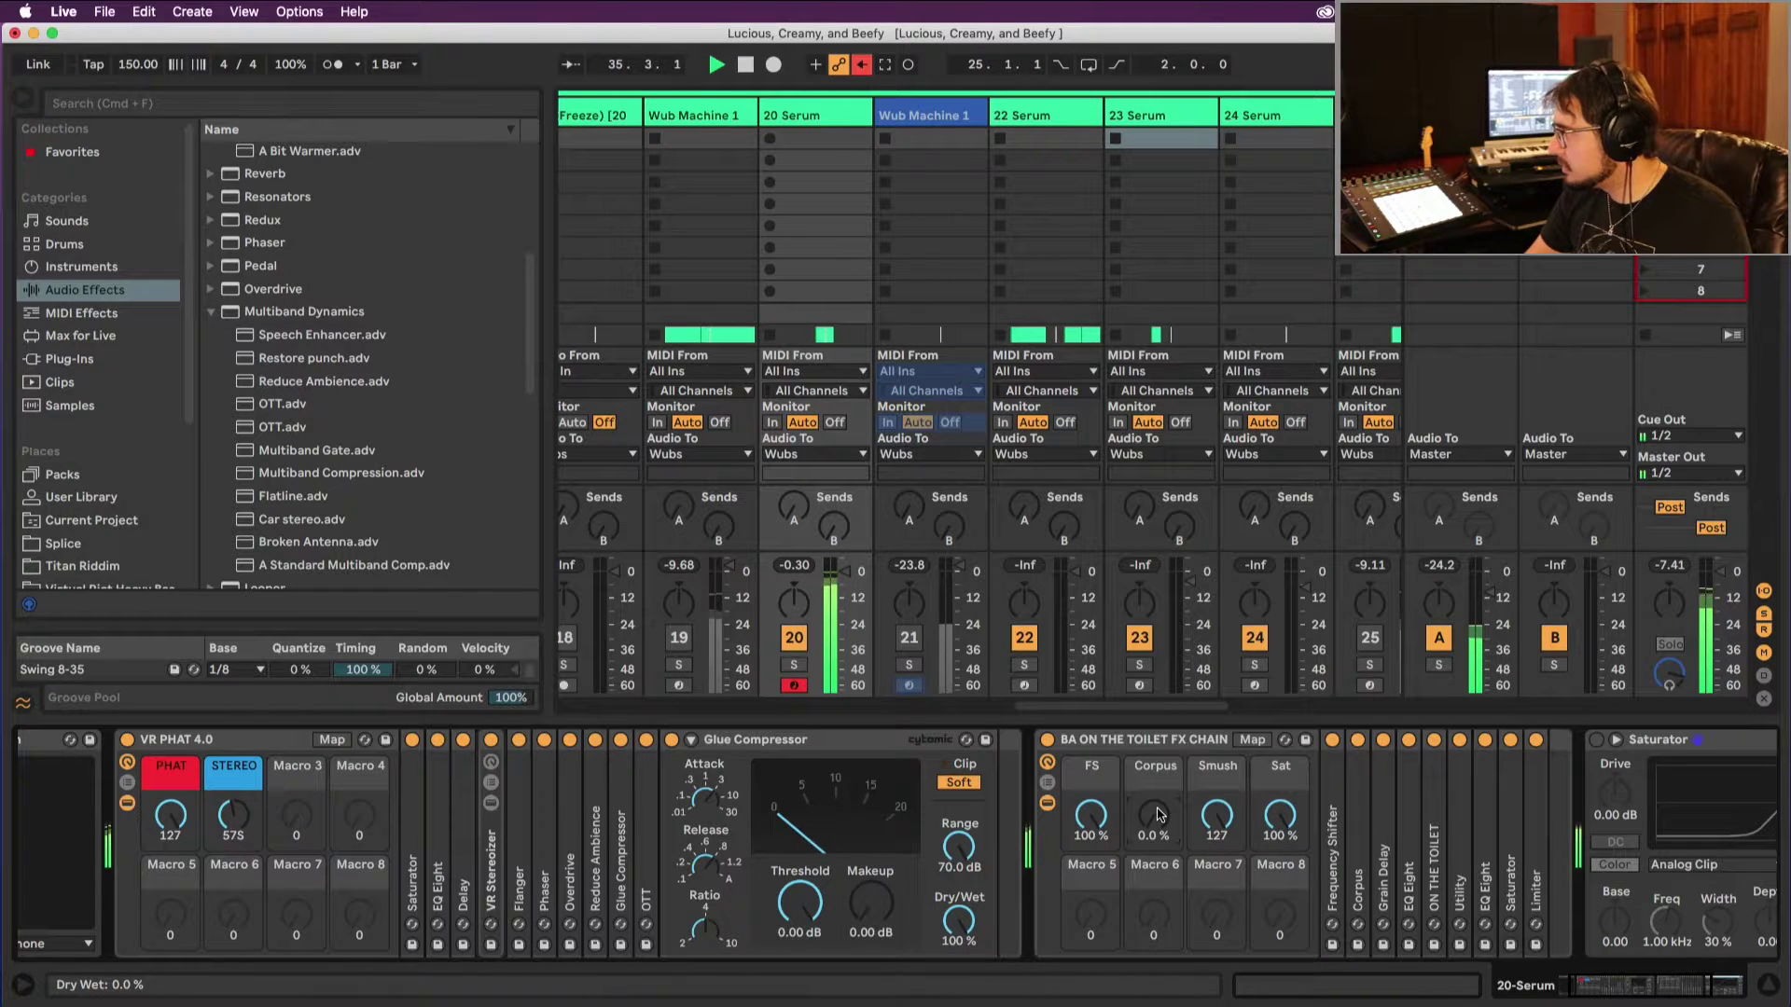
key(space)
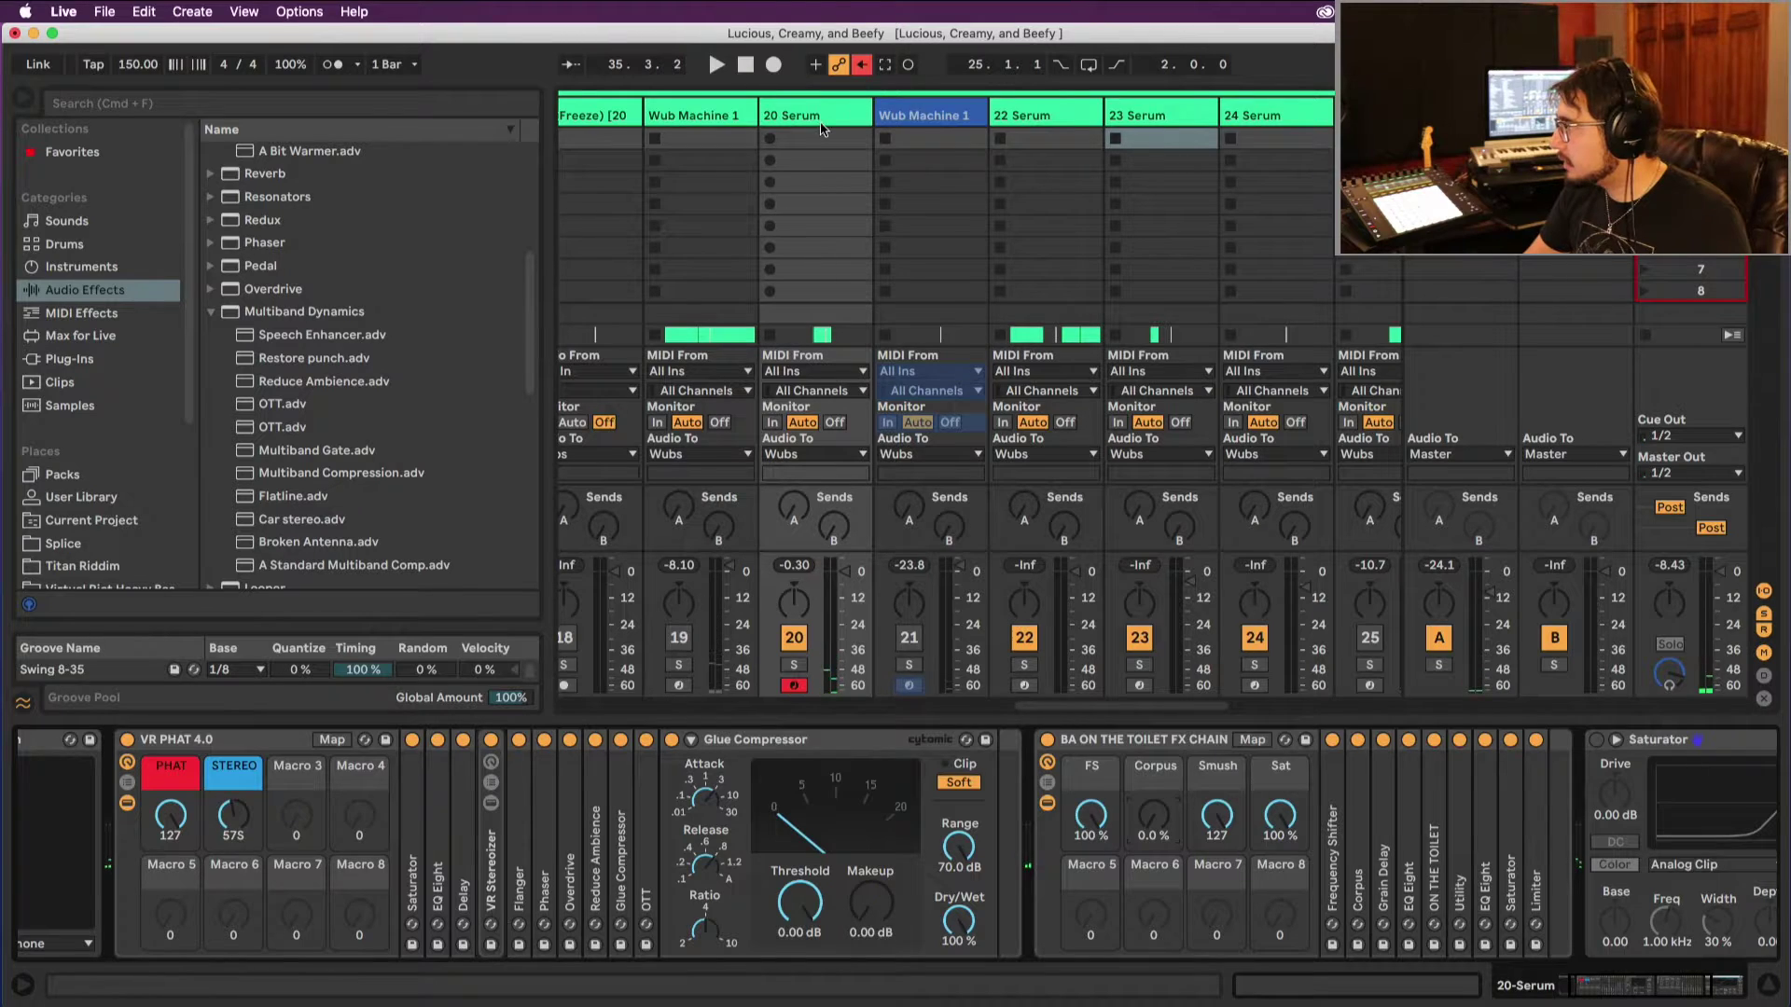
Step: Insert an EQ Eight between BA ON THE TOILET FX CHAIN and Saturator on the 20 Serum track and play the clip
click(350, 109)
text(r)
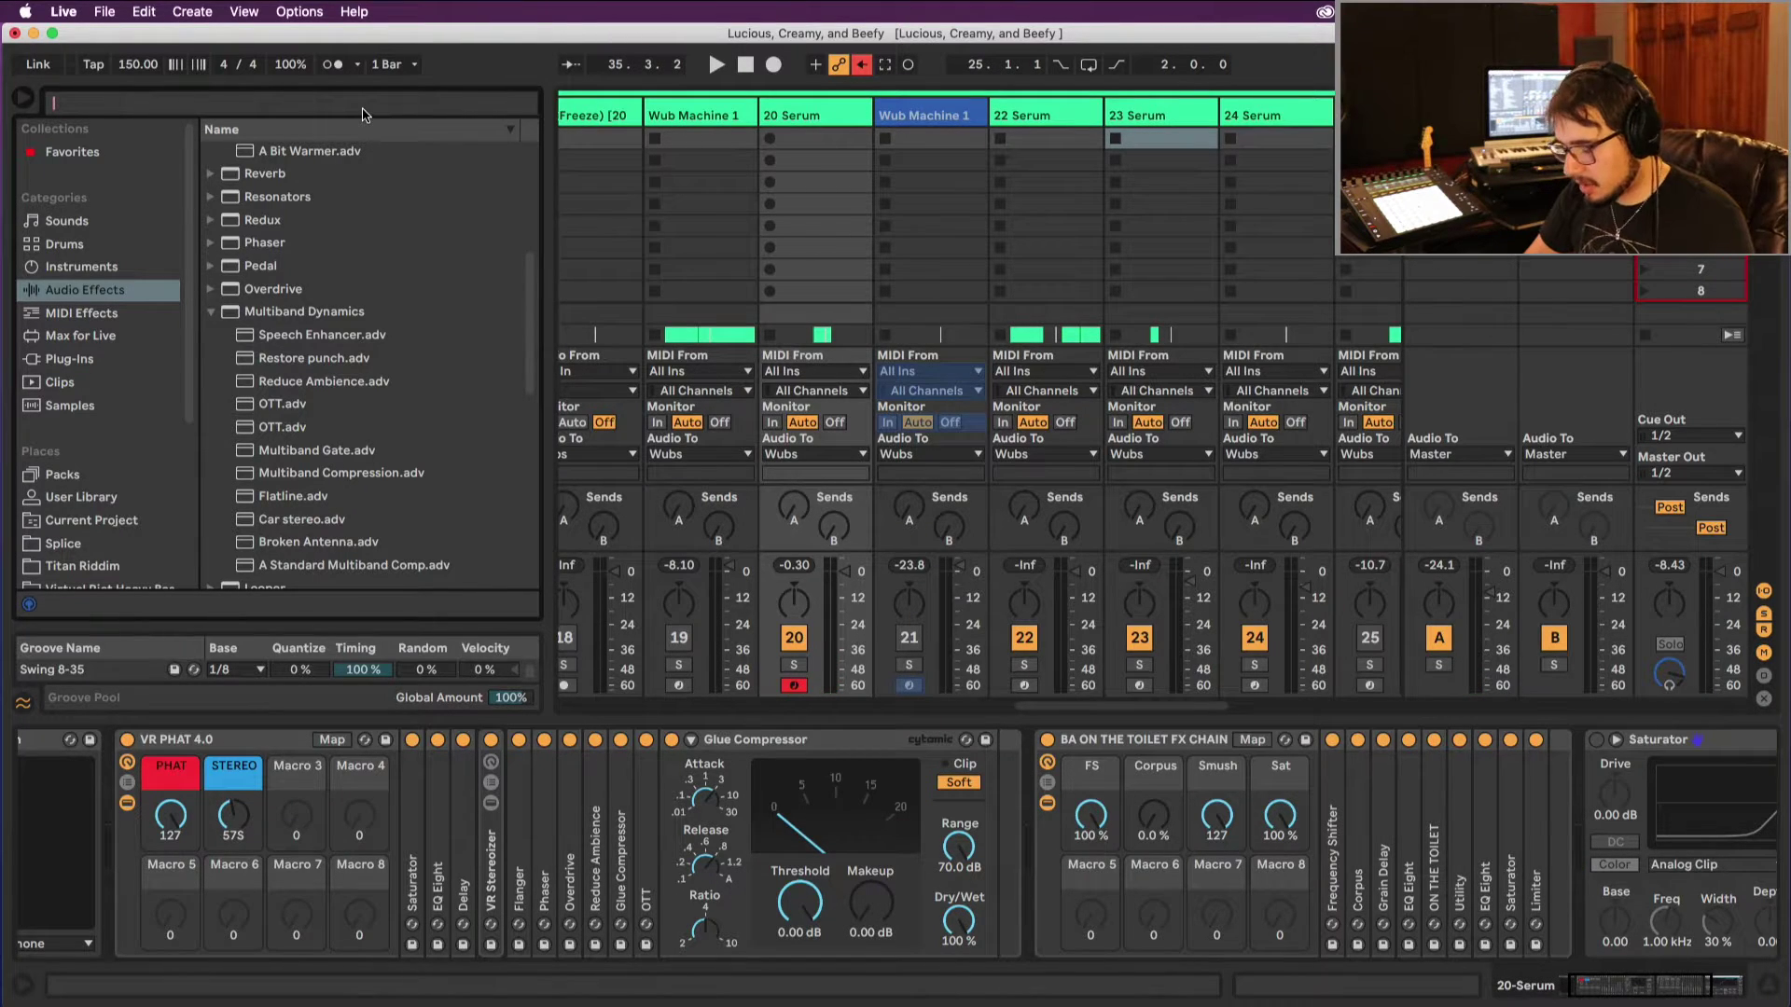
key(BackSpace)
text(eq)
click(309, 204)
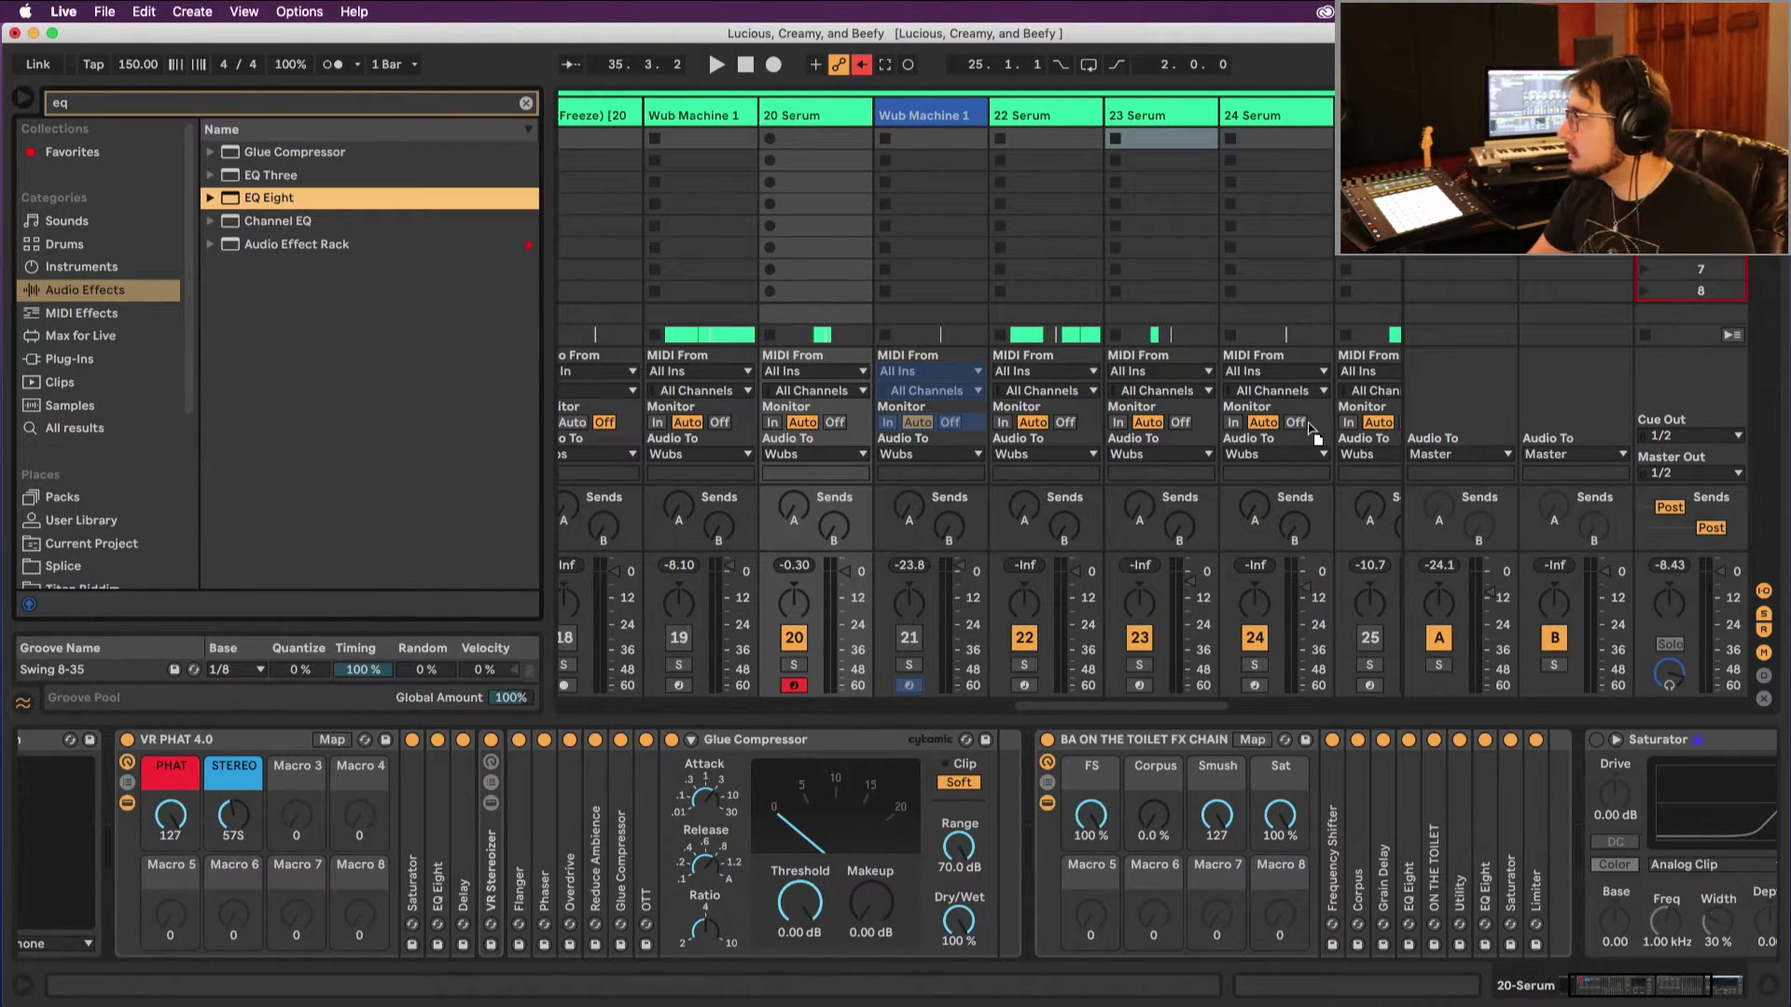
drag(1590, 718, 1566, 751)
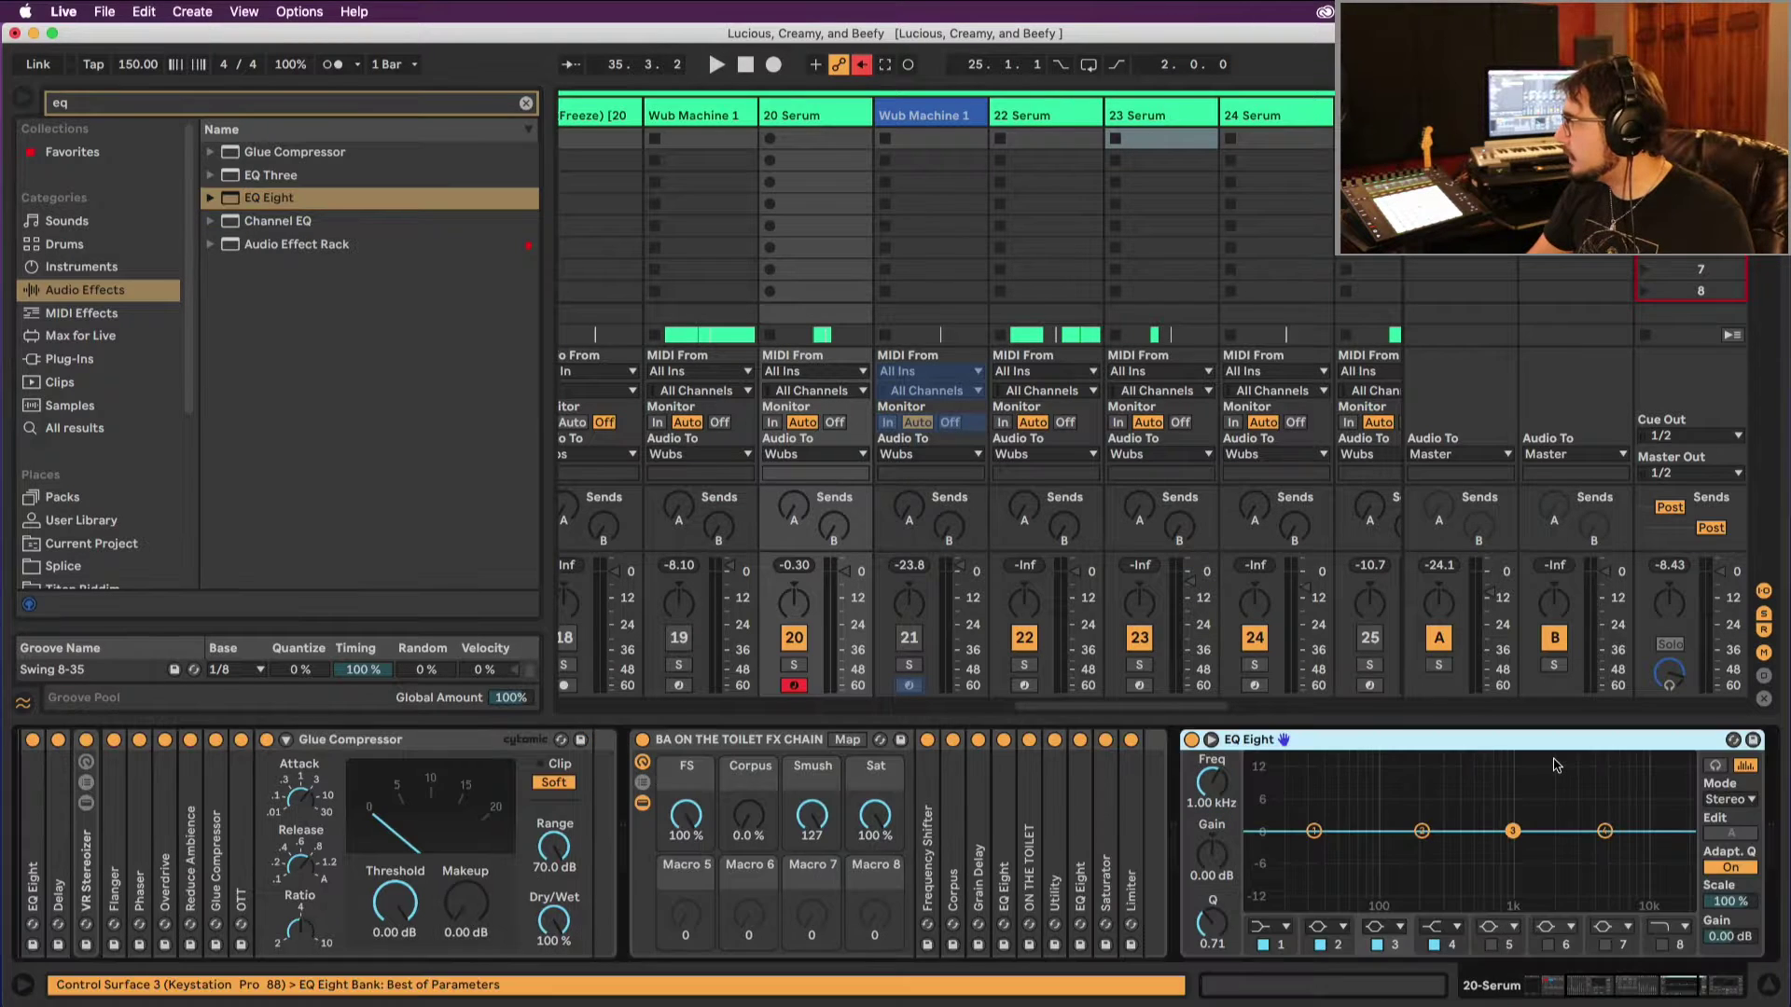
key(space)
key(space)
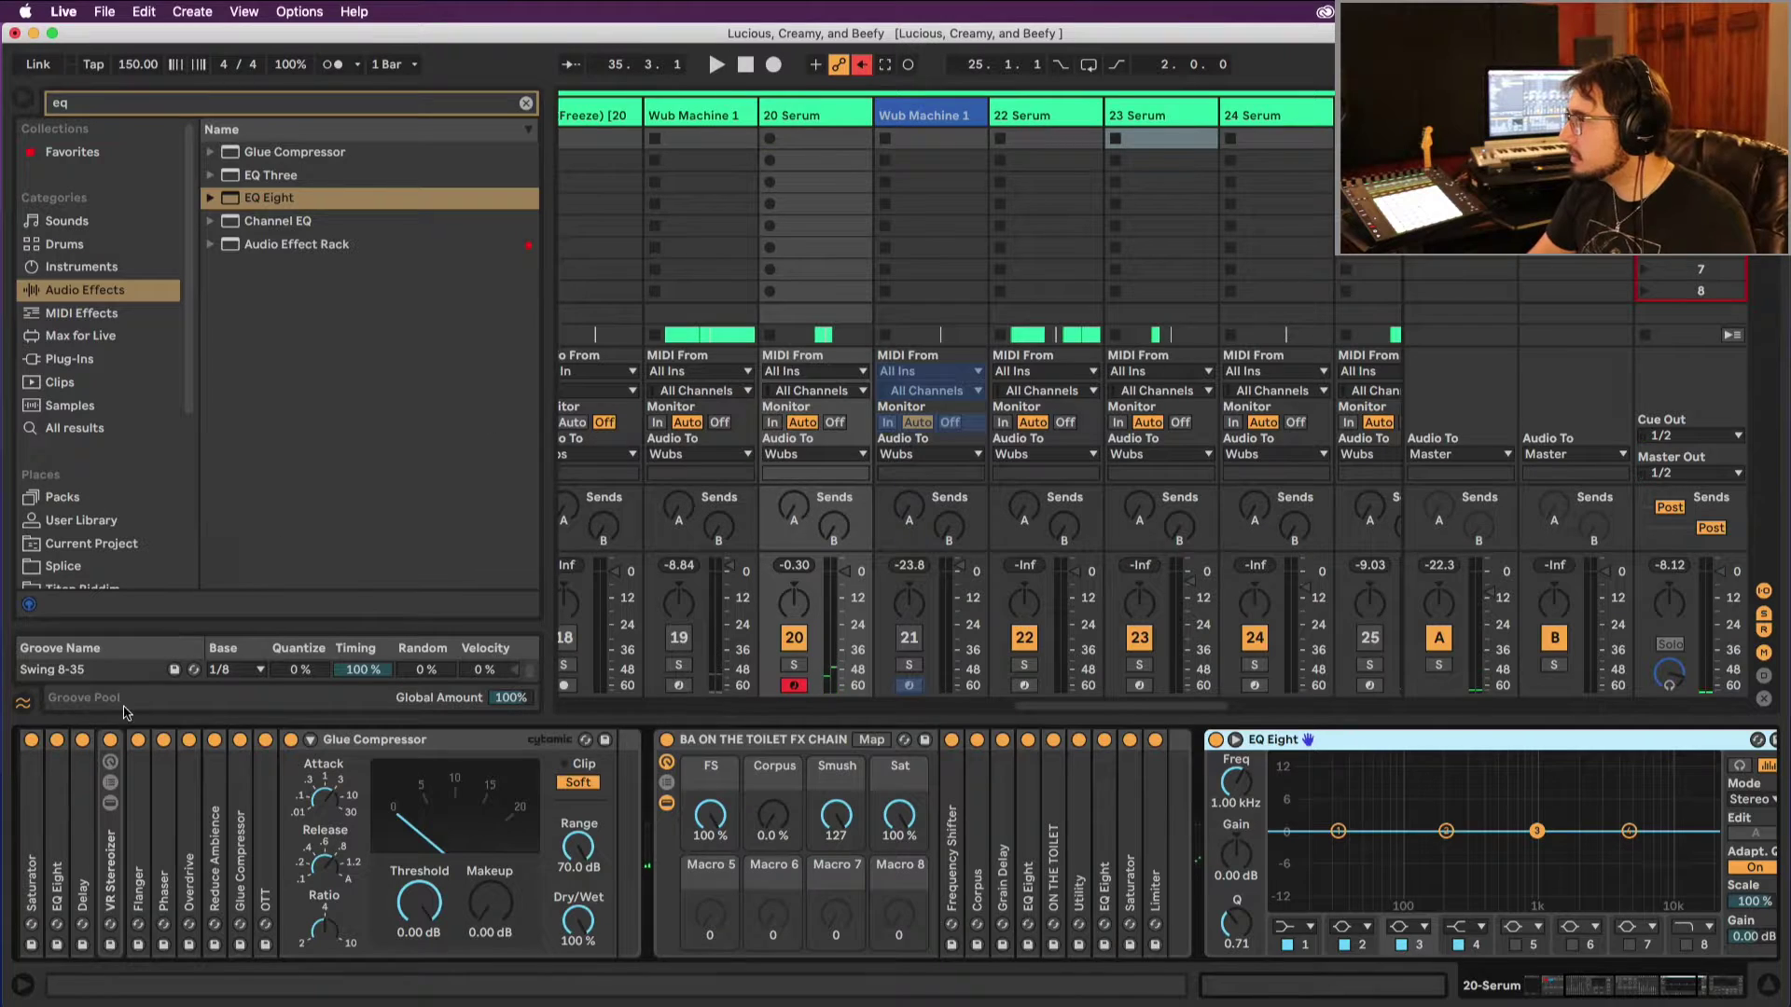
Step: Check the BASS Demons patch in Serum during playback and close its window
scroll(298, 788, left, 10)
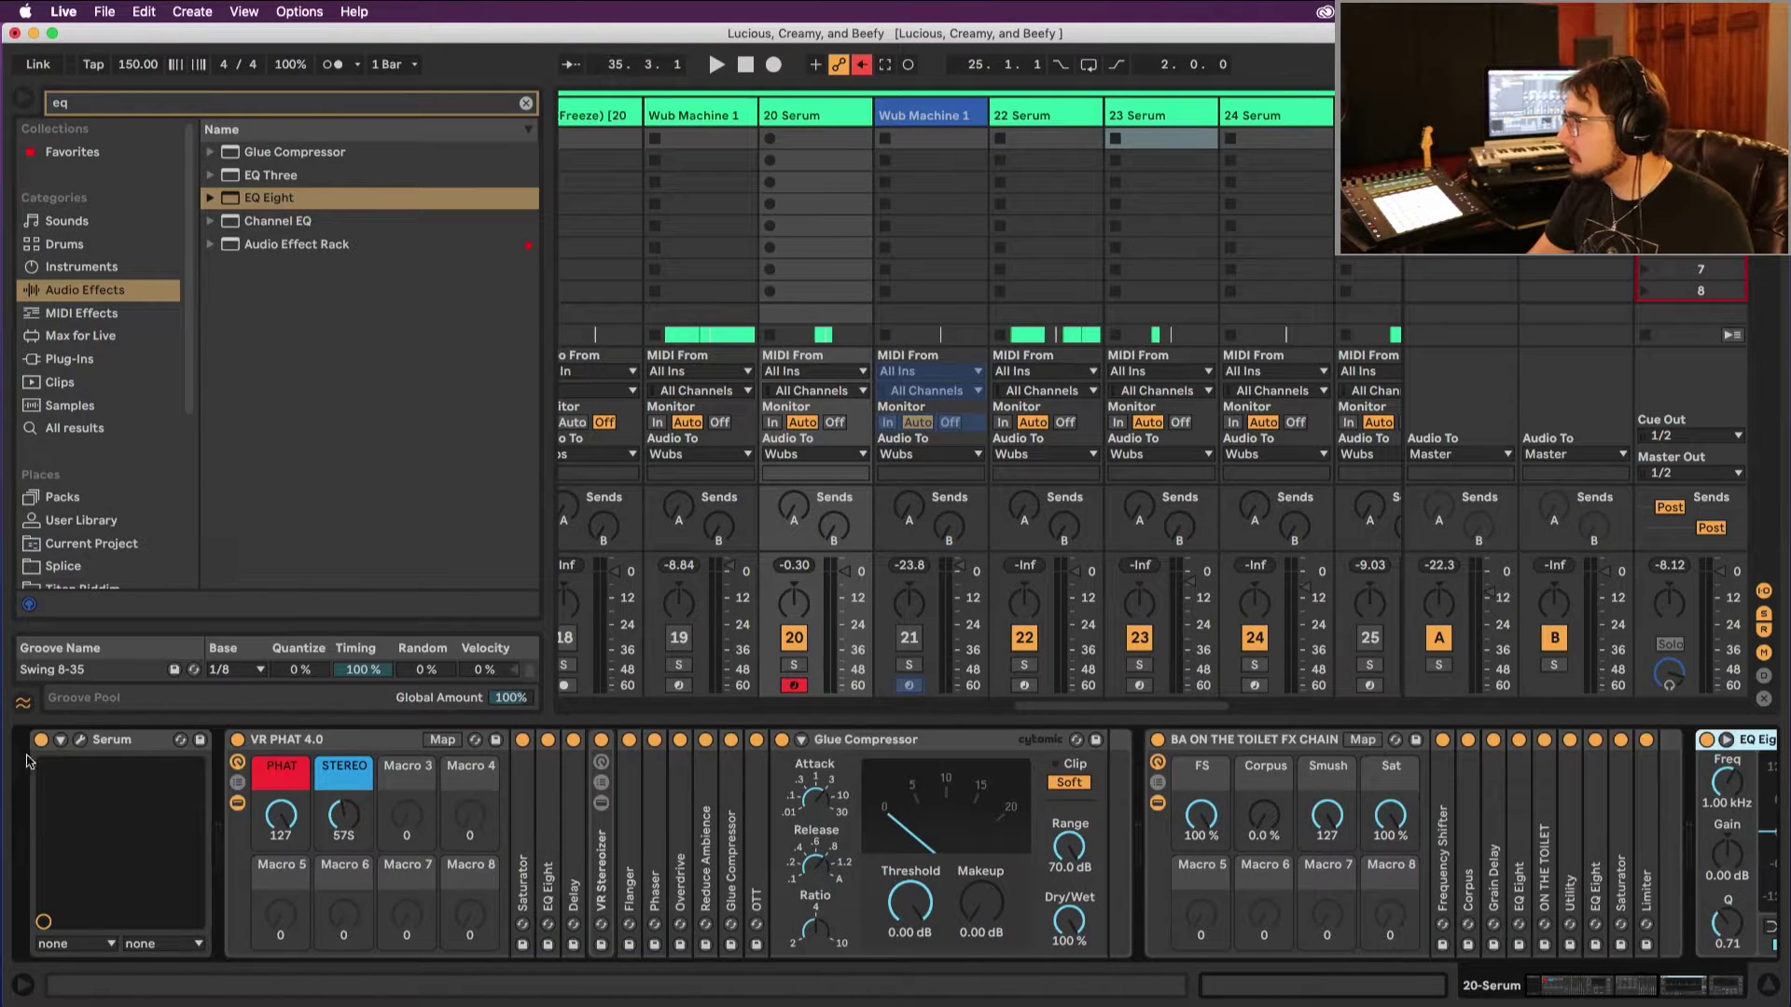
click(80, 739)
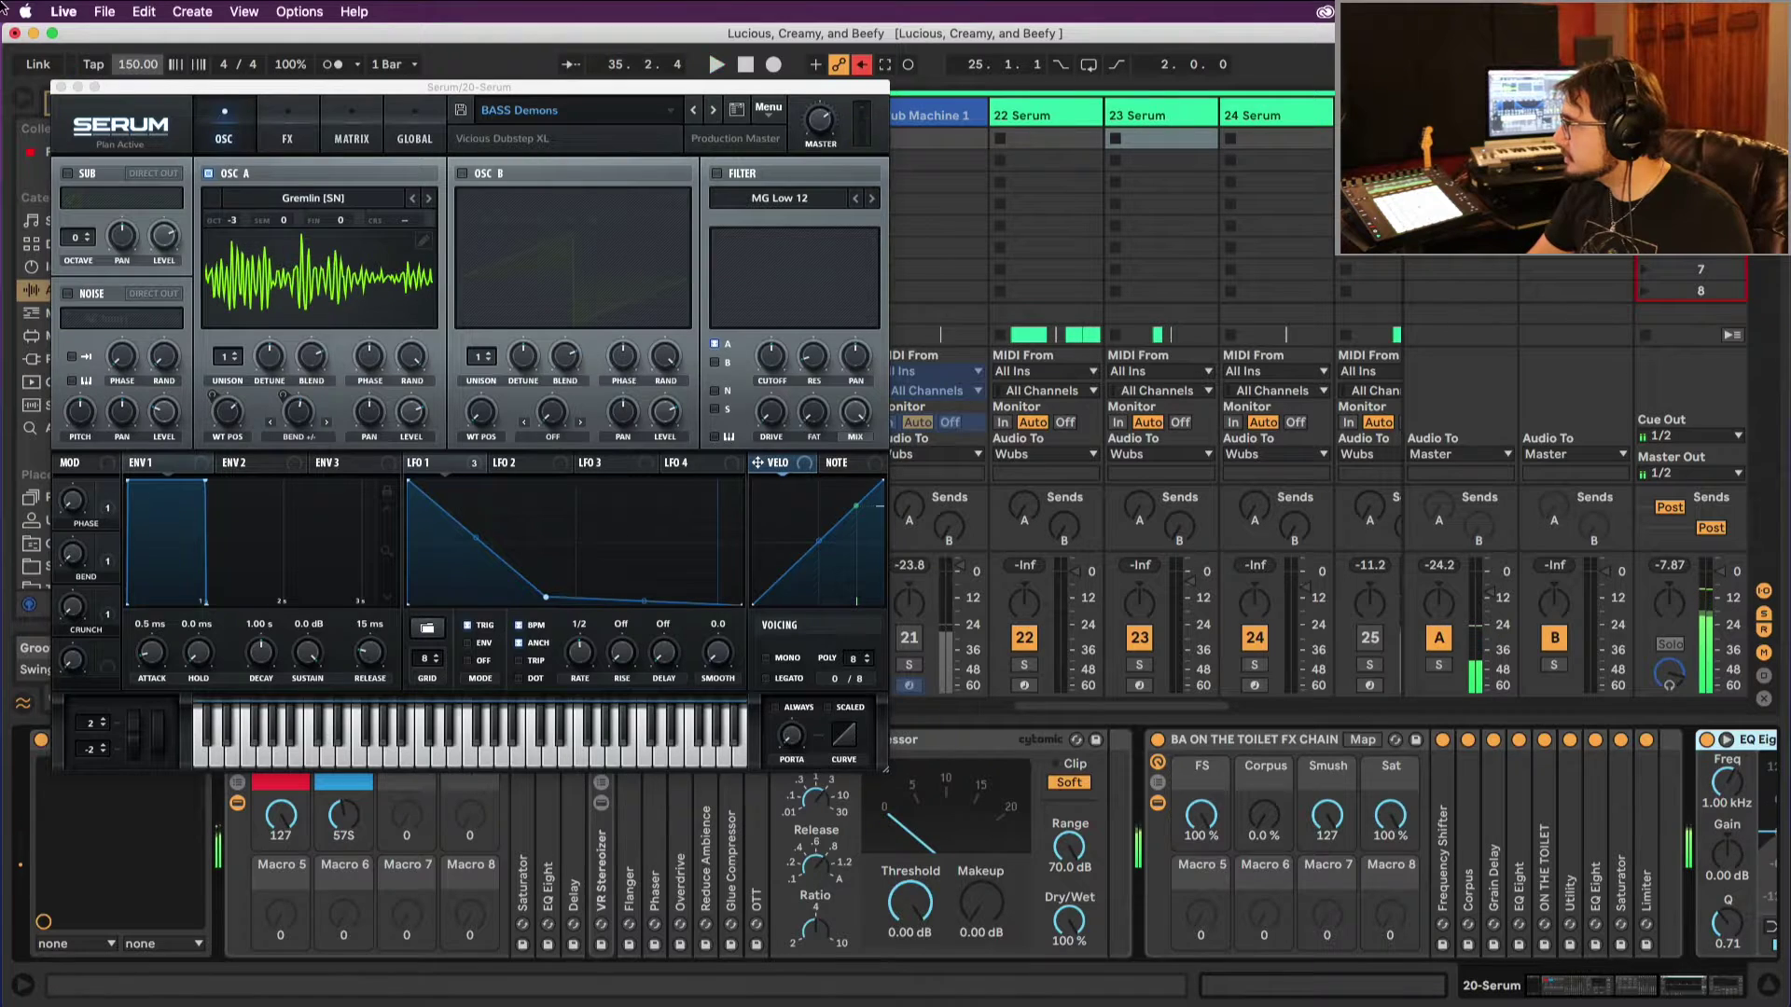
click(62, 86)
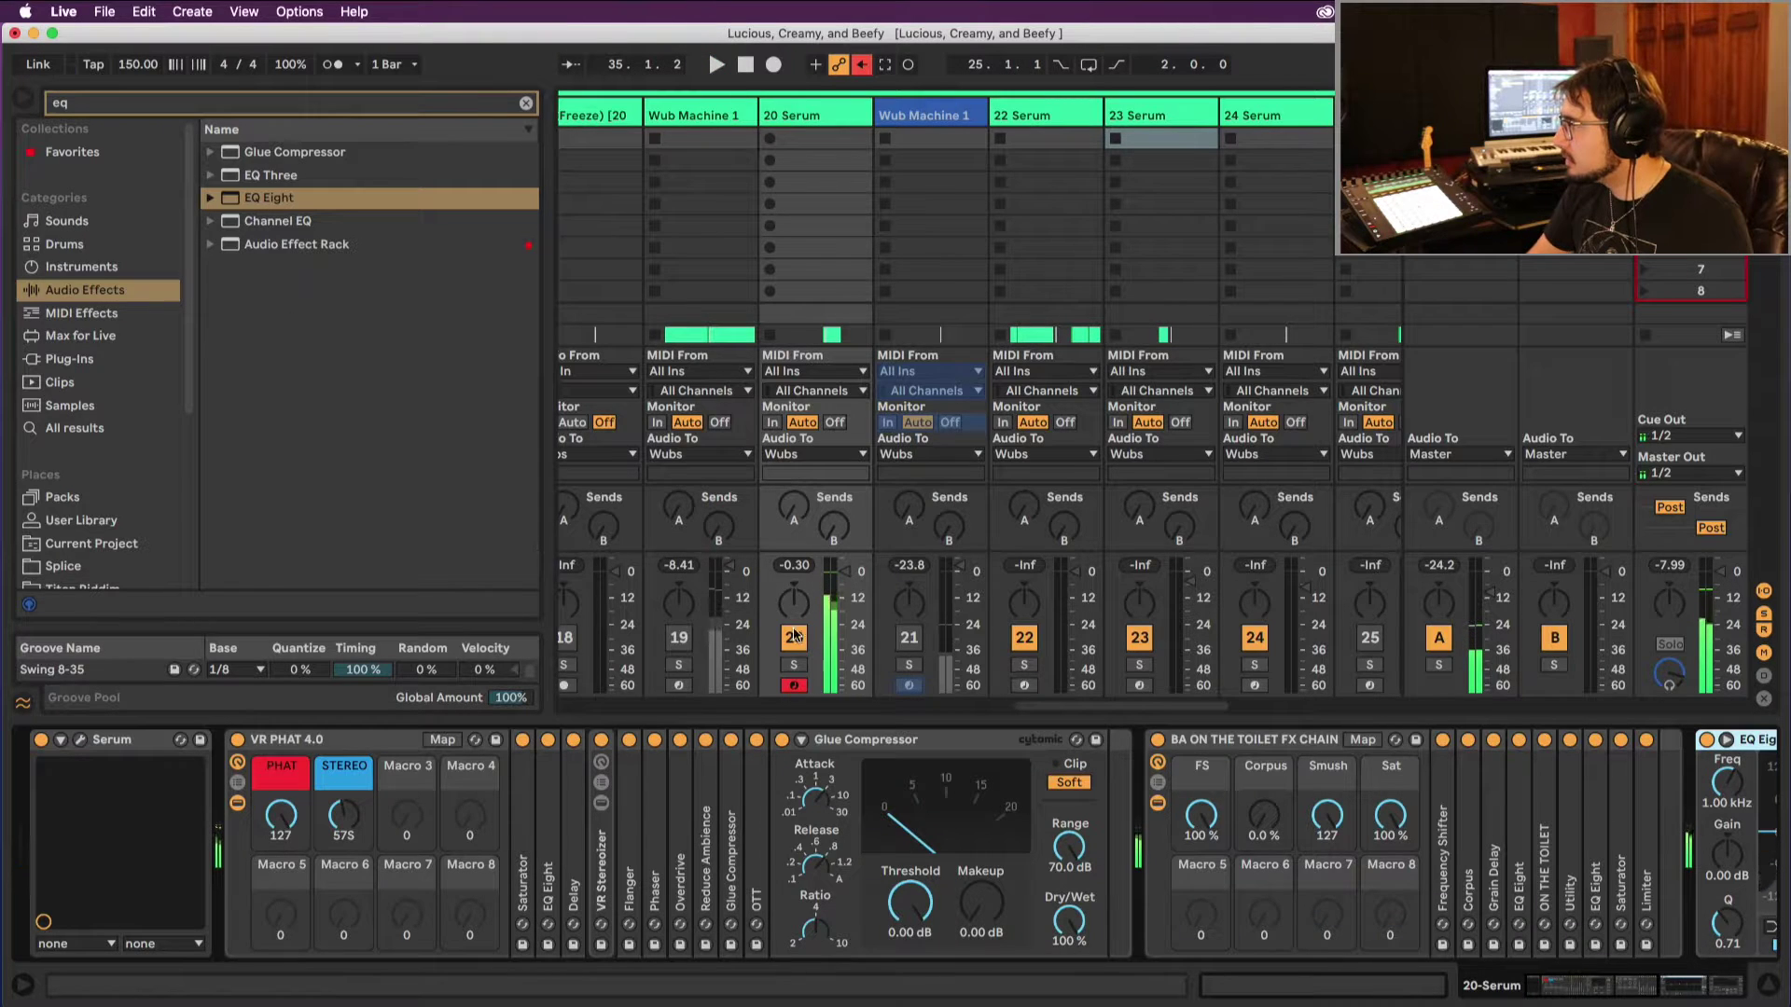
Step: Solo the 20 Serum track and set the Smush macro of BA ON THE TOILET FX CHAIN to 0 during playback
click(795, 665)
scroll(870, 786, right, 10)
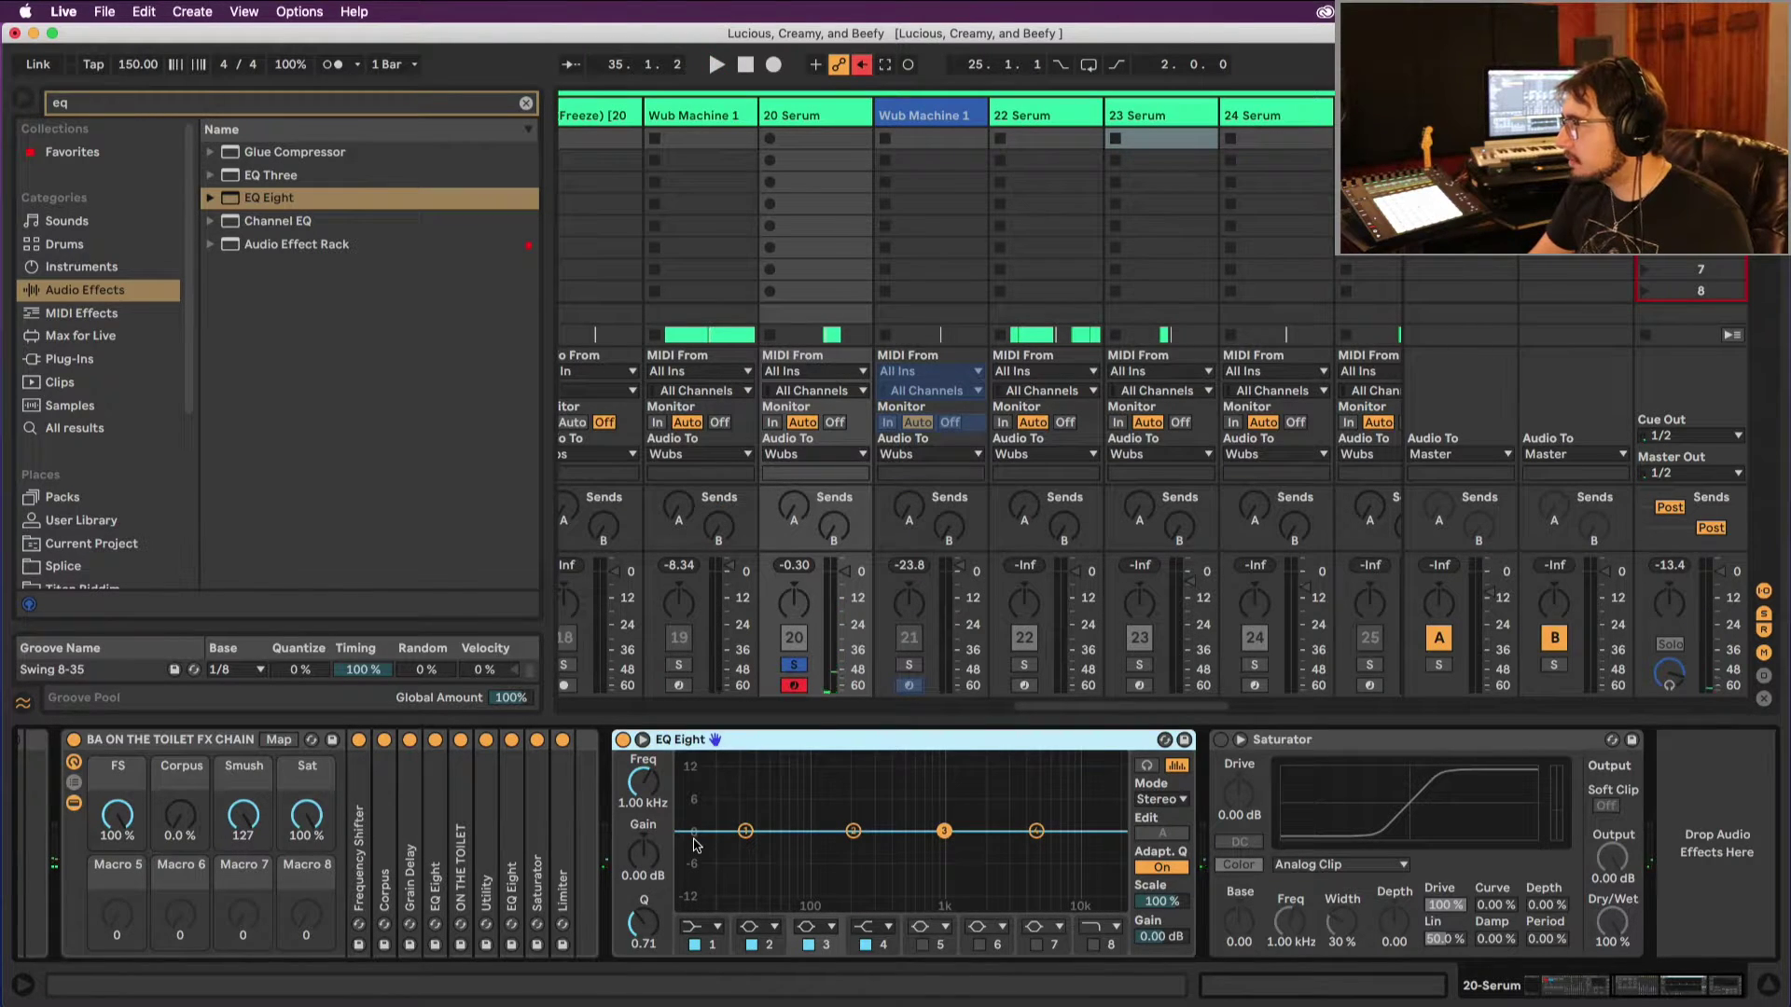
key(space)
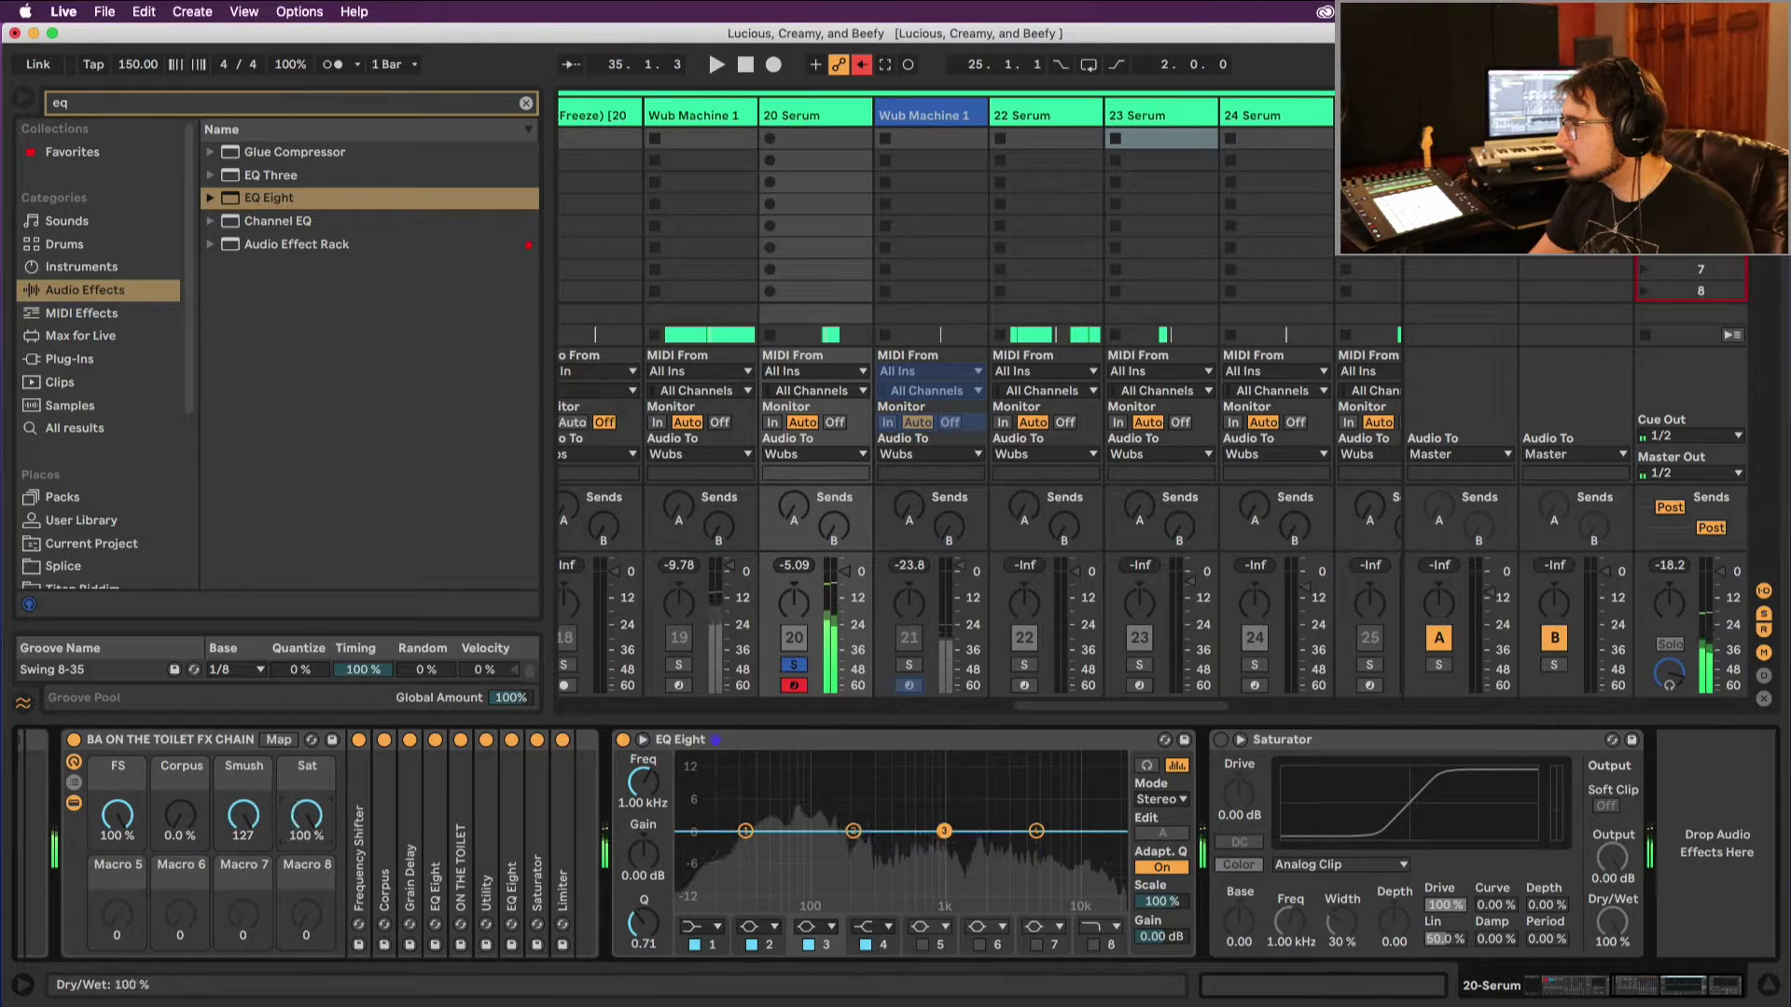
drag(135, 821, 135, 877)
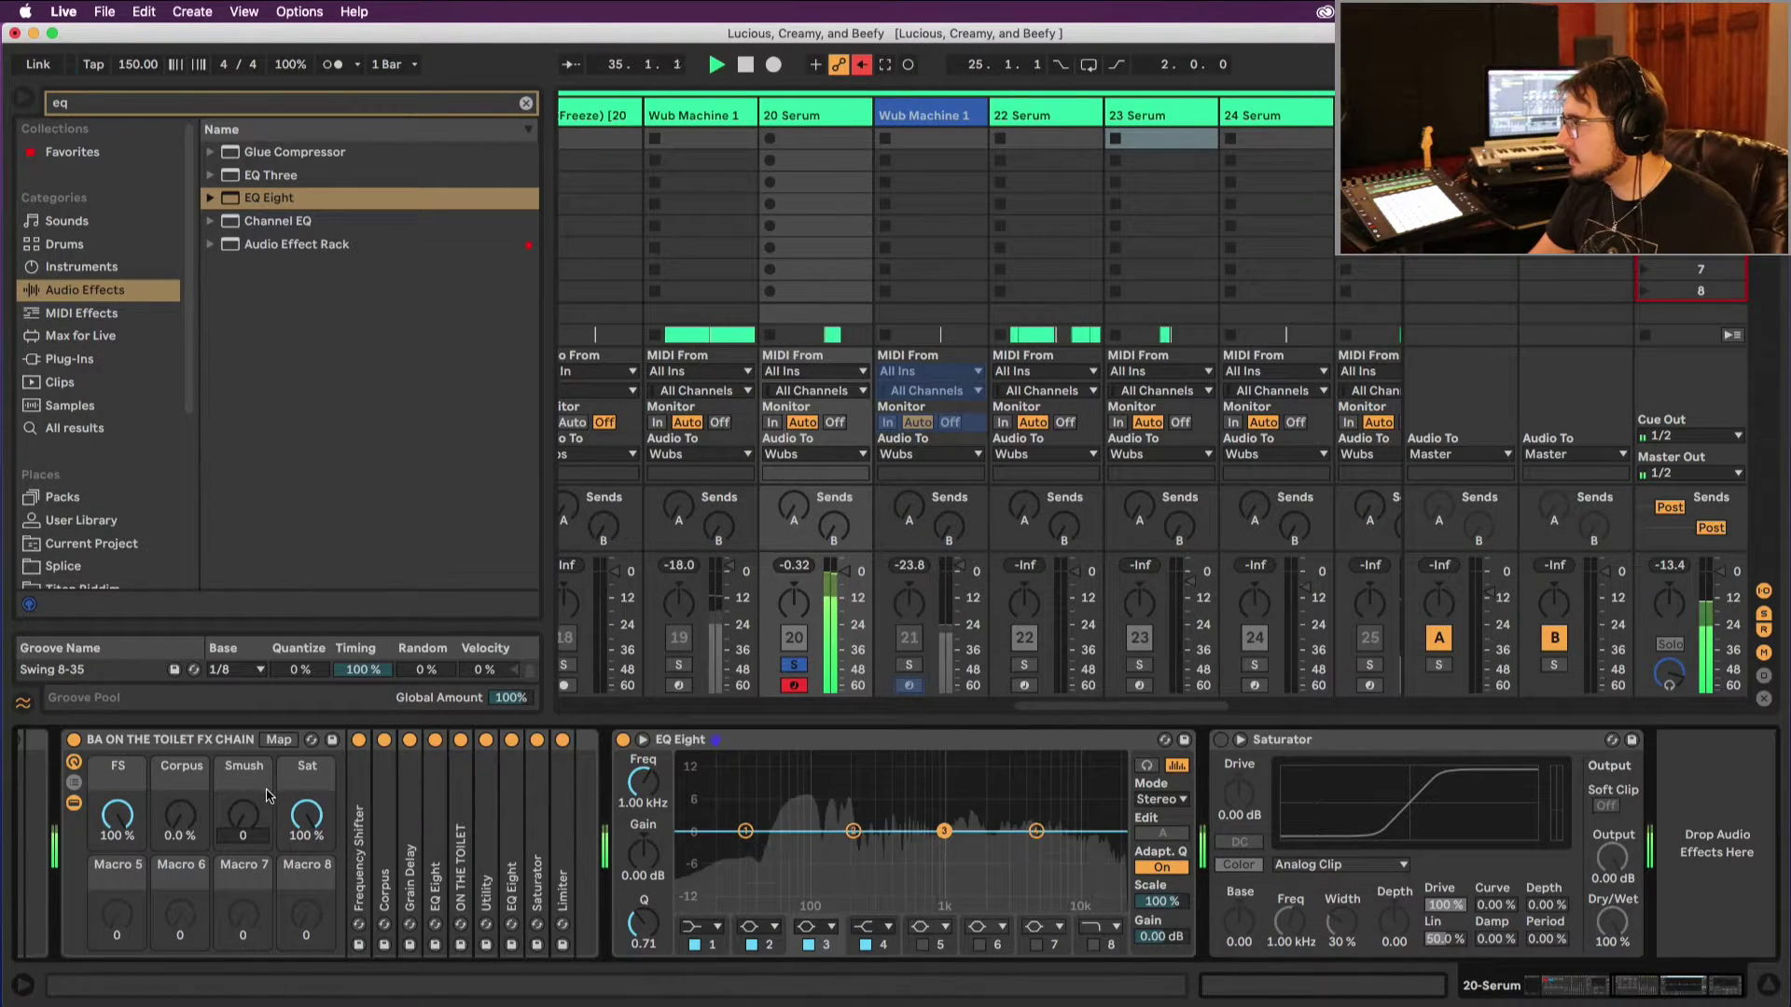
scroll(264, 791, left, 3)
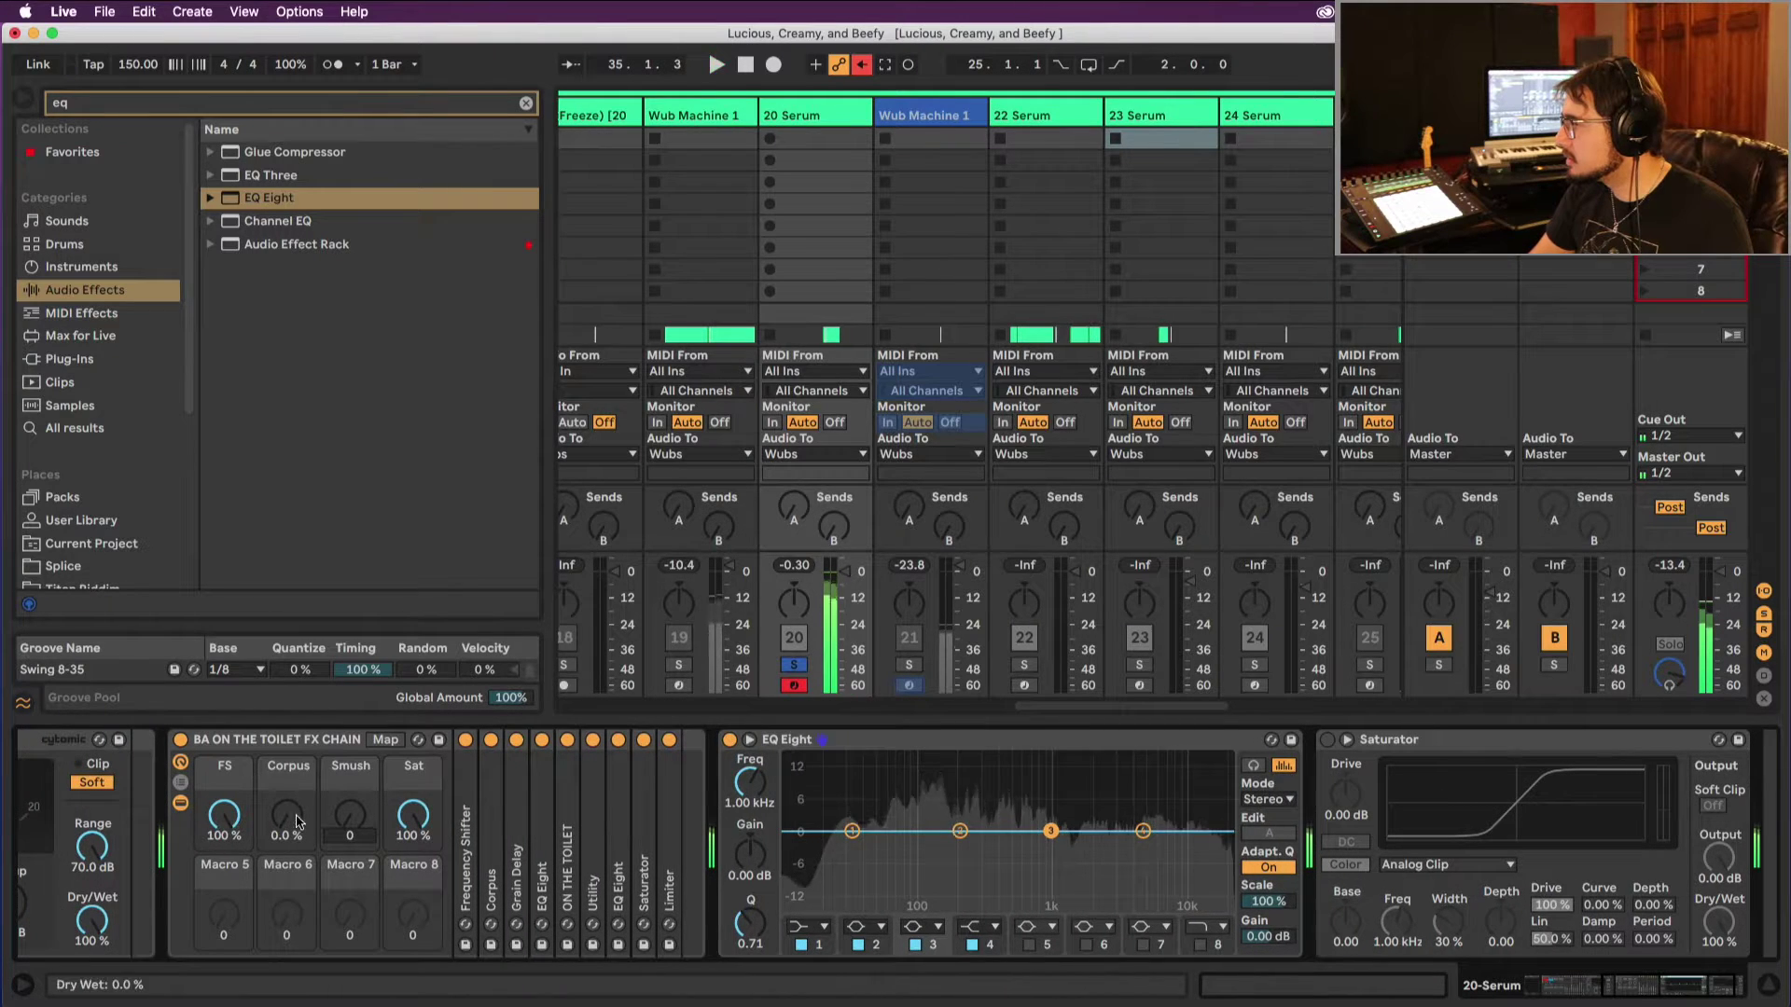
Step: Set the Smush macro to 127 and make EQ Eight band 1 a low cut at 122 Hz with band 2 off
drag(350, 818, 350, 700)
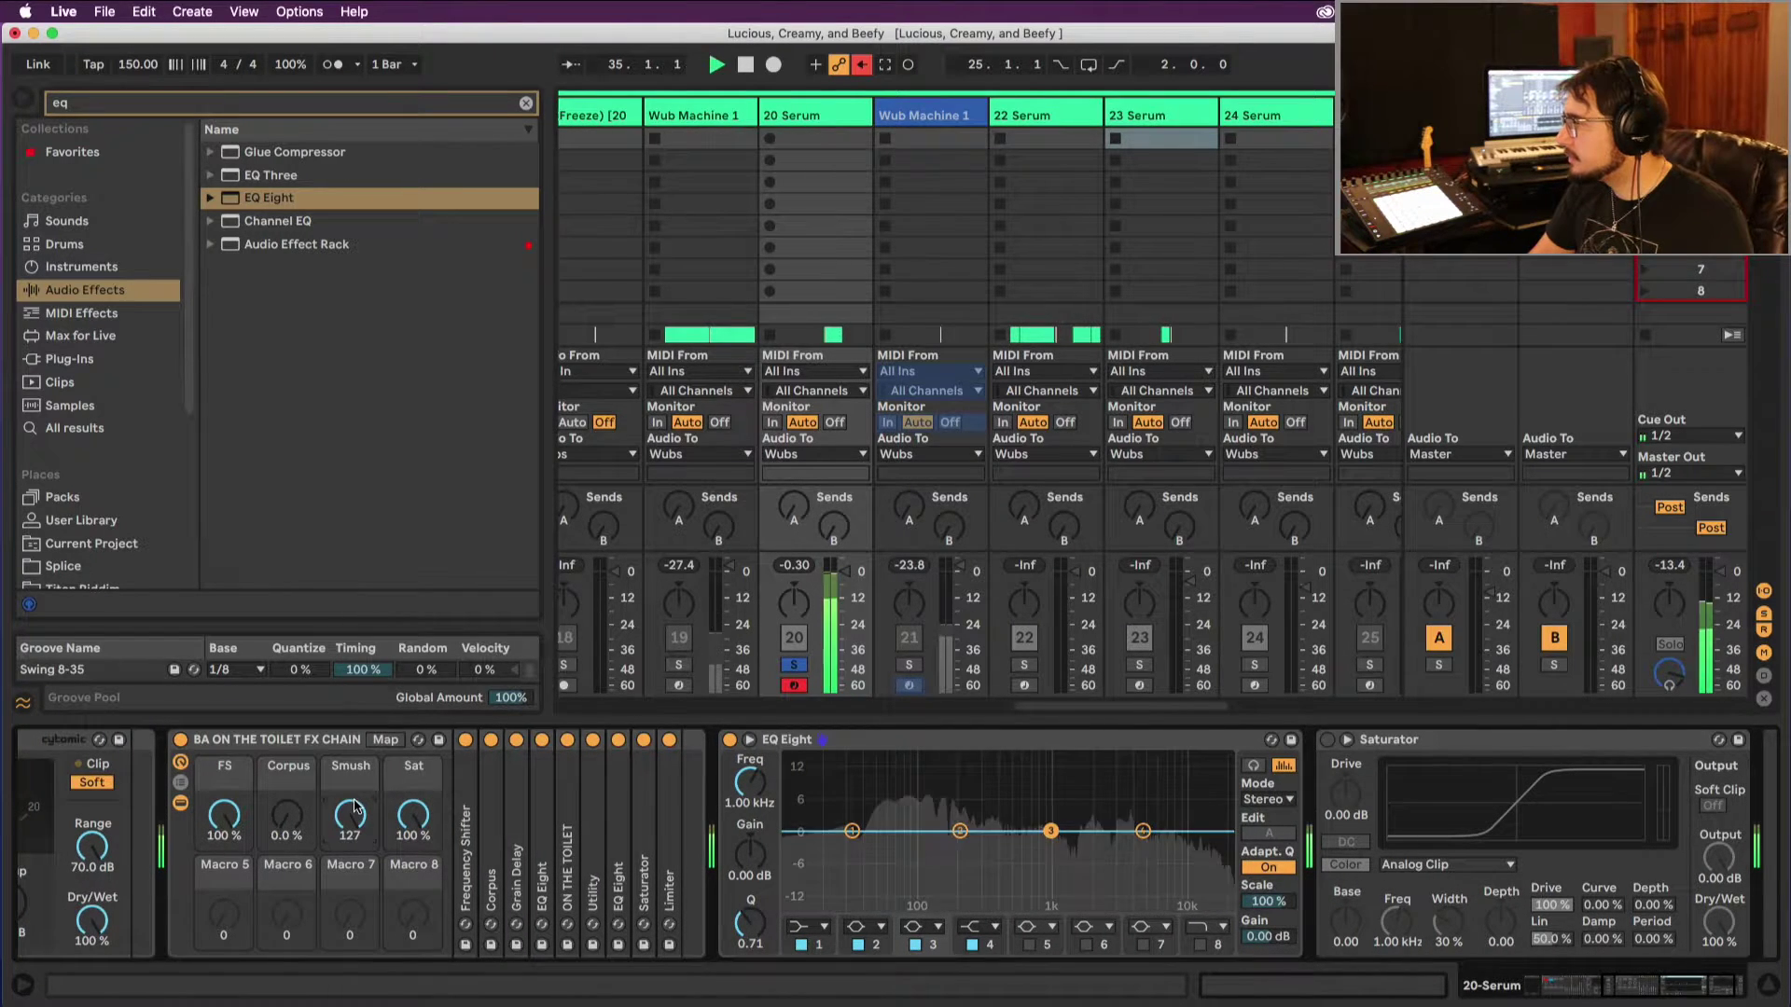
drag(960, 831, 950, 833)
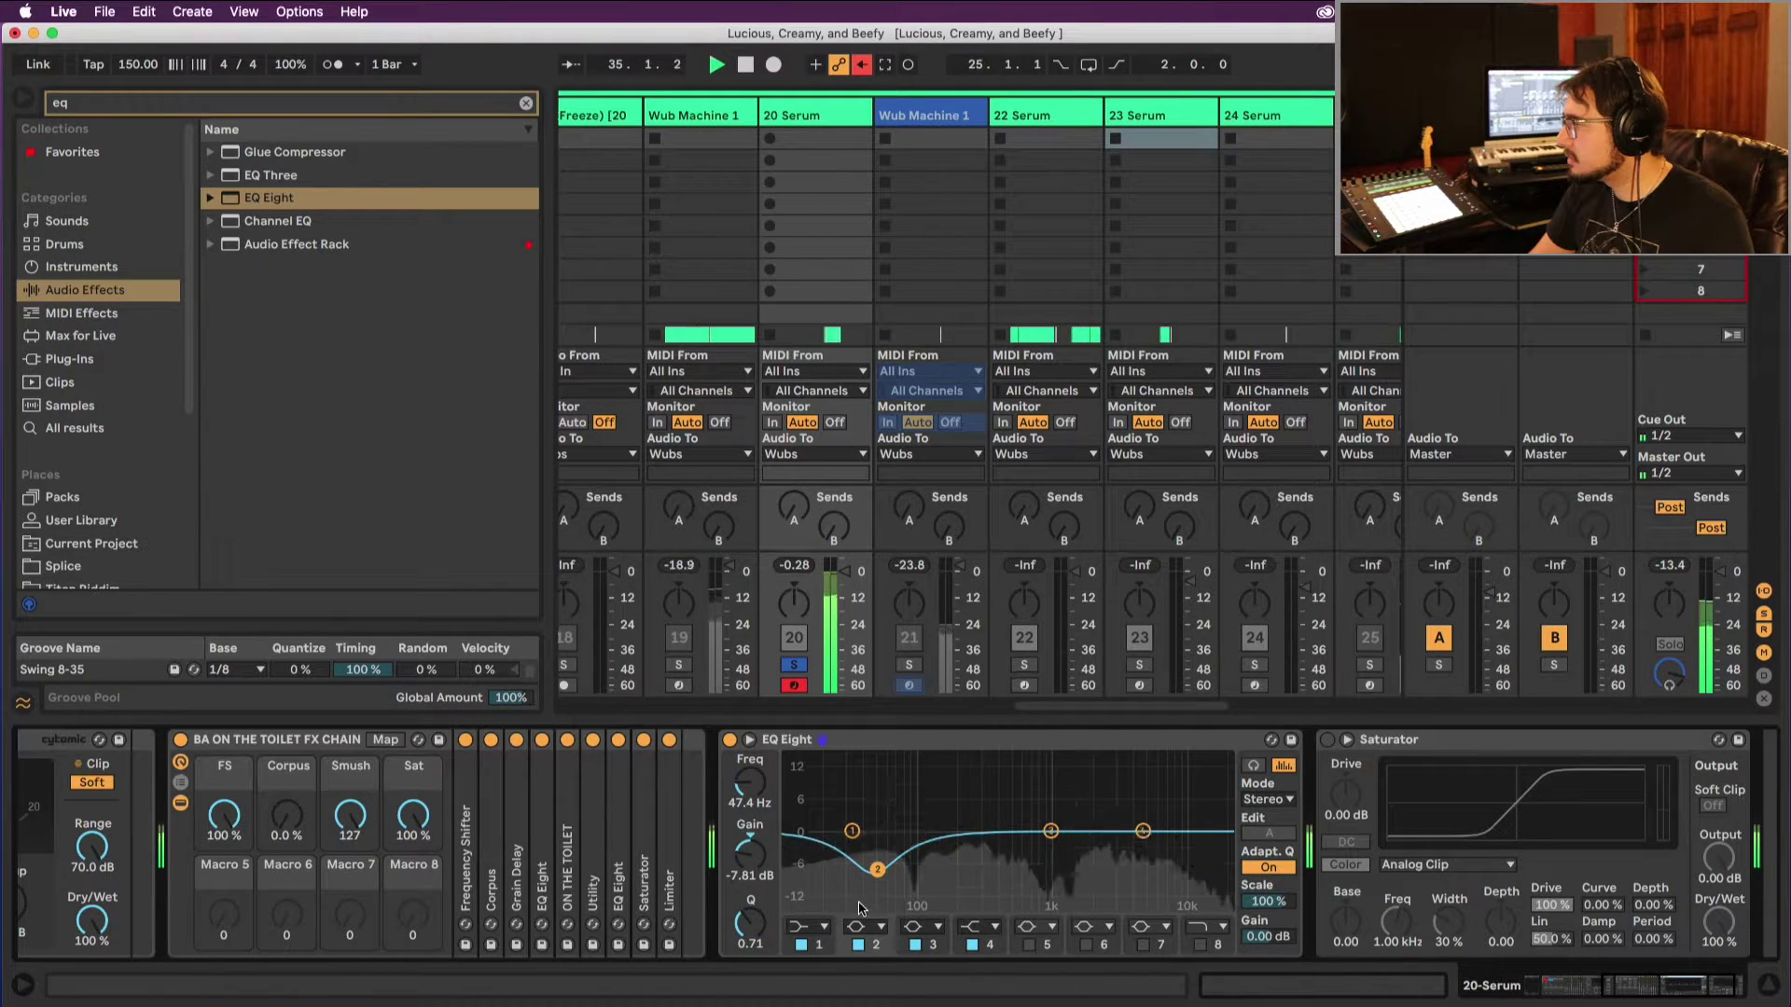
click(811, 929)
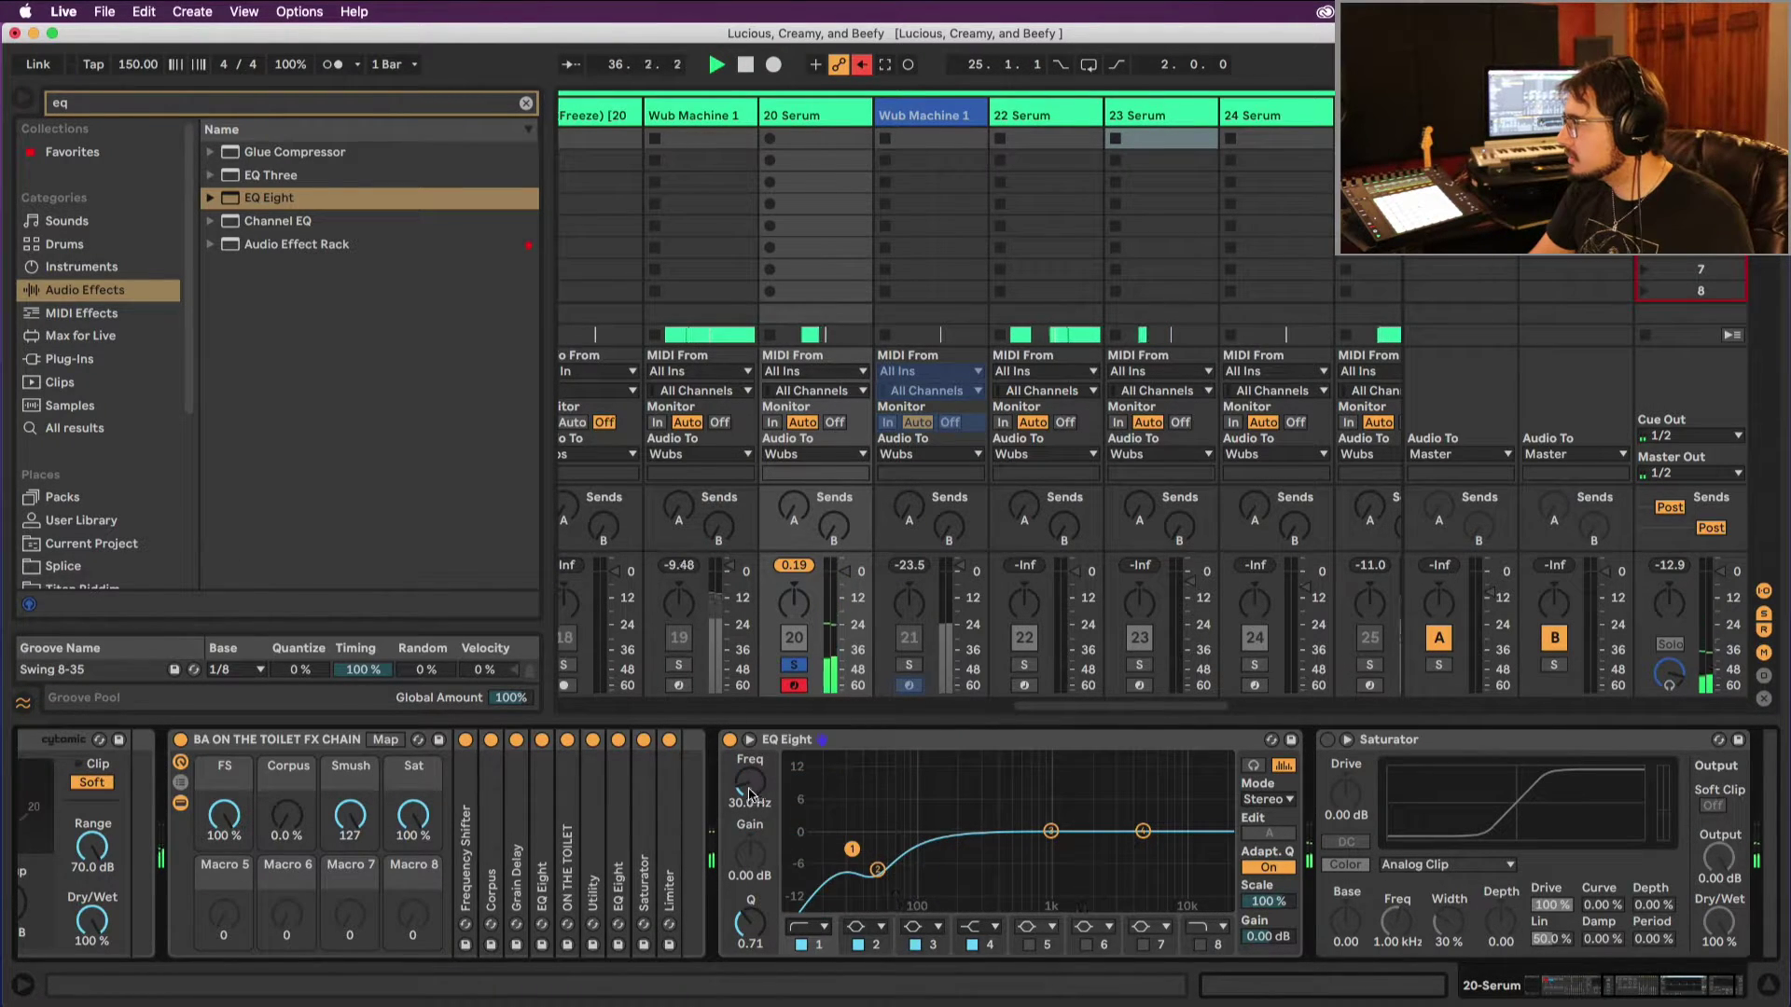
drag(749, 793, 749, 779)
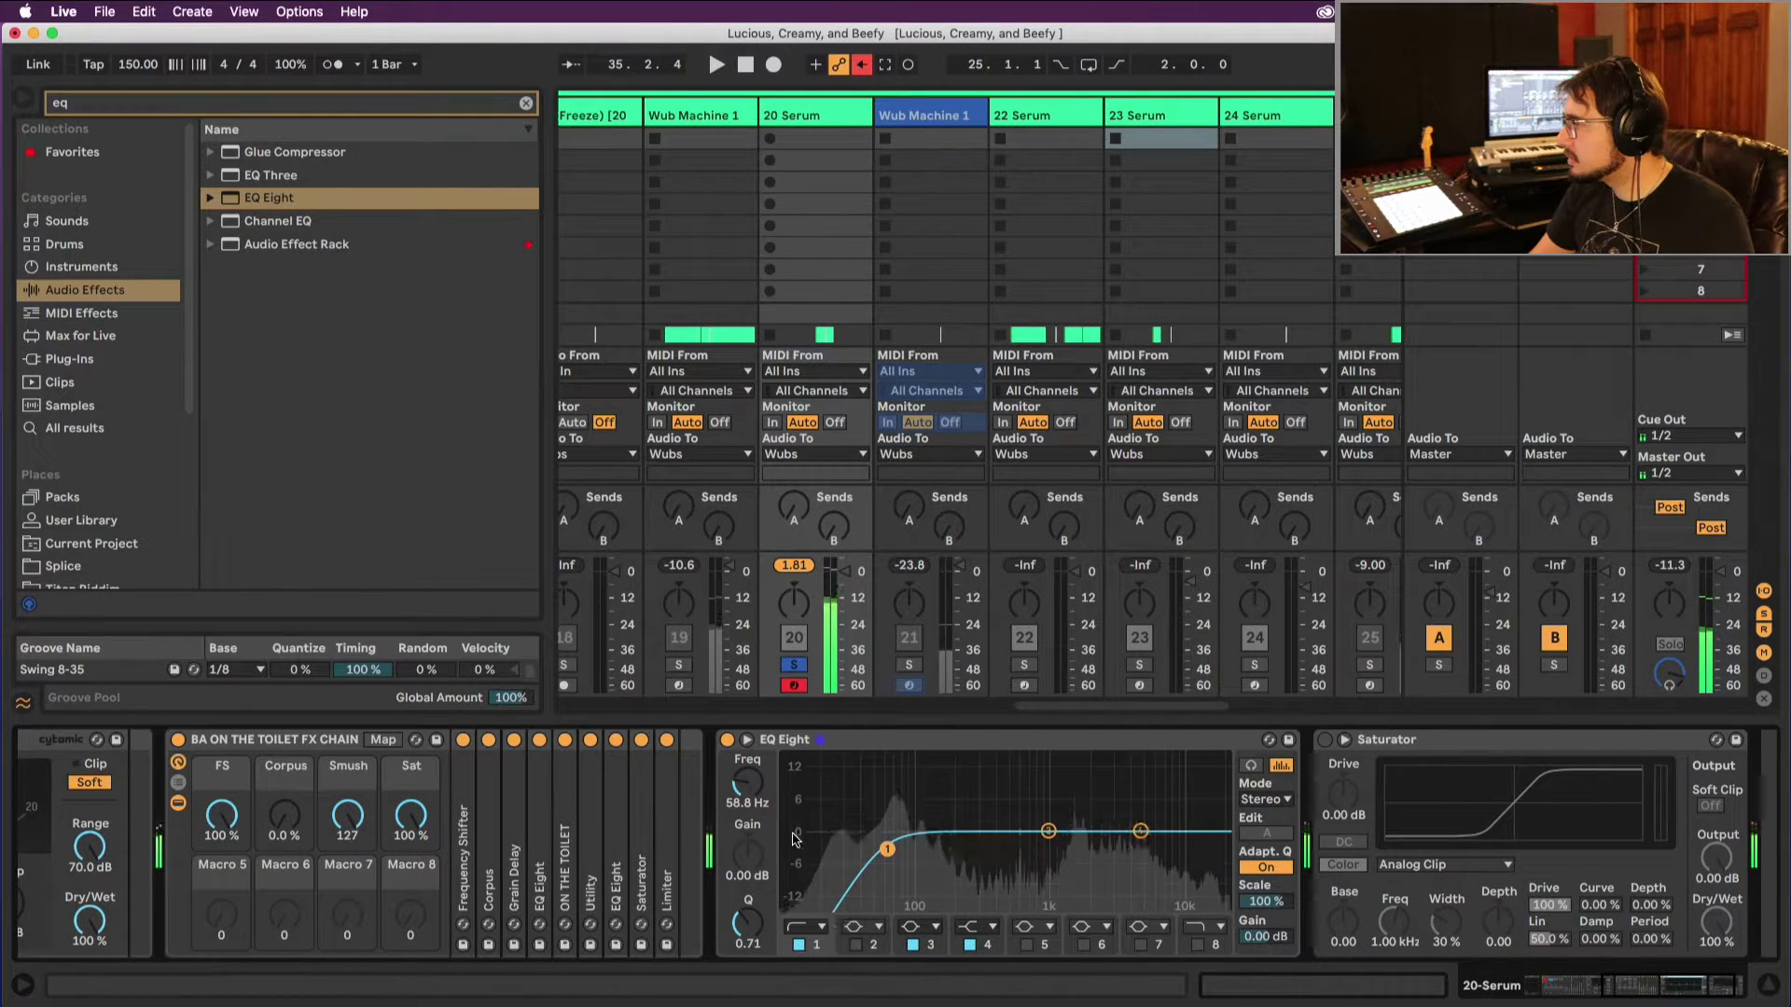
drag(749, 784, 749, 767)
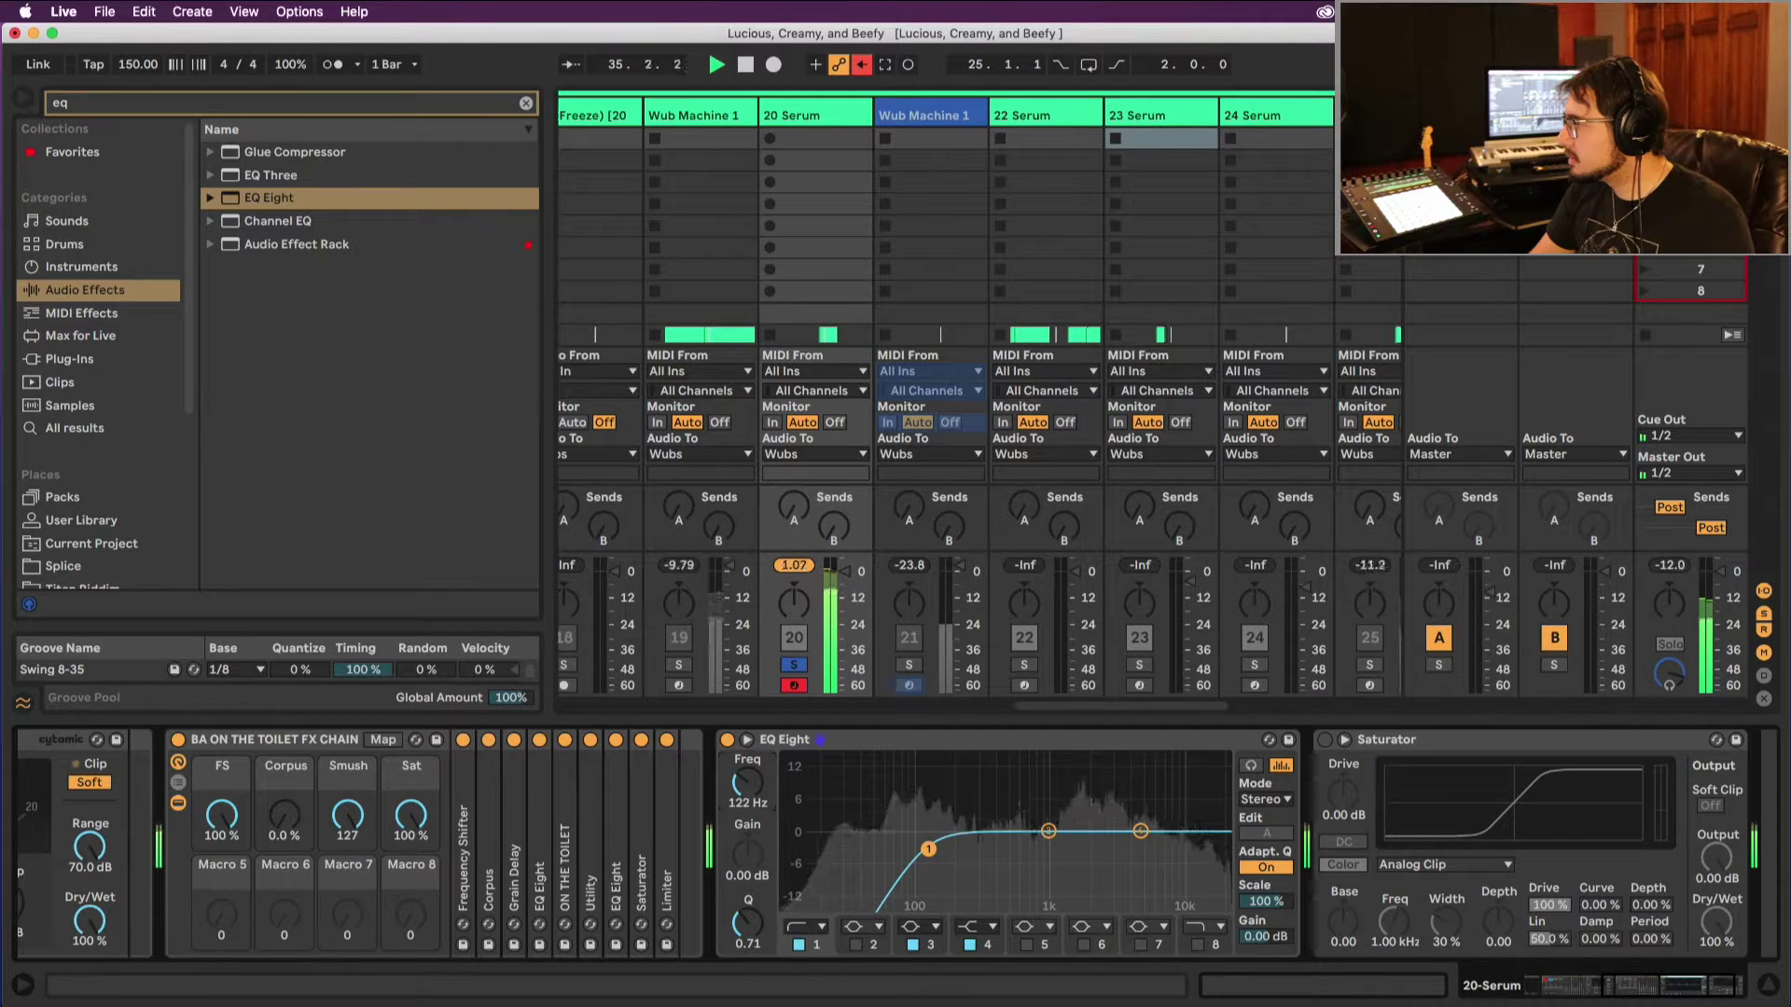
Step: Lower the 20 Serum track volume to -3.0 dB during playback
click(837, 572)
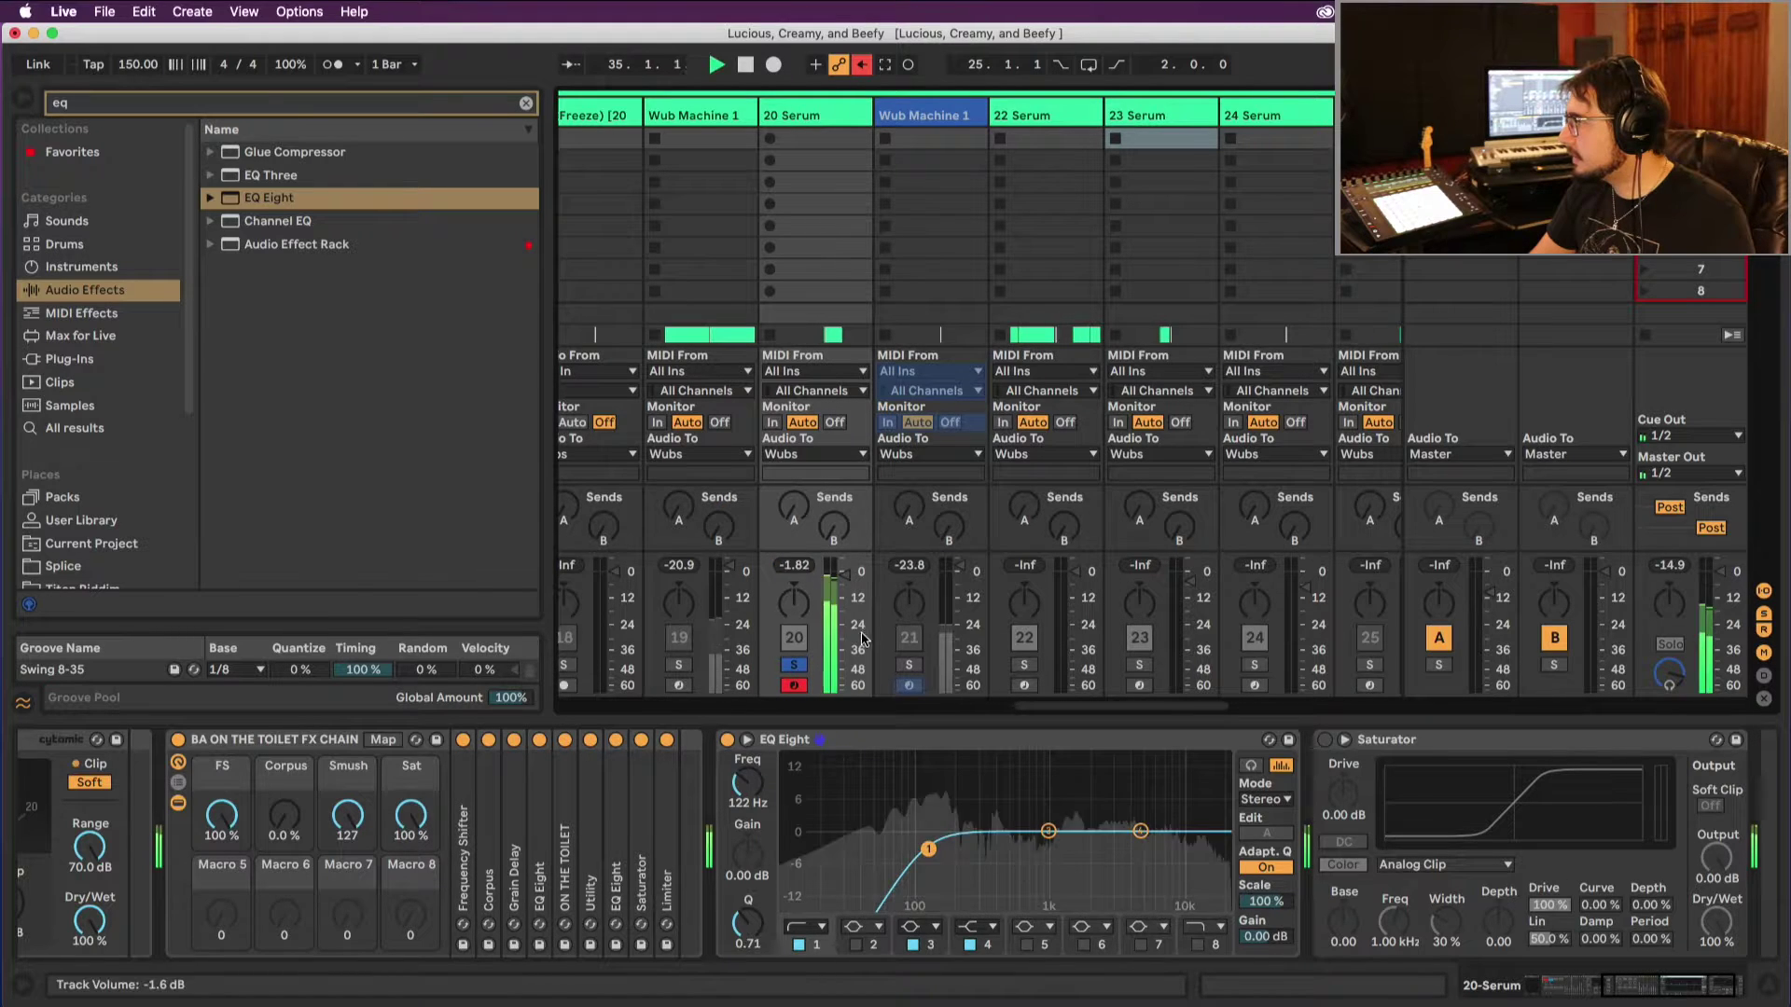
click(804, 570)
key(space)
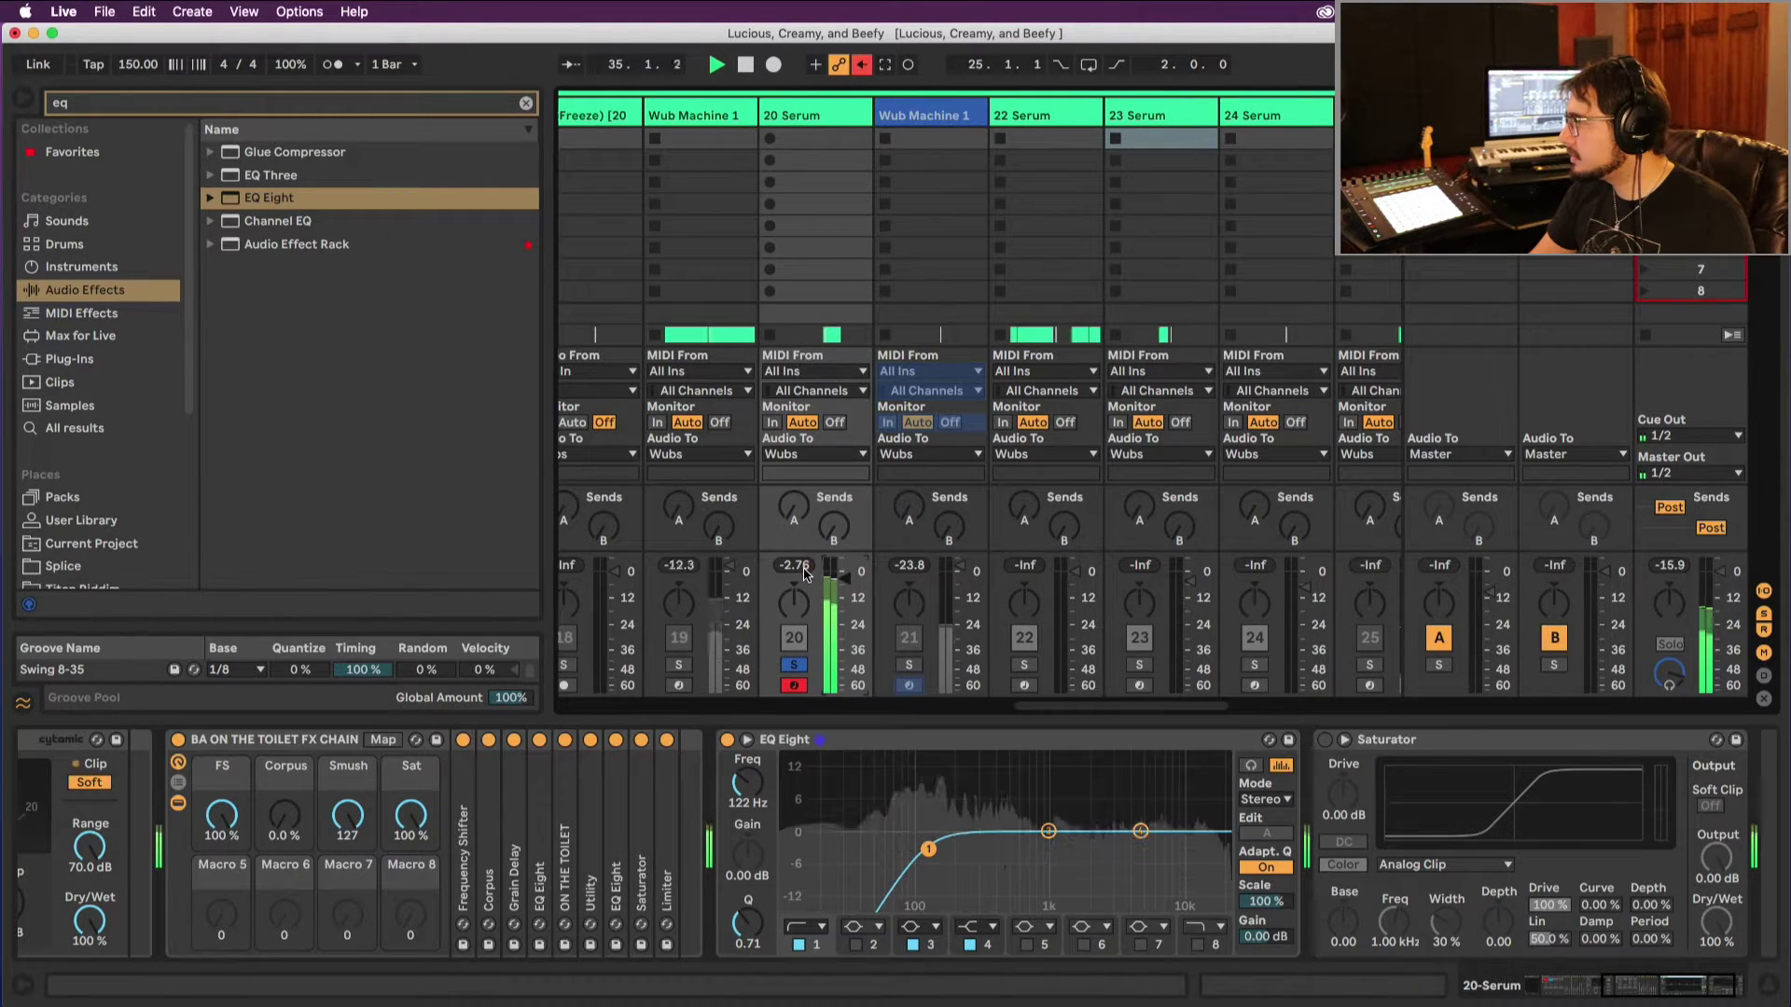
Step: Switch on the Saturator with Soft Clip enabled and Drive at 5.14 dB, and play the bass through it
click(1612, 991)
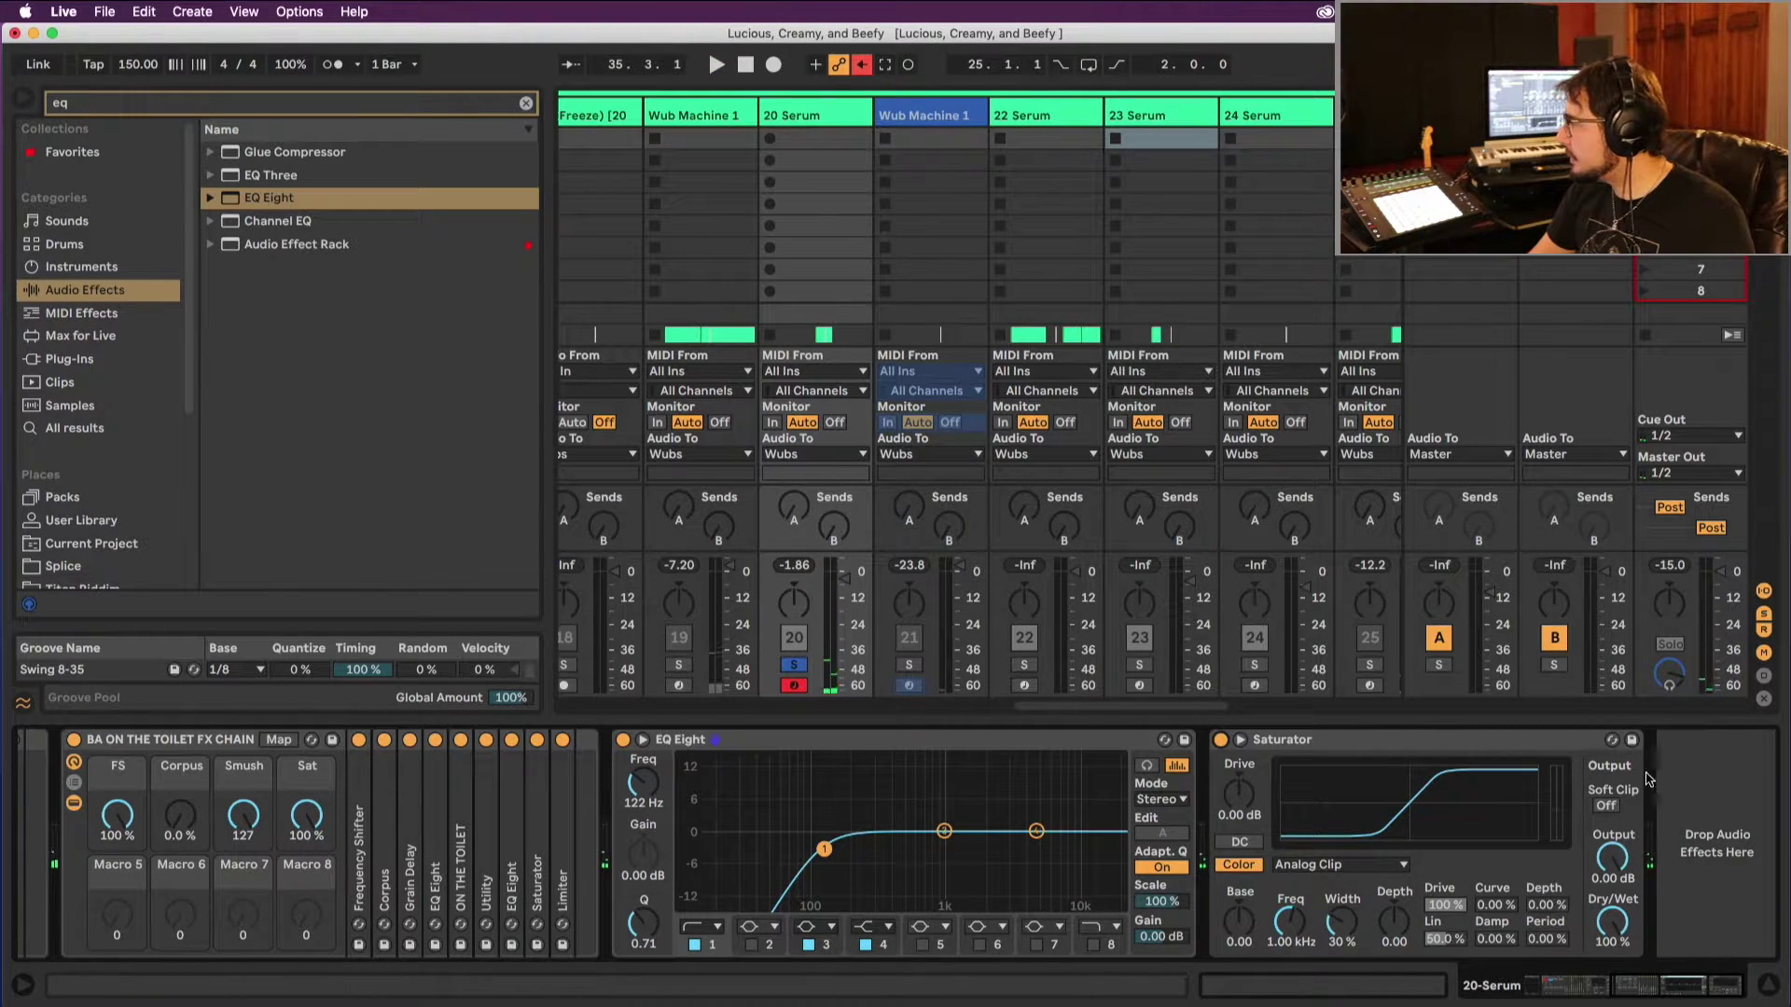
key(space)
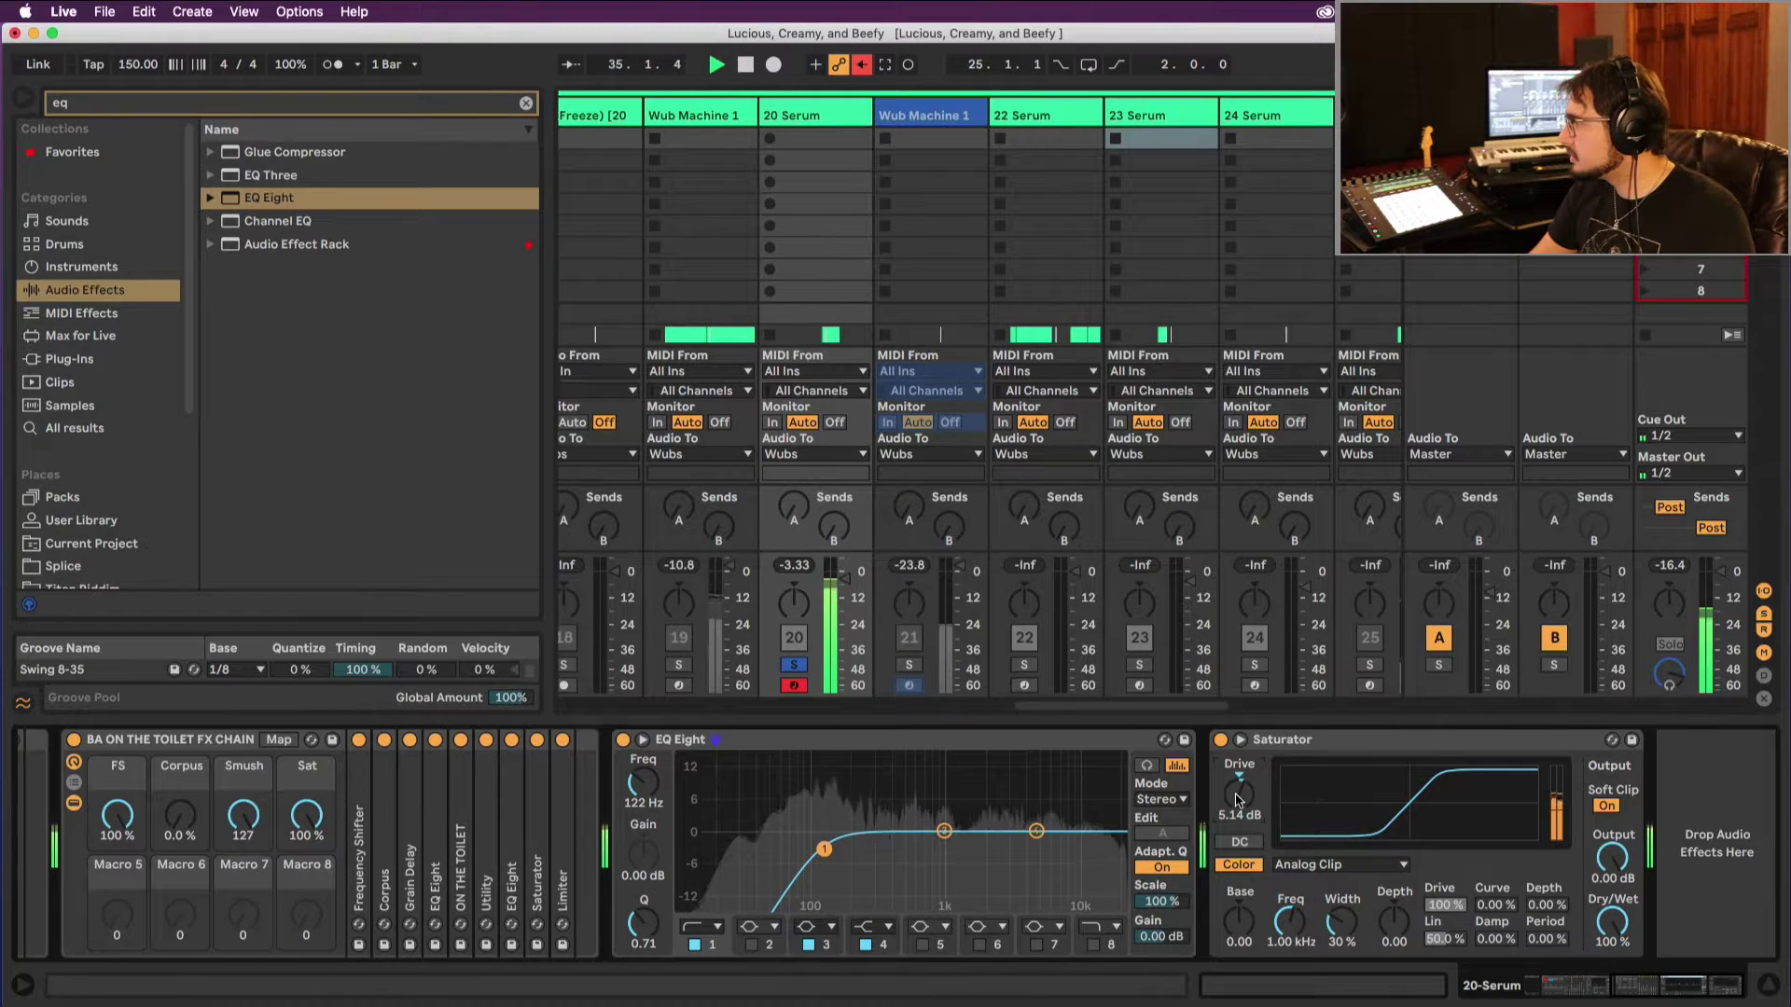
key(space)
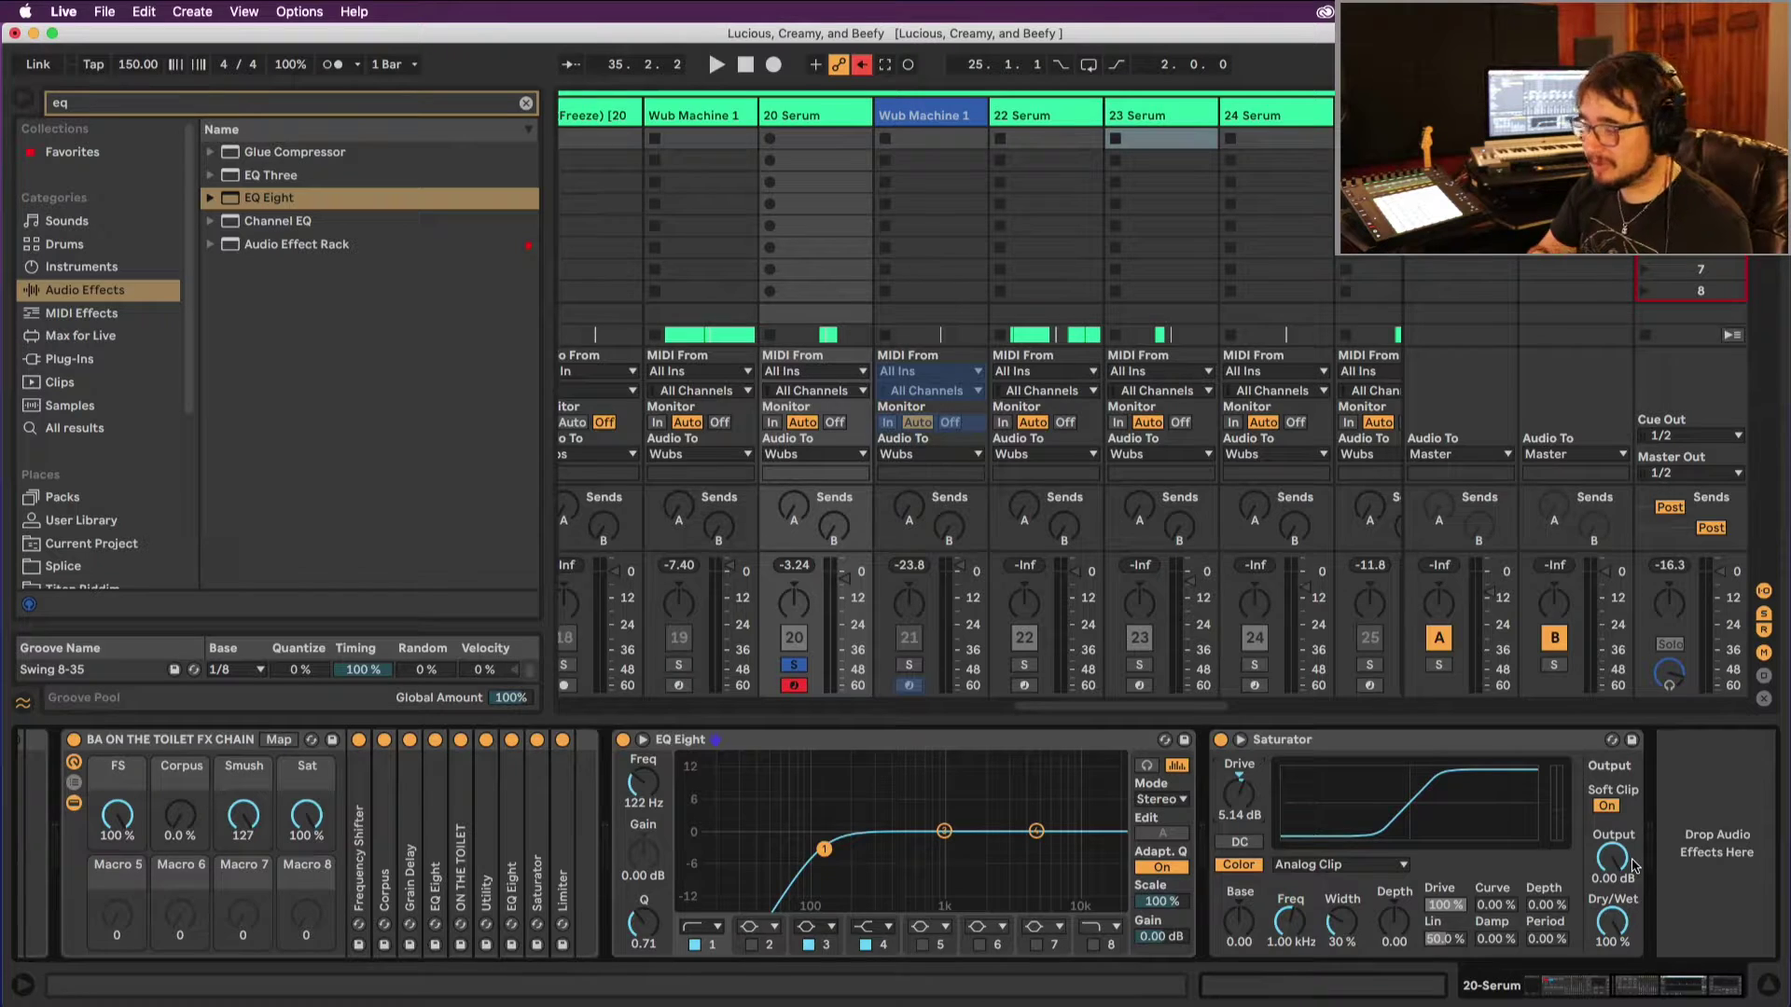
key(space)
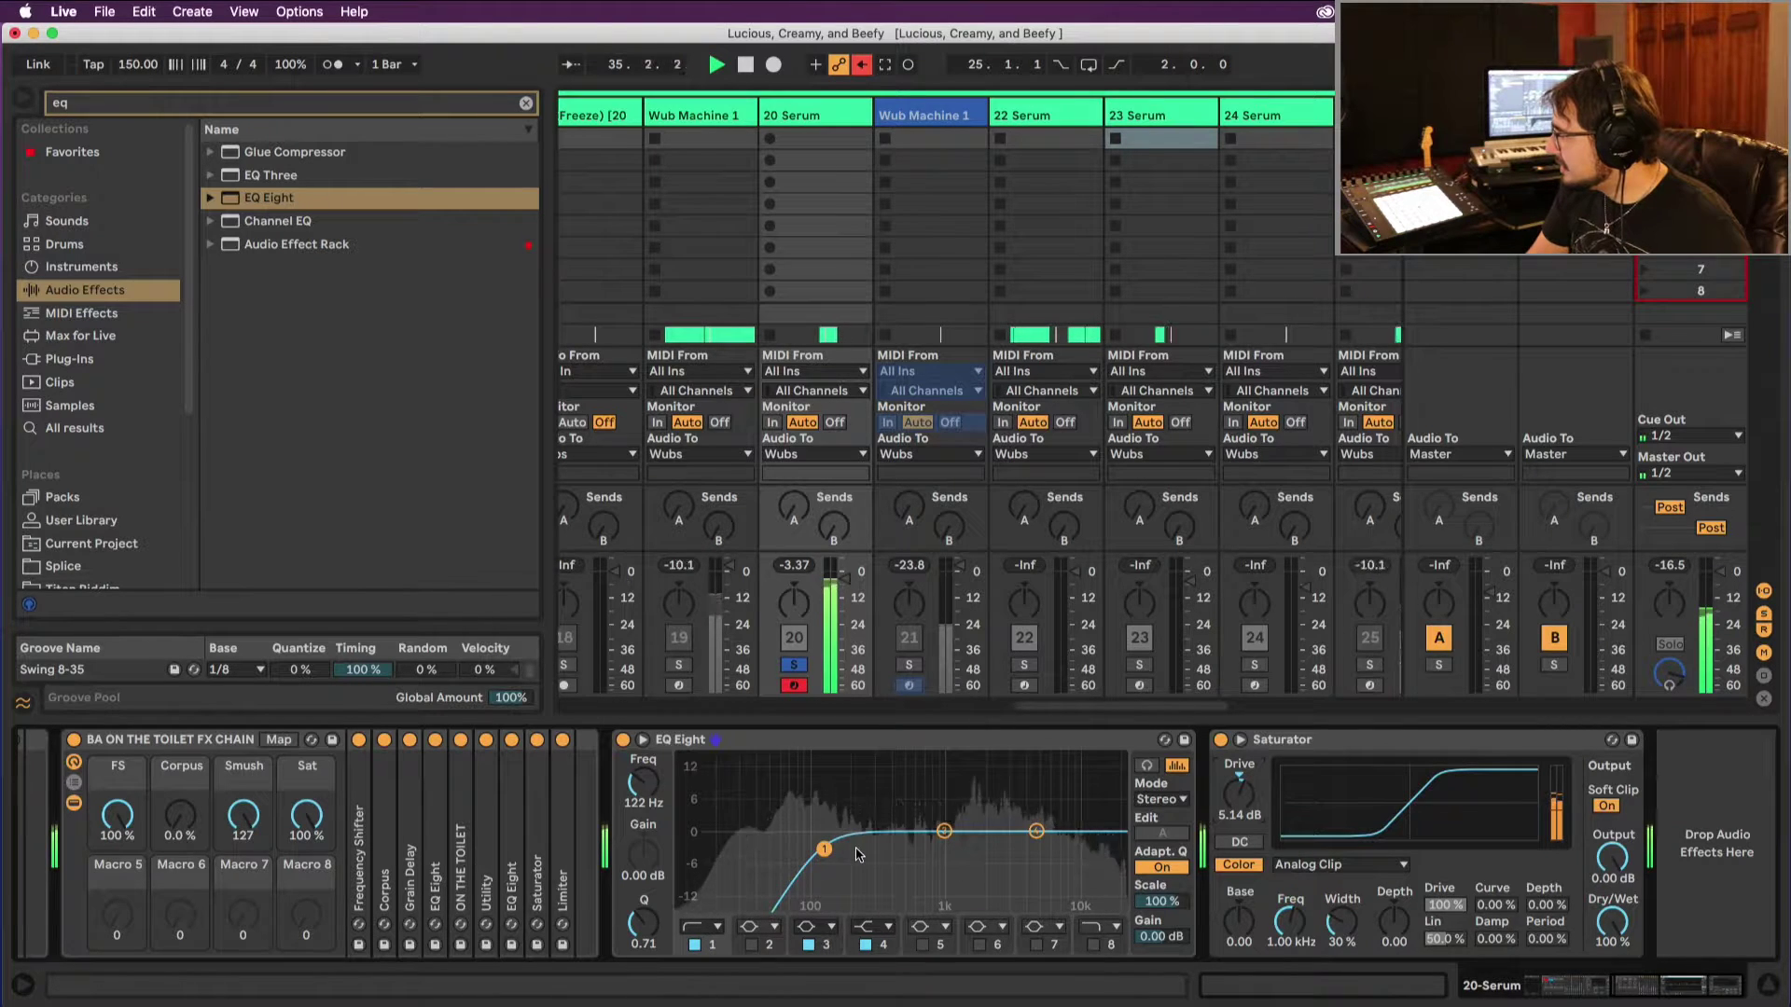
Step: Move EQ Eight band 3 to 474 Hz at -0.37 dB, unsolo the 20 Serum track and play the full mix
drag(942, 842, 901, 833)
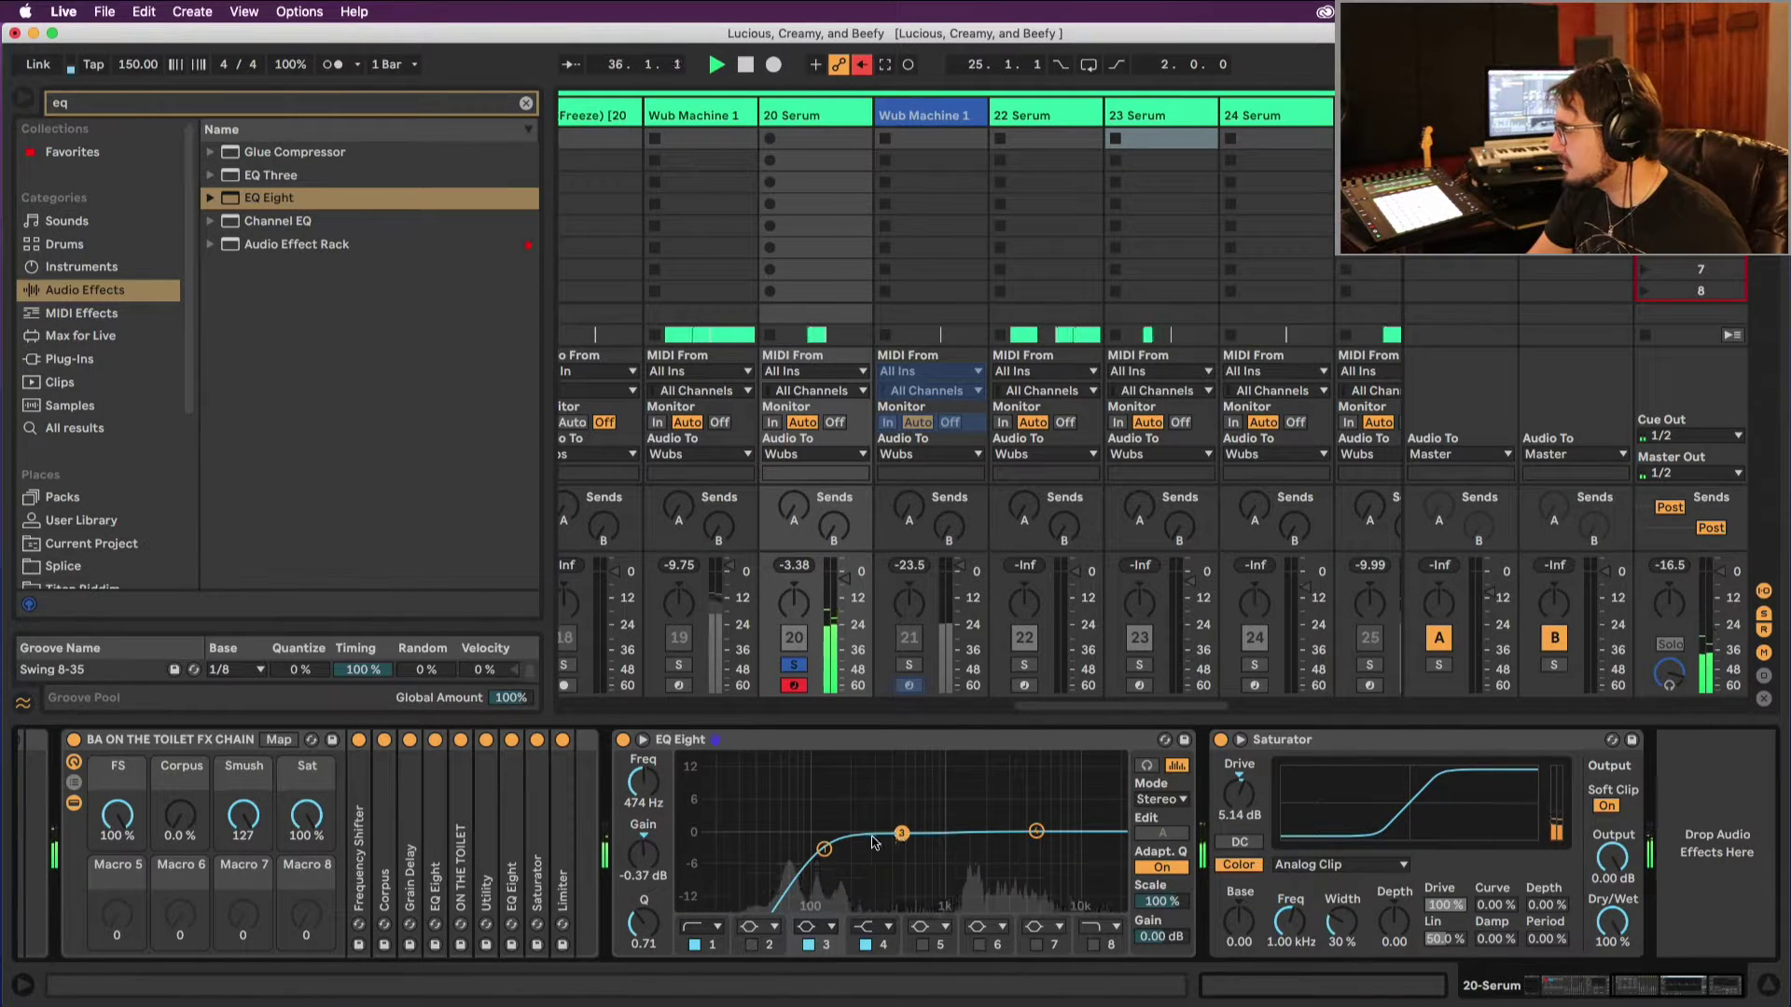
click(794, 665)
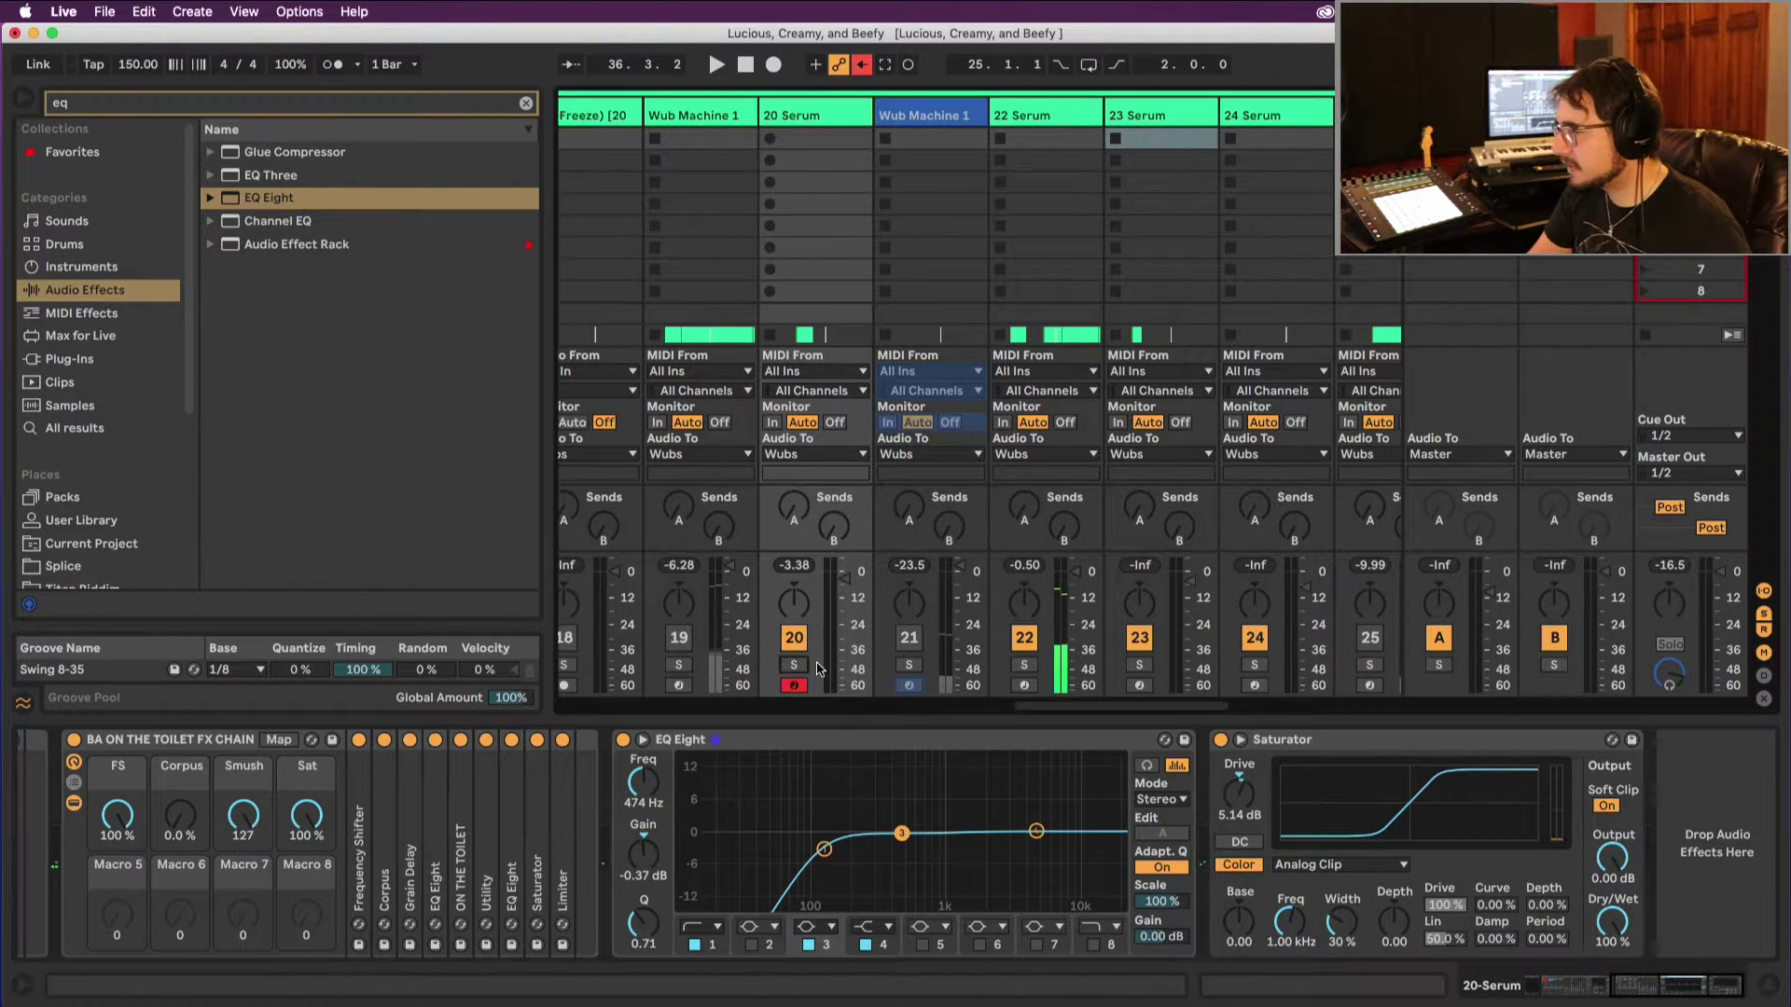
key(space)
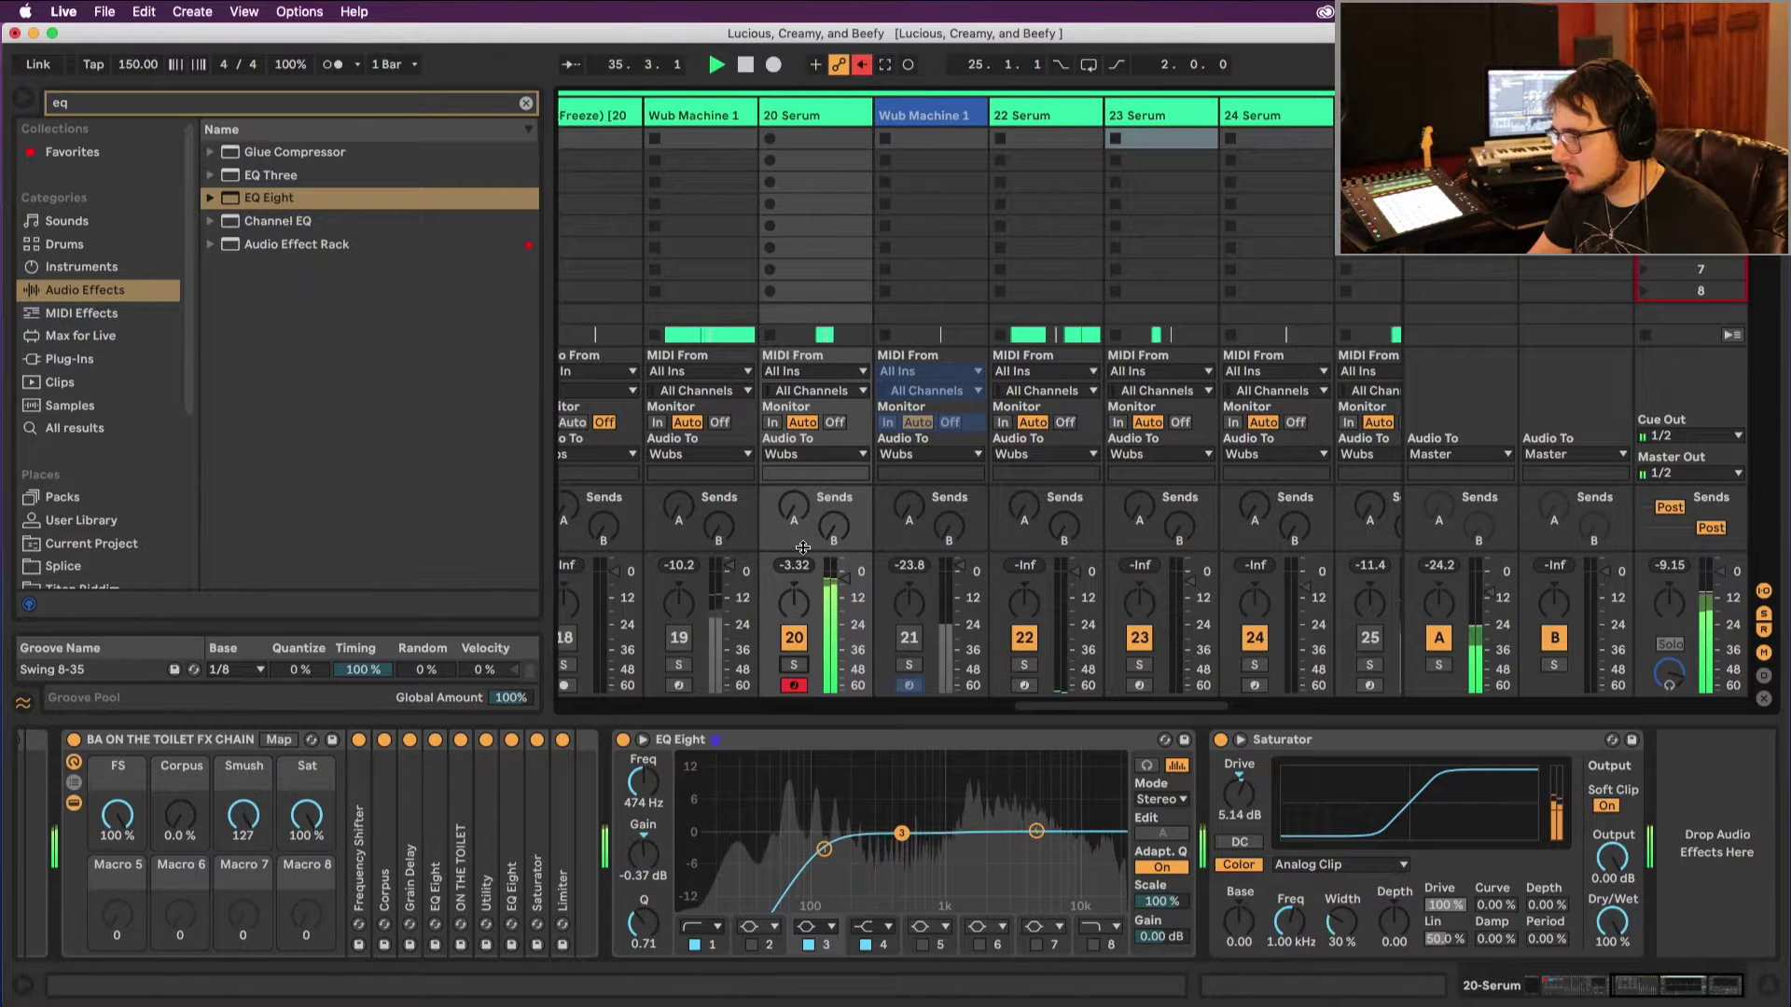
Step: Set the STEREO macro of VR PHAT 4.0 on the 14 Ghosthack track to 20S and play the mix
scroll(814, 551, left, 5)
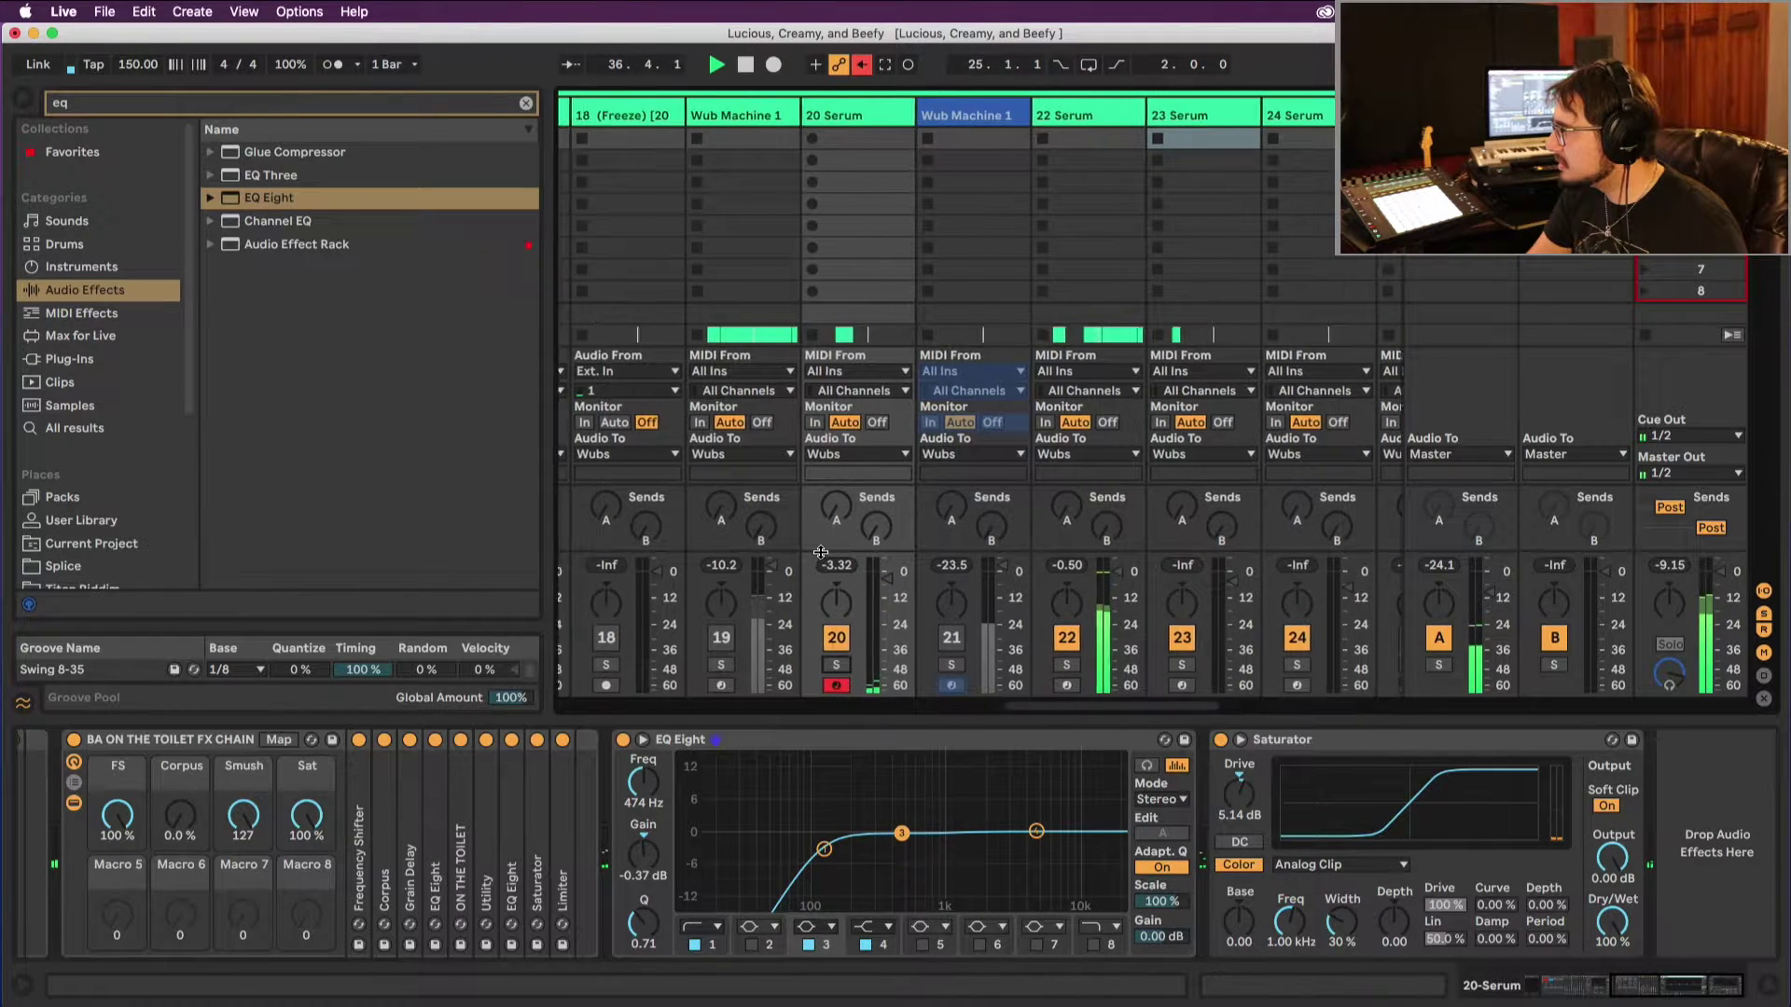
scroll(830, 551, left, 15)
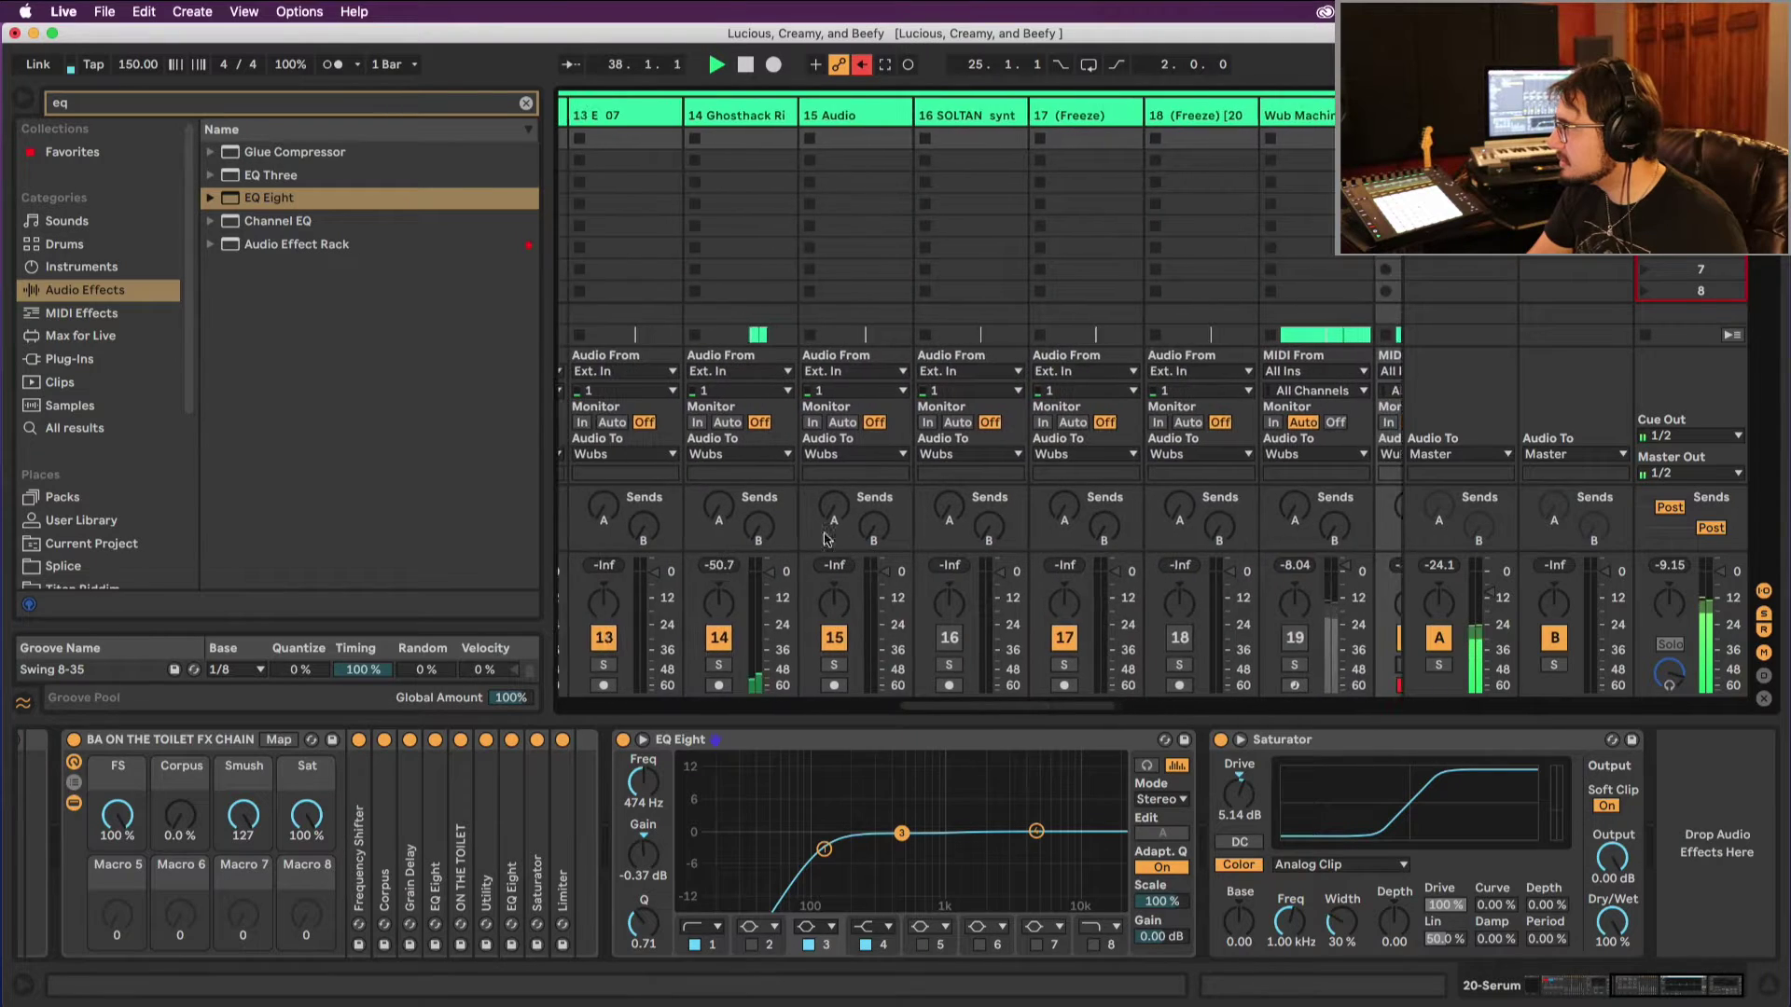
scroll(779, 394, right, 10)
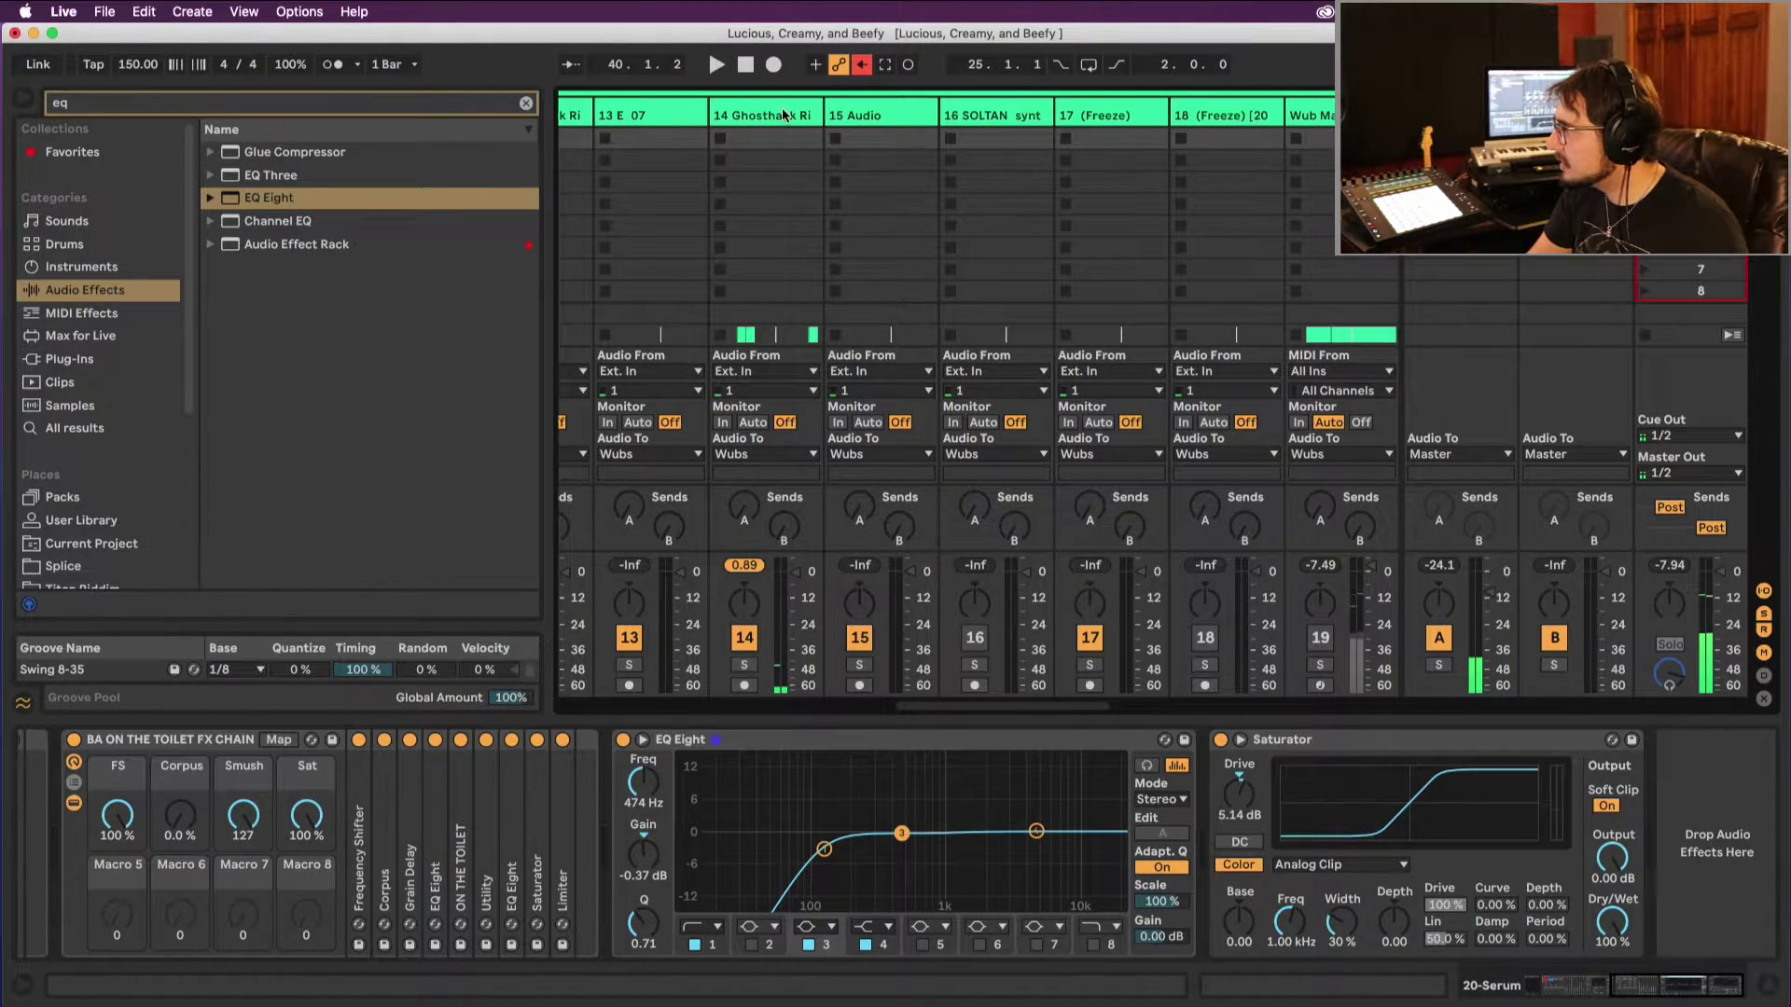
click(783, 114)
scroll(808, 208, right, 3)
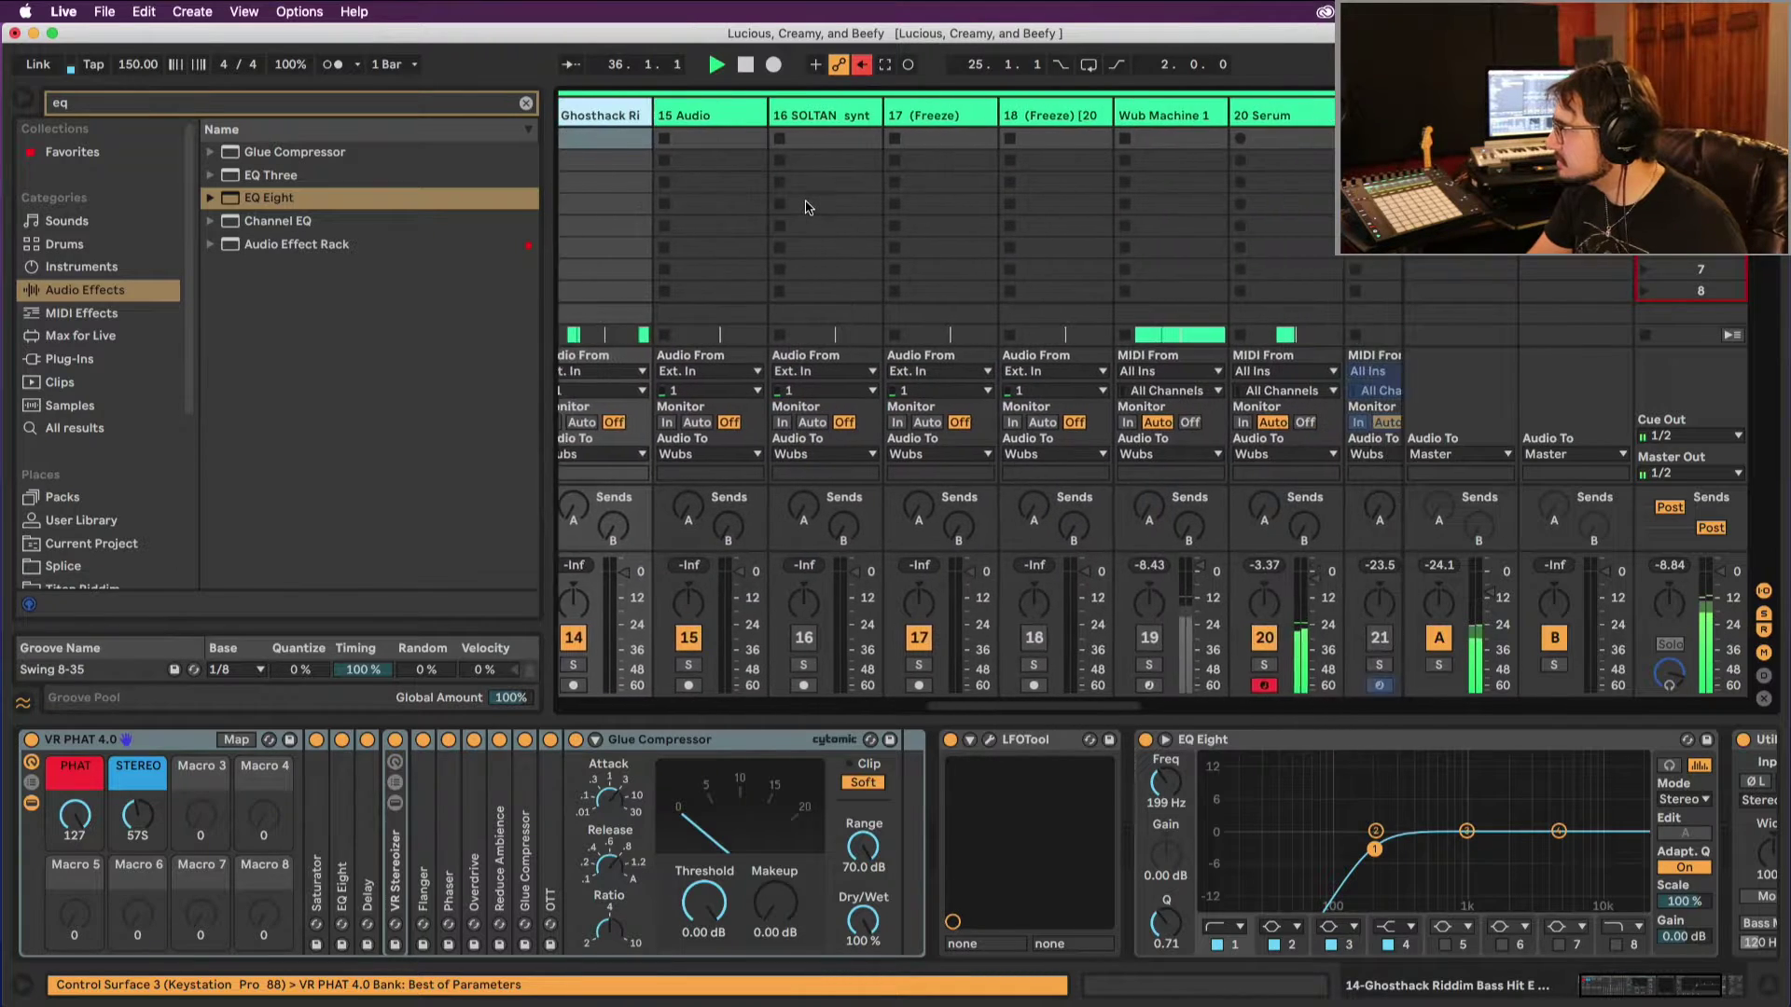
scroll(808, 207, right, 5)
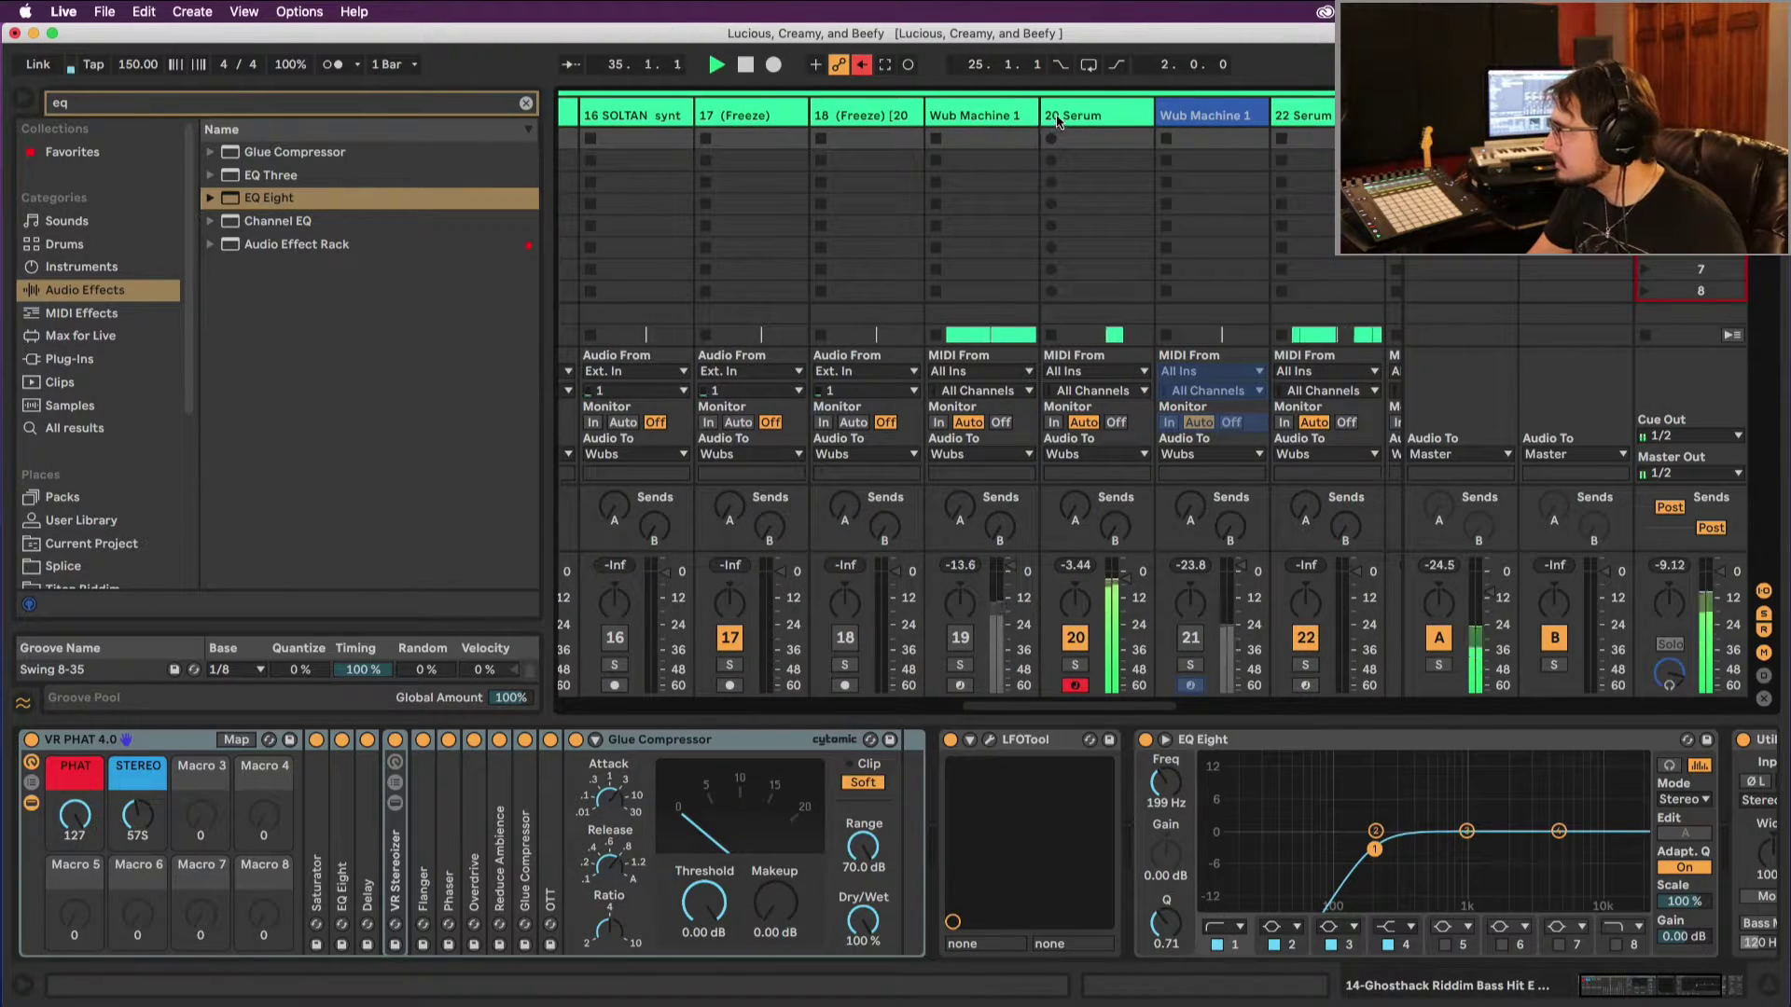
scroll(180, 818, right, 2)
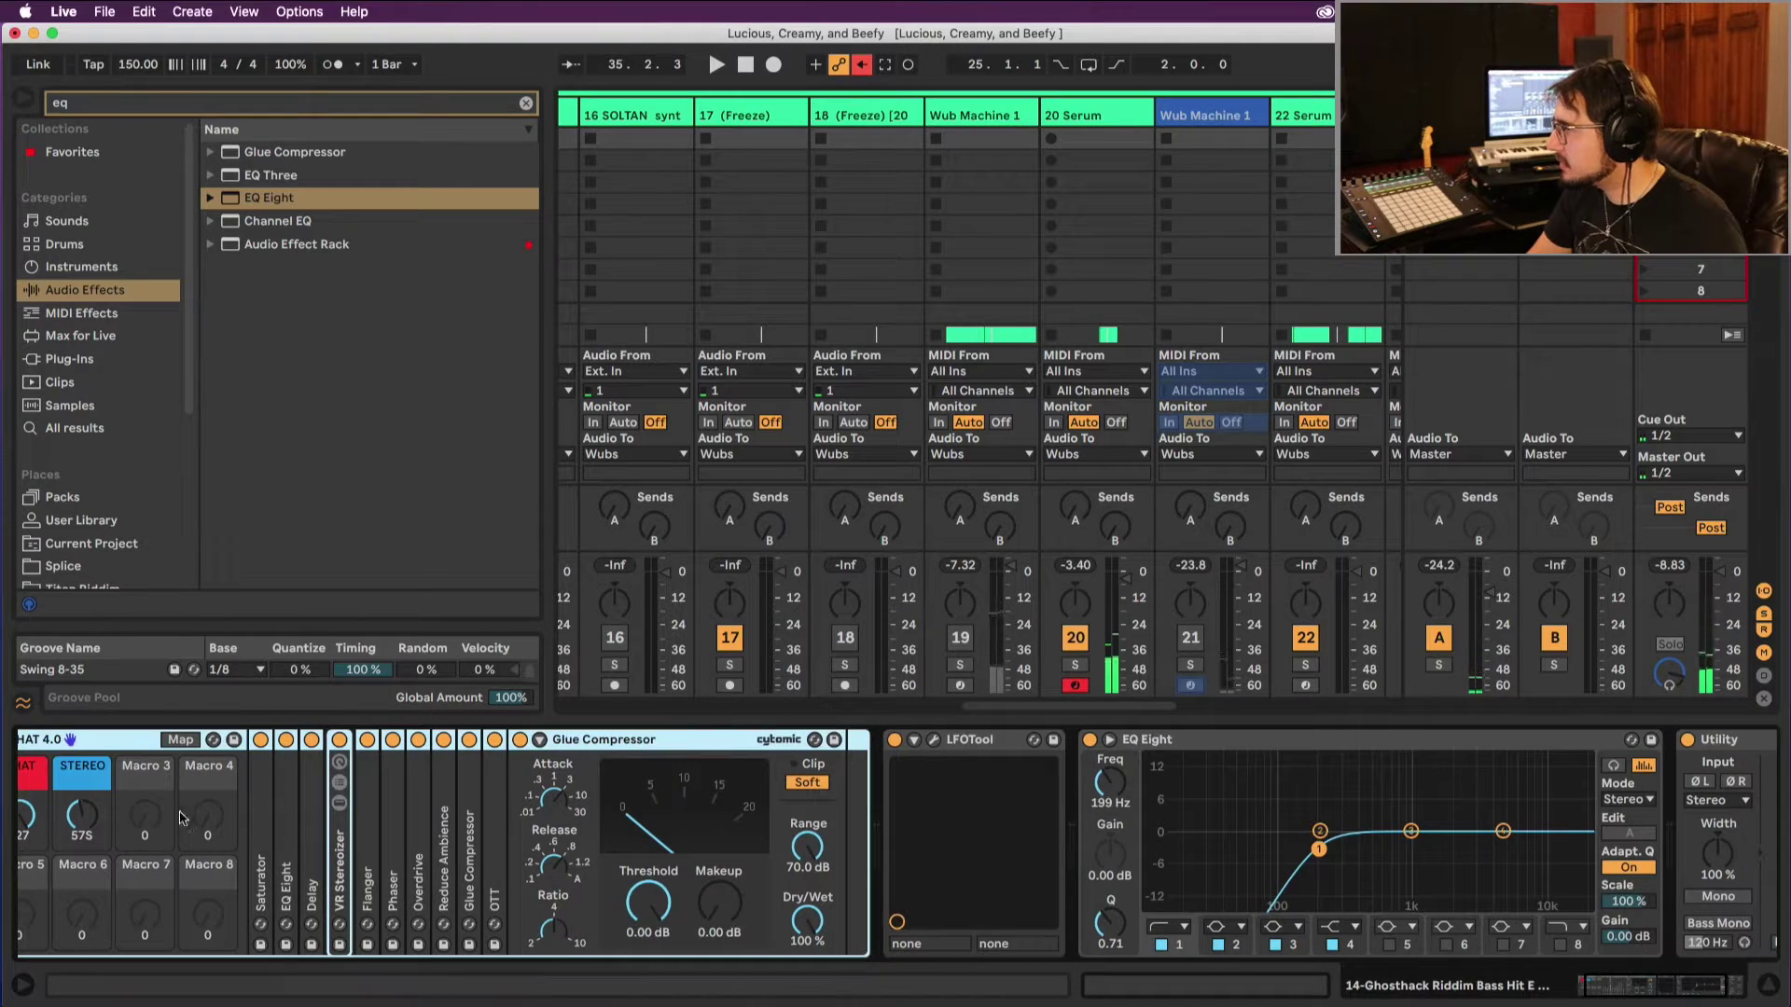
drag(82, 816, 97, 828)
key(space)
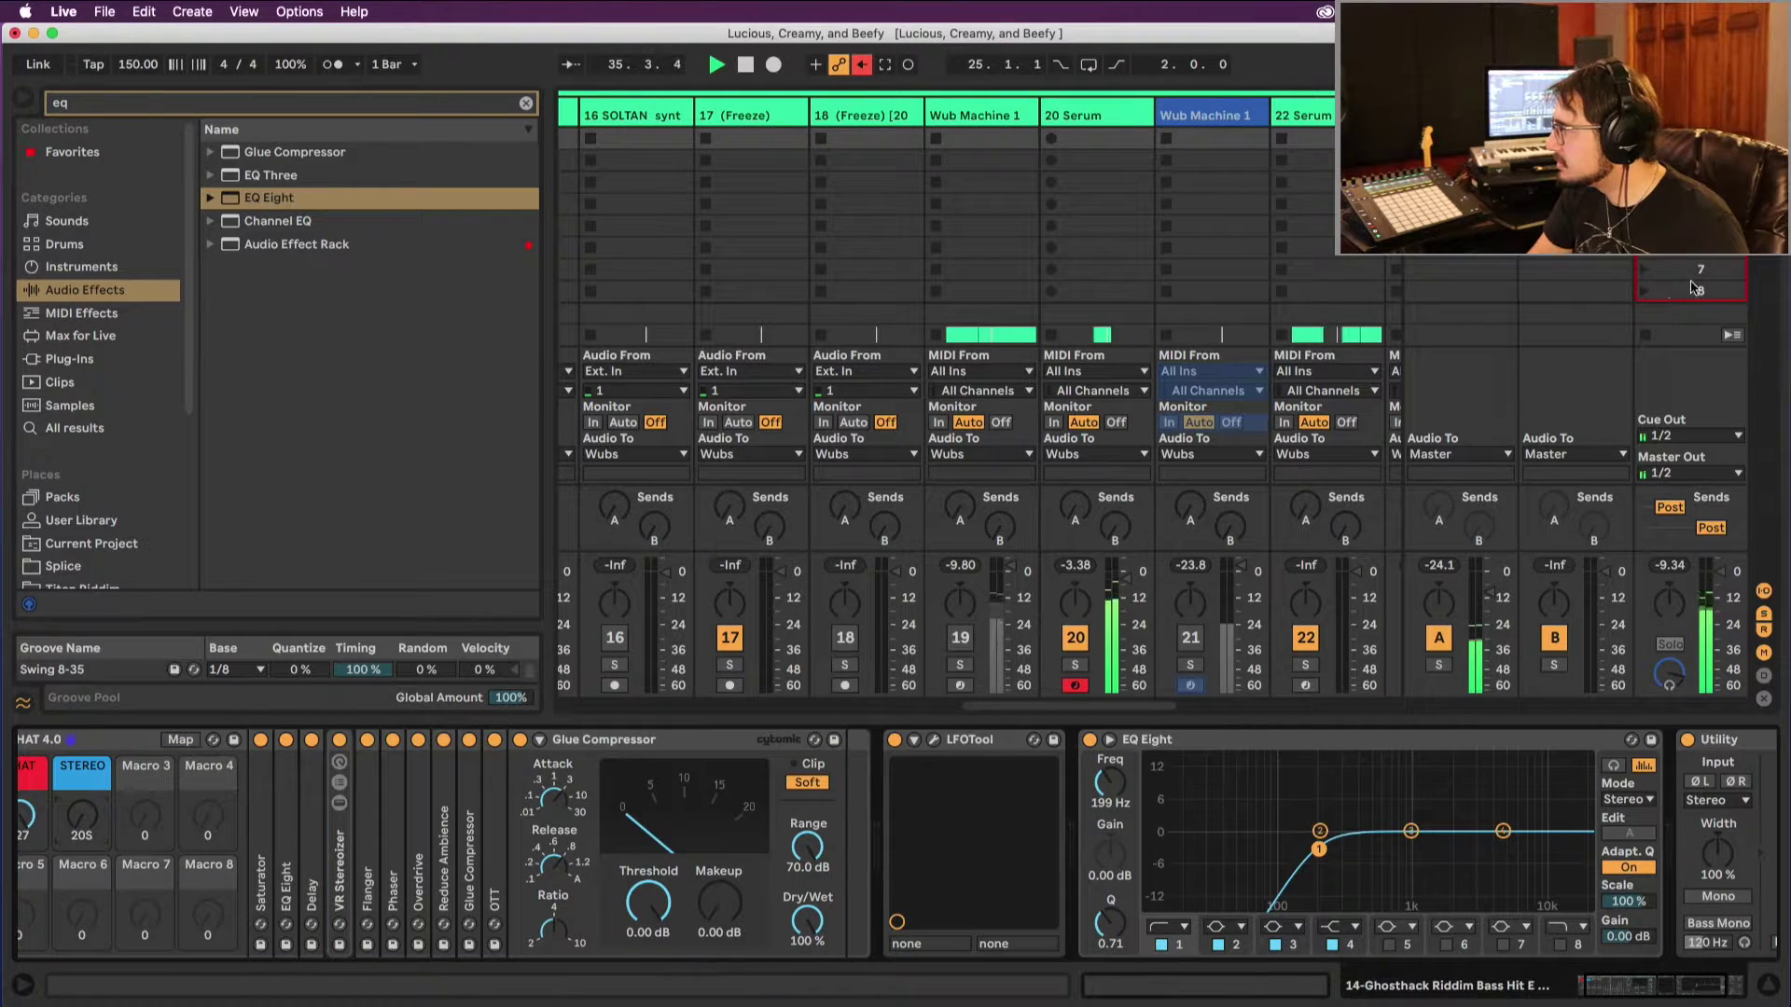
key(space)
Step: Add a Utility after the Saturator on the 20 Serum track and show the track in the arrangement
click(1101, 99)
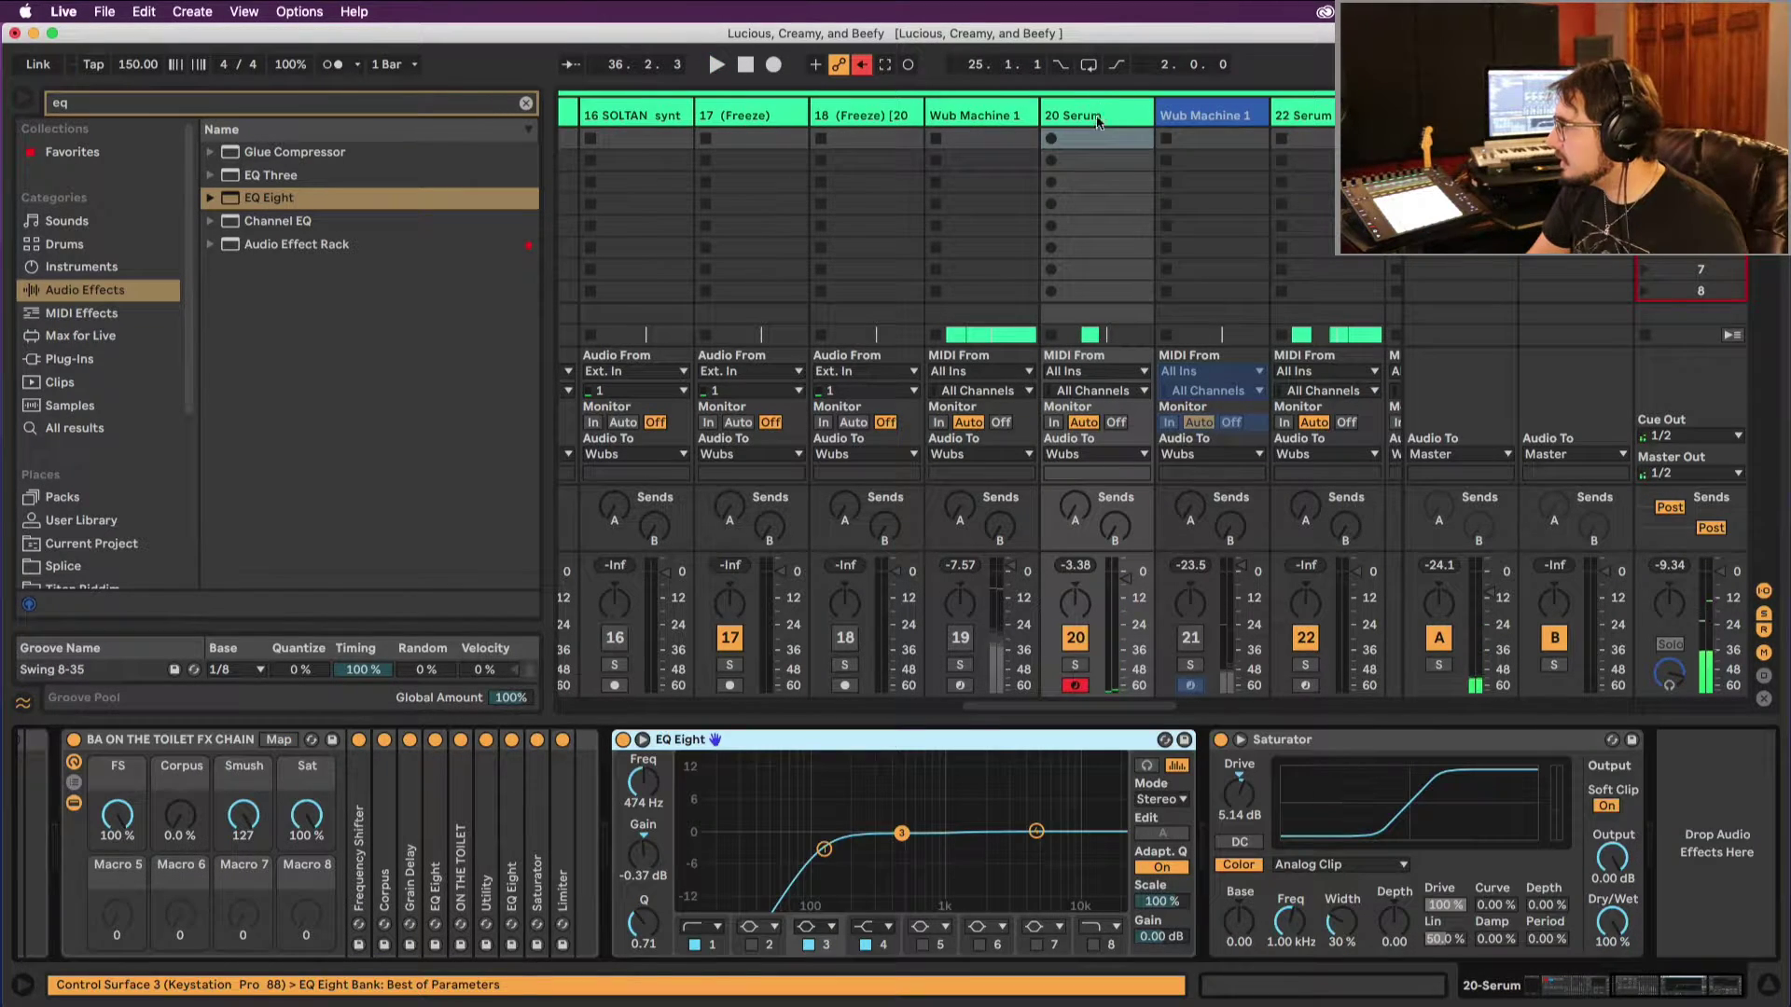
key(Tab)
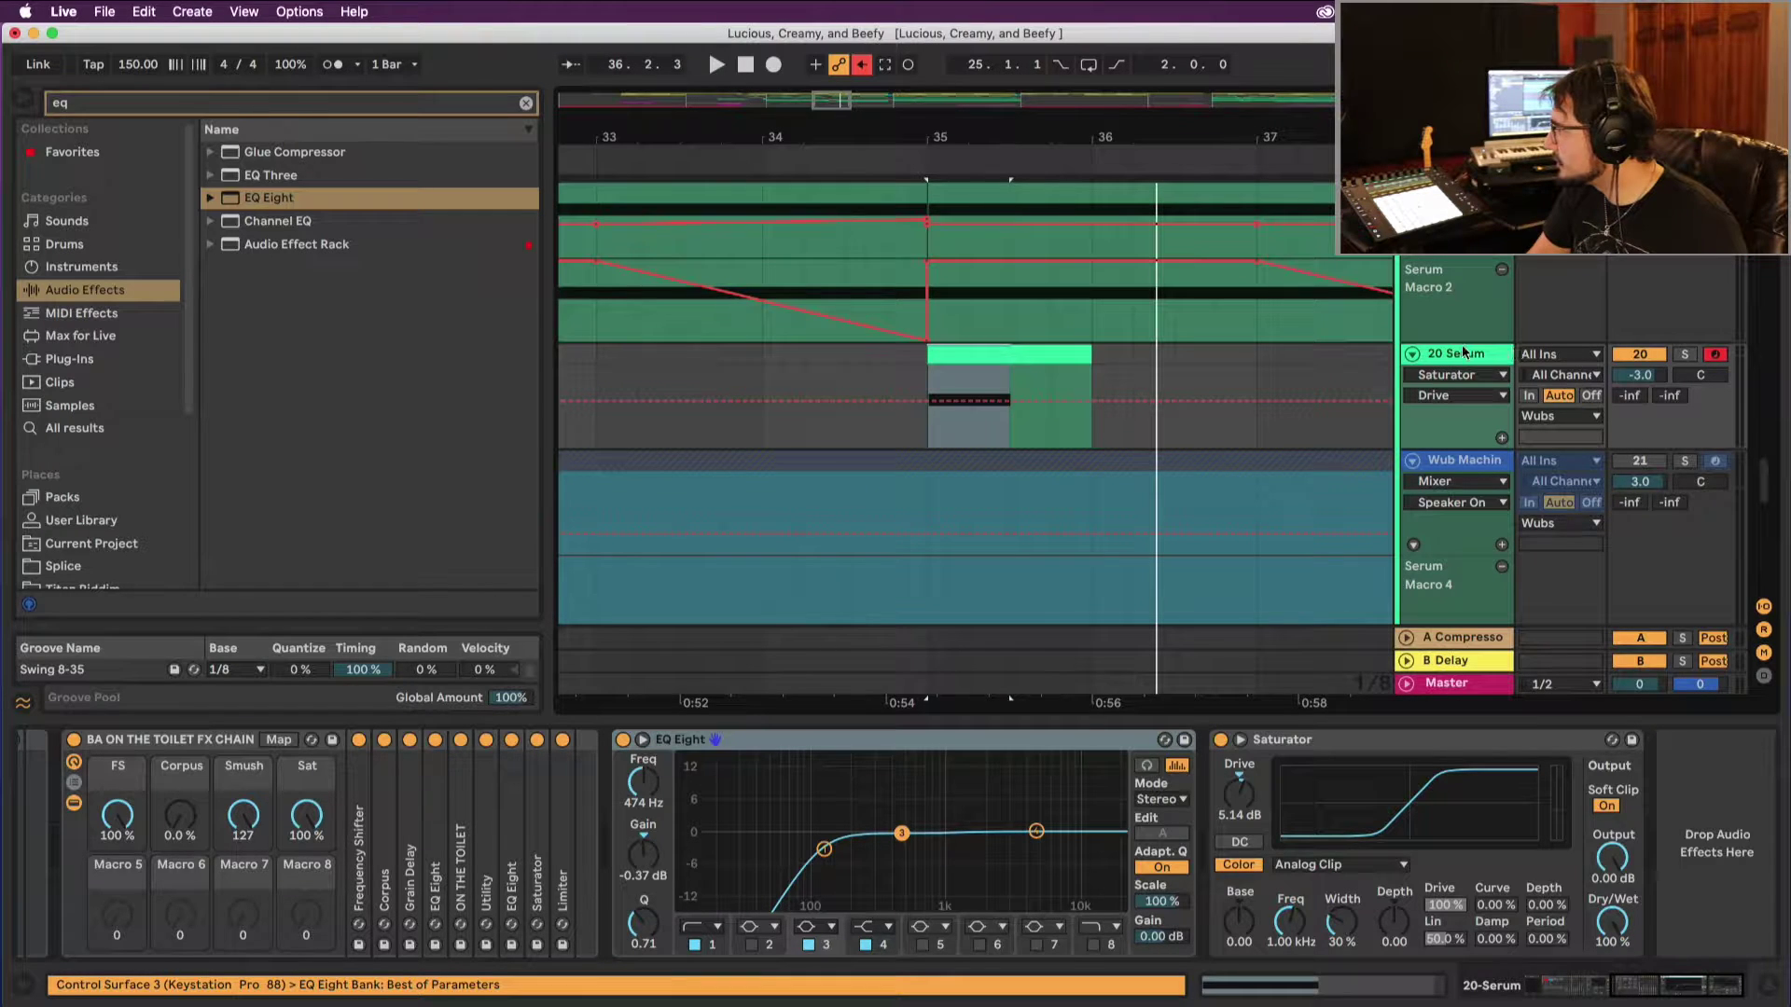
click(258, 107)
text(ut)
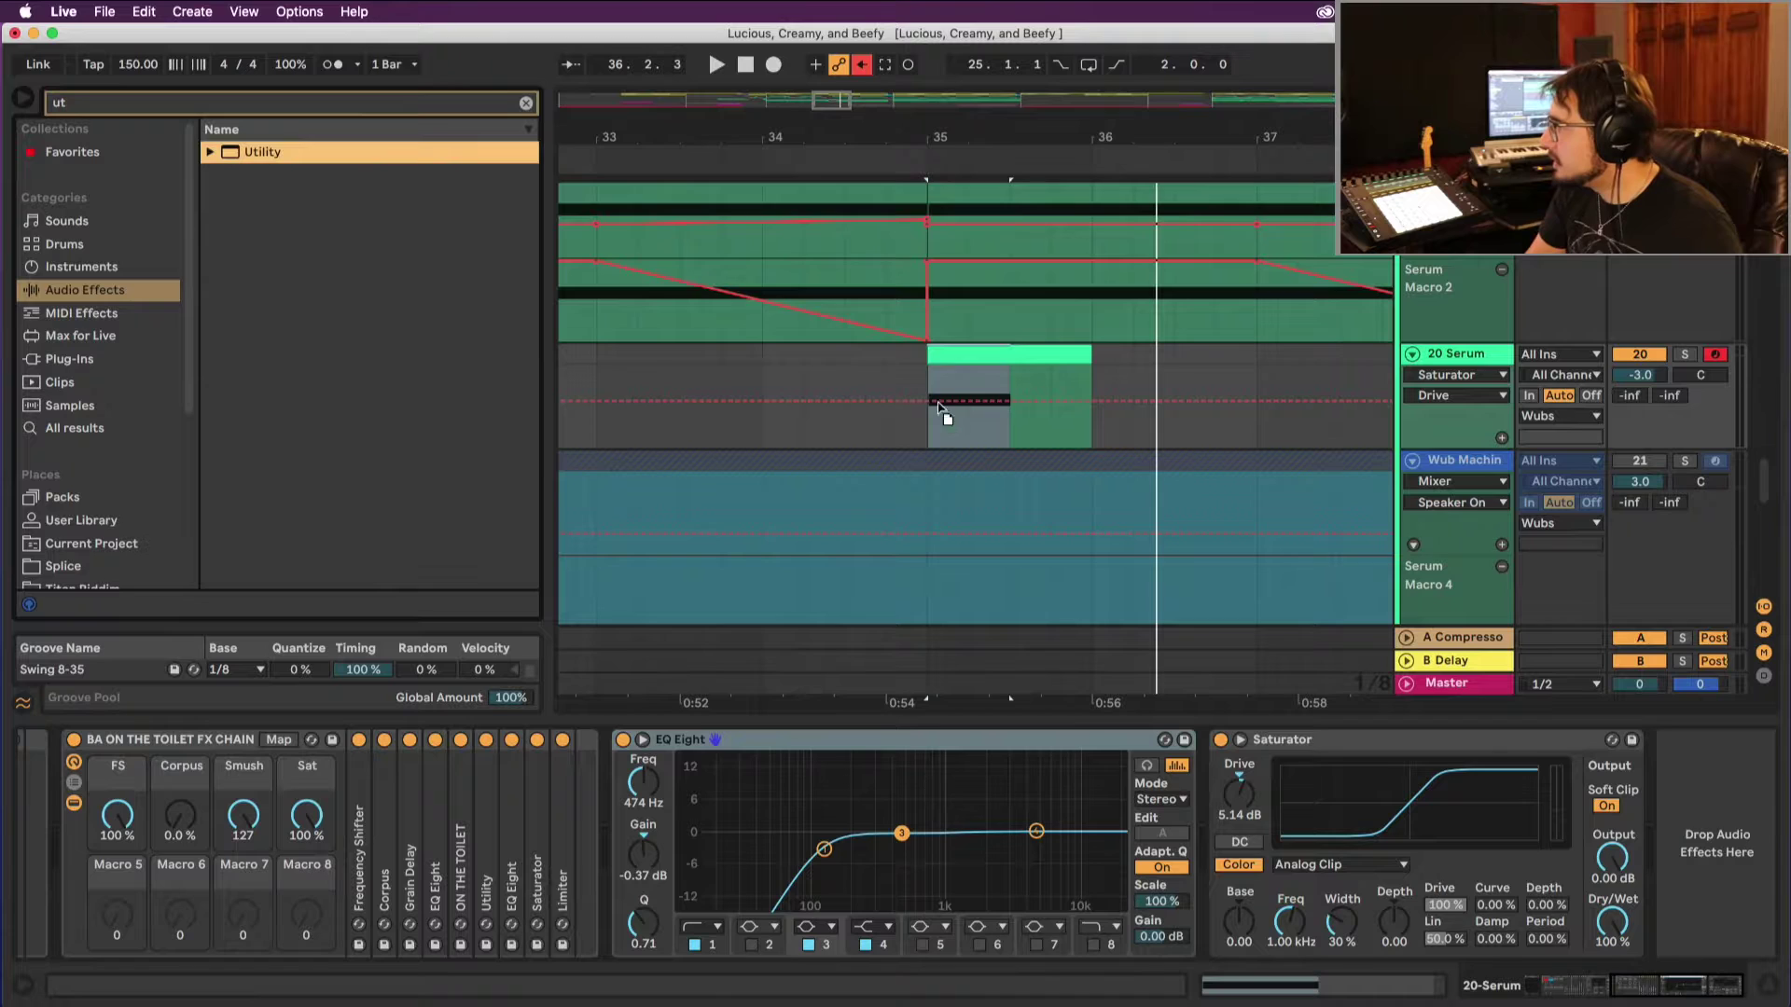
drag(939, 403, 1676, 775)
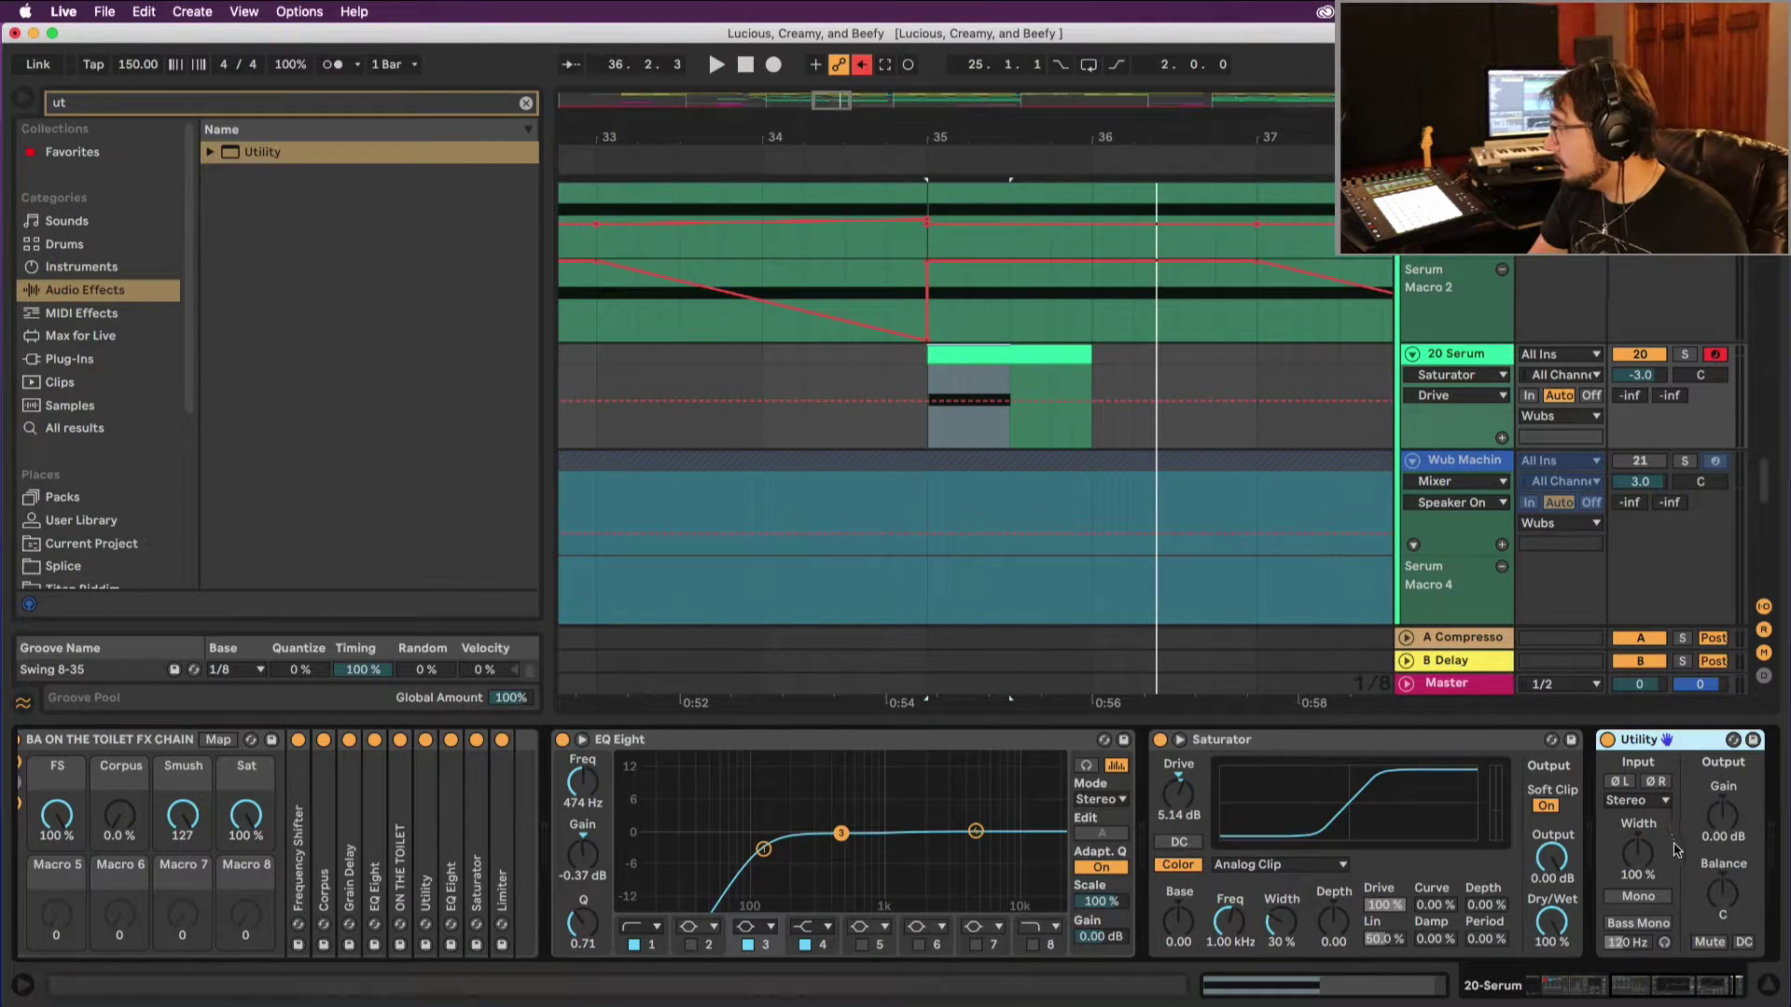
Step: Automate the Utility's Gain on the 20 Serum clip as a curved rise to 0 dB over the first beat of bar 35
click(1706, 827)
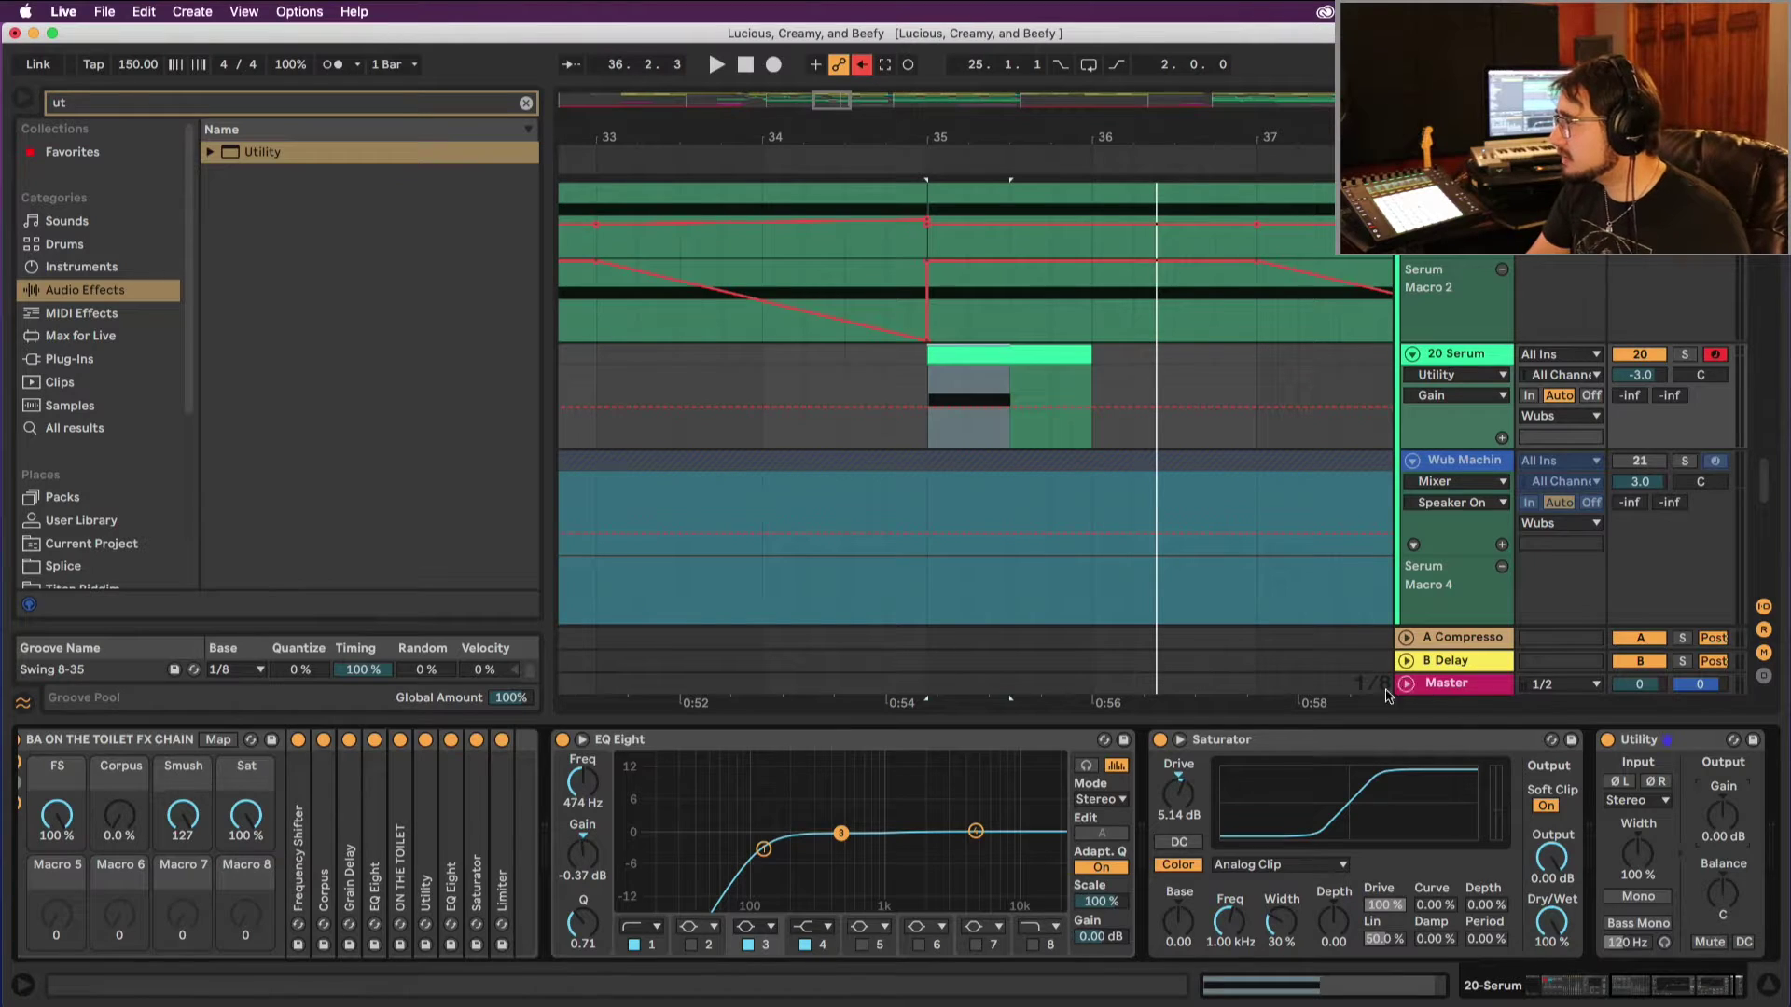
drag(965, 437, 944, 432)
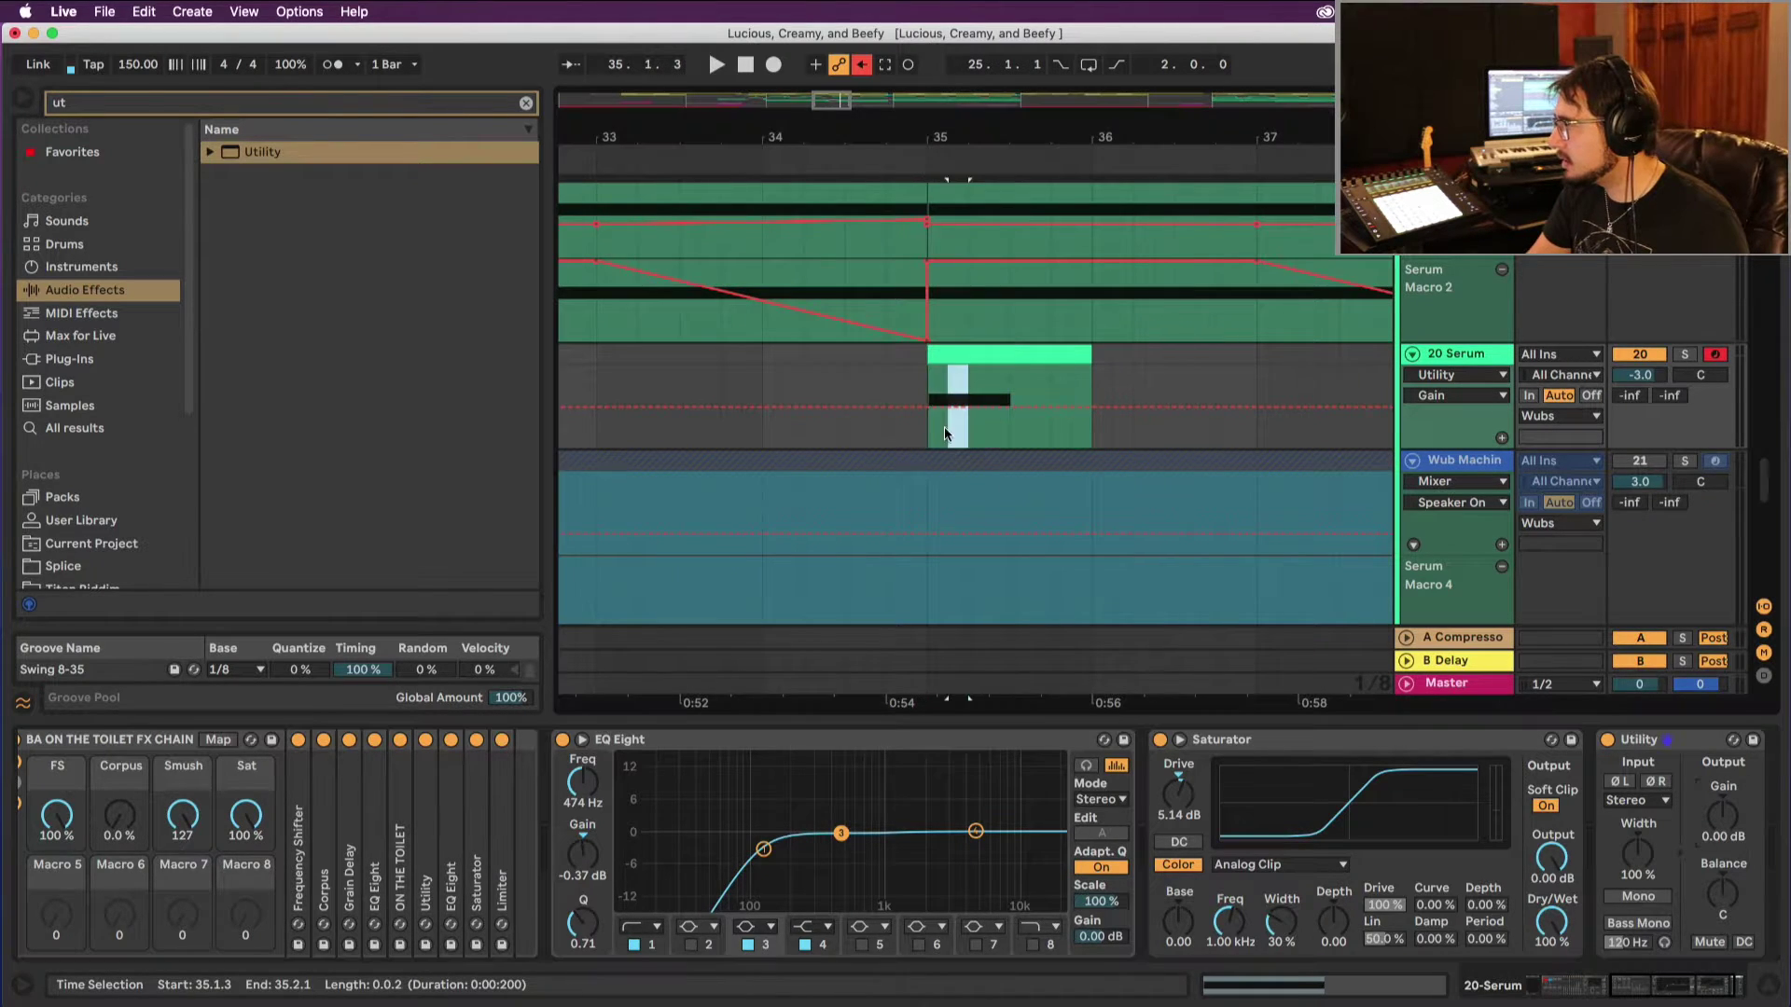
click(940, 408)
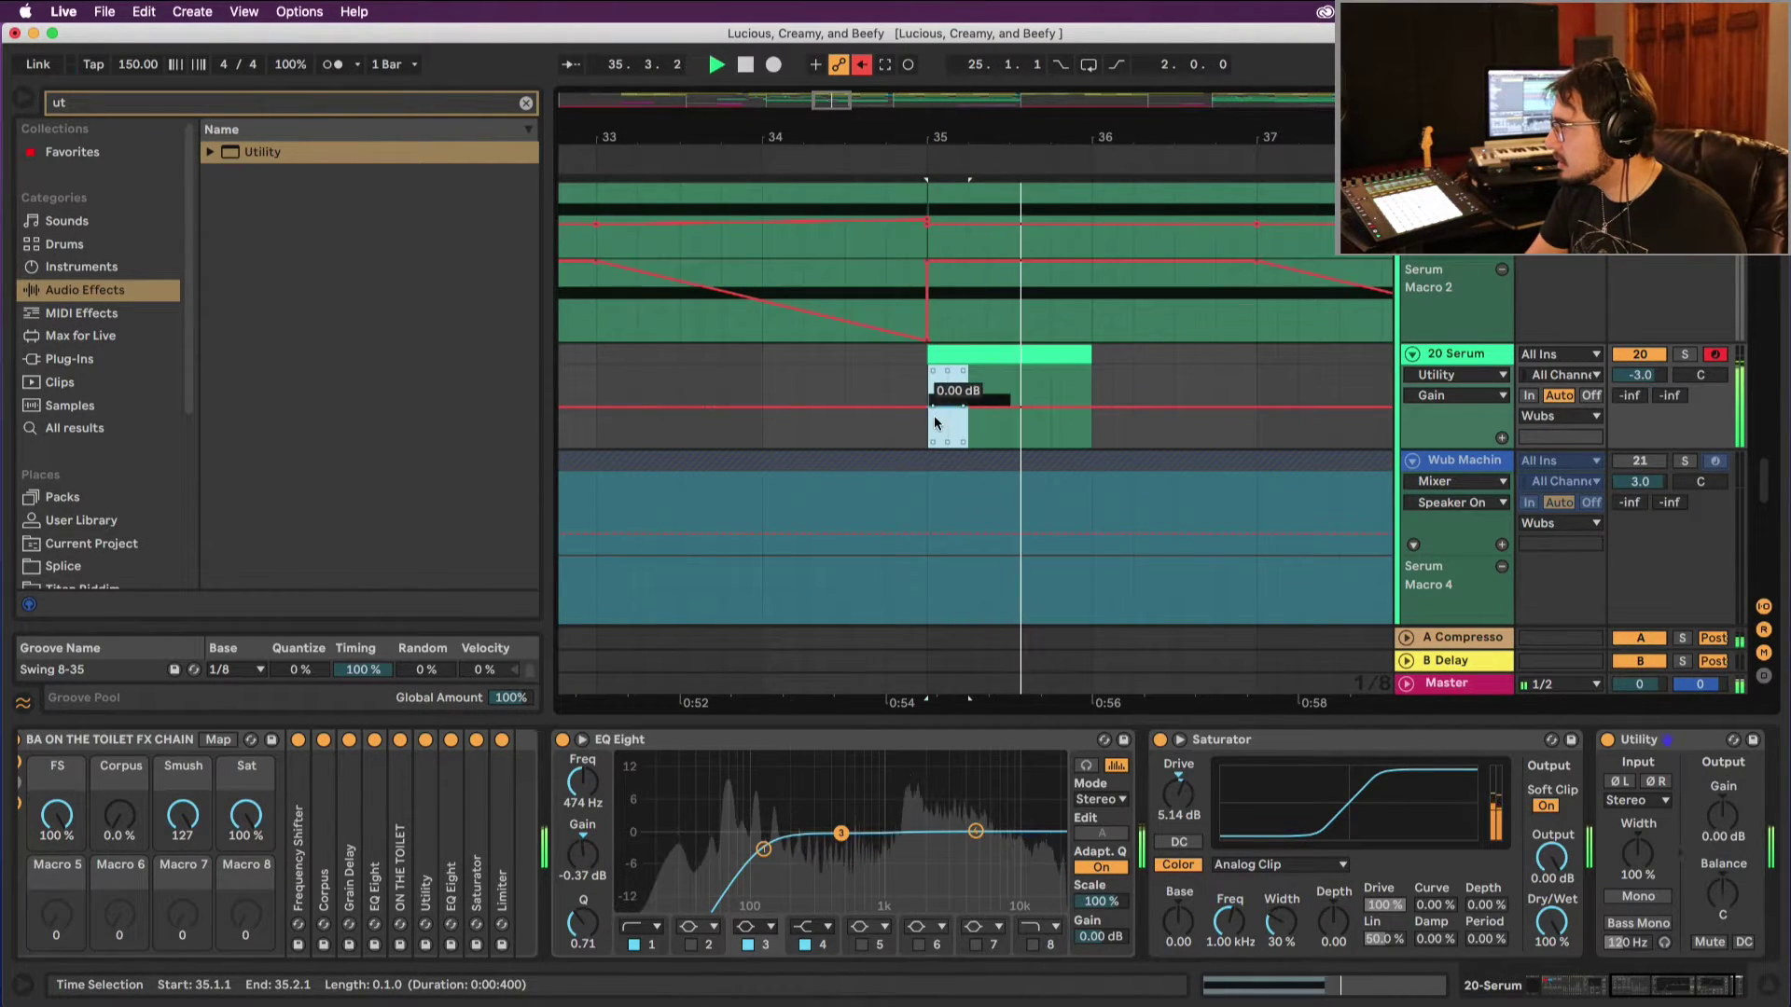
drag(939, 417, 960, 448)
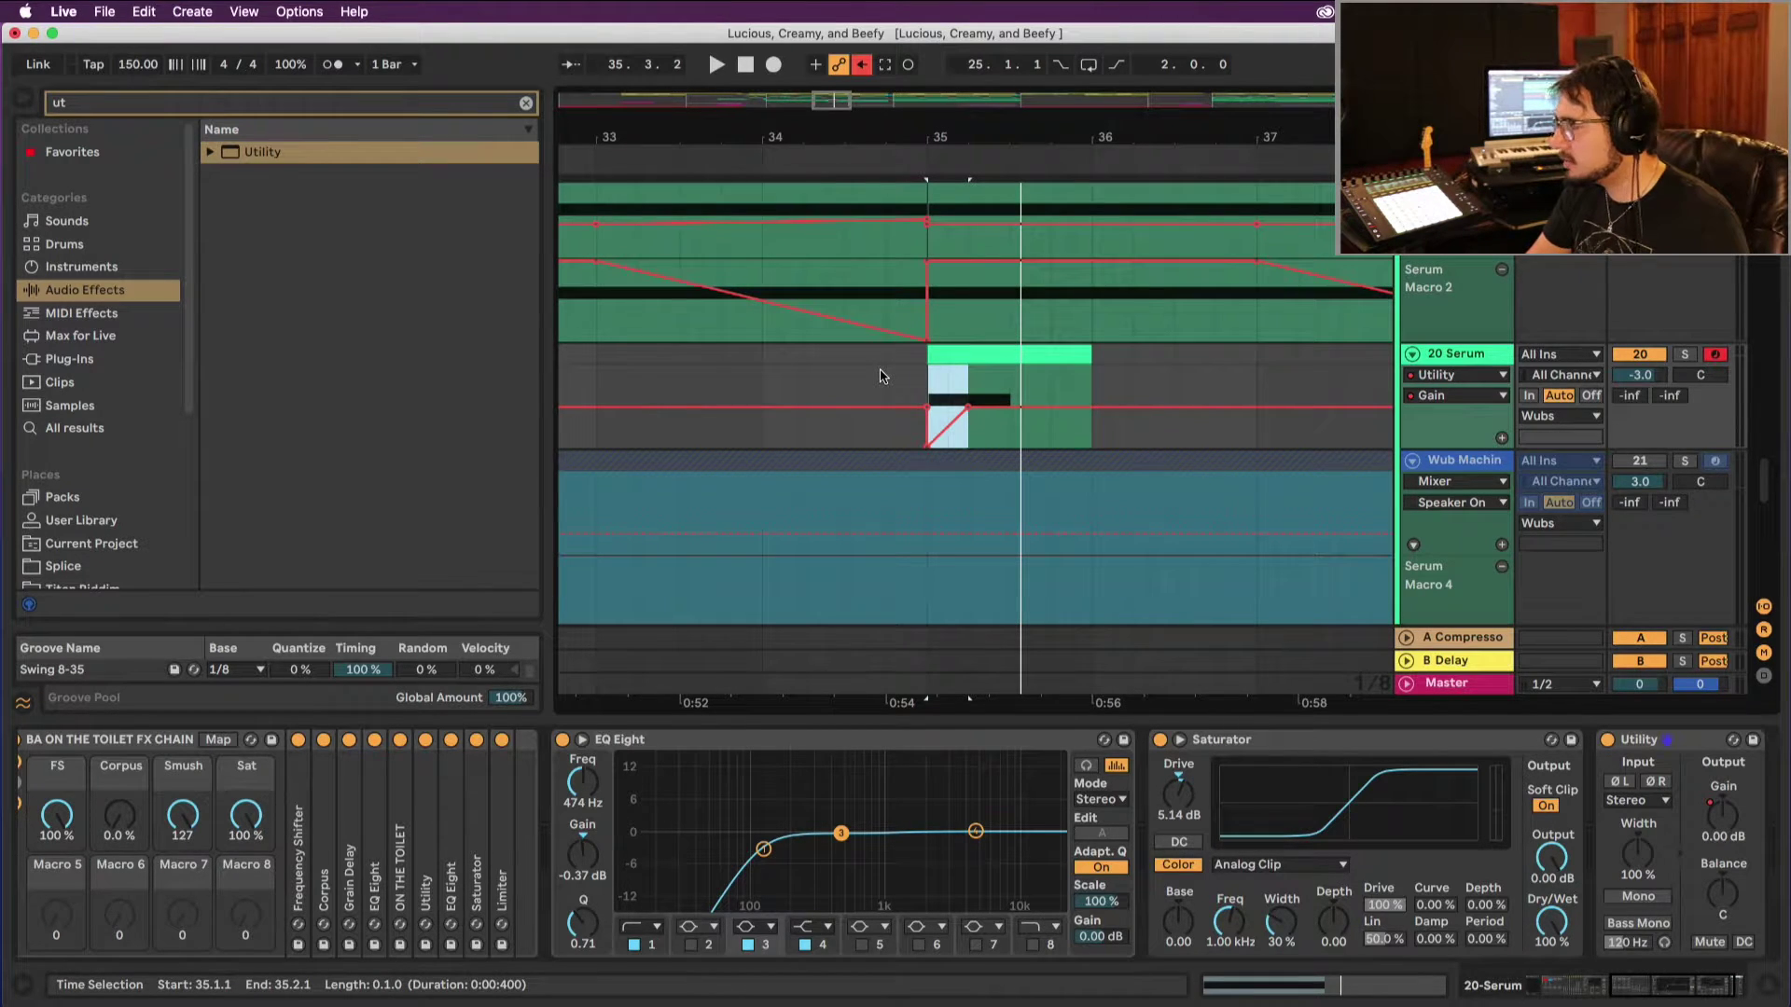
key(space)
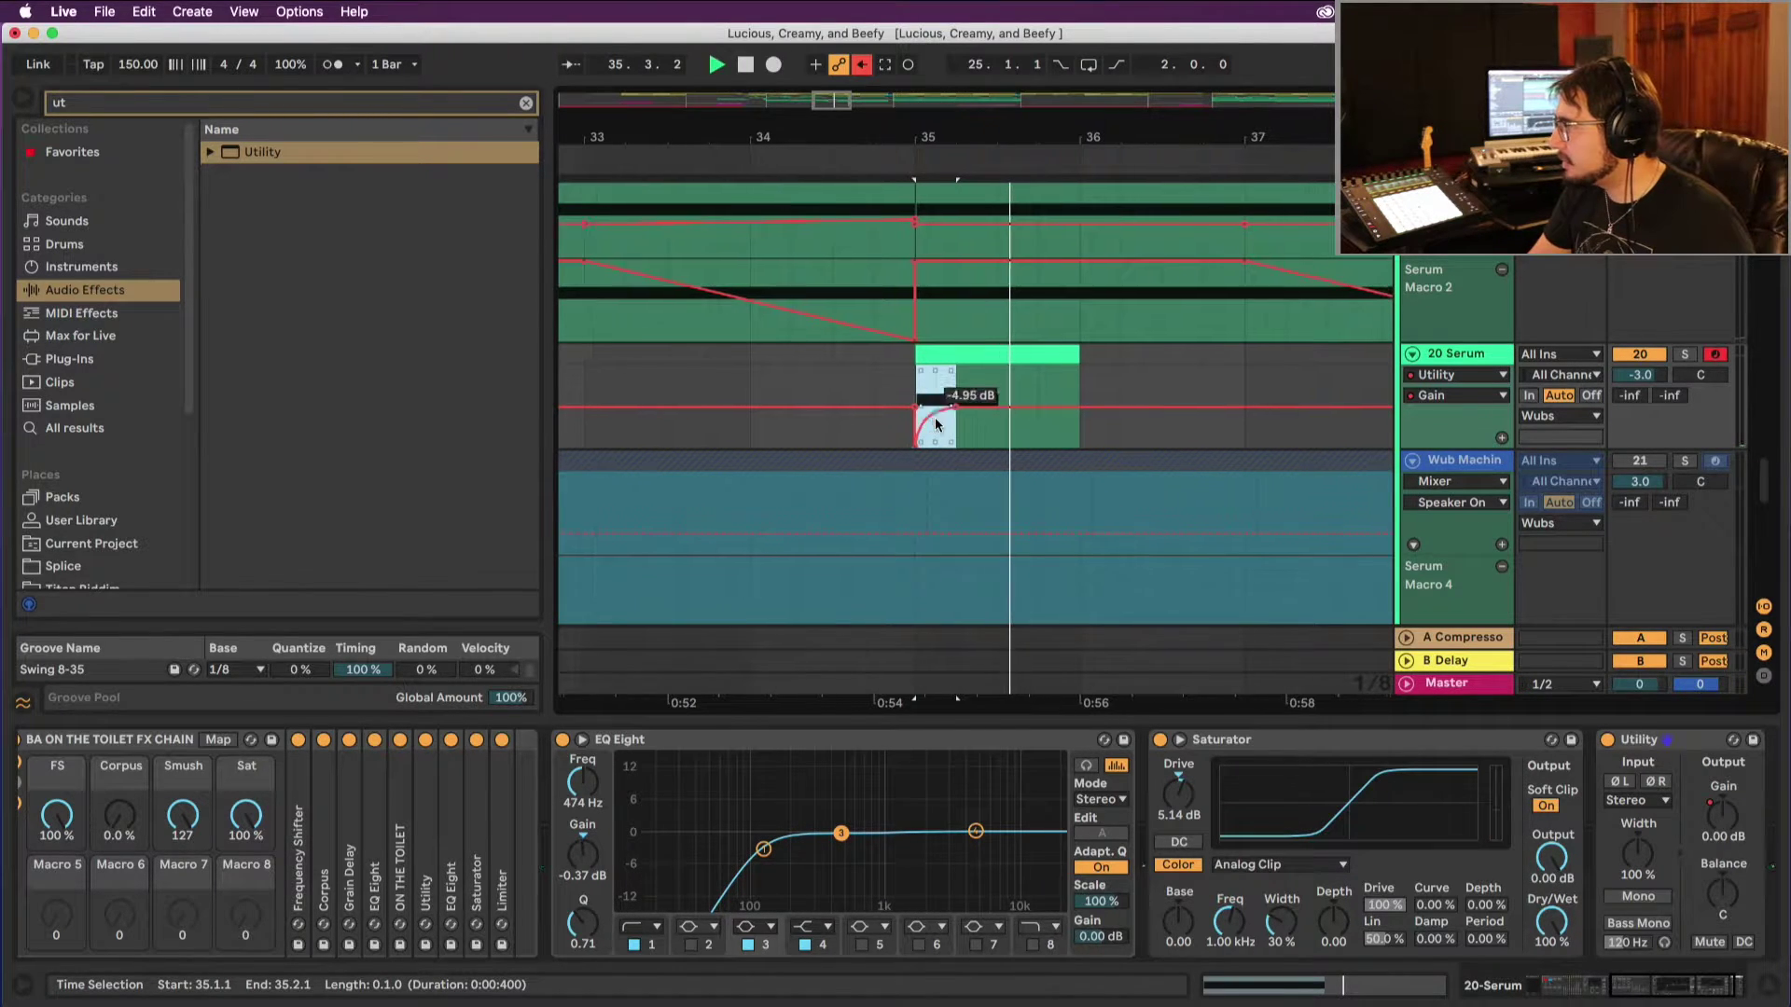
key(space)
key(space)
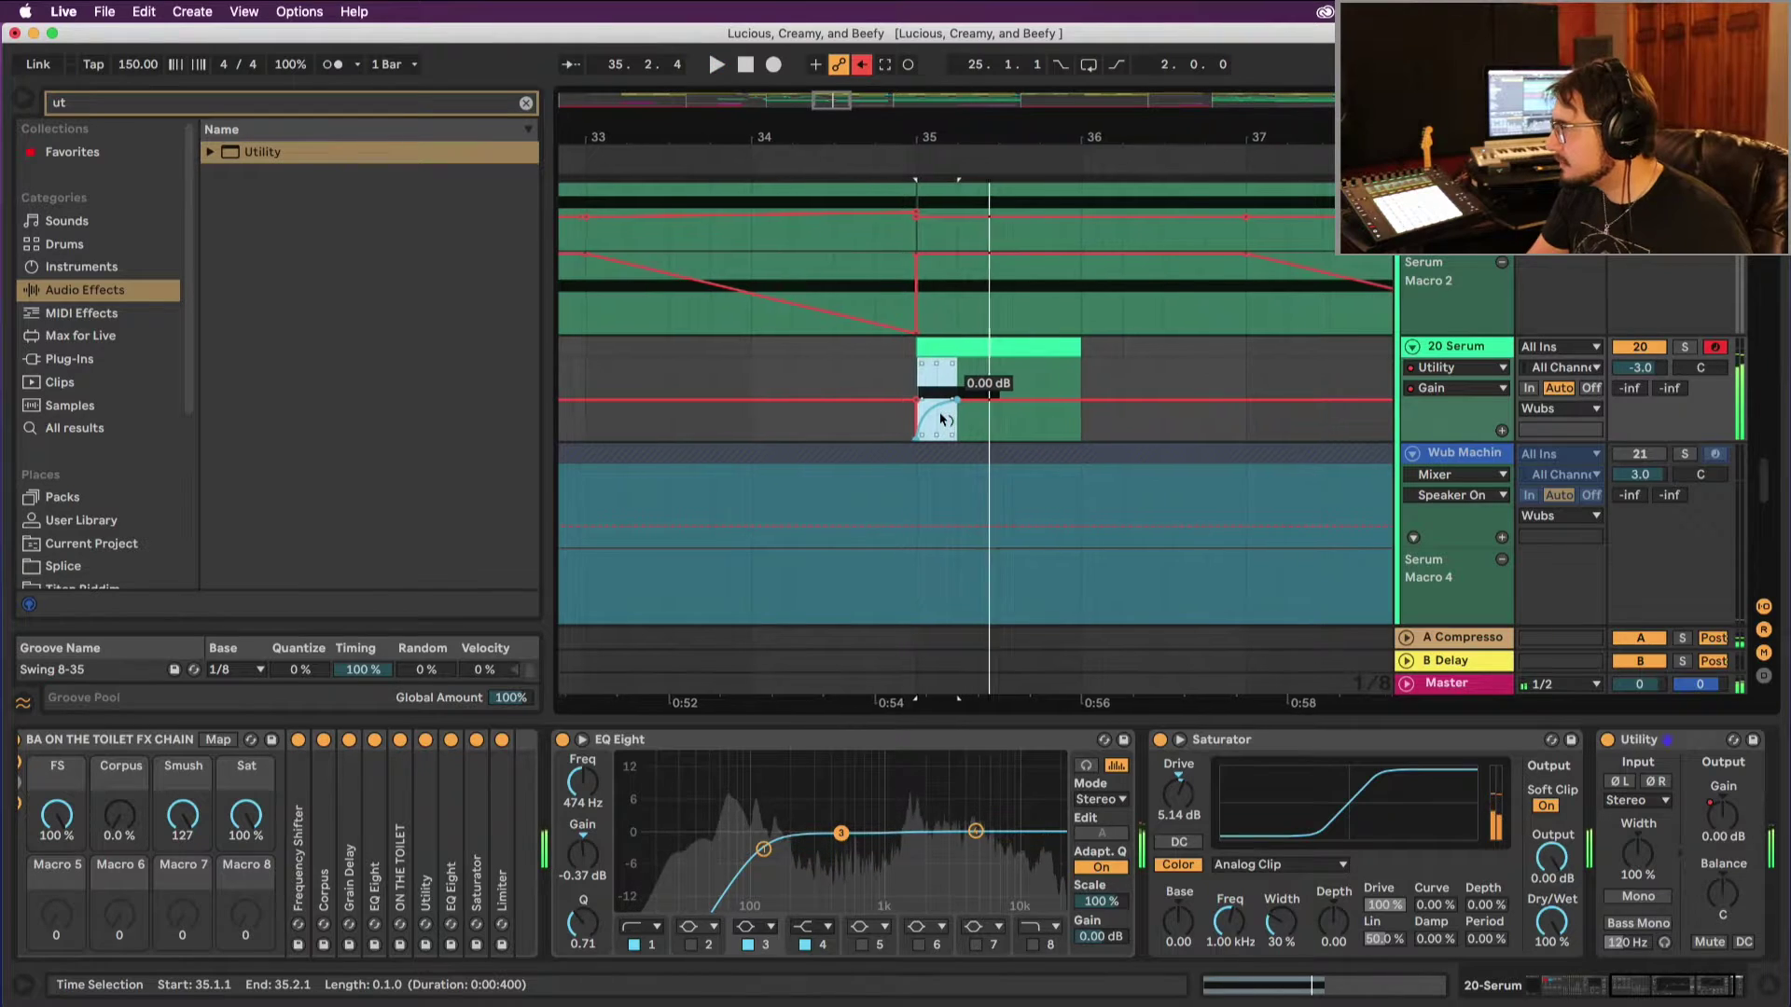
Step: Shorten the Utility gain fade-in so it reaches 0 dB at 35.1.3 and play it from just before bar 35
drag(952, 137, 1001, 244)
click(1017, 427)
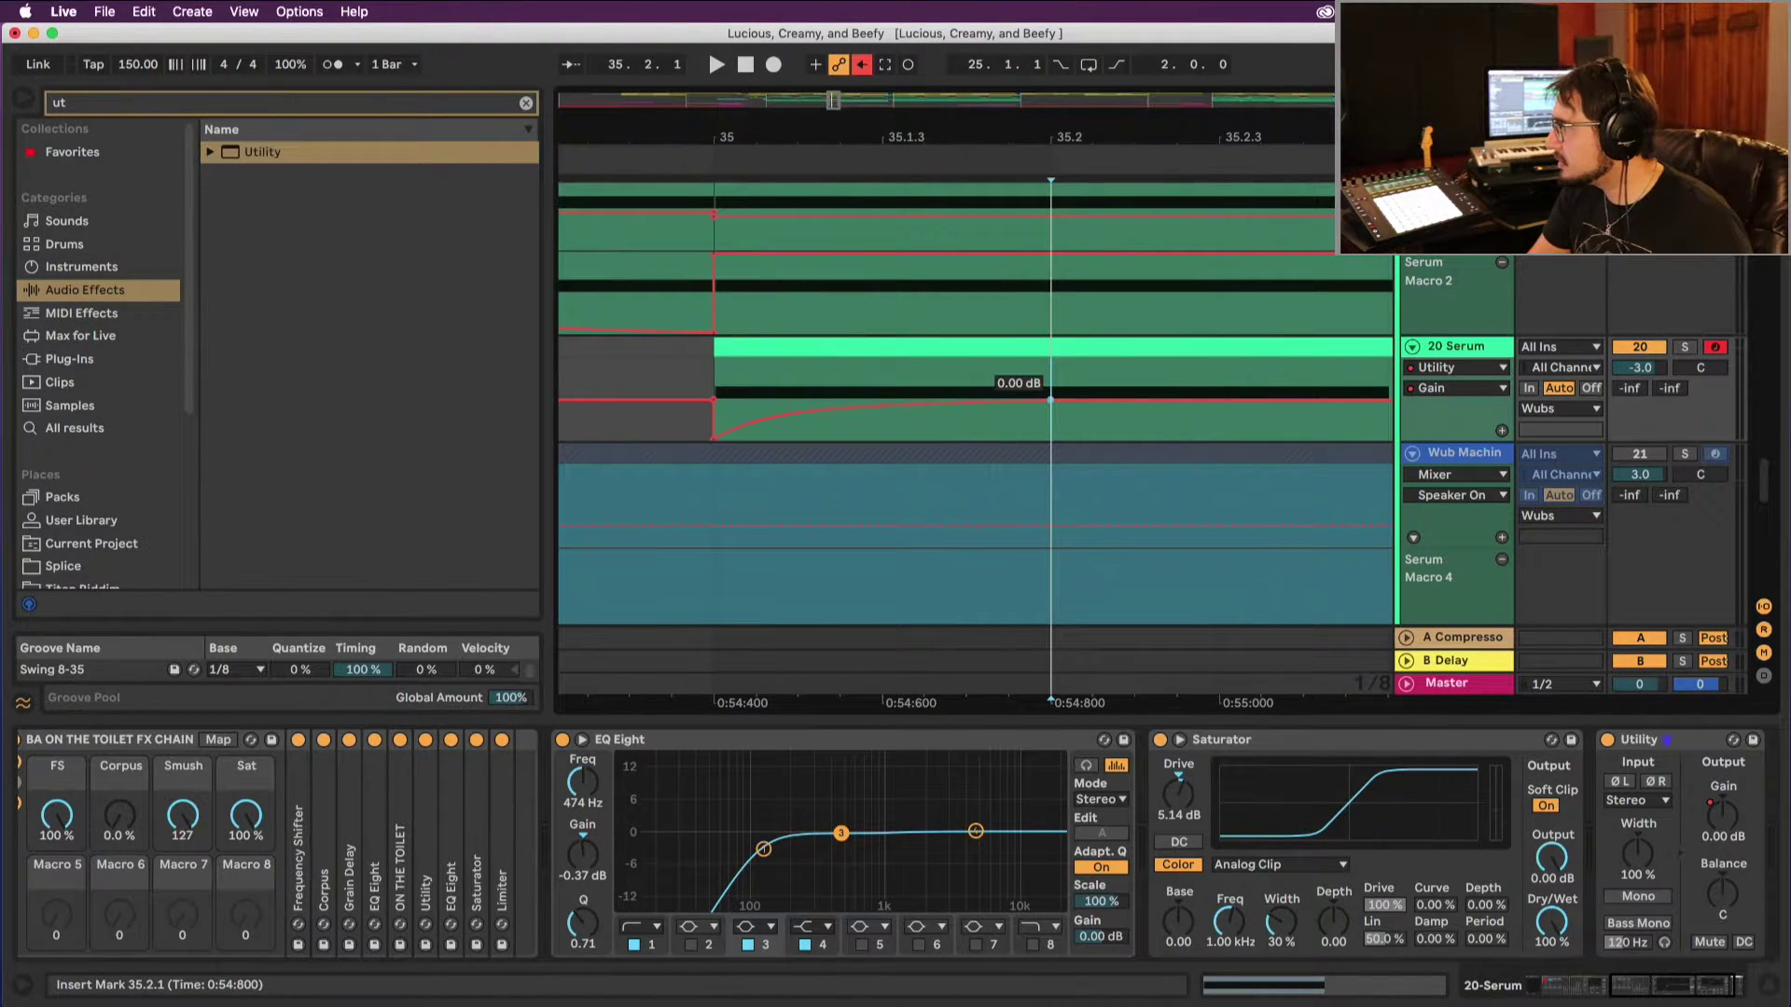
click(647, 430)
key(space)
key(space)
key(space)
key(space)
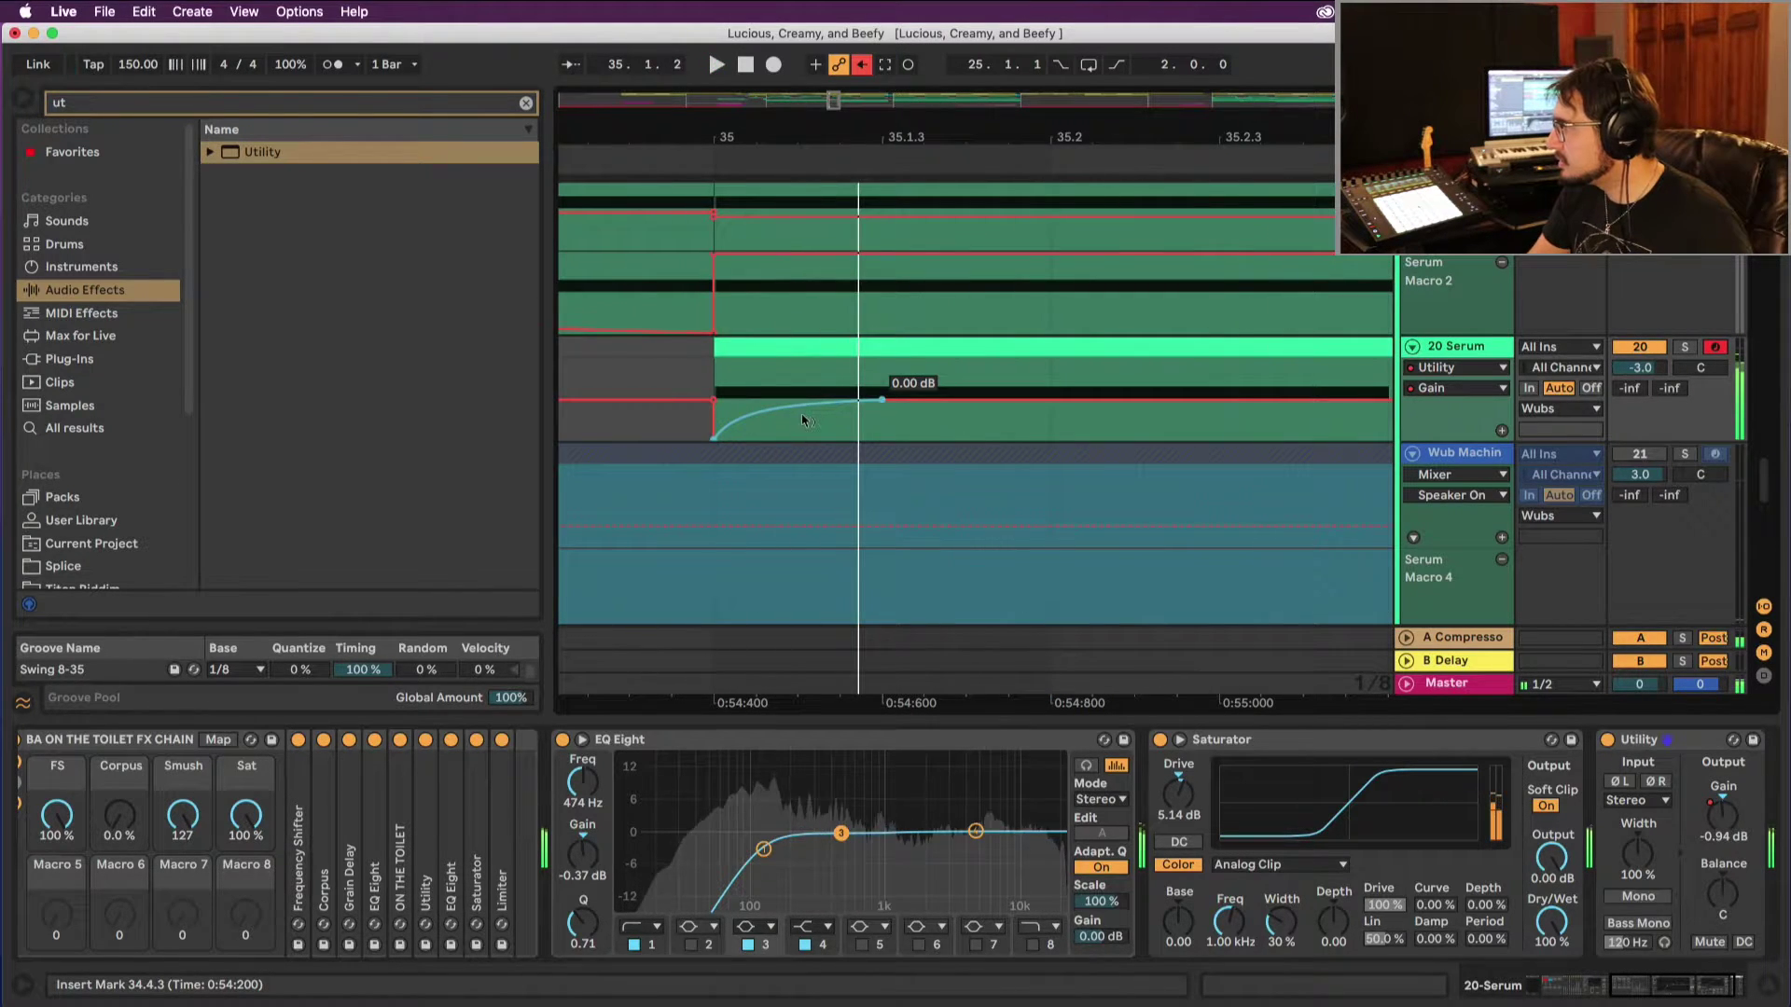
Step: Add a -16.7 dB breakpoint early in the Utility gain fade-in and play the transition into bar 35
drag(804, 418, 762, 418)
key(space)
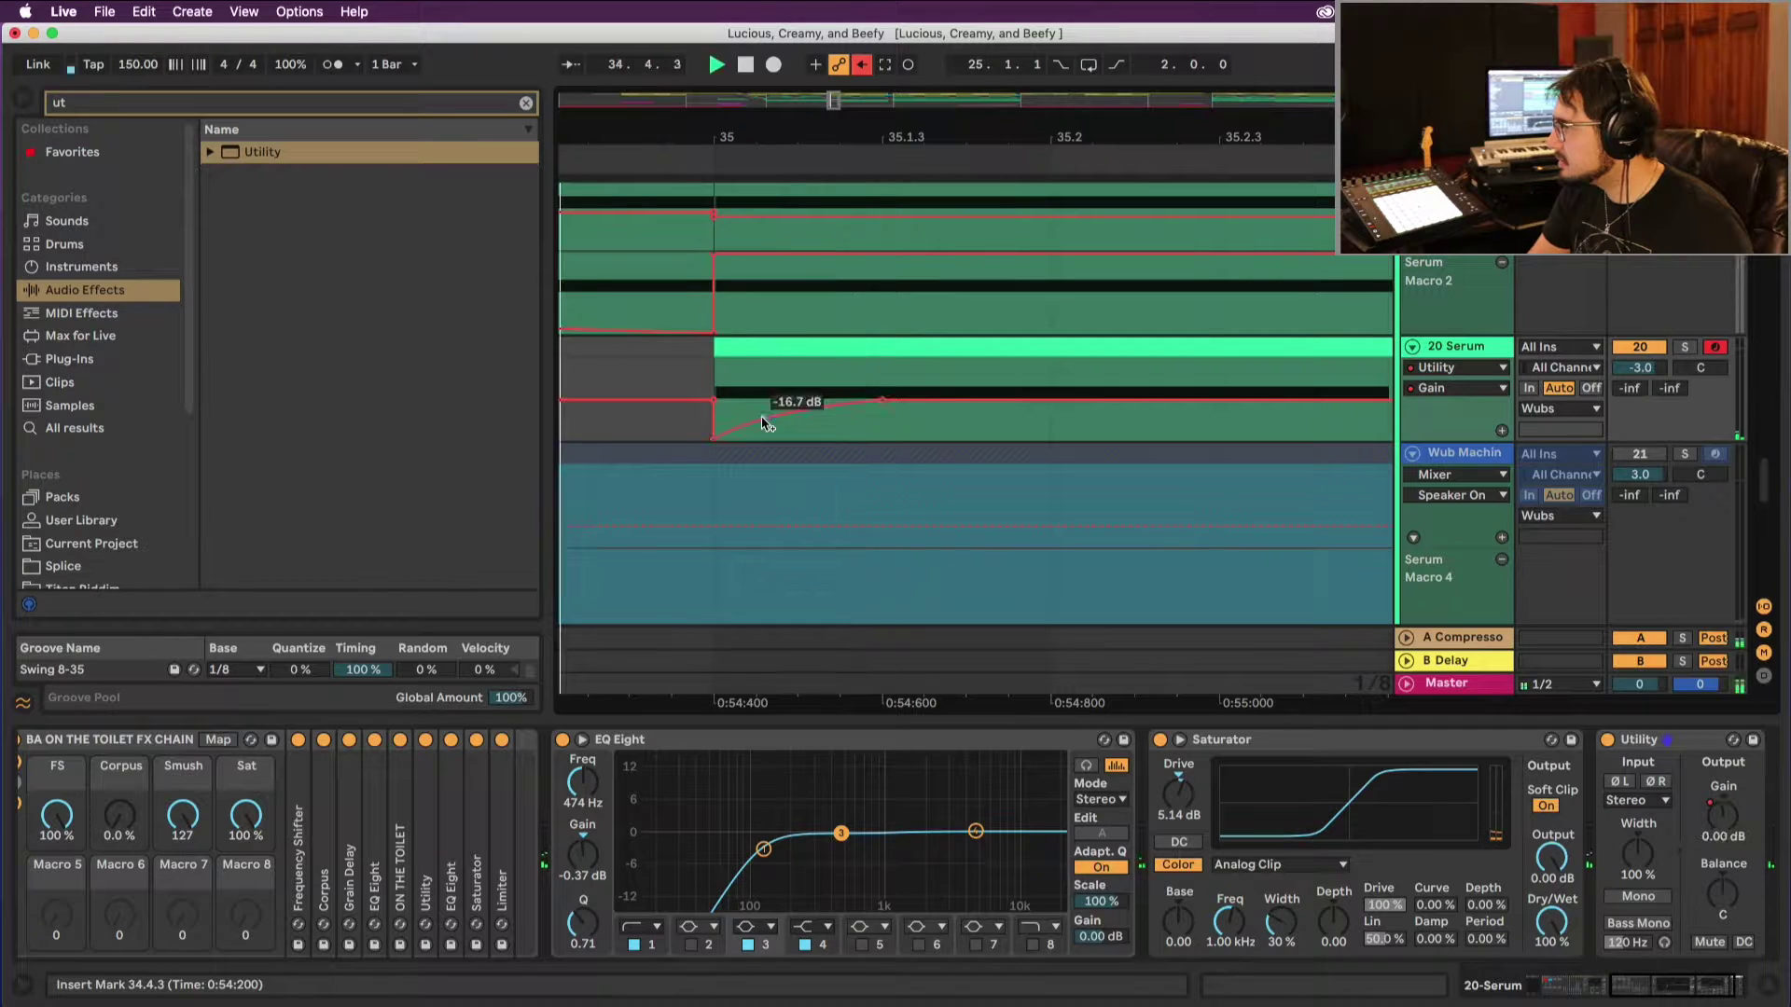
key(space)
key(space)
key(space)
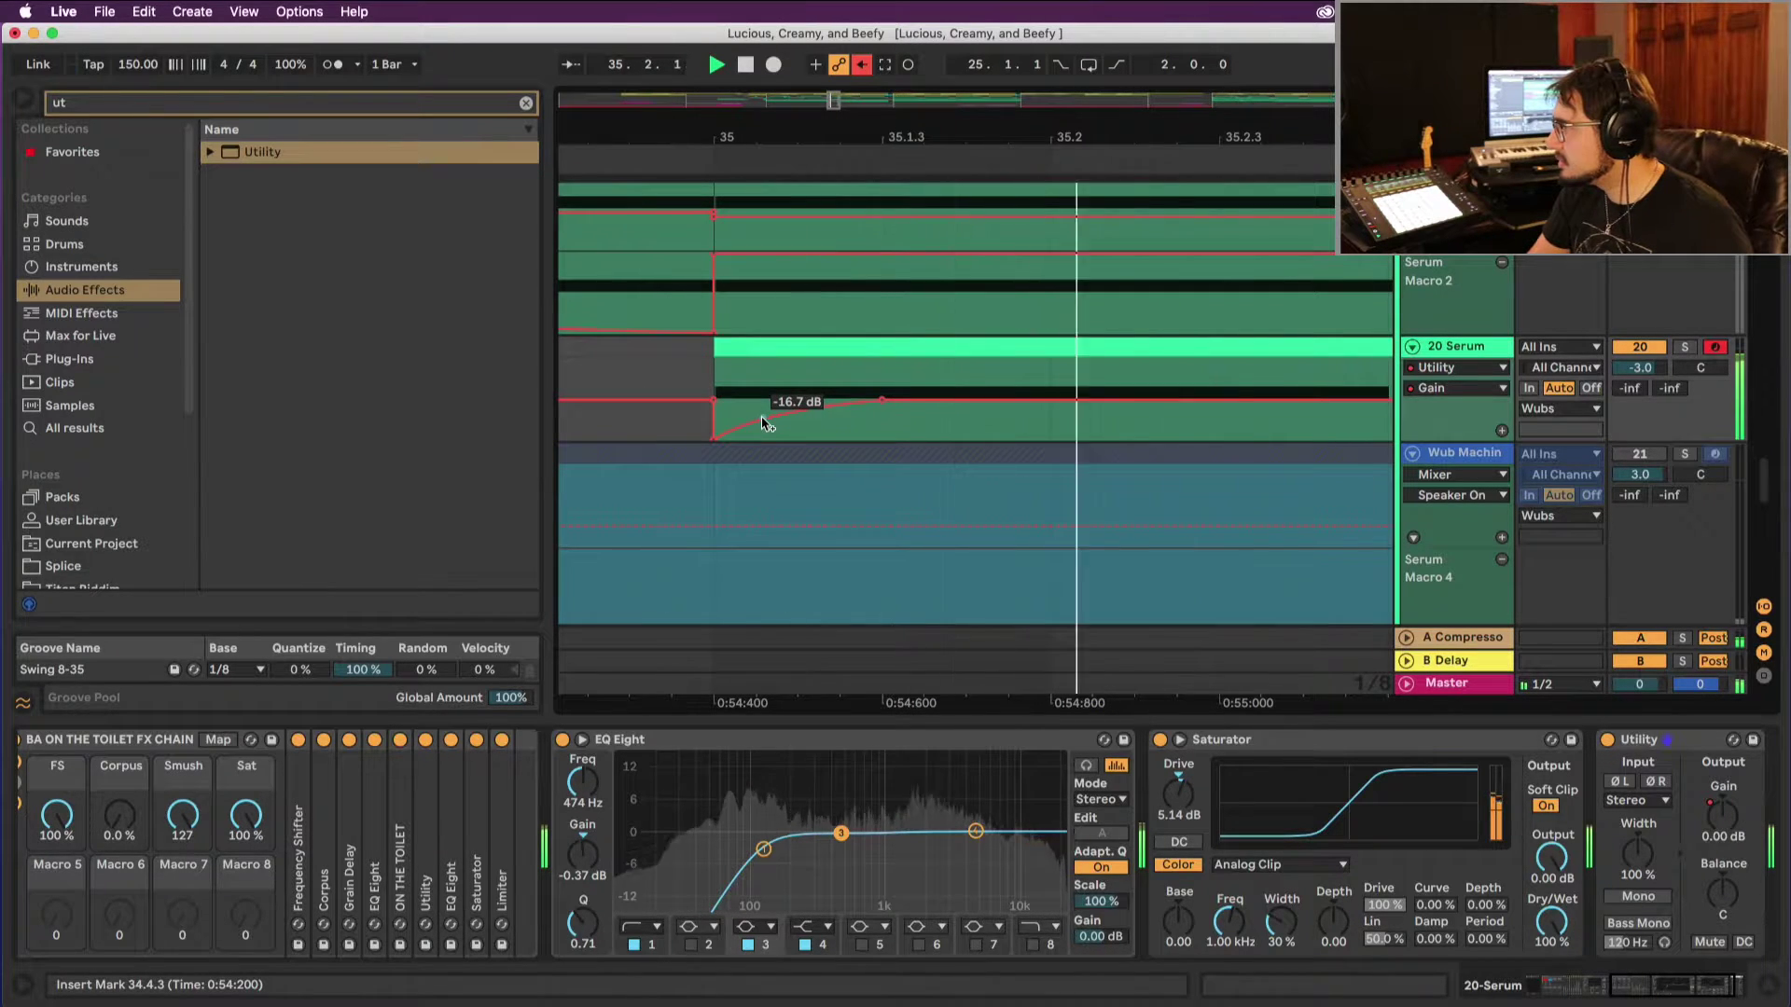
Step: Solo the 20 Serum track and play its gain fade-in at bar 35
key(space)
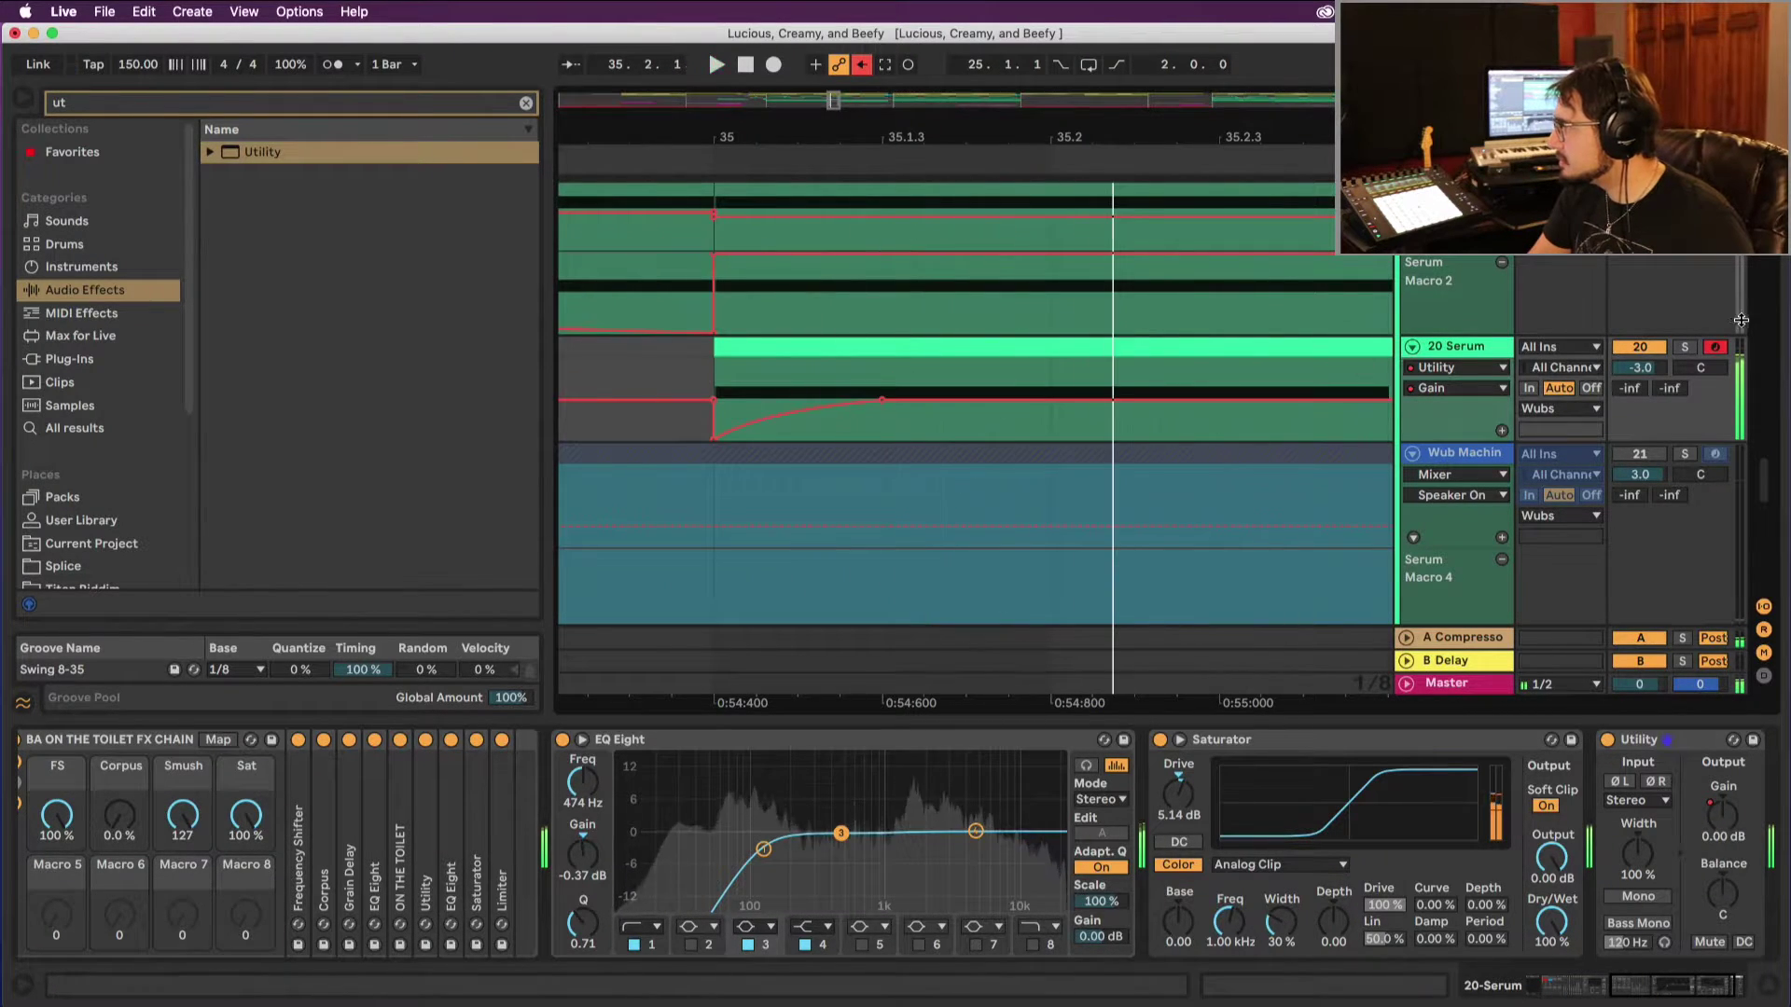
click(1685, 346)
key(space)
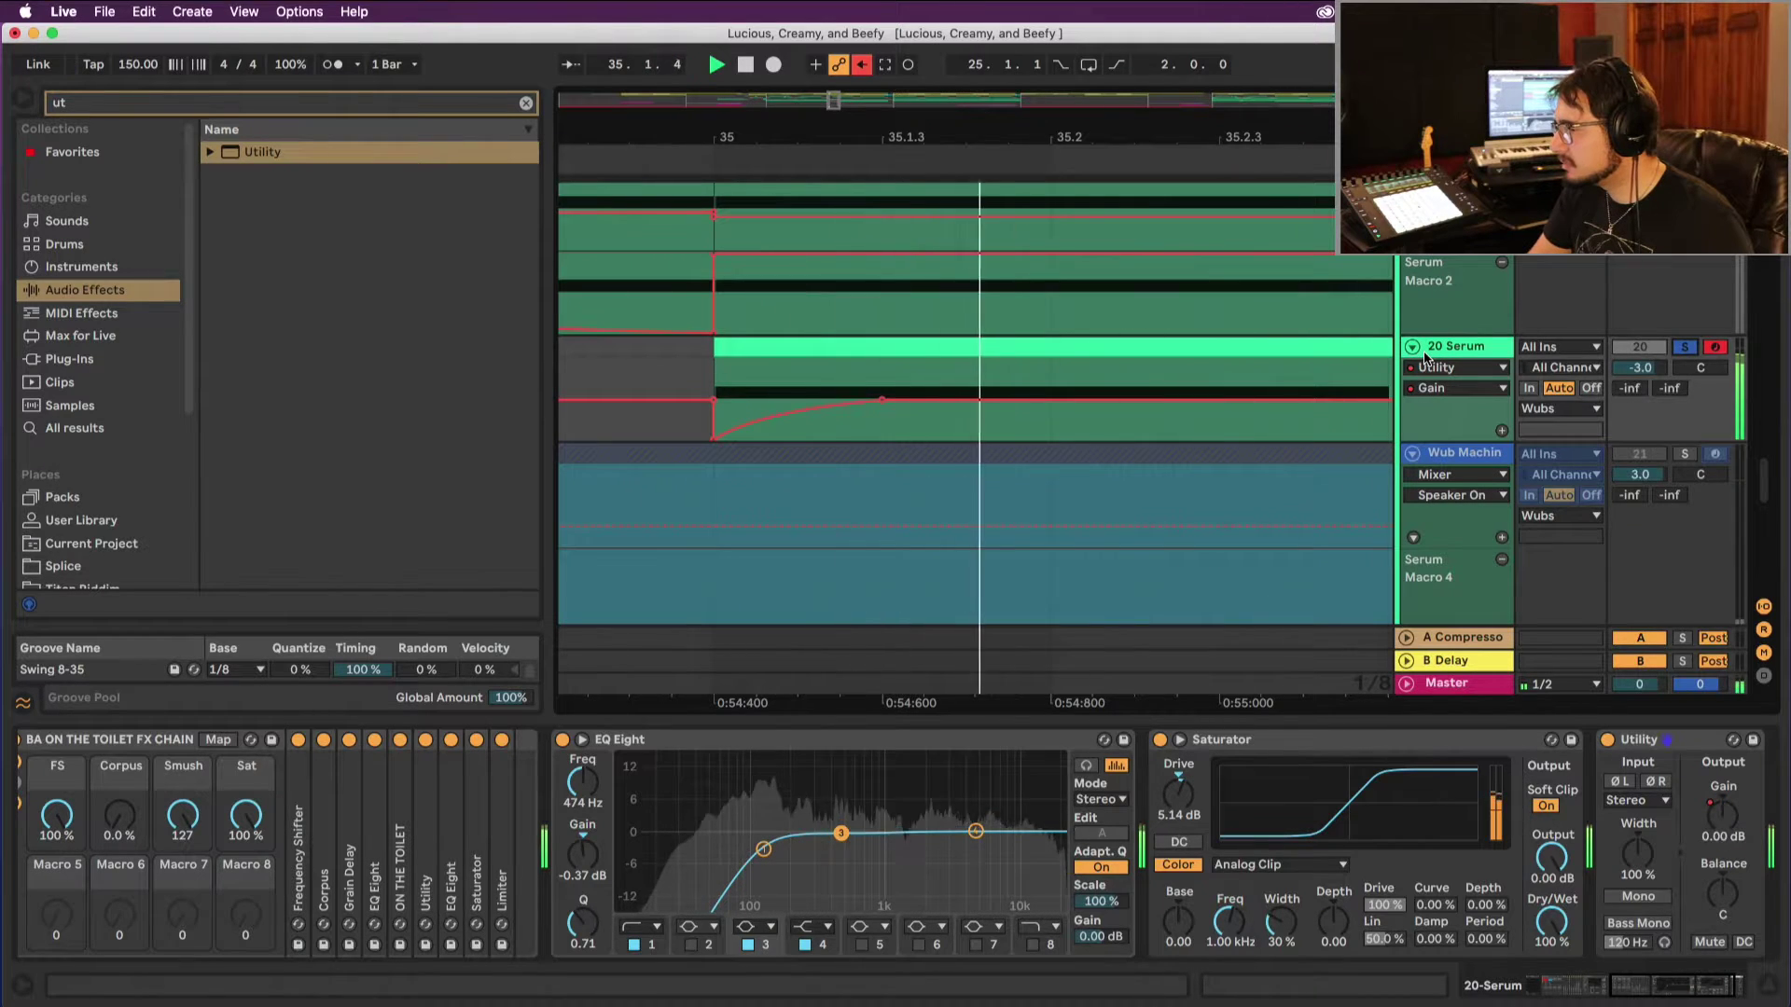
key(space)
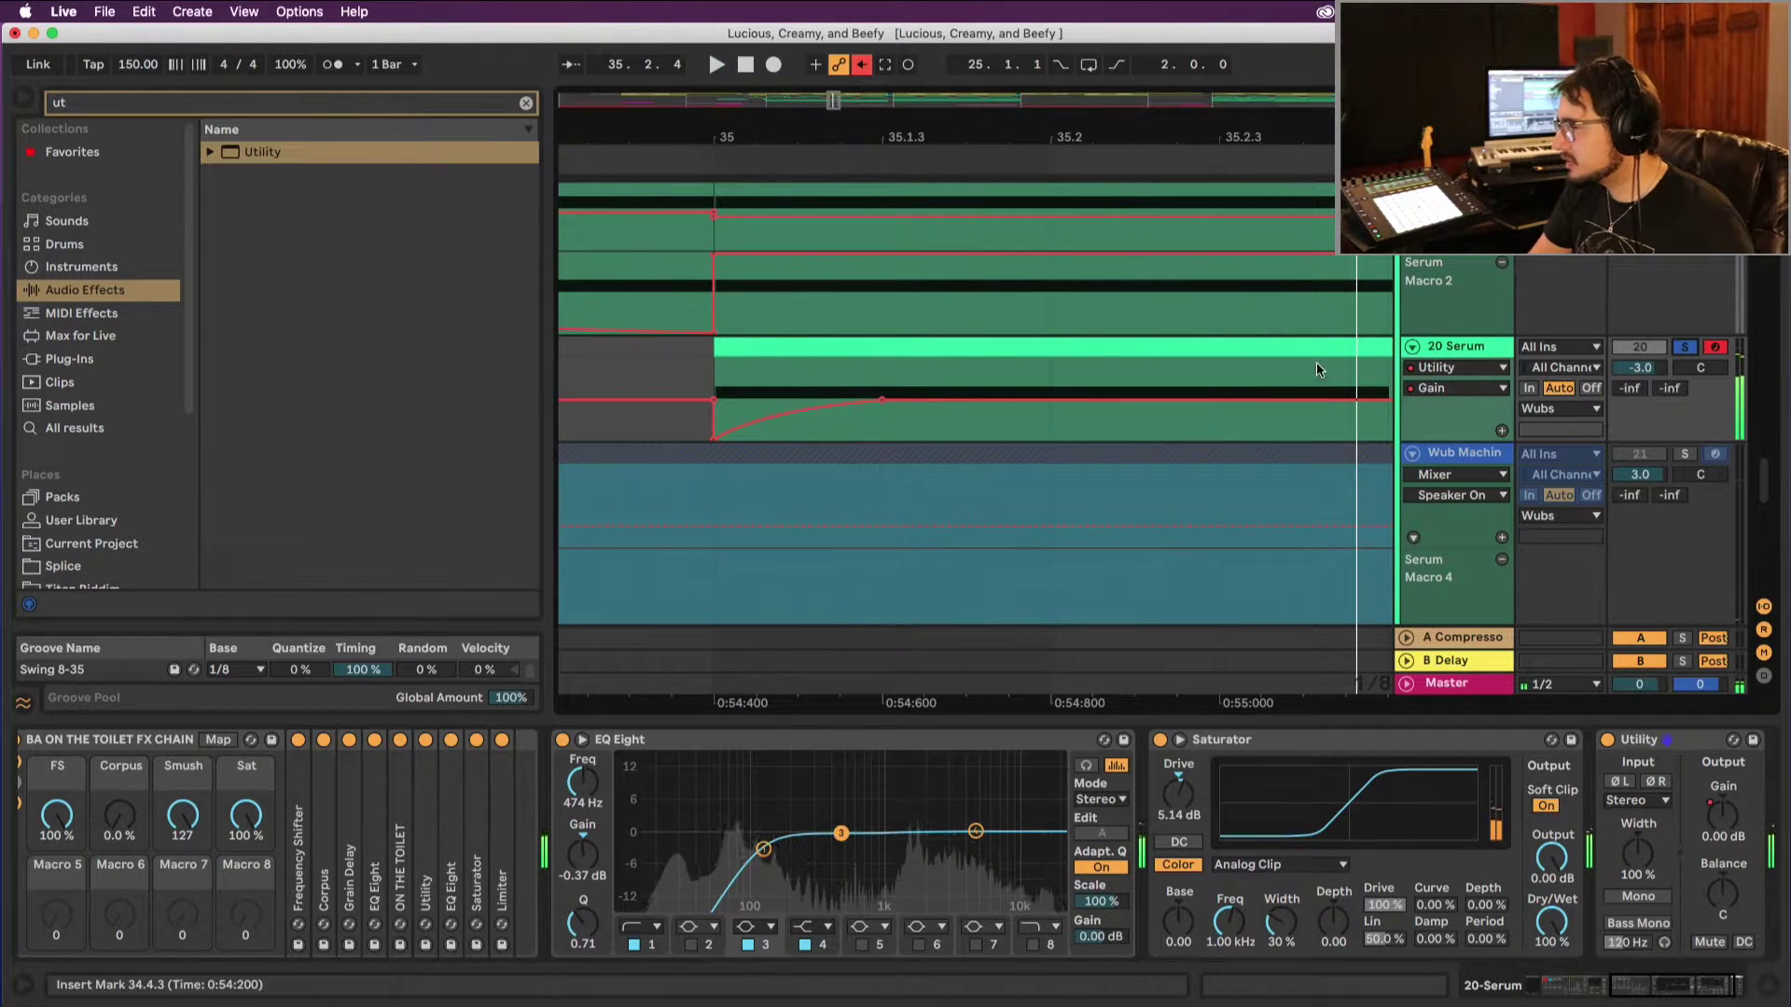
Step: Straighten the curve of the Utility gain fade-in at bar 35 and play the transition, turning the 20 Serum solo off
alt+double_click(797, 409)
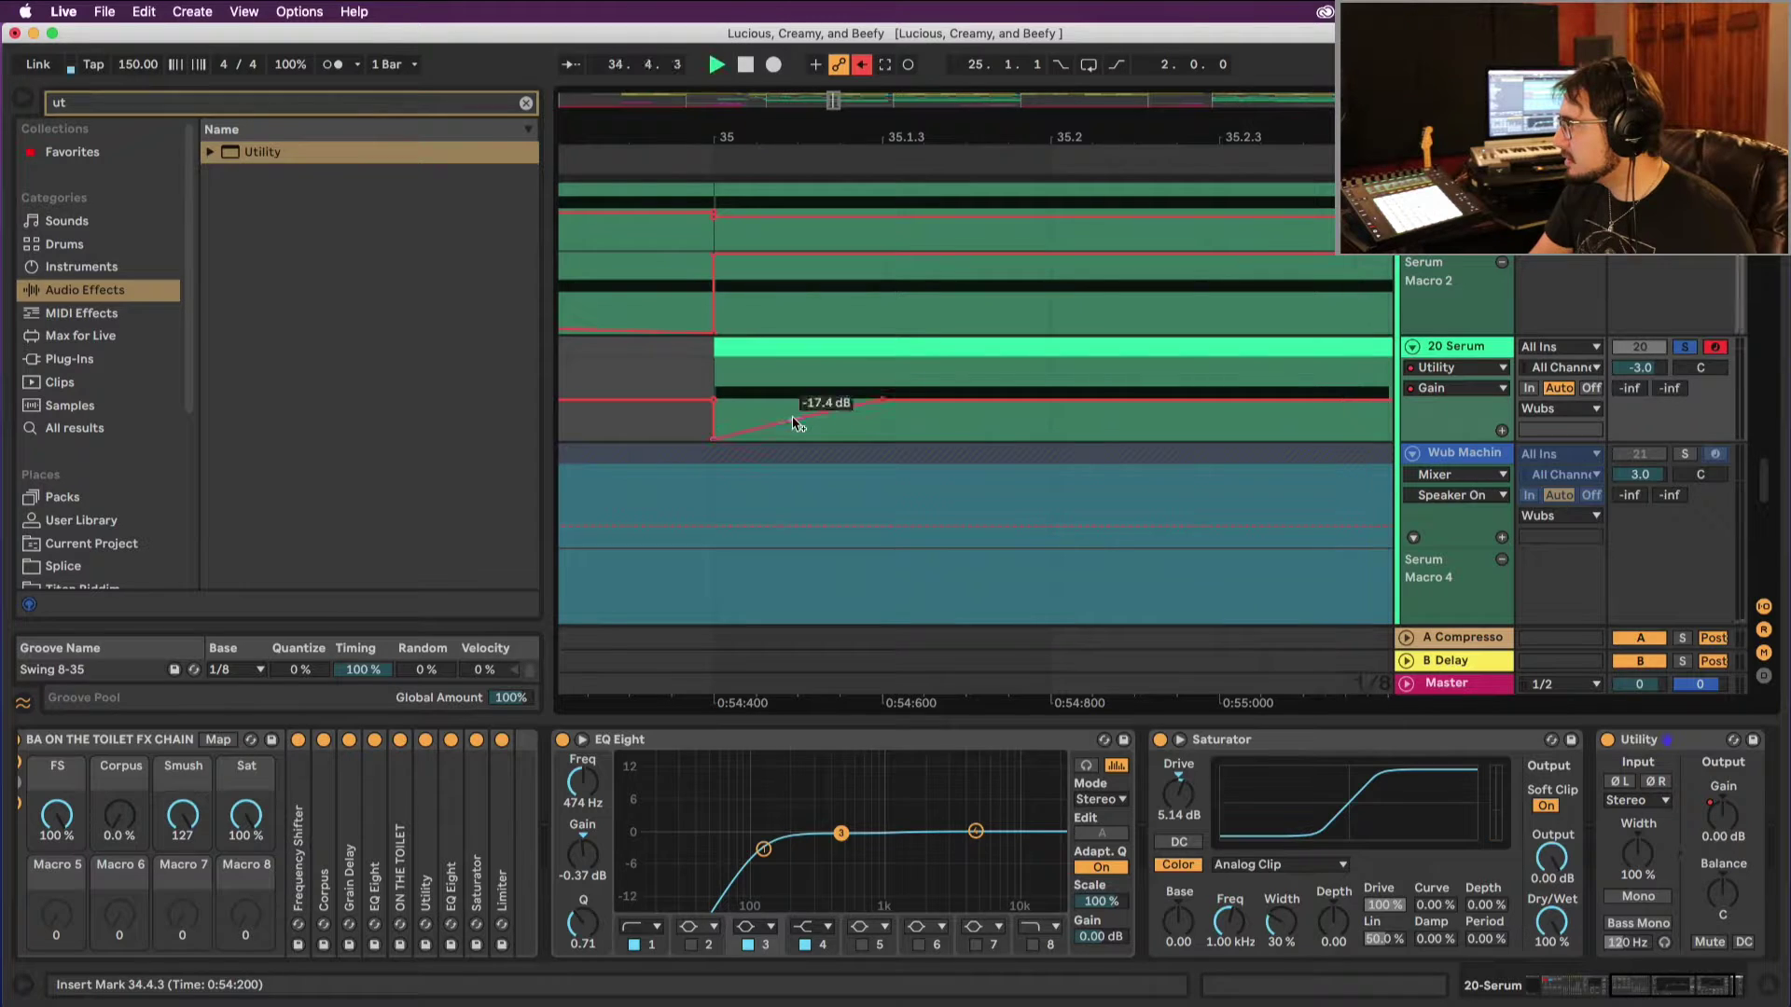
key(space)
click(1685, 347)
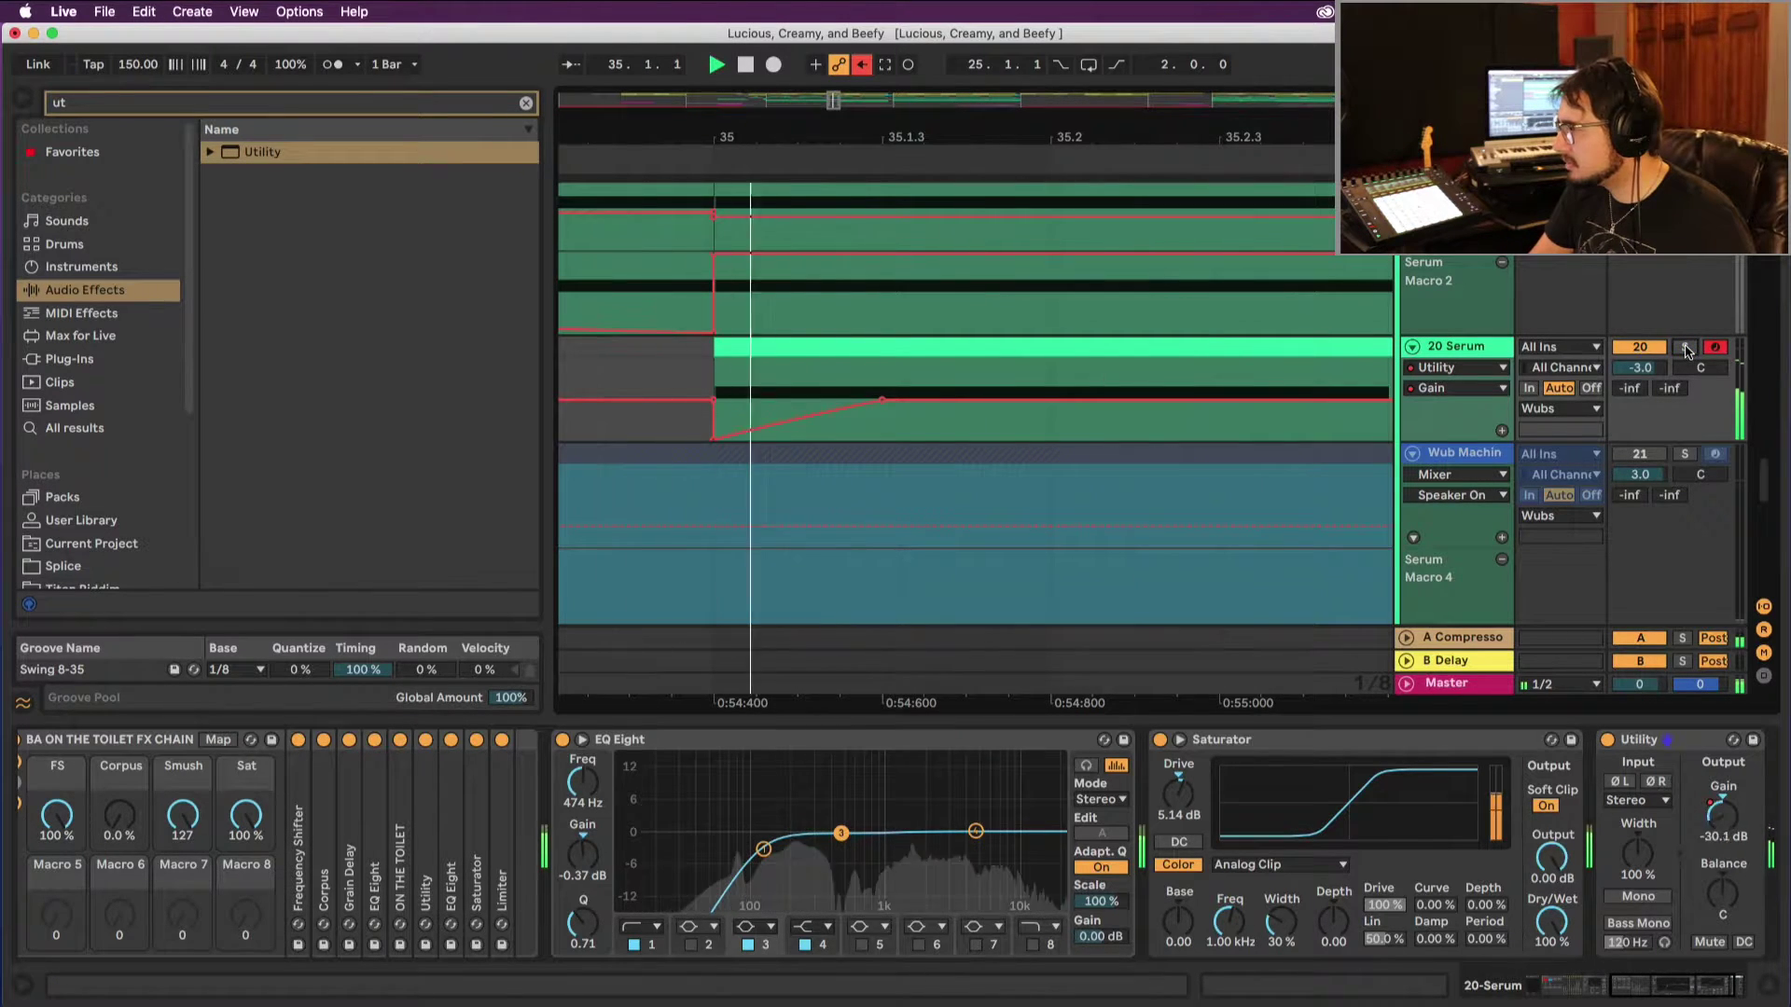
Step: Show the arrangement from the Intro to the Half section, stop playback and go to the Drop locator
click(753, 117)
drag(753, 117, 1079, 119)
key(space)
click(971, 174)
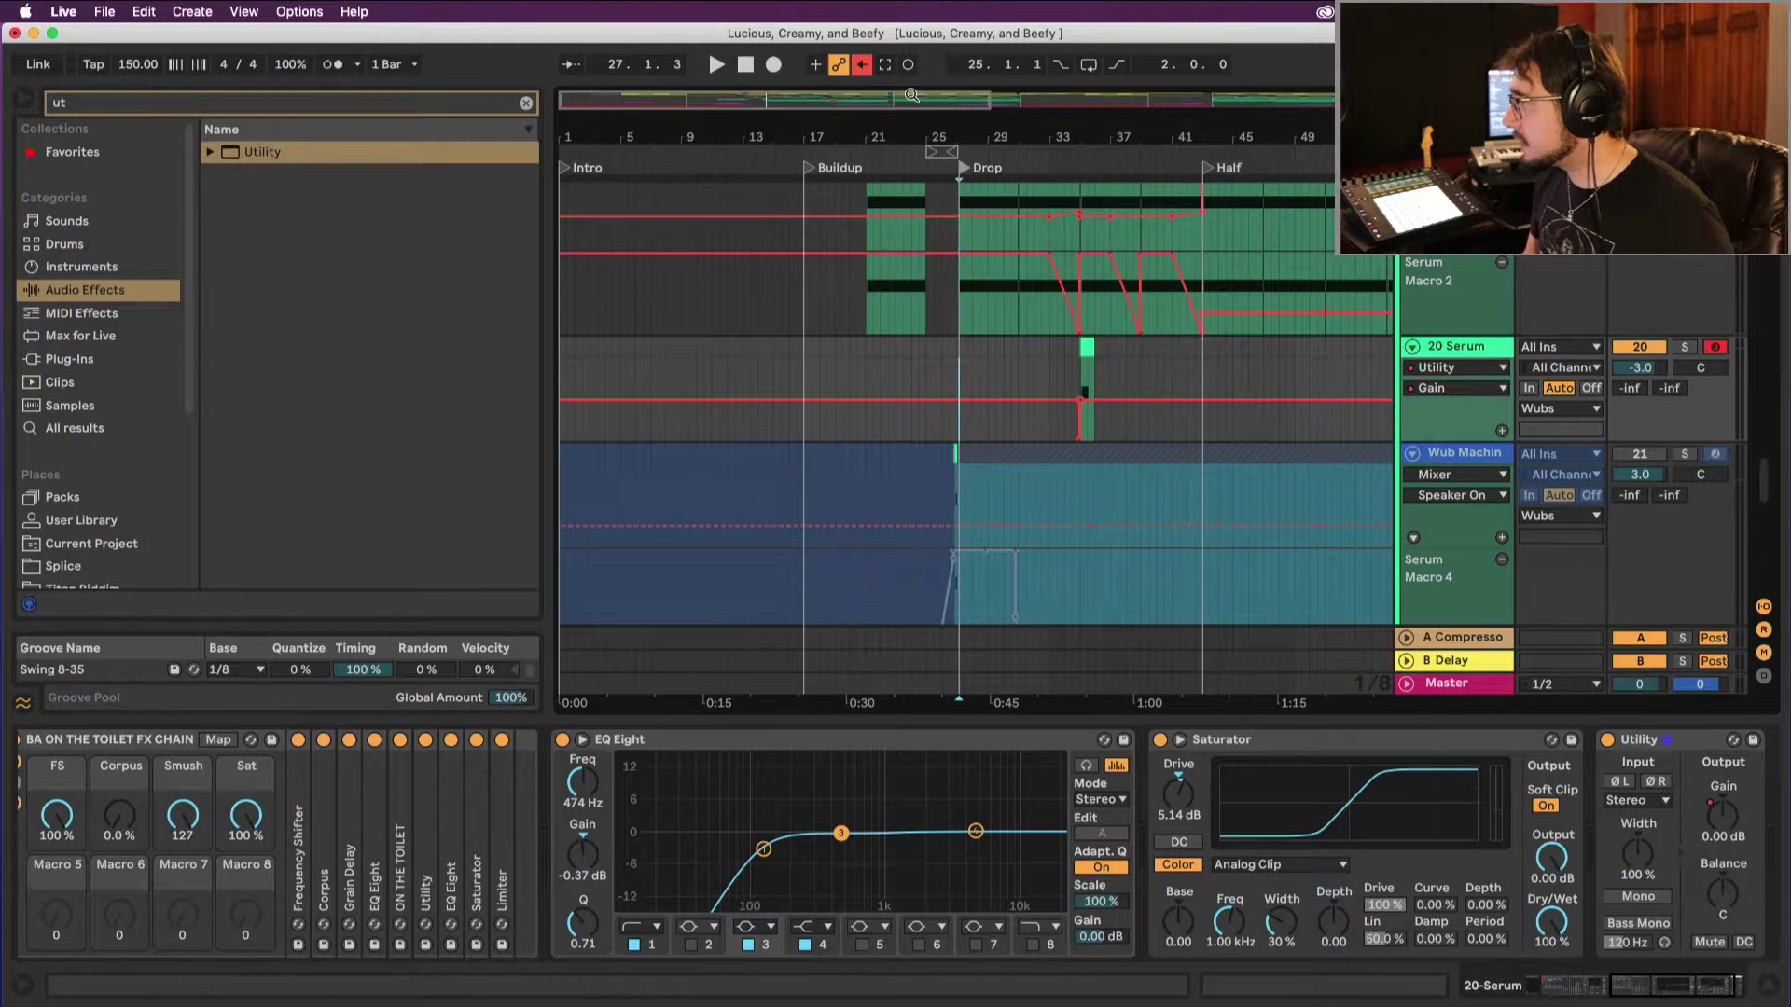
Step: Clear the browser search and look through the audio effects and the Xfer Records plug-ins for a processor such as LFOTool
click(525, 101)
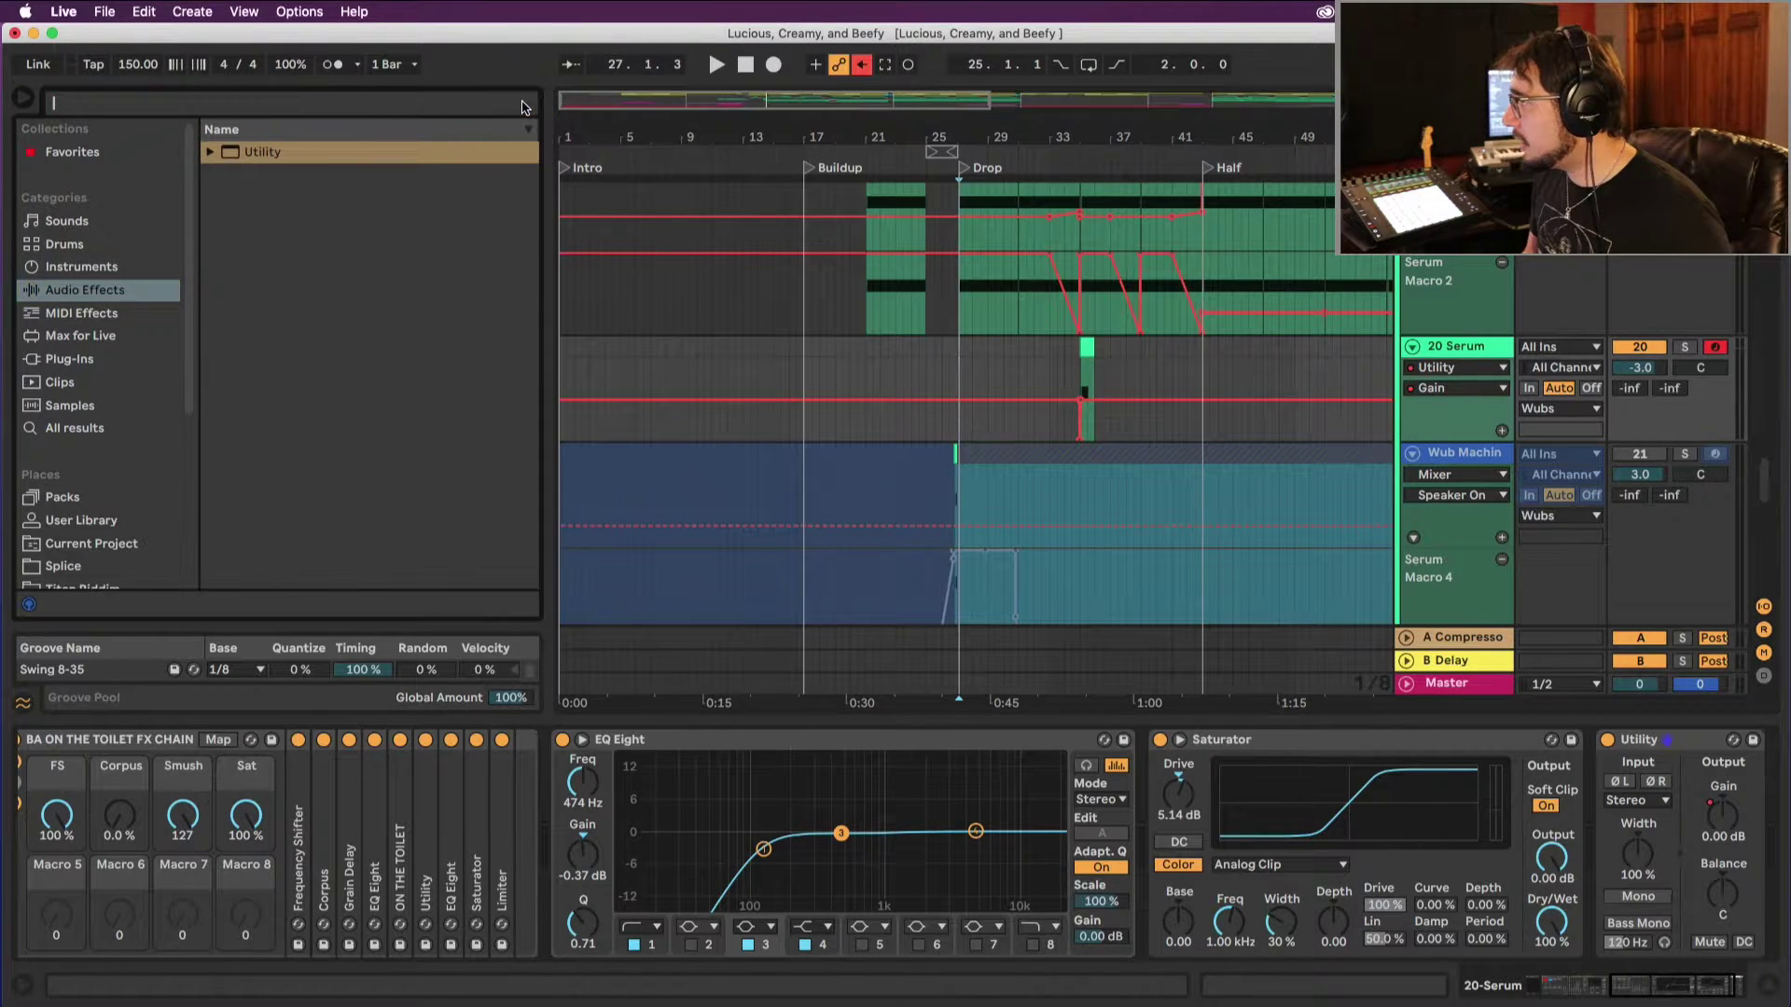
scroll(234, 286, up, 5)
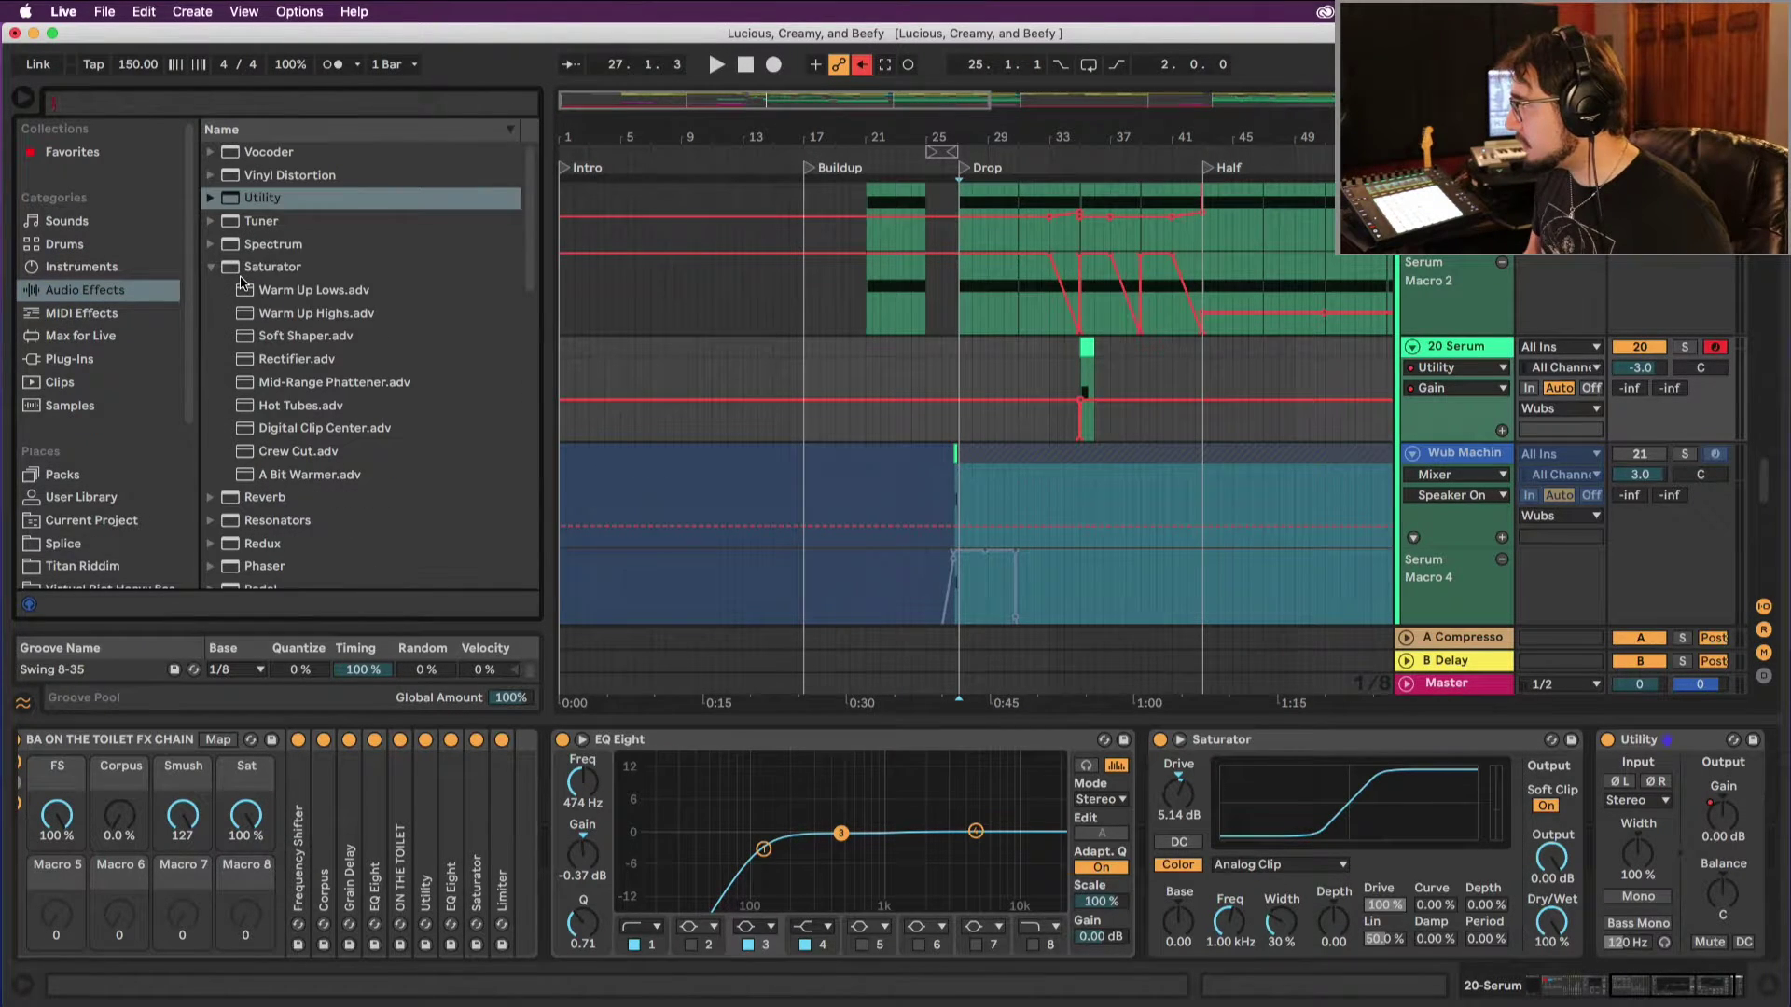
click(207, 265)
click(211, 428)
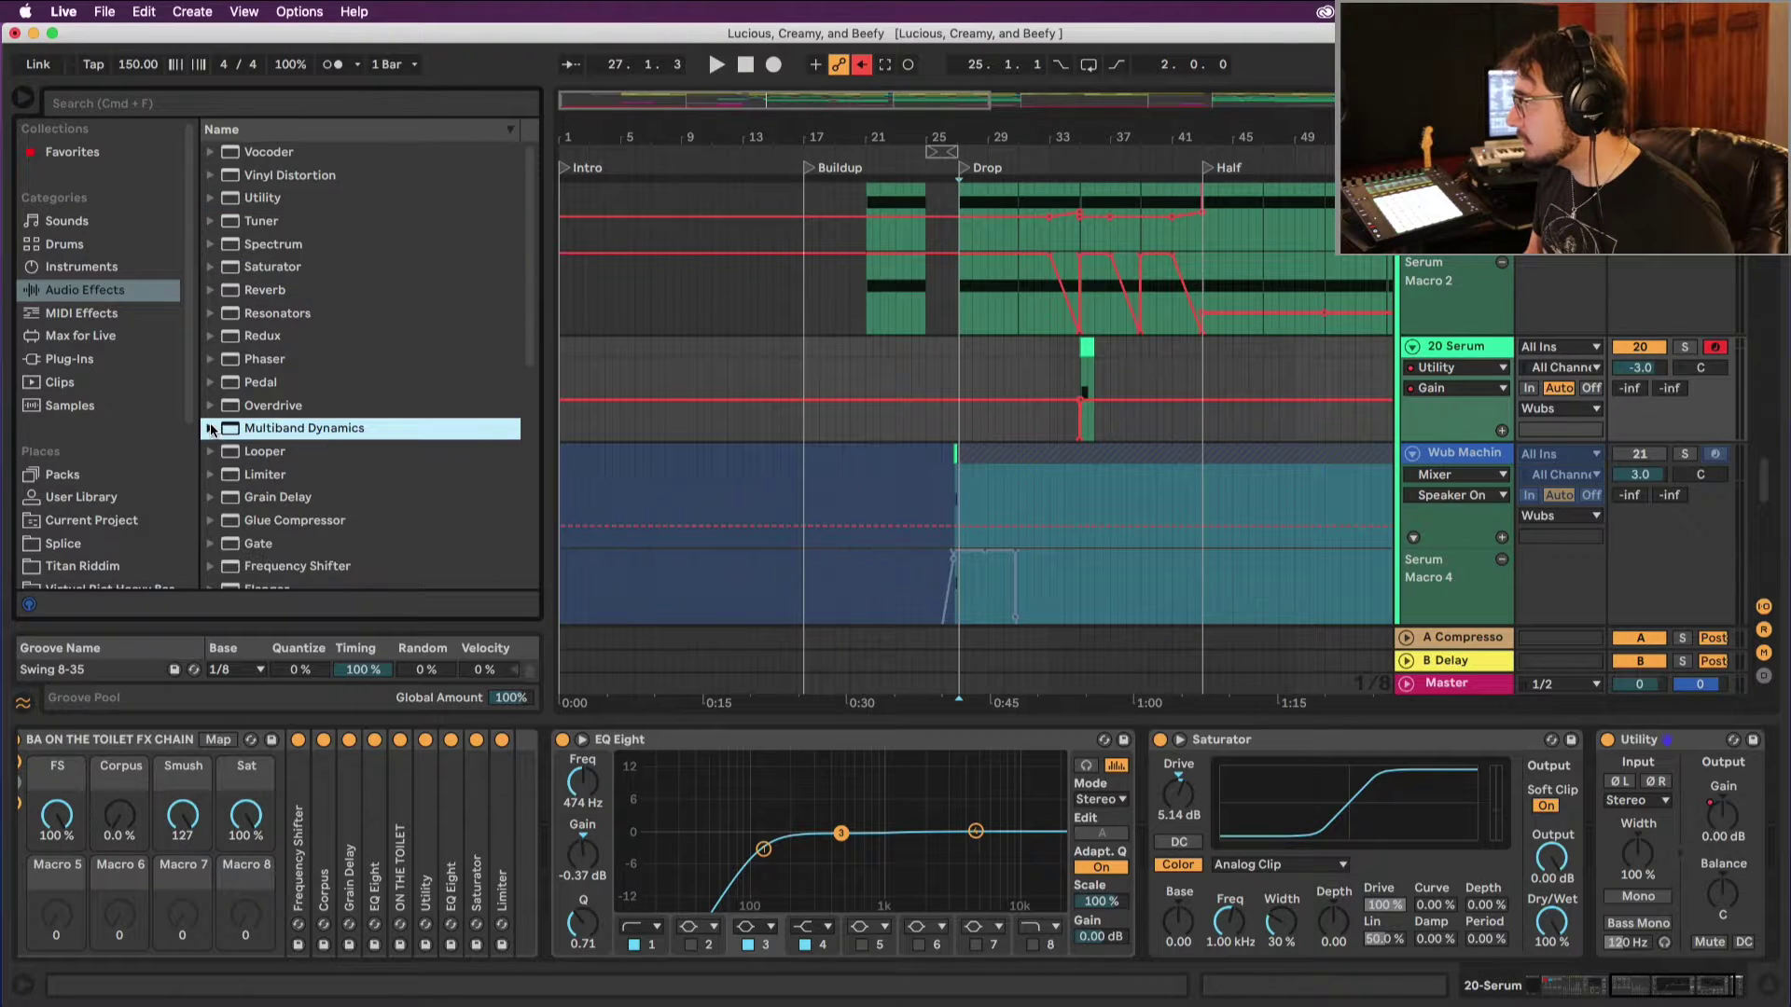
click(118, 356)
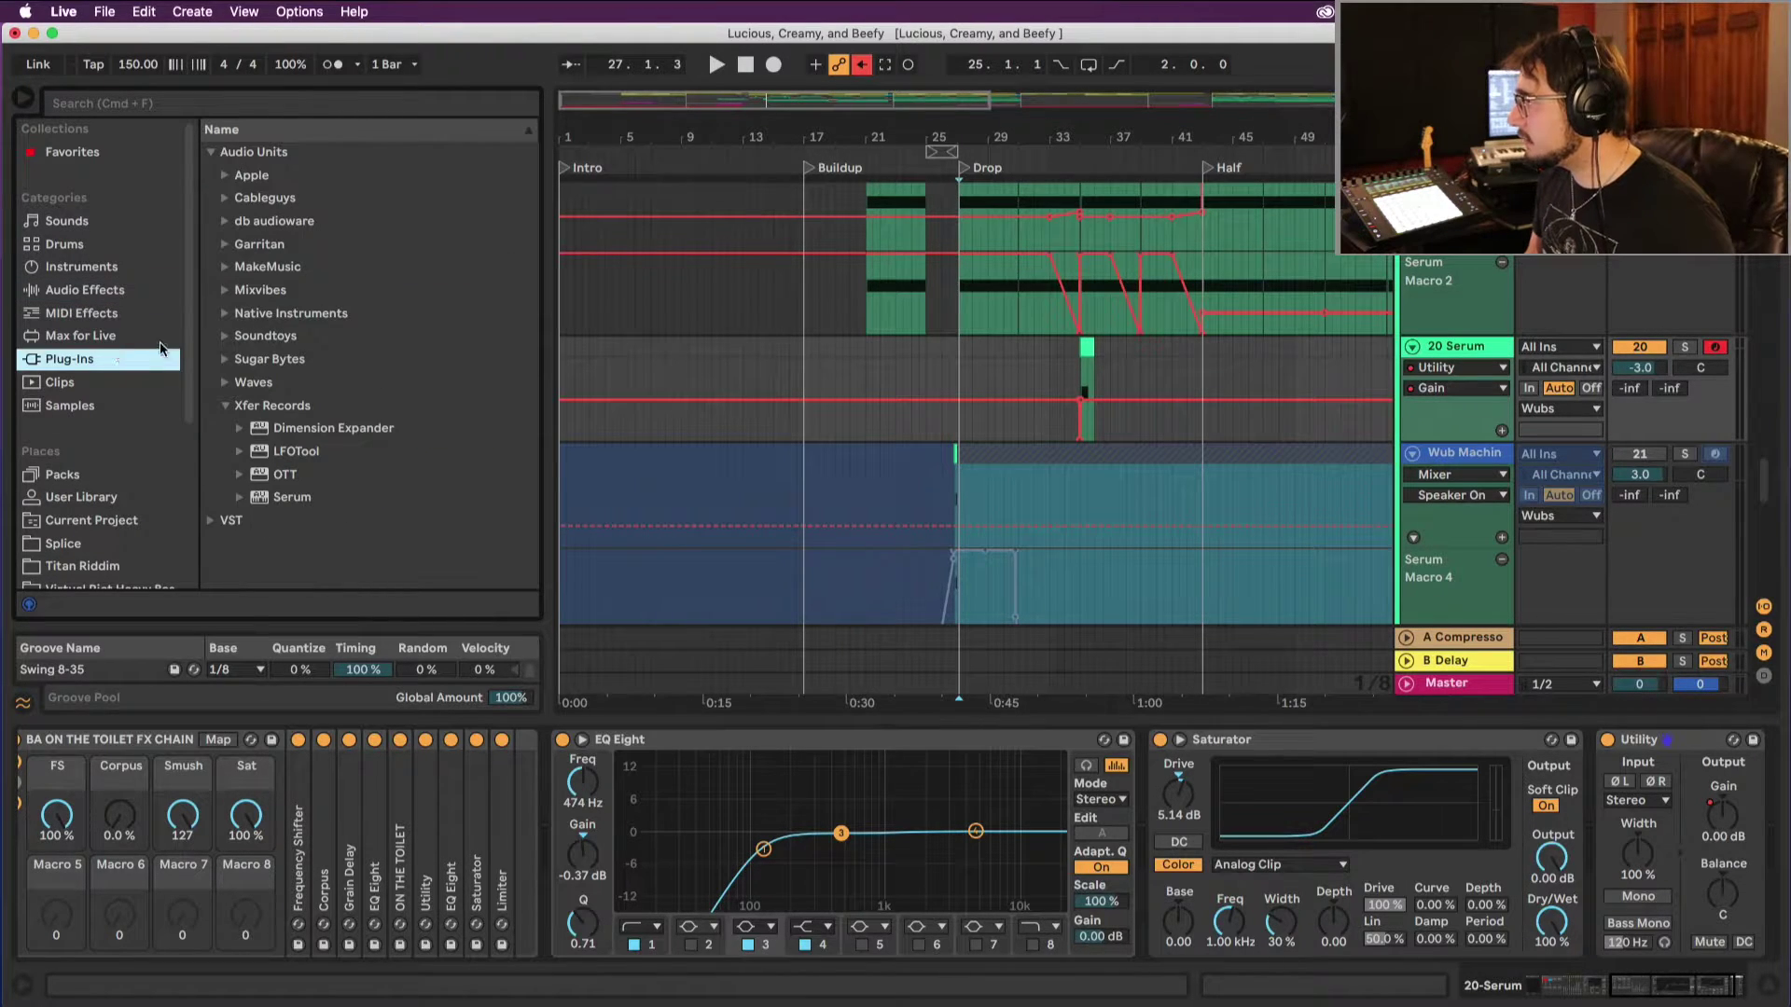
click(303, 455)
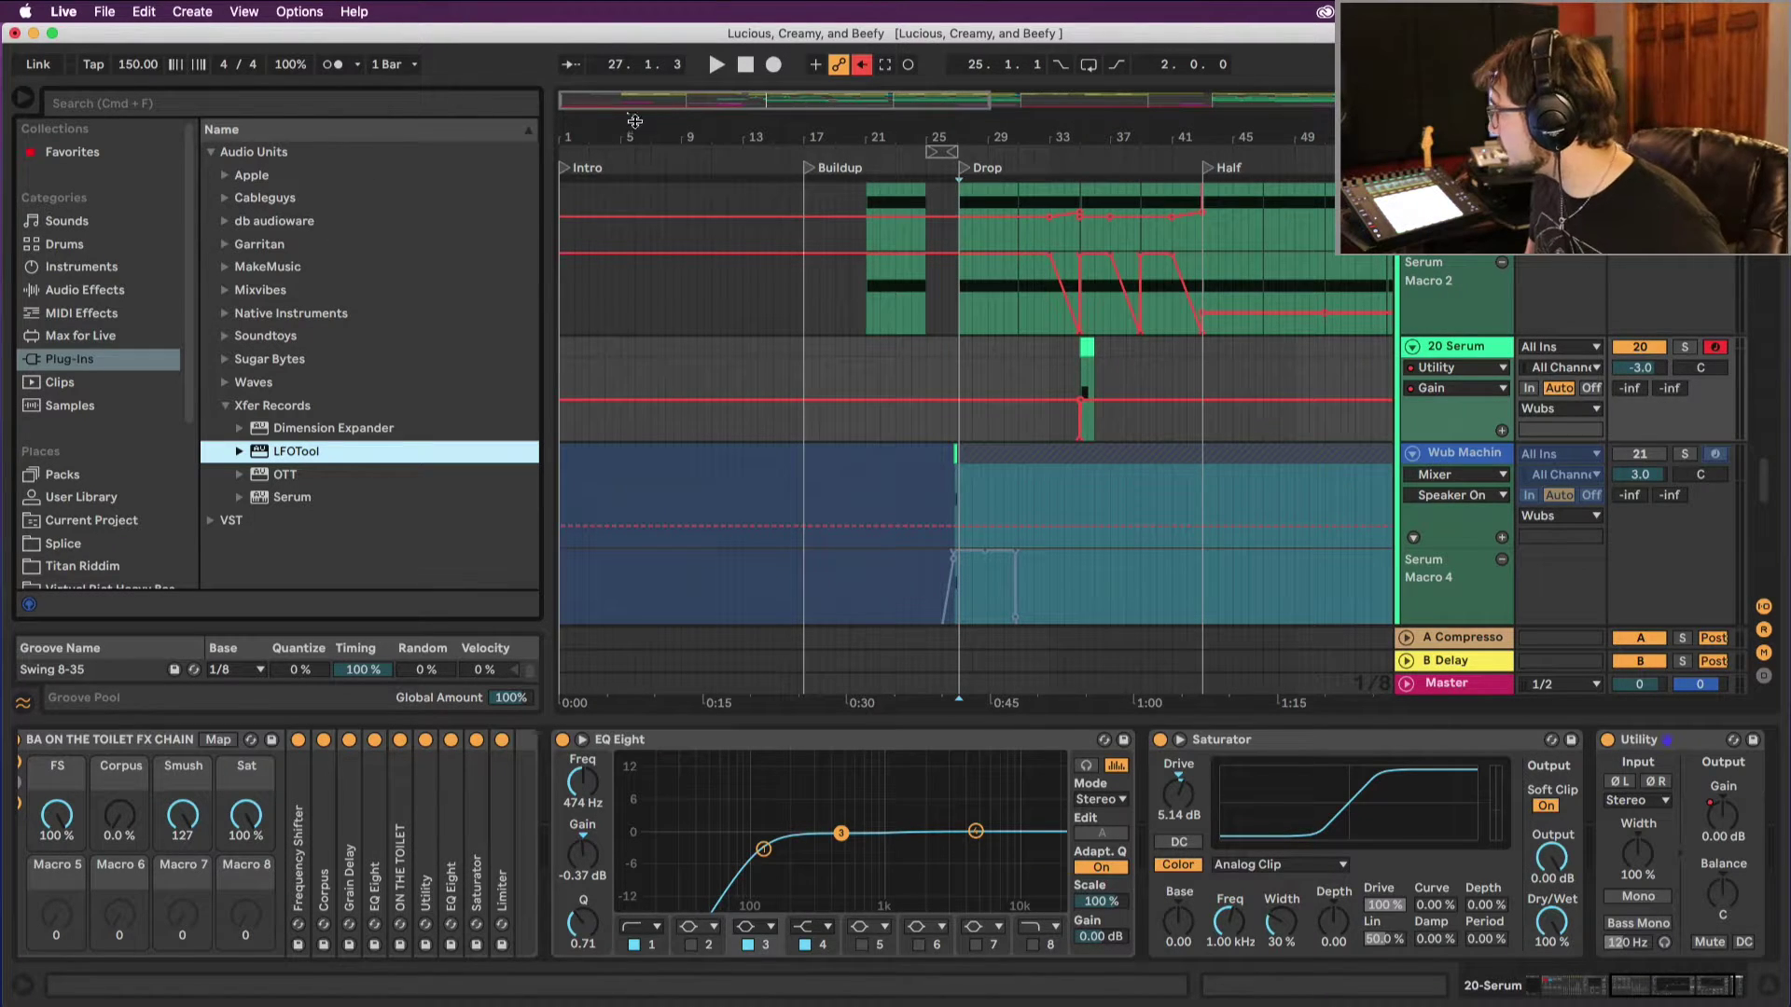
Step: Play the song from the Buildup locator through the drop and bring the 11 Ghosthack track into view
click(807, 170)
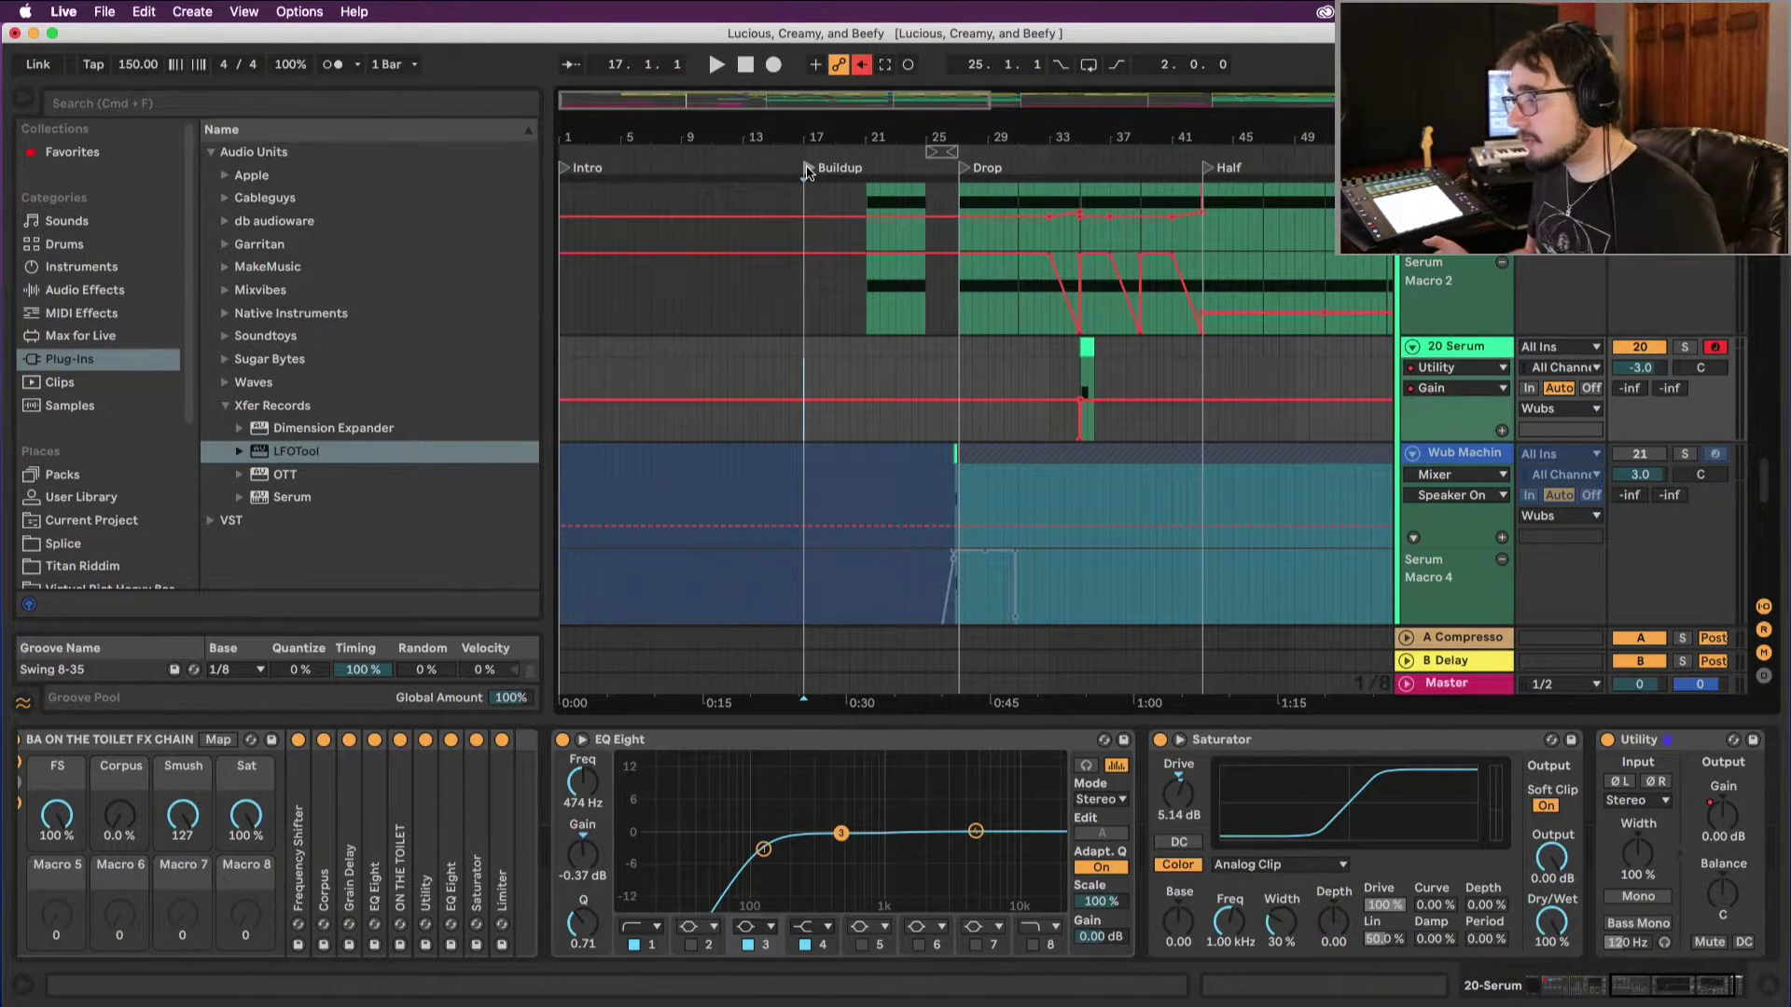
key(space)
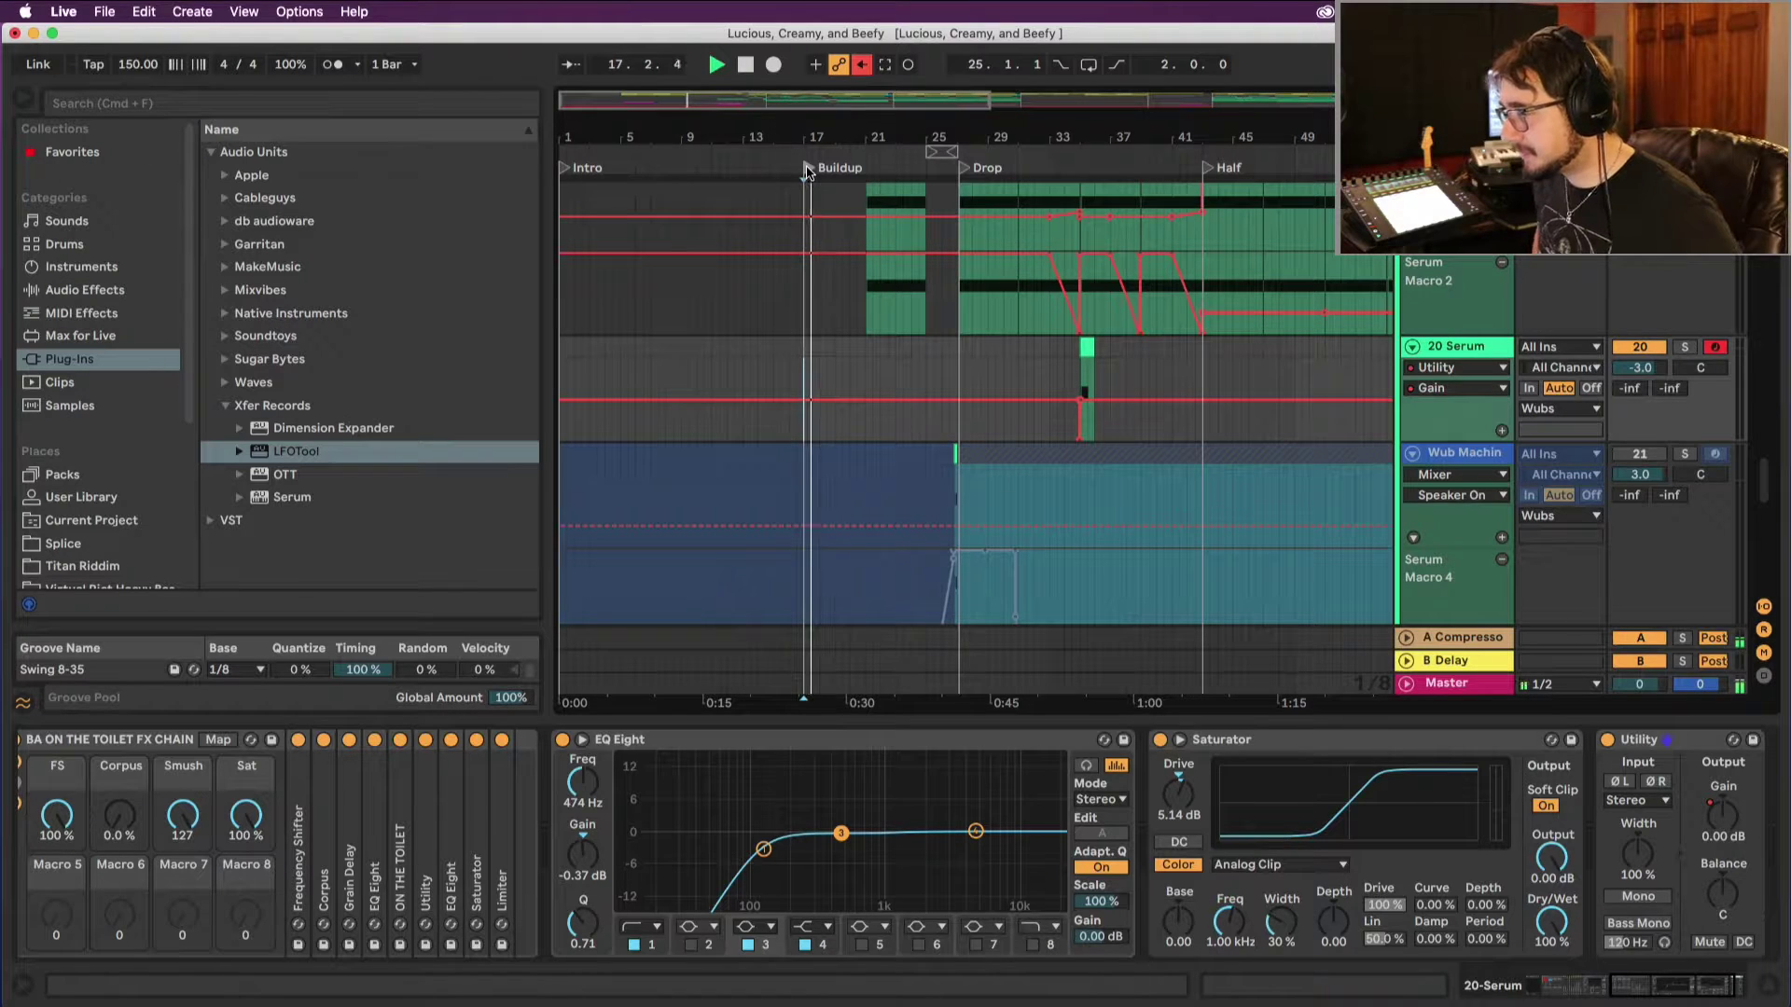
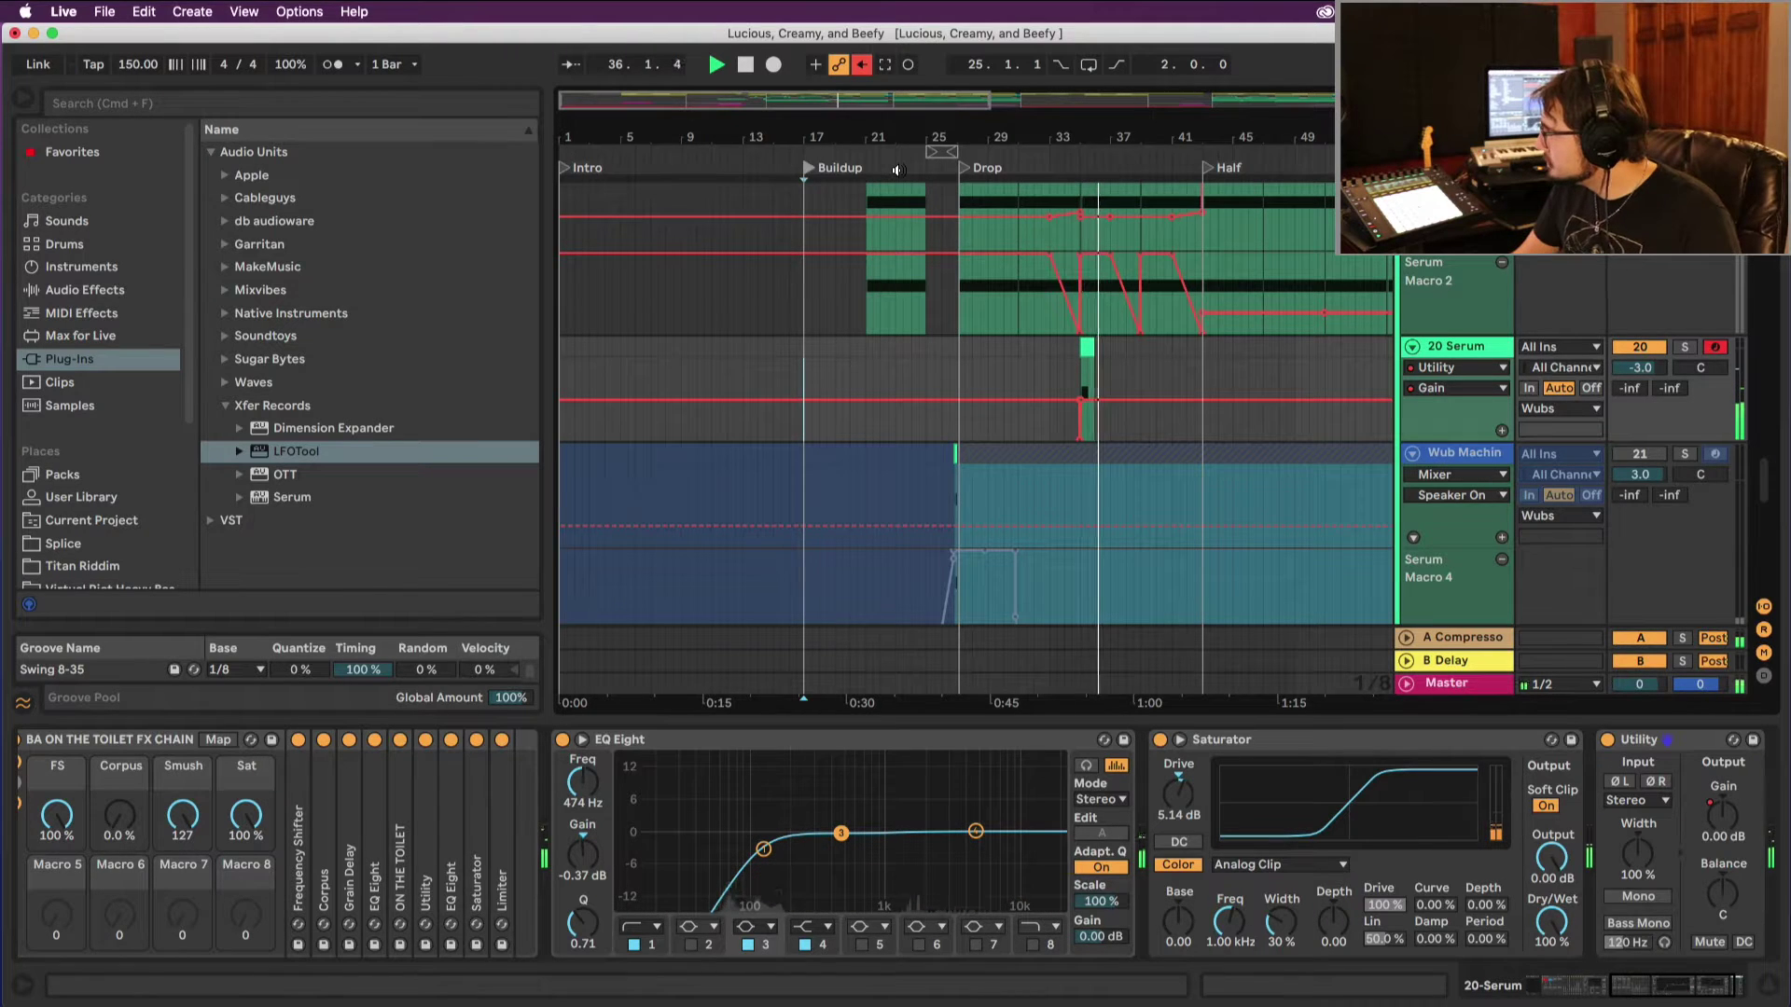
drag(1022, 167, 767, 161)
scroll(1003, 296, up, 6)
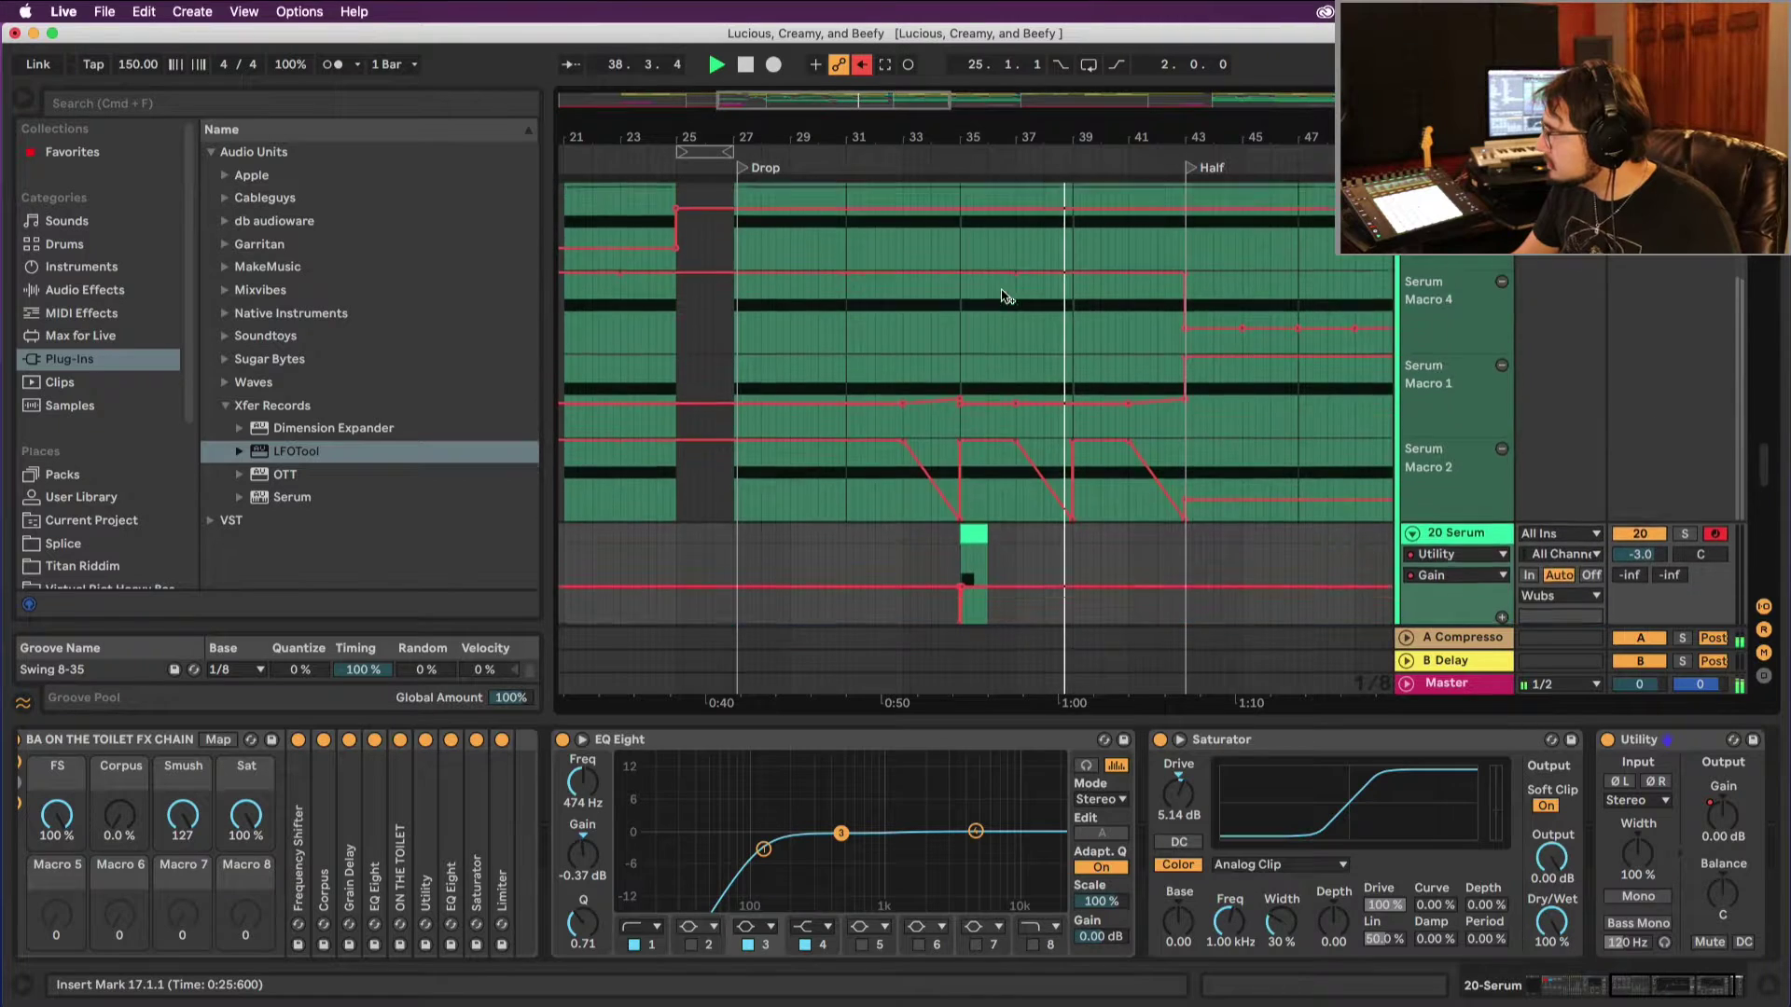
scroll(1003, 296, up, 8)
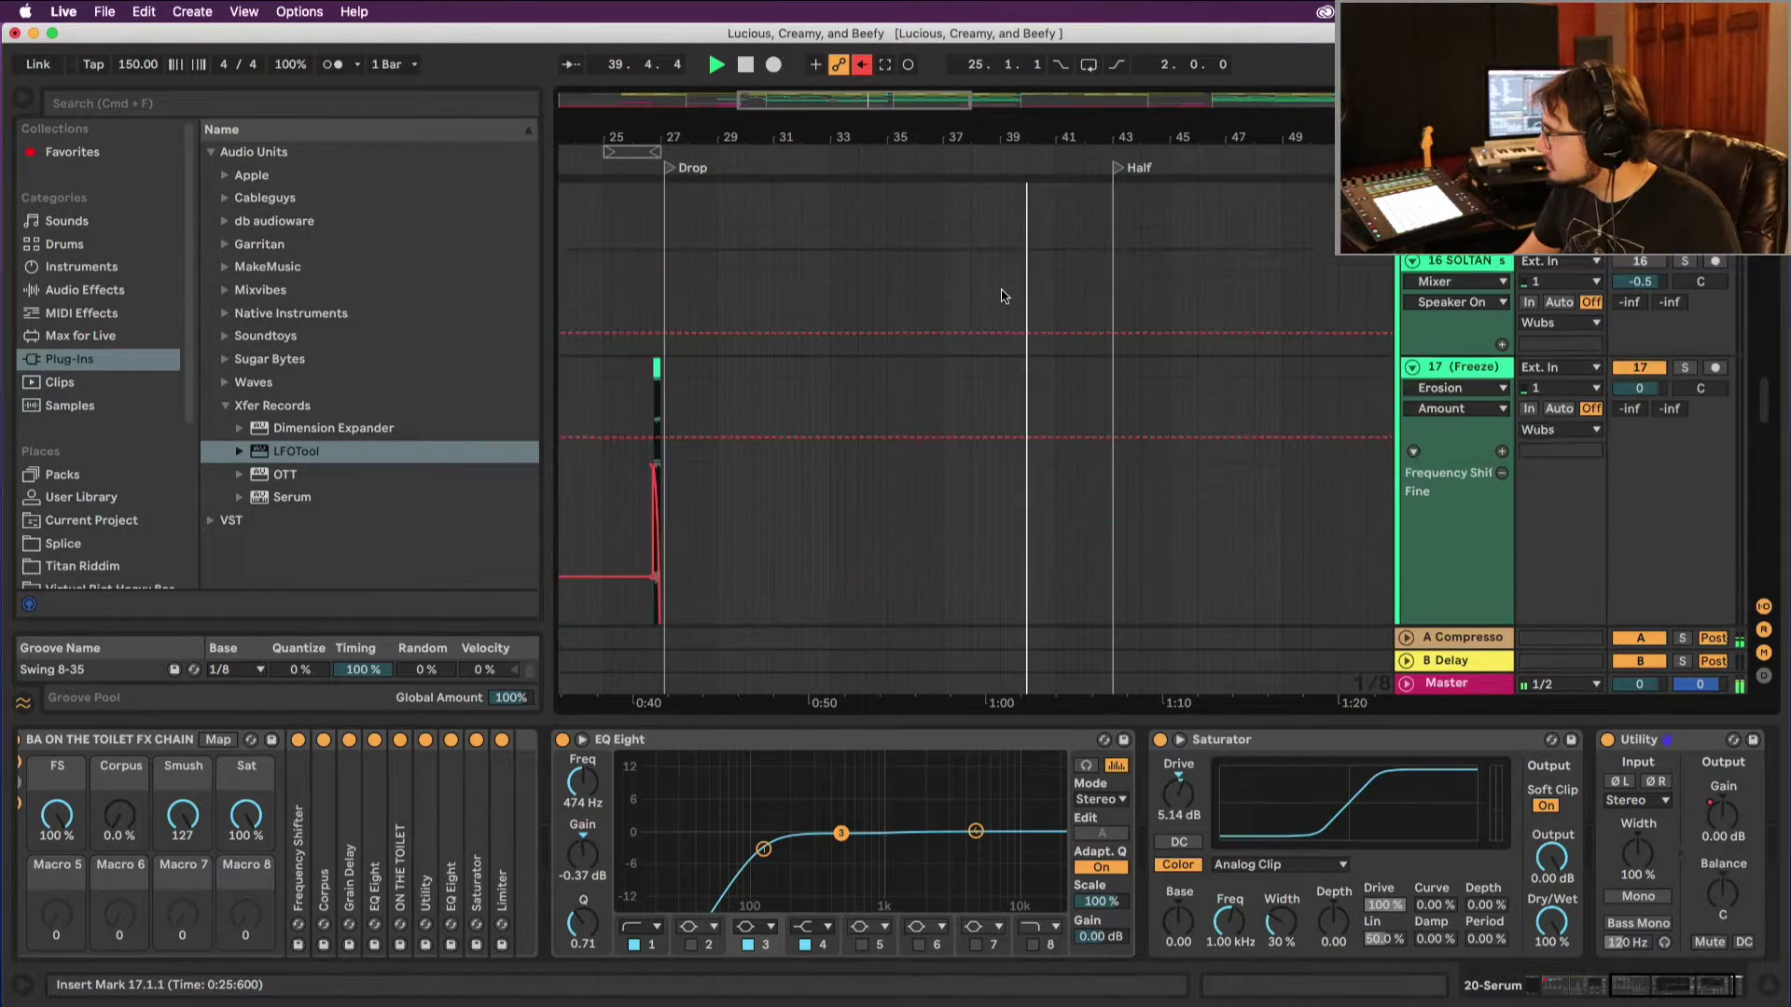
scroll(1003, 296, up, 8)
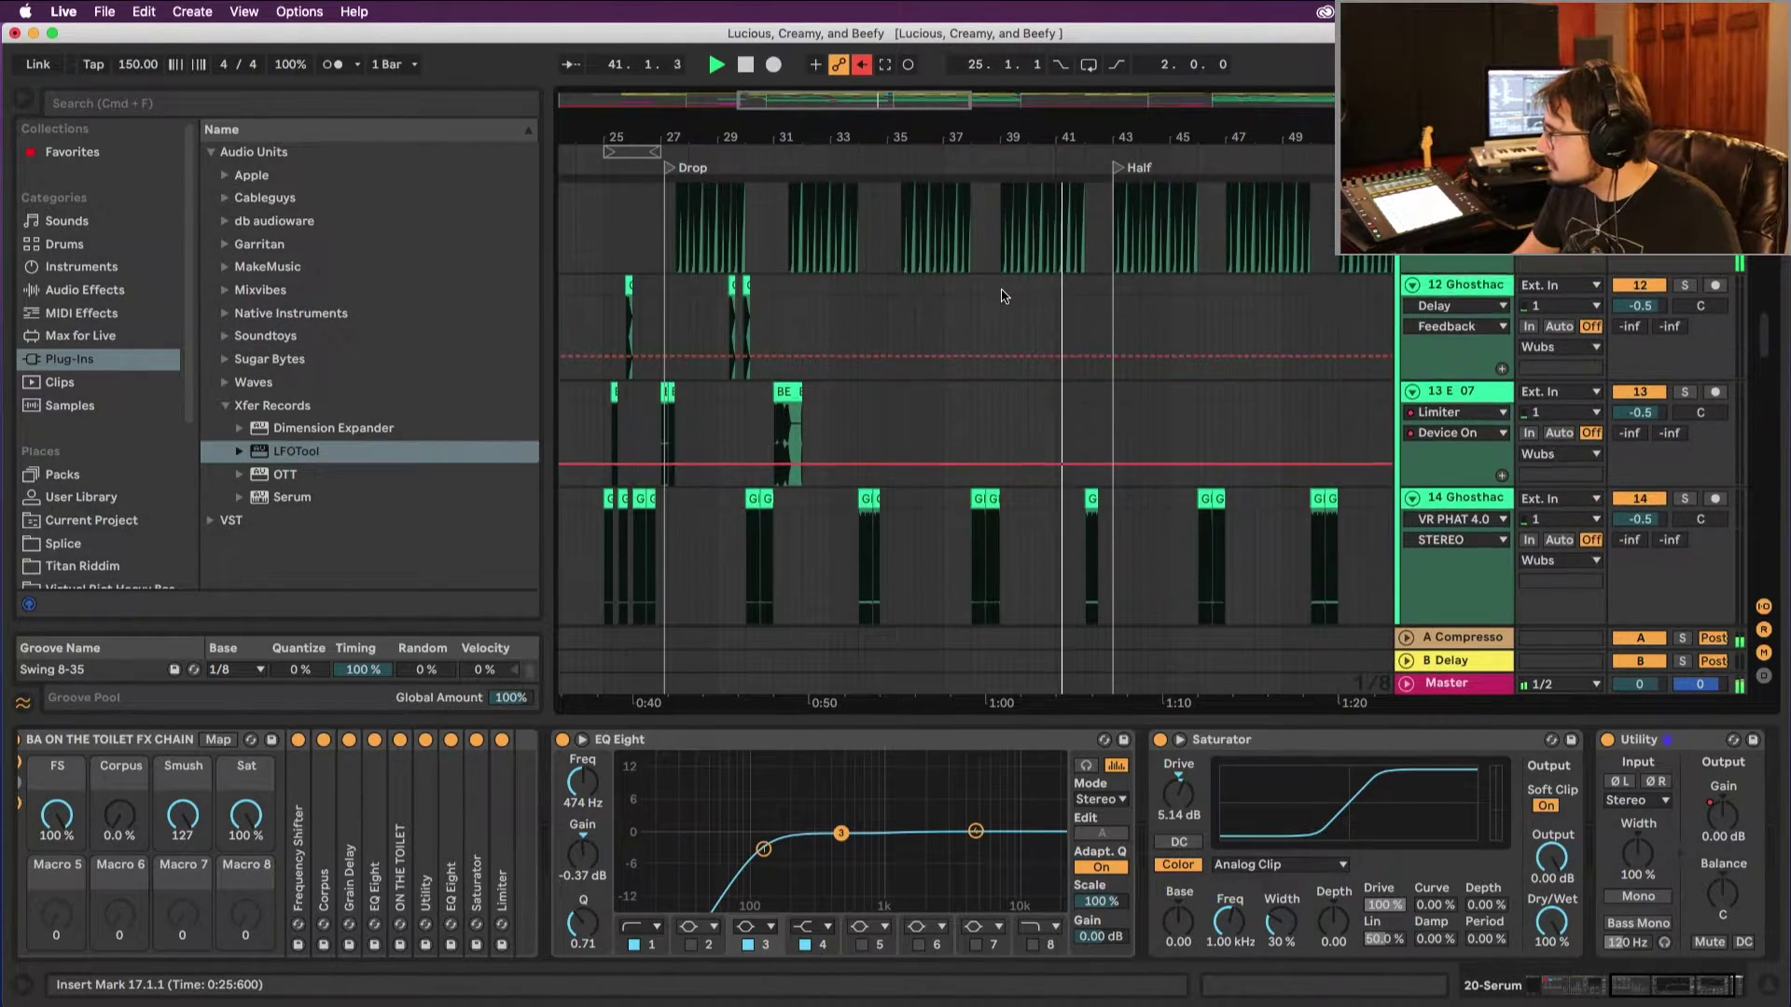
scroll(1000, 289, up, 6)
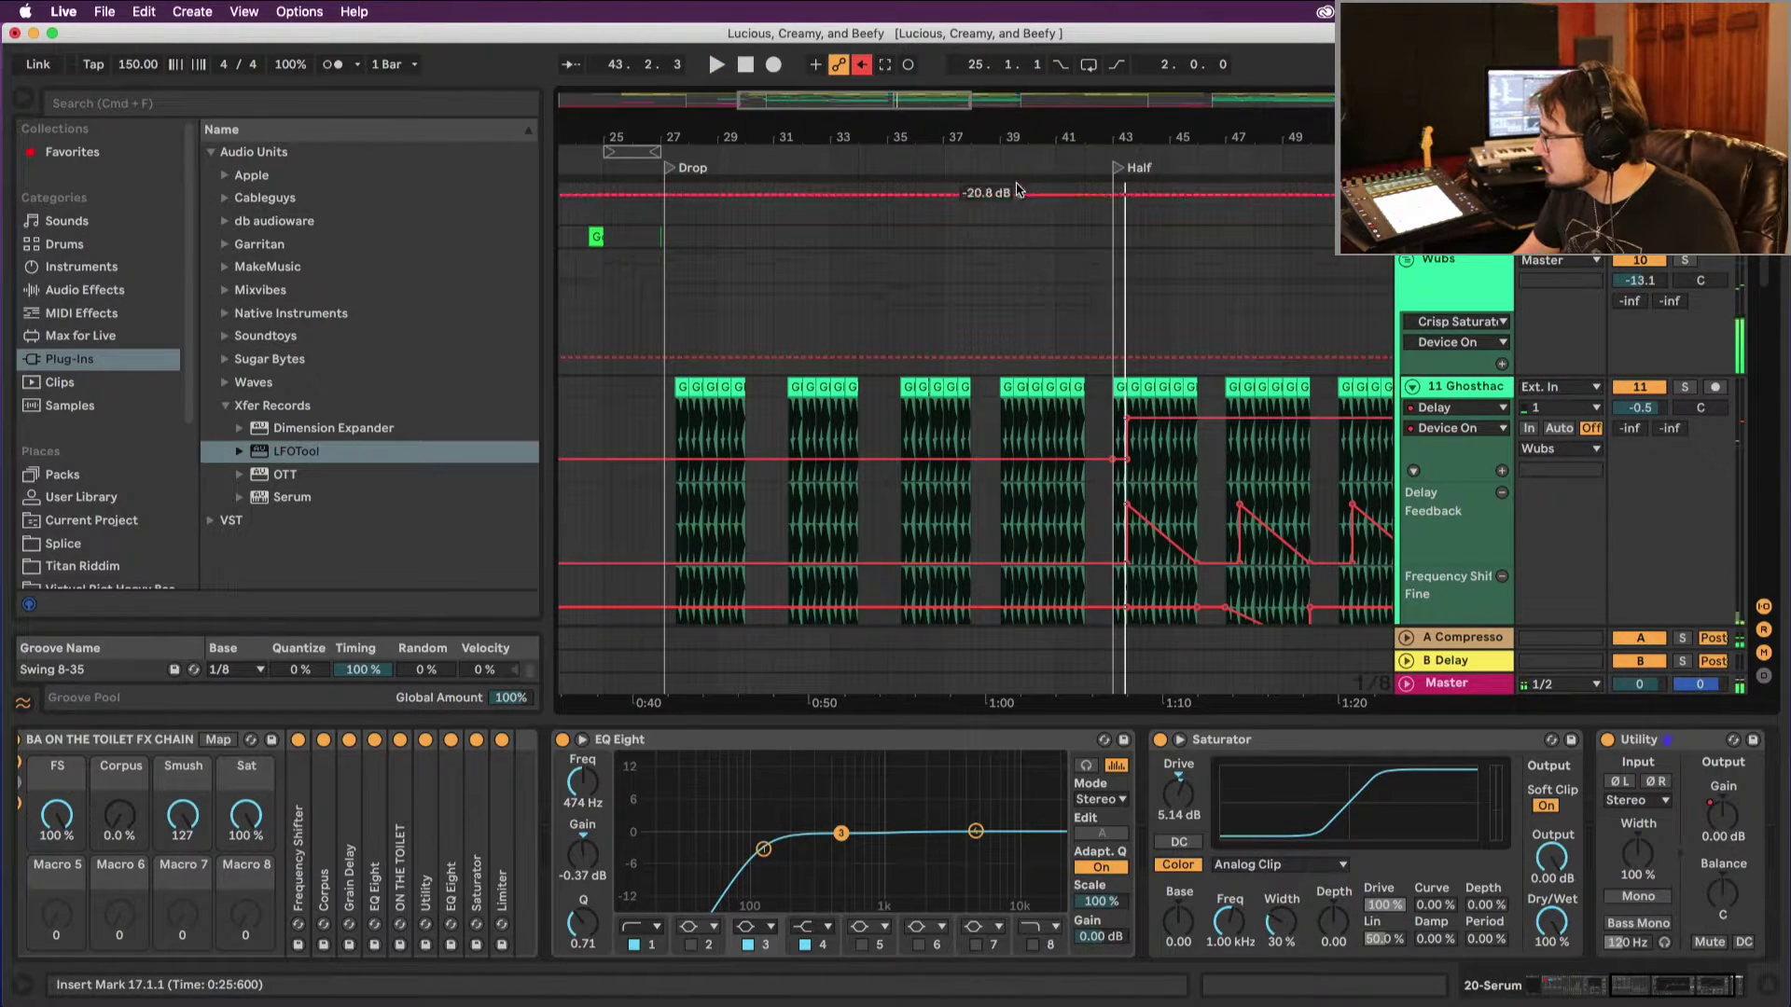
drag(1032, 126, 1033, 154)
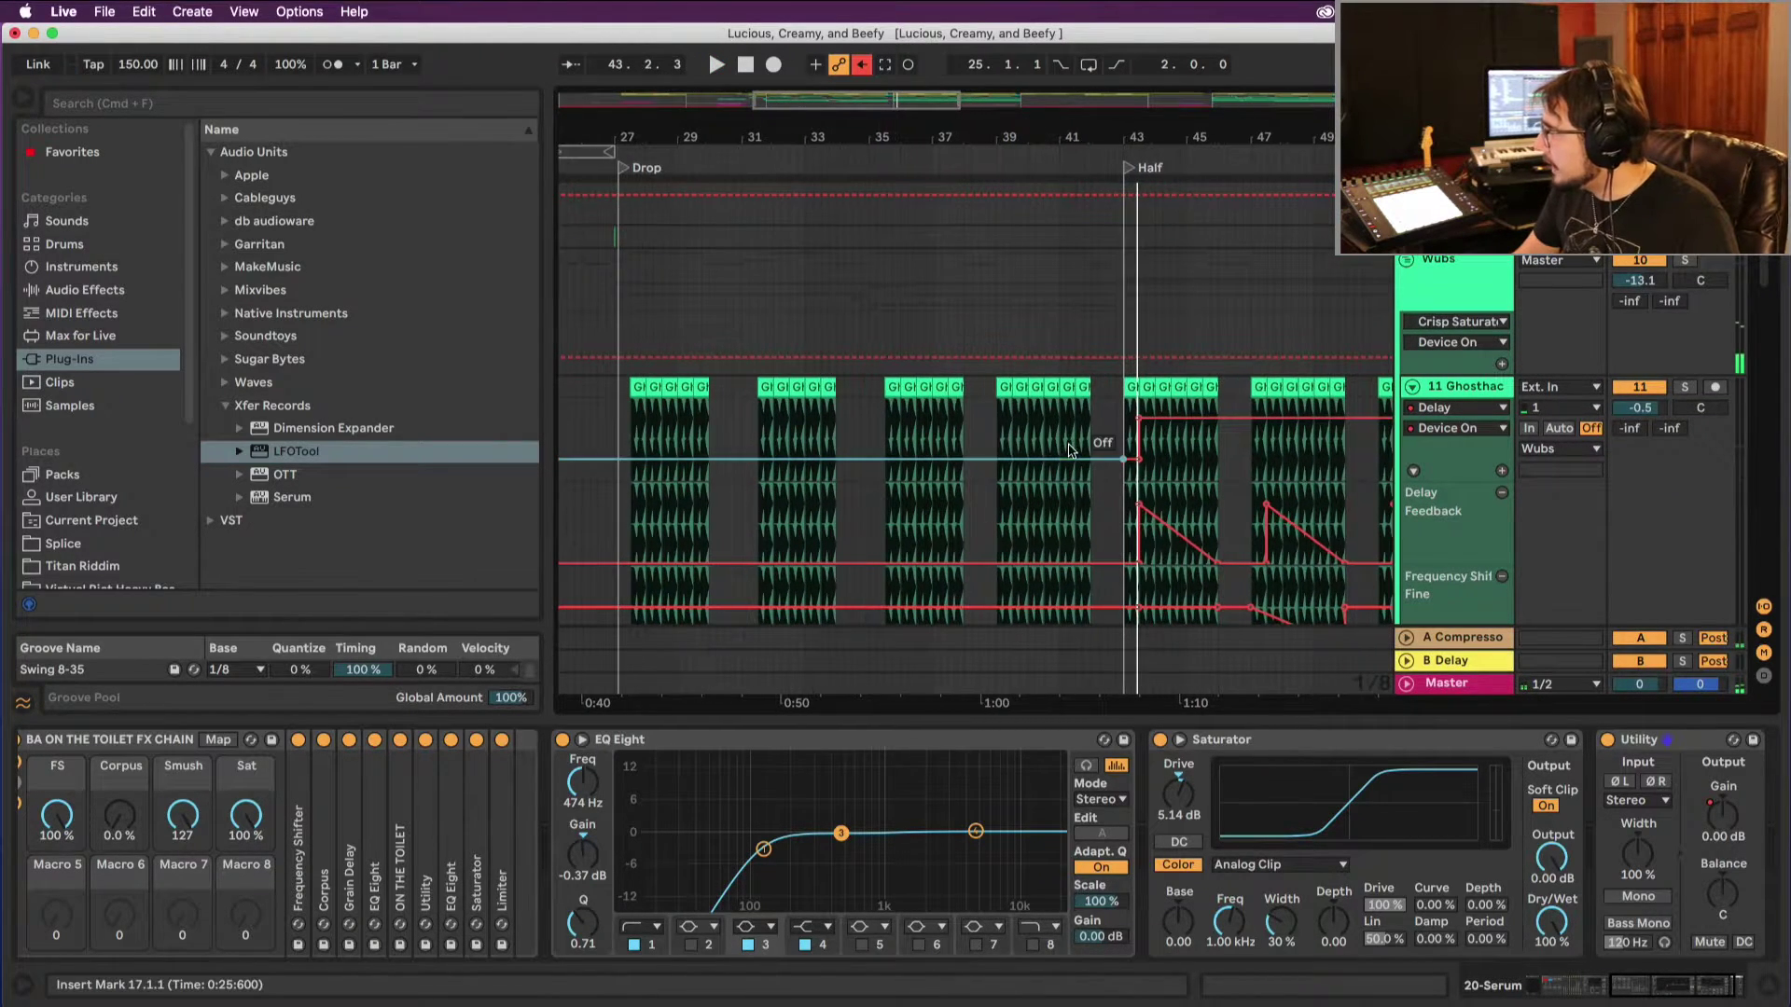
Step: Add an EQ Eight after the Frequency Shifter on the 11 Ghosthack track
click(1008, 388)
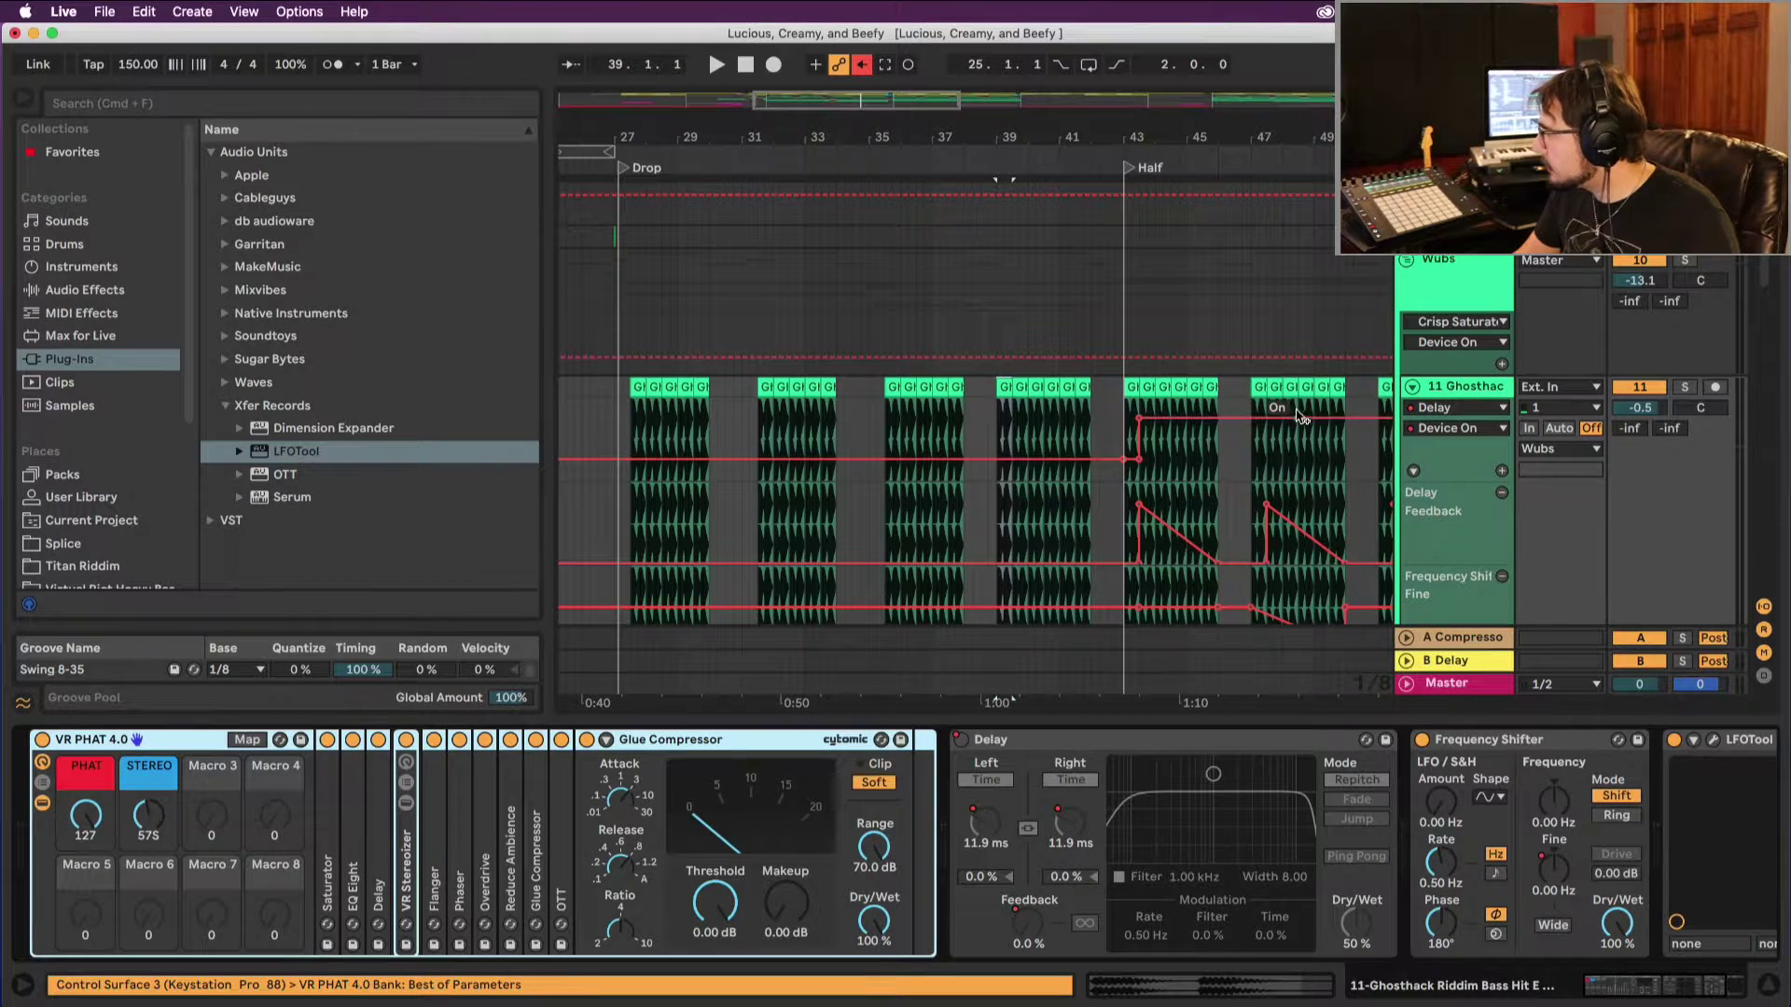
scroll(1432, 830, right, 3)
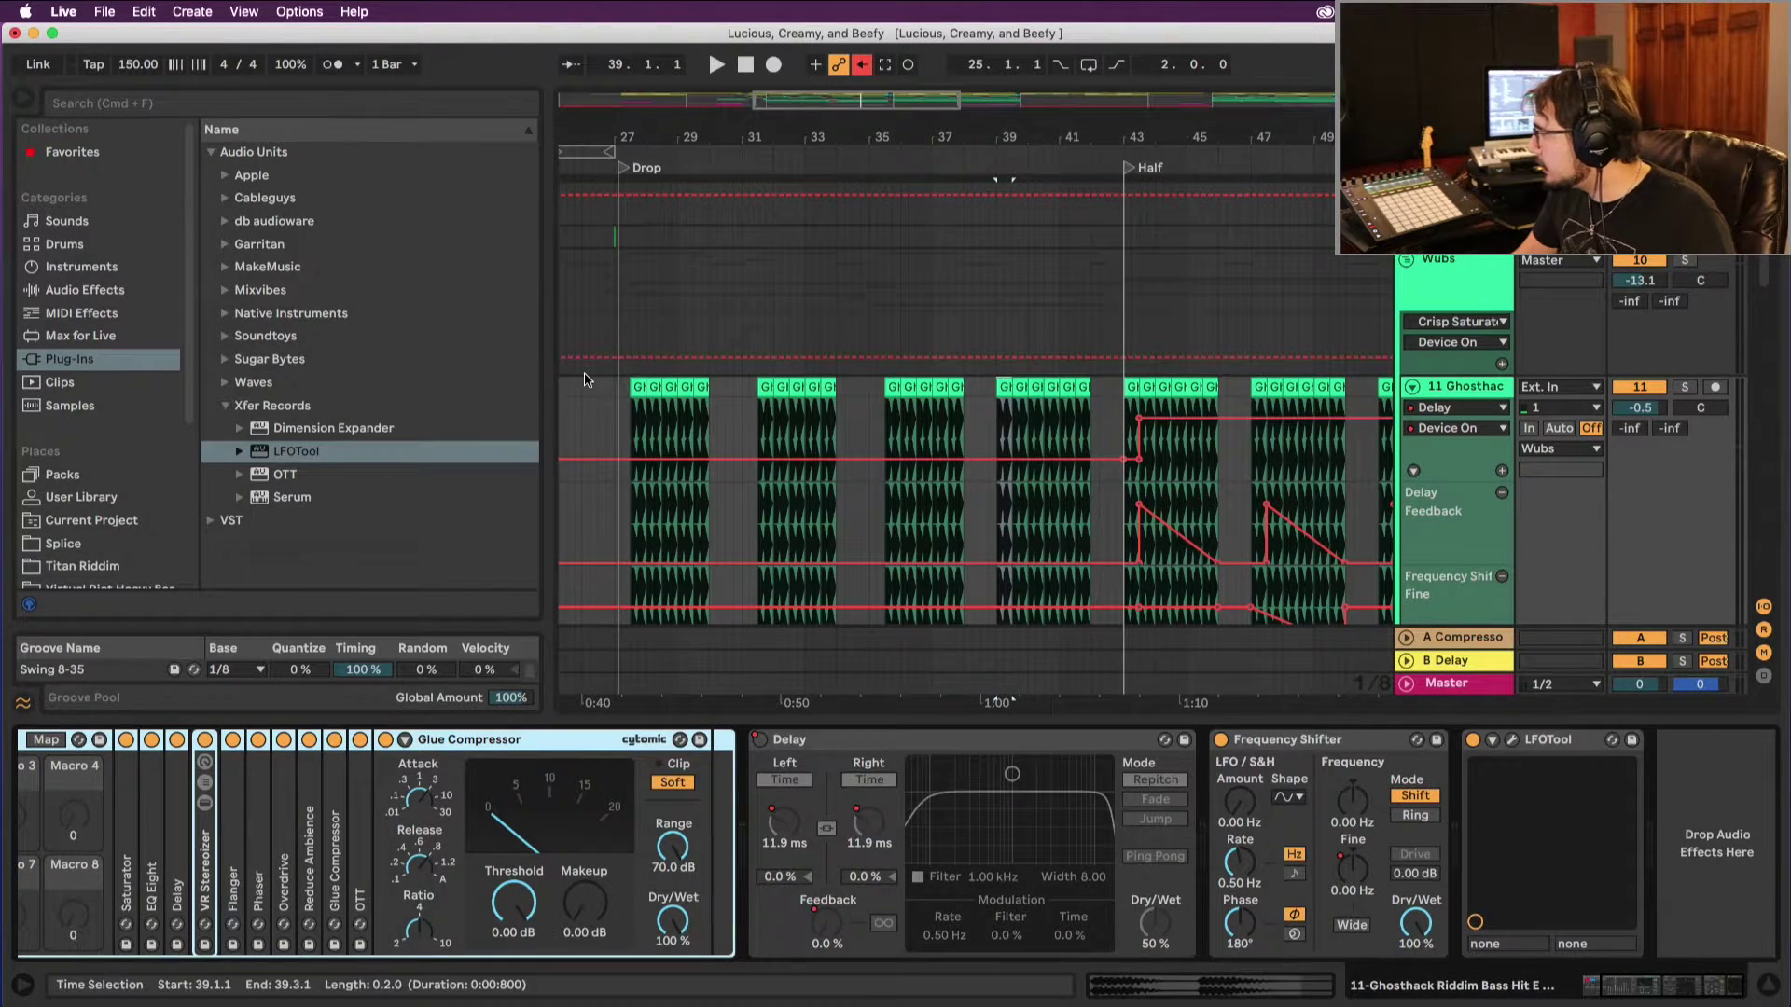
click(201, 110)
text(eq)
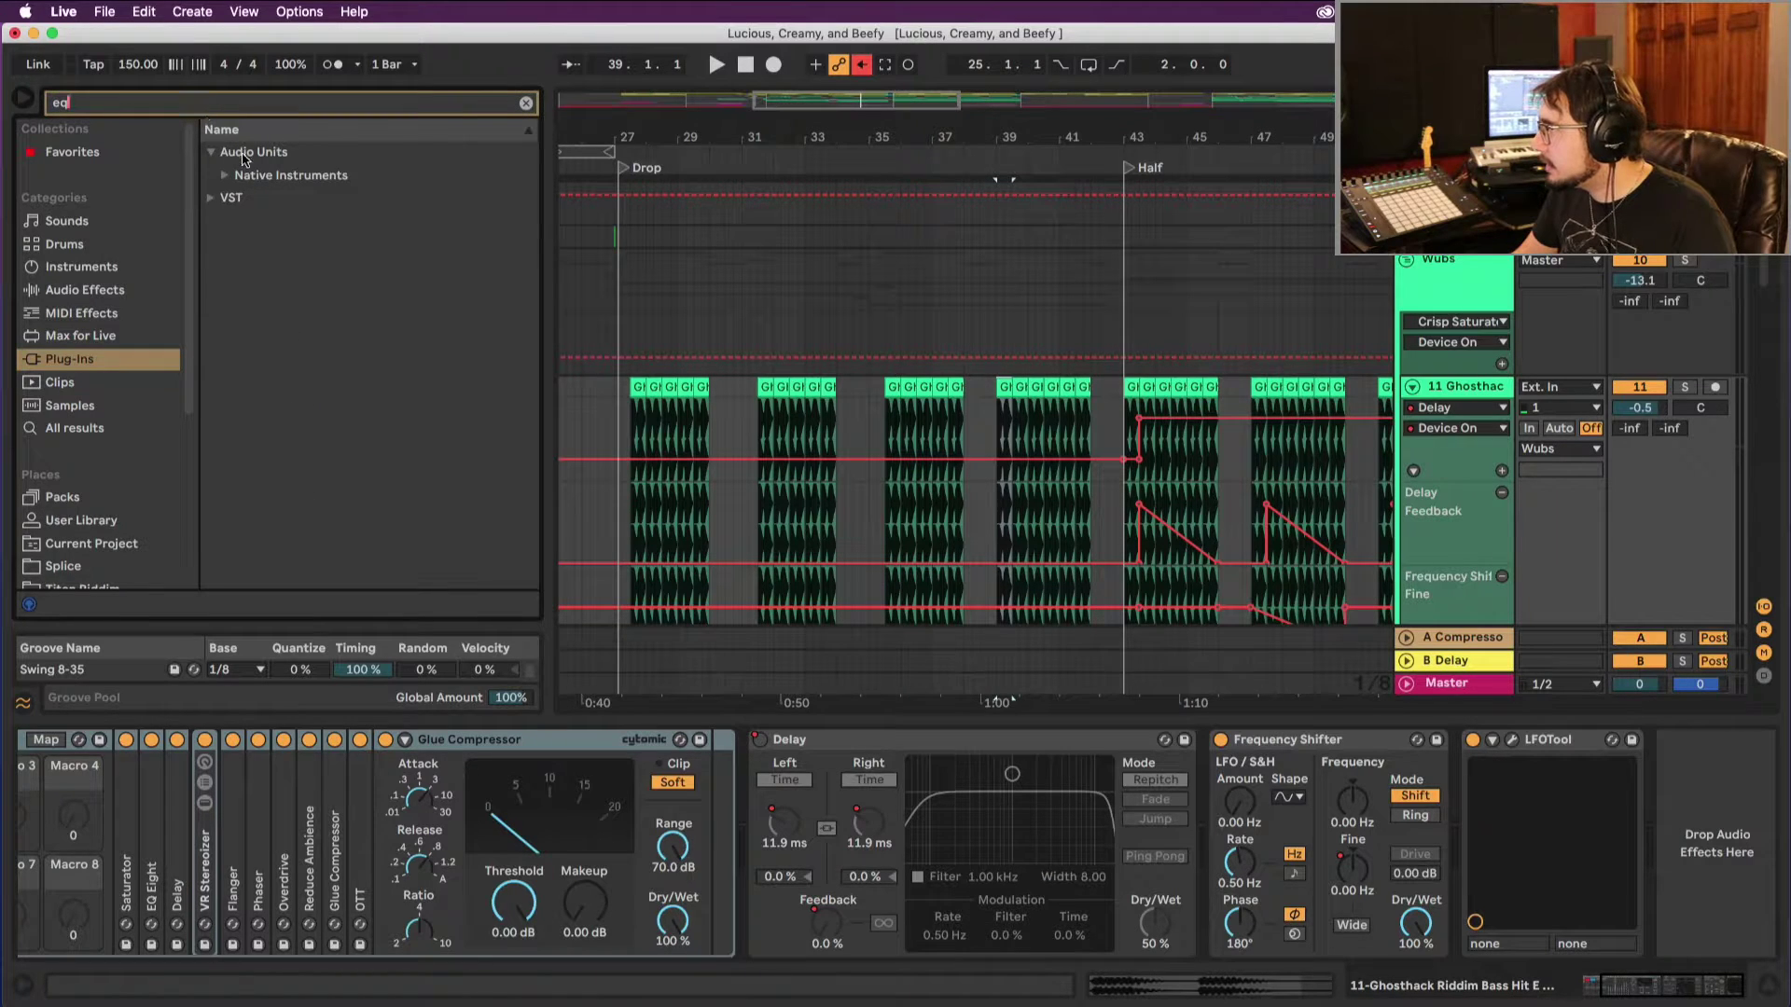
click(133, 292)
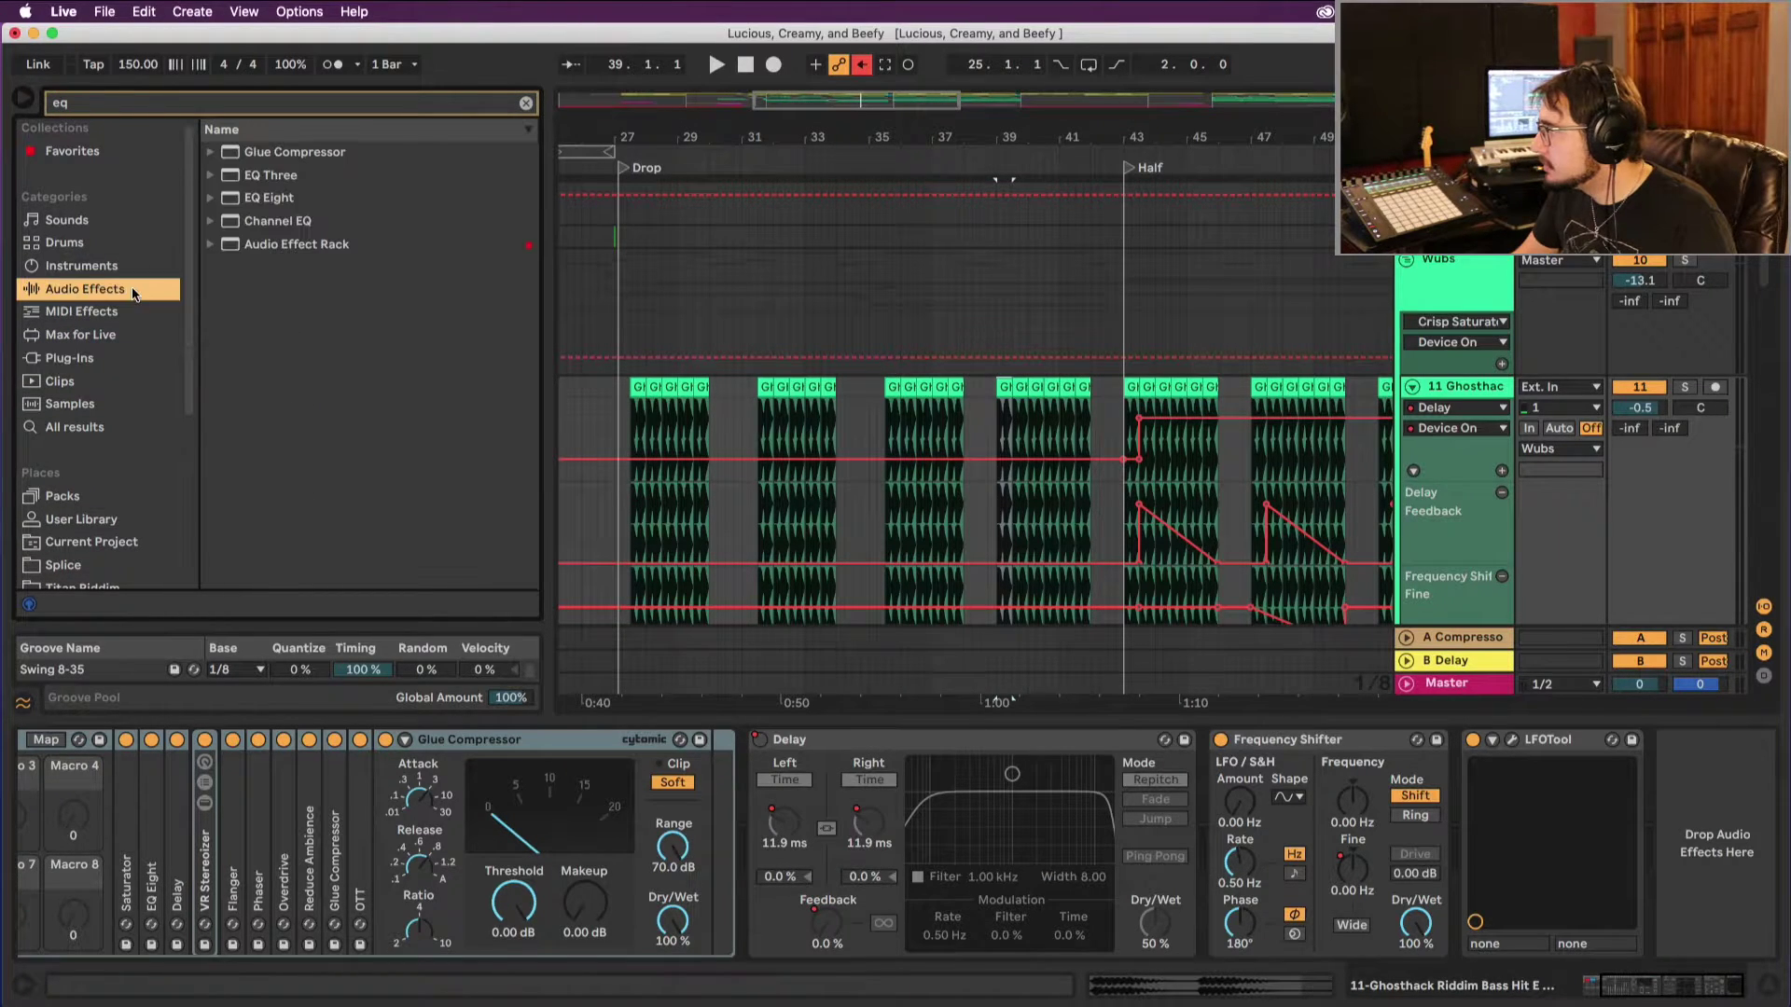
click(289, 201)
drag(1612, 698, 1479, 774)
Step: Make the first band of the new EQ Eight a low cut at 30 Hz while playing from bar 39
key(space)
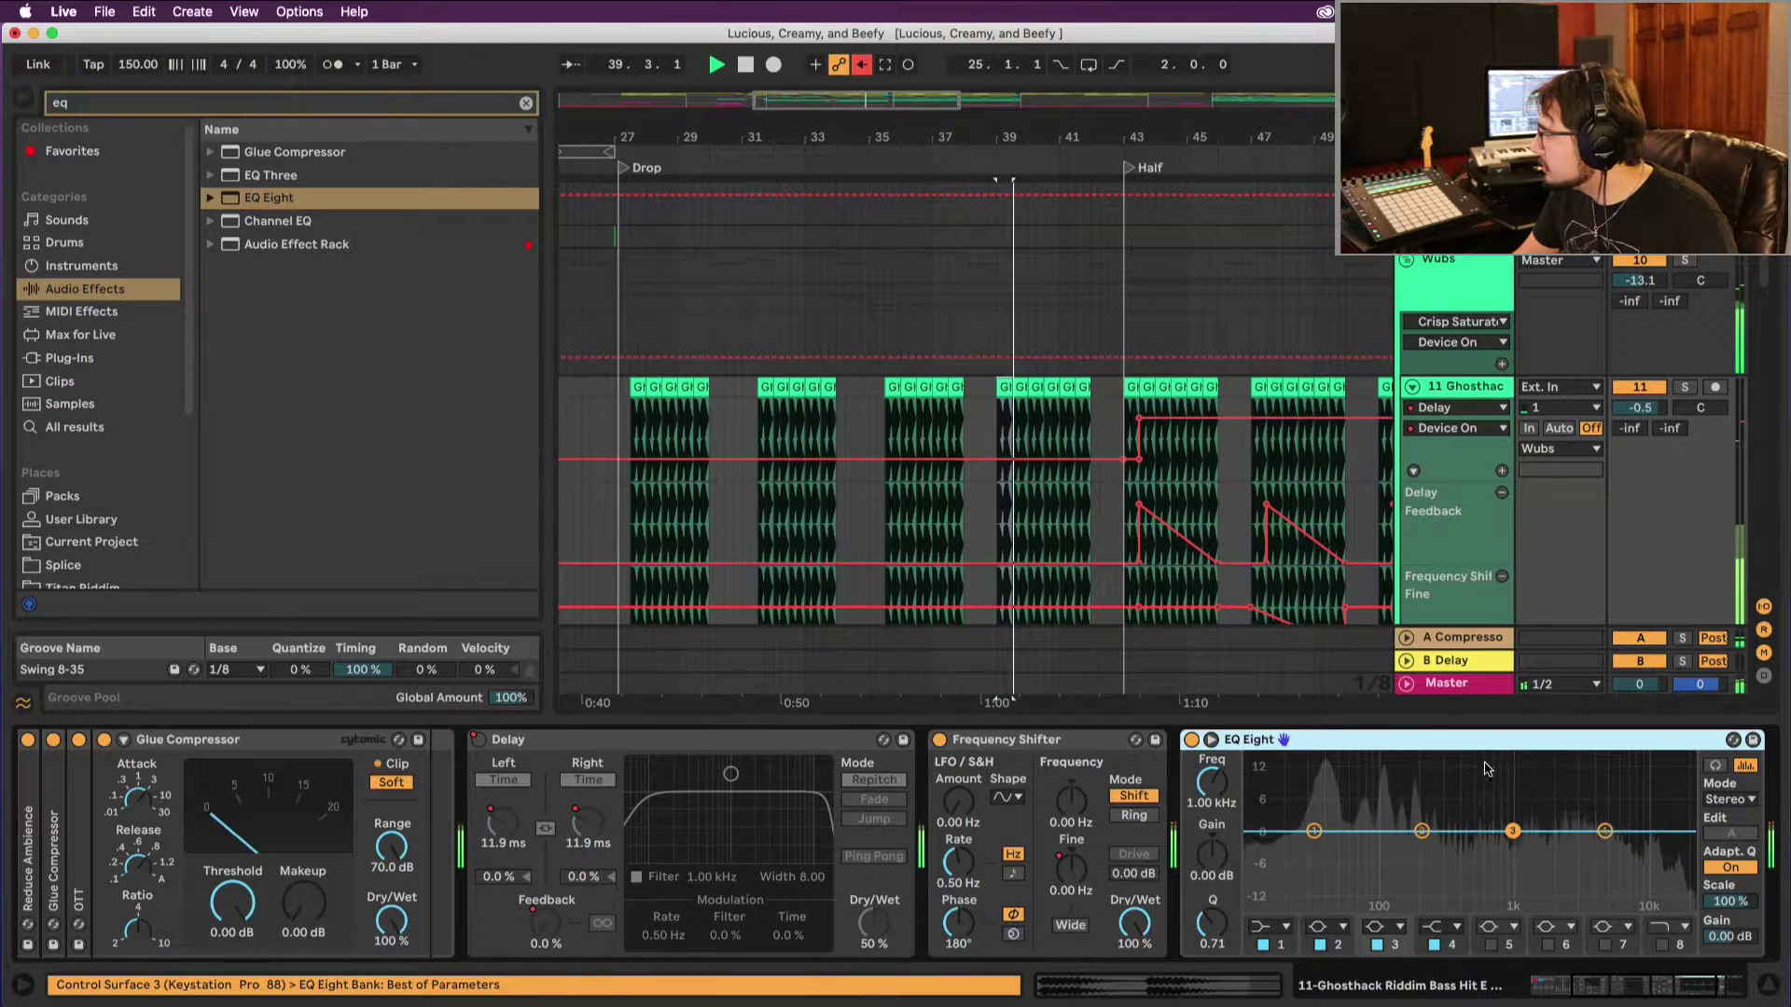
click(1285, 926)
click(1285, 839)
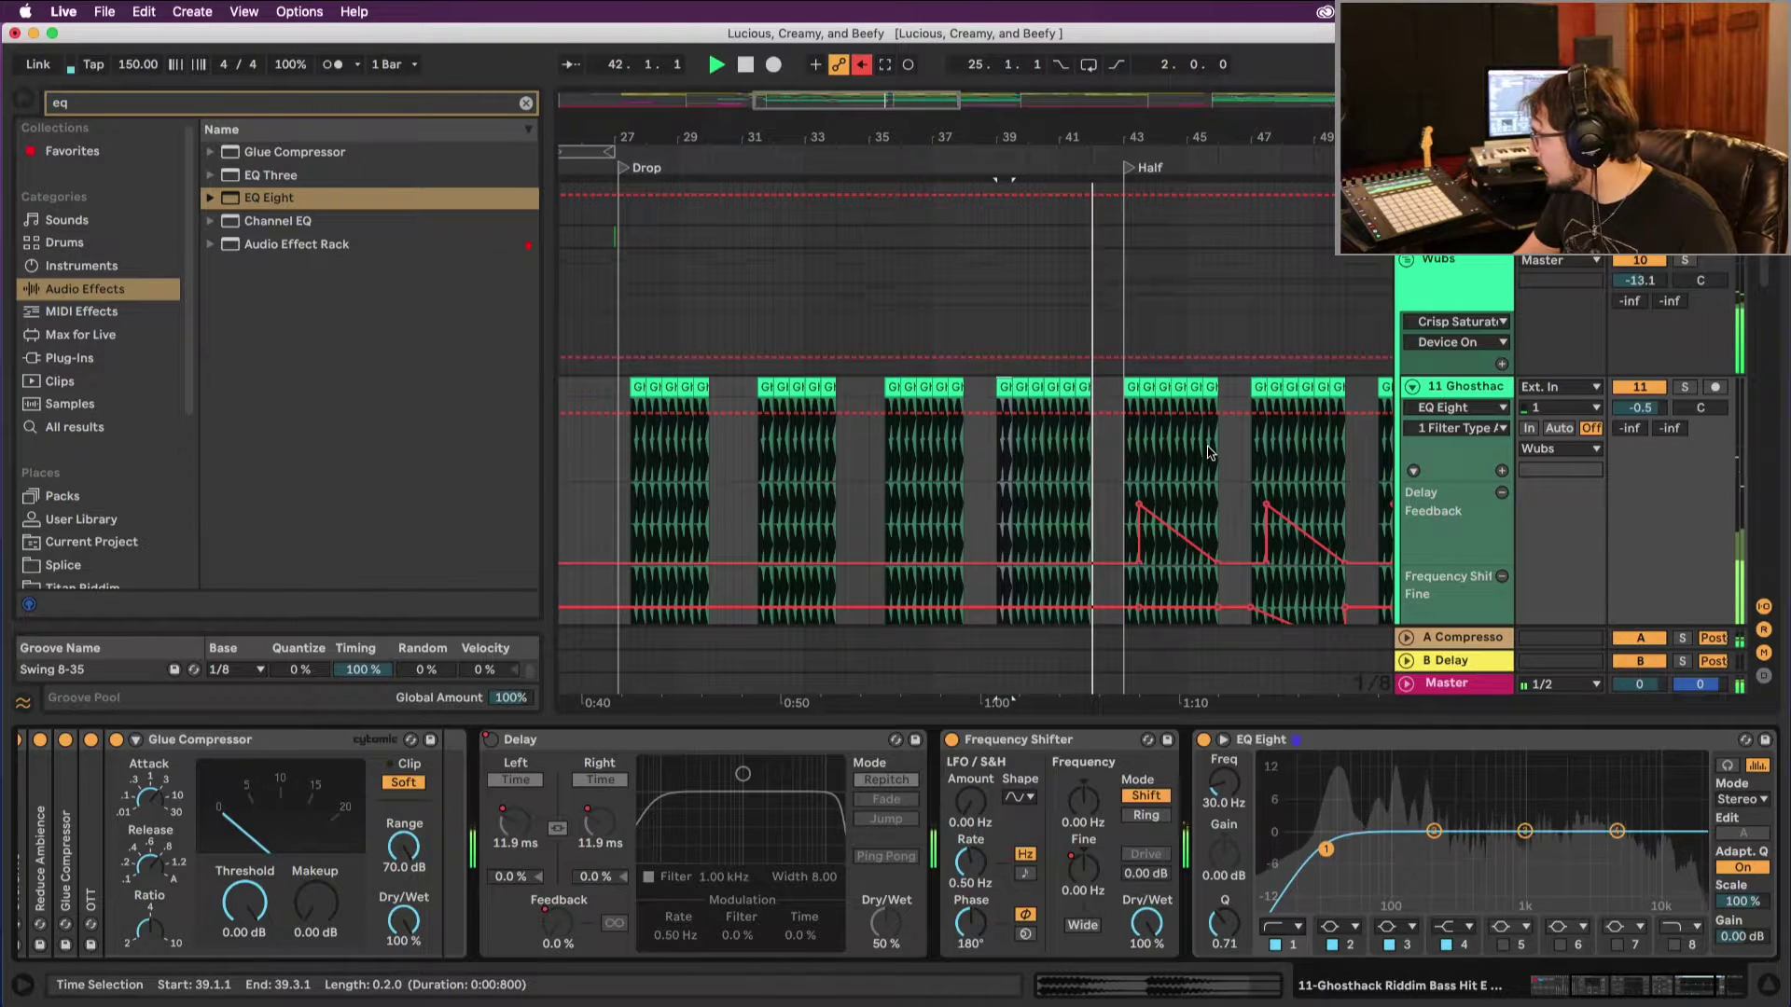
key(space)
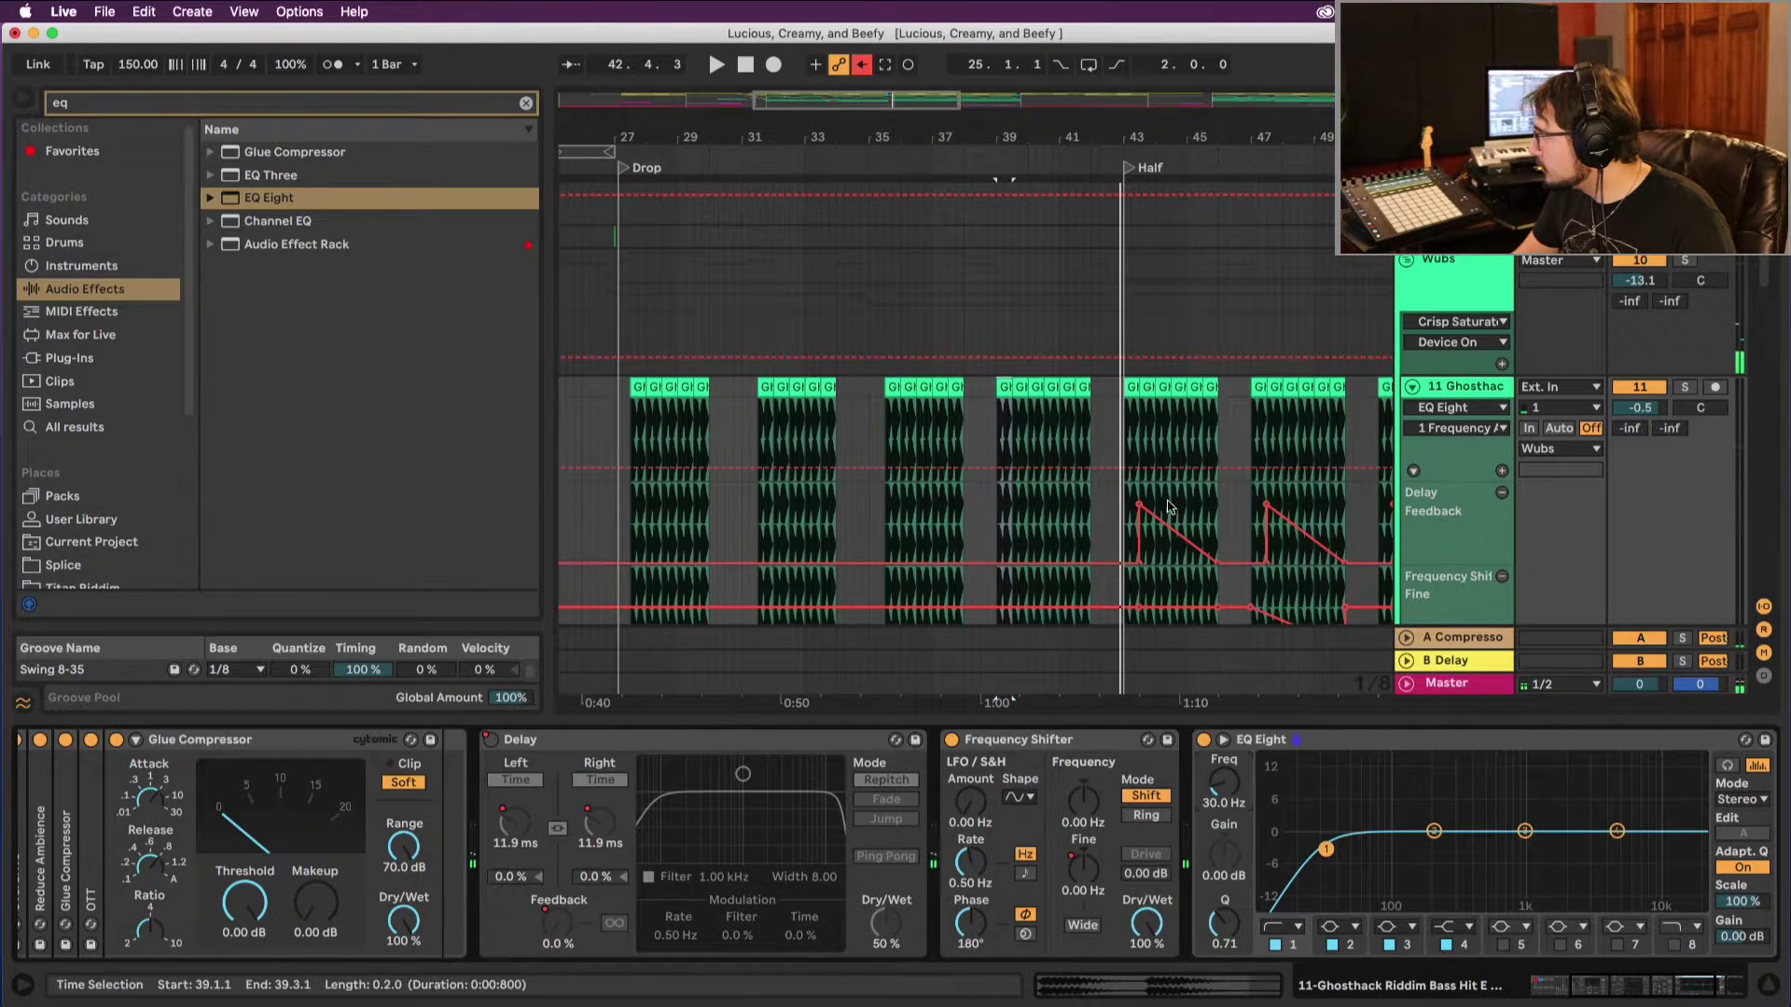
Step: Add a separate automation lane for the EQ Eight's band 1 frequency on the 11 Ghosthack track around bars 39 to 42
drag(982, 448, 1093, 457)
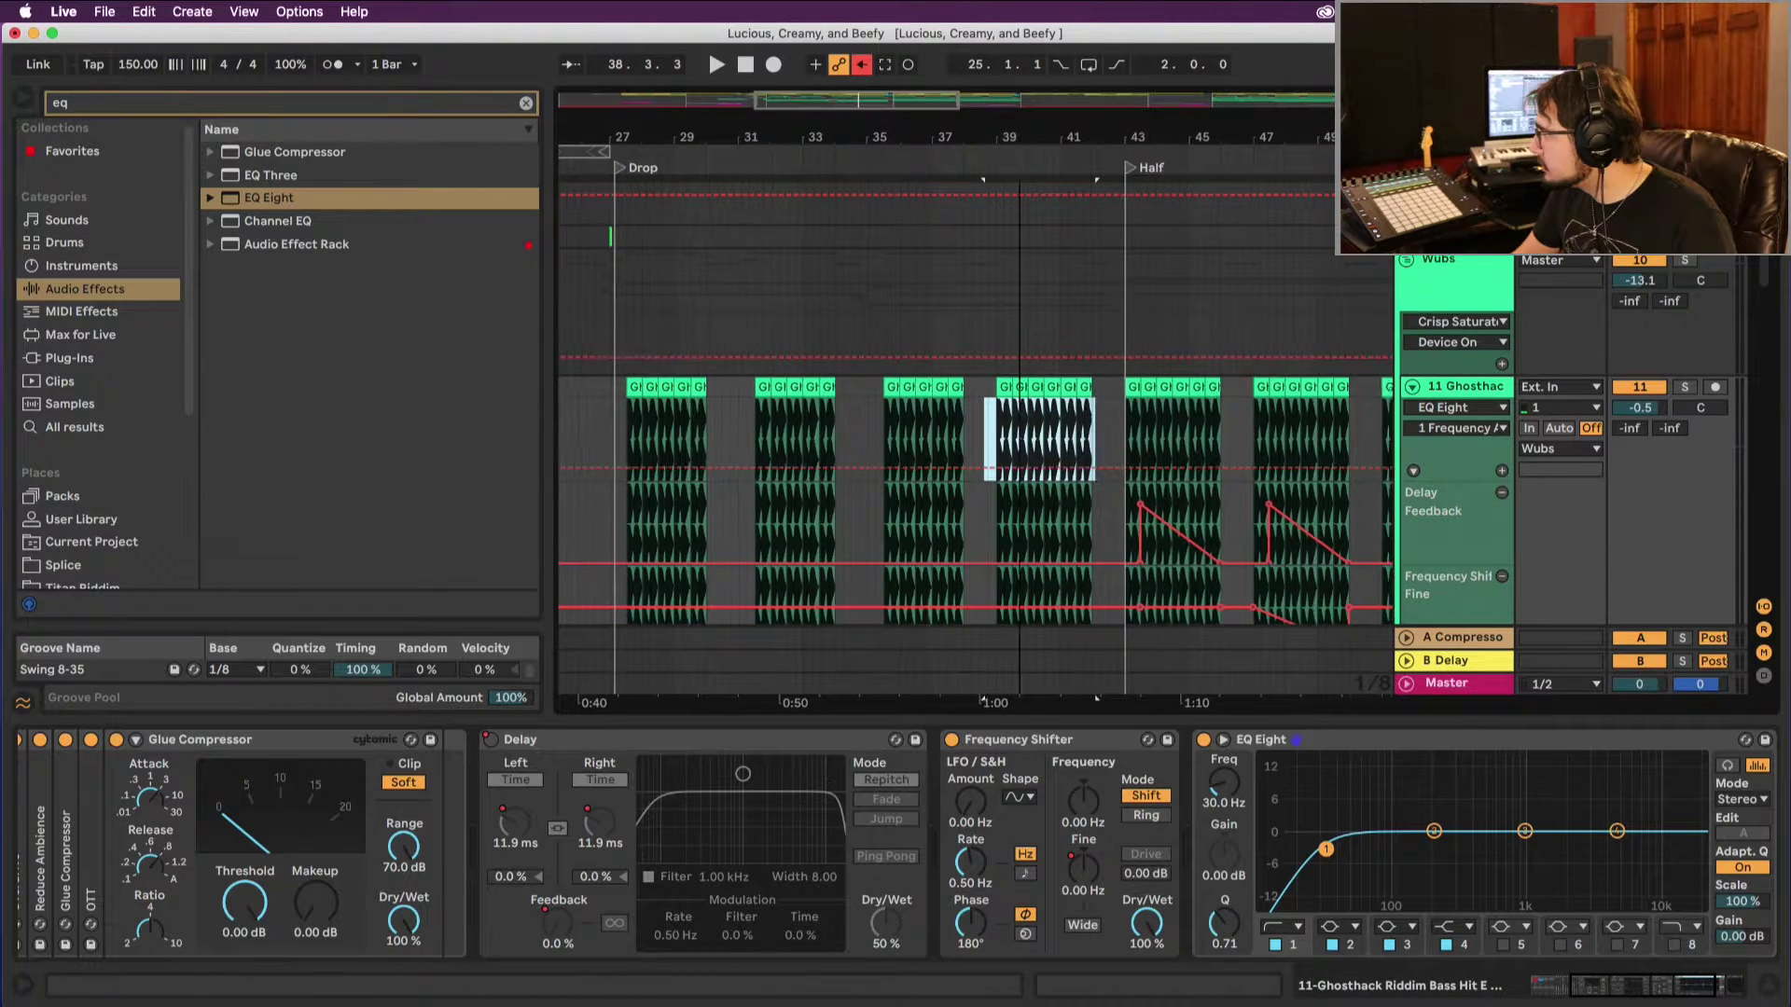
key(plus)
click(990, 426)
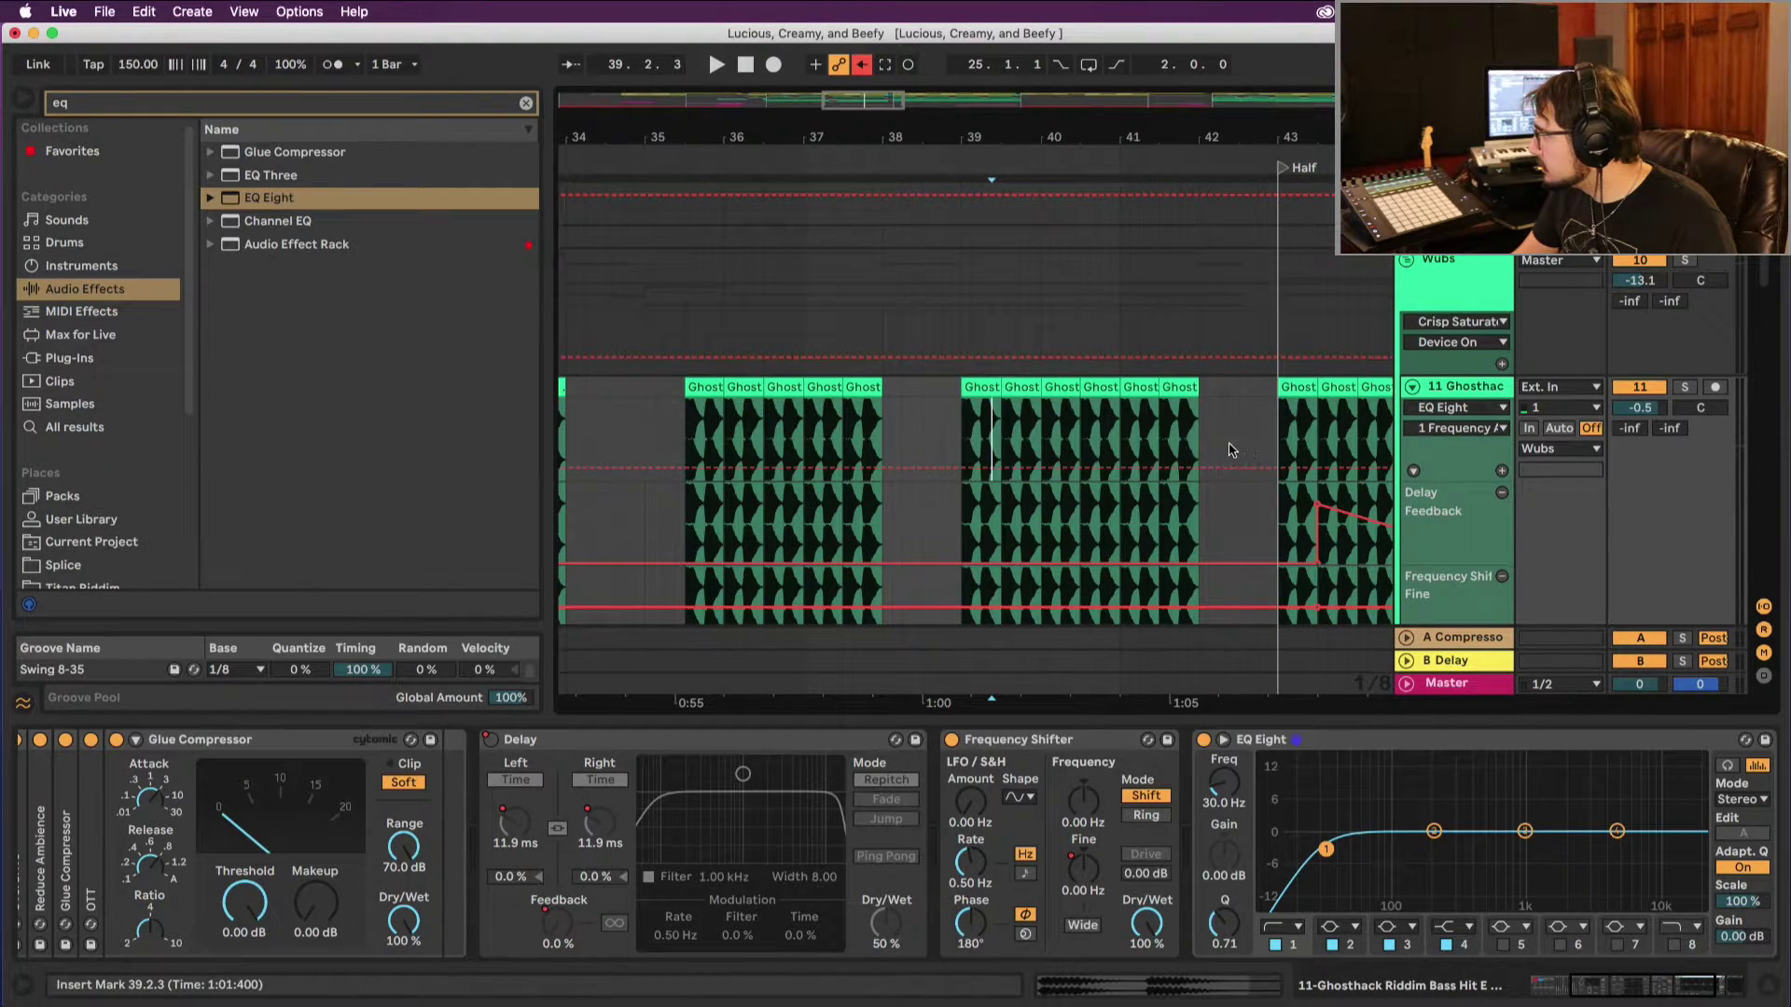
click(1502, 472)
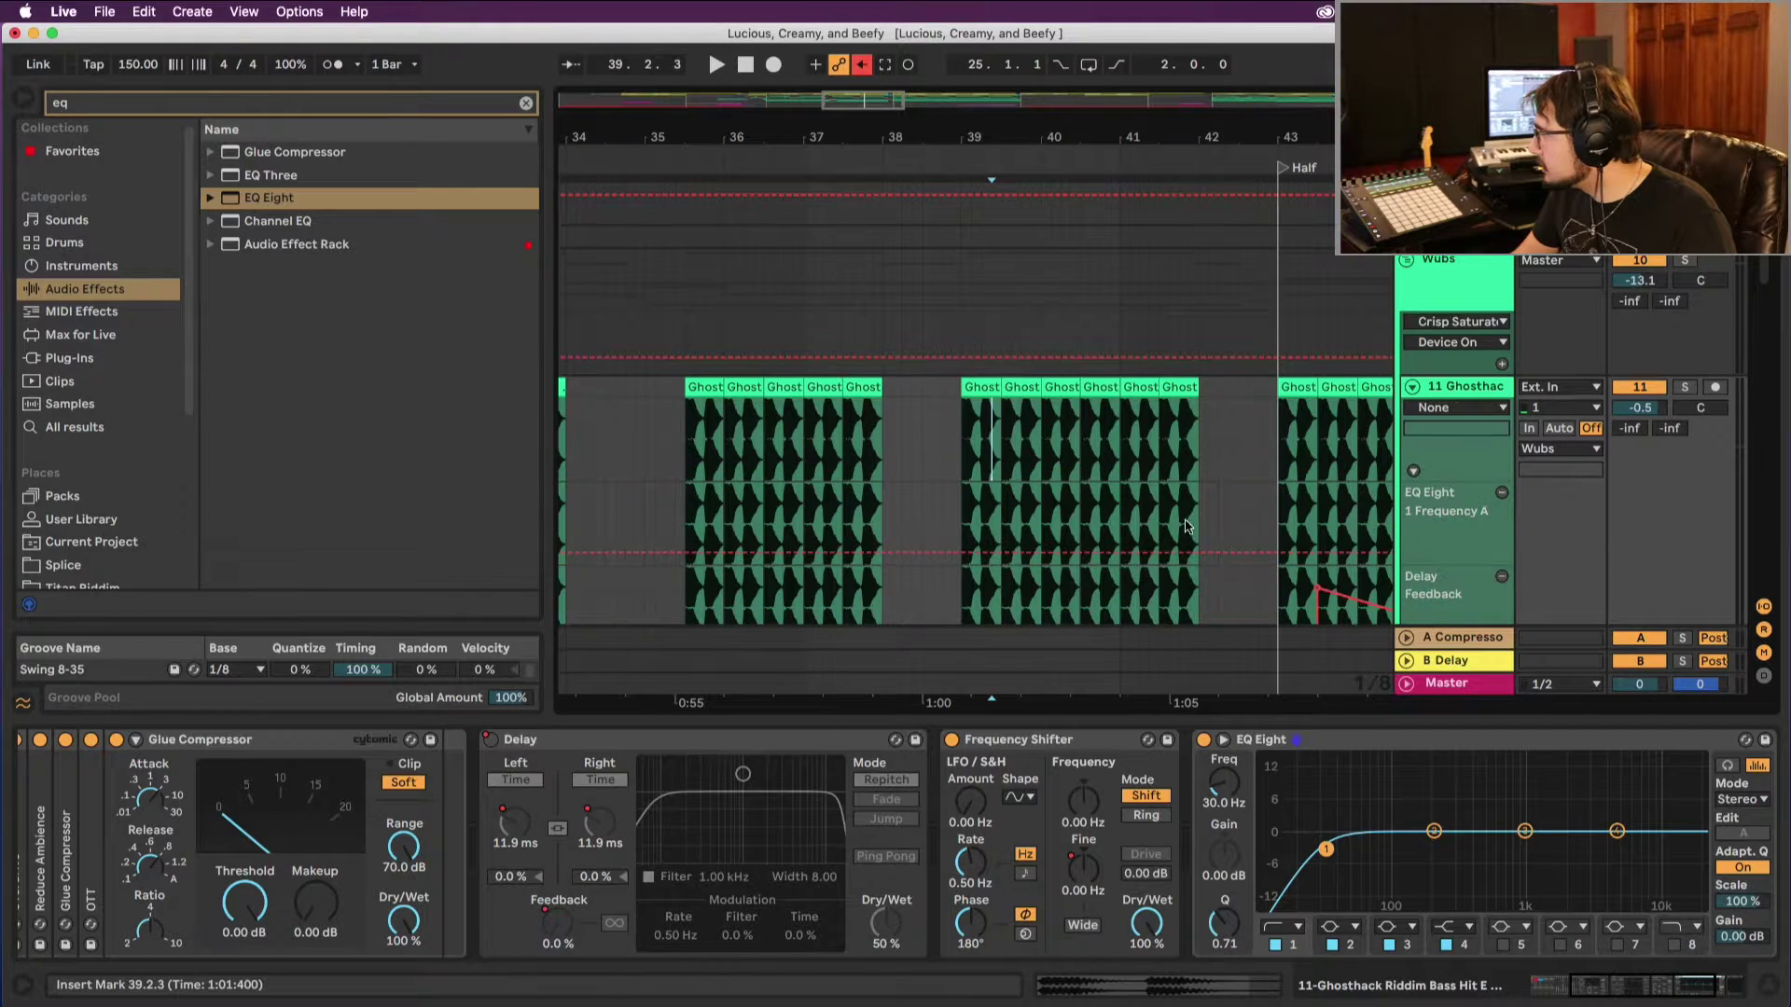
Step: Automate the band 1 frequency to rise from 30 Hz at 39.1.1 to about 1.7 kHz at 42.1.1, drop back to 30 Hz, and play it
click(954, 516)
click(962, 510)
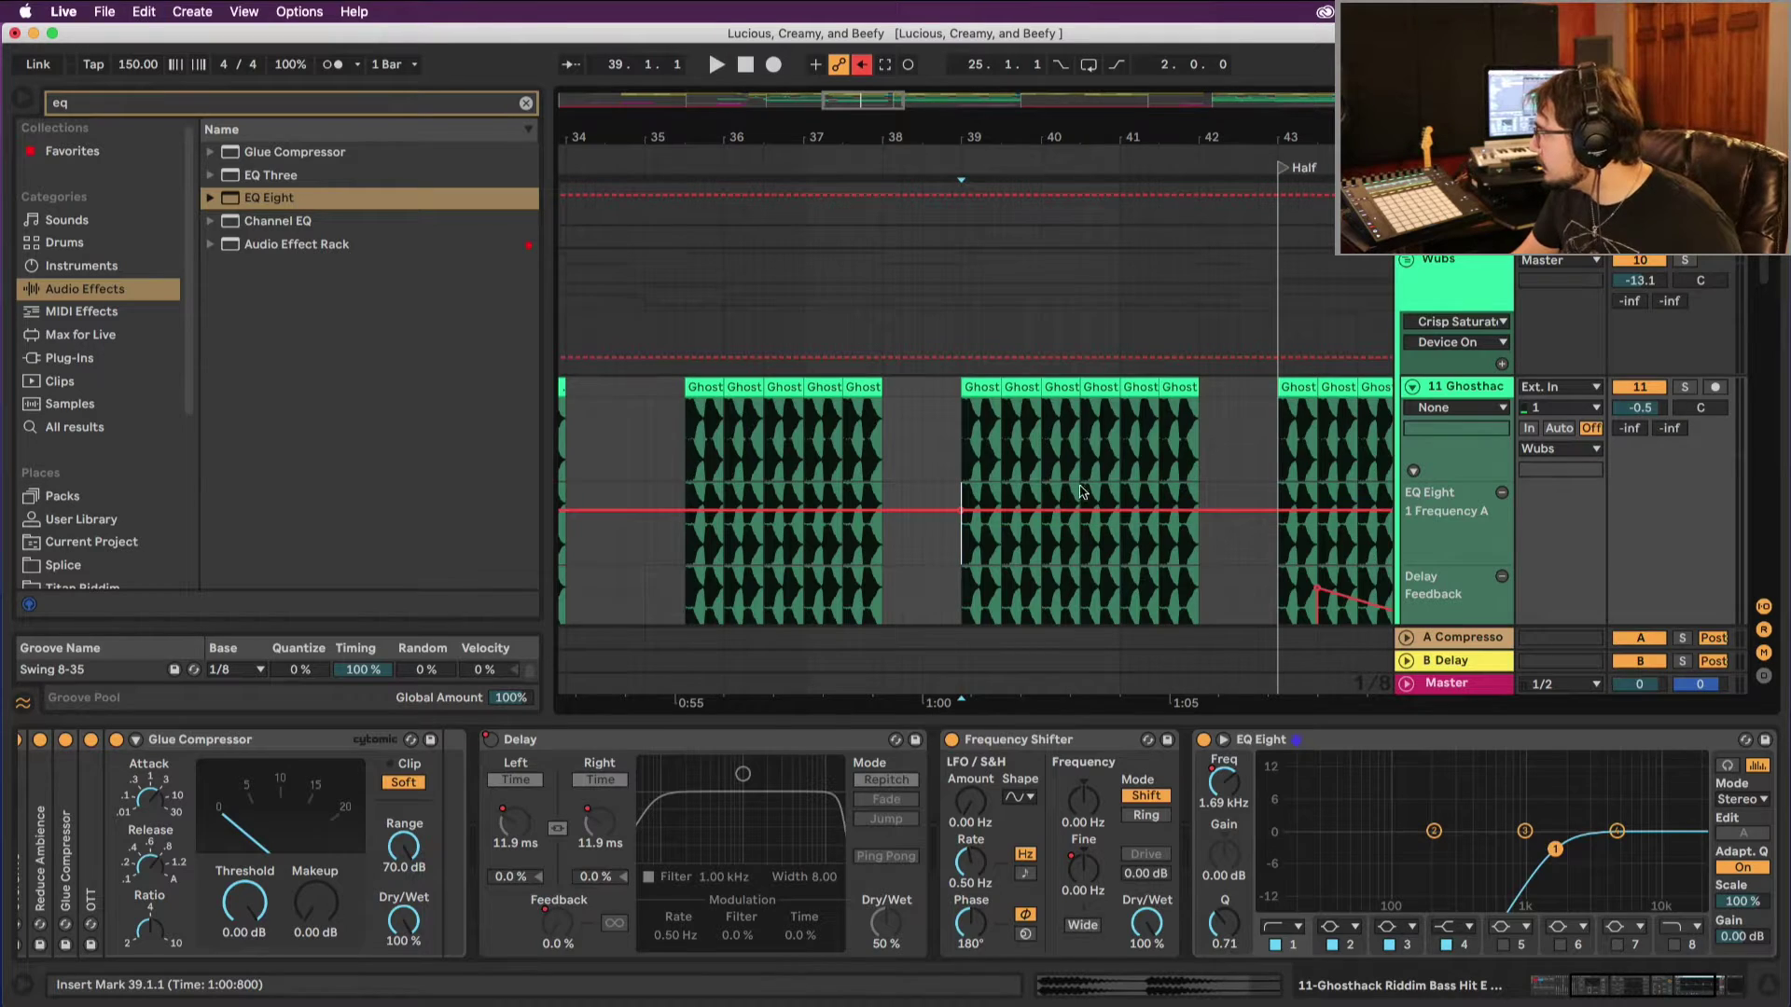
click(1236, 475)
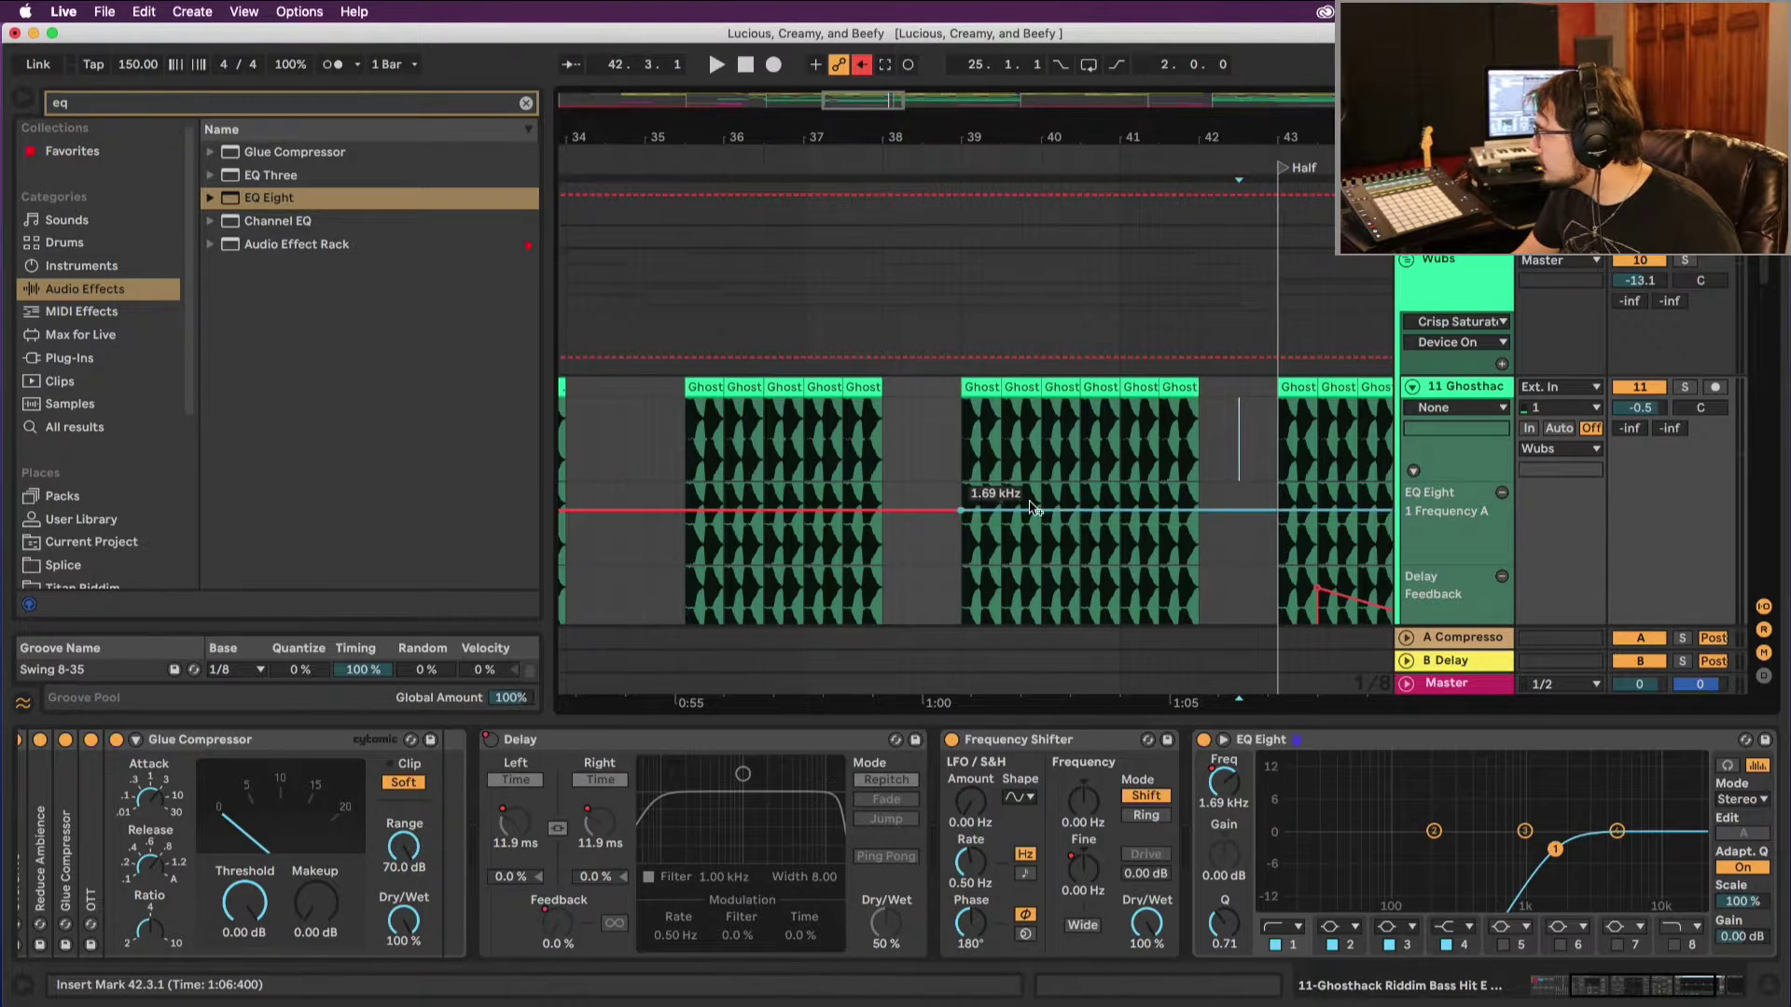
click(978, 508)
drag(967, 514, 1146, 502)
click(961, 514)
key(space)
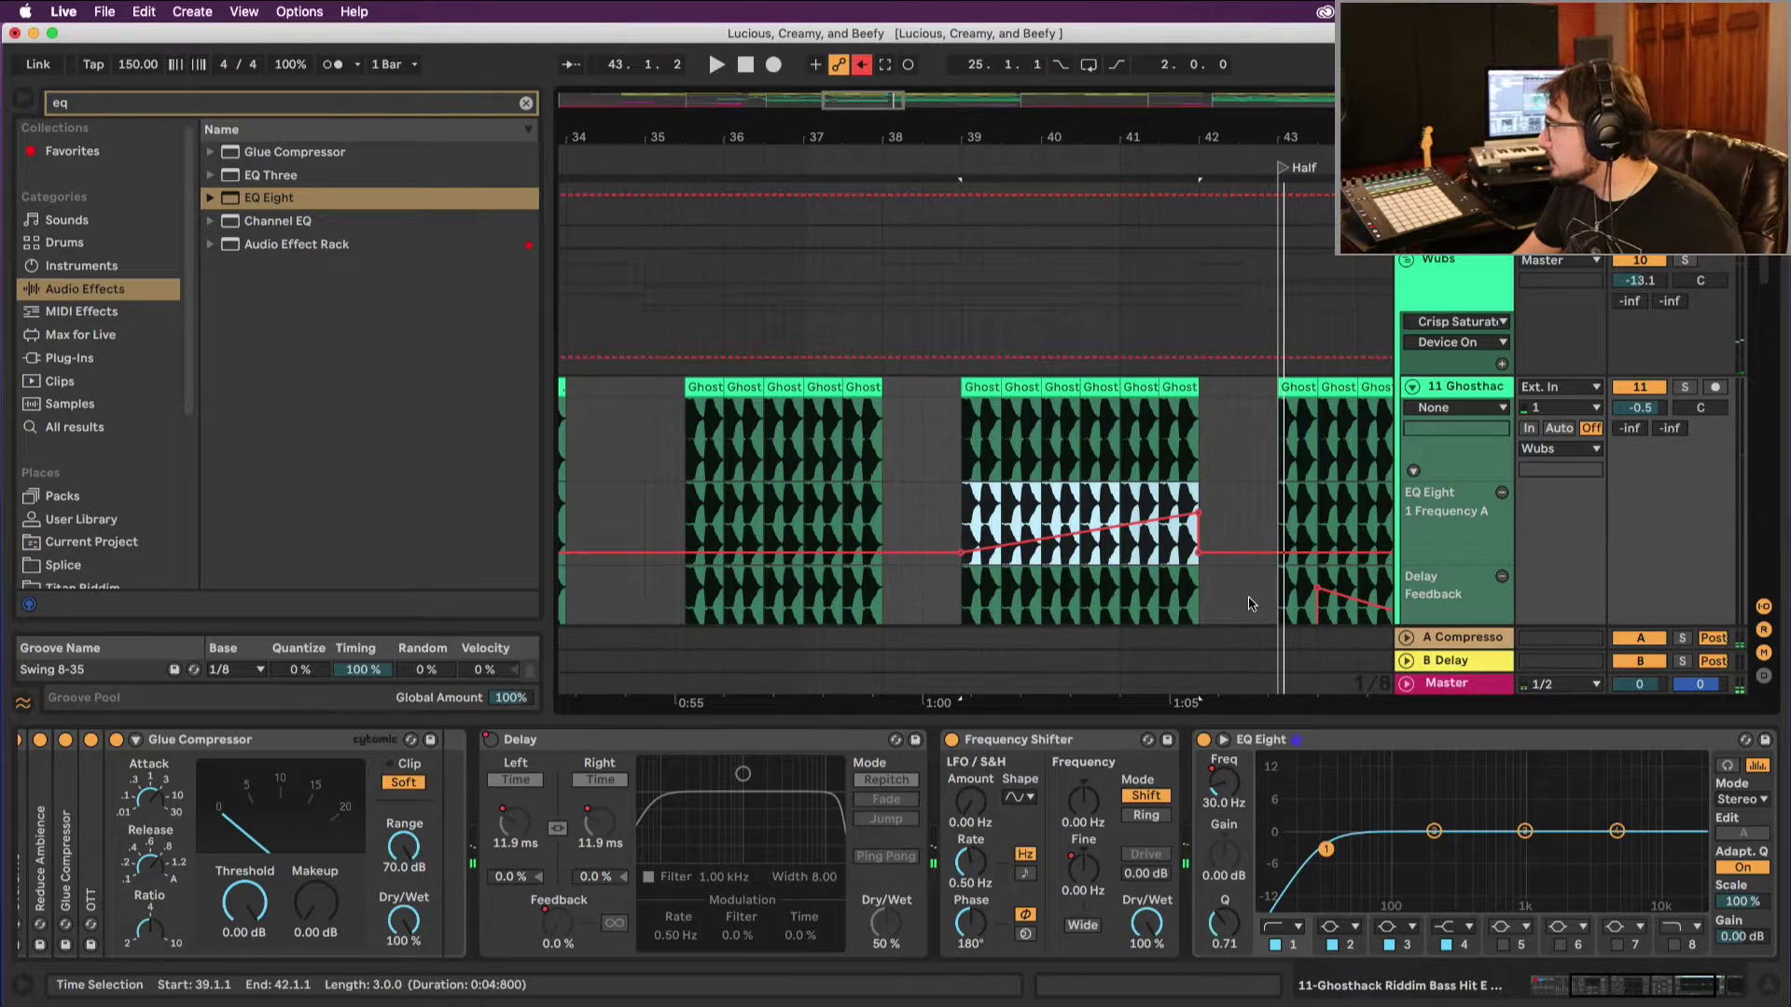
Step: Add a separate automation lane for the EQ Eight's band 1 resonance on the 11 Ghosthack track
click(958, 451)
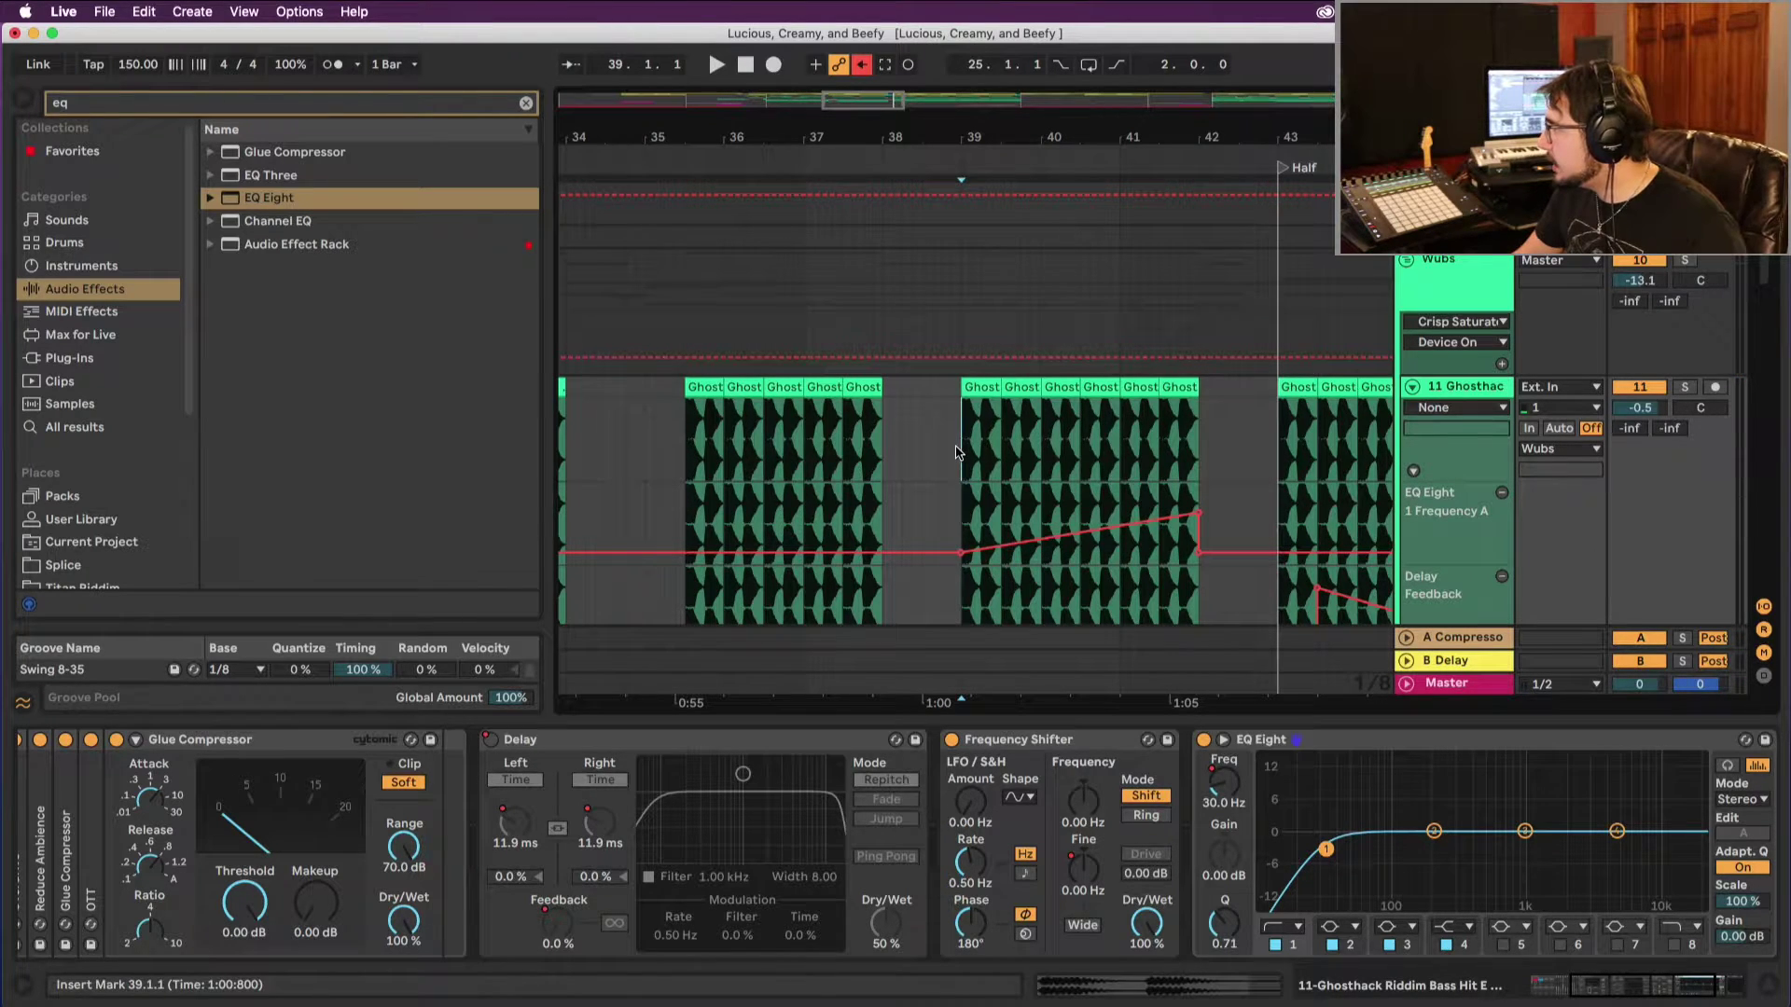
scroll(953, 457, right, 1)
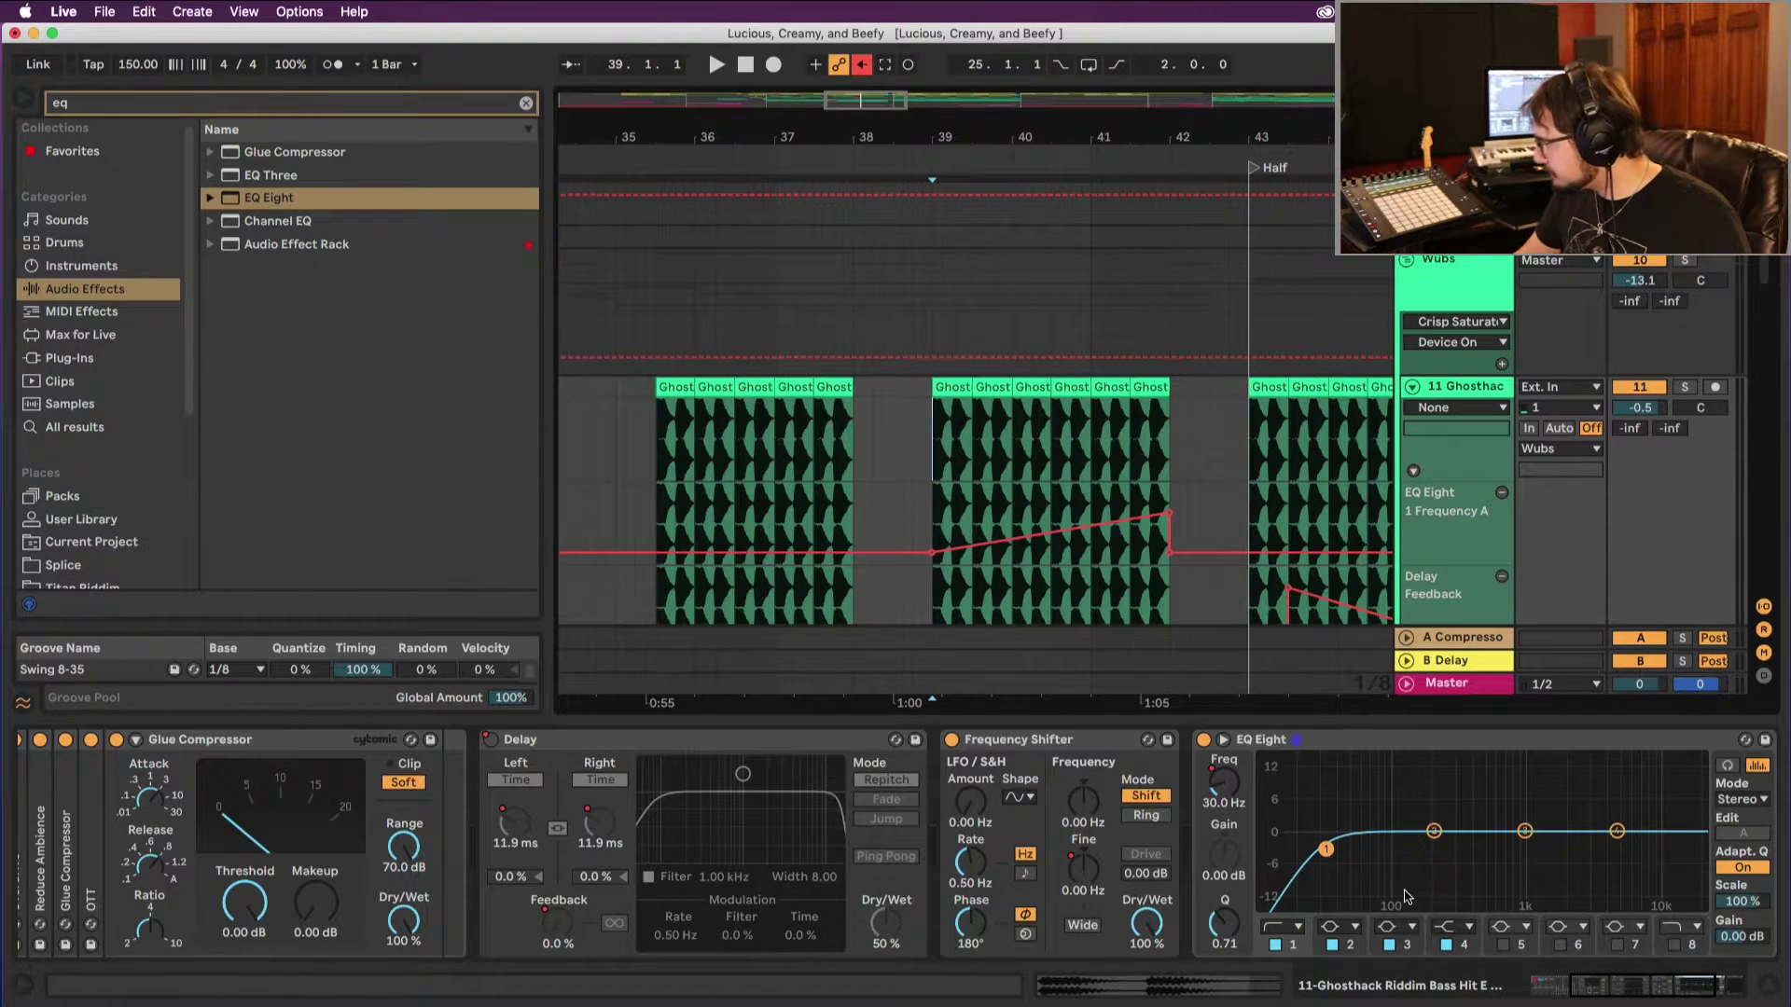
click(1229, 935)
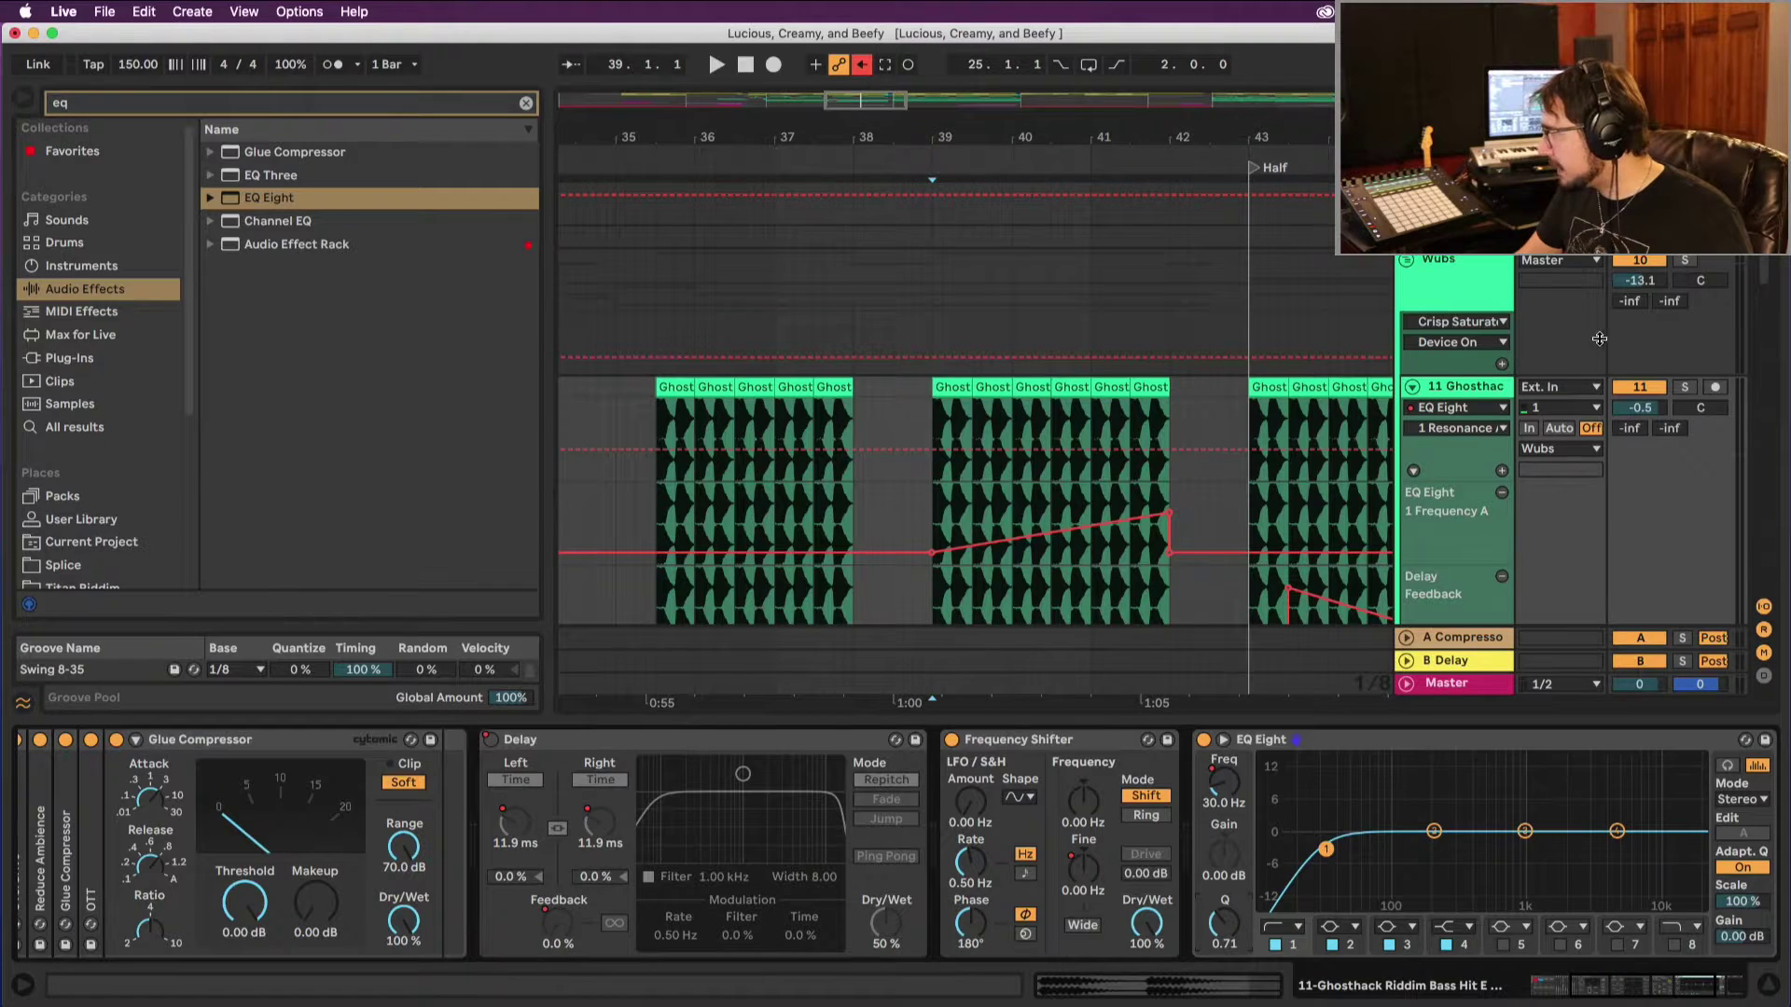
click(1500, 472)
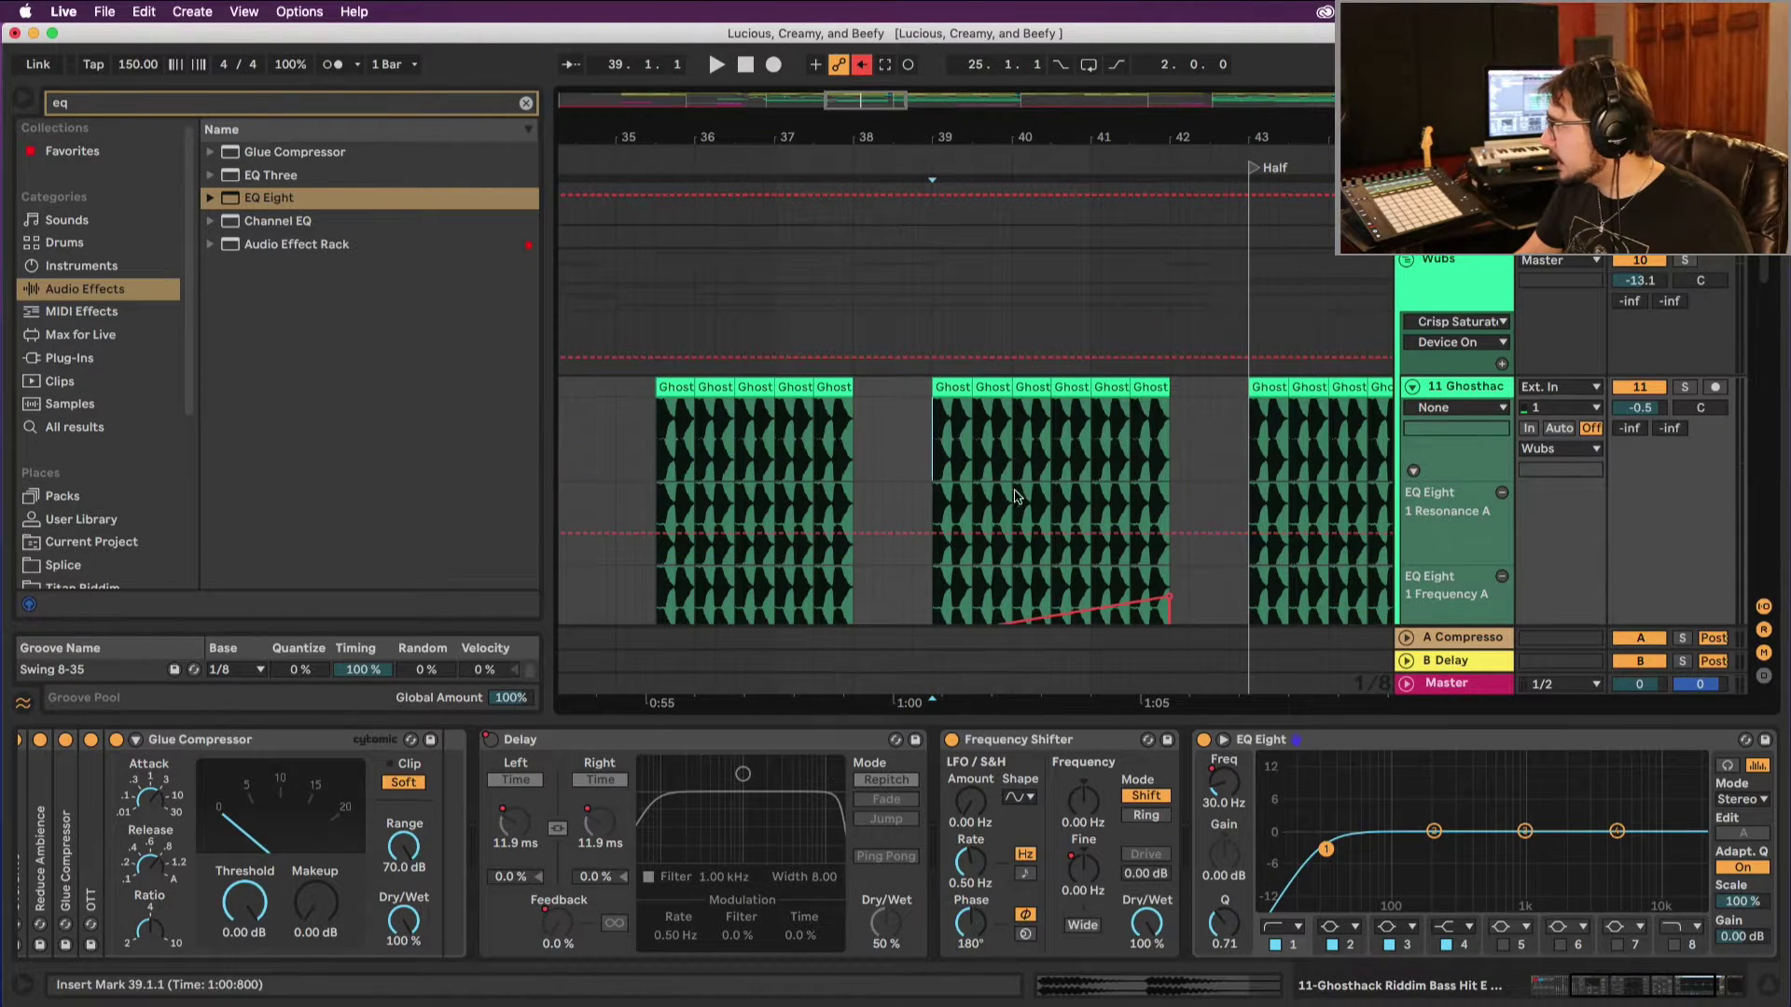
Step: Automate the band 1 resonance to rise from 0.71 at 39.1.1 to about 1.44 at 42.1.1, drop back to 0.71, and play it
drag(934, 510, 1172, 509)
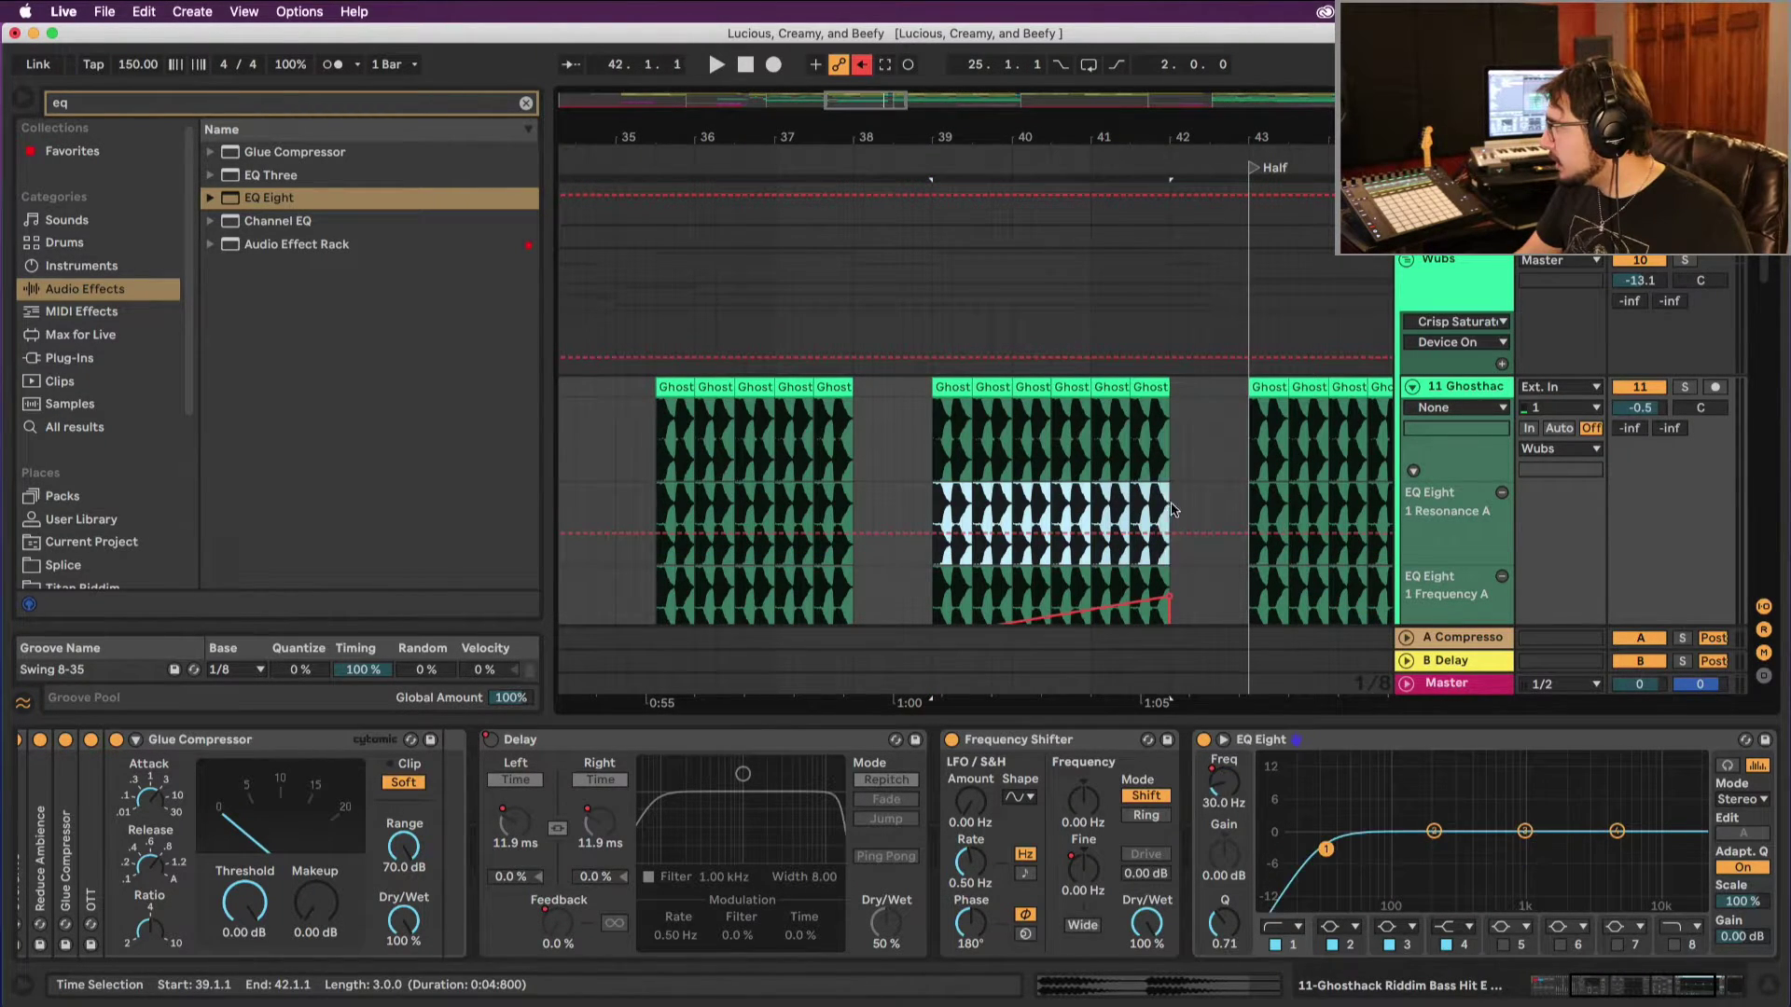
drag(917, 512, 1128, 511)
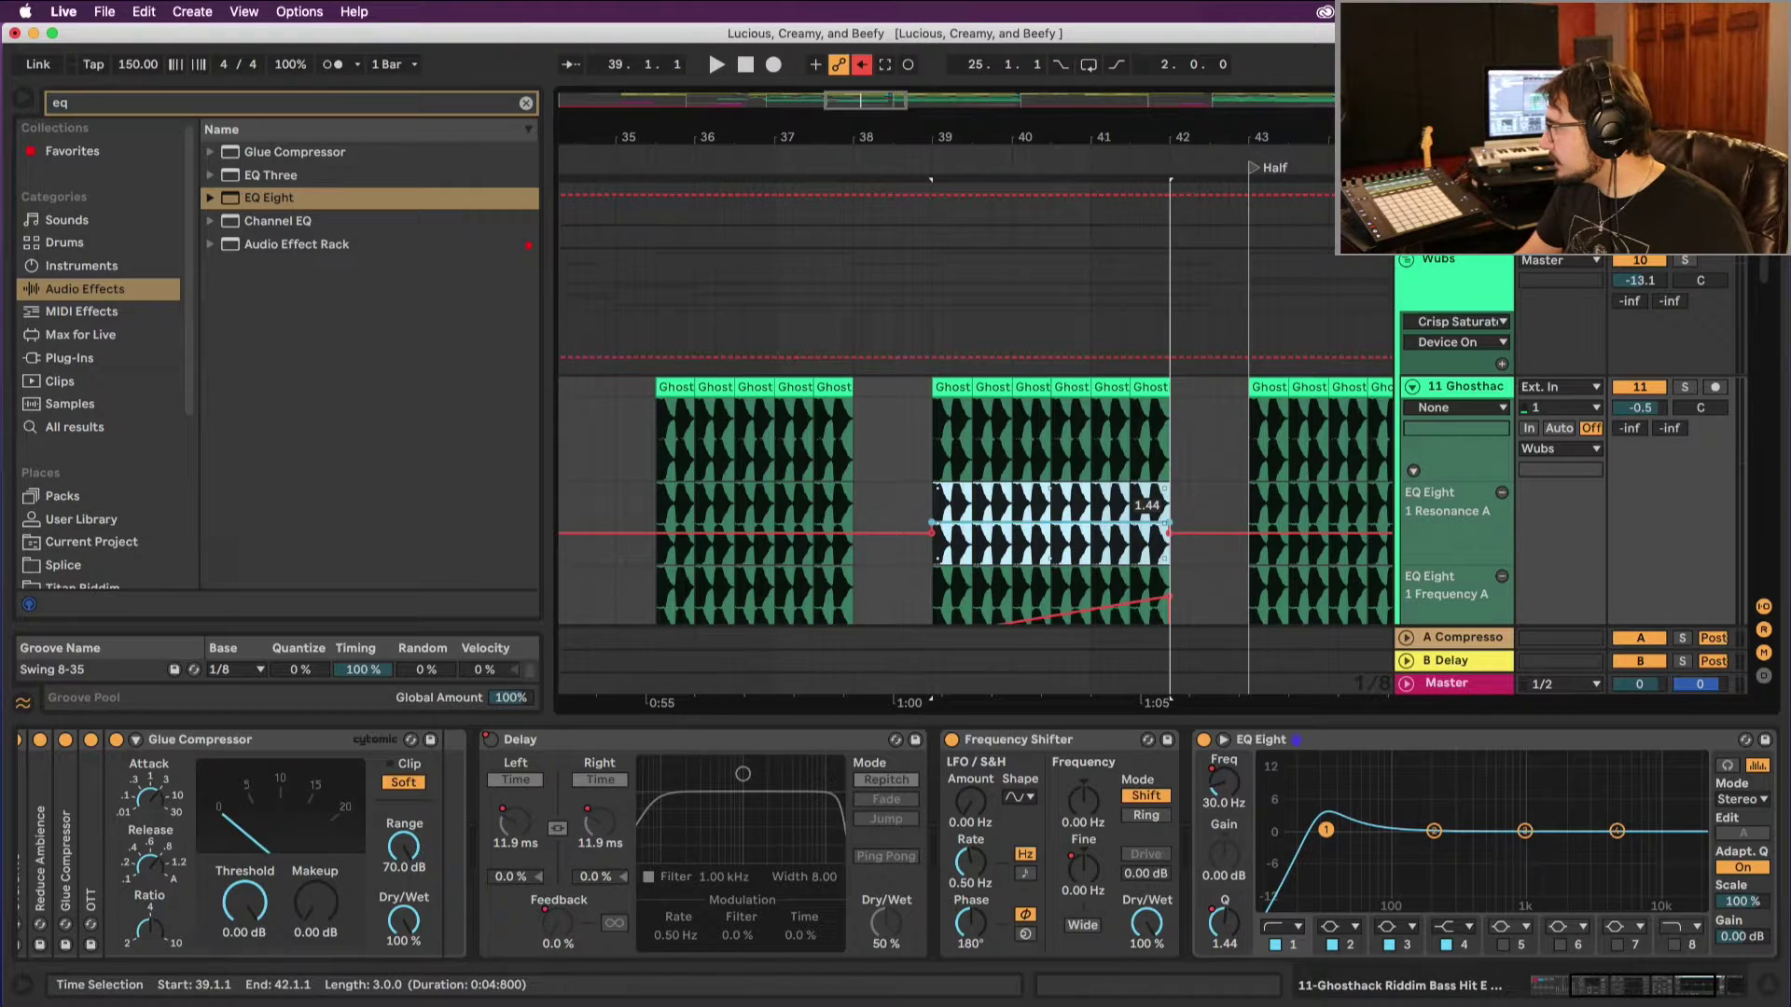
drag(930, 524, 979, 537)
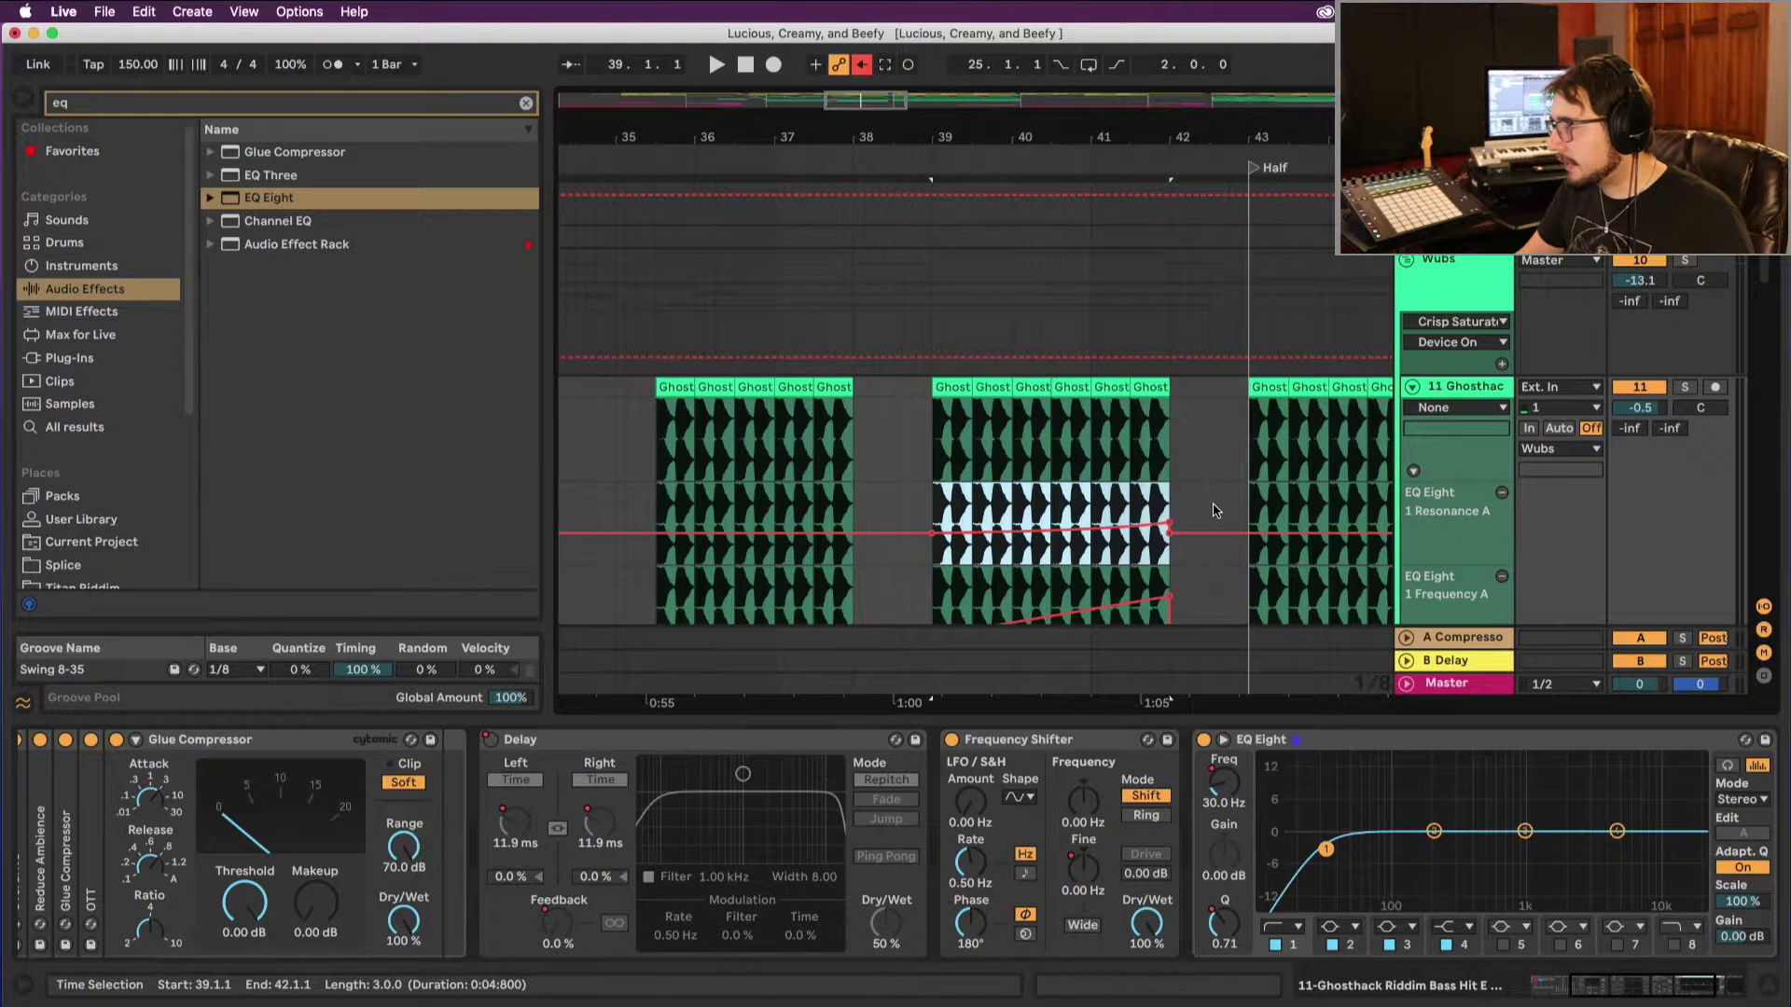
key(space)
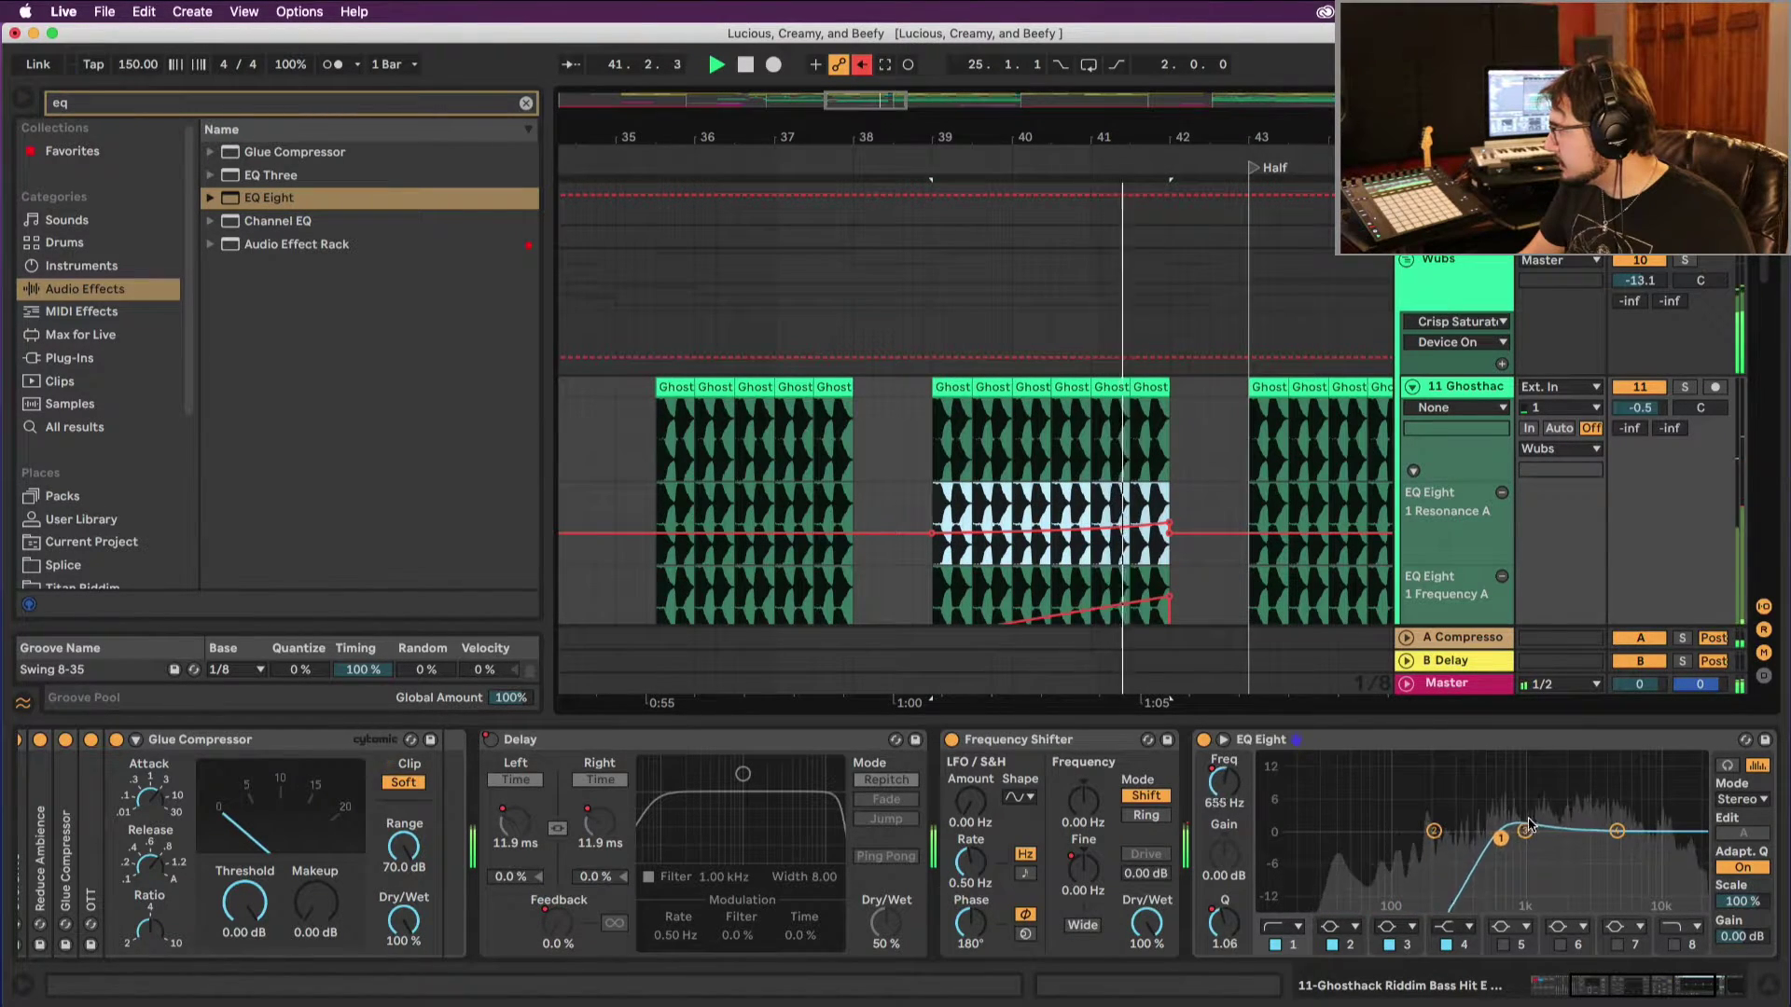
key(space)
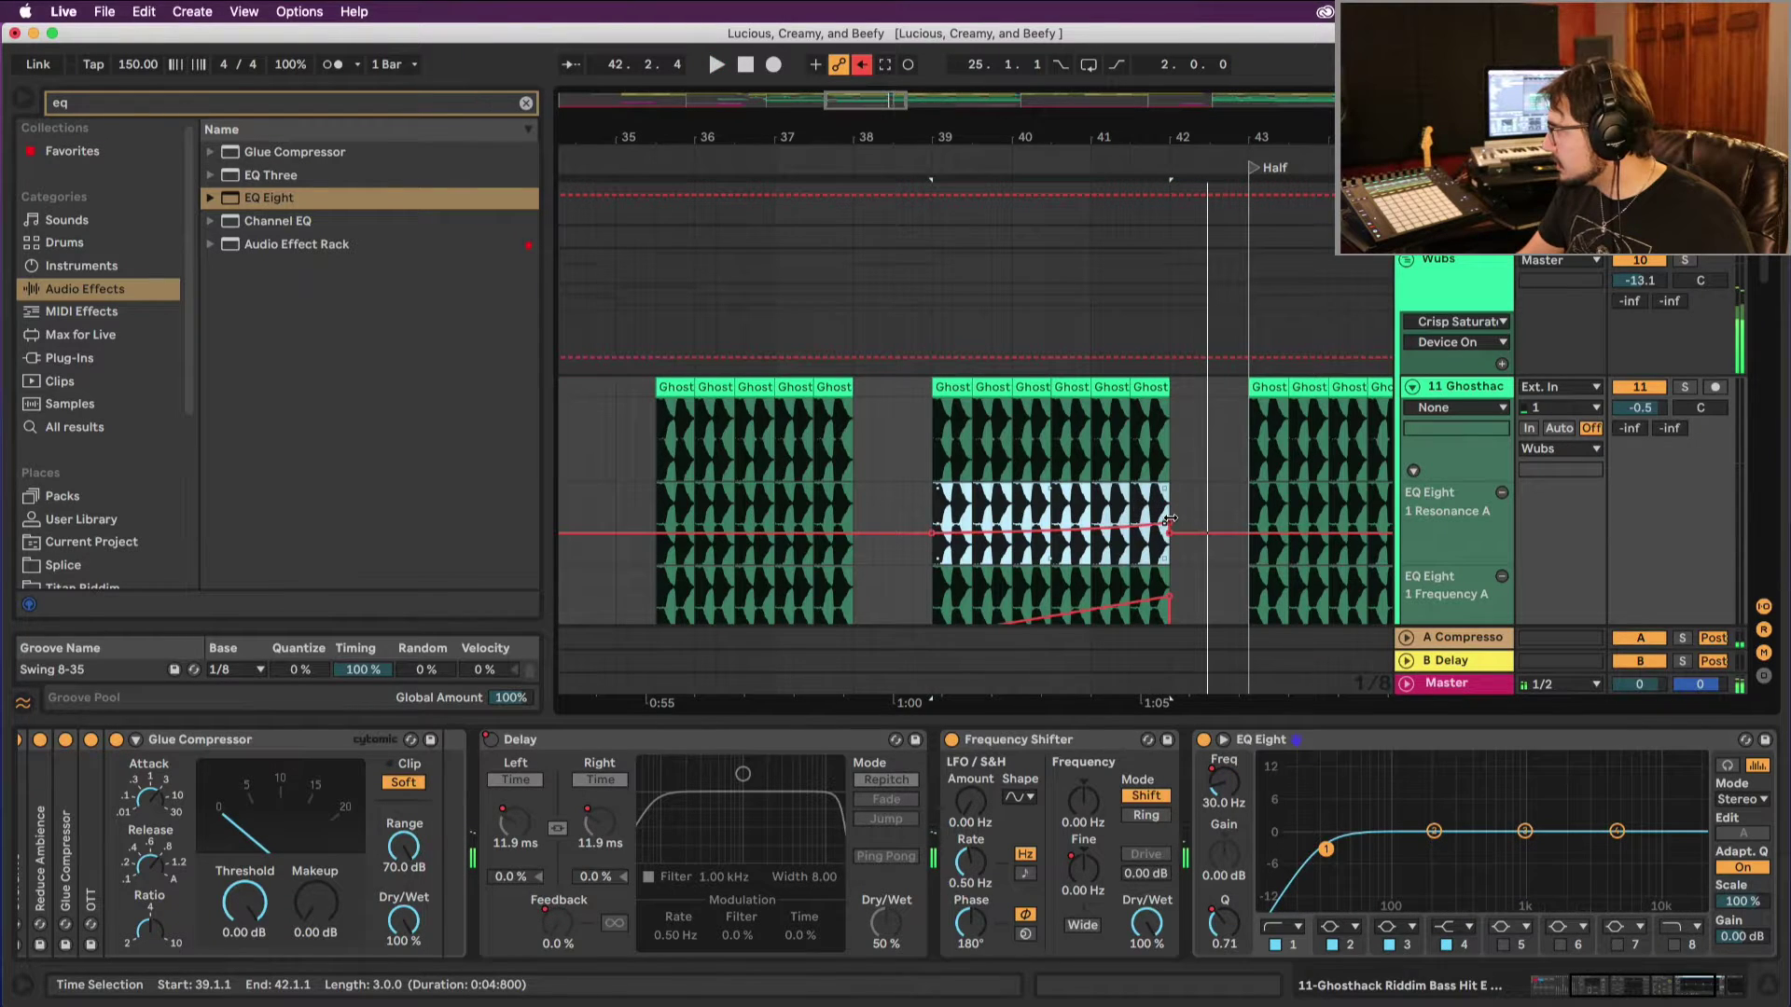
Step: Raise the end of the band 1 resonance ramp at 42.1.1 to about 2.91 and play the section from 39.1.1
click(1169, 520)
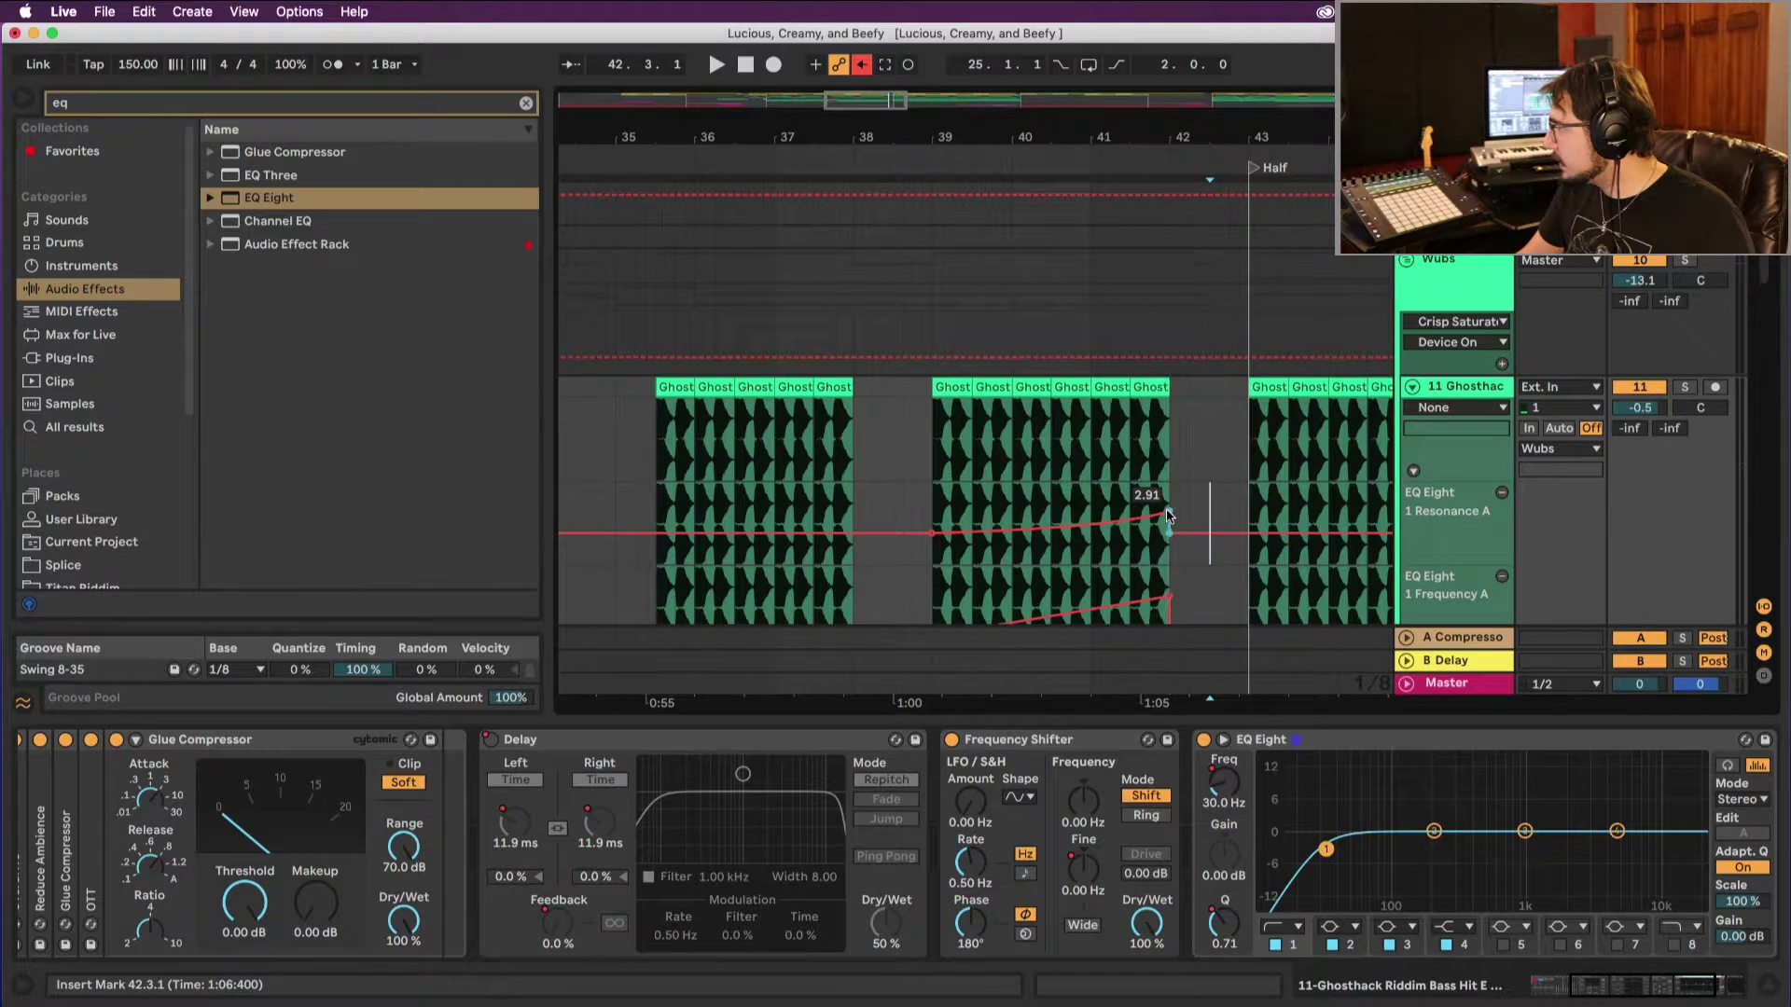
key(space)
click(948, 386)
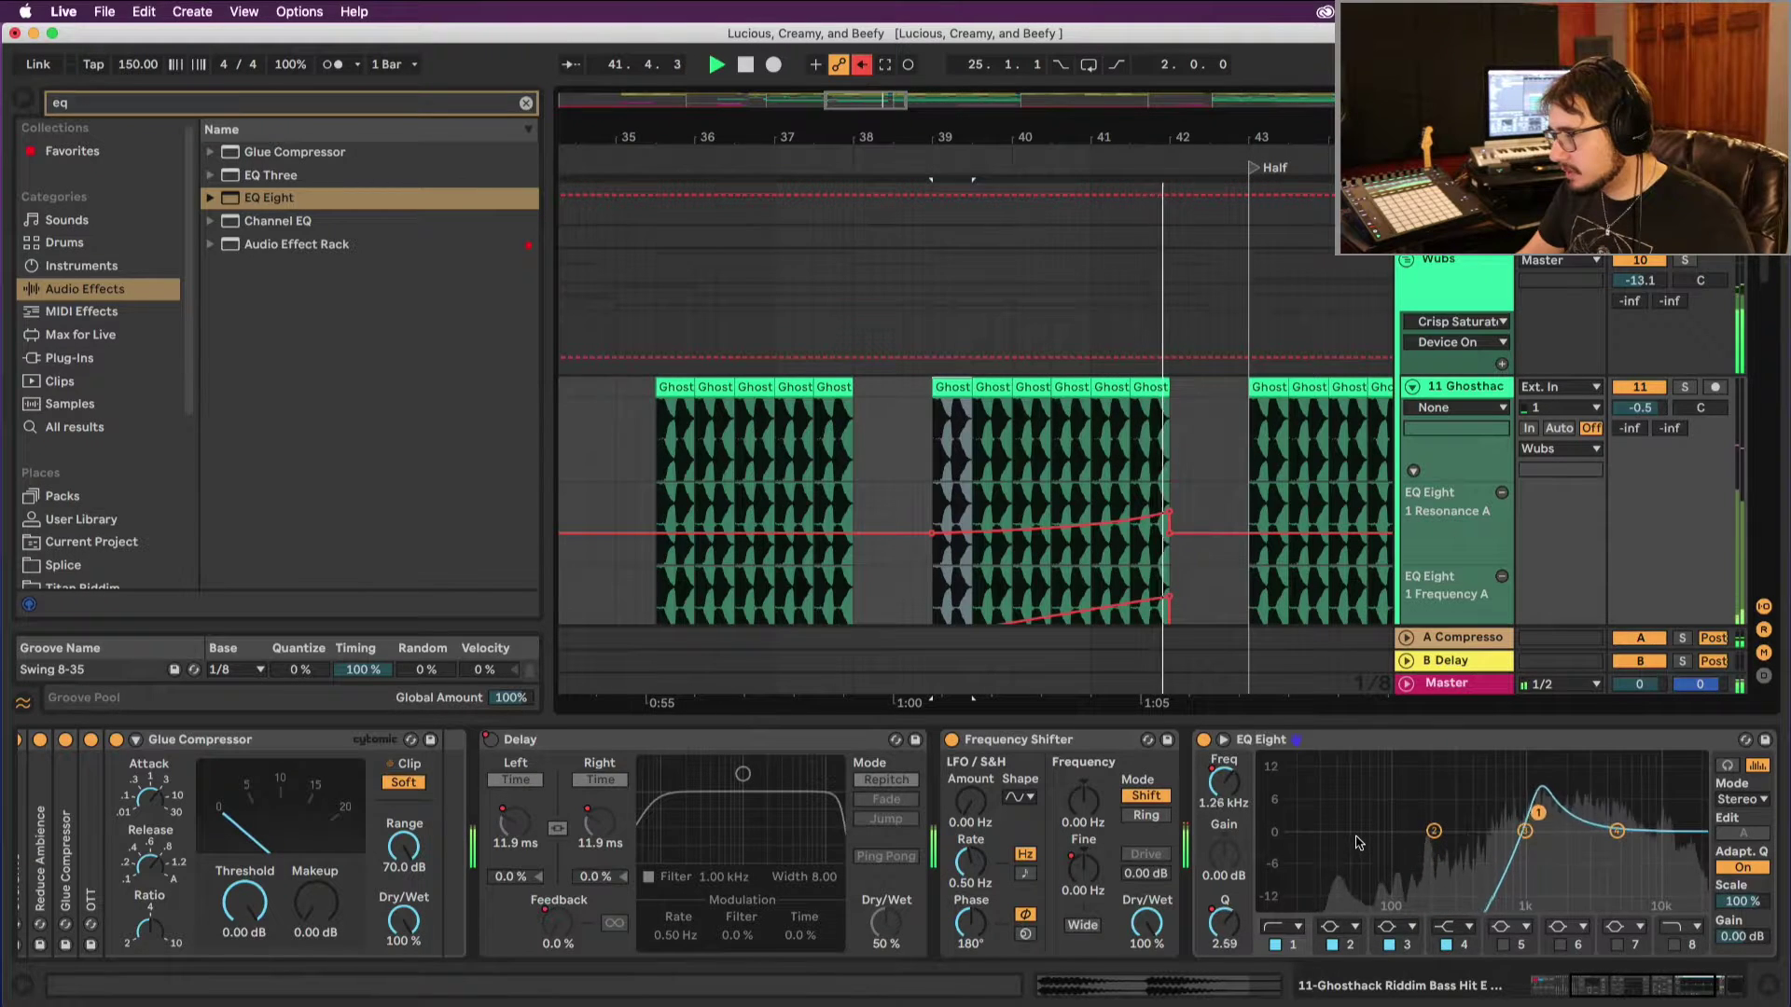
key(space)
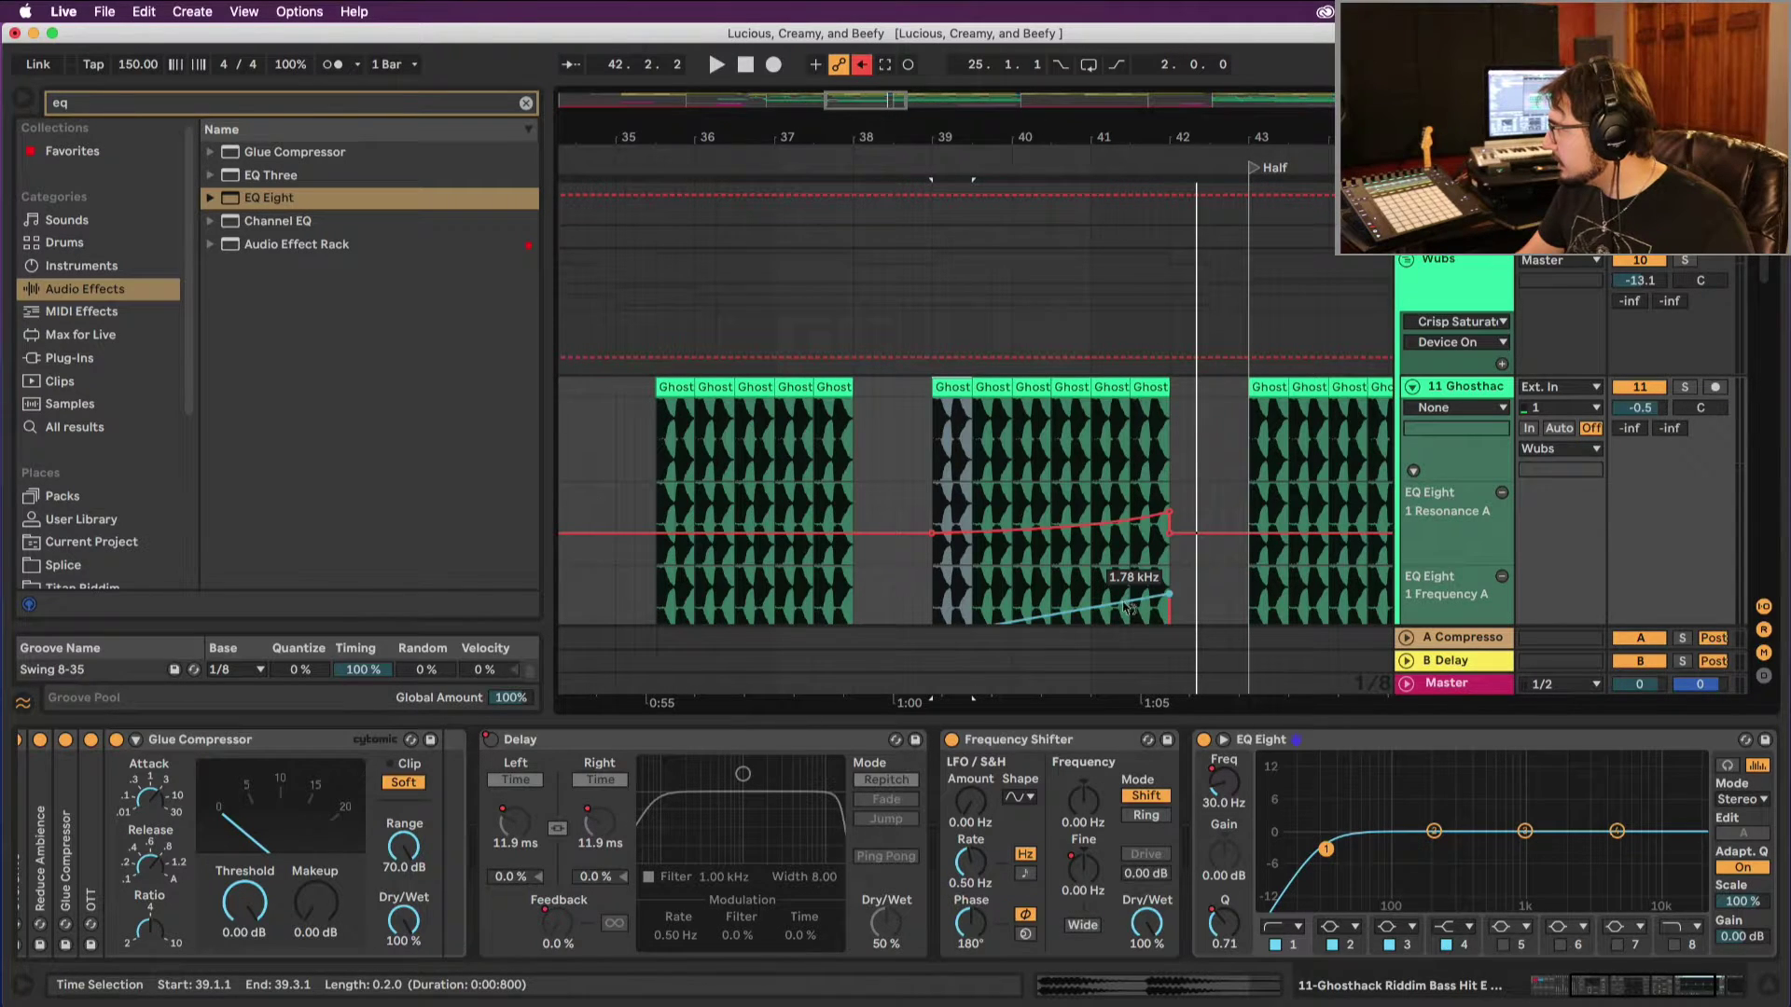
Step: Bend the band 1 frequency ramp between bars 39 and 42 into a slow-starting upward curve and audition it from 39.1.1
scroll(1216, 556, down, 2)
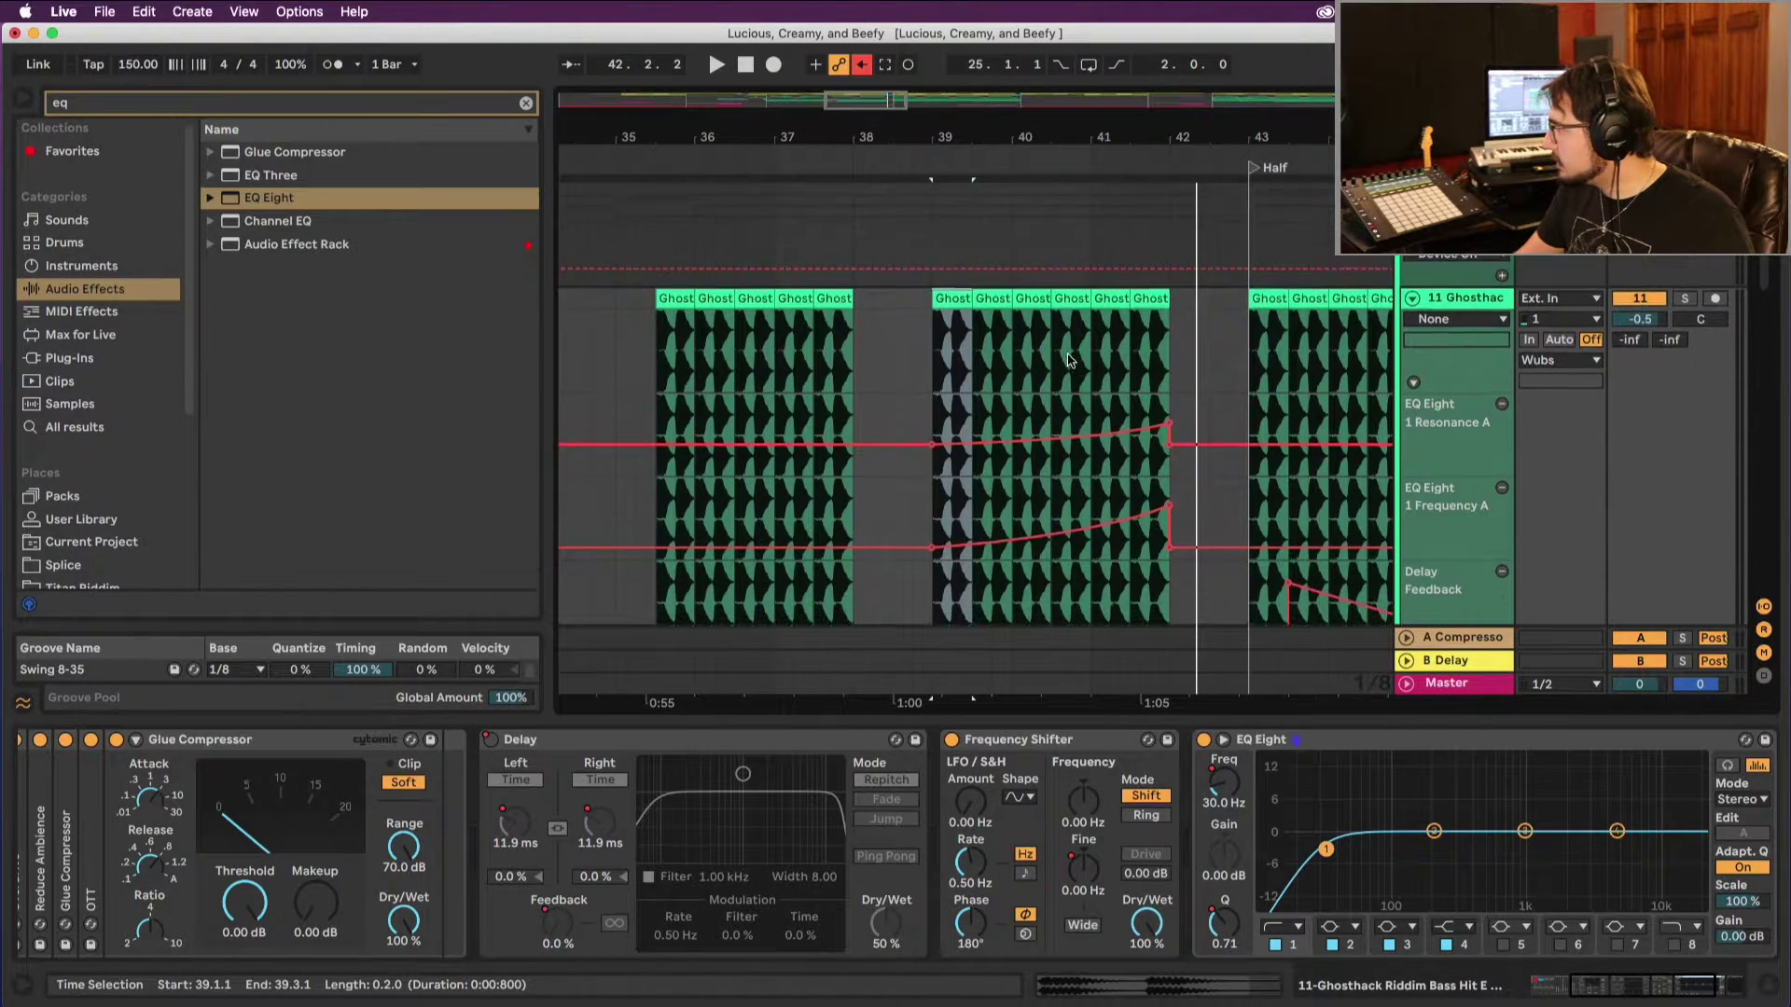
key(space)
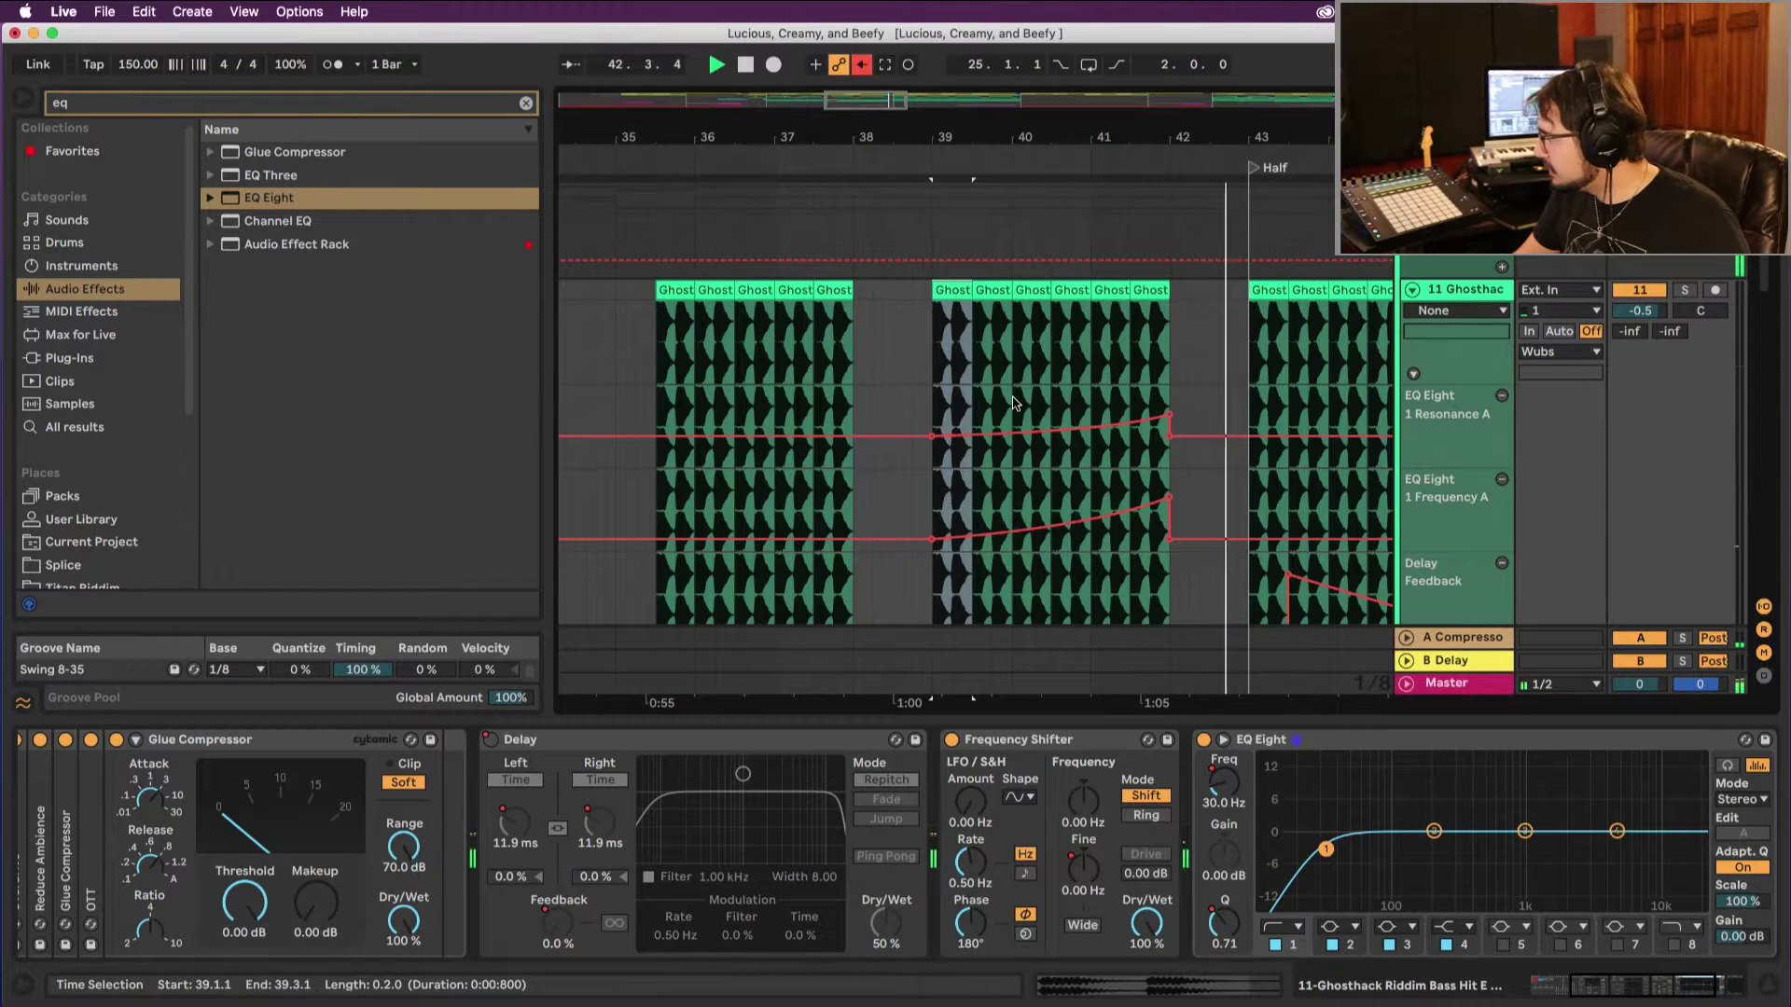
key(space)
key(space)
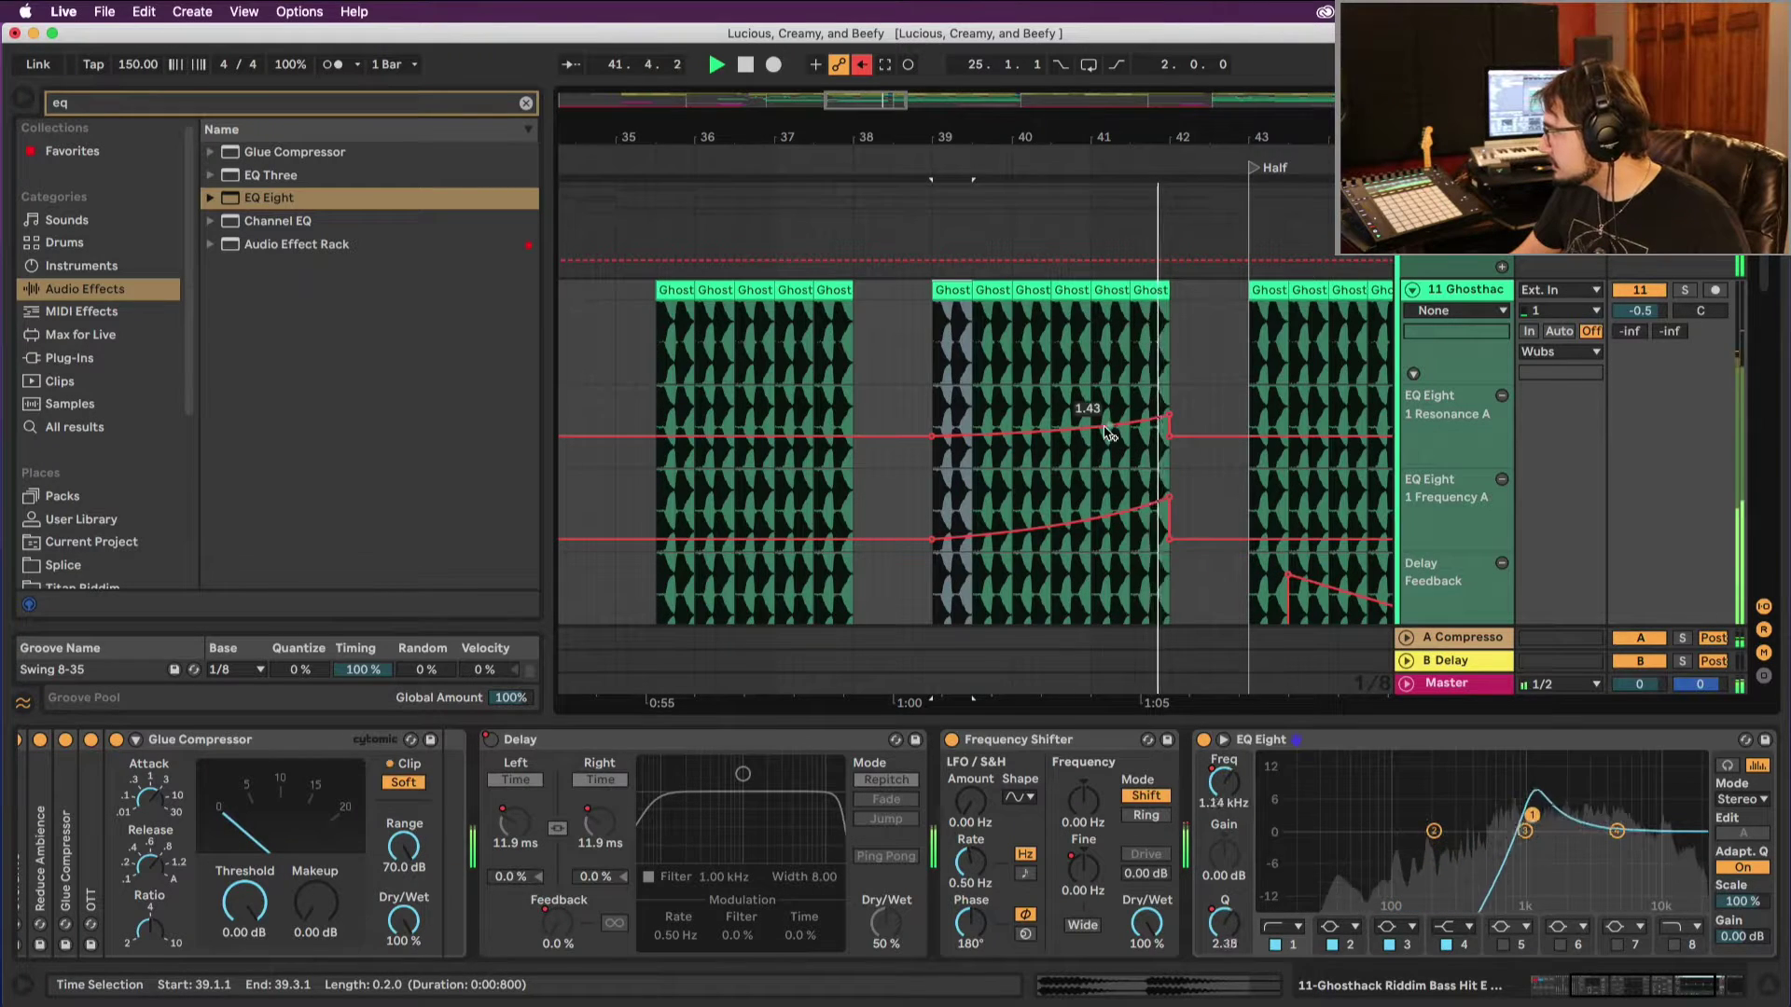
Step: Steepen the resonance ramp with a point of about 1.35 after bar 41 and an end of about 6.93, and raise the frequency end to about 4.52 kHz
key(space)
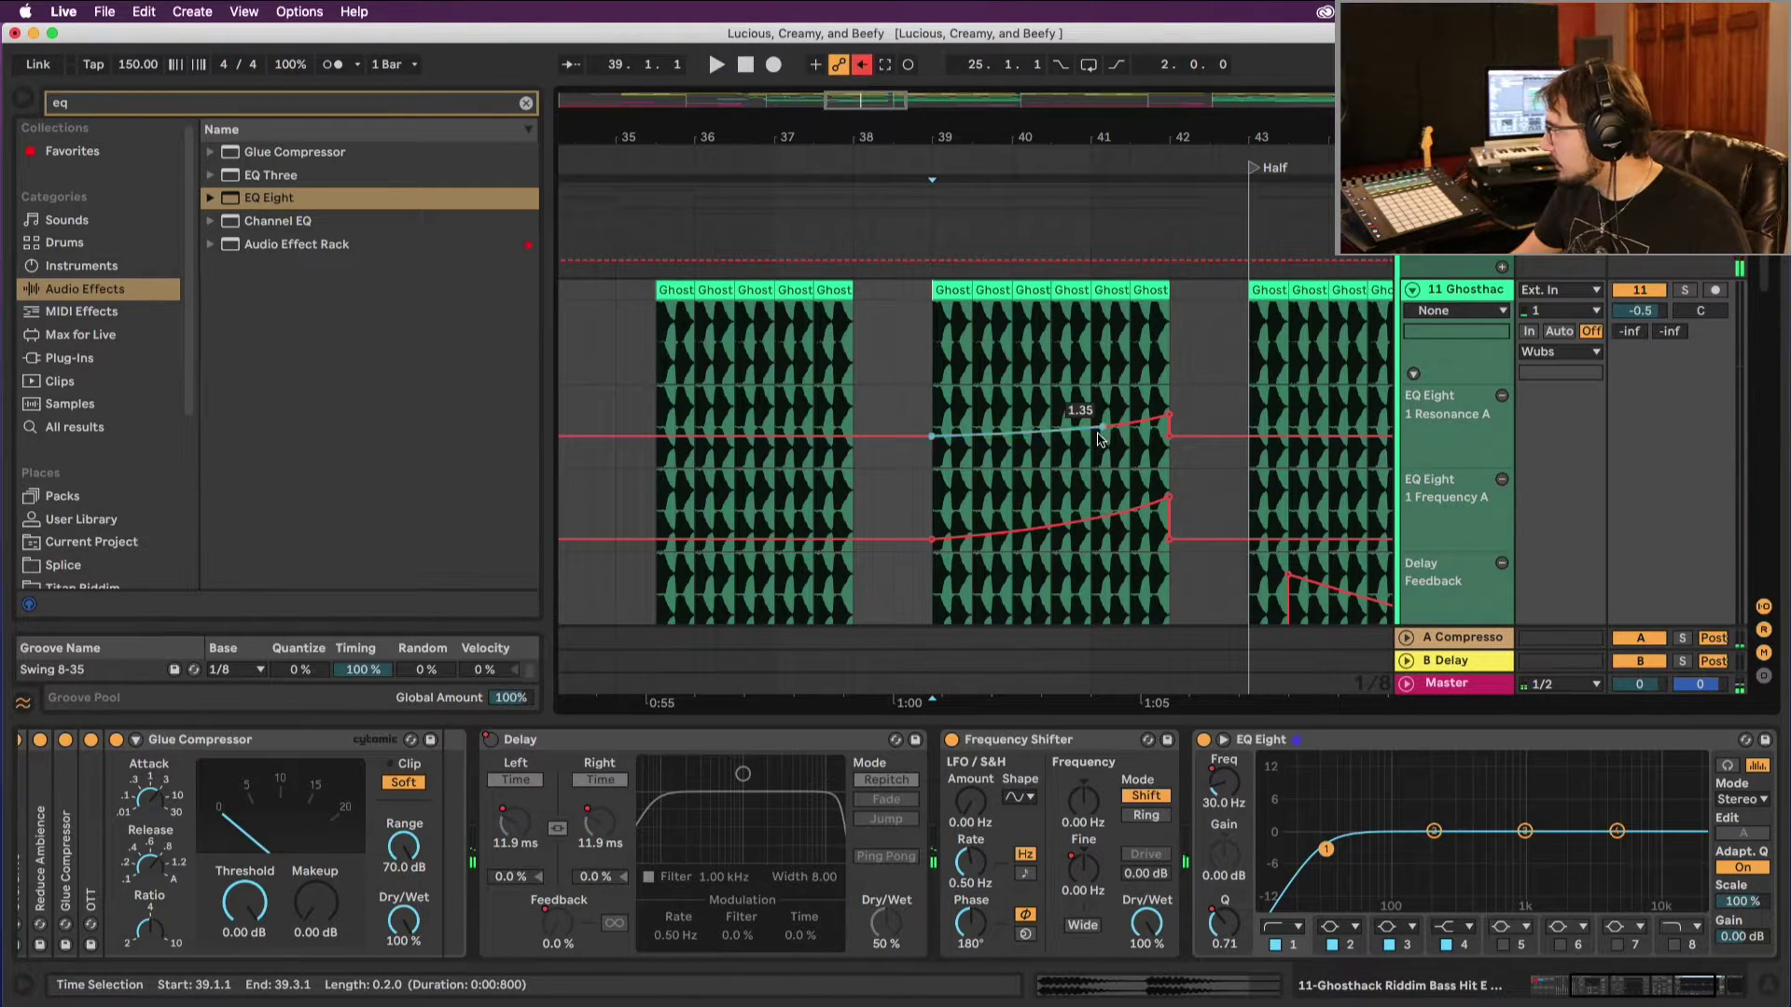
drag(1171, 497, 1168, 479)
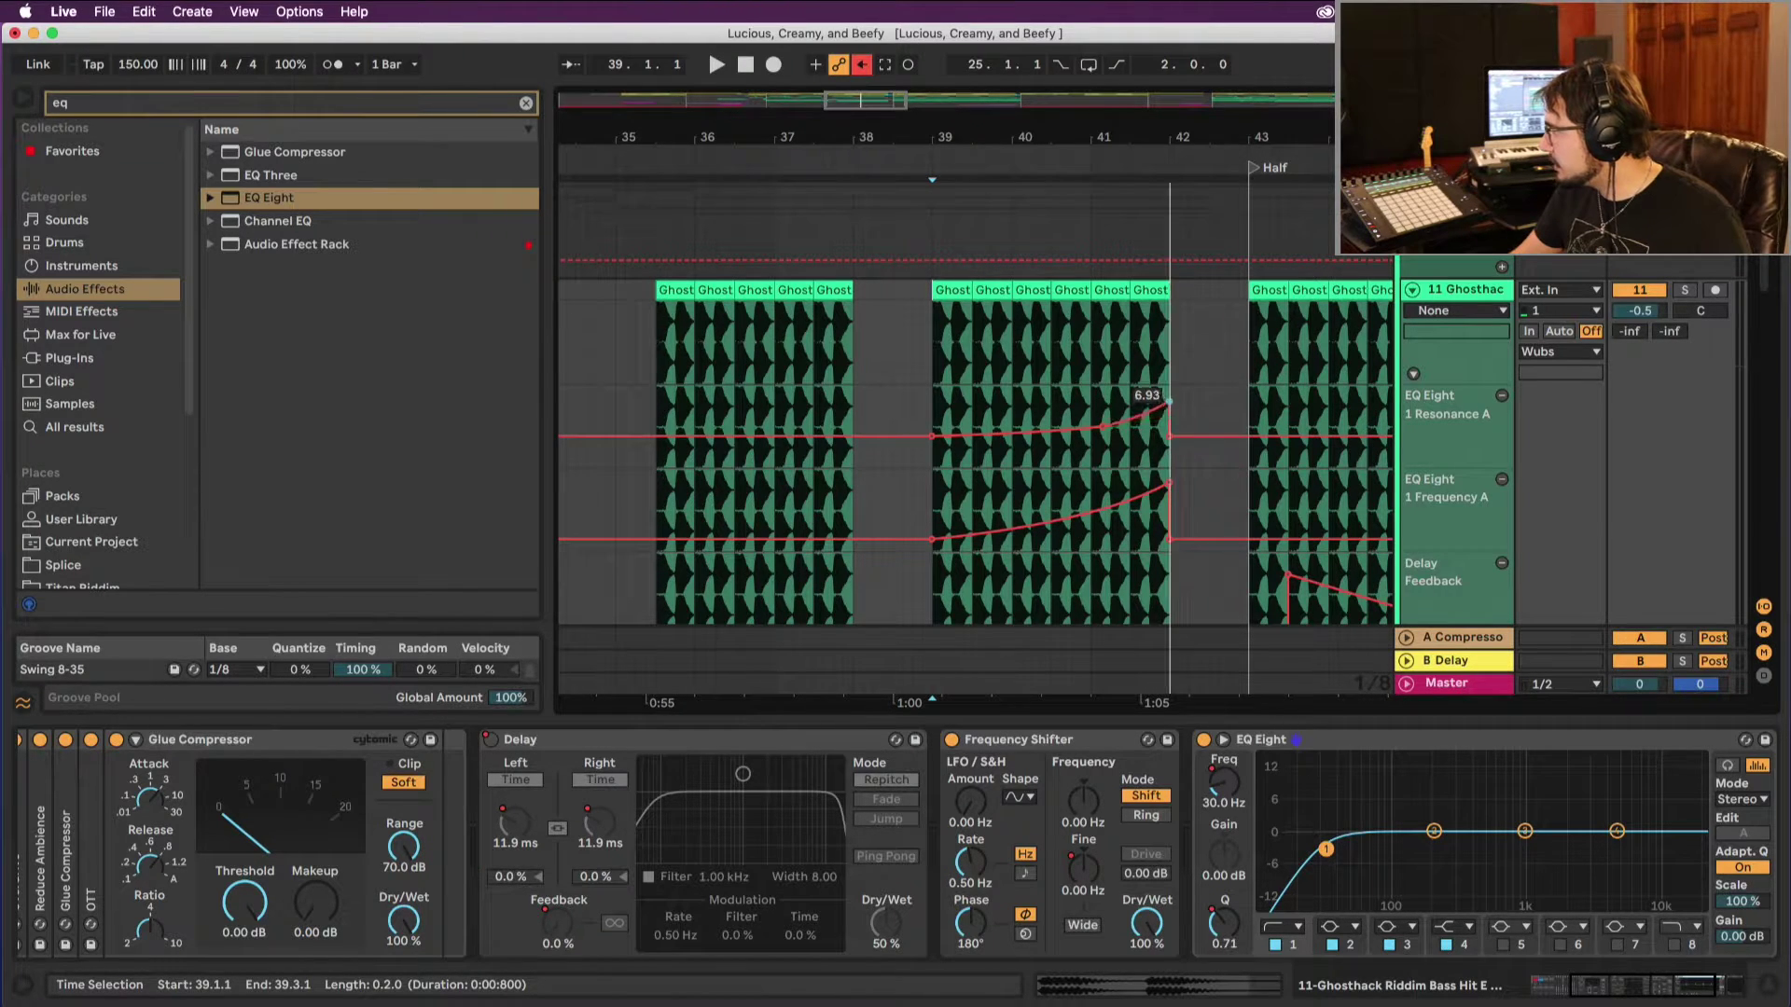
key(space)
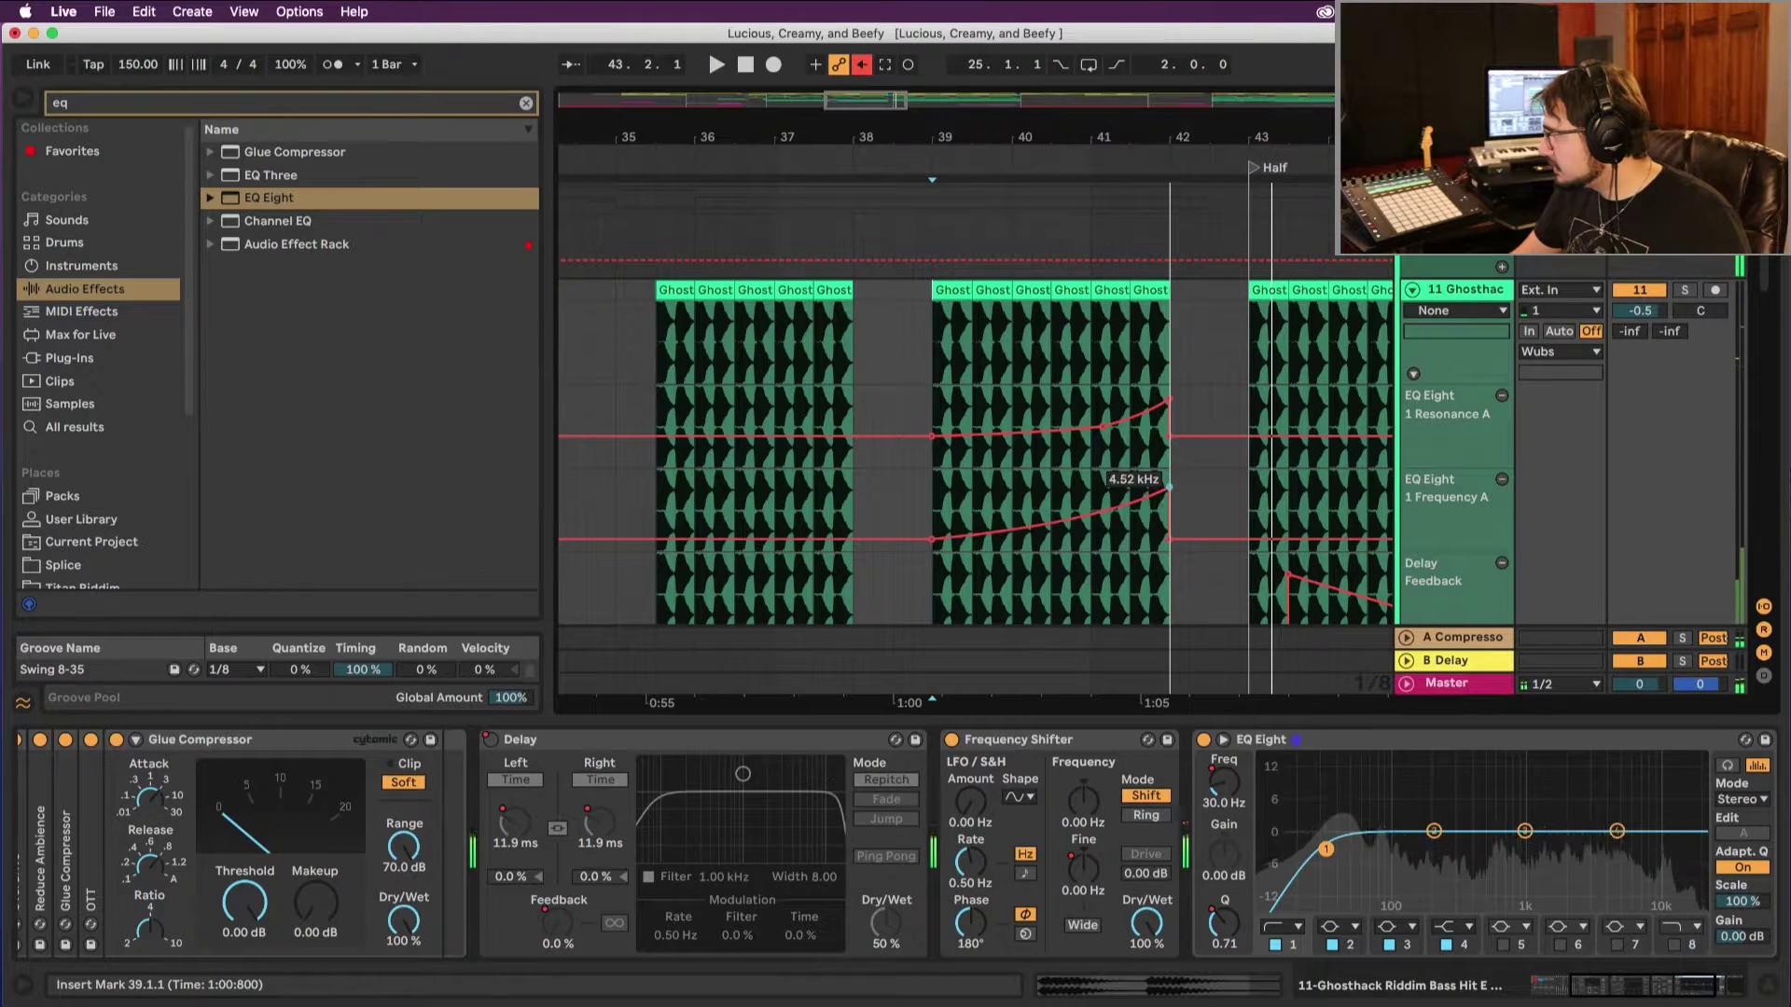
key(space)
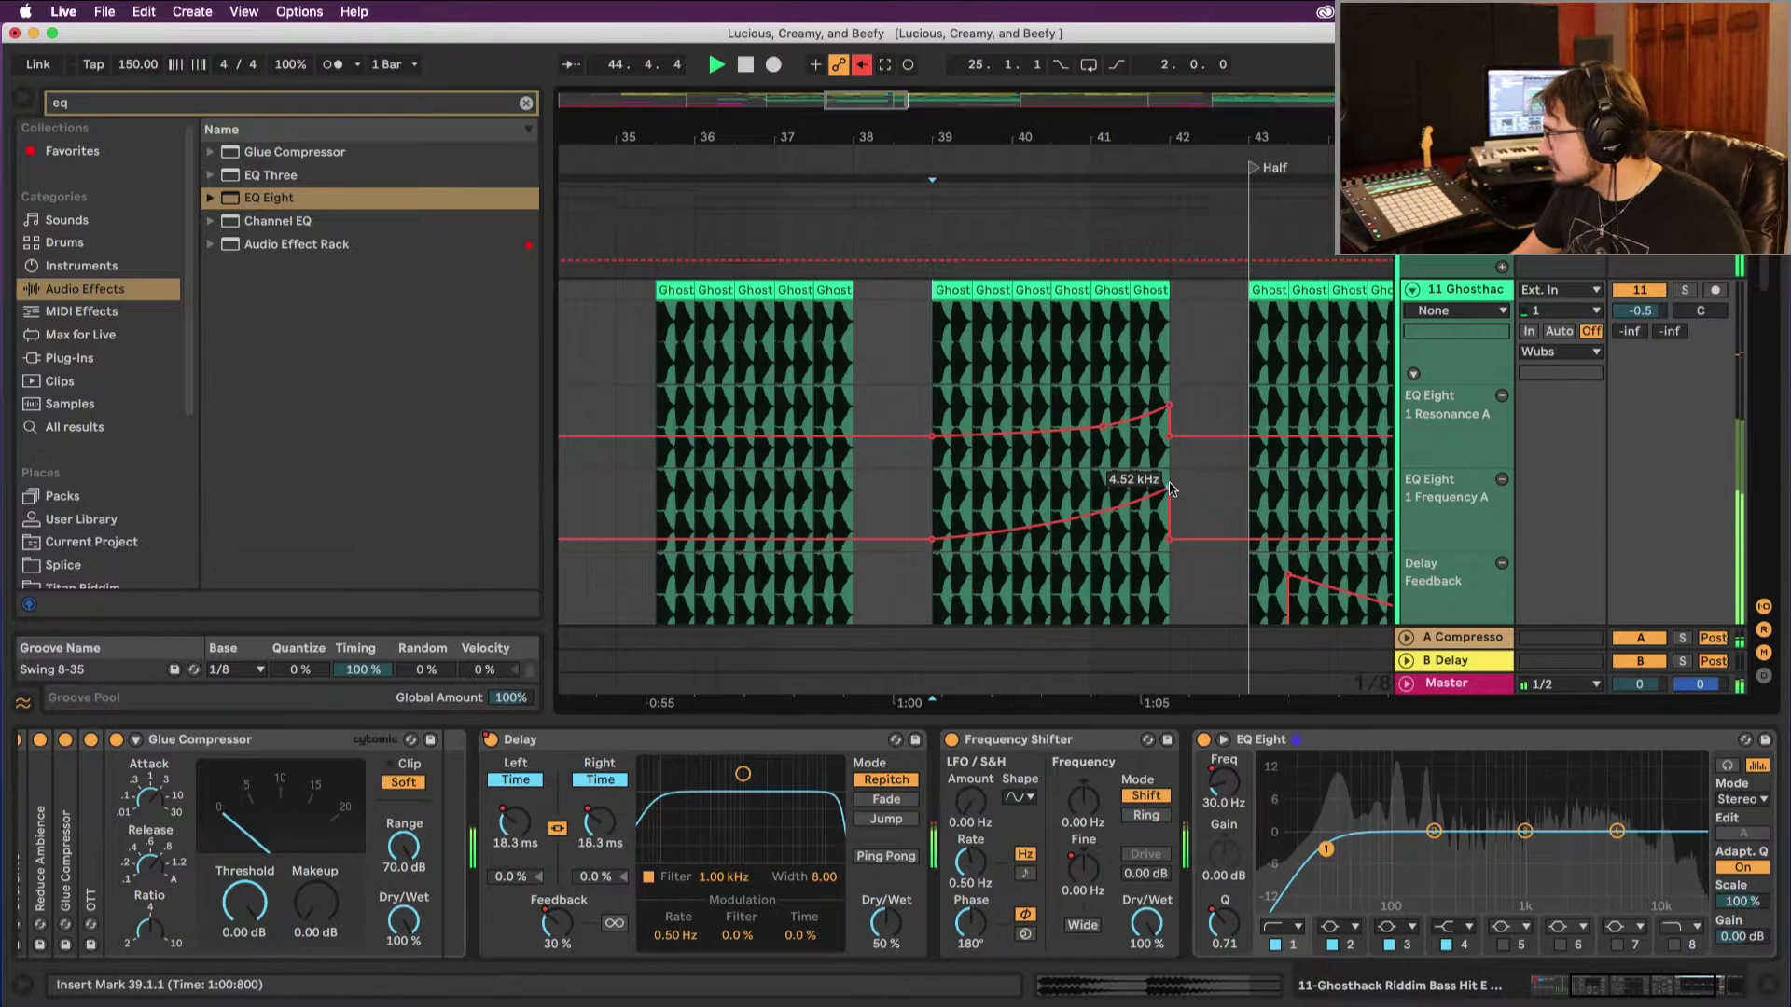
Step: Lower the end point of the band 1 frequency ramp at 42.1.1 and audition the sweep from 39.1.1
key(space)
key(space)
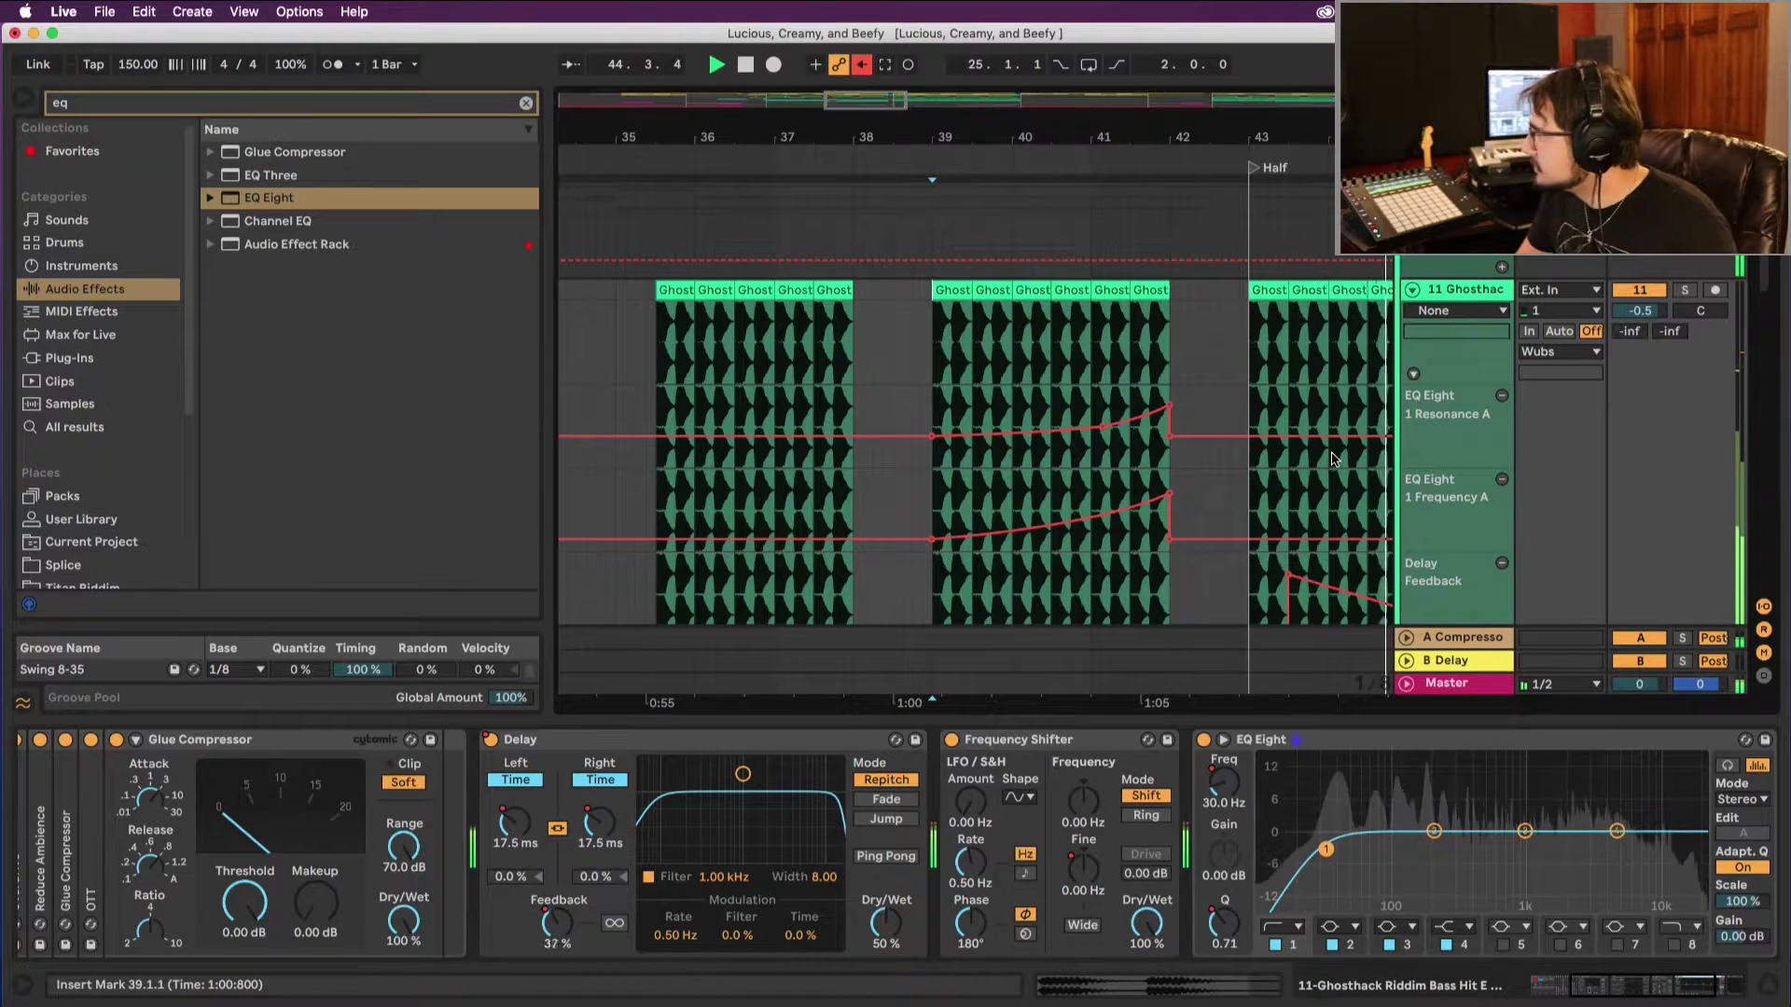
key(space)
key(space)
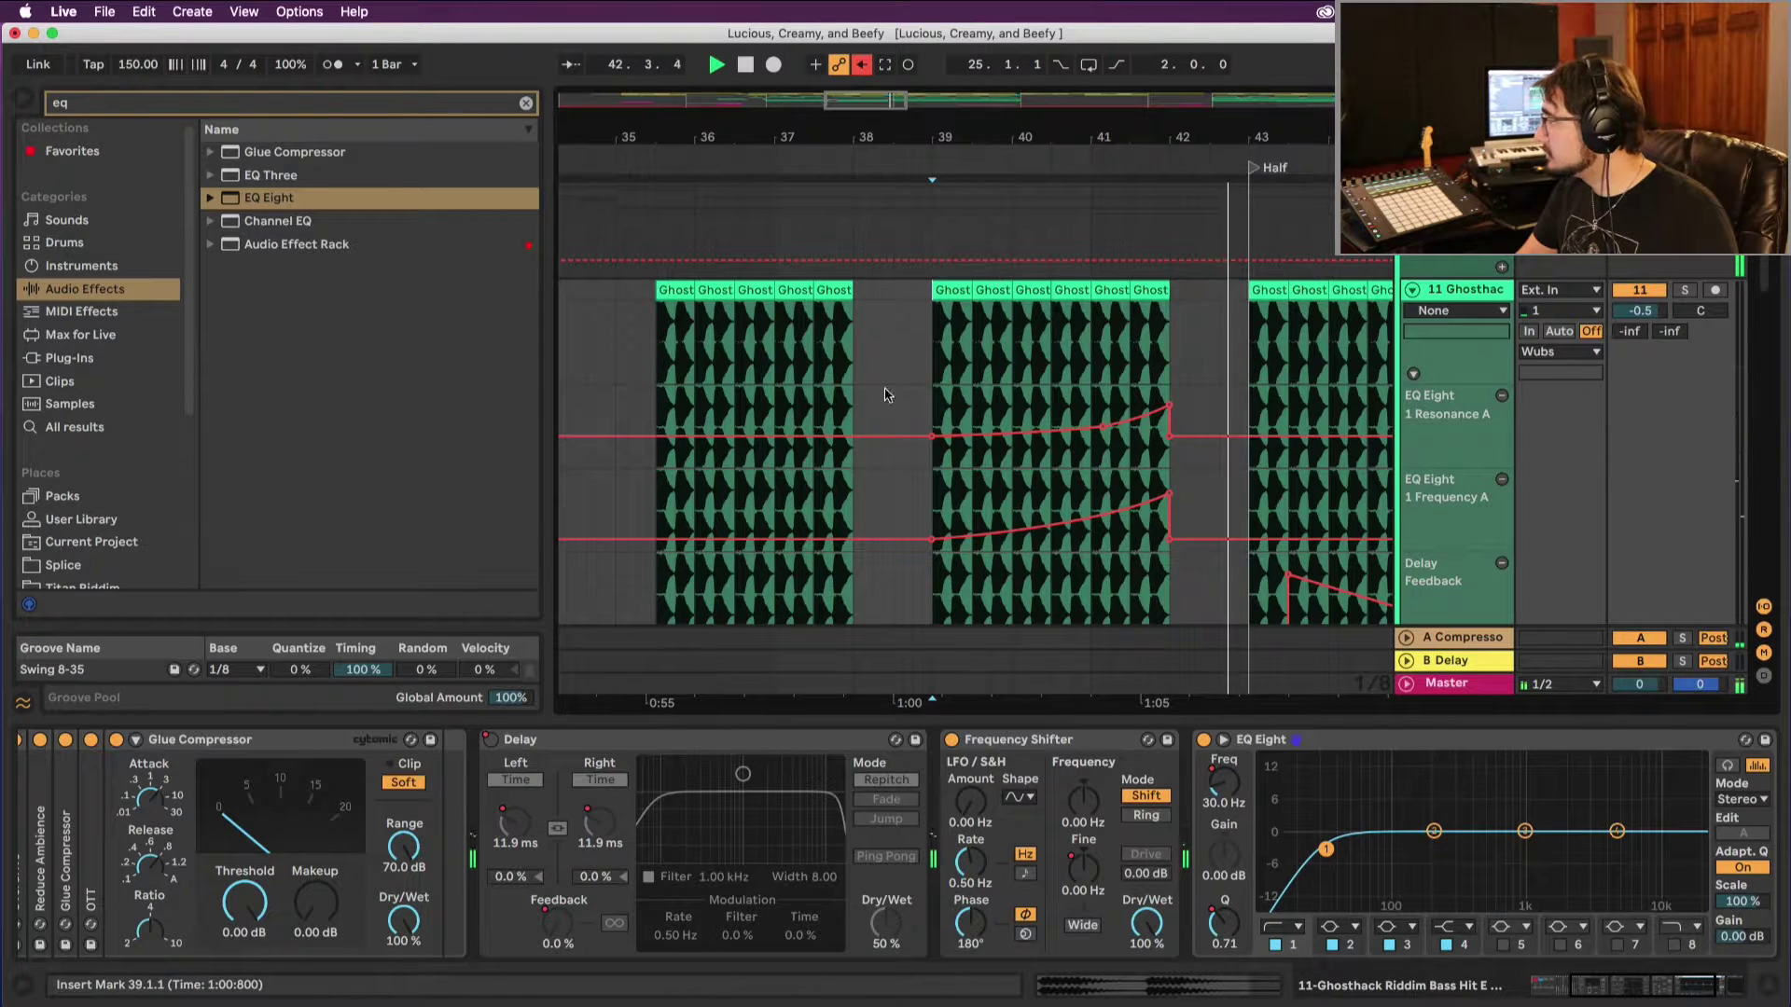
Step: Fine-tune the band 1 frequency ramp's end at 42.1.1 down to about 2.24 kHz and play the sweep again
mouse_move(1170, 499)
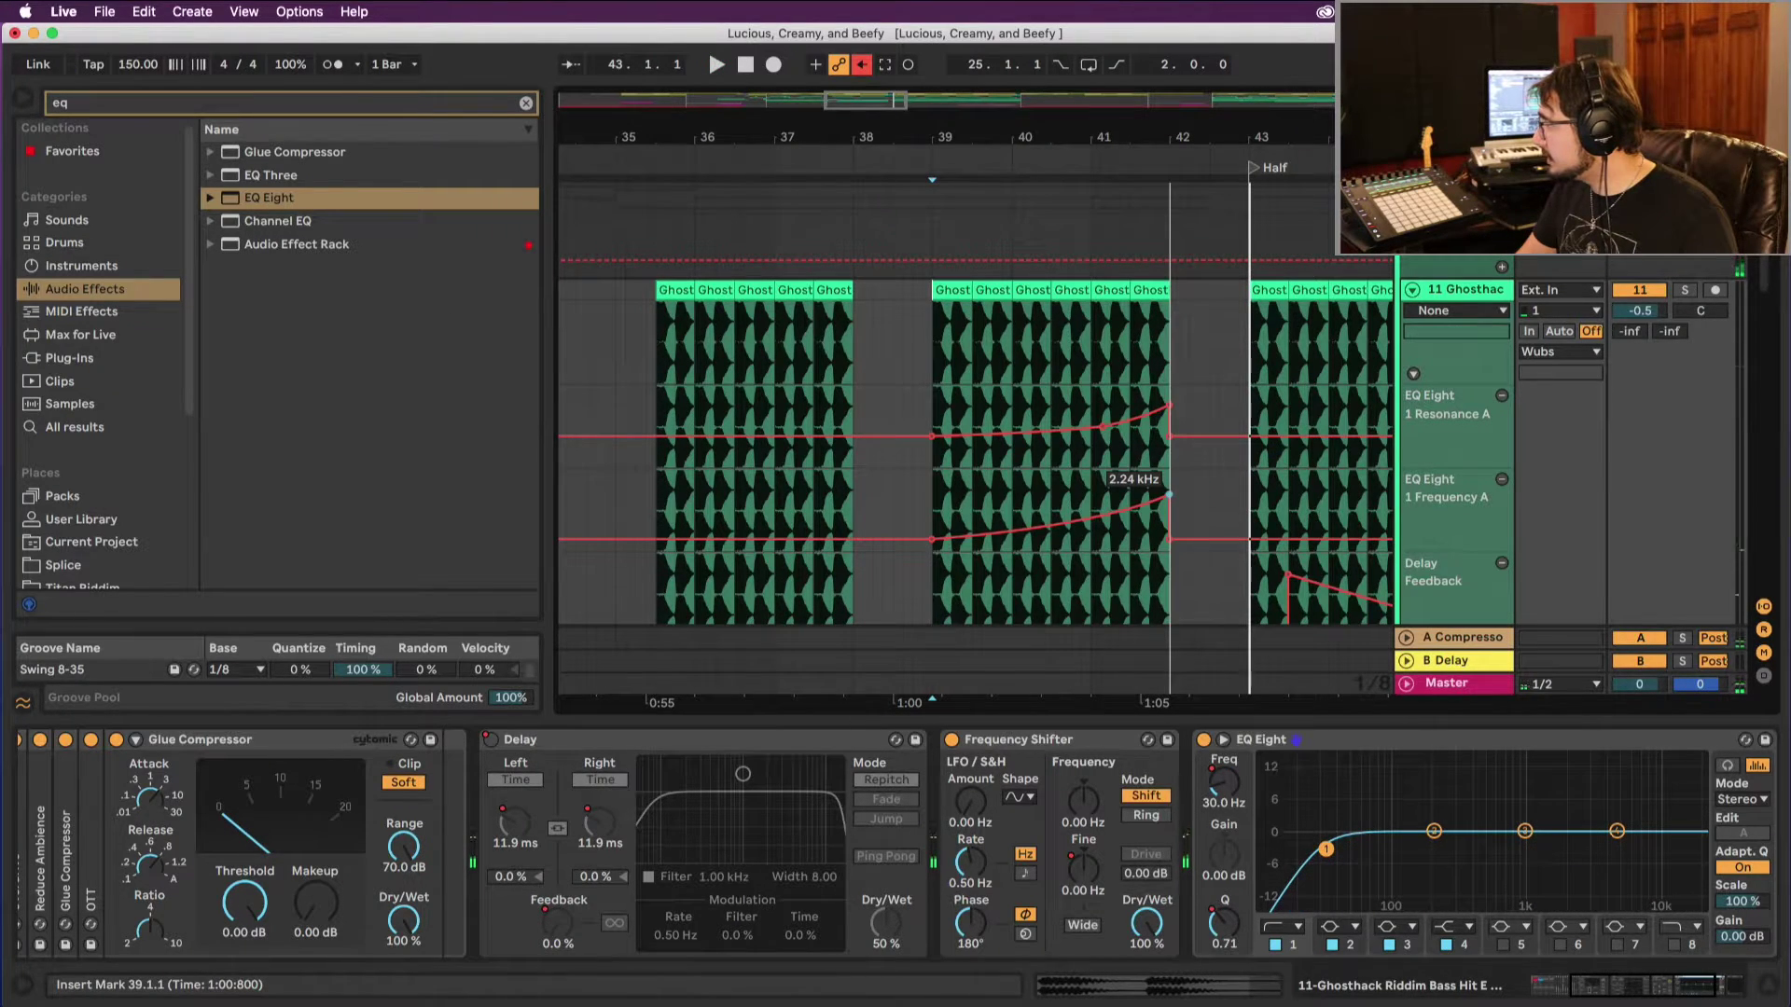
key(space)
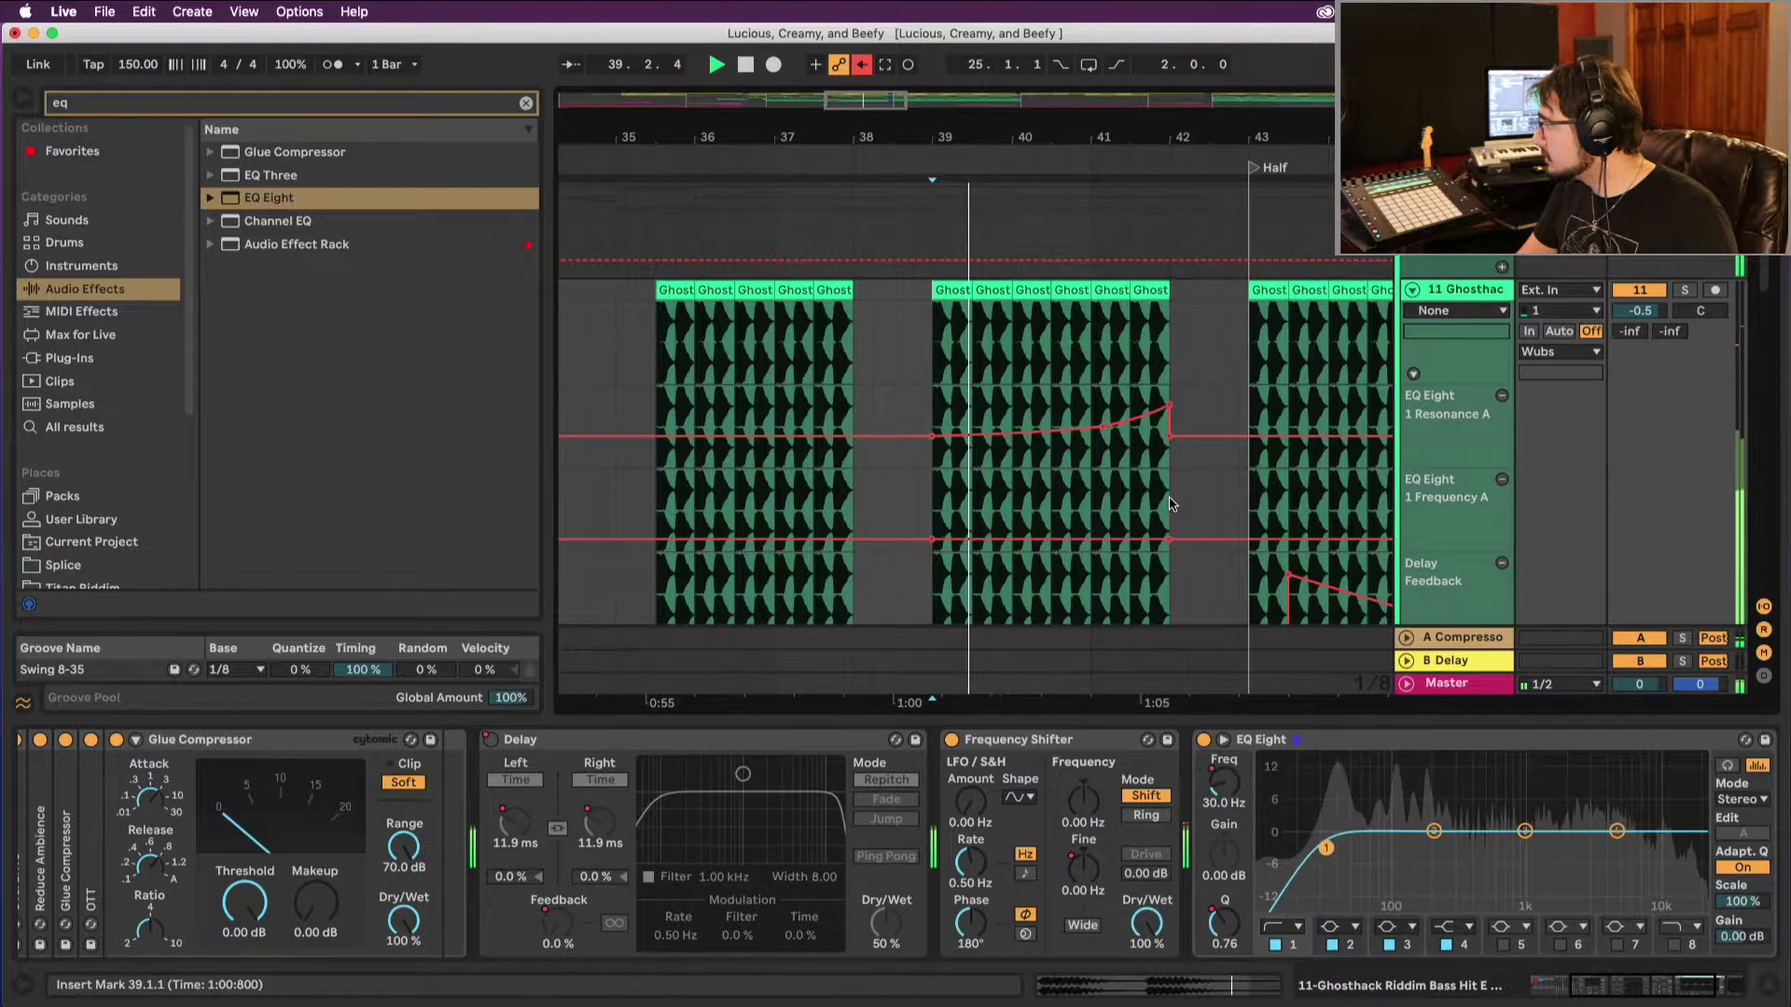
drag(1170, 504, 1172, 509)
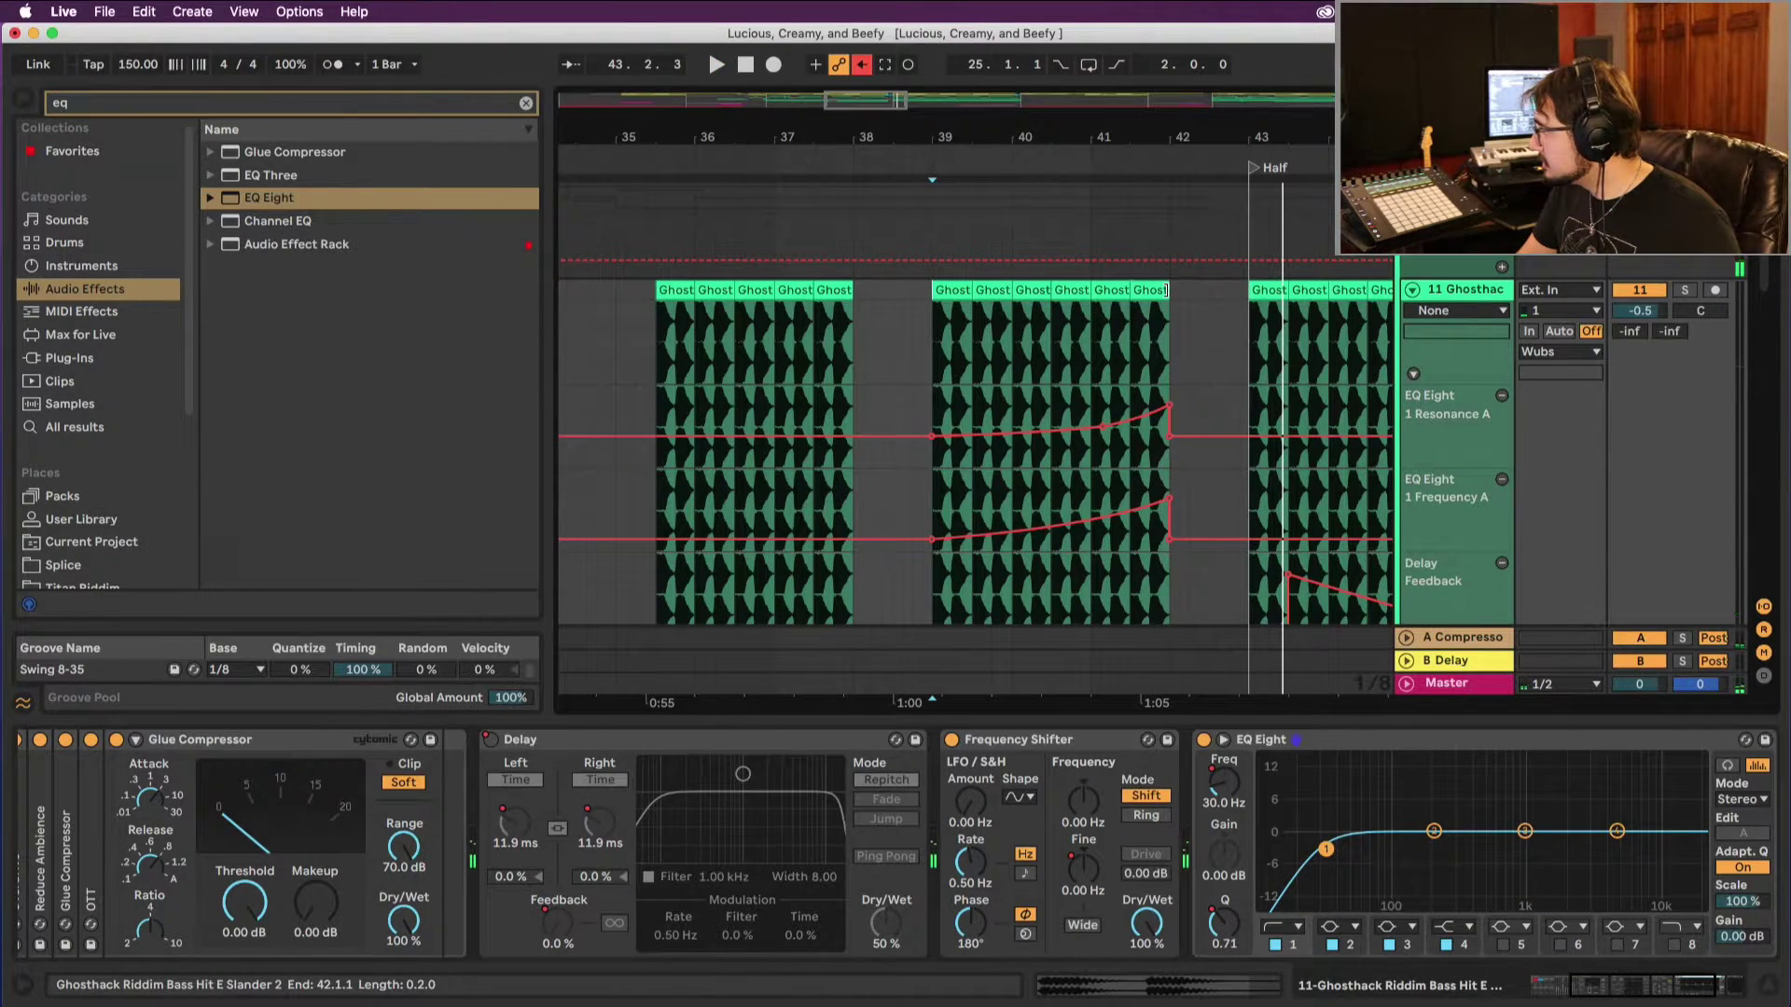
Step: Play on from the last Ghosthack clip before bar 42 and look over the other tracks around the Half marker
mouse_move(1166, 290)
mouse_down()
mouse_move(1188, 296)
mouse_move(1169, 296)
mouse_up()
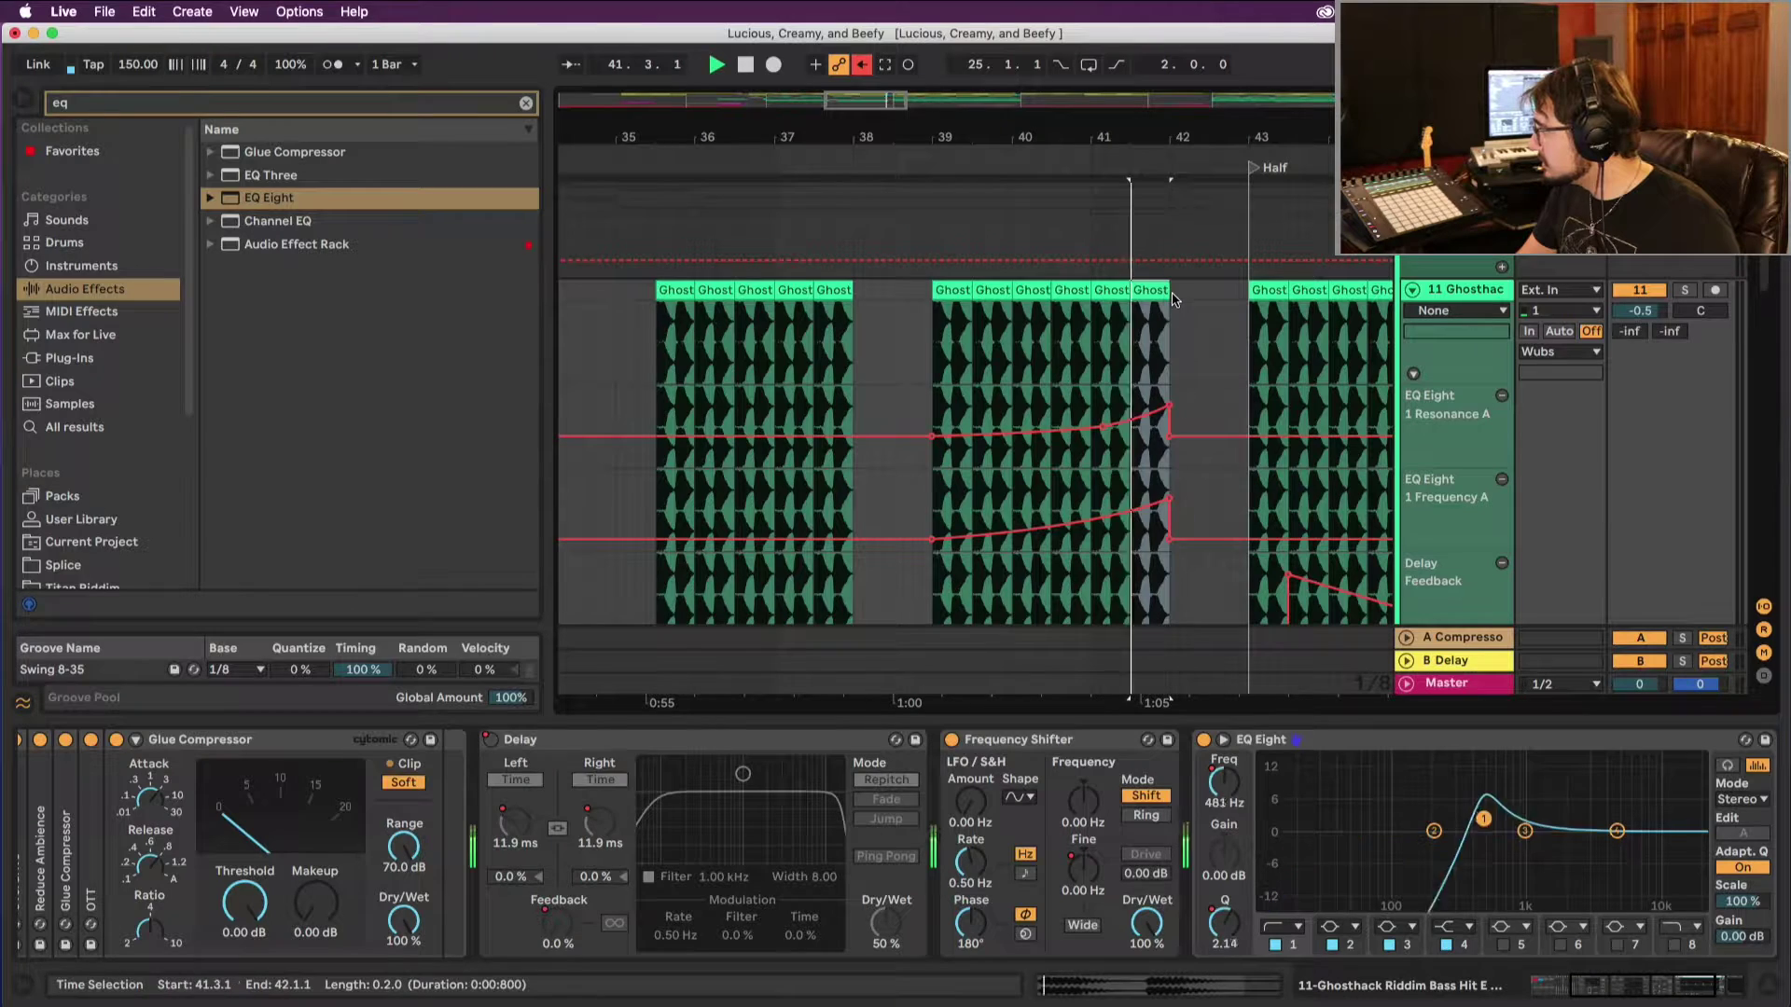
key(space)
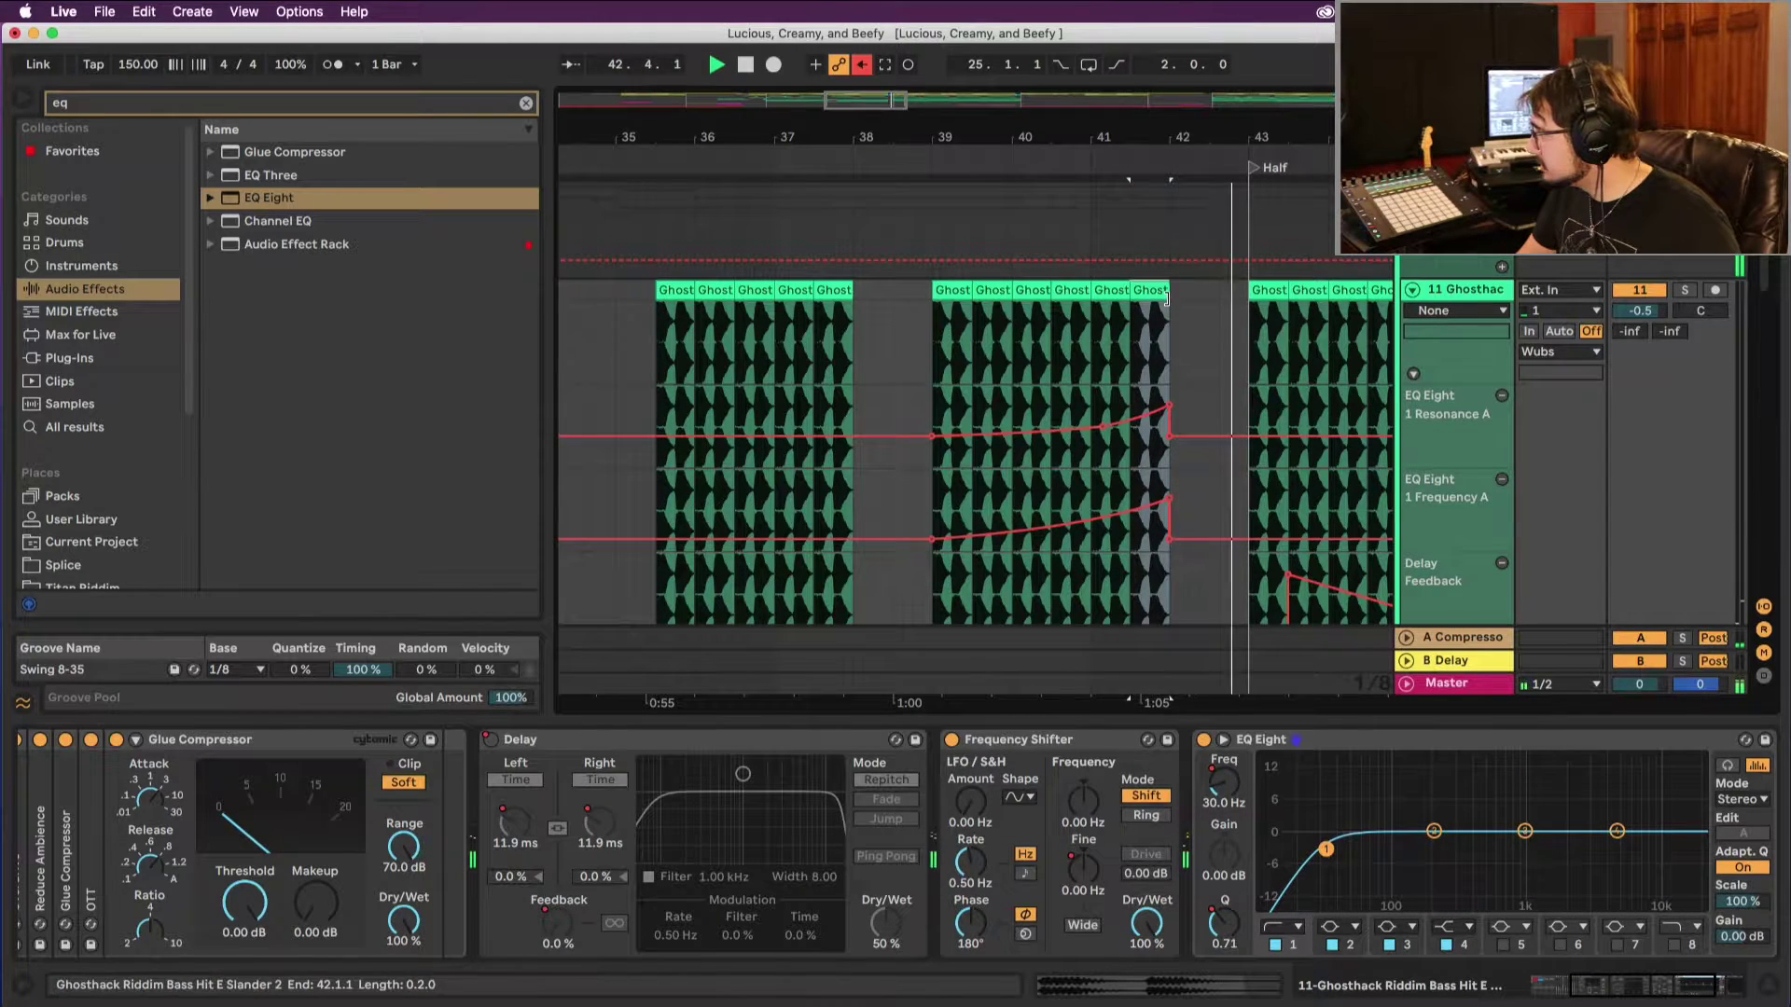
scroll(1172, 303, down, 10)
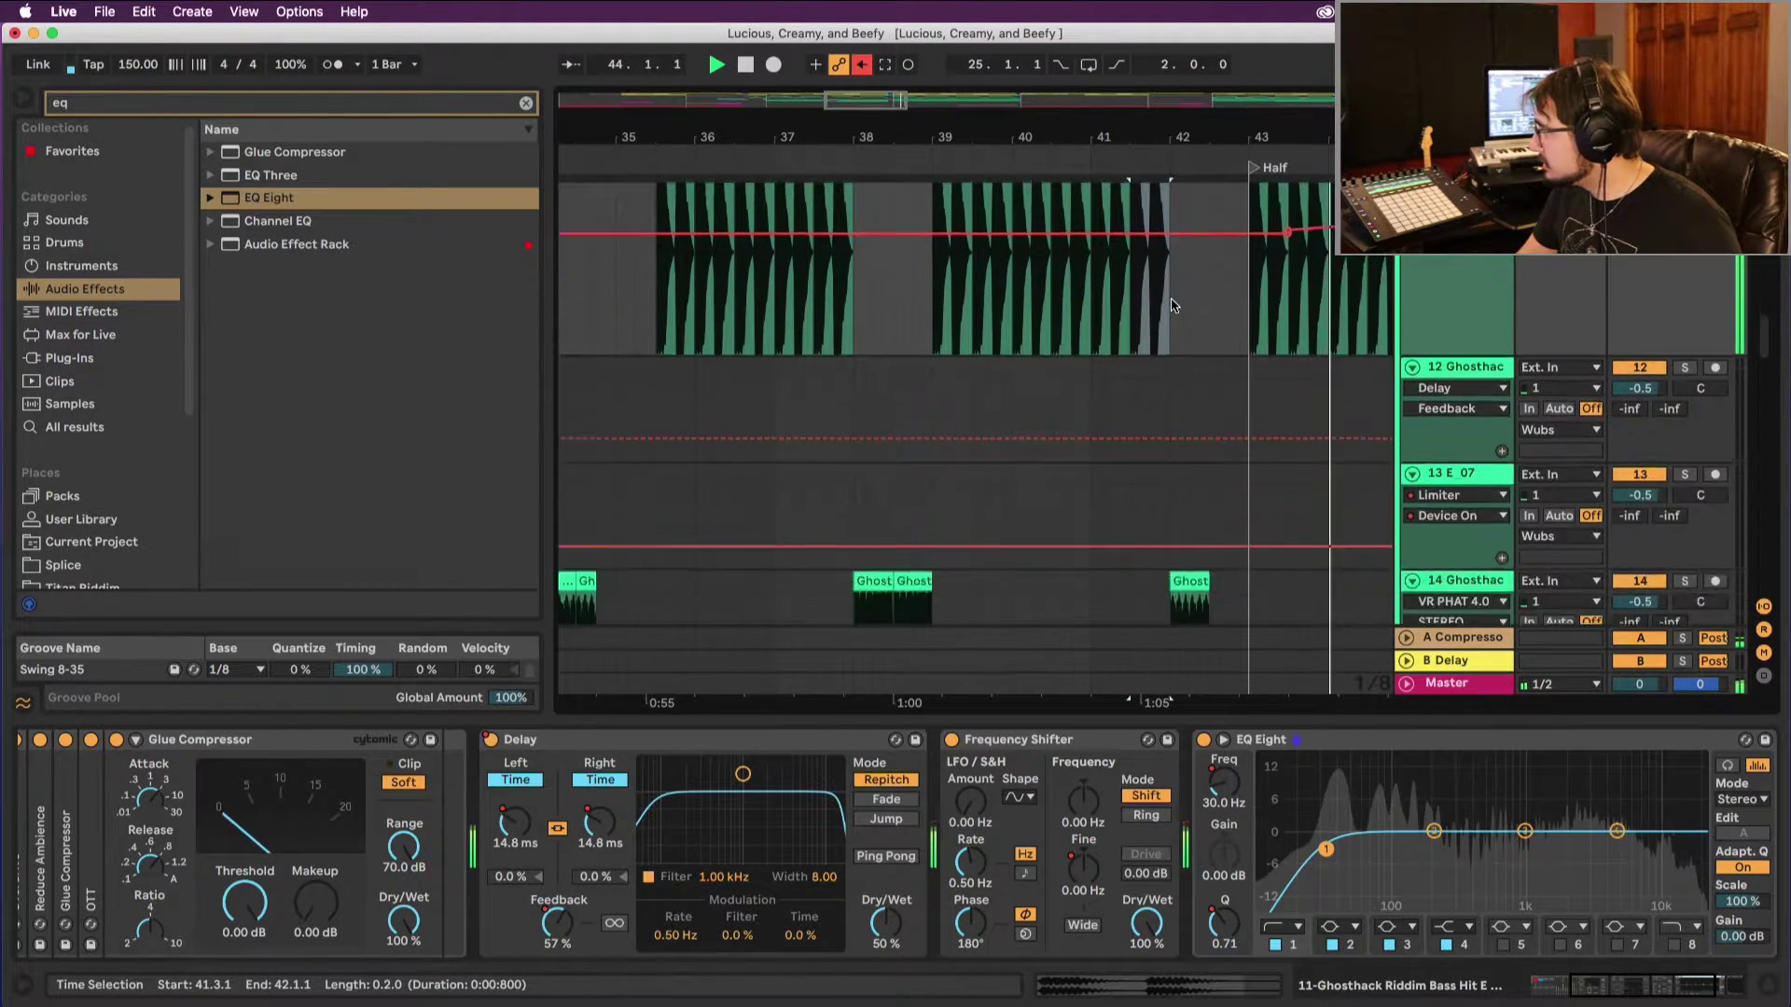
scroll(1172, 305, down, 10)
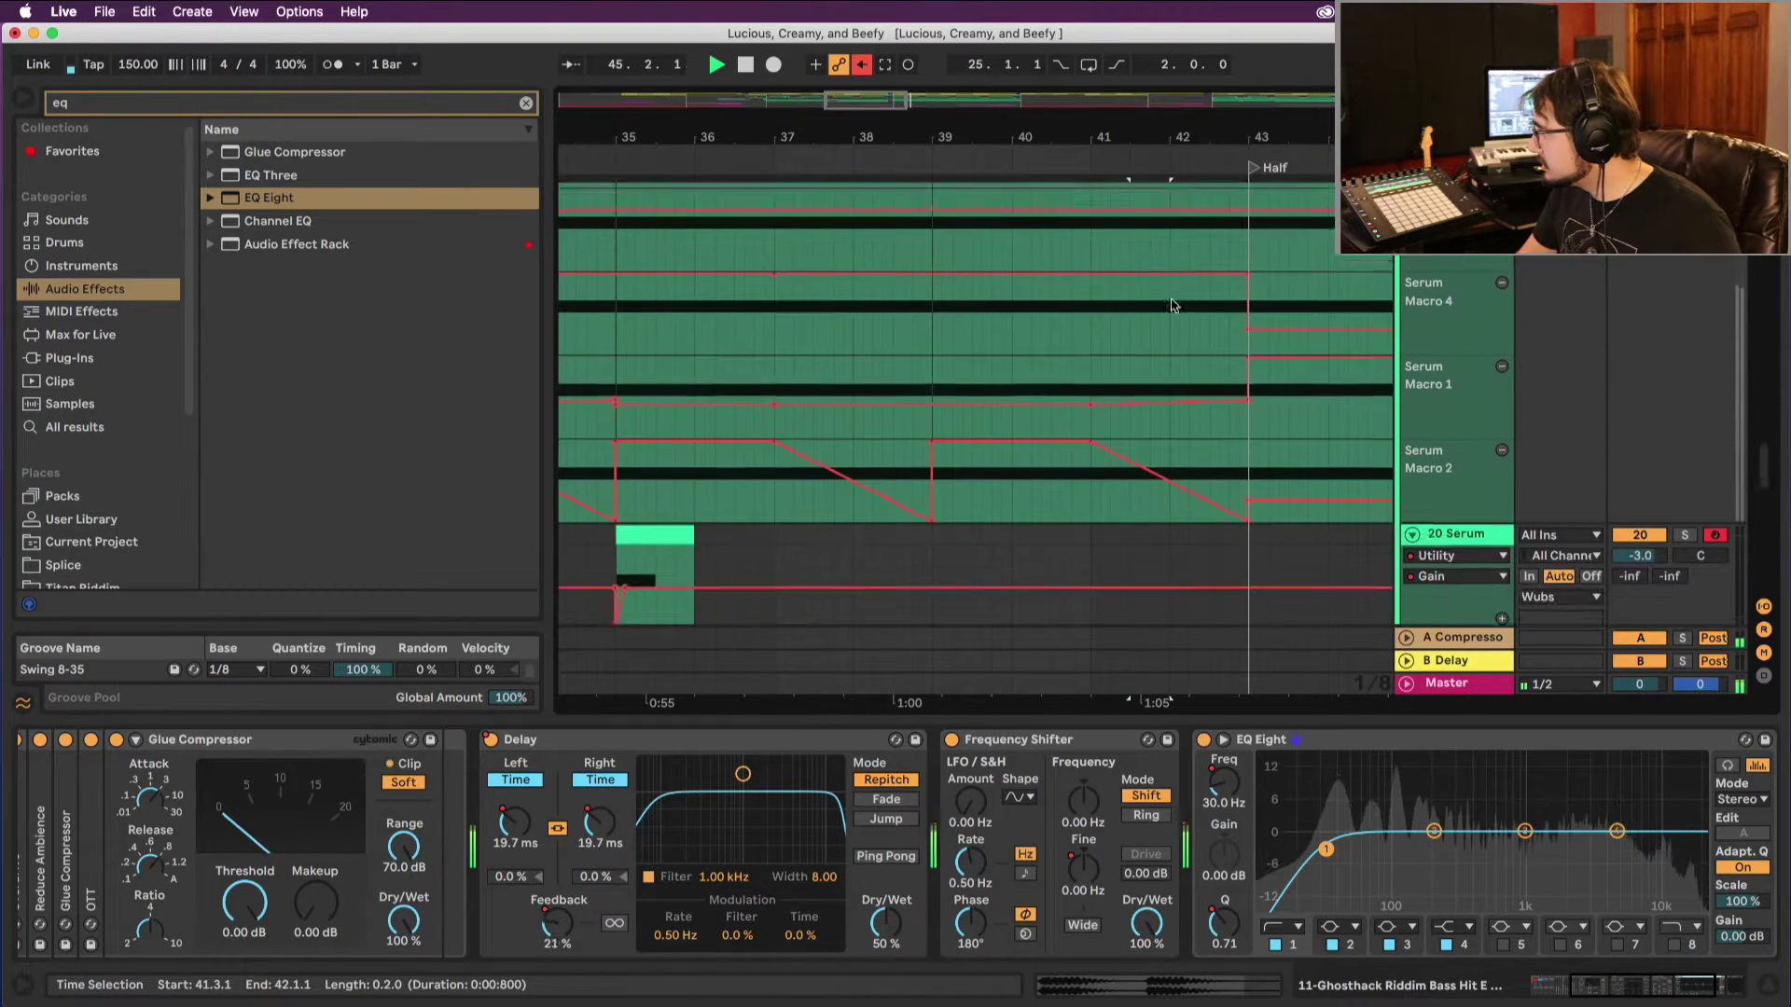
scroll(1172, 305, up, 15)
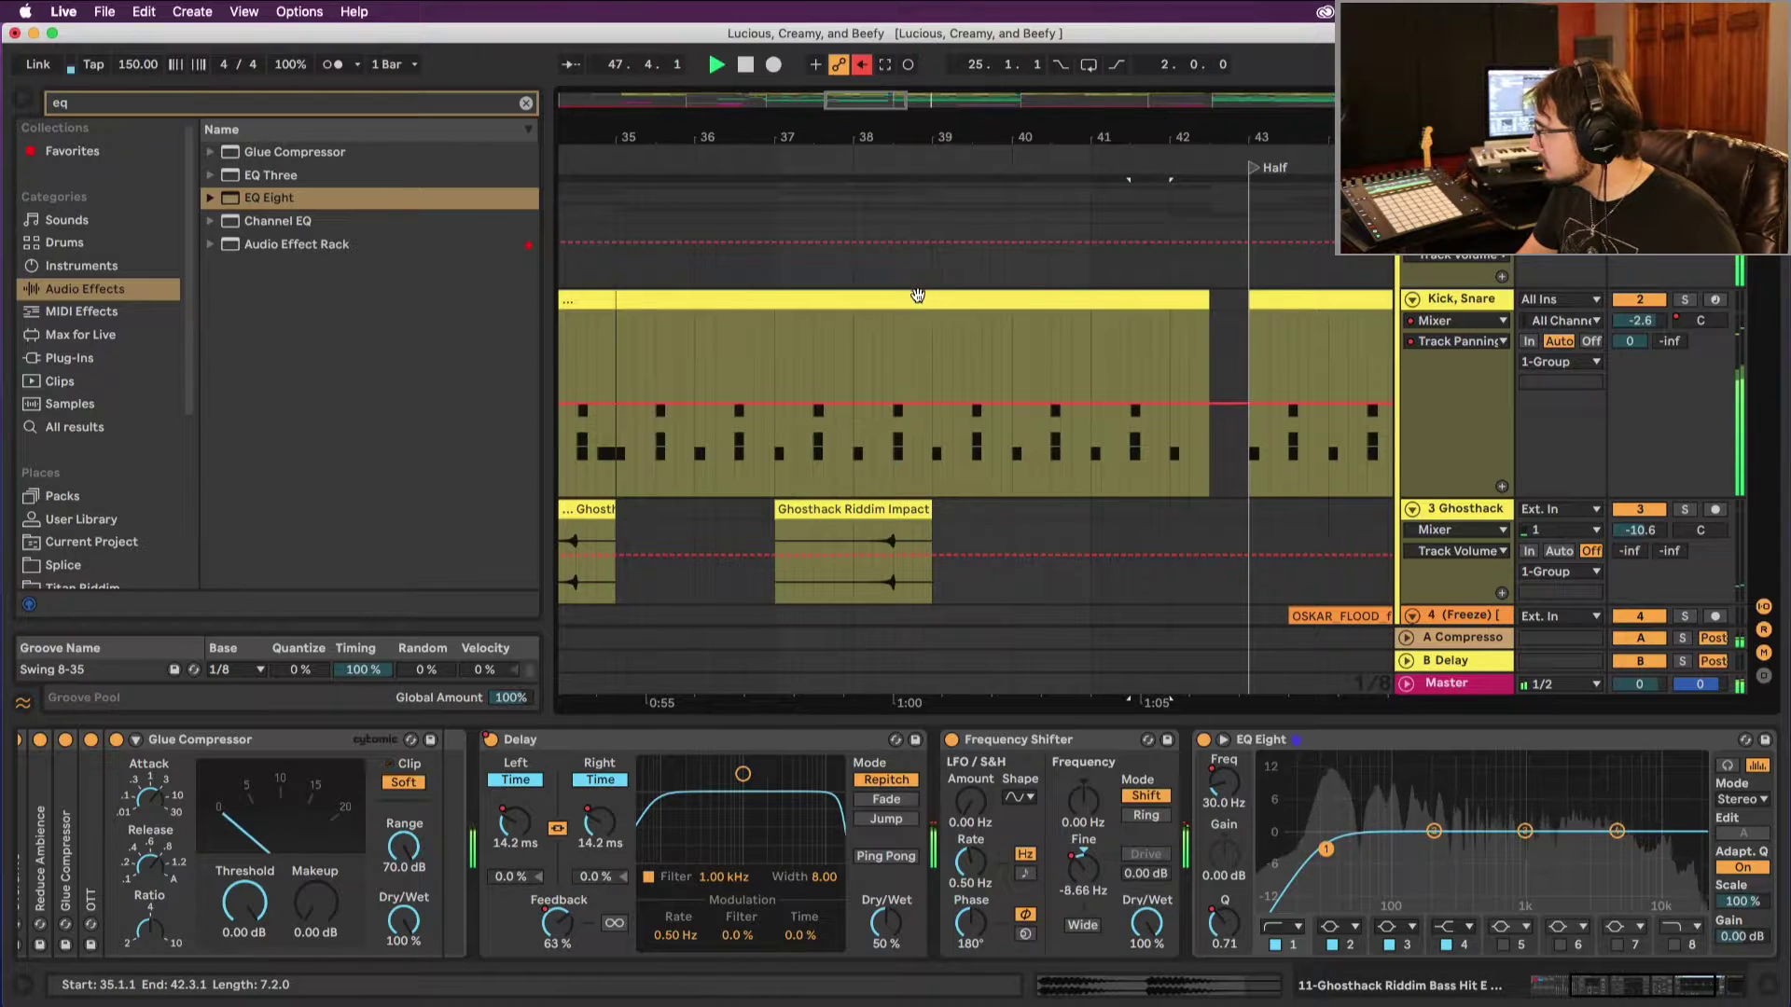
Step: Play the arrangement repeatedly from 37.4.3 into the Half section and review the drum and Wubs tracks around bars 39 to 43
key(space)
click(843, 277)
key(space)
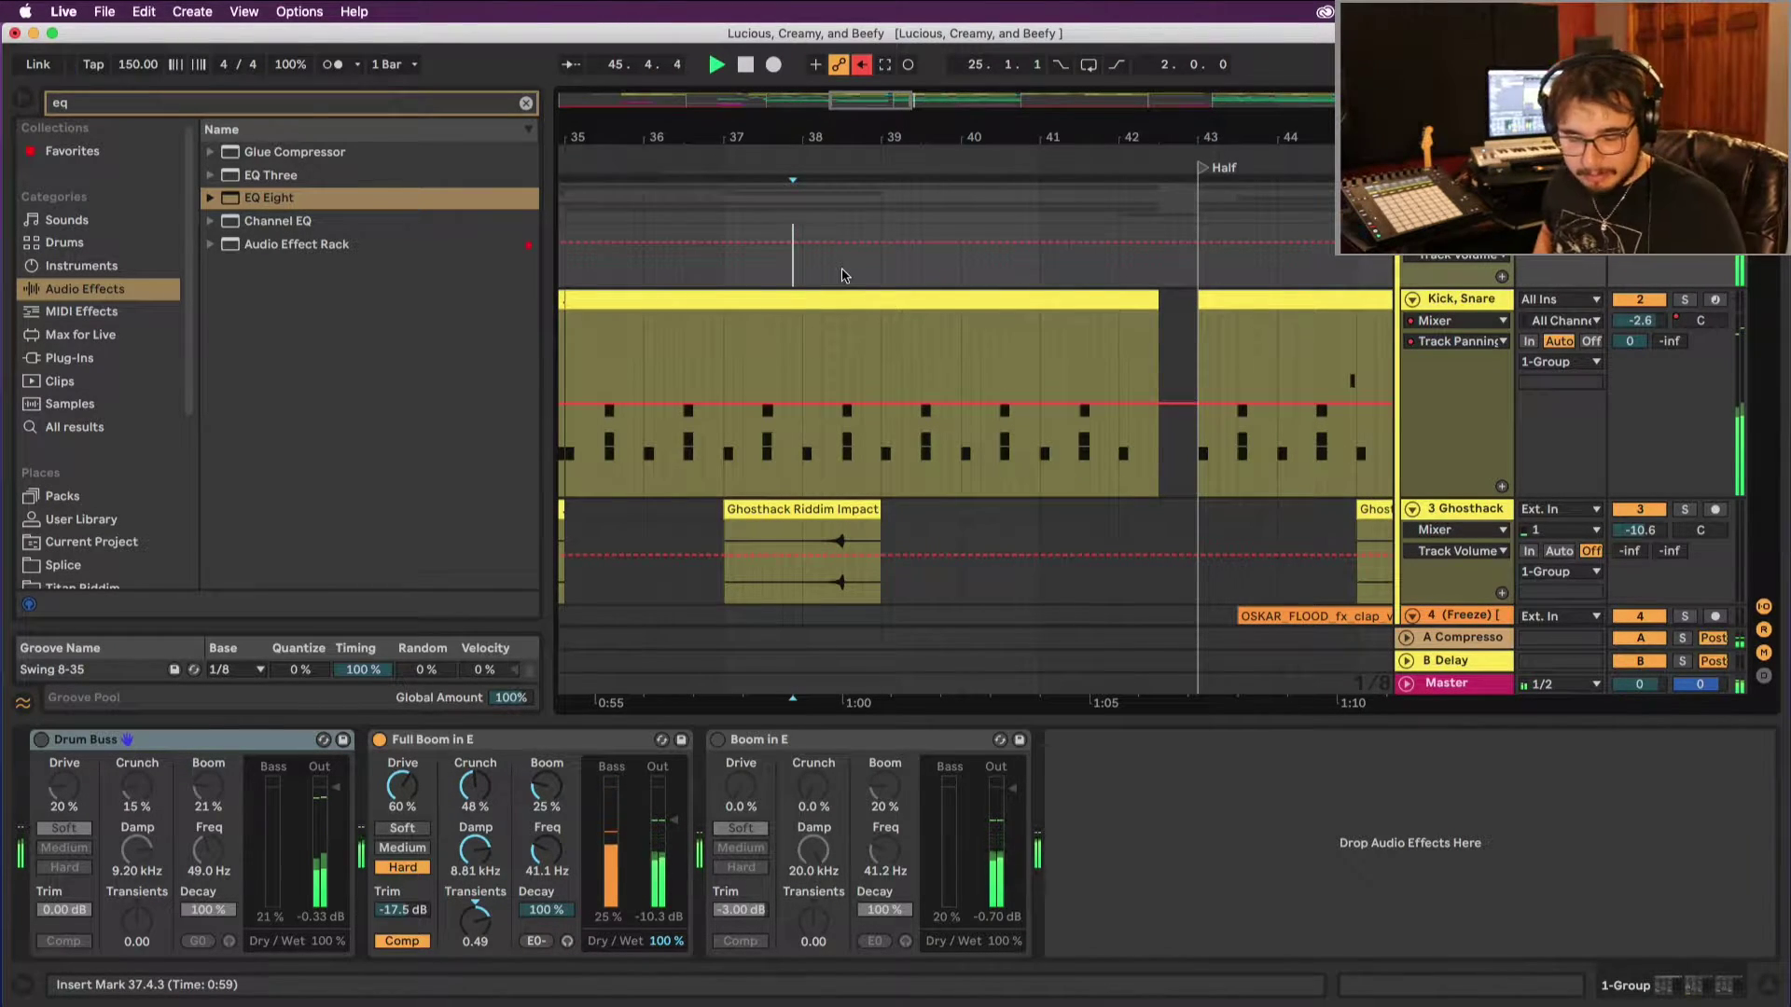
key(space)
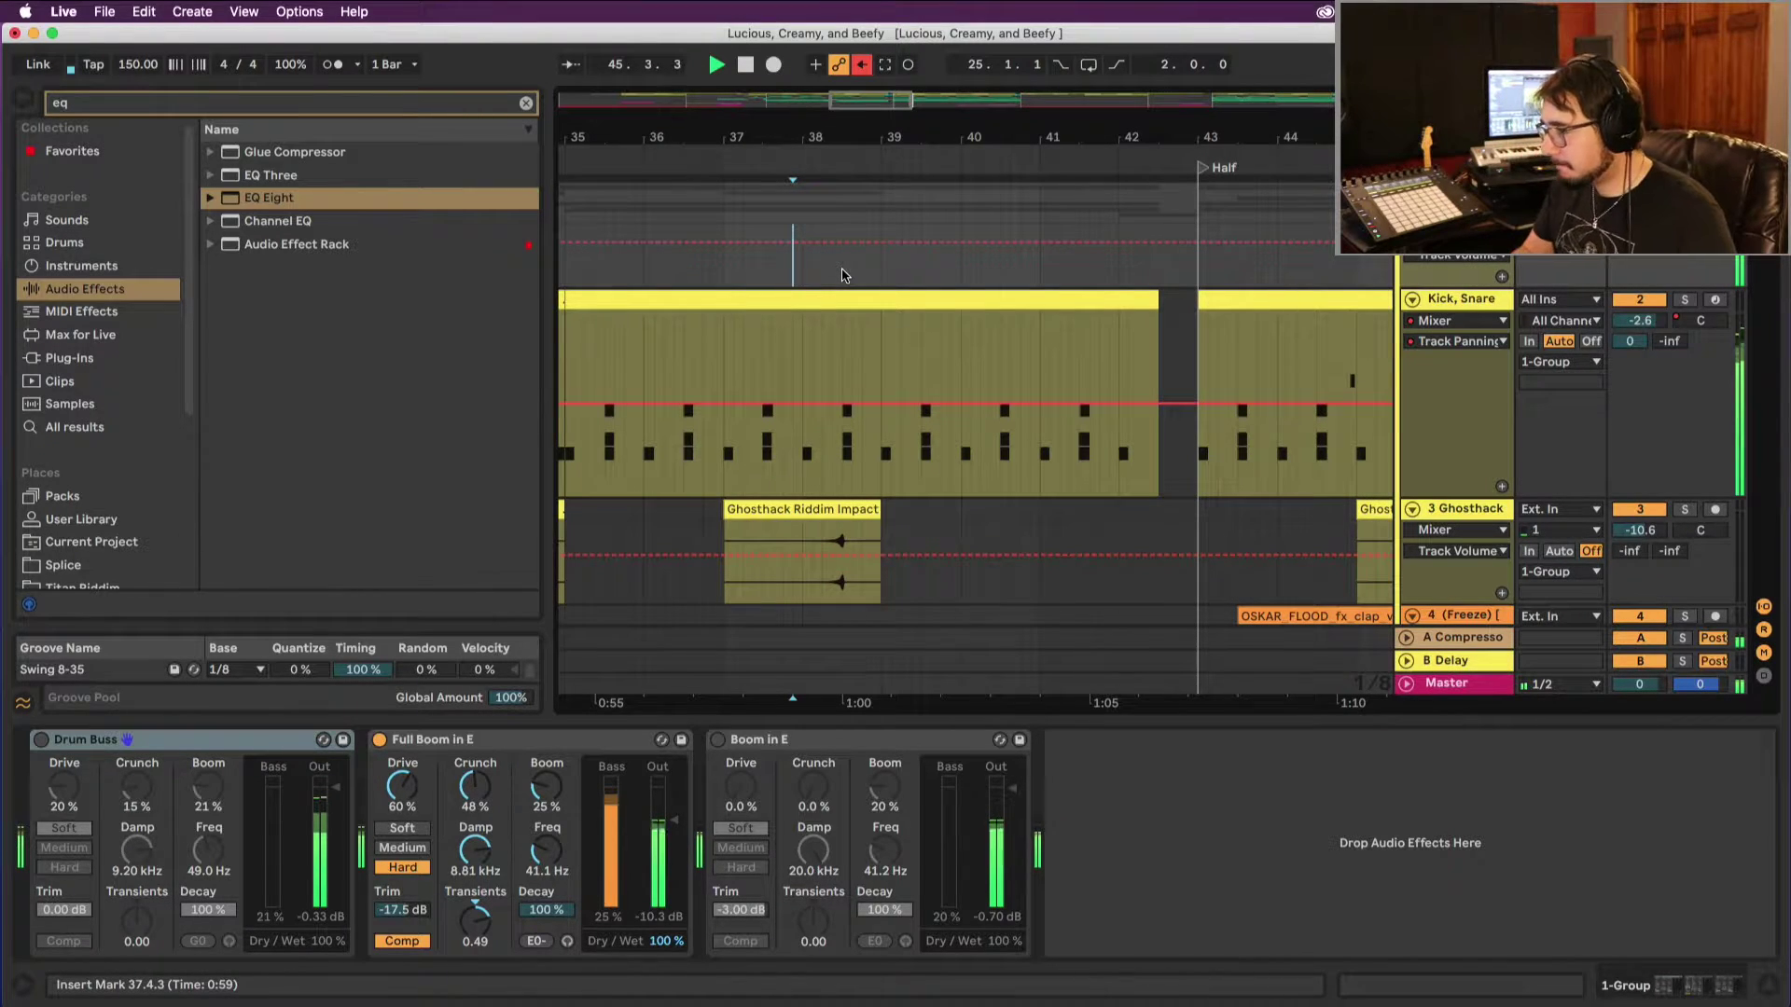
key(space)
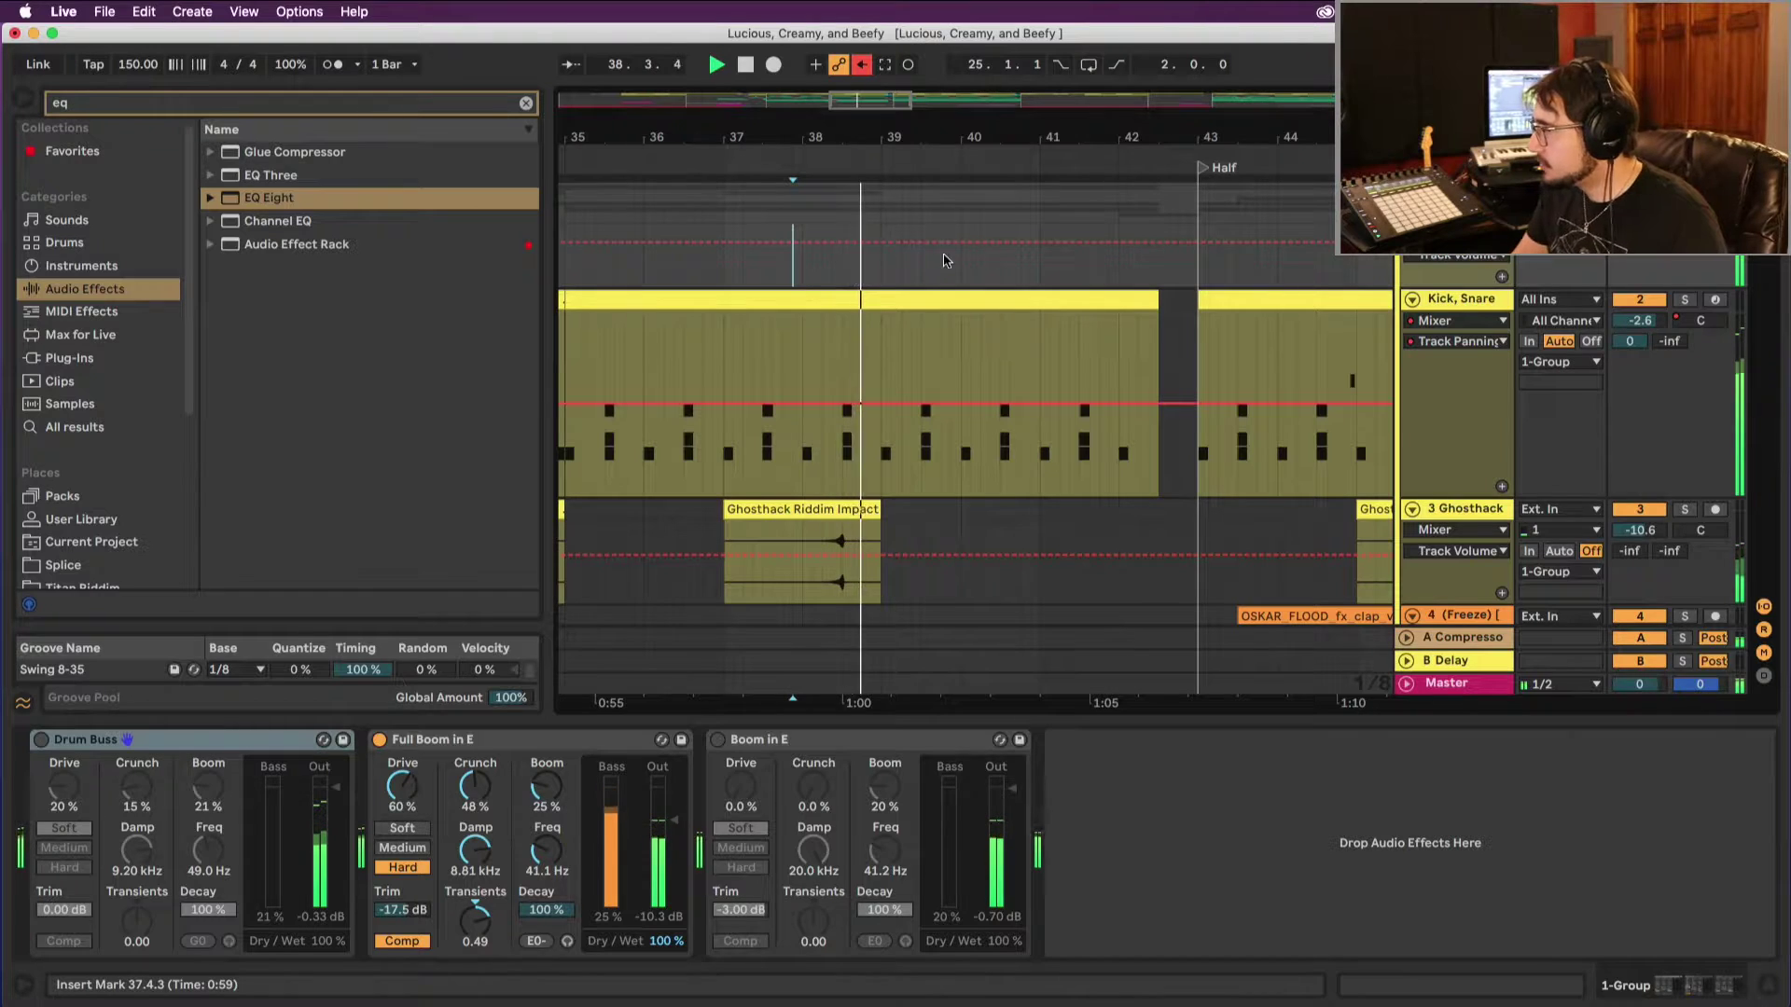
scroll(1118, 373, down, 8)
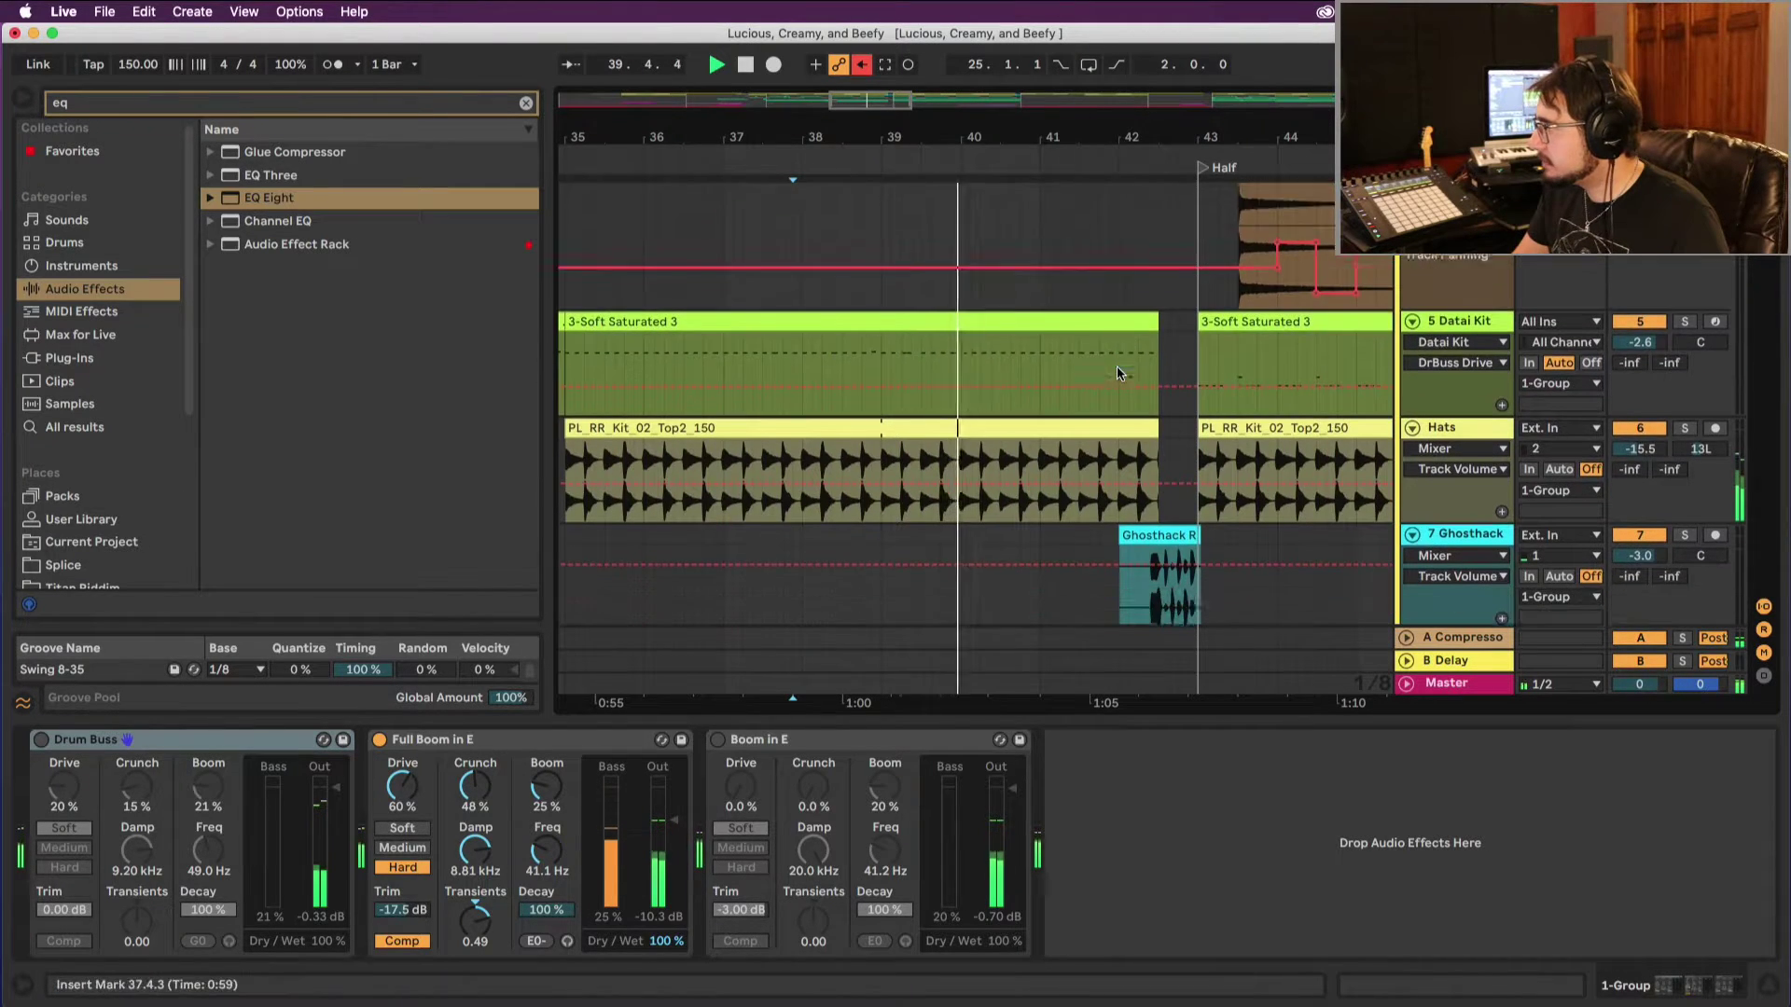
scroll(1119, 372, down, 10)
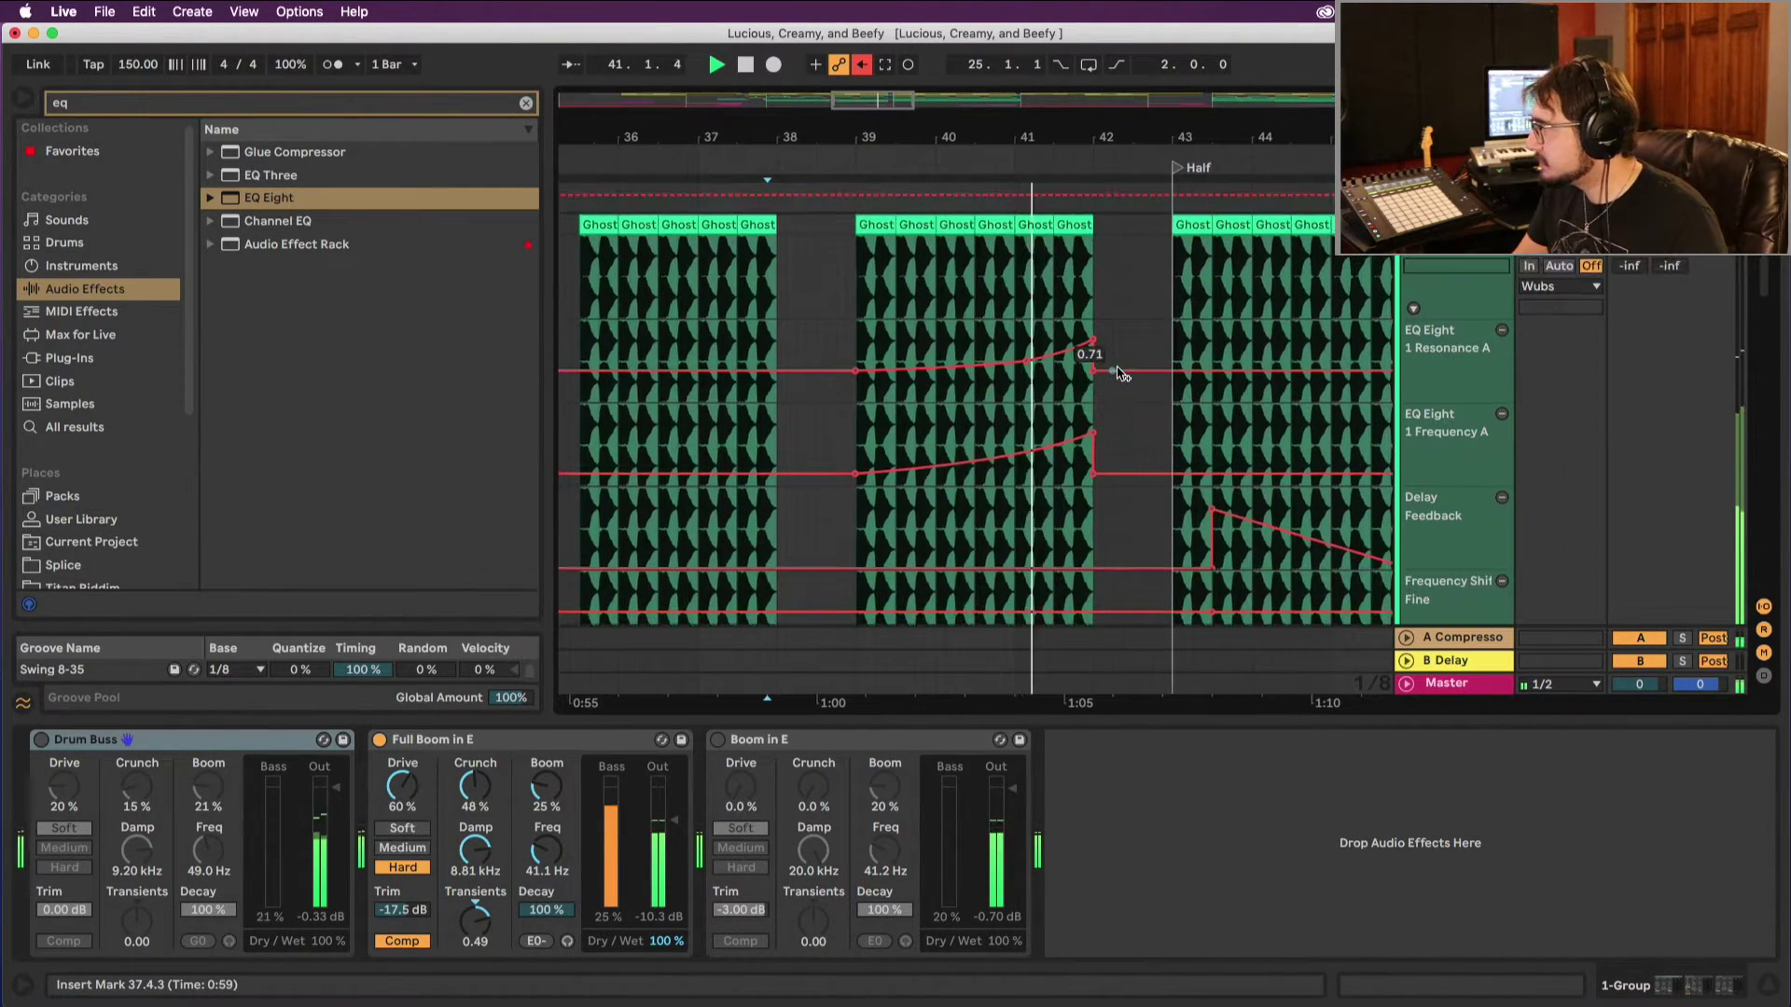
scroll(1119, 372, up, 6)
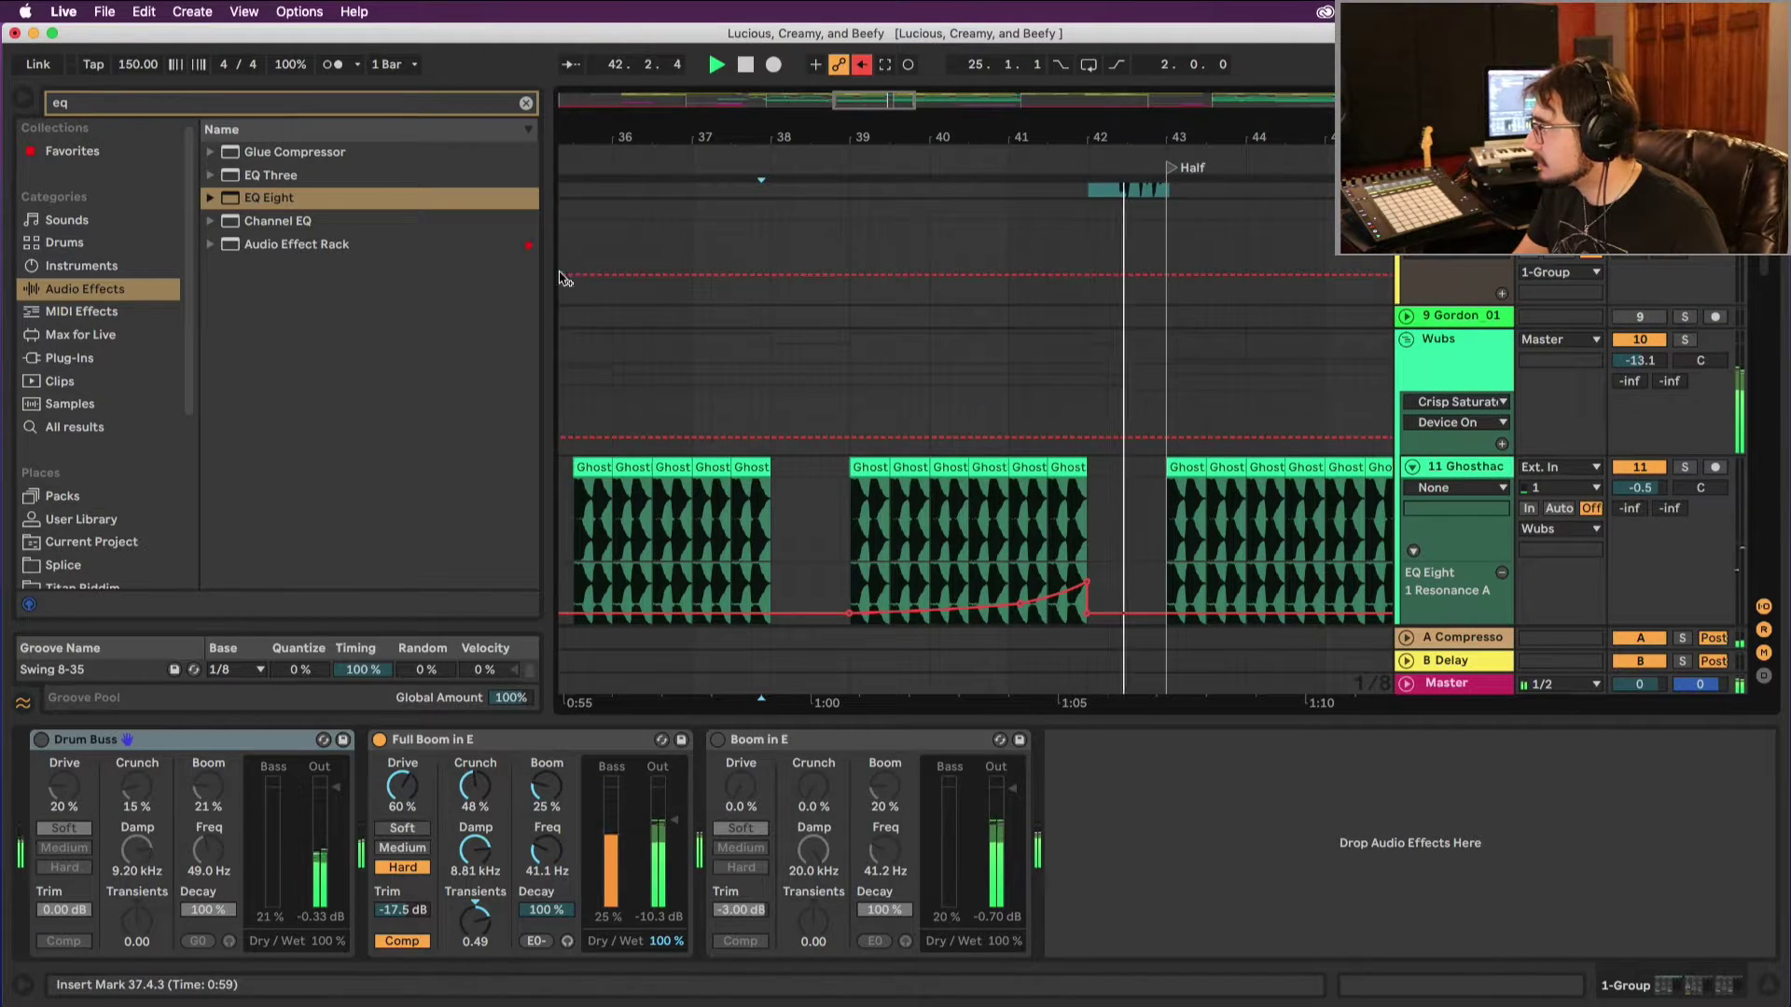
Step: Clear the EQ search and browse the full list of audio effects
click(524, 104)
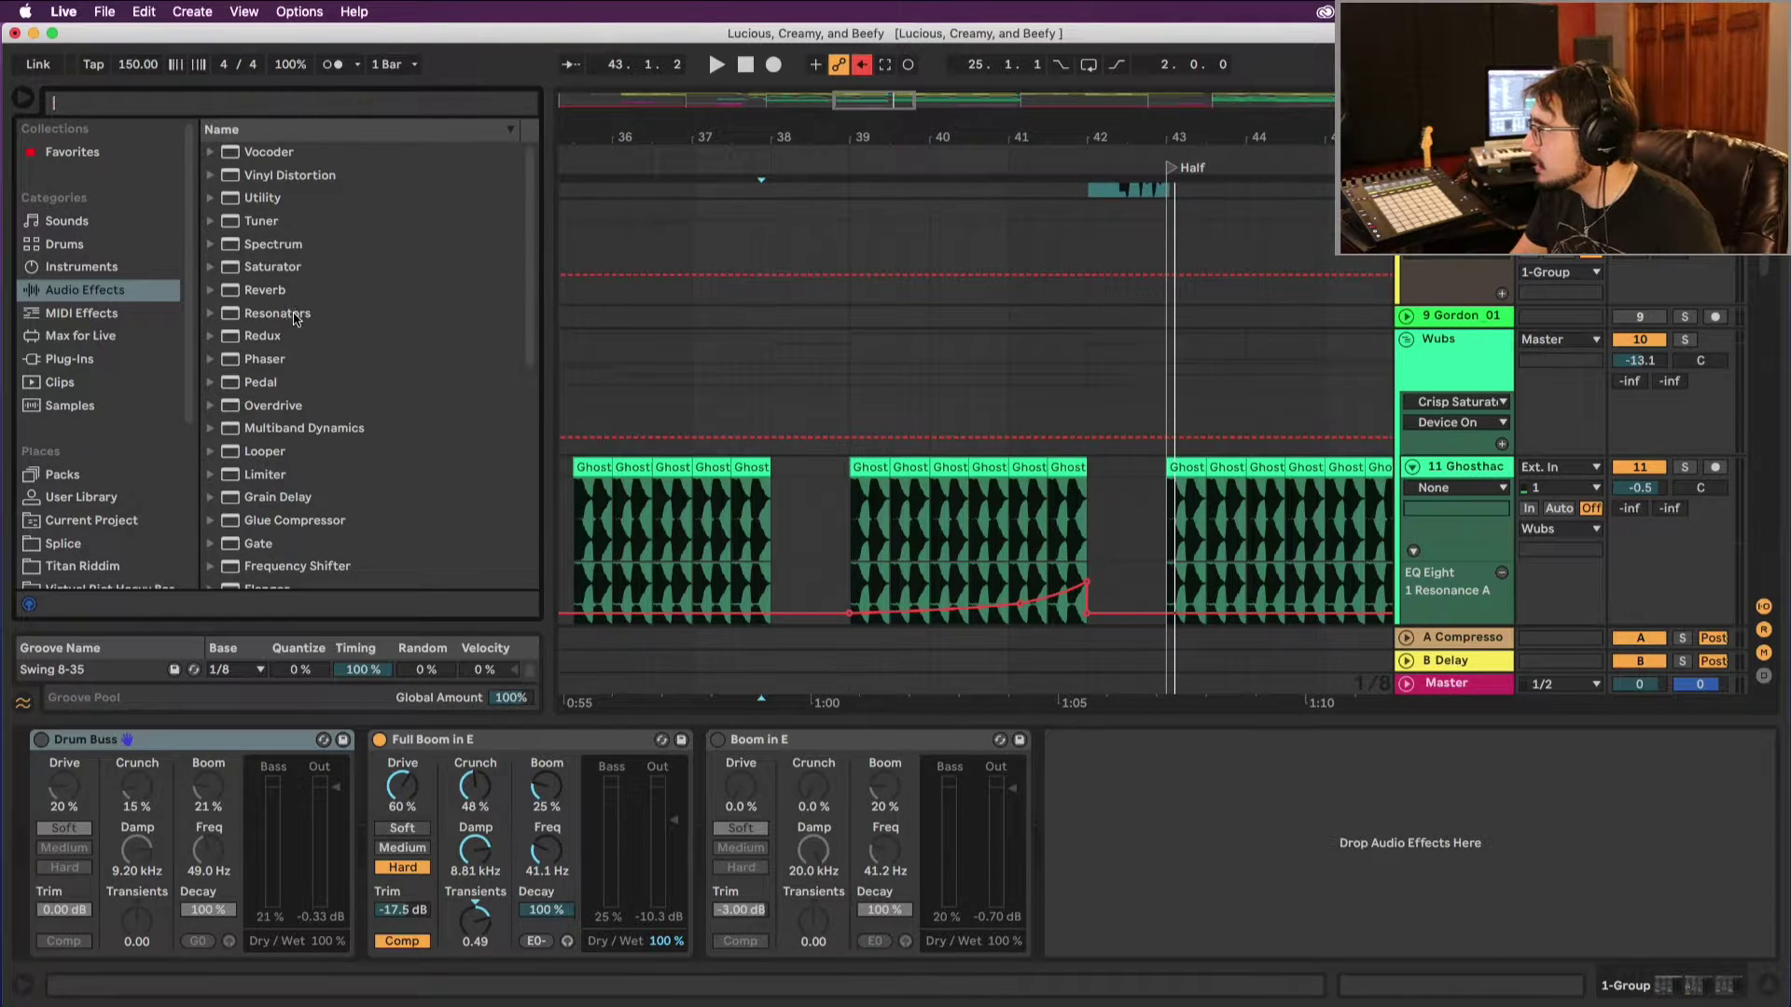
scroll(280, 319, down, 6)
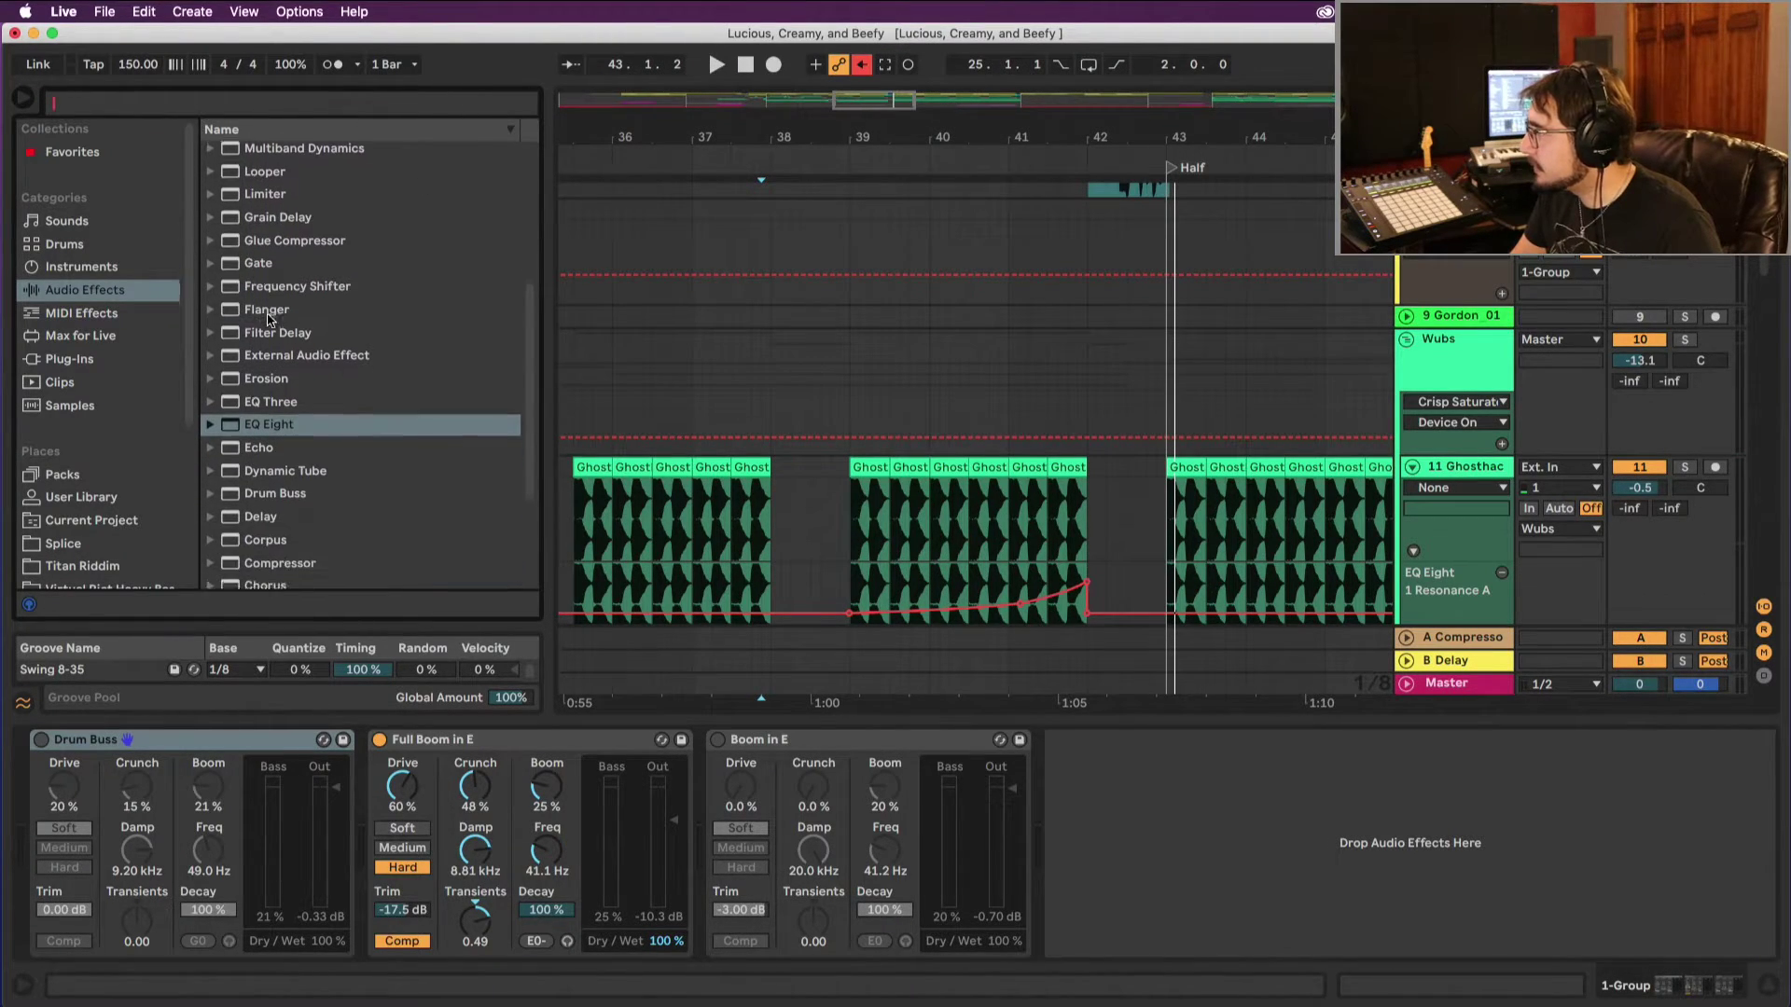
scroll(268, 319, down, 1)
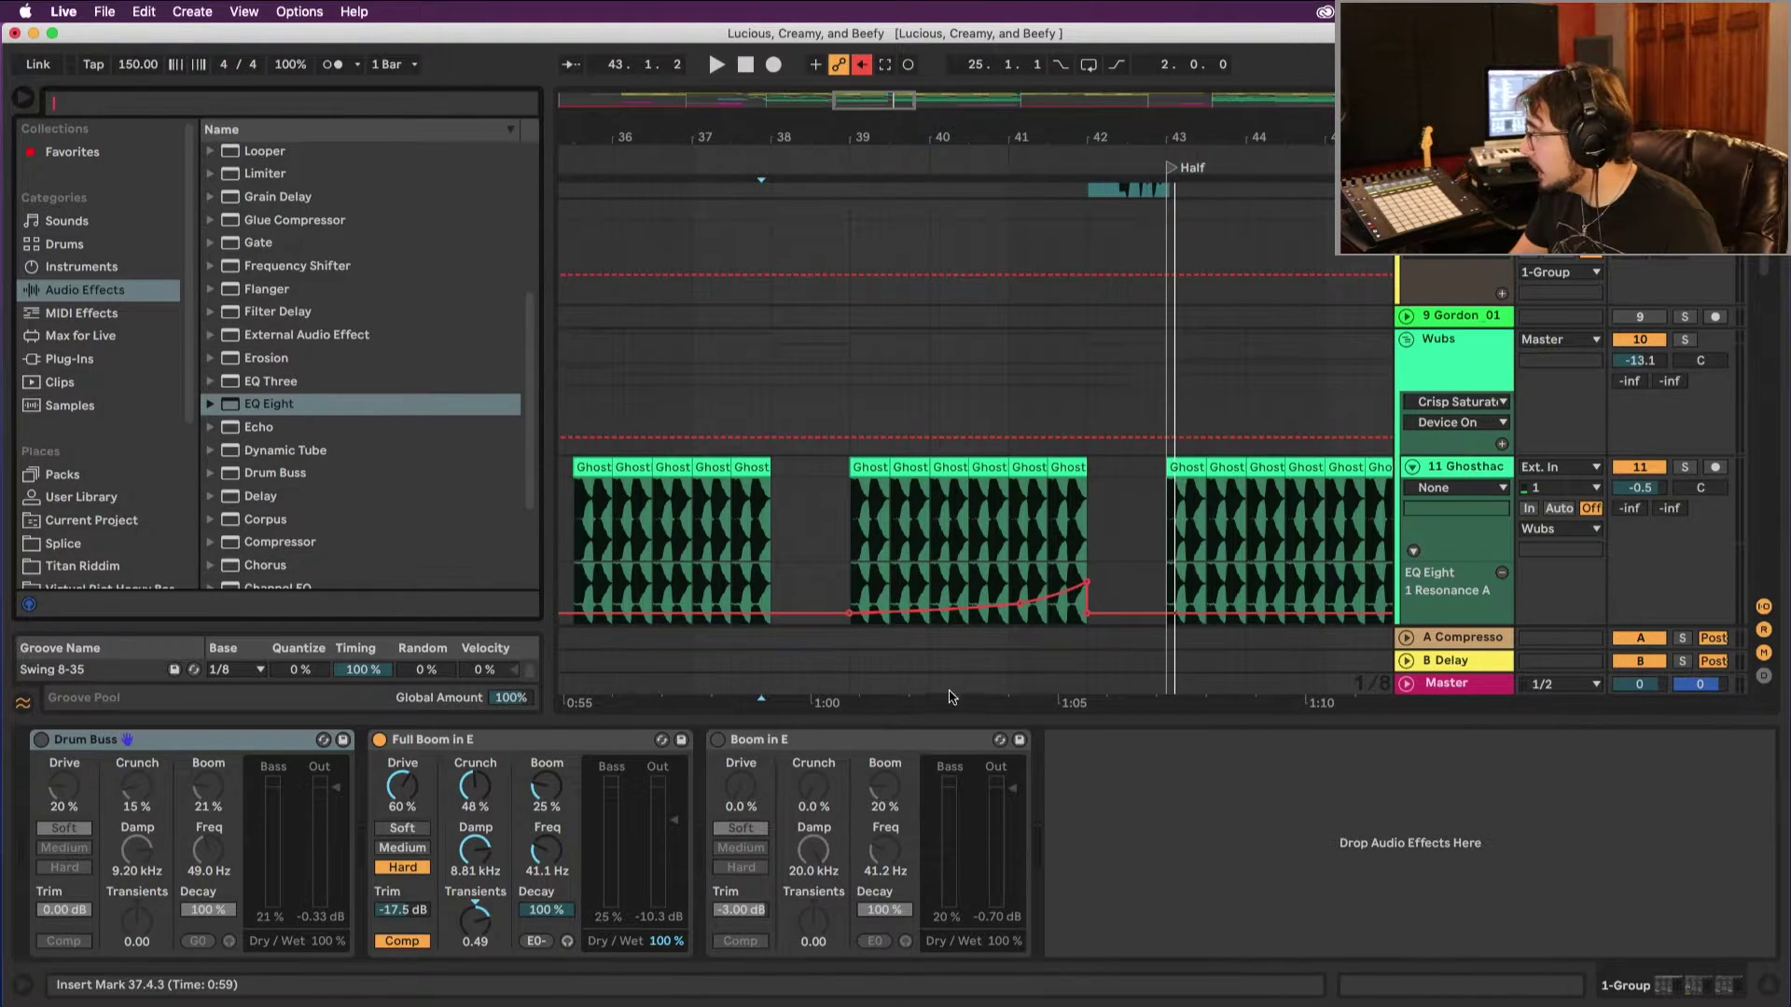
scroll(950, 698, right, 2)
Step: Bring up the Delay on the 11 Ghosthack track and review the track's automation lanes around the Half marker
click(1424, 474)
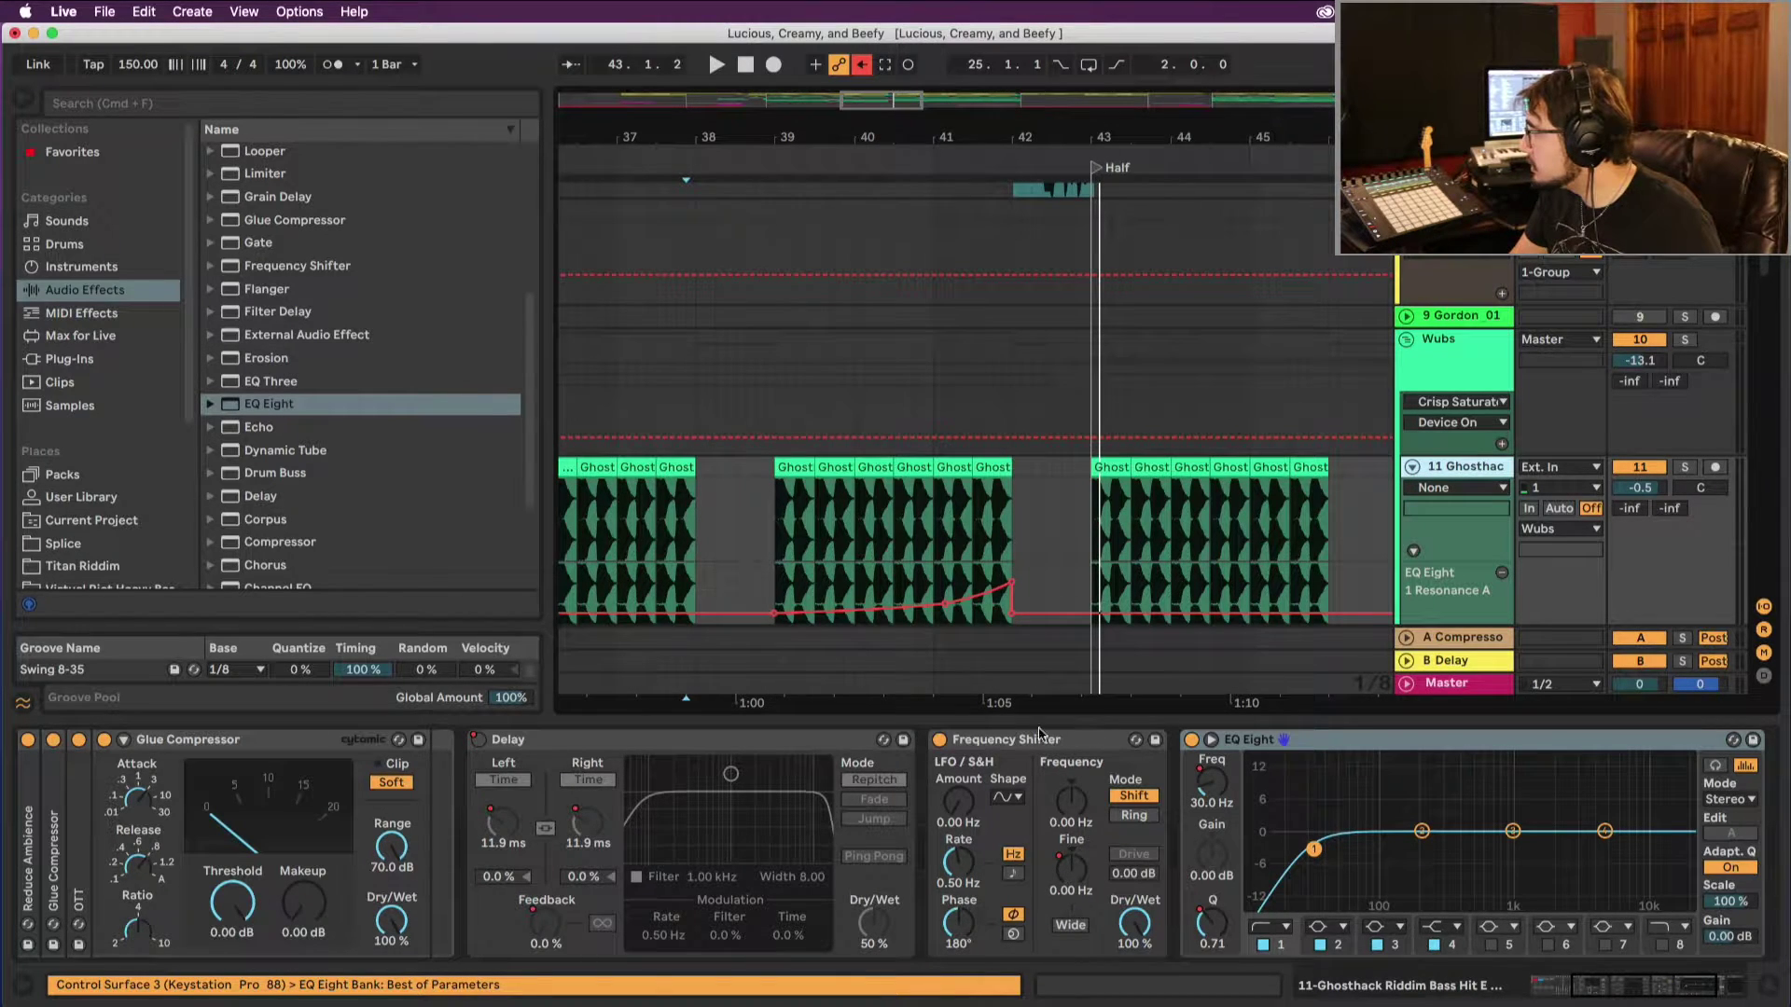
click(536, 740)
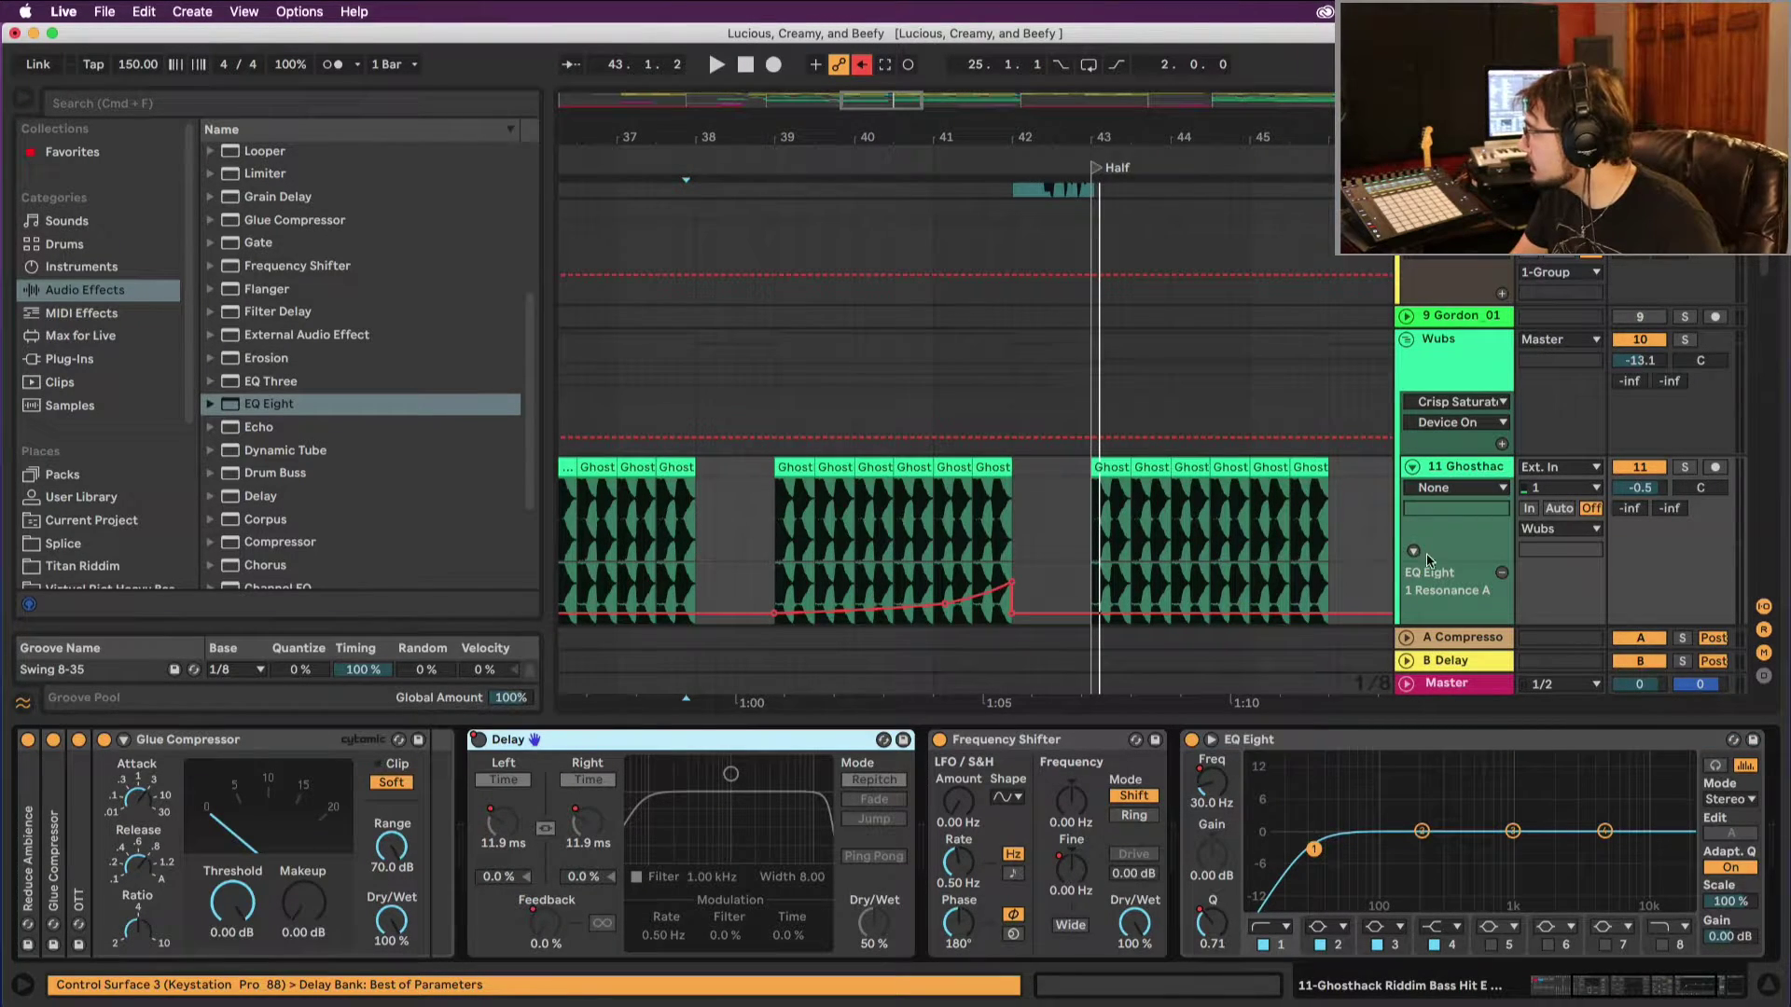
click(1413, 550)
scroll(1241, 527, down, 5)
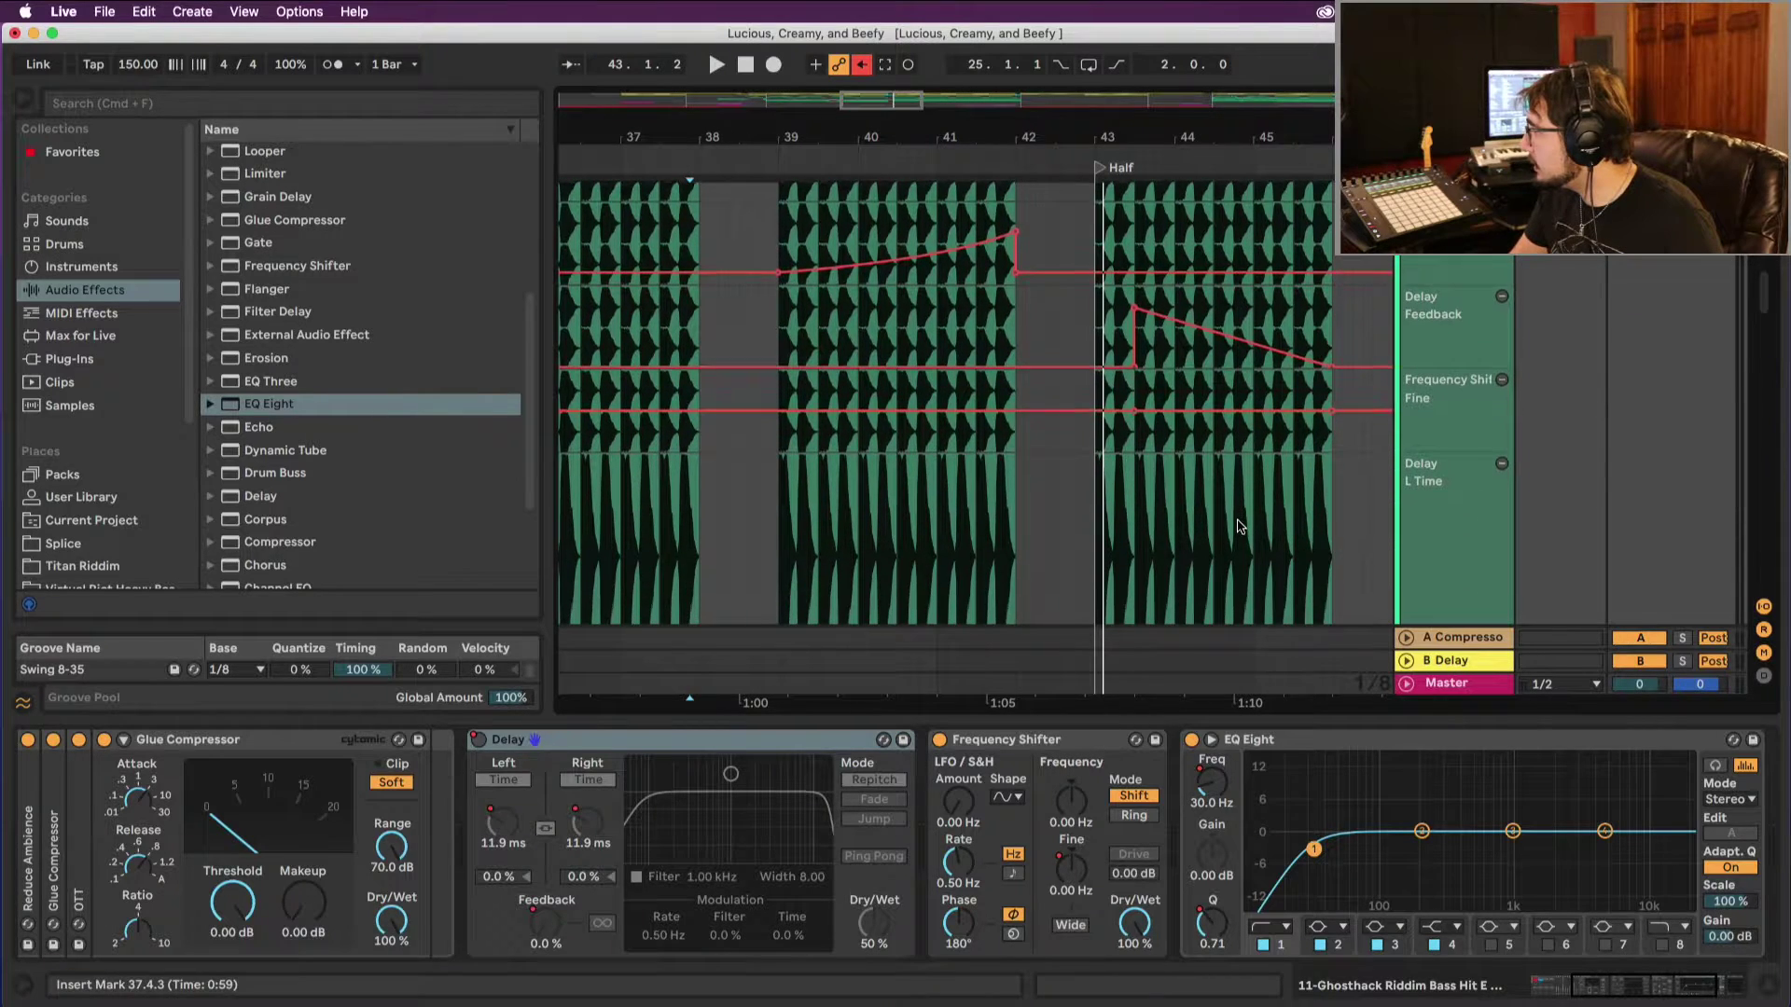
scroll(1241, 527, down, 6)
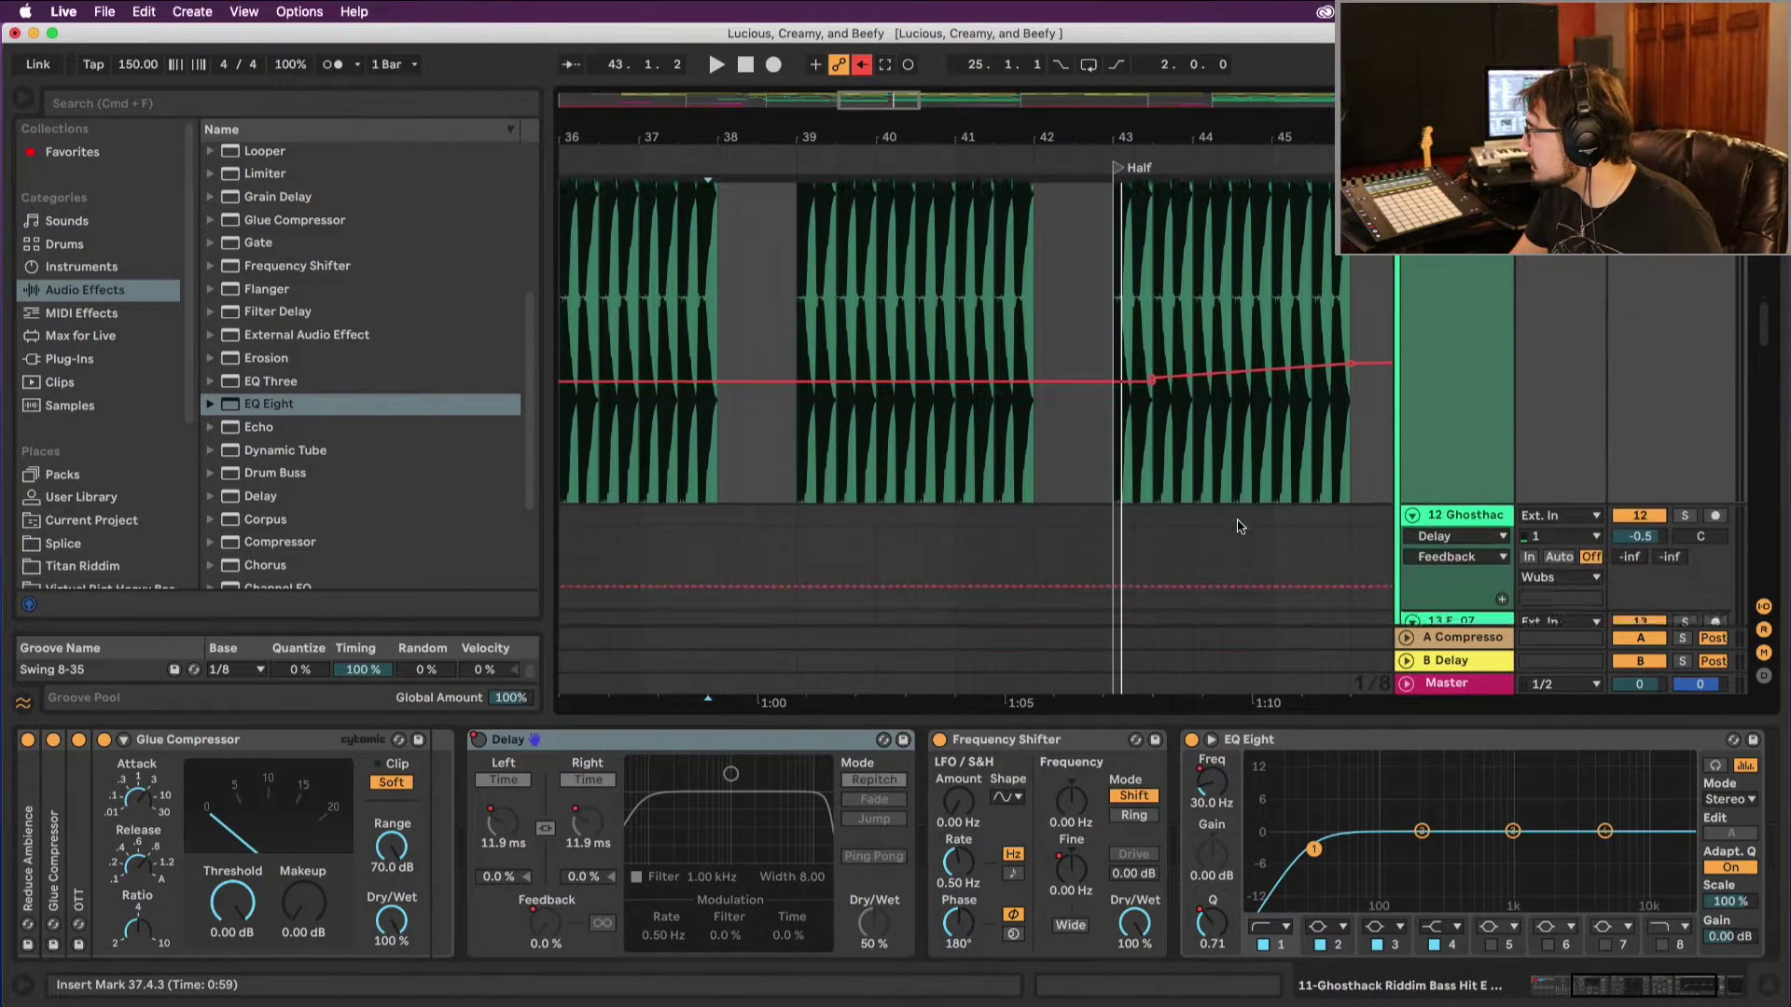
scroll(1239, 527, up, 4)
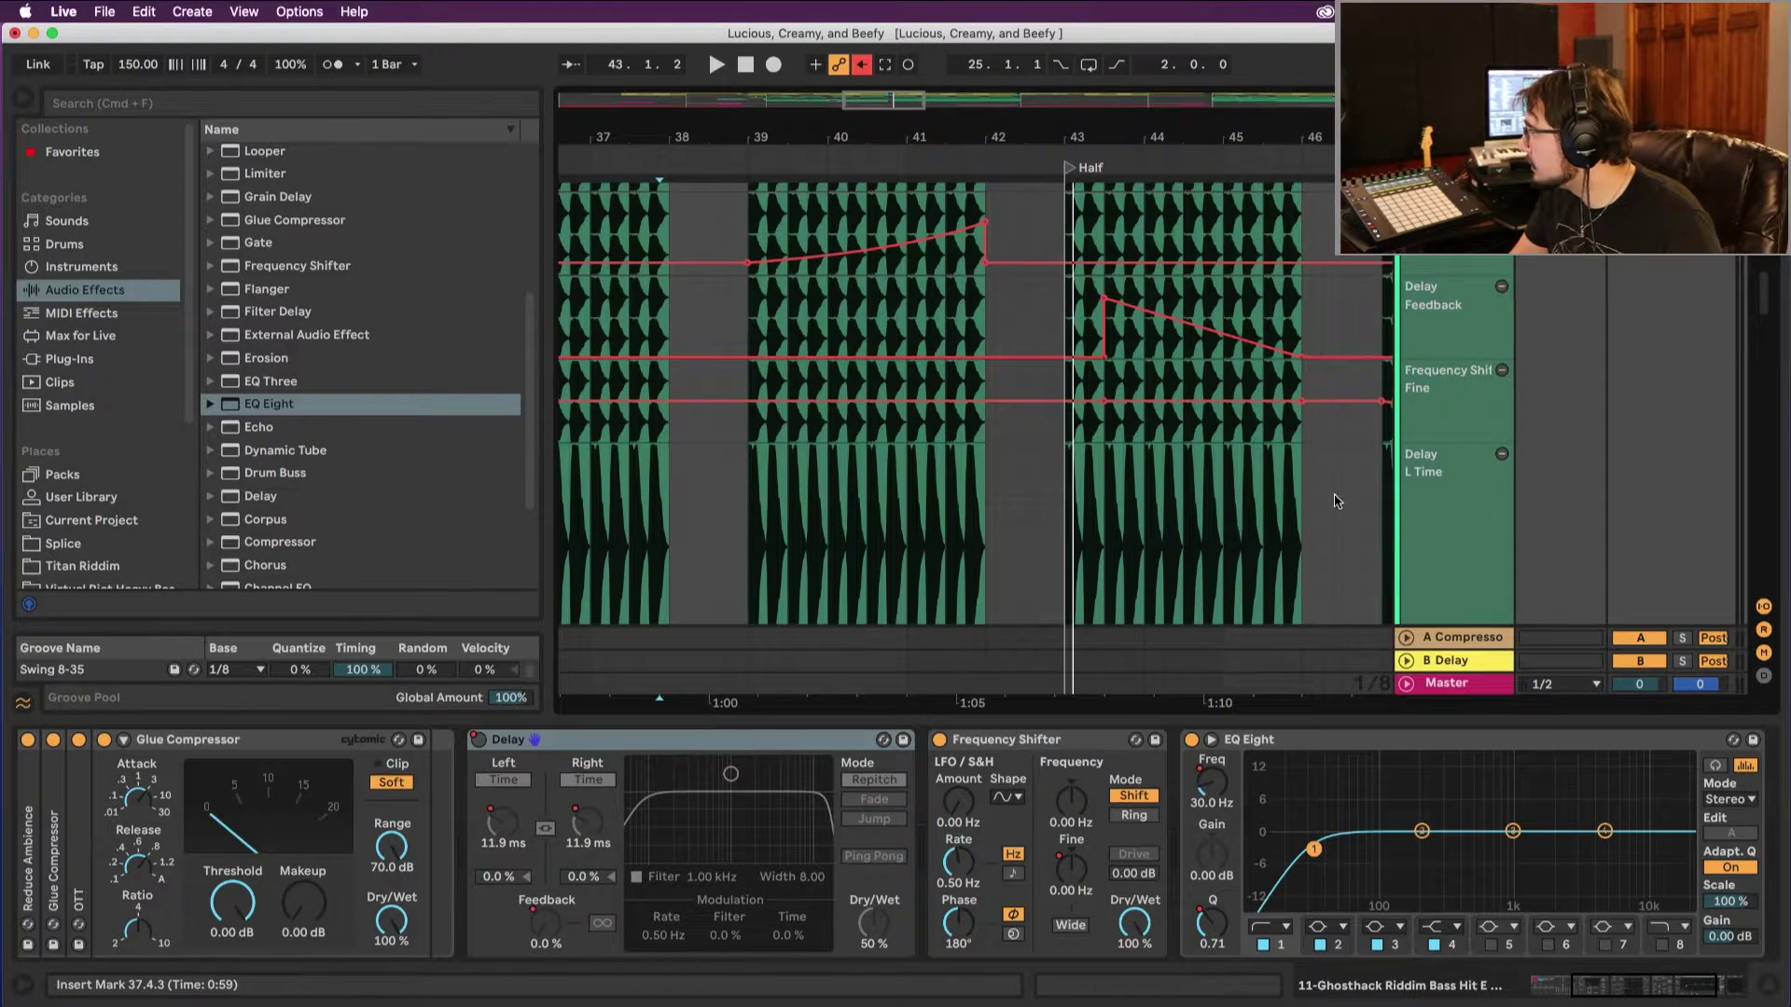
scroll(1407, 565, up, 5)
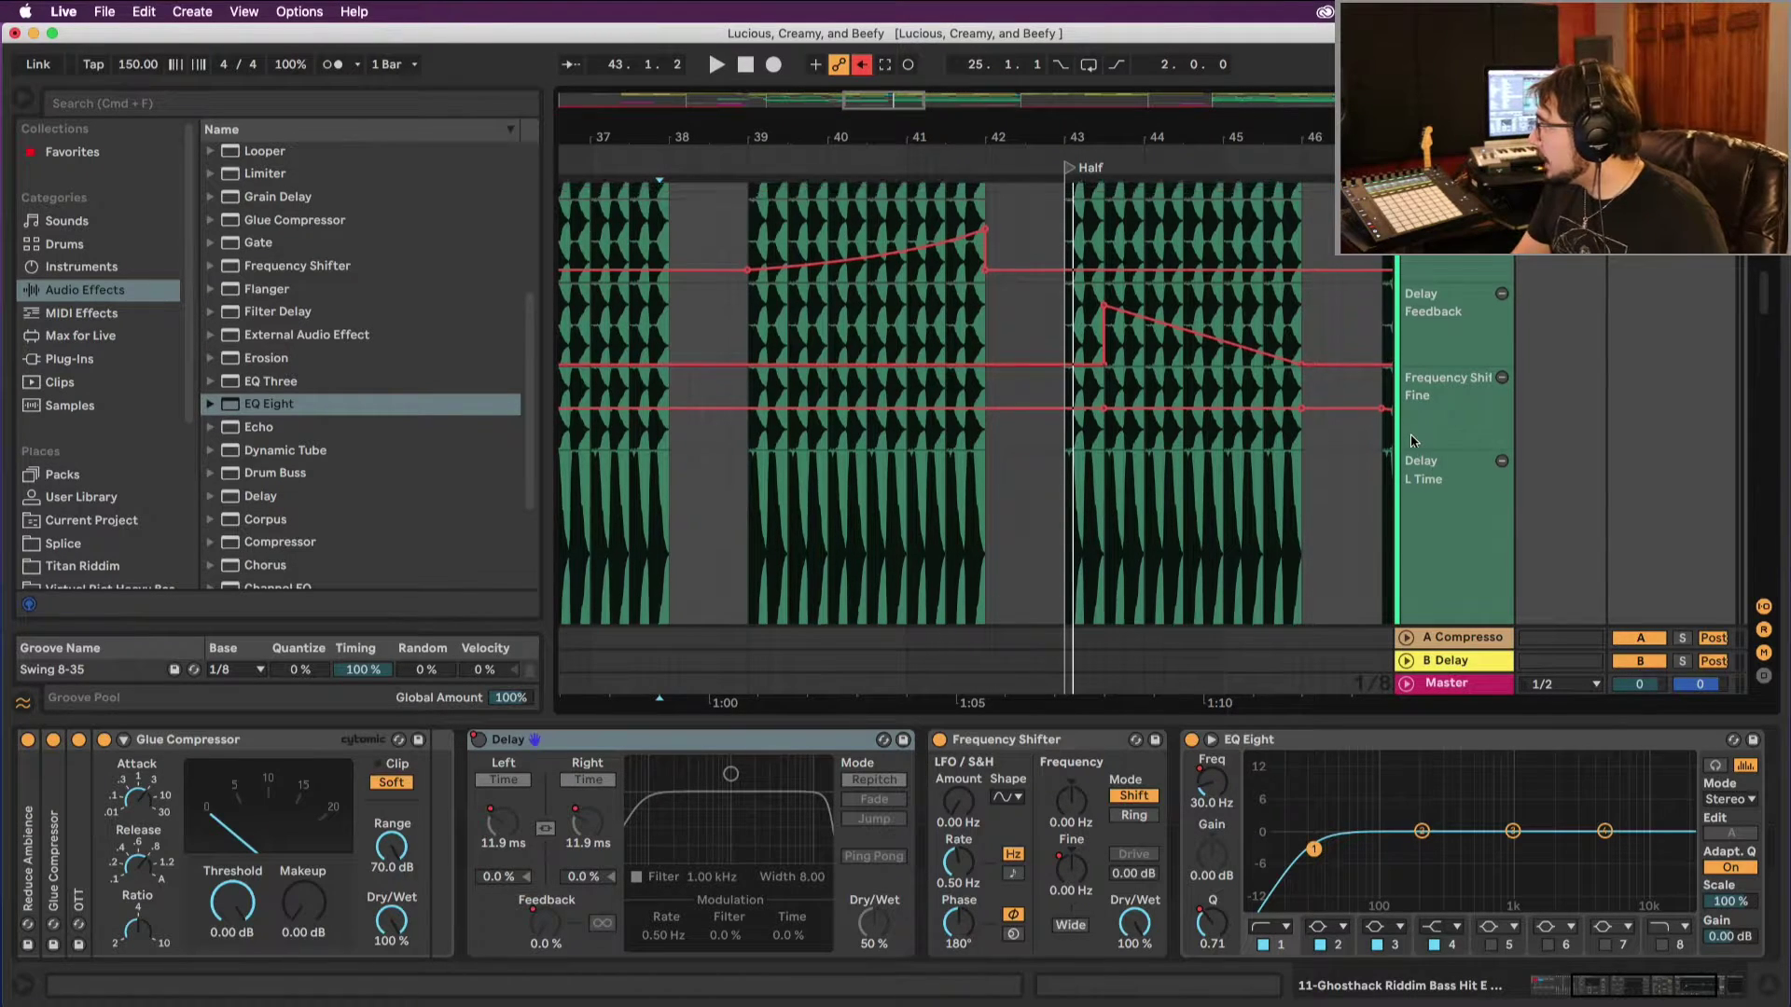
scroll(1498, 368, up, 3)
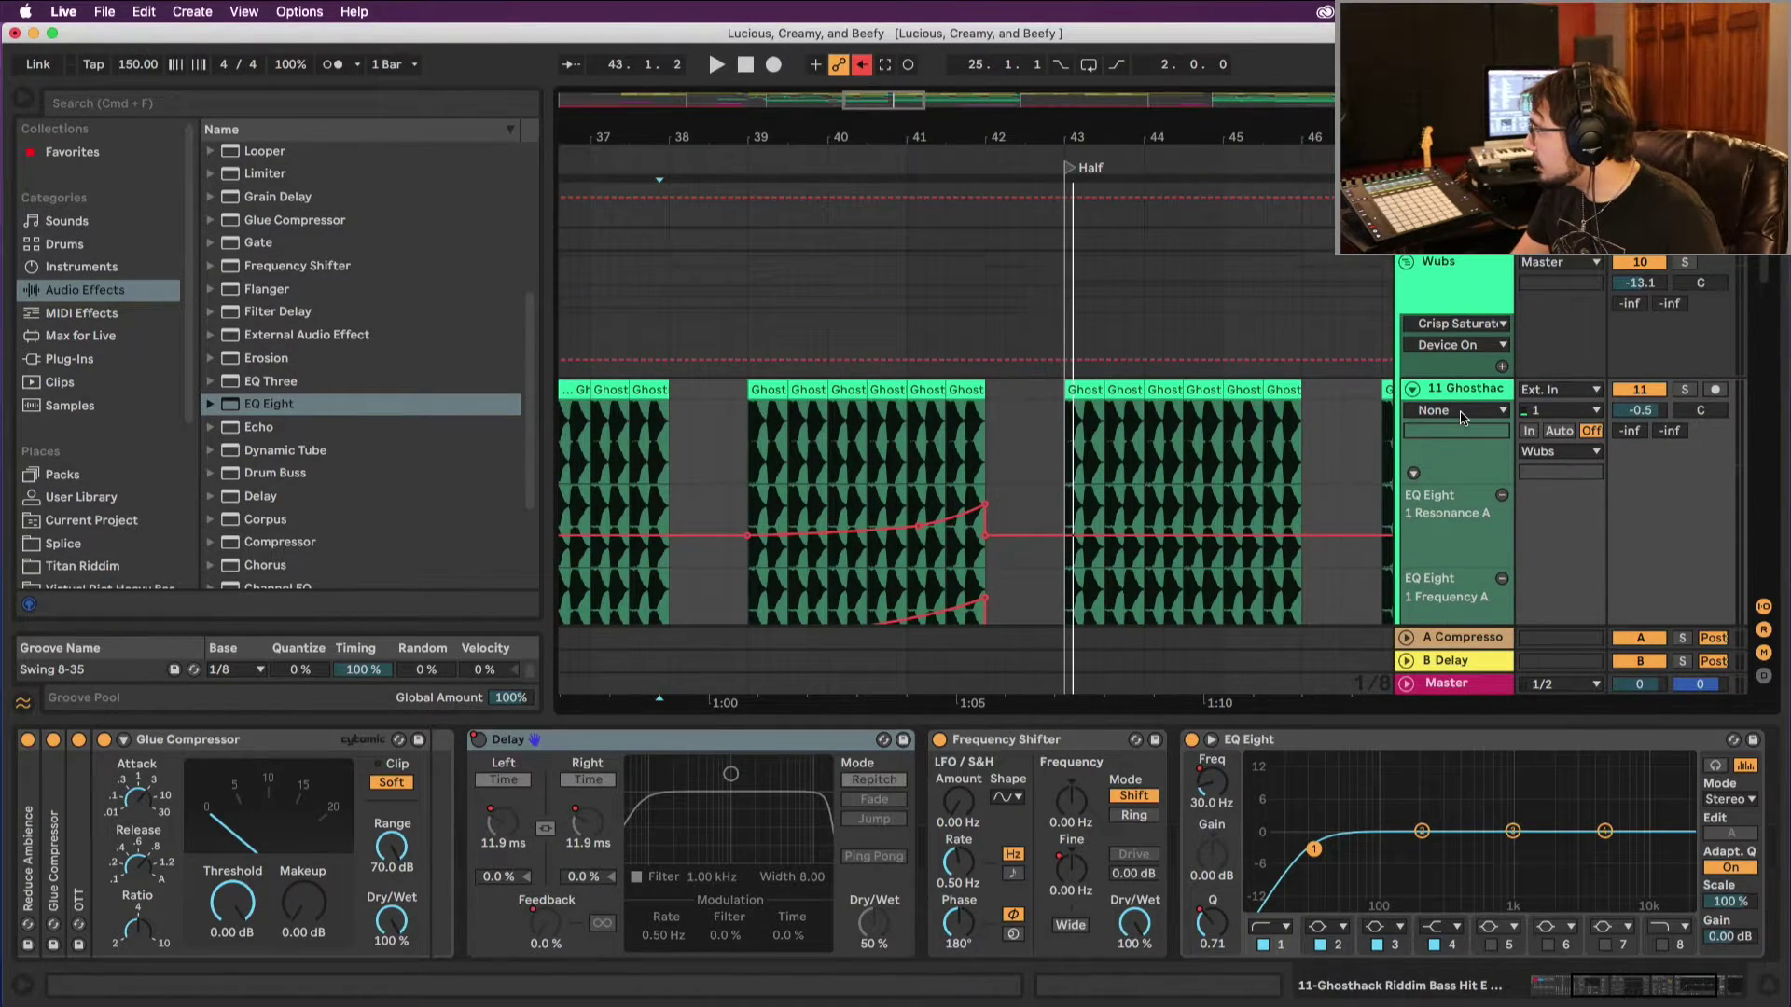
click(1458, 345)
click(1459, 326)
click(1459, 323)
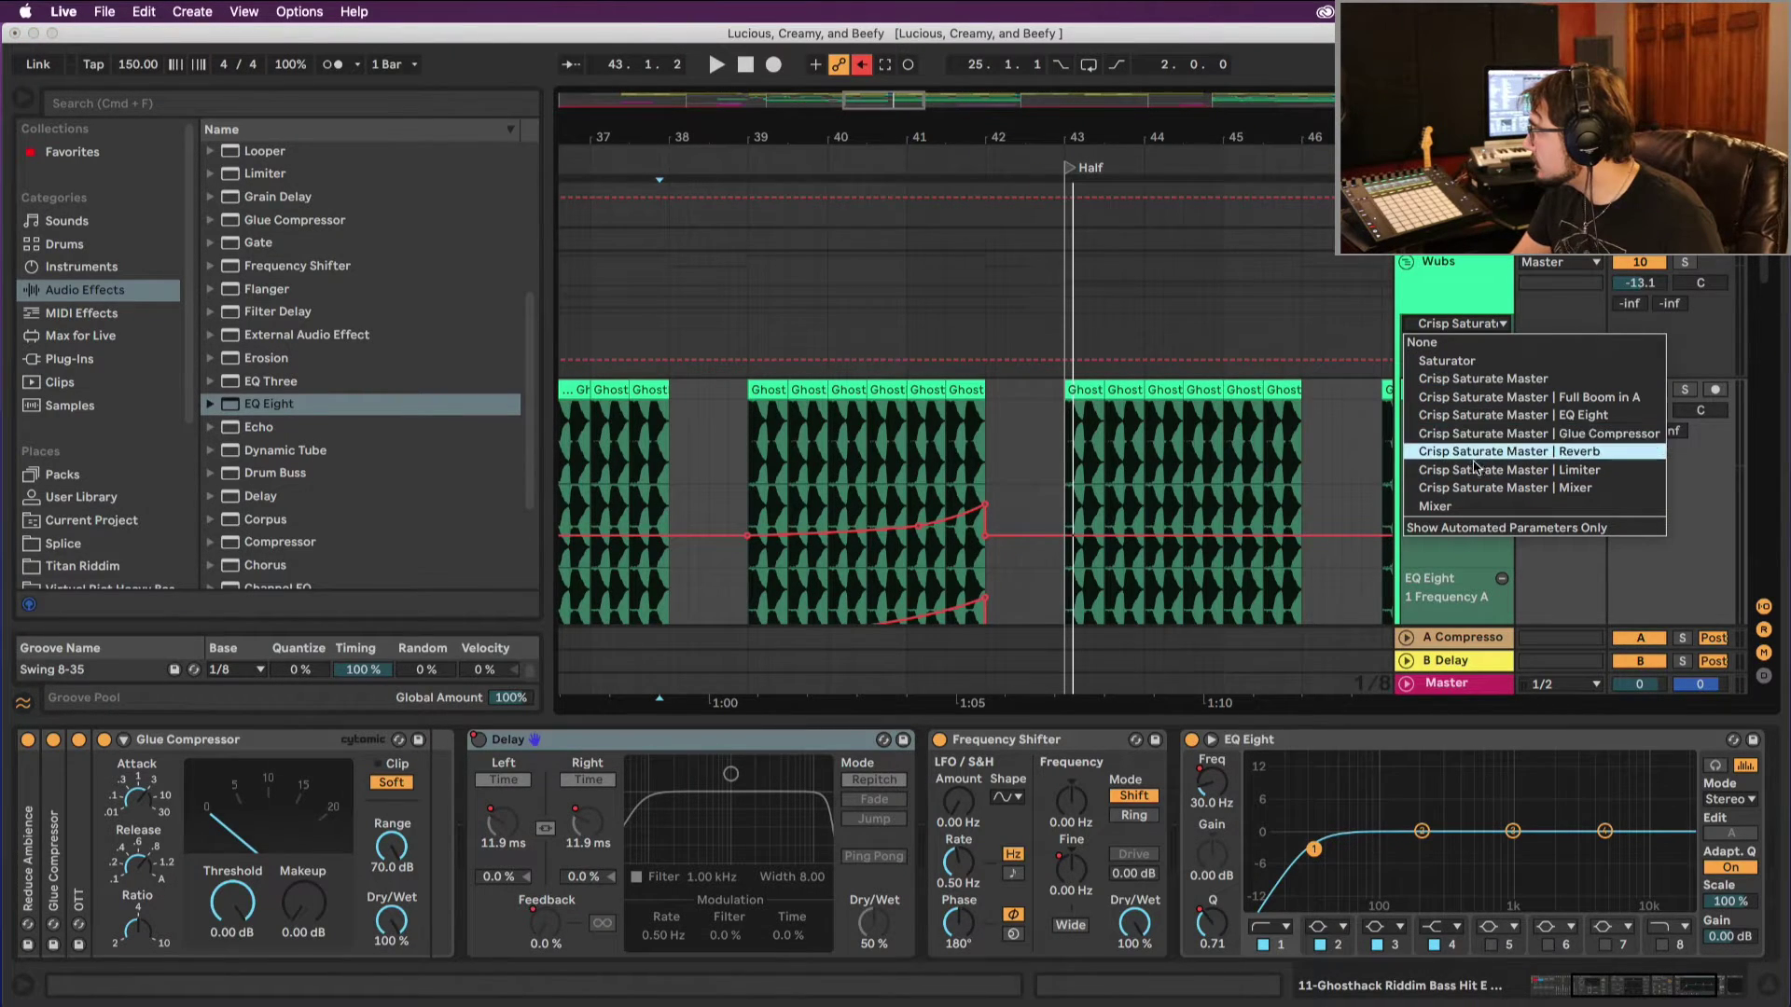
click(1448, 270)
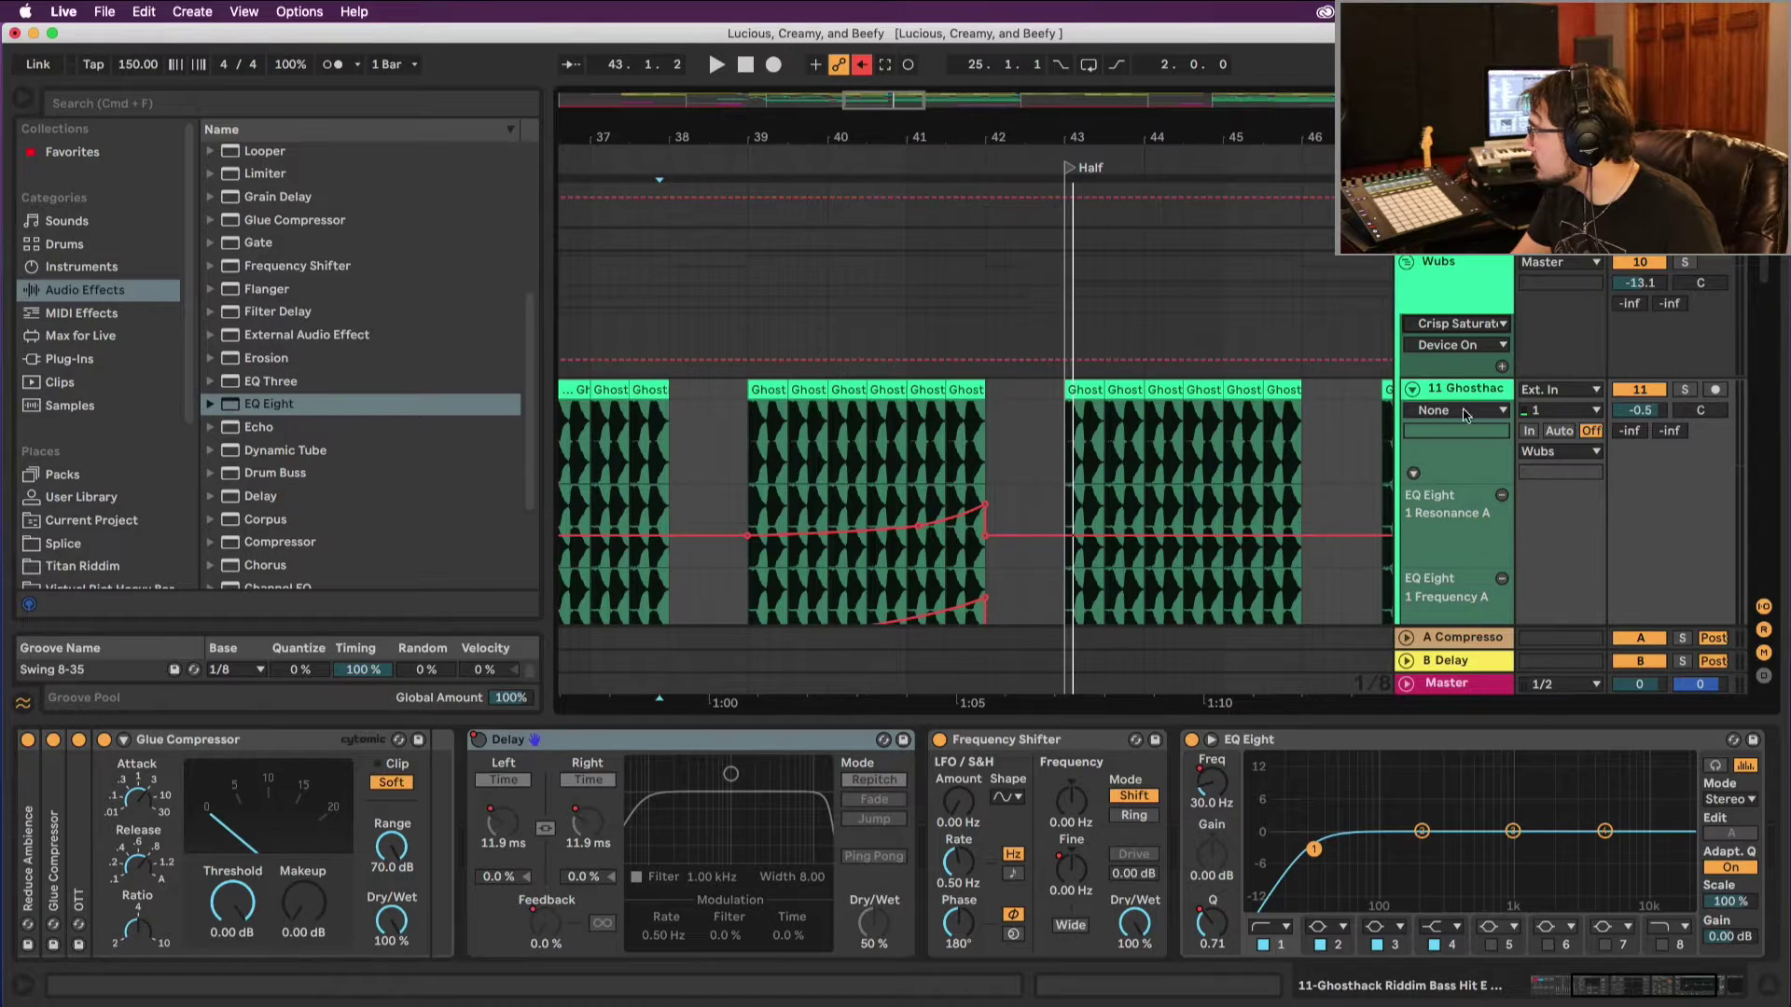
Step: Show the Delay's Device On automation in its own lane on the 11 Ghosthack track
click(1463, 411)
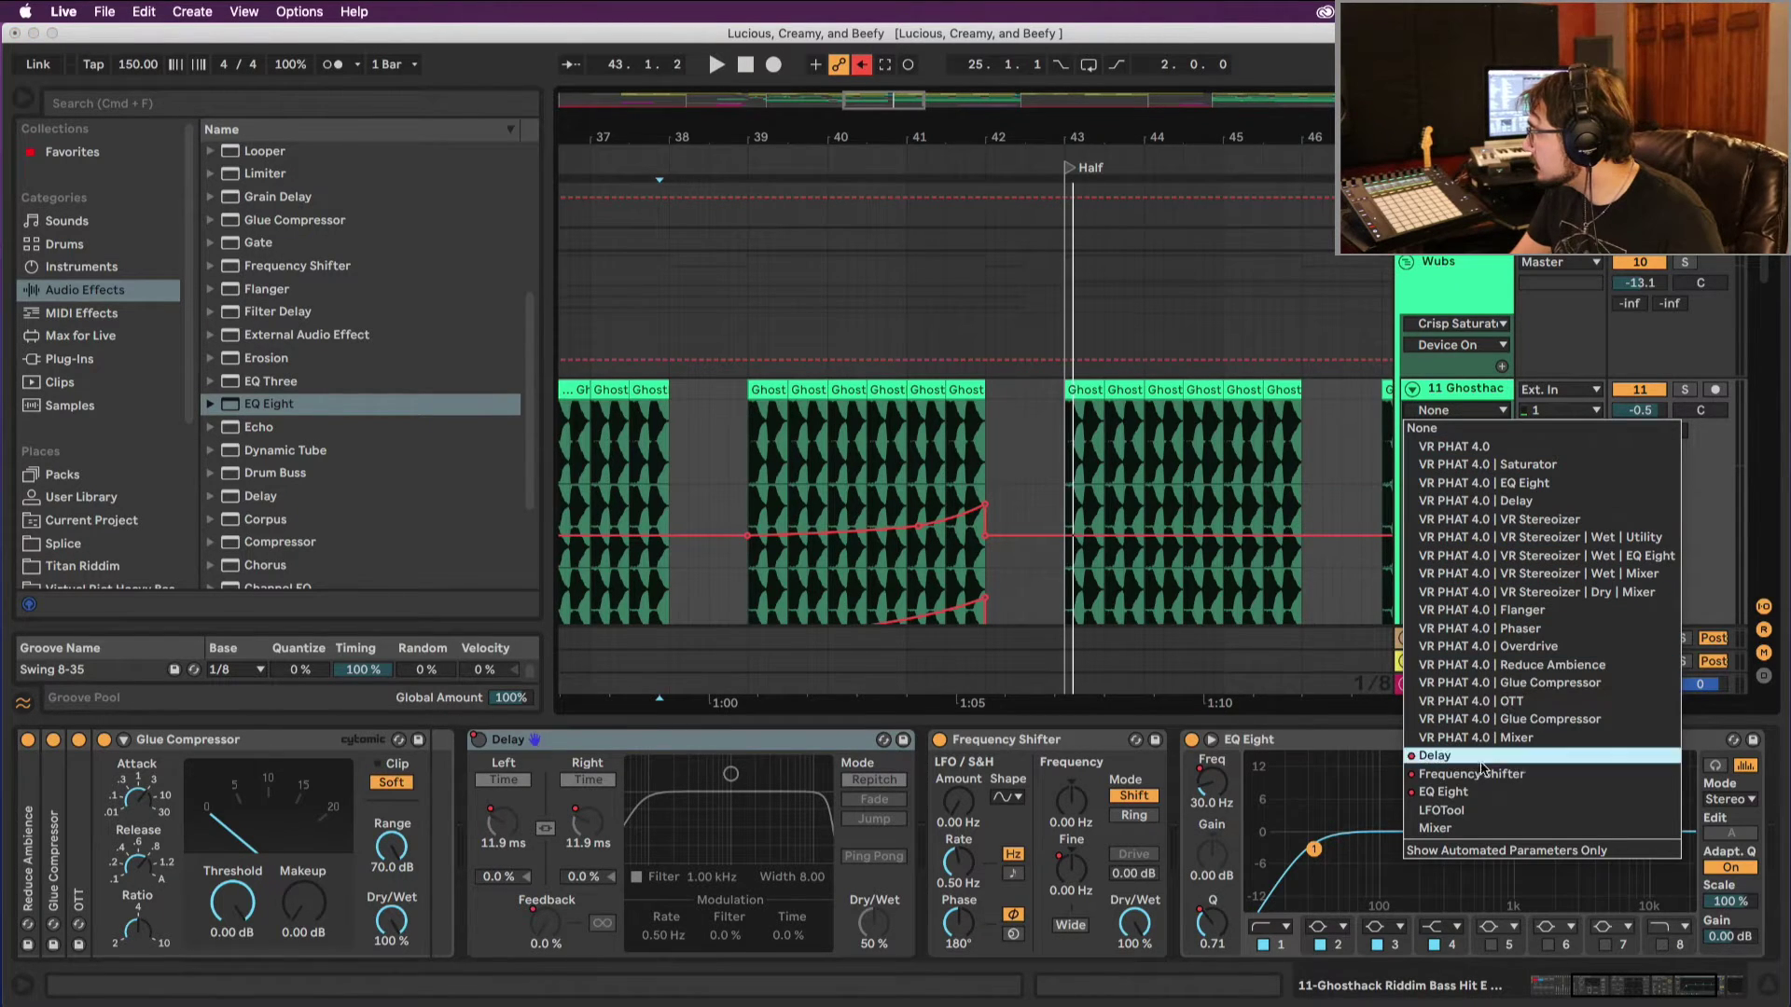
click(1480, 758)
click(1472, 432)
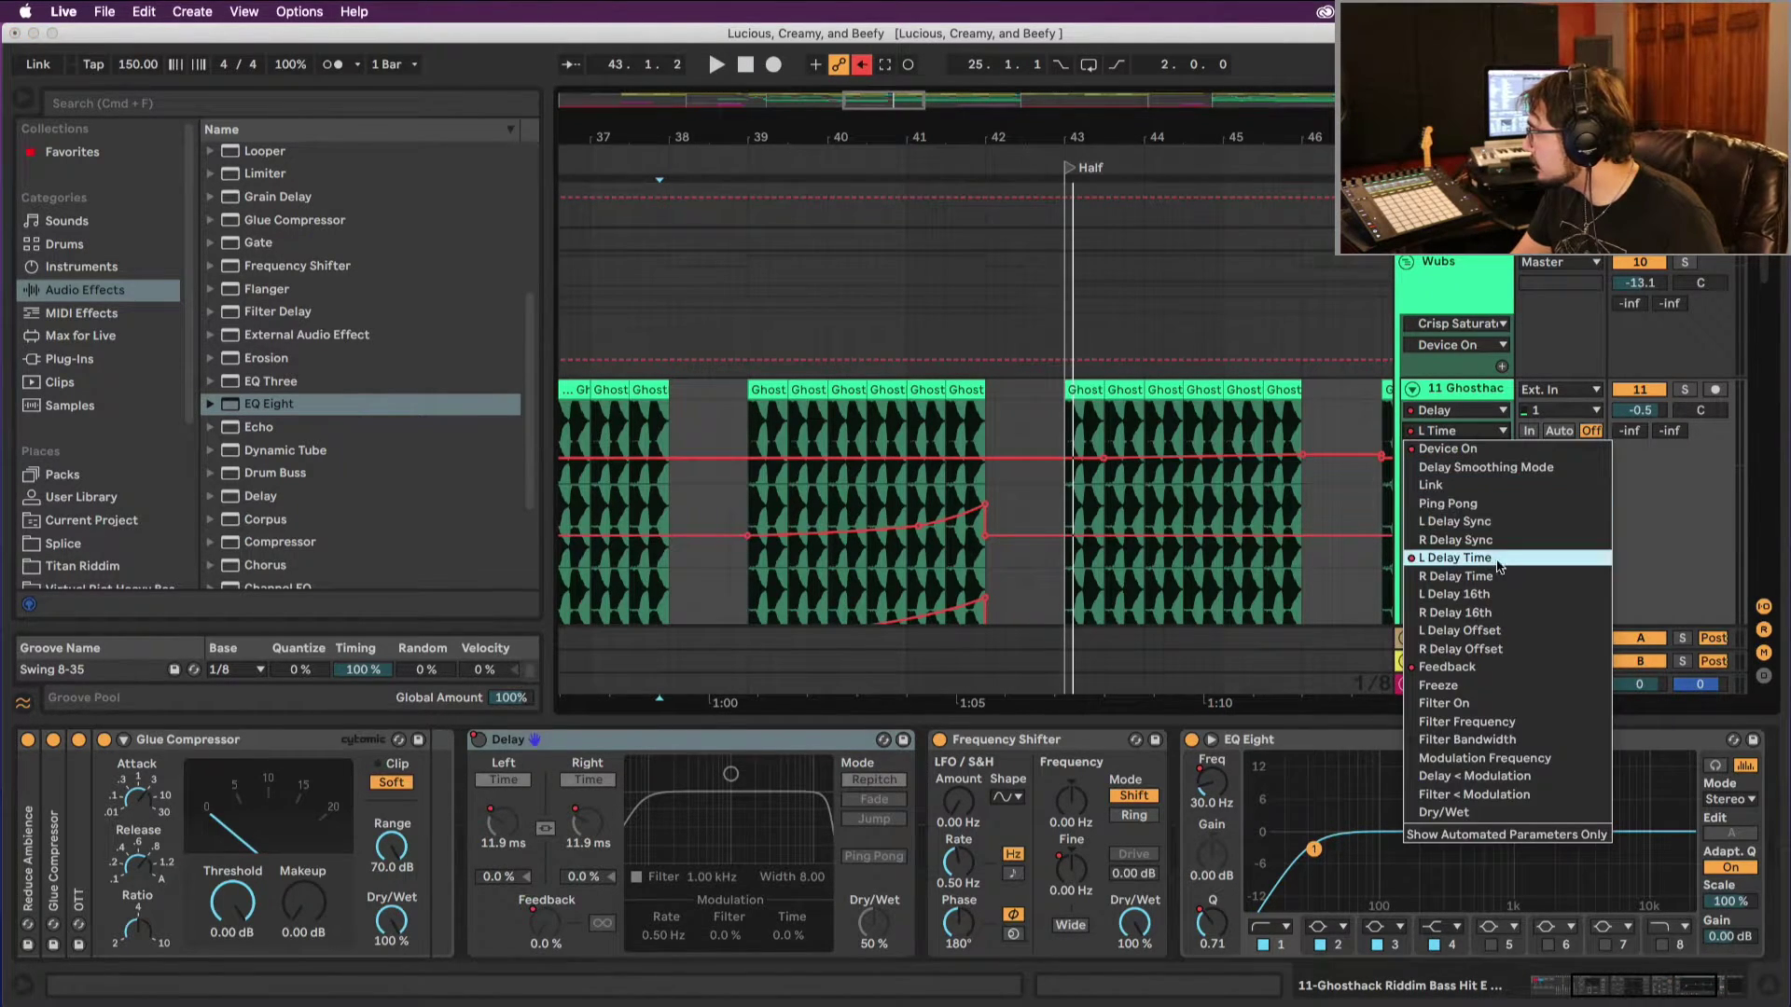
click(1492, 449)
click(1503, 474)
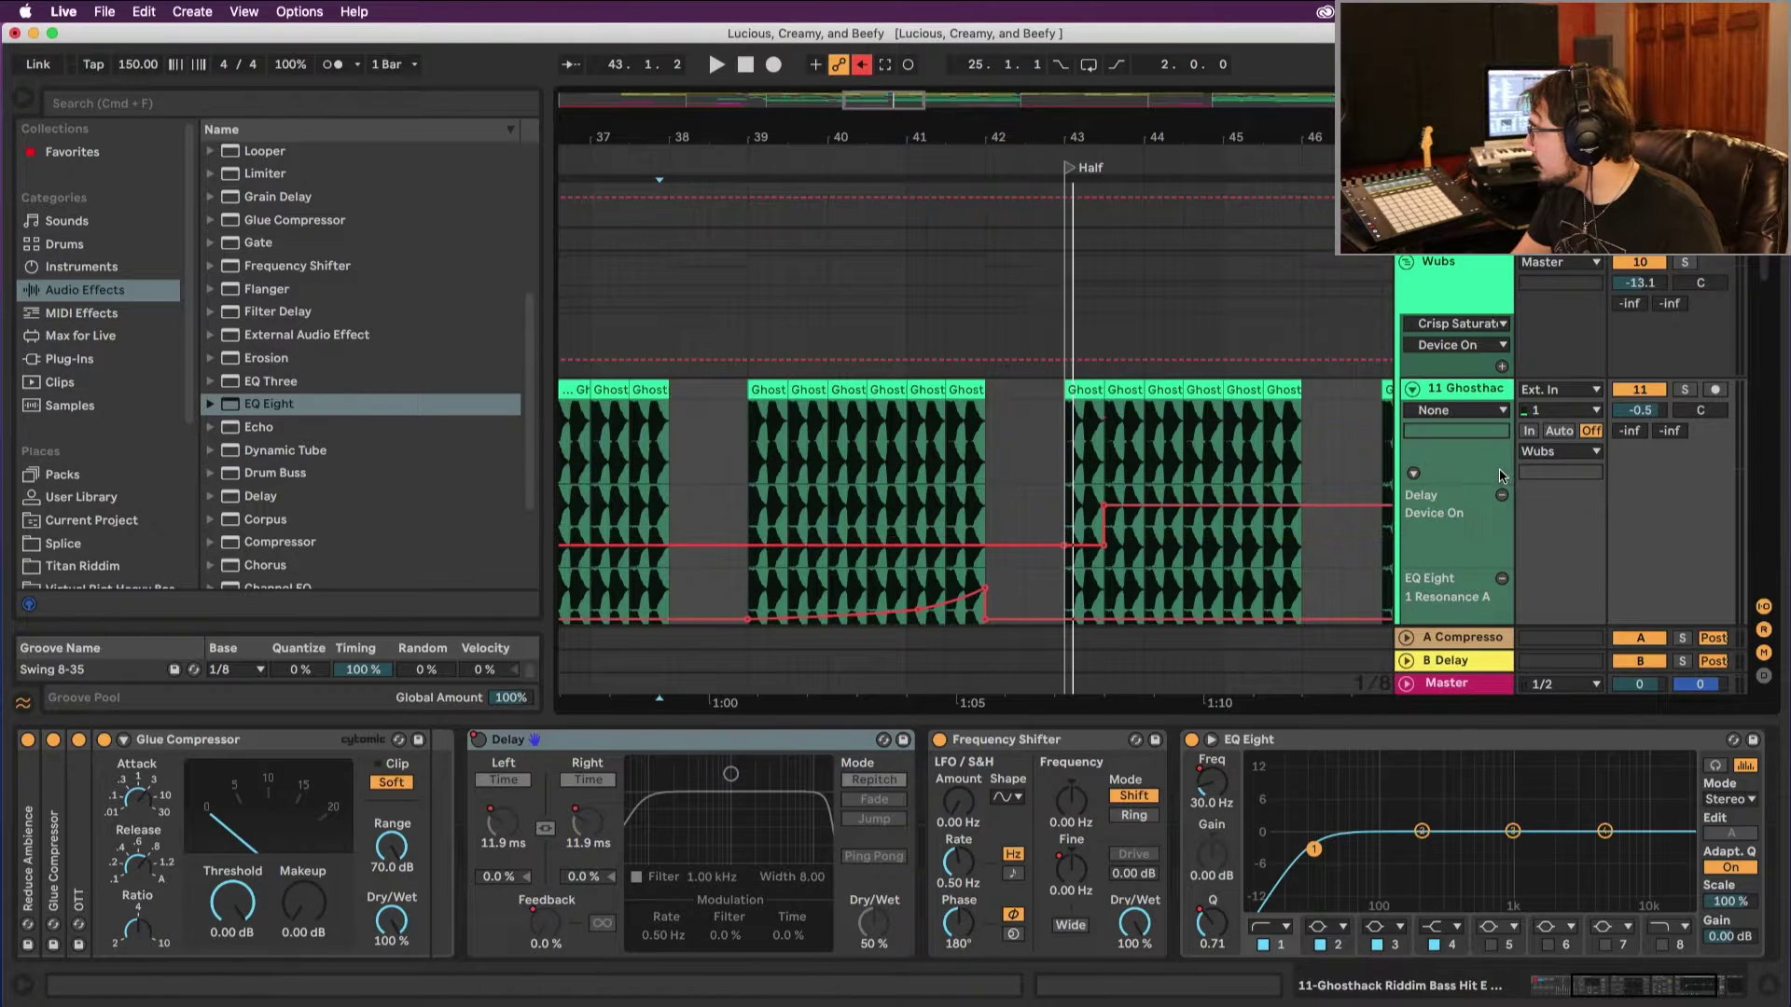
Step: Automate the Delay to switch on from 41.1.1 to 42.1.1 on 11 Ghosthack and play the passage into bar 43
click(828, 496)
key(space)
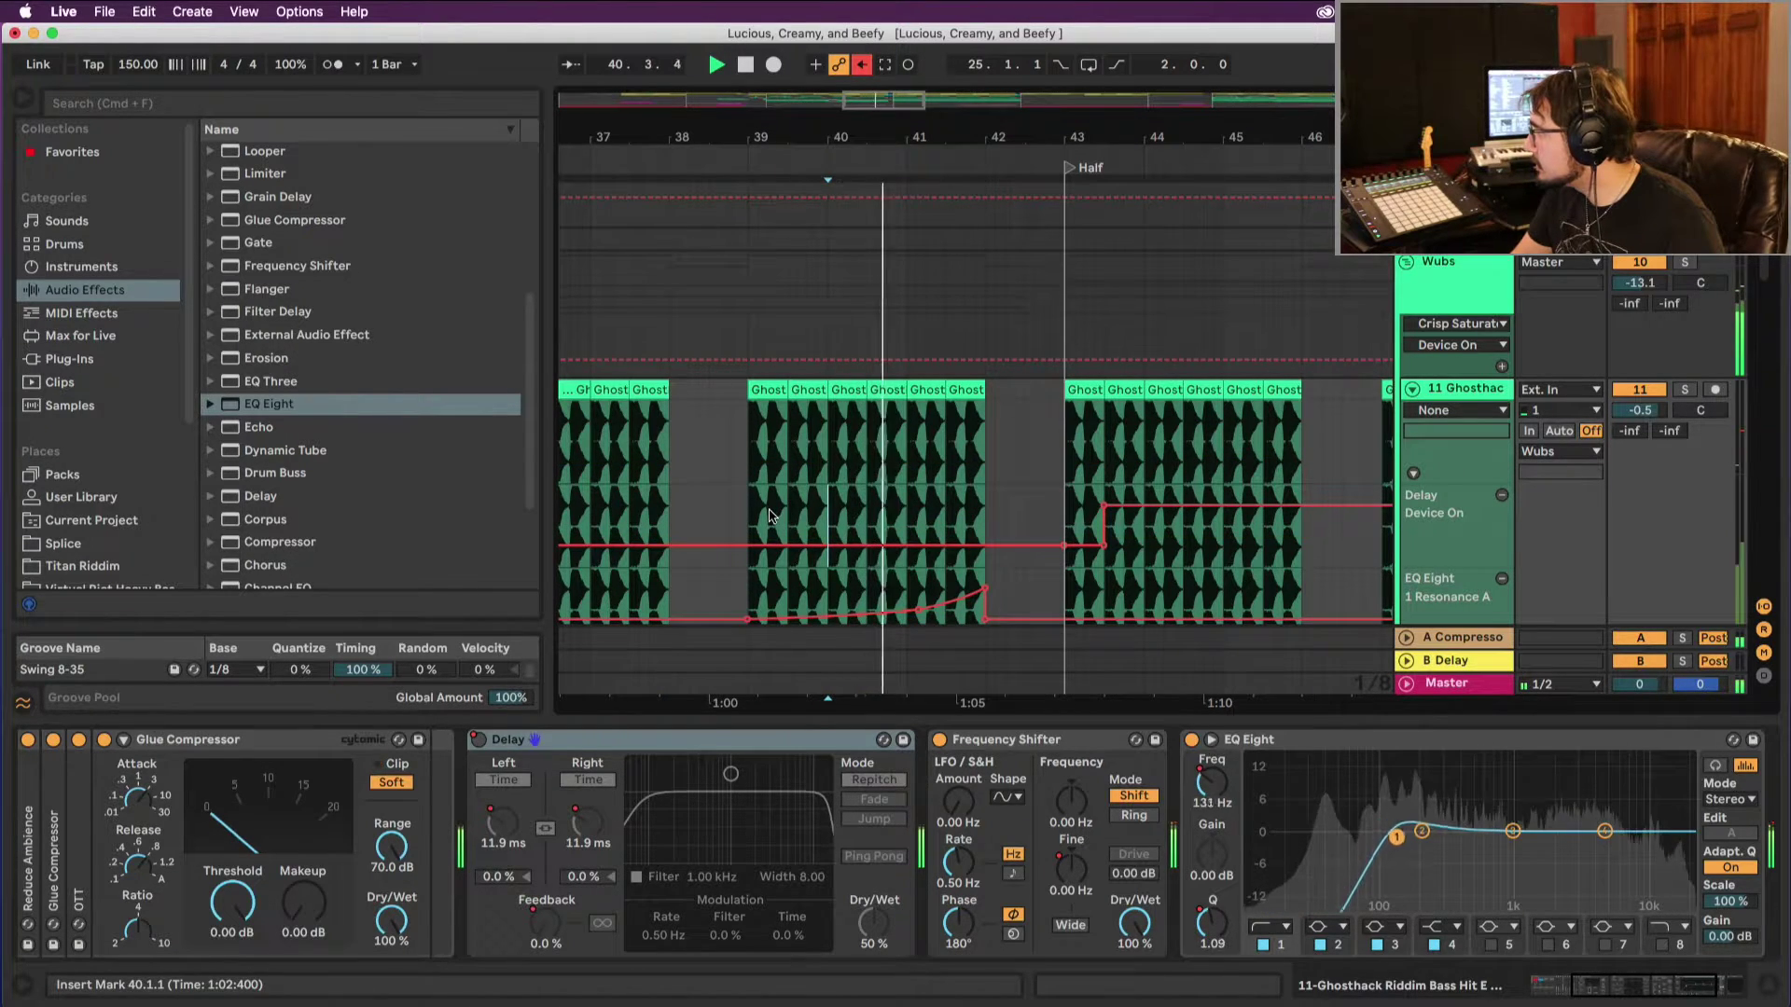
drag(933, 516, 975, 529)
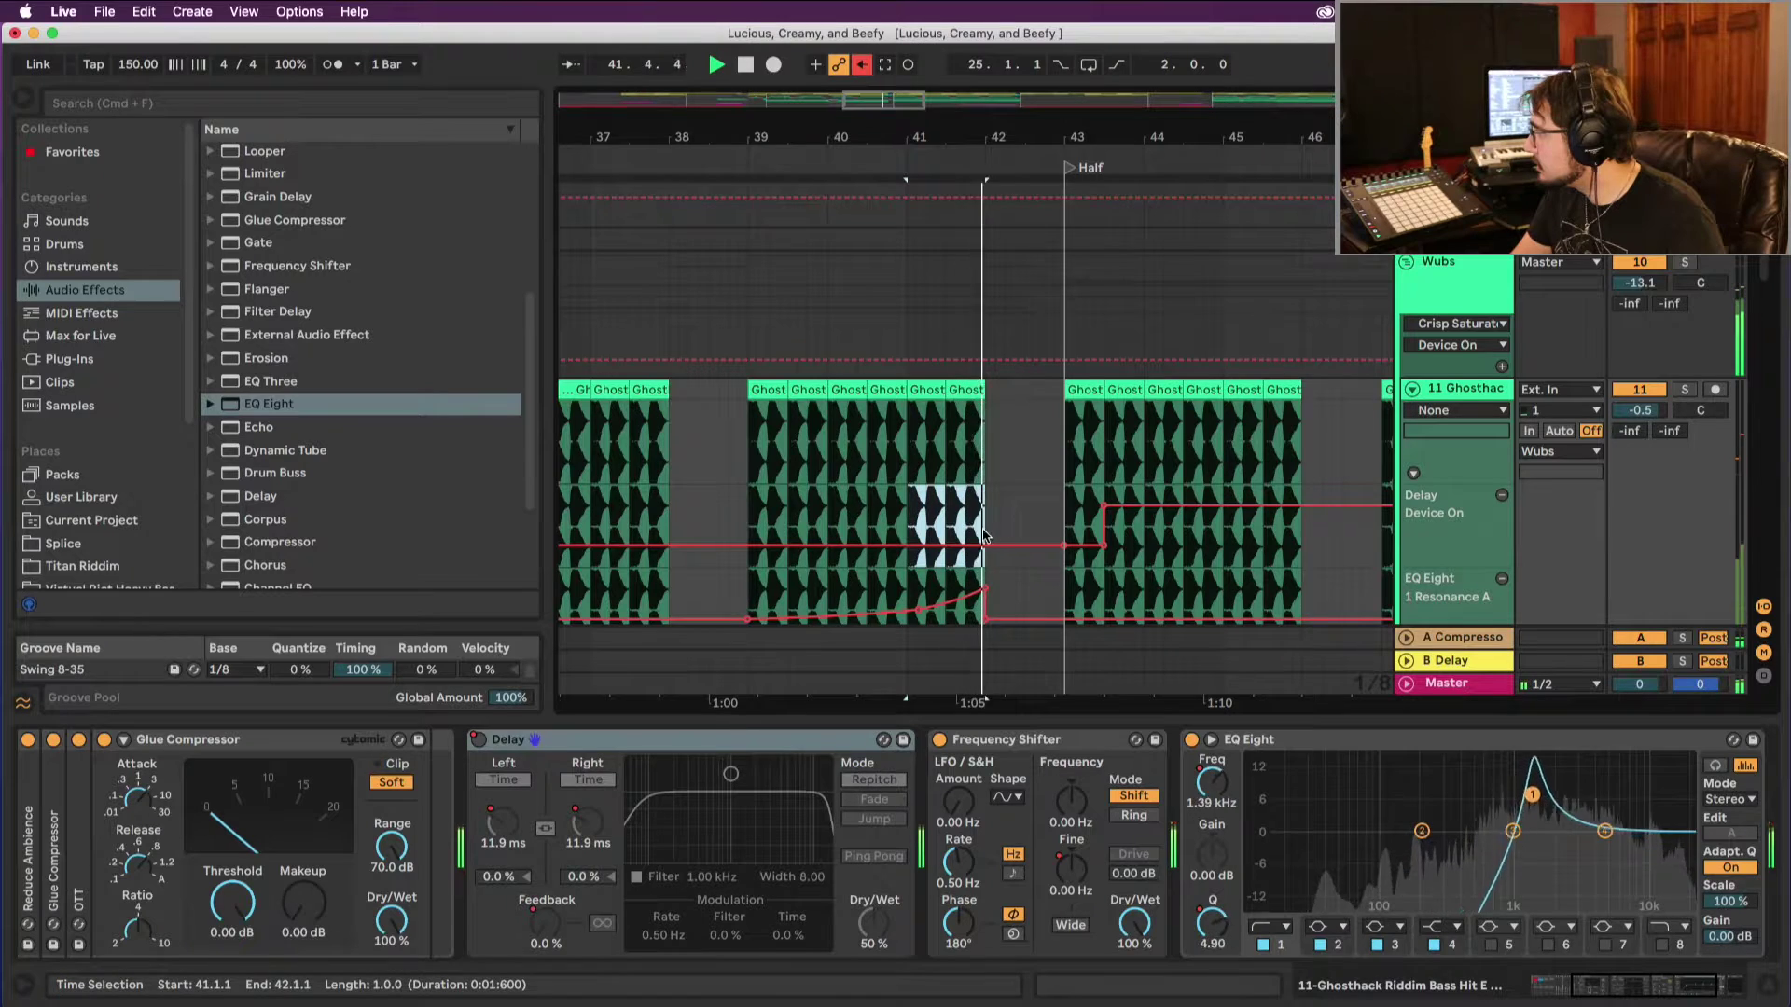
key(space)
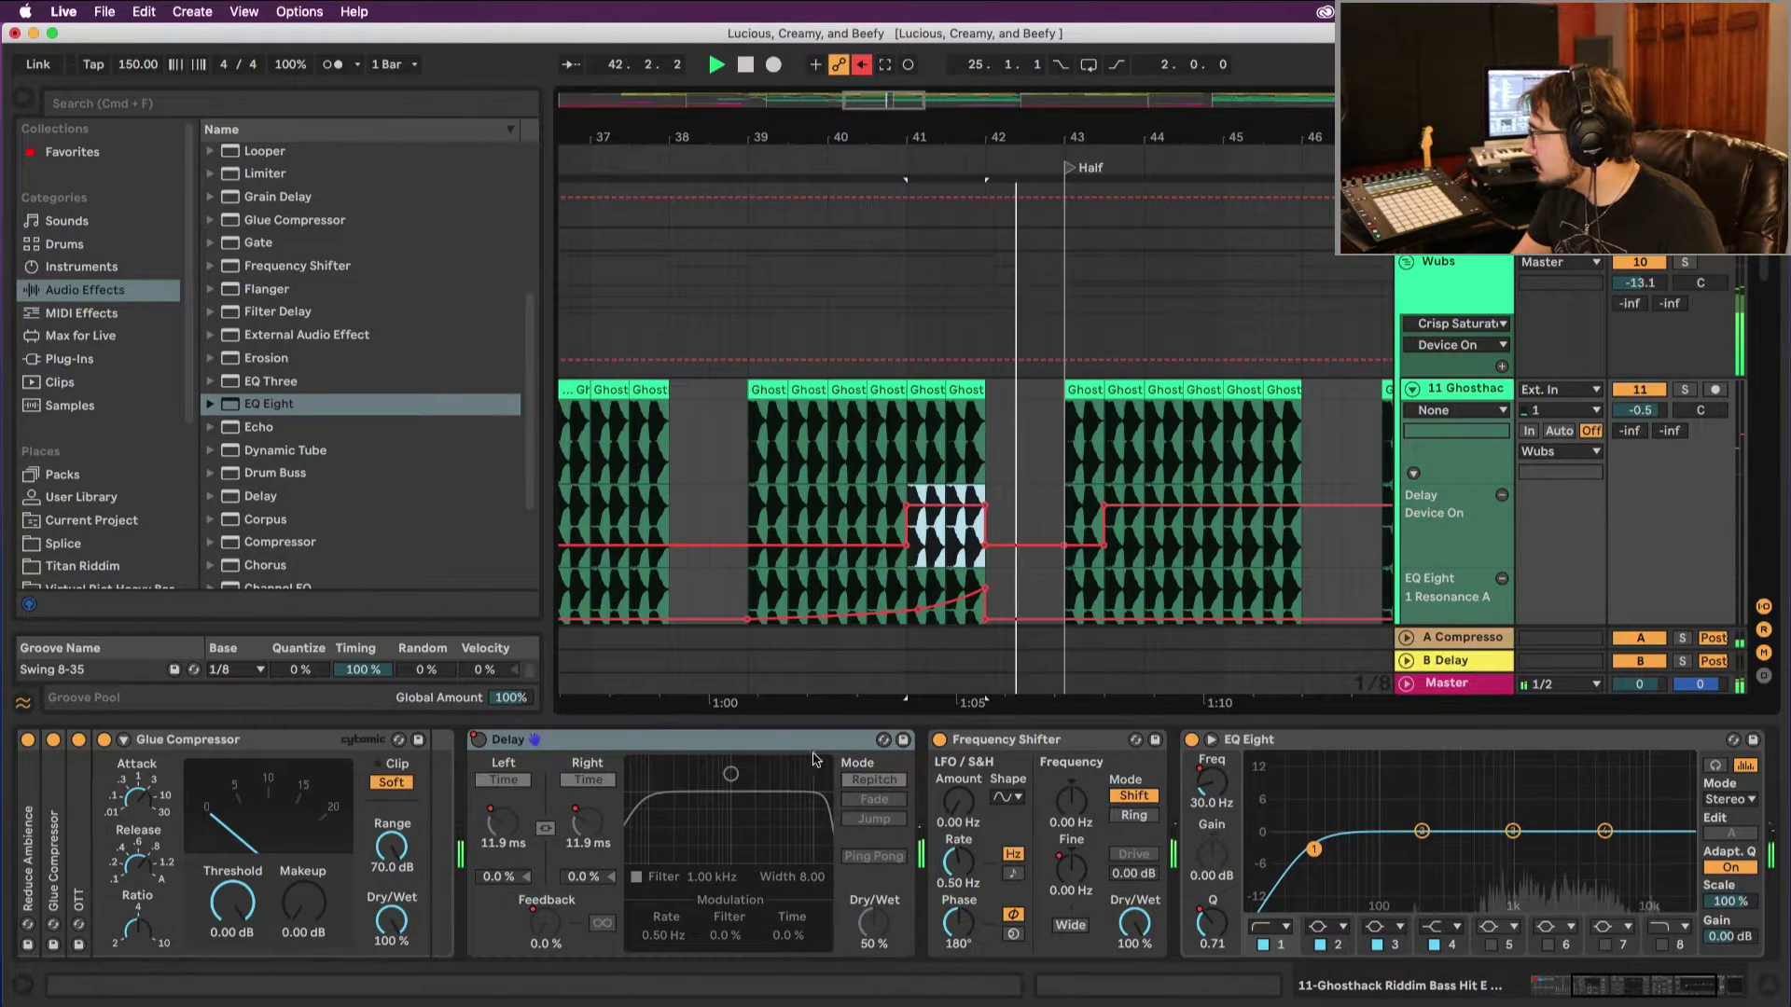
scroll(1460, 524, down, 5)
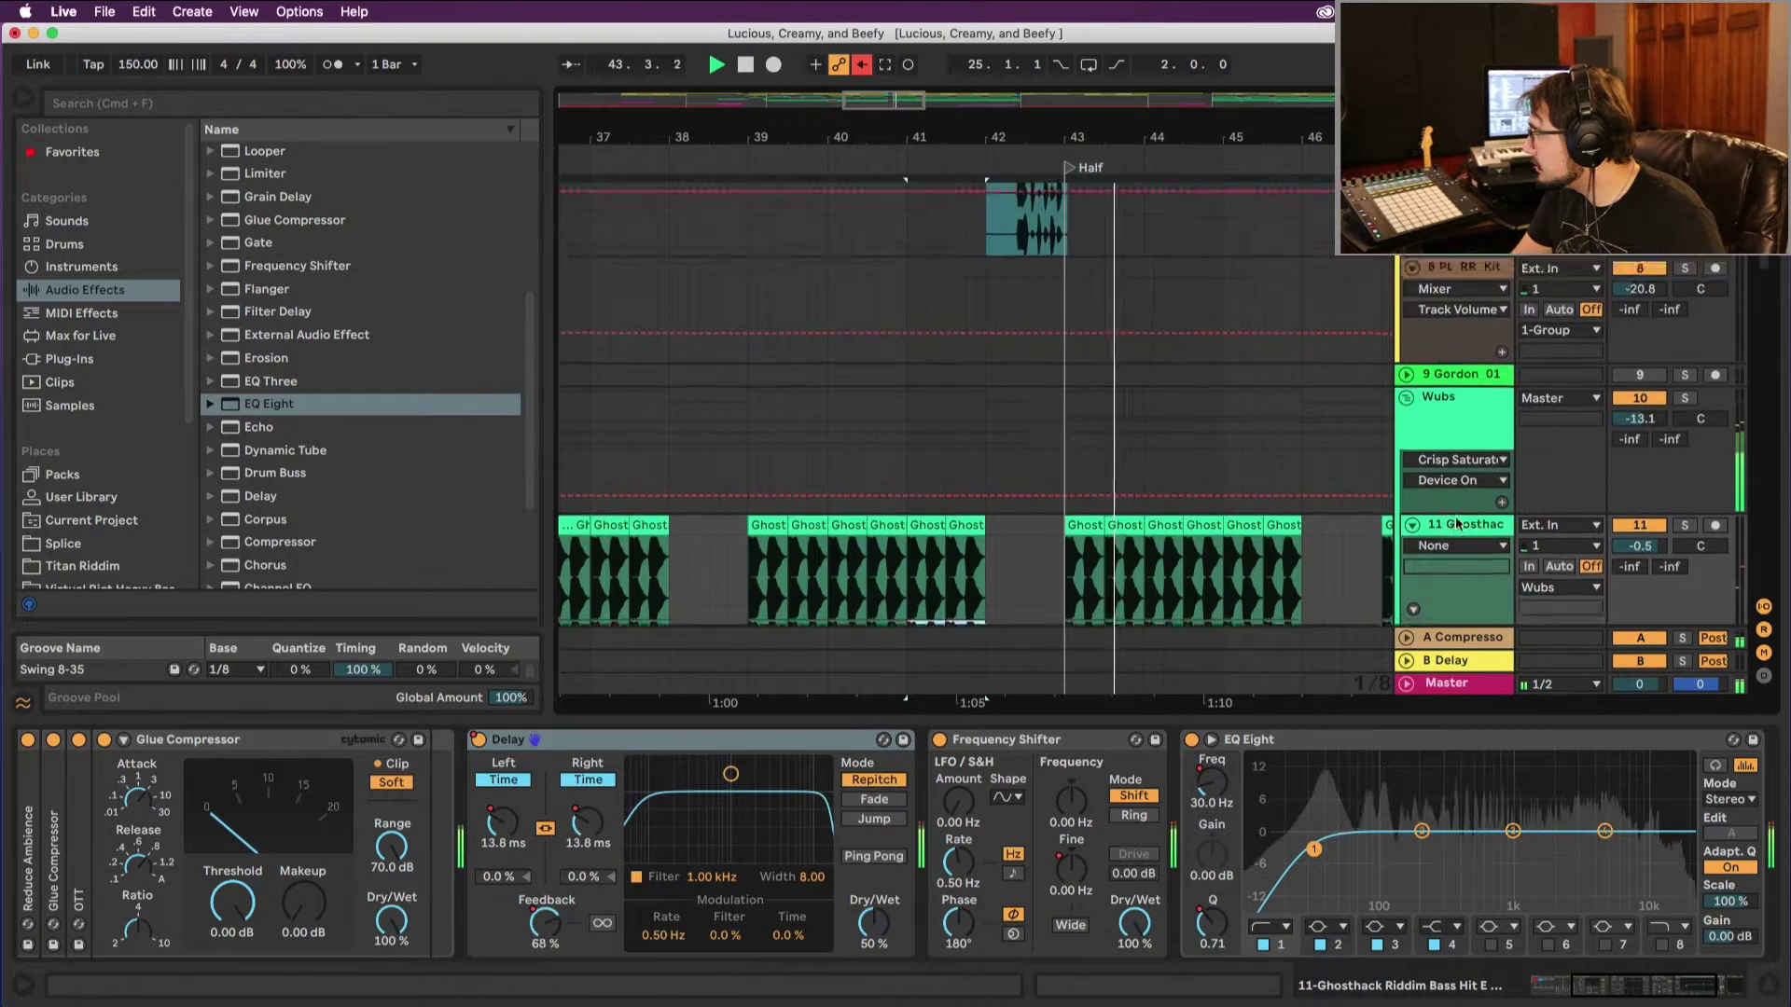
key(space)
Step: Draw a curved Delay Feedback ramp from 41.1.1 up to about 56 % at 42.1.1 and audition it
scroll(1455, 519, down, 3)
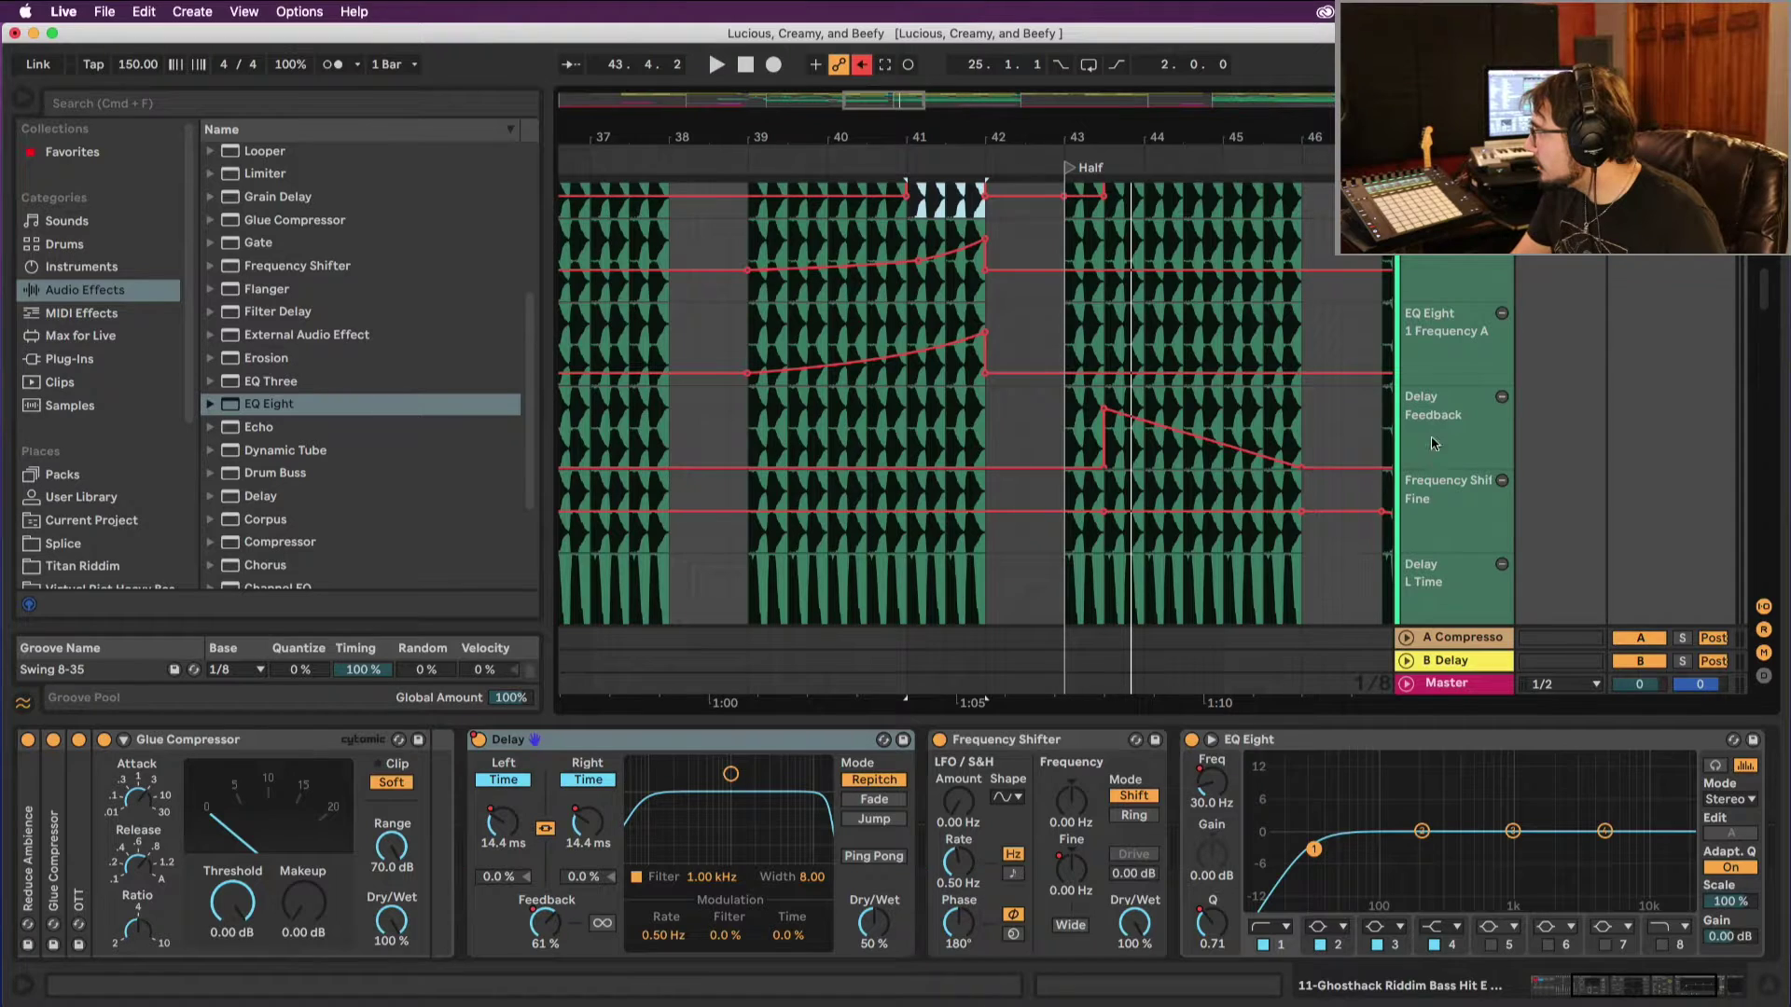
key(space)
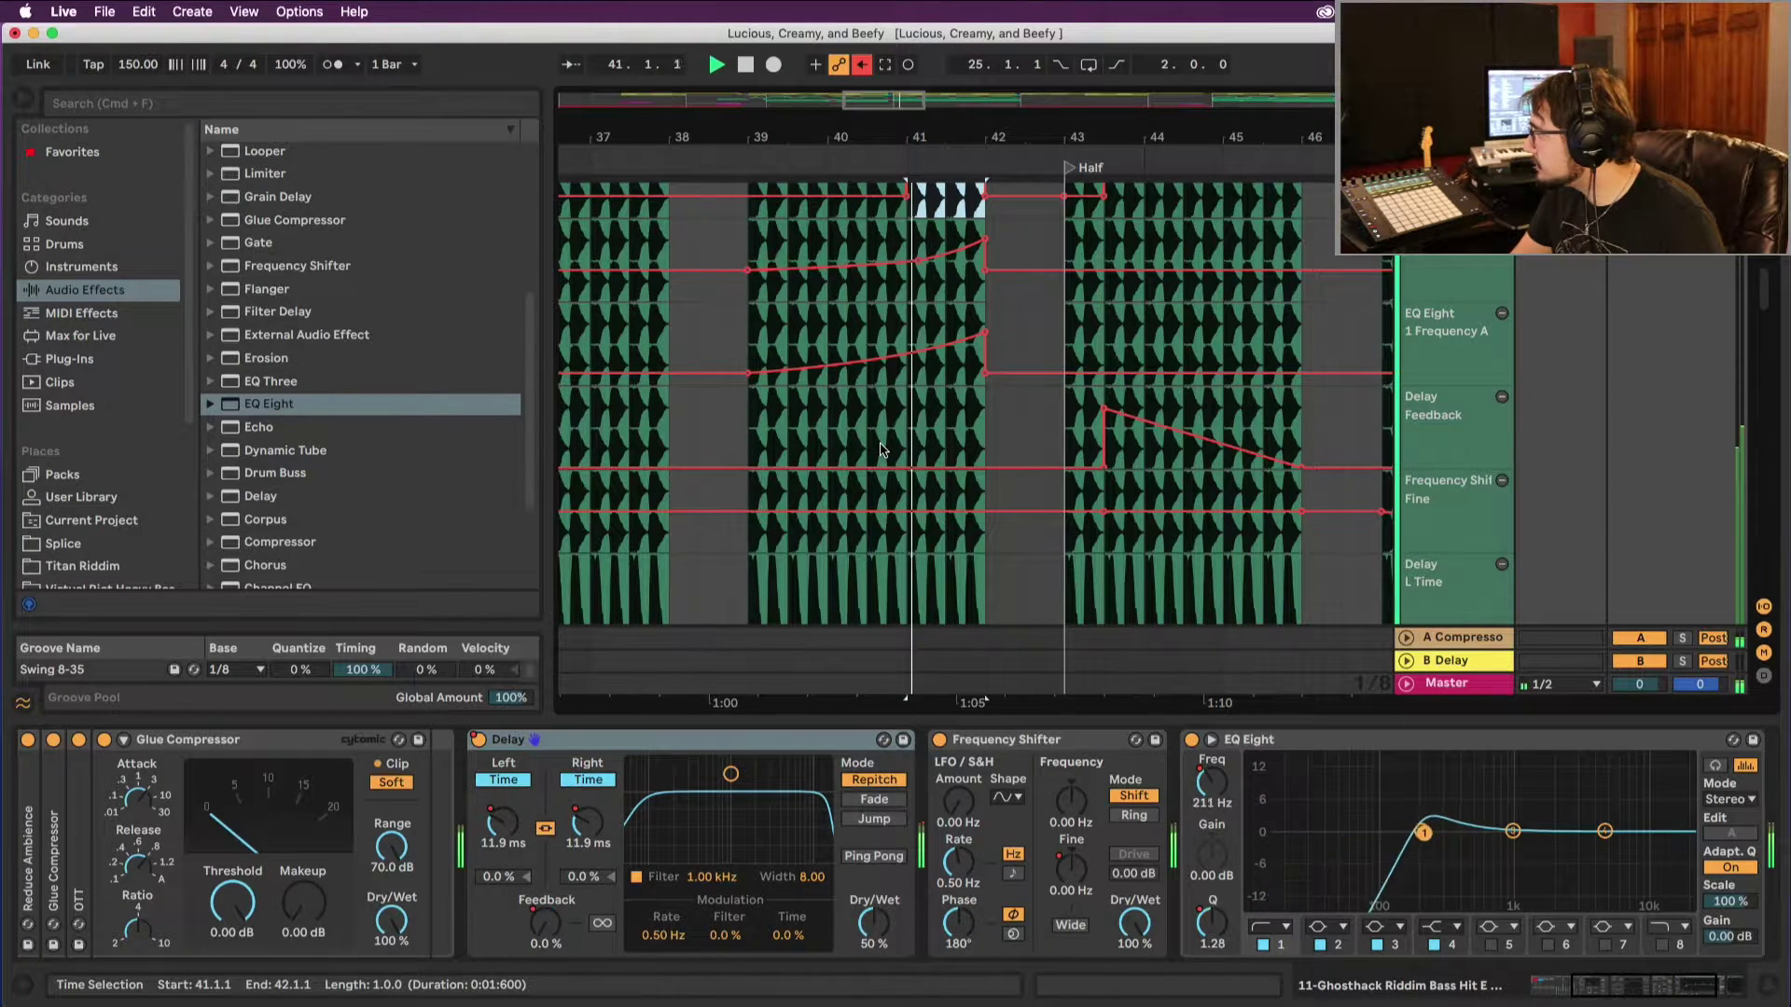
key(space)
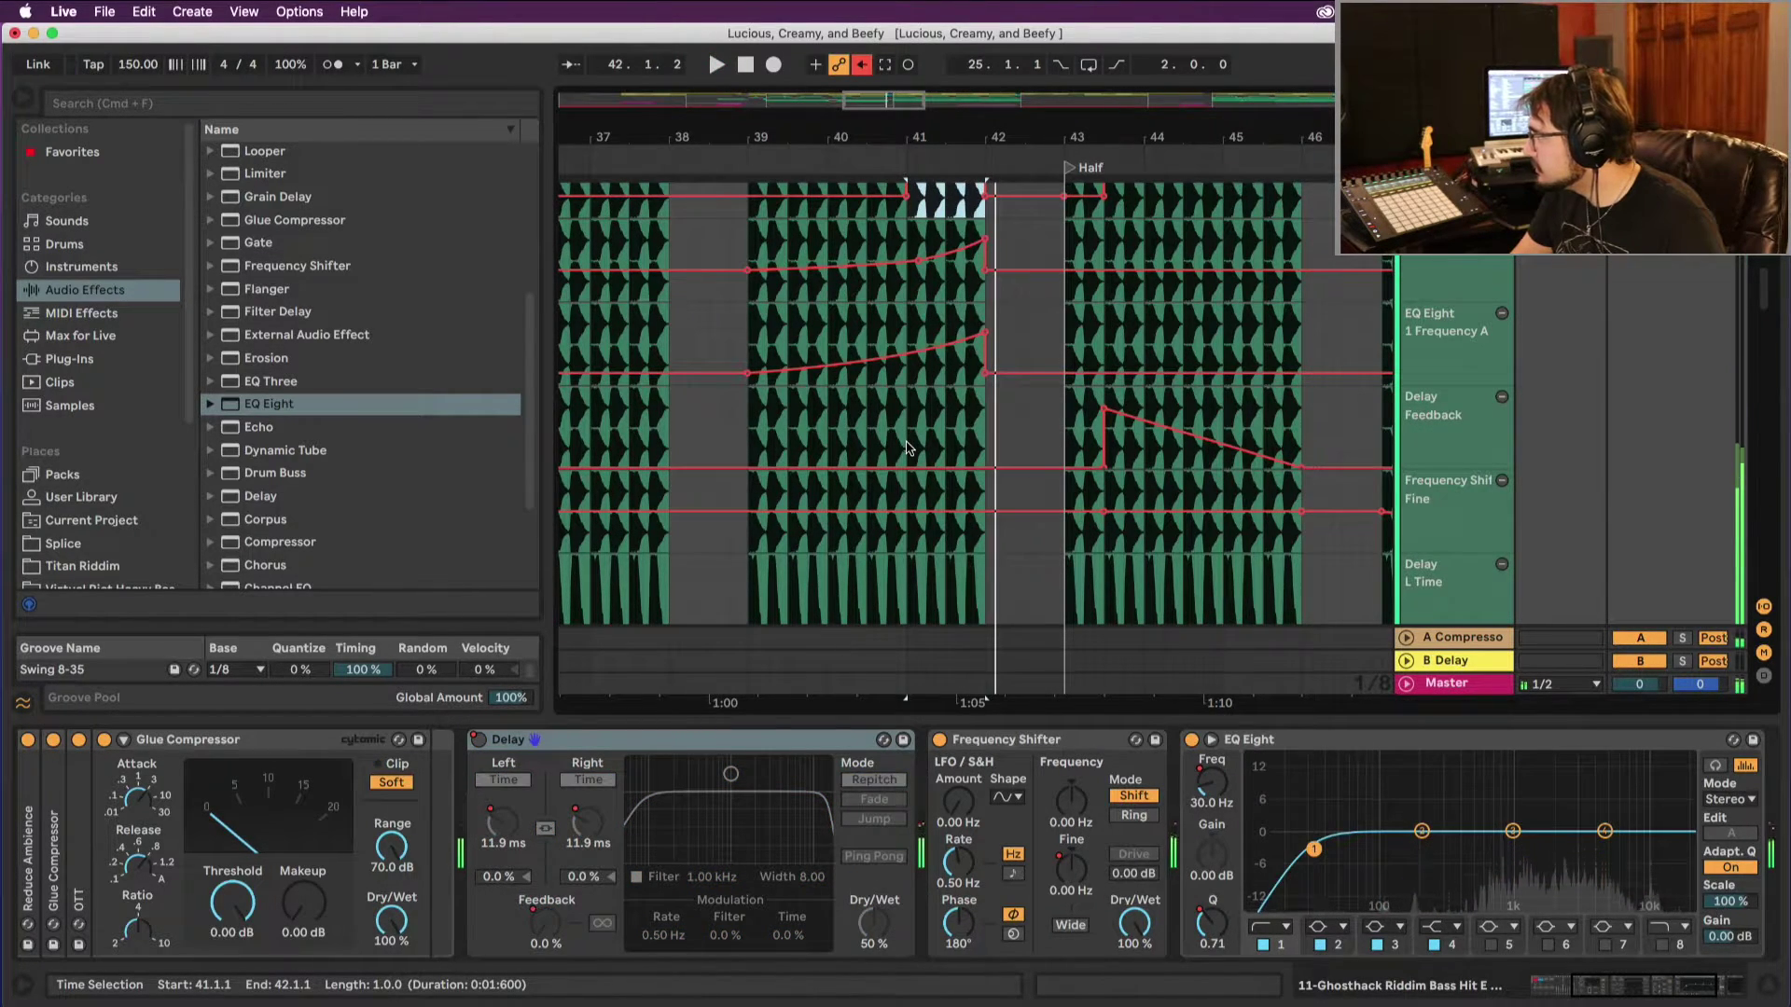
drag(909, 448, 986, 457)
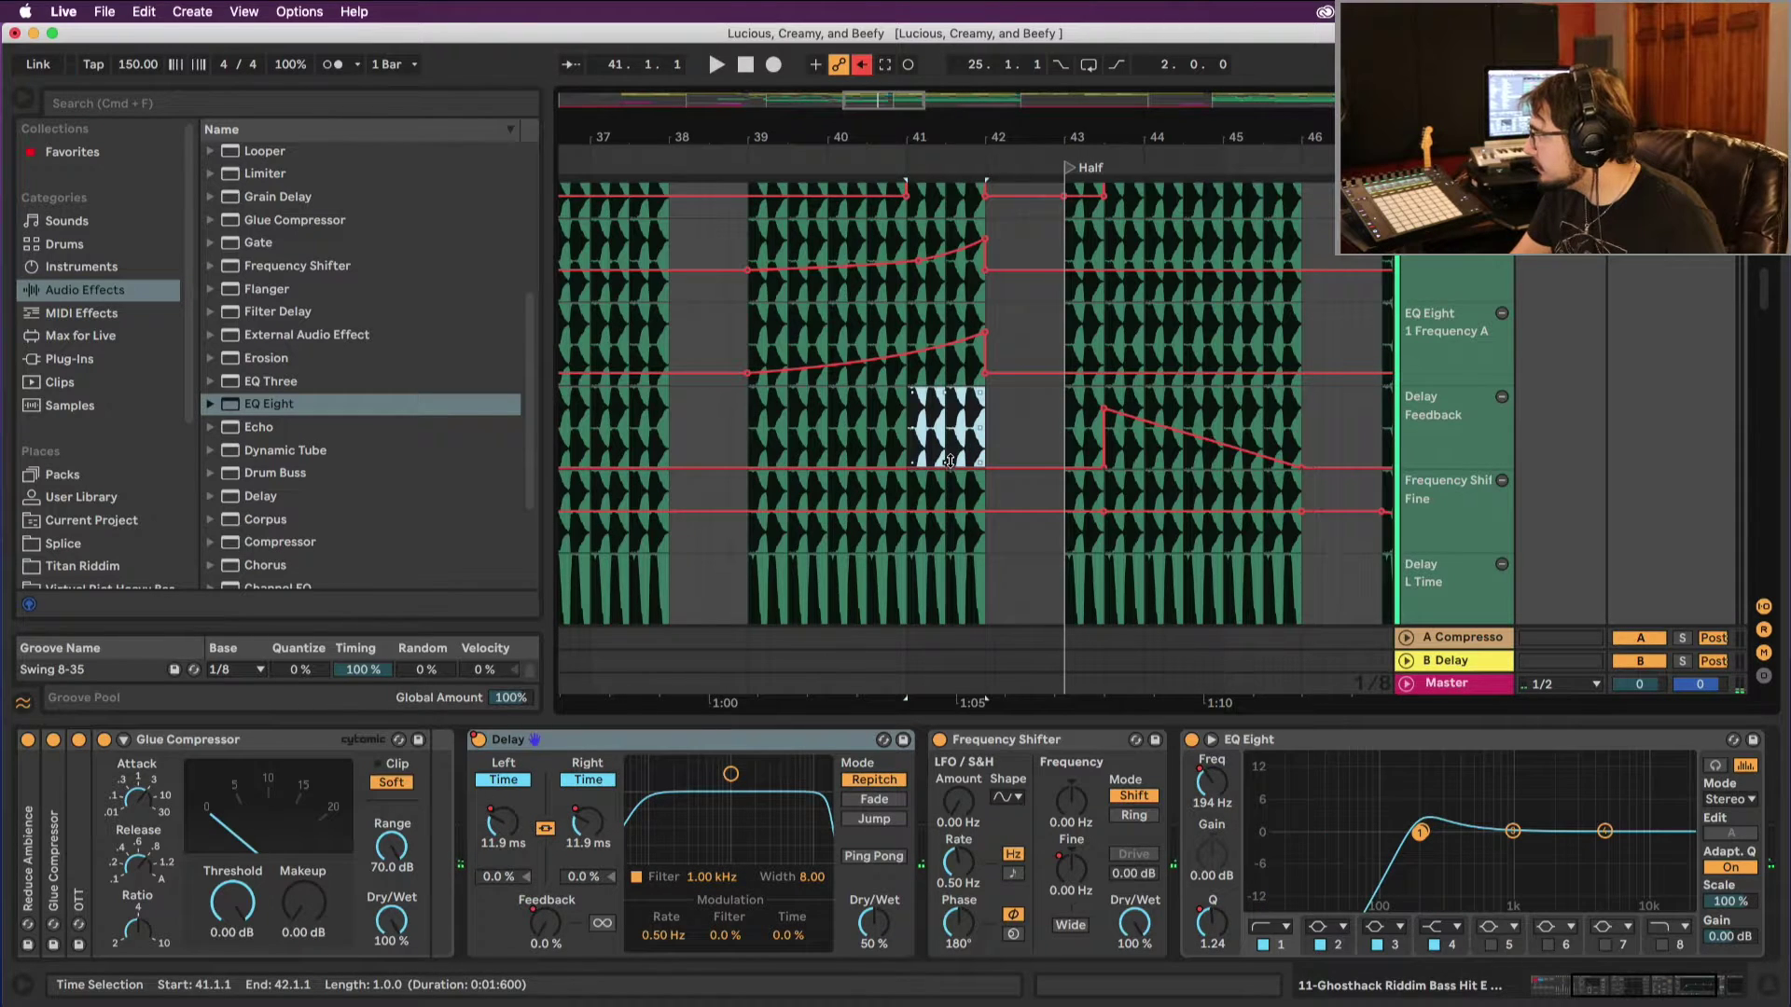
click(906, 424)
key(space)
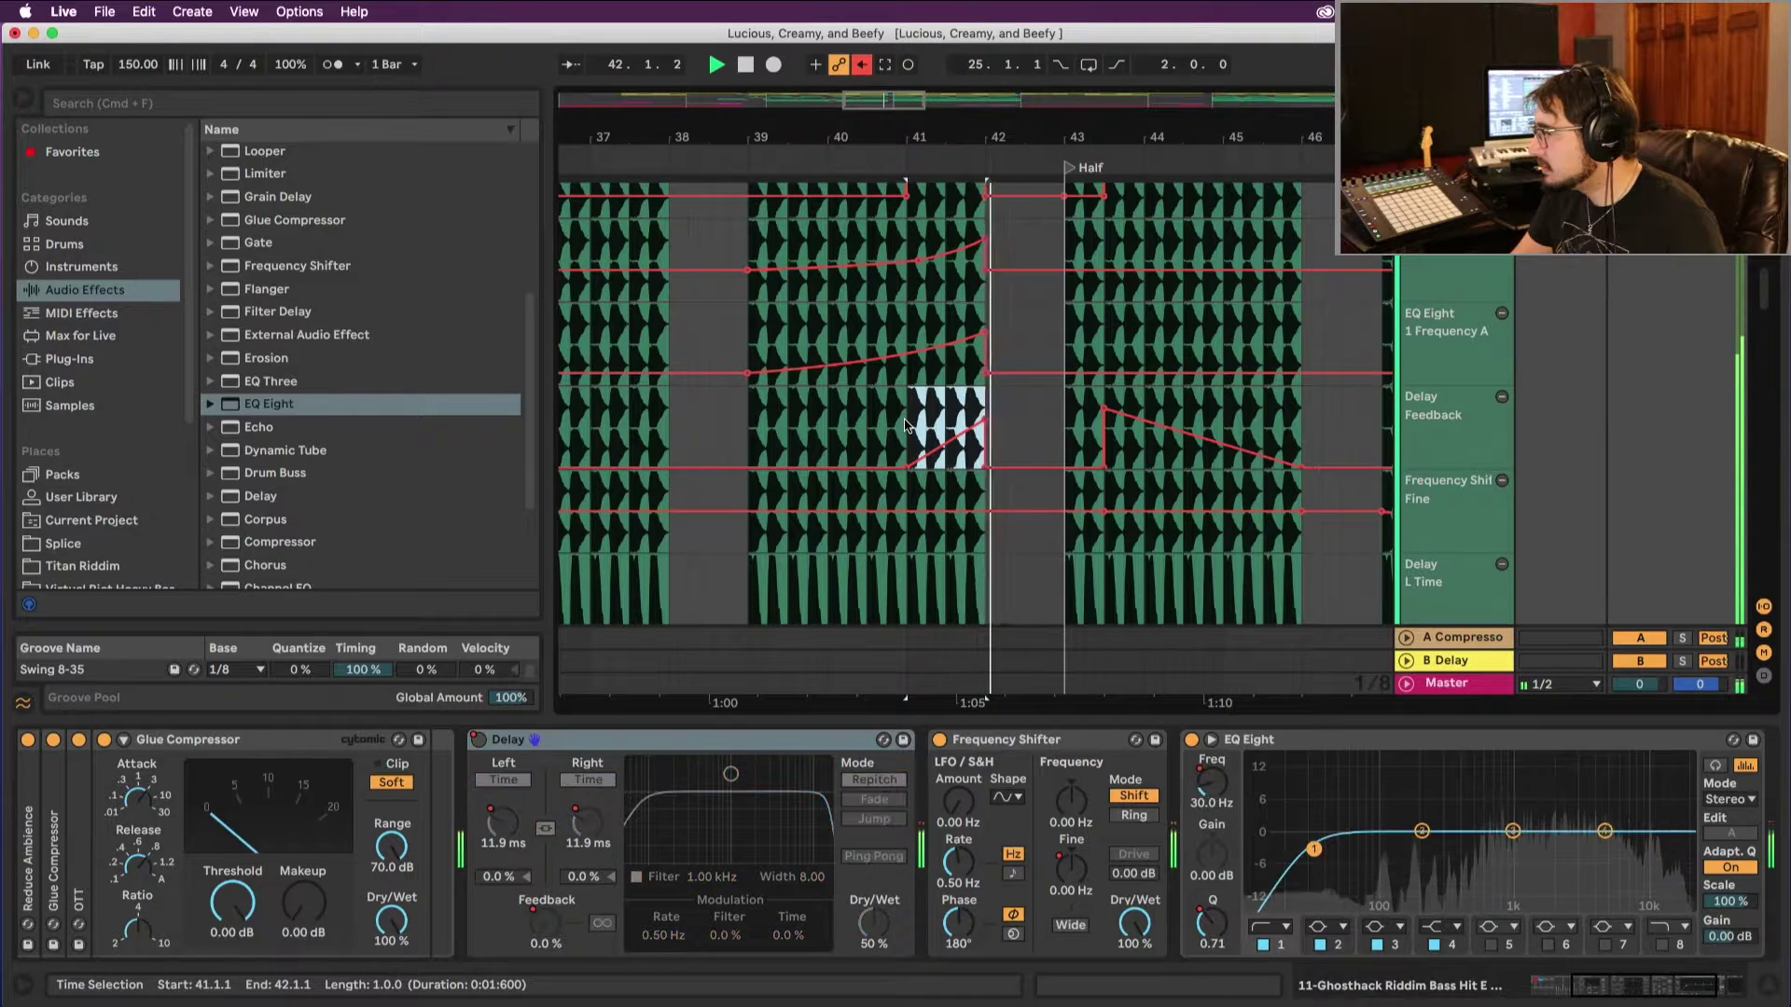
key(space)
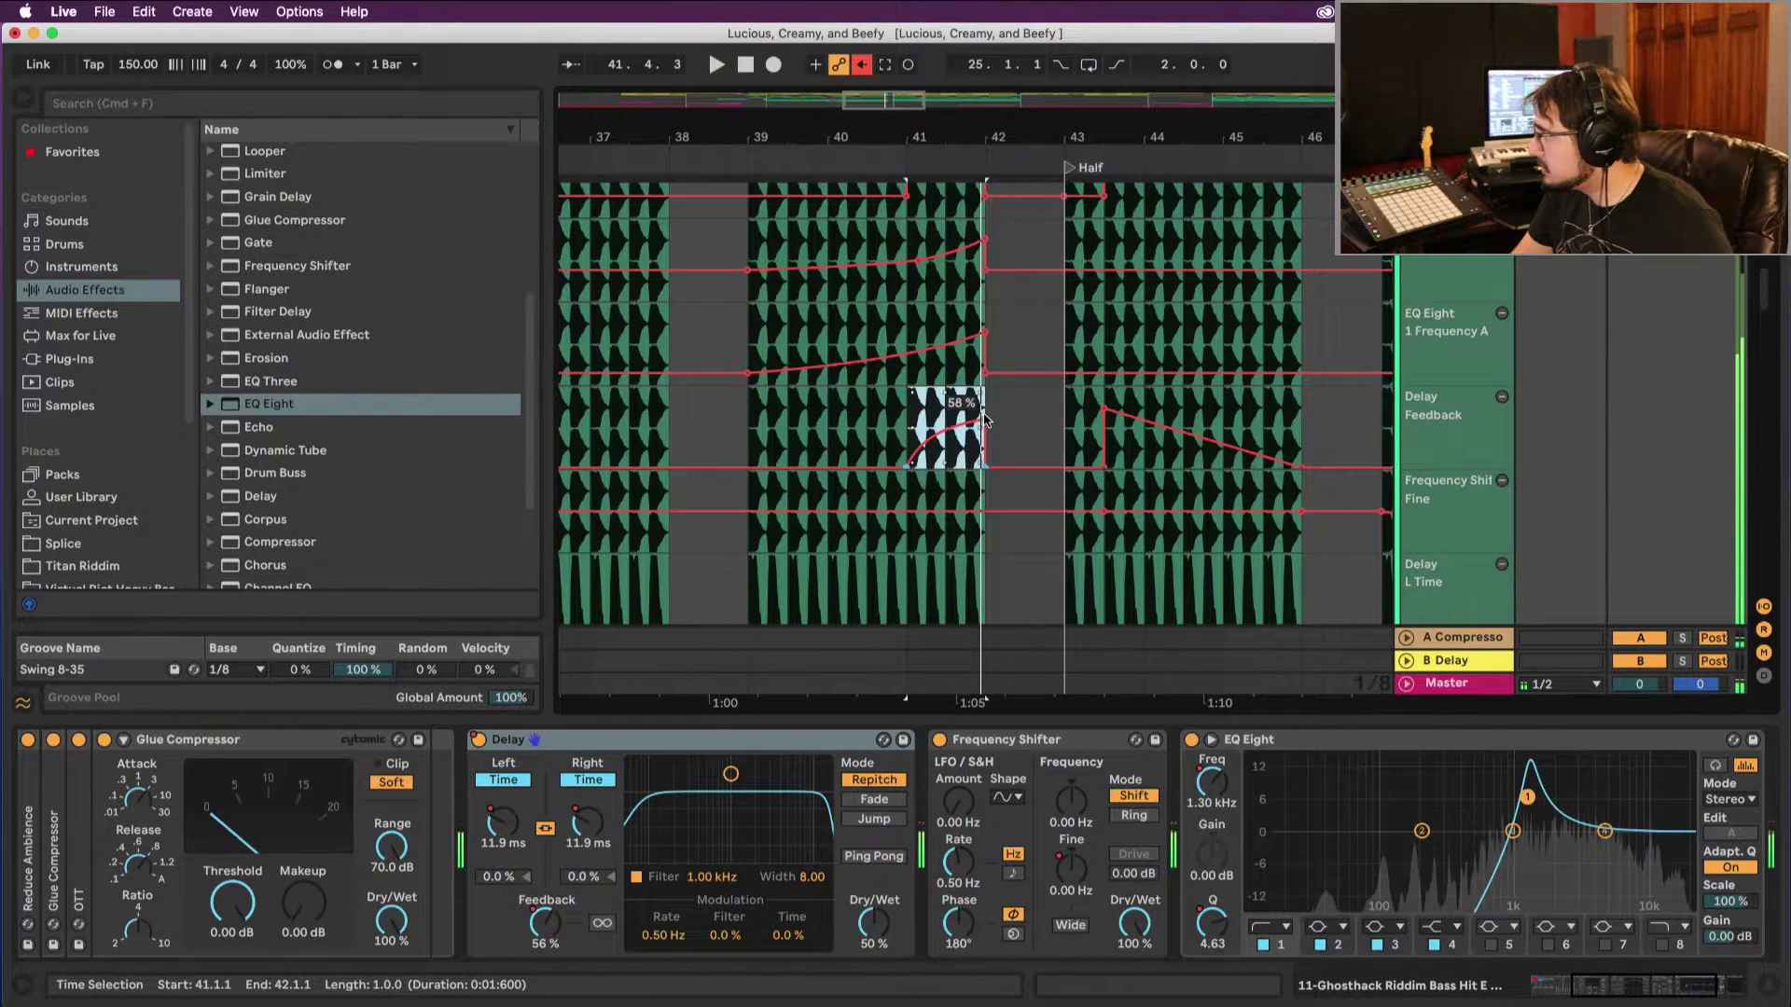
Step: Raise the Delay Feedback ramp's end at 42.1.1 to about 95 % and play it from 41.1.1
drag(986, 420, 982, 397)
key(super+z)
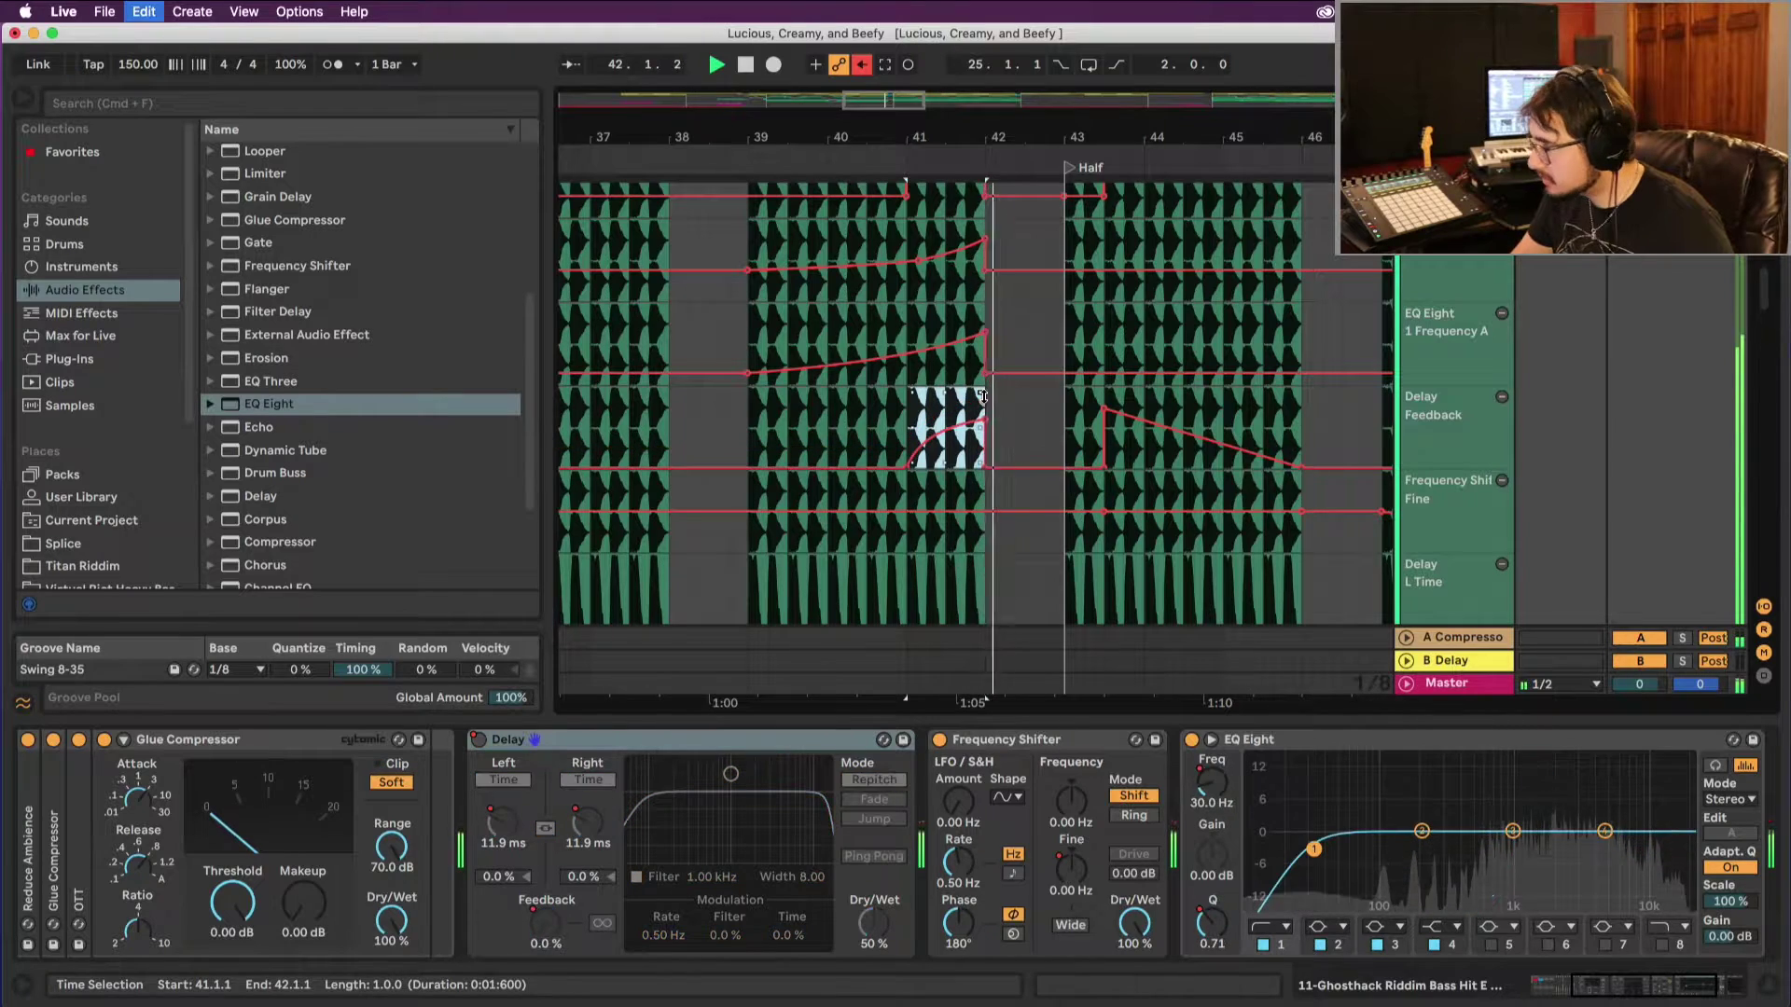
key(space)
click(991, 422)
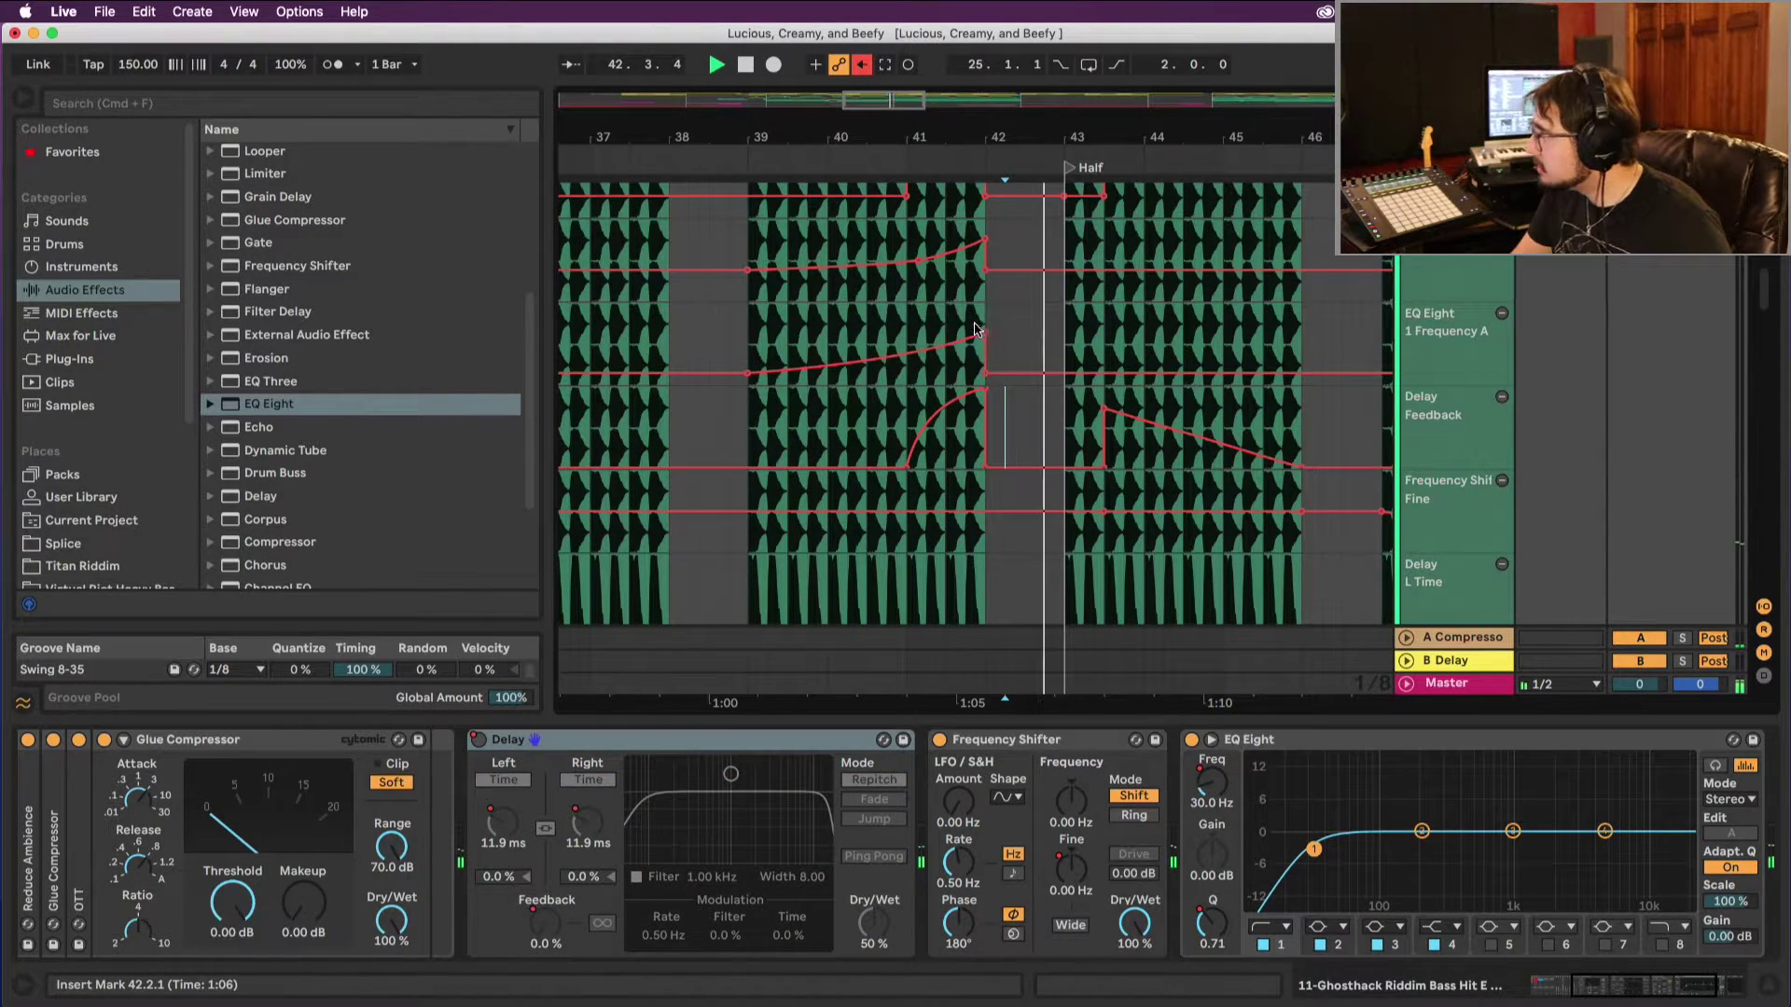
click(903, 401)
key(space)
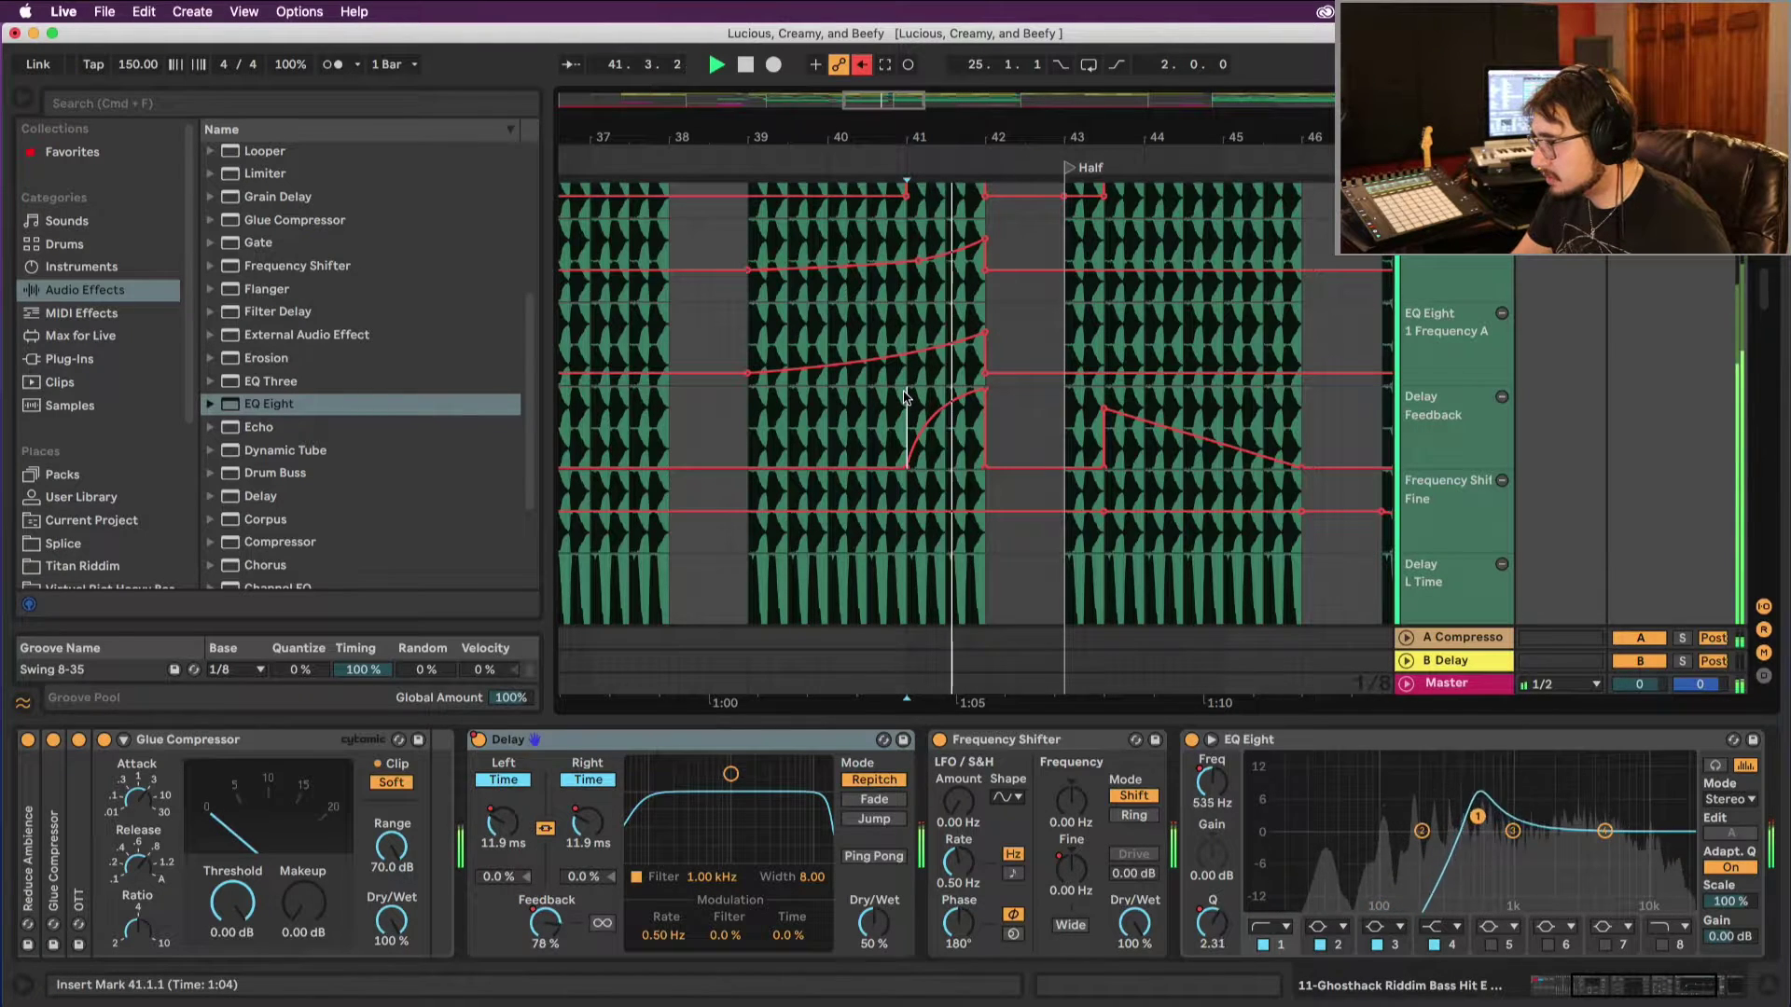
key(space)
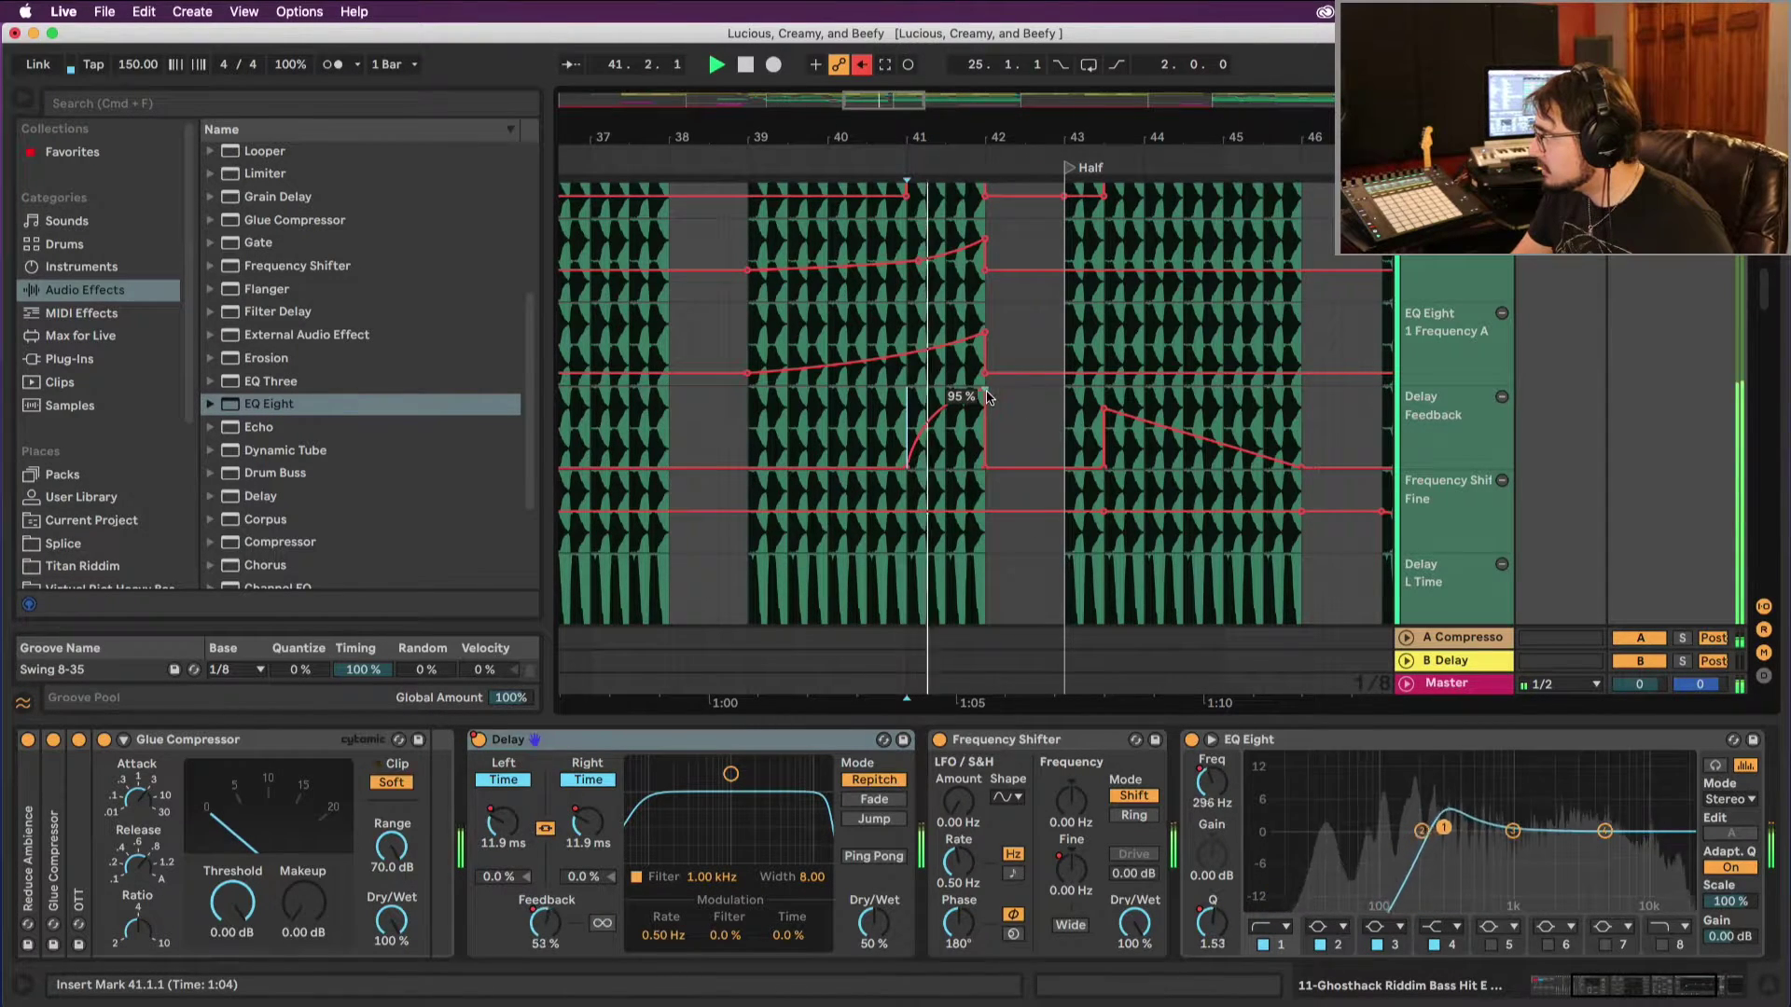
Step: Raise the Delay Feedback ramp's start point at 41.1.1 to about 86 % while replaying bar 41
key(space)
key(space)
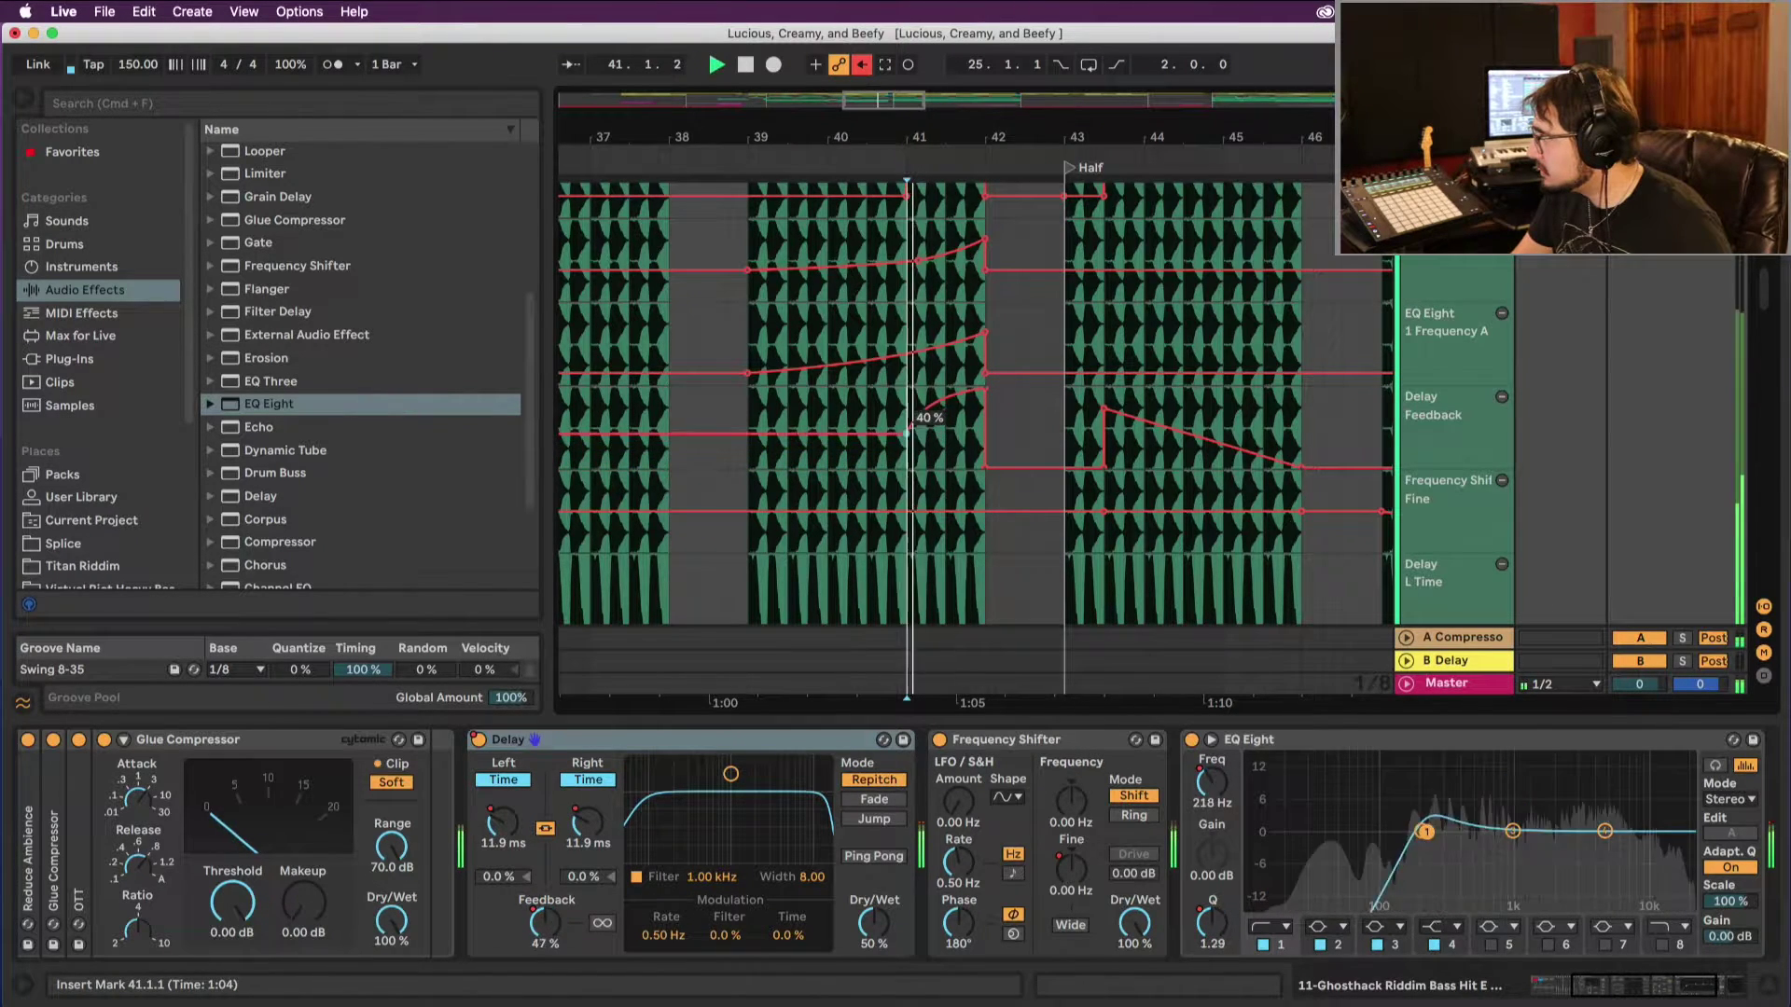
key(space)
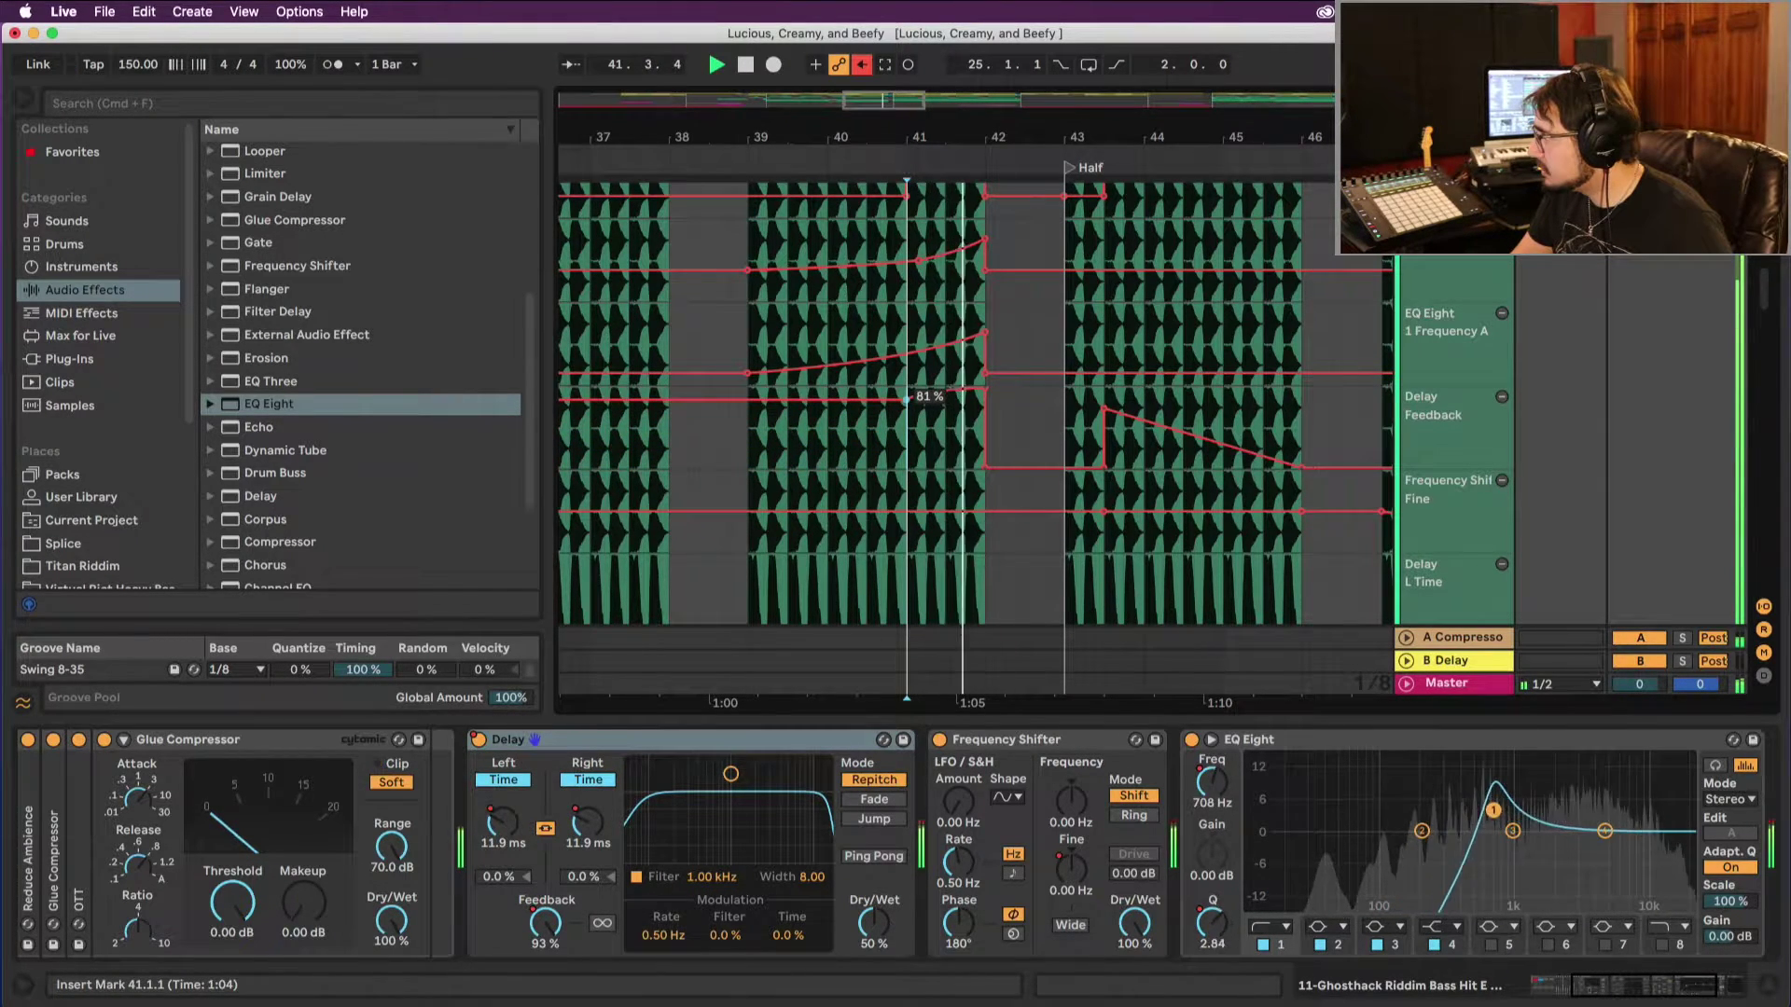
key(space)
key(space)
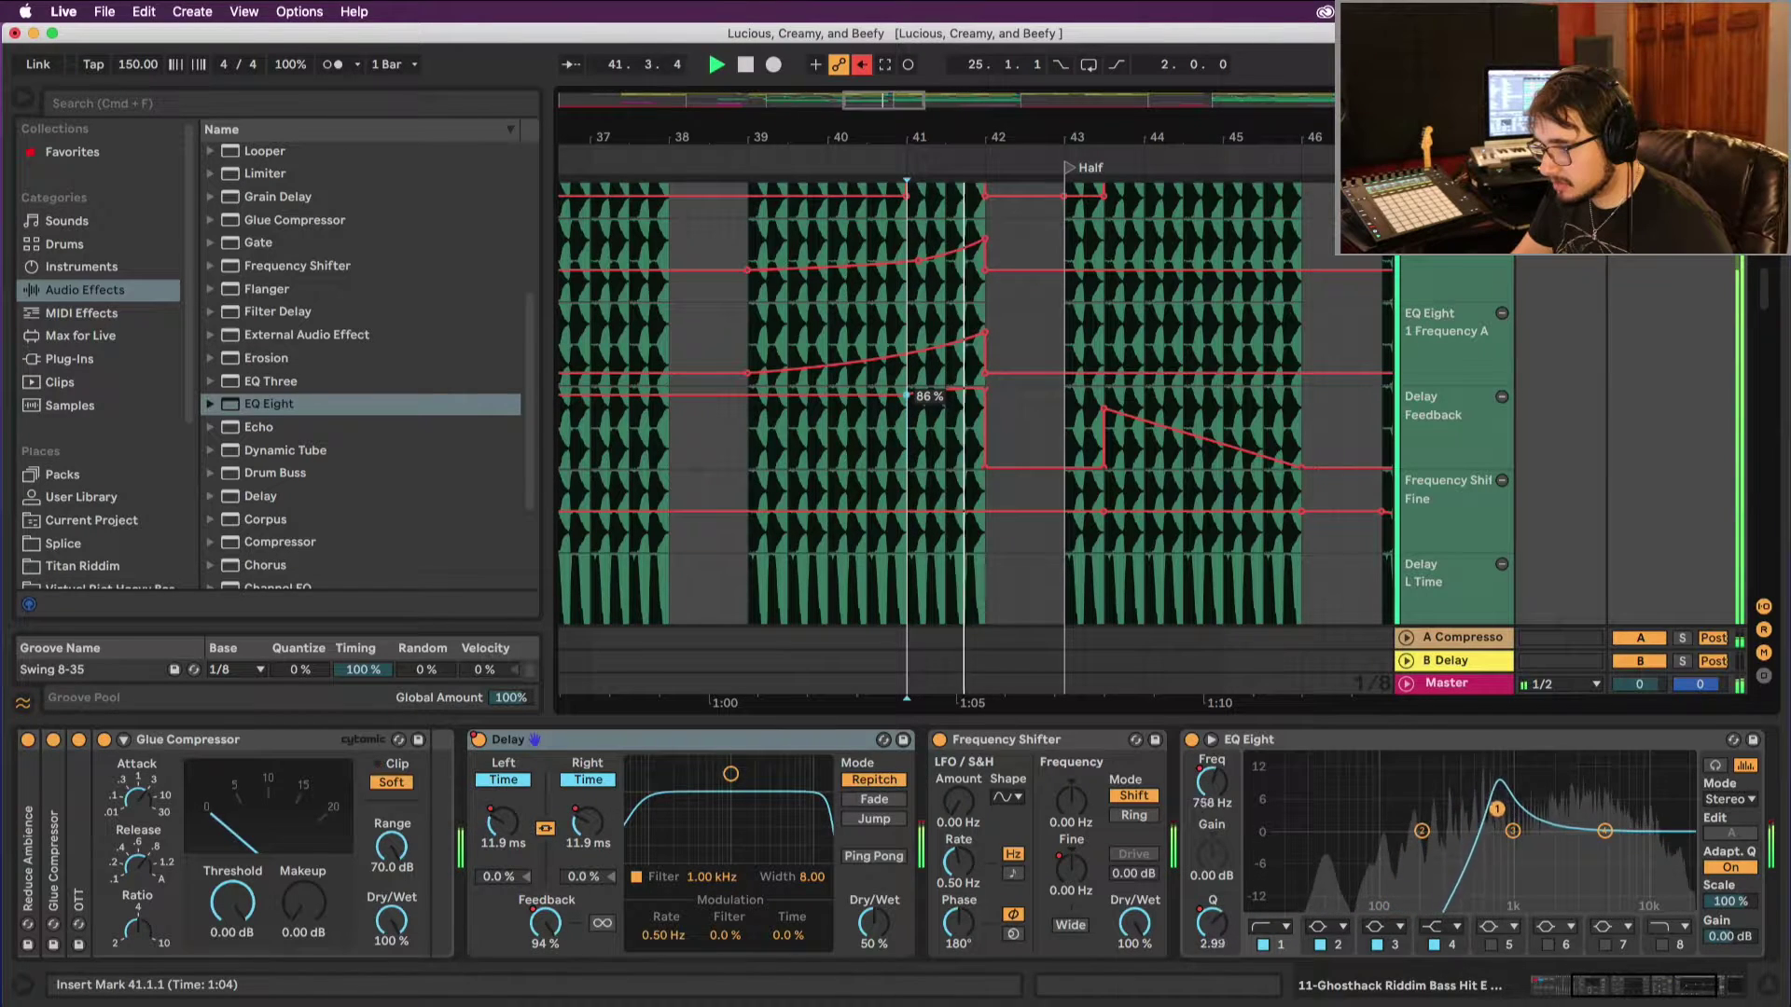
key(space)
key(space)
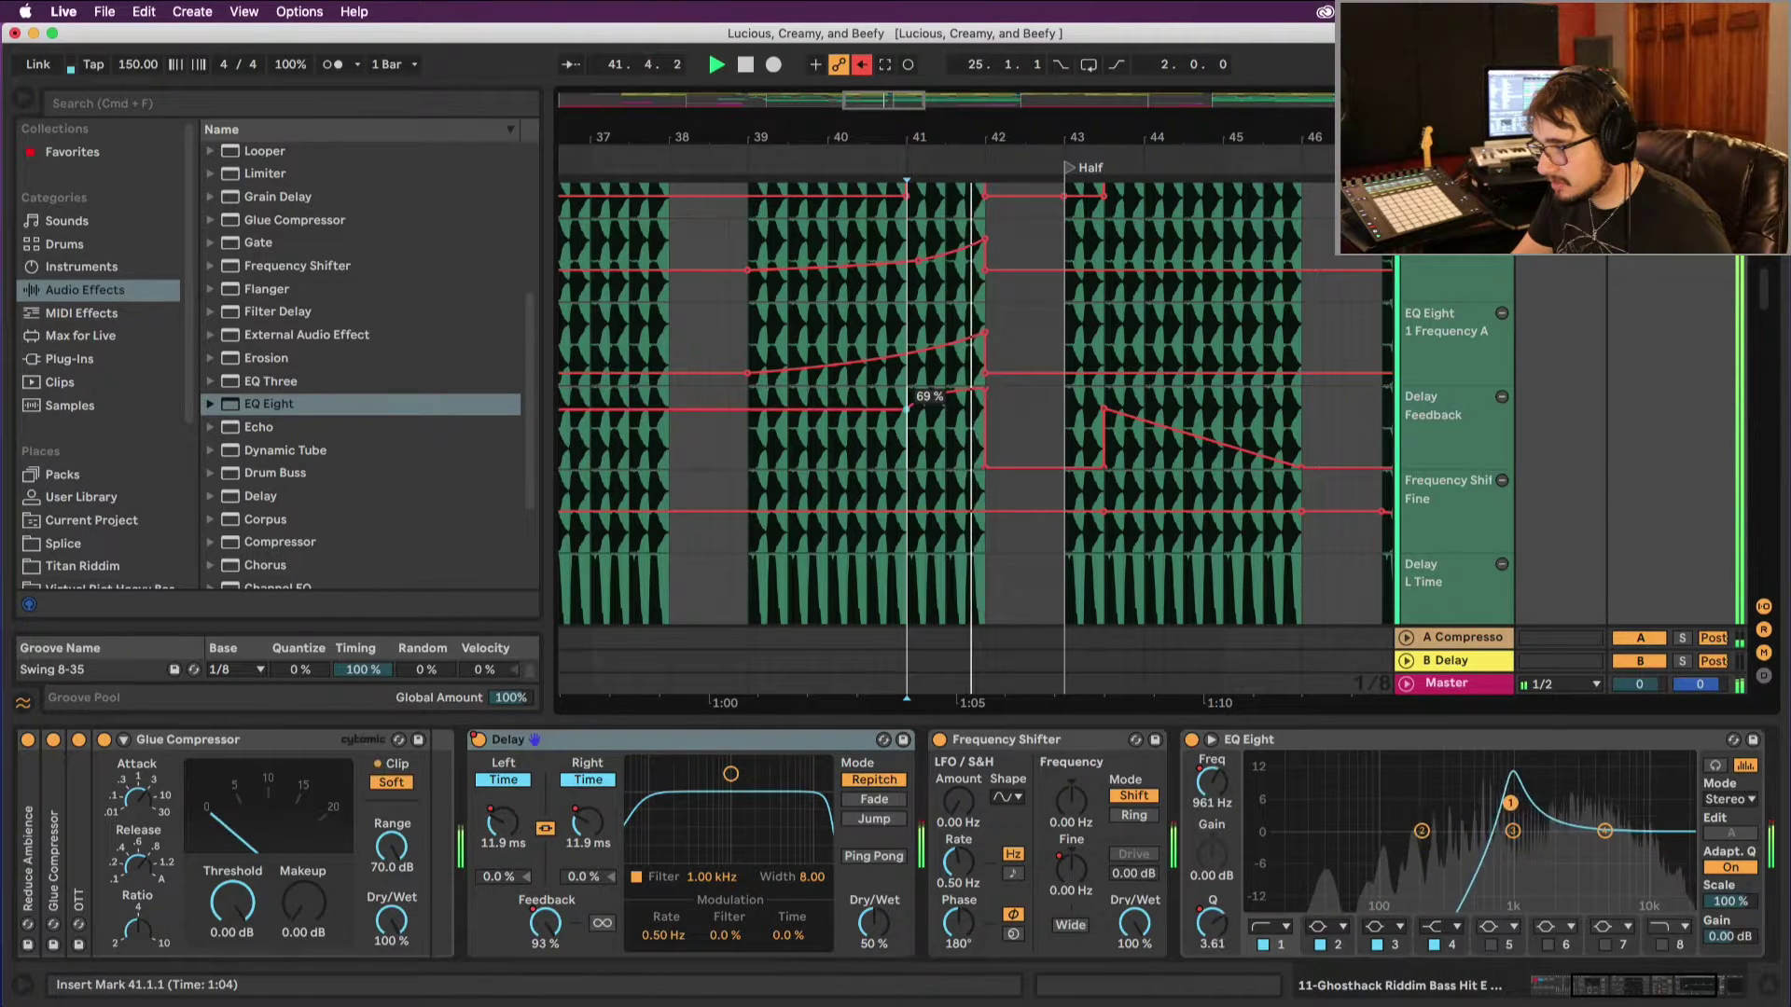
Step: Lower the Delay Feedback ramp's start point at 41.1.1 to about 68 % and audition bar 41 again
drag(906, 394, 905, 415)
key(space)
key(space)
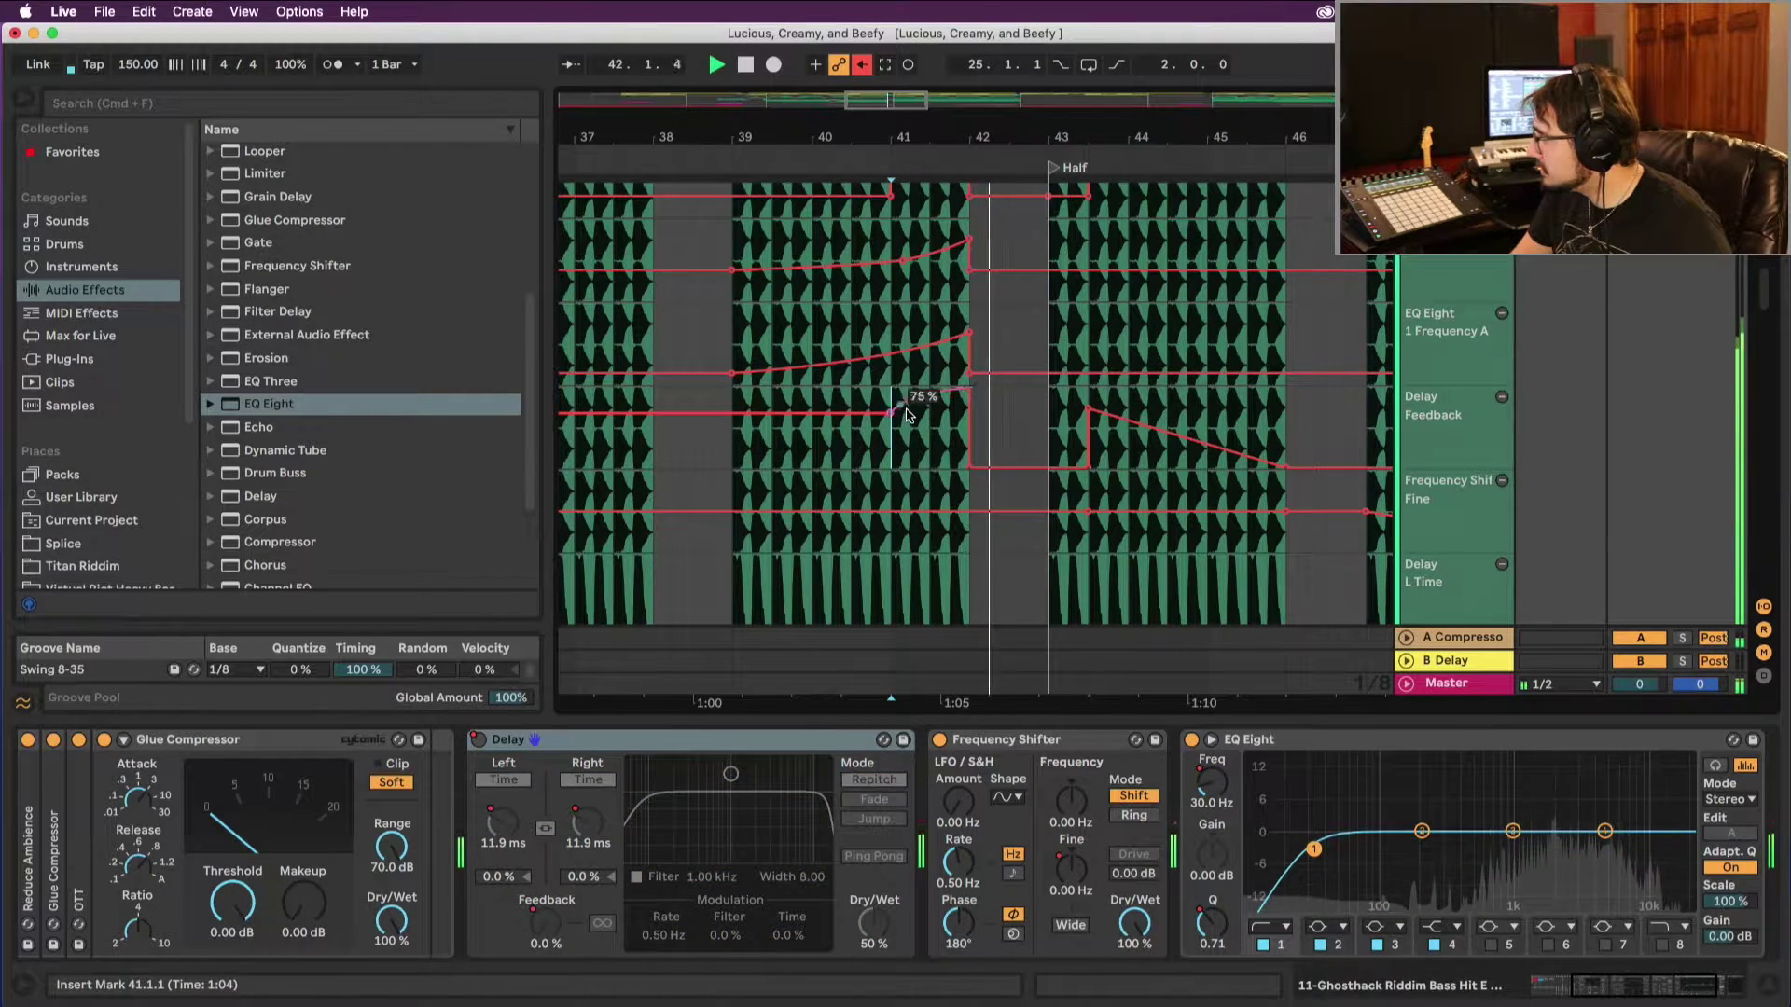
key(space)
key(space)
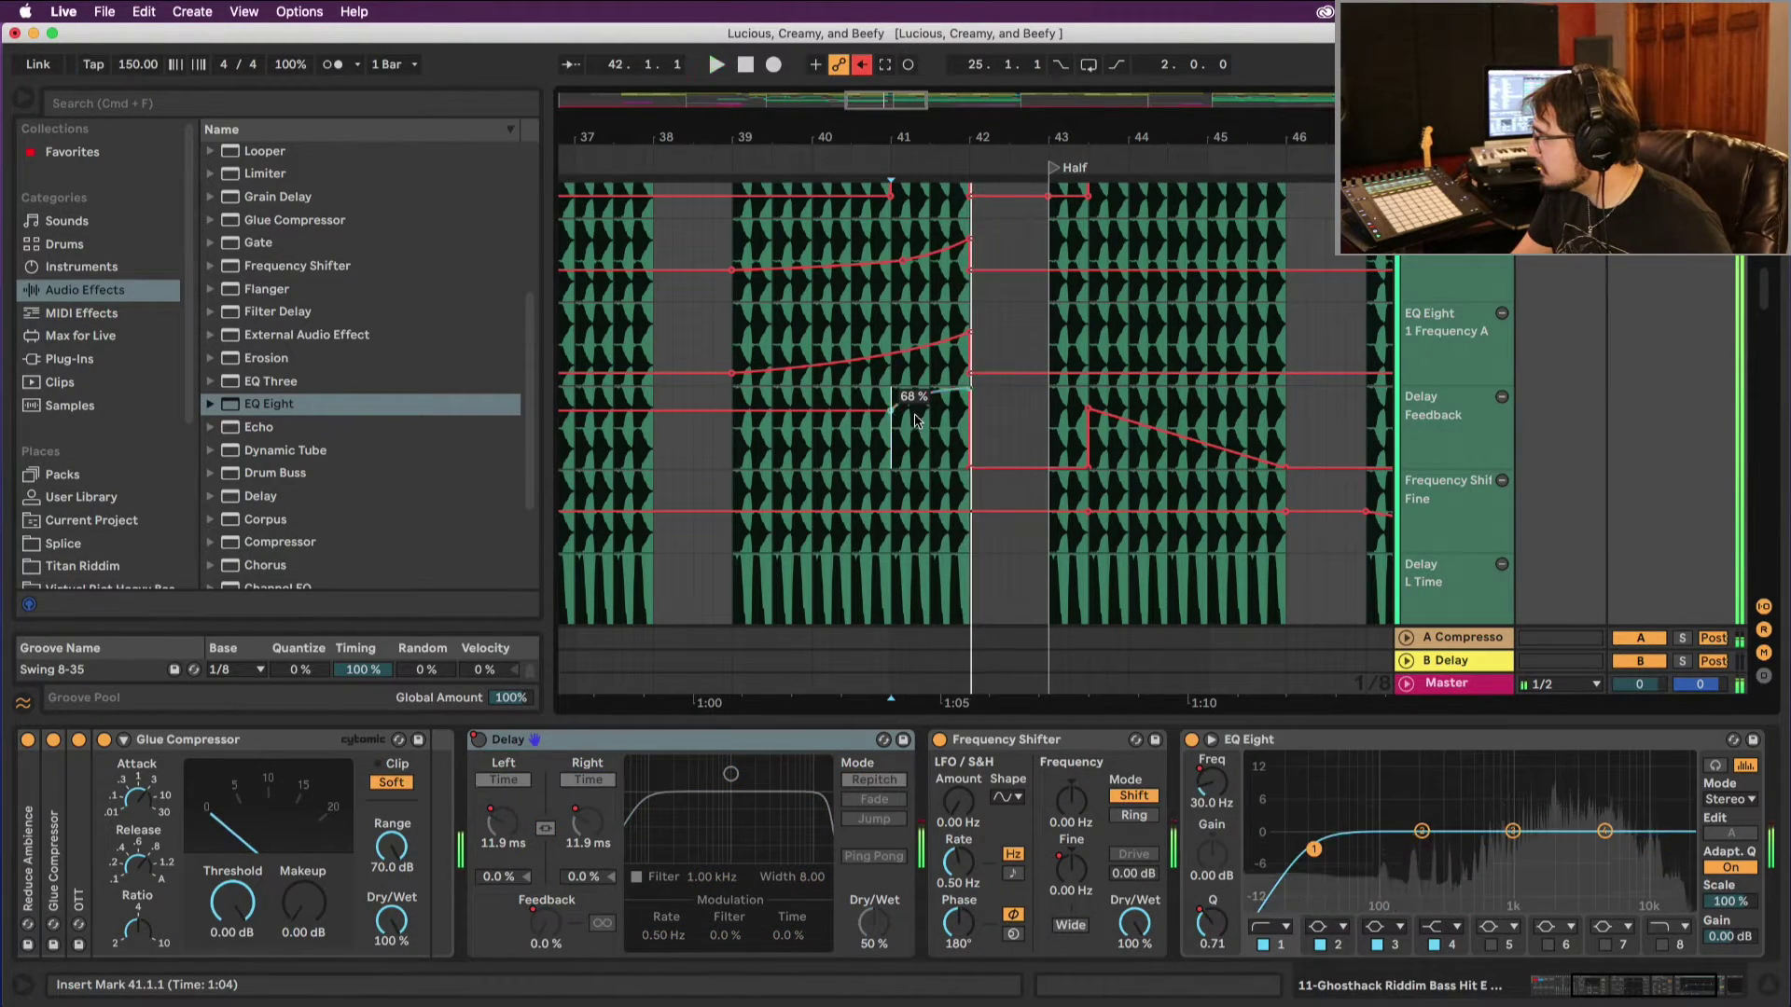
Step: Audition the transition into the Half section from 41.1.1 and from 40.1.1
scroll(924, 420, up, 10)
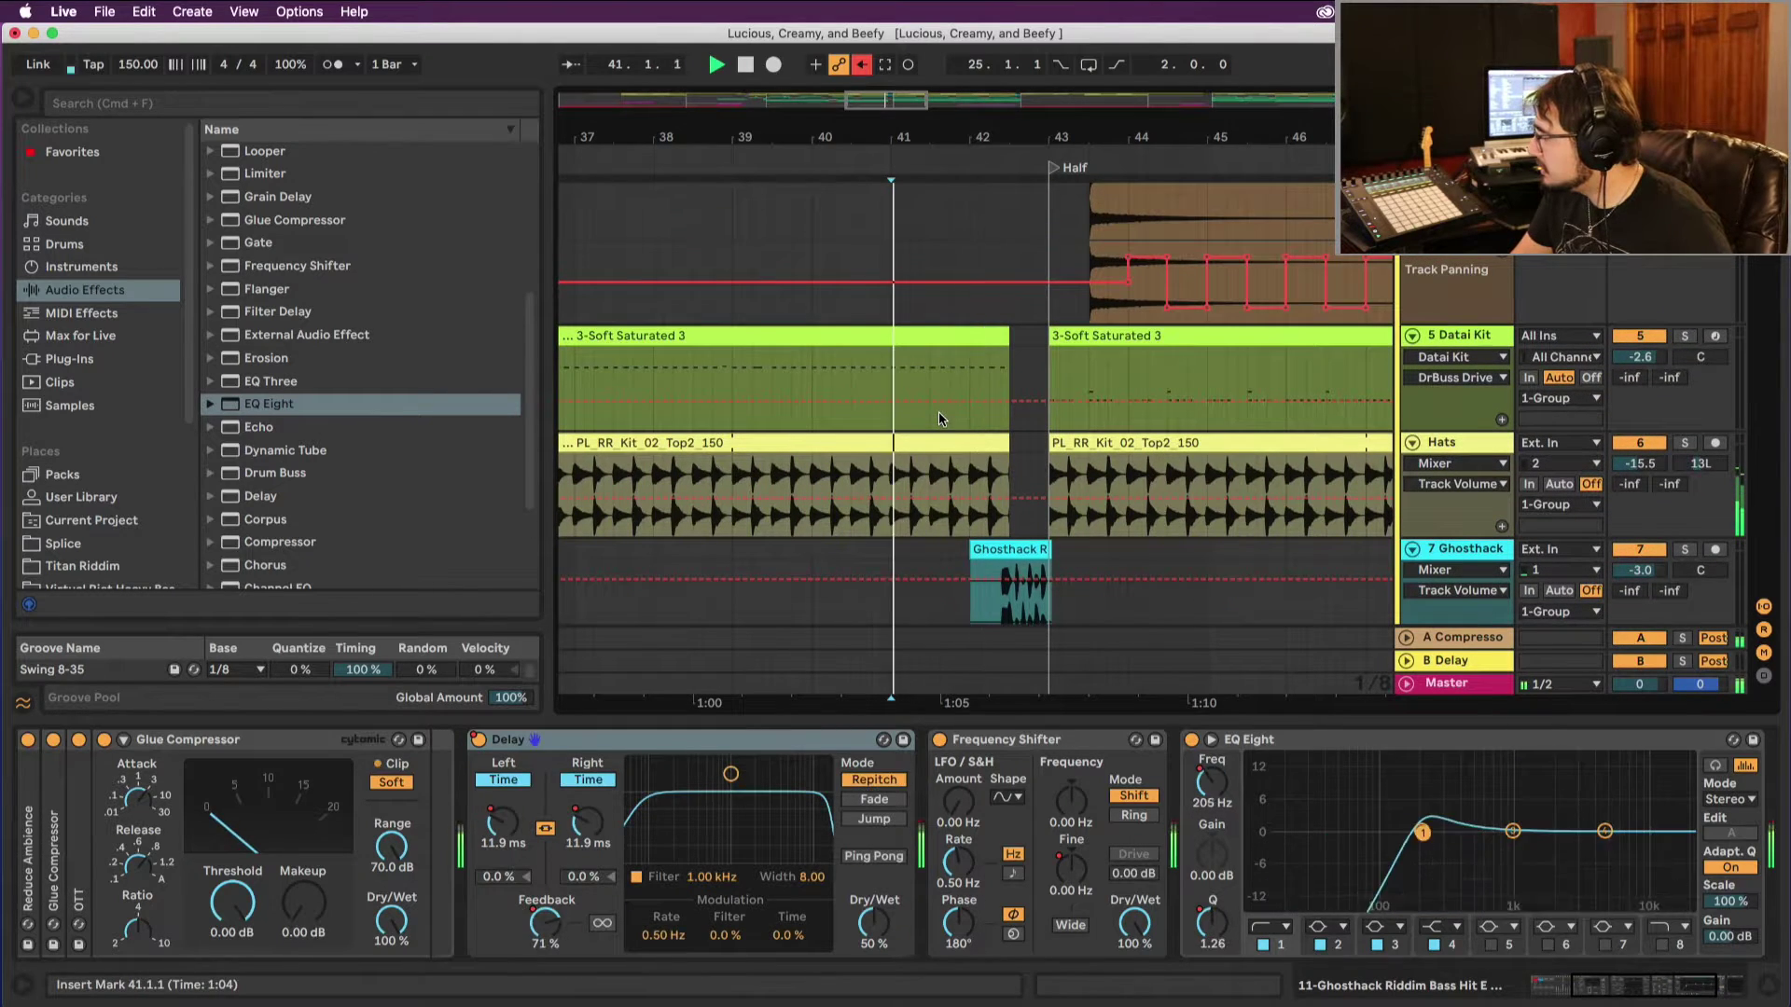
key(space)
scroll(939, 412, down, 5)
click(808, 166)
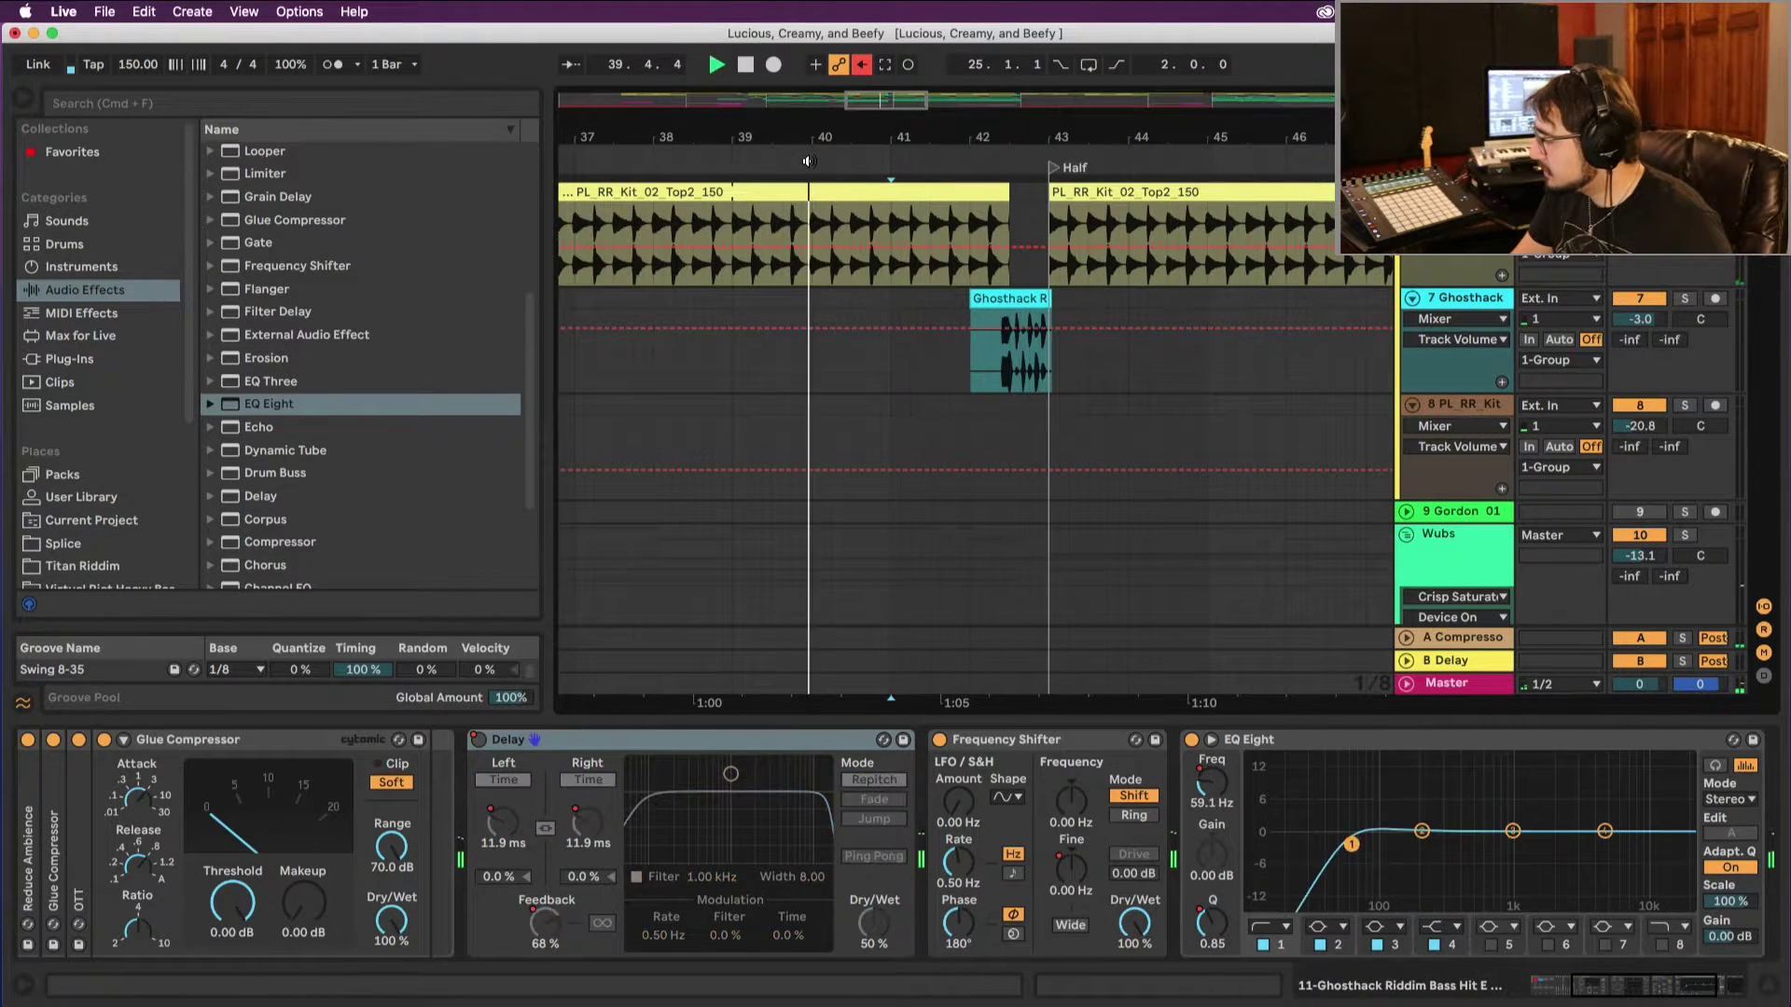
key(space)
right_click(808, 161)
click(795, 160)
key(space)
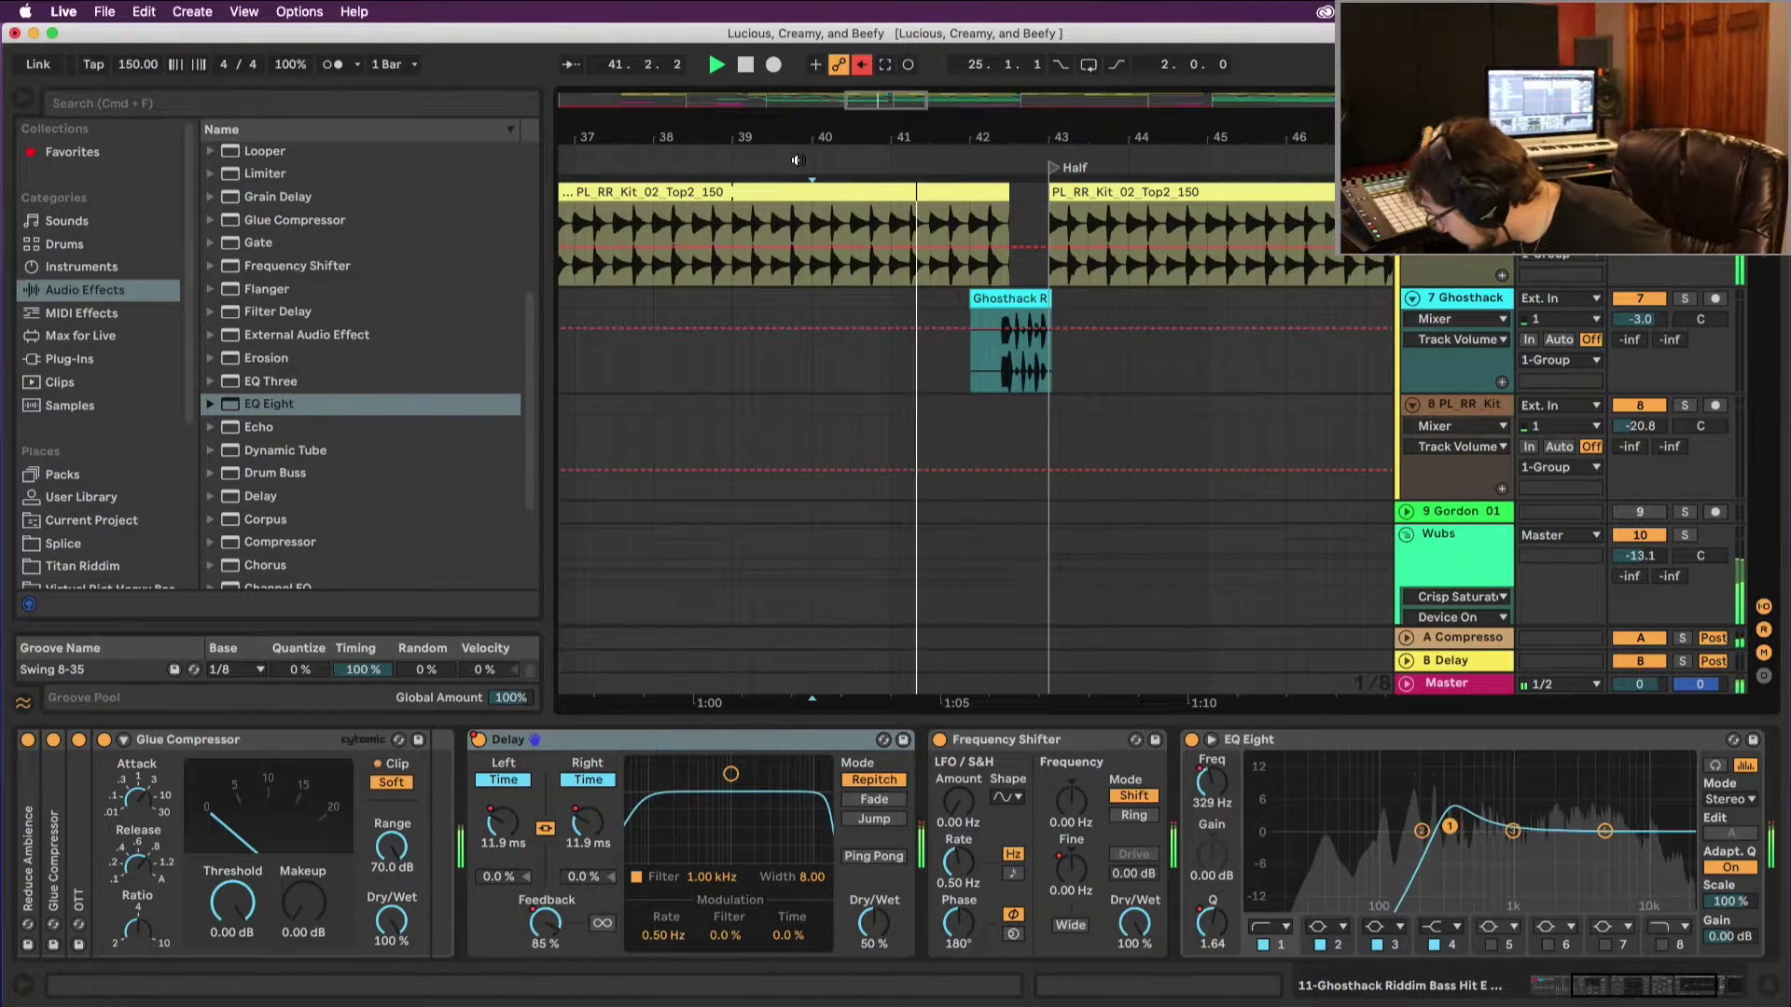
key(space)
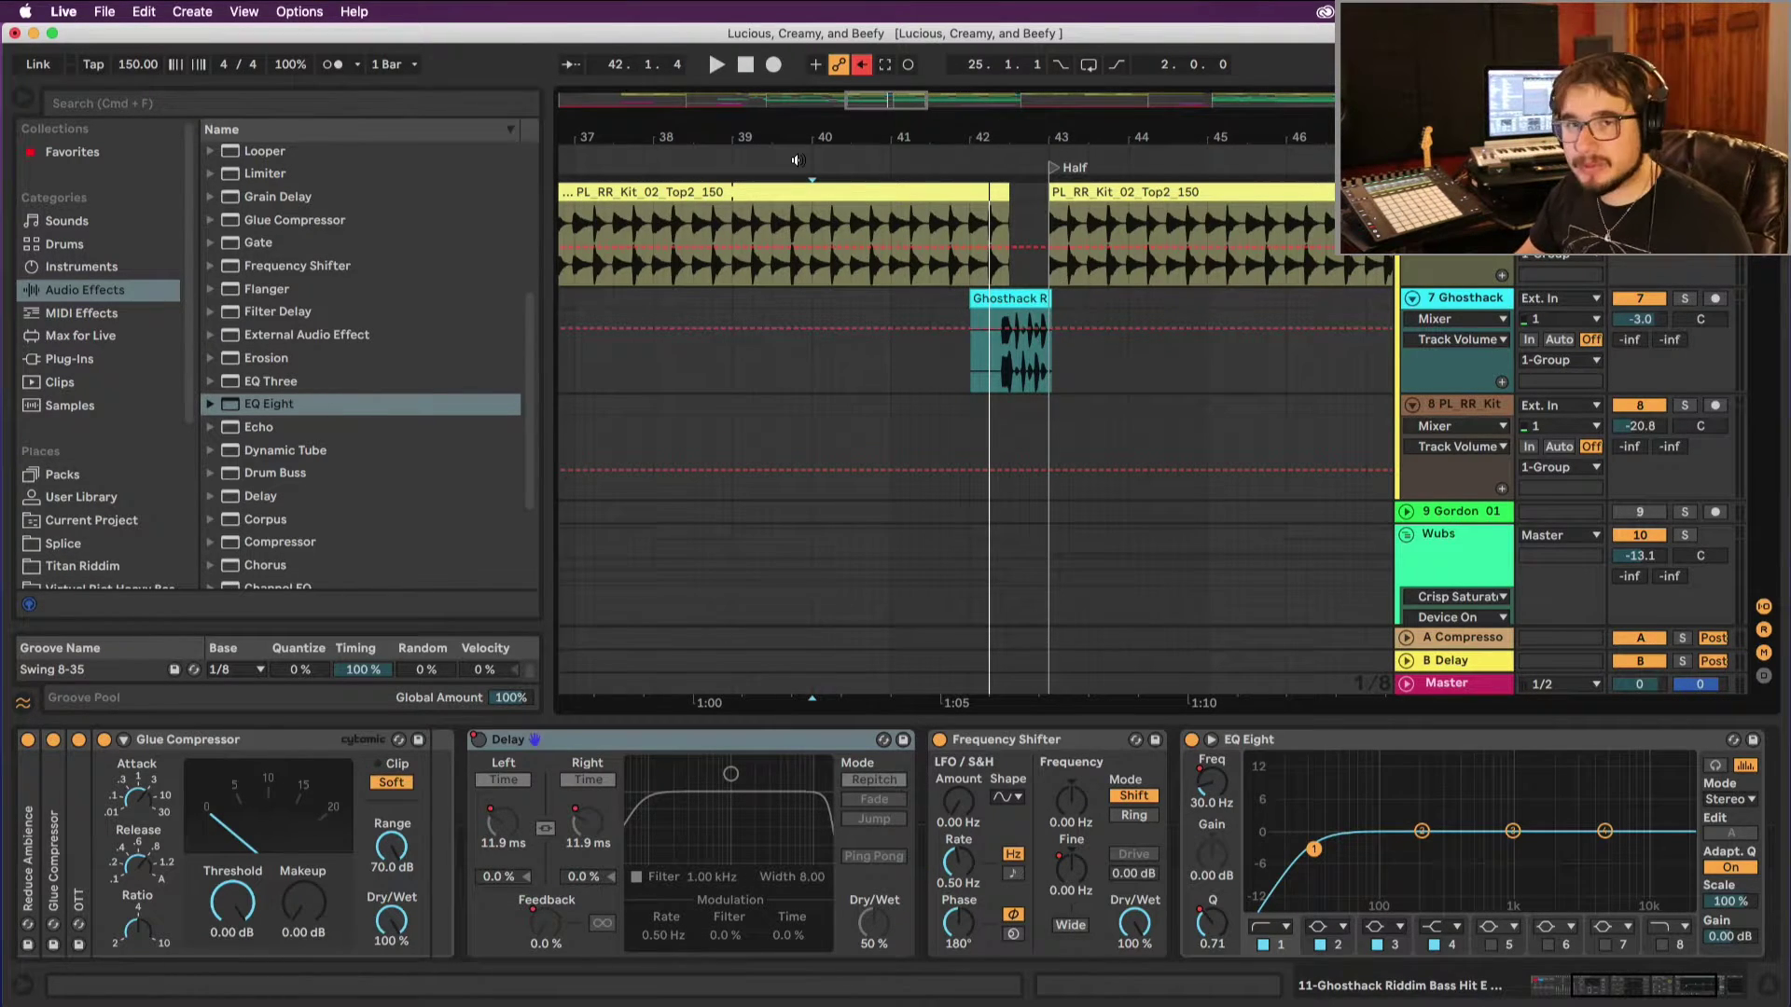
click(798, 161)
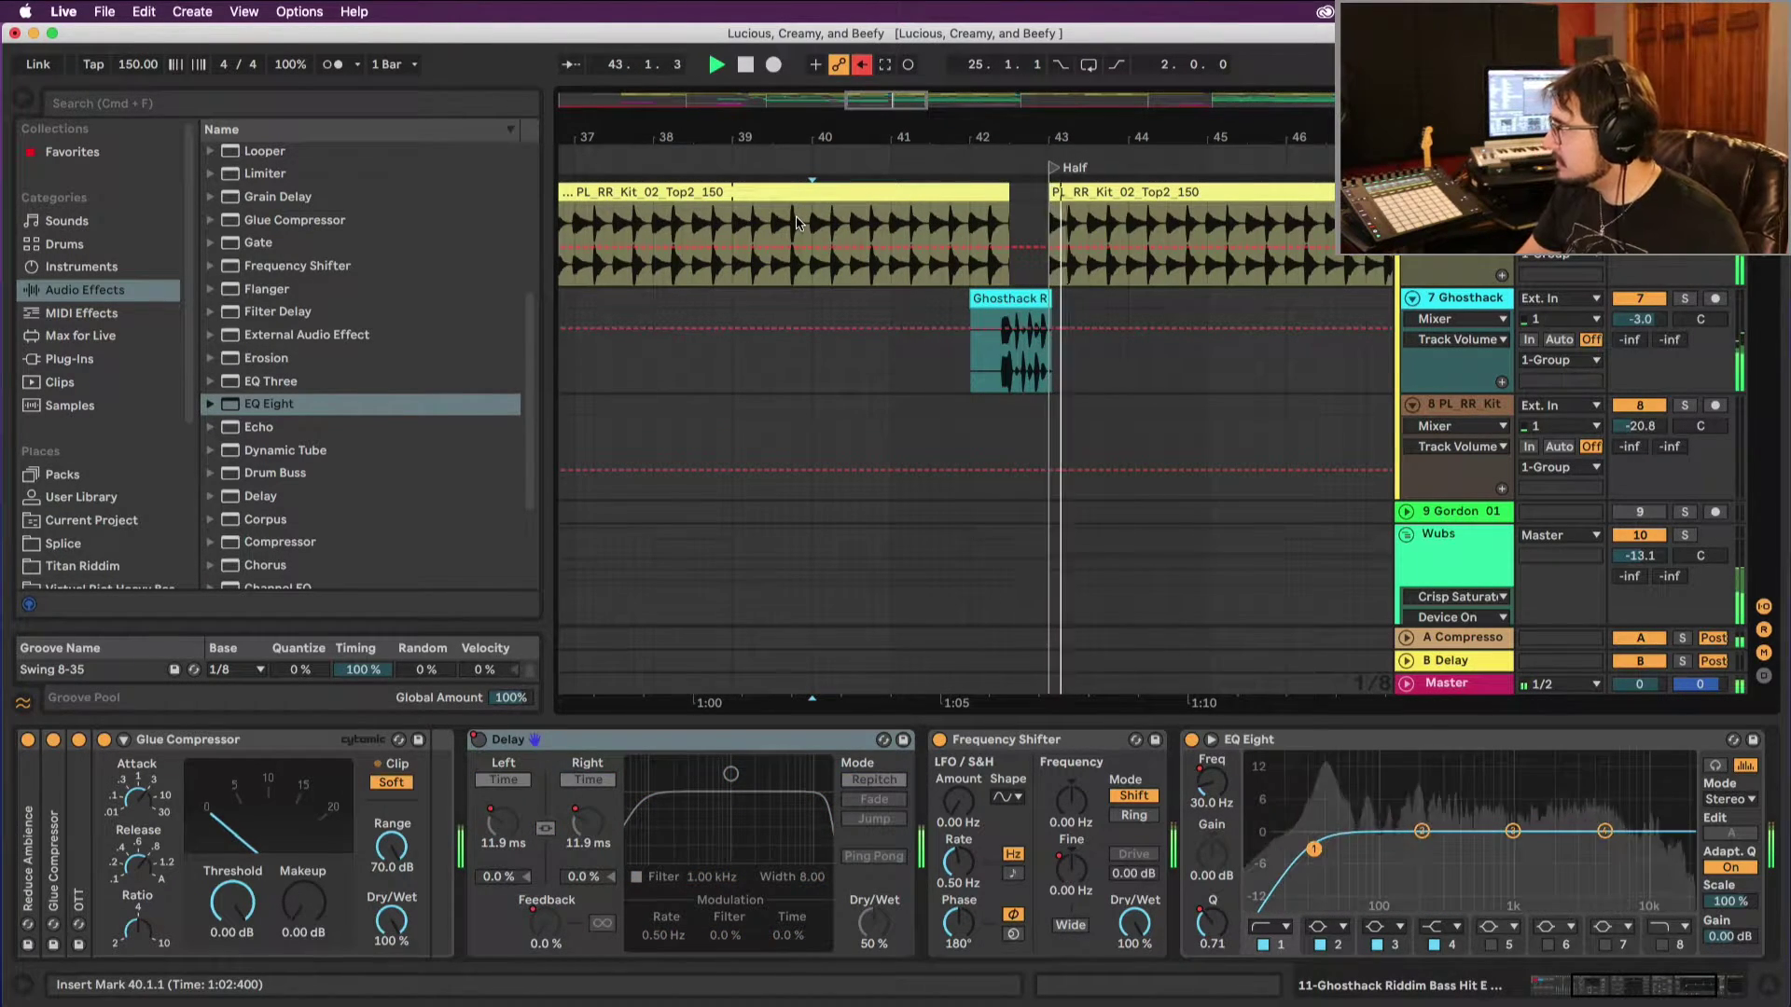
key(space)
Step: Lower the EQ Eight Resonance automation peak at 42.1.1 to about 2.69 and play it from 40.1.1
scroll(824, 296, down, 10)
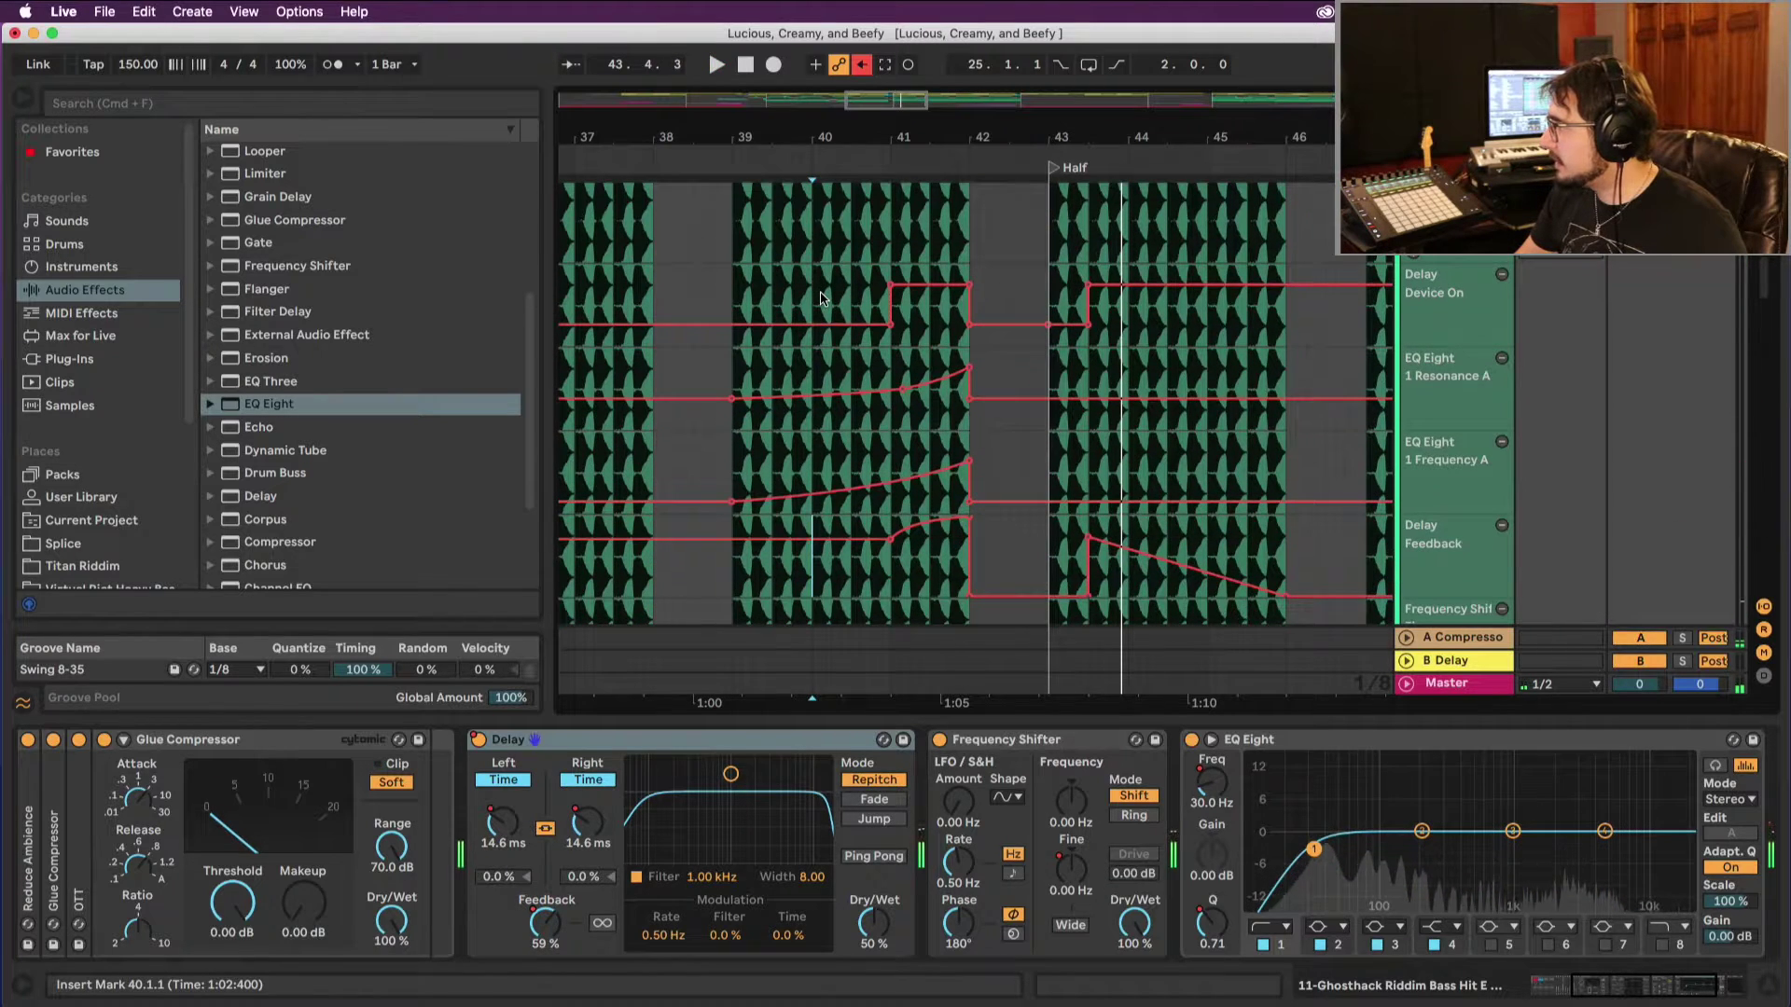
scroll(988, 401, left, 2)
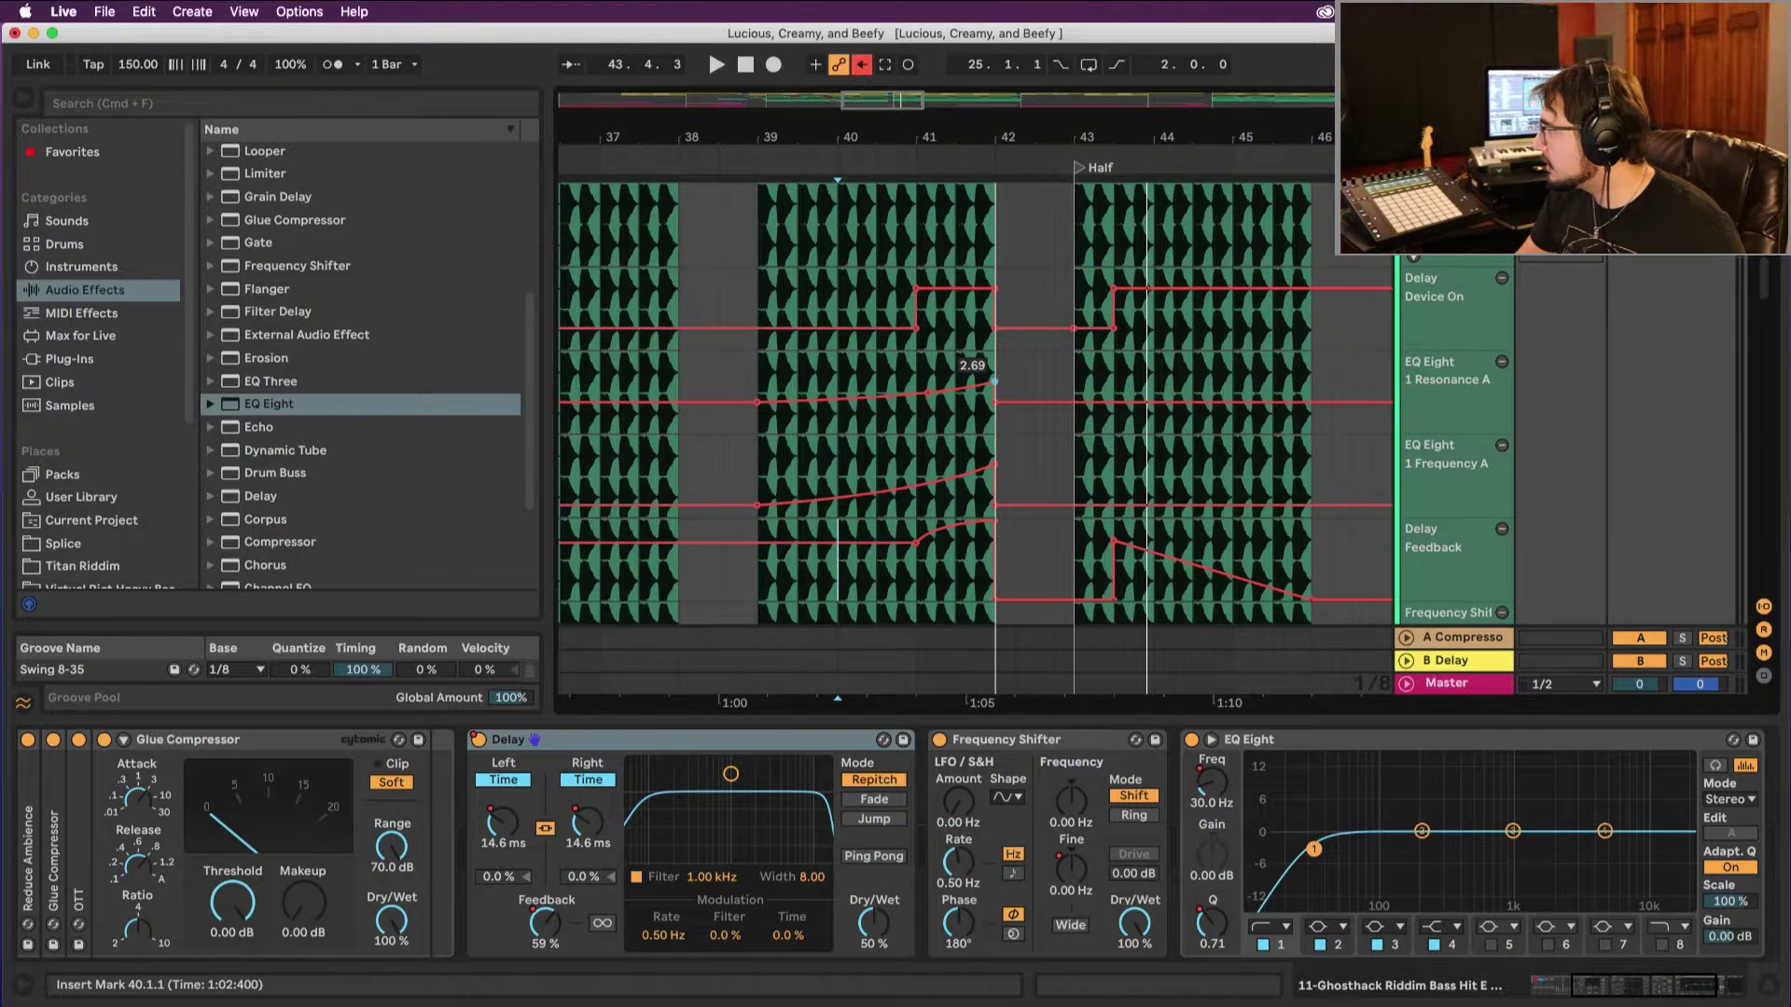
key(space)
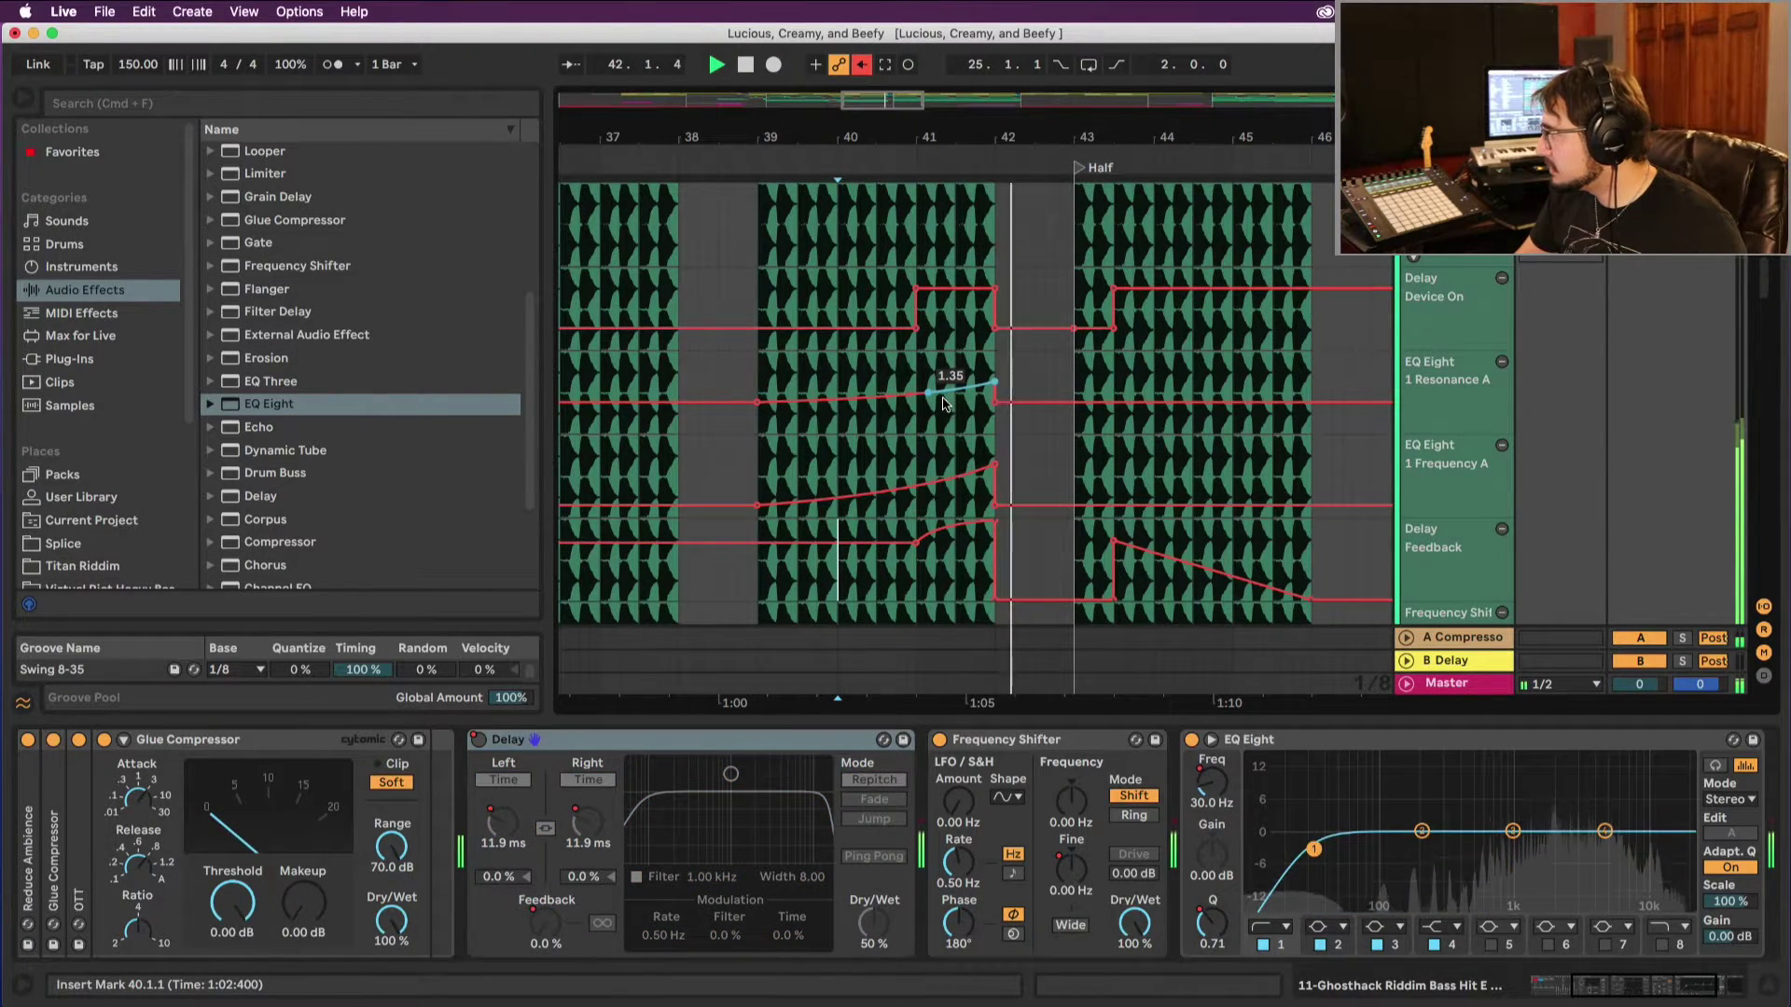
Step: Lower the Delay Feedback ramp's start point at 41.1.1 to 0 % and replay from 40.1.1
drag(916, 541, 919, 597)
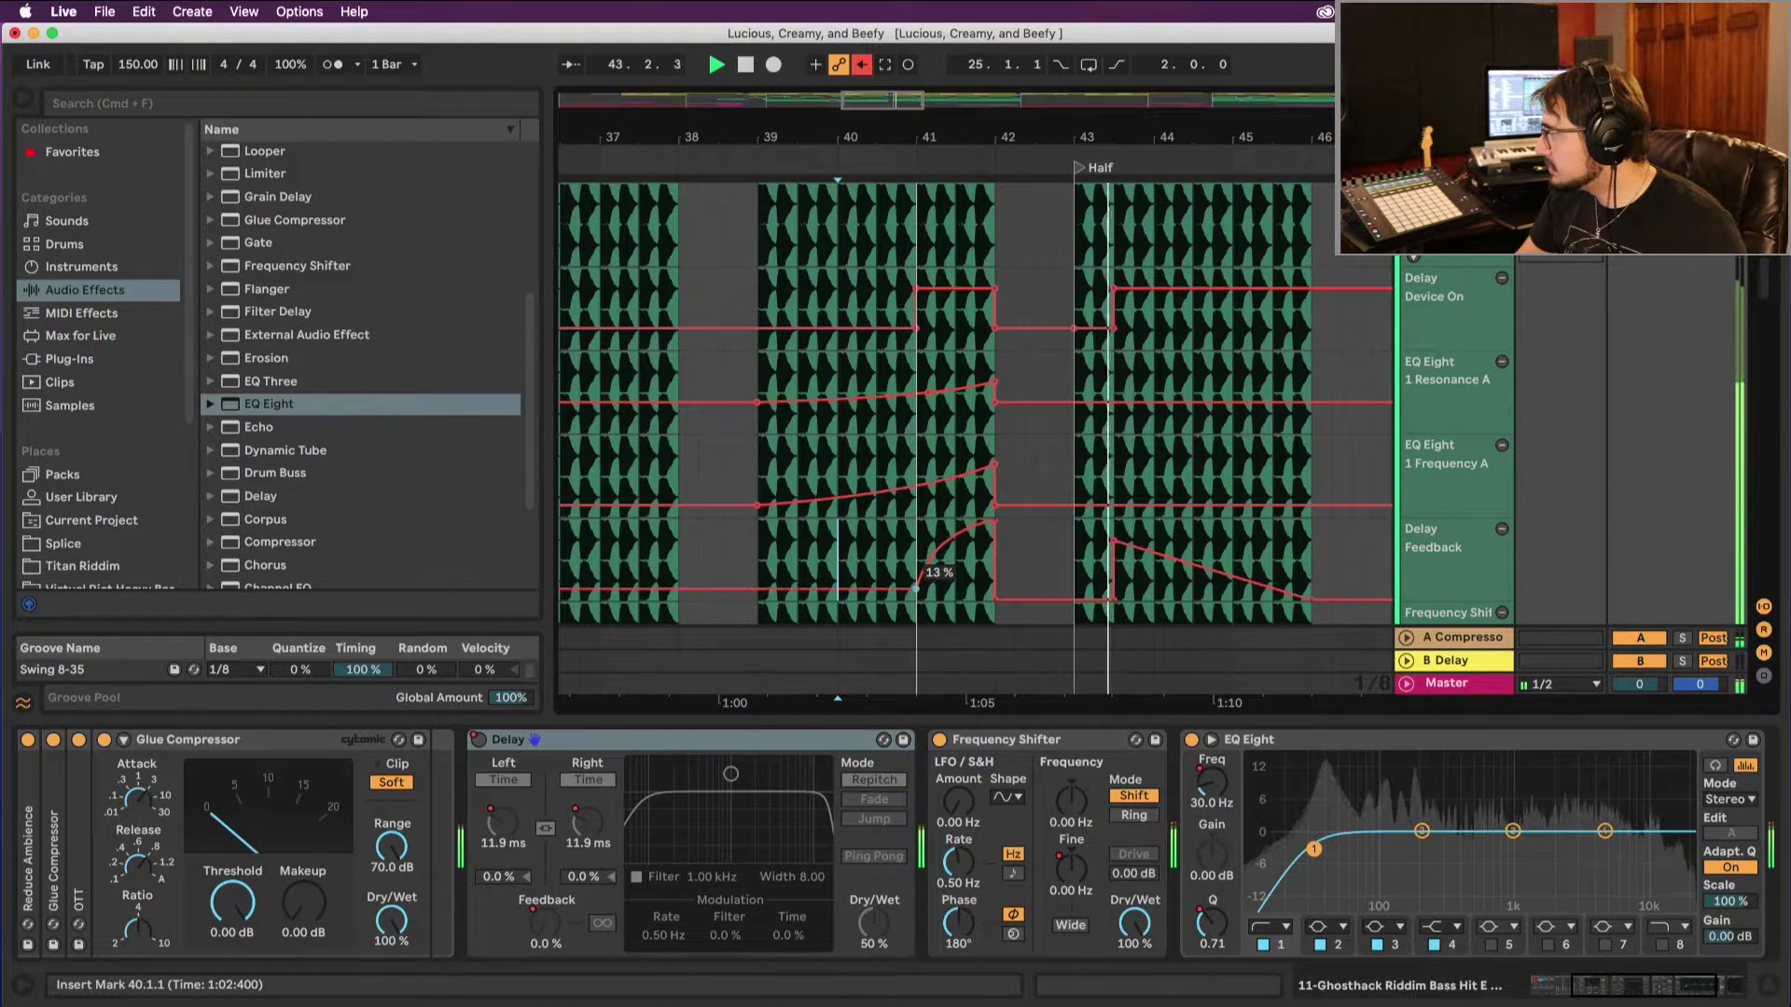
key(space)
key(space)
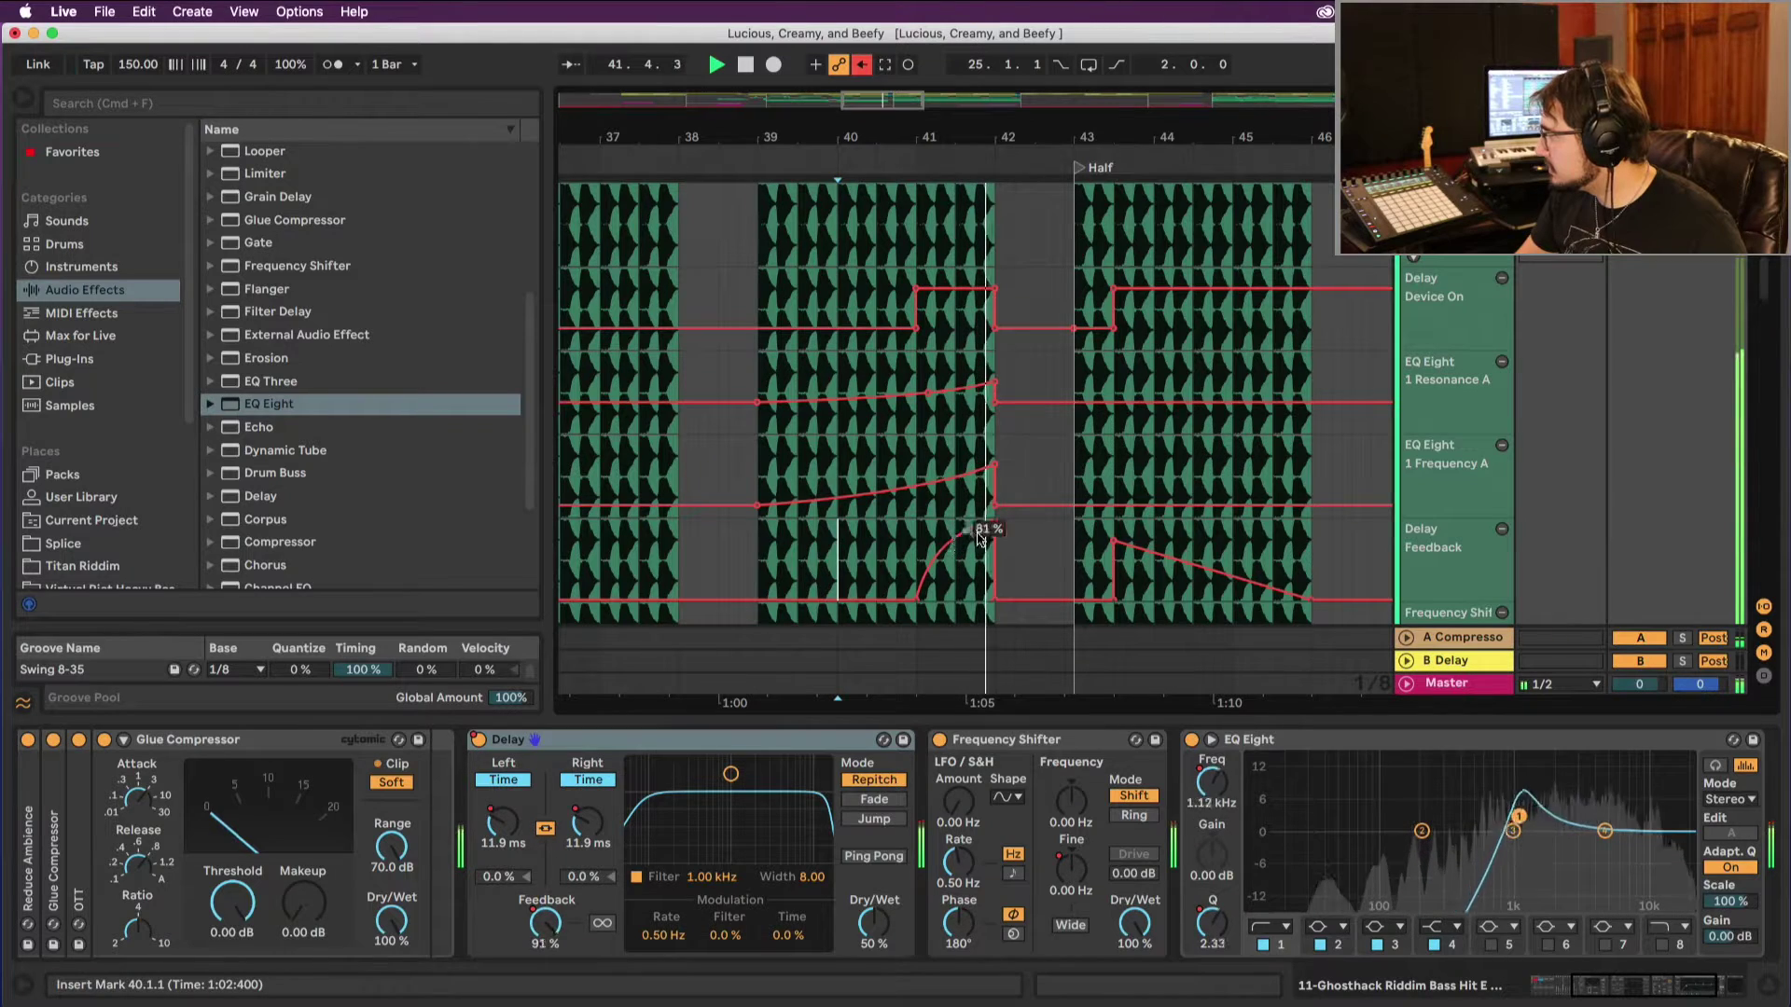
Step: Shape the Delay Feedback ramp with a breakpoint inside bar 41, trying 95 % and about 70 % at 41.3.1, and audition both
drag(961, 531, 949, 522)
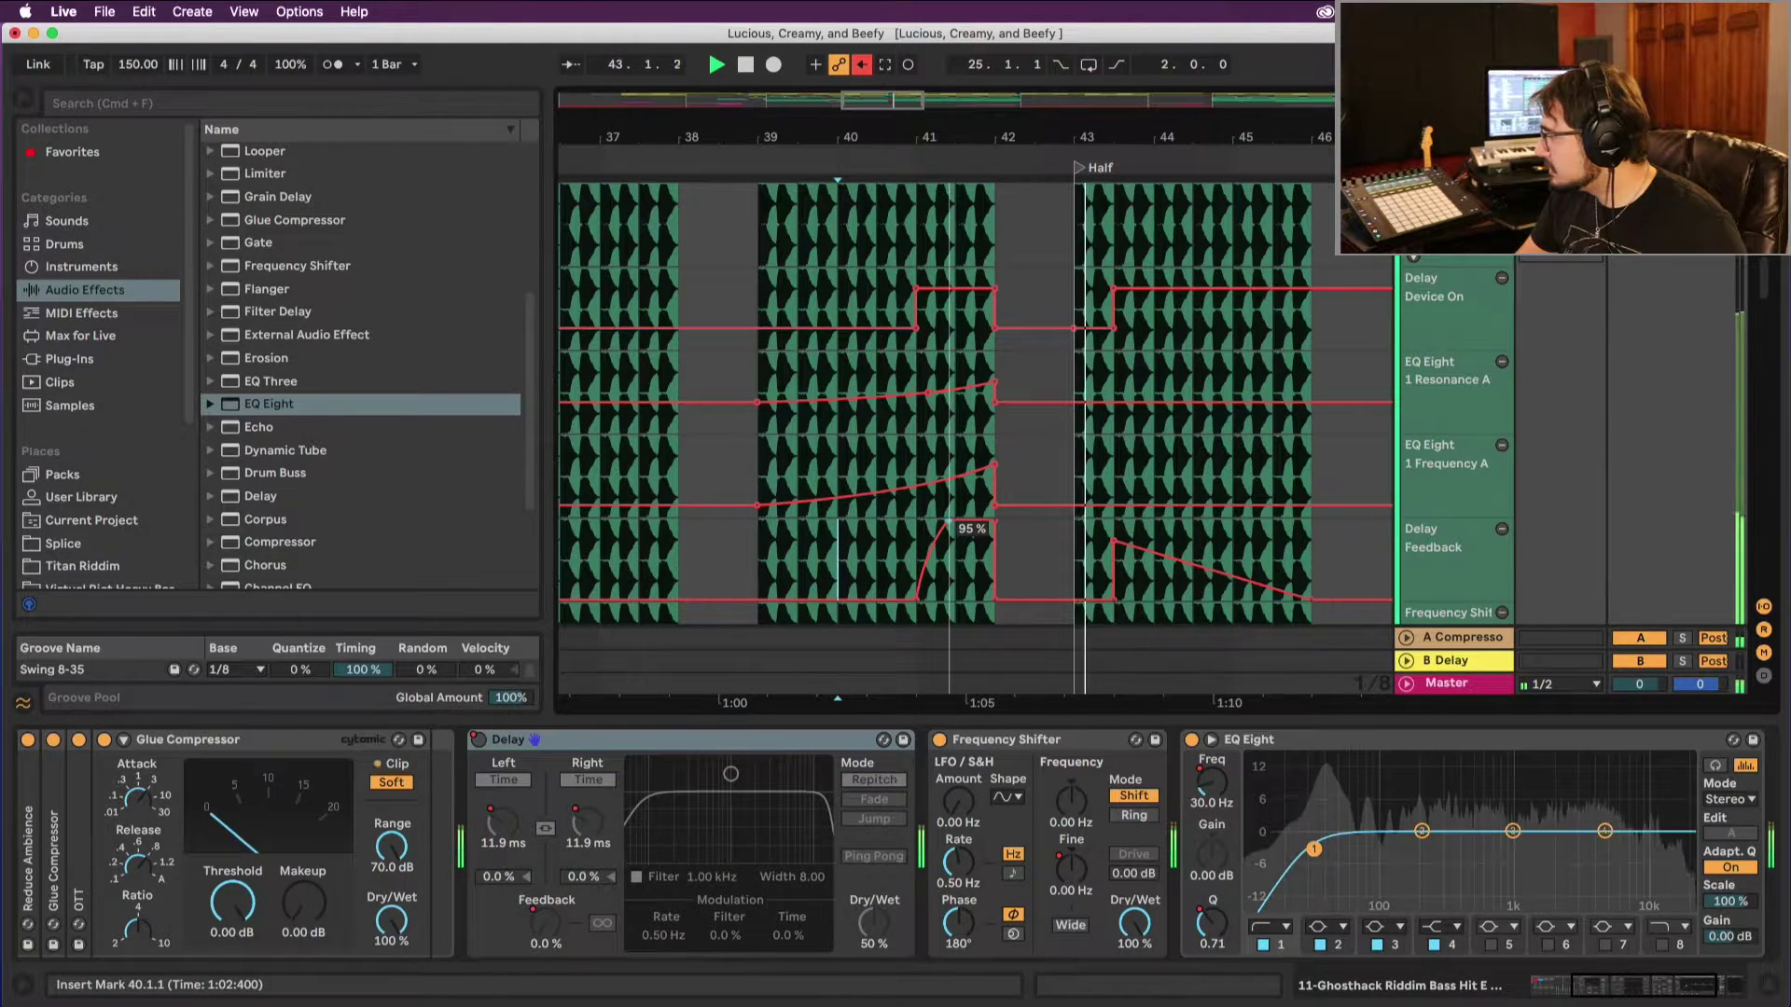
key(space)
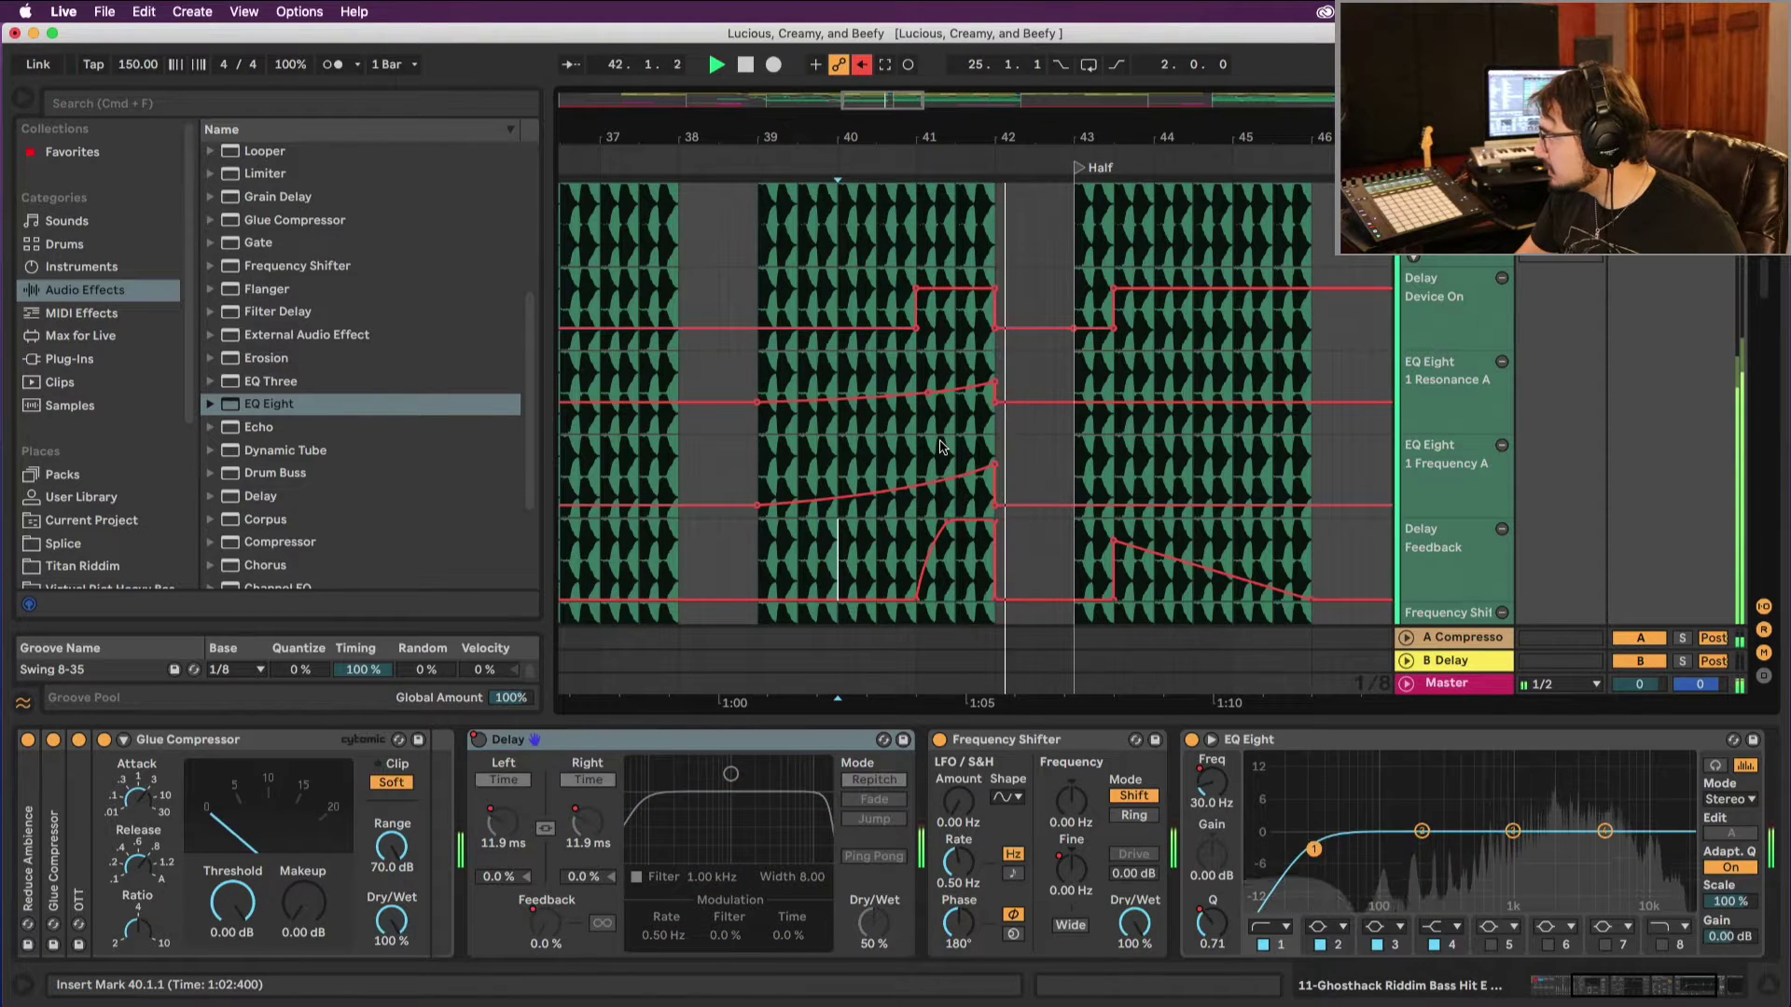
scroll(1007, 522, up, 2)
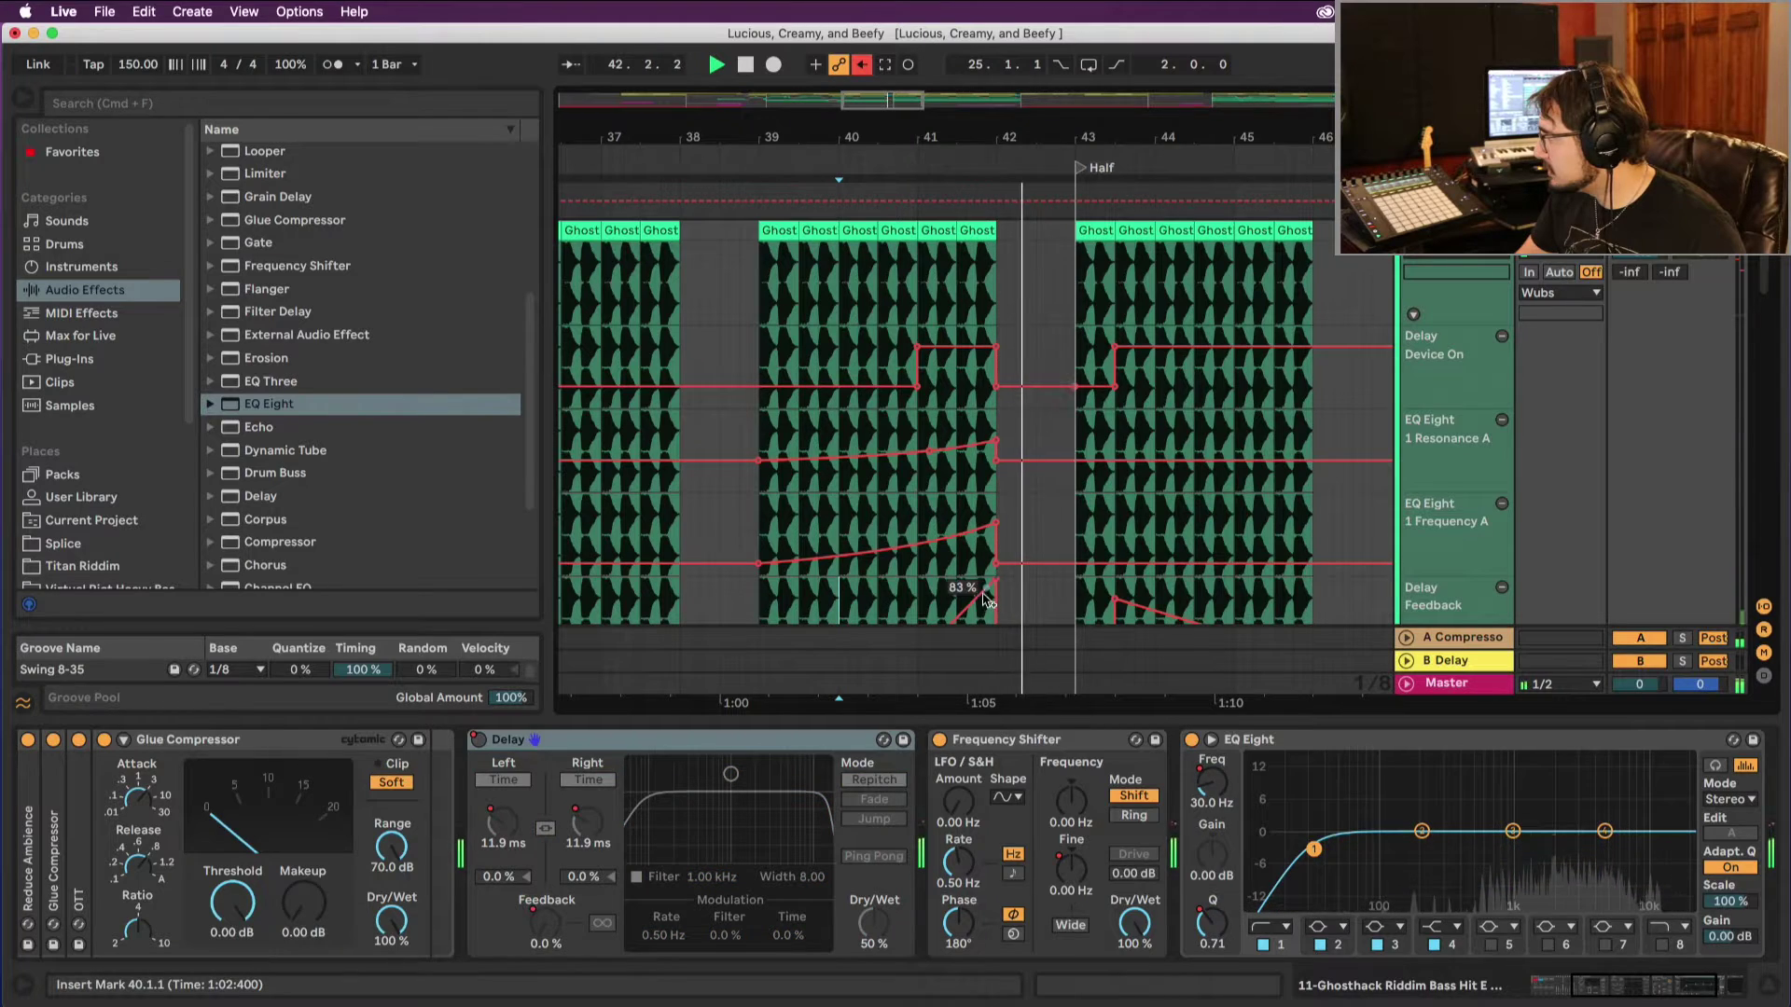
key(space)
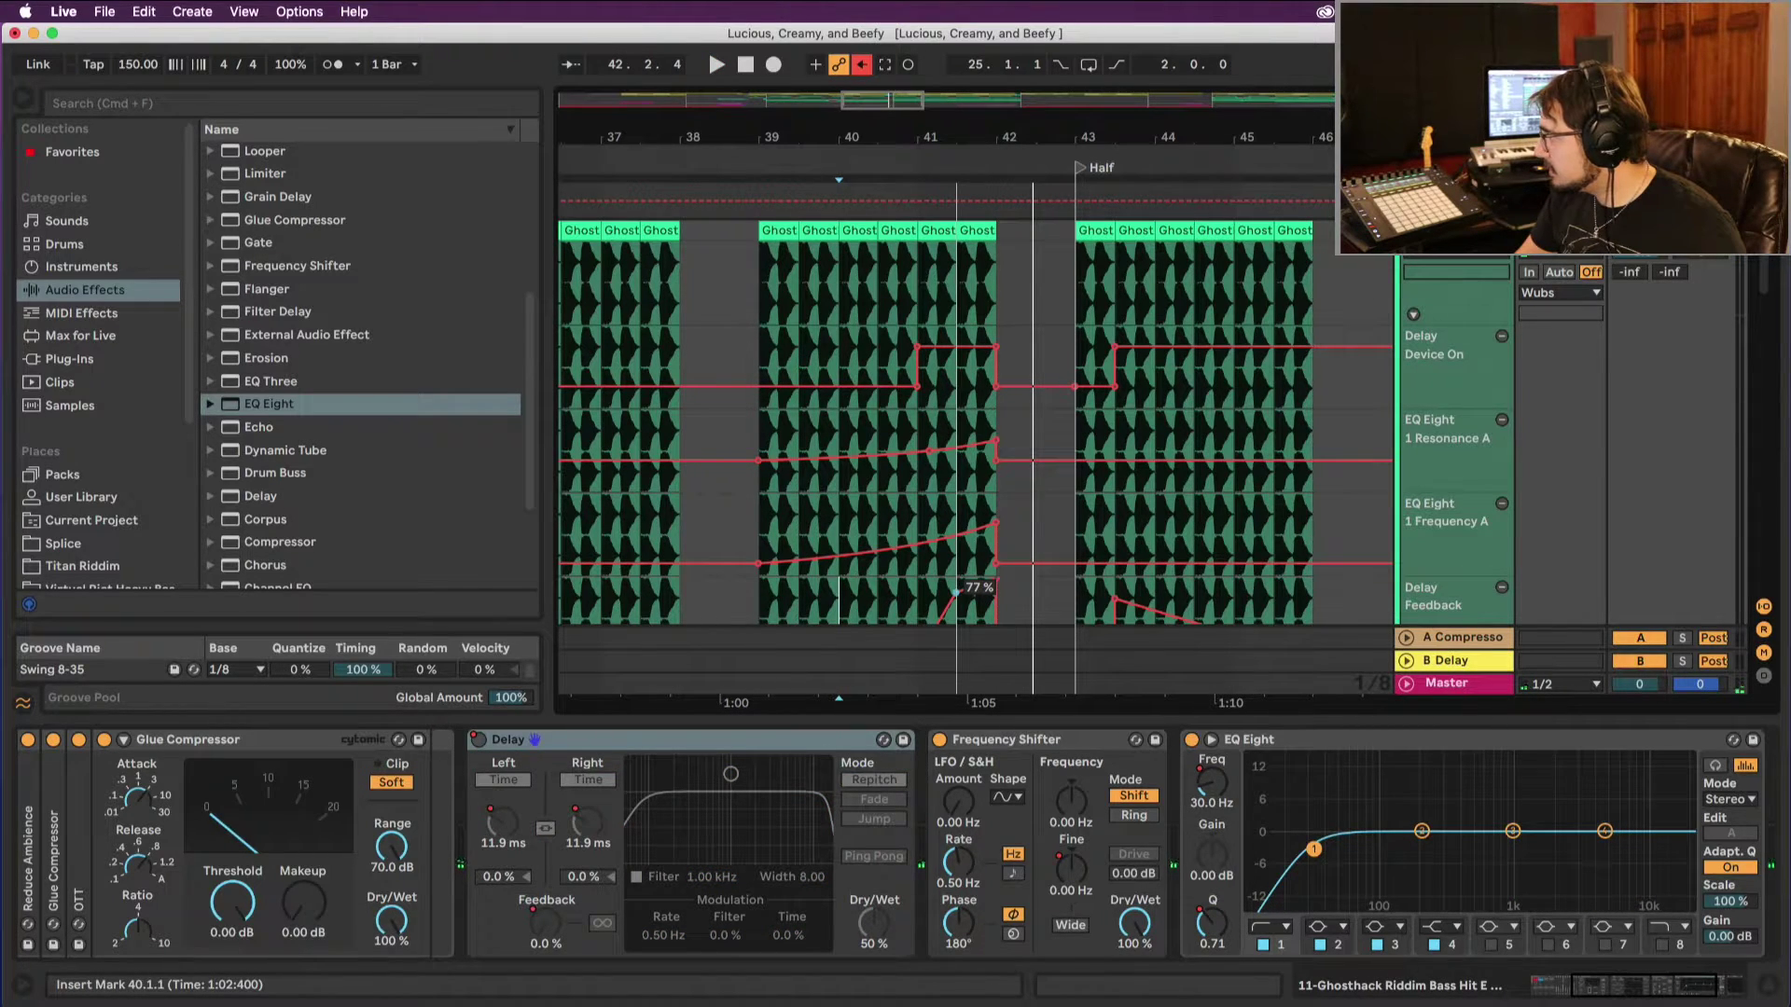
key(space)
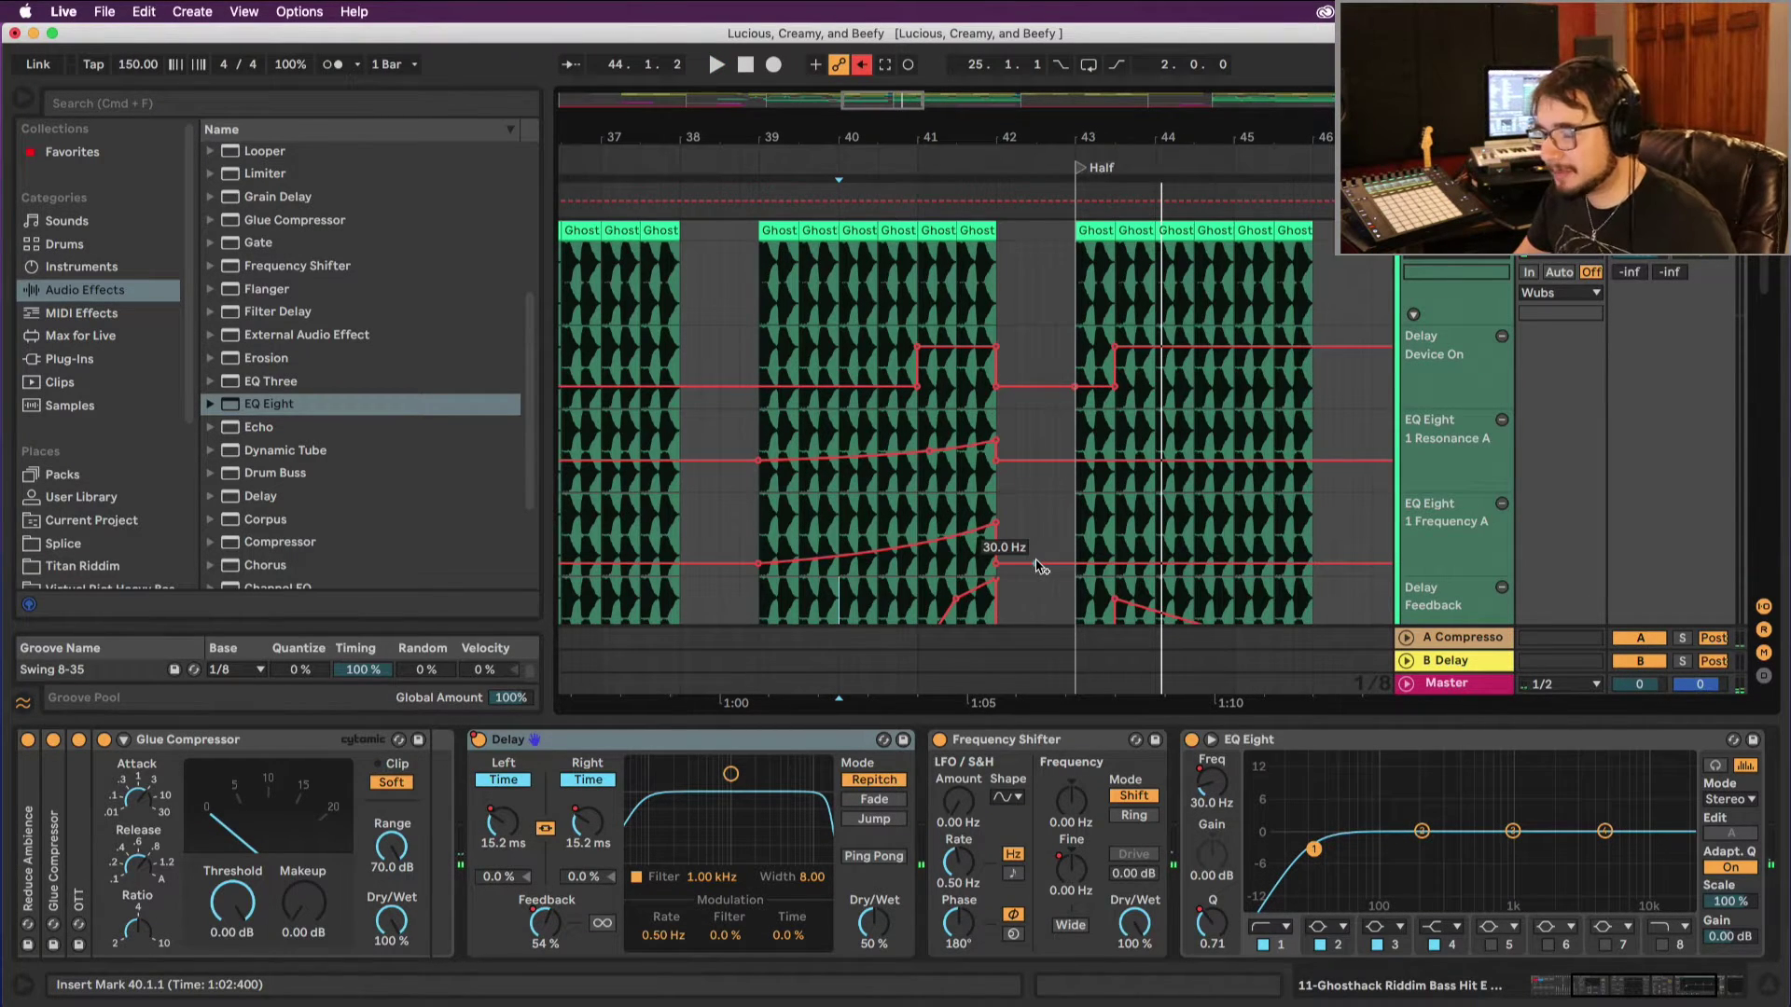
Step: Replace the Delay Feedback ramp's middle breakpoint with one smooth curve rising to about 70 % at 42.1.1, and audition it
scroll(1031, 543, down, 5)
scroll(1029, 541, left, 1)
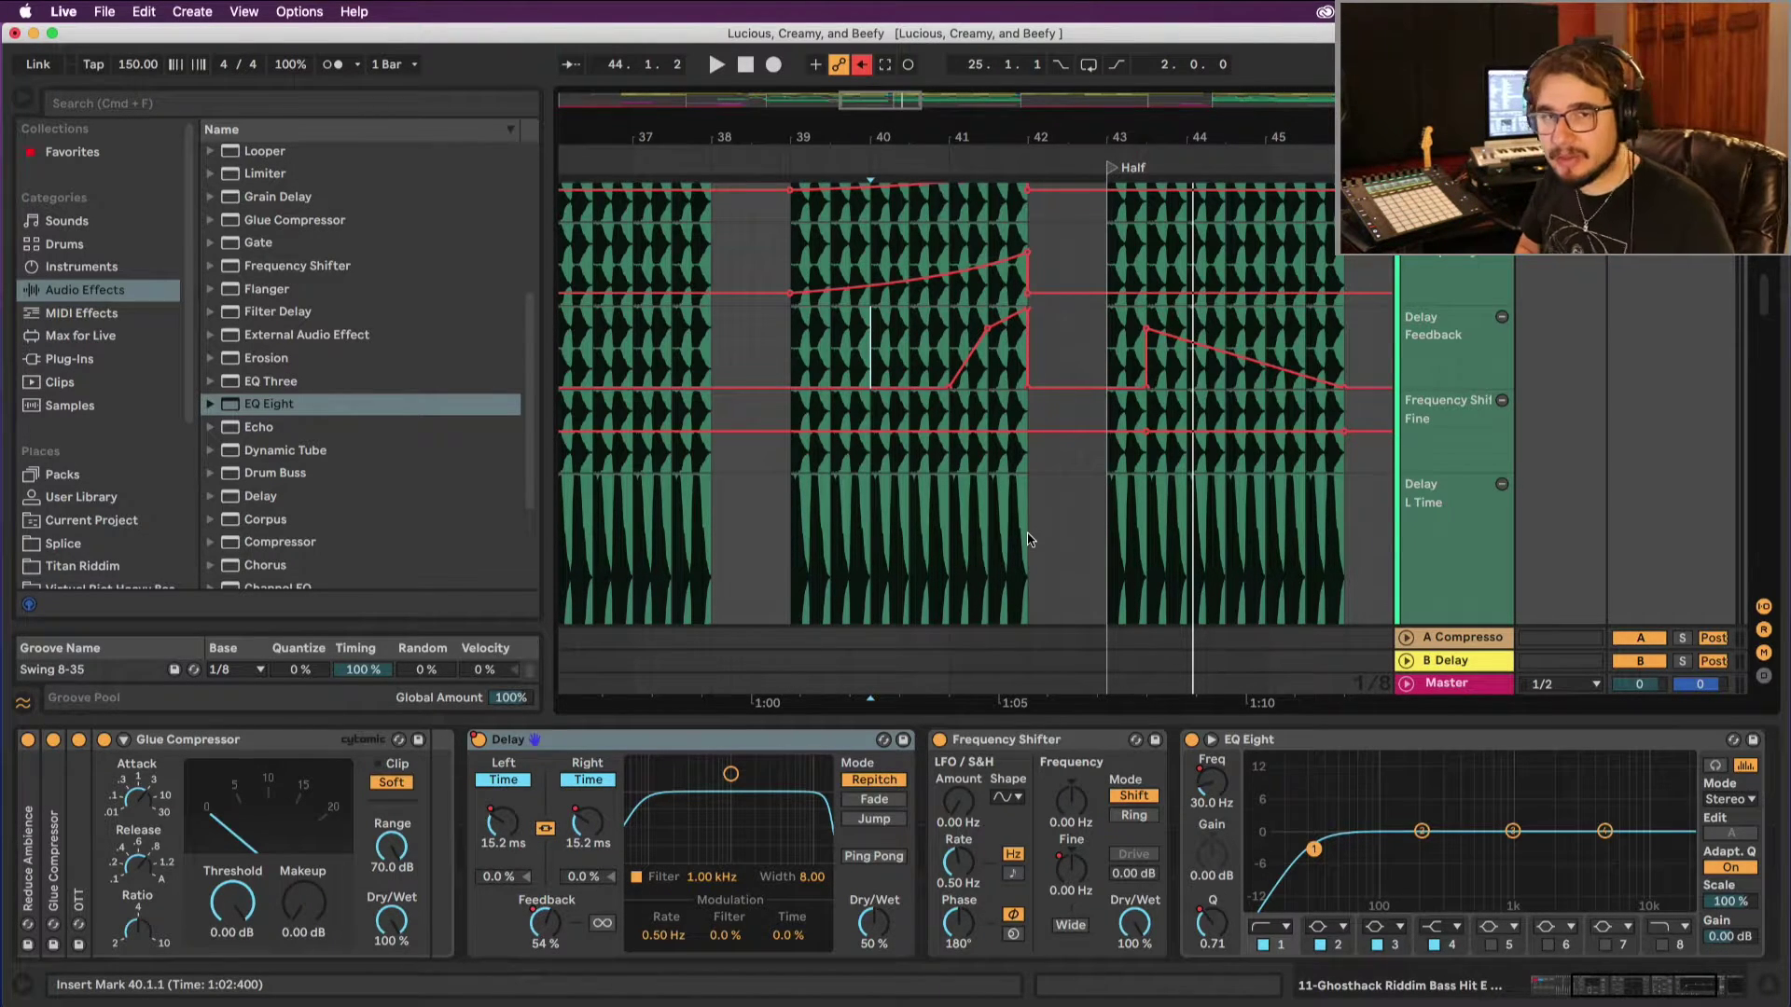
key(space)
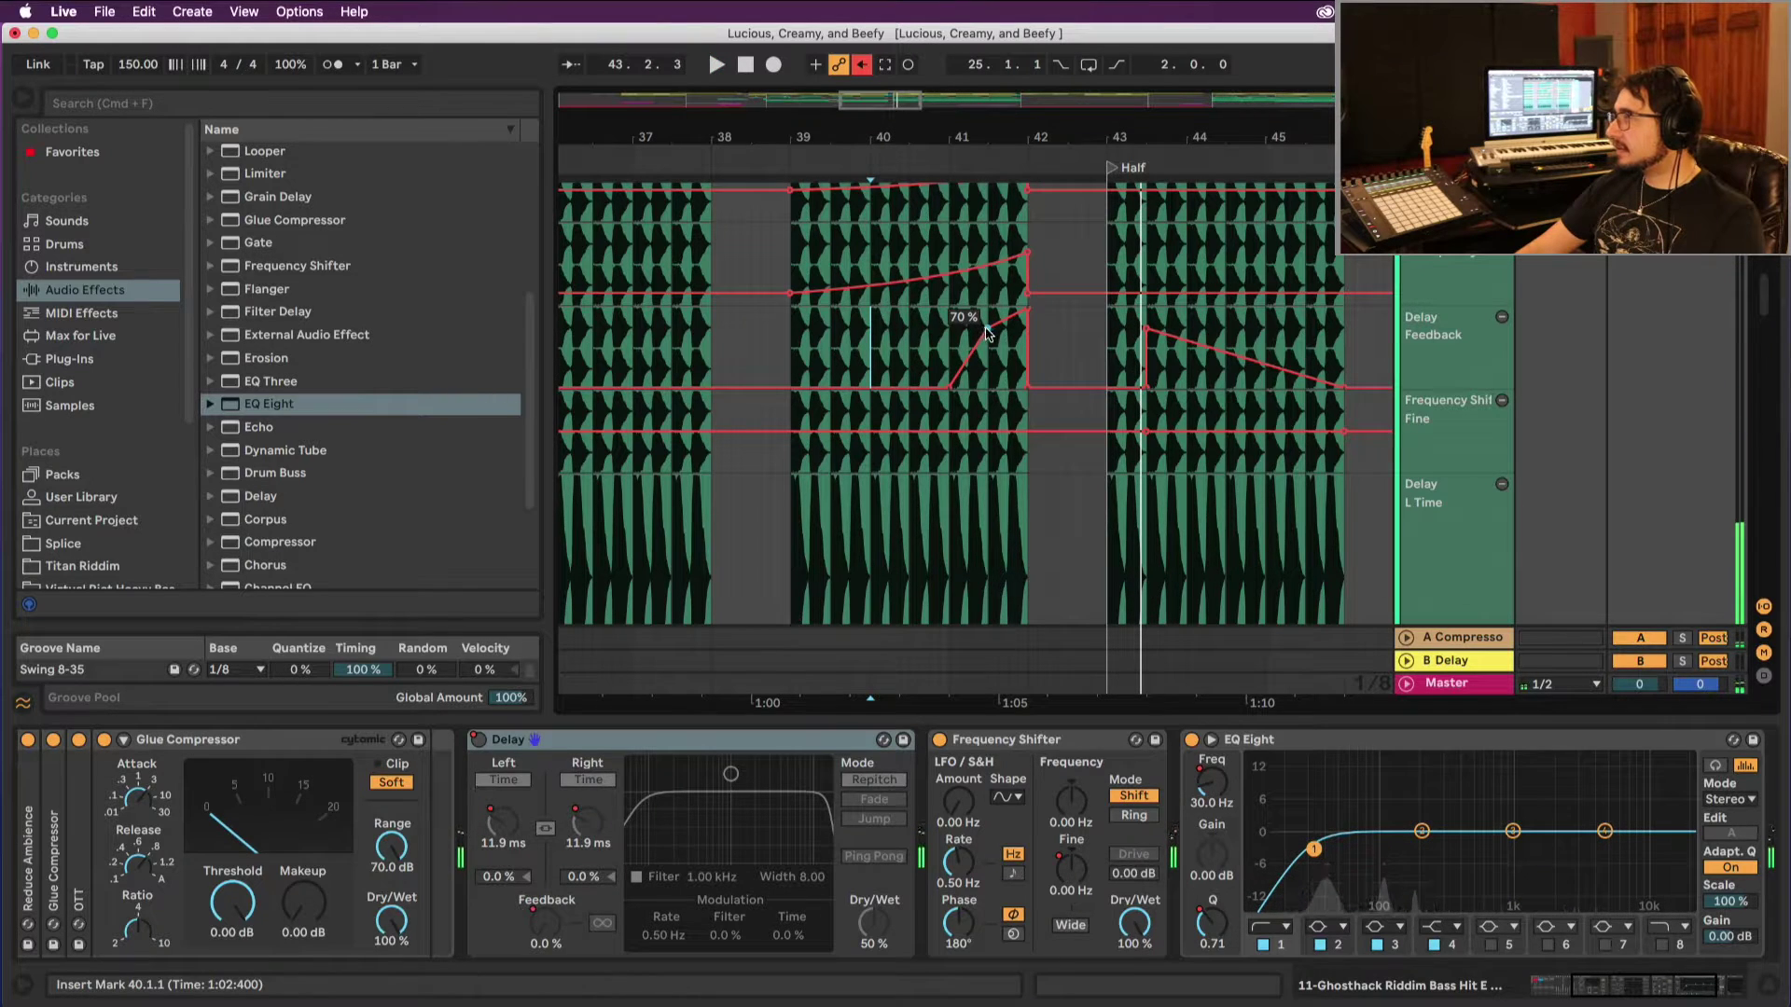
mouse_move(988, 327)
mouse_down()
mouse_move(971, 311)
mouse_move(956, 331)
mouse_up()
key(space)
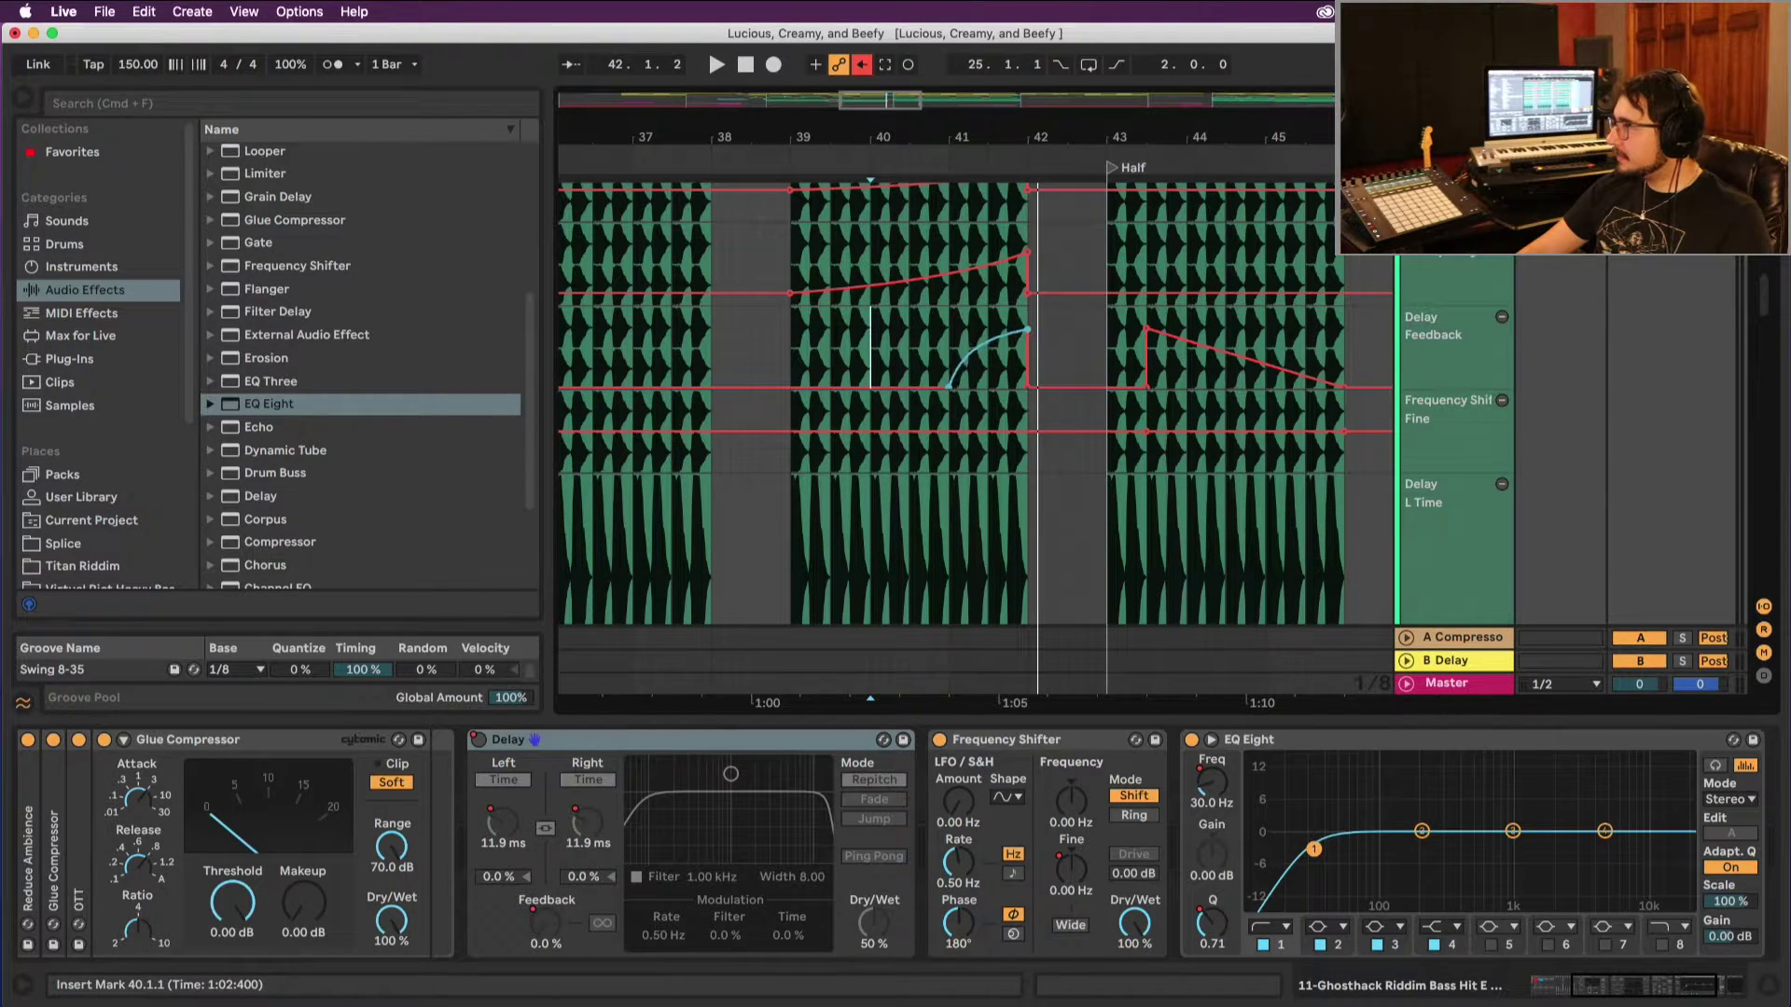
Step: Raise the Delay L Time automation between 41.1.1 and 42.1.1 to a flat level of about 25 ms and audition it
scroll(1019, 317, up, 5)
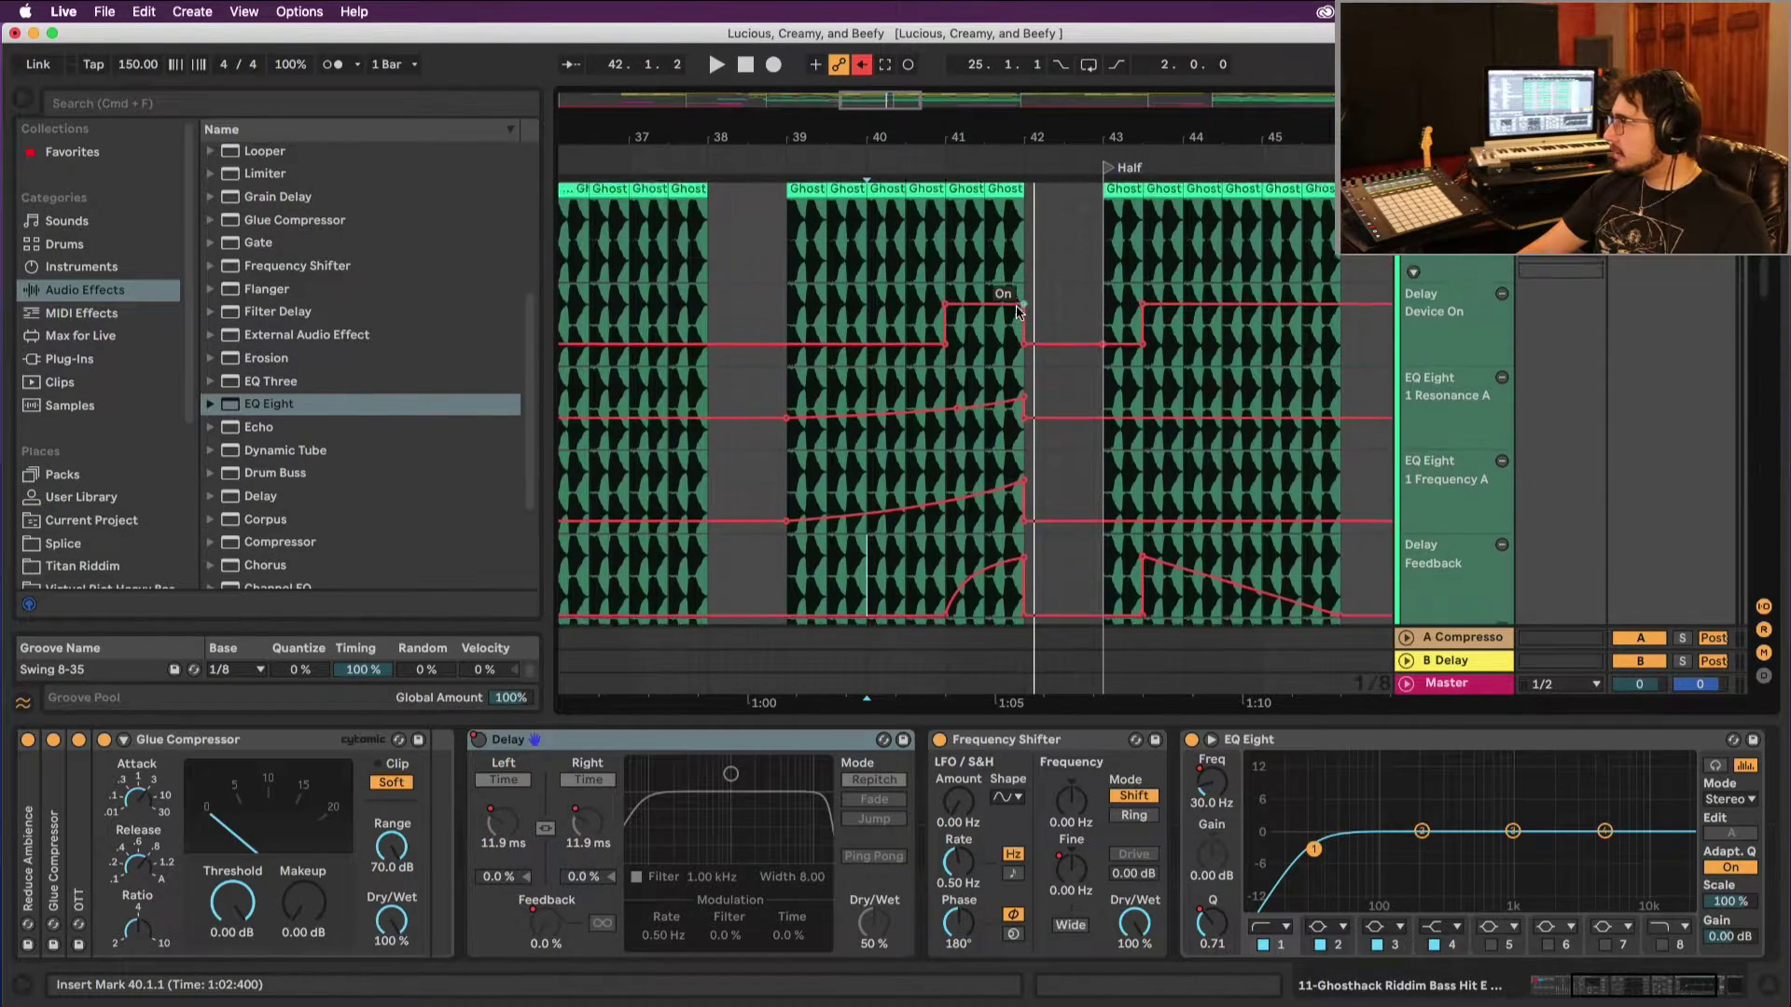
scroll(1019, 318, down, 6)
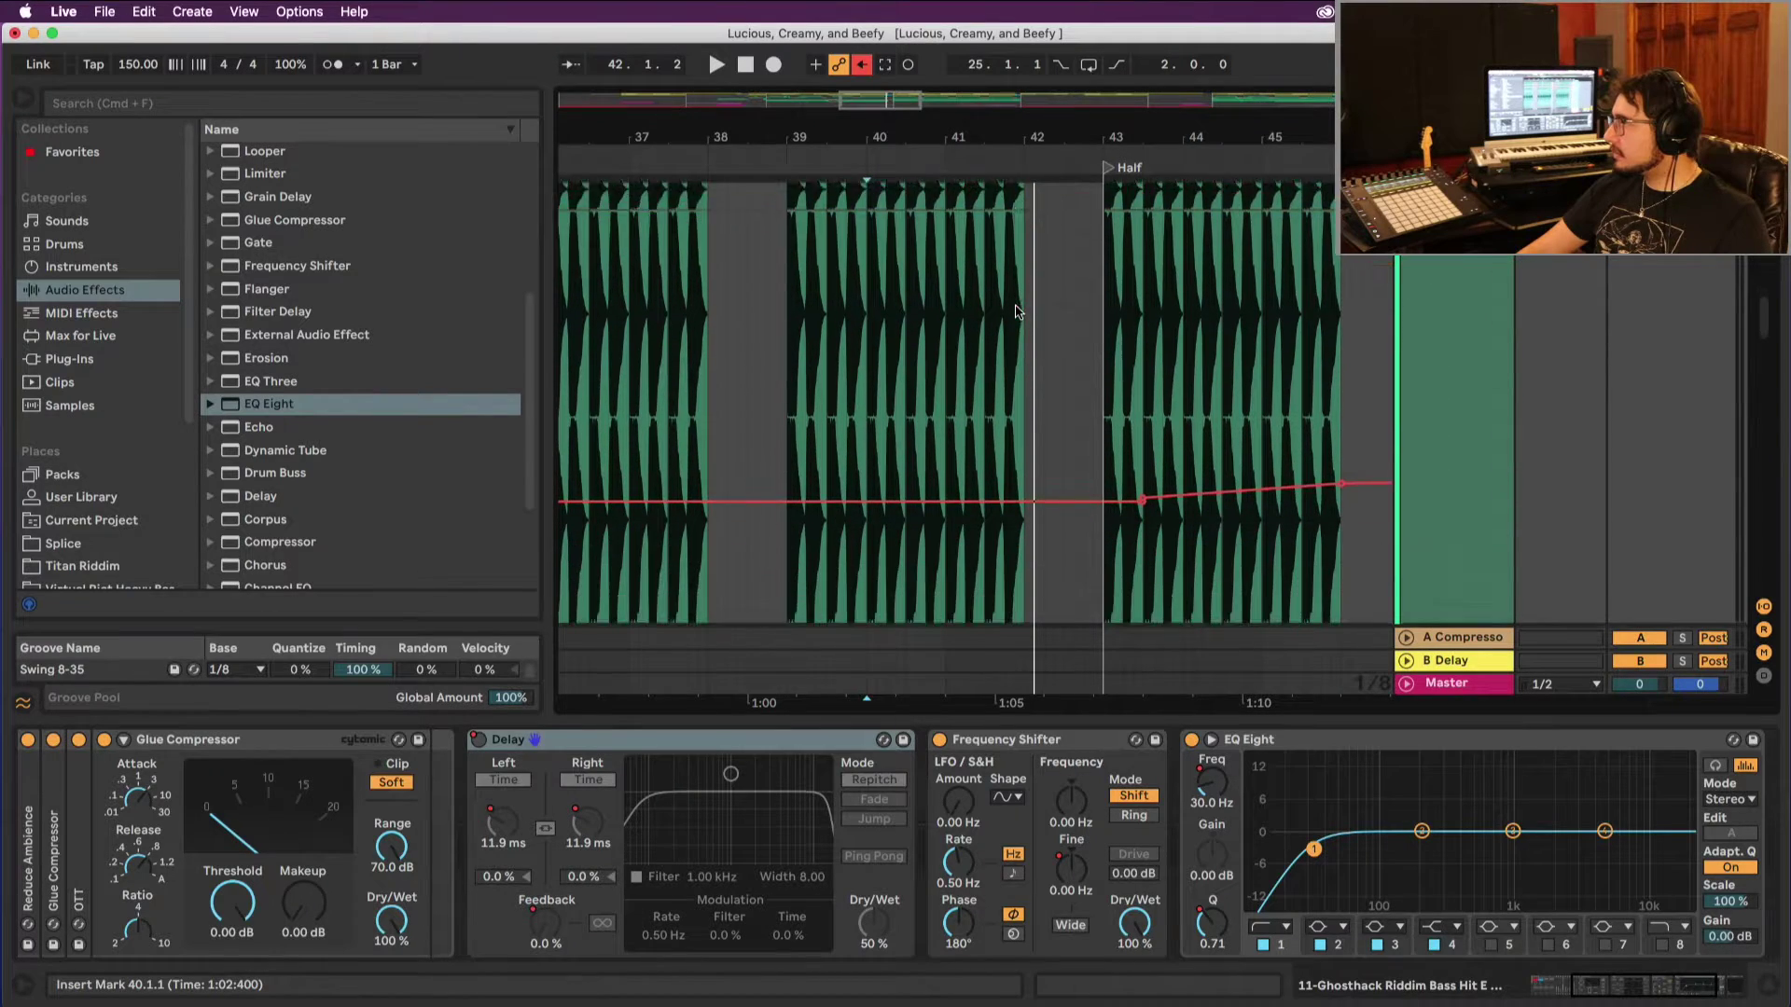
mouse_move(953, 391)
mouse_down()
mouse_move(1023, 384)
mouse_move(984, 415)
mouse_move(985, 400)
mouse_move(954, 401)
mouse_up()
key(space)
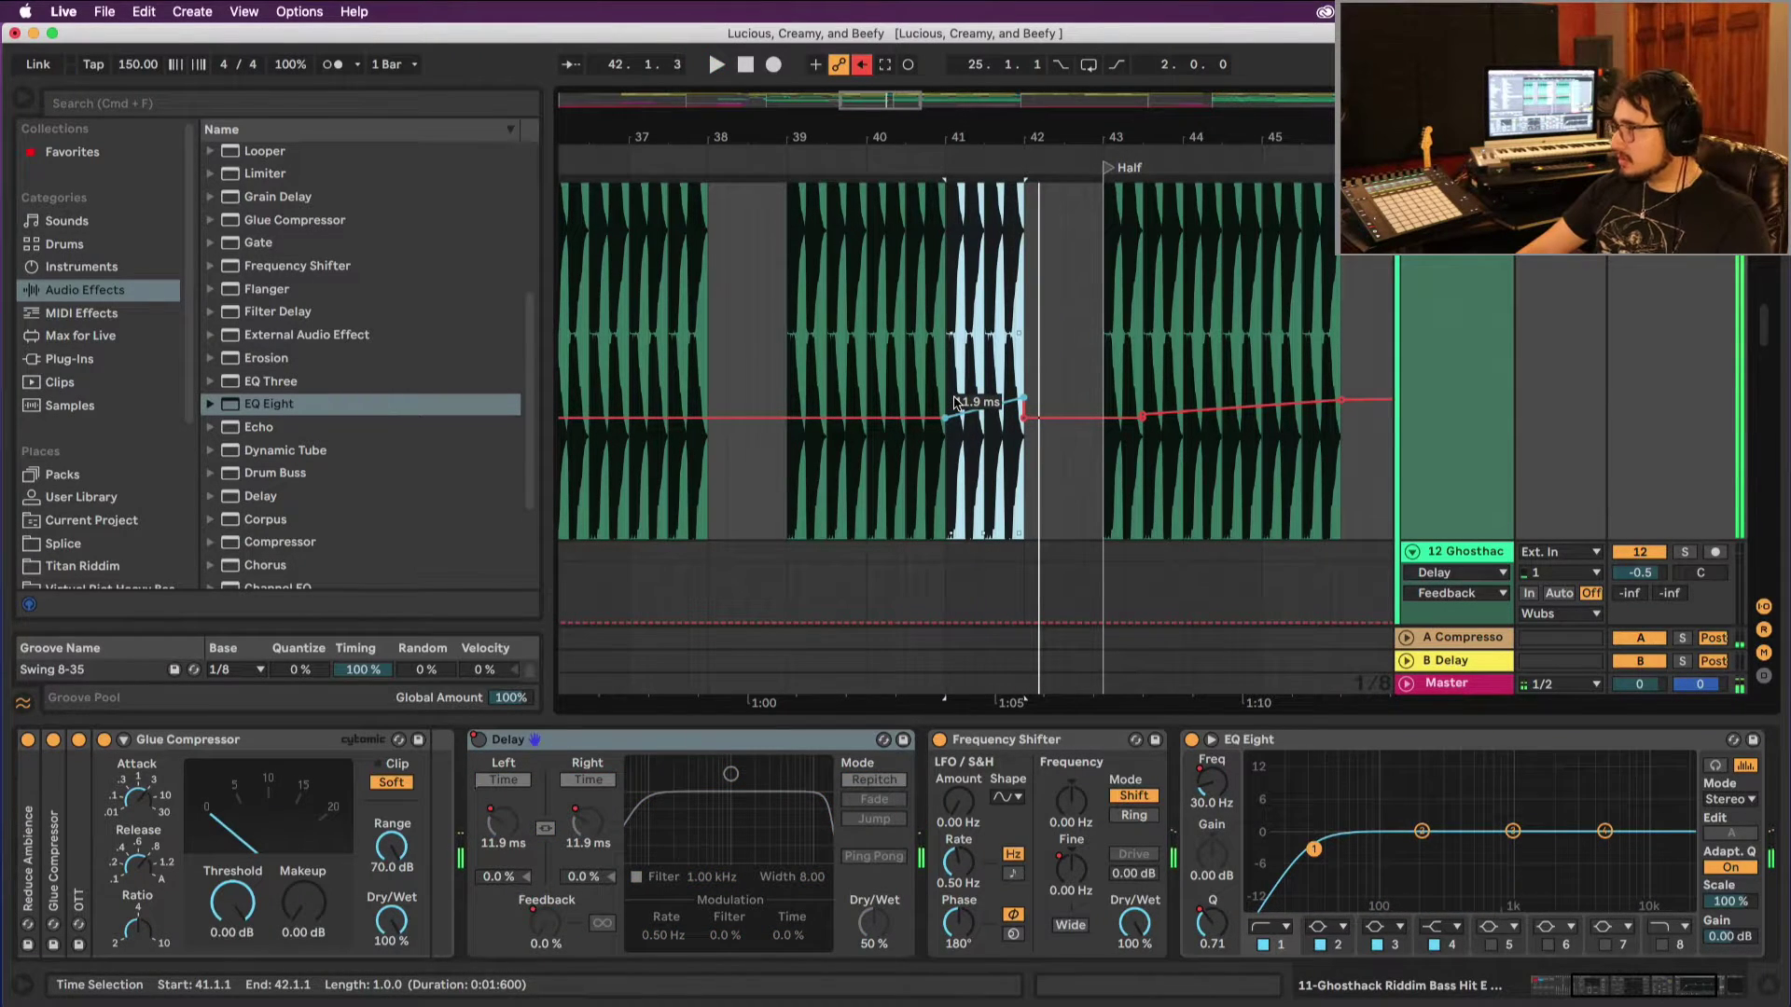
key(space)
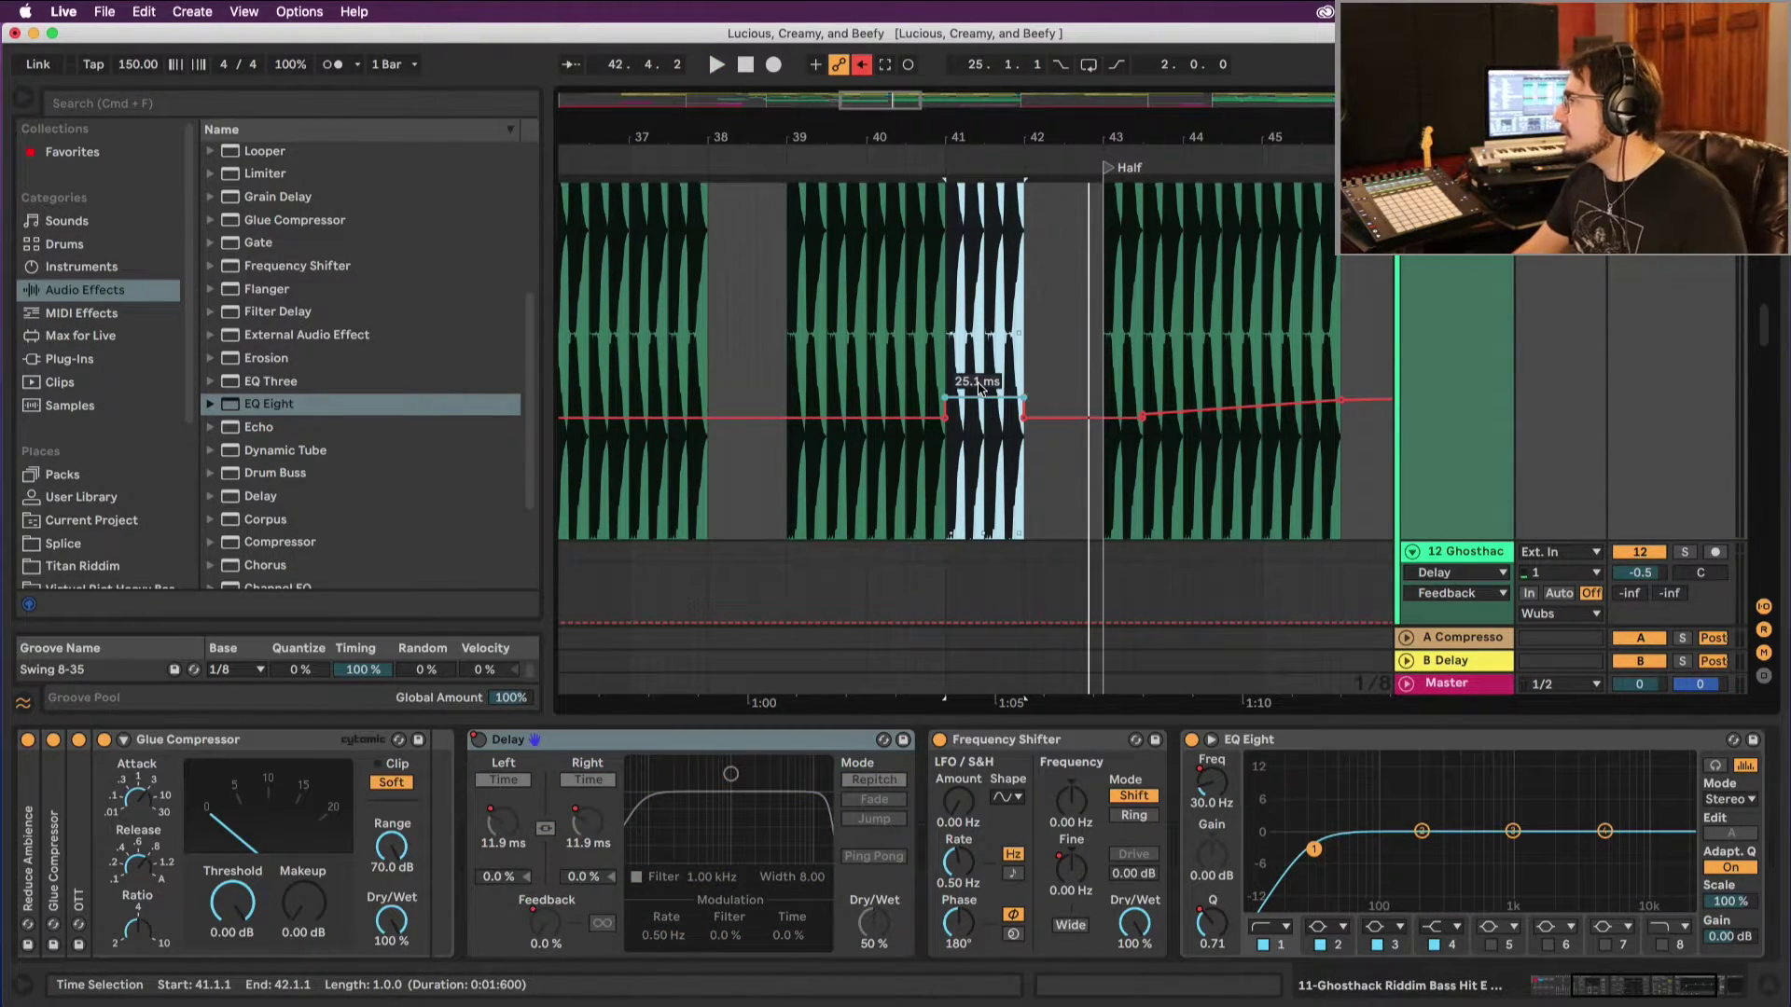
Step: Review the Delay and EQ Eight automation on the Ghosthack bass track while playing the passage from 38.3.1
scroll(981, 389, up, 10)
scroll(985, 388, down, 2)
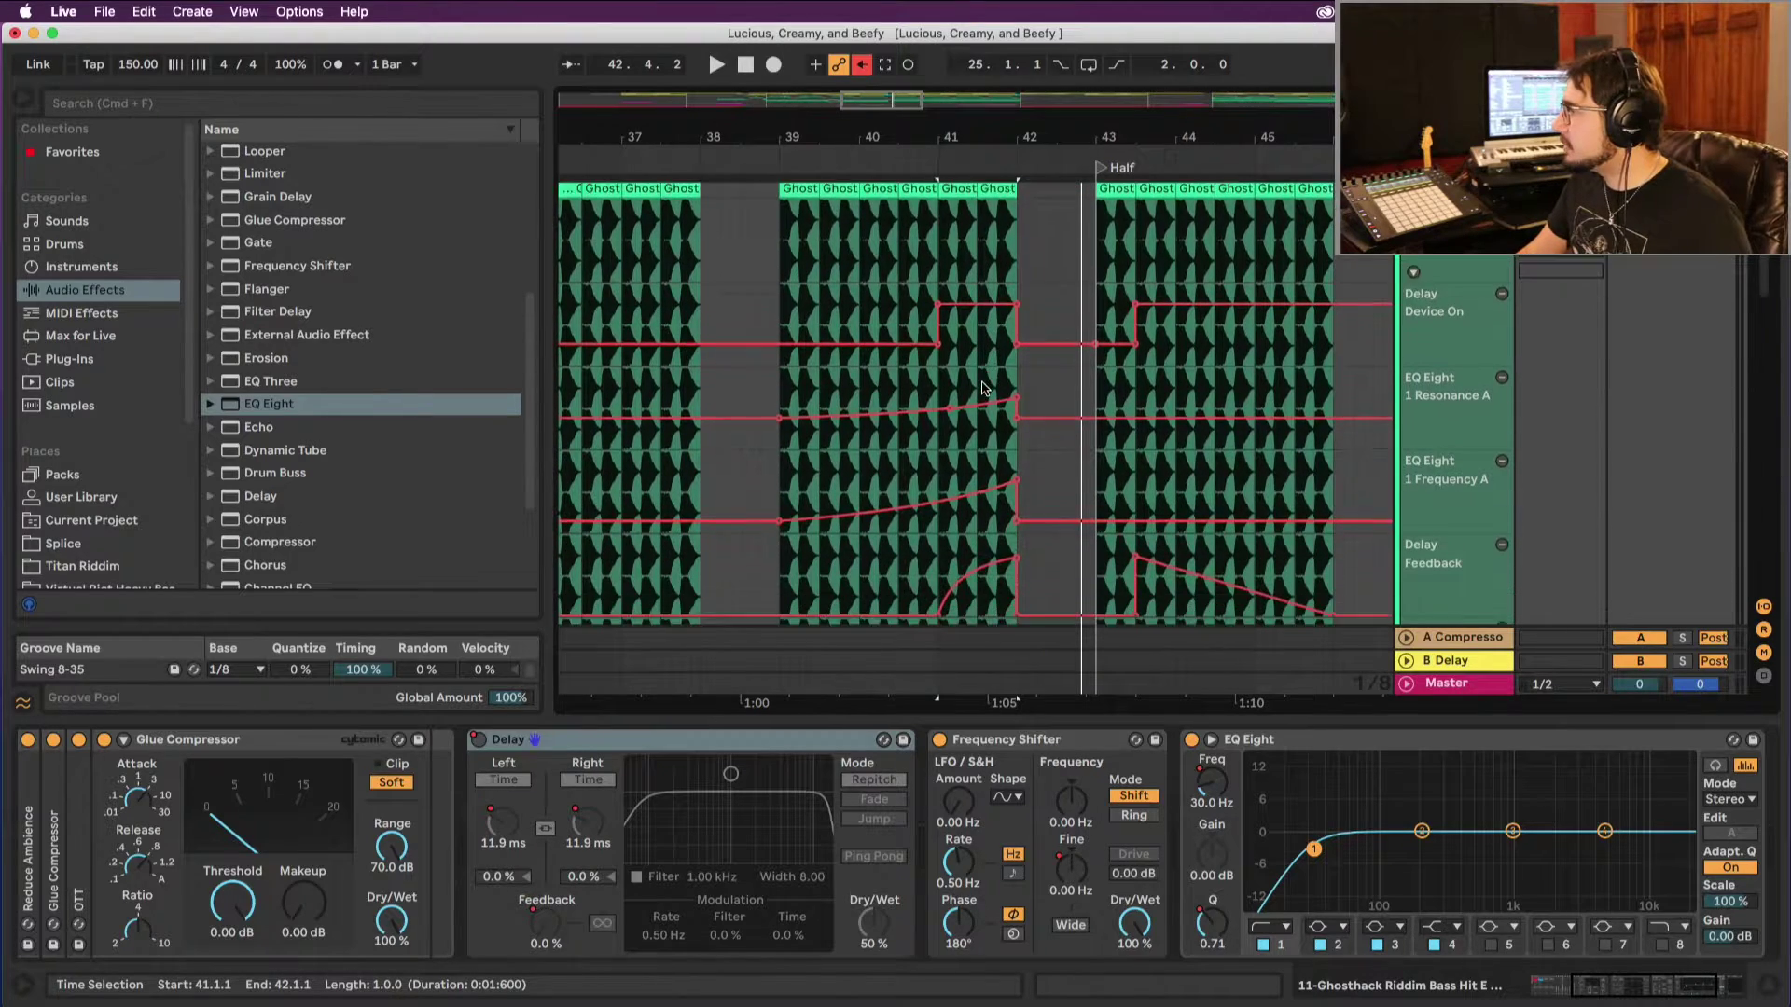
scroll(981, 388, down, 2)
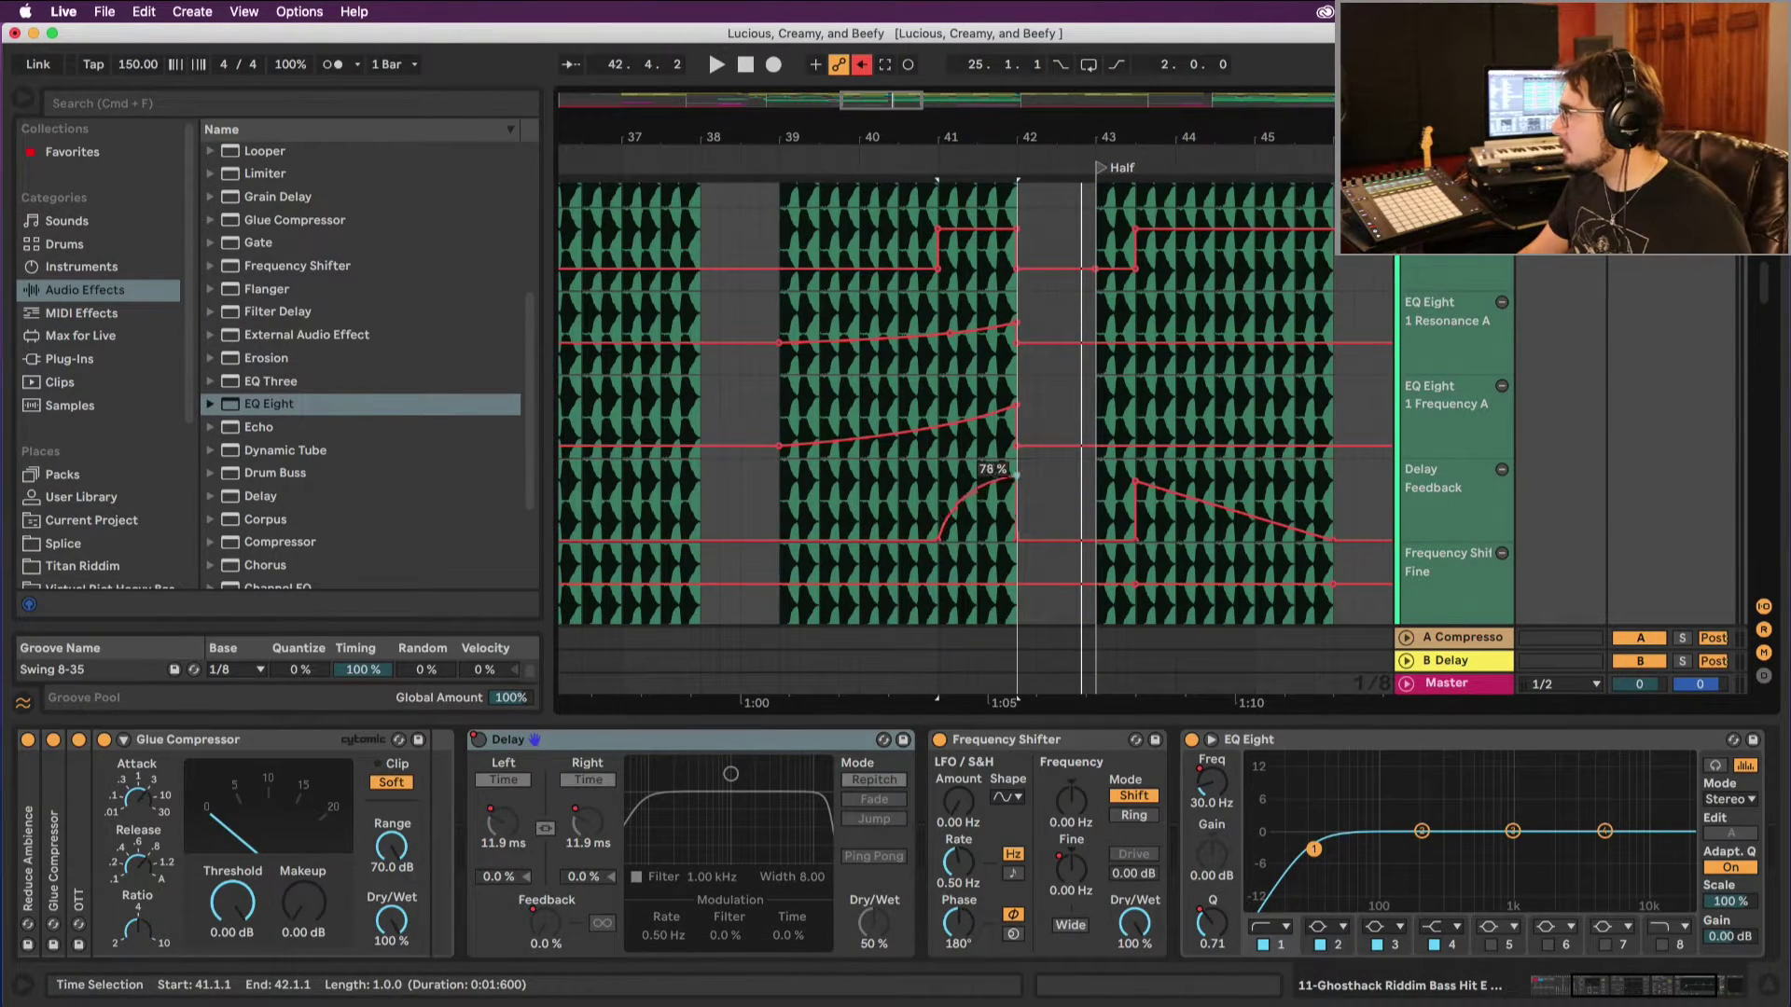
key(space)
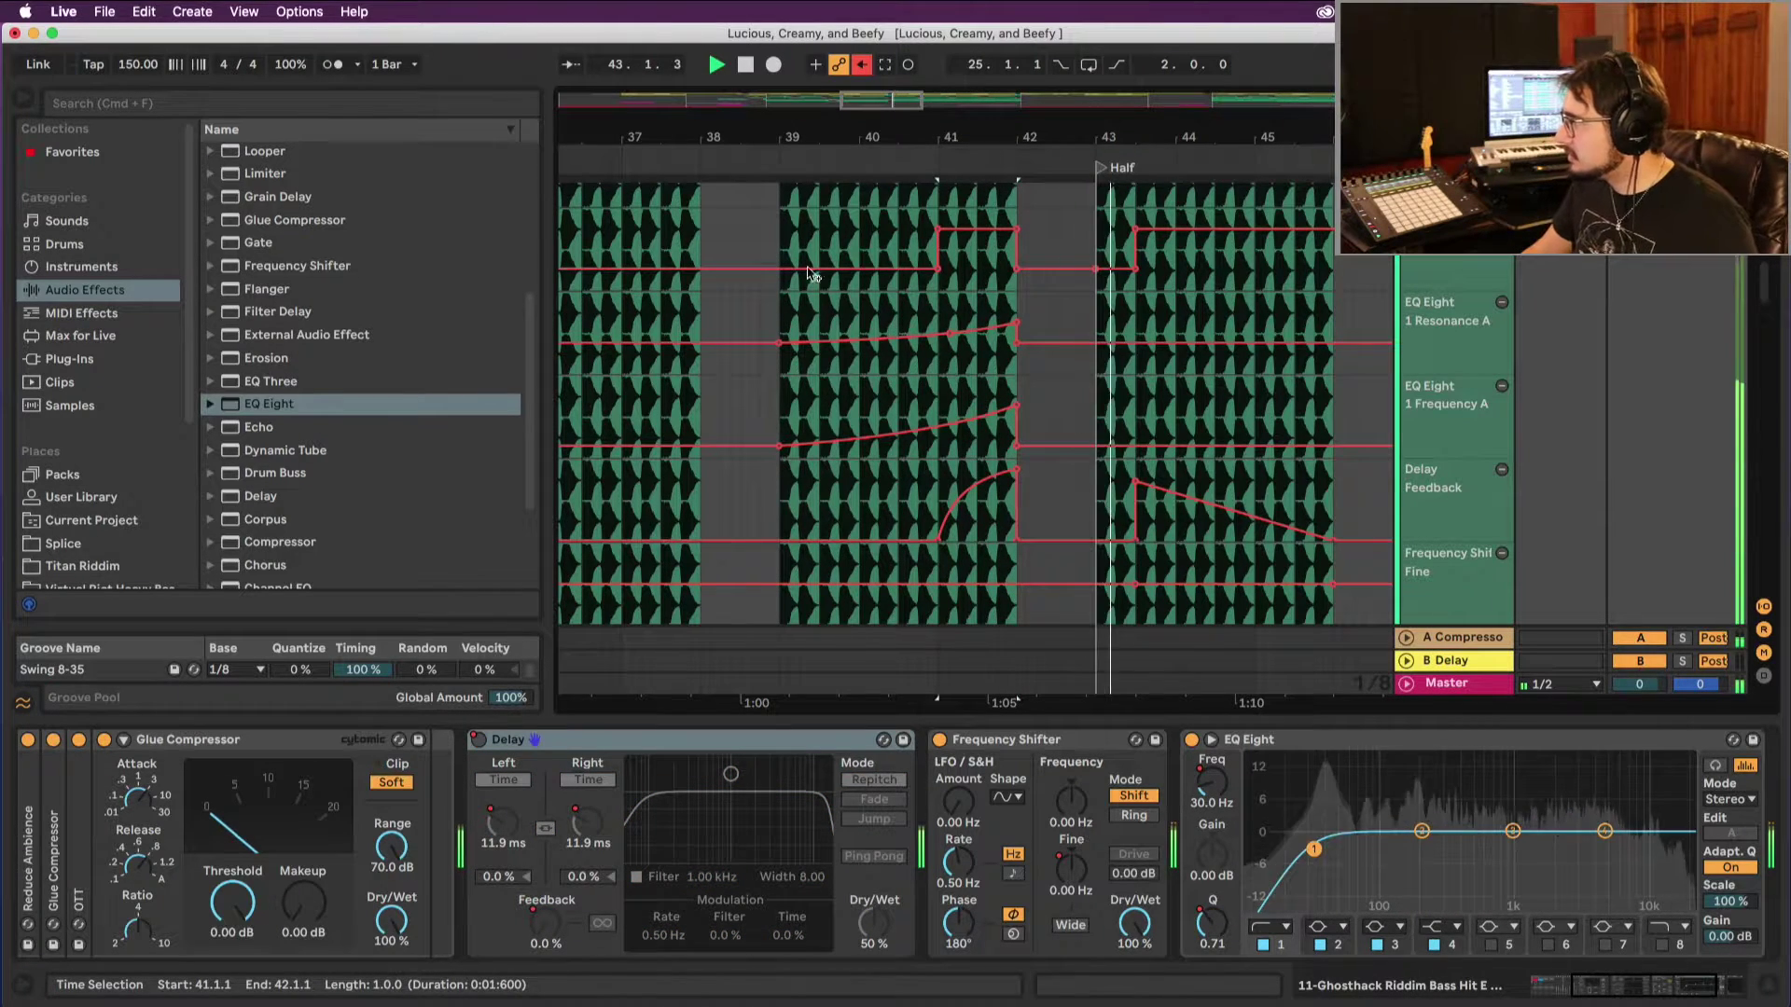
right_click(741, 157)
click(742, 154)
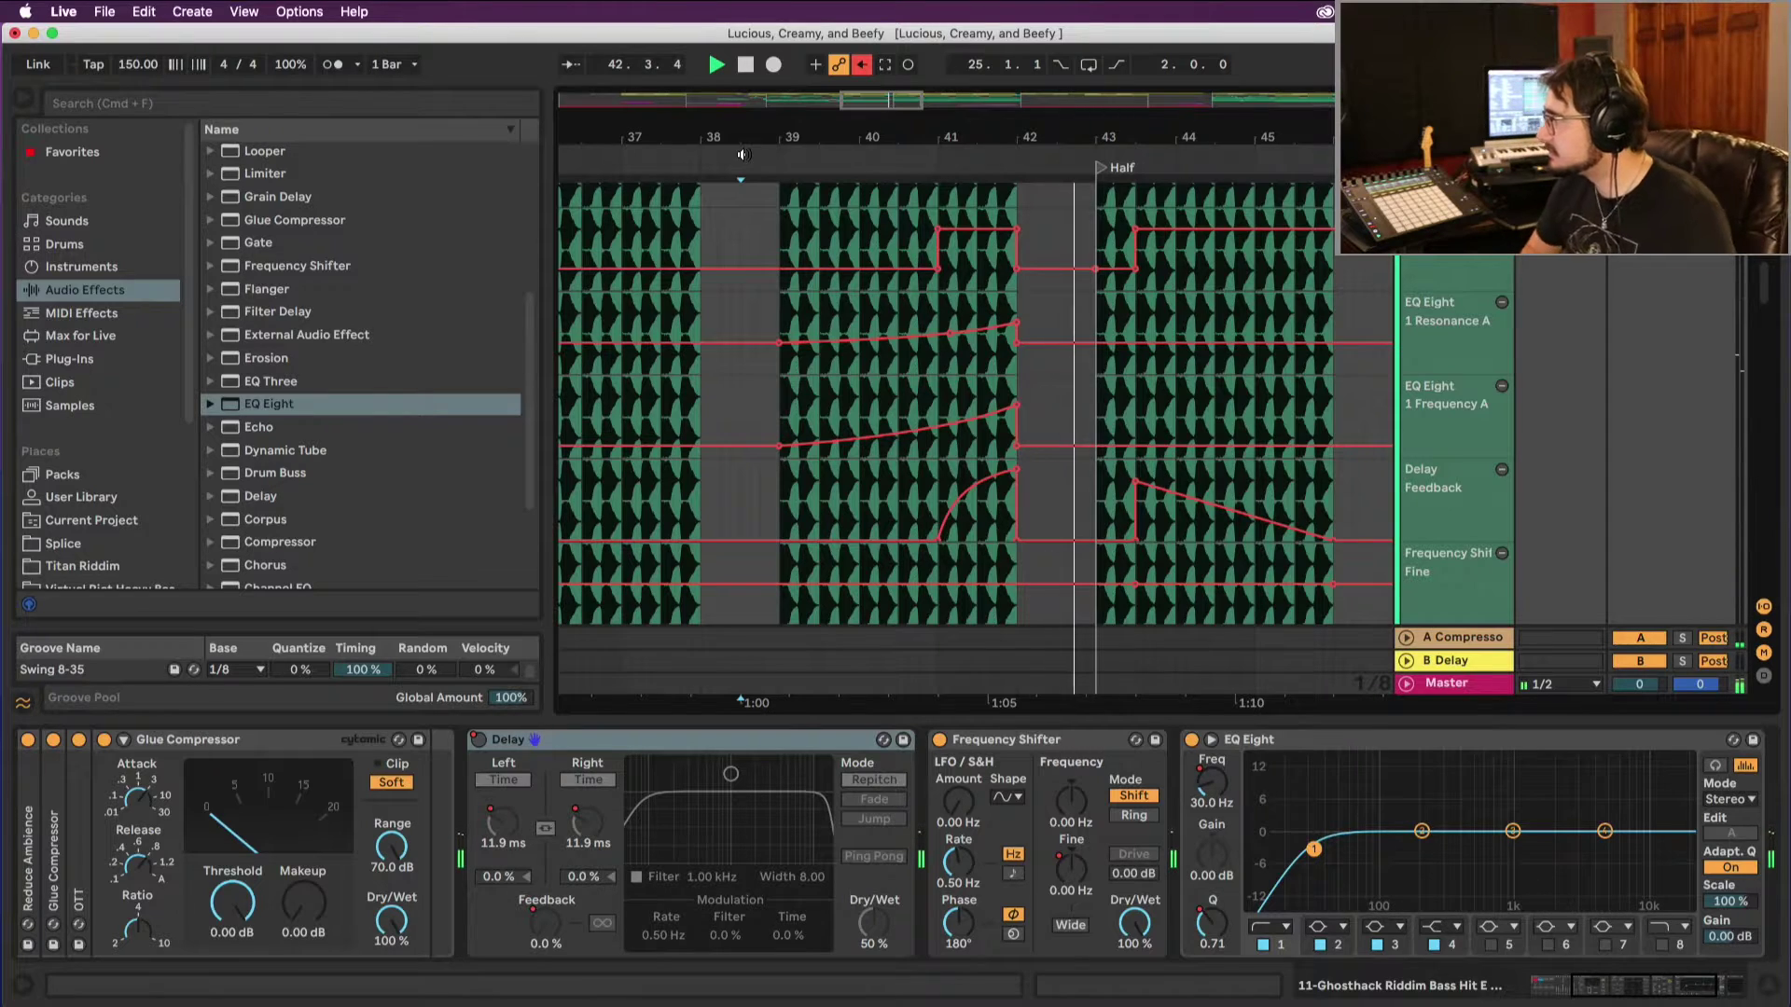
key(space)
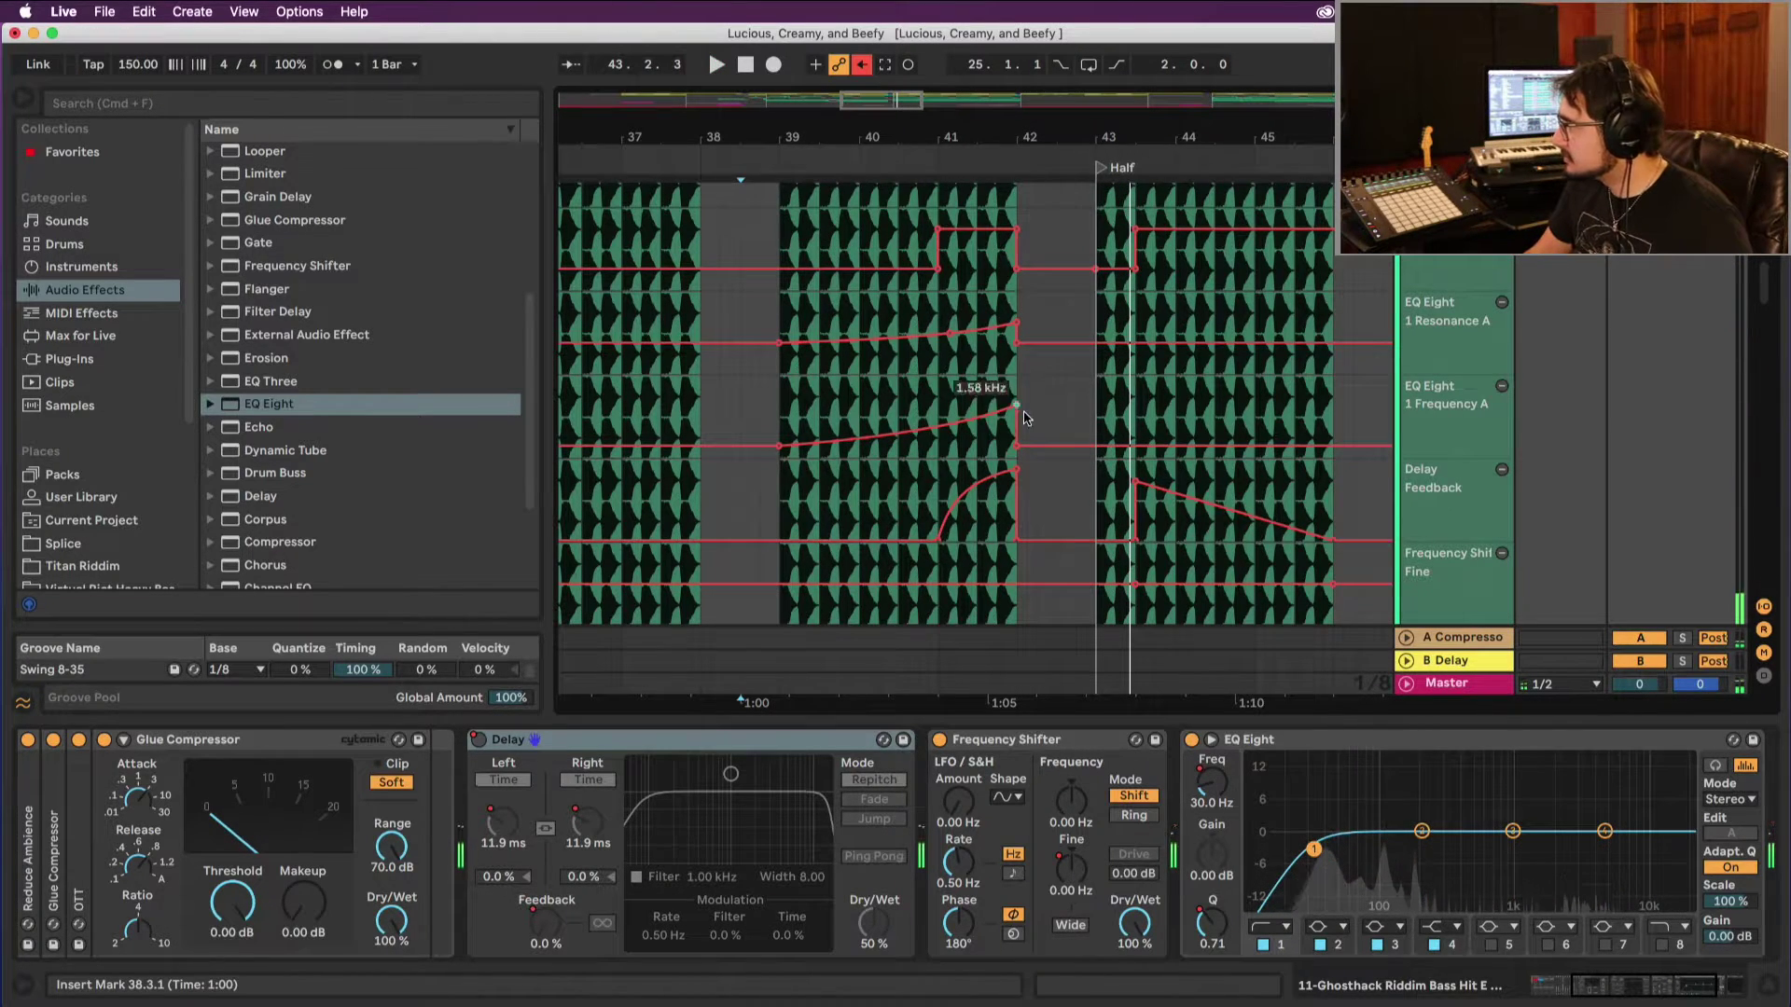
Step: Raise the Delay Feedback automation peak at the end of bar 41 slightly and replay the passage
mouse_move(1017, 469)
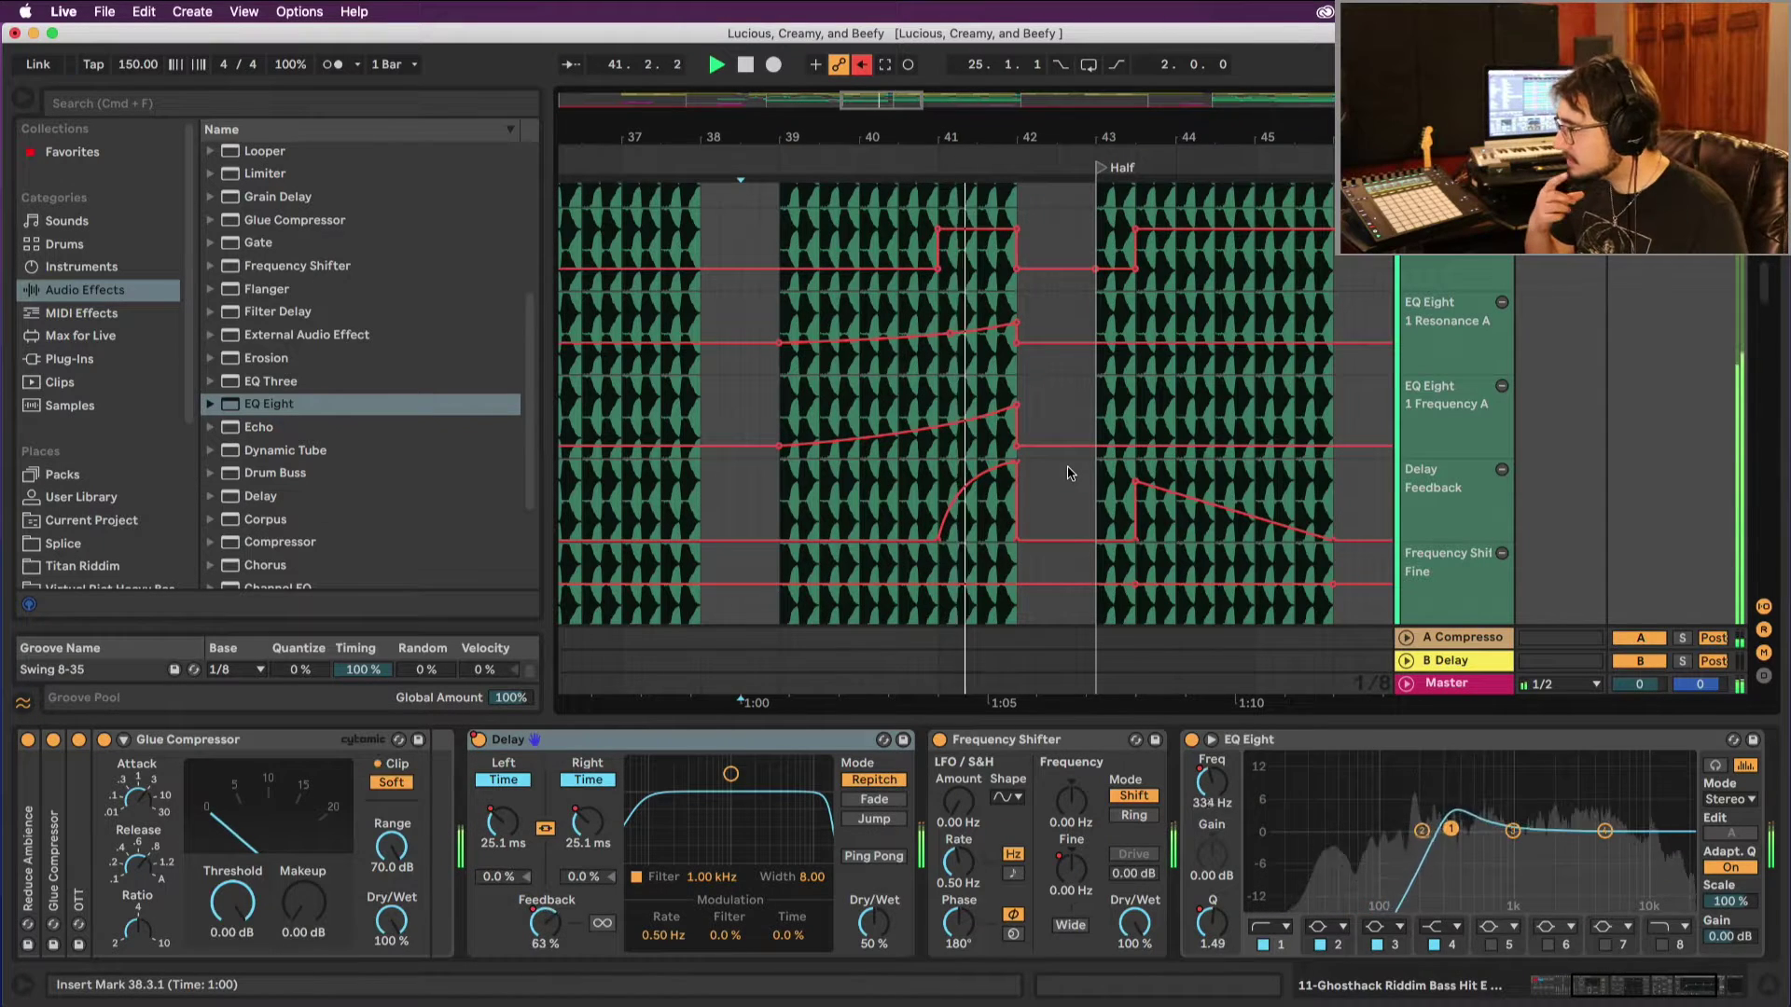
key(space)
key(space)
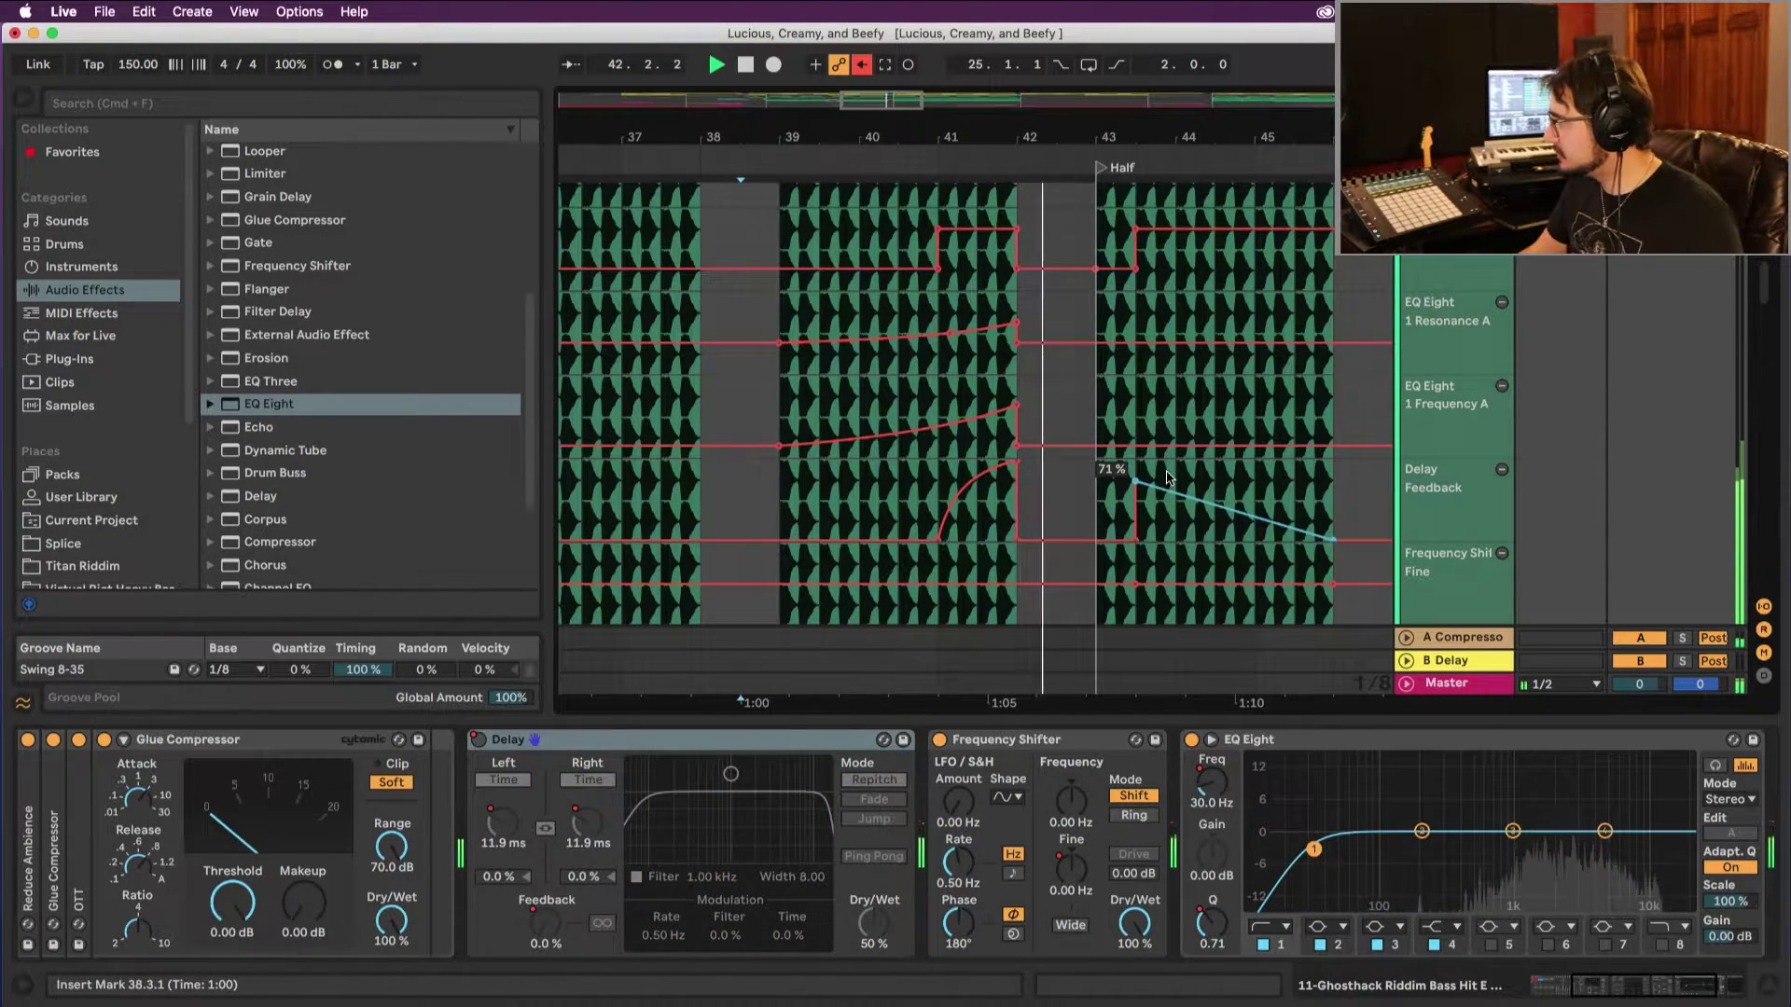
Step: Hide the device view and listen to the passage while reviewing the drum tracks around the Half marker
click(1775, 991)
scroll(1097, 497, up, 8)
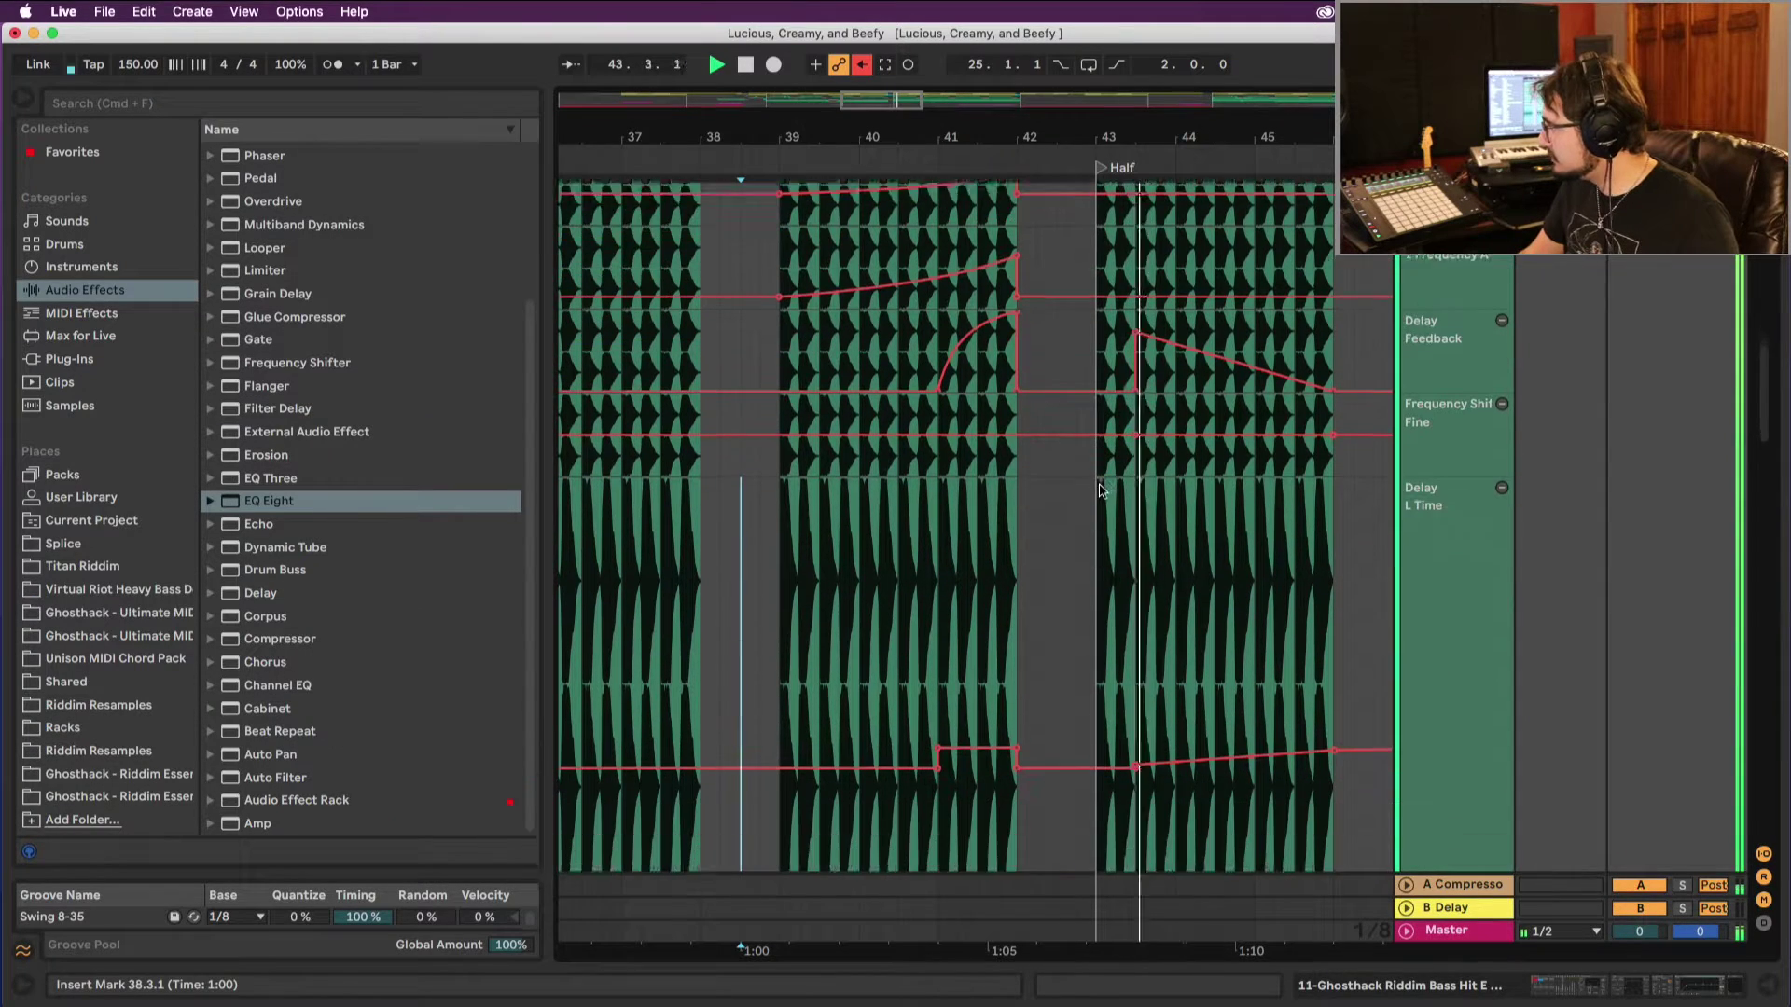
scroll(1098, 498, up, 8)
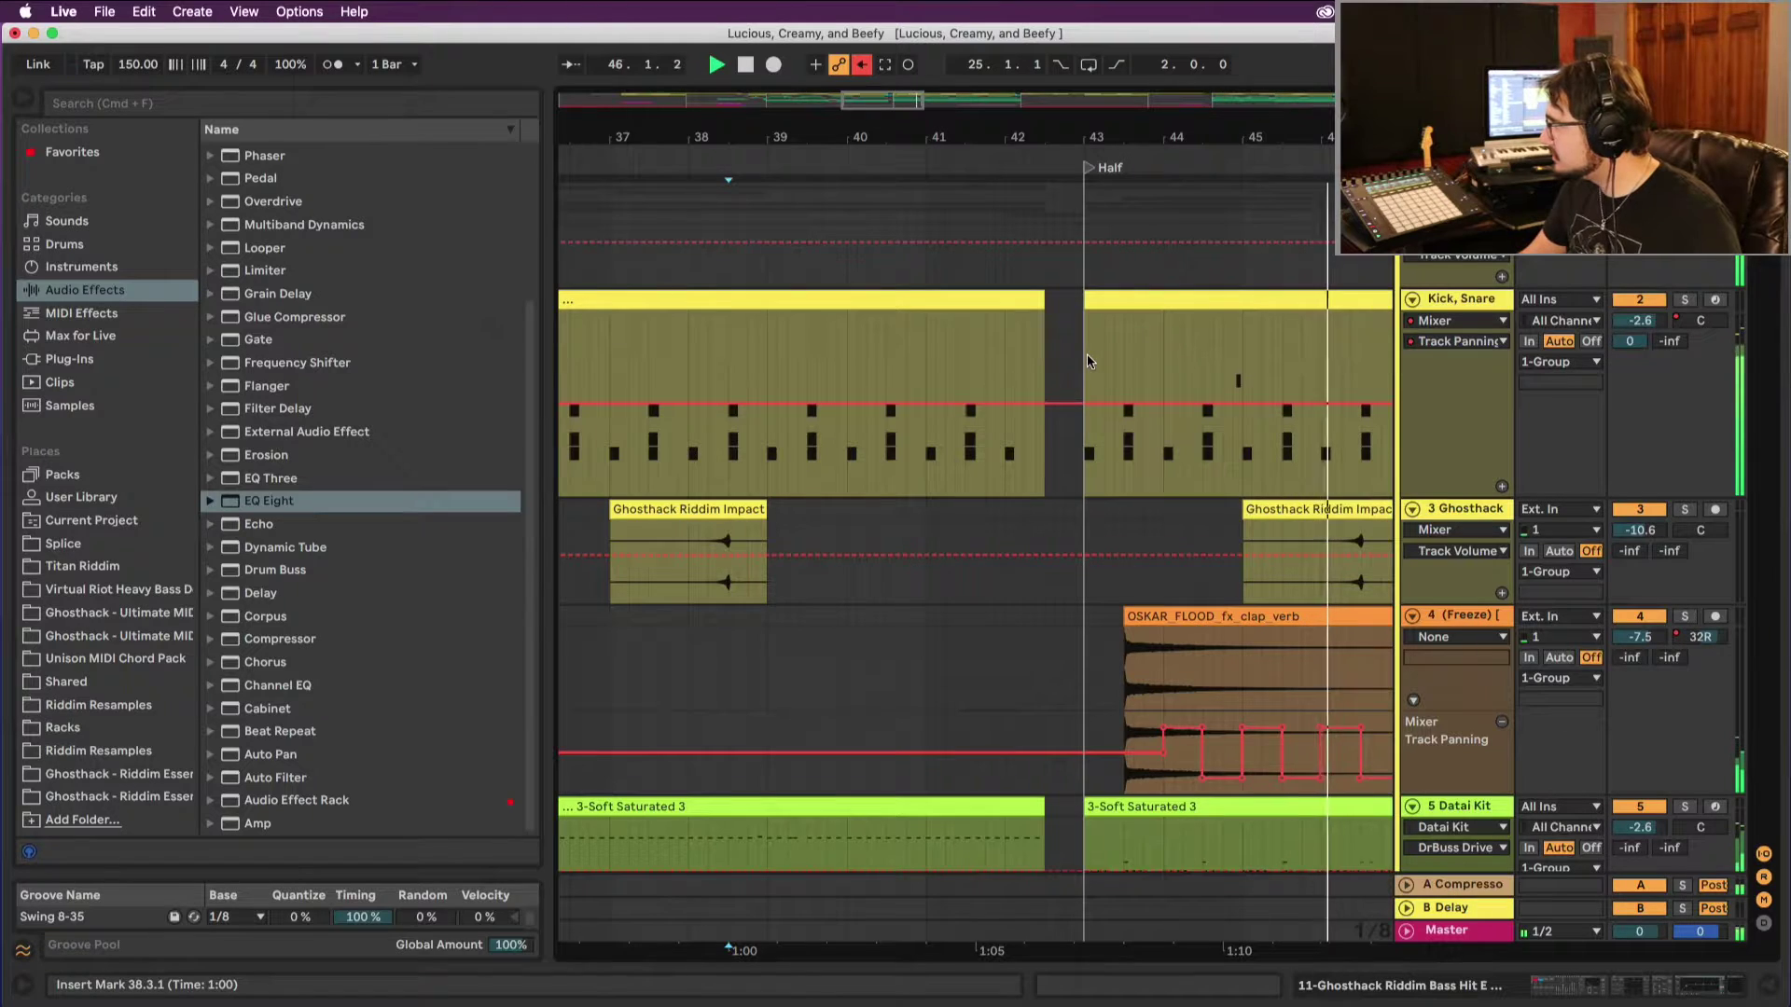
key(space)
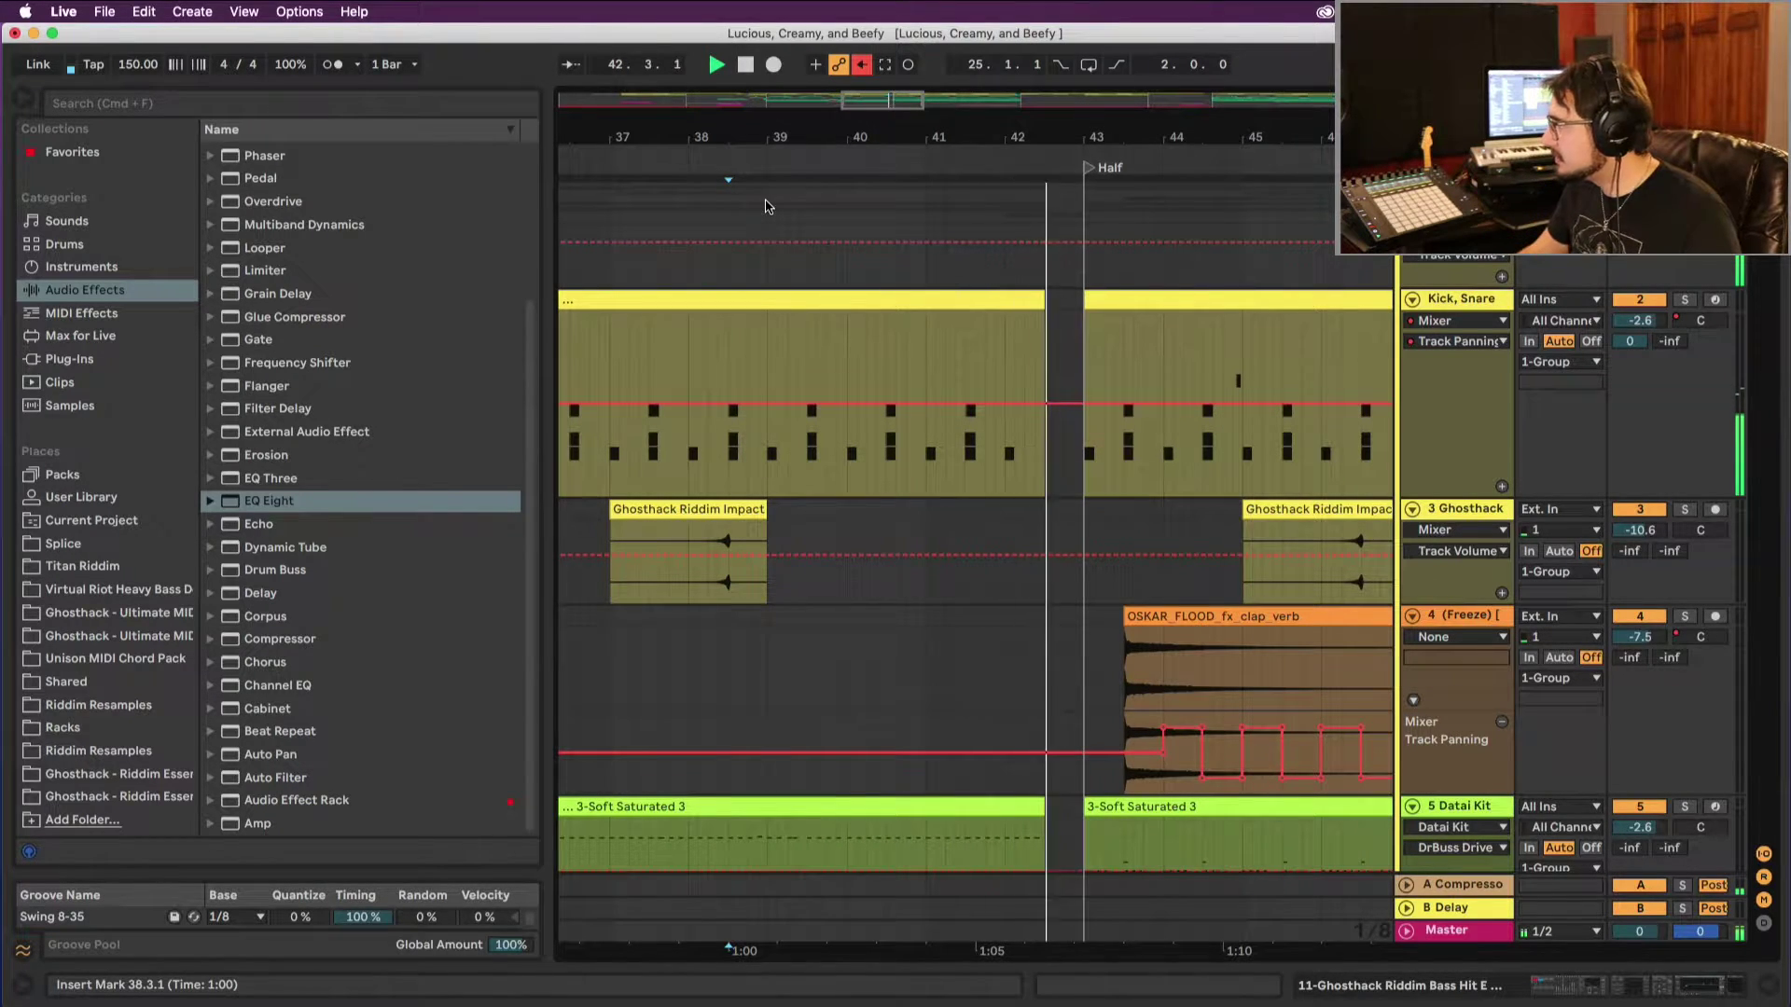
Step: Audition the final beat of bar 41 on track 11, selecting 41.4.1 to 42.1.1 of its Delay Feedback automation
scroll(1110, 579, down, 5)
scroll(1108, 579, down, 10)
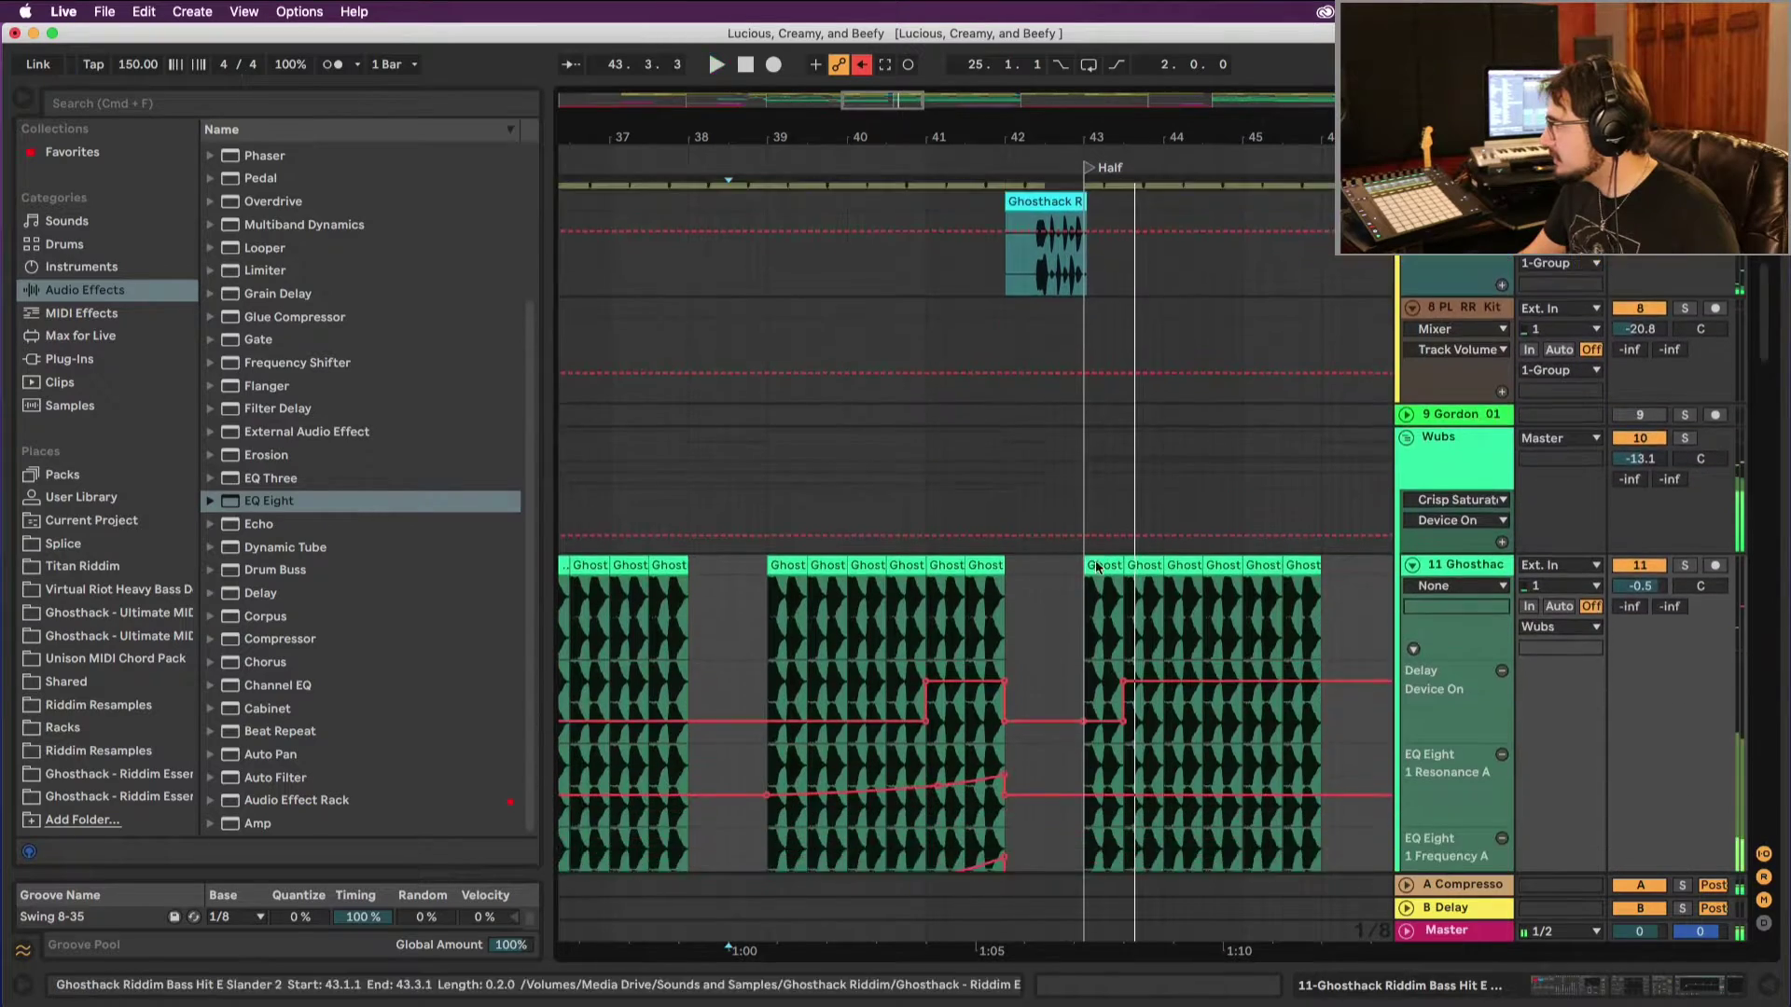
drag(982, 124, 1222, 555)
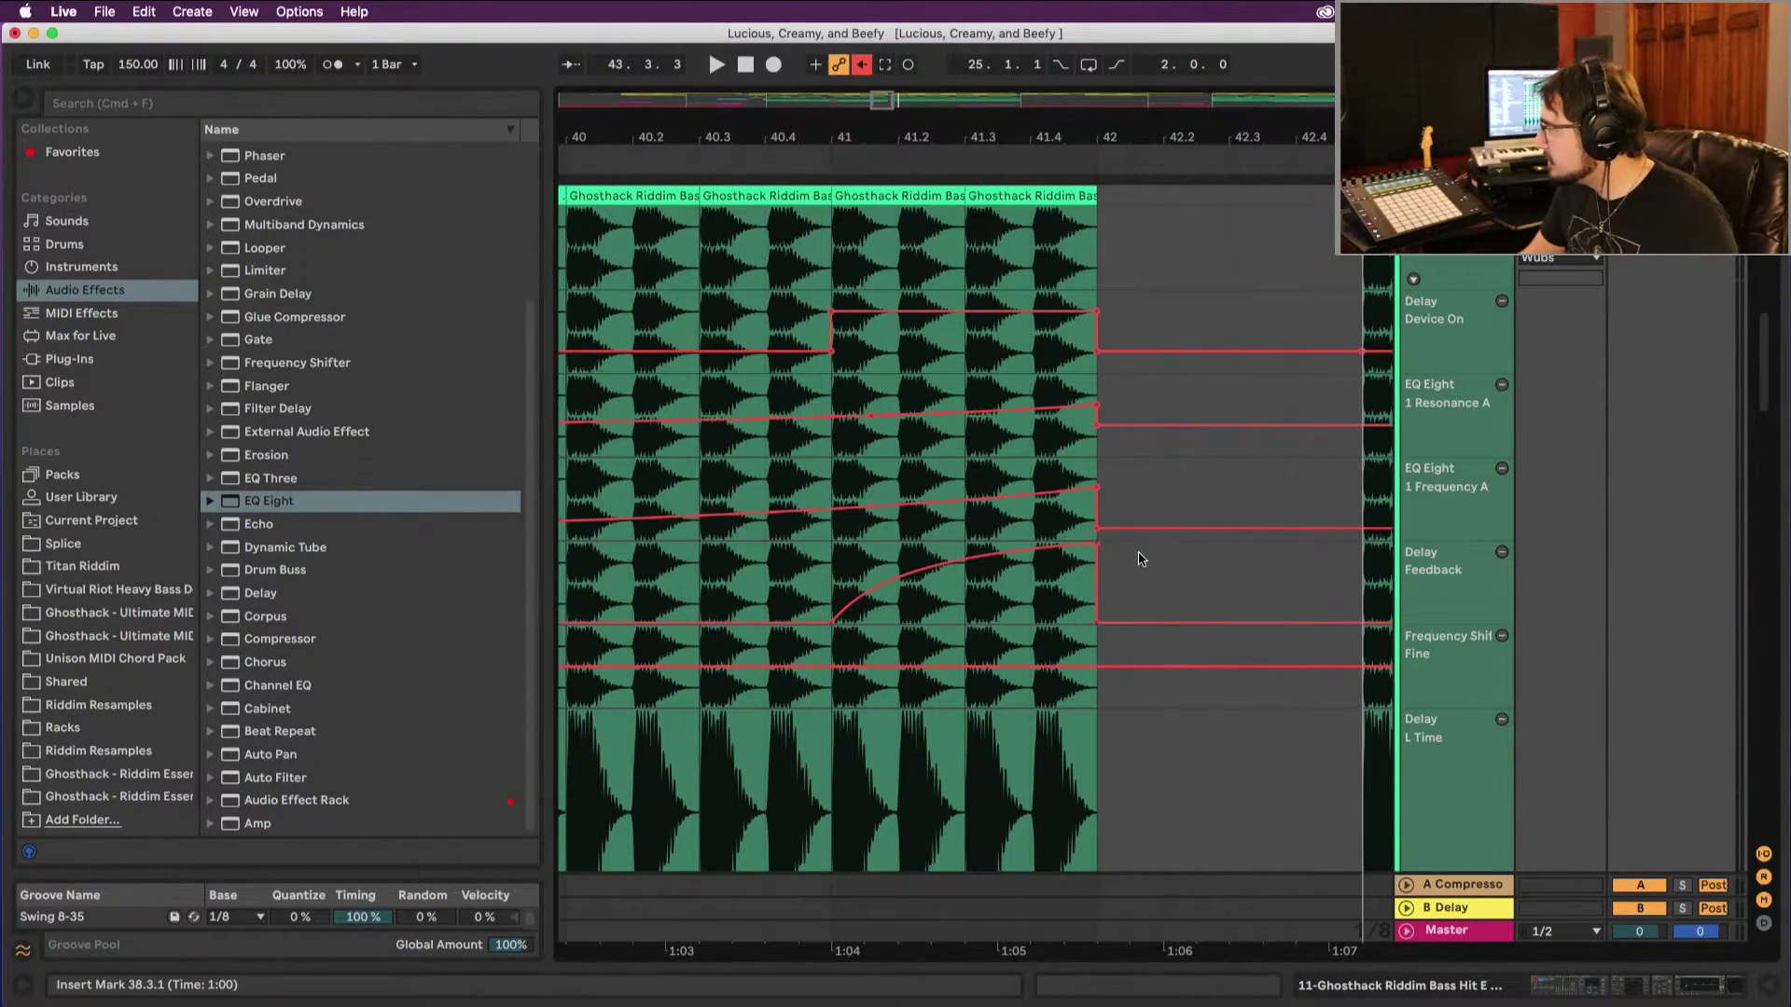
drag(1032, 596, 1097, 595)
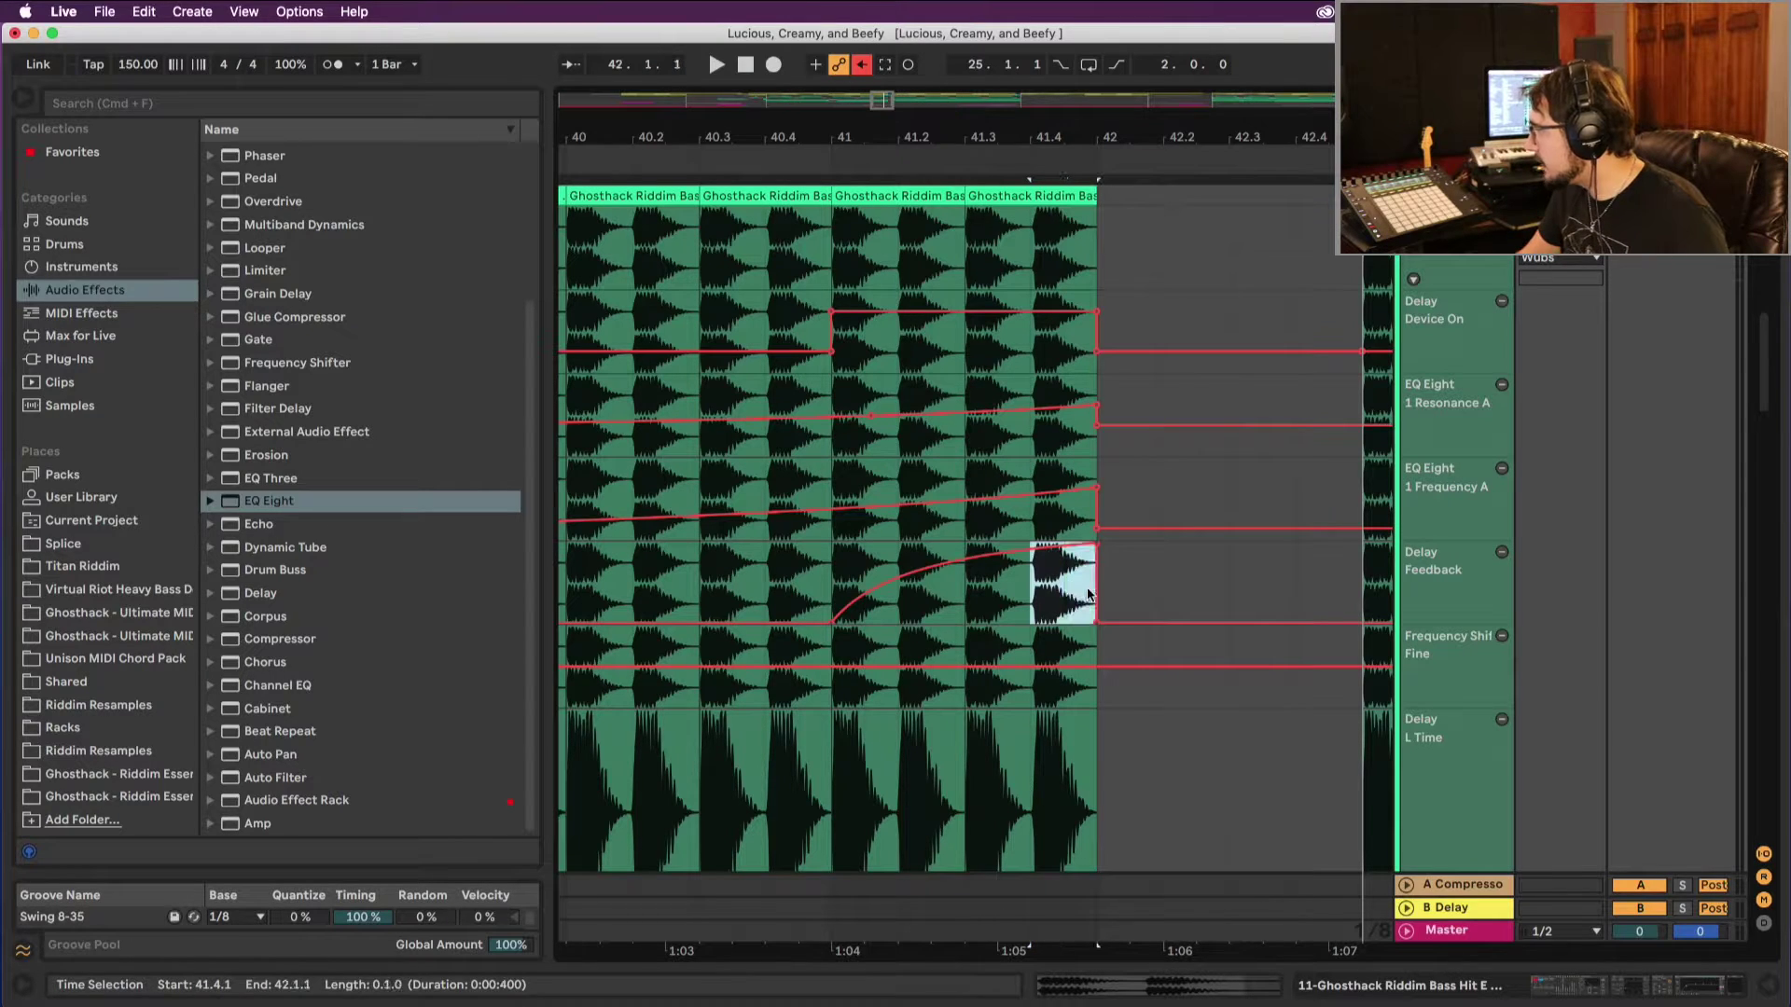
key(space)
key(space)
key(space)
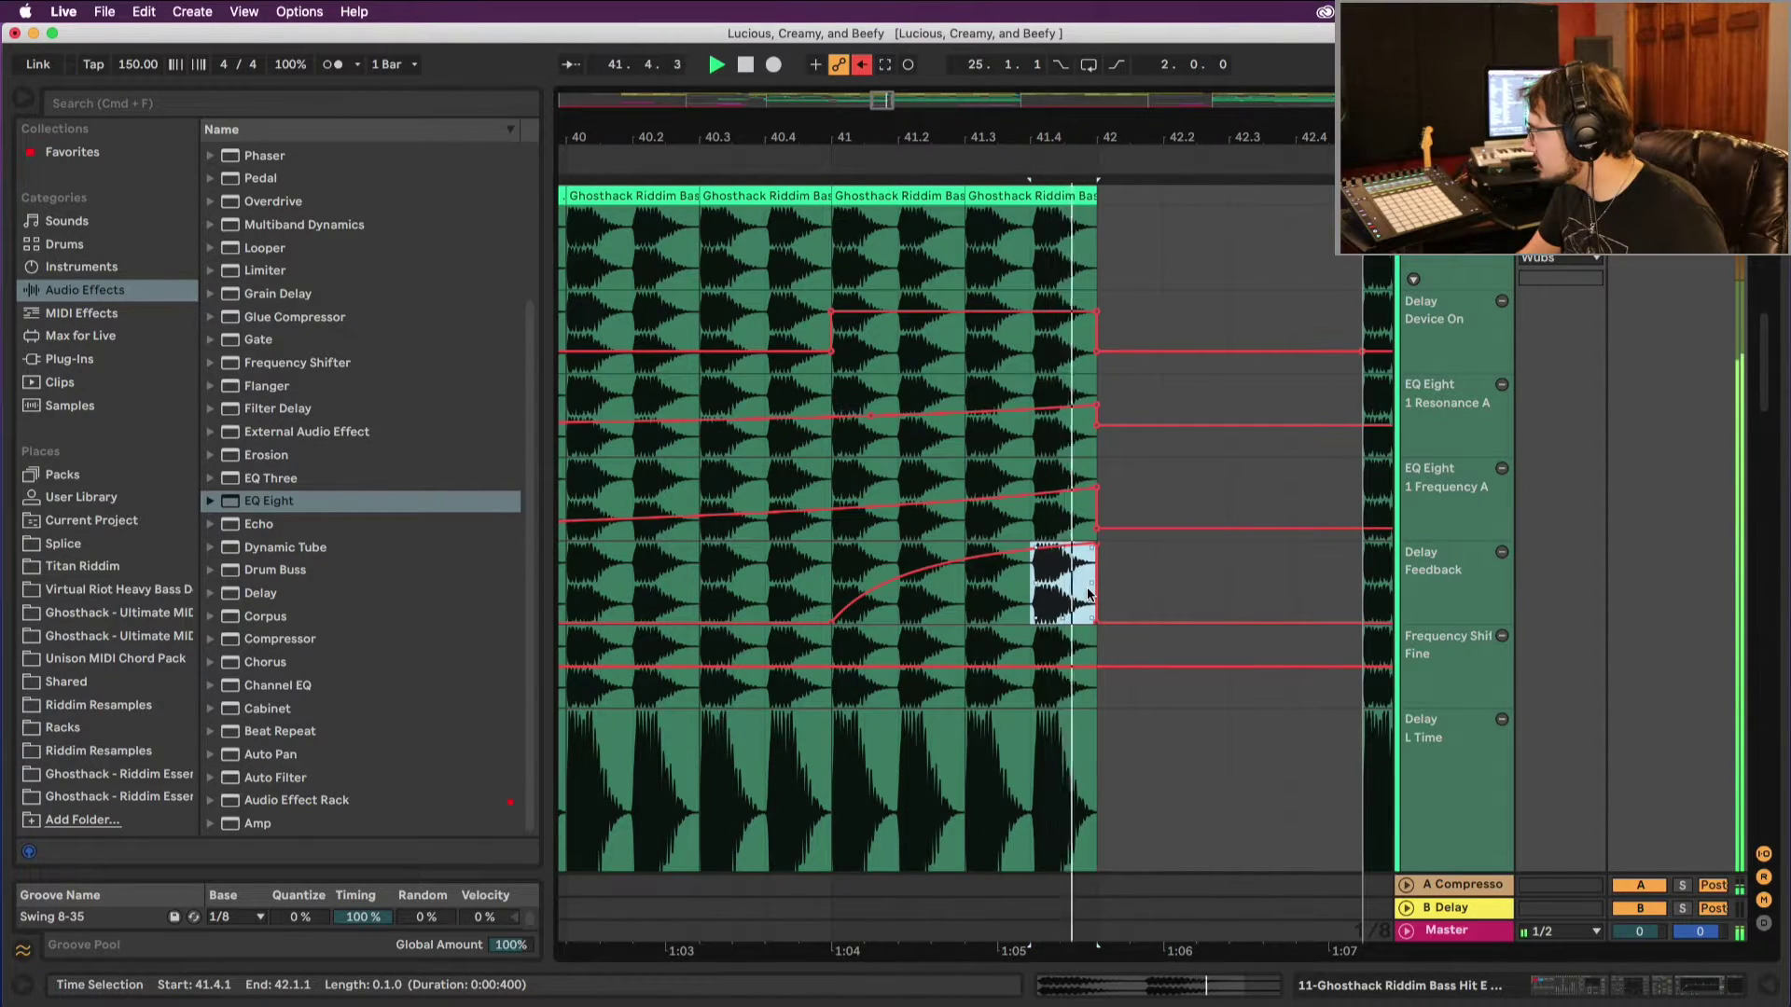
click(996, 597)
Step: Ramp the Delay L Time automation upward from 41.4.1 to 42.1.1 and play the result from 41.1.1
scroll(996, 597, down, 5)
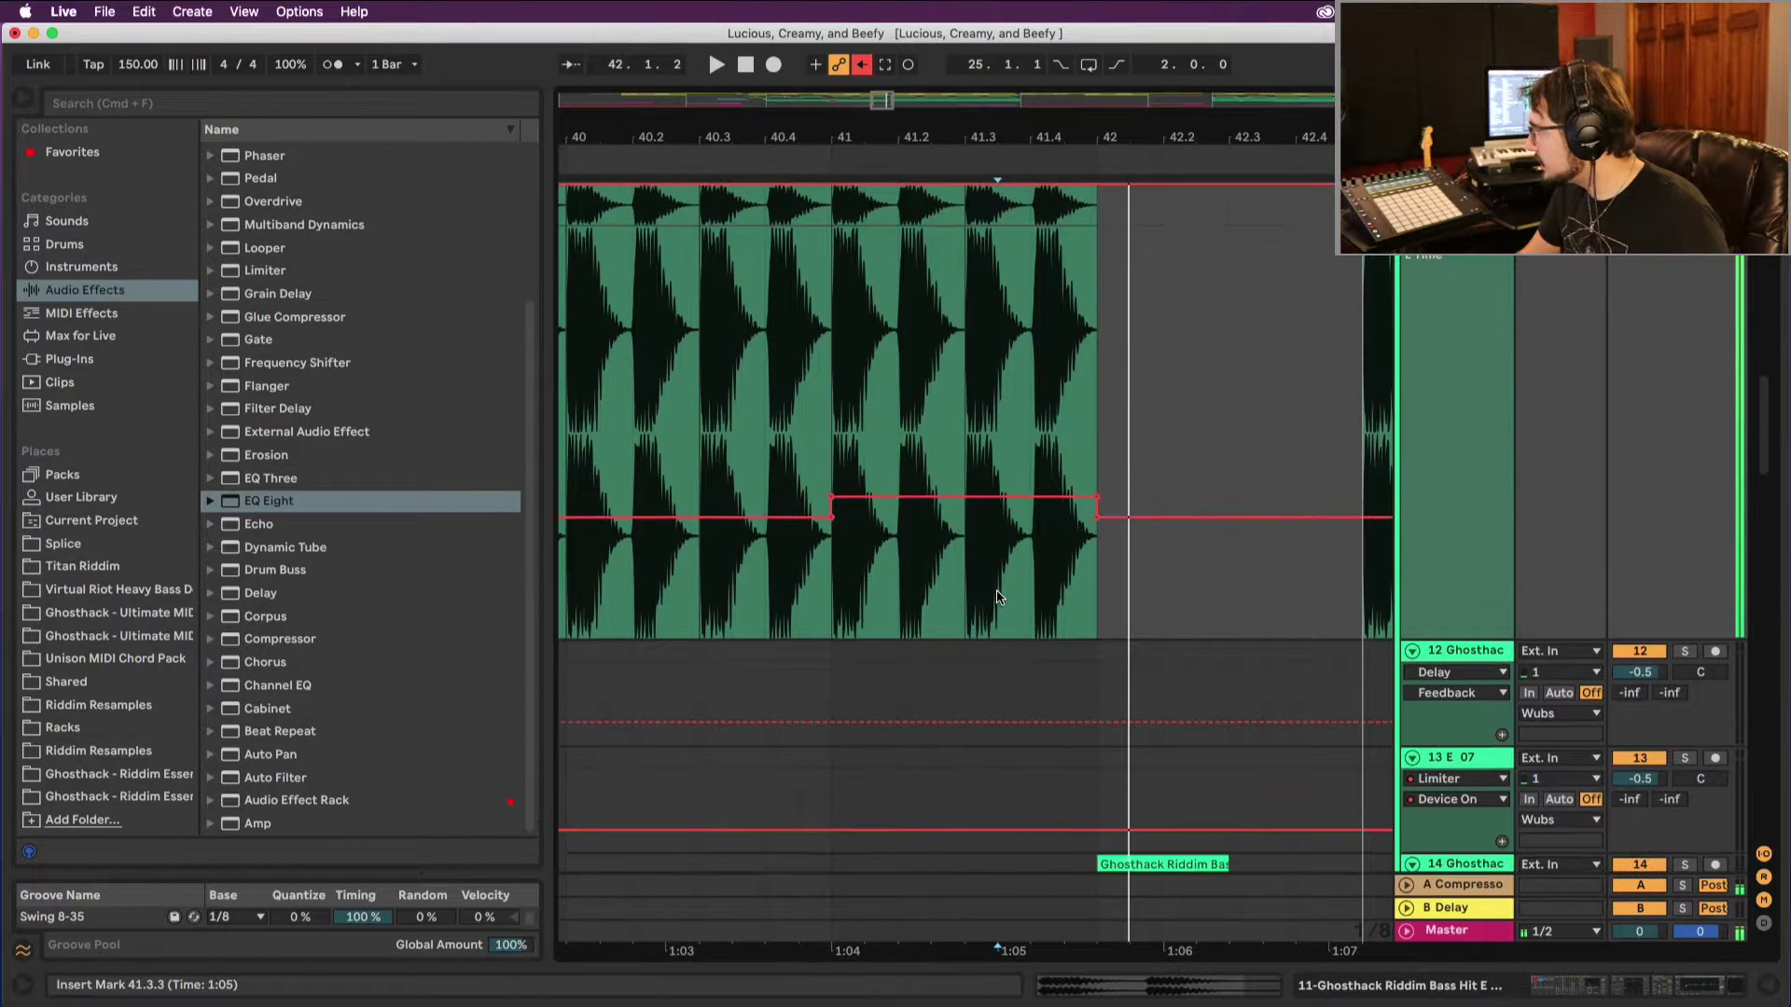
drag(1039, 545, 1043, 494)
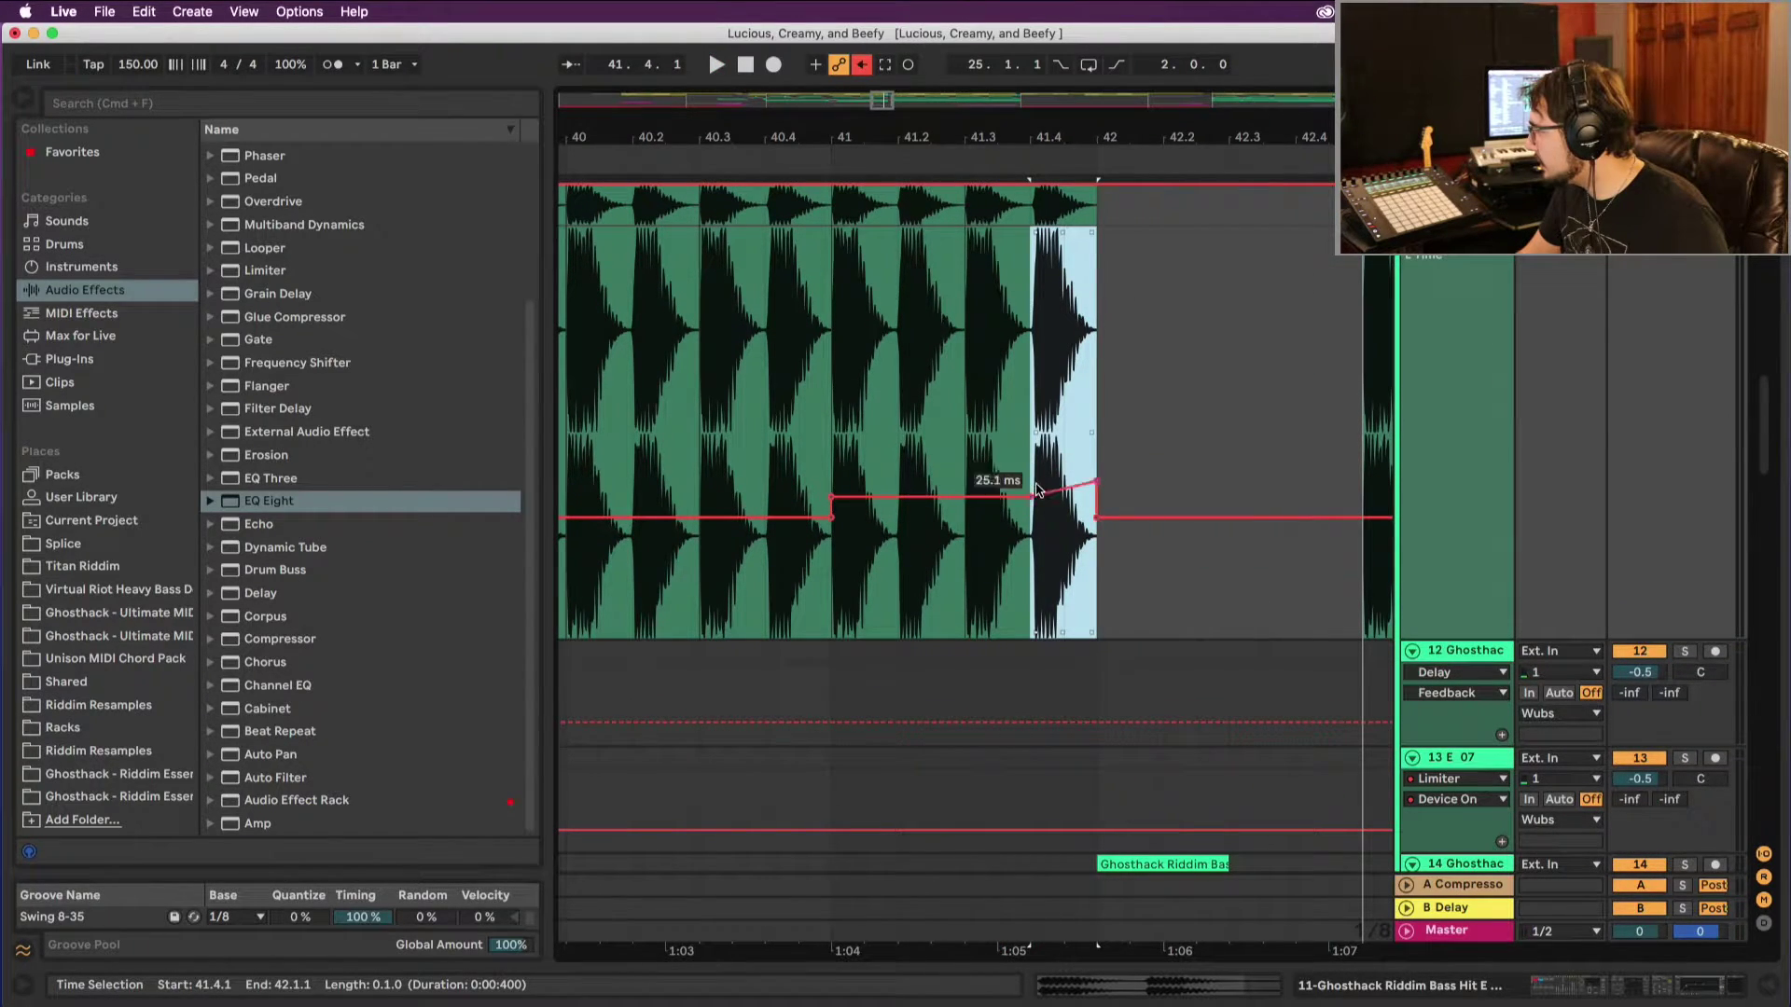
key(space)
click(827, 426)
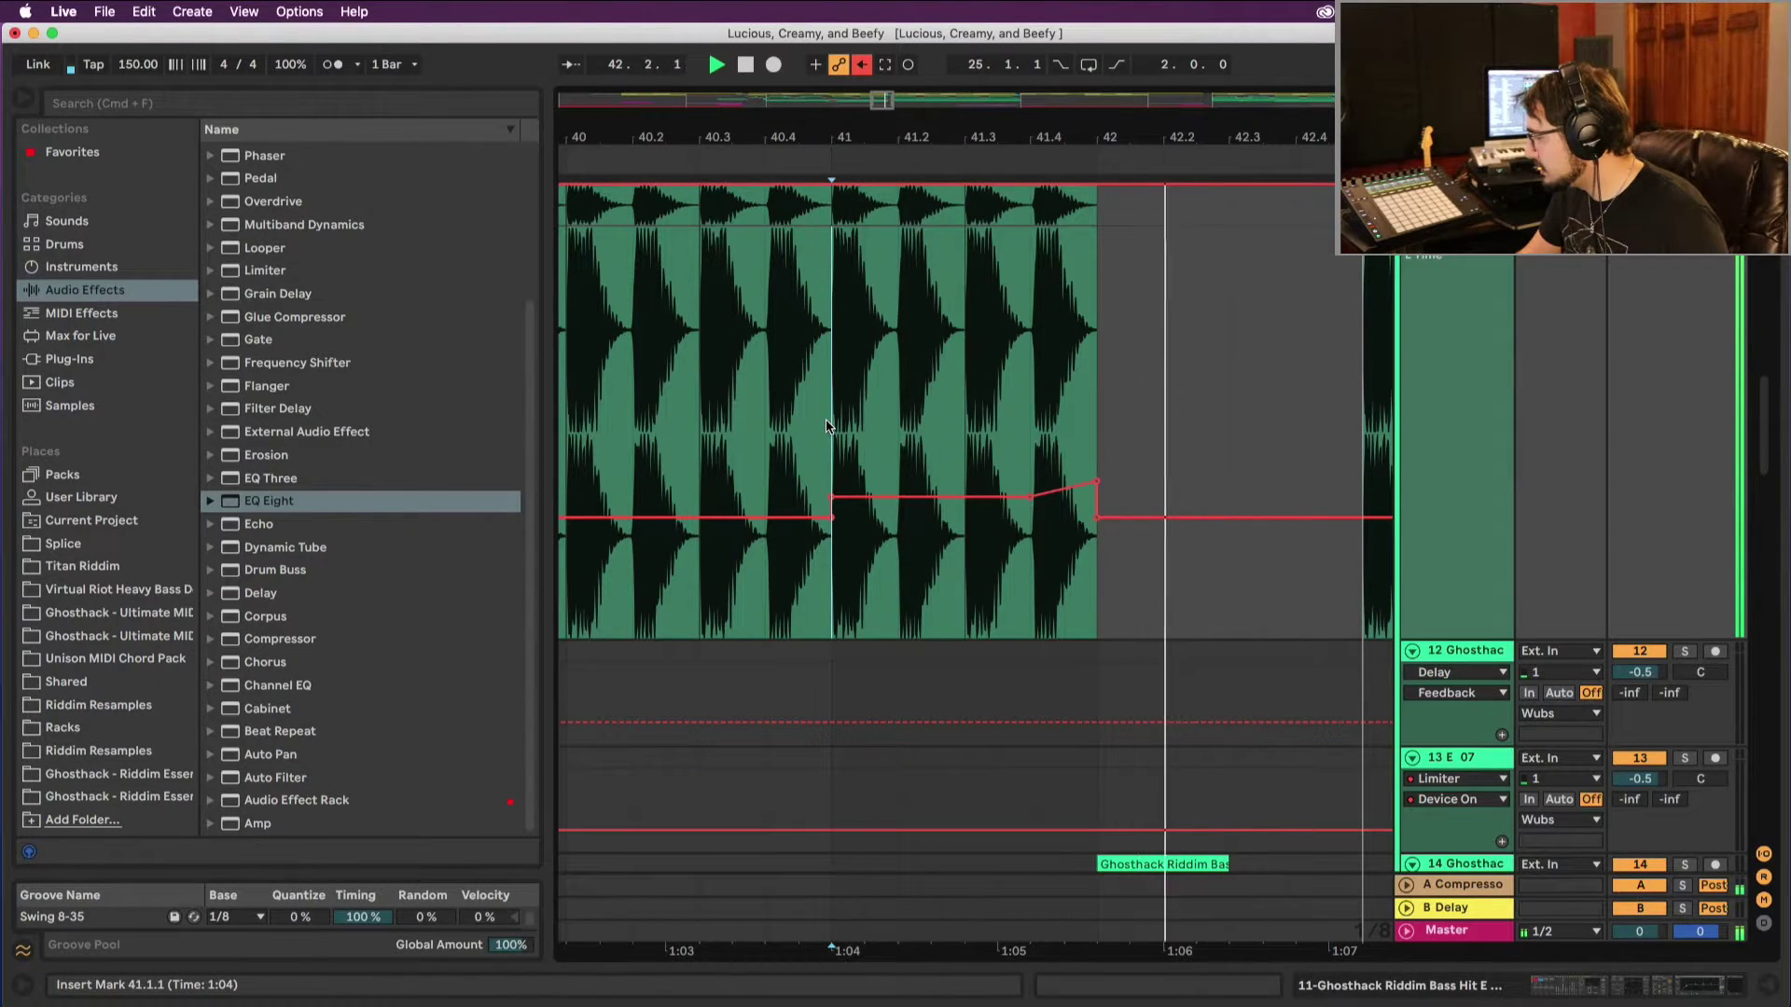
key(space)
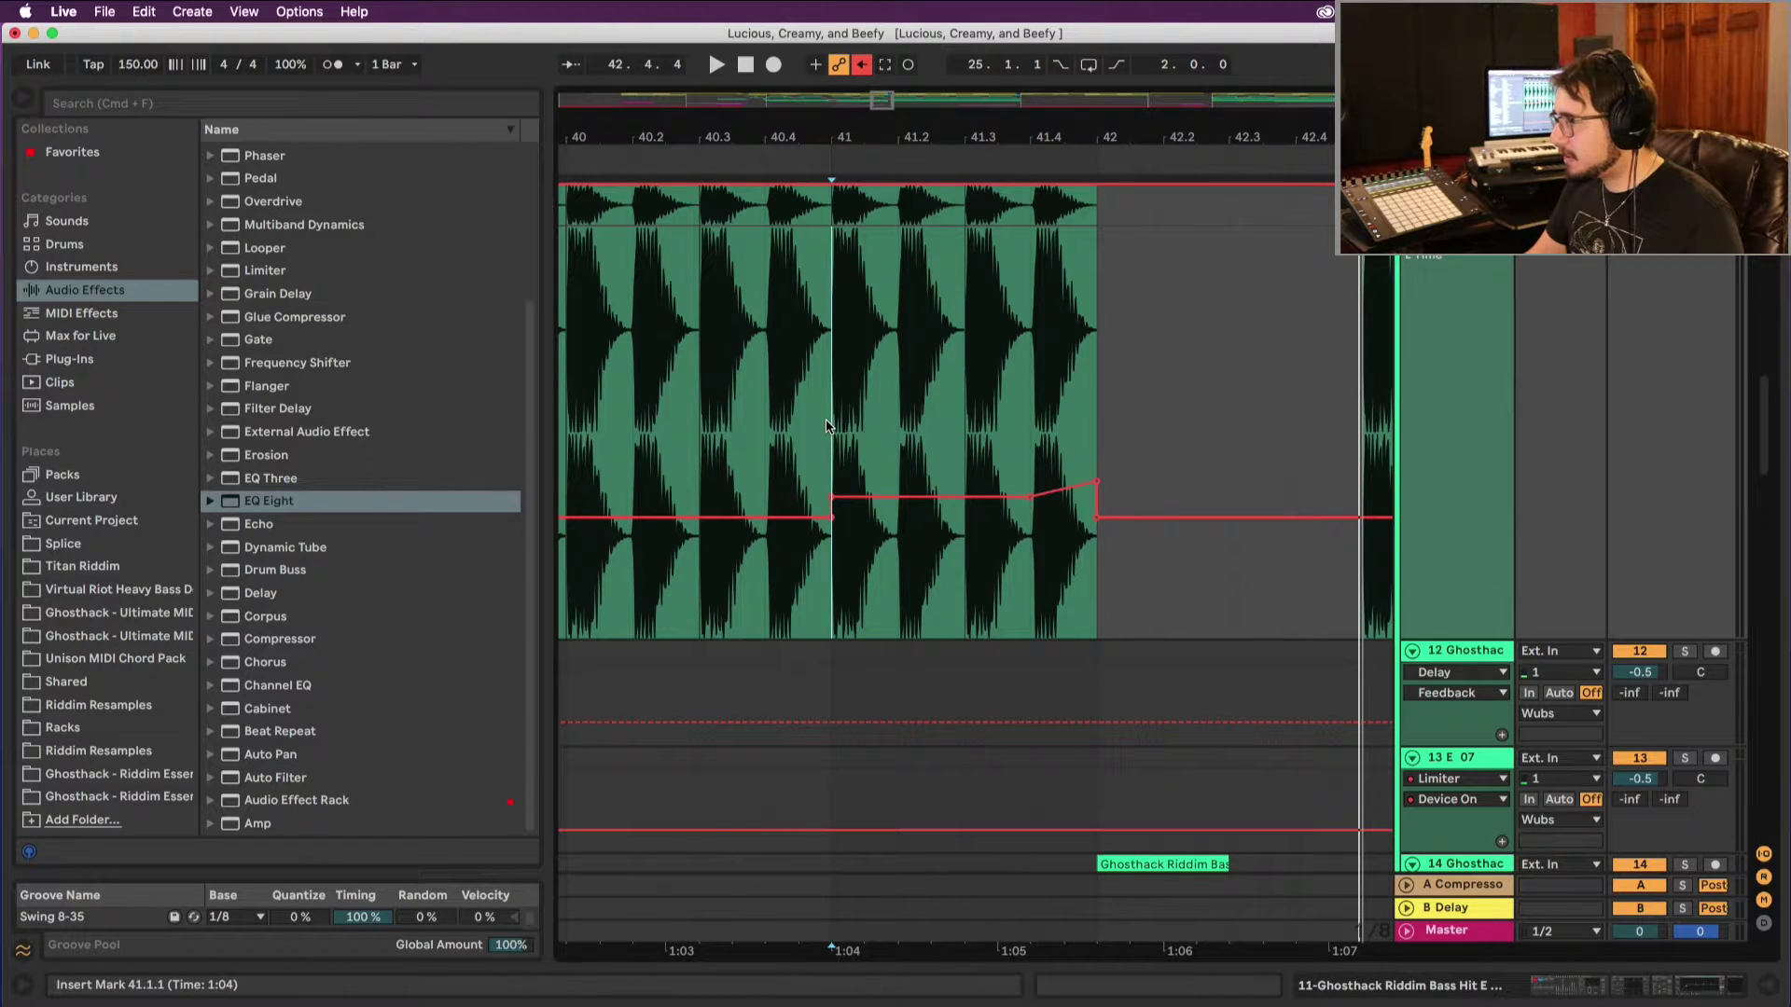
Step: Replay the passage from 41.1.1 several times to judge the delay time ramp
key(space)
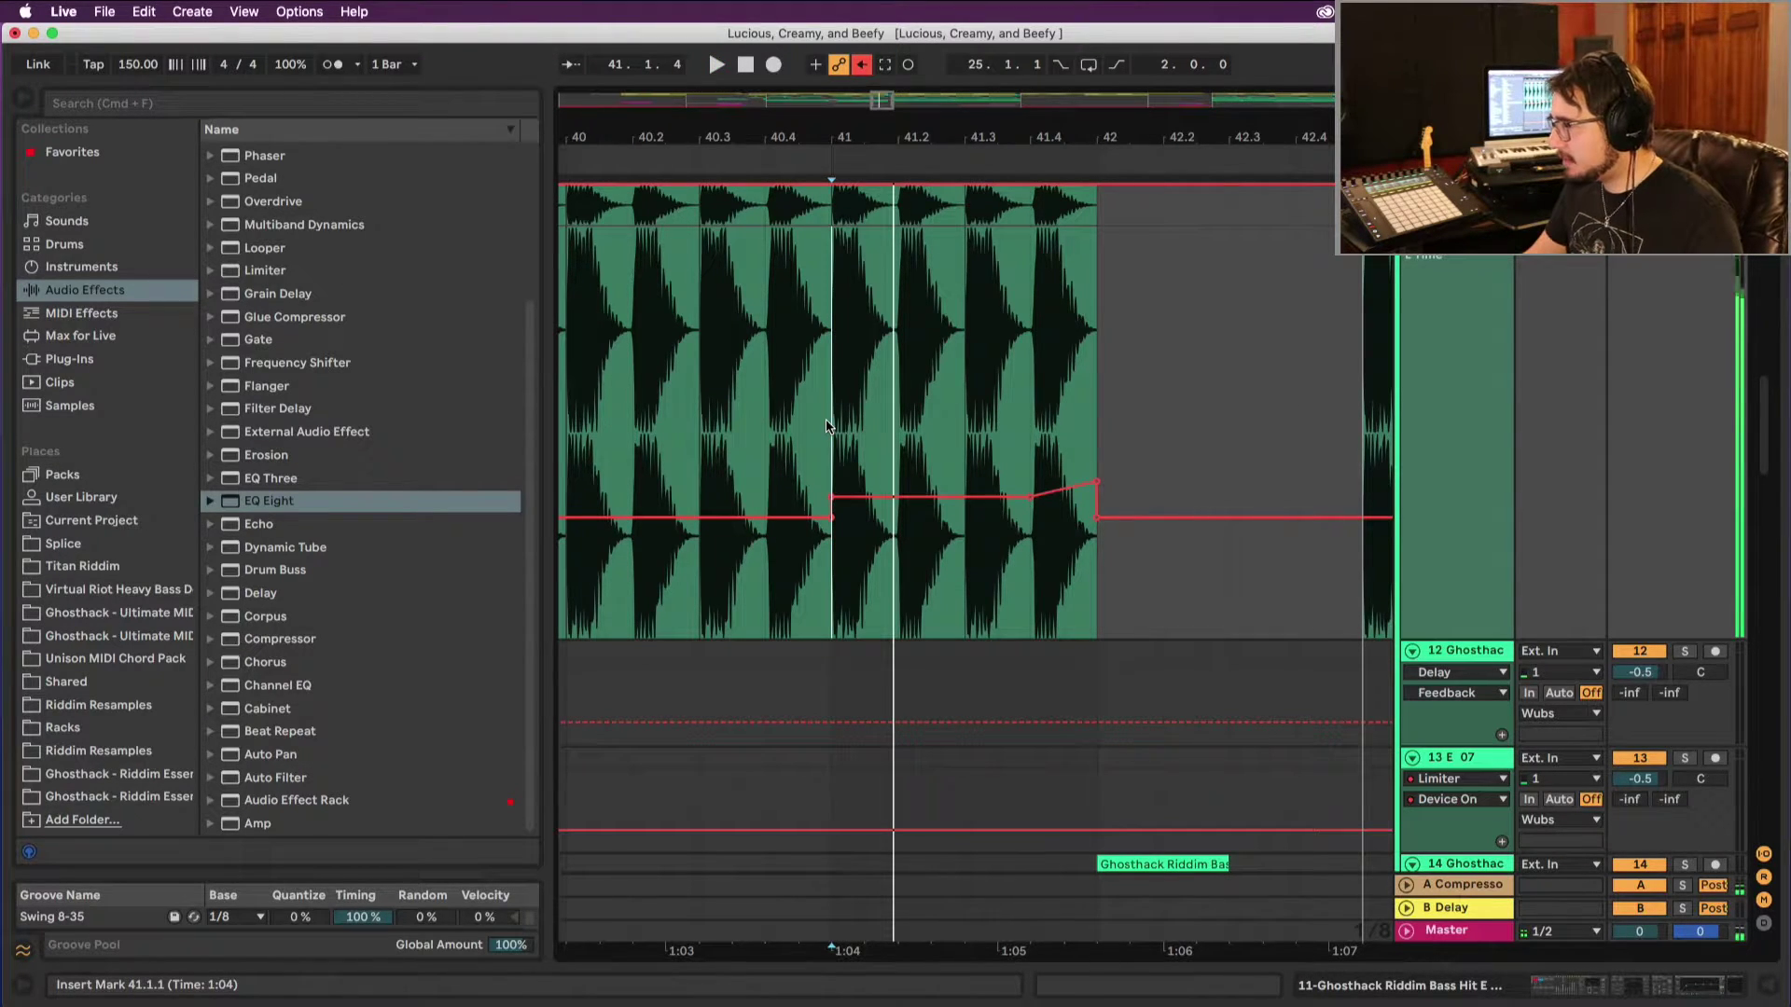
key(space)
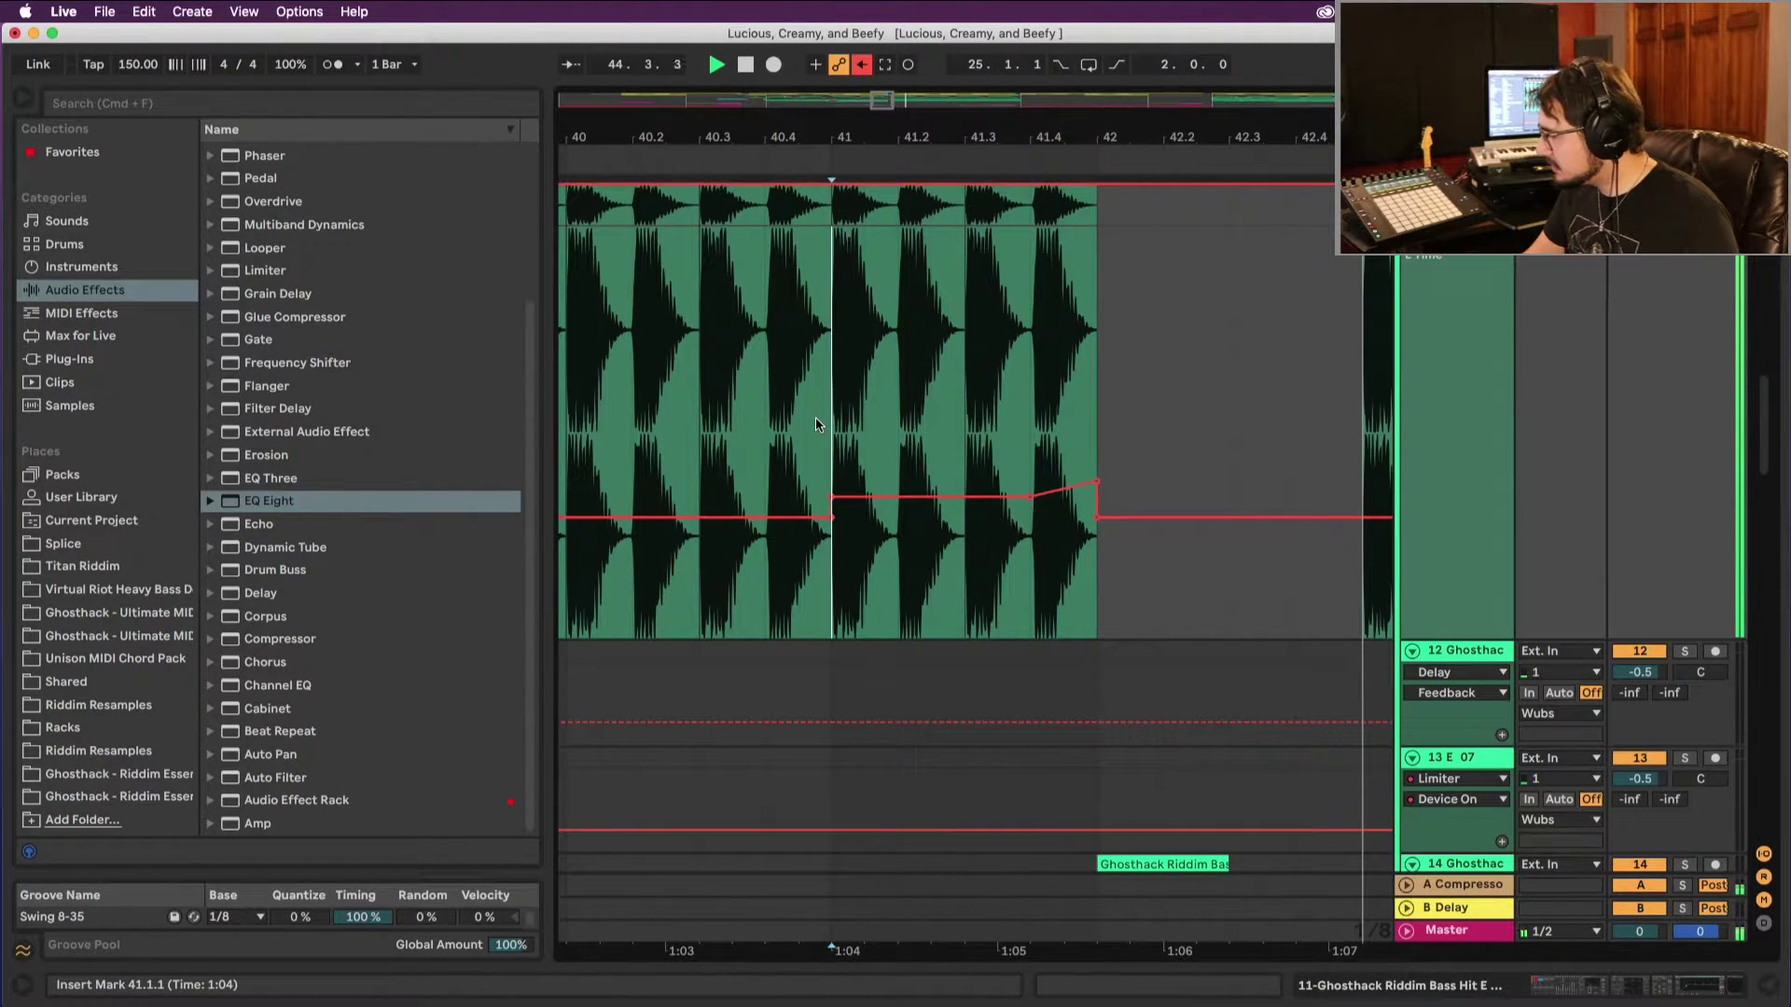
key(space)
key(space)
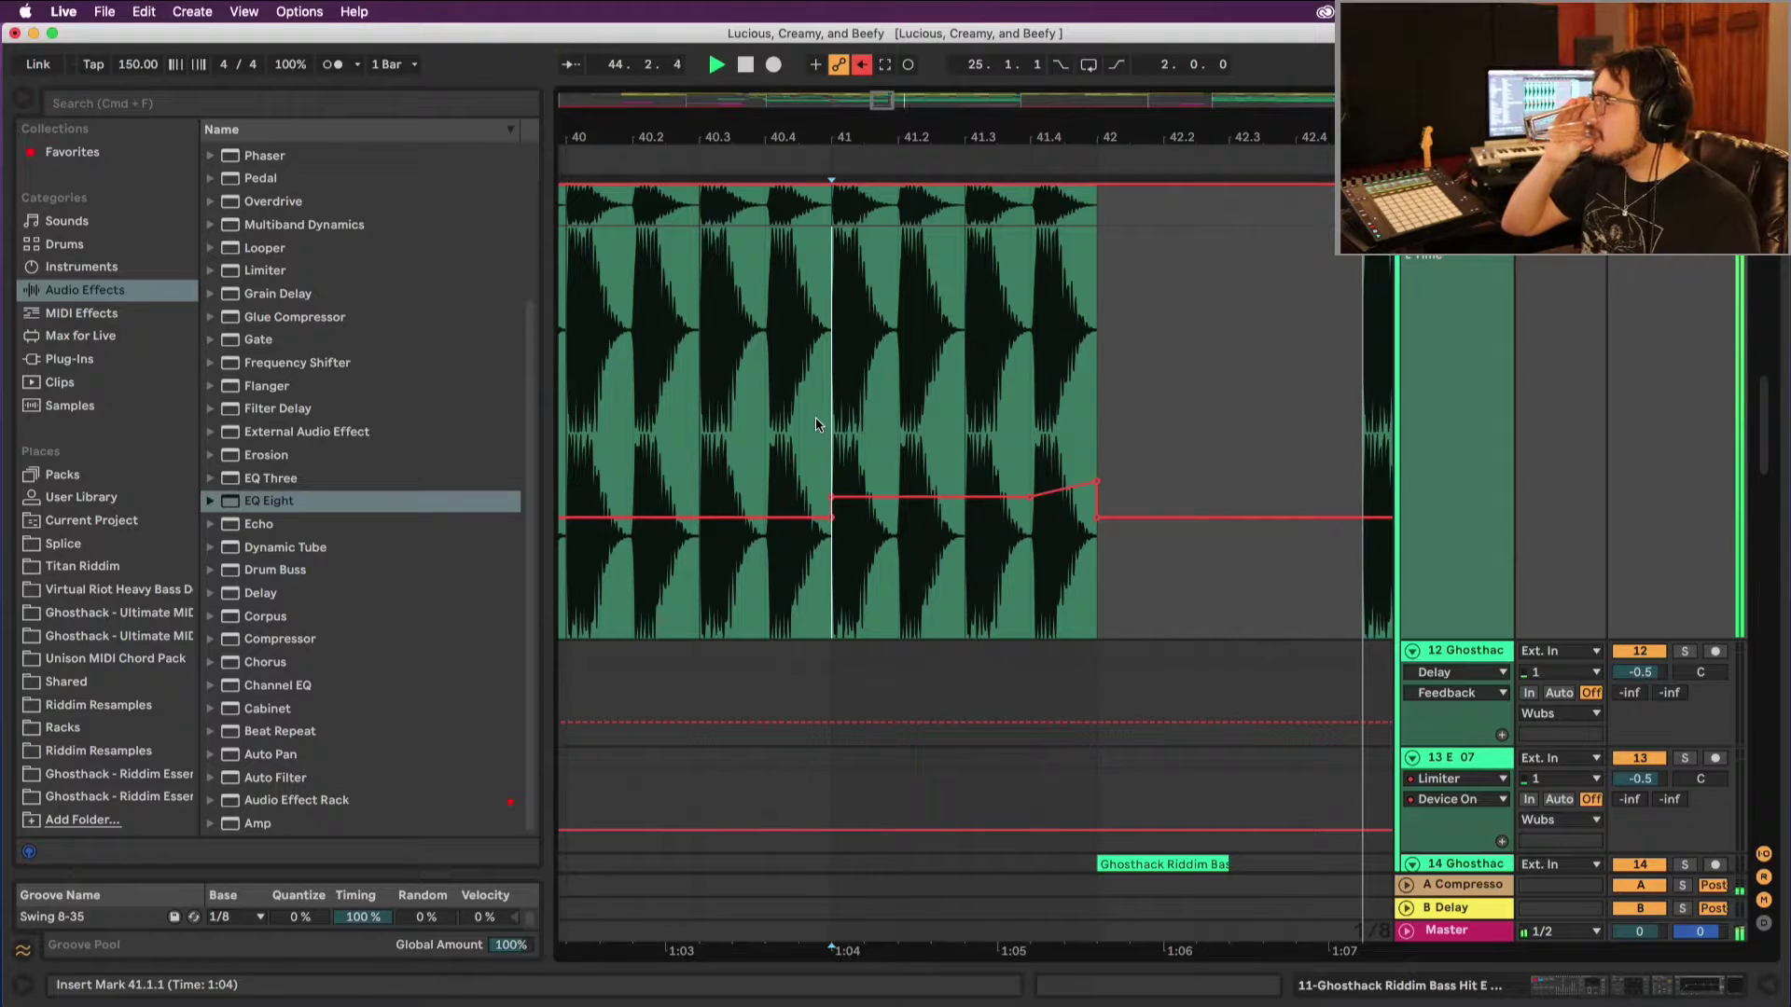
key(space)
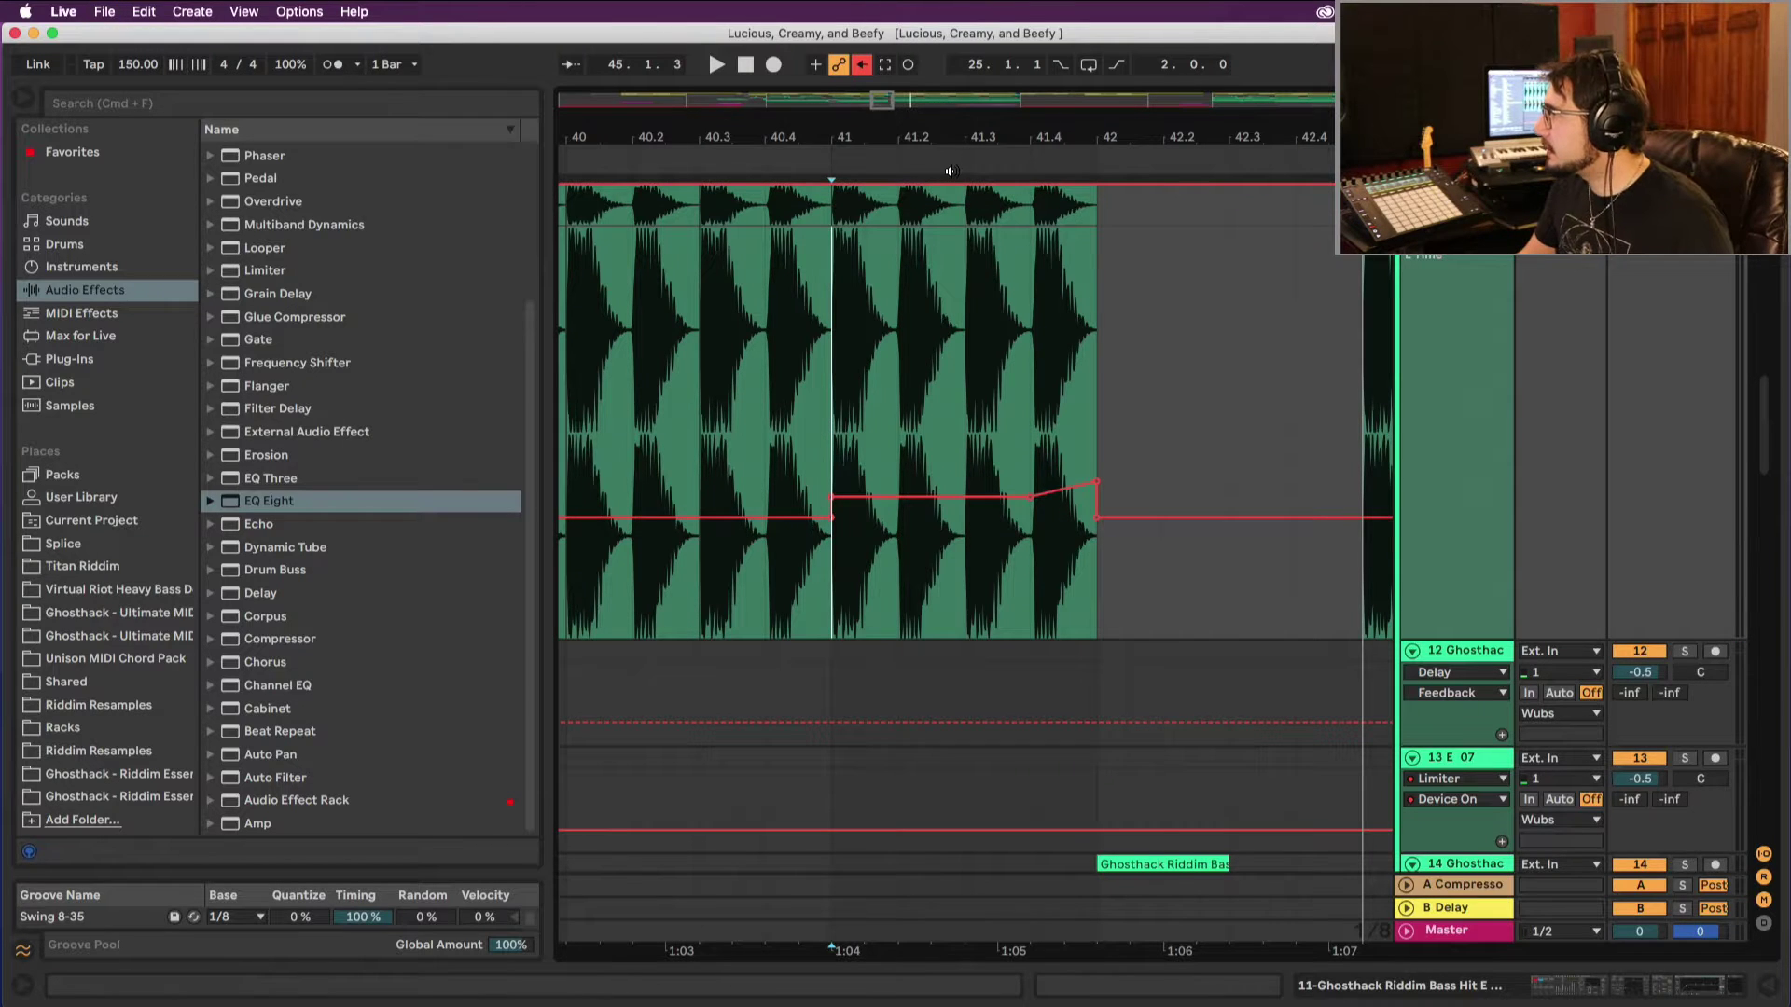
Step: Play the arrangement from the Buildup marker through the drop
drag(771, 128, 765, 79)
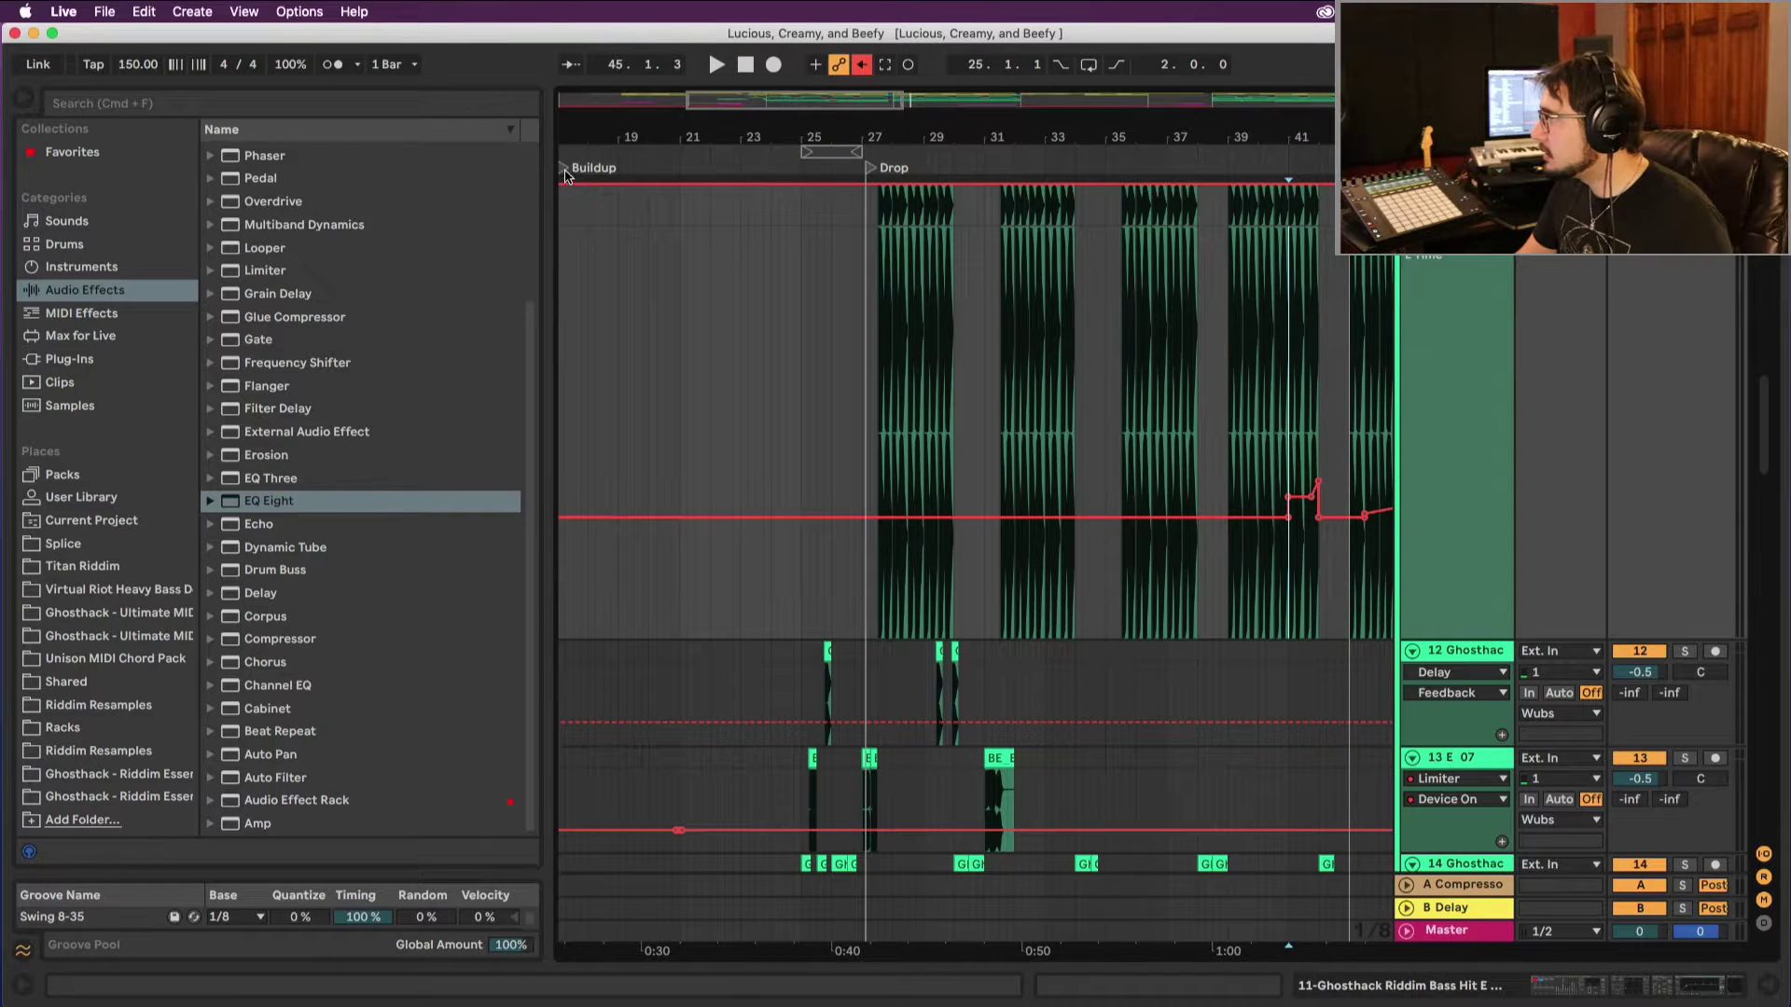
drag(591, 134, 634, 143)
click(619, 170)
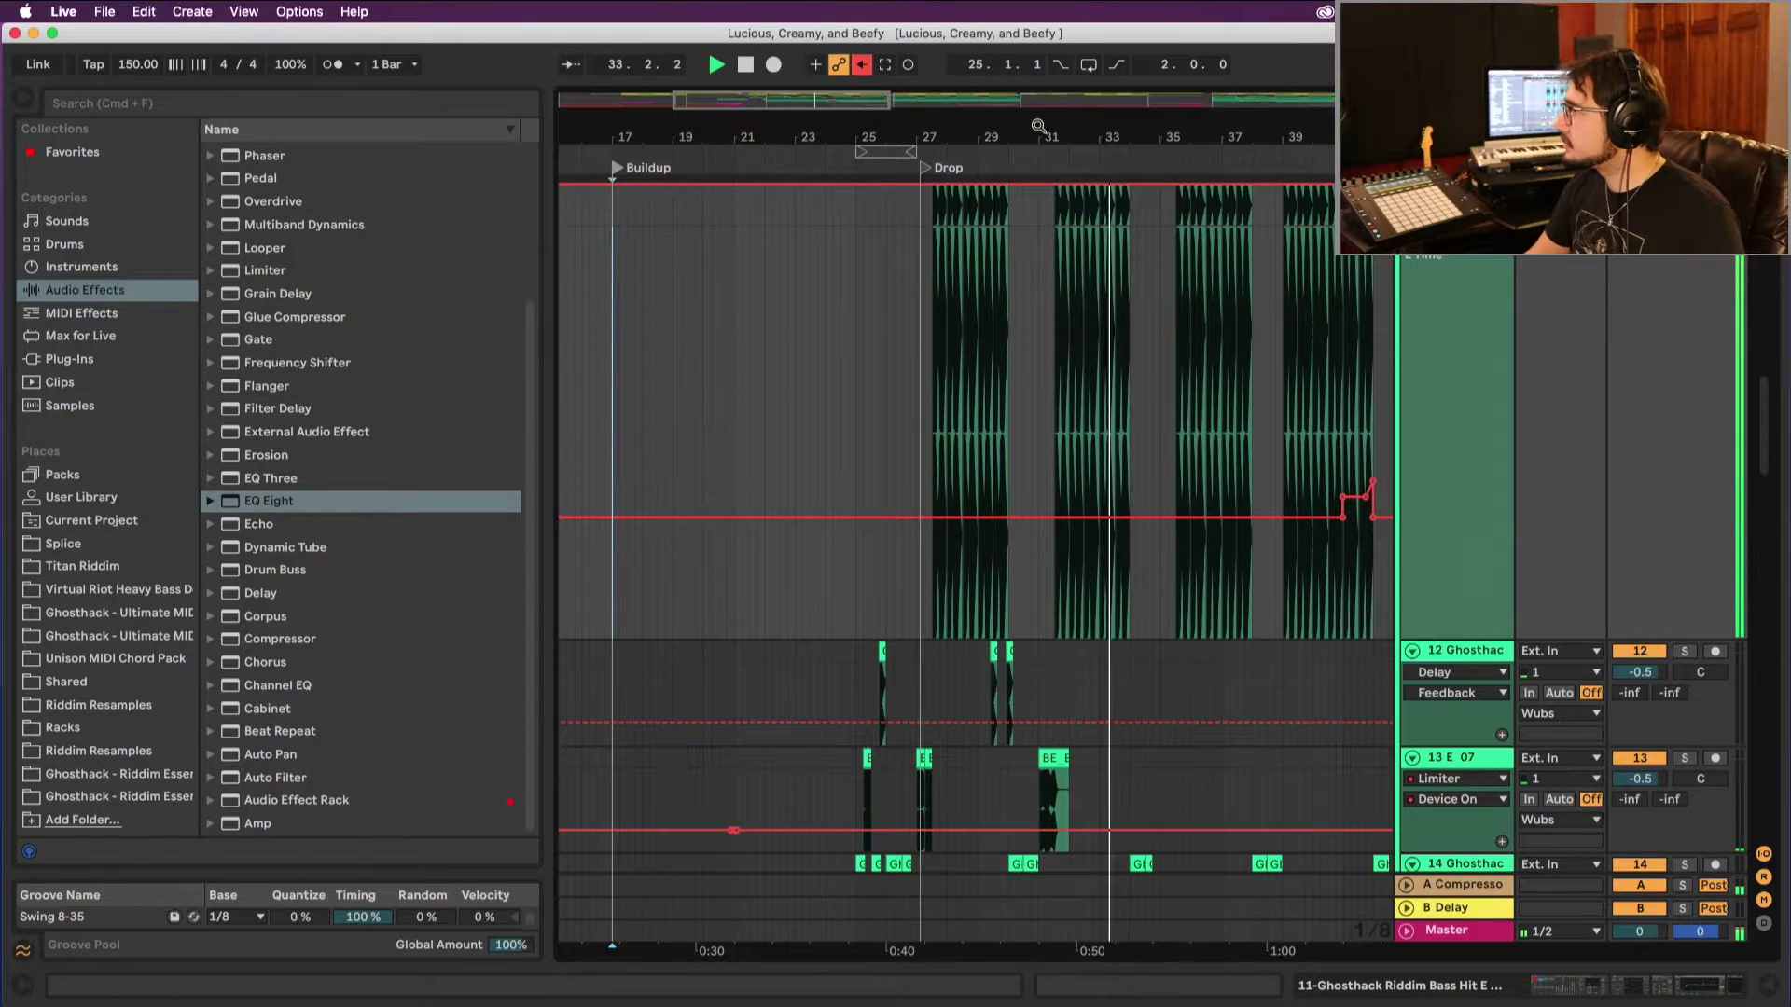
Step: Remove the empty tail of the Growl clip before bar 32 on track 13
key(plus)
key(plus)
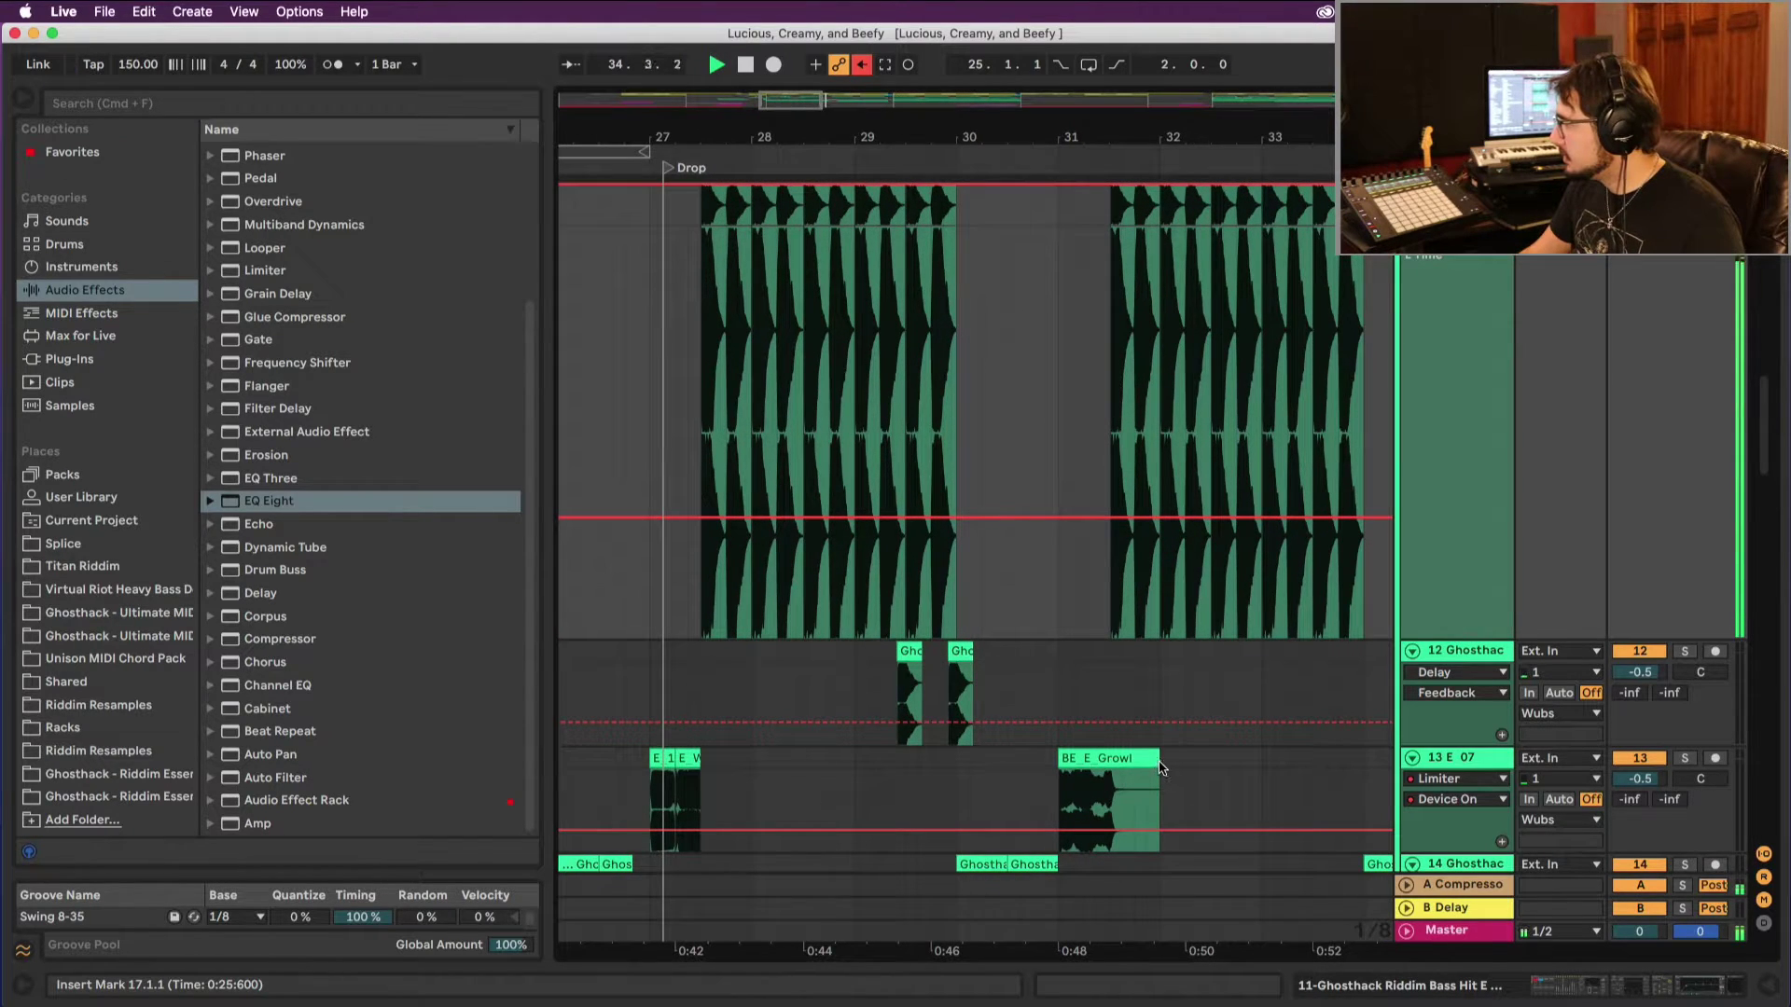
drag(1147, 763, 1120, 767)
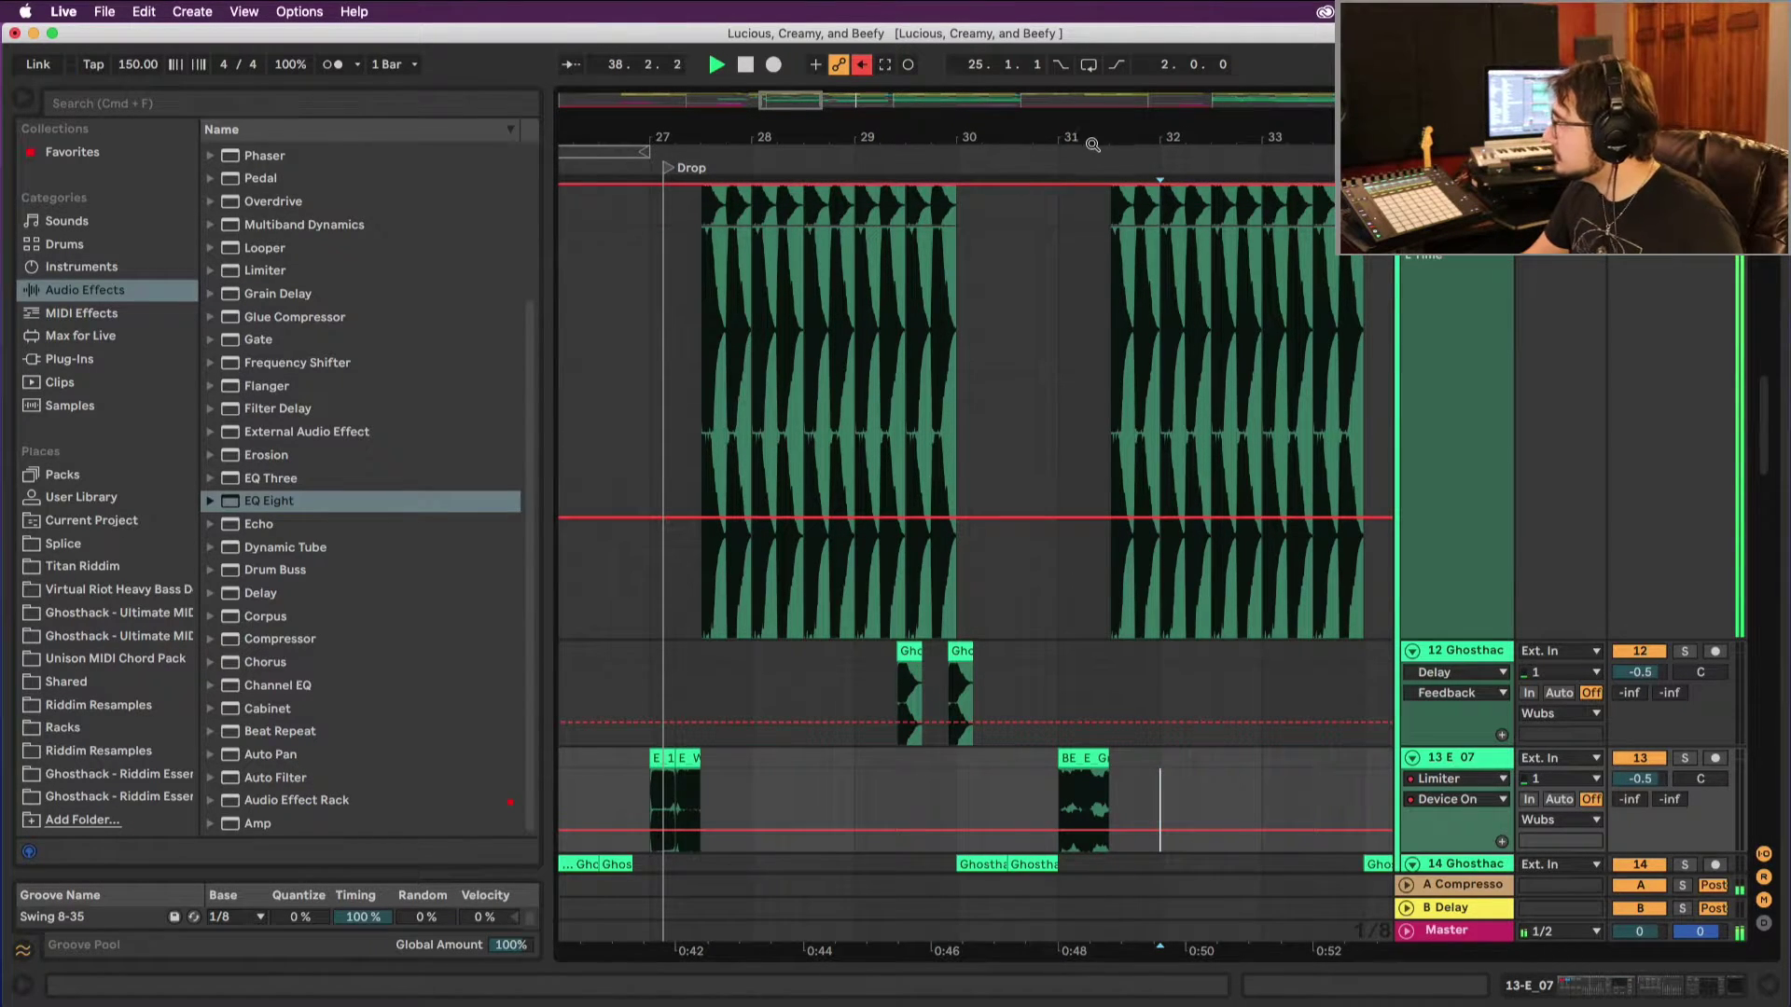
Step: Examine the bass and Wub tracks' clips and automation across the Drop and Half sections
key(minus)
key(minus)
scroll(1060, 457, down, 3)
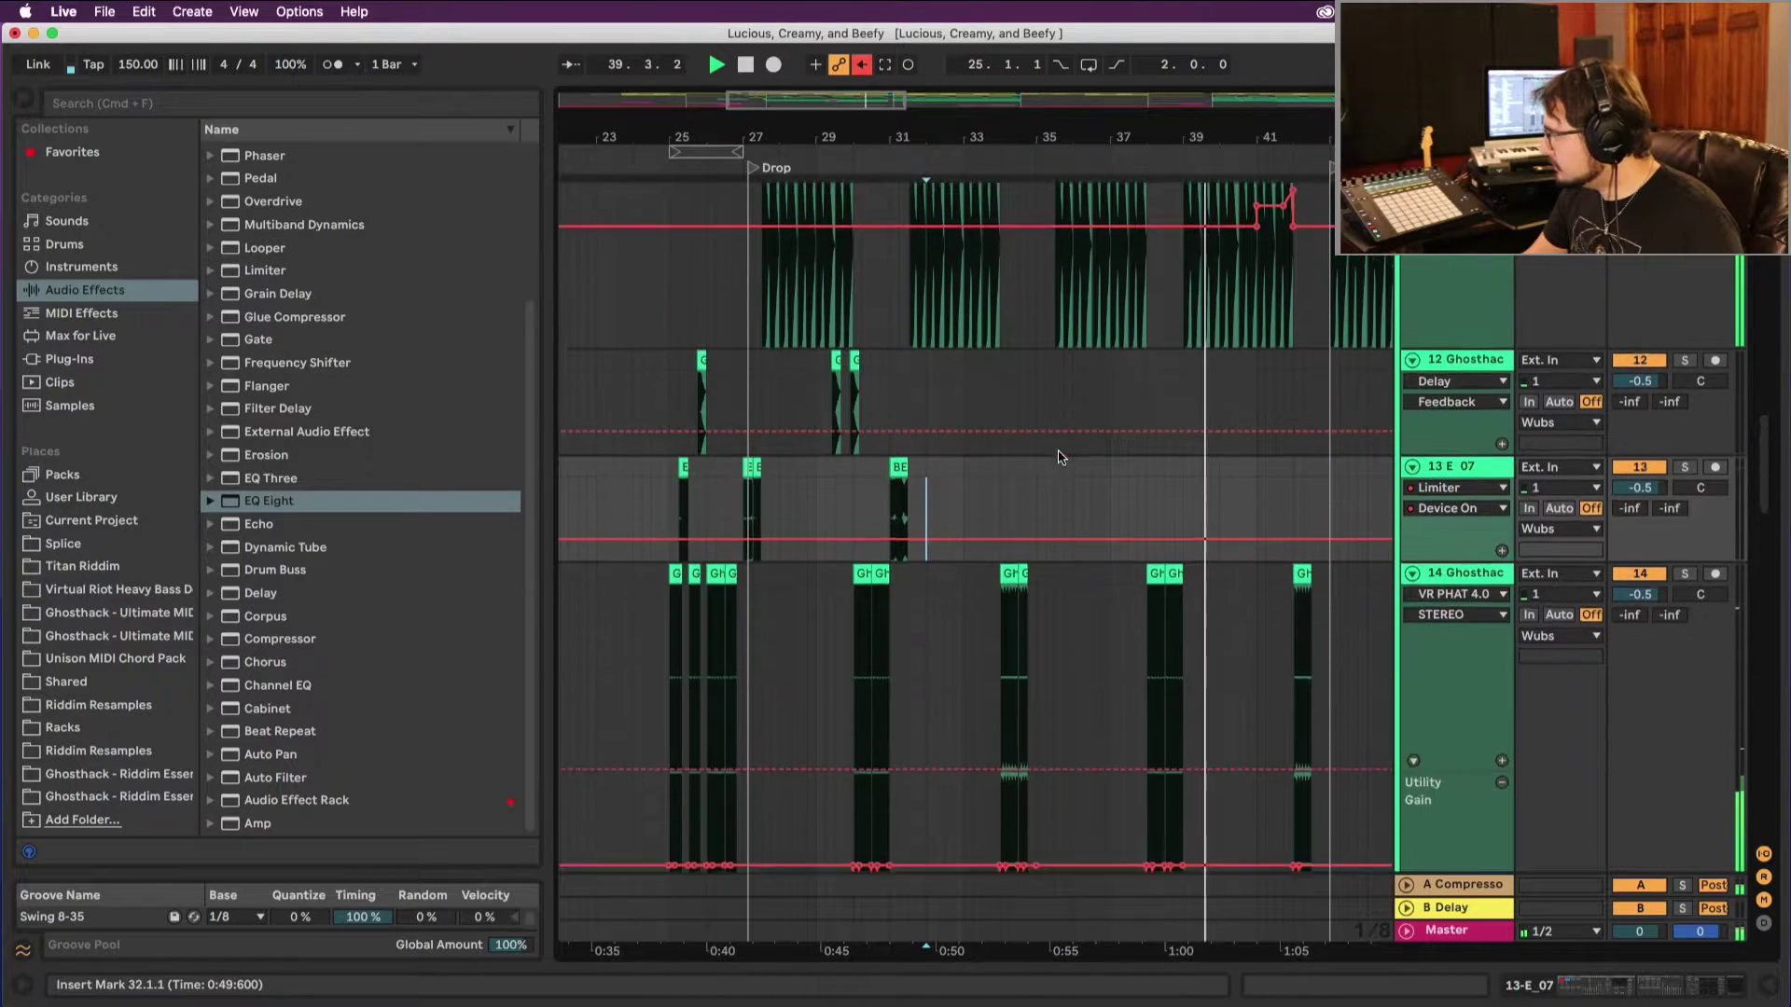
scroll(1059, 457, down, 5)
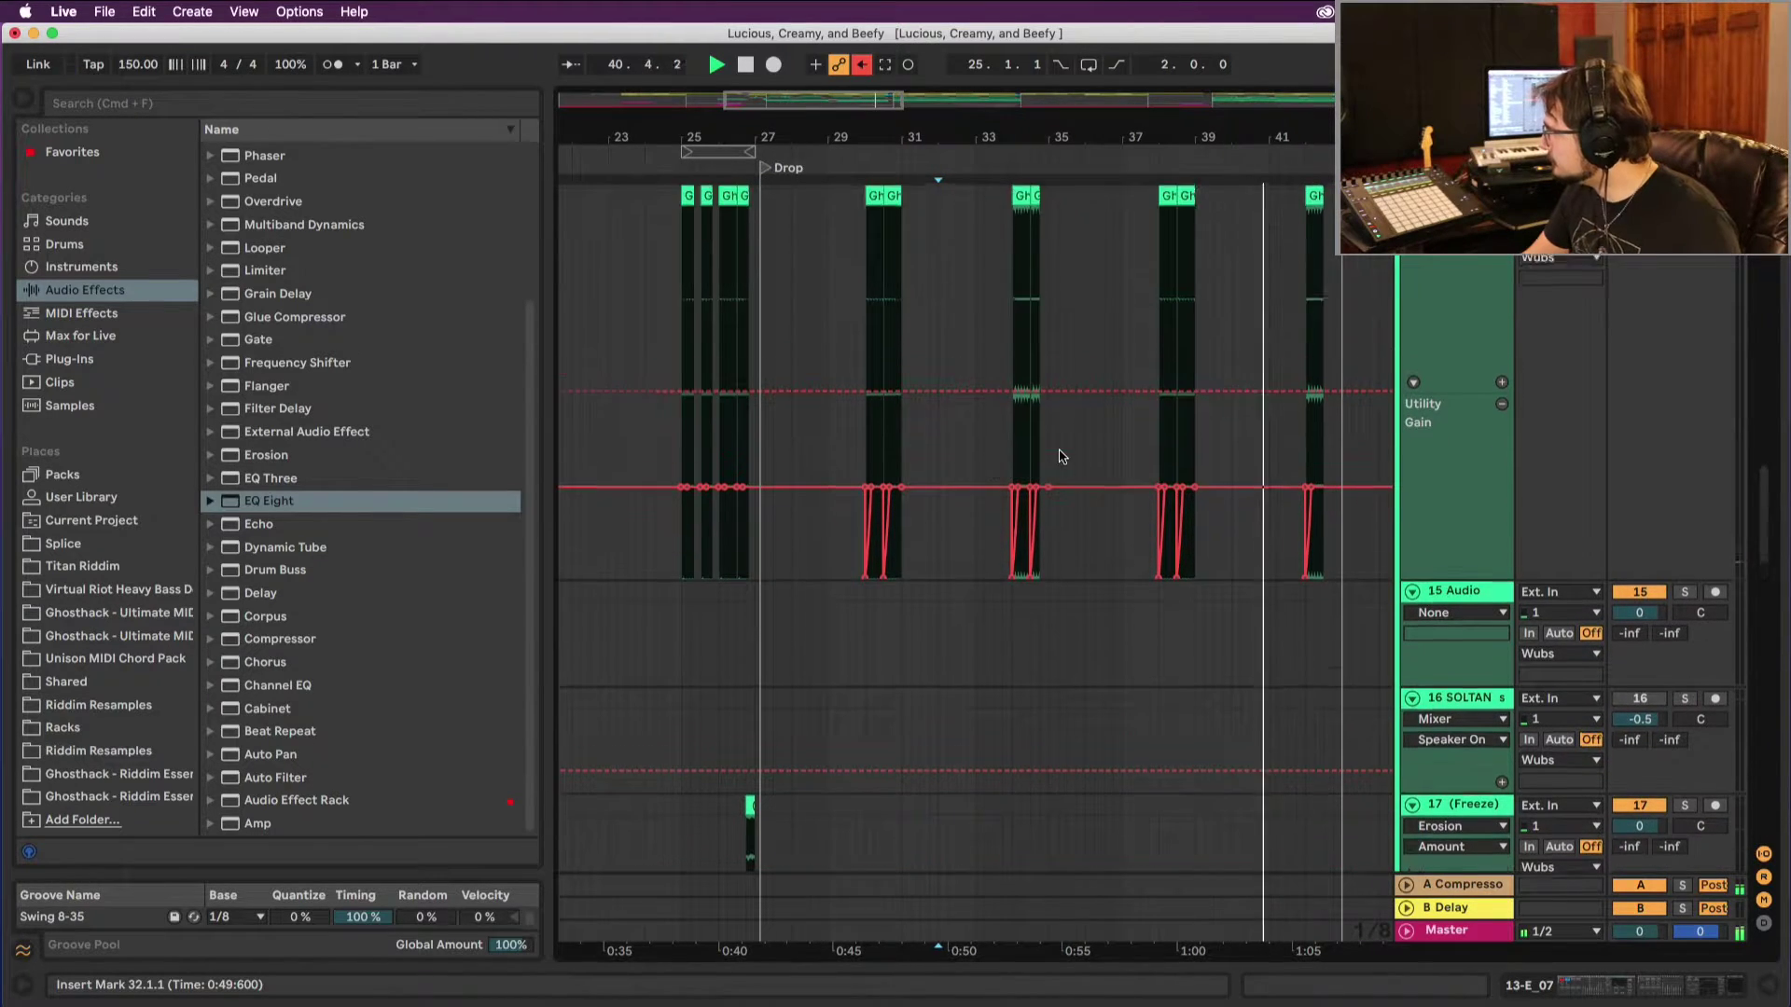
scroll(1060, 457, up, 1)
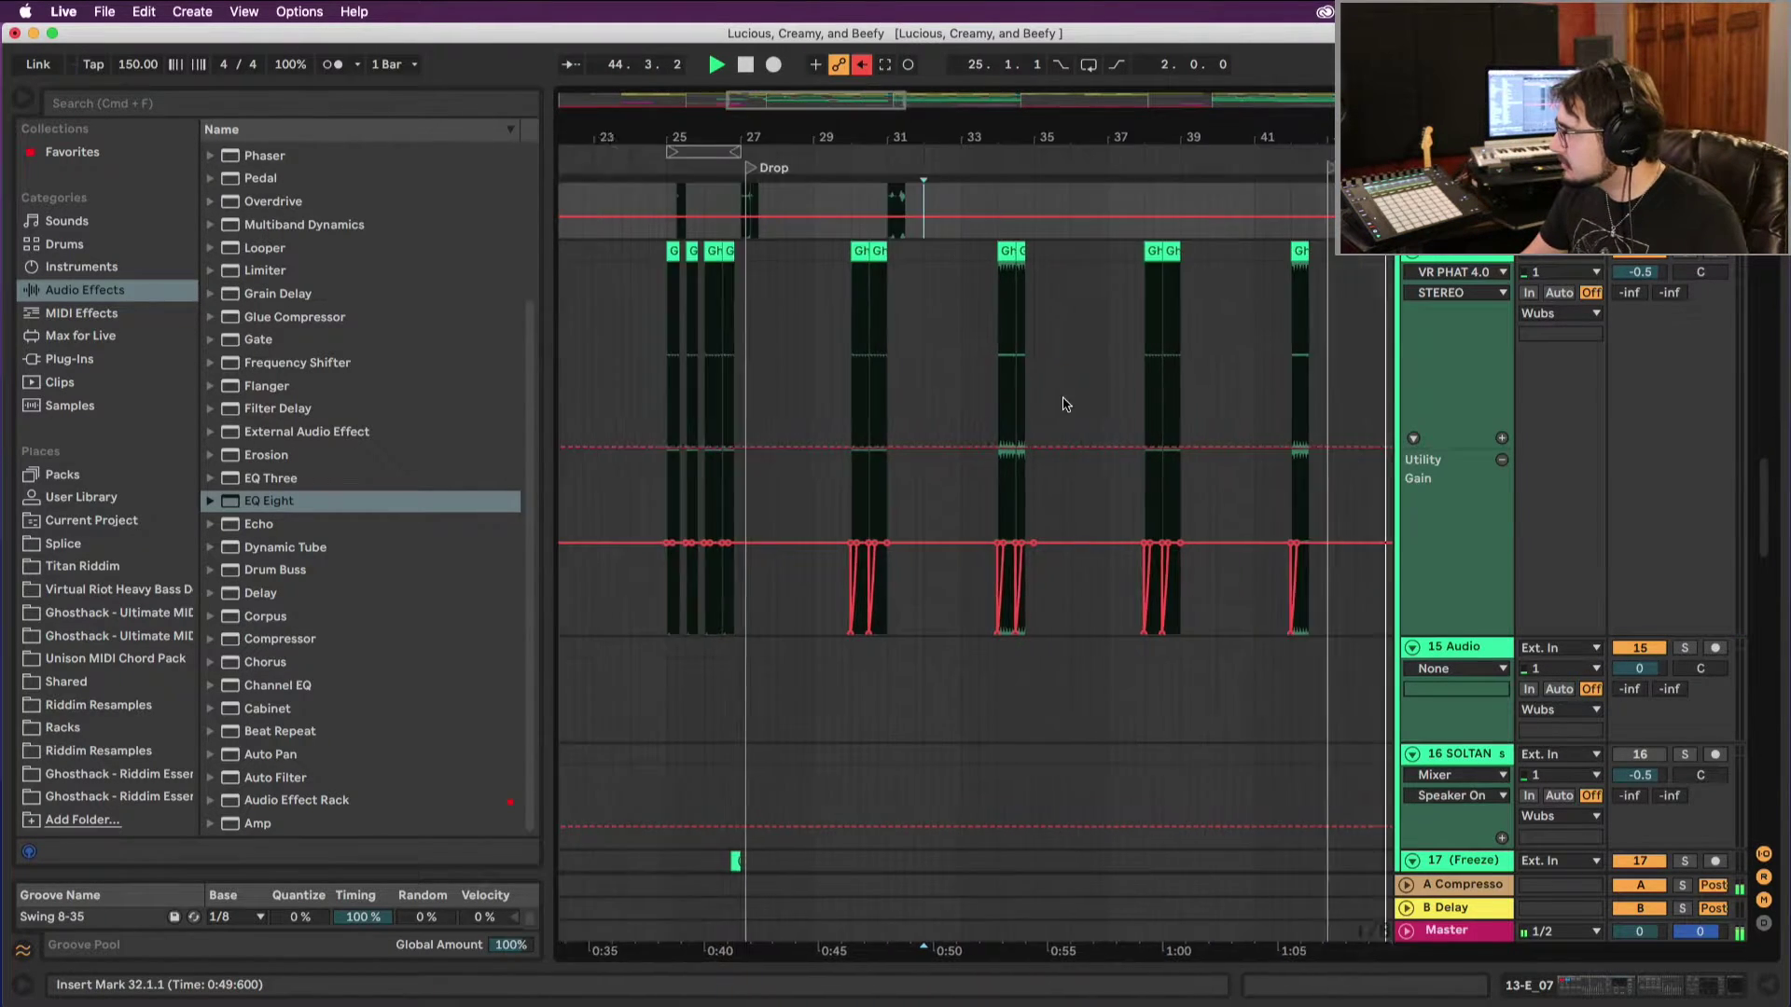
scroll(1056, 402, down, 8)
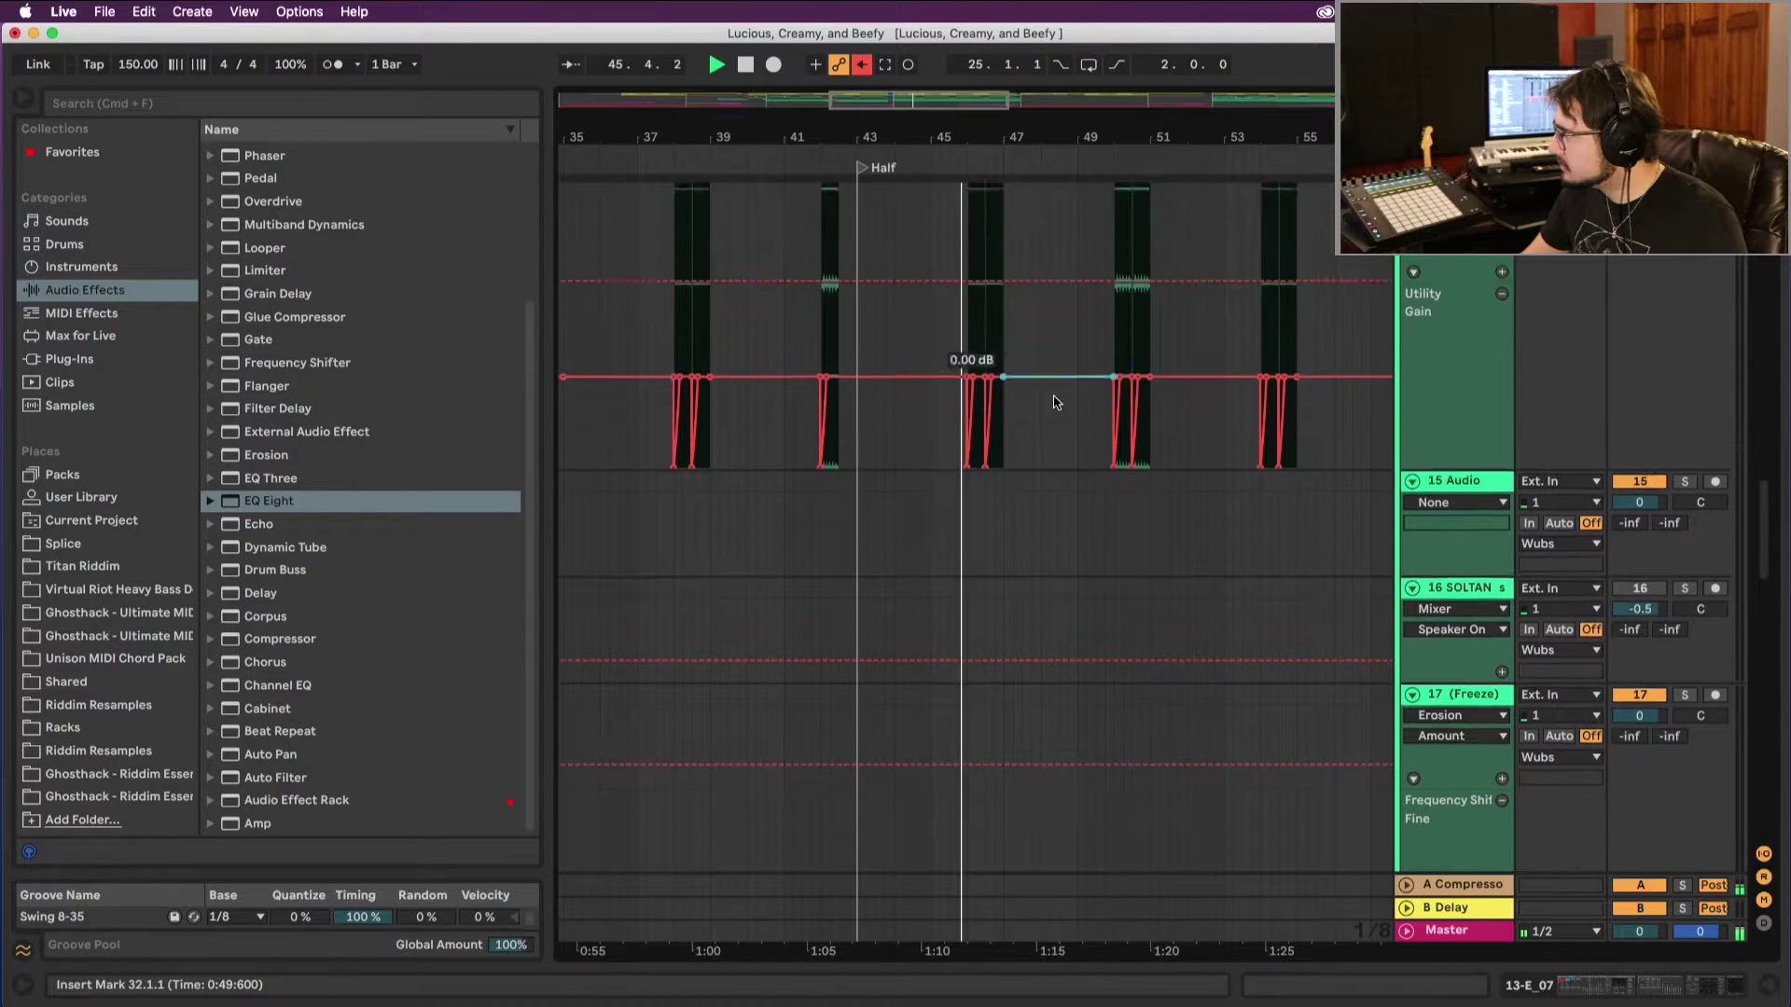
scroll(1054, 402, down, 3)
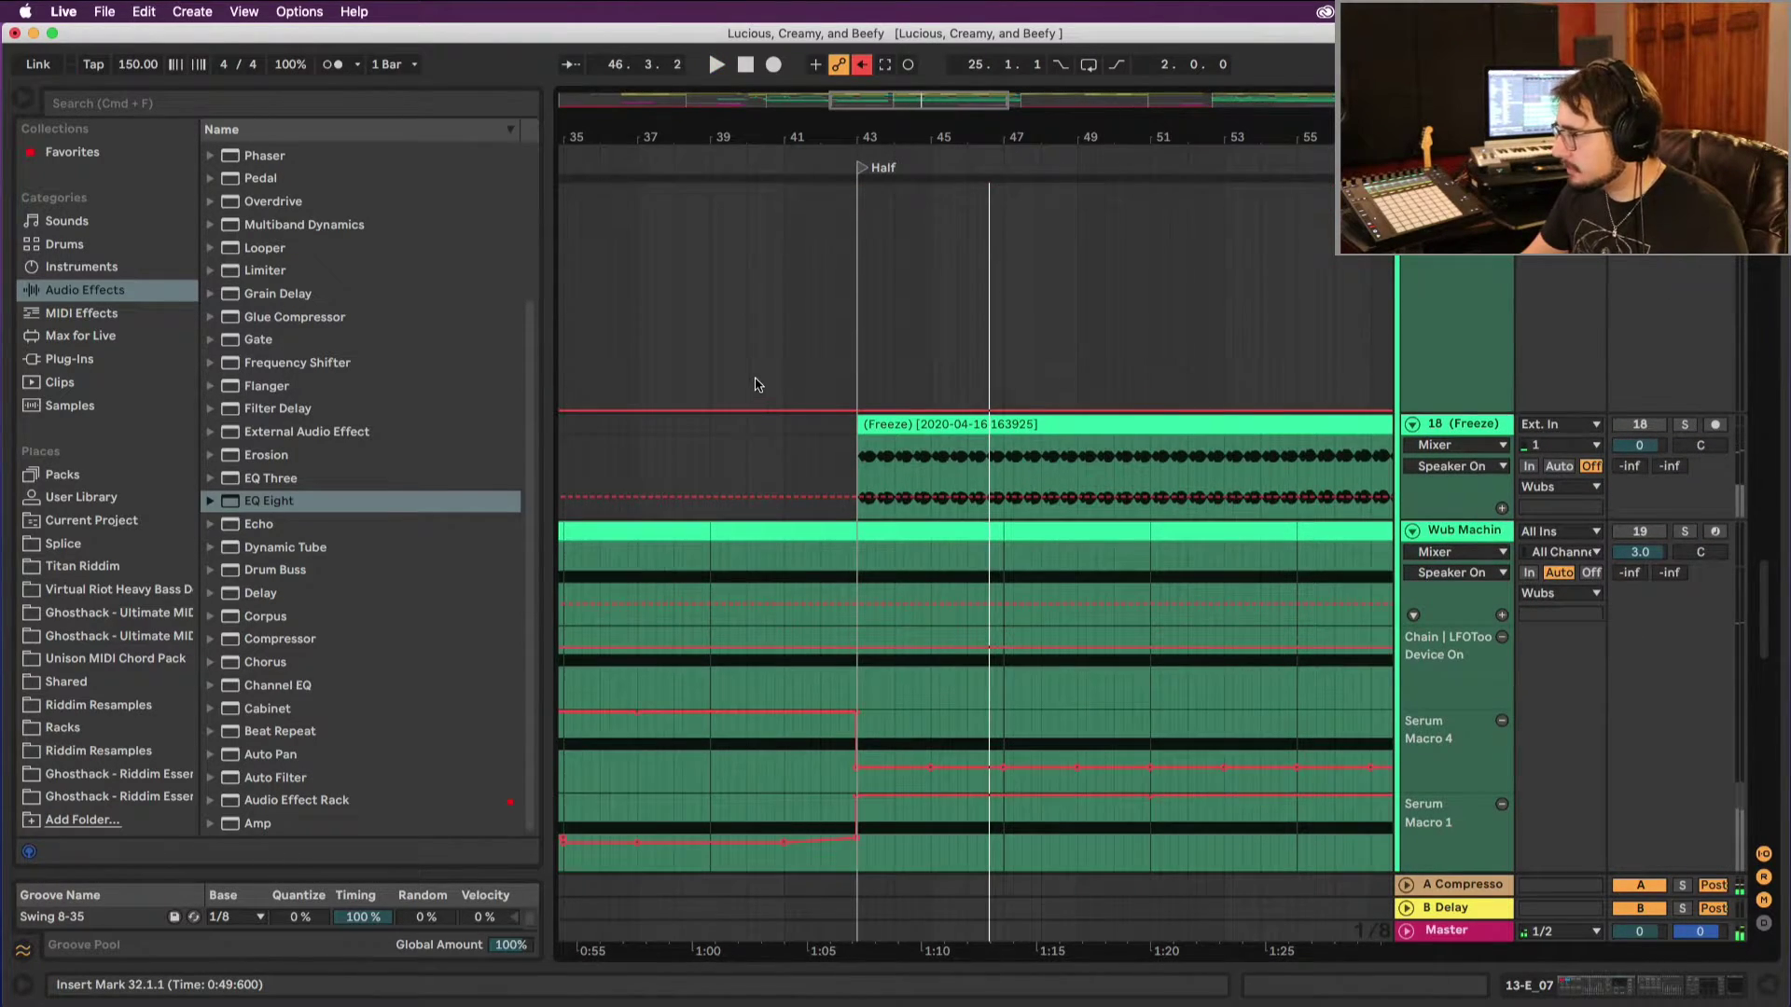
scroll(760, 381, left, 10)
scroll(764, 376, up, 5)
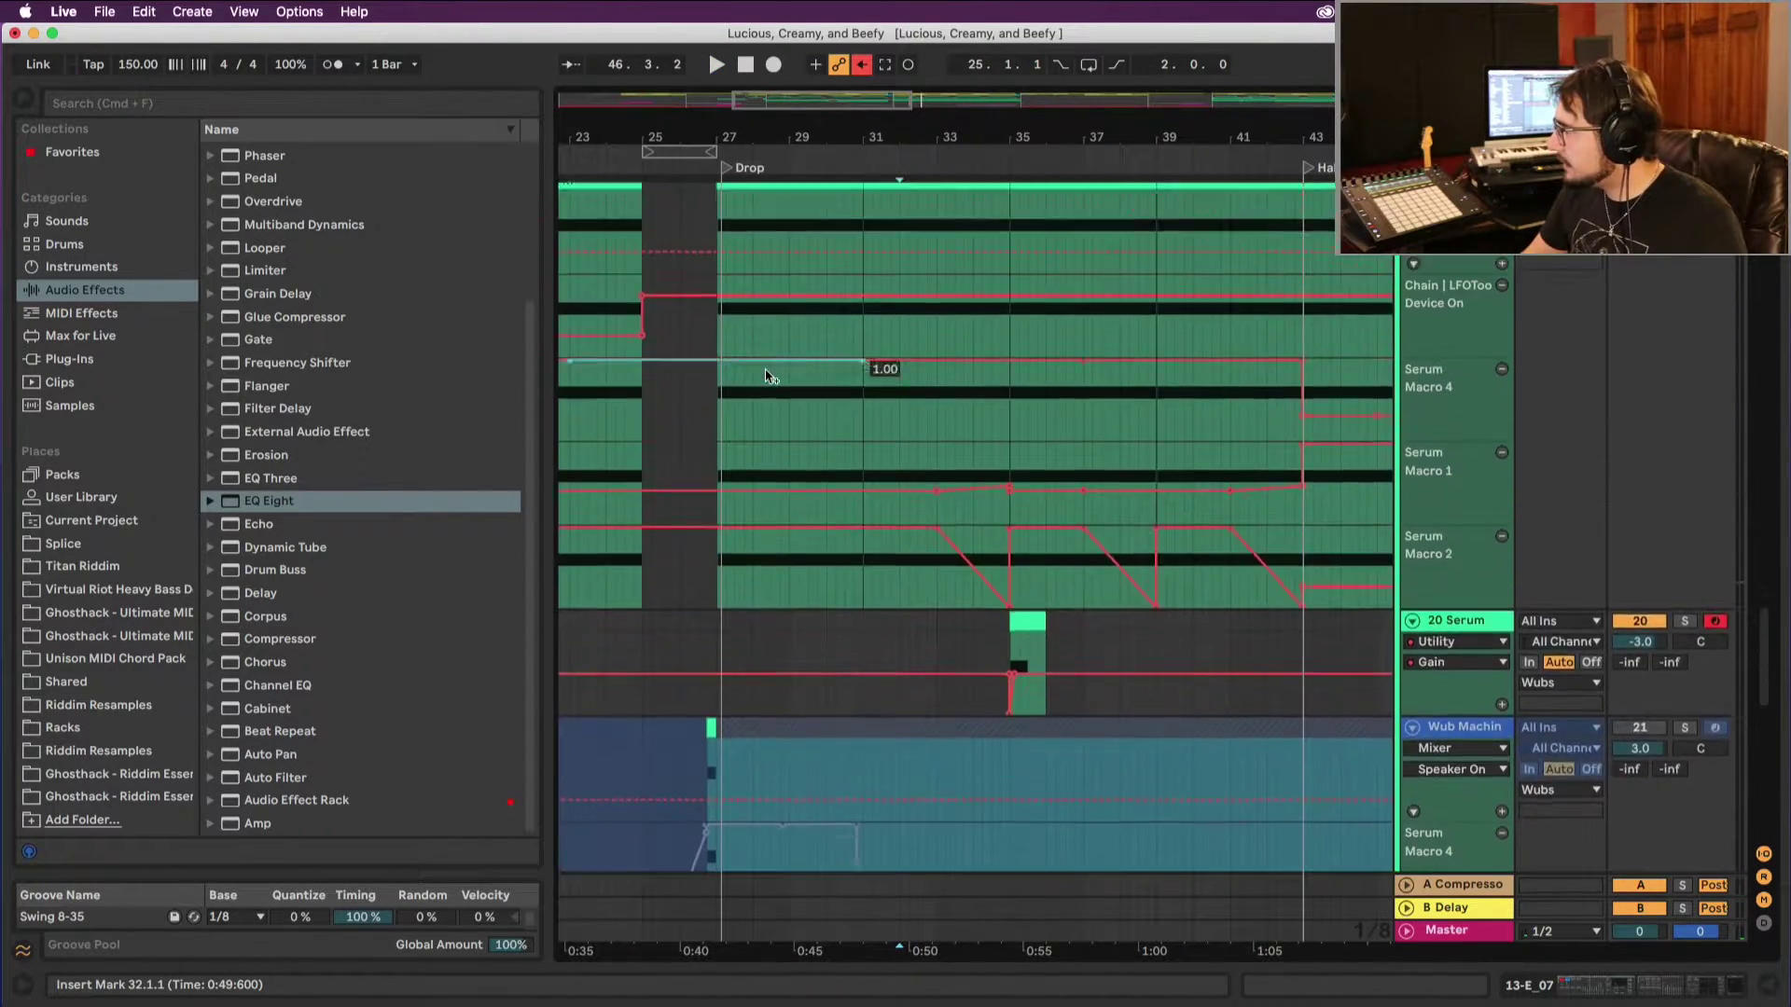
scroll(764, 376, up, 15)
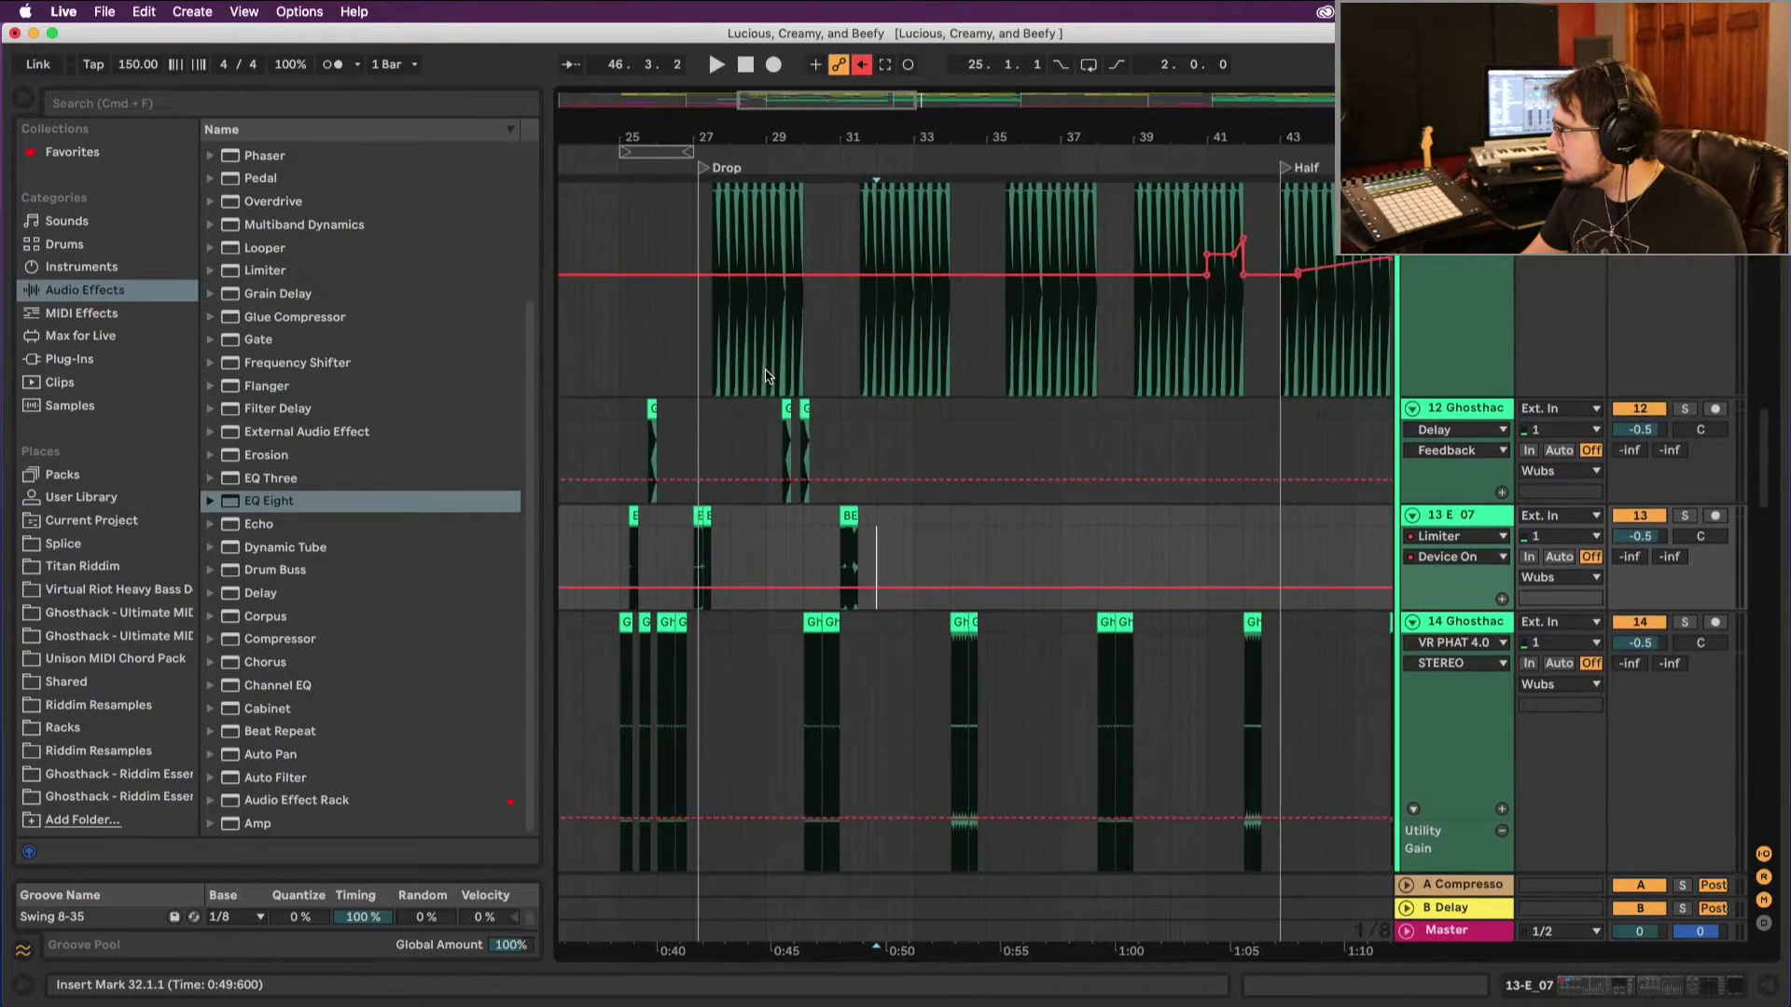
scroll(765, 376, up, 10)
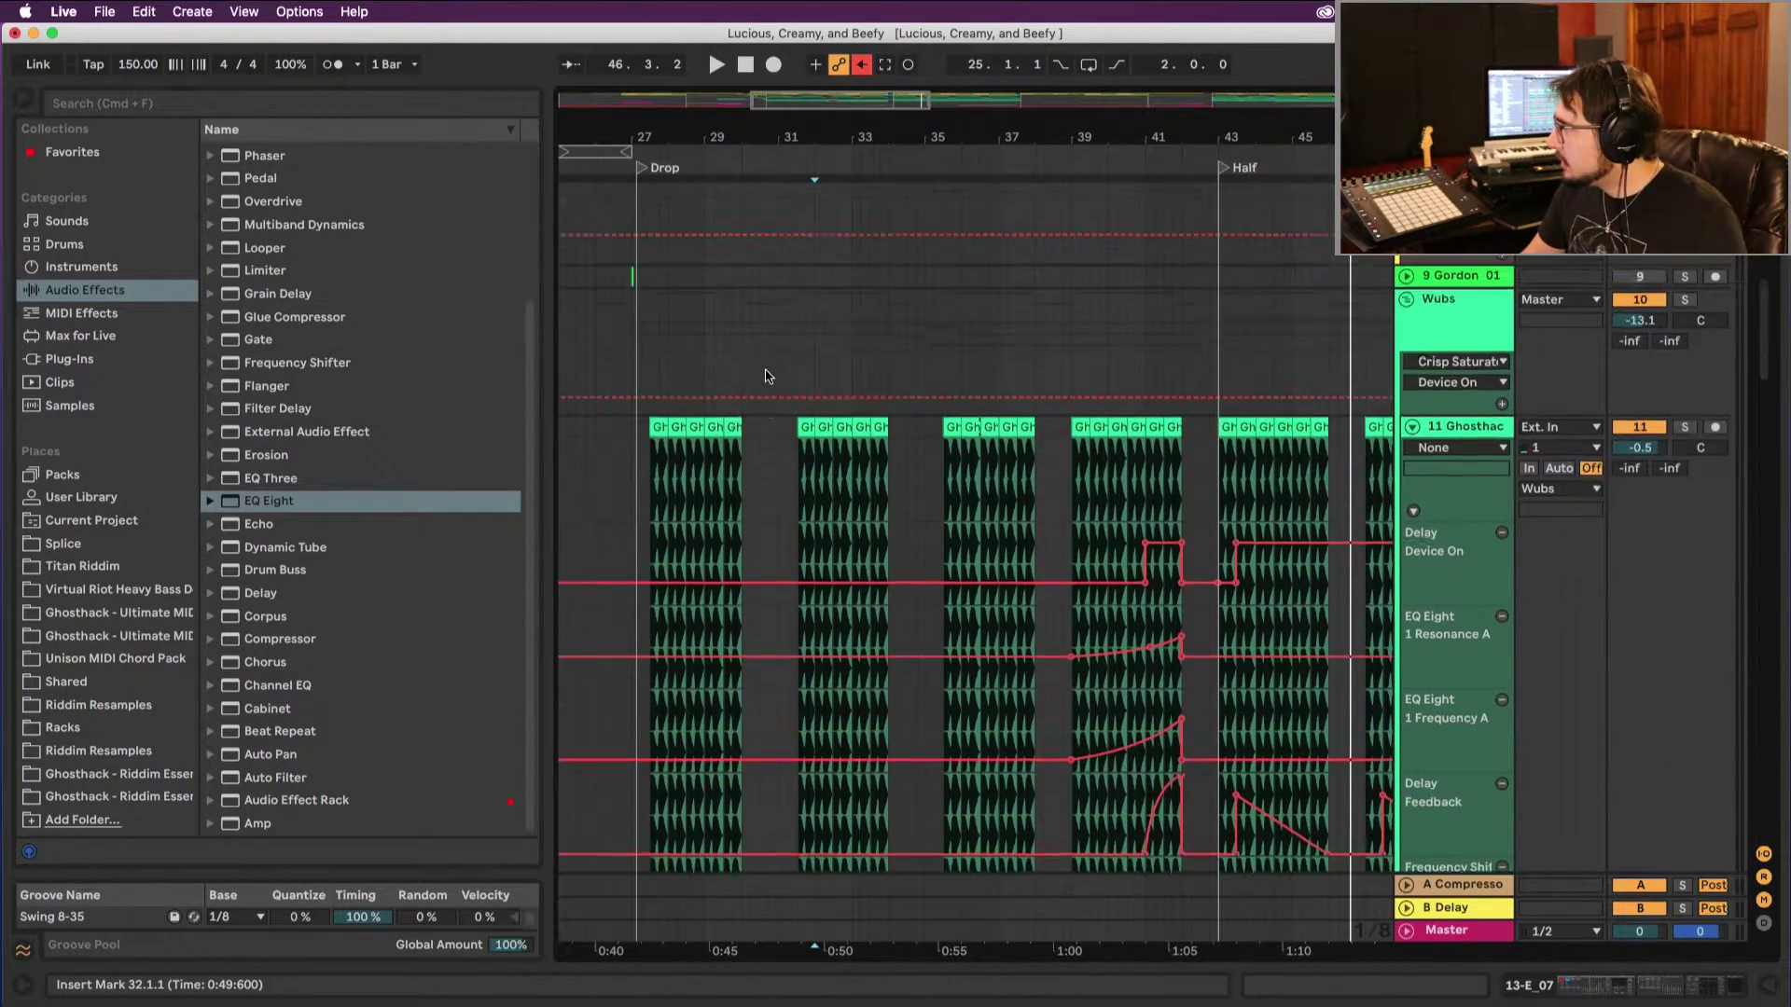
scroll(765, 376, up, 2)
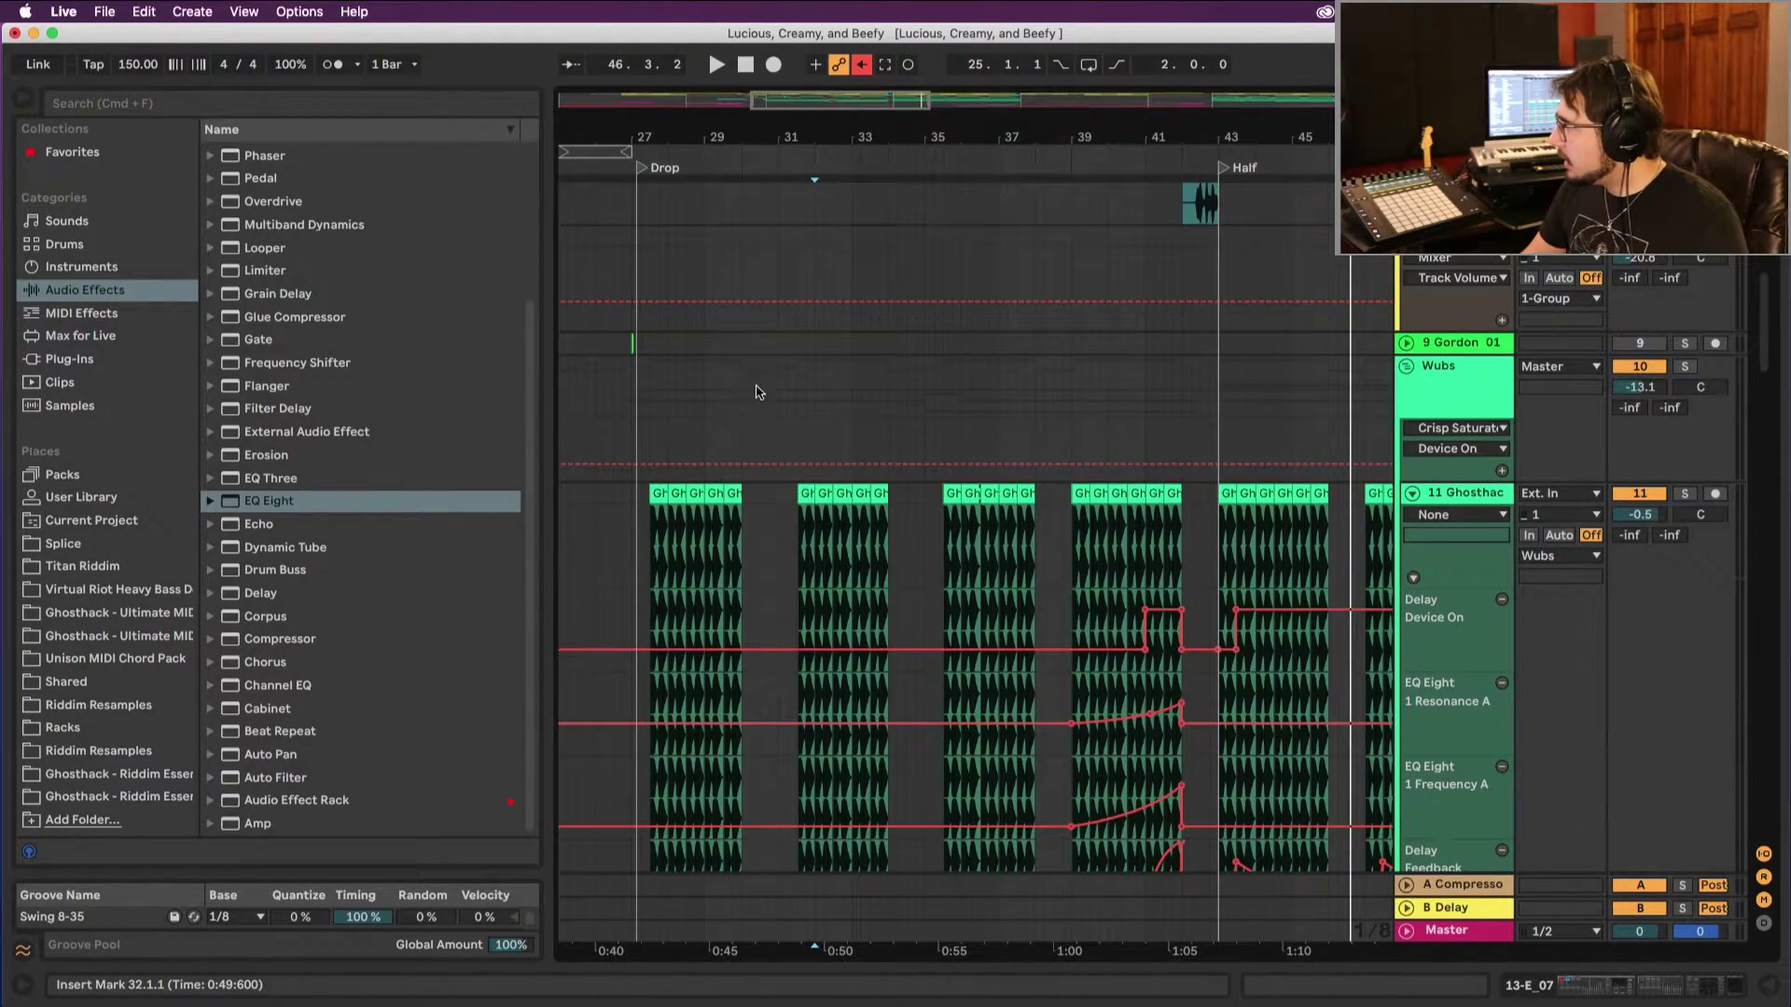
Step: Play the drop from just after the start of bar 27 and examine track 11's automation lanes and the bass tracks below
click(651, 495)
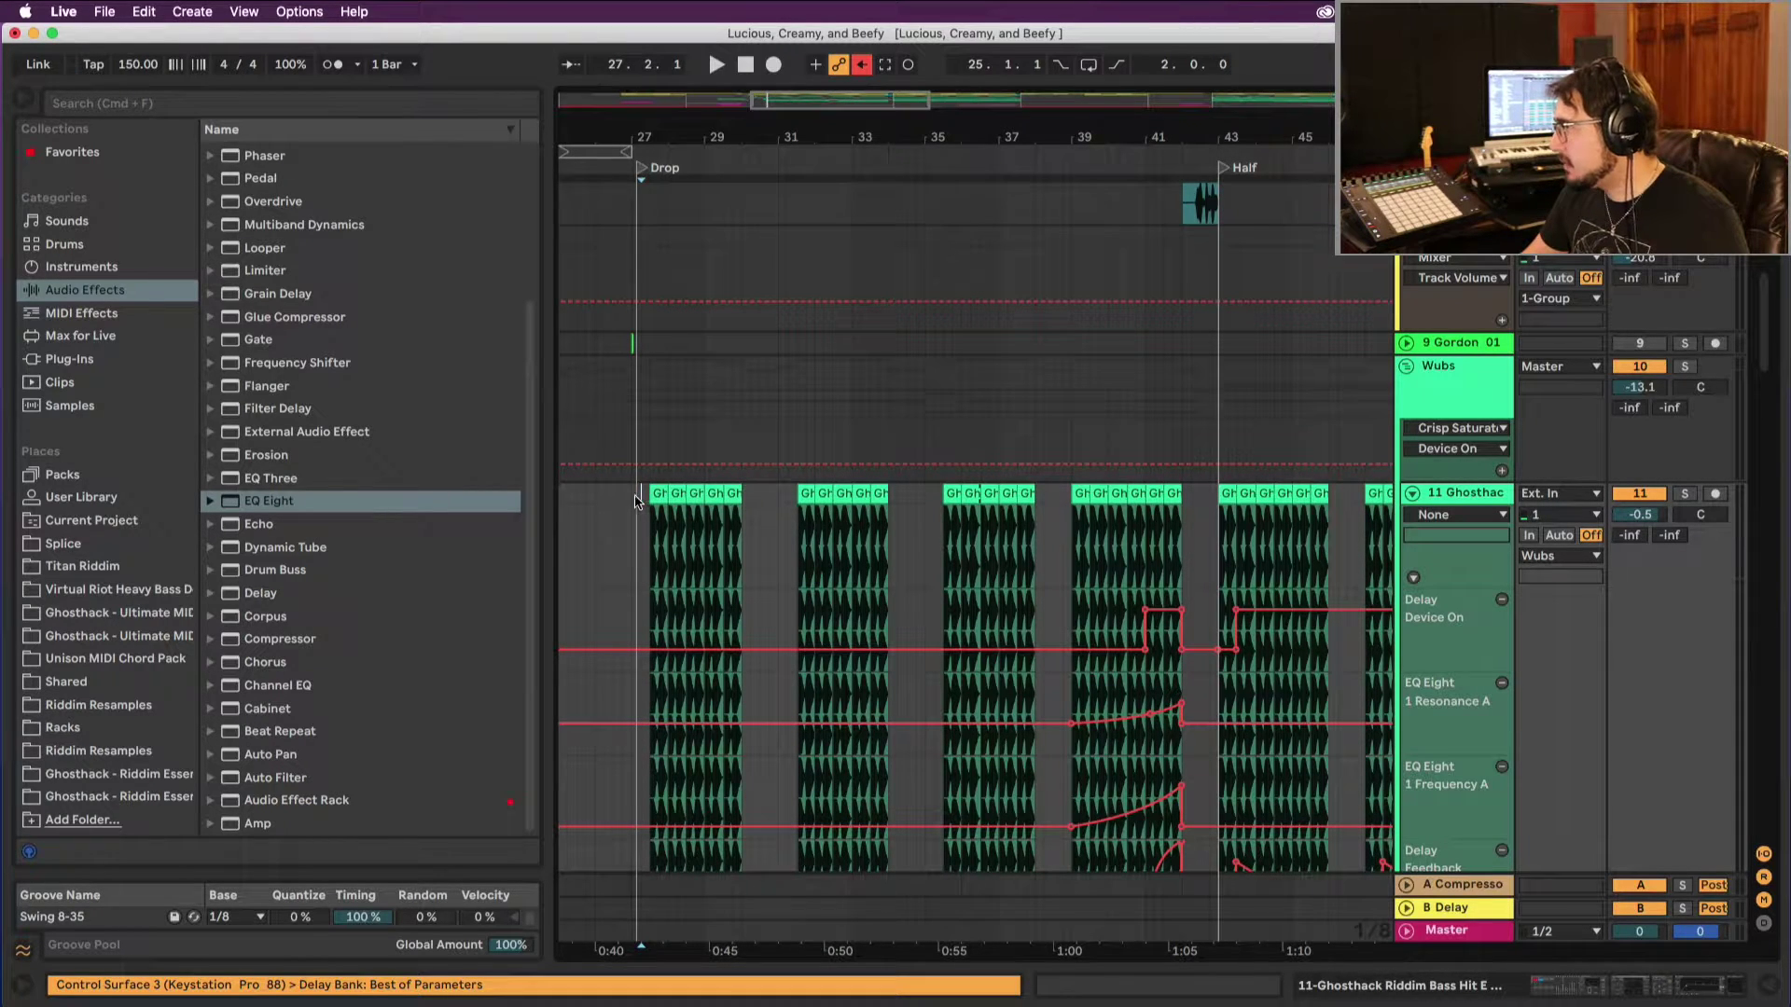
key(space)
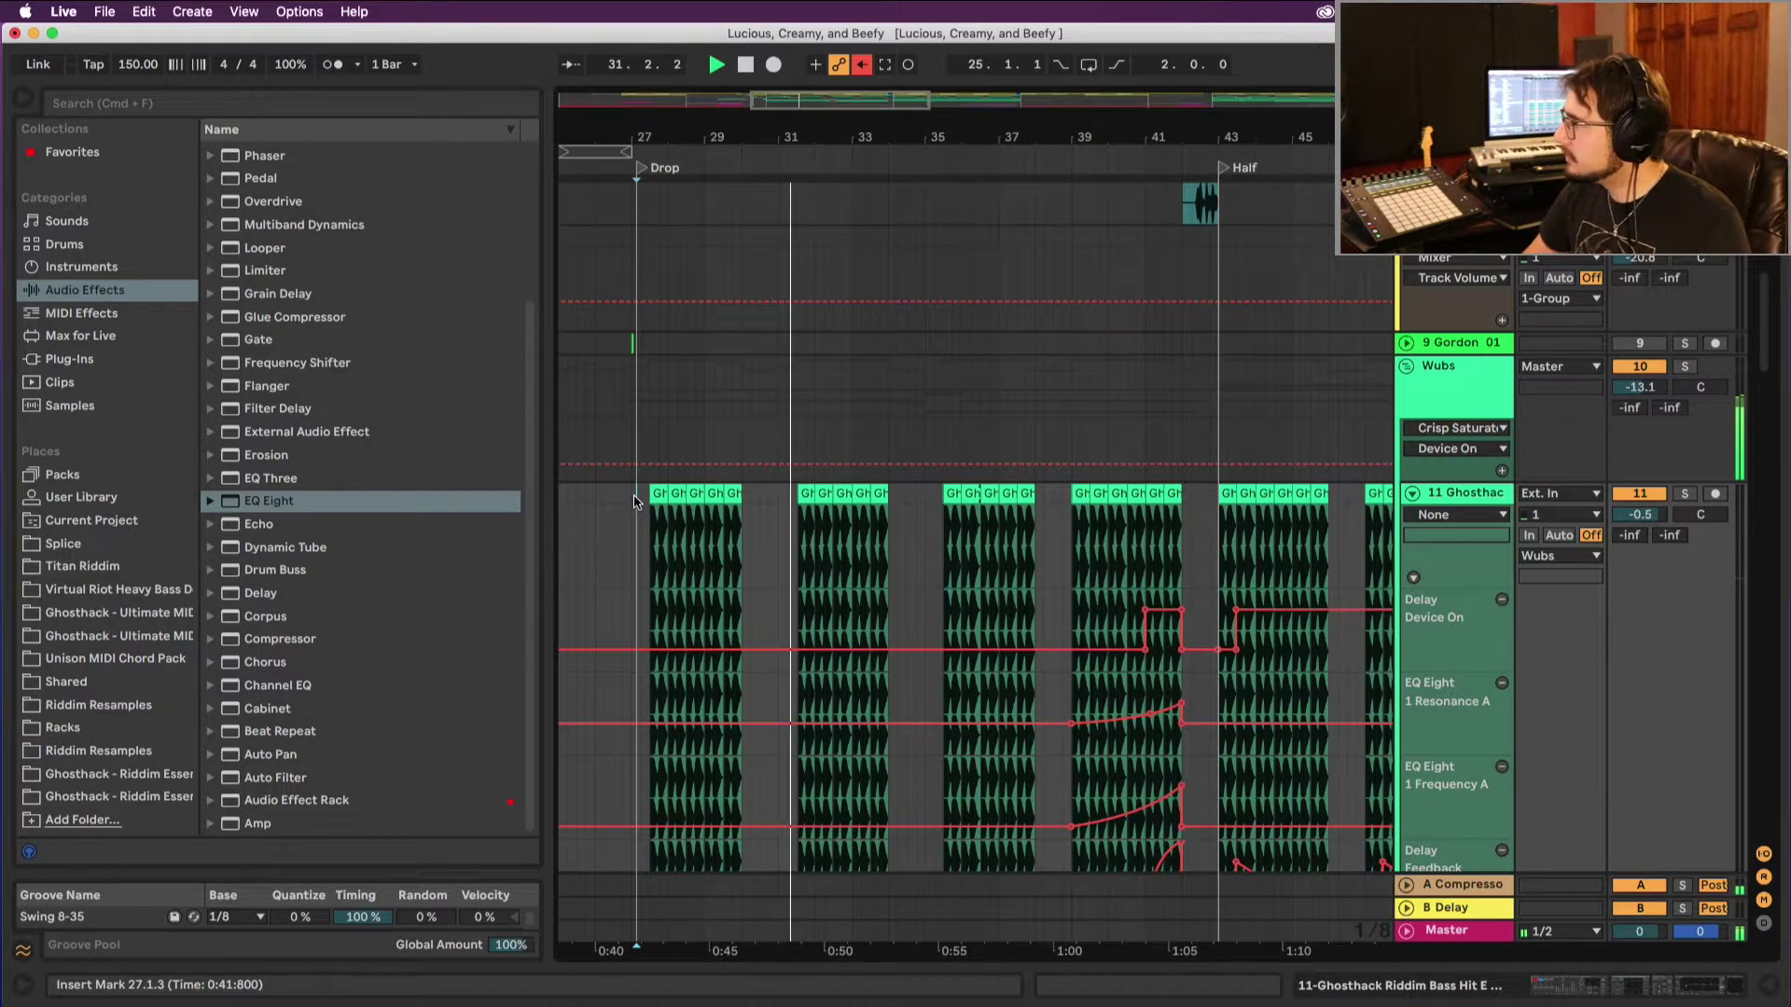
scroll(1020, 512, down, 5)
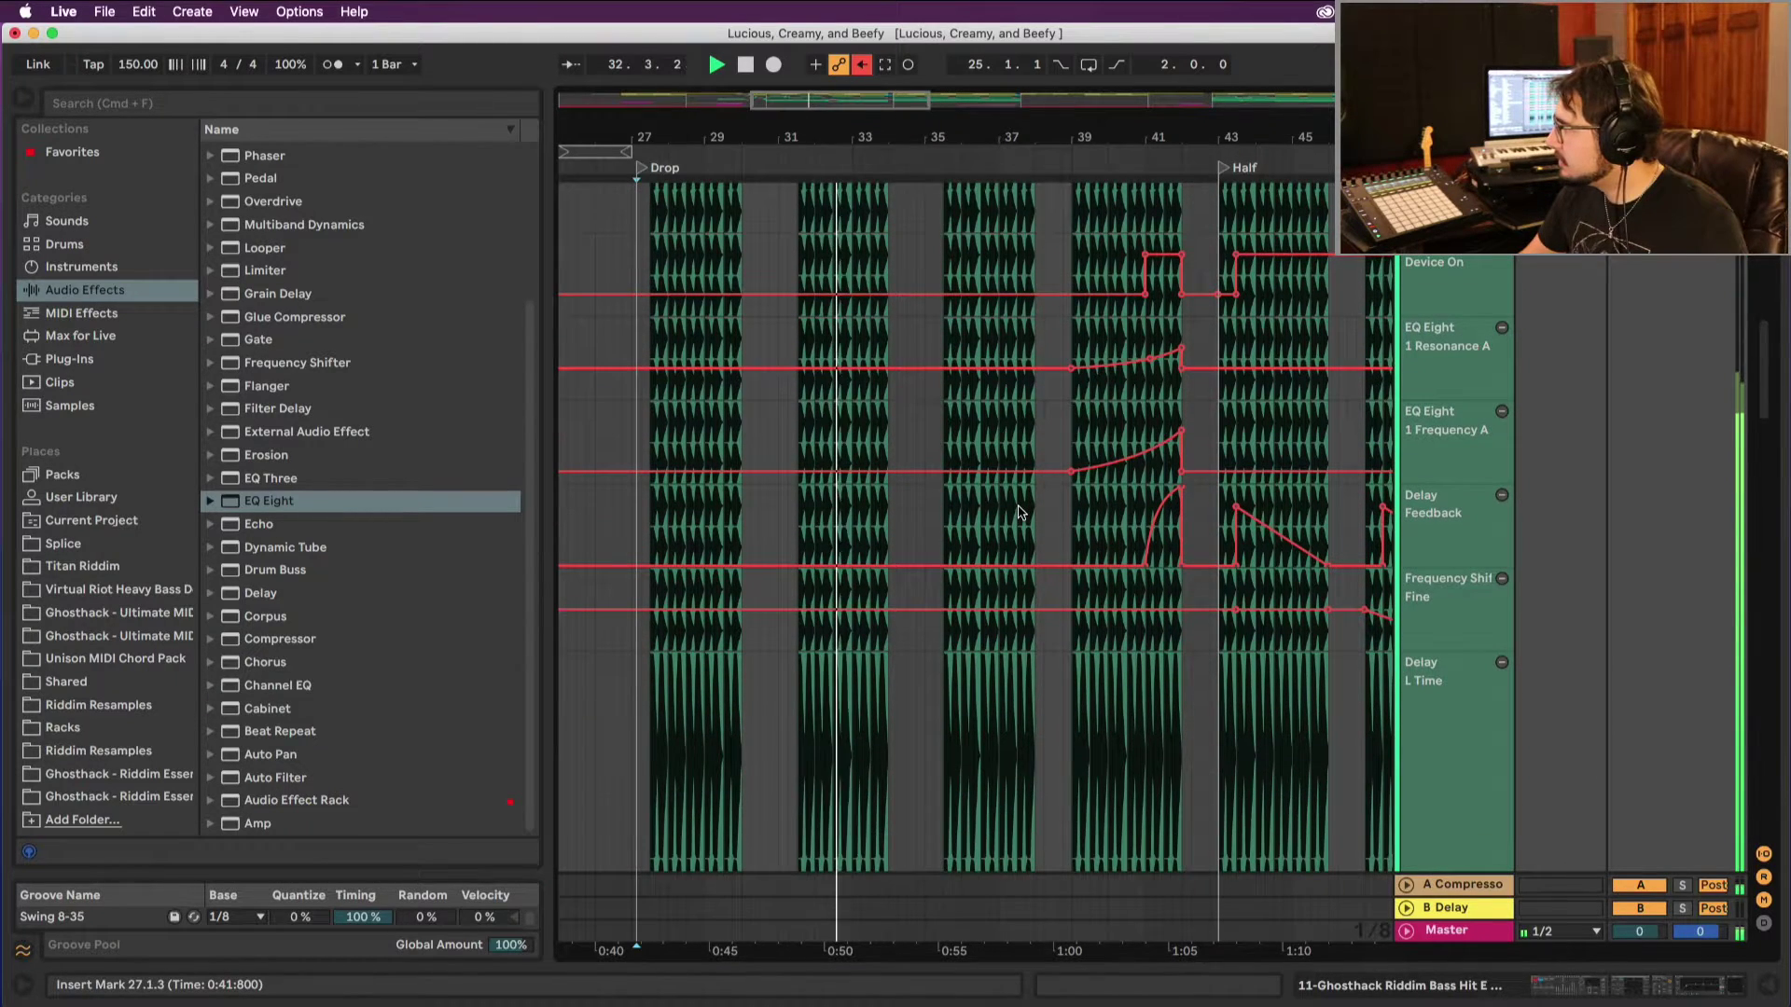
scroll(1020, 512, down, 8)
scroll(1020, 512, down, 6)
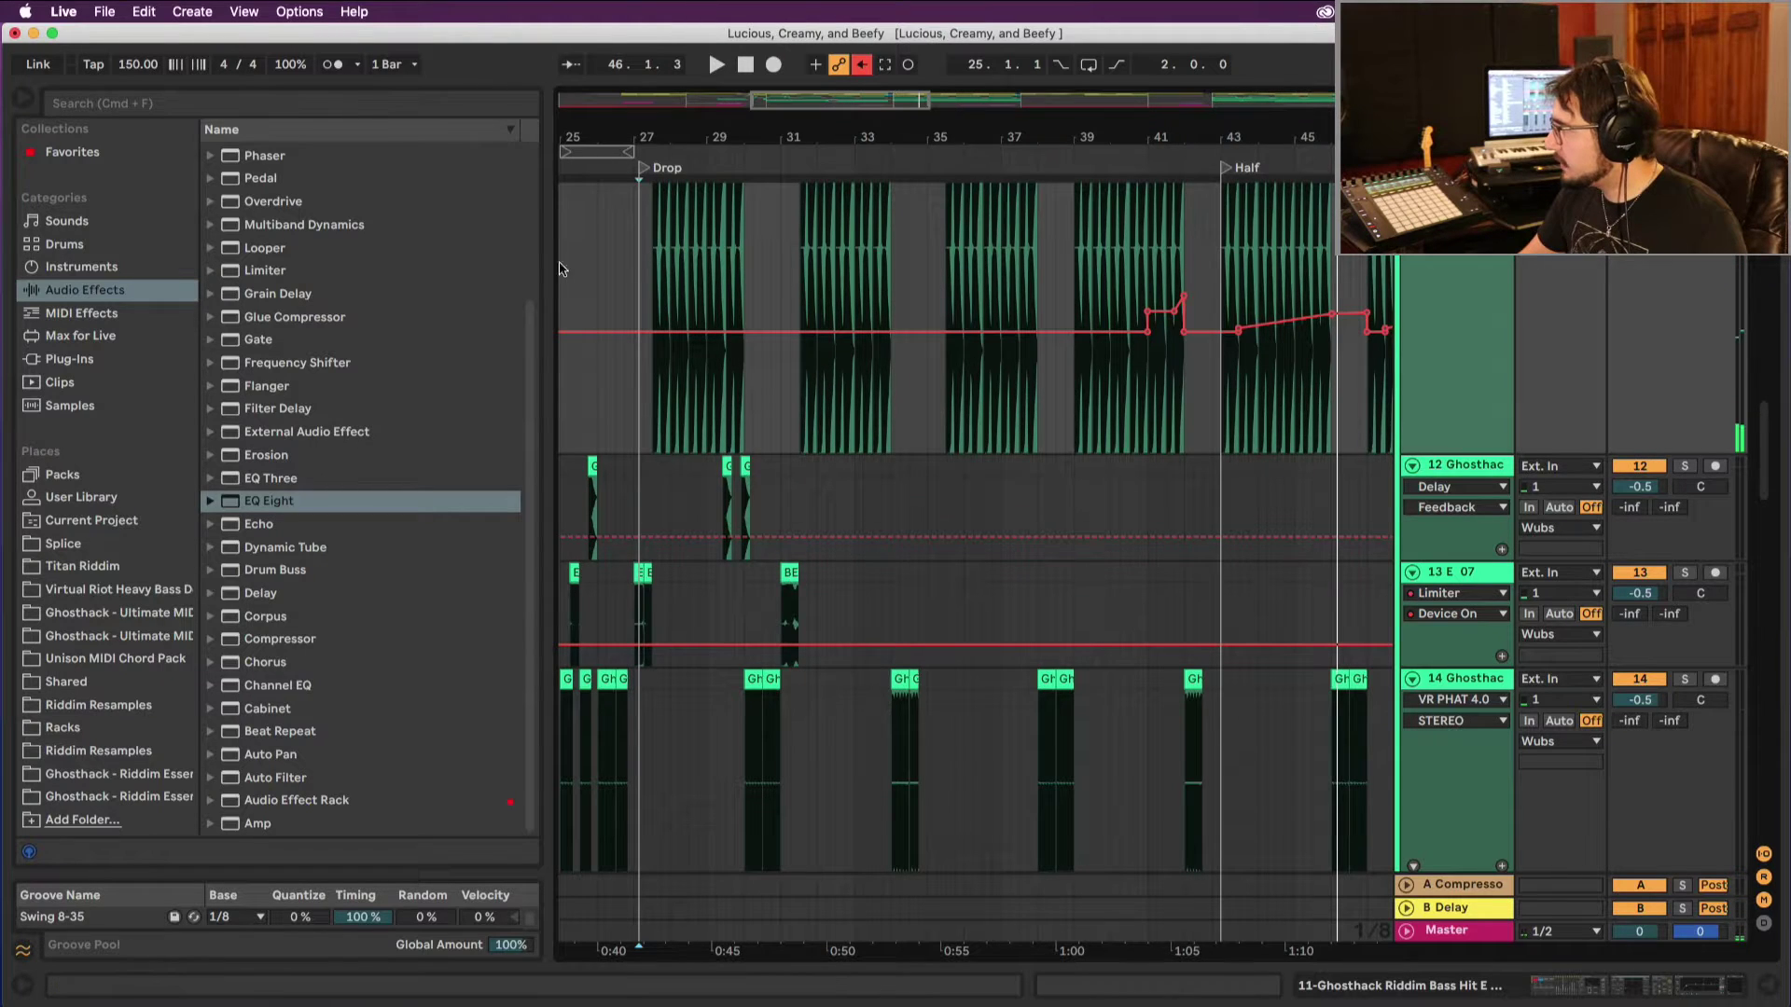
Step: Set the fixed grid to 4 bars and play the arrangement from 41.1.1
right_click(1169, 497)
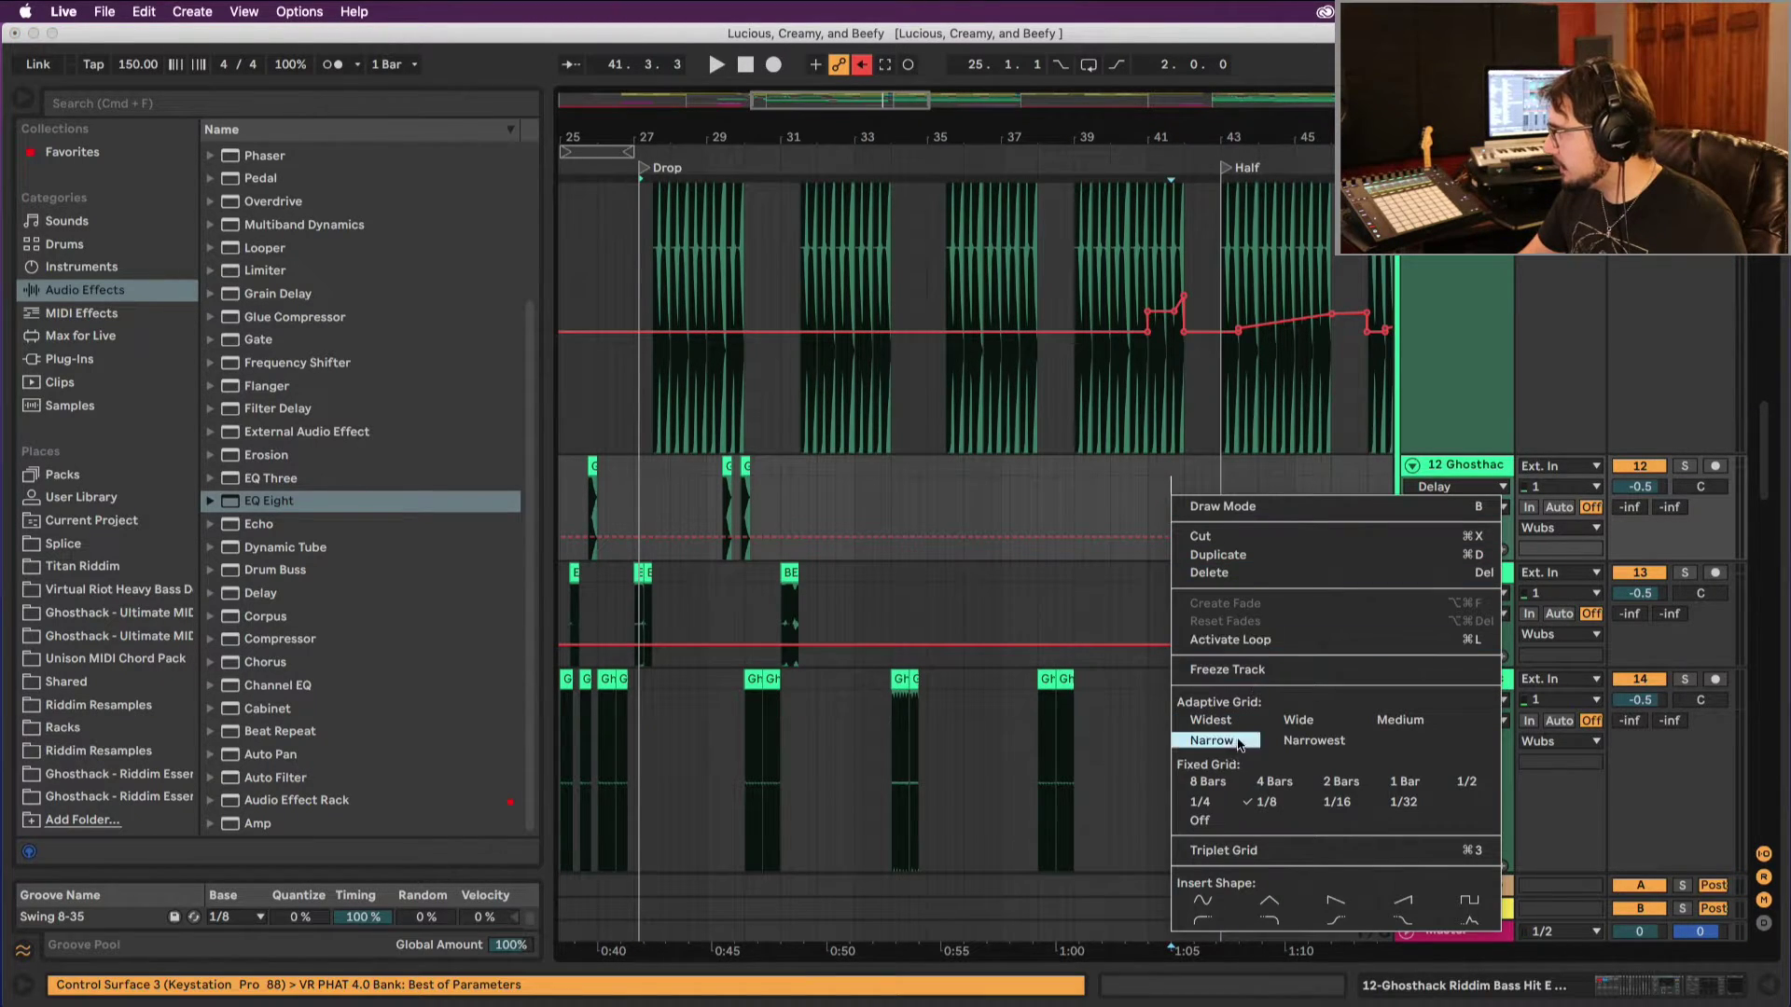
click(1294, 789)
click(1151, 464)
key(space)
Step: Set the fixed grid to 2 bars at the later passage around bars 95 to 106 and play from 97.1.1
mouse_move(1282, 100)
mouse_down()
mouse_move(1243, 99)
mouse_move(1232, 75)
mouse_move(1183, 420)
mouse_up()
drag(1118, 133, 853, 152)
right_click(936, 529)
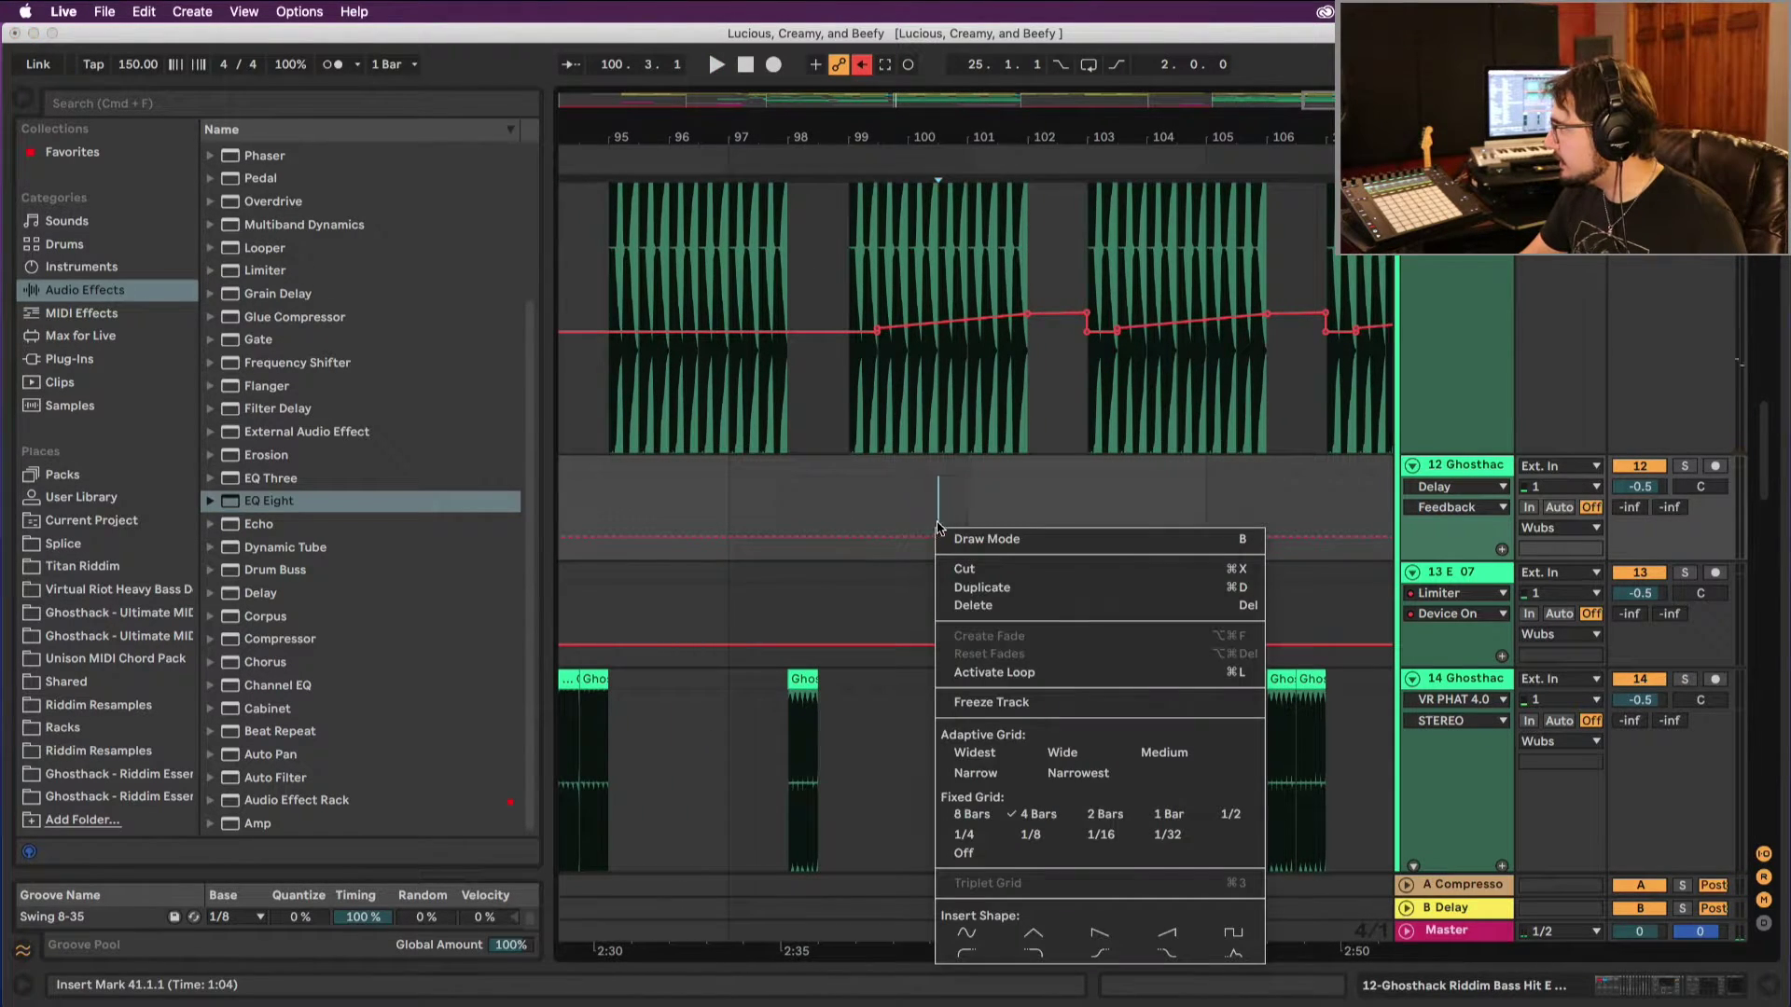
click(1124, 828)
right_click(907, 478)
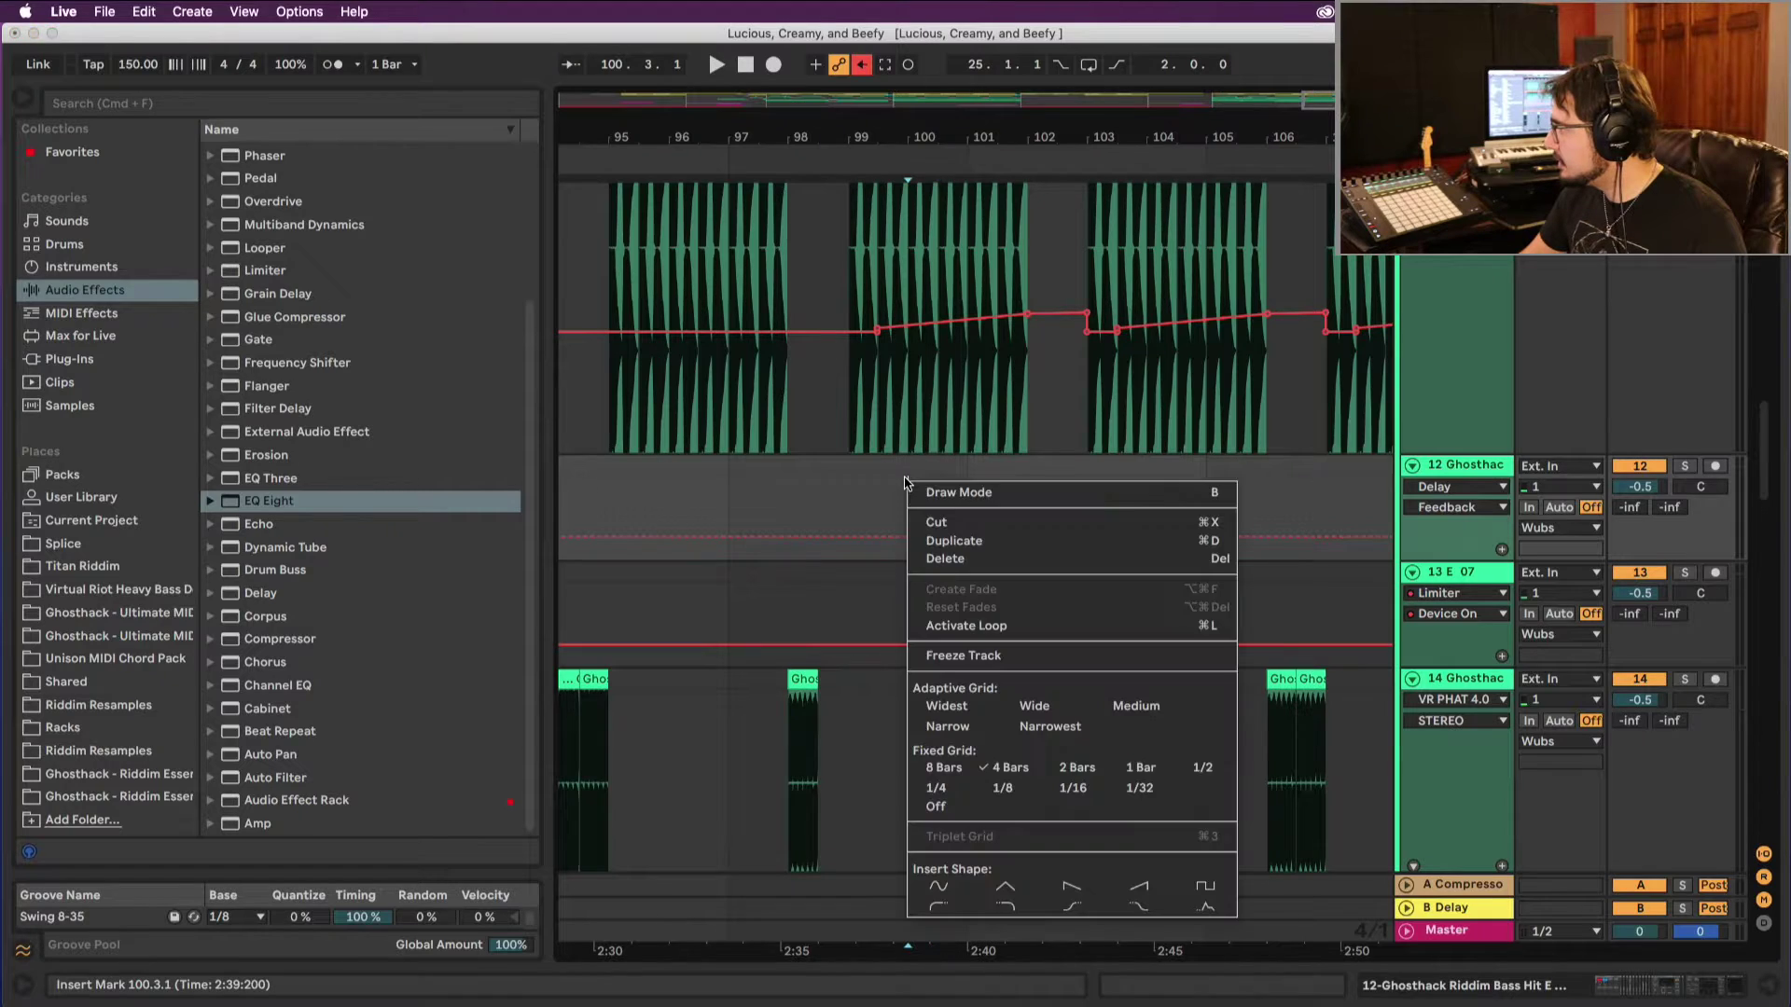
click(1077, 768)
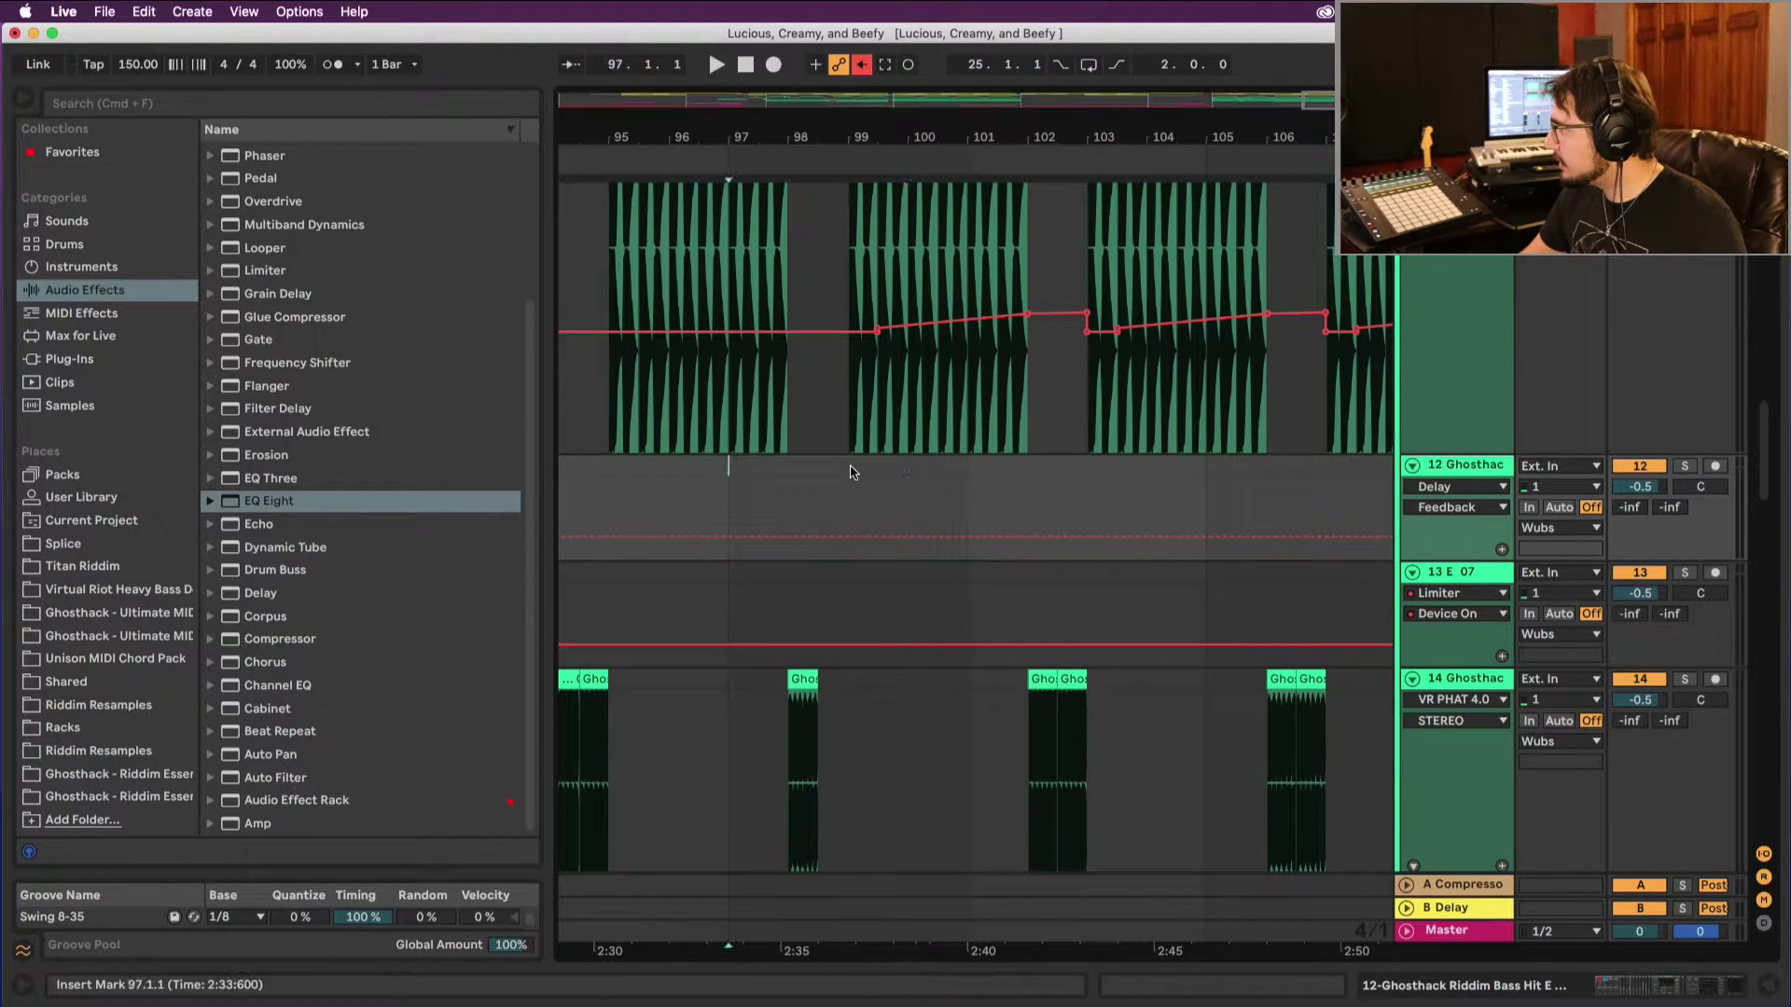
key(space)
right_click(892, 468)
click(1003, 532)
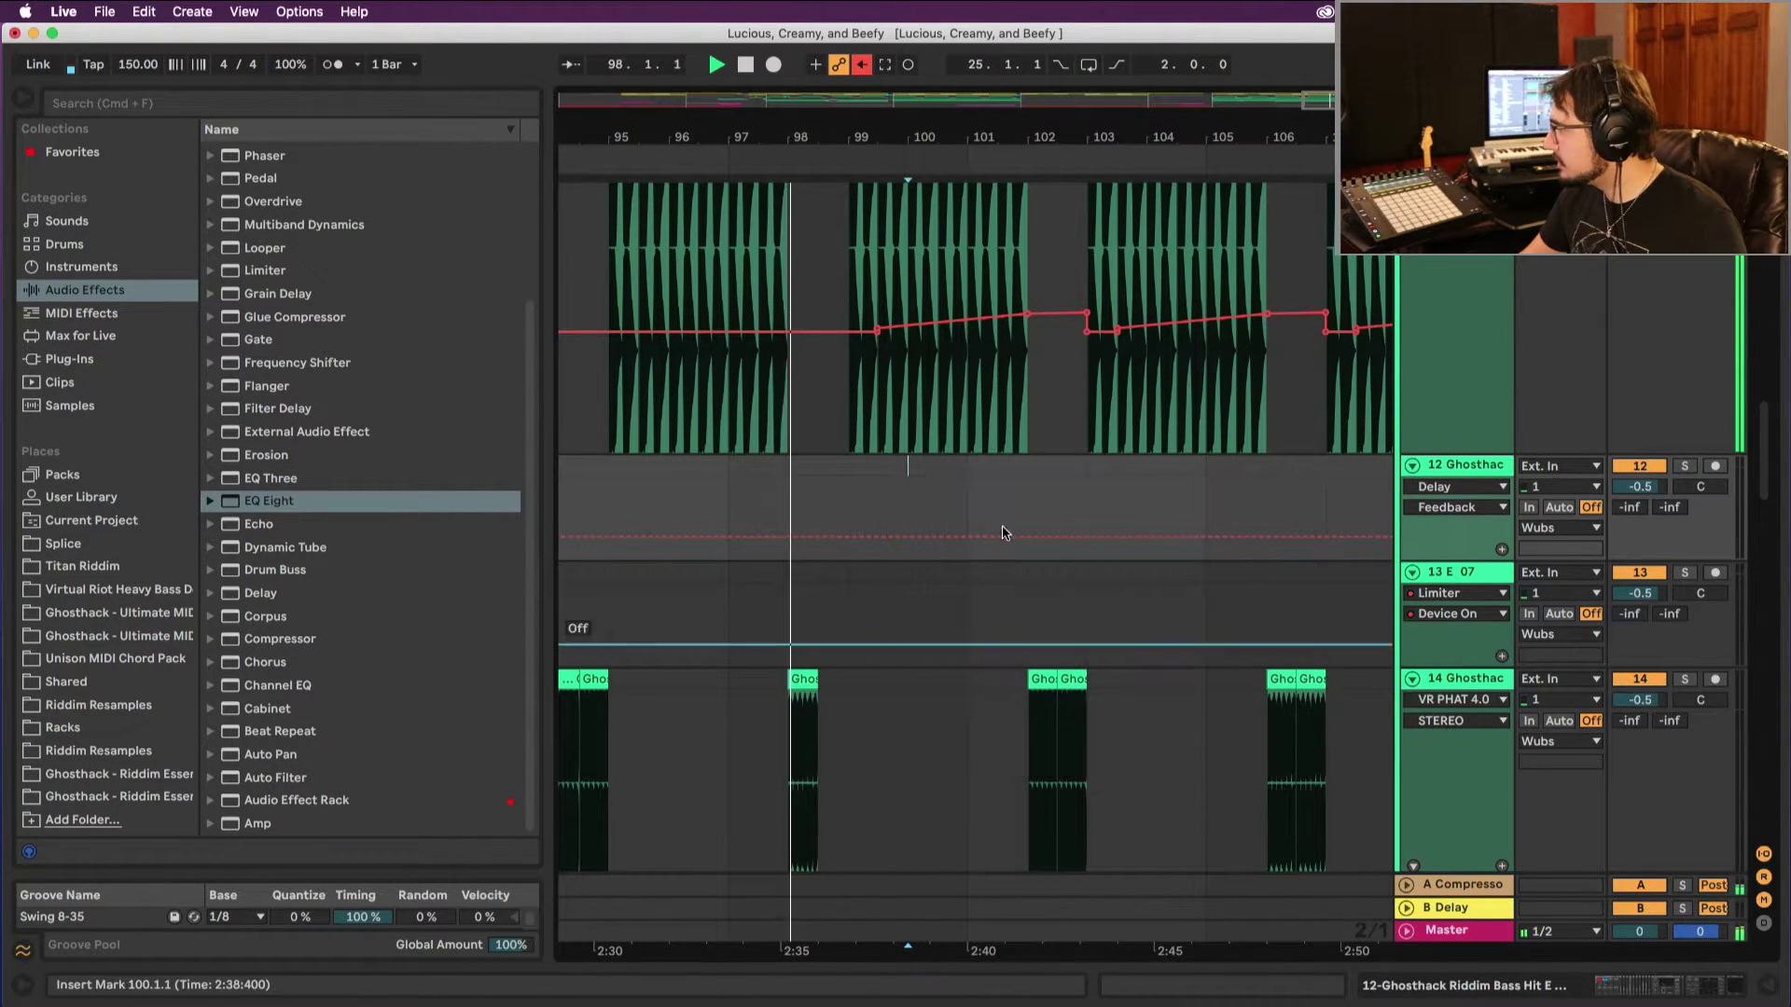
Step: Play from 99.1.1 and examine the start of track 11's Delay automation around bar 99
click(851, 466)
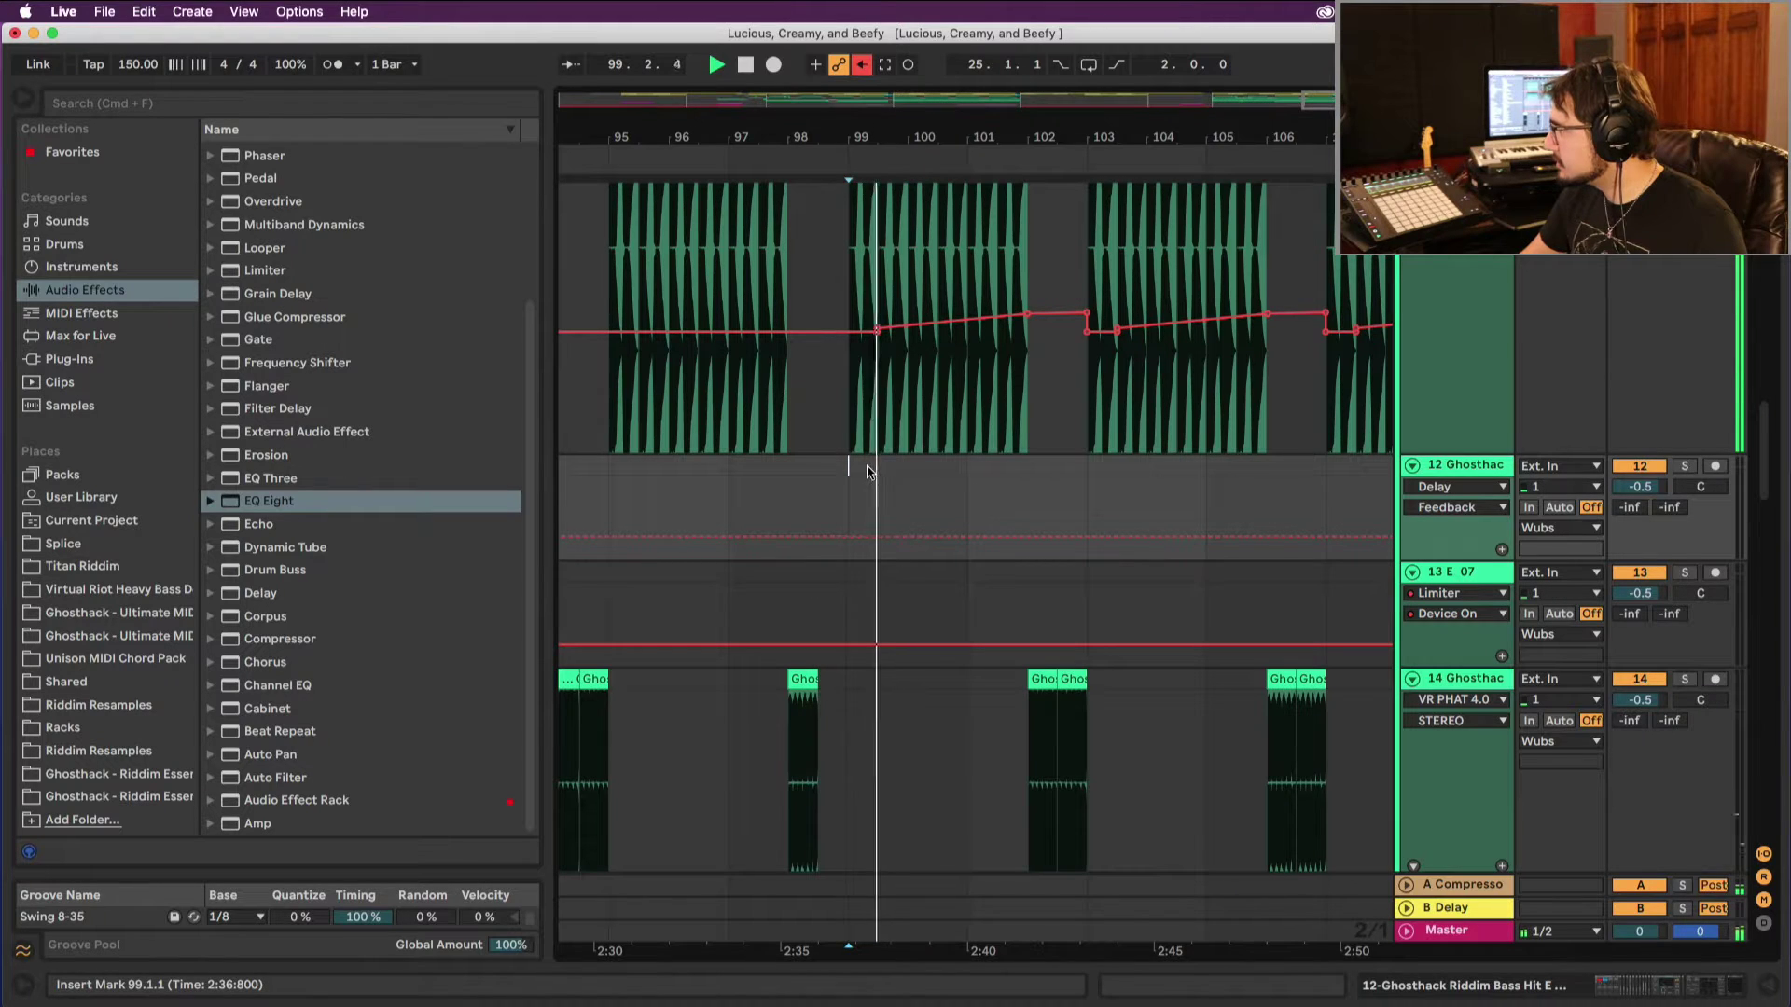
key(z)
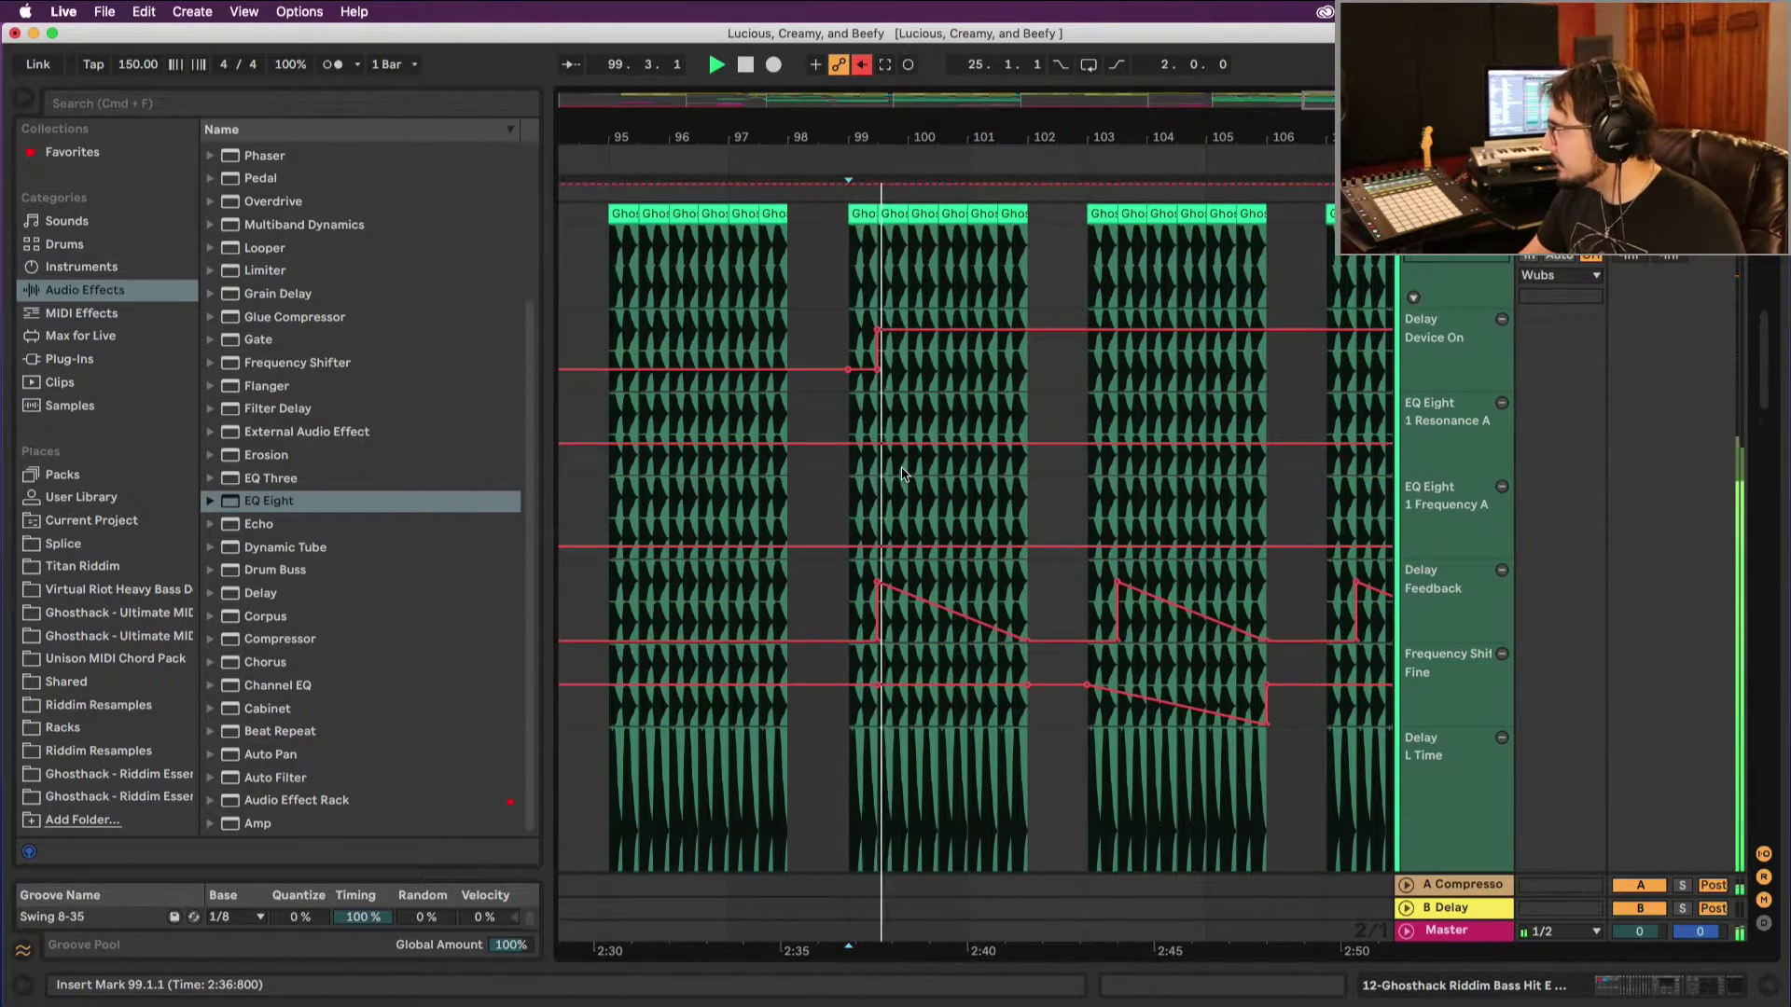
scroll(901, 473, down, 10)
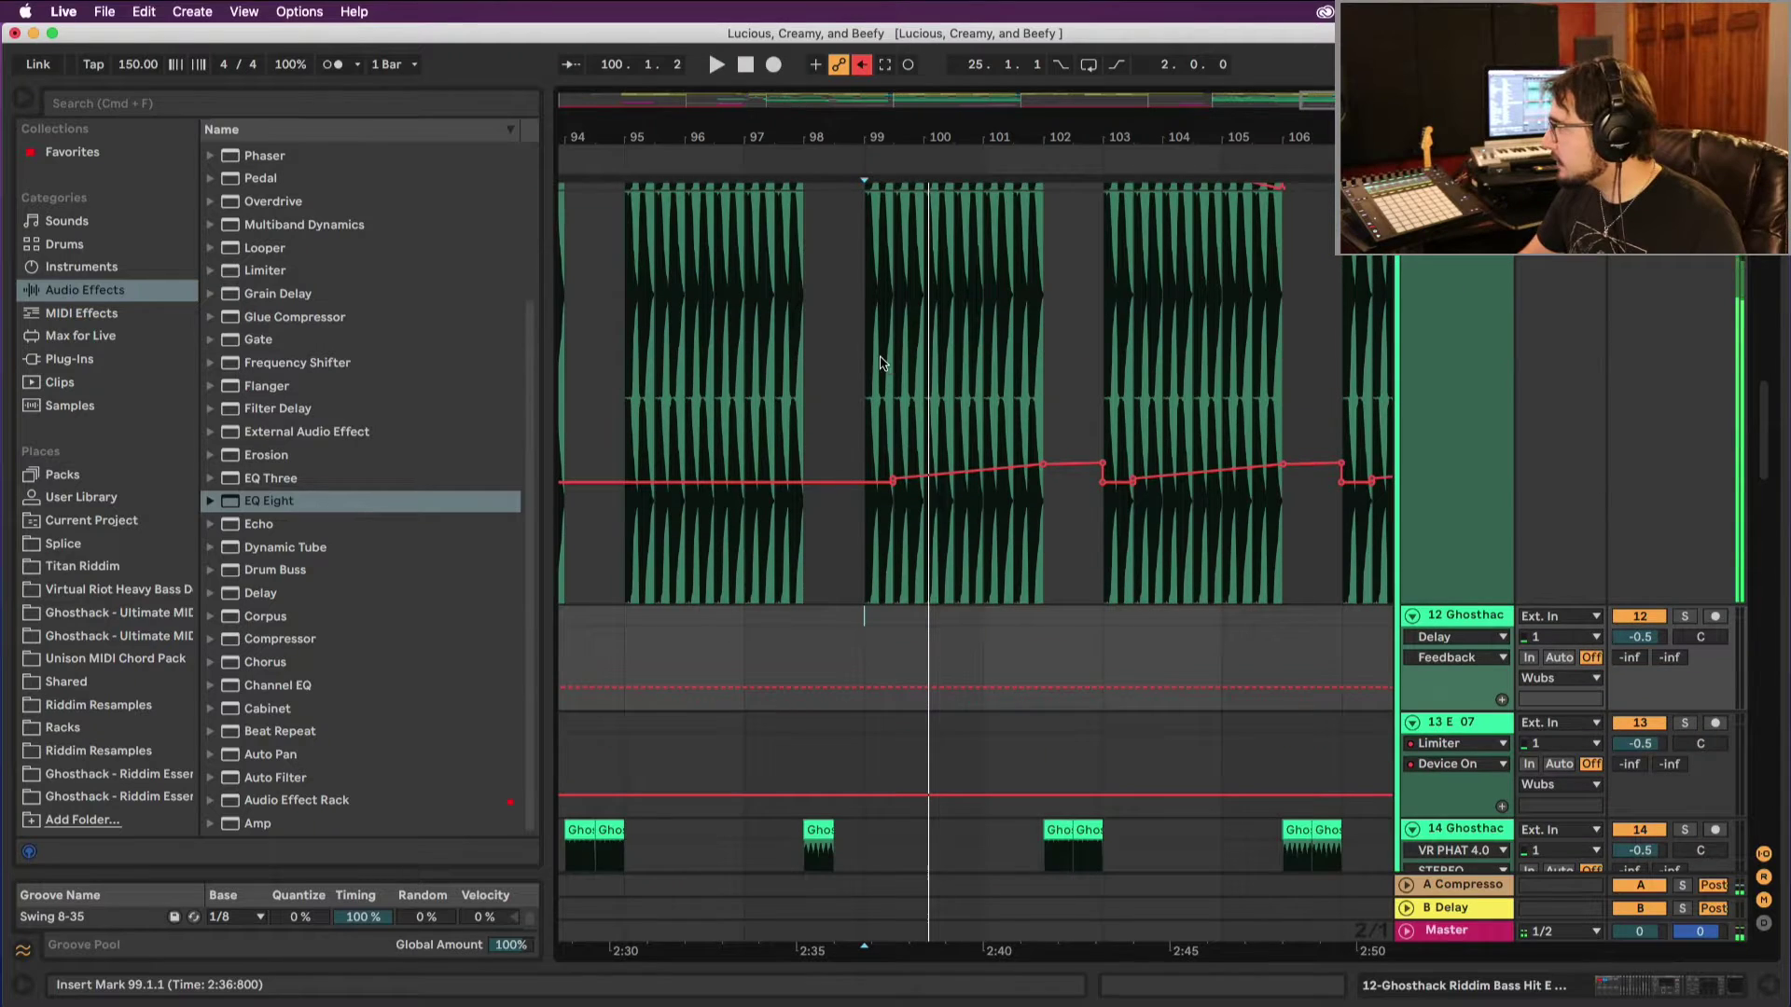
drag(872, 137, 877, 354)
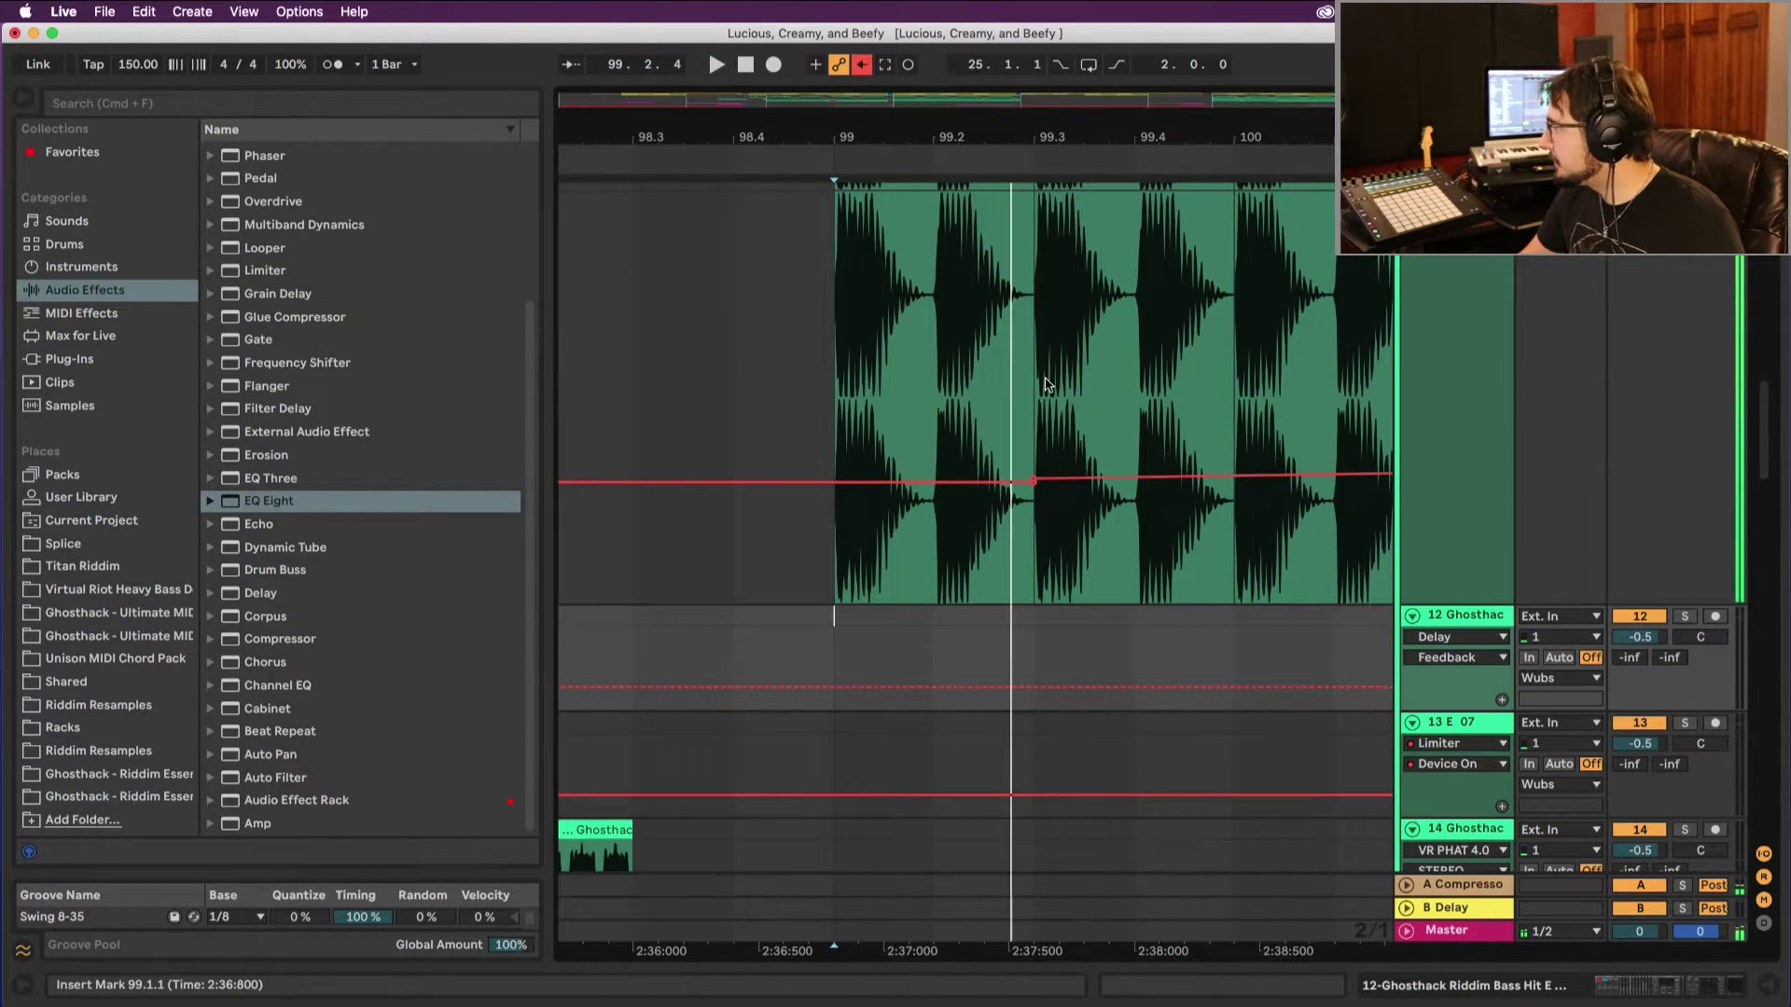
scroll(942, 411, down, 1)
key(space)
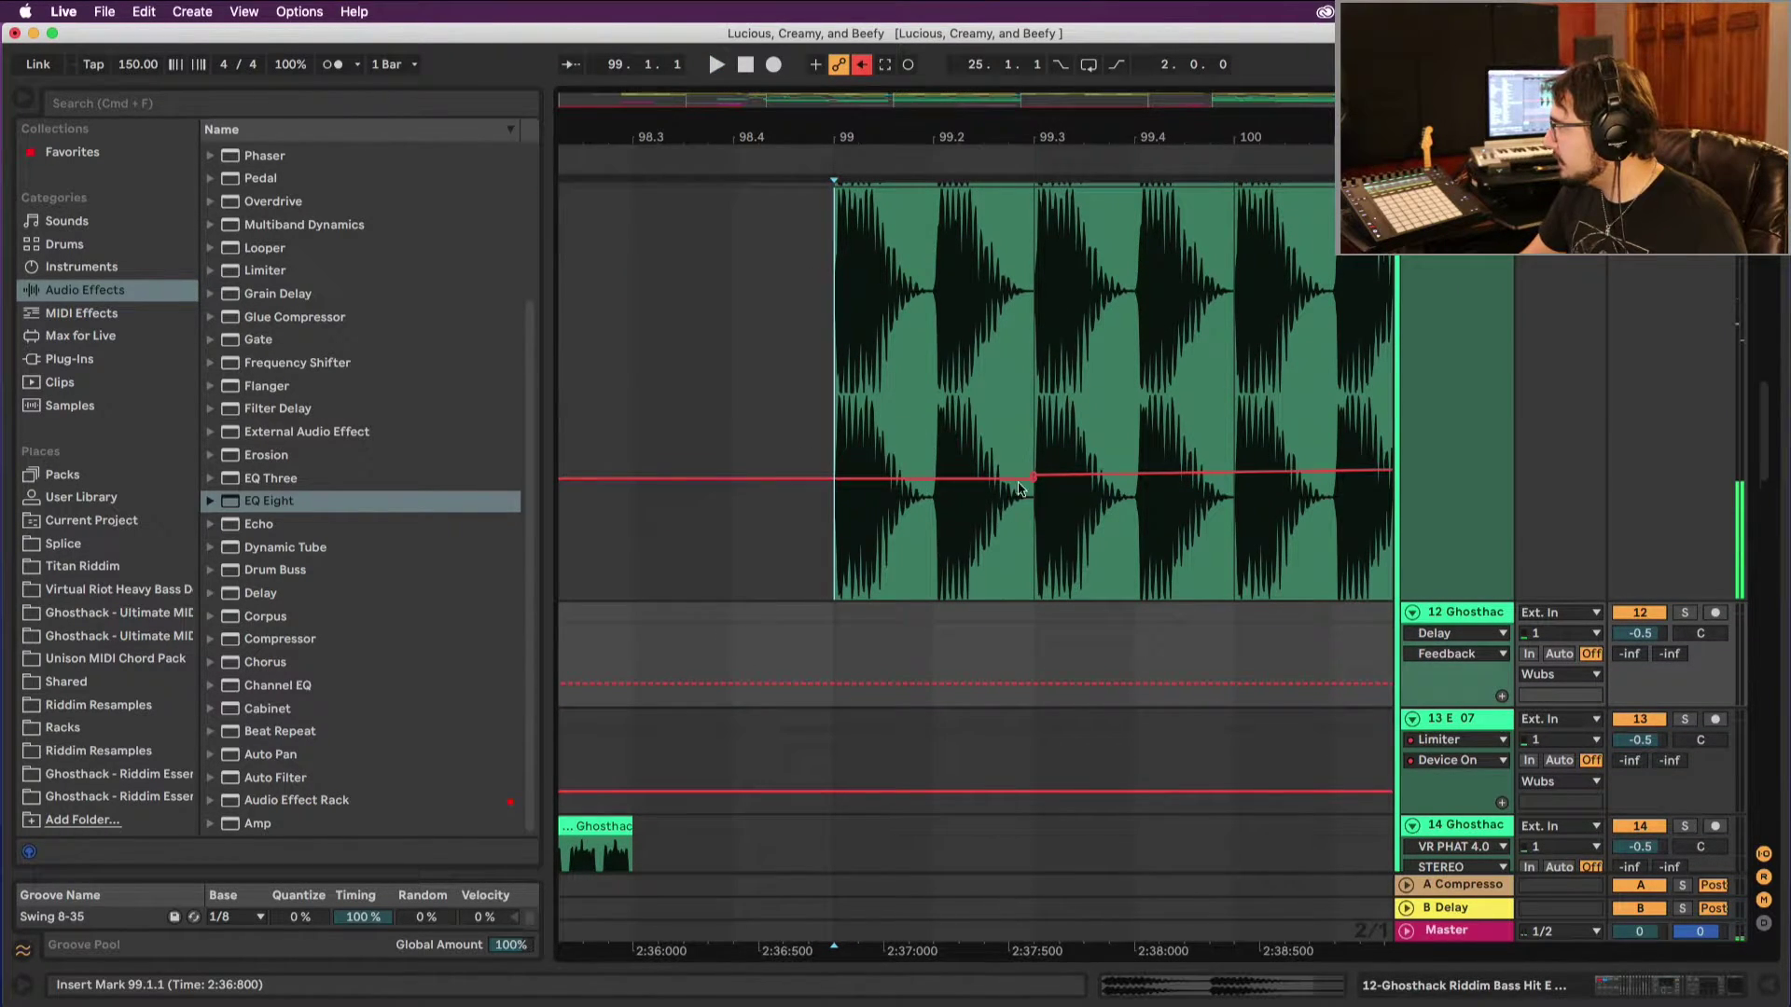
Step: Set the fixed grid to 1/2 and shape track 11's Delay L Time automation from 99.1.1 to 99.3.1 into a ramp rising to 306 ms
right_click(985, 535)
click(1208, 857)
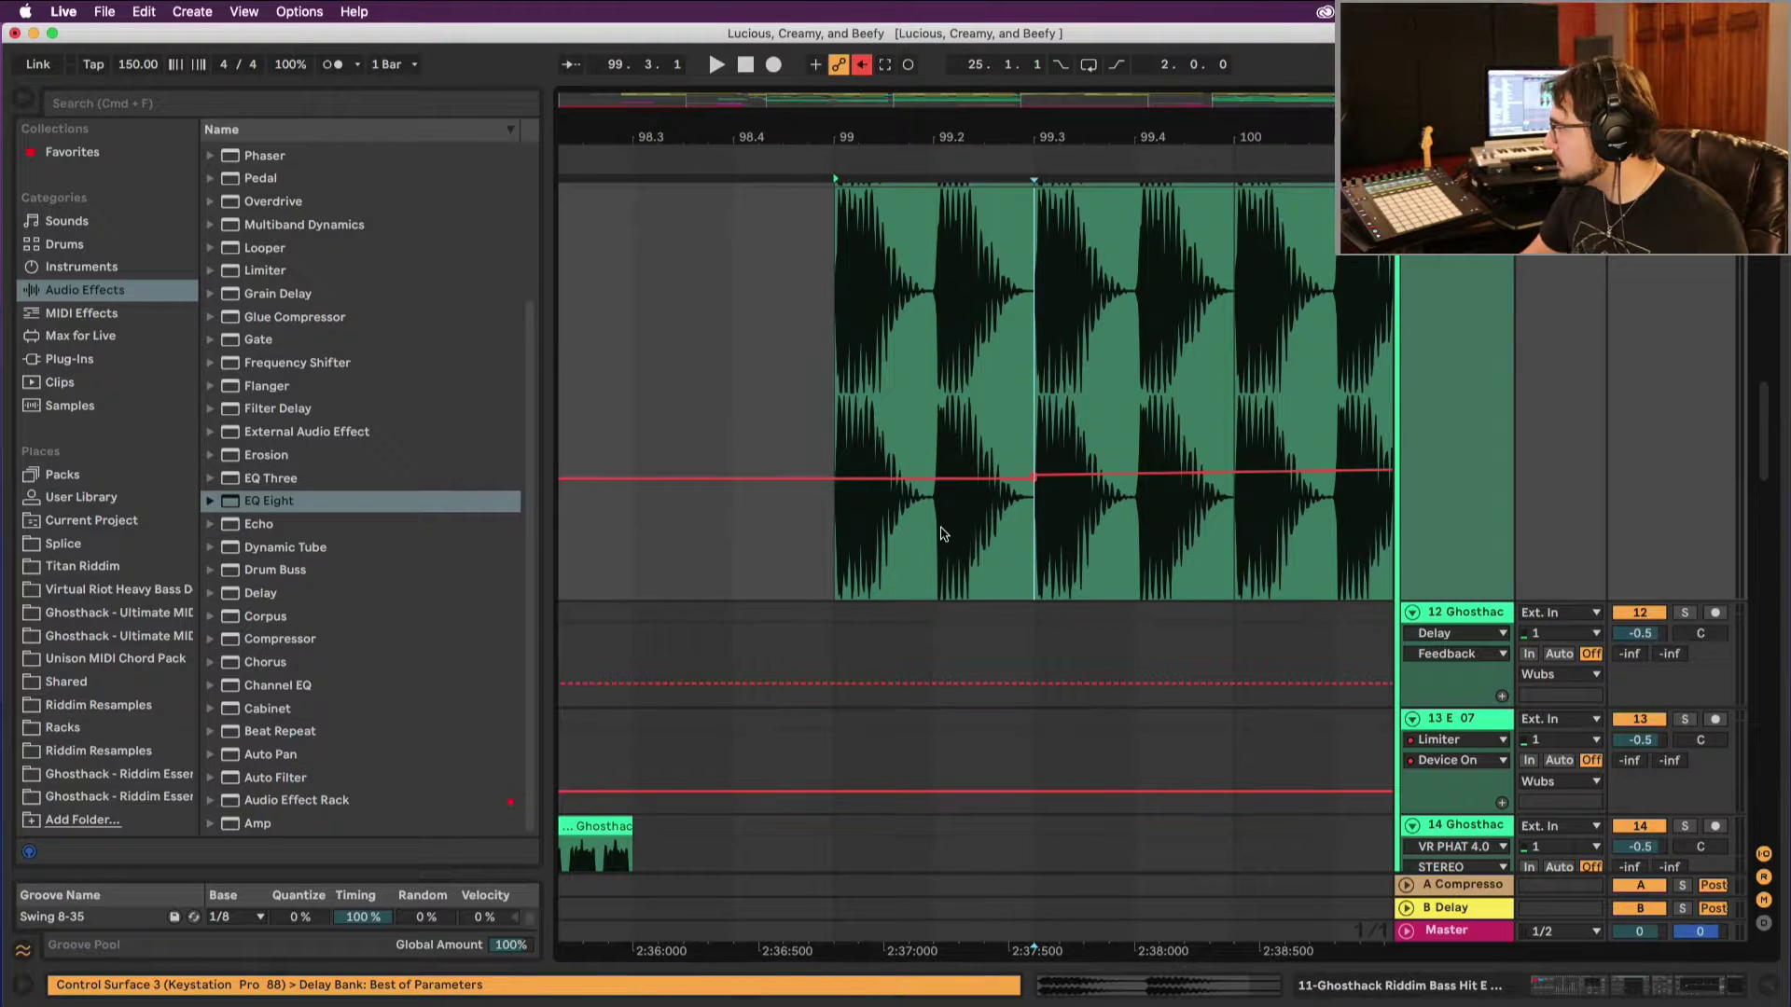
right_click(945, 533)
click(1250, 894)
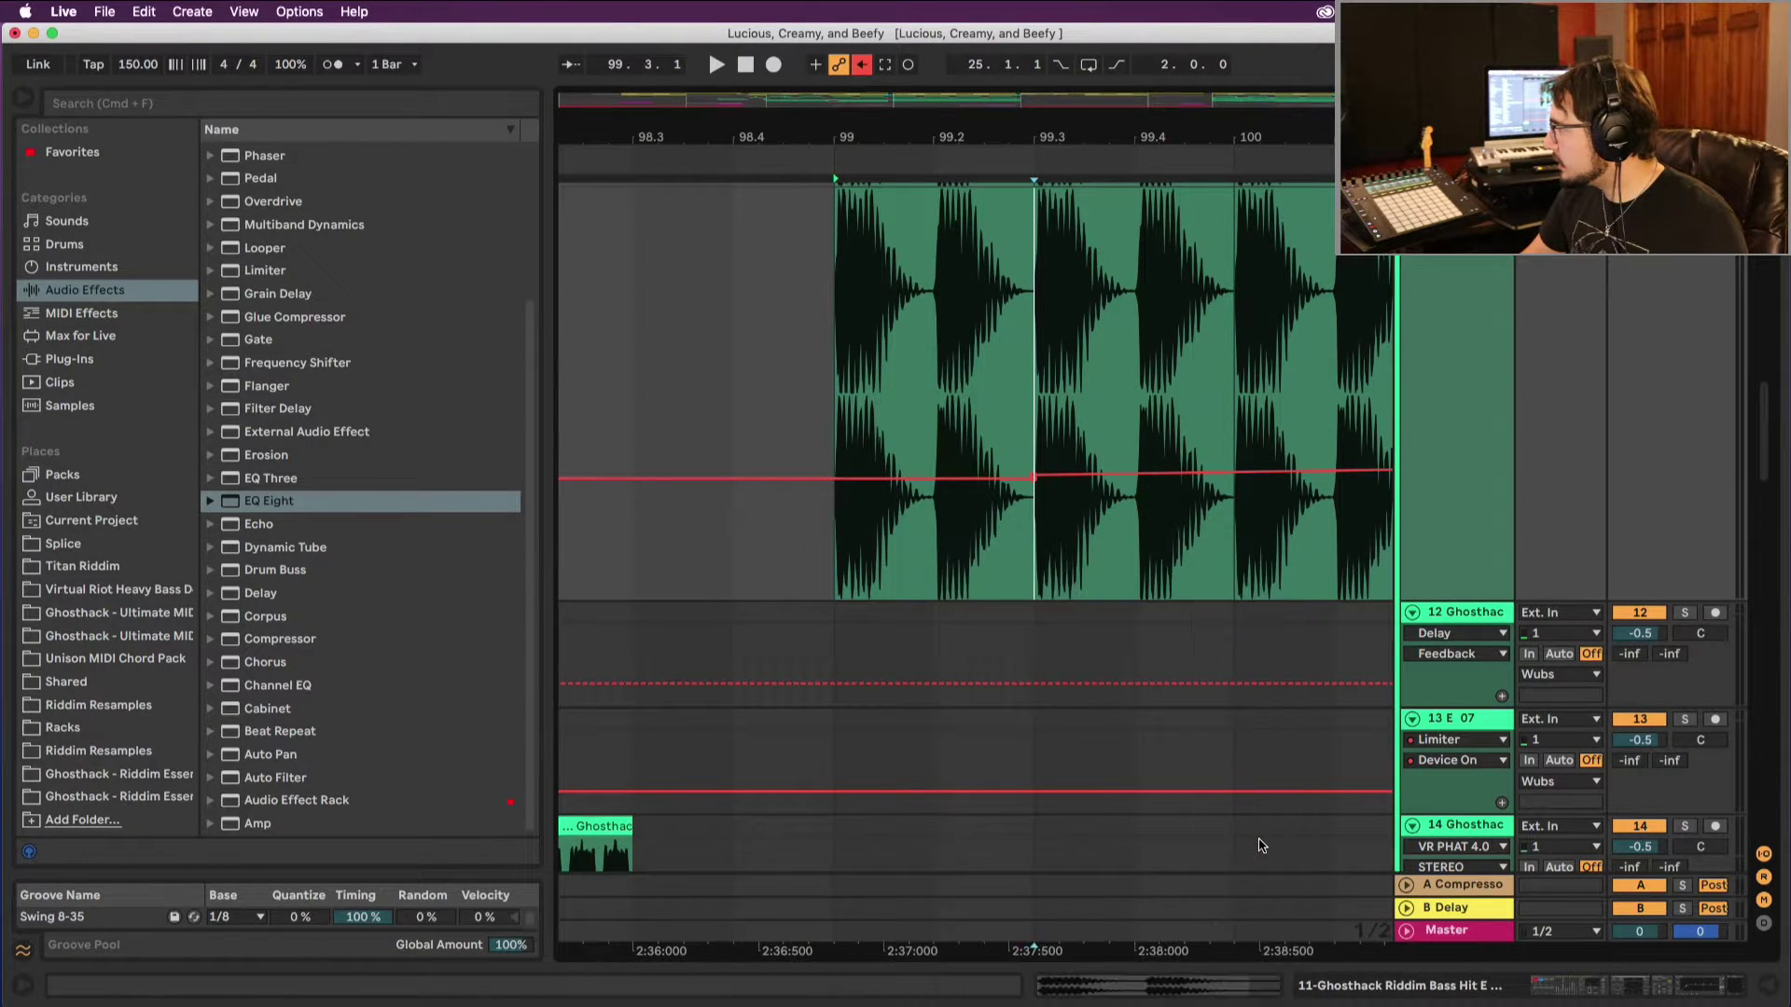
click(914, 490)
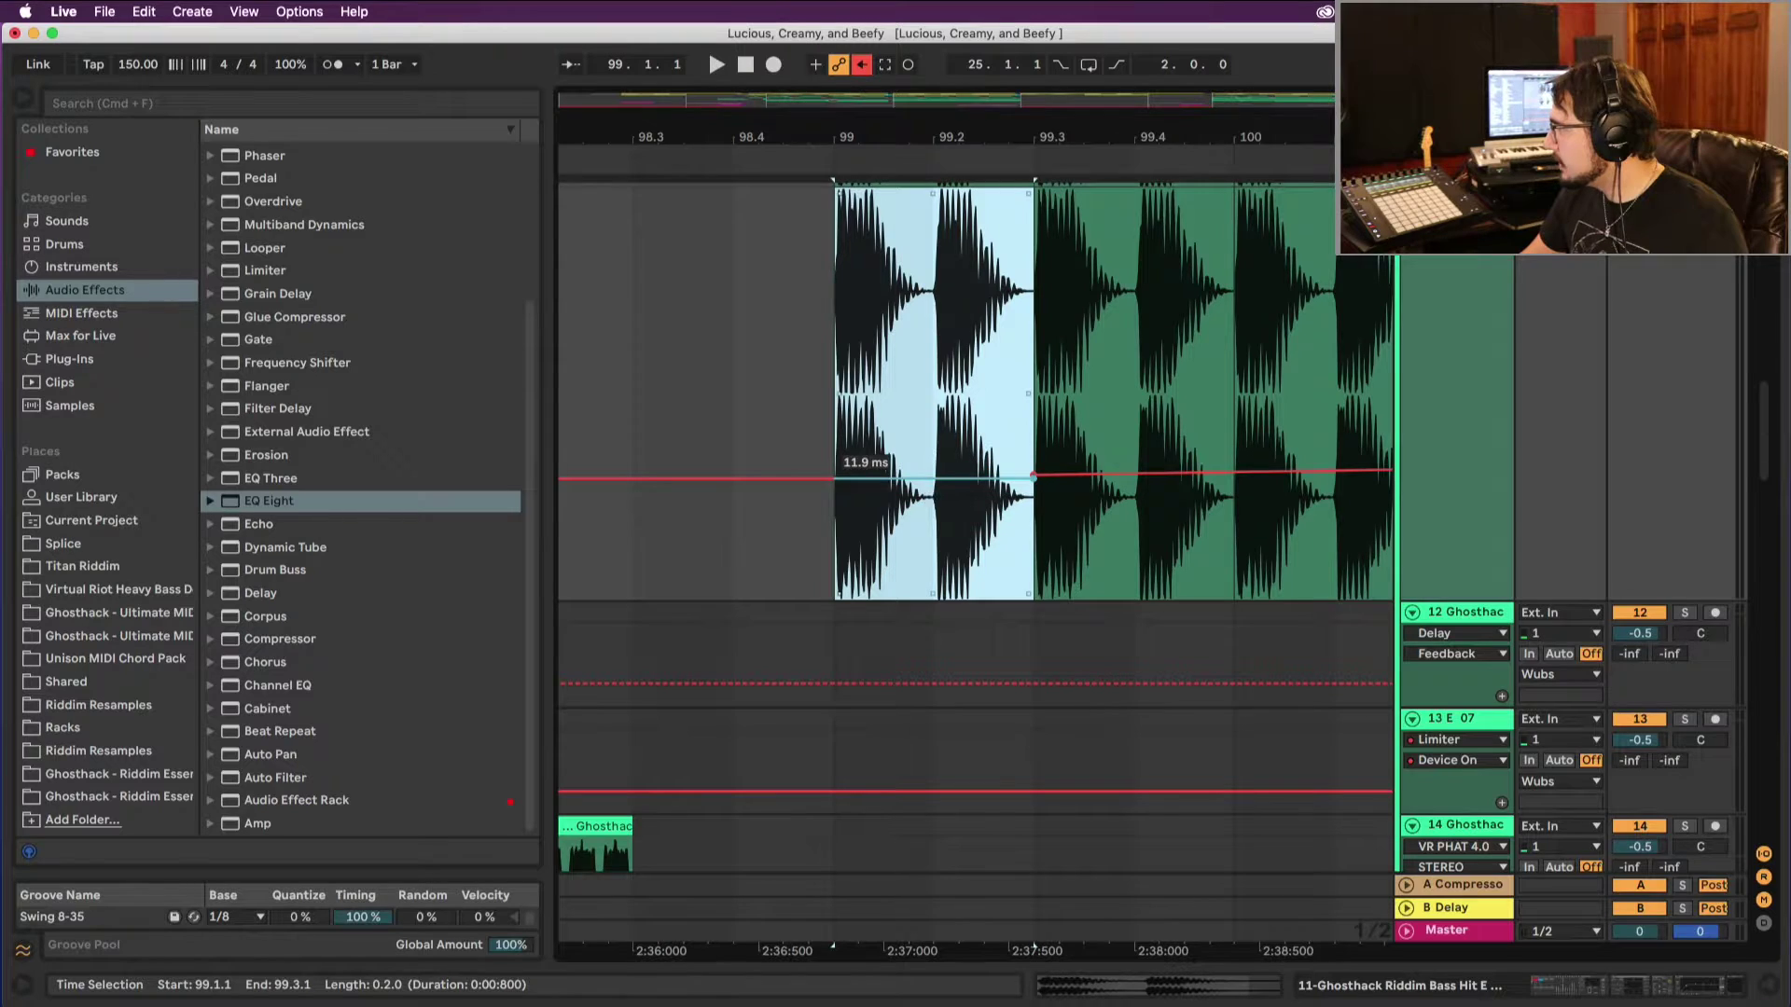
drag(845, 479, 851, 370)
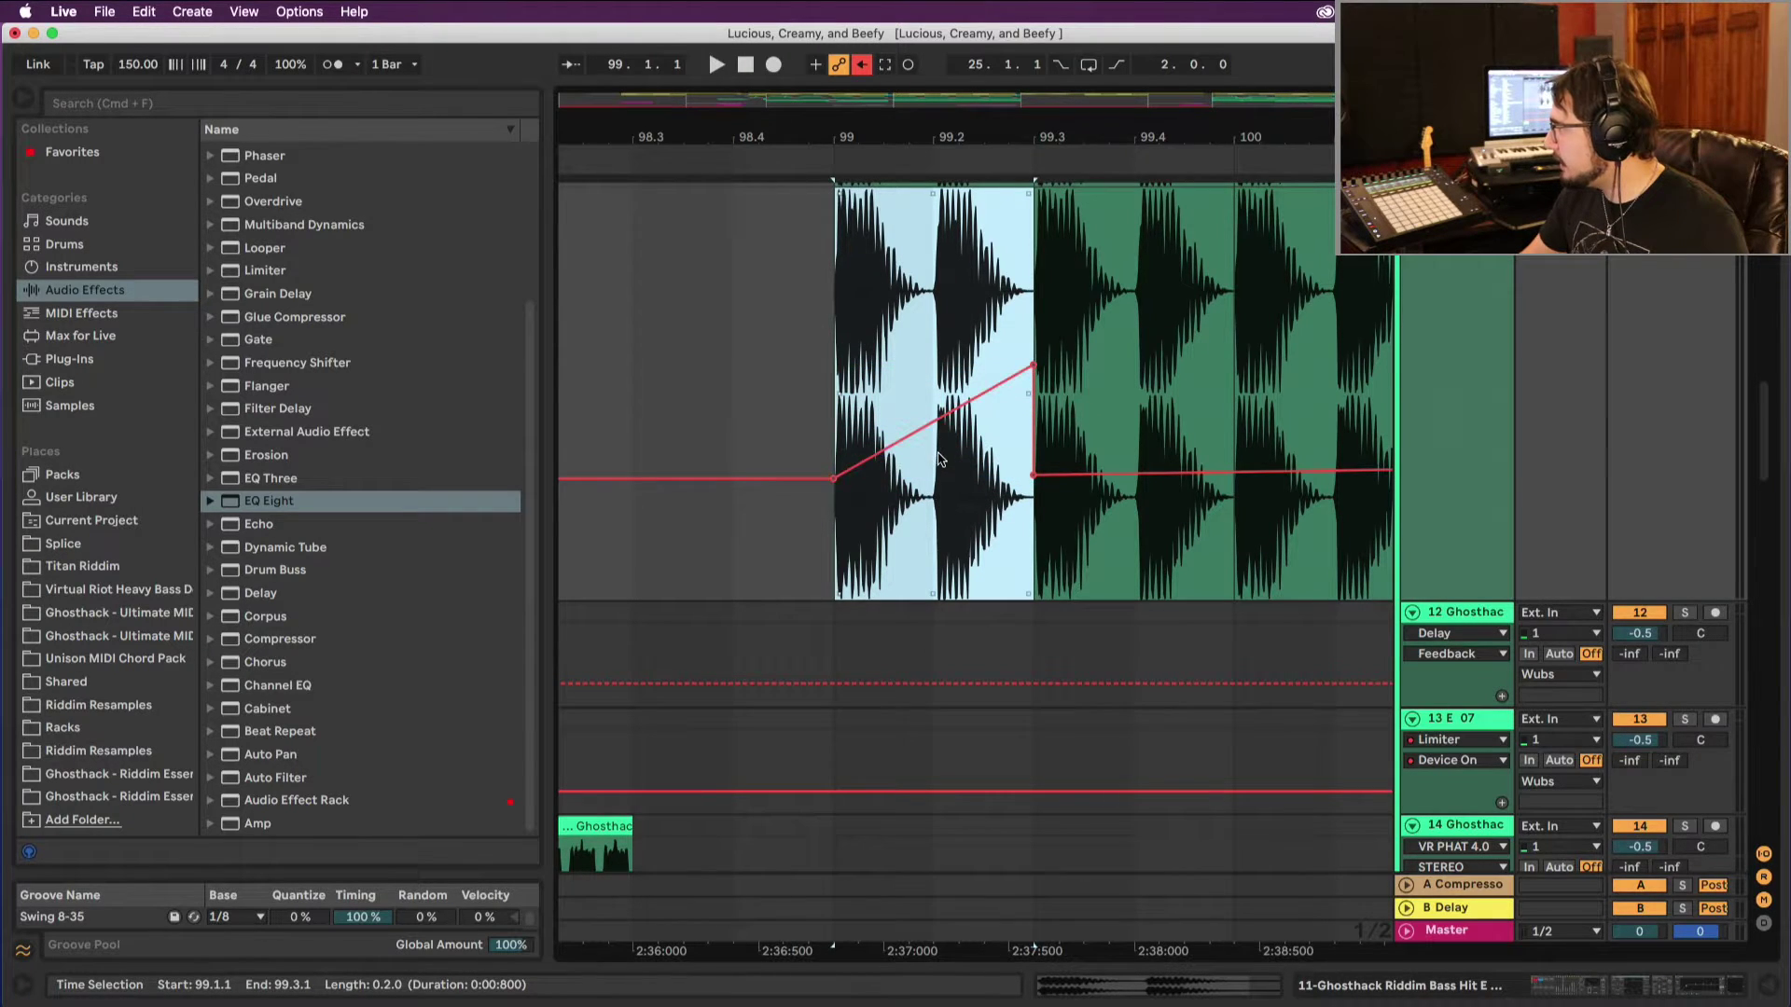
Step: Open track 11's device chain and examine the Delay device alongside its L Time automation
scroll(939, 458, up, 4)
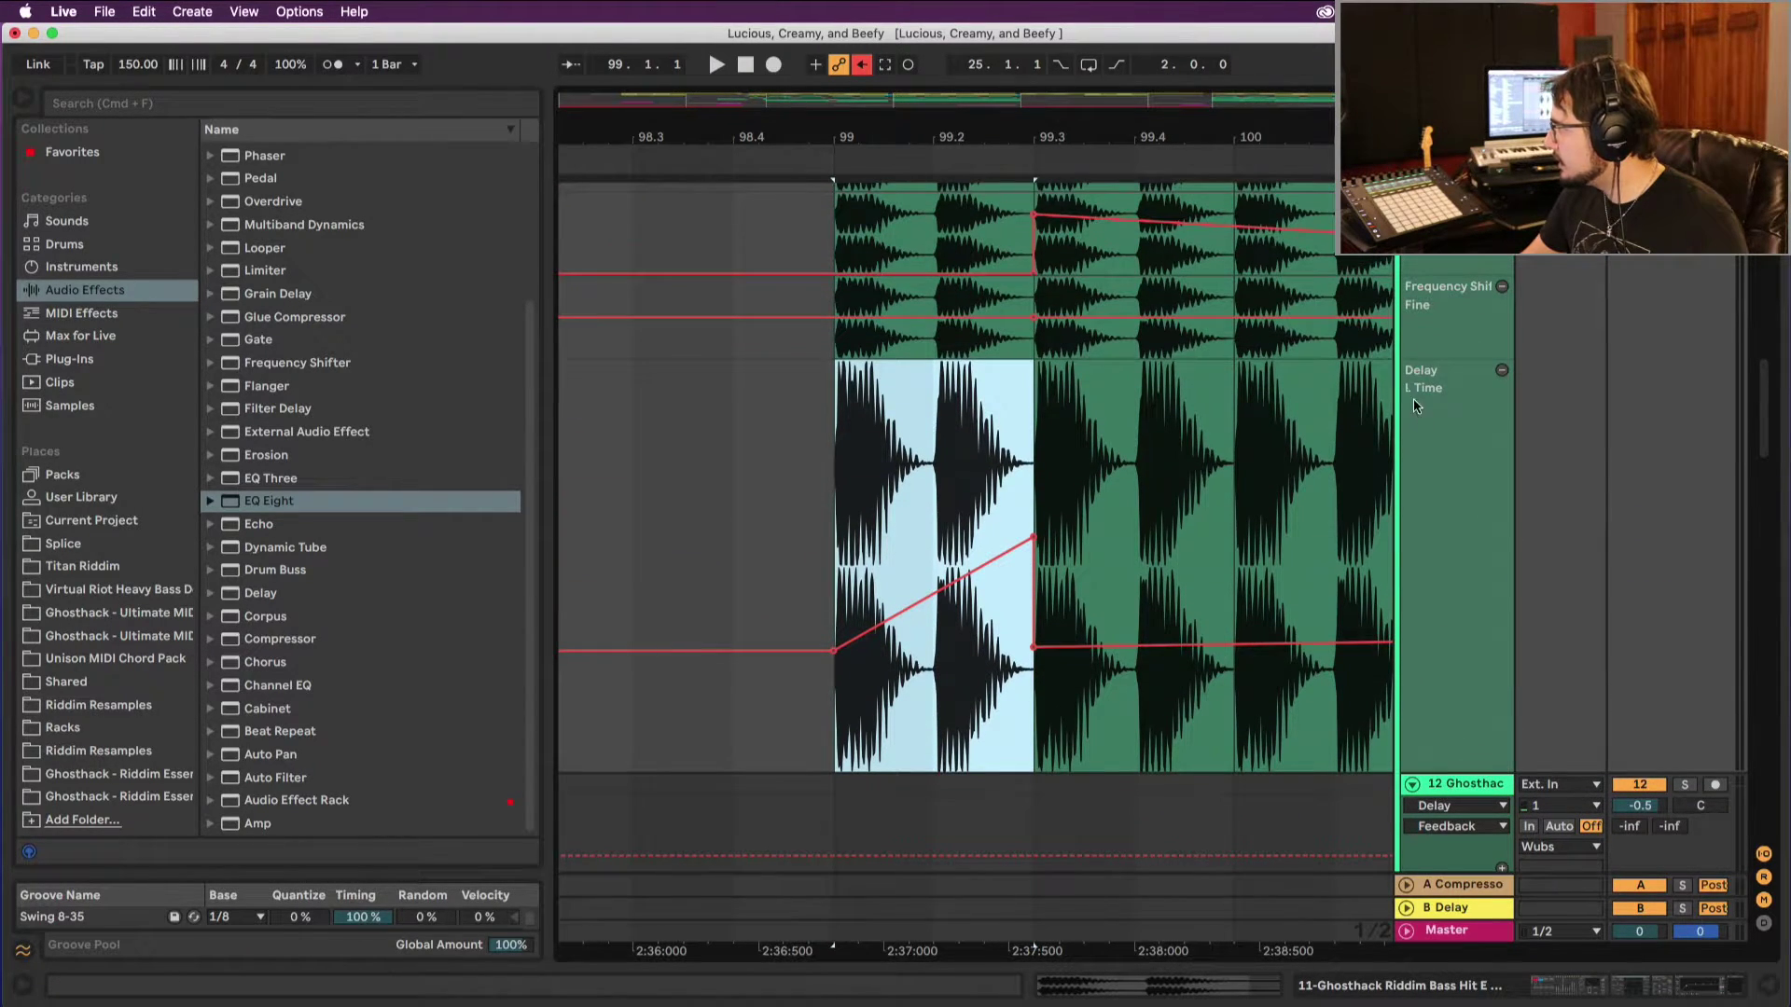
scroll(1465, 555, up, 8)
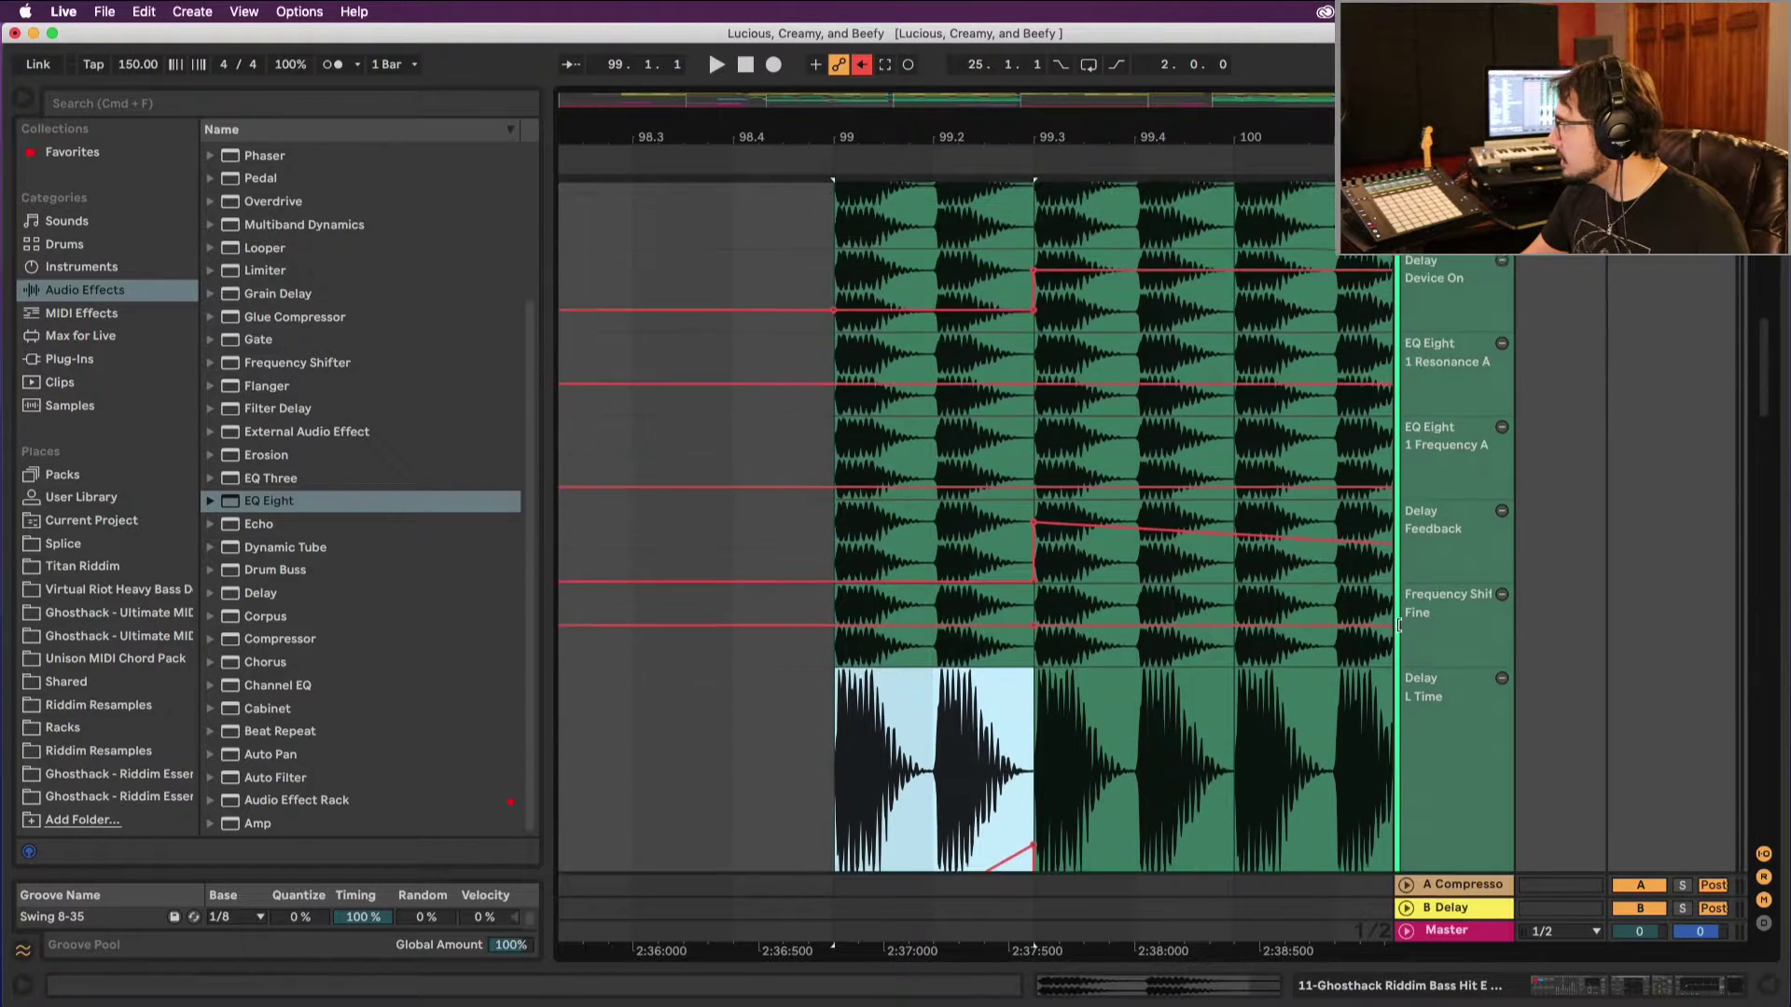
double_click(1471, 555)
scroll(1149, 596, down, 8)
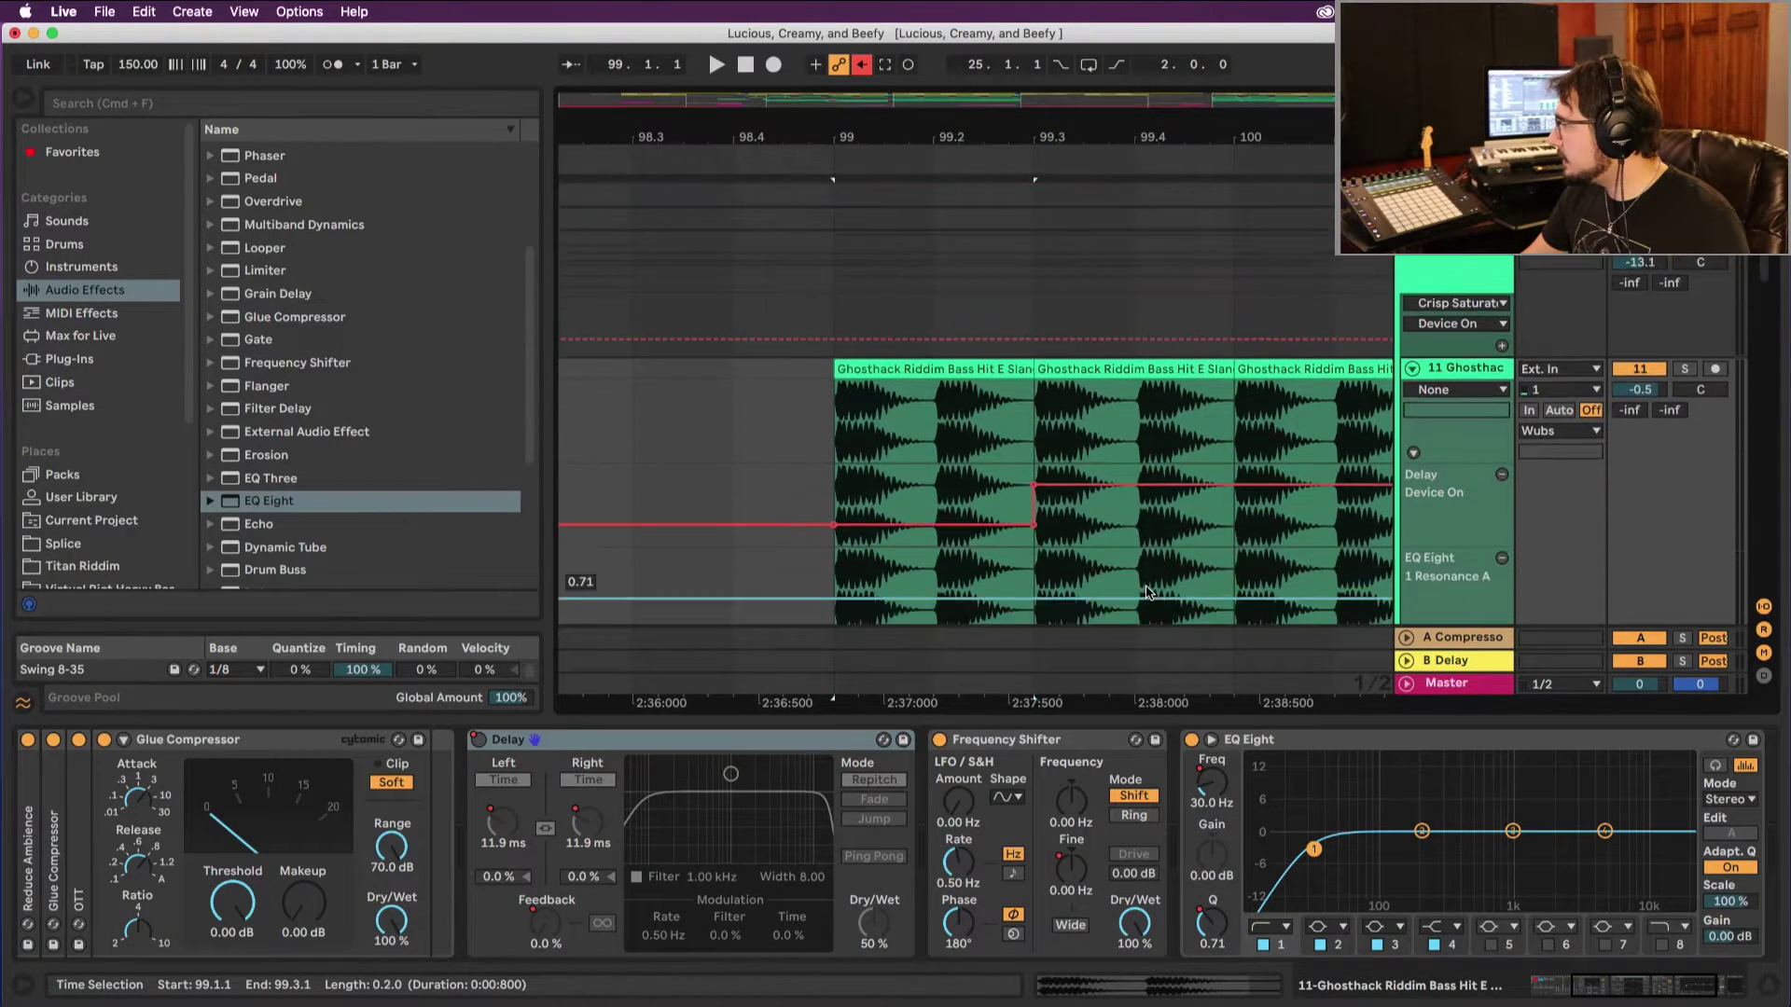
click(1164, 756)
scroll(1164, 756, left, 3)
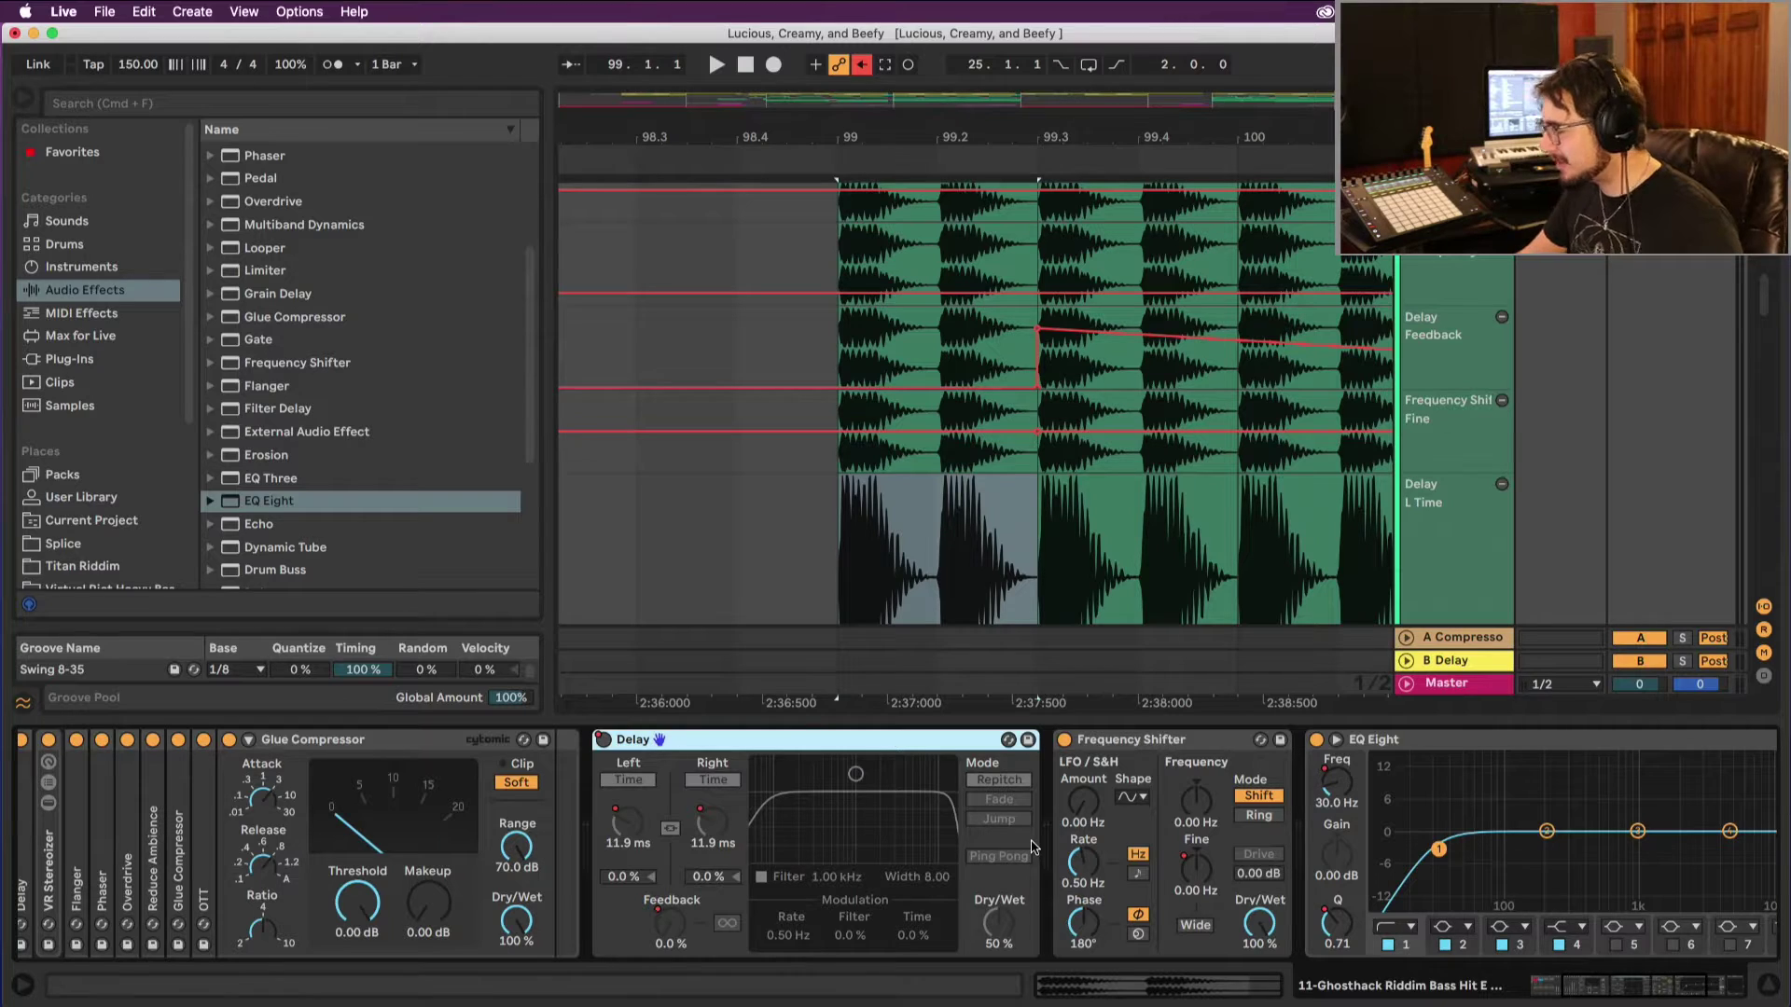
click(1073, 541)
scroll(1075, 532, down, 3)
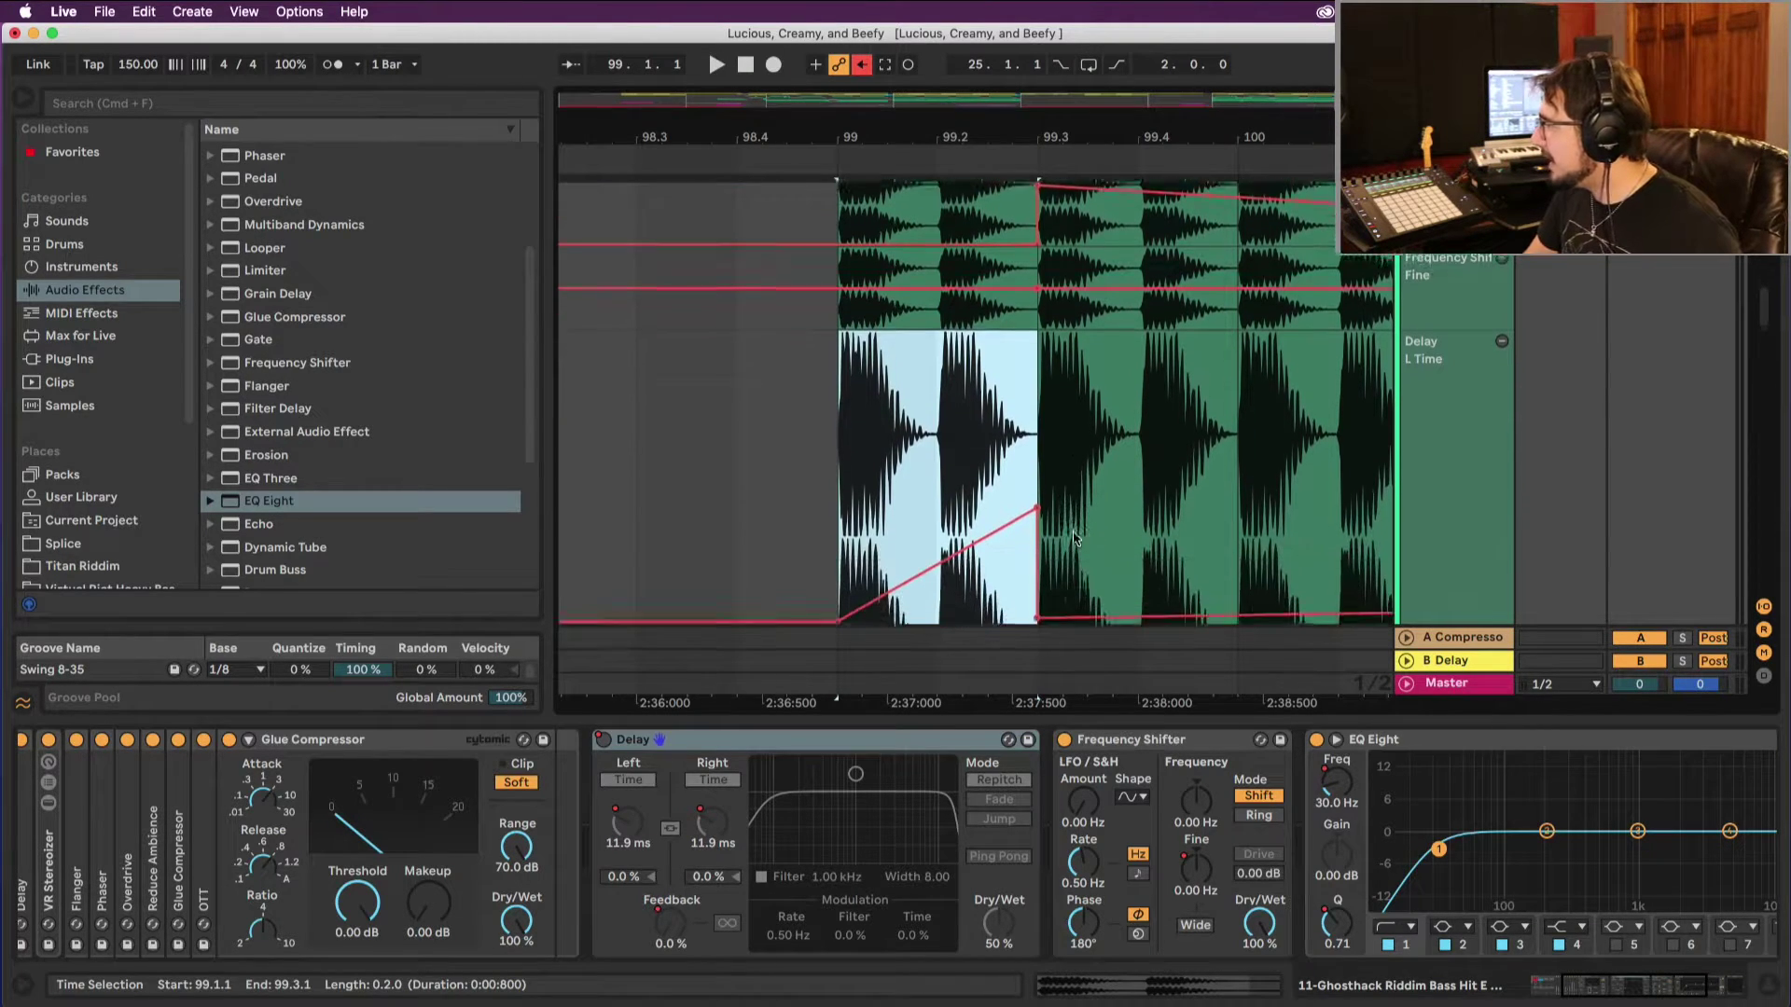
Step: Inspect the Delay's place in the device chain and play the L Time ramp from 99.1.1
click(1138, 448)
drag(735, 418, 774, 416)
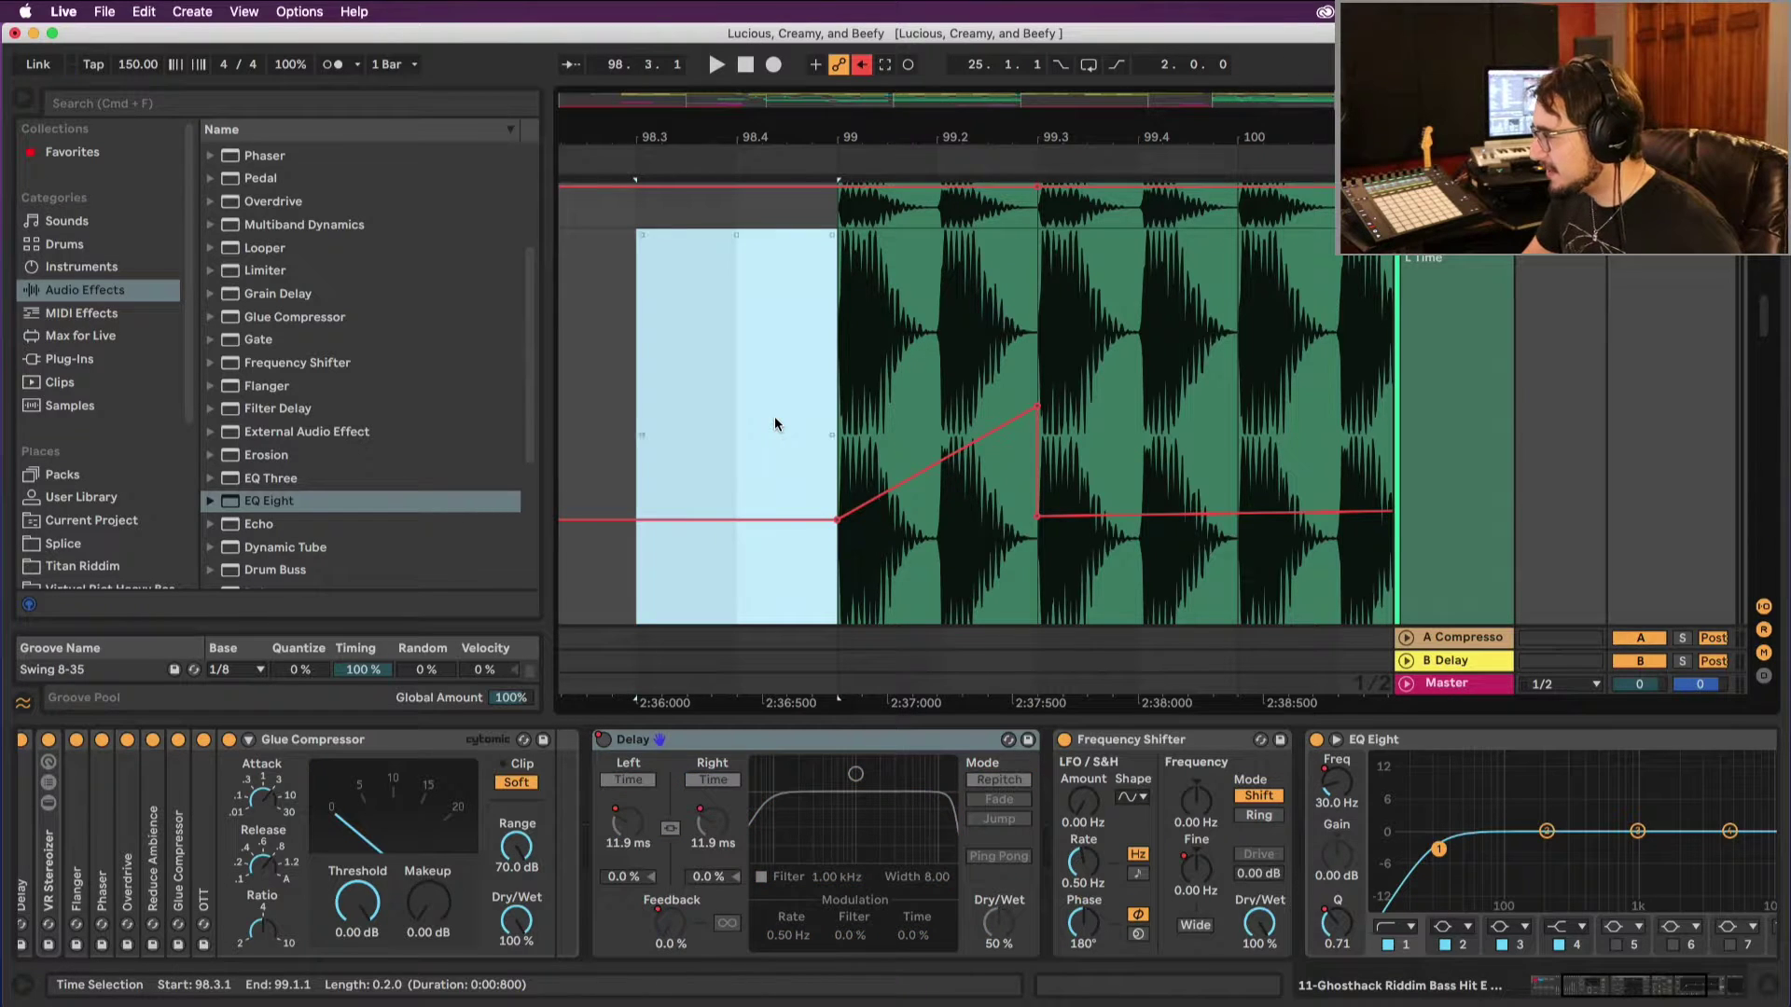
click(775, 416)
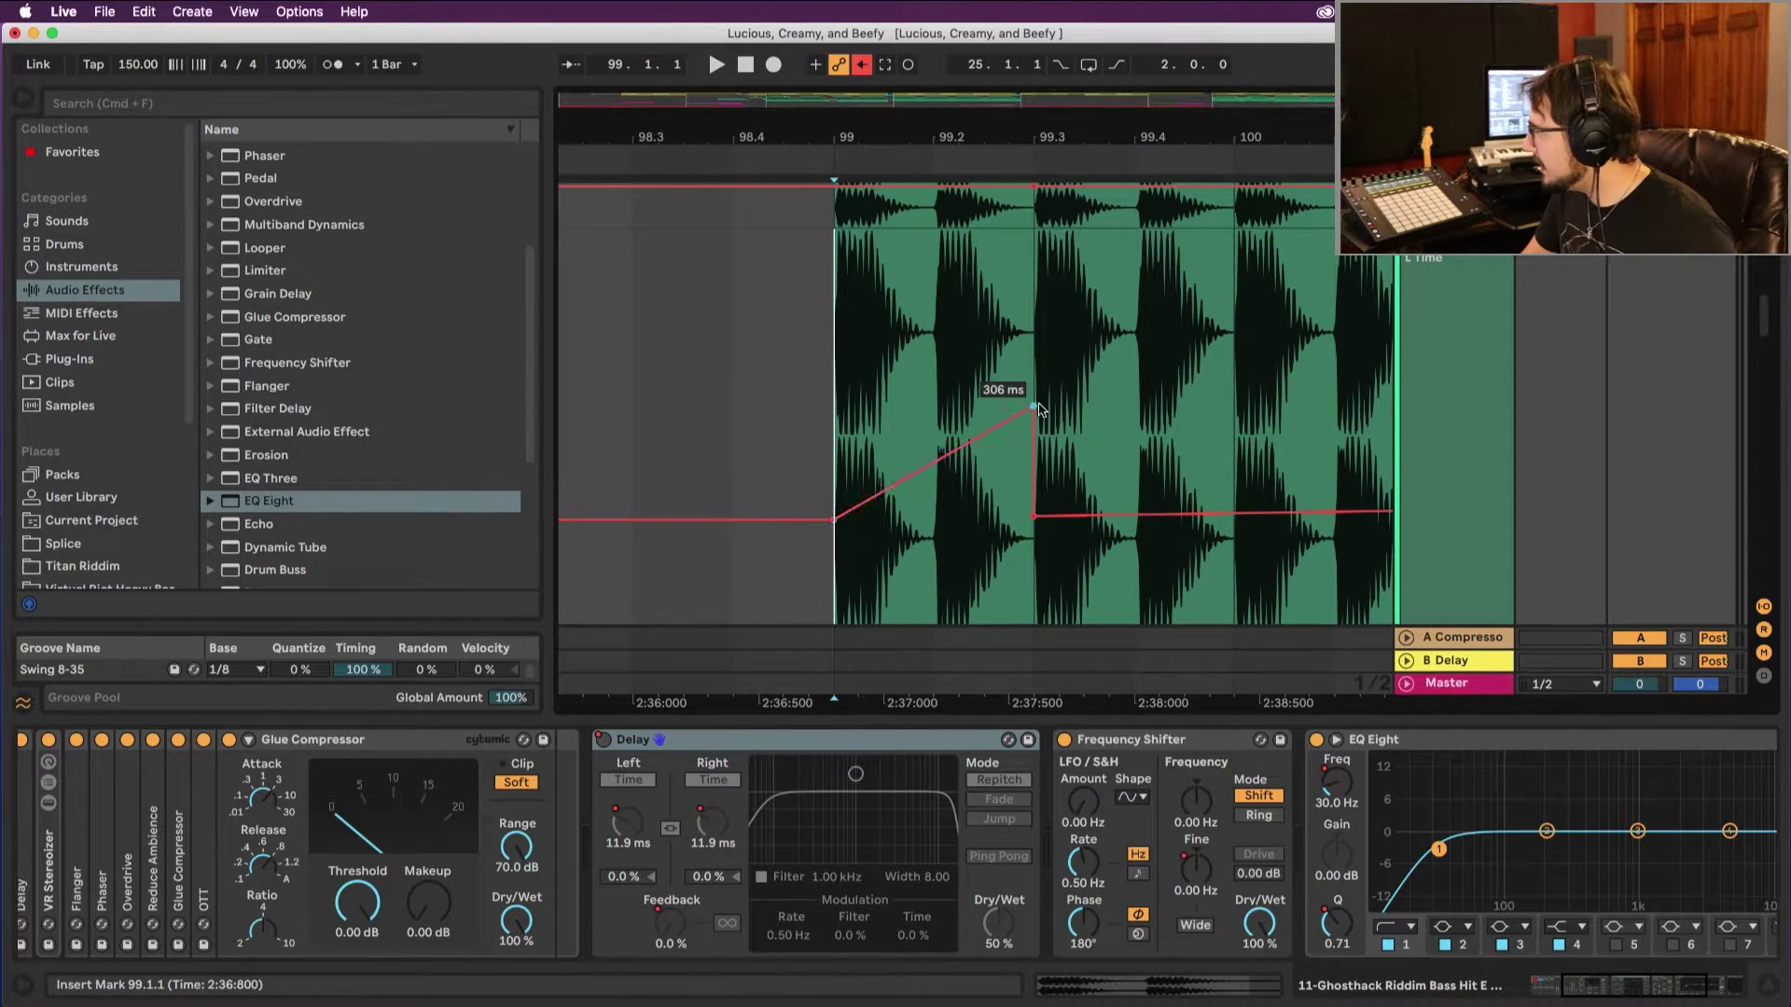
click(1418, 756)
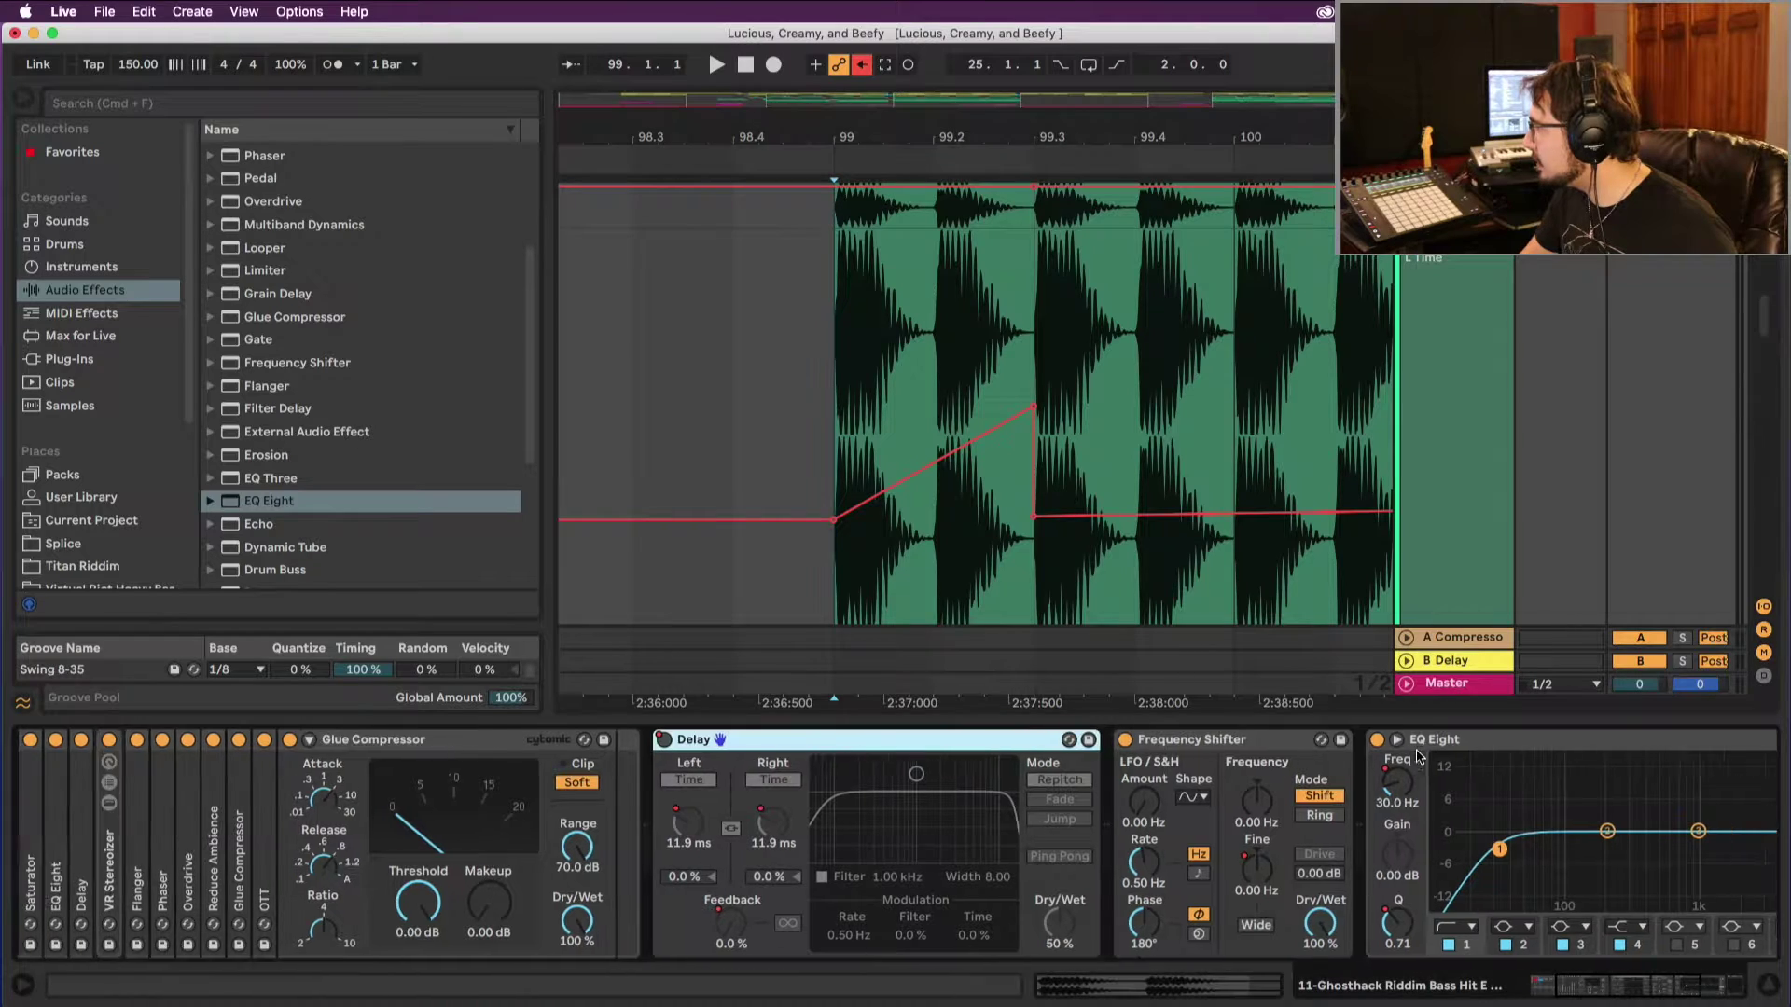
scroll(1415, 754, down, 5)
scroll(1413, 754, up, 6)
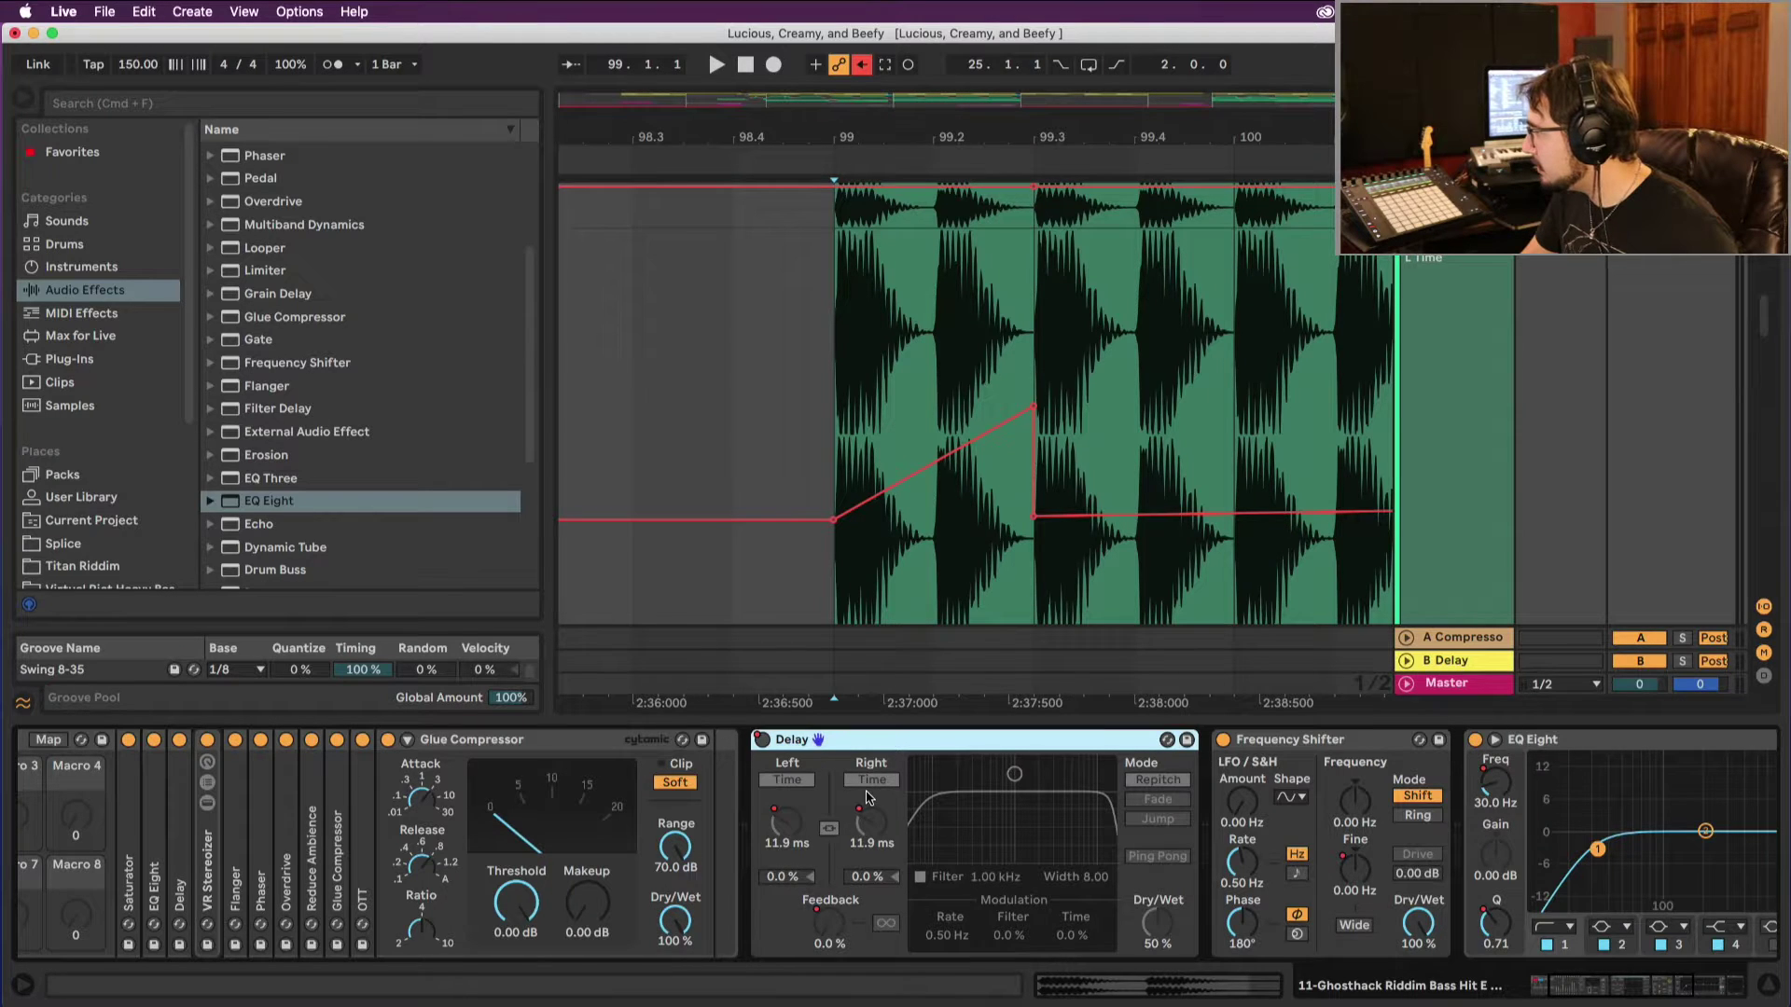
key(space)
key(space)
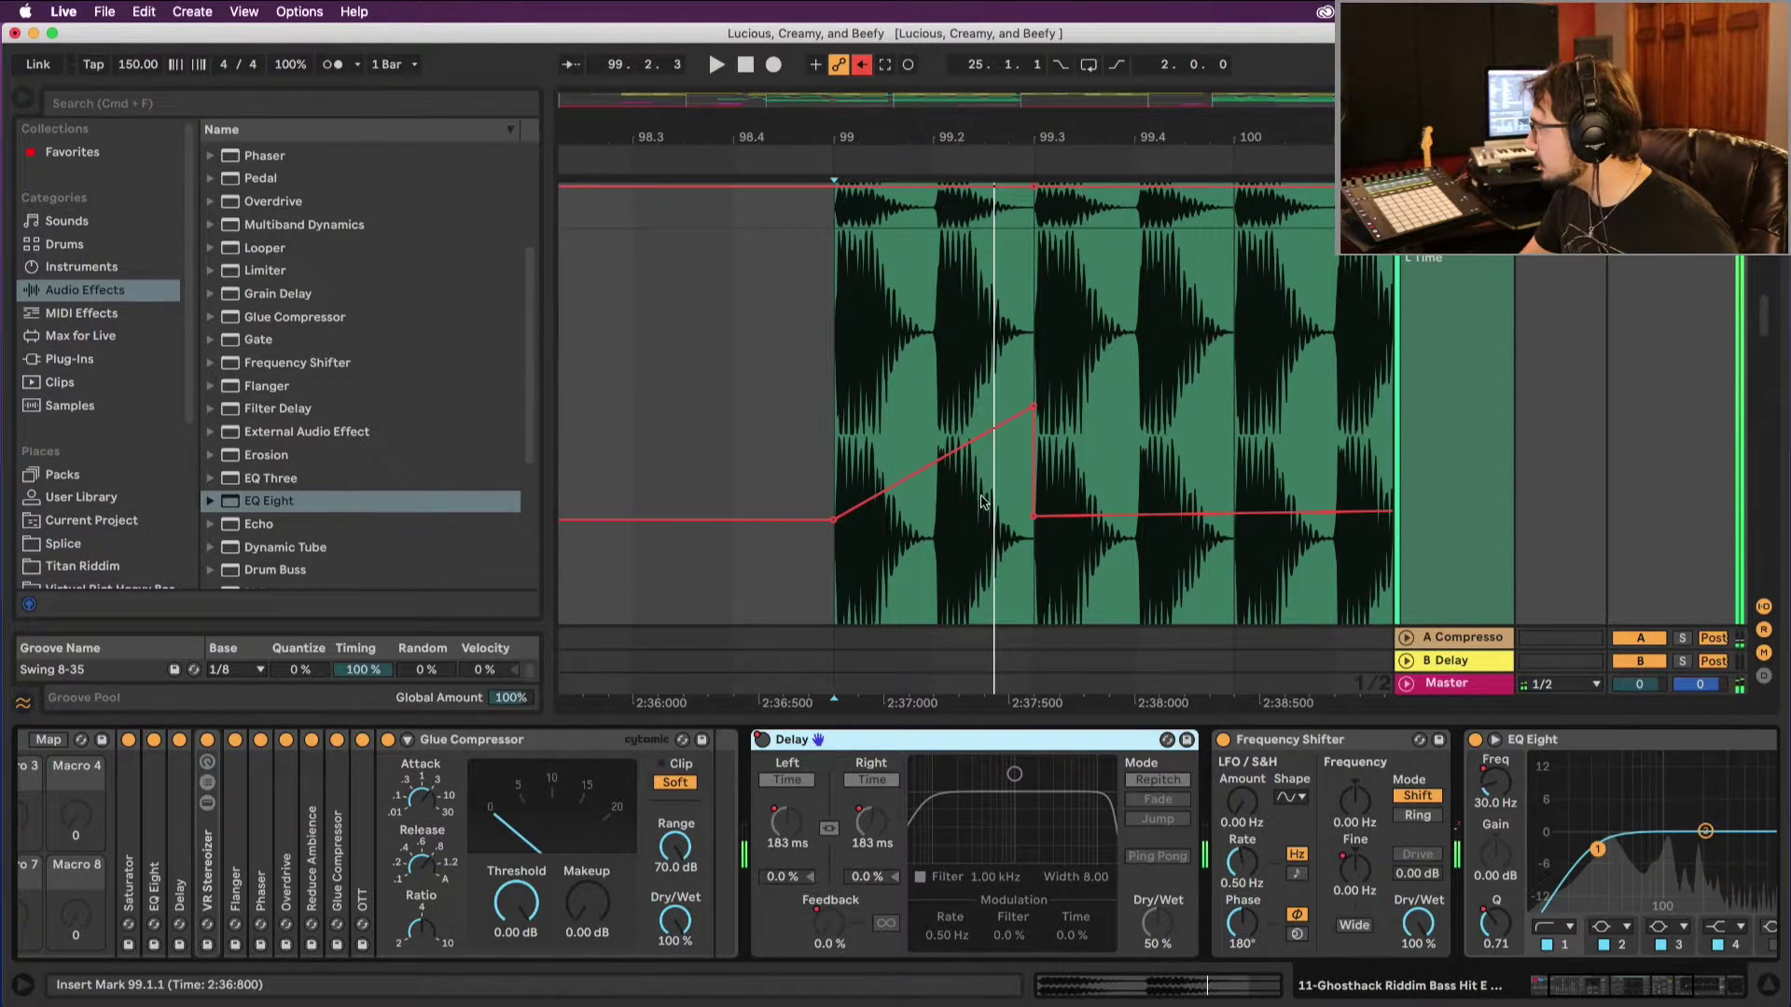
Step: Switch track 11's Delay Device On automation to on between 99.1.1 and 99.3.1
scroll(976, 496, up, 6)
scroll(976, 495, up, 5)
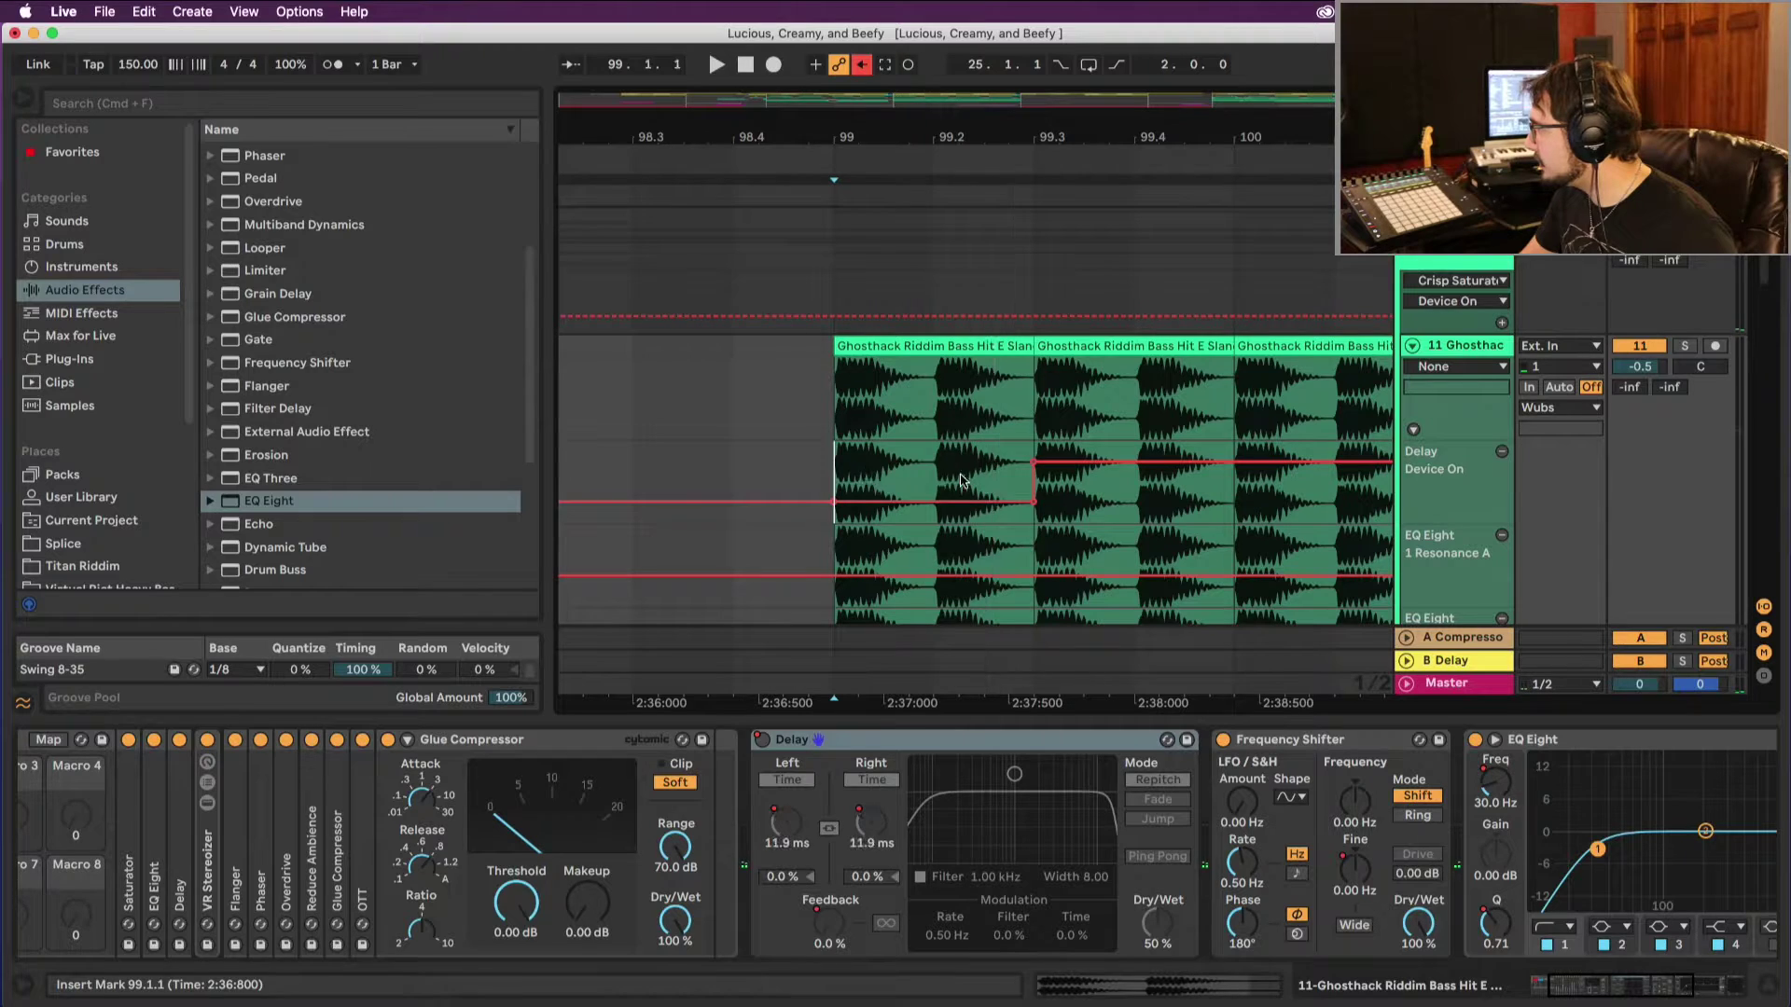
shift+click(976, 483)
drag(939, 497, 940, 462)
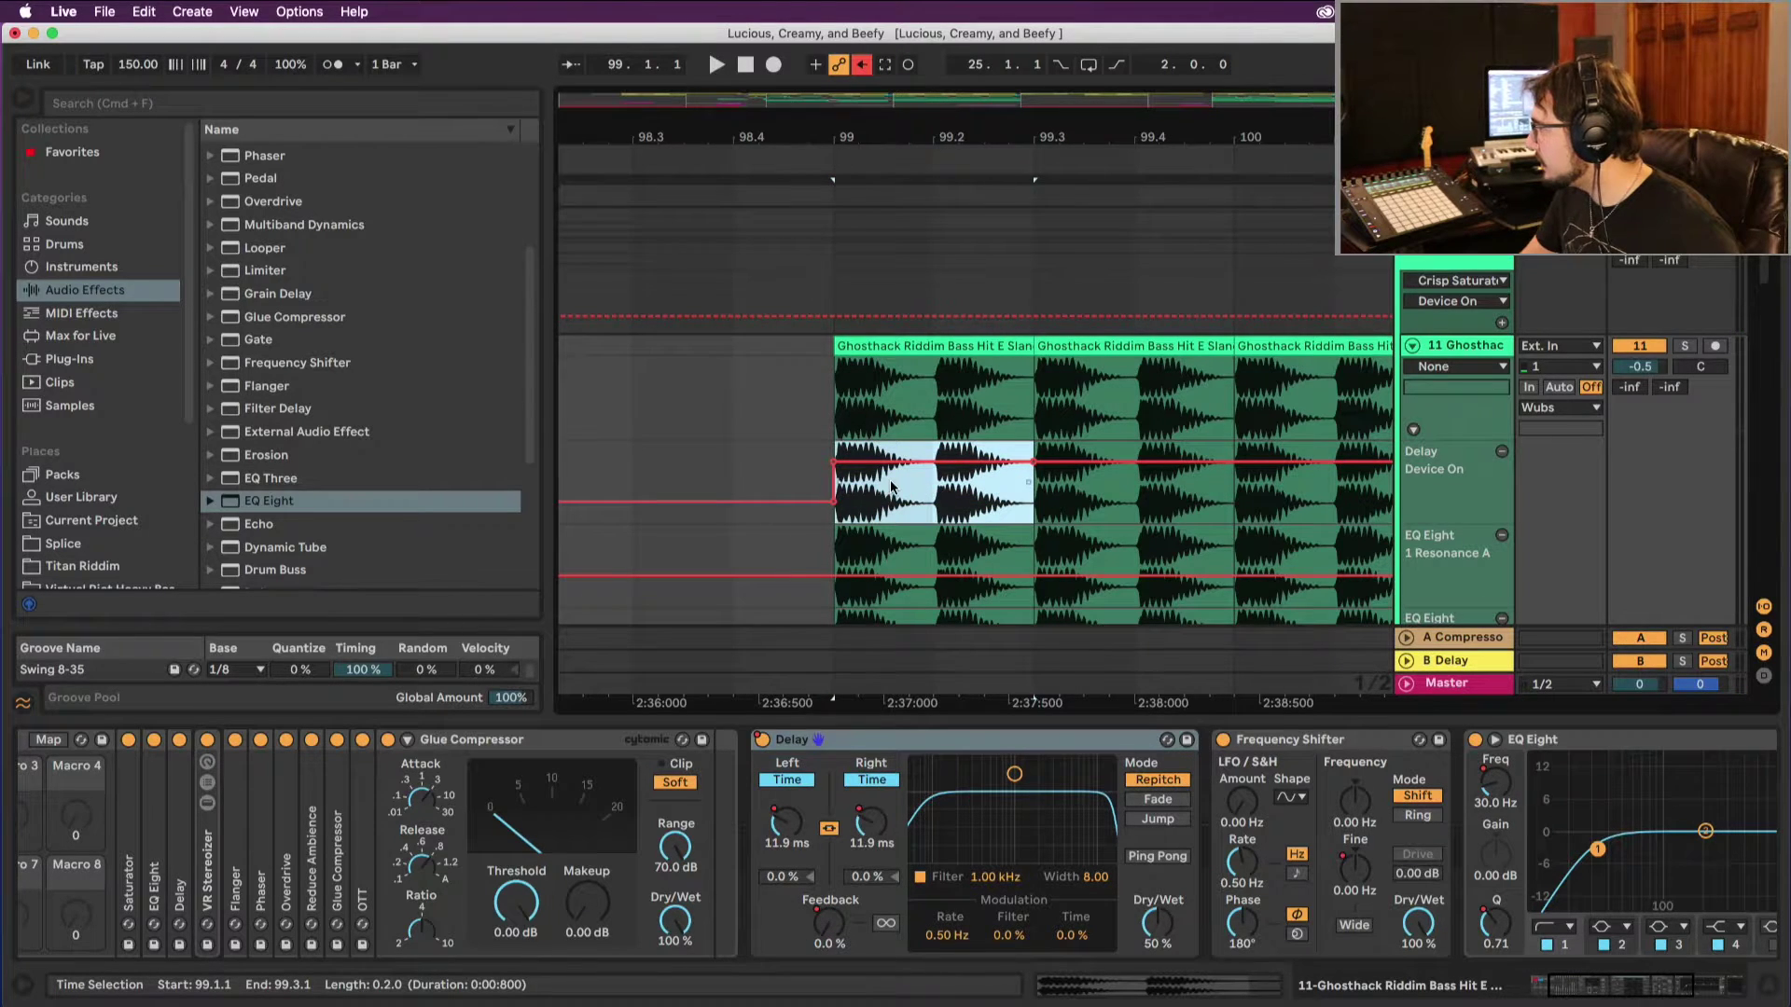
Step: Play from 99.1.1 and lower the end point of the Delay L Time ramp at 99.3.1 to 1.90 ms
scroll(891, 486, down, 10)
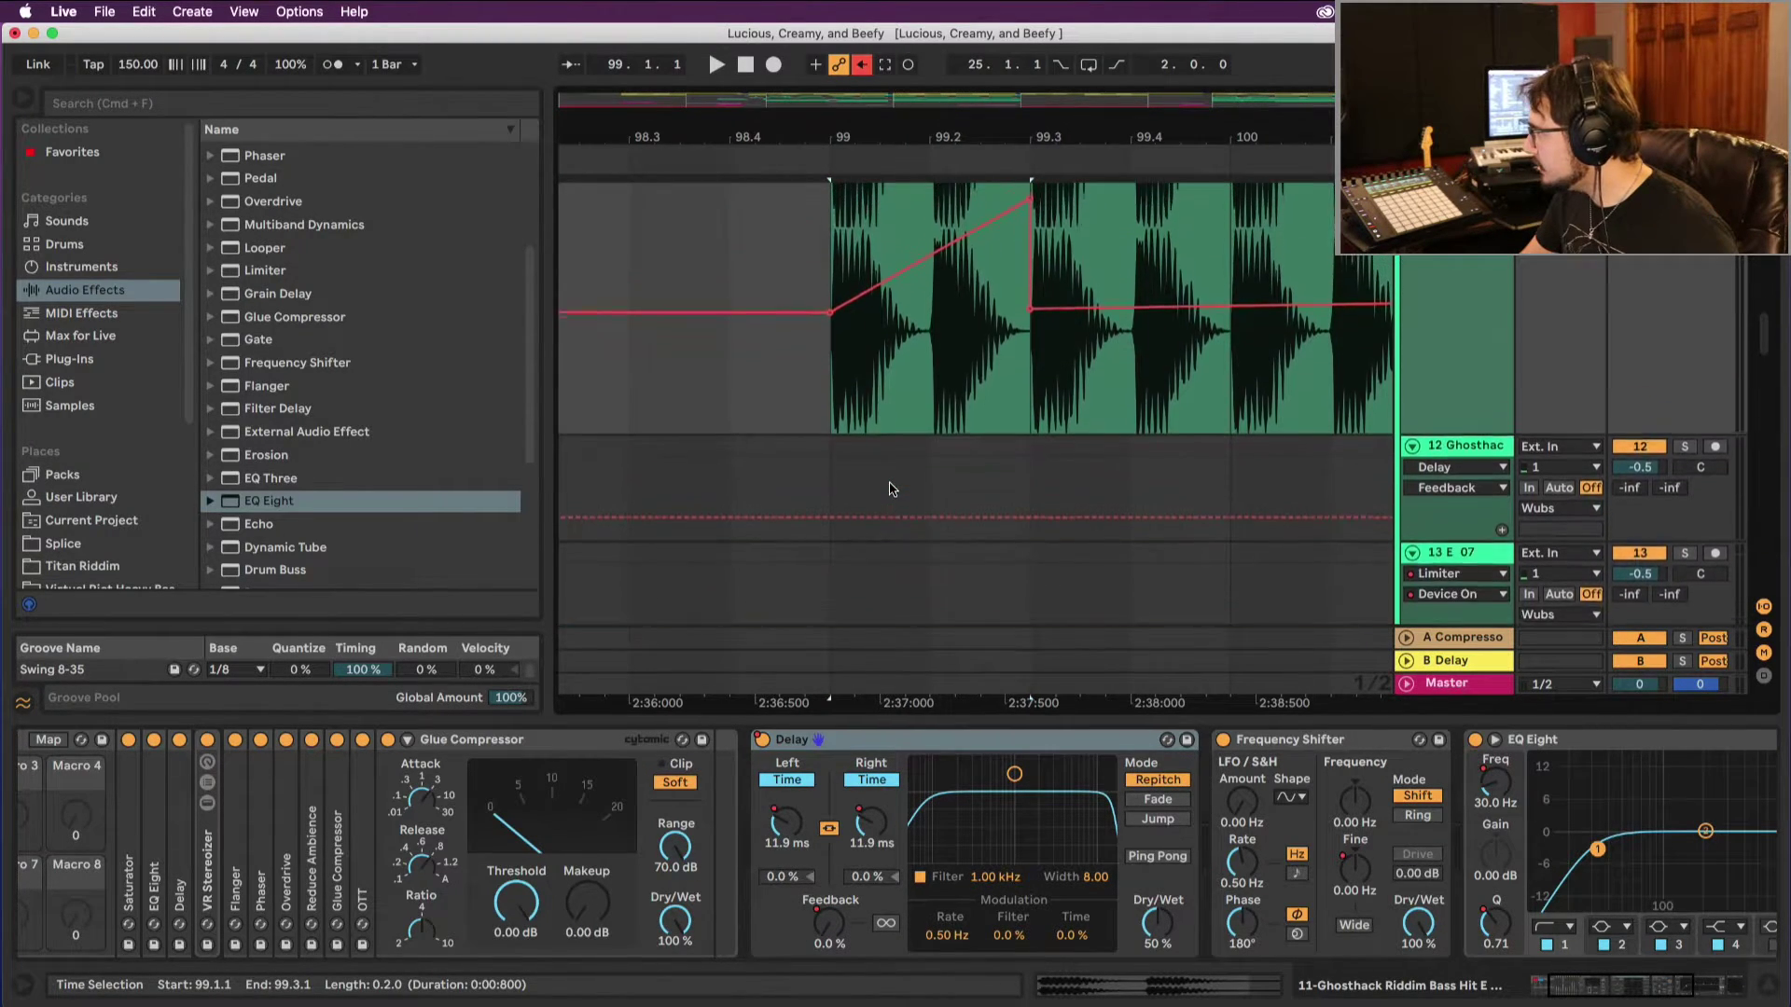
scroll(891, 486, up, 3)
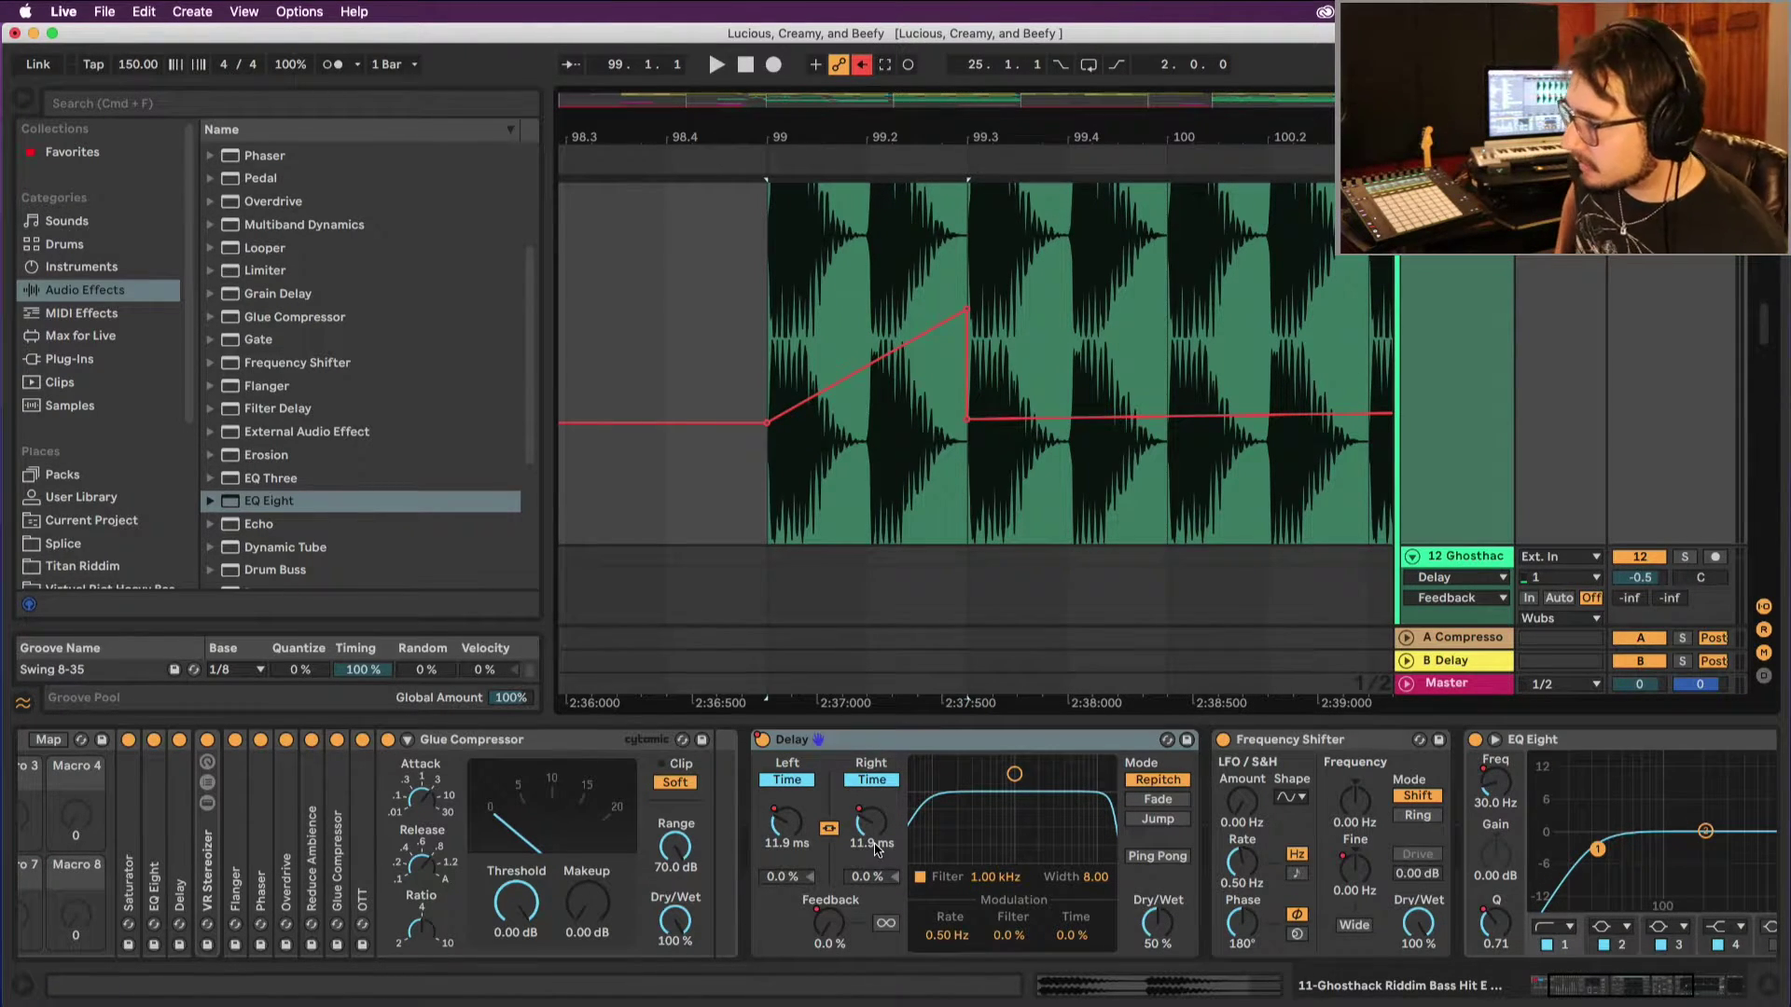
key(space)
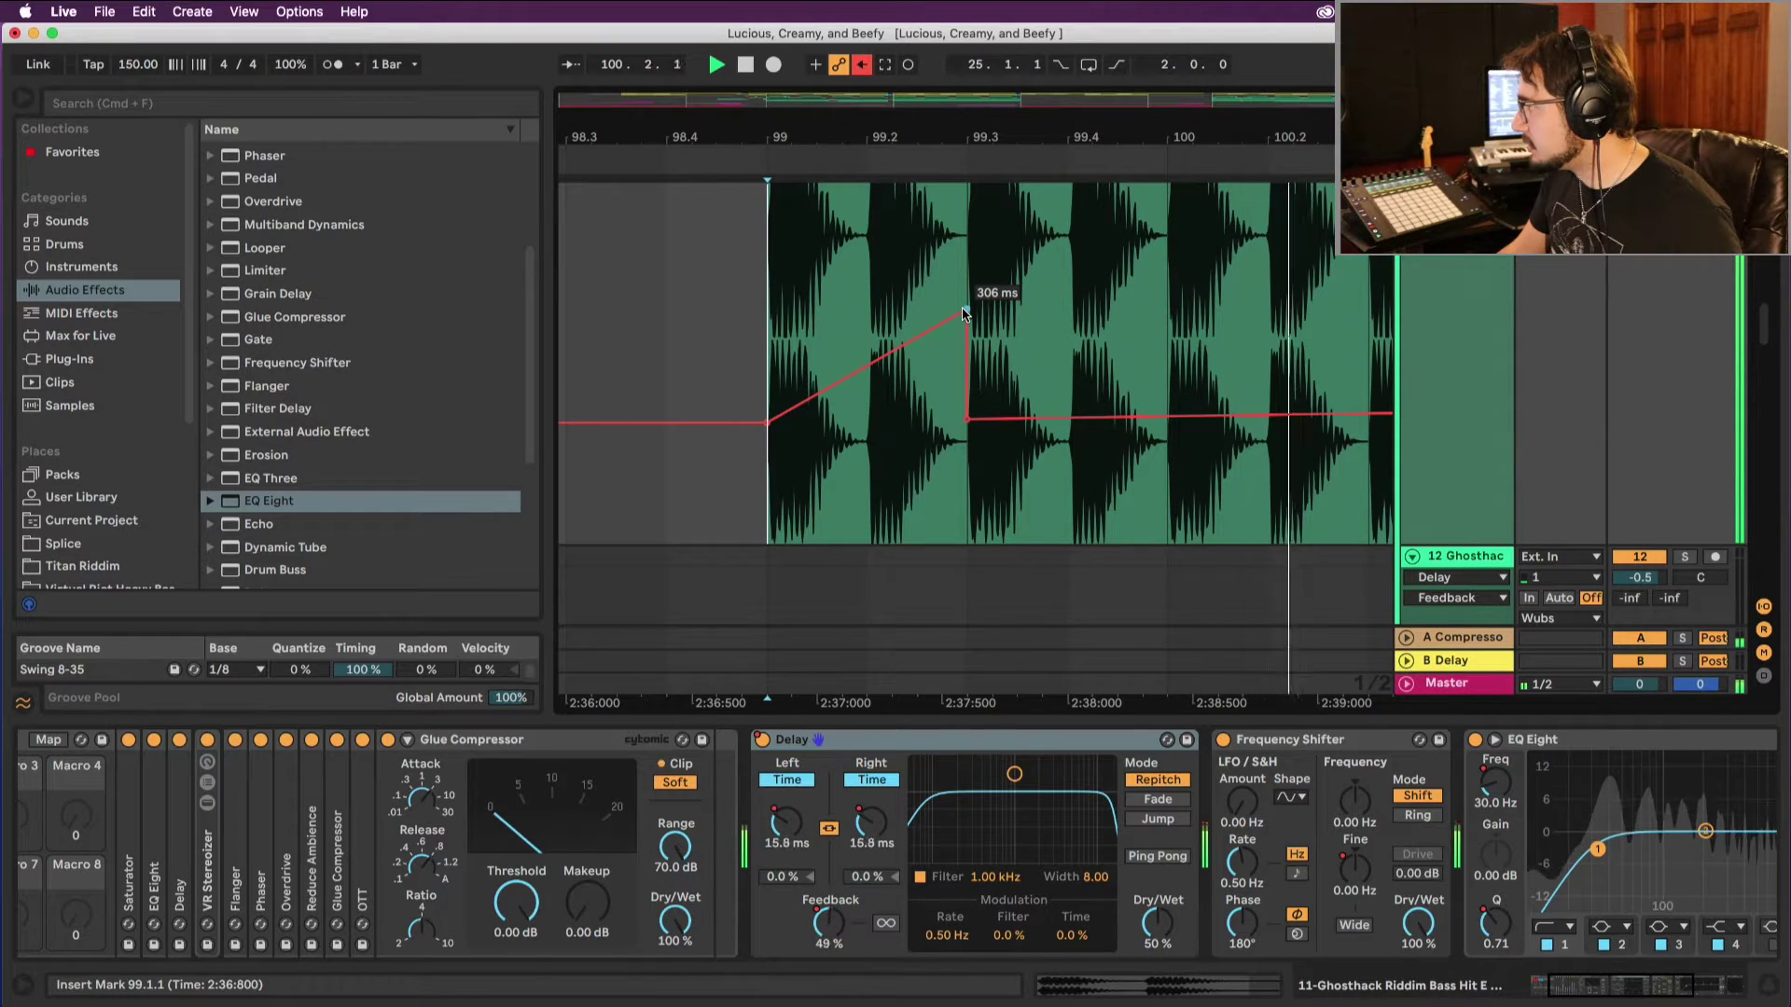
drag(965, 313, 965, 474)
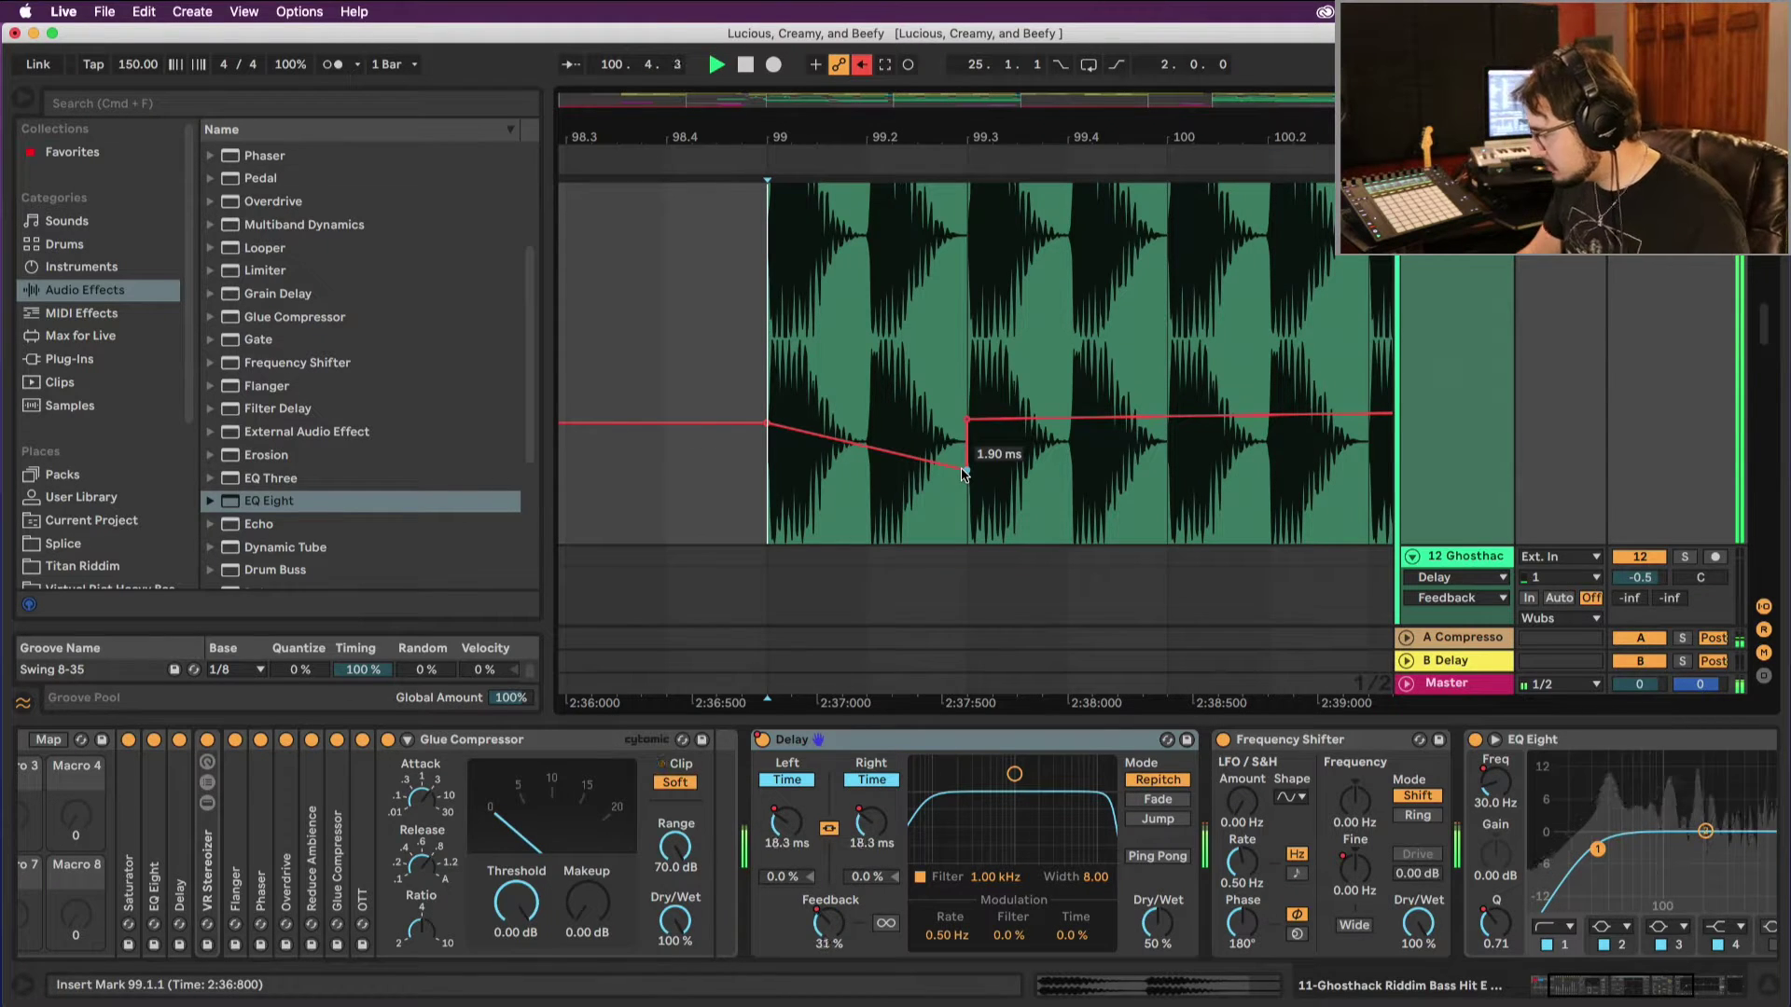
drag(961, 466, 966, 459)
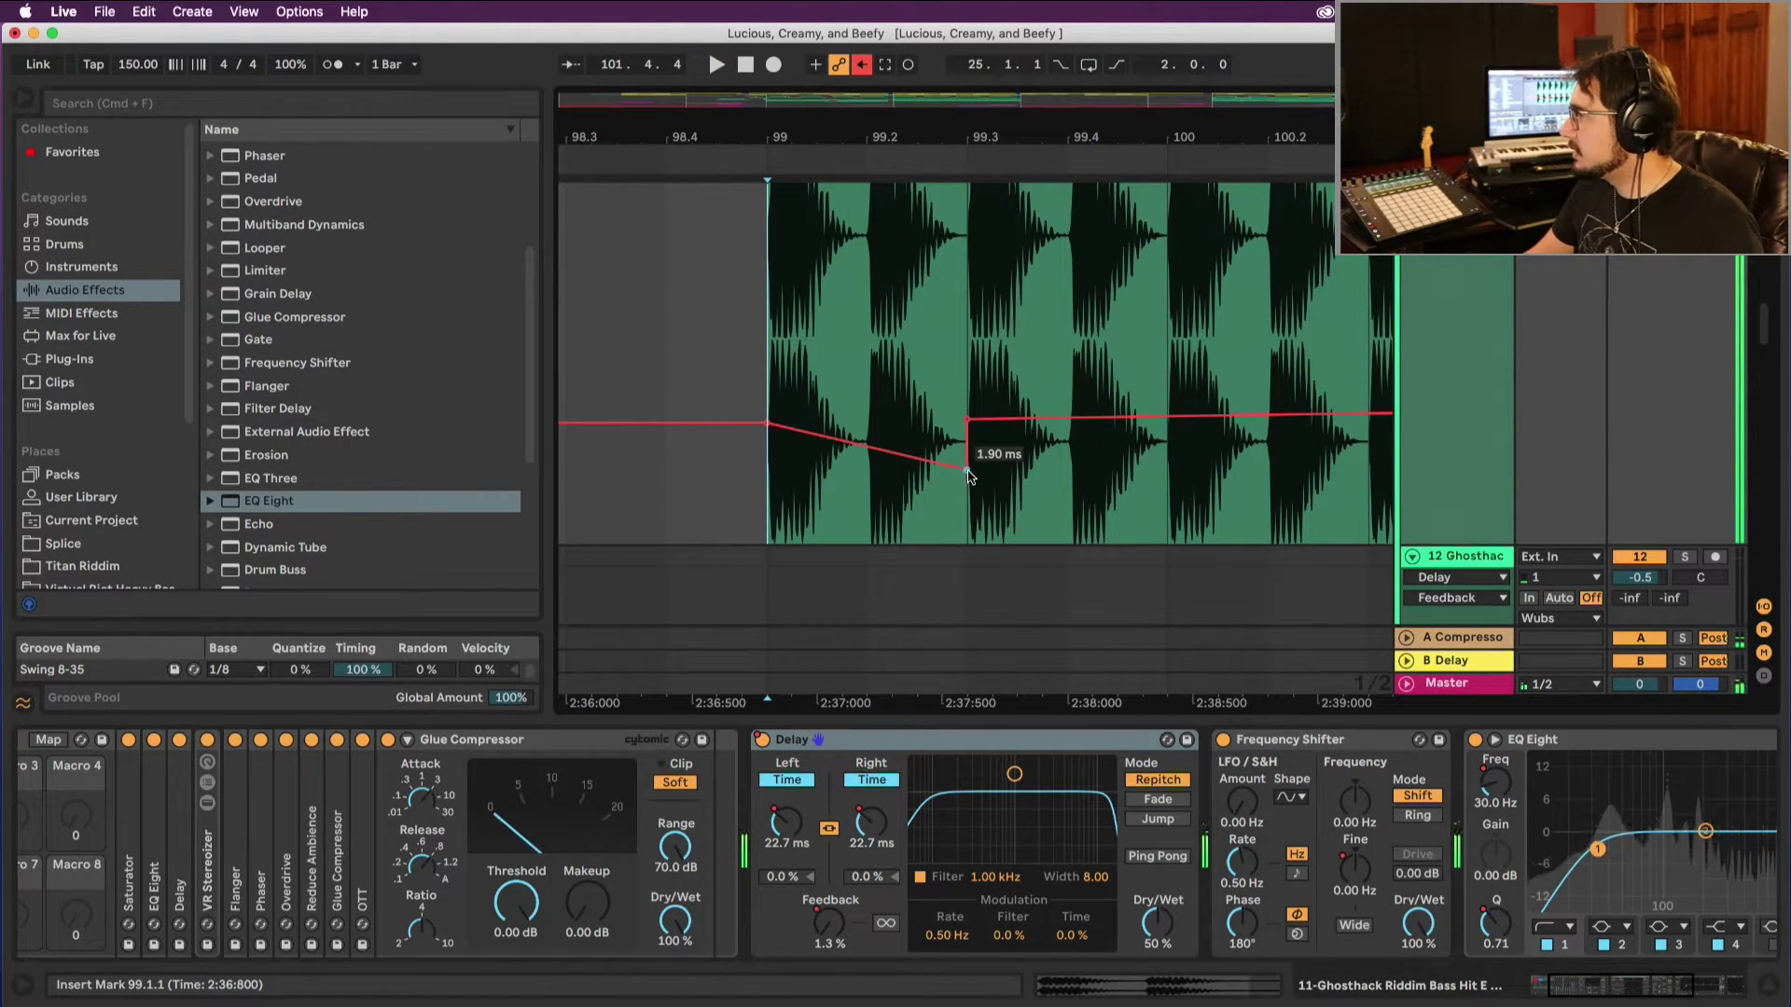
Step: Try lowering the Delay L Time ramp's end point at 99.3.1 to 1.03 ms and play it back
key(space)
key(space)
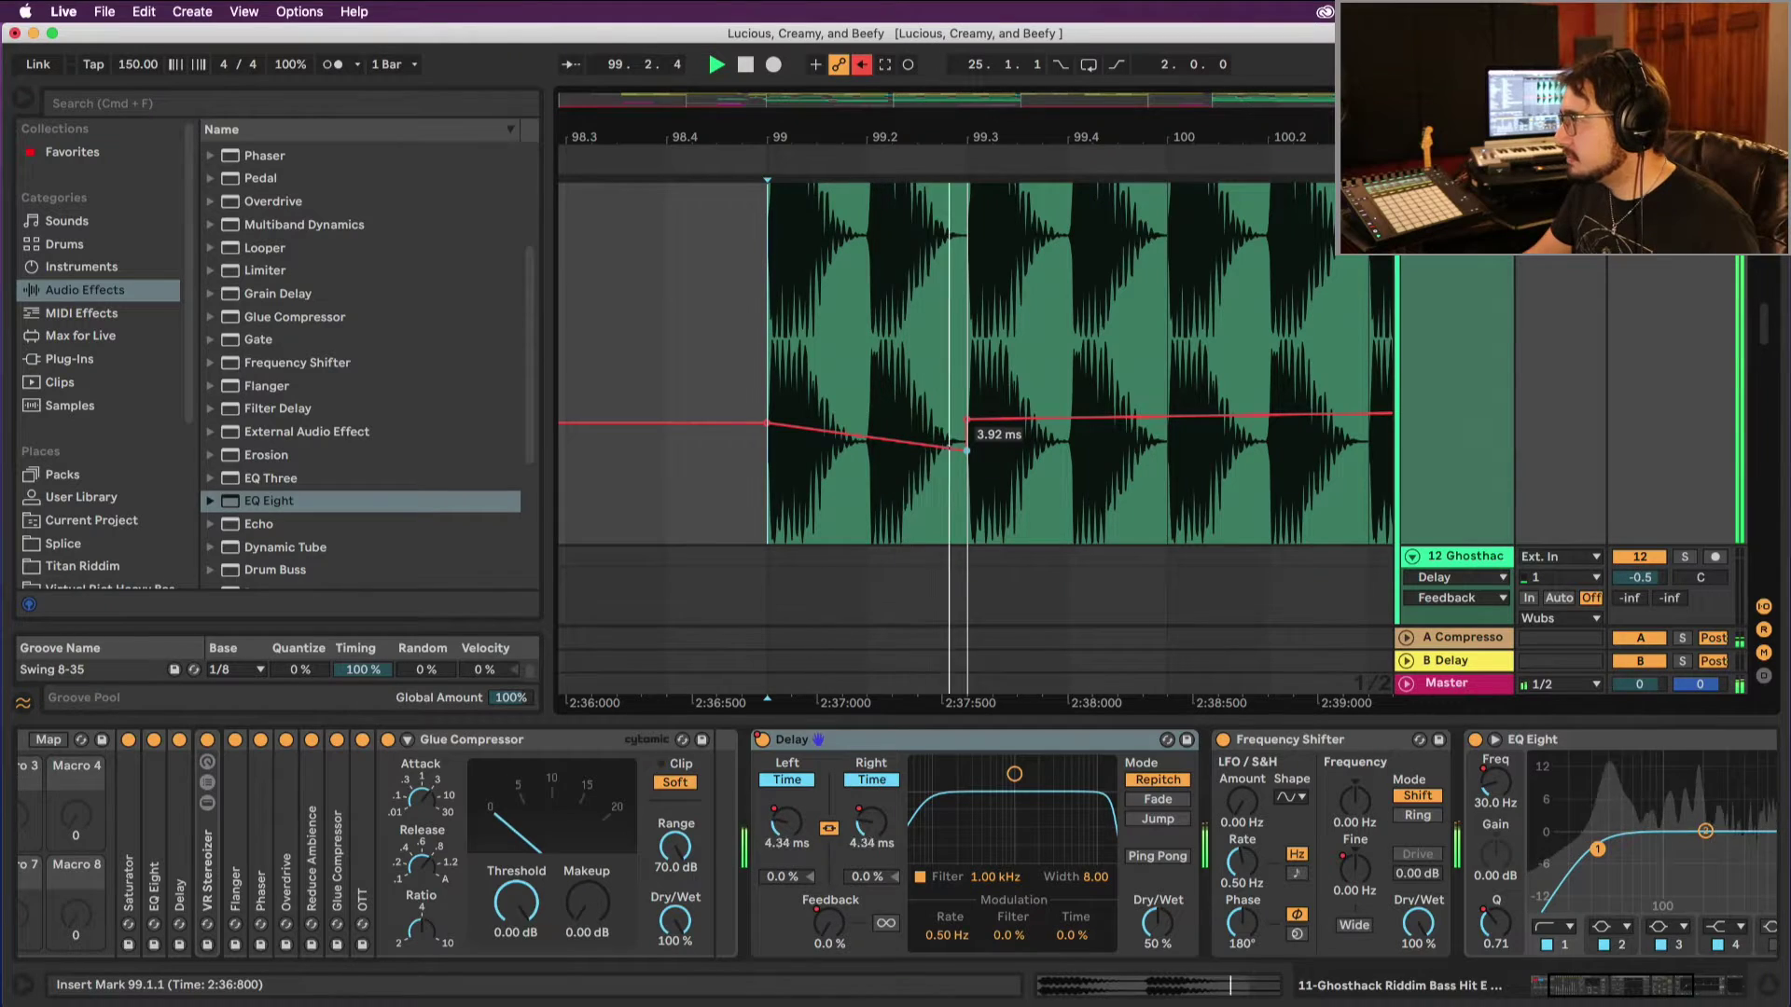
drag(966, 450, 966, 504)
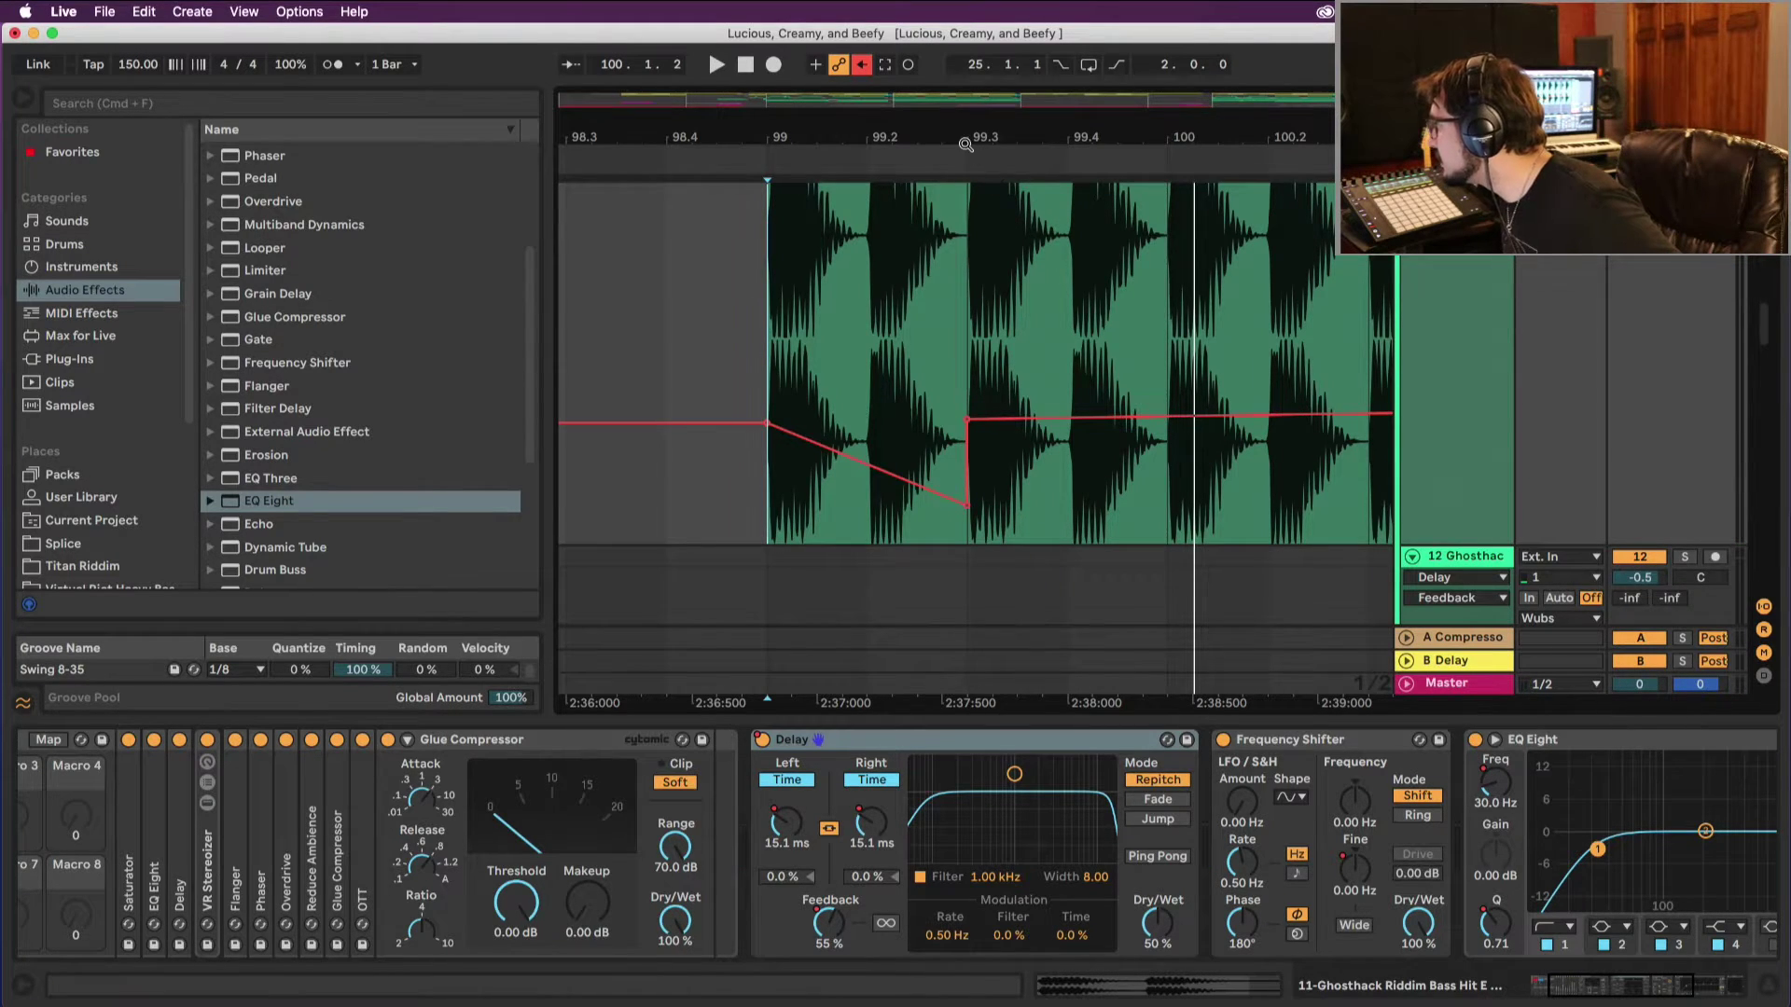
key(plus)
key(plus)
key(plus)
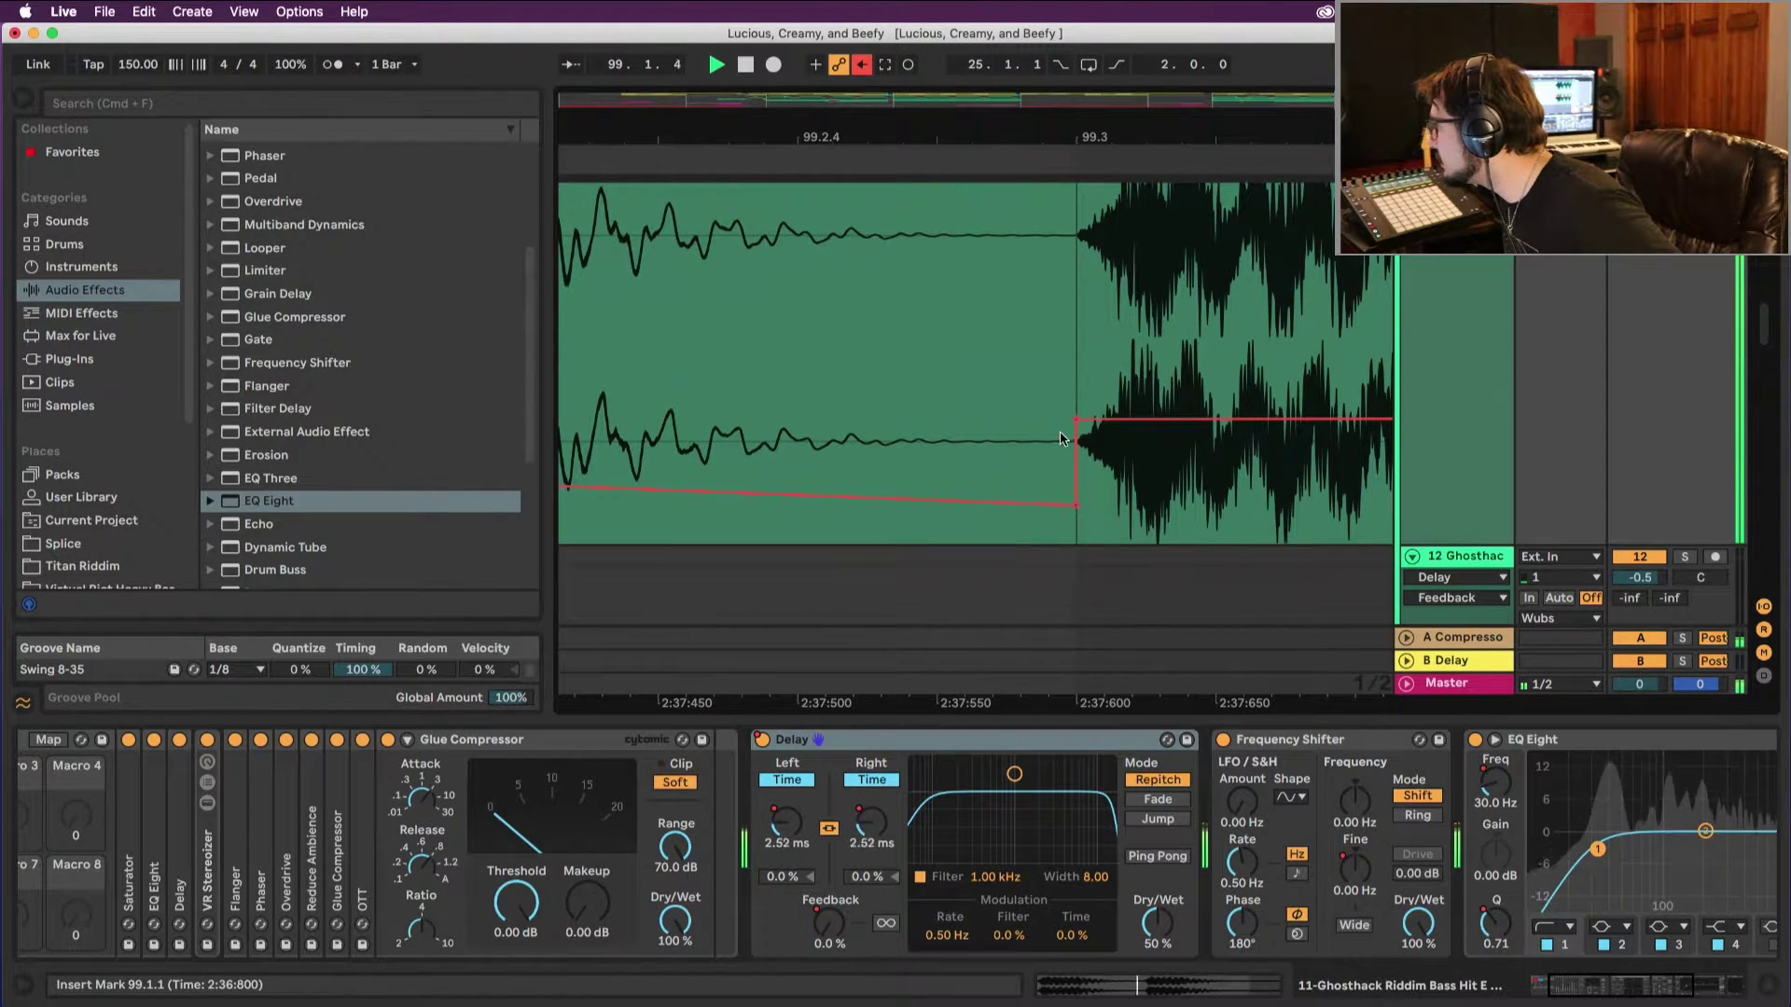
key(space)
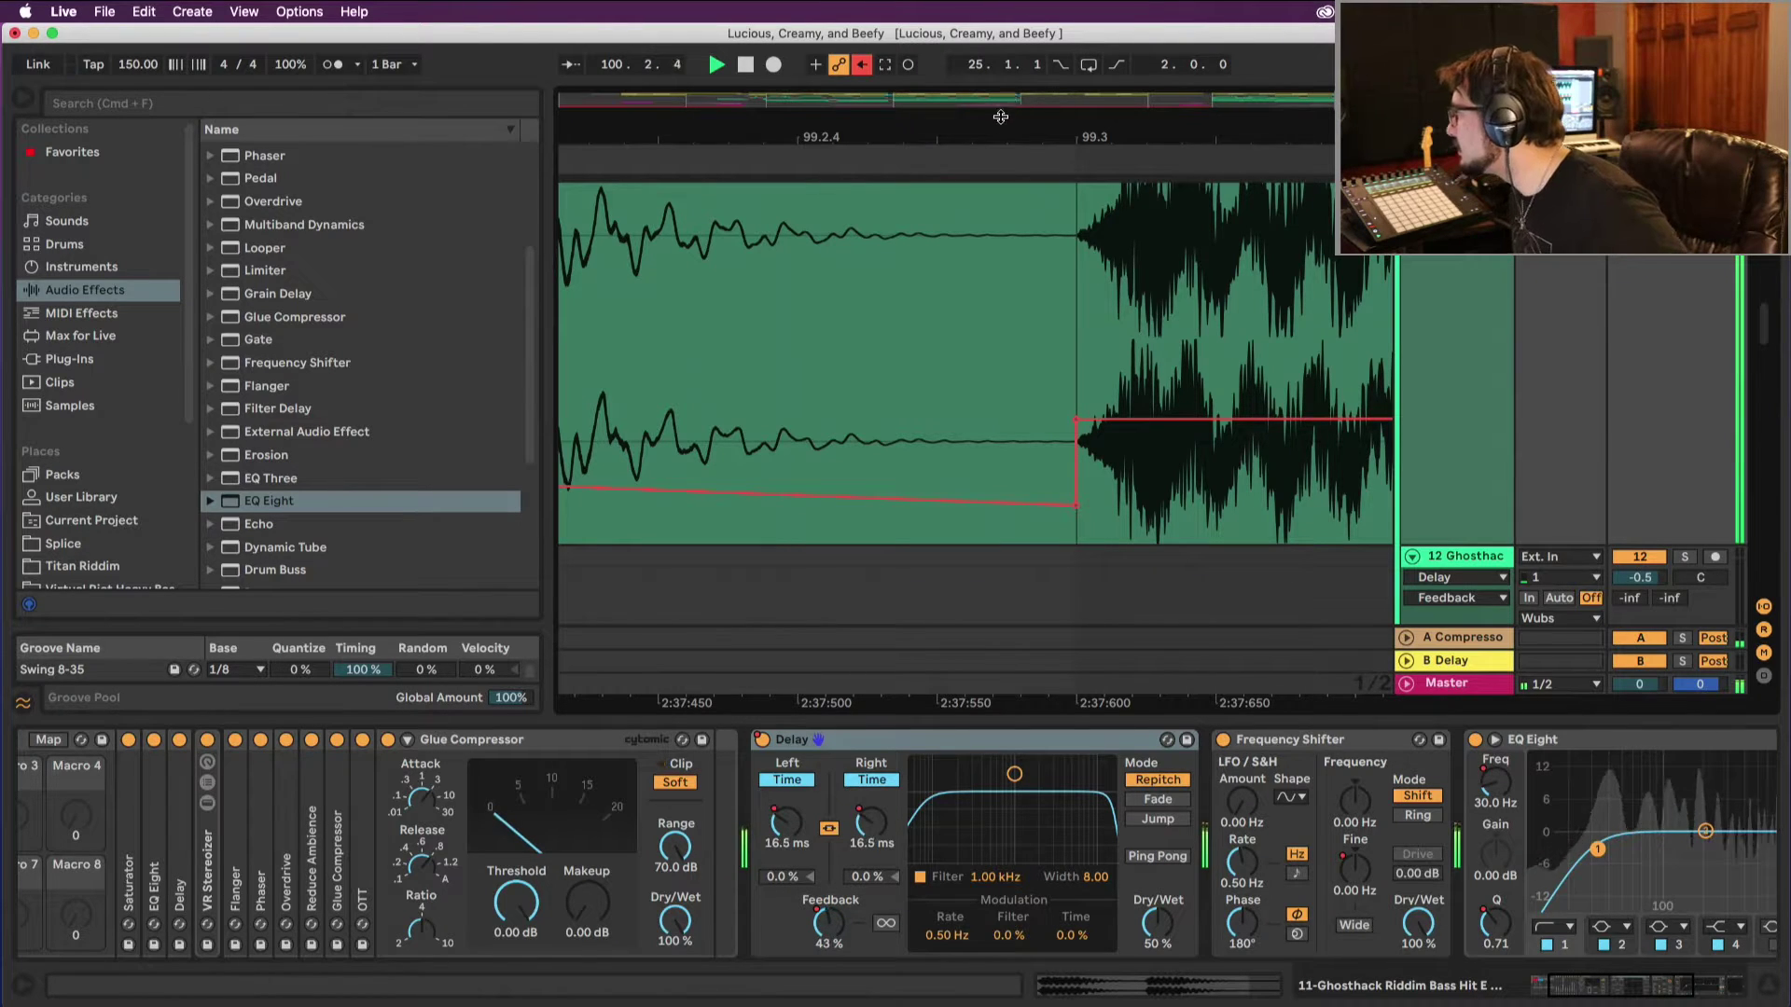
key(minus)
key(minus)
key(minus)
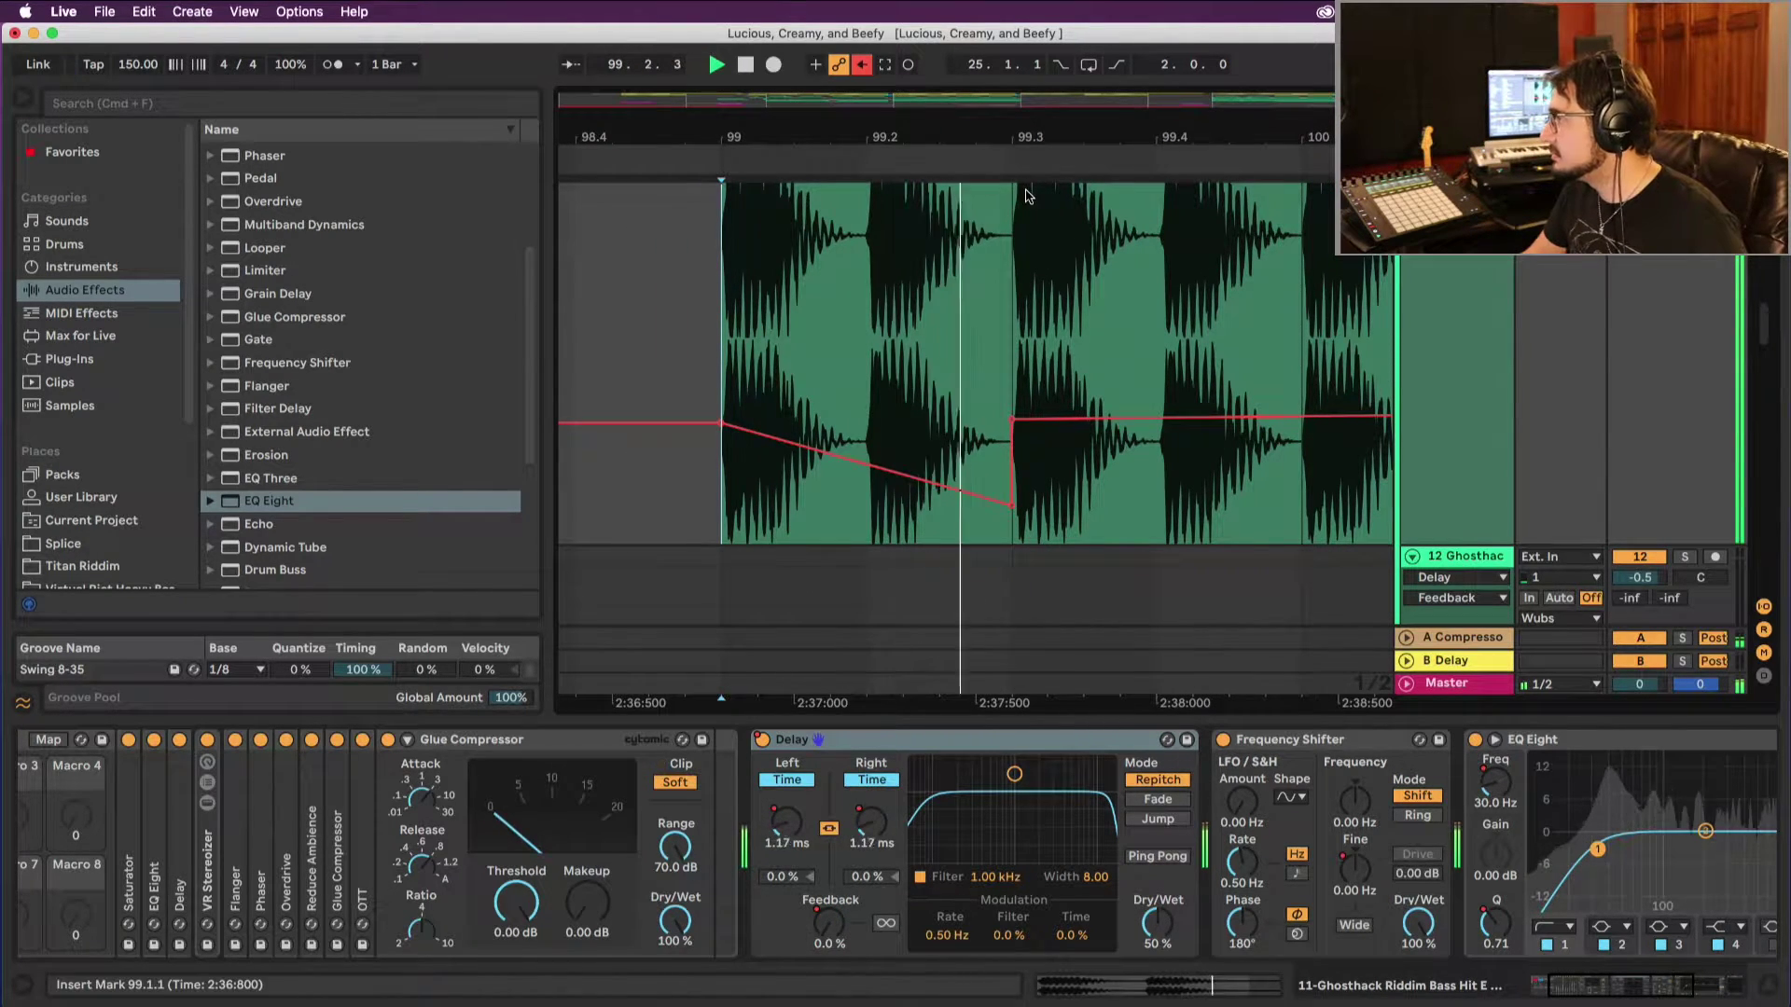
key(space)
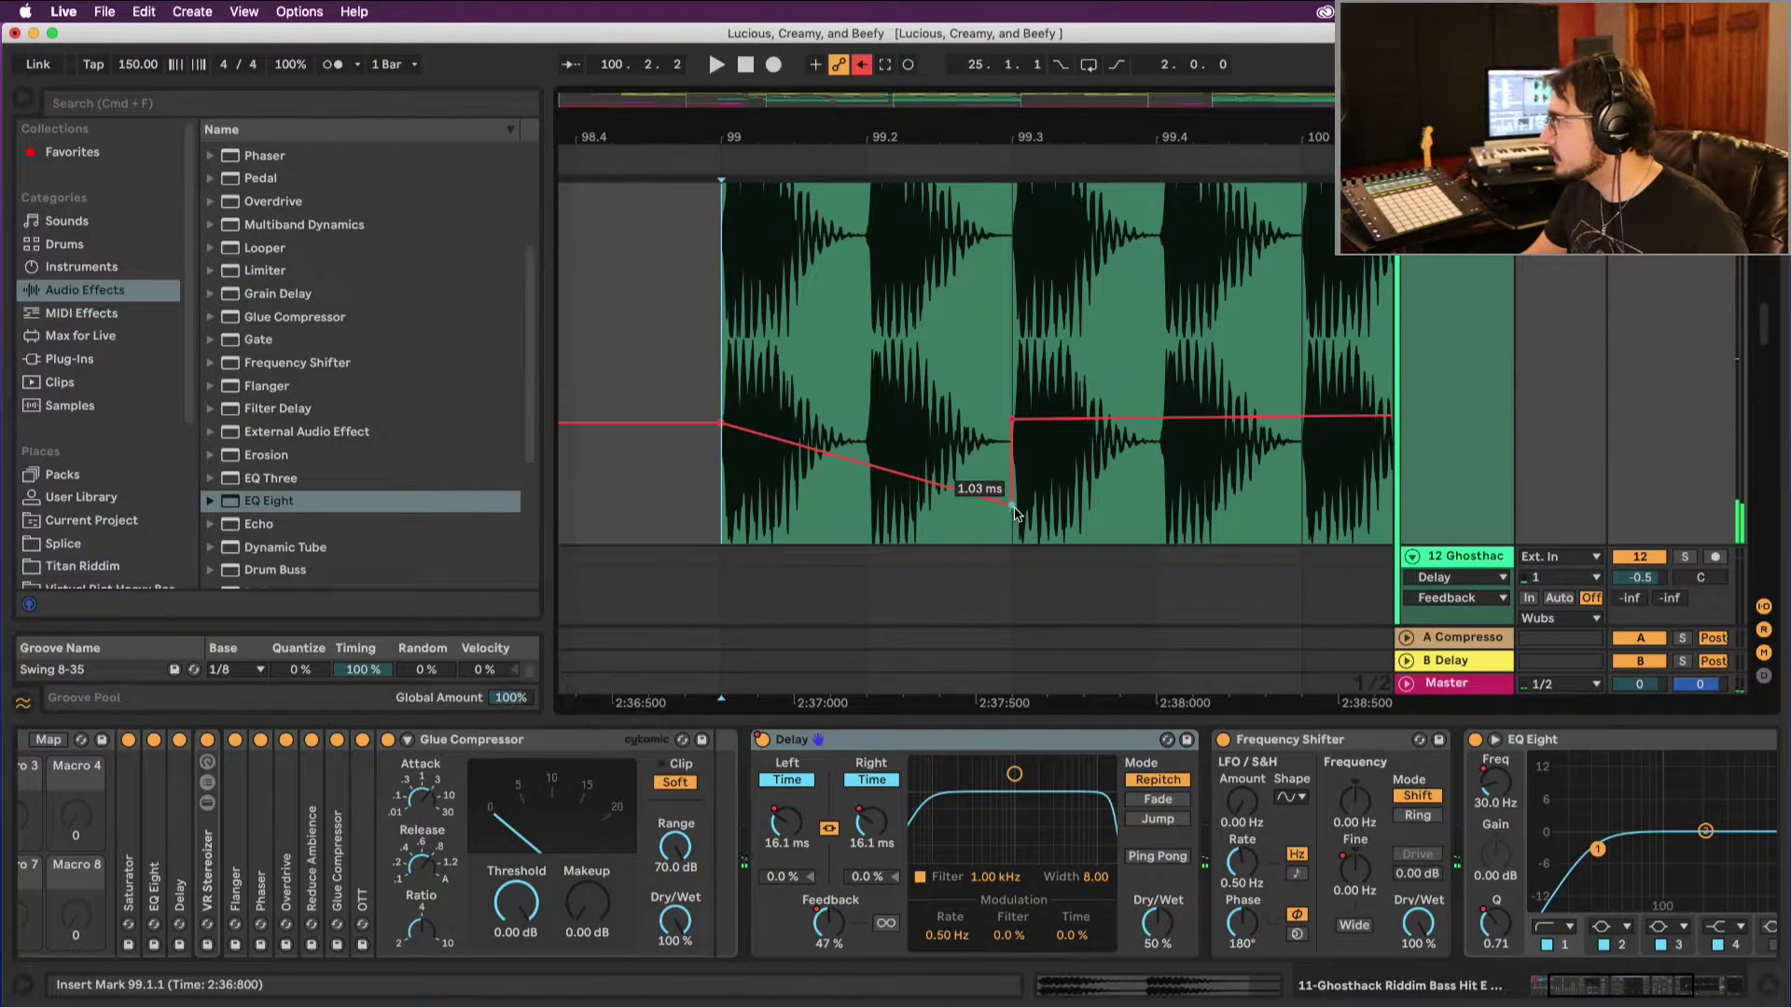
Step: Set the fixed grid to 1/4, lower the L Time automation between 99.1.1 and 99.3.1 to about 1.1 ms, and play it
drag(860, 442, 859, 475)
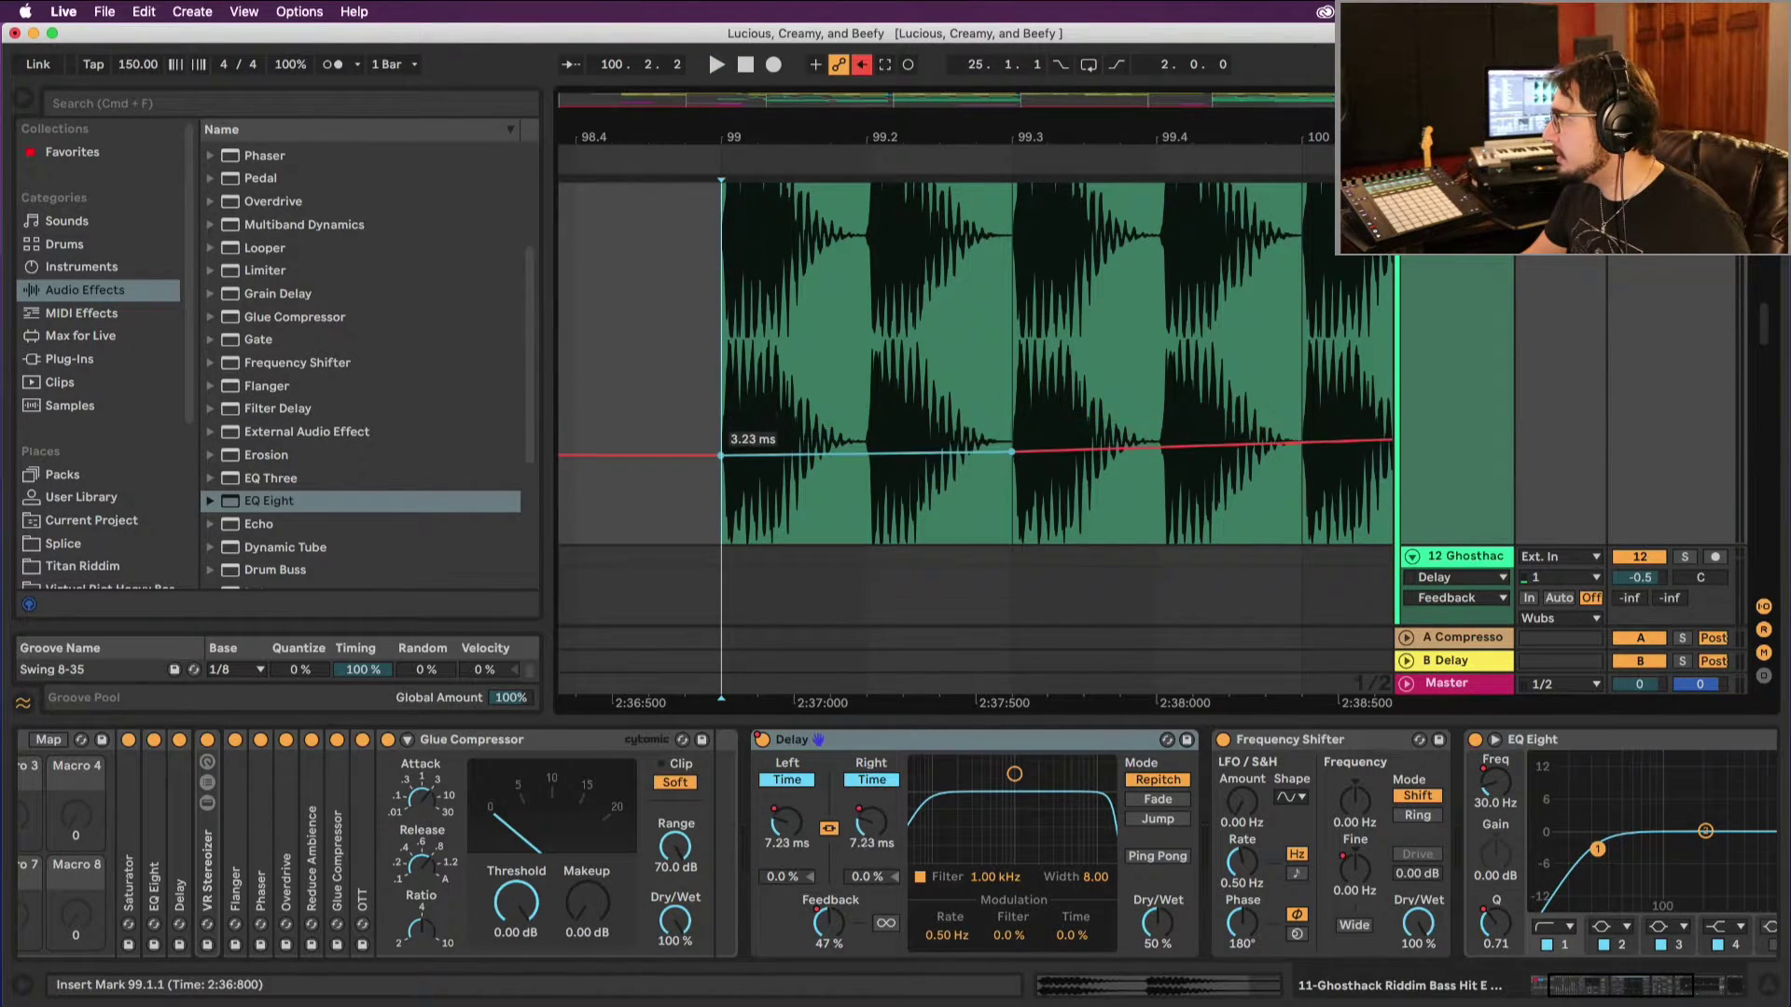
right_click(877, 462)
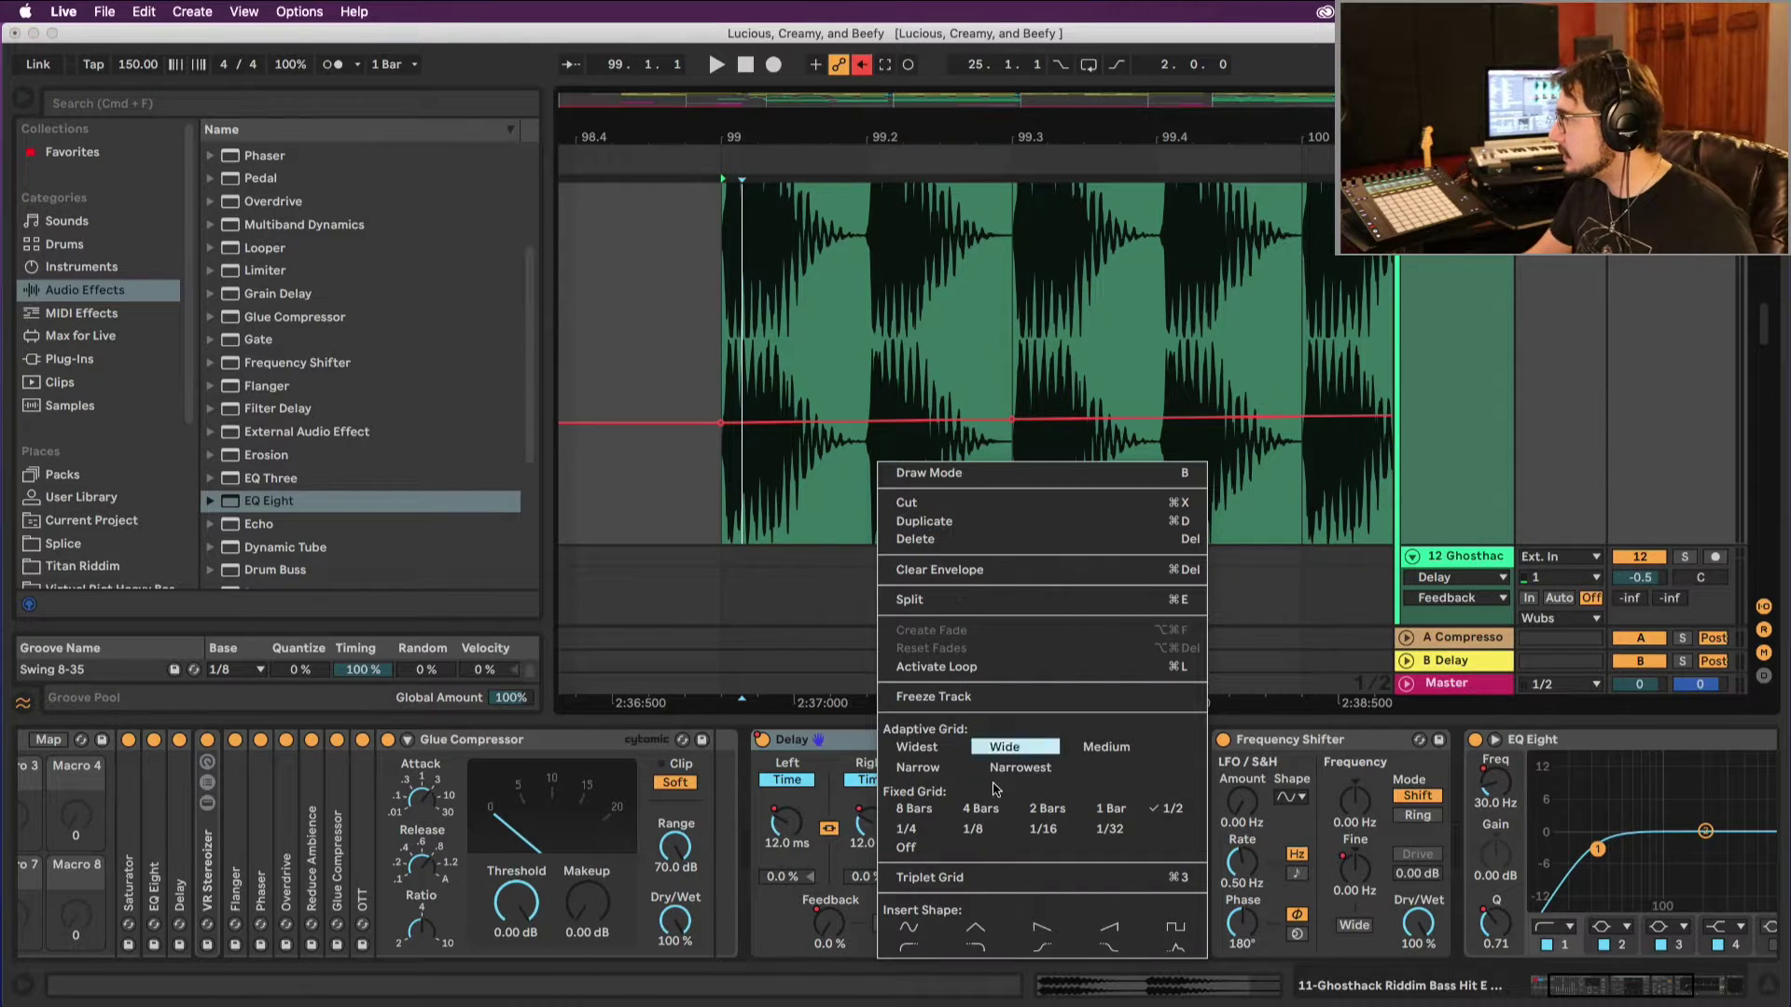
click(905, 829)
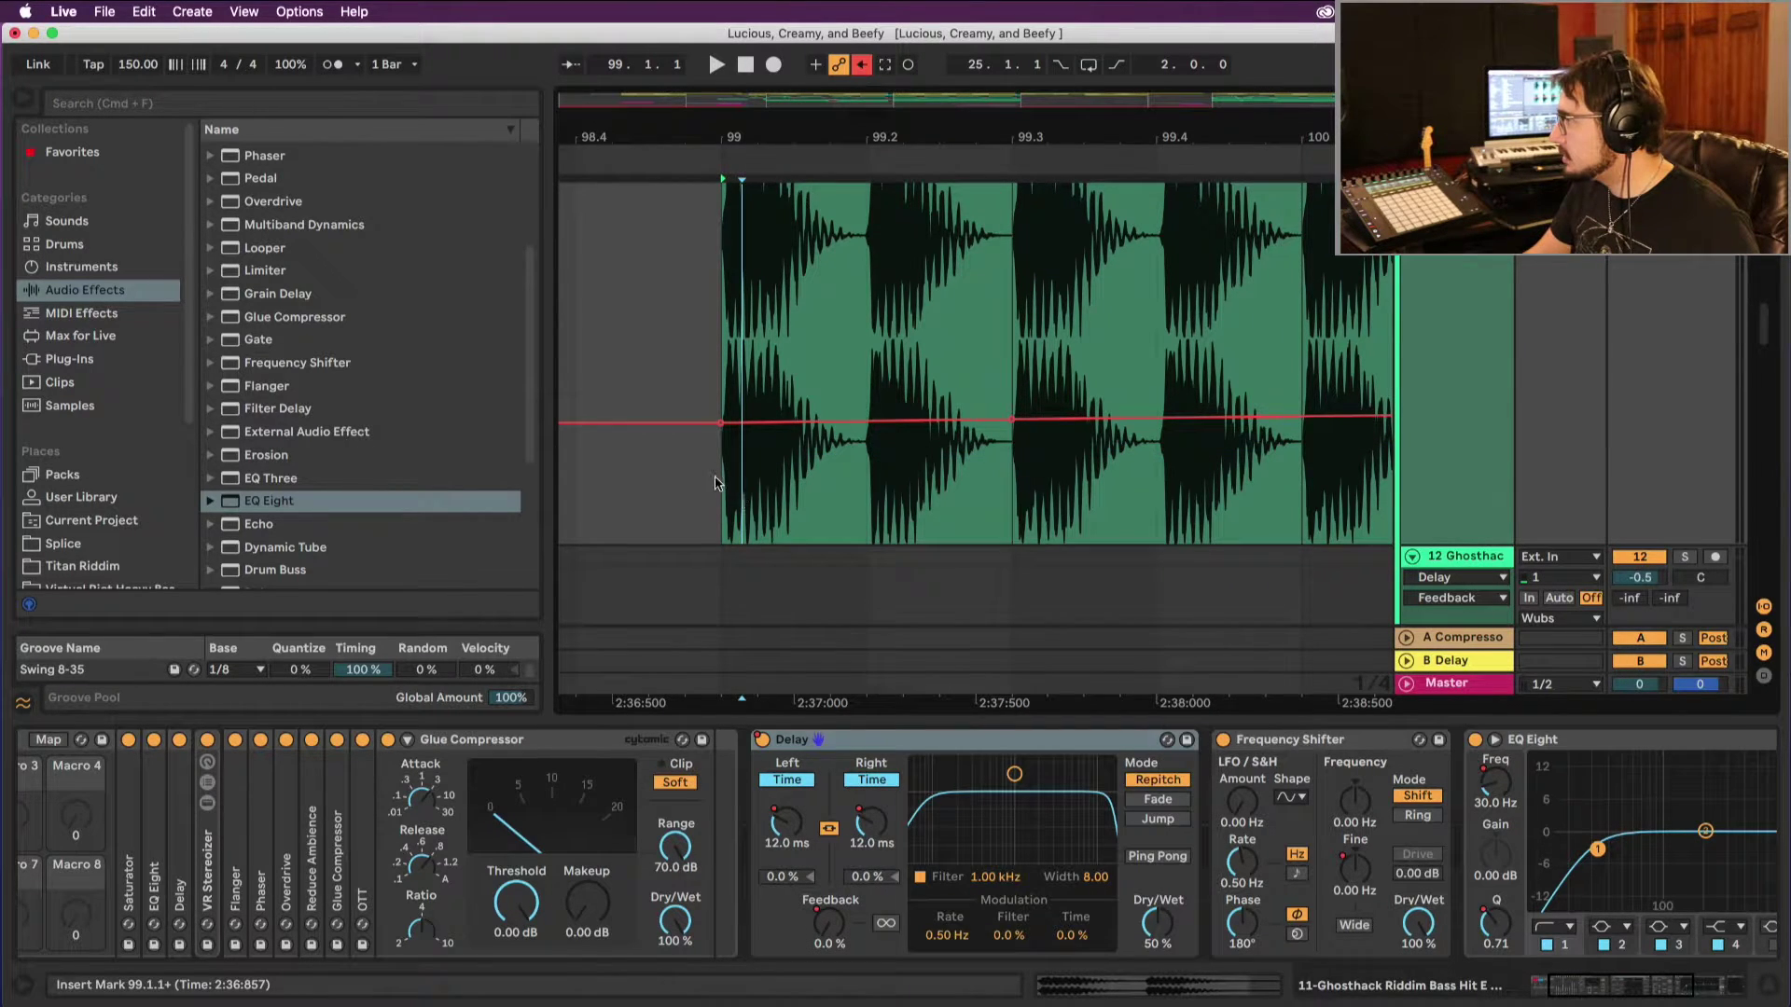
drag(716, 483, 953, 491)
drag(894, 437, 896, 510)
key(space)
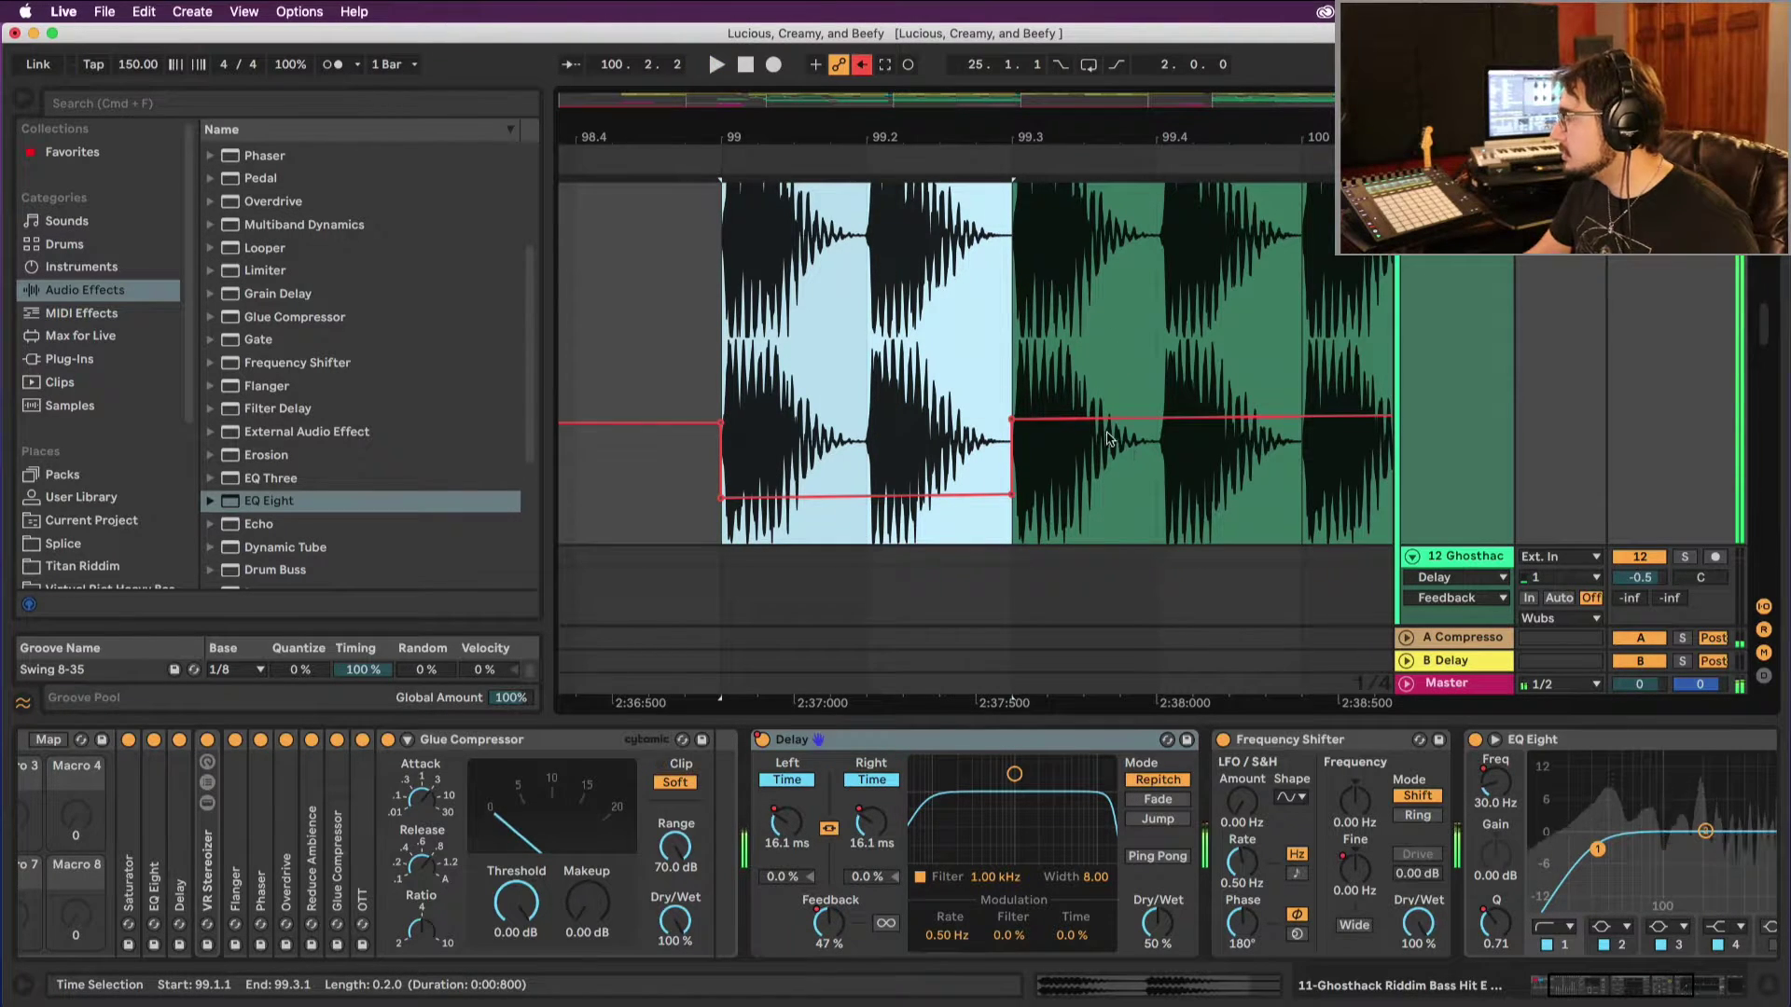
key(space)
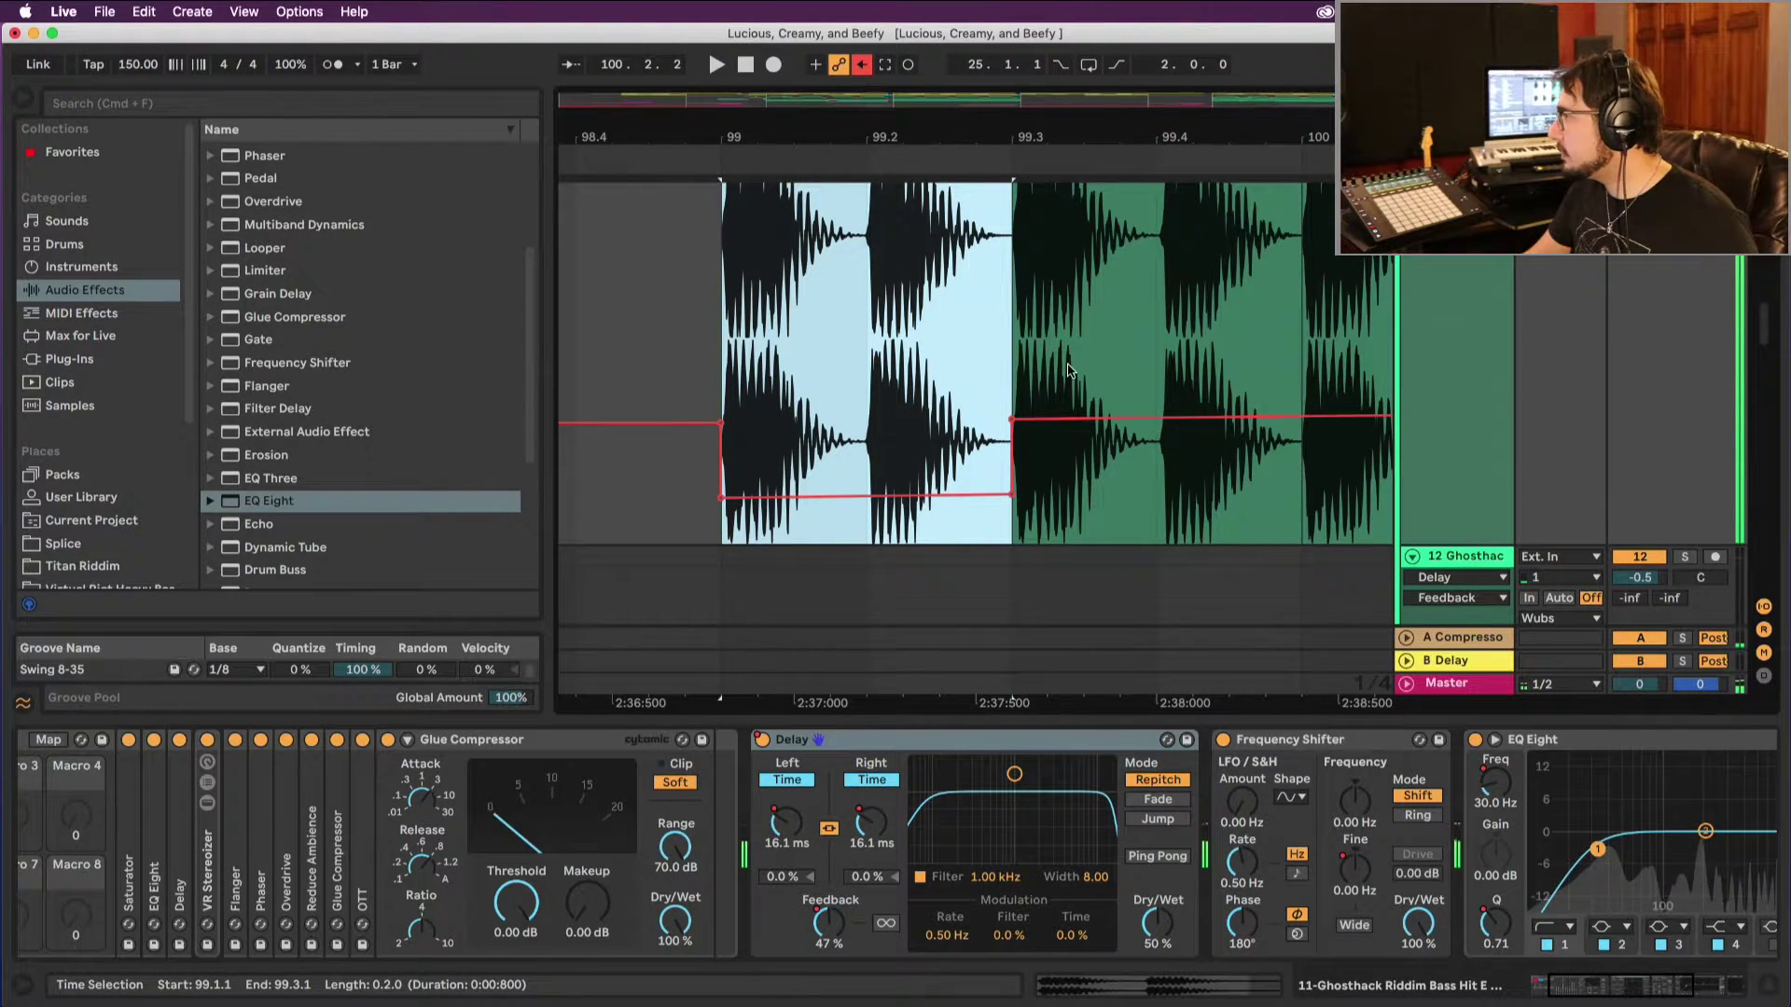
Step: Move the low L Time point at 99.3.1 back to 99.2.1 at 1.11 ms and play the passage
click(1015, 506)
drag(1012, 494, 868, 495)
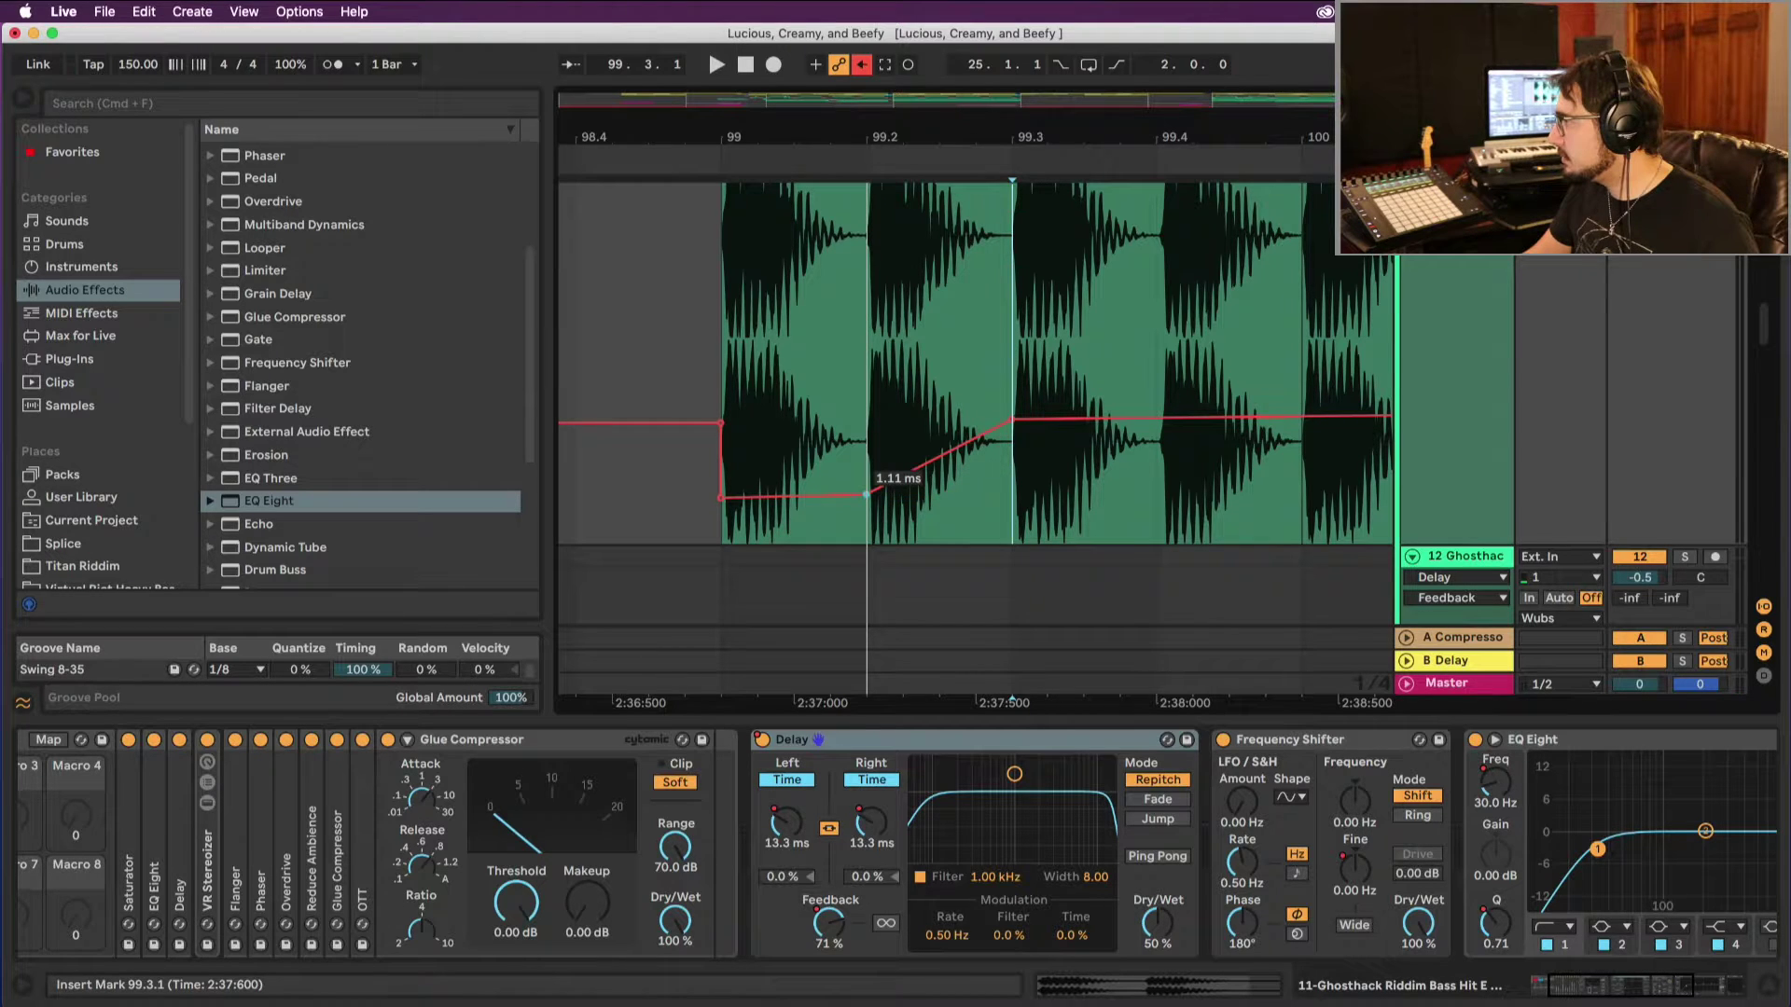
key(space)
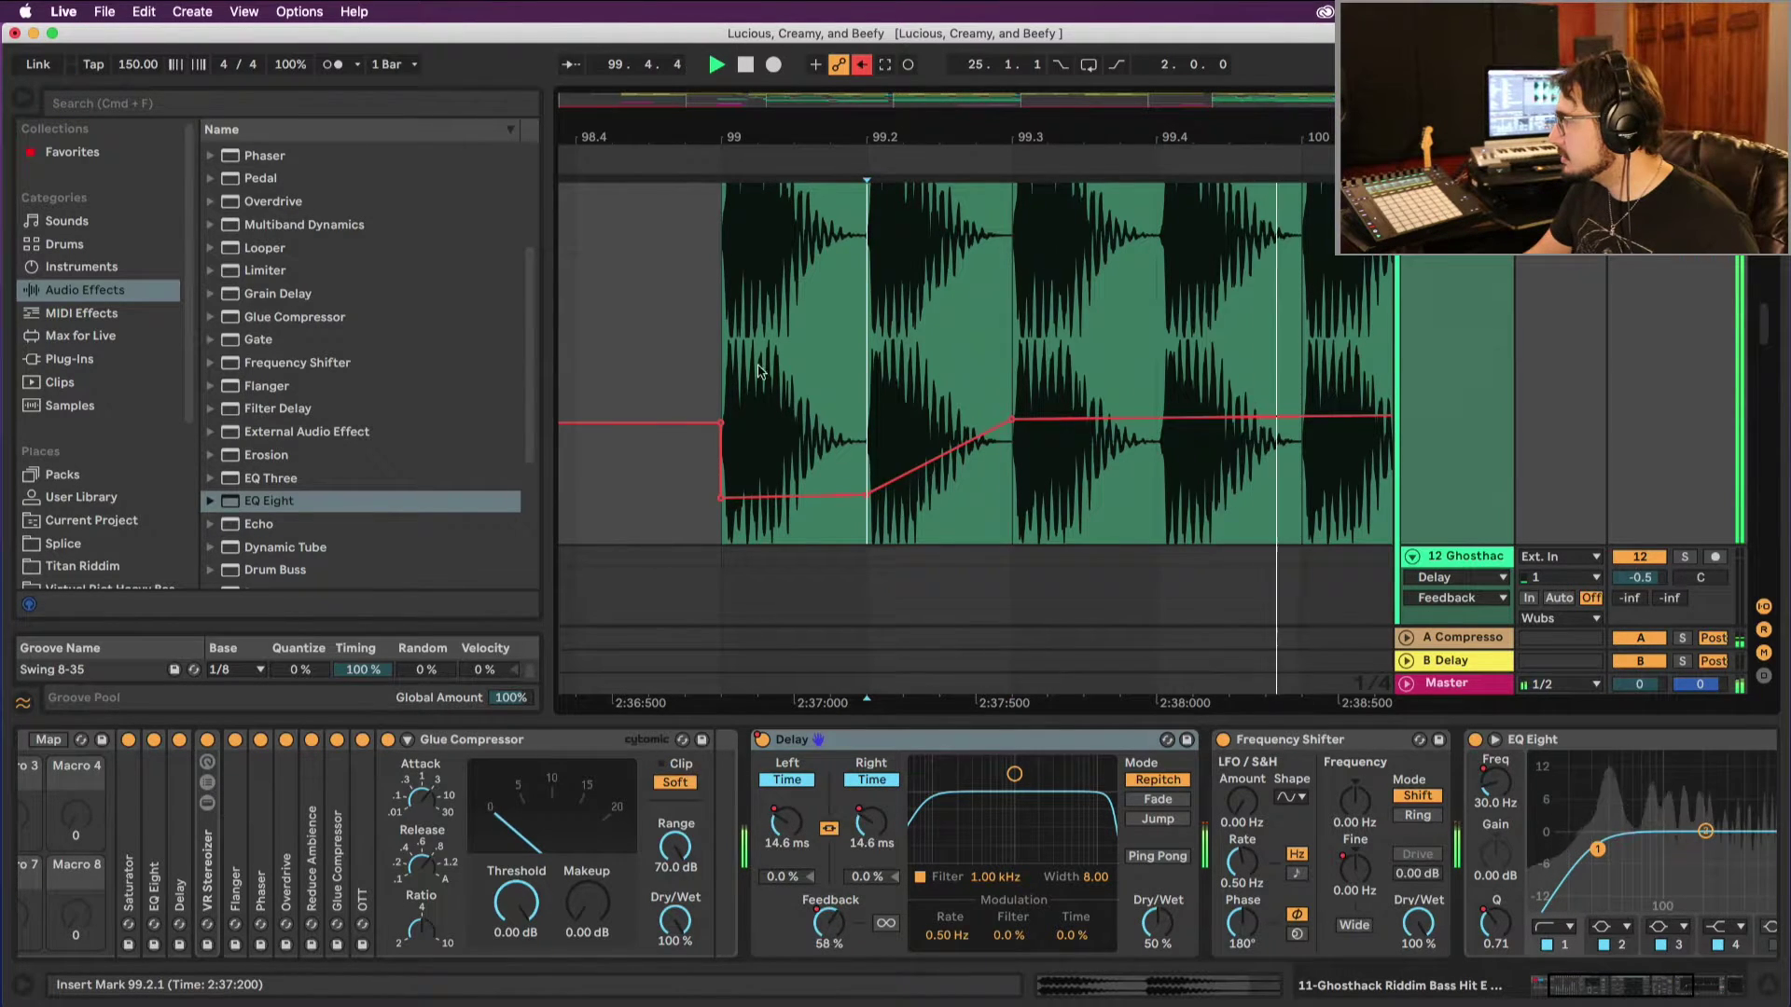
scroll(880, 363, up, 12)
scroll(885, 363, left, 2)
scroll(887, 364, down, 5)
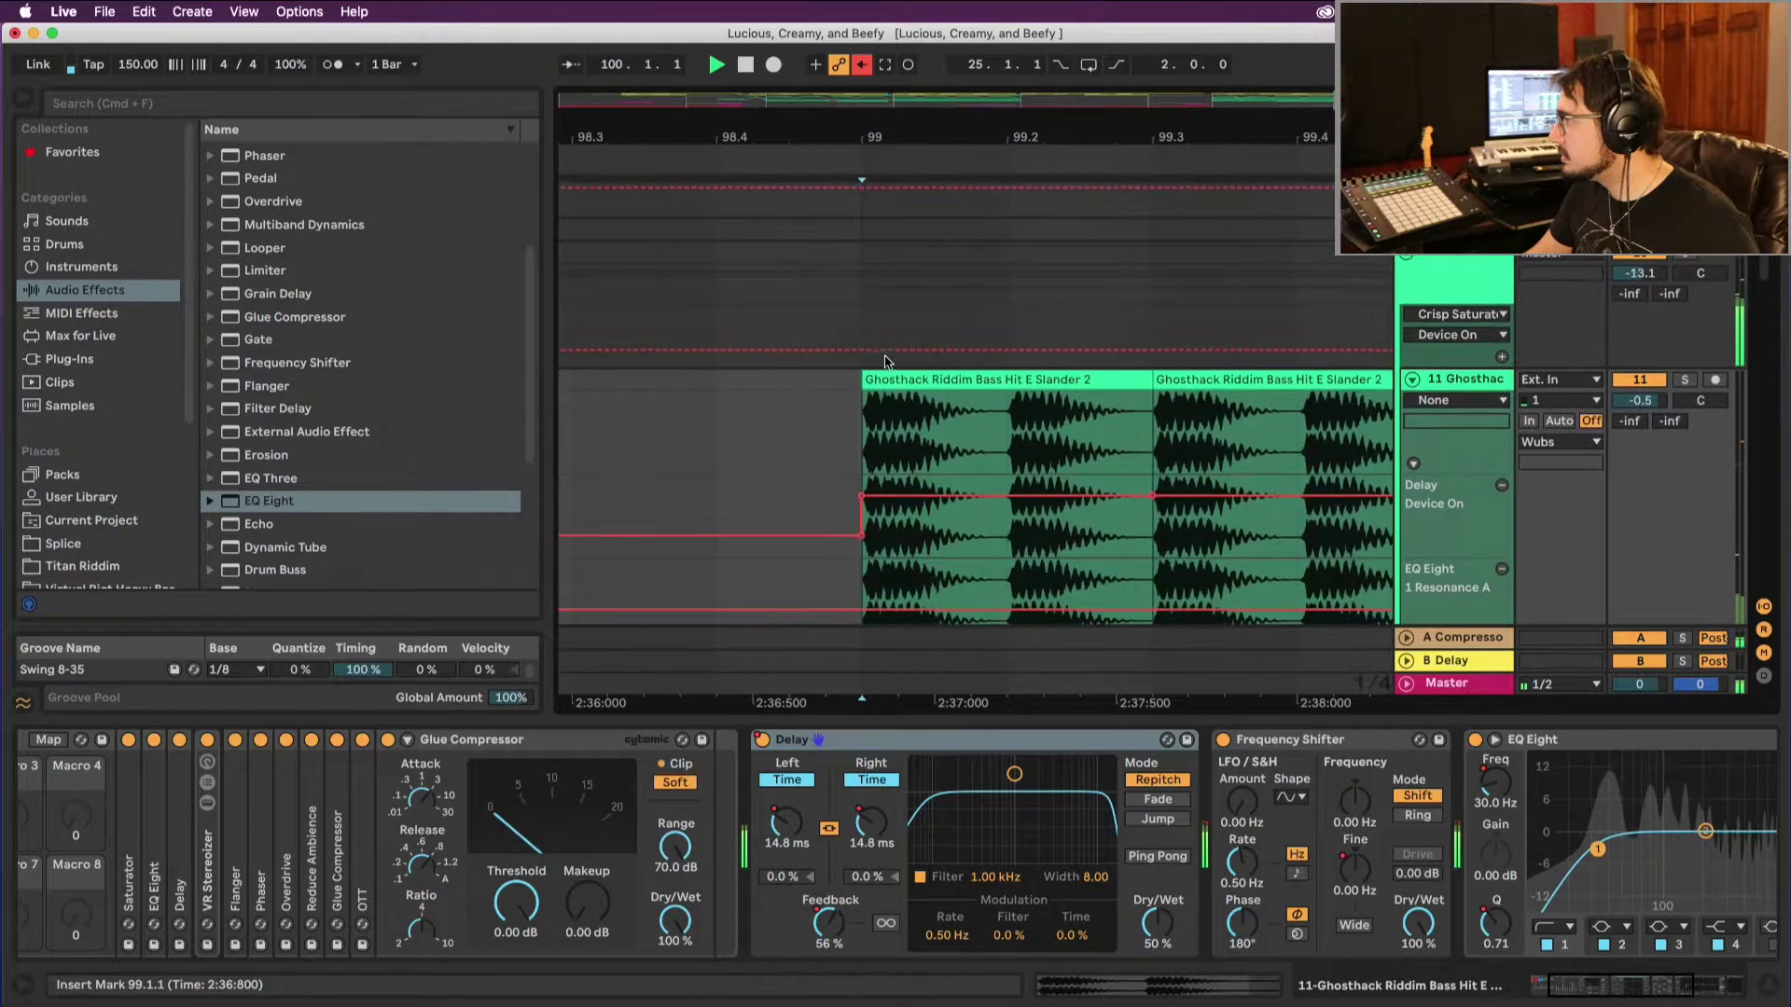
Step: Move the 0.0 % Delay Feedback point from 99.3.1 to 99.2.1 and play from 99.1.1
scroll(868, 336, right, 3)
scroll(852, 323, down, 4)
key(space)
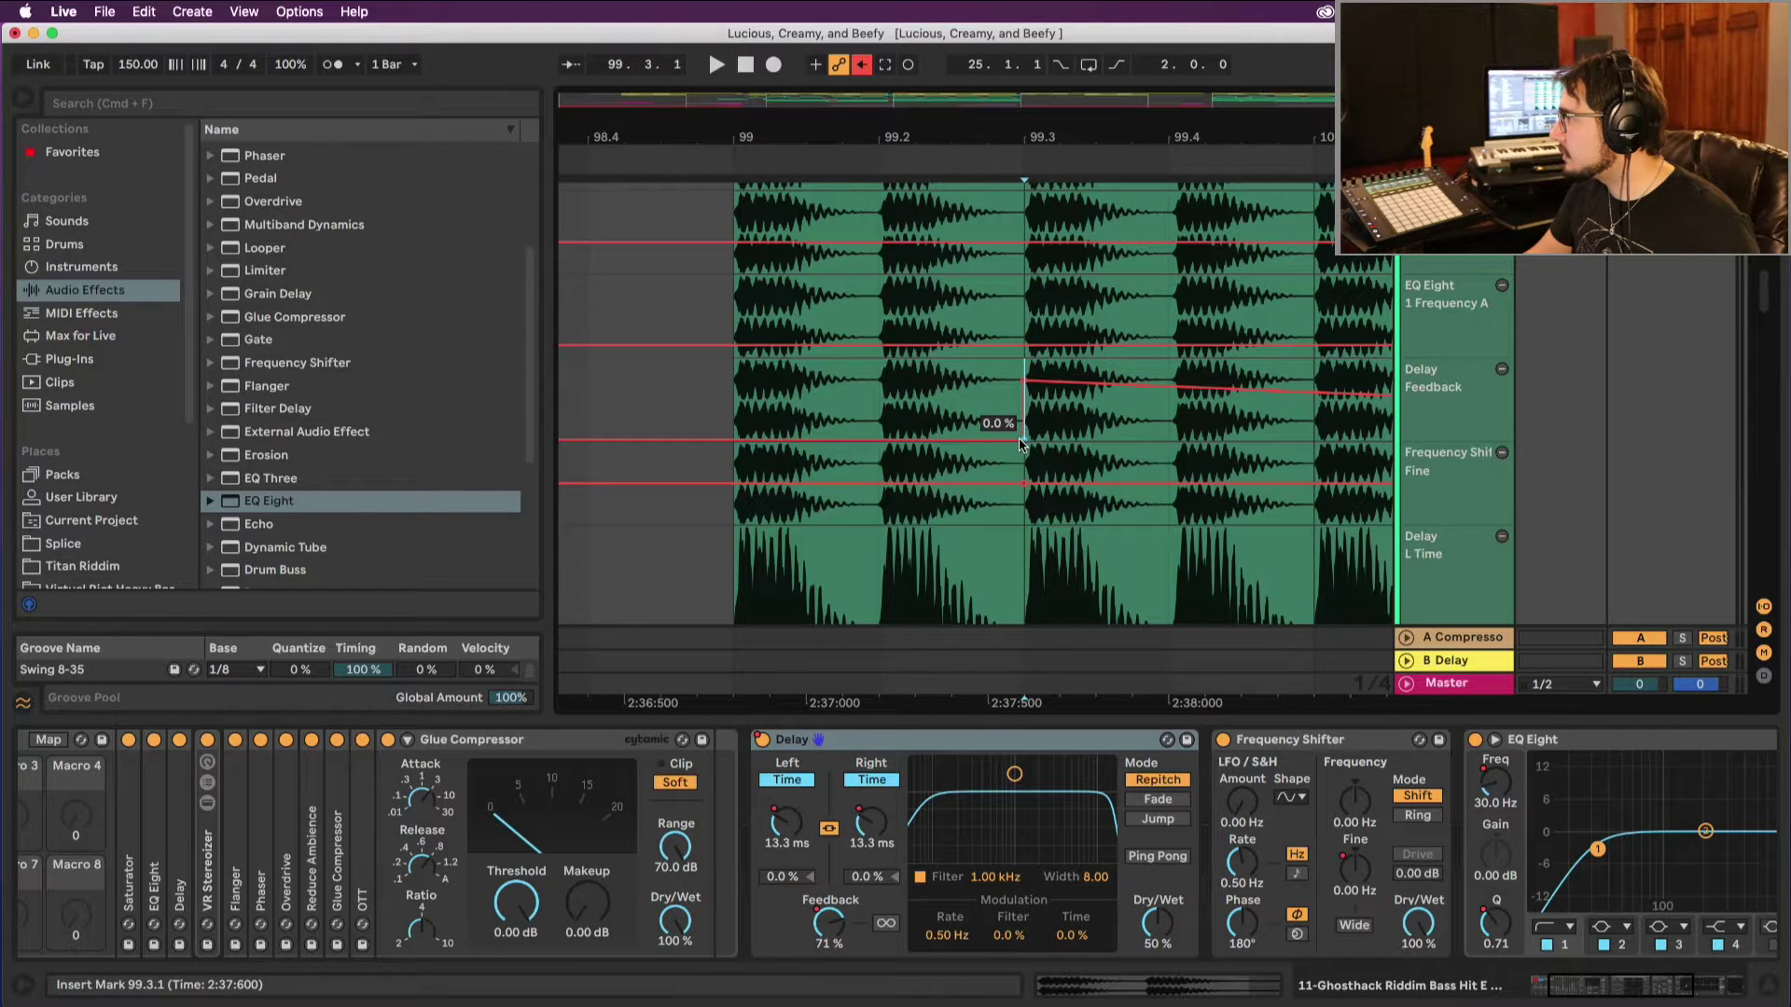
drag(1024, 439, 878, 439)
click(735, 397)
key(space)
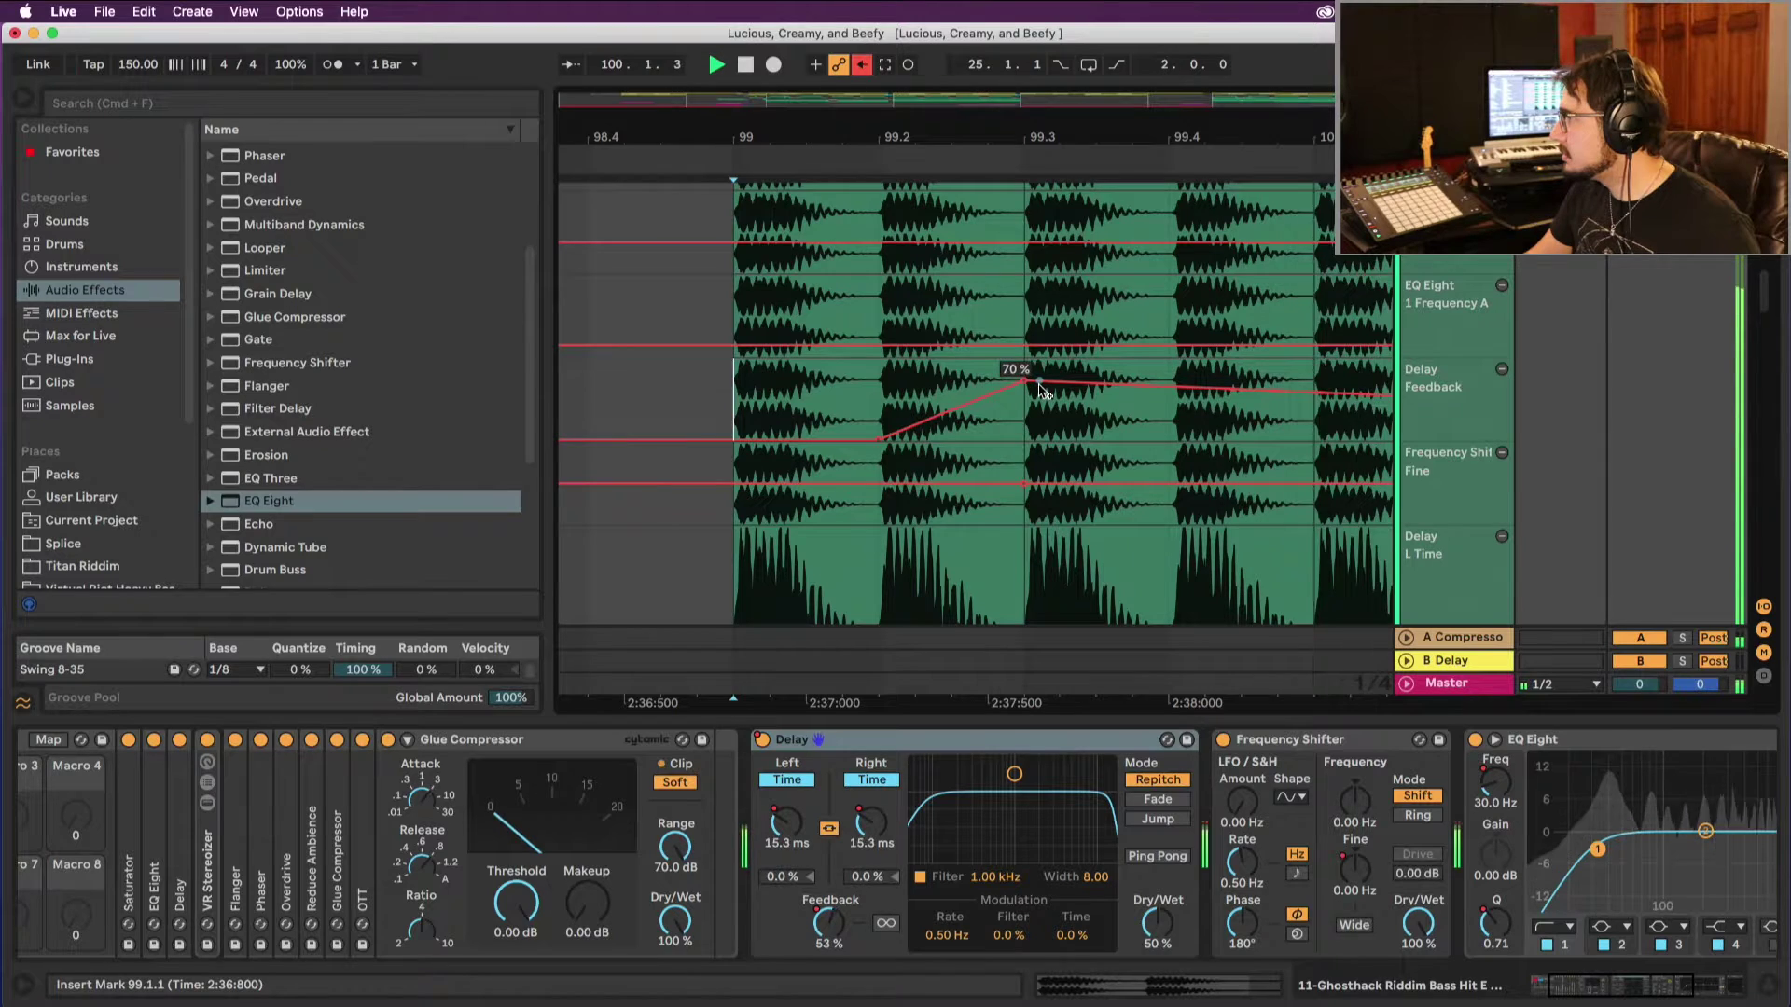
Step: Examine track 11's Delay automation lanes across bars 97 to 106 during playback
key(alt+u)
key(alt+u)
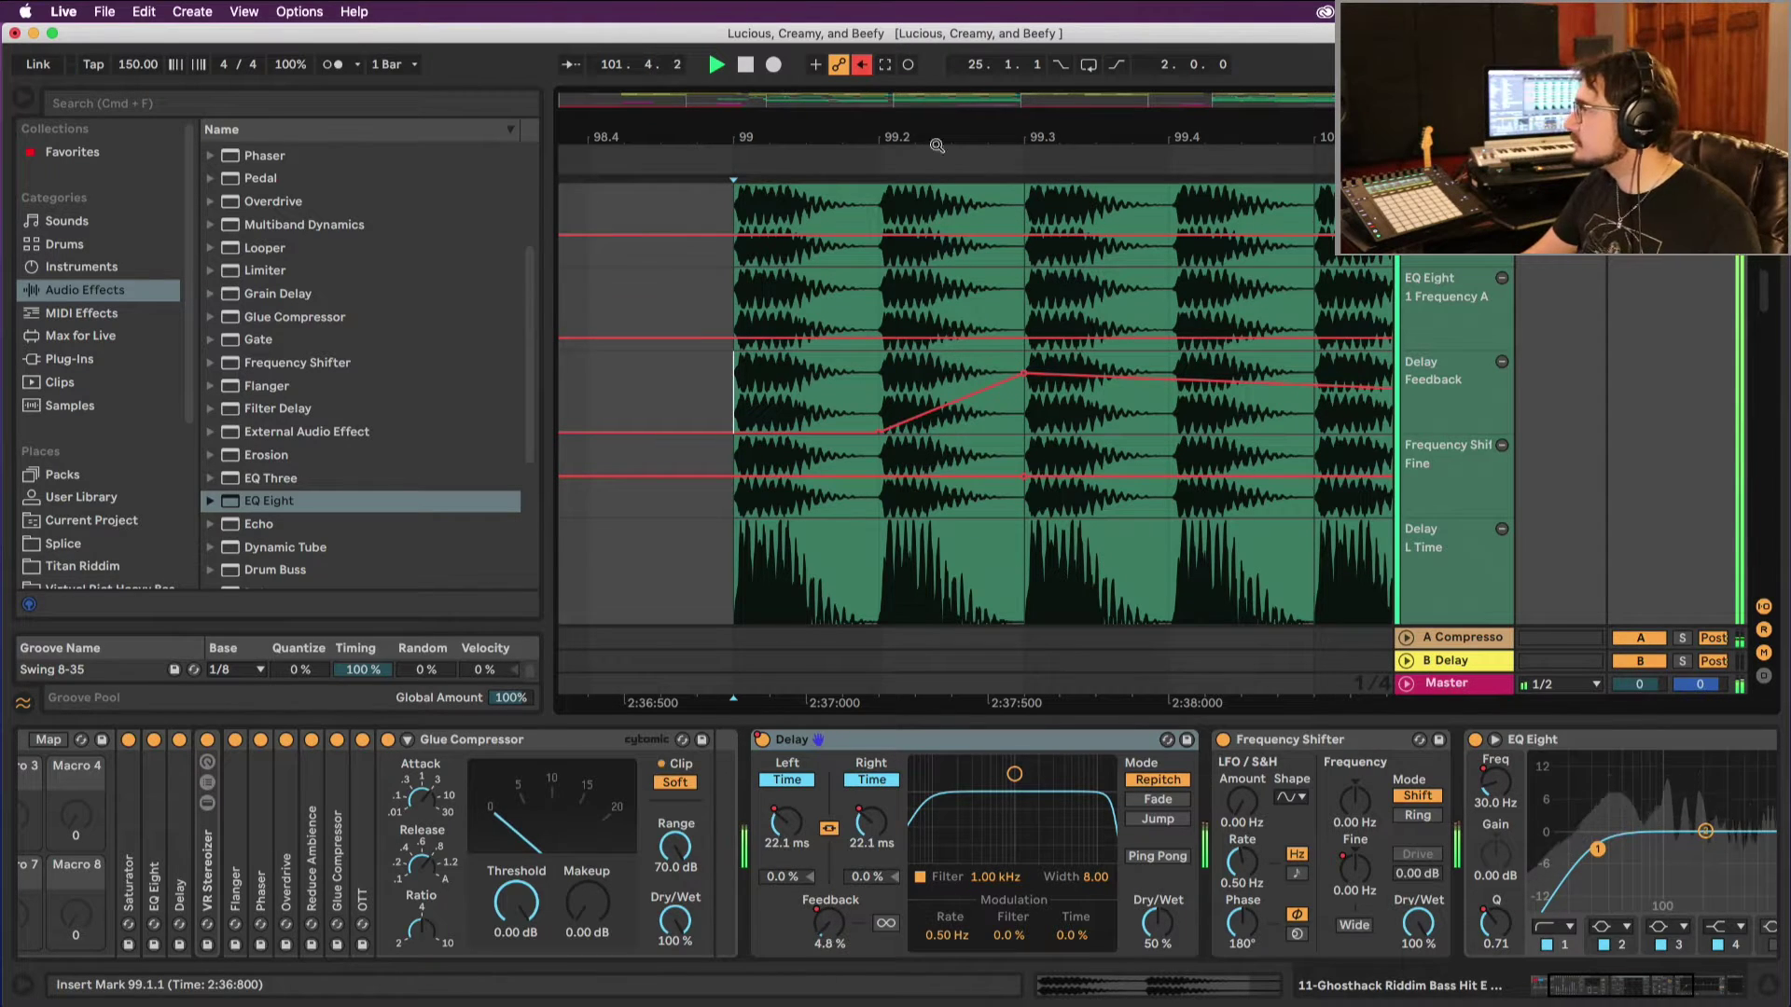
drag(918, 129, 918, 98)
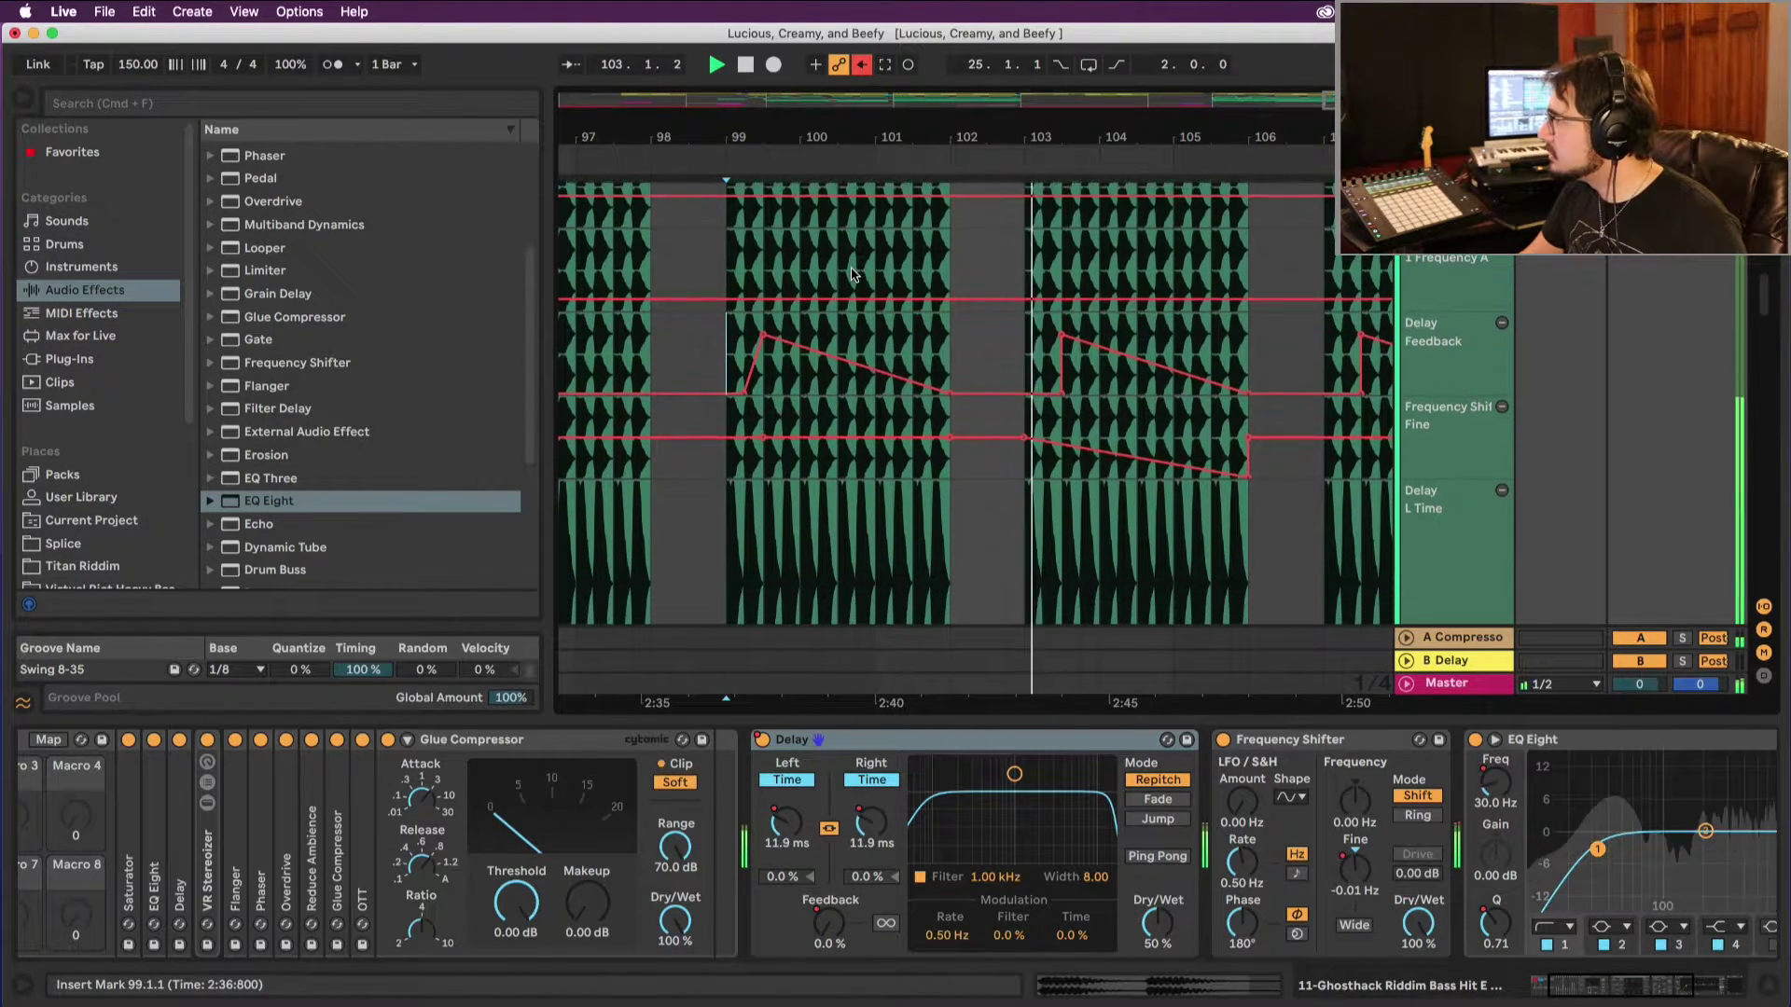
key(alt+u)
key(h)
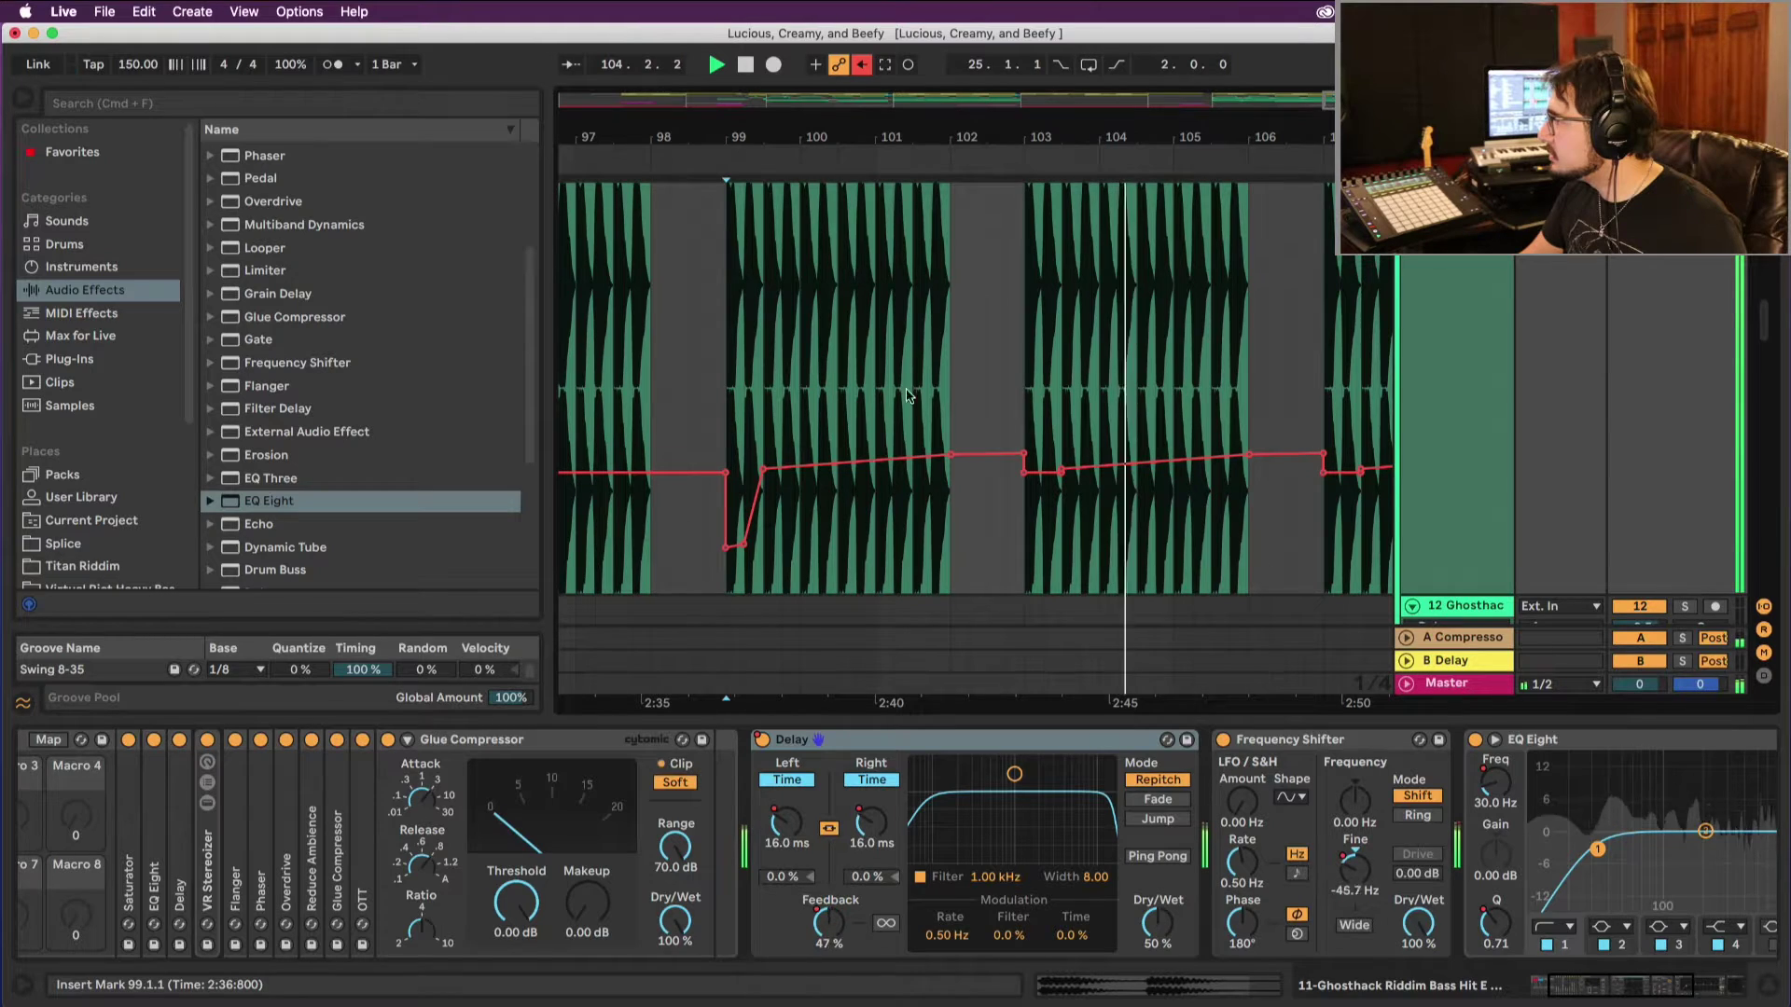
scroll(921, 405, up, 8)
scroll(924, 407, down, 4)
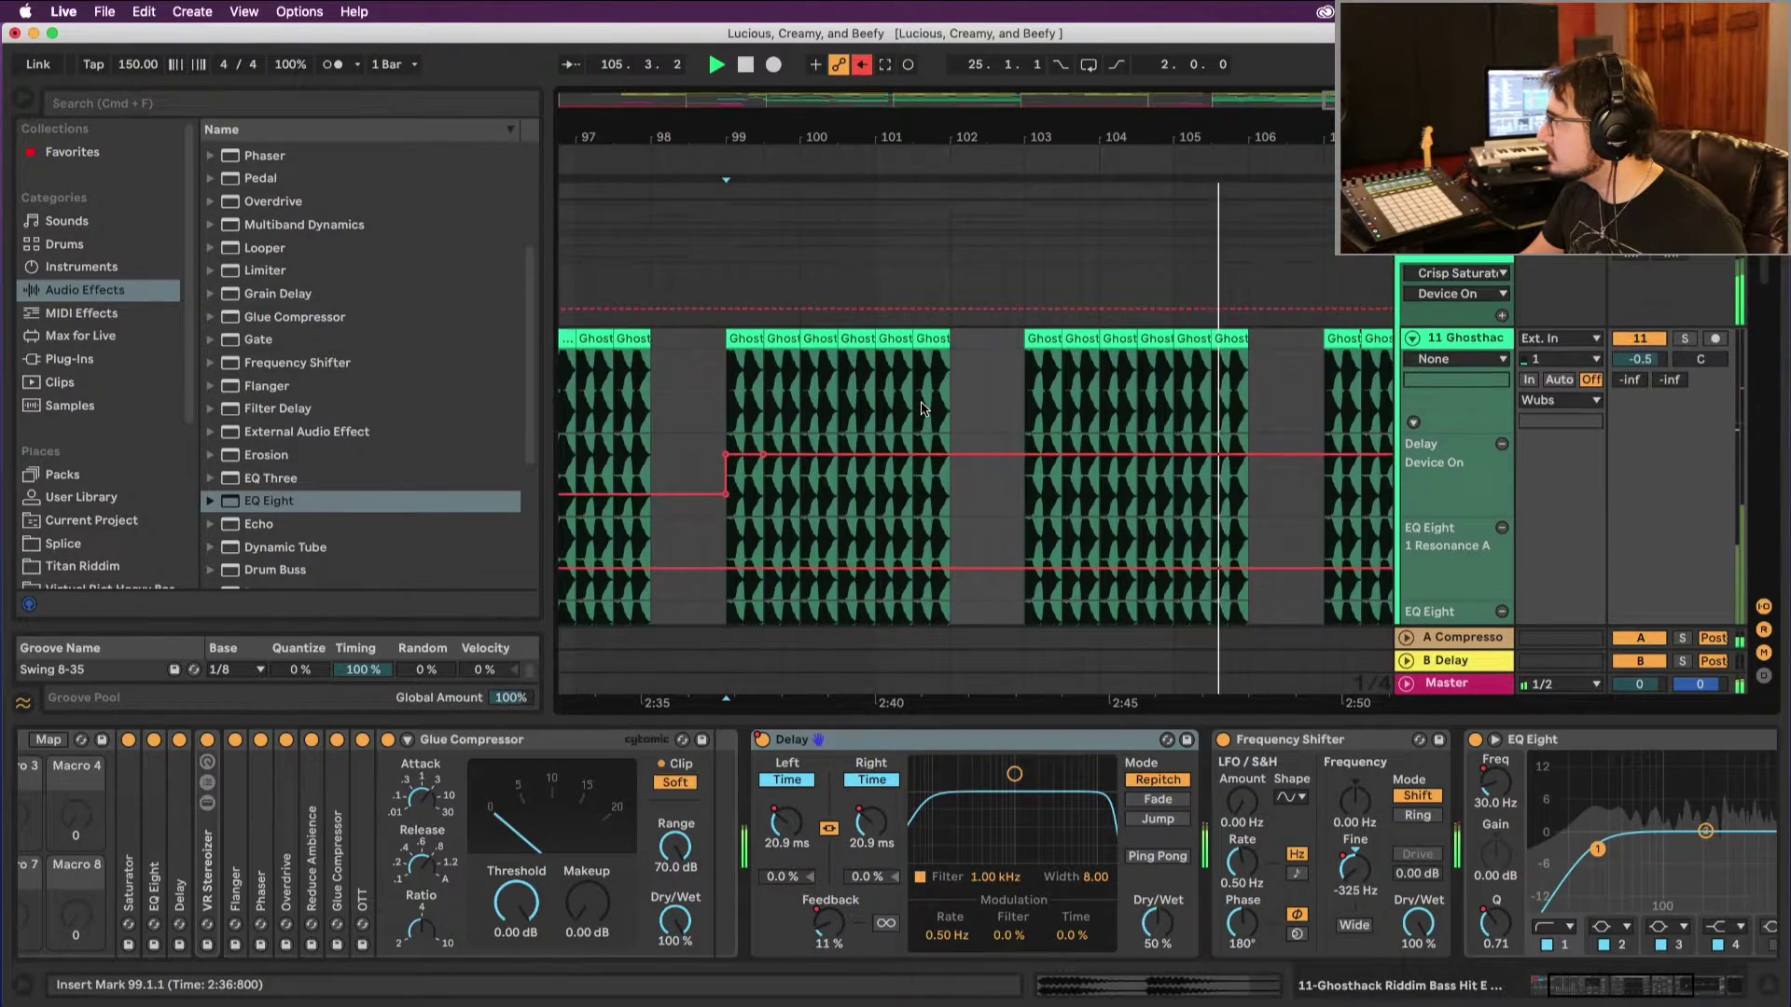
scroll(750, 292, up, 5)
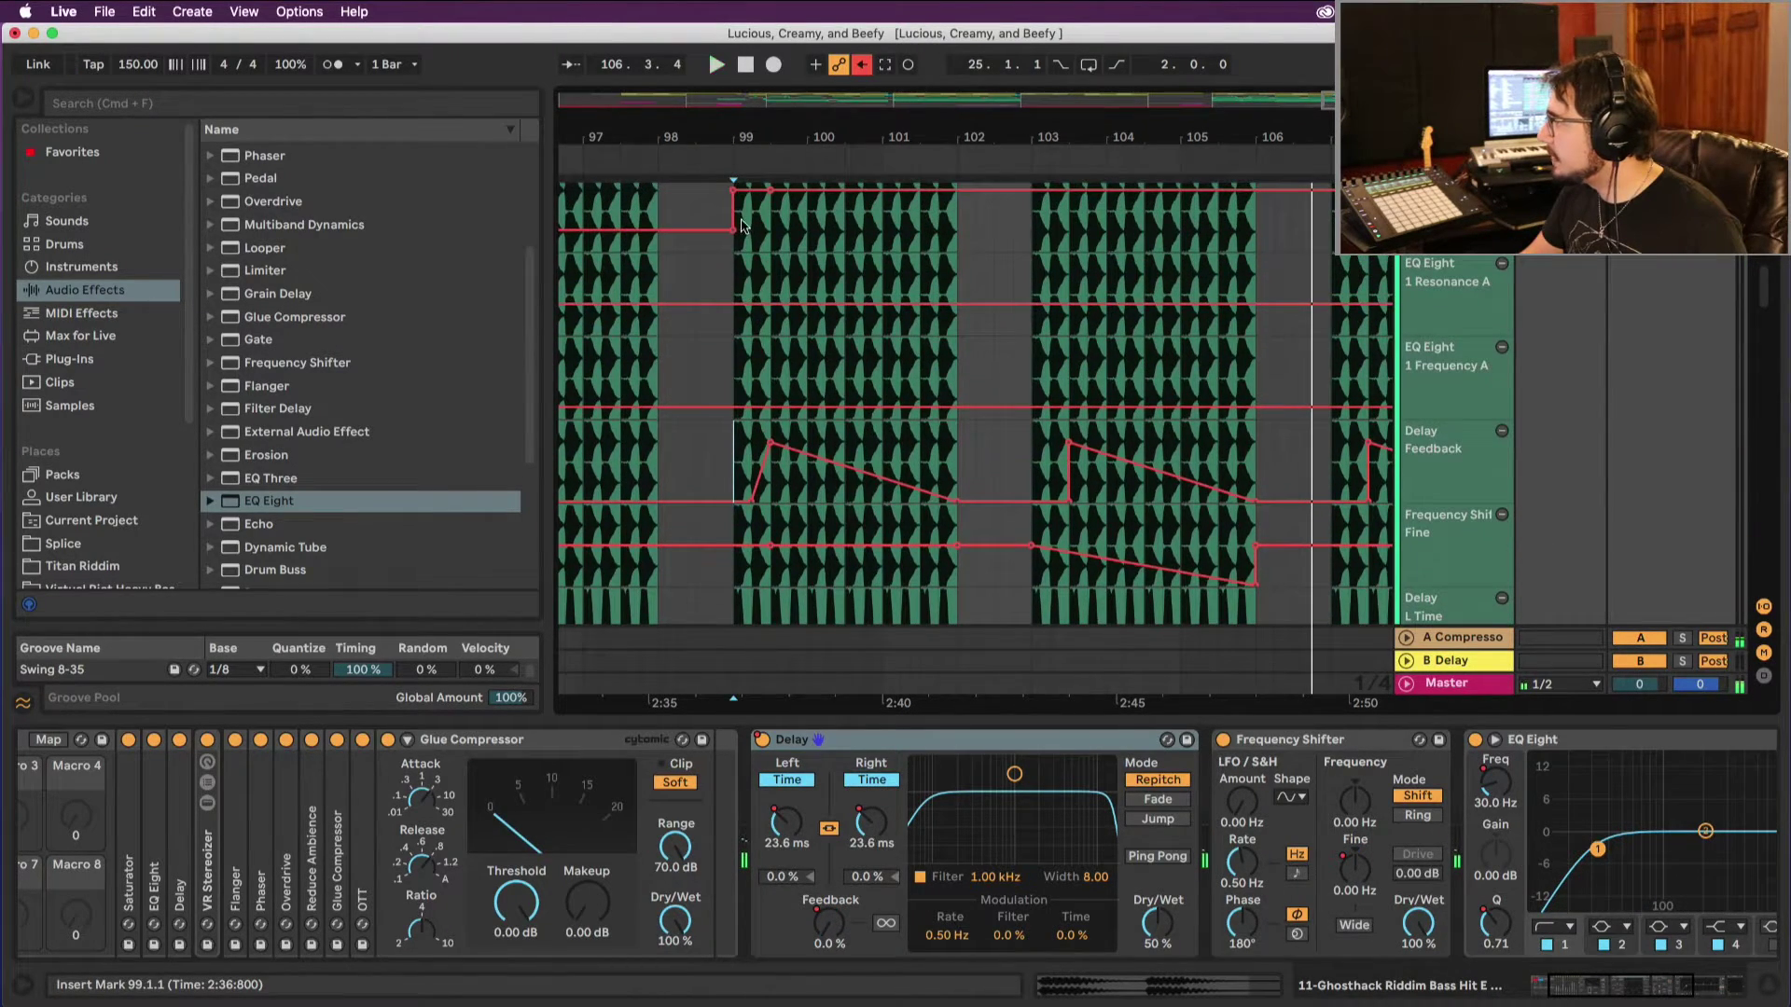
Step: Switch track 11's Delay Device On automation to off between 99.1.1 and 99.3.1 and play from 99.1.1
key(space)
scroll(891, 399, left, 2)
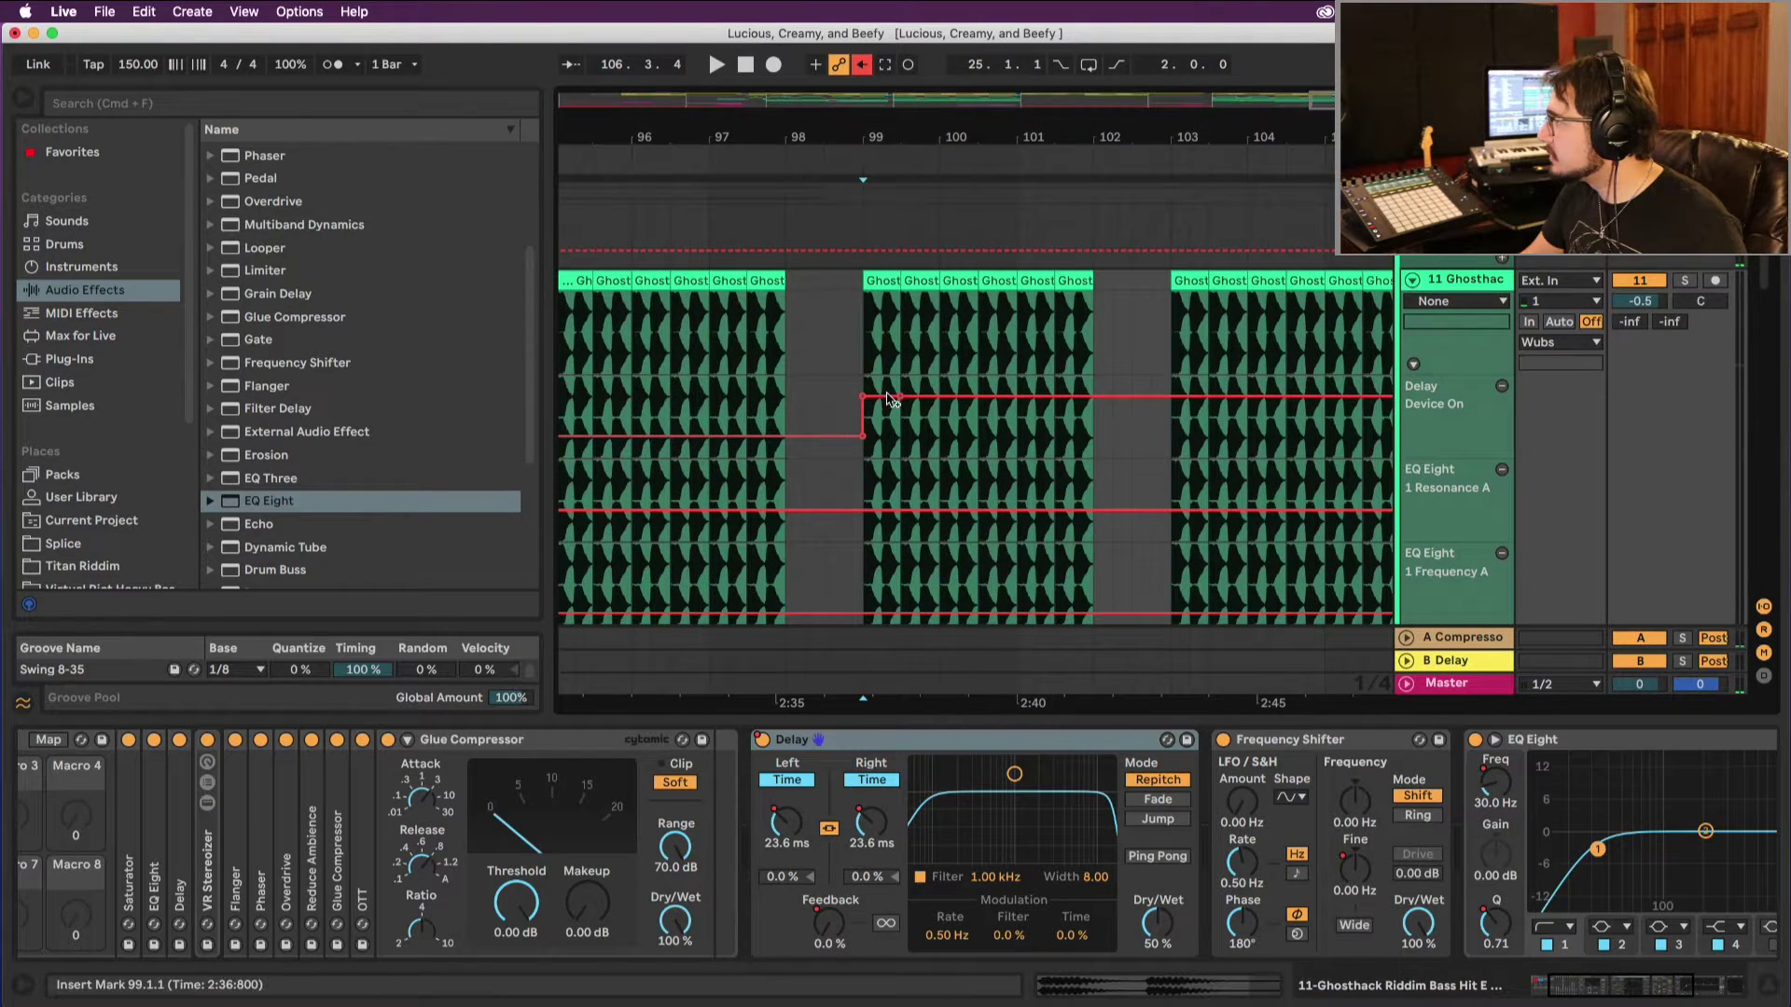
drag(882, 396, 880, 453)
key(space)
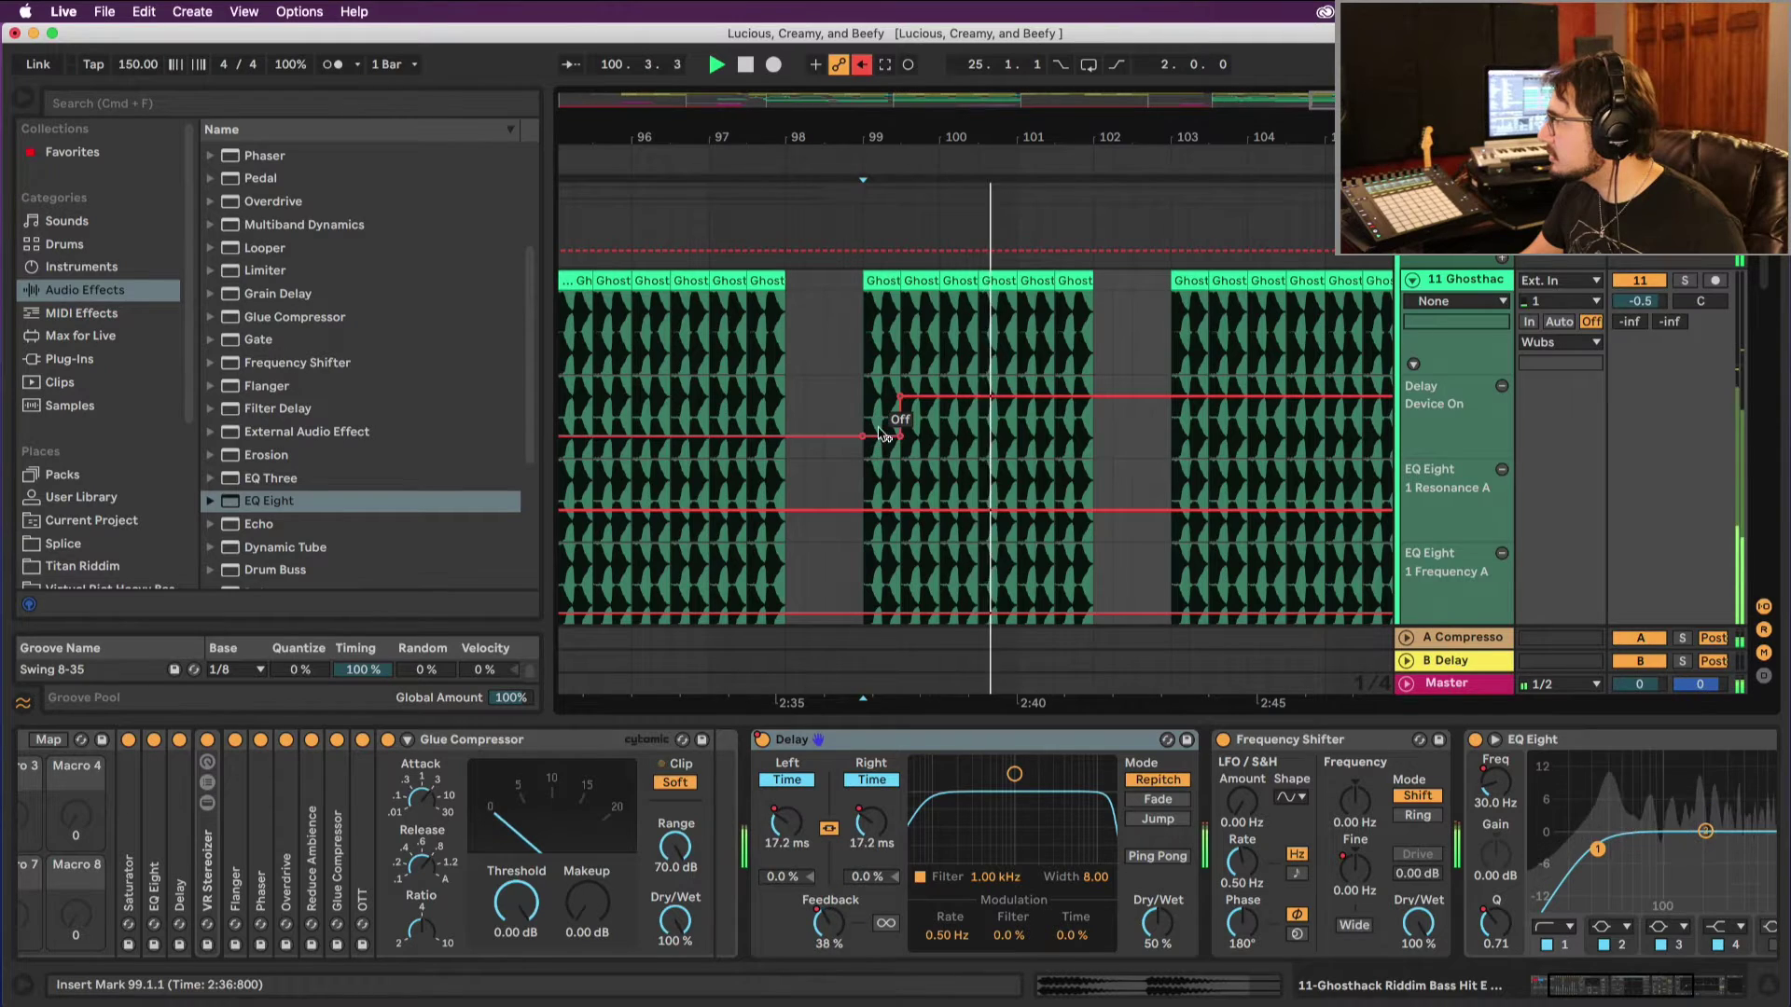
Step: Set the fixed grid to 1/8 and try switching the Delay Device On automation to on between 99.2.1 and 99.3.1
key(plus)
key(plus)
key(space)
key(plus)
right_click(972, 415)
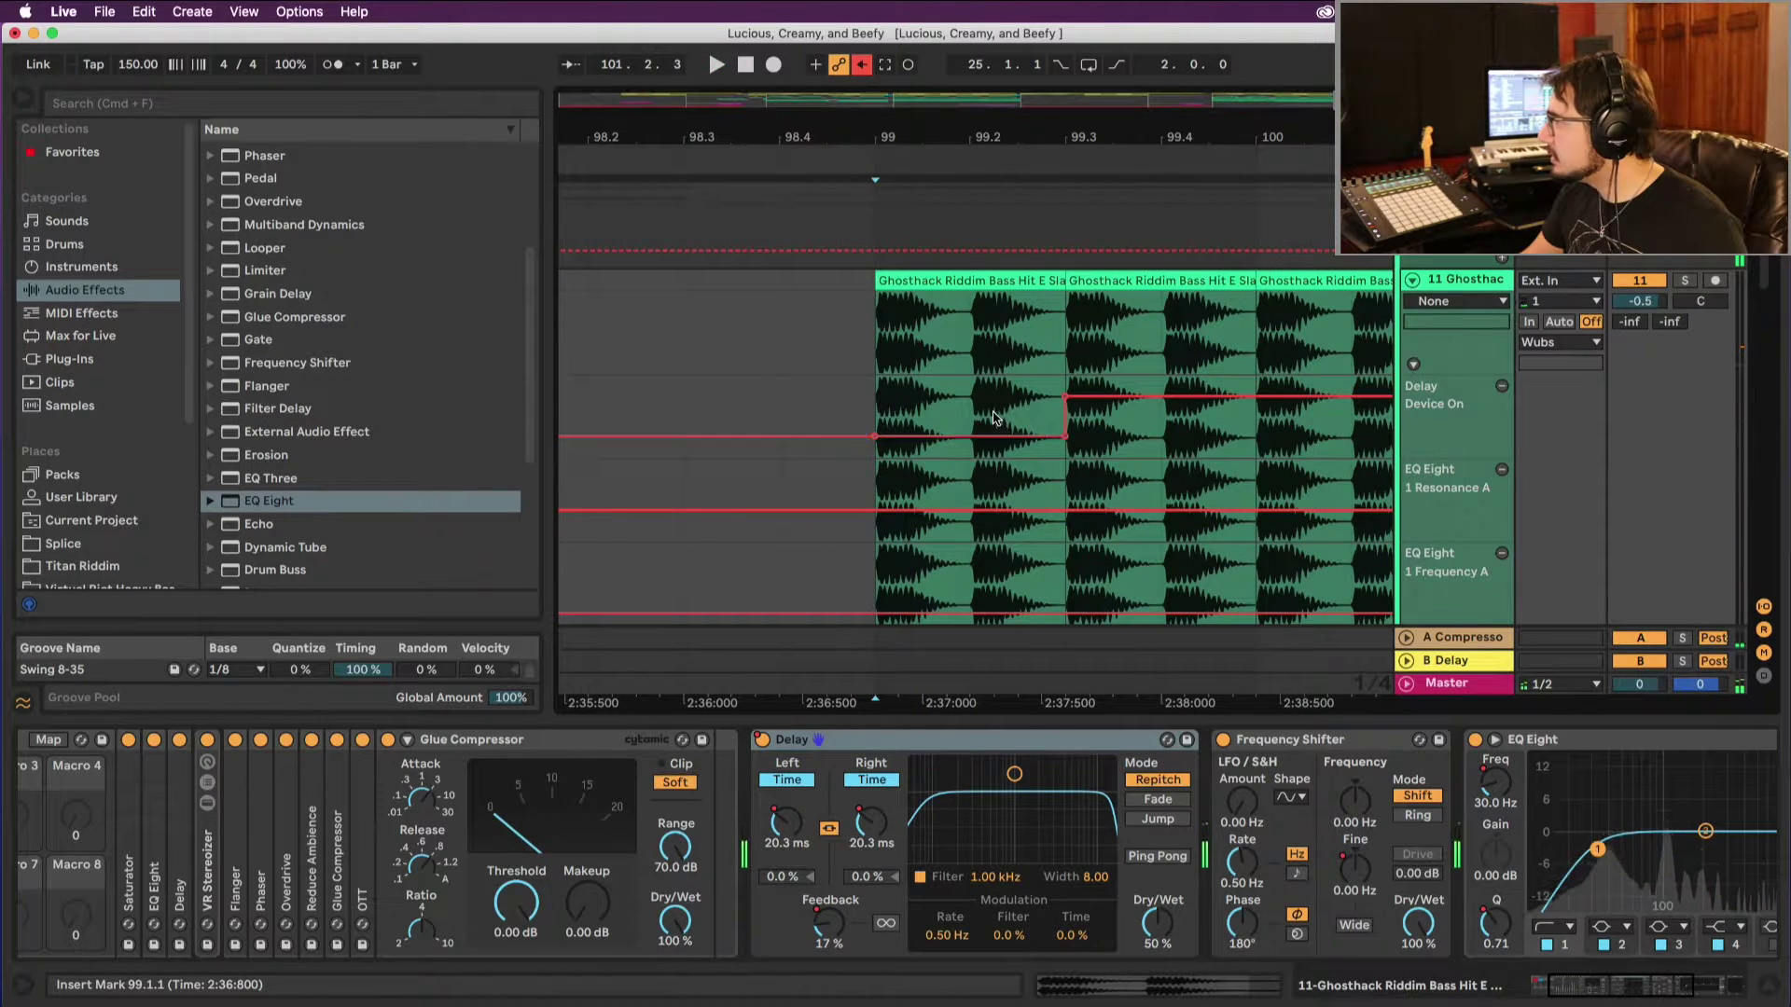
click(1107, 782)
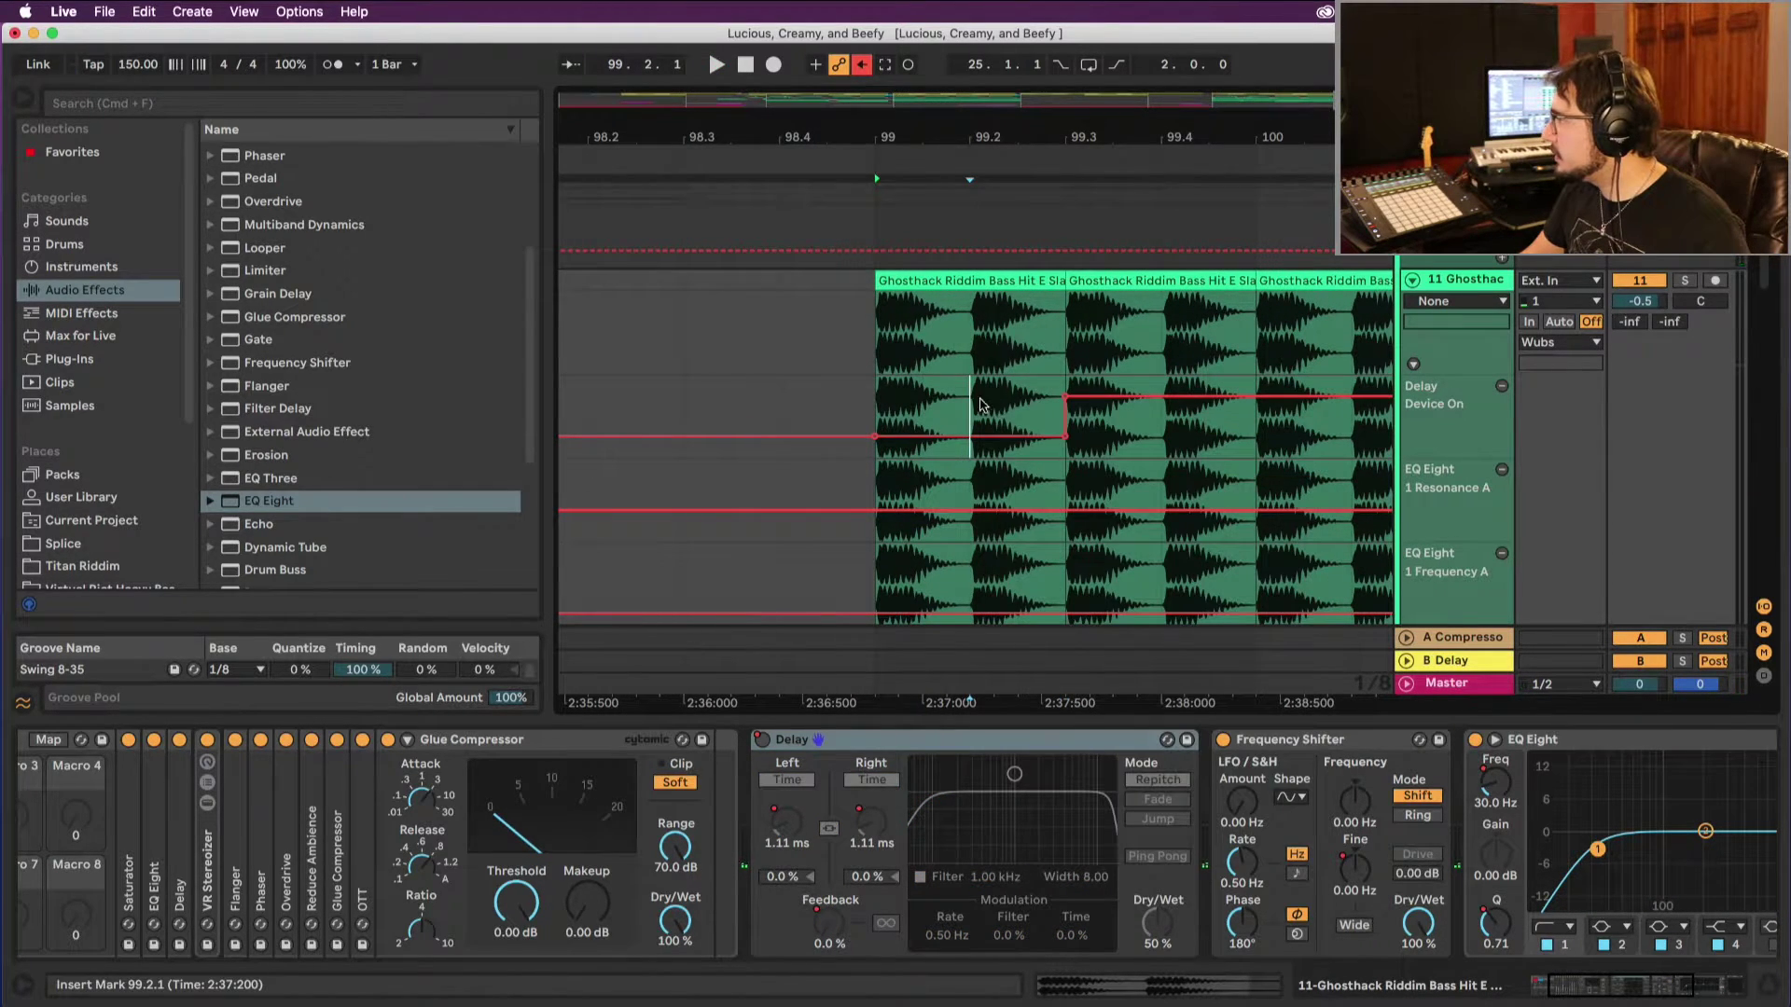
drag(979, 406, 1021, 394)
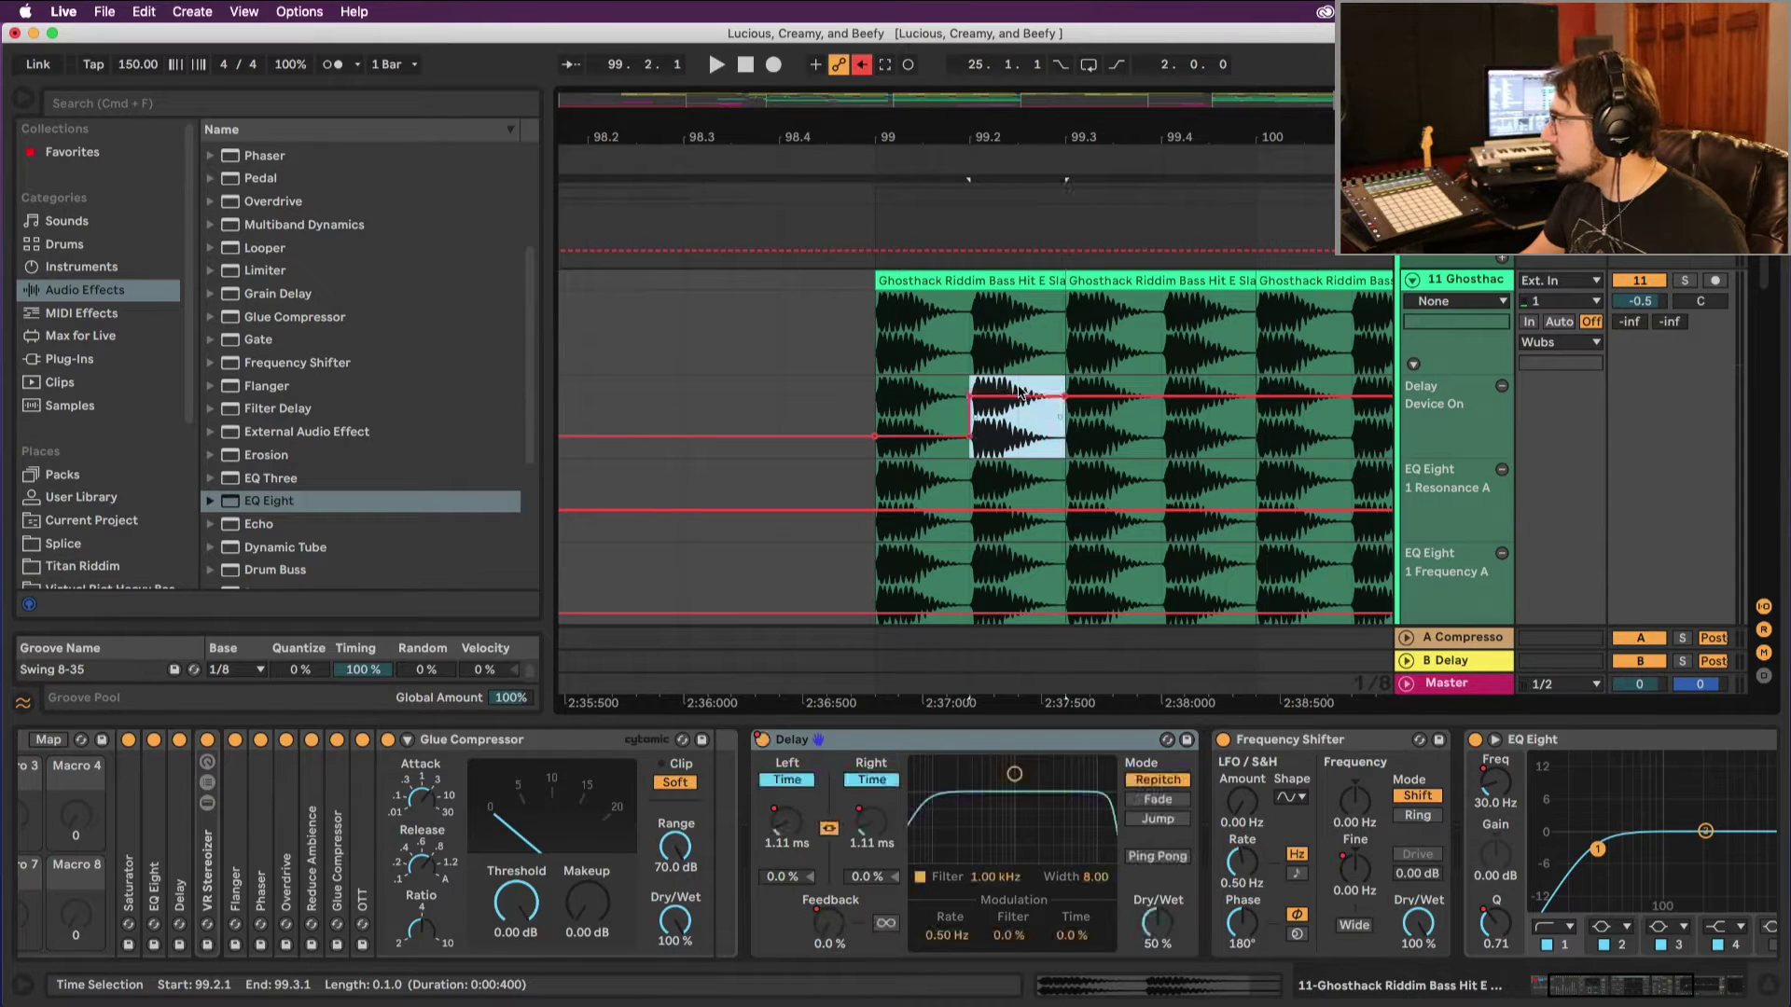
Step: Play from 99.1.1 to check the Delay's Device On change against the L Time ramp
click(862, 392)
key(space)
key(space)
key(space)
scroll(934, 480, down, 10)
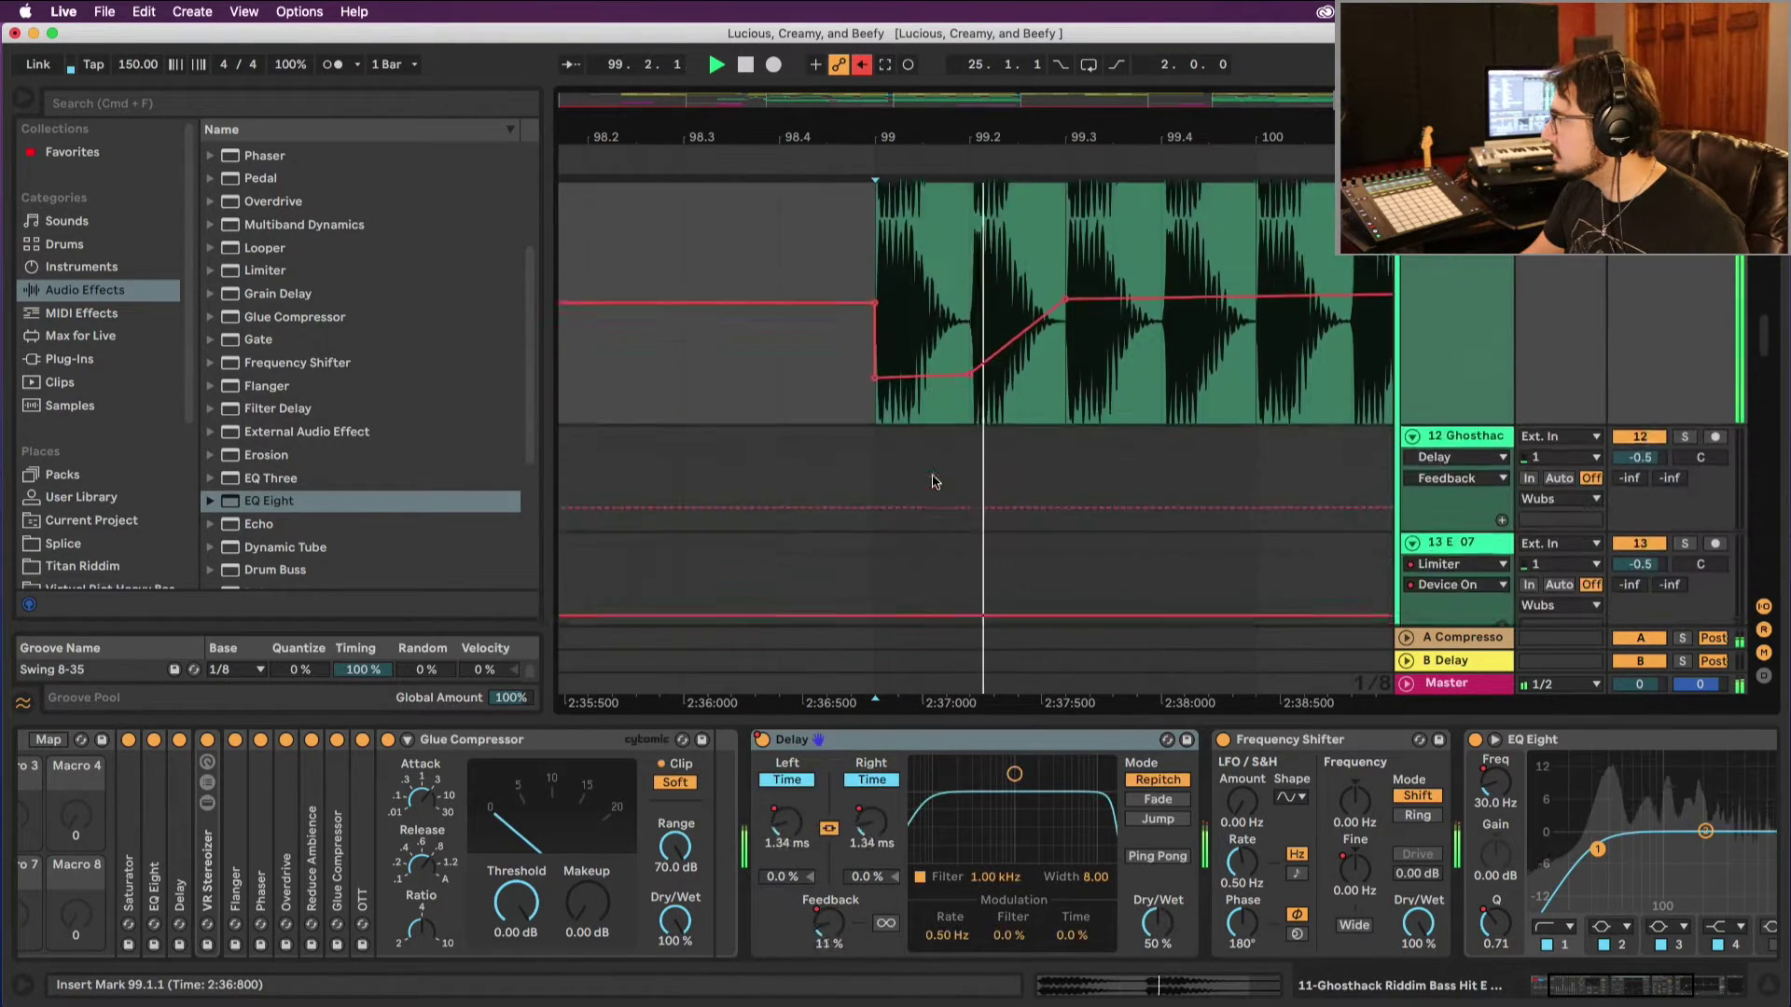
scroll(944, 474, up, 3)
key(space)
key(space)
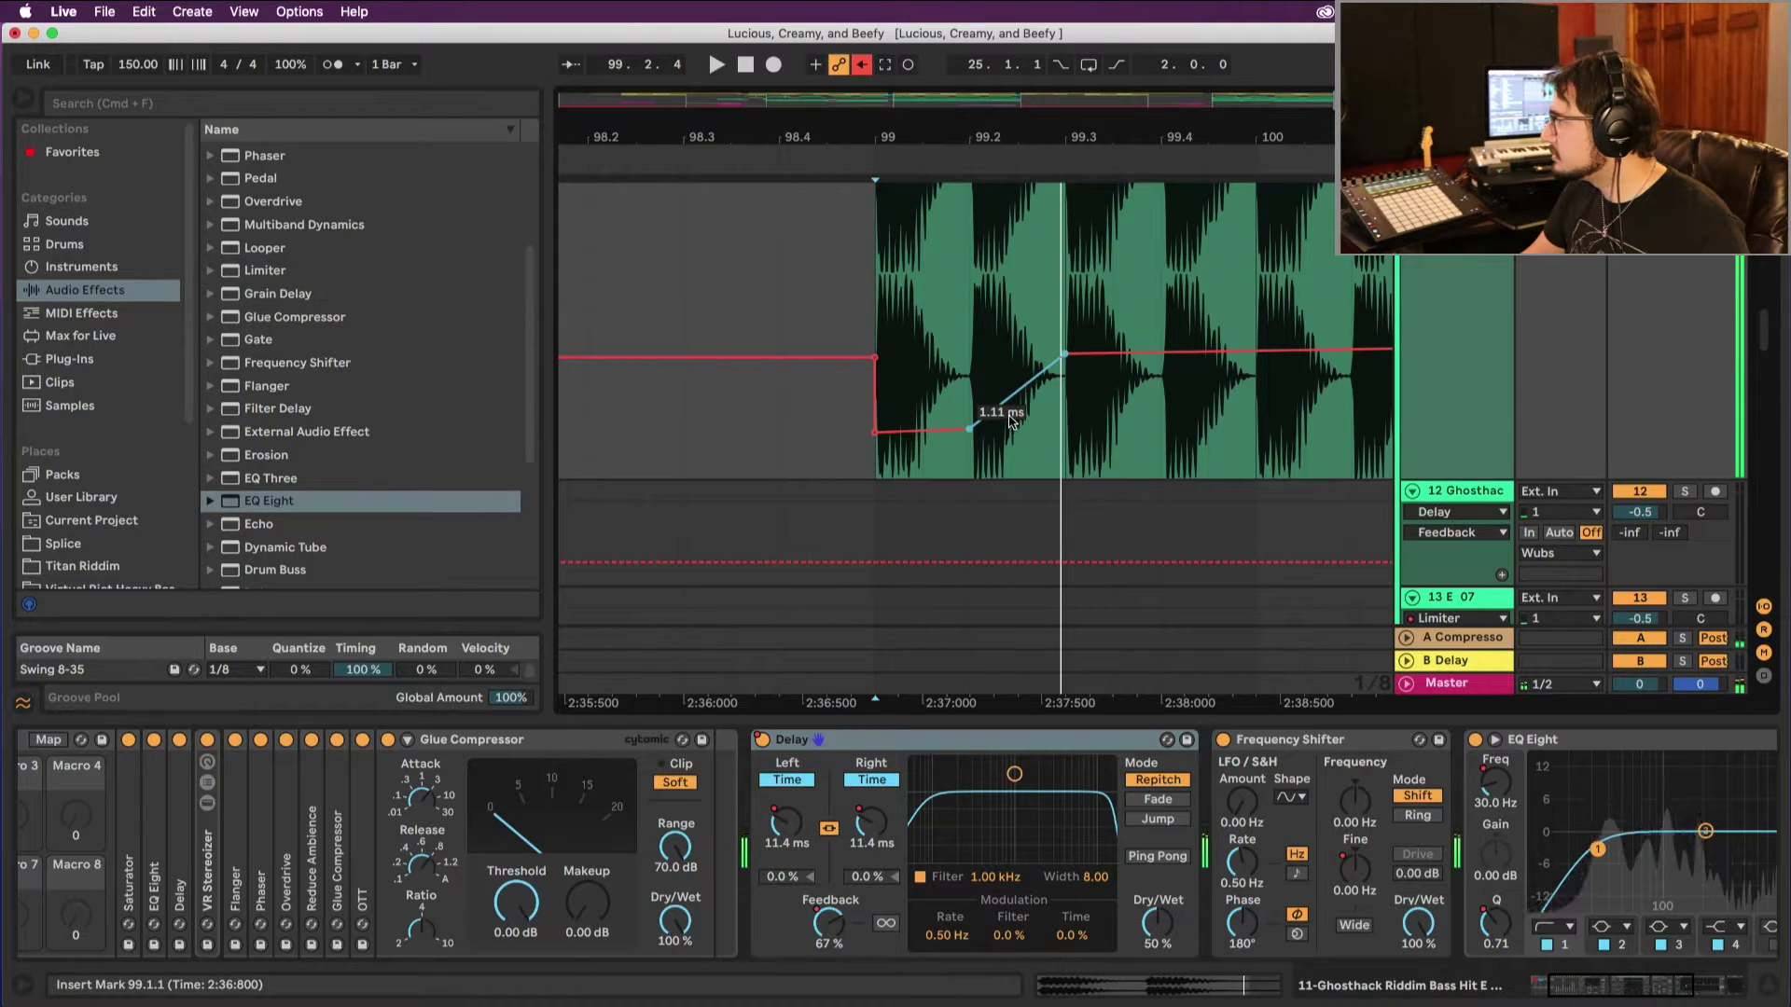
Step: Play the L Time ramp from 99.2.3 and again from 99.1.1, comparing it with the Device On lane
drag(1011, 421, 1019, 352)
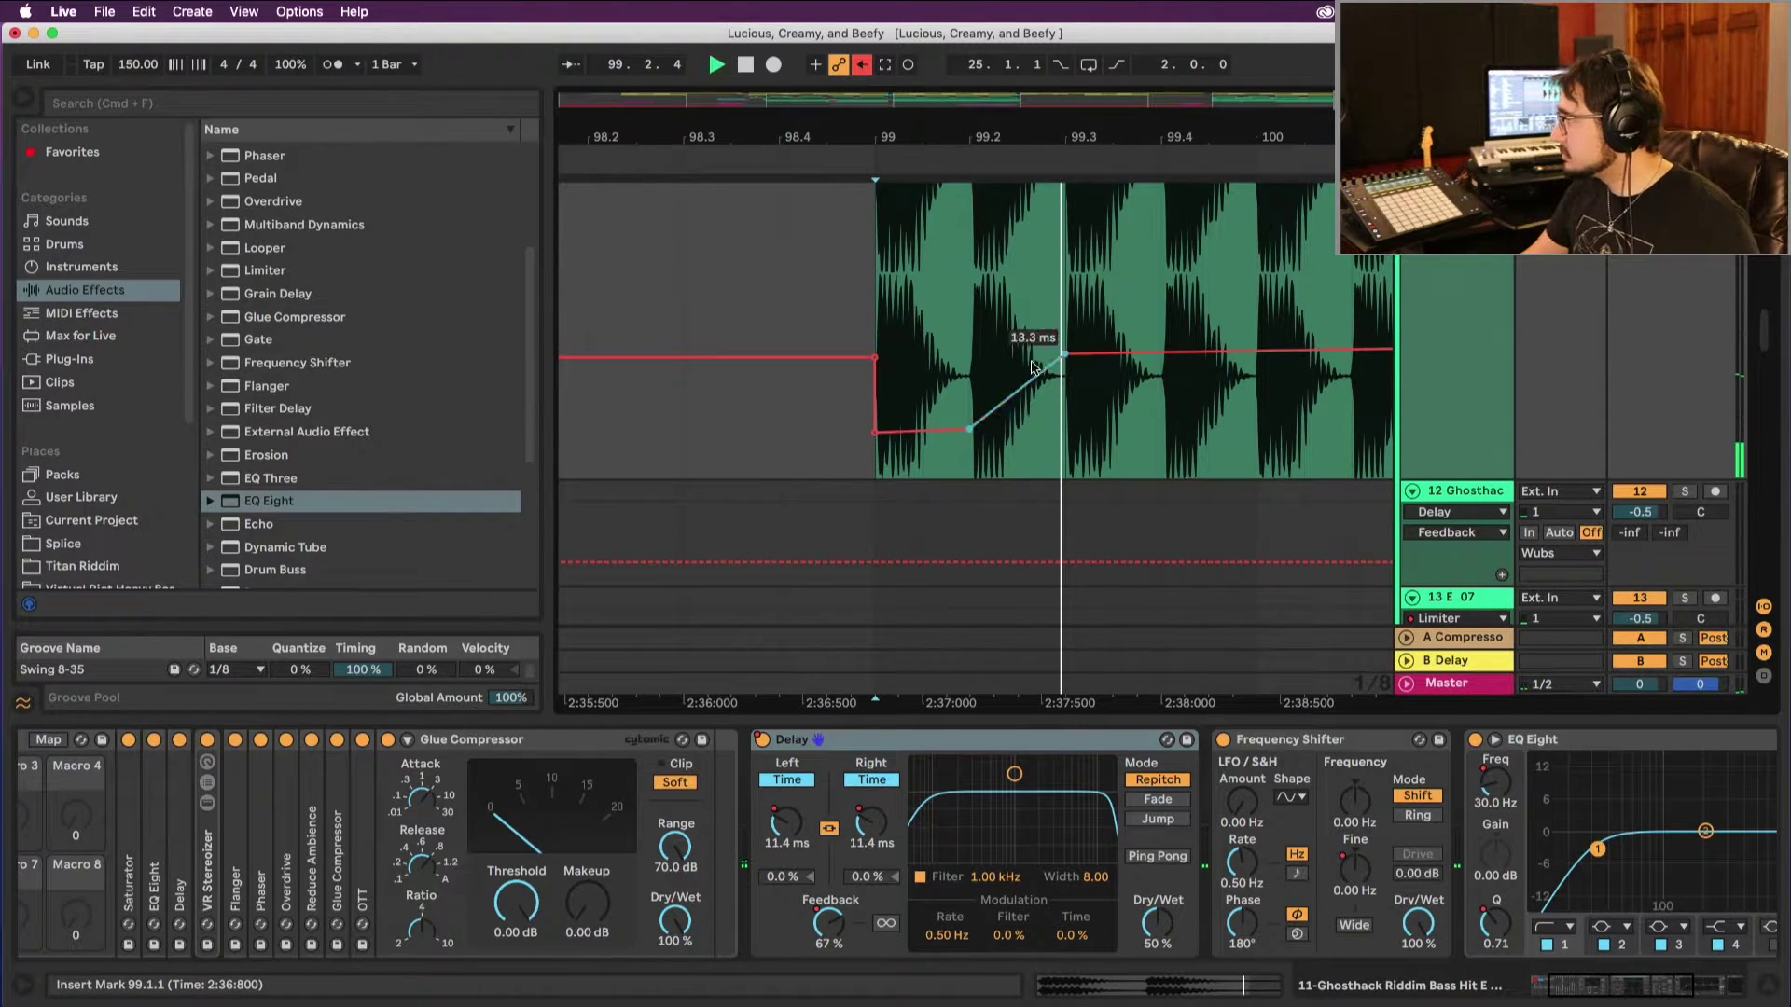
key(space)
click(1018, 352)
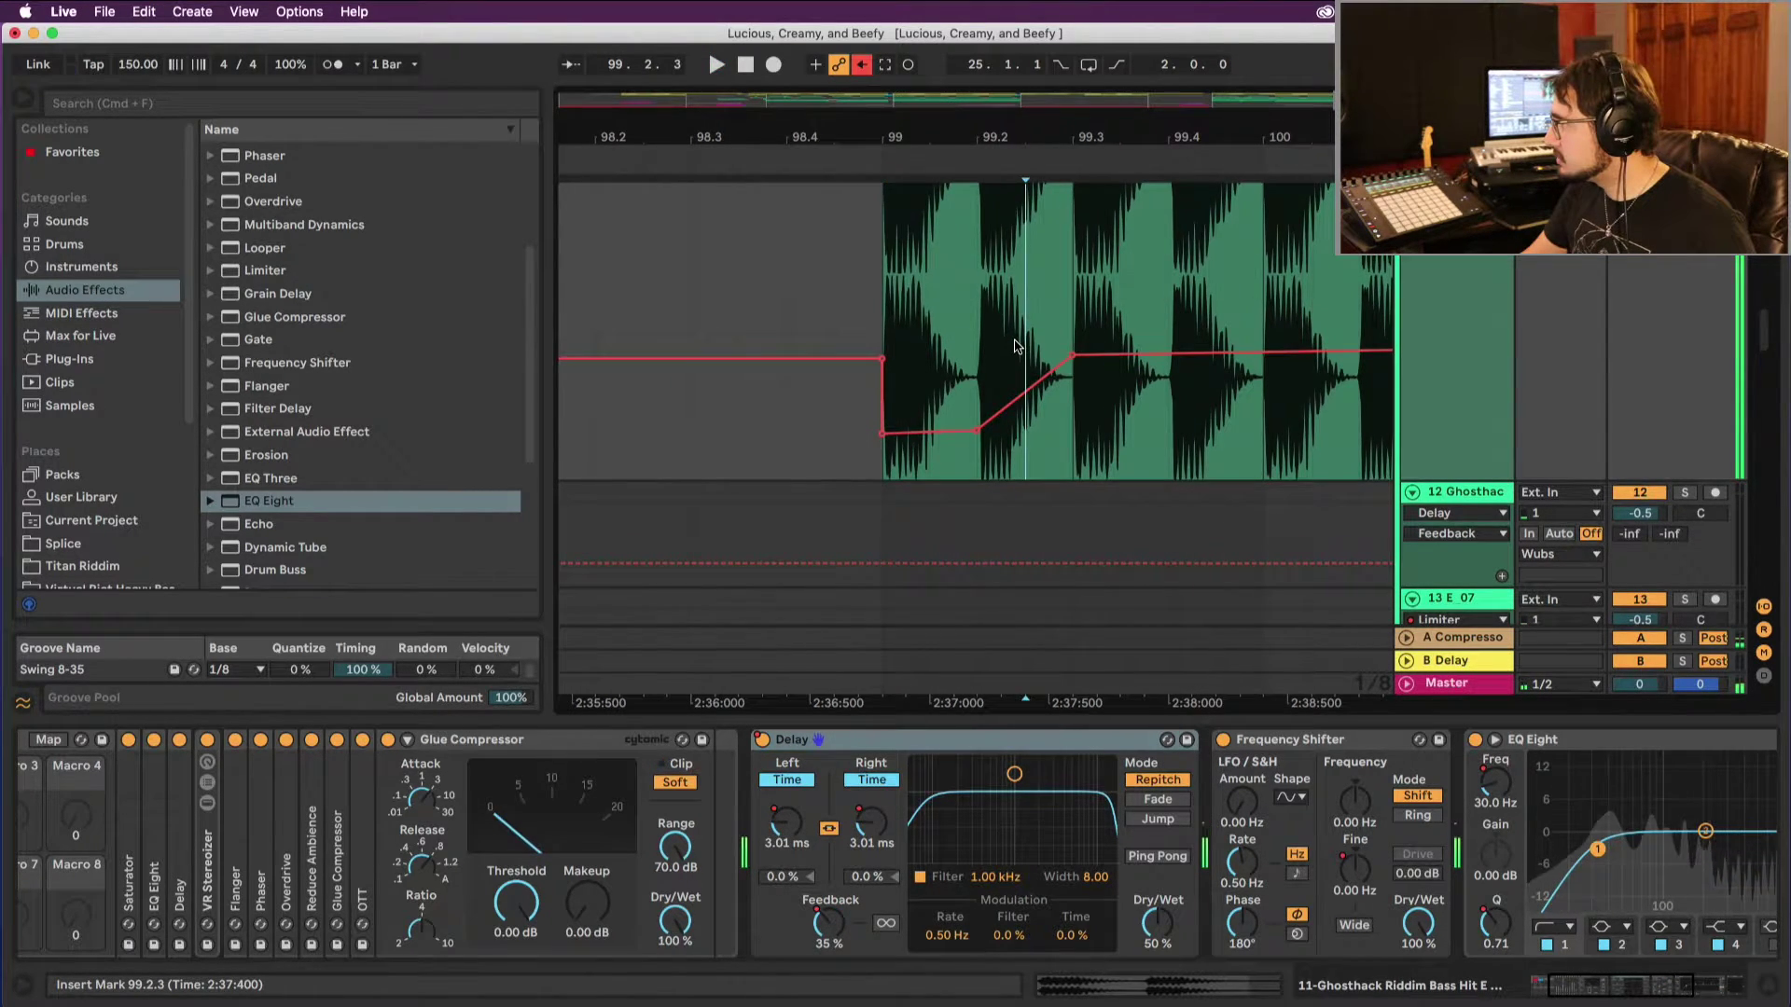
key(space)
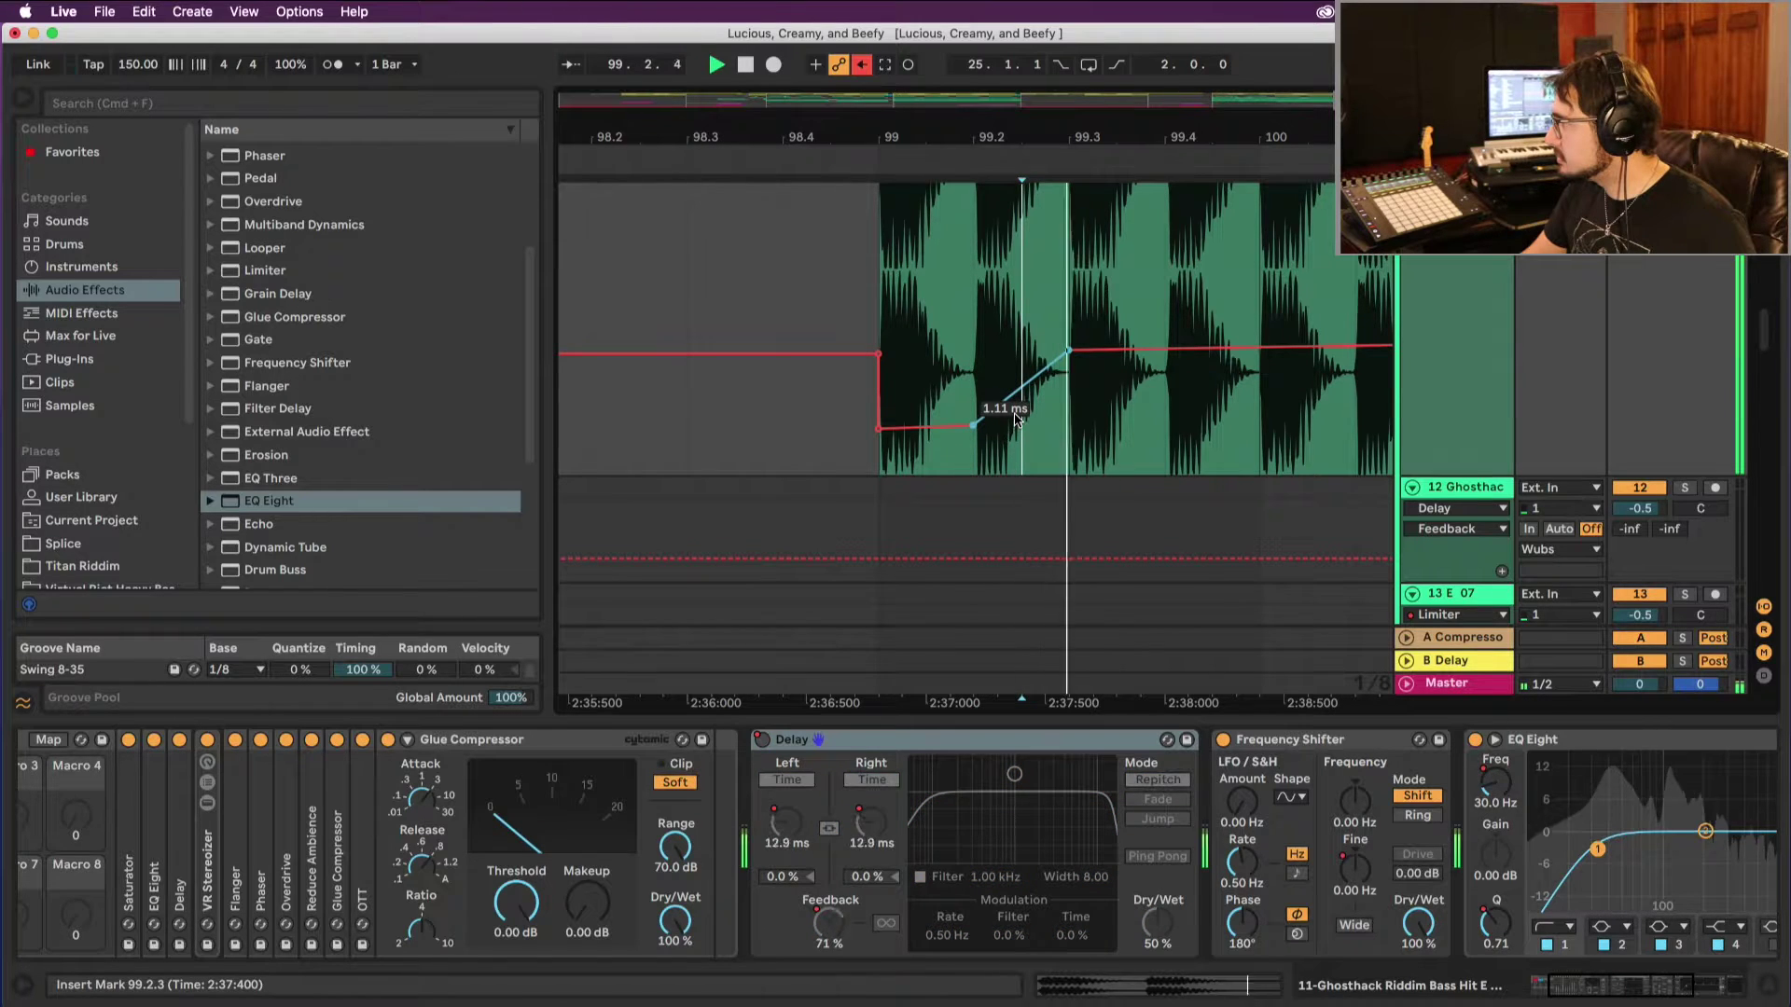
scroll(1026, 367, up, 5)
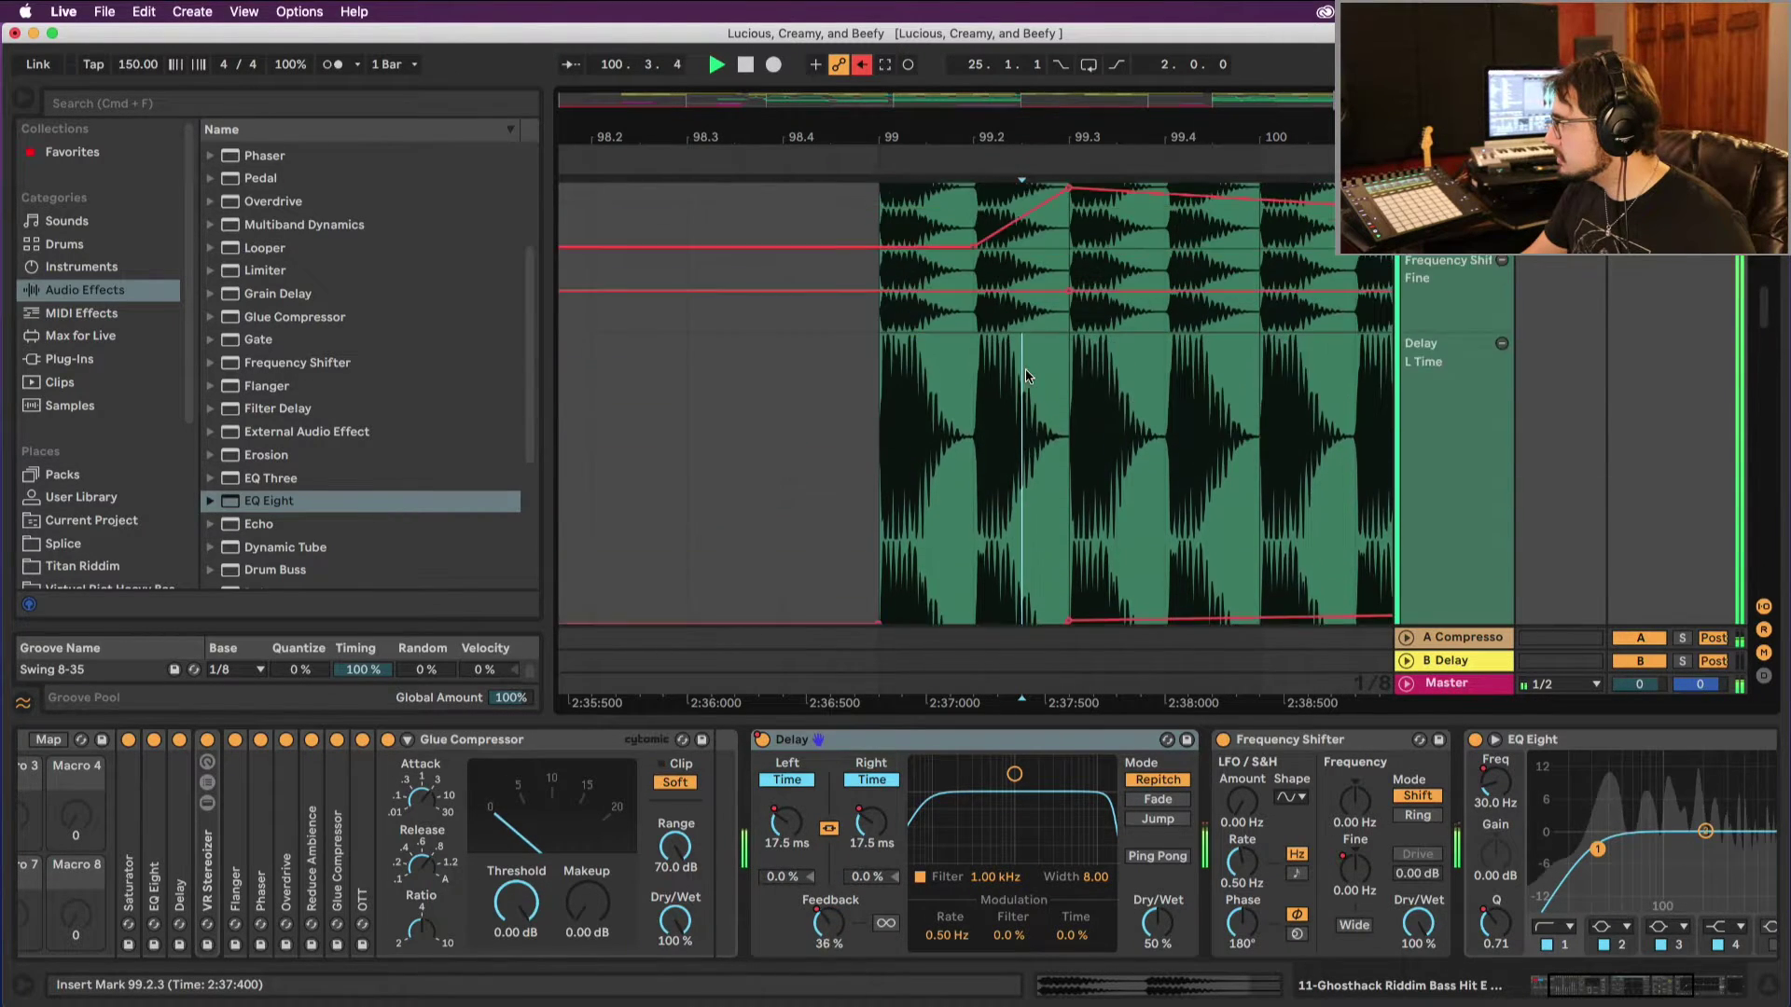
scroll(1026, 382, down, 3)
click(886, 411)
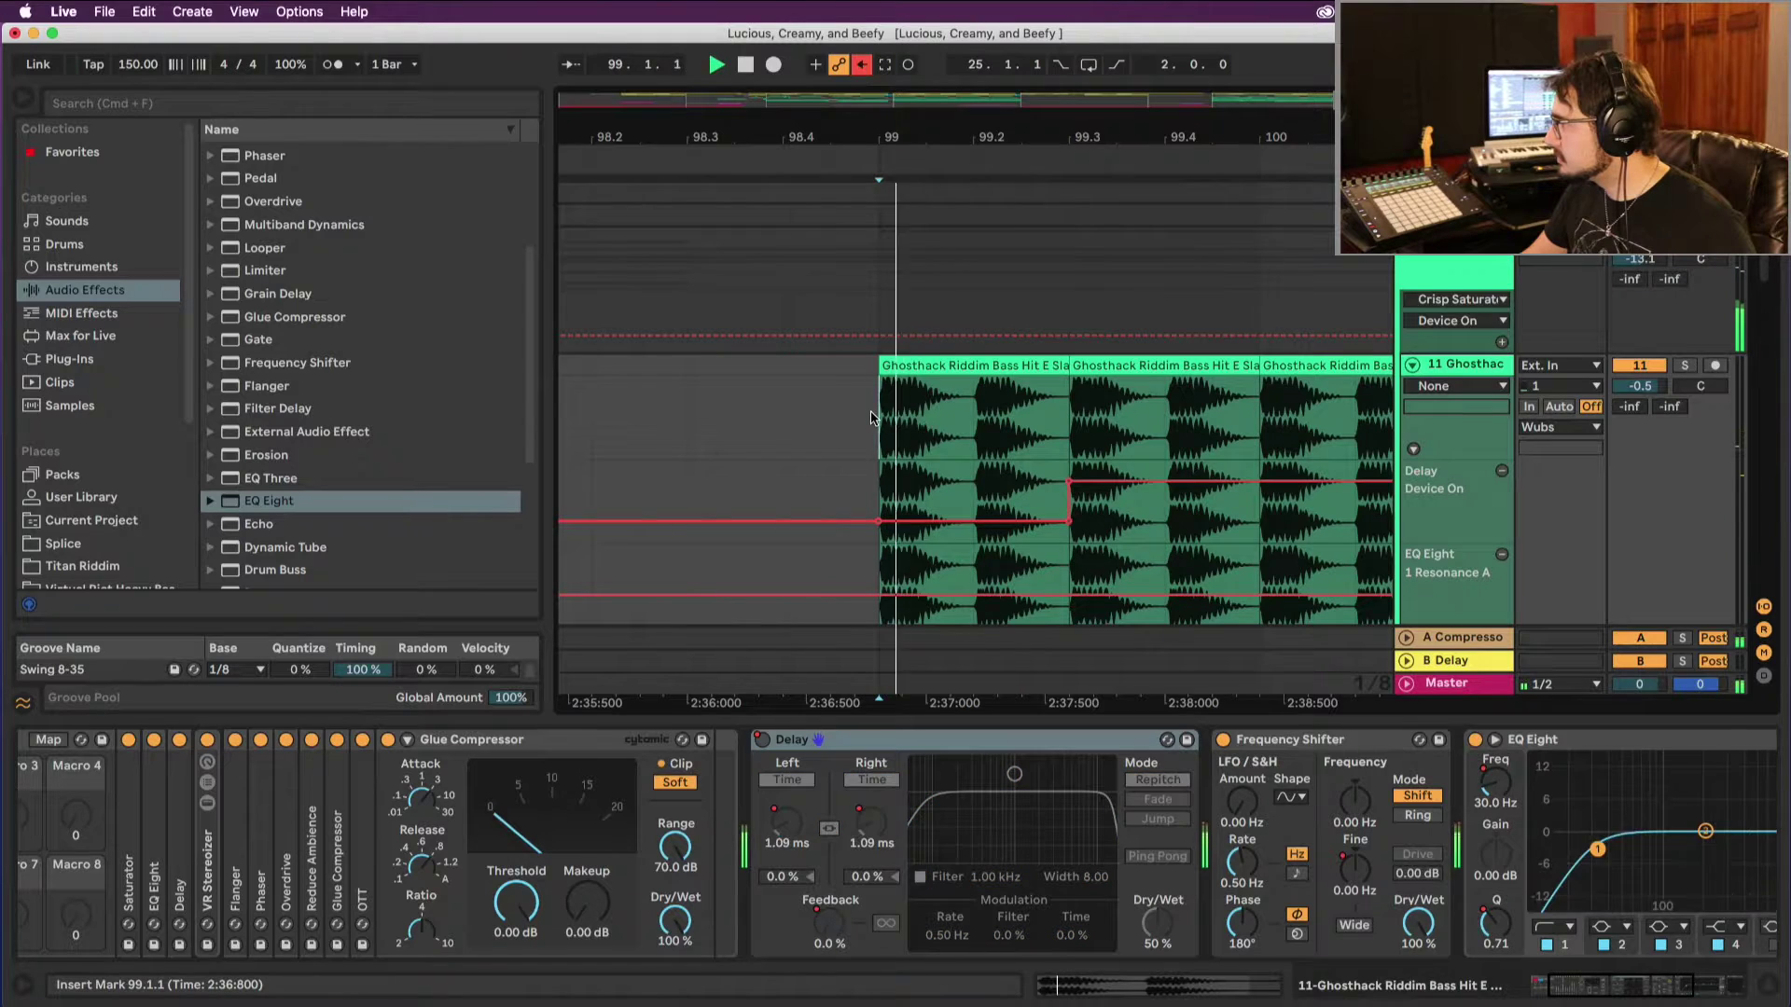
scroll(886, 411, down, 5)
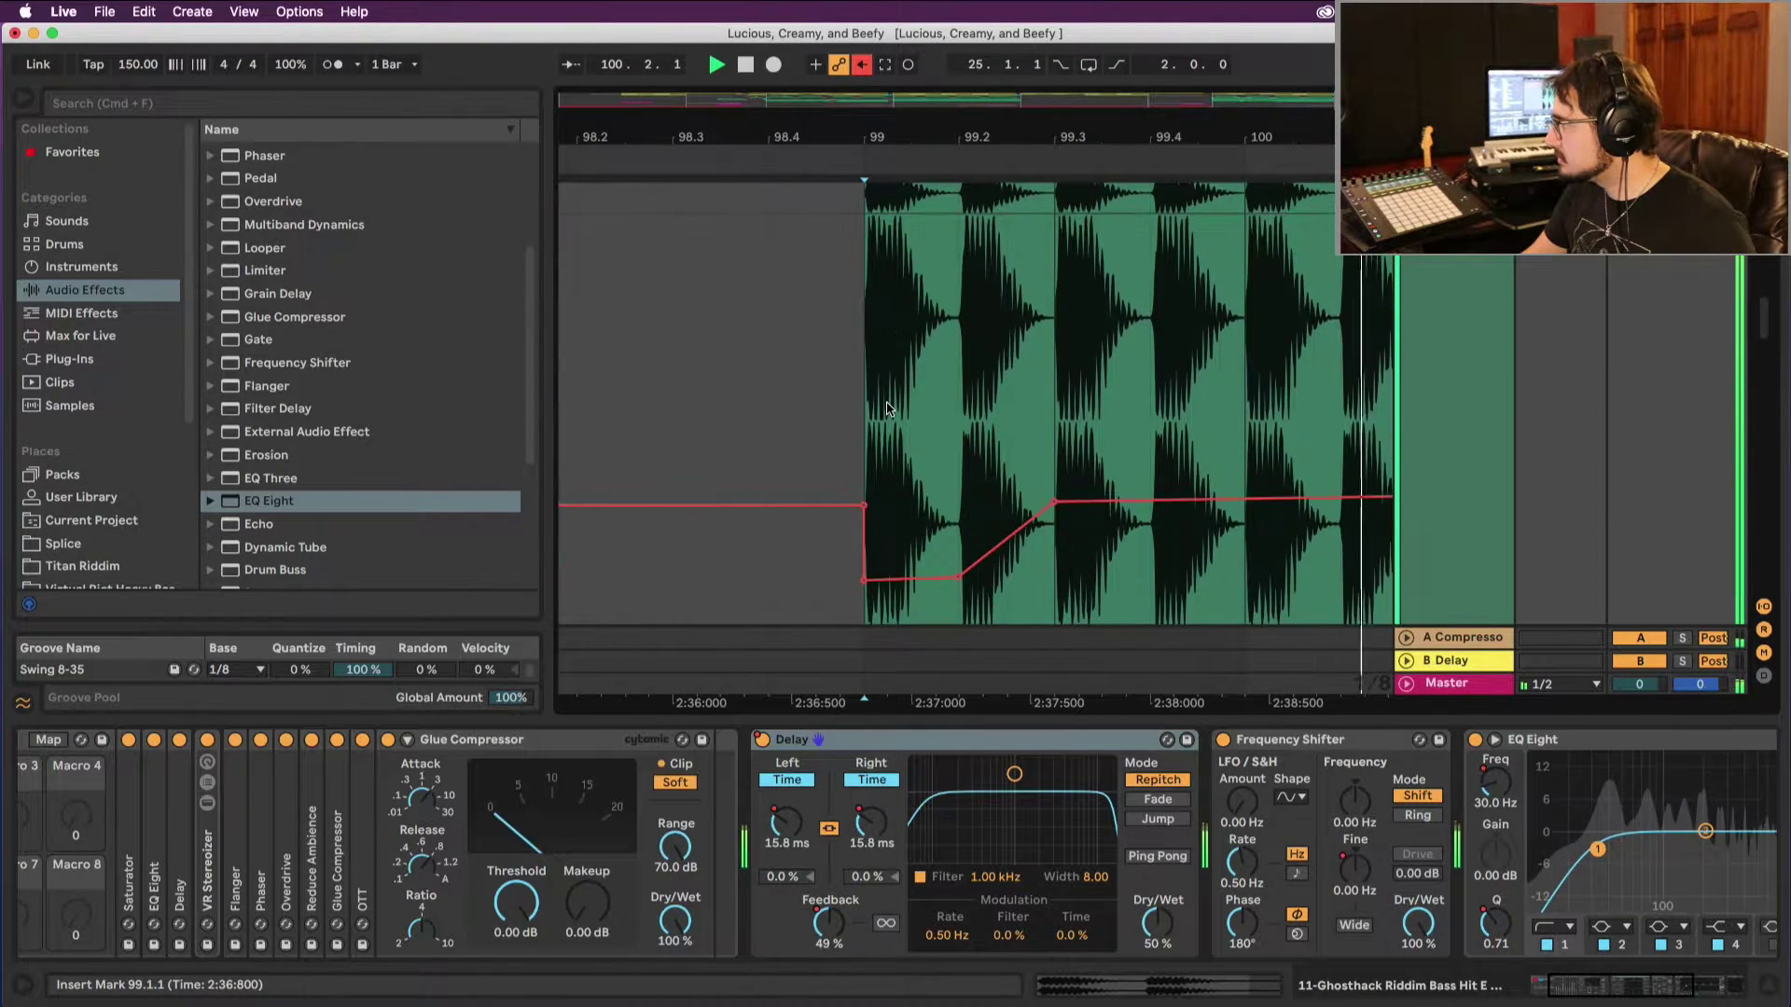
scroll(887, 410, up, 5)
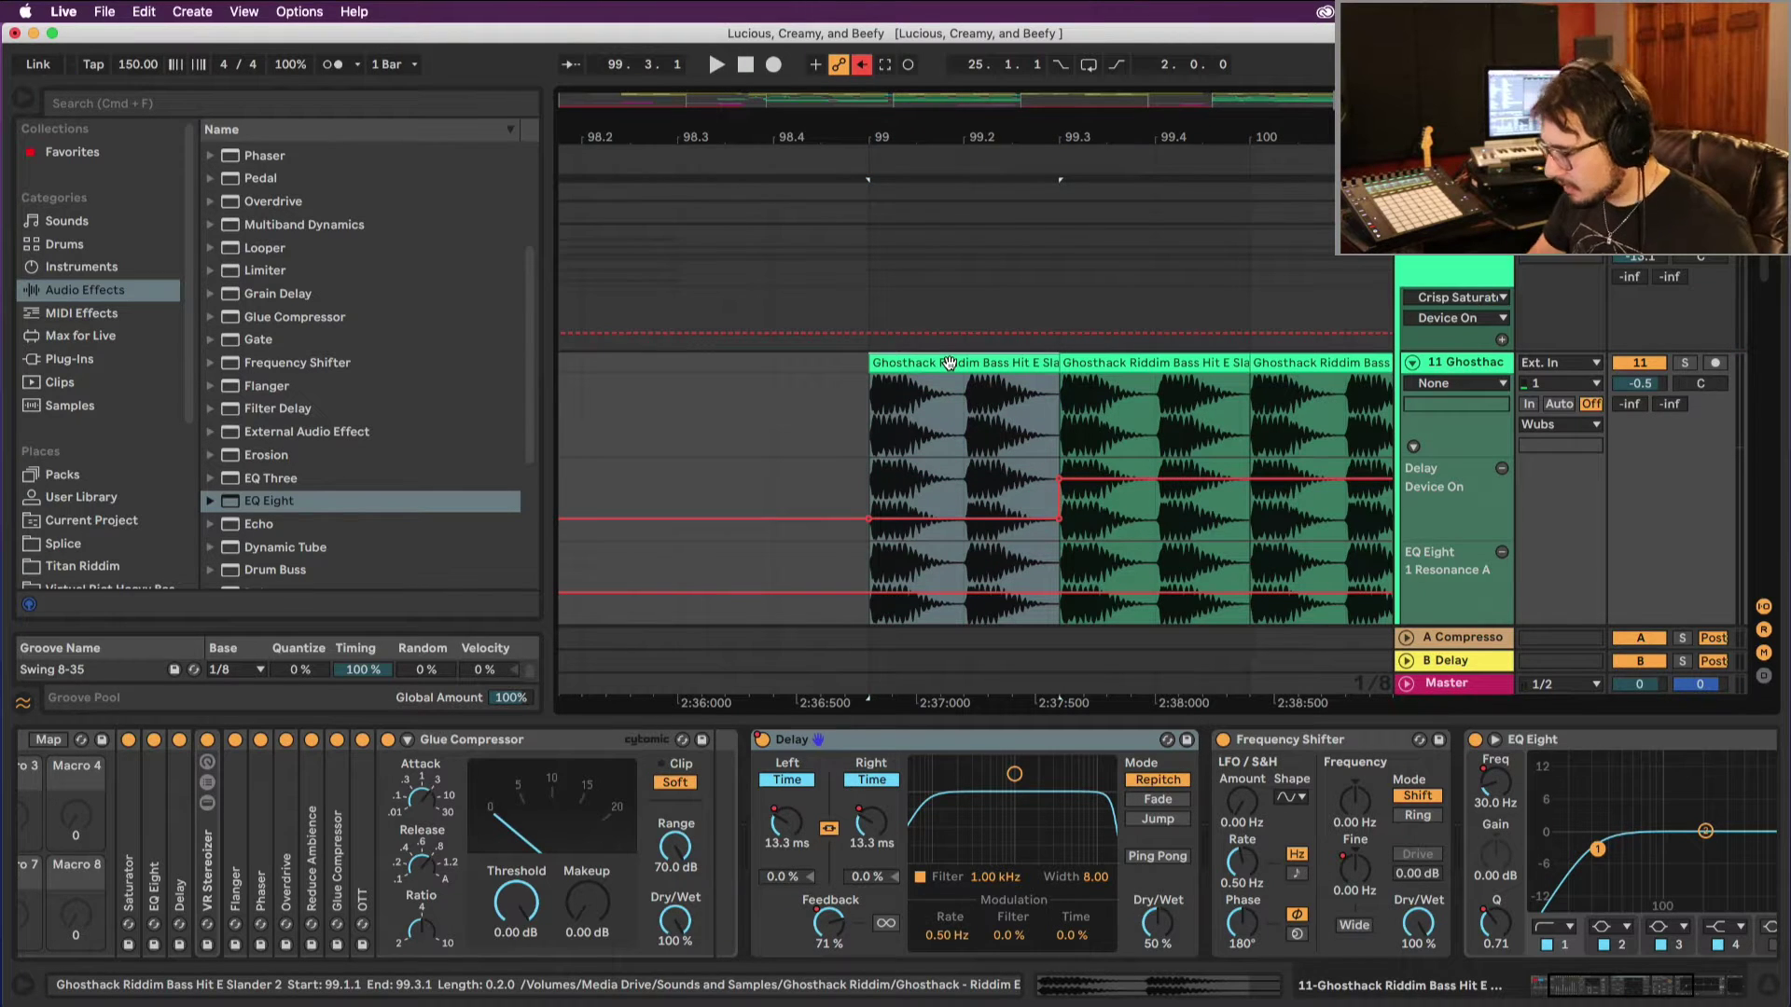
Step: Deactivate track 11's bass clip between 99.1.1 and 99.3.1 and play from 98.4.3
key(0)
scroll(942, 354, down, 10)
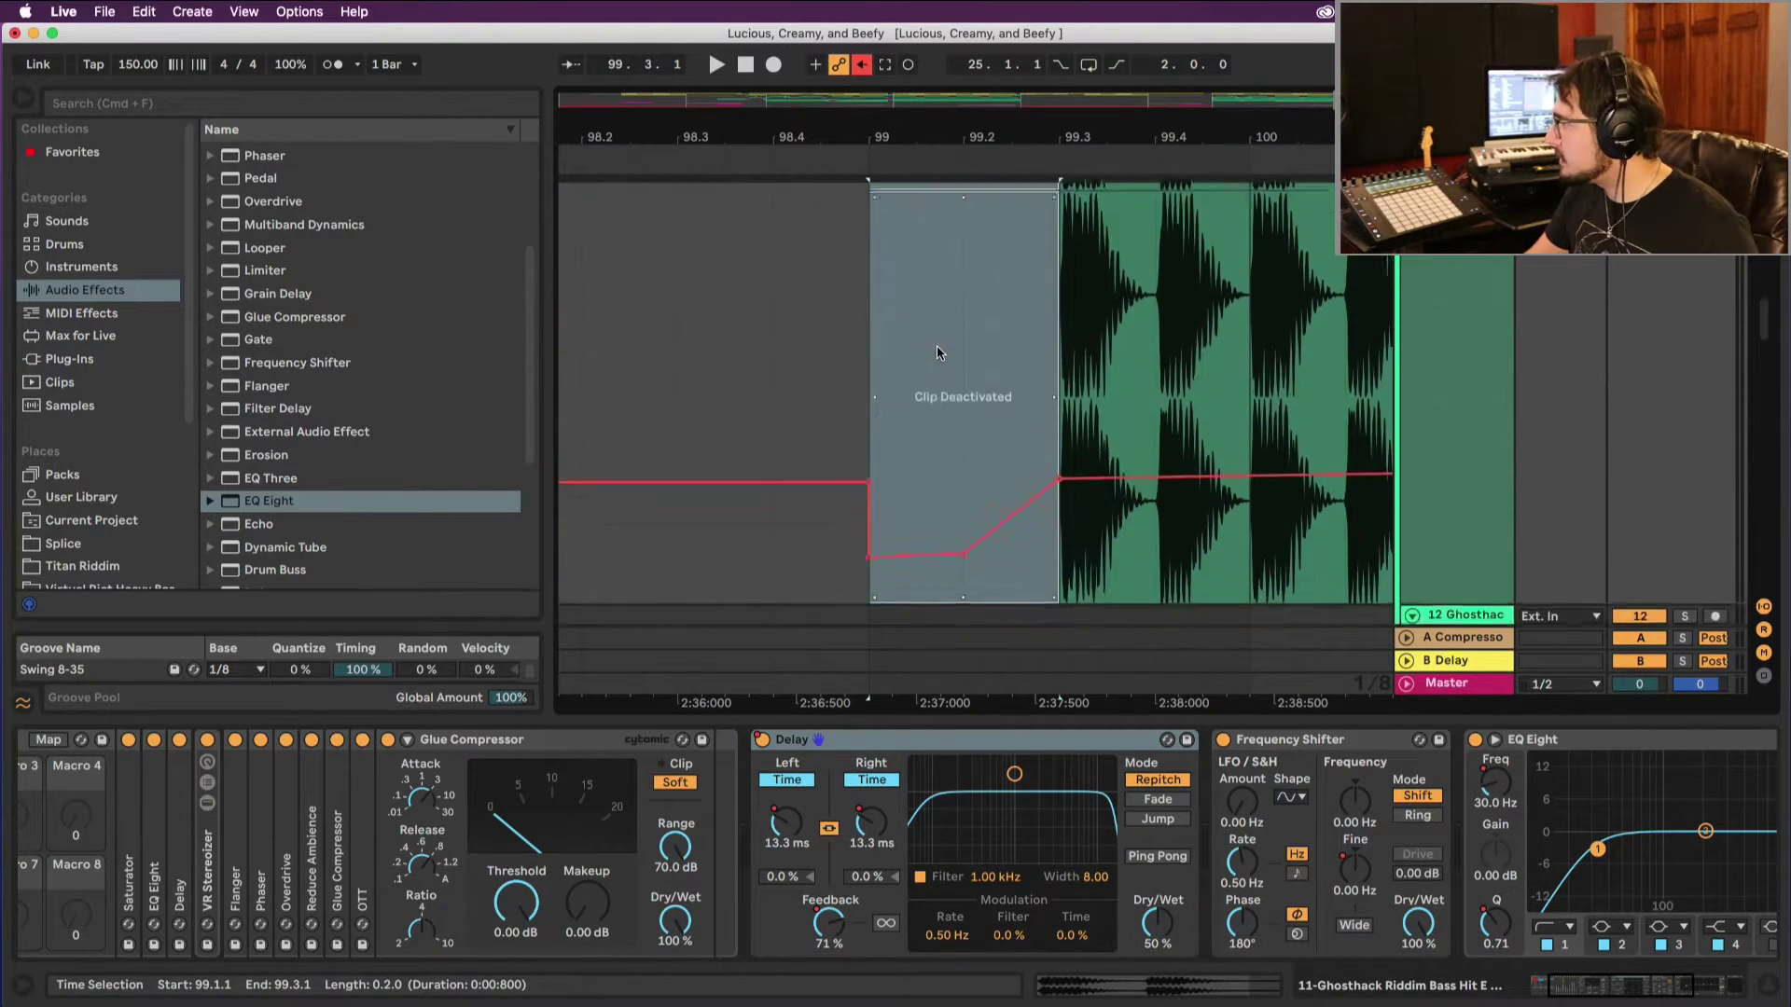
click(824, 410)
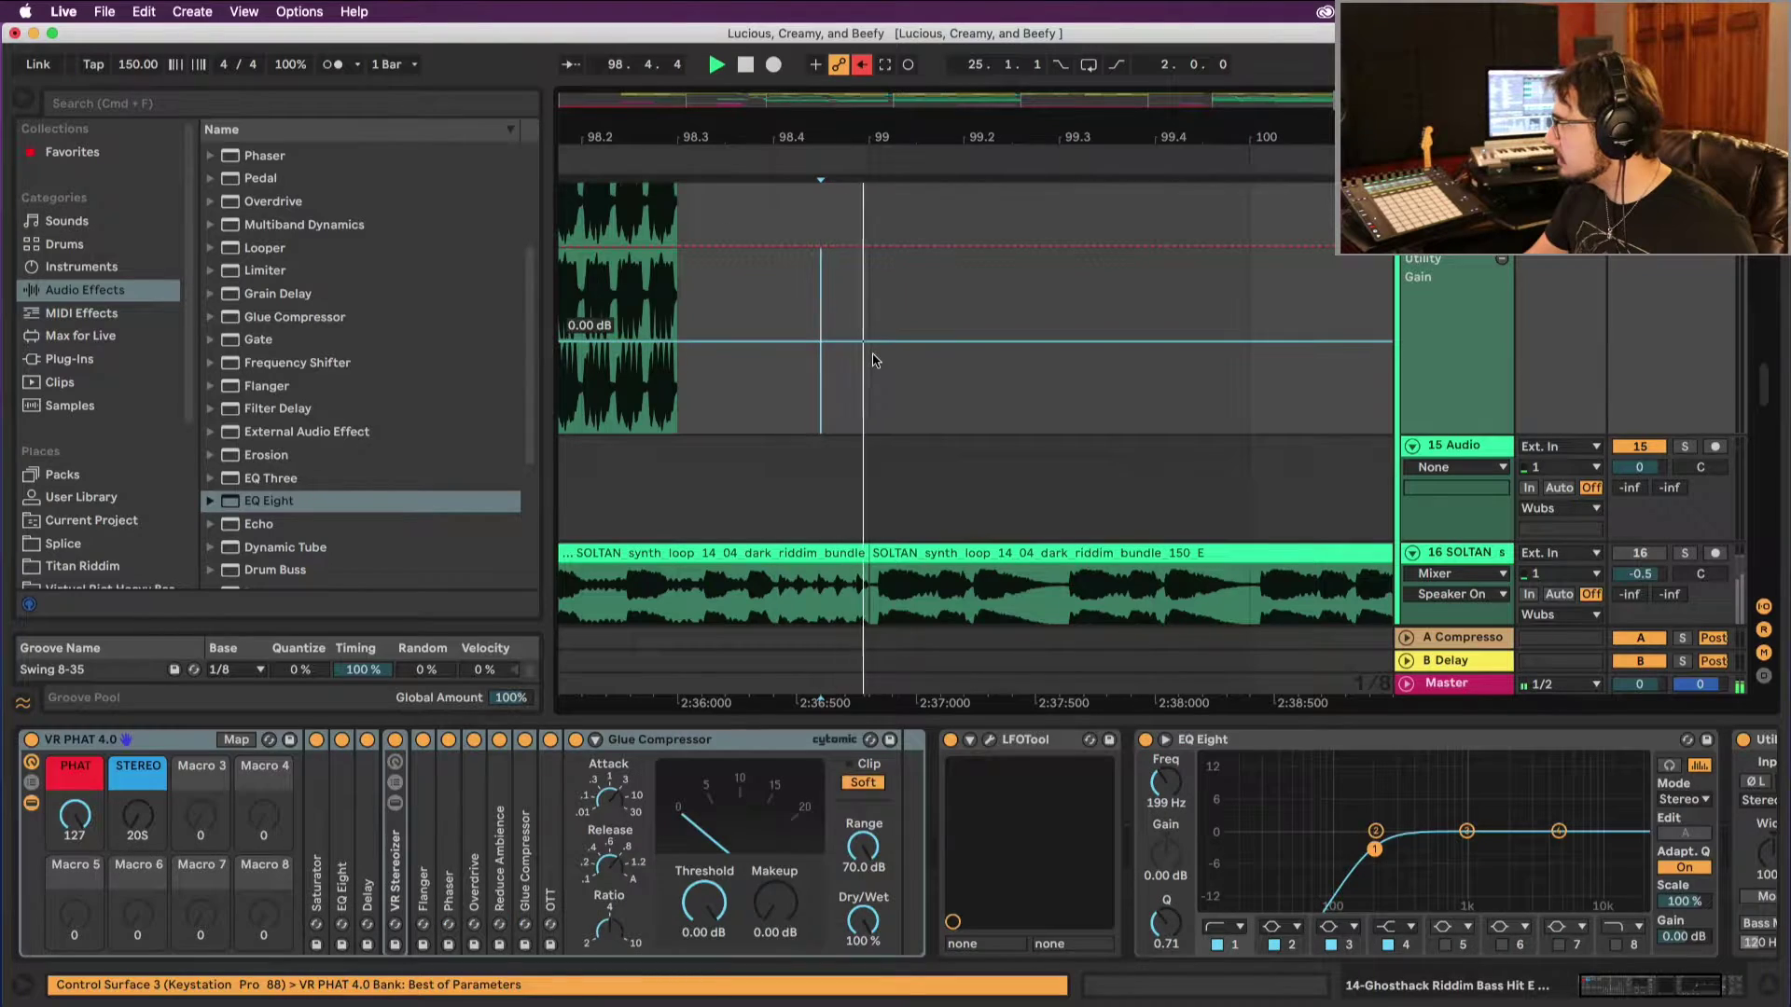
key(space)
key(minus)
key(minus)
key(minus)
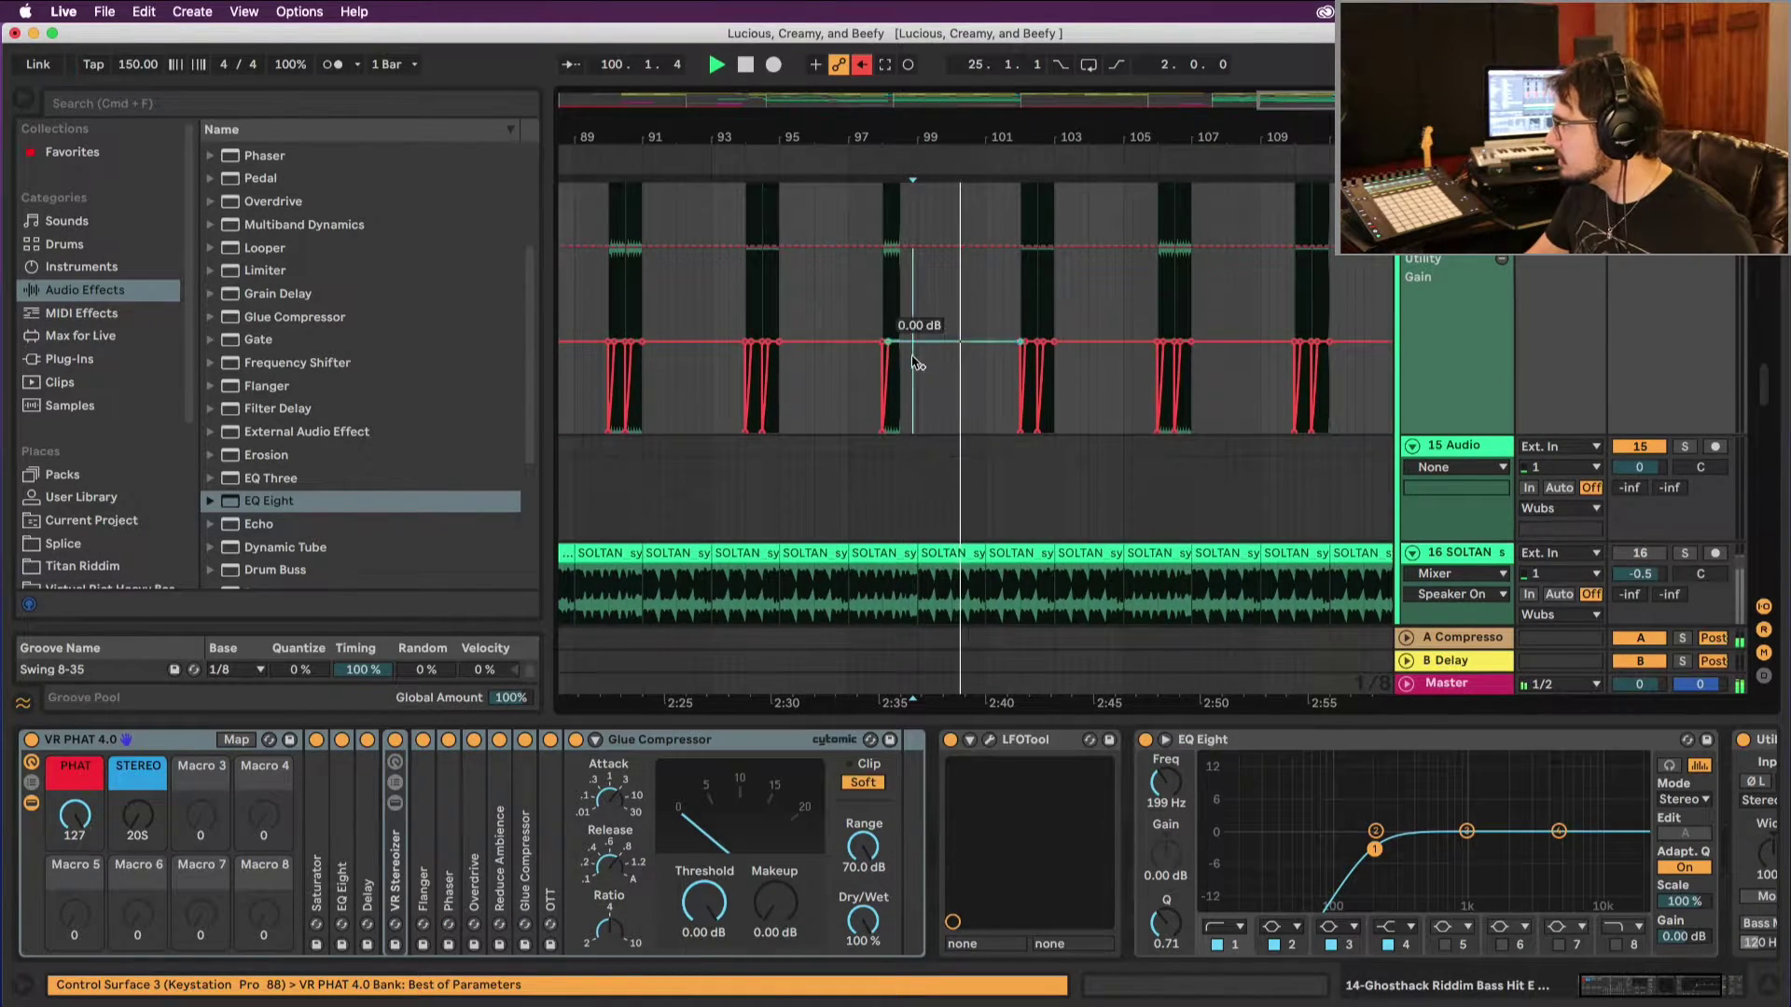
Step: Examine track 11's Delay, EQ Eight and Frequency Shifter automation lanes around the deactivated clip at bar 99
scroll(914, 365, up, 8)
scroll(923, 392, up, 5)
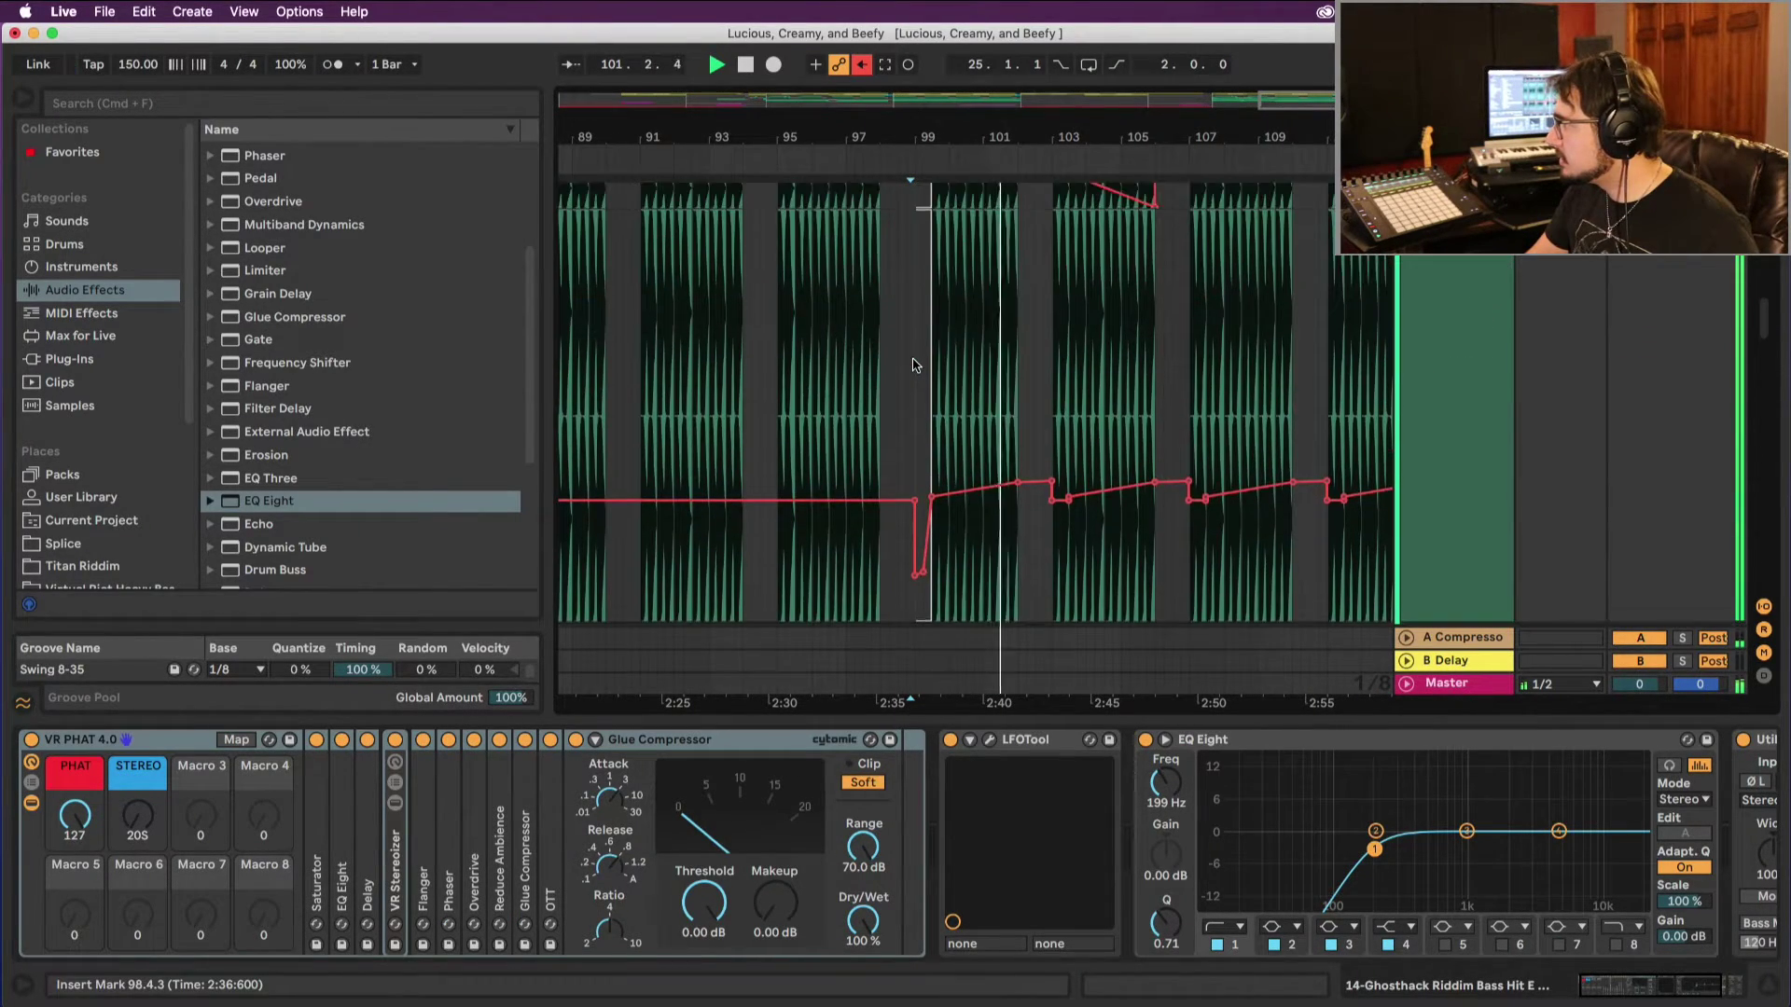
scroll(933, 401, down, 3)
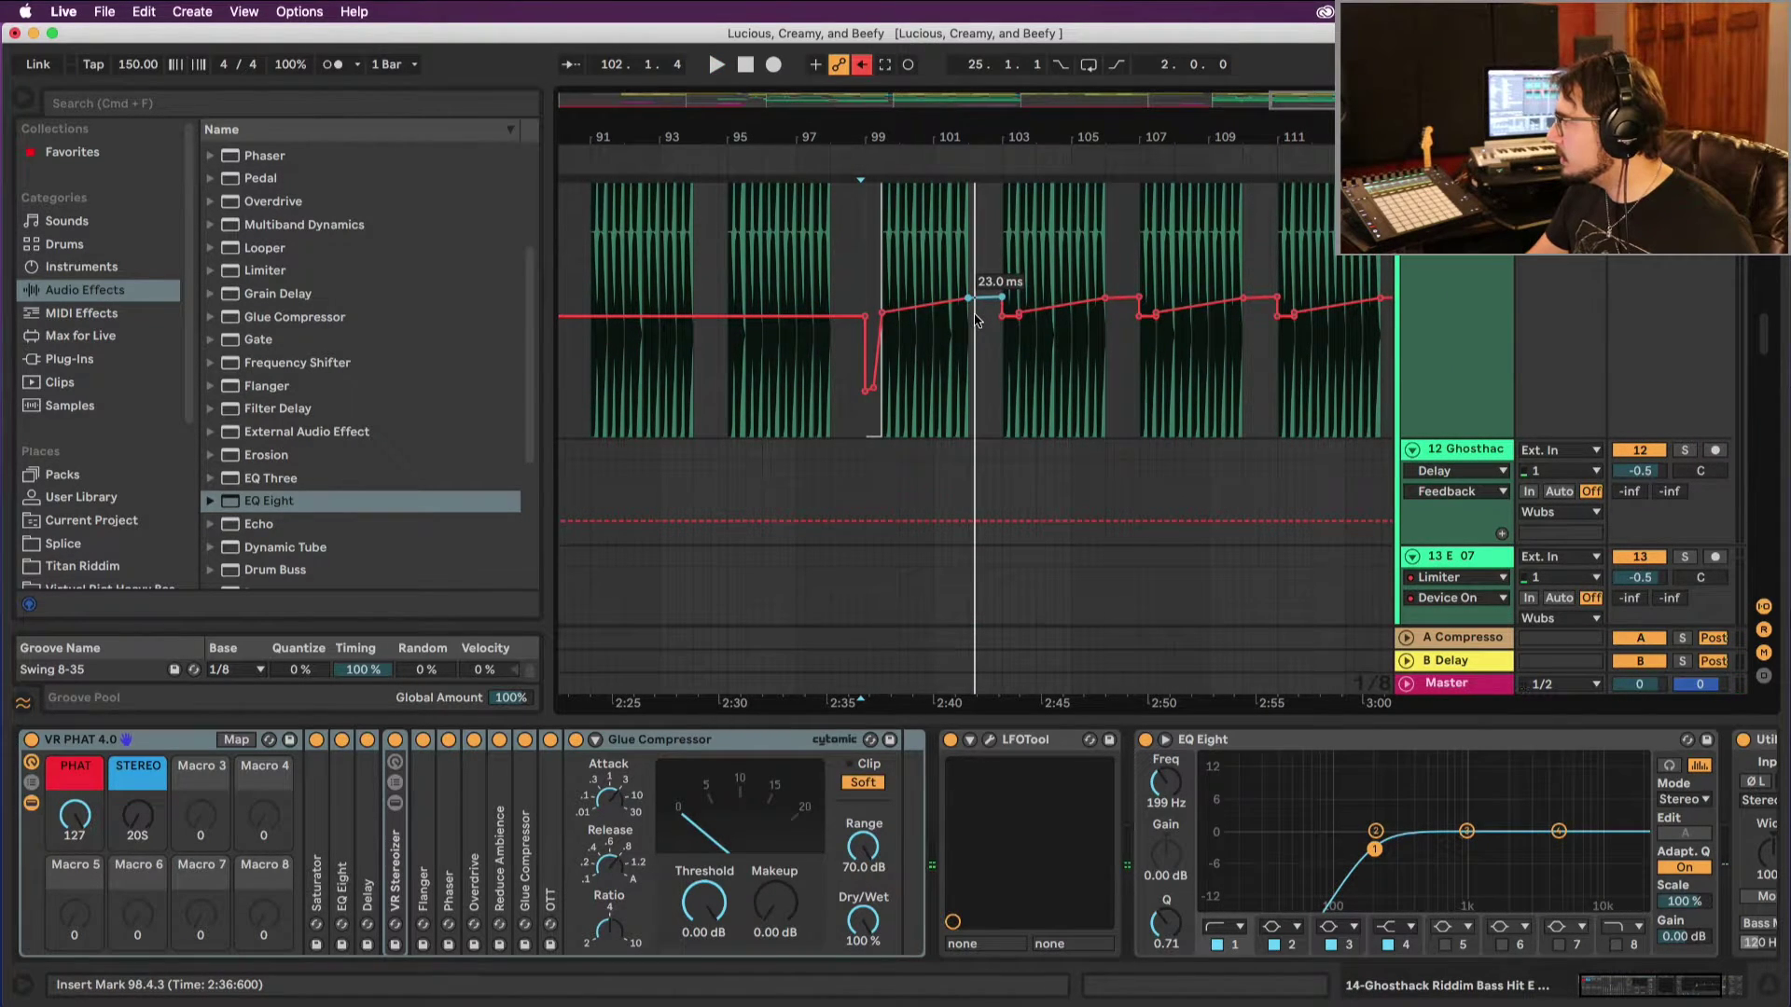
scroll(868, 252, up, 5)
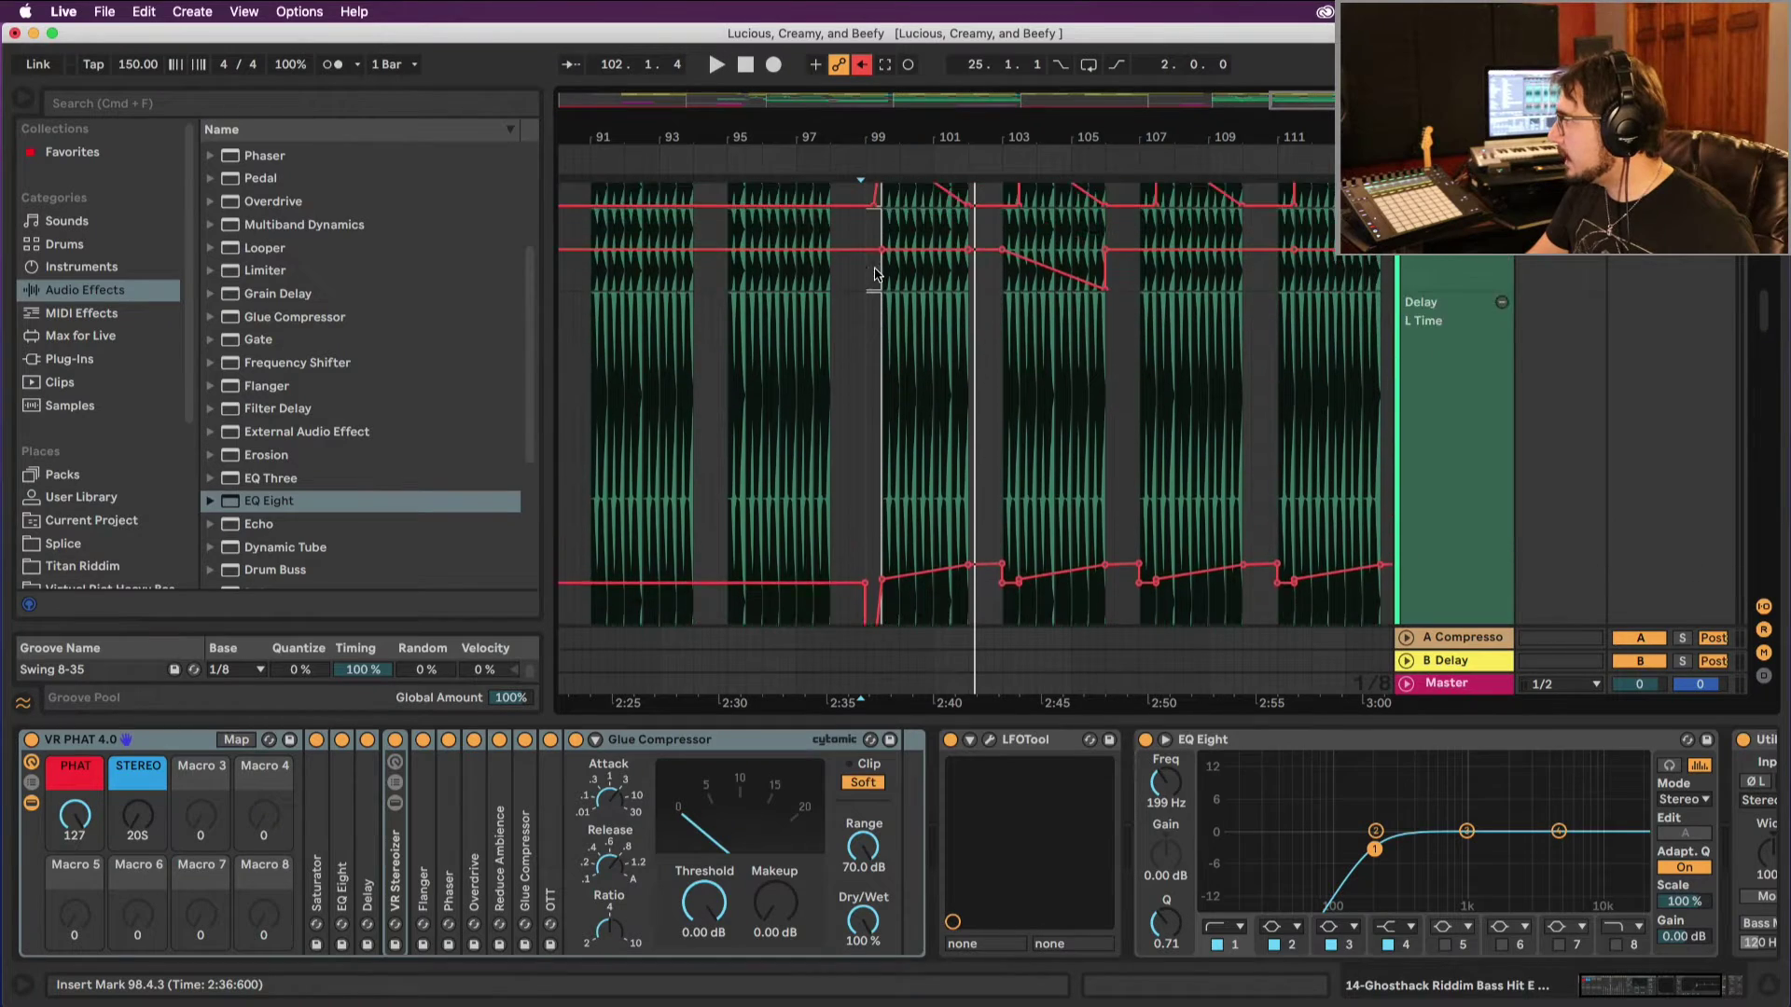
scroll(877, 270, up, 3)
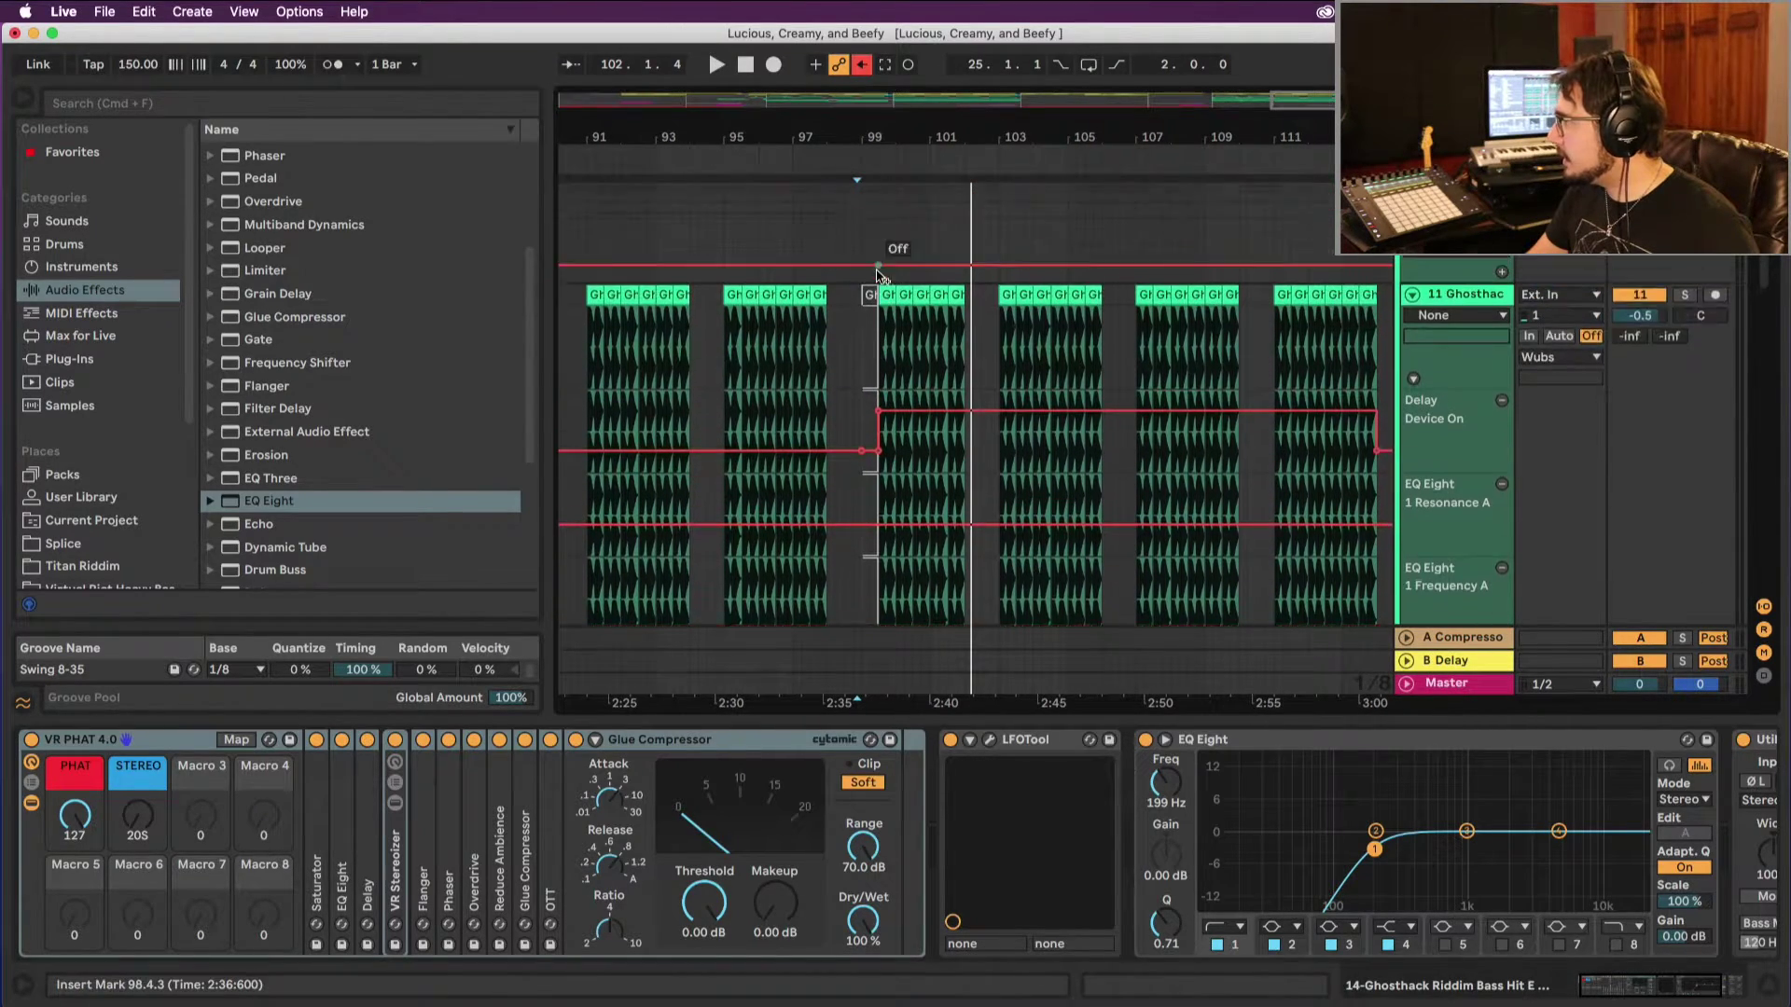
scroll(874, 252, down, 3)
scroll(877, 279, down, 4)
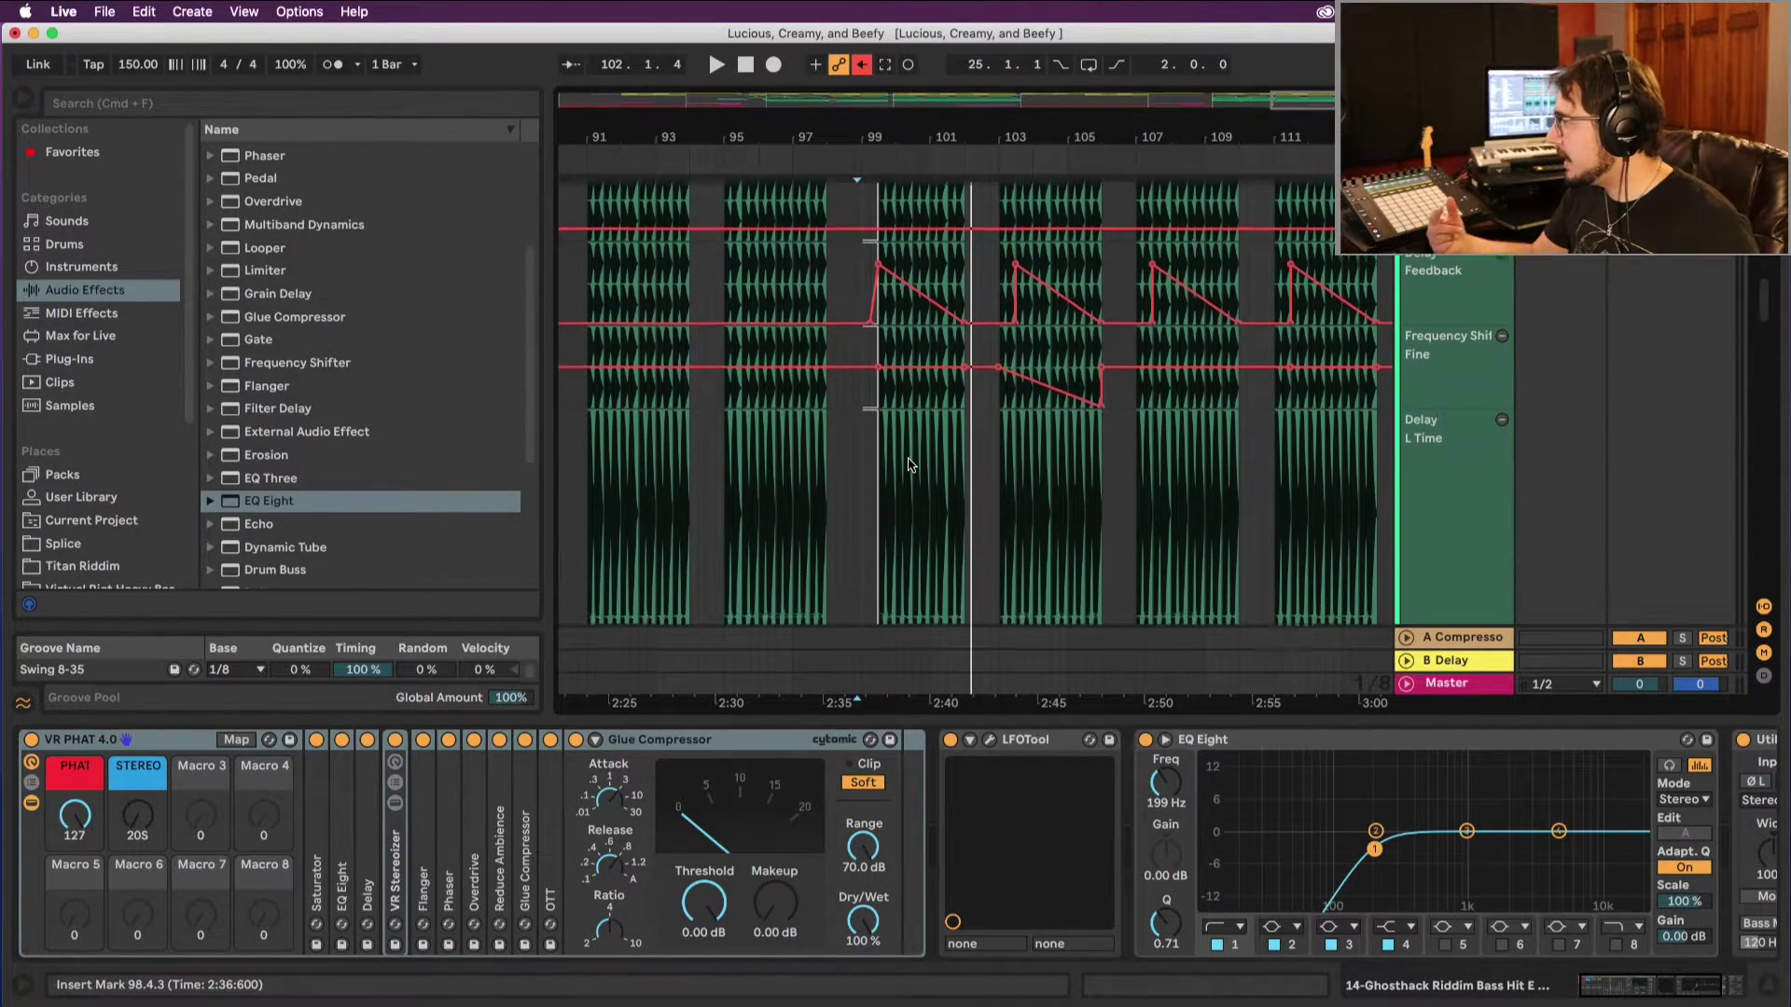
scroll(910, 471, down, 2)
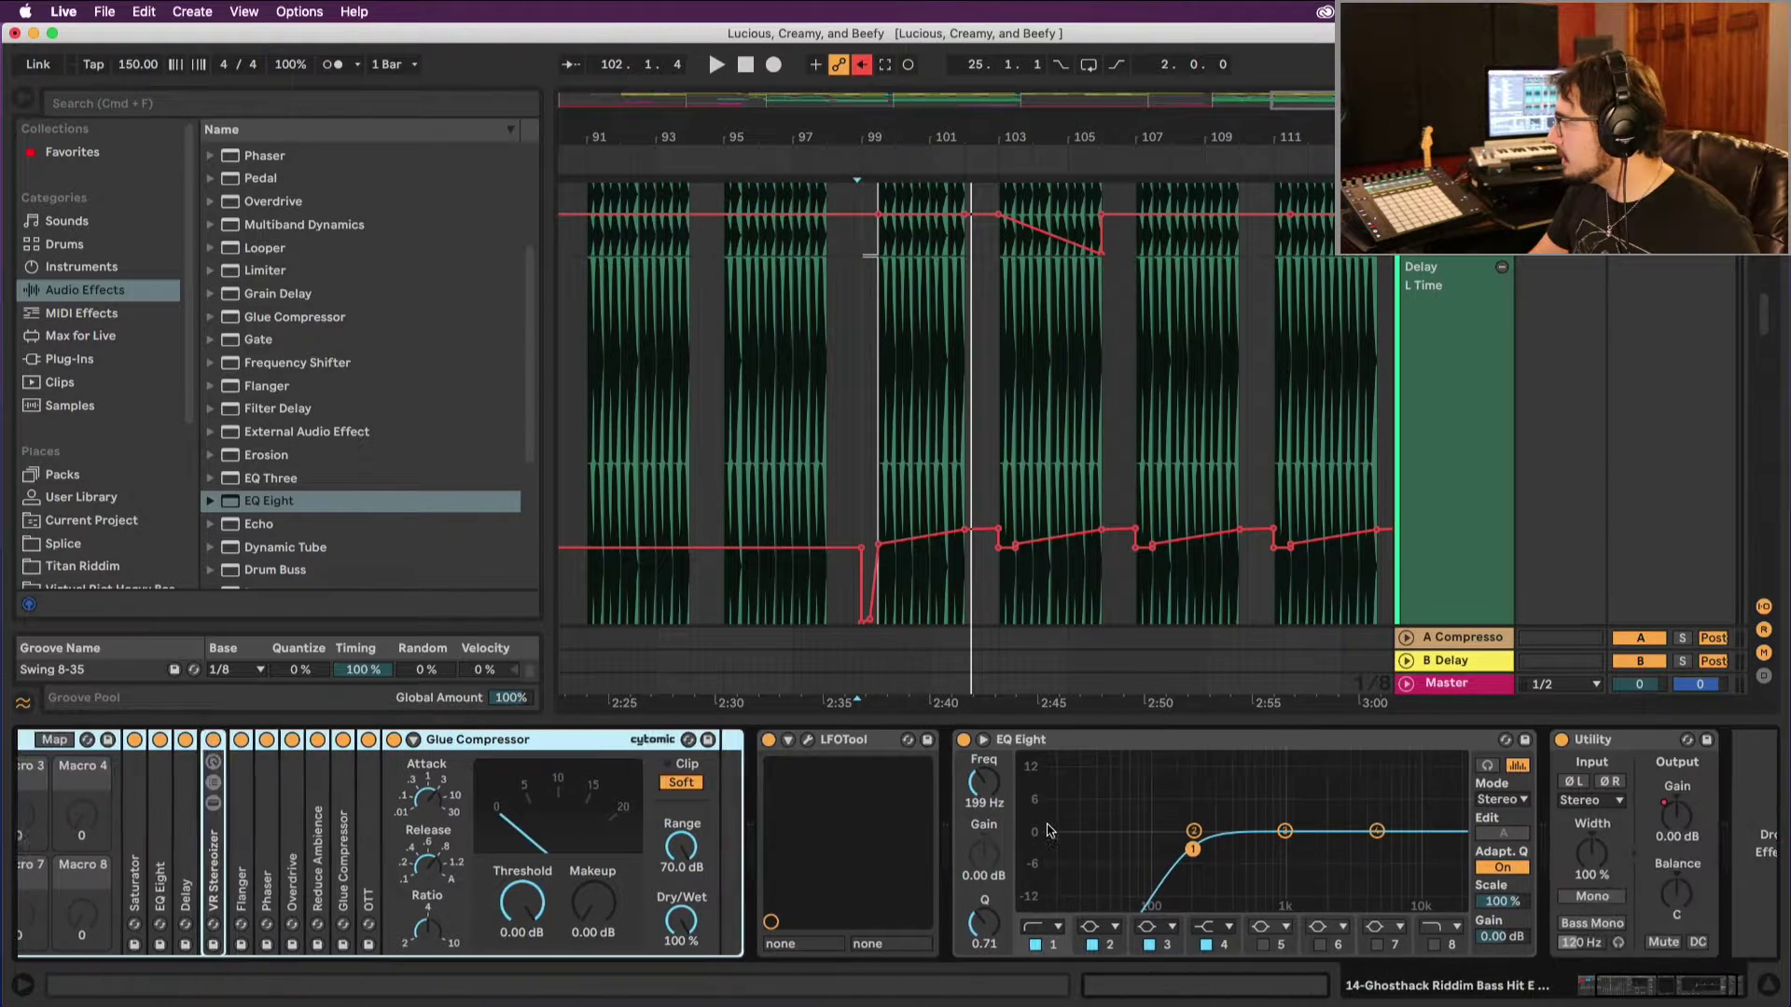
Step: Play the drop from 98.4.3 to about bar 110 to check the gap at bar 99
scroll(837, 397, right, 2)
key(space)
scroll(837, 397, up, 5)
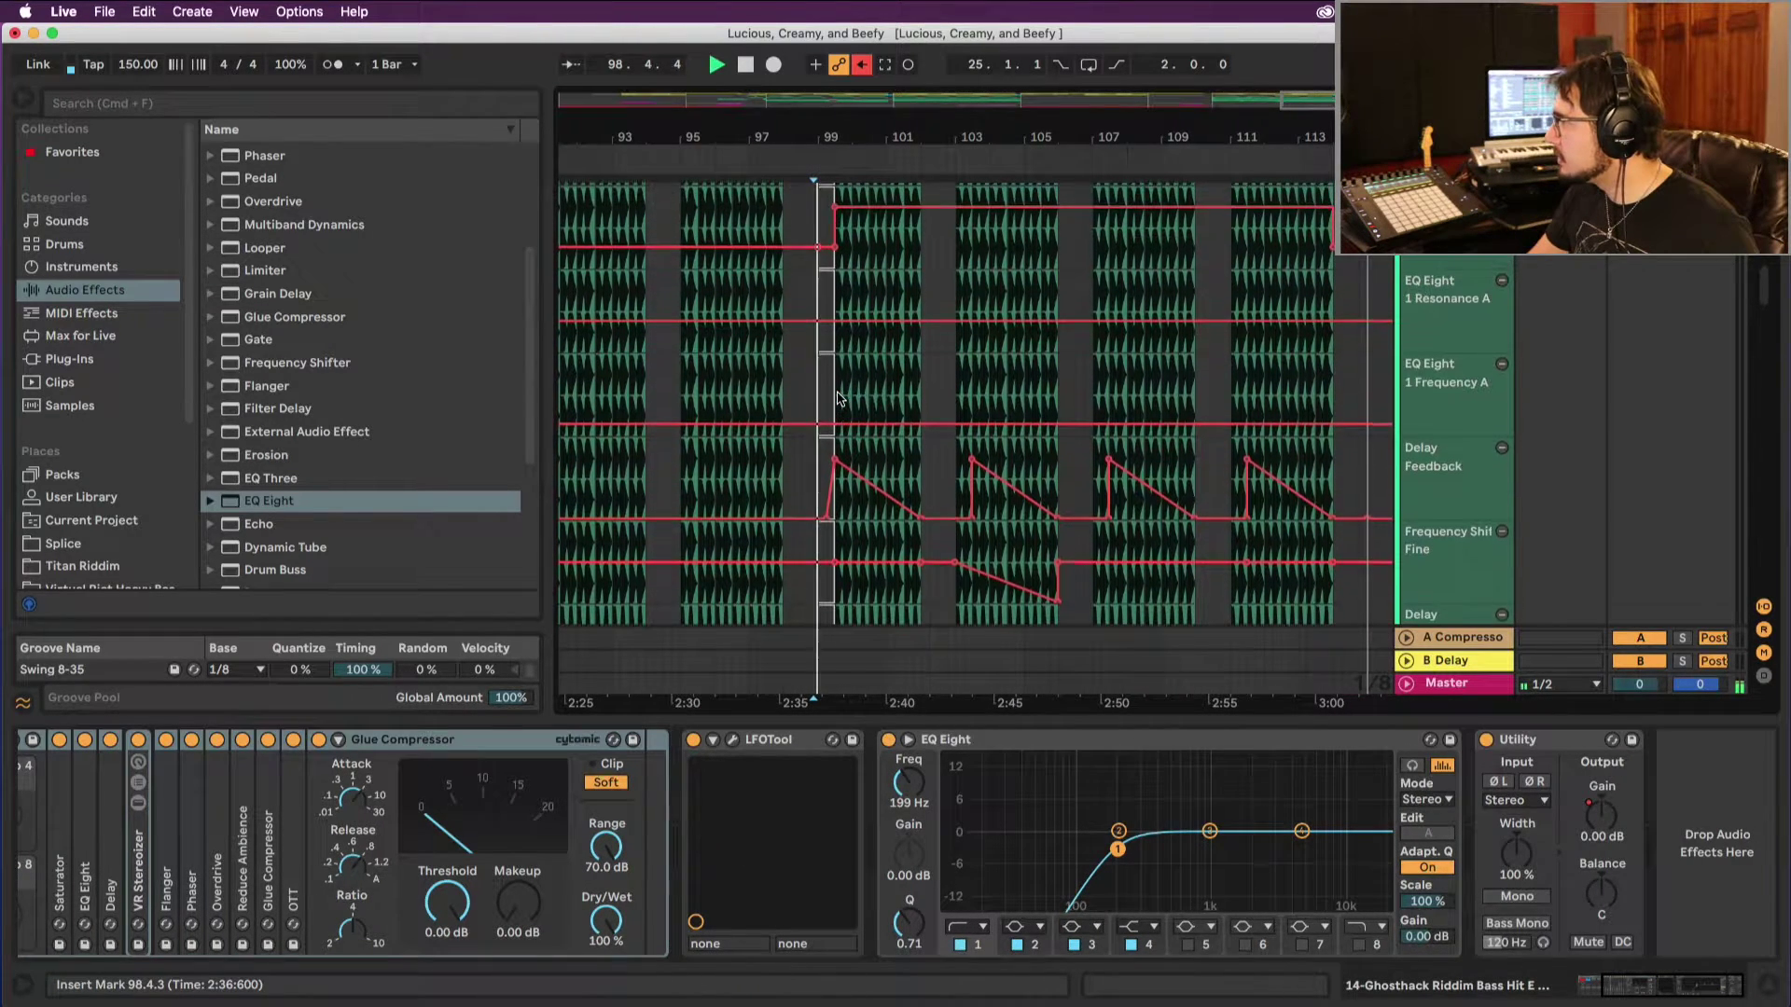
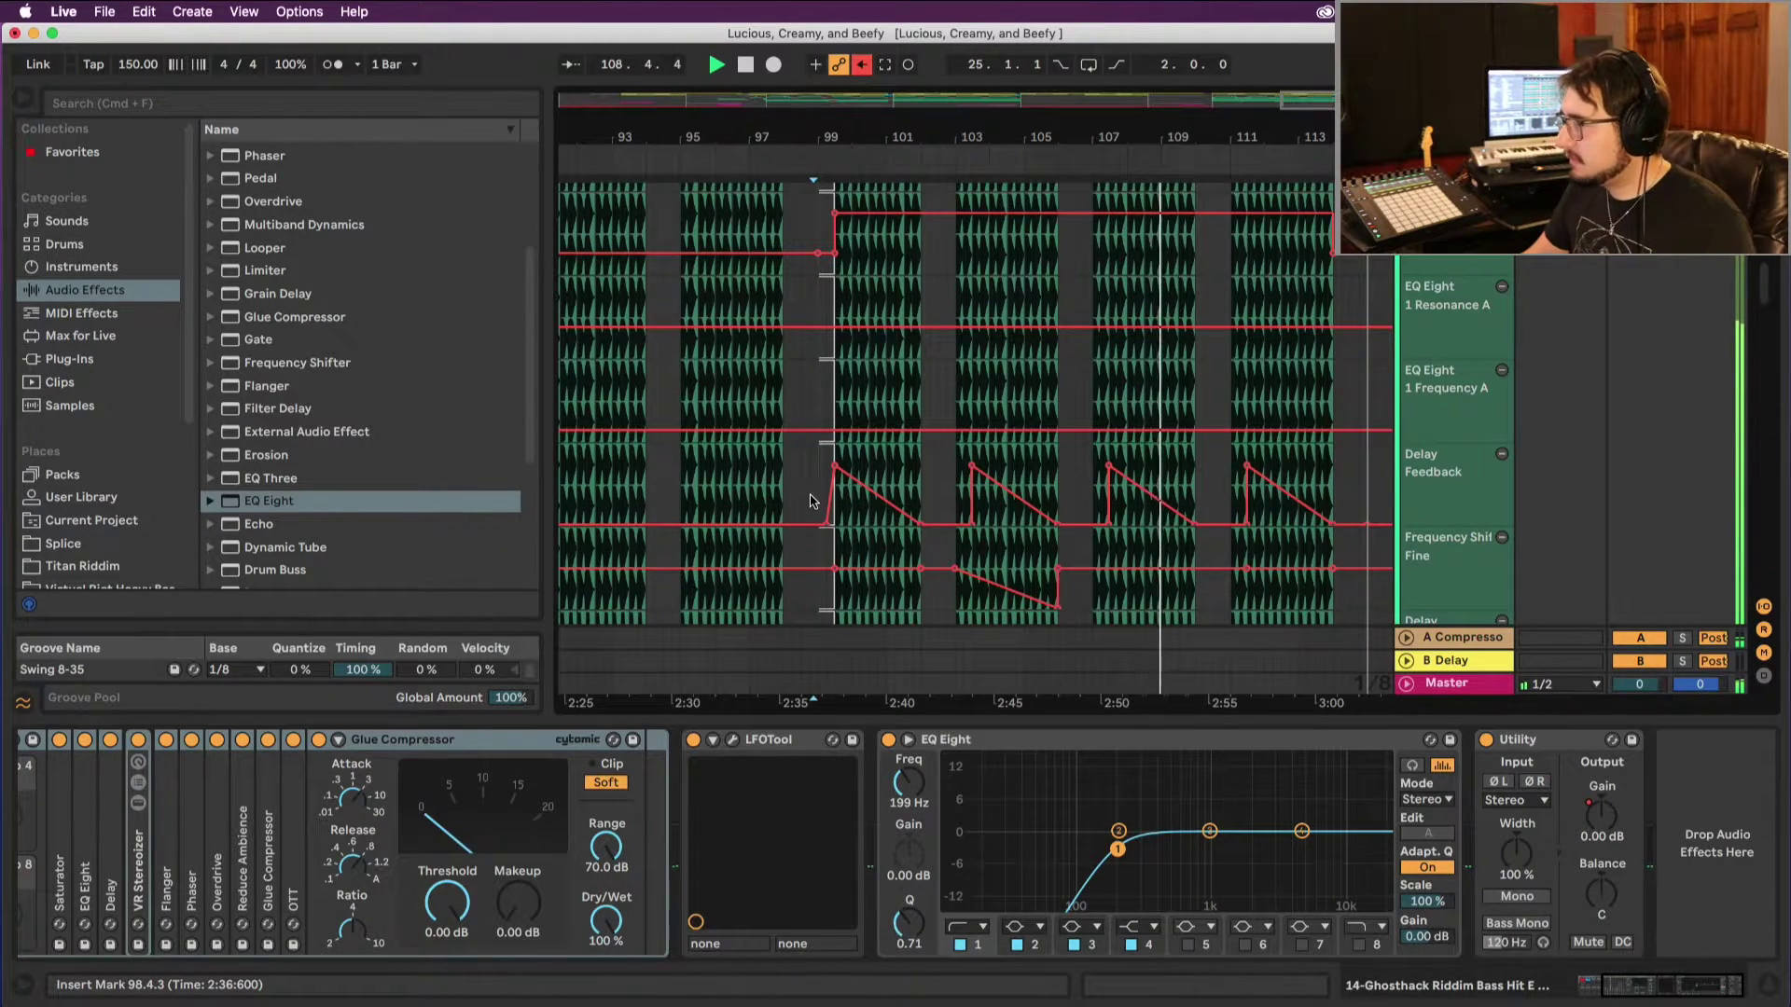
key(space)
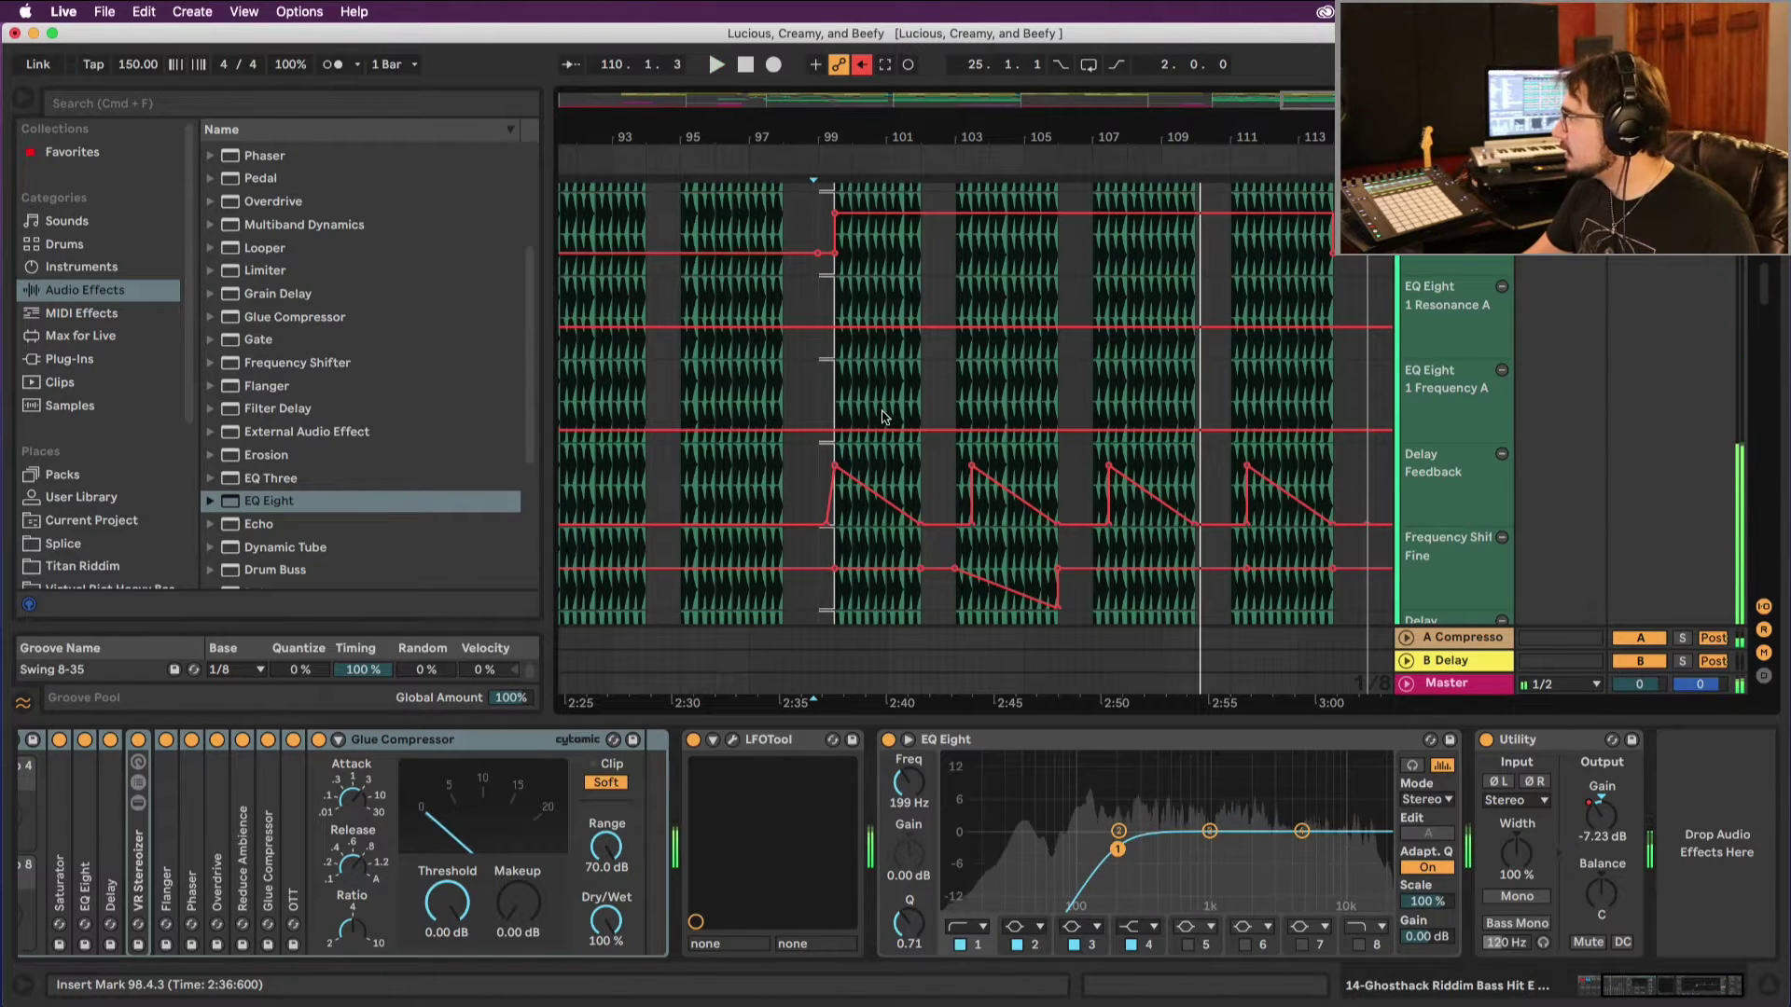
Step: Return to the first drop at bar 83 and play its bass clips from bar 84
scroll(1309, 338, up, 5)
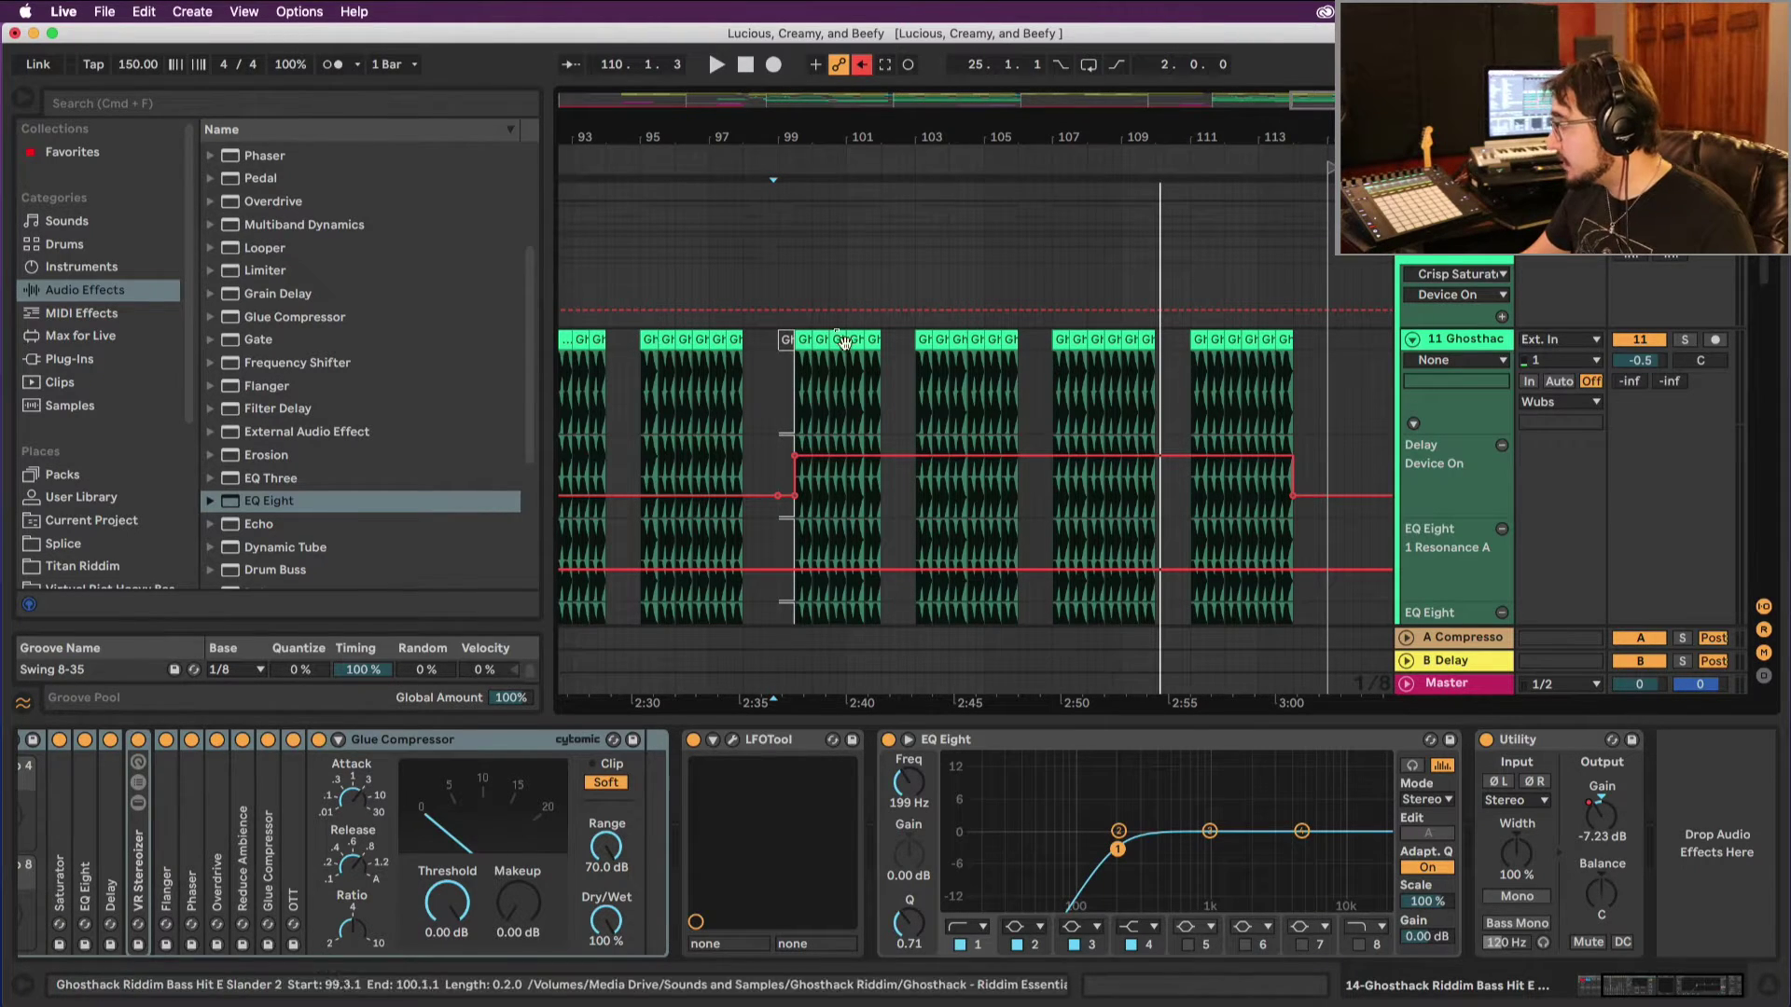
click(804, 341)
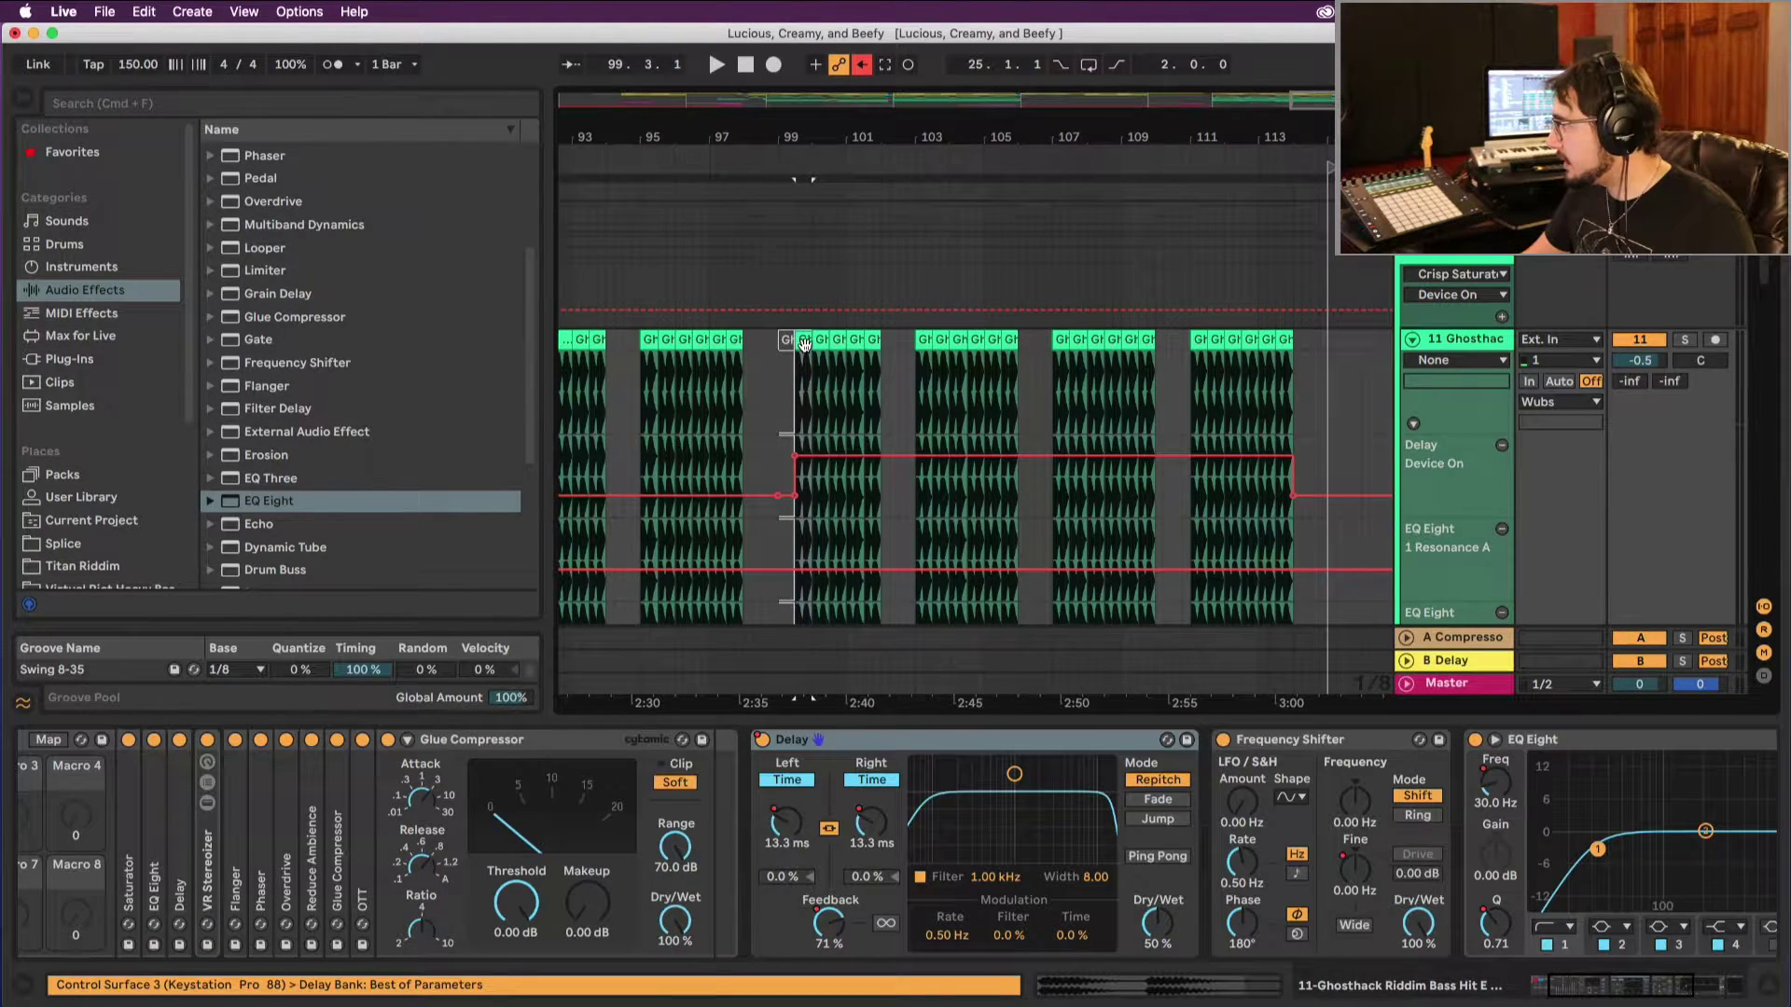
scroll(805, 345, down, 10)
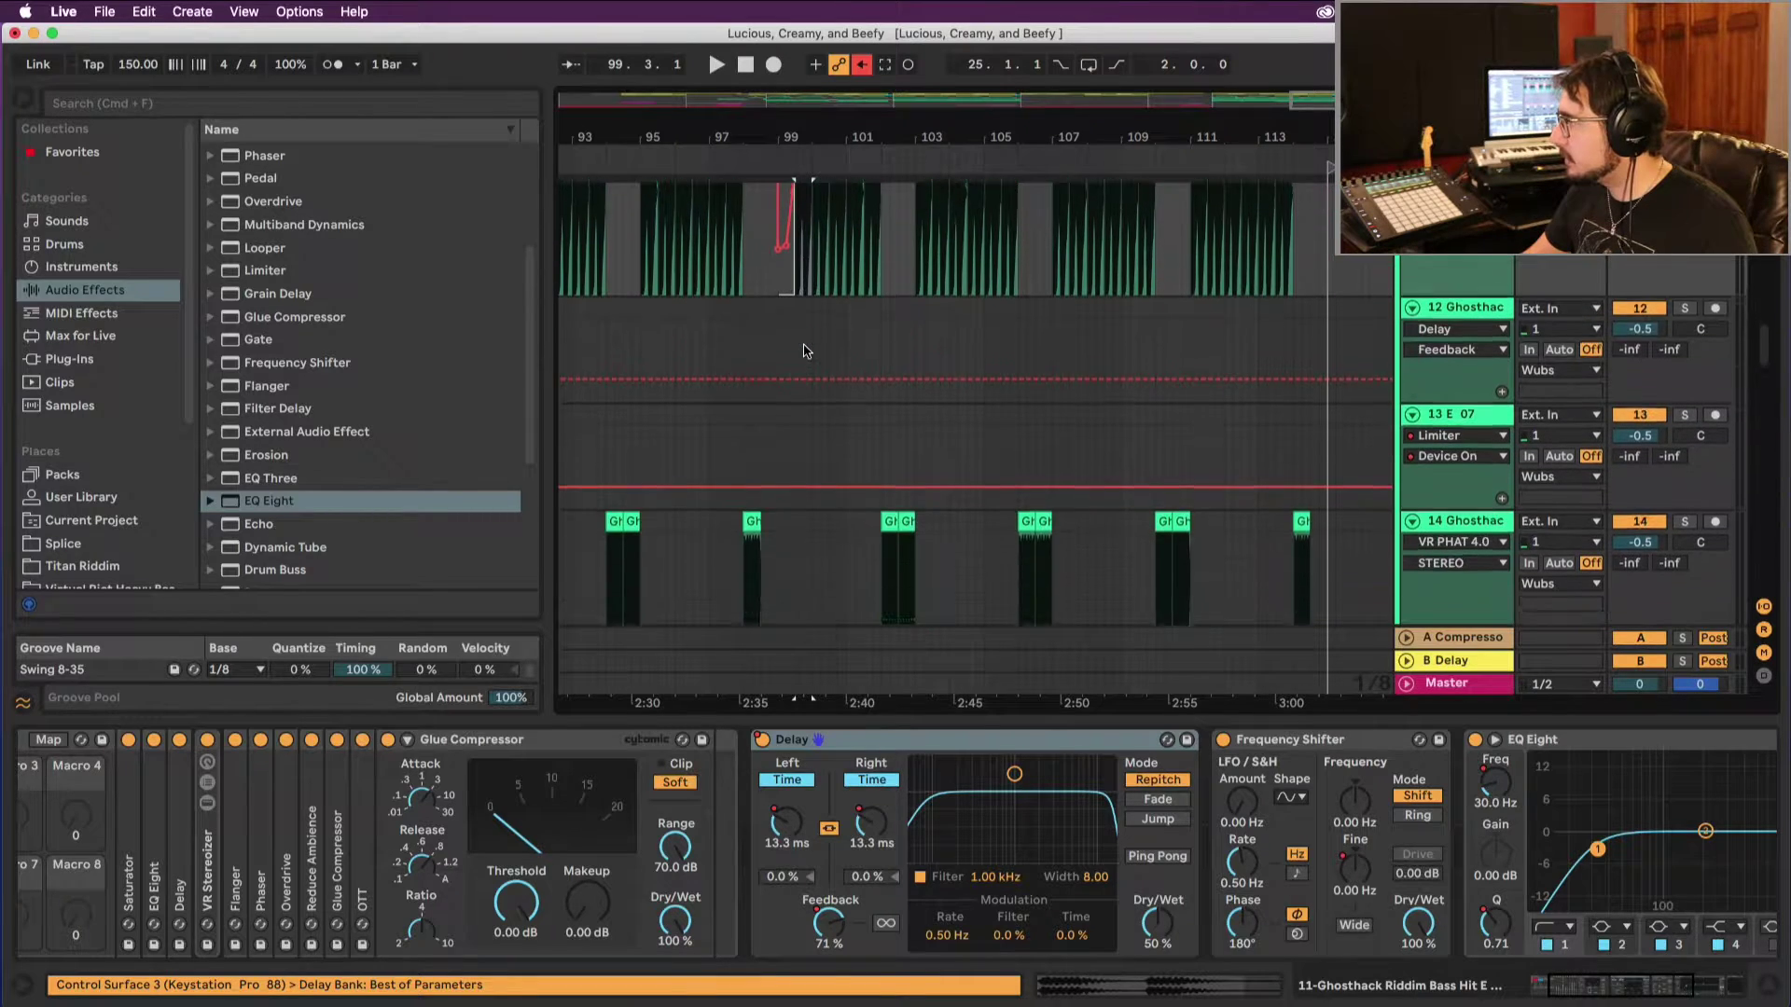
scroll(806, 351, down, 1)
scroll(808, 351, left, 5)
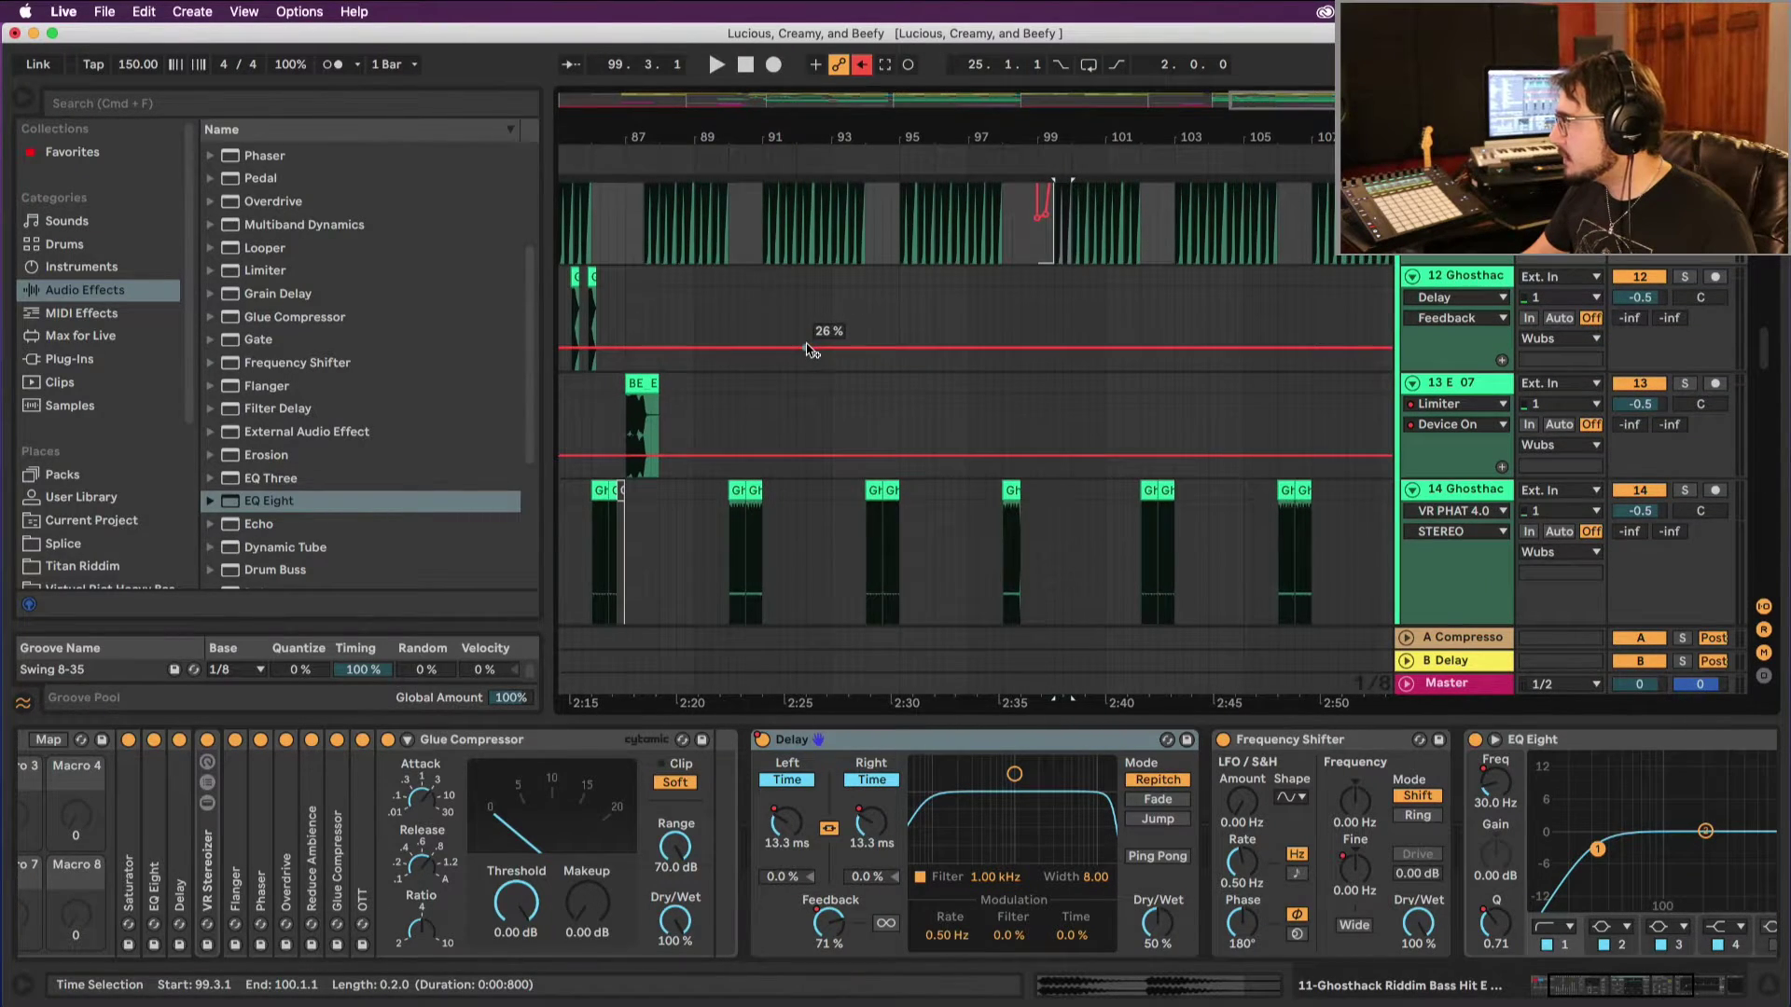
scroll(744, 370, left, 10)
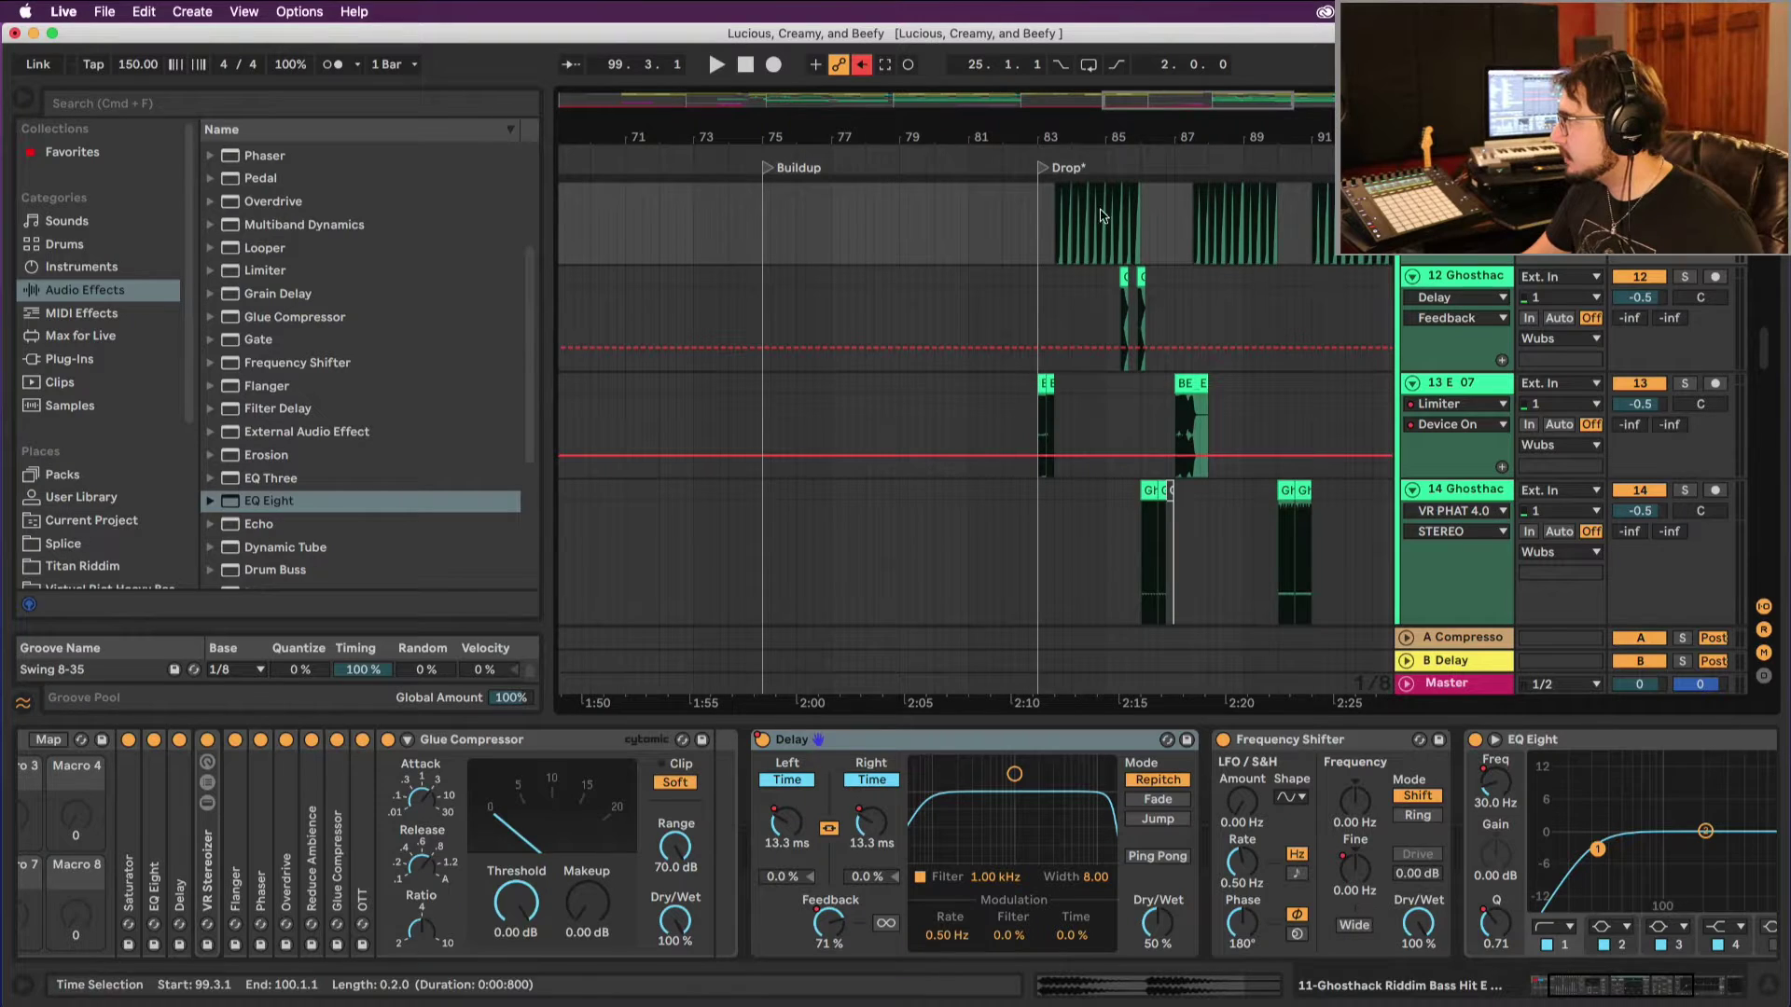
click(1101, 215)
scroll(1101, 214, up, 5)
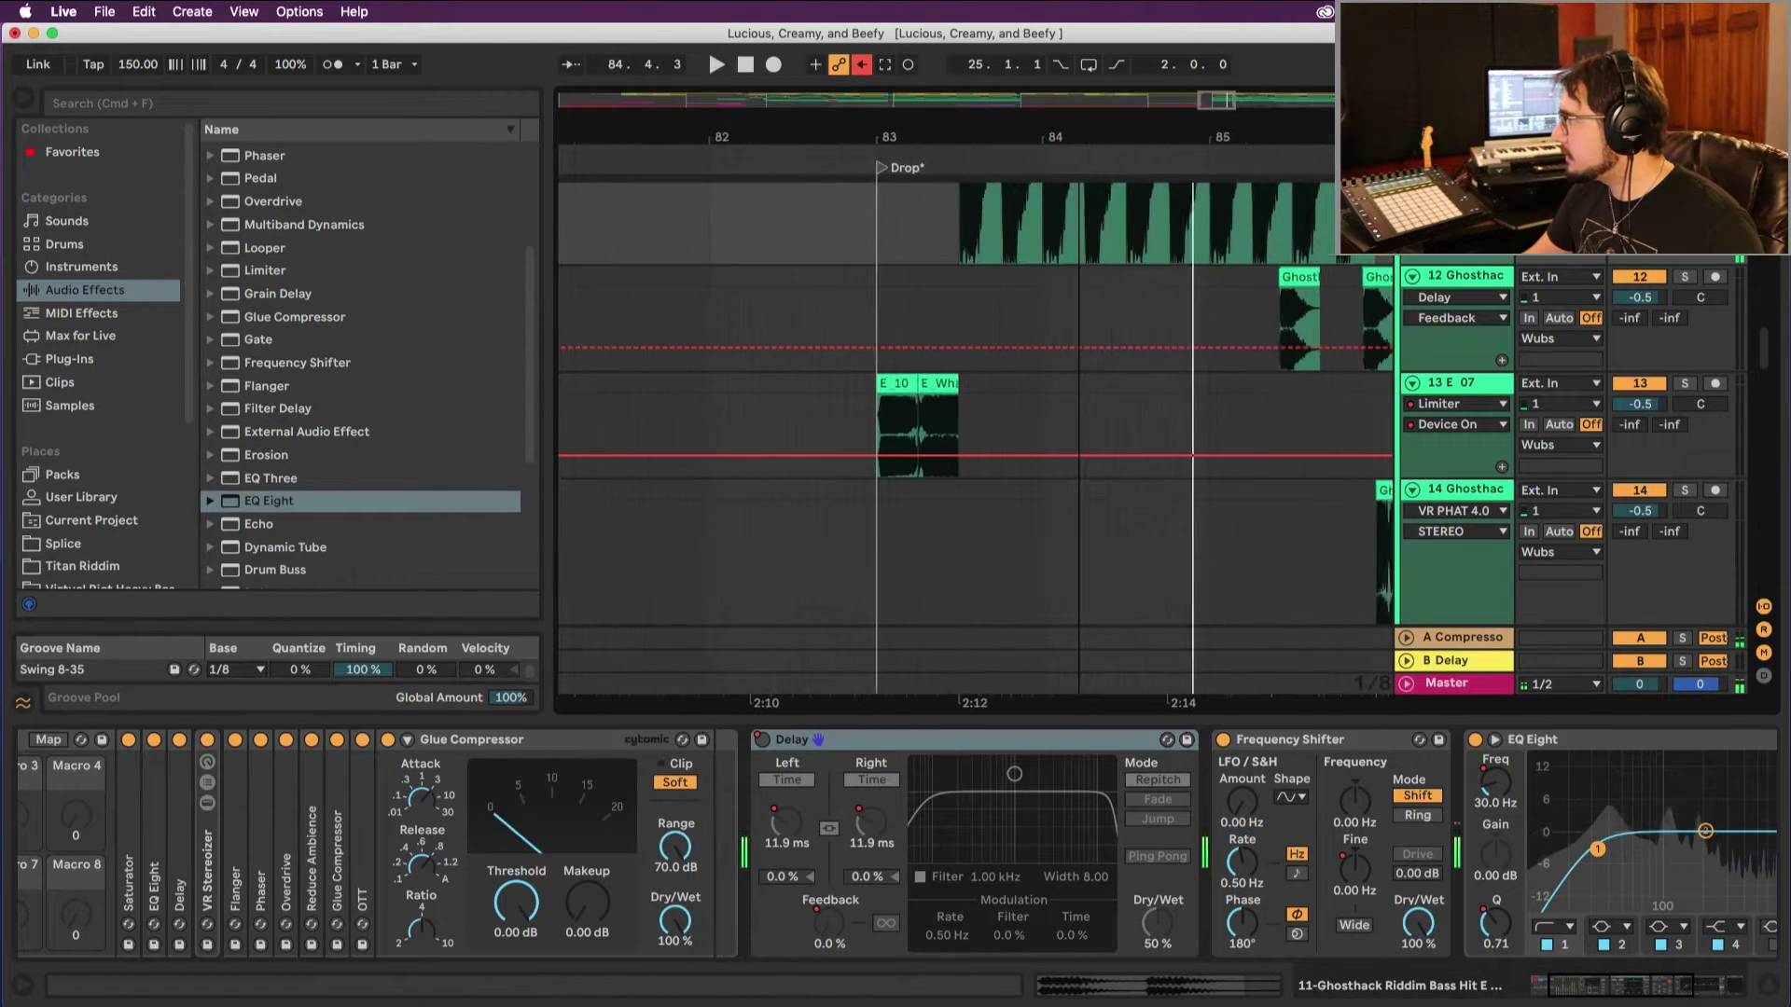
Step: Copy track 13's E_10 clip from 83.1.1 and try pasting and playing it at 115.1.3
click(888, 379)
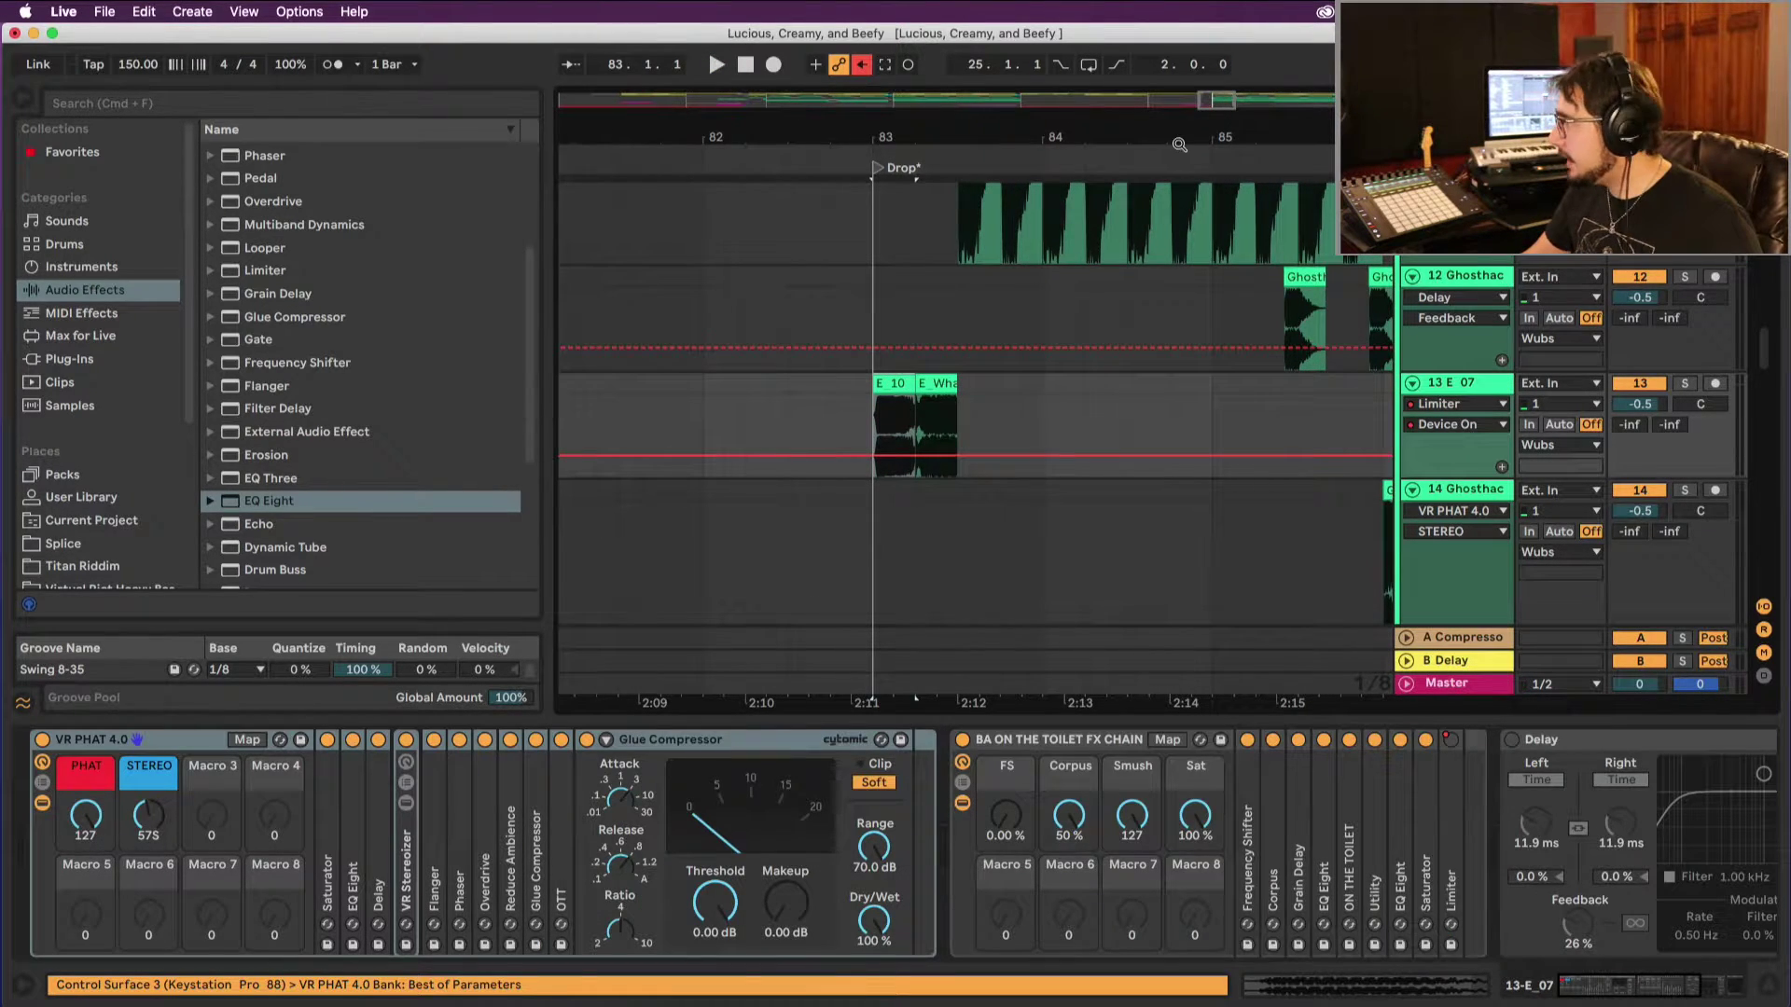
drag(1179, 144, 1078, 366)
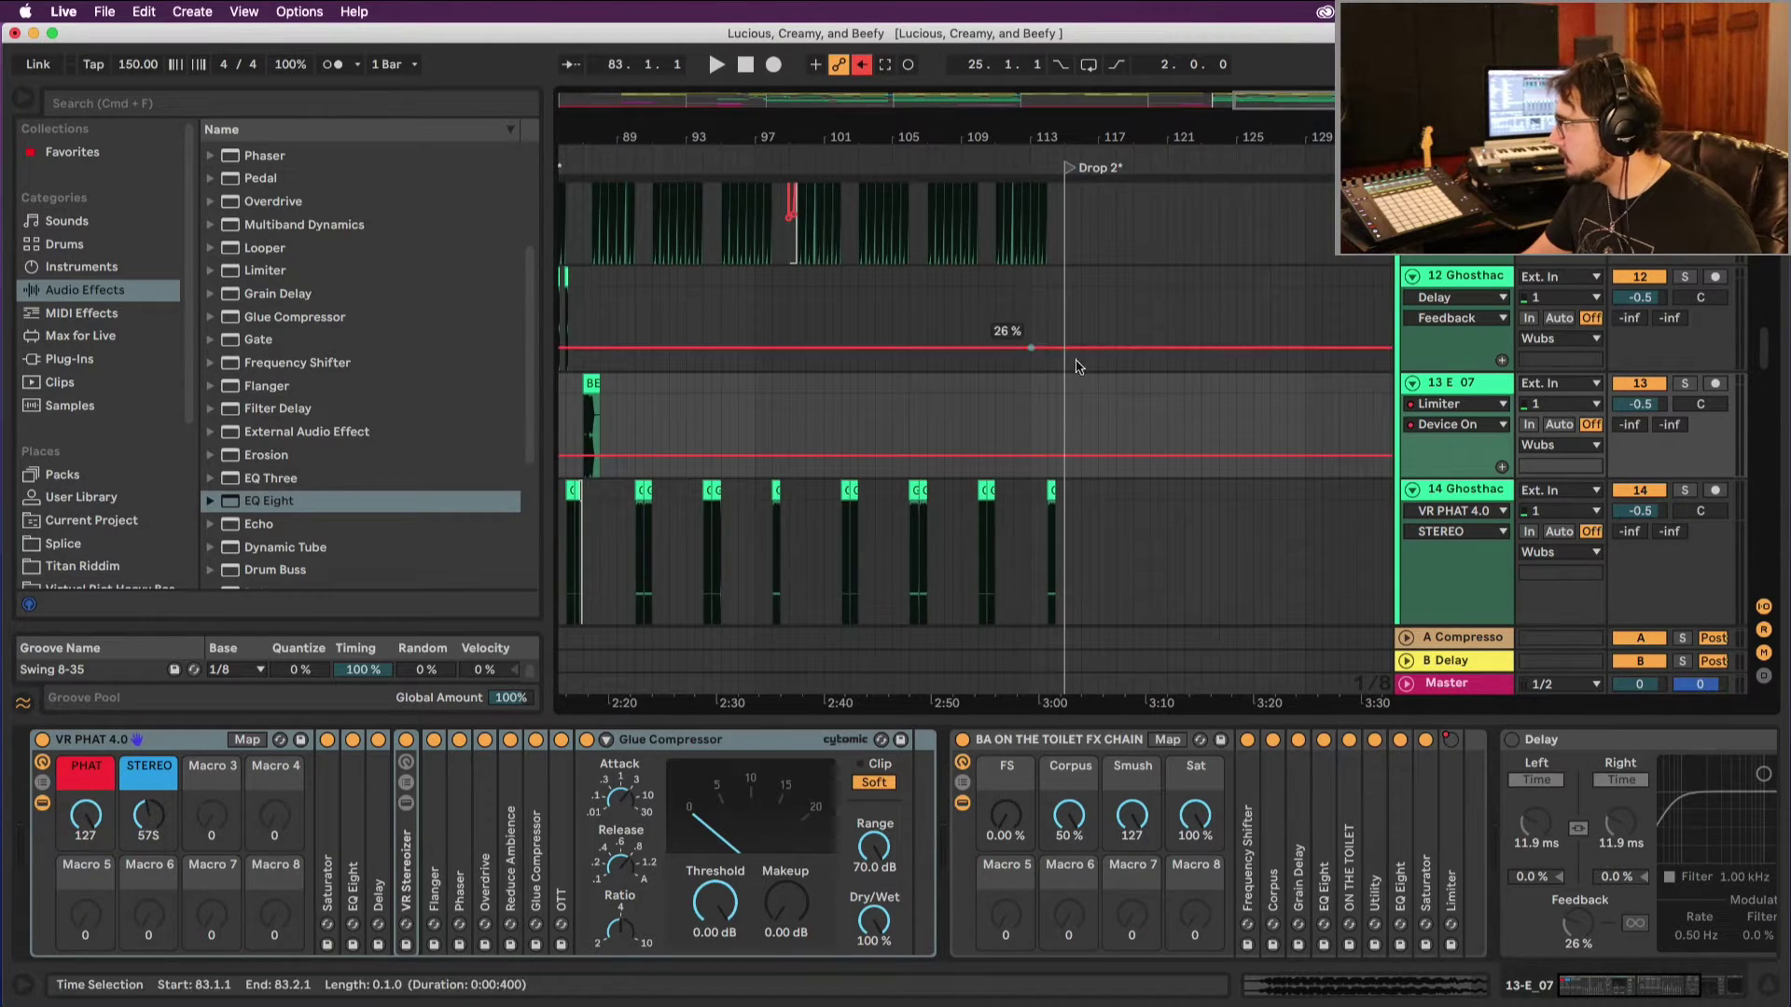
click(1067, 395)
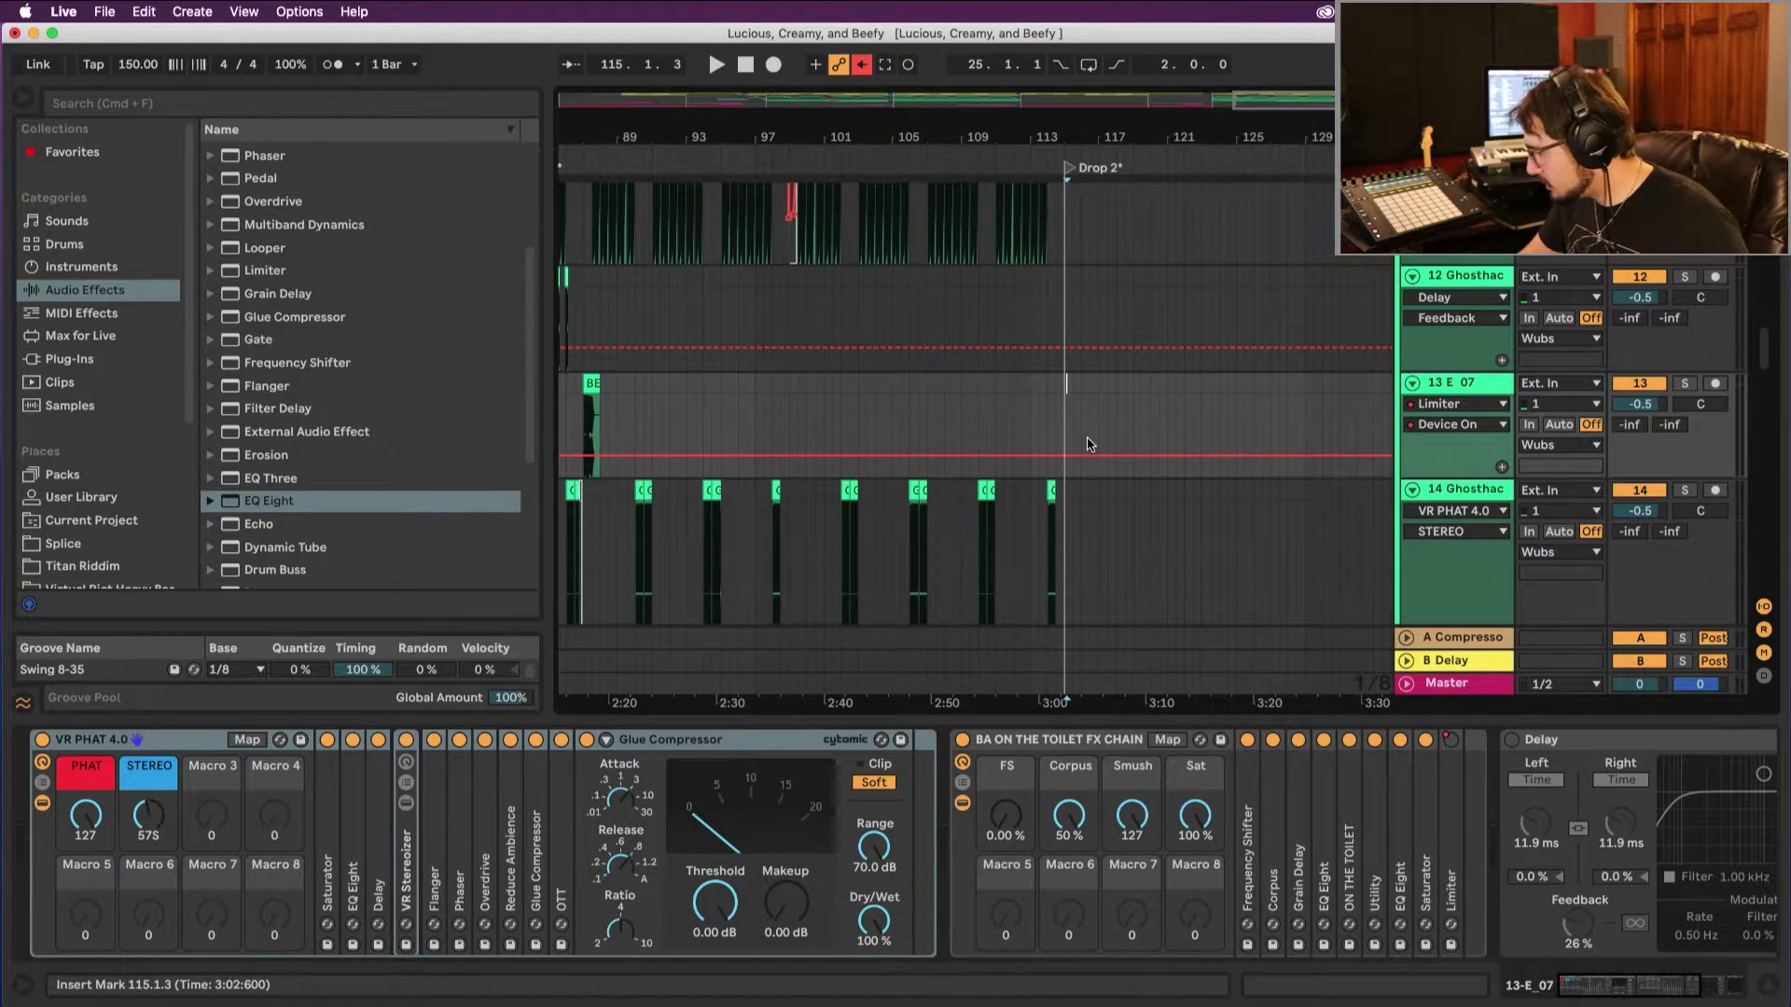
key(space)
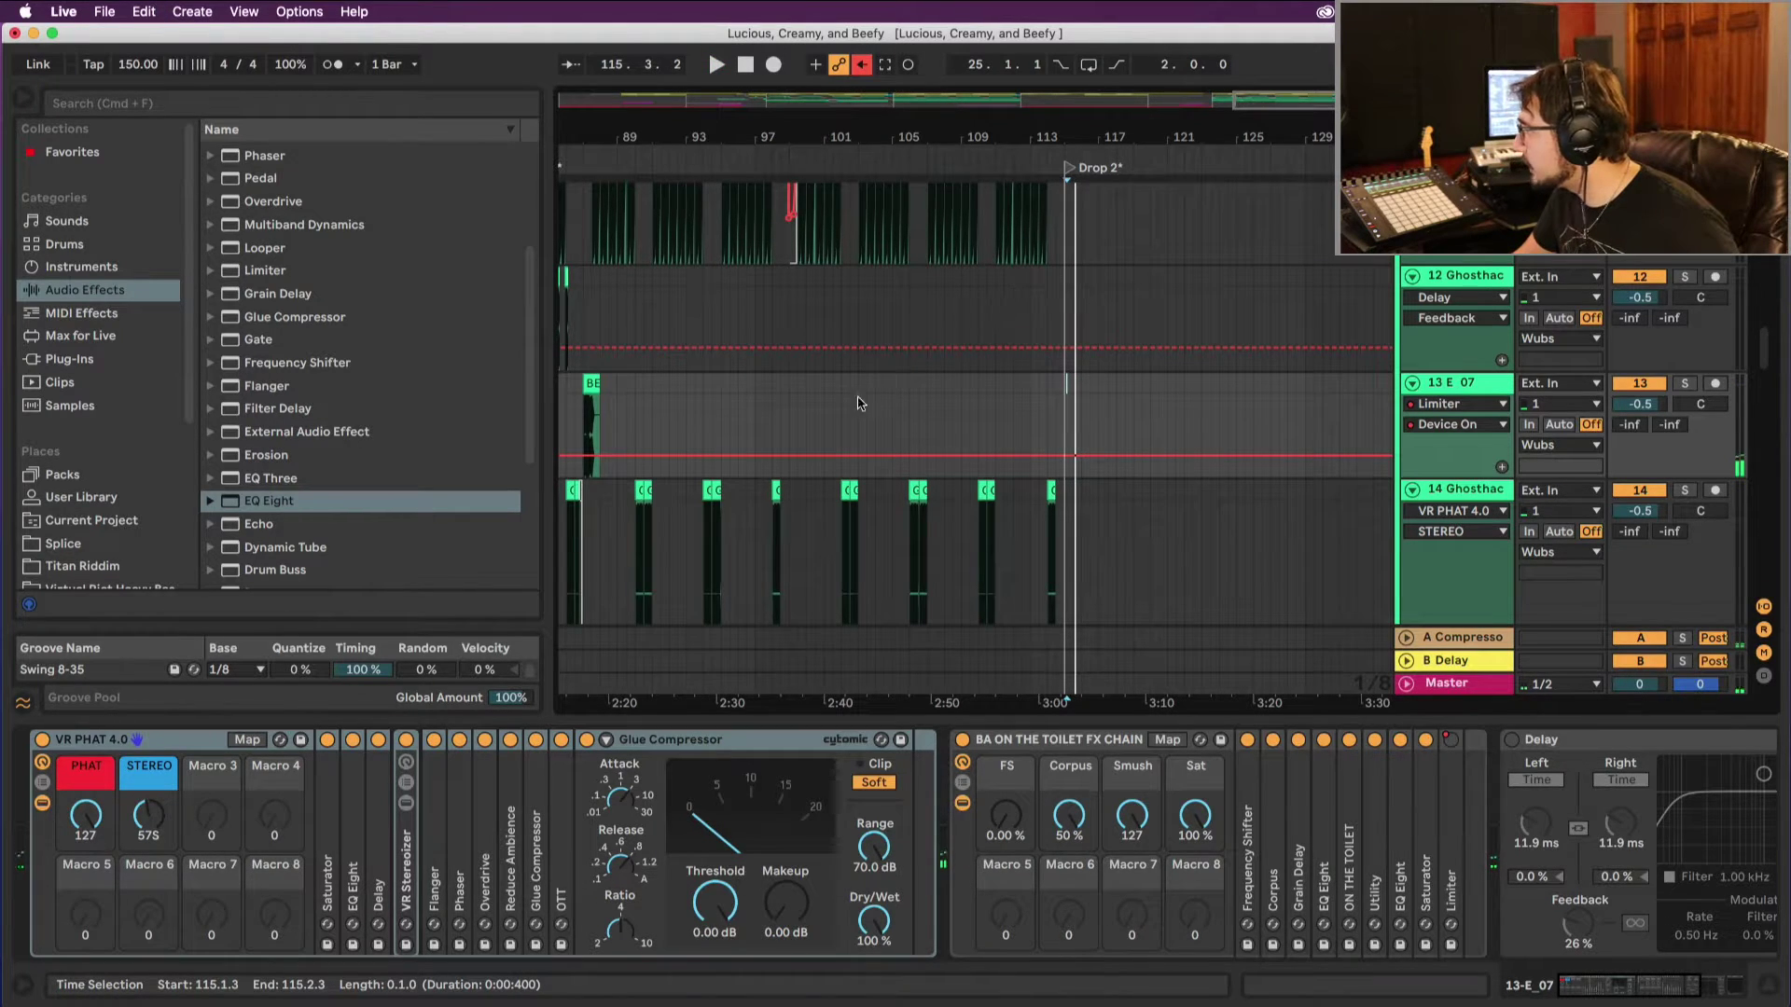
Step: Set the fixed grid to 1 Bar, paste the E_10 clip at 99.1.1 on track 13 and play it
right_click(742, 380)
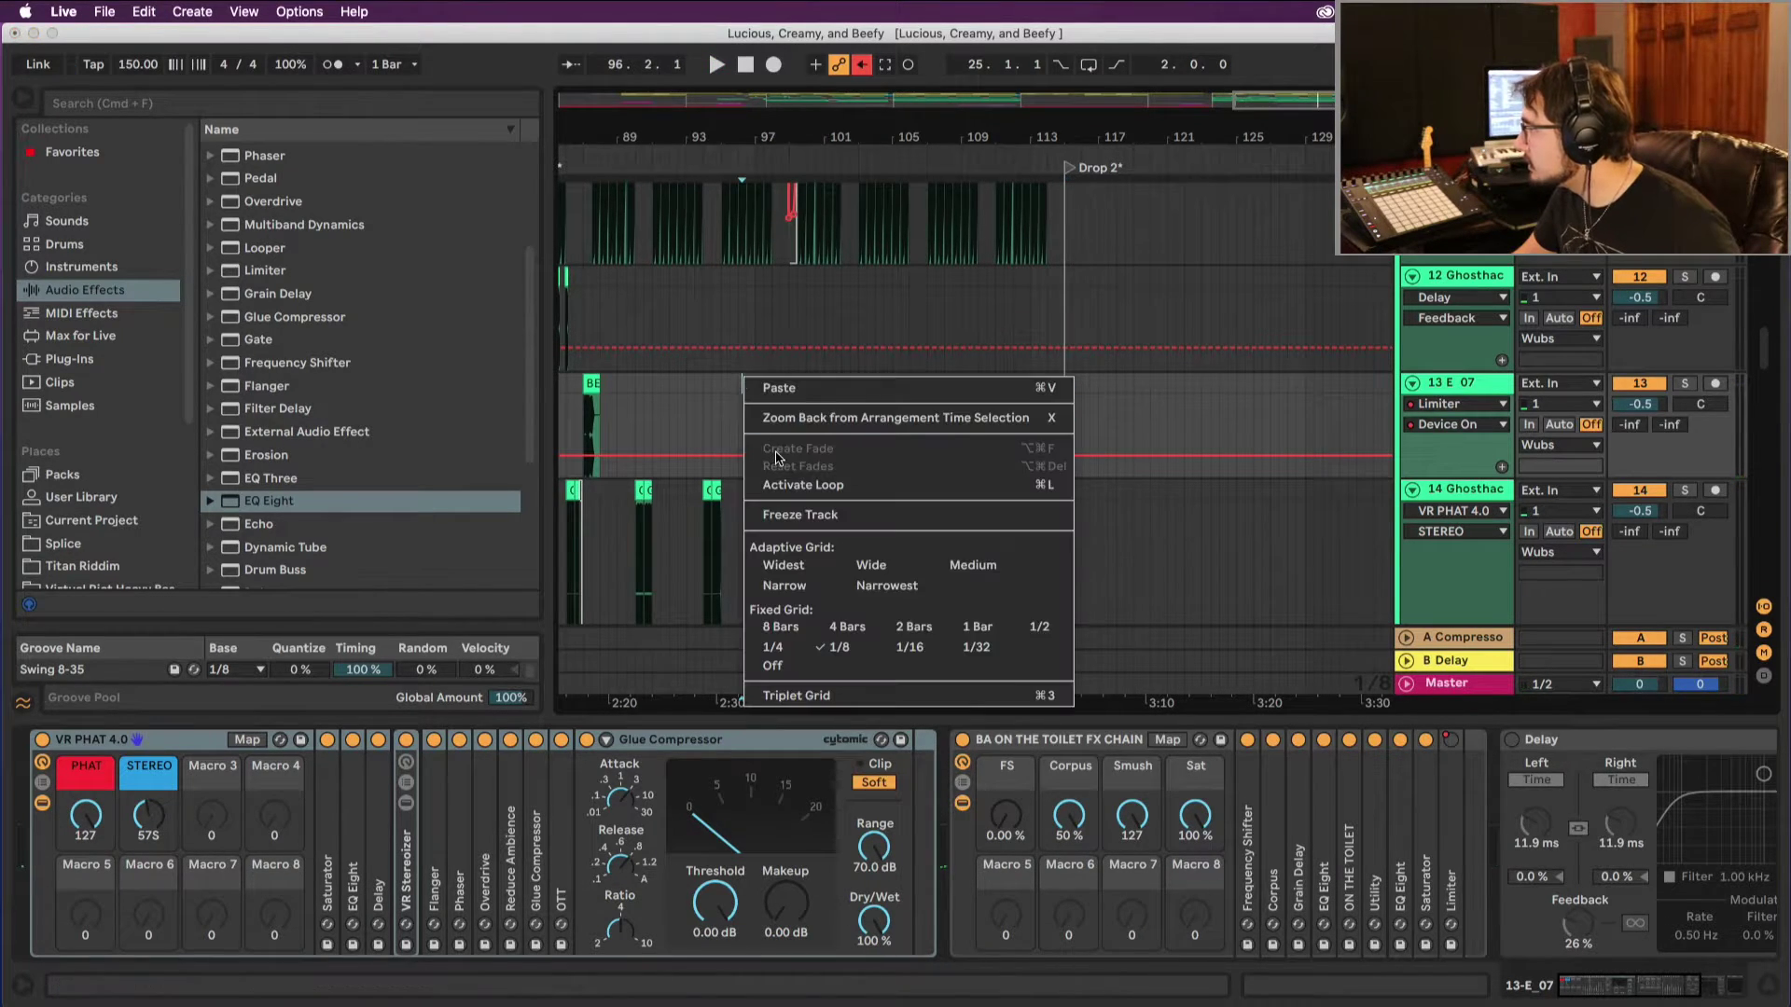
click(965, 630)
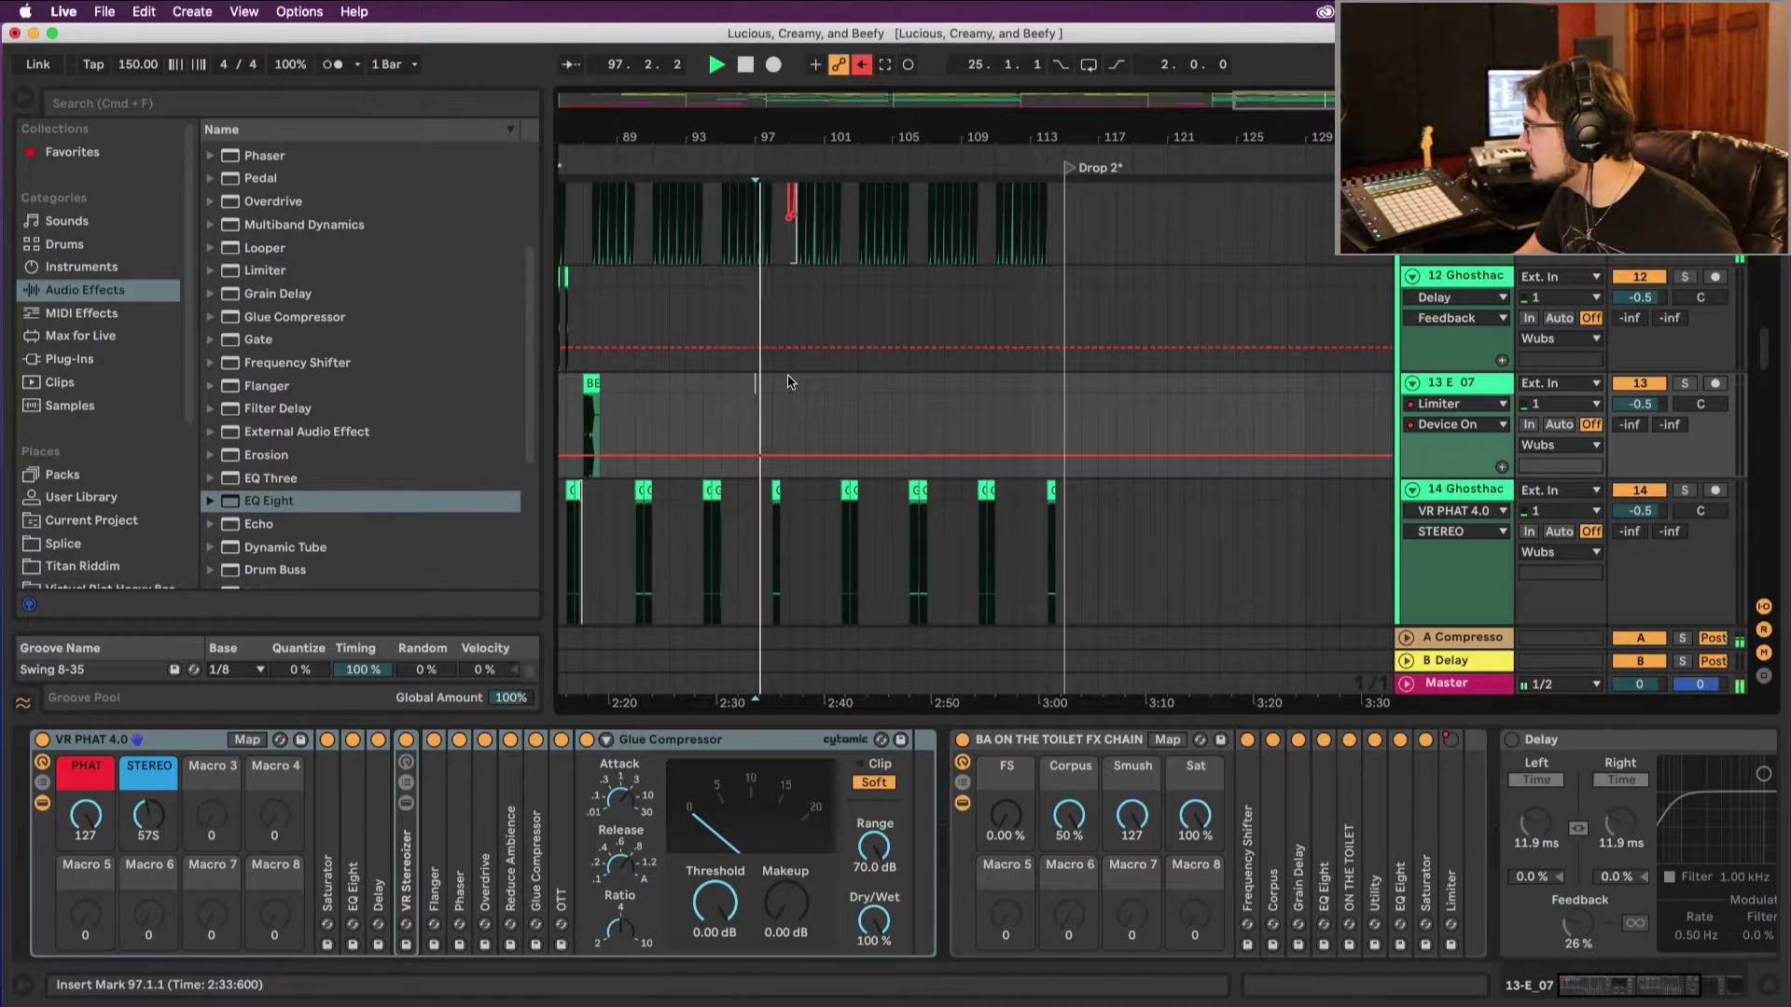
scroll(839, 383, up, 5)
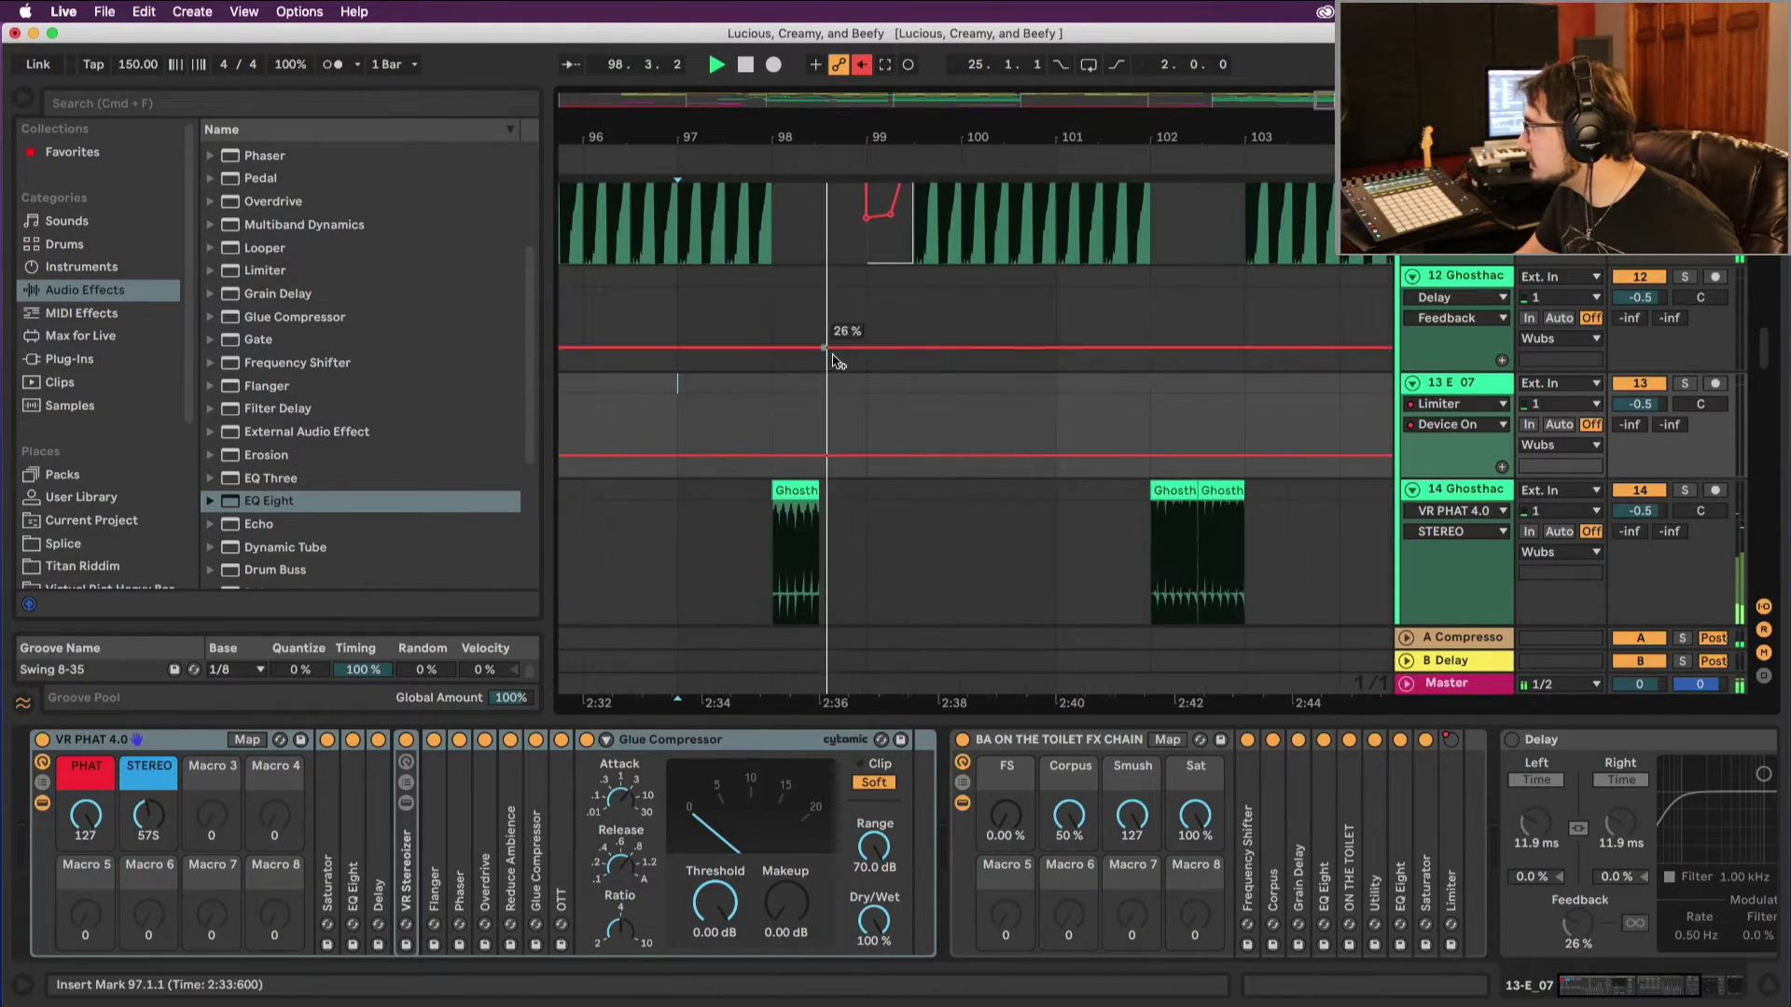
key(super+v)
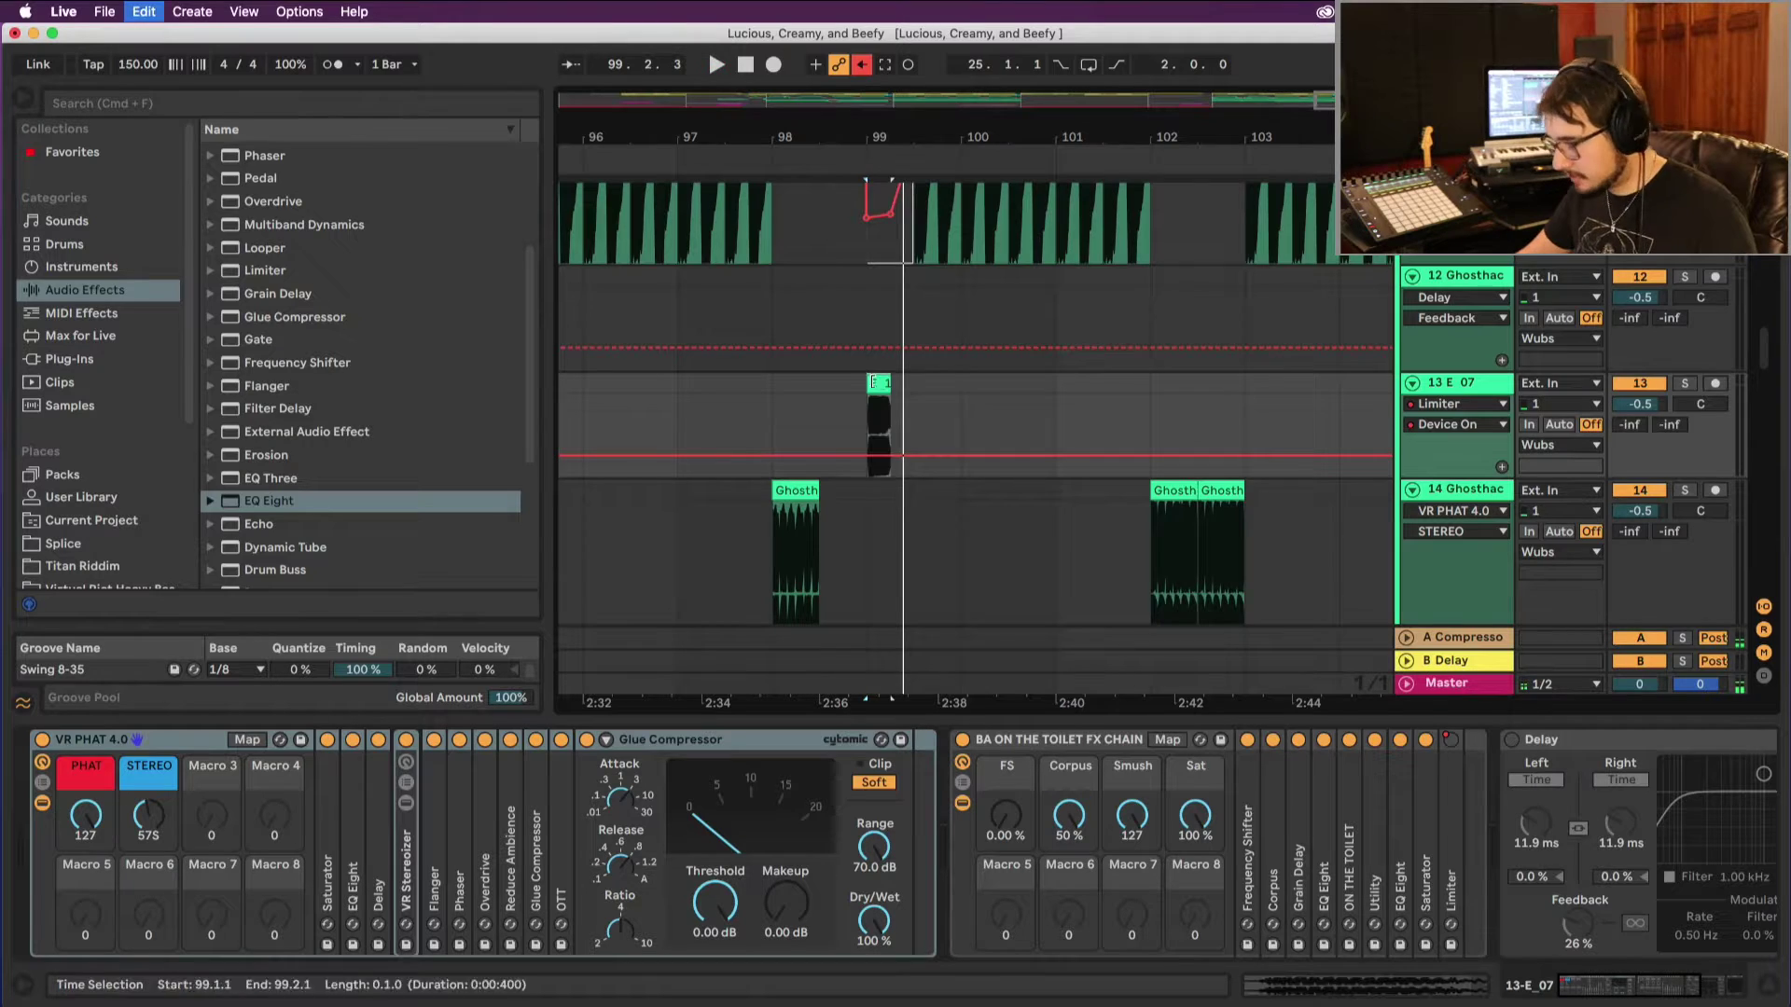
key(space)
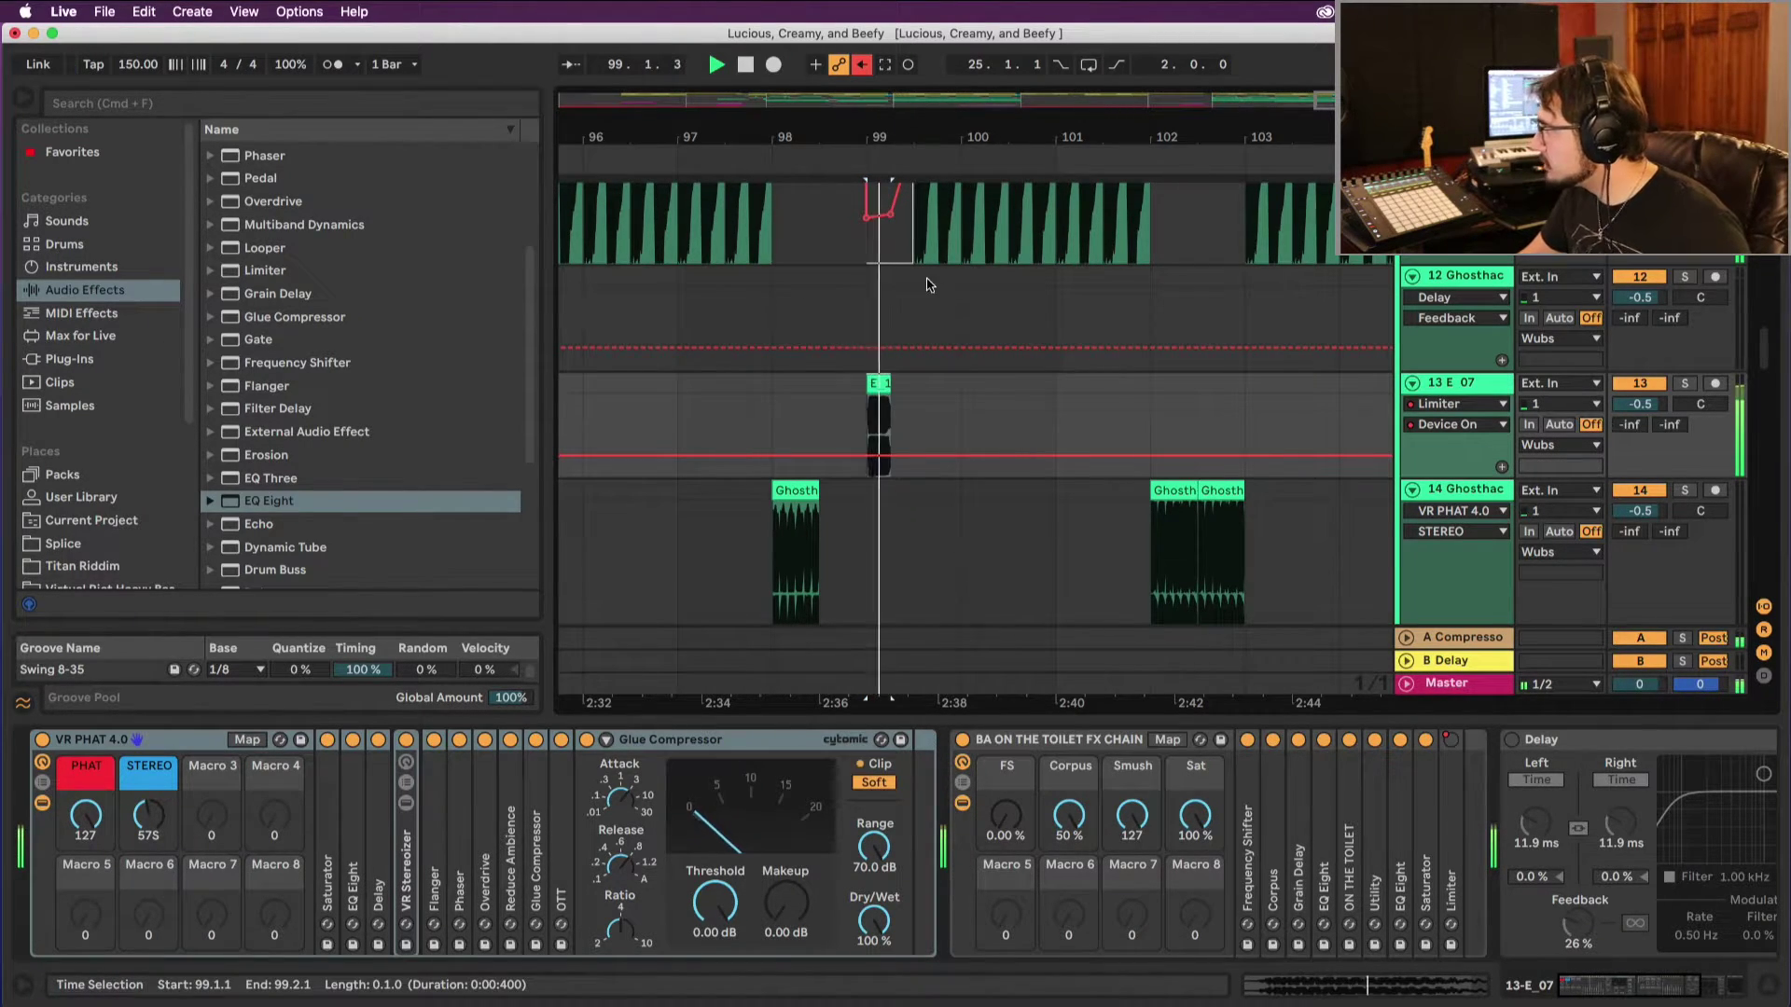
key(space)
Step: Duplicate the E_10 clip on track 13 so the copy fills 99.2.1 to 99.3.1
key(plus)
key(plus)
key(plus)
click(787, 386)
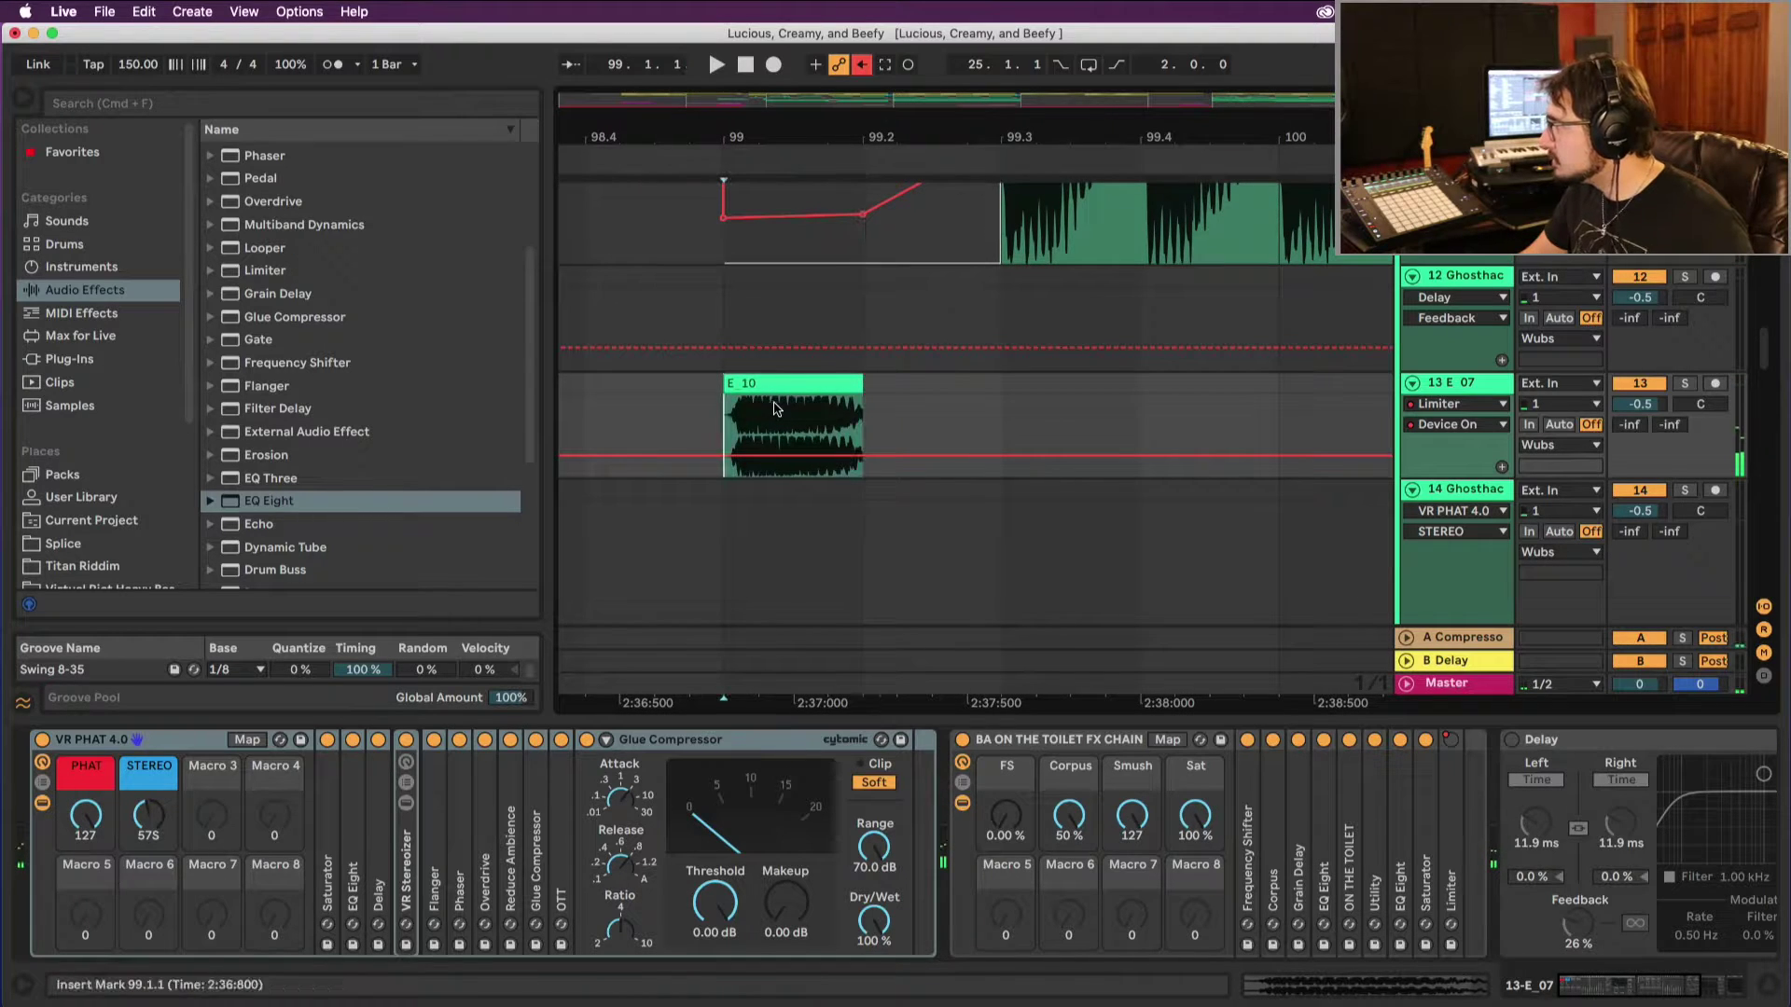
key(super+d)
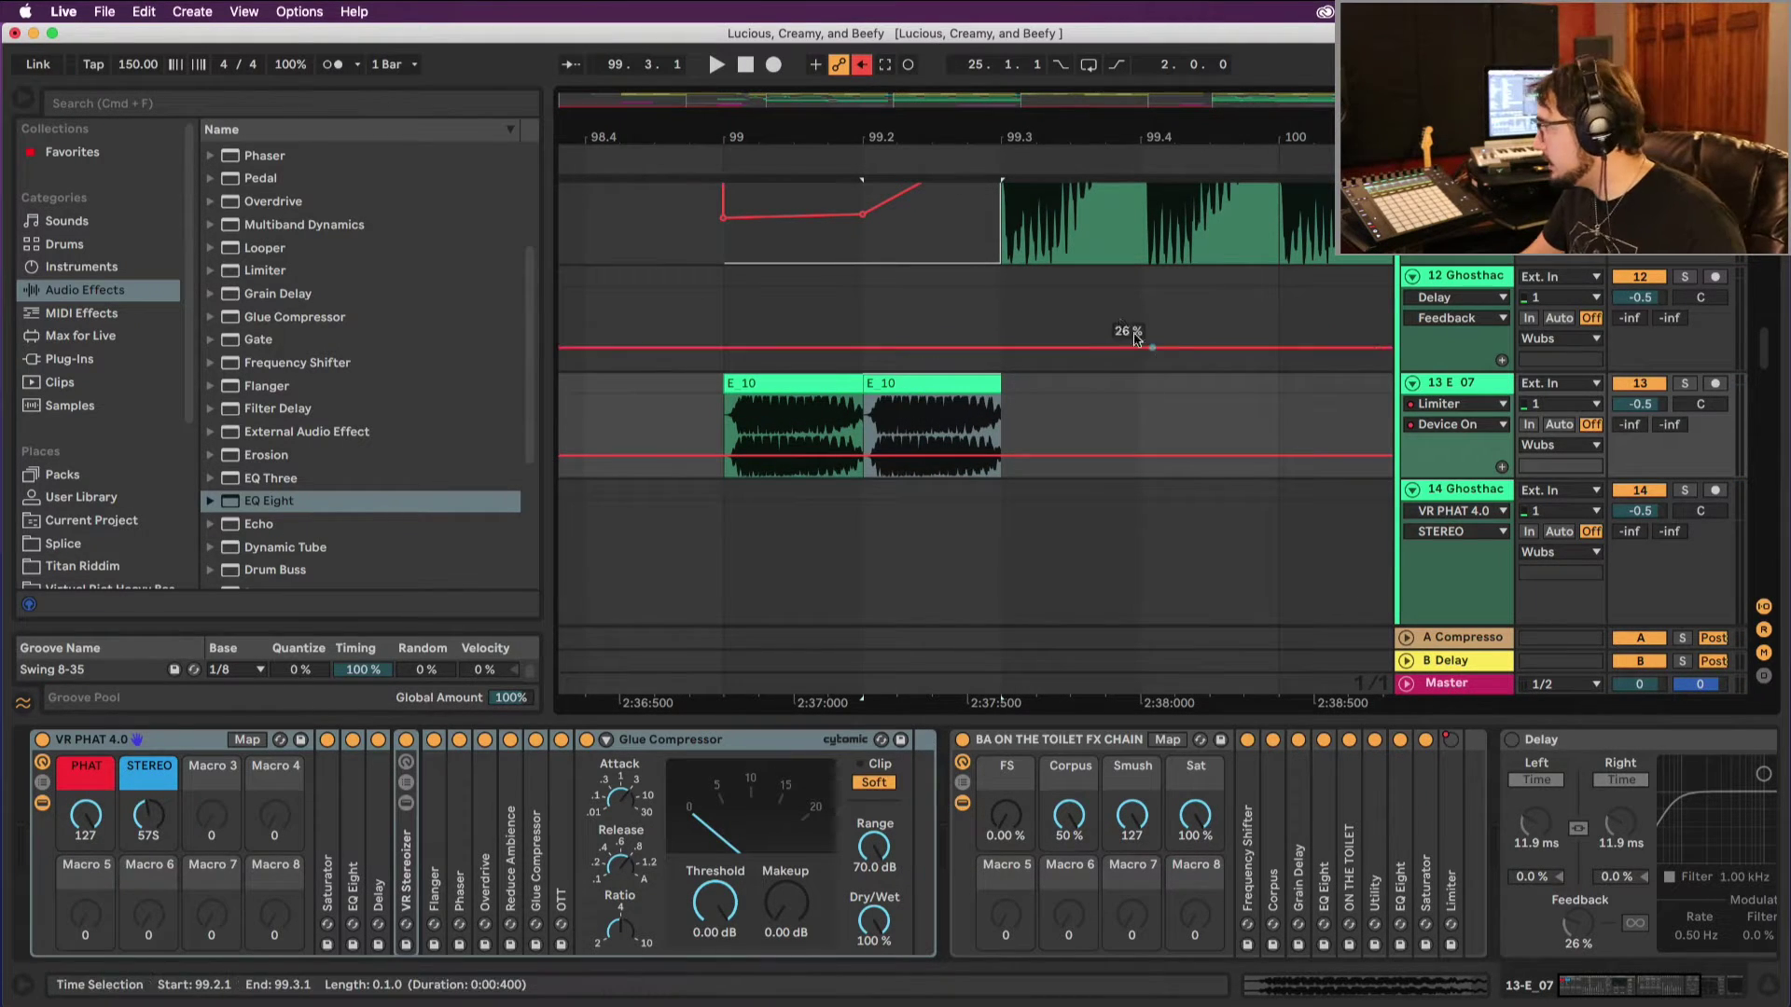
Step: Set the fixed grid to 1/4 and automate track 13's Track Panning to 50L between 99.1.1 and 99.2.1
click(788, 448)
right_click(872, 463)
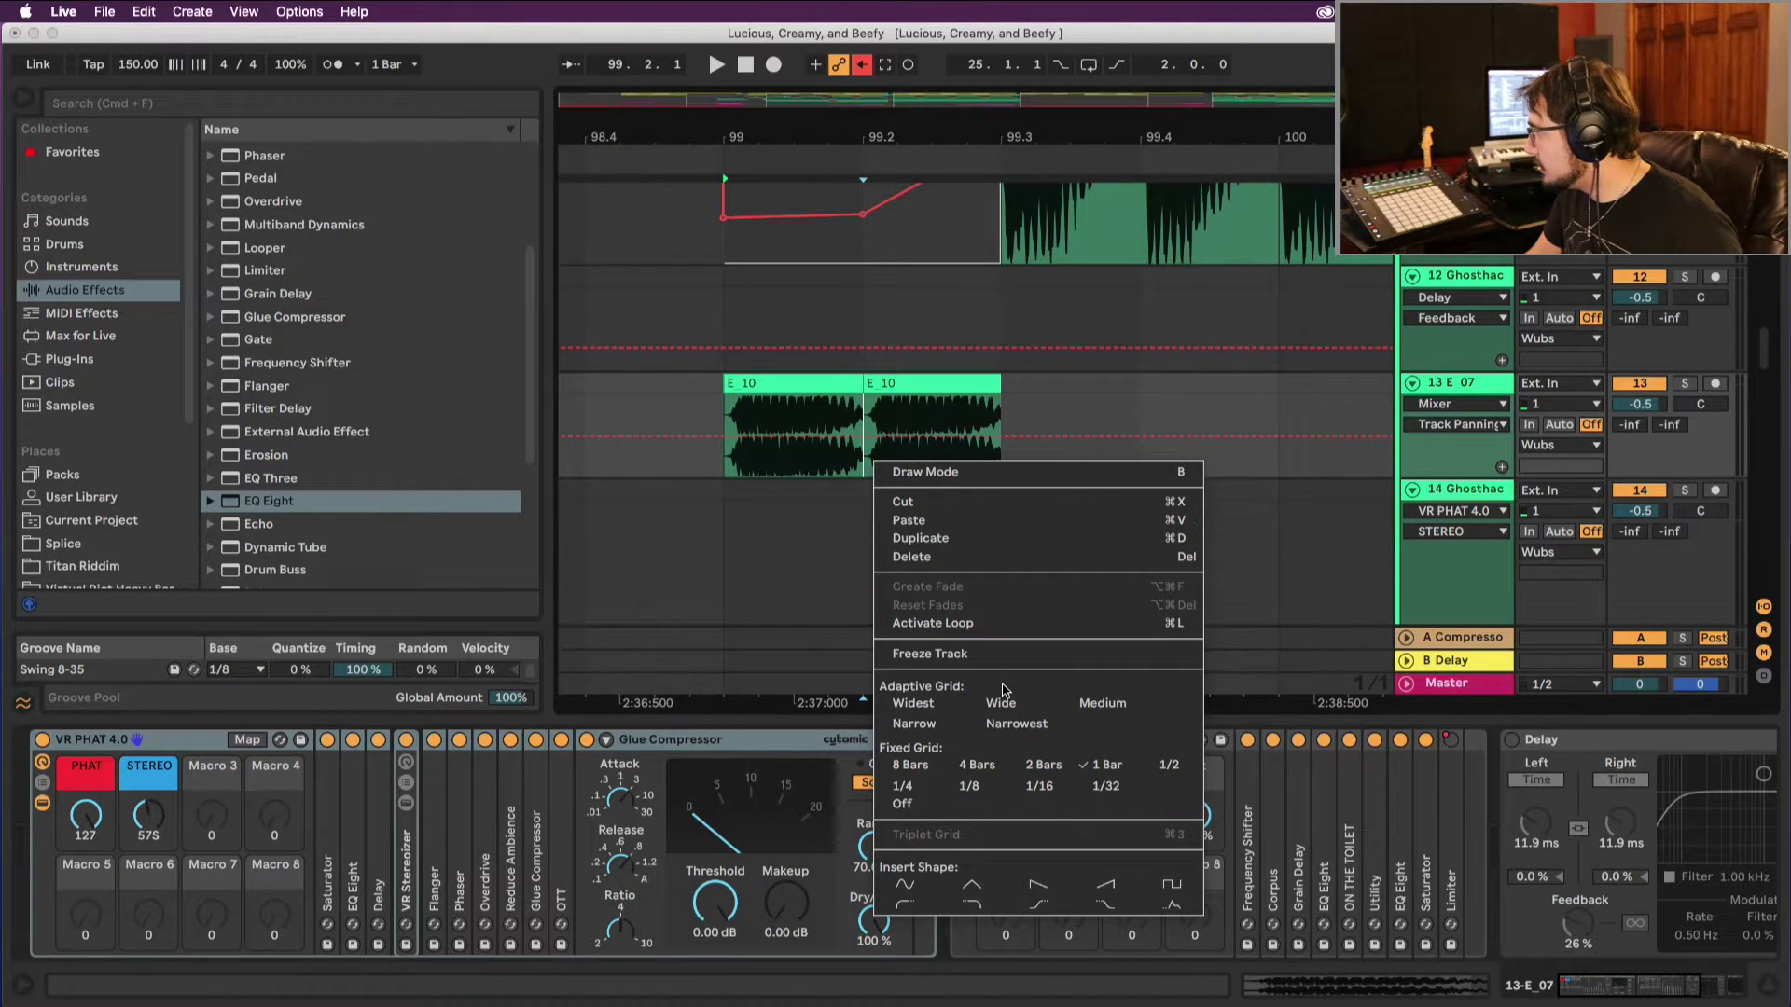
click(895, 789)
drag(732, 467, 807, 474)
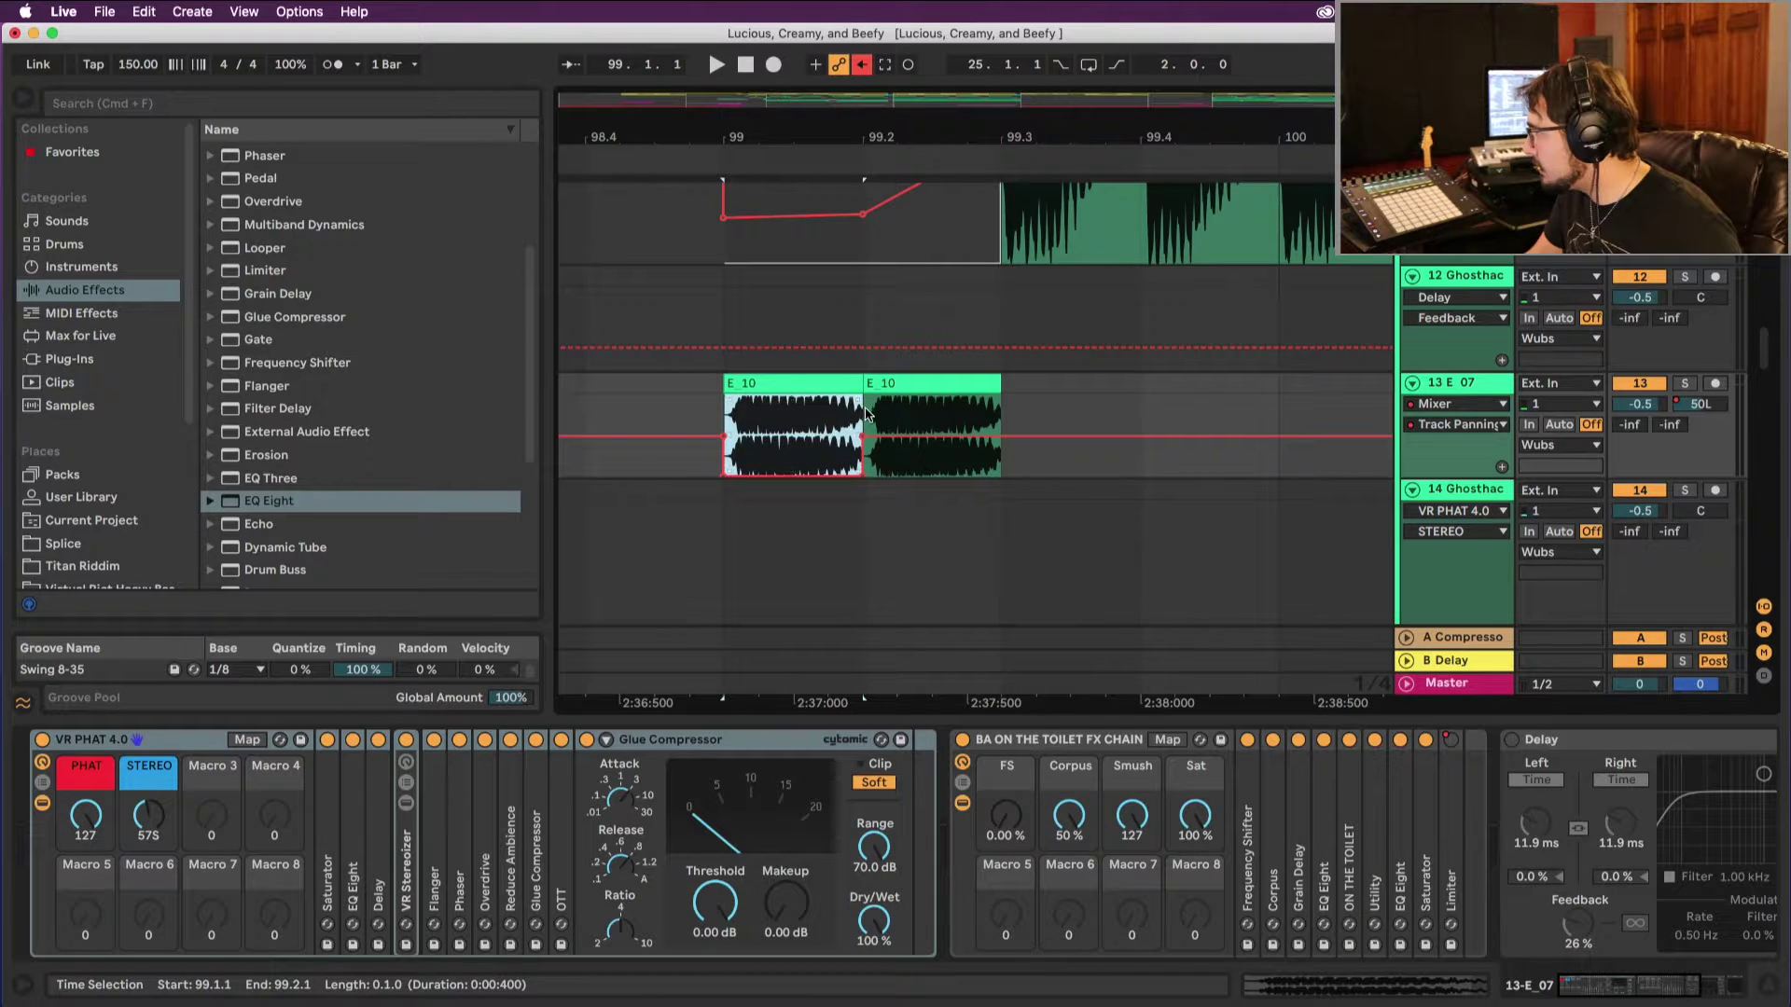
Step: Automate track 13's panning to 50R between 99.2.1 and 99.3.1 and play from 99.1.1
drag(867, 413, 1010, 411)
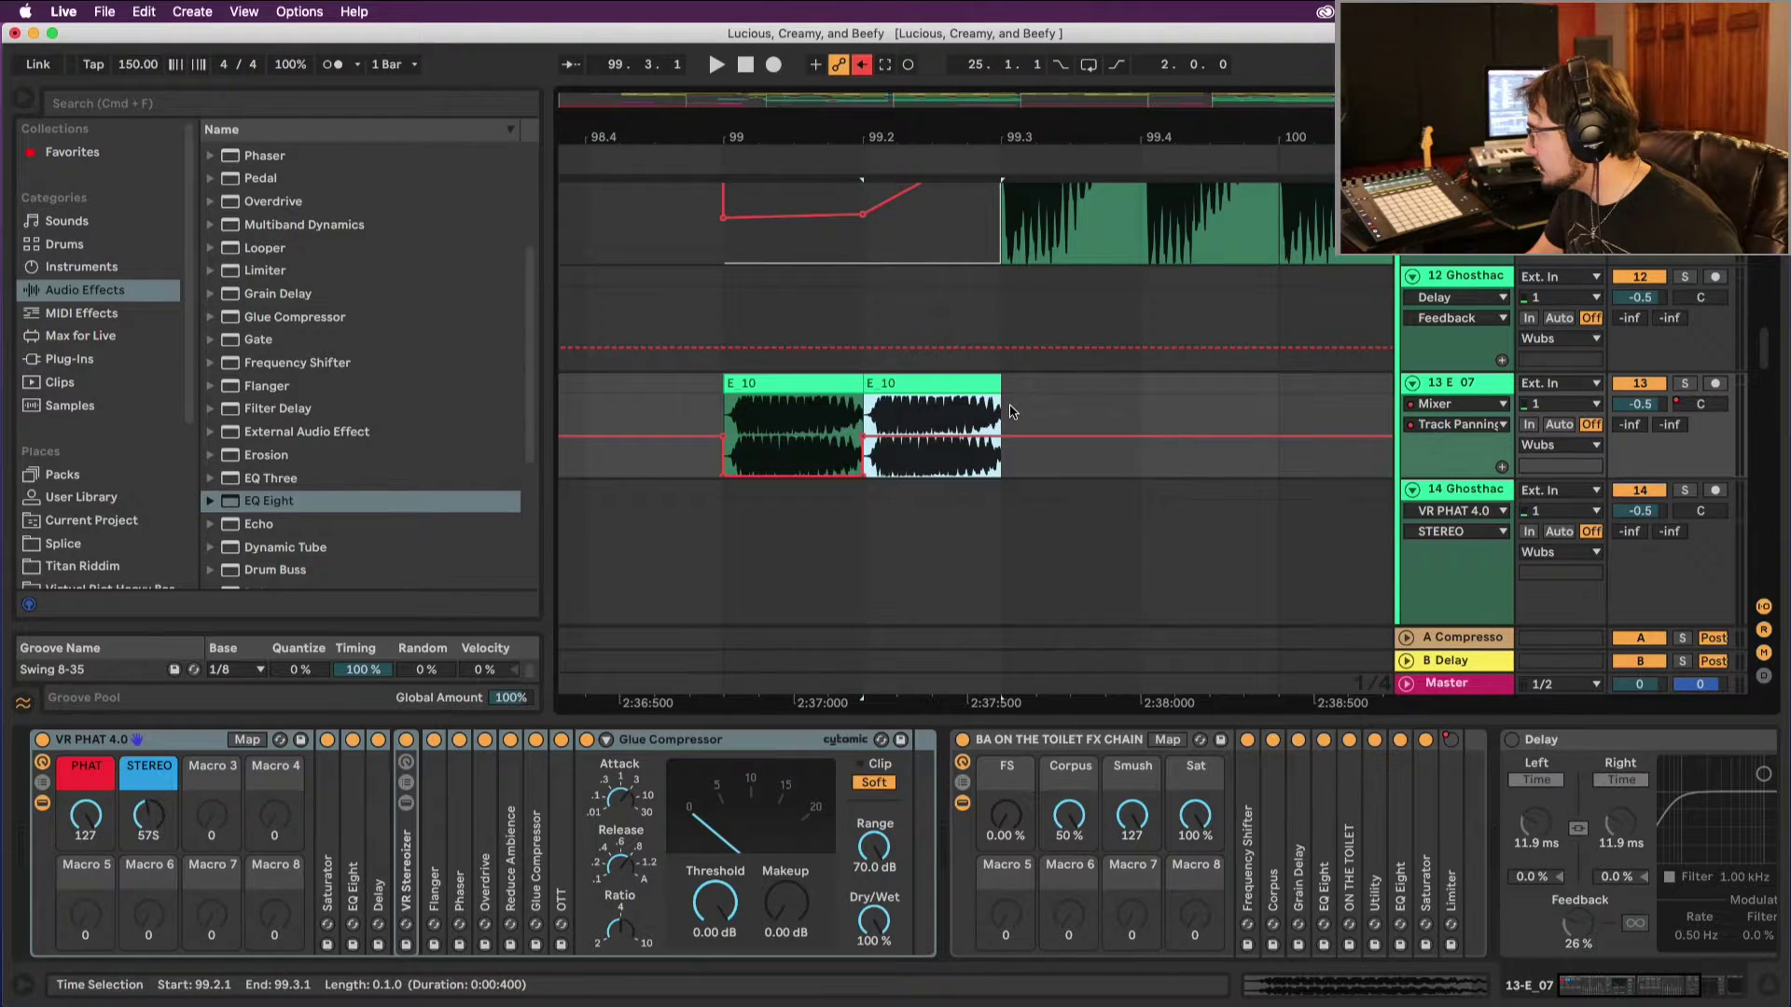
click(723, 426)
key(space)
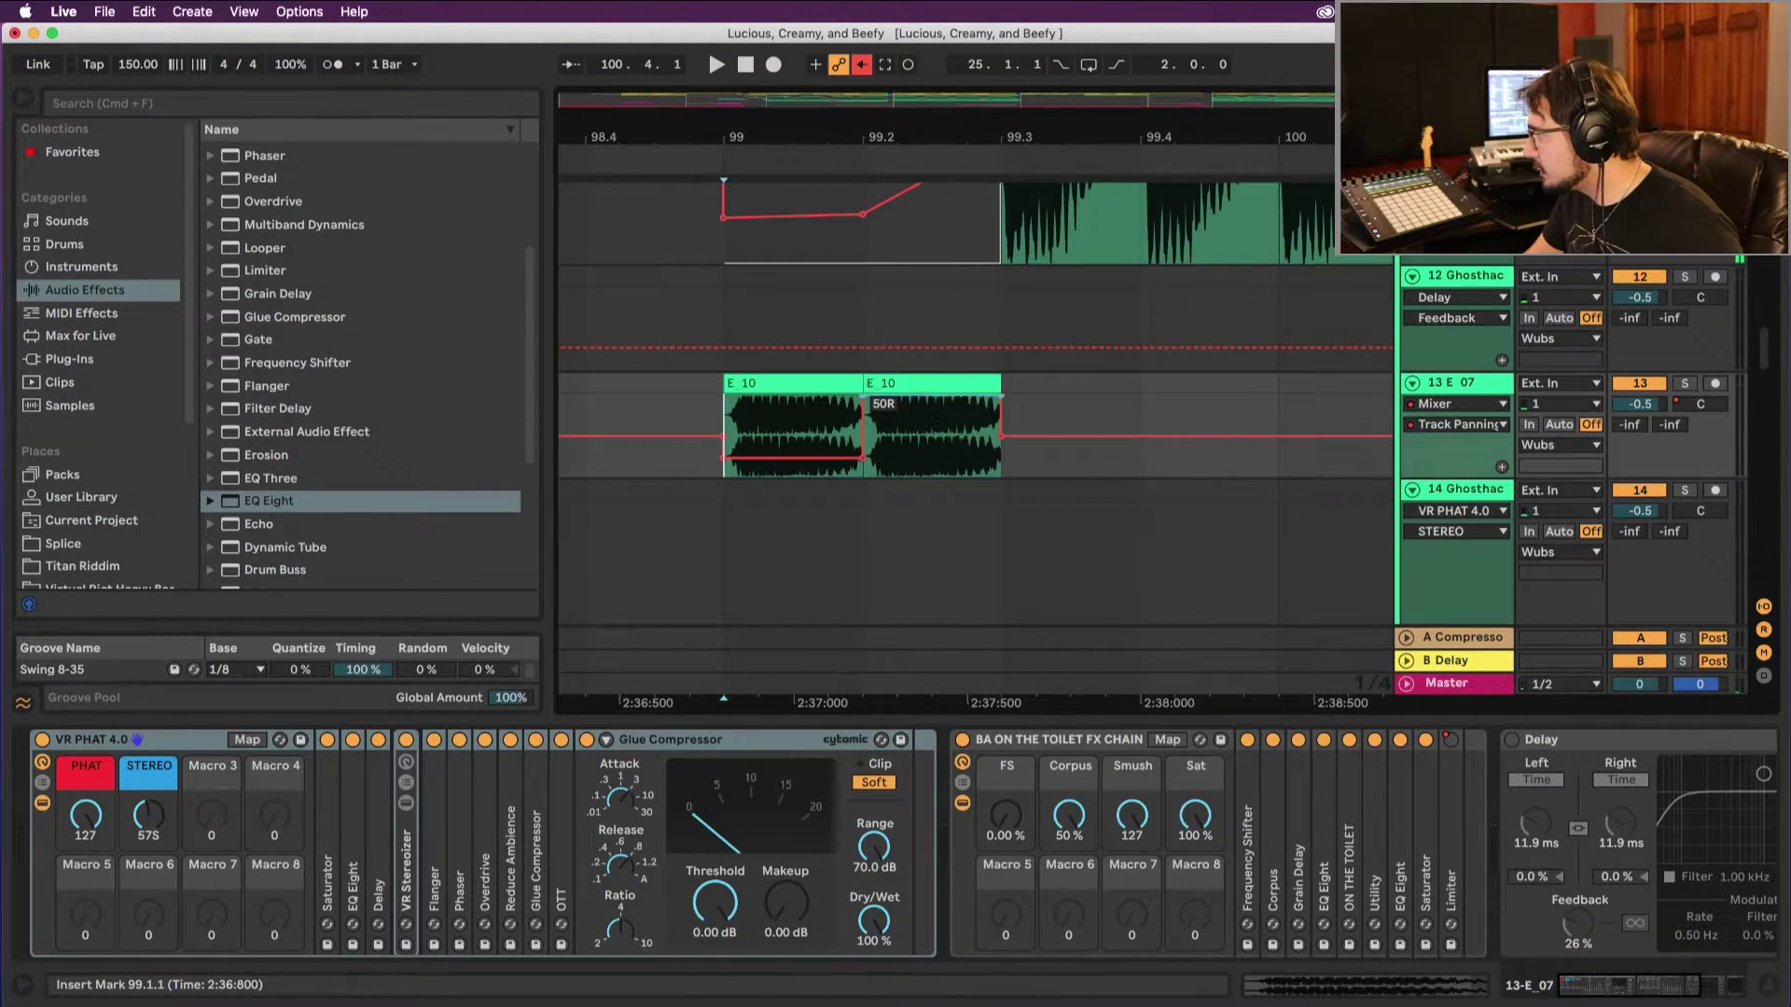
Step: Reduce the second E_10 clip's panning to 31R and play both clips from 99.1.1
drag(929, 405, 929, 412)
key(space)
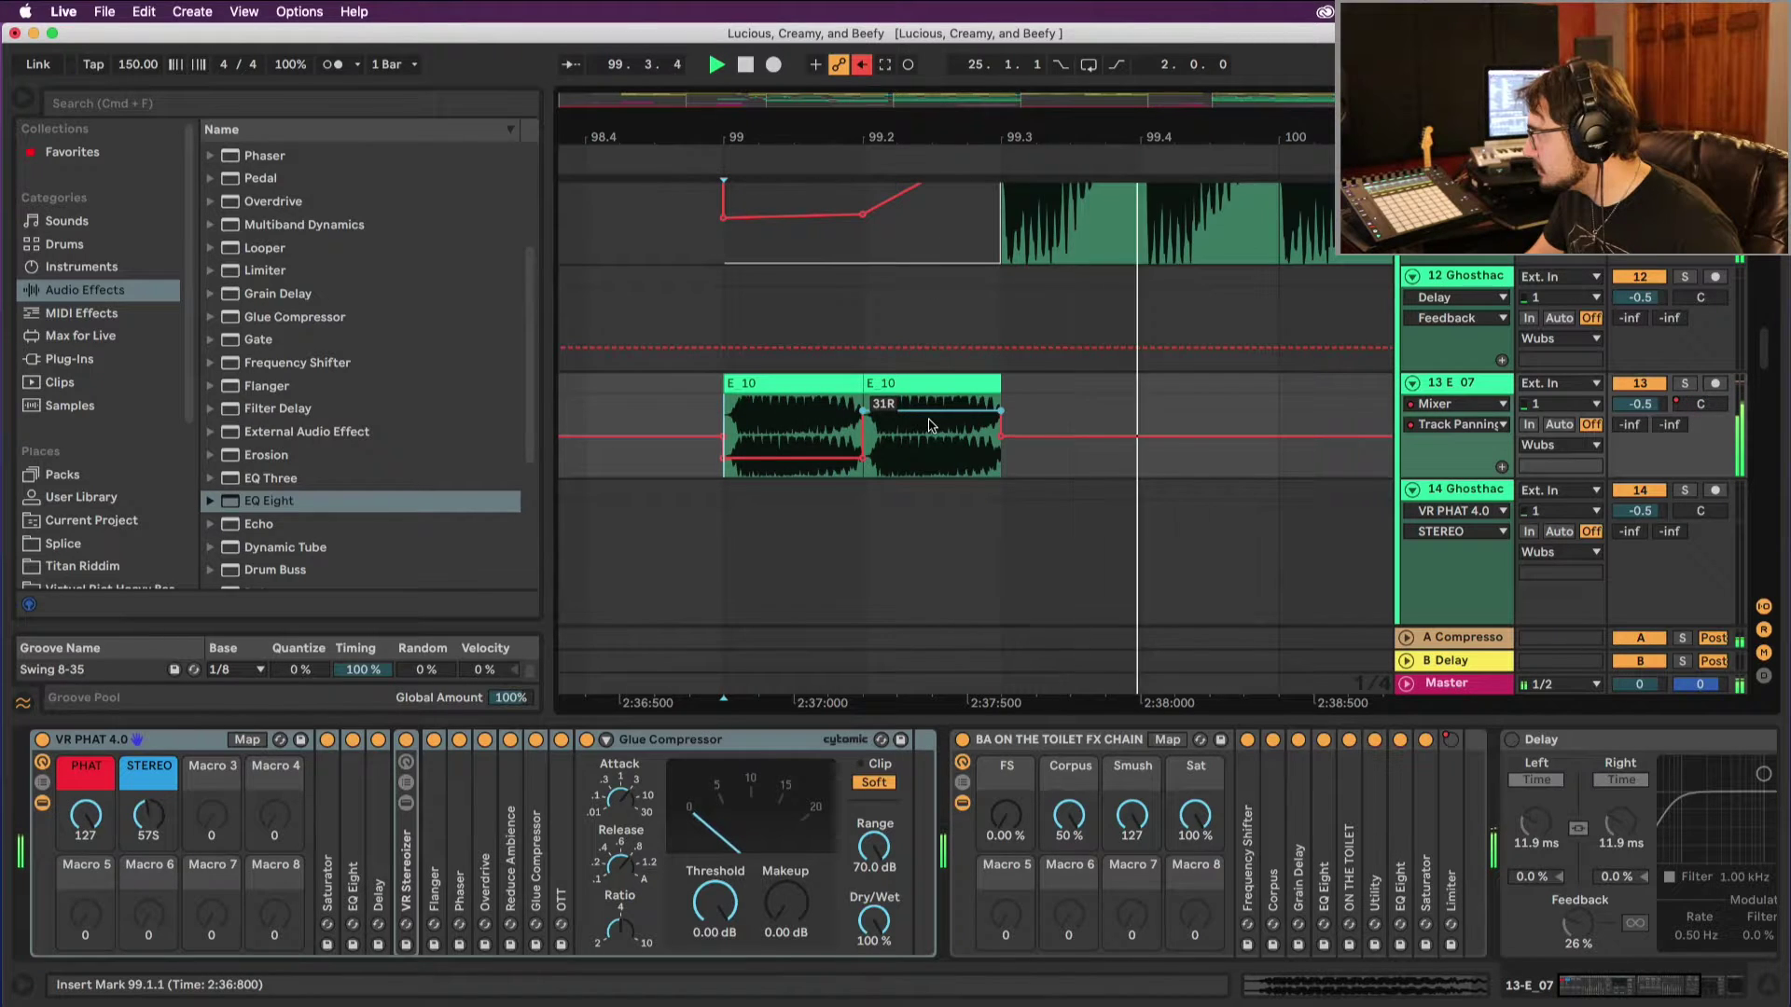
key(space)
key(space)
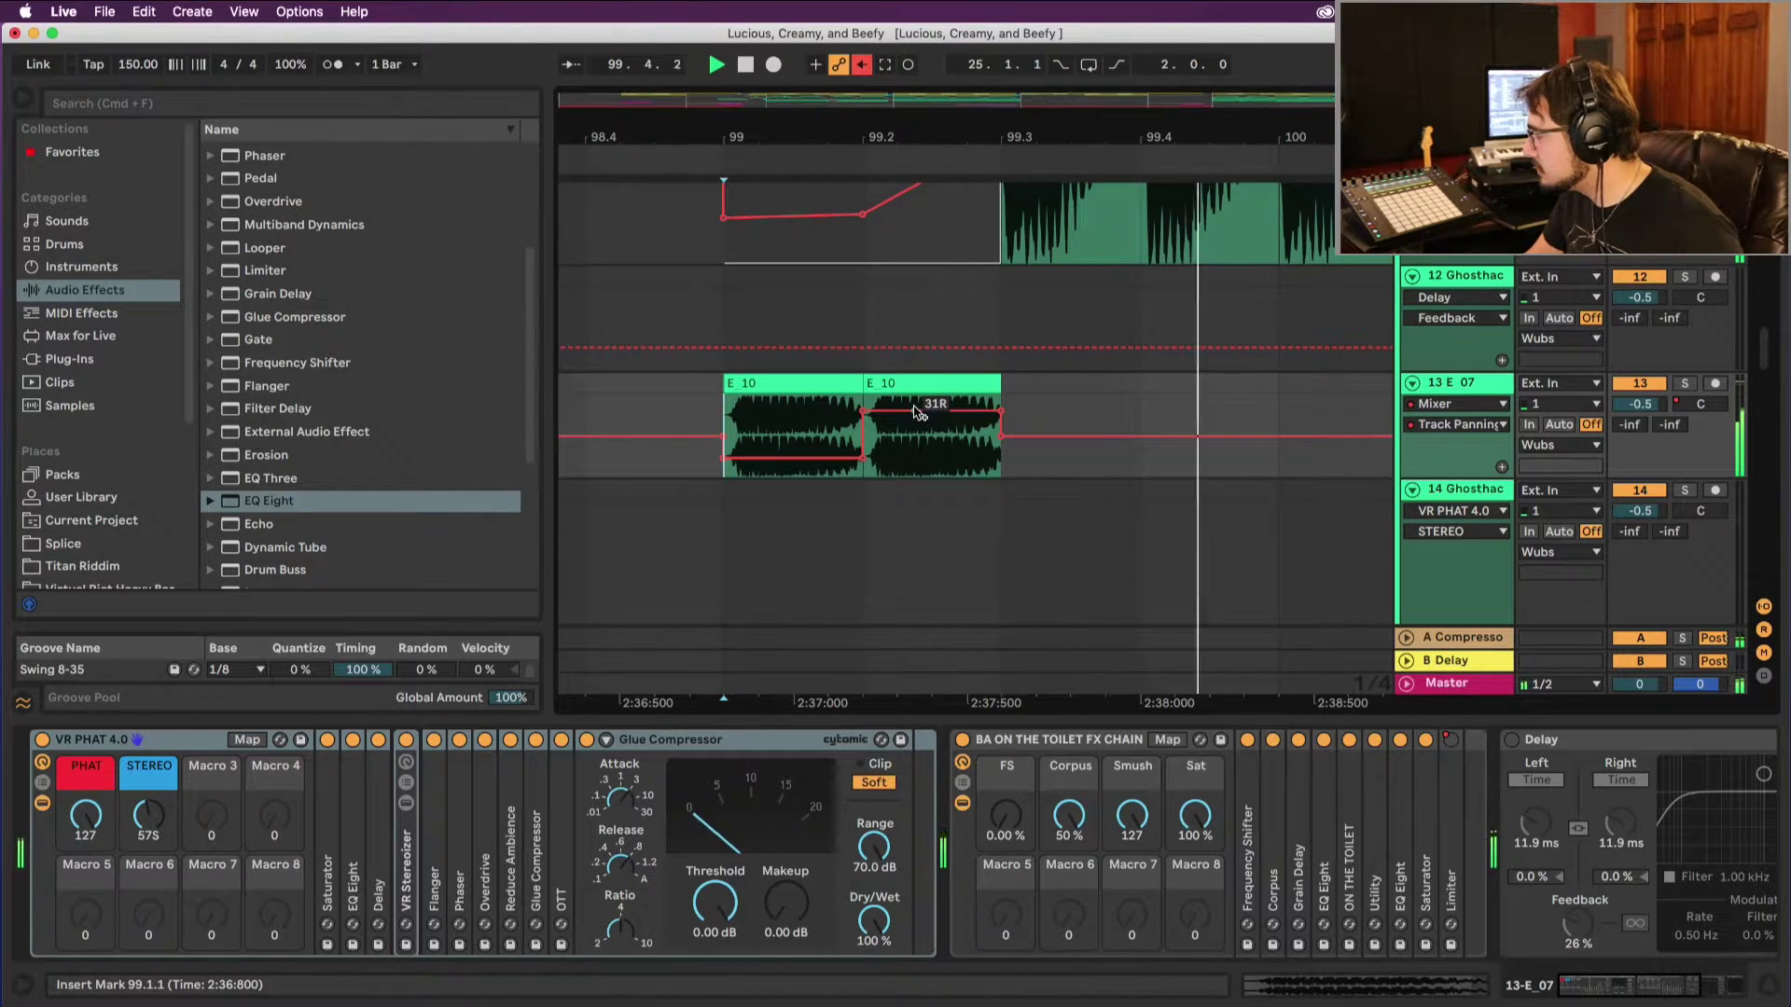
Step: Replay the two panned E_10 clips from 99.1.1 to compare them with the following drop
key(space)
key(space)
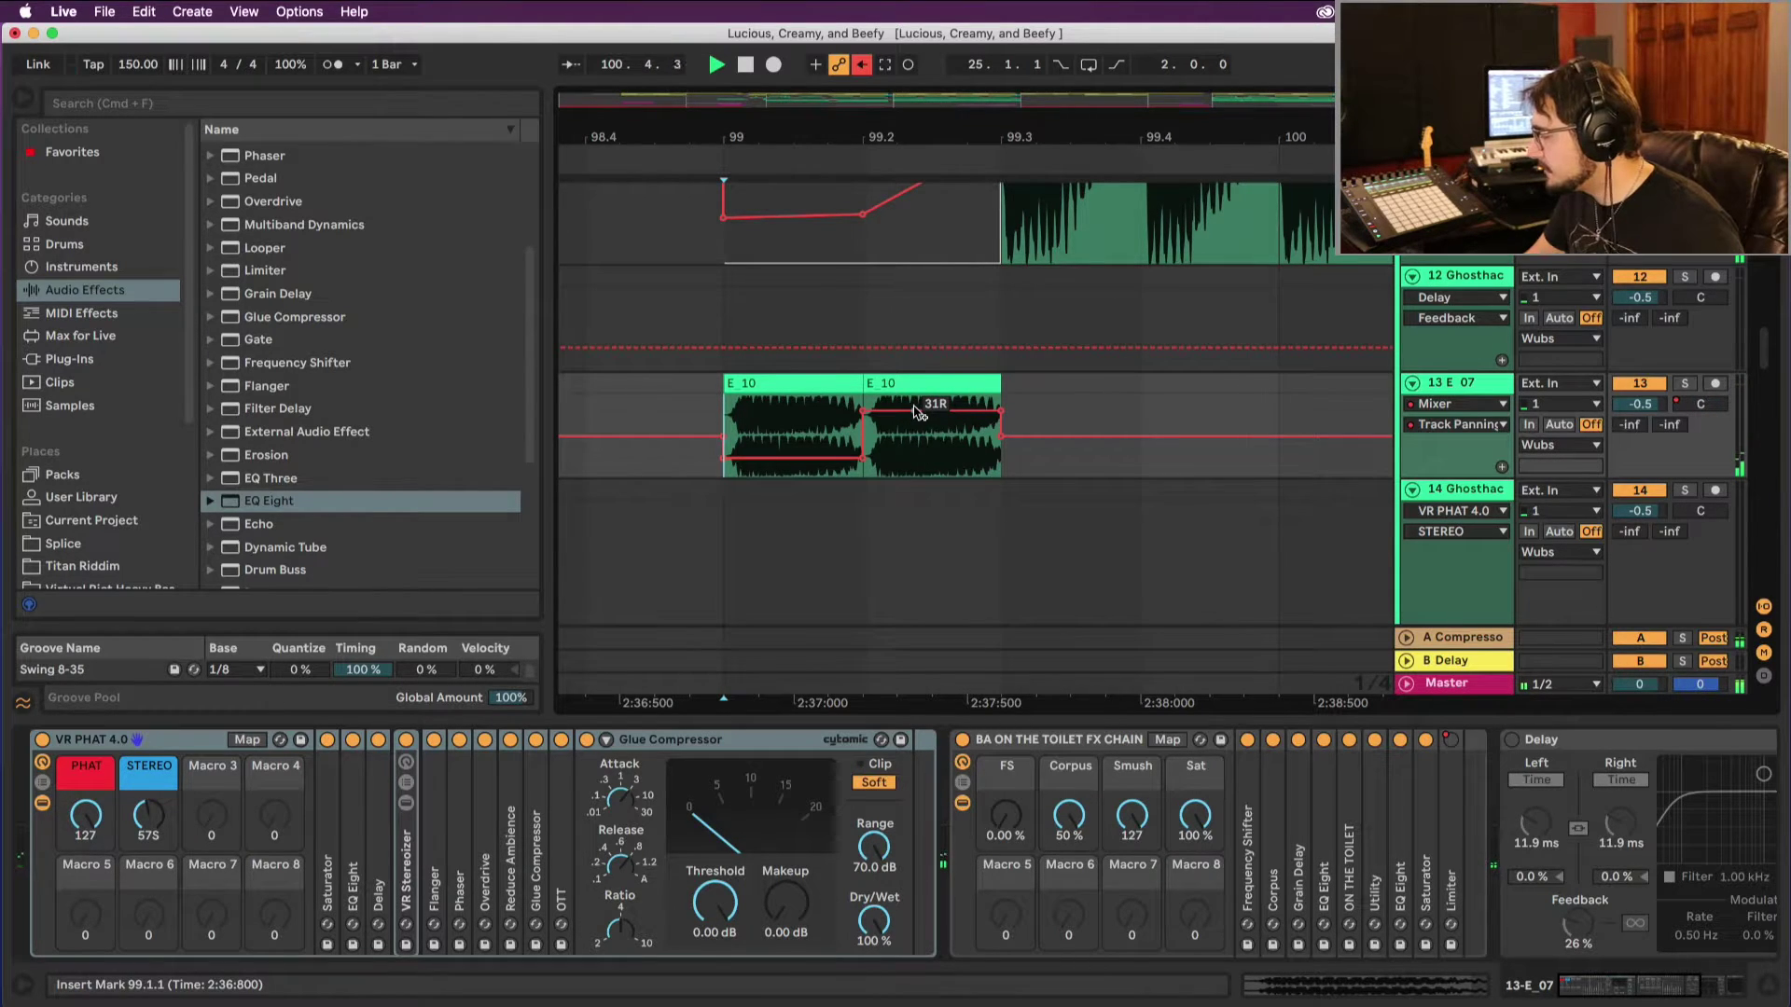
key(space)
key(space)
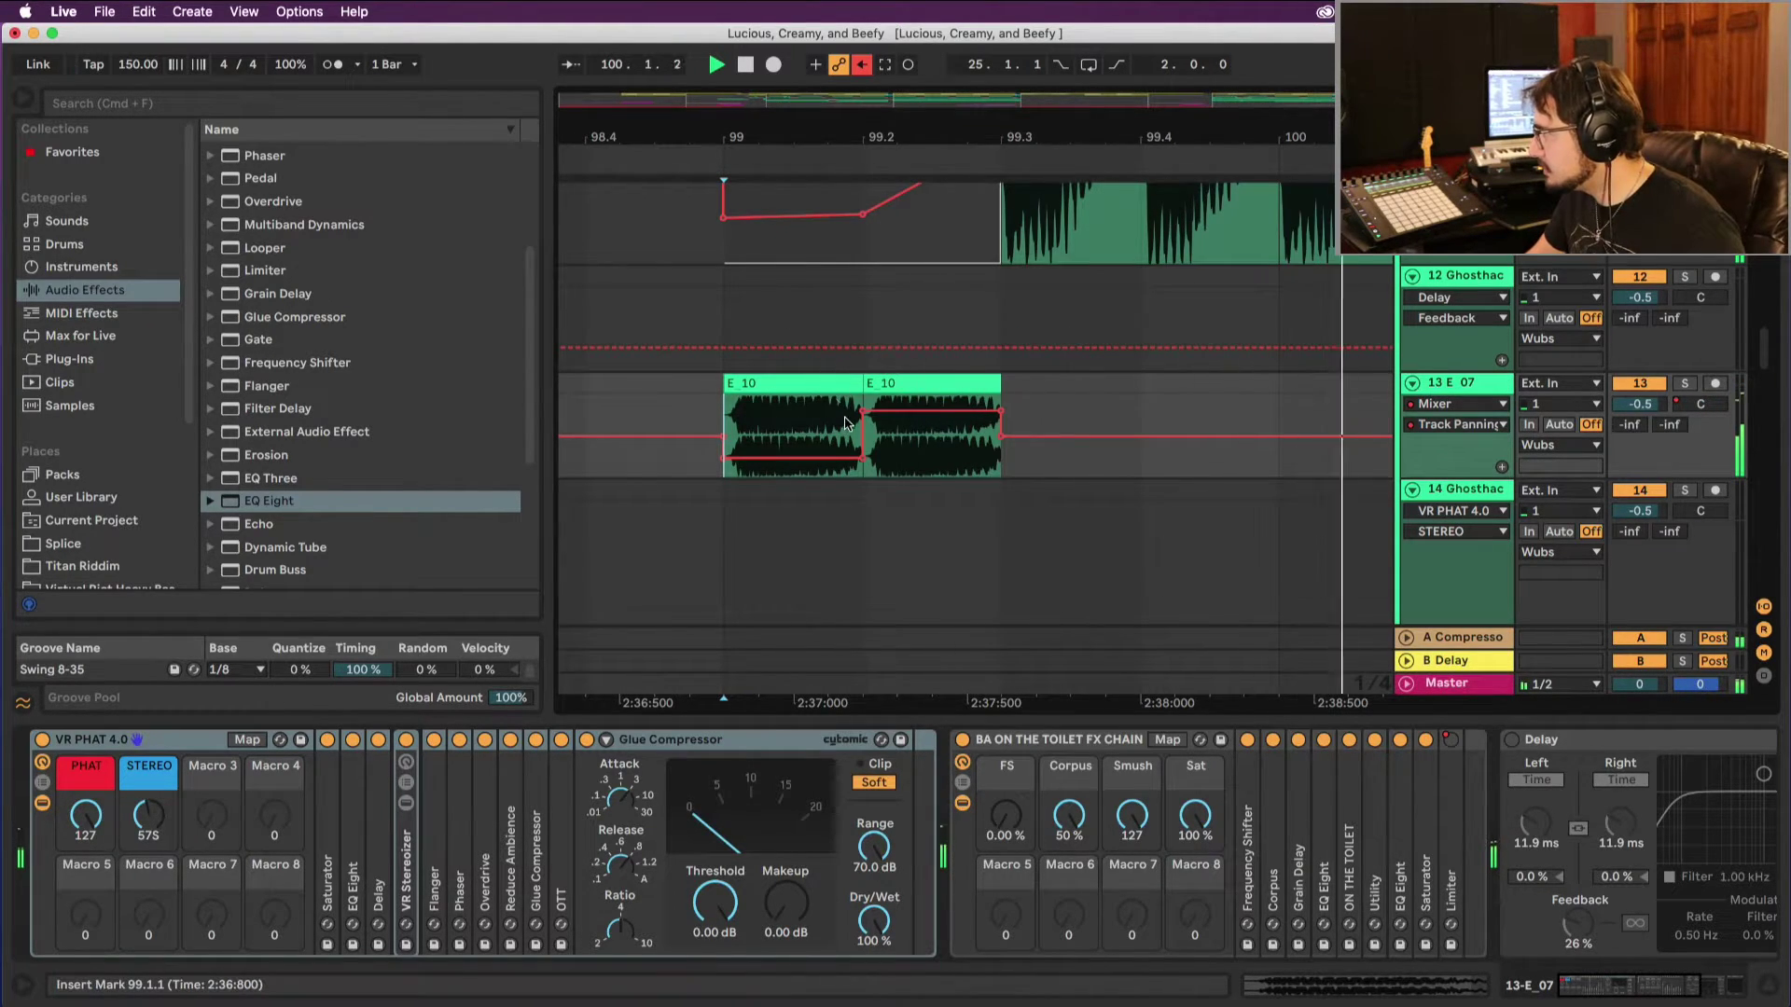
Step: Delete the Shake Shakeur notes in the first two beats of track 5's 3-Soft Saturated 3 clip at bar 99
scroll(849, 432, up, 15)
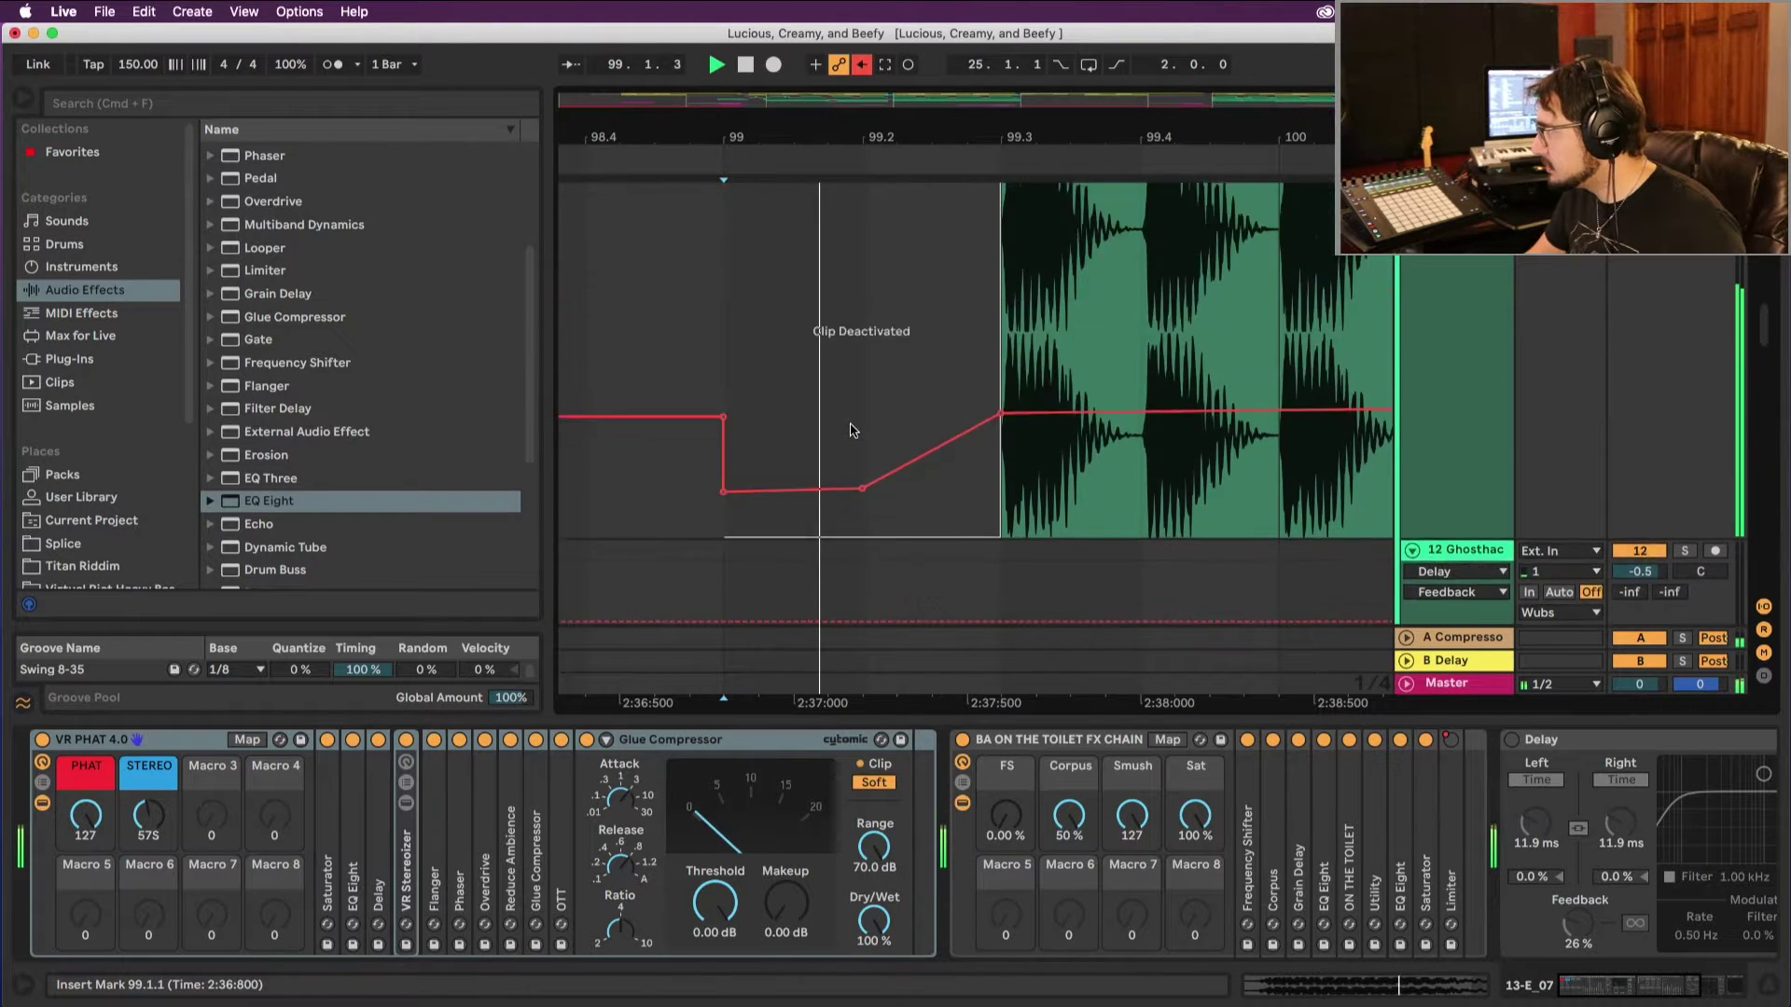
scroll(851, 430, down, 5)
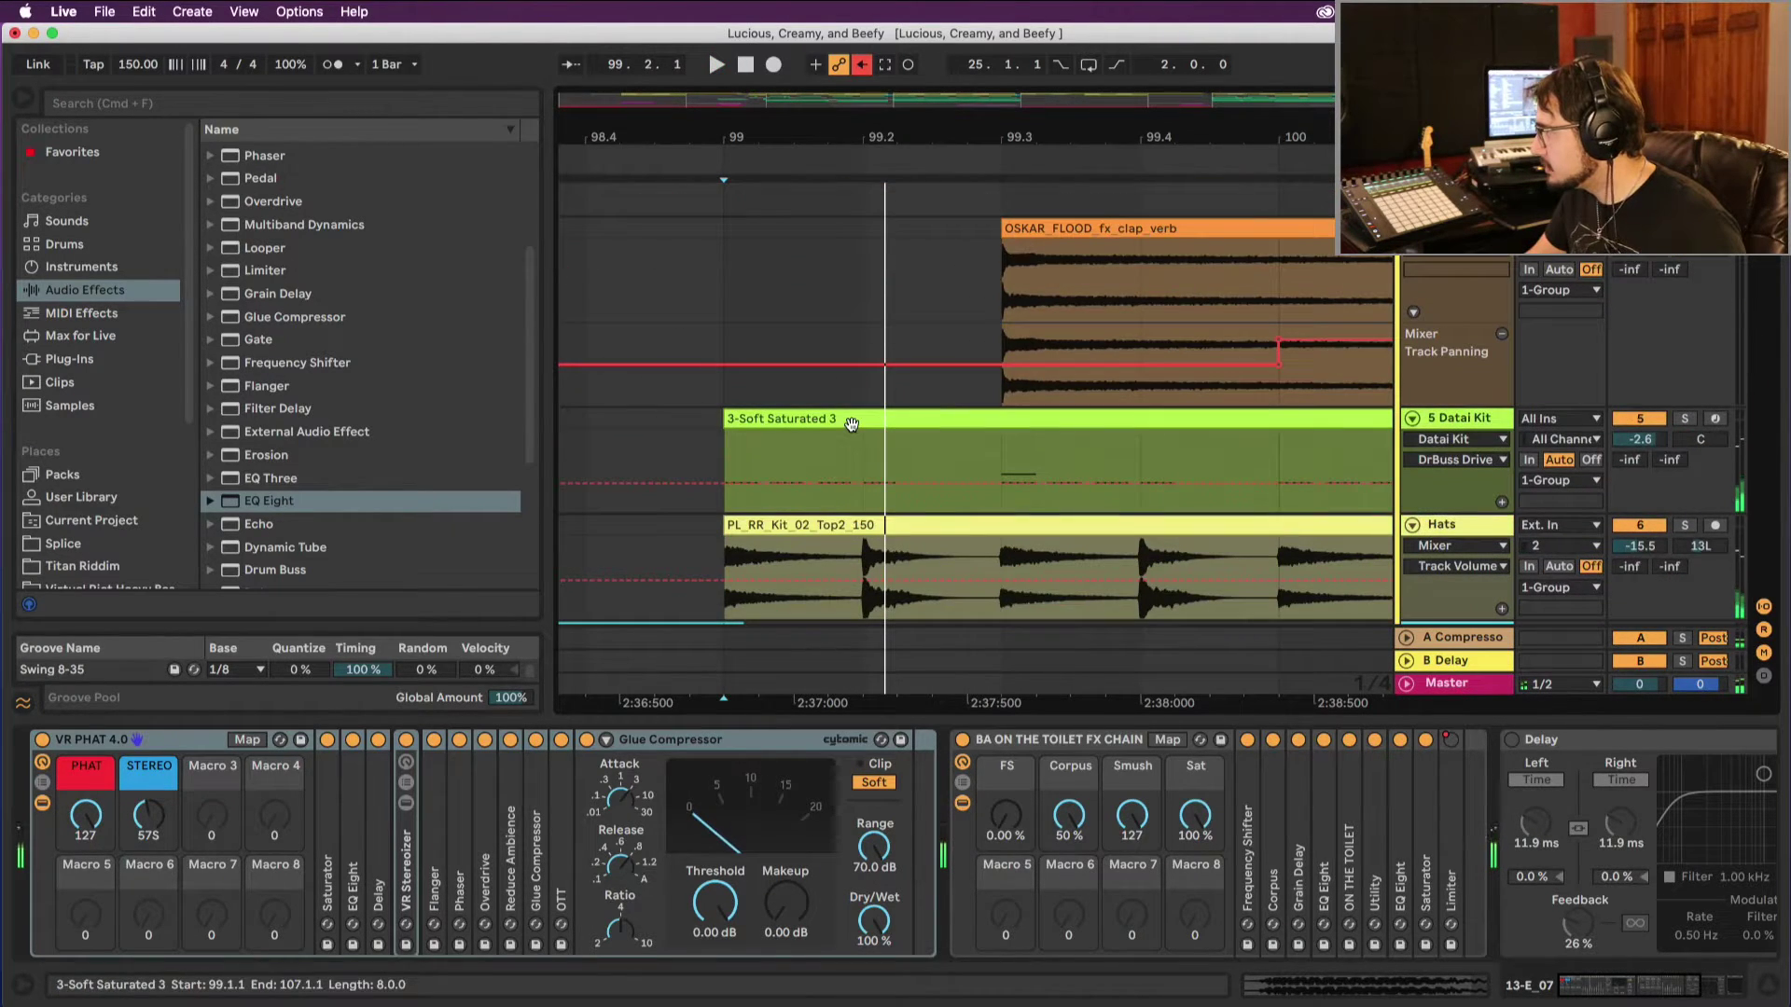
double_click(942, 467)
drag(661, 742, 717, 837)
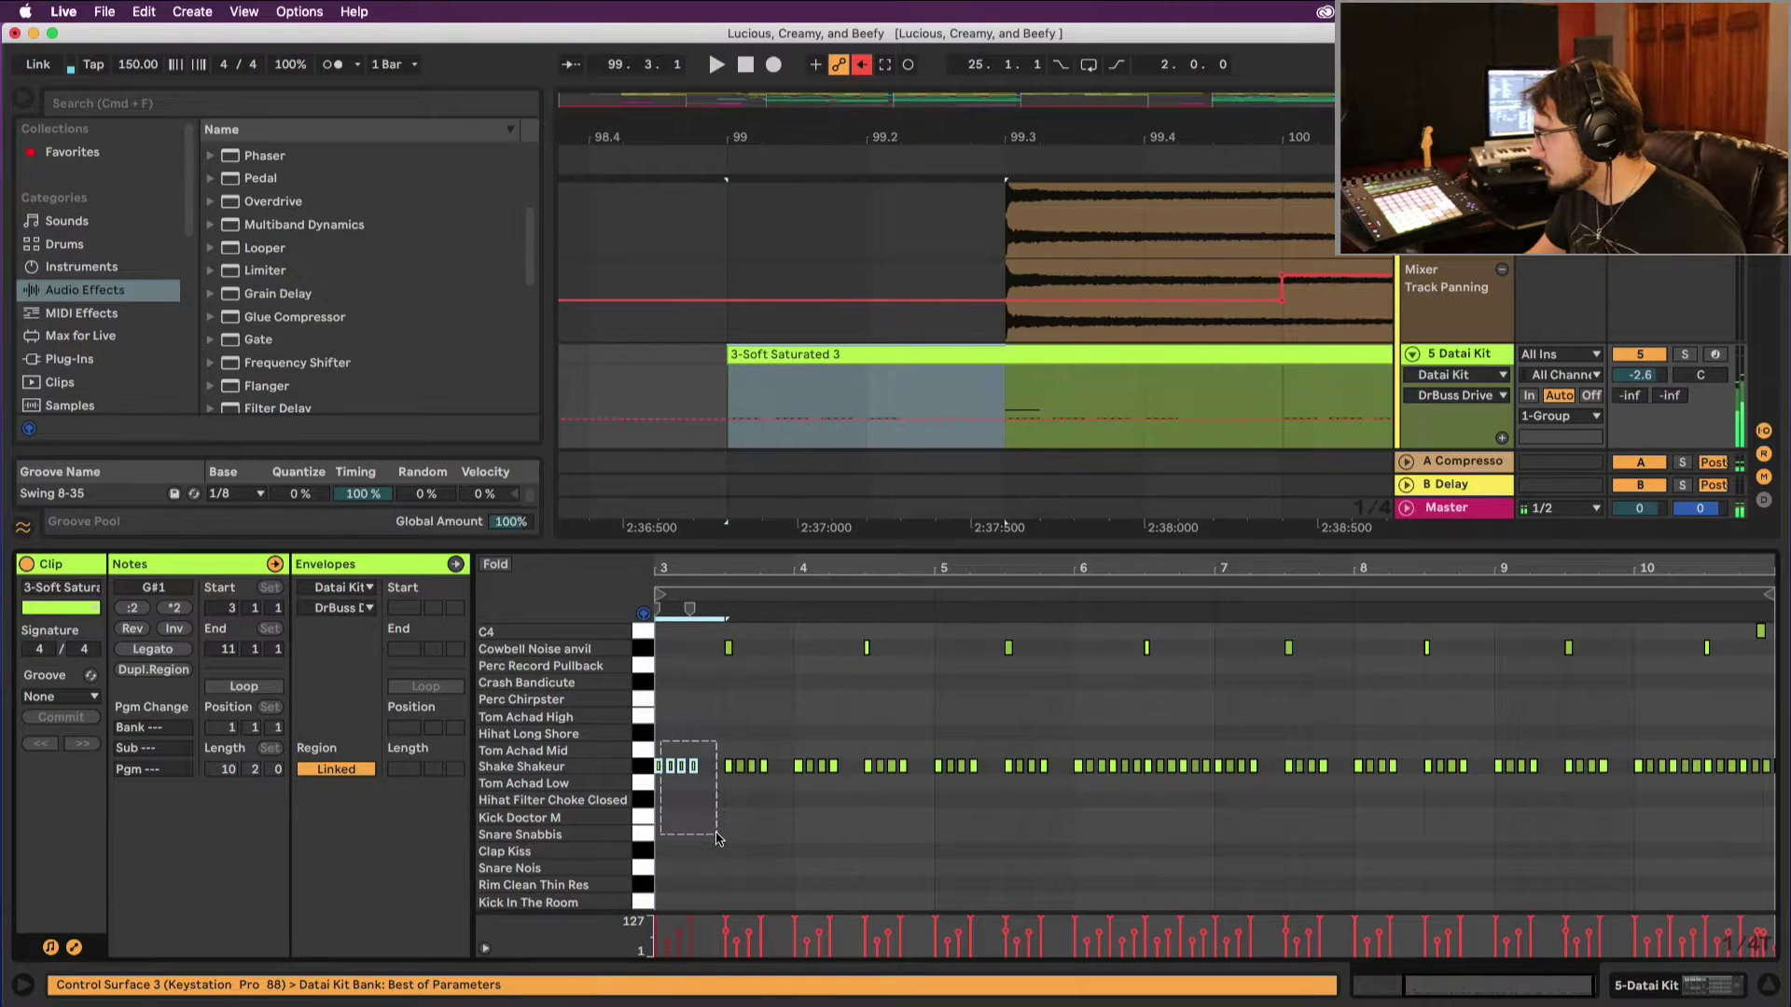
key(Delete)
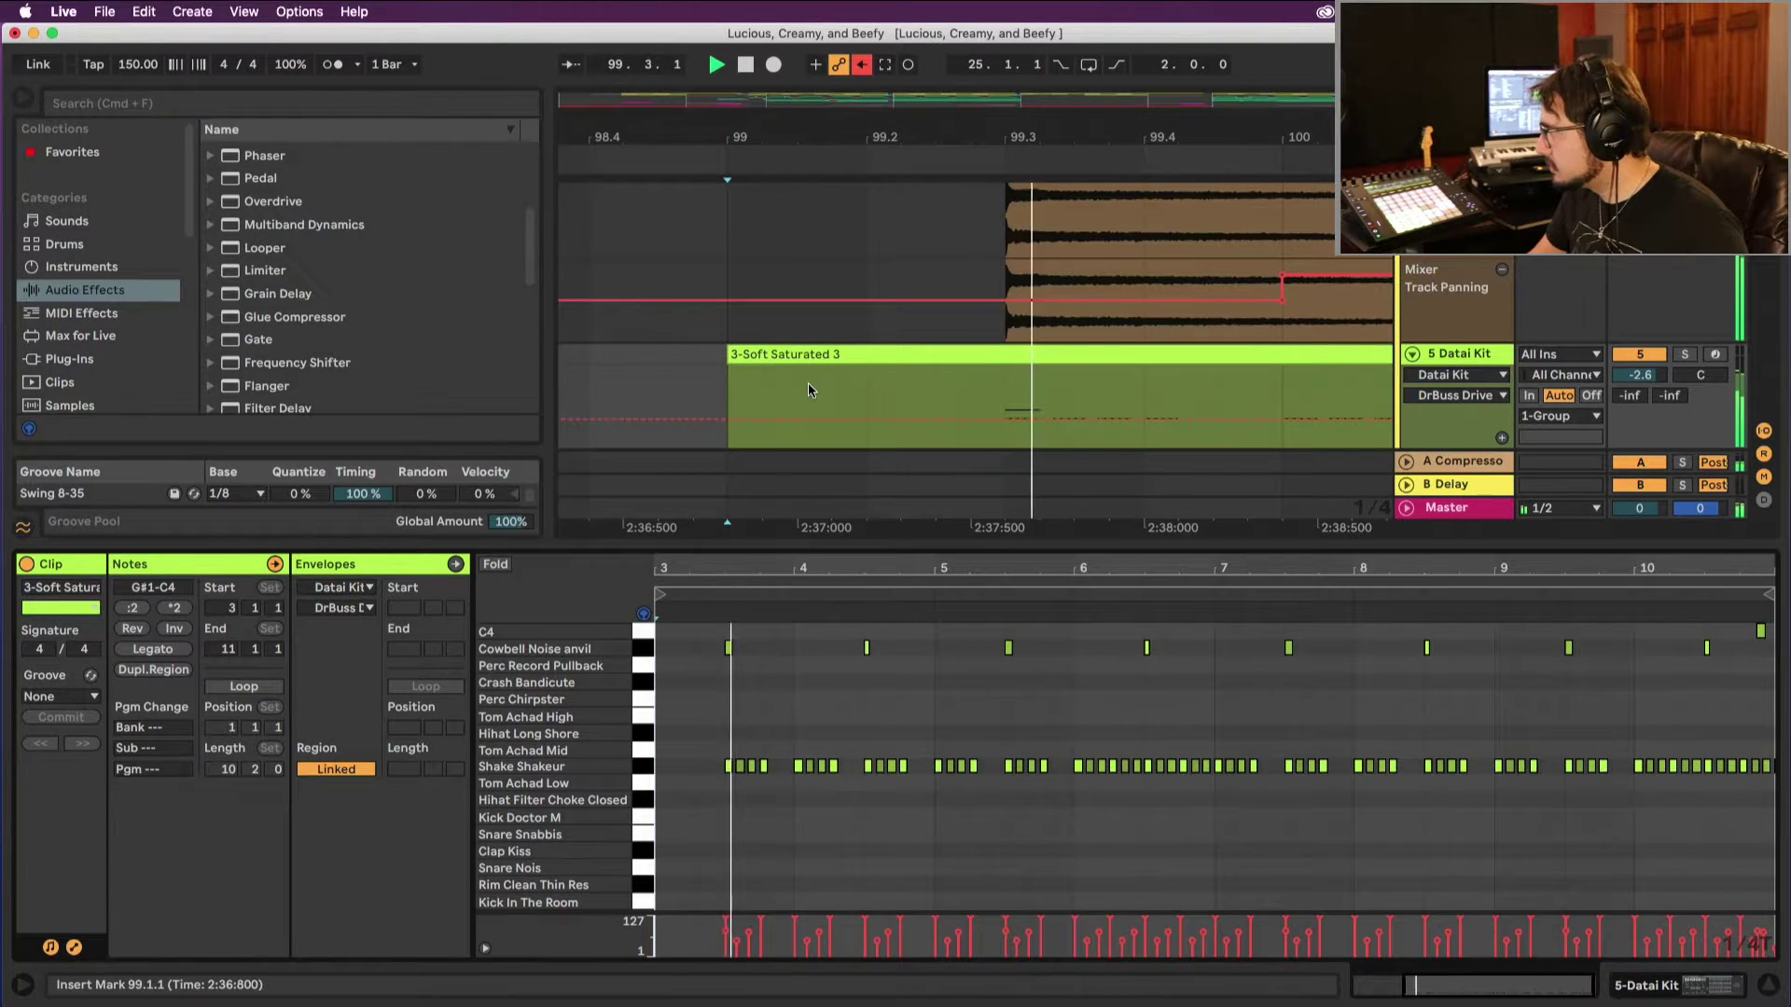
Step: Play from 99.1.1 and trim the start of the Hats track's PL_RR_Kit_02_Top2_150 clip to 99.3.1
scroll(808, 382, up, 5)
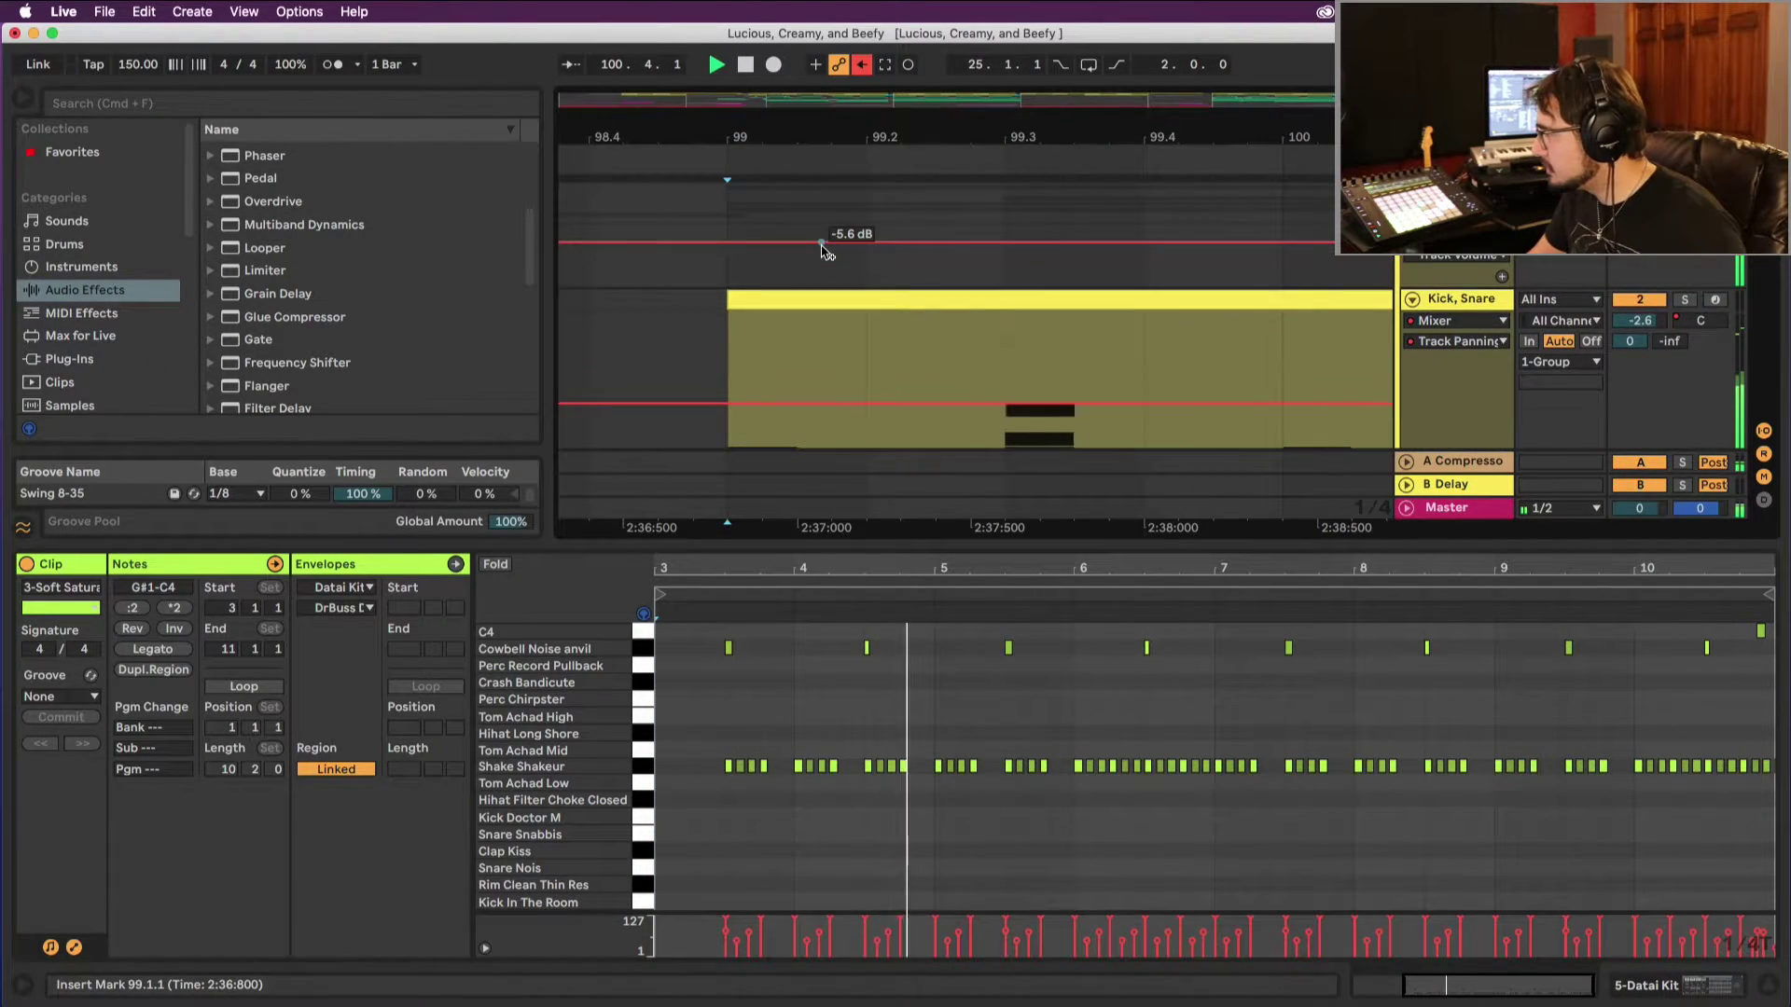
scroll(822, 250, down, 8)
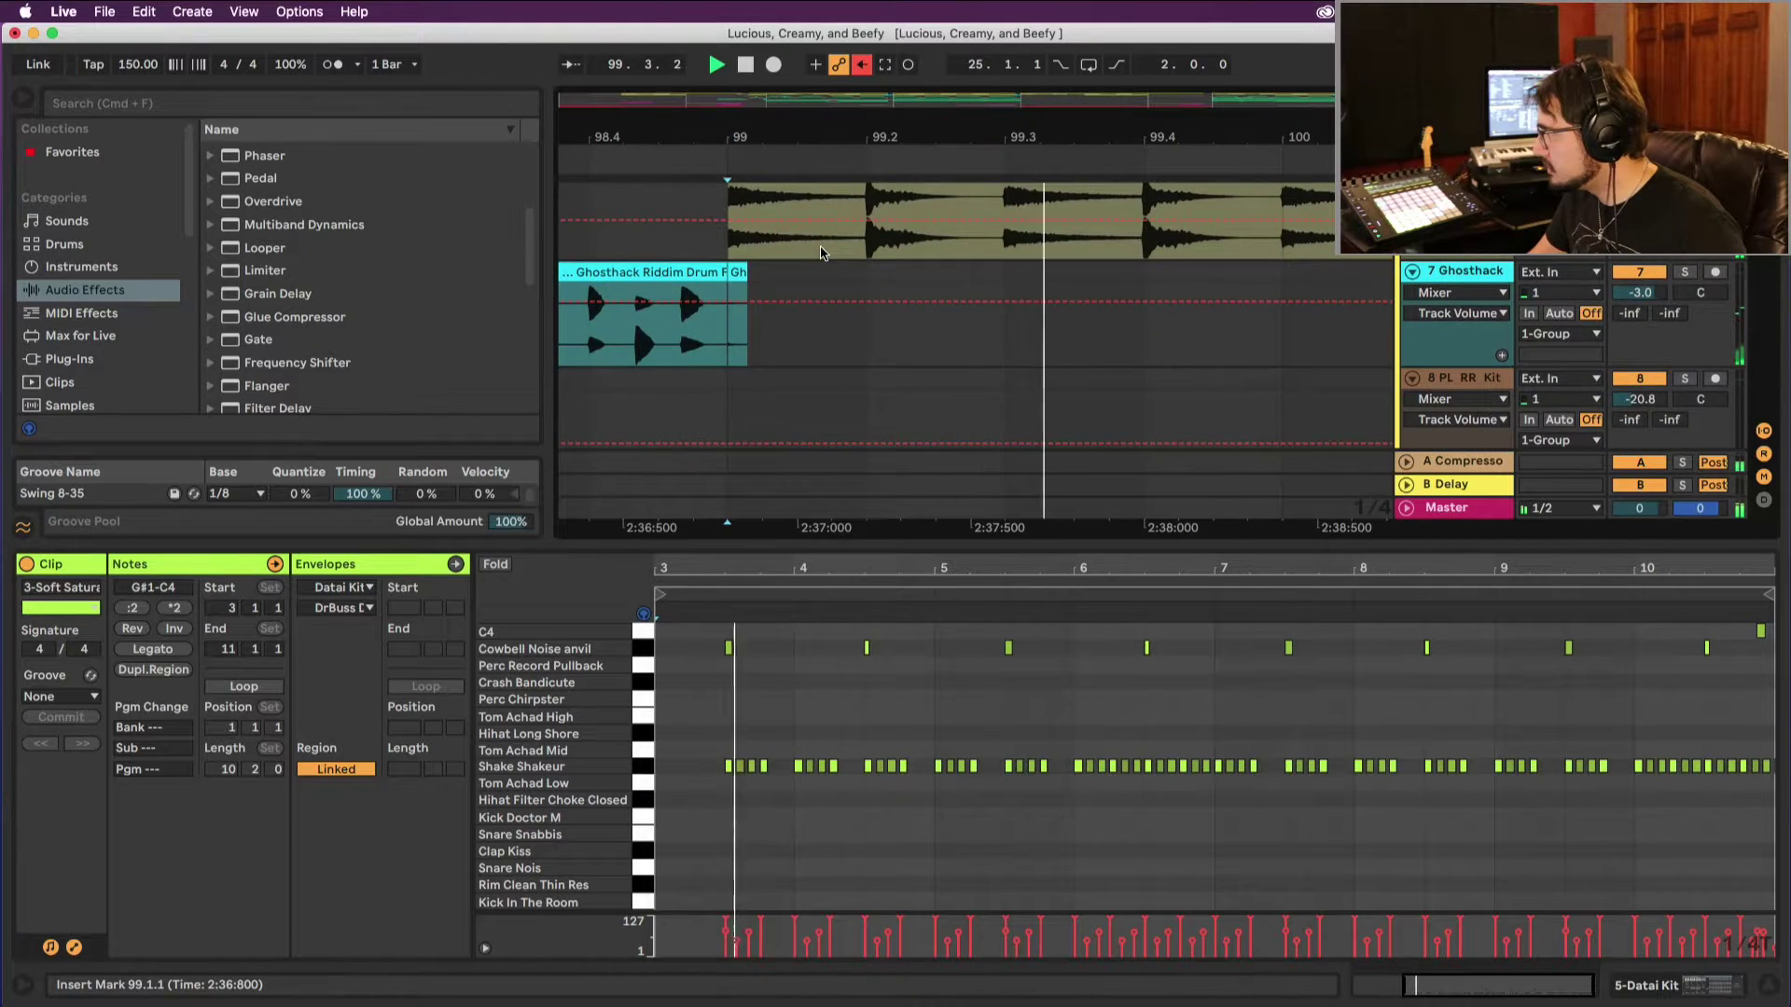
scroll(820, 252, up, 2)
key(space)
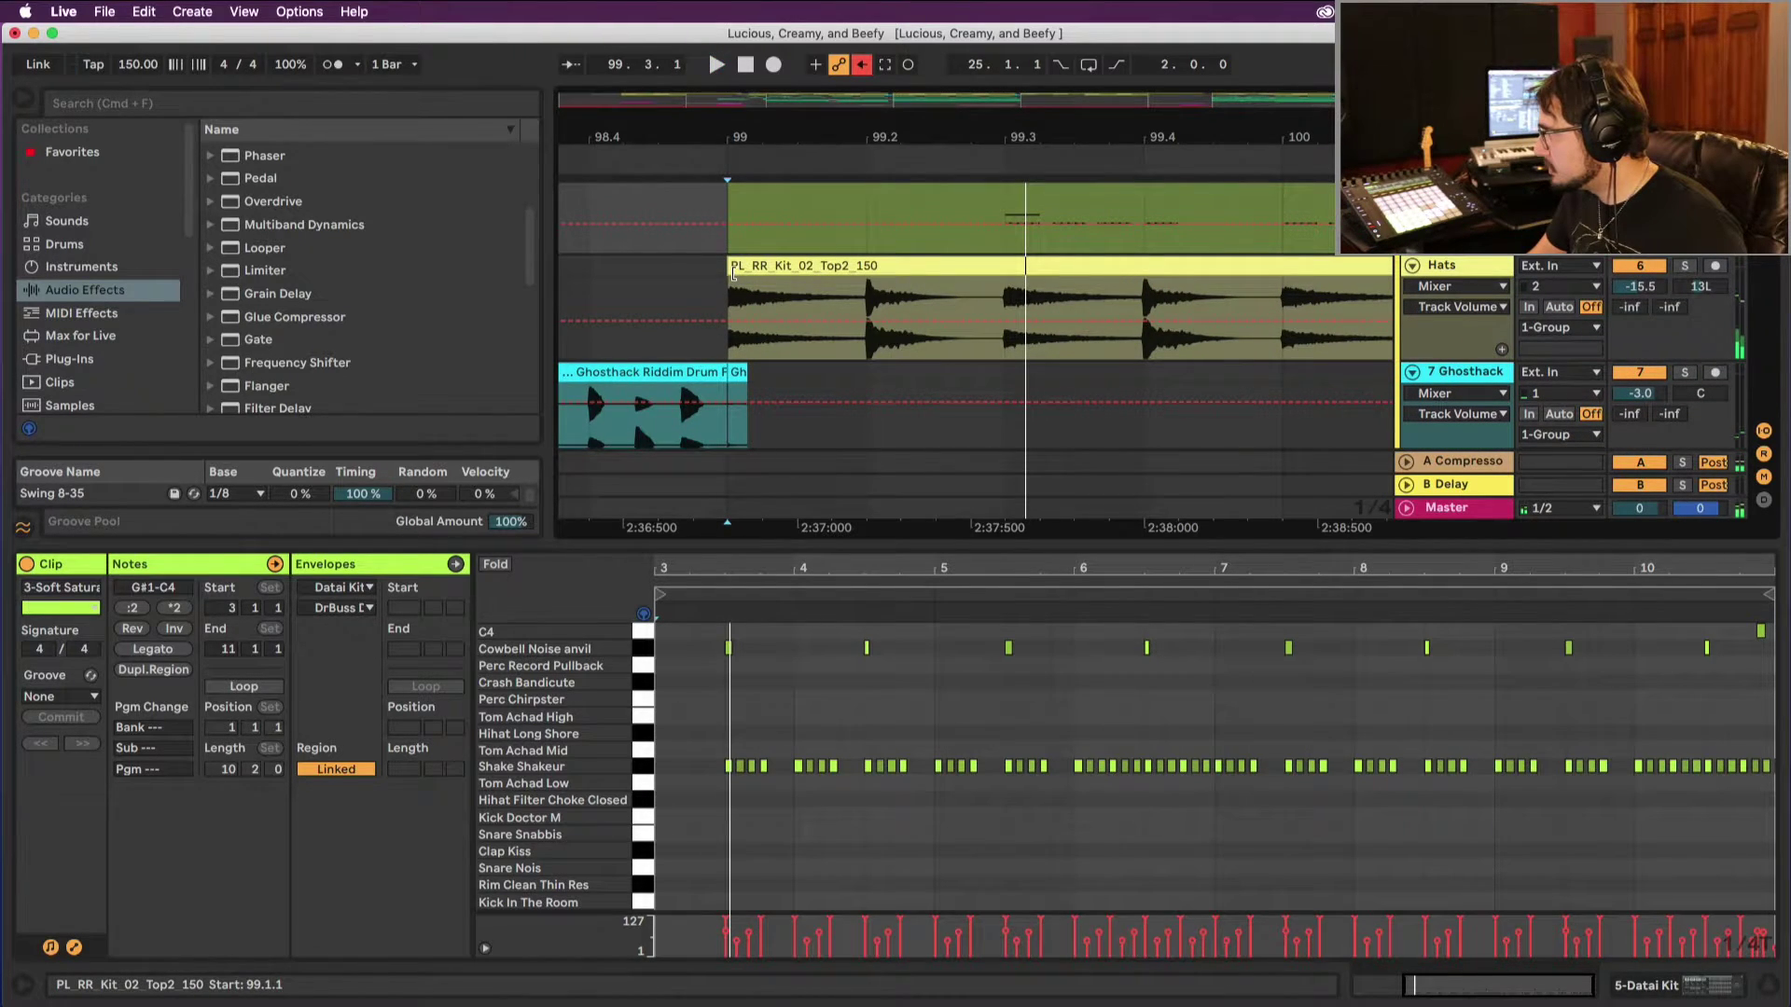
drag(729, 274, 984, 285)
click(699, 287)
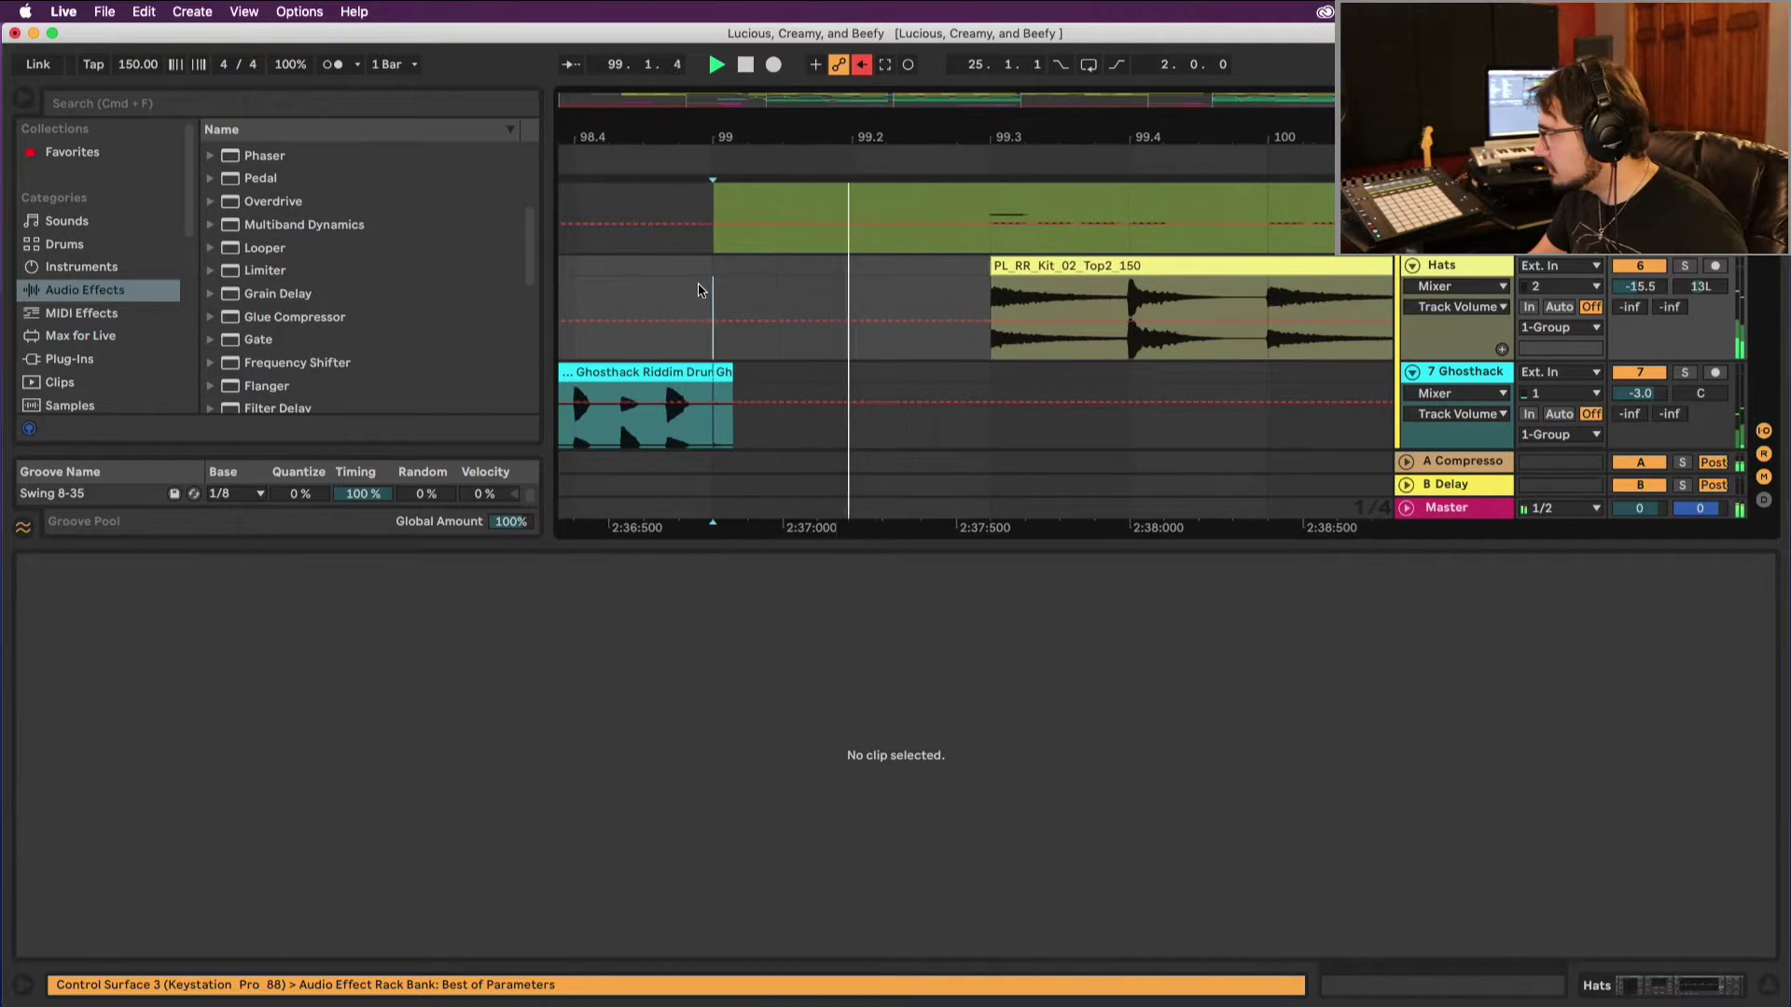
Step: Play the thinned-out fill from 99.1.1 and return to the E_10 clips on track 13
scroll(702, 286, down, 1)
scroll(702, 288, down, 12)
key(space)
key(space)
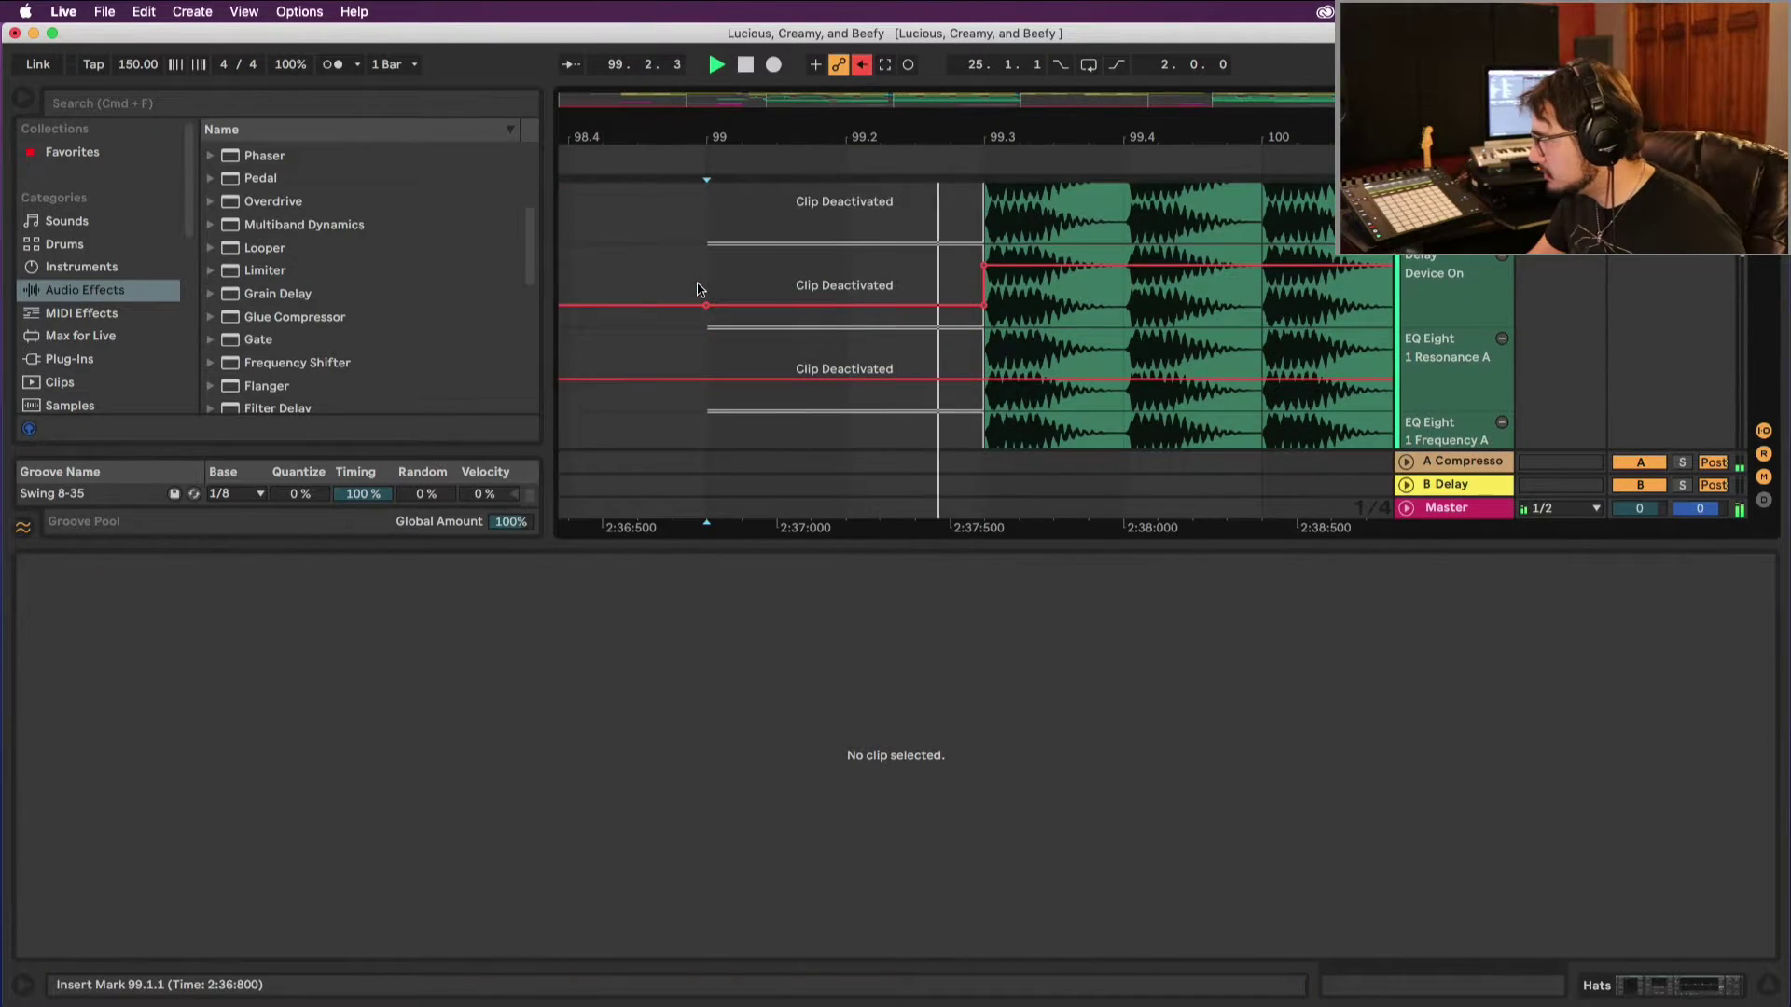
scroll(699, 289, down, 5)
key(space)
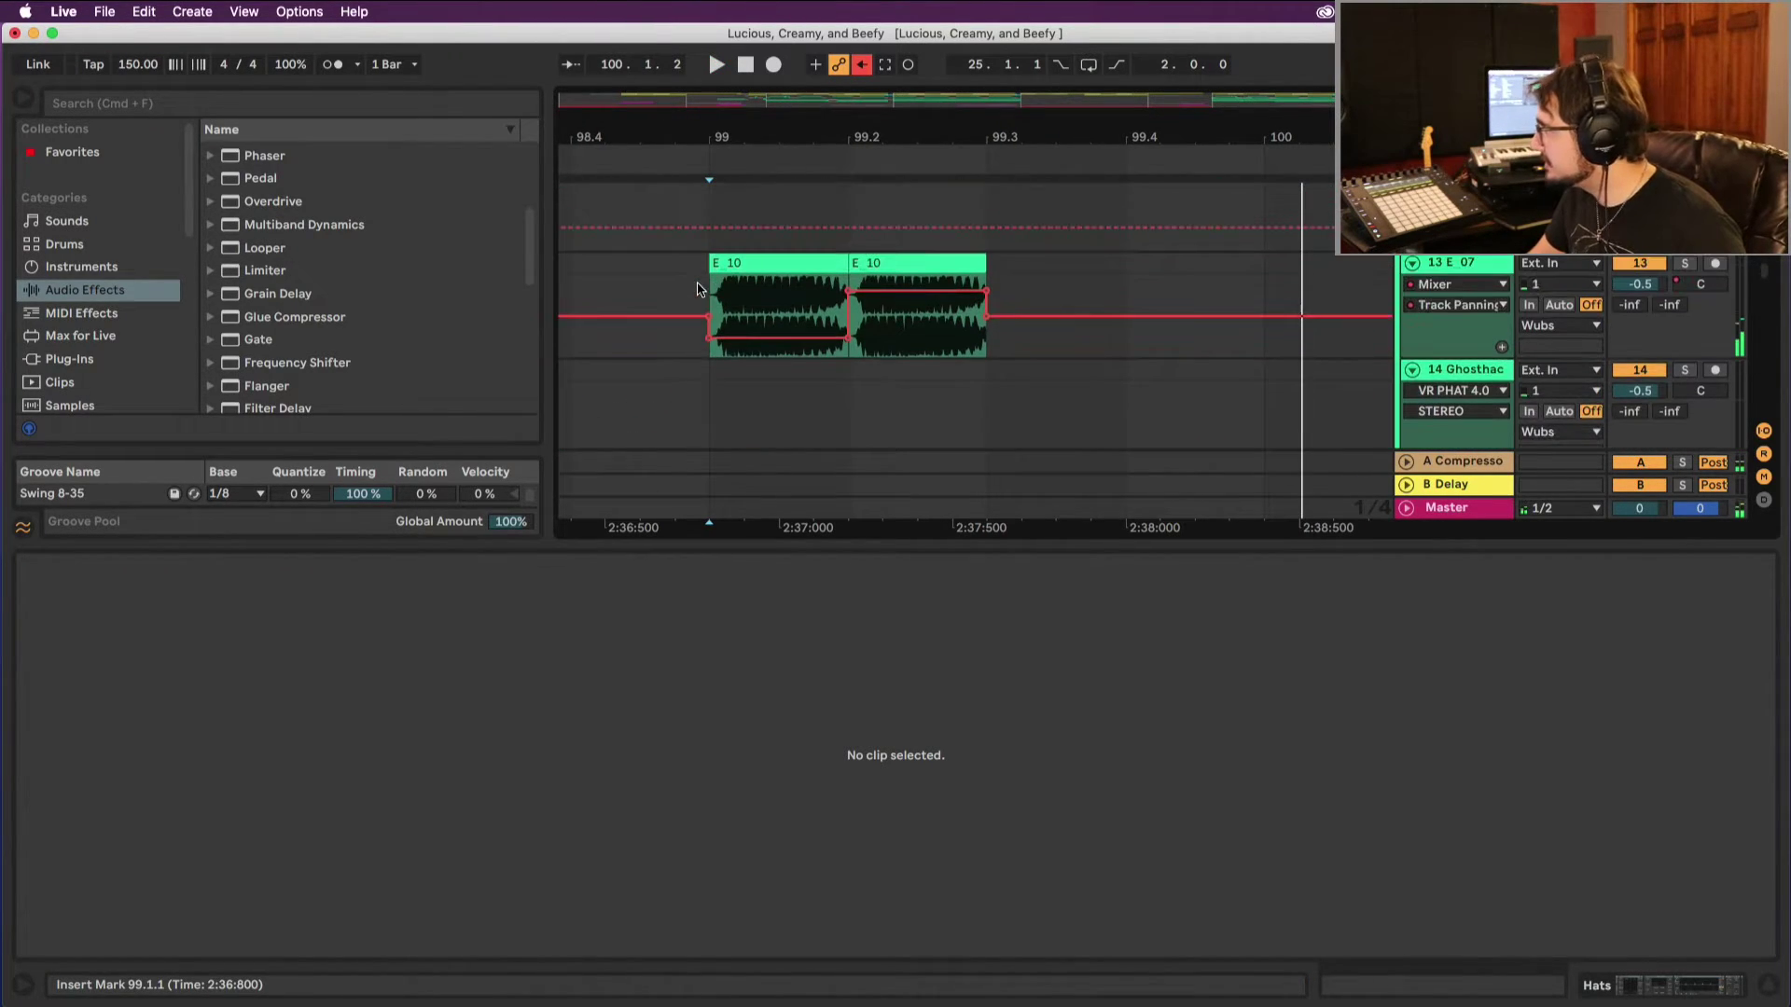
Step: Add a Utility effect at the end of track 13's chain, show its Gain automation and play the clips
click(1477, 262)
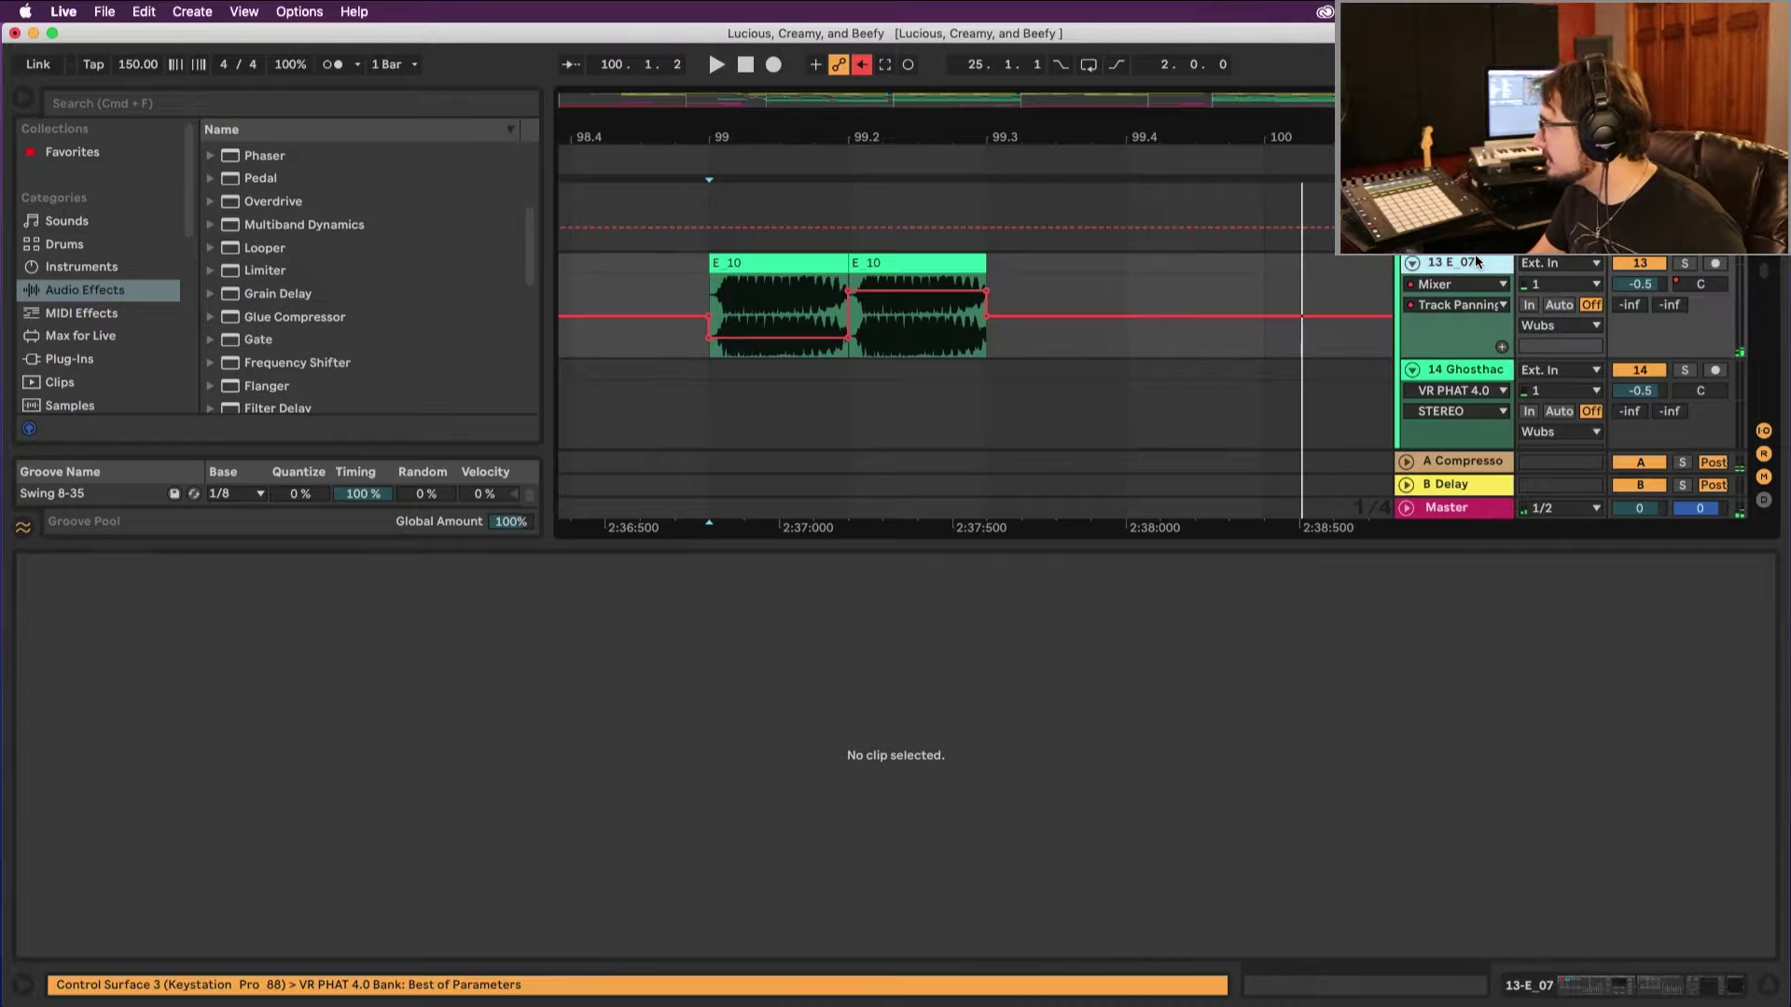
click(292, 109)
text(ut)
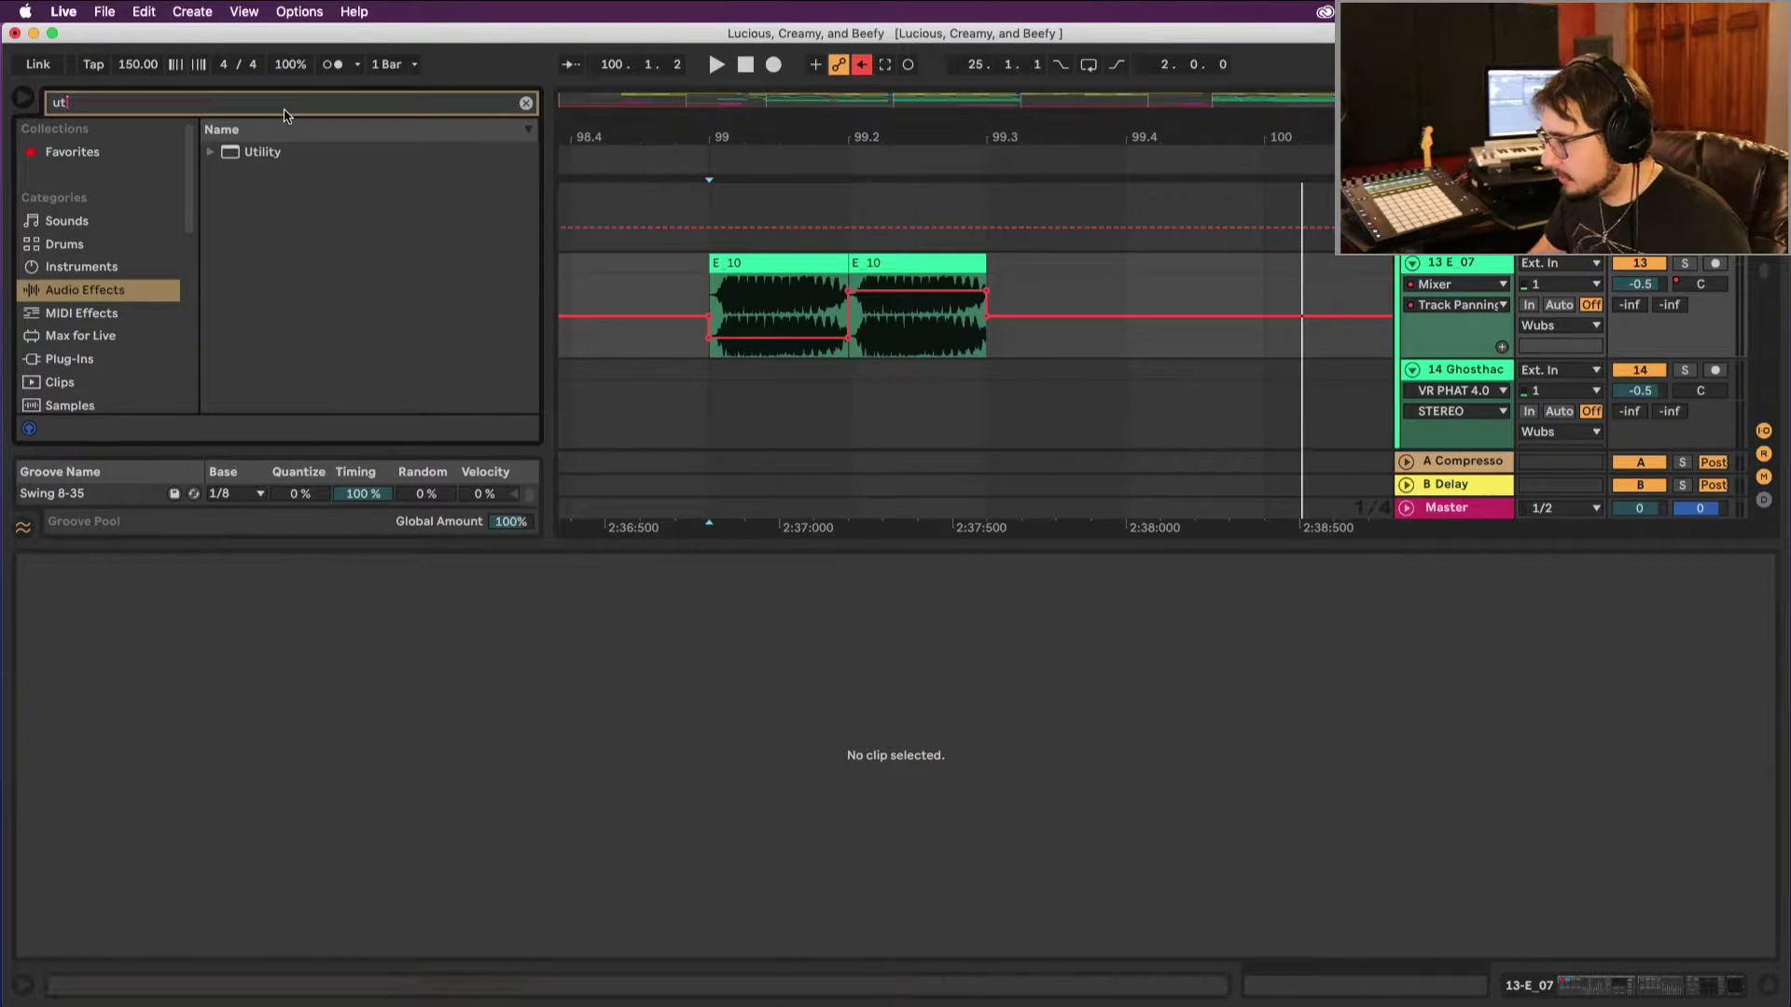
drag(261, 154, 1311, 264)
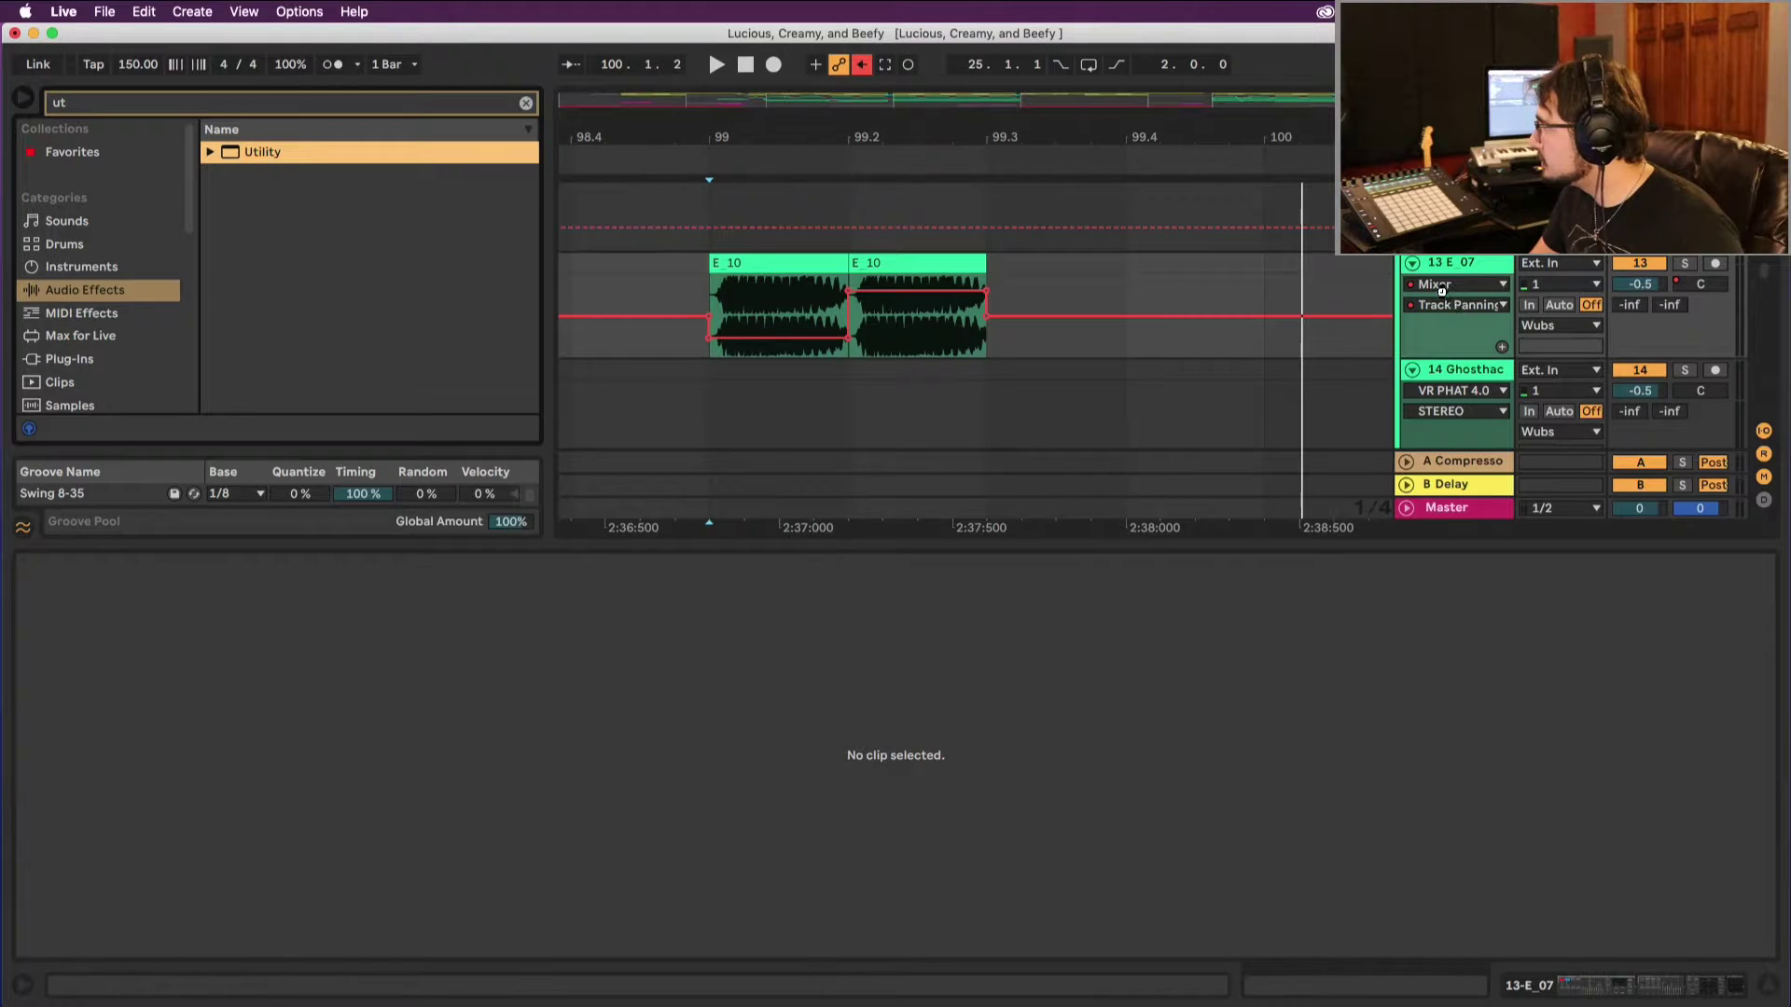
drag(1257, 461, 1258, 461)
key(space)
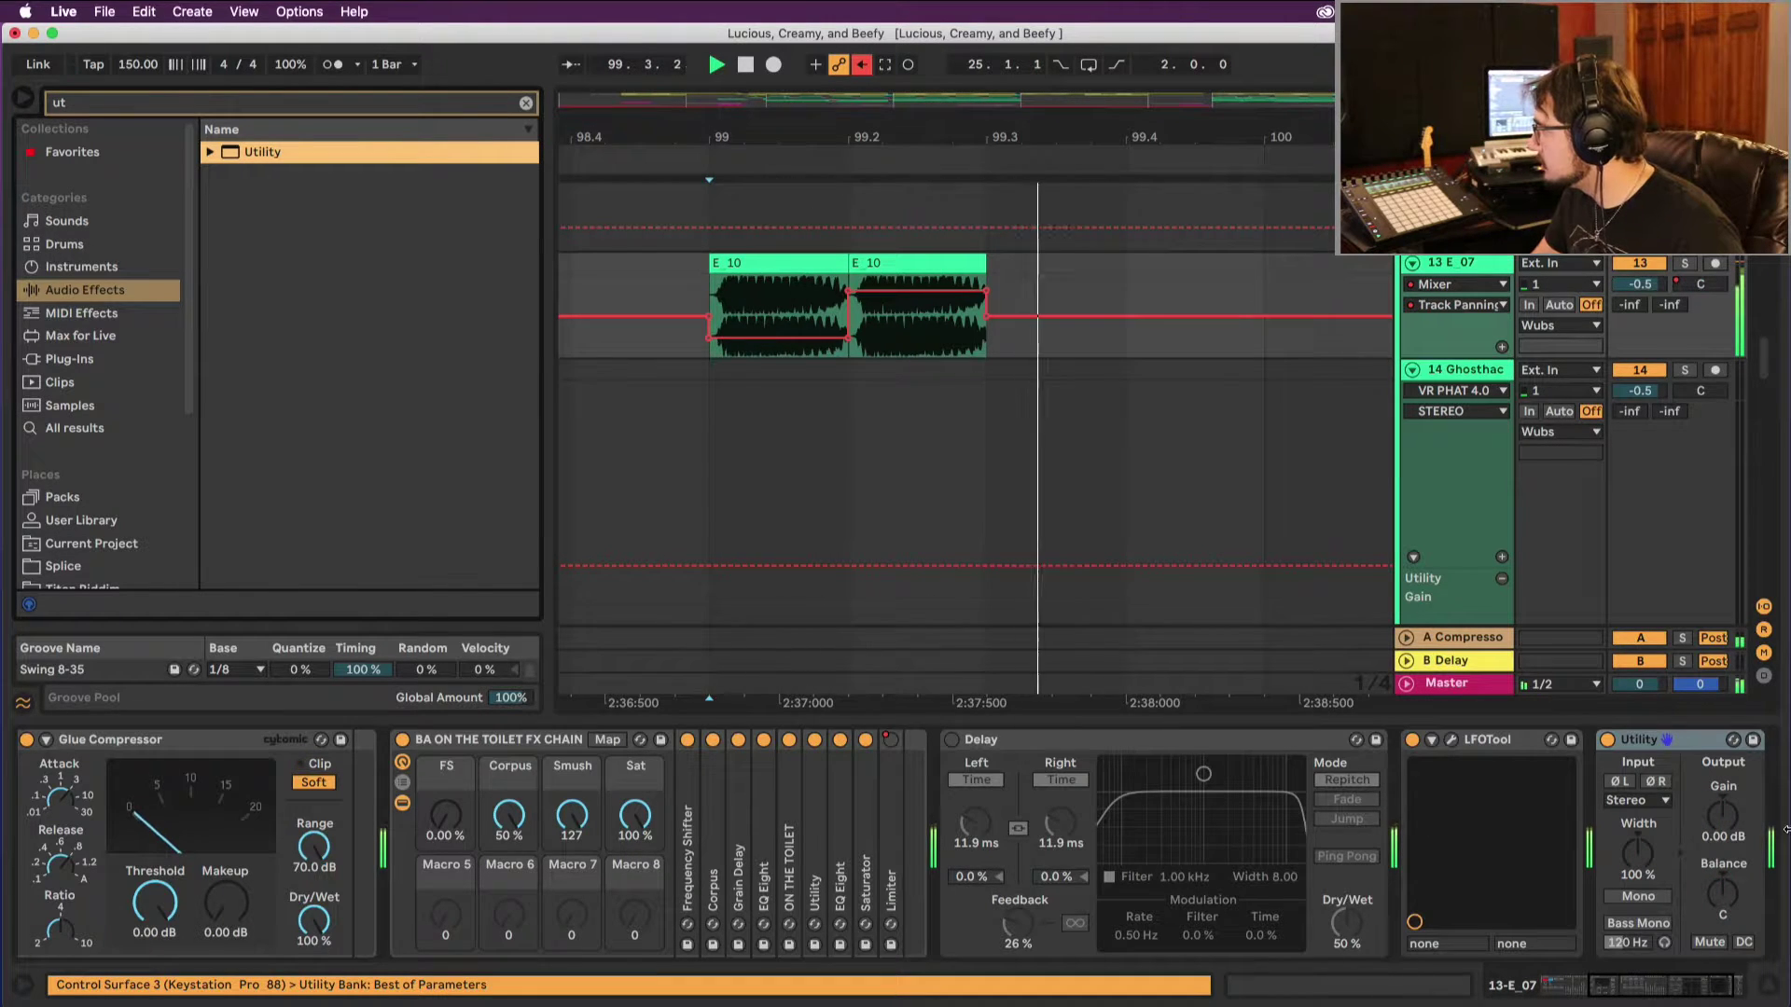
key(space)
Step: Set the fixed grid to 1/16 and ramp track 13's Utility Gain from -inf to 0 dB between 99.1.1 and 99.1.2
scroll(784, 298, up, 3)
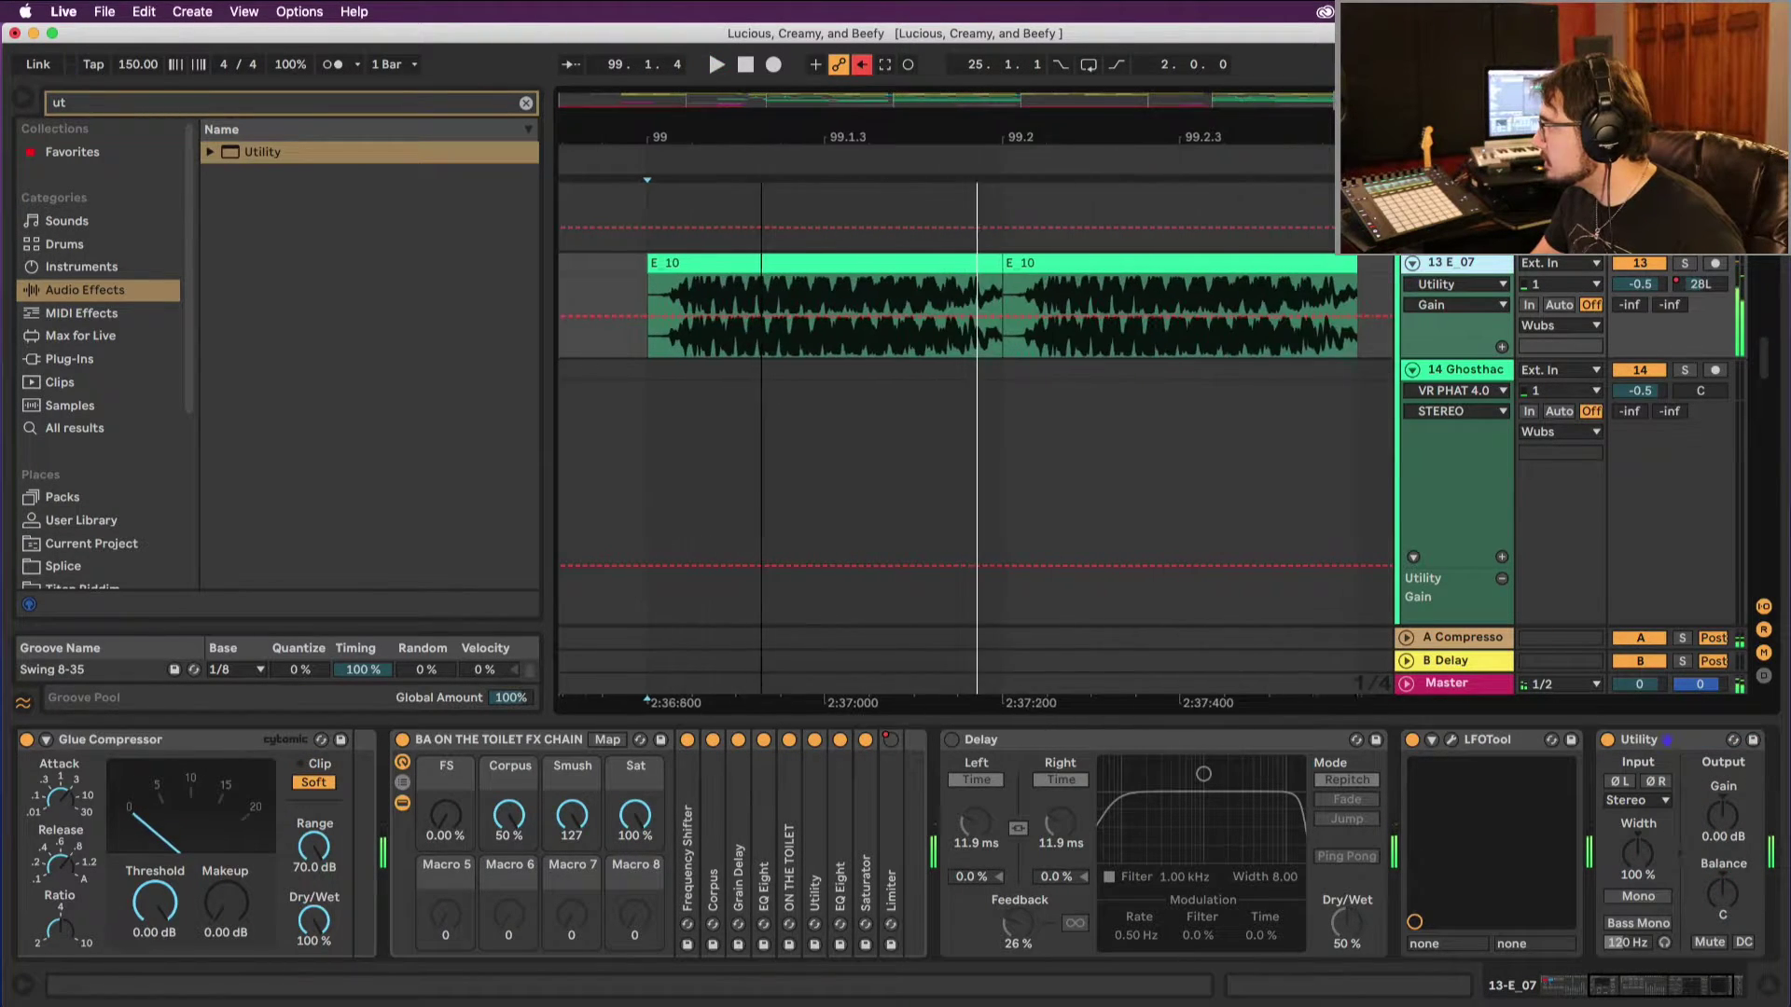
right_click(692, 301)
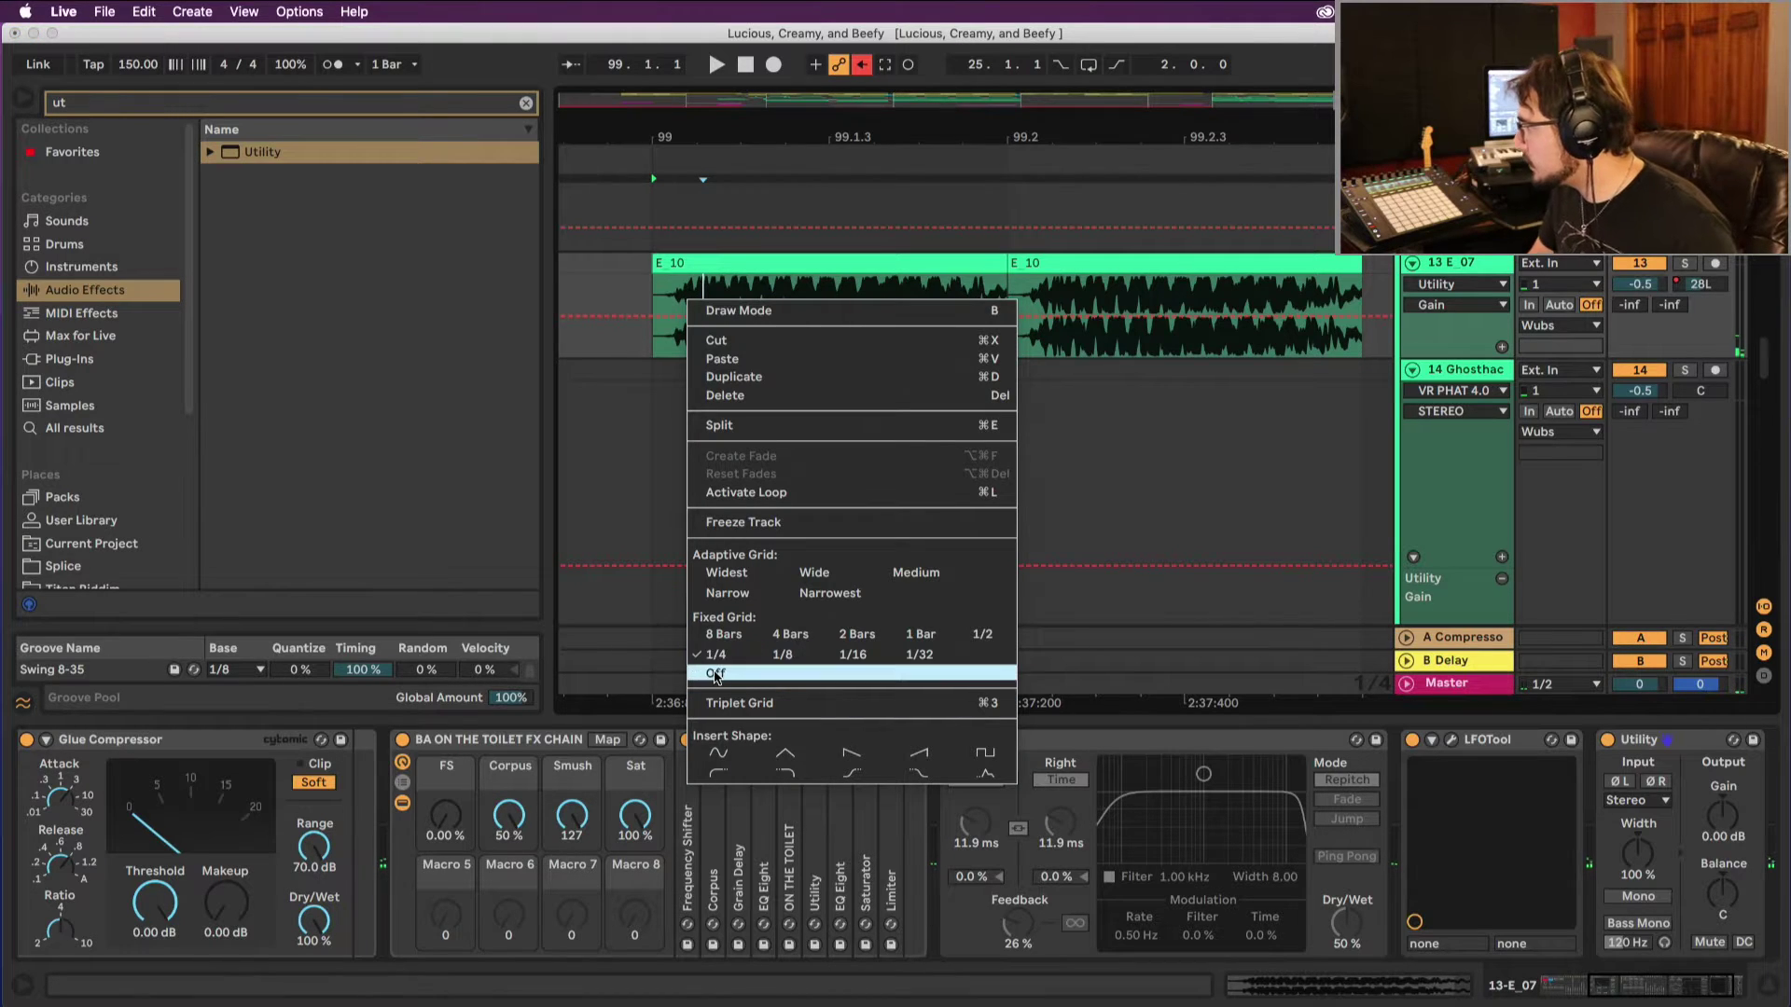
click(774, 656)
right_click(705, 306)
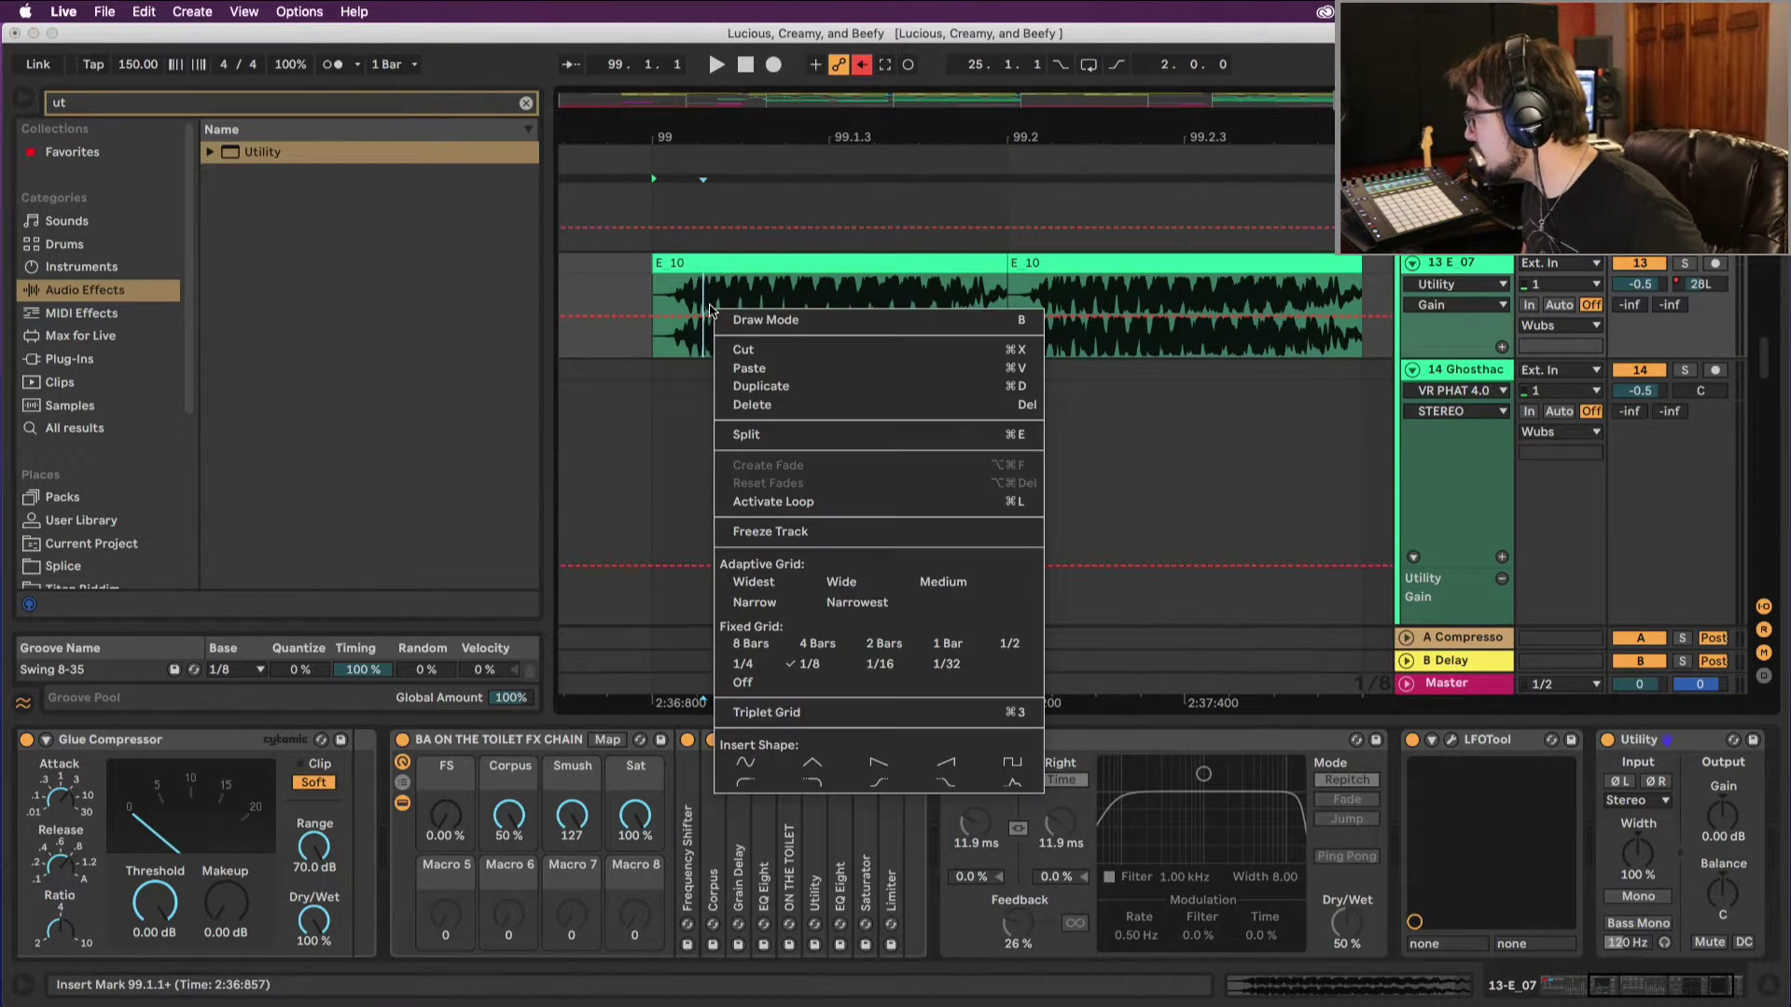
click(899, 665)
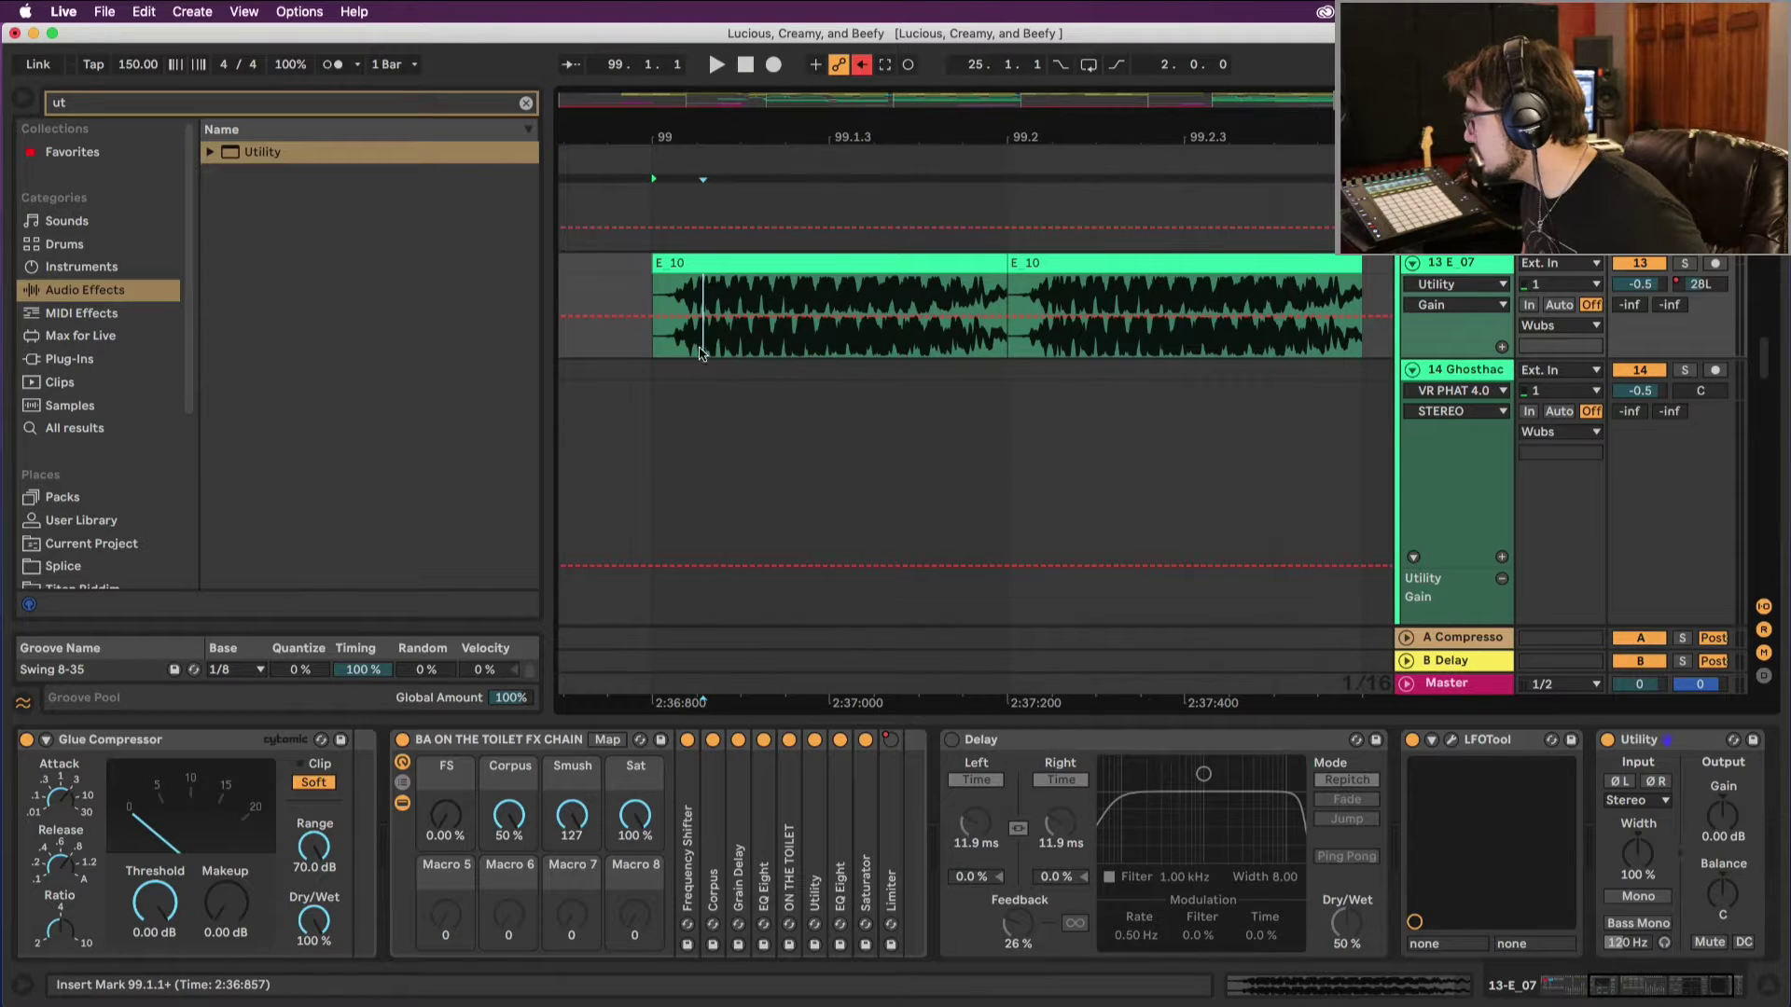
drag(659, 298, 722, 360)
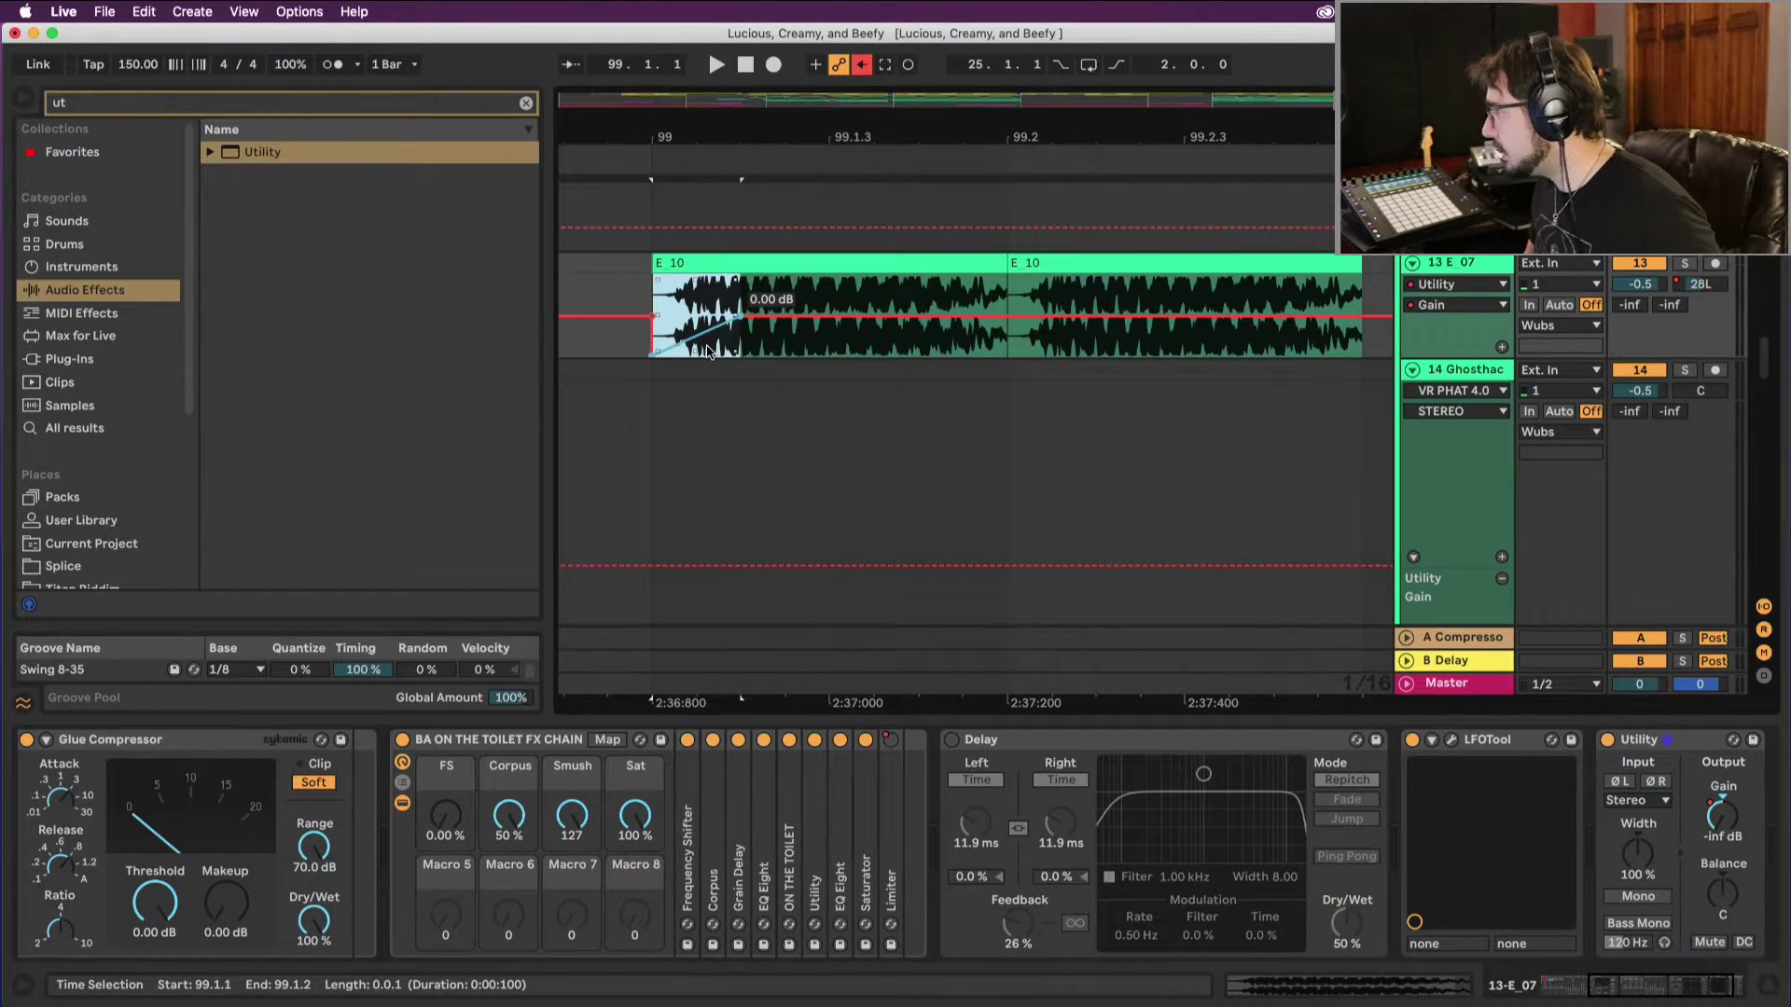
Step: Bend the Utility Gain ramp at the first E_10 clip's start into an upward curve and play it
key(z)
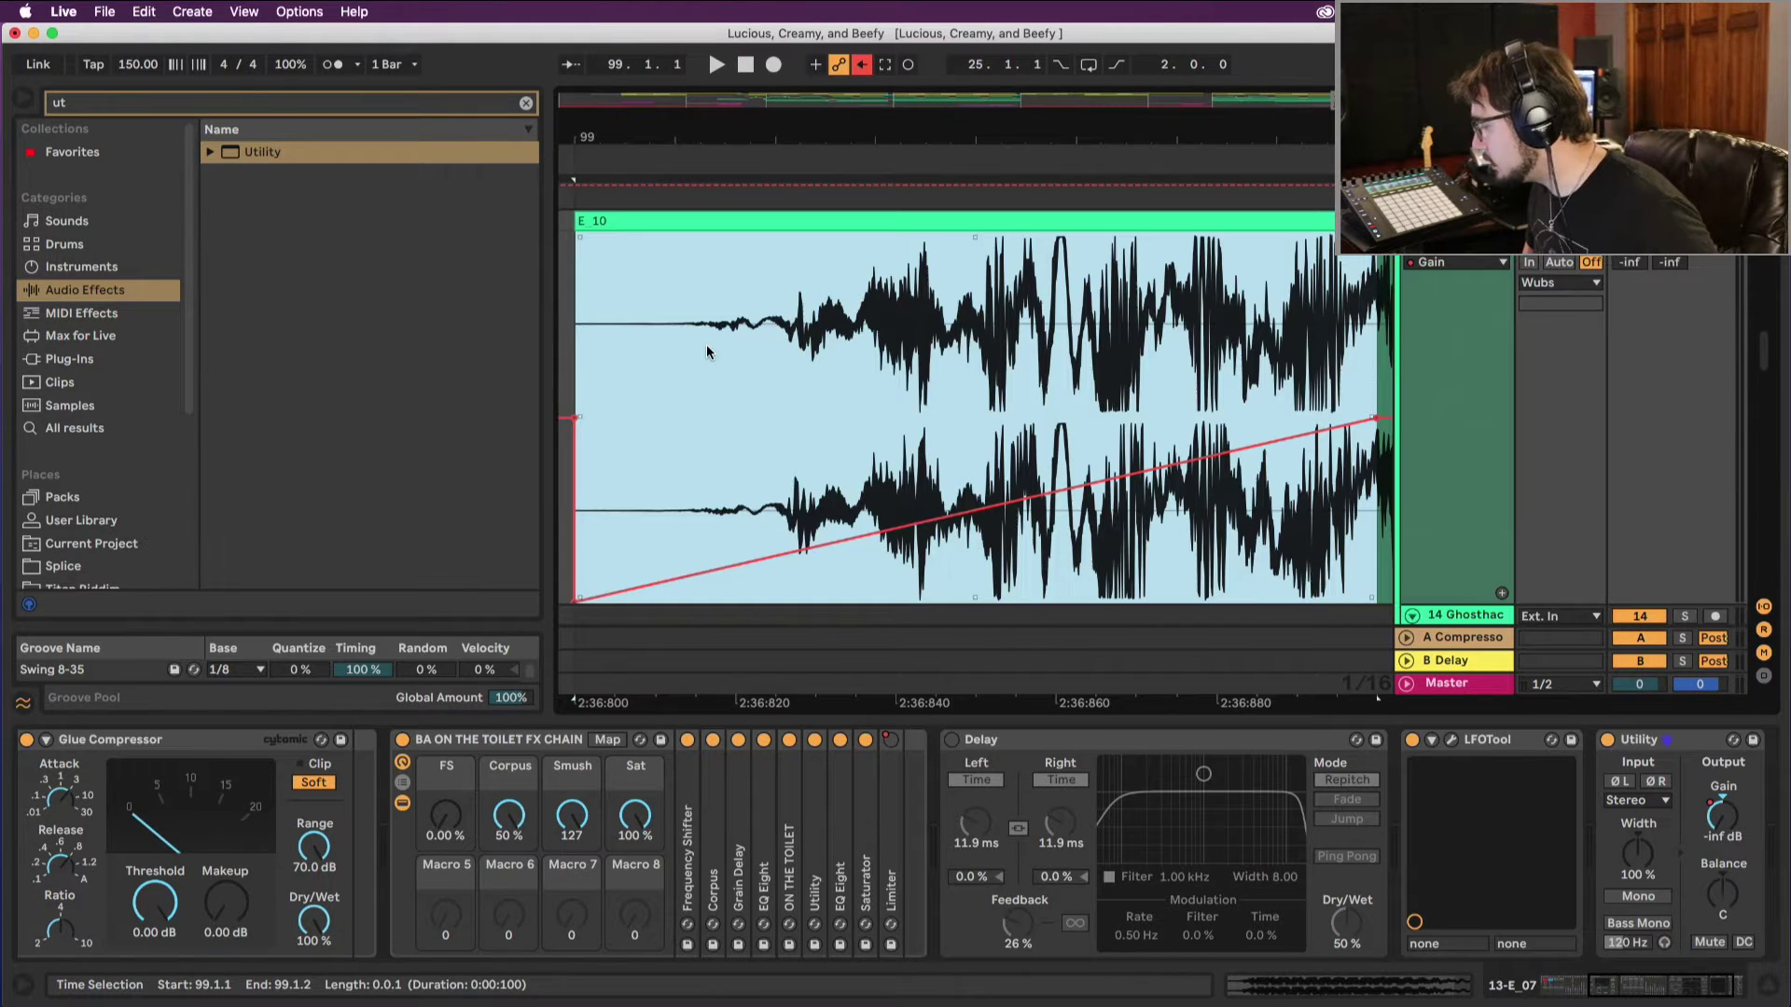
click(870, 368)
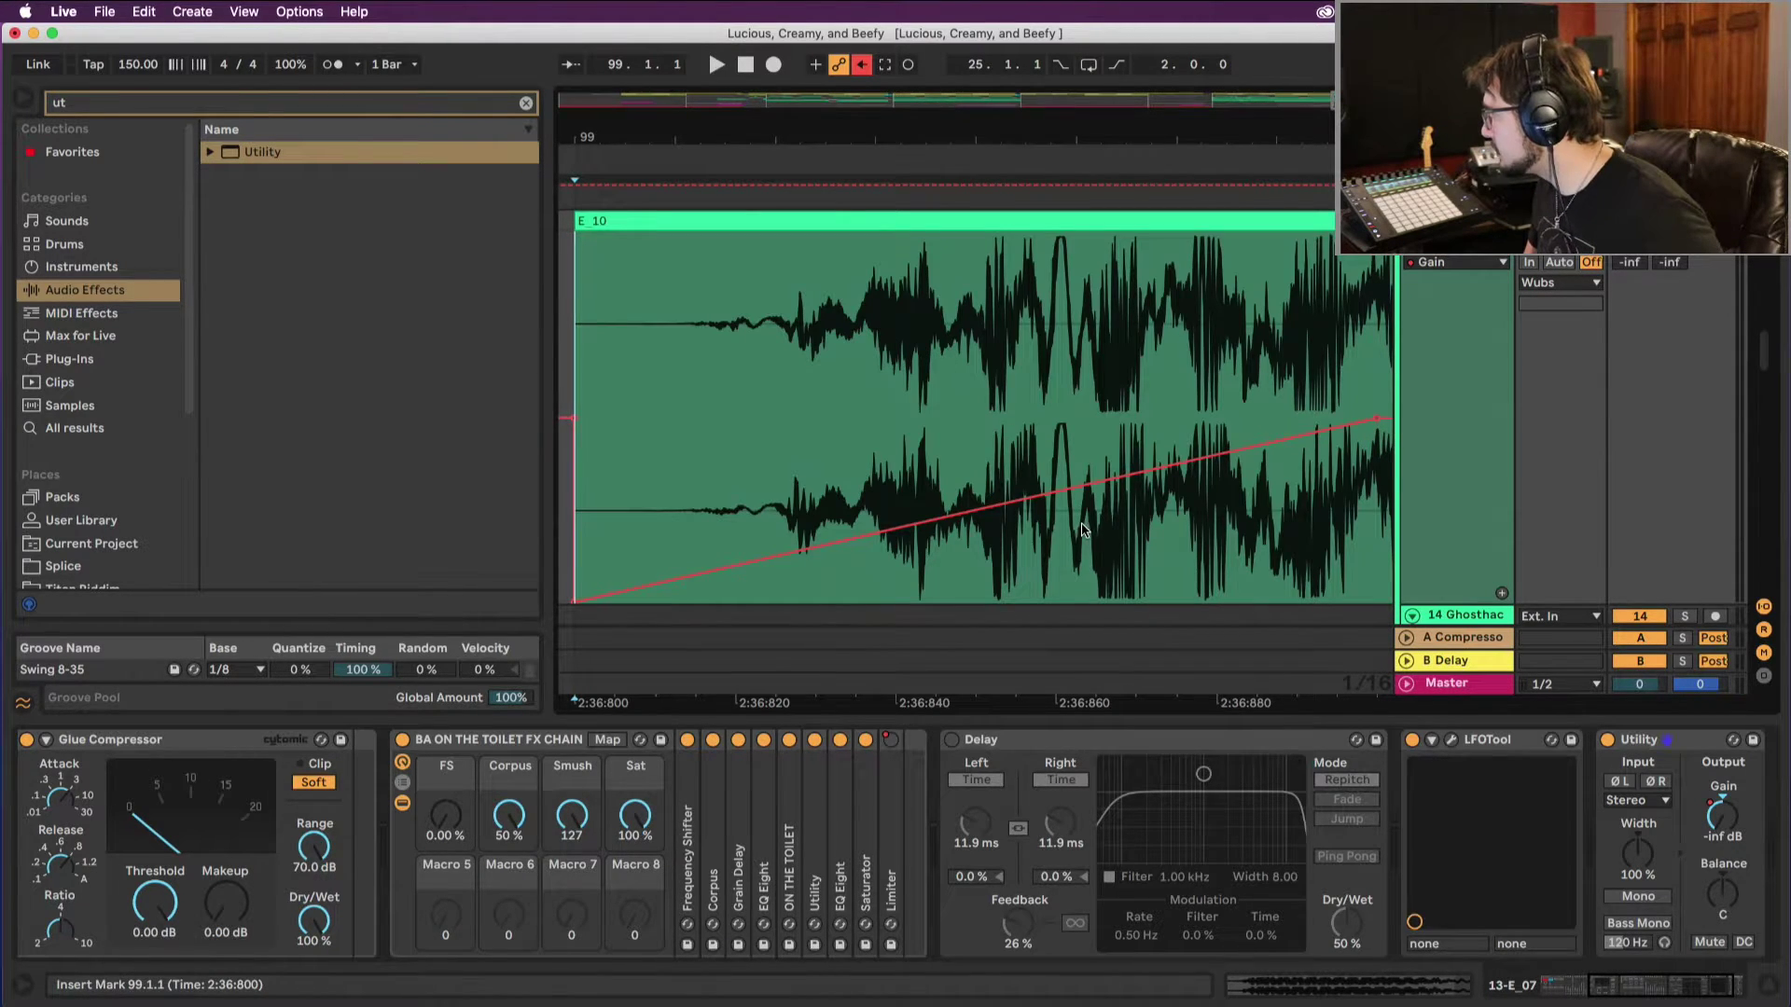
drag(1082, 530, 1082, 450)
key(space)
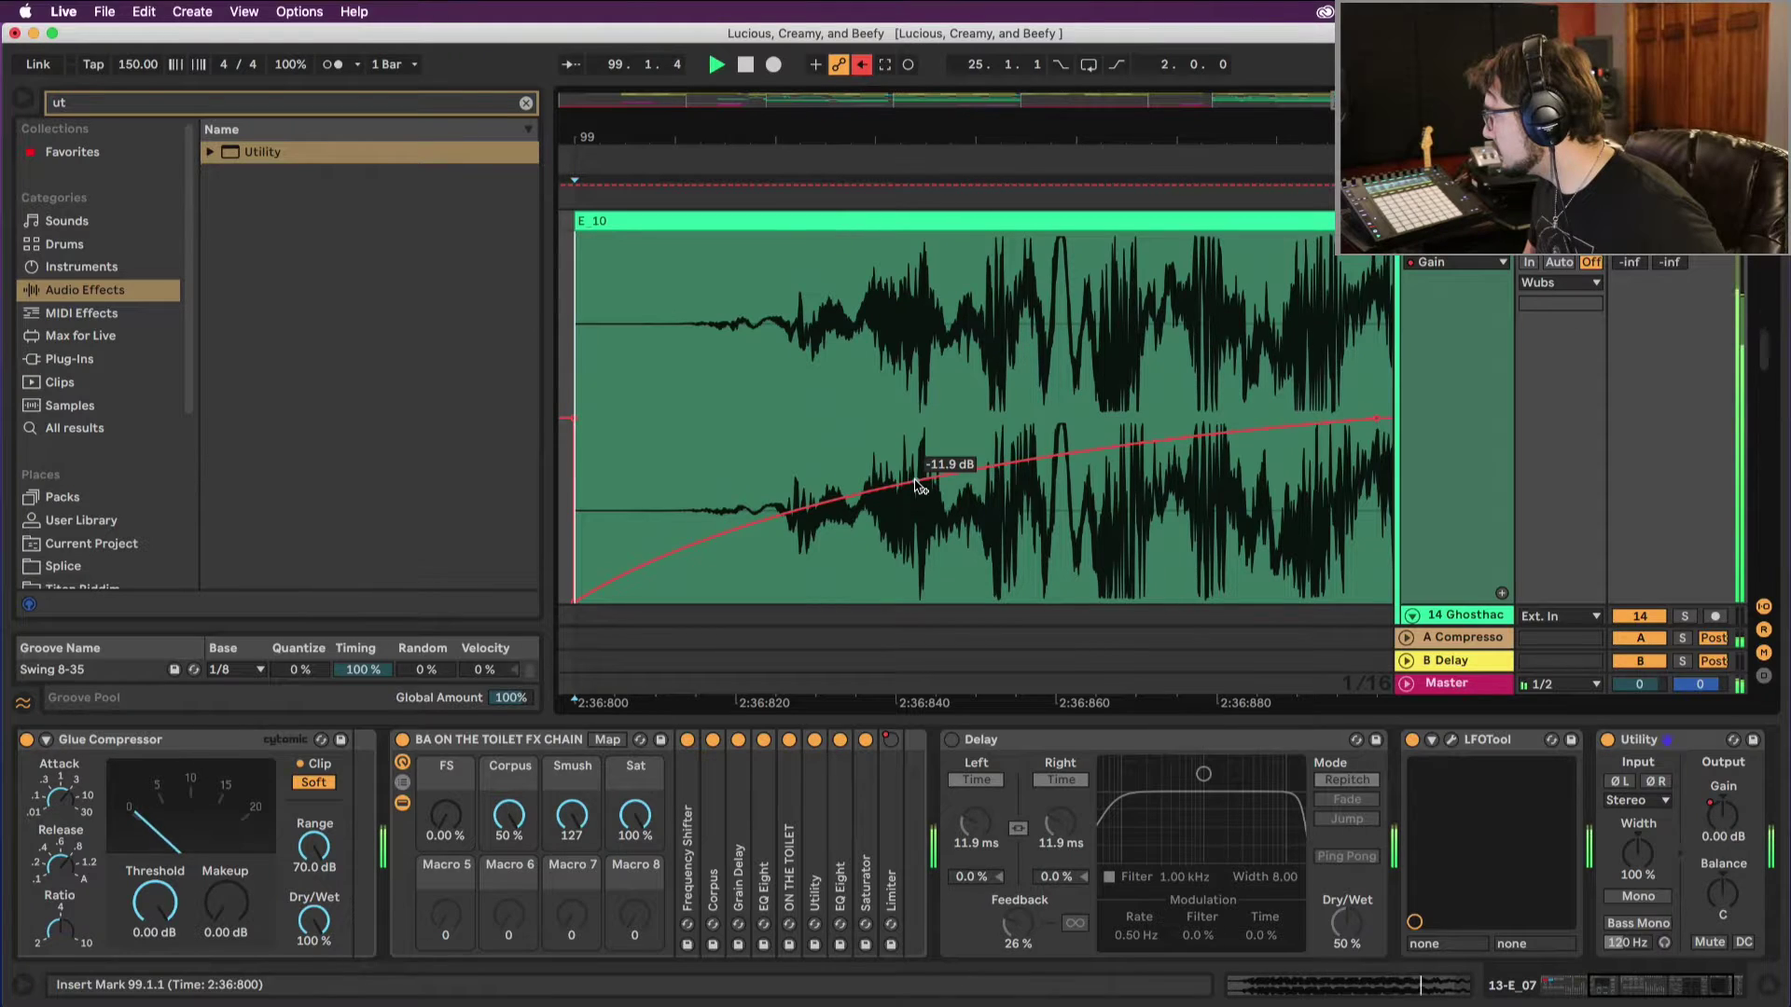
Step: Copy the curved Utility Gain ramp to the start of the second E_10 clip at 99.2.1 and play the result
scroll(860, 191, down, 5)
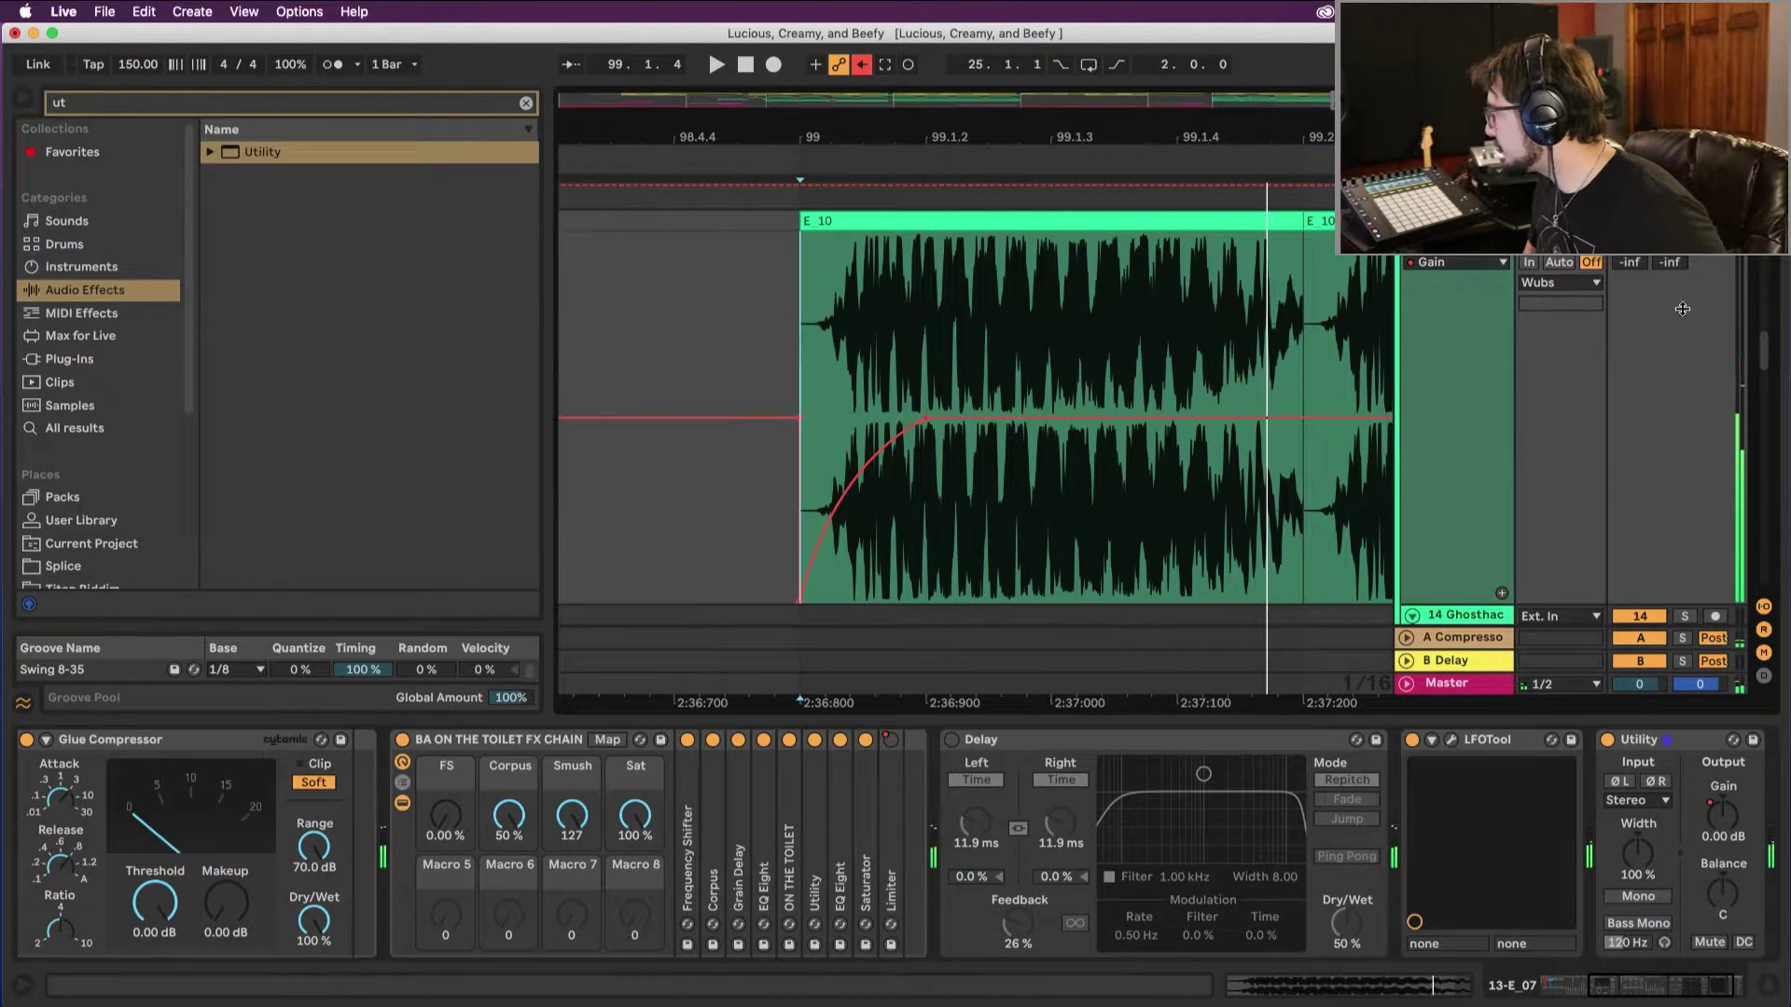
key(a)
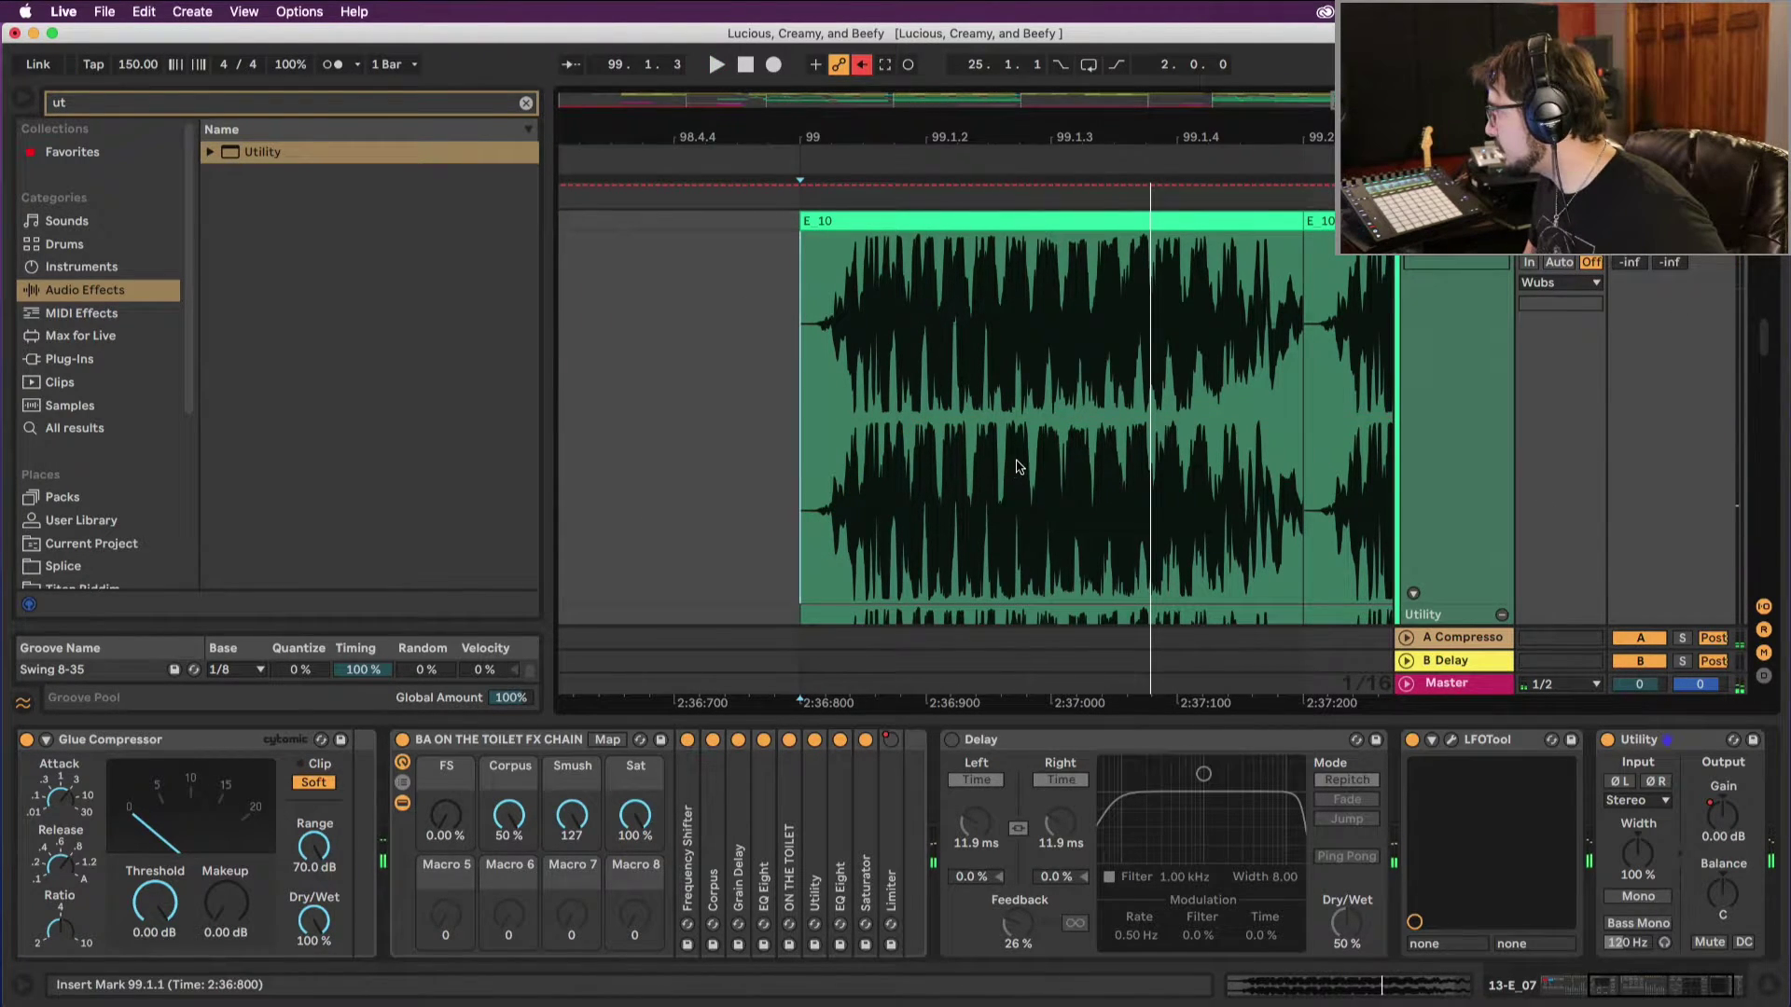
key(a)
drag(795, 482, 923, 482)
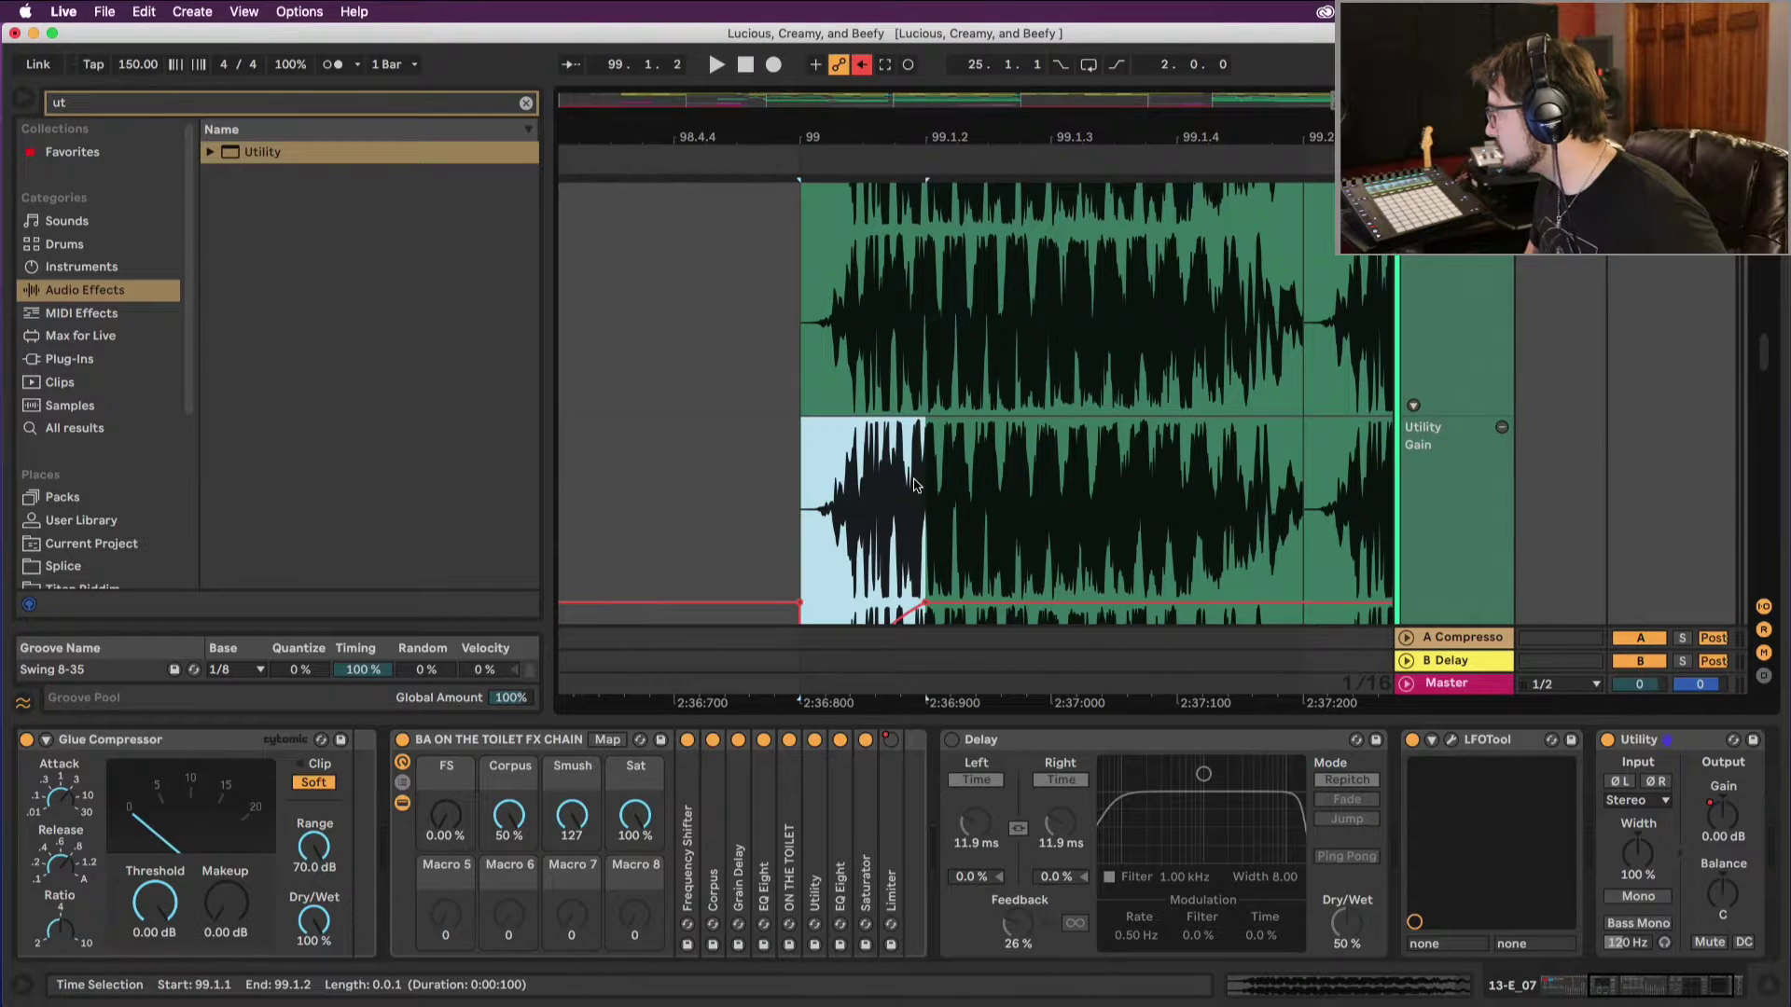
drag(813, 483, 1254, 509)
key(space)
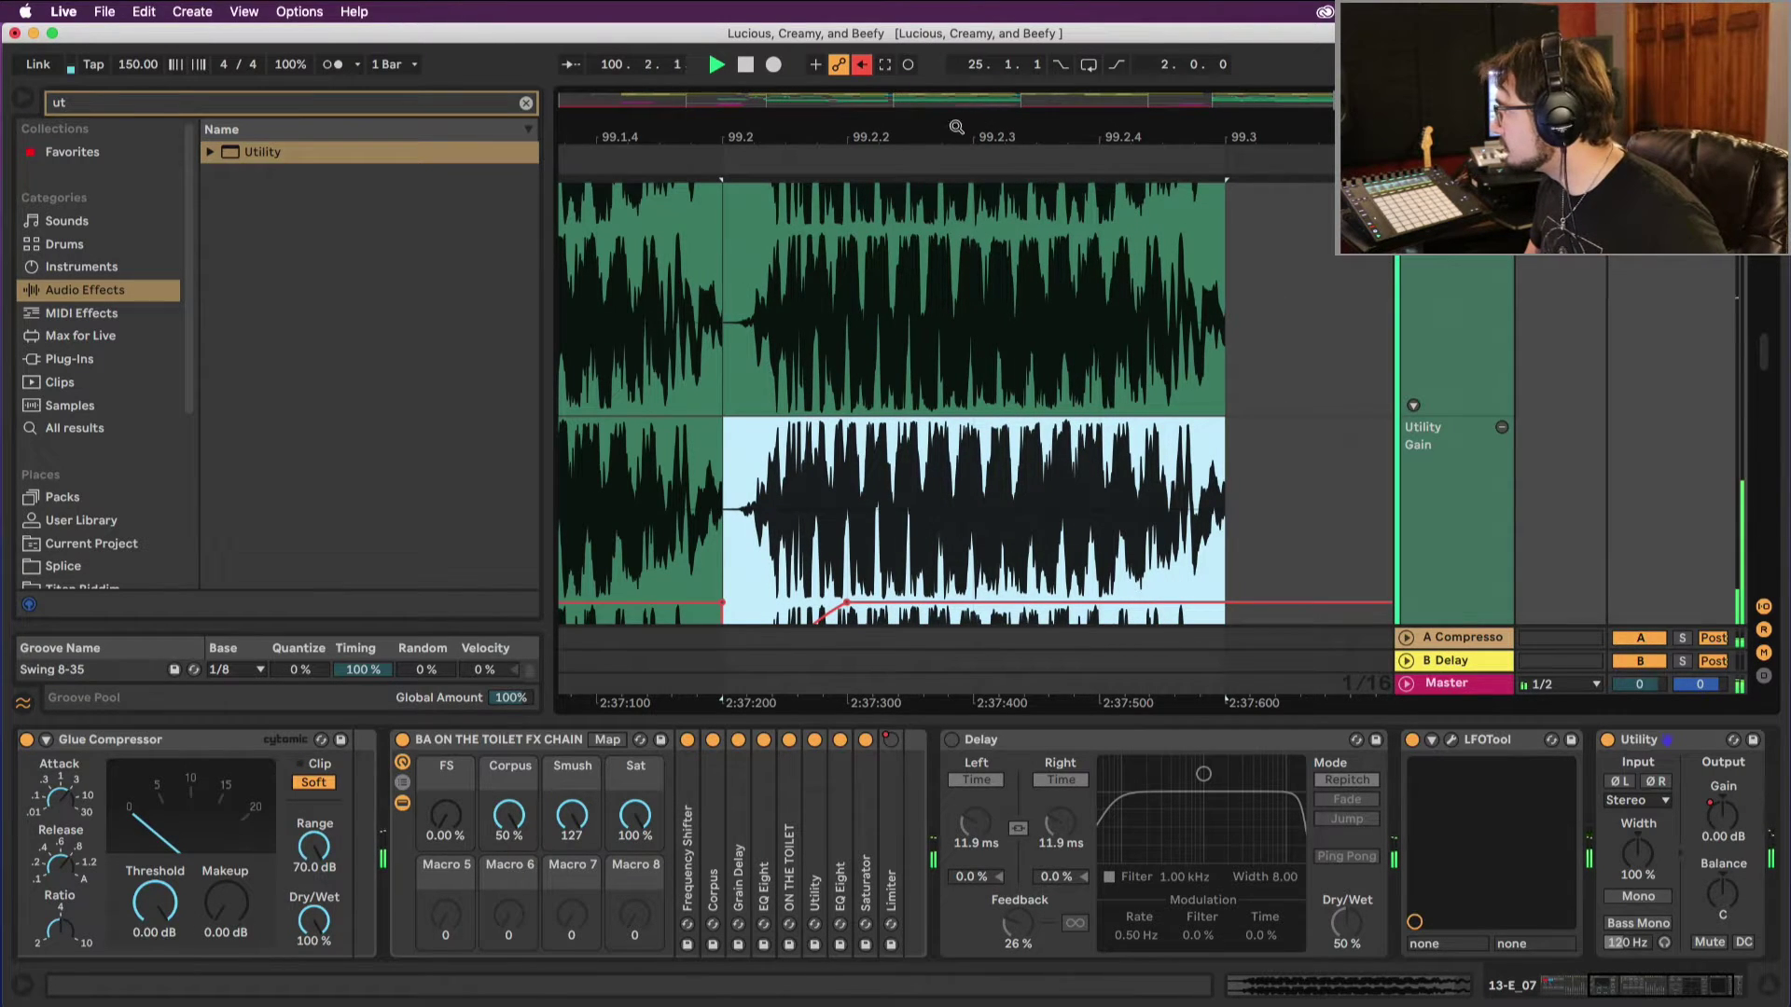
drag(957, 126, 971, 65)
key(space)
scroll(1171, 331, down, 5)
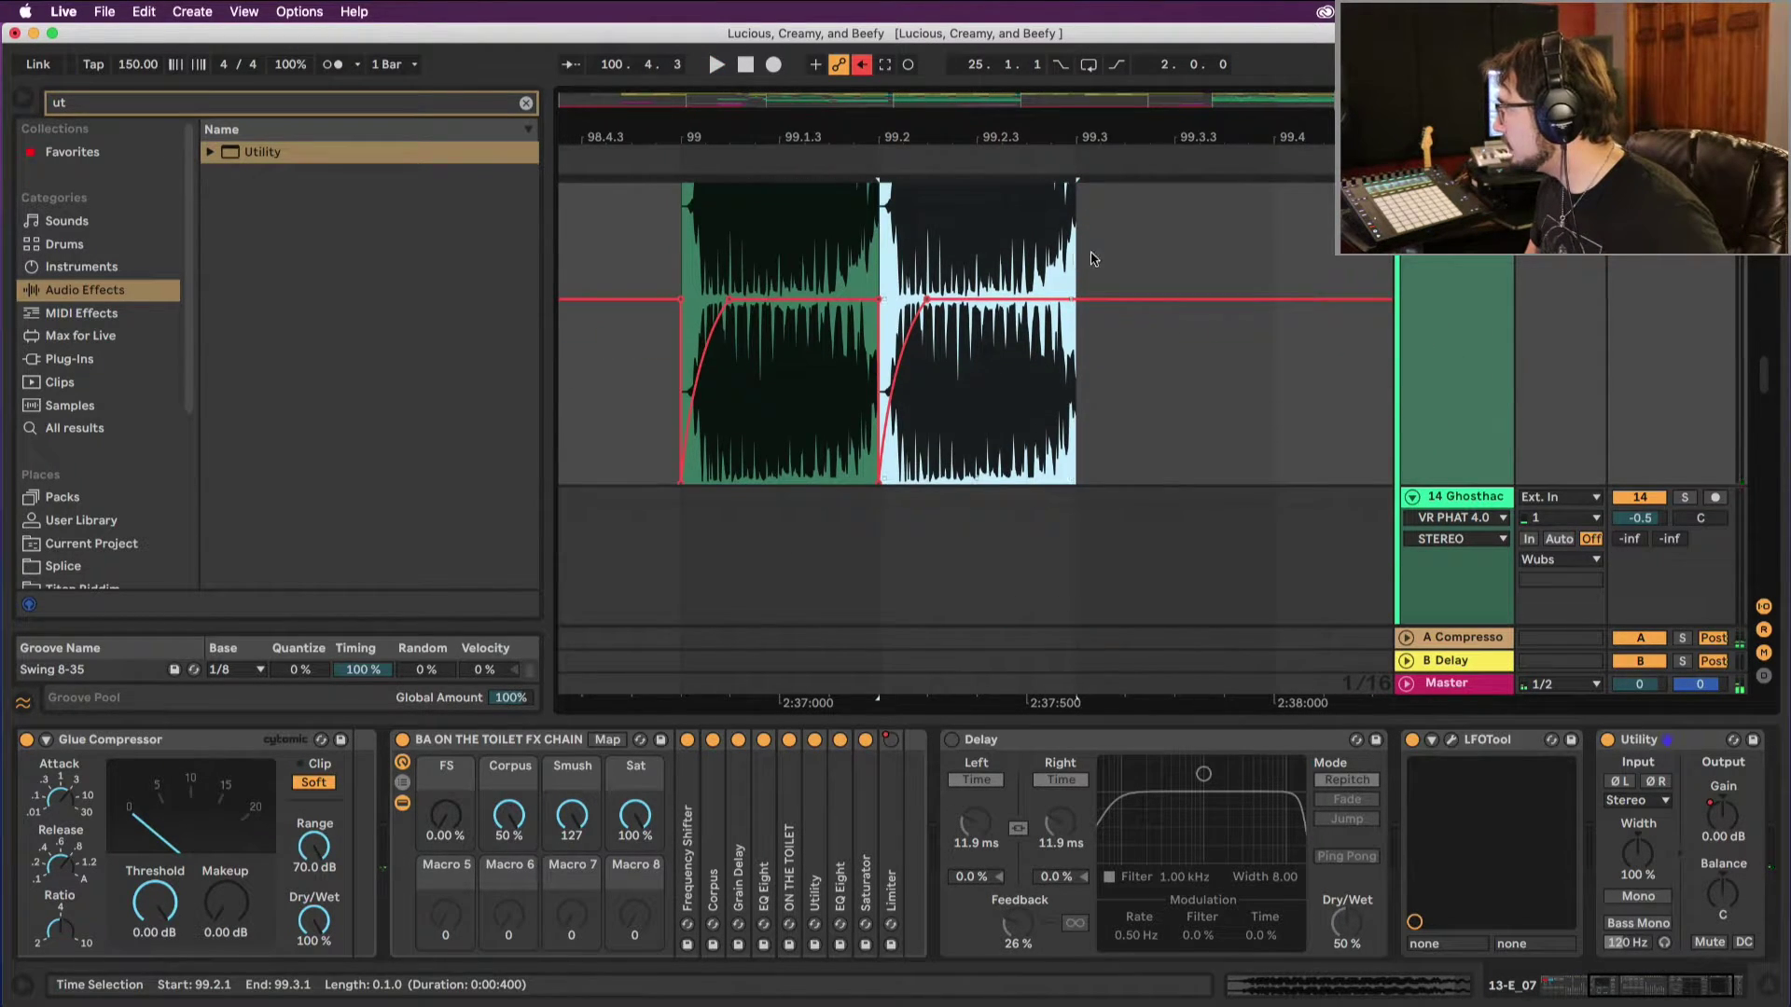
Step: Drop track 13's Utility Gain to -inf dB between 99.3.1 and 99.4.1, undoing the misaligned first attempt
drag(1093, 259, 1020, 433)
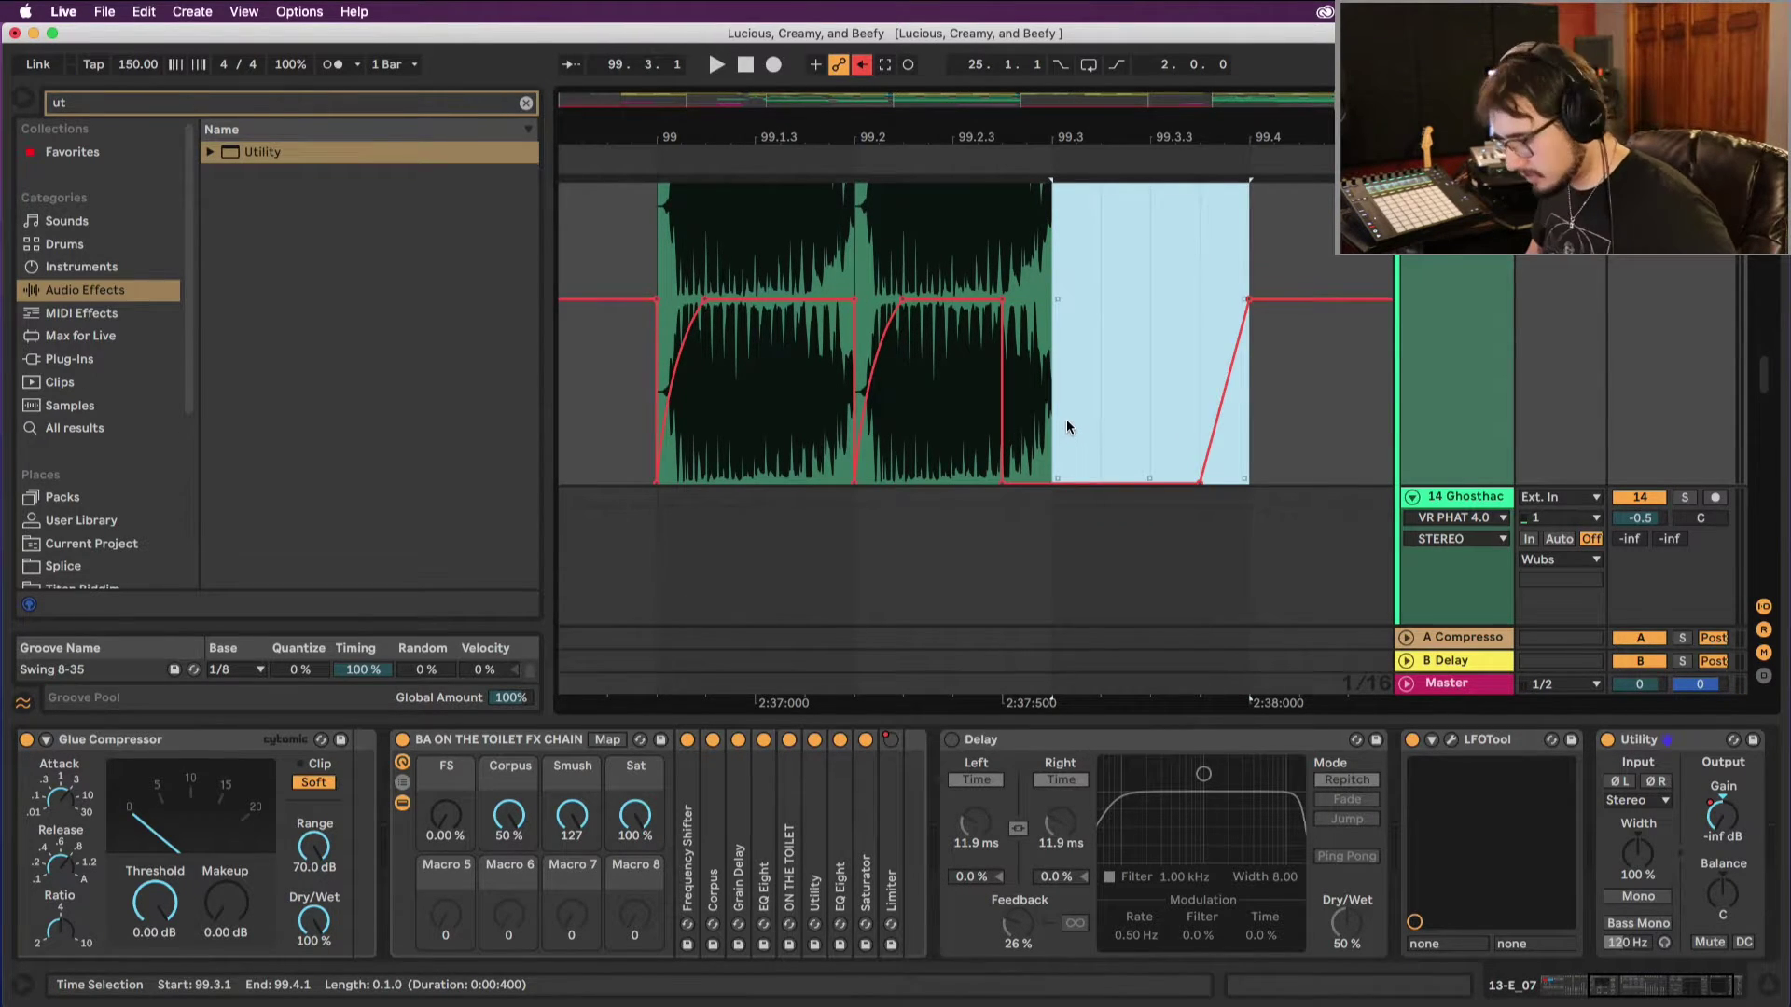
key(super+z)
drag(1168, 311, 1171, 485)
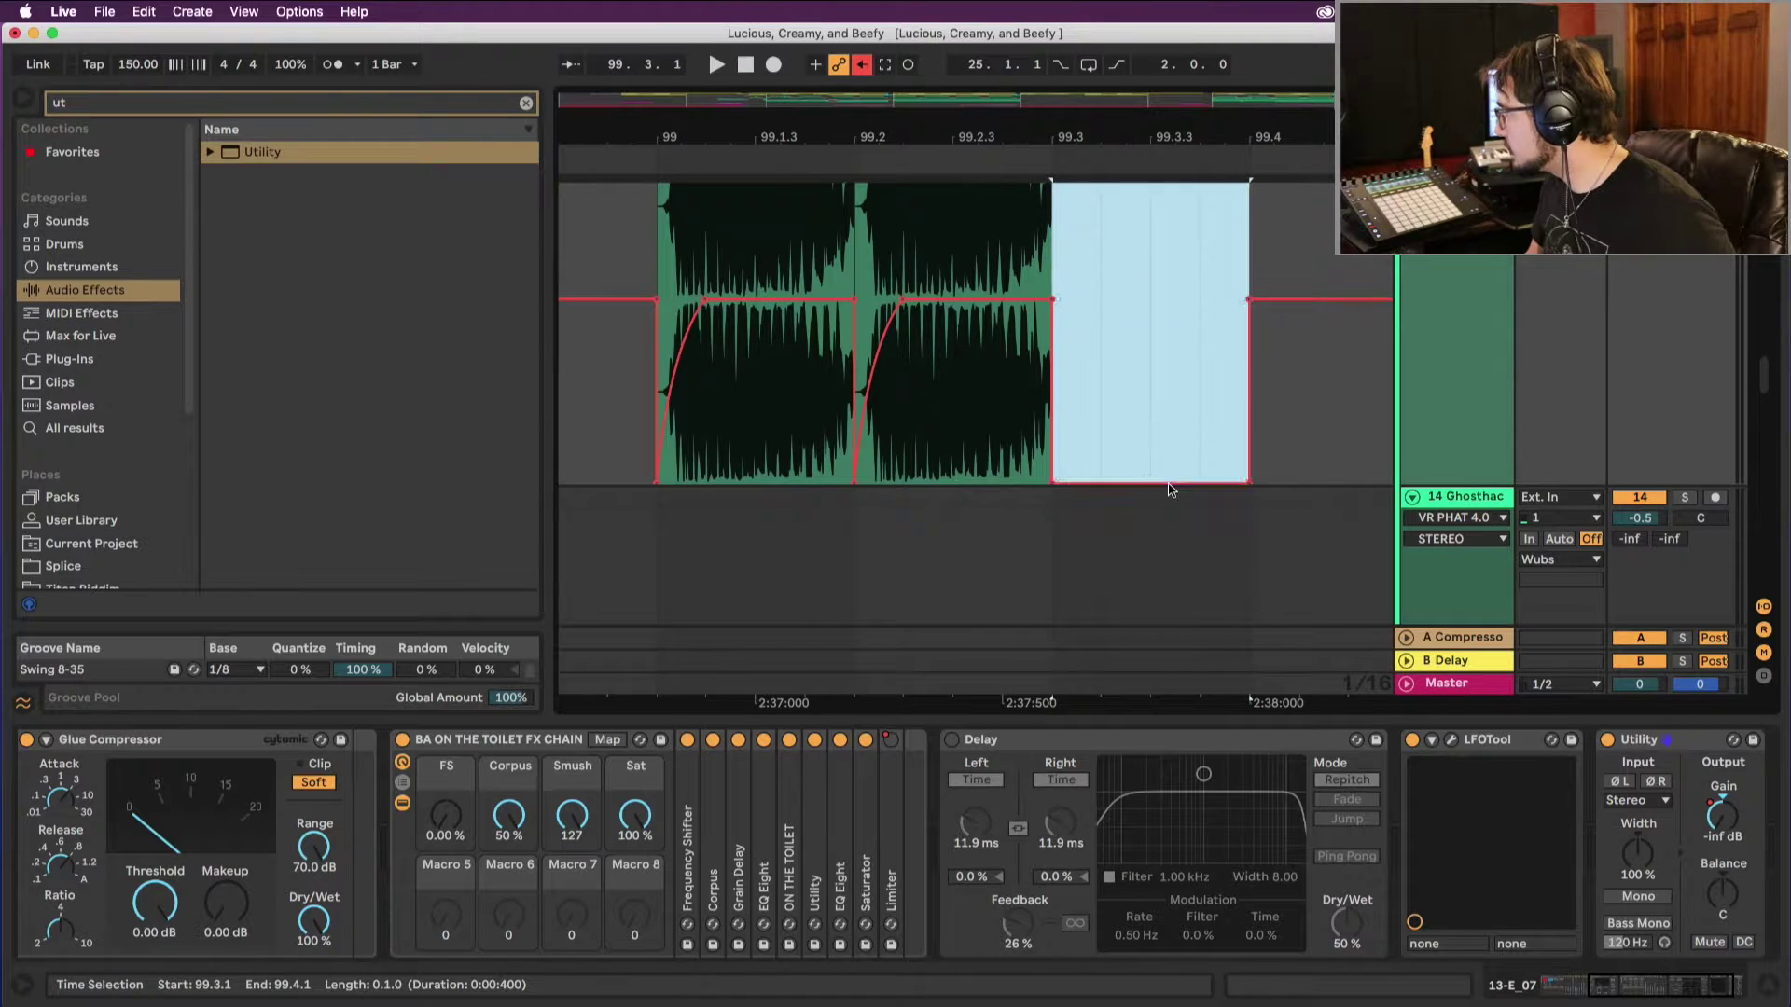
Step: Play the fill from 98.4.4 and review the delay automation across bars 95 to 104
click(607, 375)
key(space)
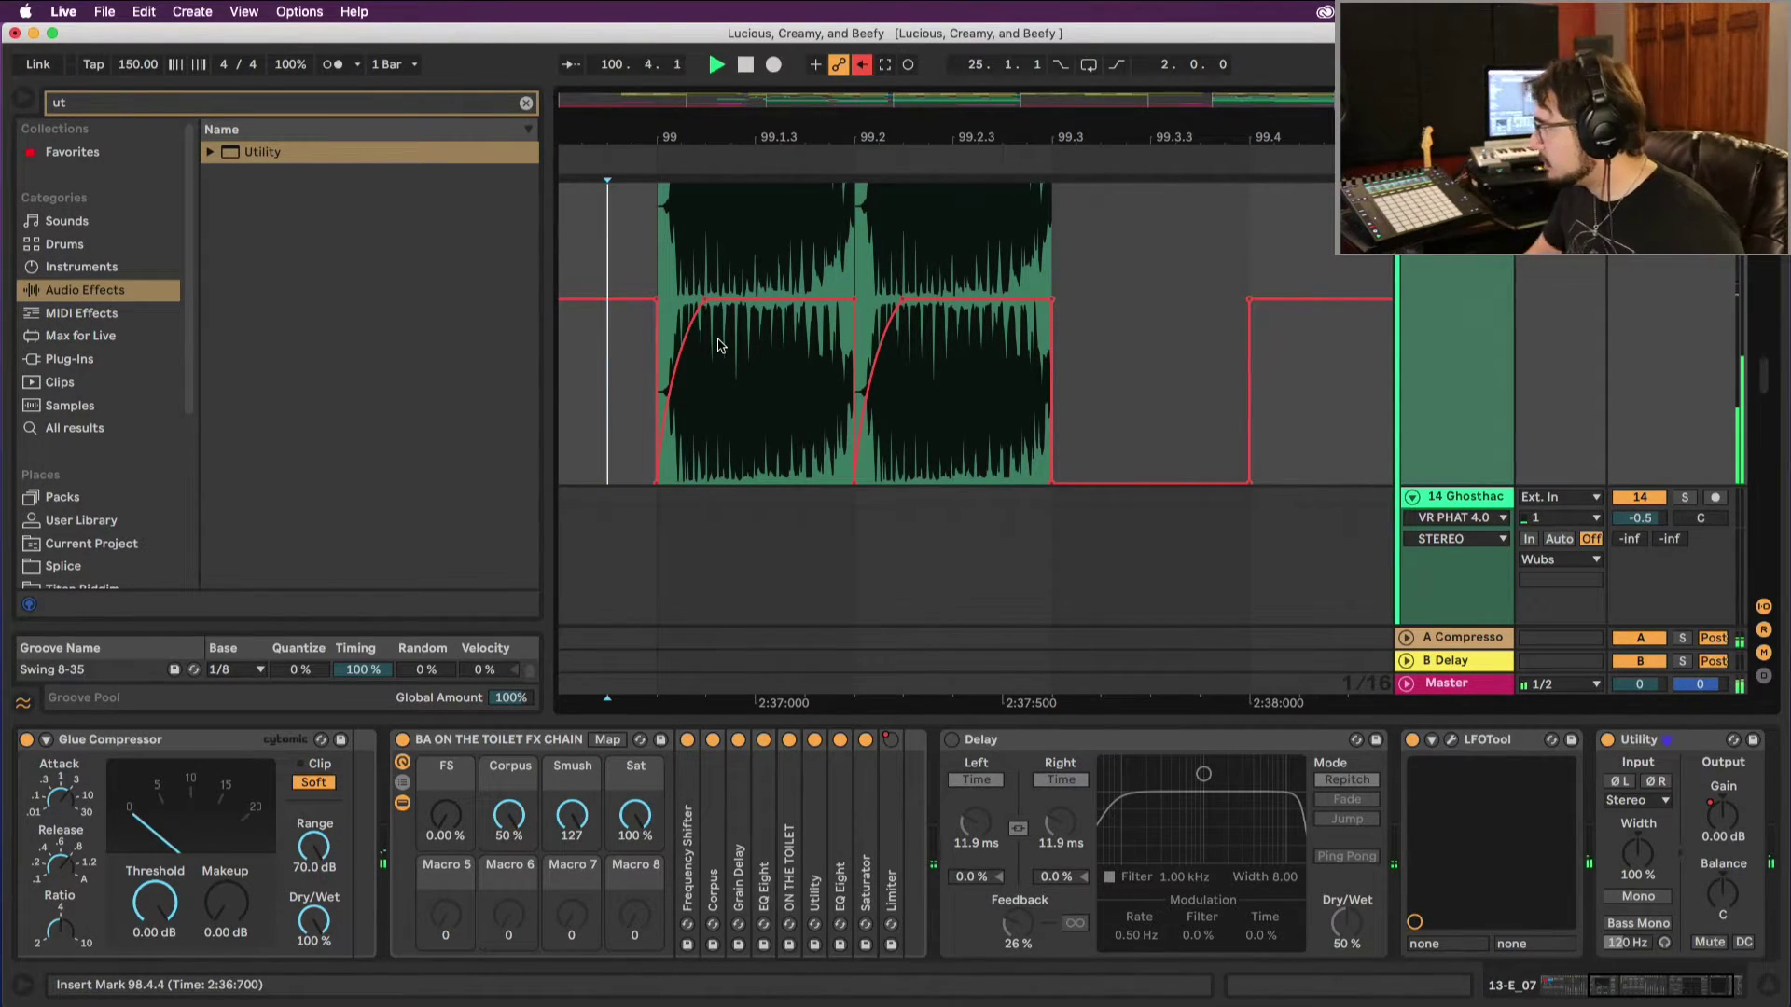
scroll(1151, 244, up, 1)
scroll(1149, 244, down, 6)
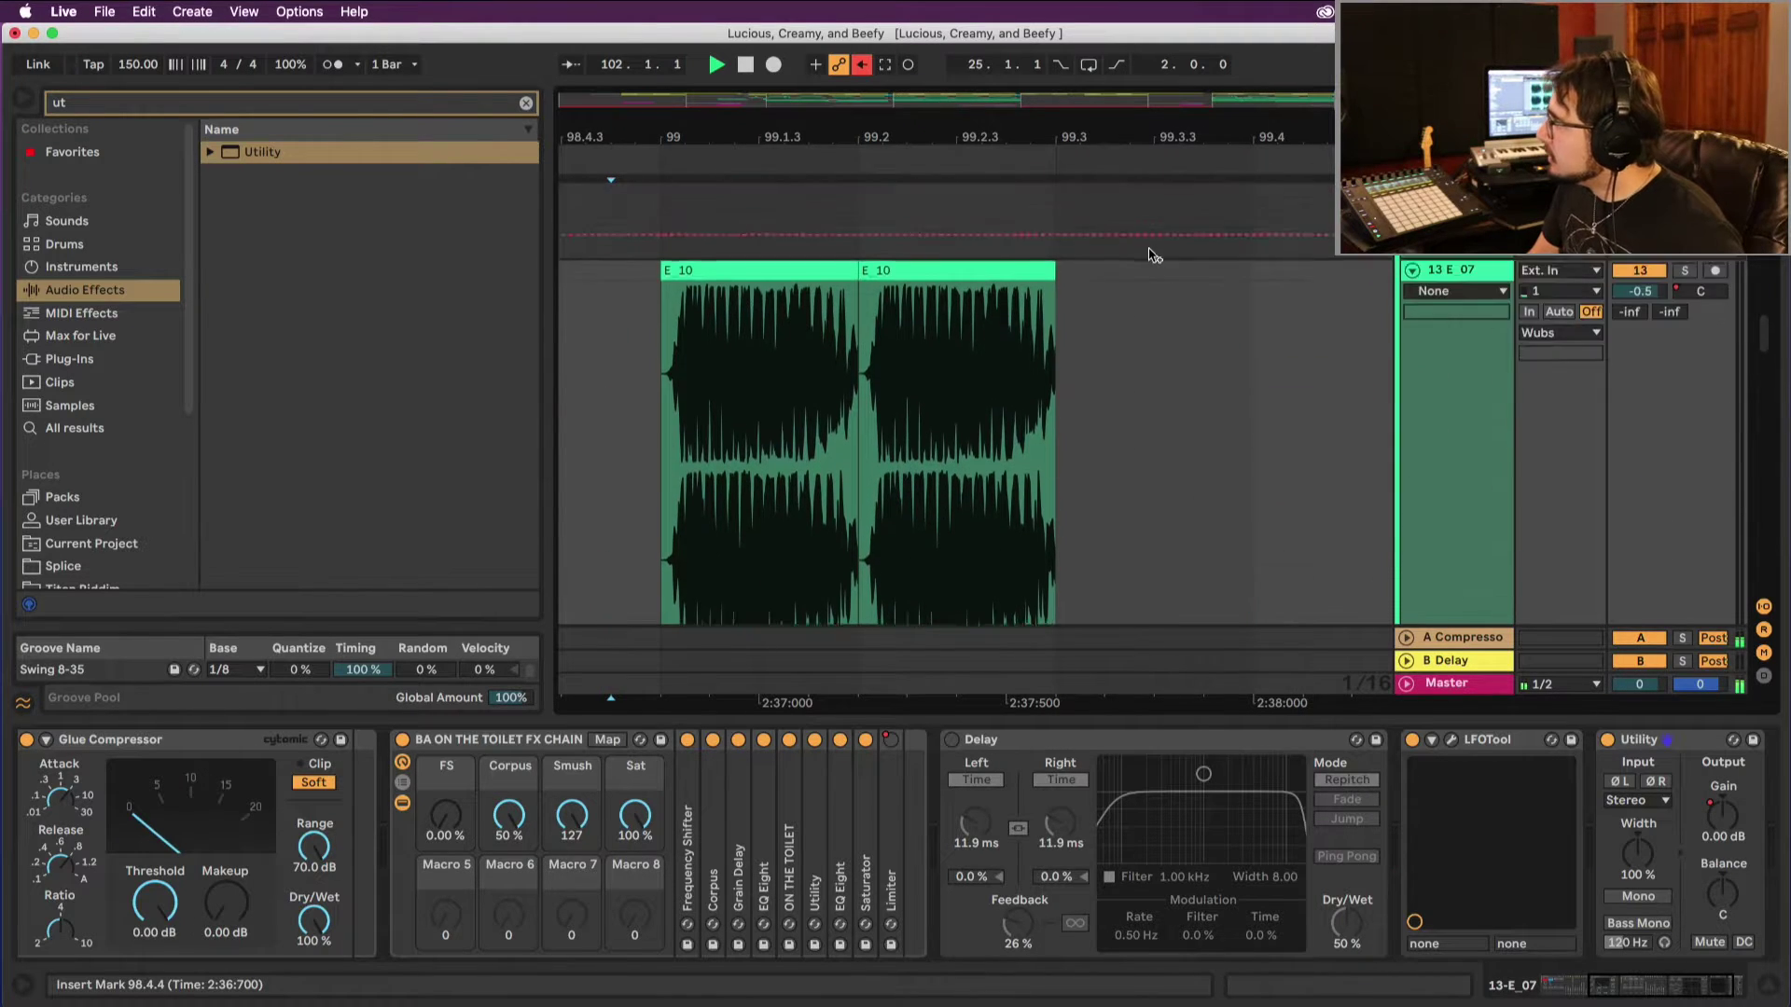
key(space)
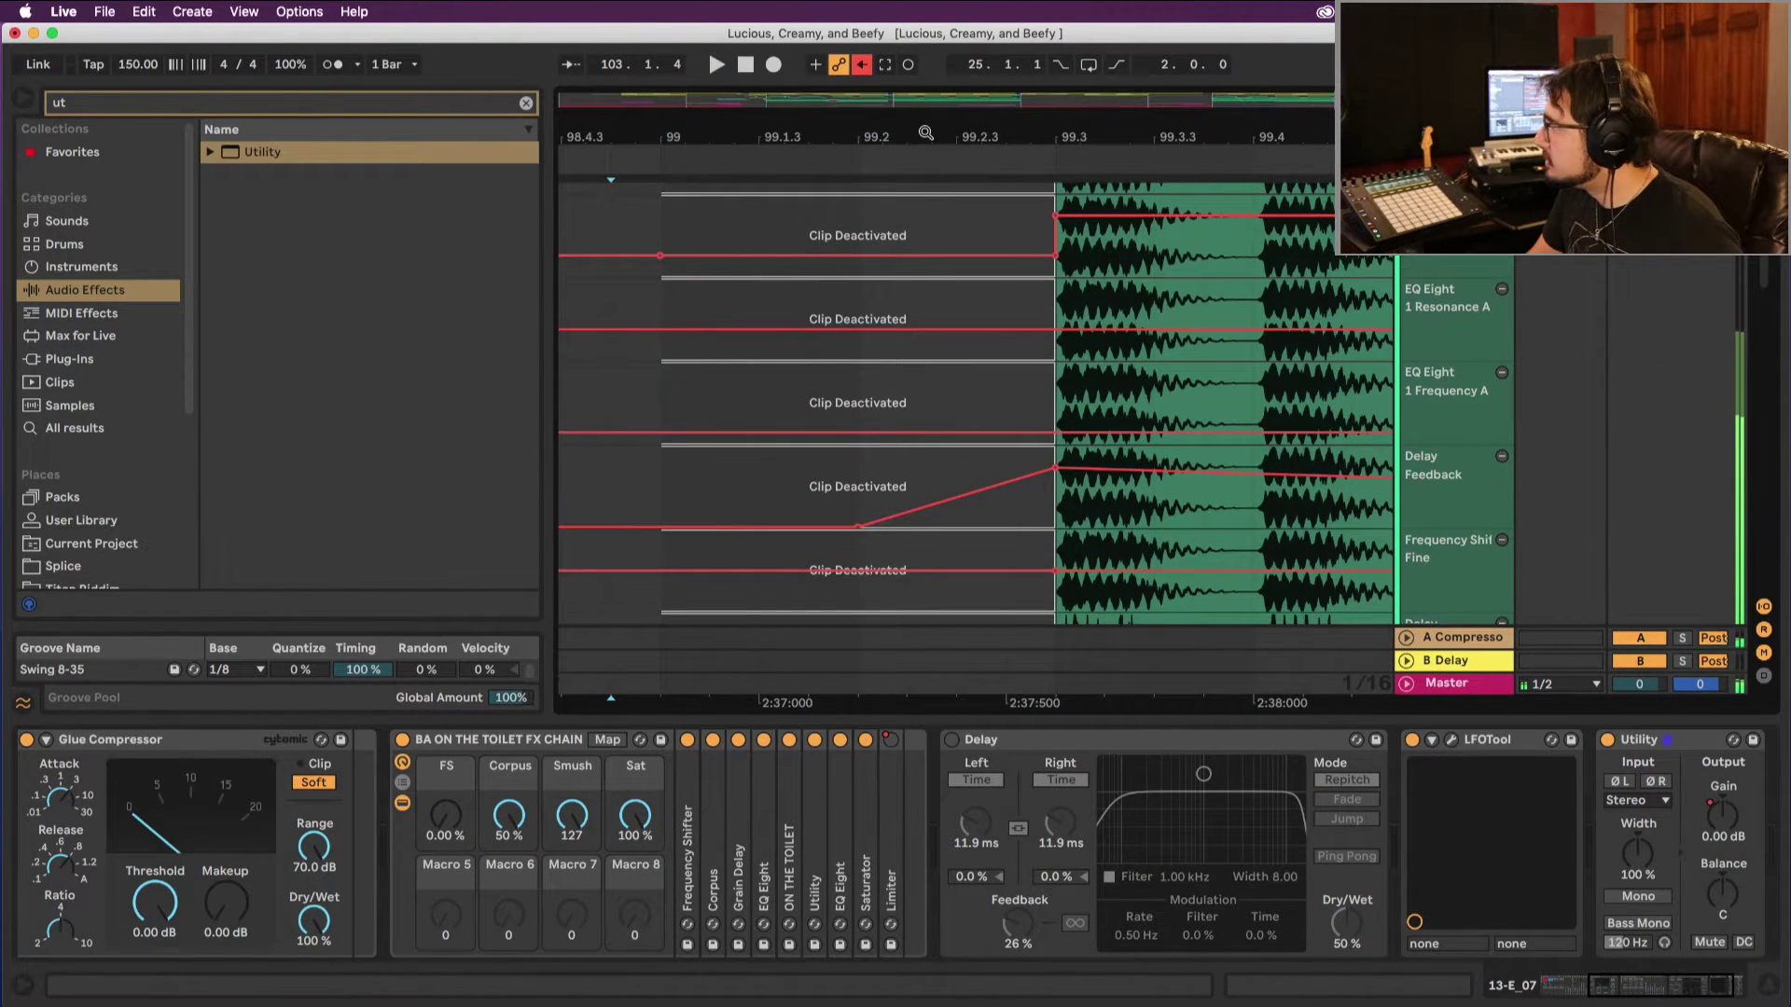
drag(923, 139, 923, 133)
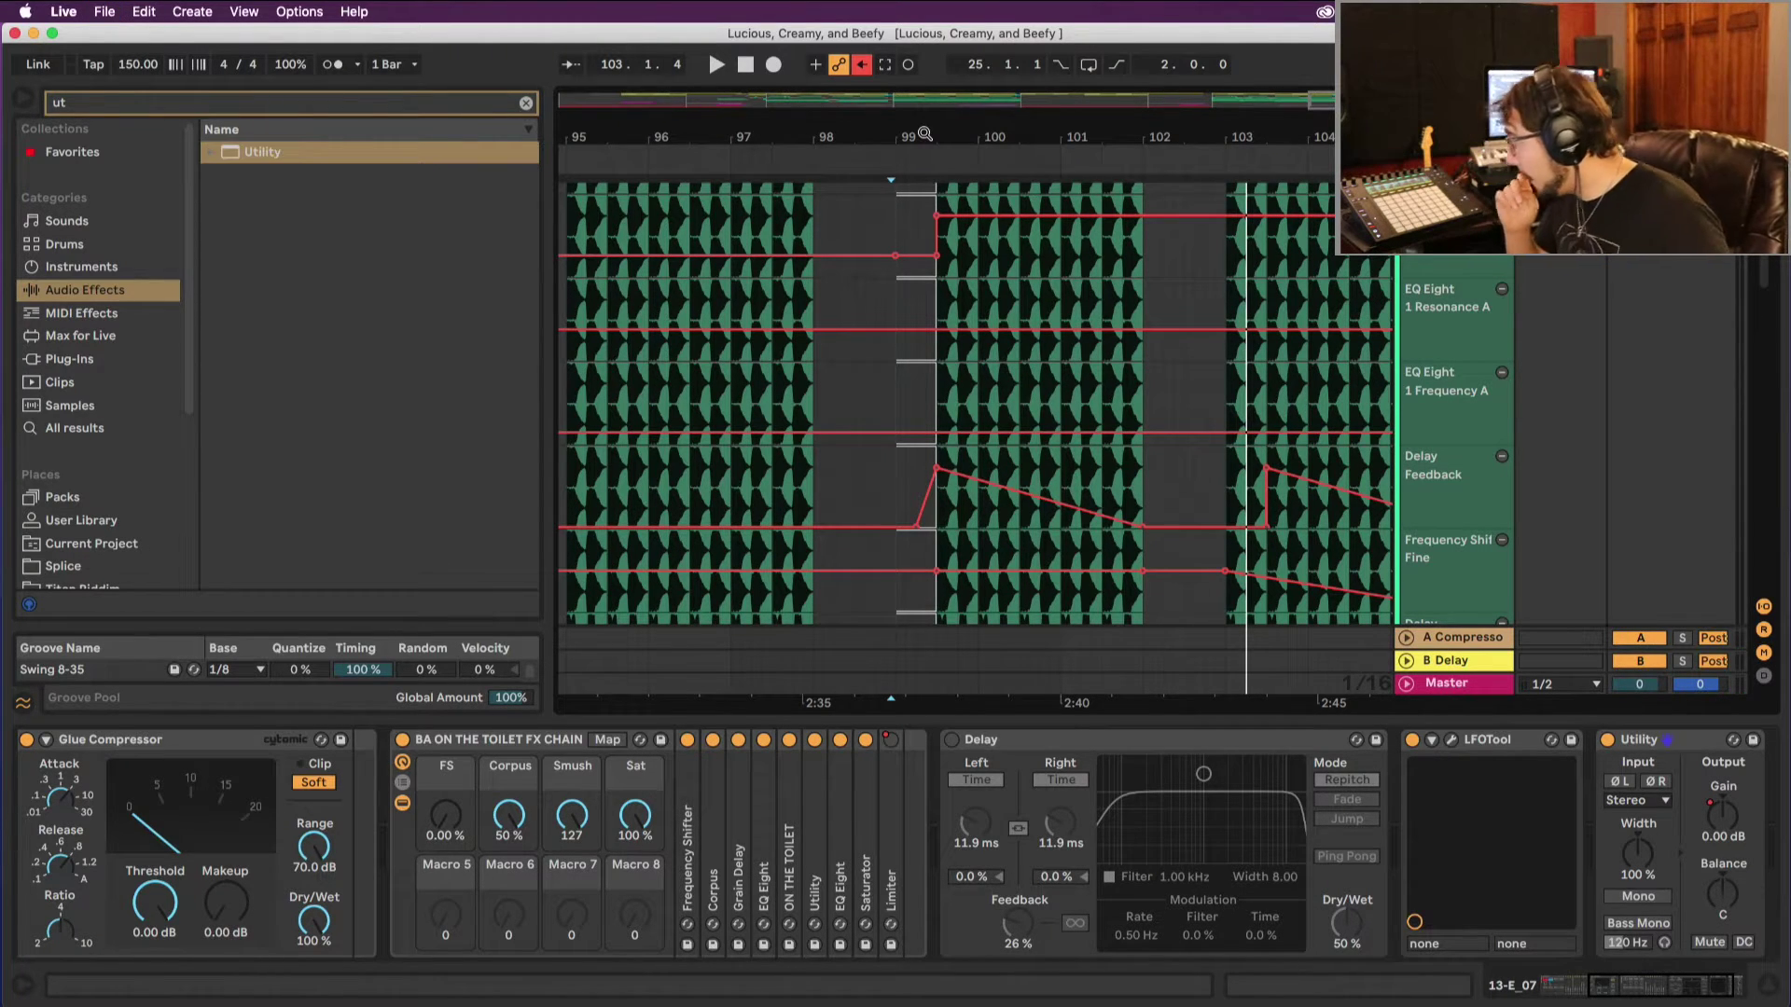
Step: Move the Drop 2 locator to the start of the second bass section near bar 99 and add a Break locator at 113.4.4
drag(1046, 116, 968, 154)
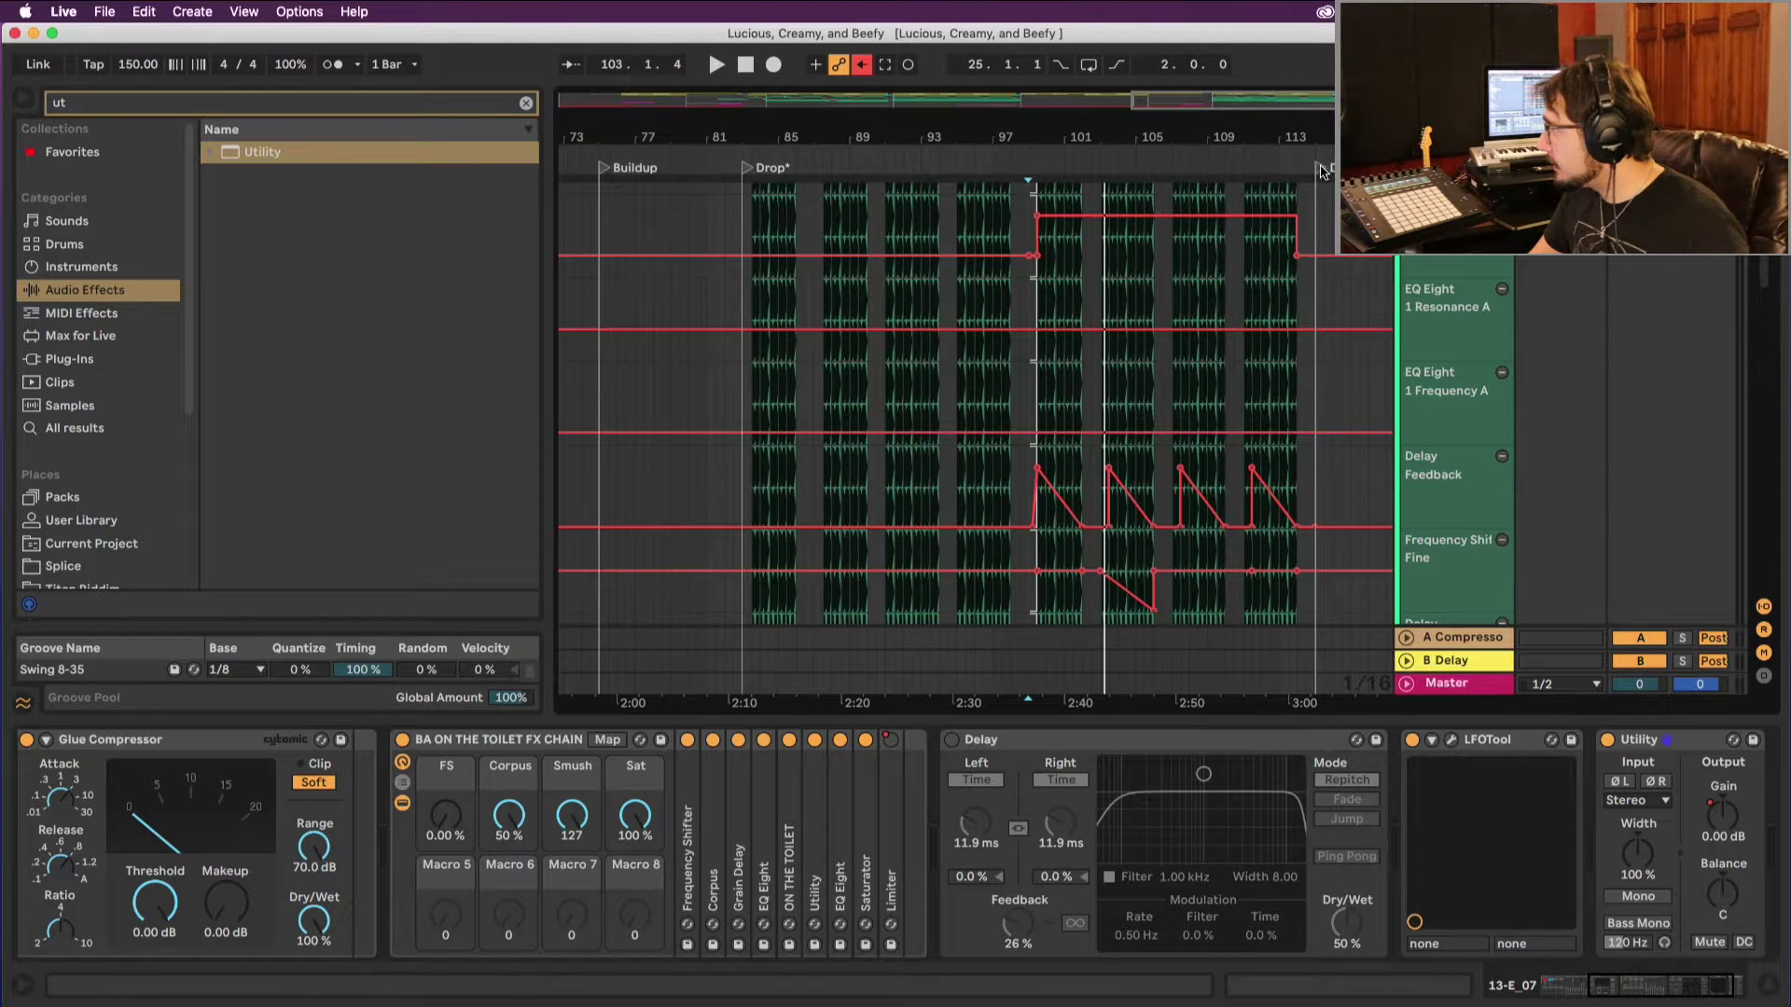
drag(1321, 170, 1041, 174)
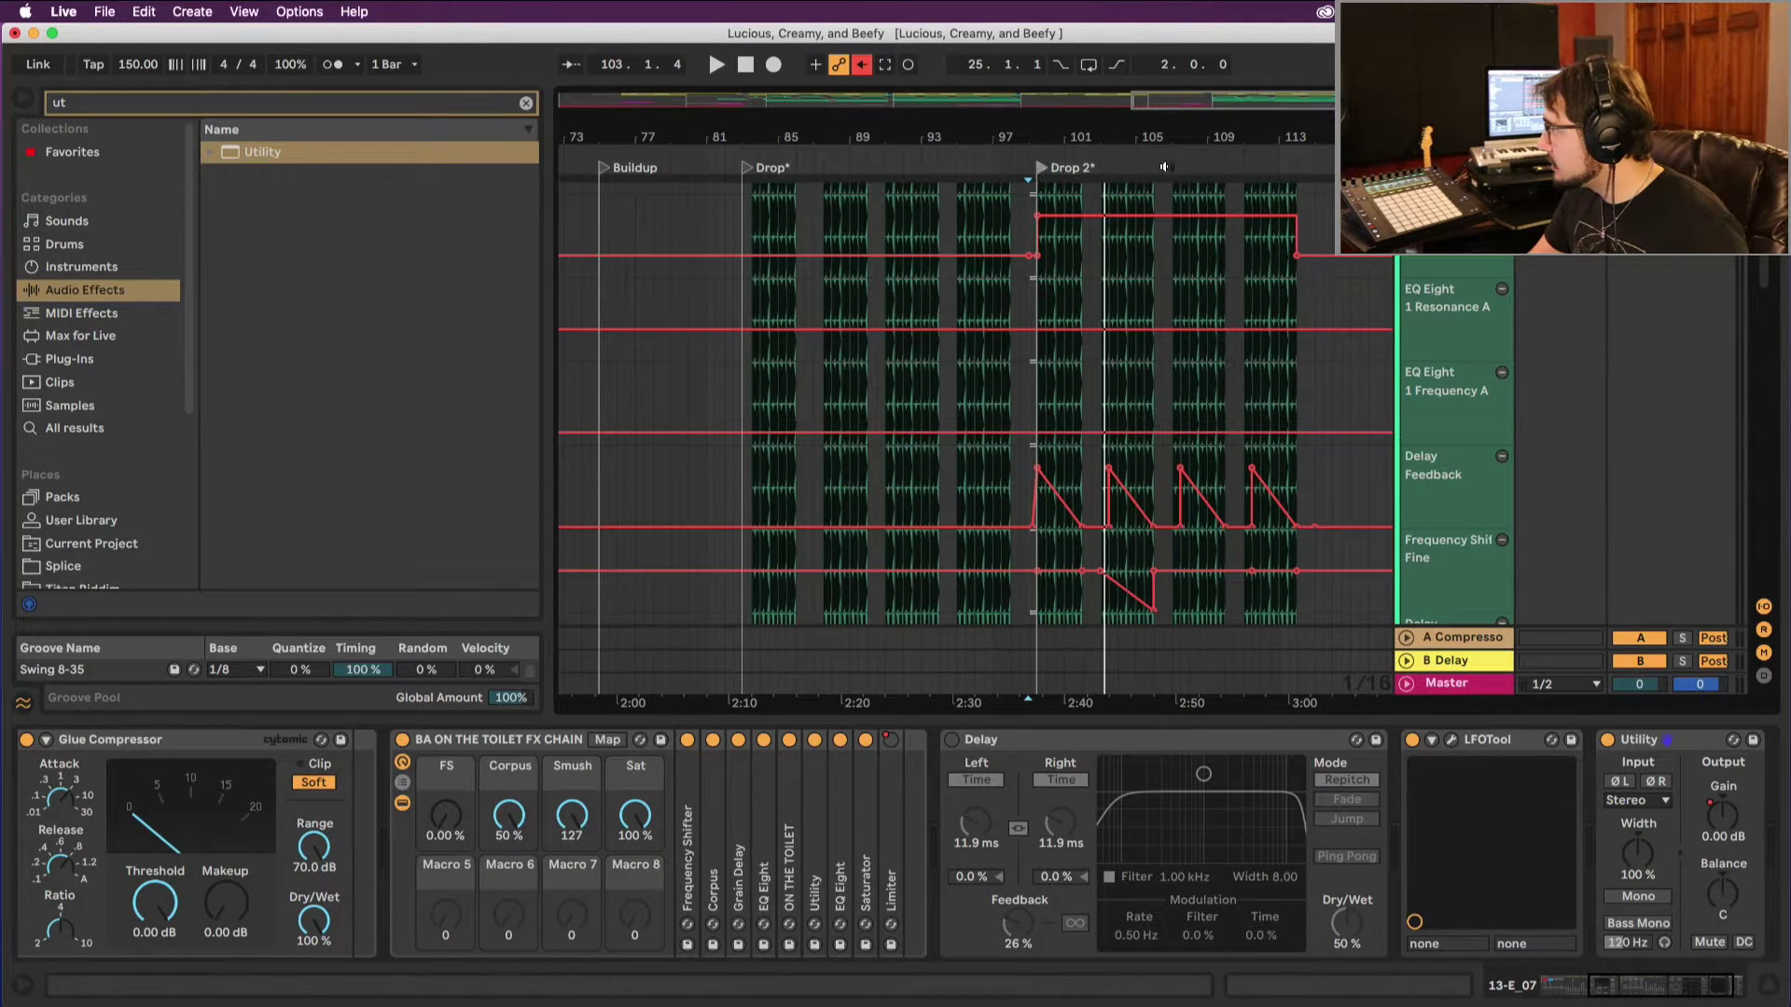
right_click(1293, 162)
click(1307, 216)
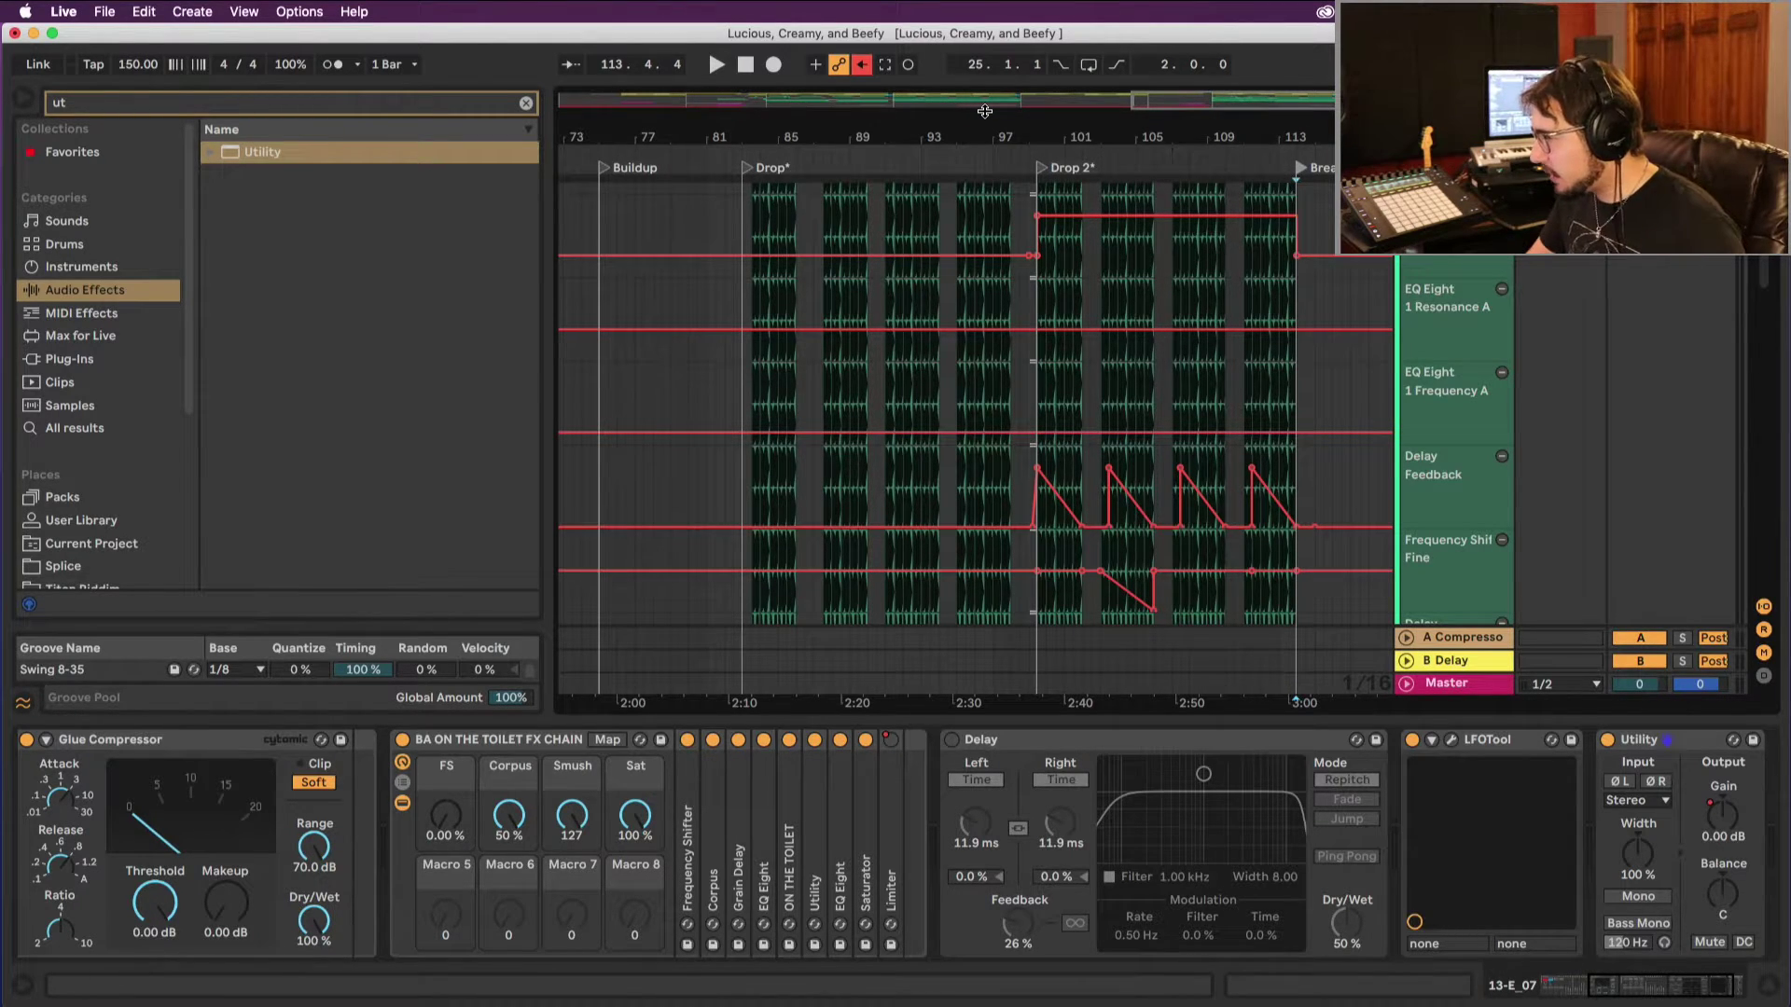
Step: Examine the clips and automation on tracks 11 to 13 around the Drop 2 locator and cue playback there
drag(786, 134, 563, 159)
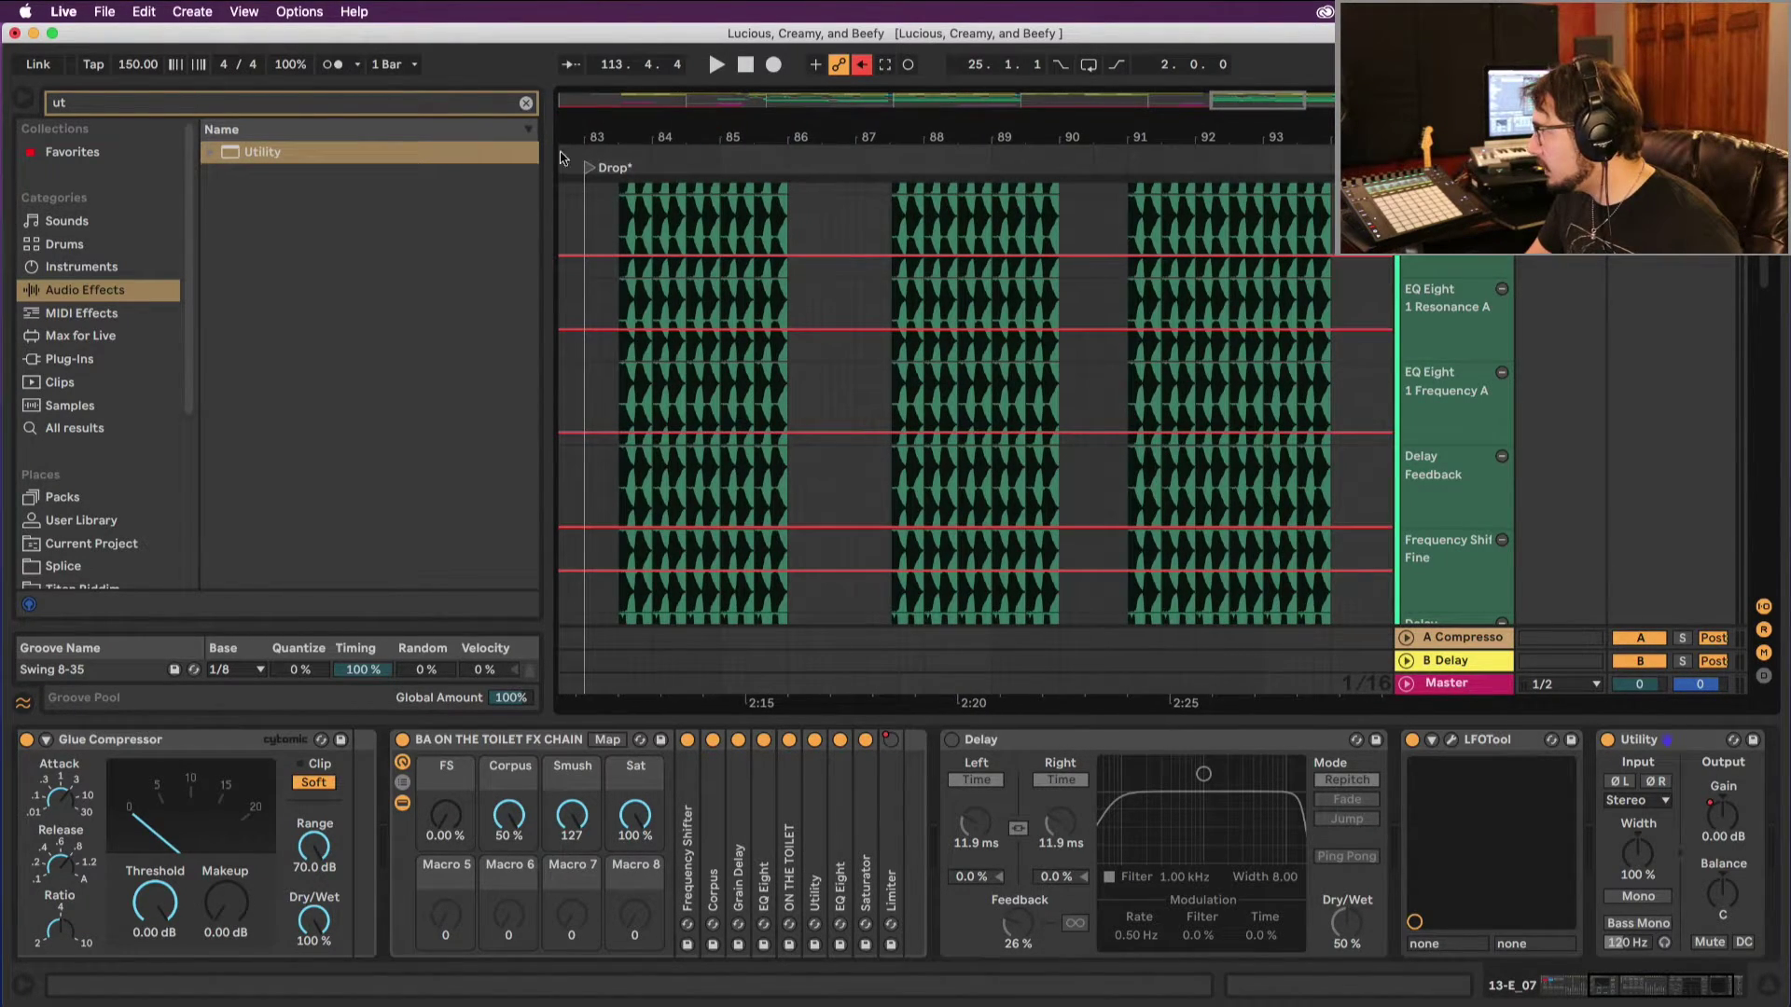
scroll(808, 213, right, 10)
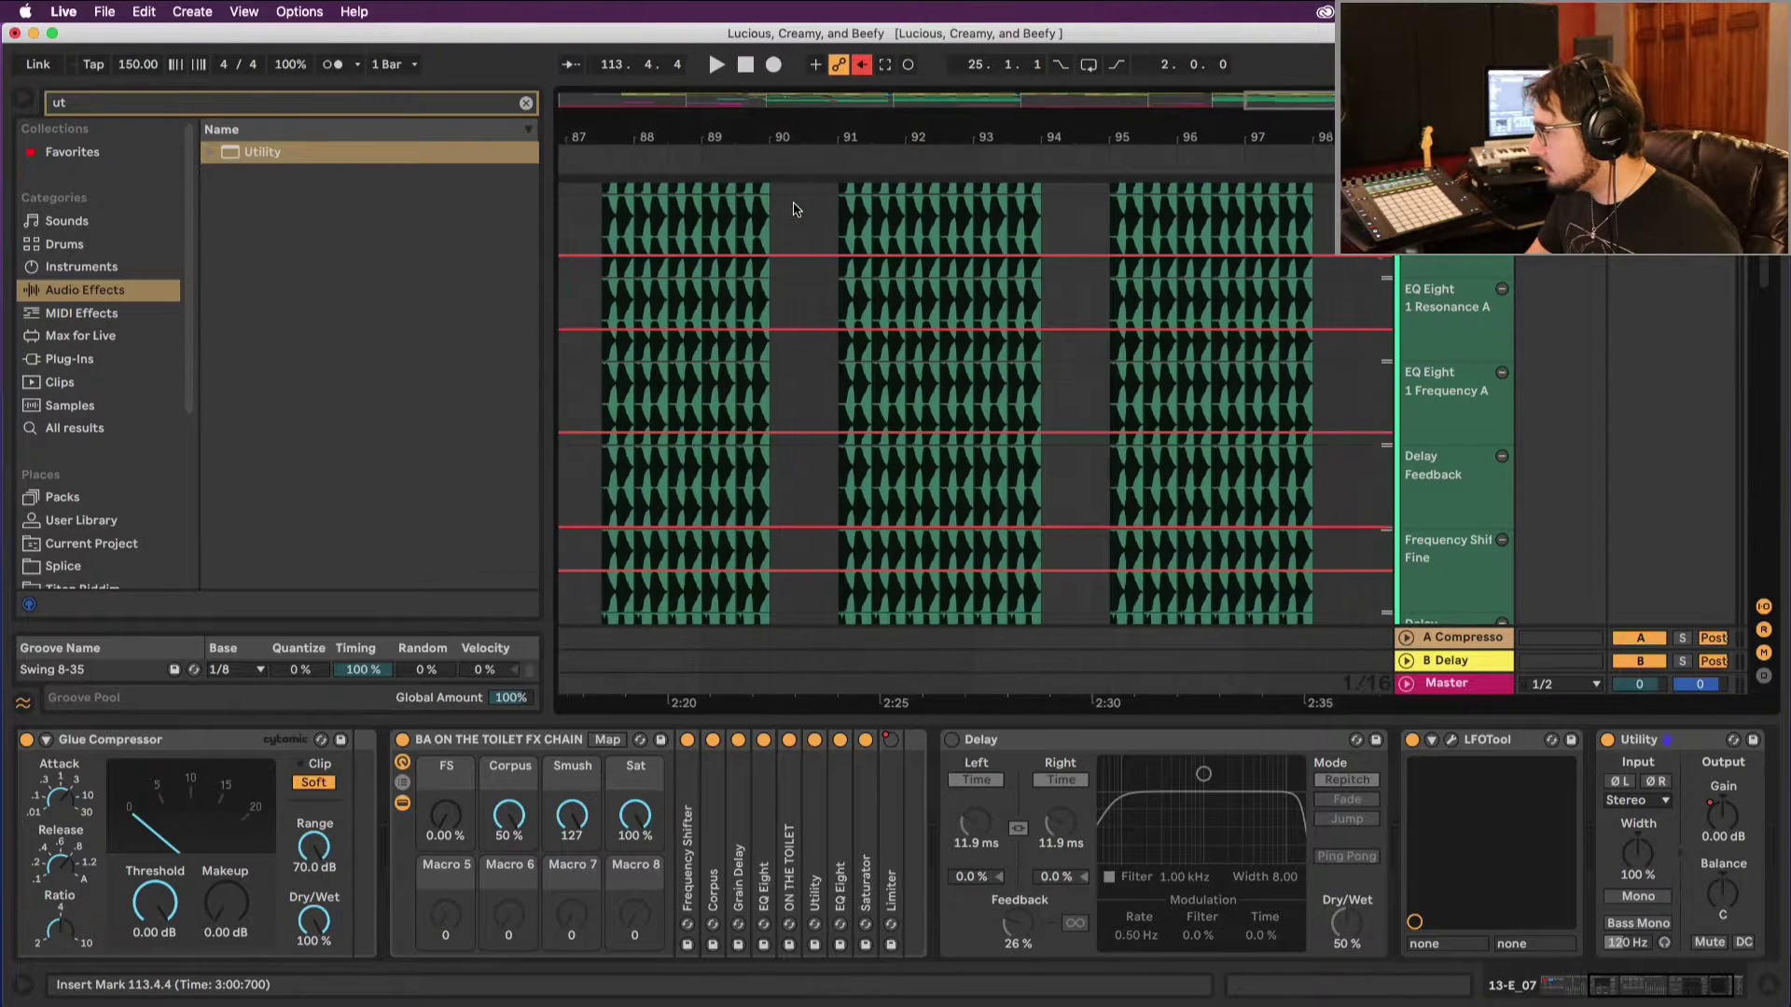
scroll(791, 207, right, 8)
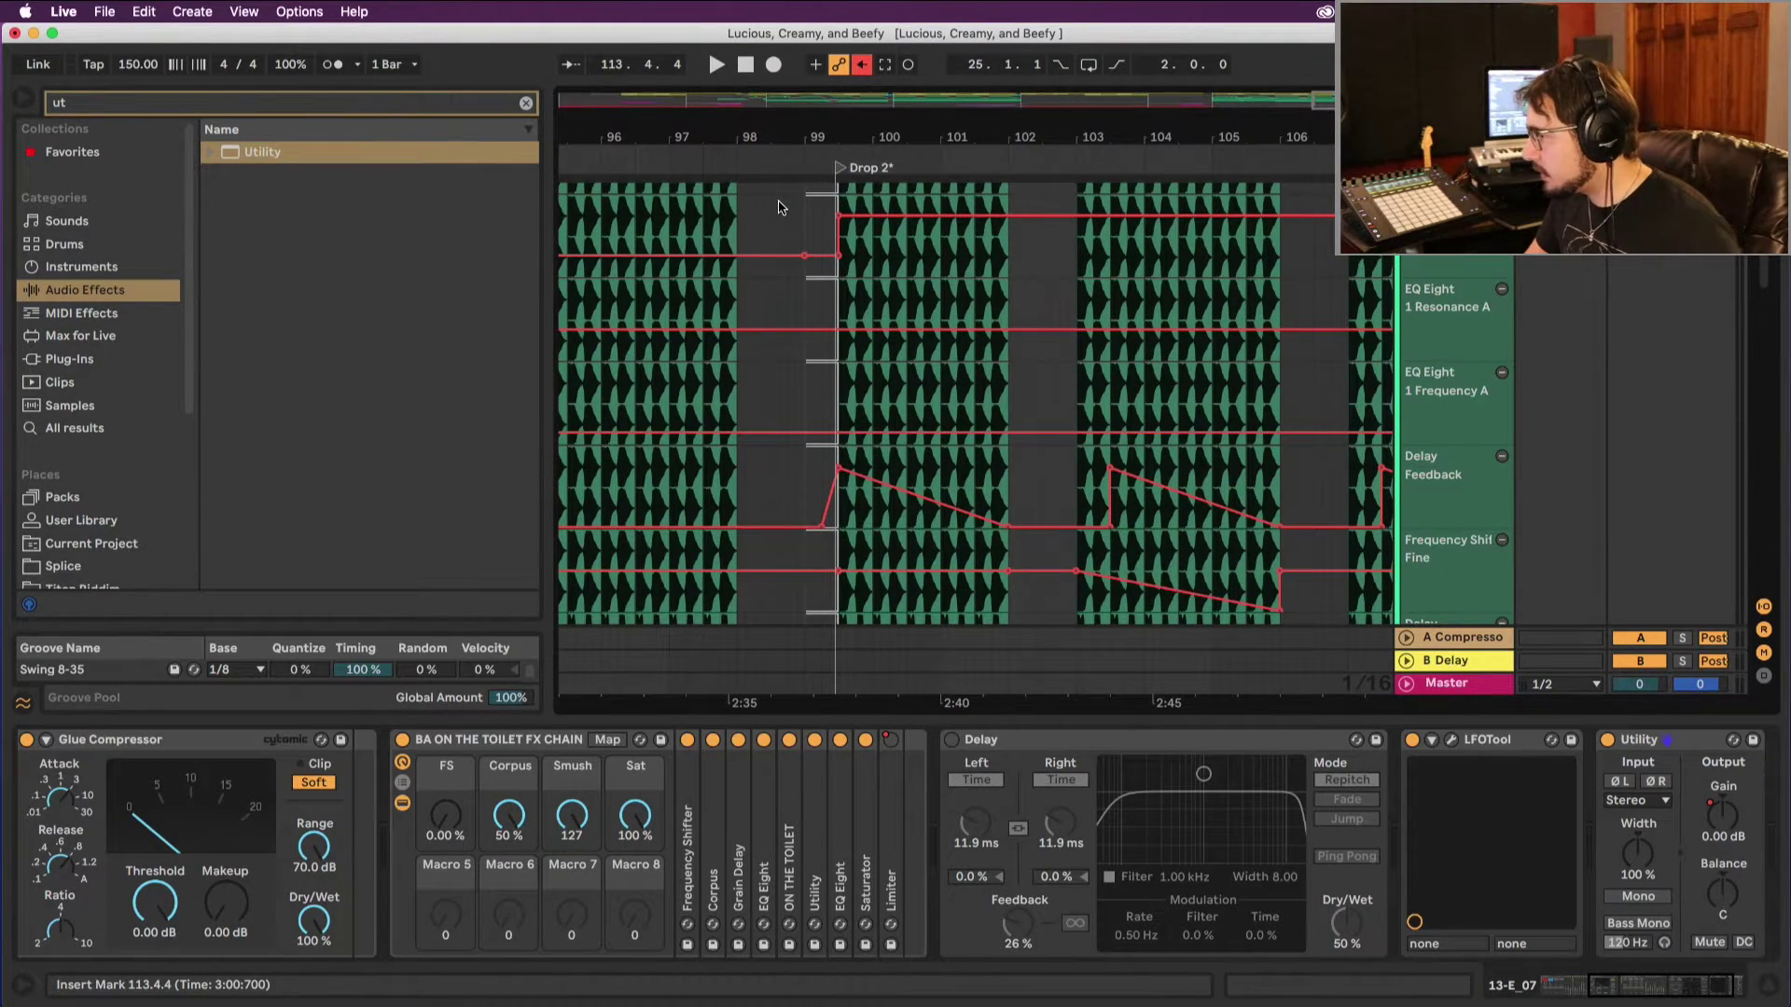
scroll(811, 242, down, 6)
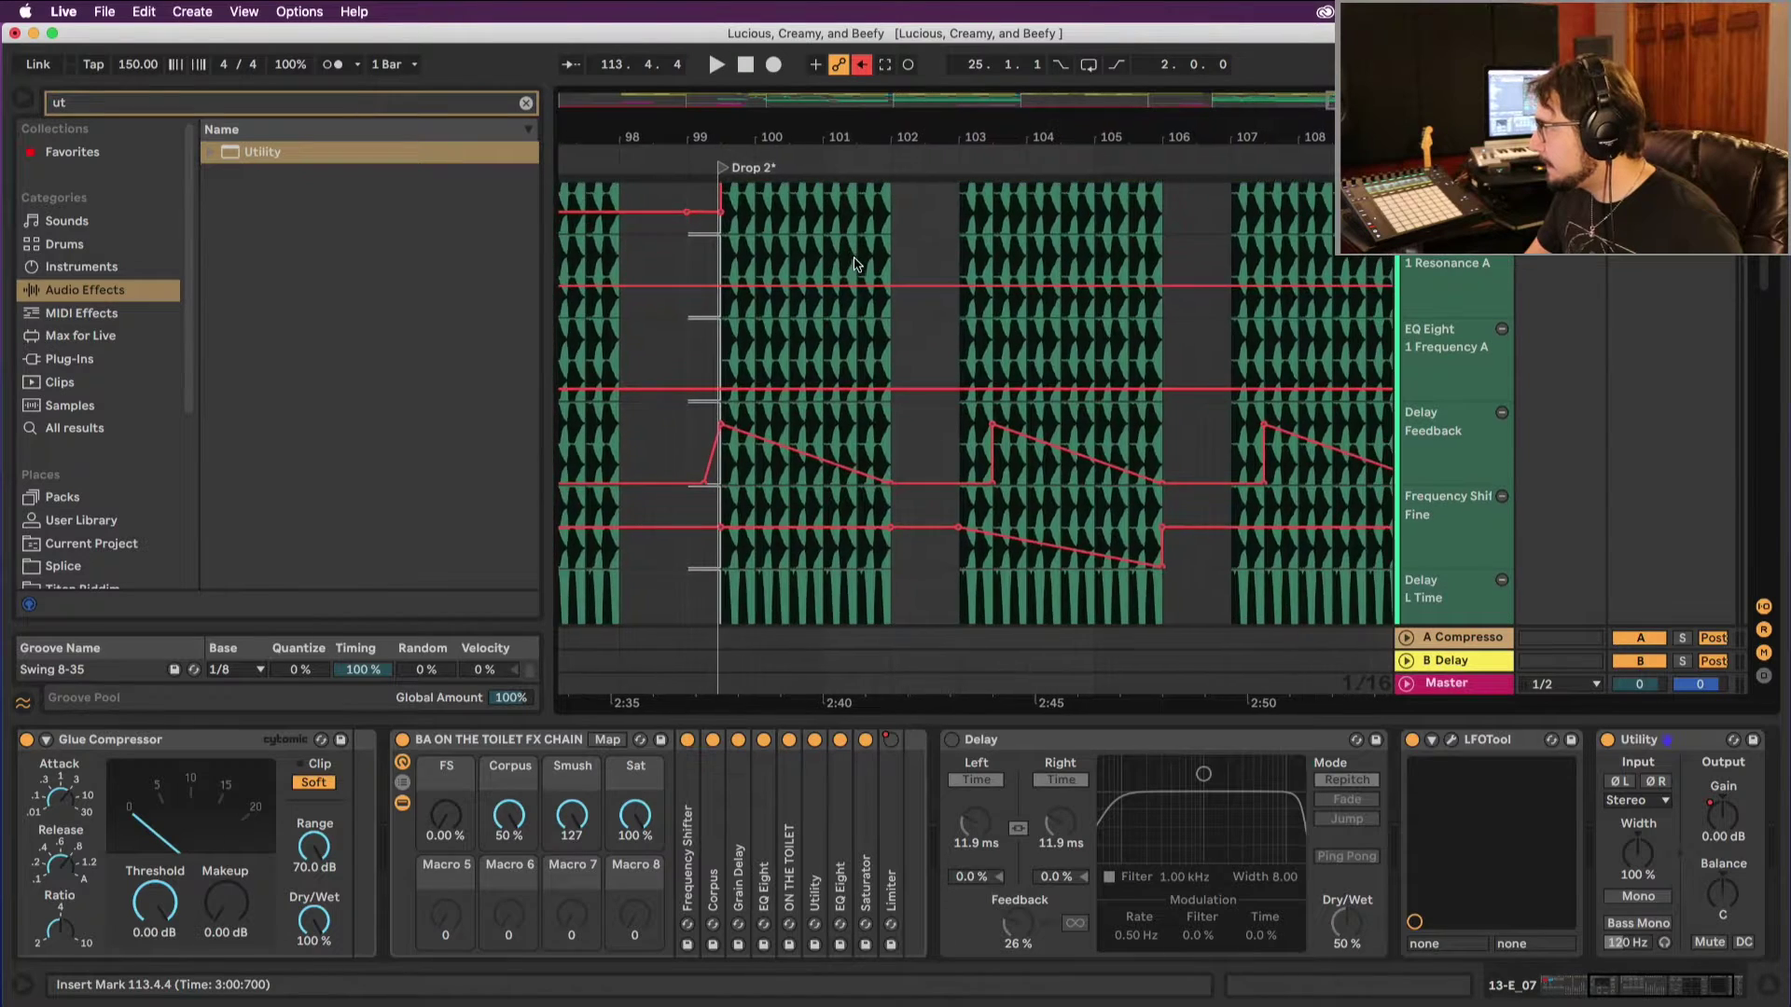
scroll(825, 248, right, 3)
scroll(839, 252, down, 2)
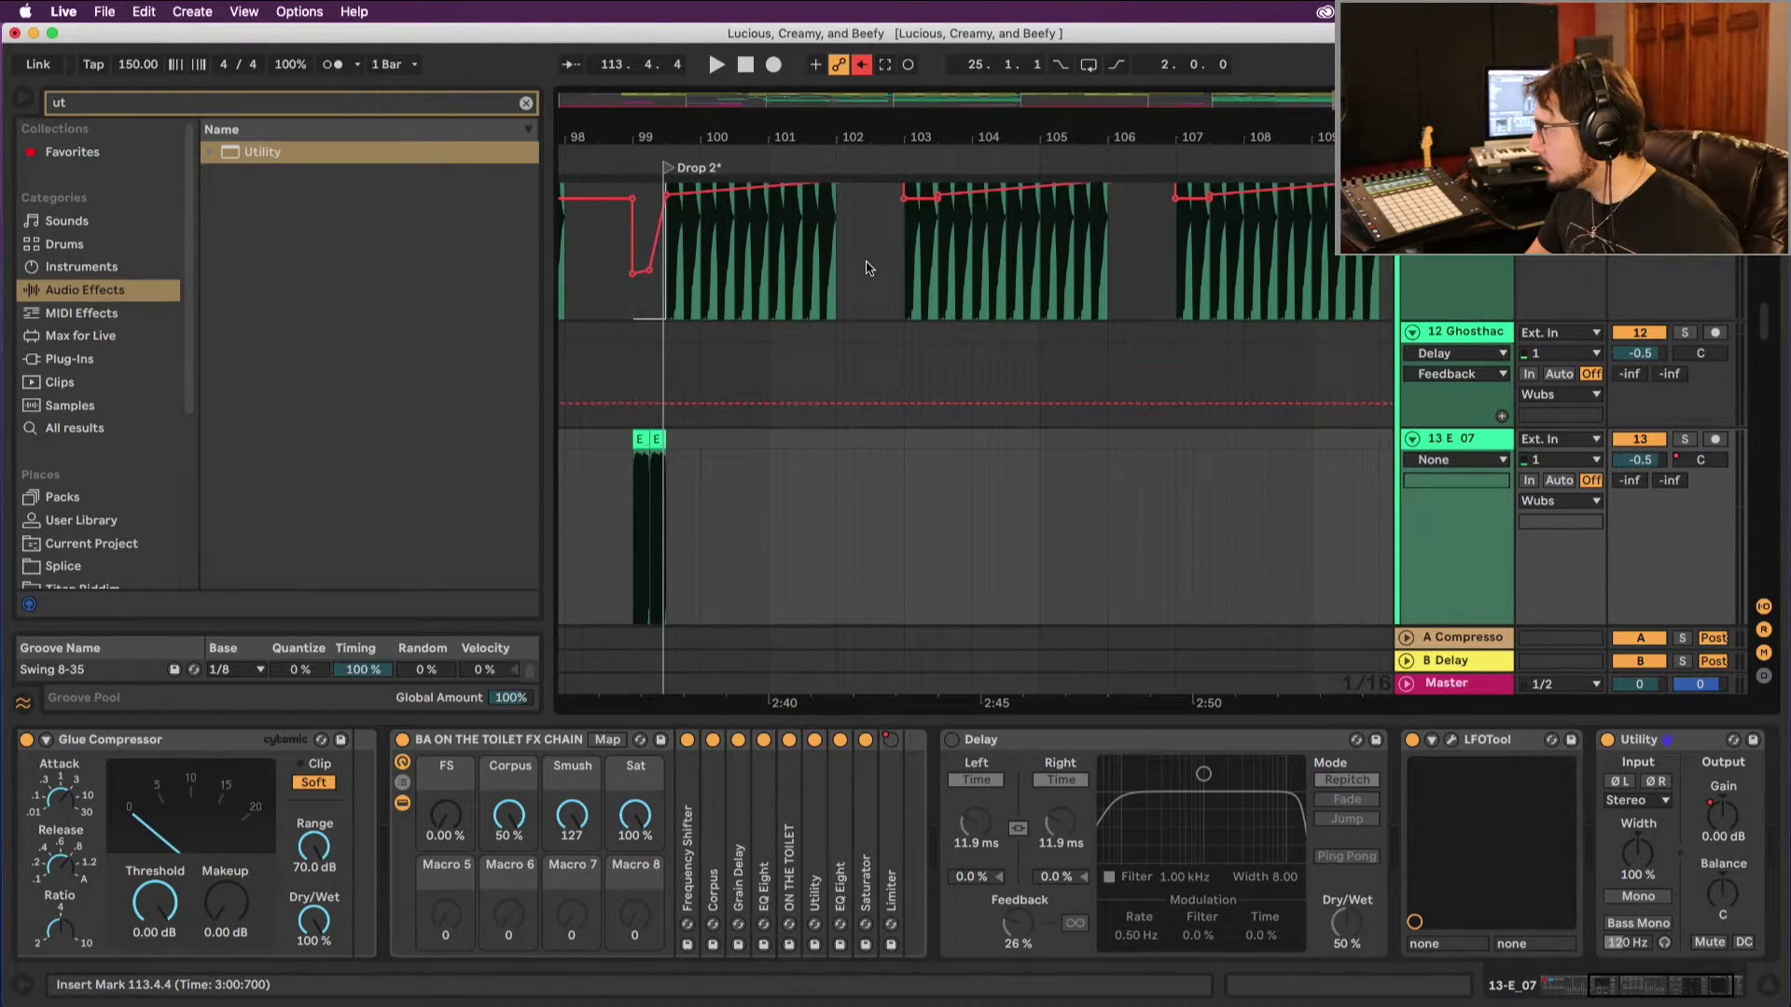
click(665, 168)
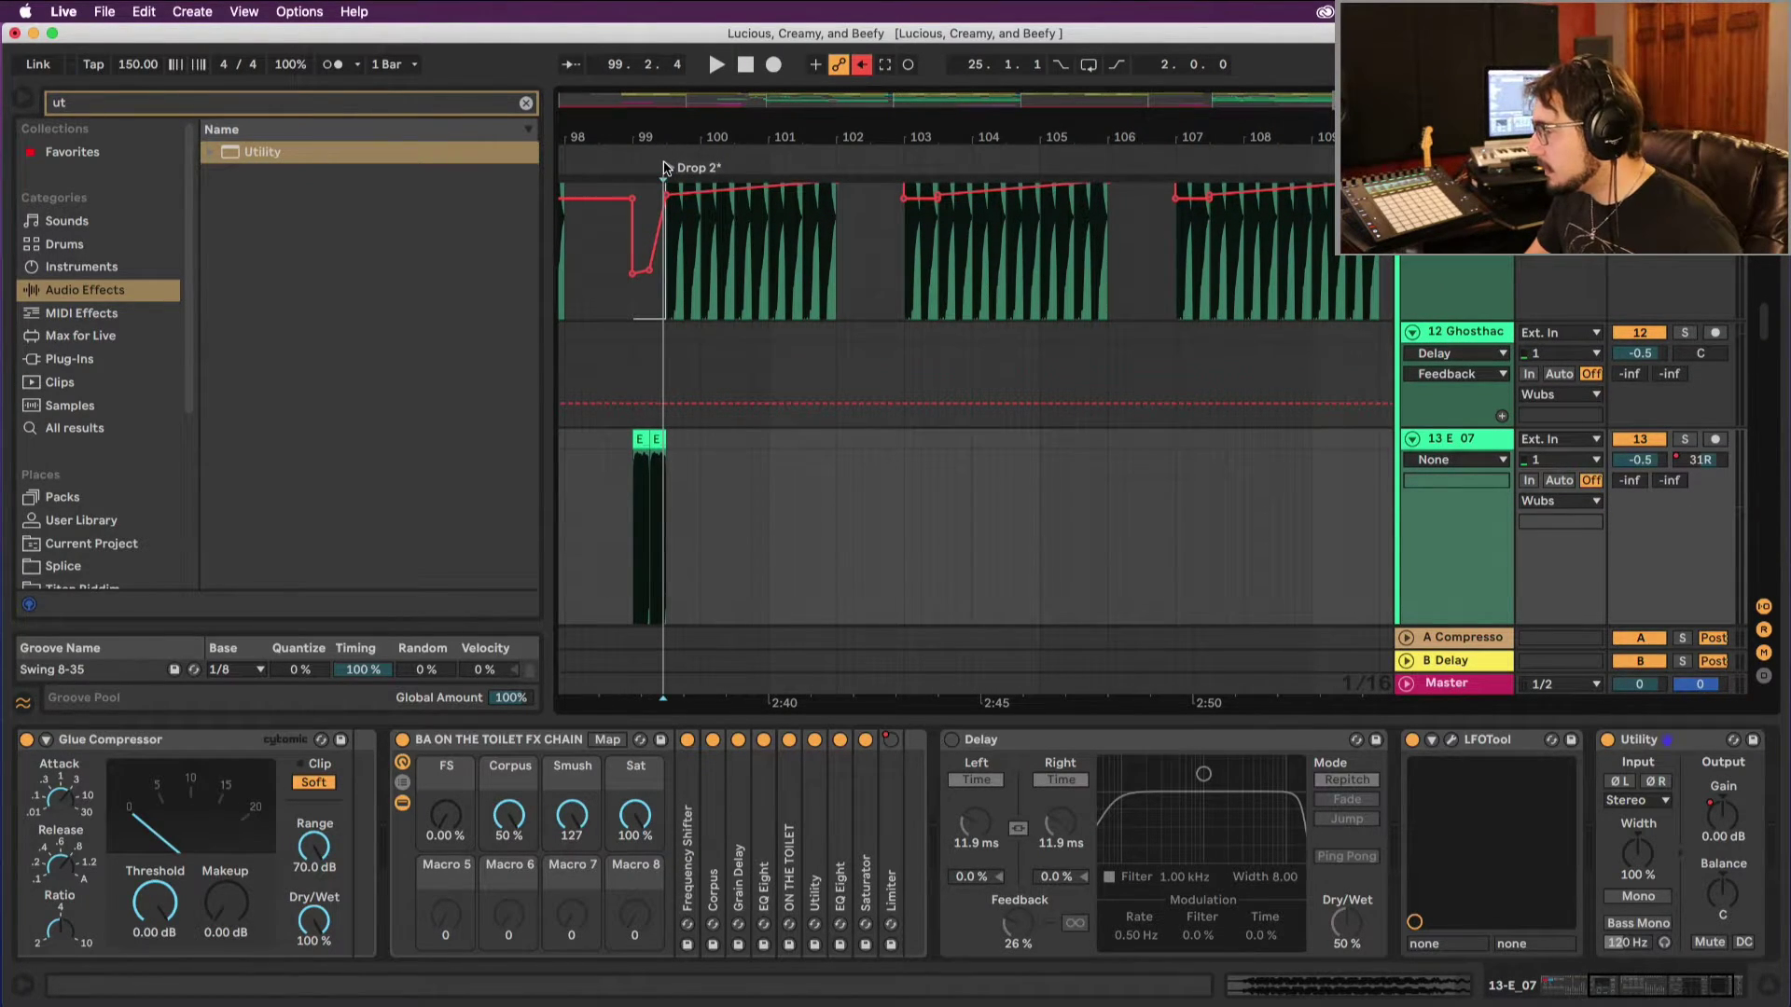
key(super+Tab)
key(super+a)
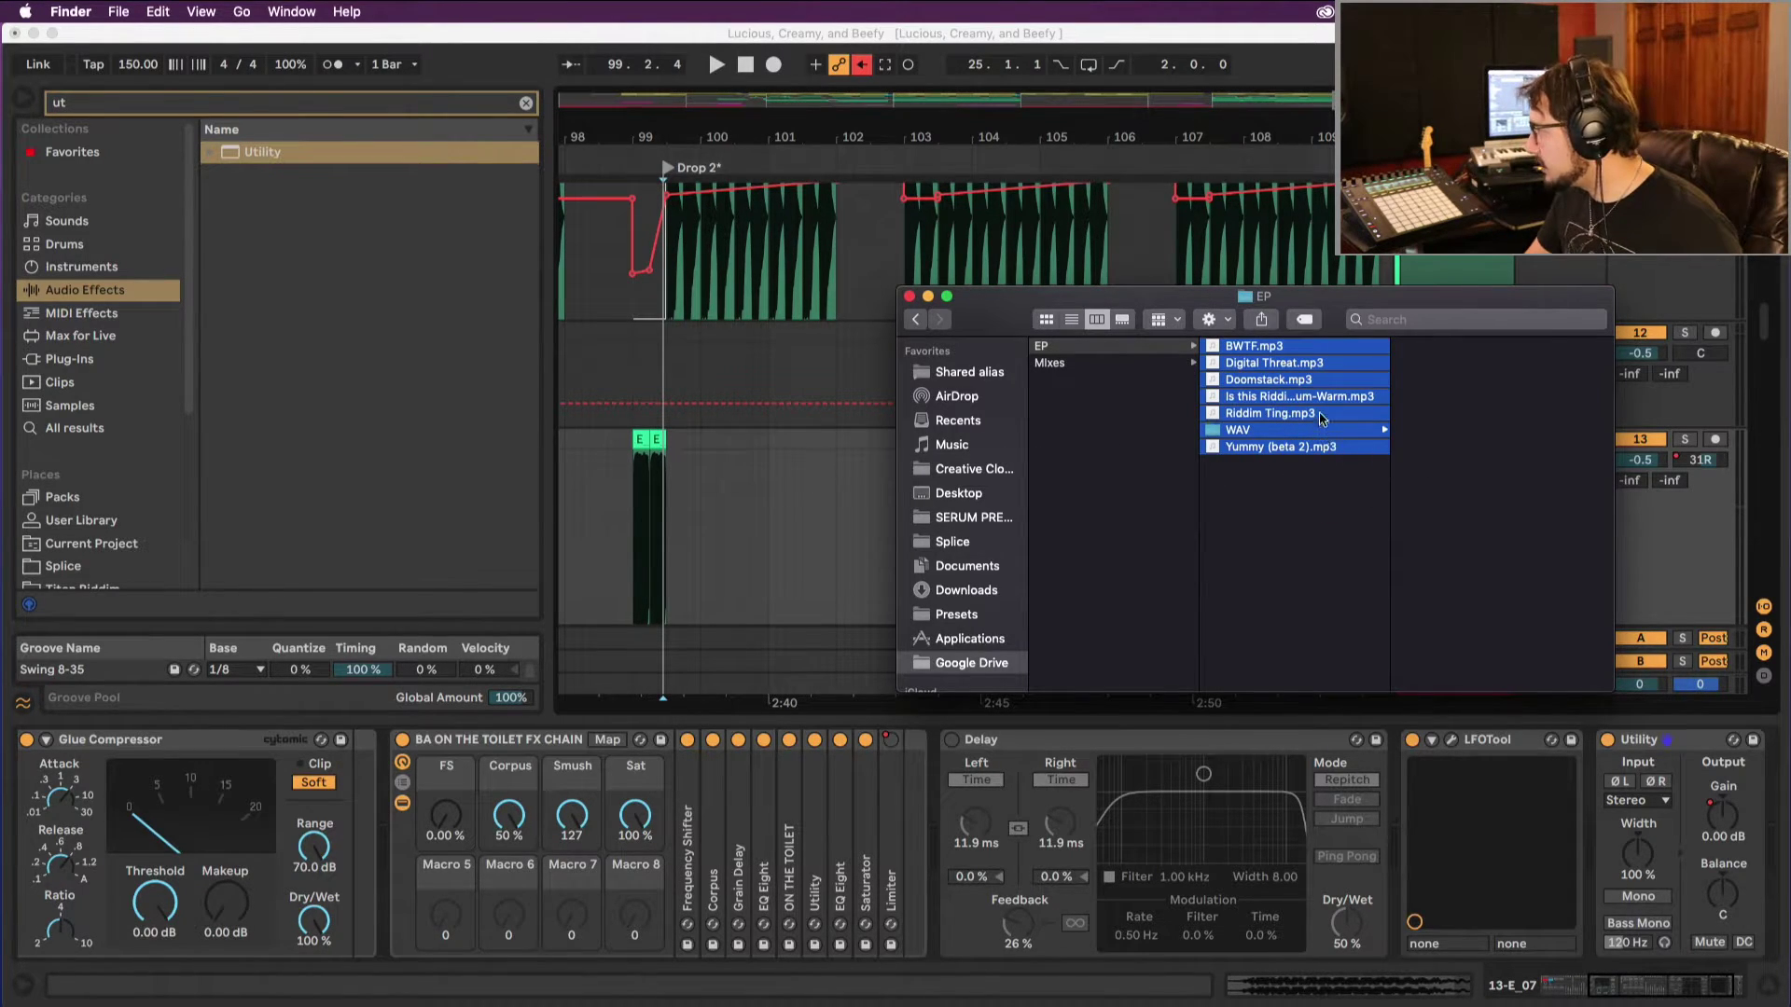
click(762, 542)
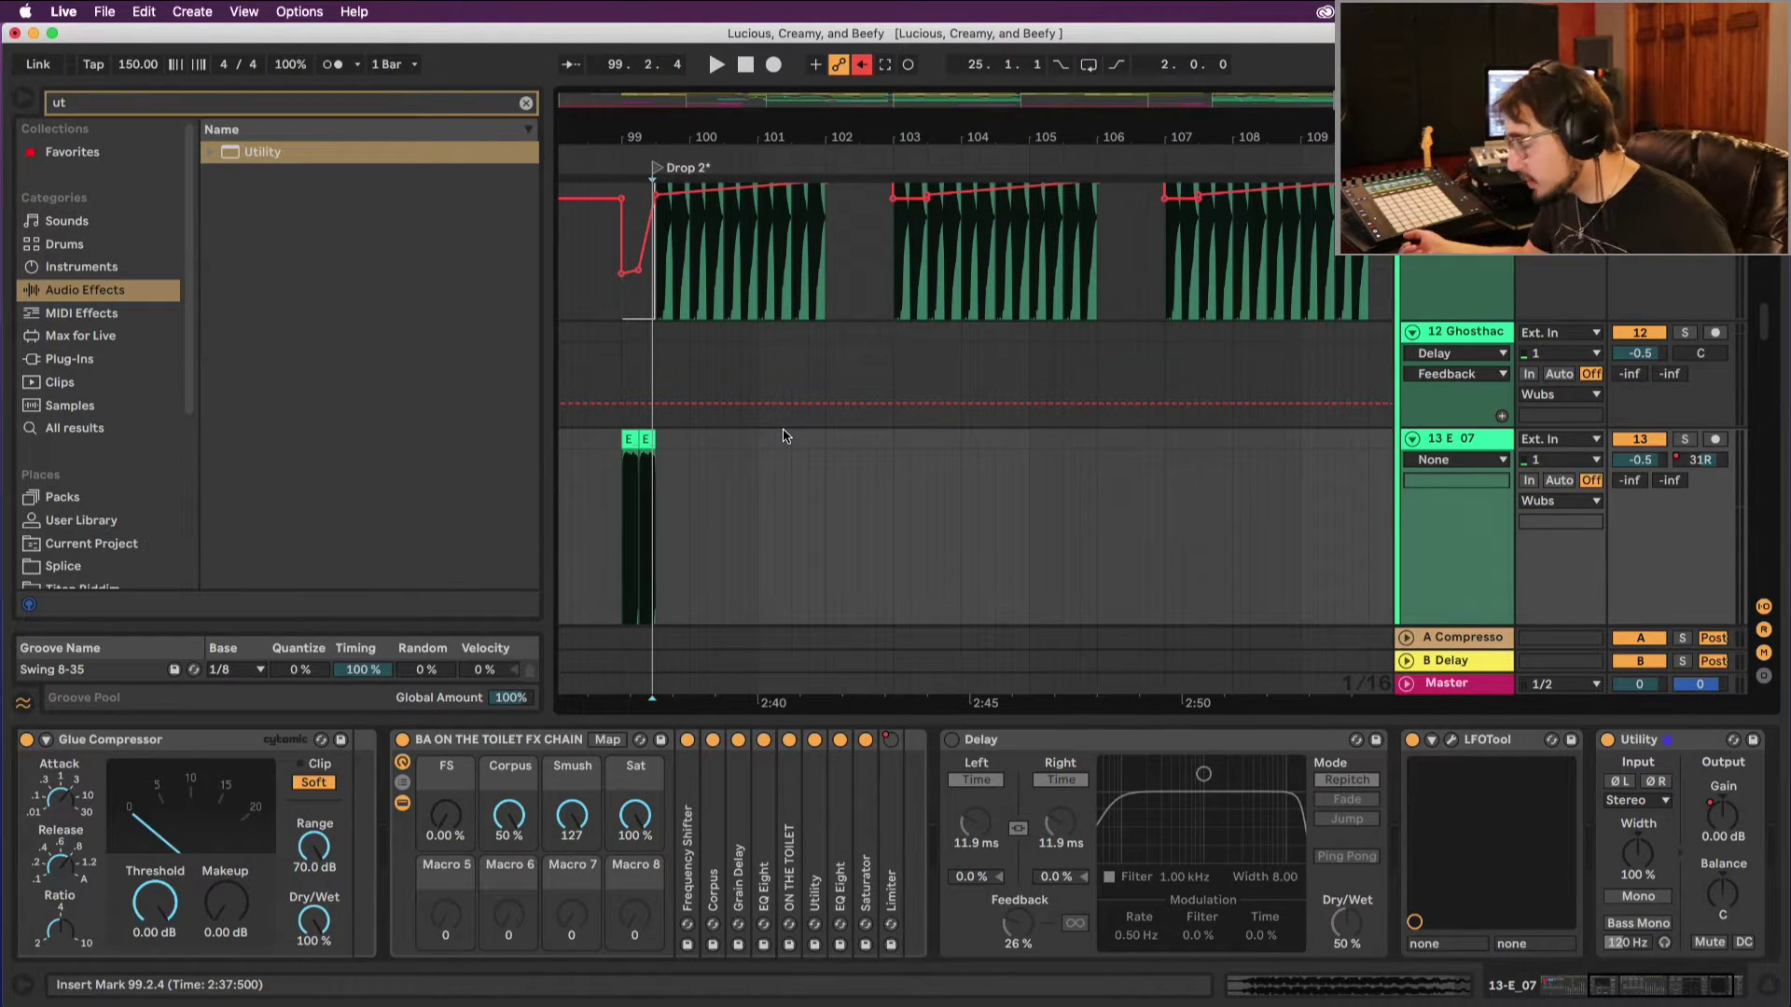
Step: Set a fixed grid of 1 Bar and align the Drop 2 locator with the bass clip start at 99.3.1
click(656, 336)
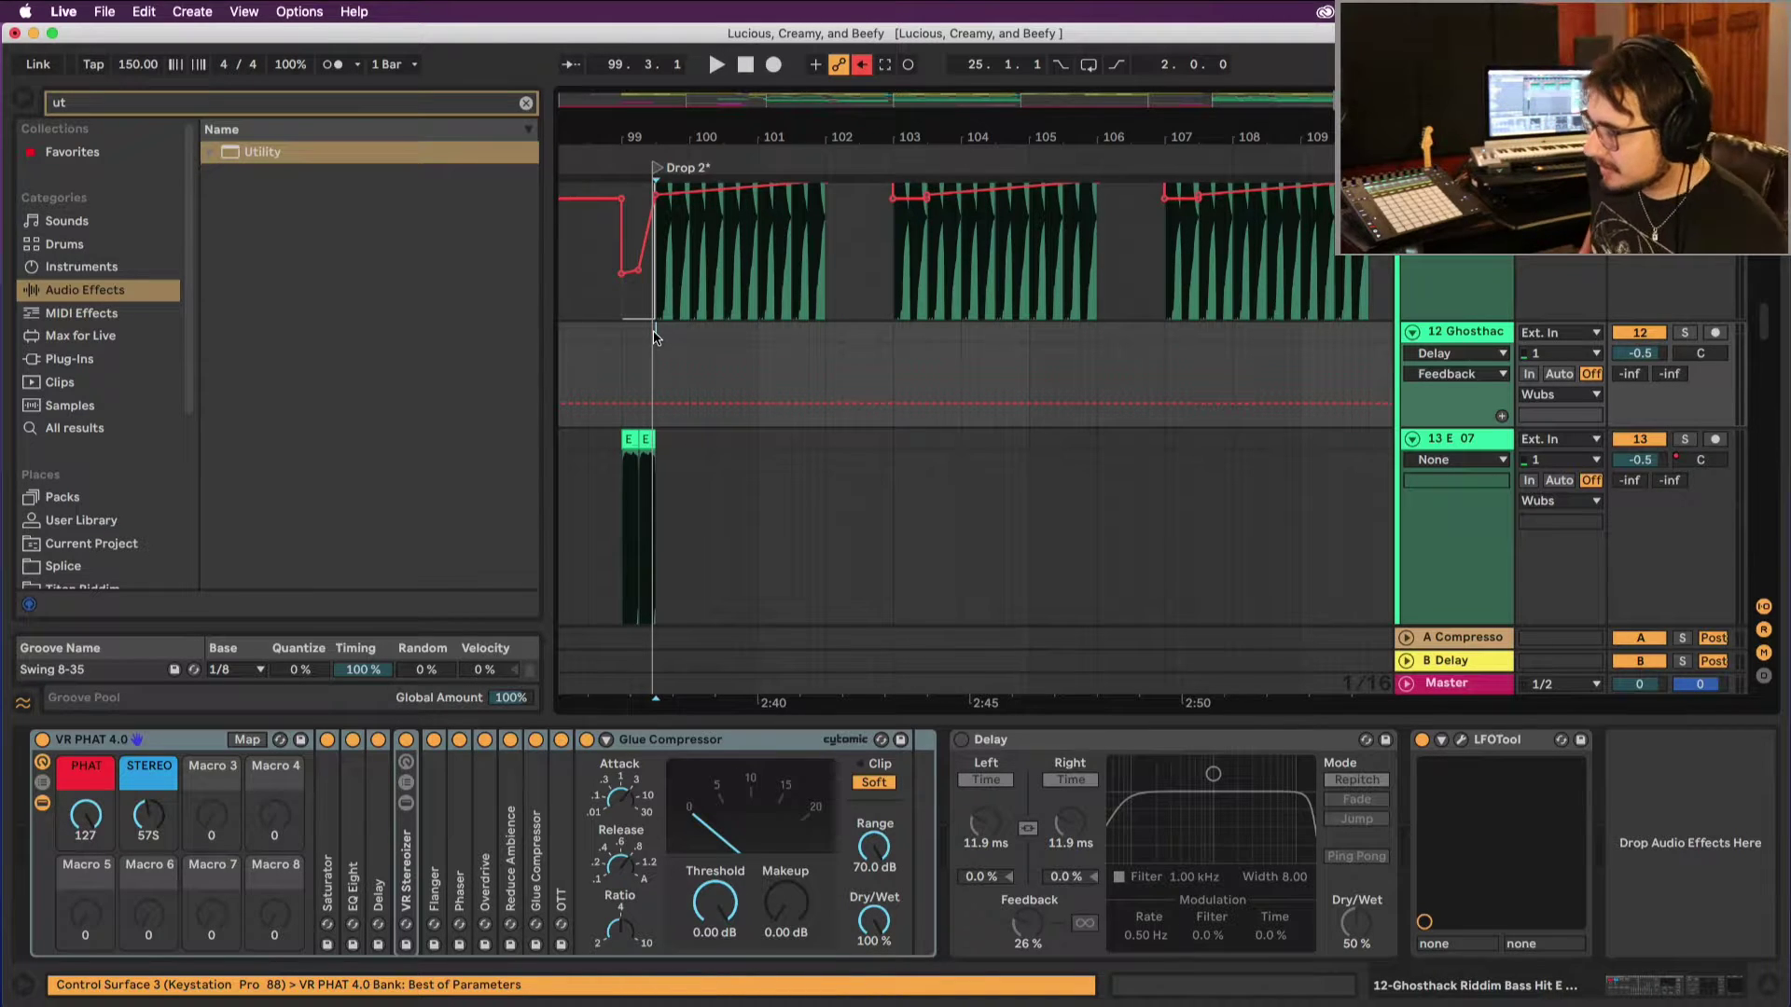
right_click(735, 365)
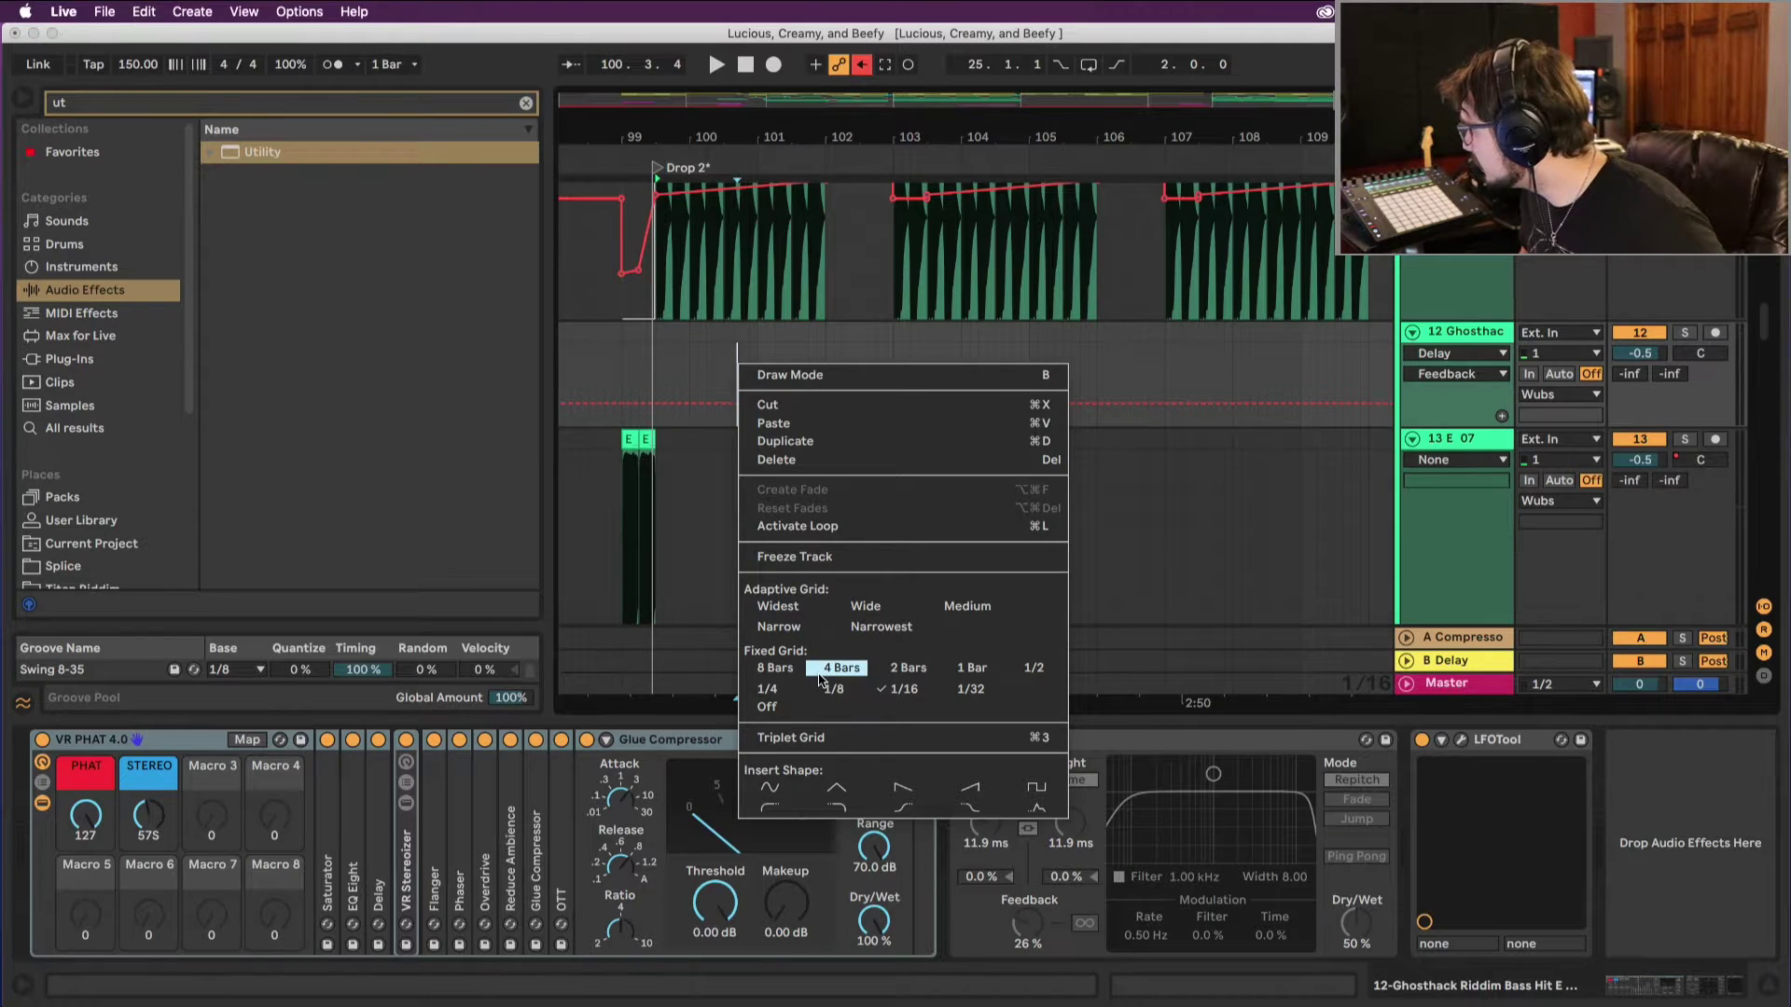
click(958, 670)
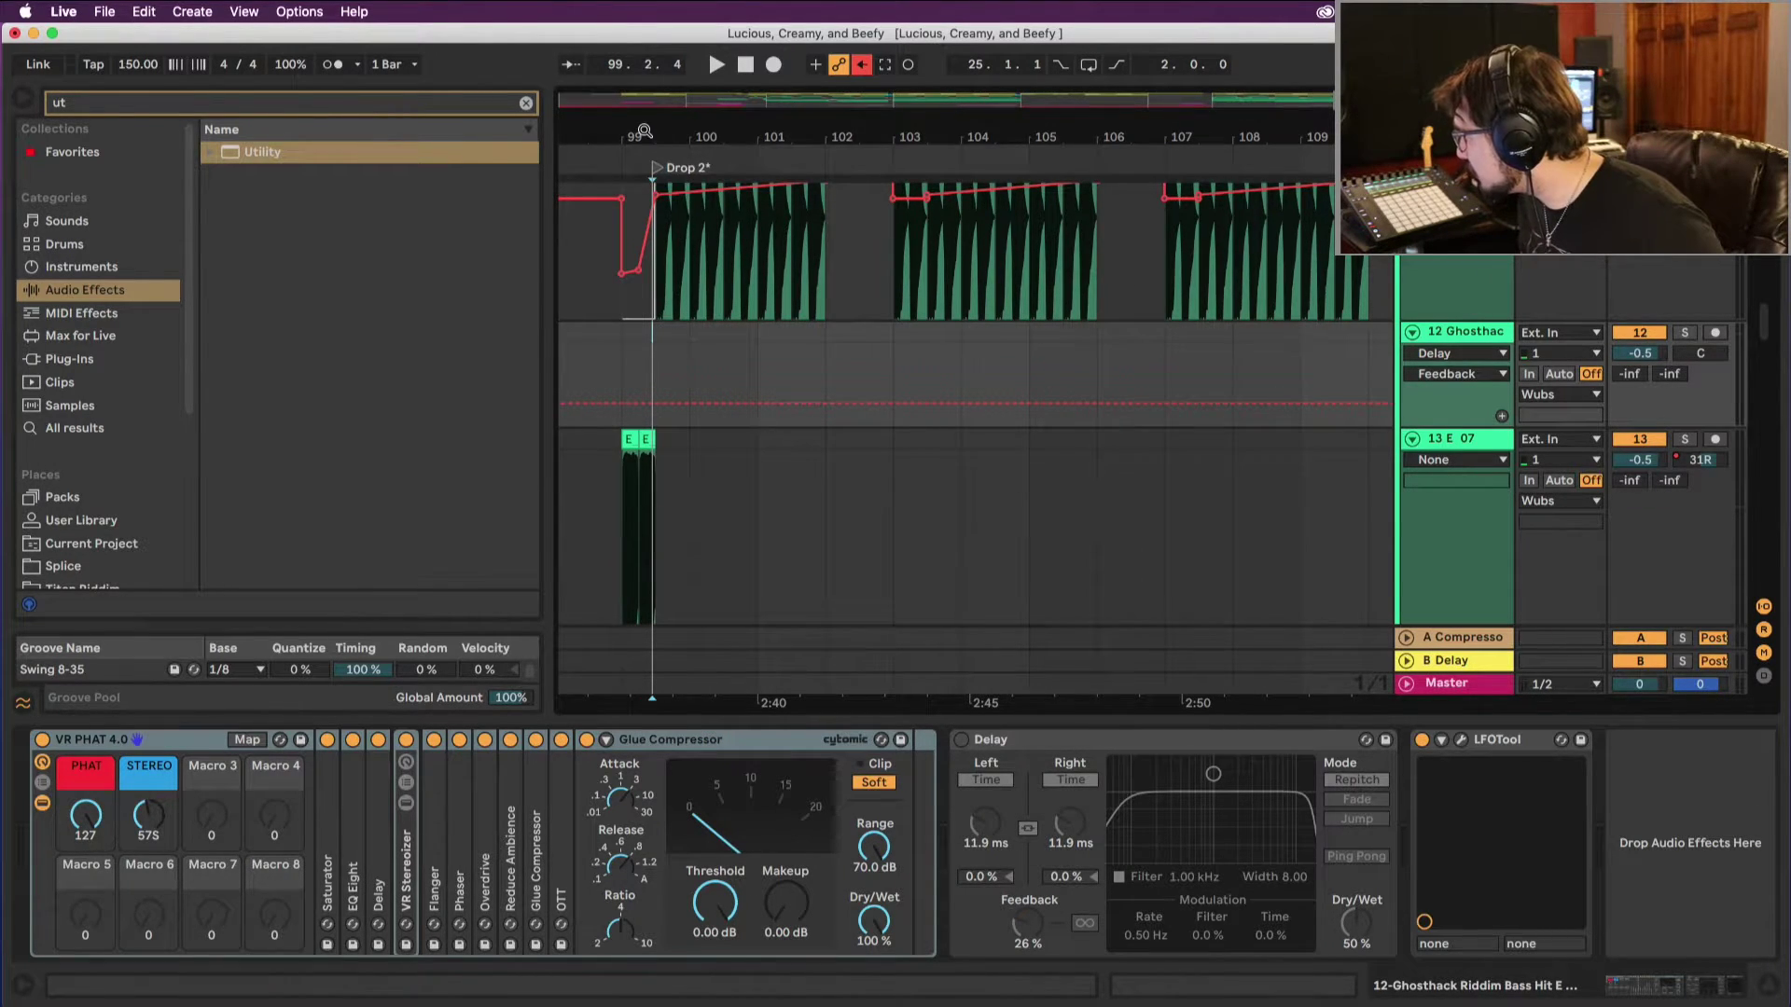
key(z)
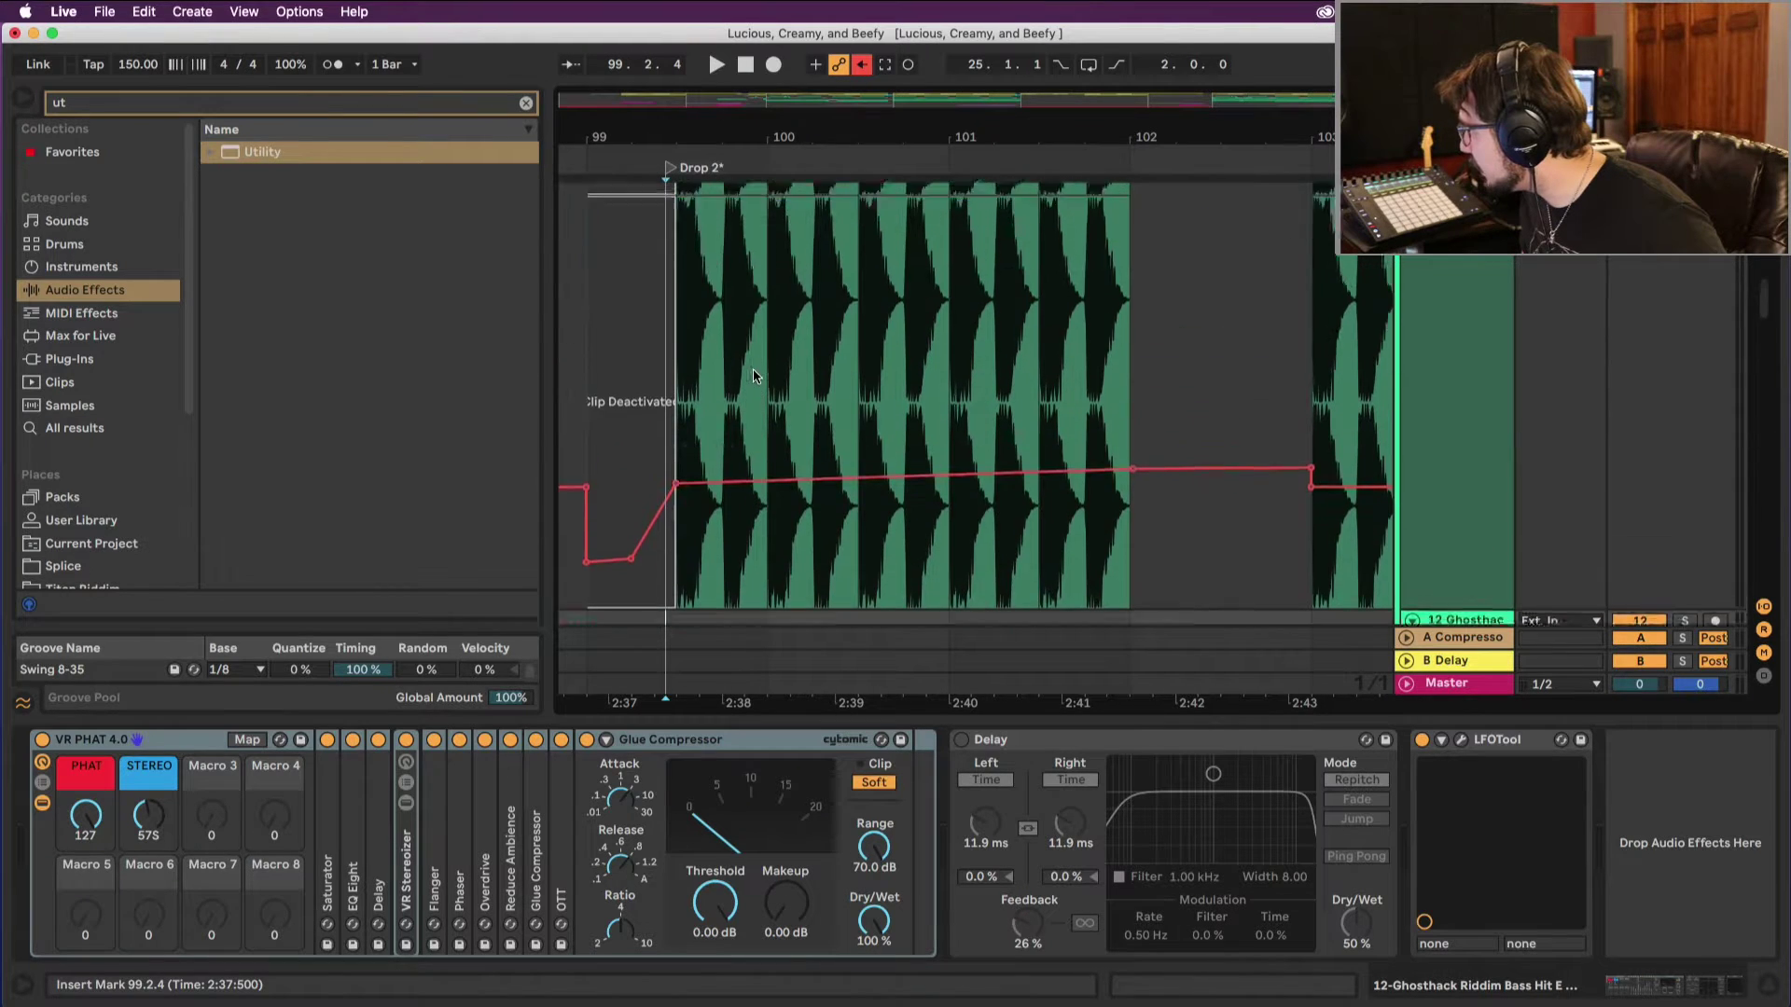
key(x)
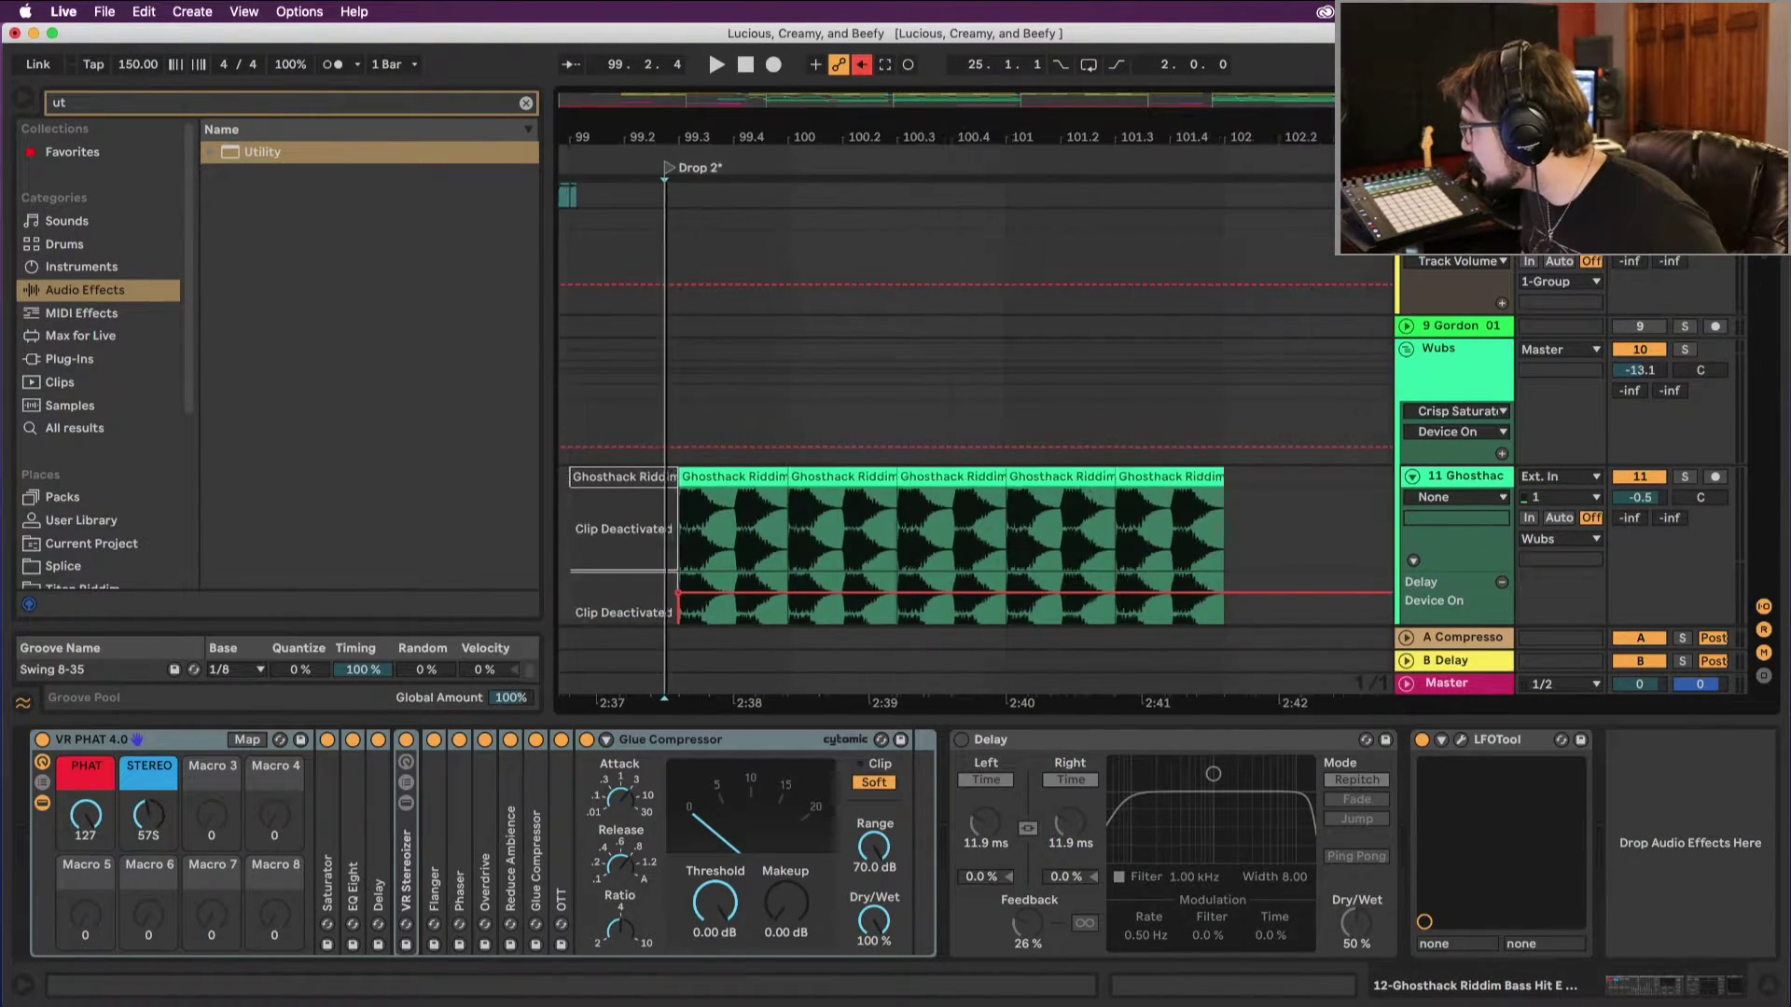
key(plus)
drag(666, 171, 704, 174)
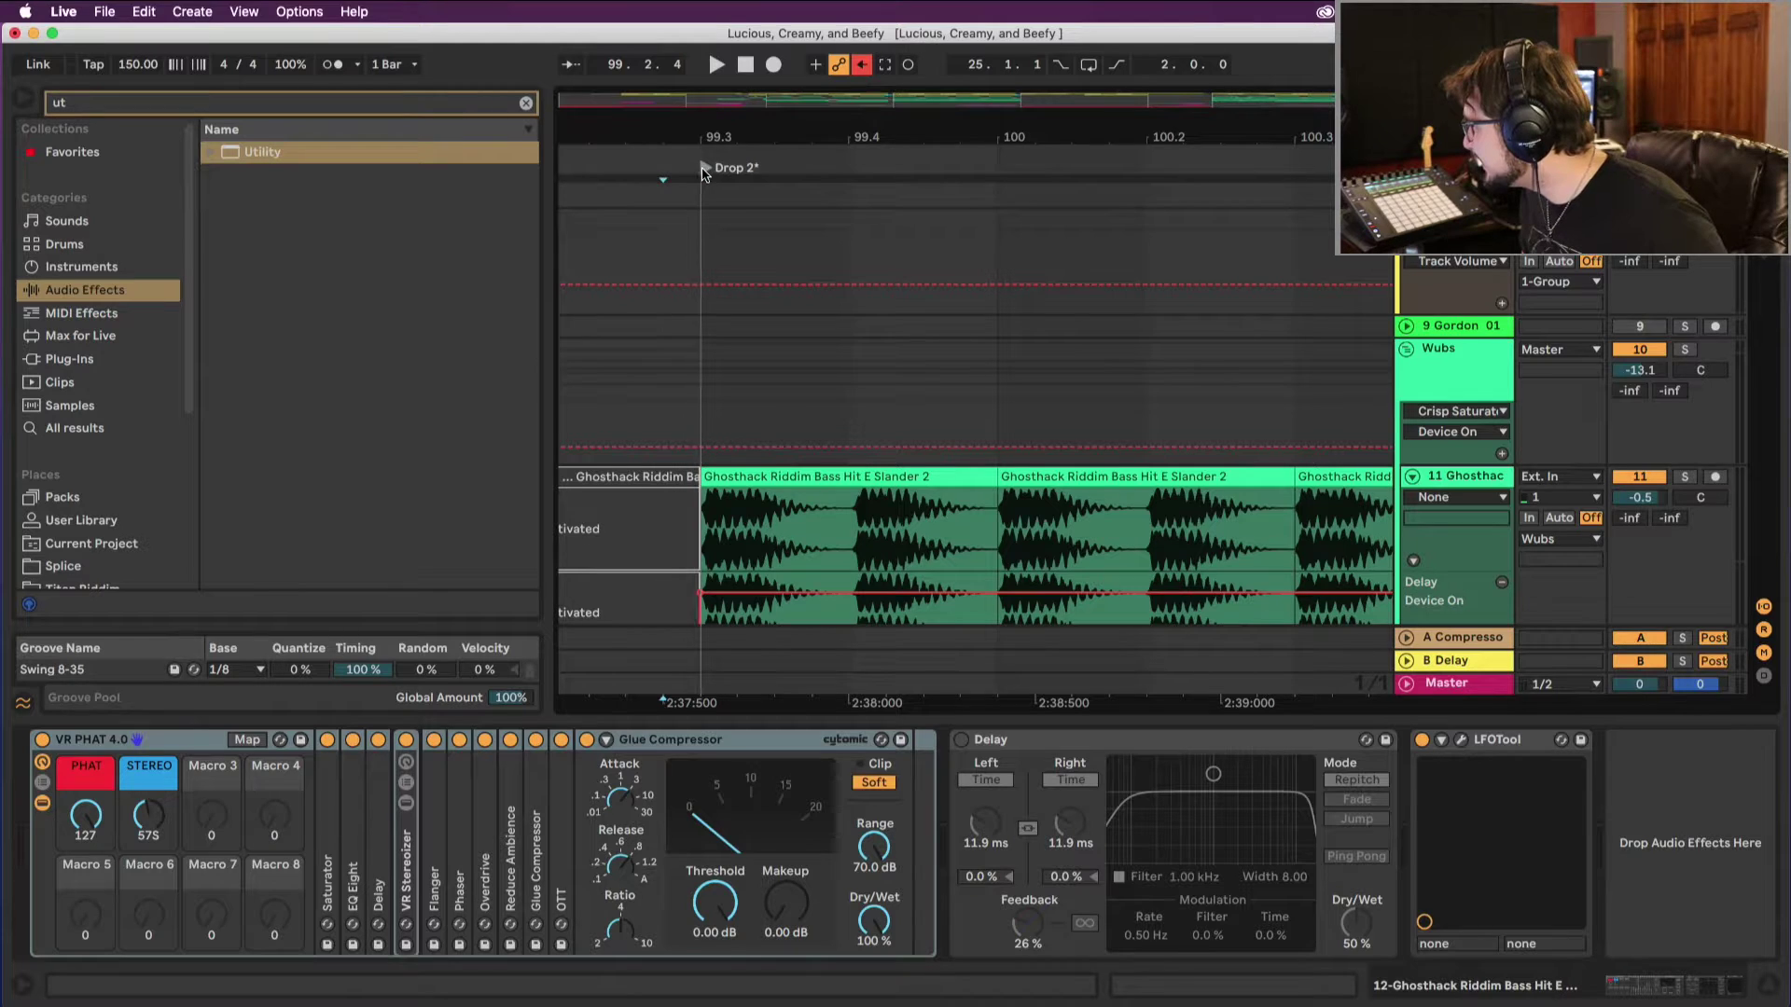
Step: Play the first drop from 83.1.1 and look through the Wubs tracks down to the fill clip on track 23
drag(725, 107, 1023, 102)
click(641, 479)
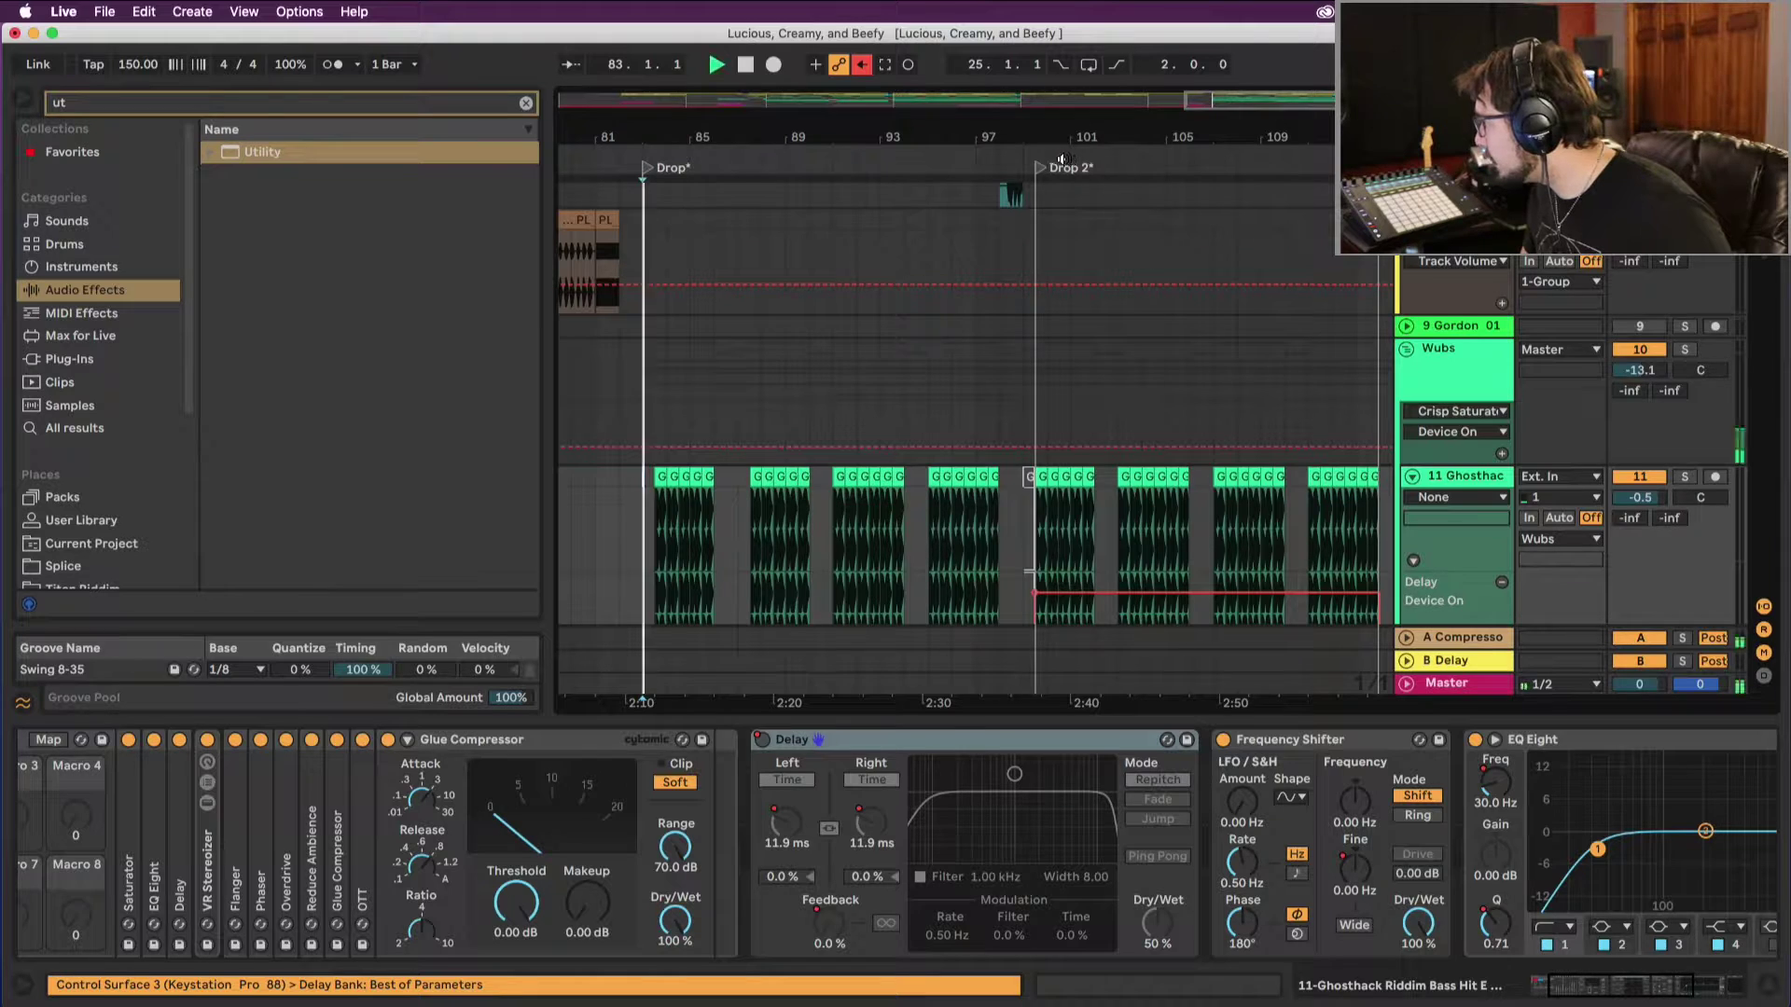
scroll(961, 322, down, 5)
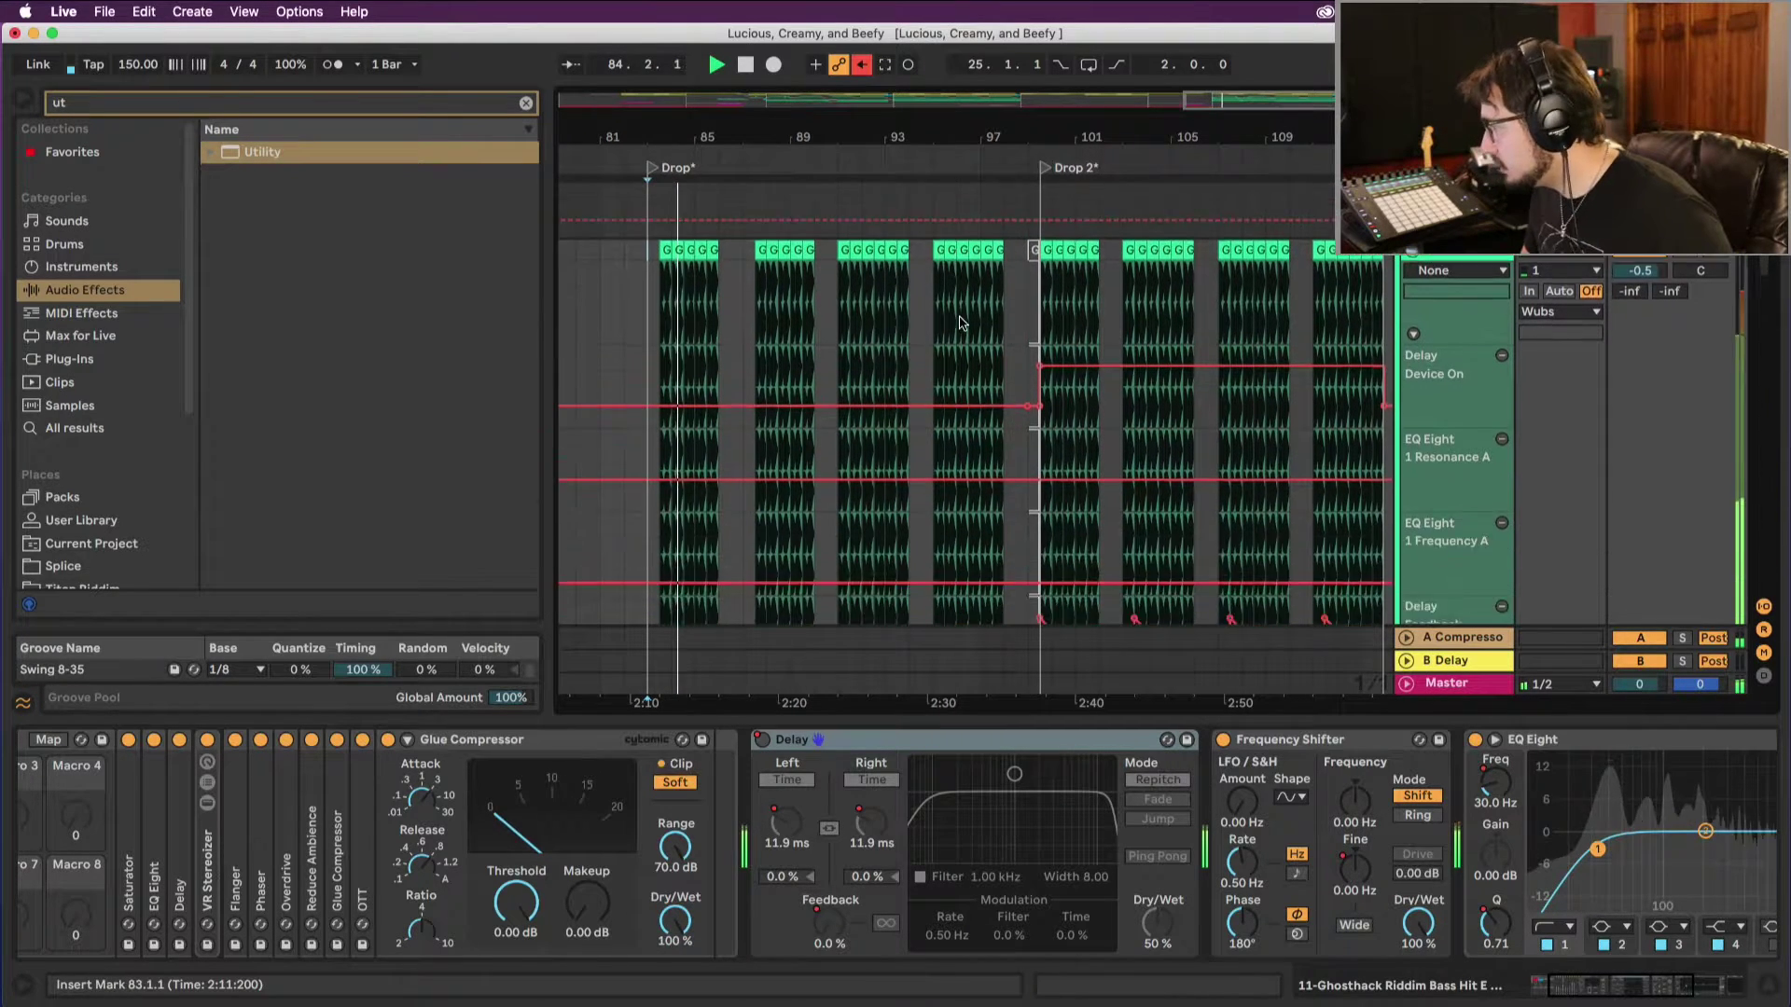
scroll(961, 322, down, 5)
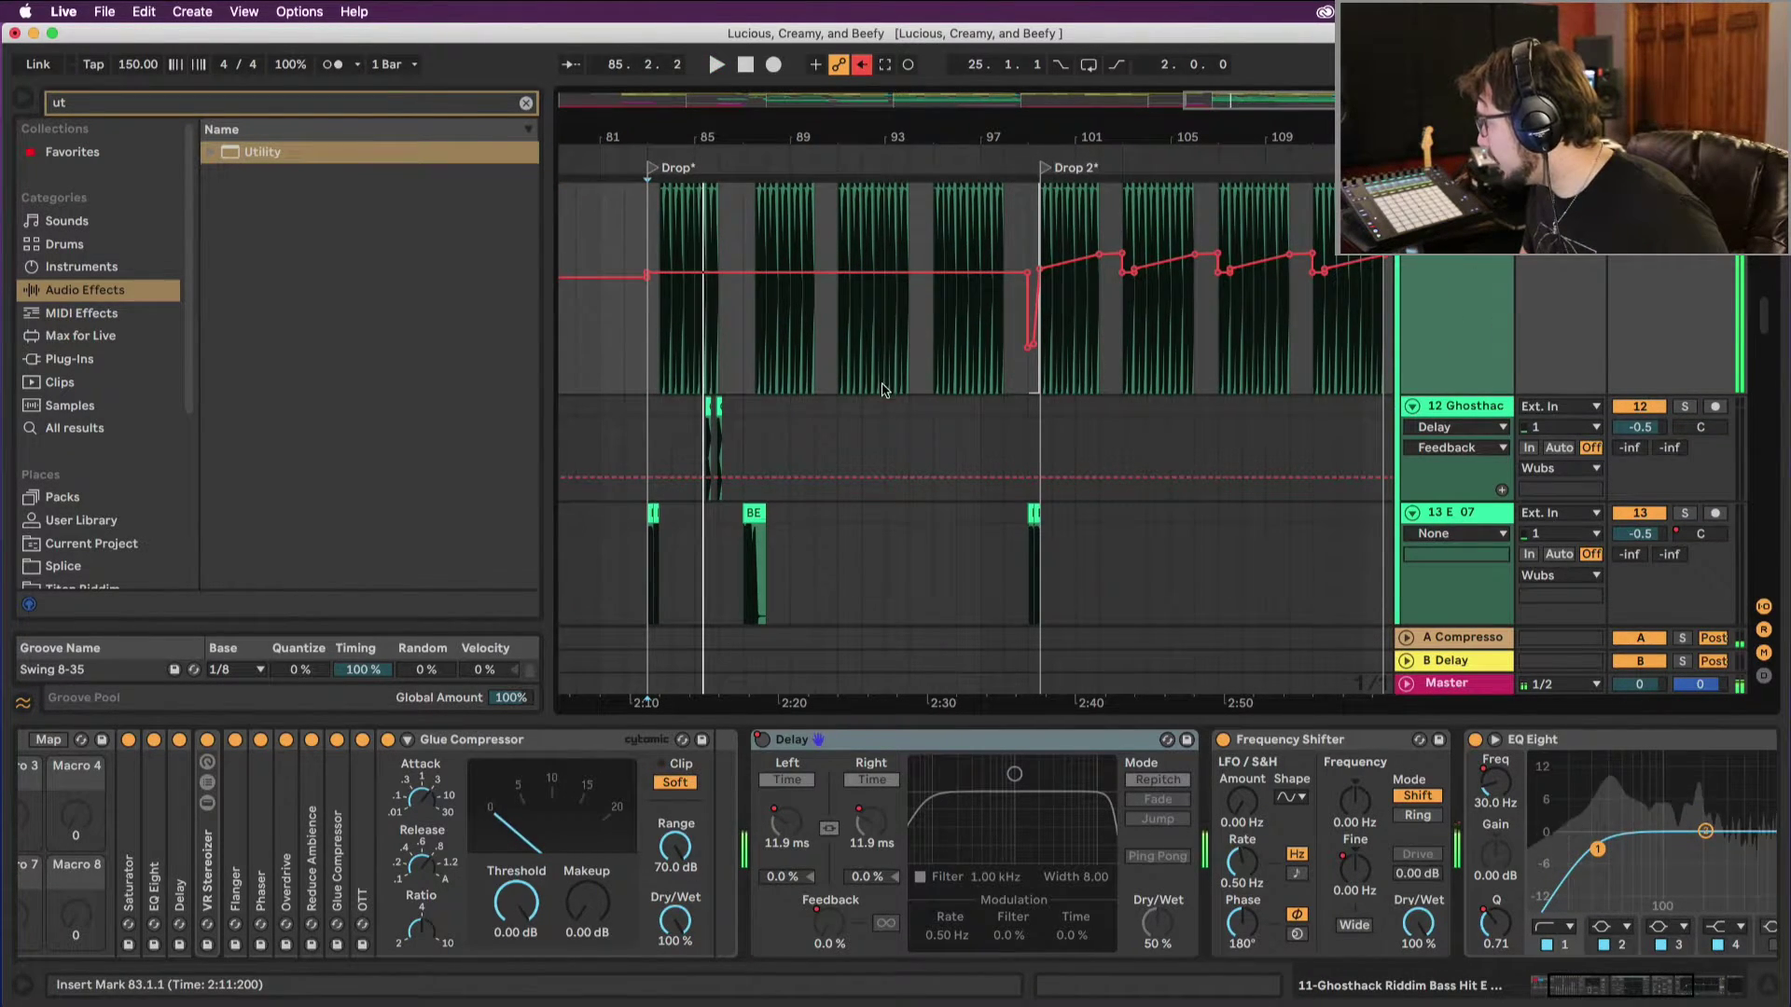
scroll(877, 390, down, 8)
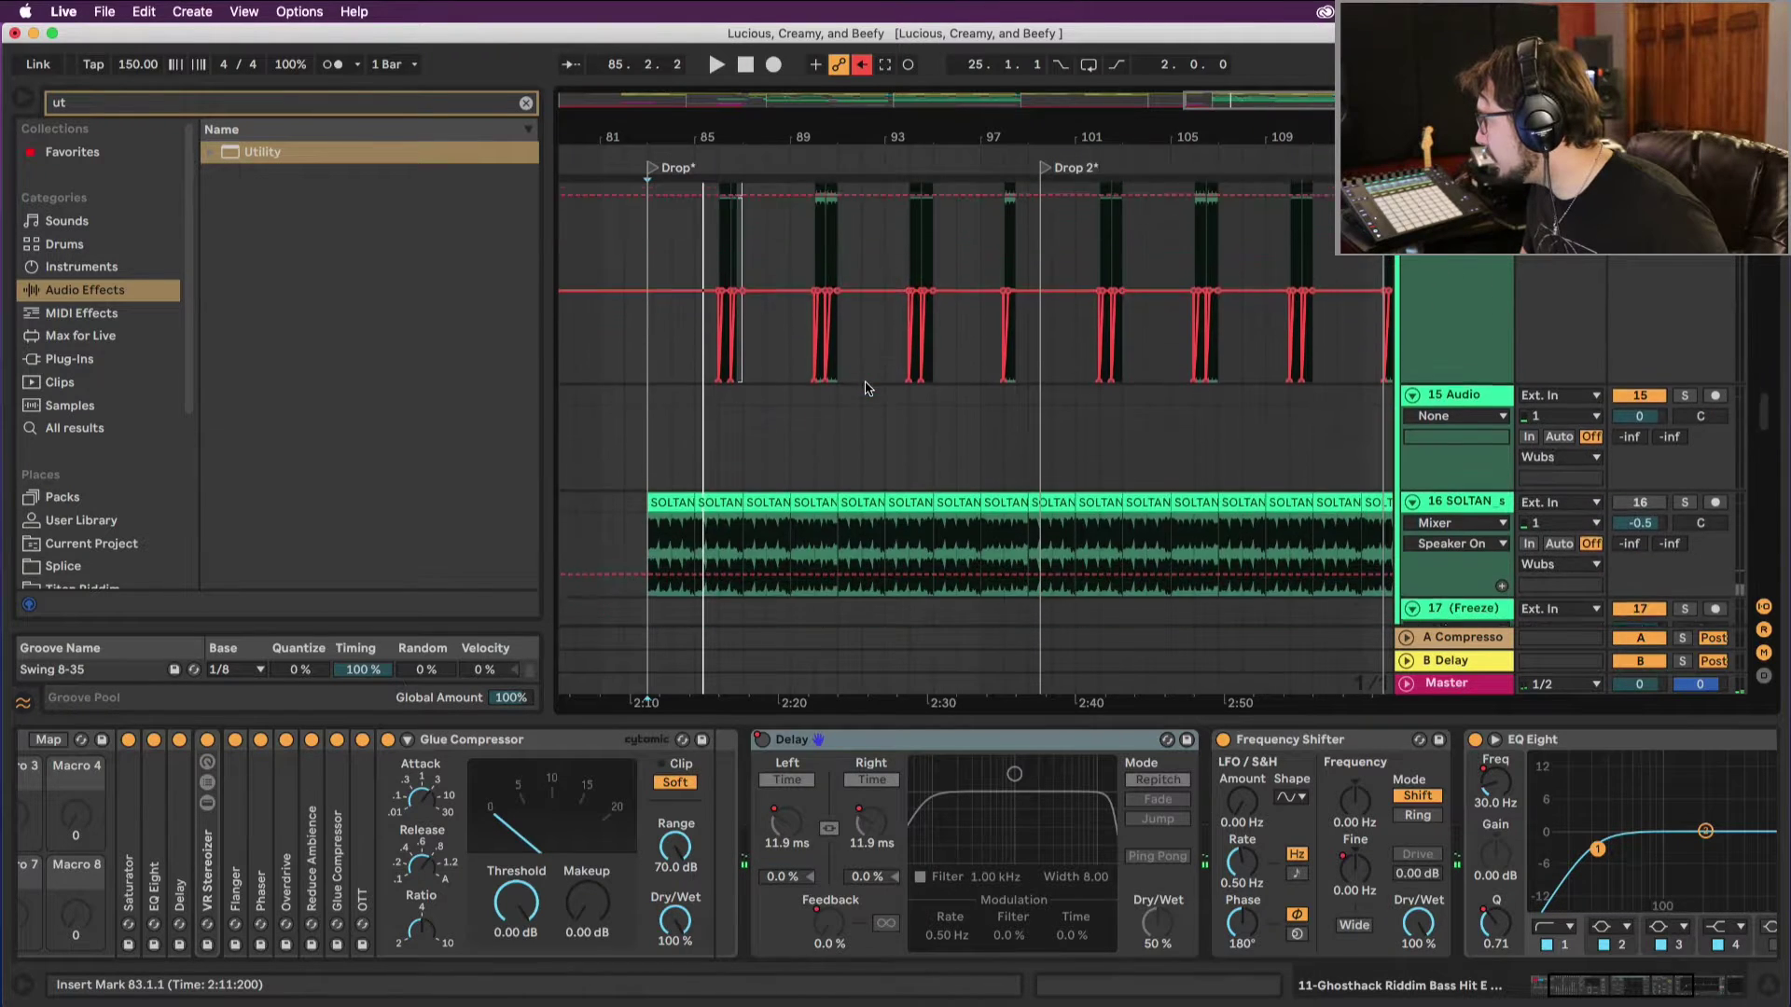
scroll(868, 389, down, 10)
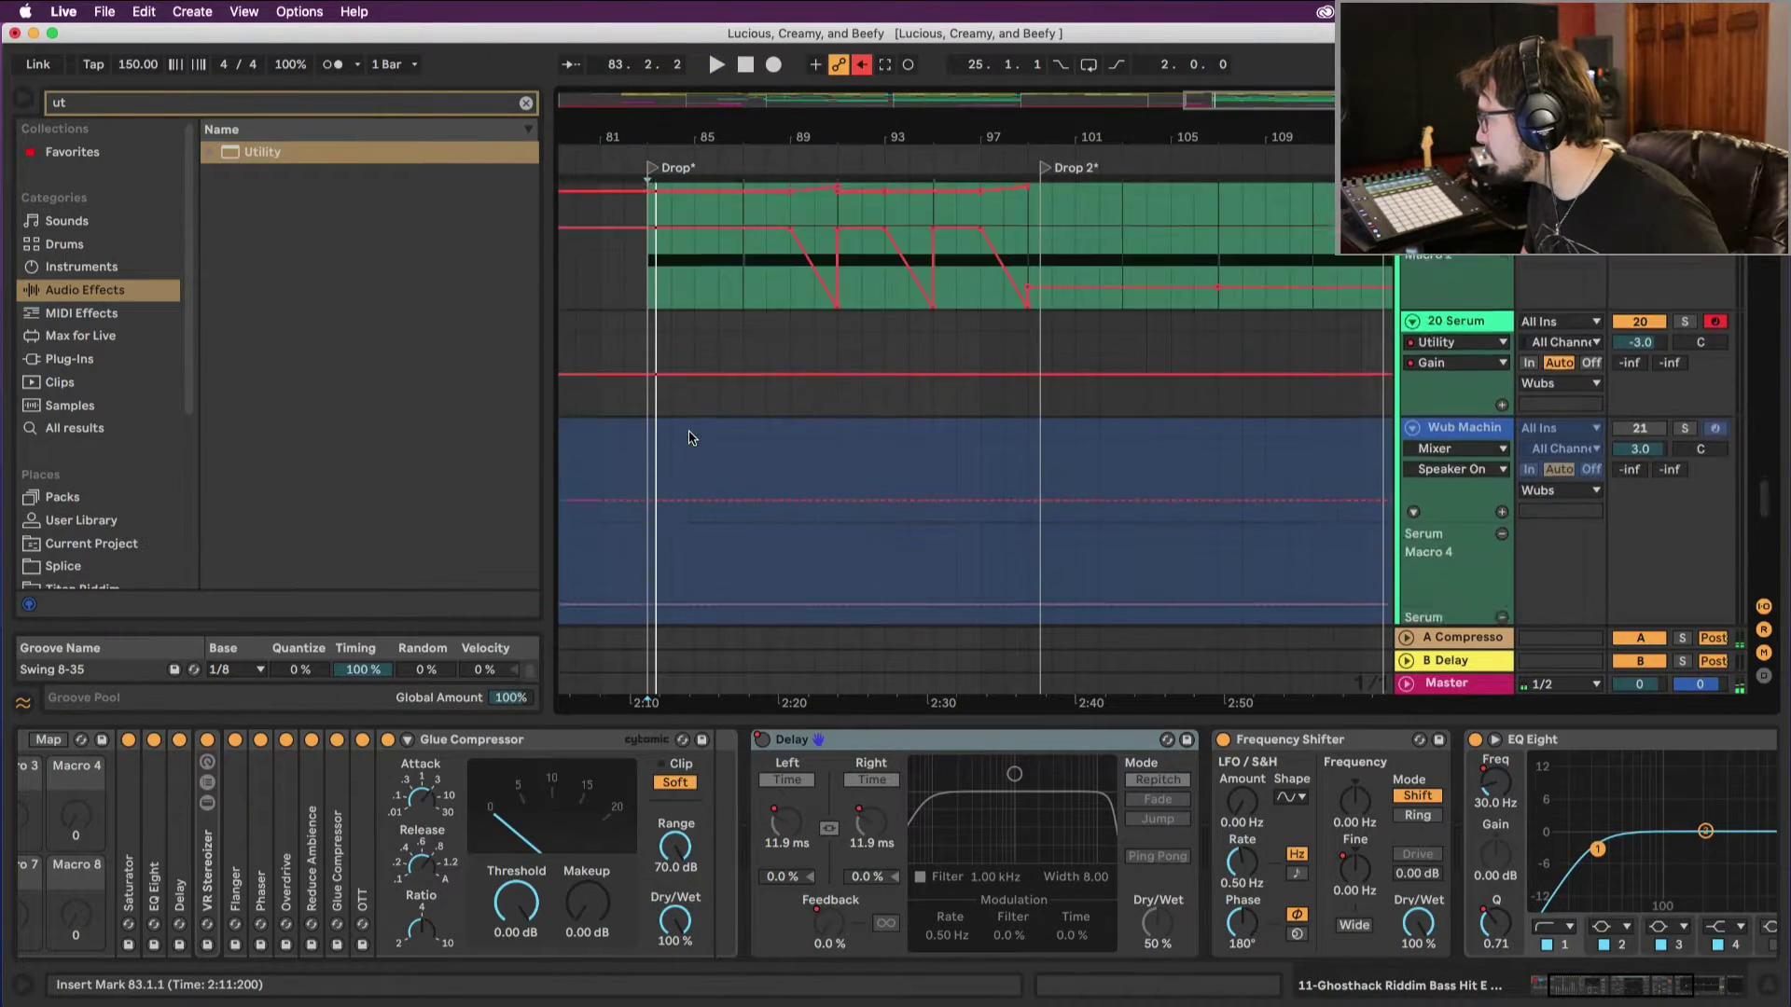
scroll(689, 438, down, 10)
click(695, 298)
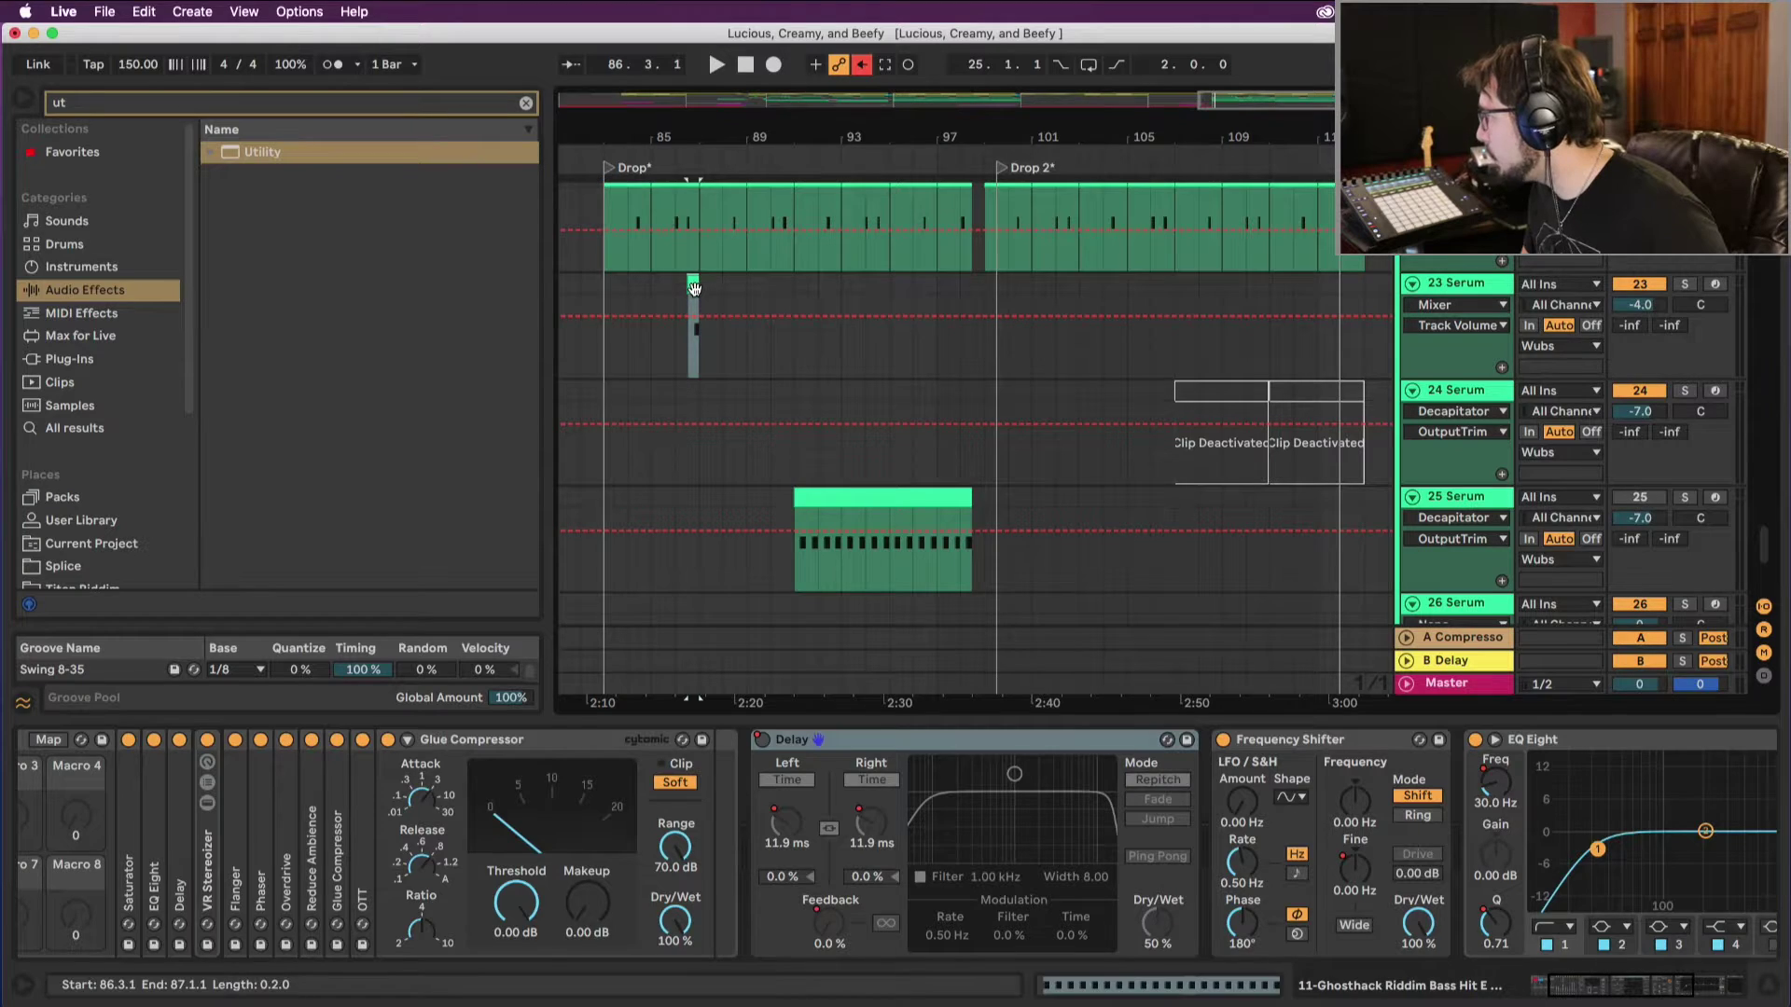
scroll(621, 241, up, 3)
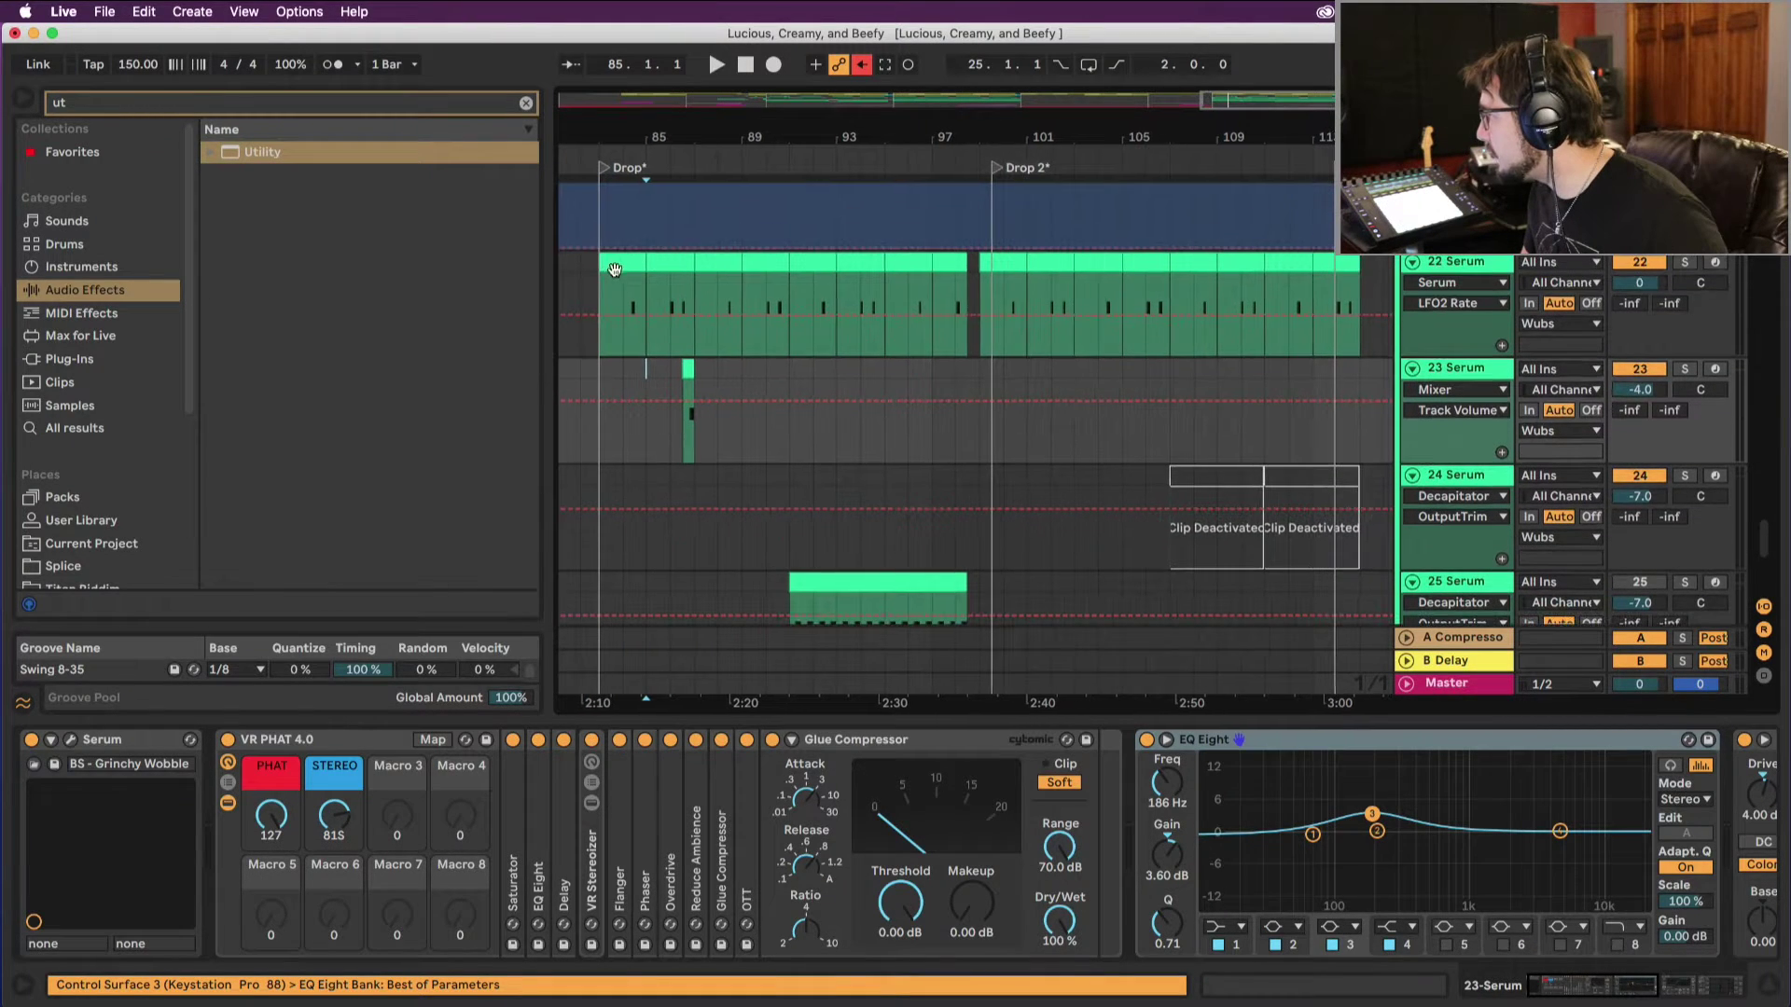
Step: Compare track 22's opening two bars of each drop by playing from 83.1.1 and from 99.1.1
drag(601, 279, 646, 280)
key(space)
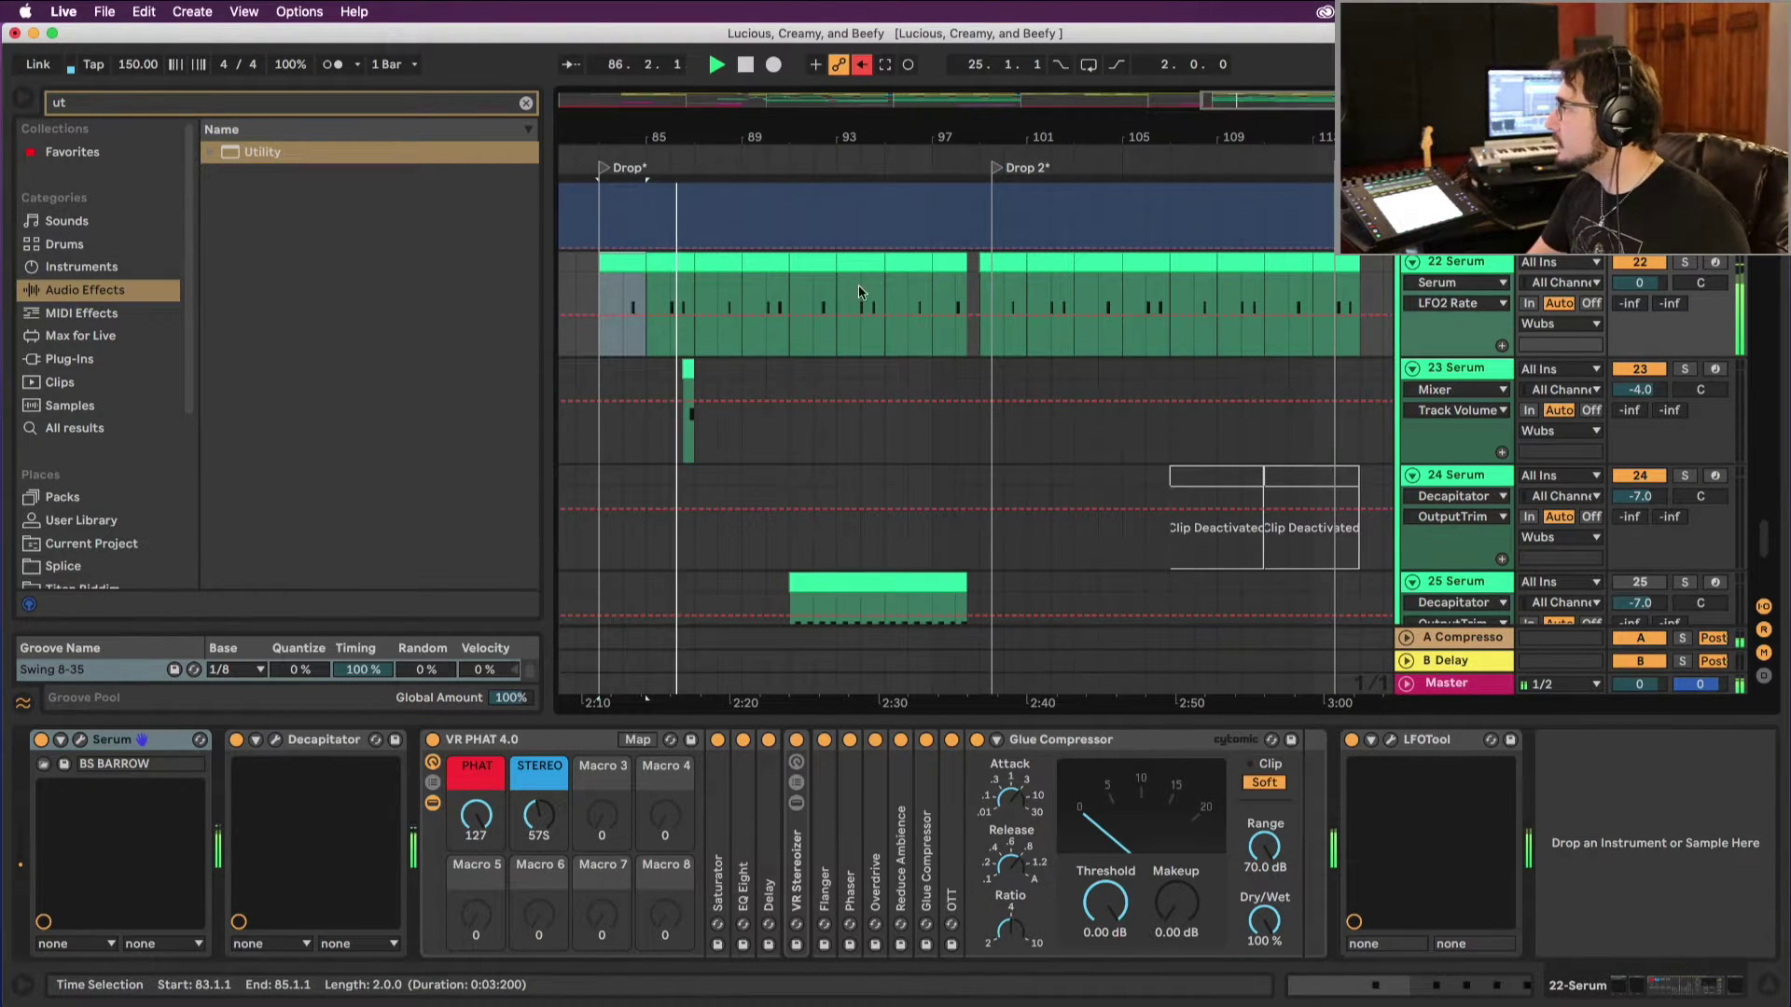
drag(981, 265, 1017, 265)
key(space)
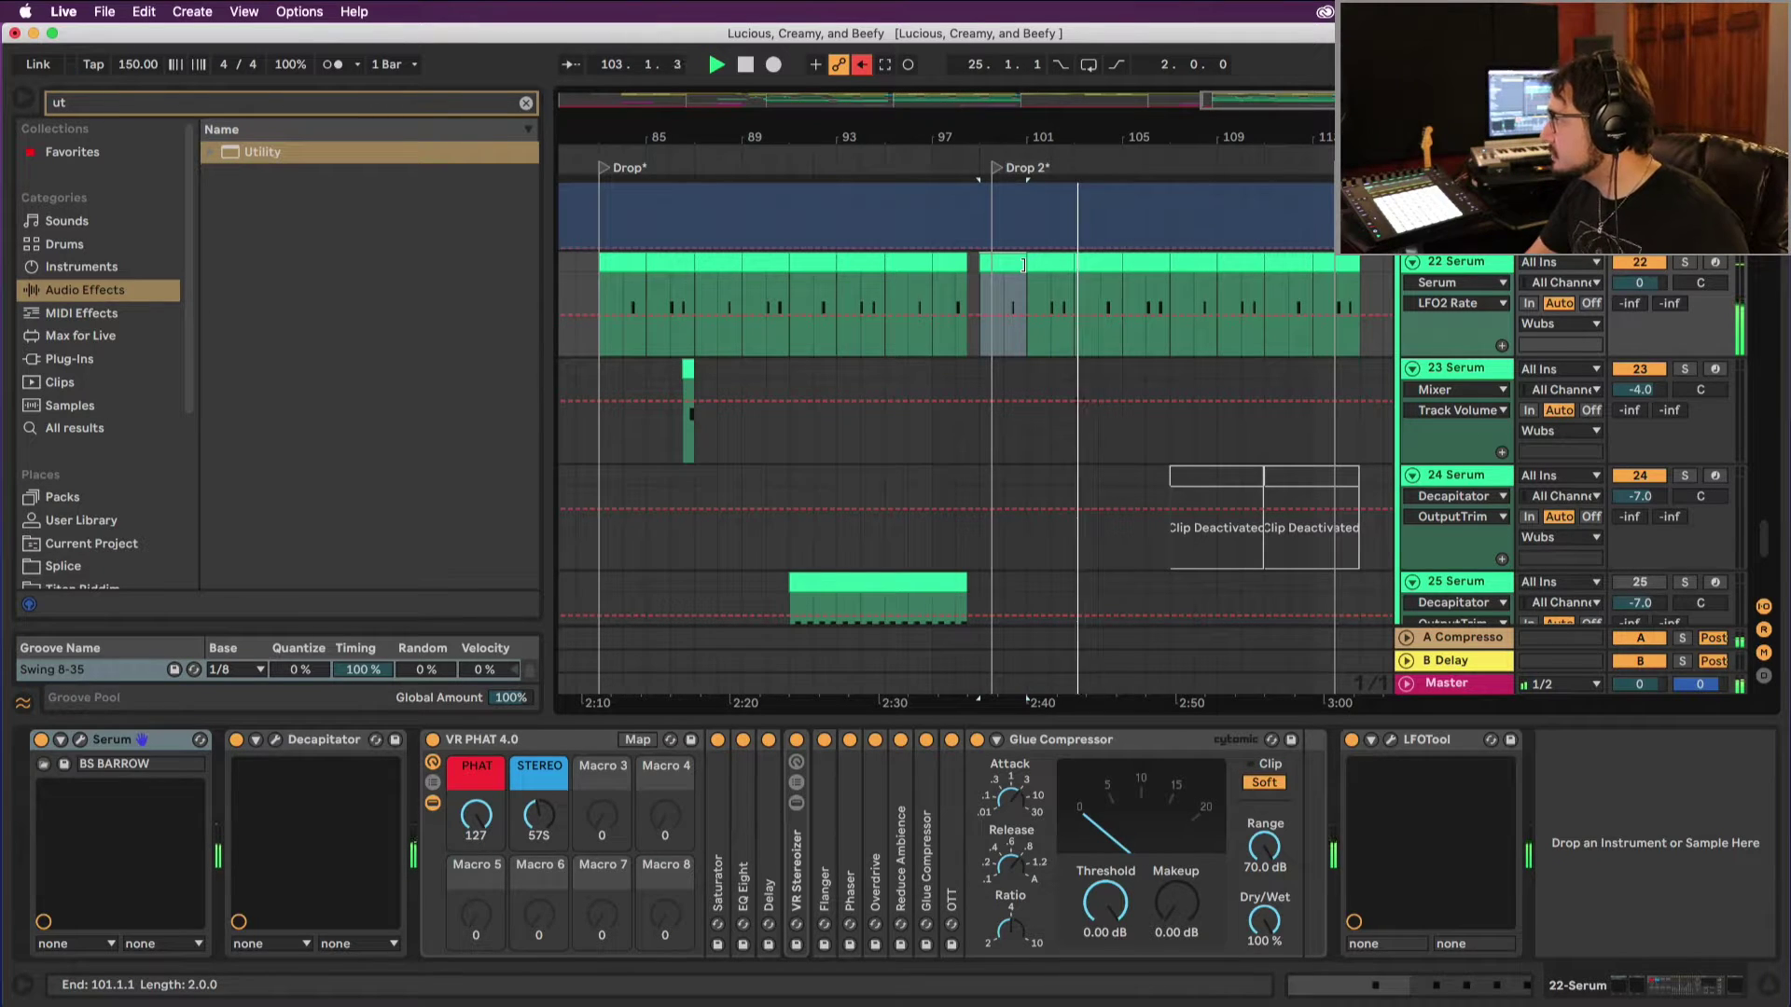
click(1023, 265)
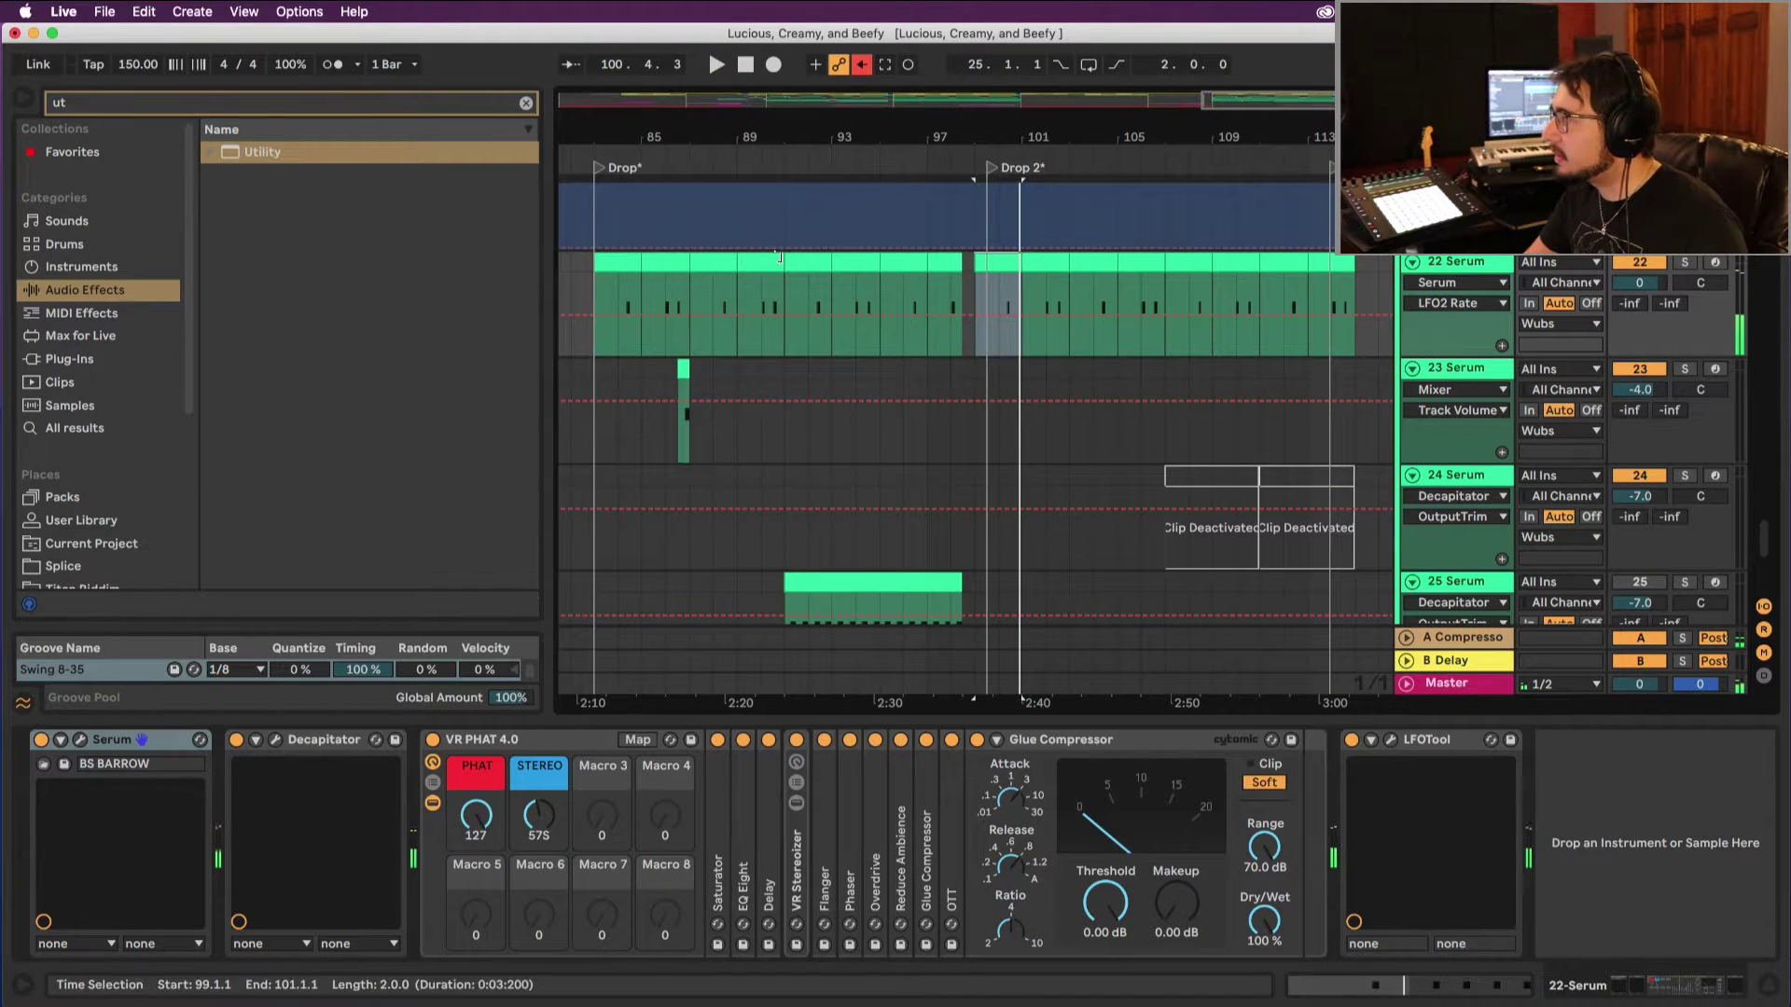
click(601, 280)
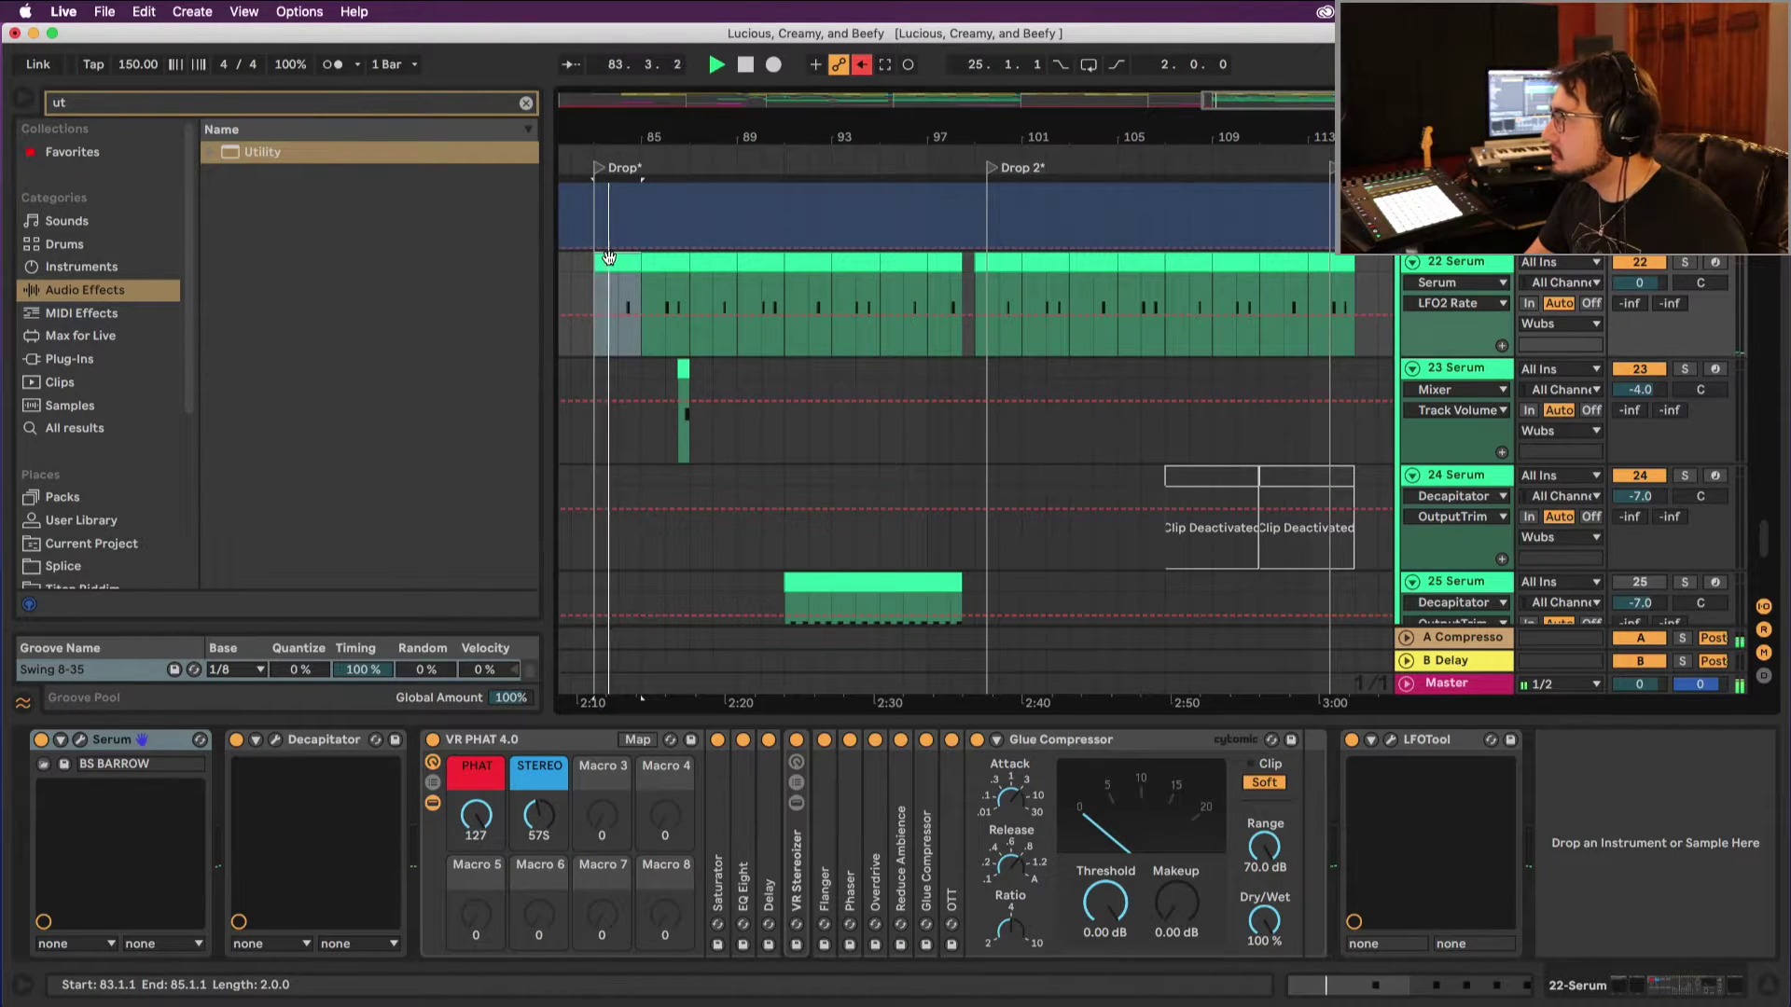
Step: Copy track 23's fill clip from 86.3.1 to 104.3.1 and play the second drop from the Drop 2 locator
click(682, 372)
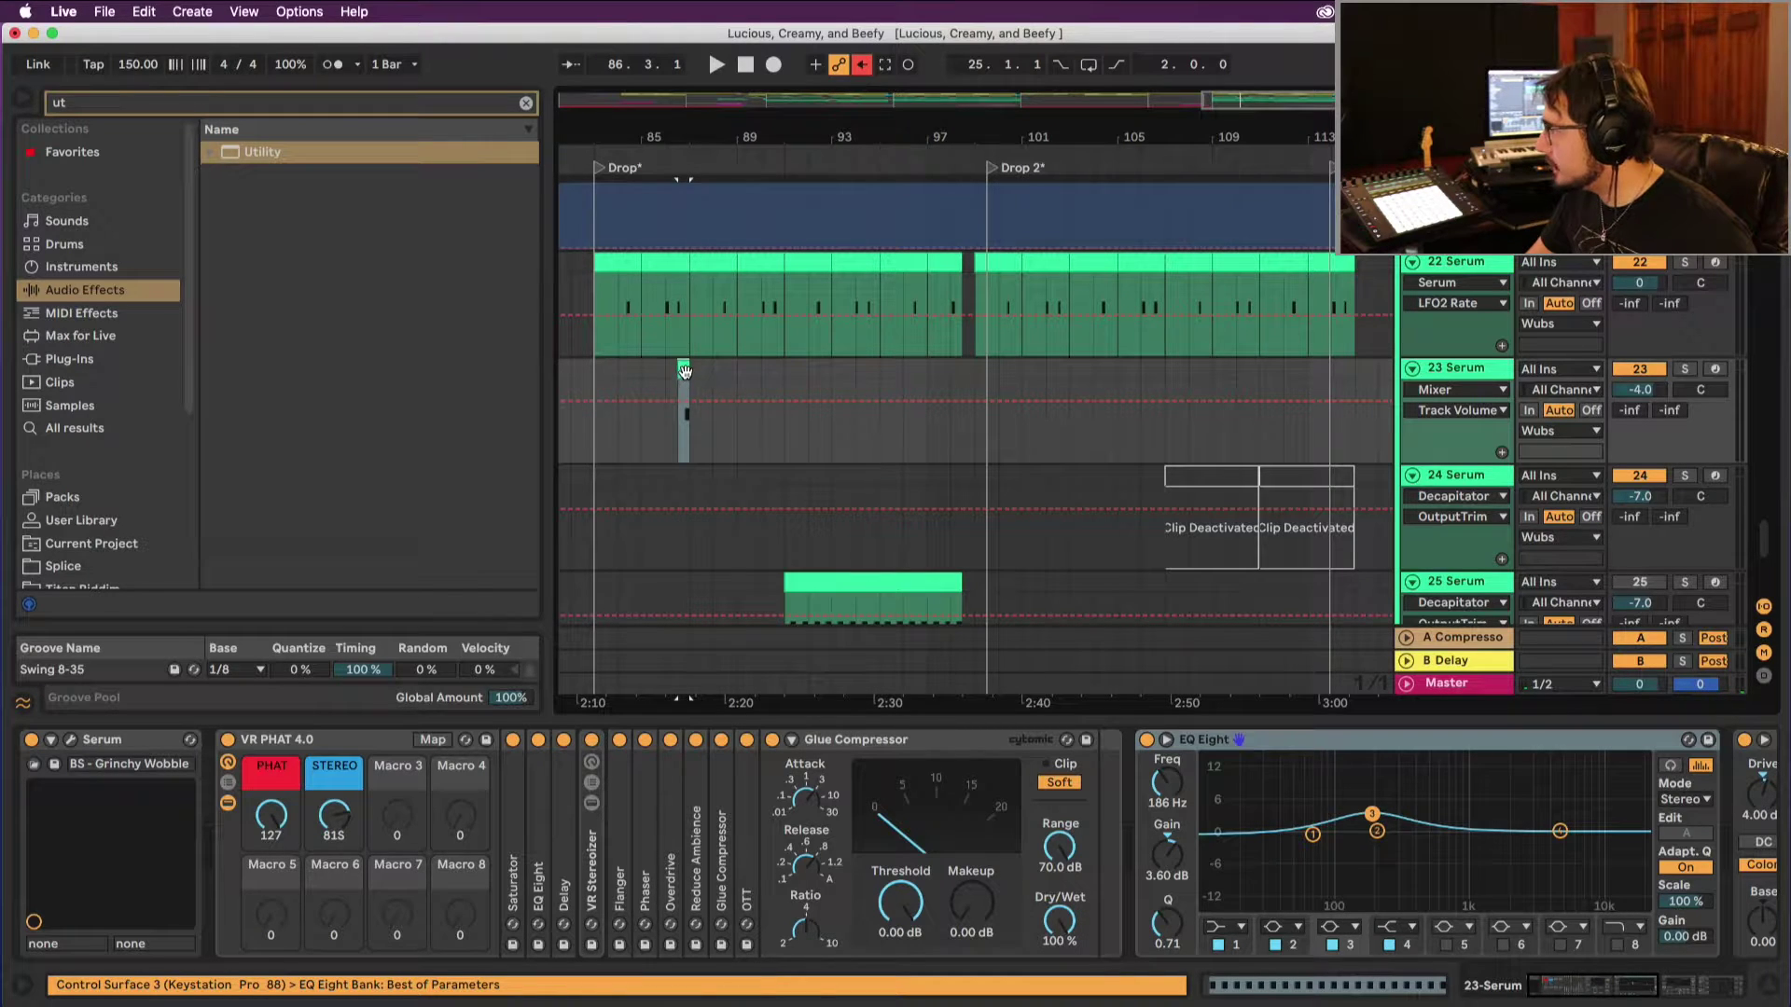
drag(684, 371, 1116, 400)
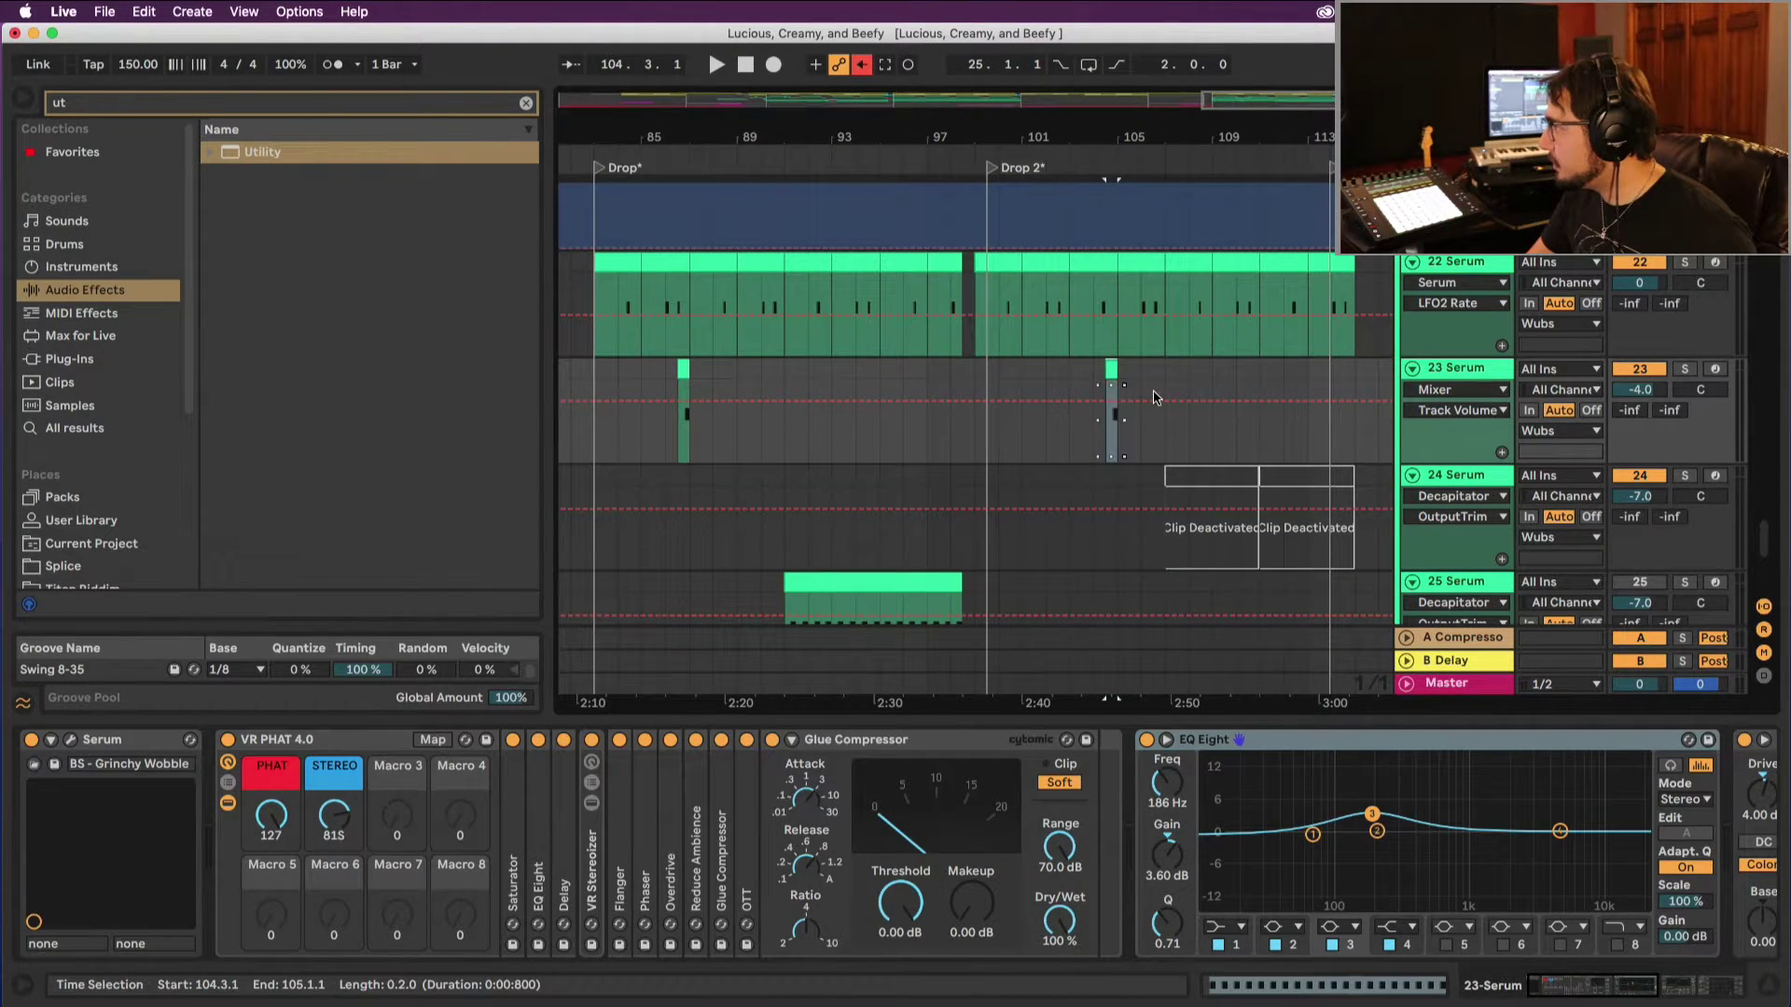
click(993, 170)
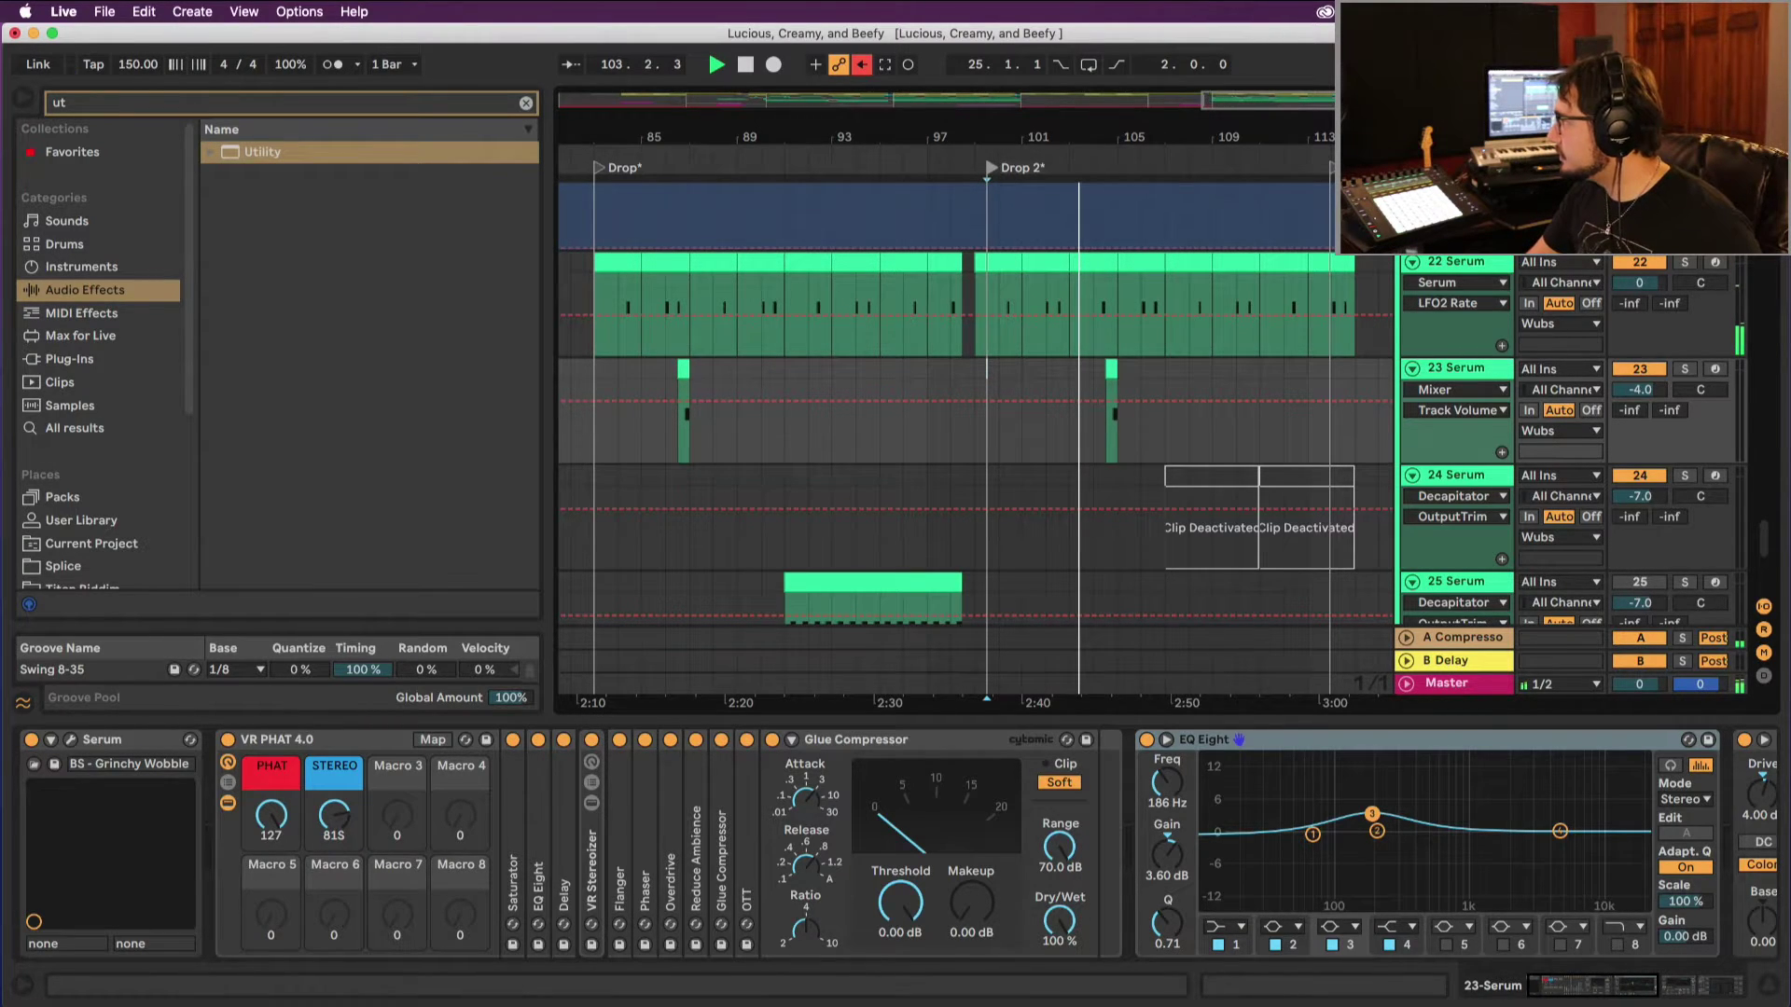
click(992, 169)
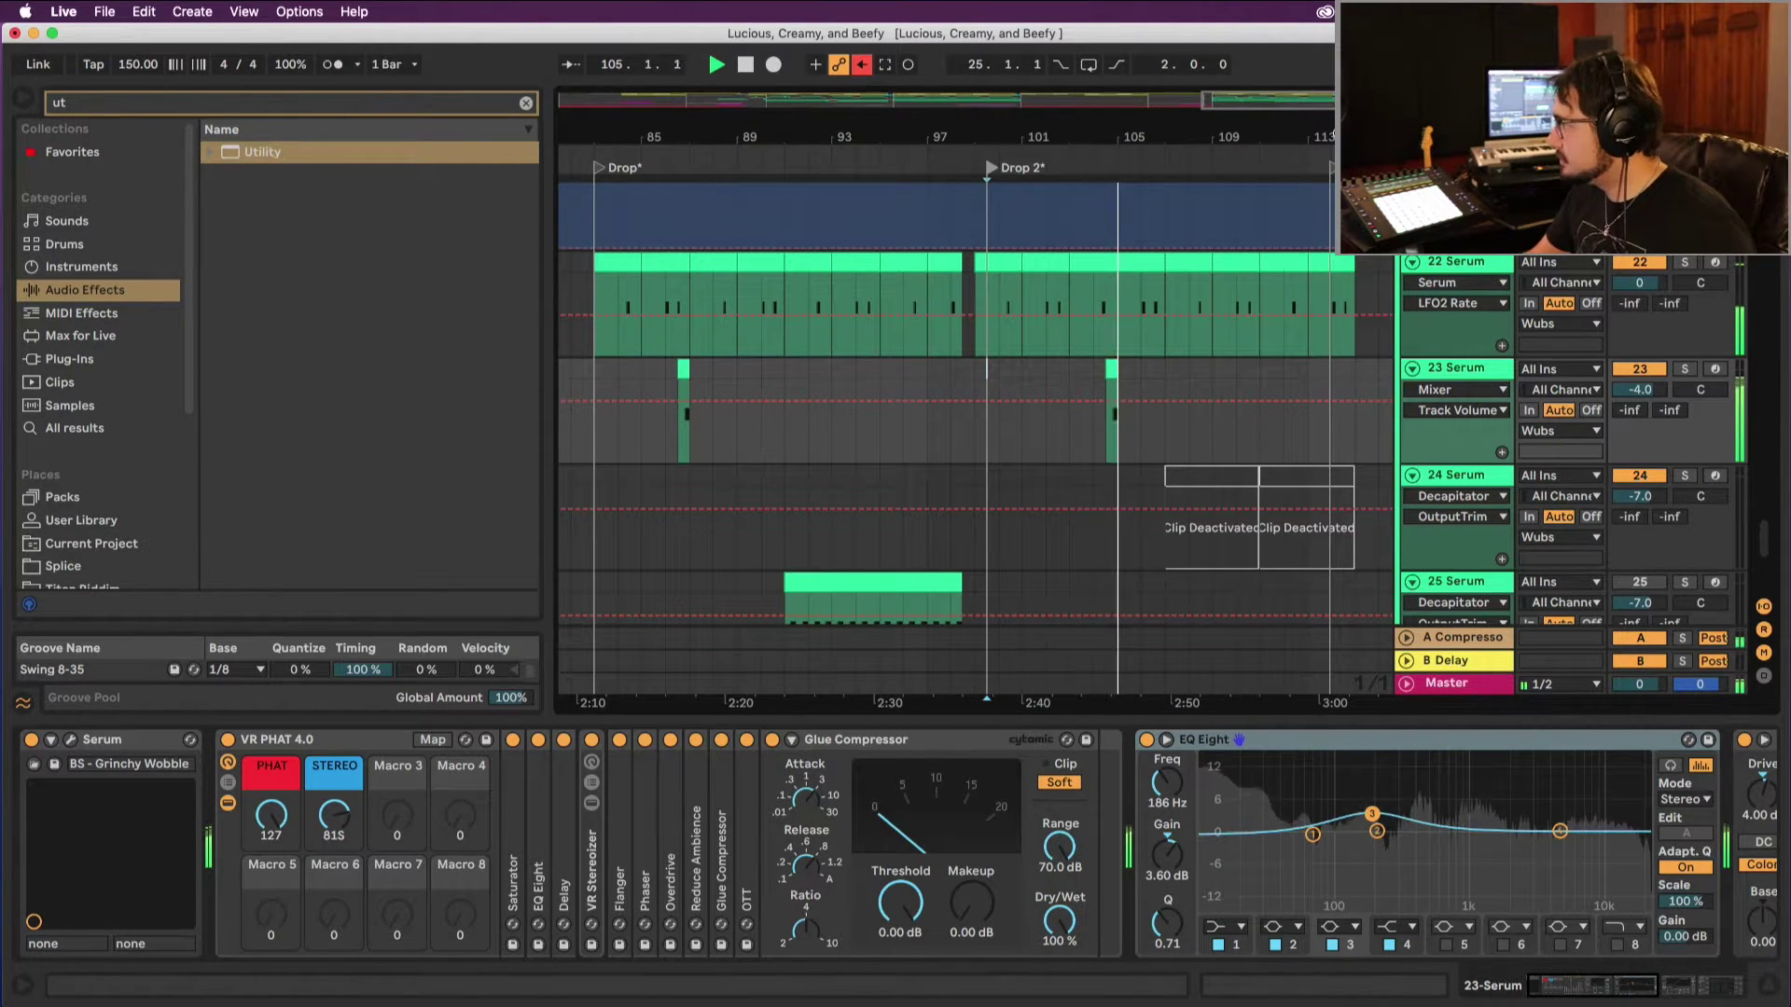
Step: Go up to track 14's Ghosthack clips around bar 106 and set a fixed grid of 1/16
scroll(1157, 252, up, 5)
scroll(1157, 252, up, 10)
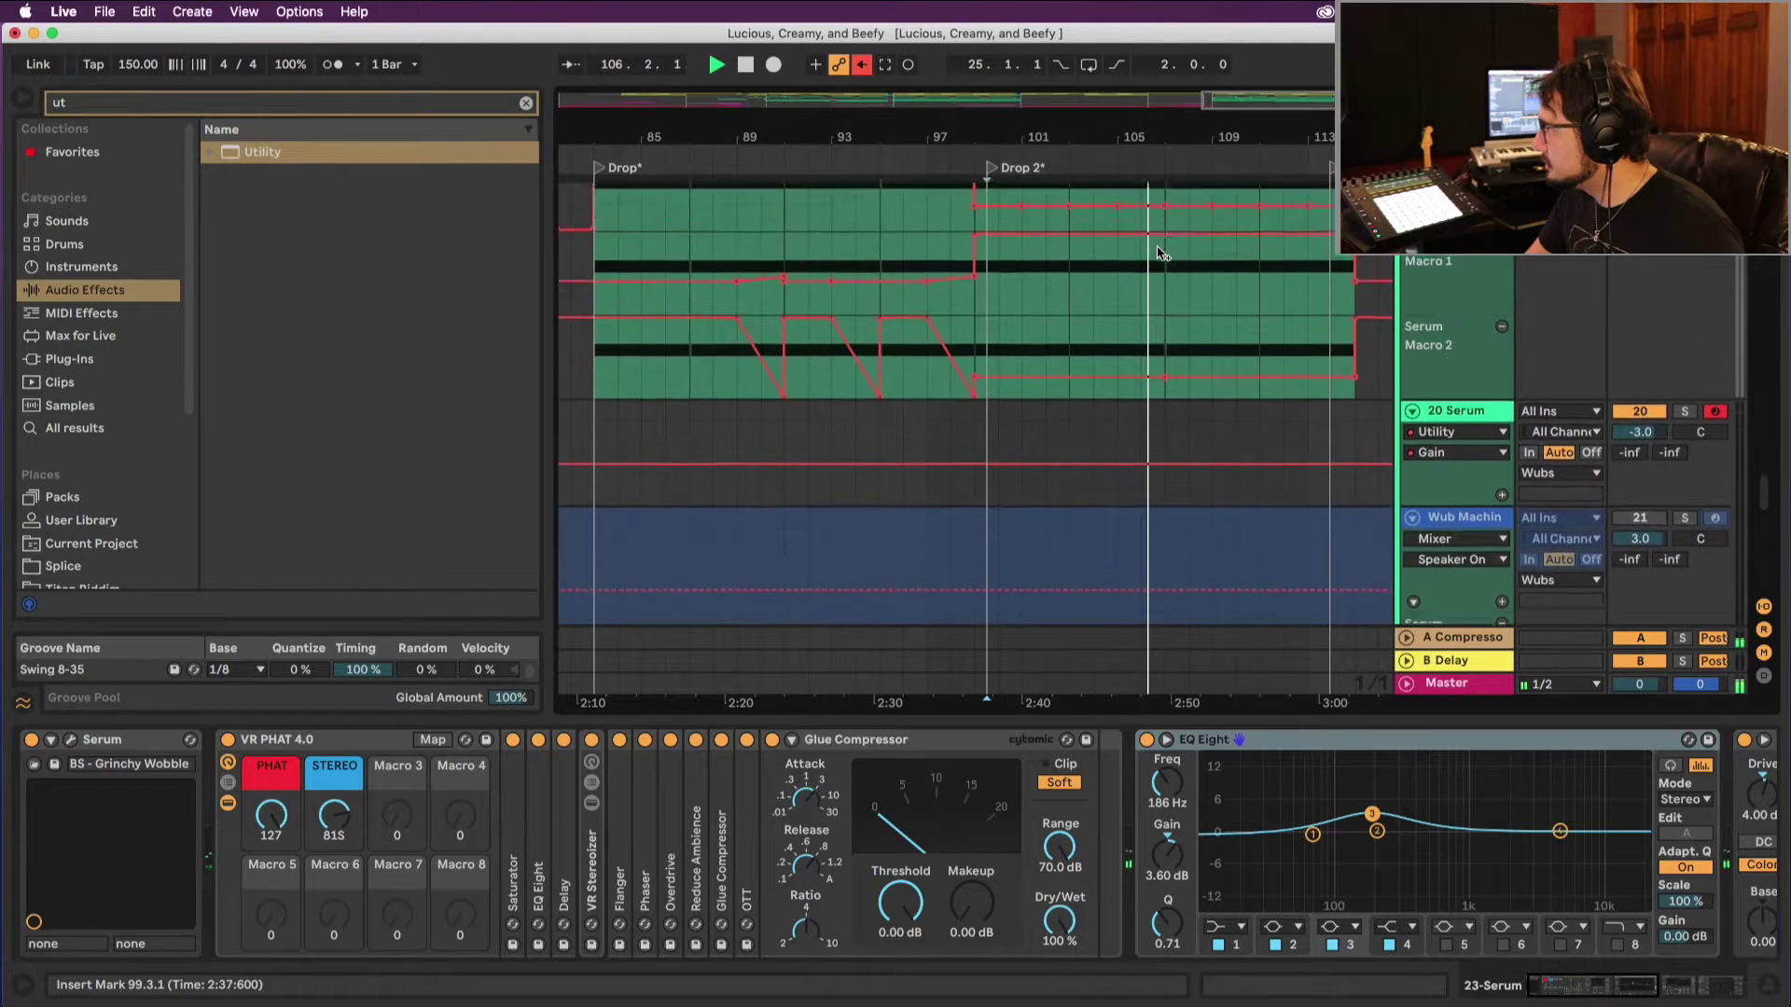
scroll(1157, 252, up, 10)
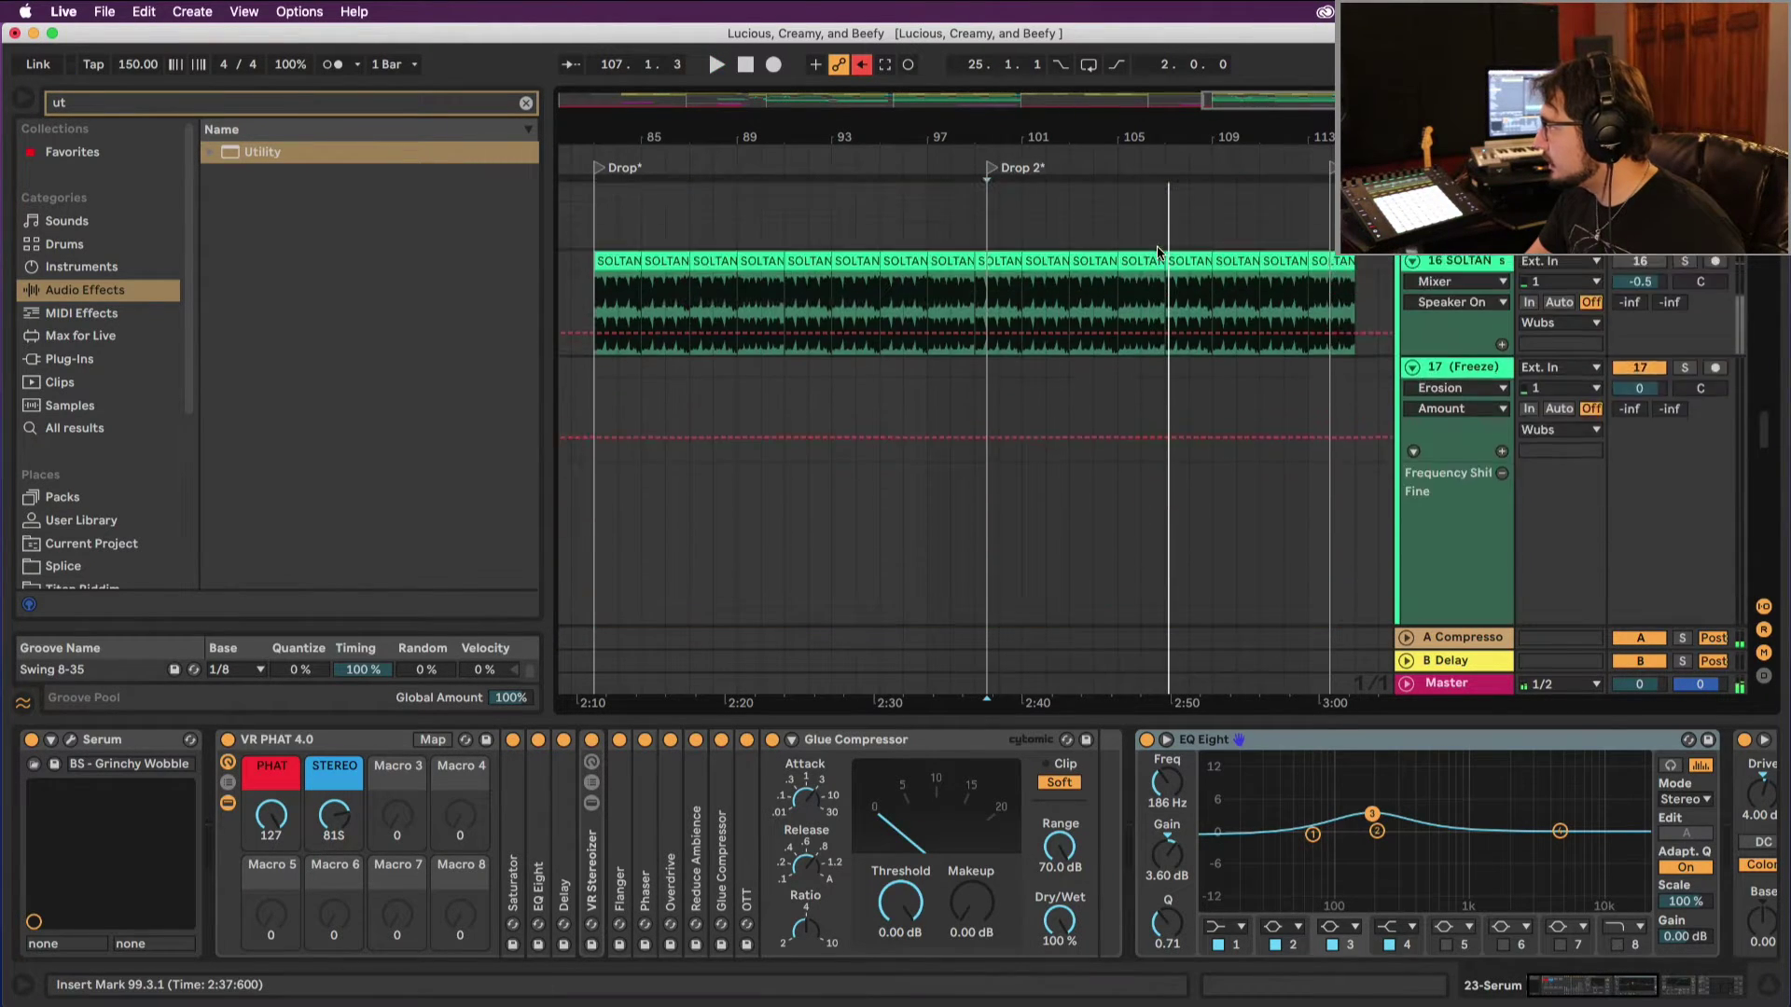
scroll(1157, 251, up, 10)
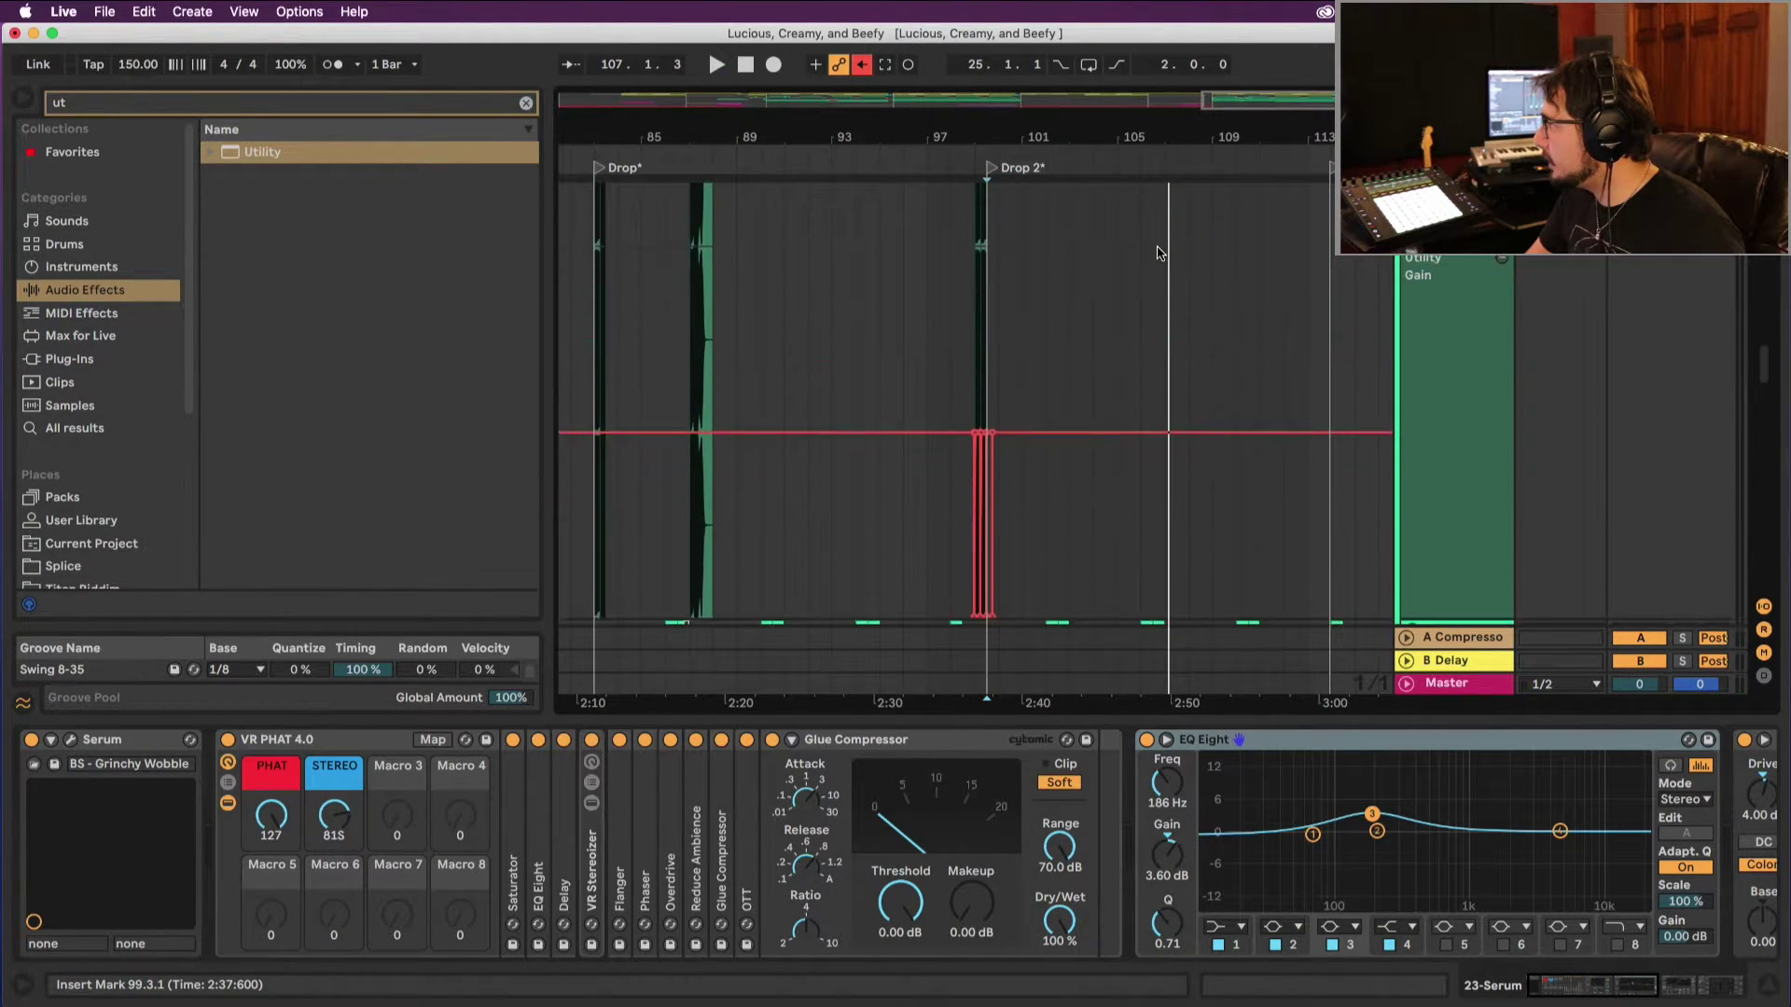
scroll(1147, 196, up, 3)
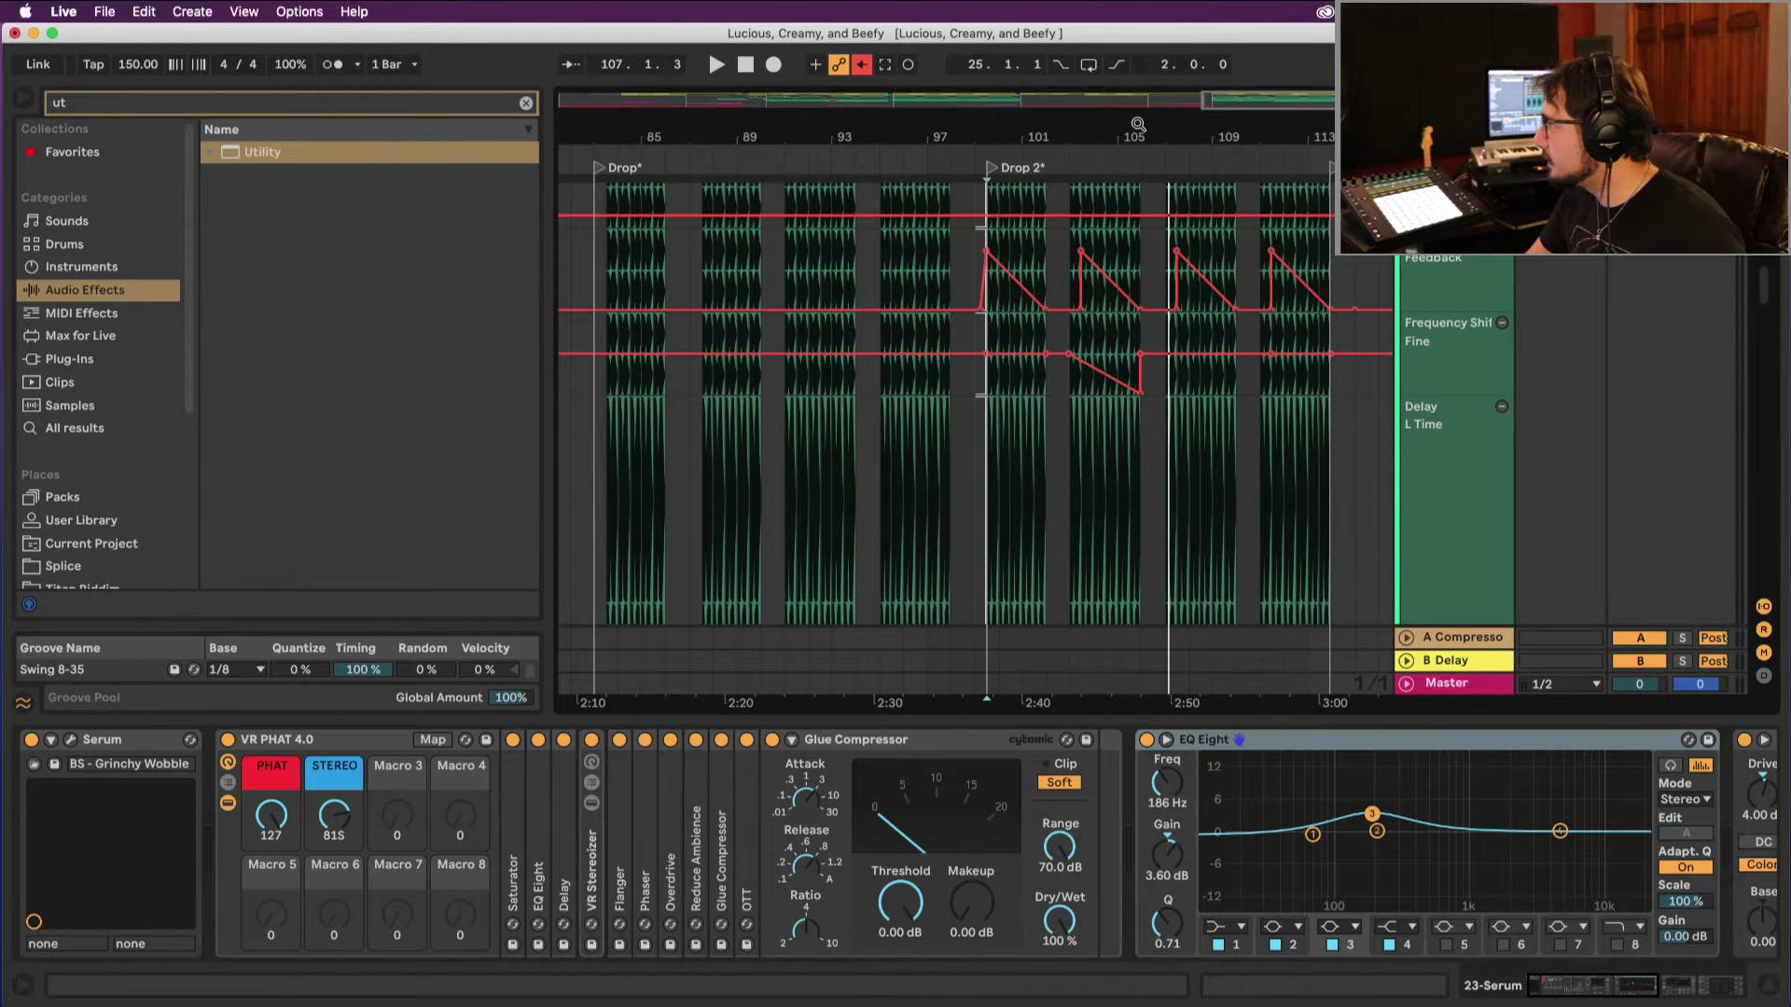
scroll(1166, 215, up, 8)
scroll(1203, 235, up, 5)
scroll(1203, 235, down, 6)
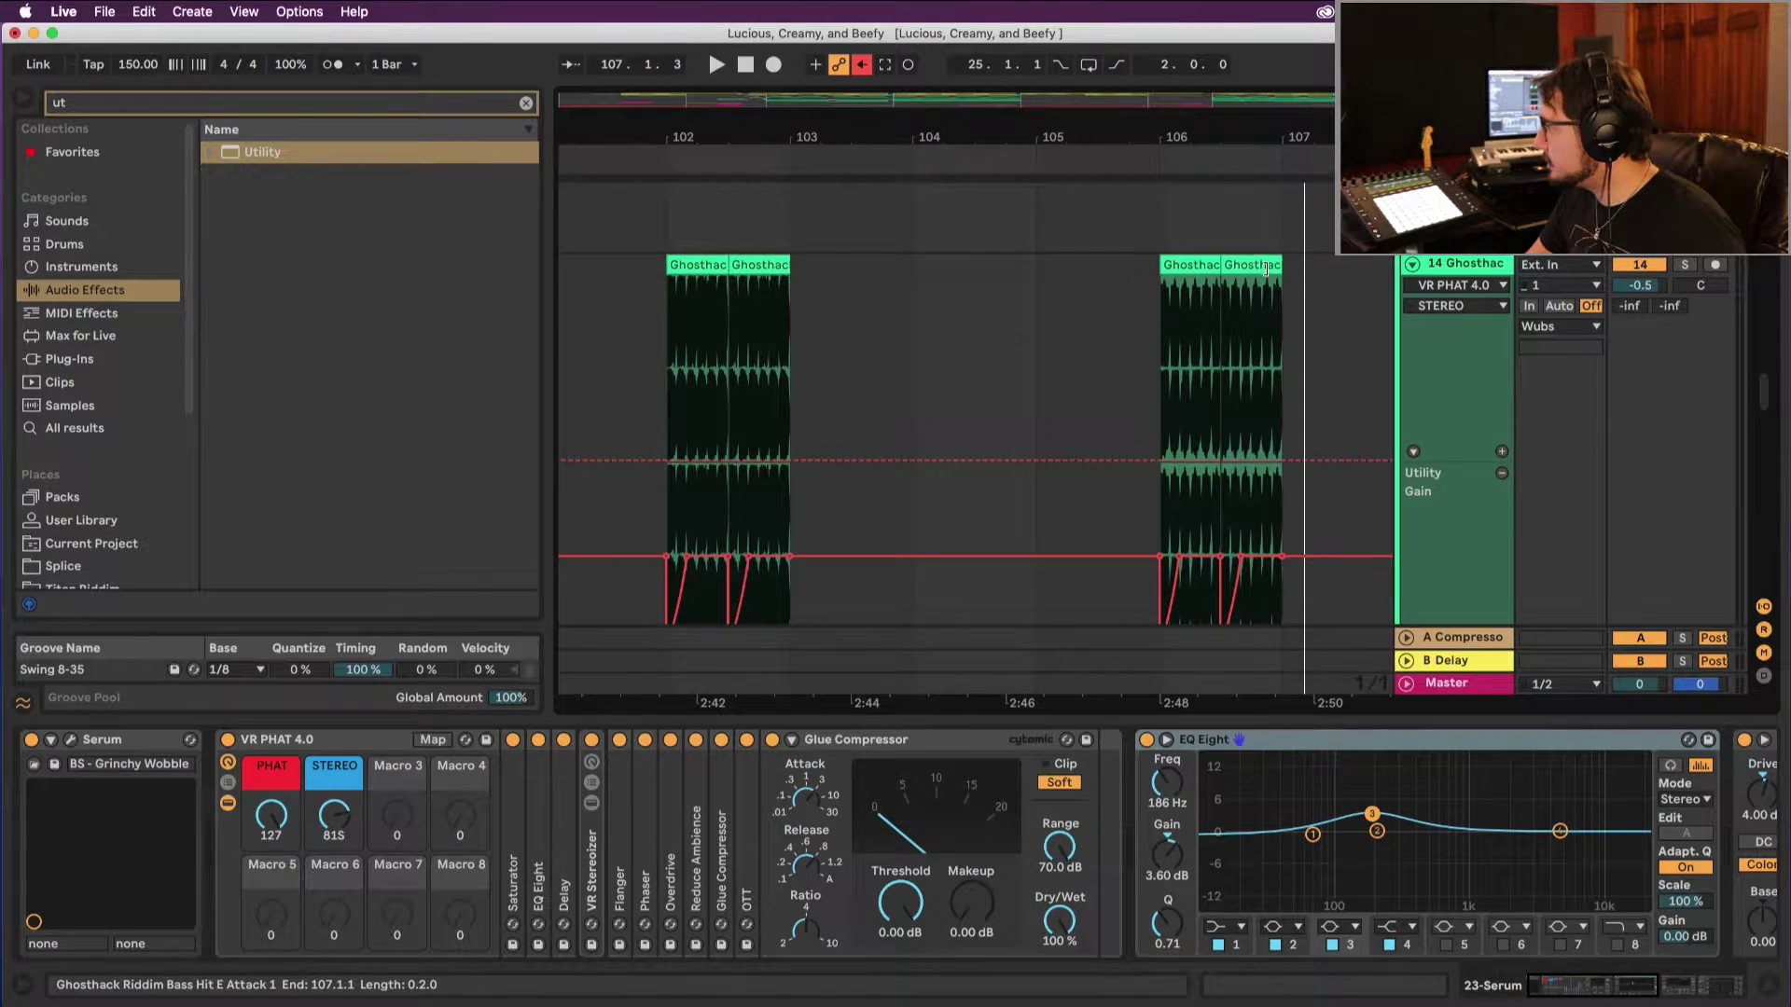
click(1231, 270)
right_click(1307, 300)
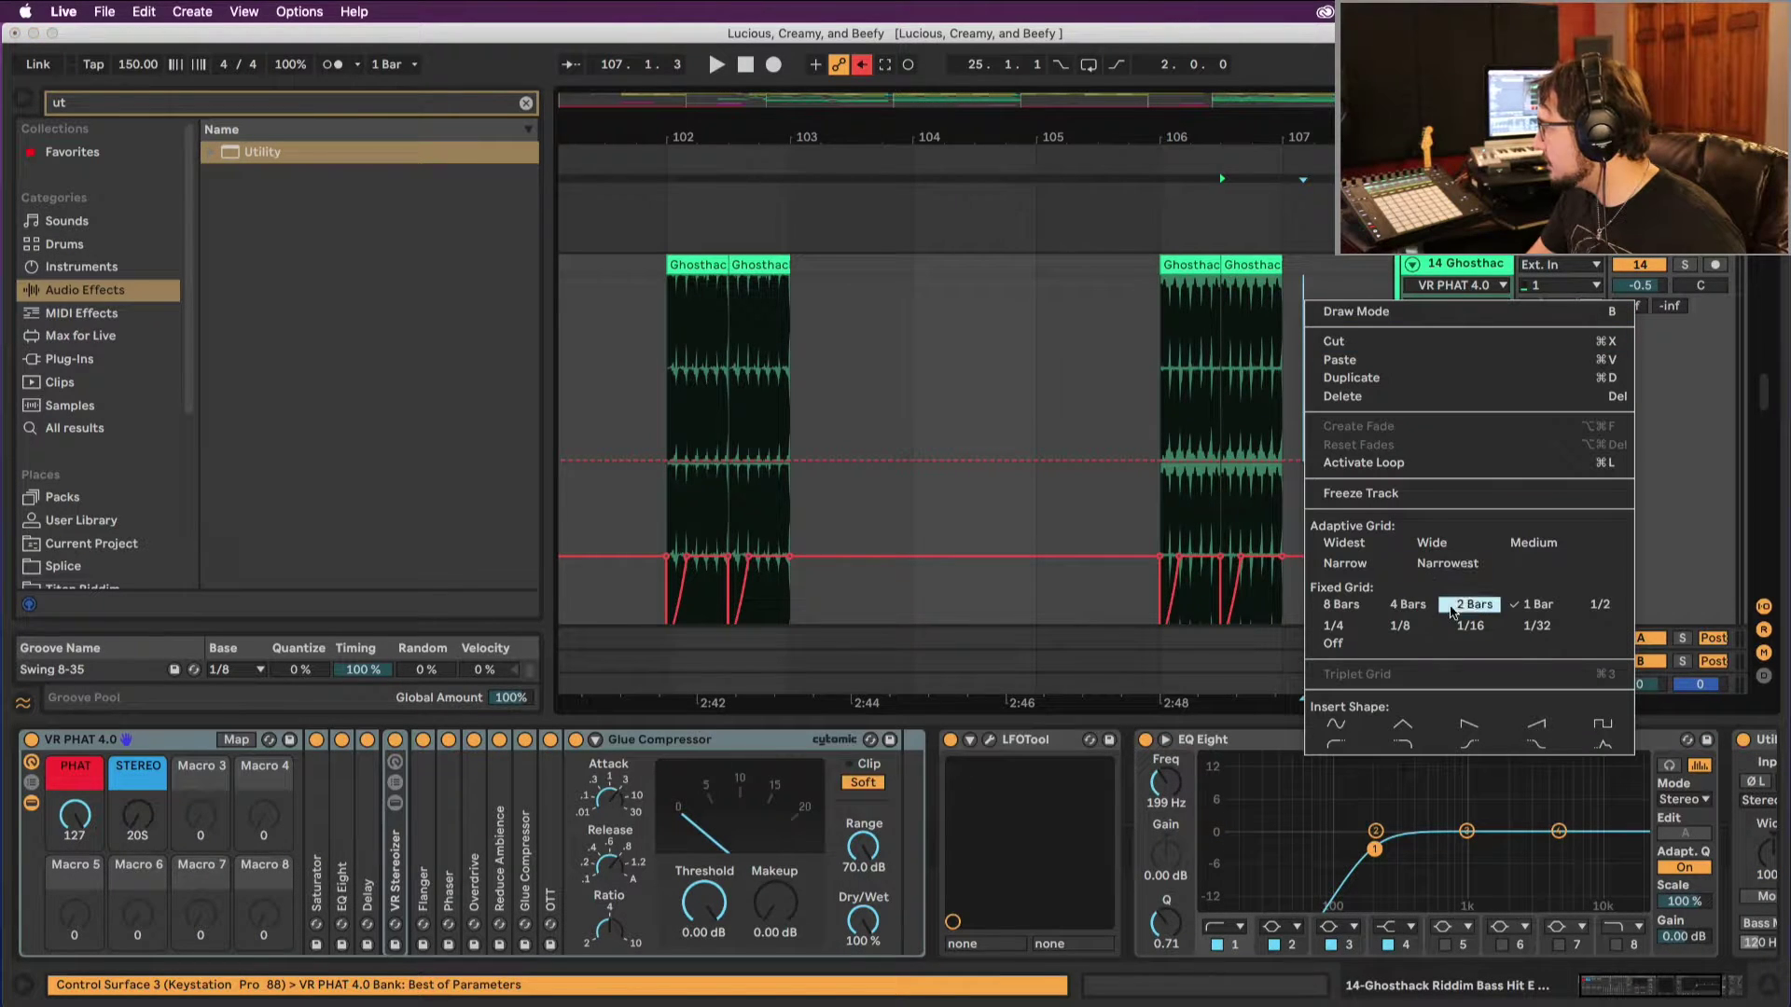
click(1471, 626)
Step: Try trimming track 14's clip at 106.3.1 to end at 106.4.2, listening from 106.3.1, and restore its end to 107.1.1
click(1274, 263)
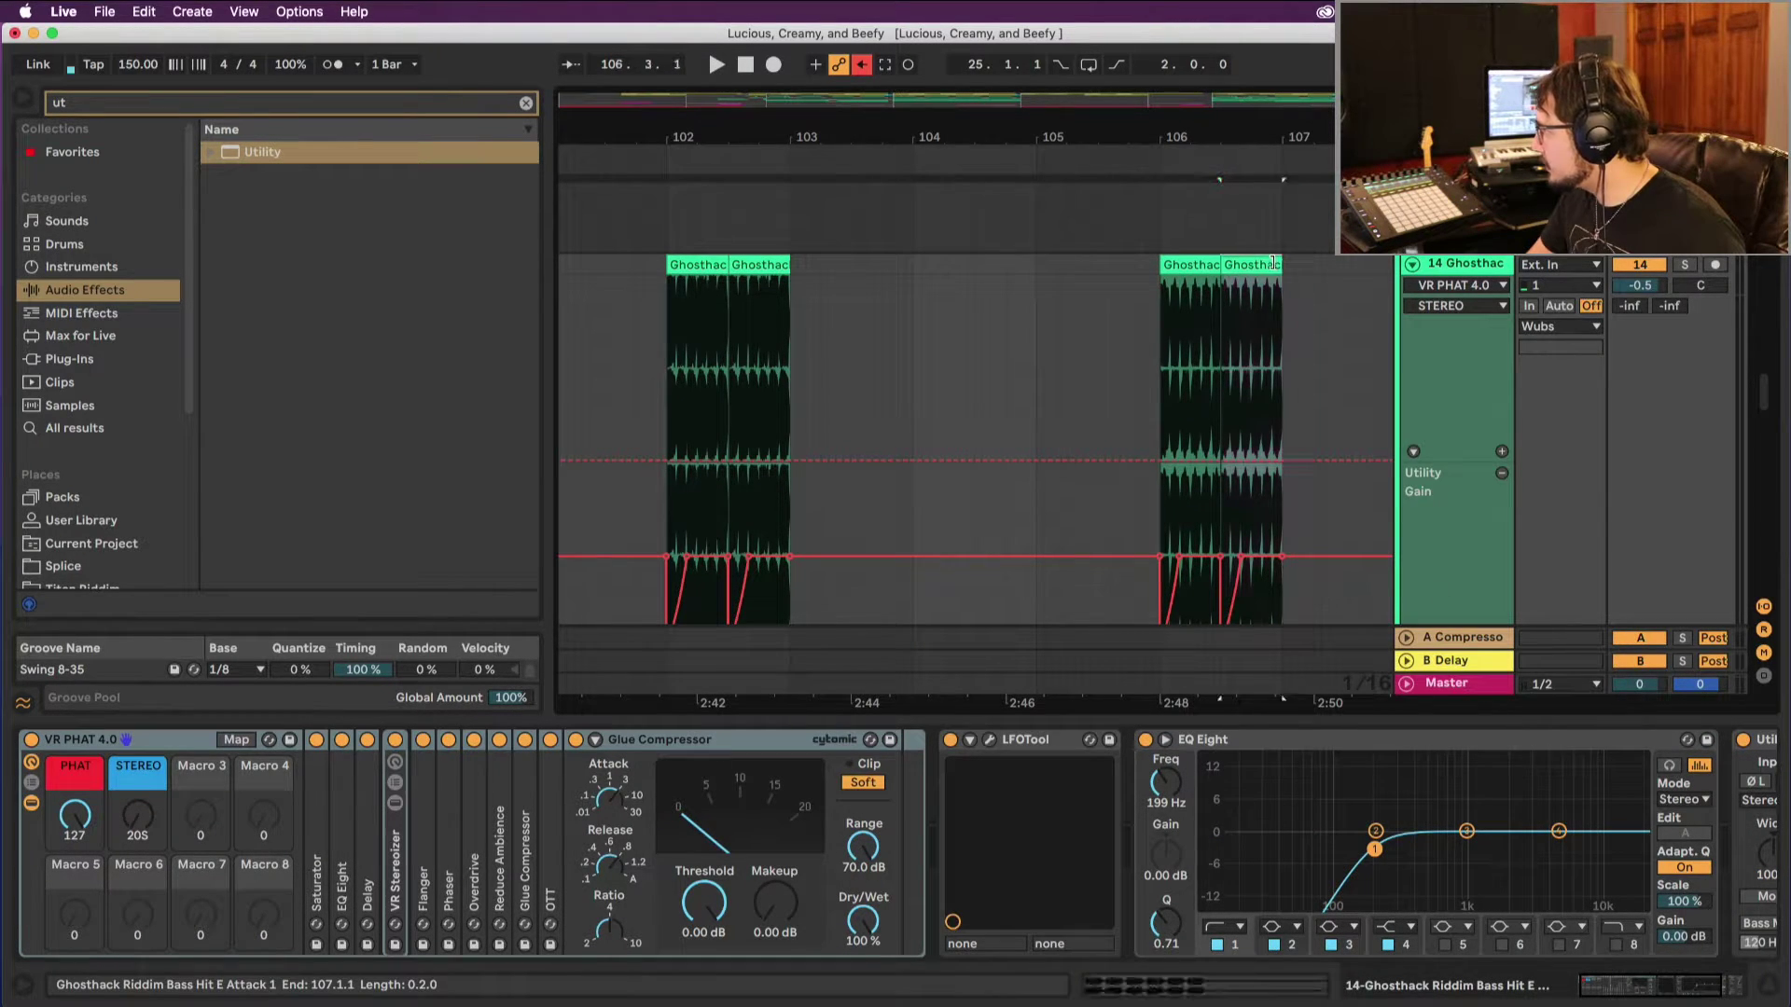
key(space)
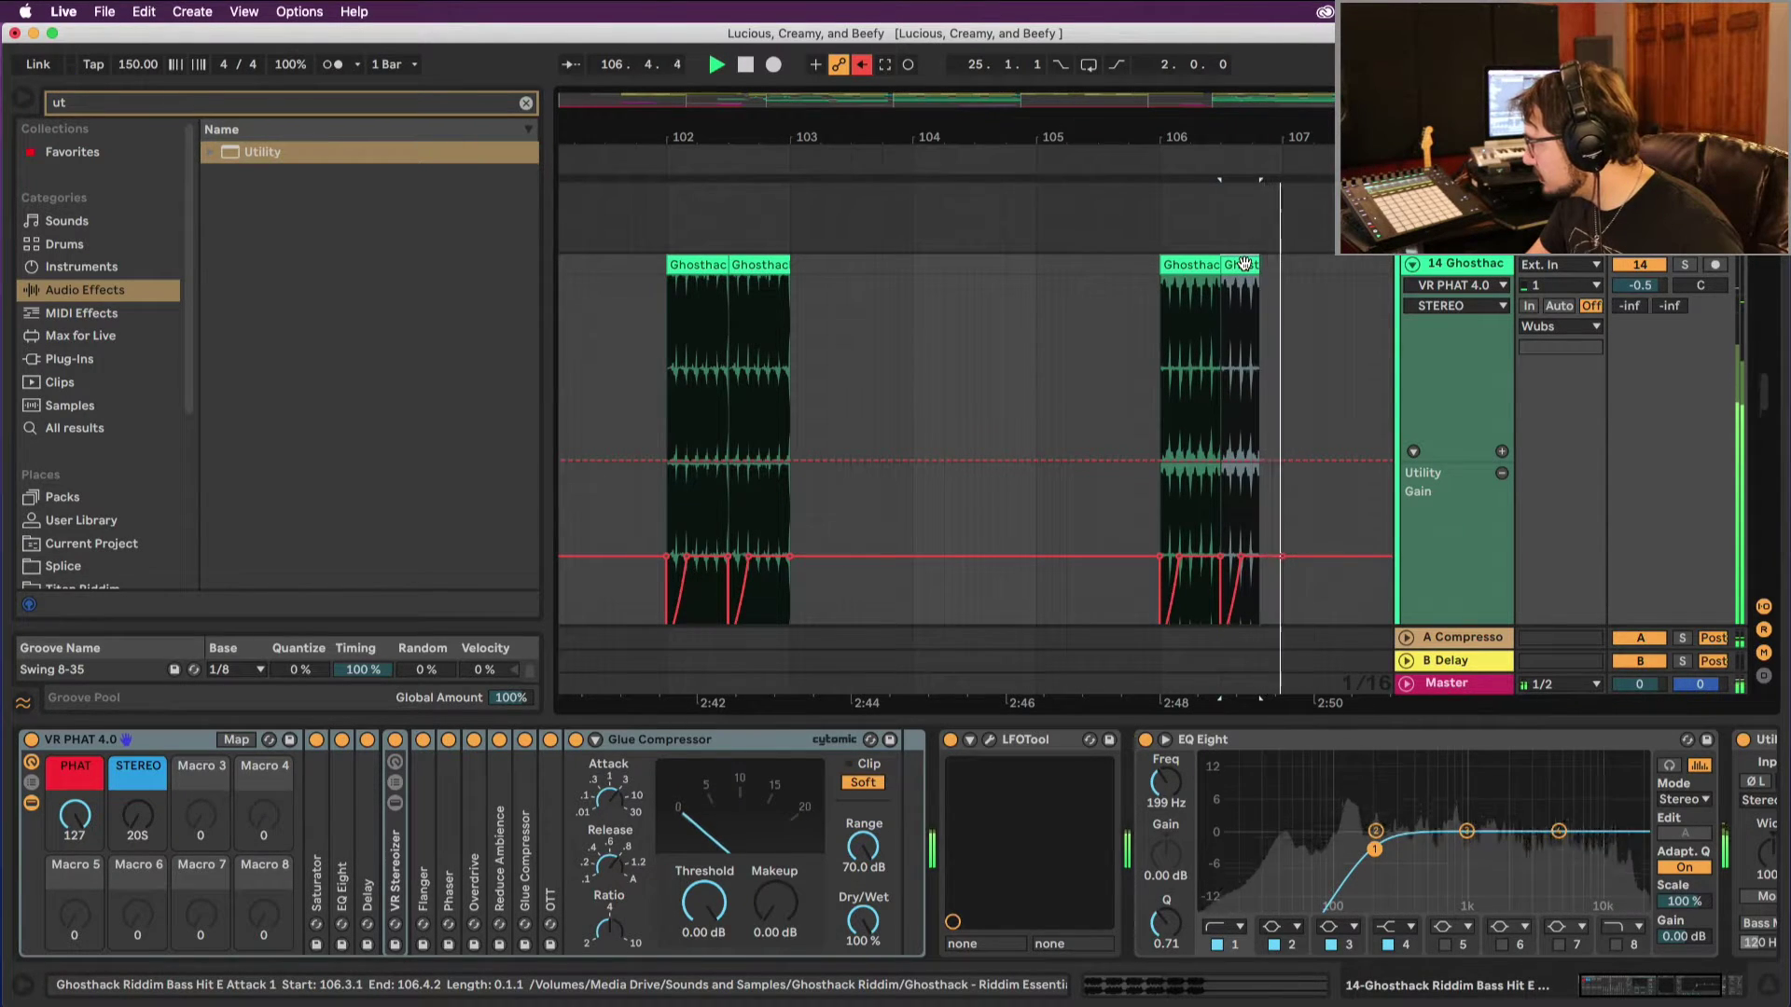
key(space)
key(shift+Right)
key(shift+Right)
key(shift+Right)
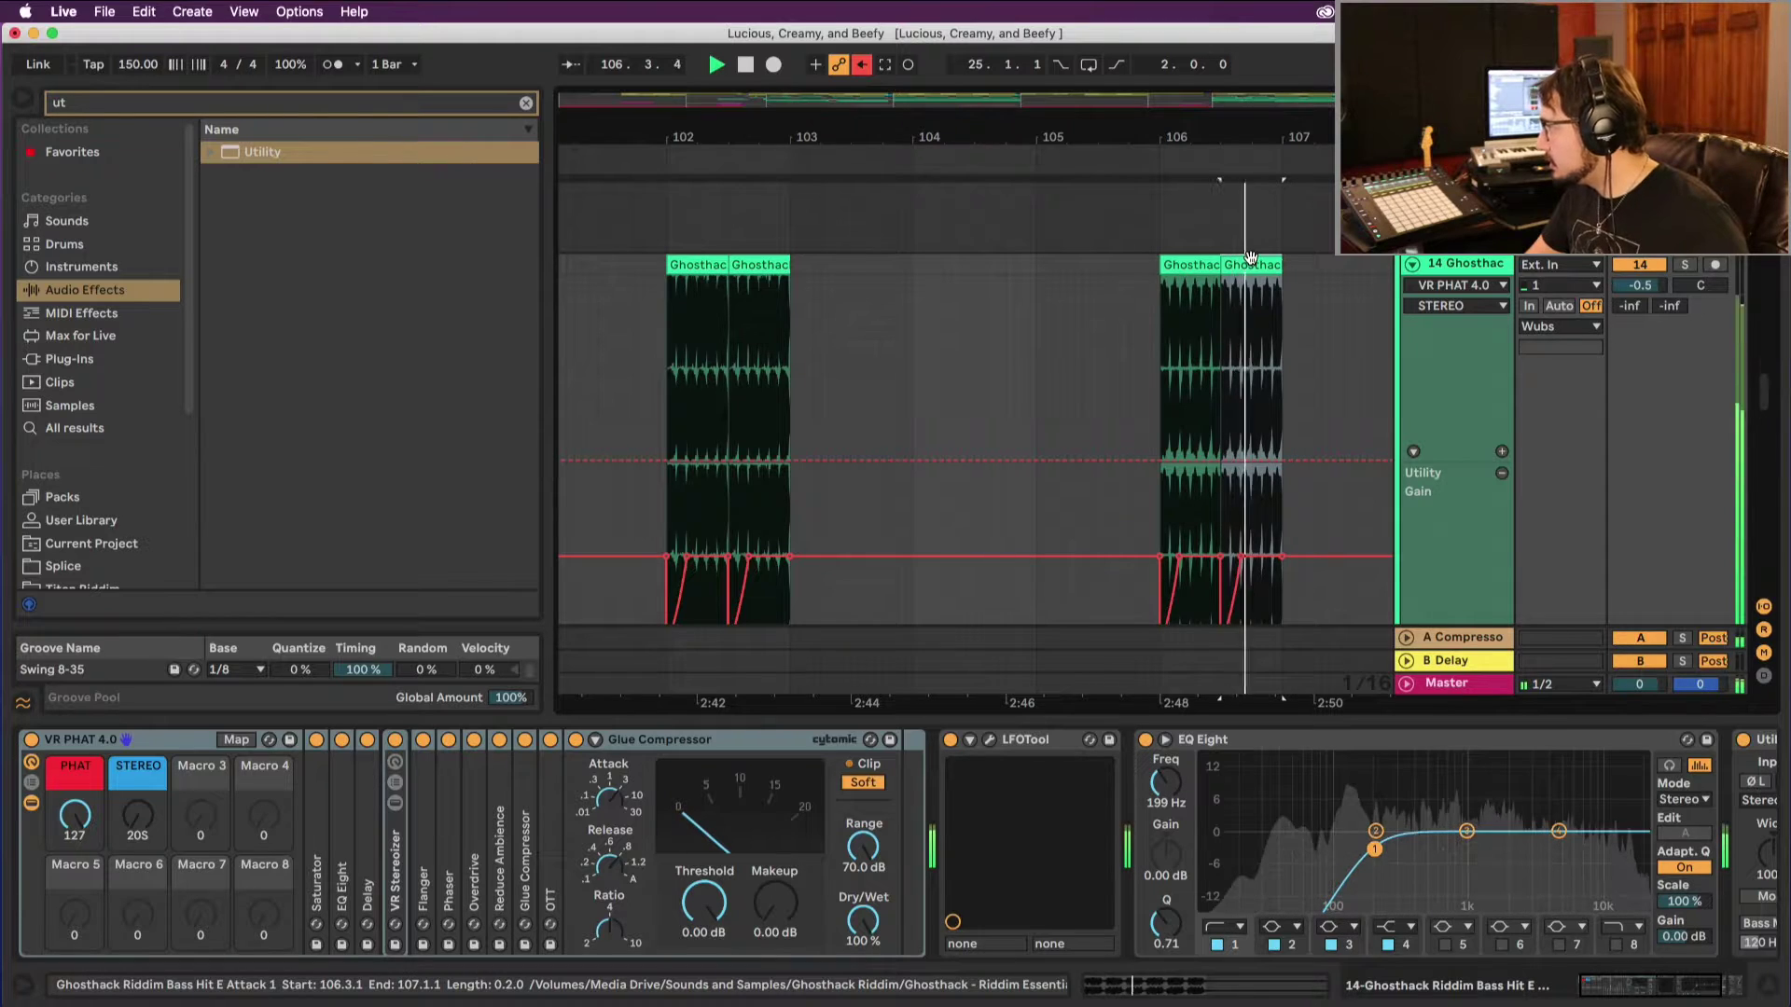
Step: Play the second drop from track 14's clip at 102.3.1 and look through the Wubs tracks below it
scroll(1247, 264, left, 5)
click(999, 262)
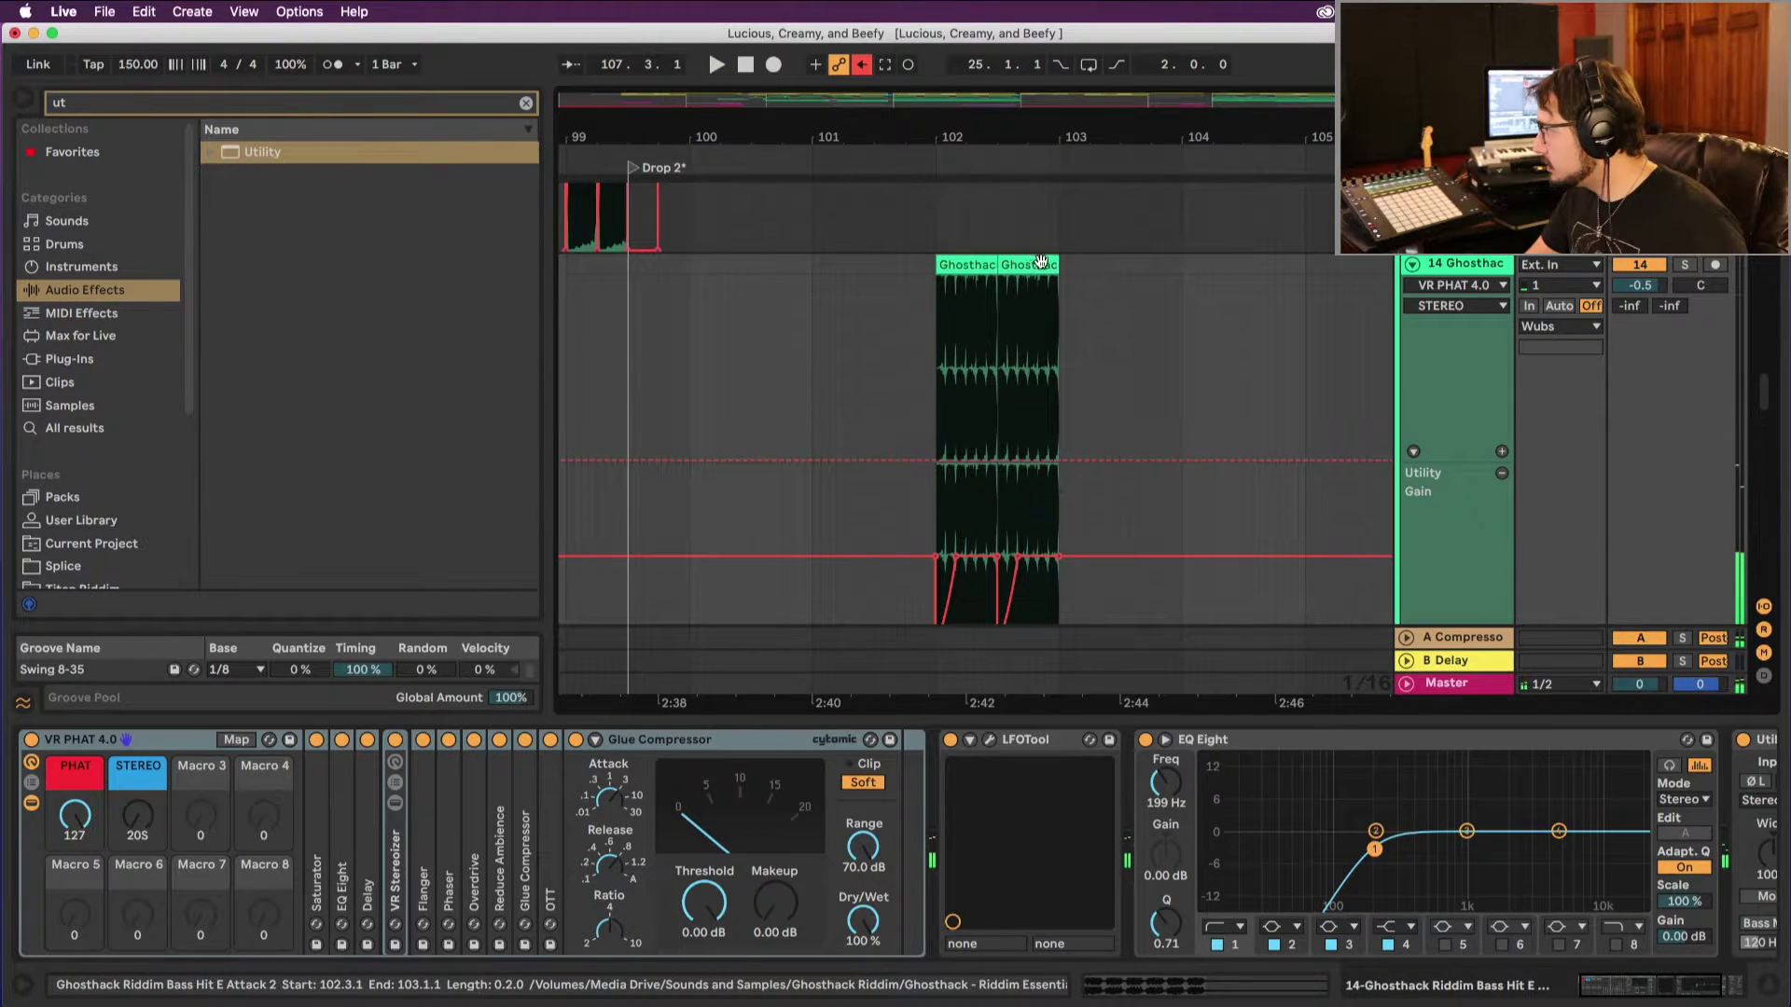
key(space)
scroll(1039, 267, down, 5)
scroll(1044, 269, down, 6)
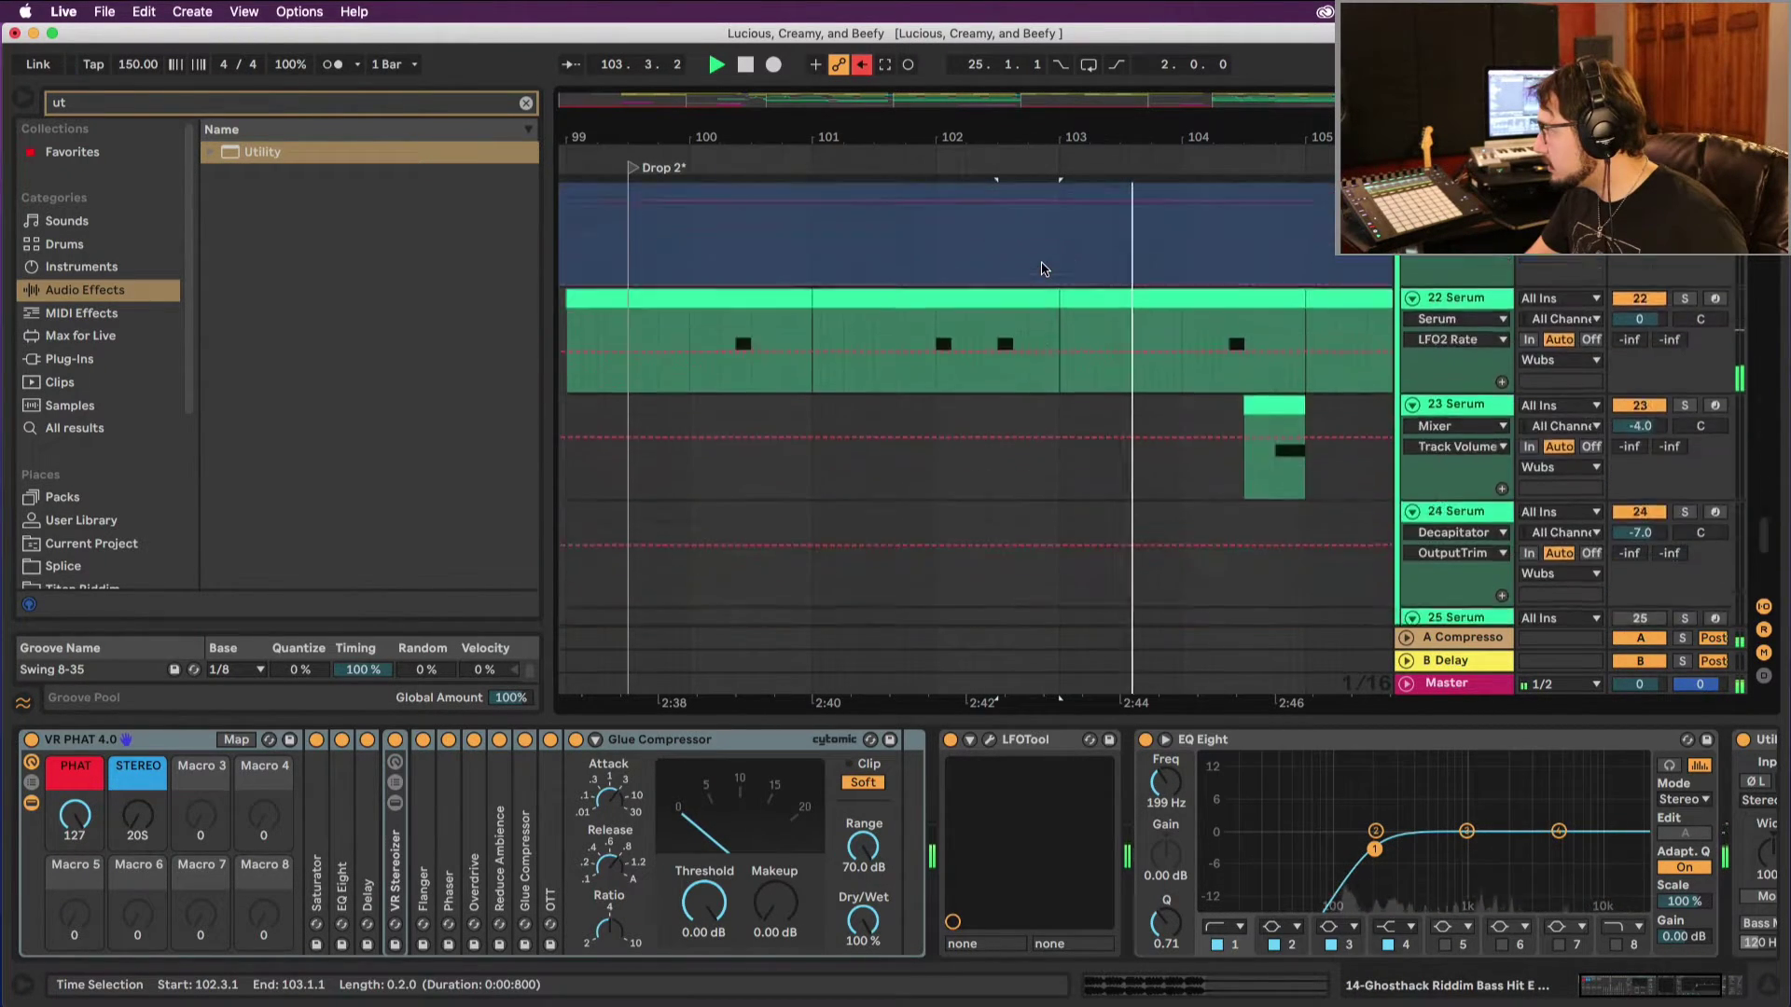
scroll(1044, 273, up, 7)
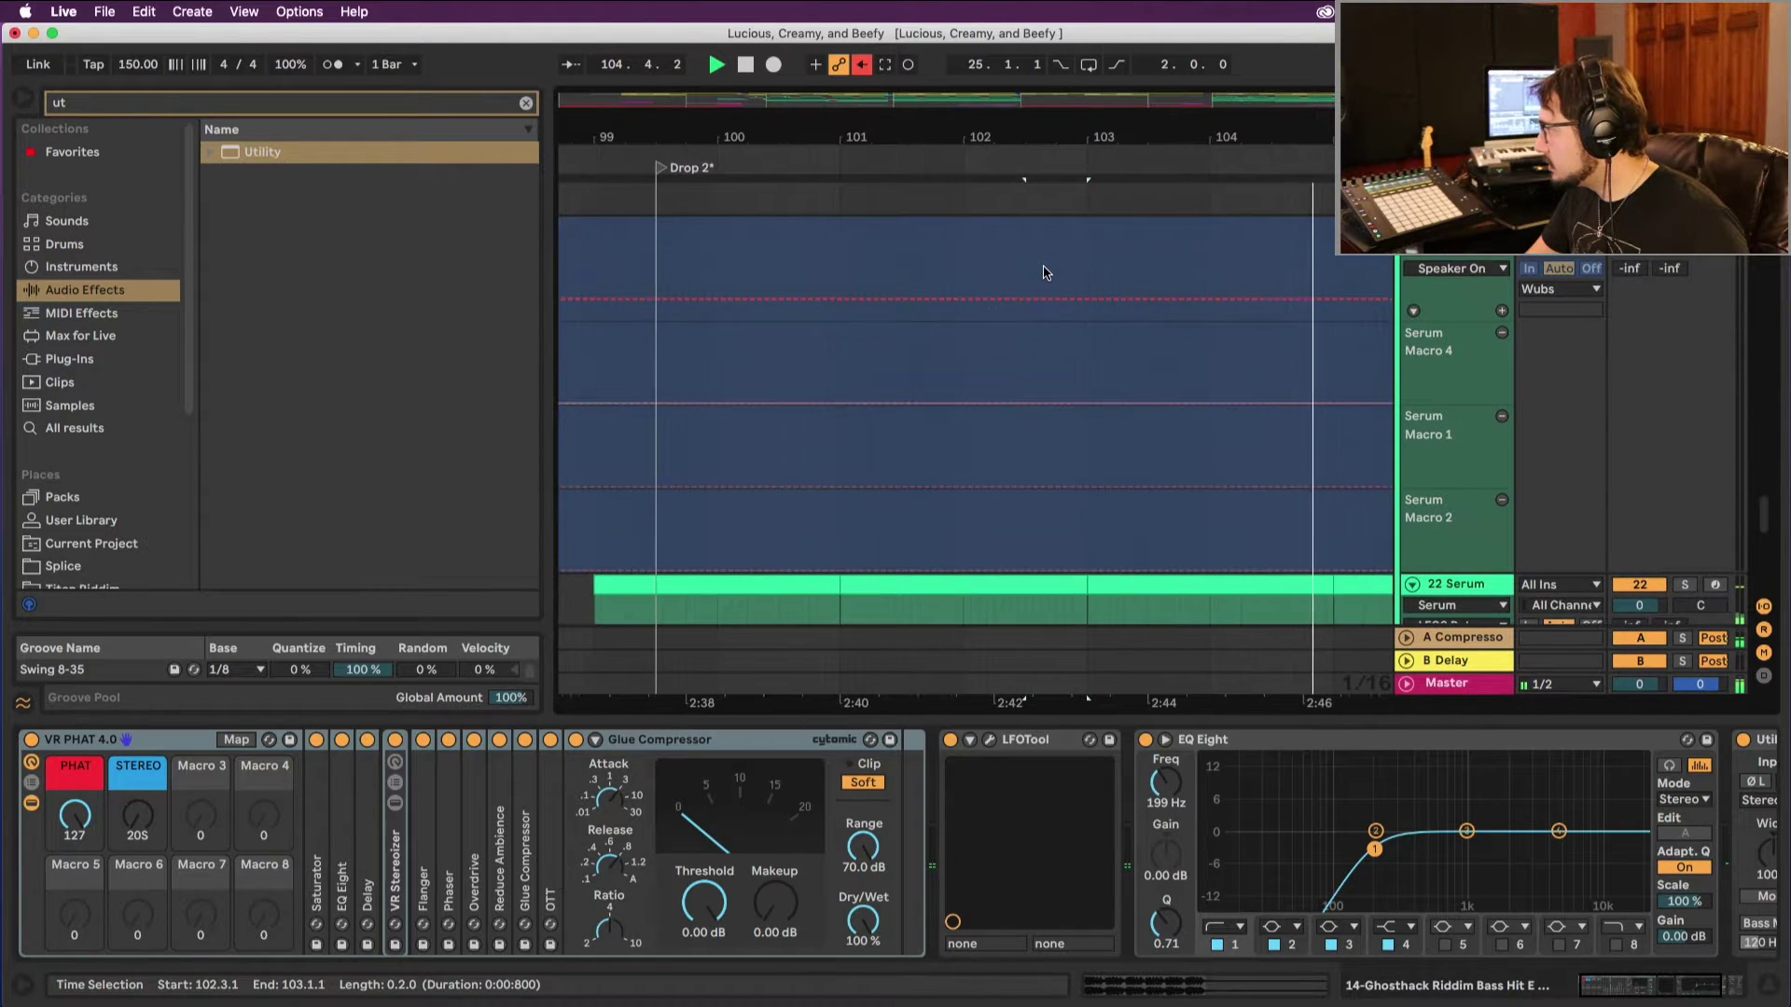
scroll(1032, 257, down, 4)
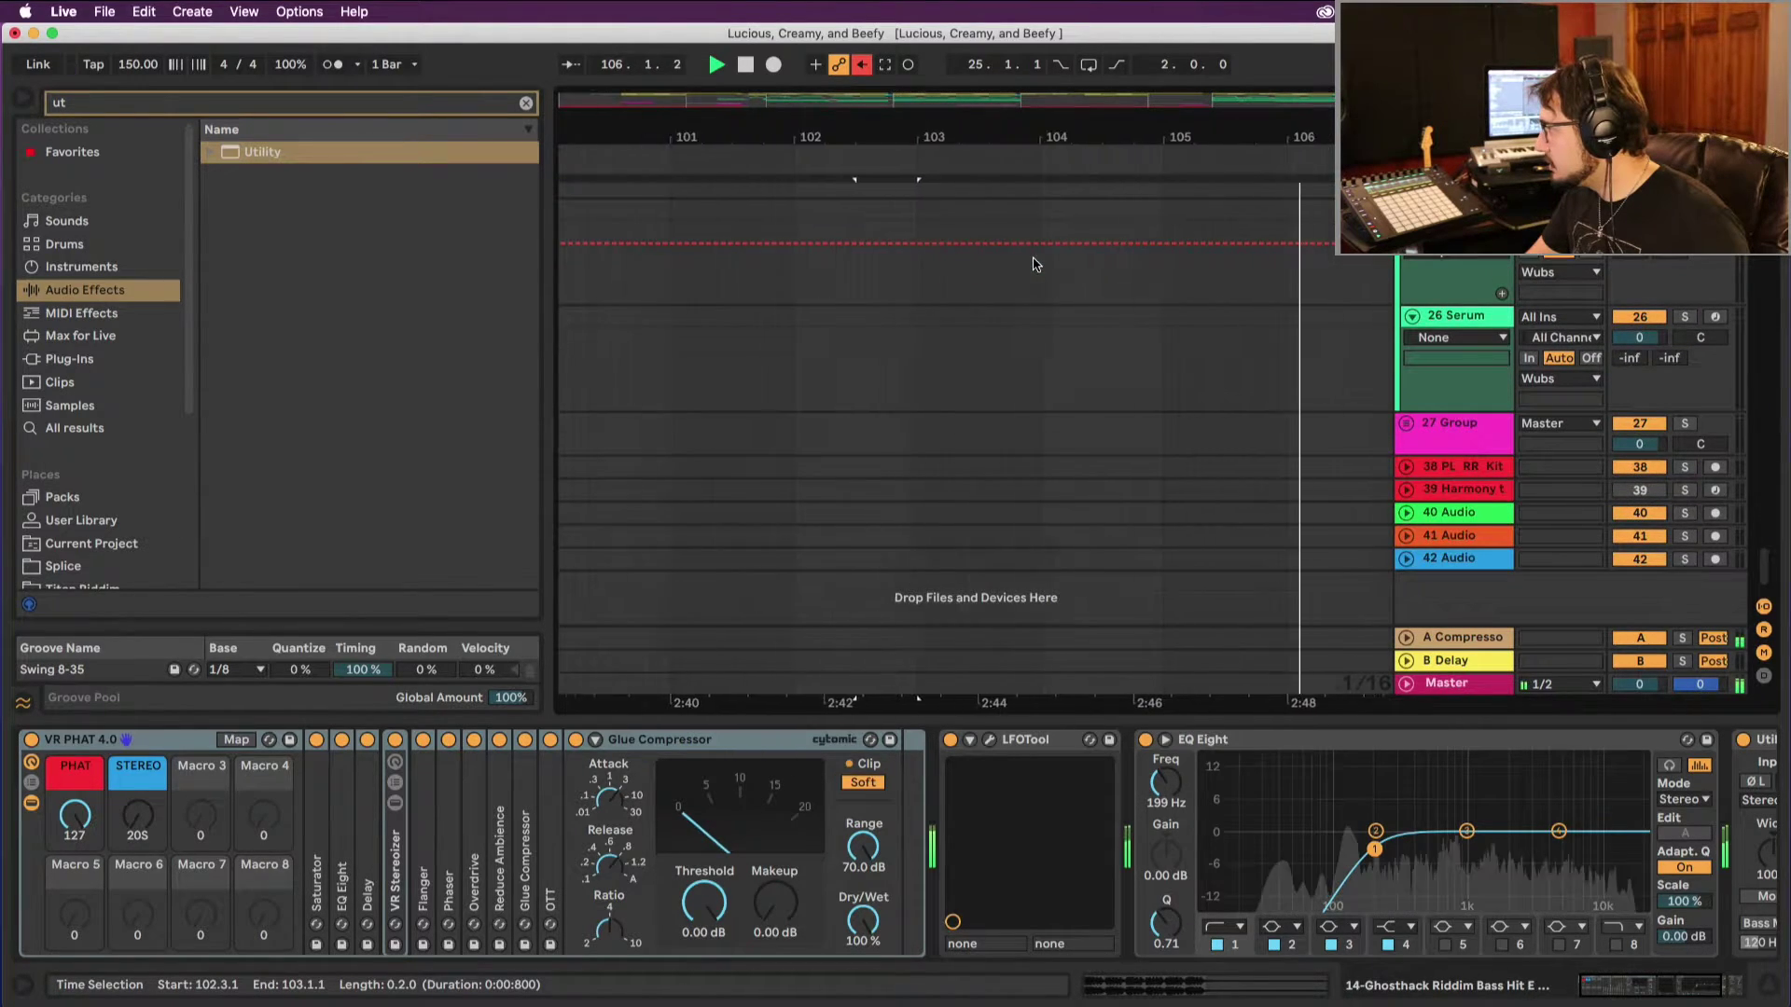
scroll(1023, 257, up, 10)
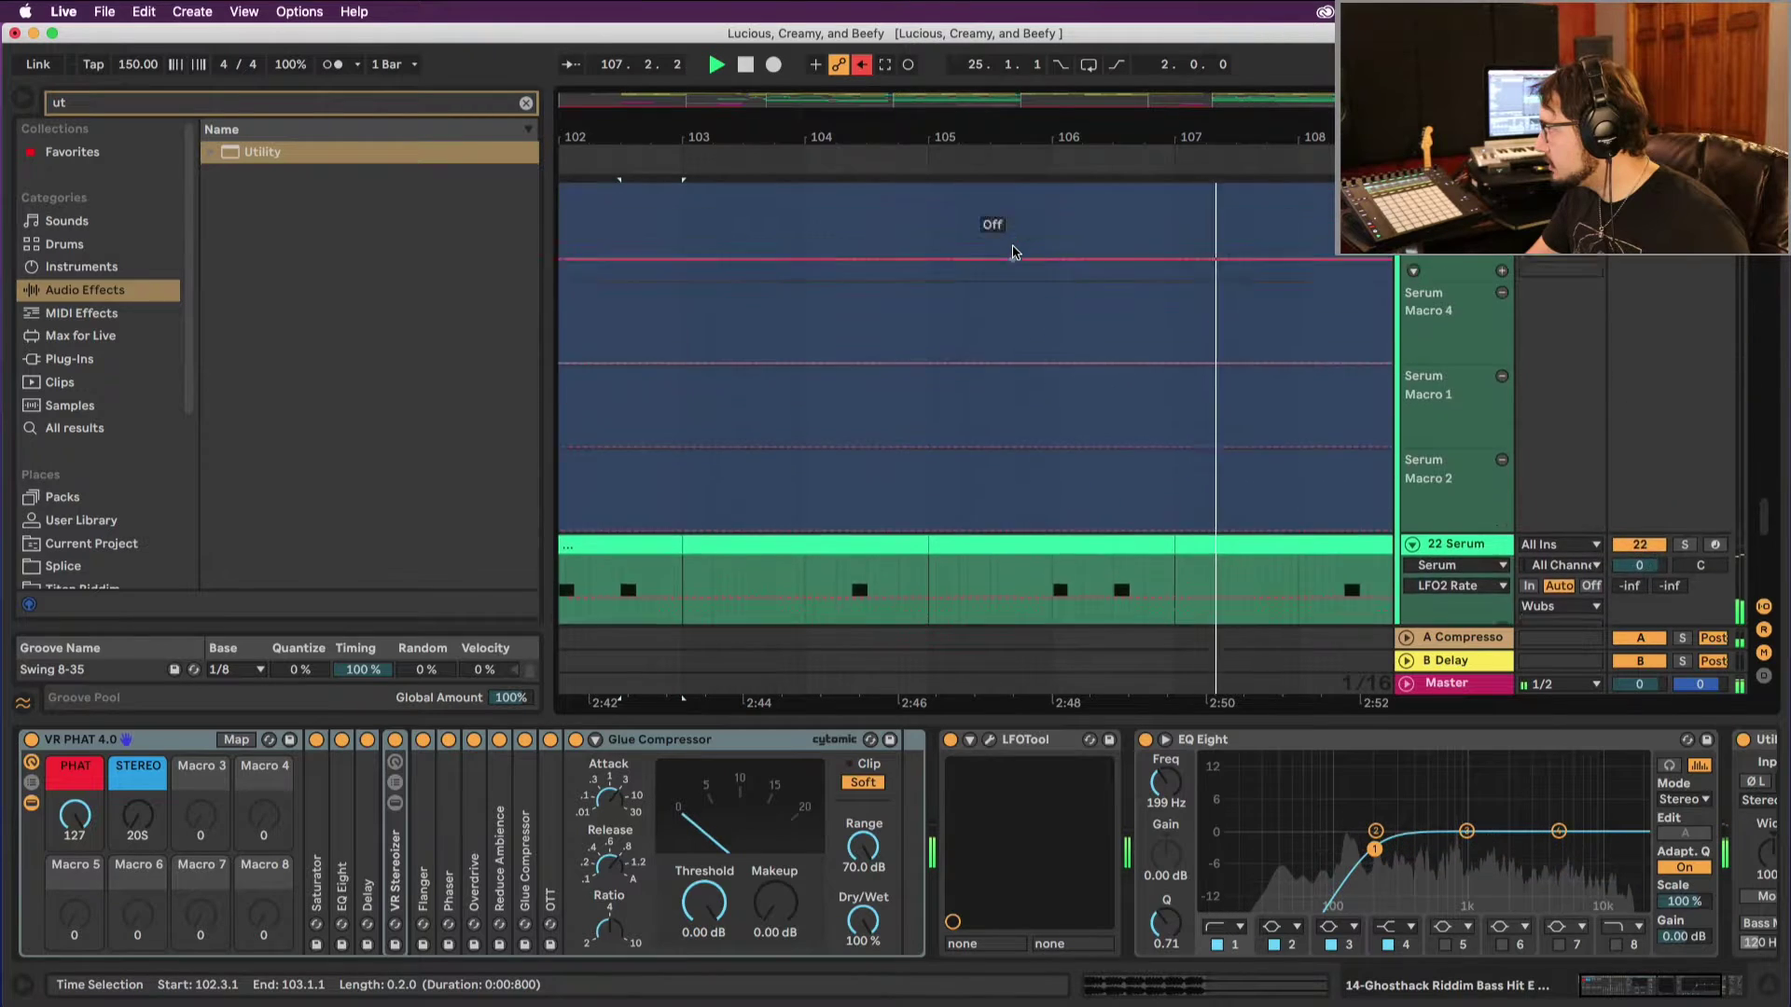
key(space)
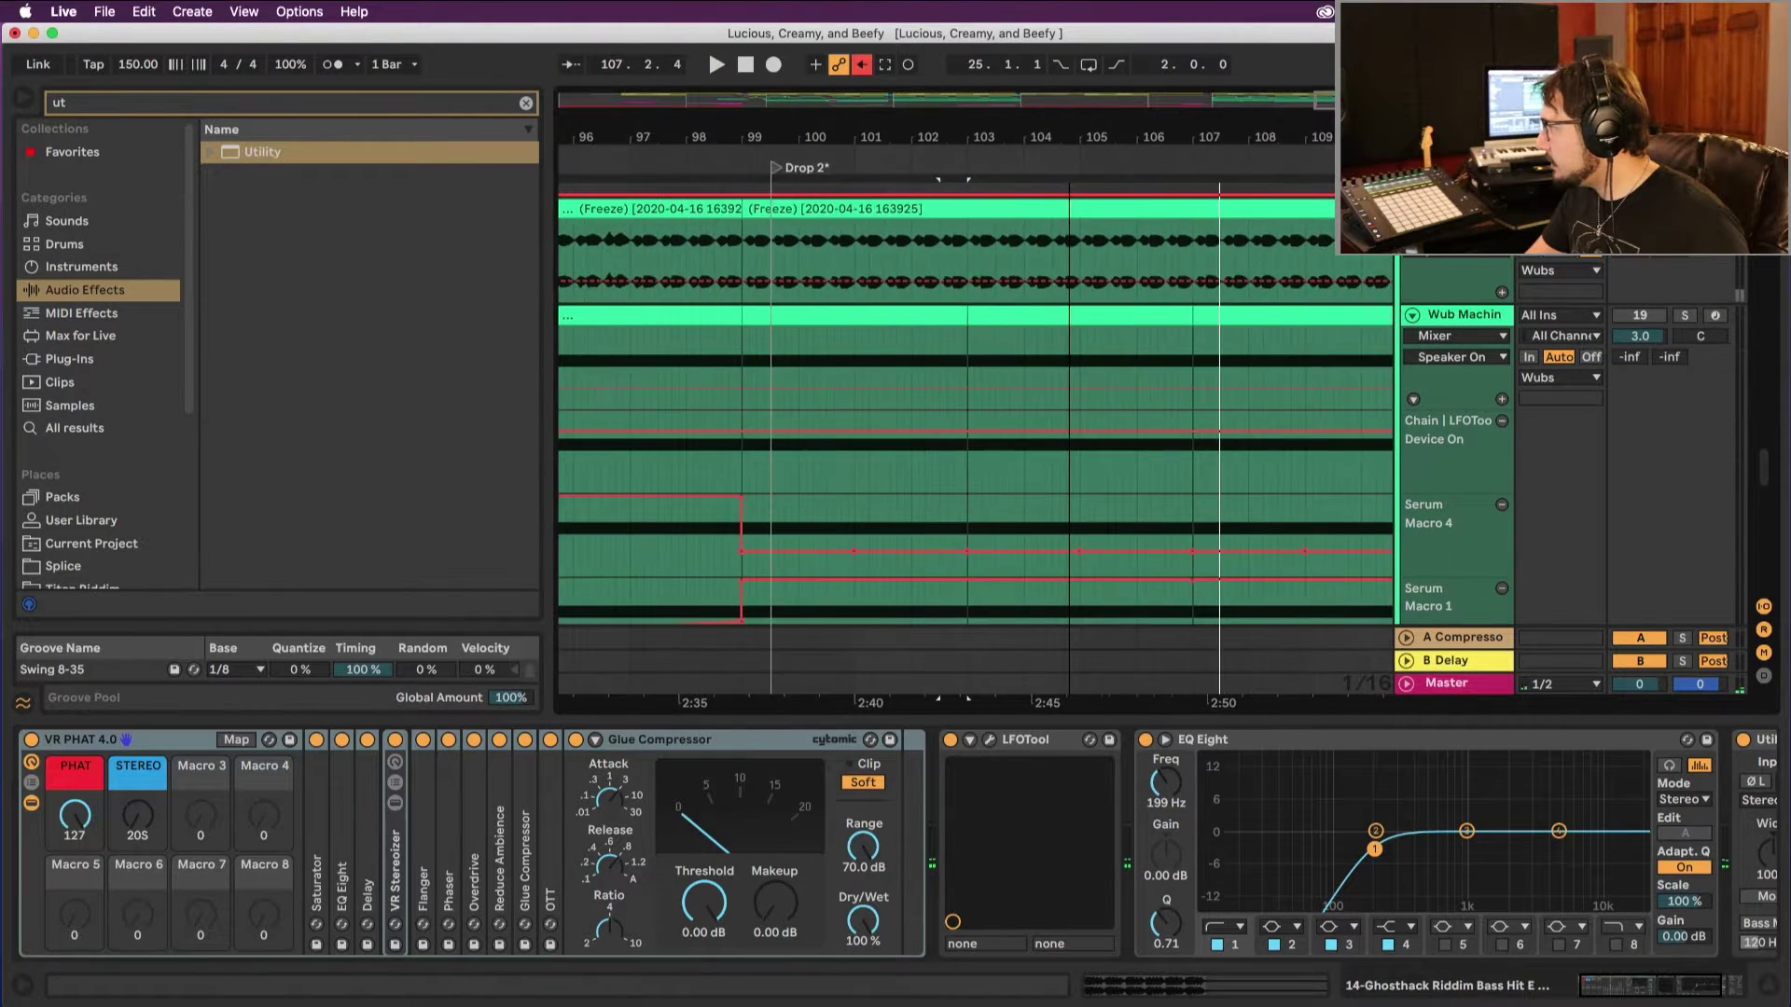
Step: Move track 23's fill clip from 104.3.1 to 102.3.1 and listen to it from its new position
double_click(907, 135)
scroll(1131, 539, down, 10)
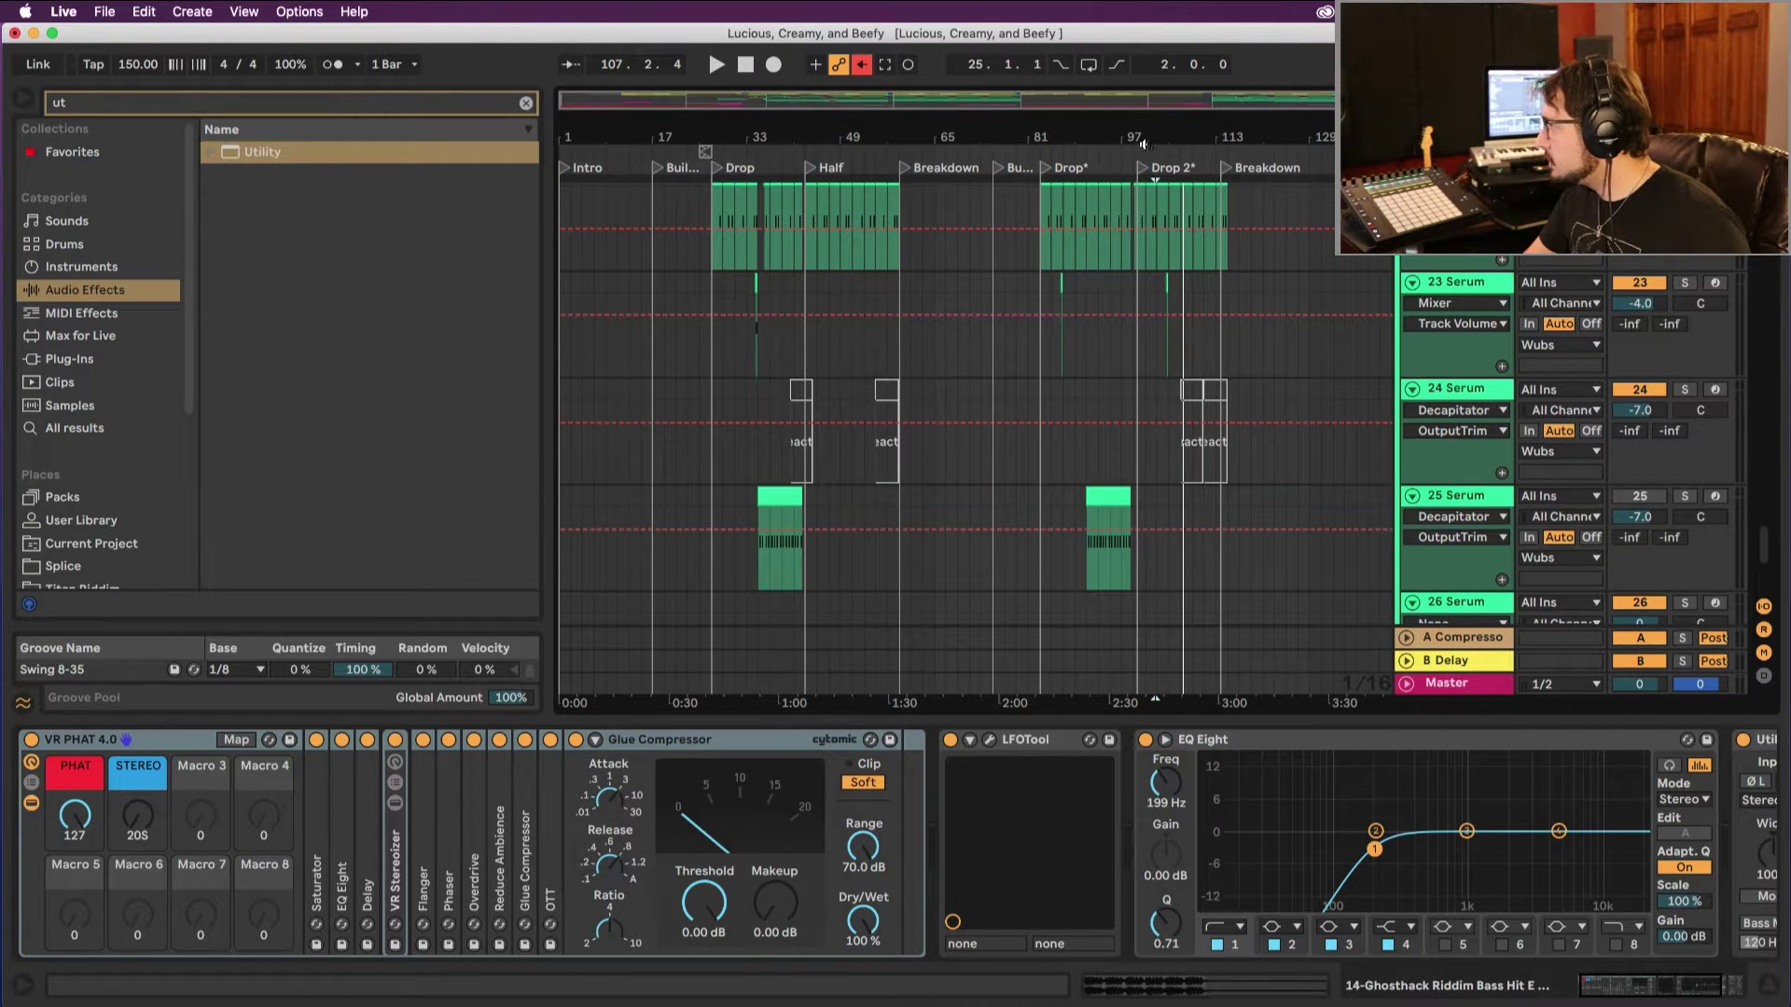
scroll(1155, 180, up, 10)
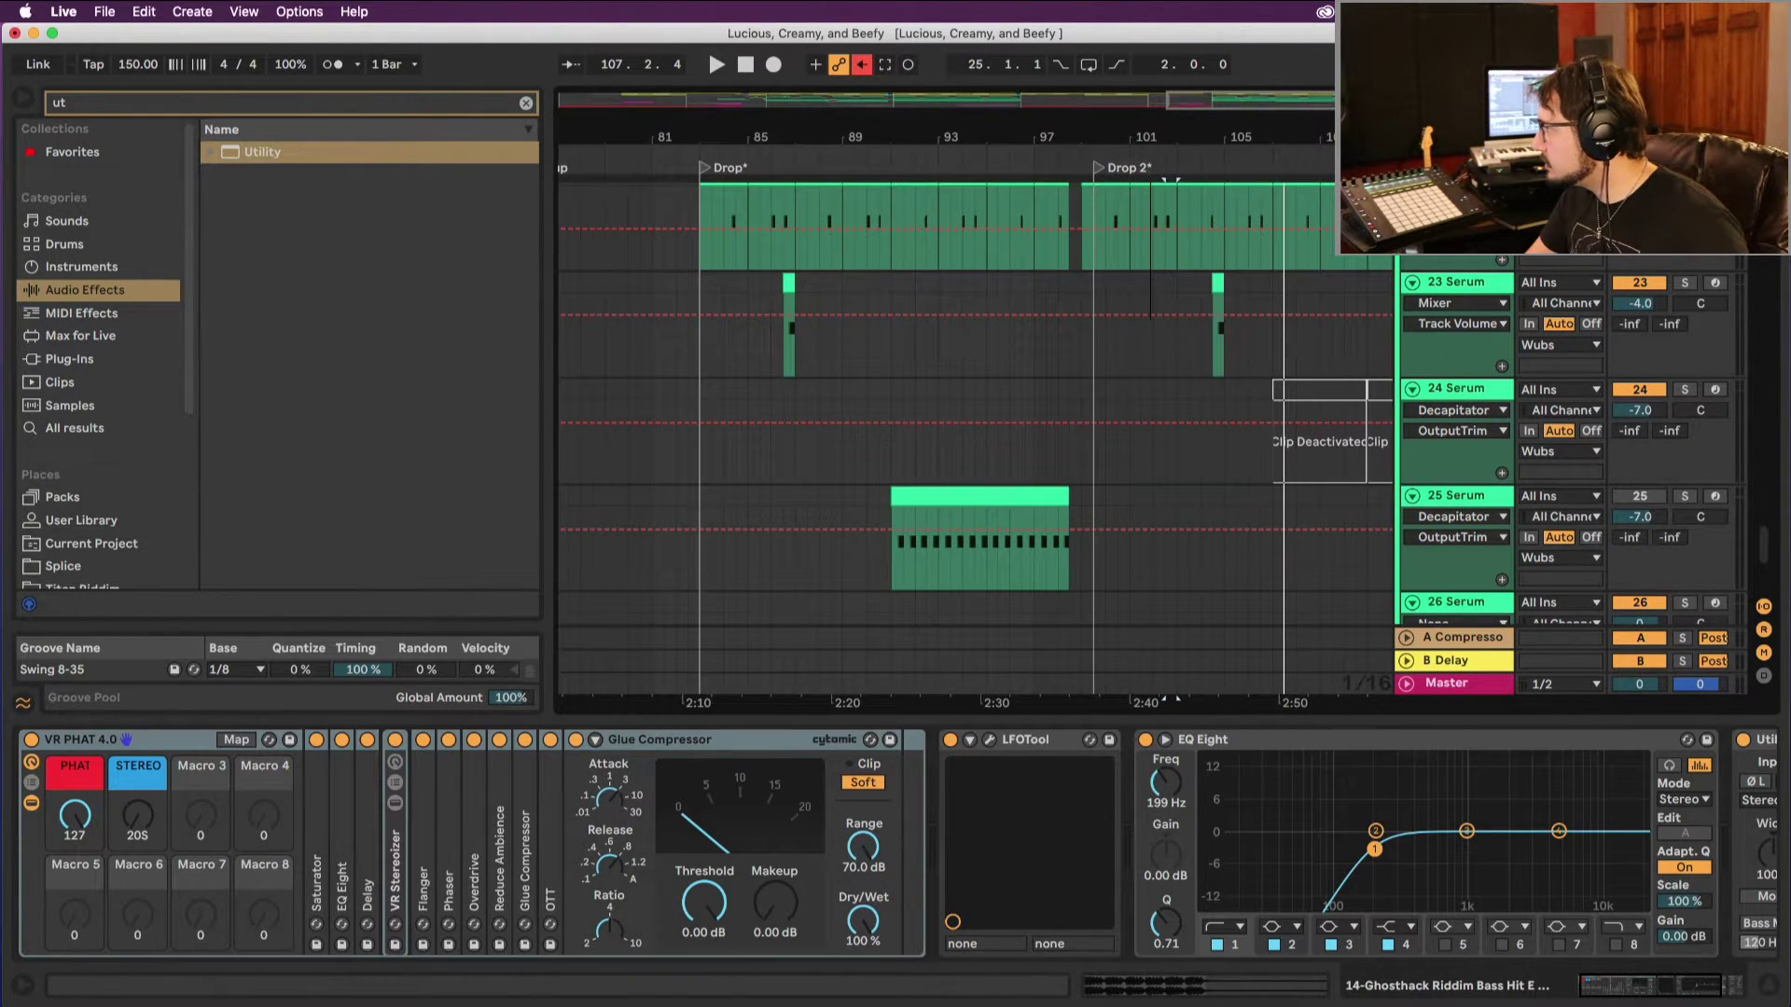
click(1206, 294)
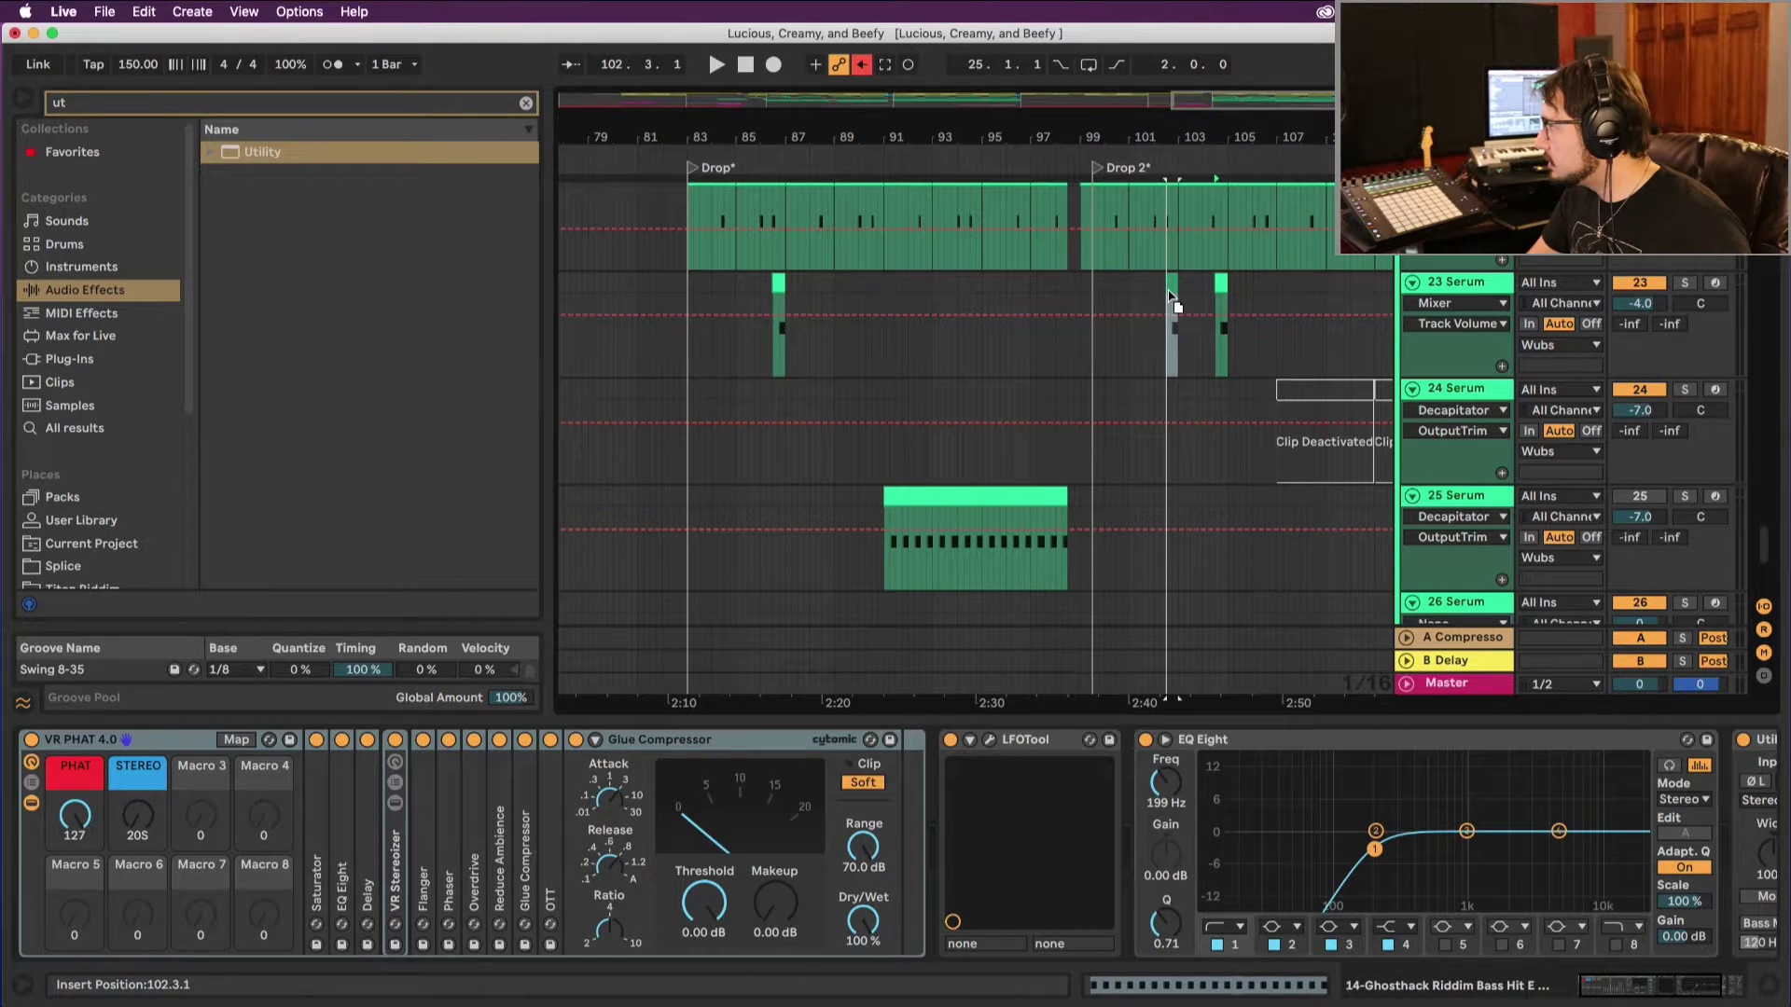
key(space)
scroll(1170, 238, up, 10)
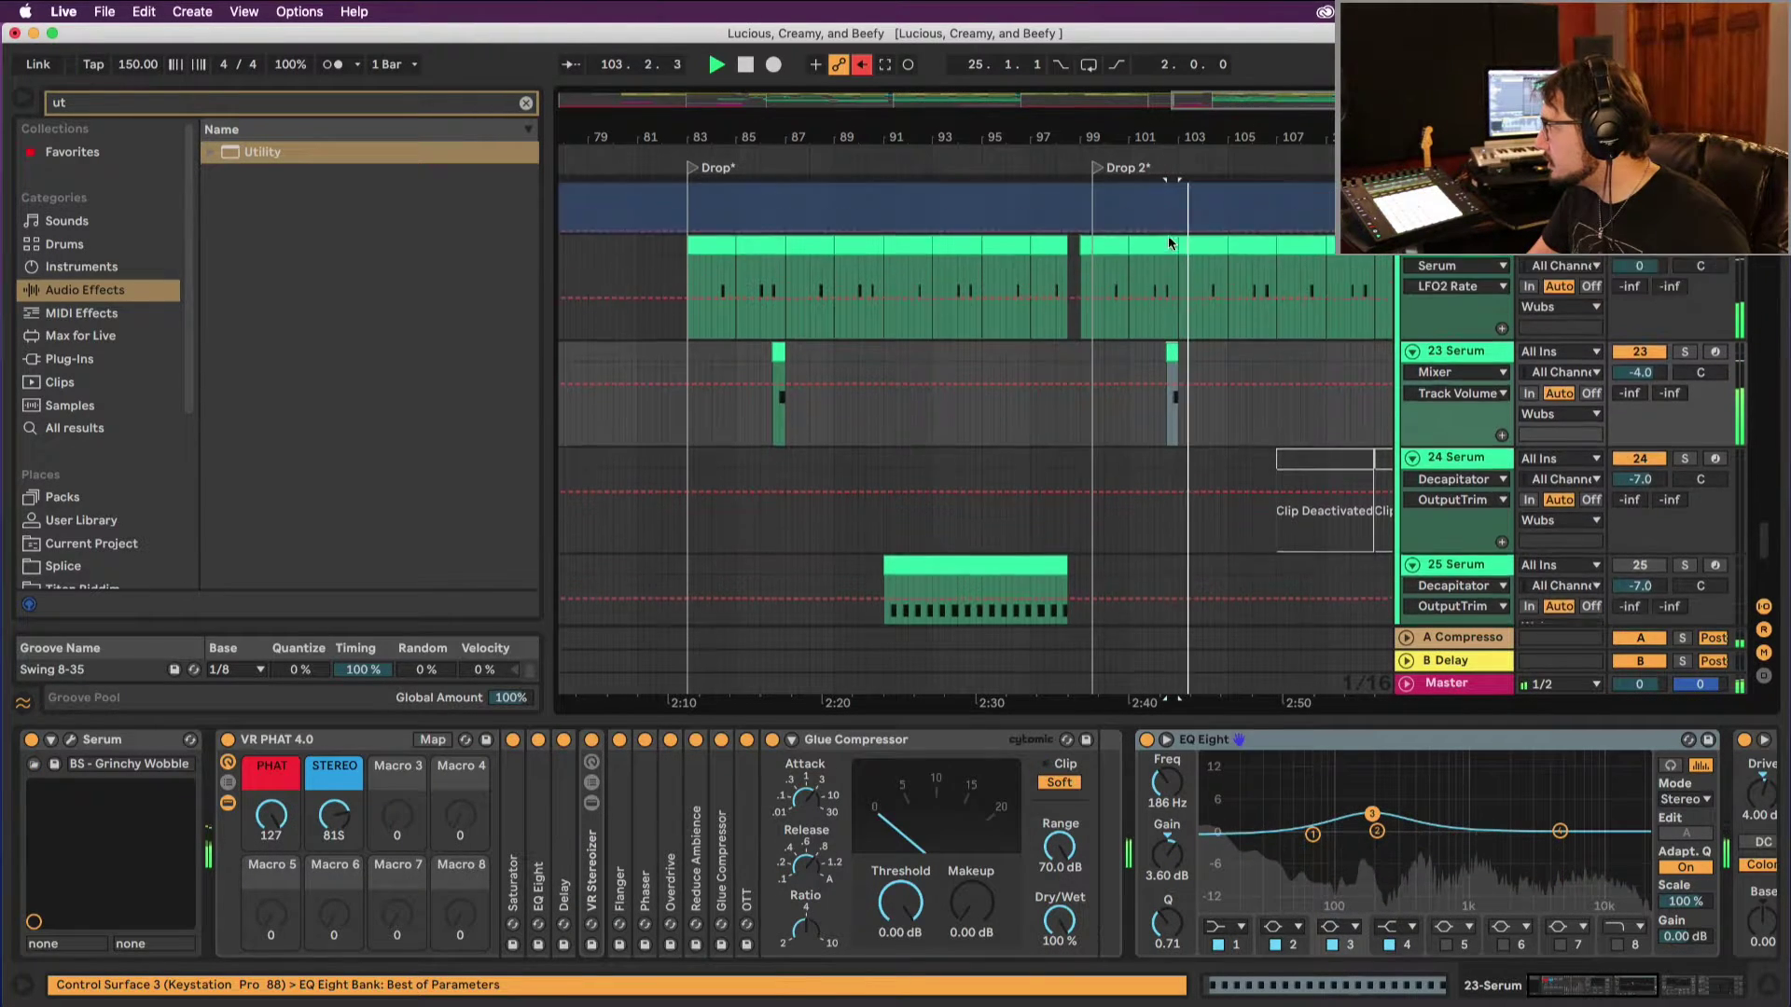
scroll(1177, 238, up, 10)
key(space)
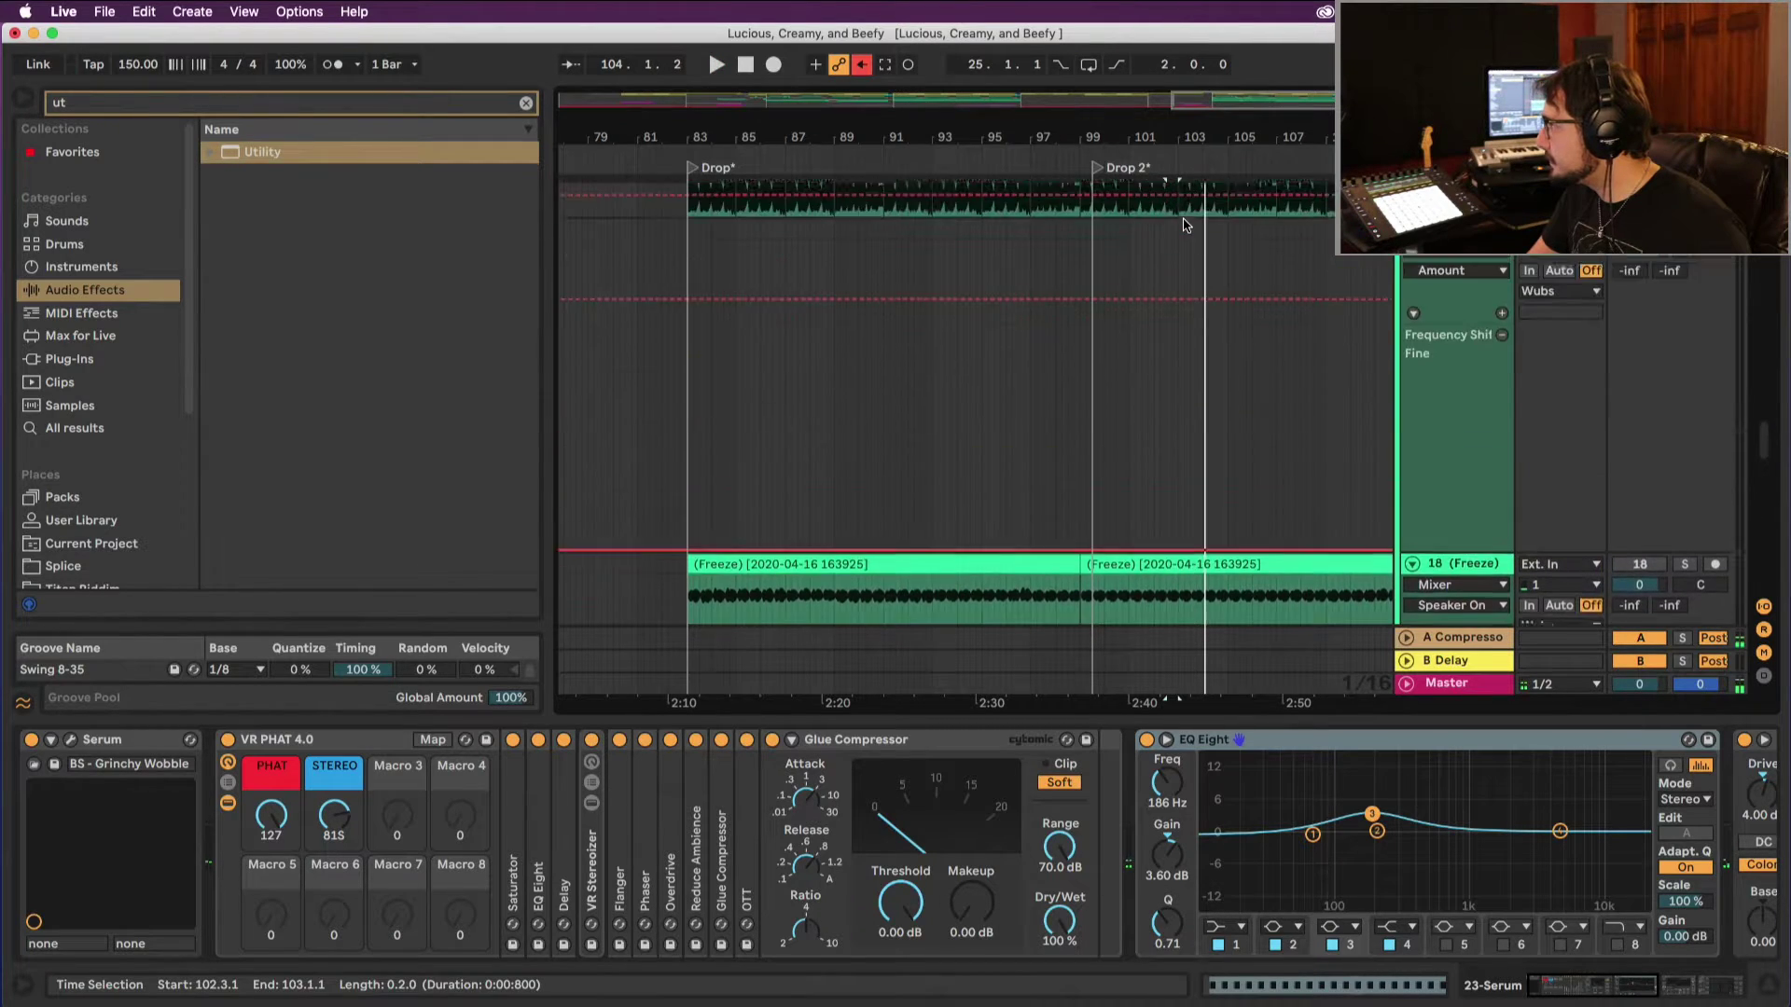
Step: Trim track 14's Ghosthack clip at 102.3.1 to end at 102.4.1 and play from the clip's start
scroll(1184, 225, up, 5)
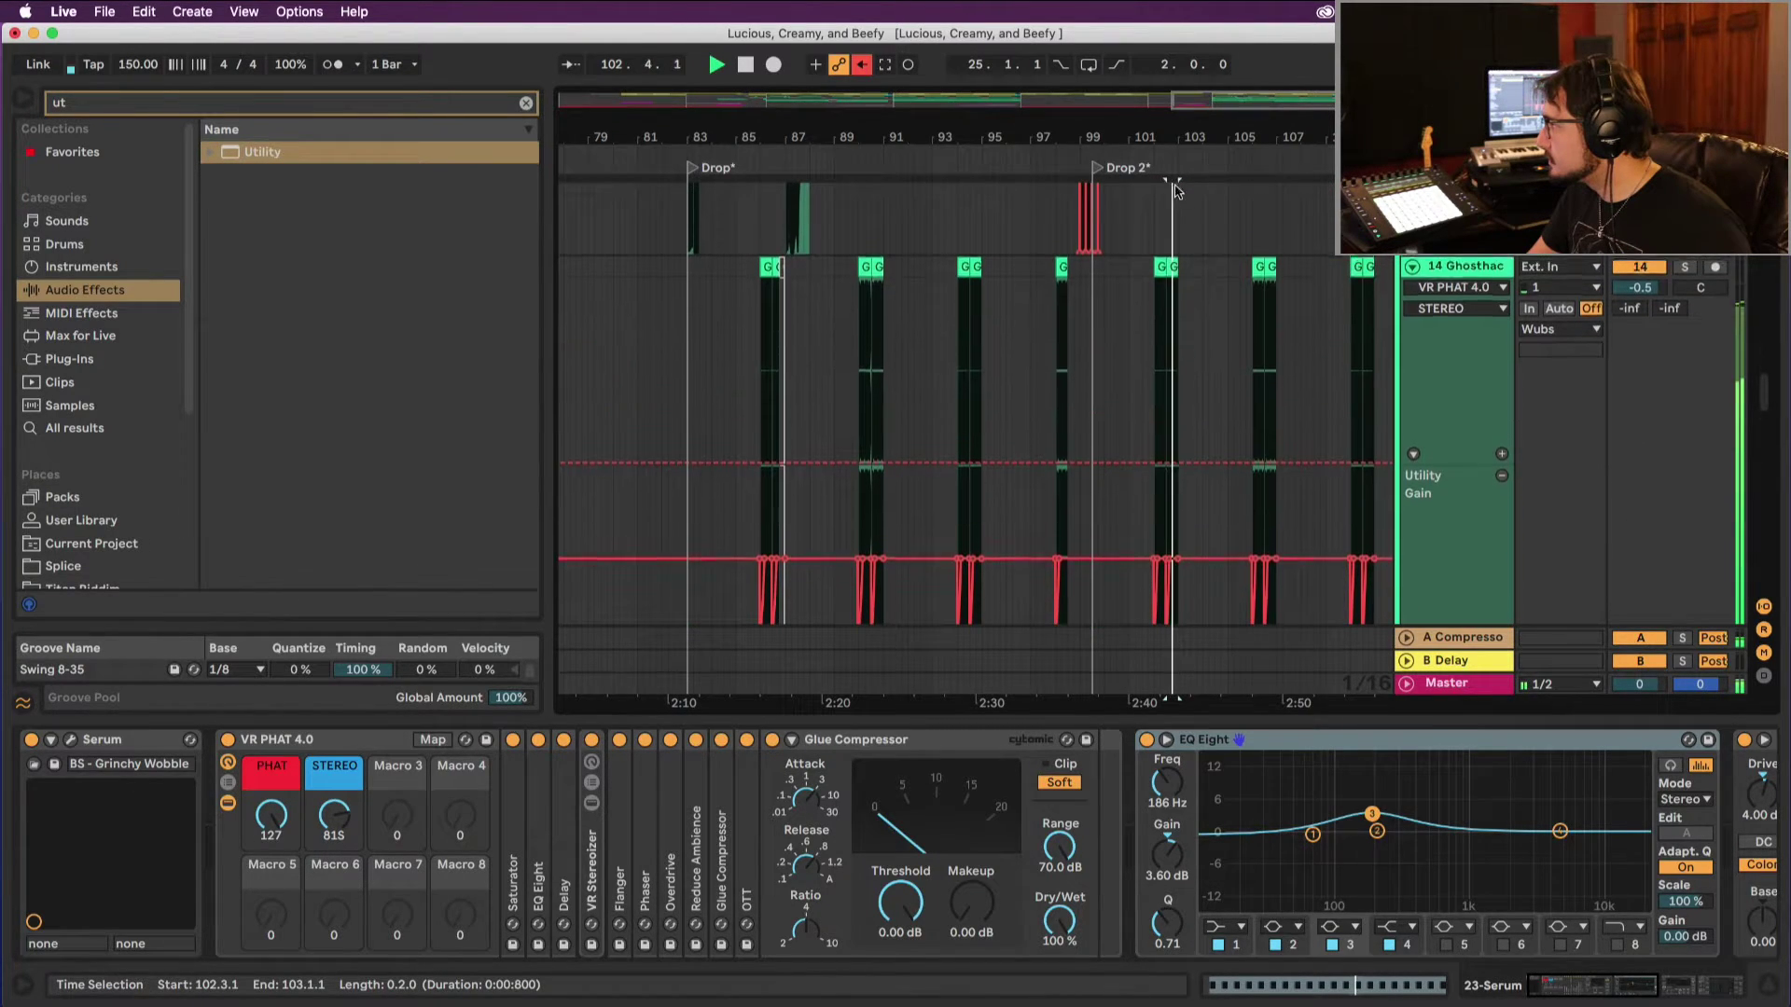
click(1177, 151)
drag(1177, 151, 1079, 274)
key(space)
scroll(1095, 284, right, 1)
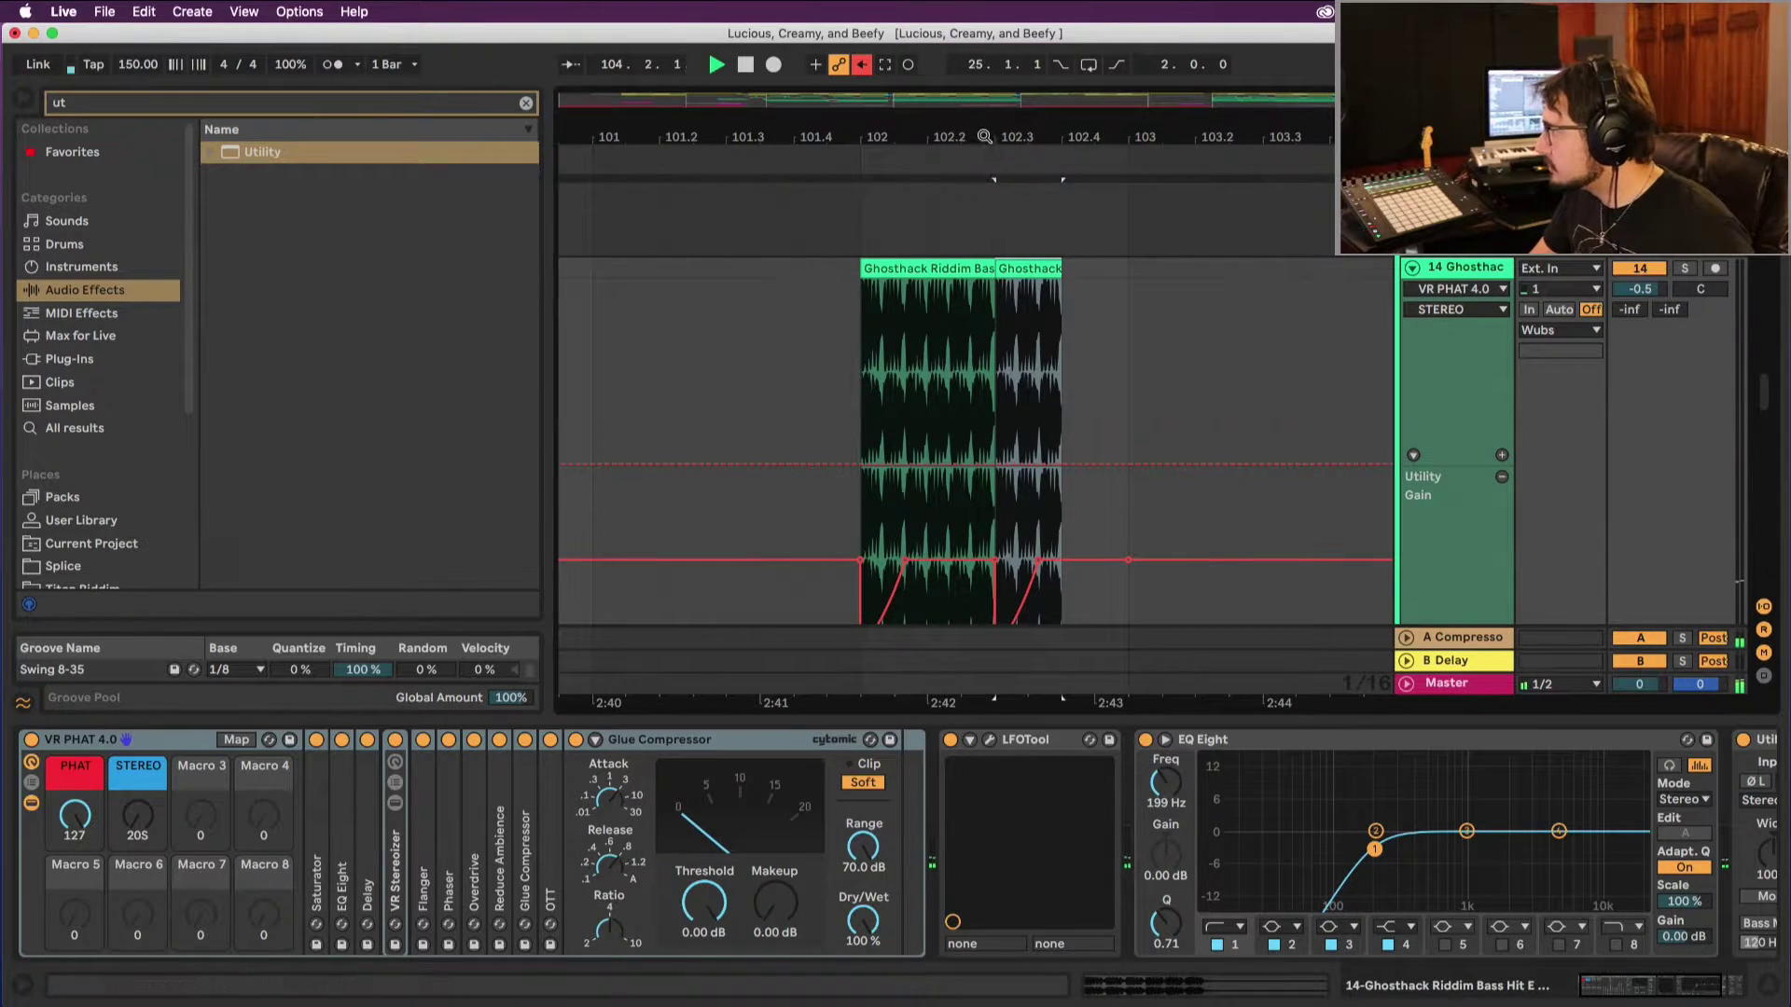
drag(983, 136, 982, 55)
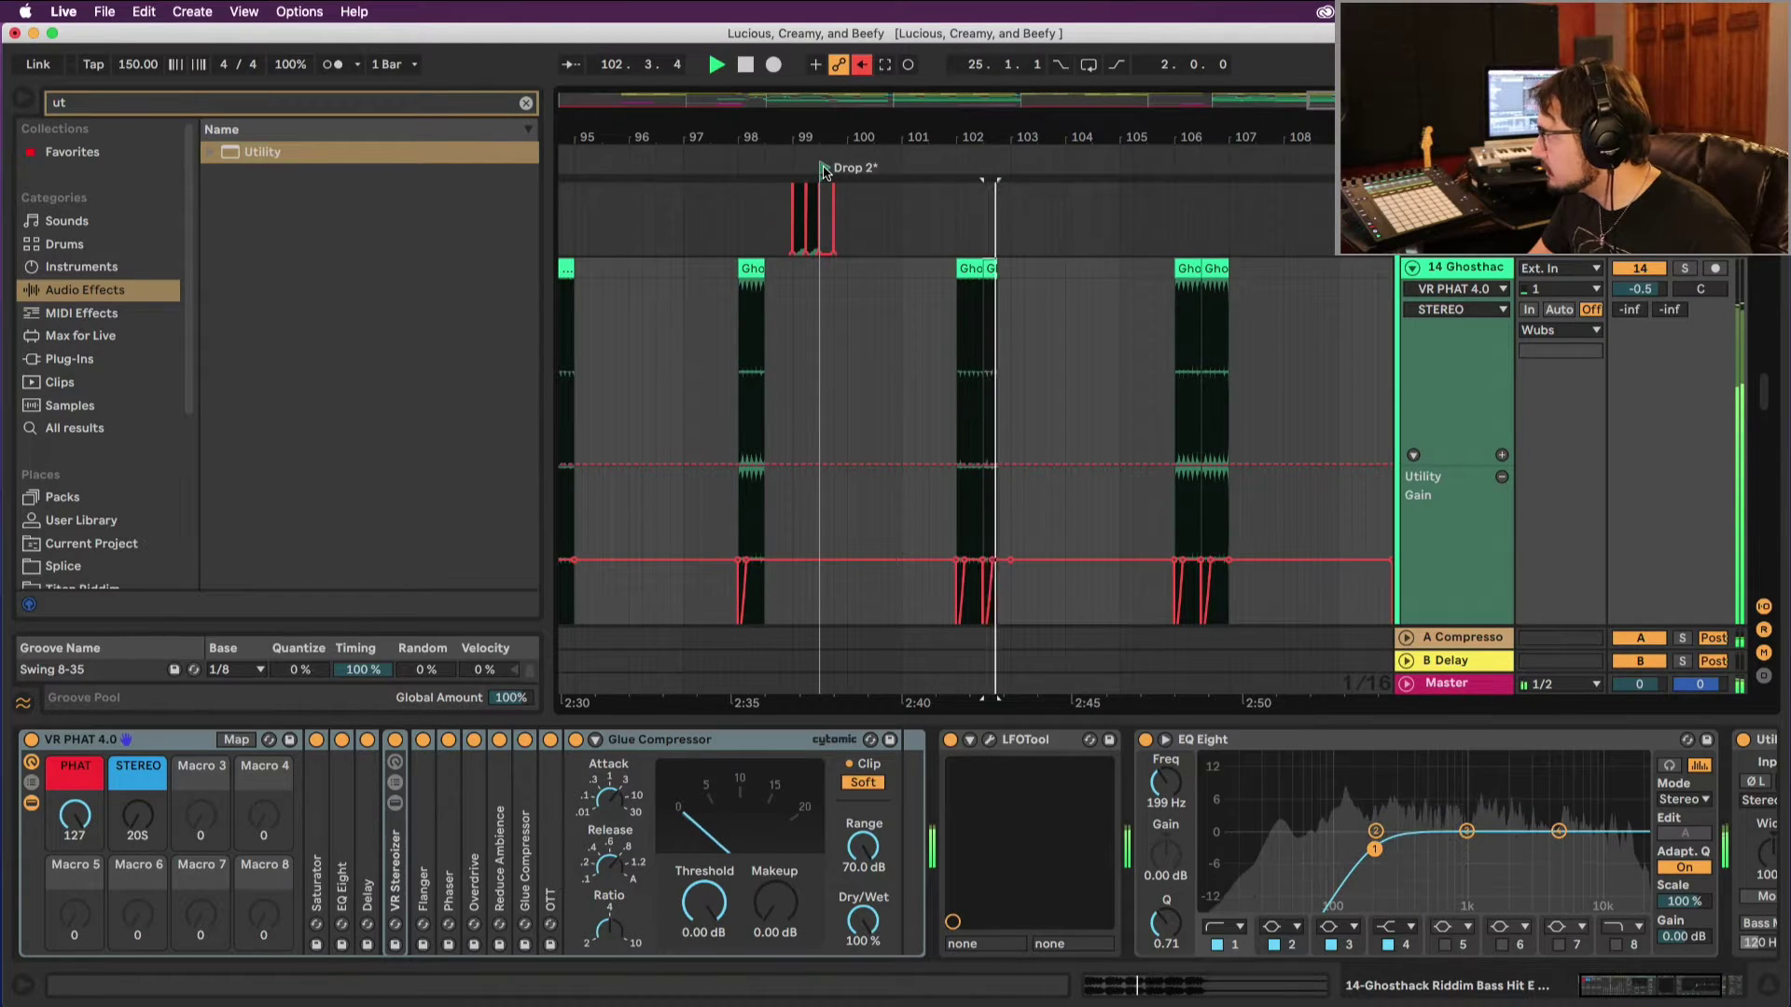
Step: Play from the Drop 2 locator and compare track 14's clips across the first and second drops
click(824, 172)
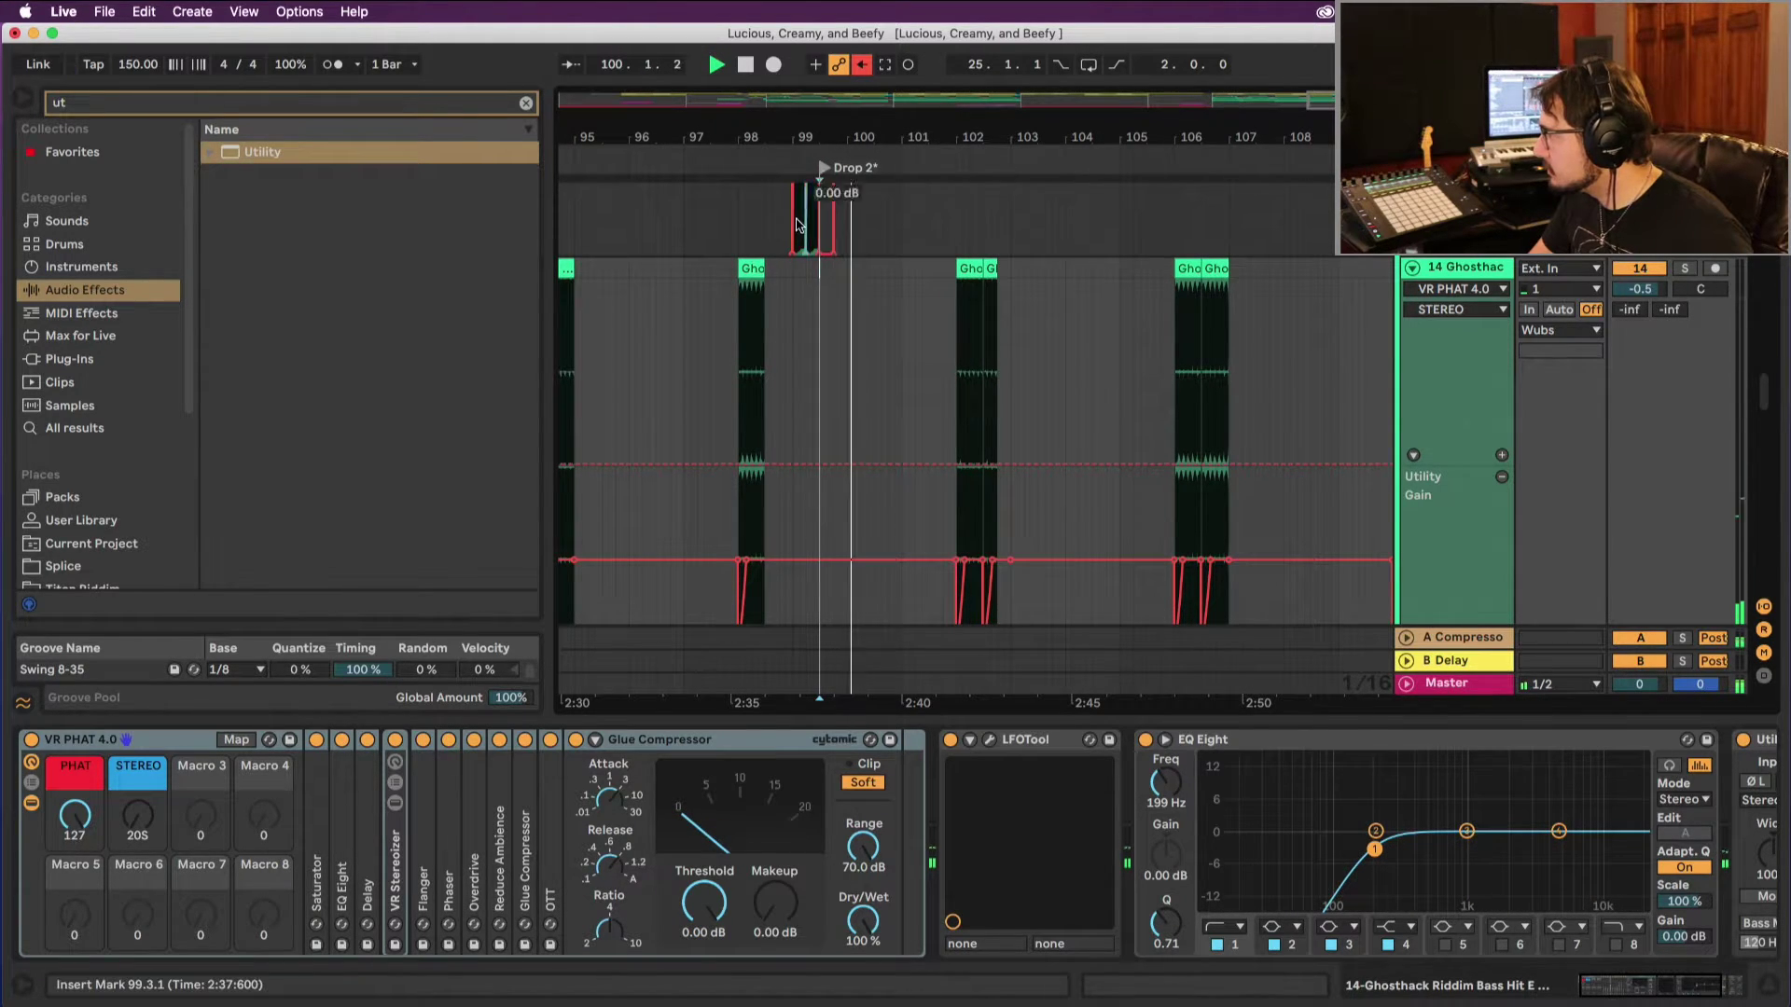
scroll(798, 227, left, 2)
scroll(796, 230, left, 3)
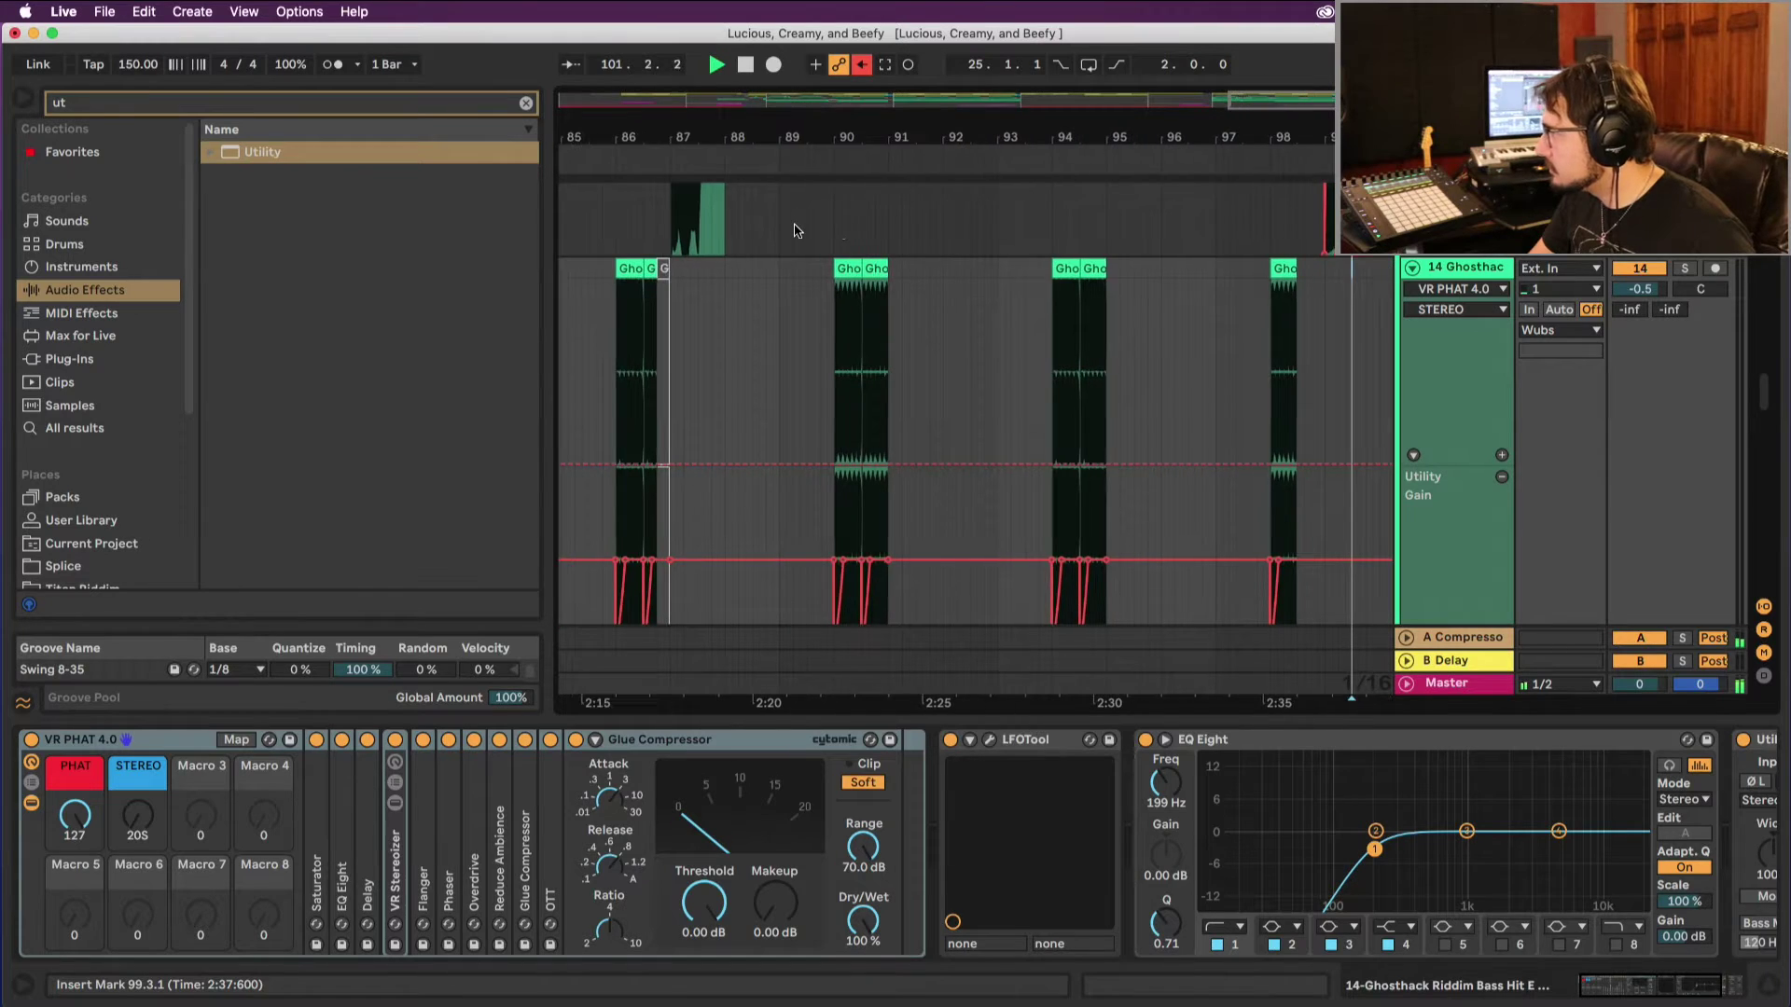
scroll(798, 233, right, 2)
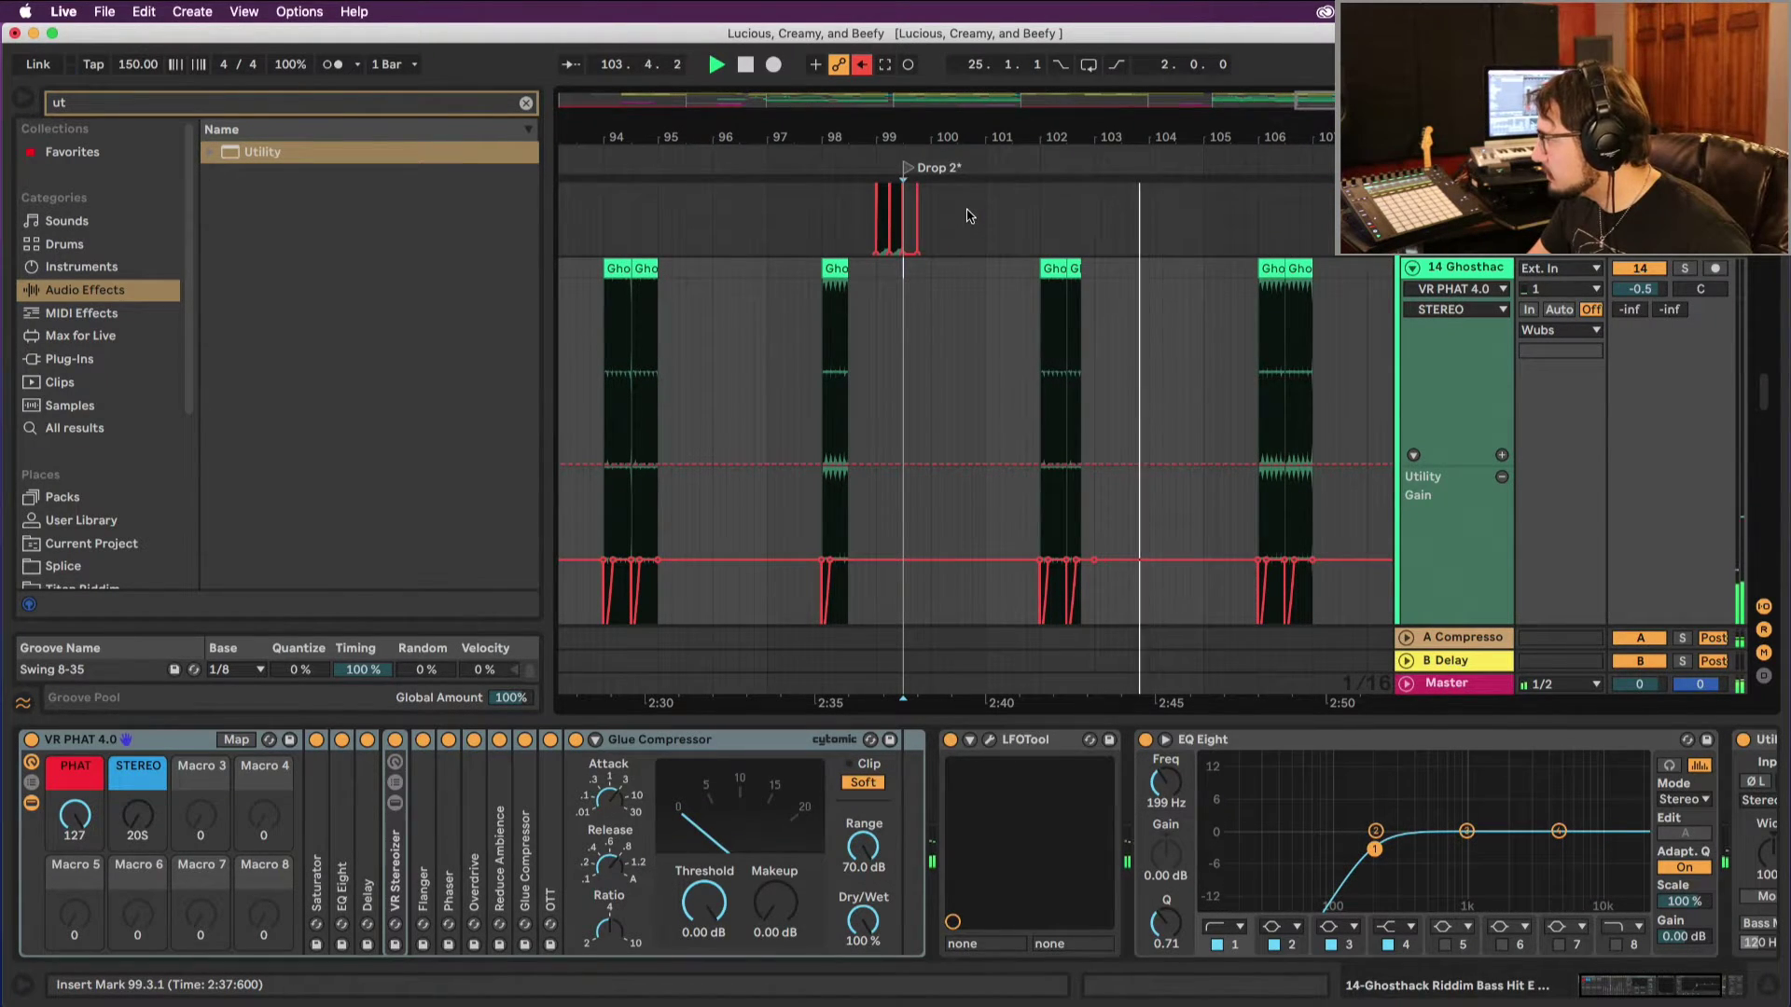
Step: Stop playback and move track 23's fill clip from 102.3.1 to 106.3.1
scroll(1059, 238, down, 8)
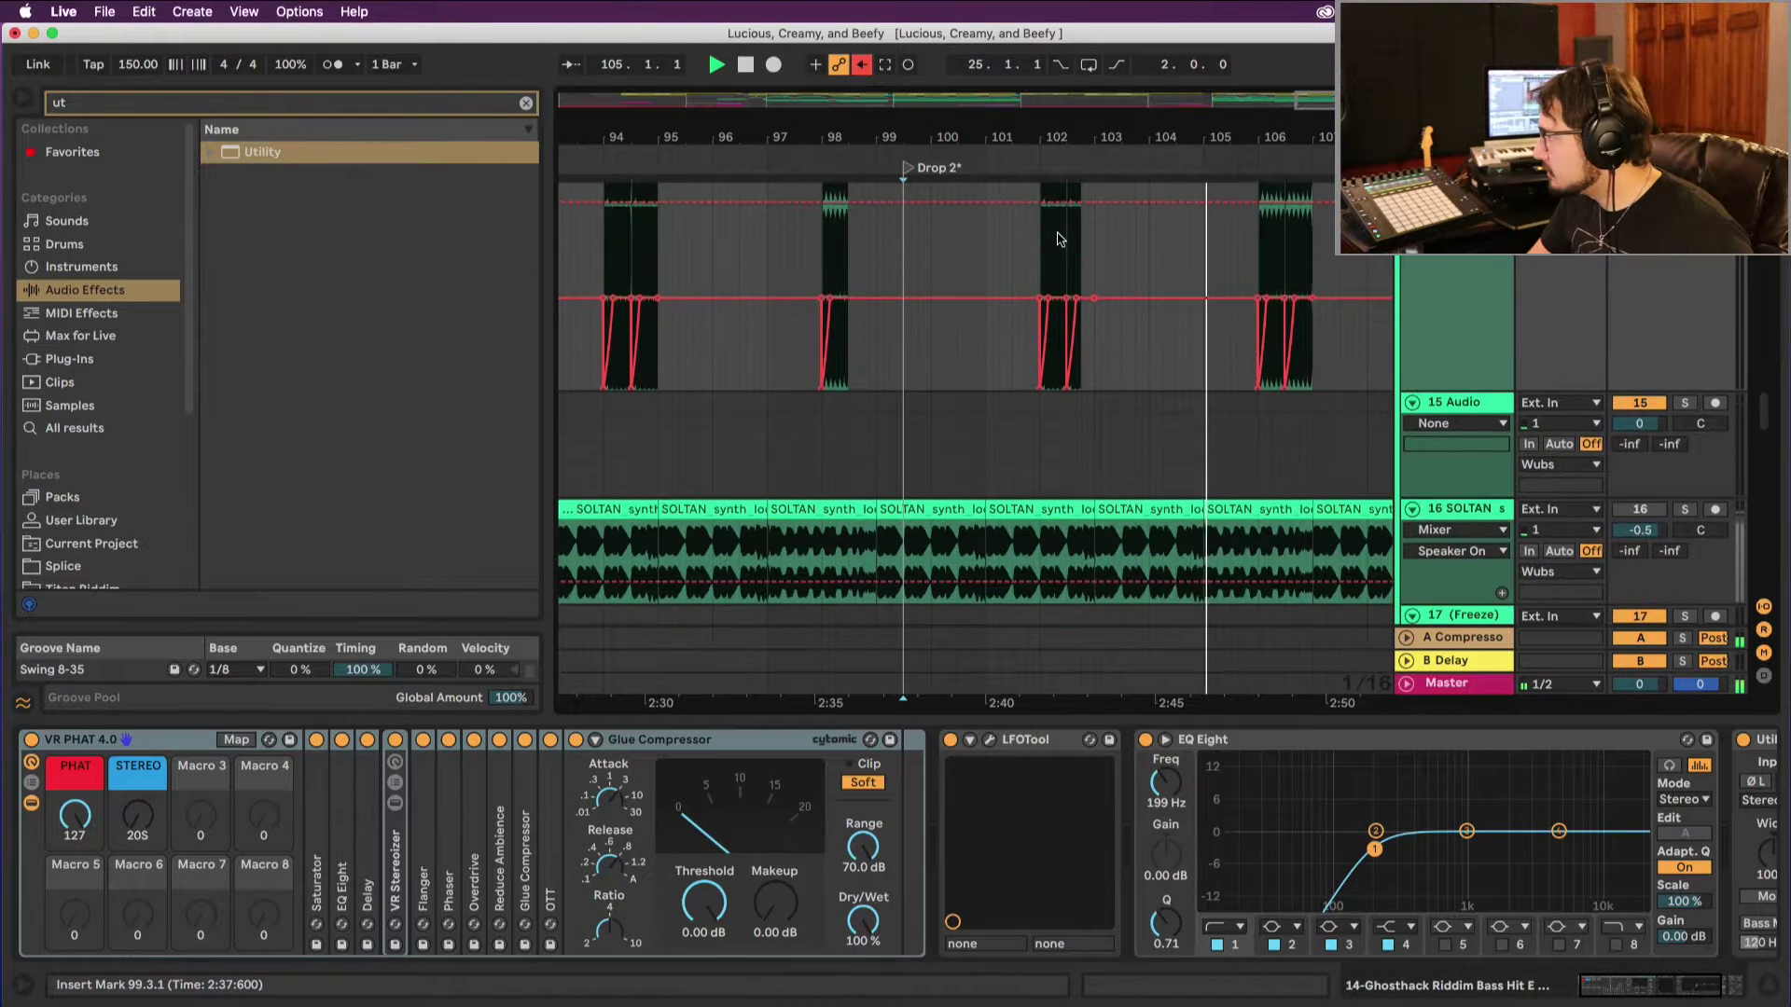
scroll(1061, 247, down, 10)
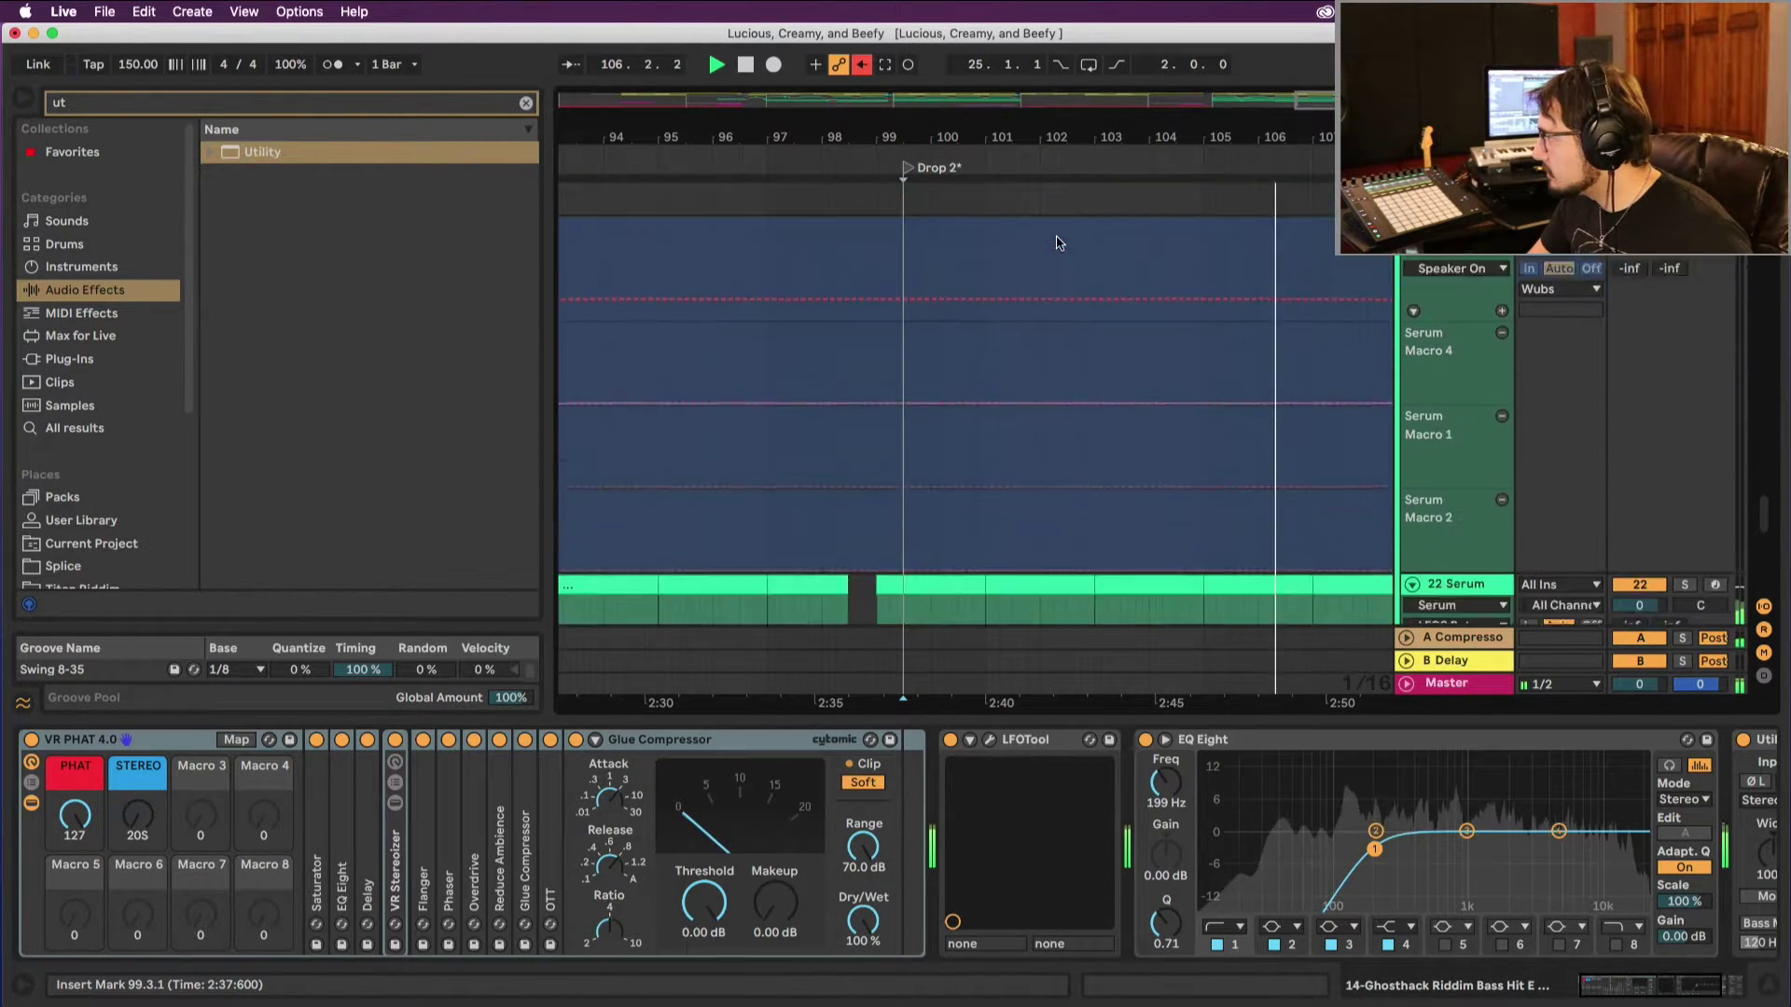
key(space)
drag(1082, 326, 1306, 347)
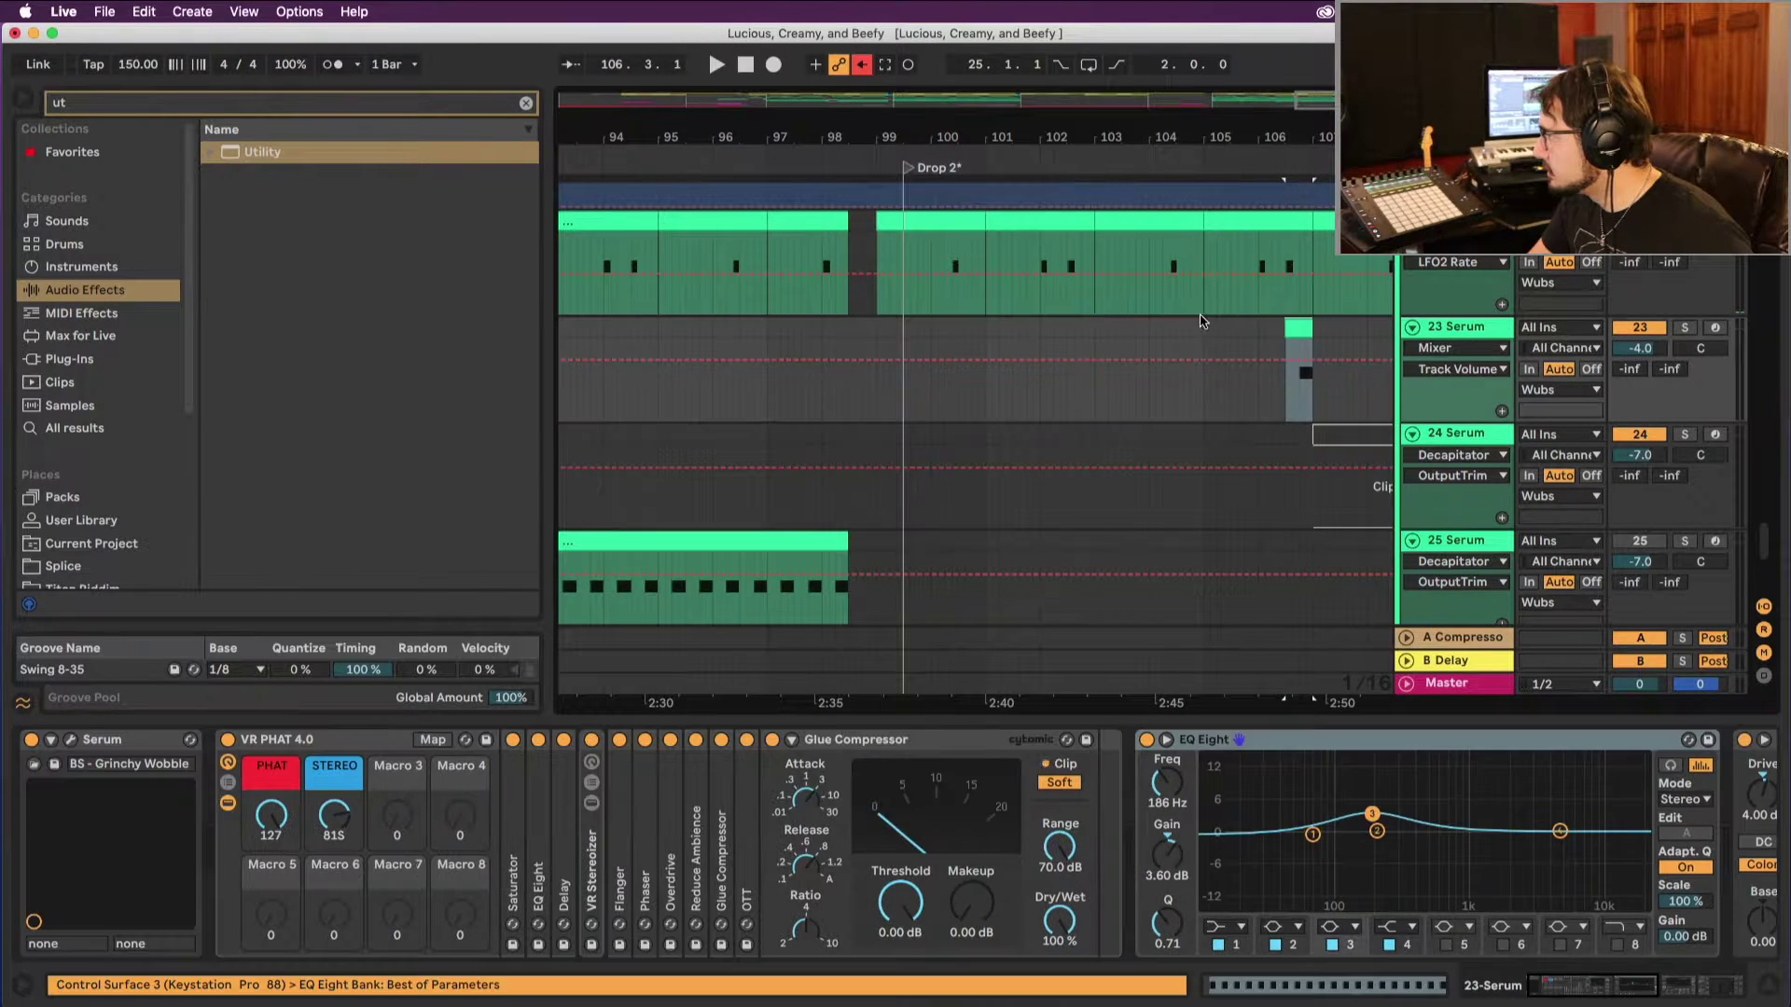
Step: Extend track 14's Ghosthack clip at 102.3.1 to end at 103.1.1 and play the second drop from the Drop 2 locator
scroll(1010, 305, up, 10)
scroll(1010, 305, up, 15)
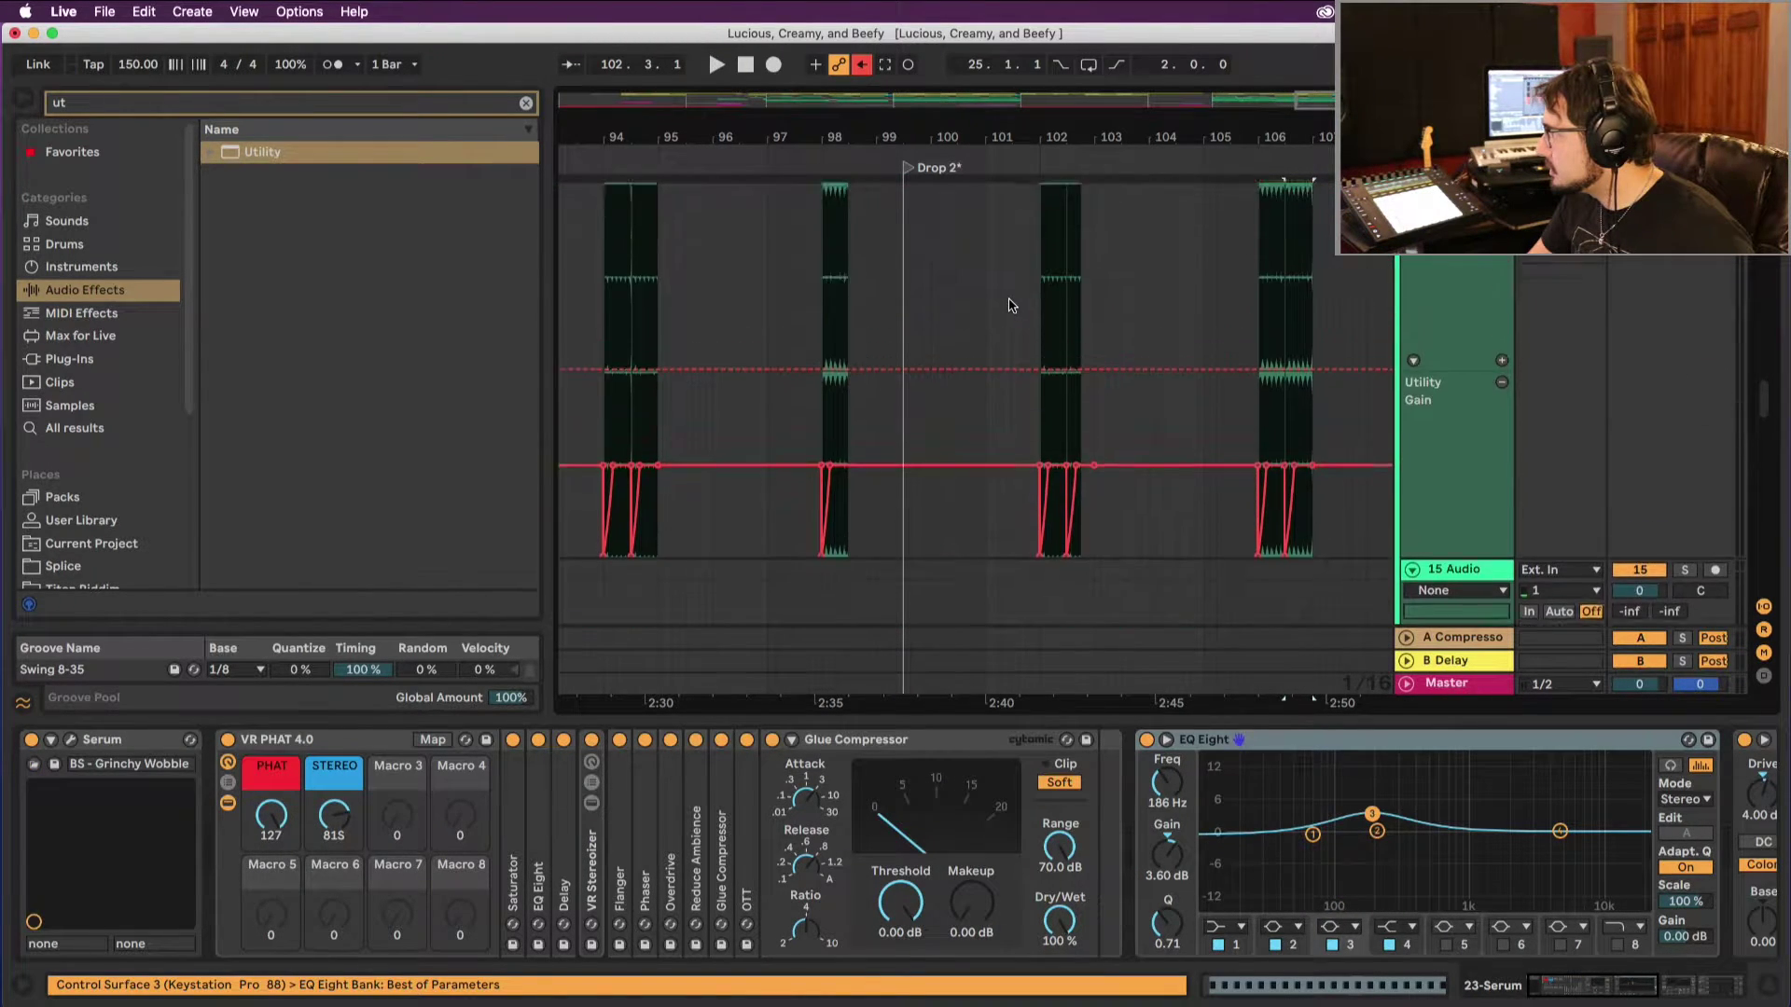
scroll(1012, 298, up, 10)
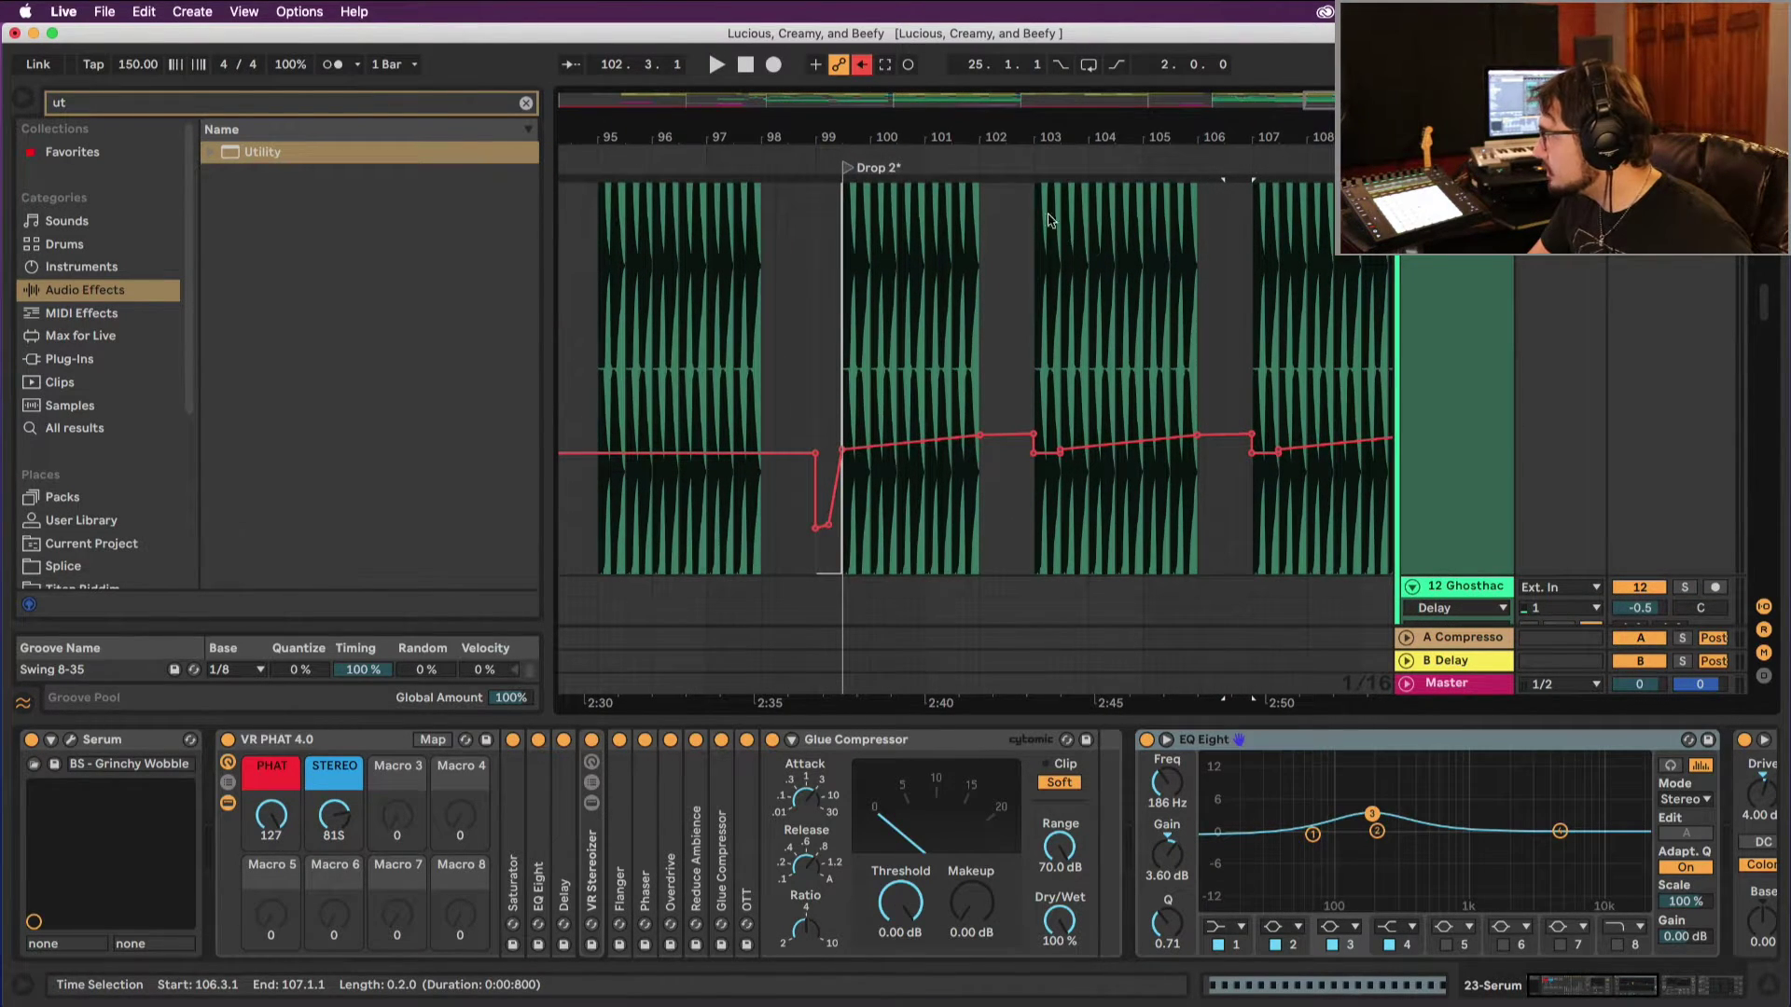
scroll(1052, 380, up, 15)
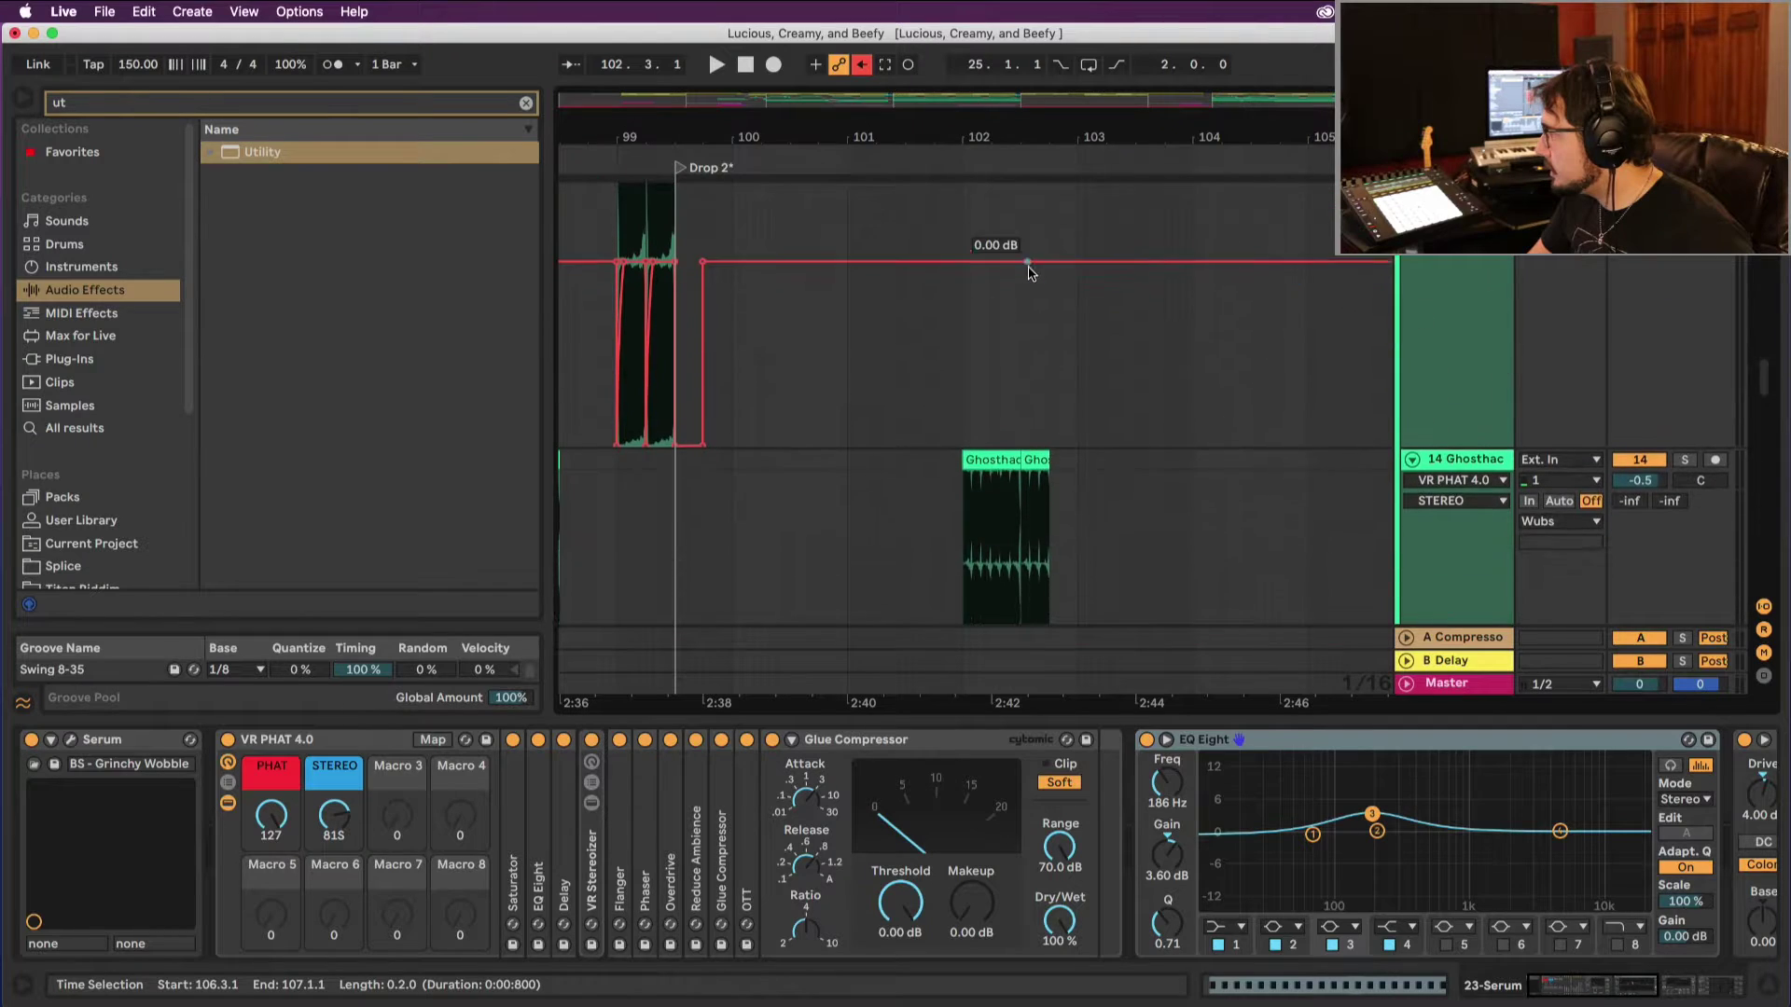
drag(1047, 383, 1074, 385)
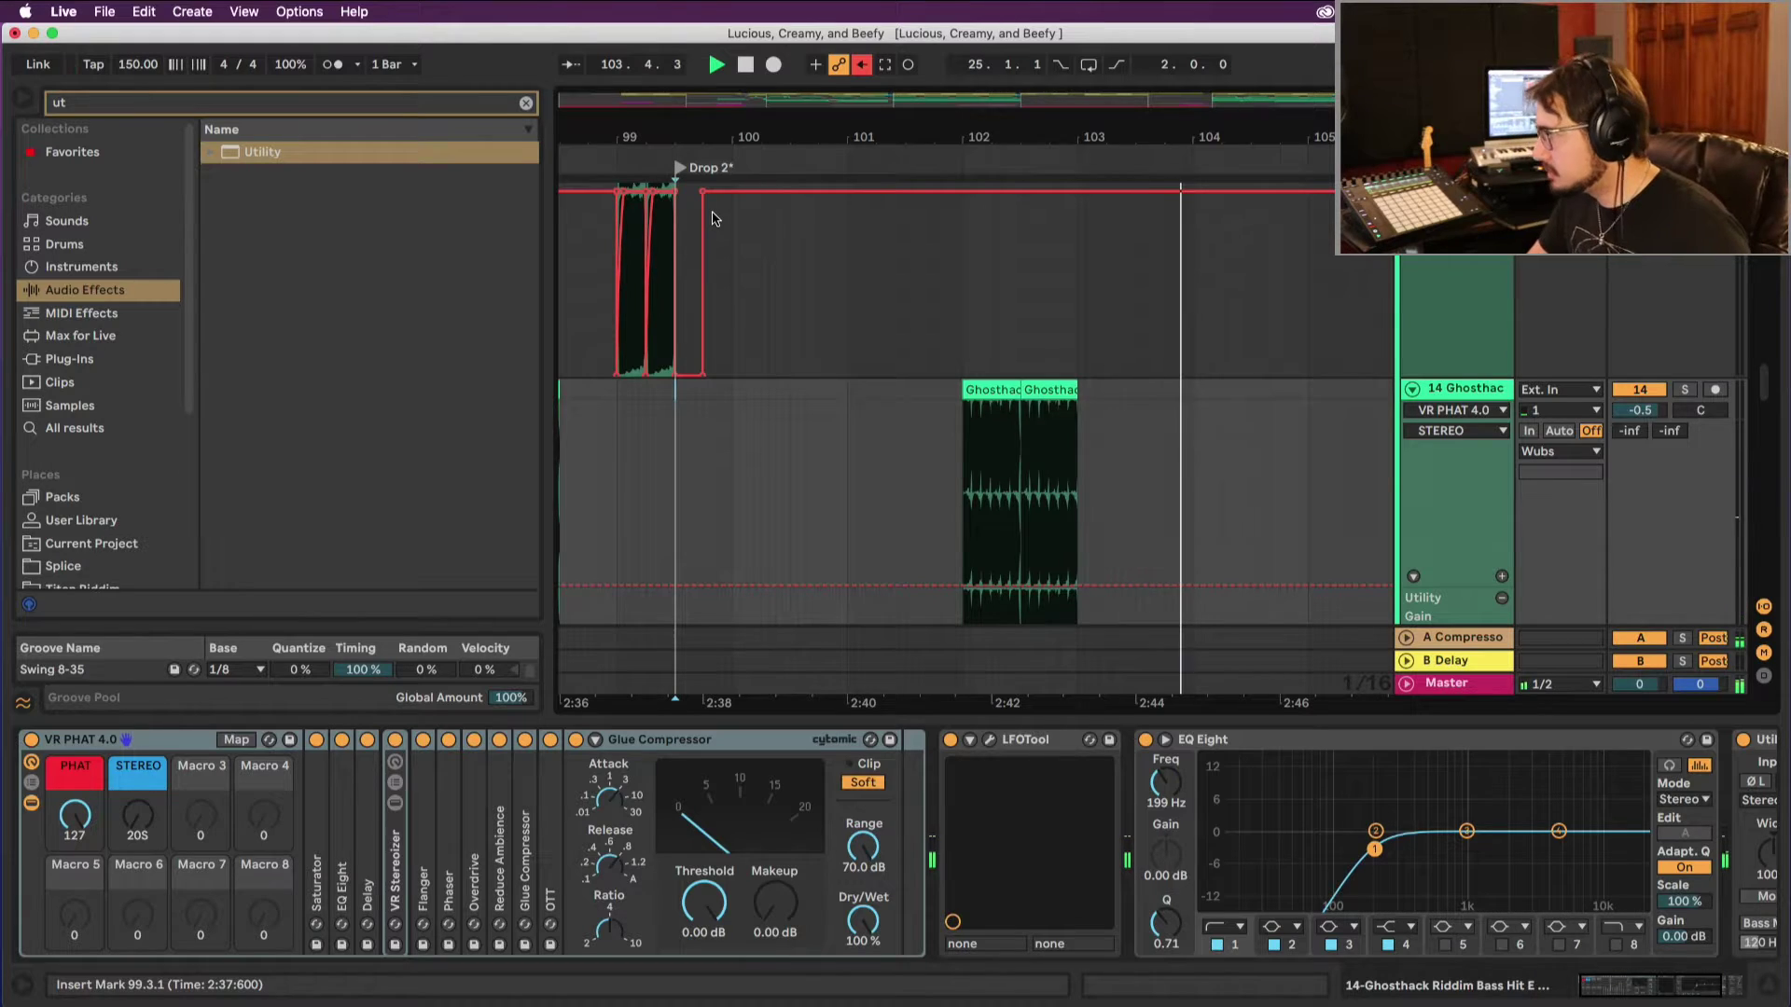
scroll(808, 225, down, 5)
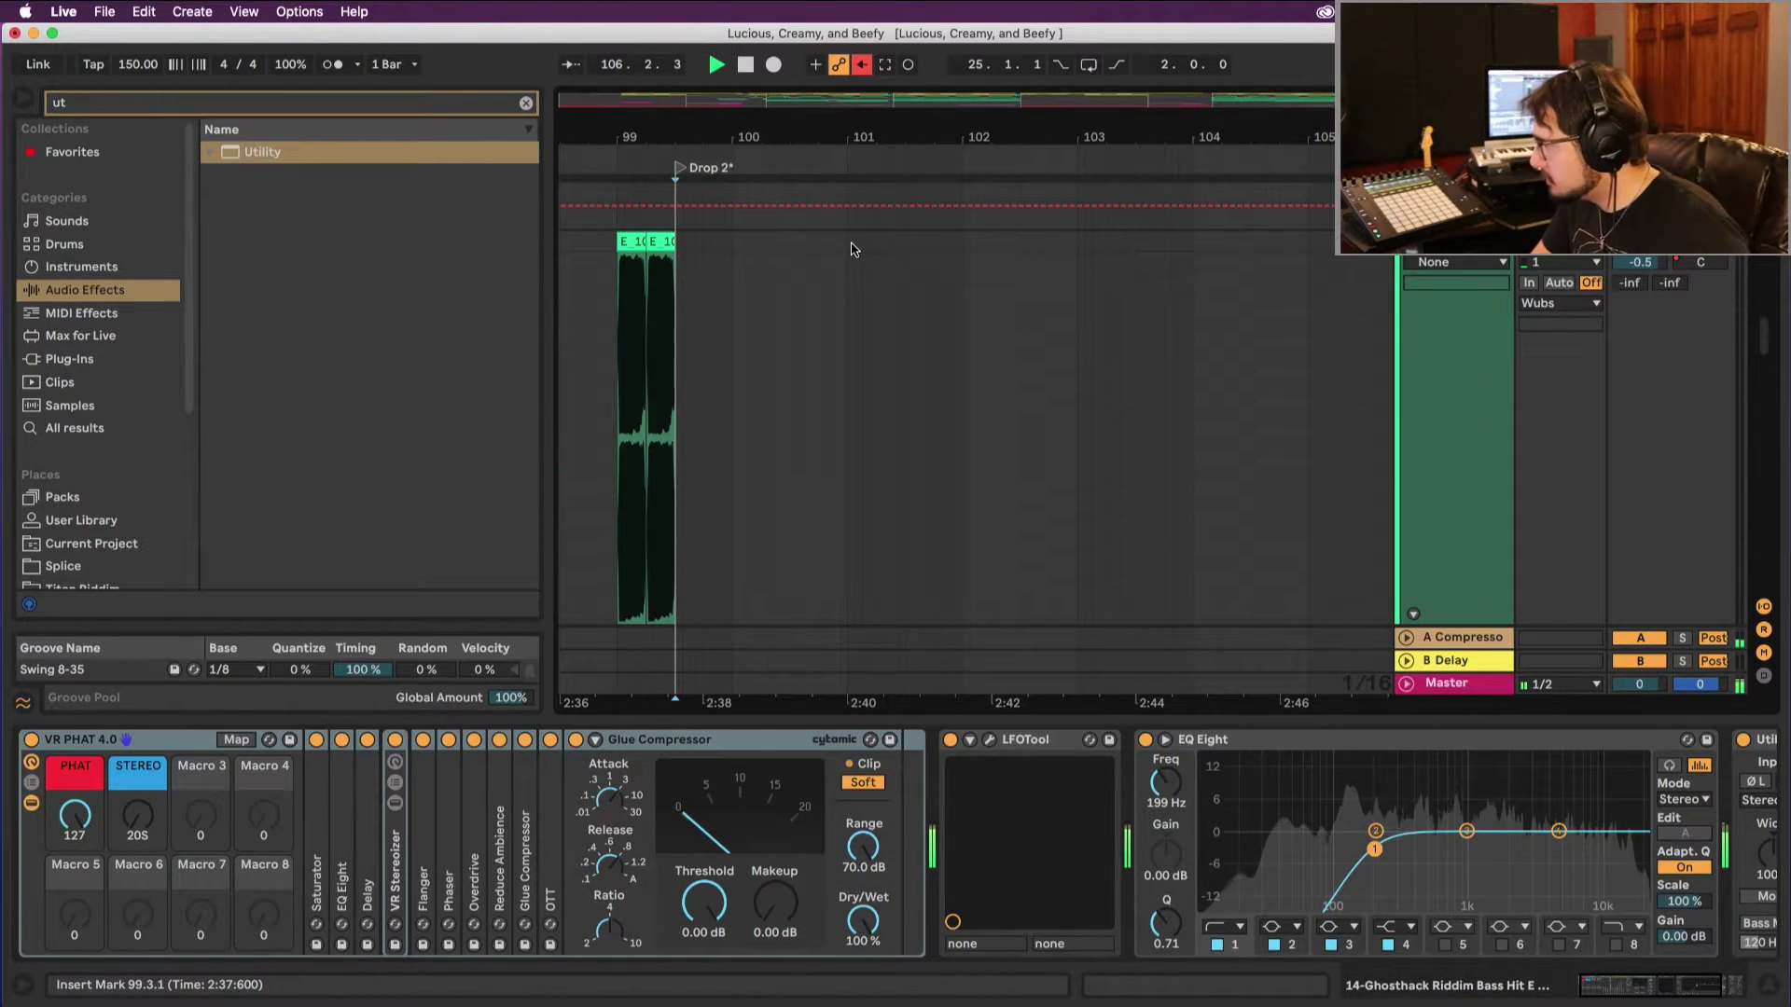
scroll(961, 371, up, 6)
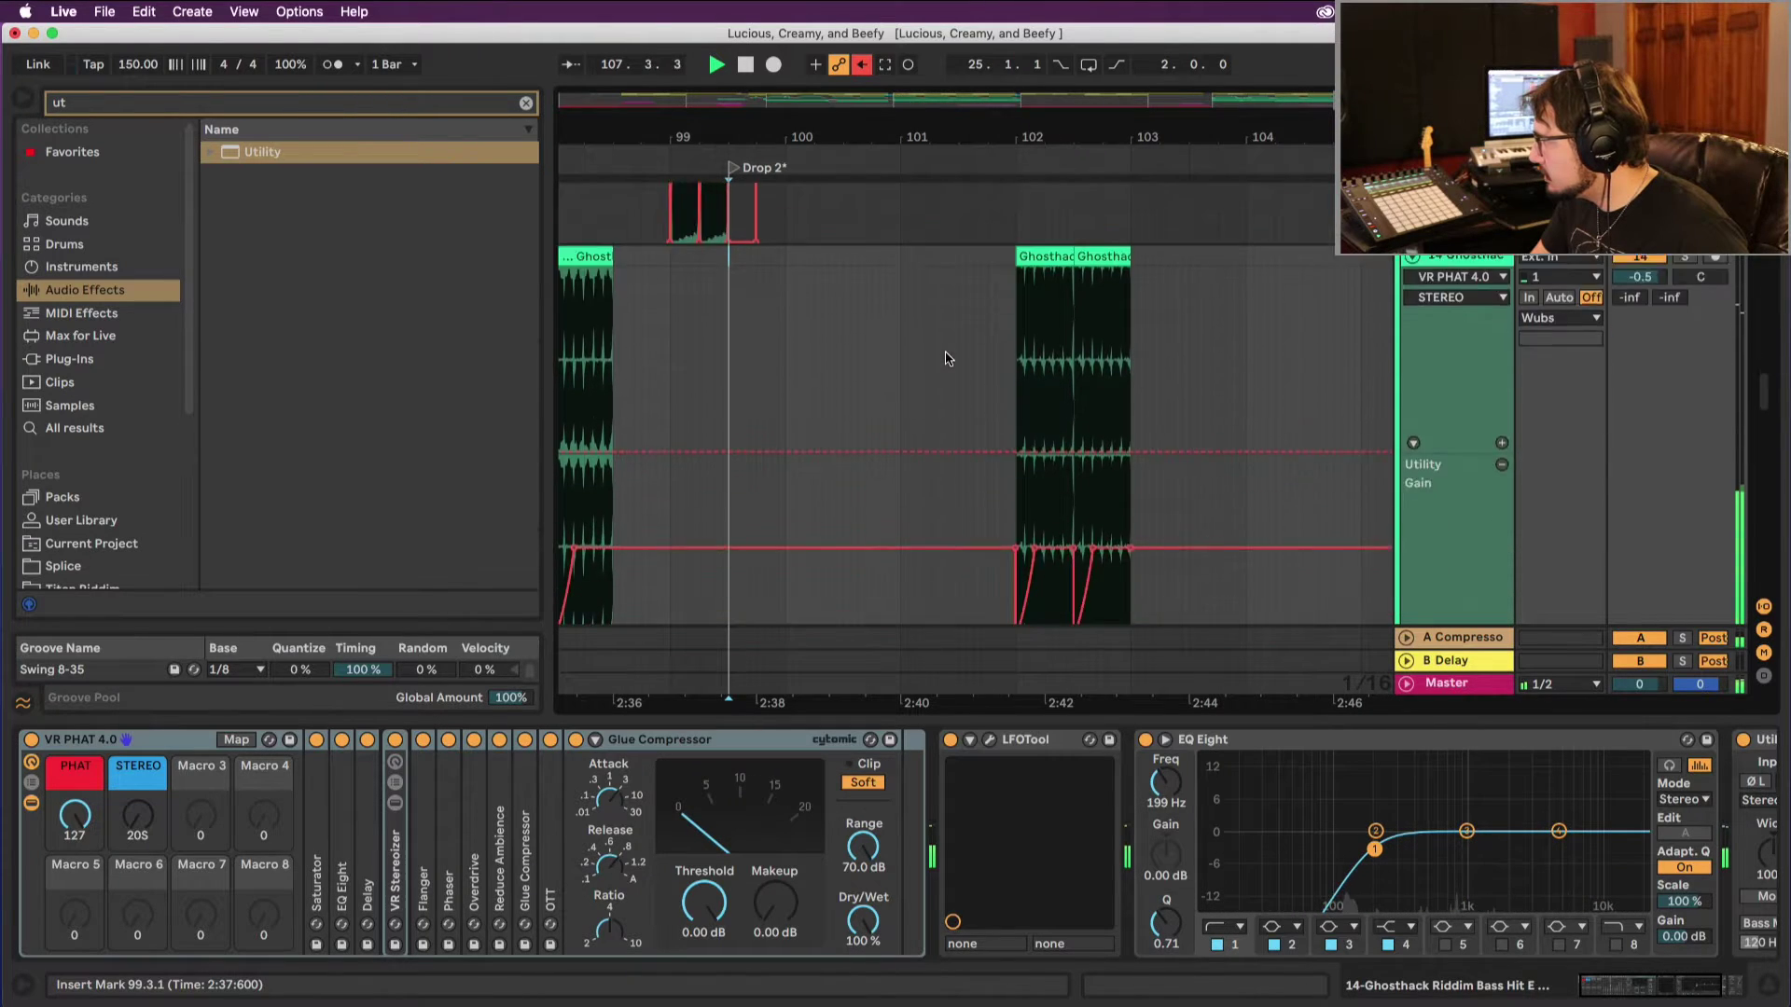
Step: Play both drops from the Drop and Drop 2 locators while comparing how the wub and bass tracks are arranged
scroll(895, 317, down, 5)
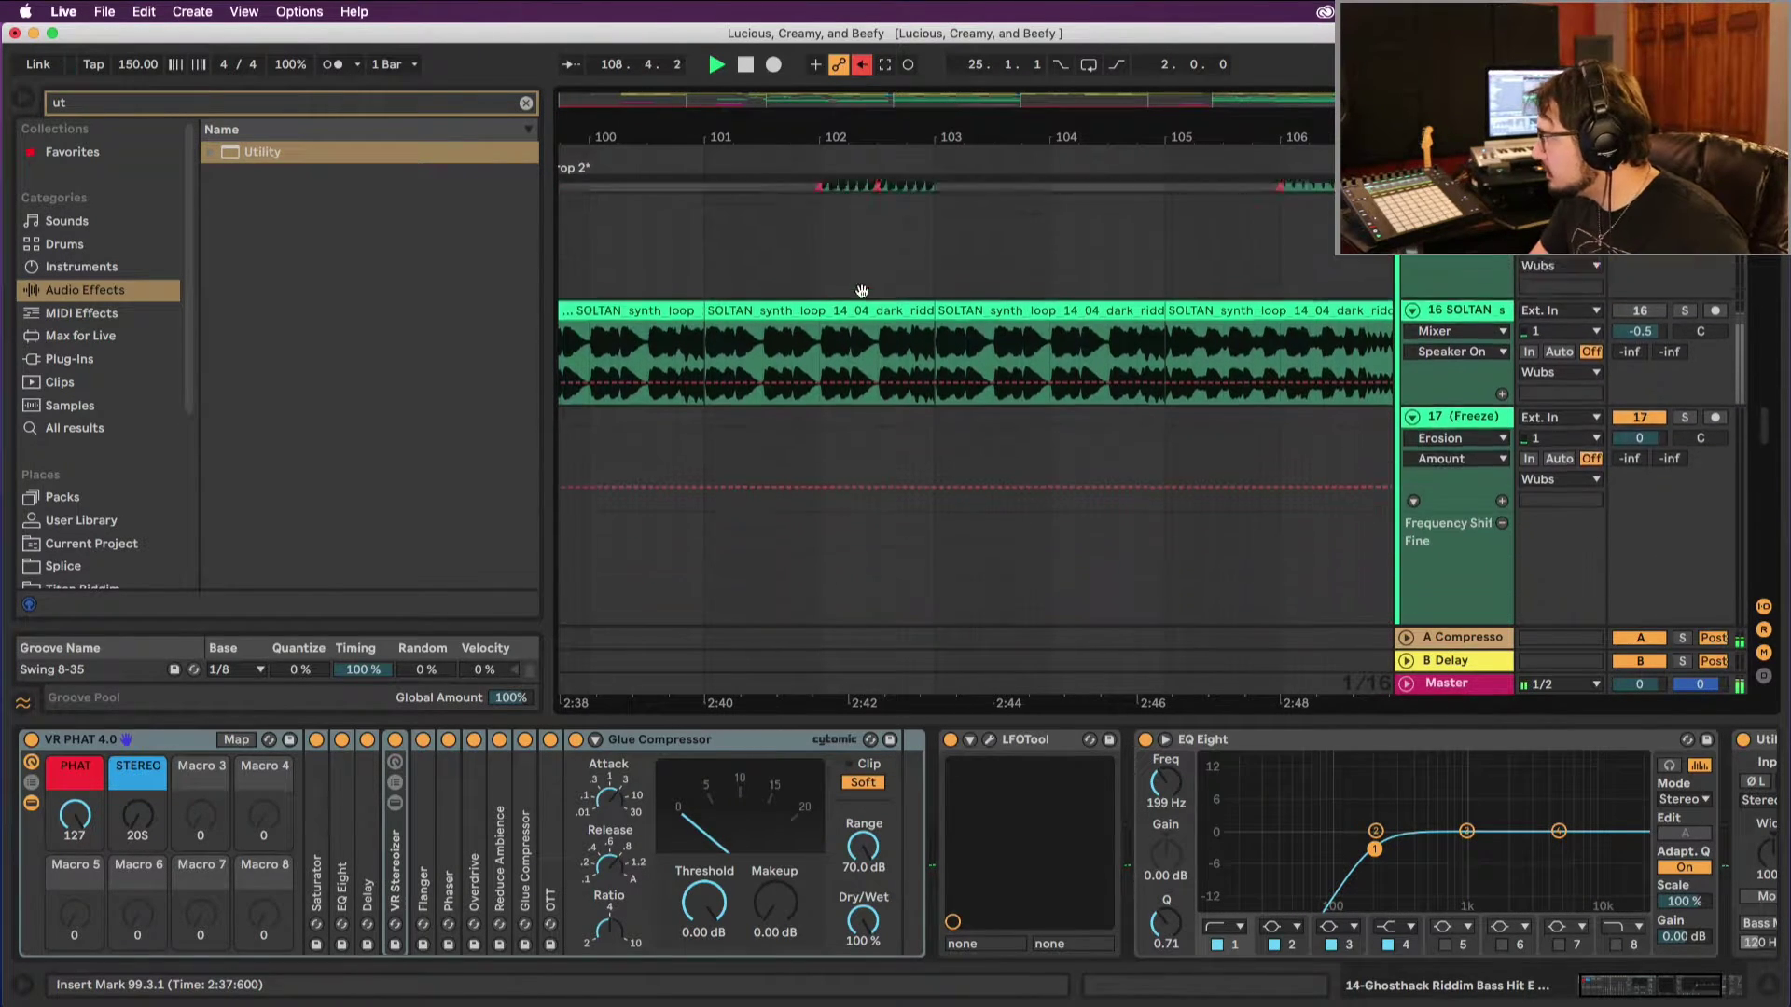
scroll(867, 297, down, 5)
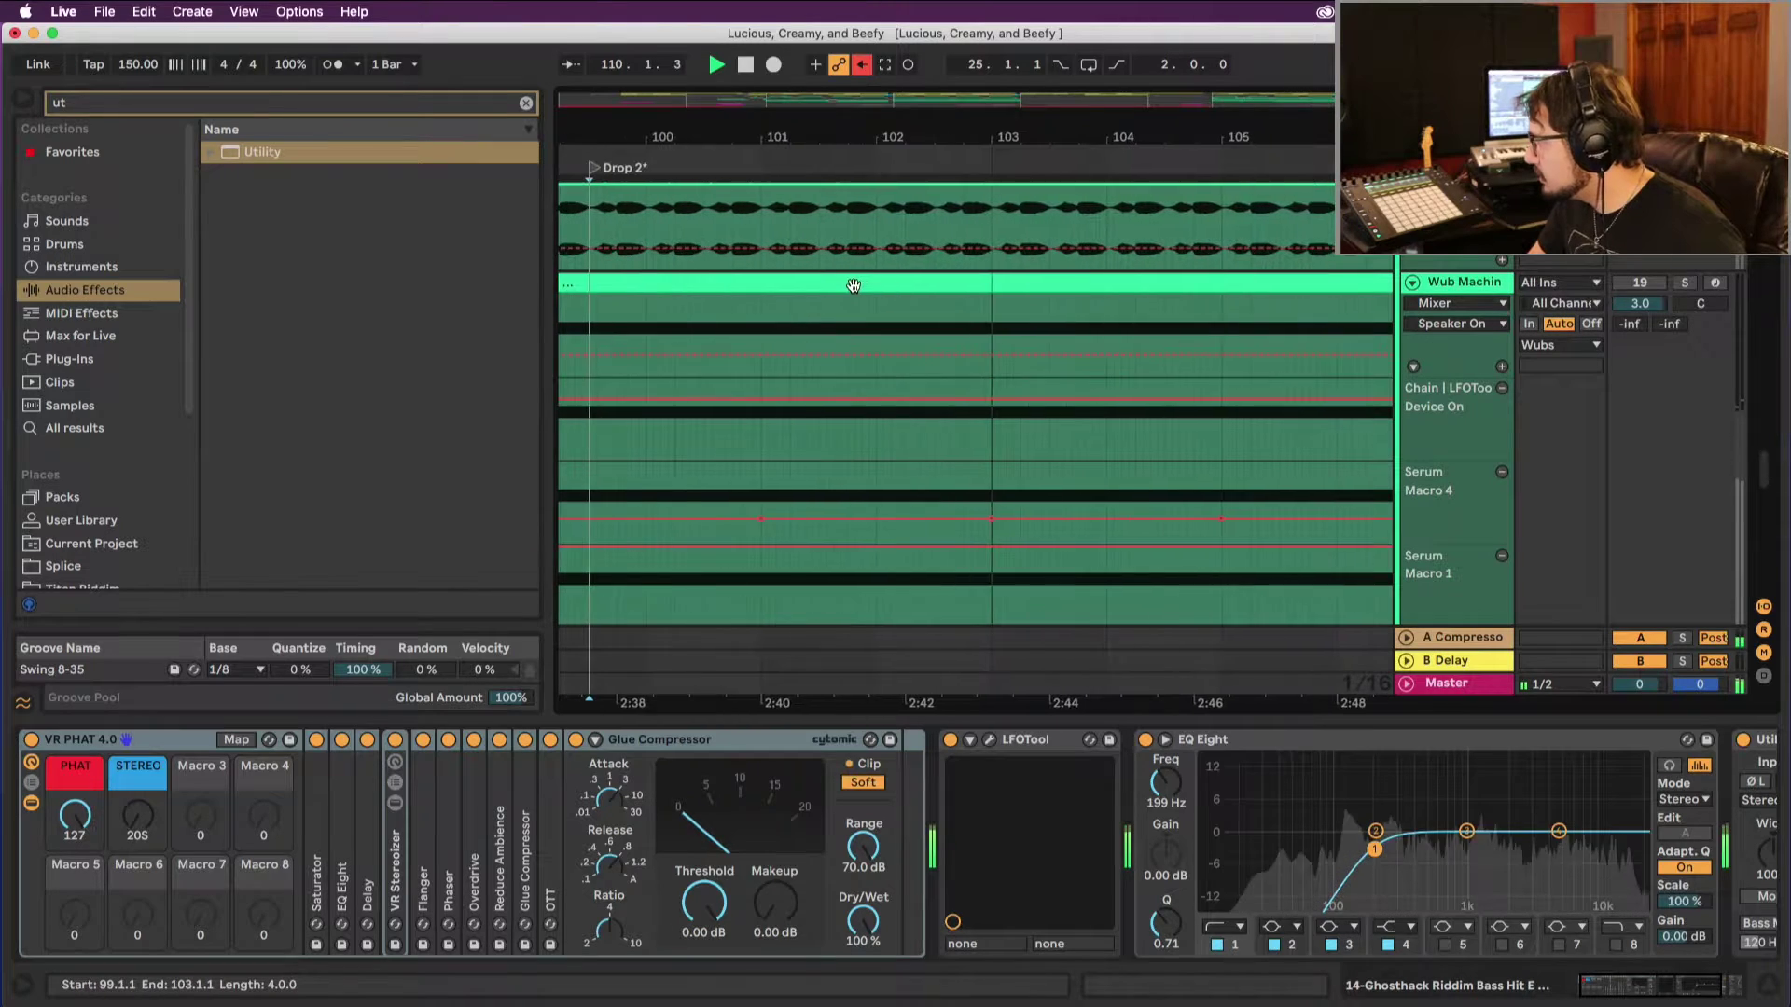
scroll(909, 327, up, 8)
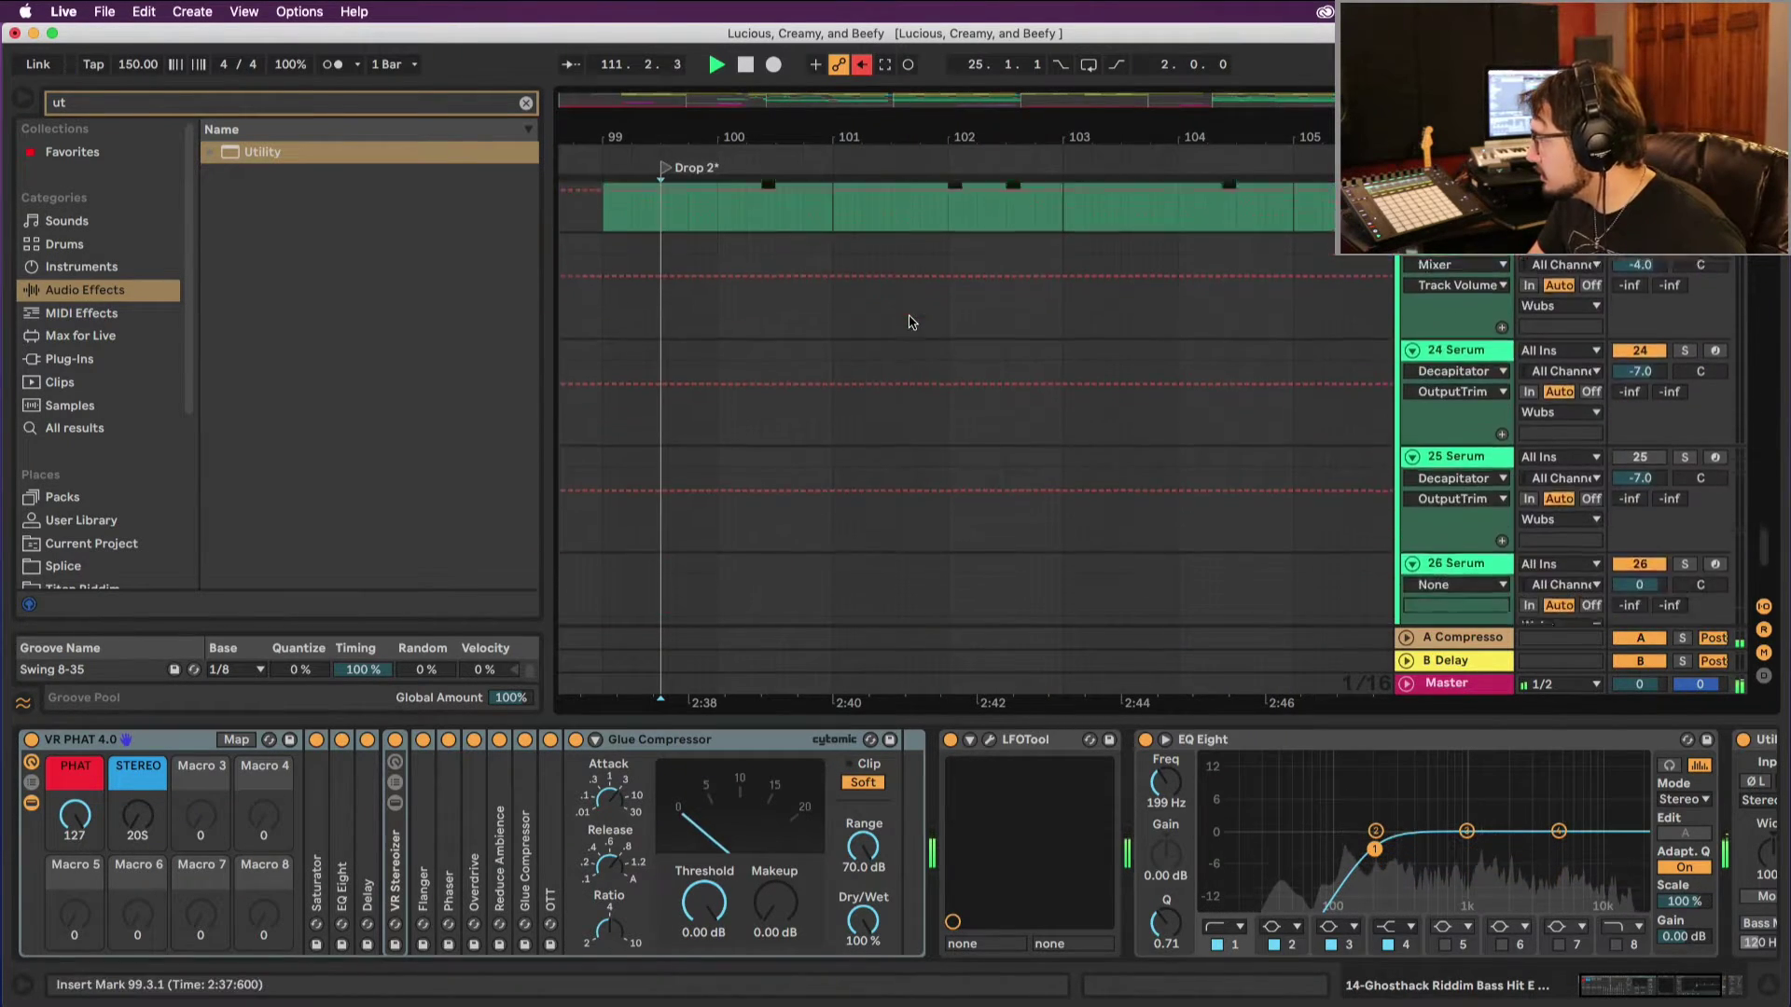
key(Tab)
key(Tab)
drag(1143, 143, 1143, 47)
scroll(1182, 427, up, 8)
scroll(1182, 427, up, 10)
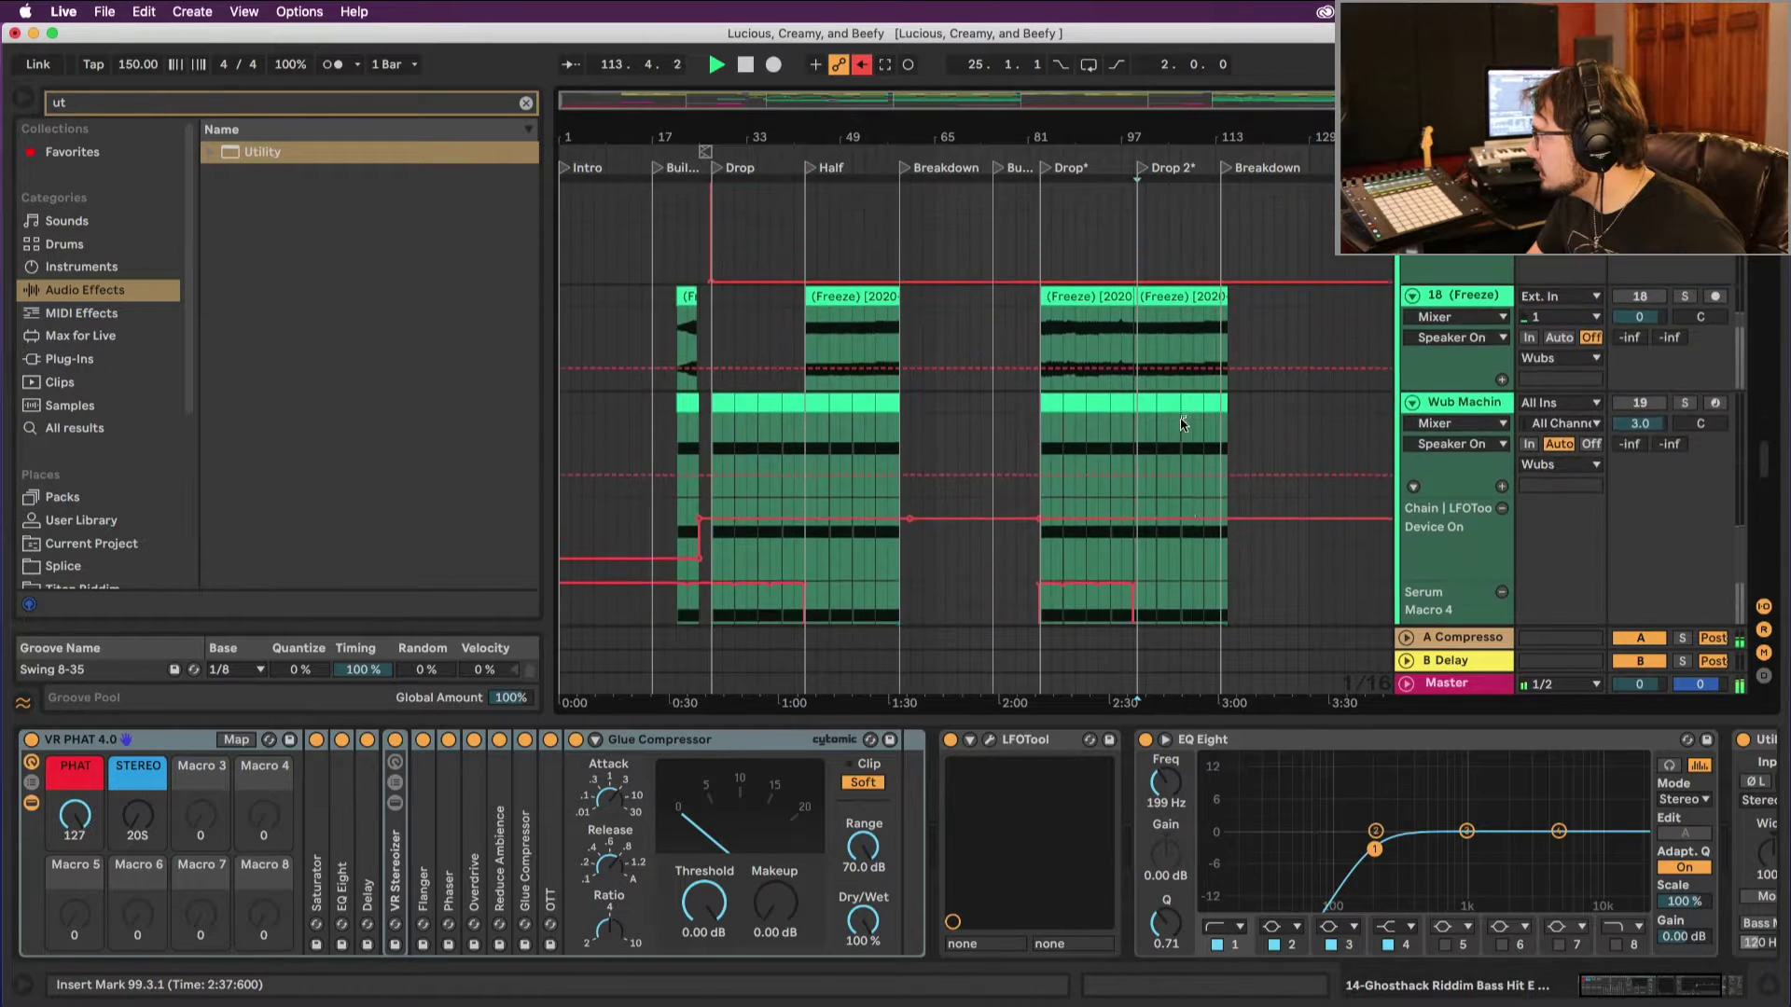
scroll(1182, 427, up, 1)
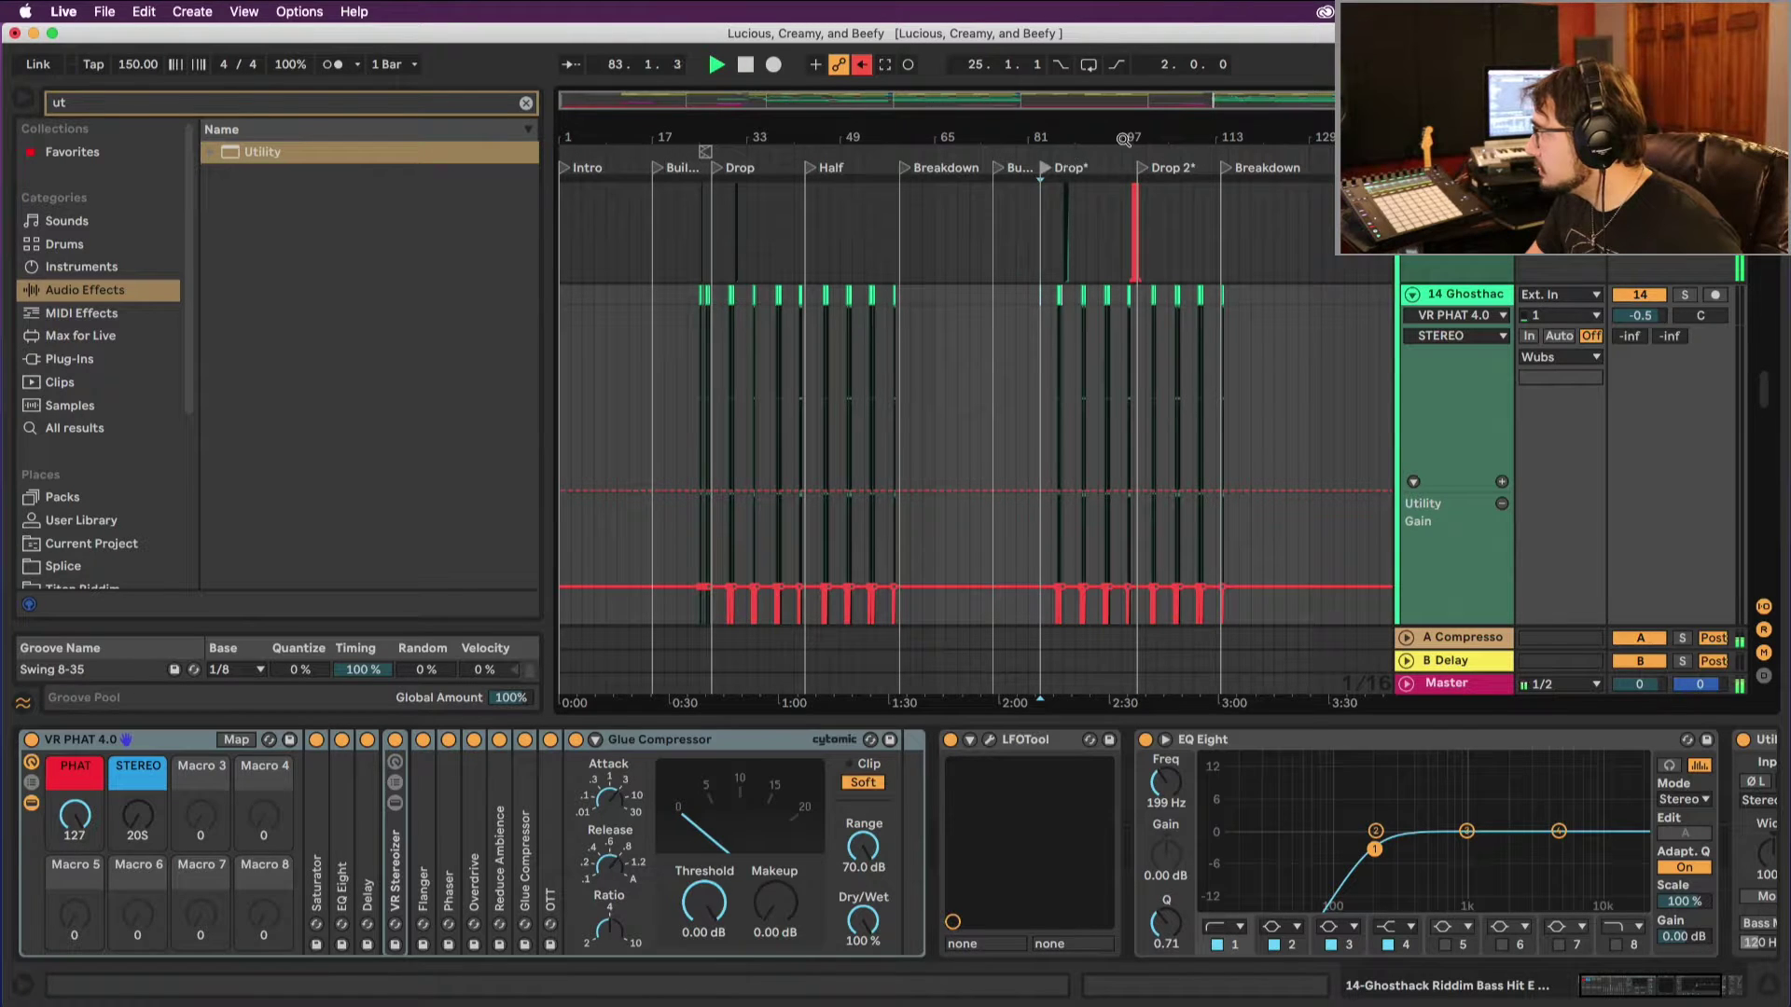
drag(1124, 138, 1124, 224)
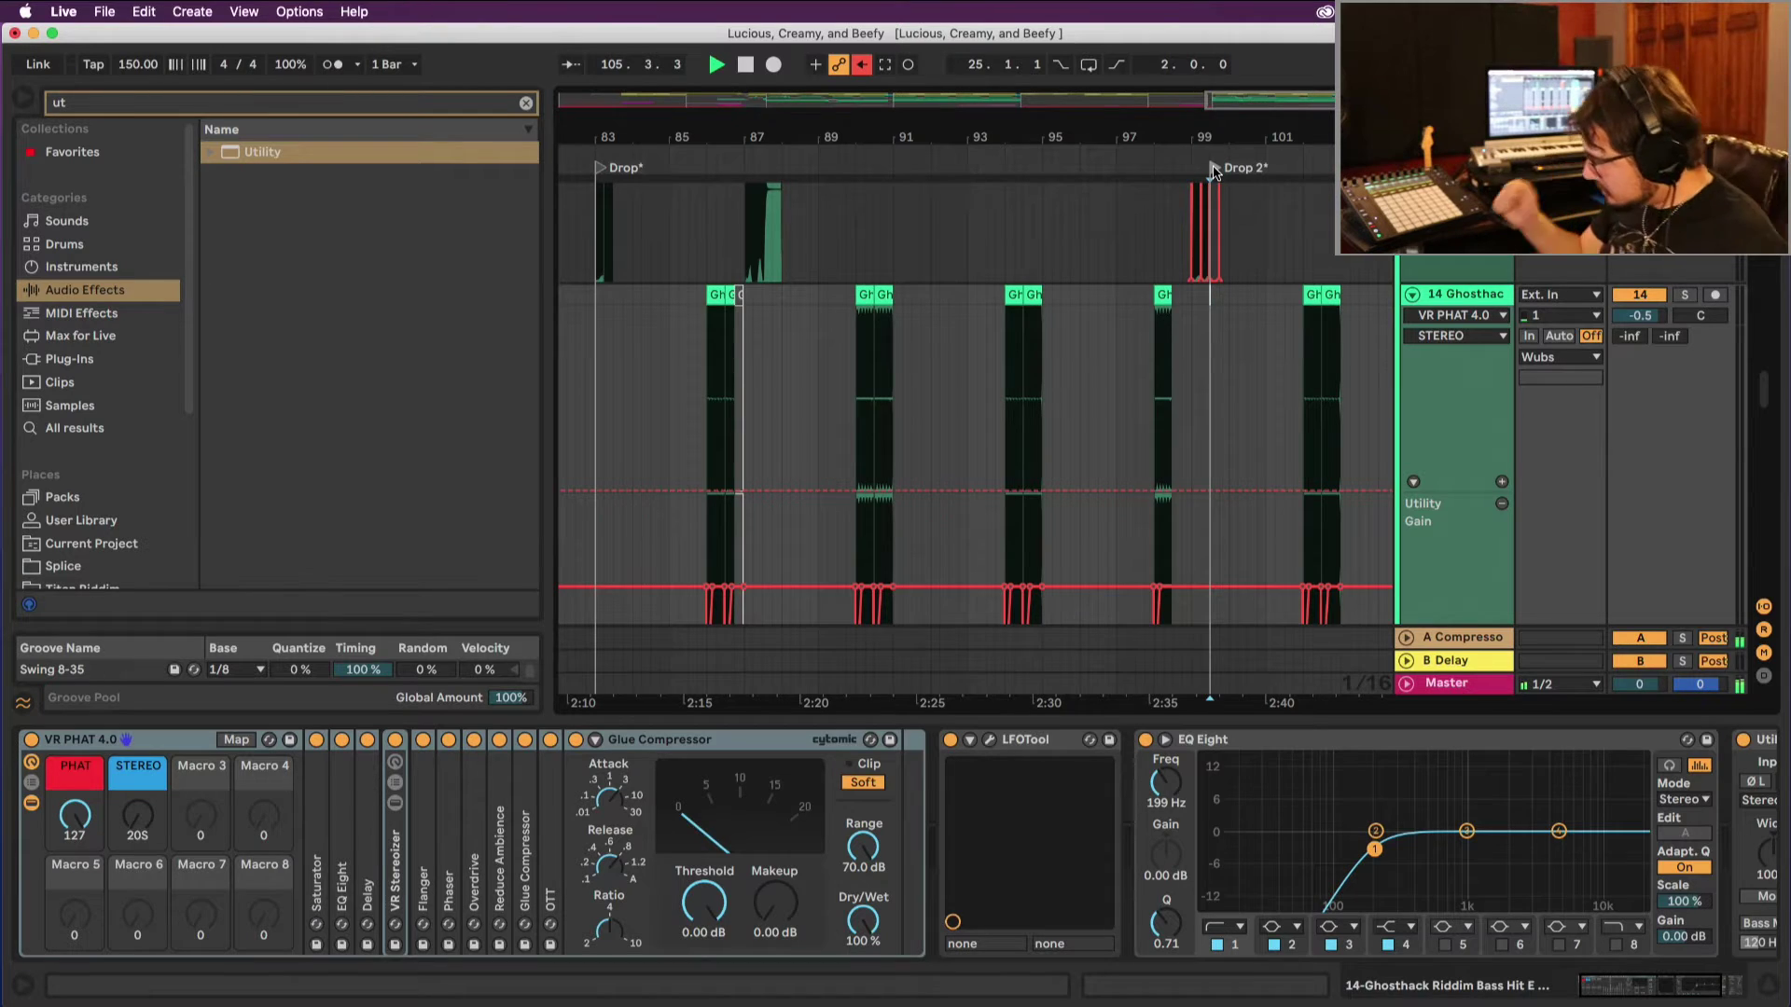
key(space)
Step: Look through the tracks under the second drop and play track 11's Ghosthack clips from 99.3.1 and 103.1.1
scroll(802, 229, right, 10)
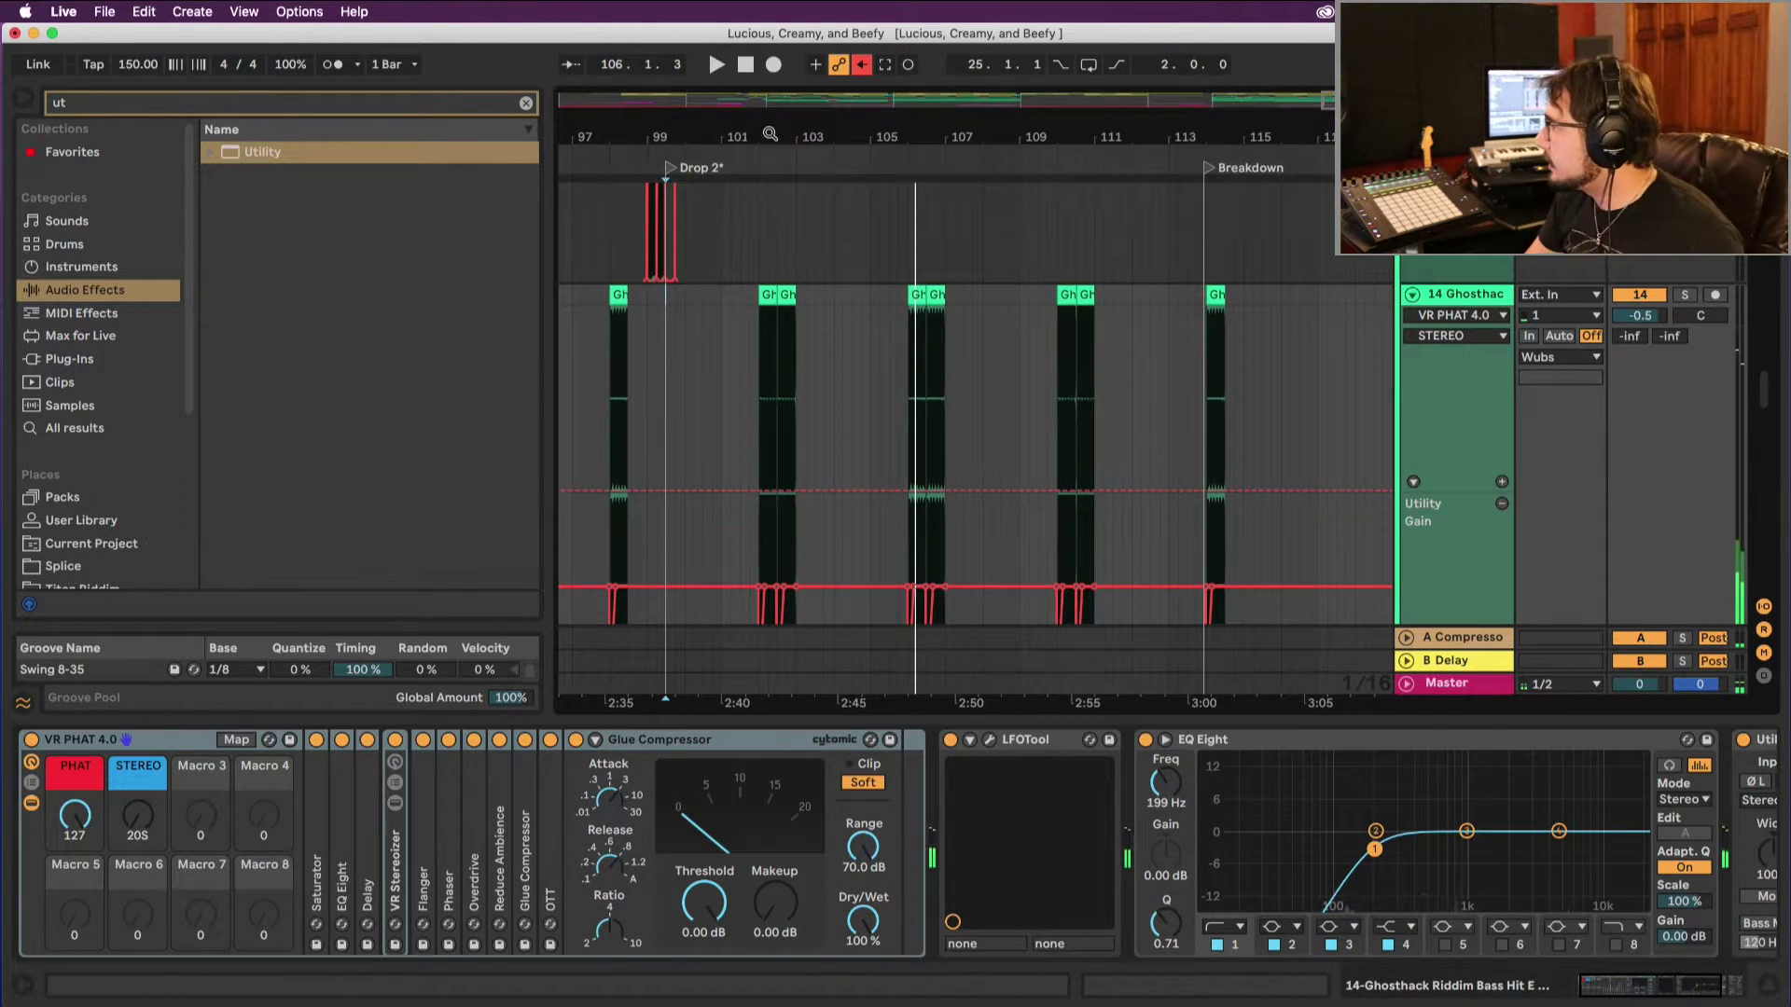
scroll(802, 228, down, 4)
scroll(802, 228, down, 10)
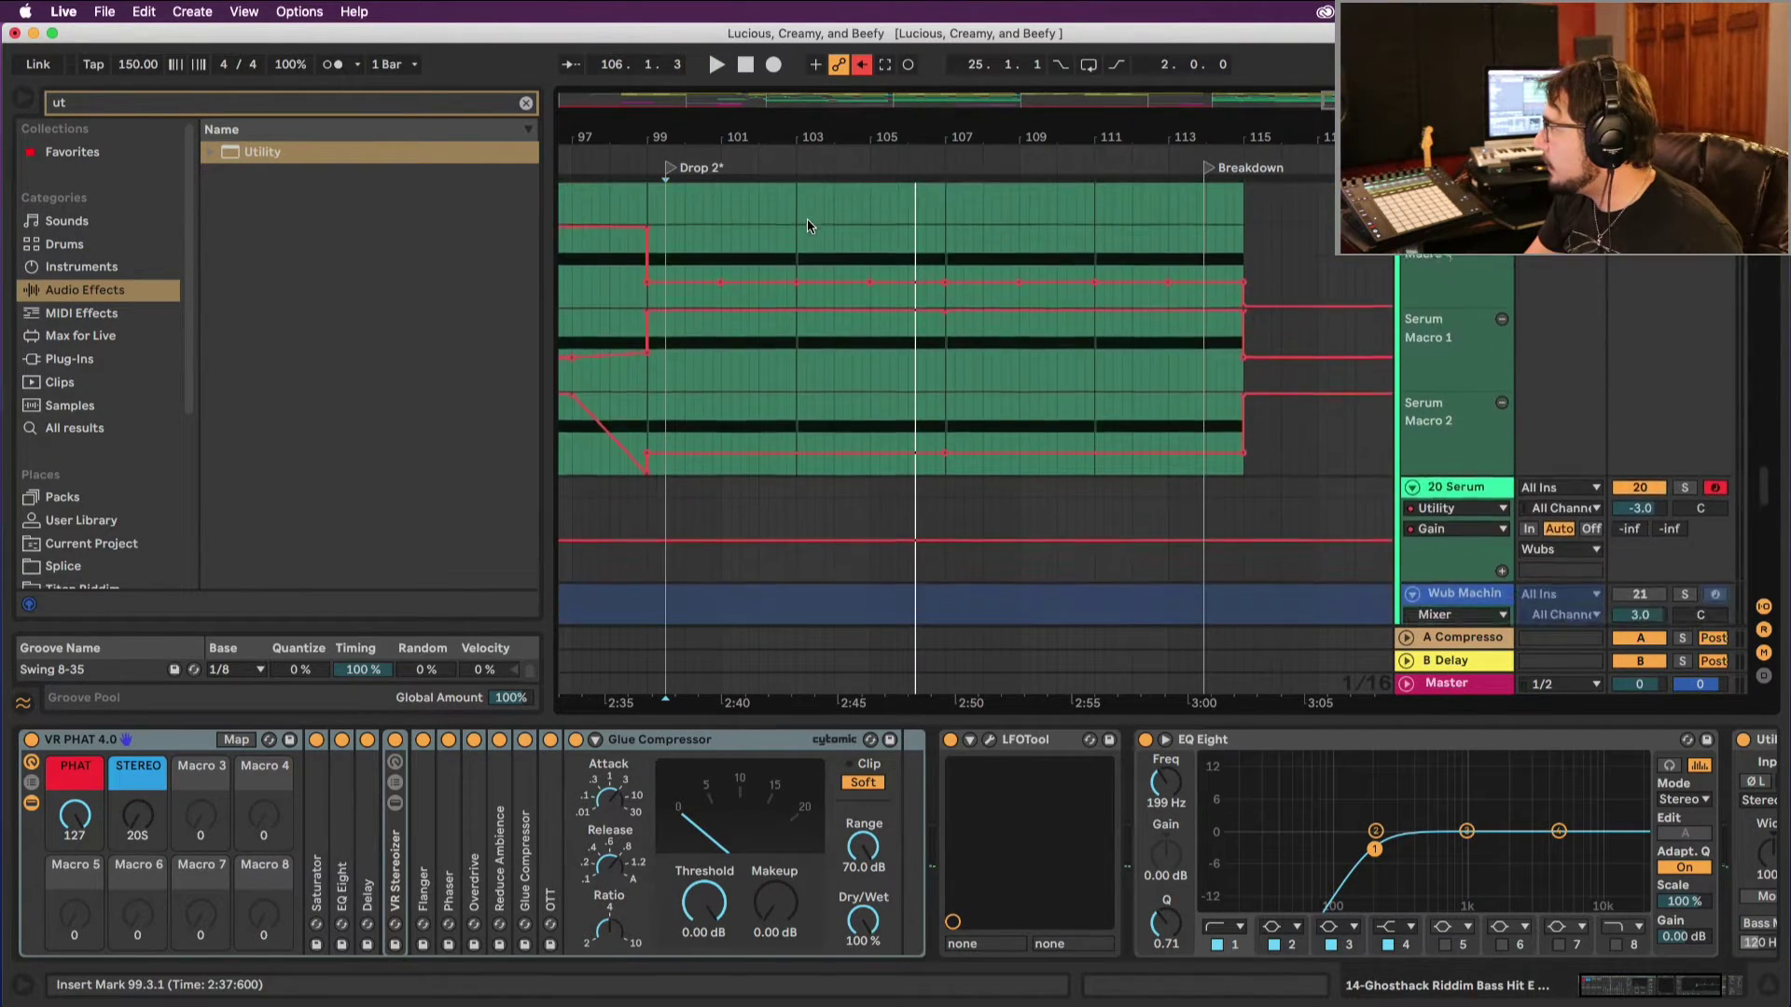
scroll(808, 226, up, 8)
scroll(807, 226, down, 6)
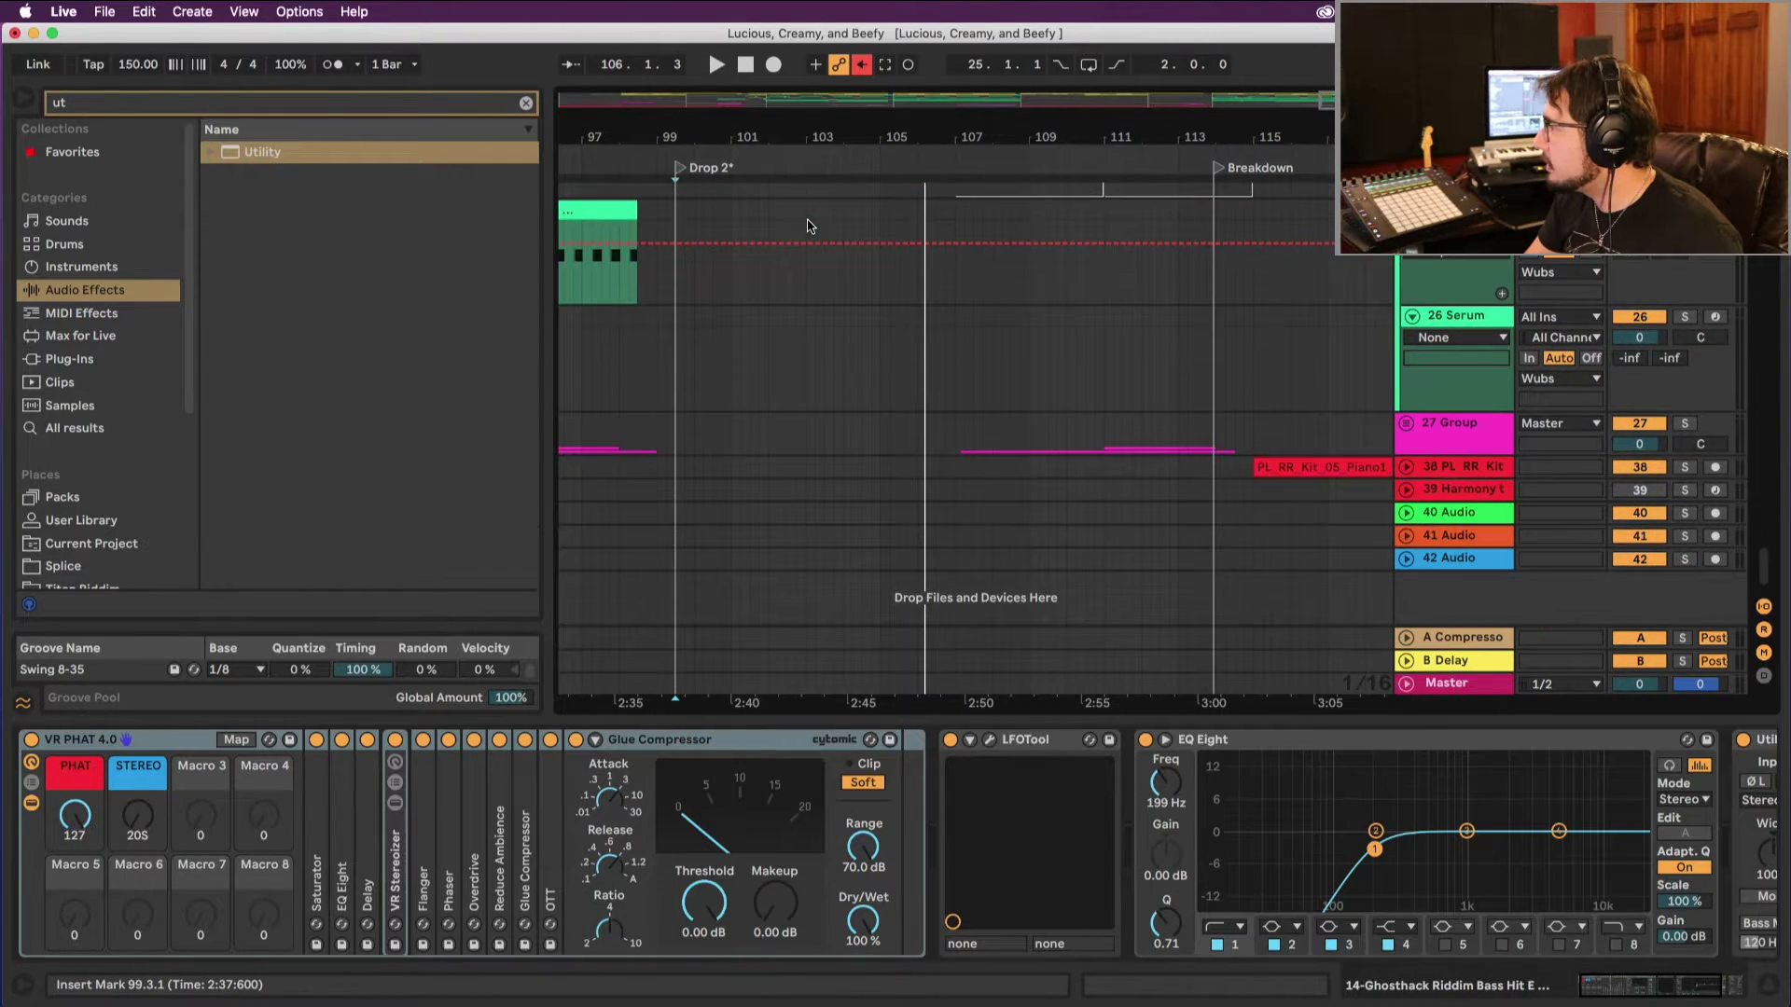
scroll(811, 227, up, 15)
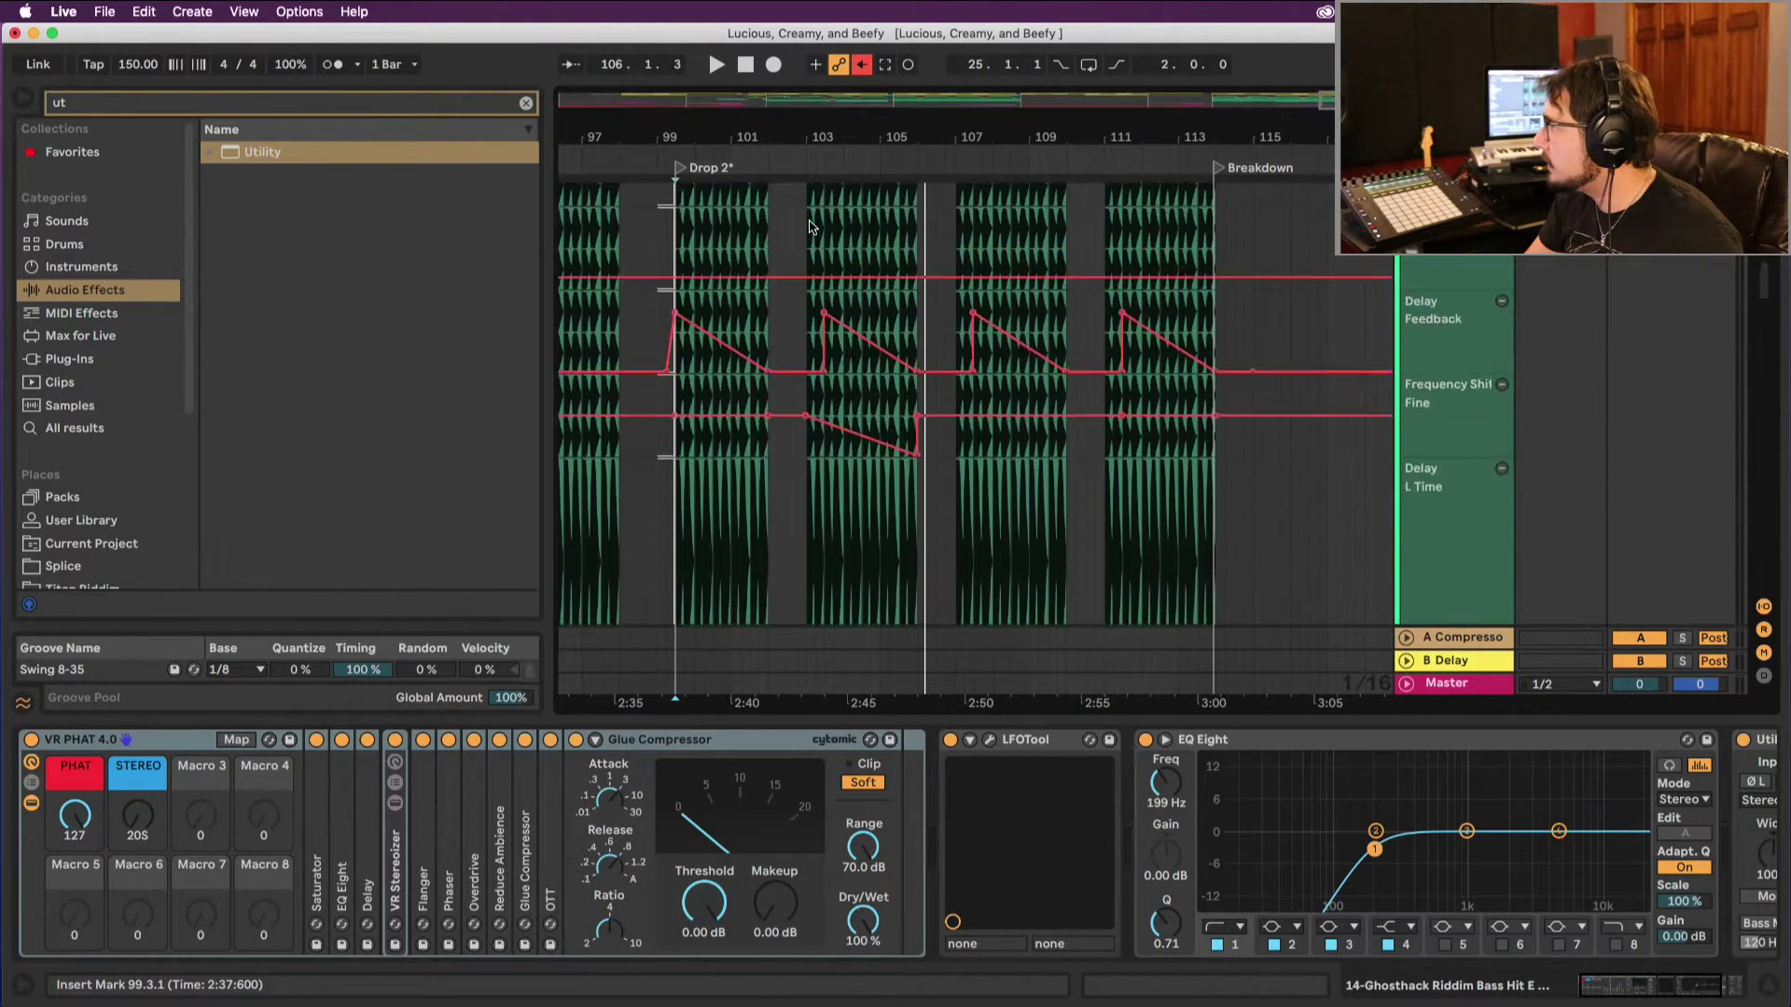
scroll(809, 227, down, 6)
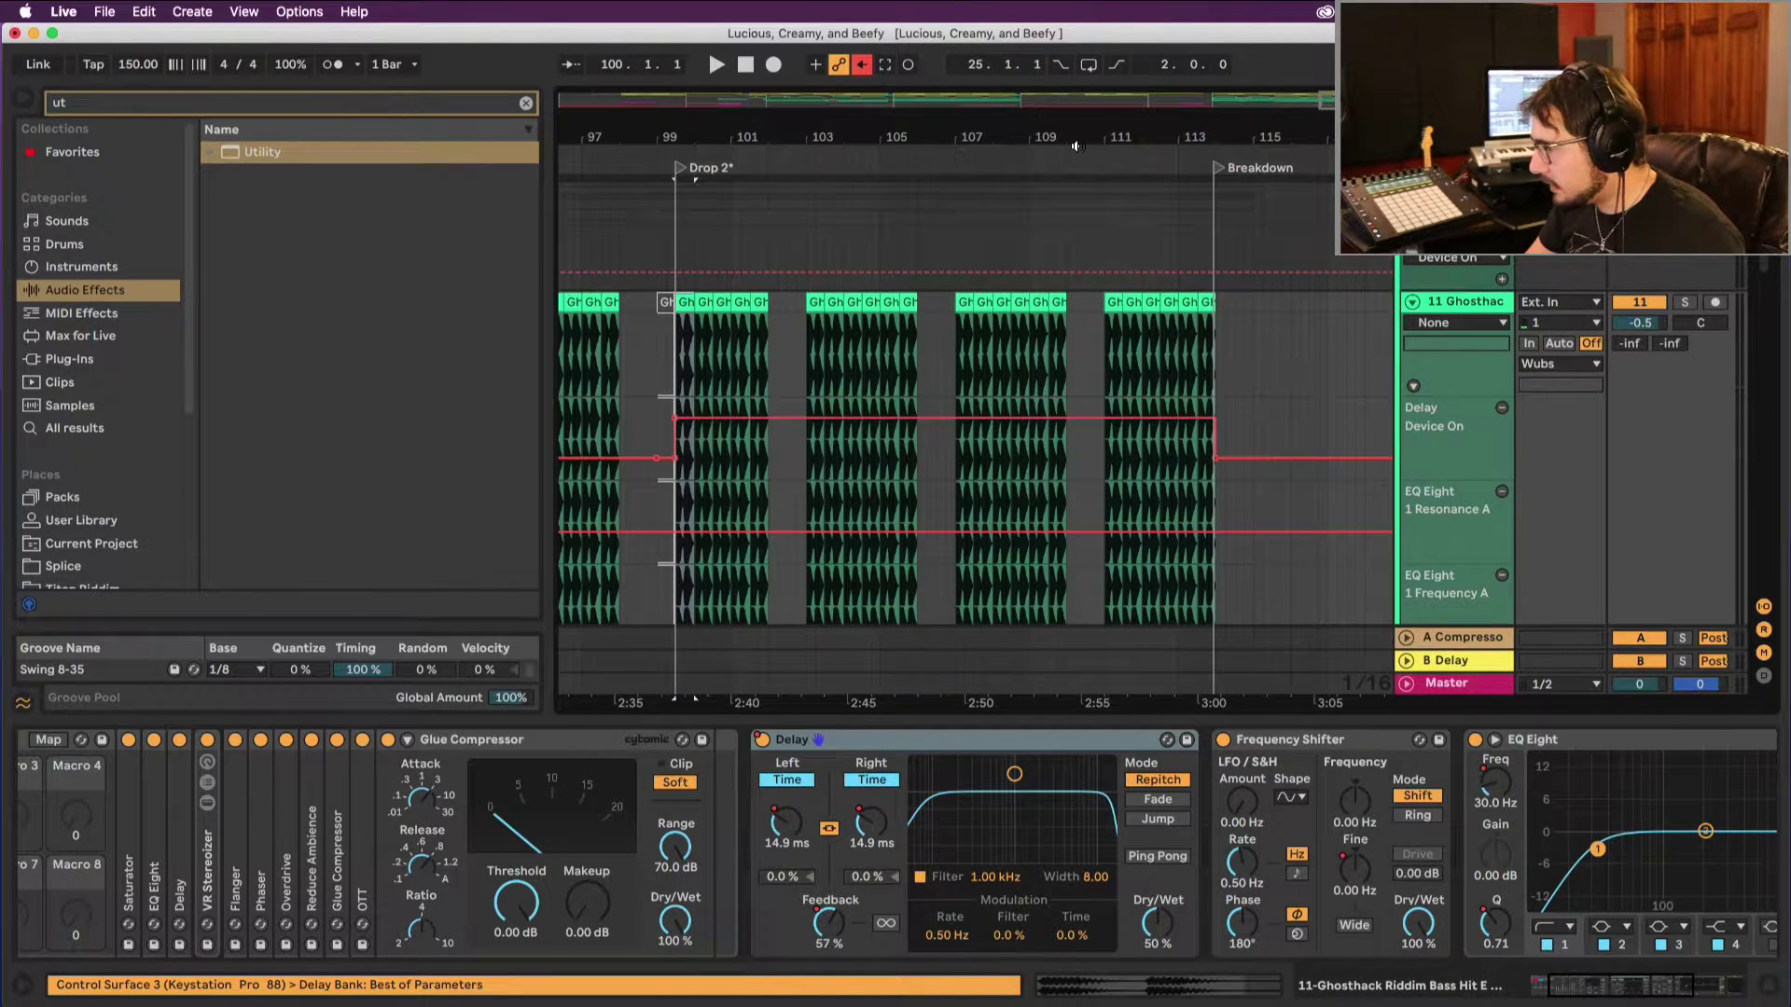
key(space)
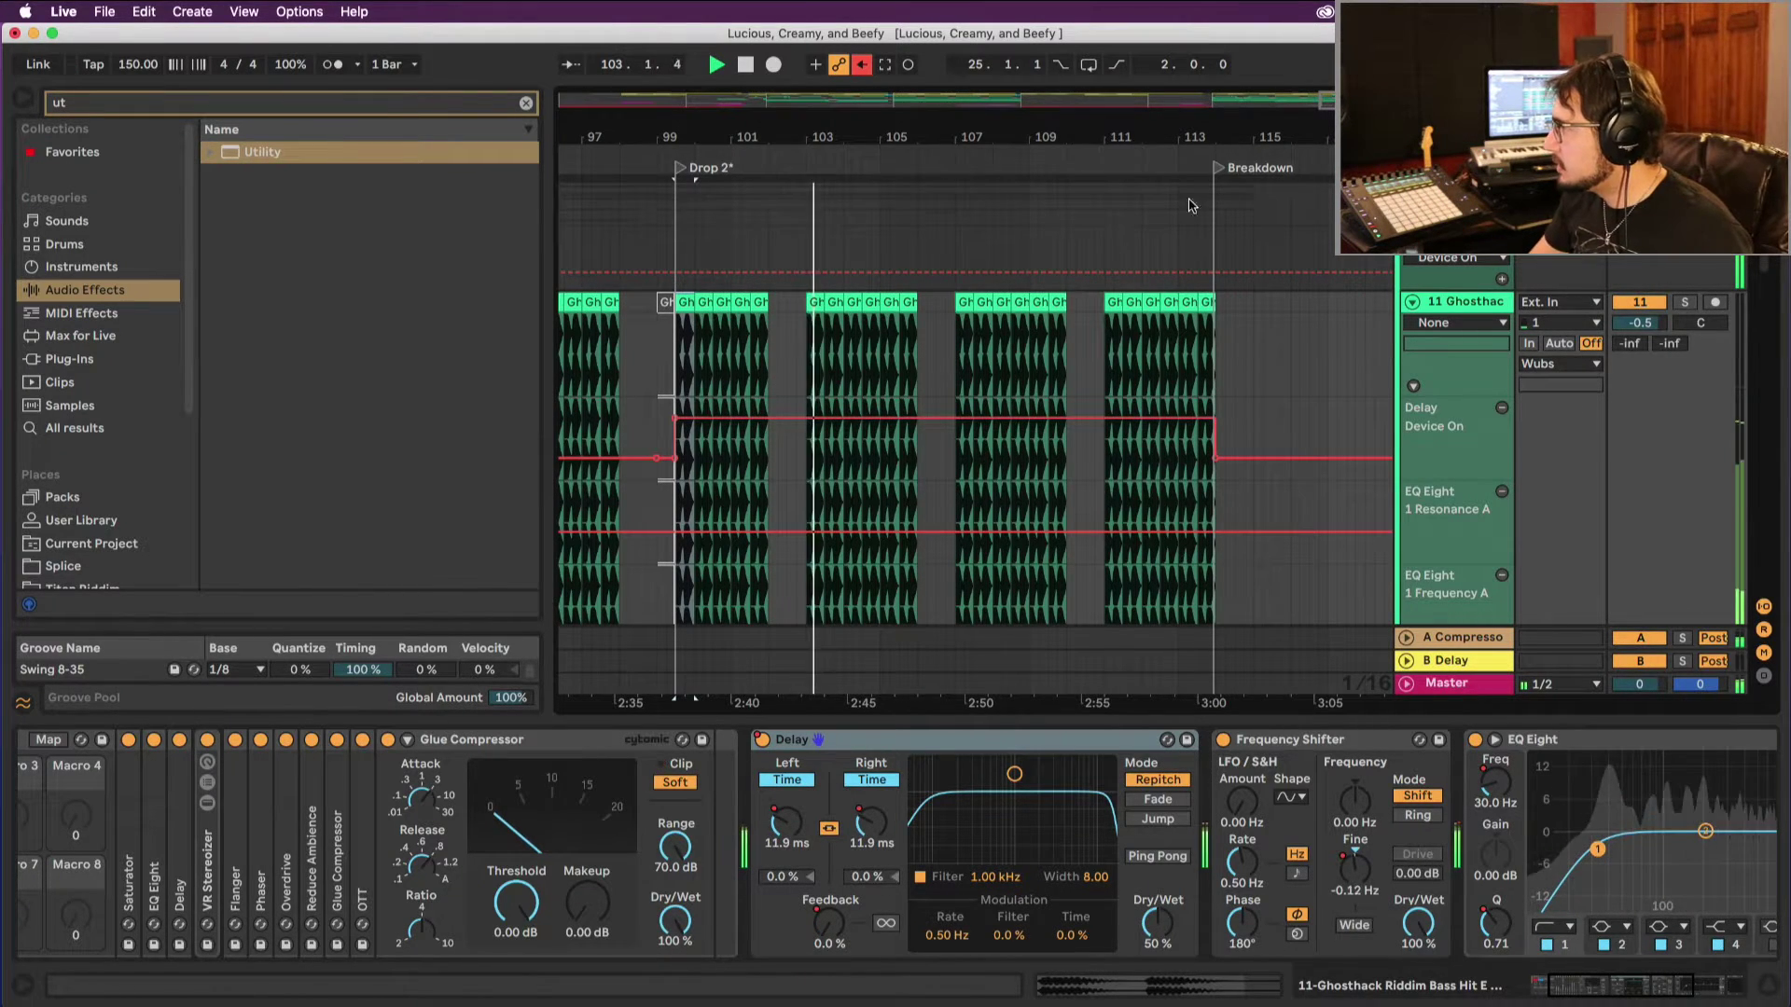
click(815, 305)
key(space)
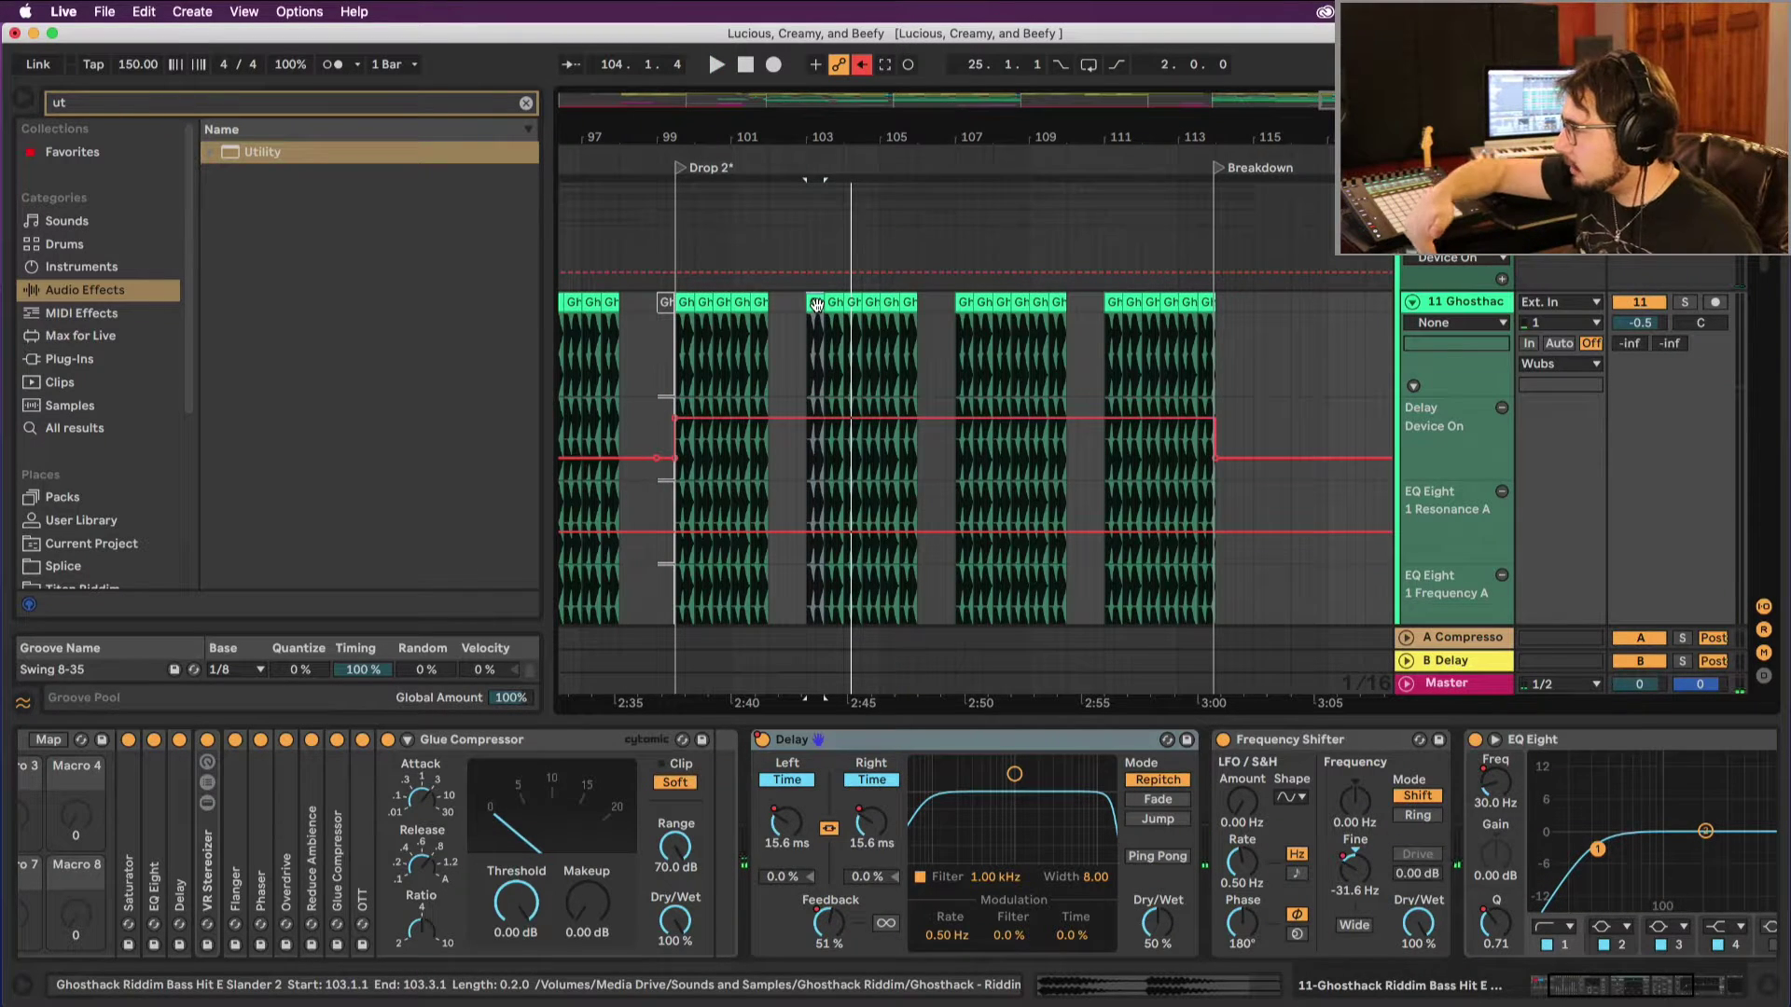
Step: Try lowering track 11's Delay L Time automation to 4.10 ms at 106.1.1 and play from 103.1.1
scroll(864, 329, down, 5)
drag(899, 343, 898, 372)
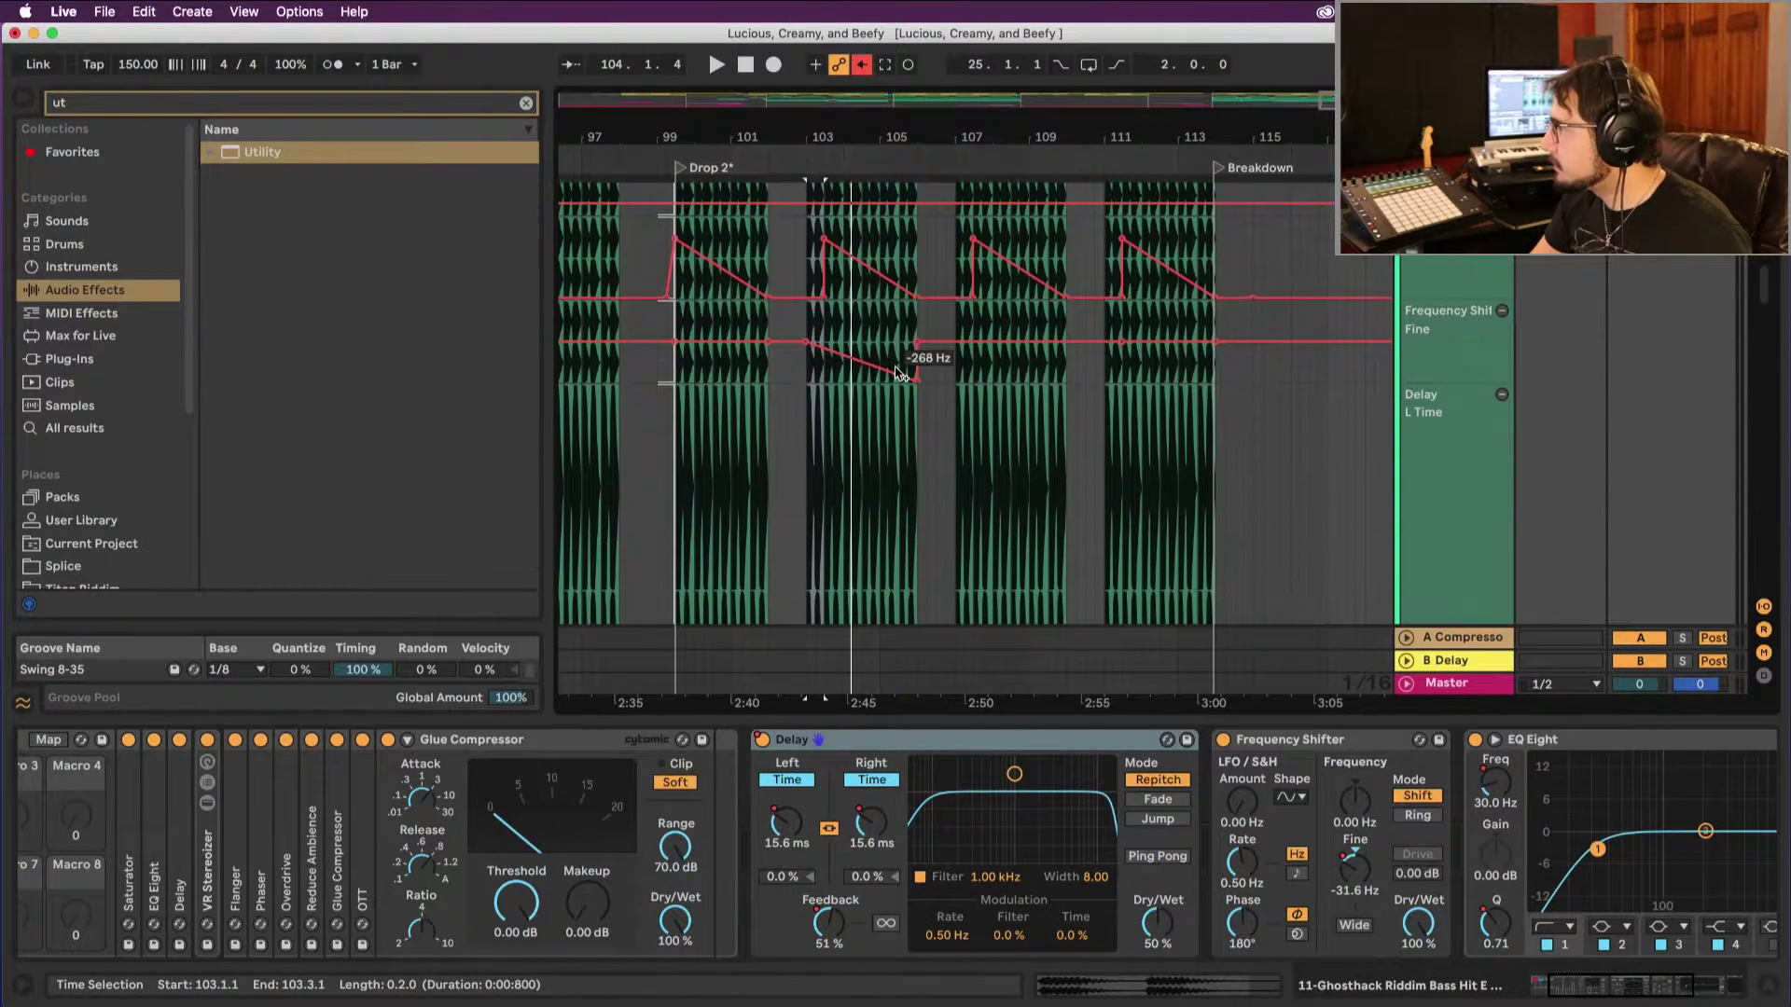
scroll(930, 445, down, 3)
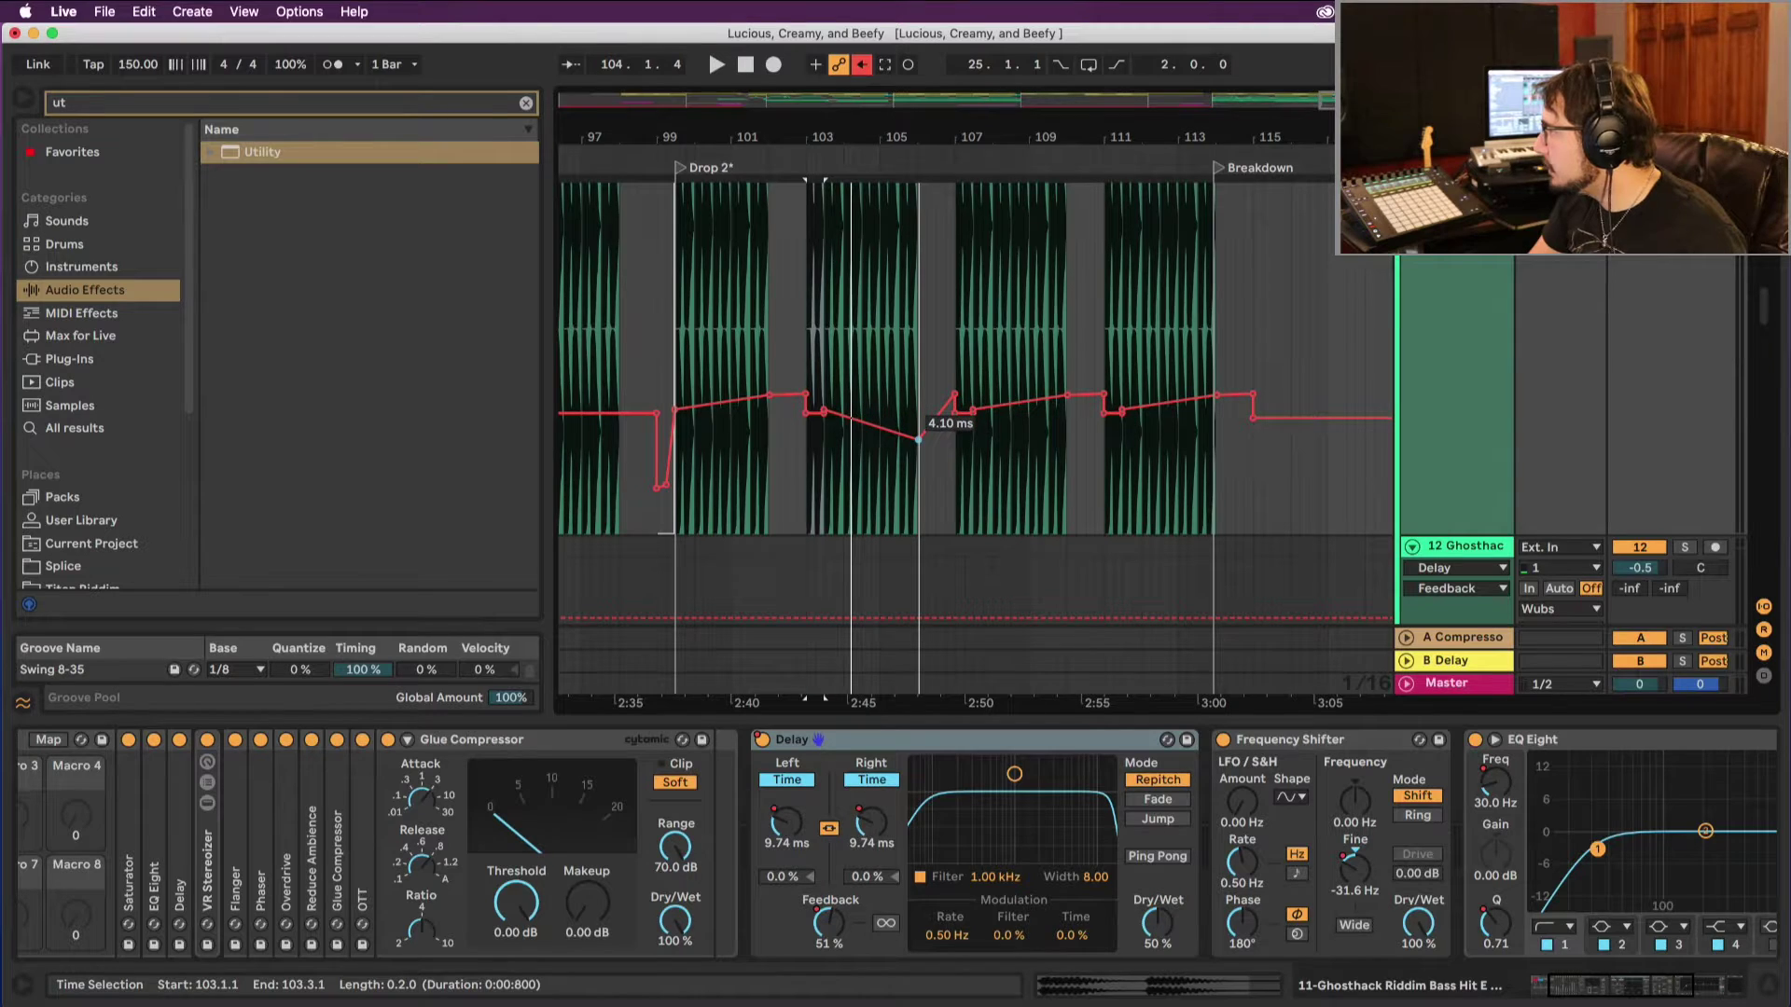
key(space)
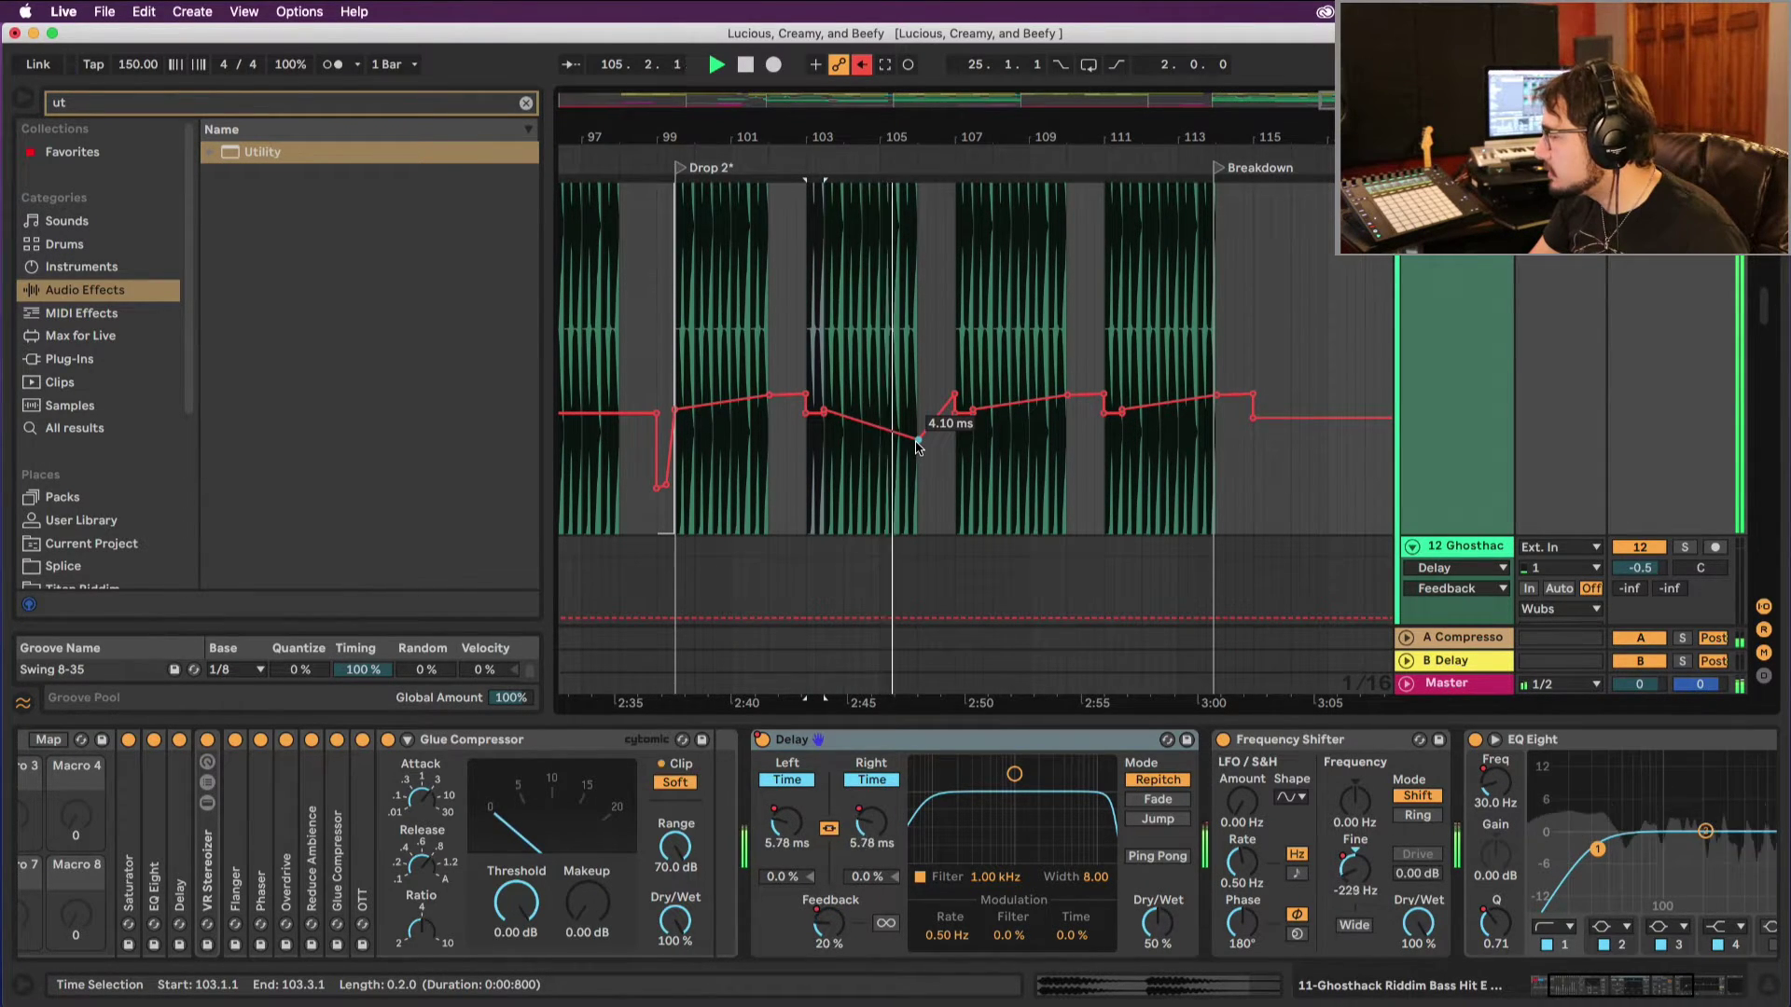
key(space)
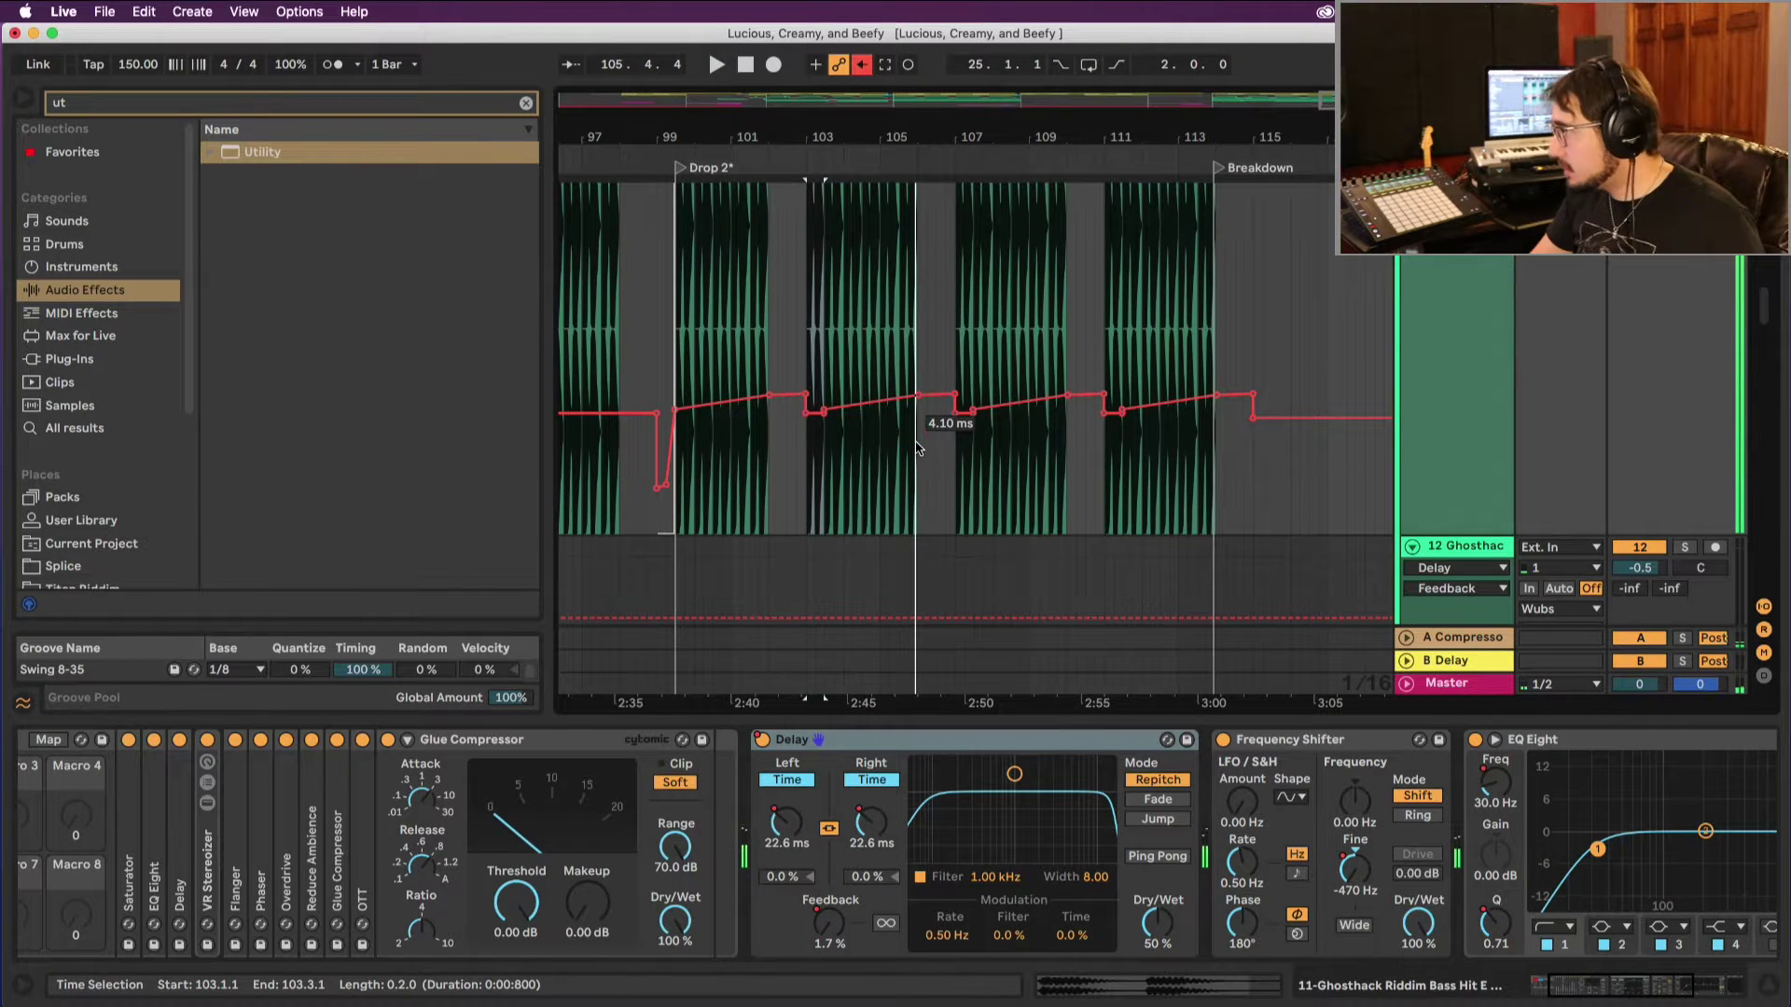
Step: Flatten track 11's Frequency Shifter Fine dip from bar 103 to 106 and try a rising Delay Feedback ramp there during playback
scroll(919, 447, up, 6)
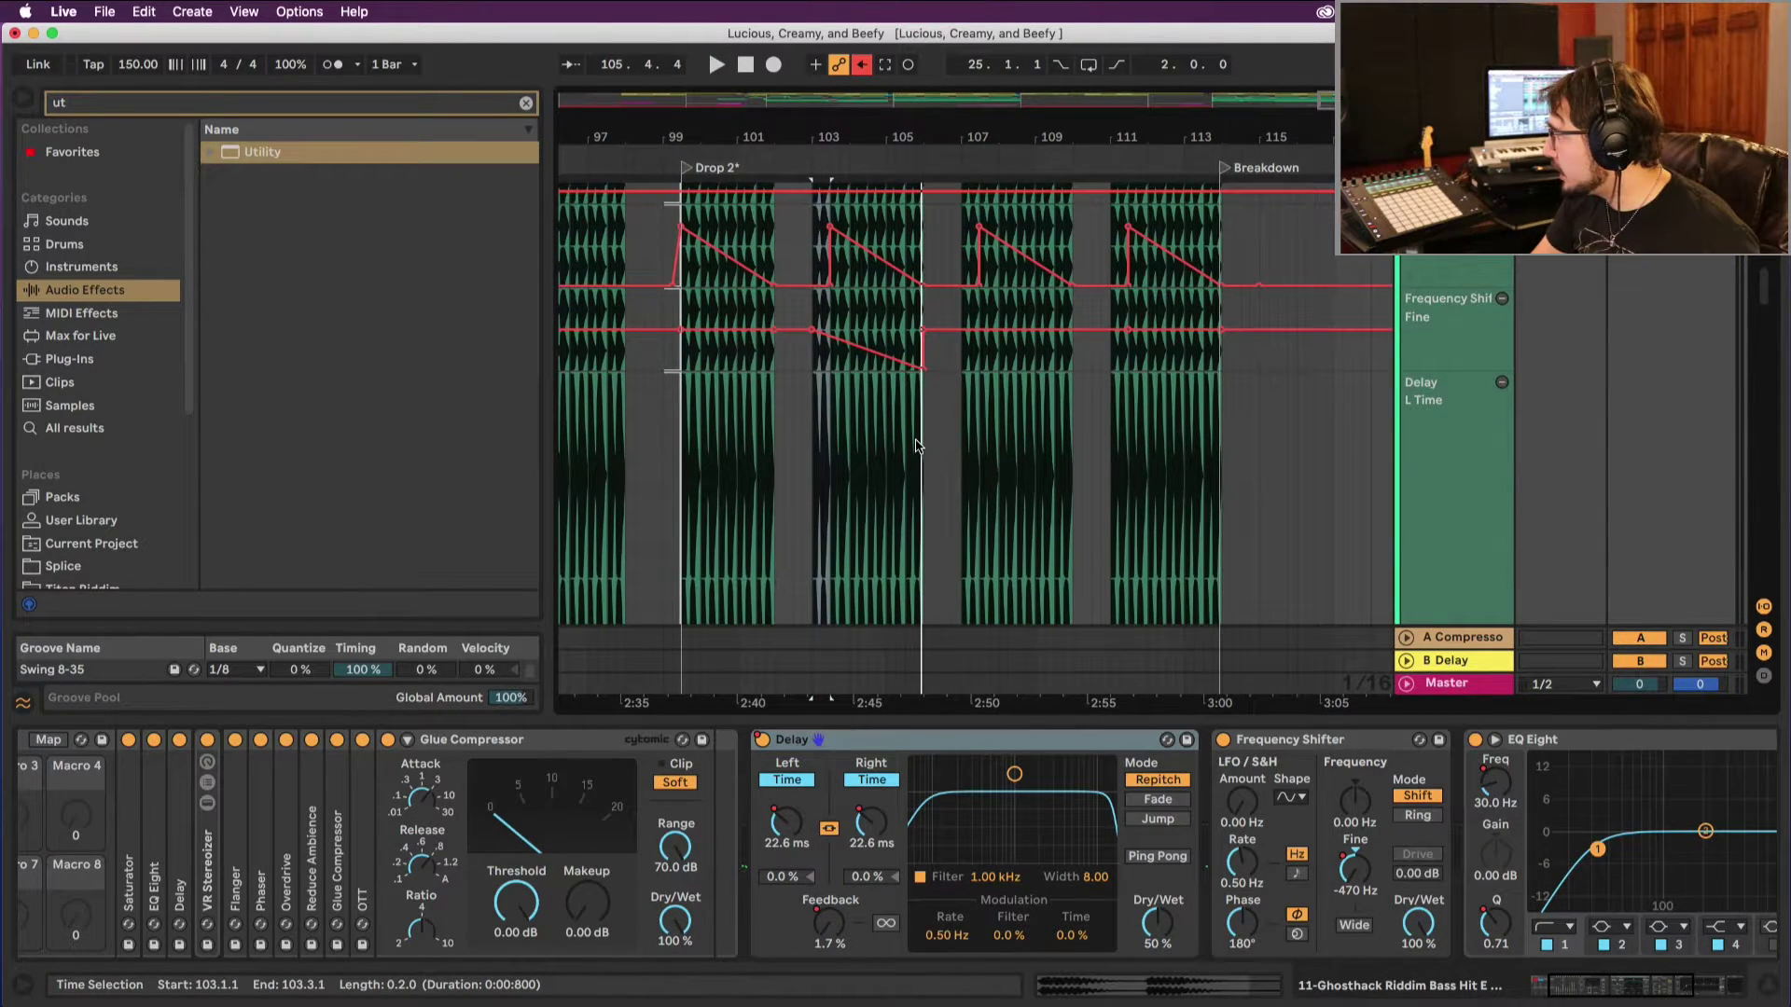
scroll(910, 442, up, 1)
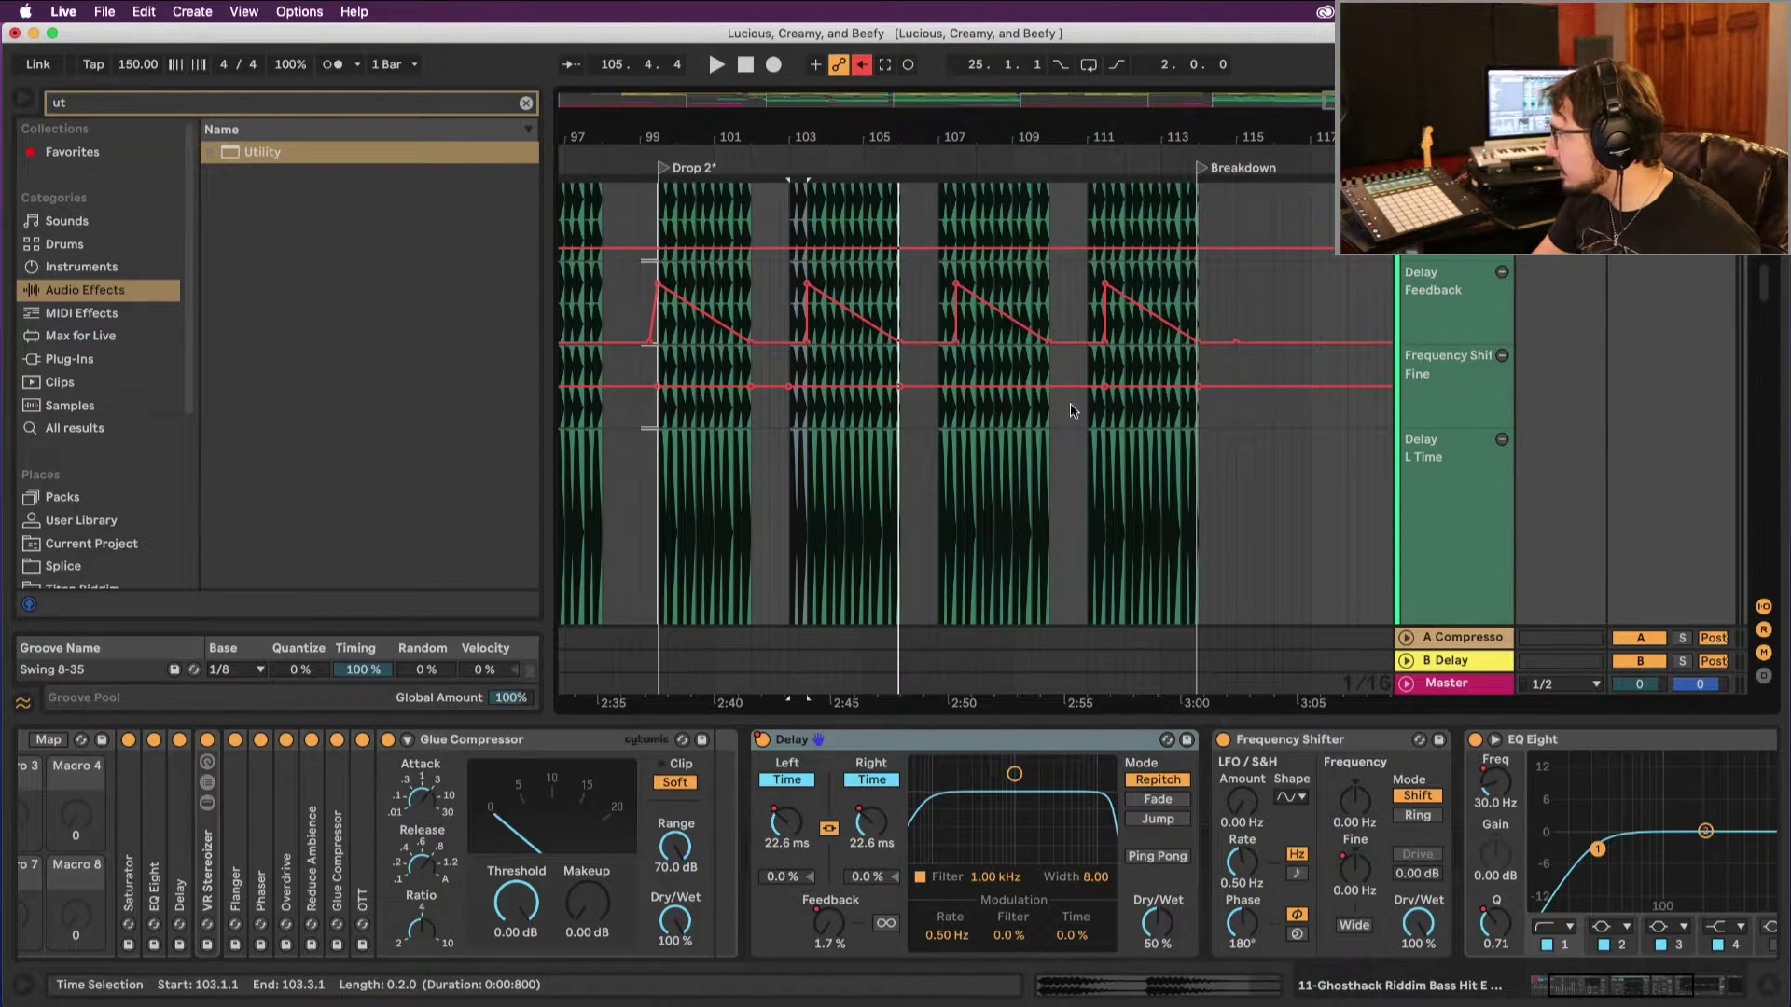
scroll(1071, 410, up, 3)
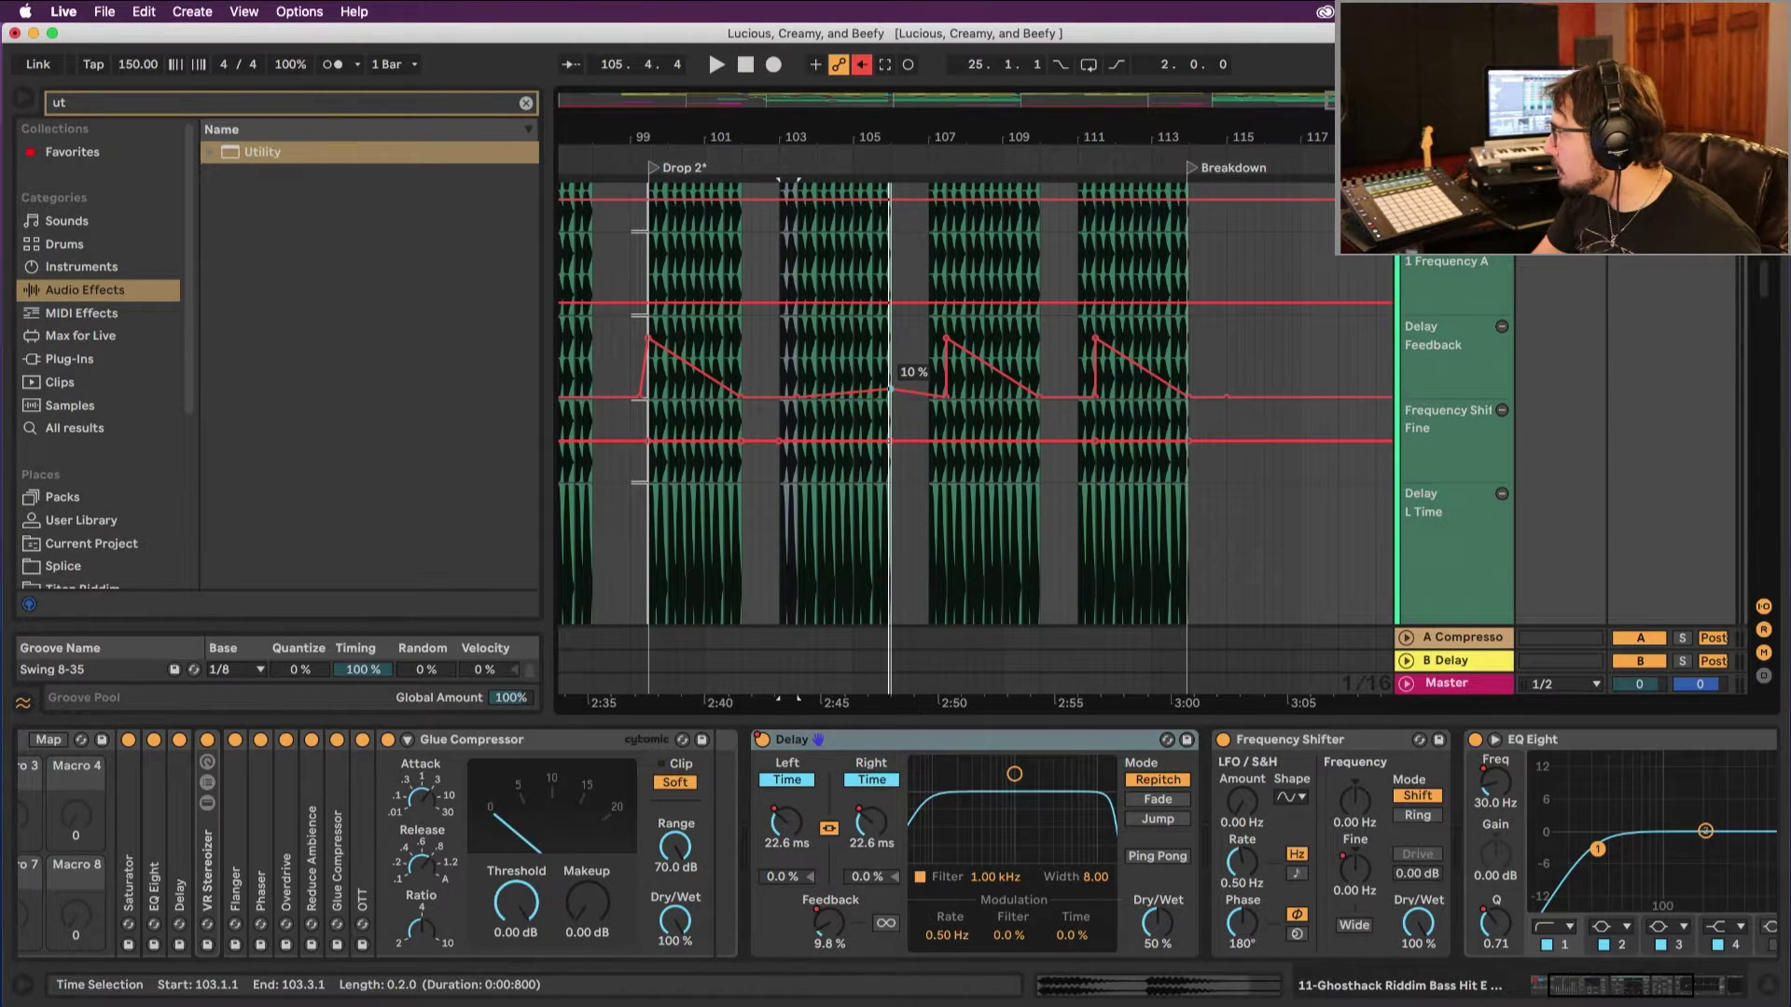
key(space)
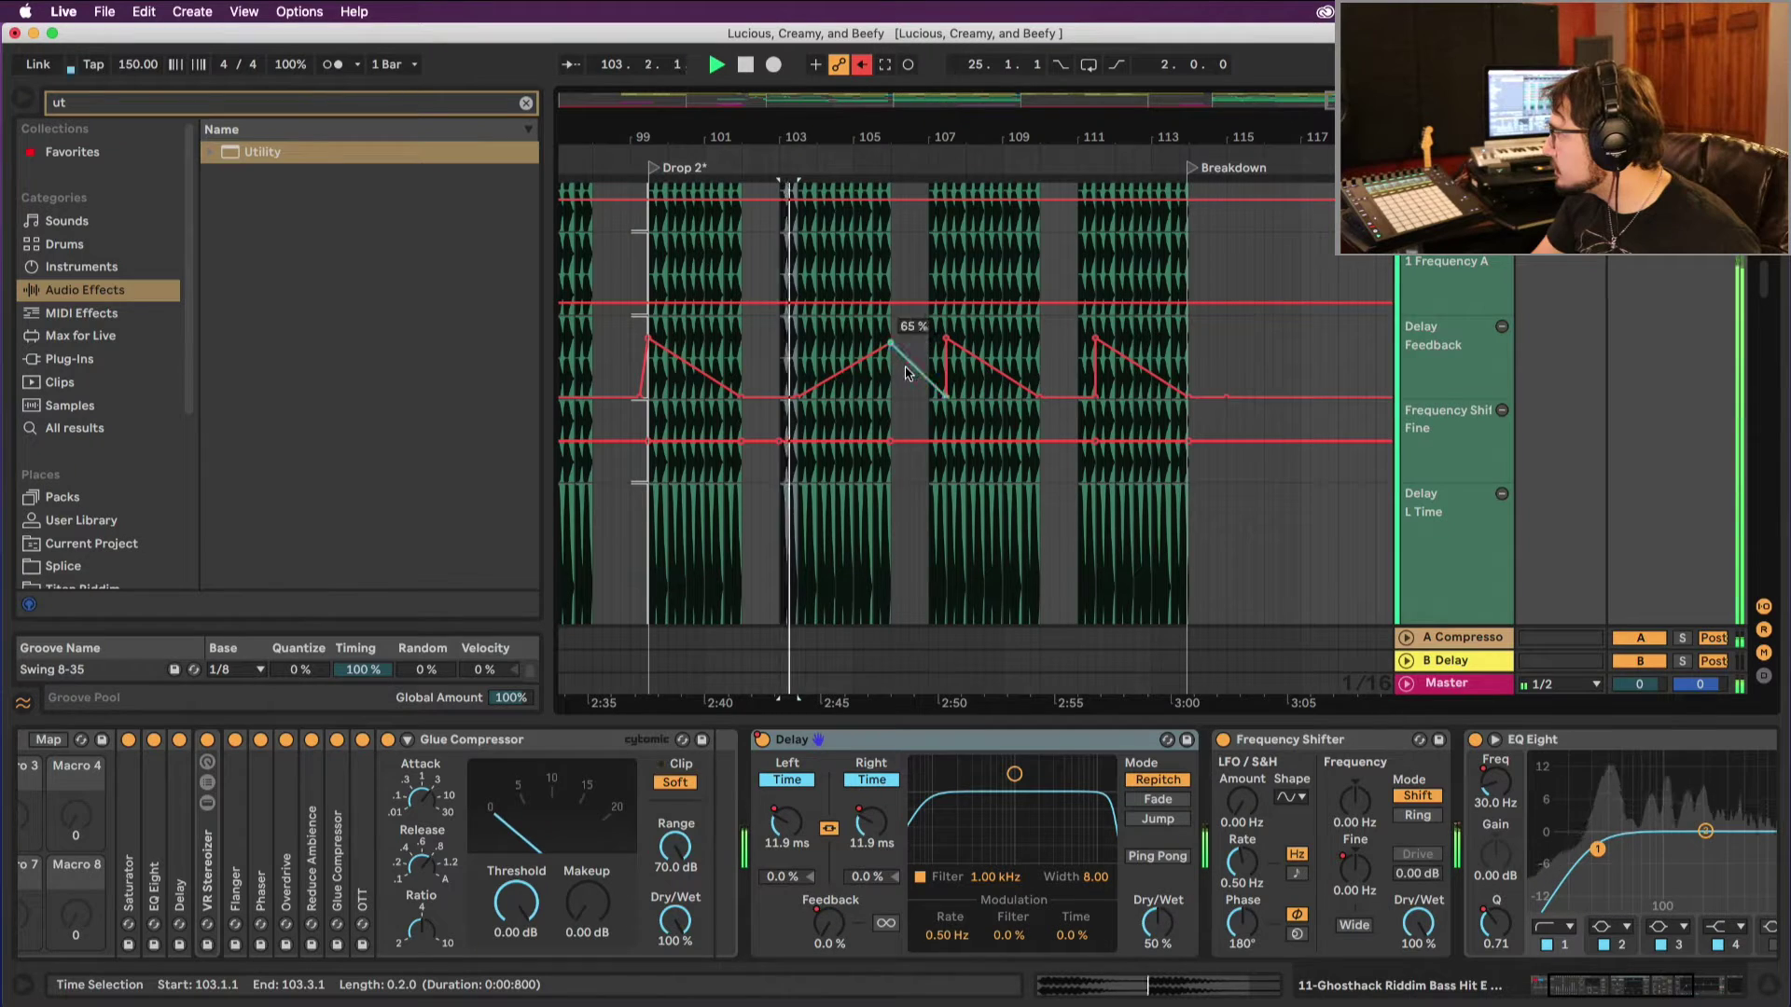
drag(889, 347, 891, 335)
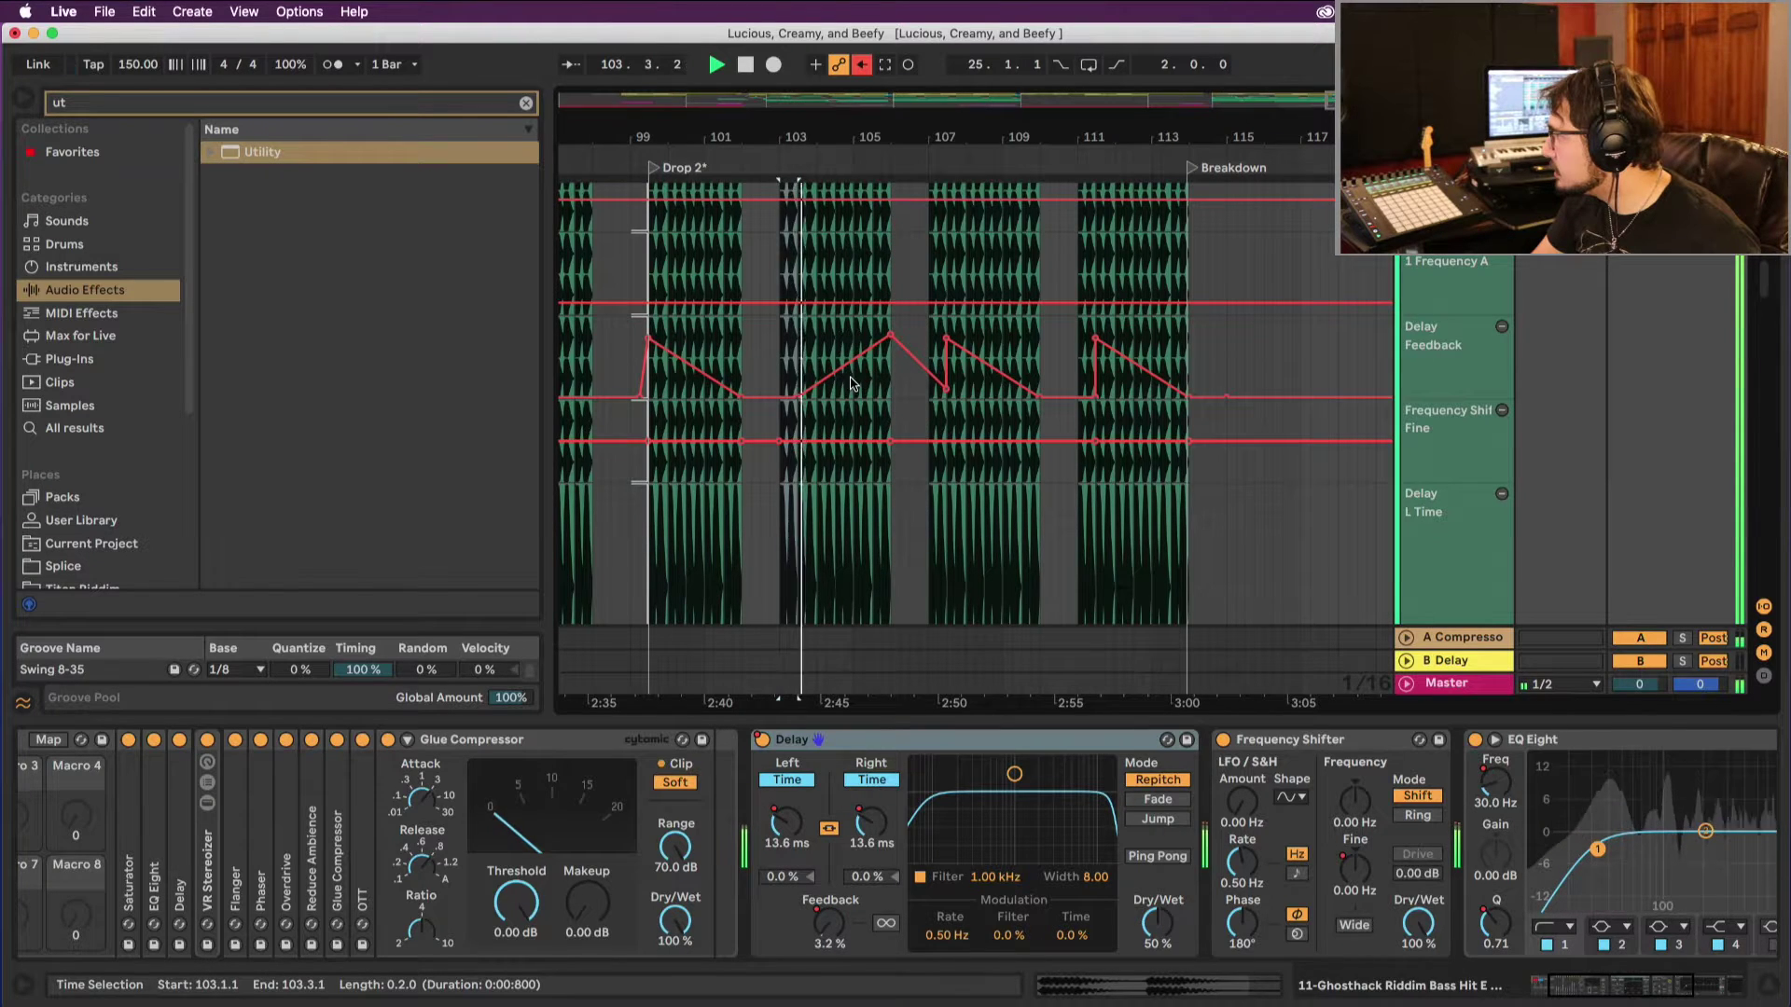
key(space)
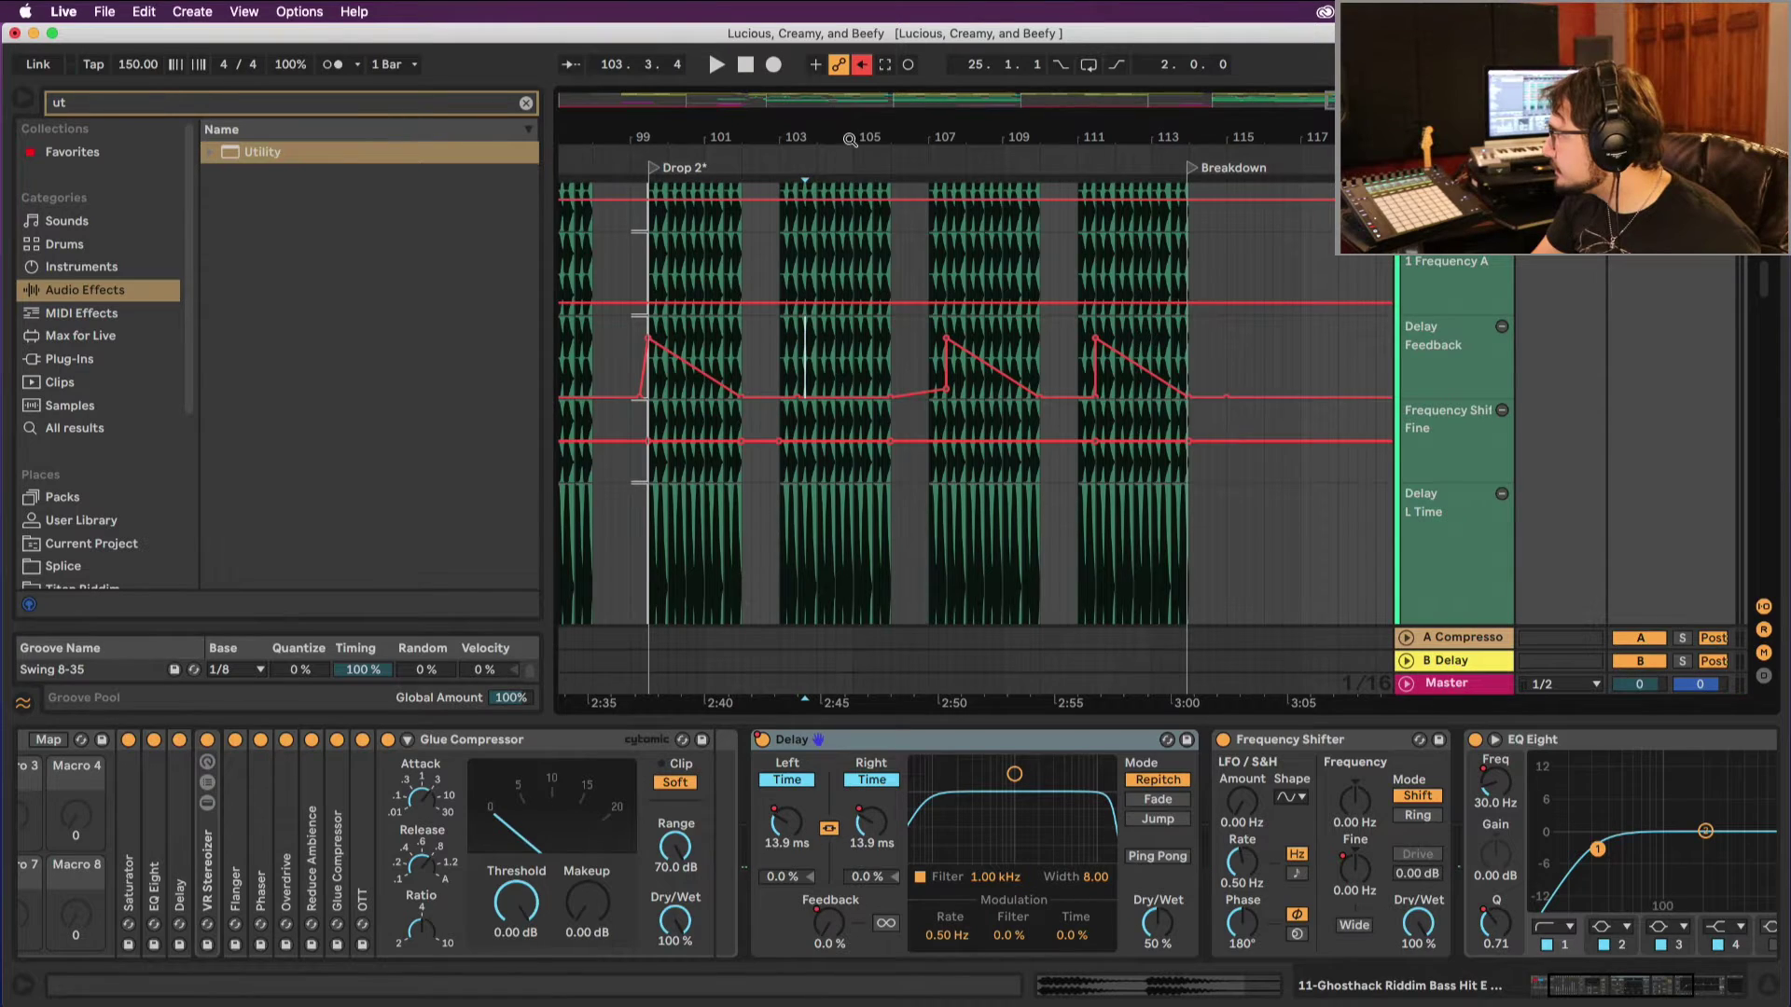
Step: Set the grid to 1/2, raise track 11's Delay Feedback to 71% from 103.3.1 to 106.1.1, and play the range
drag(850, 139, 862, 298)
right_click(864, 312)
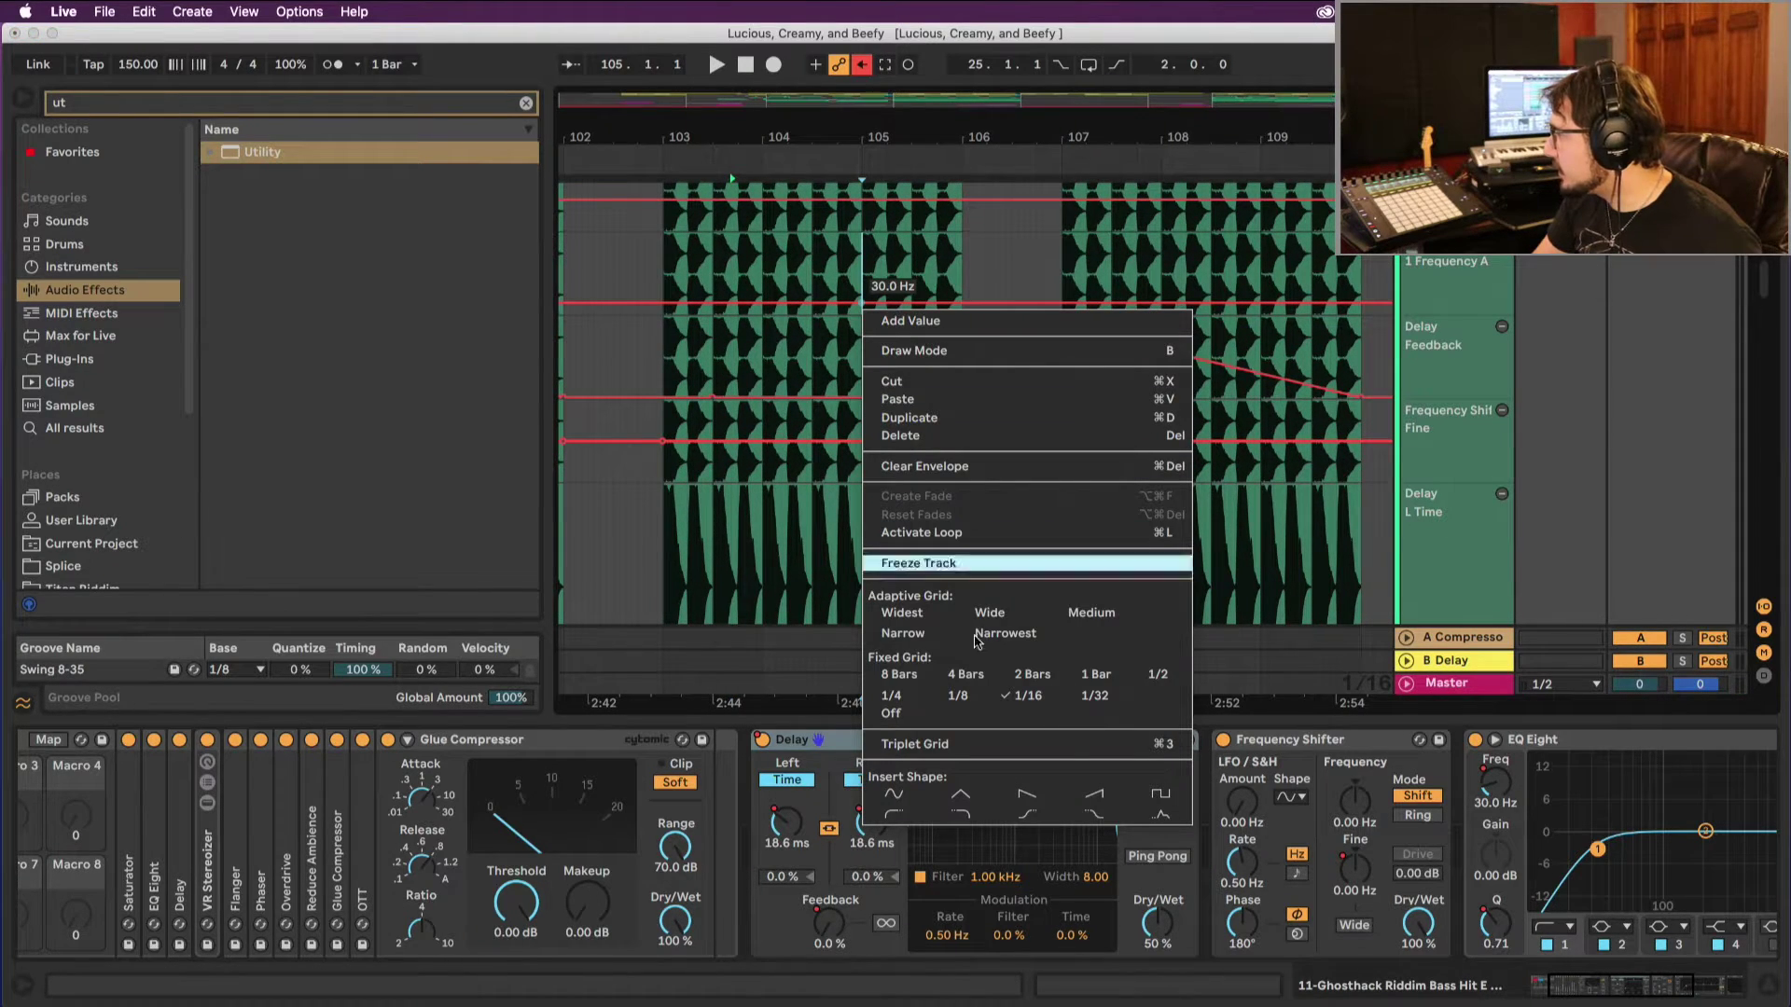
click(1157, 674)
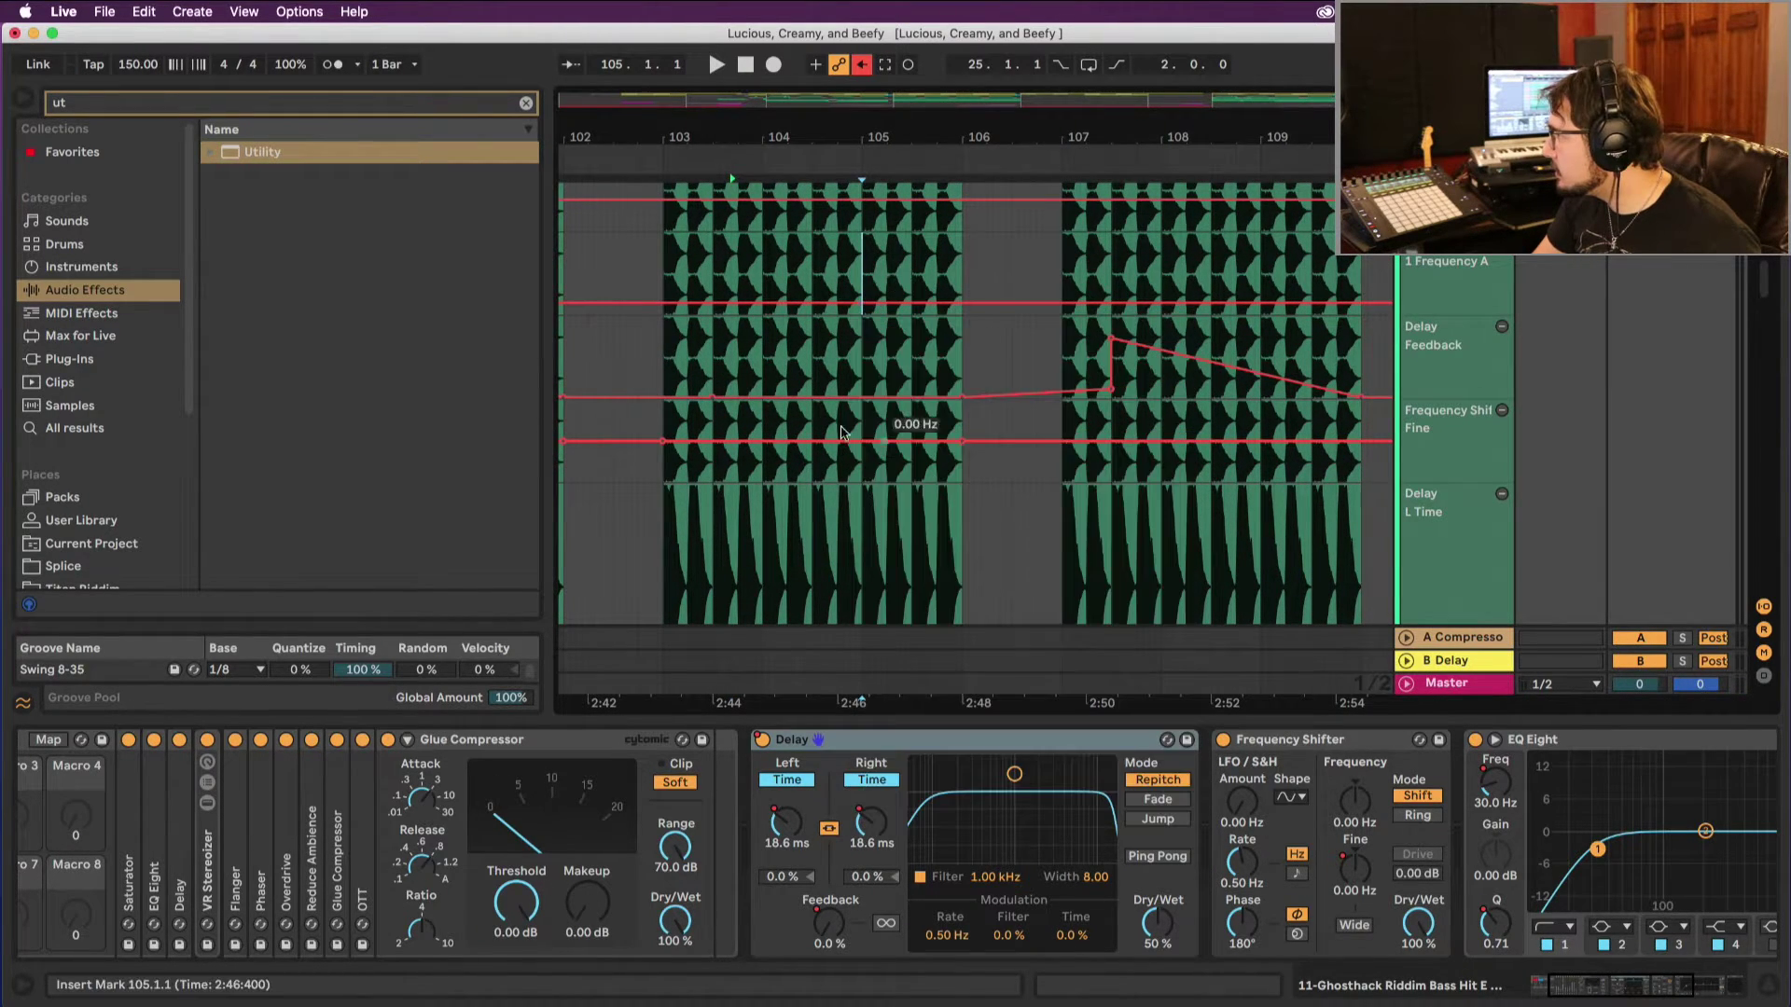
drag(736, 353, 909, 360)
key(space)
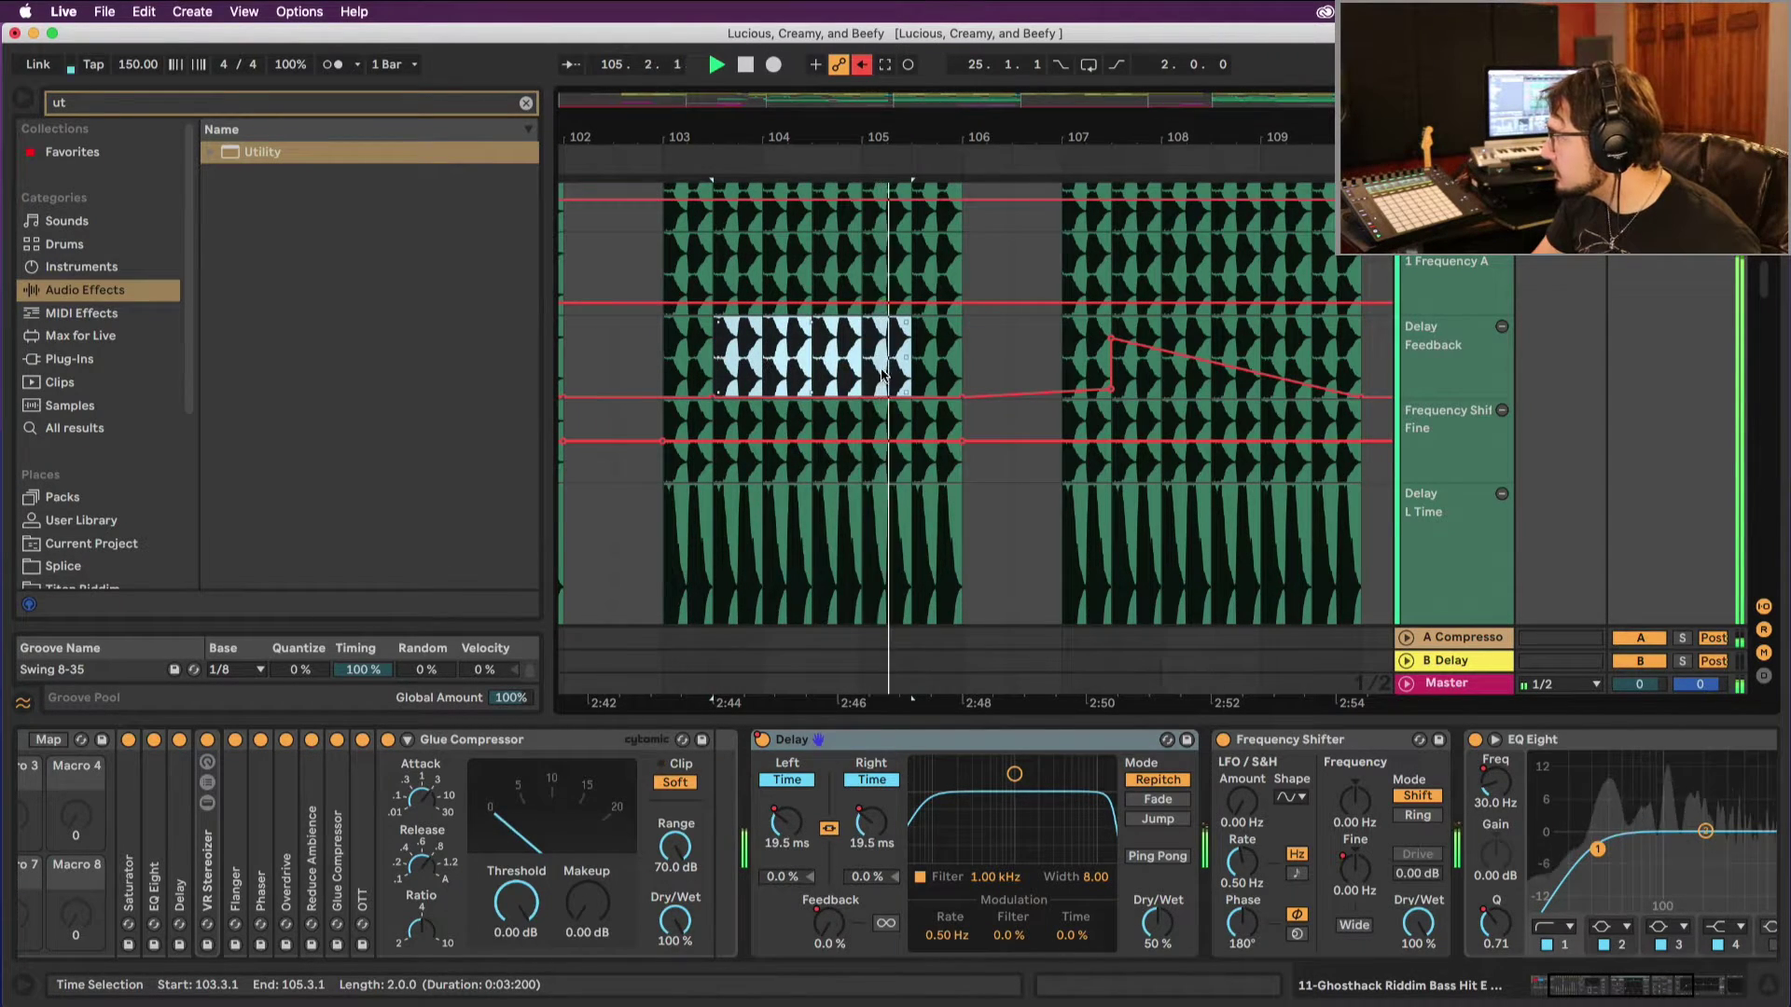
drag(736, 365, 960, 380)
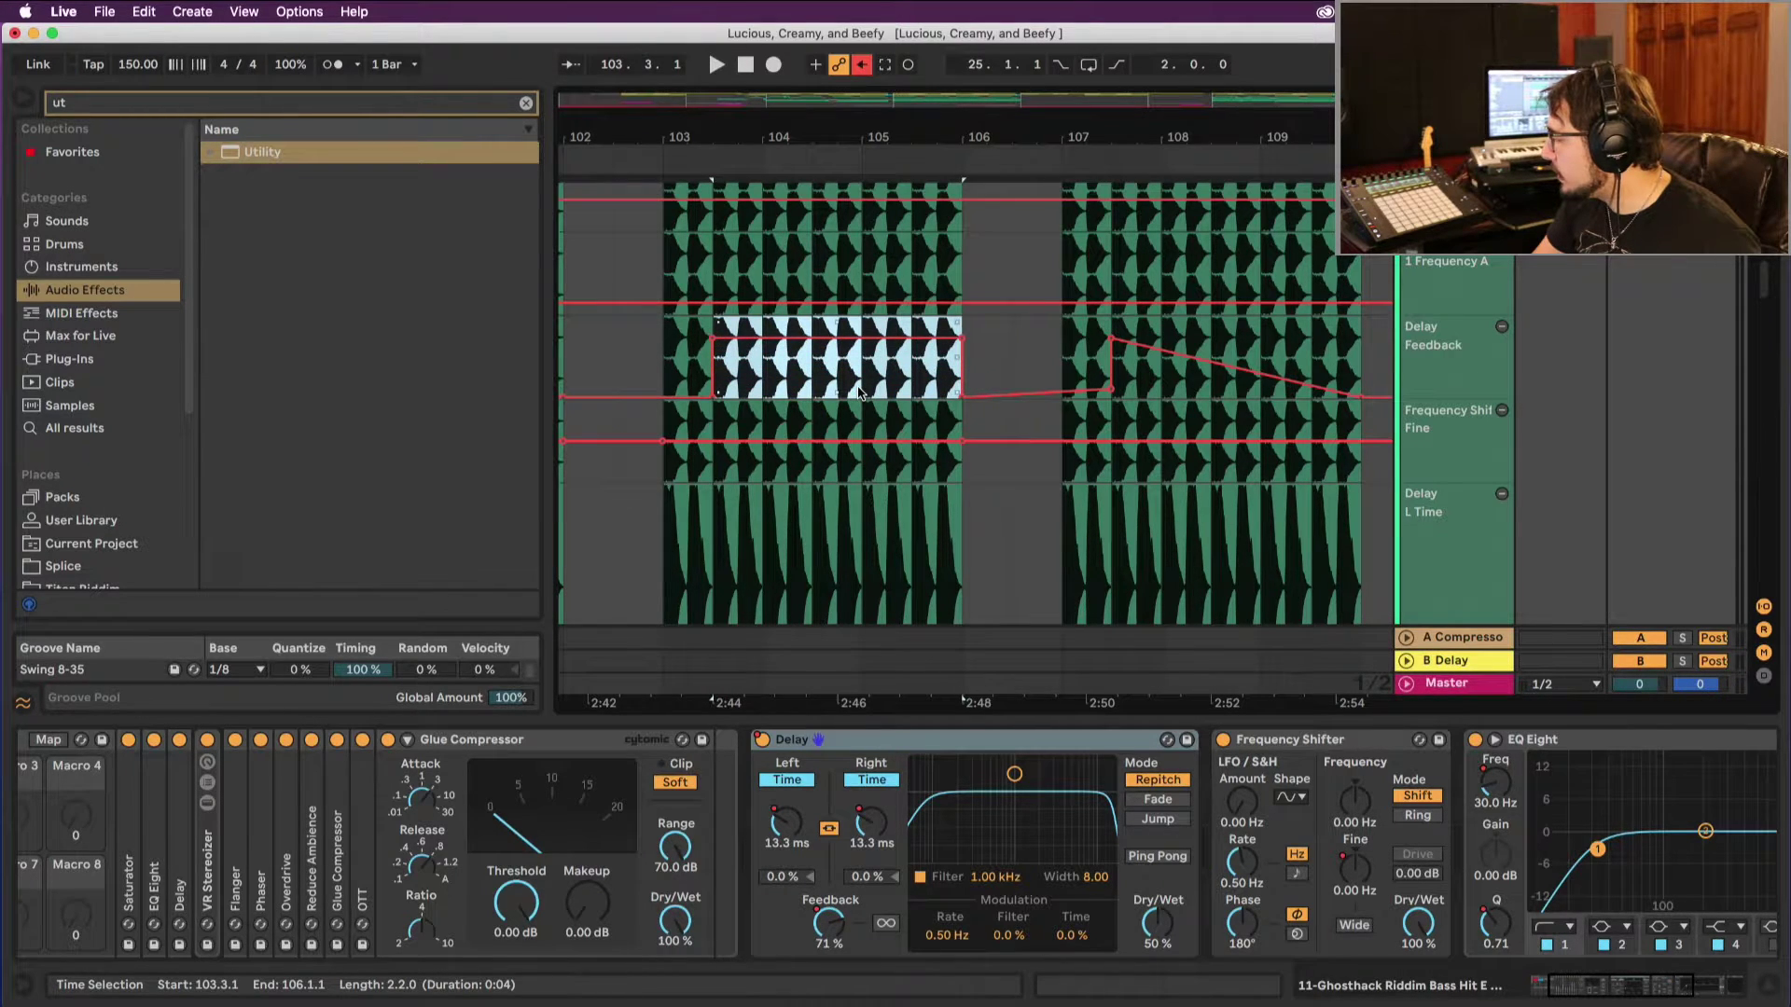
key(space)
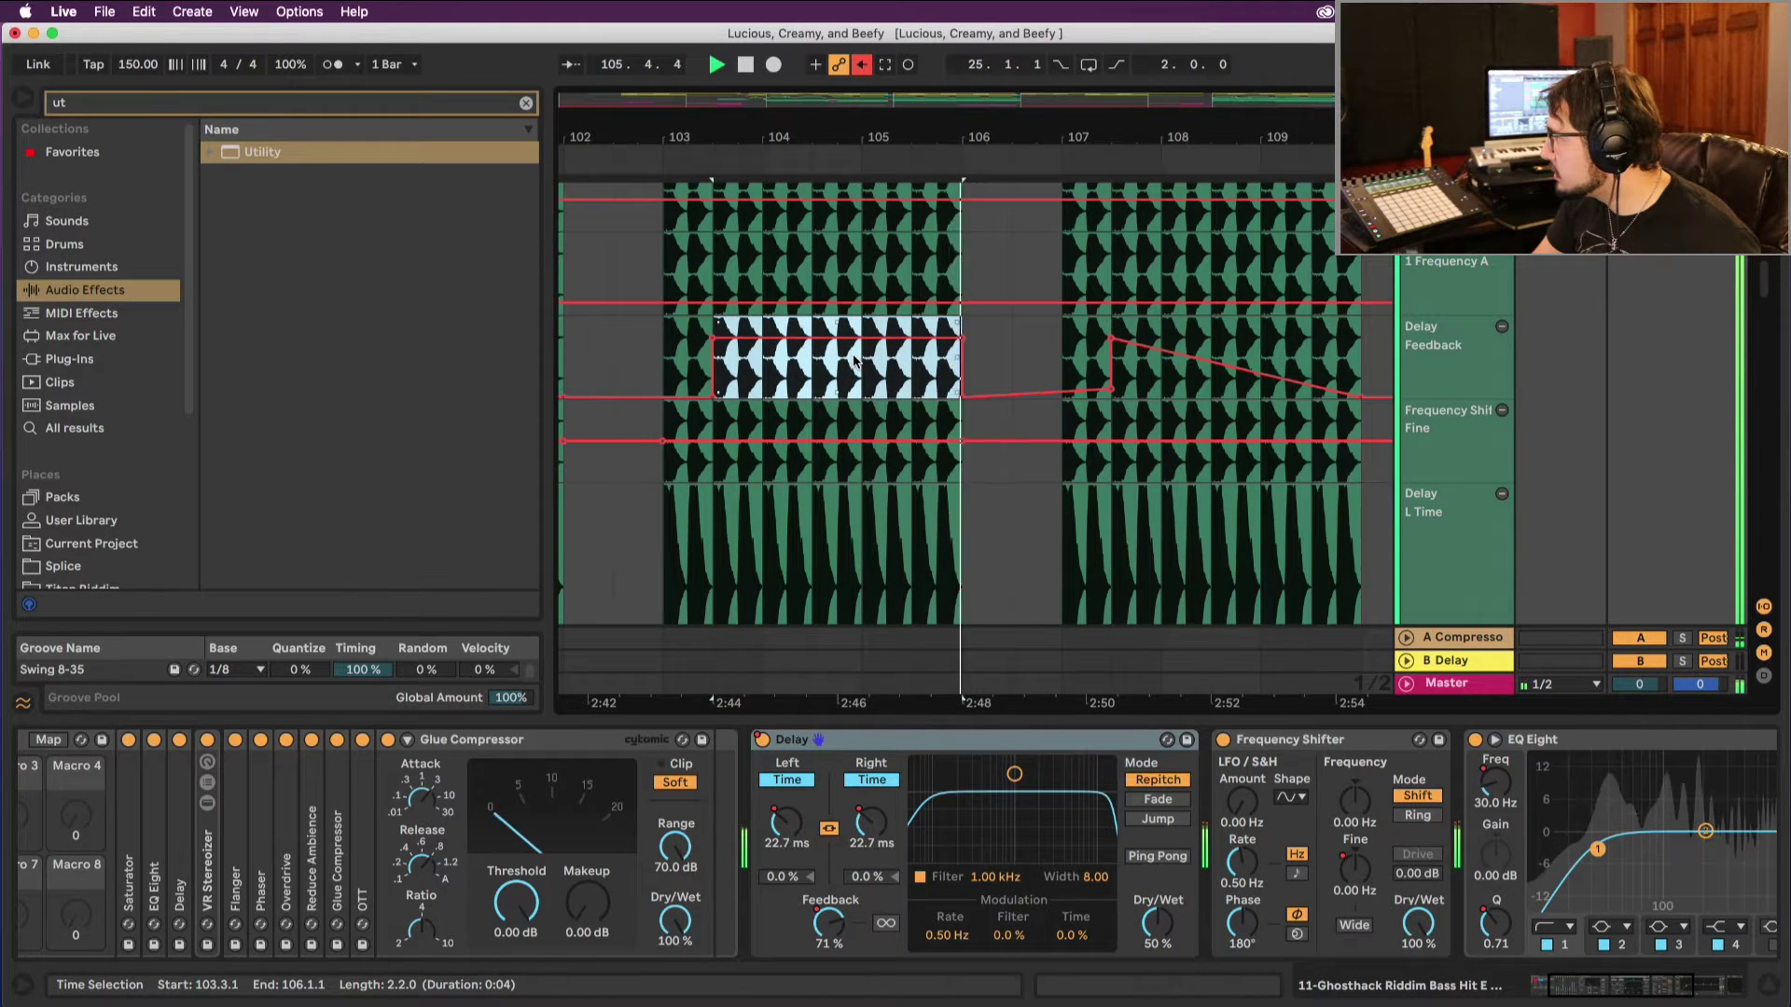
key(space)
Step: Ramp track 11's Delay Feedback upward from 104.3.1 to 106.1.1 and play from 103.3.1
drag(816, 364, 866, 364)
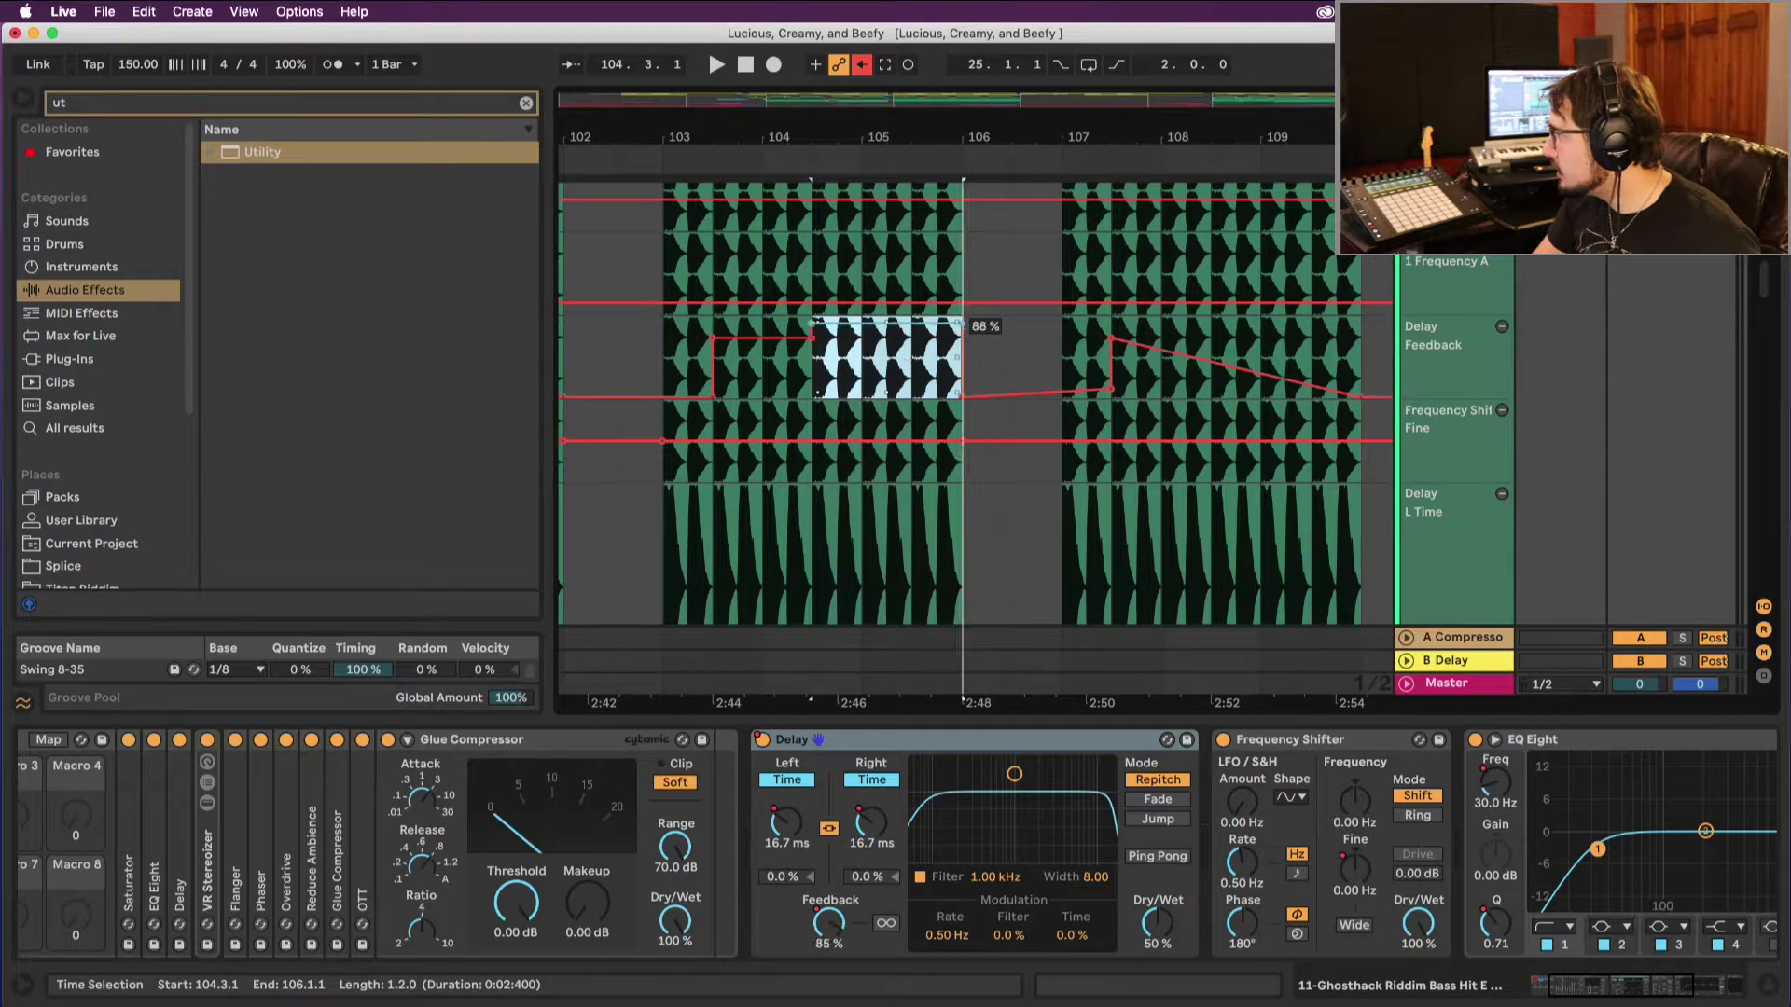
click(721, 333)
key(space)
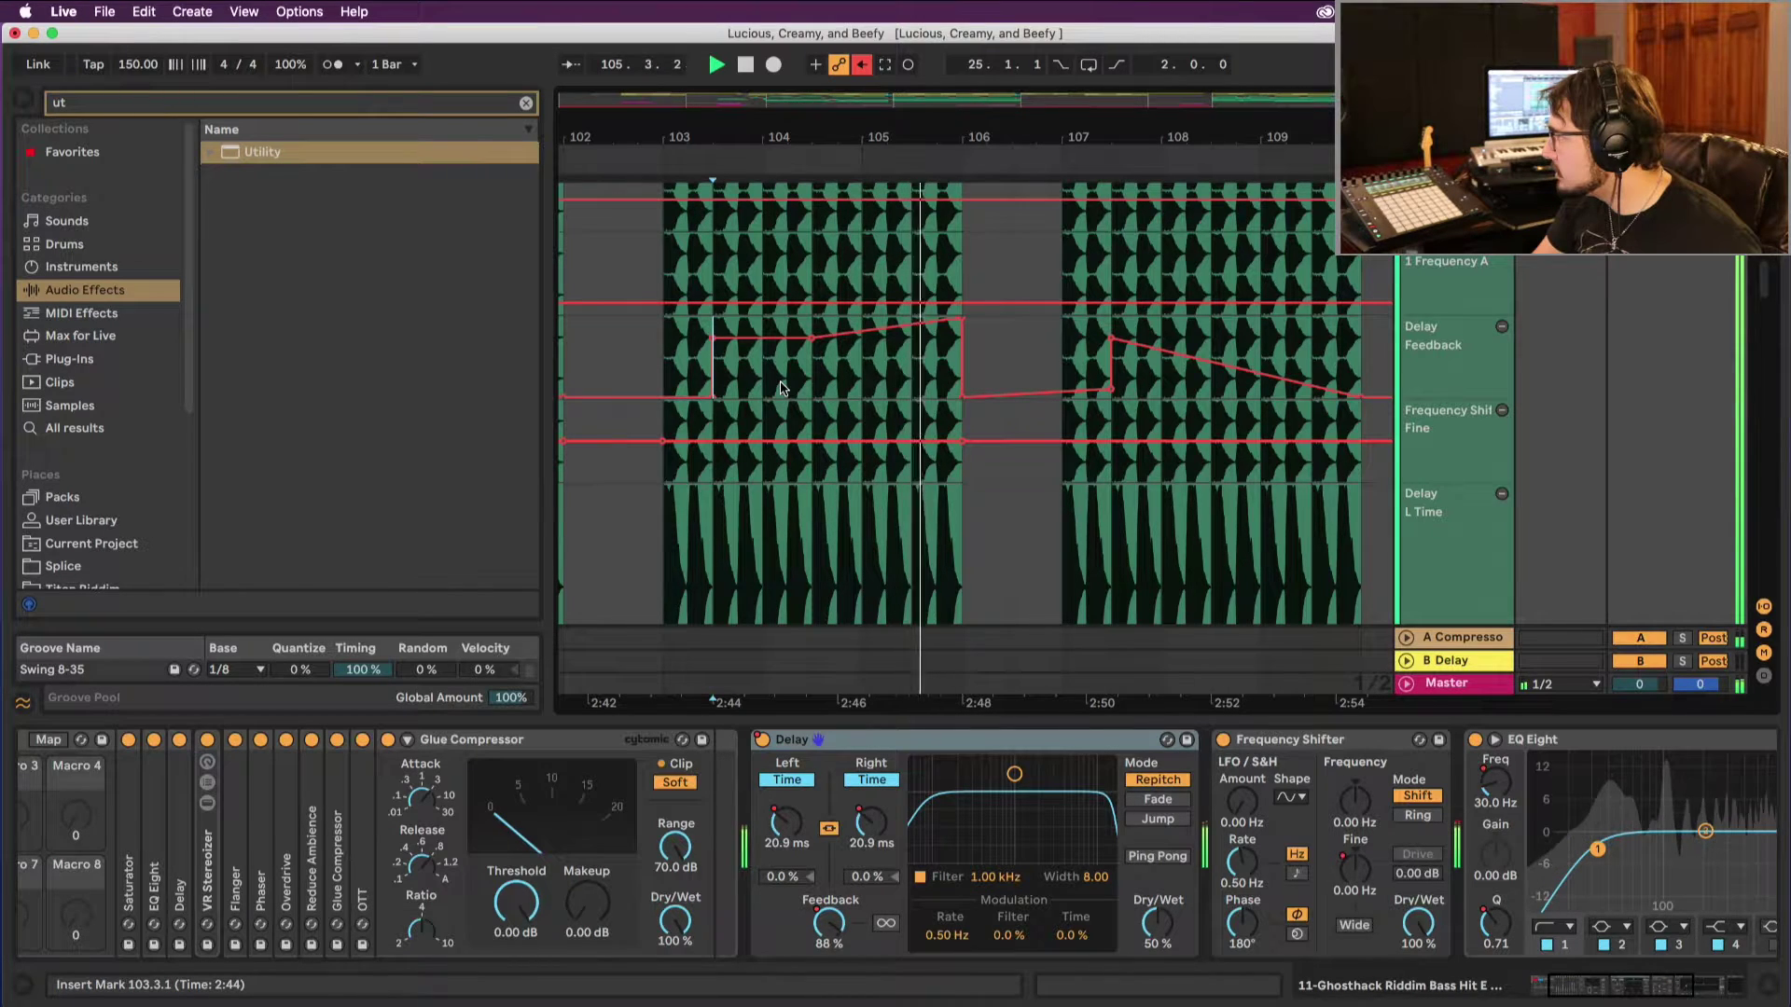
Step: Play again from 103.3.1 and examine track 11's Delay, EQ Eight and Frequency Shifter automation and the tracks around it
scroll(877, 366, up, 3)
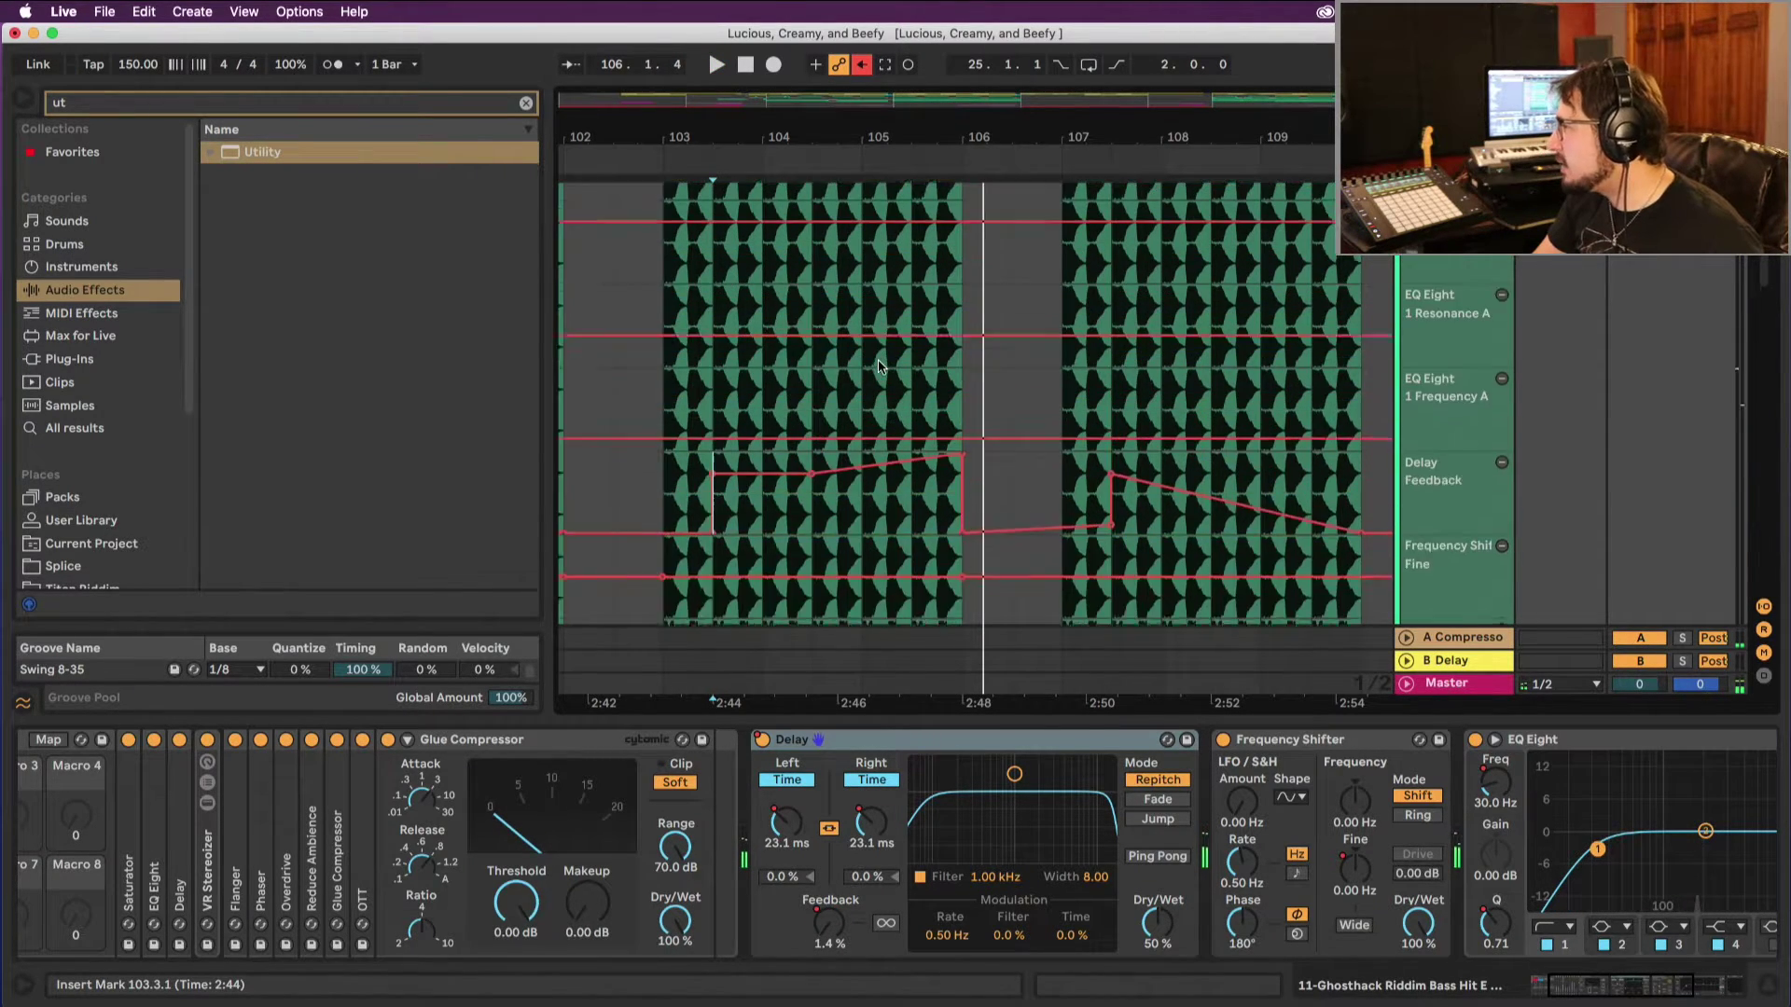
scroll(889, 407, down, 5)
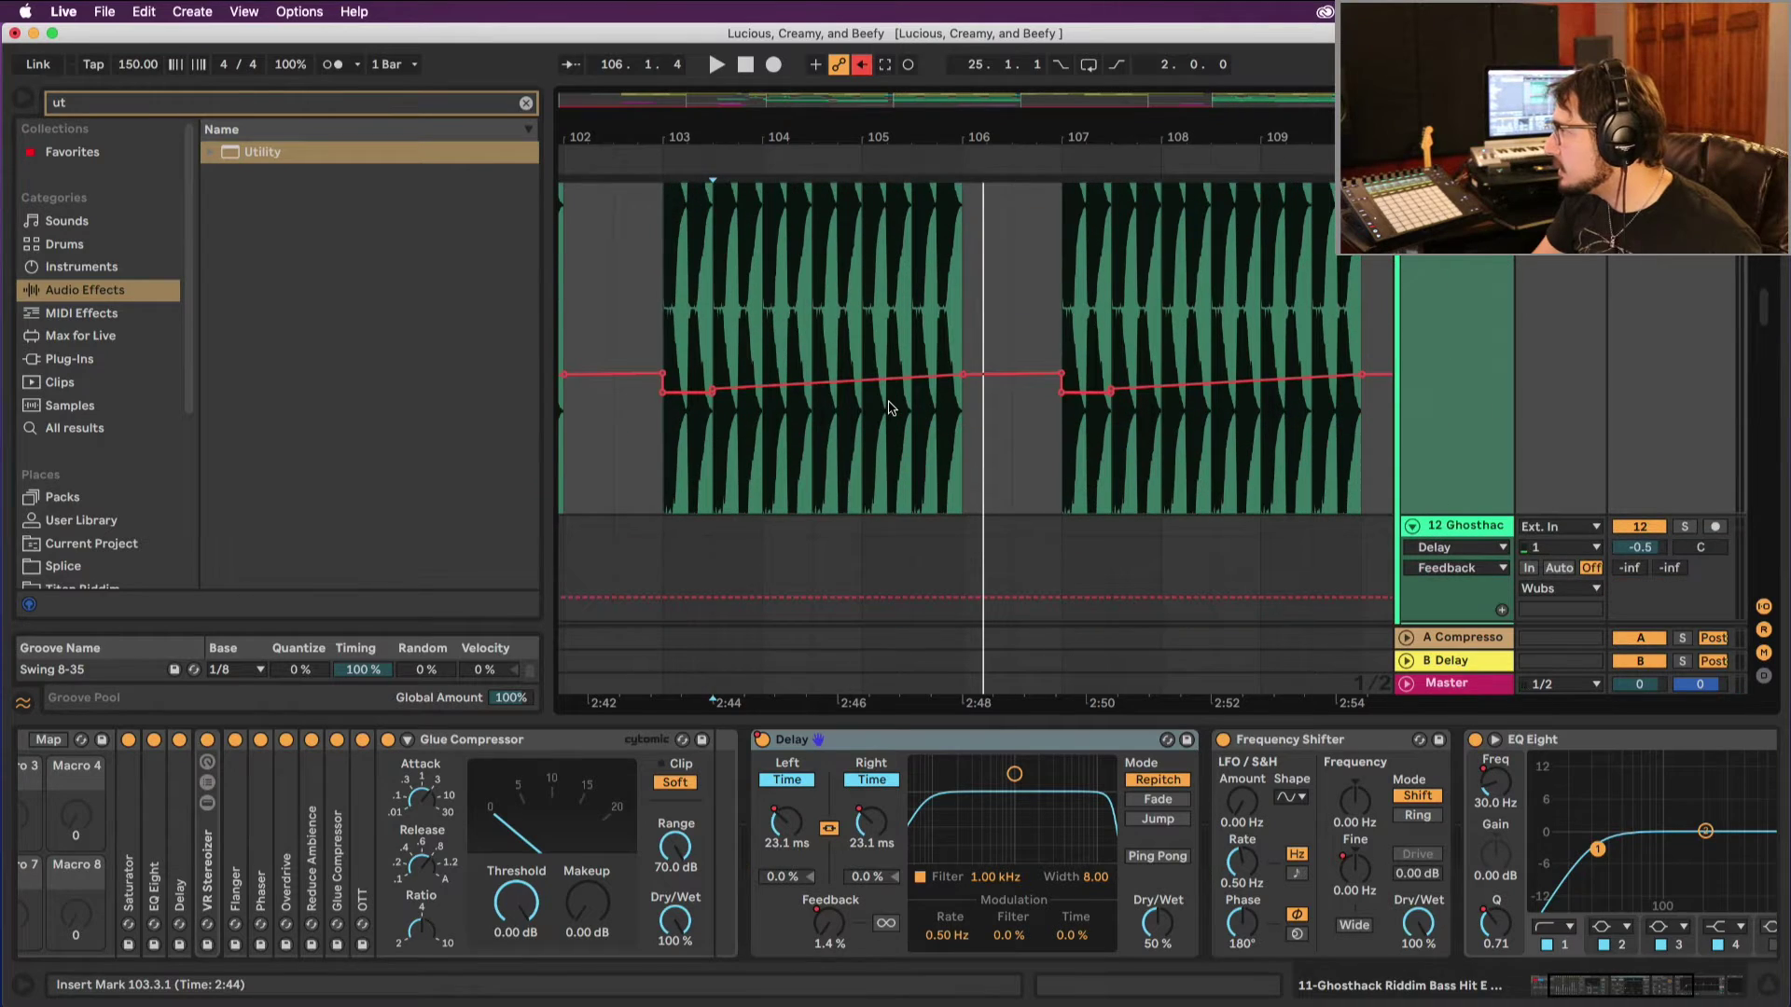
key(space)
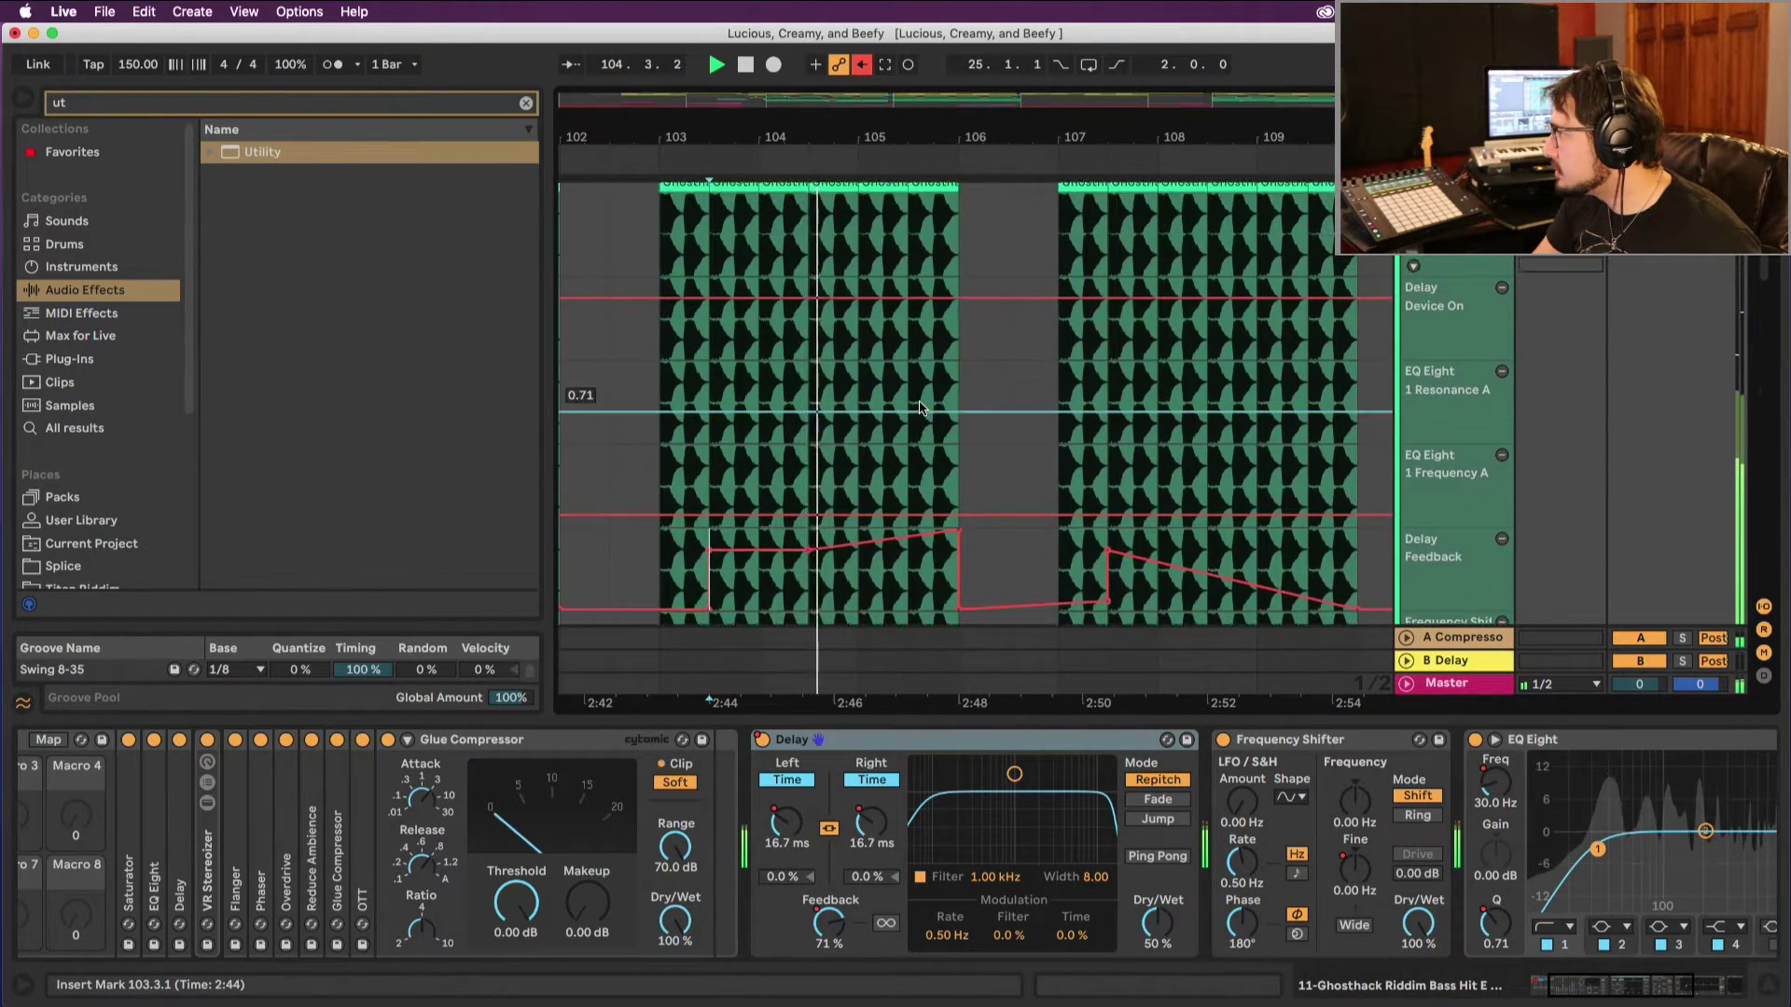
scroll(918, 408, up, 15)
scroll(919, 408, down, 3)
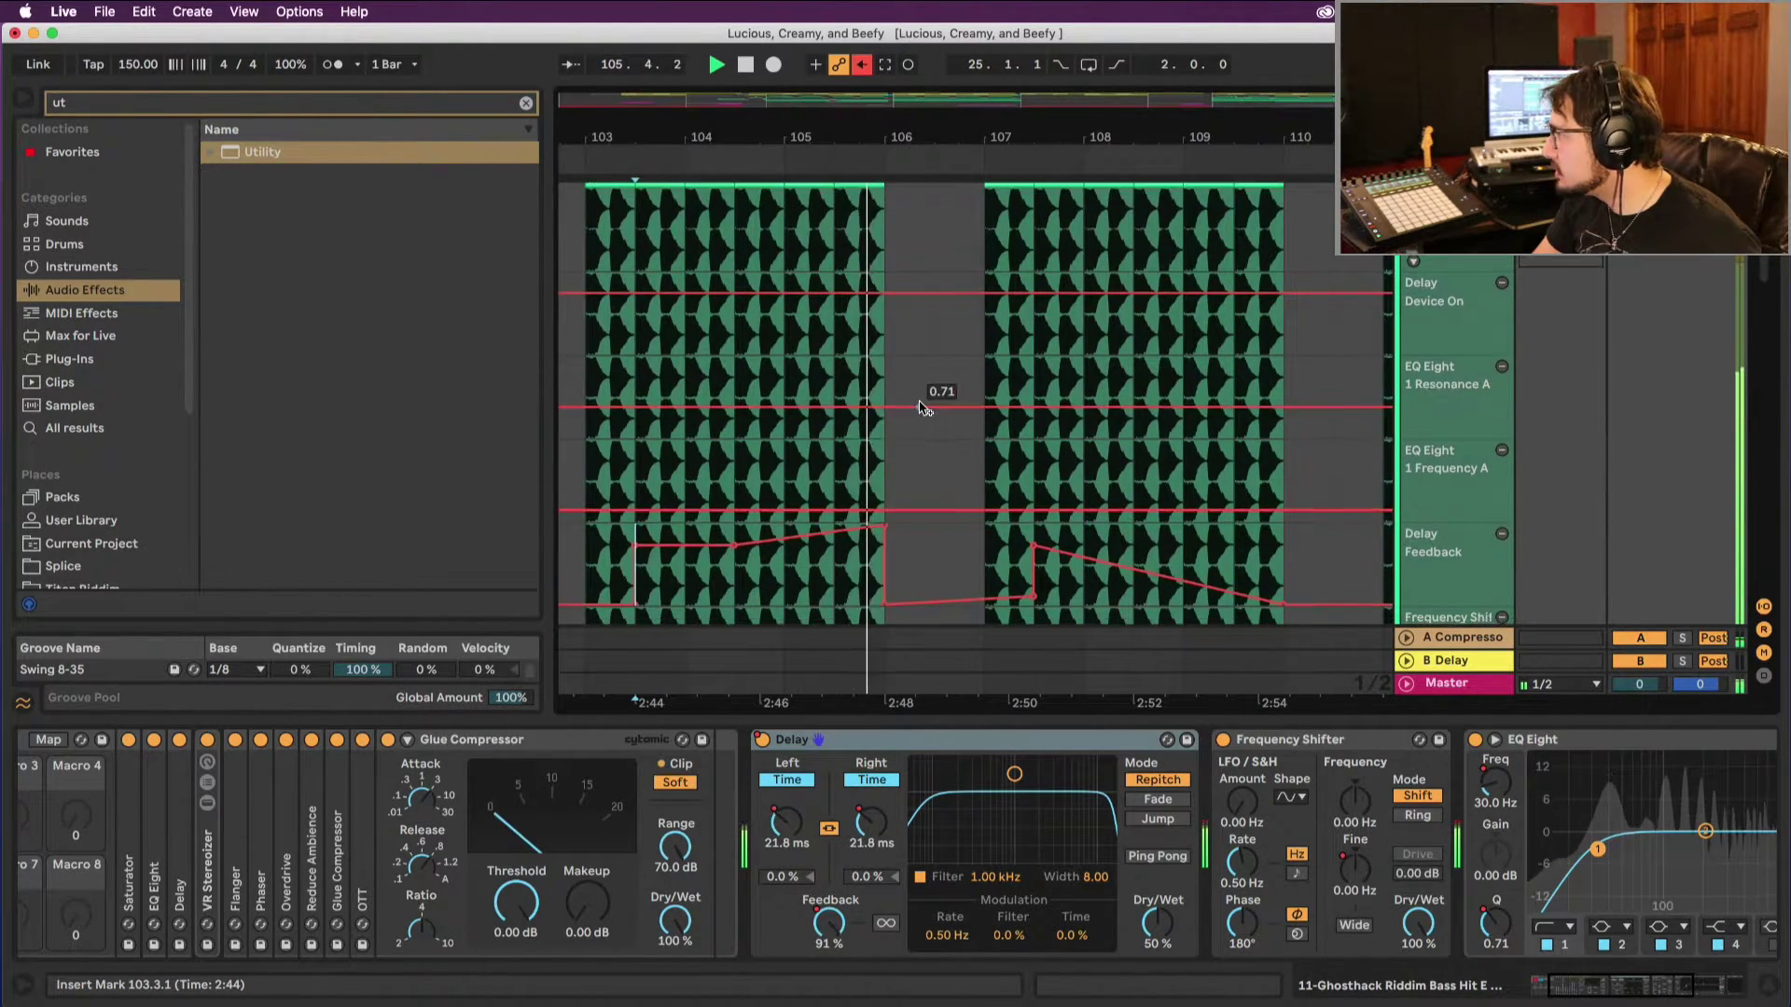
scroll(919, 407, down, 10)
key(space)
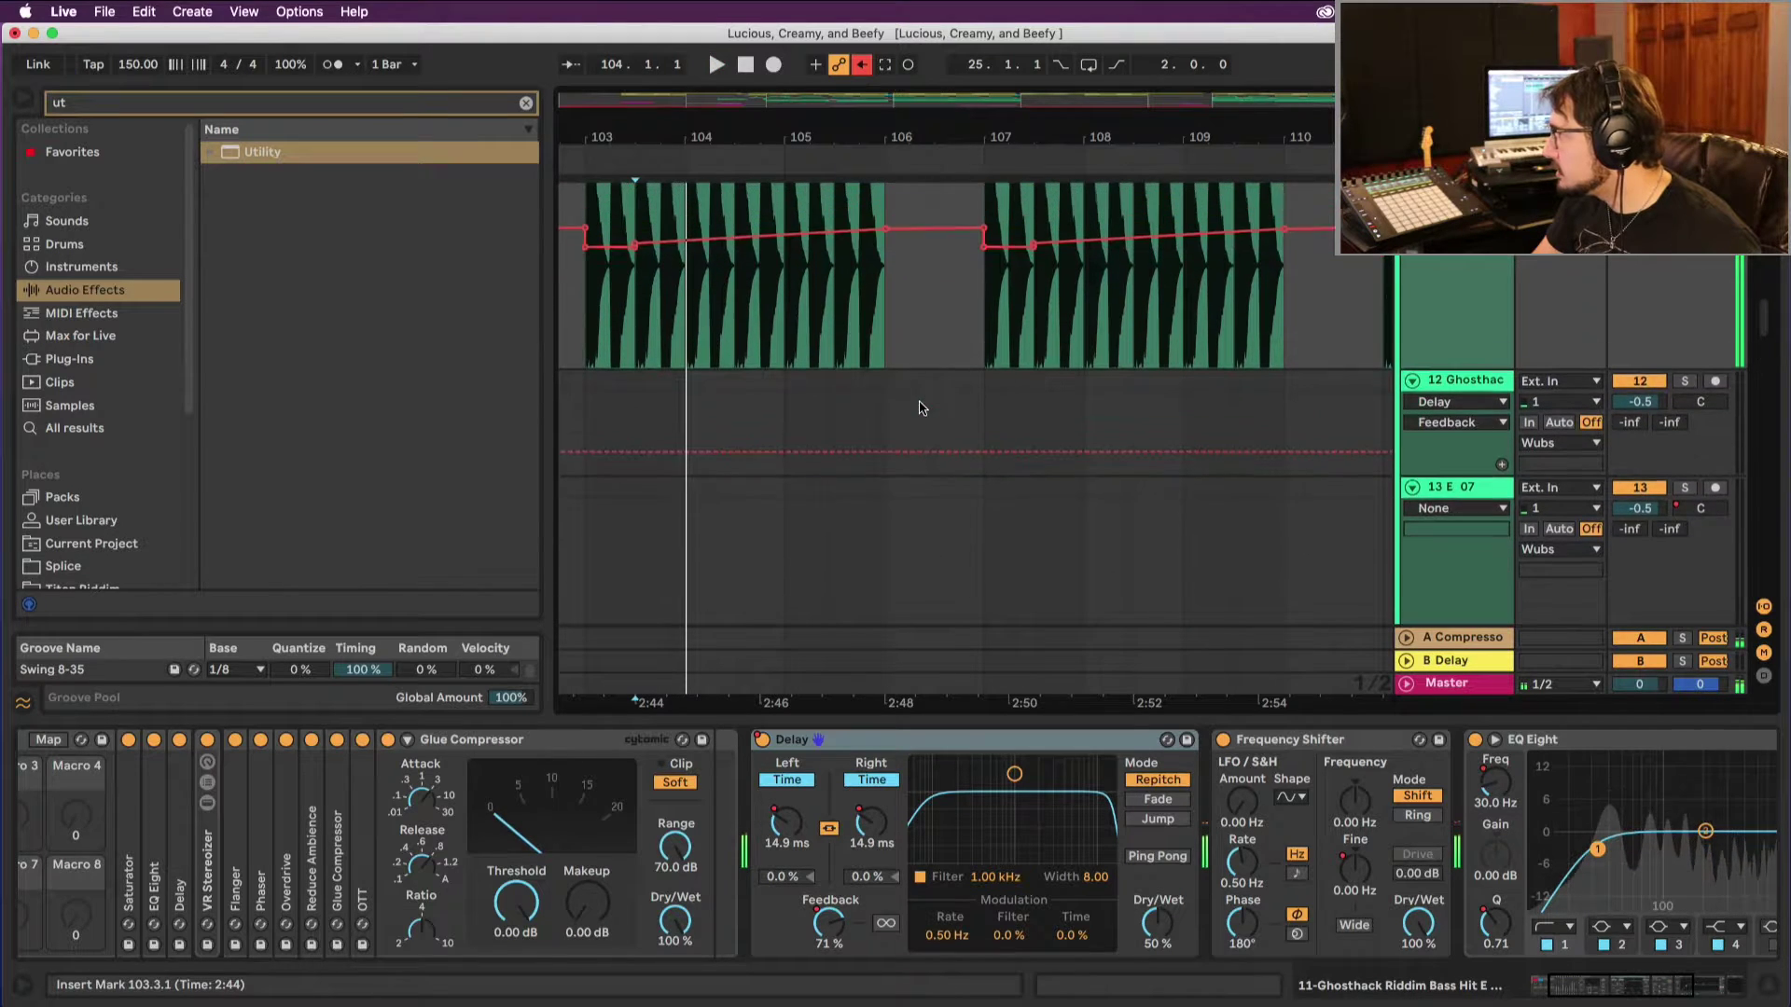
Step: Ramp track 11's Frequency Shifter Fine from 0 Hz at 105.3.1 down to -500 Hz at 106.1.1 and play that end section
scroll(919, 408, up, 5)
scroll(917, 408, left, 3)
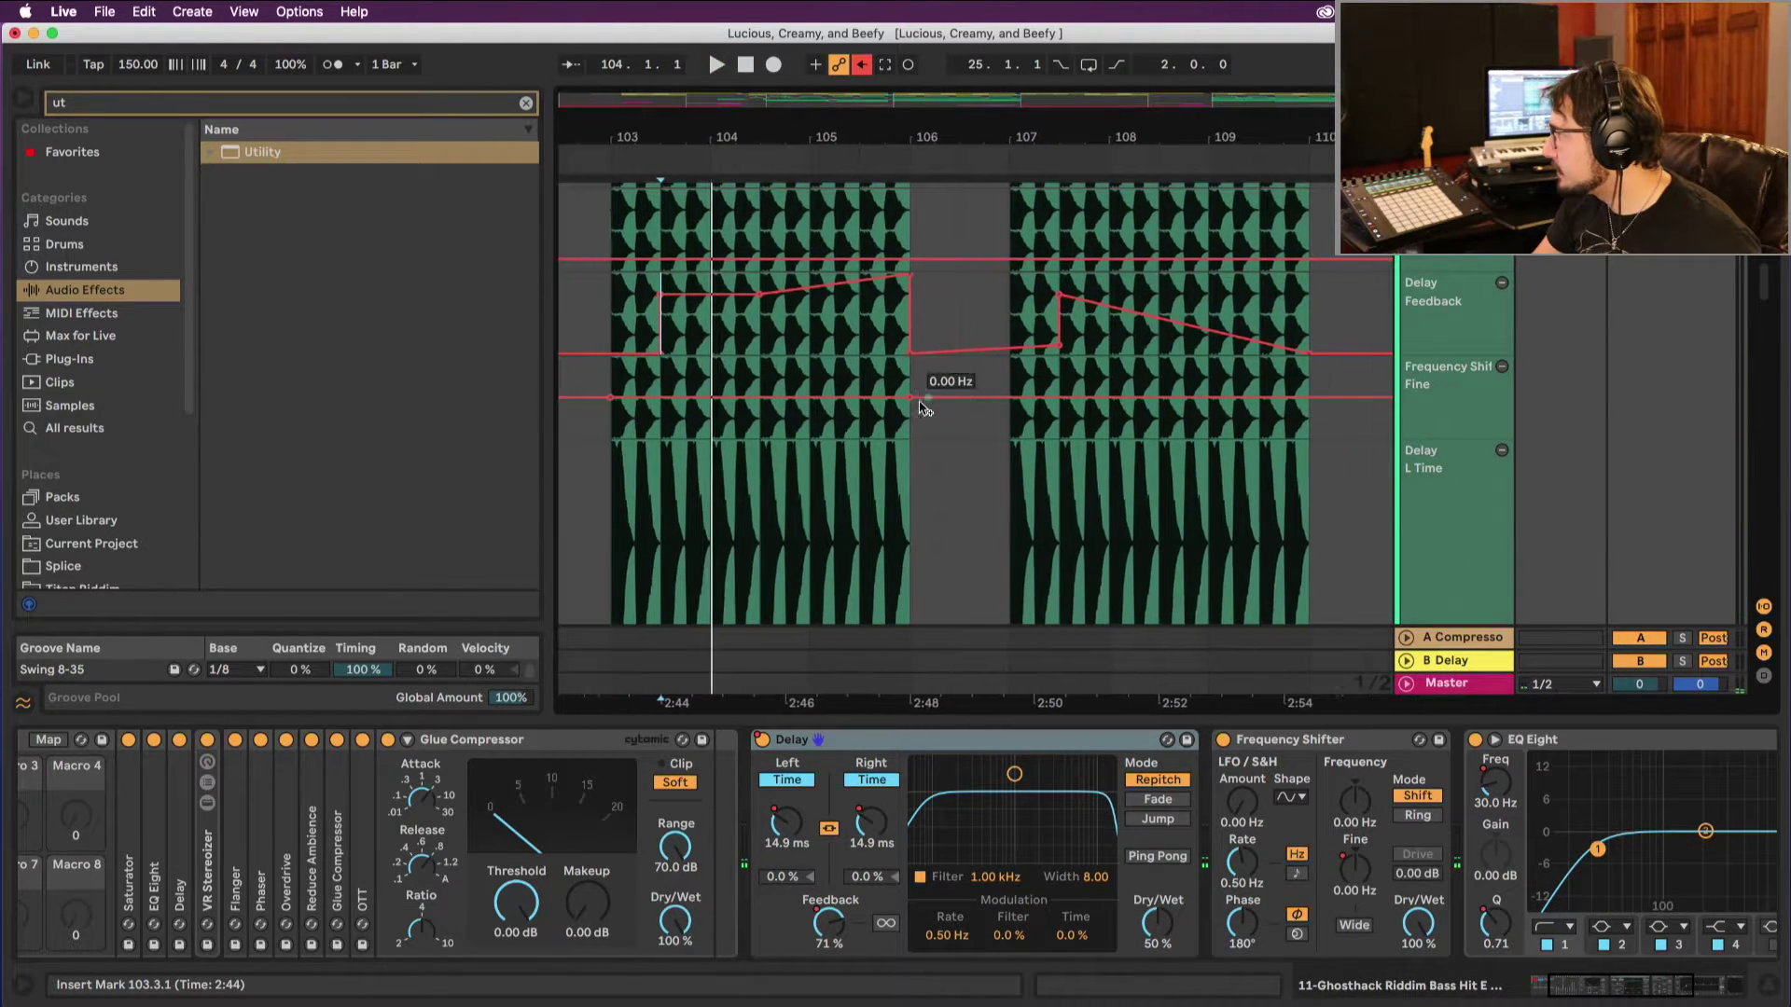
click(935, 403)
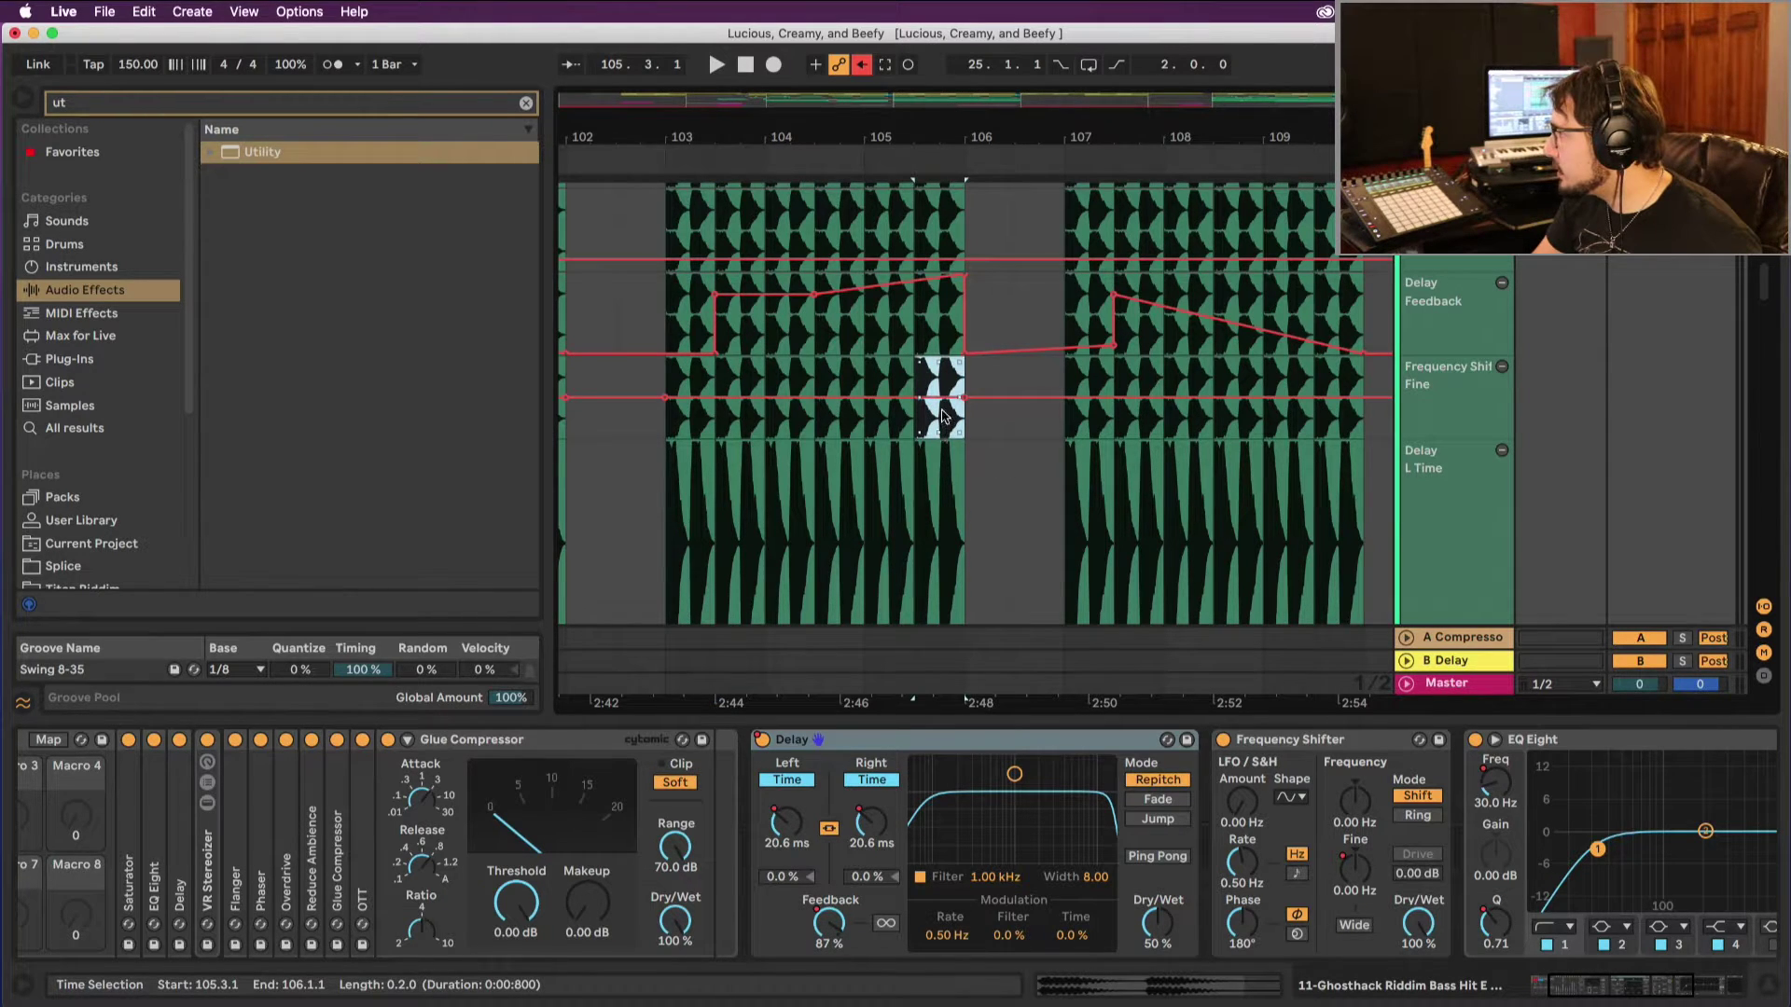
click(916, 438)
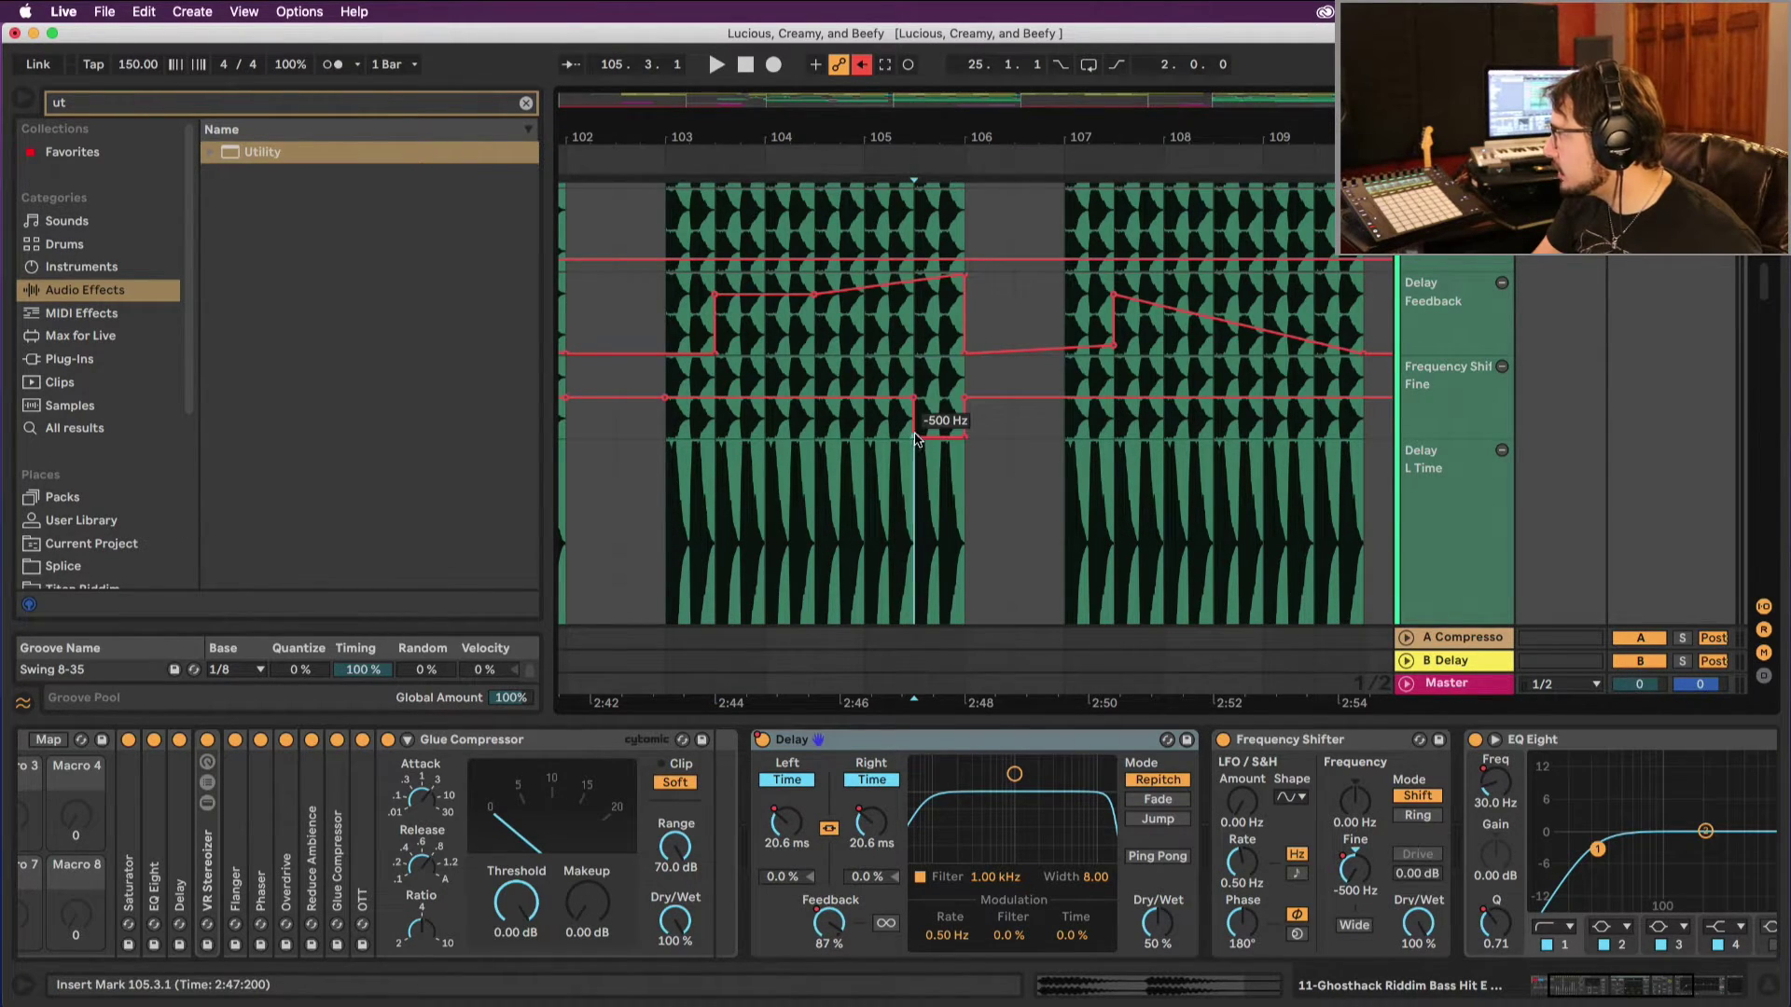
key(space)
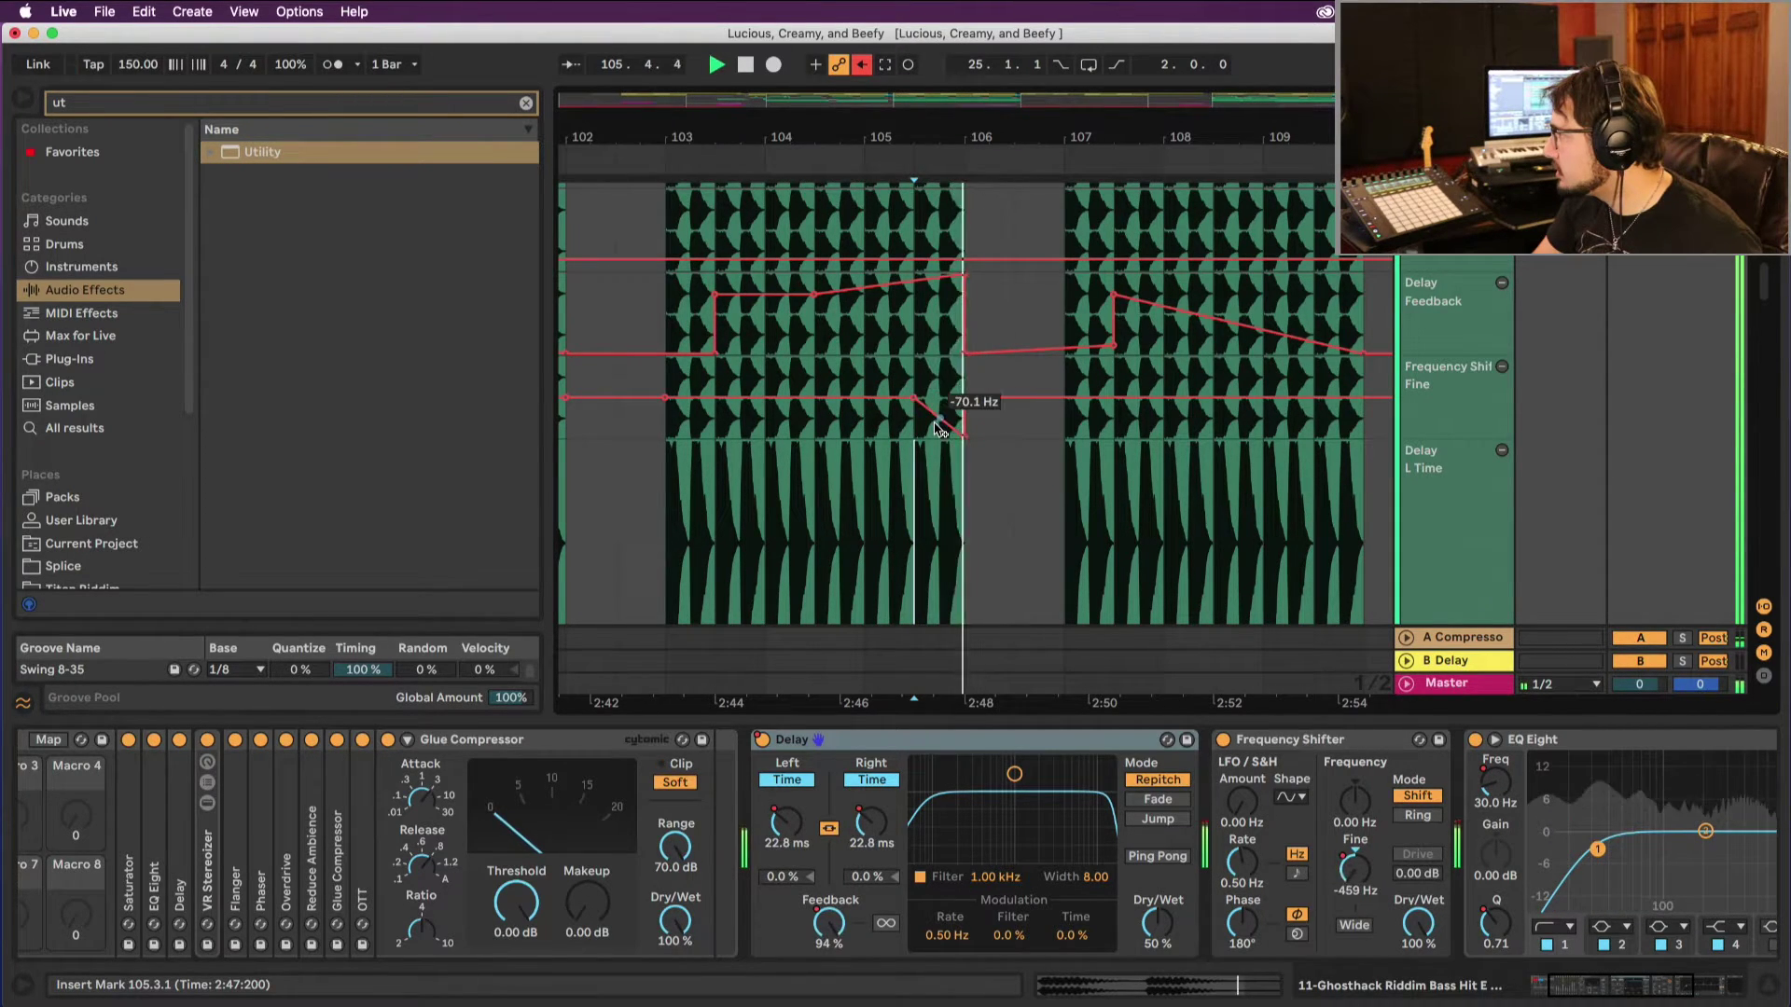
key(space)
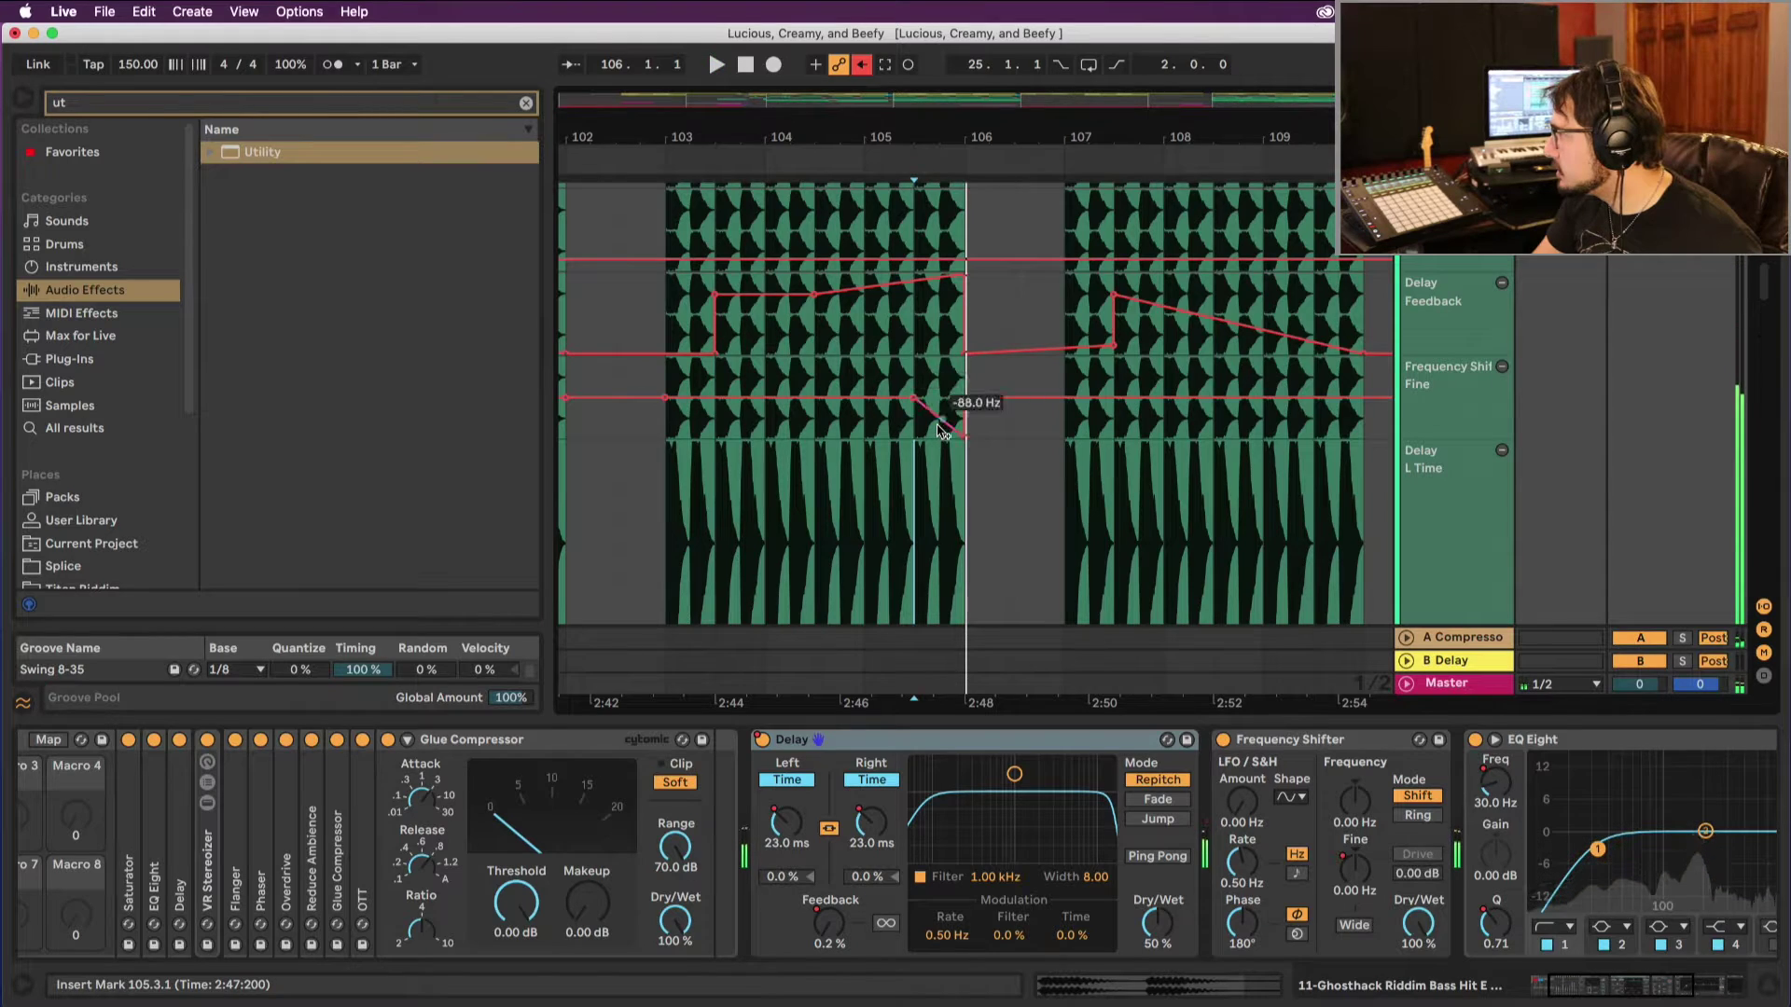
key(space)
scroll(1155, 403, up, 2)
key(space)
Step: Show track 11's Track Panning automation in its own lane and set the fixed grid to 1/4
scroll(1155, 403, up, 4)
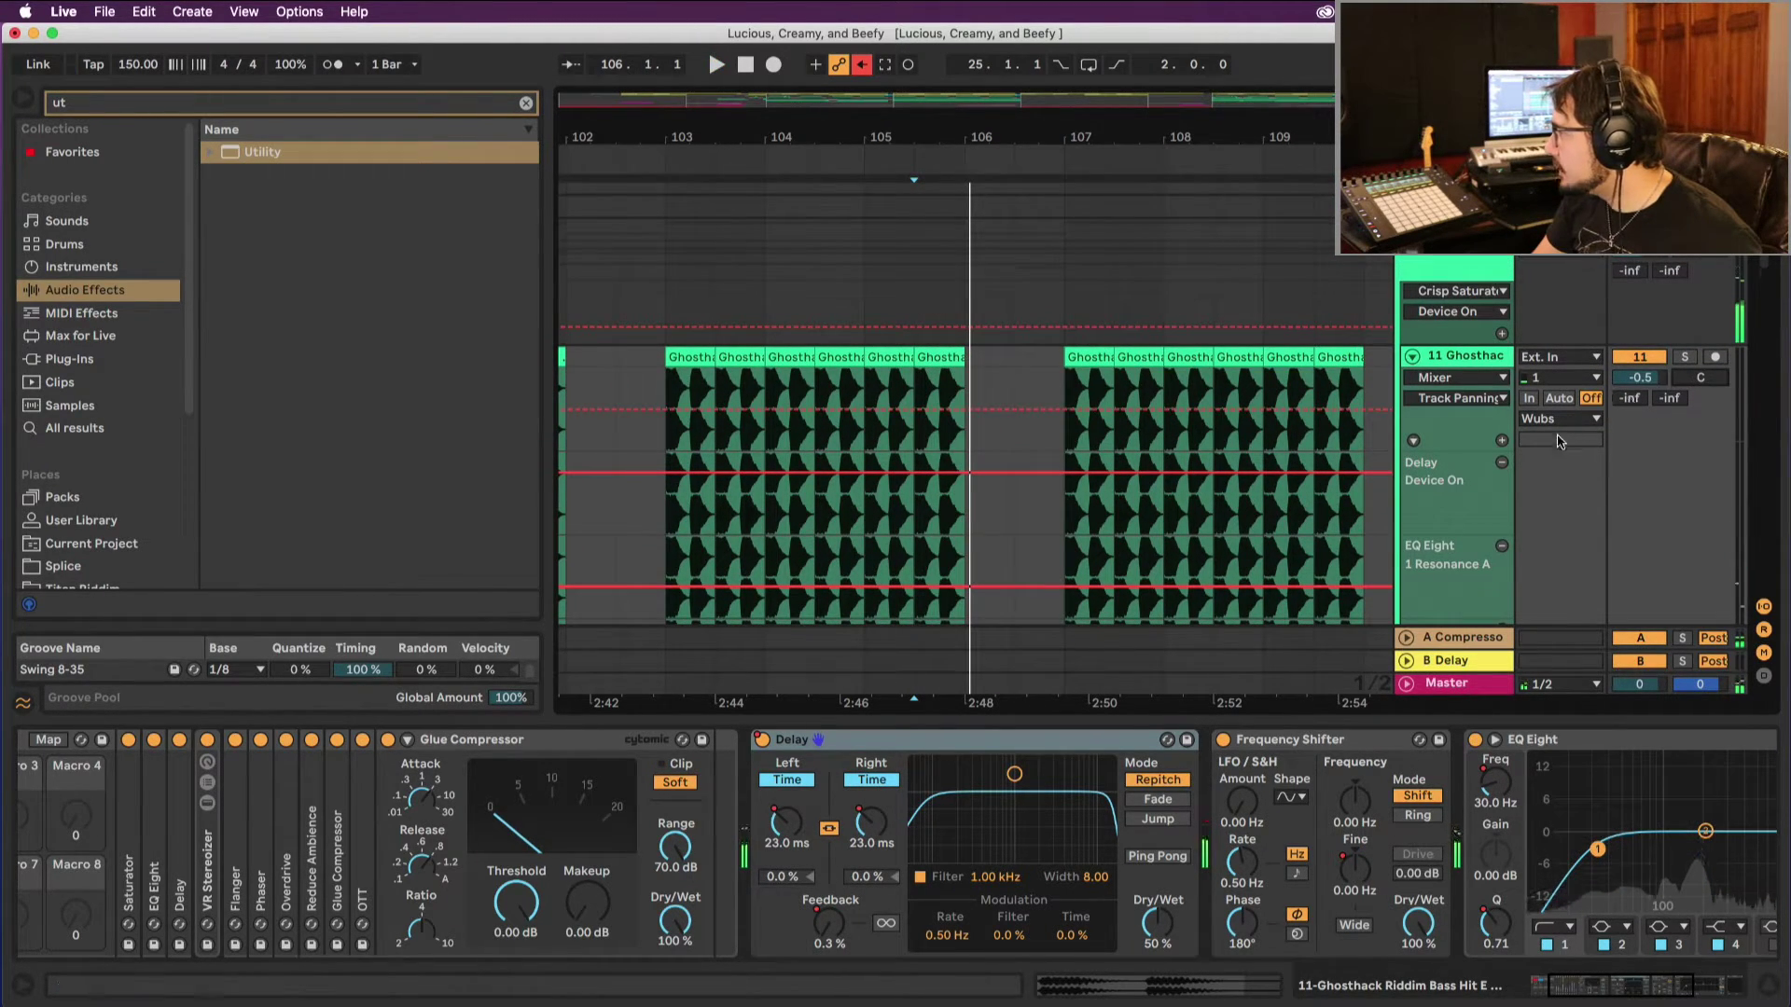
click(1502, 440)
scroll(998, 446, down, 1)
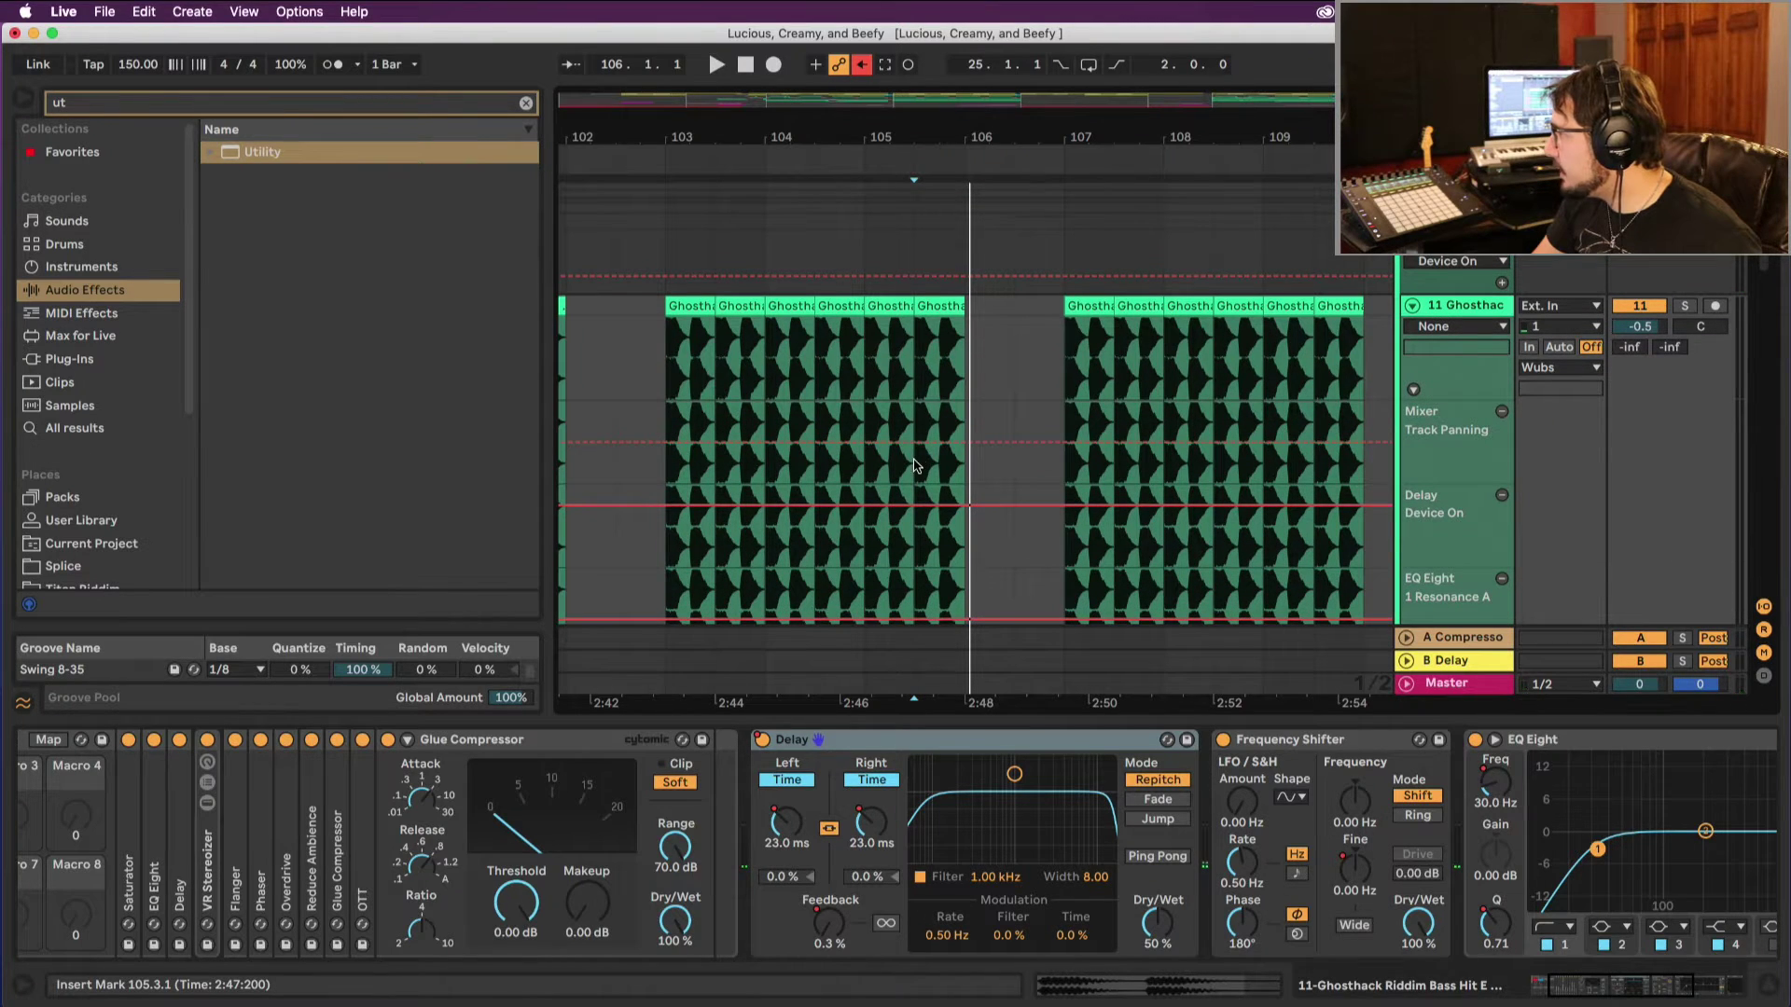
right_click(948, 466)
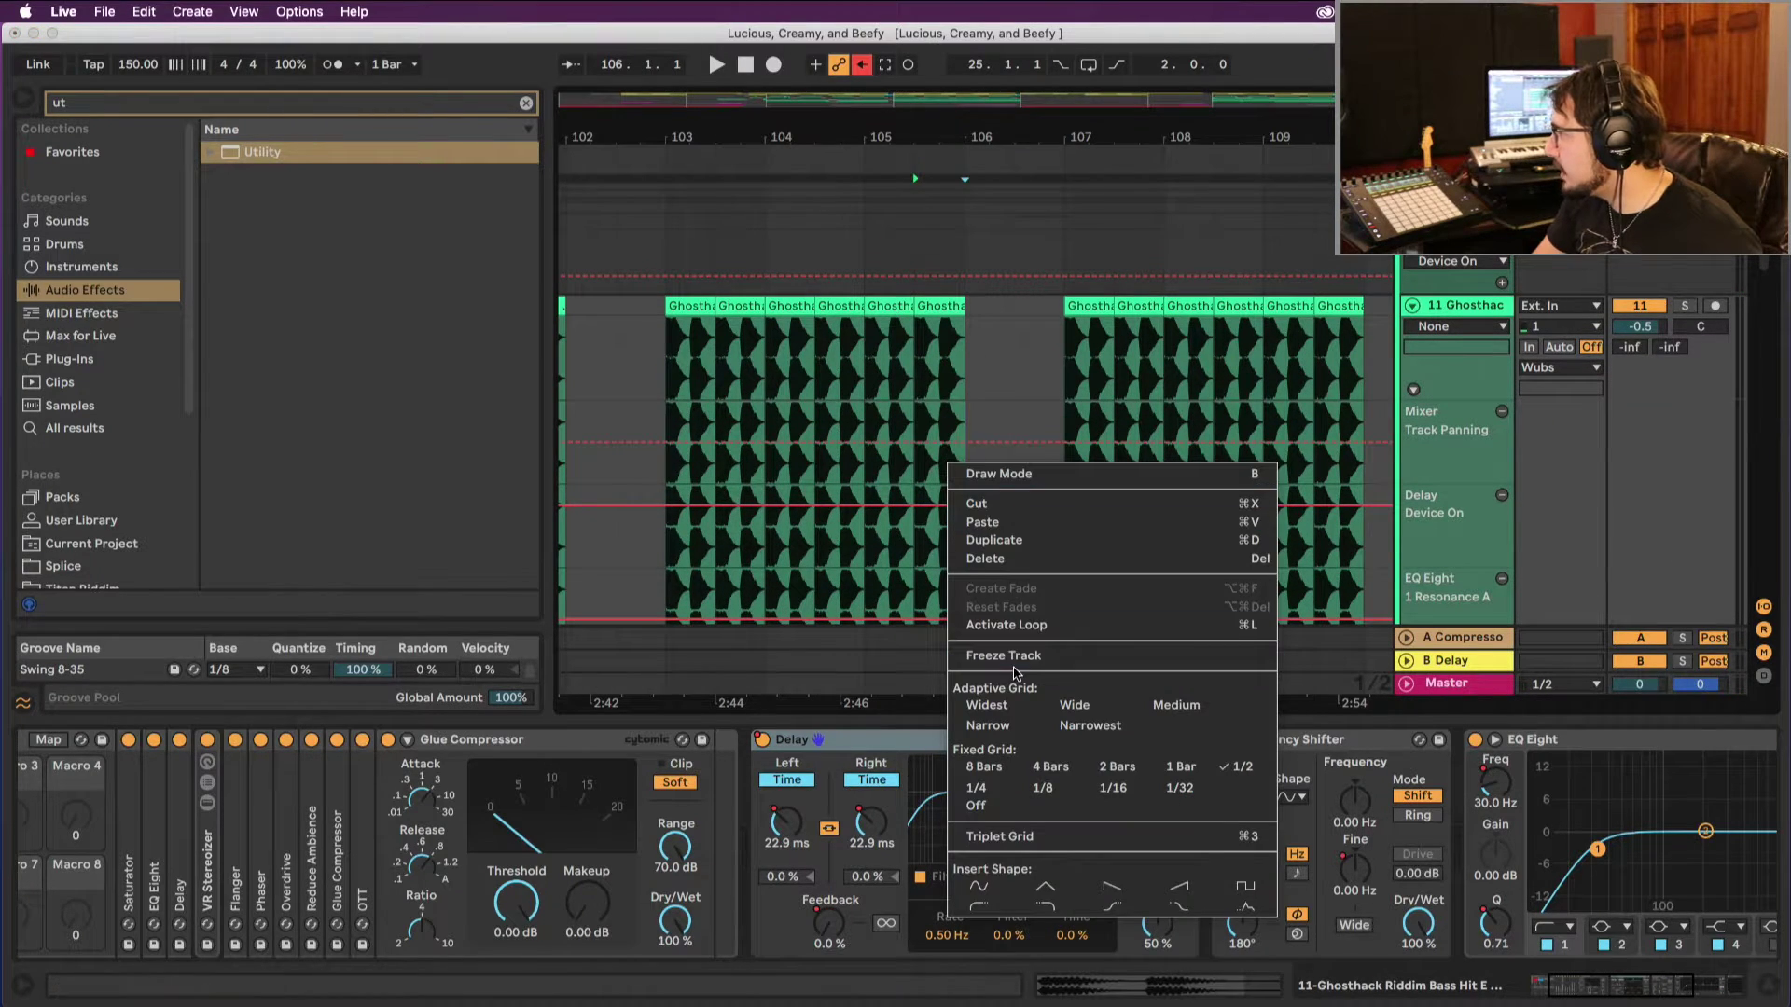
click(970, 789)
Step: Automate track 11's panning to the left from 105.3.1 to 105.4.1 and to 23R from 105.4.1 to 106.1.1
click(933, 461)
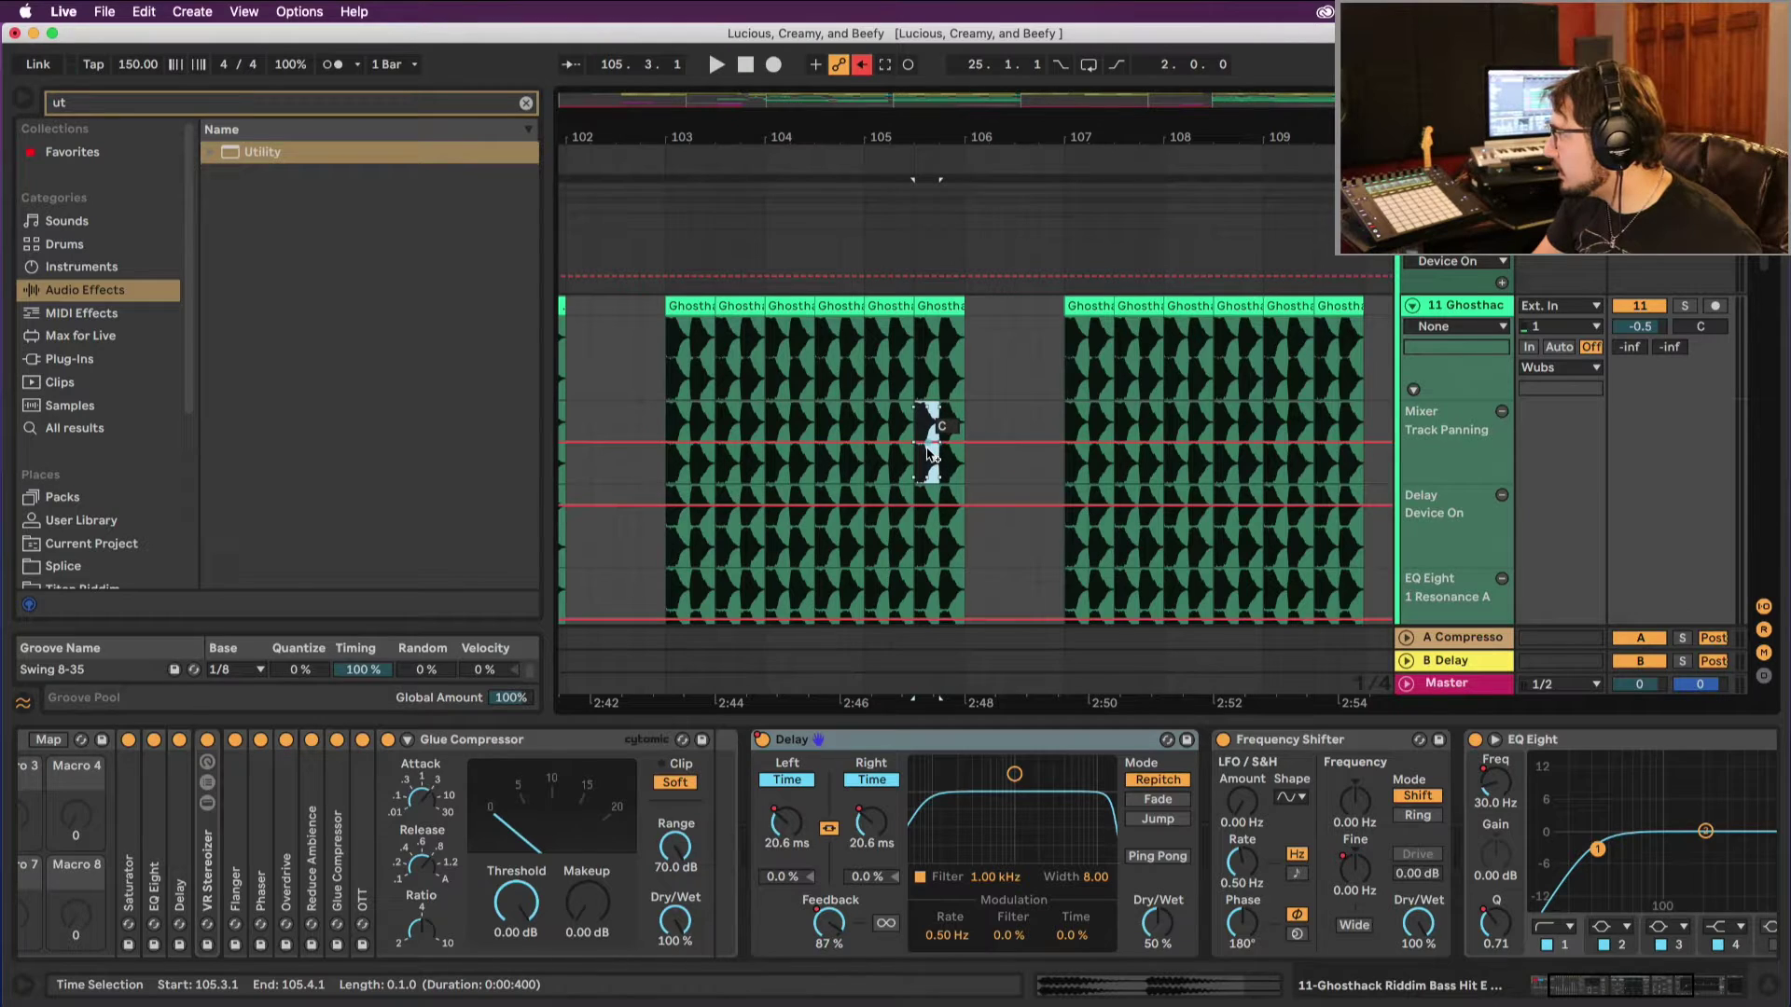
drag(930, 456, 930, 464)
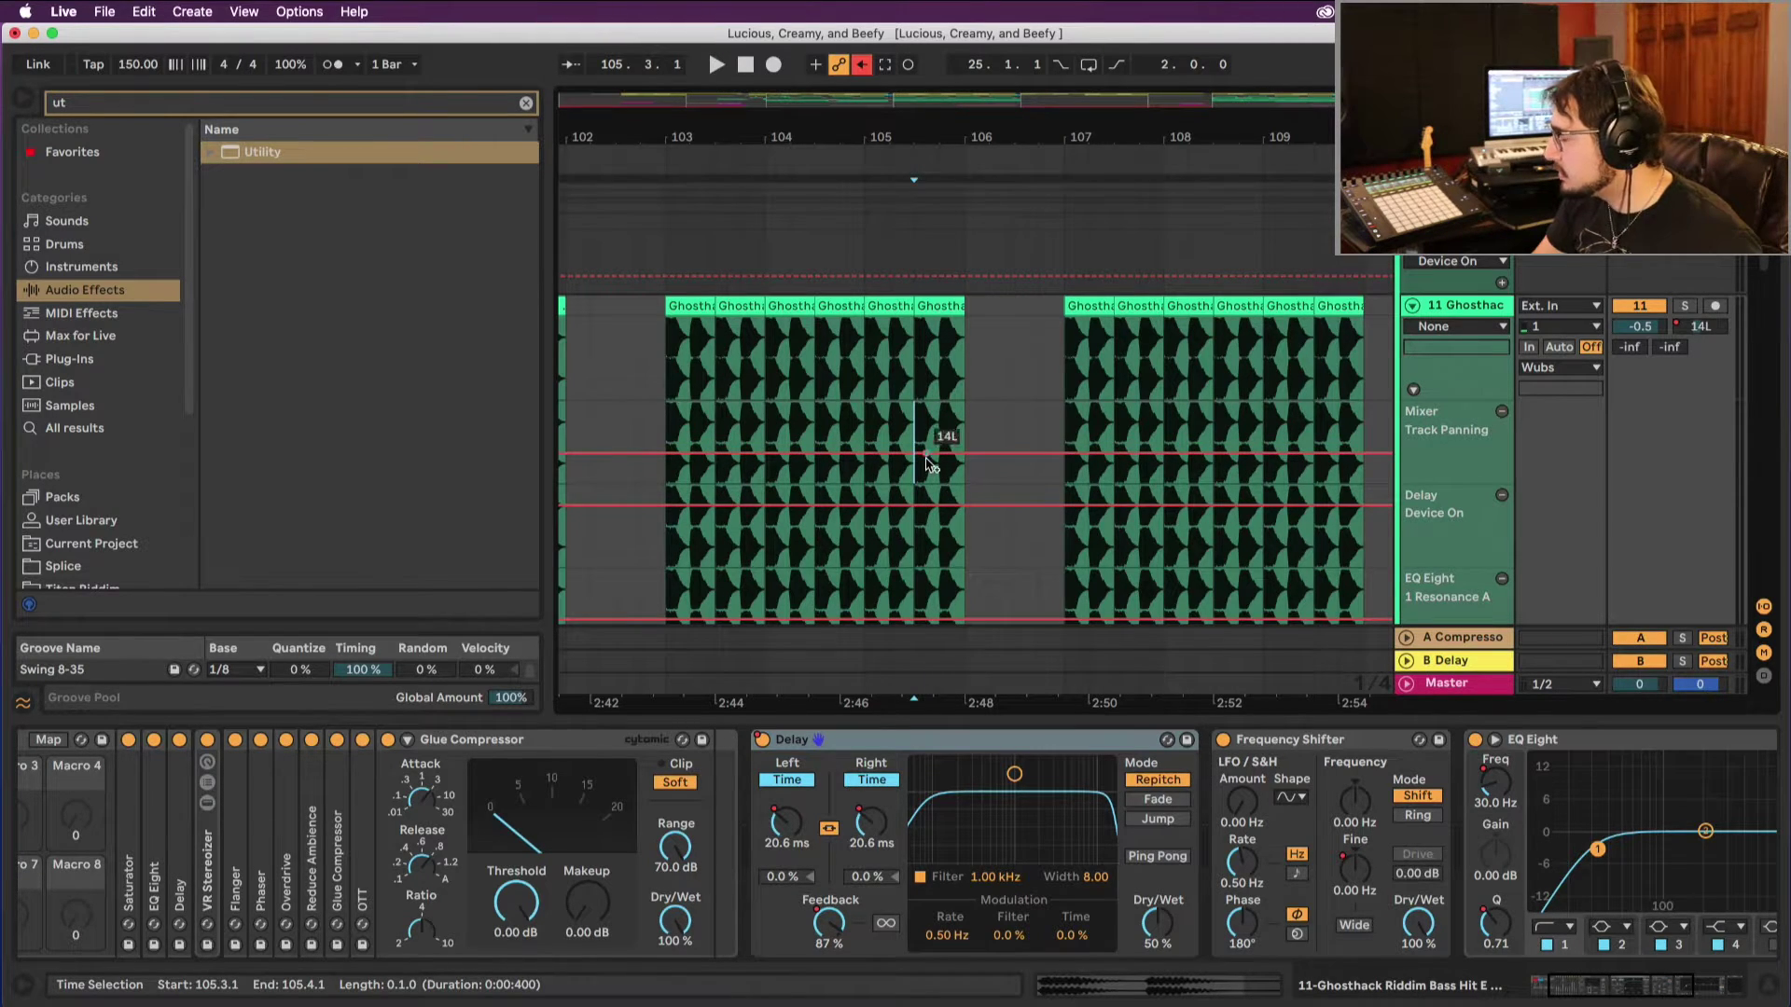
key(super+z)
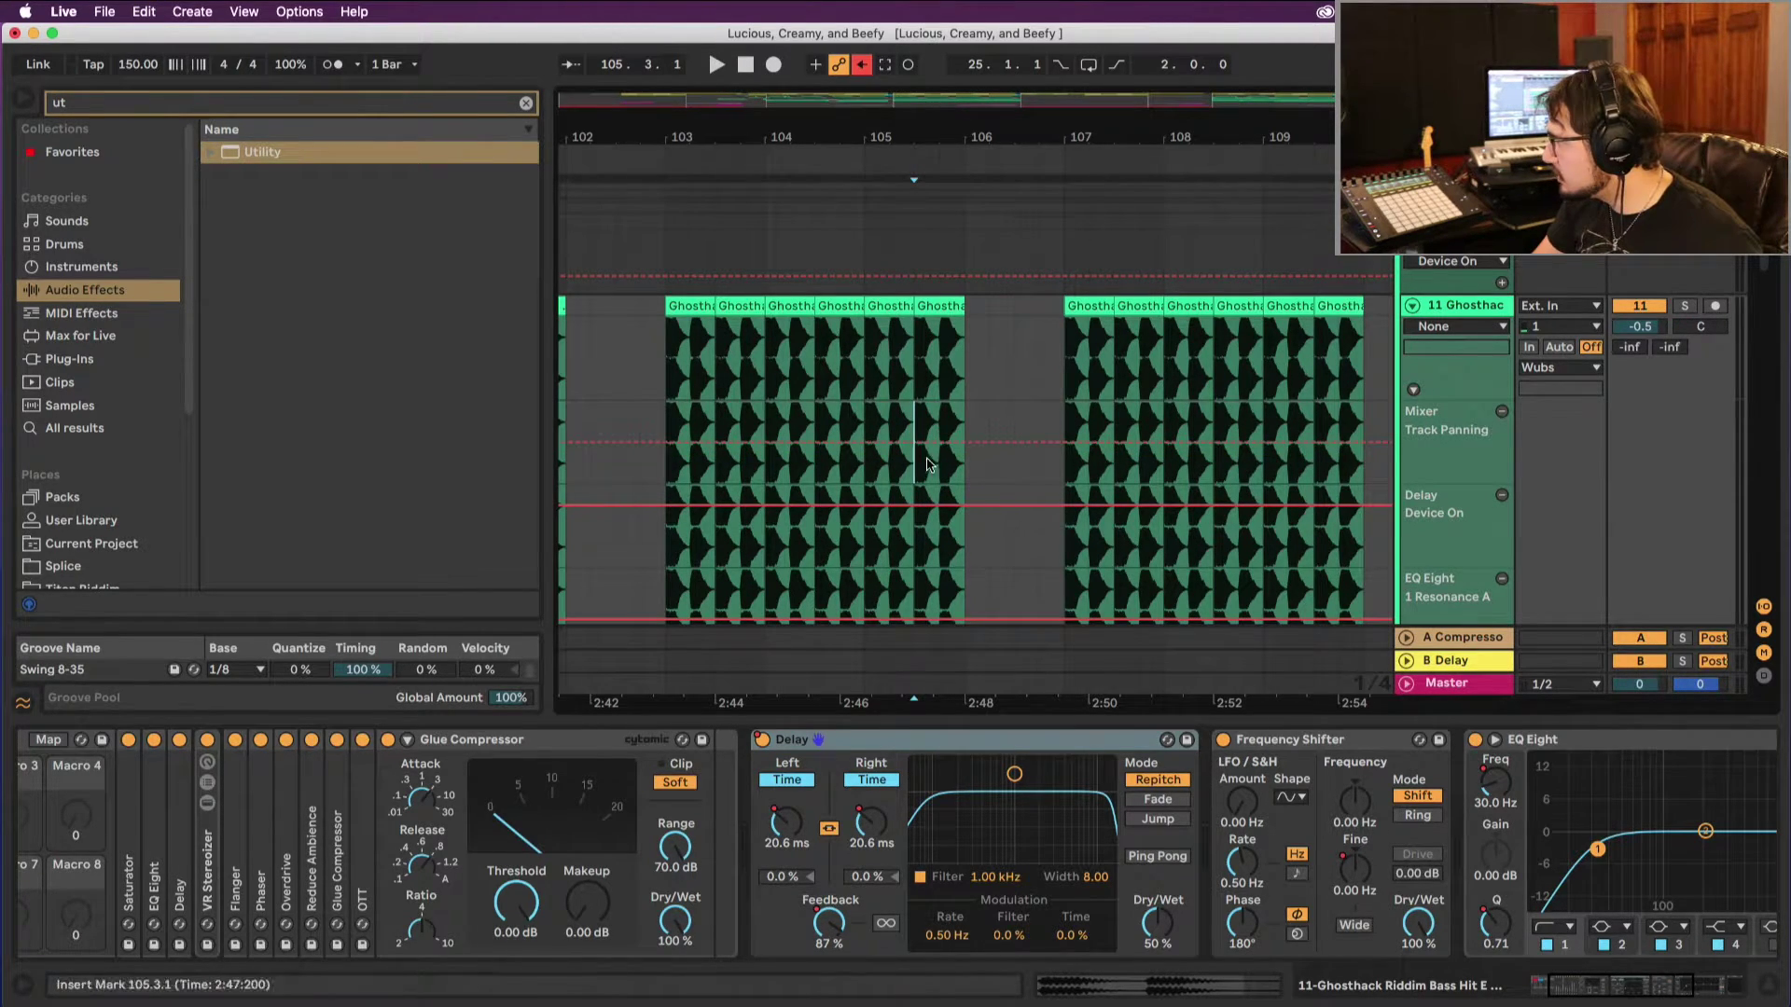
click(930, 455)
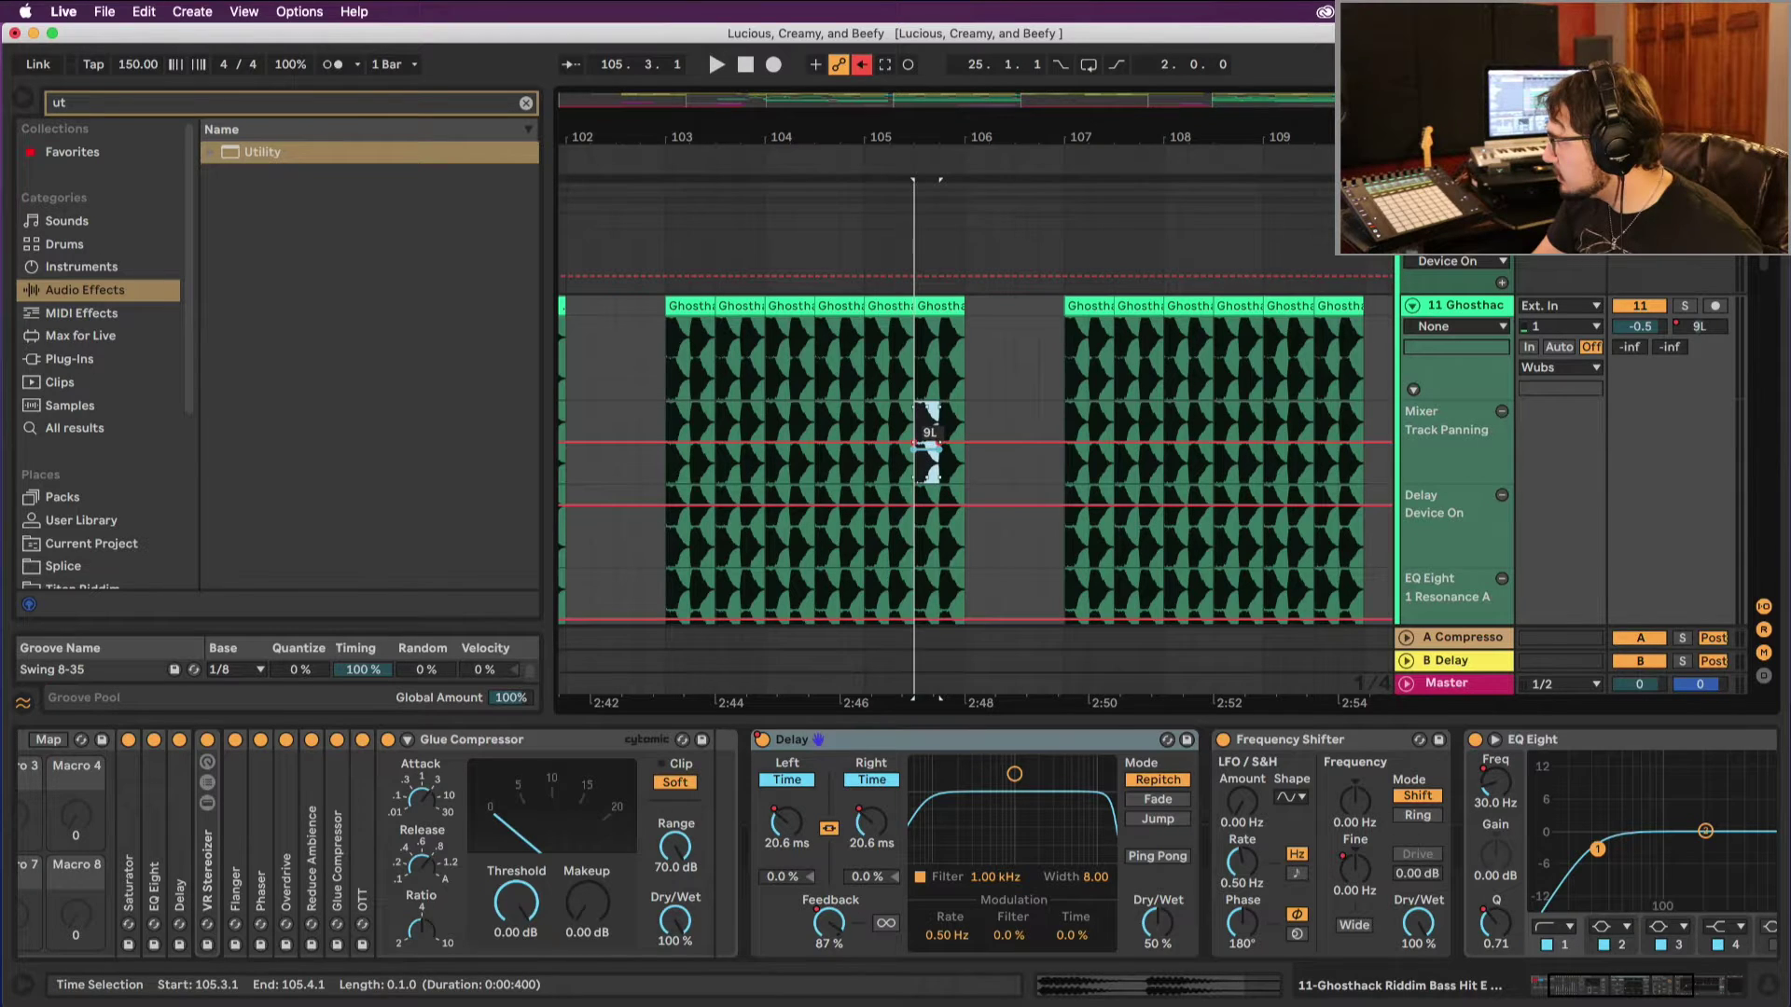
click(946, 464)
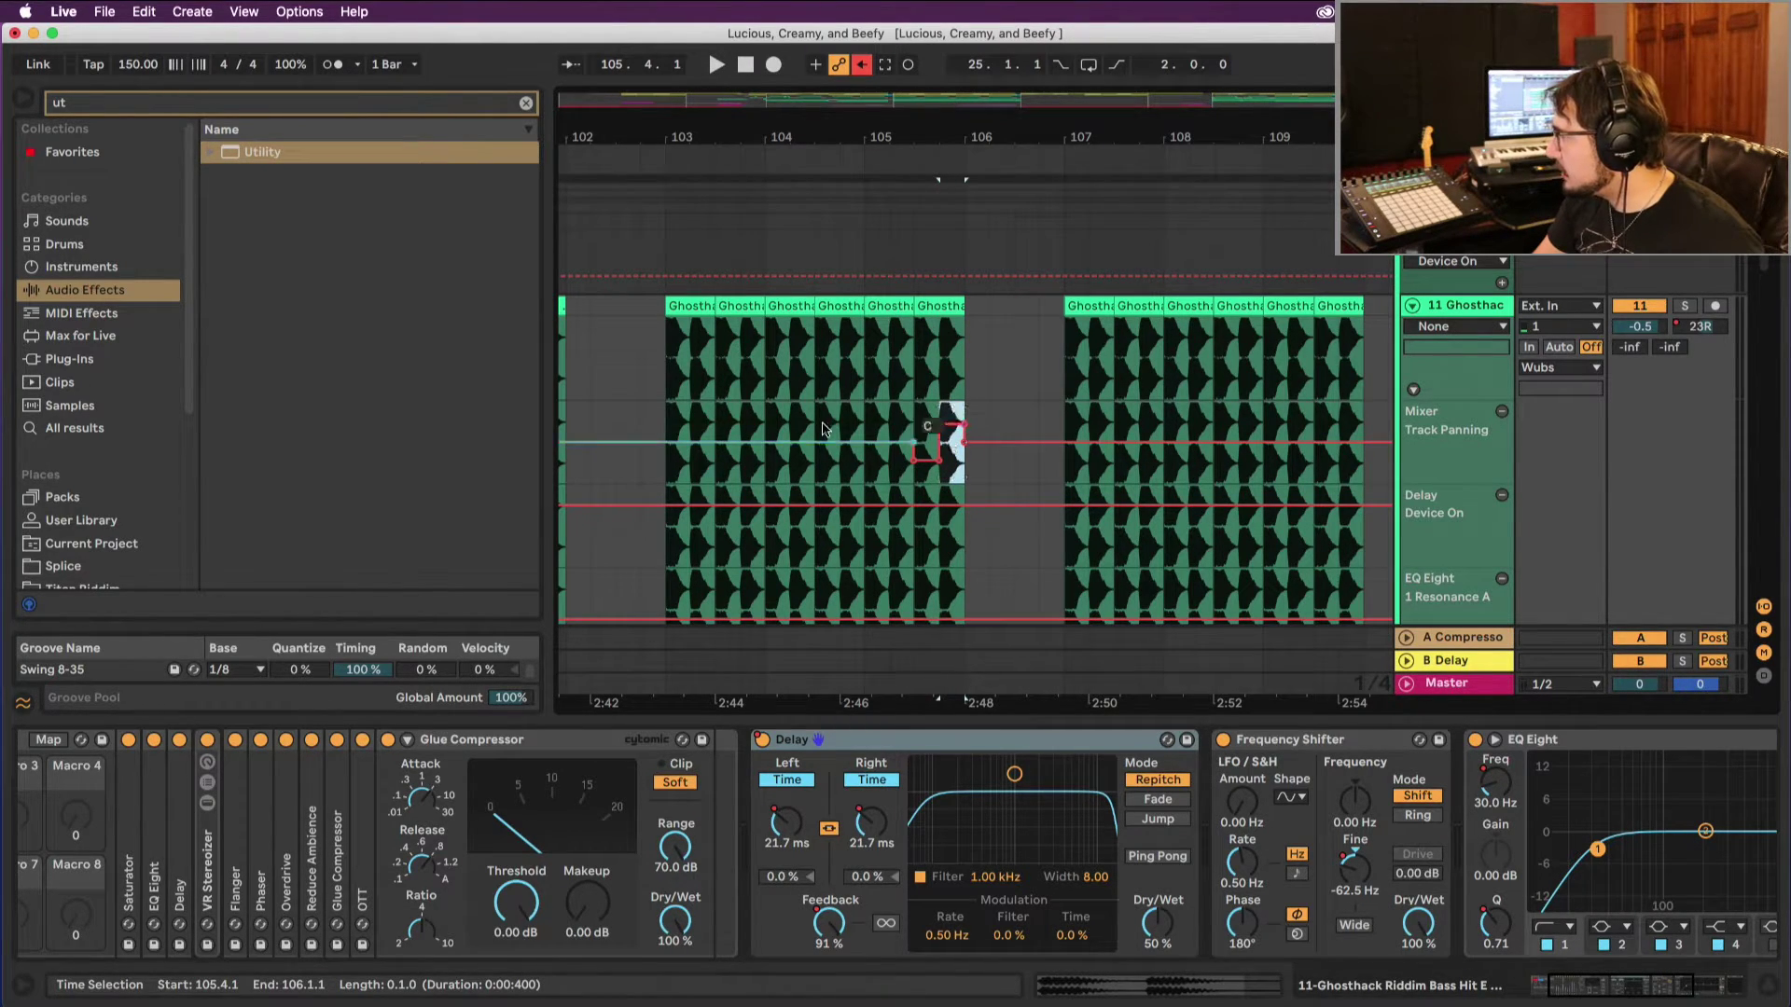
Step: Play track 11 from 103.1.1 through bar 106 to check the panning and frequency dip at the phrase end
click(674, 307)
key(space)
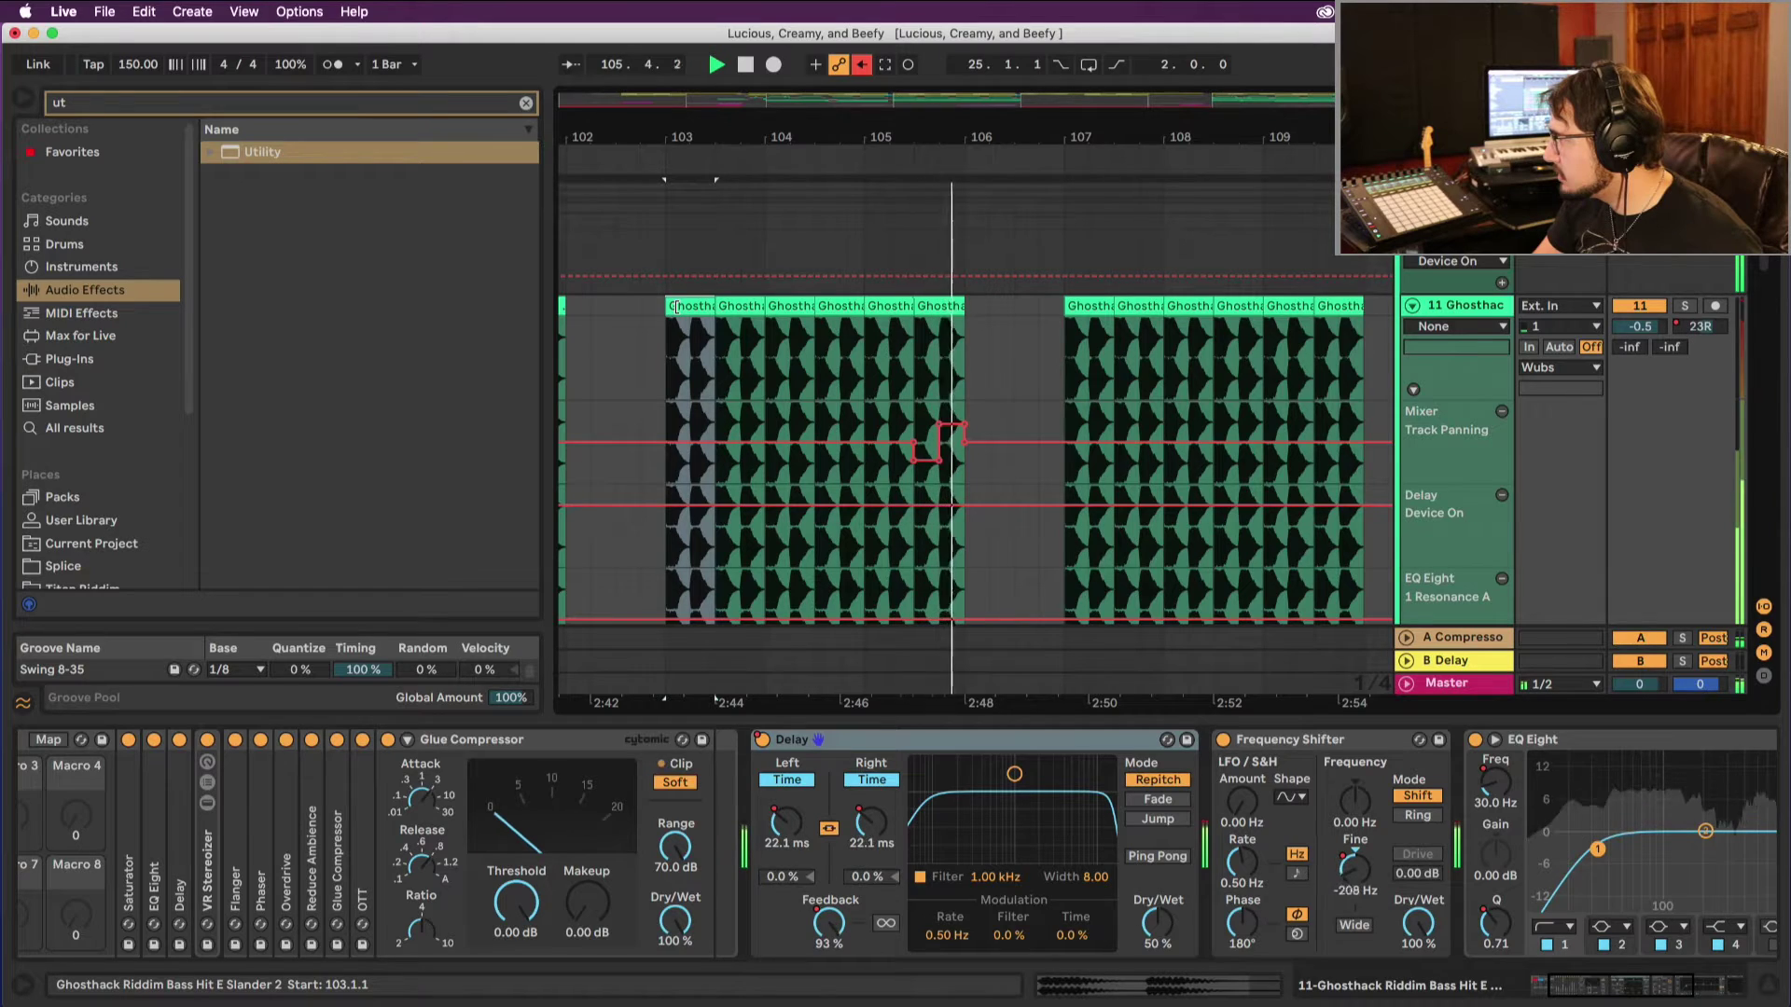
key(space)
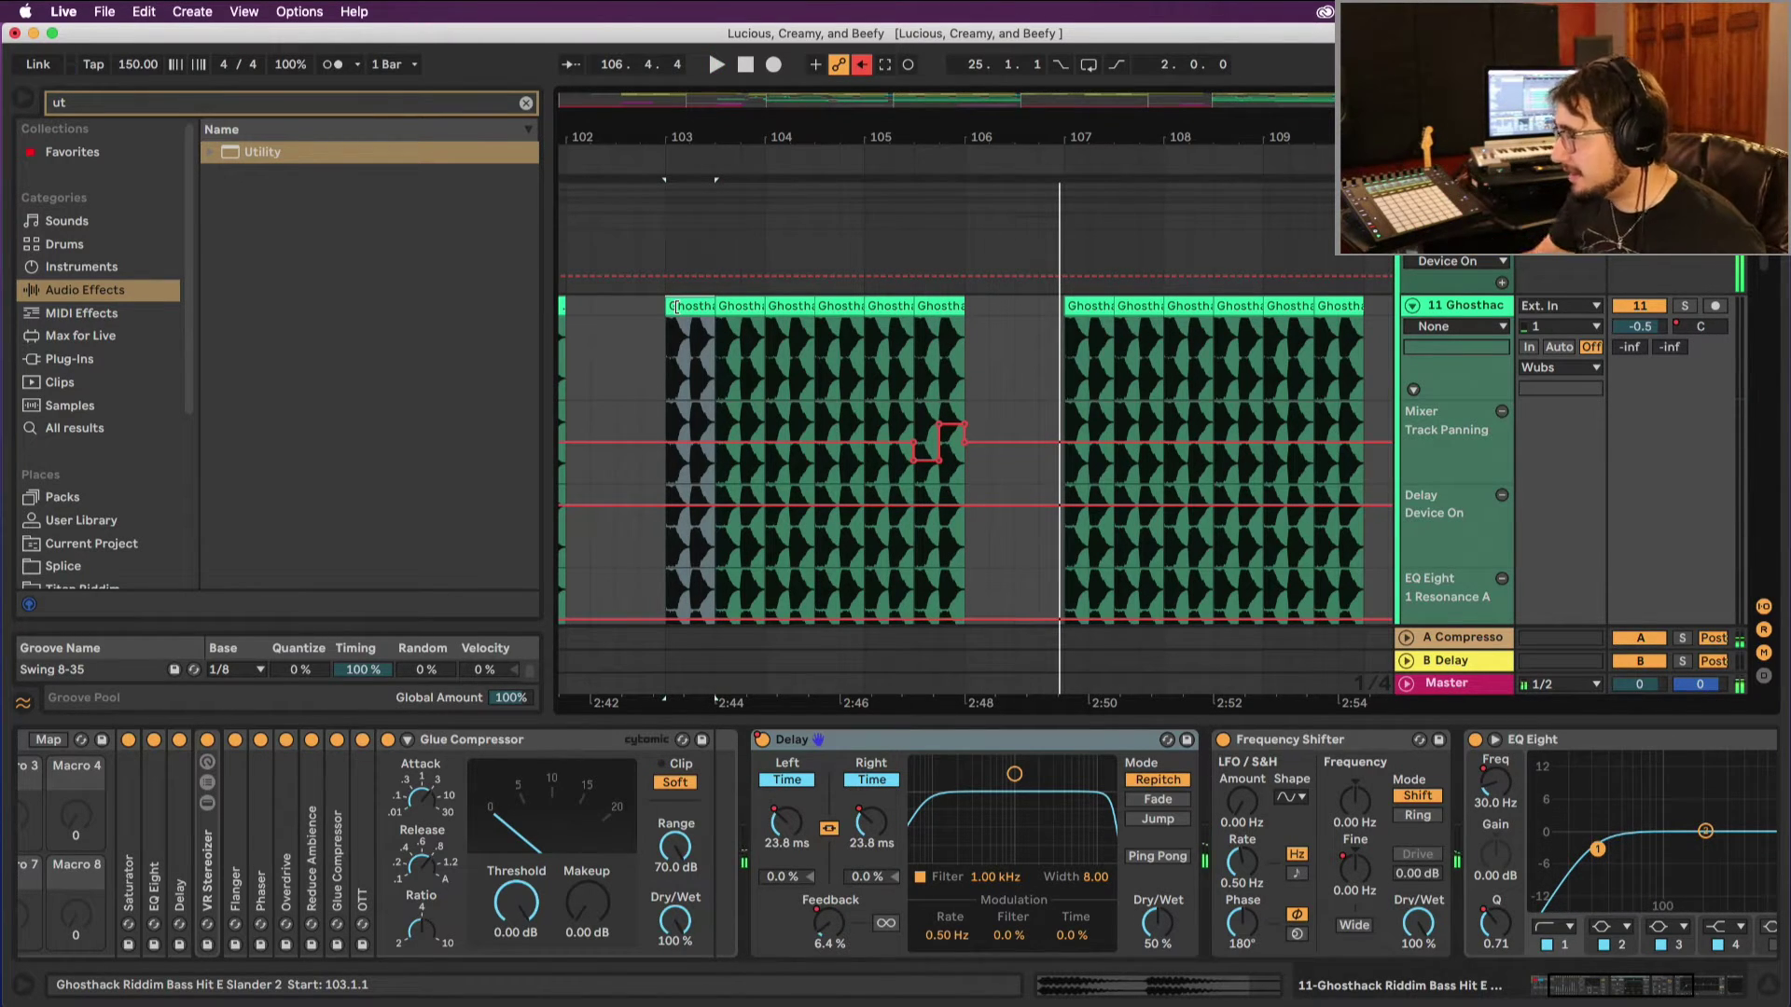
key(space)
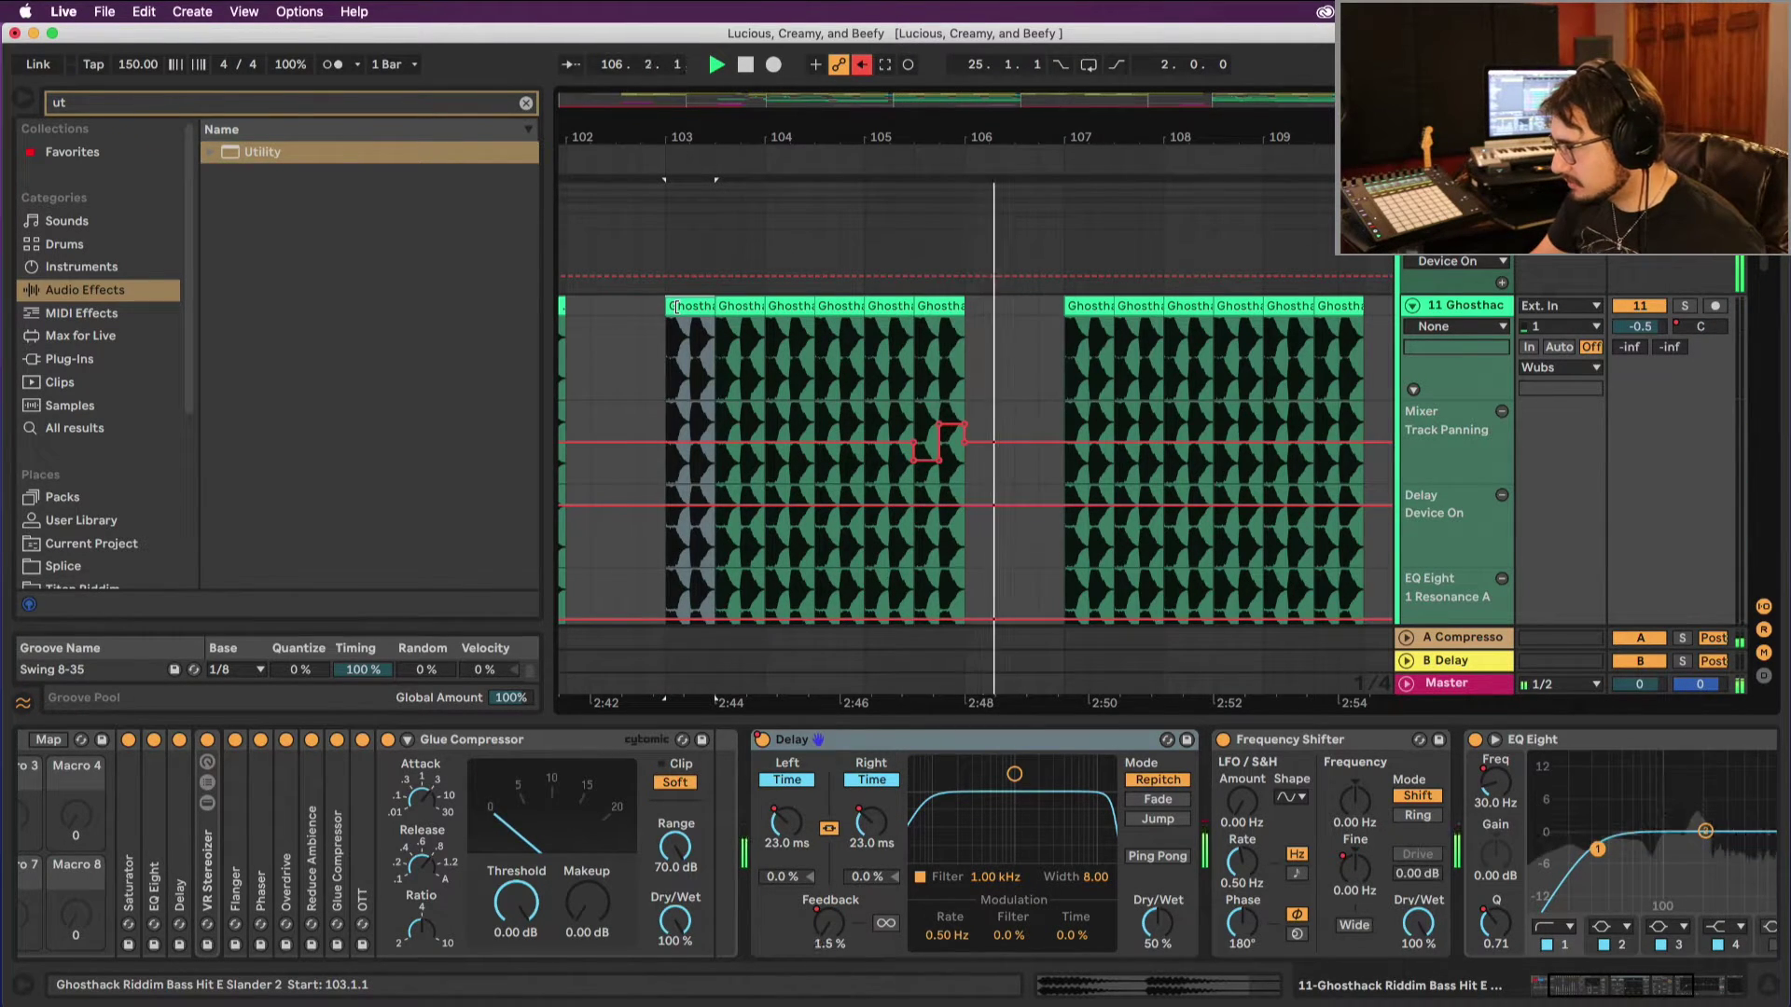
key(space)
Step: Play from the Drop 2 locator and examine track 11's Delay Feedback and Frequency Shifter Fine lanes and the tracks below
scroll(754, 436, down, 4)
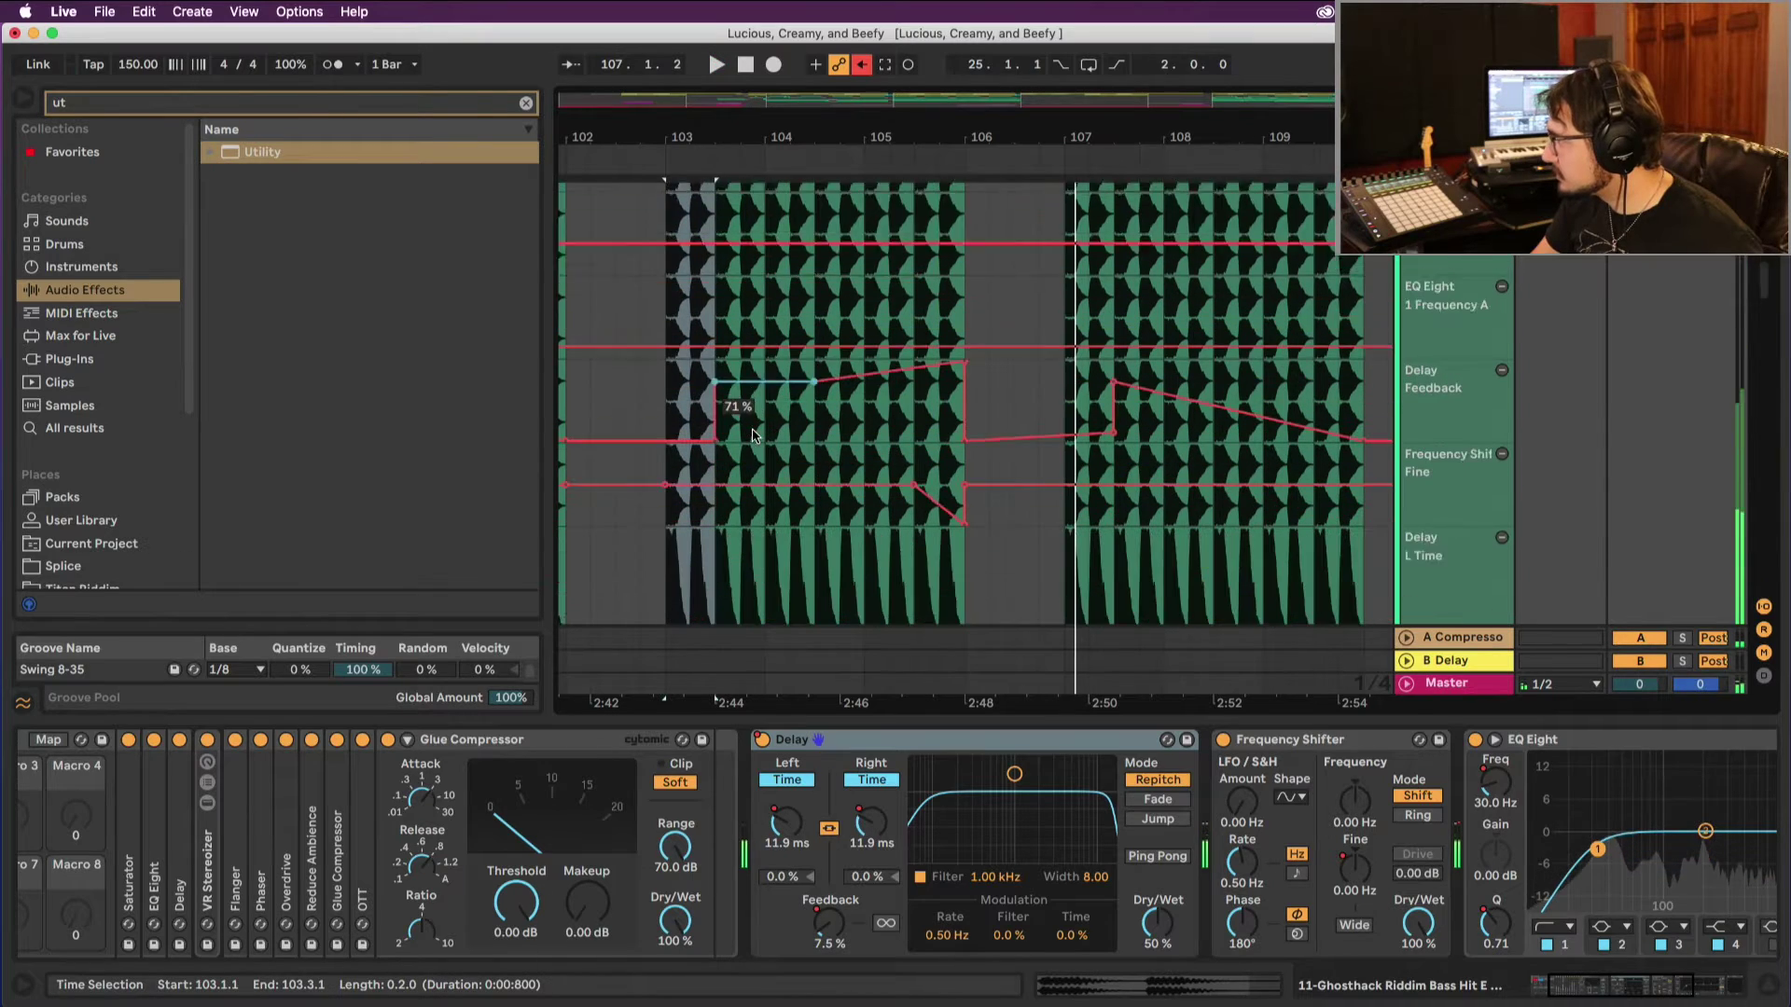
scroll(953, 436, down, 1)
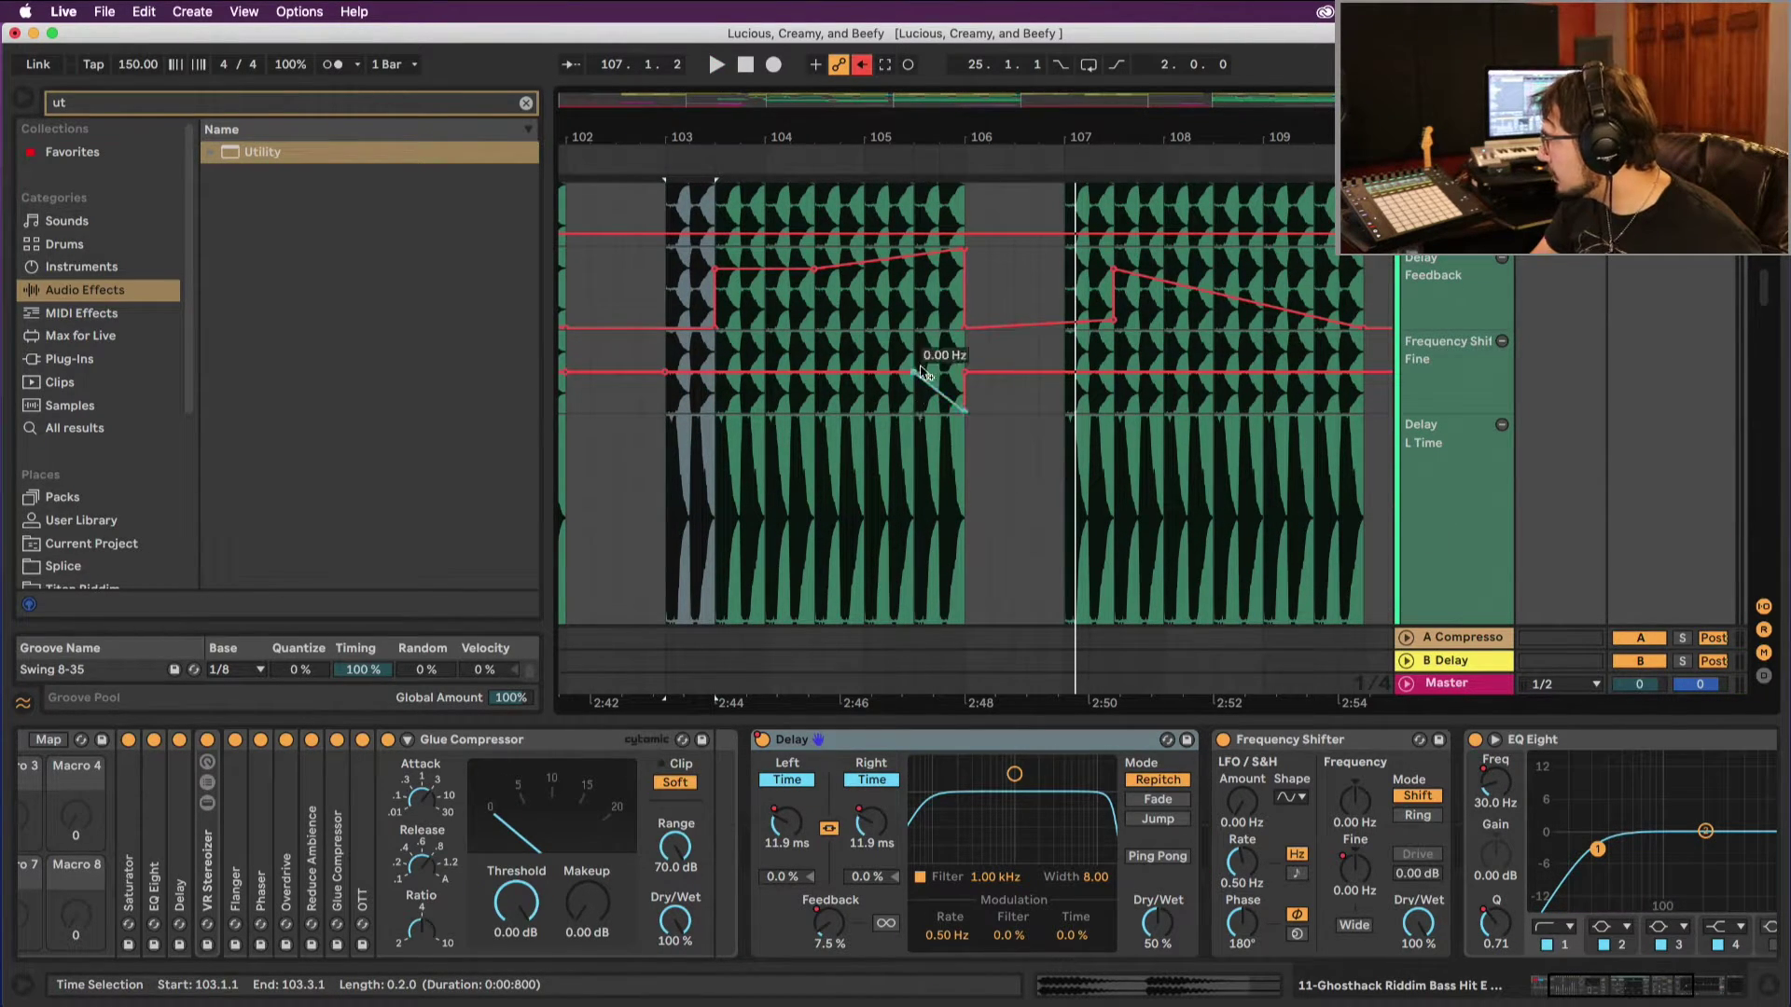
drag(685, 126, 1005, 149)
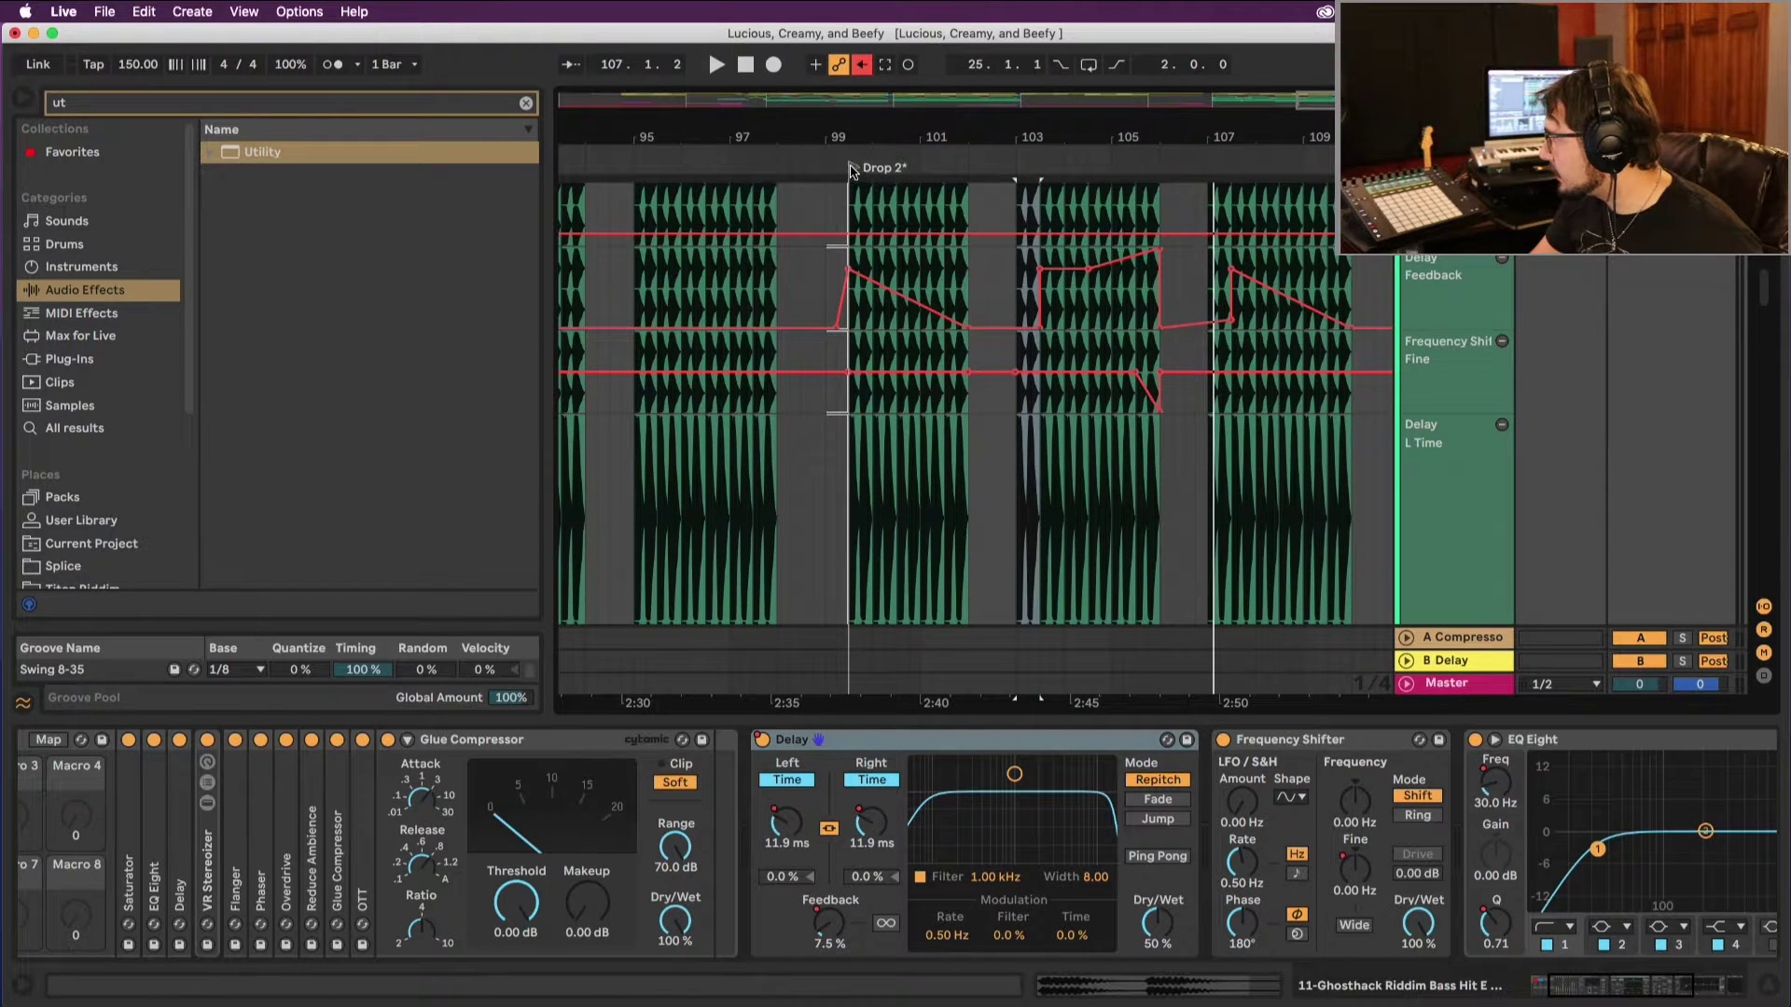
click(850, 170)
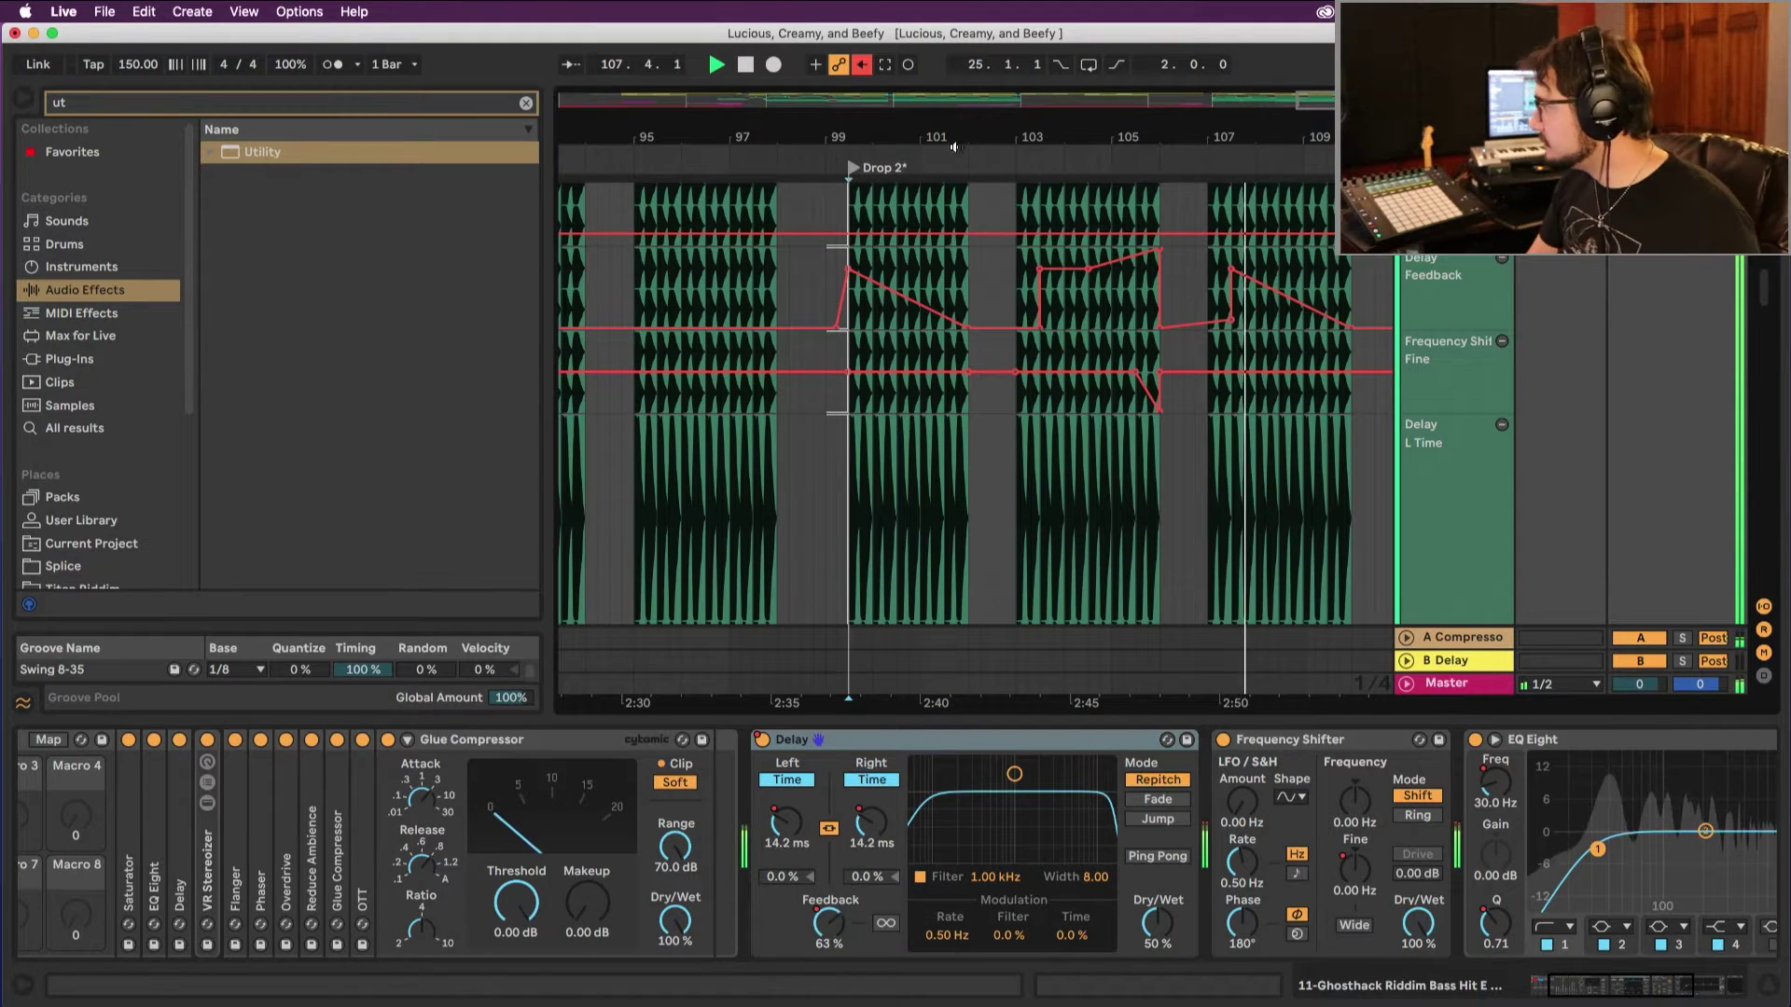
key(space)
scroll(1364, 413, down, 10)
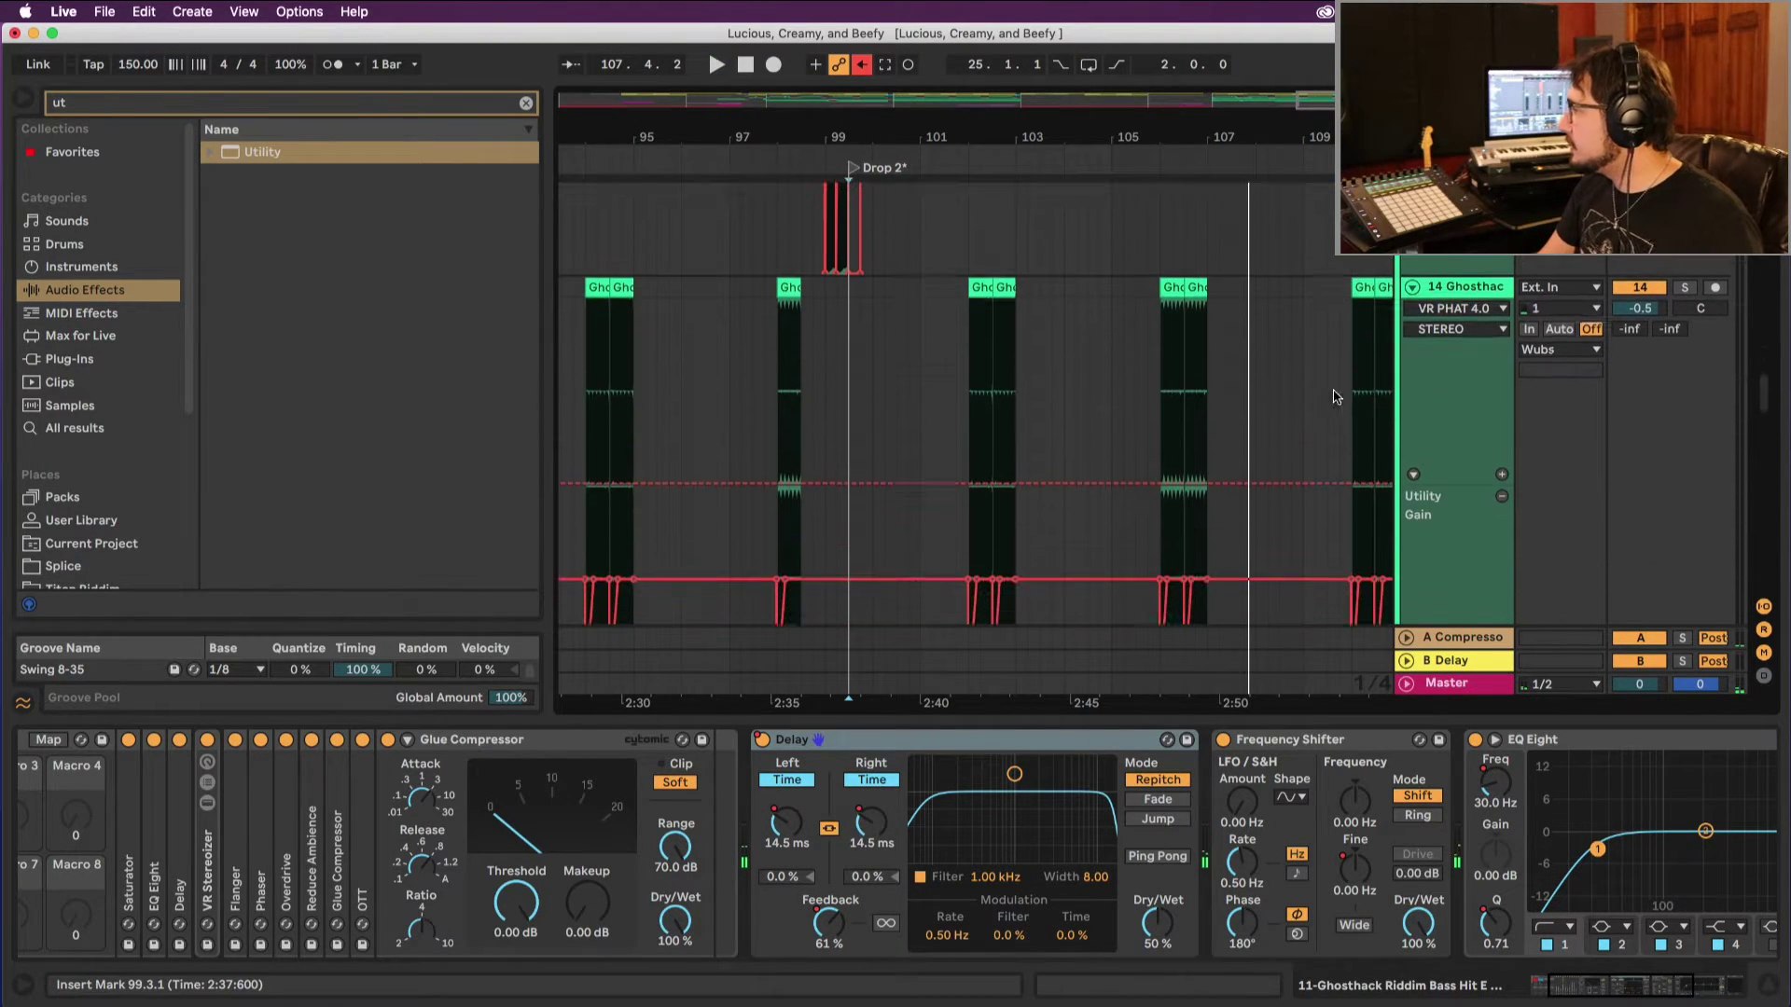
drag(1224, 136, 1107, 274)
click(943, 239)
mouse_move(944, 136)
mouse_down()
mouse_move(925, 94)
mouse_move(998, 32)
mouse_up()
scroll(1007, 198, down, 8)
scroll(1007, 203, down, 10)
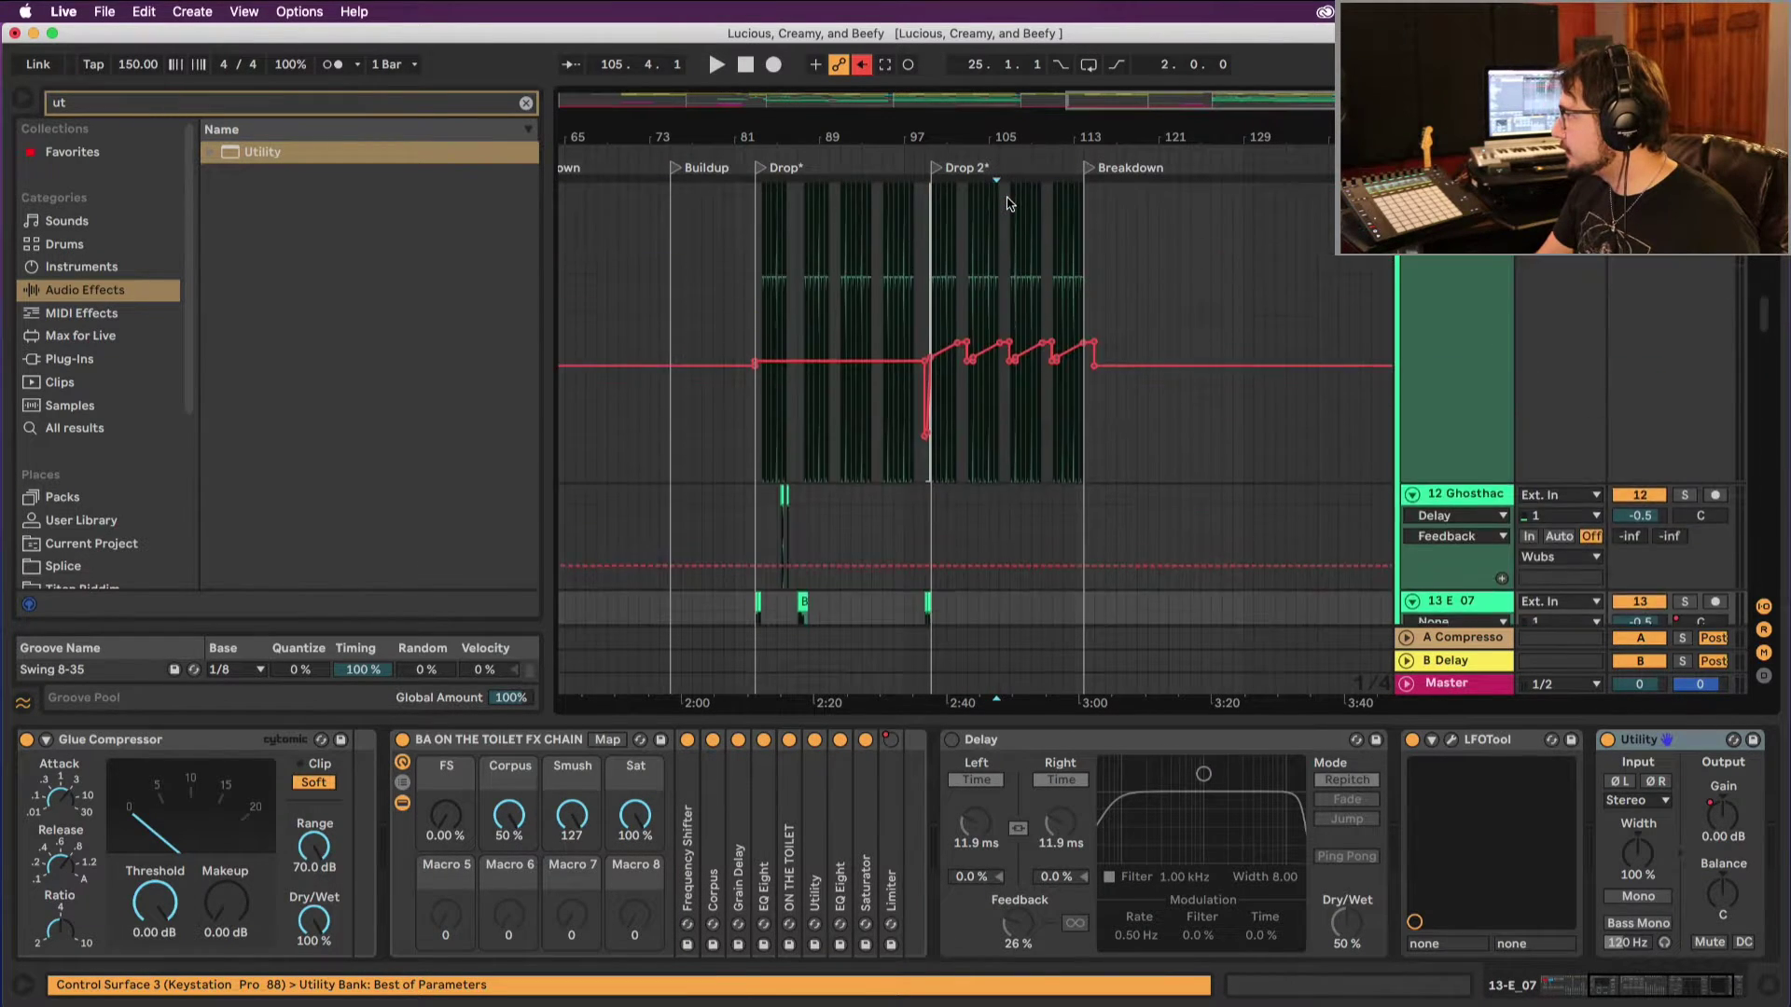
Step: Move the Drop 2 locator to 99.1.1 and play the drop from it
click(936, 171)
scroll(989, 205, up, 6)
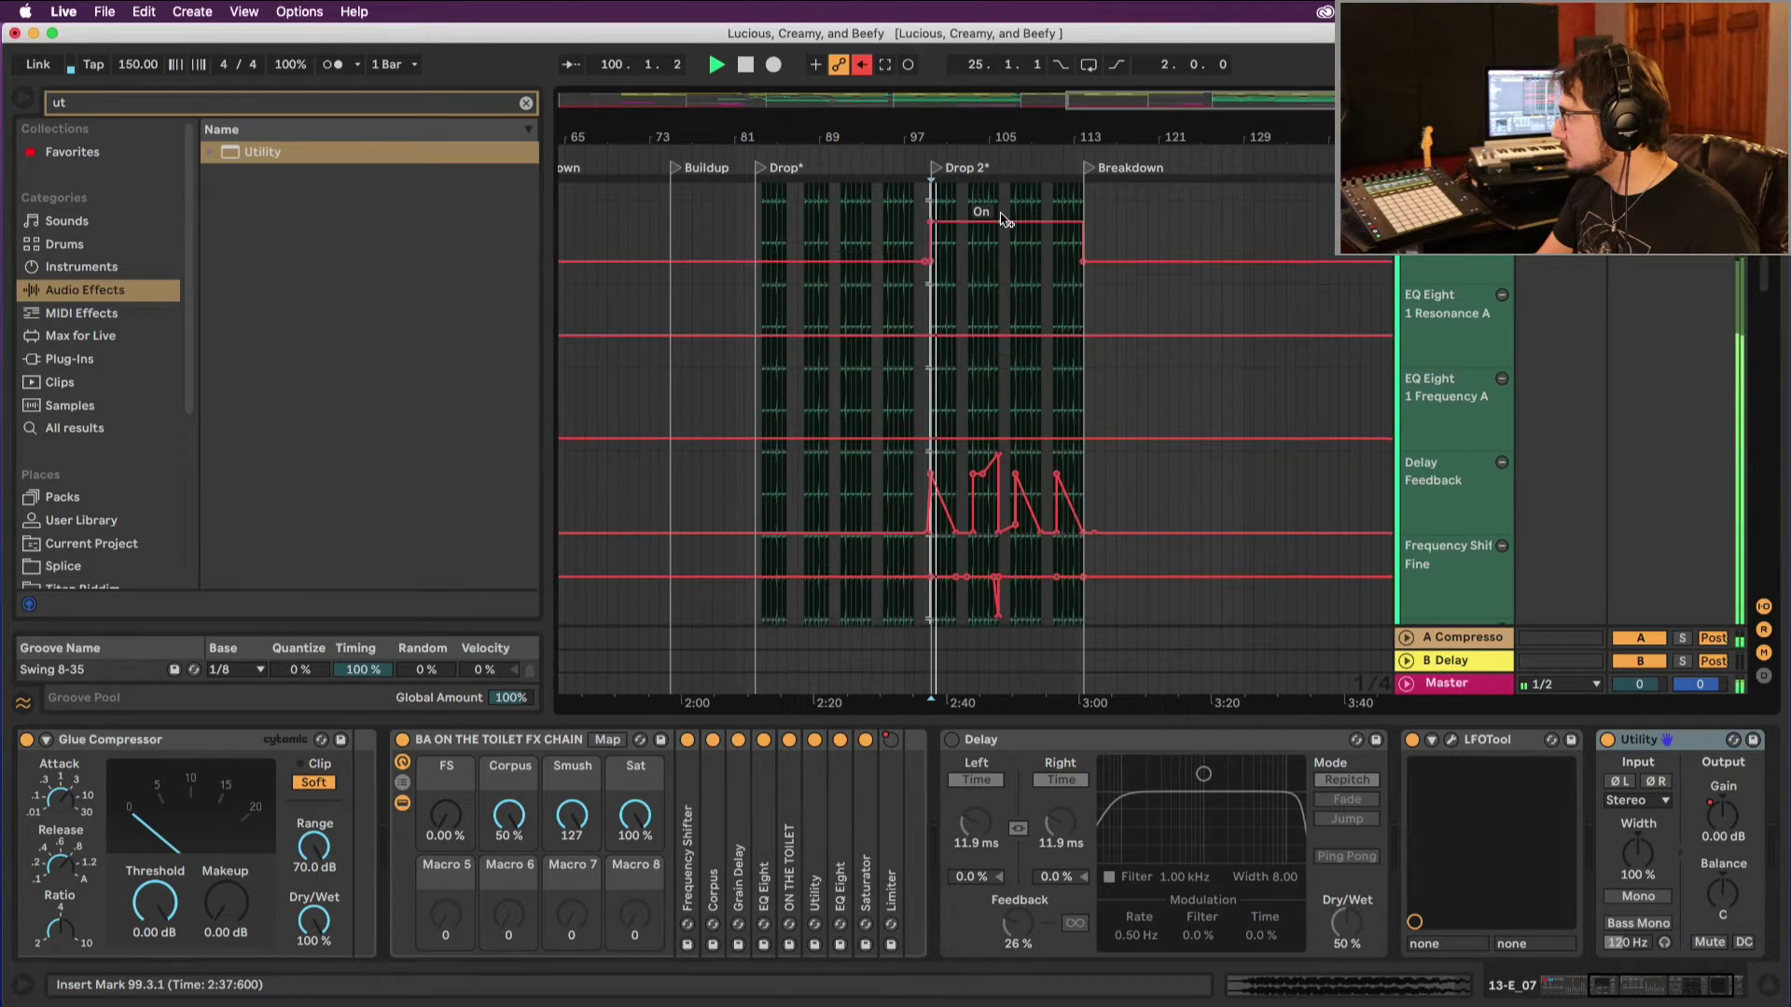
scroll(840, 186, up, 5)
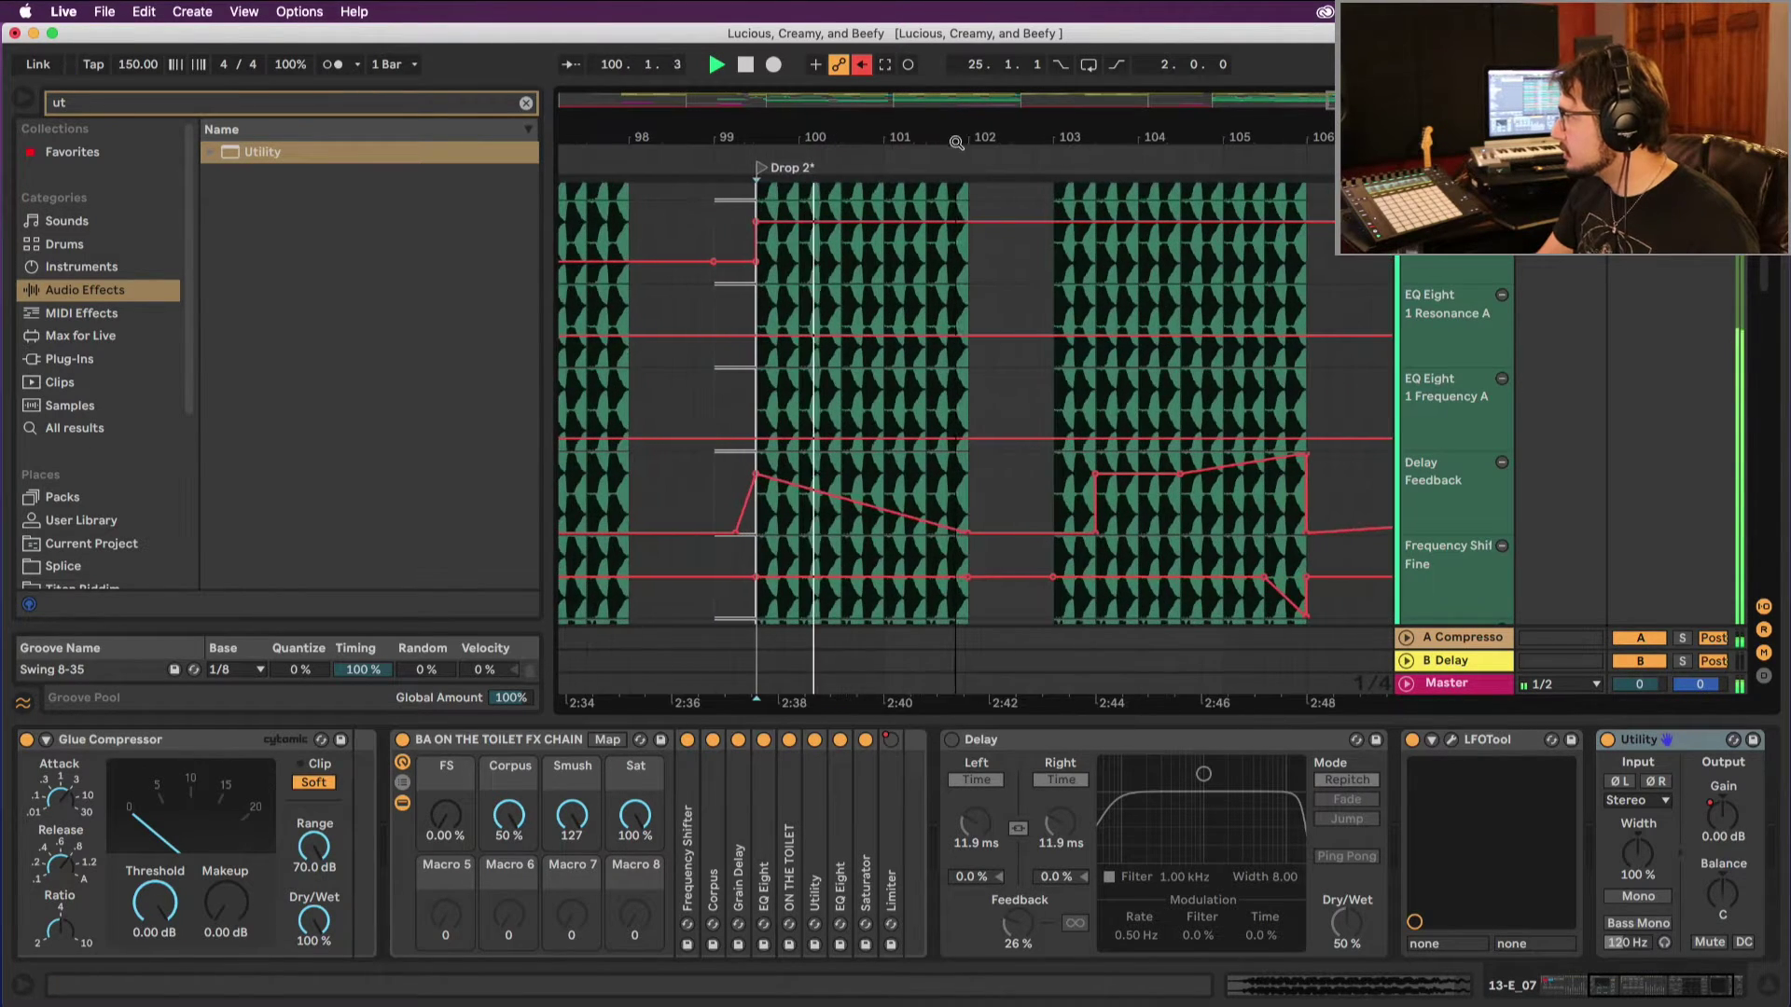
key(space)
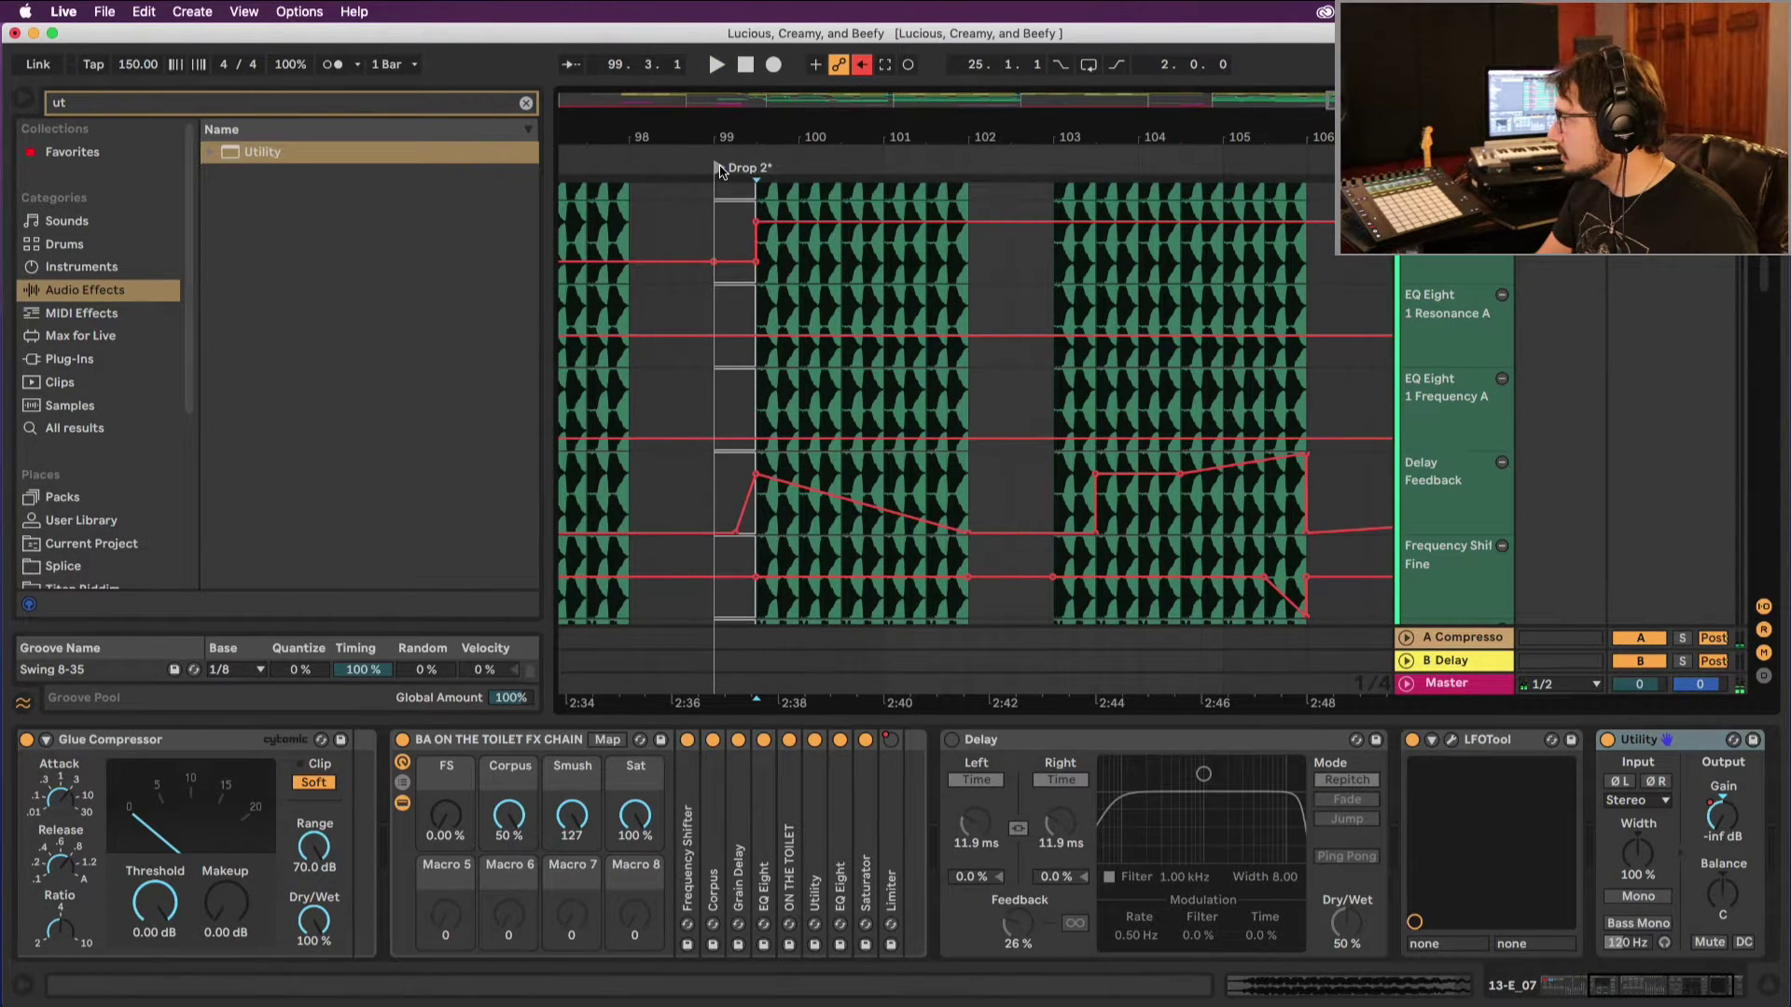
click(720, 170)
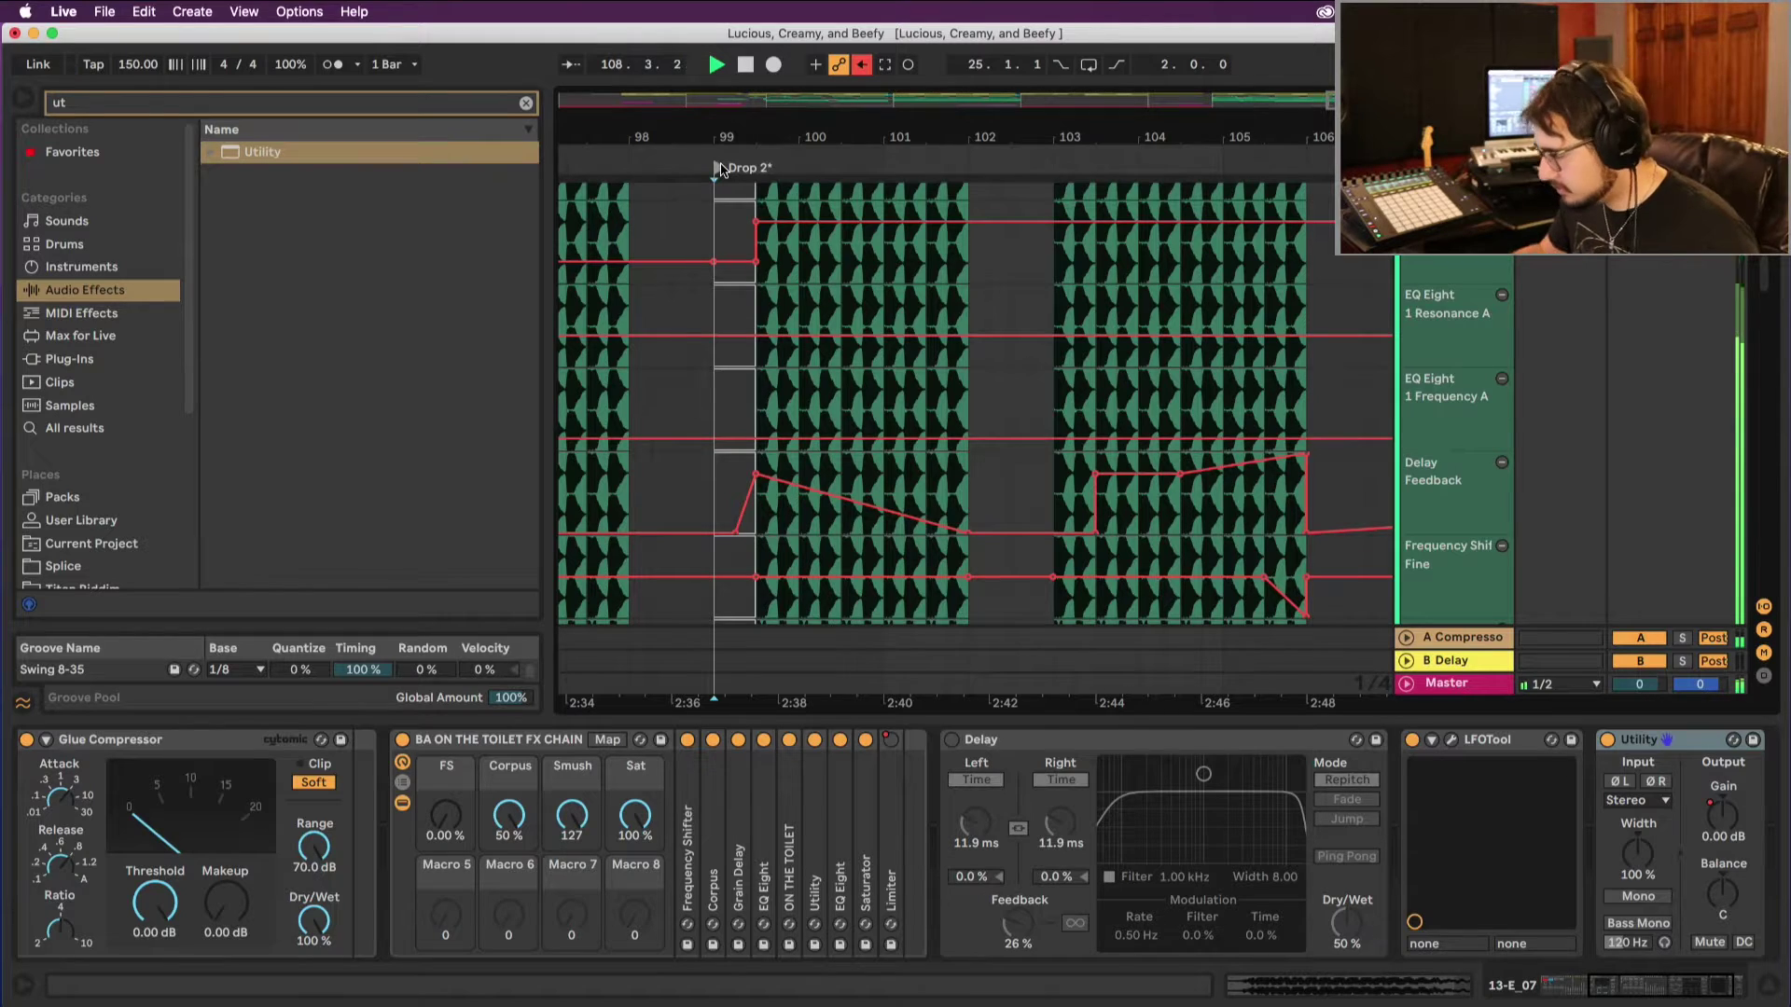
Step: Copy track 11's clips with their automation from 103.1.1 to 106.1.1 and paste them at 111.1.1
drag(770, 134, 731, 75)
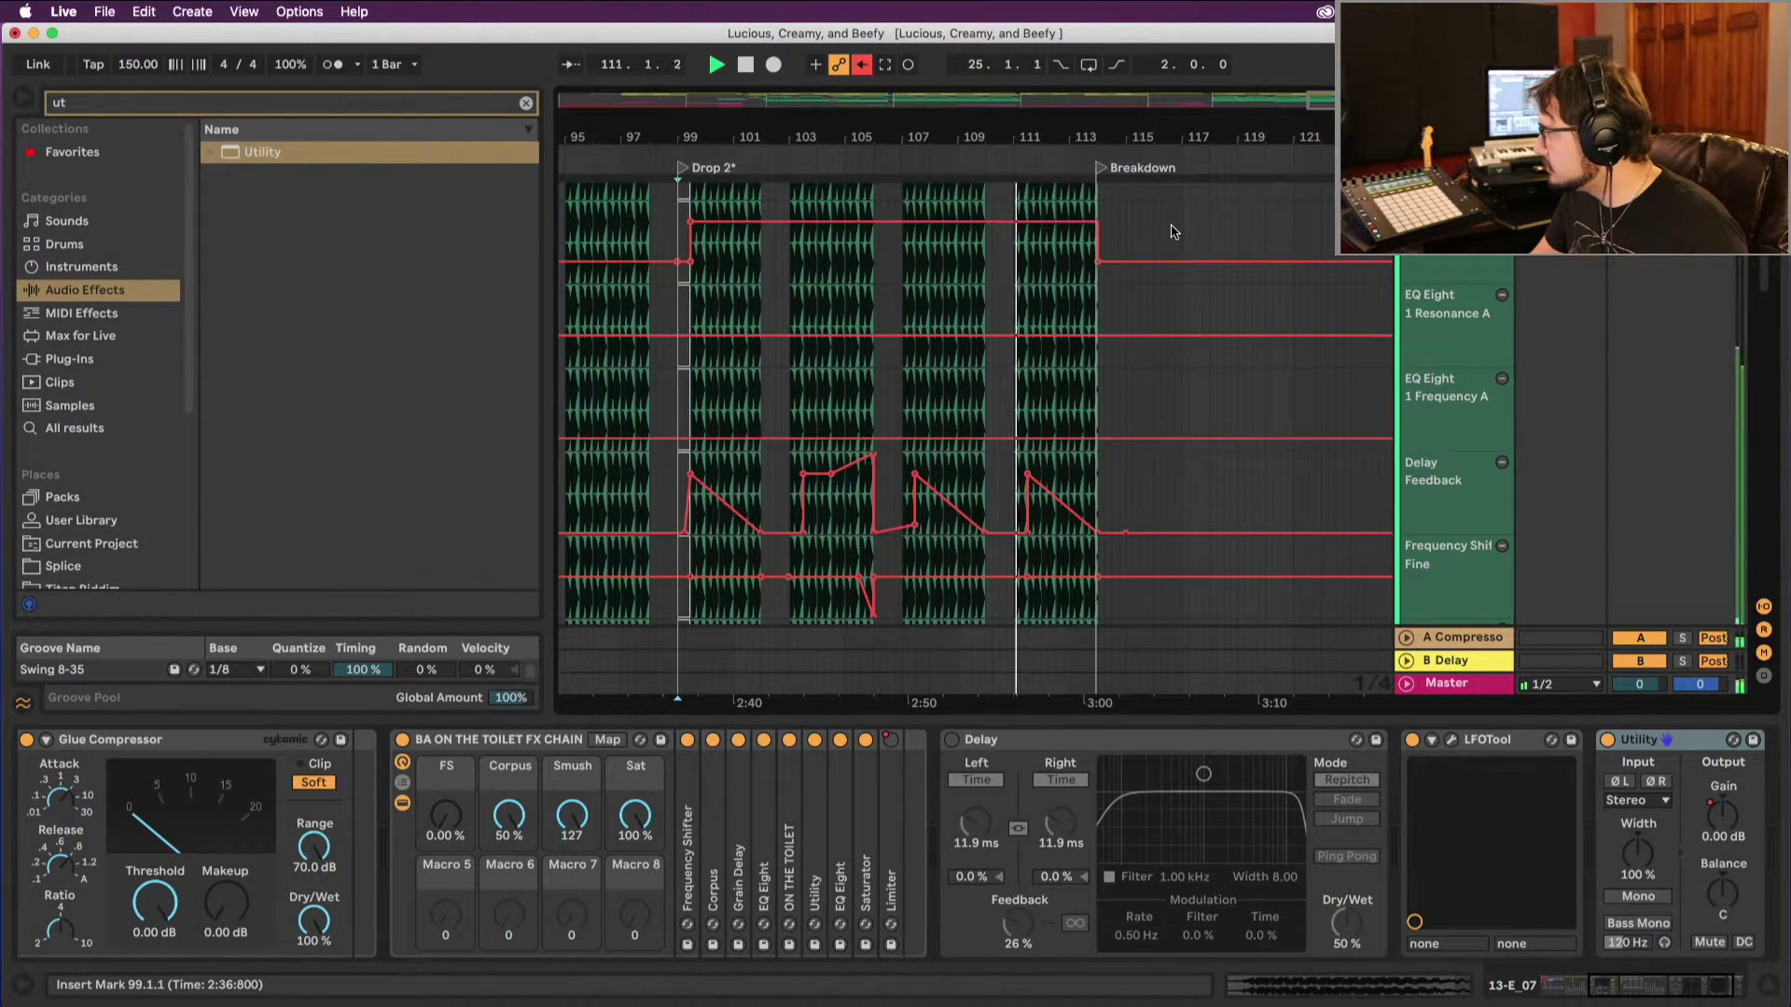
scroll(1183, 246, down, 1)
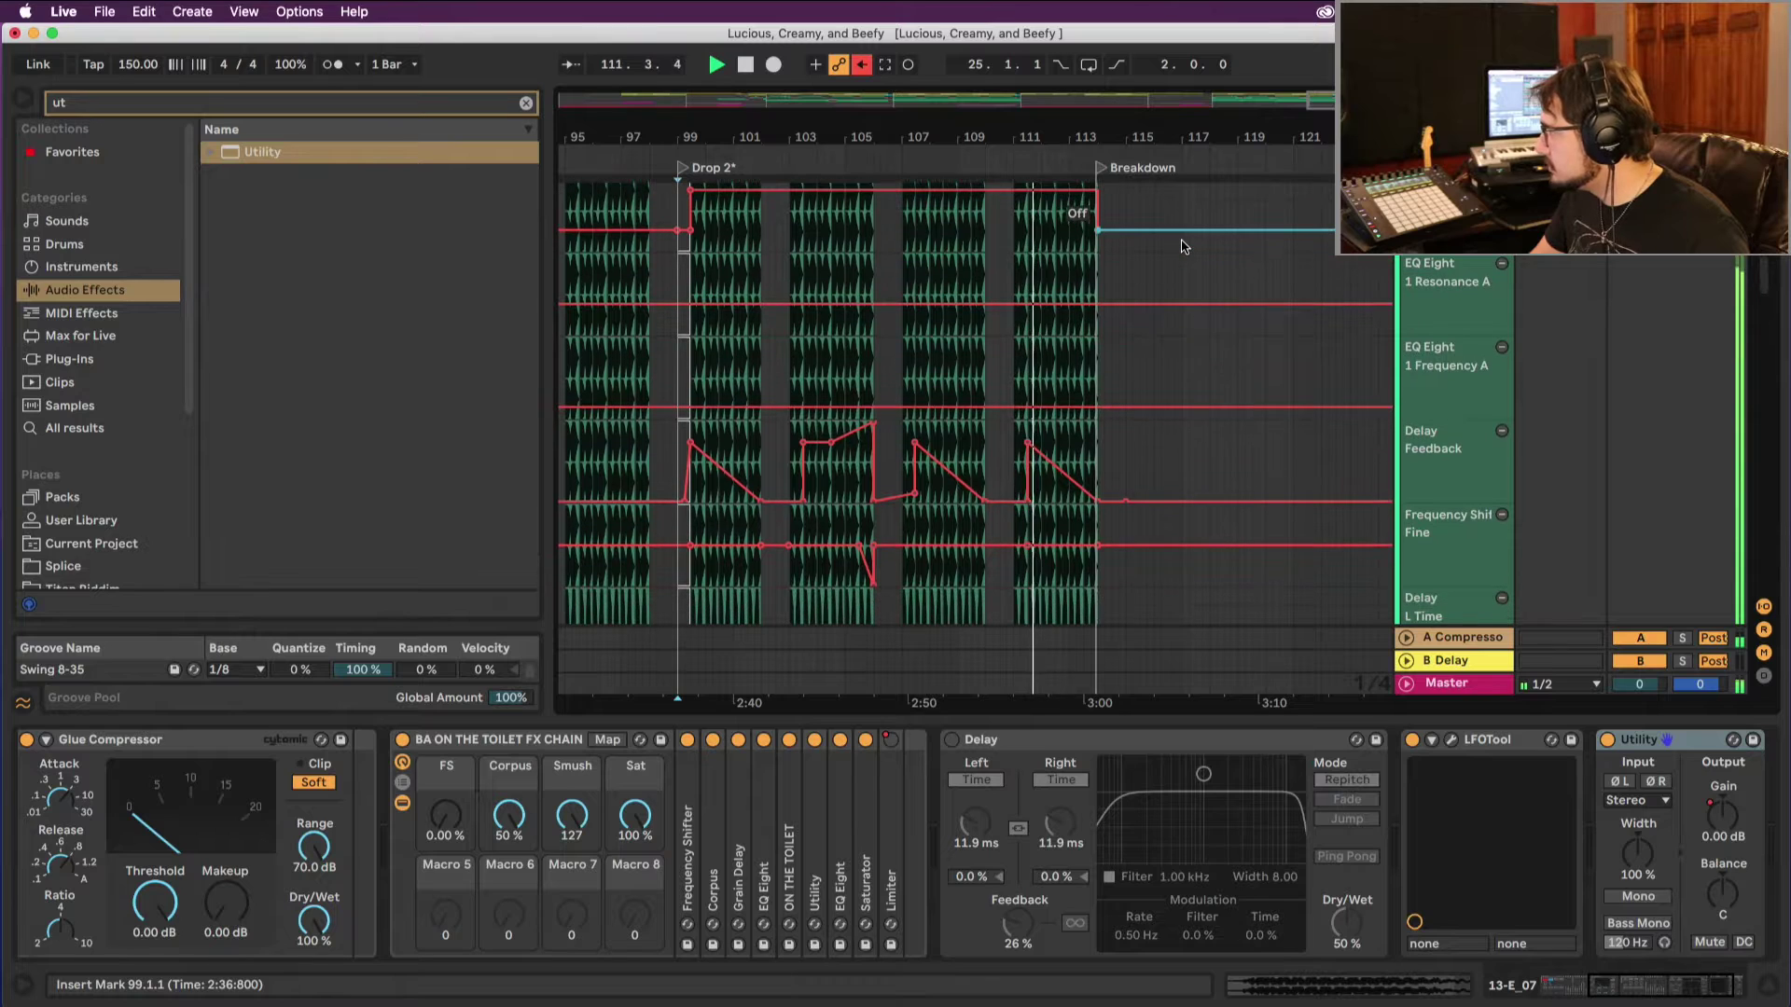
click(806, 428)
scroll(797, 411, up, 5)
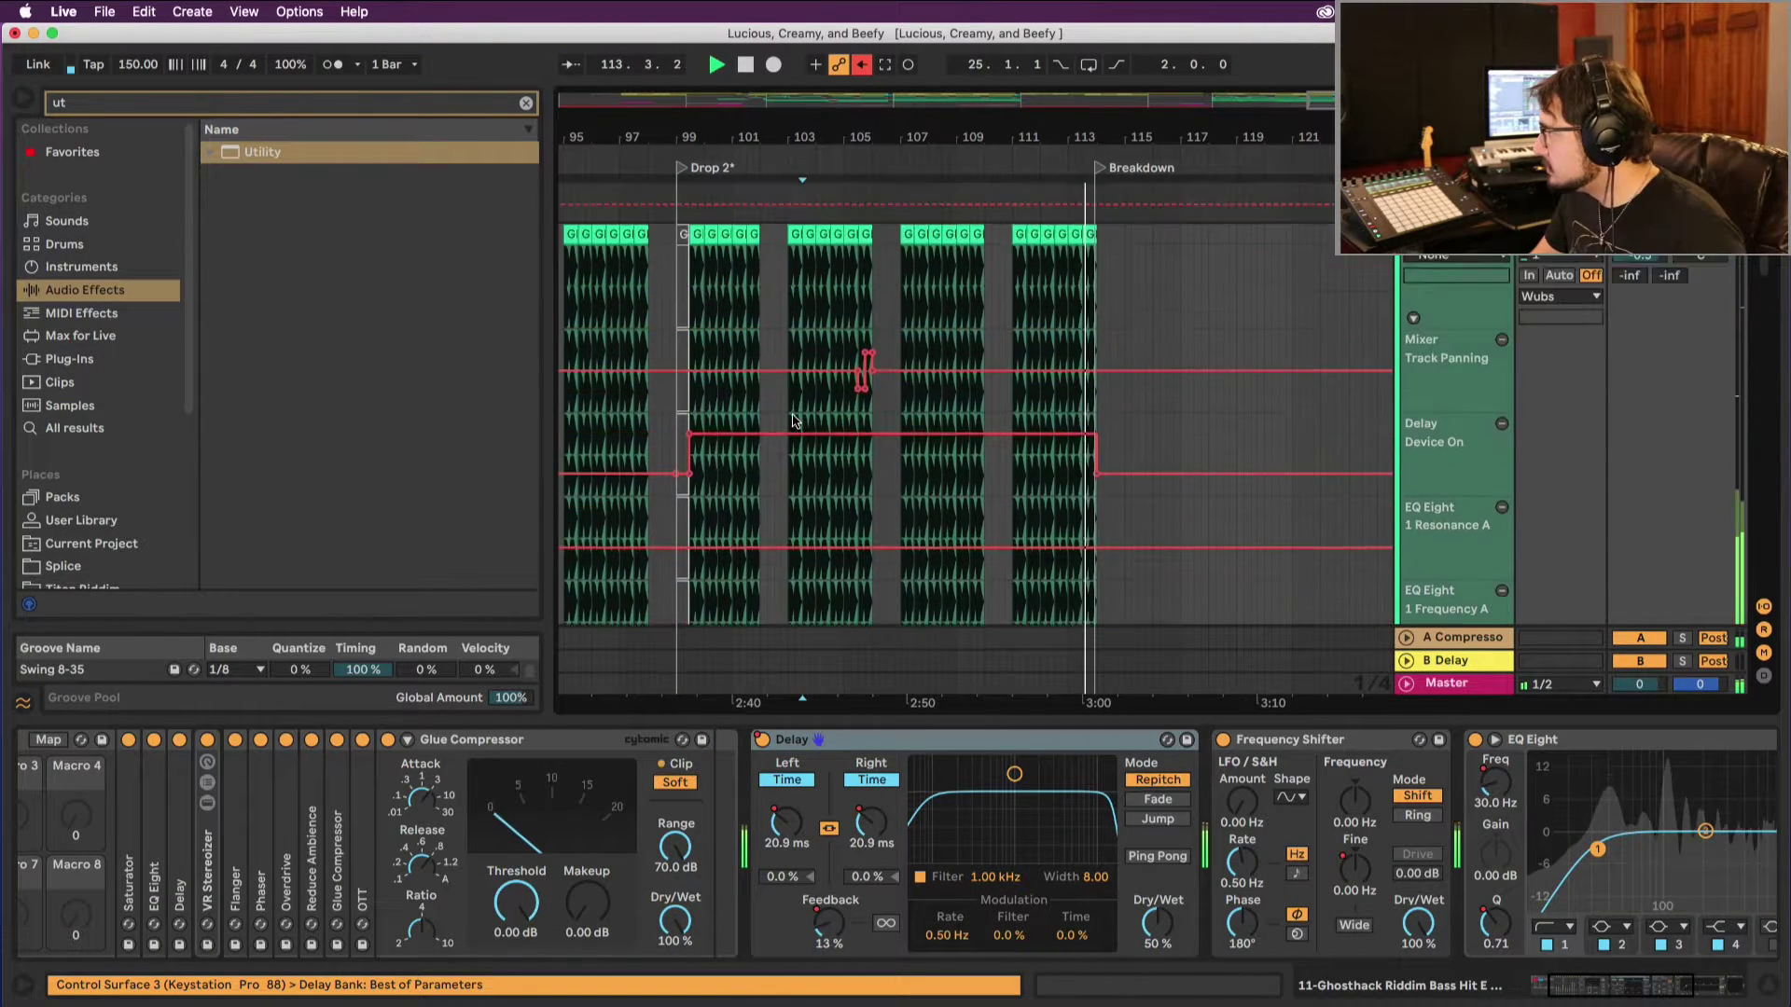
click(863, 356)
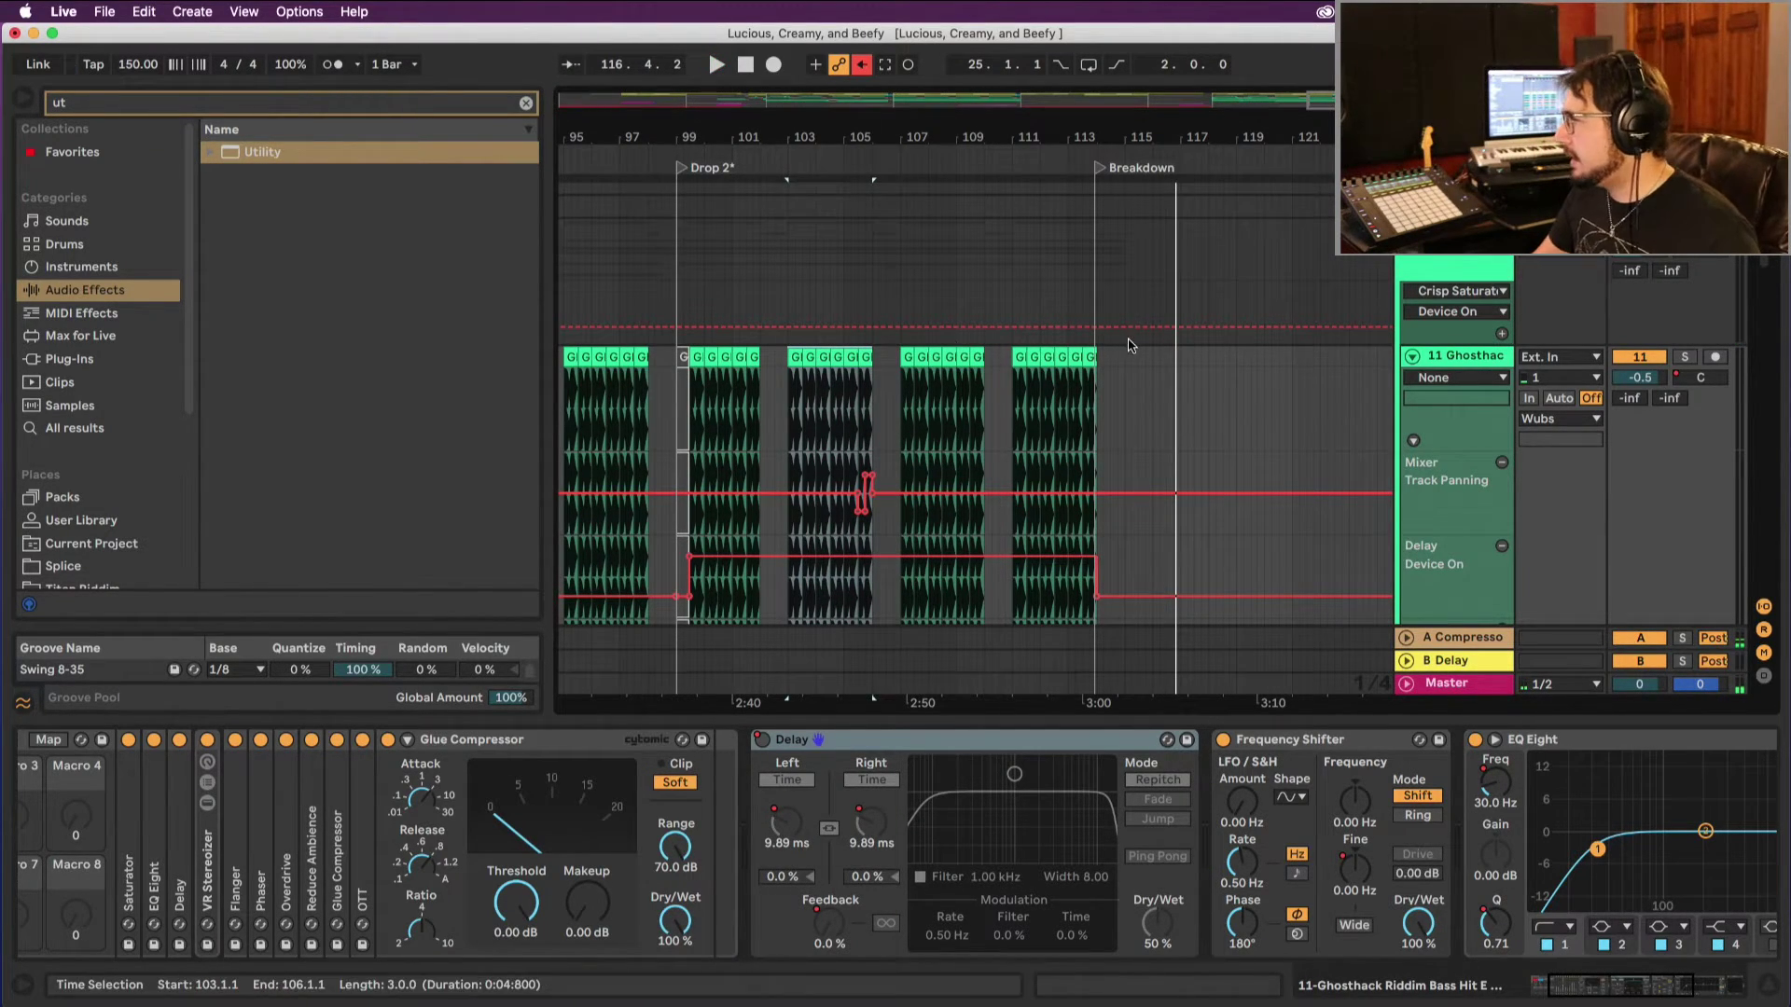
click(1016, 355)
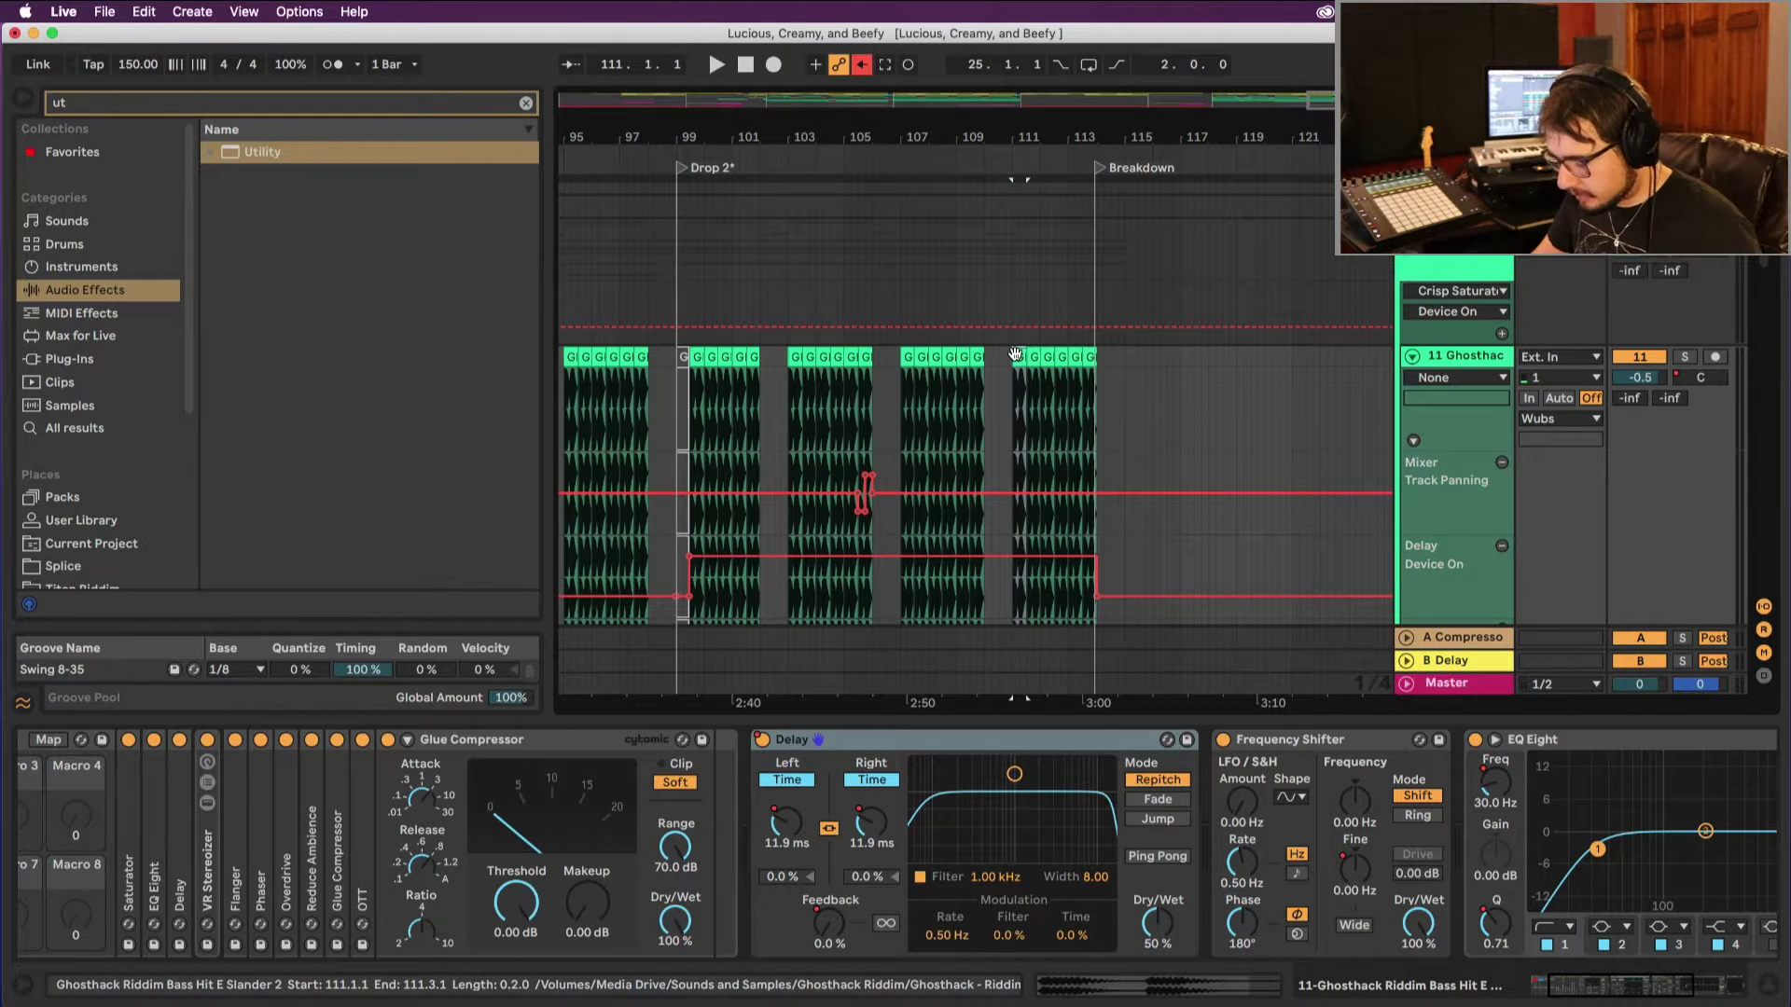
key(cmd+v)
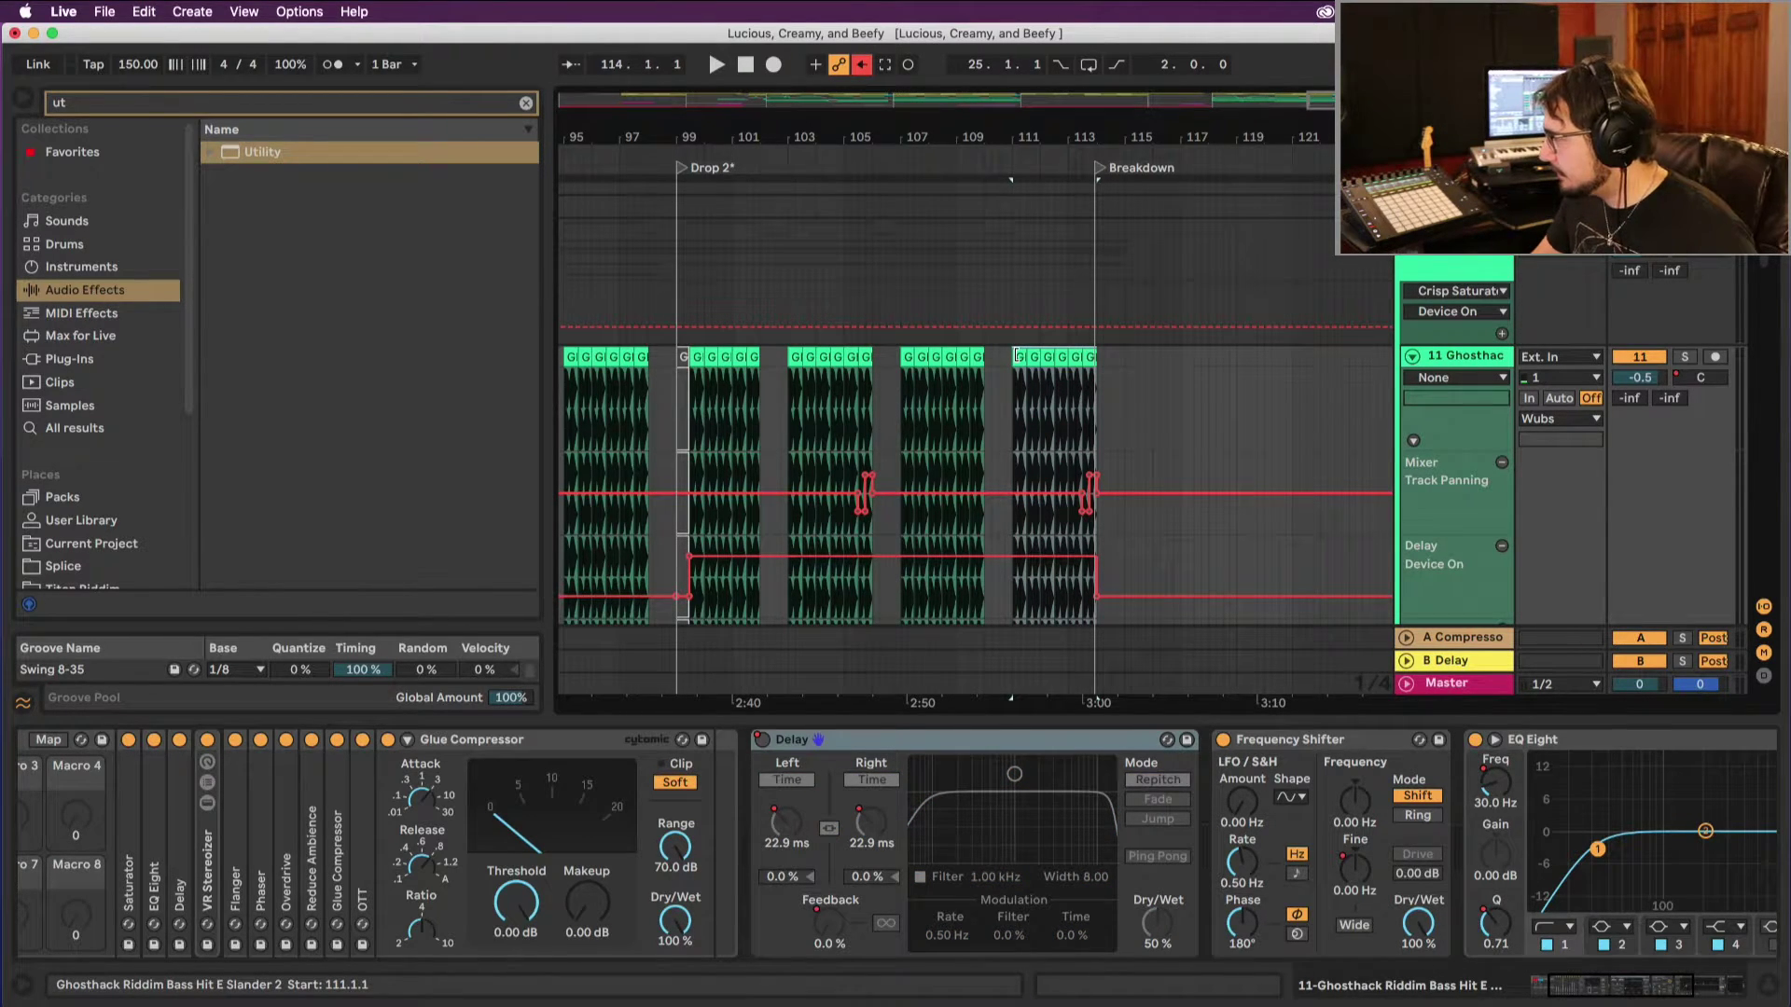
Step: Play track 11's pasted section and examine its Delay Feedback and Frequency Shifter Fine automation up to the Breakdown locator
key(space)
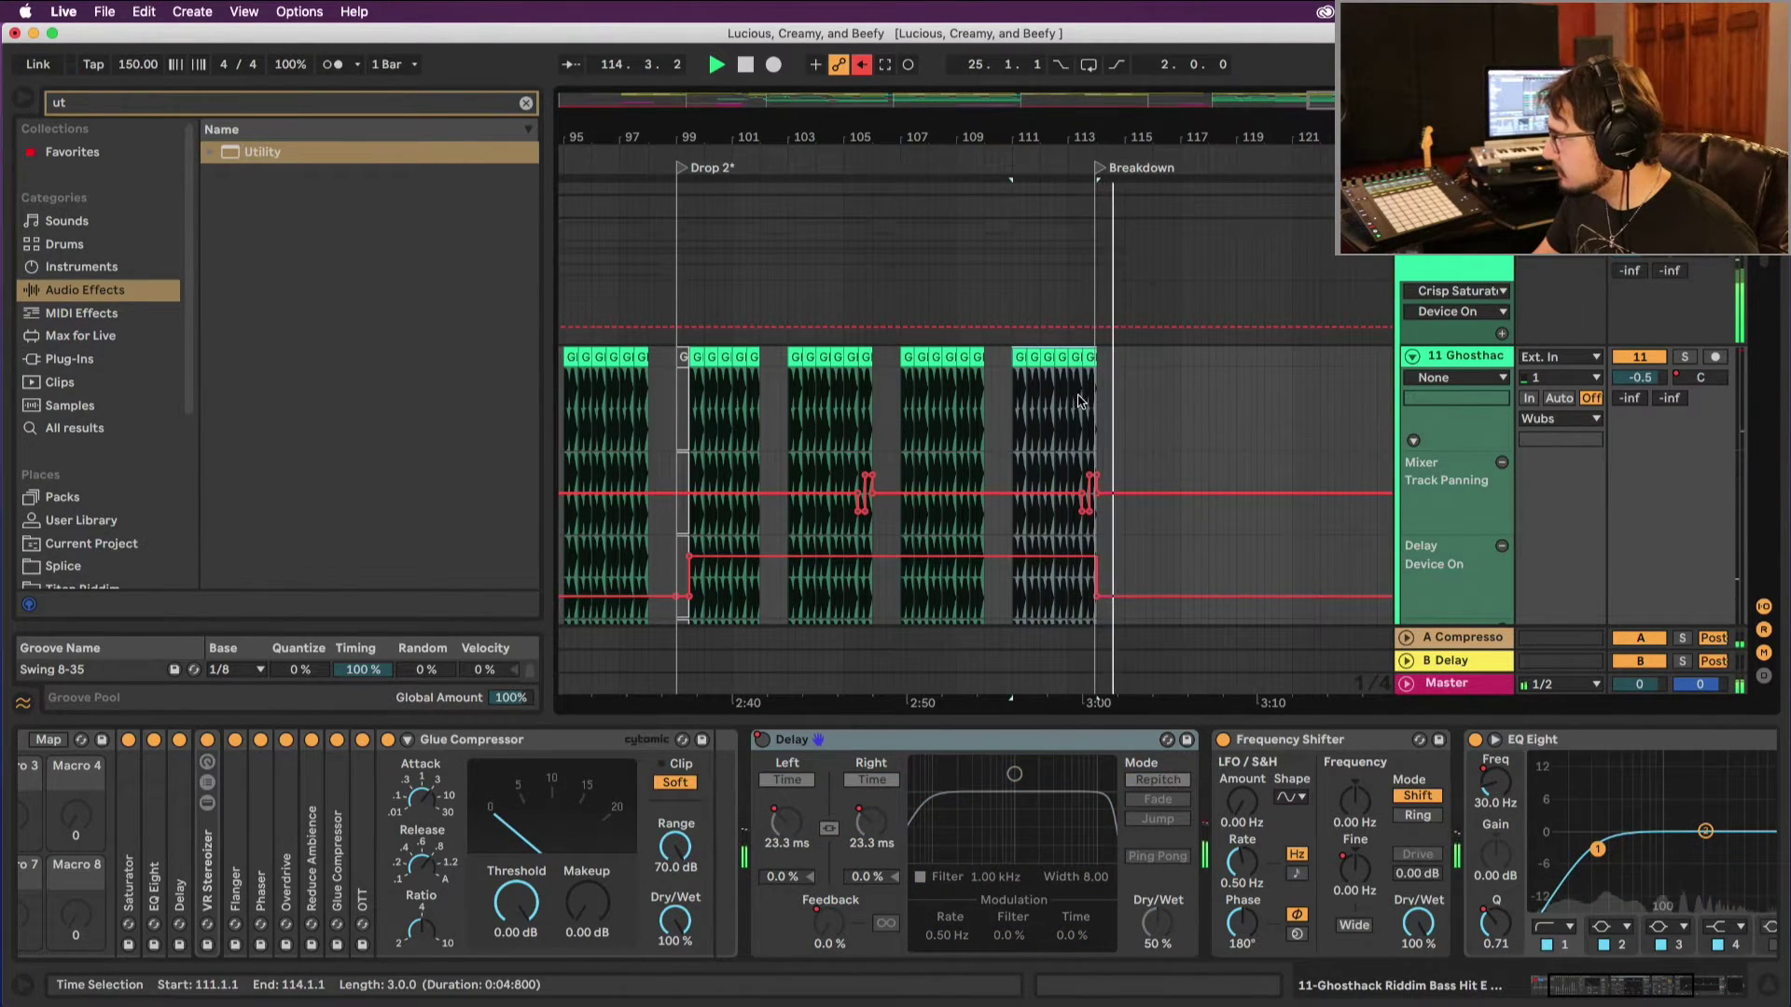
scroll(1078, 402, down, 5)
key(space)
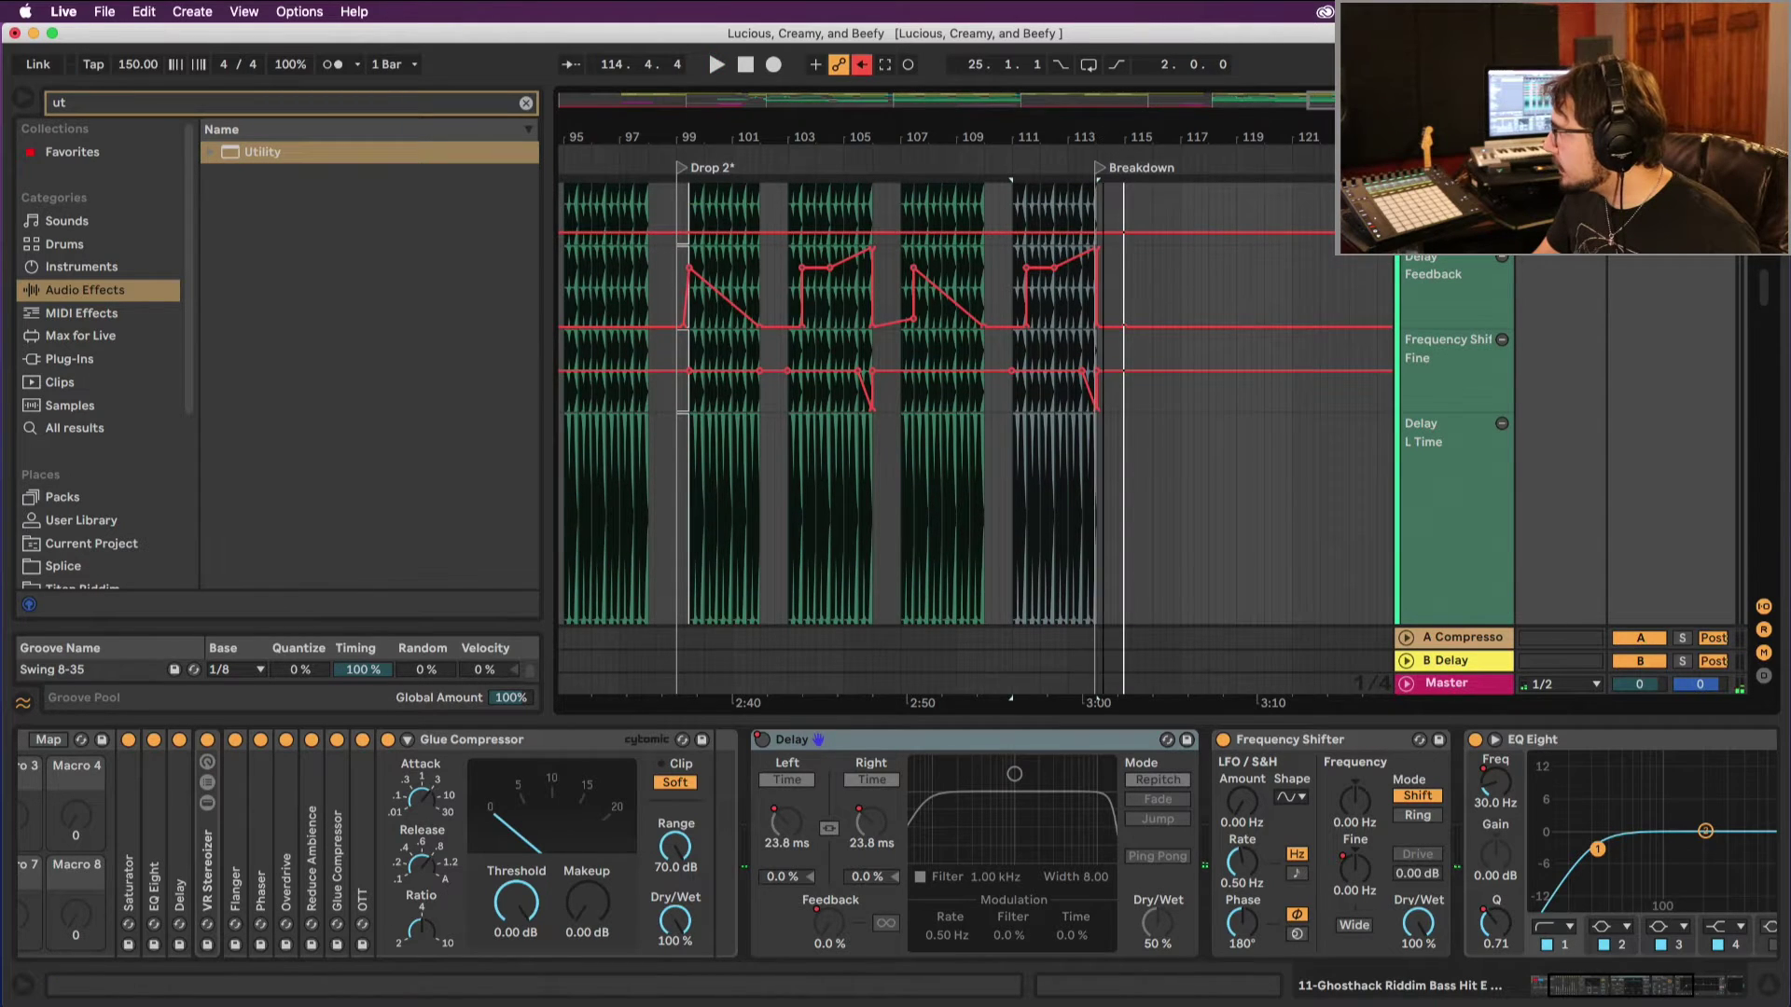
key(z)
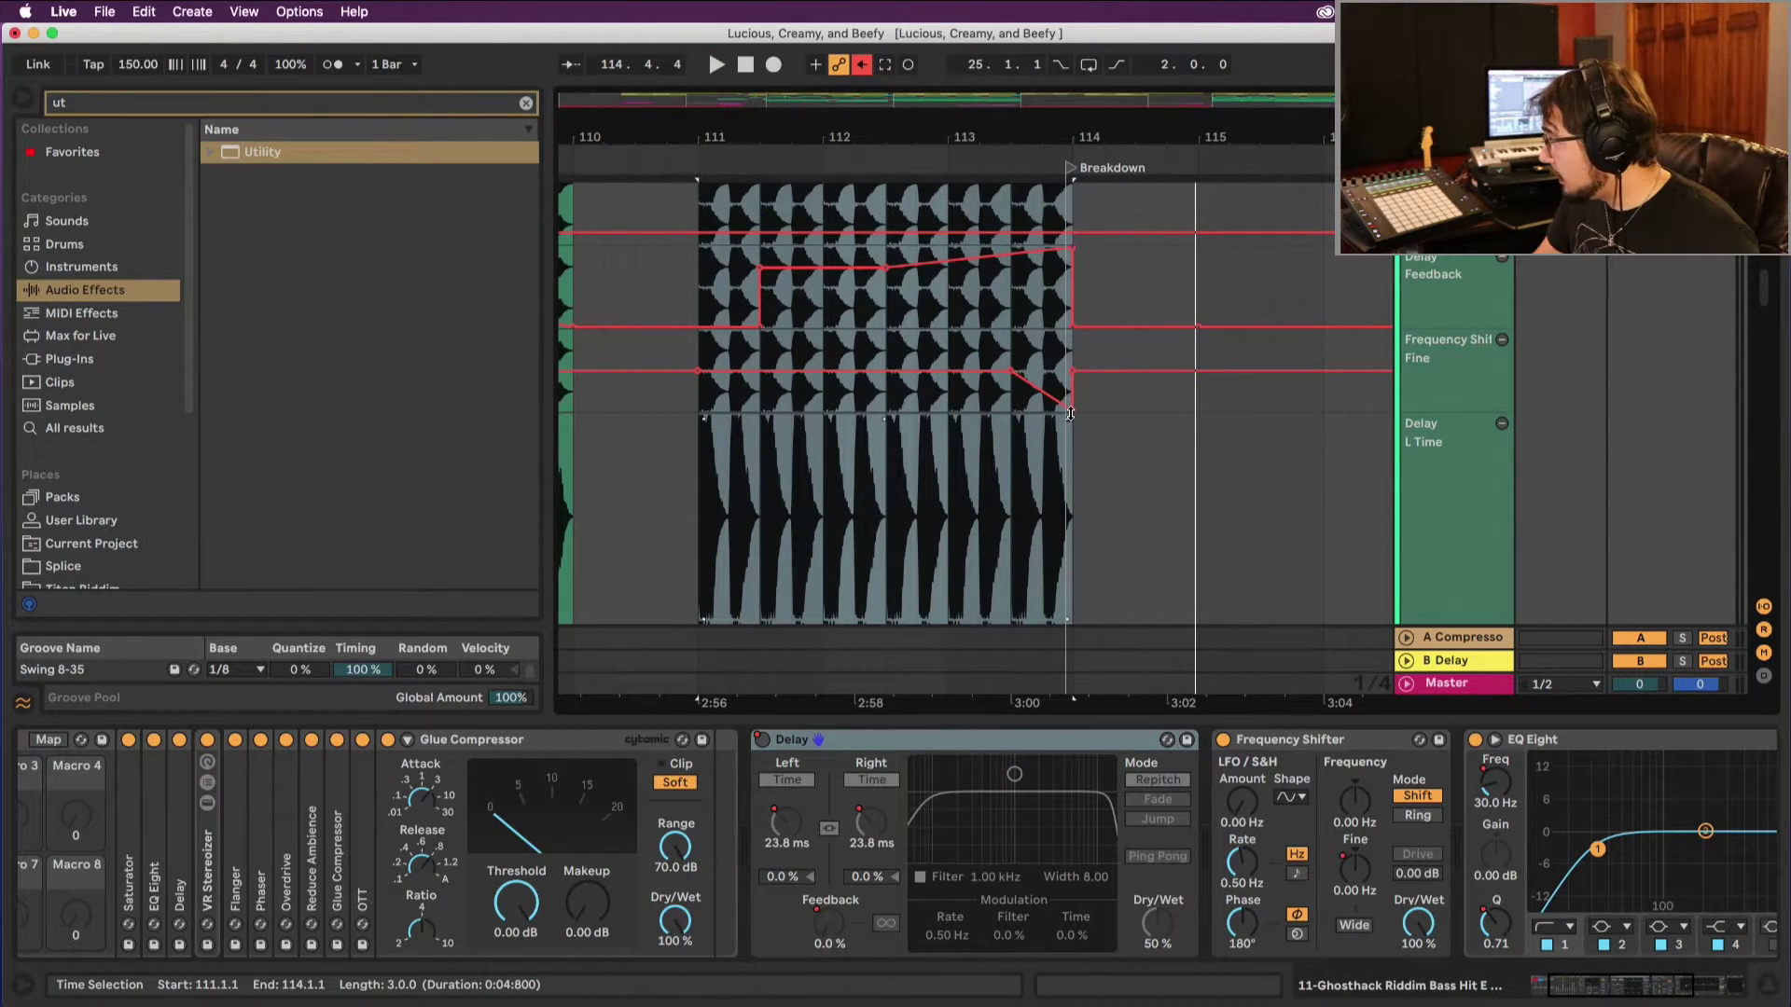
Step: Raise the end of track 11's Frequency Shifter Fine ramp before the Breakdown locator above 0 Hz and play the section from 111.1.1
click(1072, 410)
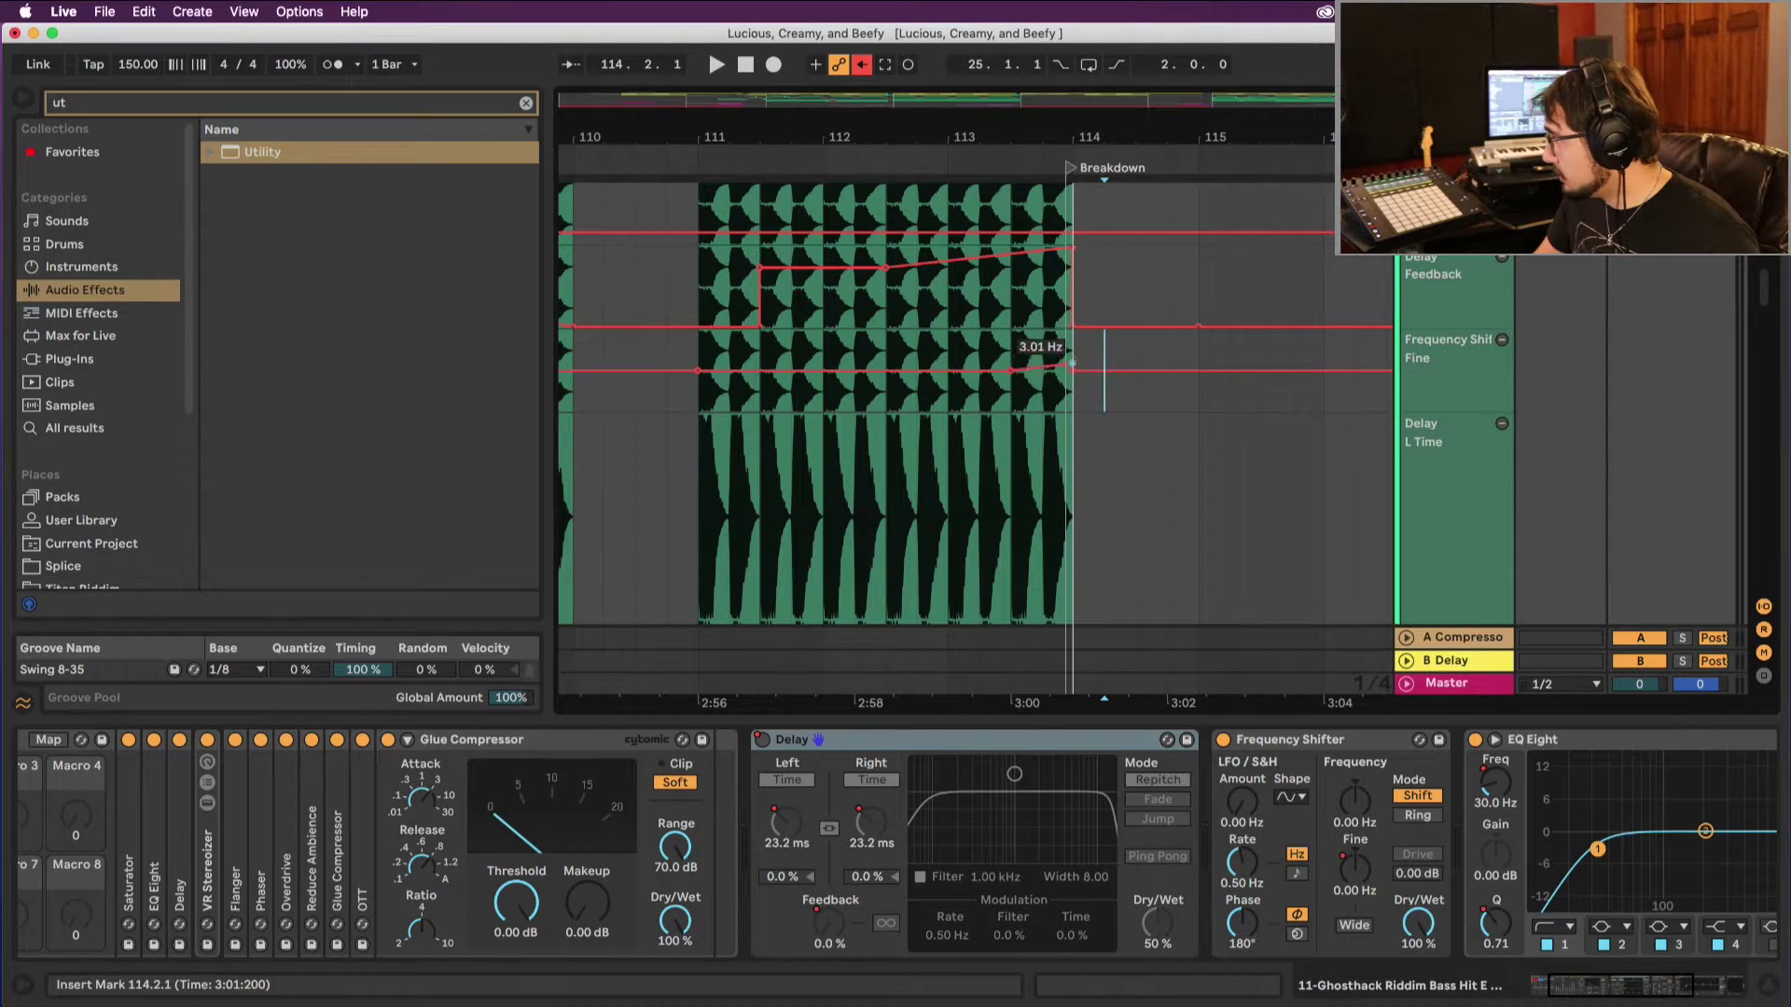
click(695, 439)
key(space)
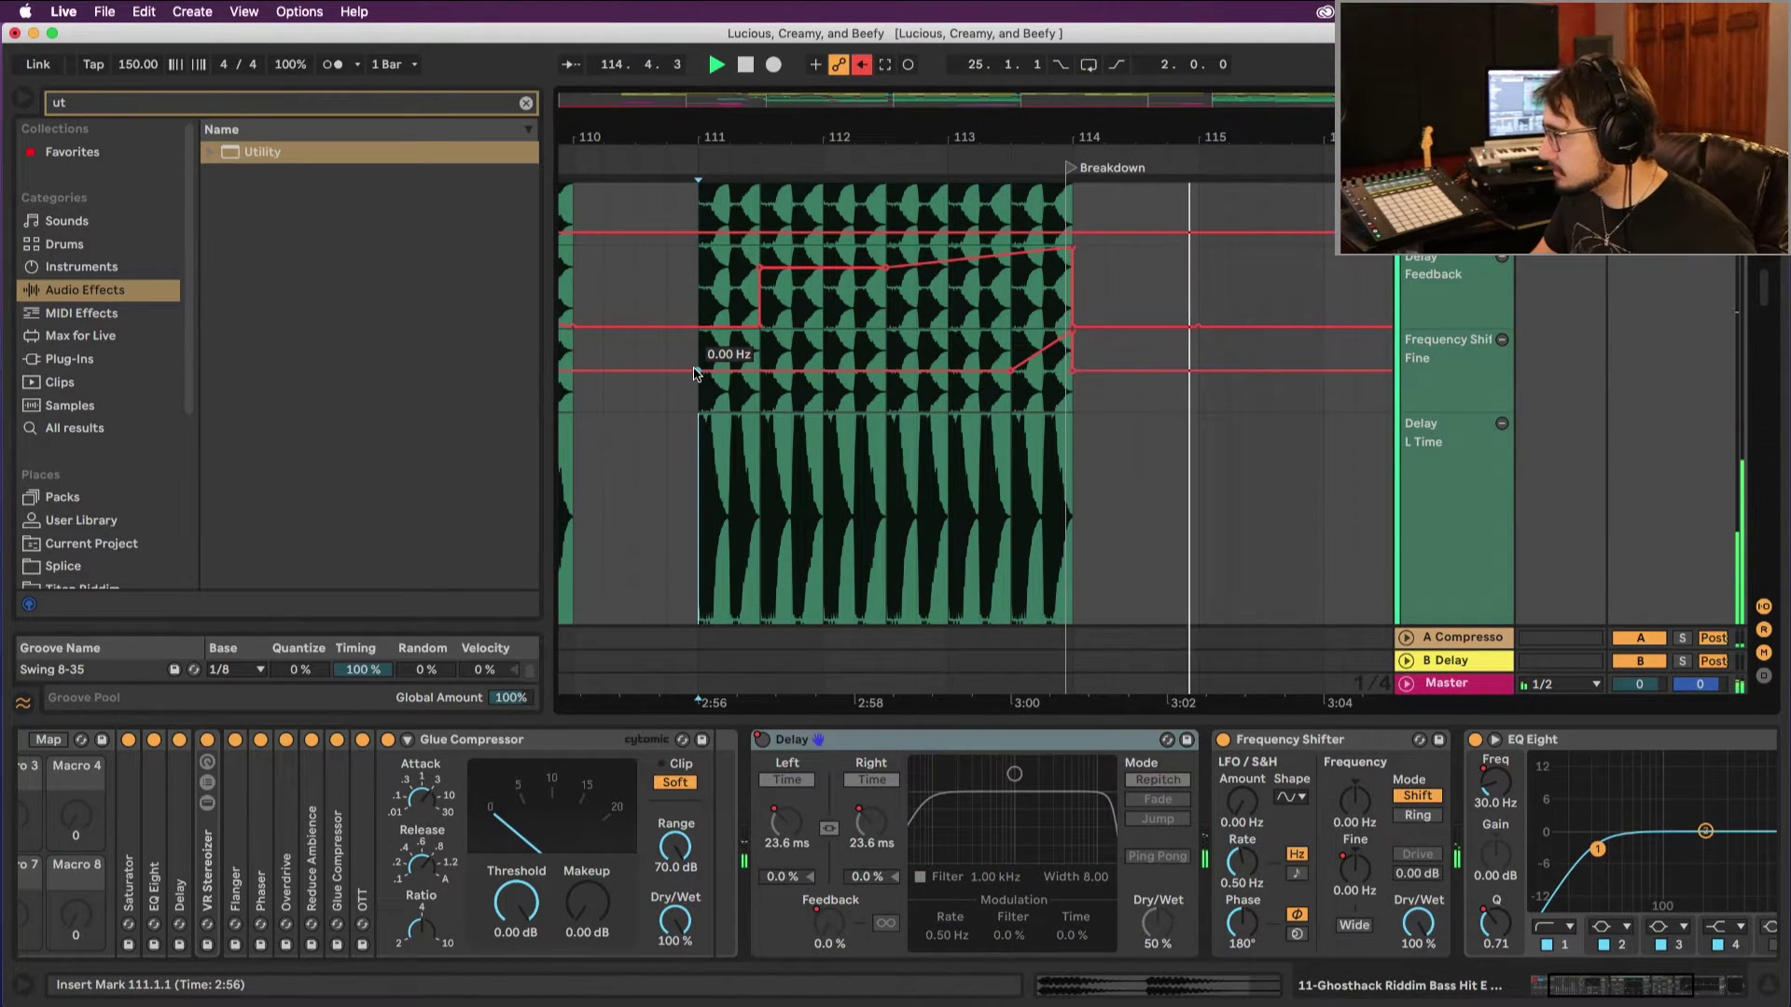
key(space)
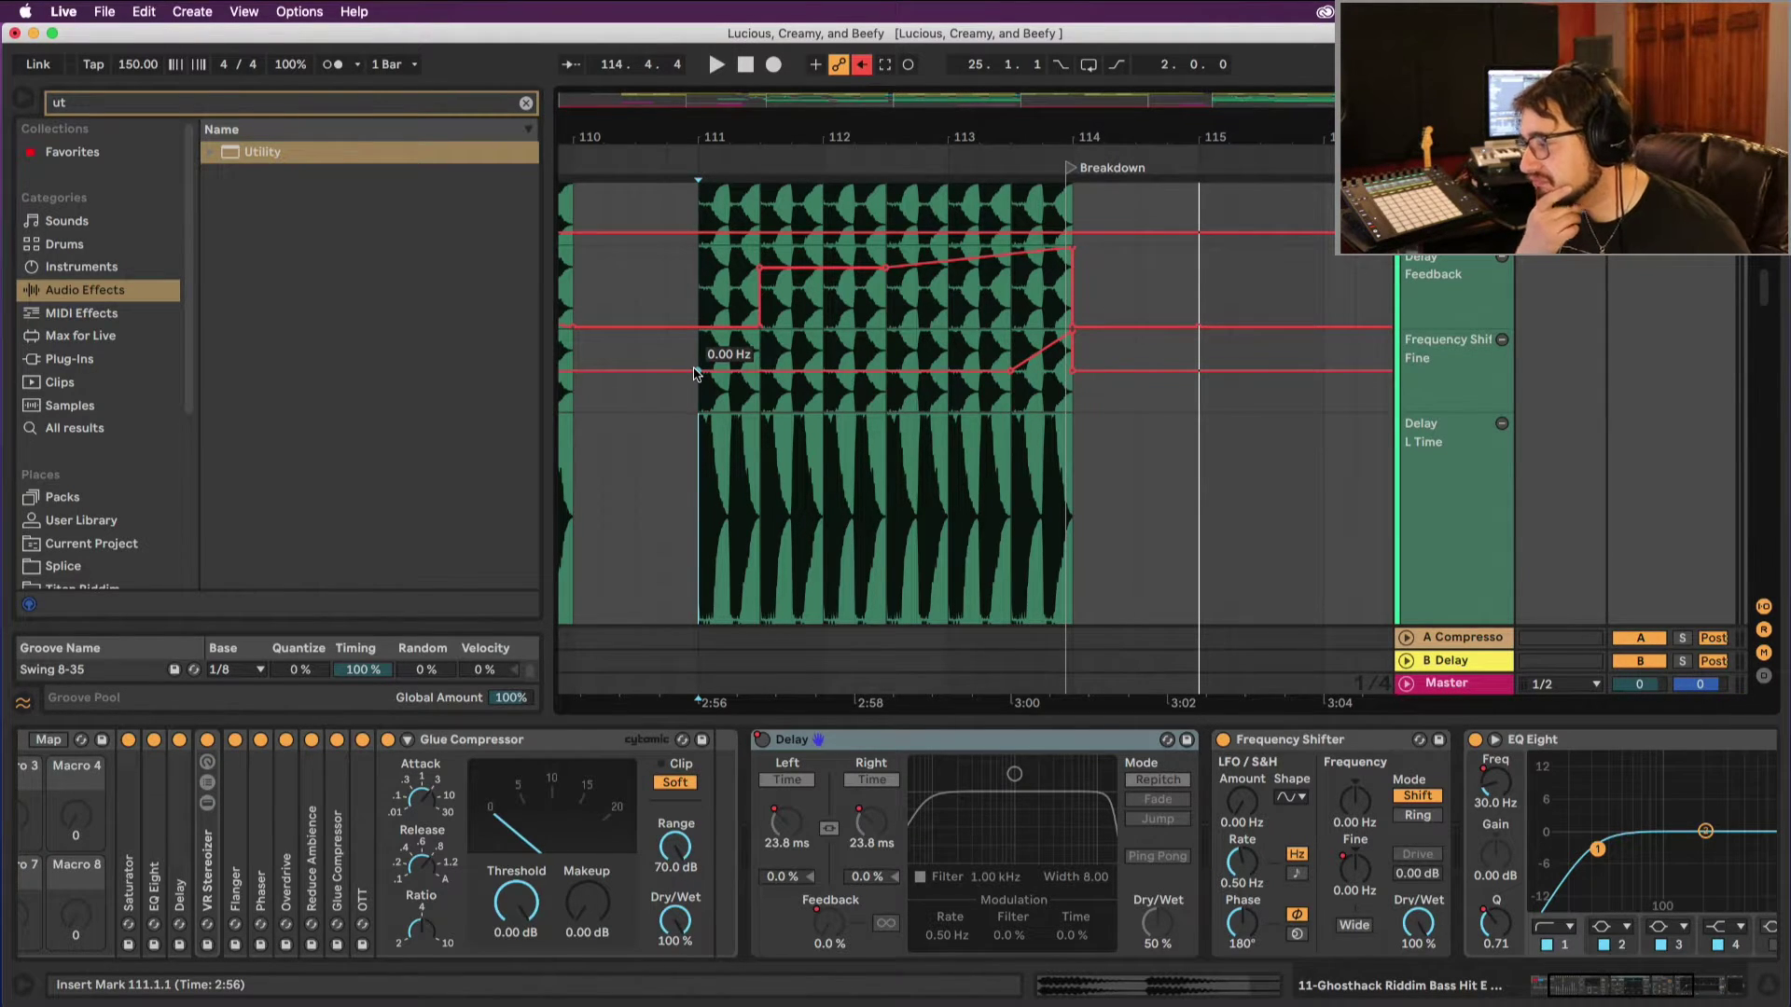
key(space)
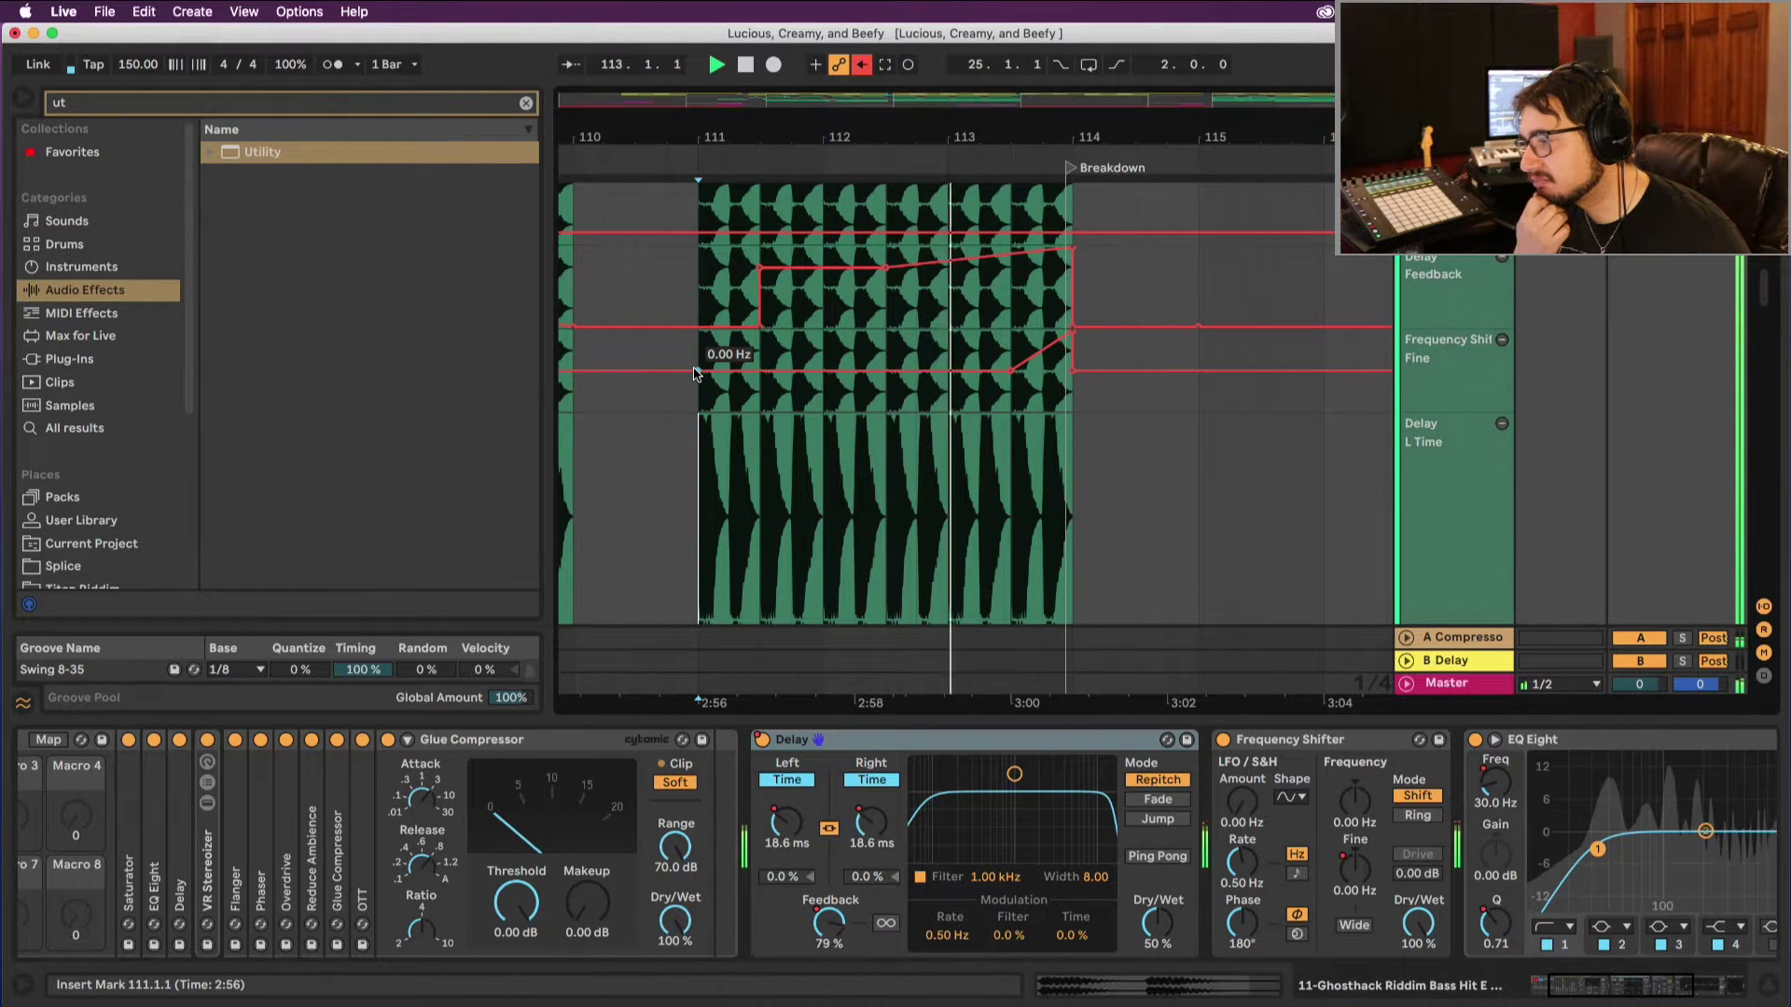
key(space)
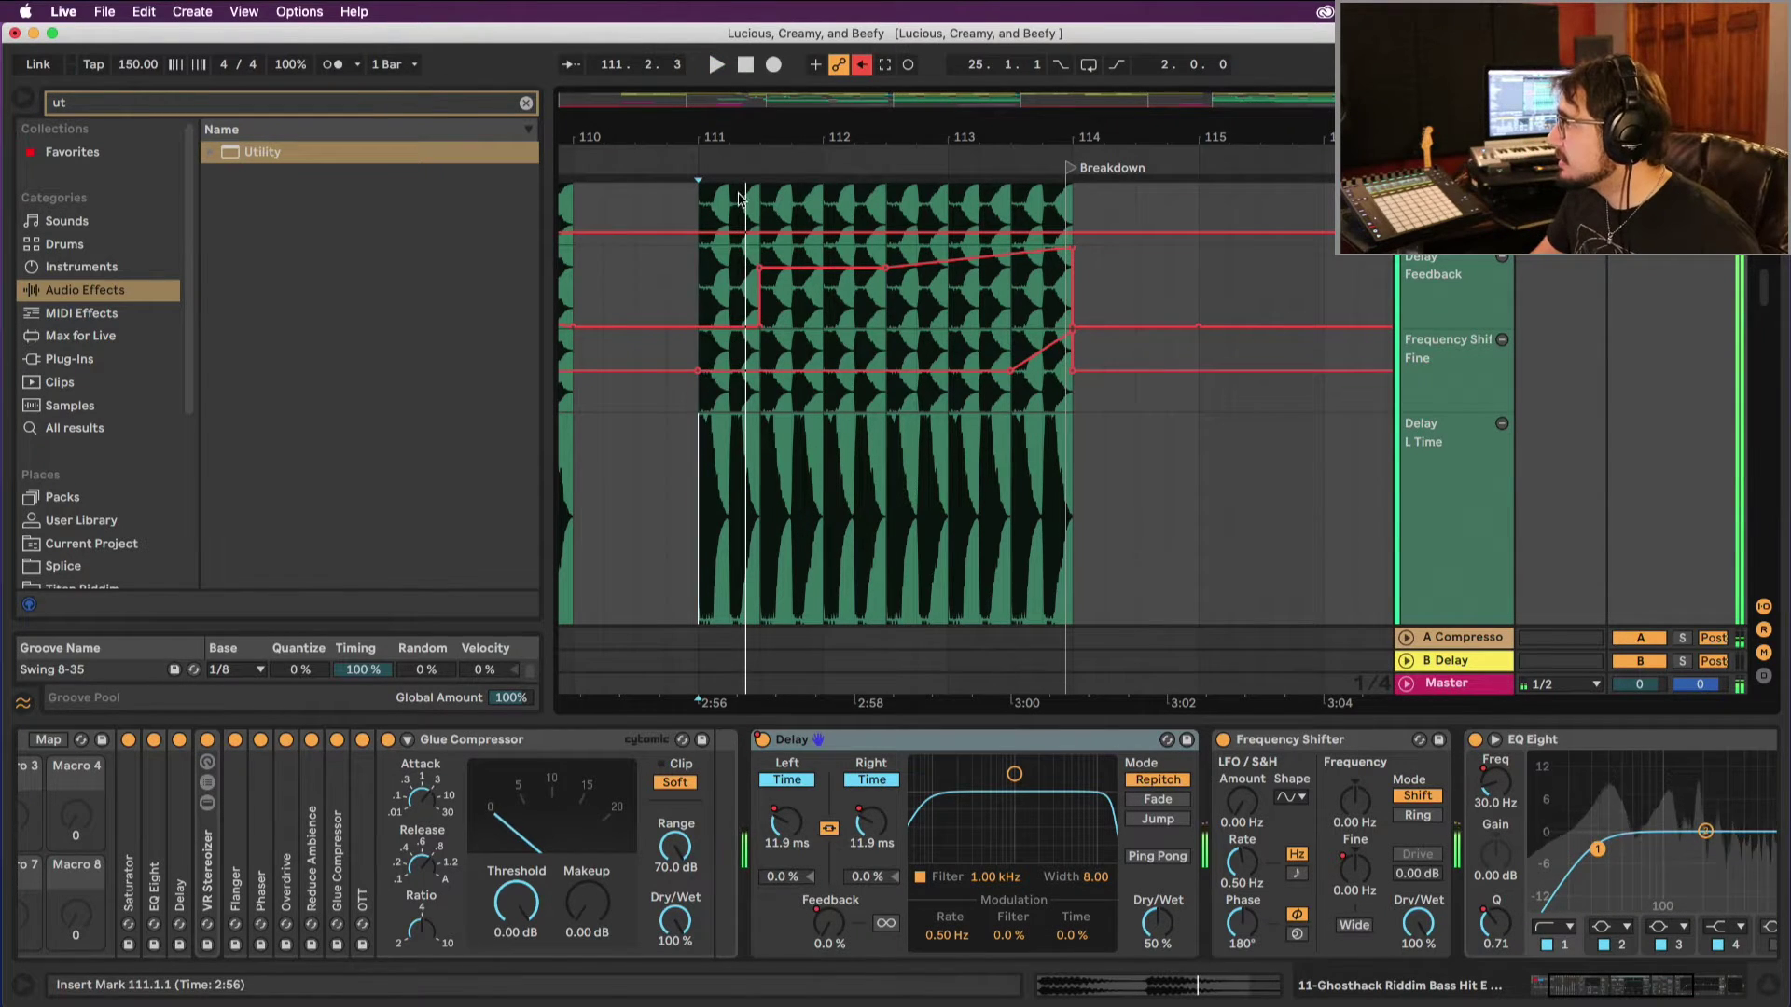
key(space)
key(space)
Step: Save the set and examine track 11's EQ Eight automation lanes in the first drop
scroll(804, 224, down, 5)
scroll(804, 224, down, 5)
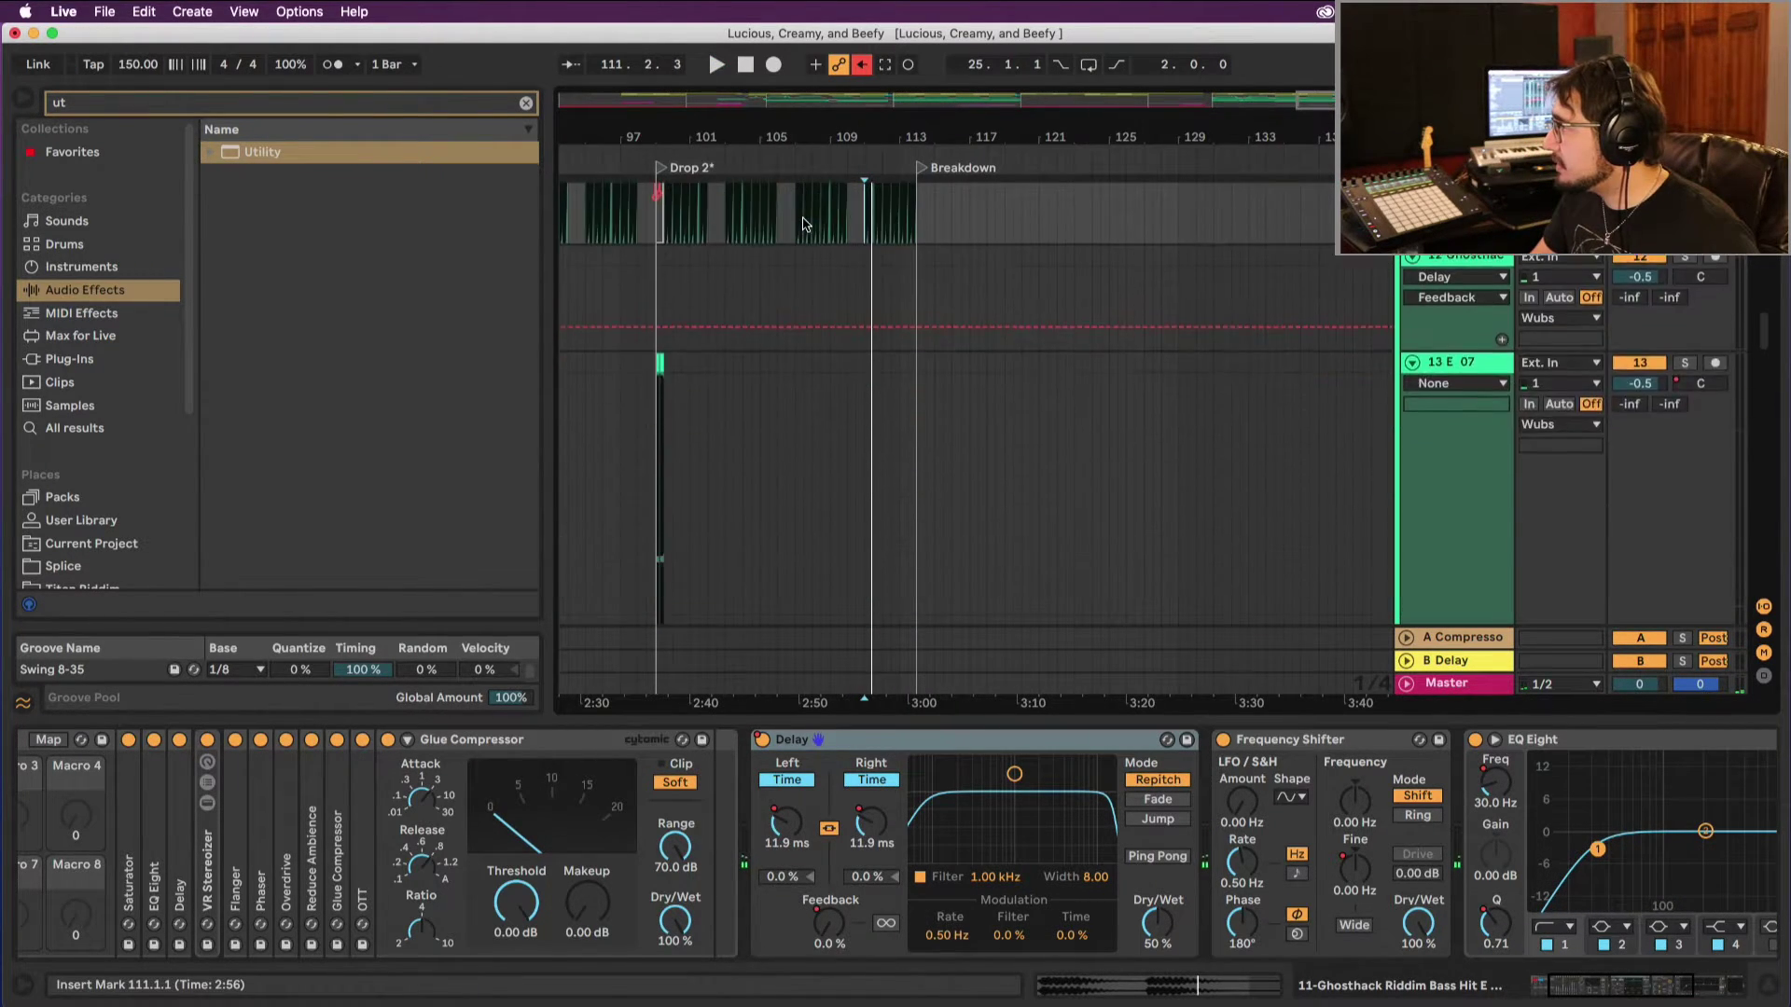
scroll(804, 224, left, 10)
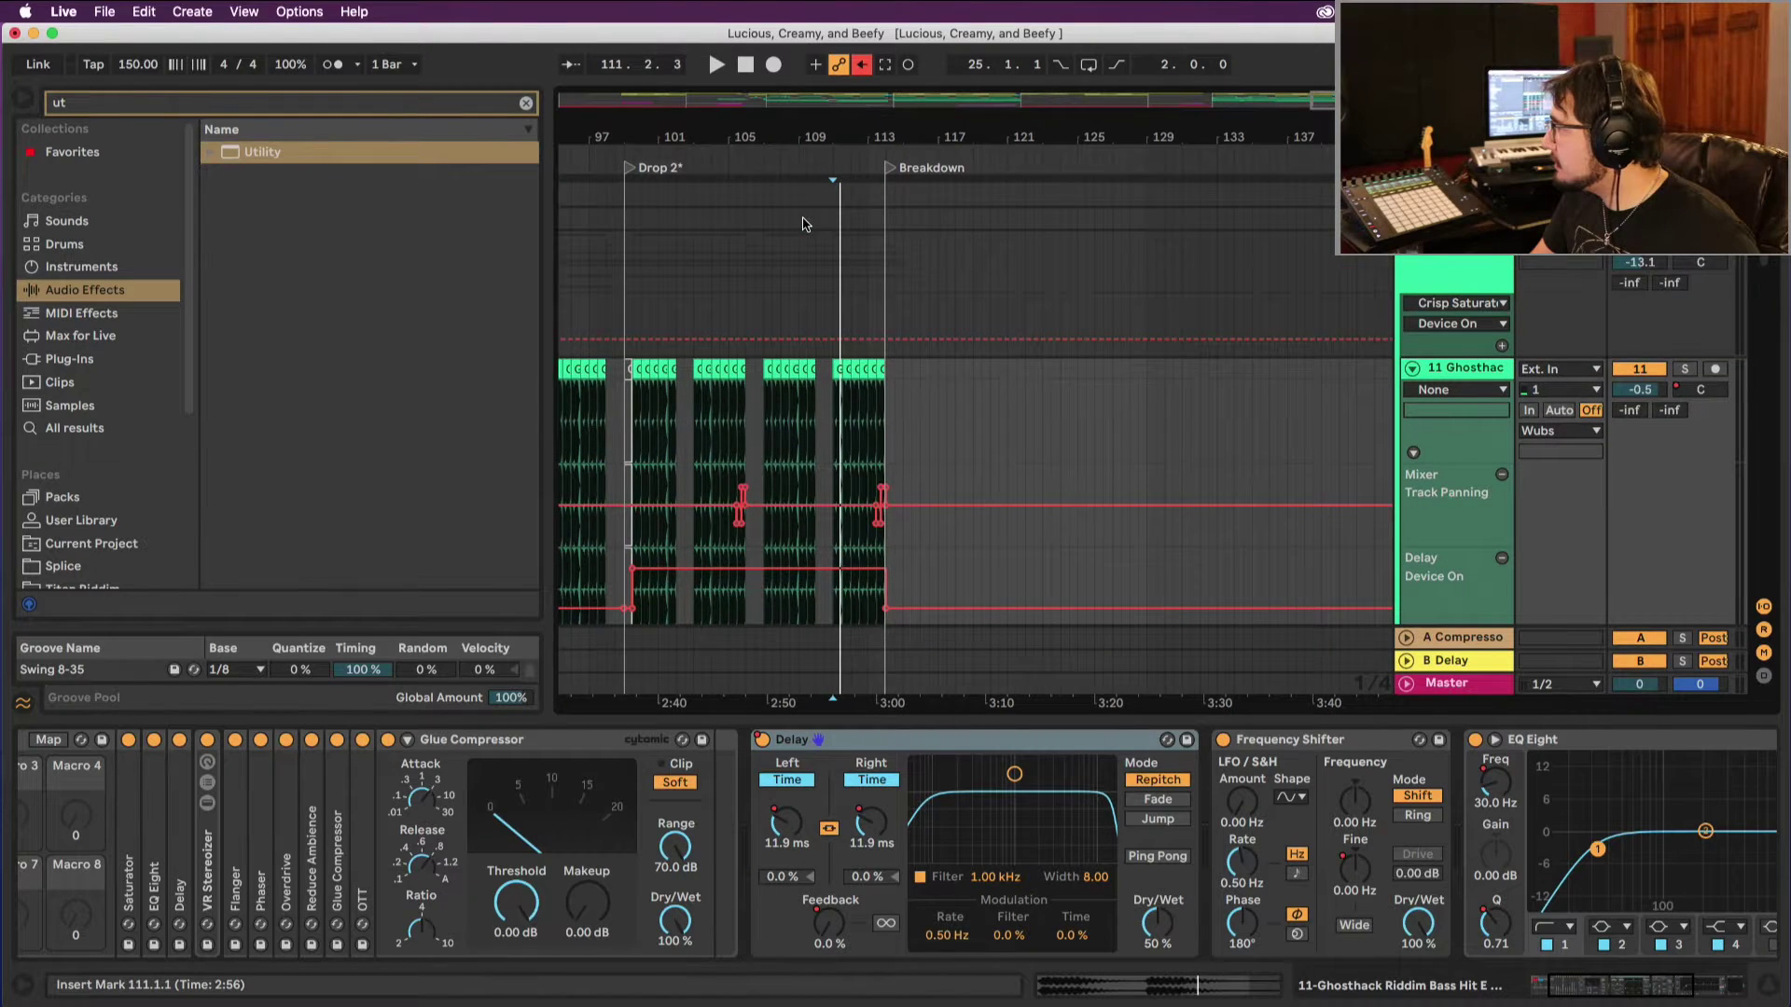
scroll(800, 224, left, 5)
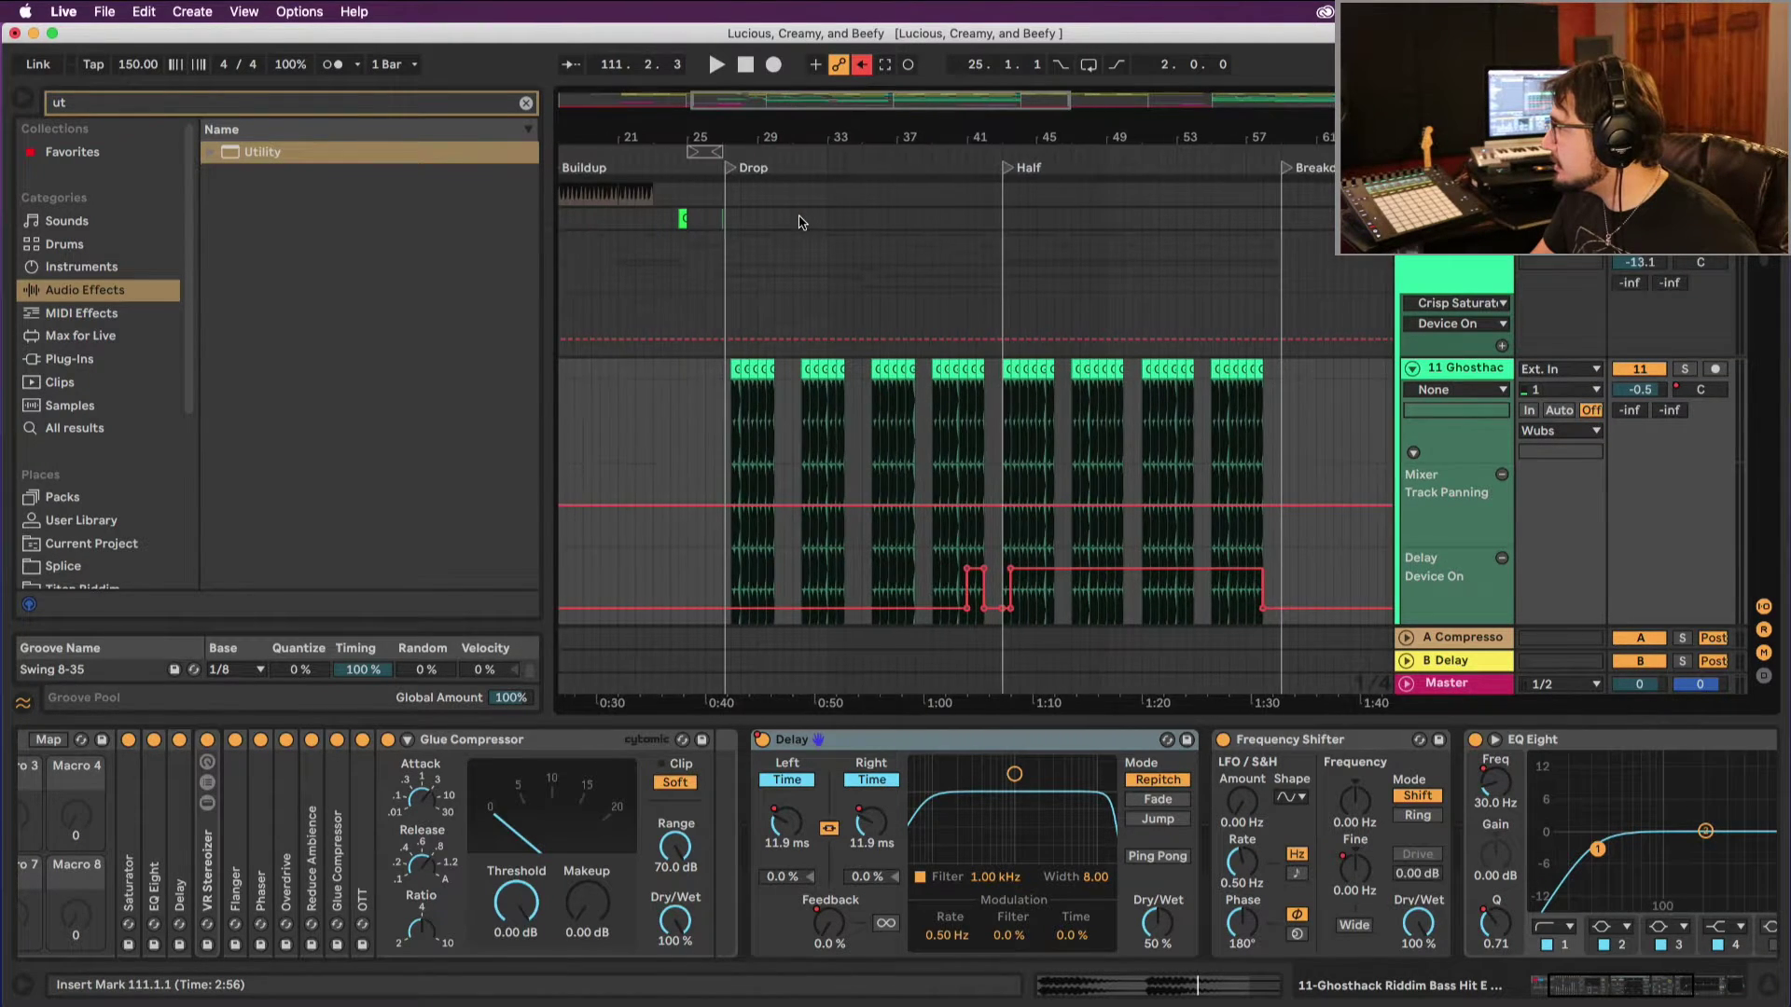
scroll(800, 224, down, 5)
scroll(799, 222, down, 1)
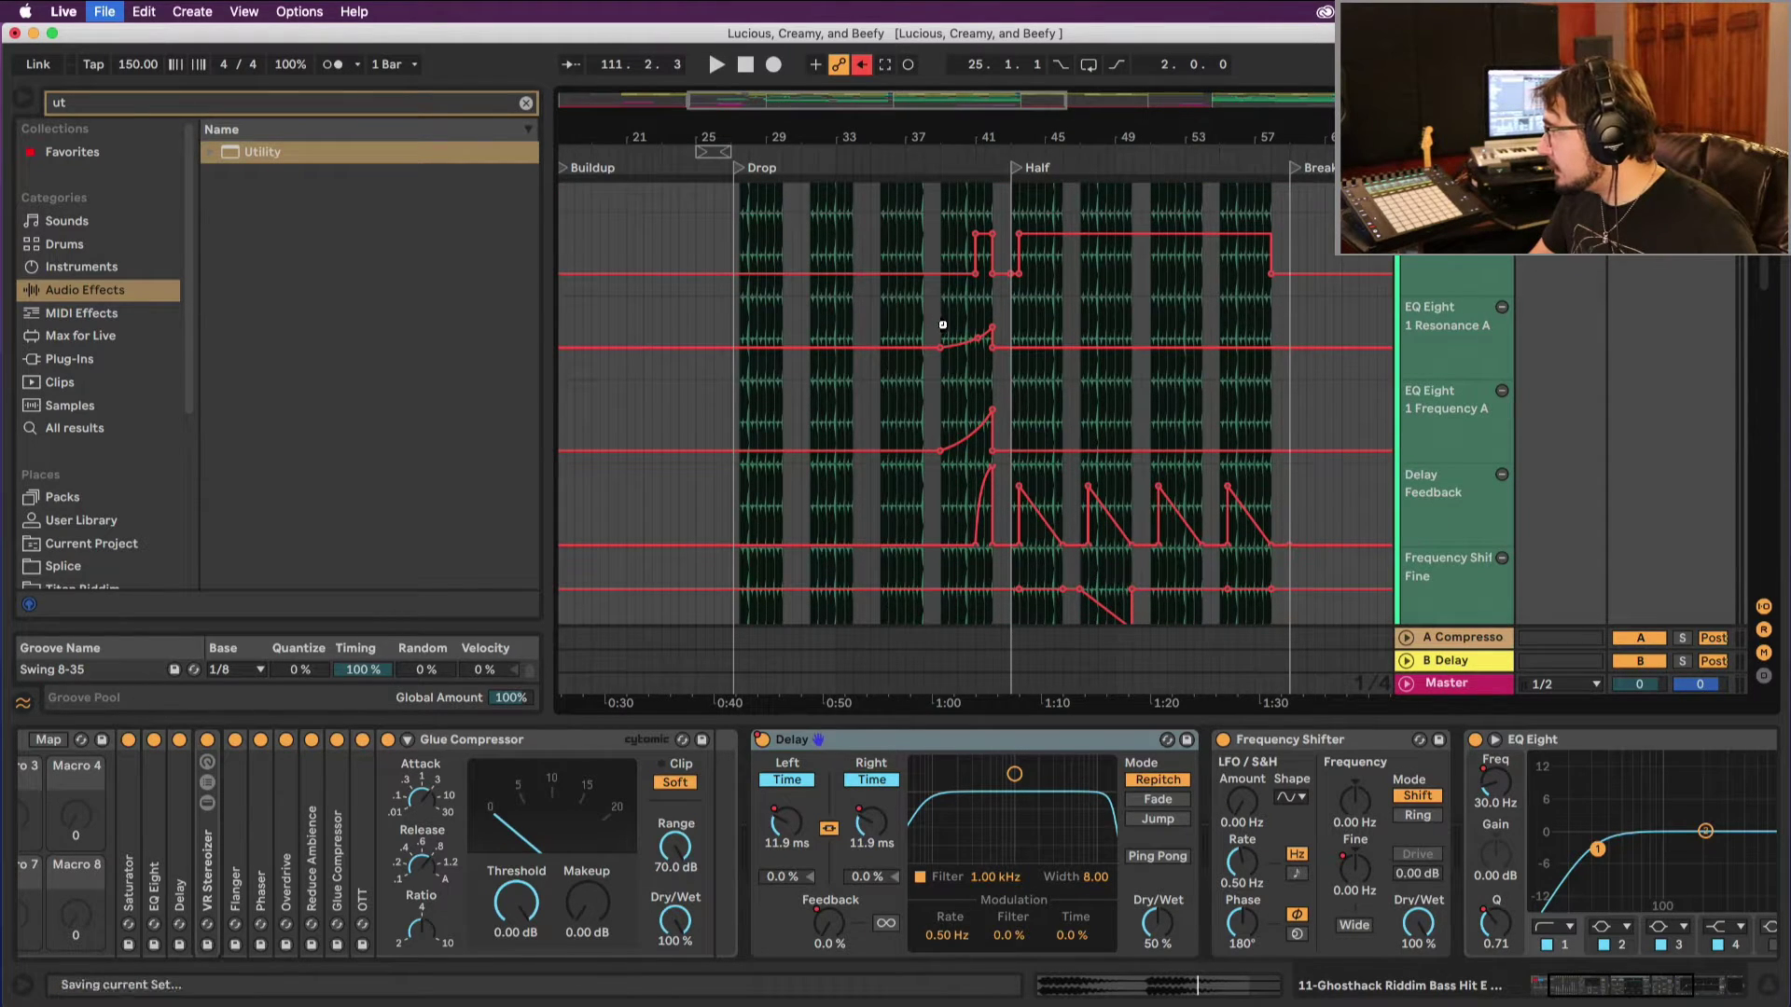
drag(942, 328, 998, 432)
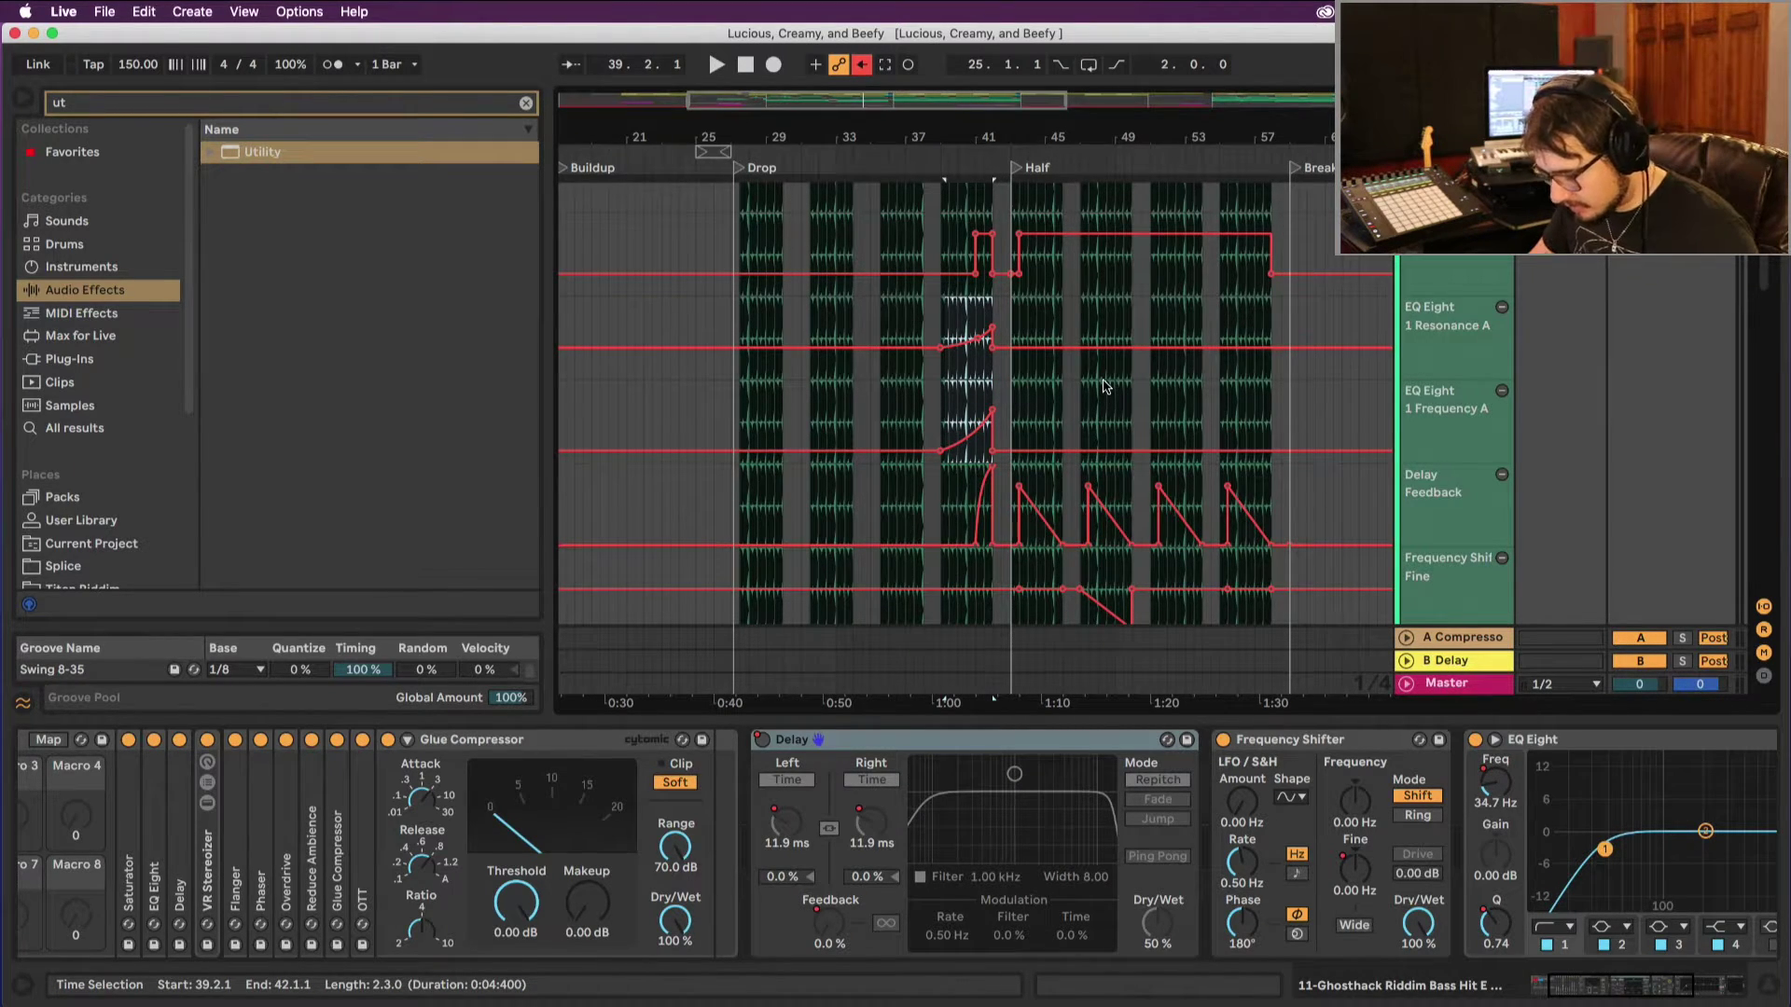
right_click(1294, 390)
click(1157, 407)
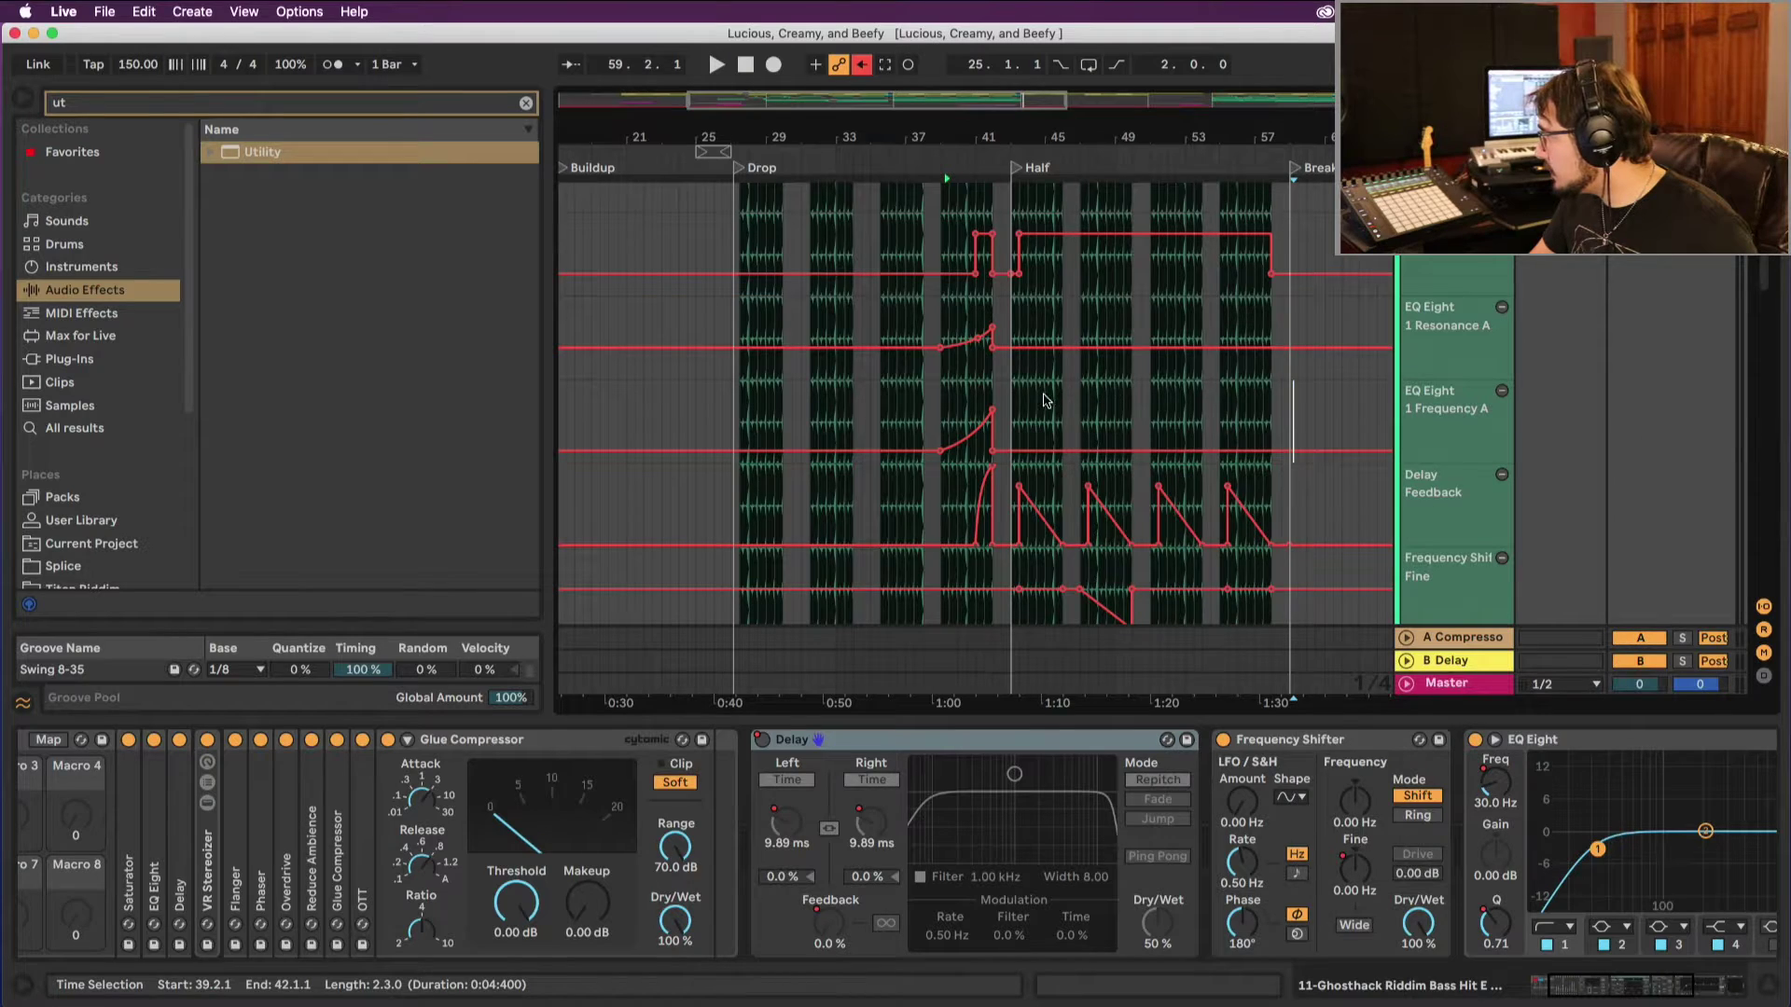
right_click(1043, 395)
click(1207, 736)
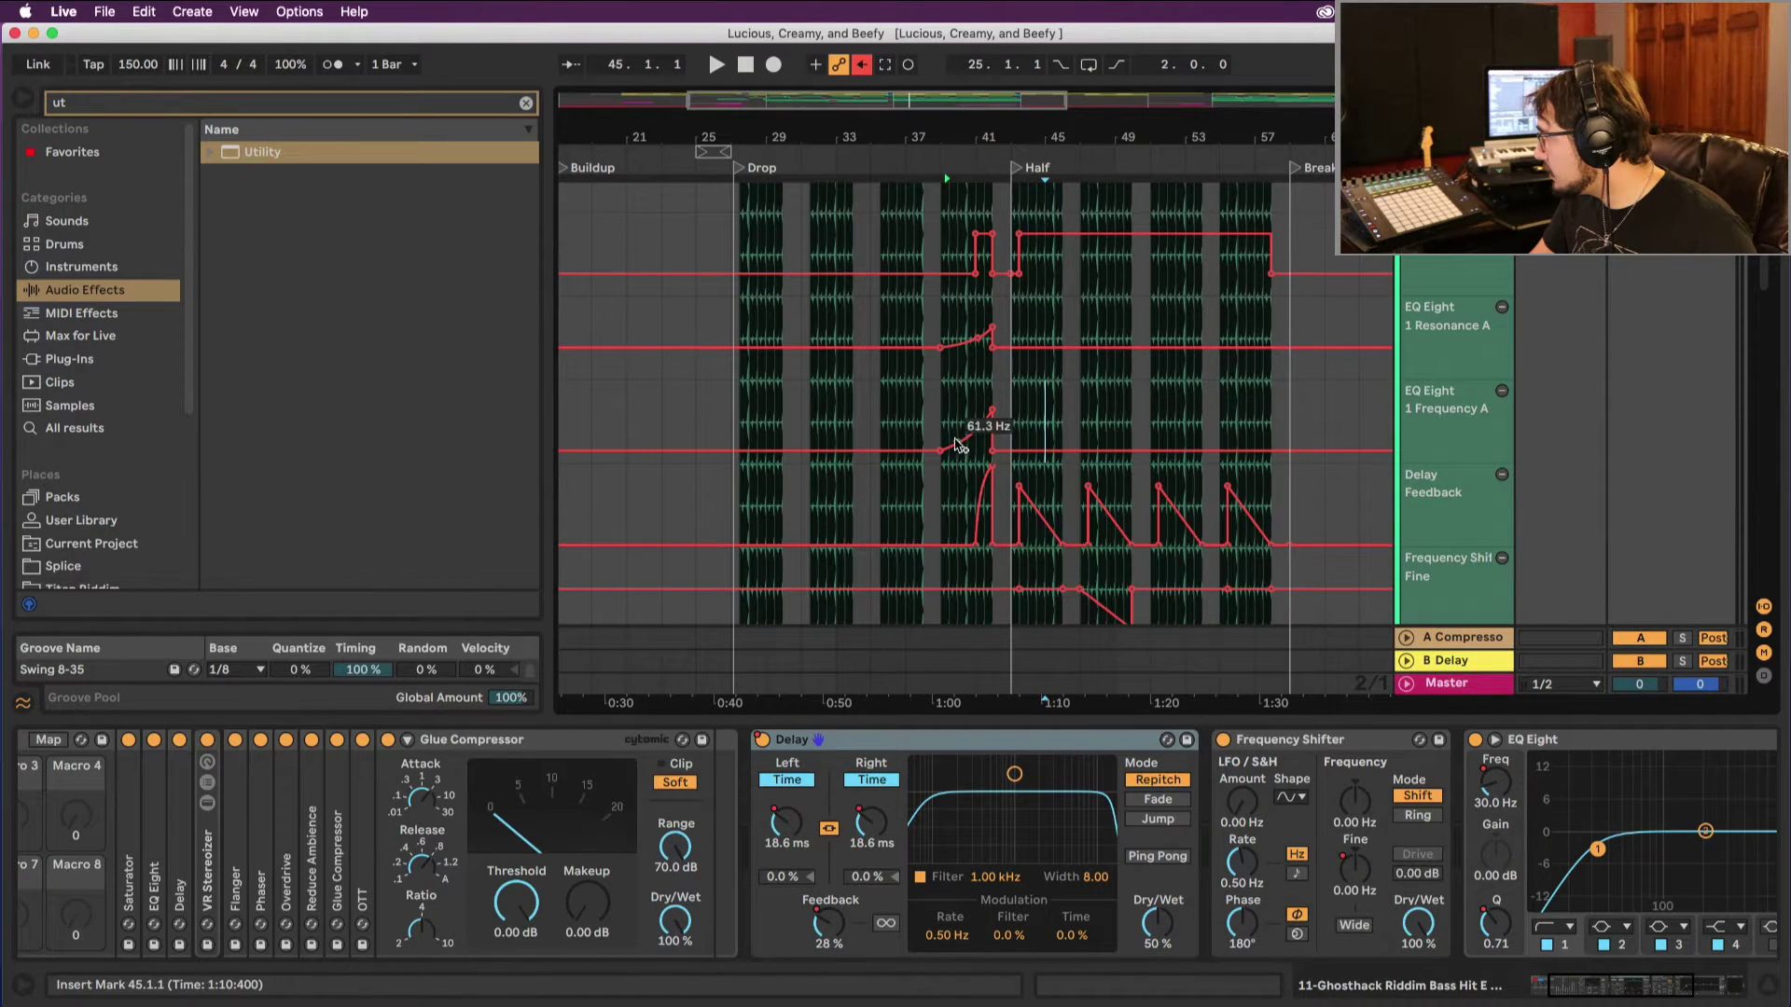
click(1008, 417)
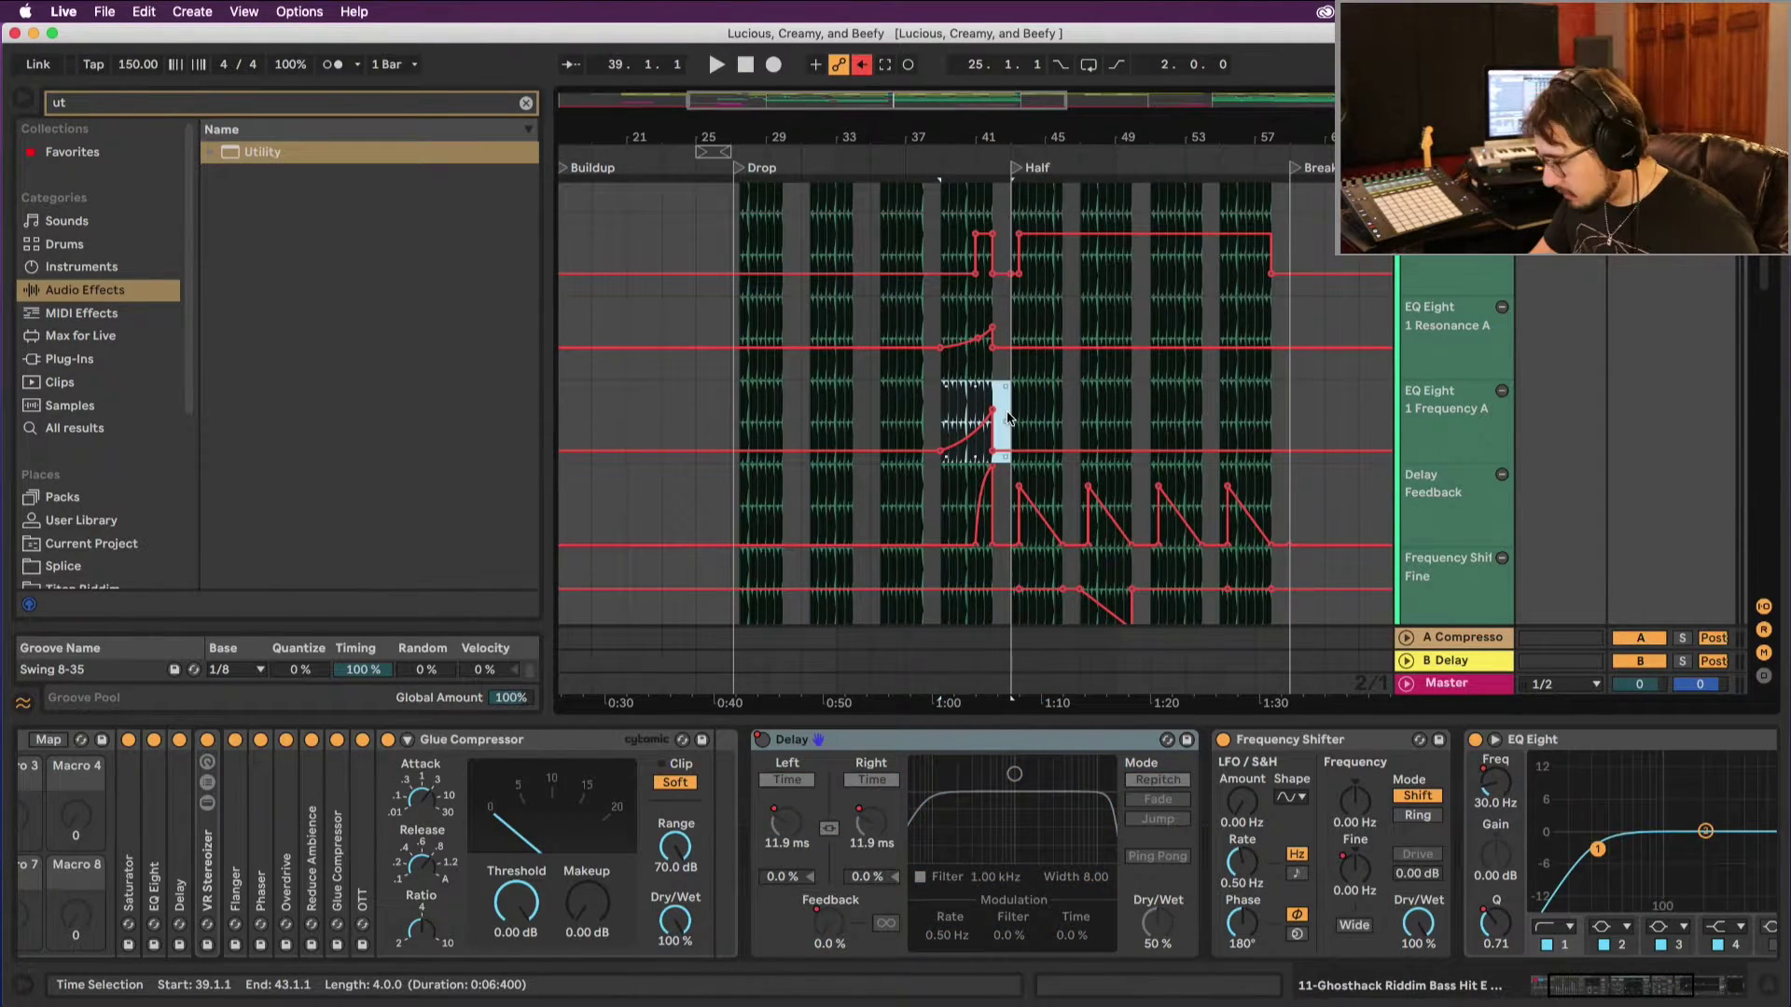
click(1224, 407)
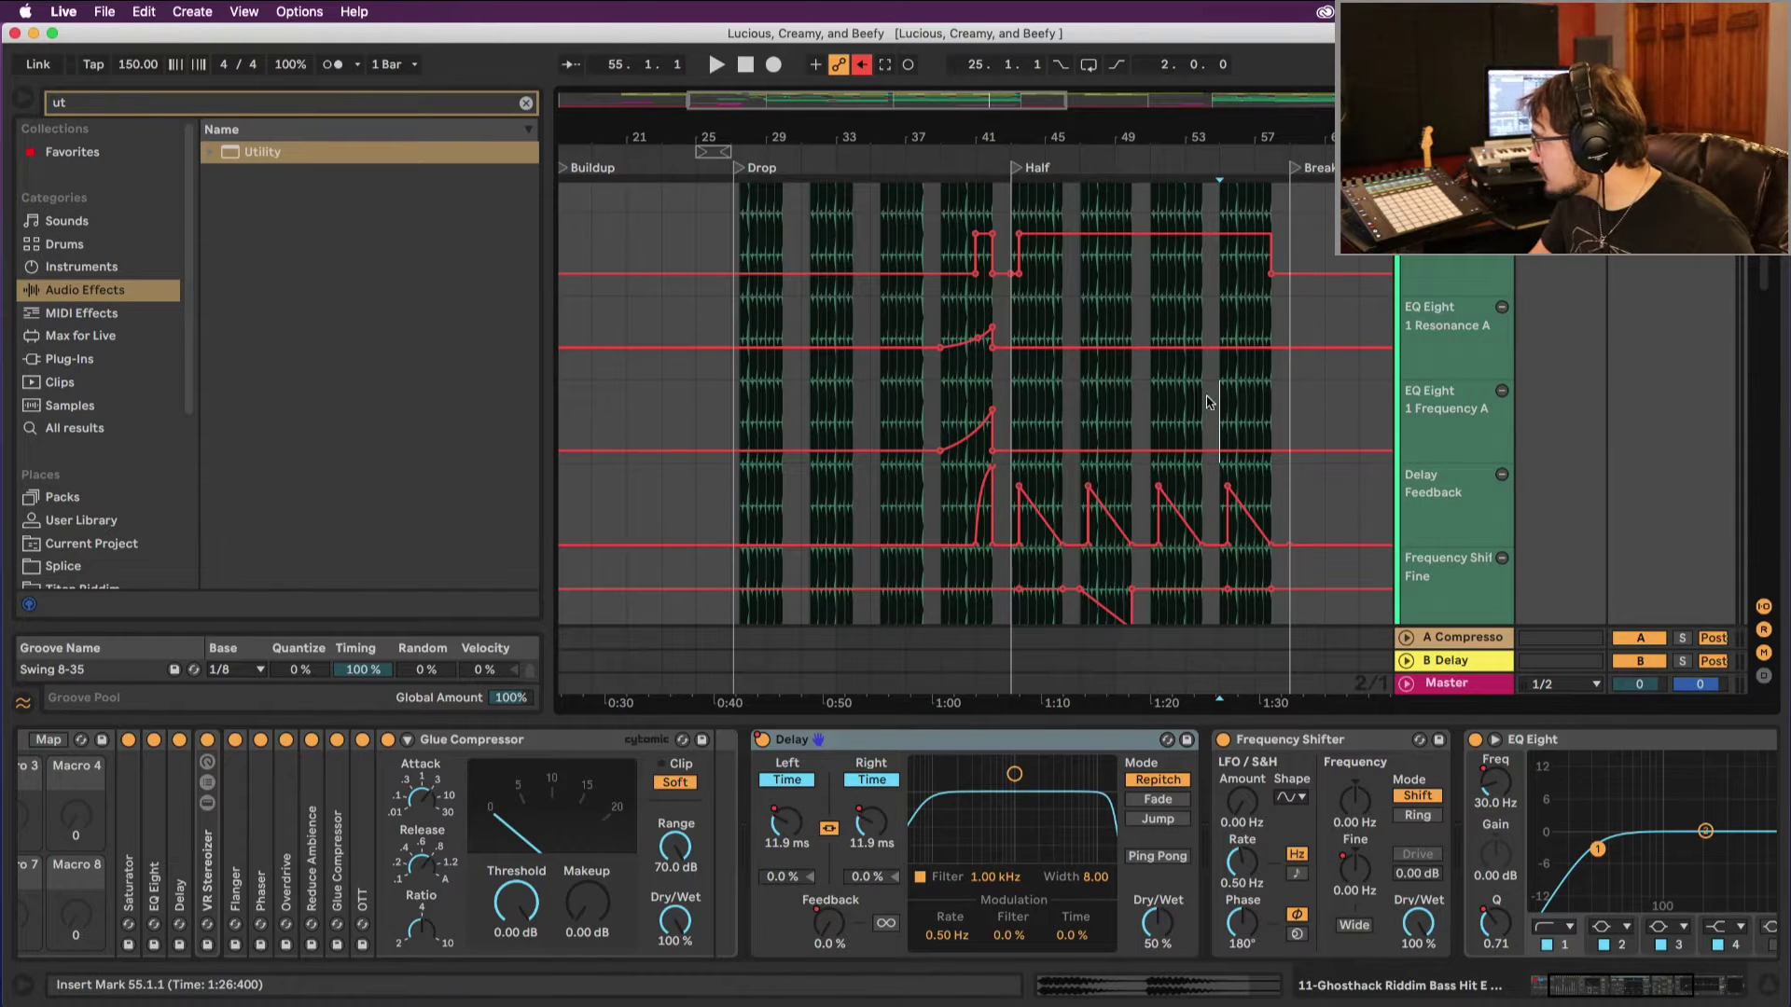
Step: Copy track 11's EQ Eight 1 Resonance A and 1 Frequency A automation from 39.1.1 to 43.1.1 and paste it at 55.1.1
drag(954, 310, 1019, 444)
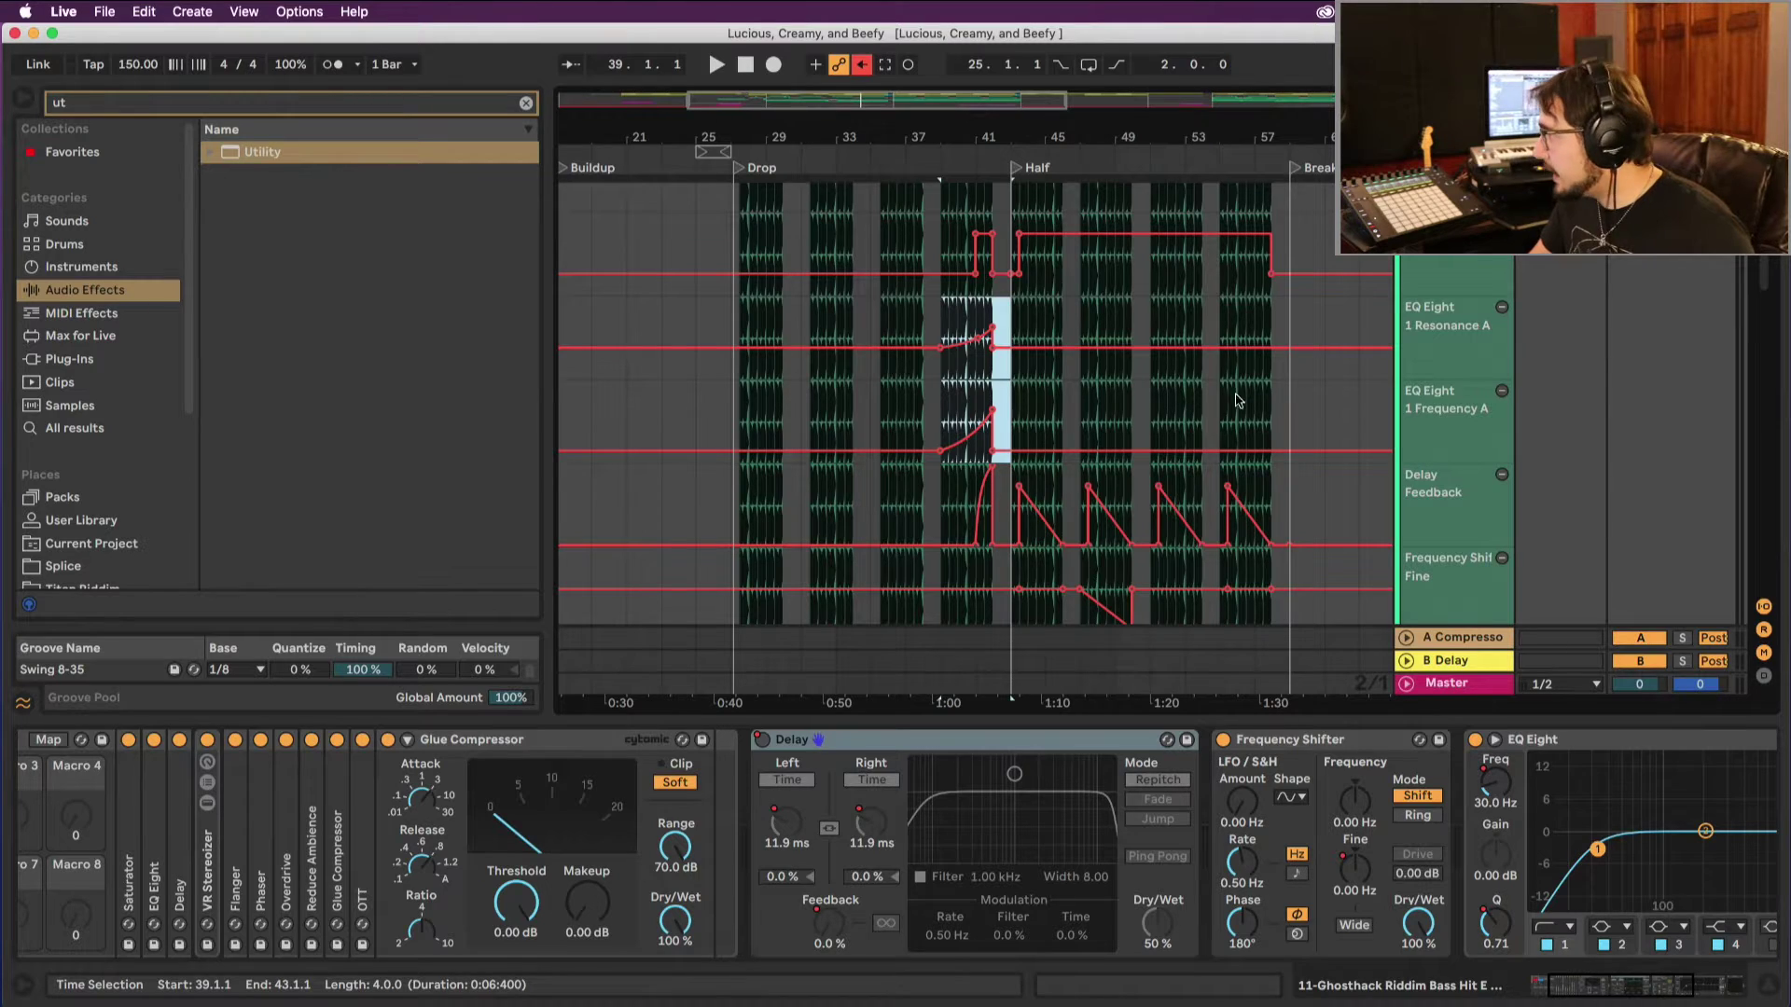
click(1216, 315)
drag(1215, 315, 1290, 448)
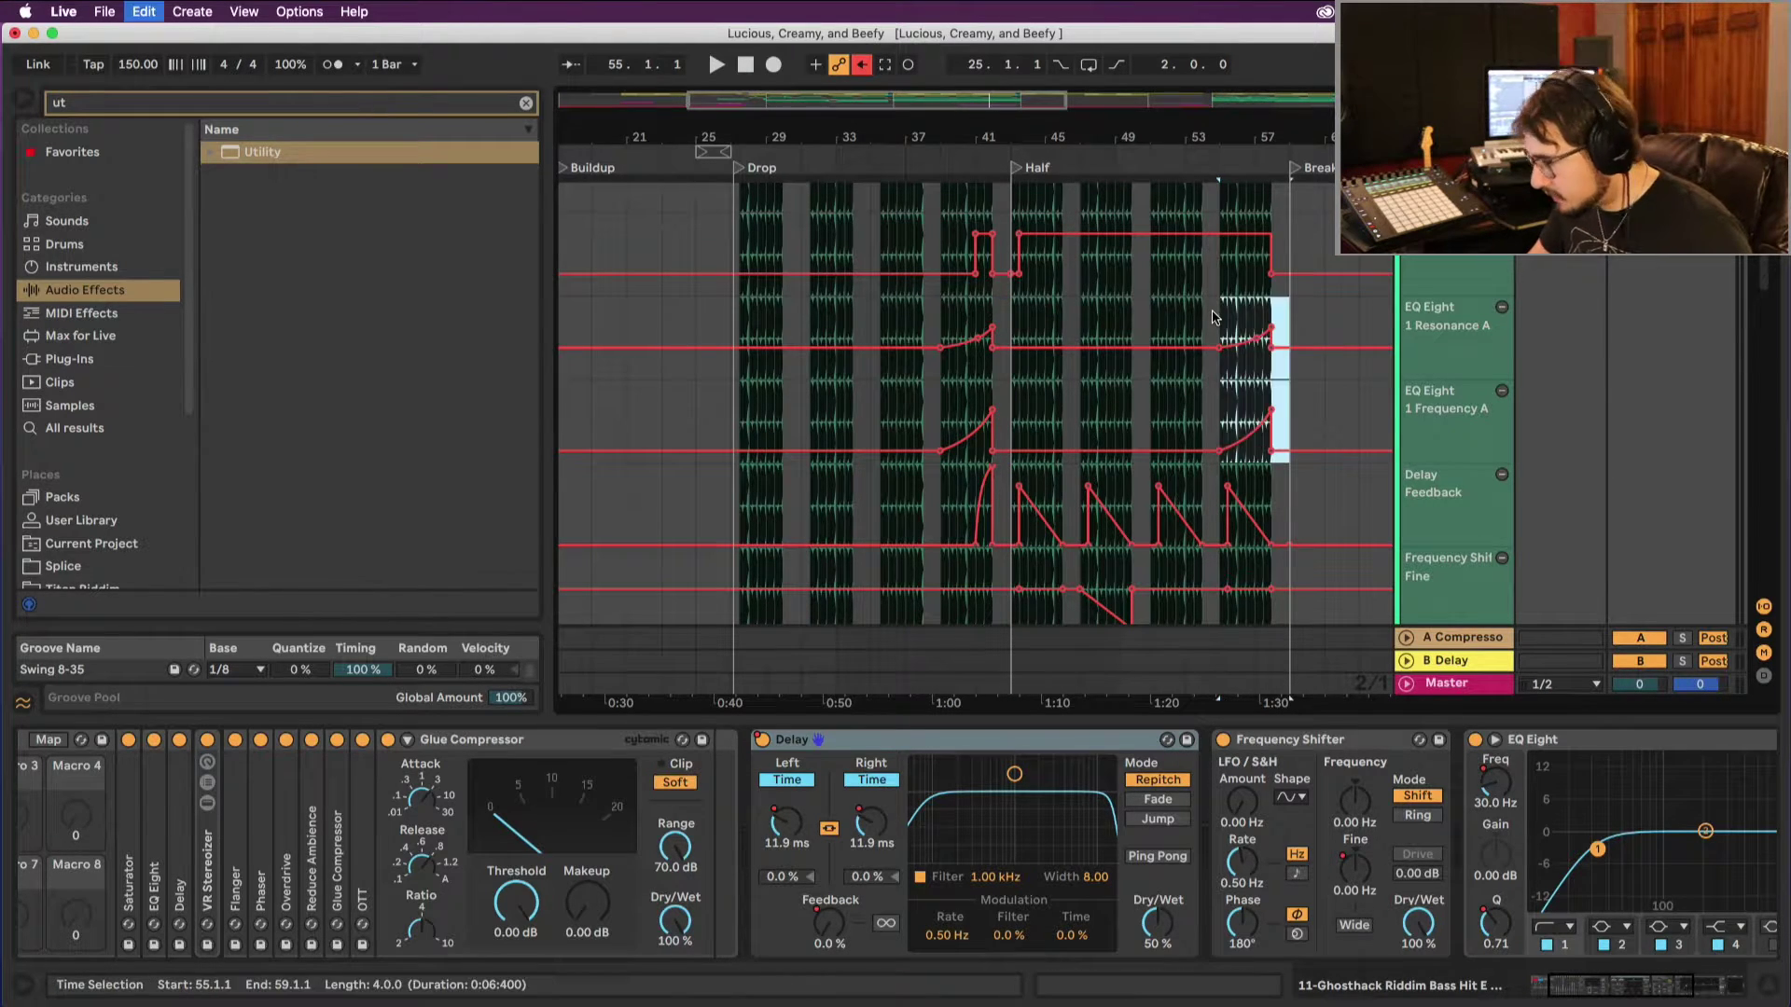
click(1231, 310)
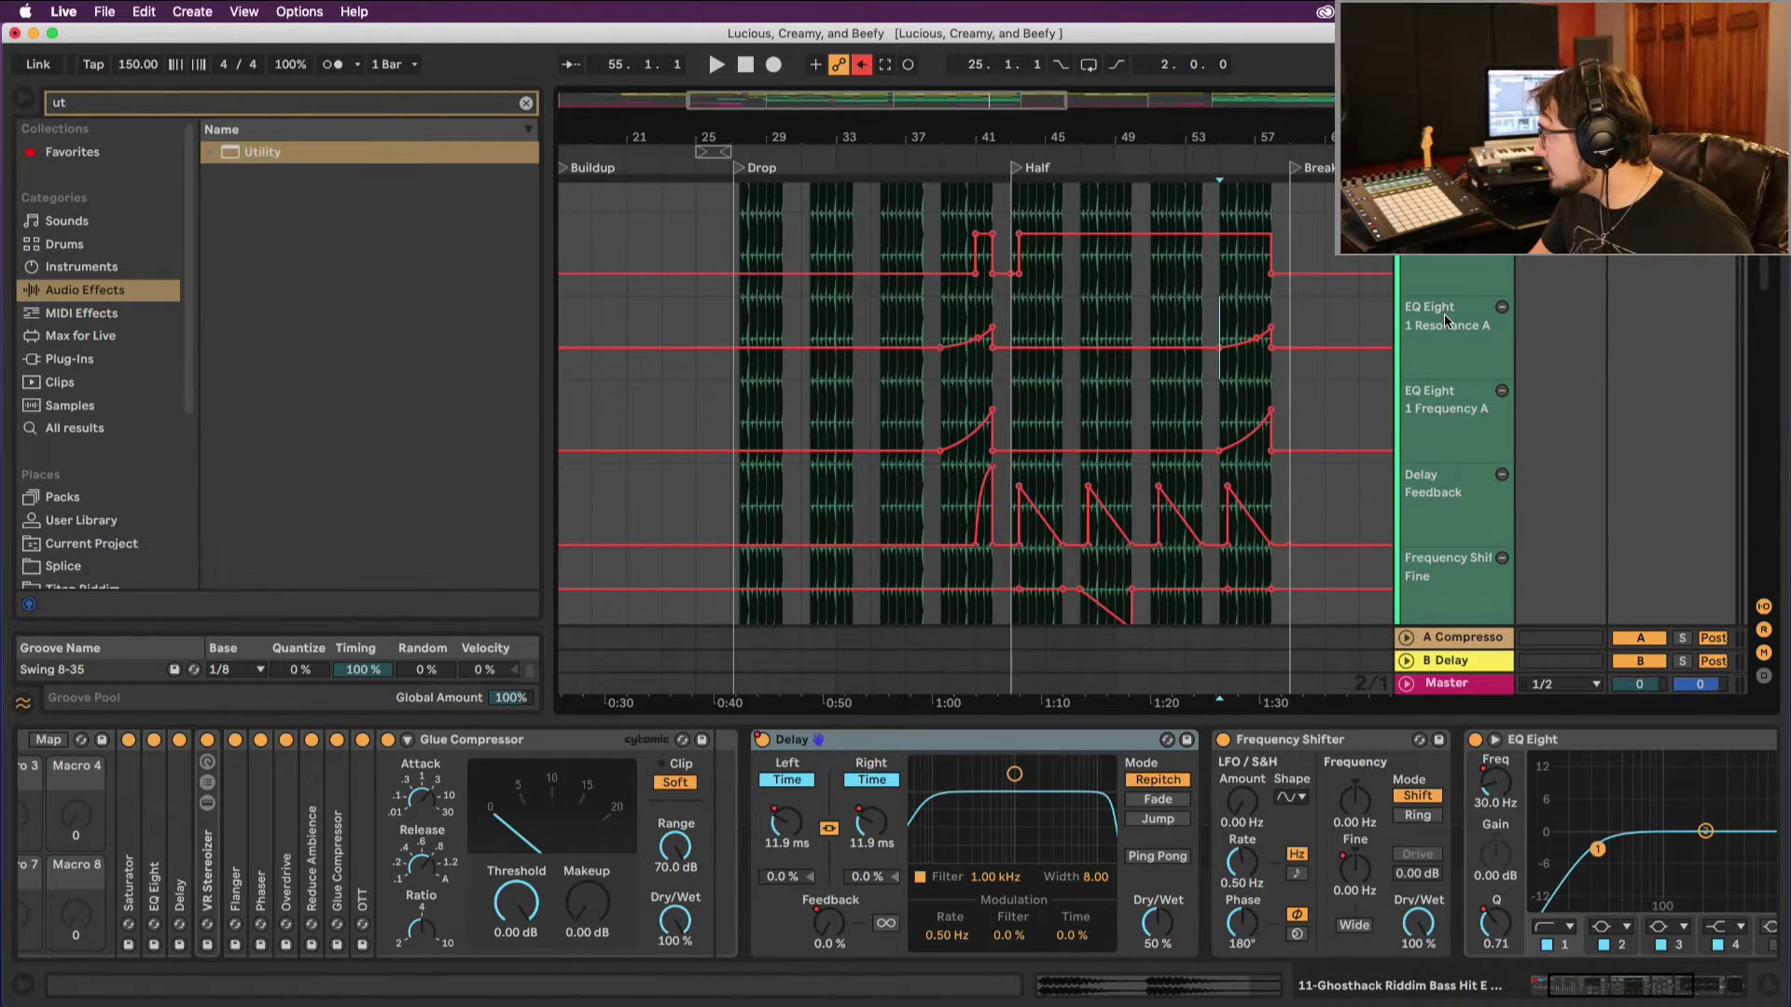
Step: Play track 11 from 55.1.1 and examine the pasted EQ Eight sweep alongside the Delay and Frequency Shifter lanes
key(space)
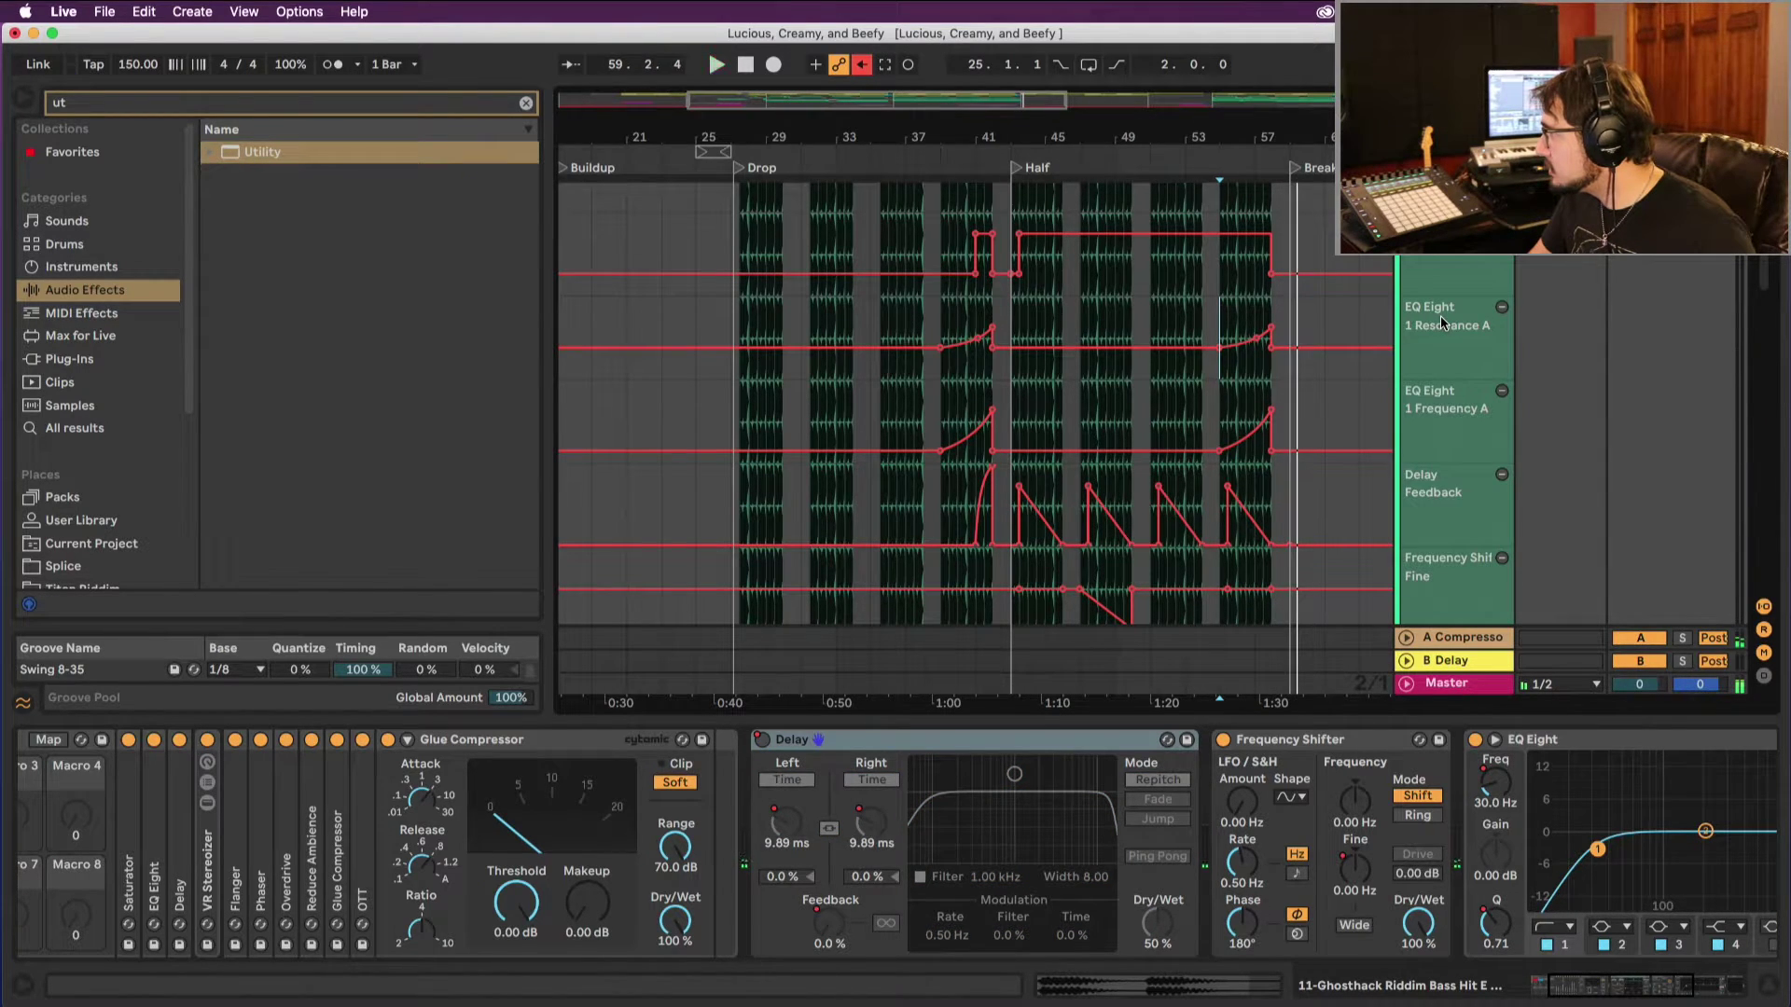
scroll(1441, 316, down, 5)
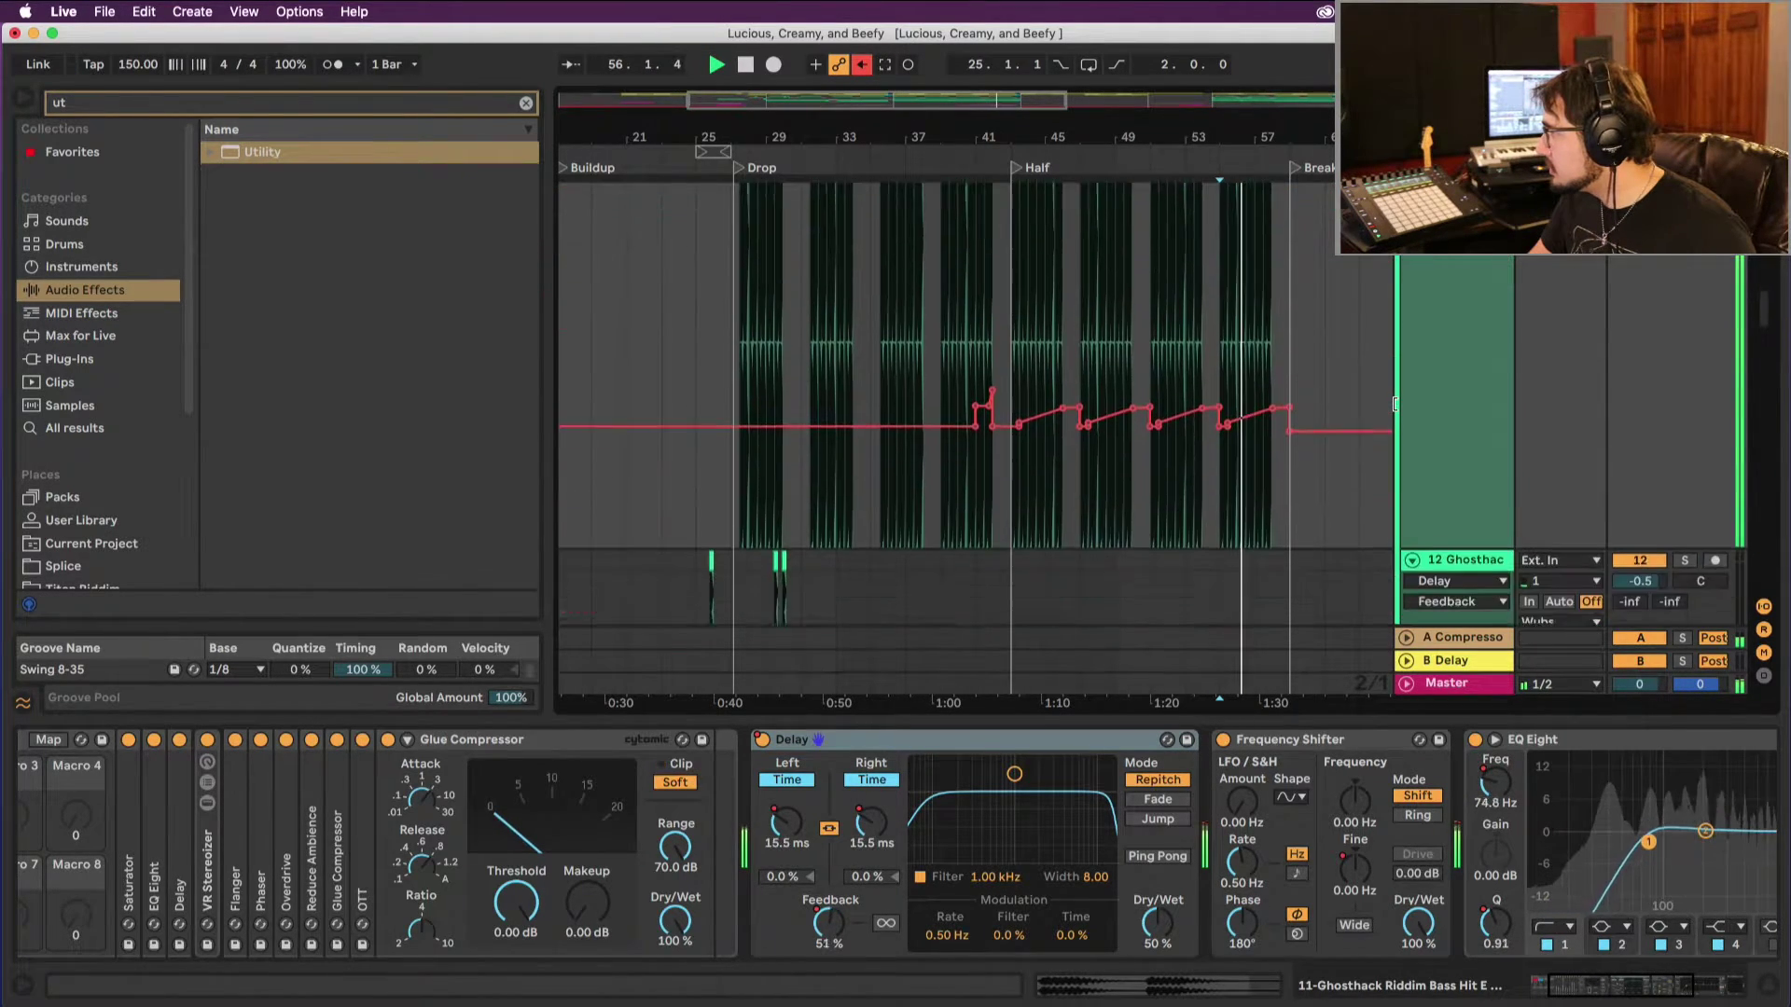
scroll(1395, 404, down, 3)
scroll(1395, 404, up, 6)
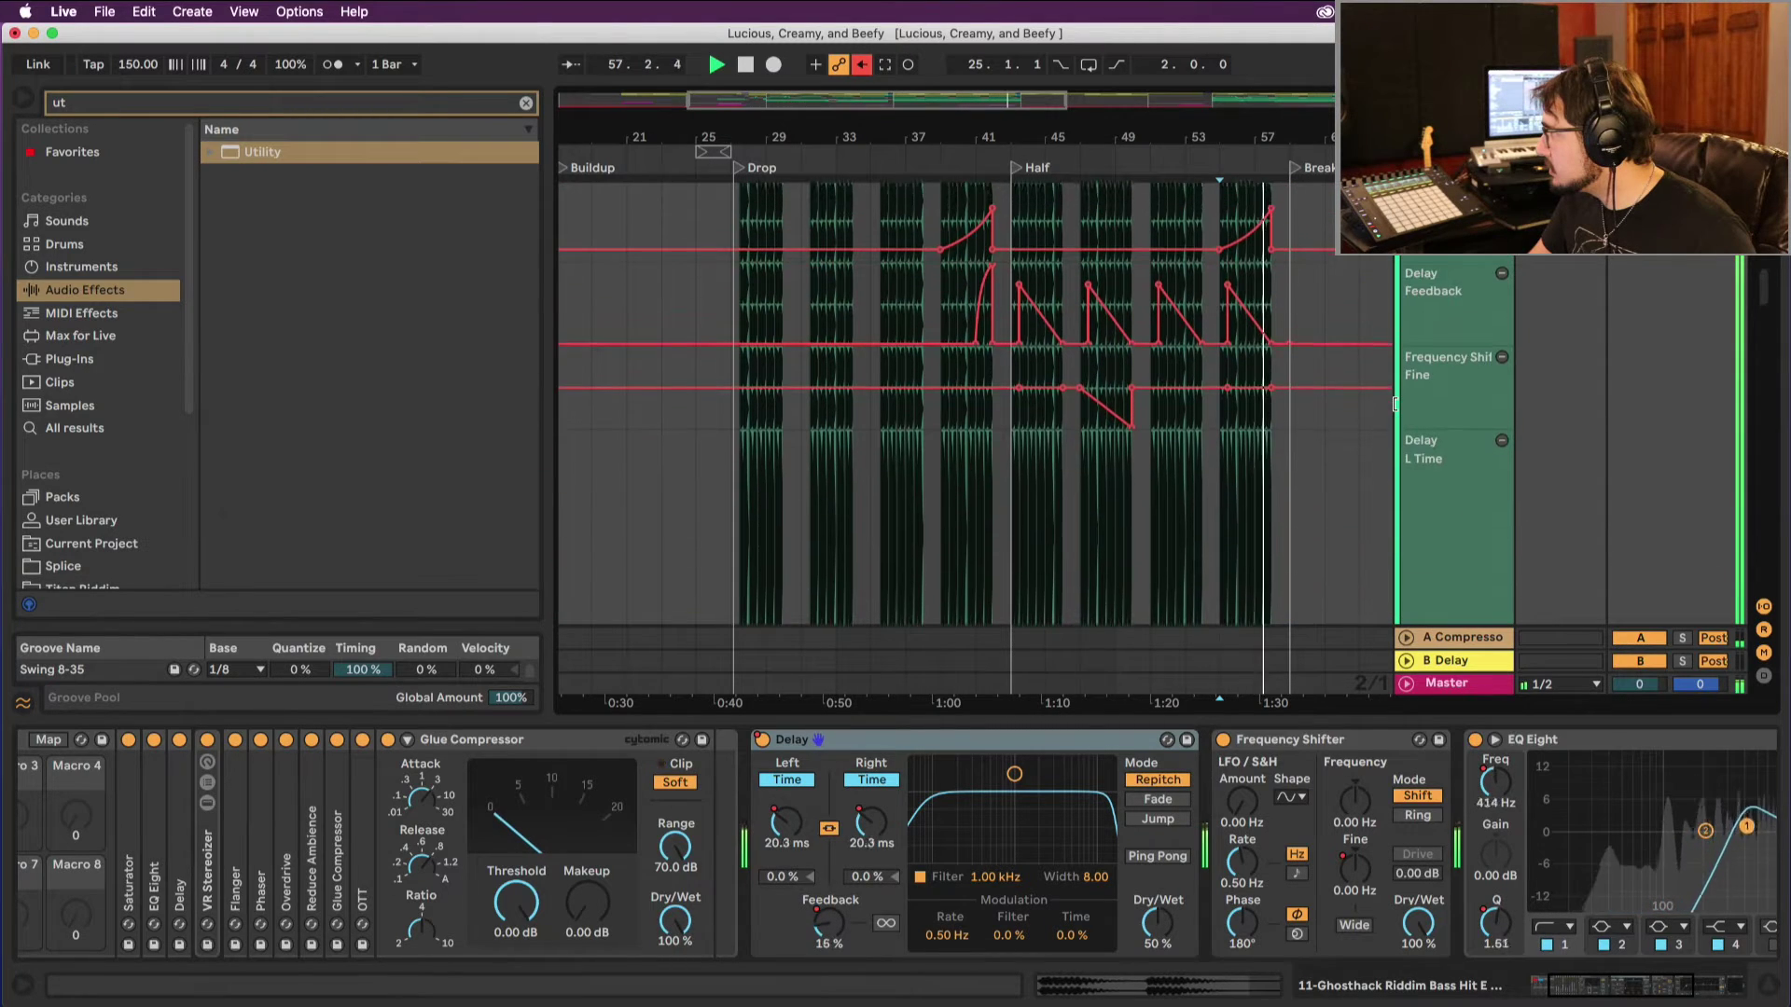
Step: Remove the EQ Eight resonance and frequency rises starting at bar 55 of the Half section and replay the passage
scroll(1396, 404, up, 2)
key(space)
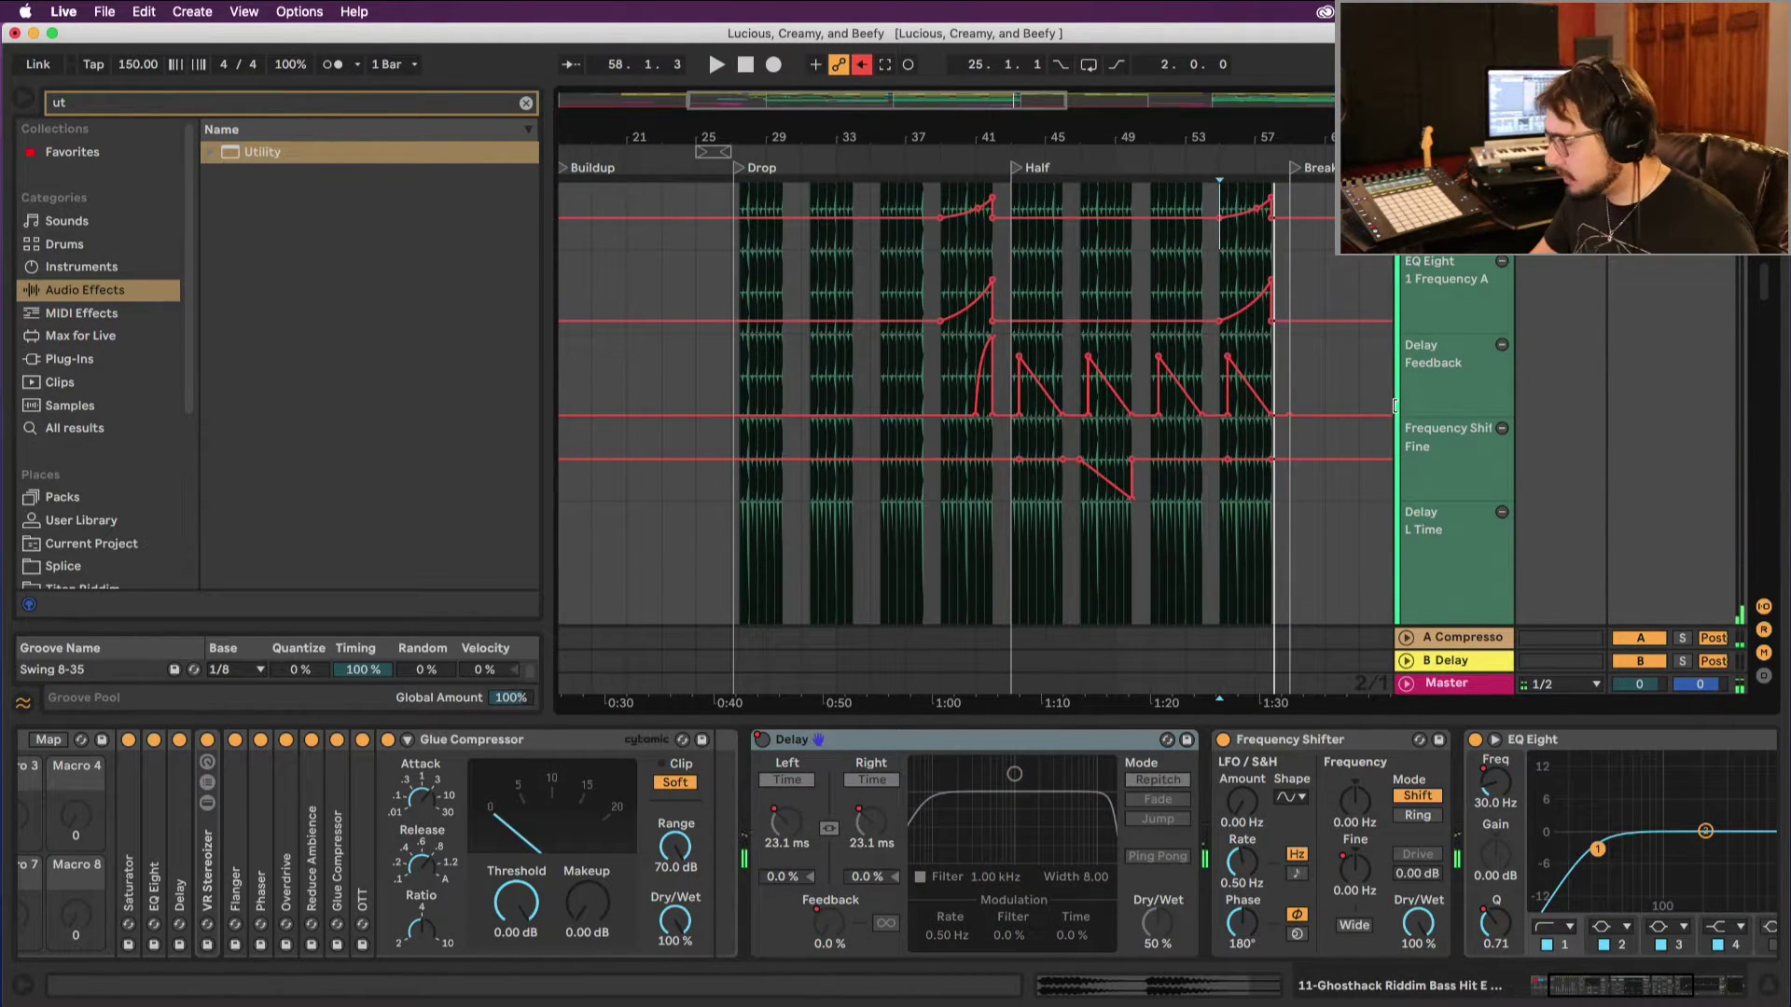
scroll(1352, 398, down, 5)
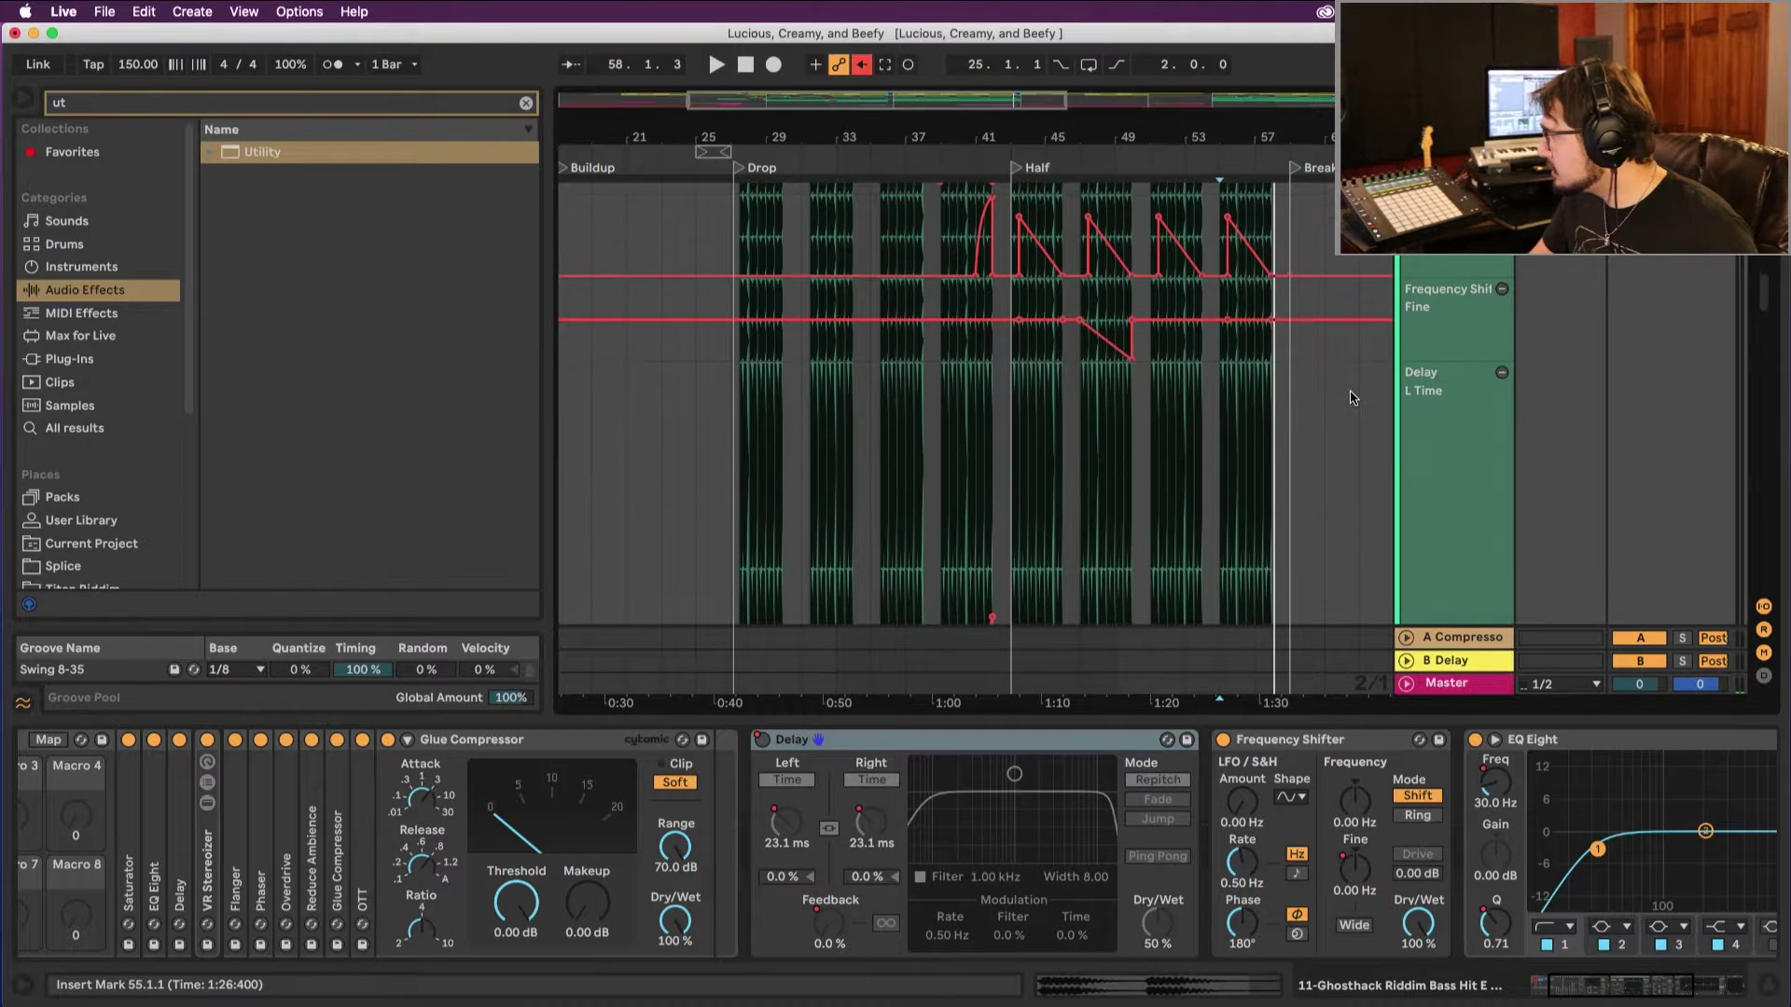
key(space)
scroll(1352, 398, up, 6)
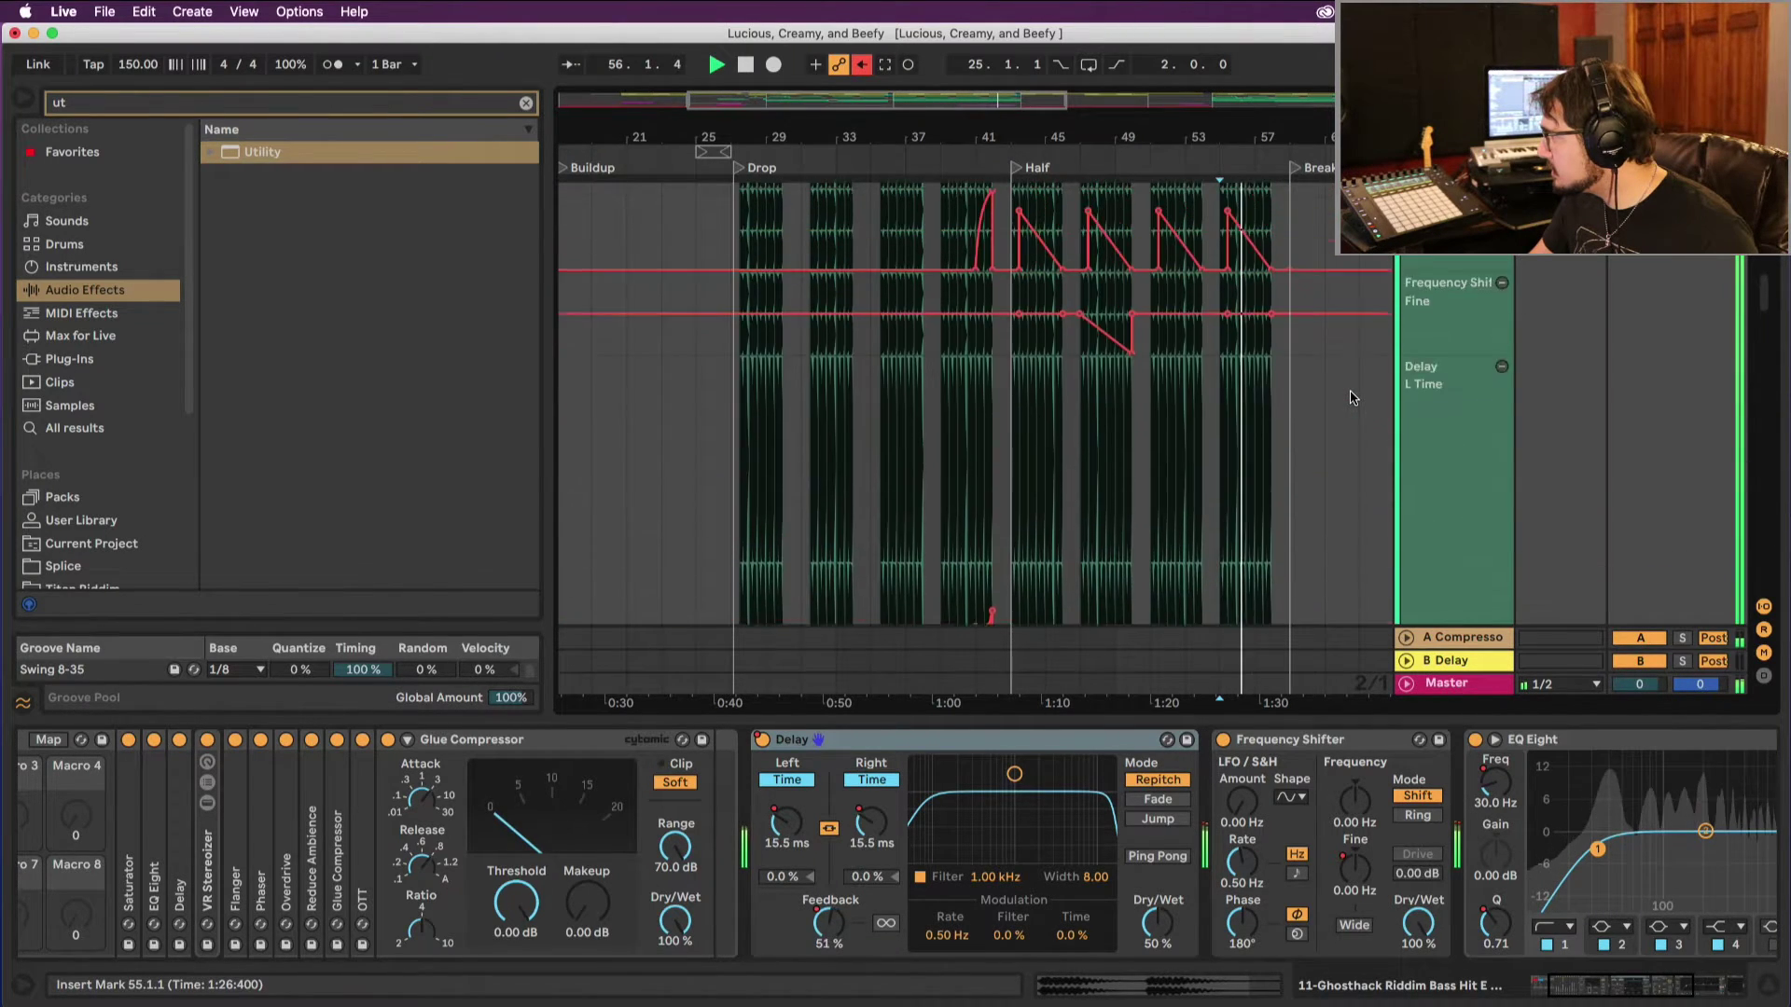
scroll(1352, 398, up, 10)
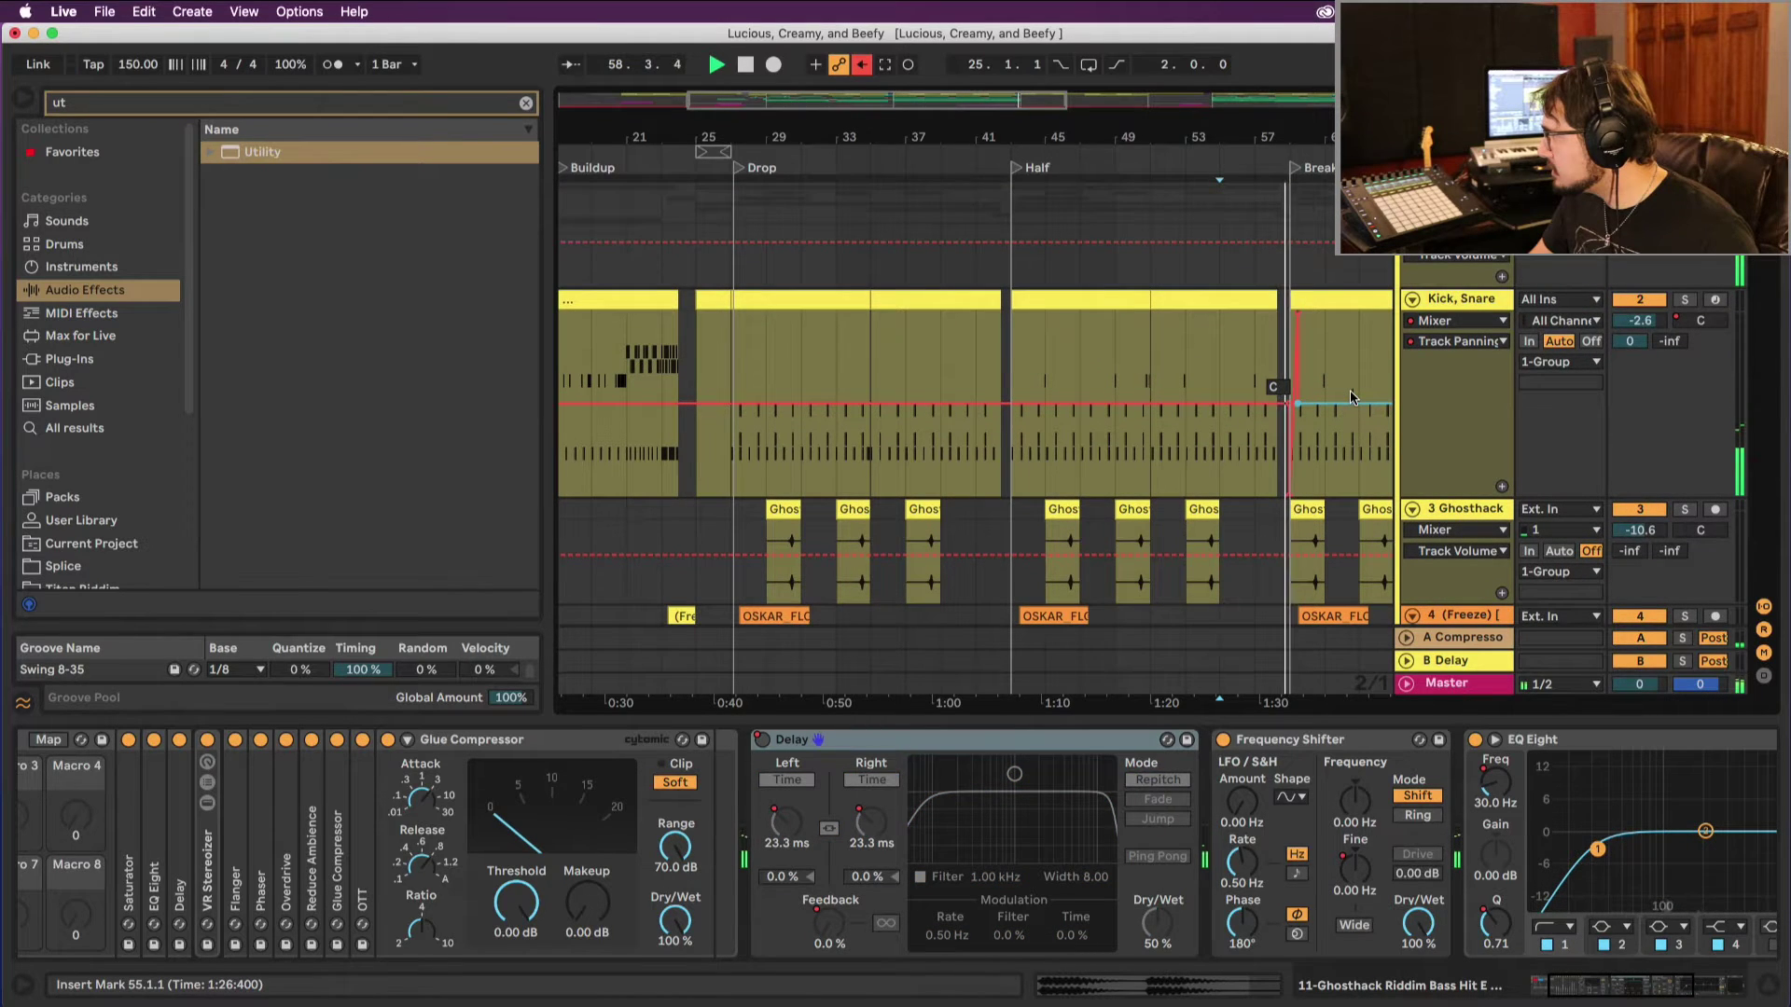
scroll(1350, 394, down, 10)
scroll(1352, 398, down, 5)
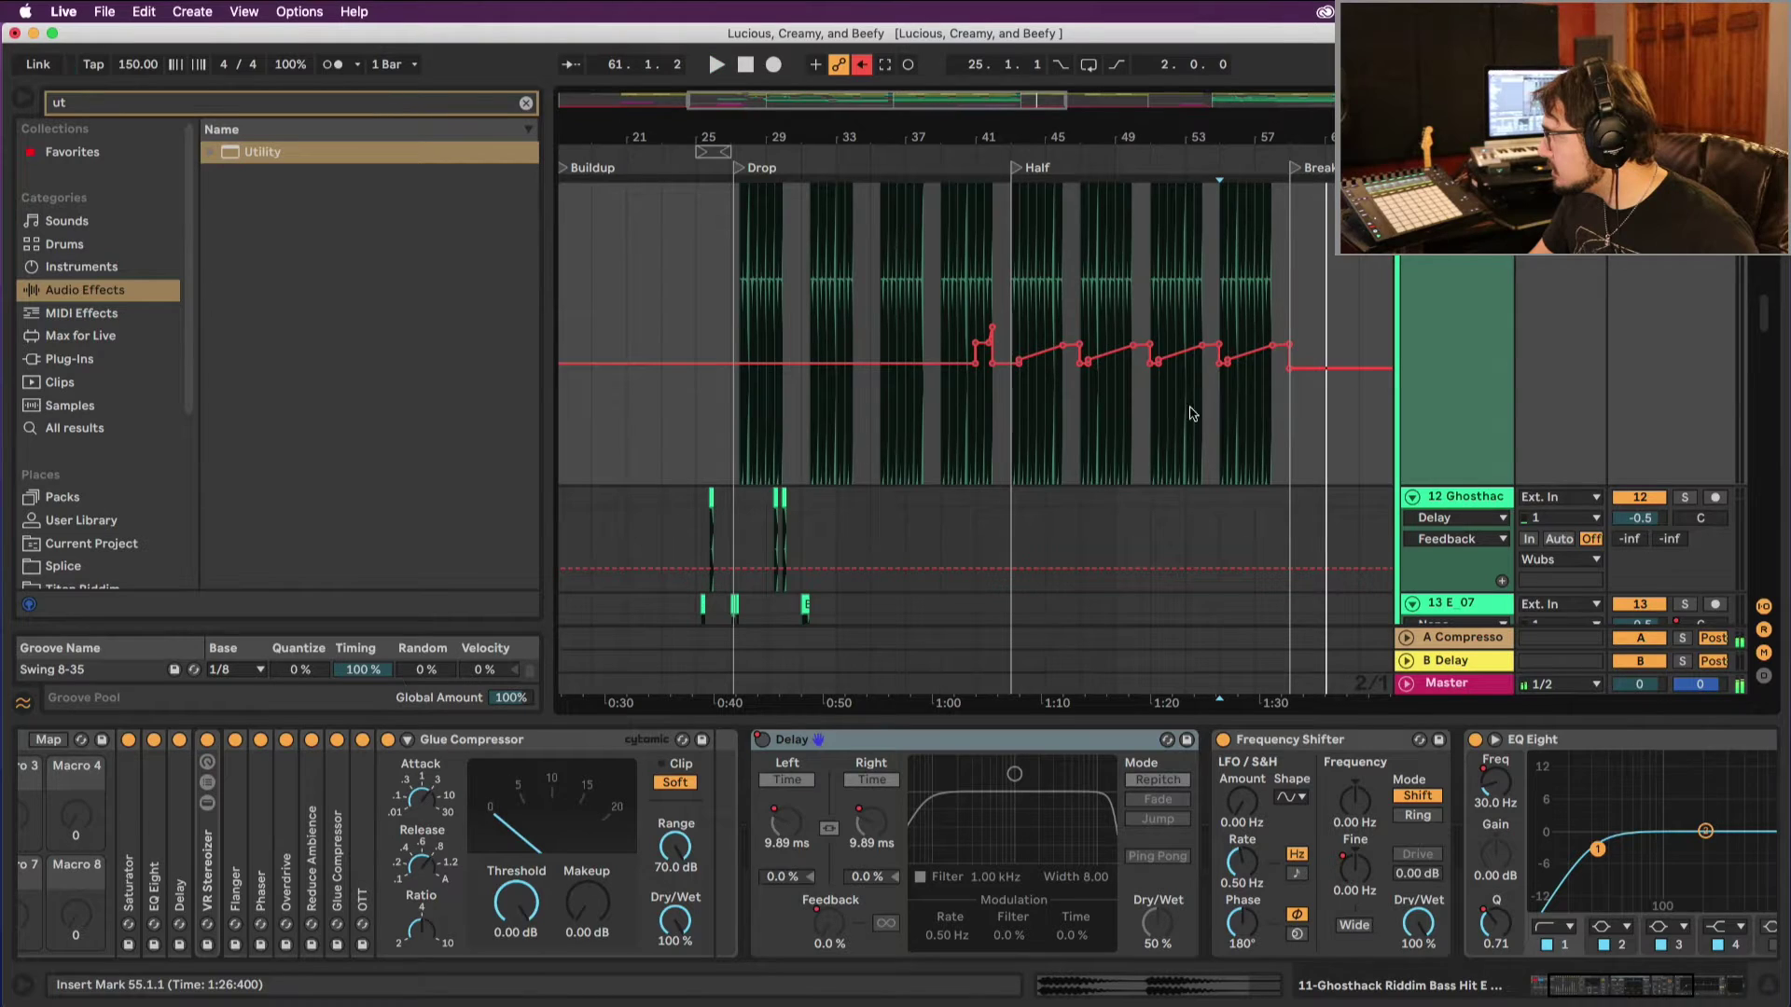
Step: Play from bar 53 to the Breakdown while examining the delay, EQ Eight and Frequency Shifter automation on the Ghosthack bass track
click(1198, 413)
key(space)
scroll(1205, 413, down, 3)
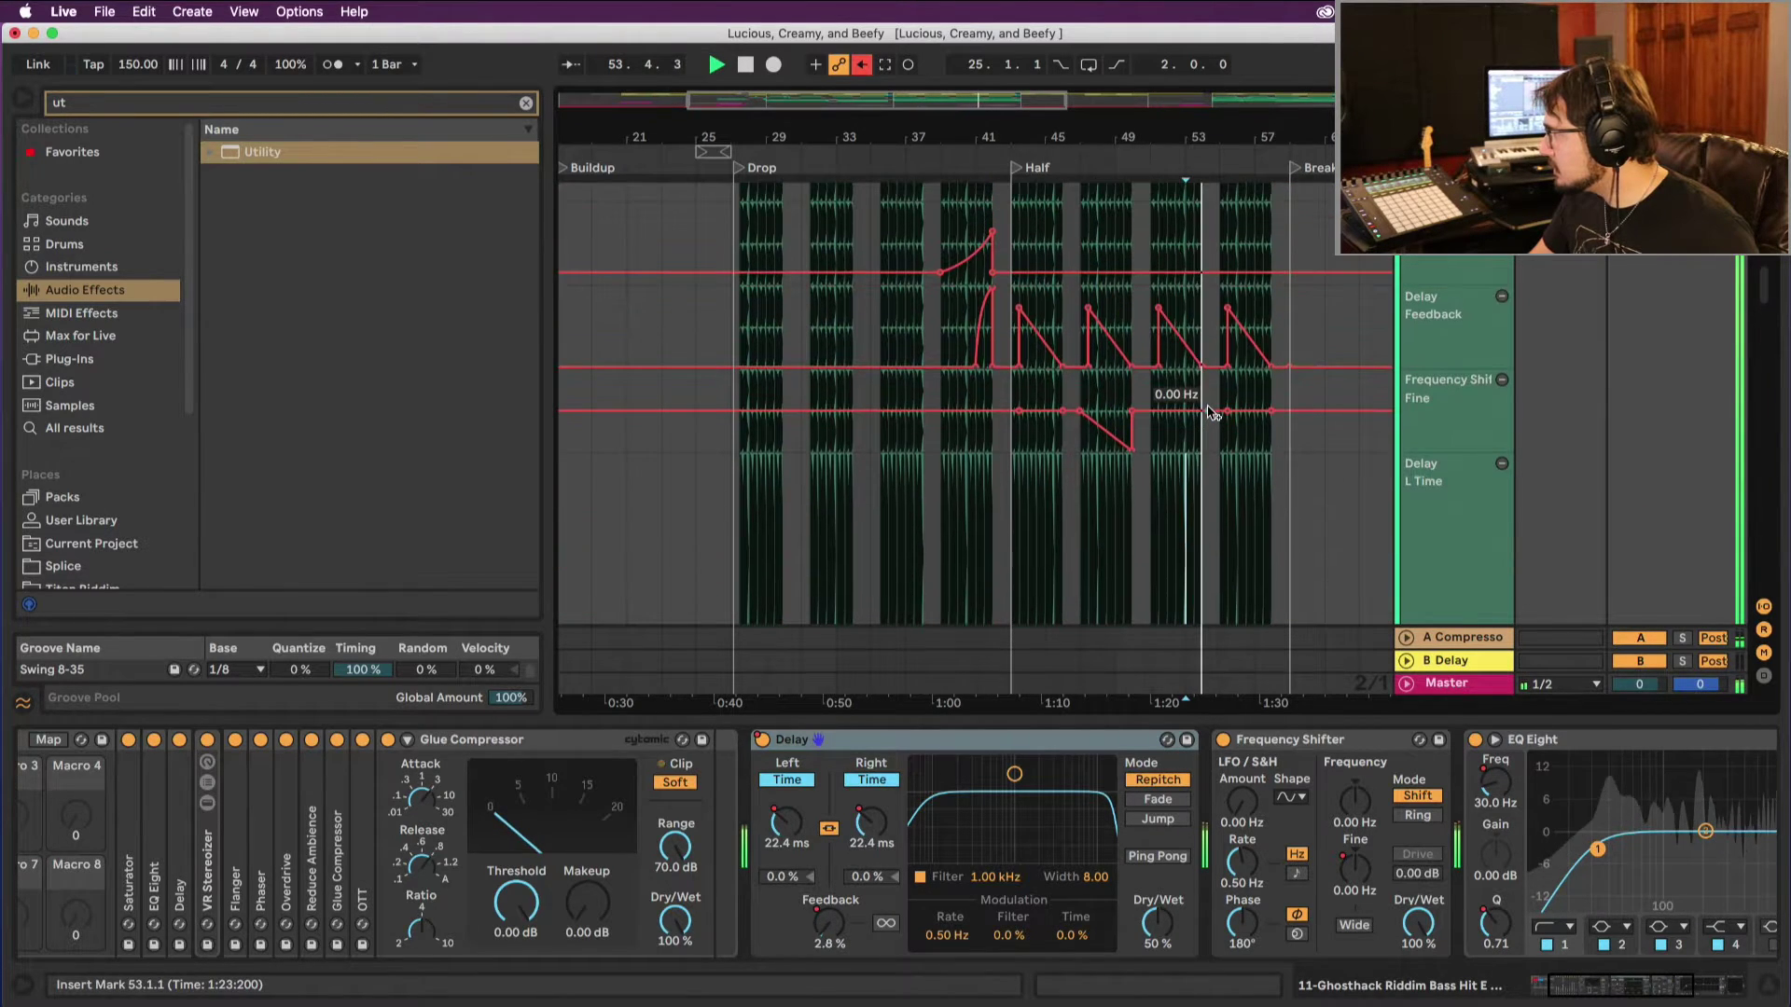
scroll(1209, 413, up, 8)
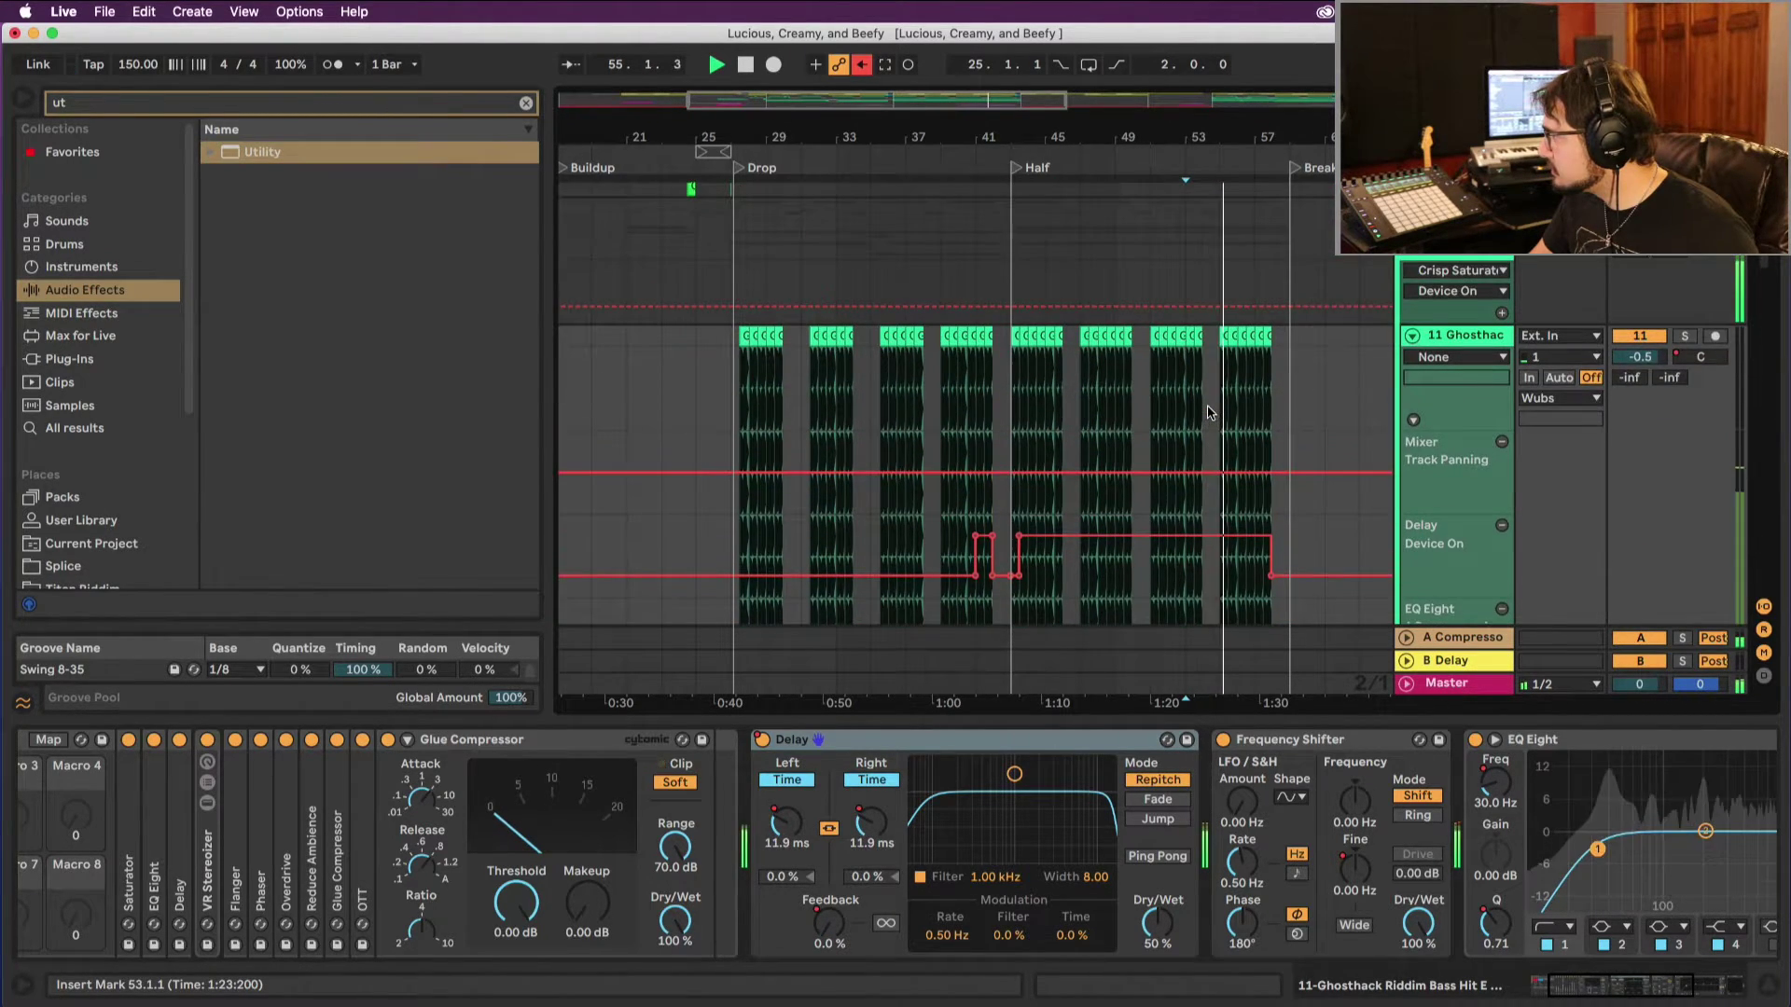
scroll(1213, 411, down, 6)
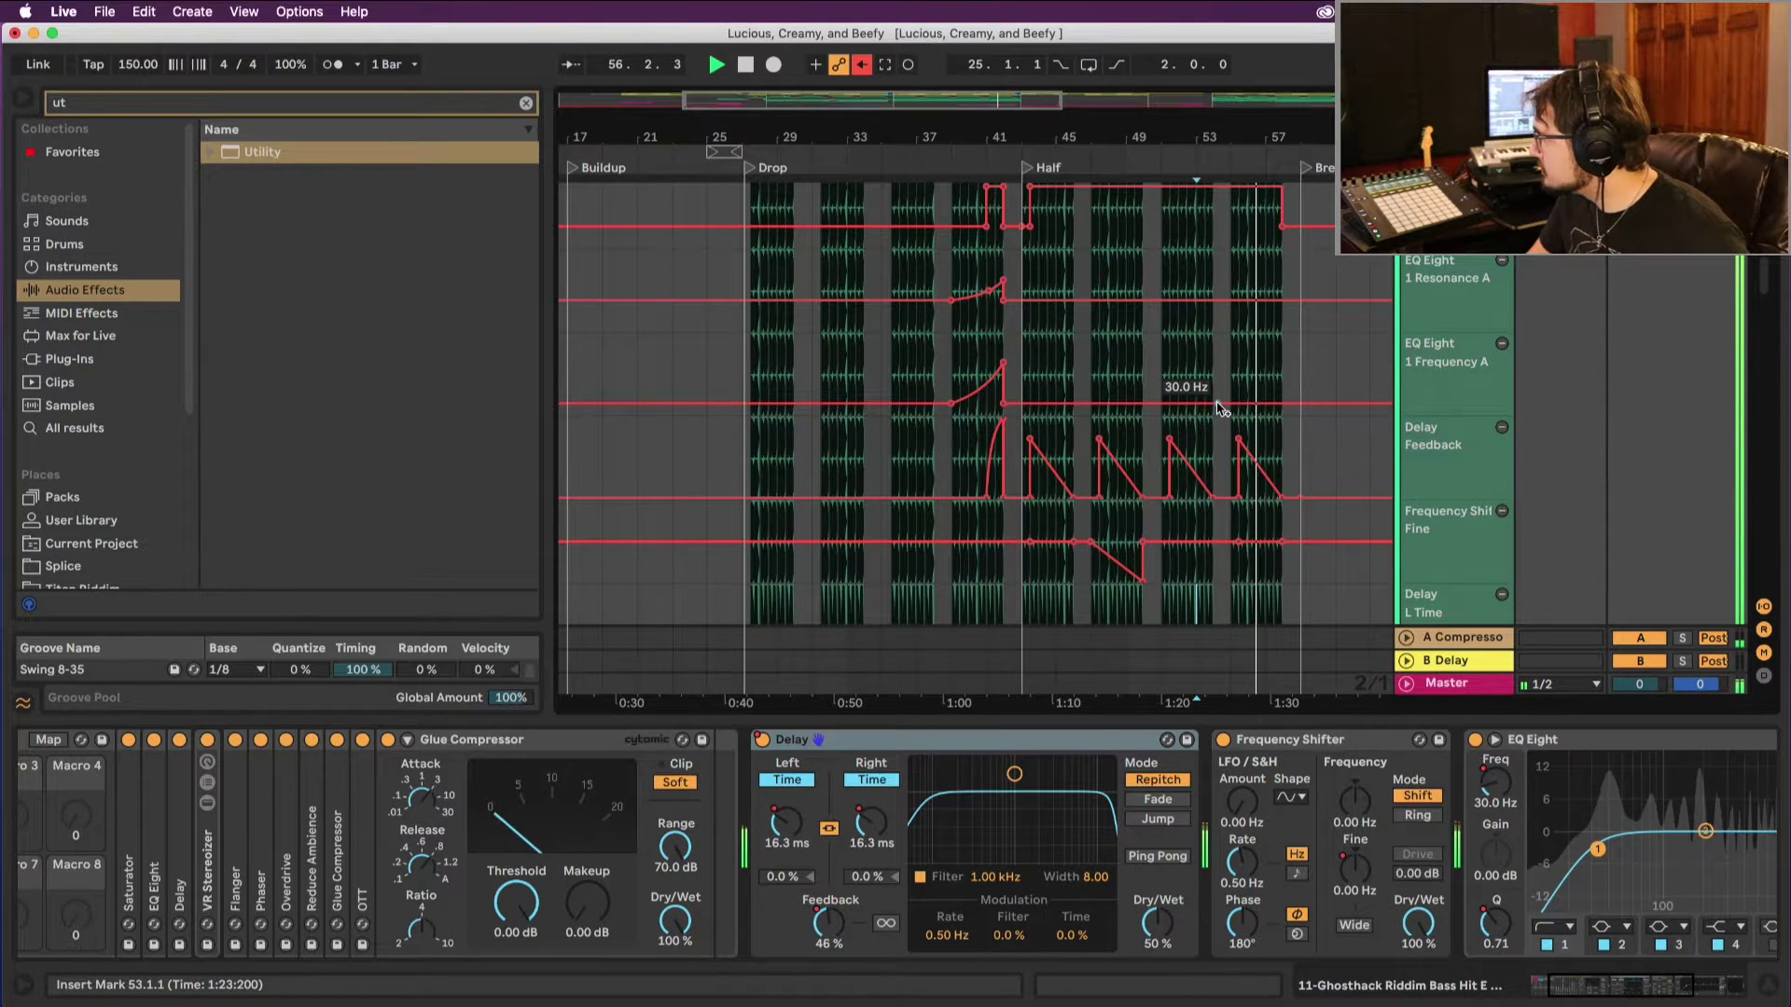
scroll(1214, 409, down, 4)
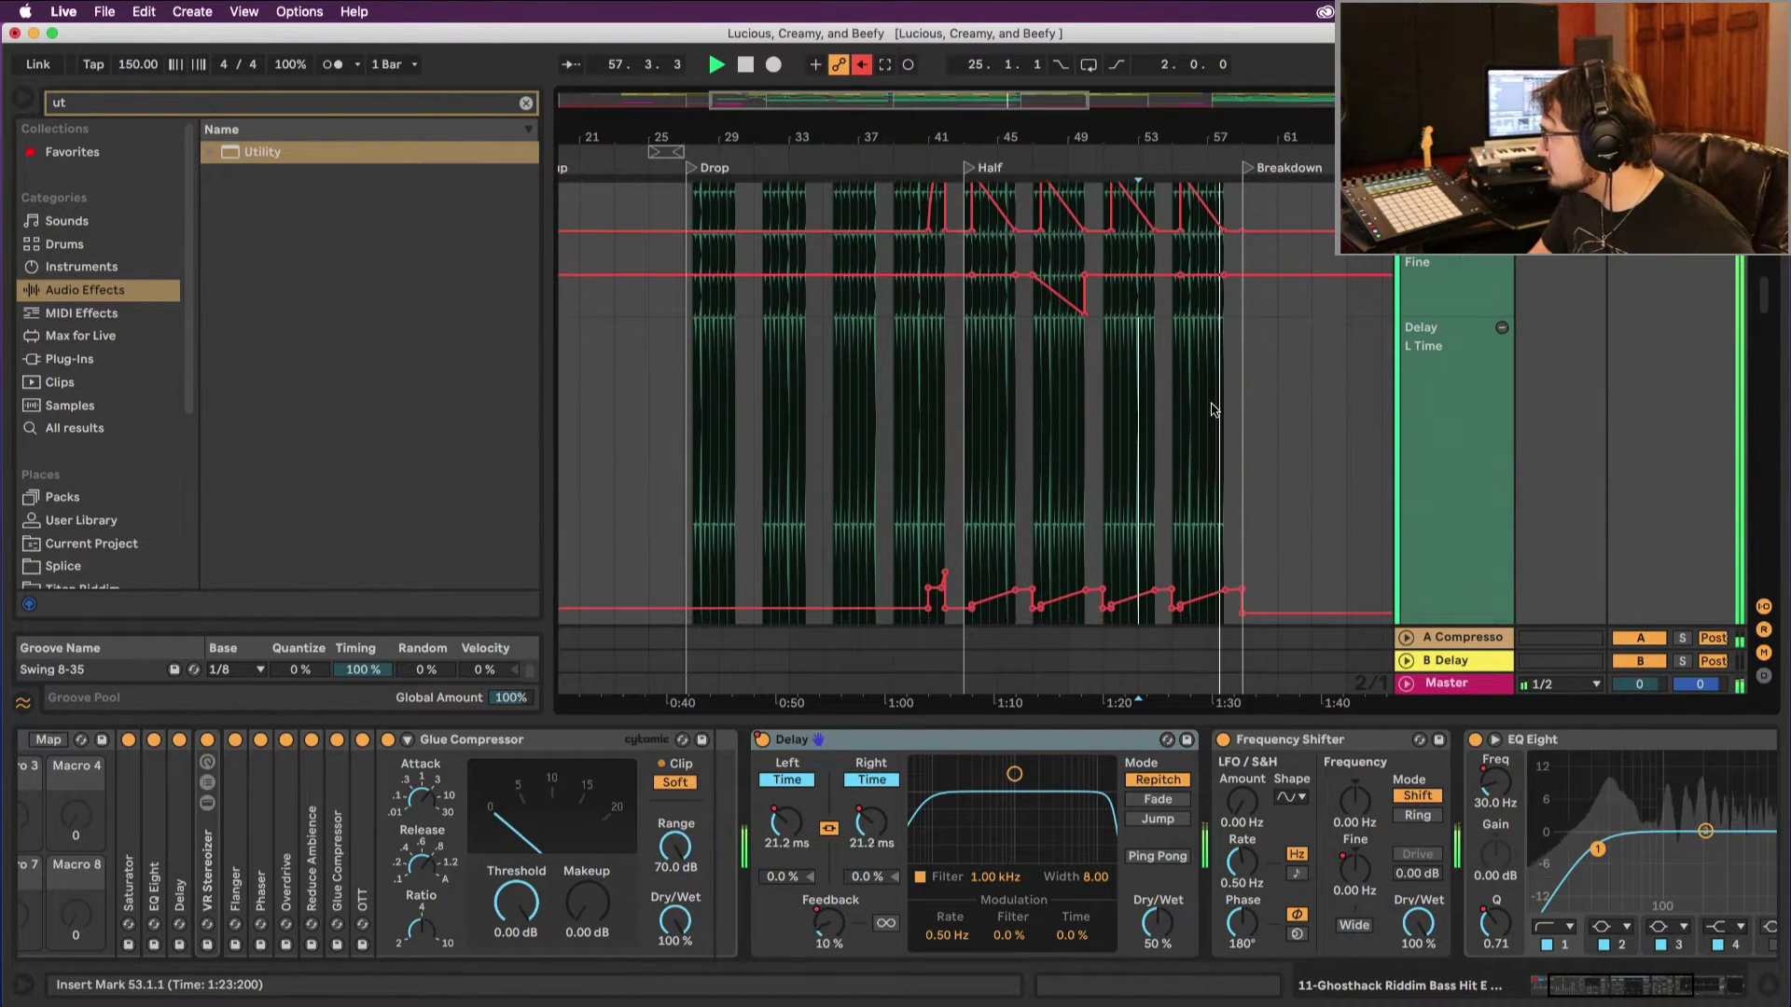
scroll(1214, 434, down, 5)
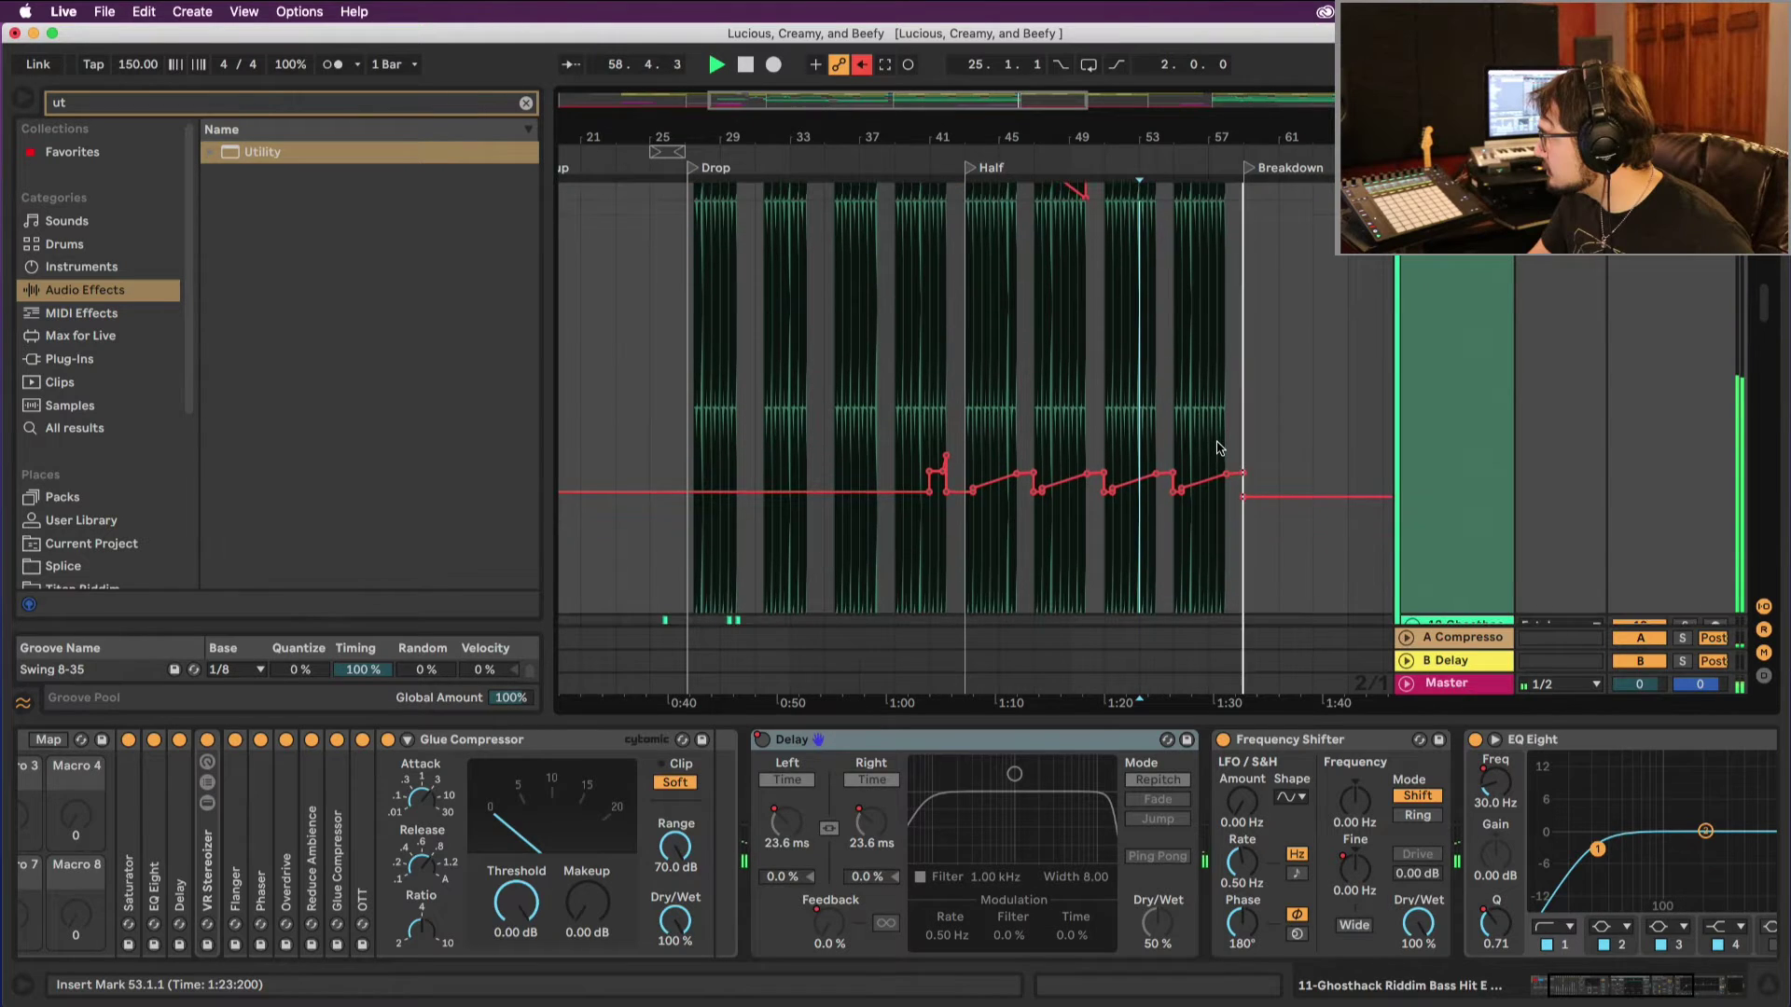
key(space)
scroll(1218, 447, up, 5)
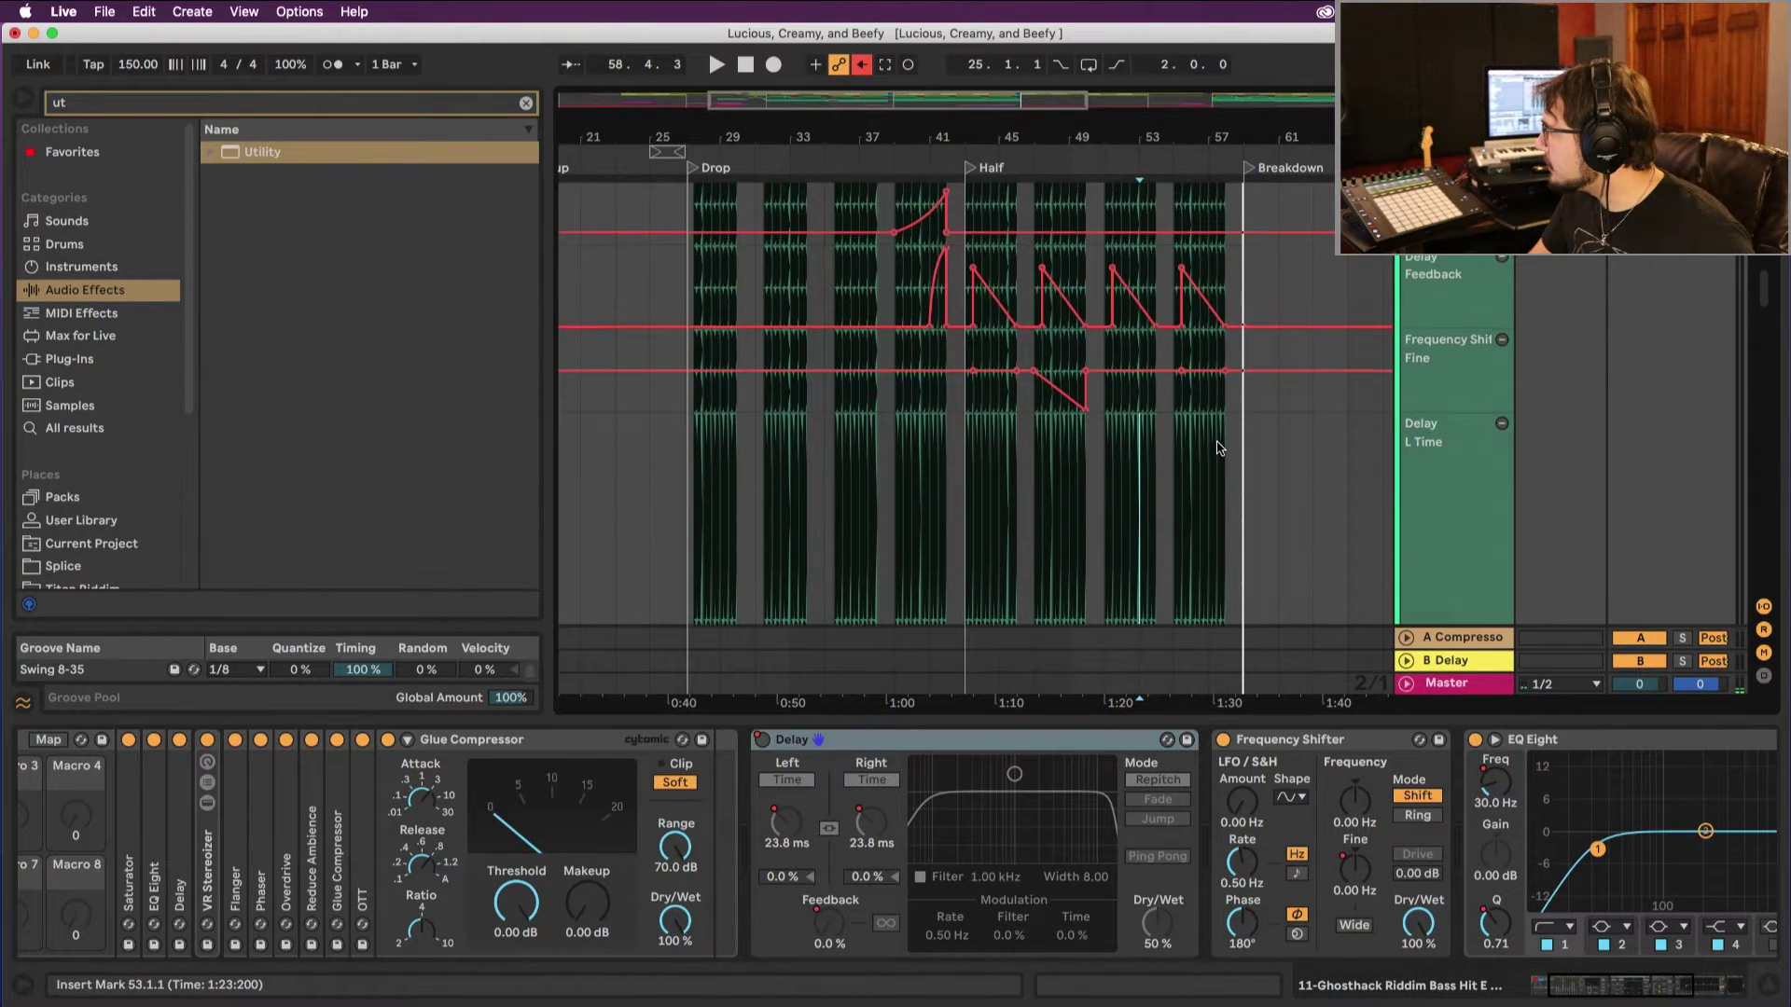
Step: Play the final phrase of Drop 2 from bar 111 into the Breakdown
scroll(1215, 442, left, 2)
scroll(1214, 442, right, 10)
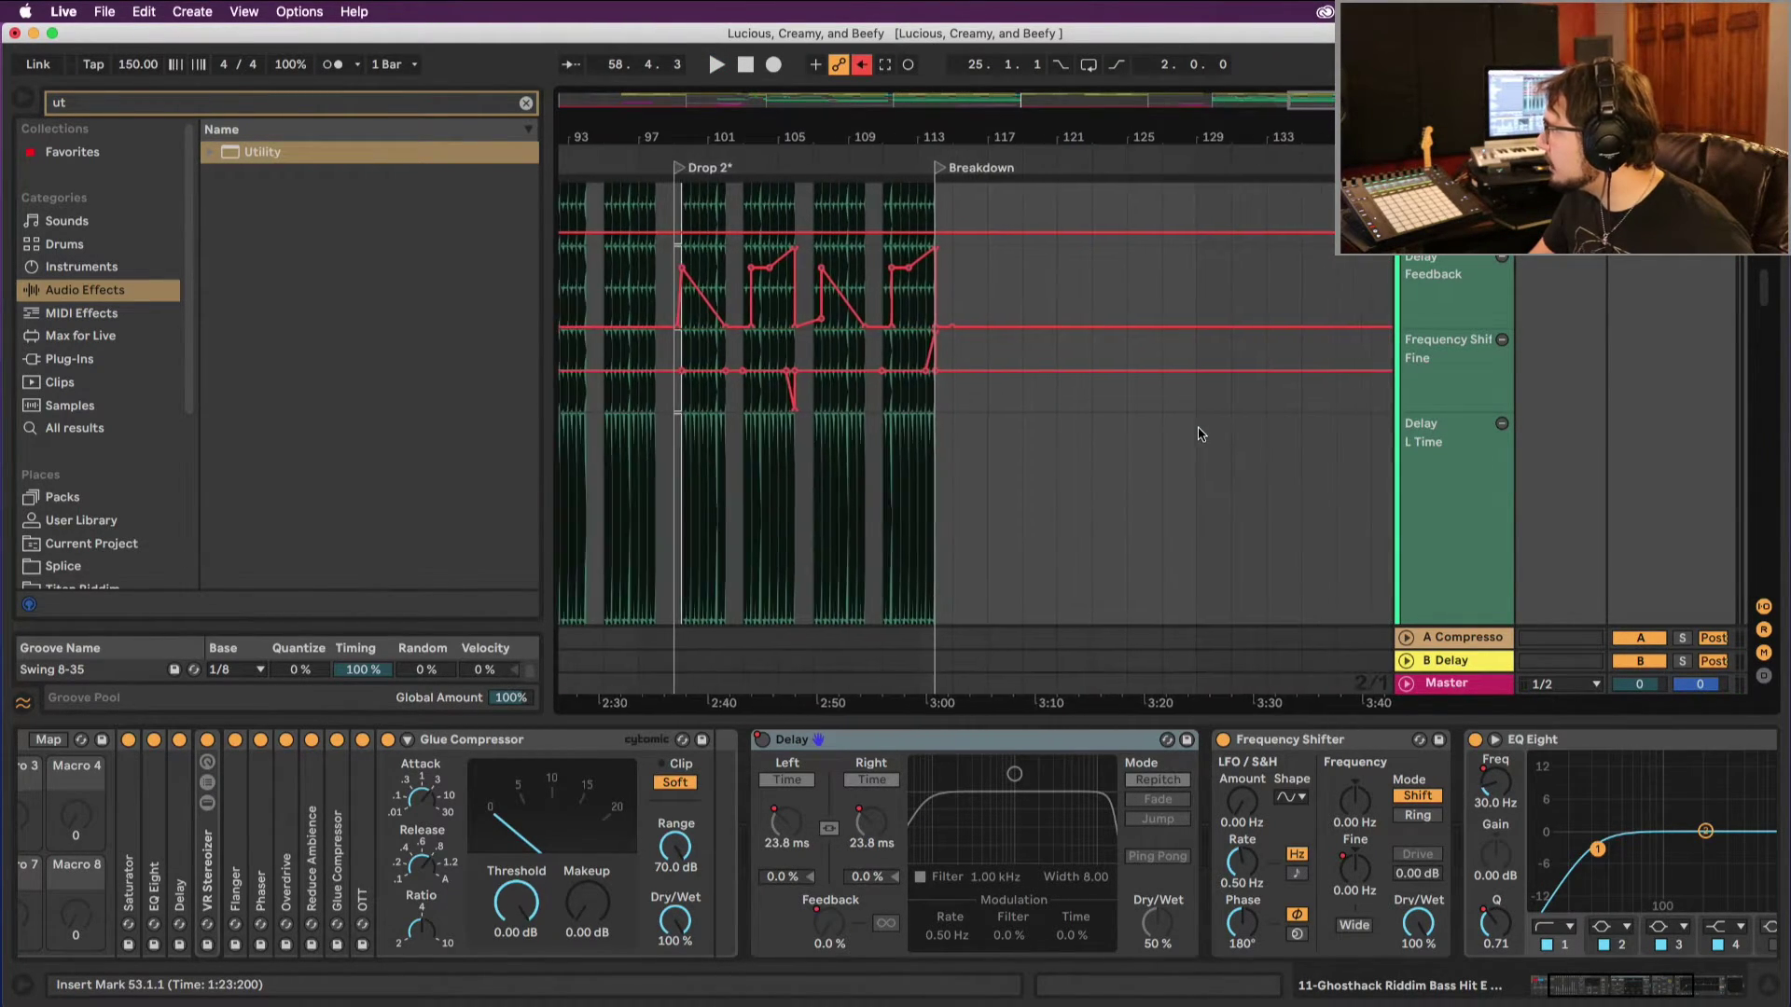
scroll(772, 252, left, 1)
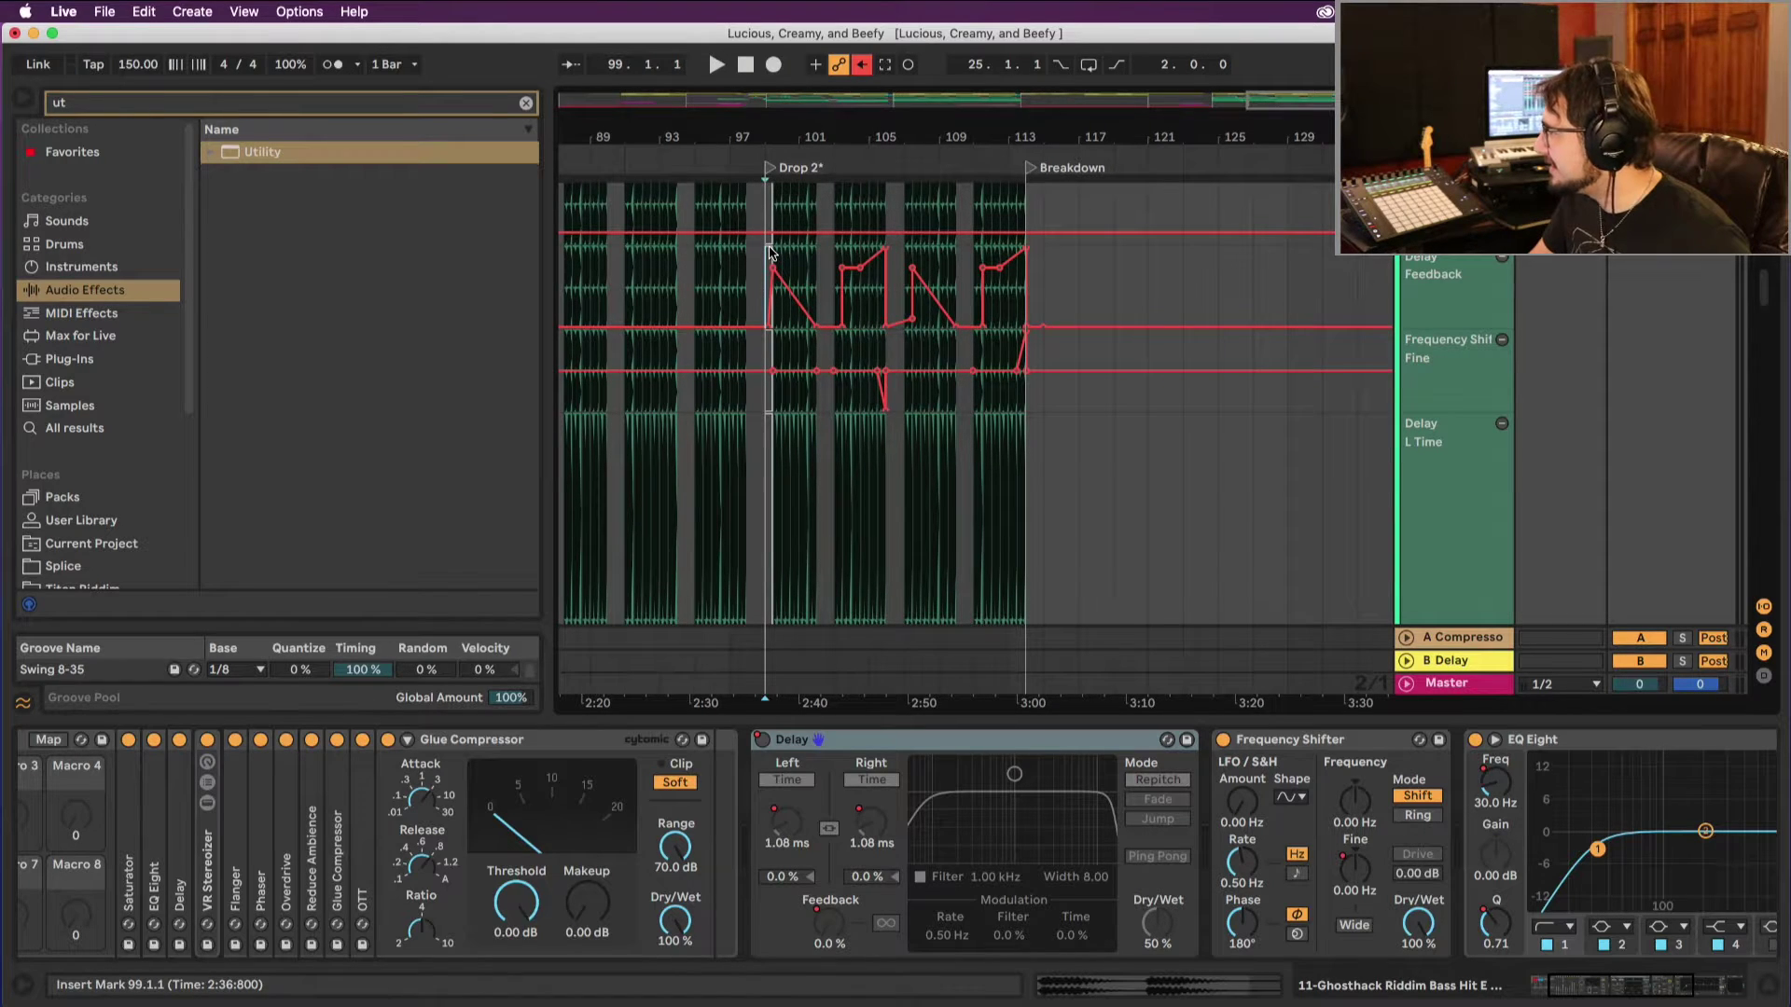
scroll(771, 252, right, 1)
right_click(755, 260)
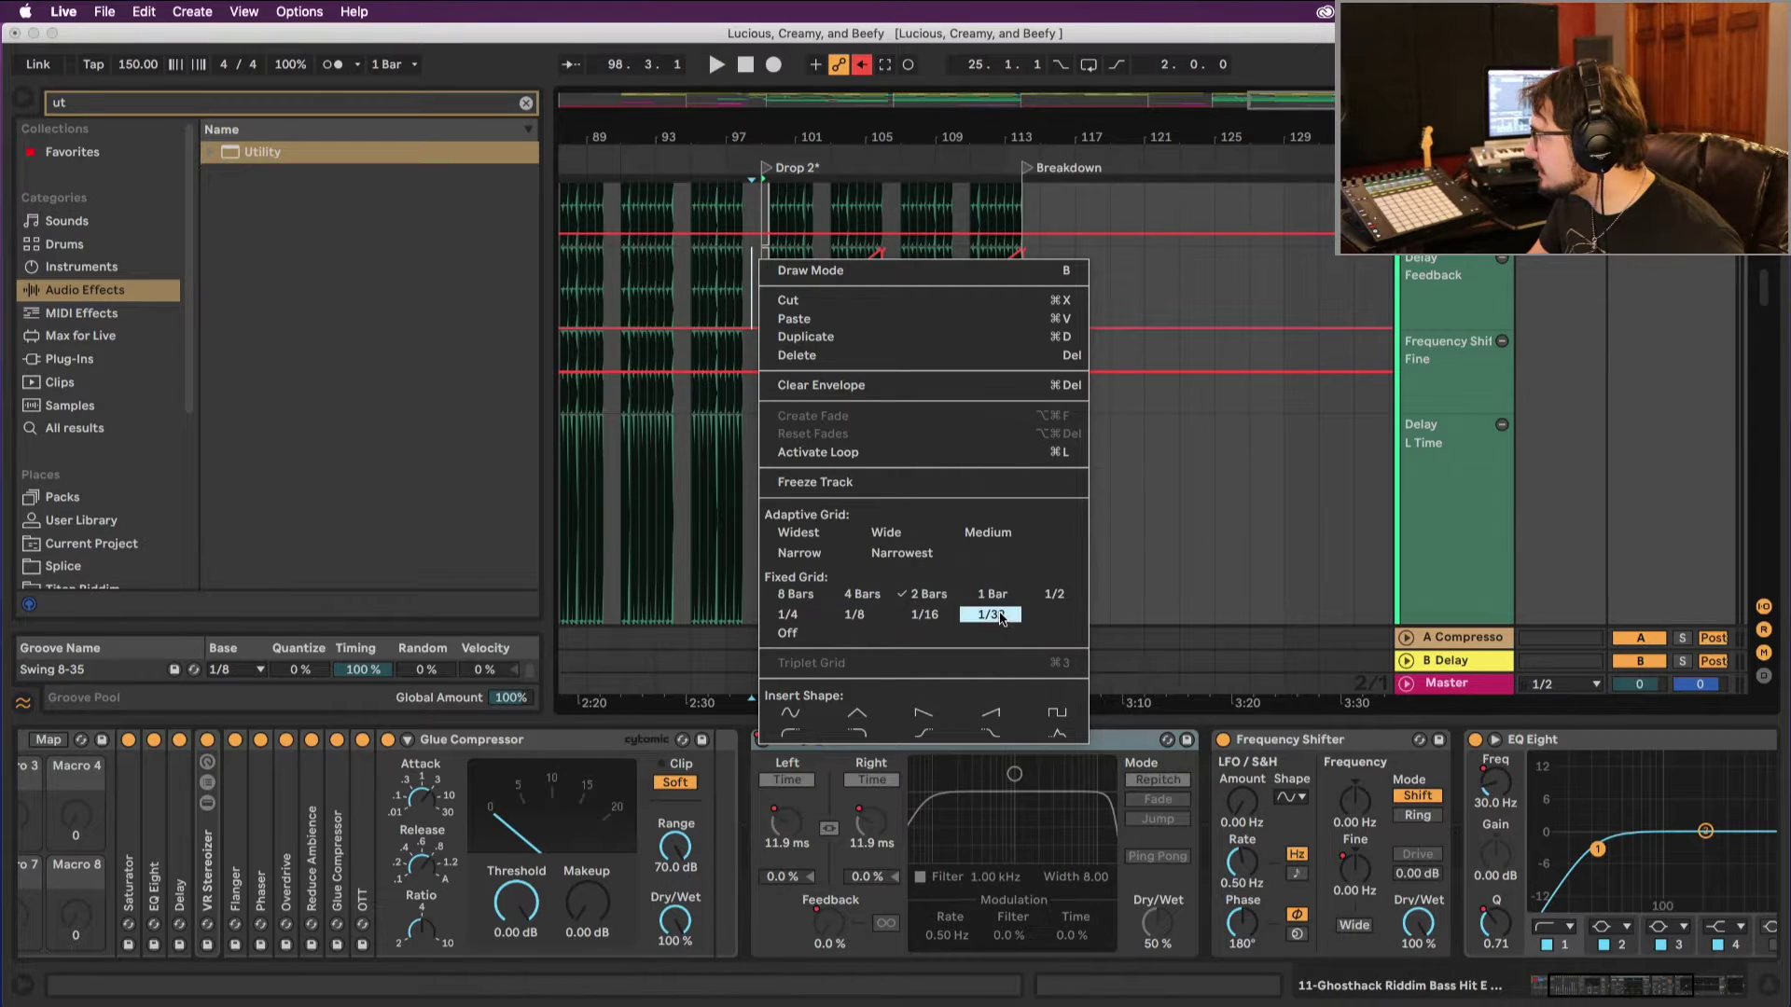
click(967, 224)
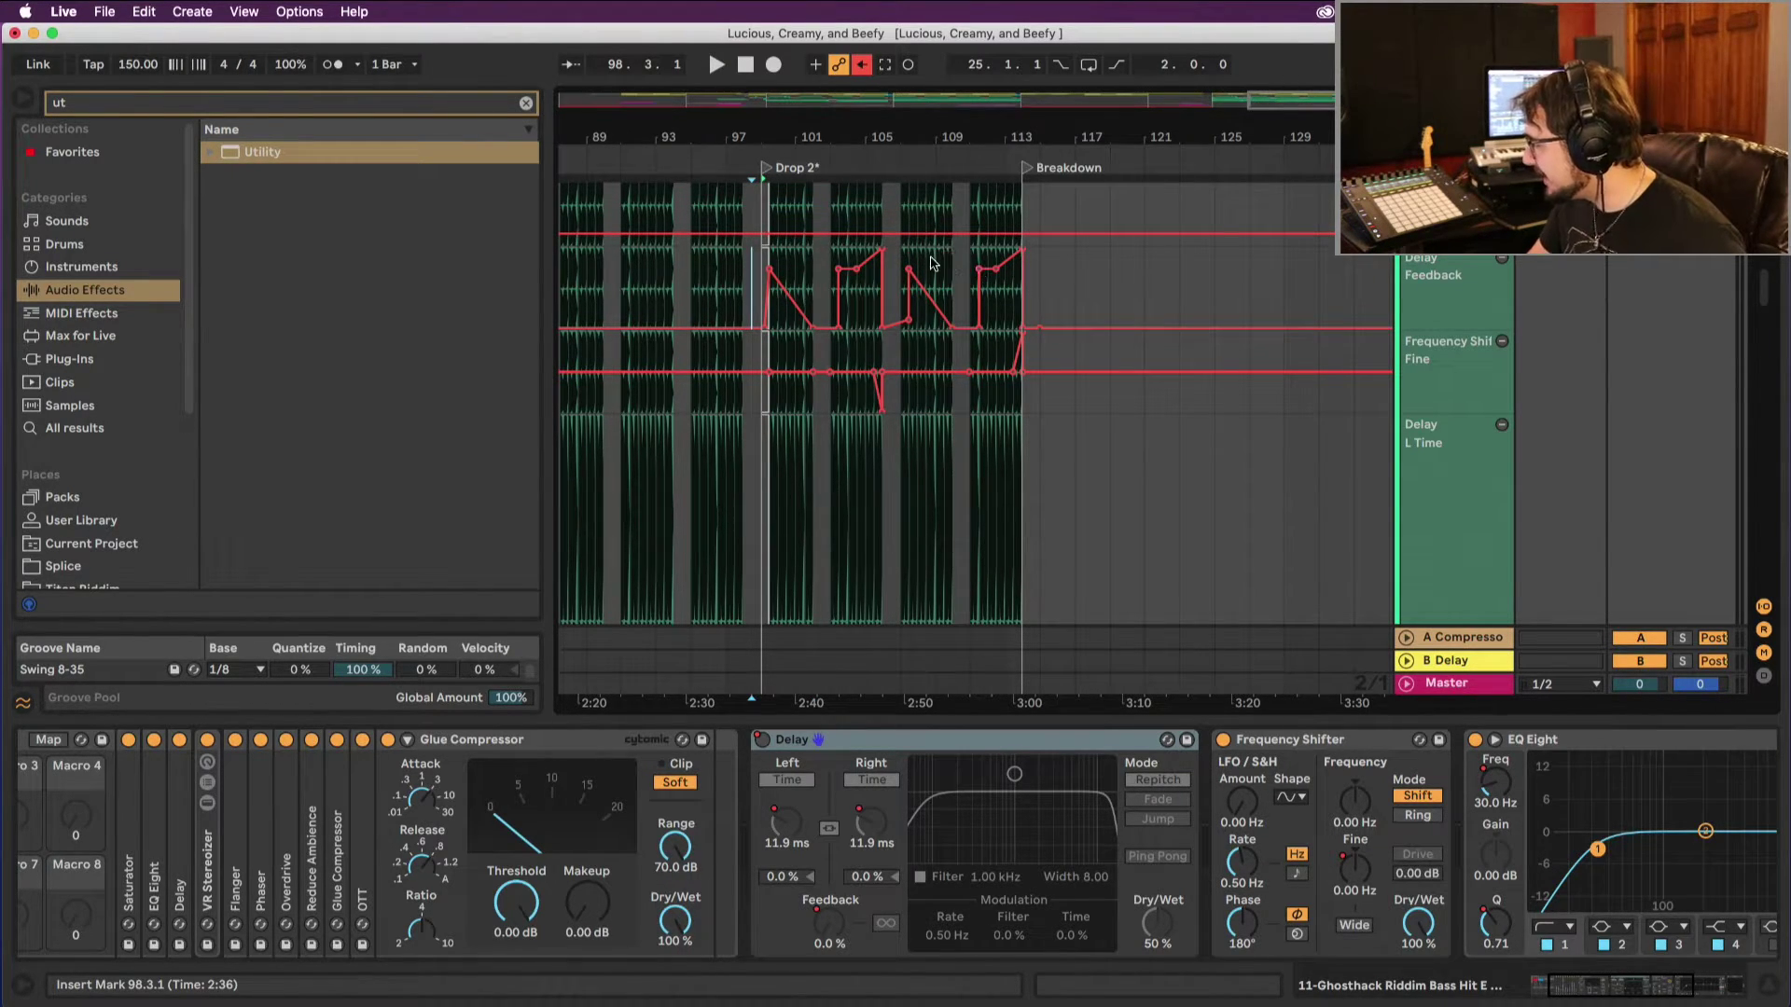
click(970, 260)
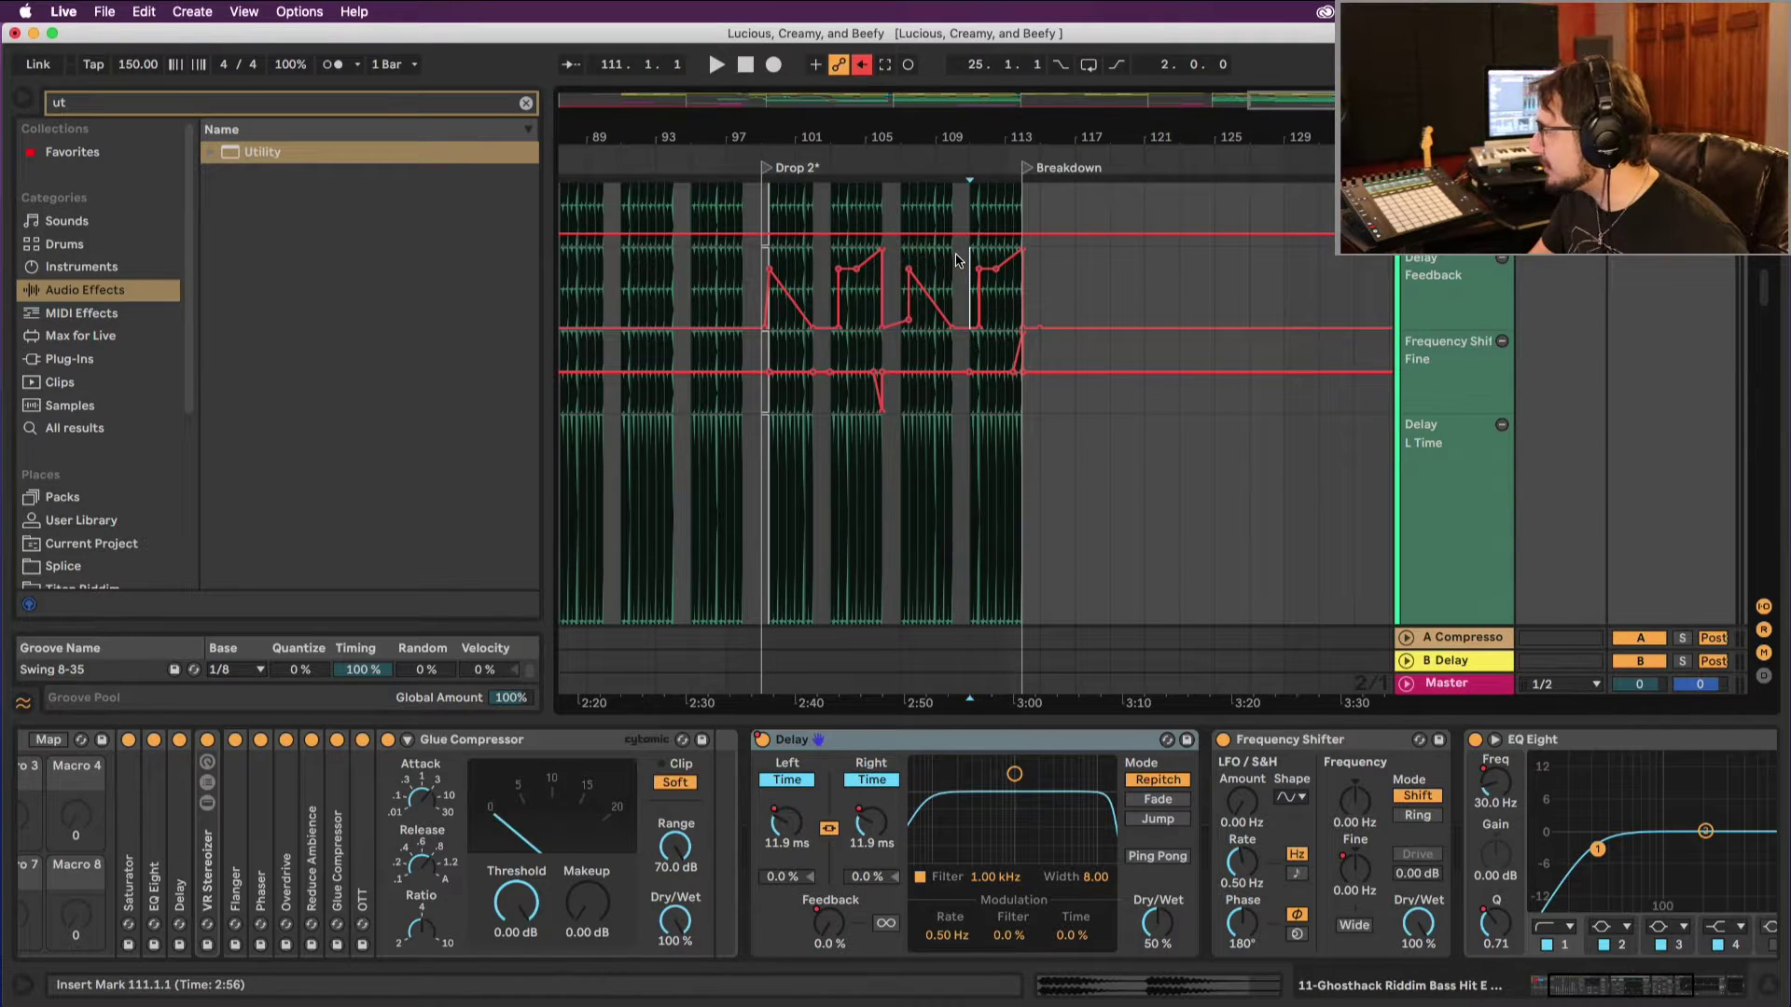
key(space)
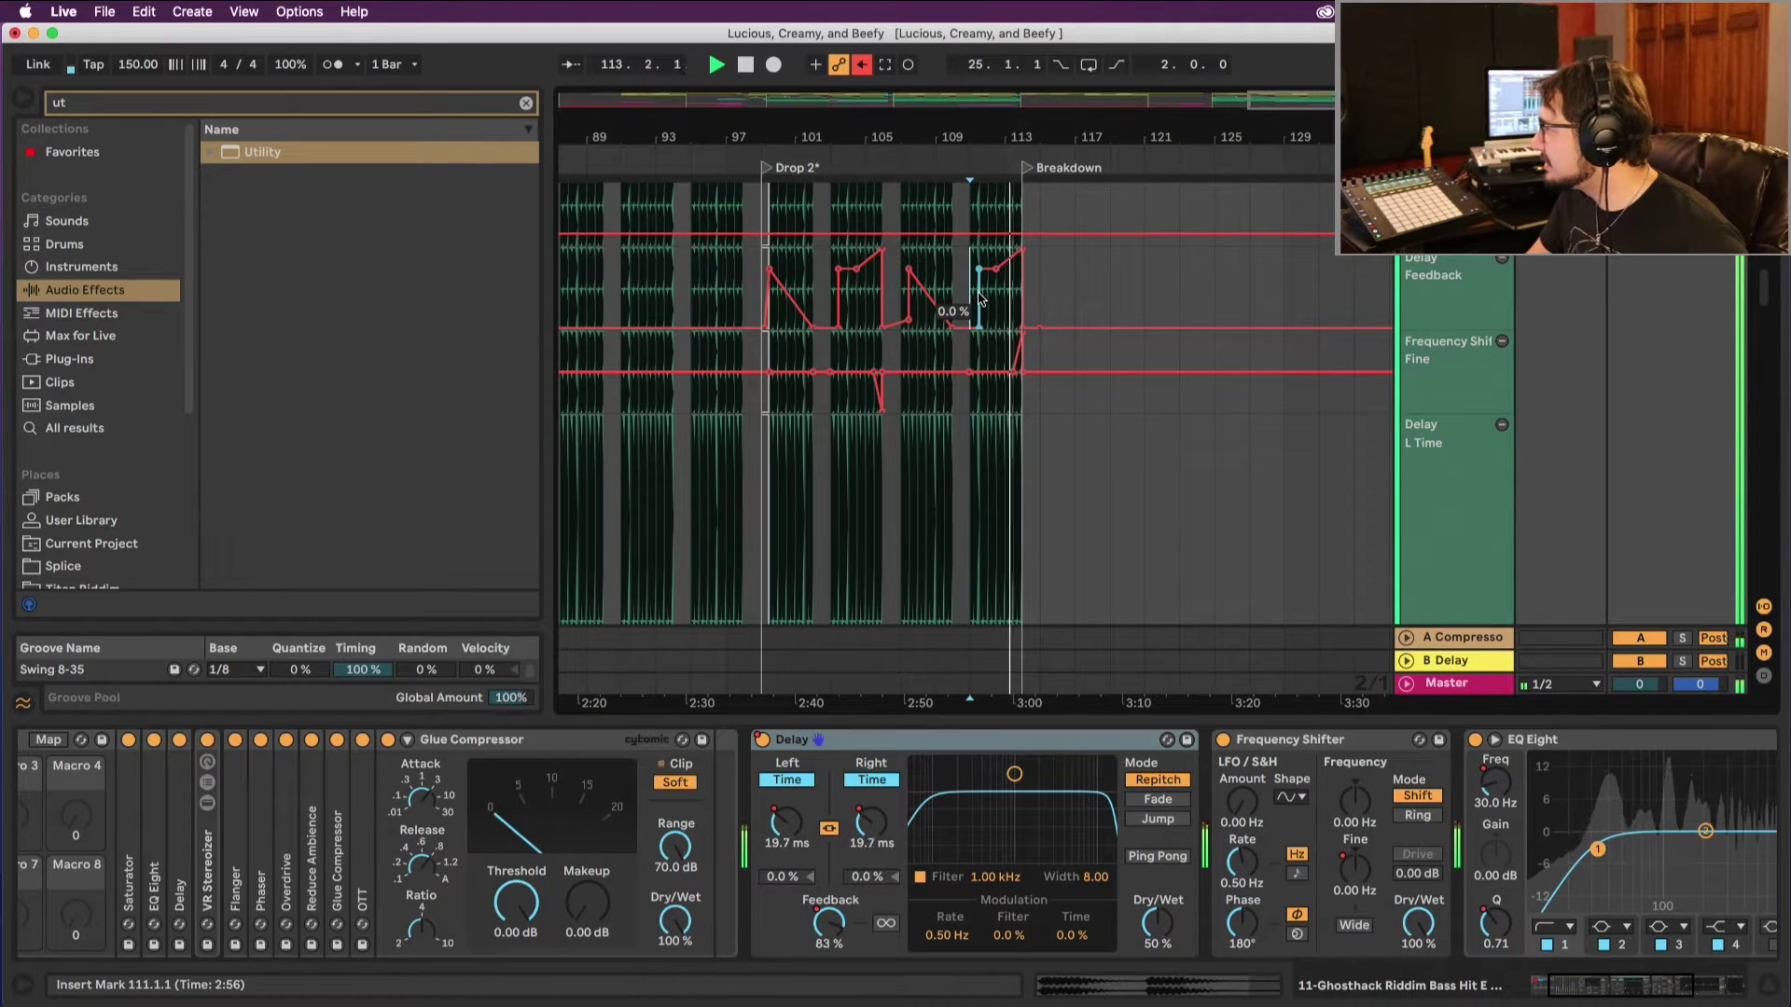
scroll(979, 299, up, 3)
key(space)
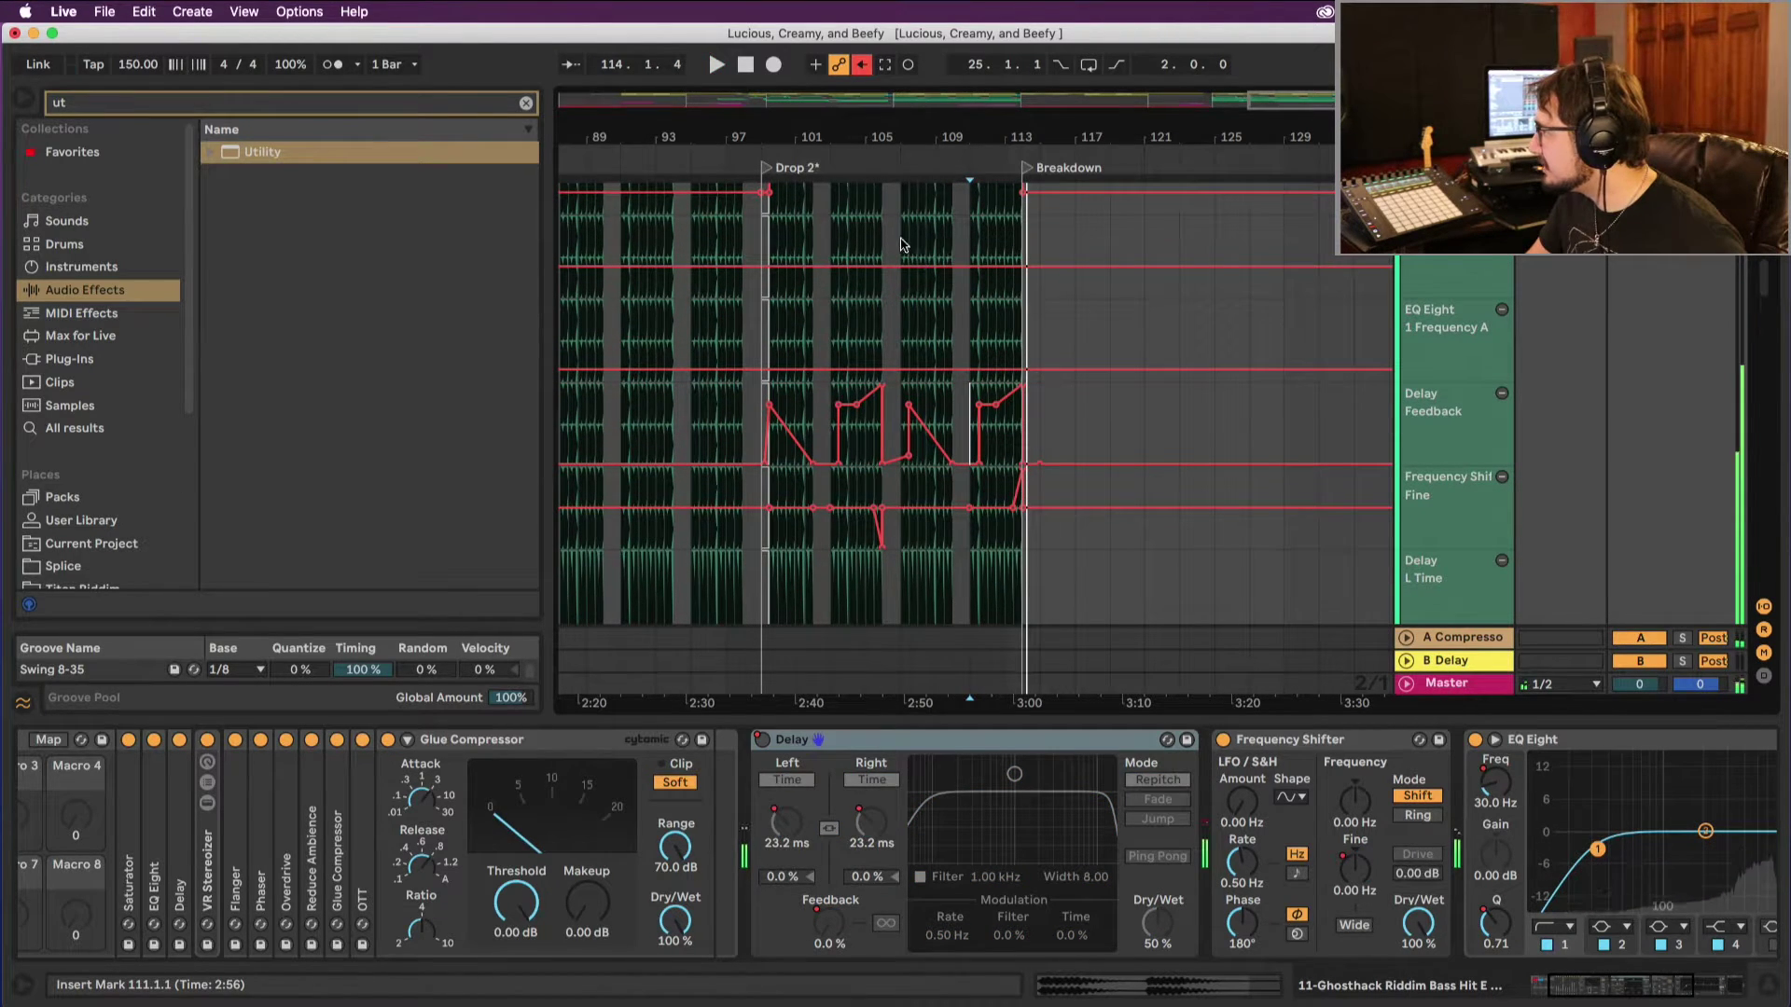
Step: Copy the EQ Eight resonance and frequency automation from bar 39 to bar 43 in the first Drop
click(915, 248)
scroll(920, 264, up, 4)
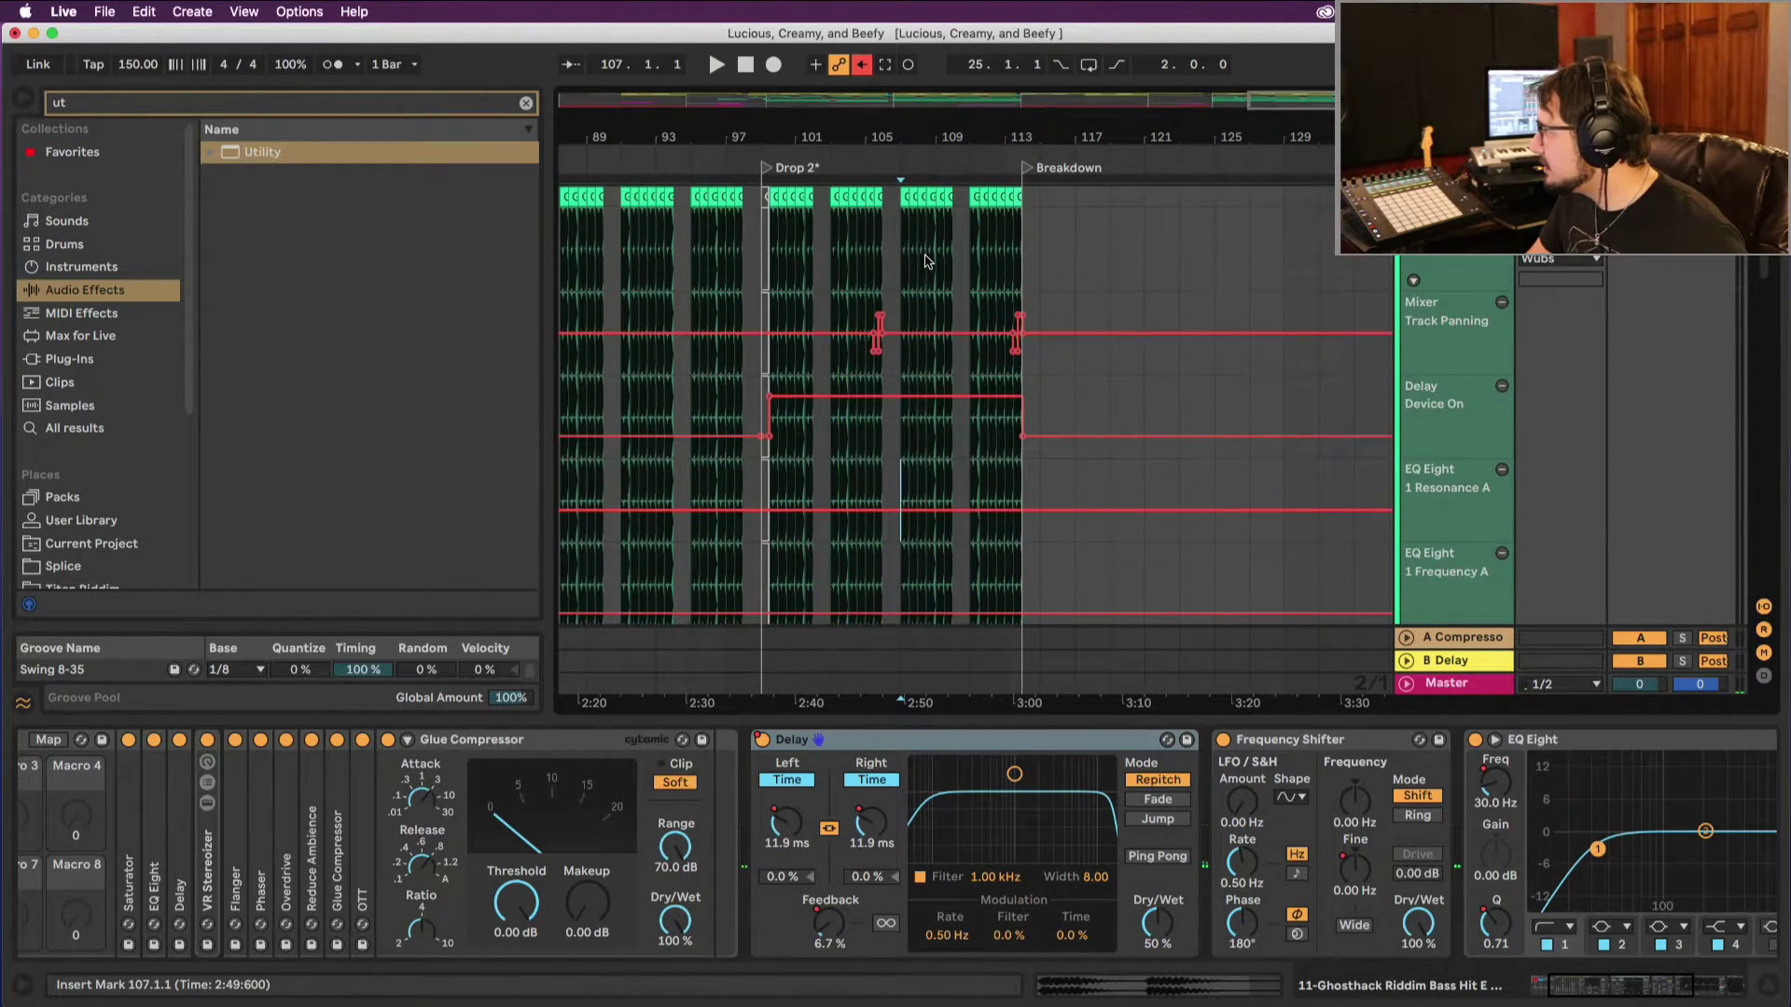
scroll(927, 260, down, 1)
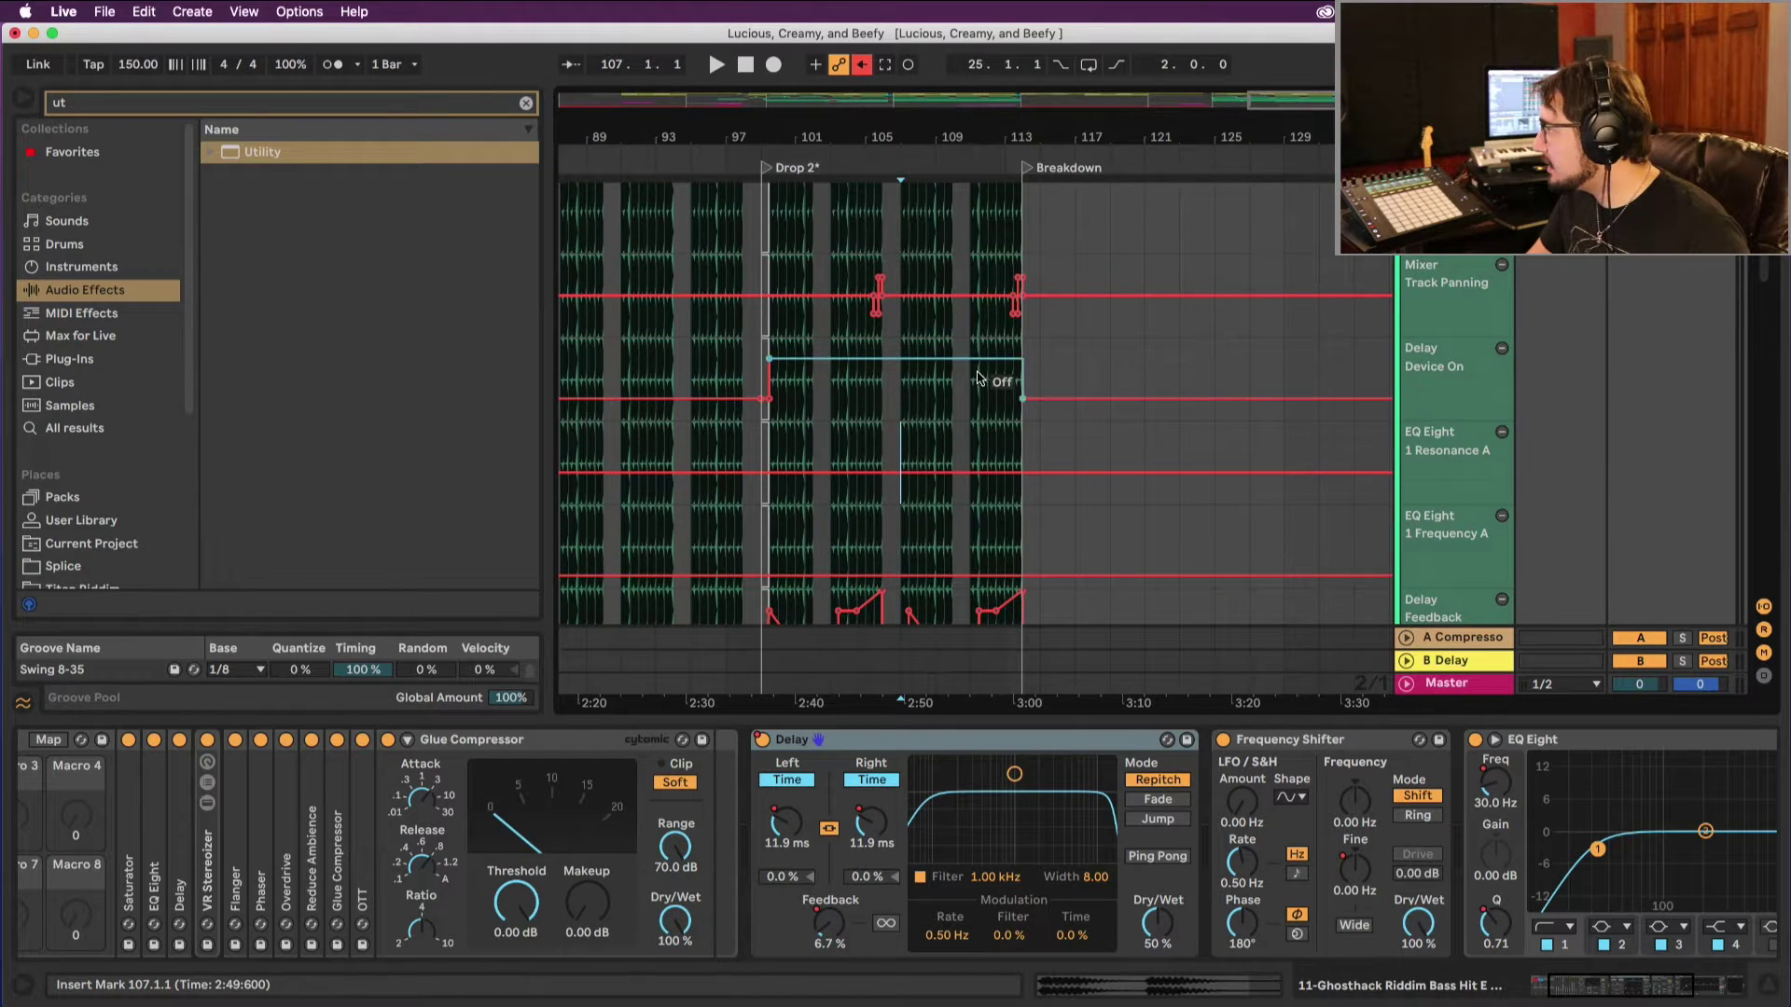
scroll(972, 388, right, 1)
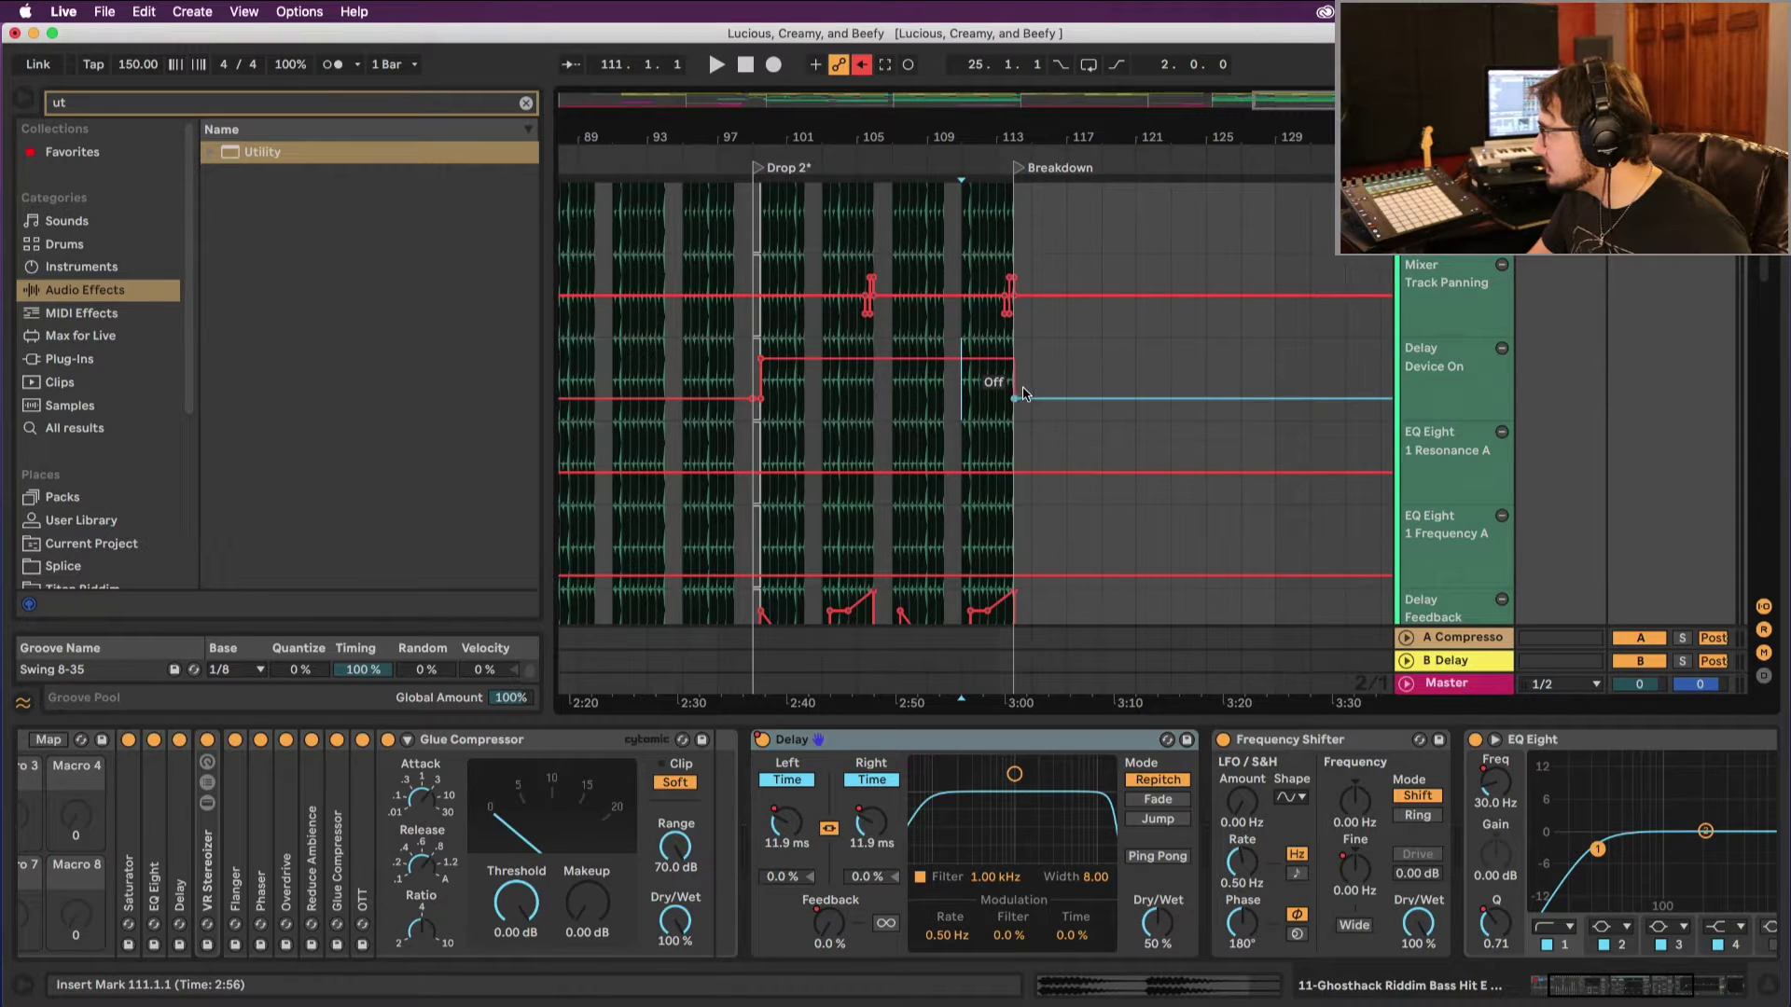
click(942, 344)
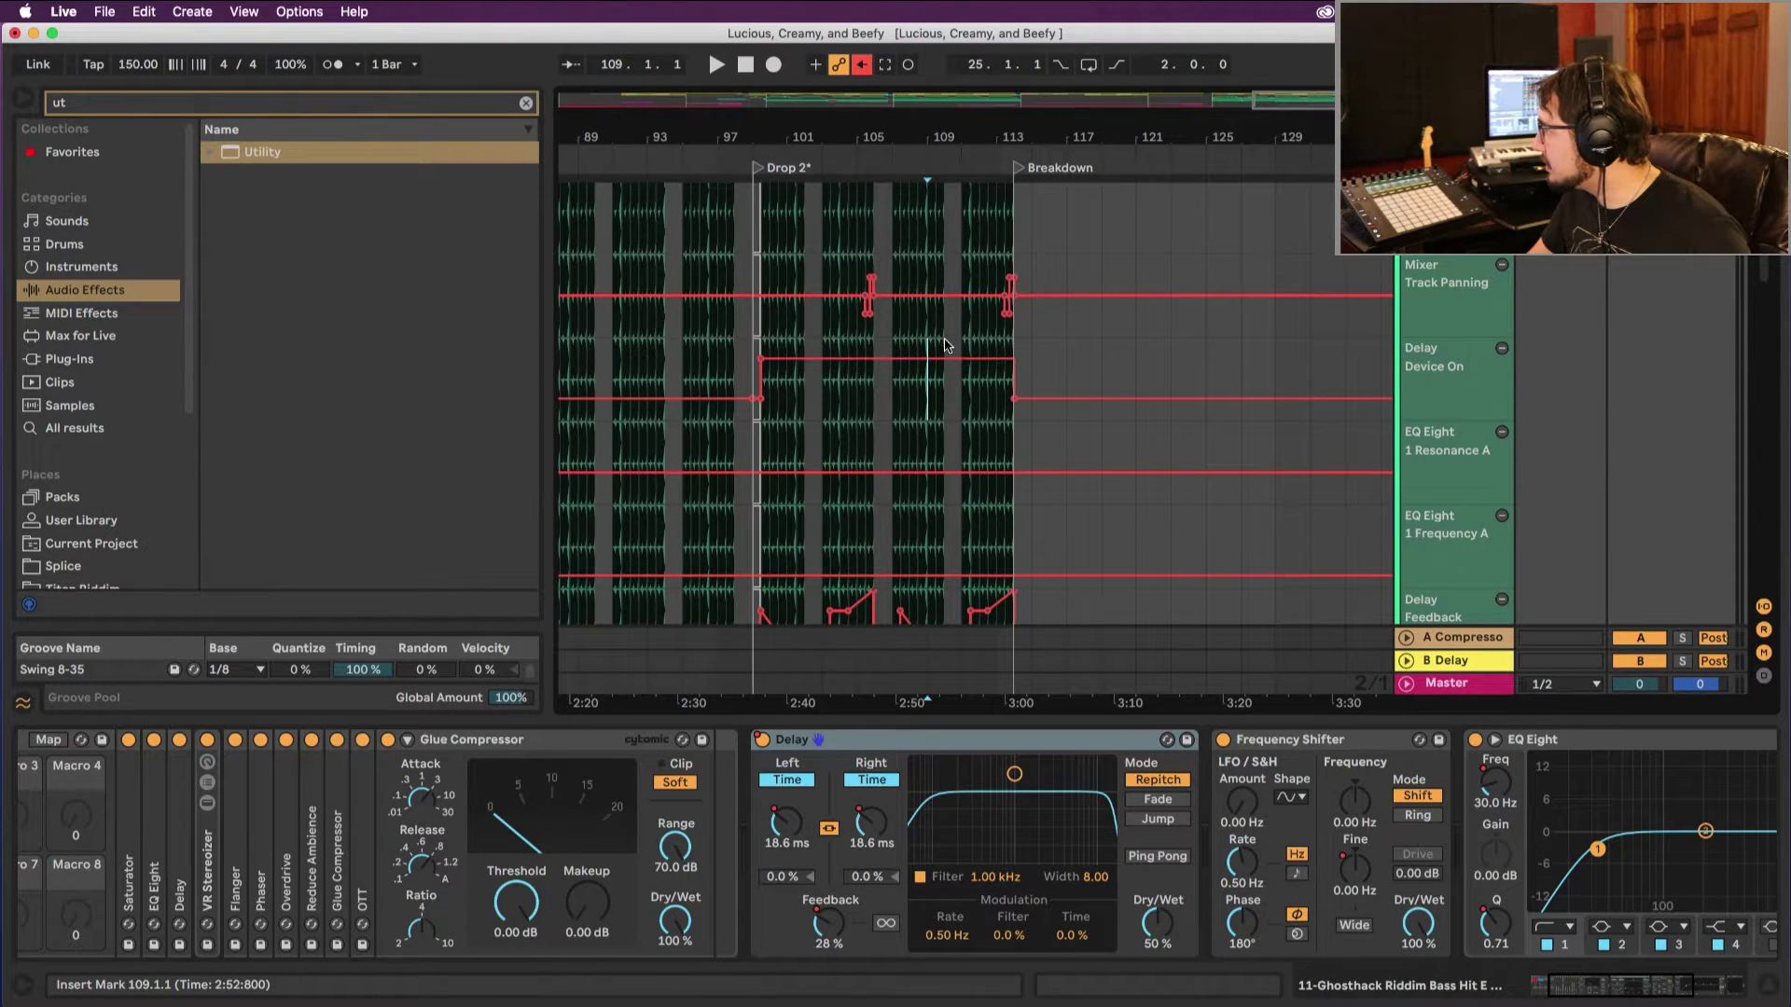
scroll(935, 346, left, 15)
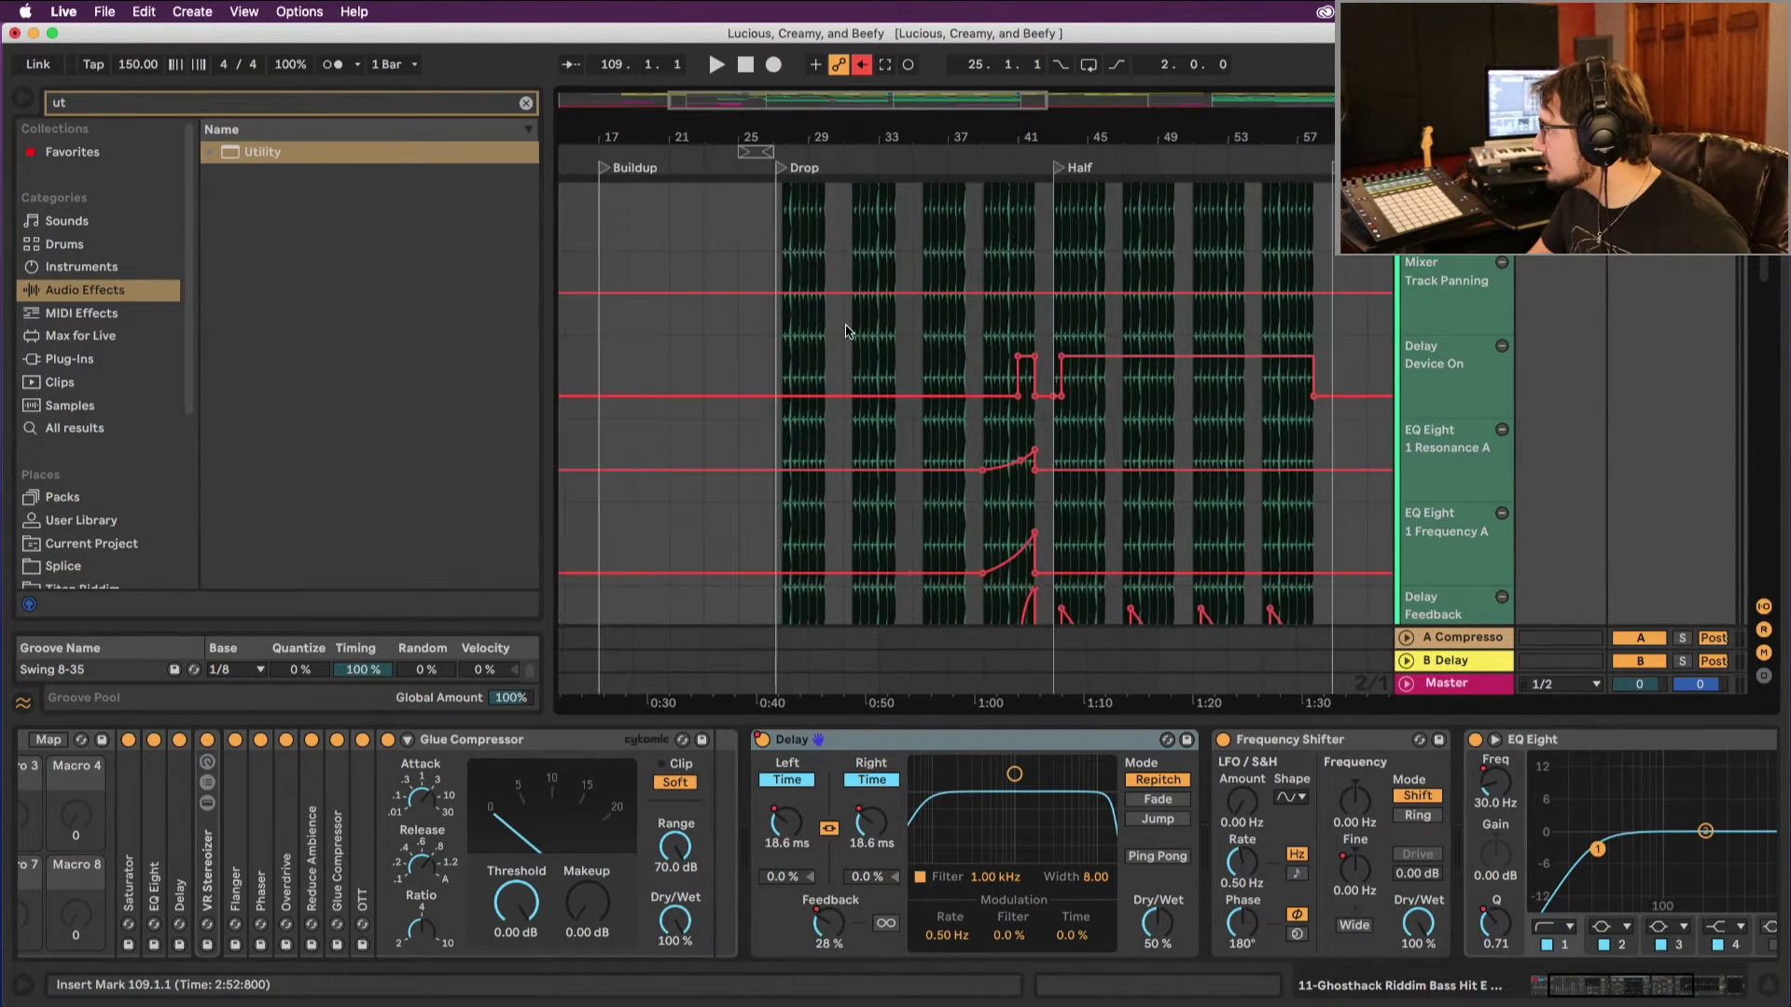
scroll(859, 333, down, 2)
scroll(859, 333, left, 1)
drag(1022, 338, 1068, 457)
key(super+c)
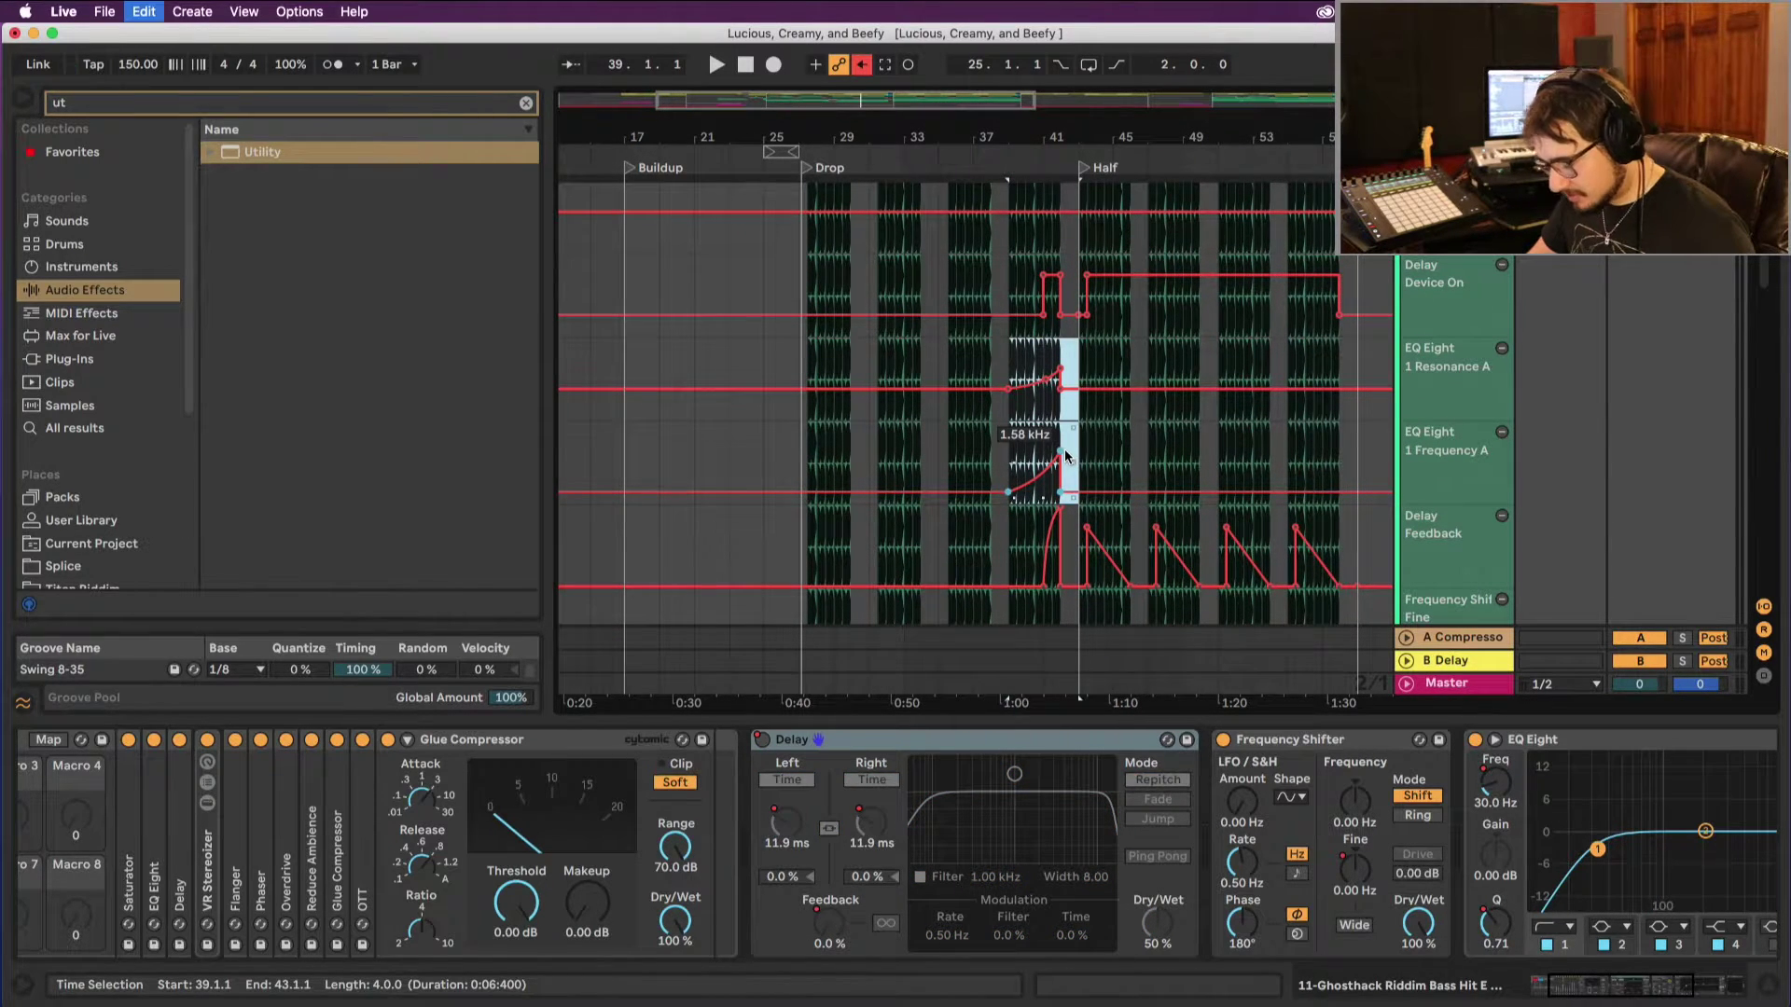
Step: Paste the EQ Eight resonance and frequency automation at bar 111 in Drop 2 and play it back
scroll(1054, 438, right, 10)
scroll(1041, 422, right, 9)
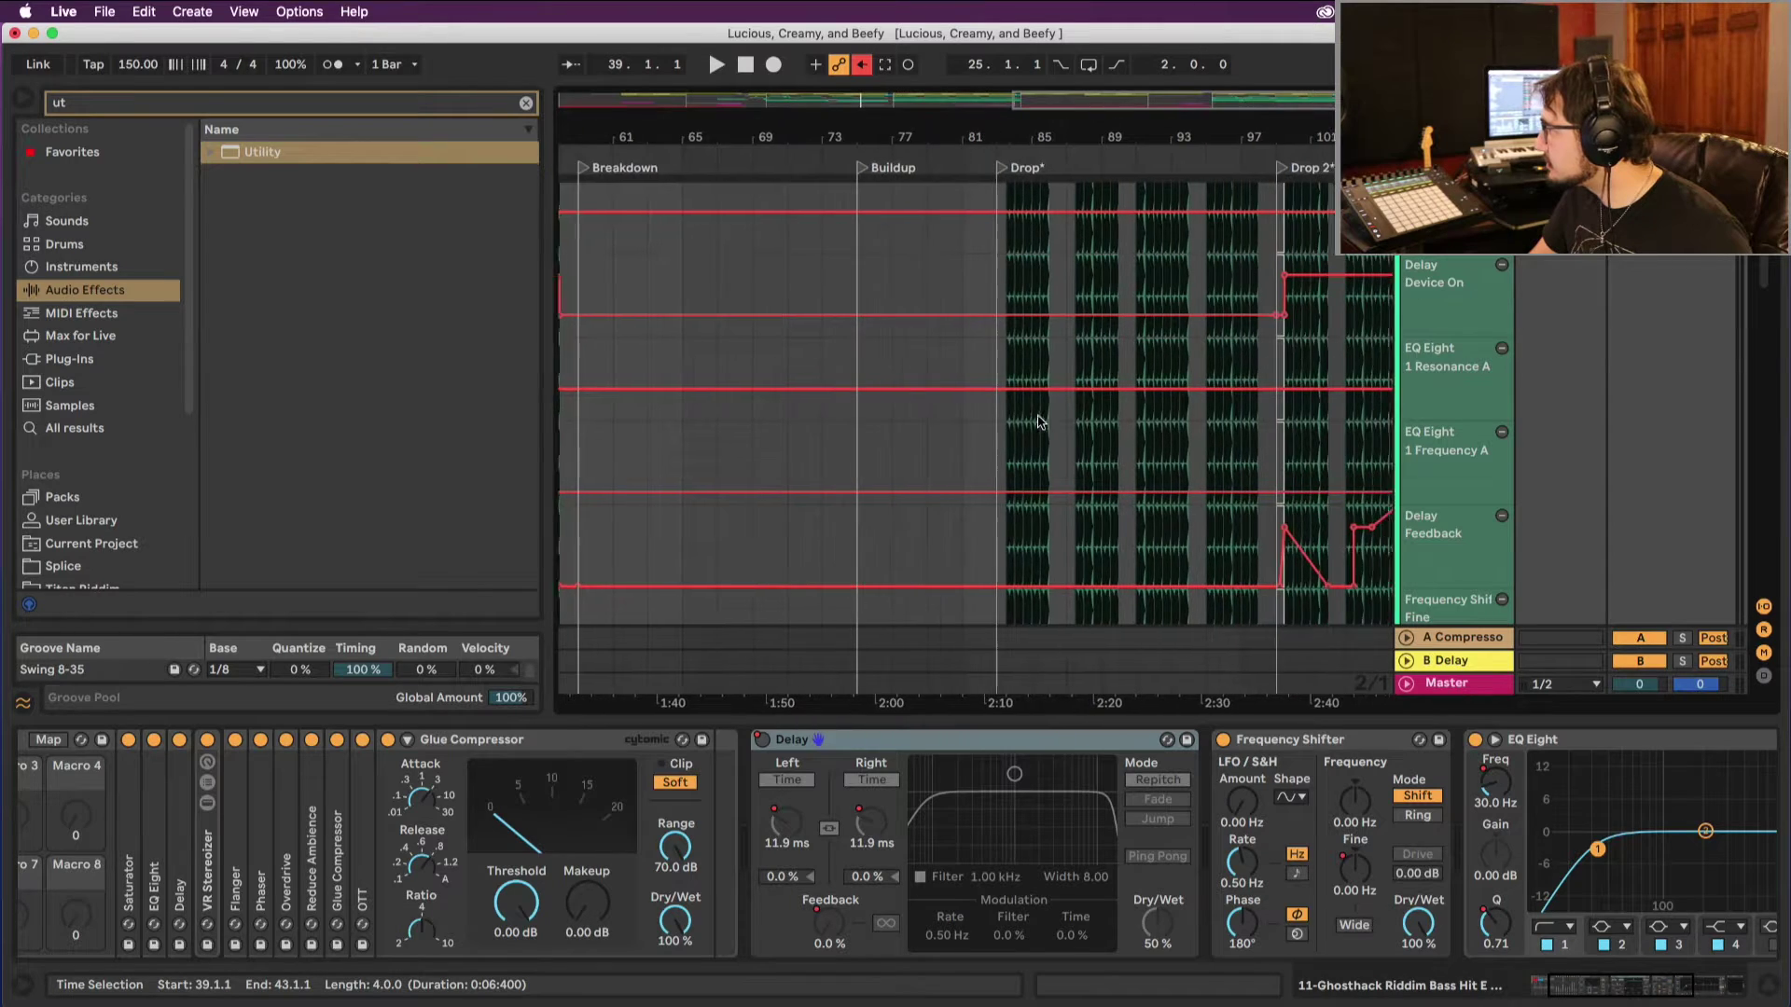
scroll(1047, 422, down, 1)
scroll(1046, 422, up, 2)
scroll(1100, 422, right, 1)
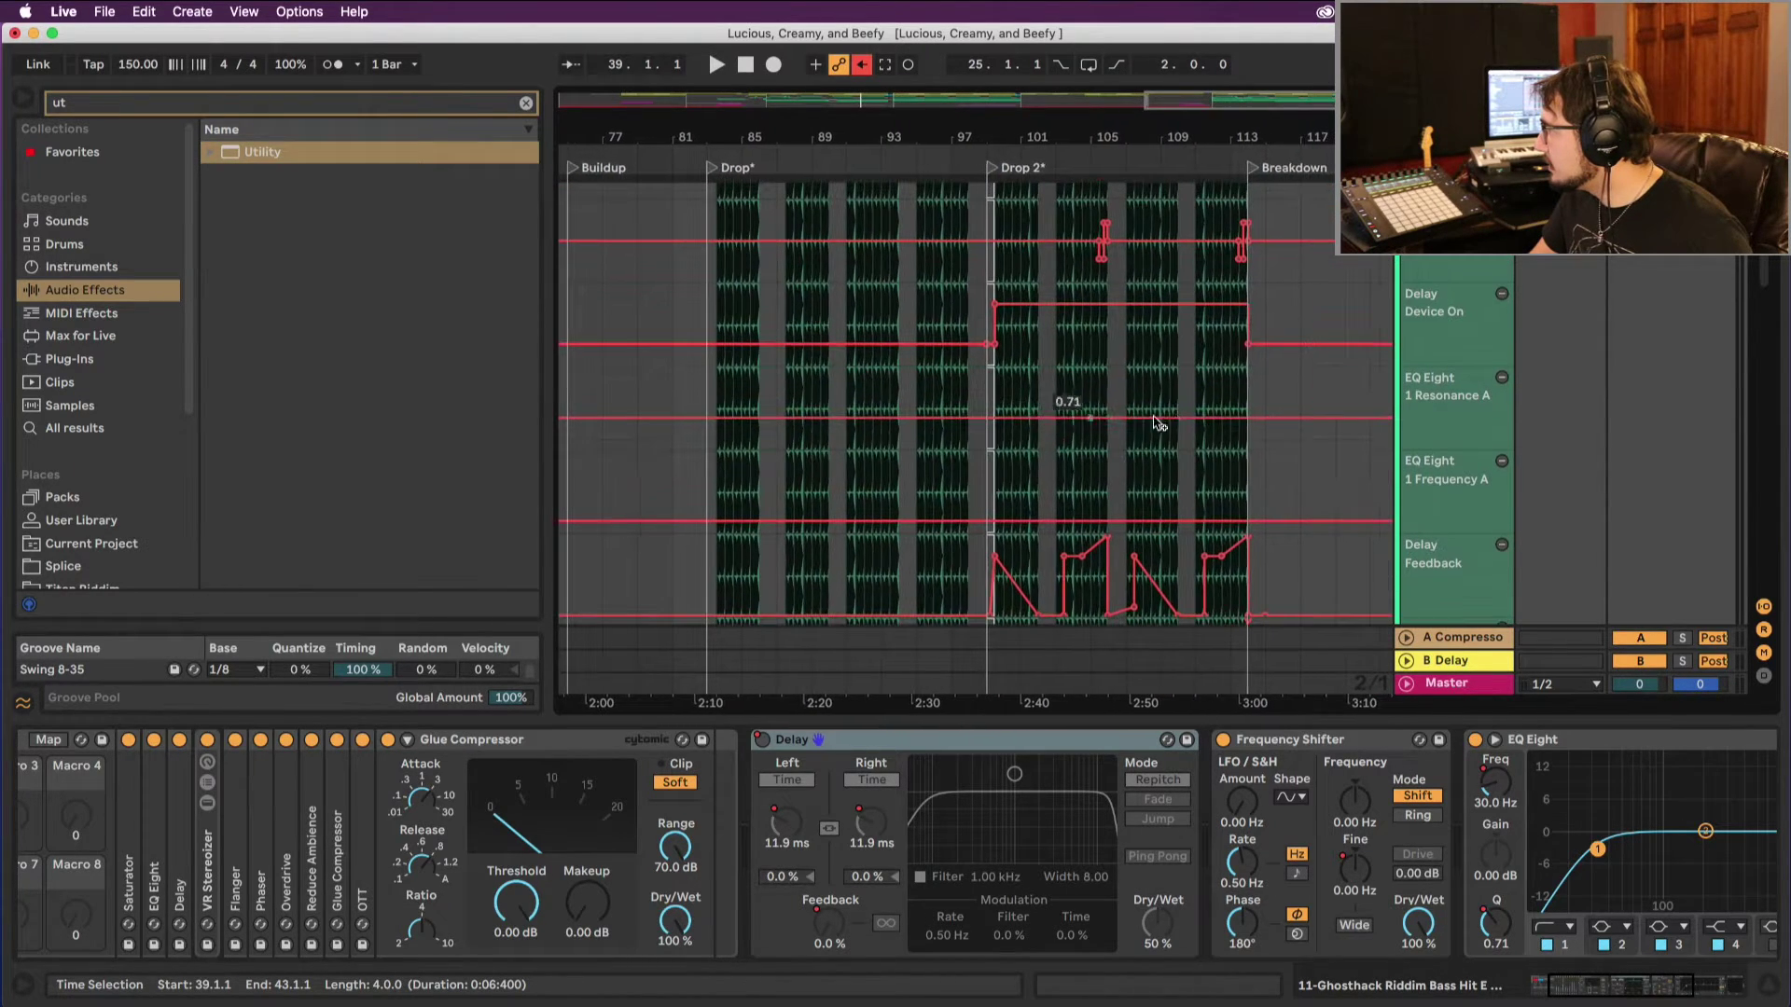
click(1194, 394)
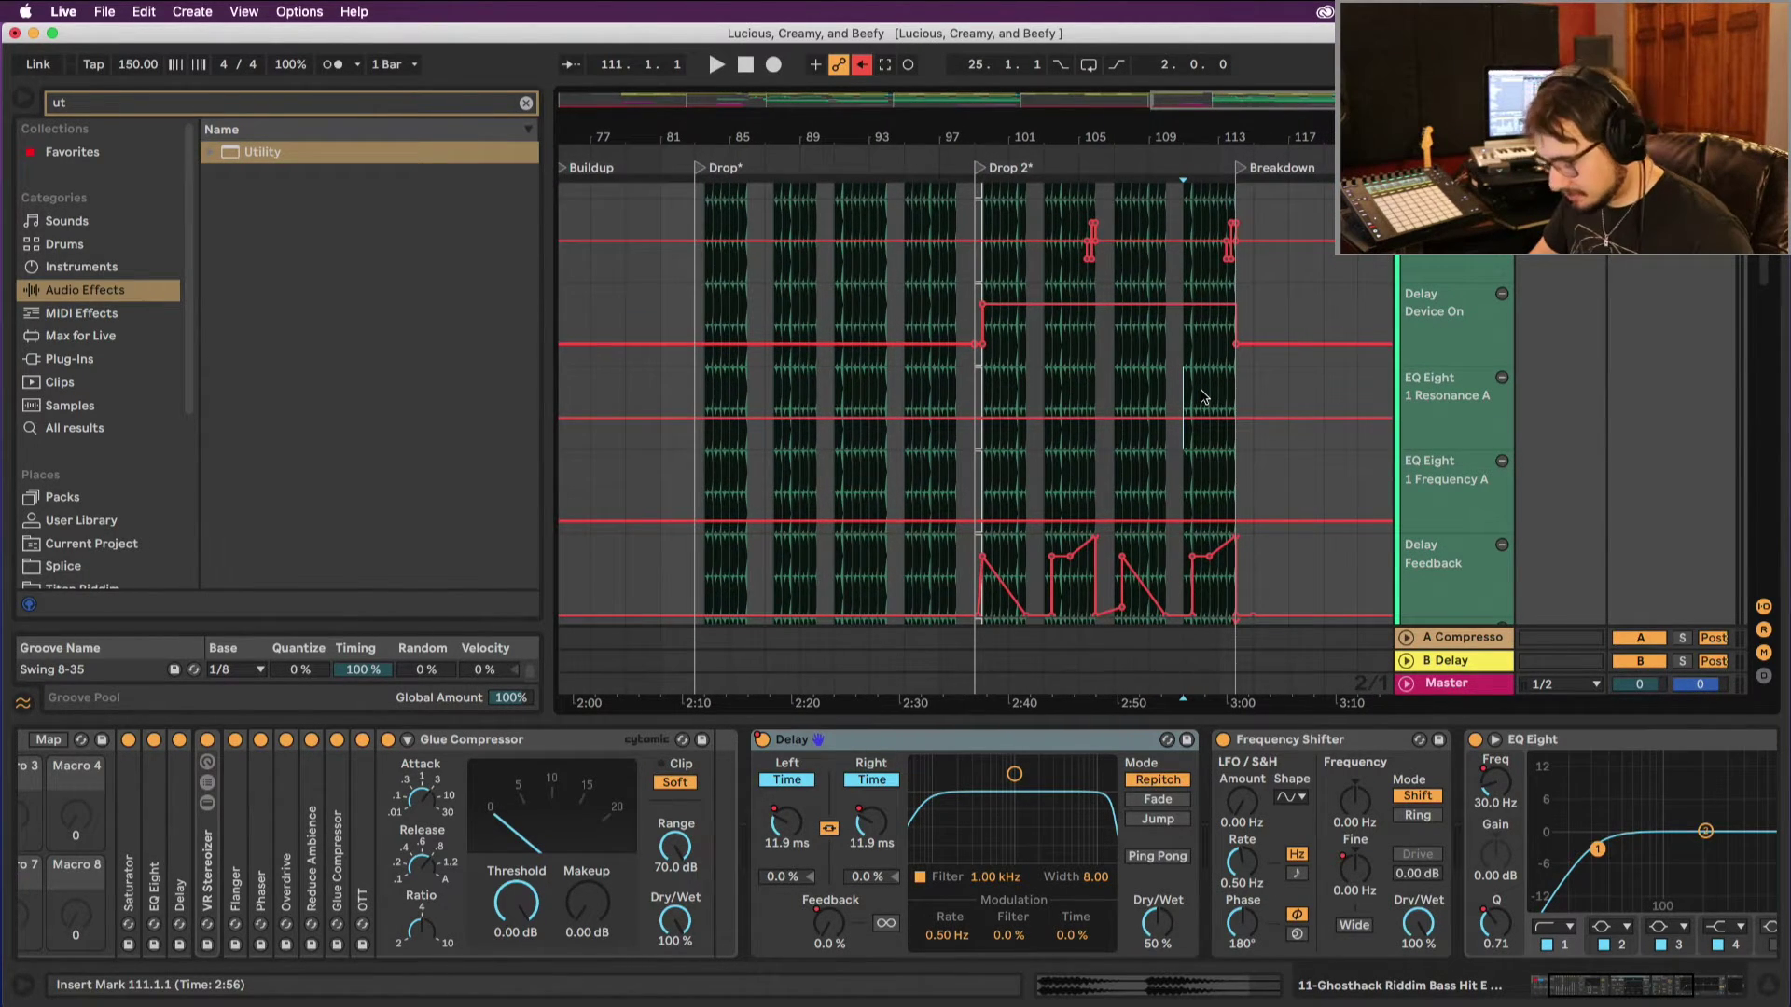
key(super+v)
key(space)
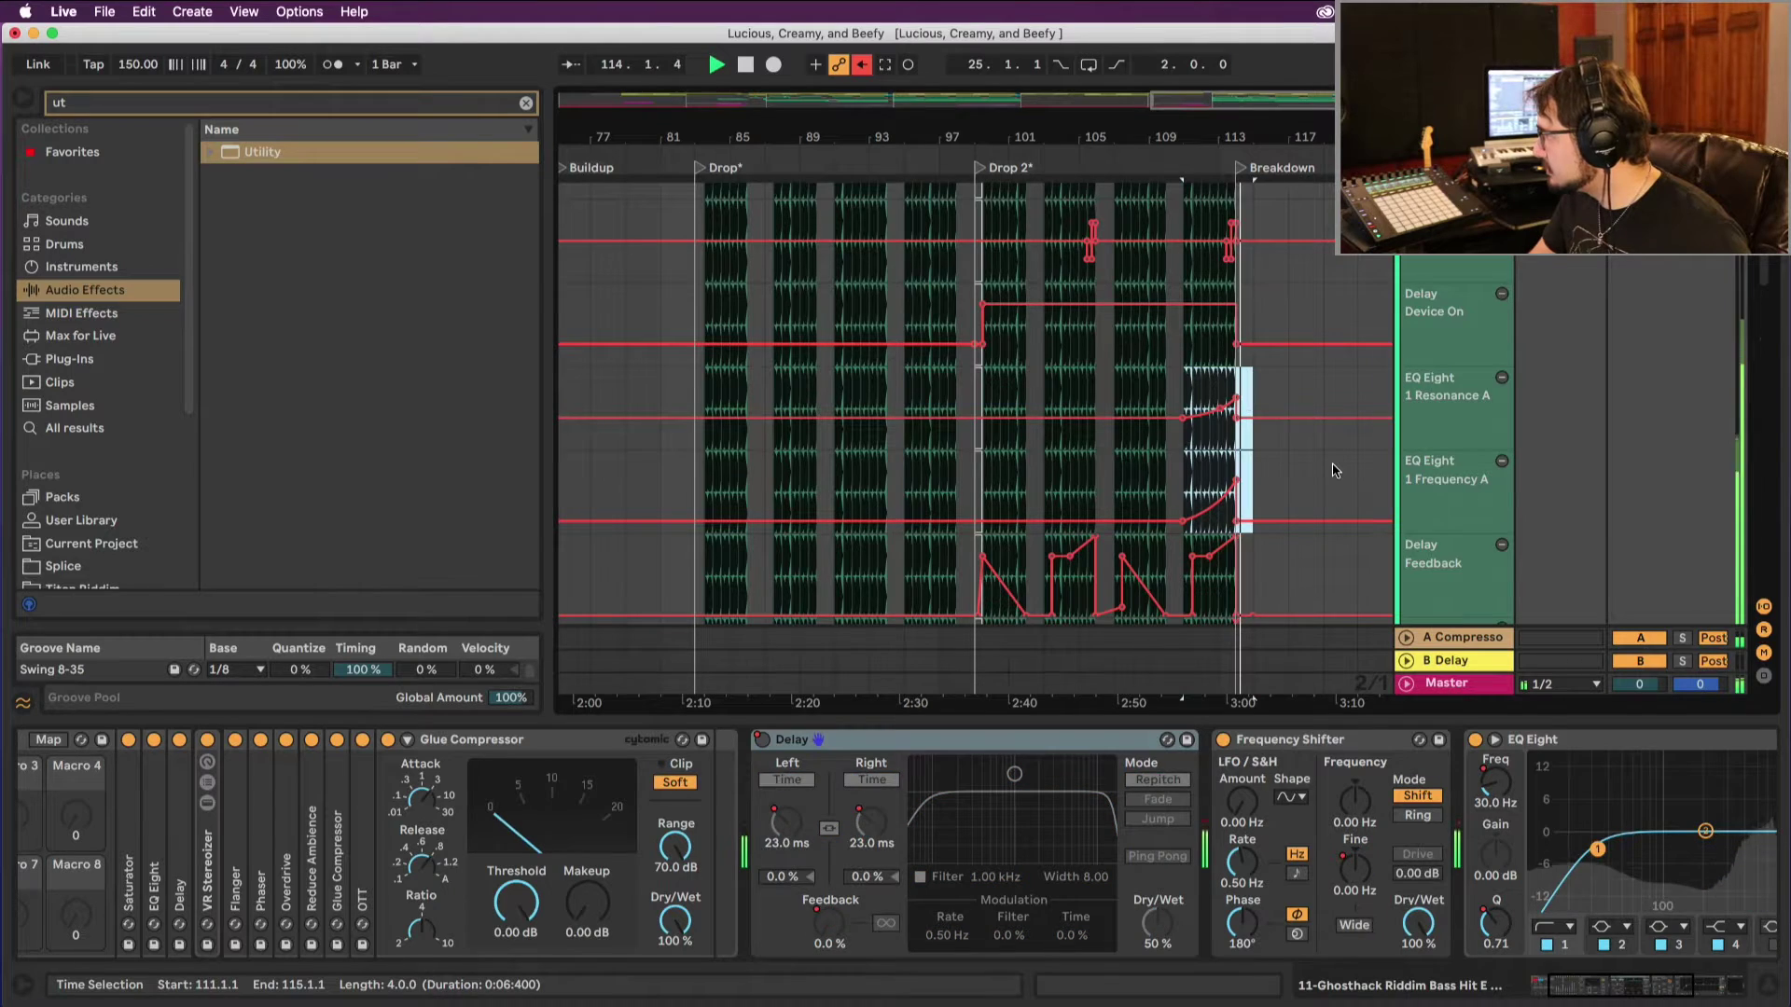
key(space)
Step: Bend the final Delay feedback ramp of Drop 2 into an early-rising curve and play from bar 111
scroll(1231, 354, up, 5)
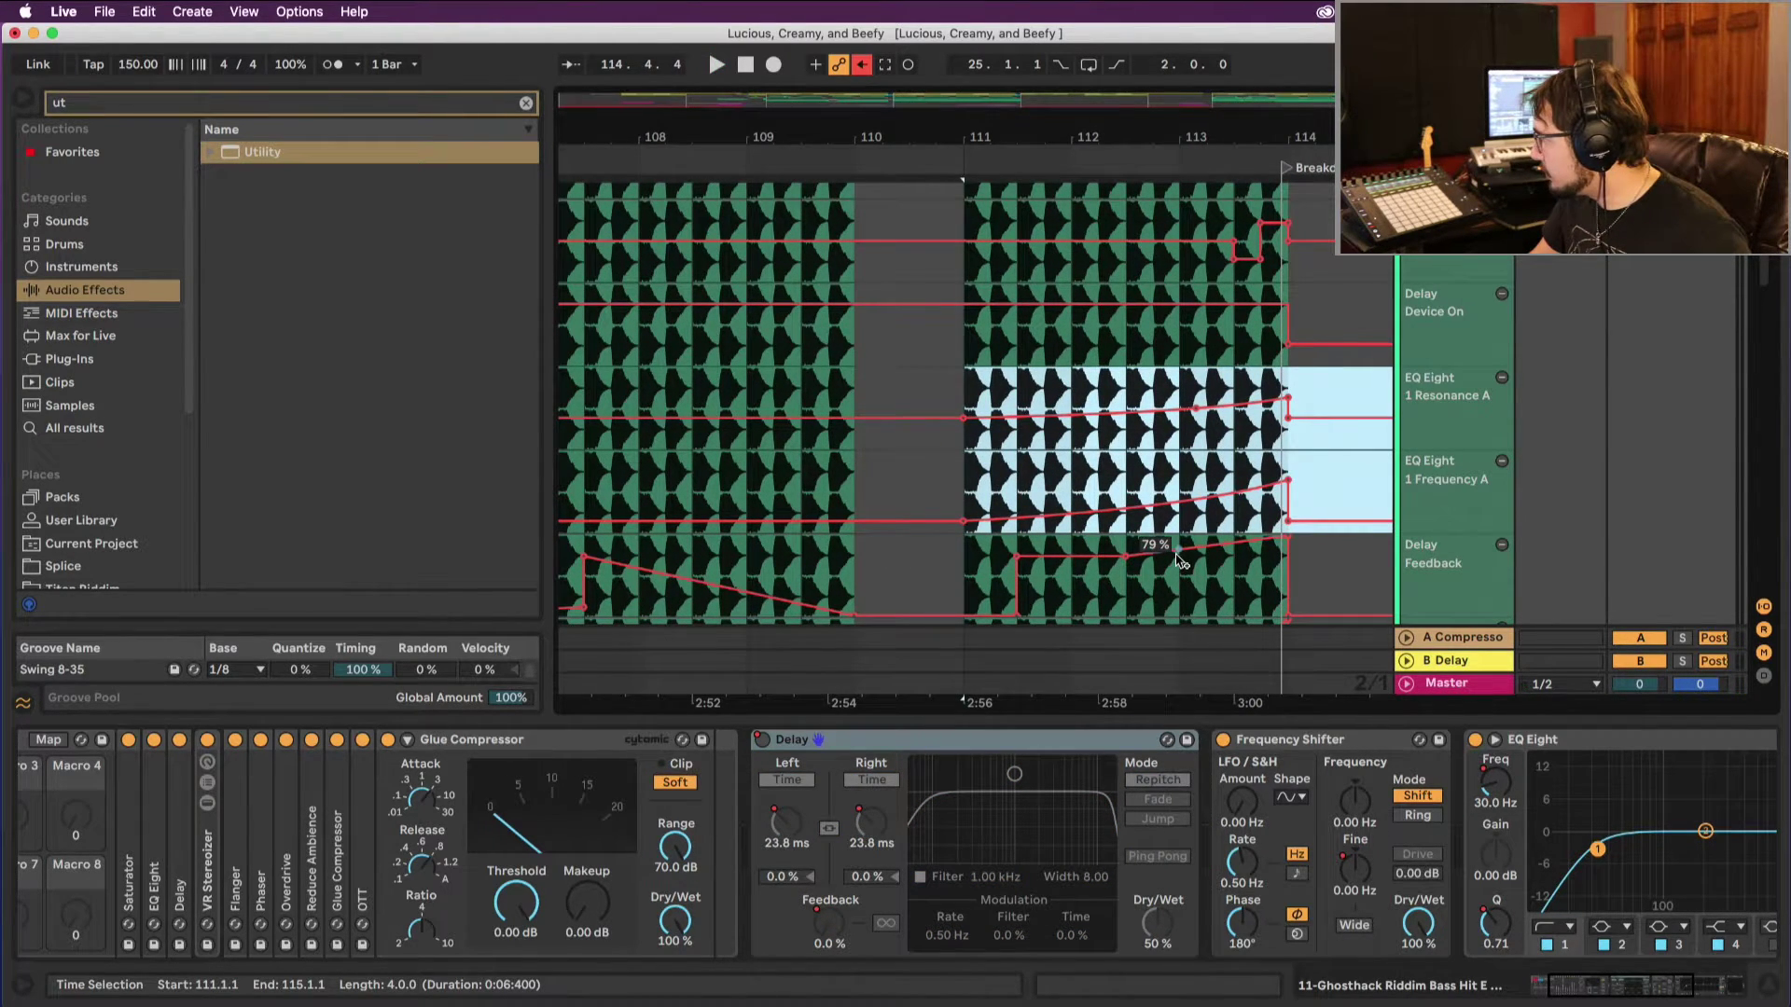
click(1177, 556)
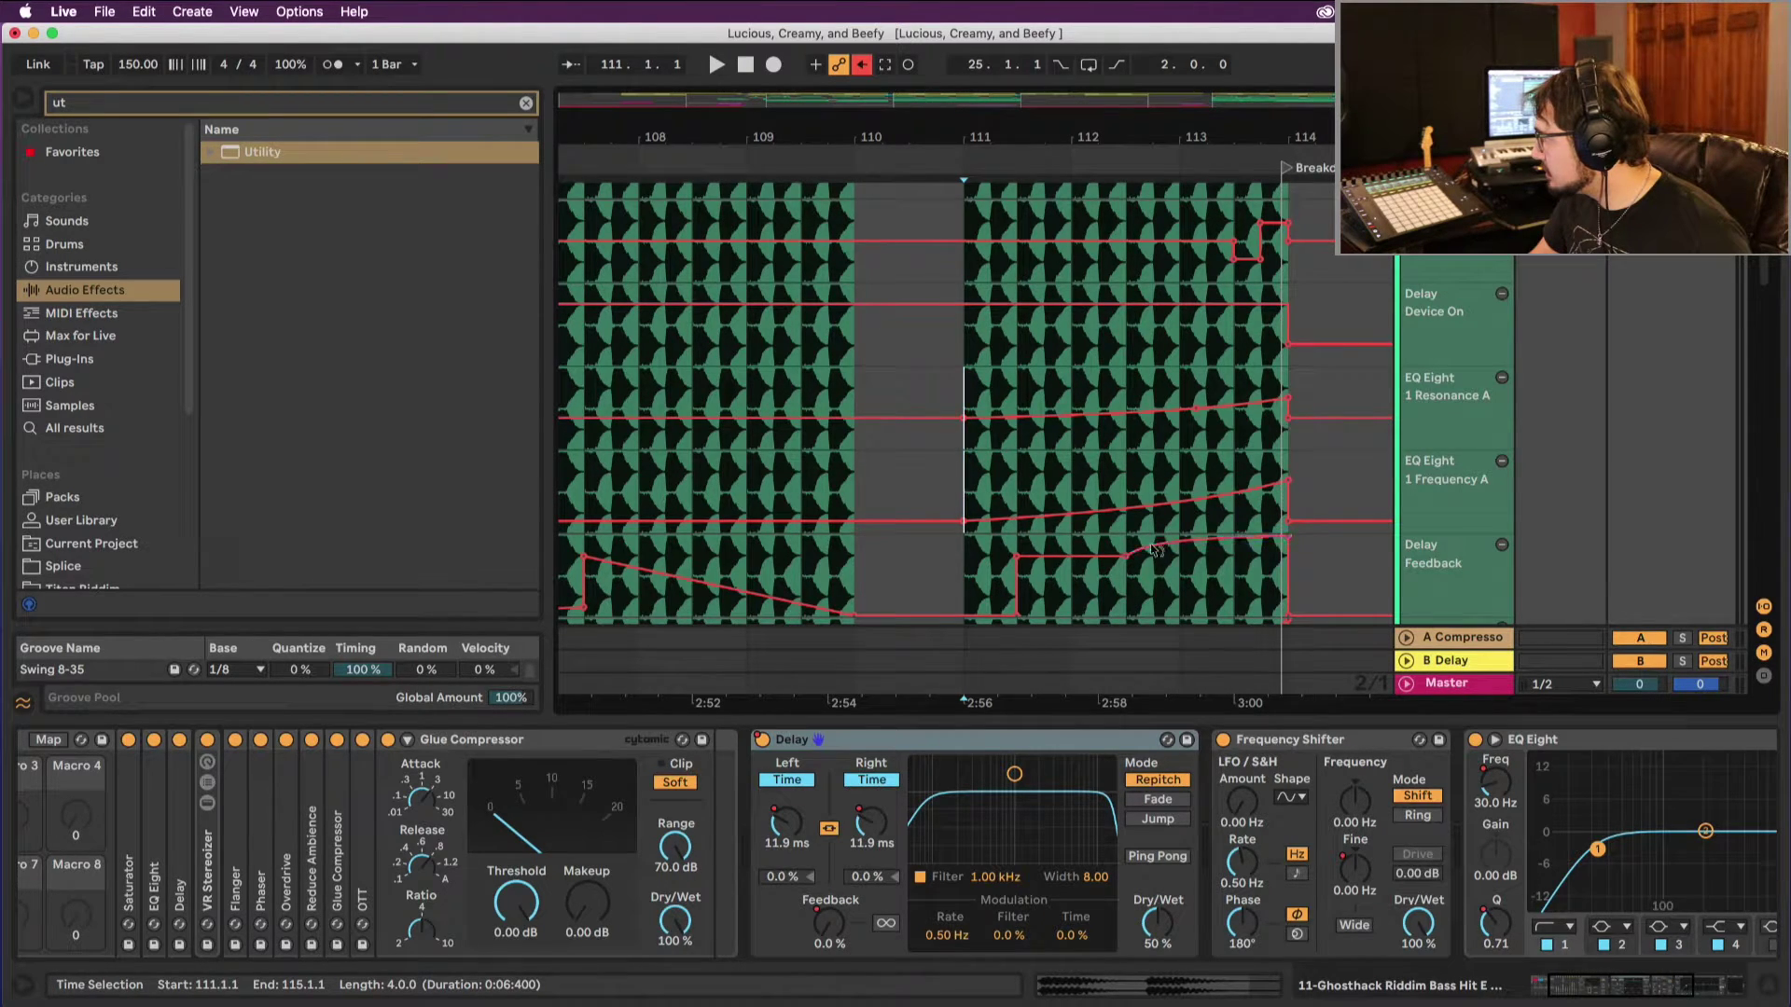
key(space)
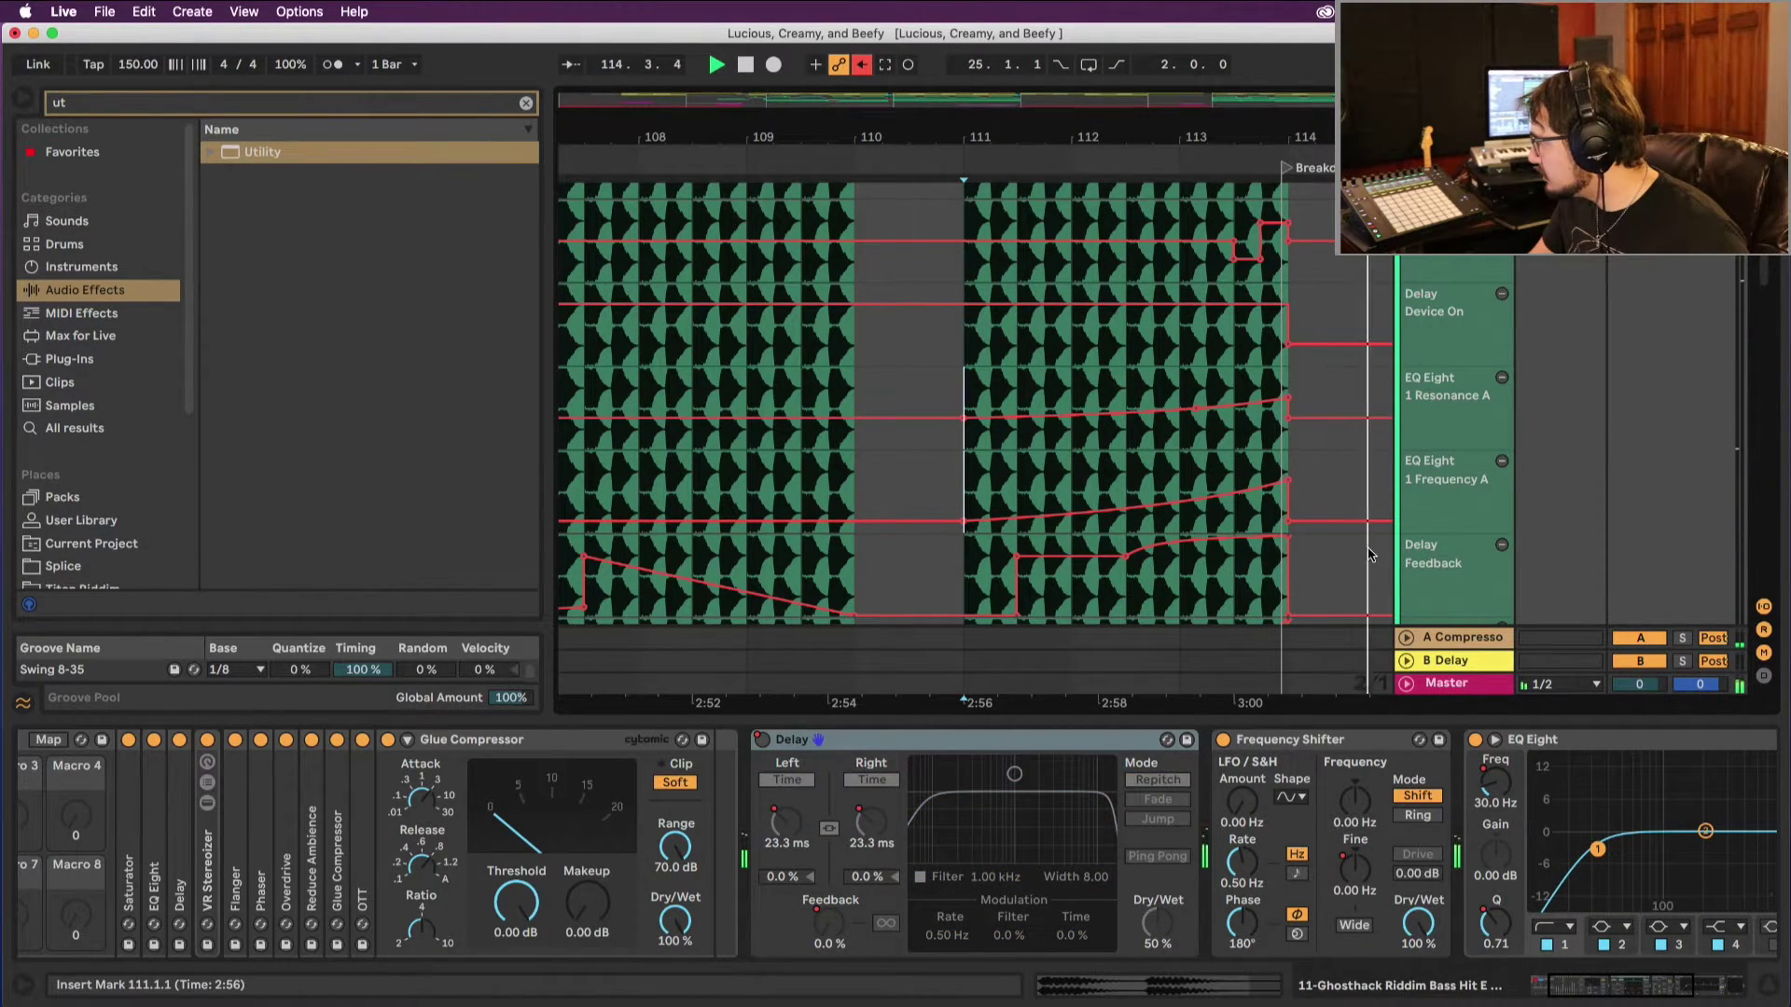
Step: Lower the Frequency Shifter fine automation at the end of Drop 2 to about 3 Hz, auditioning from bar 109
scroll(1362, 541, down, 3)
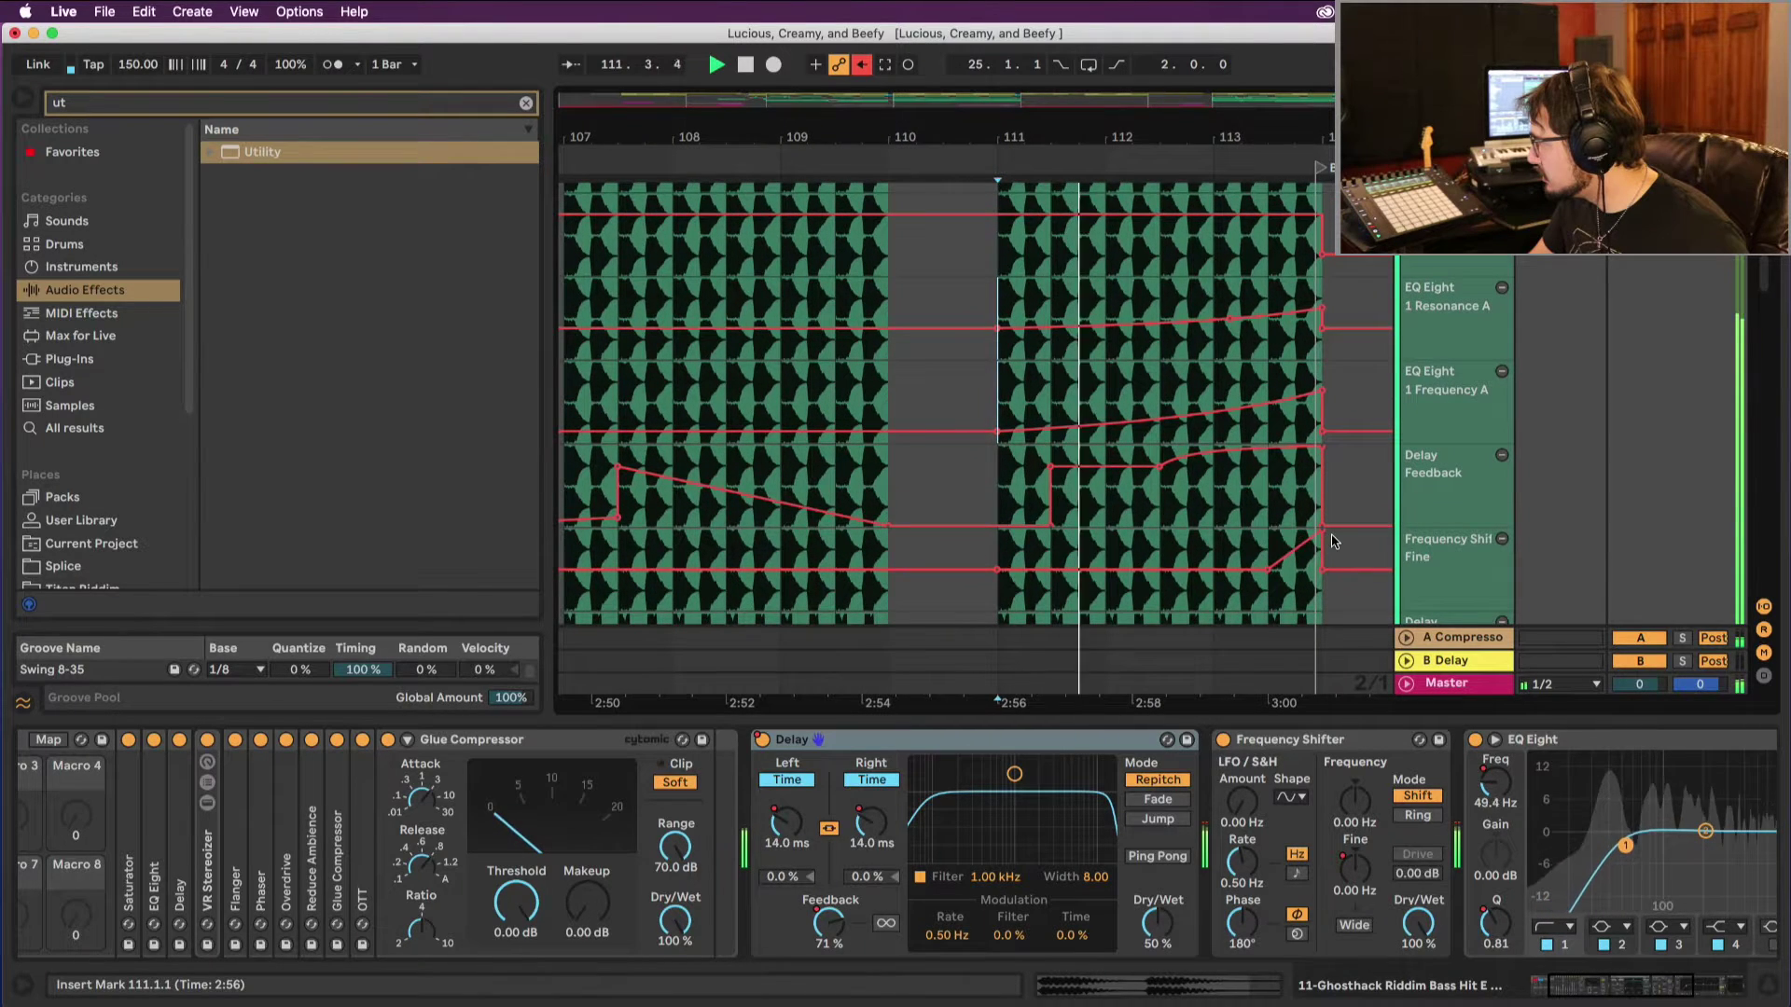
click(1322, 537)
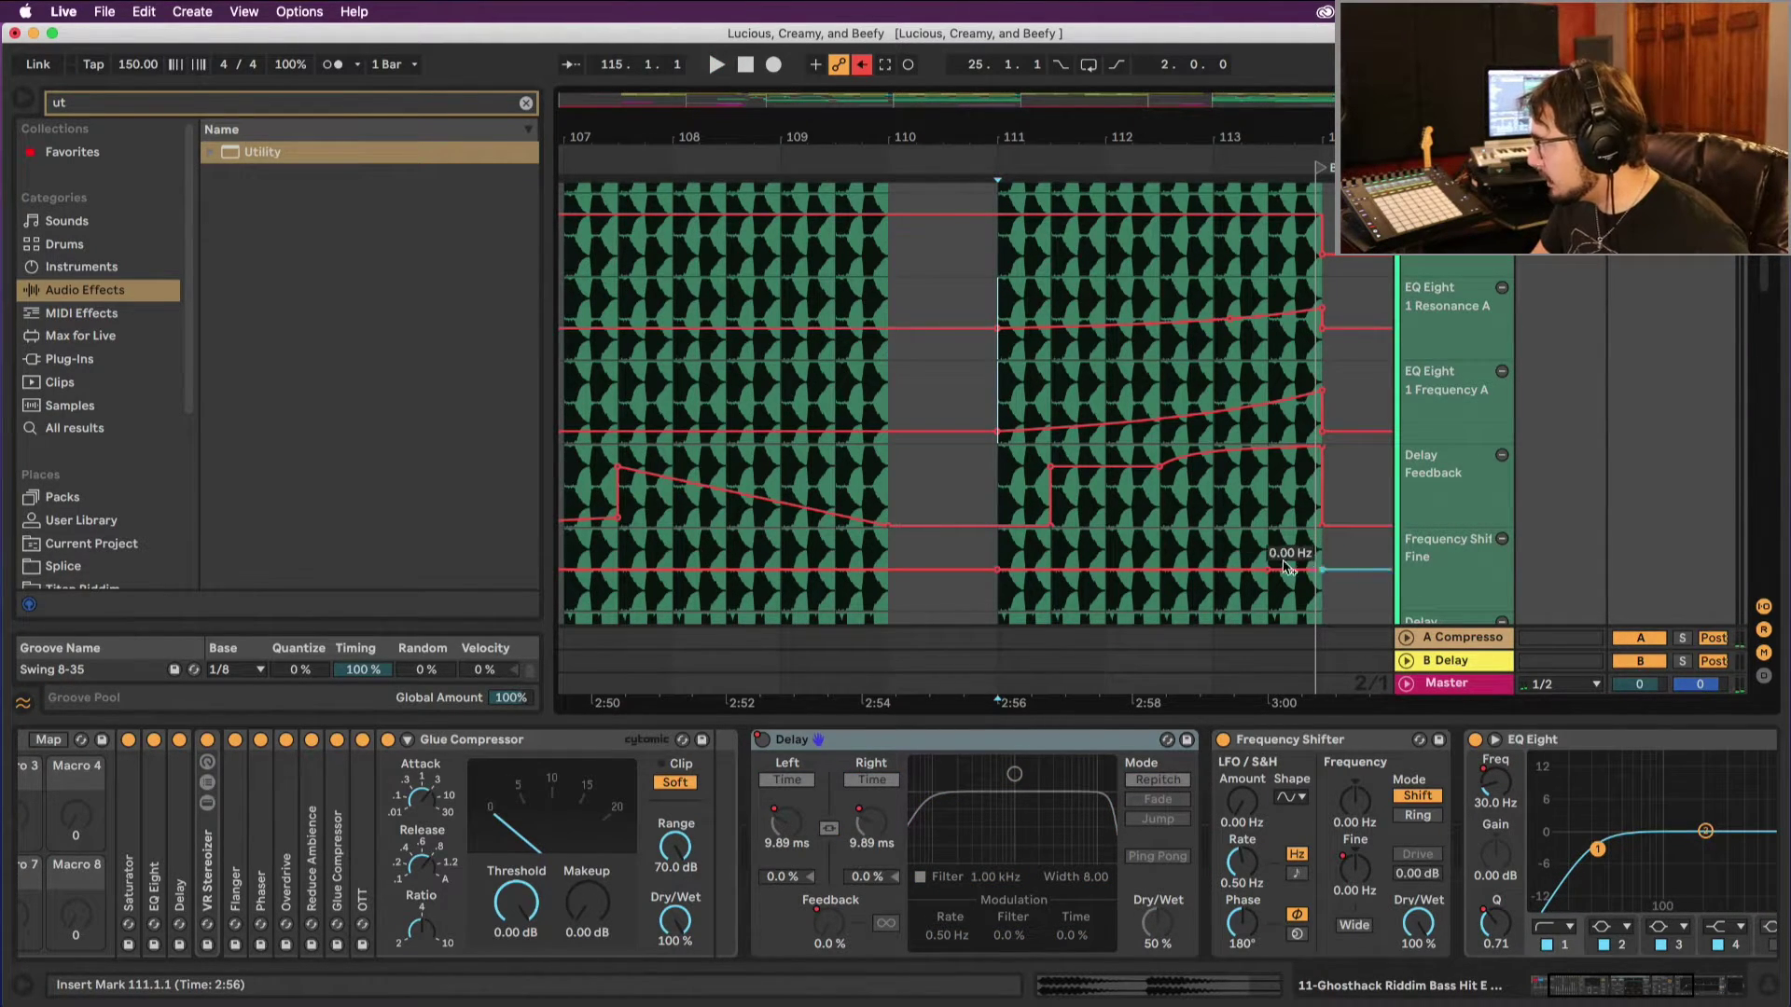
click(780, 569)
key(space)
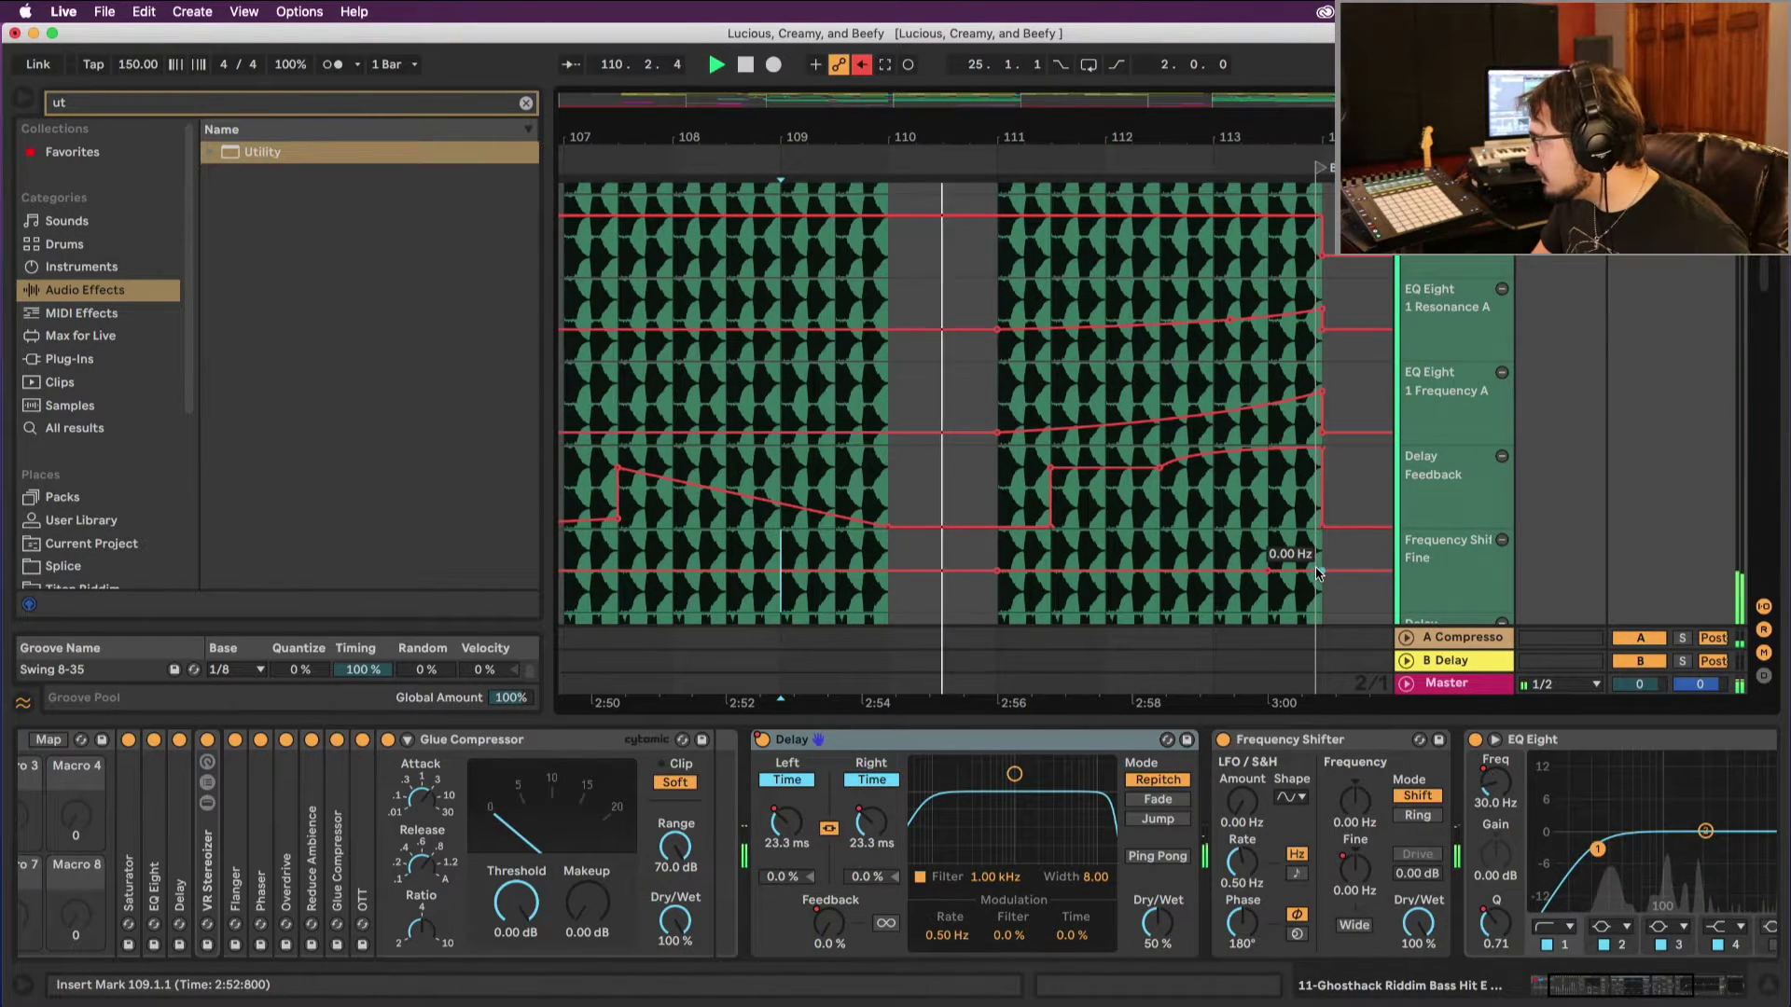
drag(1310, 566, 1319, 562)
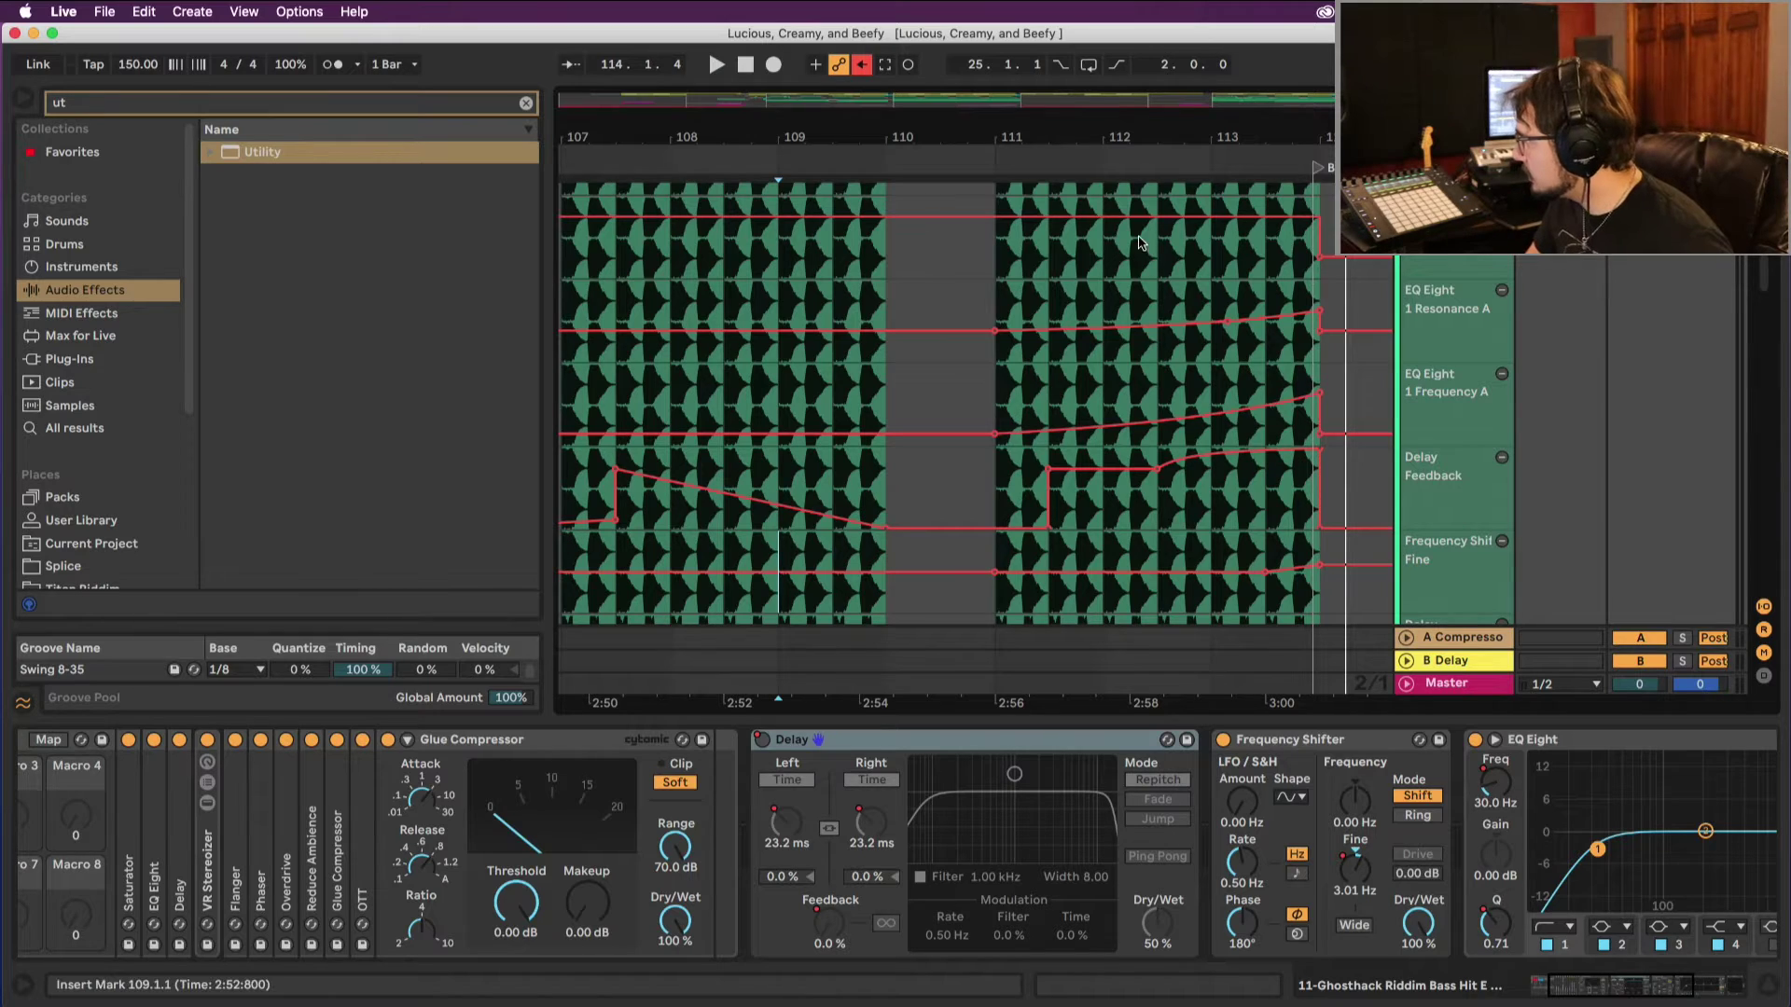
Step: Set the arrangement grid to a fixed 8 bars for selecting Drop 2's bass automation
drag(927, 144, 926, 65)
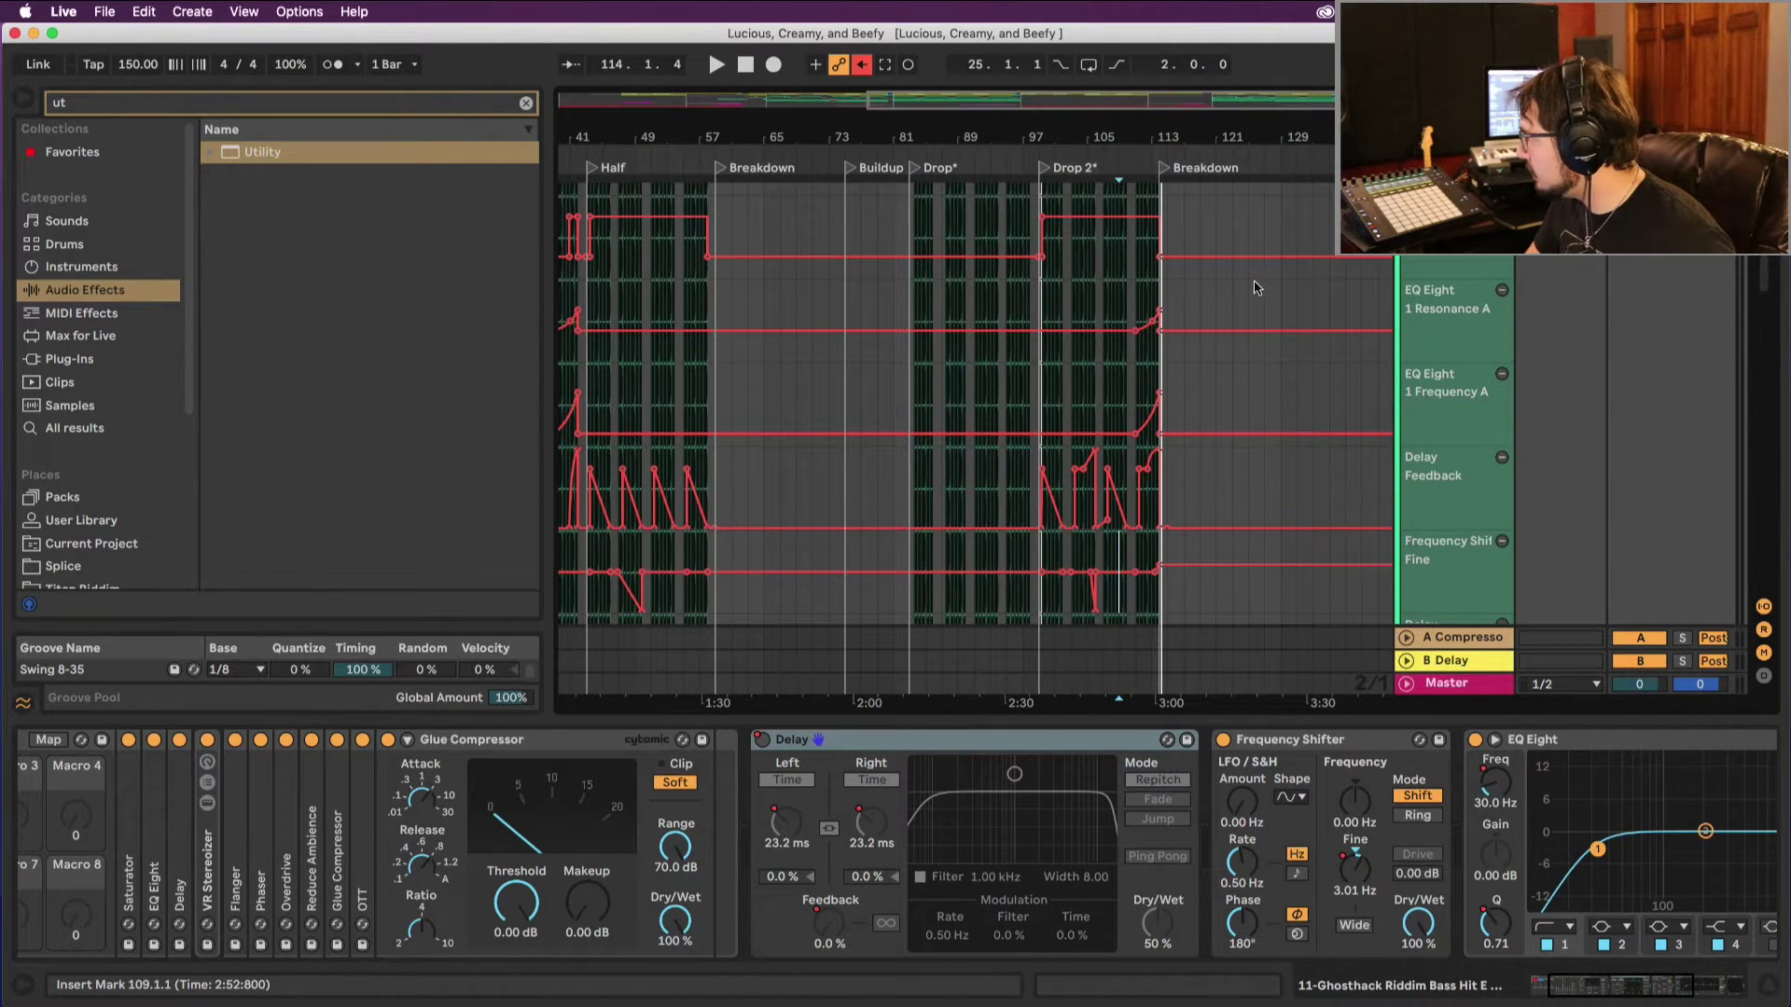
right_click(1257, 312)
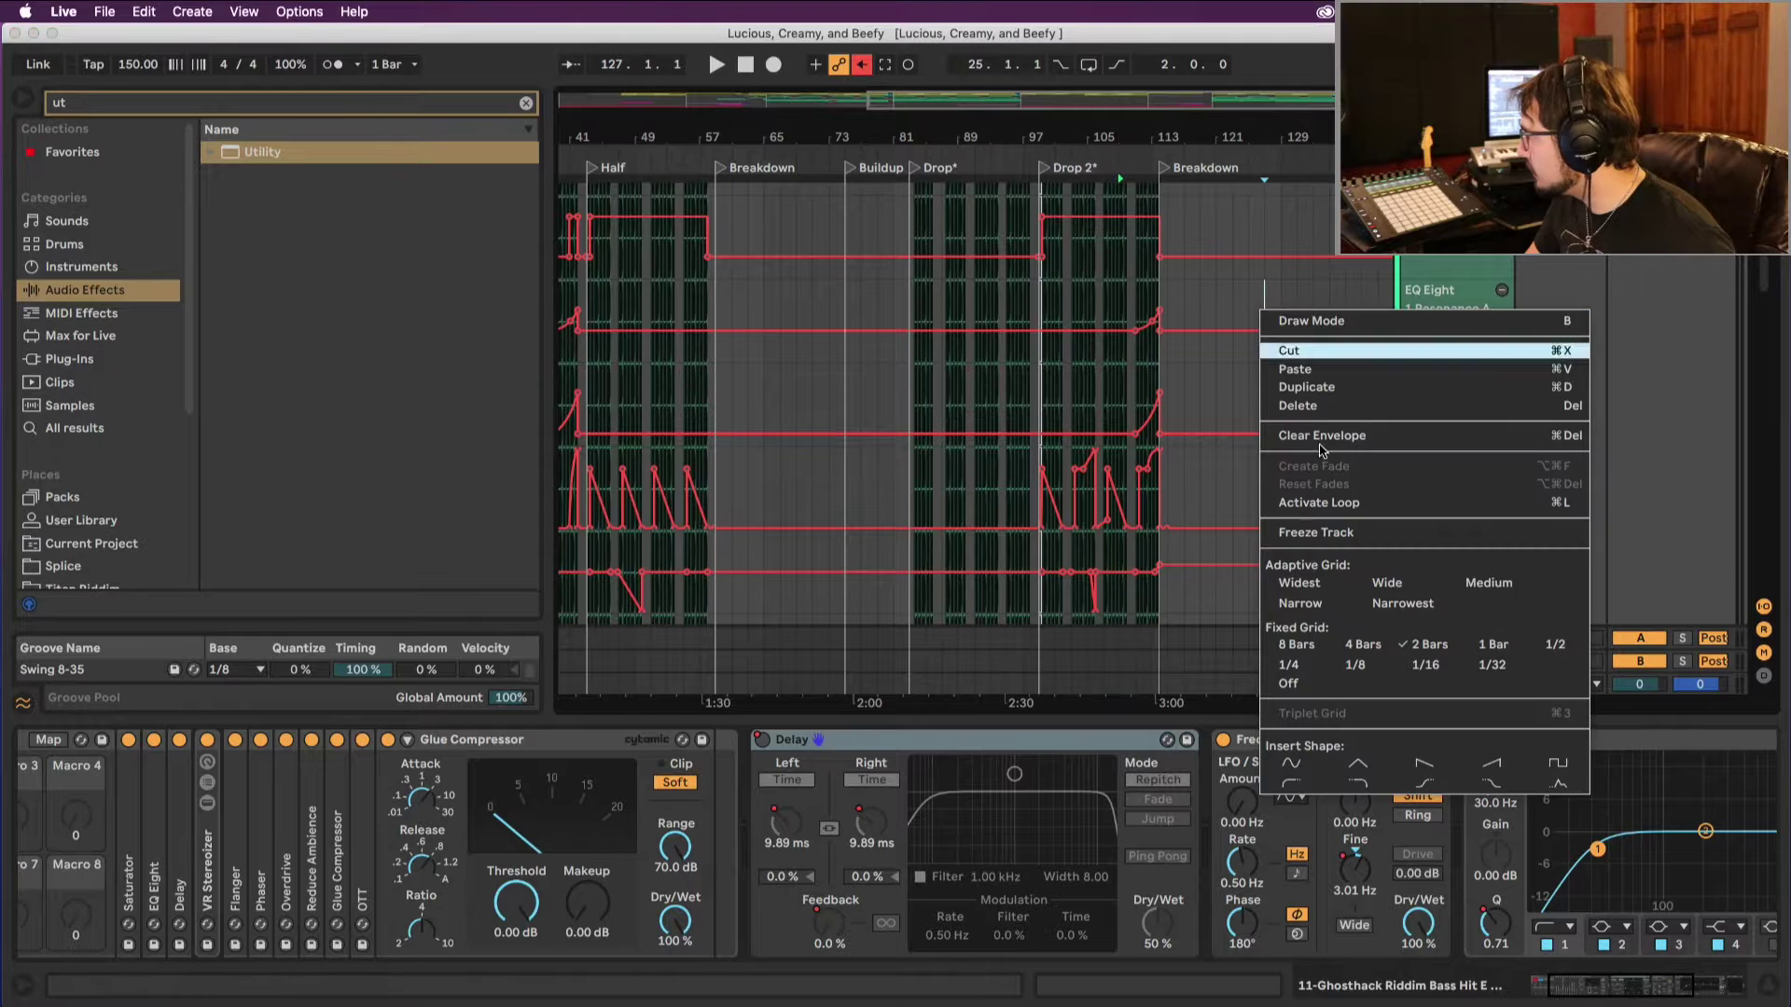
click(1320, 650)
scroll(1050, 308, up, 5)
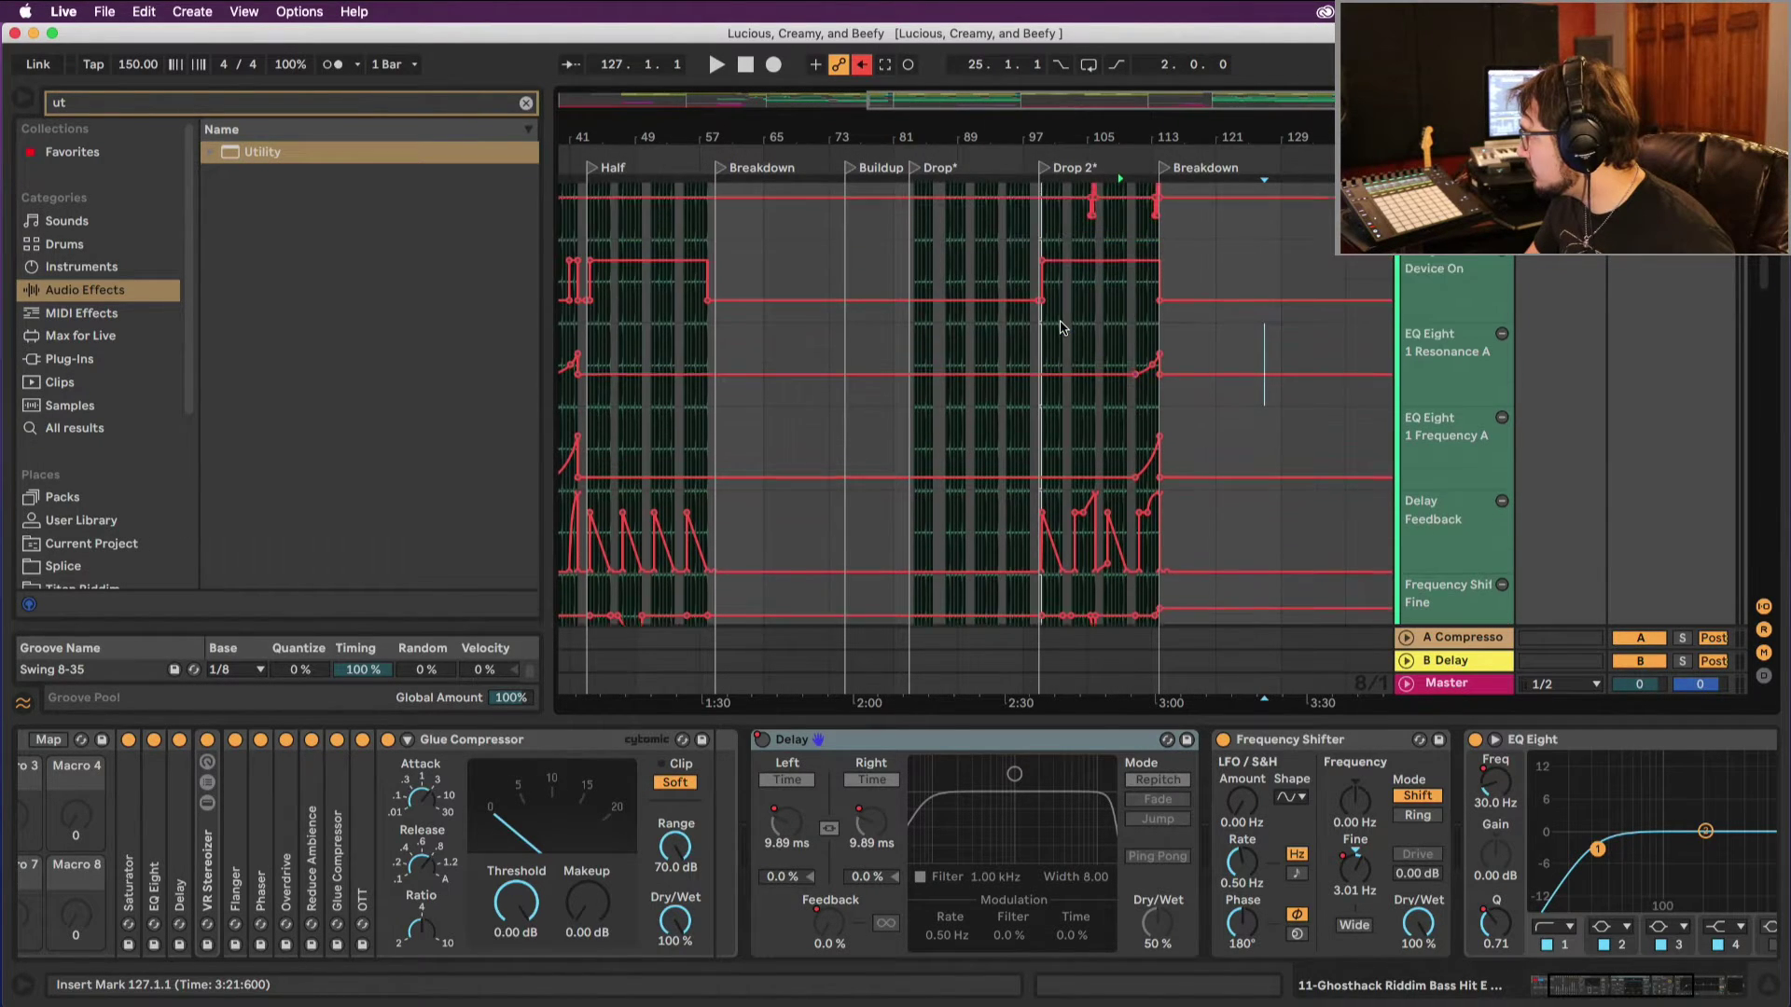
Step: Select and copy all of the bass track's automation lanes across Drop 2, from 99.1.1 to 113.4.4
drag(1052, 346, 1192, 575)
click(1110, 354)
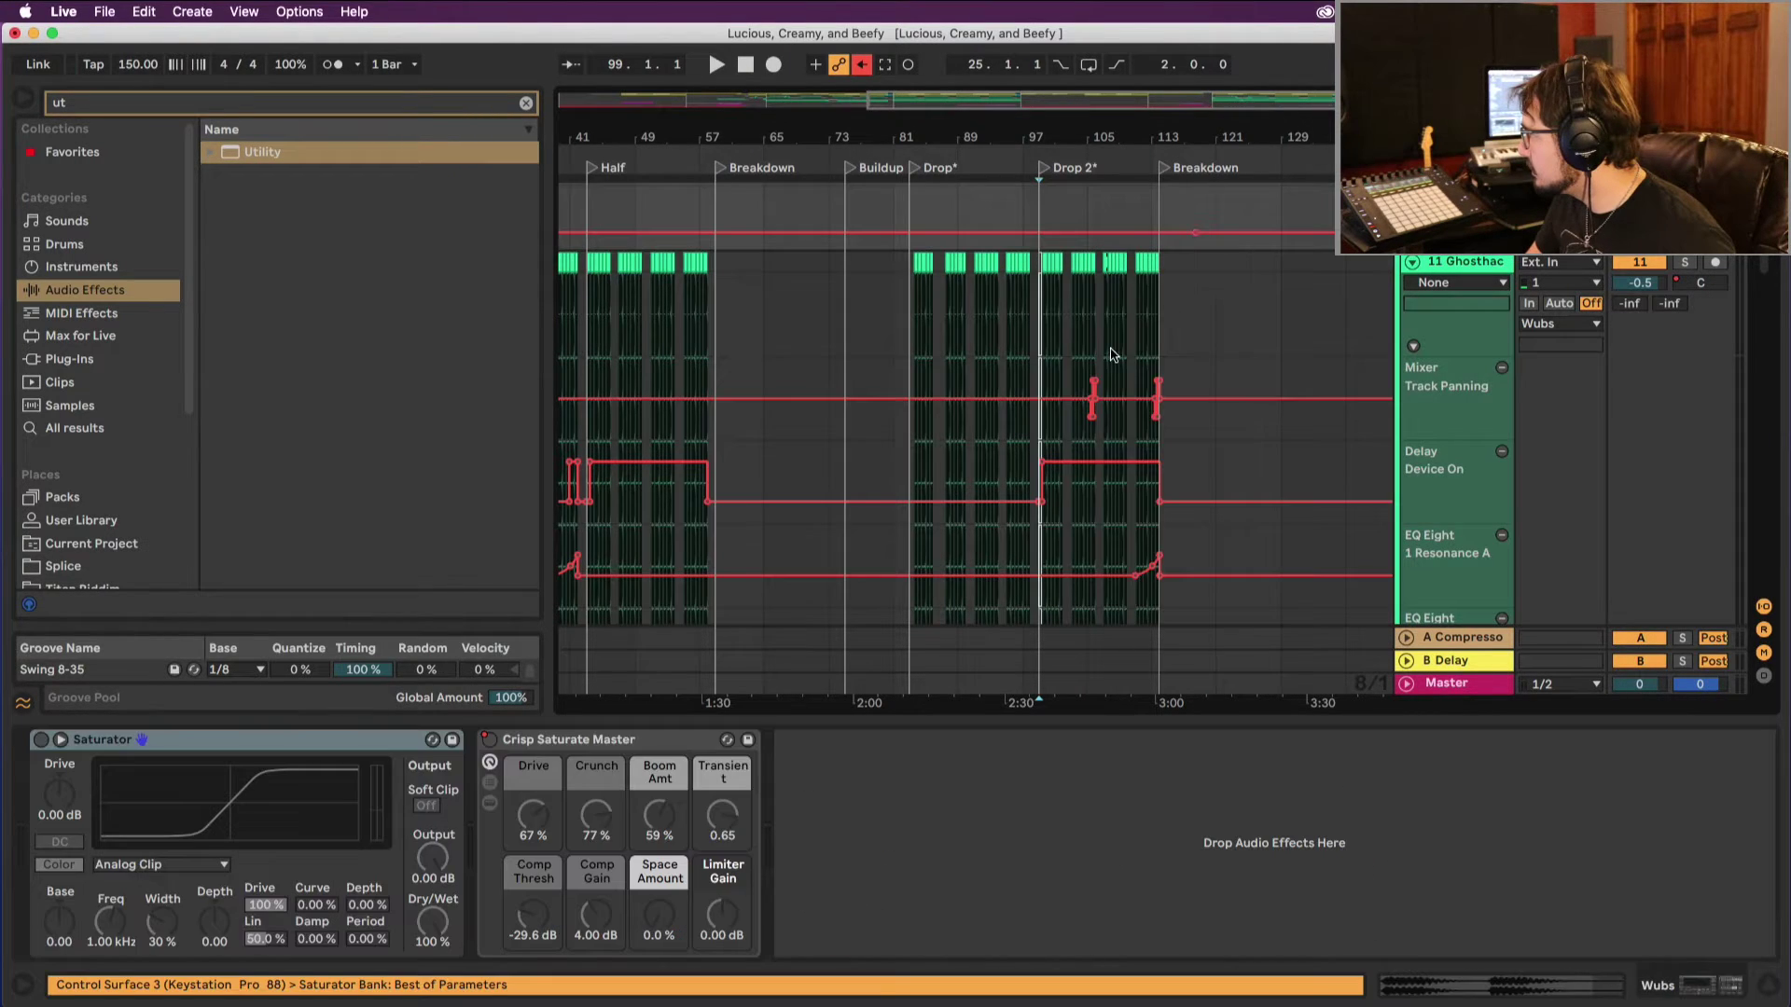
drag(1041, 381, 1199, 710)
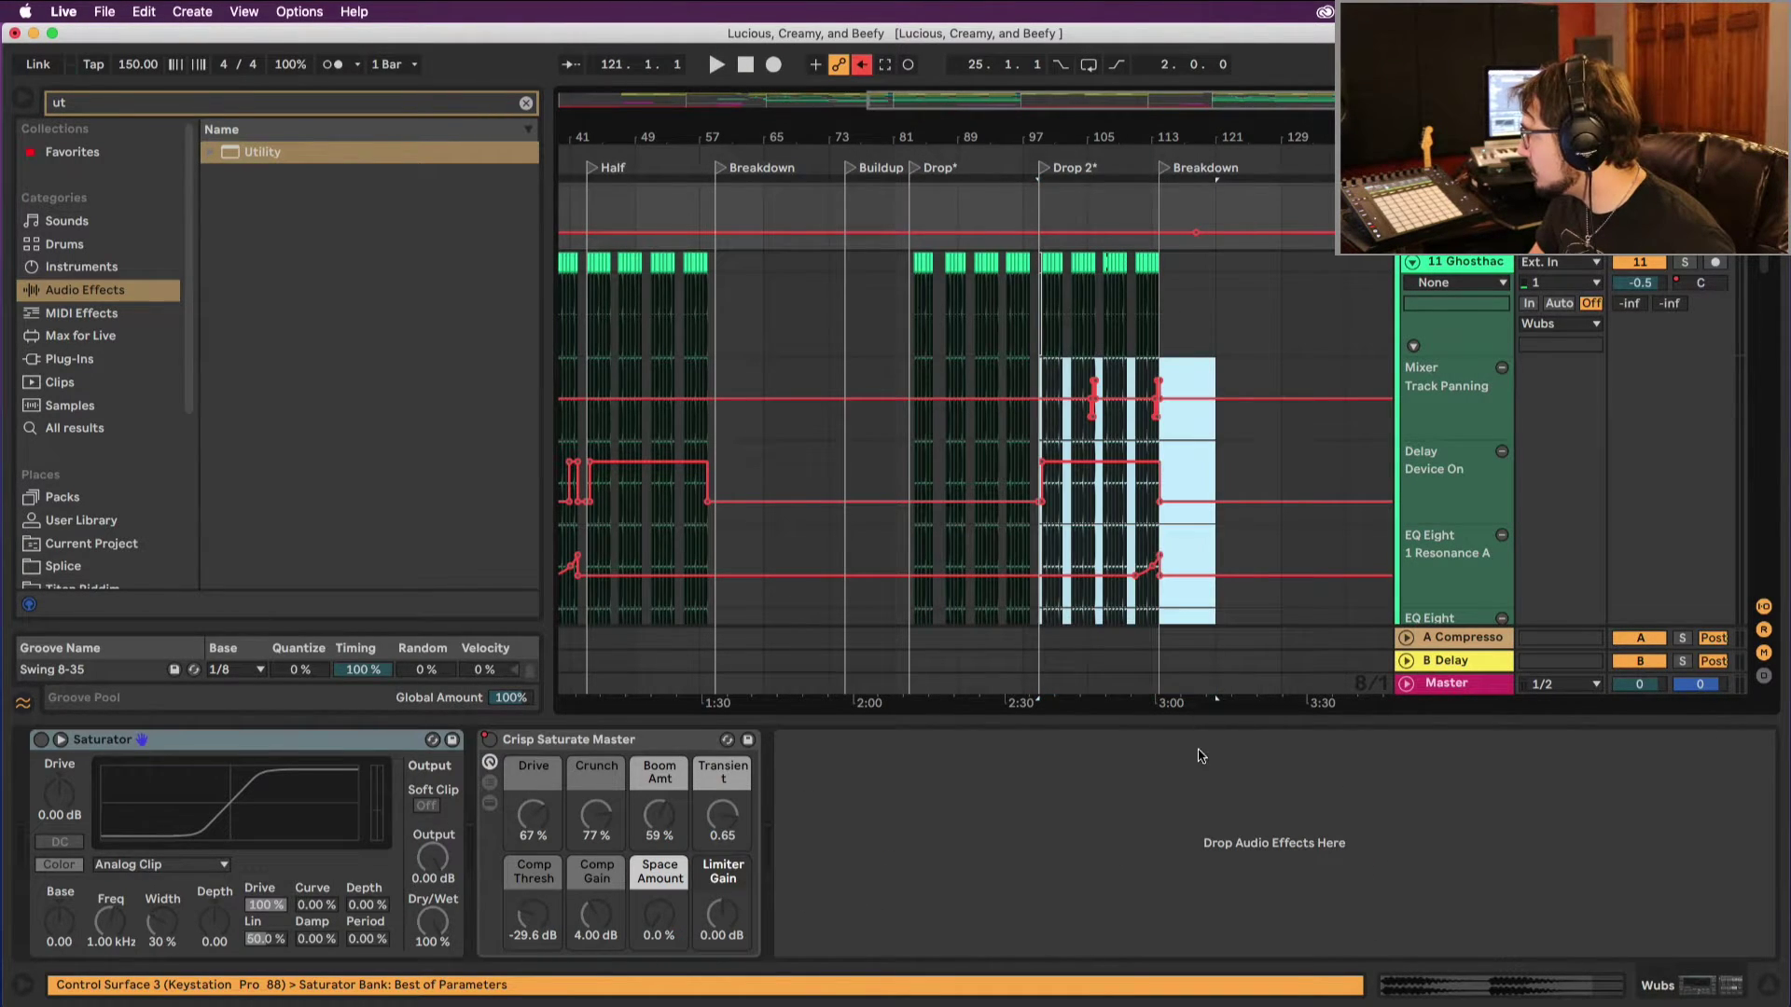
drag(1041, 643, 1171, 372)
scroll(1178, 681, down, 5)
scroll(1178, 647, down, 5)
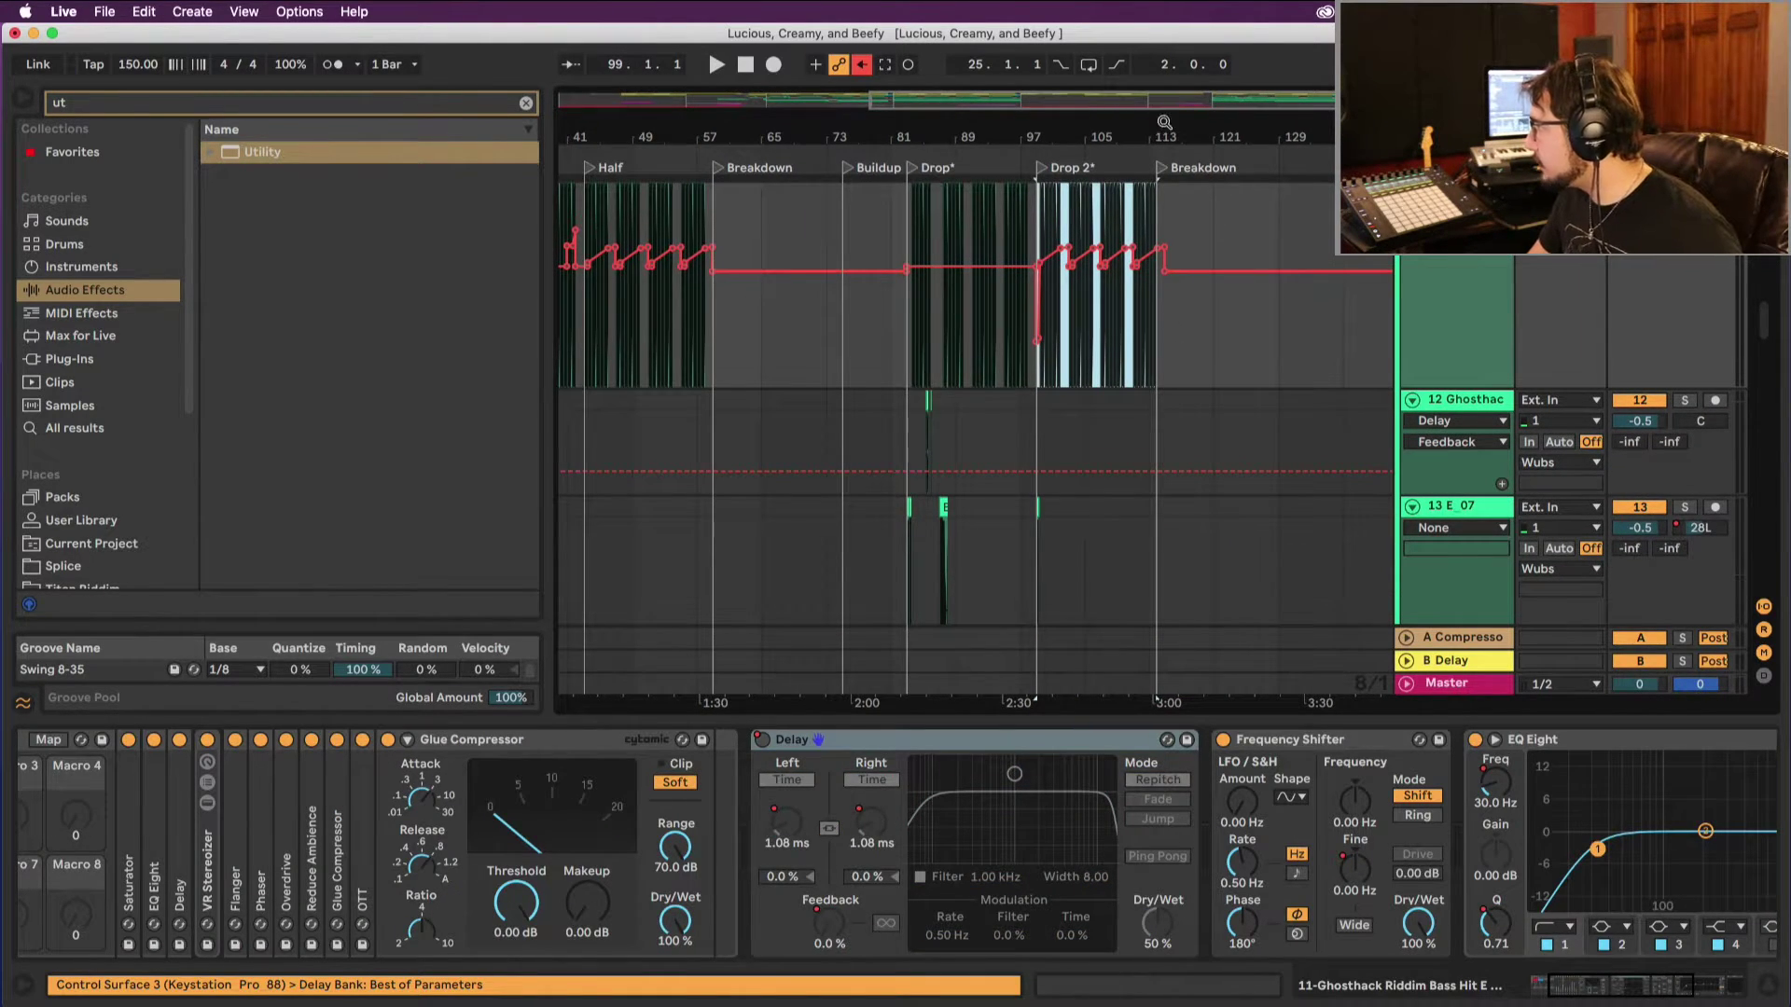
key(z)
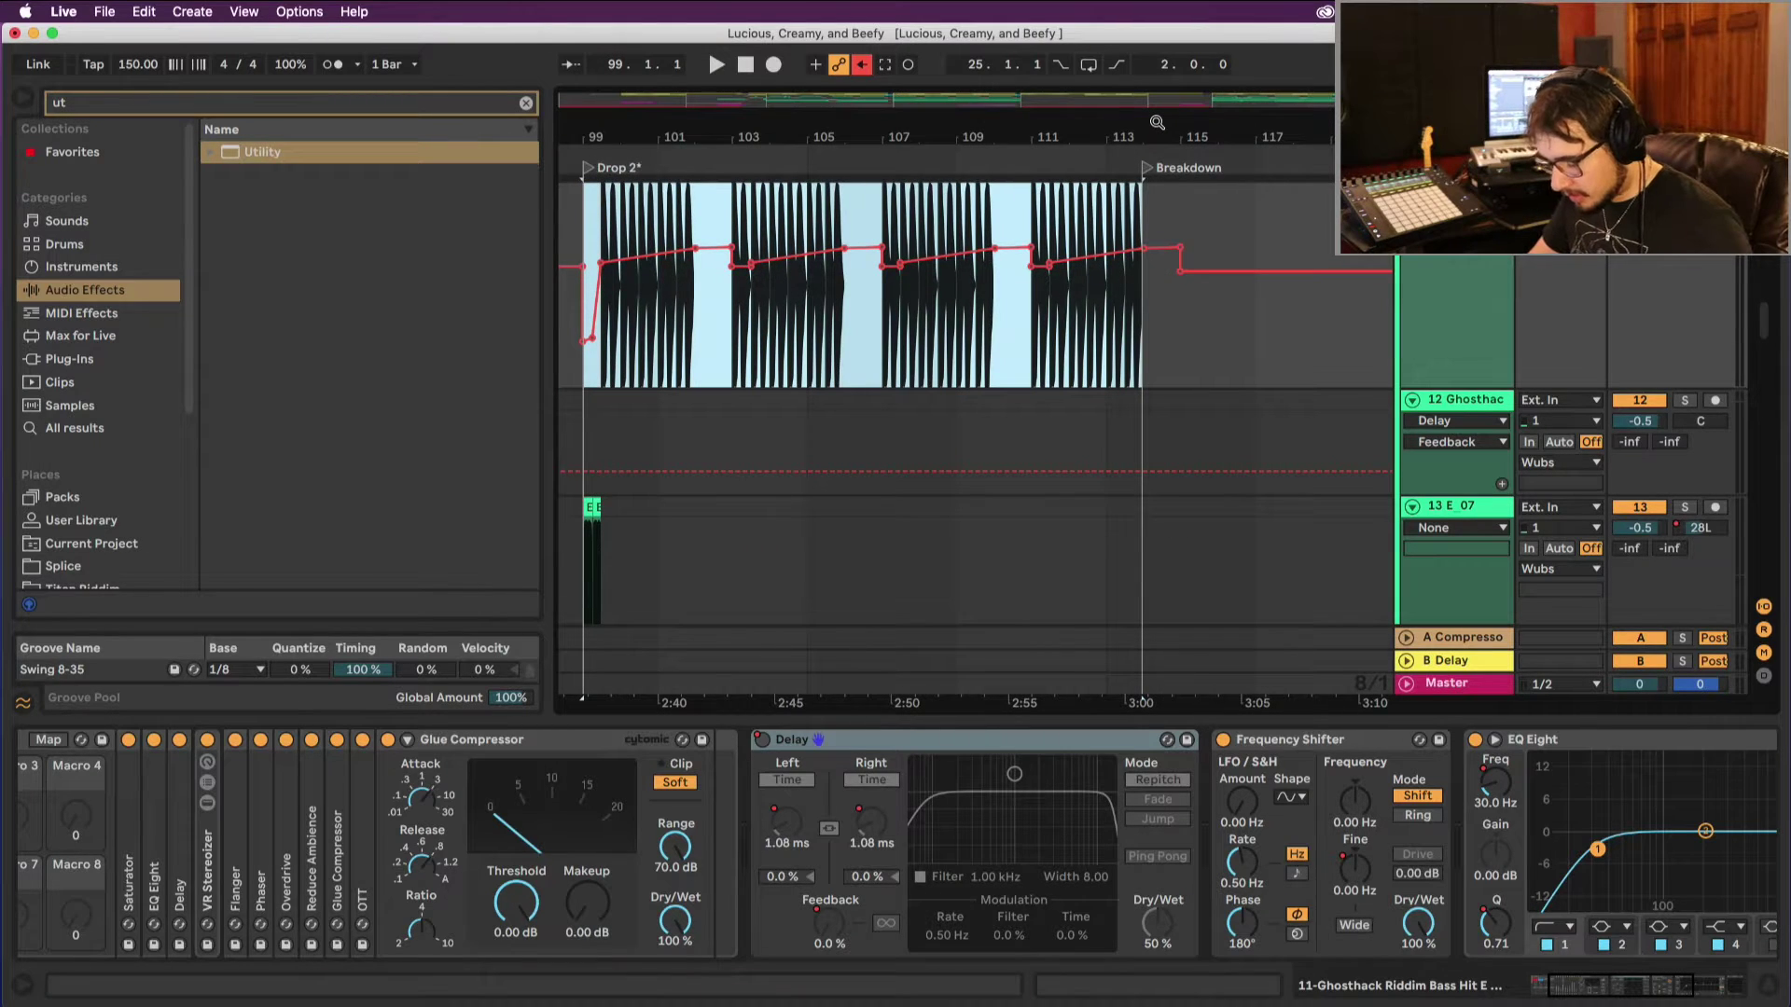
key(alt+u)
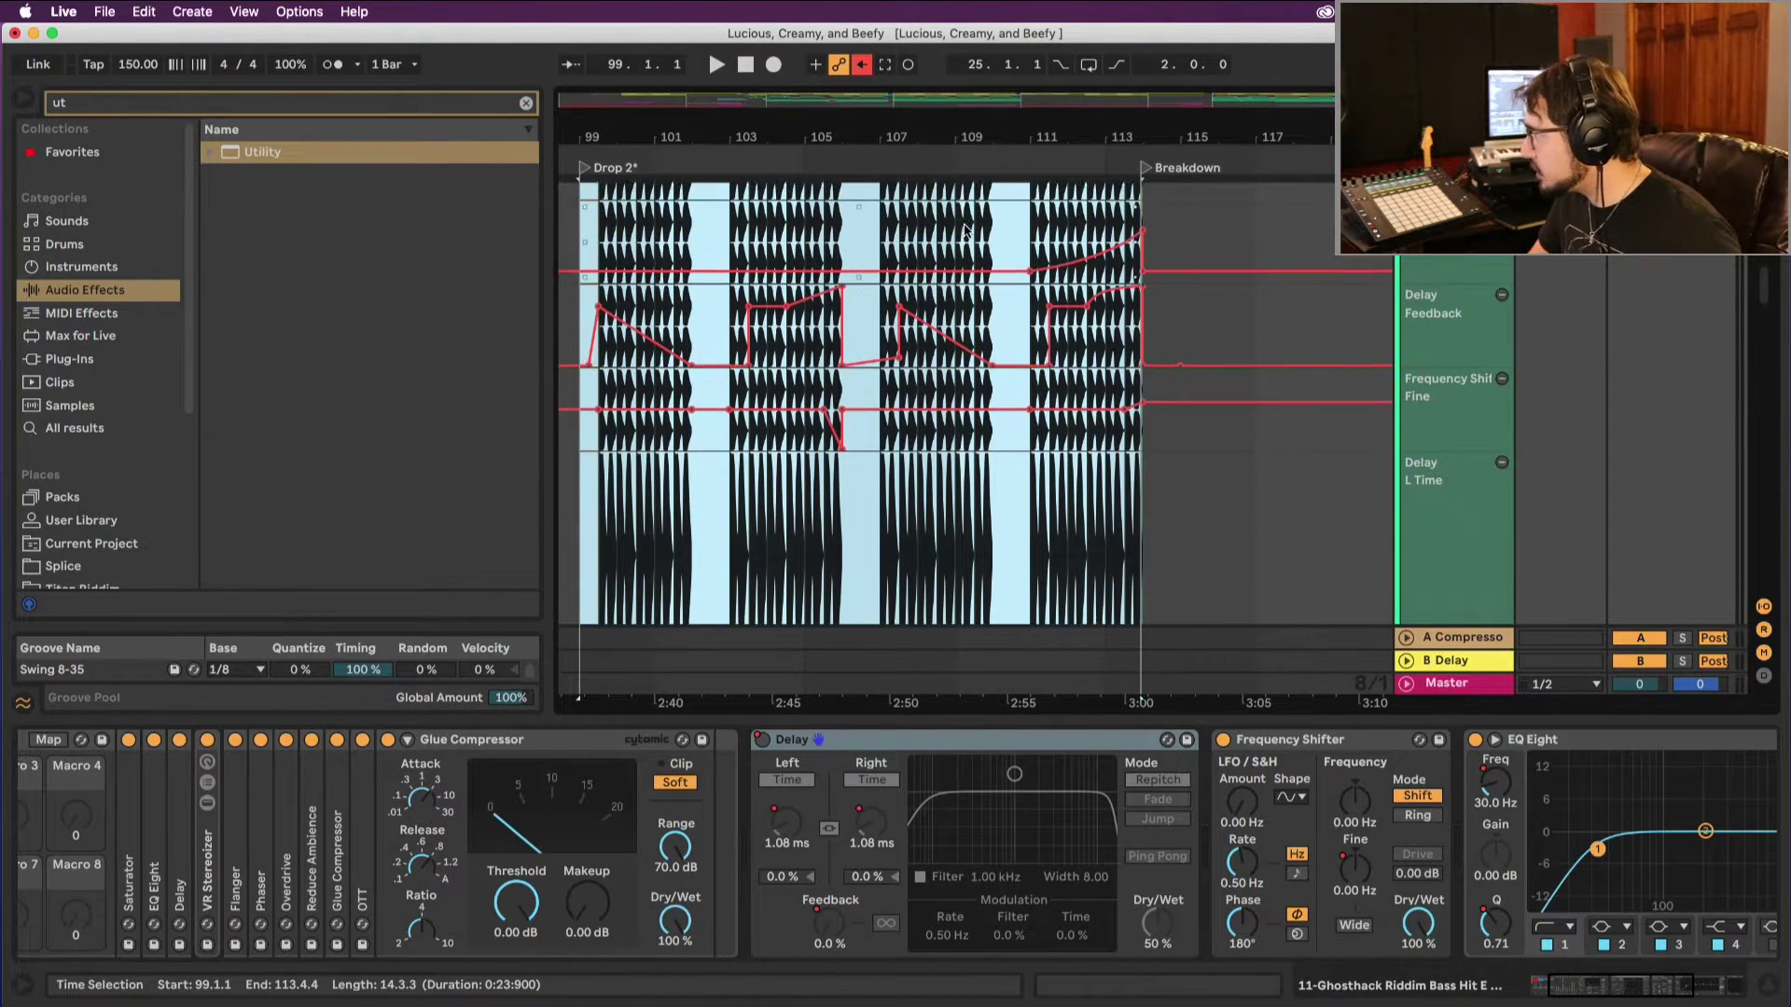
scroll(782, 328, up, 2)
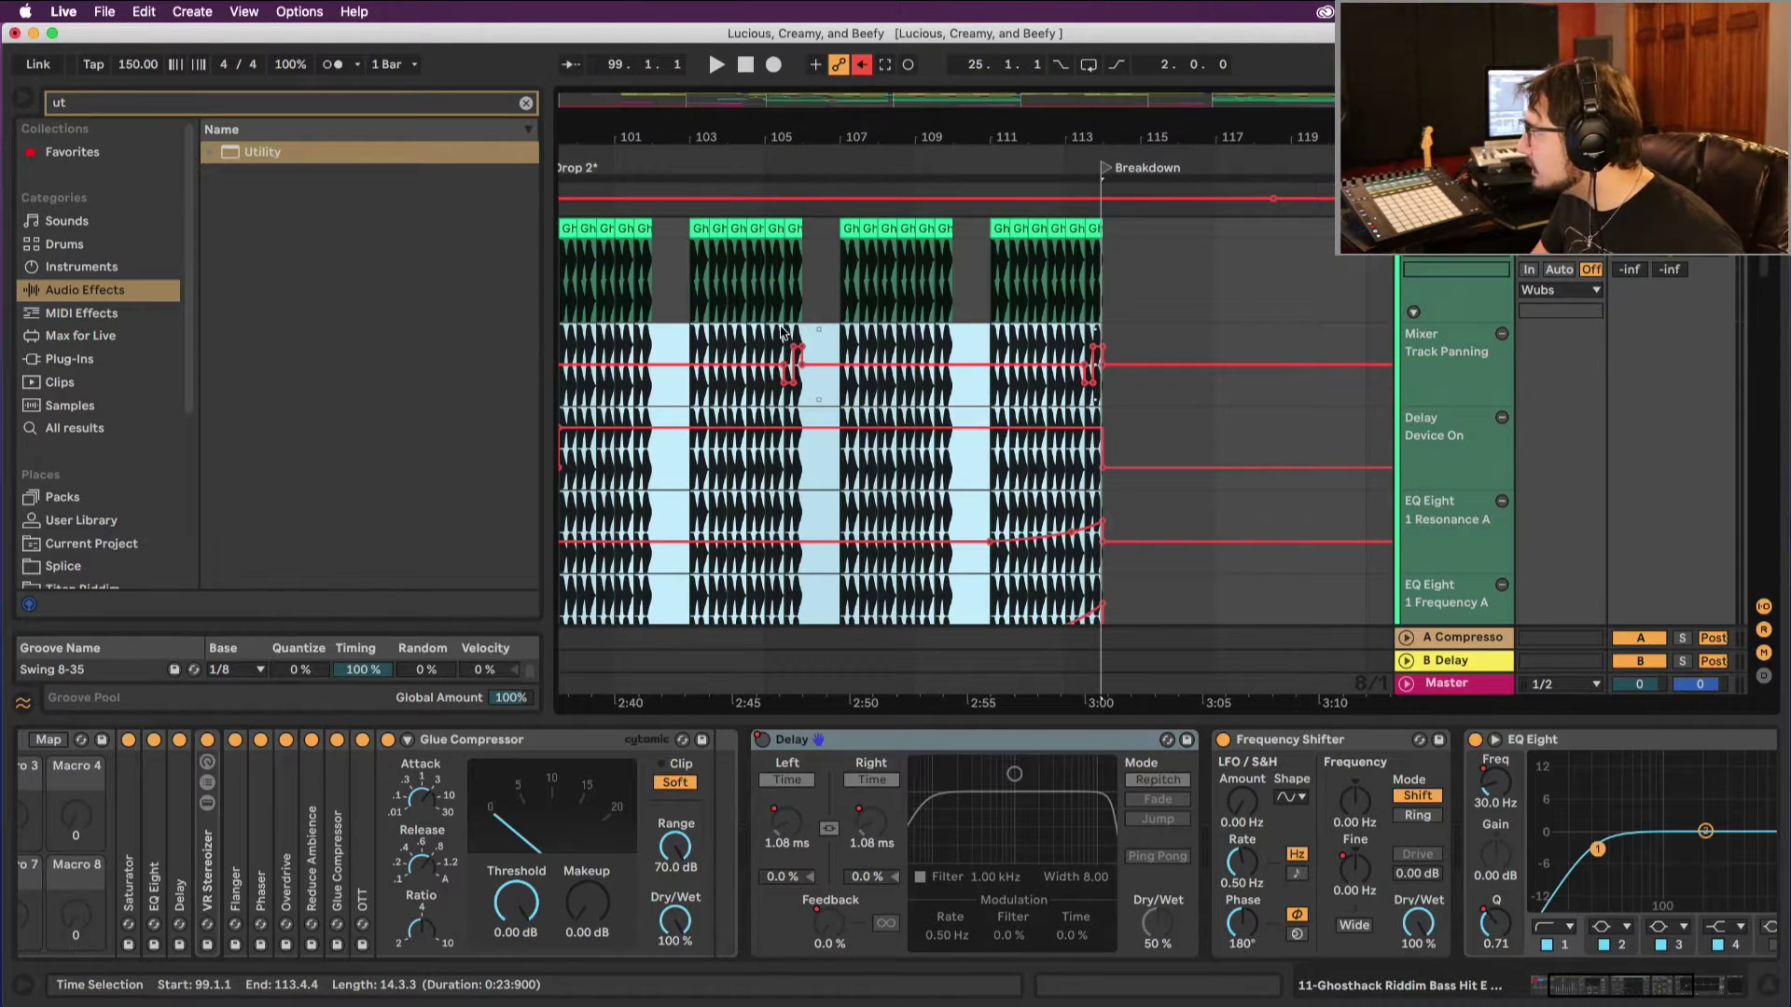
Step: Audition the opening bass clip of the second phrase in the Drop* section, at about bar 87.3
scroll(685, 242, left, 5)
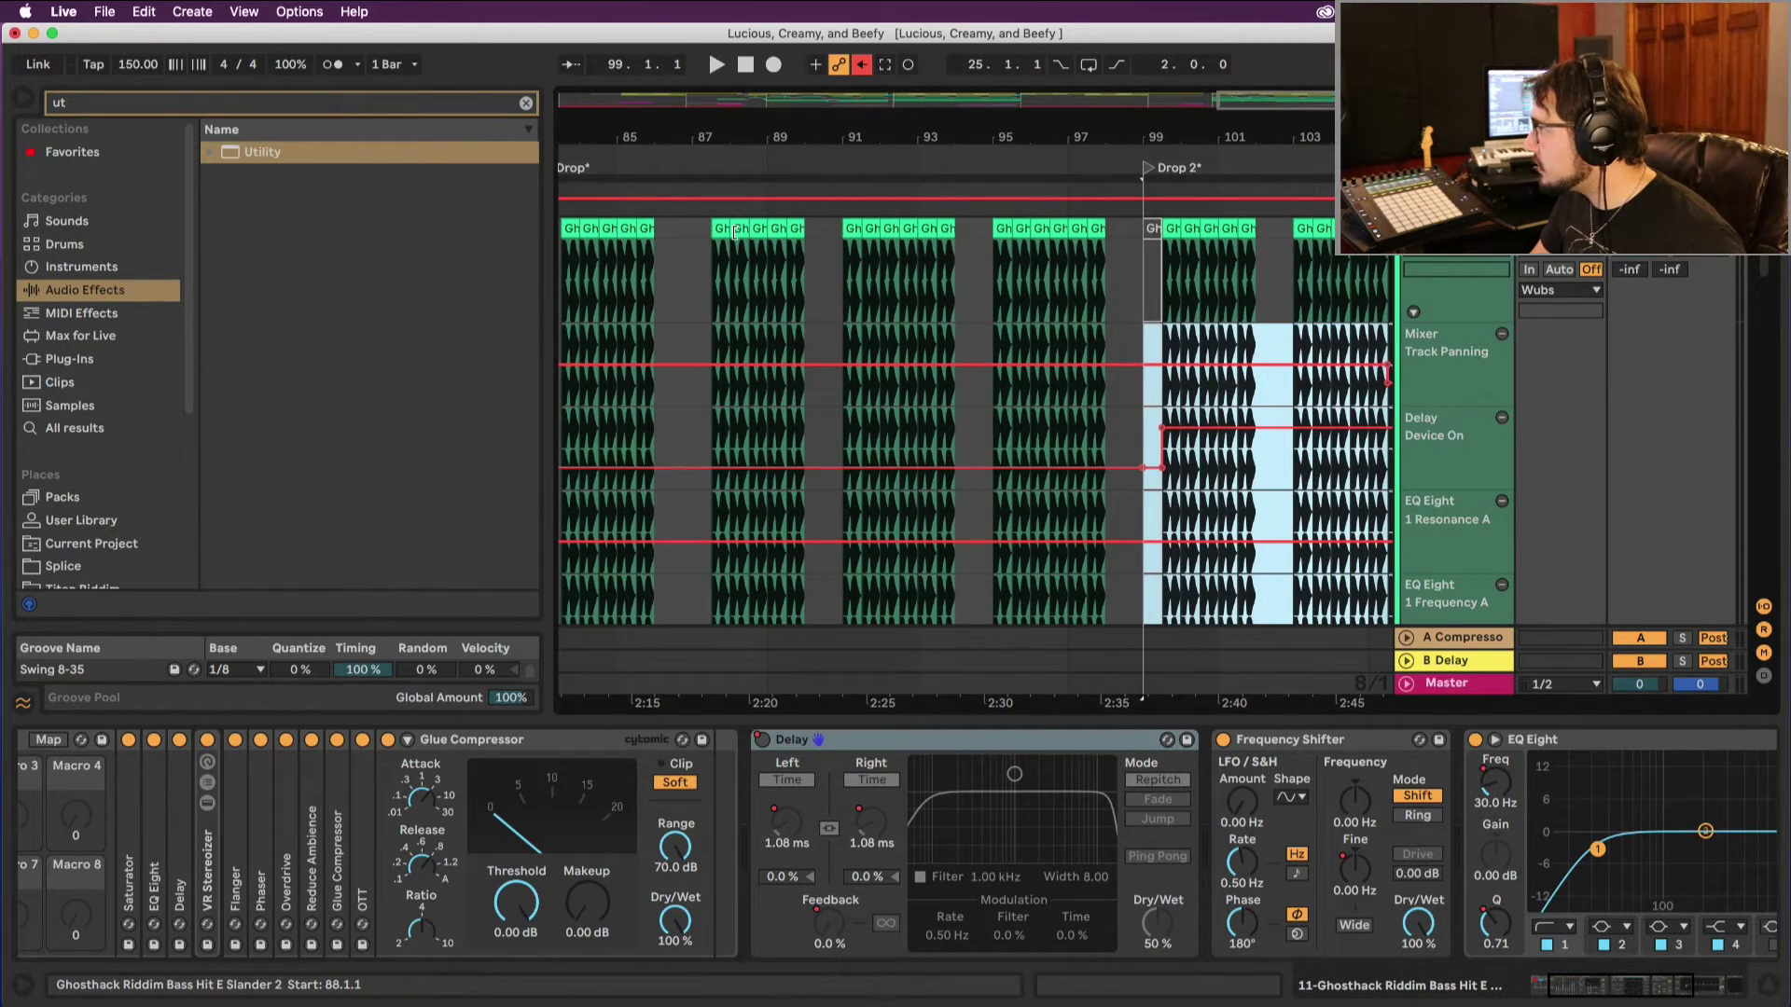
click(732, 233)
key(space)
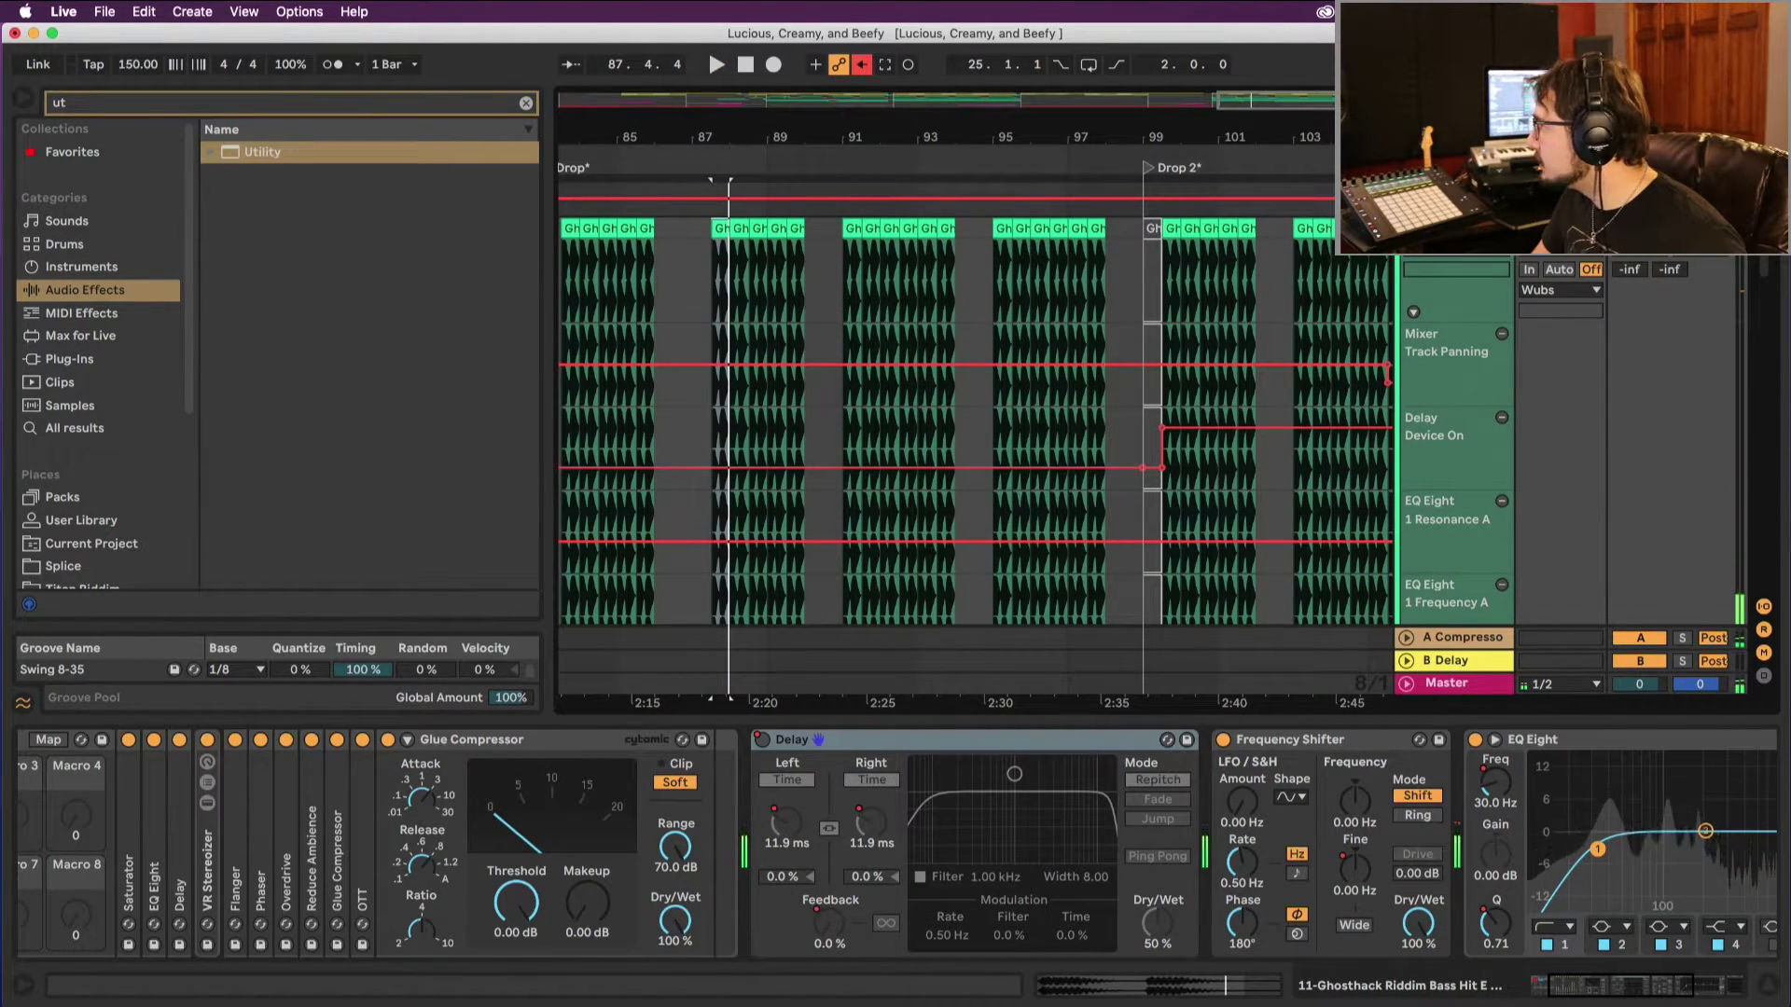
drag(714, 134, 714, 141)
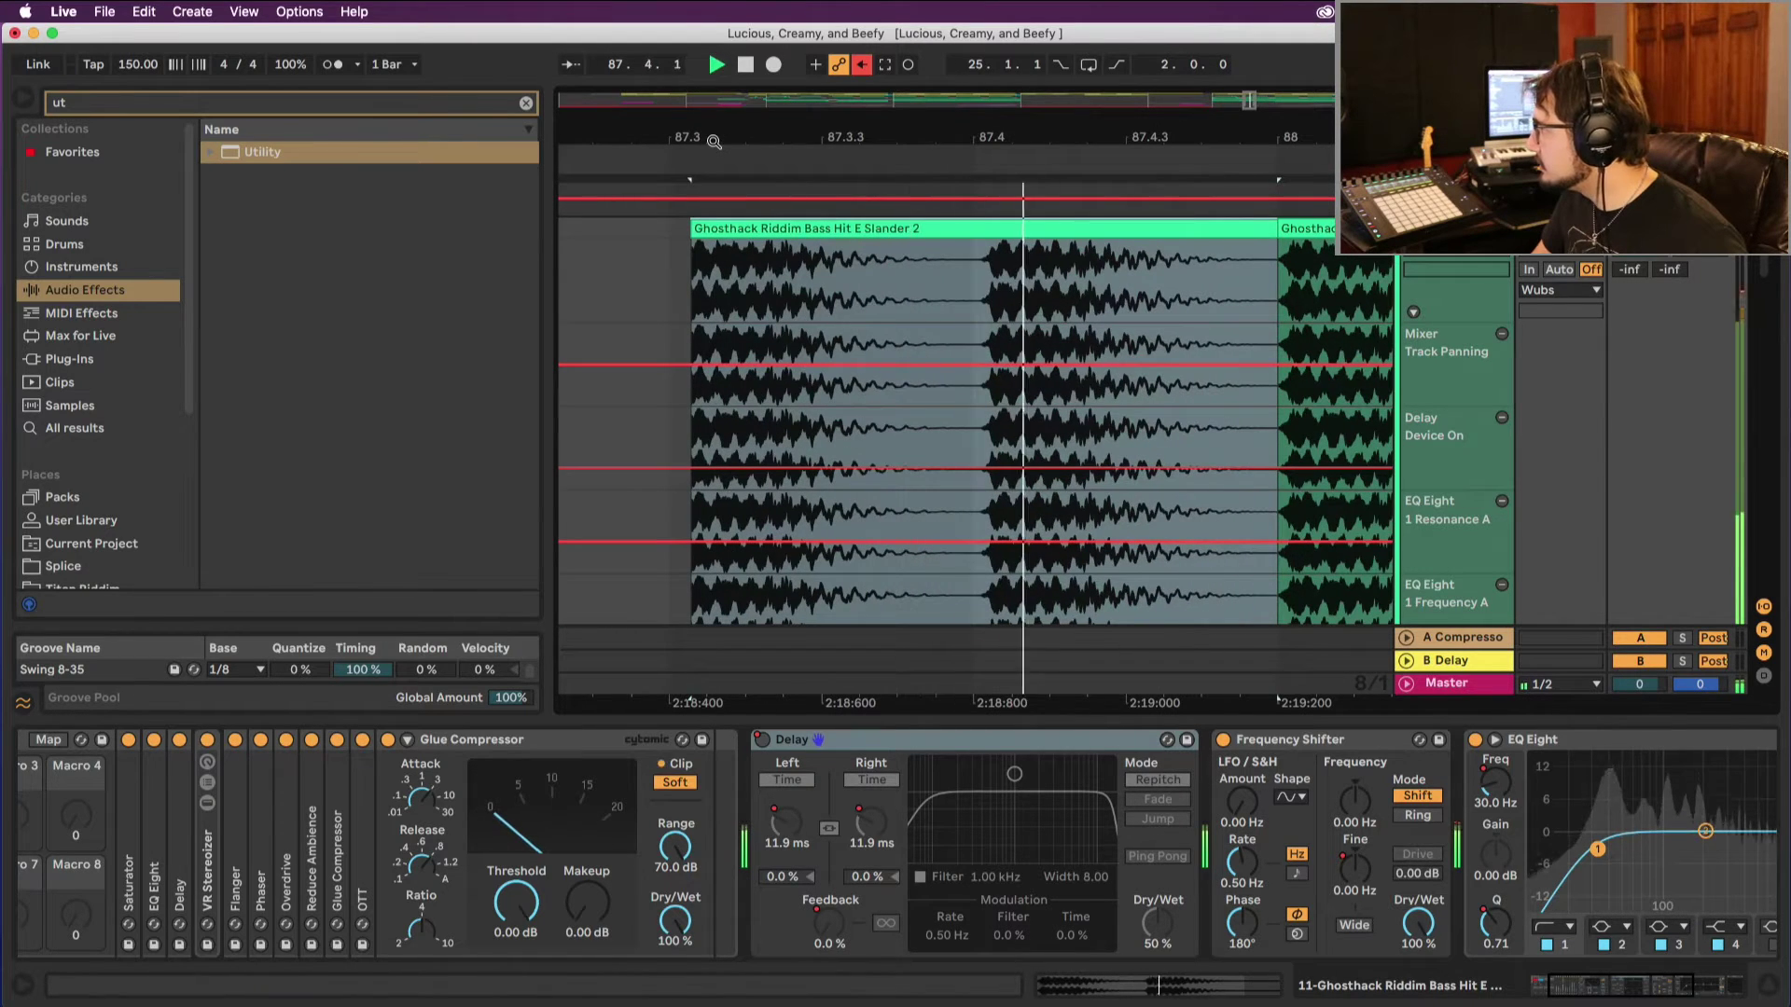
key(space)
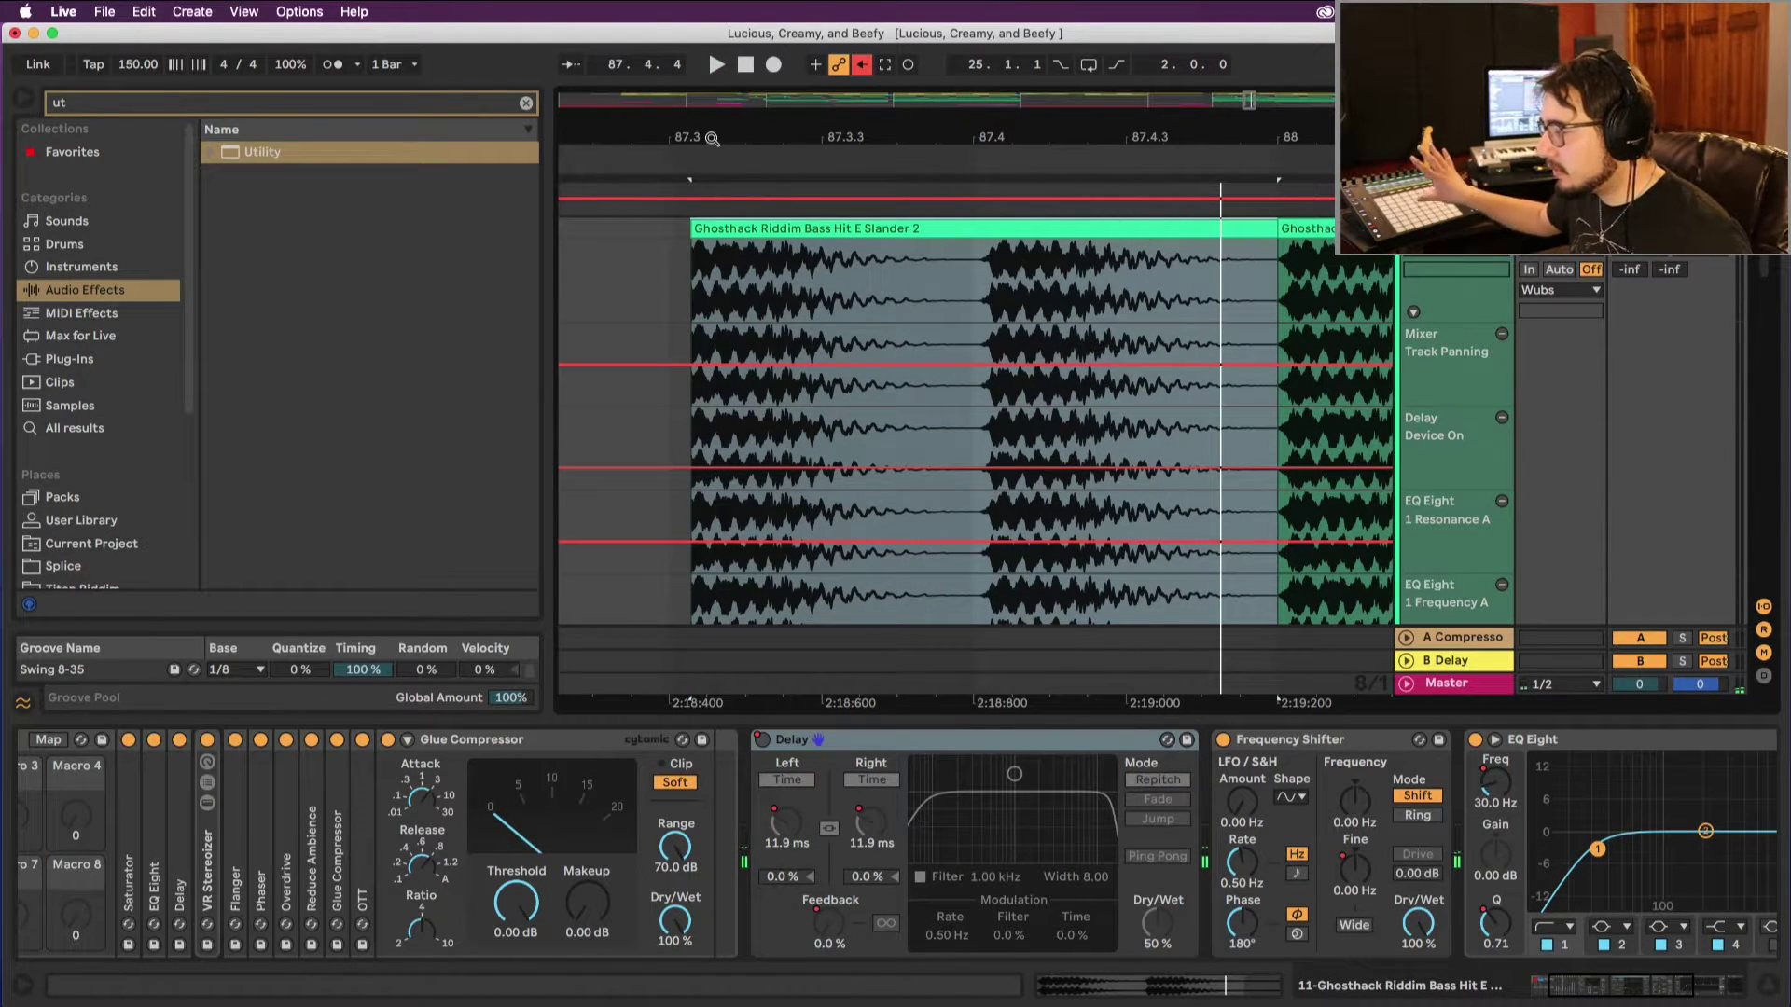
key(space)
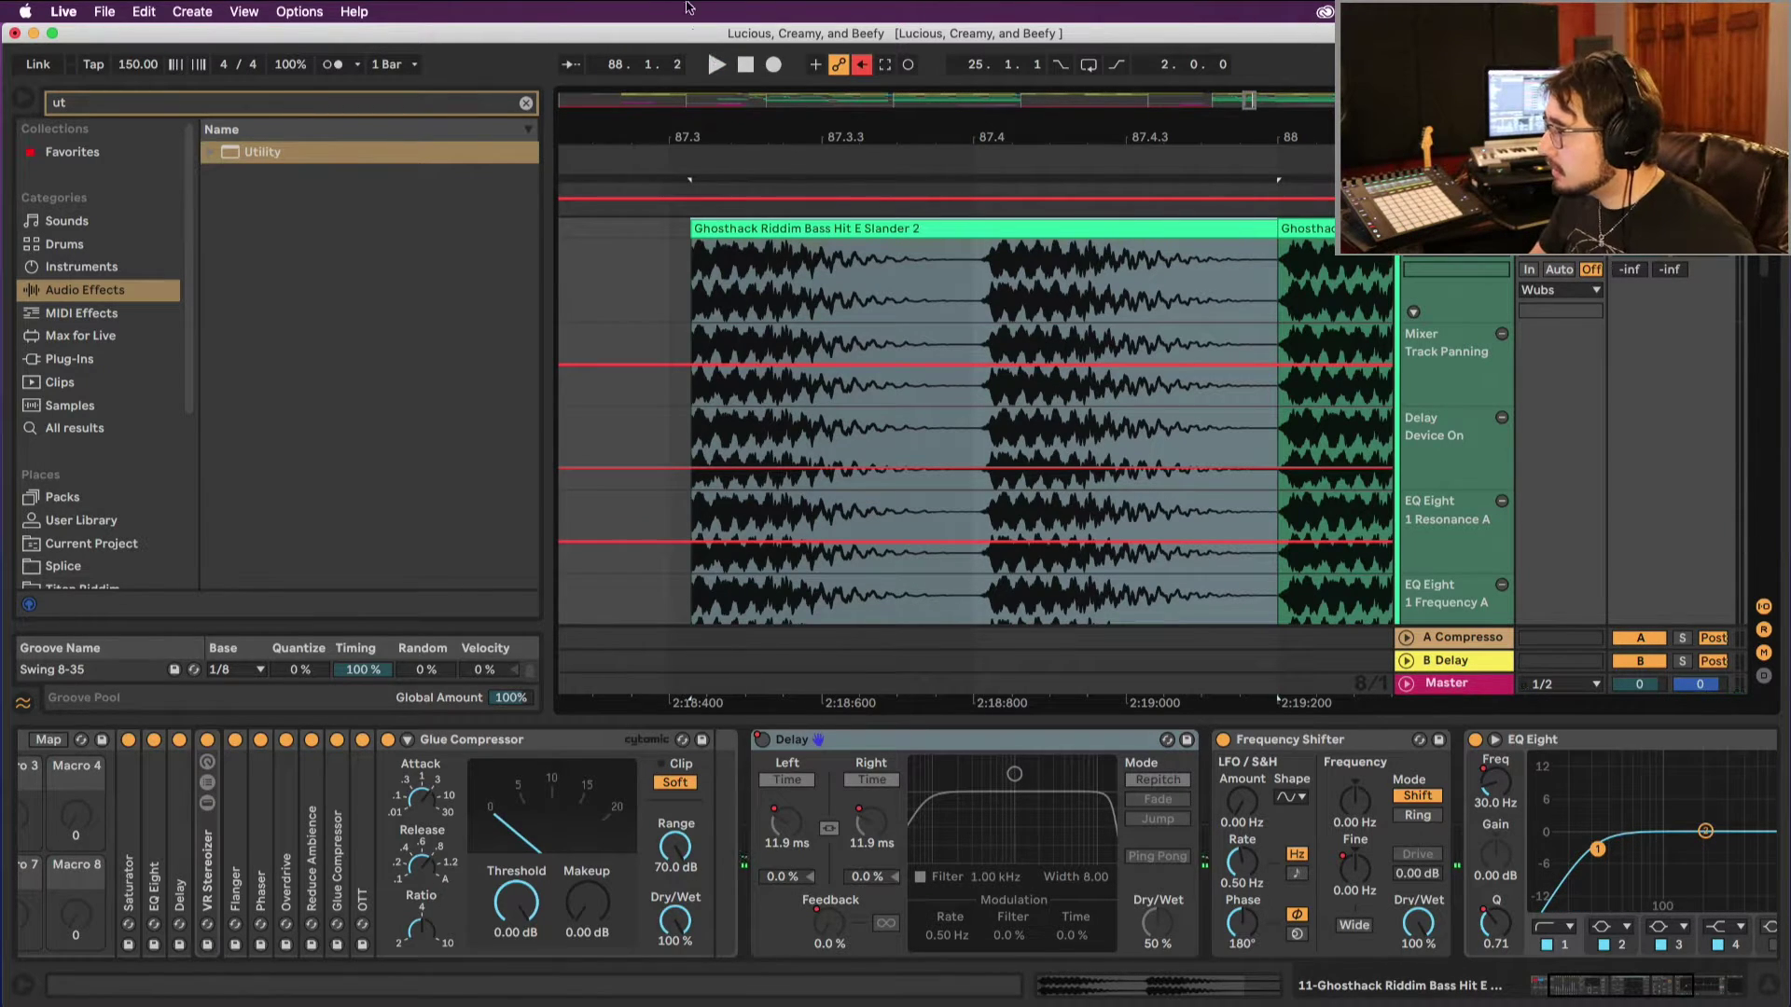
Step: Look along the bass track's device chain and hide it to make room for the automation lanes
drag(793, 124, 793, 112)
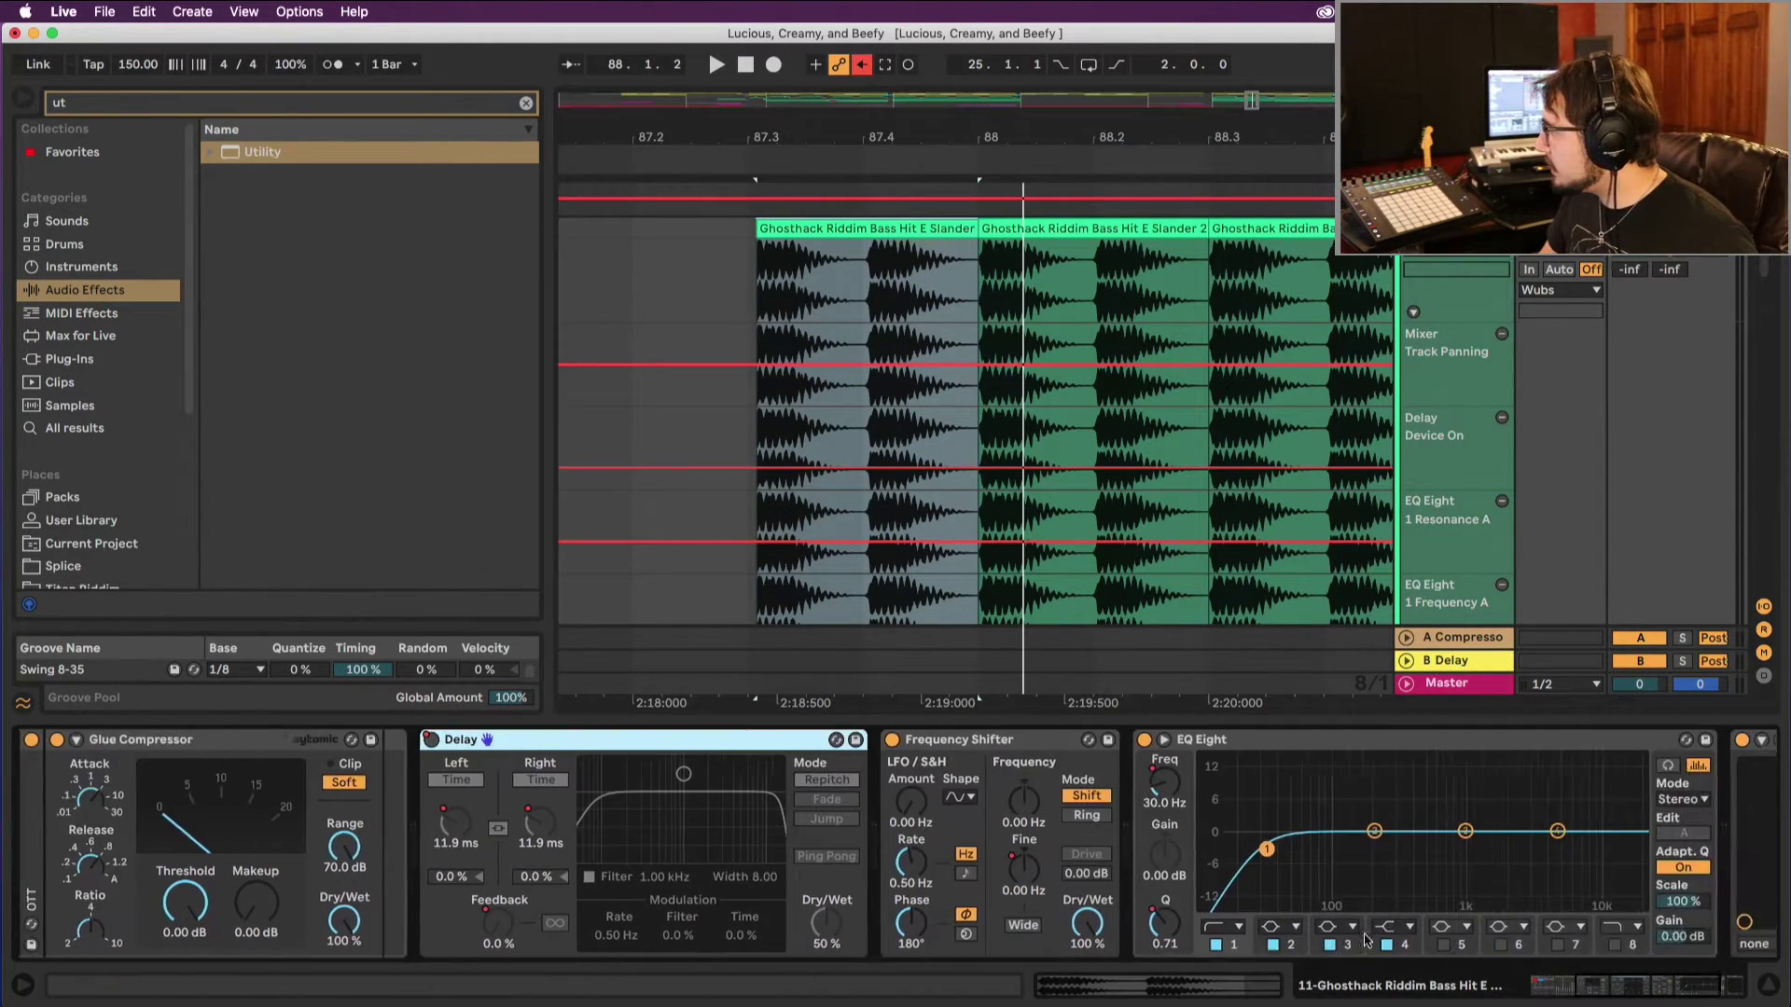
scroll(1360, 923, right, 5)
scroll(1360, 923, left, 5)
scroll(1252, 883, right, 5)
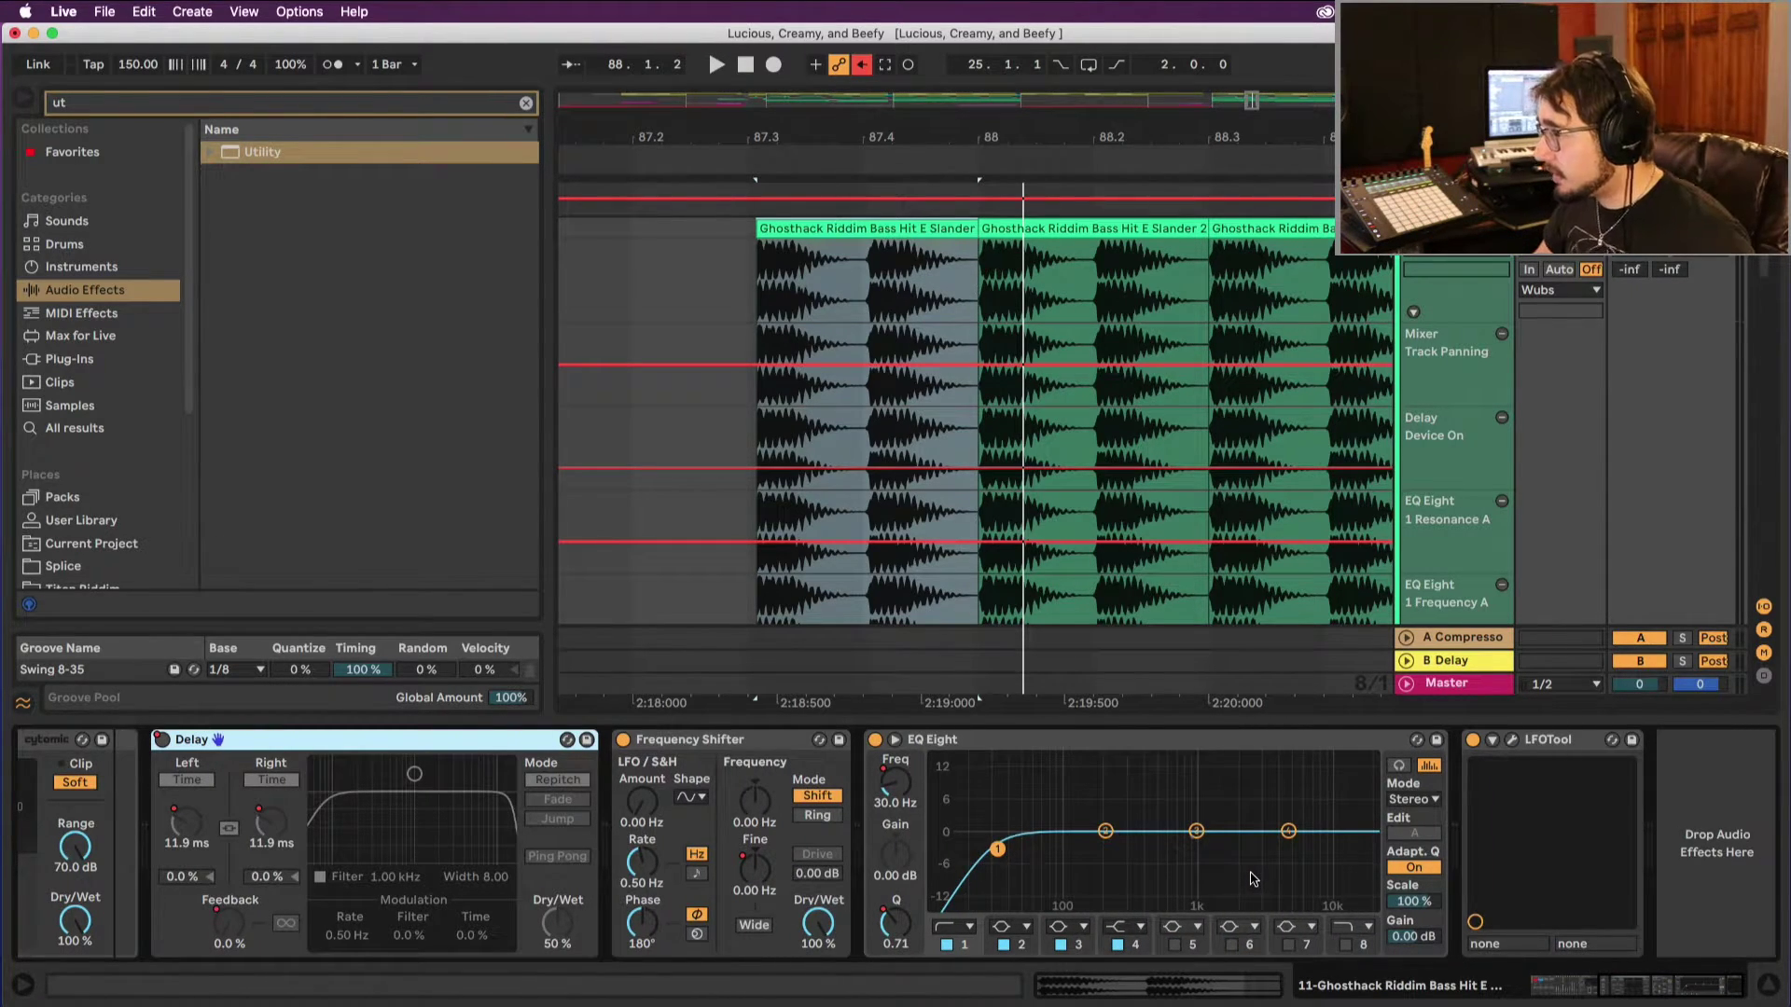
click(1767, 984)
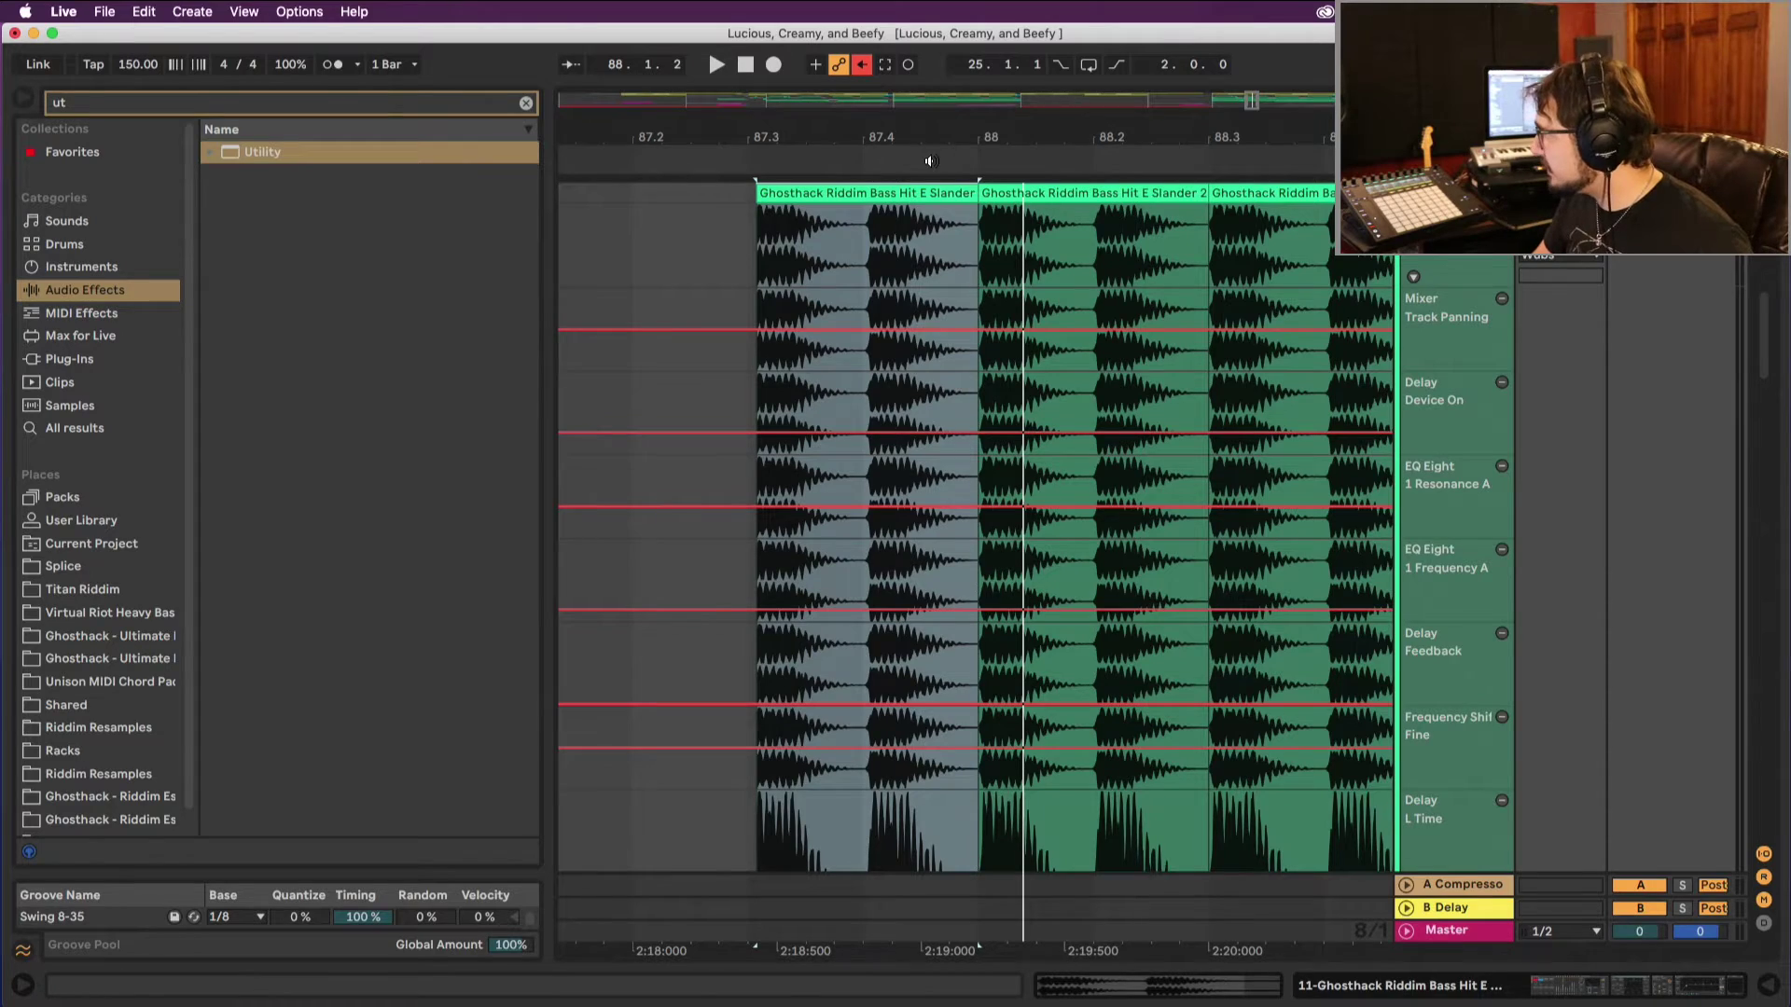
Step: Audition the first Drop from bar 27 and set the fixed grid to 1/2
key(minus)
key(minus)
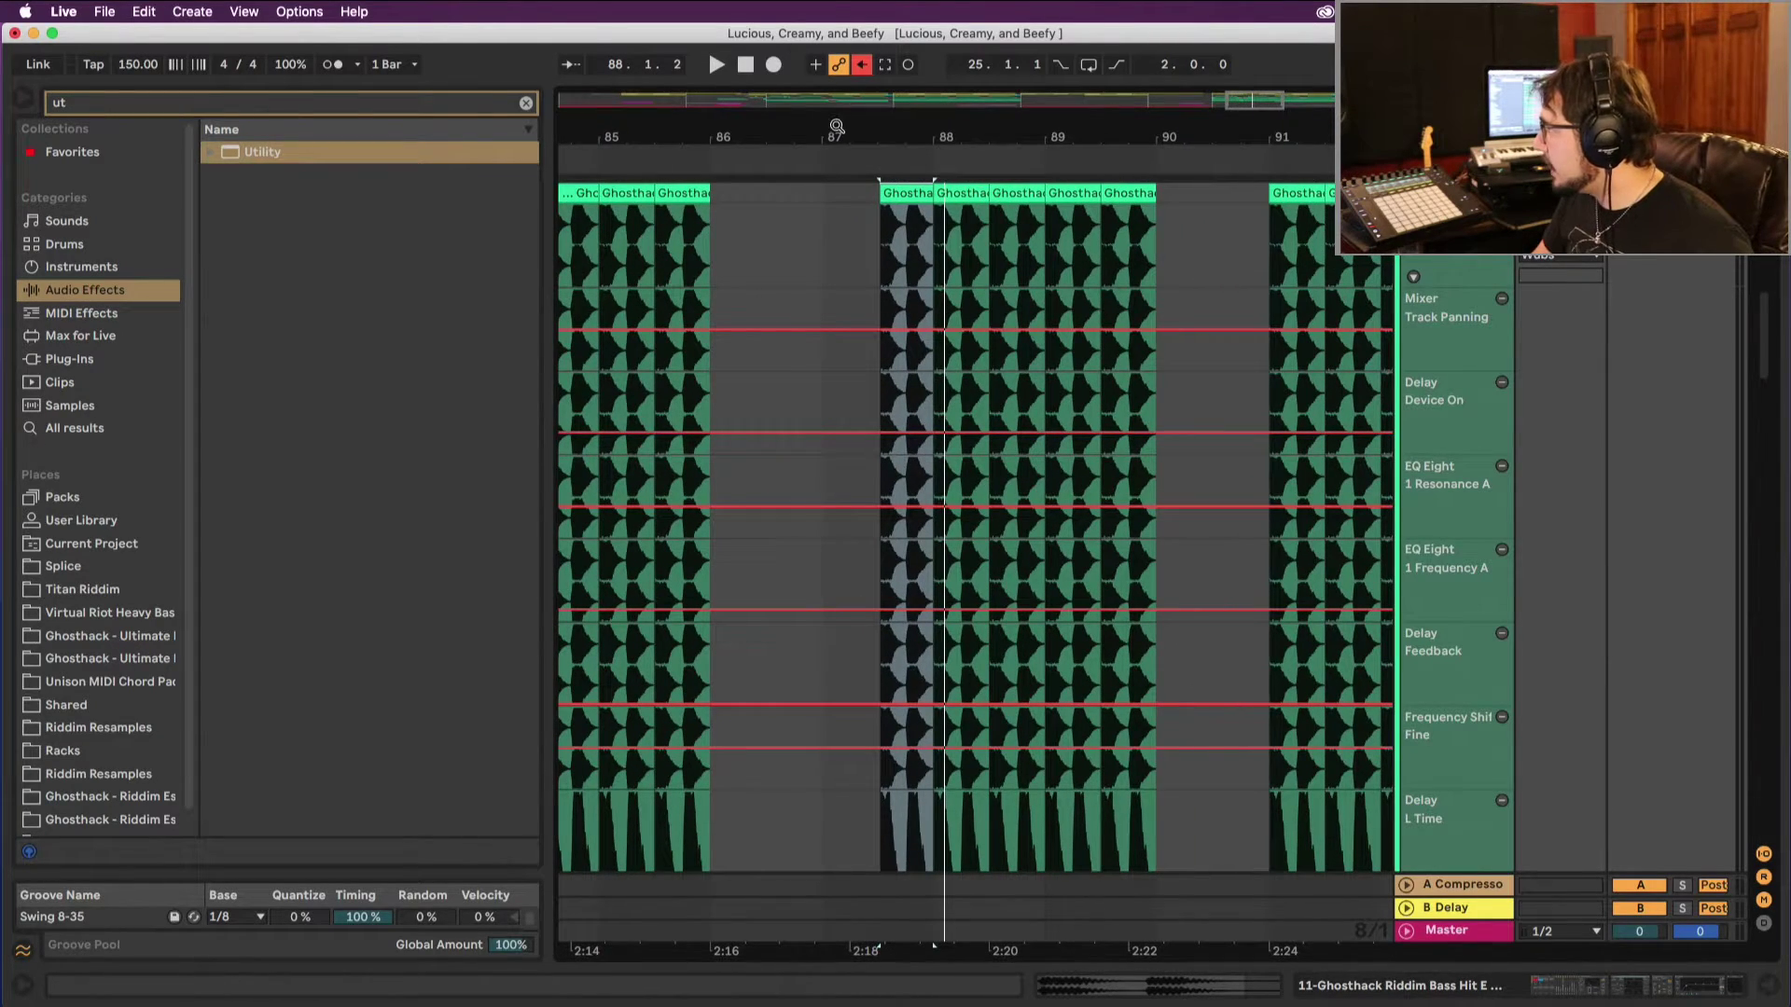
key(minus)
key(minus)
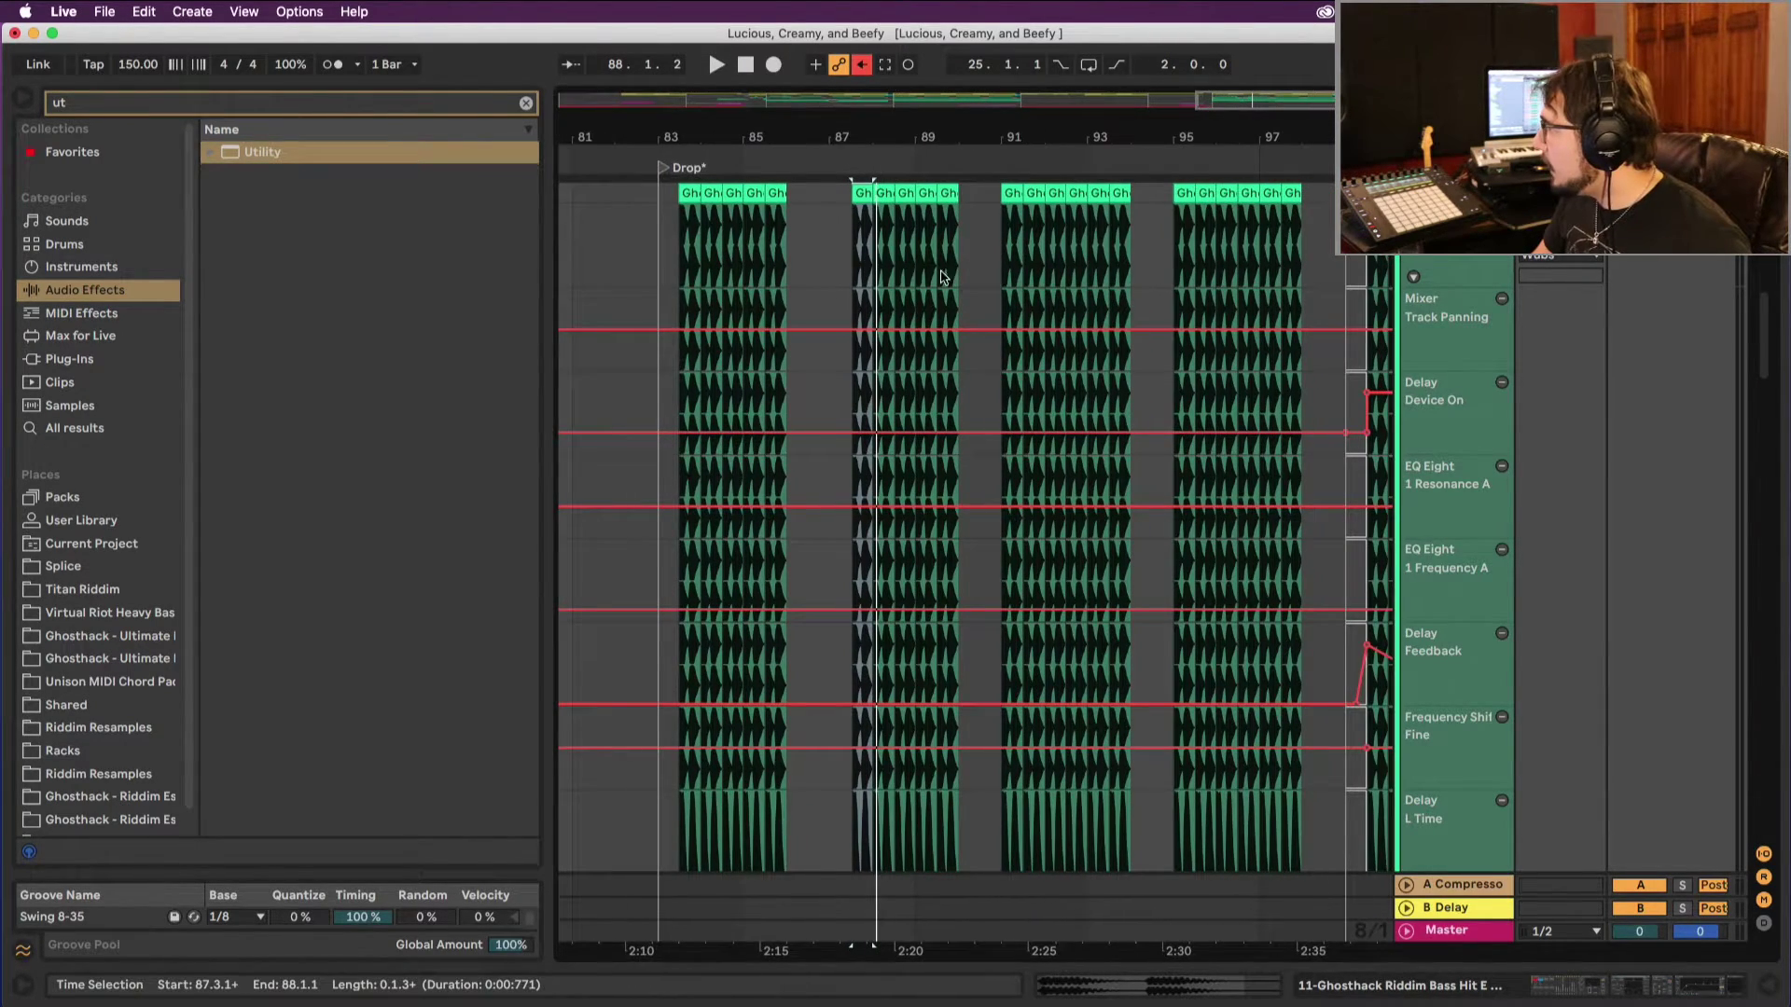
scroll(943, 277, left, 15)
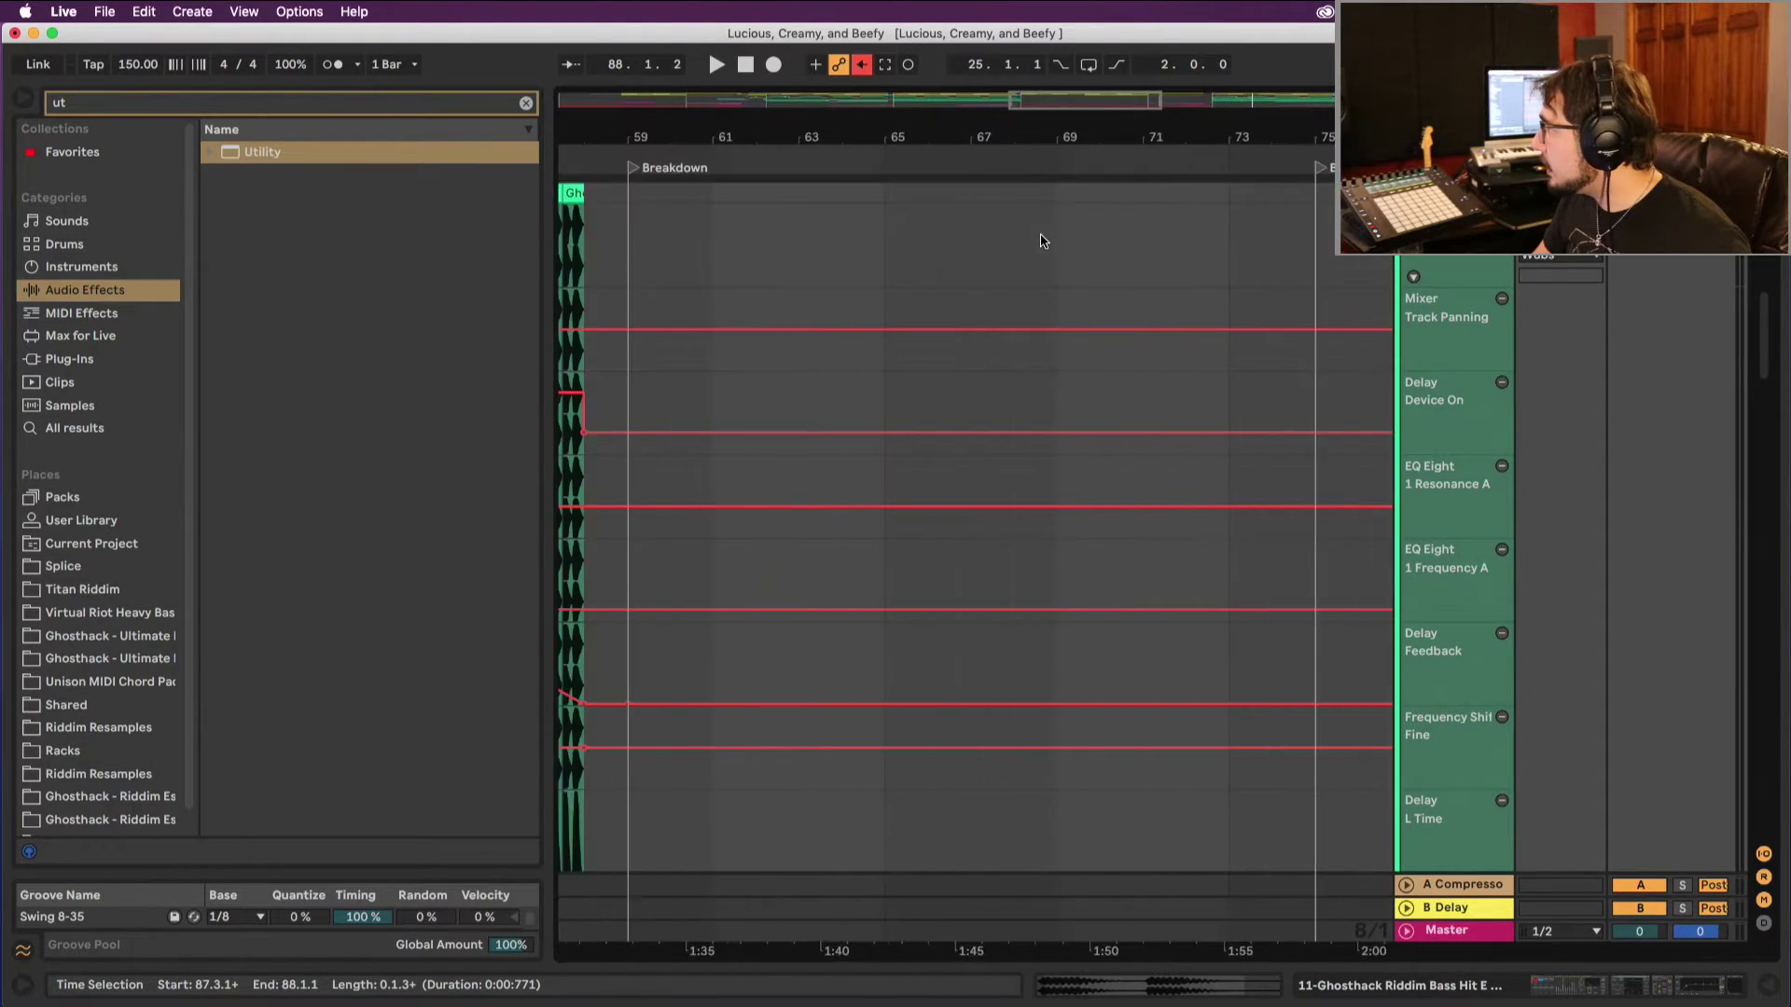
scroll(1042, 240, left, 20)
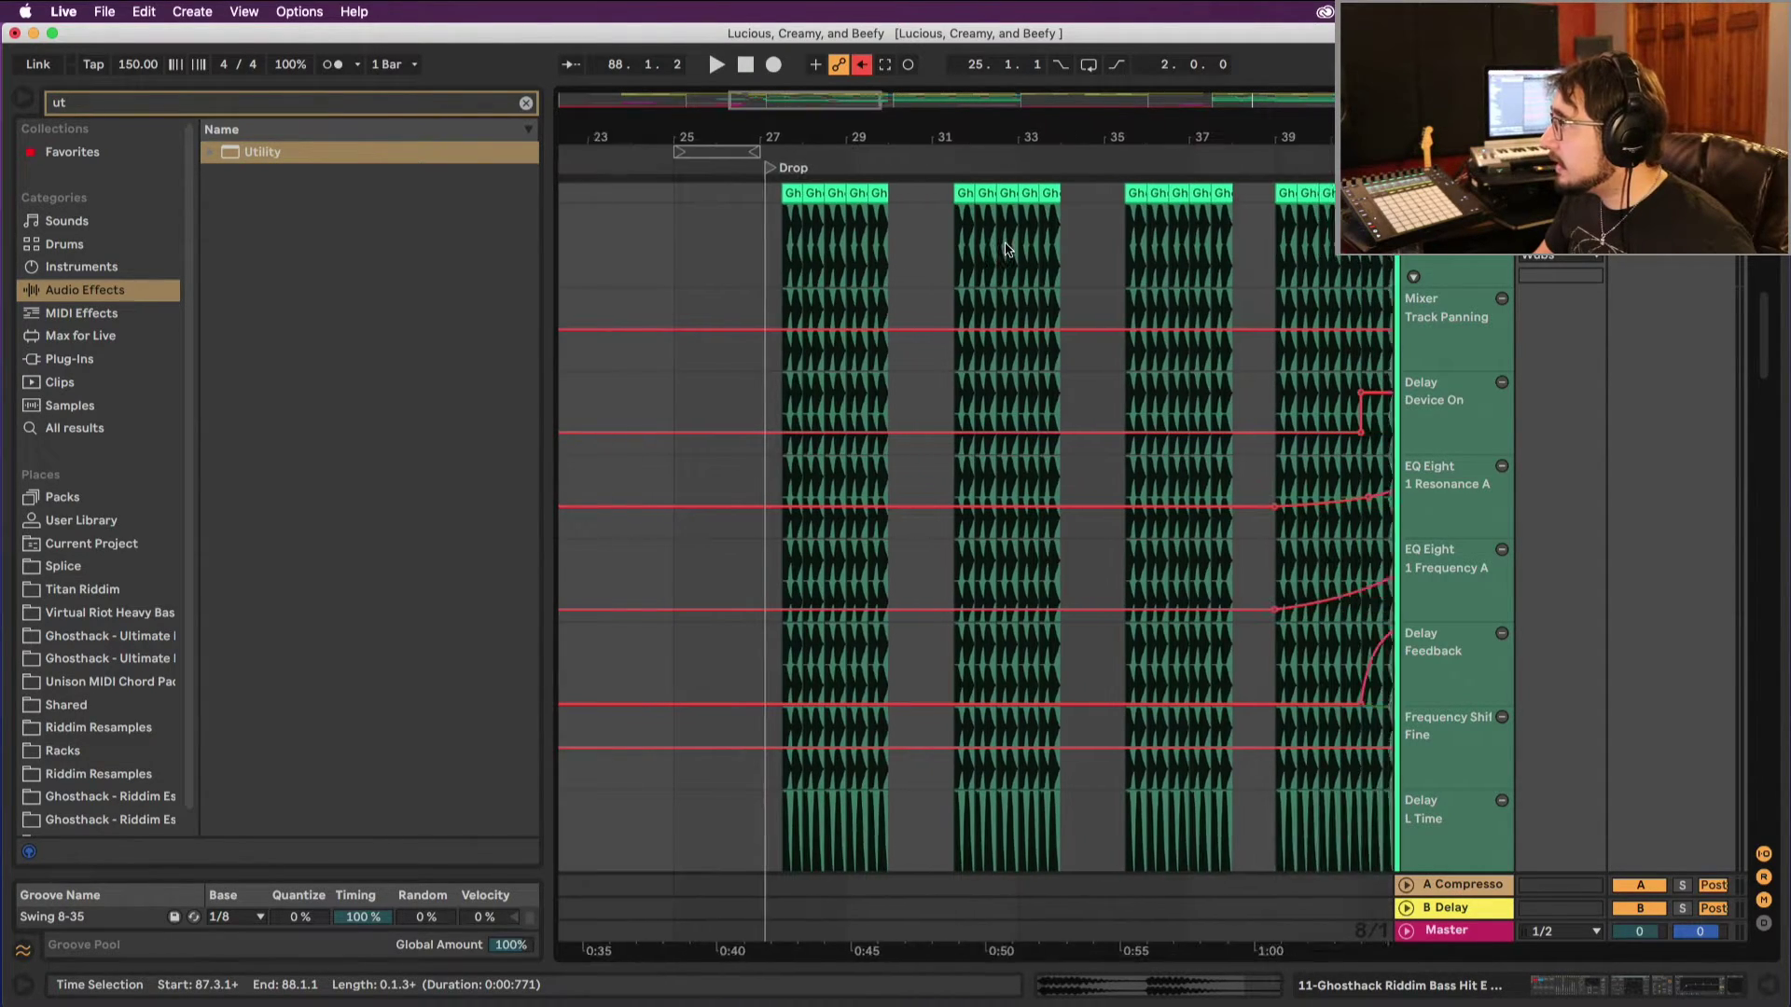
scroll(1005, 250, right, 1)
drag(747, 137, 894, 322)
click(894, 322)
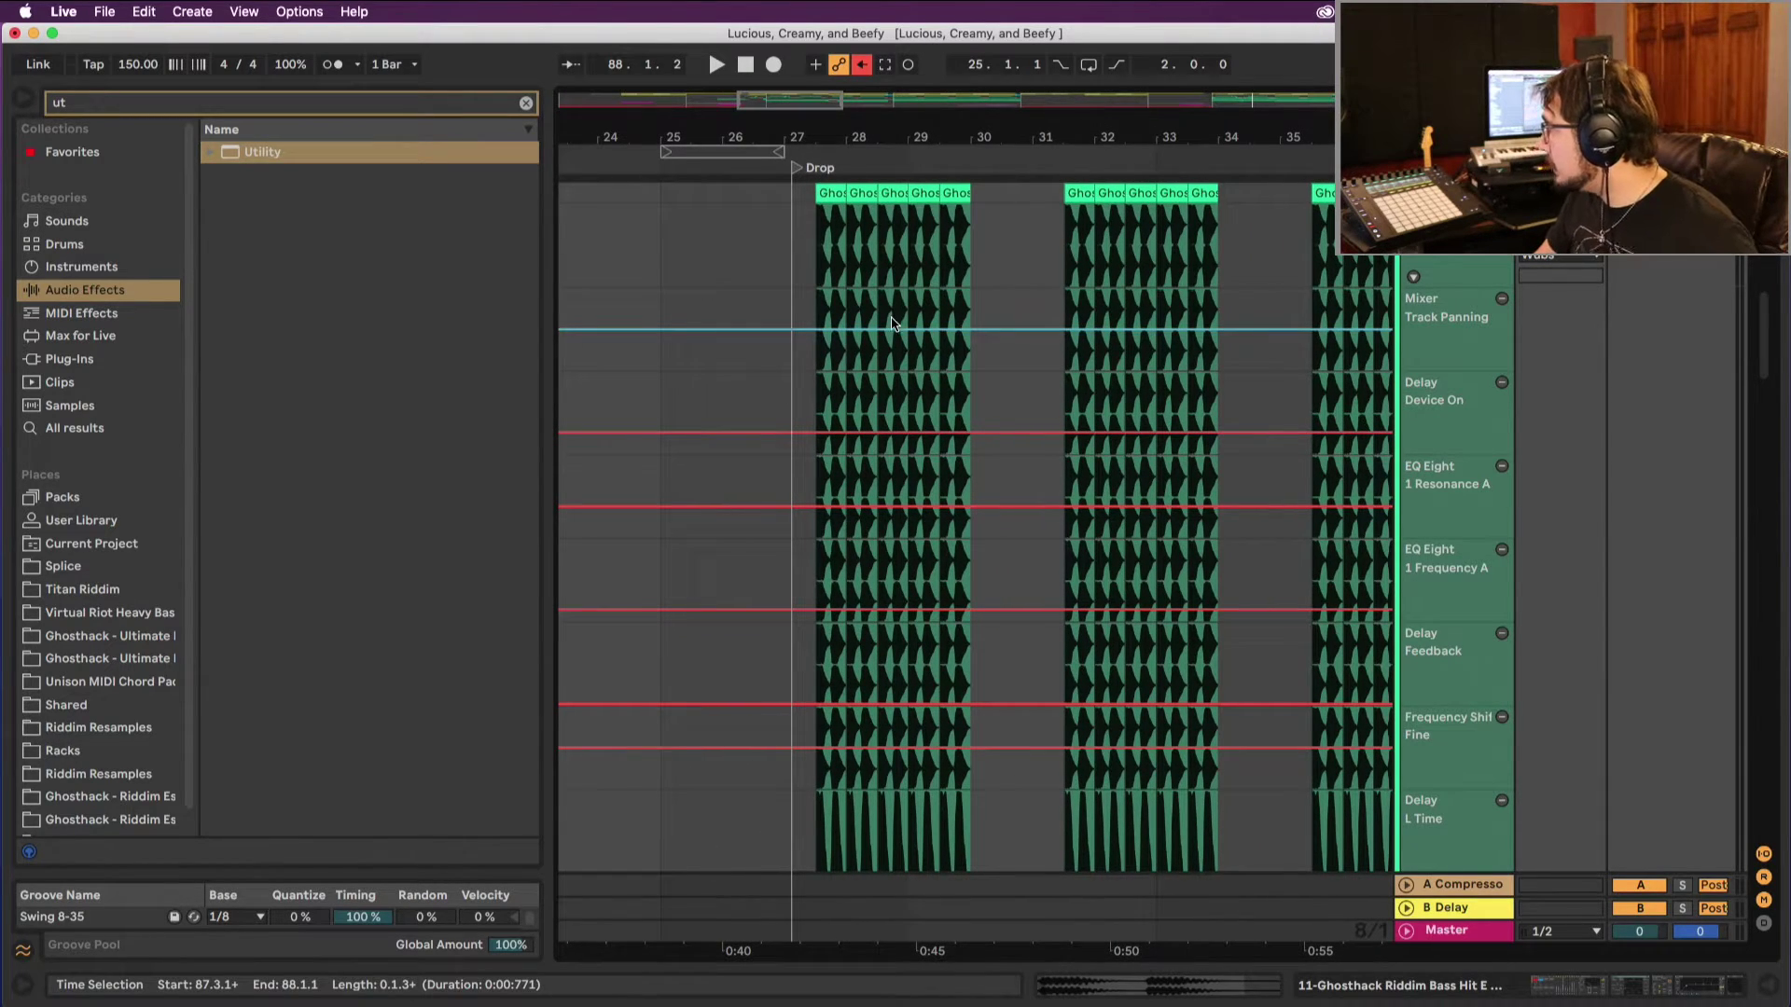
click(812, 363)
key(space)
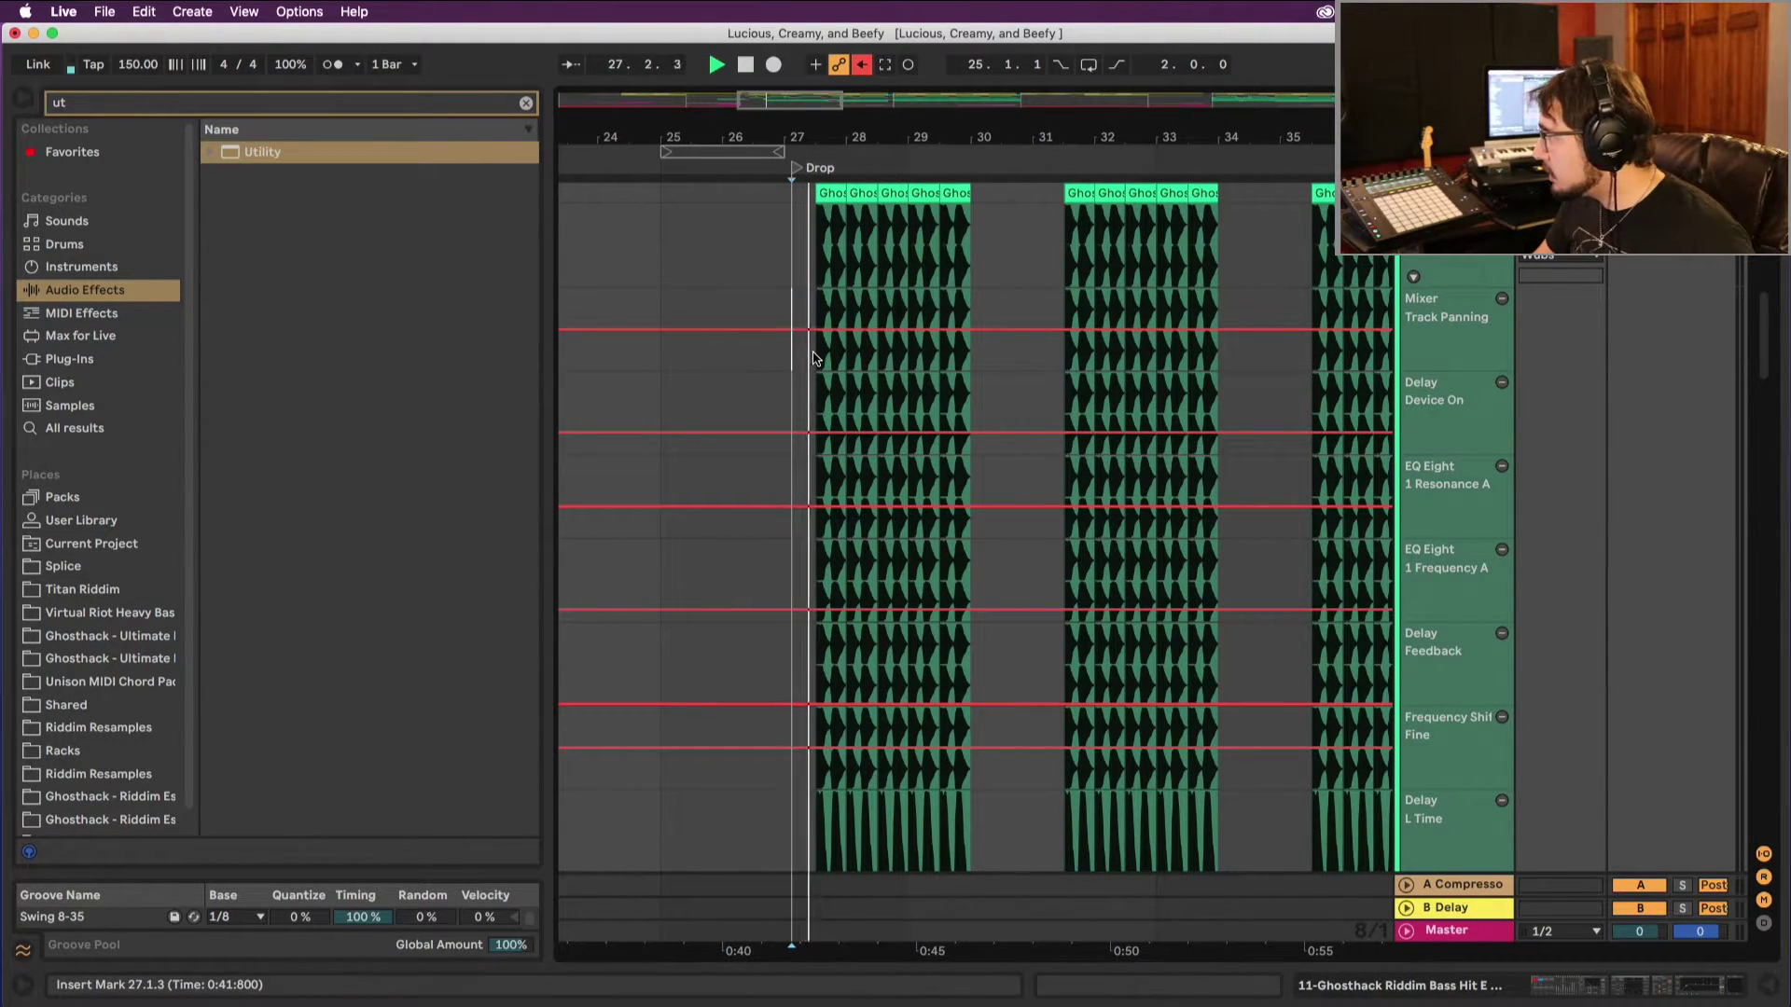
key(space)
right_click(815, 360)
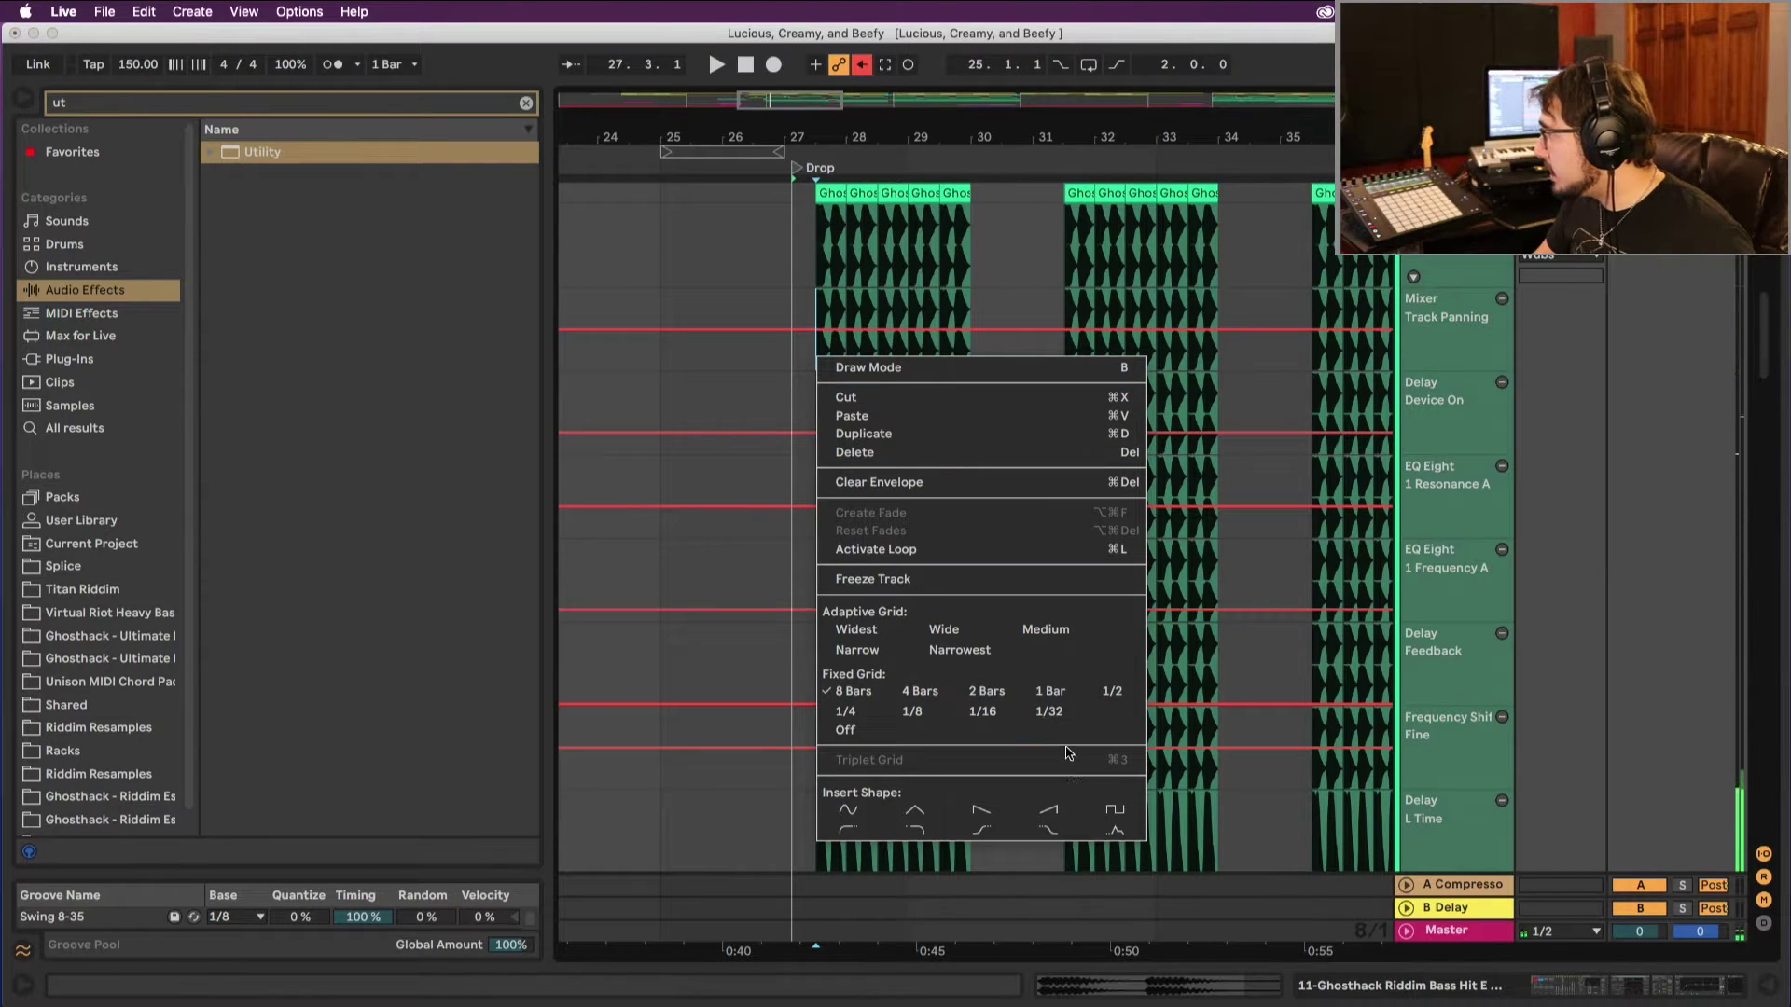
click(1113, 691)
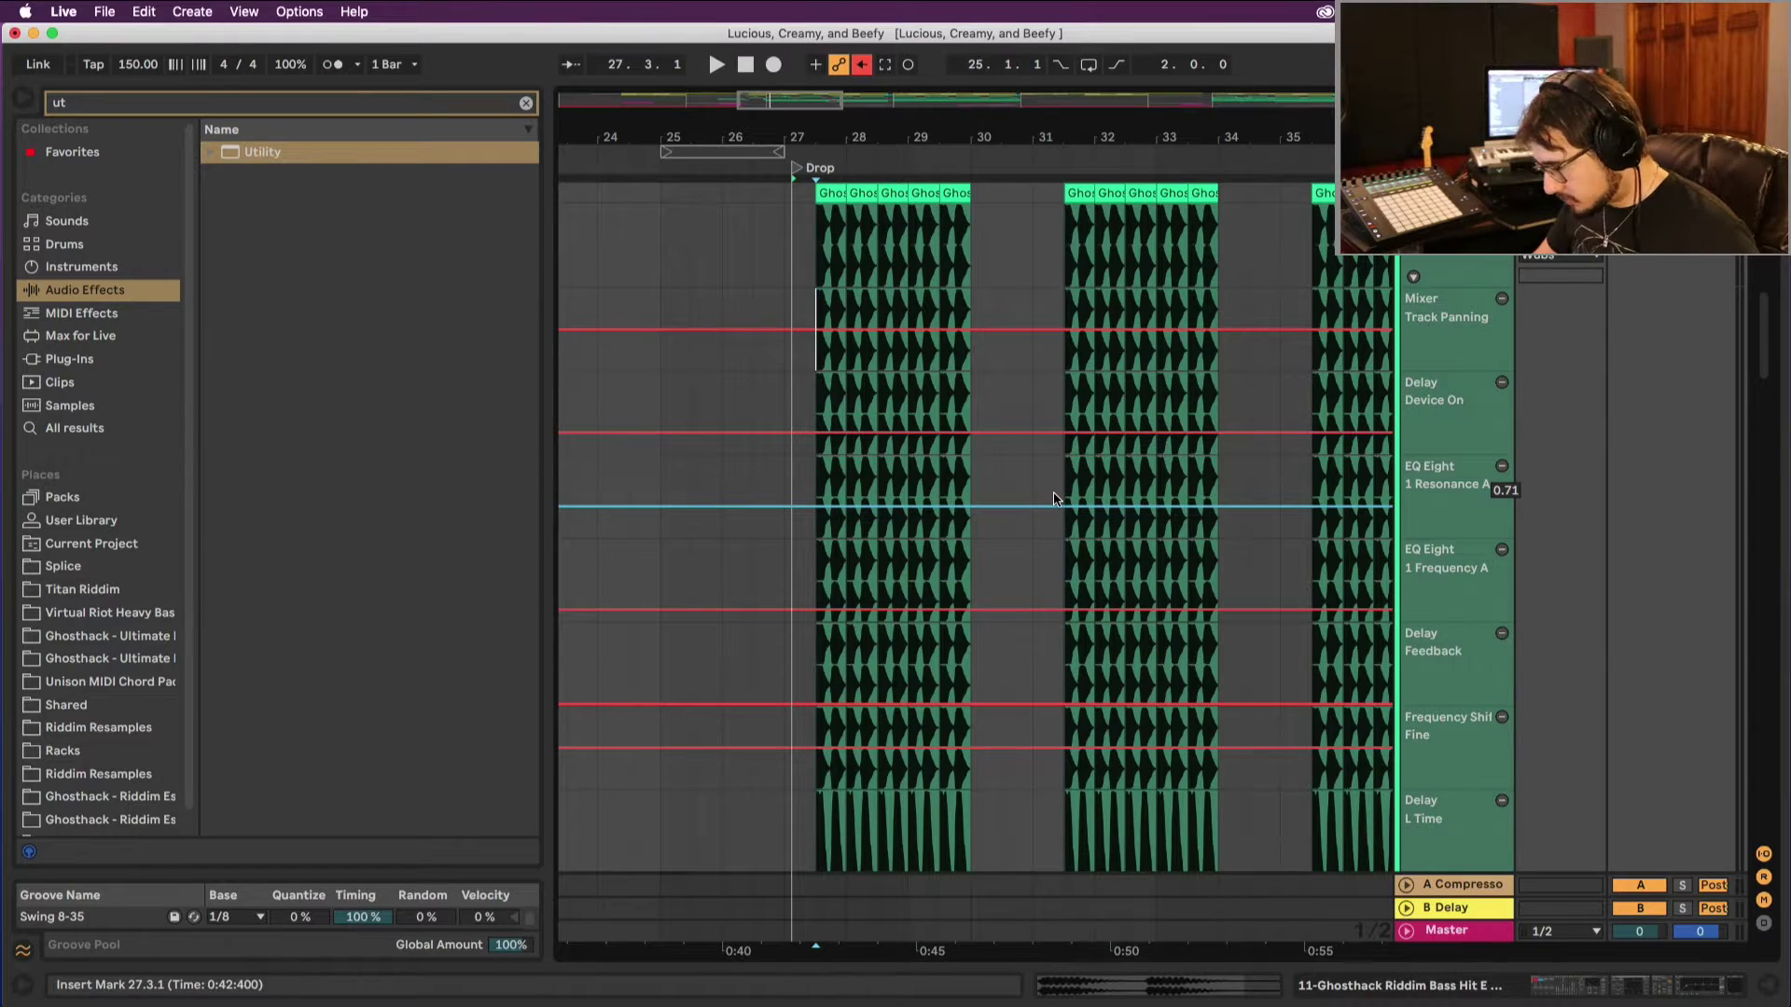
Step: Try pasting the copied Drop 2 automation at 27.3.1 in the first Drop and play it back
key(super+a)
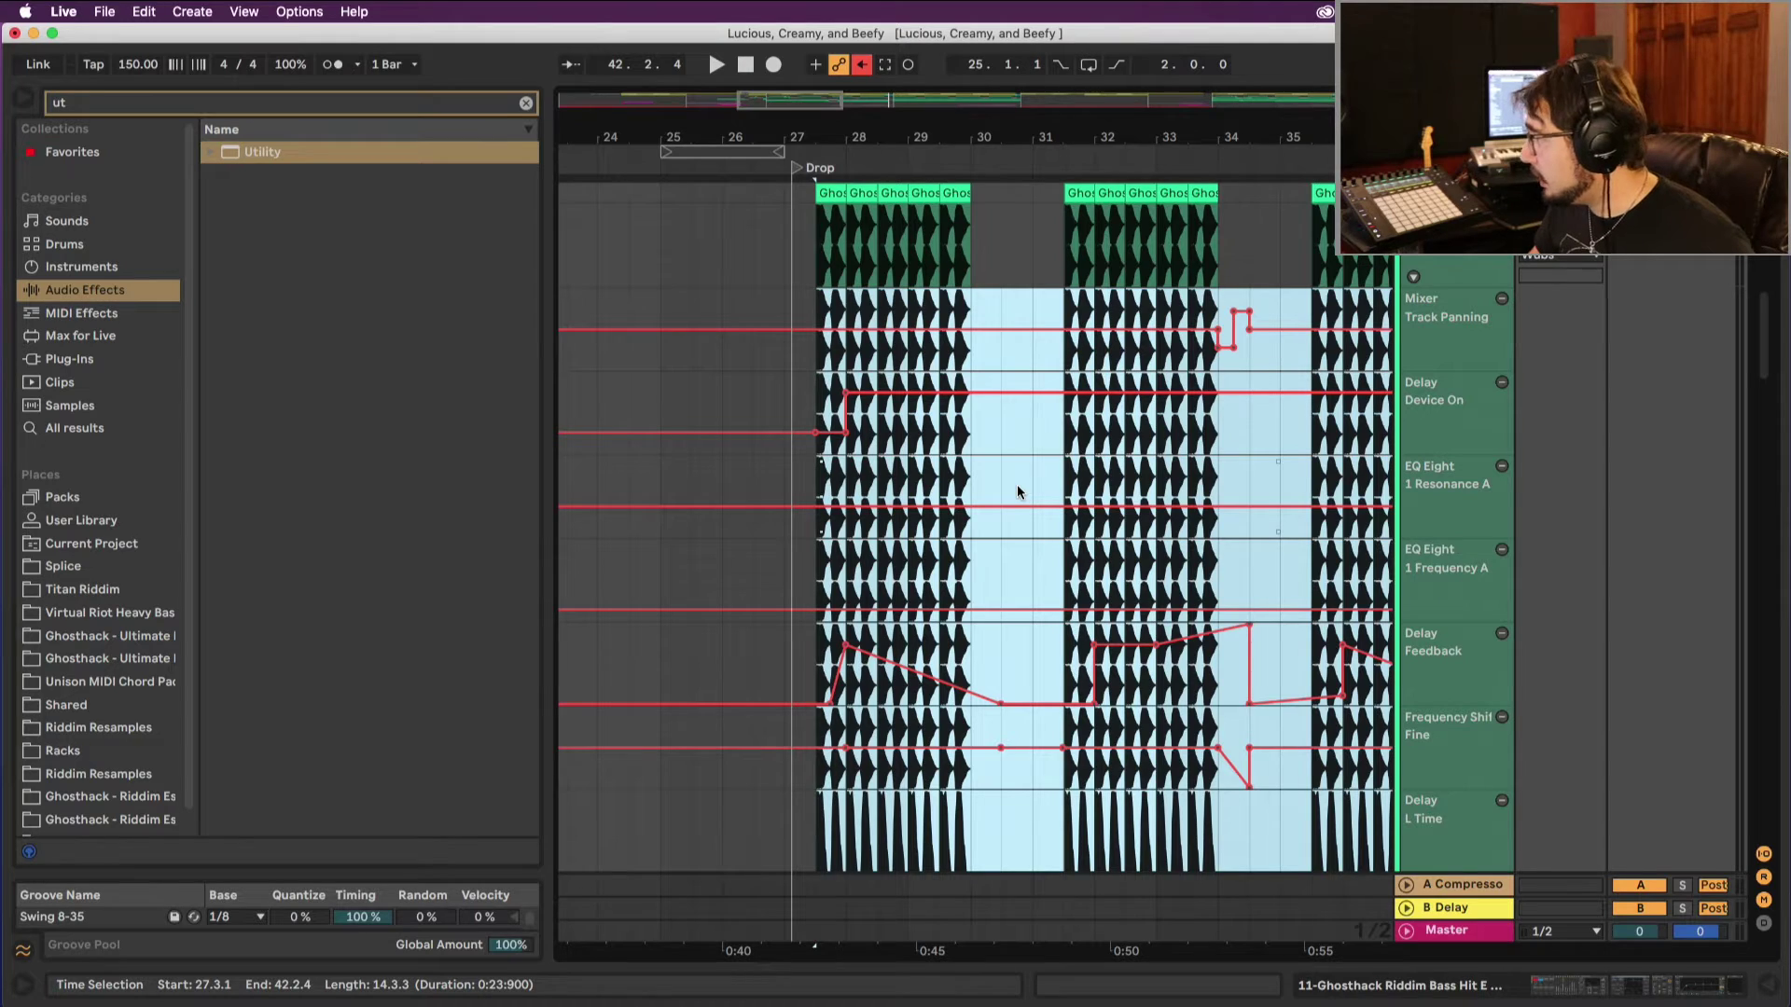
key(space)
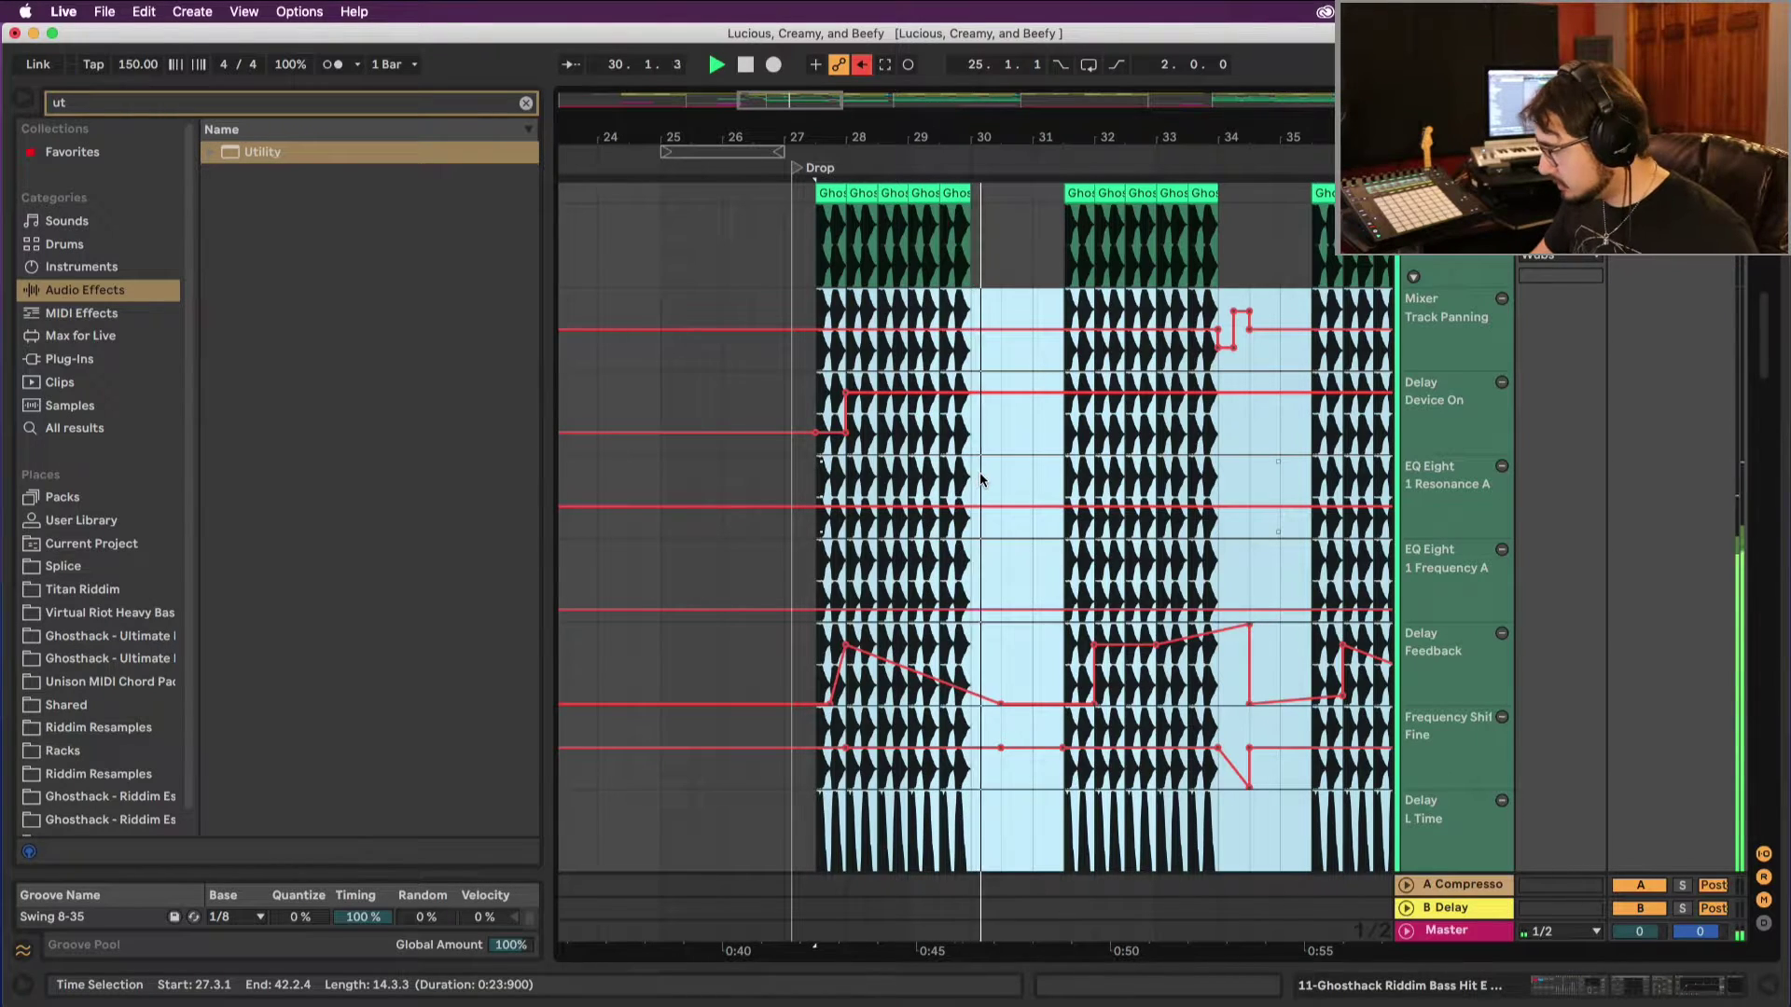
key(BackSpace)
key(space)
Step: Try pasting the copied Drop 2 automation at bar 51 in the Half section and play it back
key(minus)
key(minus)
key(minus)
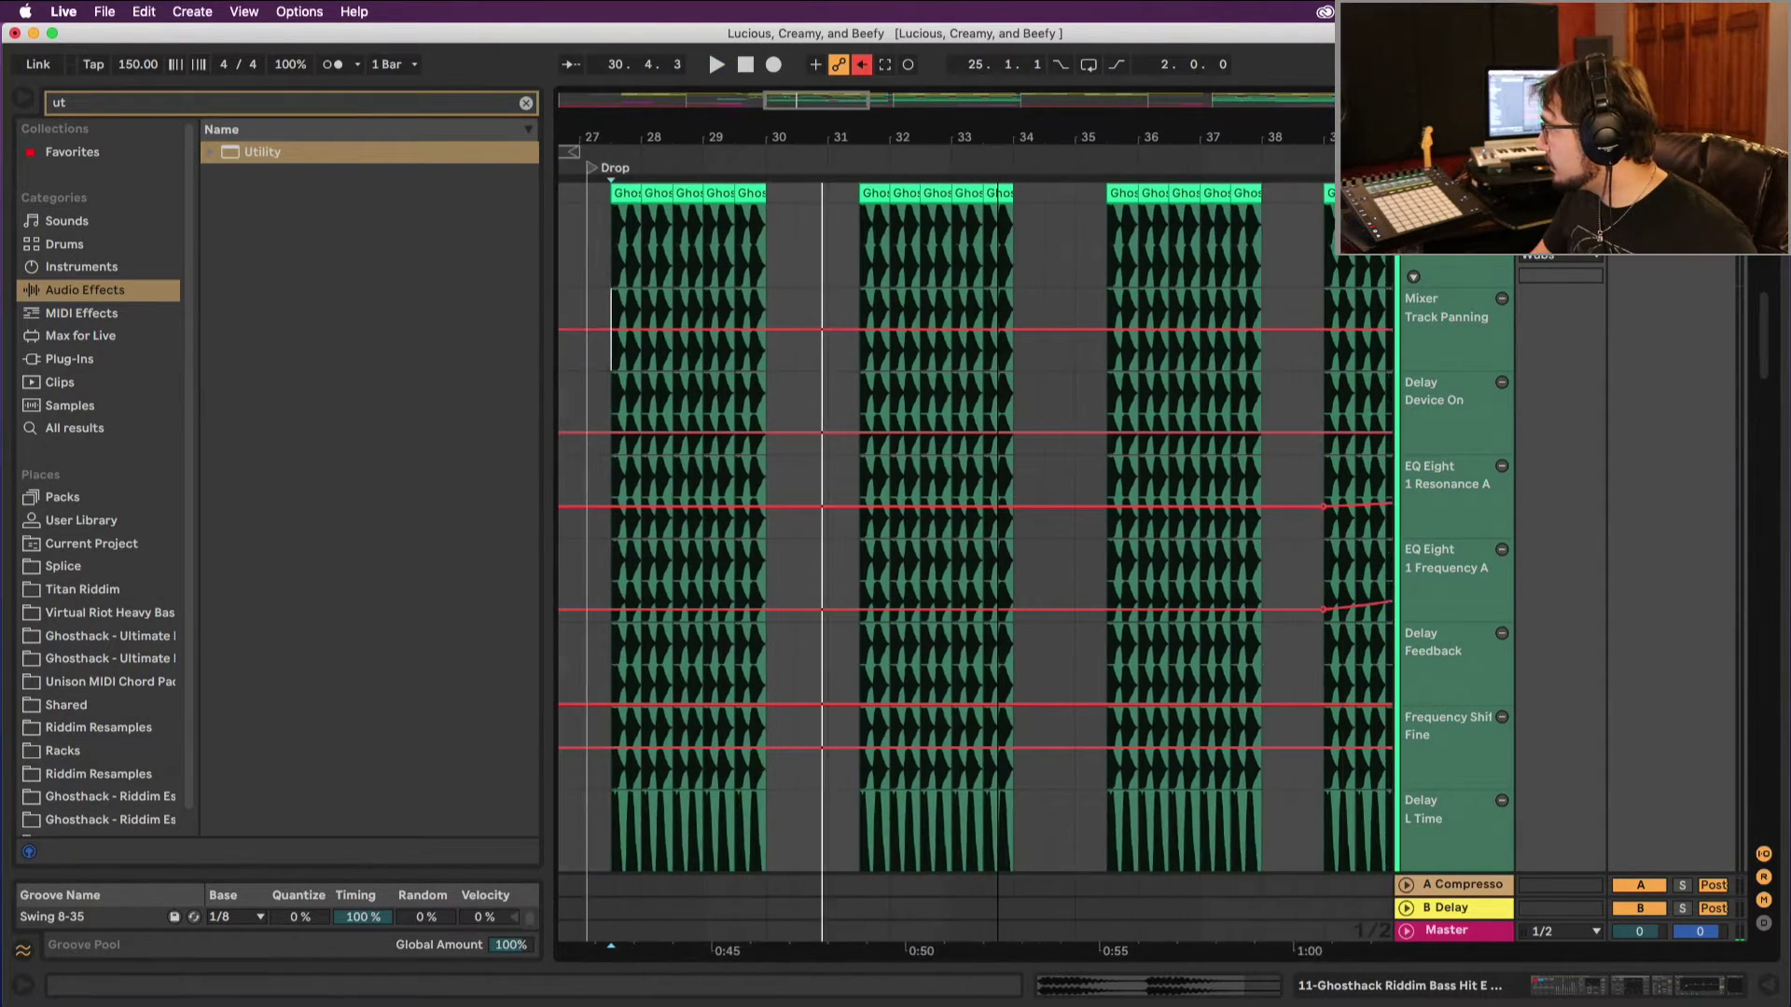
scroll(1154, 479, left, 3)
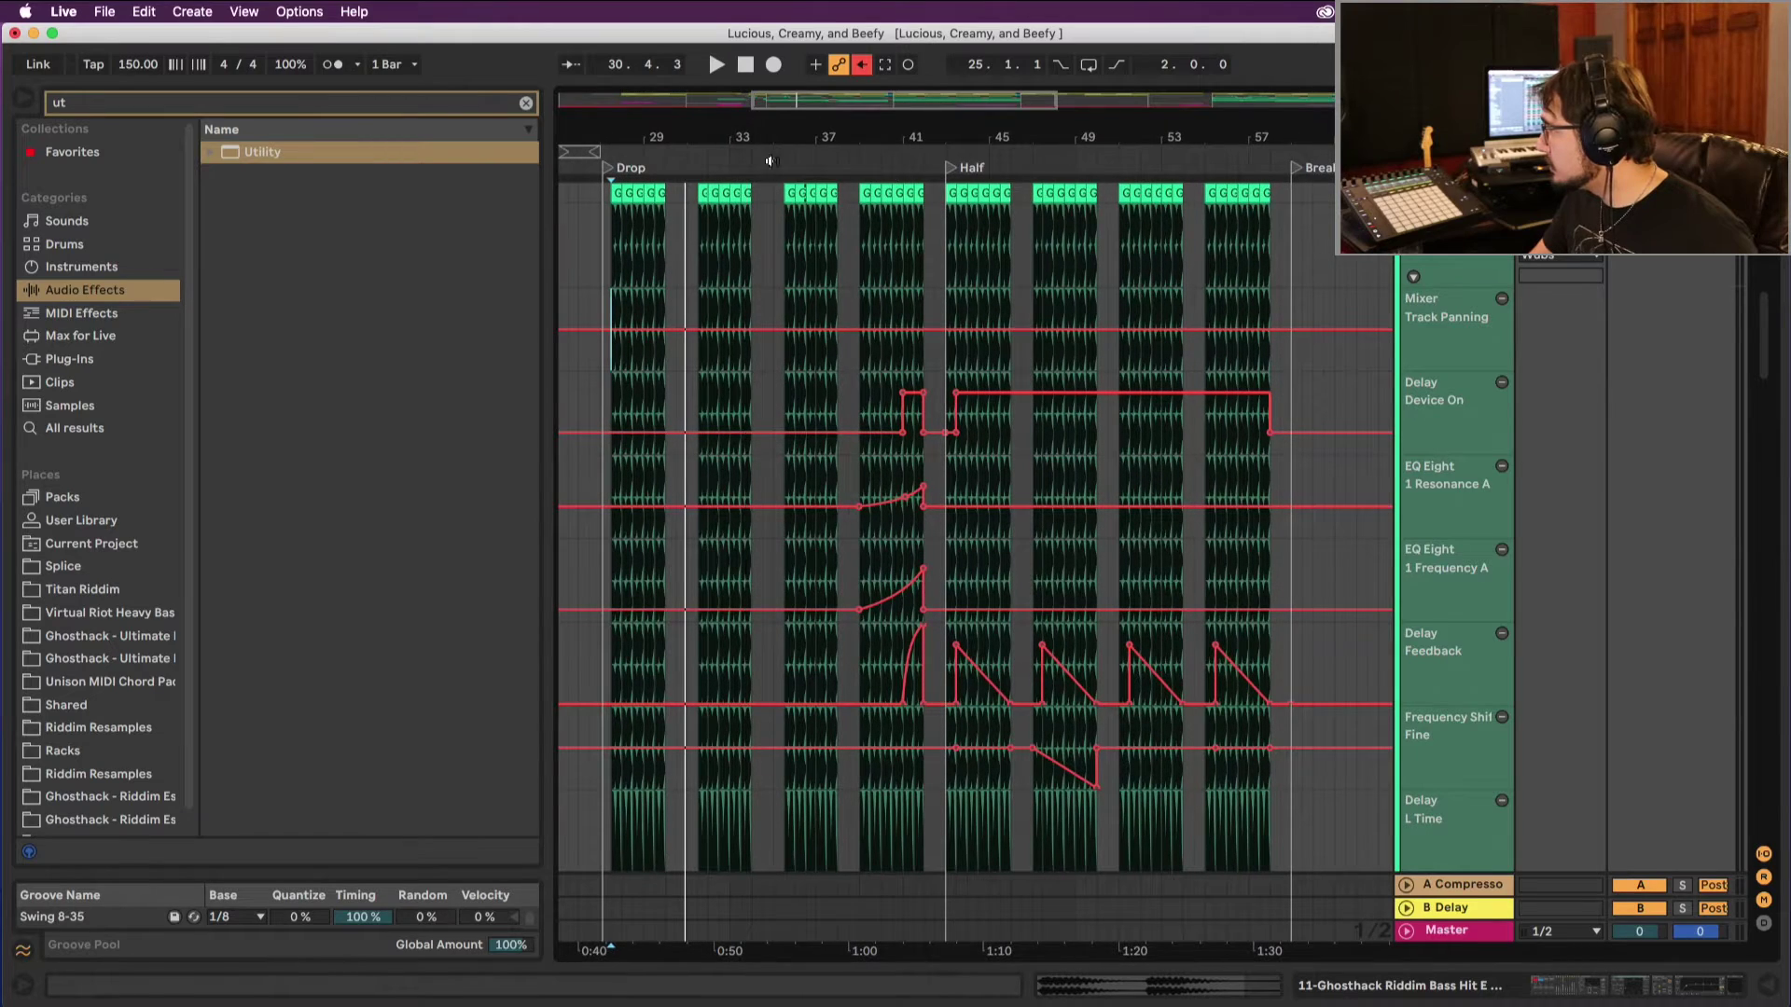
click(1183, 299)
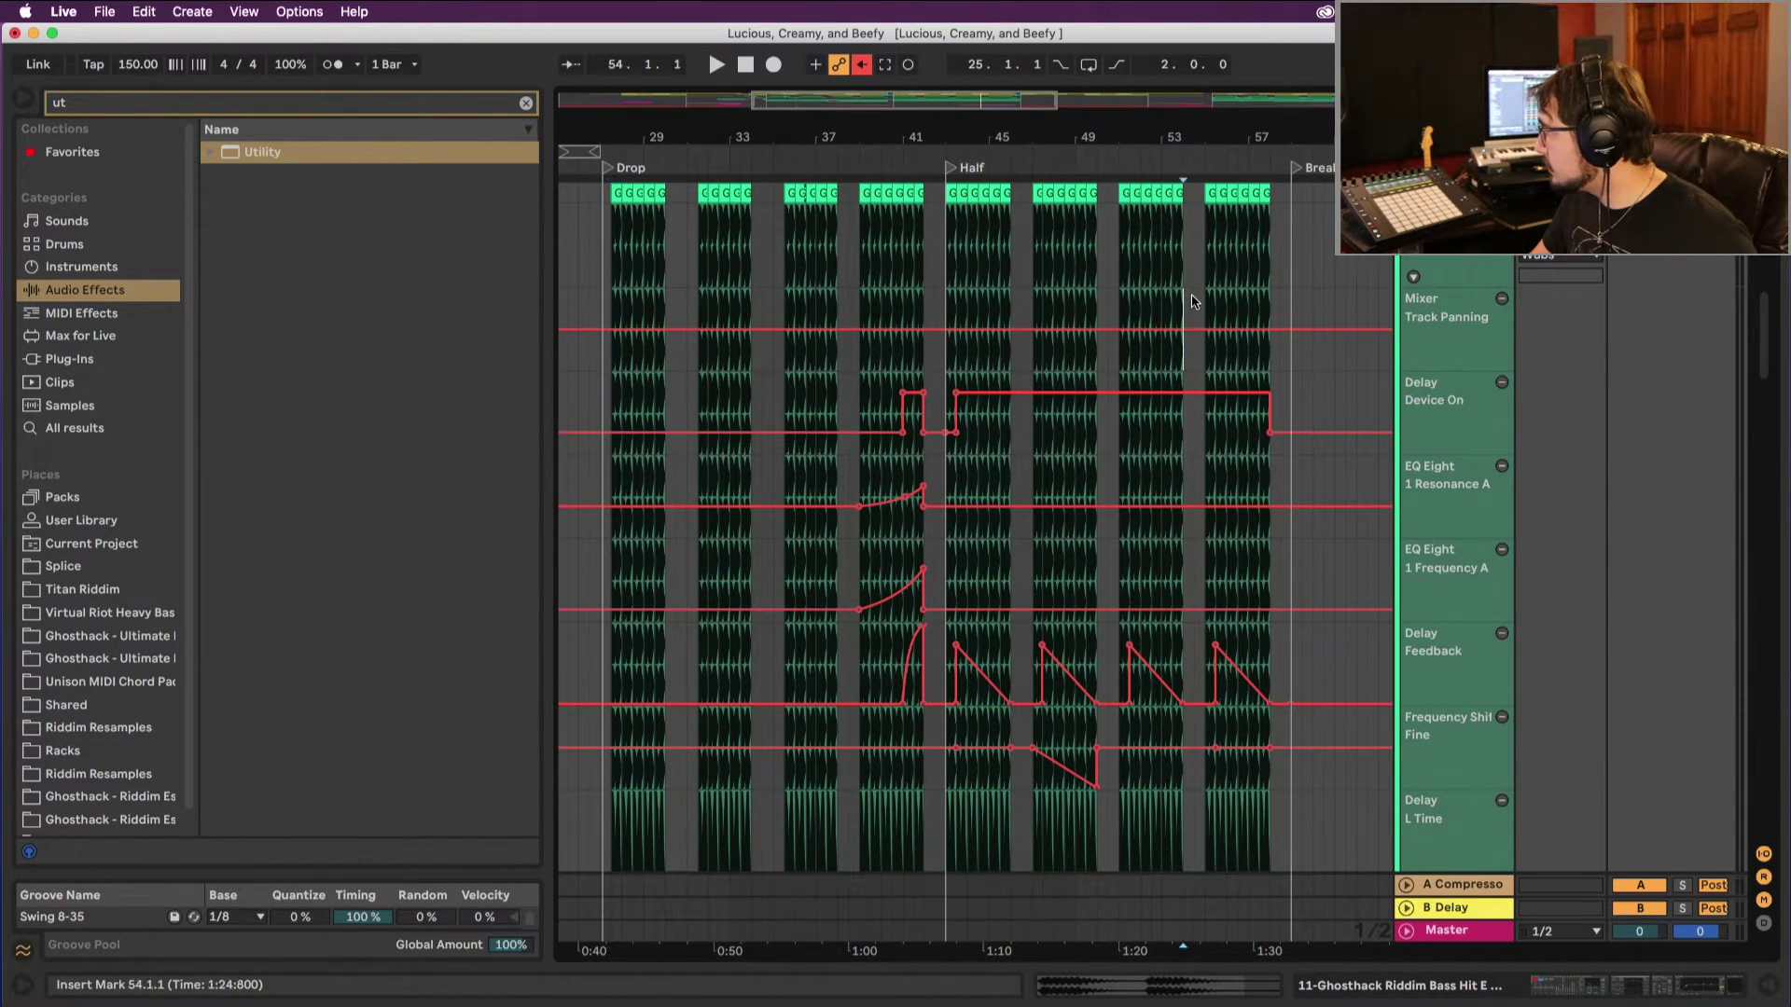
click(1120, 308)
key(super+v)
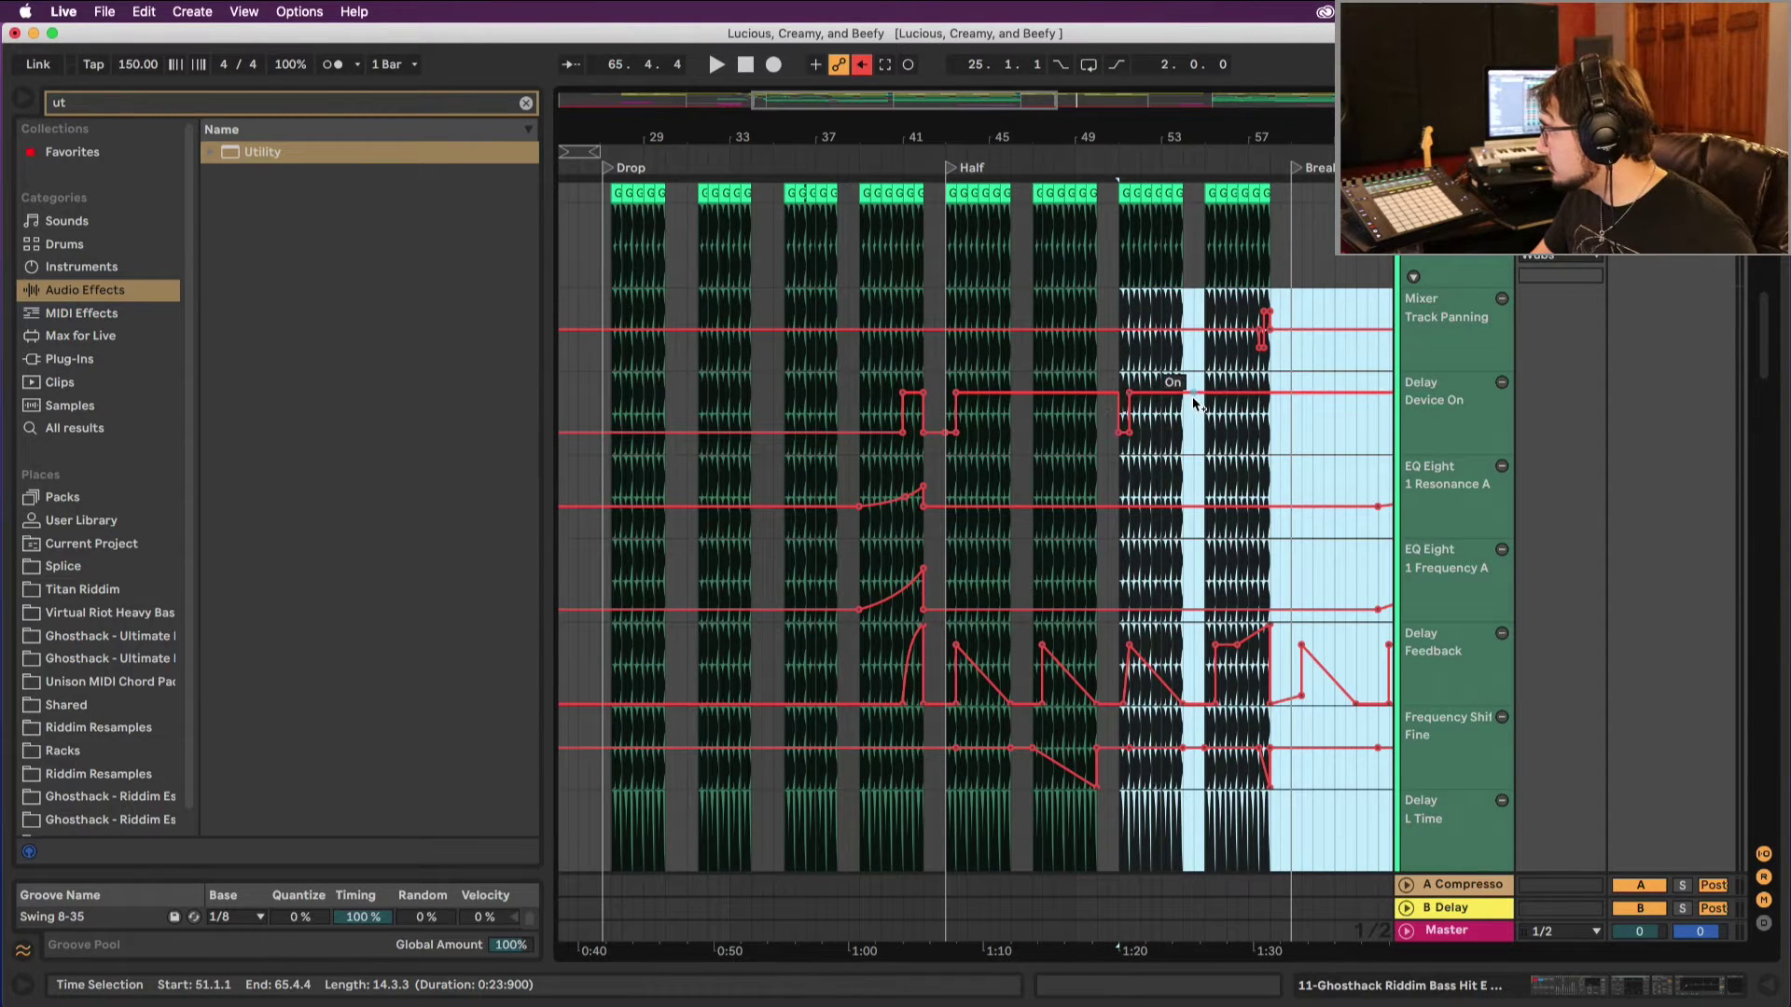
key(space)
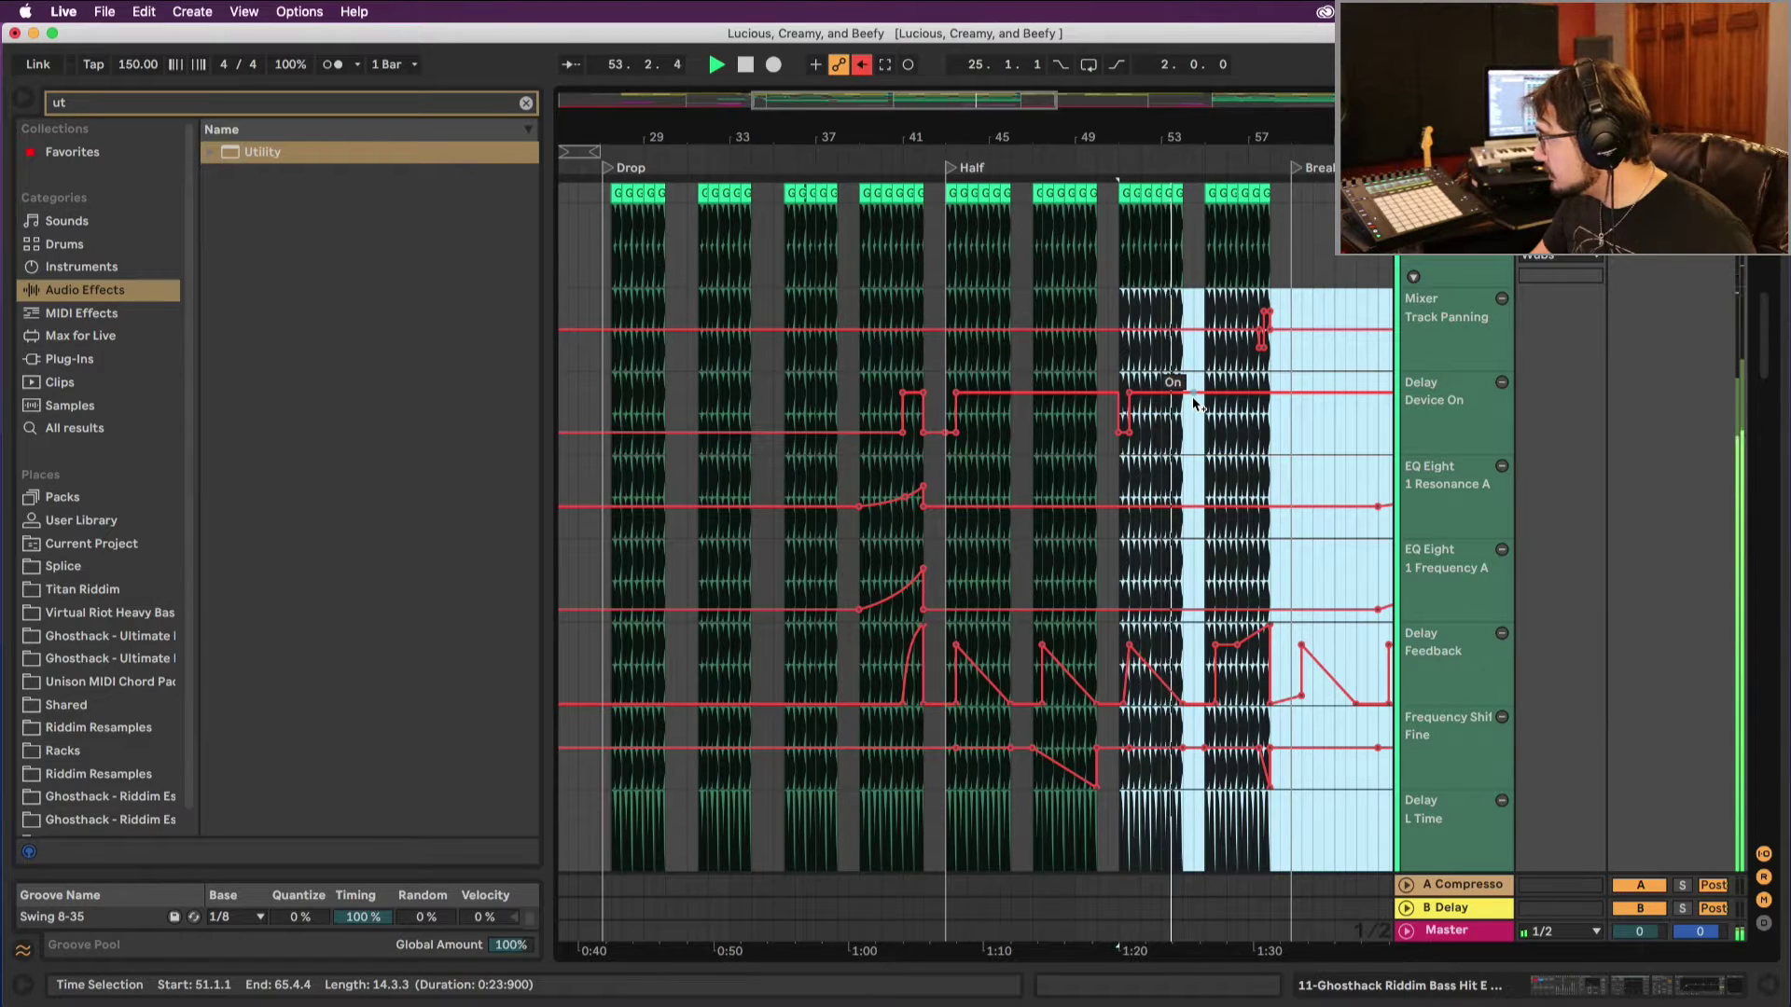
key(super+z)
Step: Paste the copied Drop 2 automation at bar 43, the start of the Half section, and play it back
click(954, 304)
key(space)
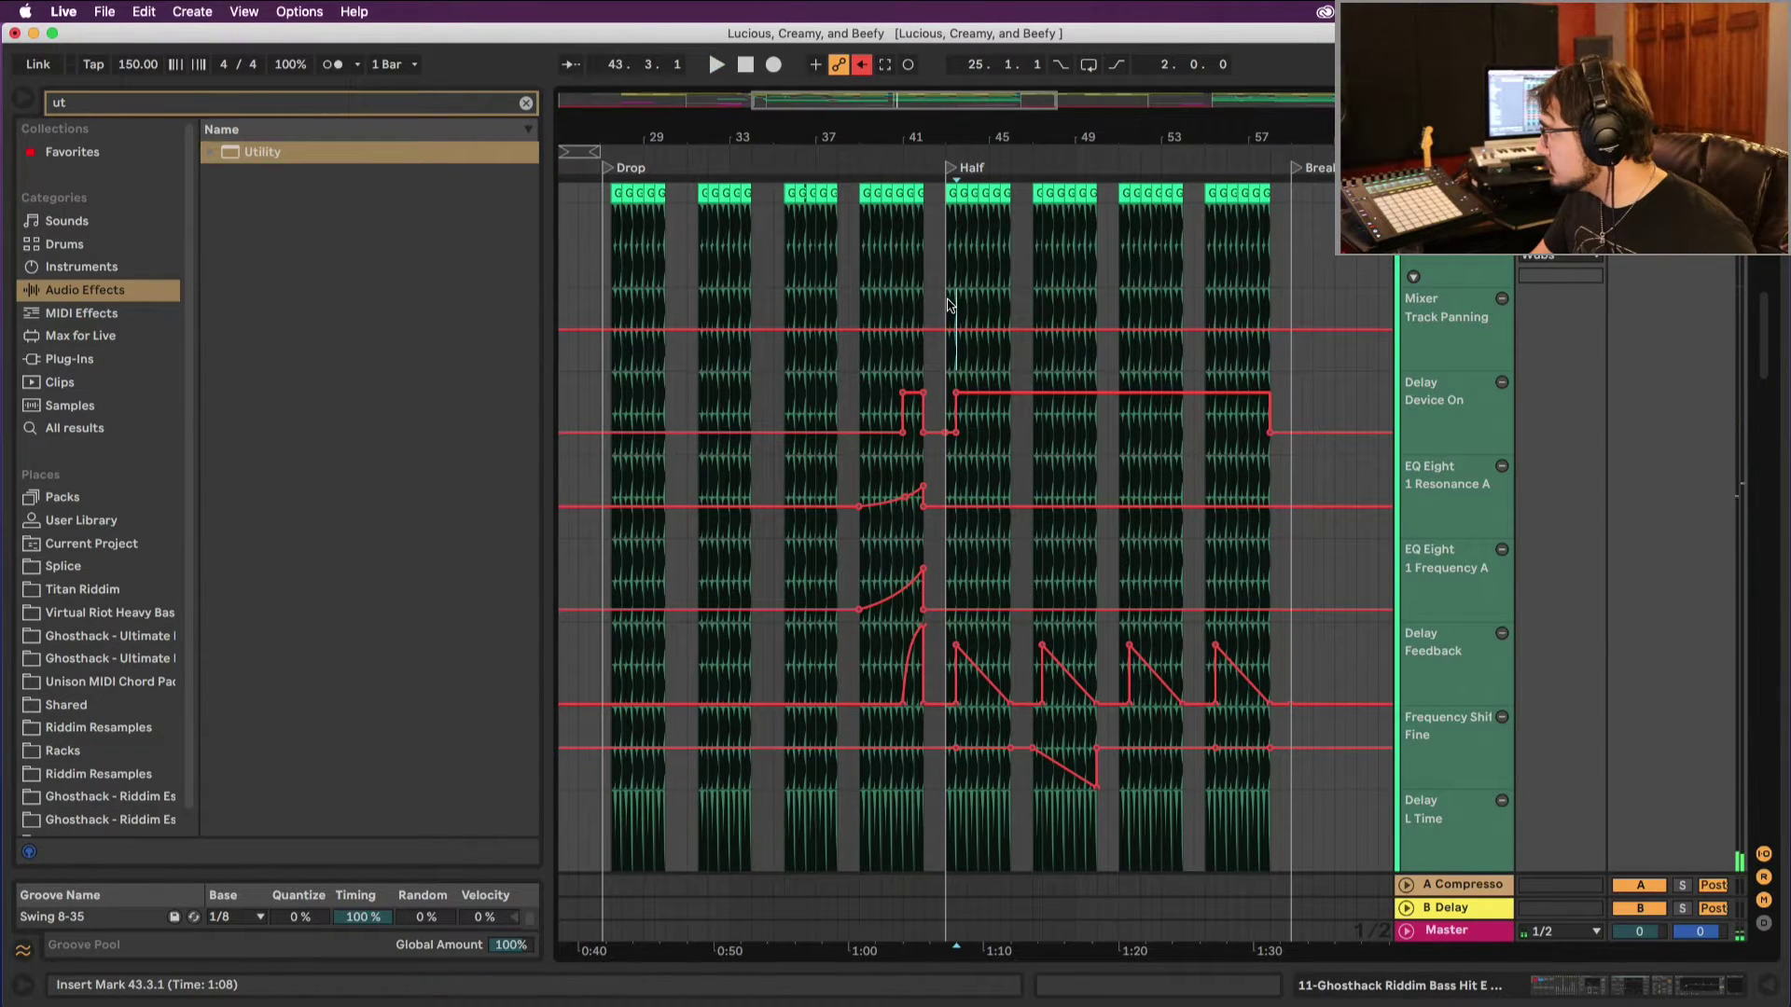
click(948, 304)
key(super+v)
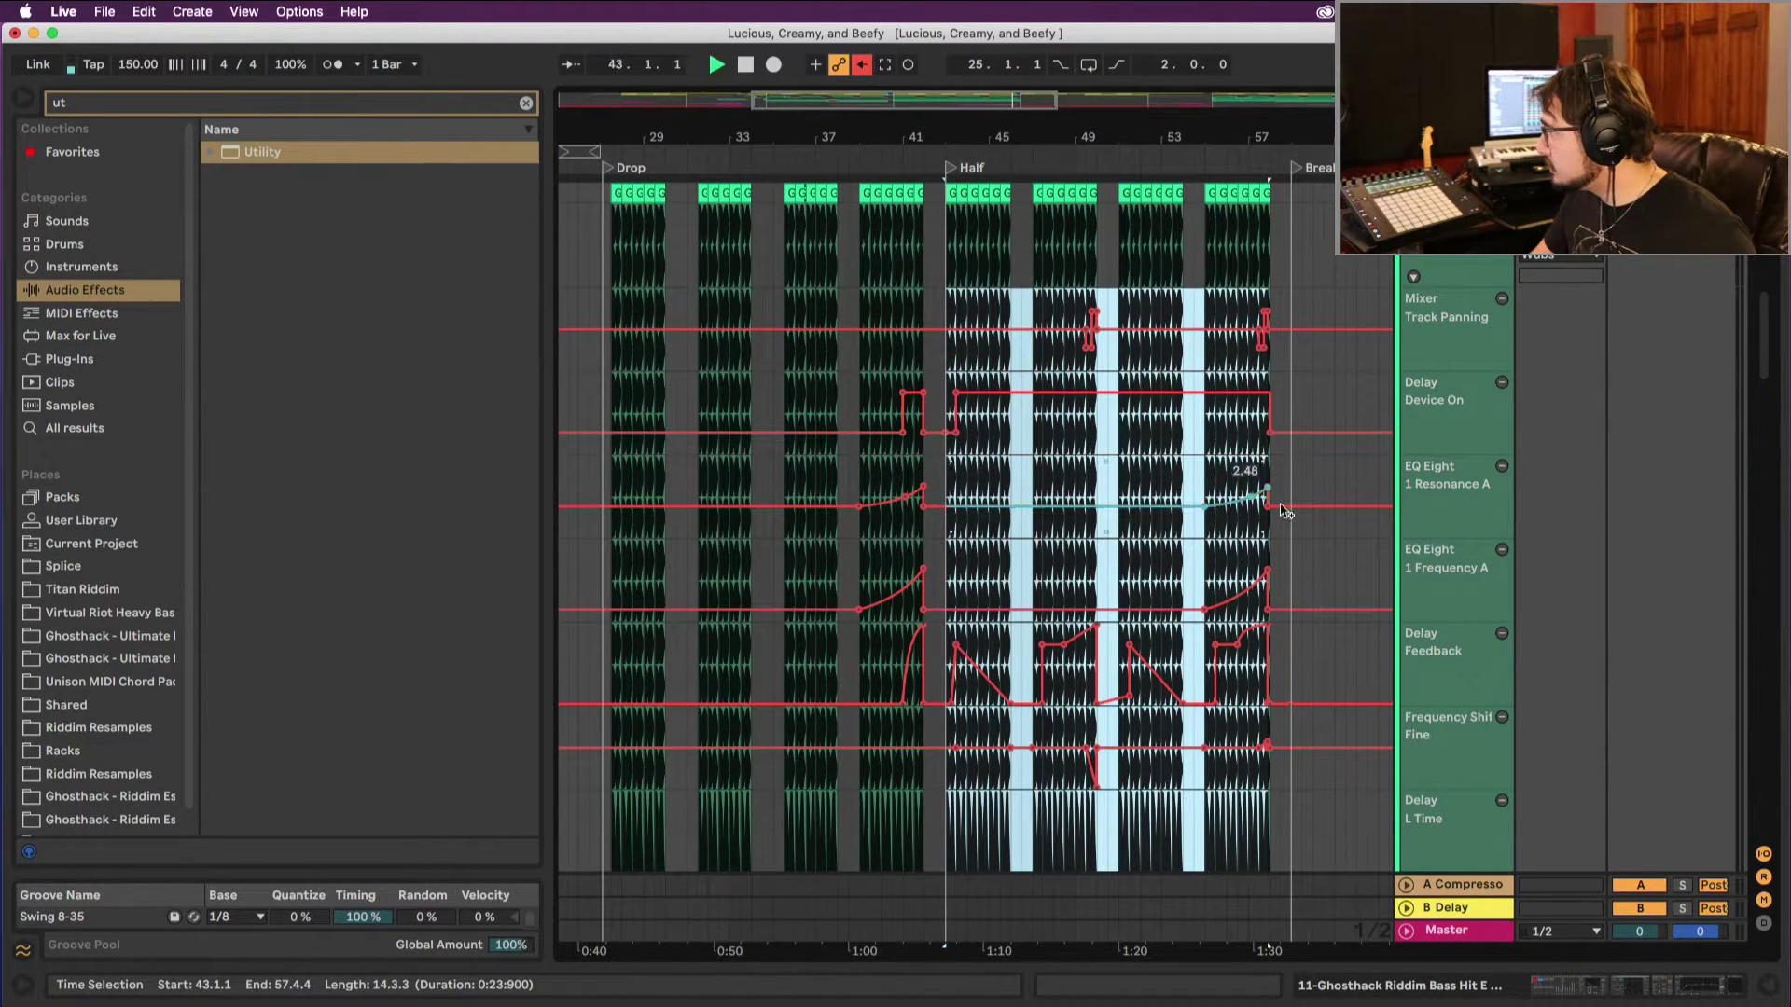
key(space)
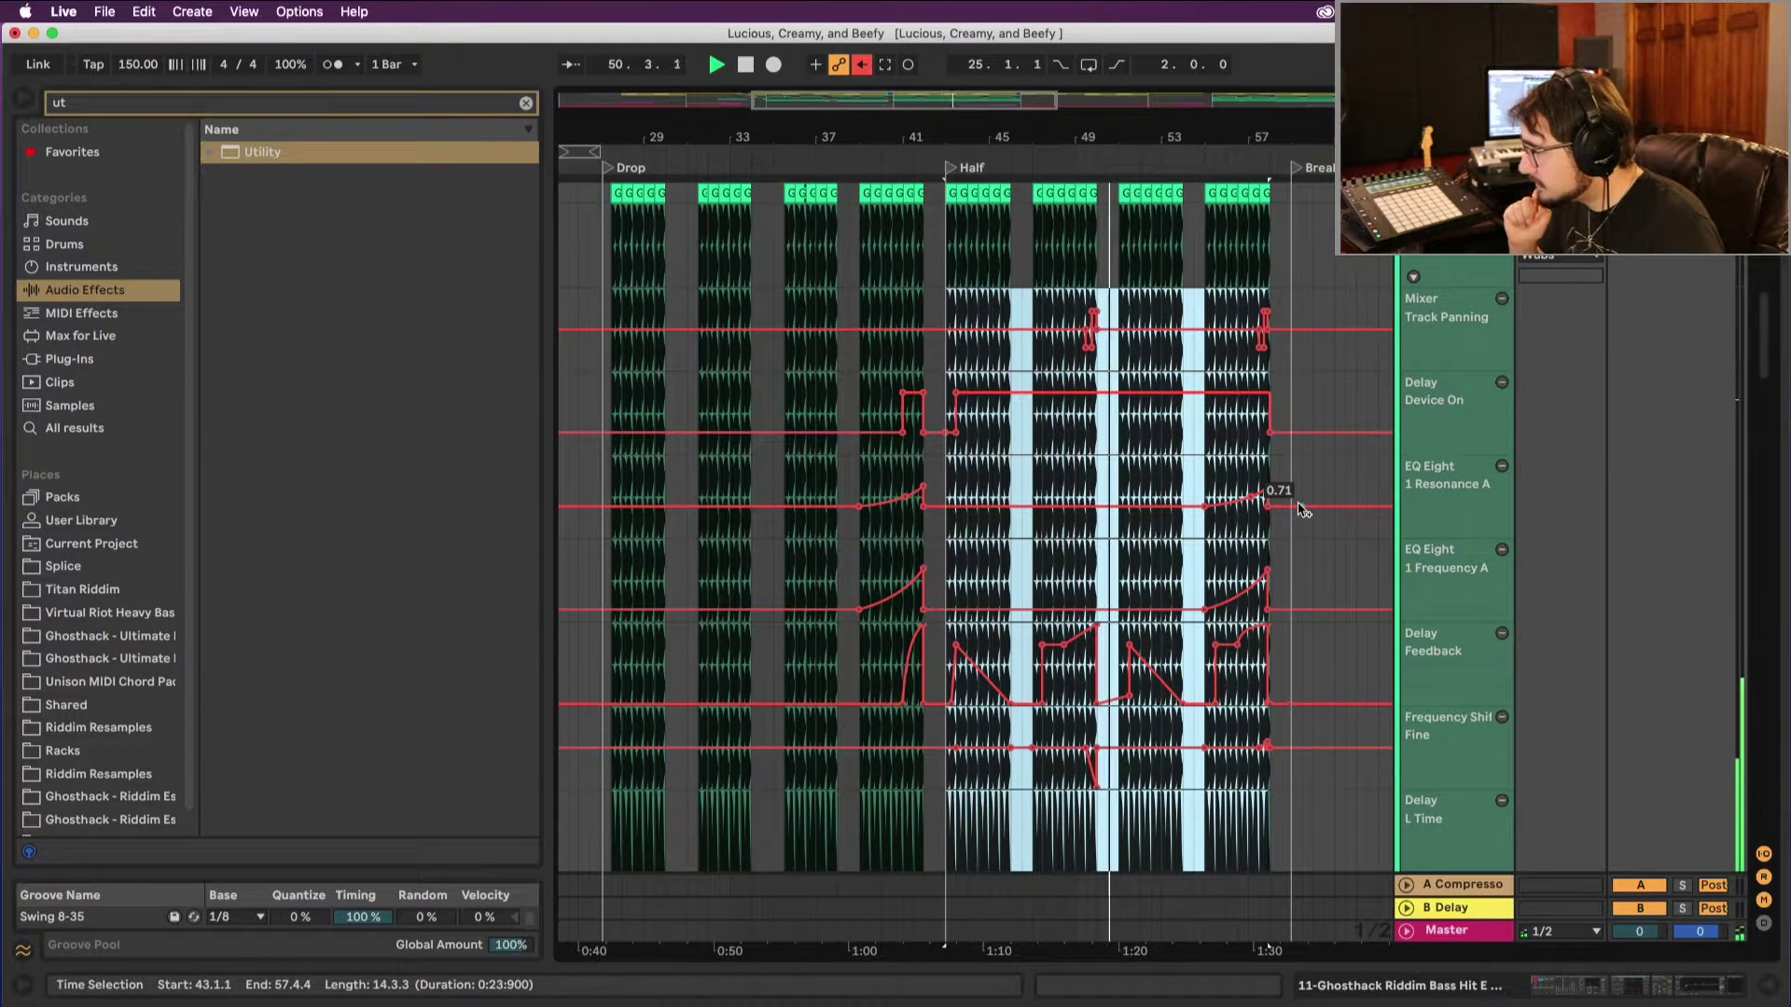
Step: Stop playback, save the Live set and return the song position to the start
key(space)
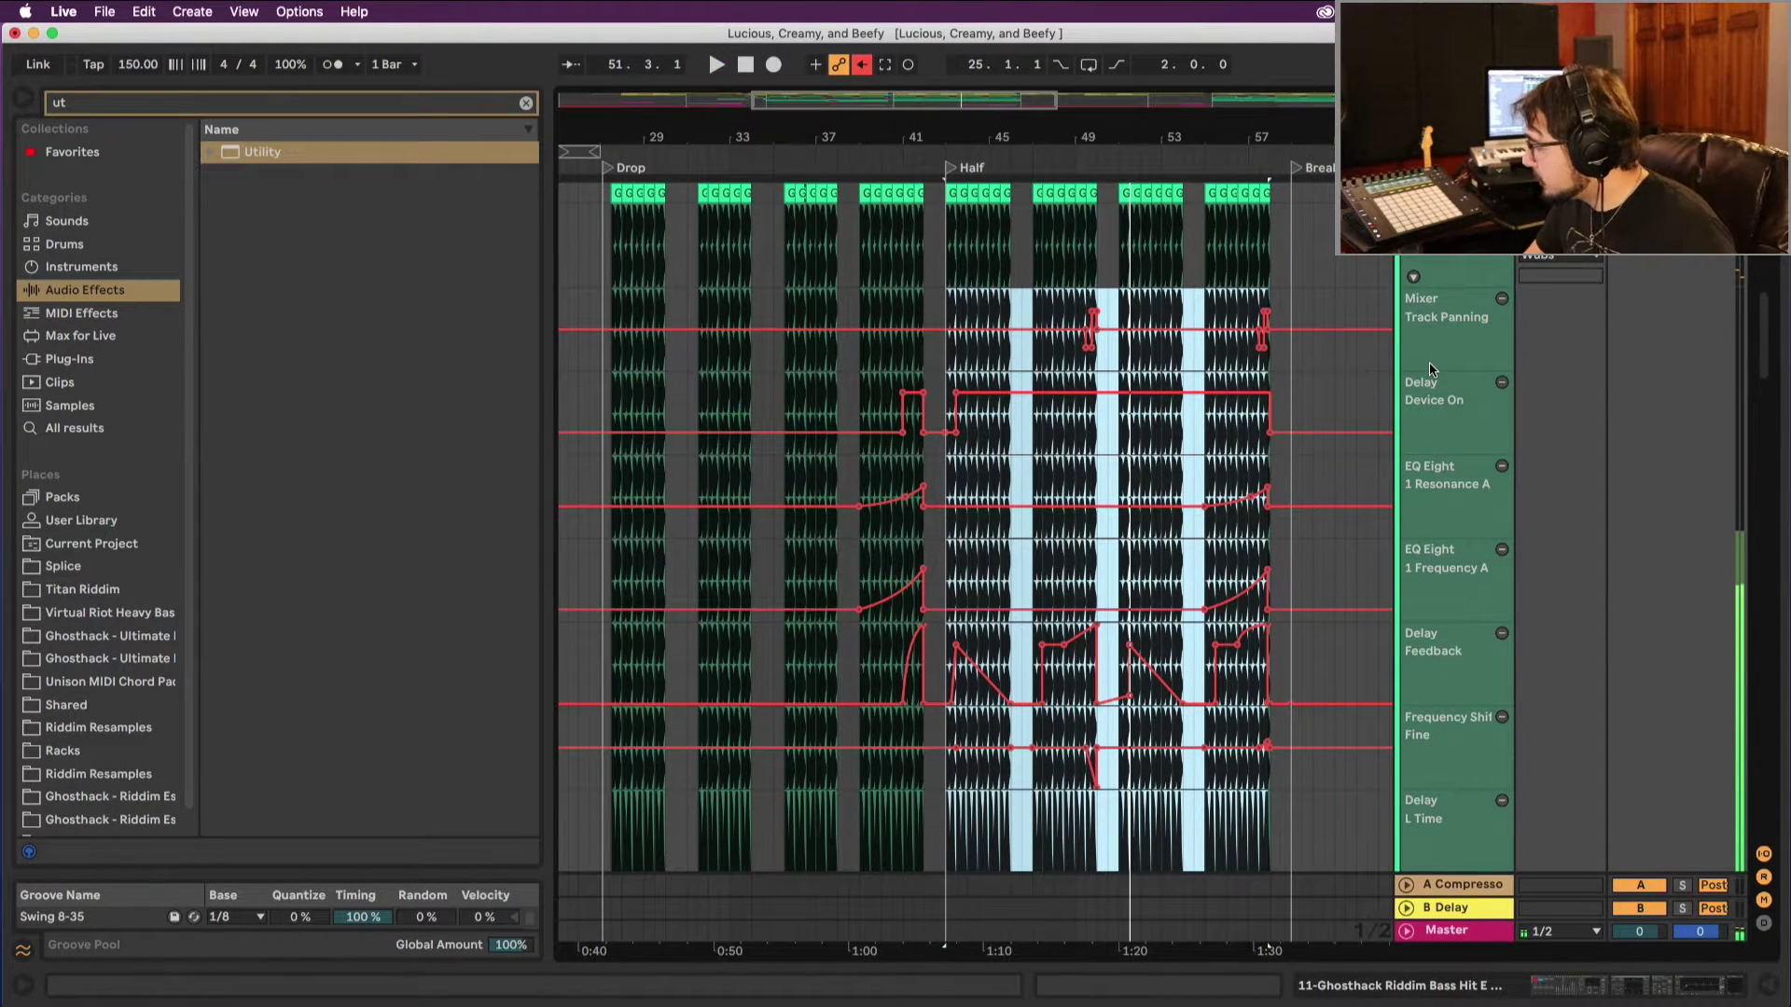
click(1387, 259)
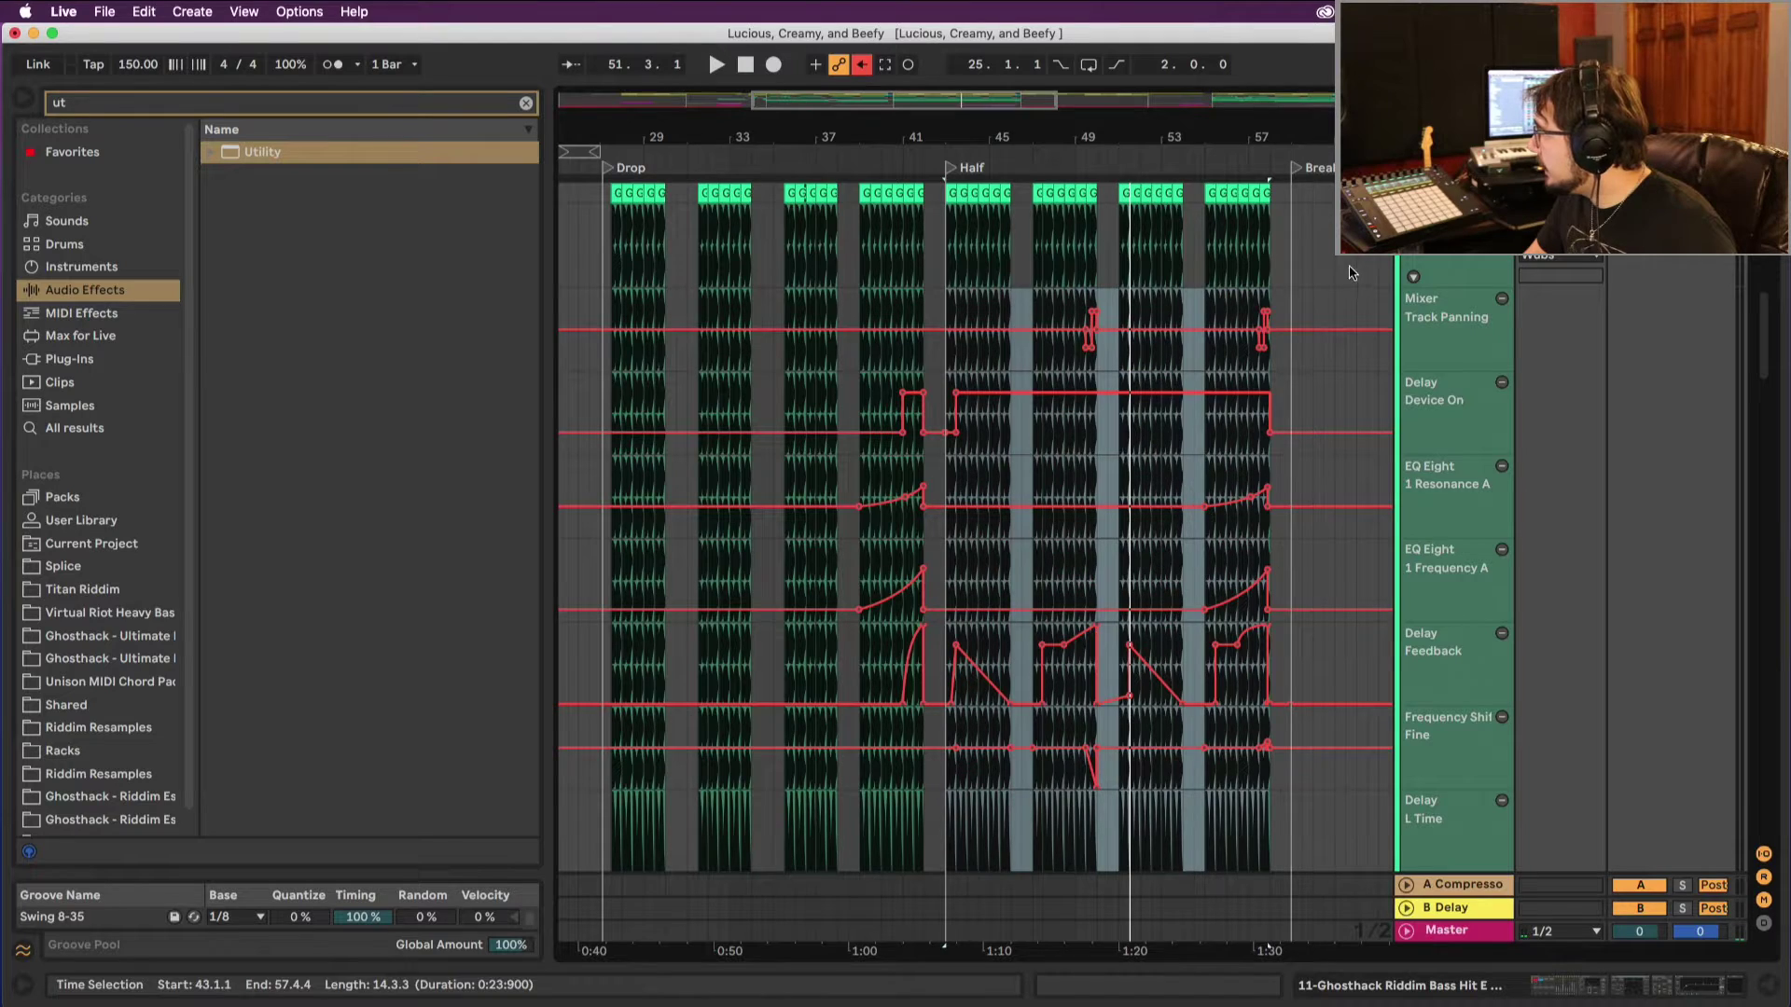
key(super+s)
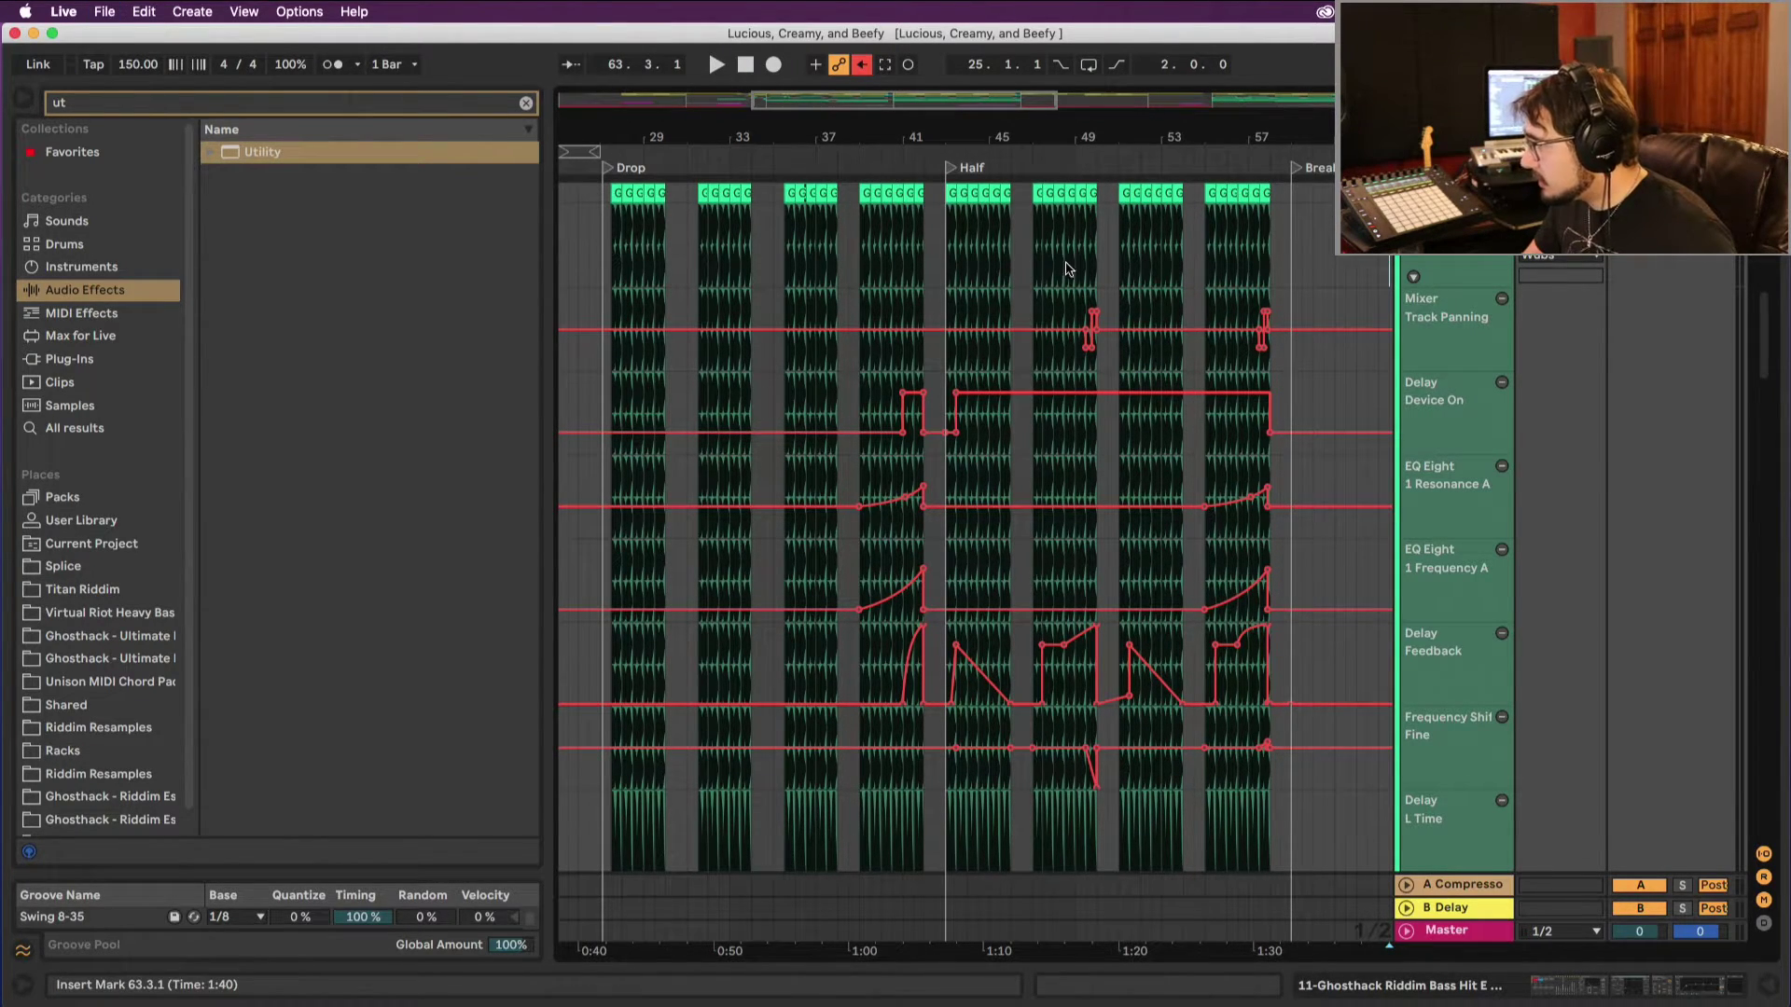
click(744, 64)
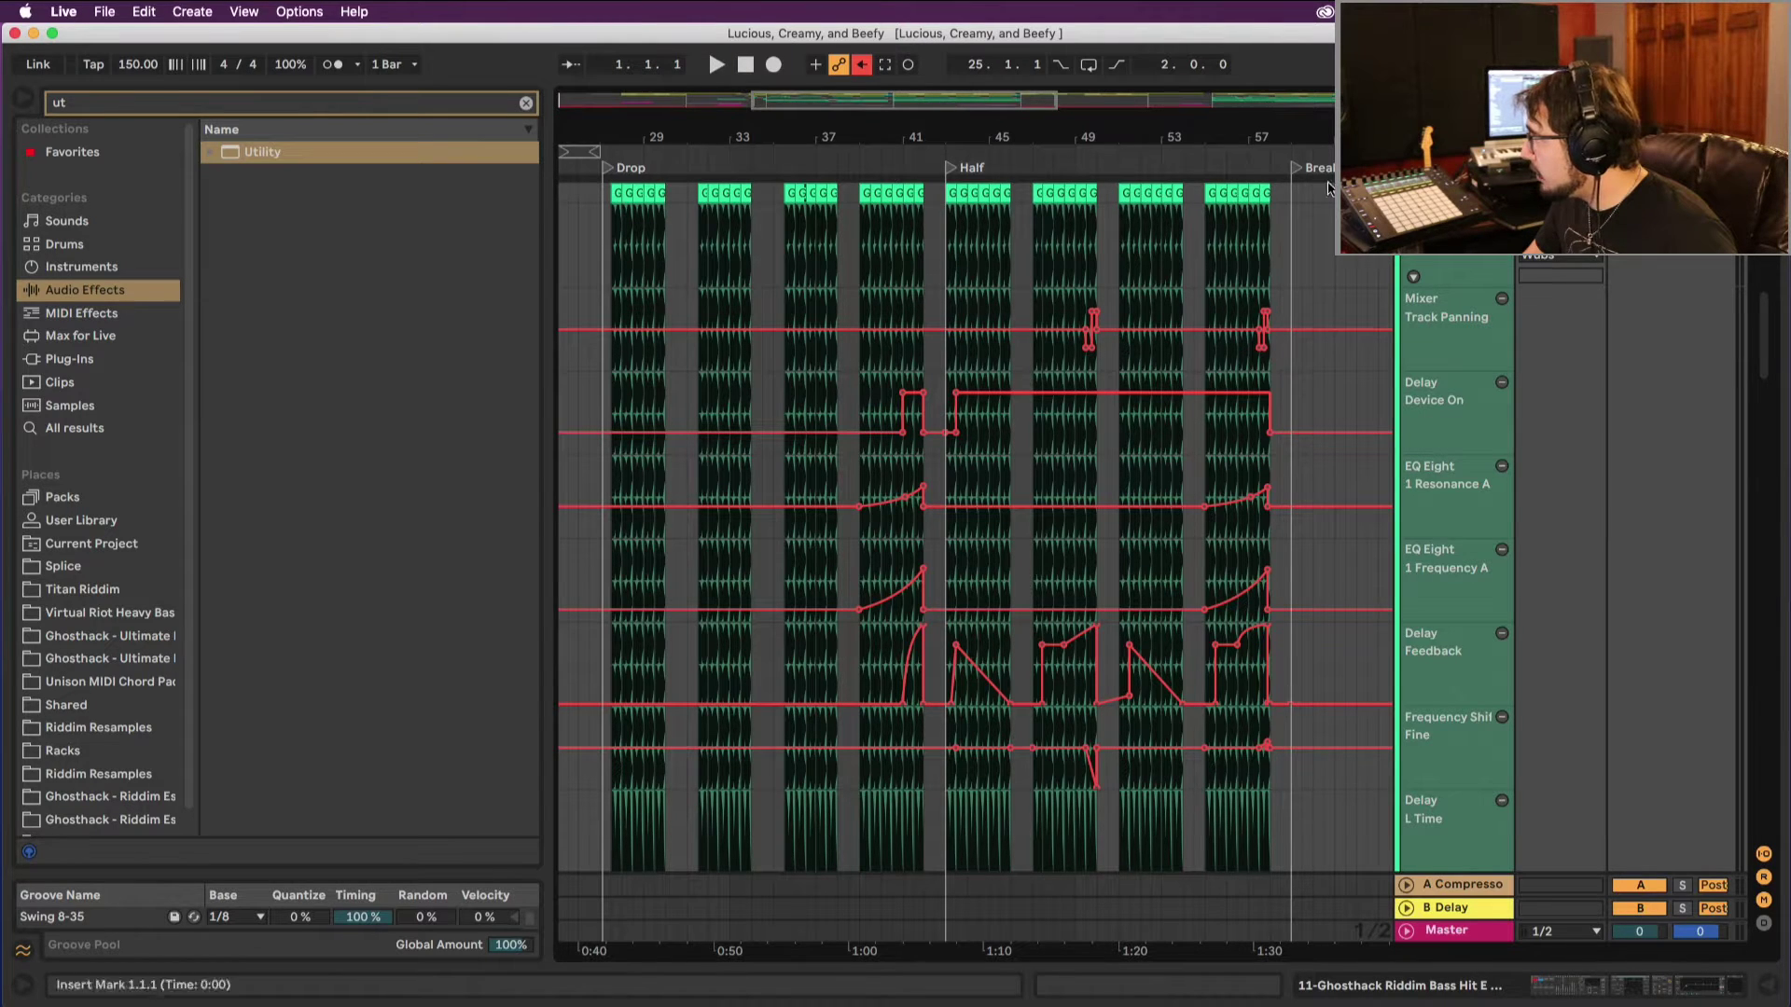
Step: Set the arrangement's fixed grid to 8 bars and play the song from bar 1
key(minus)
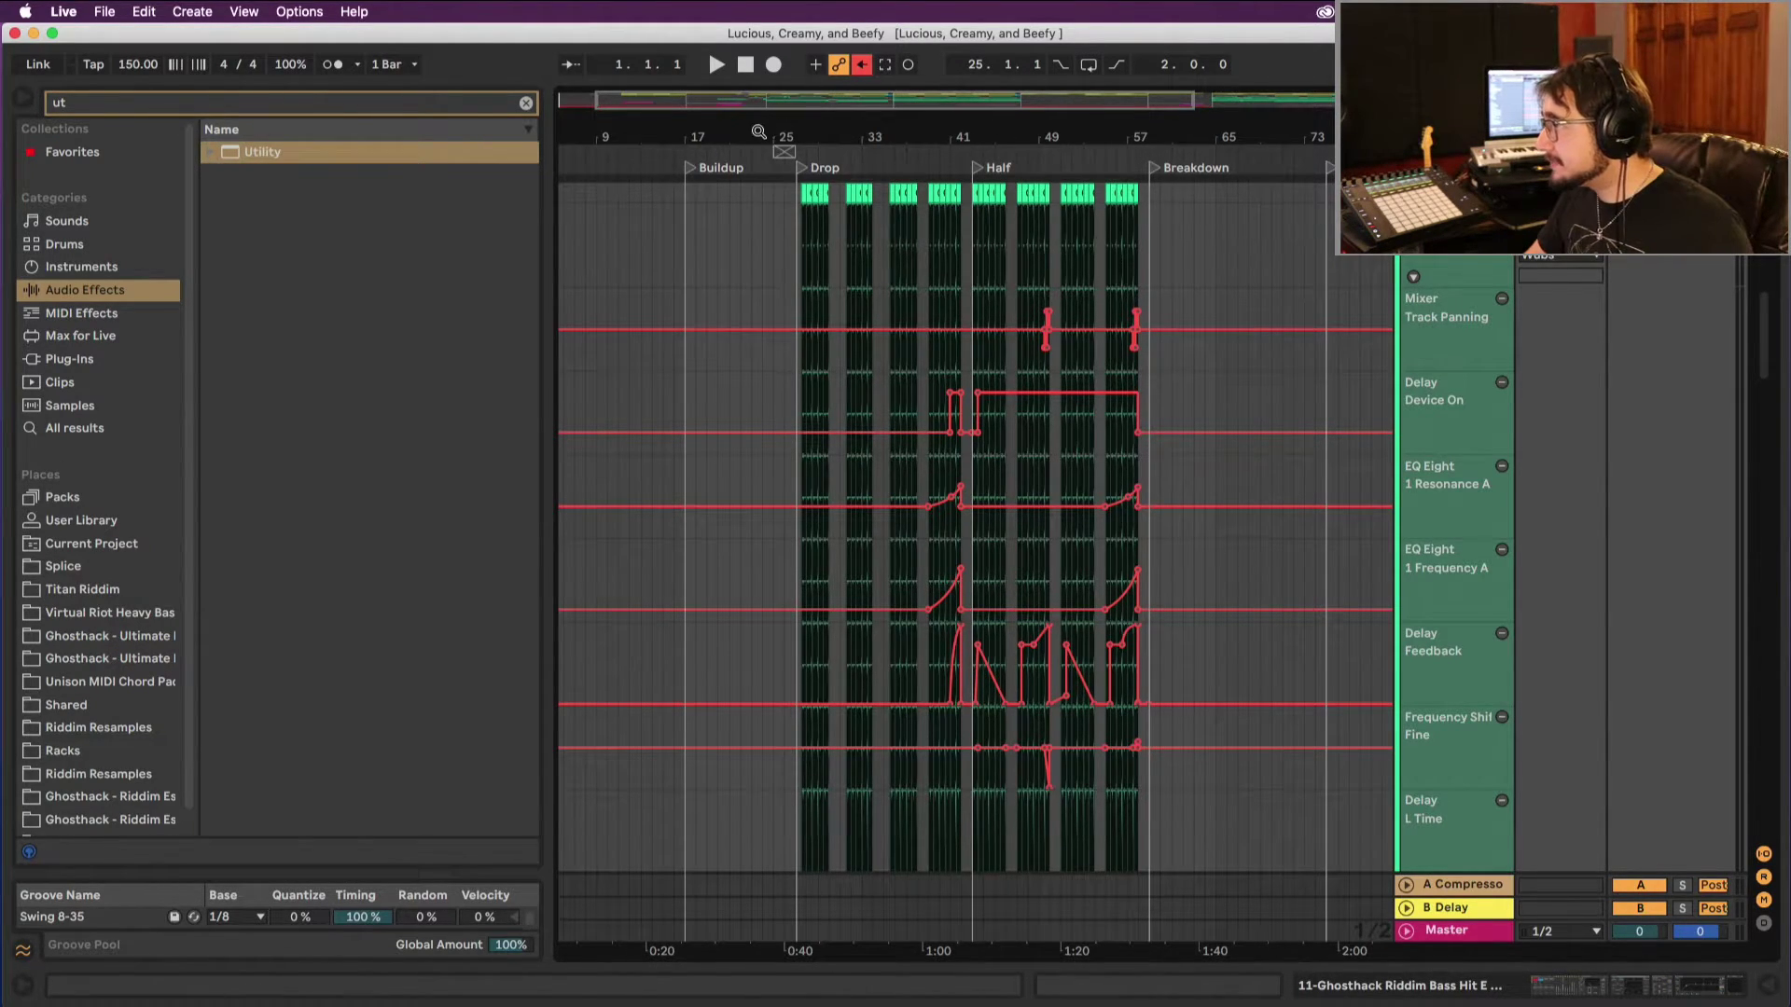
mouse_move(744, 129)
mouse_down()
mouse_move(793, 129)
mouse_move(756, 107)
mouse_up()
key(space)
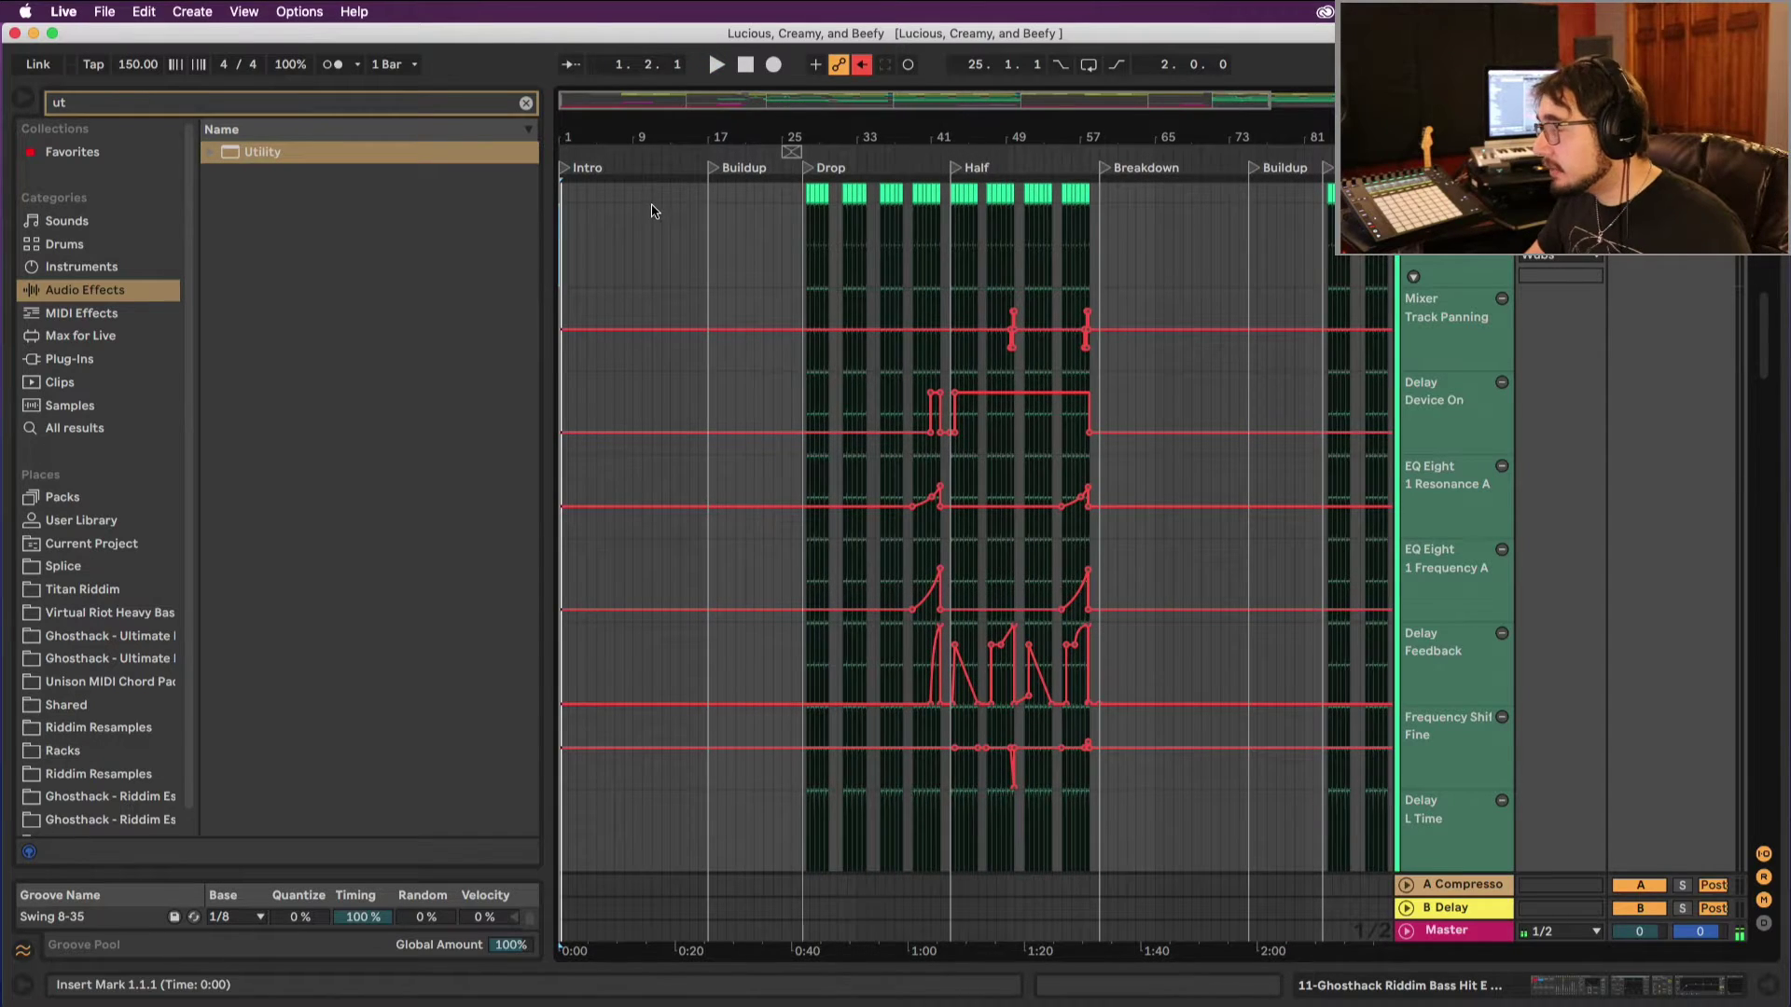
right_click(652, 211)
click(687, 429)
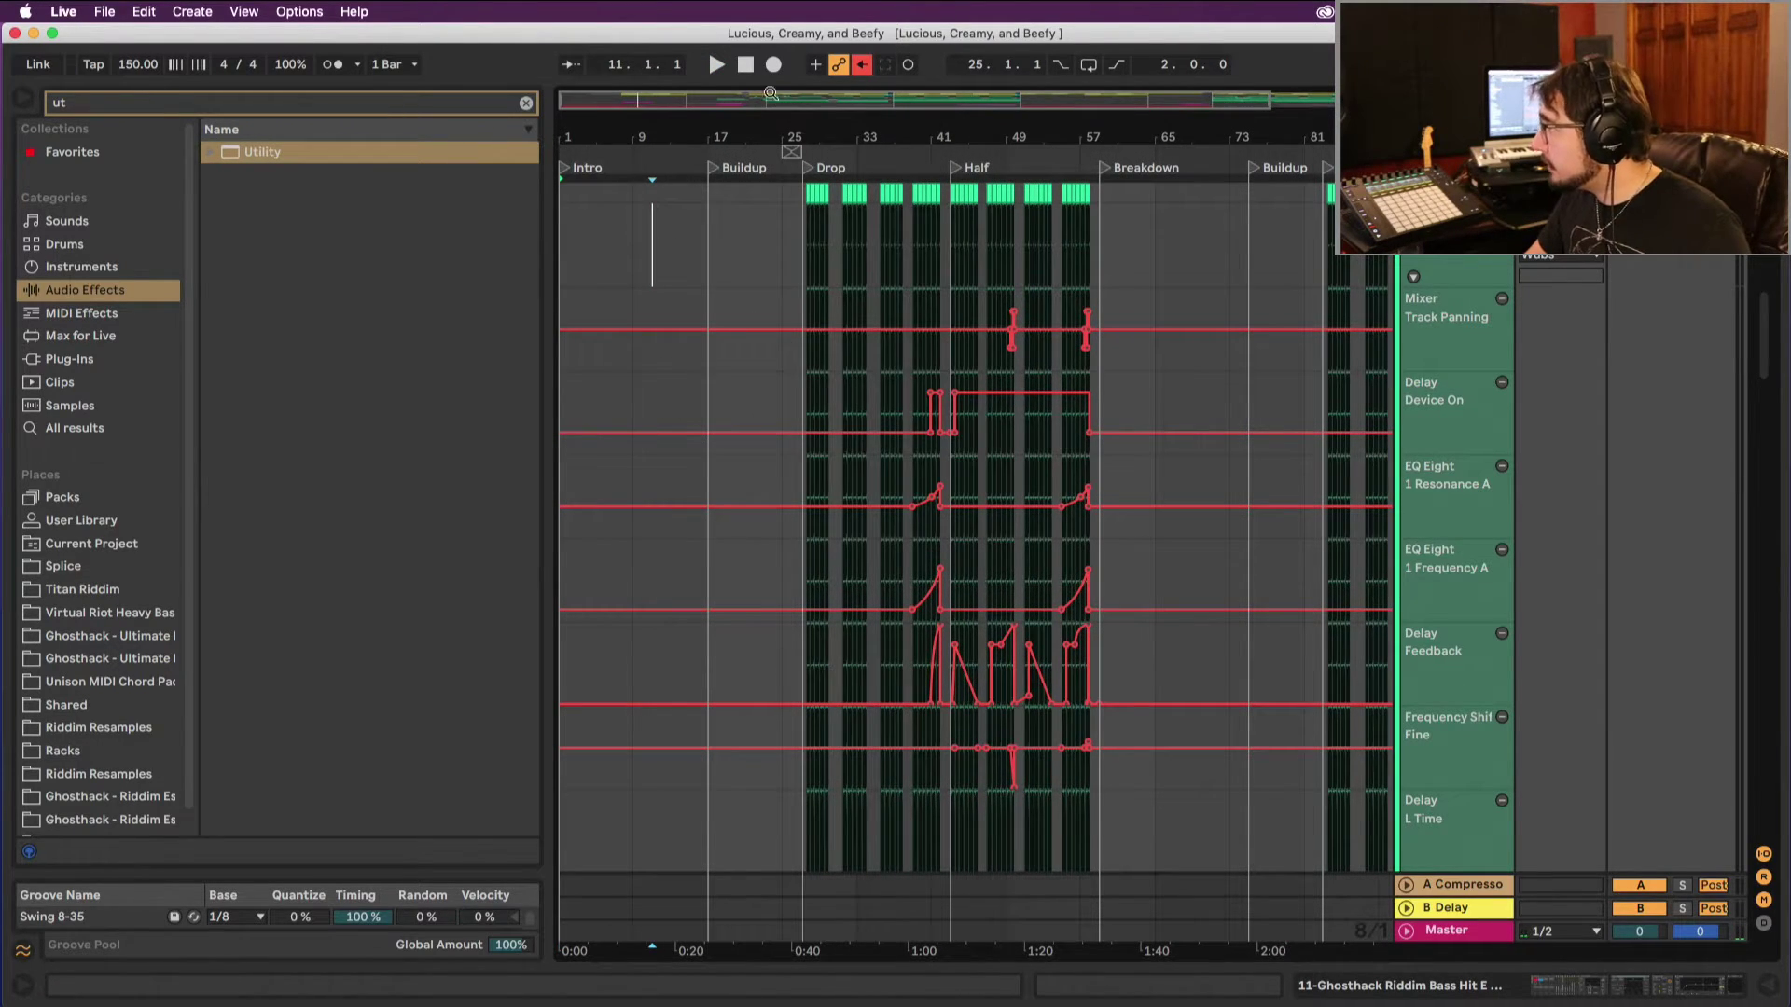
click(745, 64)
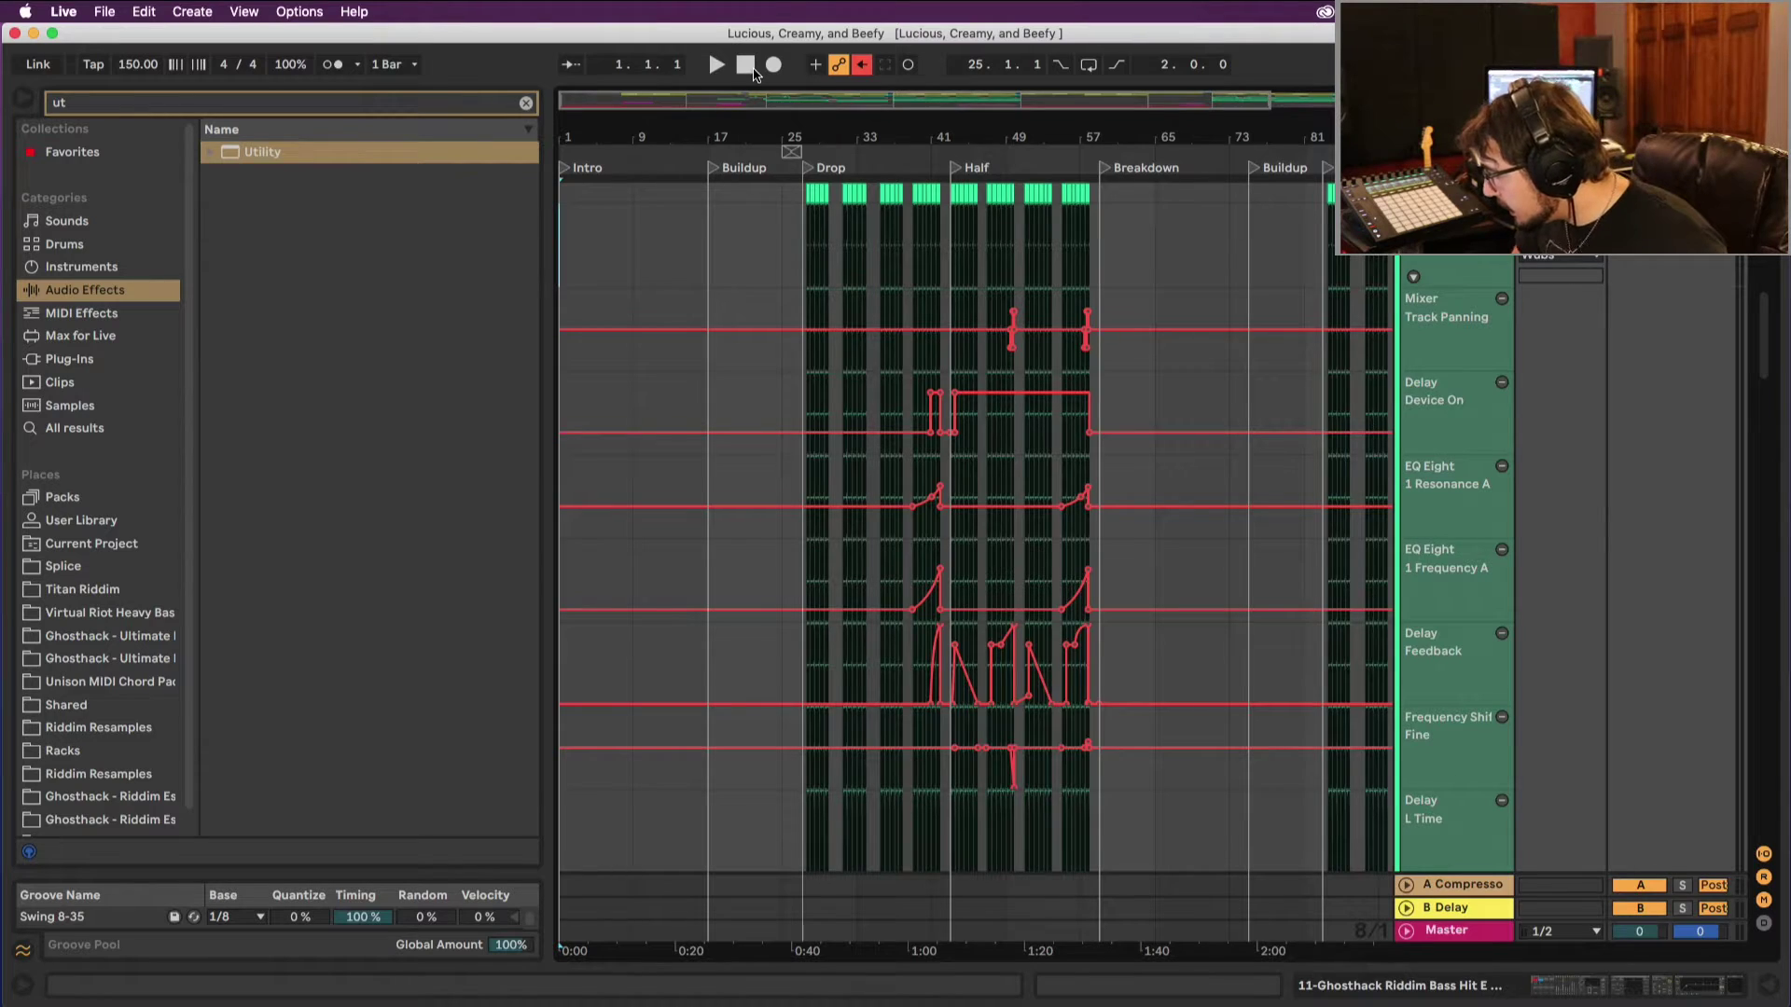
key(space)
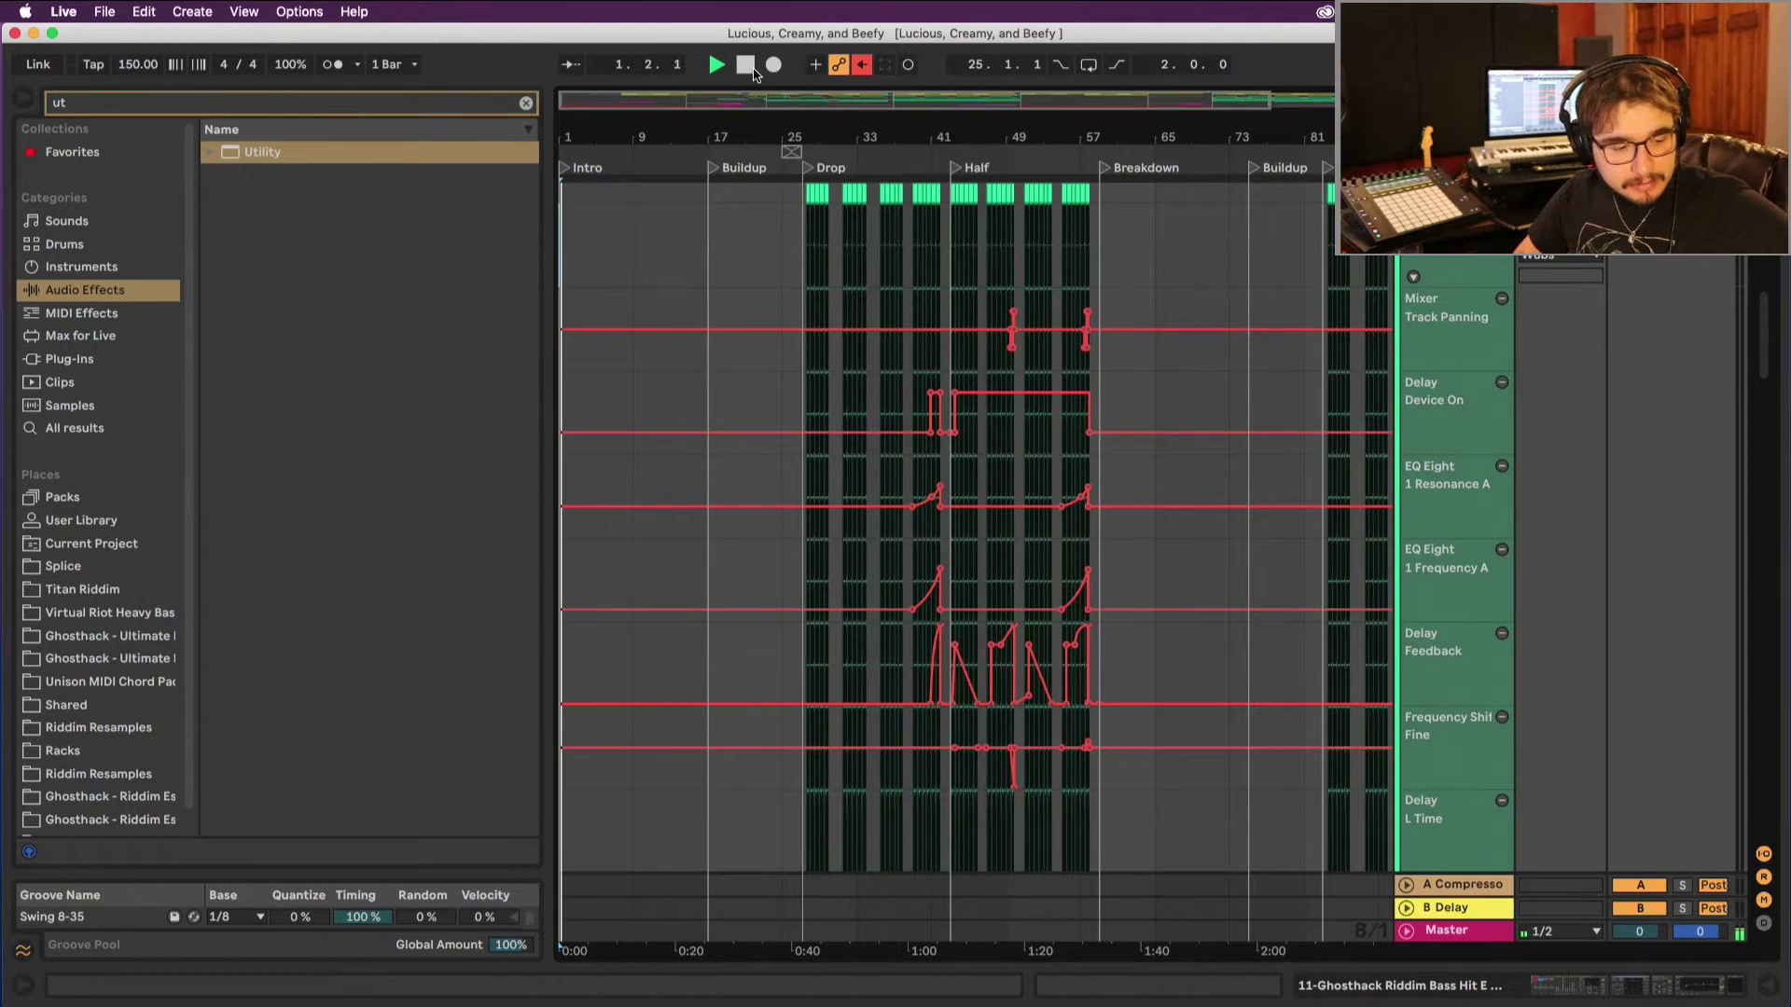
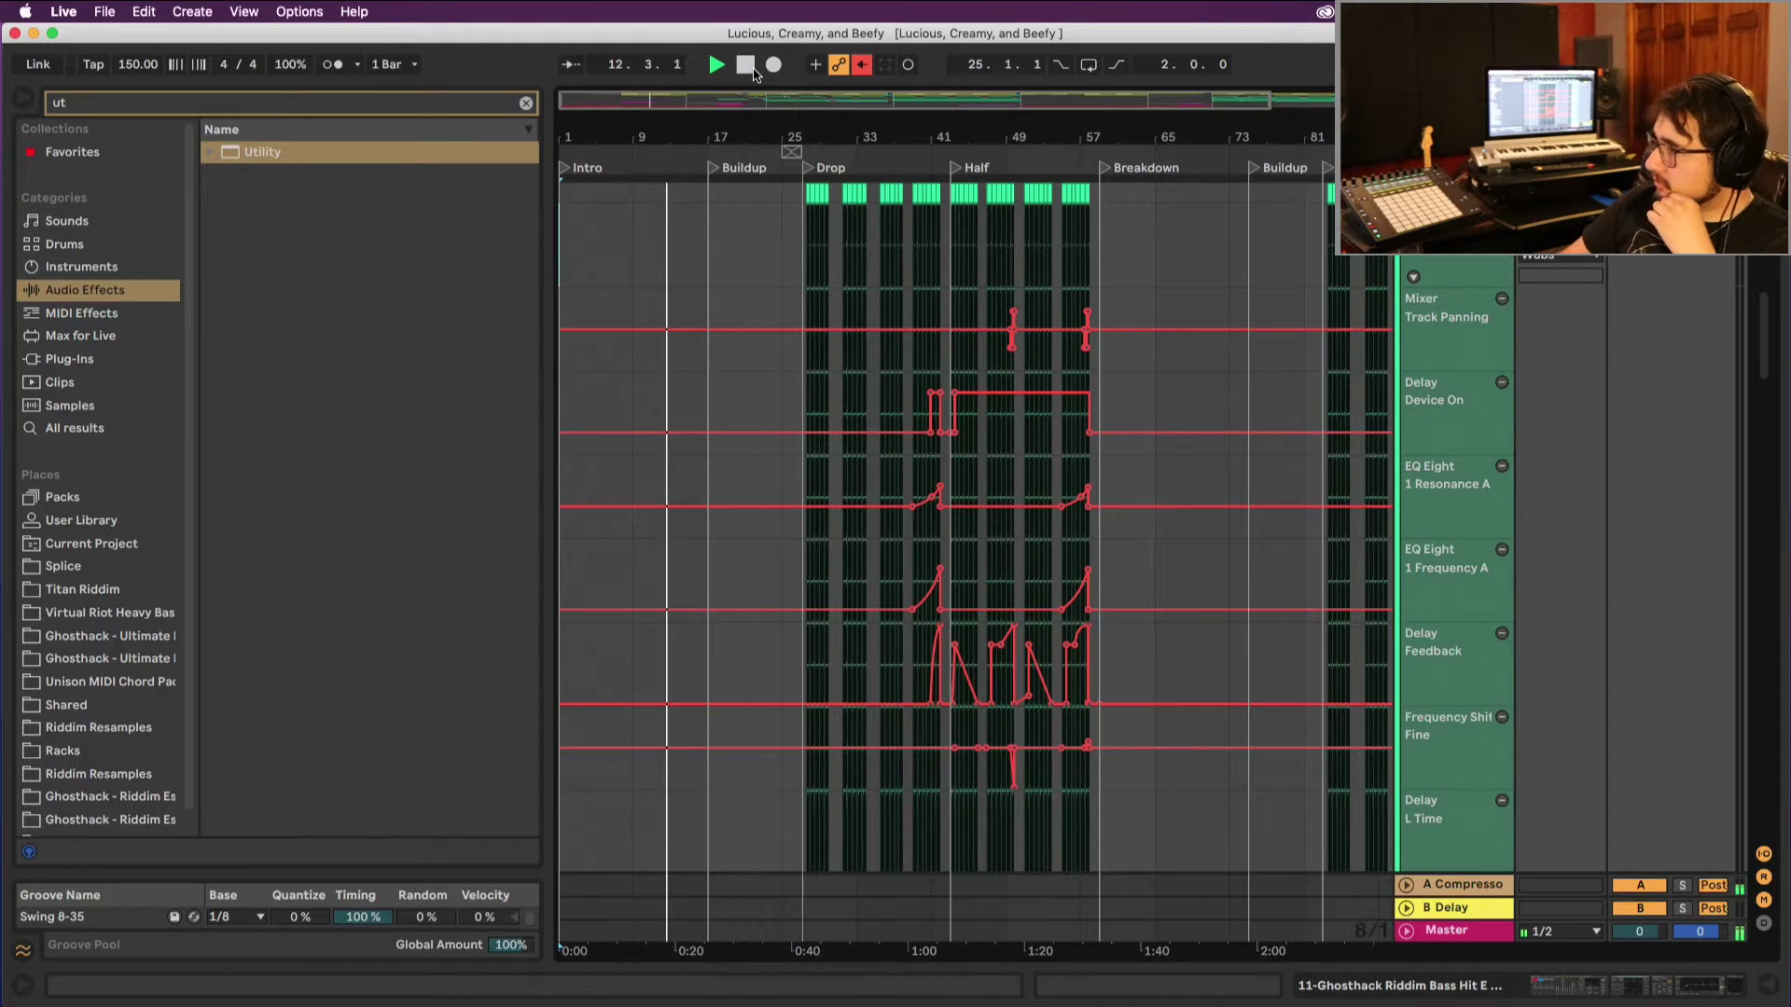
Step: Check the arrangement tracks and the Session mixer levels while the song plays, and save the set
scroll(1409, 587, up, 10)
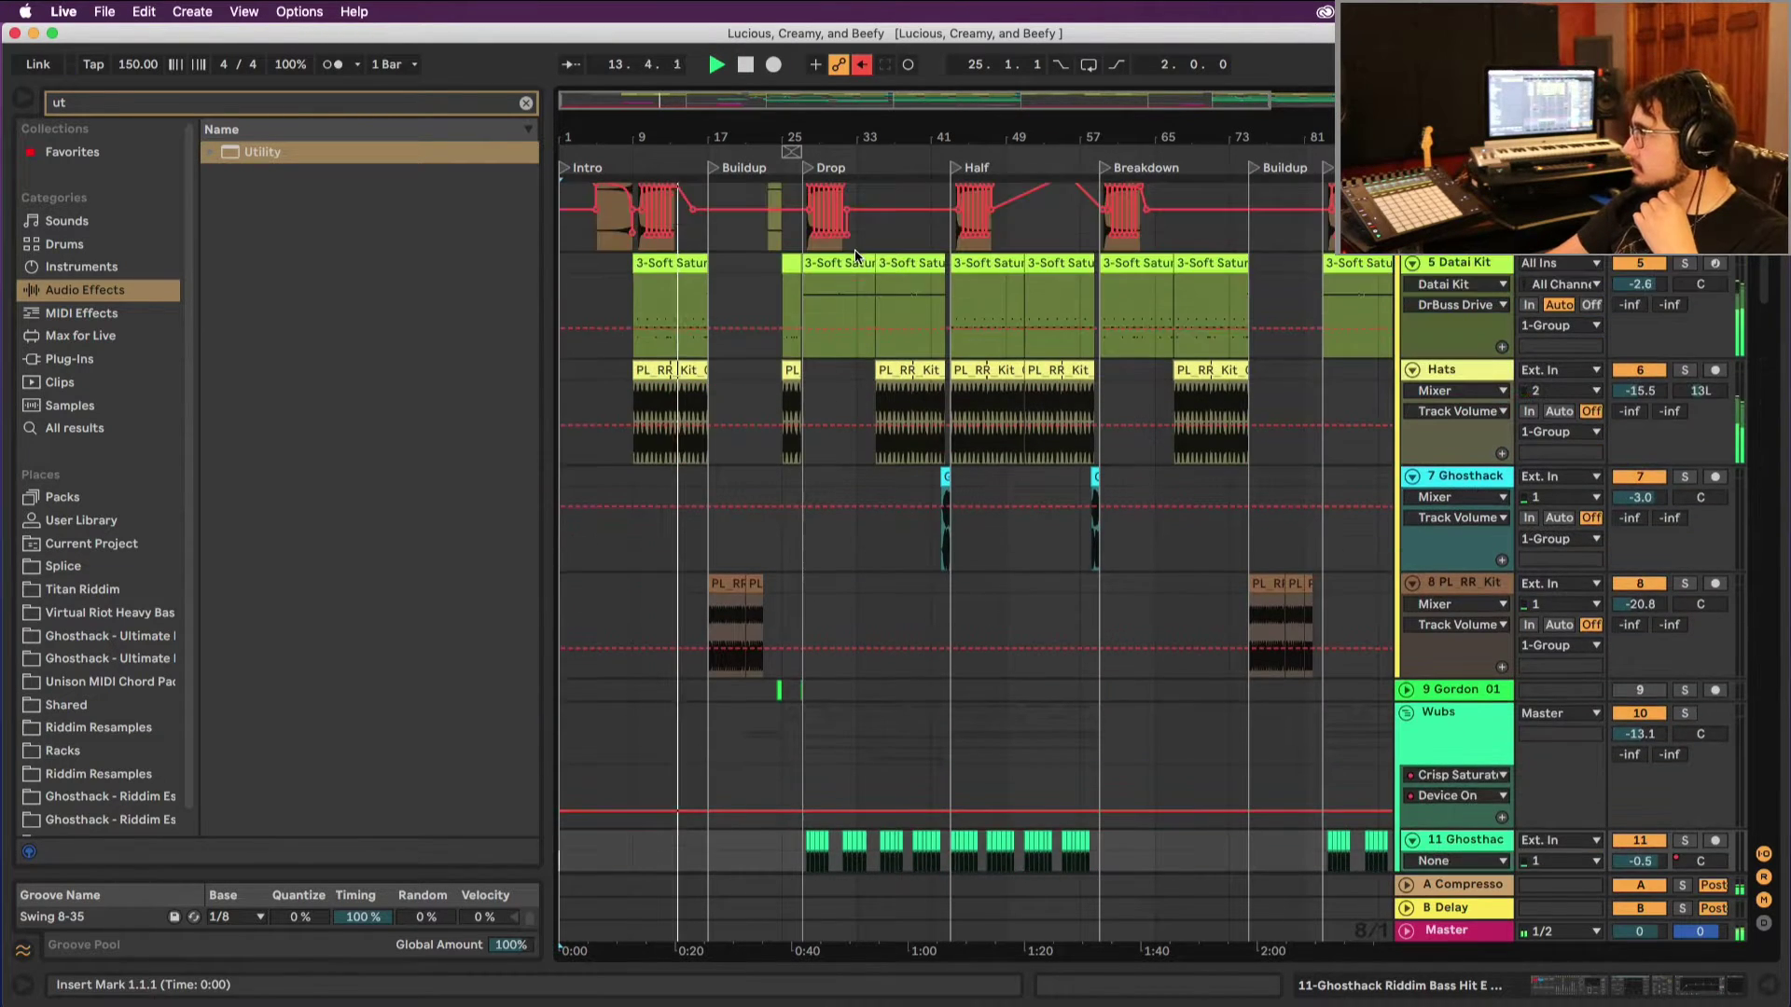
scroll(1409, 588, down, 3)
scroll(1367, 331, up, 10)
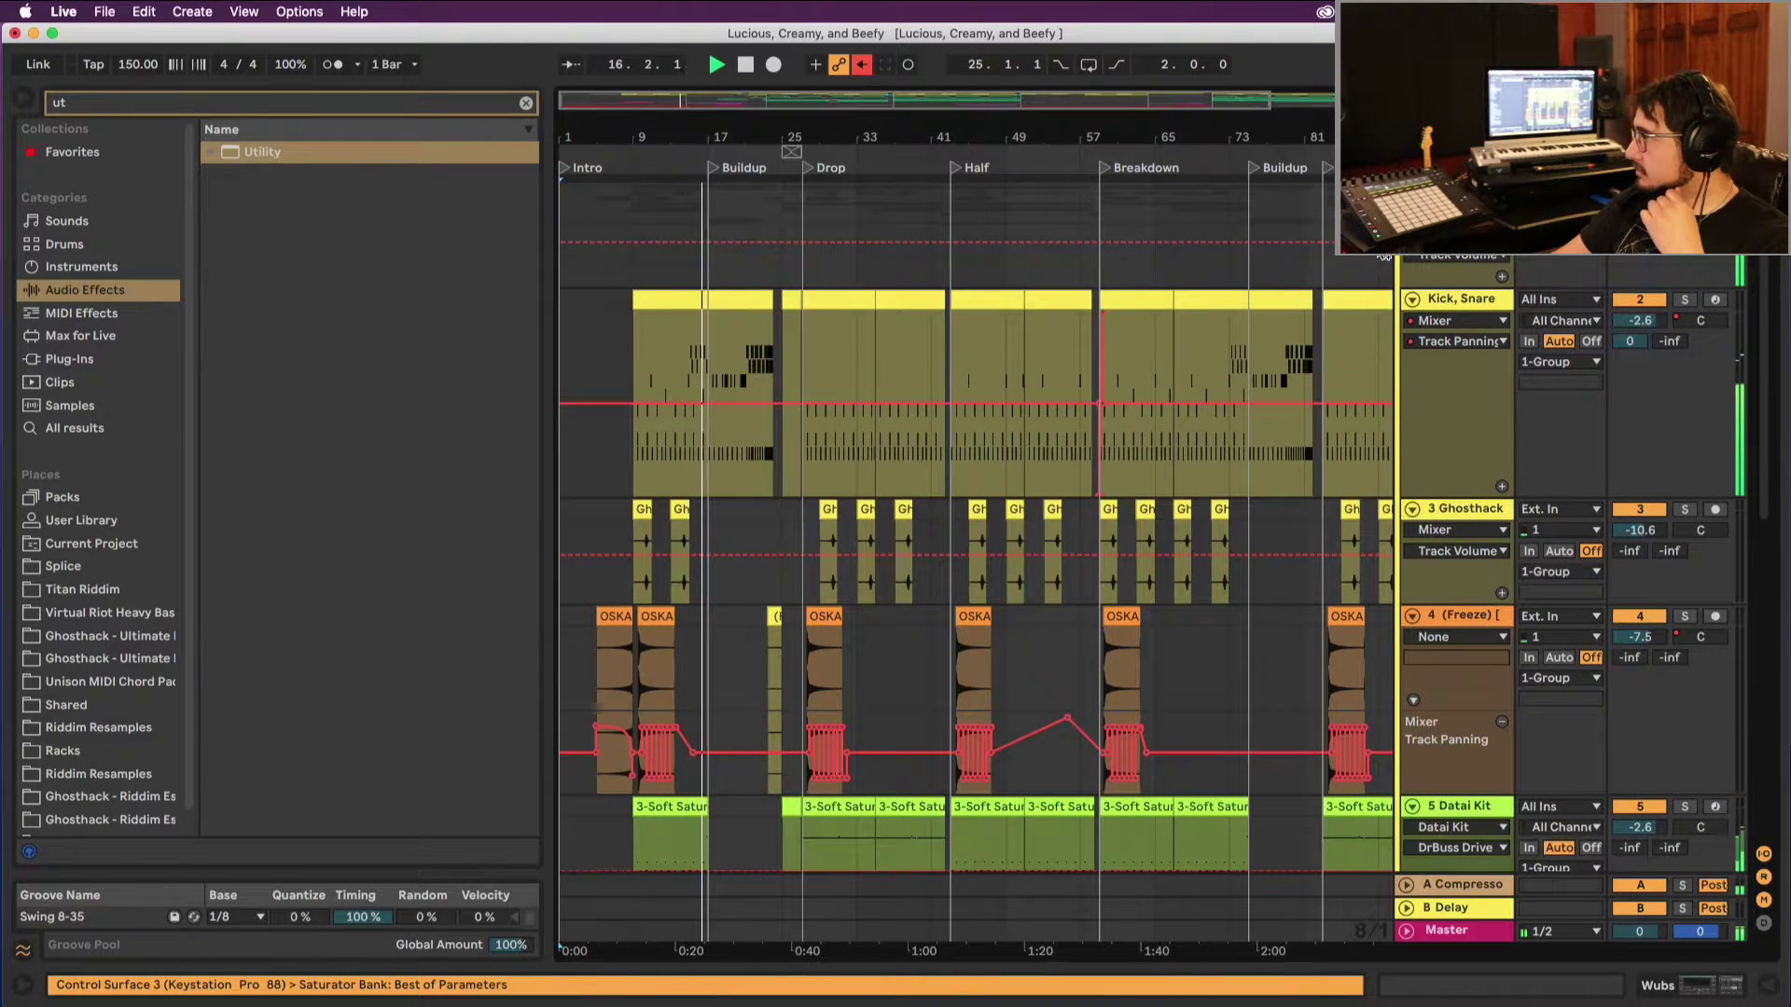
scroll(1367, 345, down, 15)
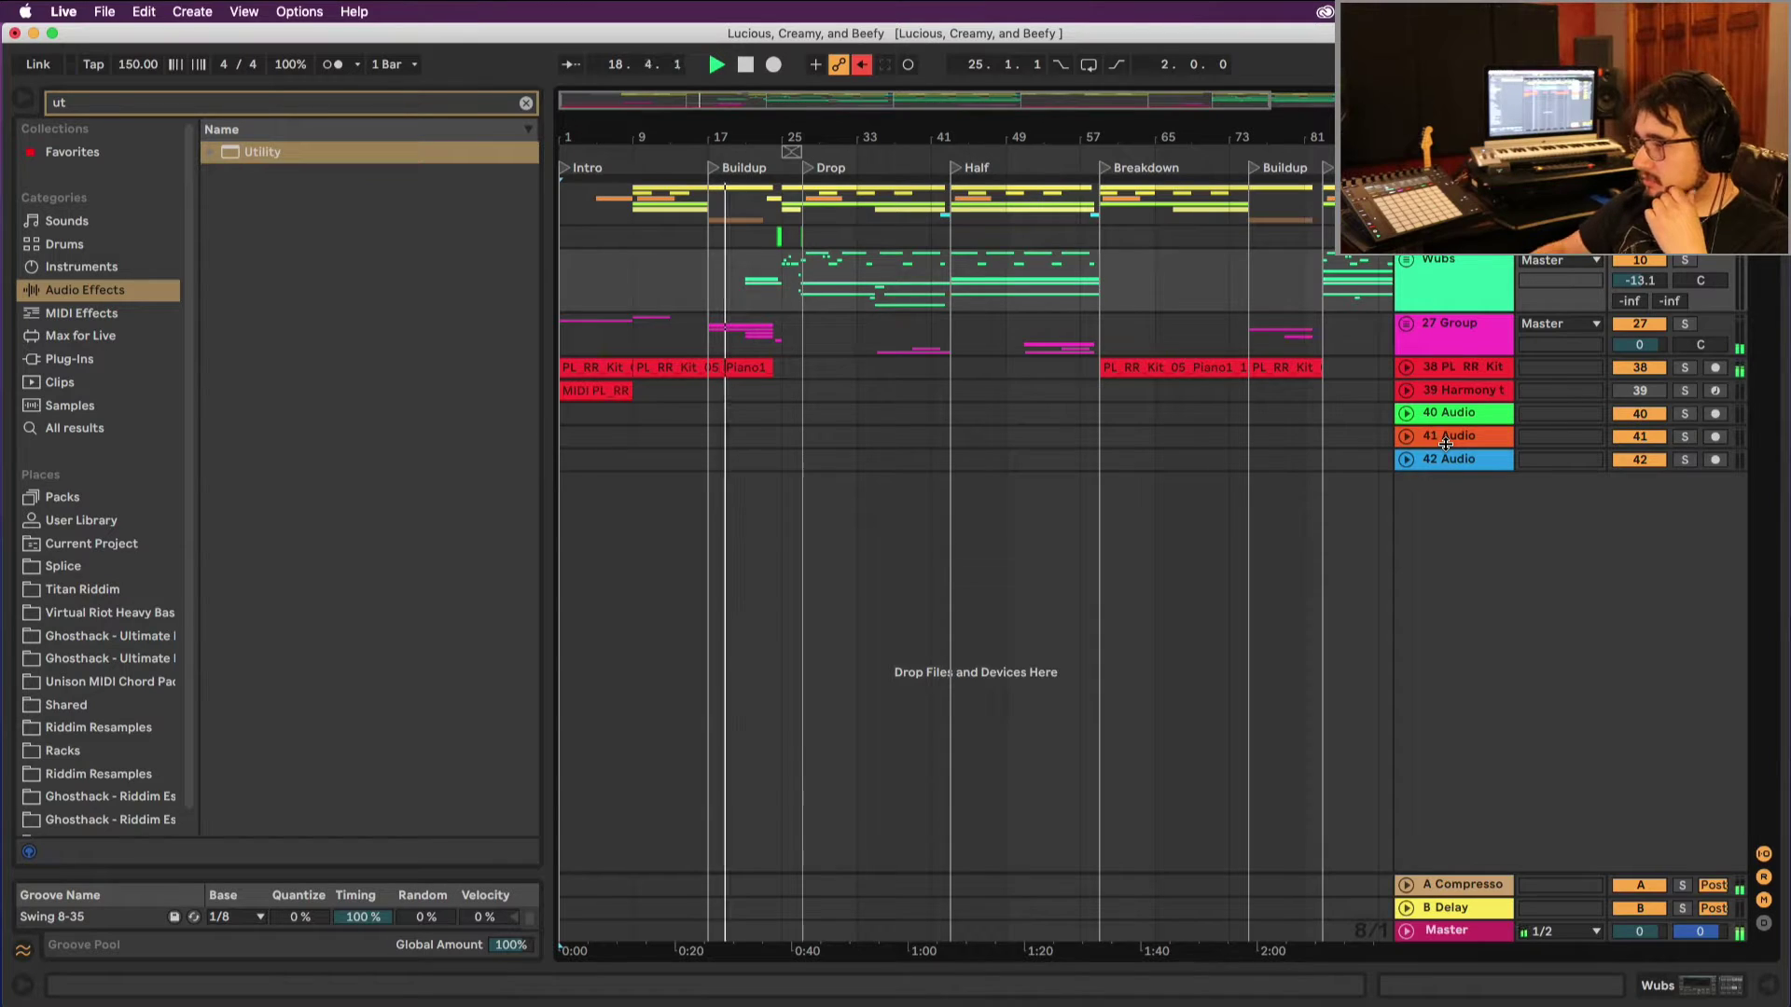
key(Tab)
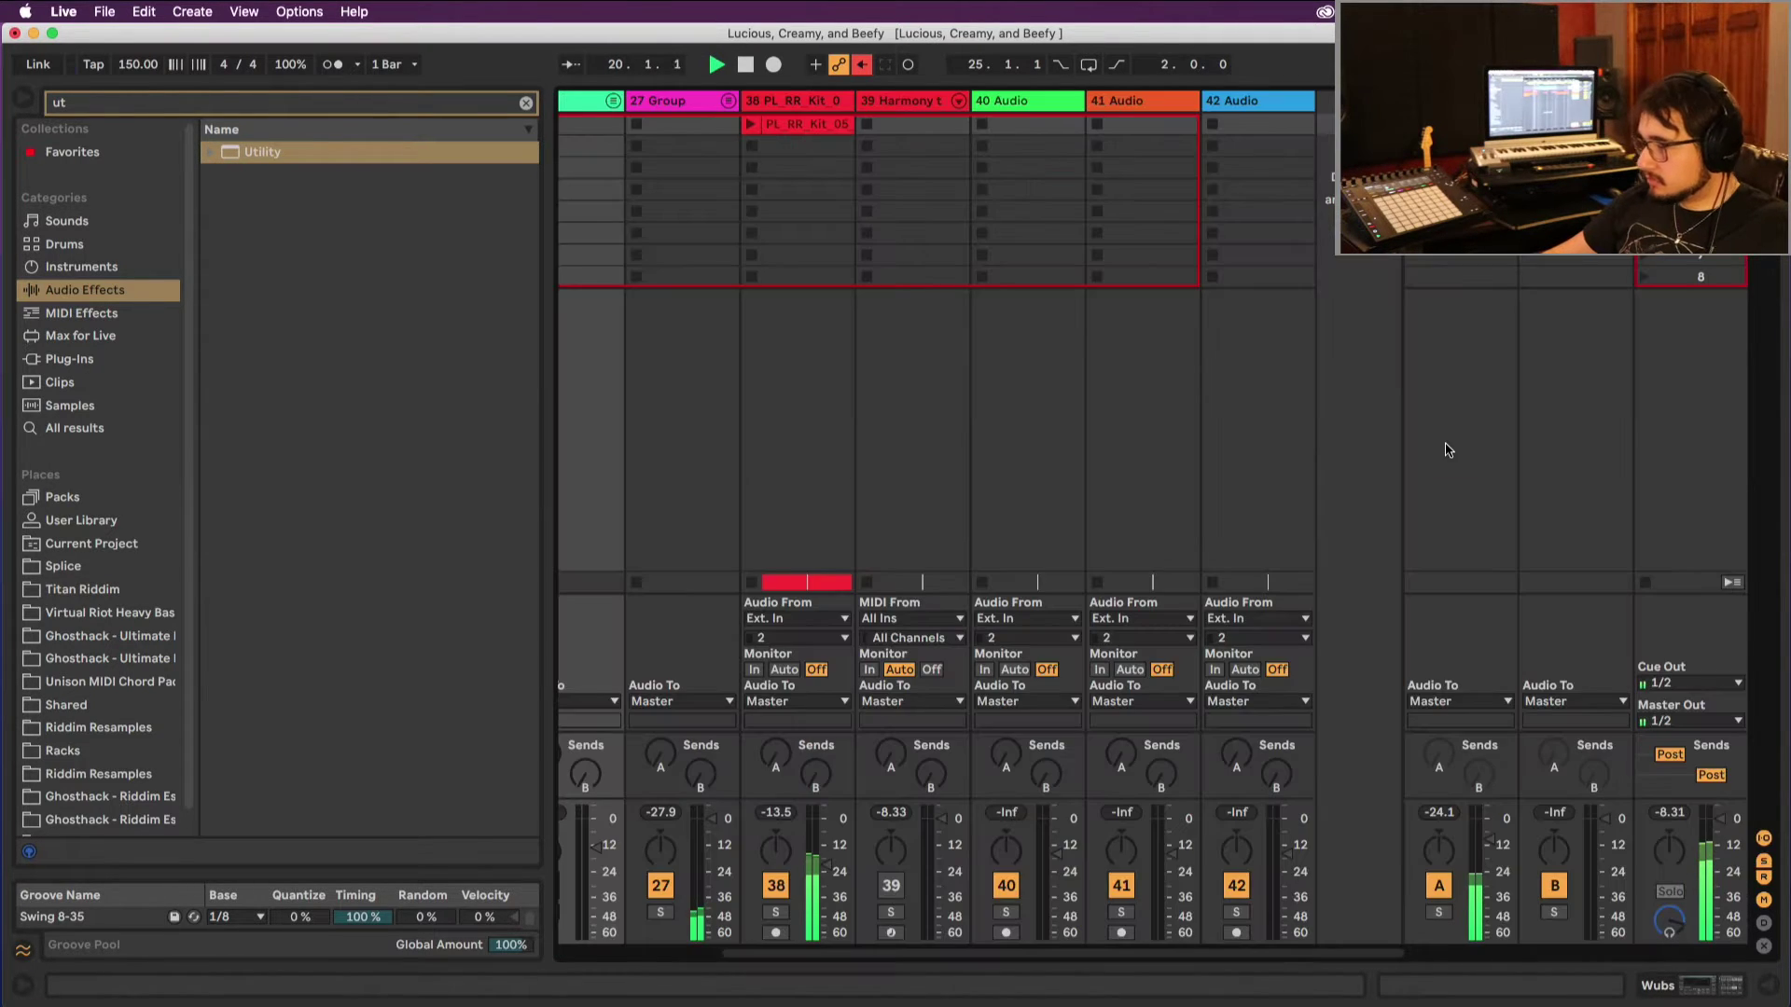
scroll(1232, 480, right, 2)
scroll(1232, 480, left, 2)
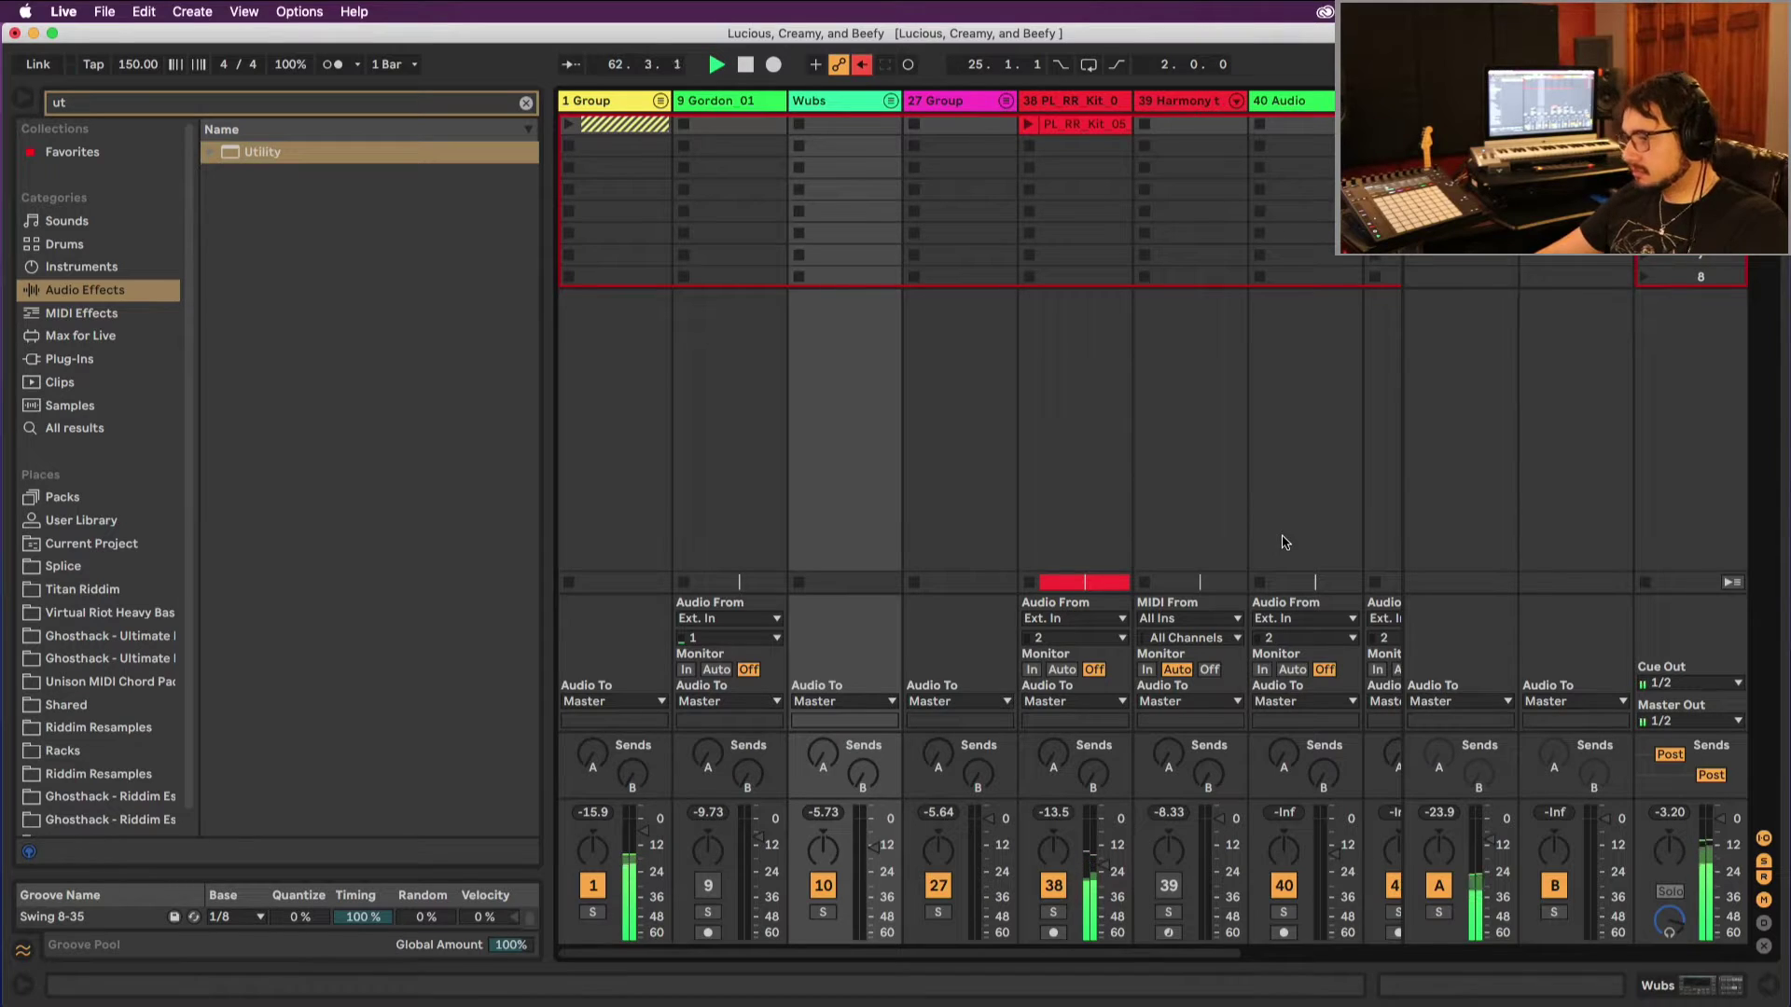
key(super+s)
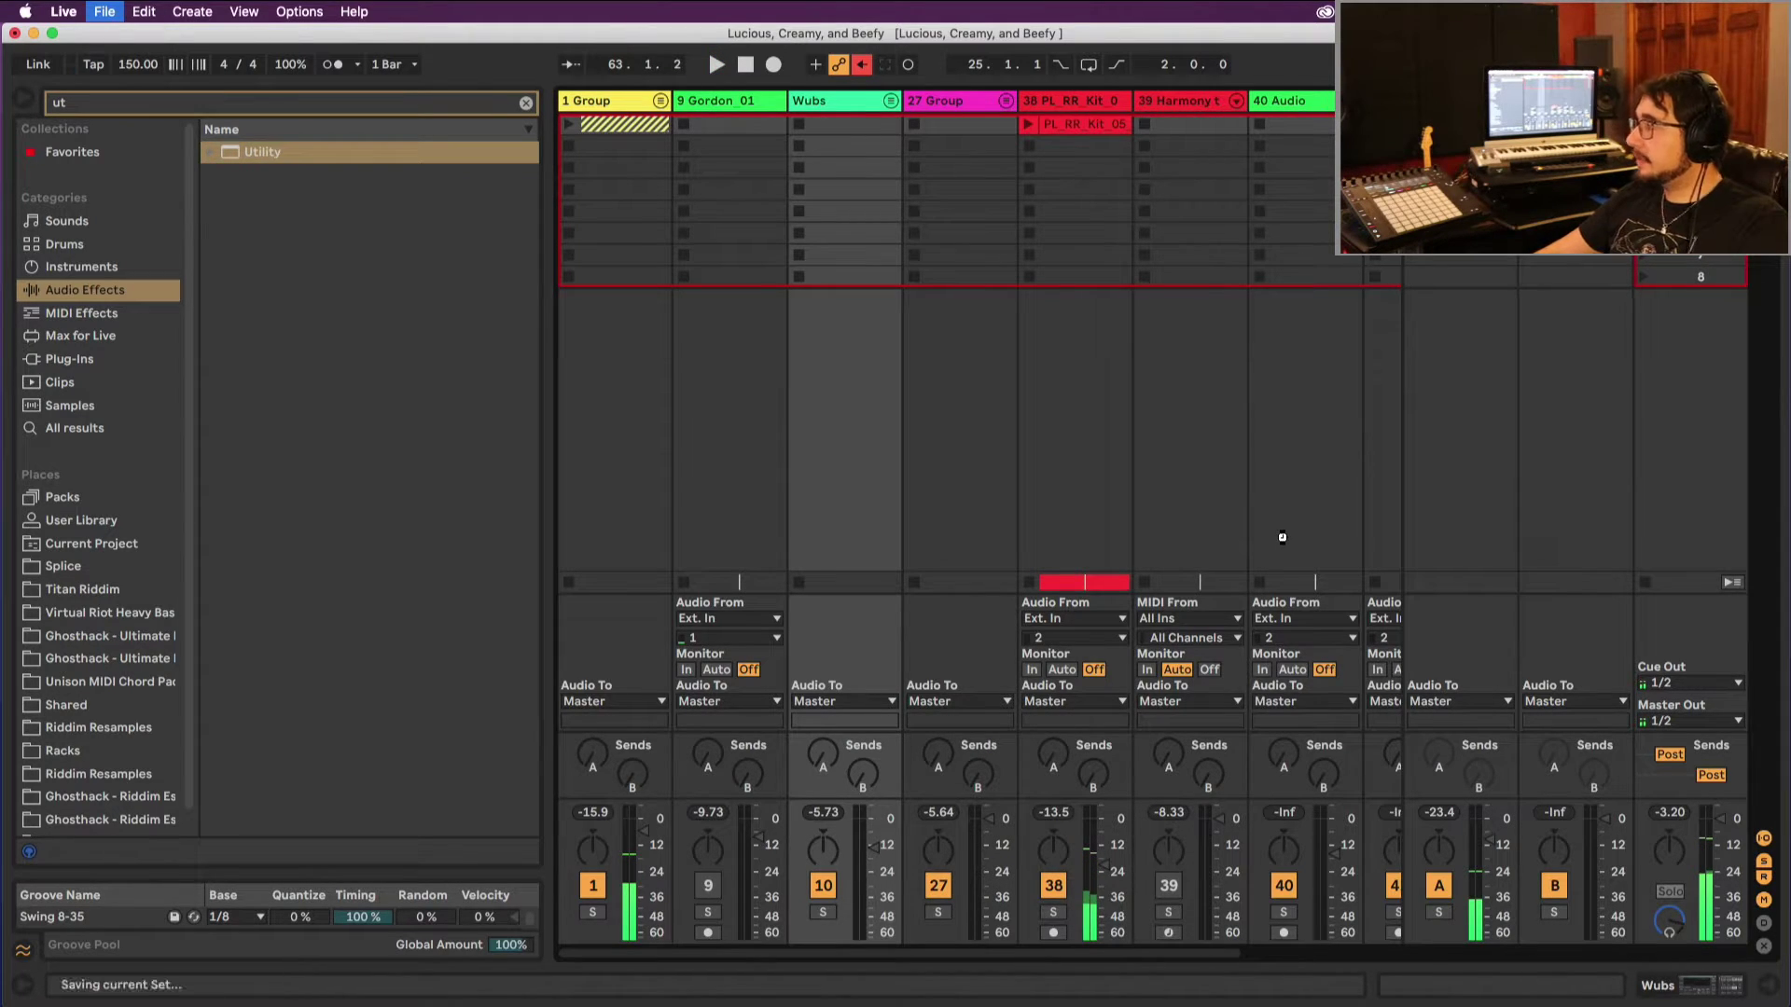
key(Tab)
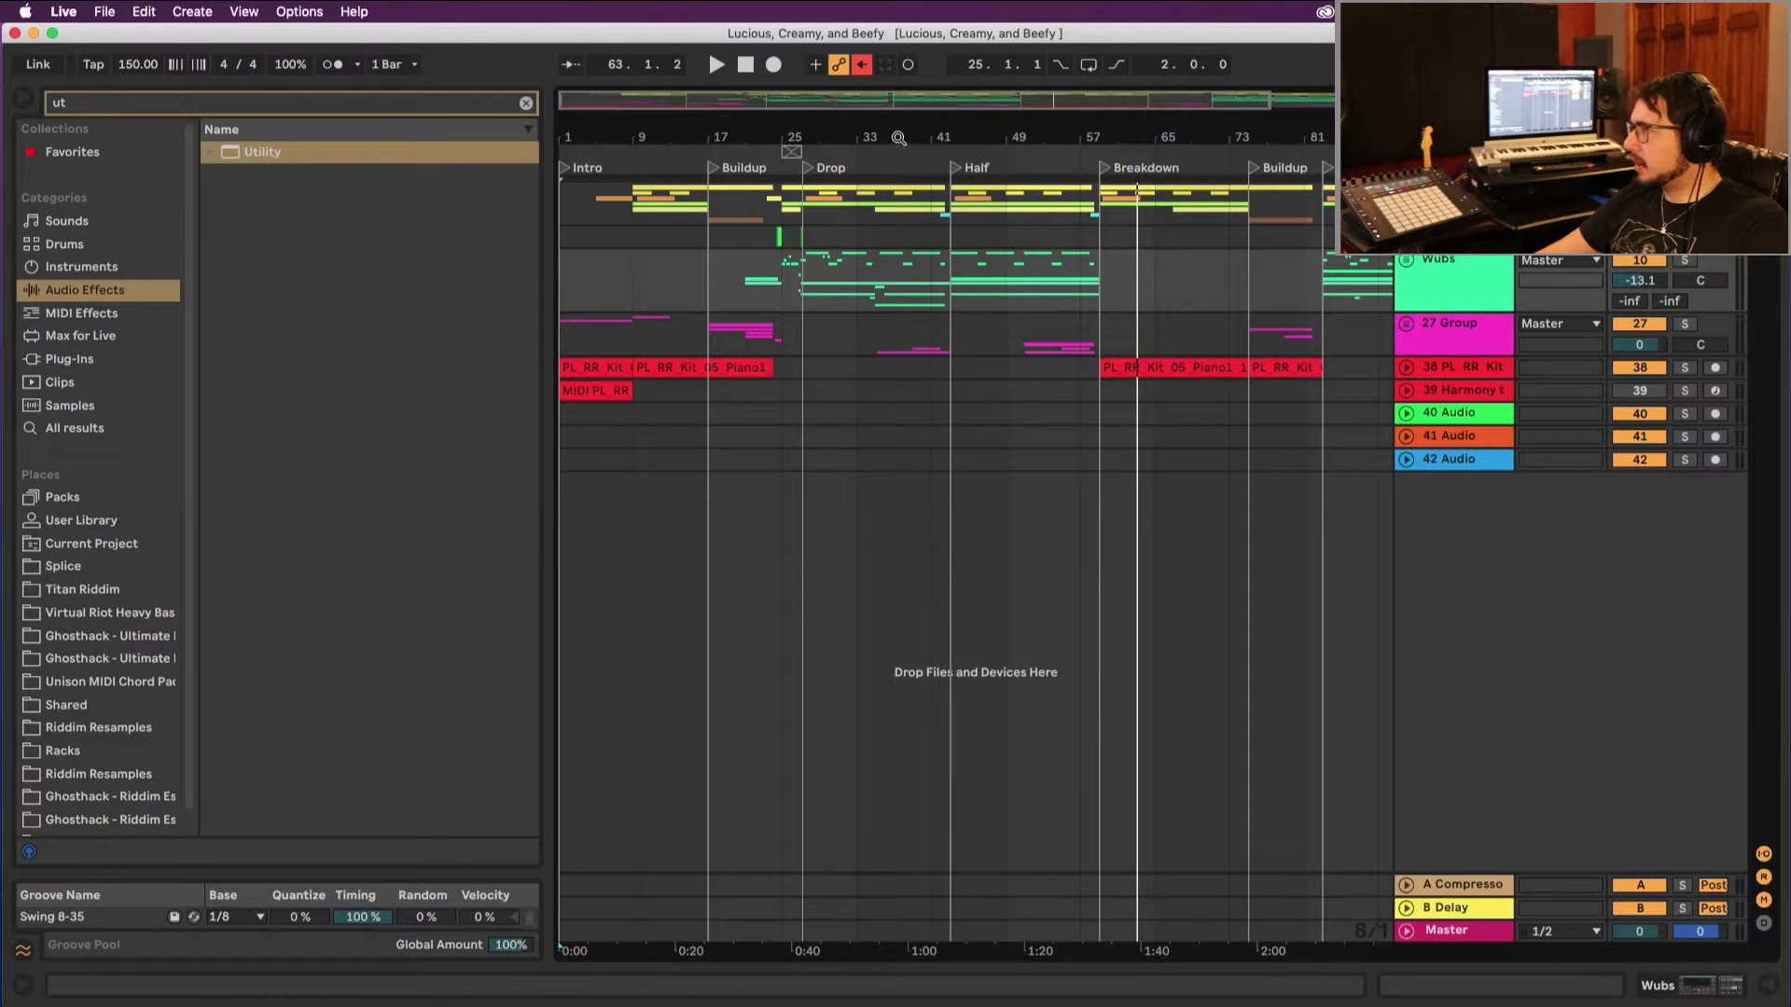
Step: Unfold the Wubs group in the arrangement and audition the lead-in to the Drop from bar 24
drag(843, 138, 1693, 413)
click(1407, 259)
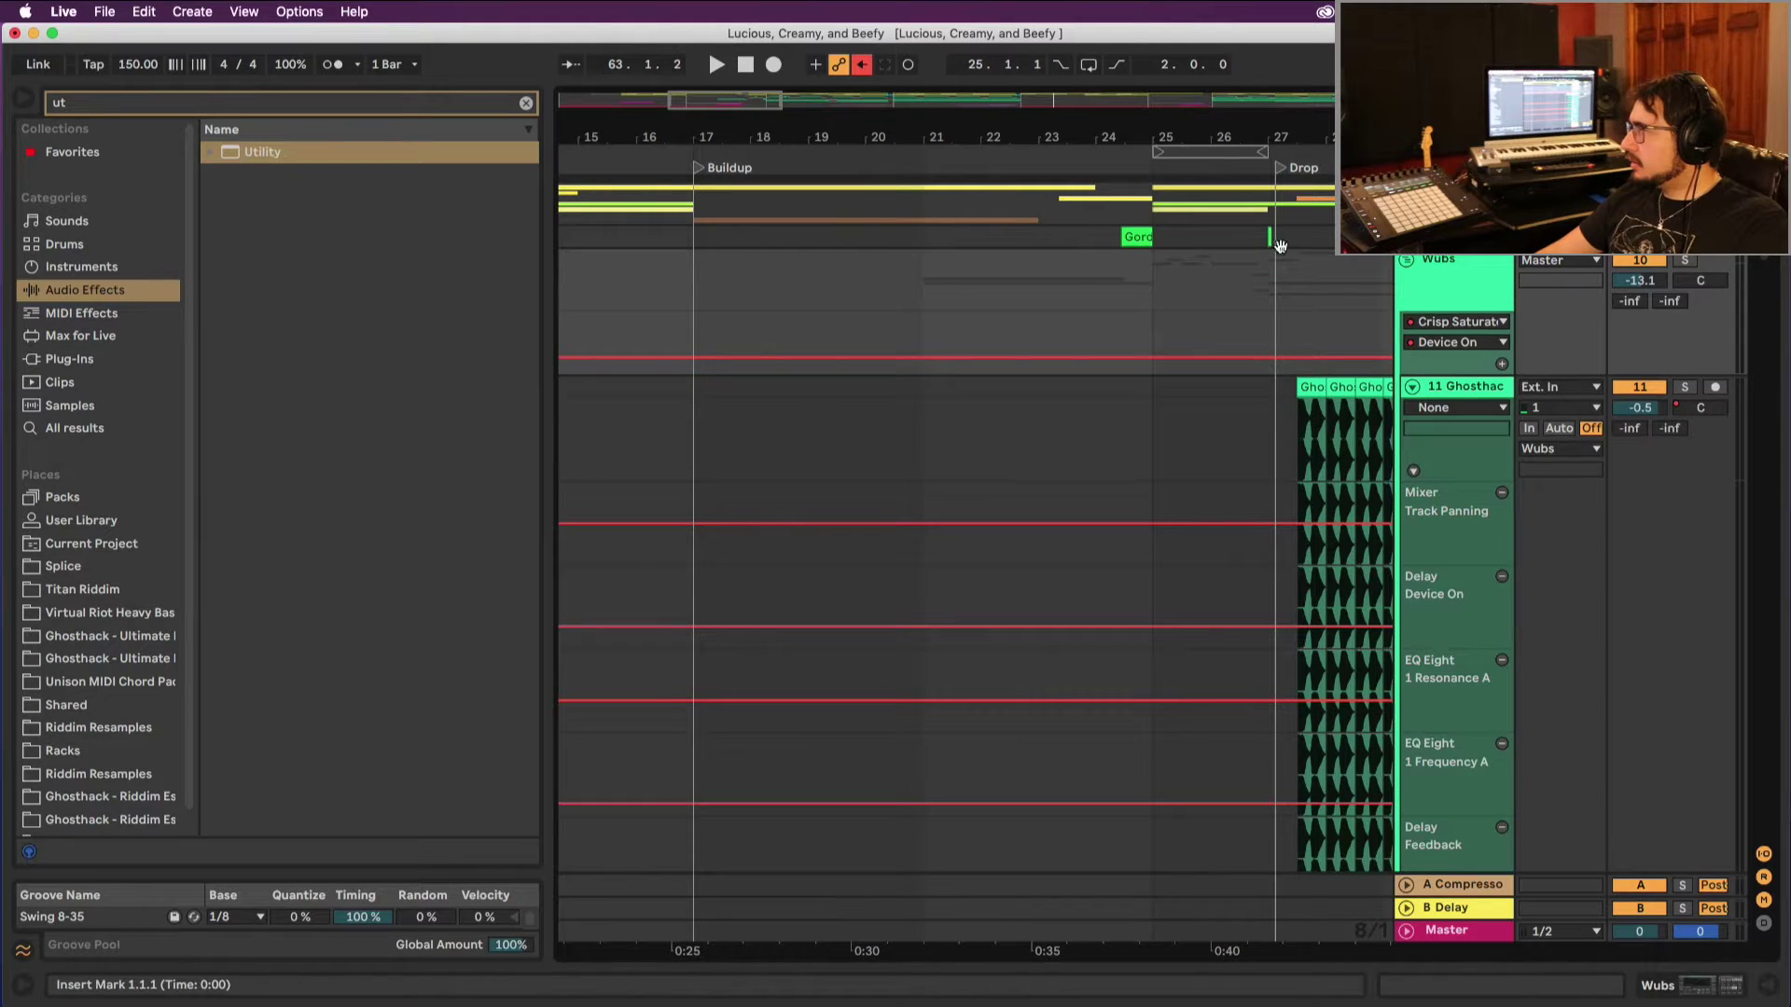
click(1062, 169)
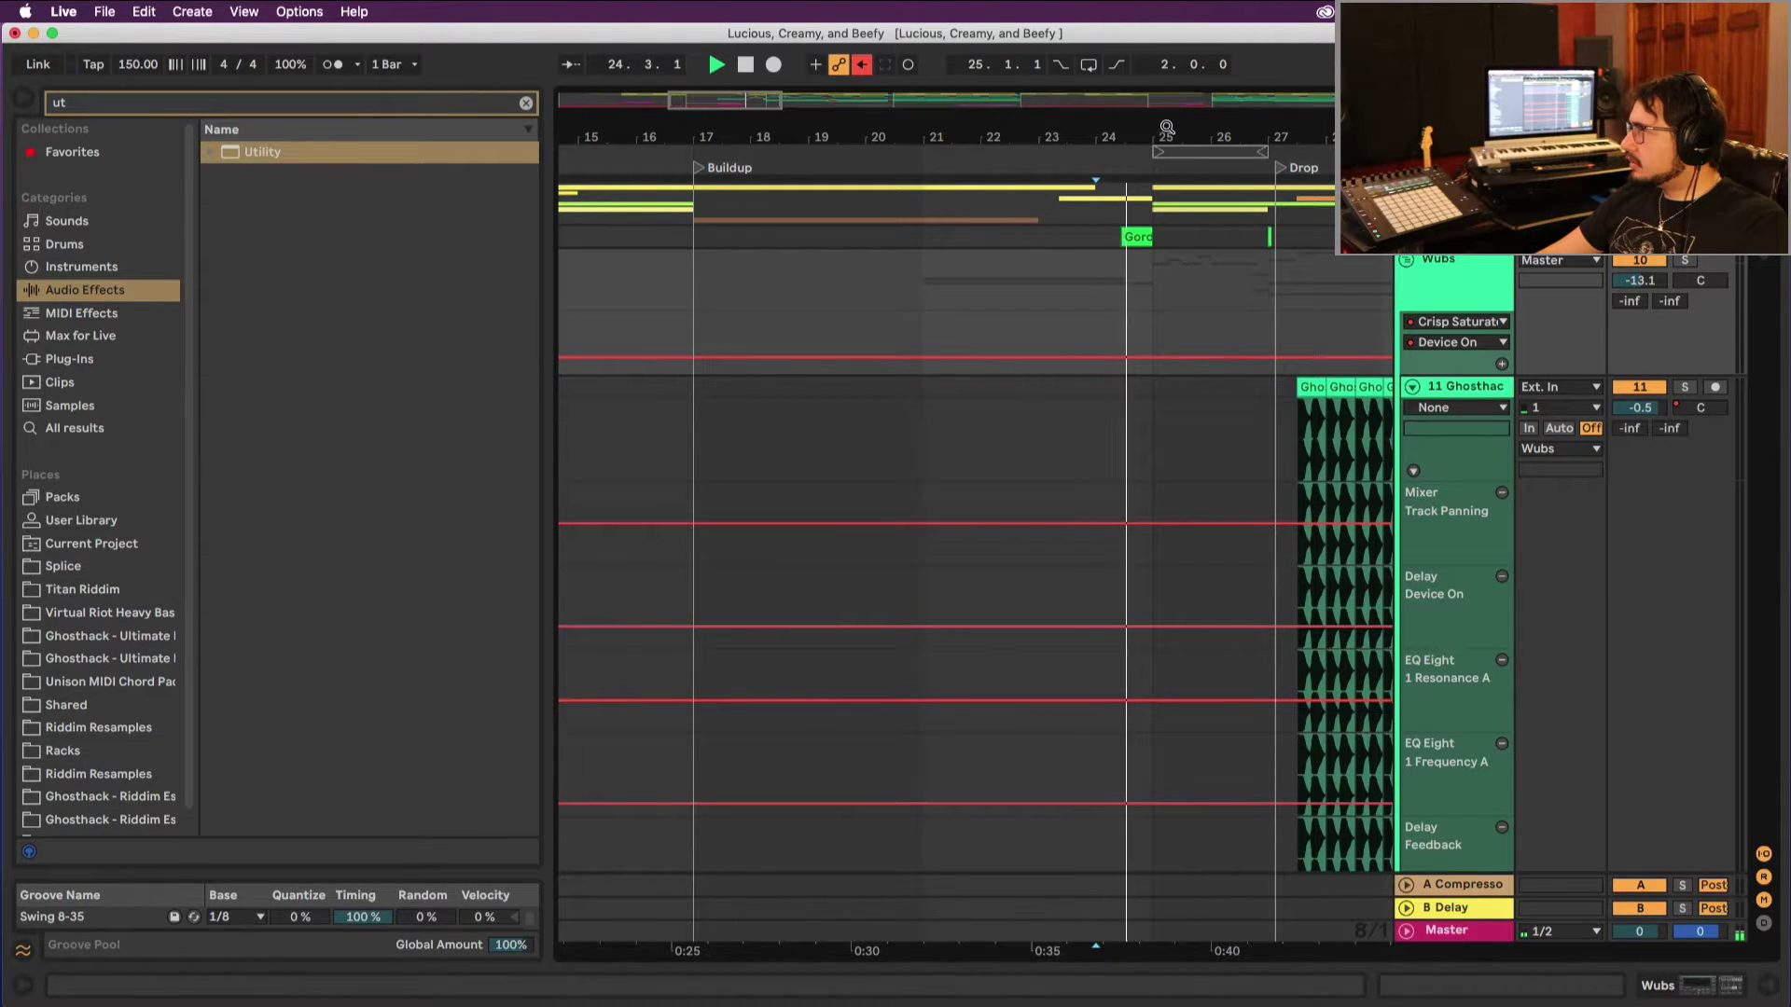
drag(1073, 138, 696, 65)
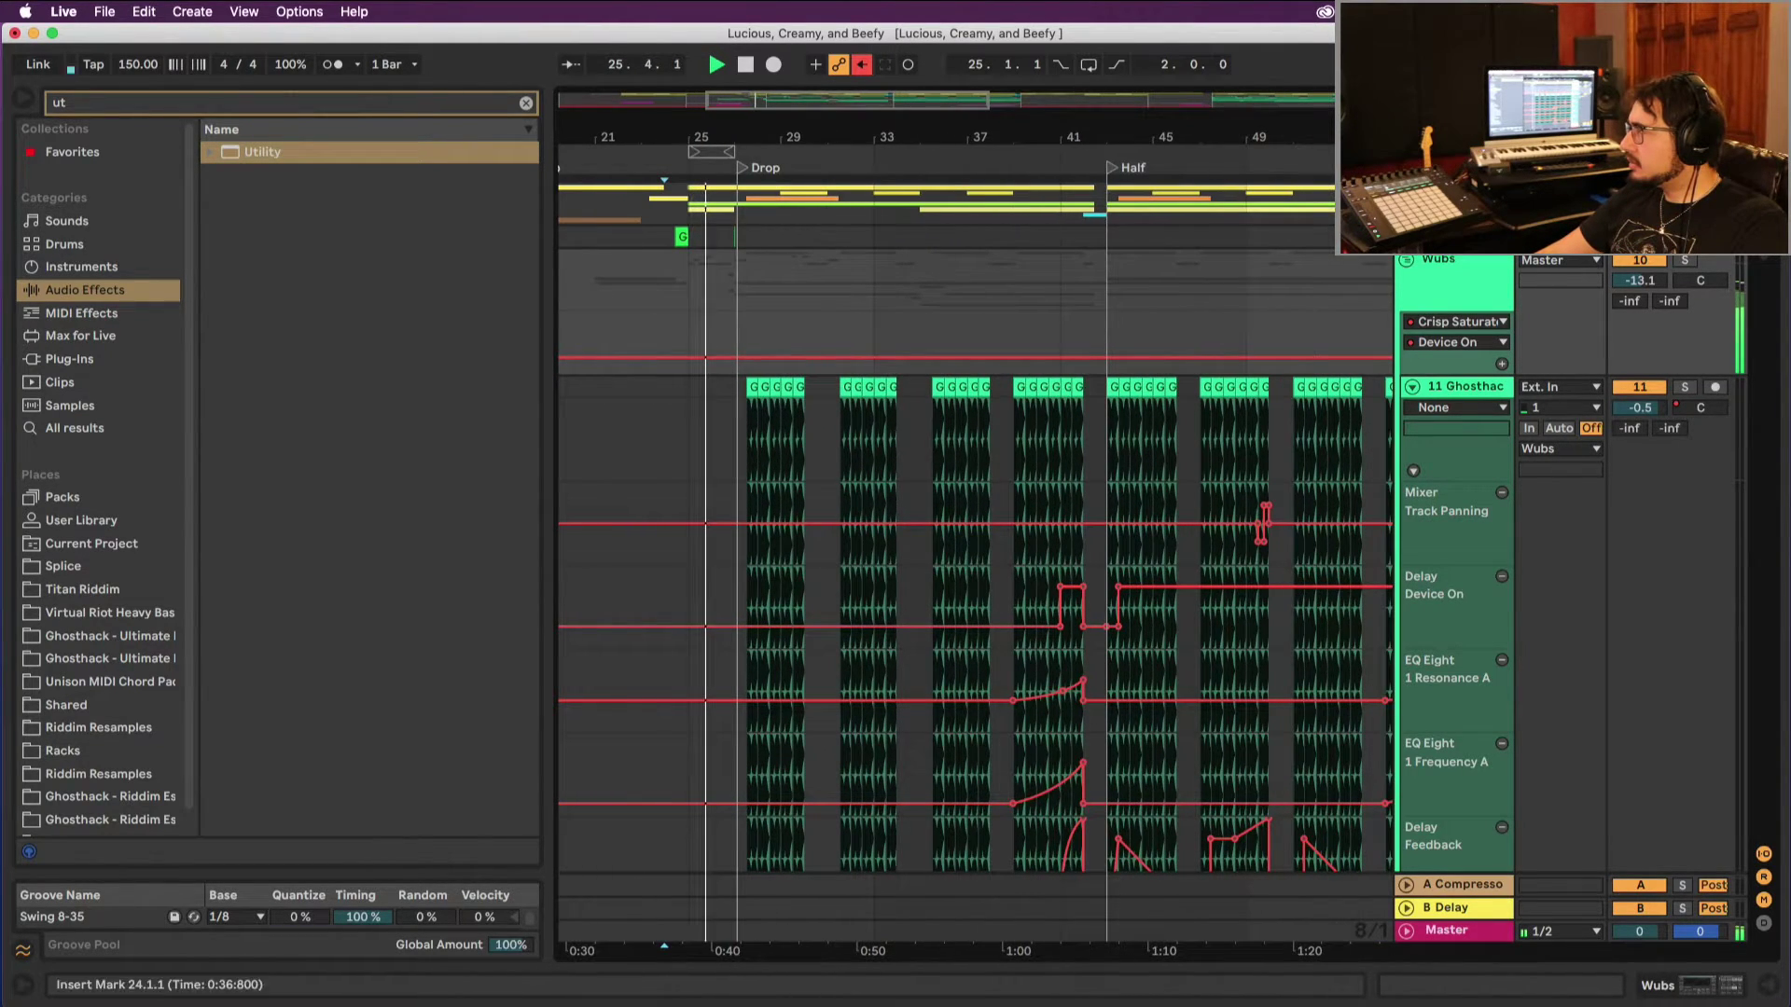
key(space)
Step: Audition the end of the Half section on the bass track from bar 57
drag(1295, 138, 1062, 130)
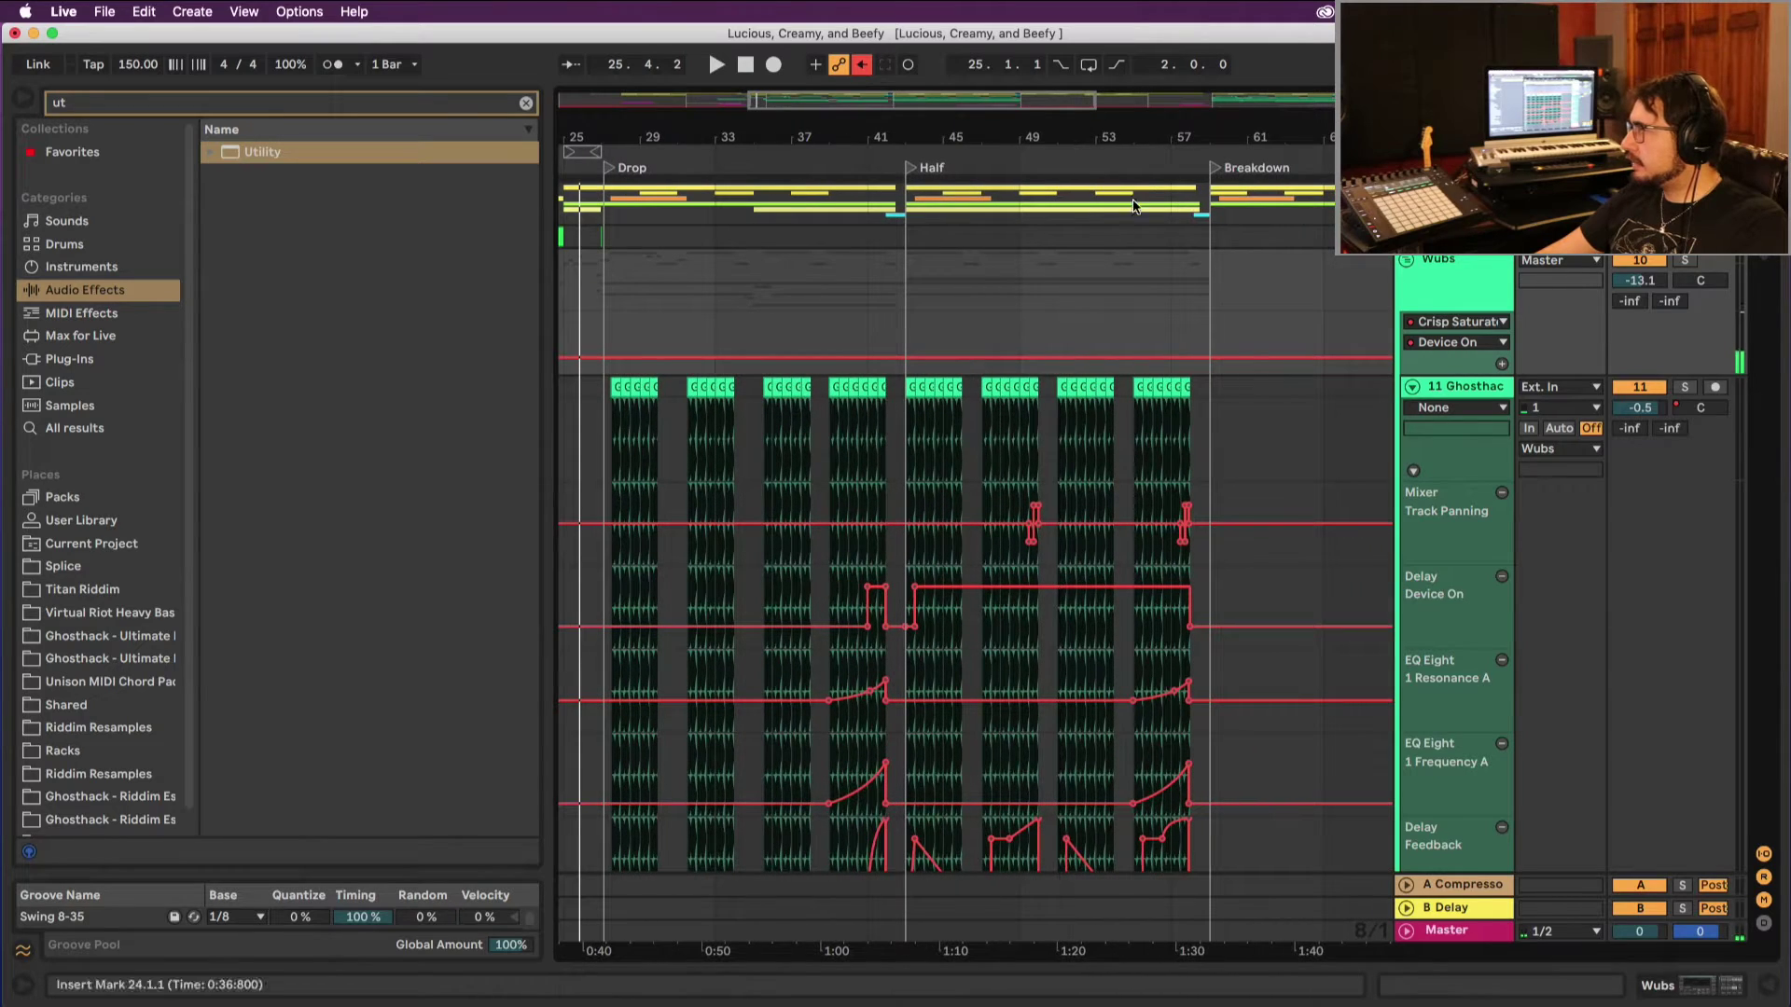
right_click(1165, 164)
click(1165, 164)
drag(1182, 134, 1183, 248)
key(space)
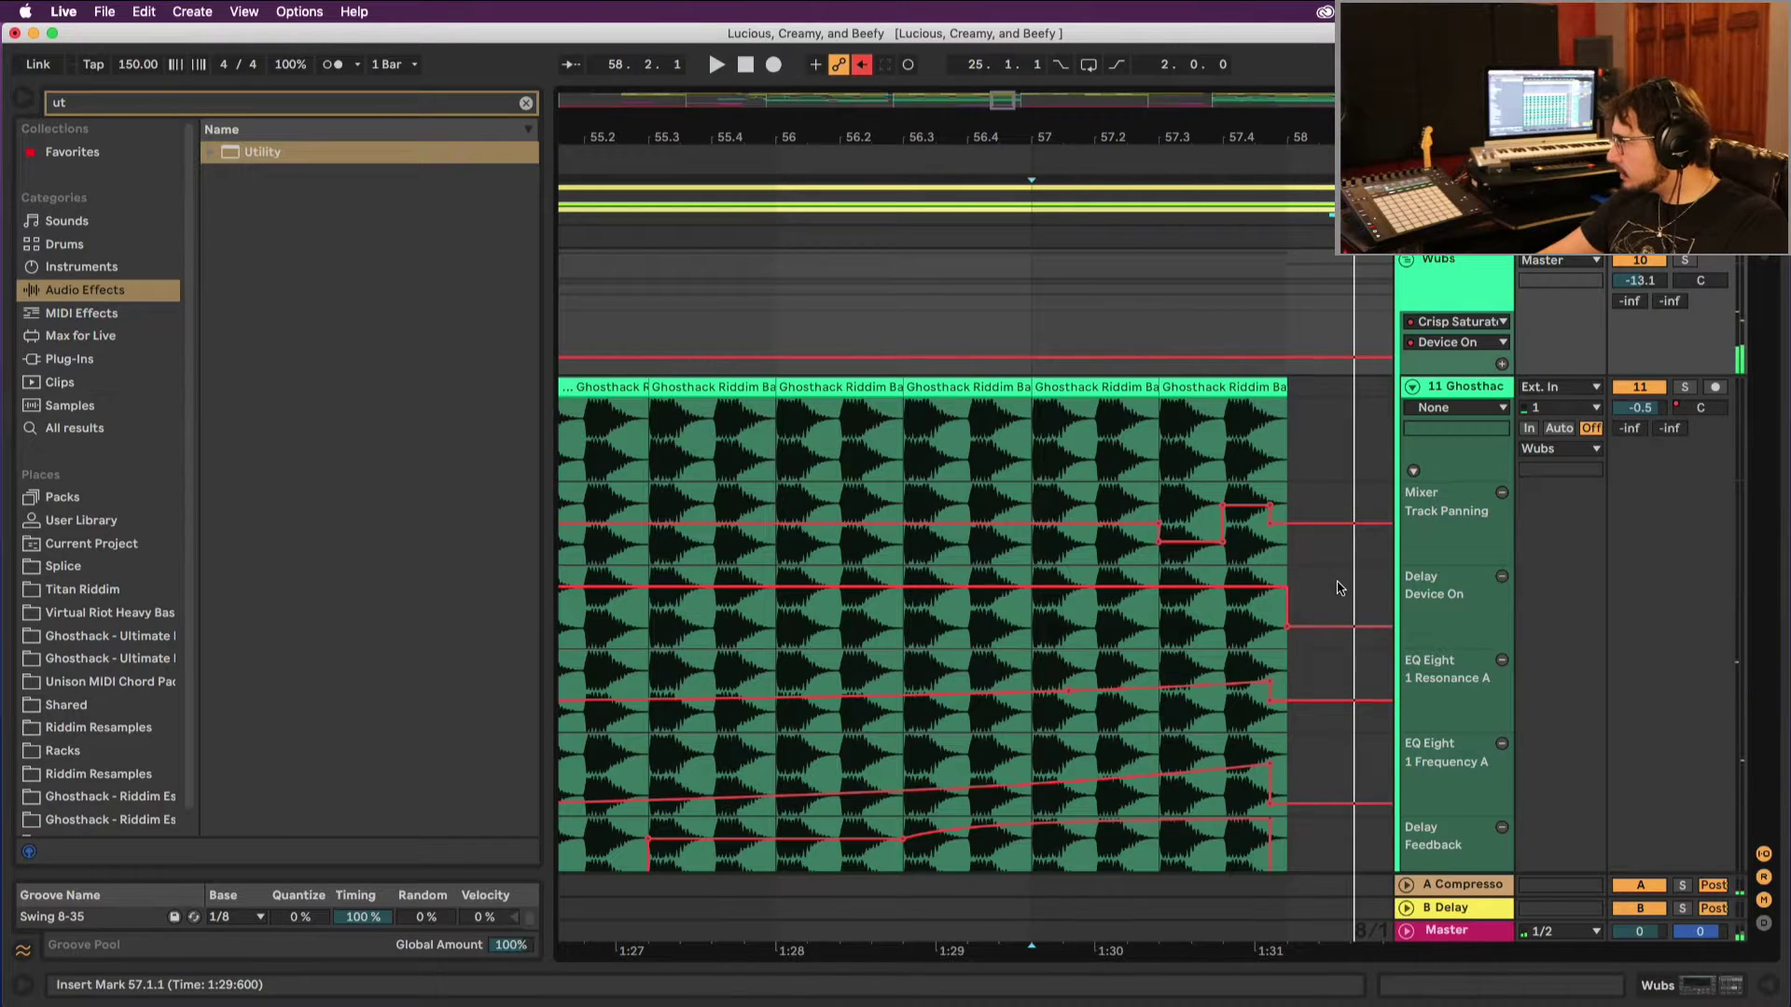
Step: Delete the final reset points of the bass track's delay feedback, frequency shifter, EQ resonance and panning automation late in bar 57
scroll(1332, 598, down, 1)
scroll(1332, 598, down, 3)
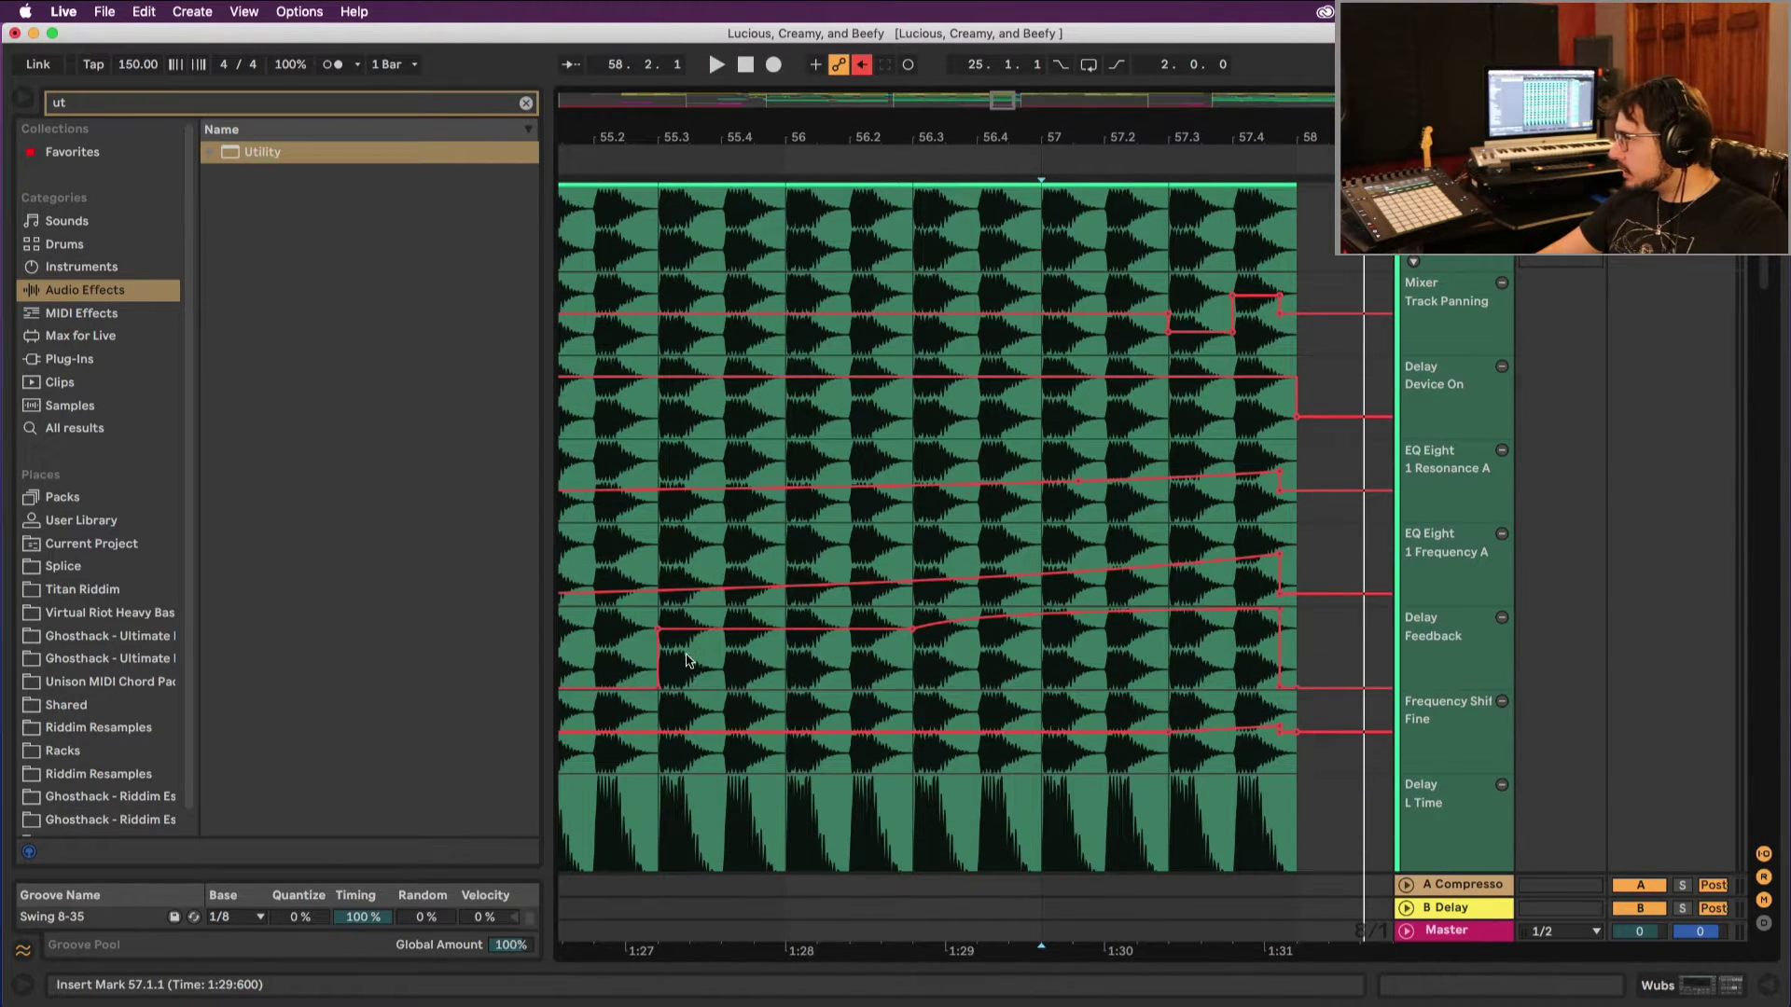
key(space)
click(1280, 689)
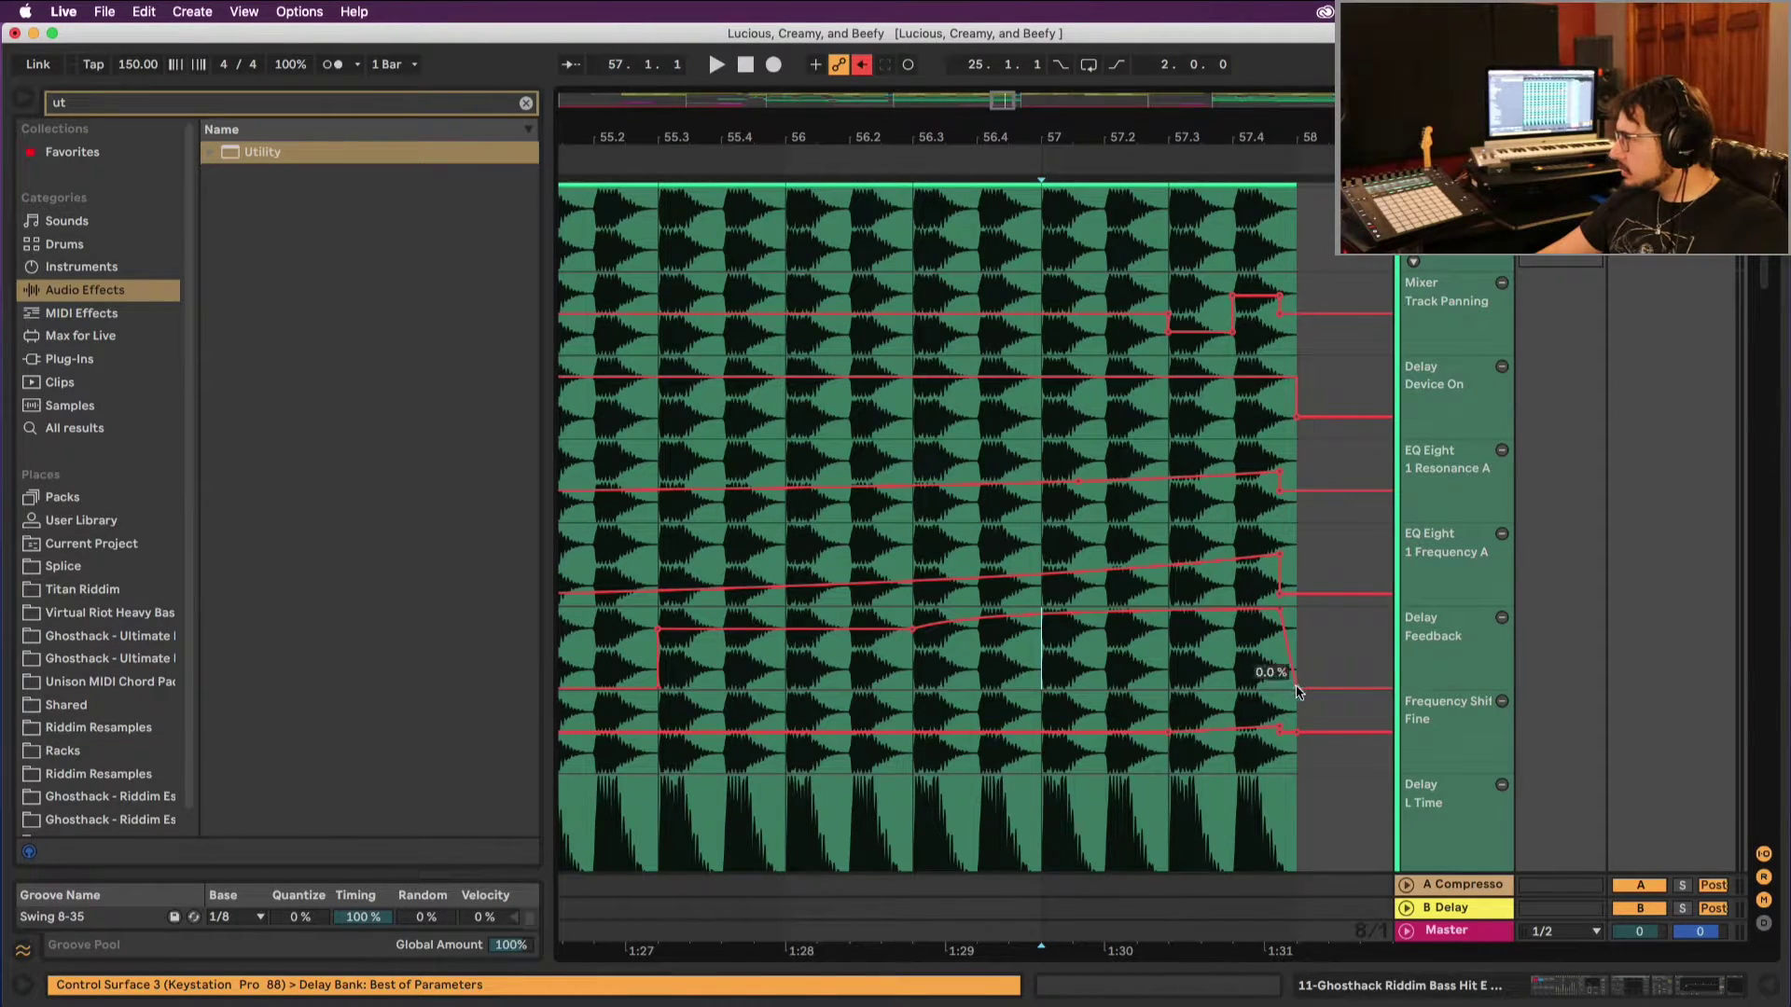
click(1297, 732)
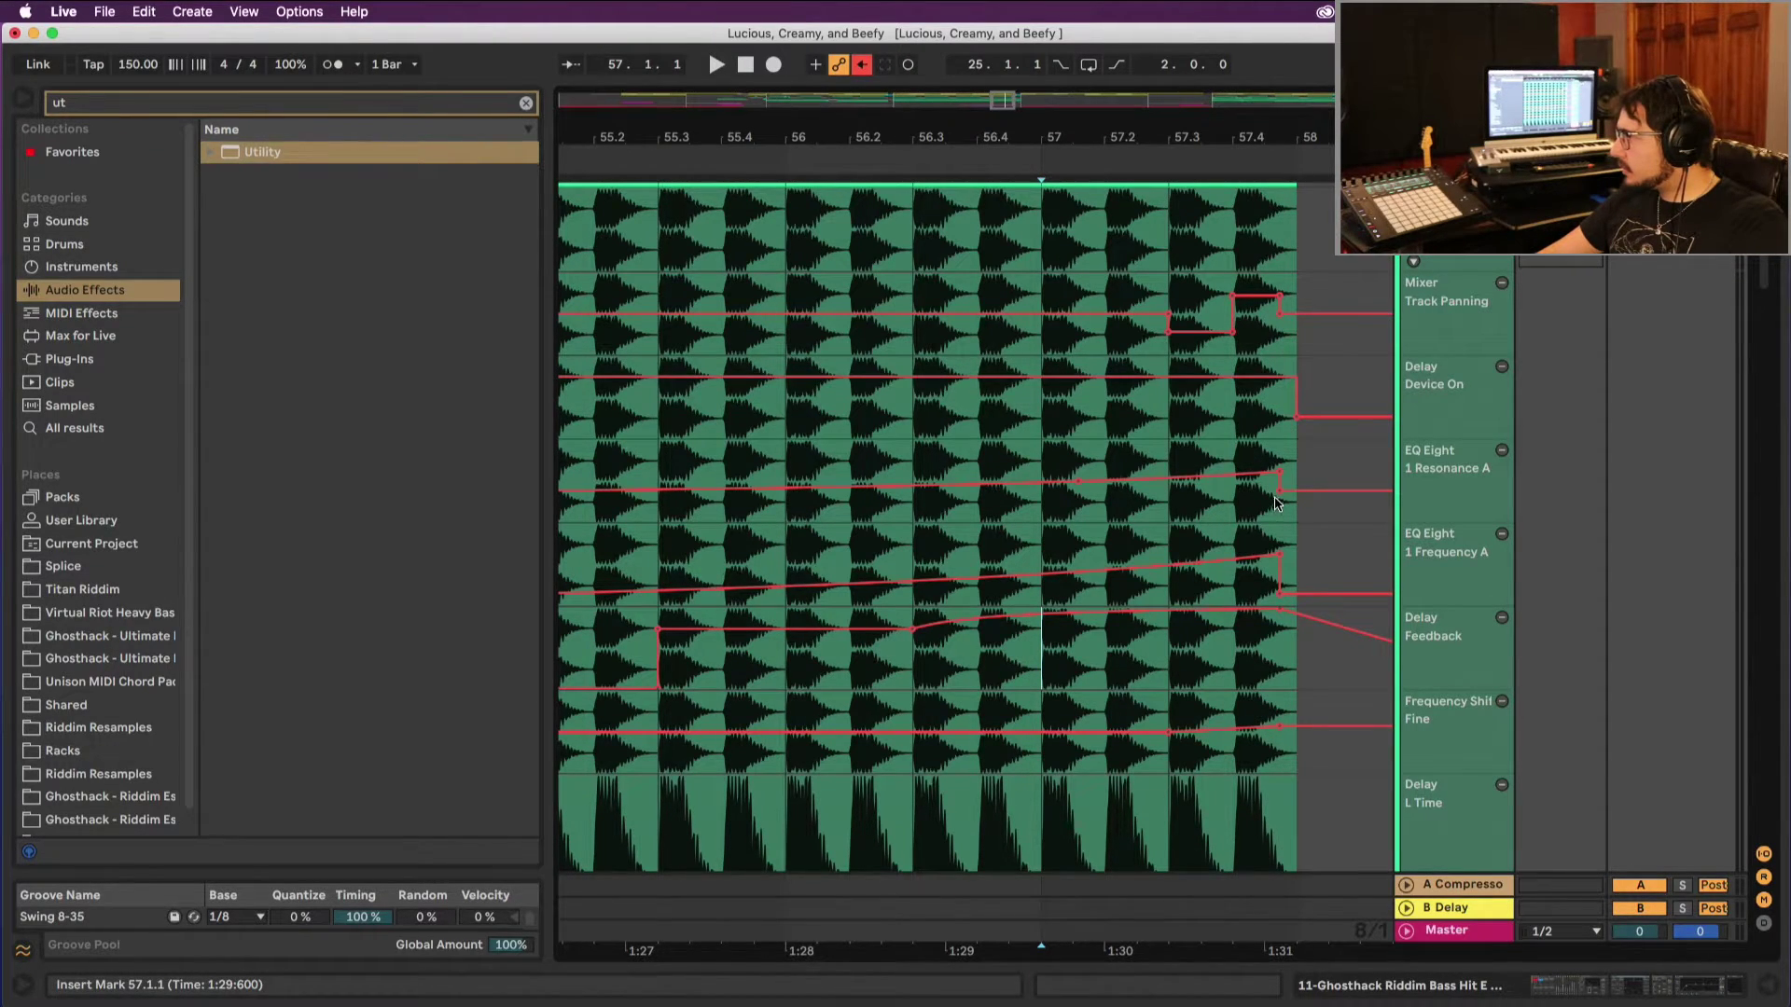
click(1277, 492)
click(1278, 318)
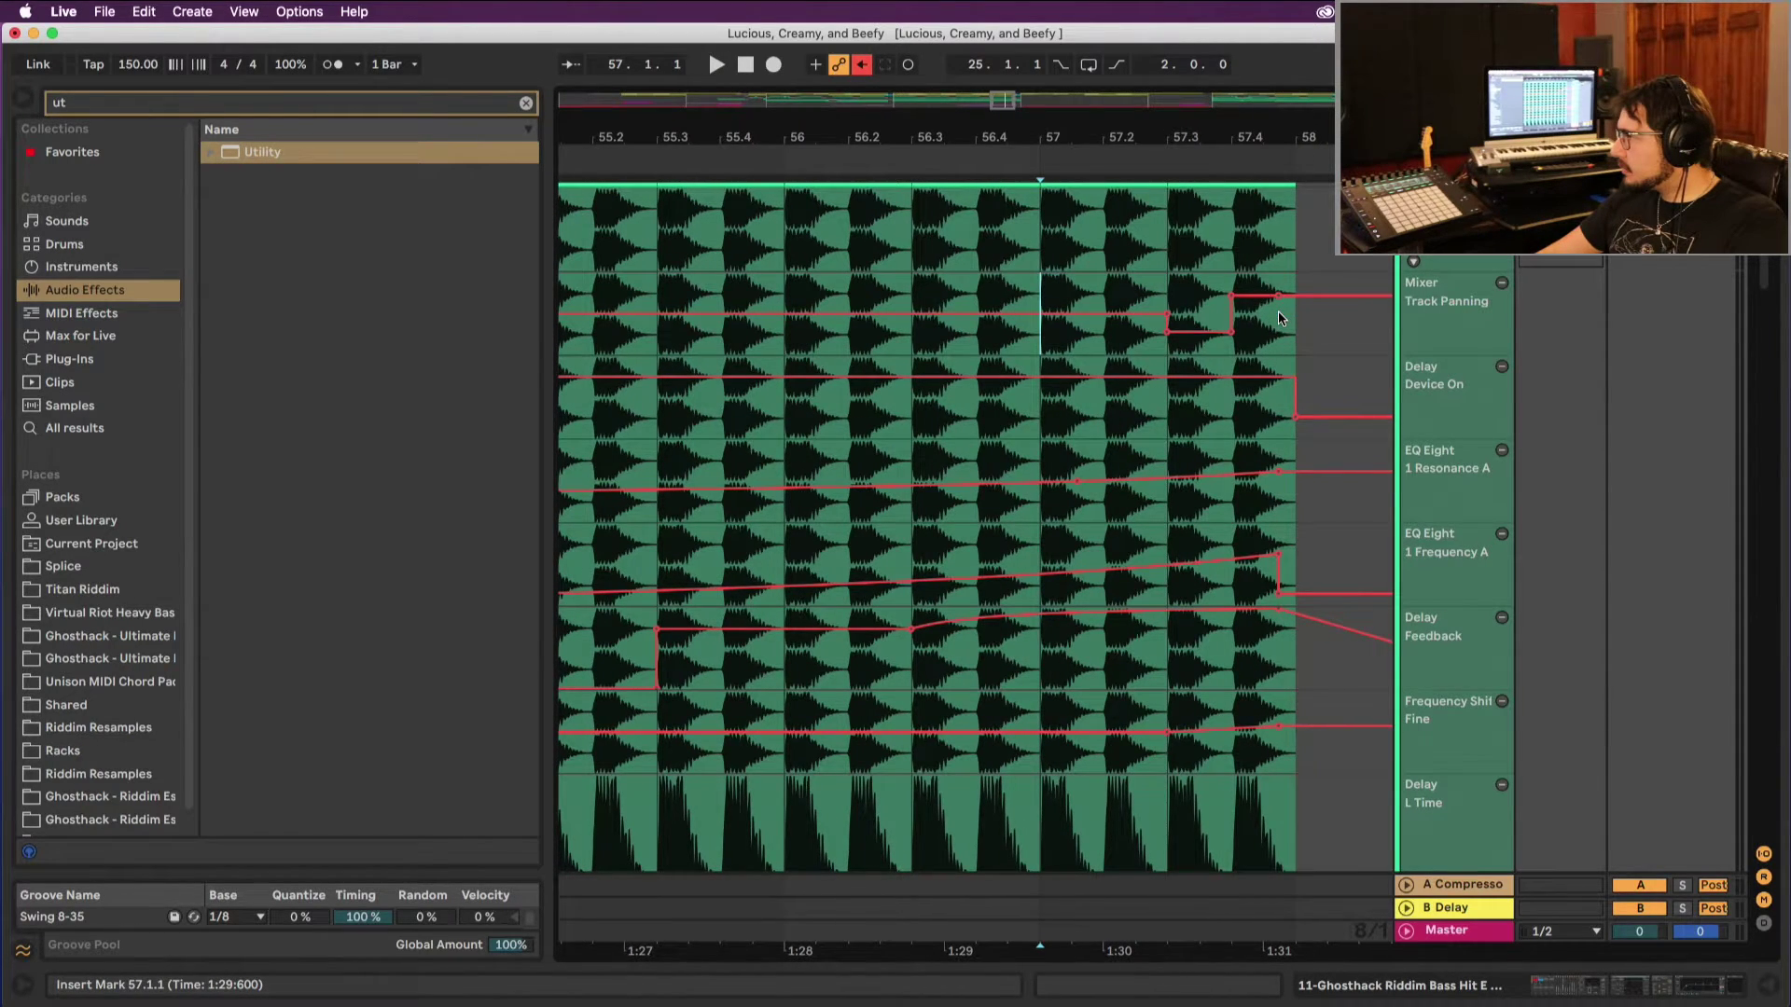
Step: Delete the final reset point of the EQ Eight frequency automation and play on from bar 57 into the Breakdown
key(space)
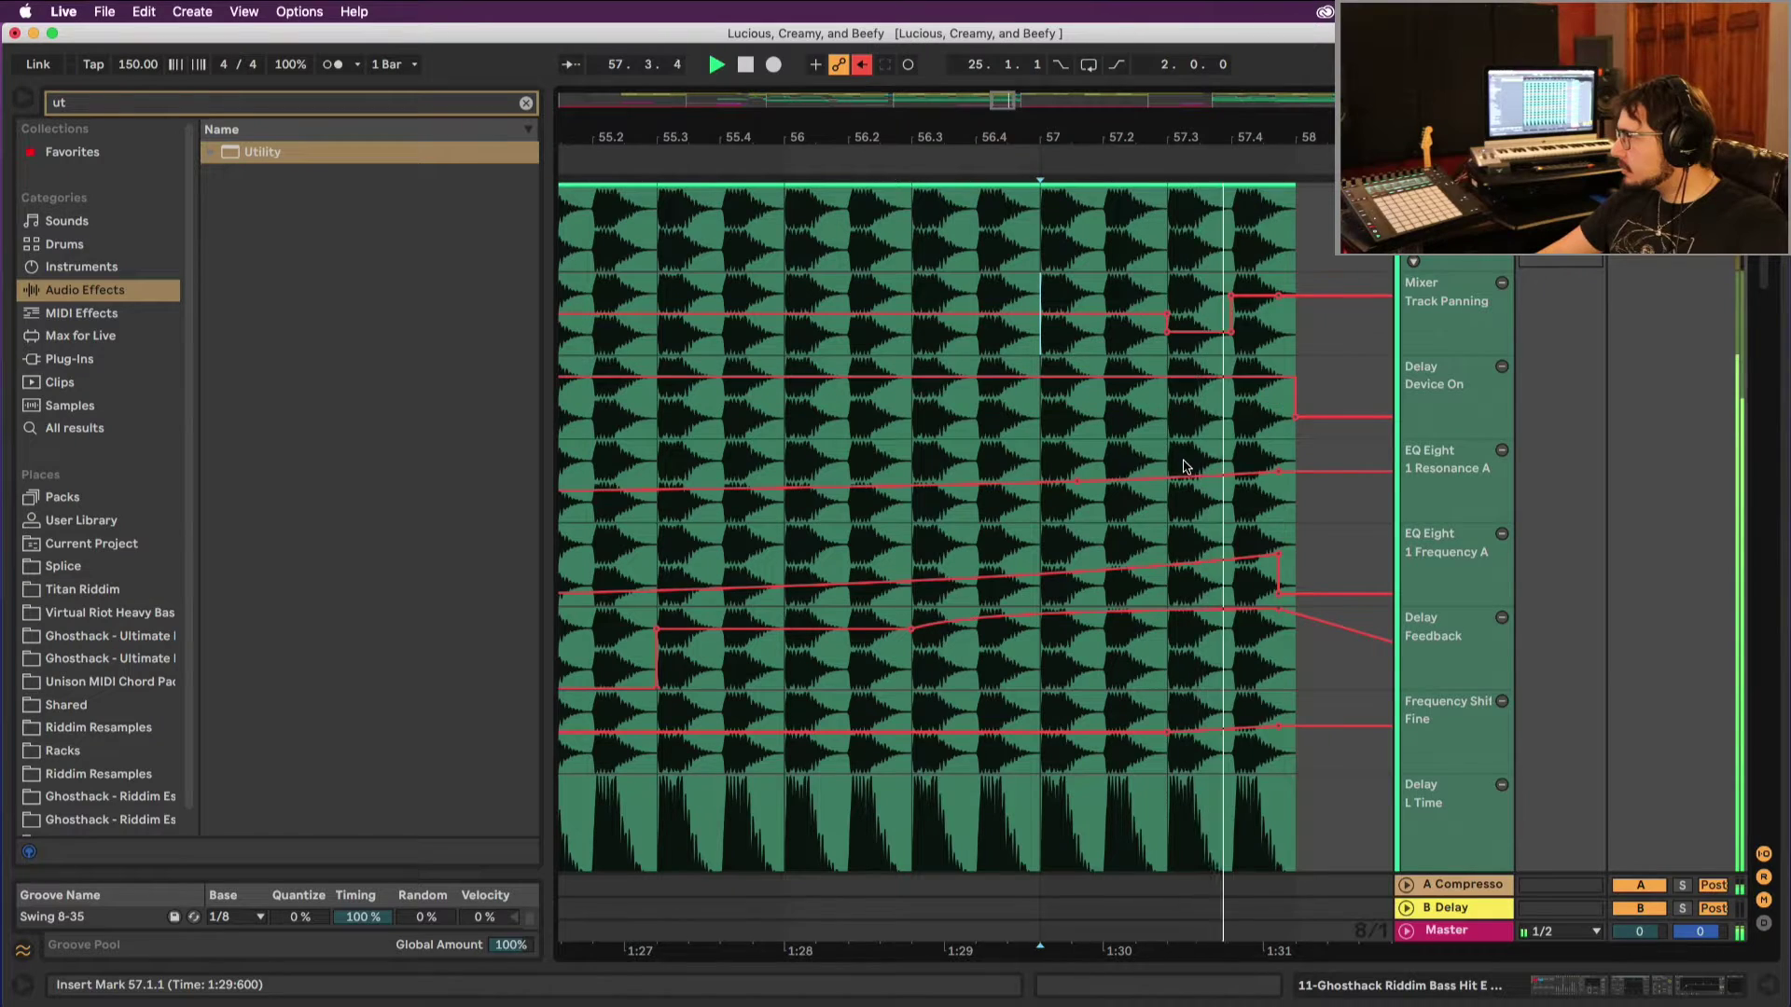
click(1282, 595)
key(space)
mouse_move(1097, 487)
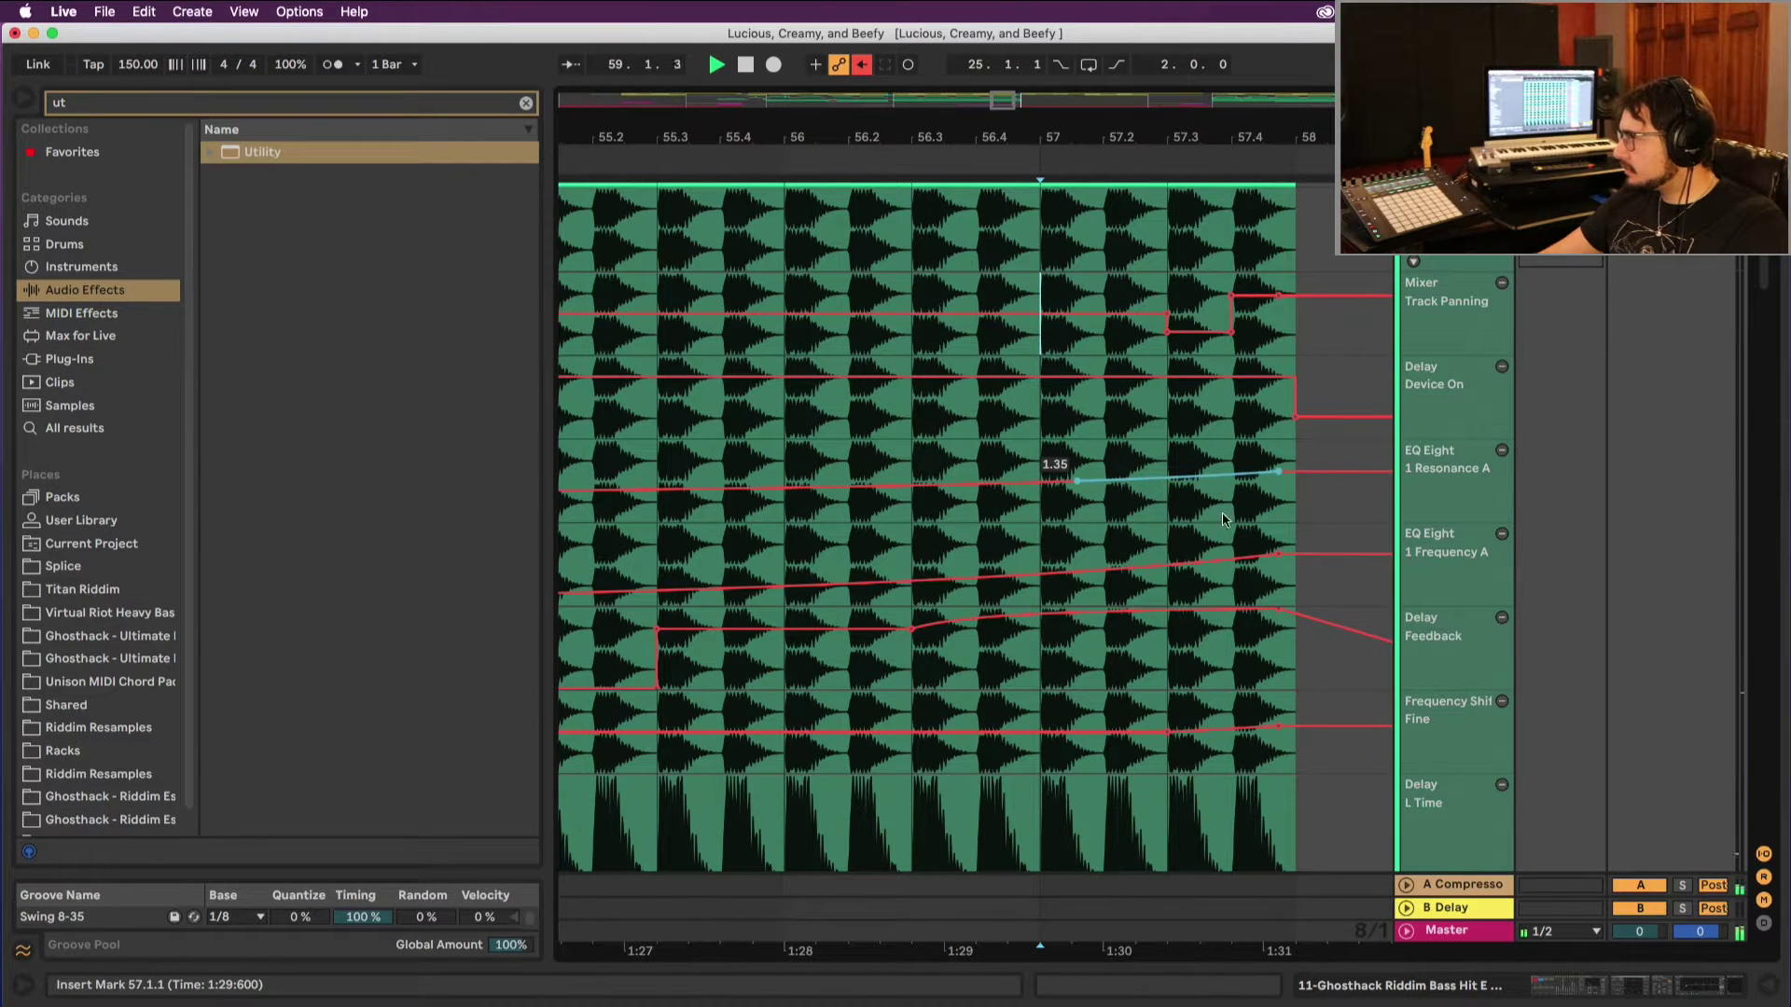
mouse_move(1292, 554)
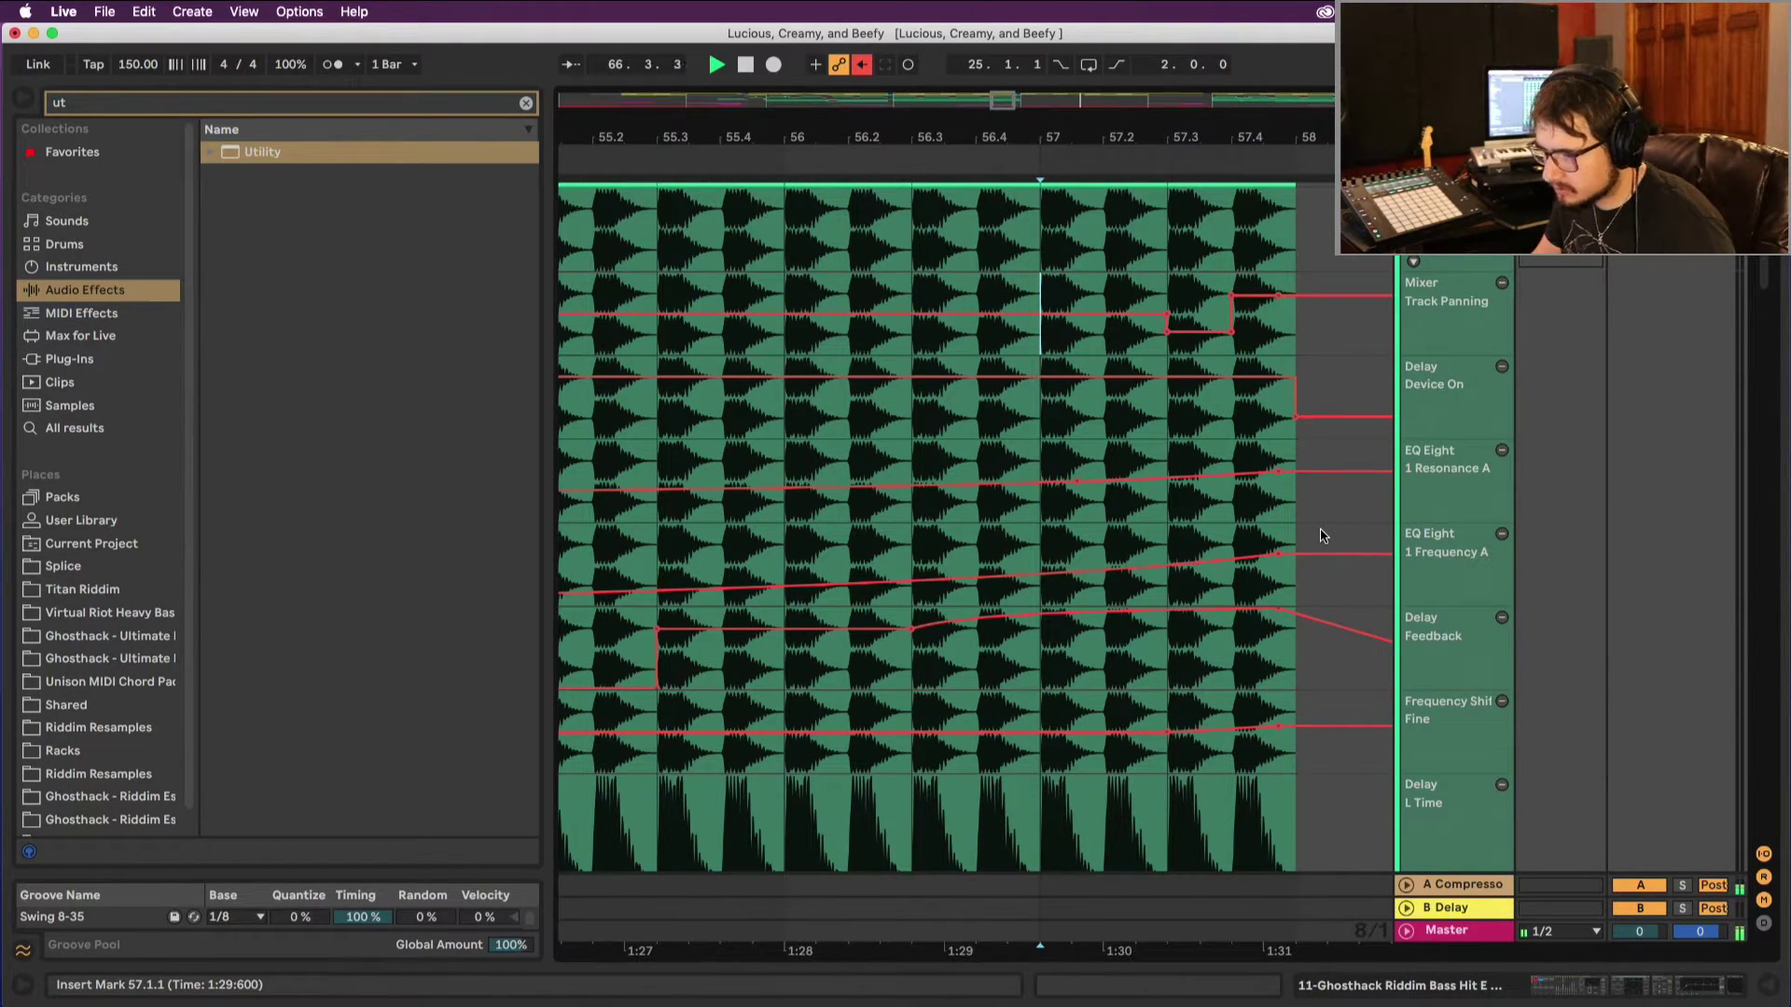
Step: In the Session mixer, fold the Wubs group, unfold 1 Group and open the device chain of track 3 Ghosthack
scroll(1336, 533, up, 3)
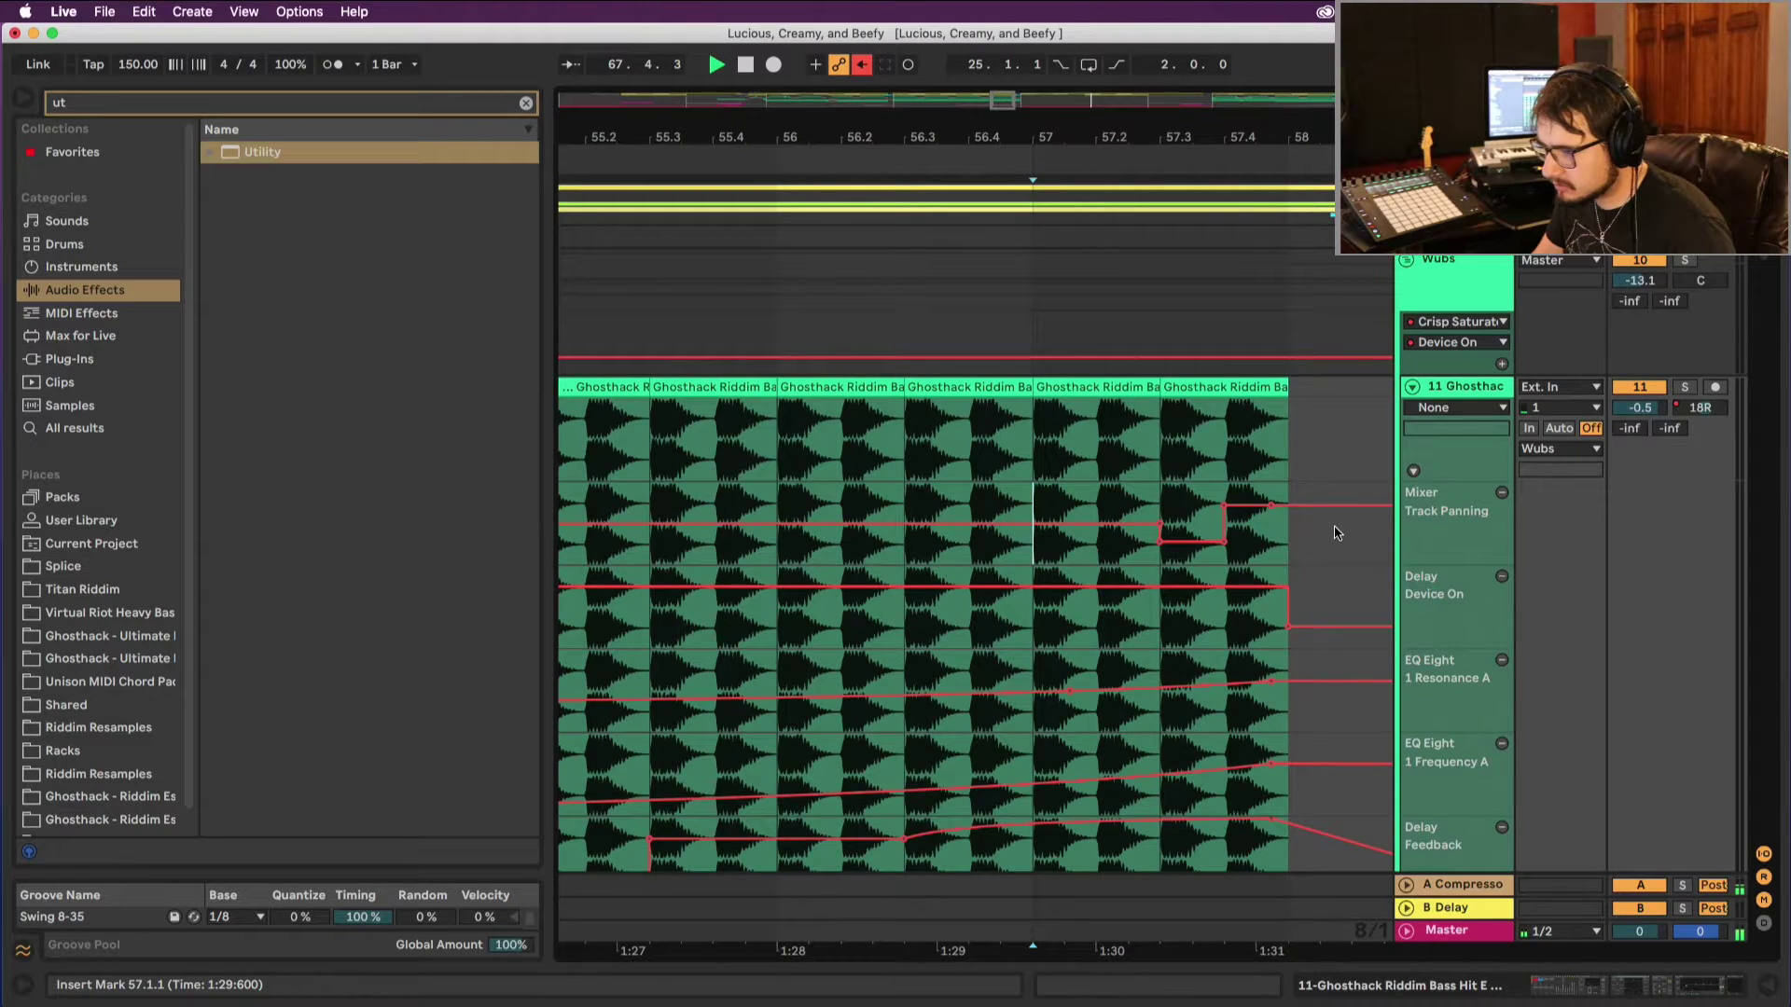
key(Tab)
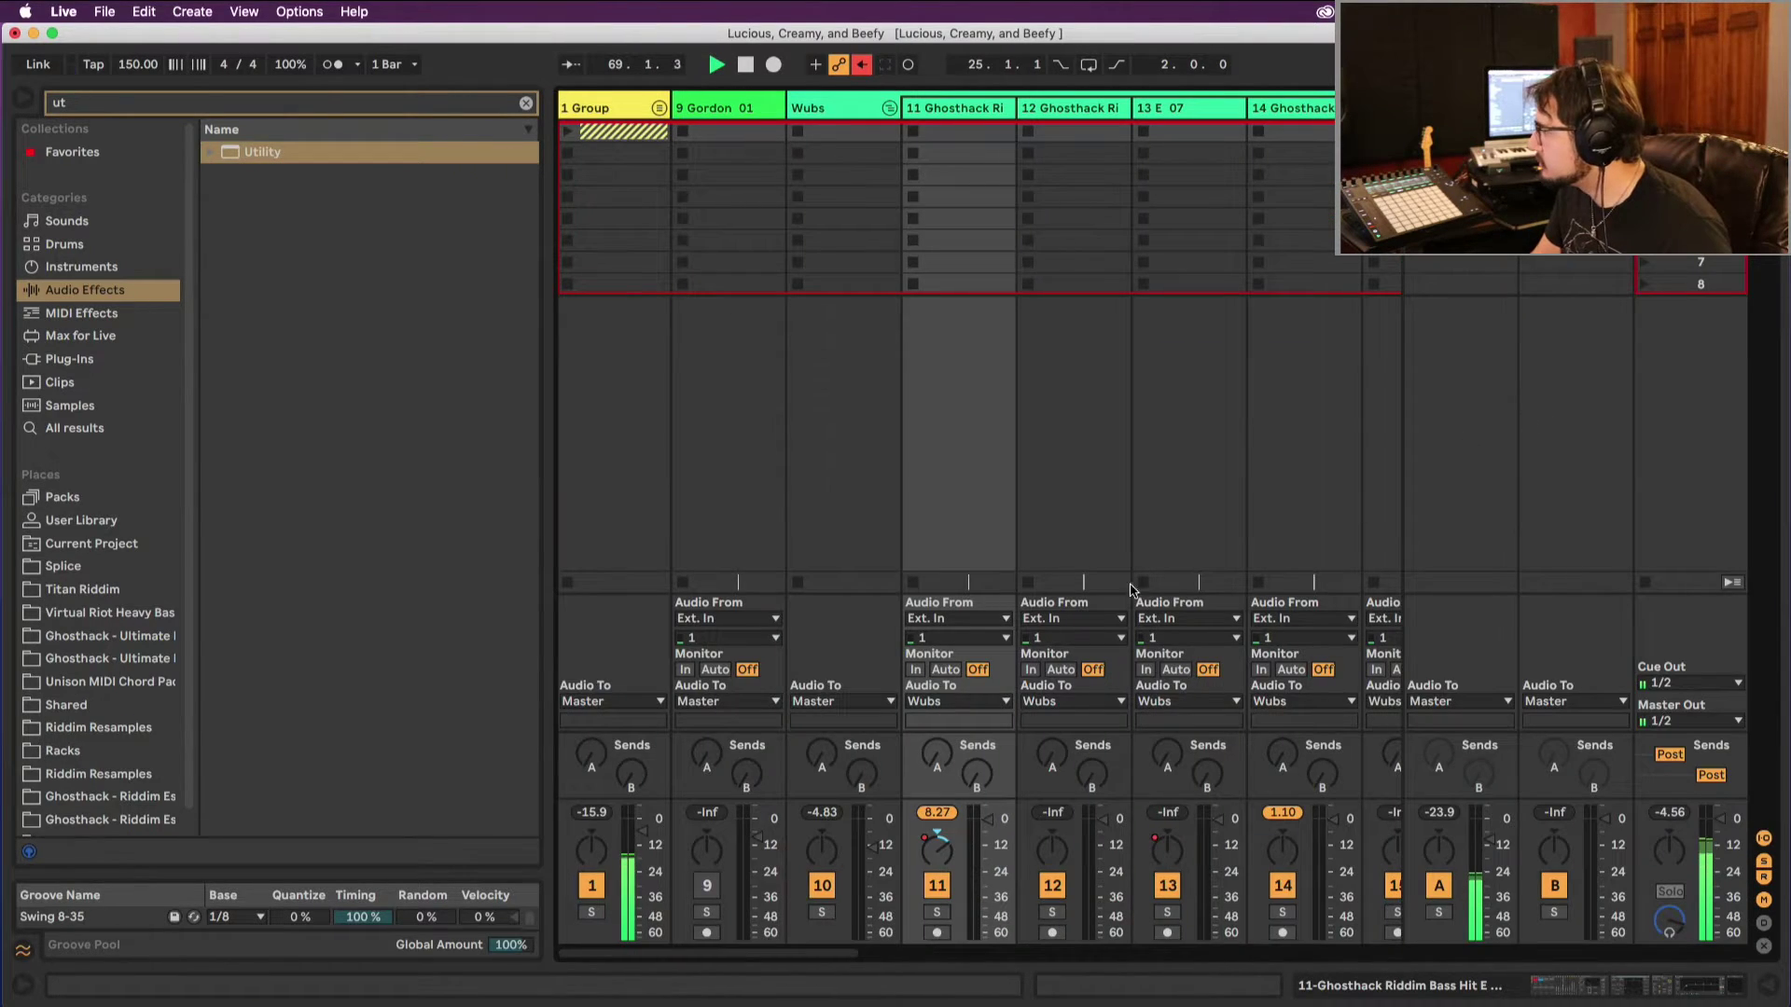
click(892, 110)
click(661, 109)
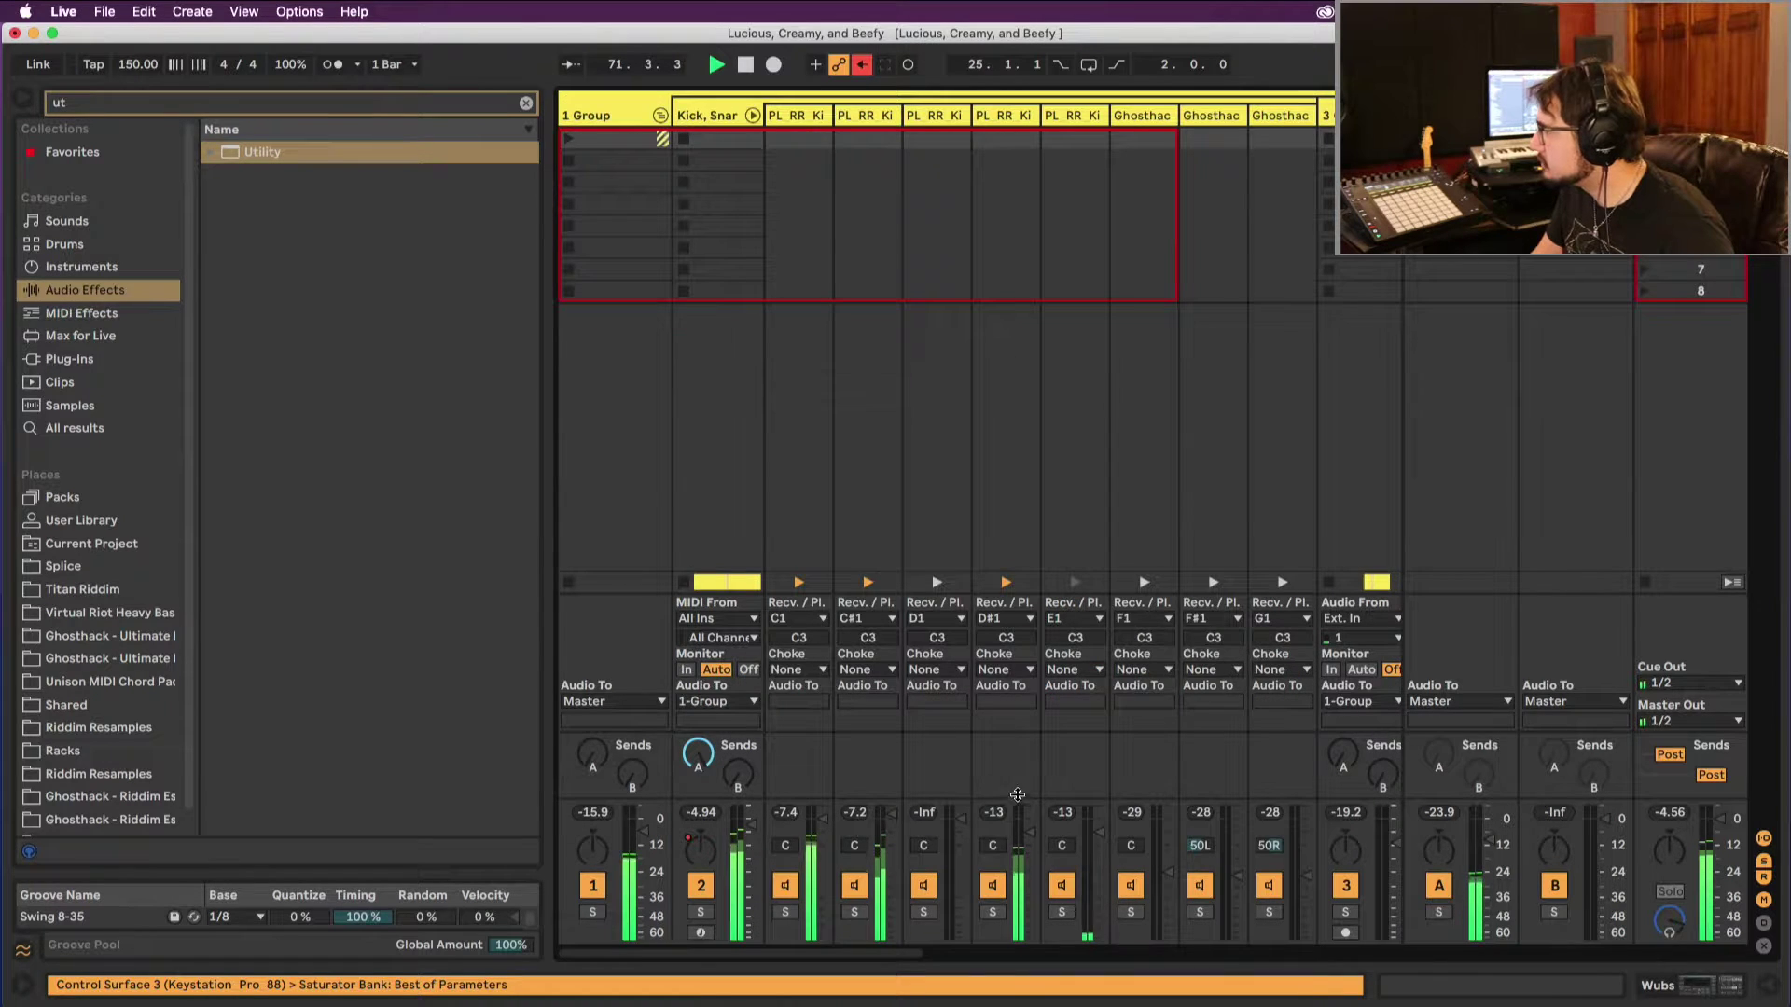
scroll(1026, 559, right, 5)
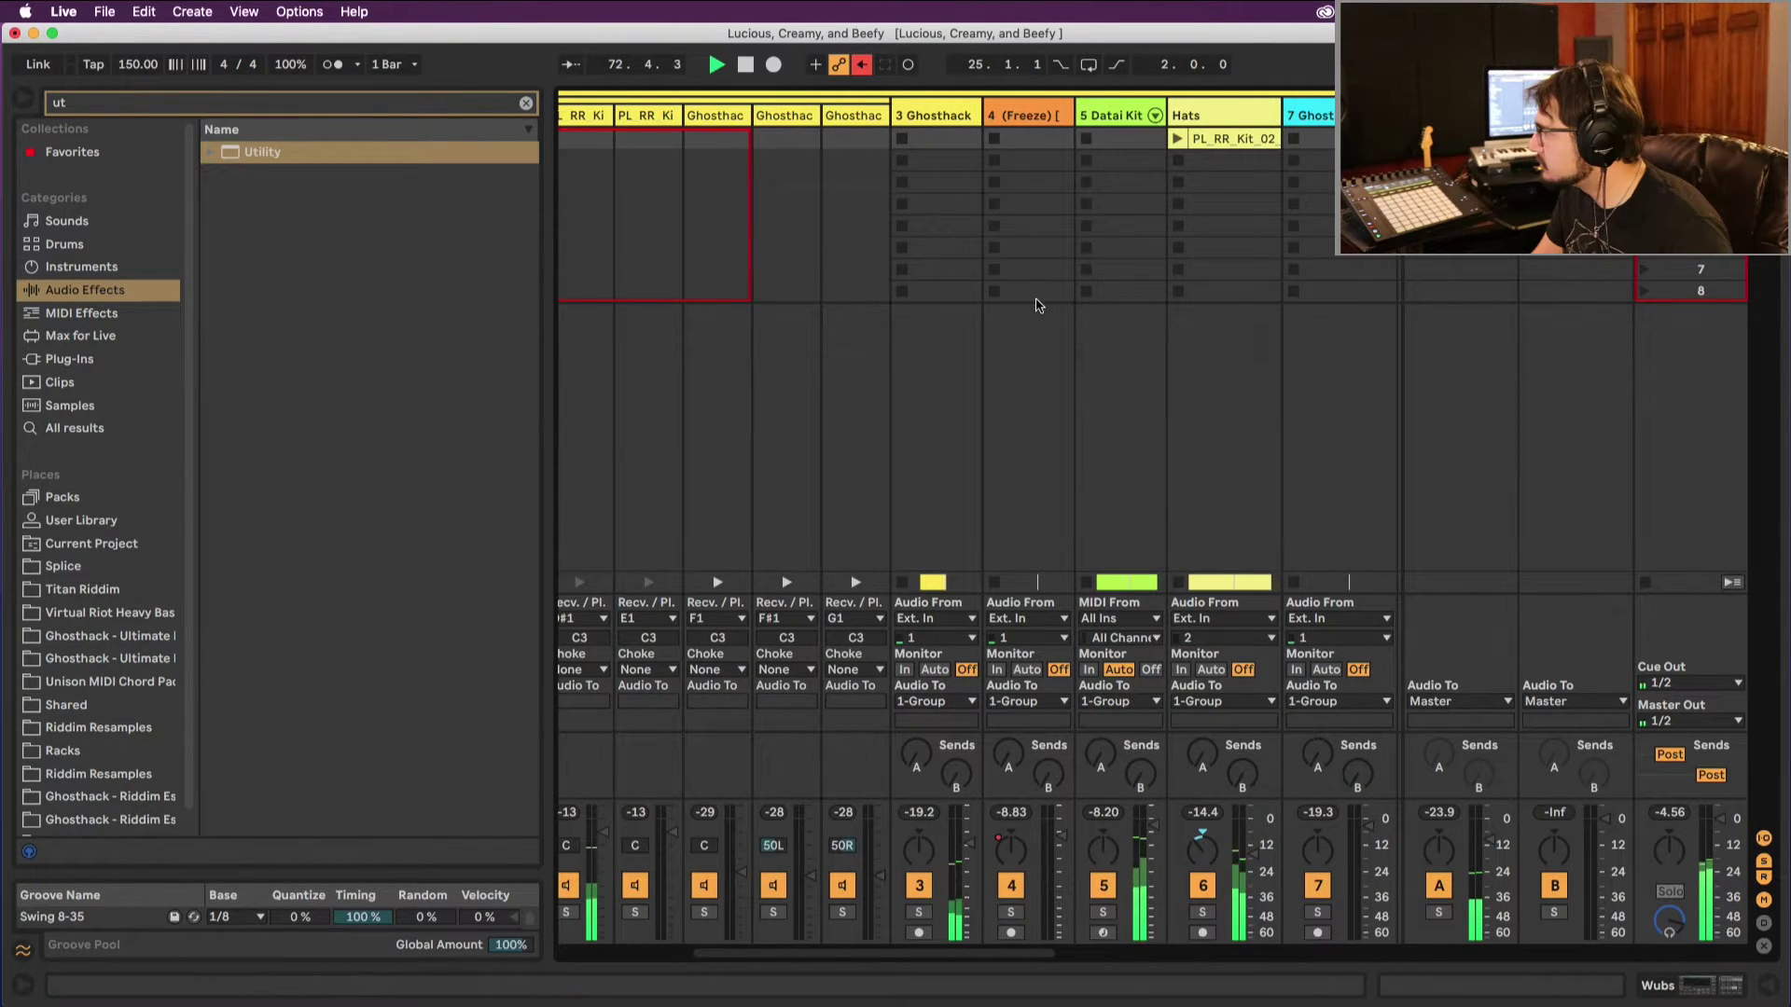
double_click(922, 112)
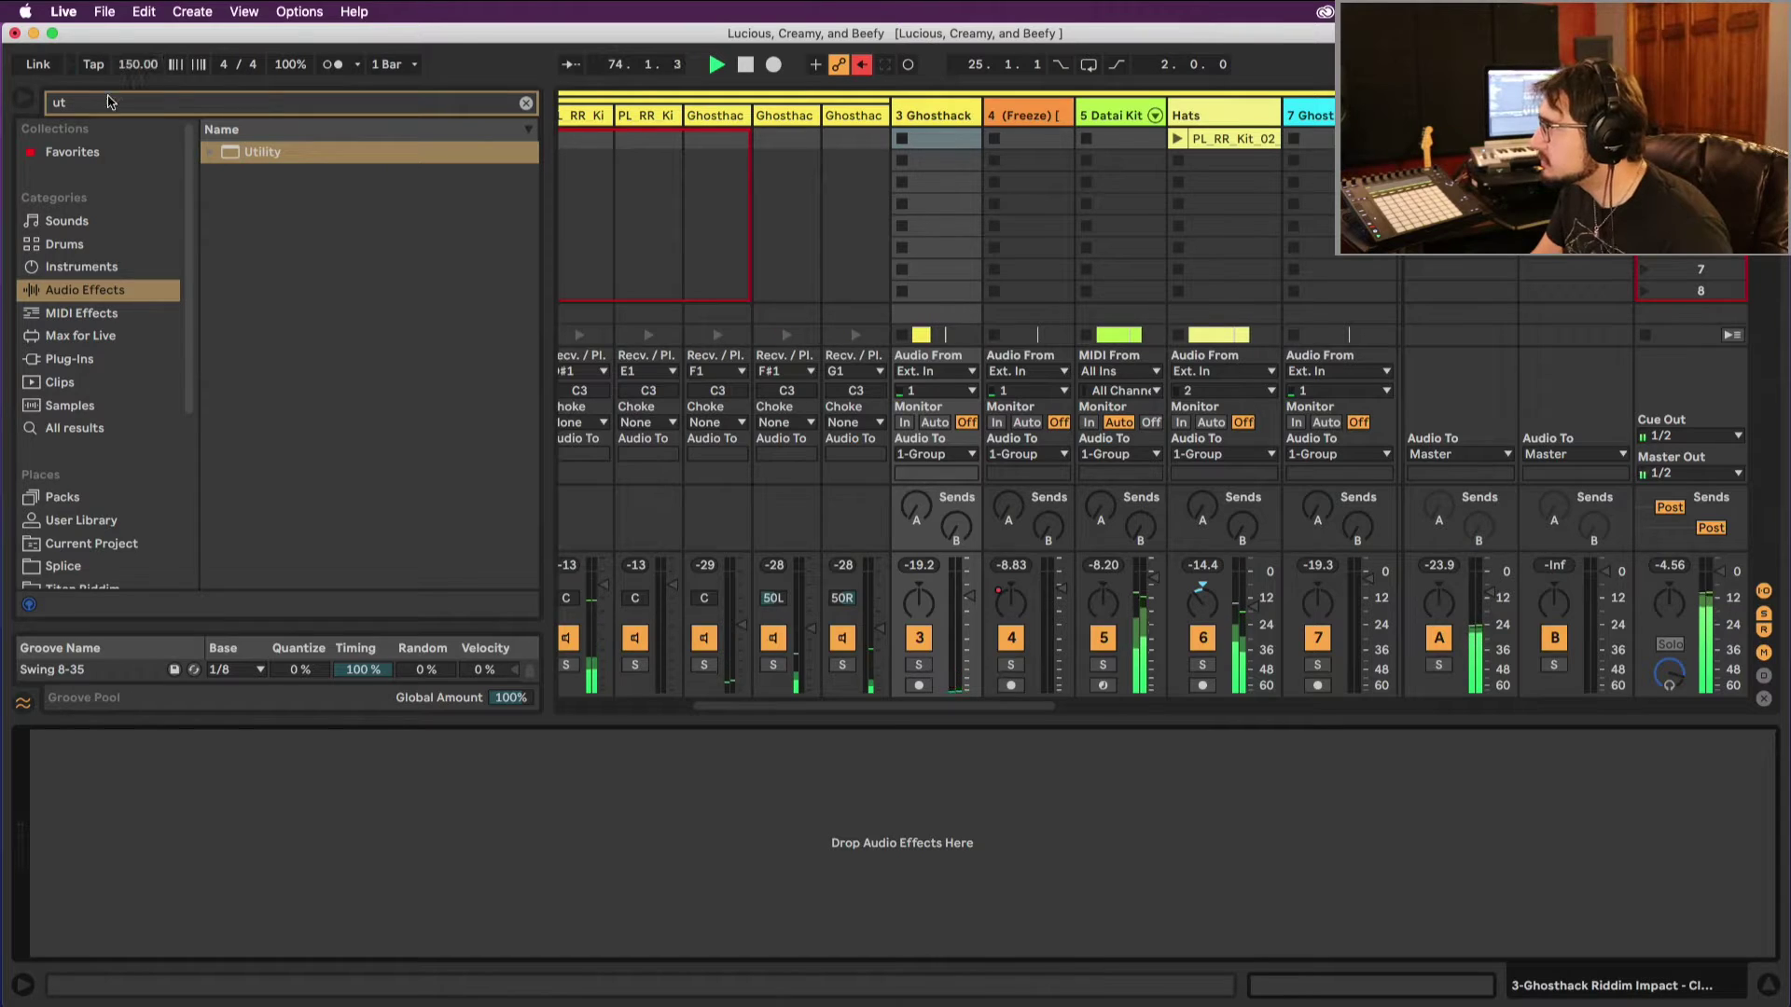
Step: Add an EQ Eight to track 3 Ghosthack and raise its band 4 high shelf to about 4.83 dB at 2.30 kHz
key(BackSpace)
key(BackSpace)
text(eq)
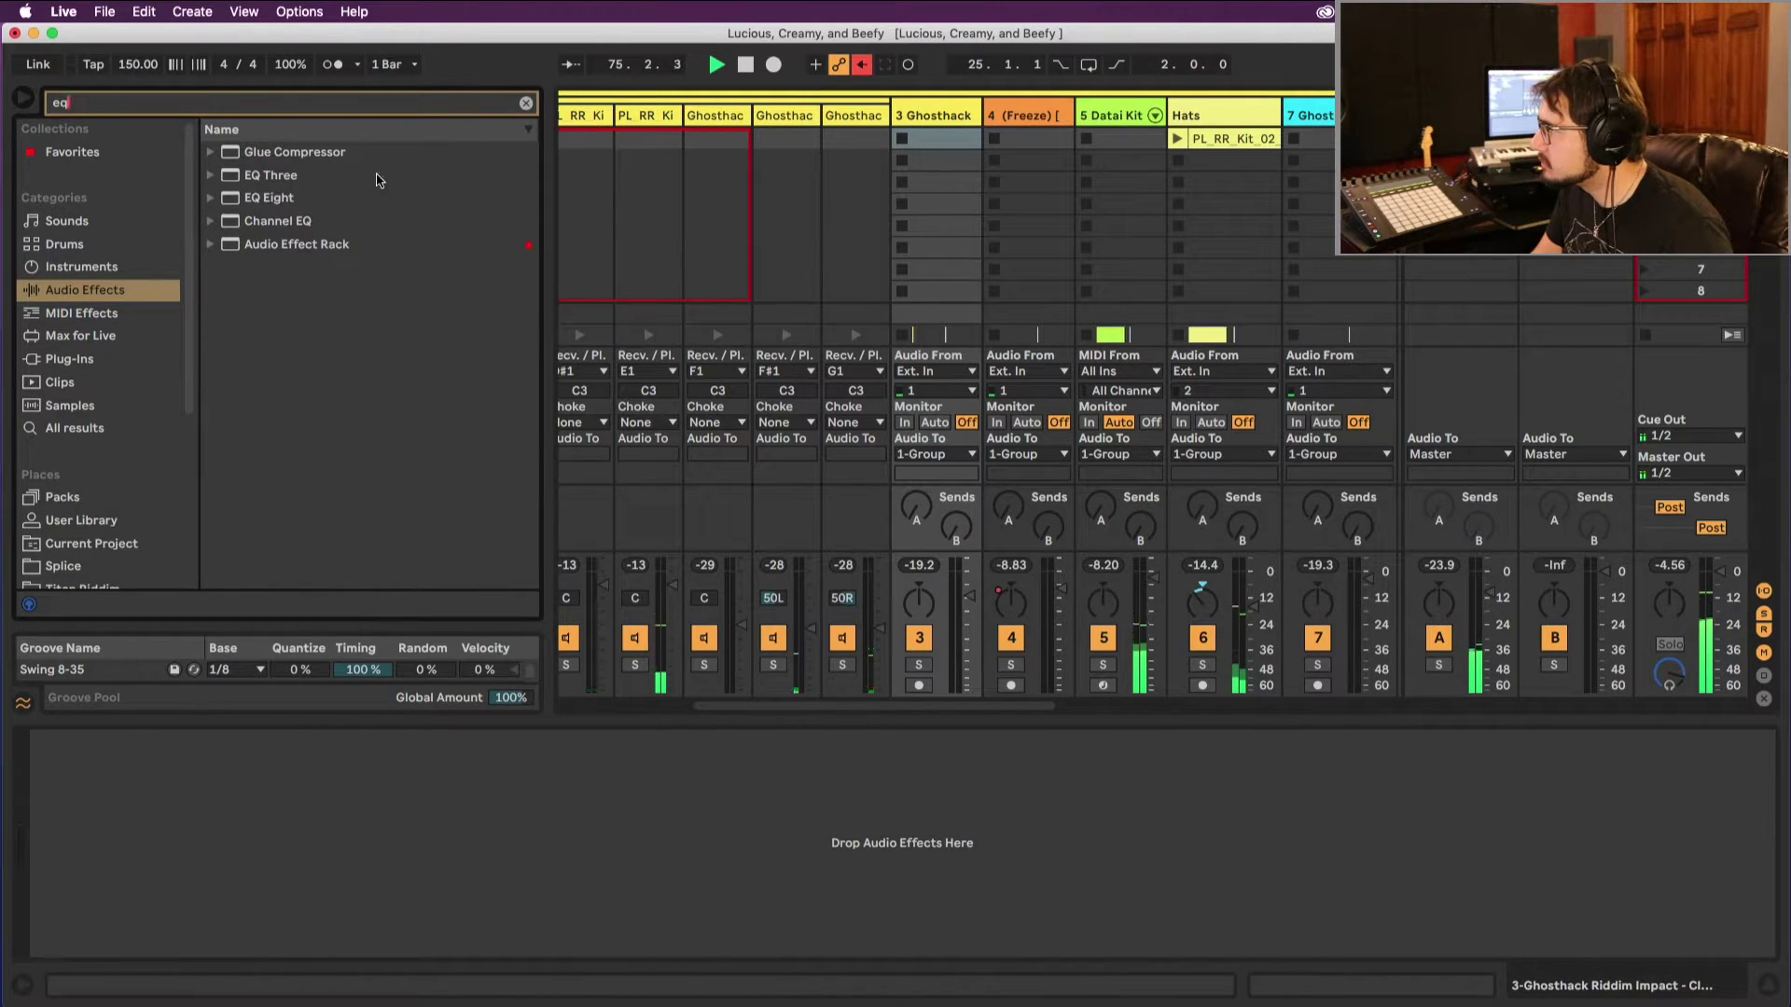
click(290, 200)
drag(625, 714, 650, 760)
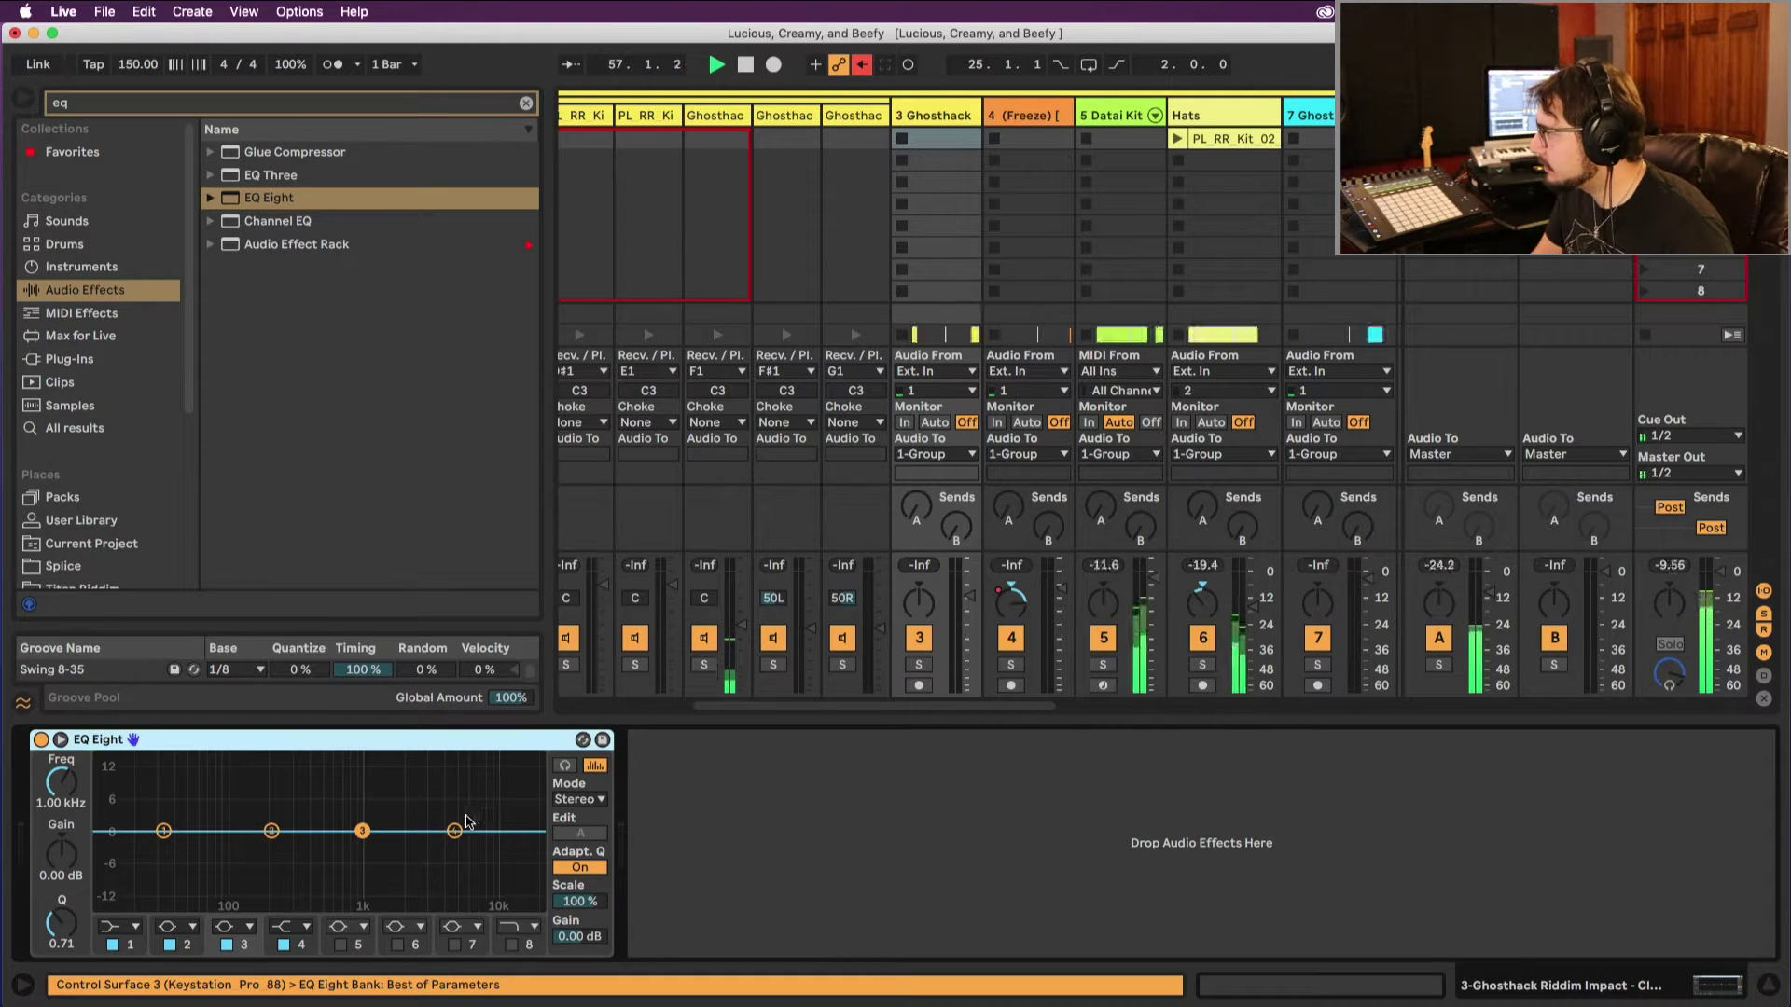
drag(446, 835, 410, 807)
key(q)
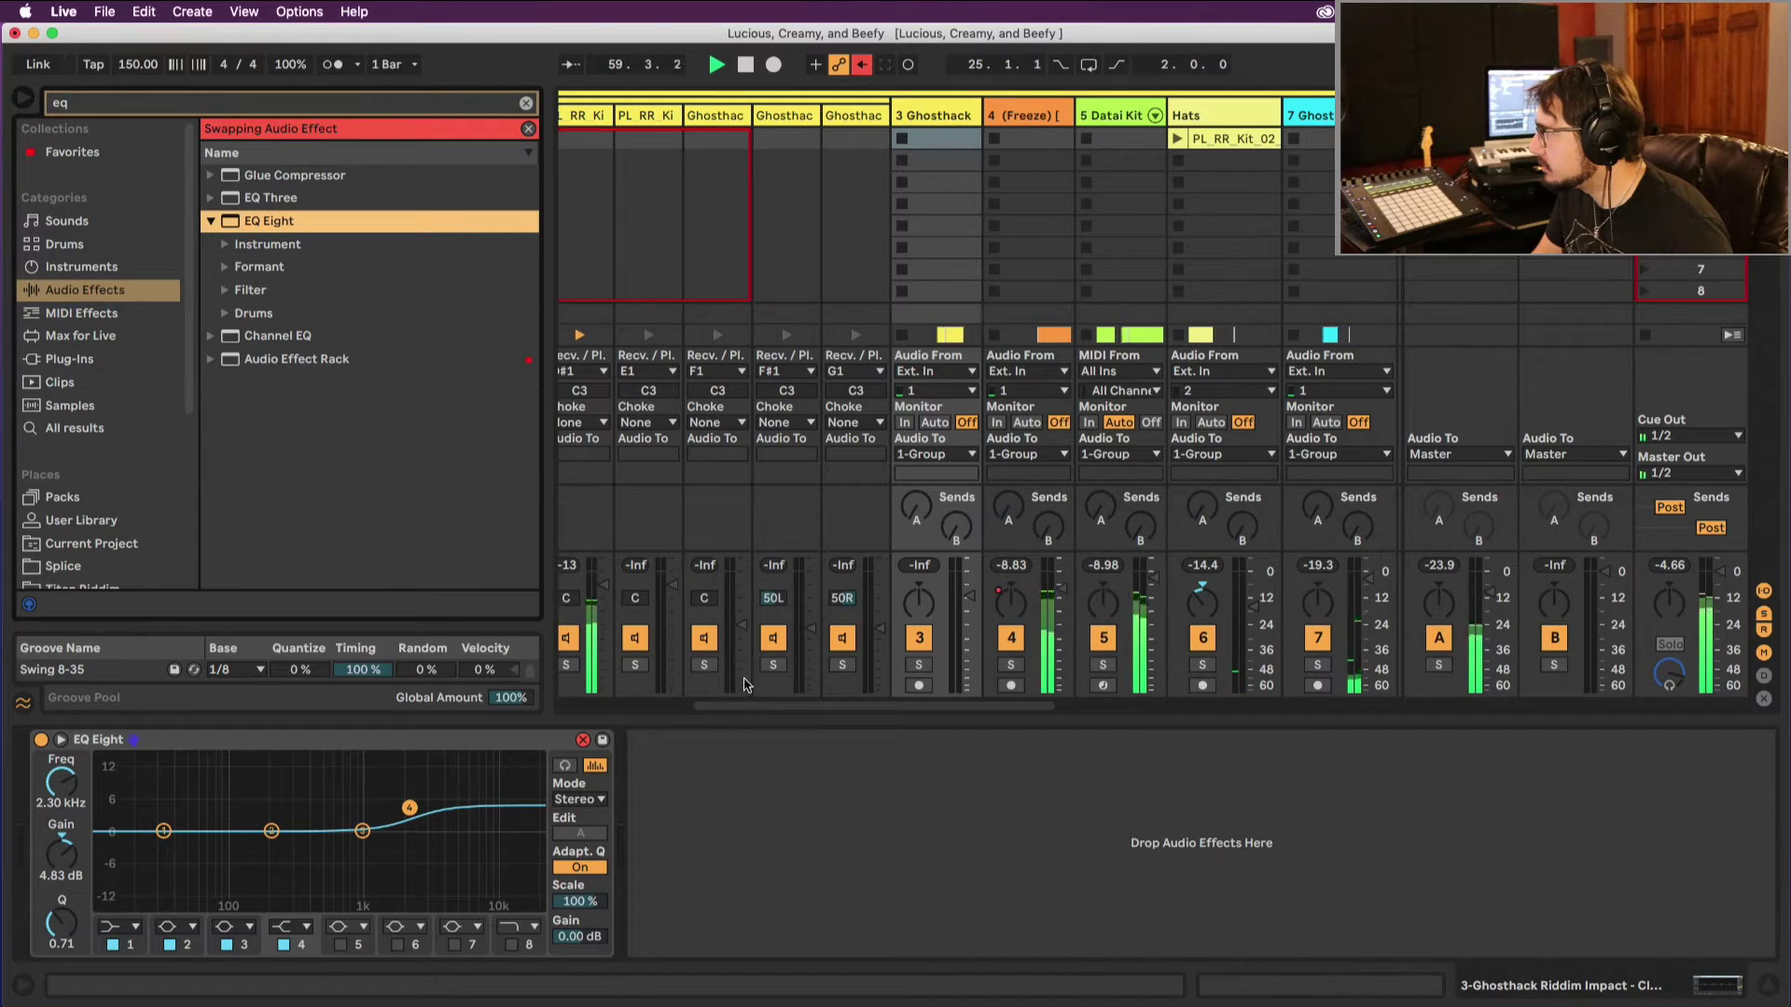
Step: Clear the browser search and add an EQ Eight at the end of the Hats track's device chain
click(527, 103)
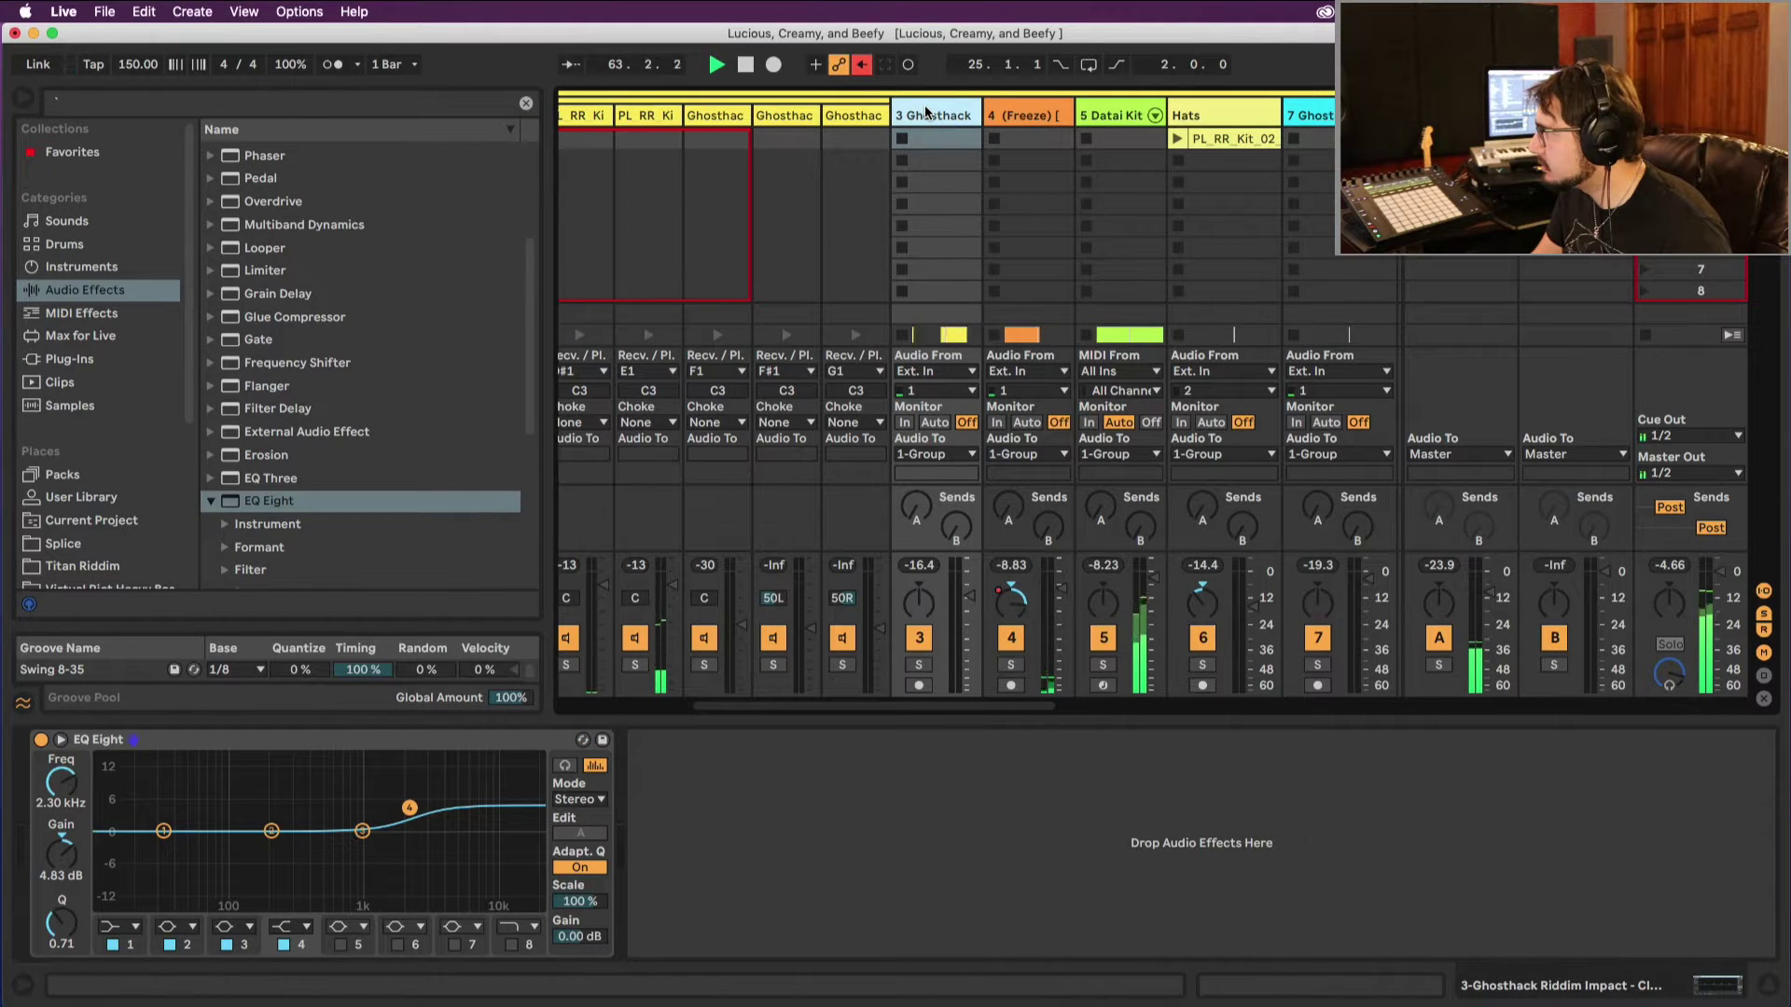
key(Right)
click(948, 115)
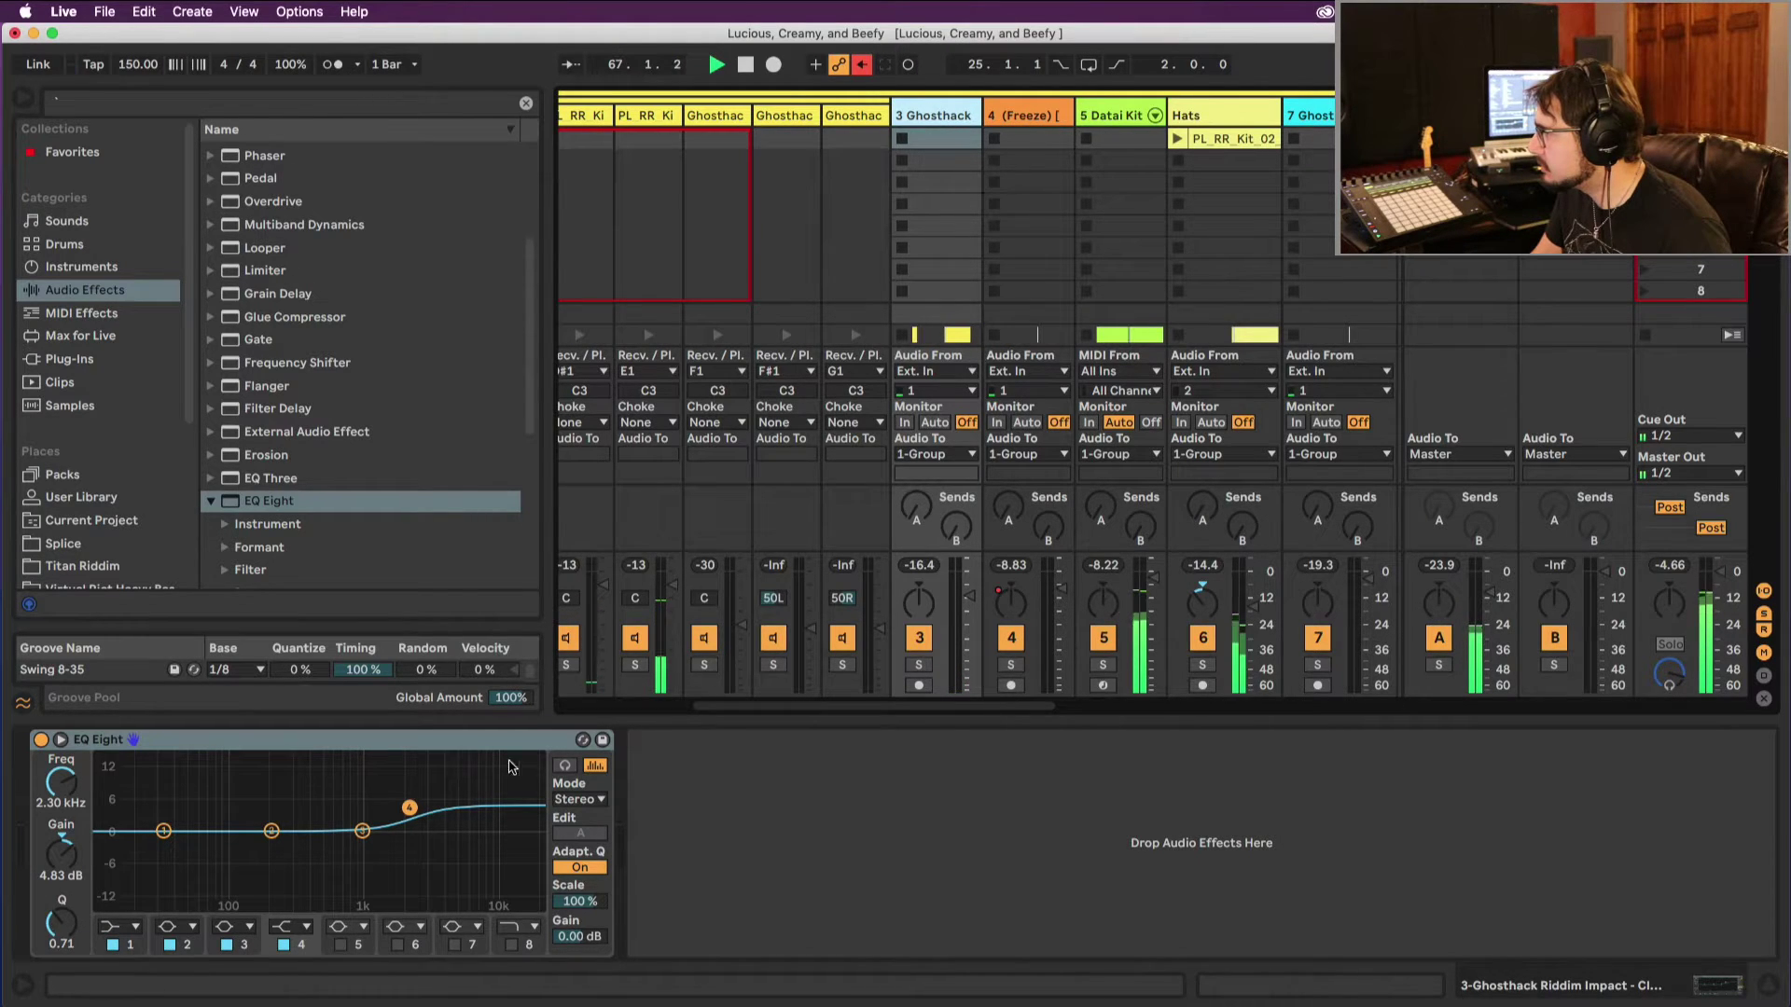
drag(241, 494, 1183, 125)
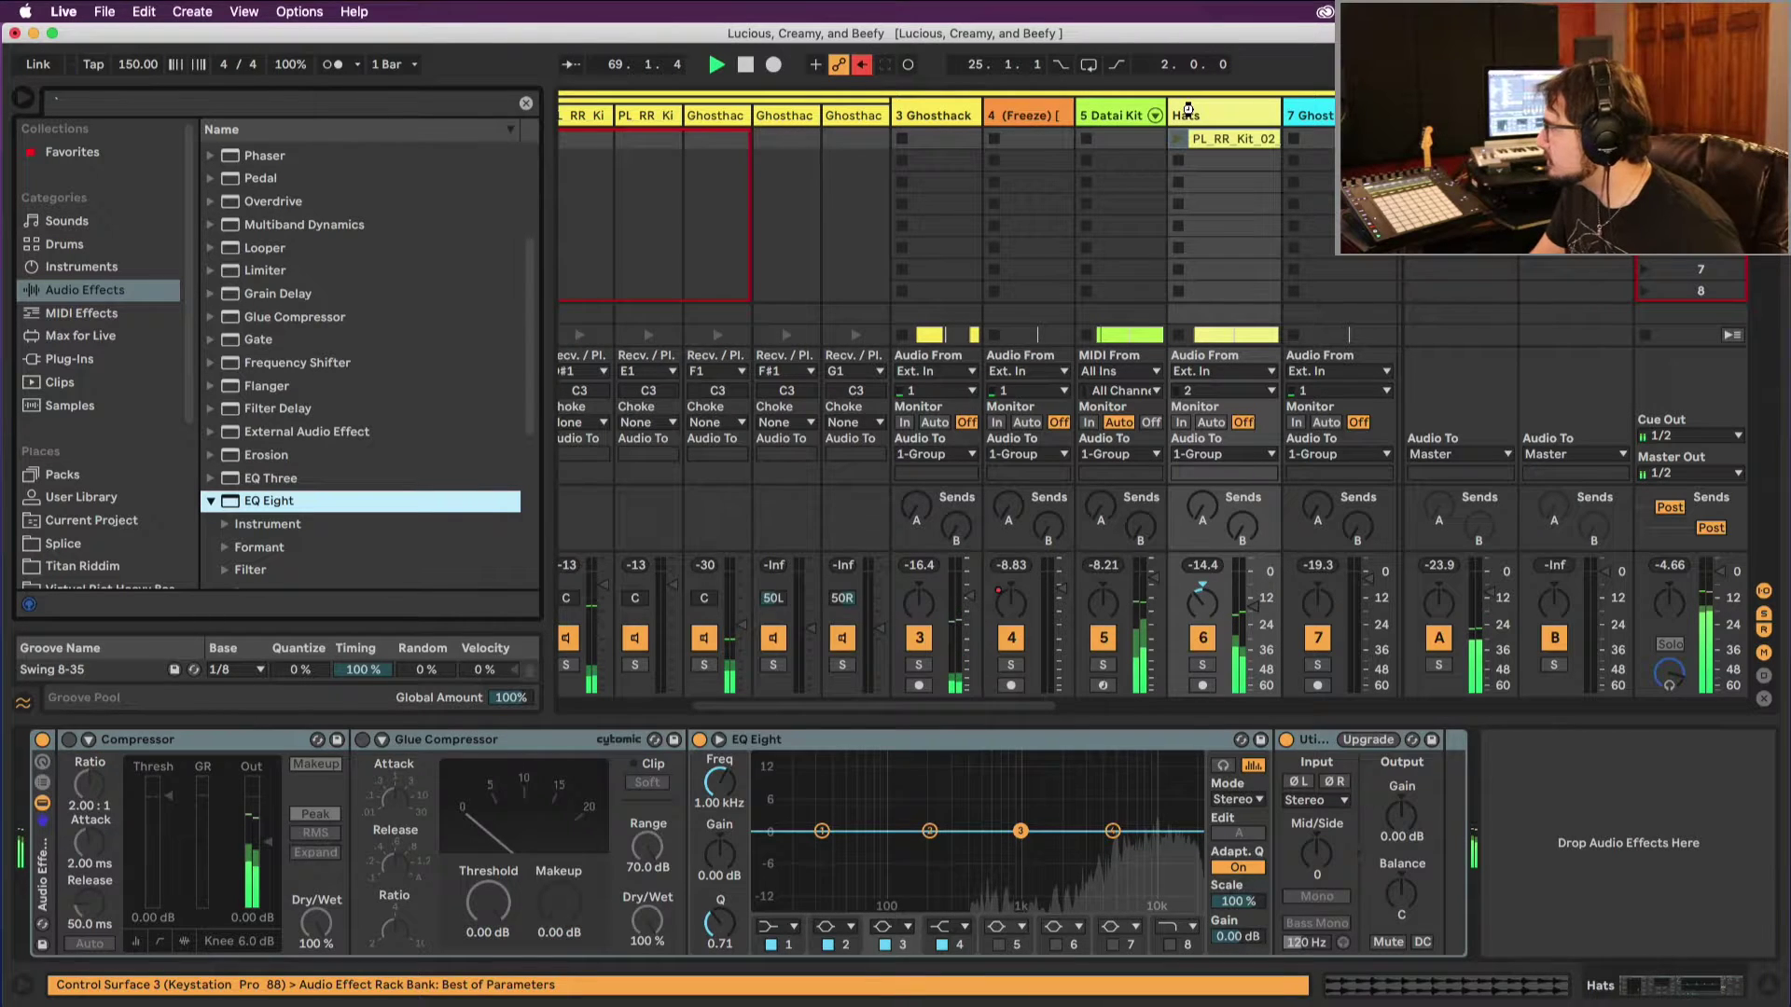
key(Return)
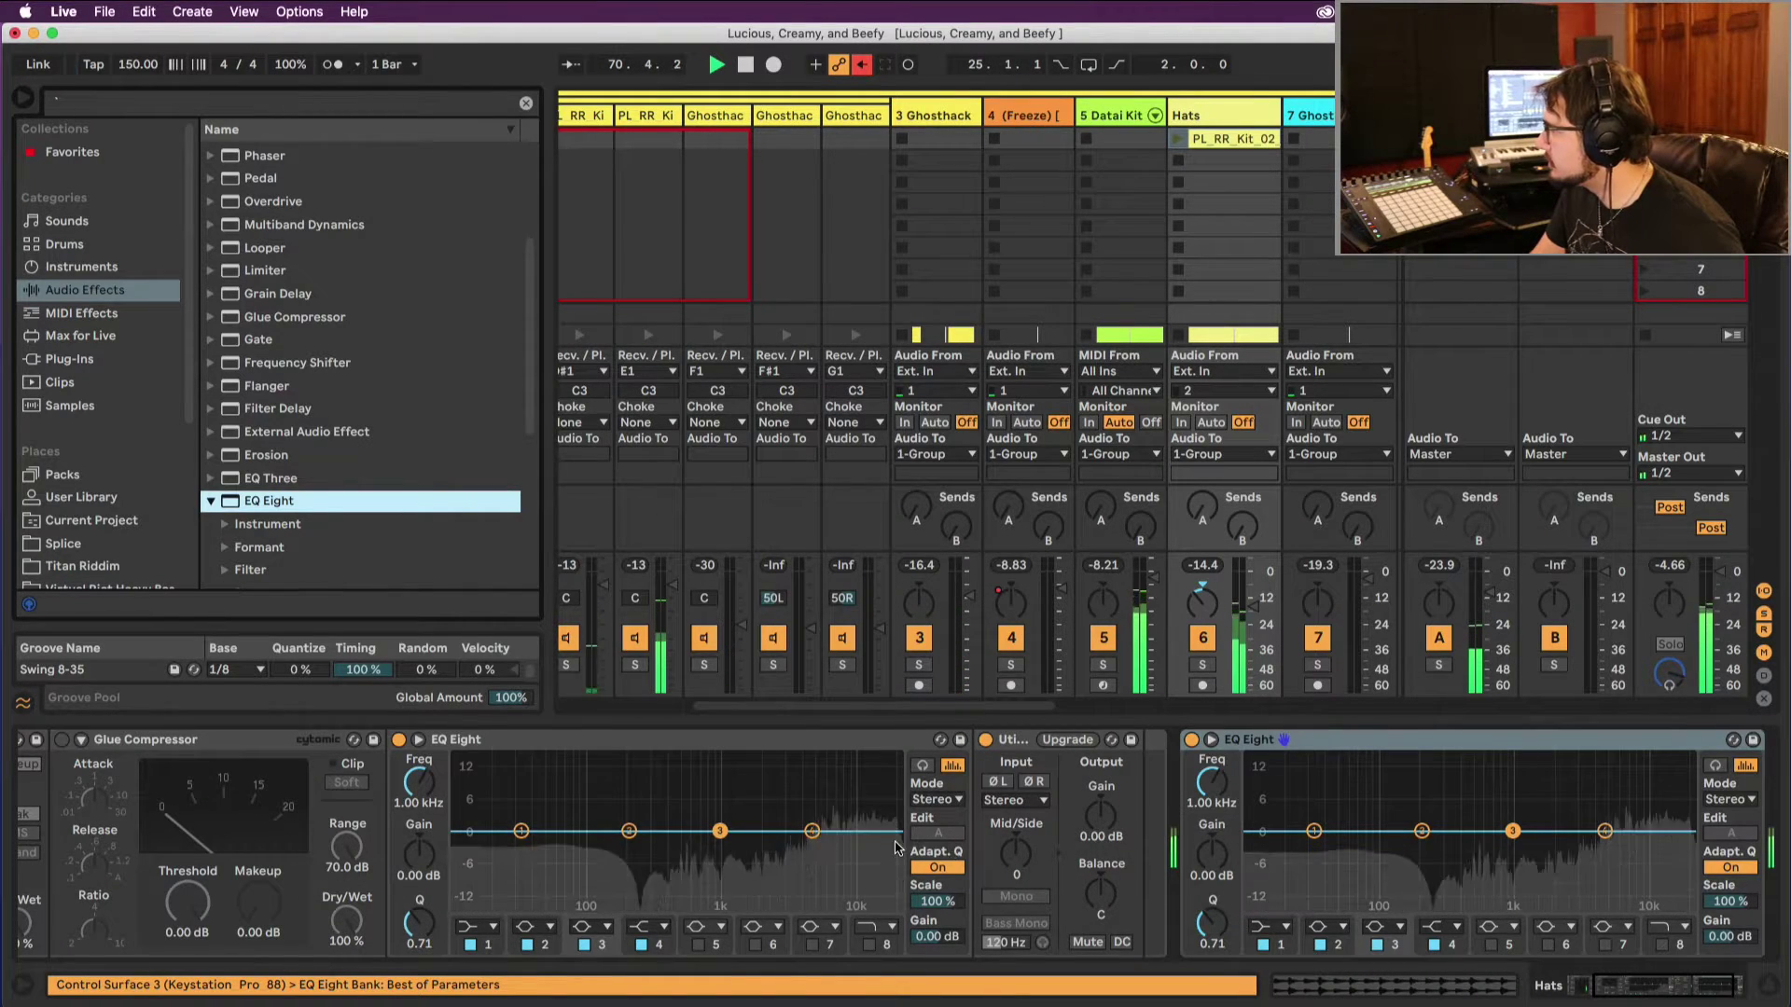
Step: On the new Hats EQ Eight, boost band 4 about 4.59 dB at 7.74 kHz and make band 1 a 30 Hz low cut
drag(1604, 830, 1629, 809)
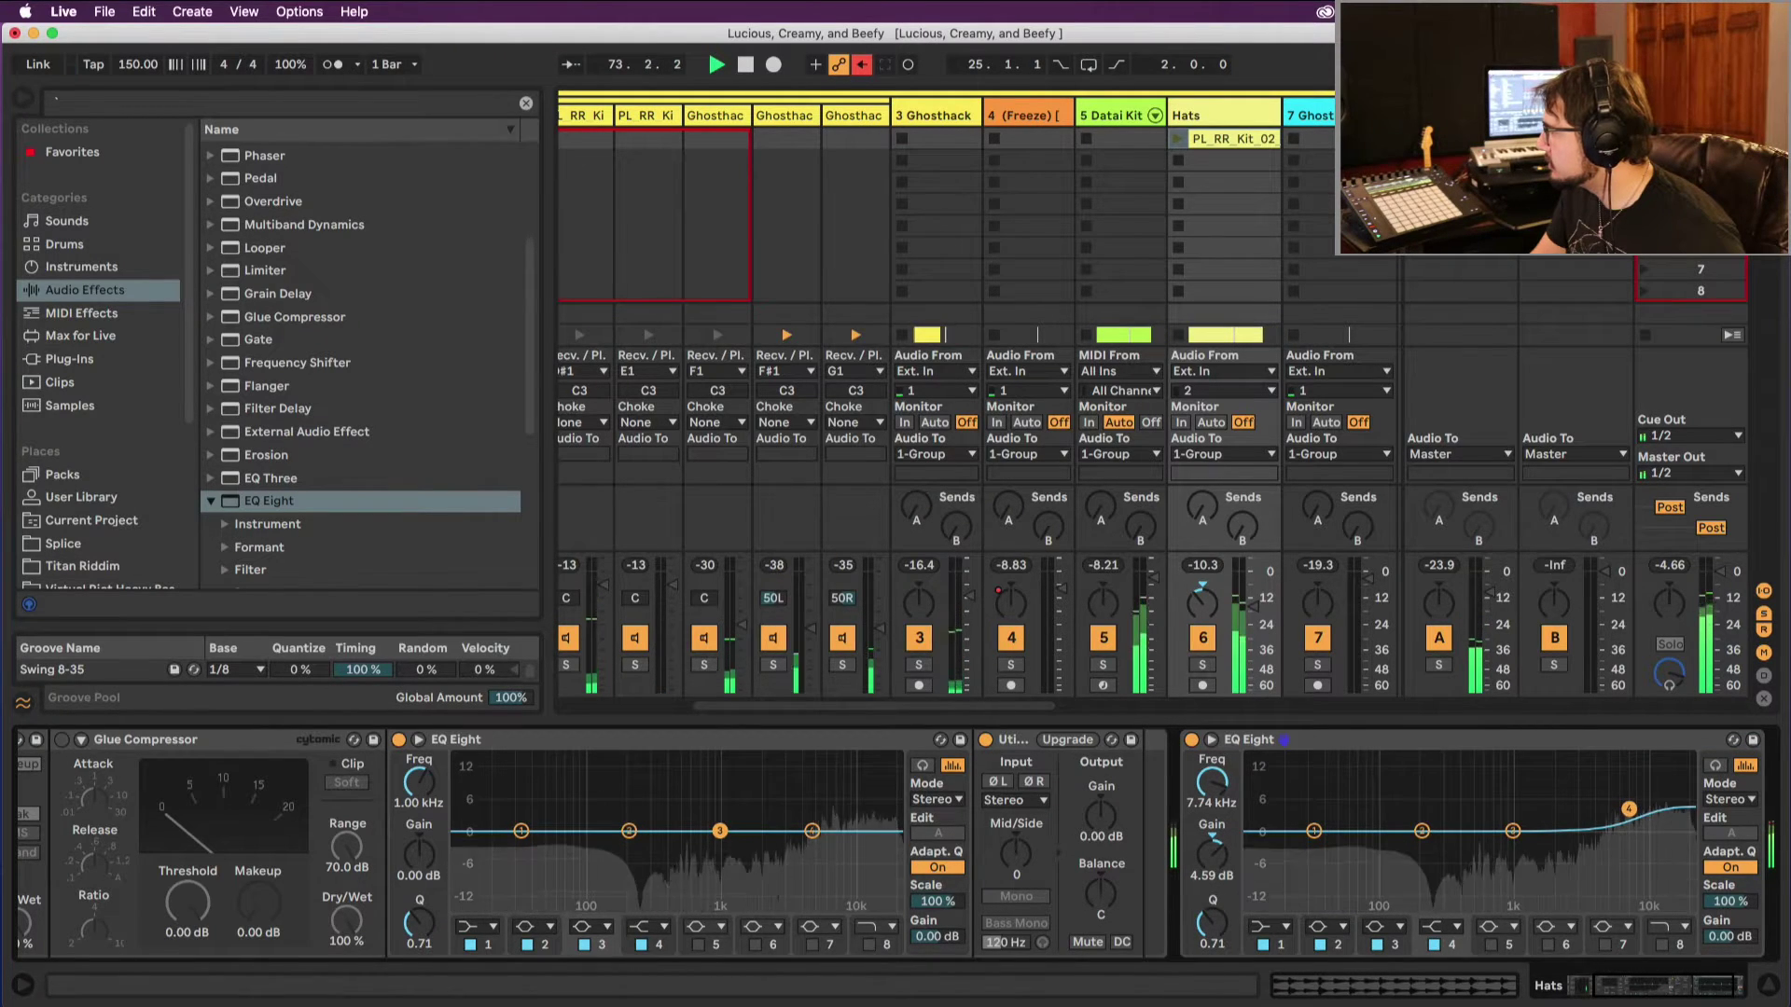
click(1272, 927)
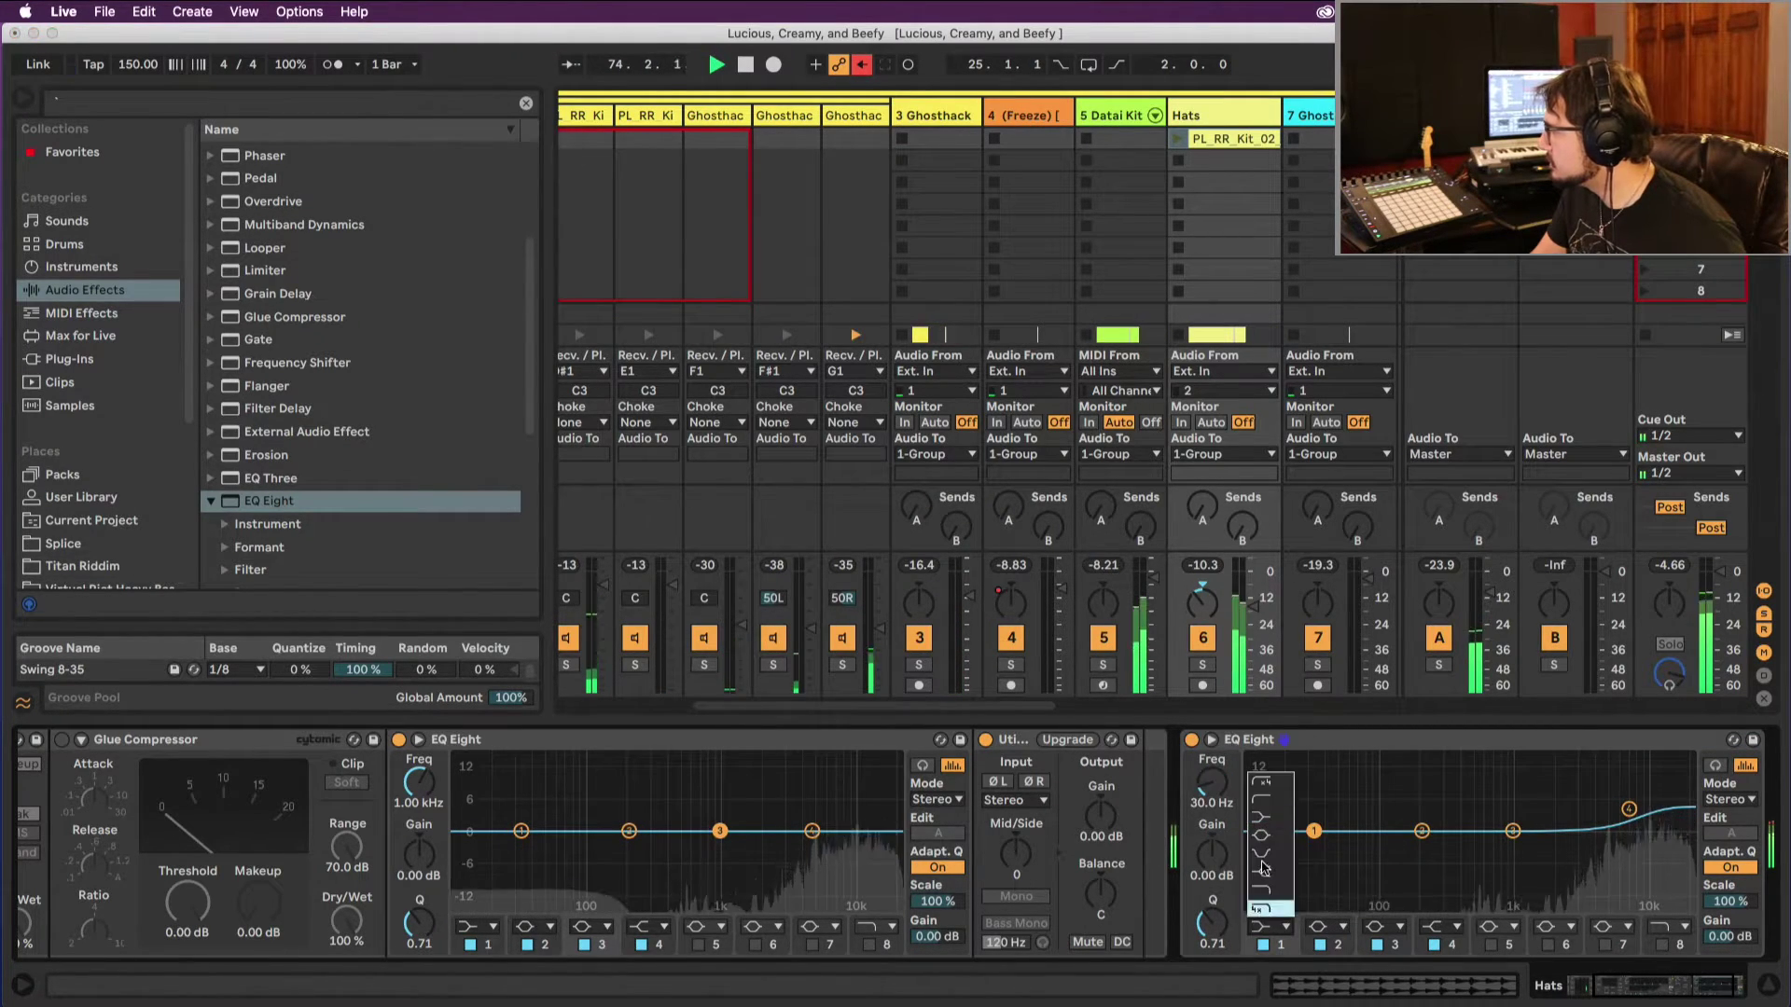
click(1264, 804)
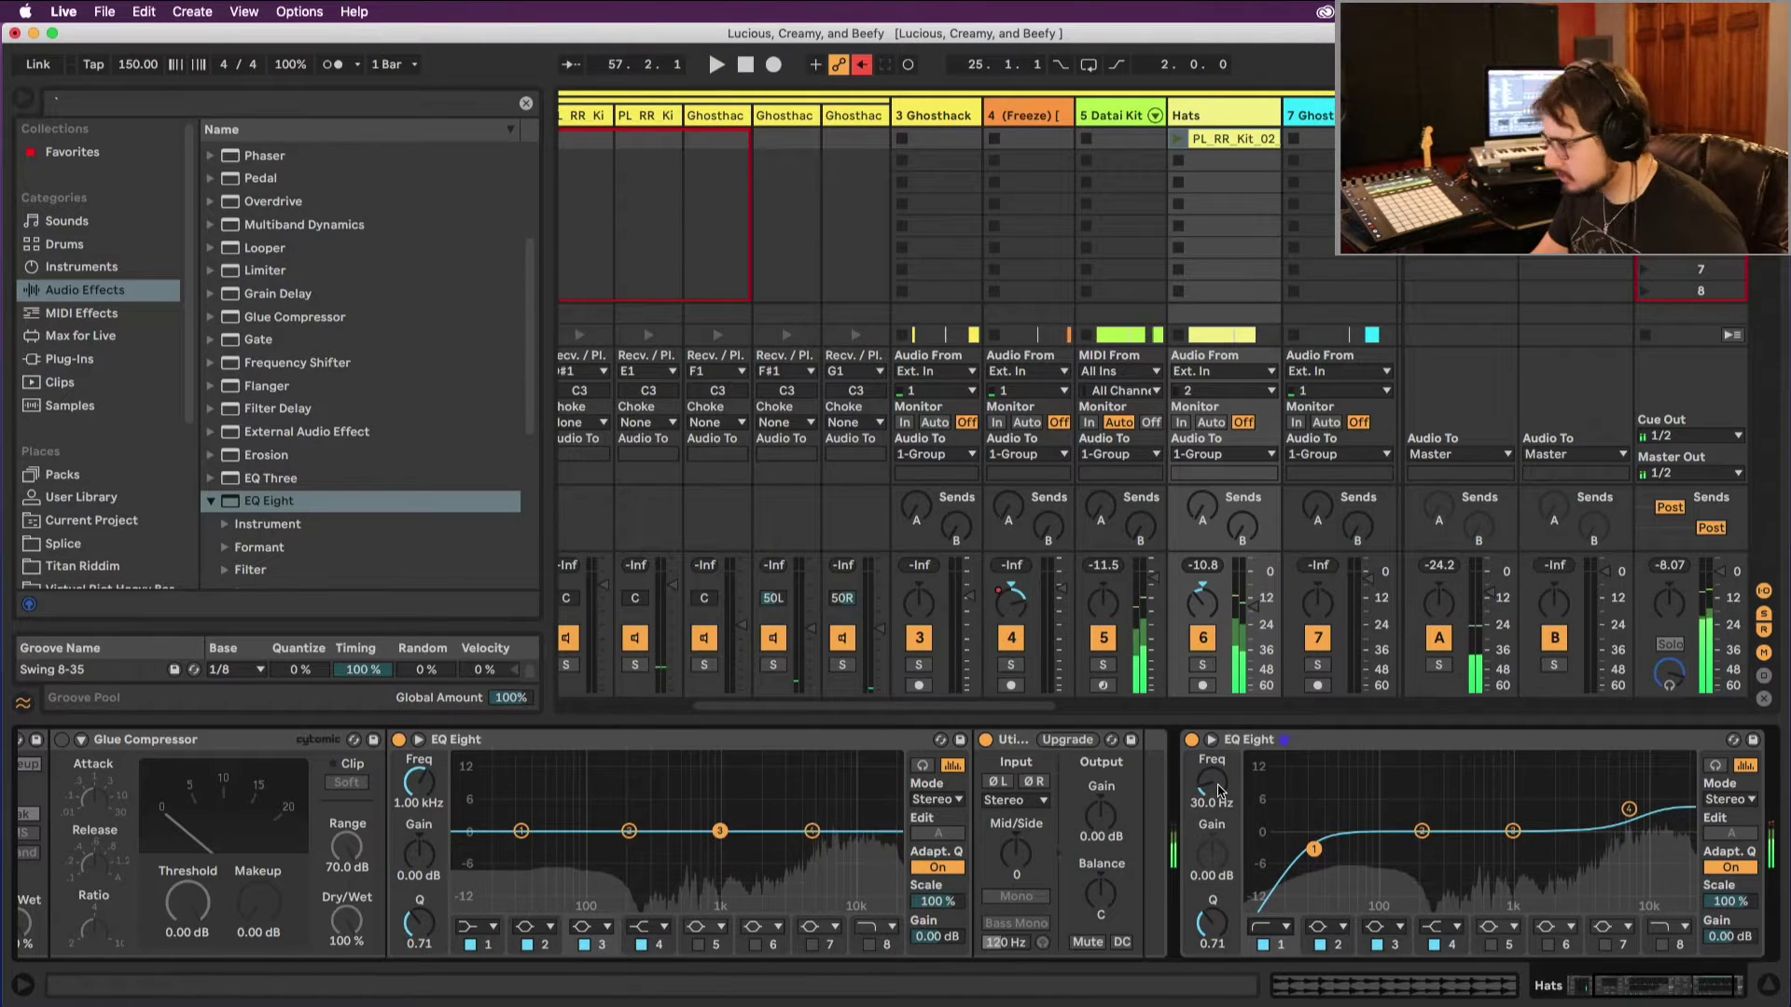
Step: Look through the drum group's clips in the Arrangement and play the Half section from the OSKAR_FLOOD clap clip
key(Tab)
drag(947, 202, 1149, 537)
scroll(1156, 537, right, 15)
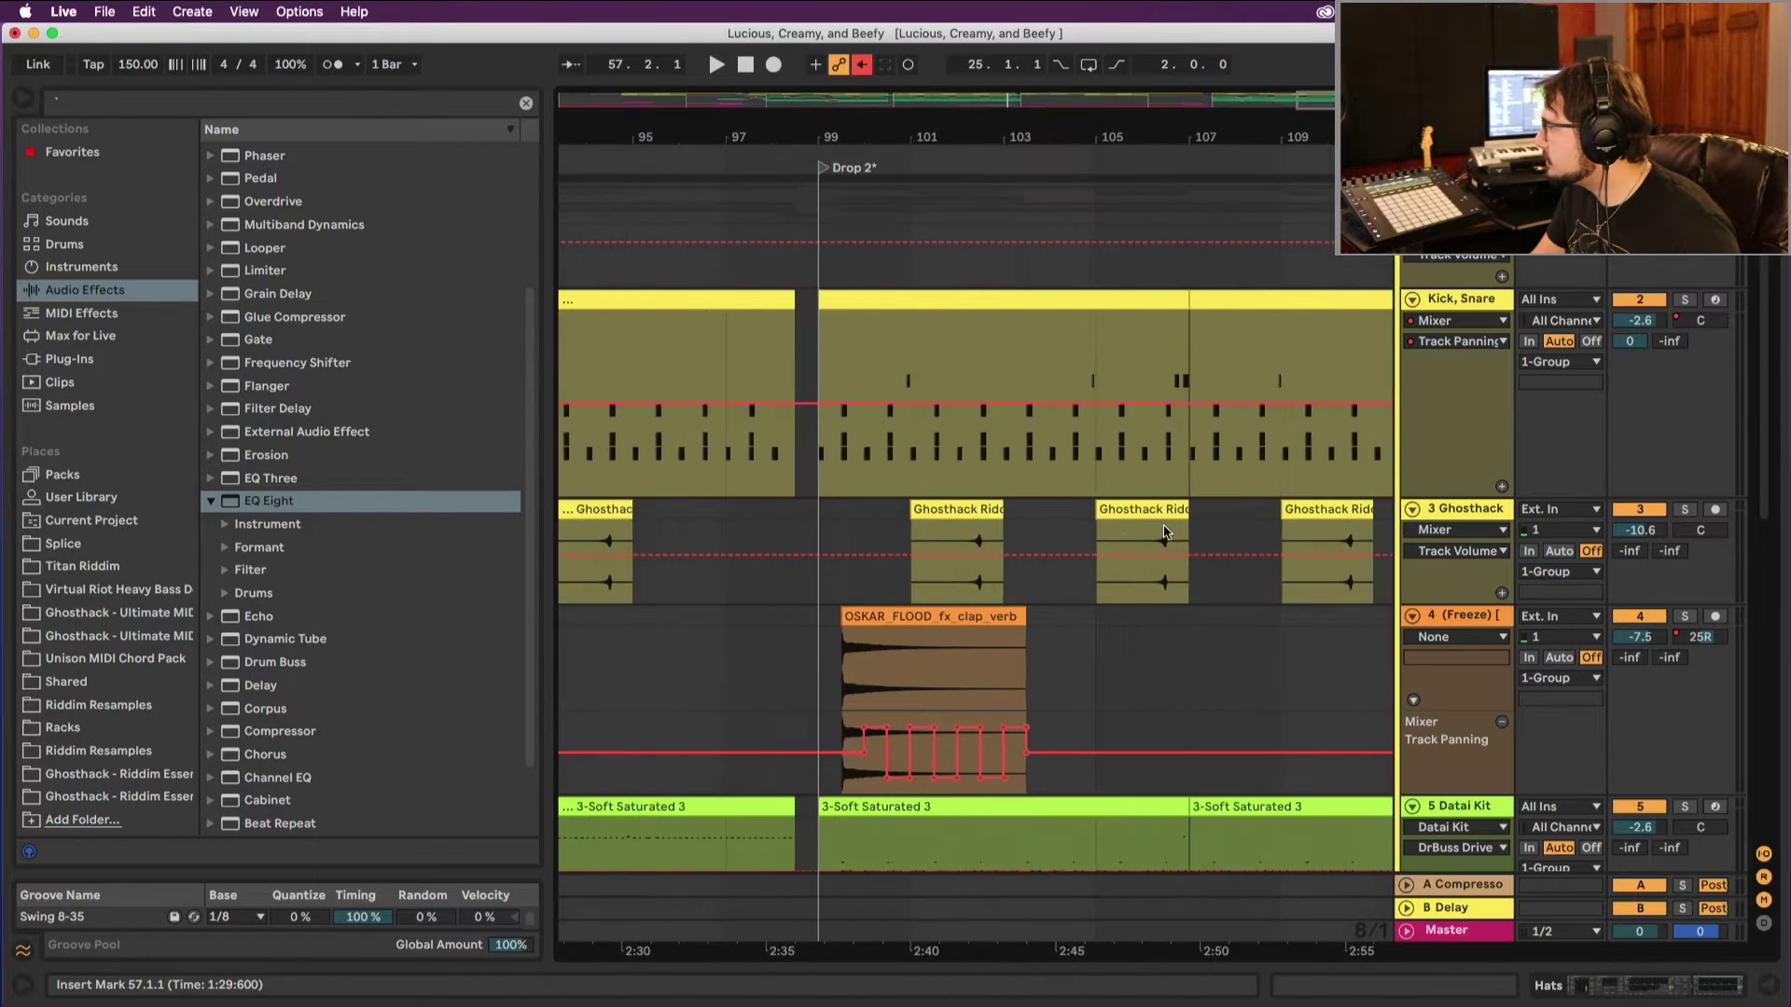
scroll(1177, 535, left, 13)
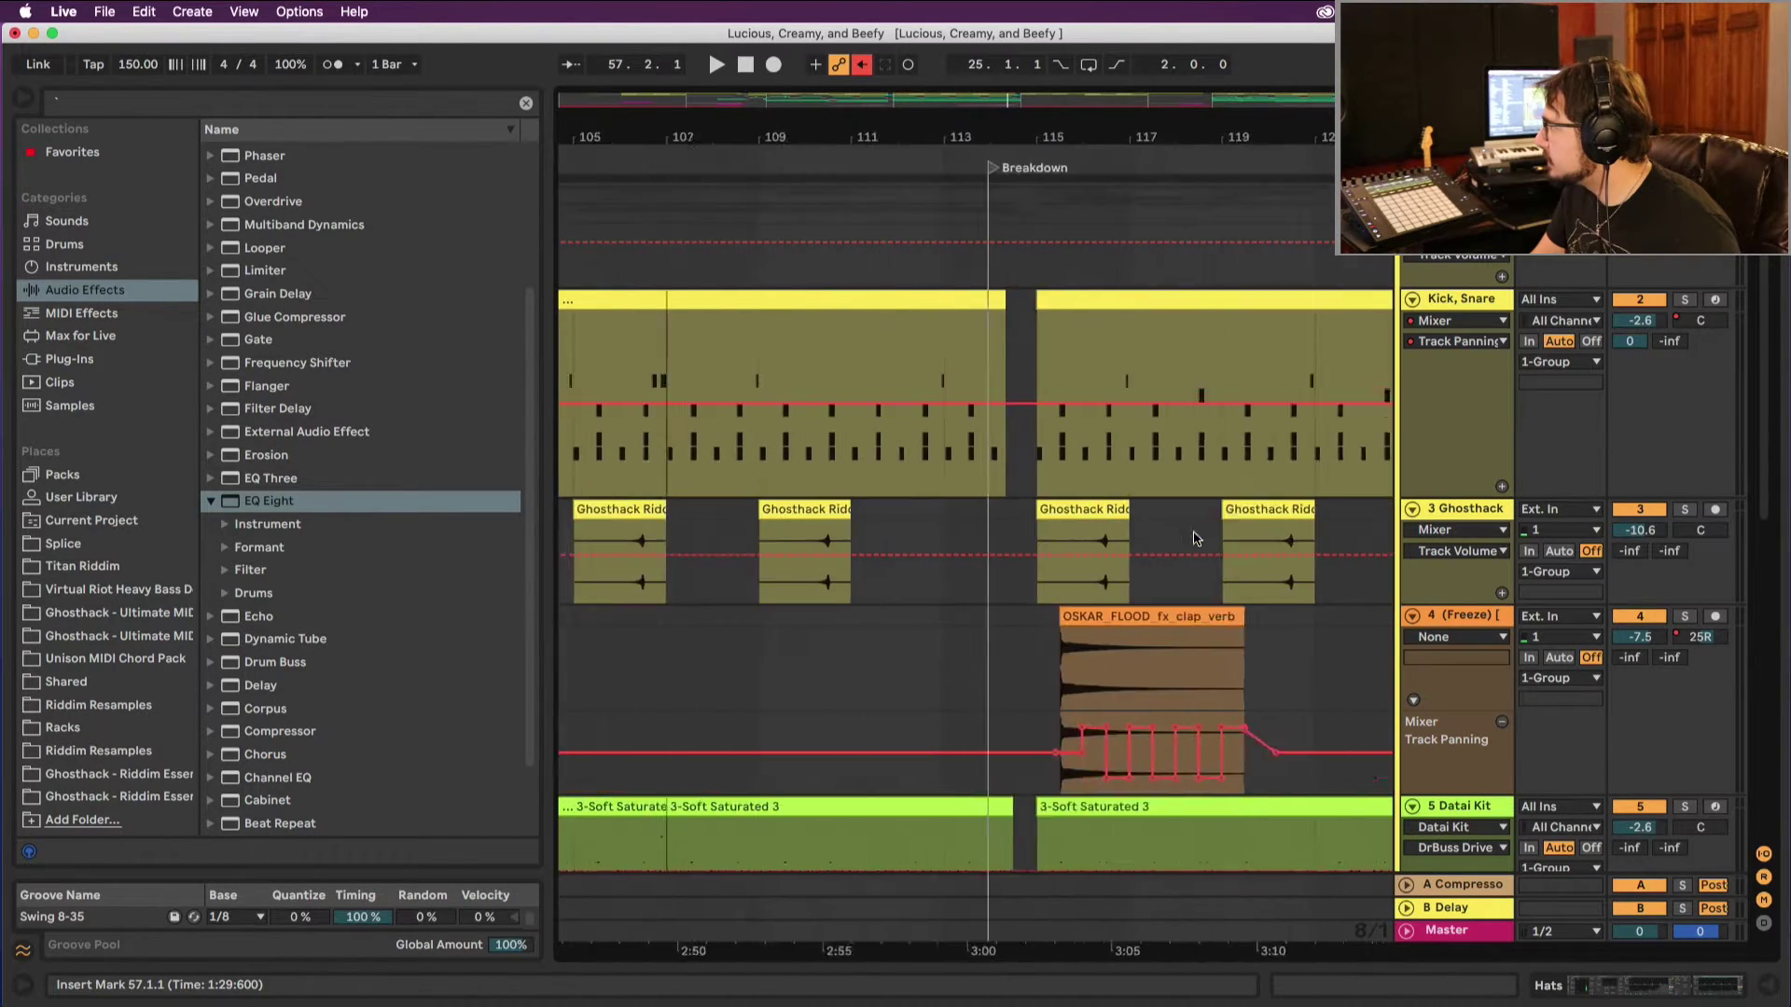
scroll(1194, 540, left, 9)
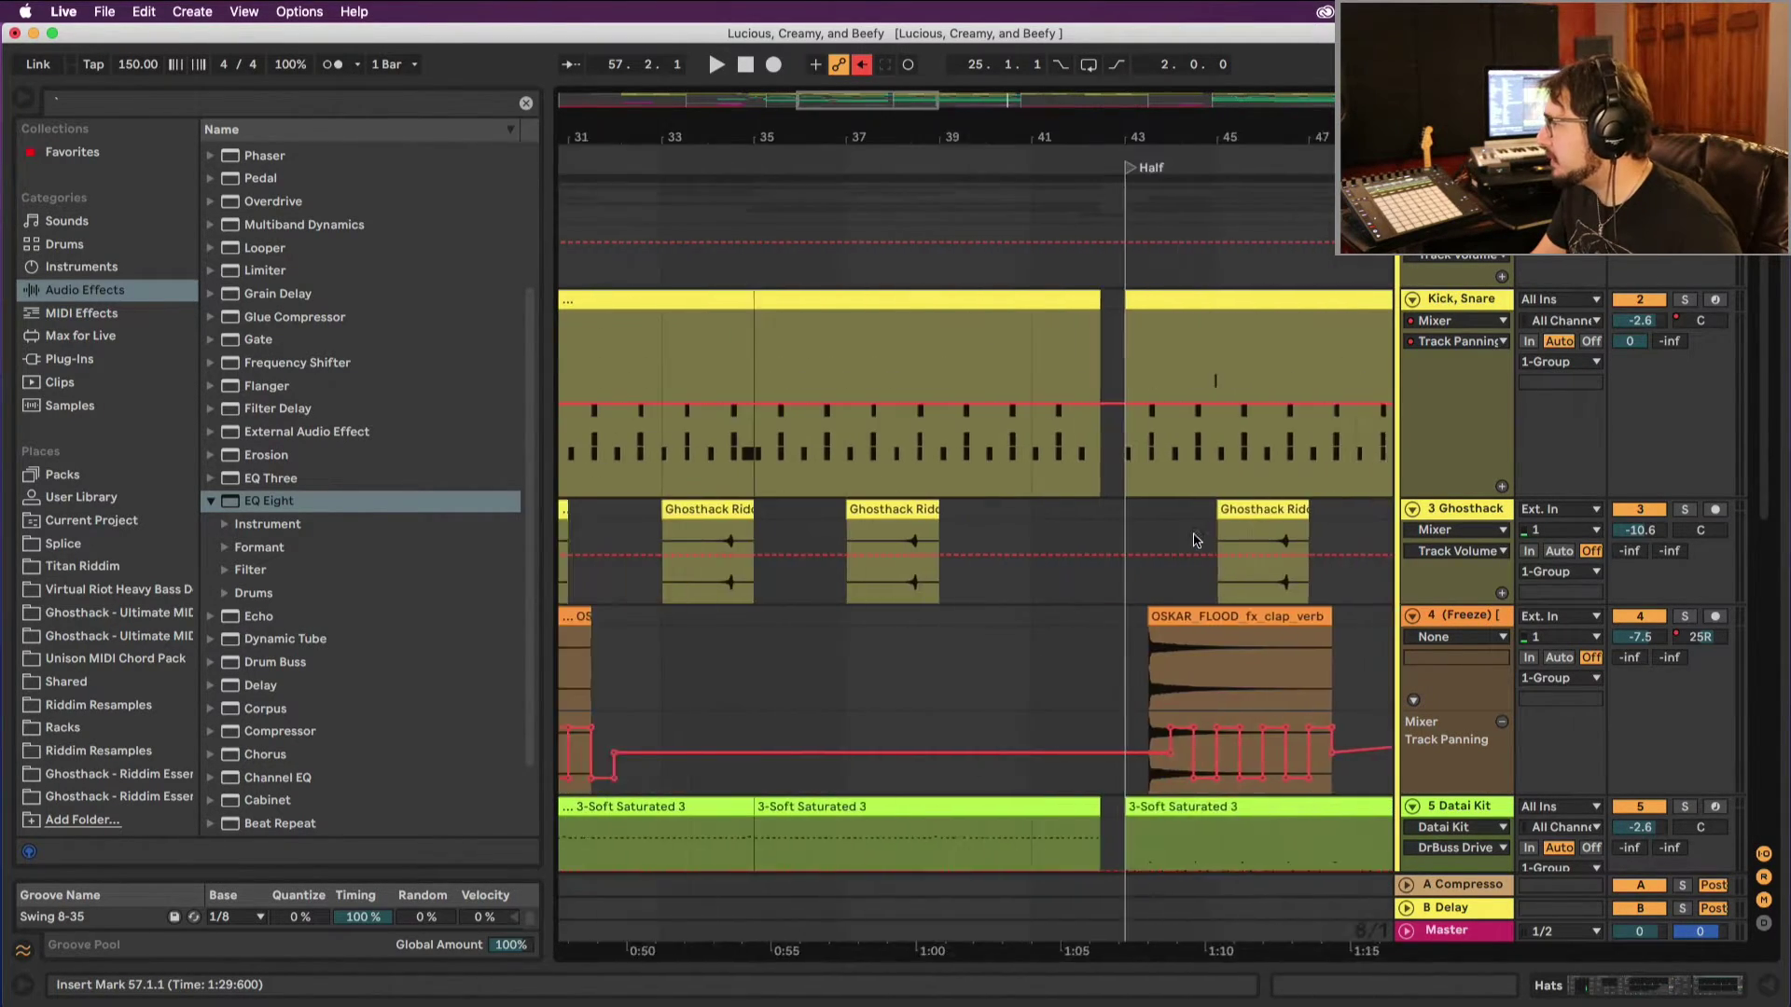
scroll(1194, 537, right, 8)
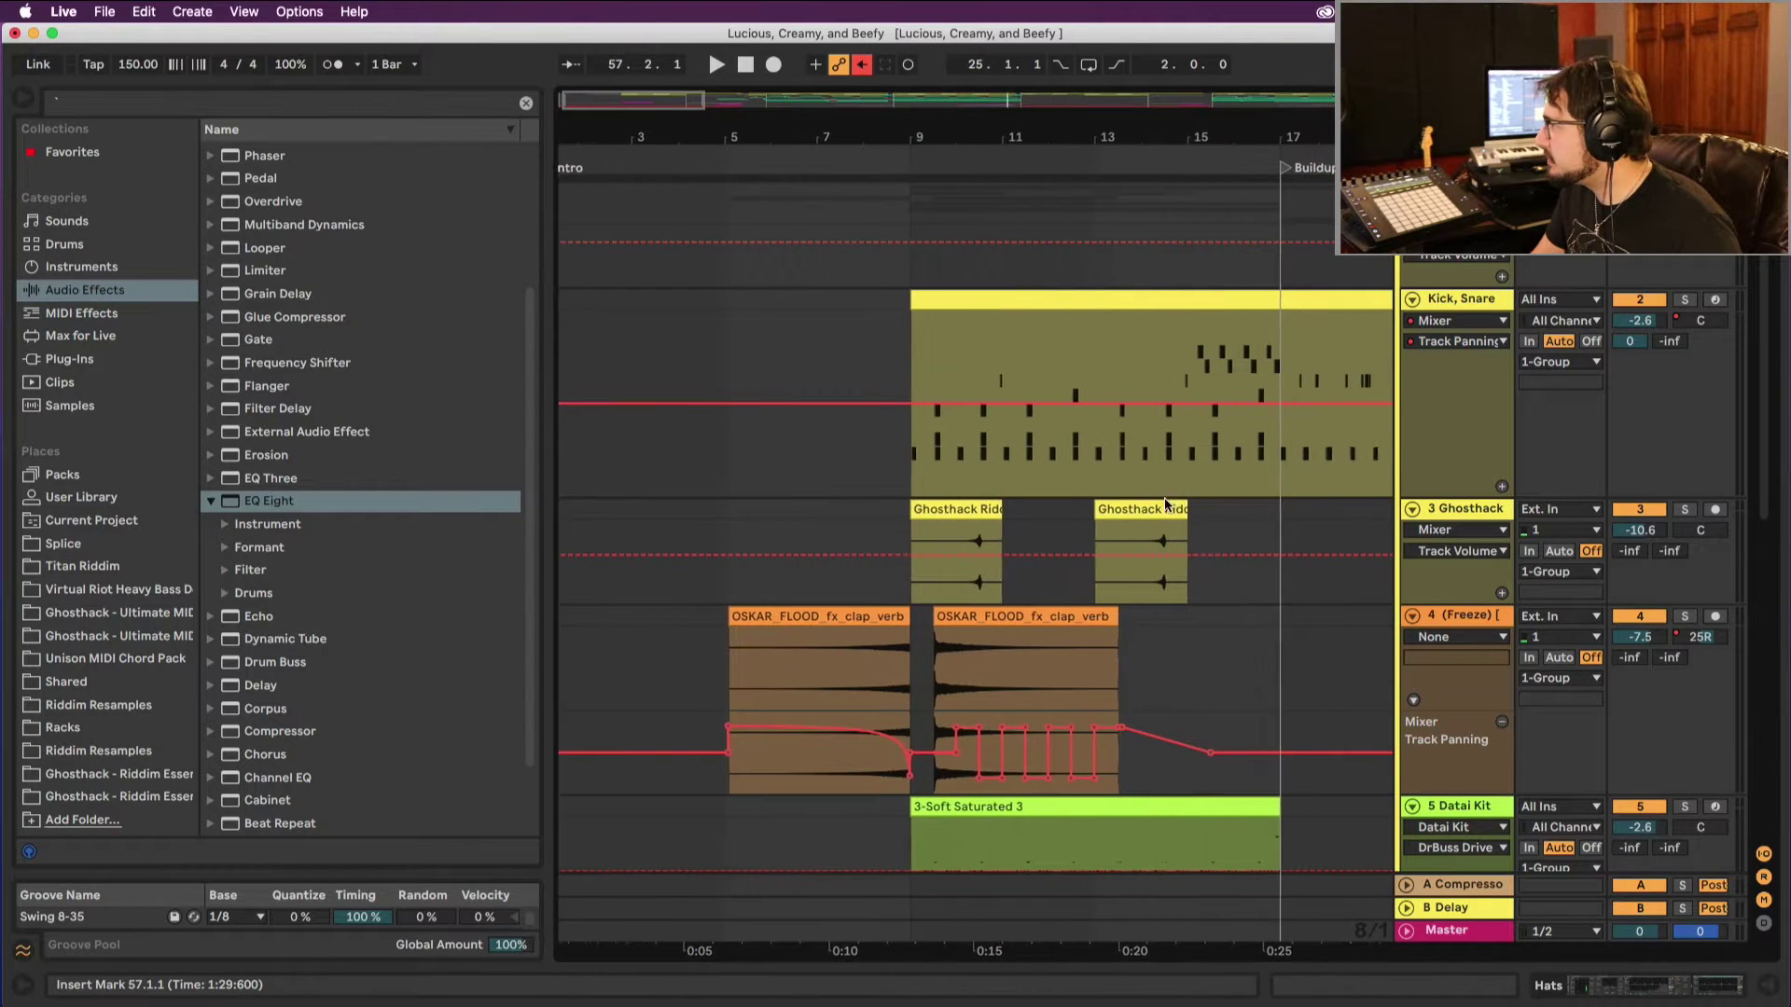
scroll(1166, 489, left, 1)
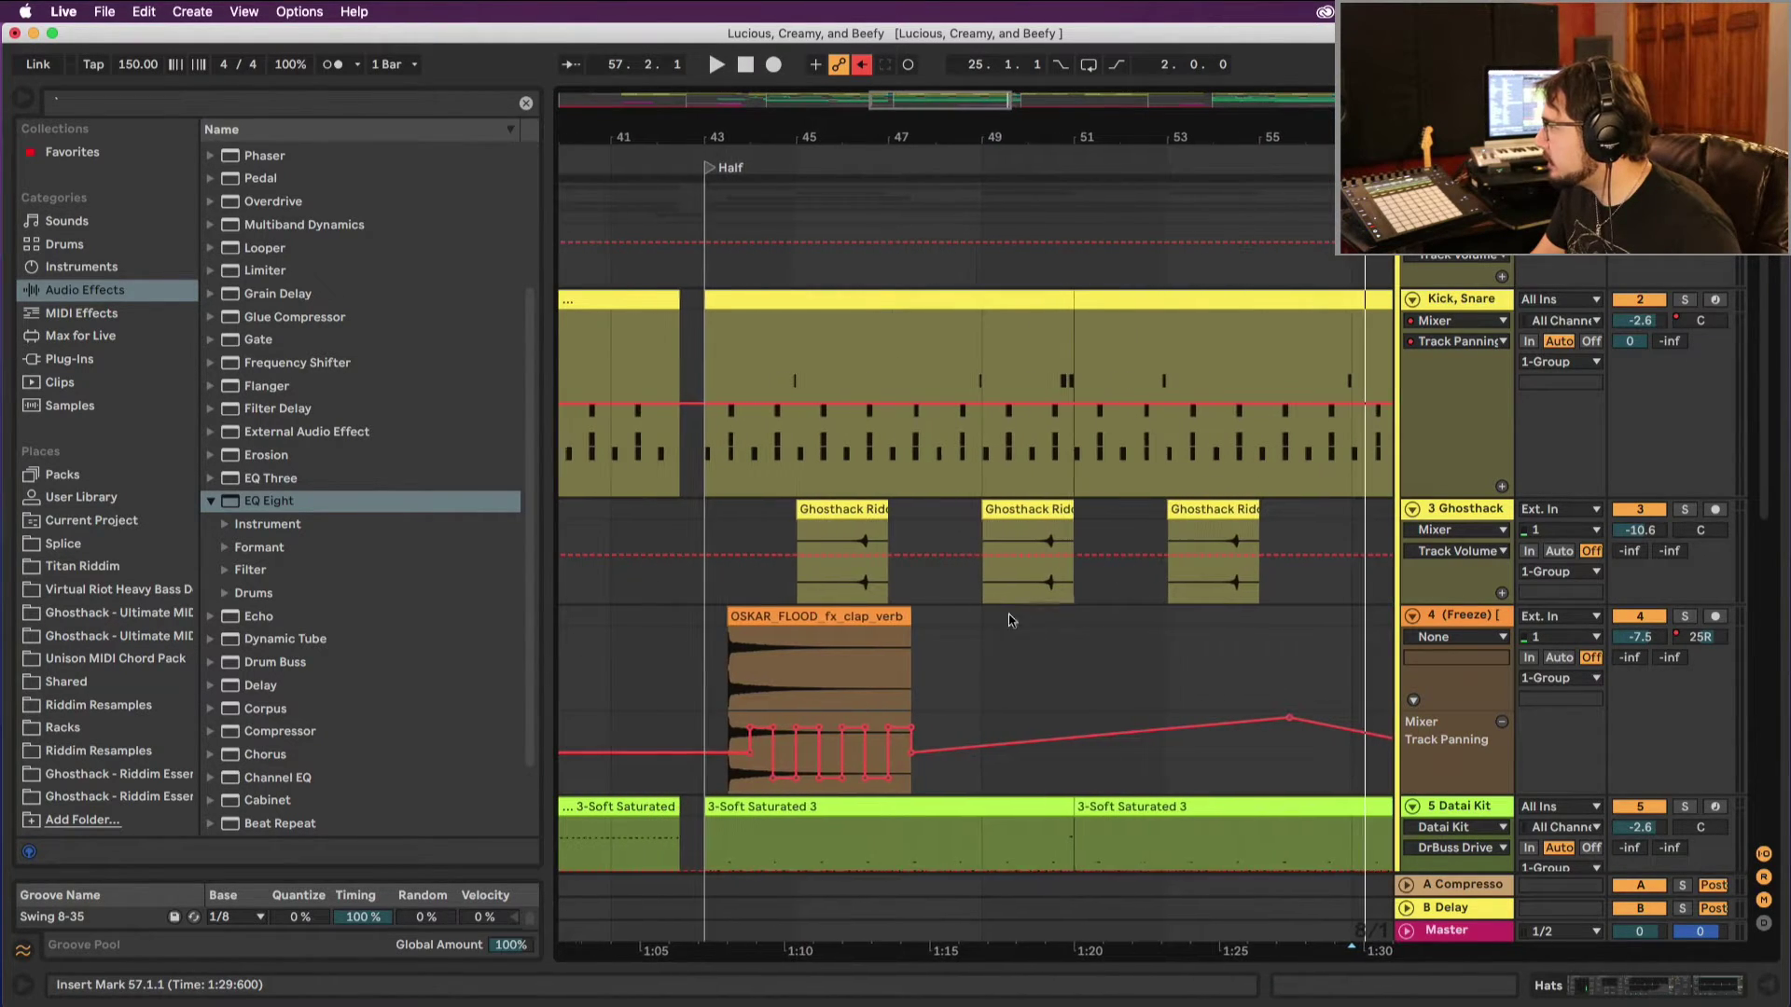
click(825, 615)
key(space)
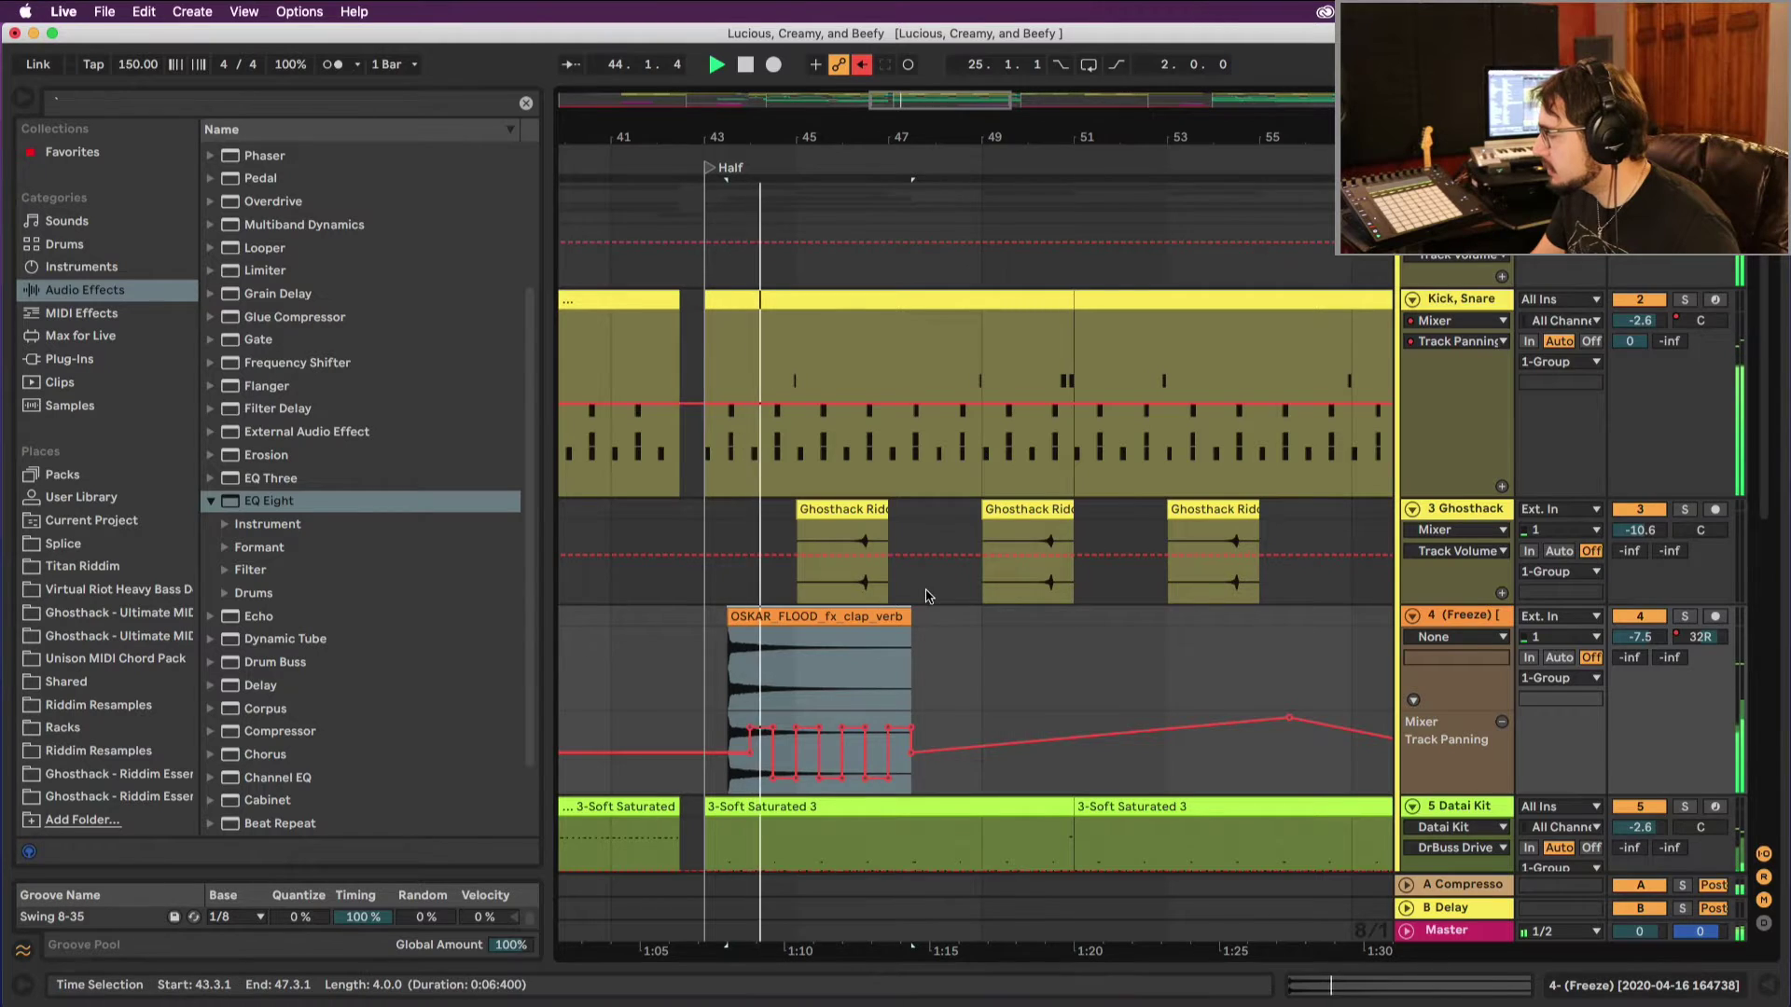
Step: Open the Hats track's devices from the Arrangement and set the last EQ Eight's band 4 frequency to about 5.16 kHz
scroll(924, 593, down, 6)
scroll(926, 597, right, 5)
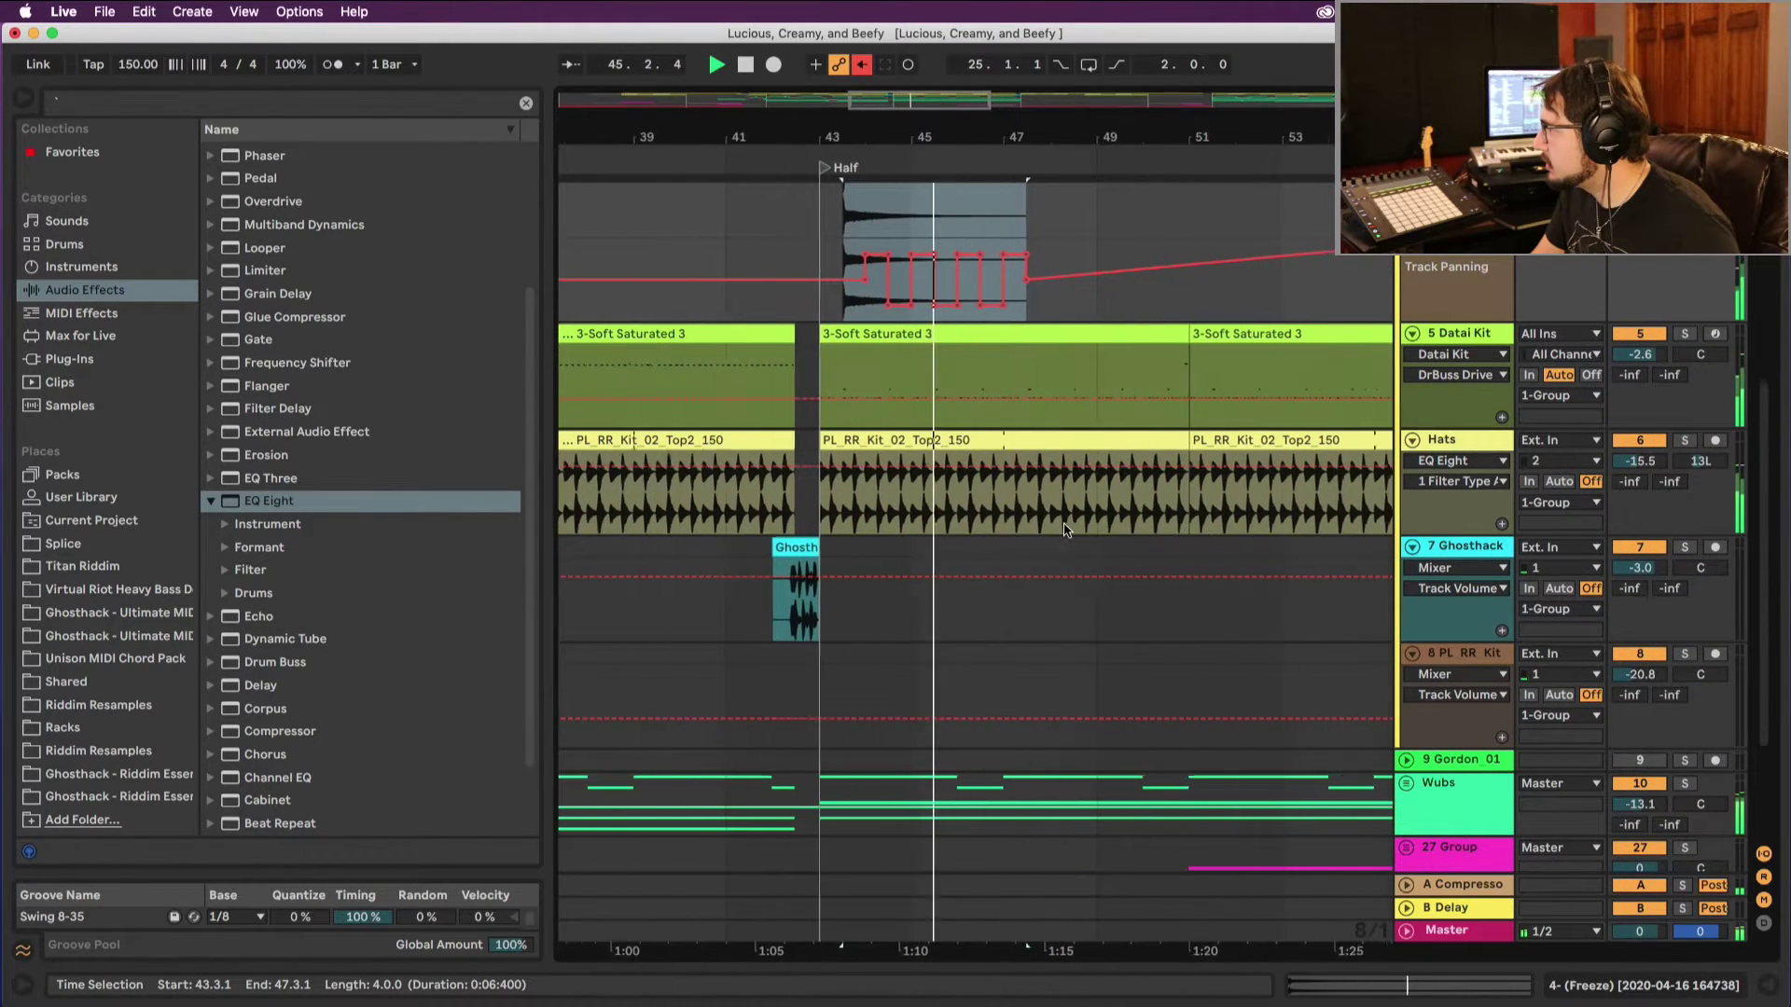
double_click(1458, 454)
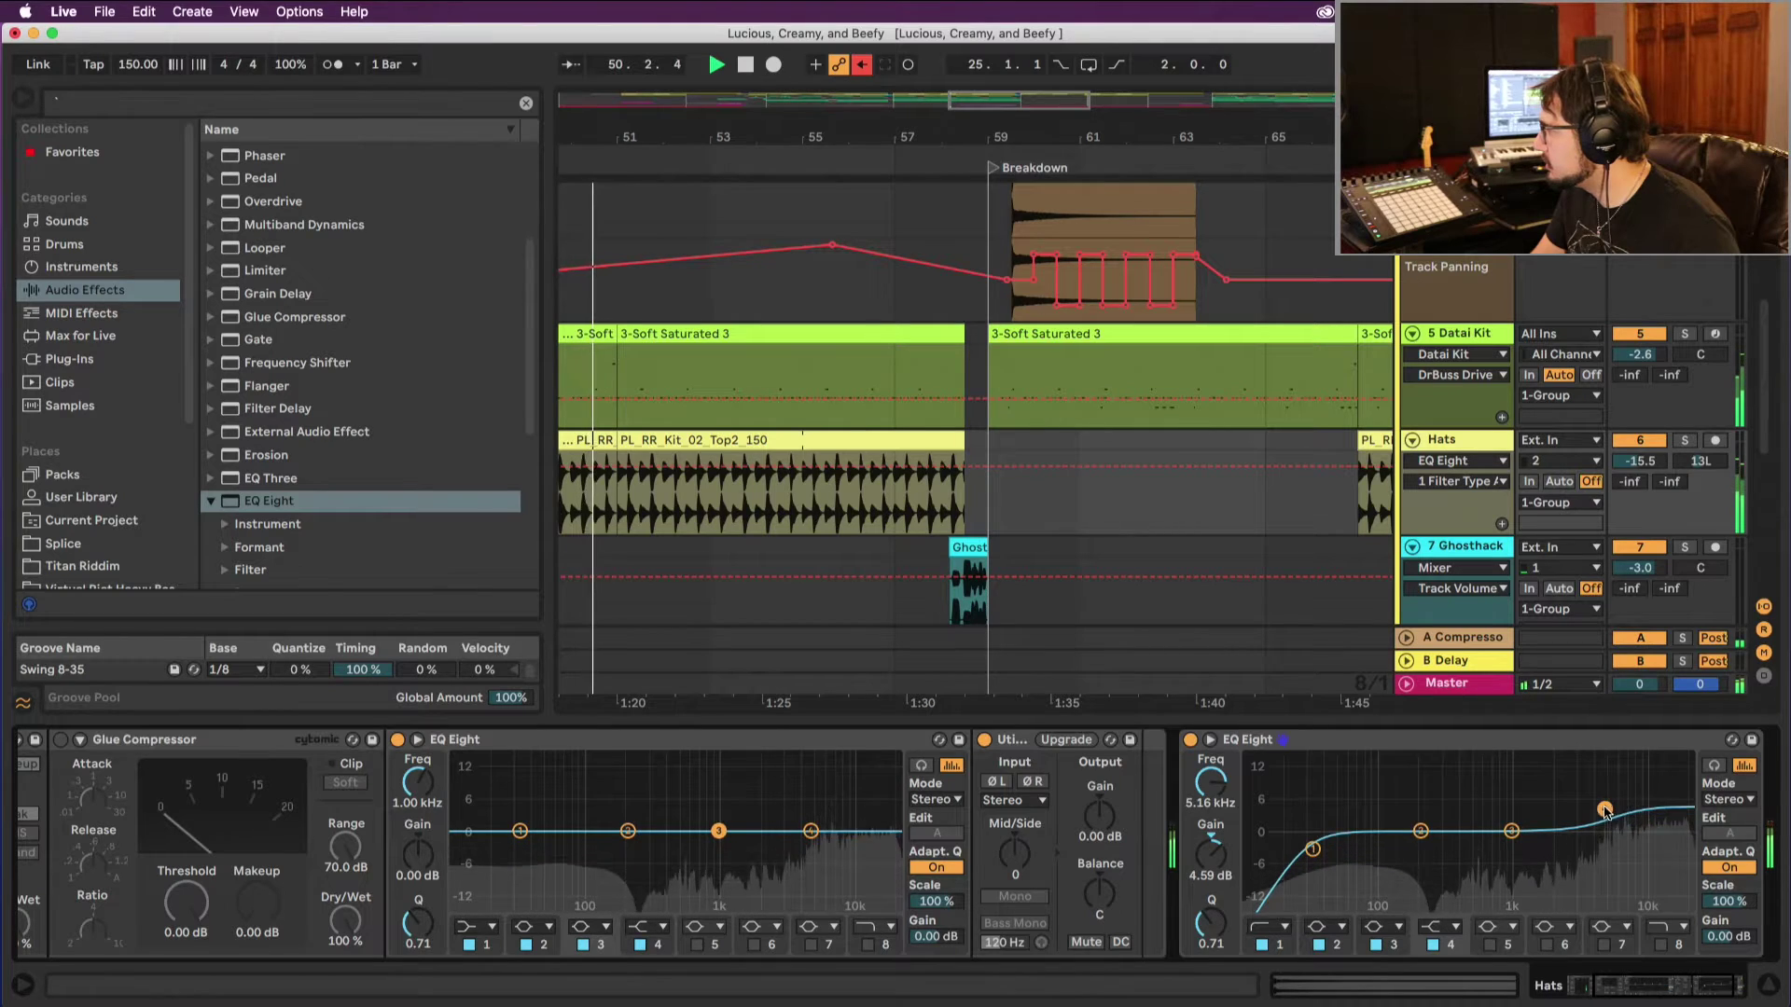
Step: Find the Soundtoys Decapitator among the Audio Units plug-ins and insert it before the last EQ Eight on the Hats track
text(d)
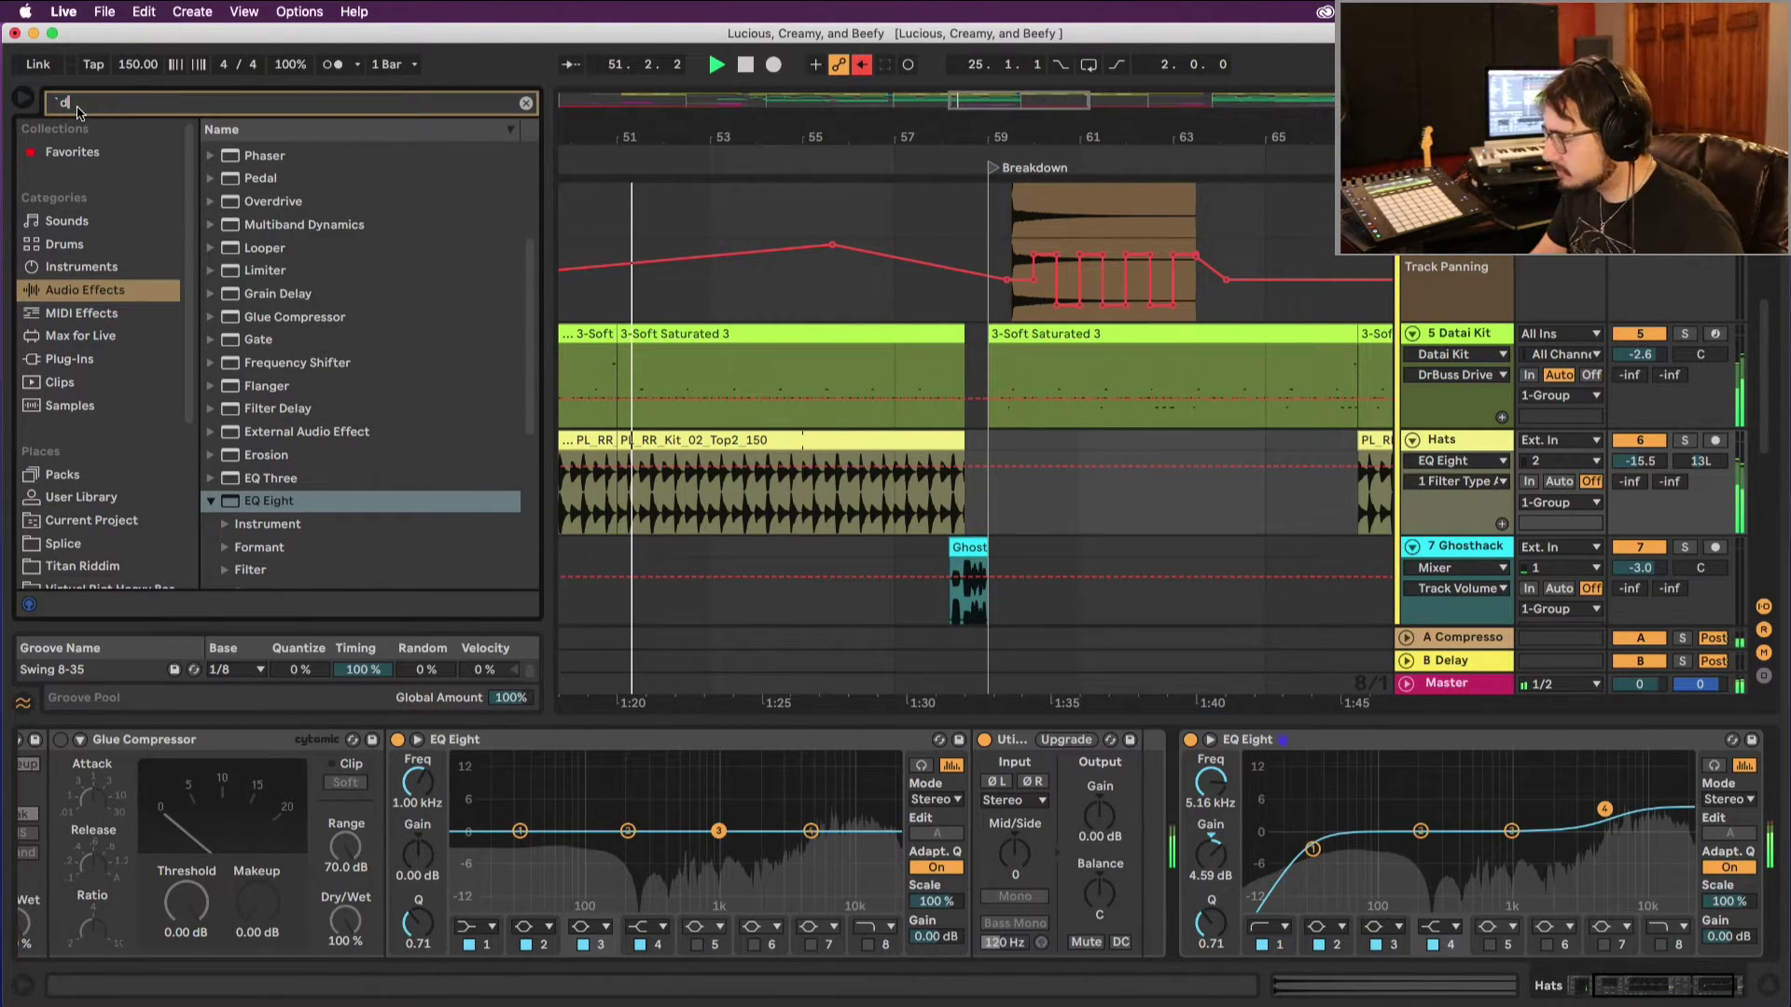
text(ec)
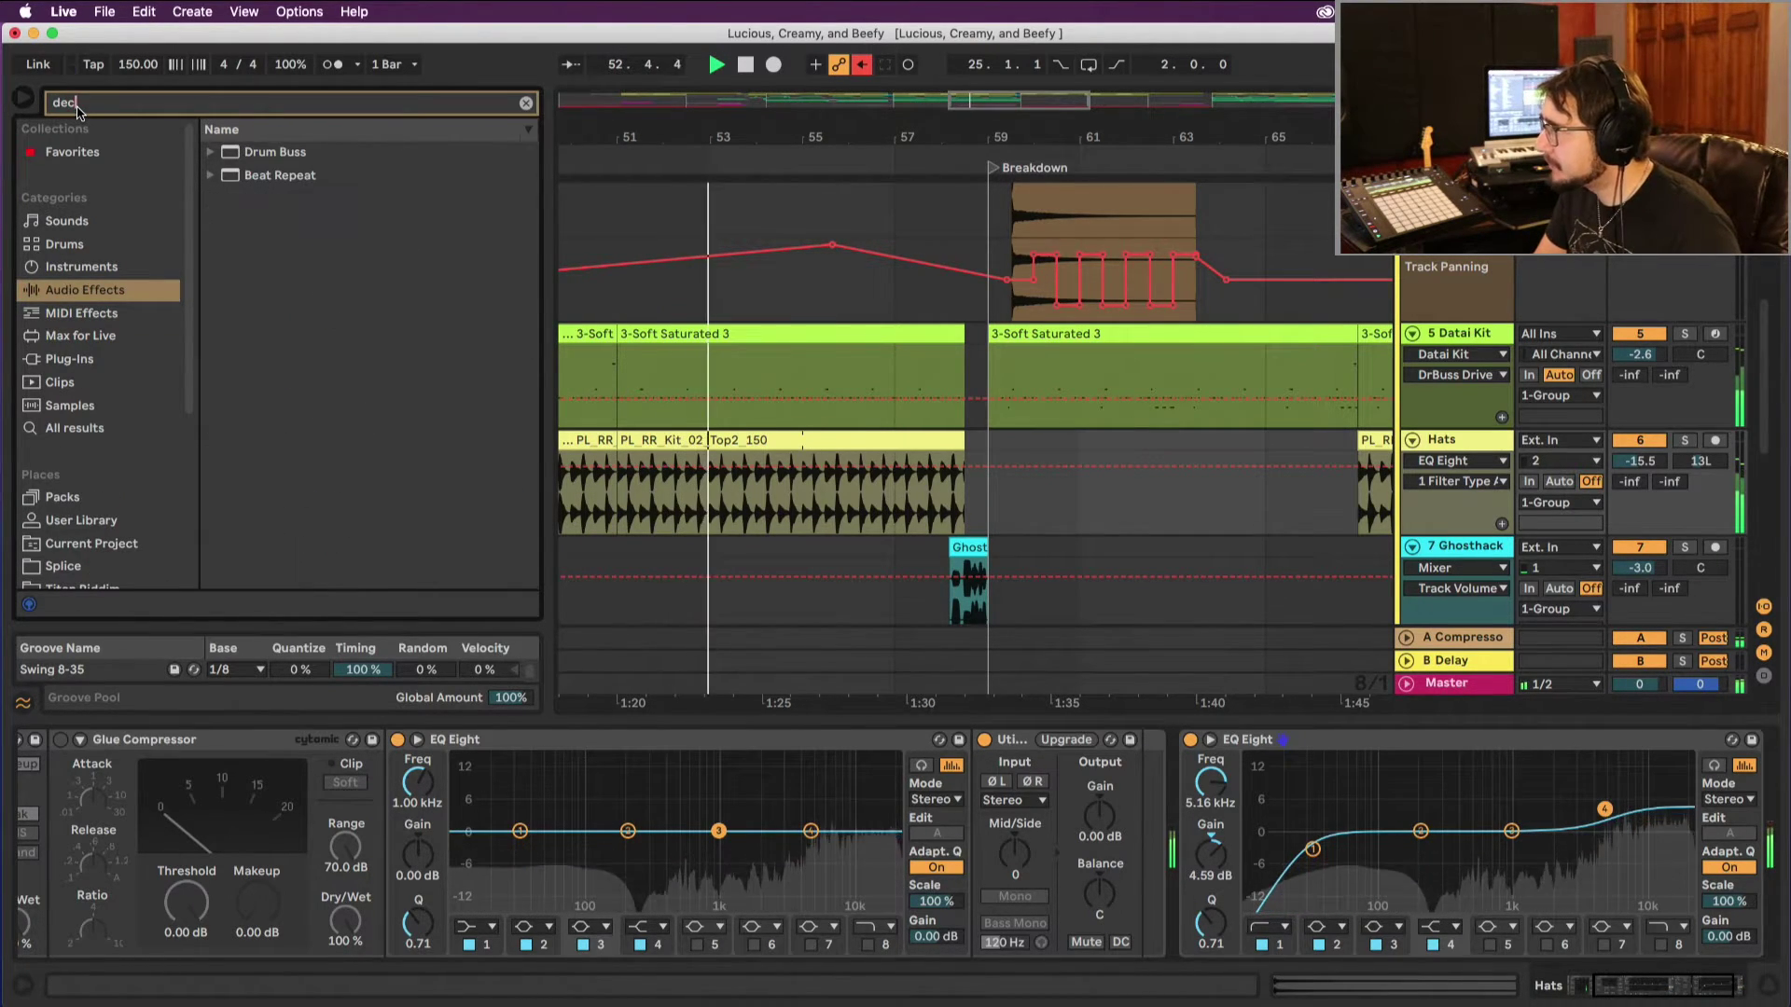
text(a)
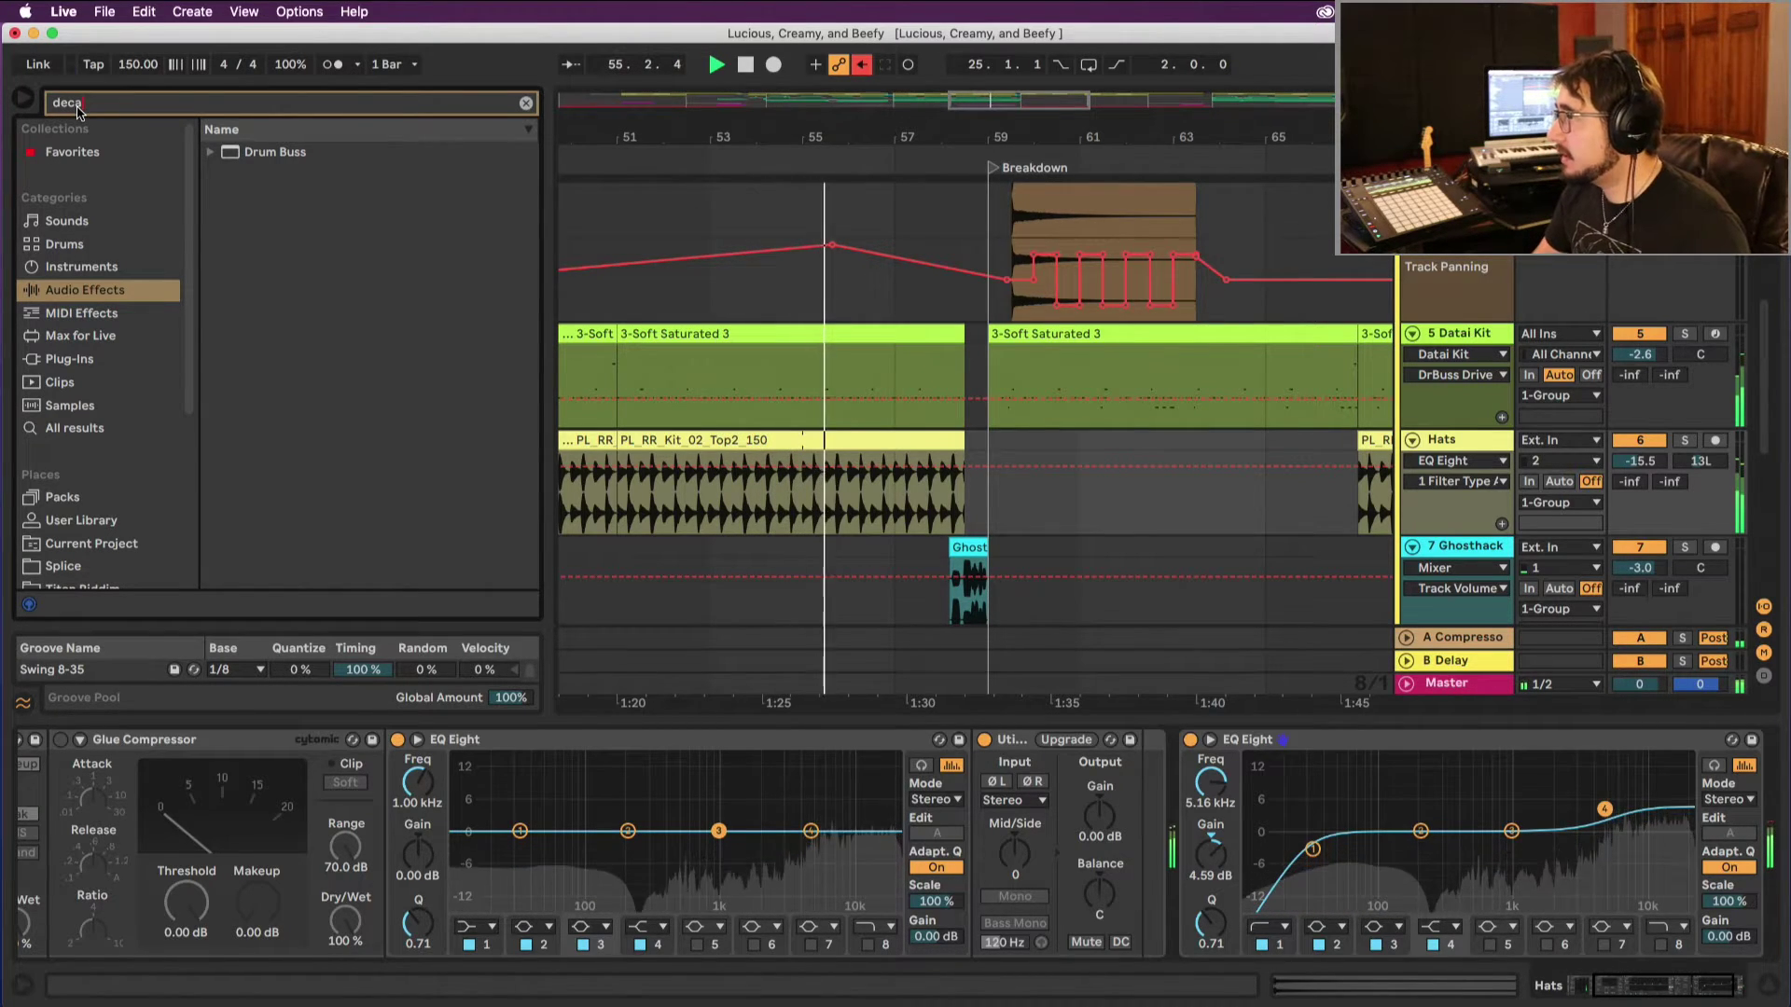
click(81, 359)
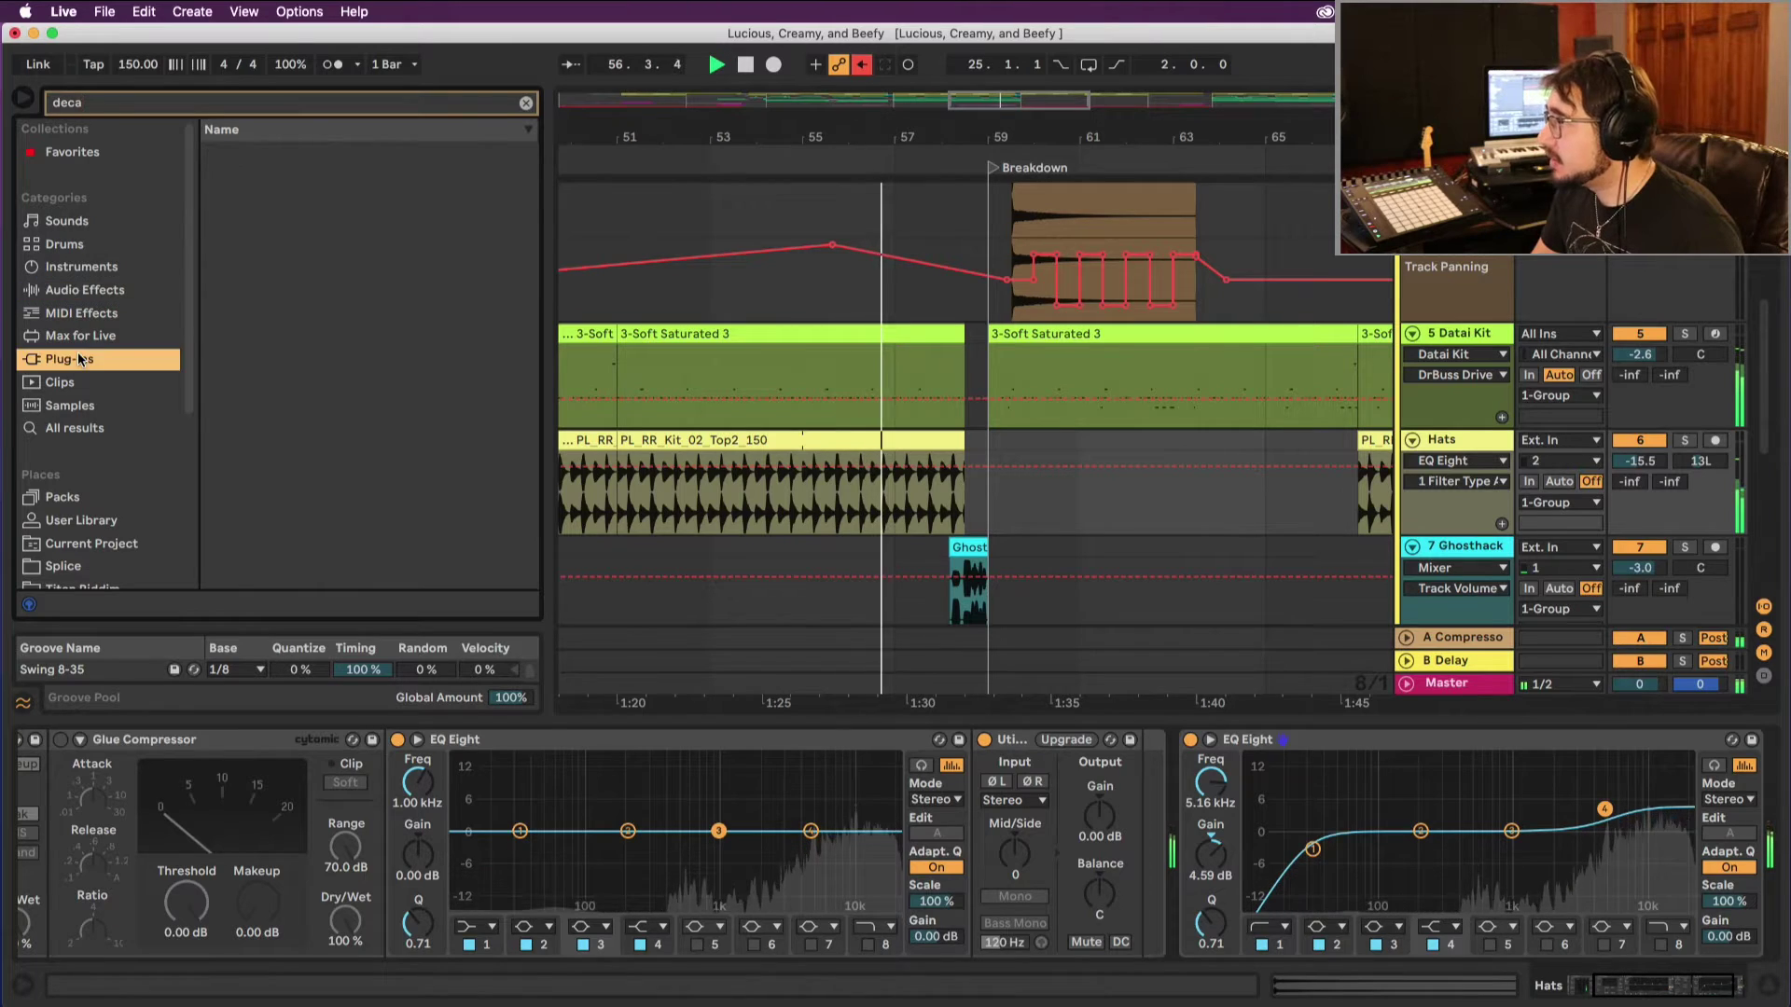
click(224, 182)
click(224, 176)
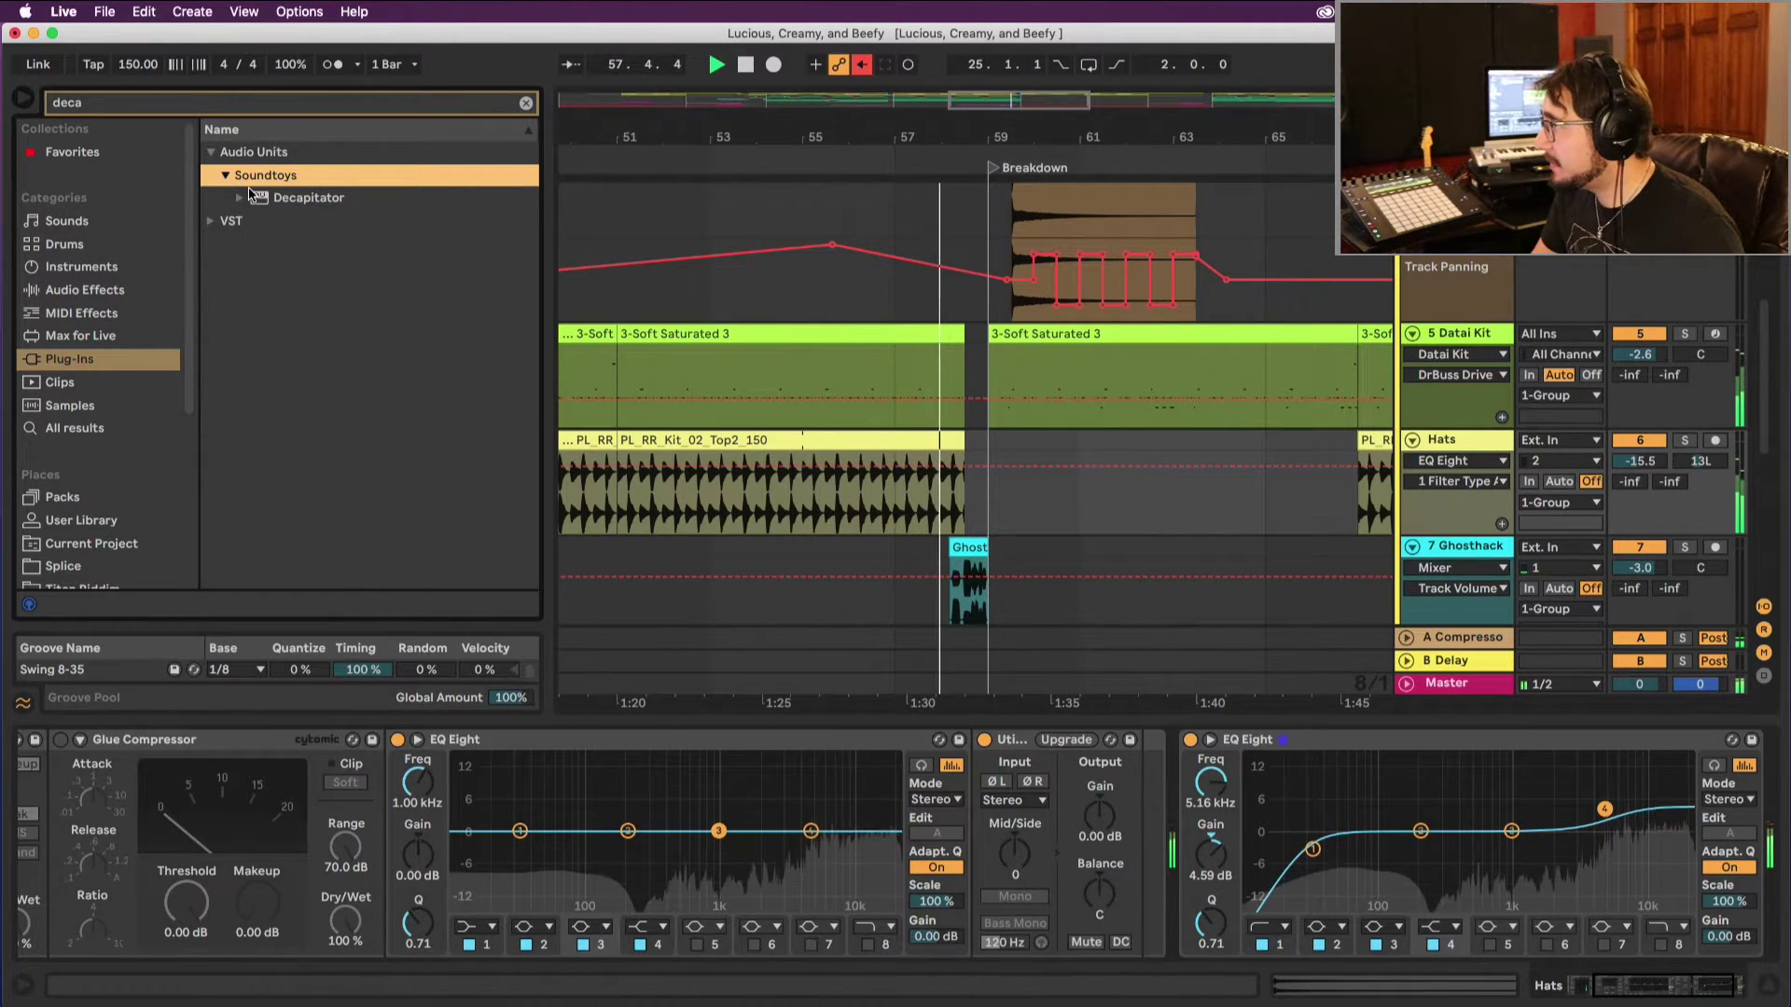
drag(250, 195, 1156, 847)
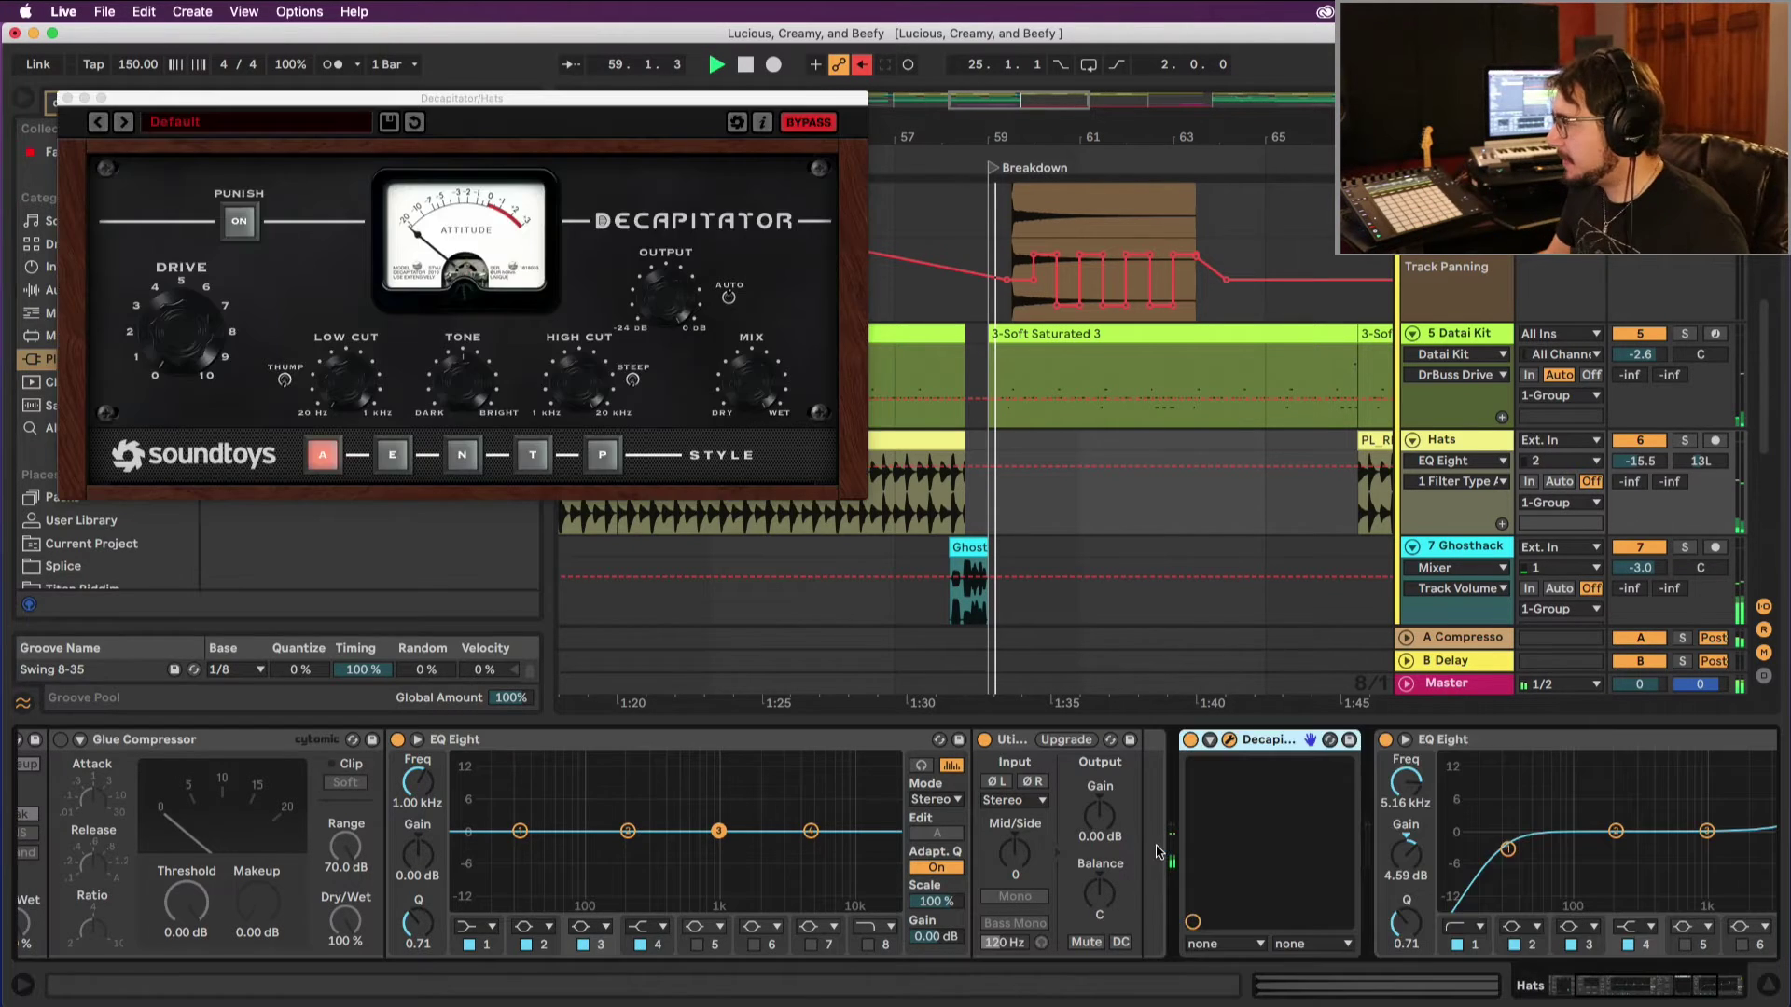
Step: Solo the Hats track briefly, return it to the full mix and stop playback
click(1684, 441)
click(1684, 441)
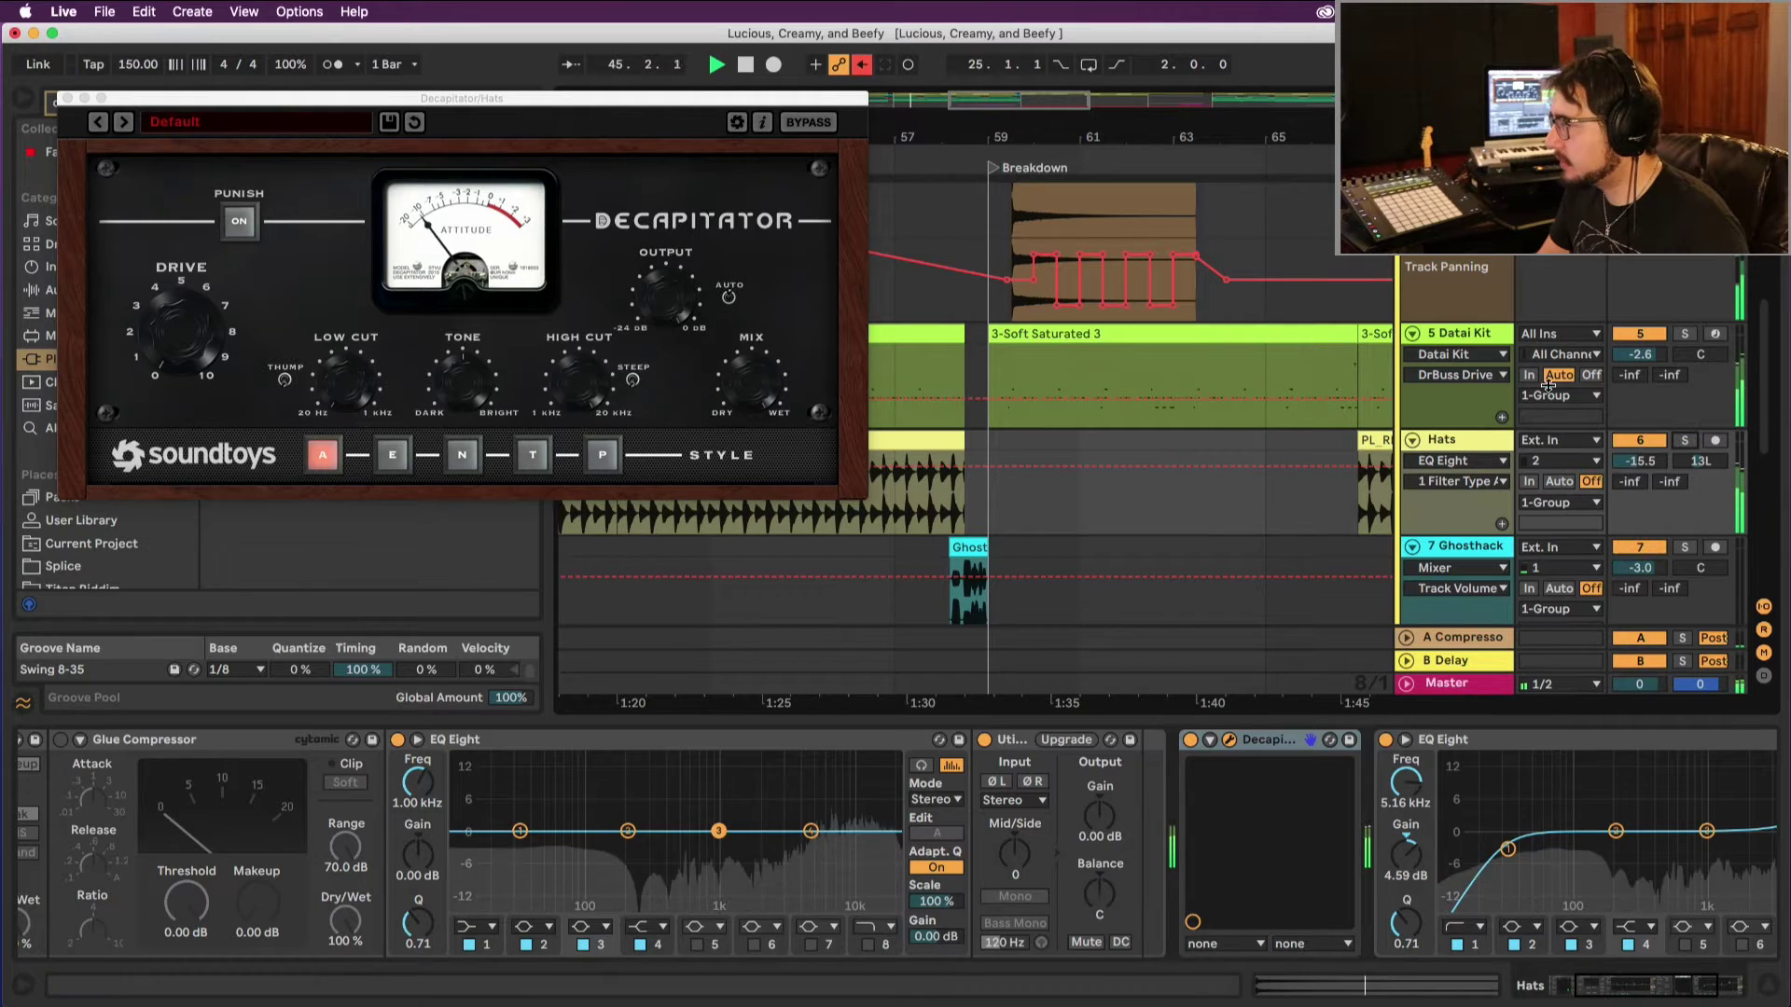
key(space)
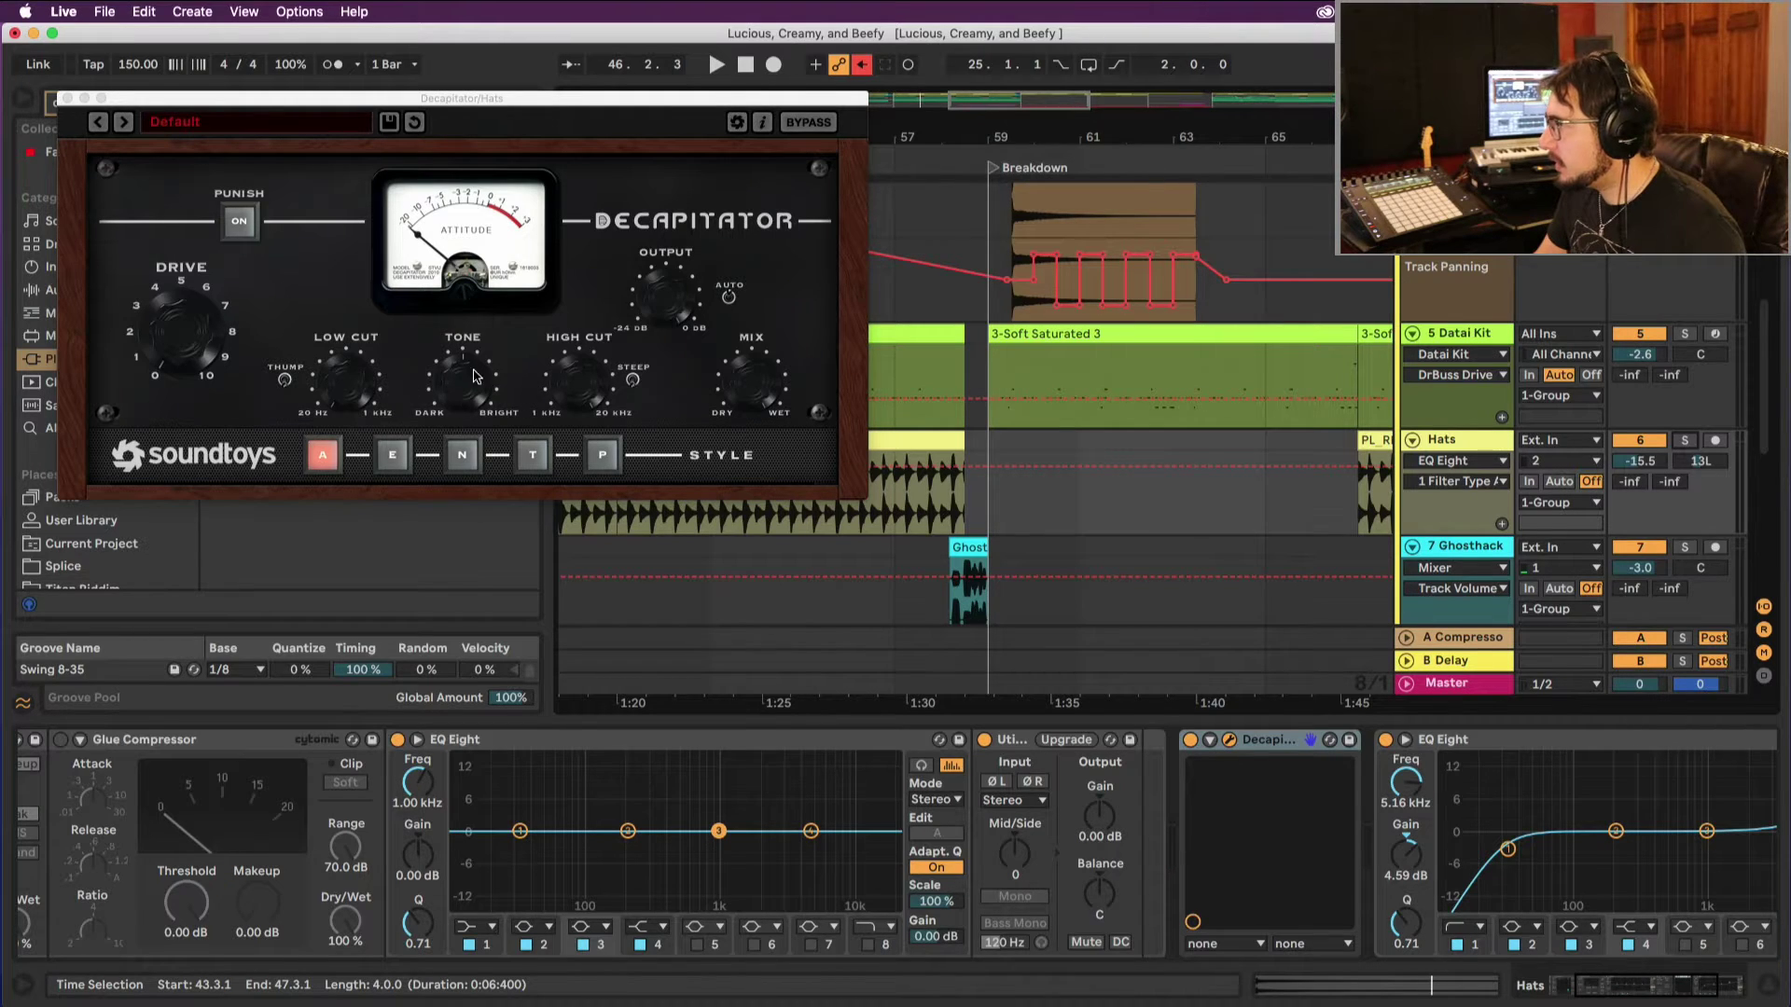
Step: Adjust the Decapitator's tone, drive and mix on the Hats track and audition the result in the Half section
drag(473, 396, 471, 389)
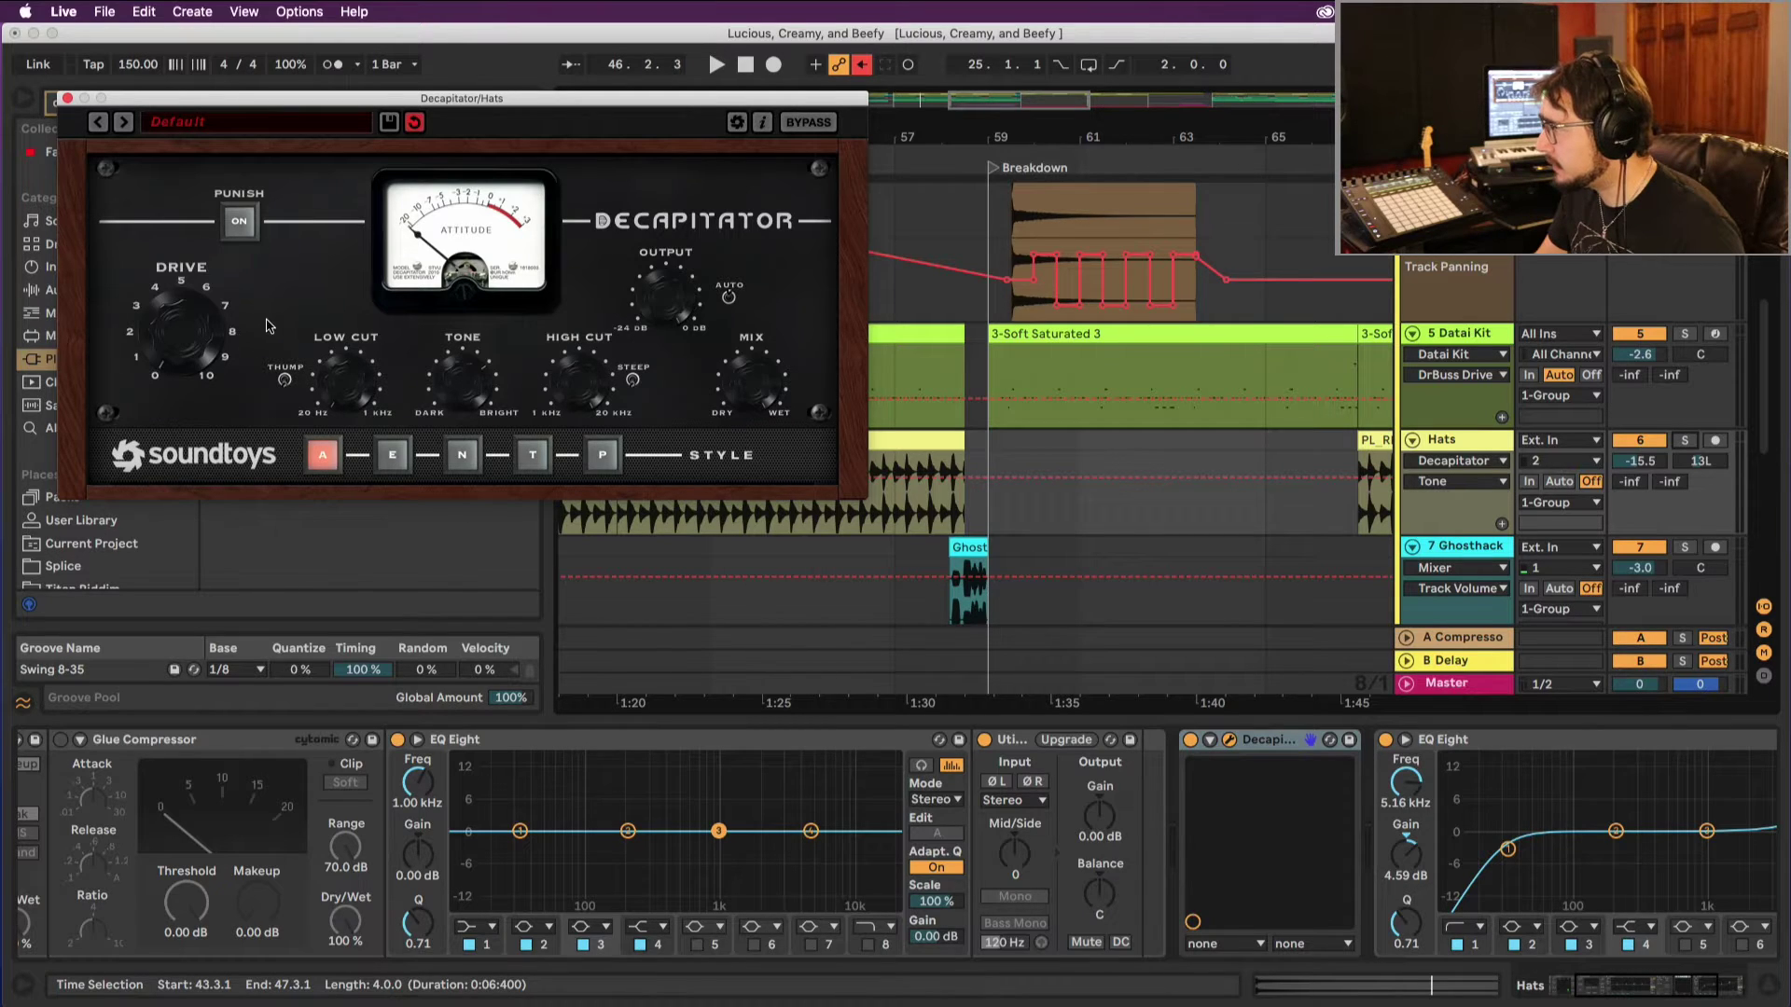
drag(169, 318, 171, 302)
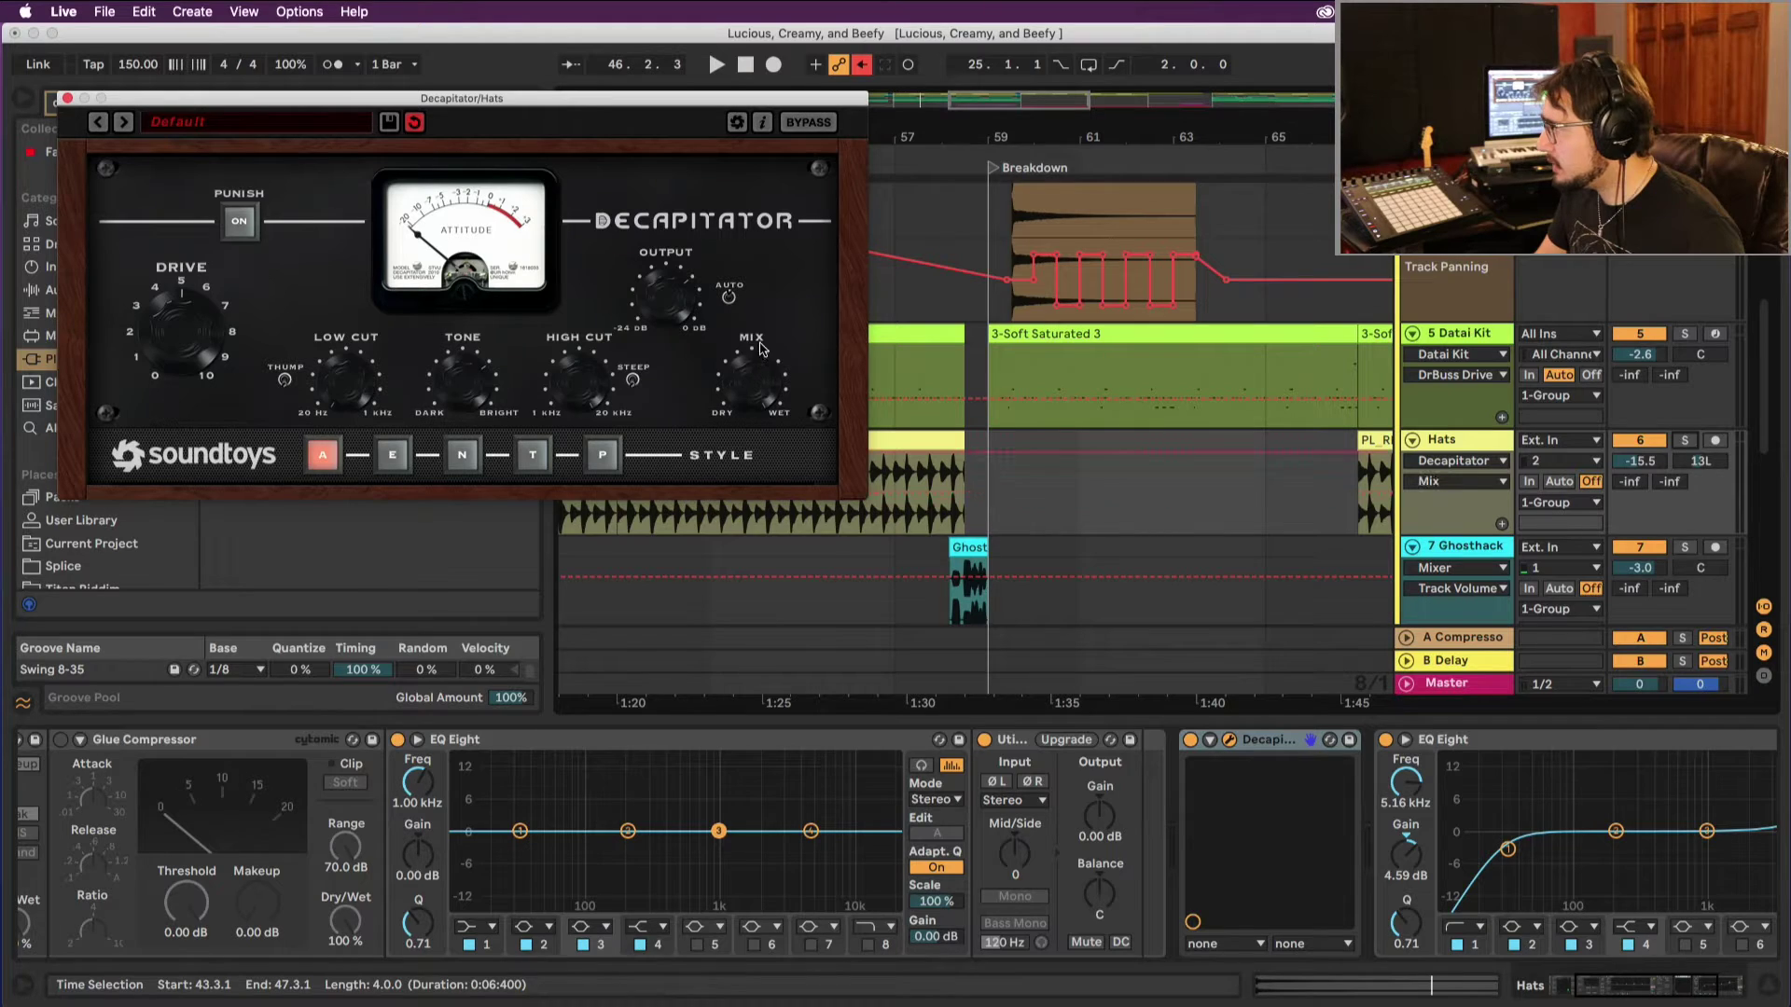
key(space)
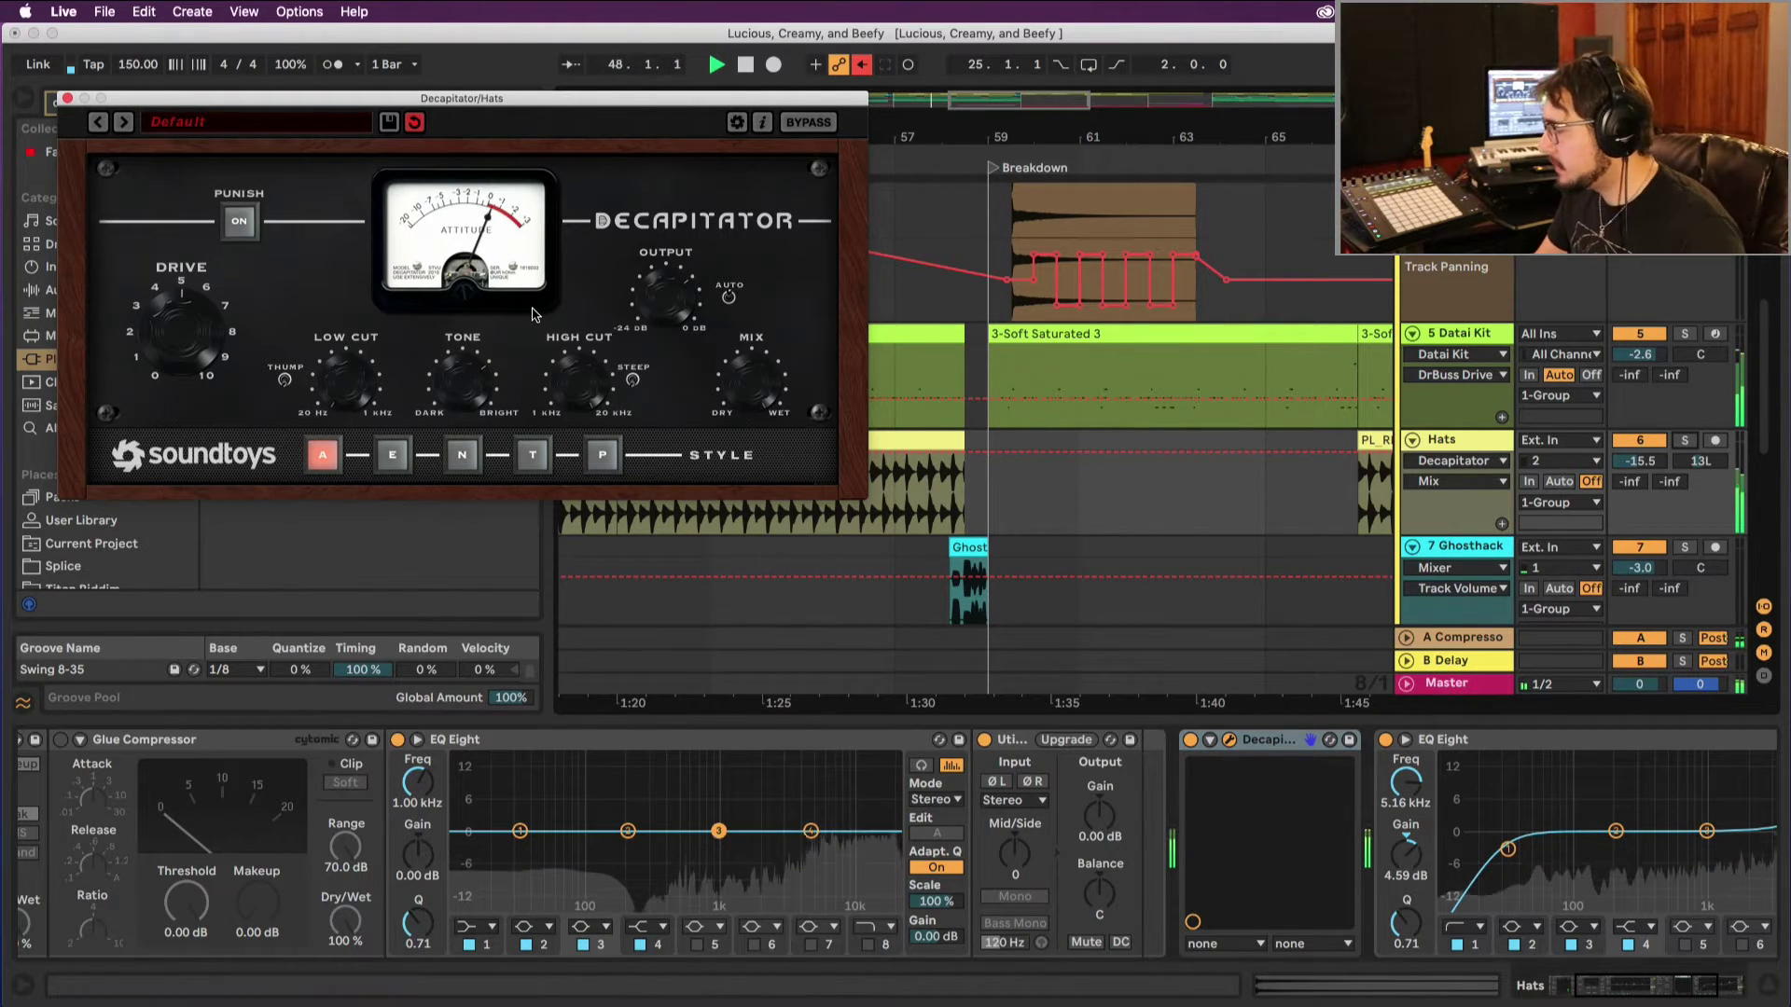
key(space)
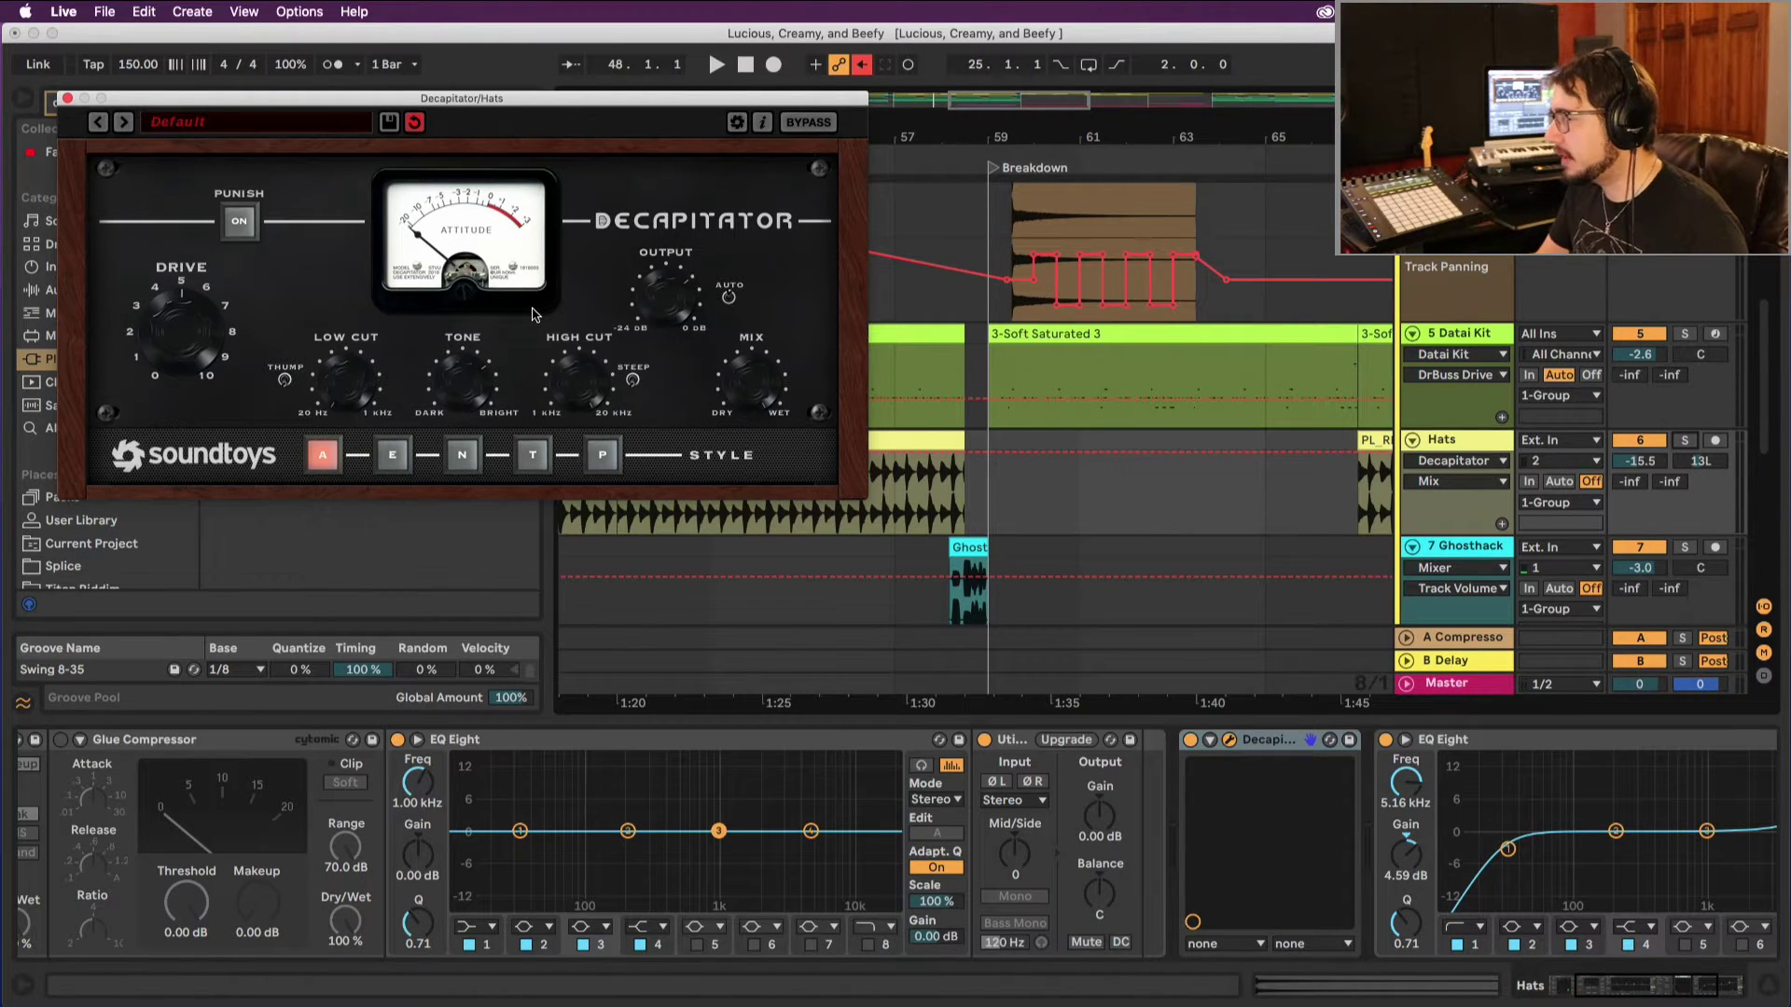
Step: Close the Decapitator window and play the Half section in the Session mixer to check the Hats level
click(65, 99)
key(Tab)
key(space)
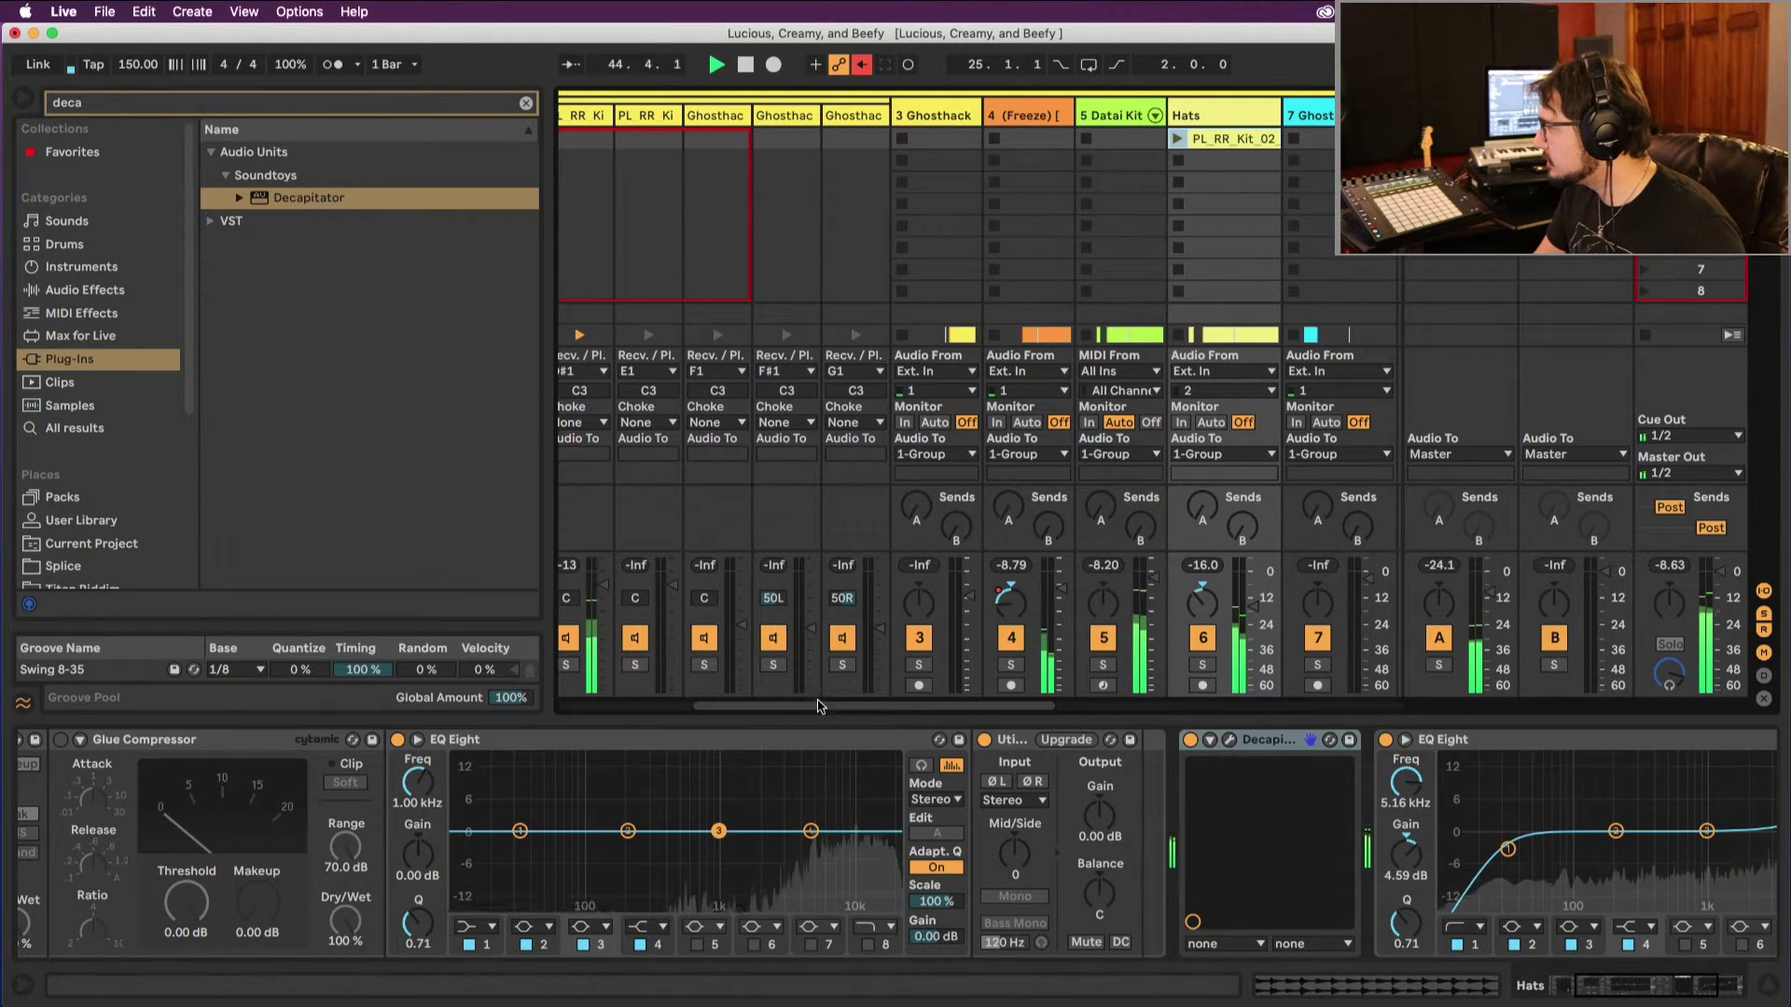
Step: Reopen the Hats track's Decapitator, lower its output level and audition the Half section again
click(1229, 740)
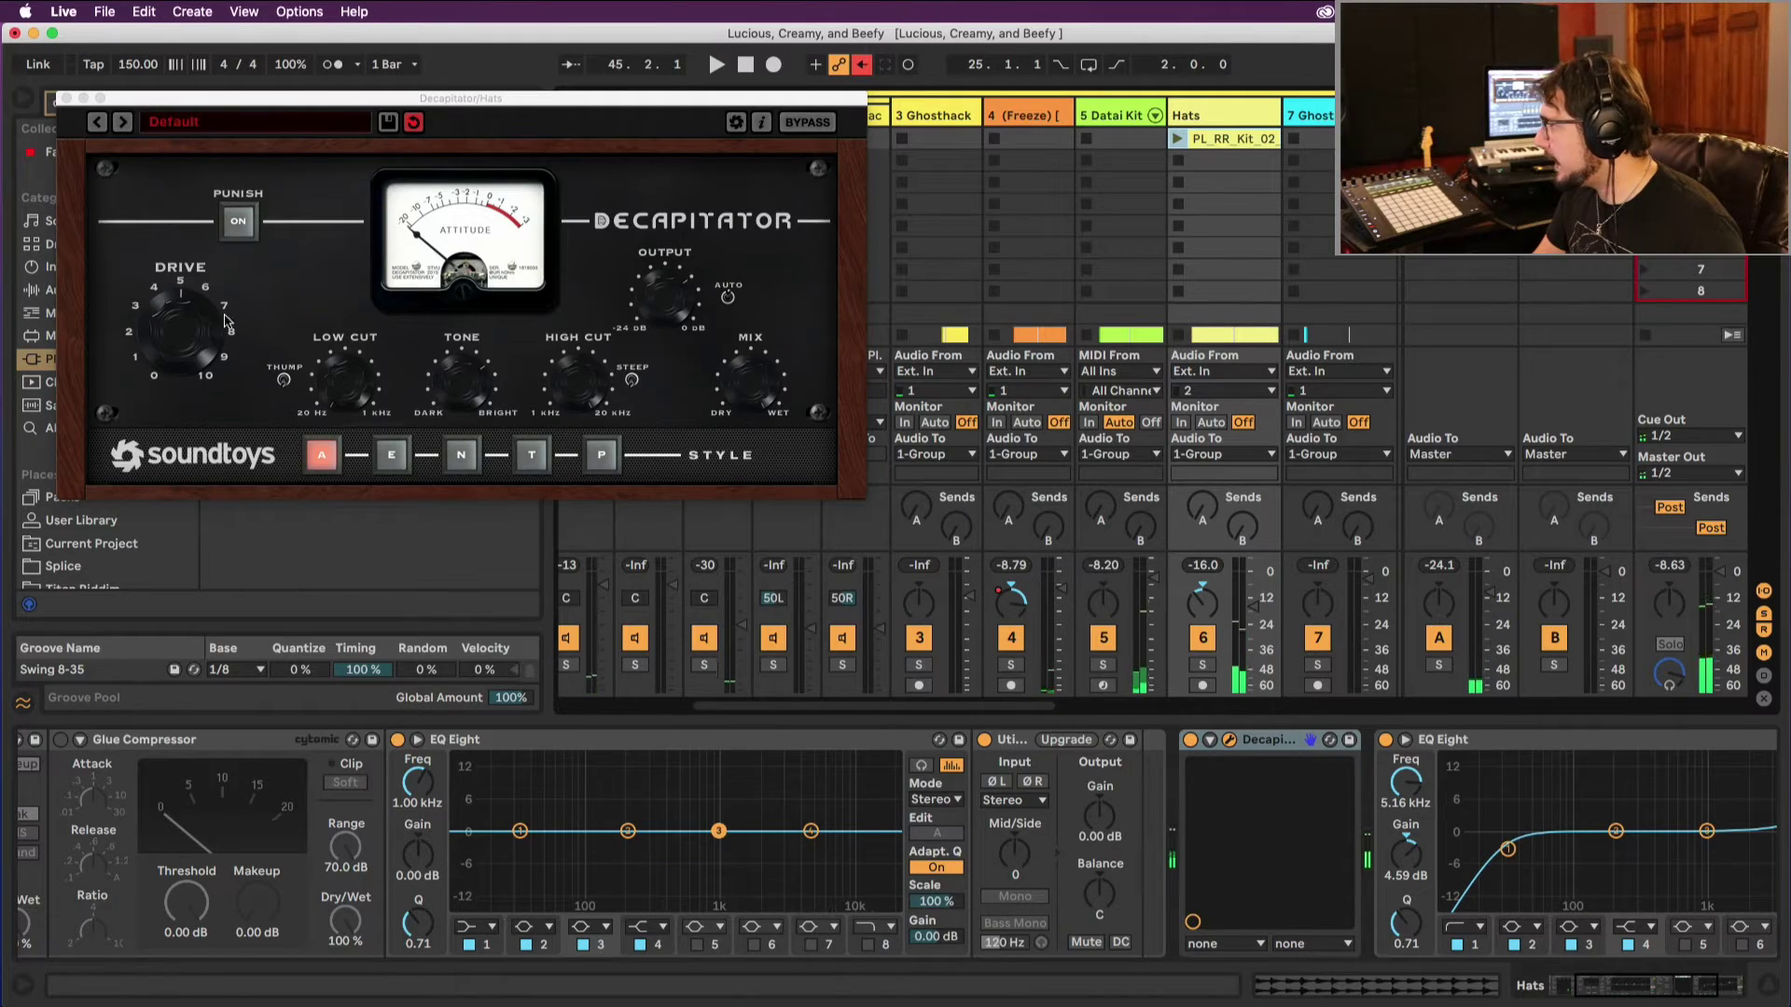
click(670, 307)
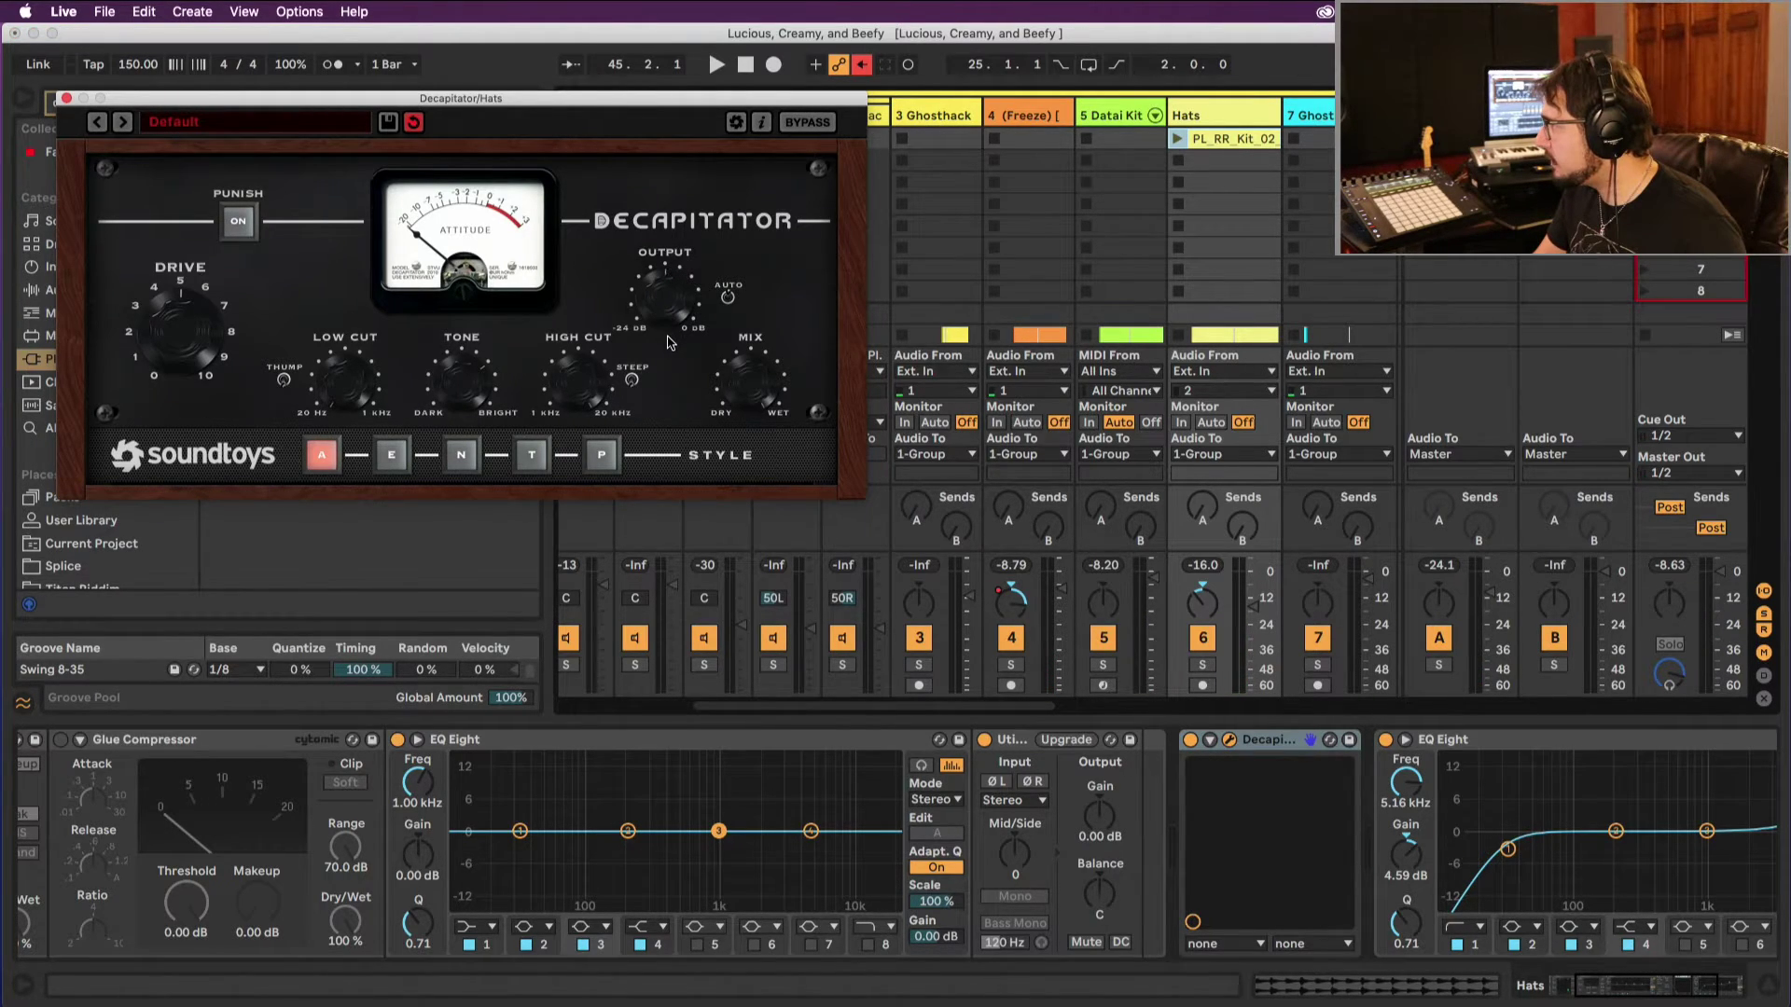
key(space)
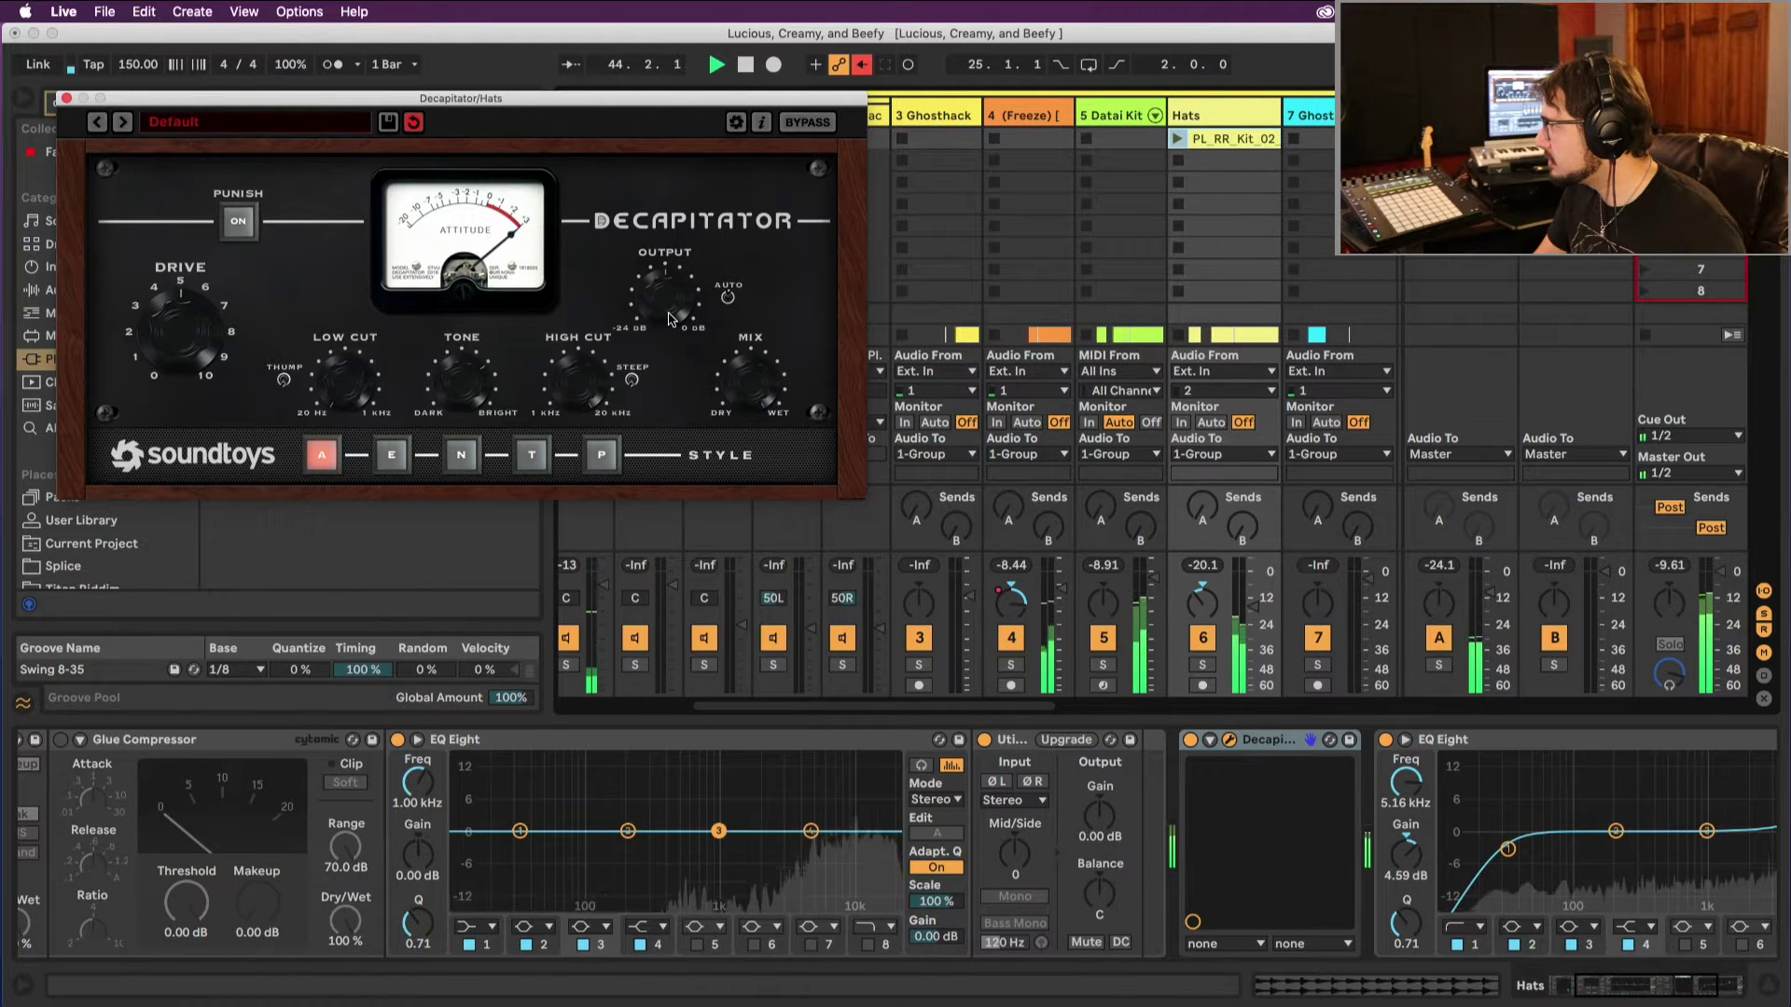
key(space)
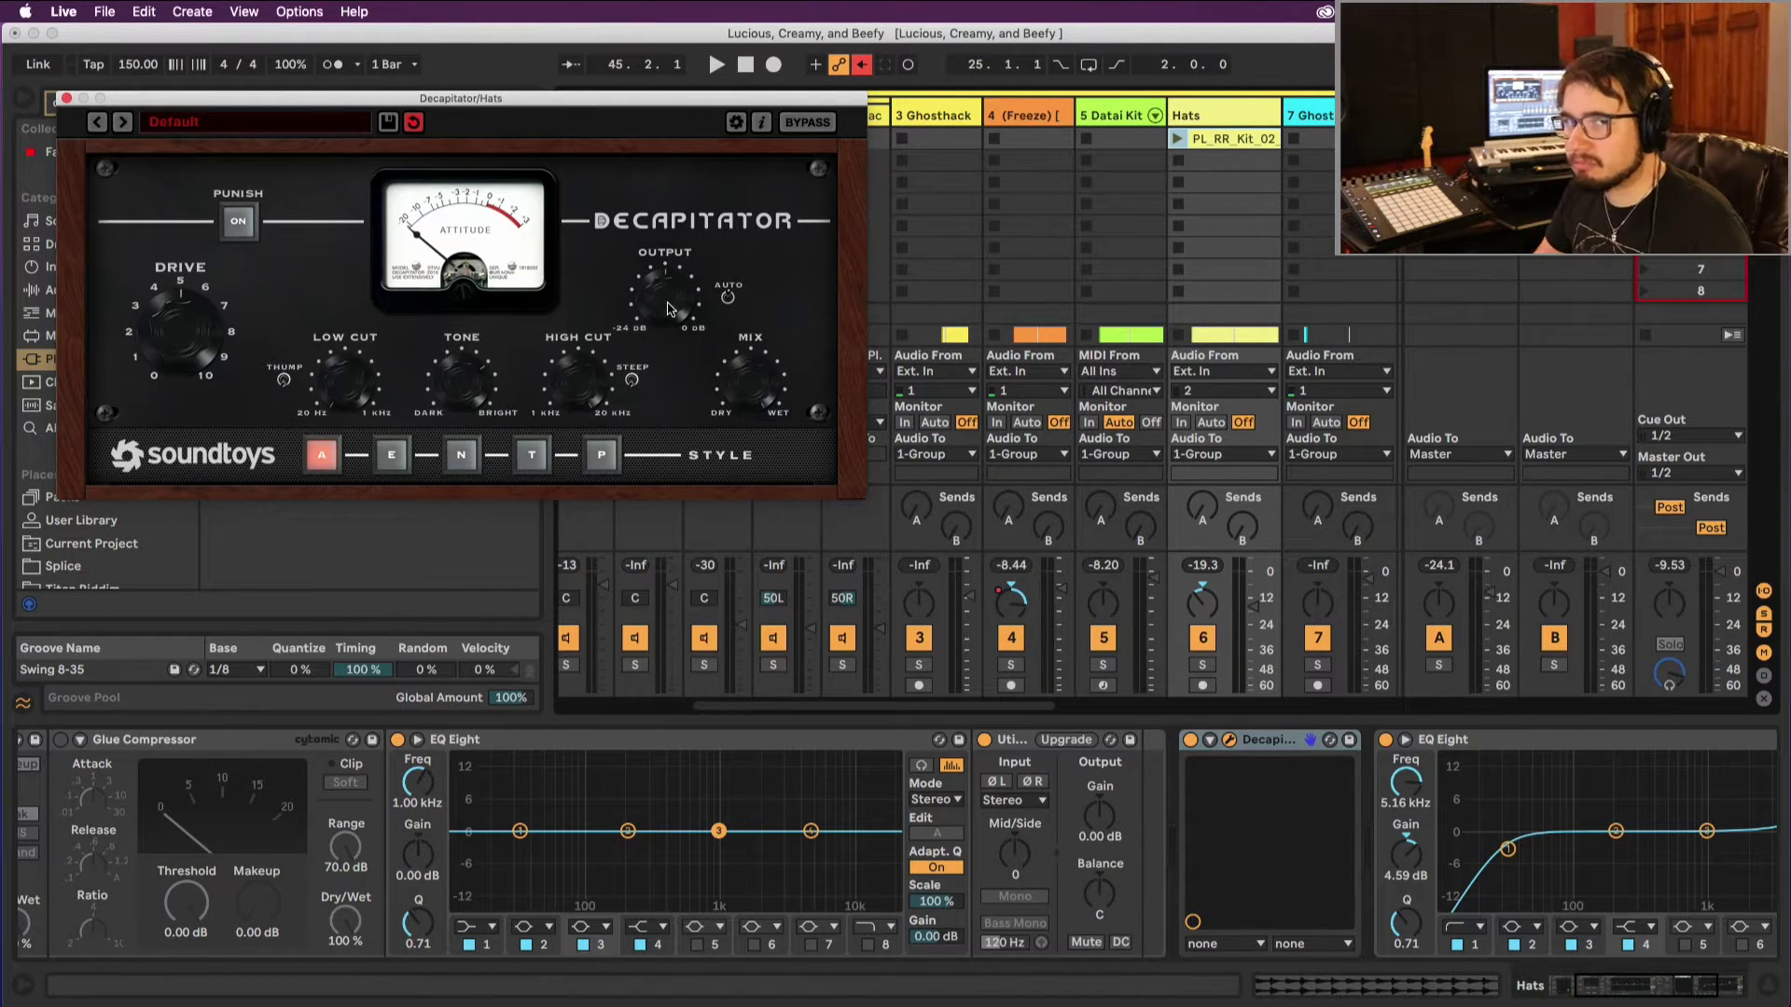
Step: Audition the Half section once more, close the Hats track's Decapitator, and return to the Arrangement with the playhead at the song start
key(space)
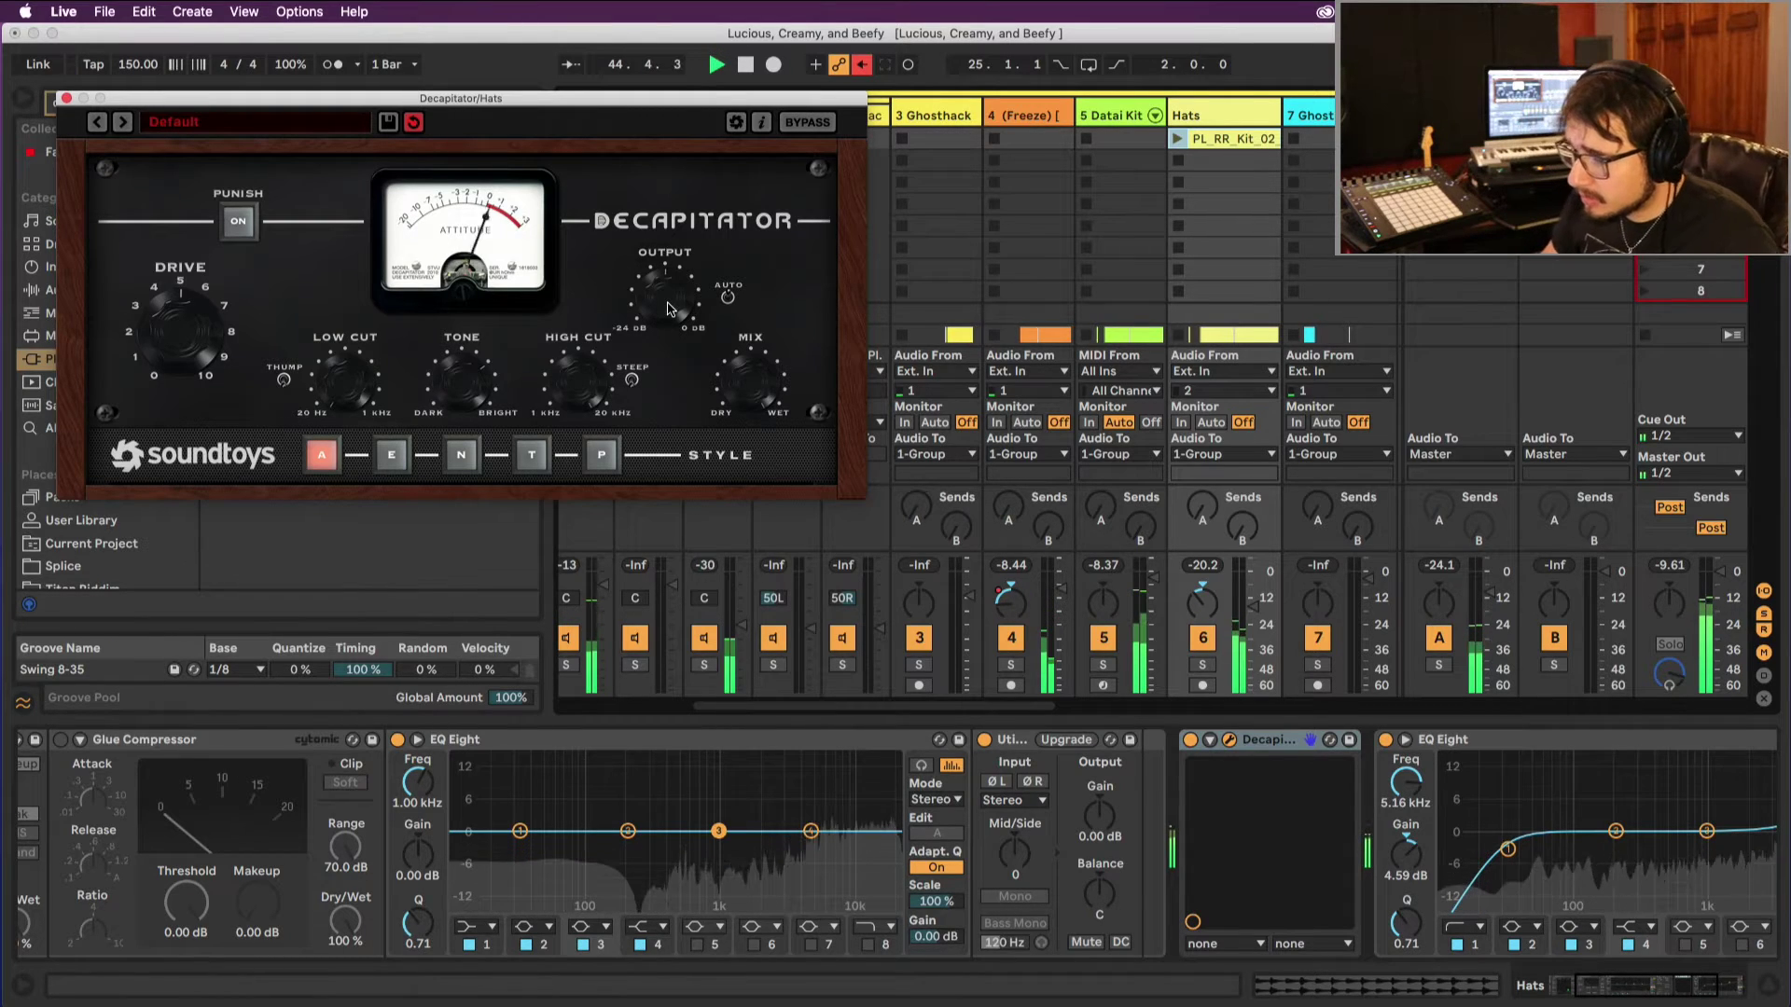
key(space)
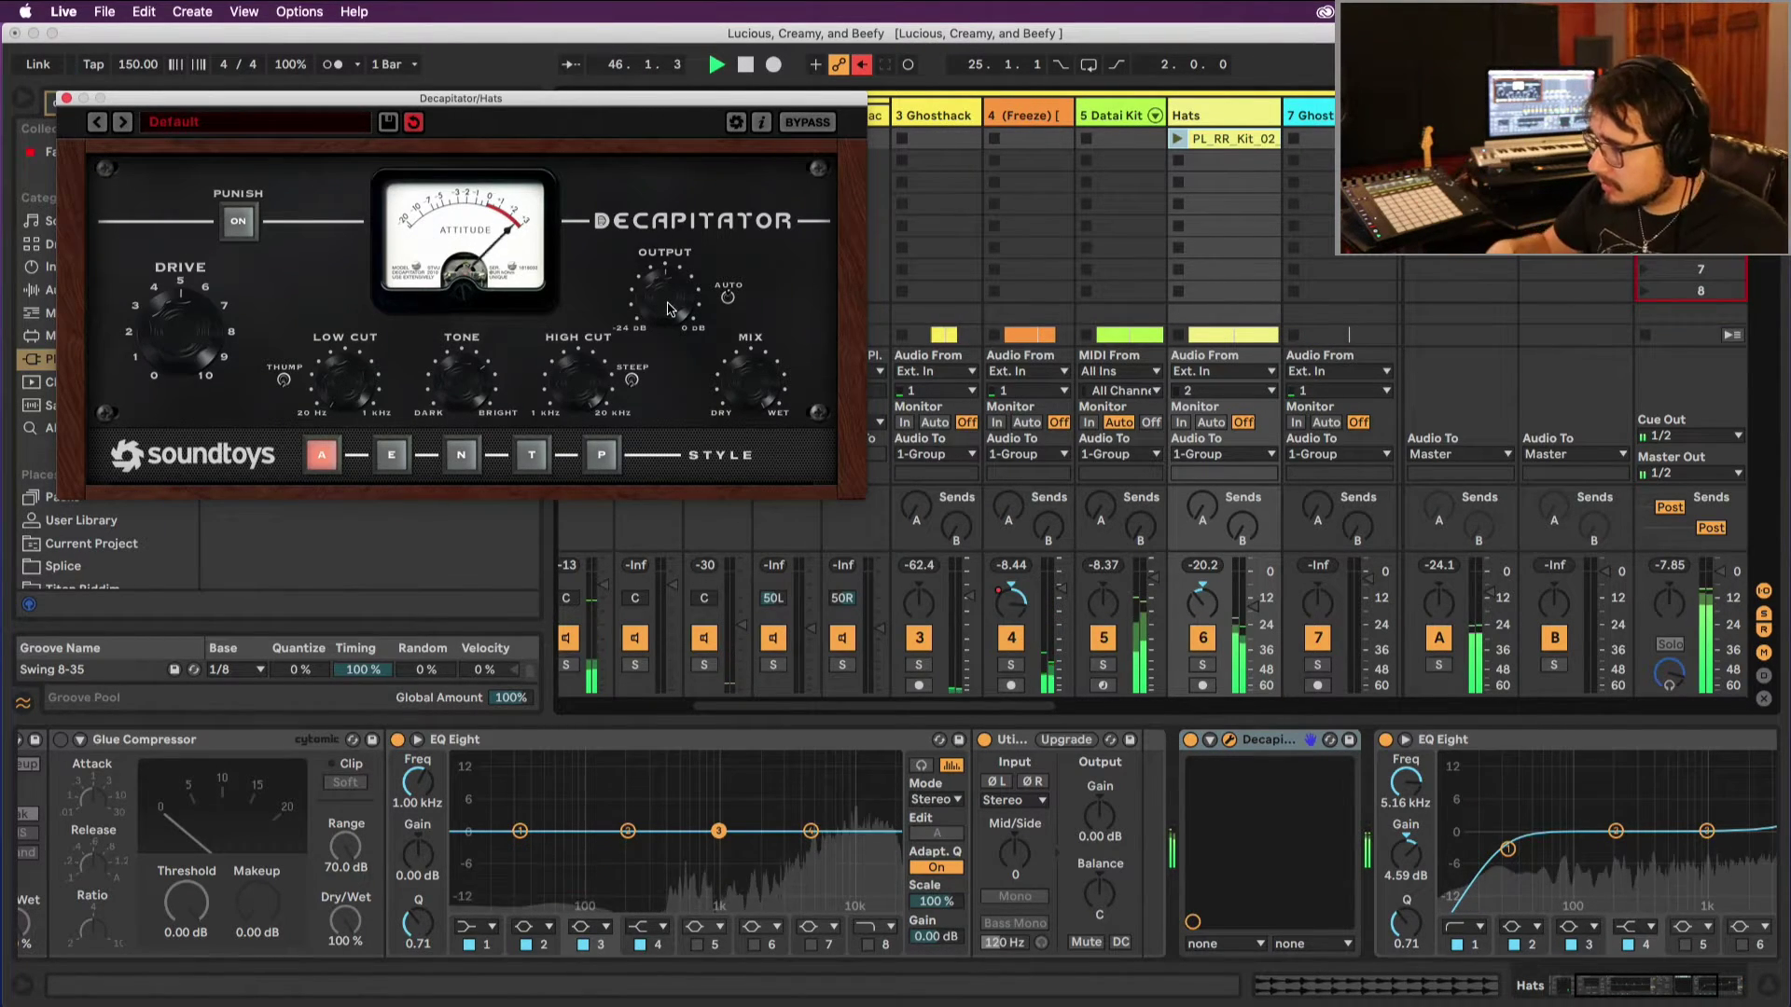
click(63, 100)
key(Tab)
click(741, 340)
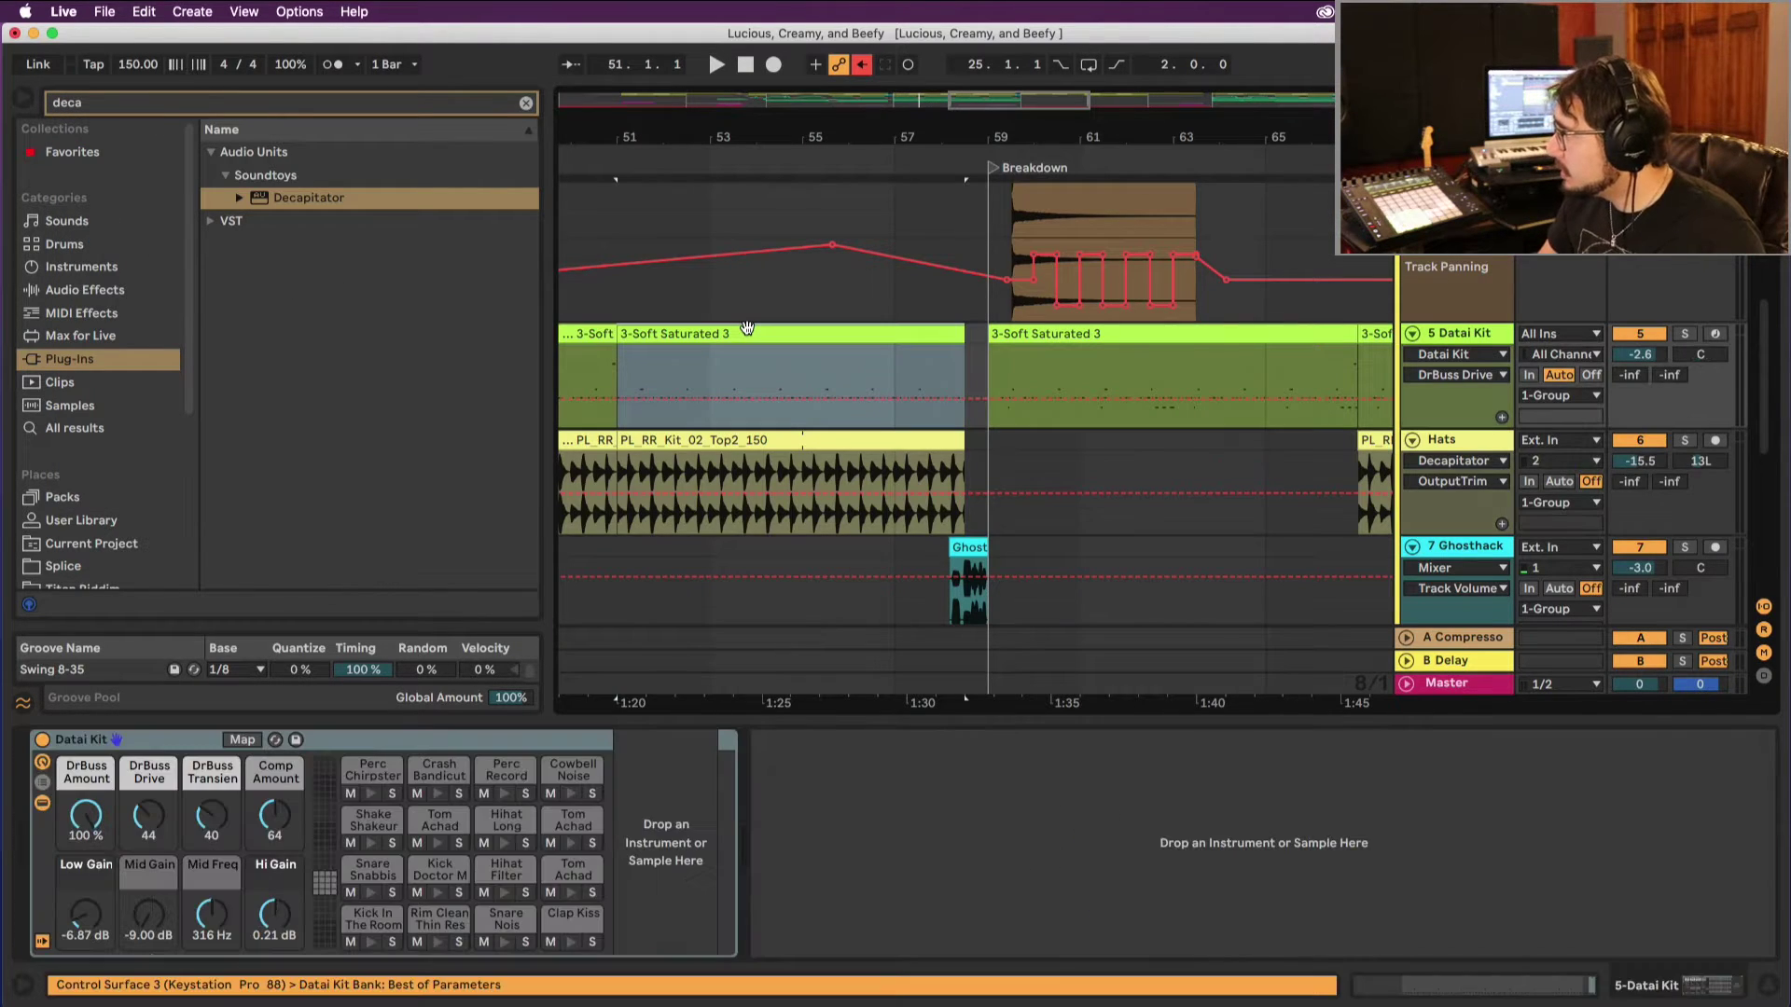
click(747, 73)
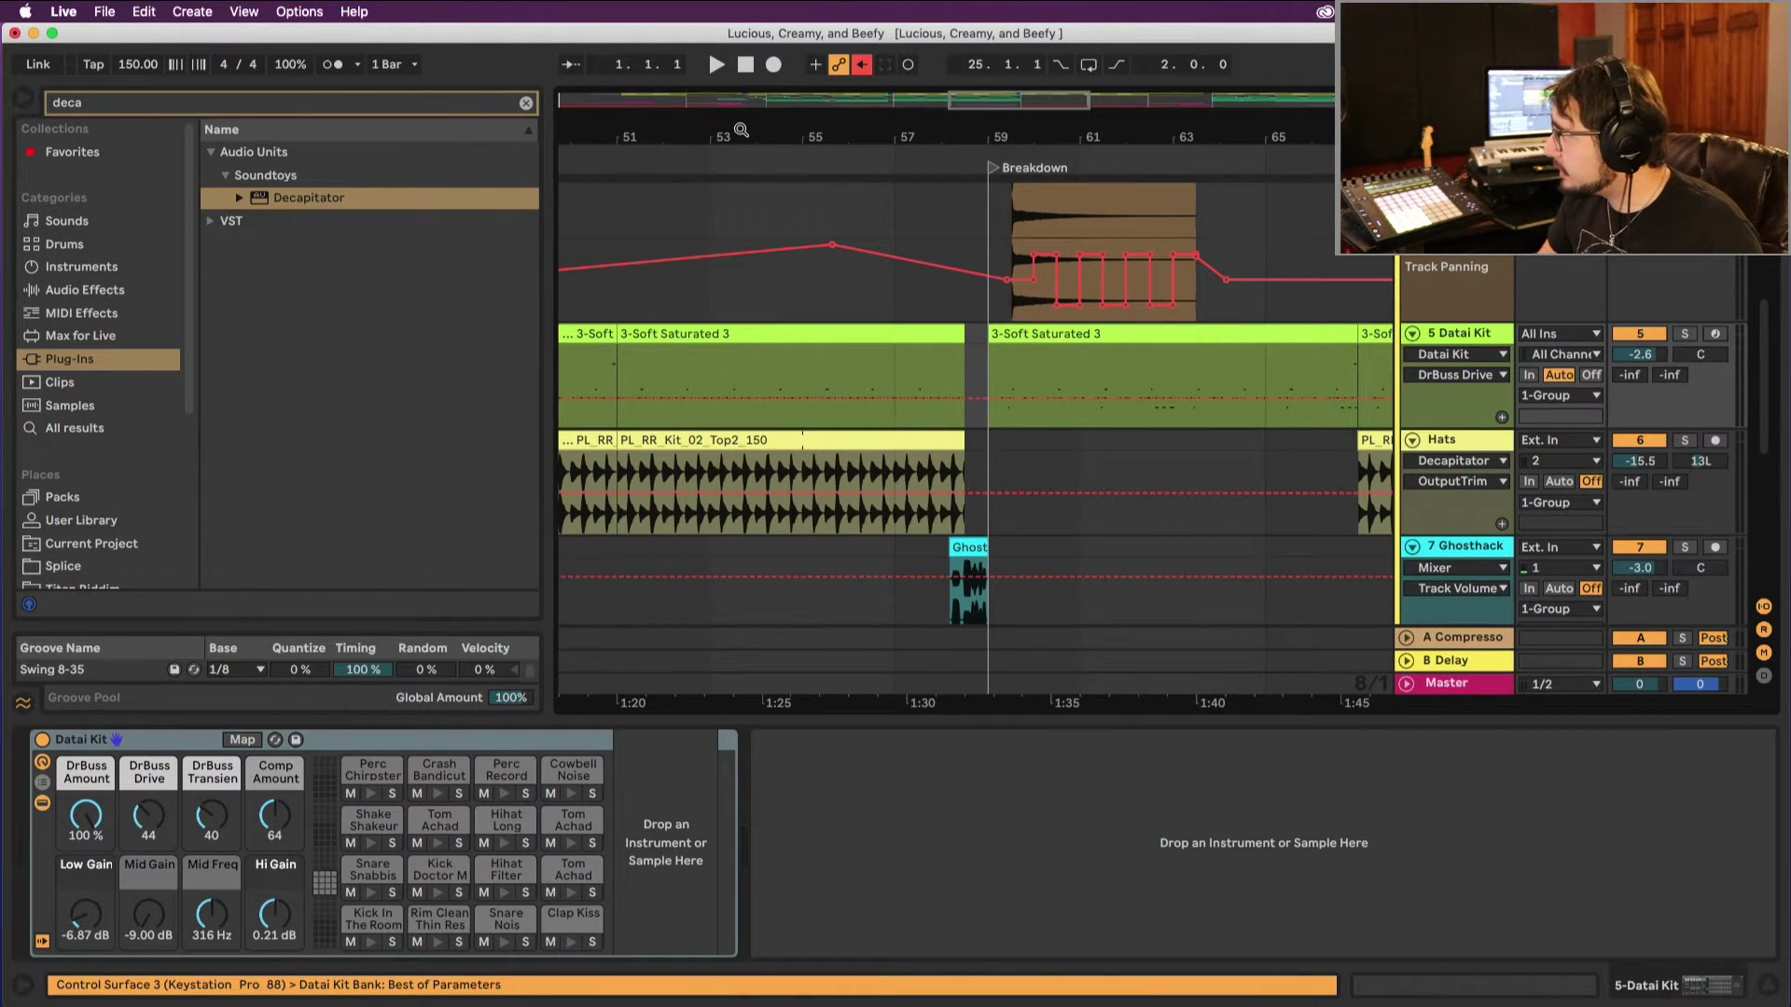
Step: Fold the drum group, then delete the empty 40, 41 and 42 Audio tracks and the Gordon_01 track
drag(741, 130, 868, 129)
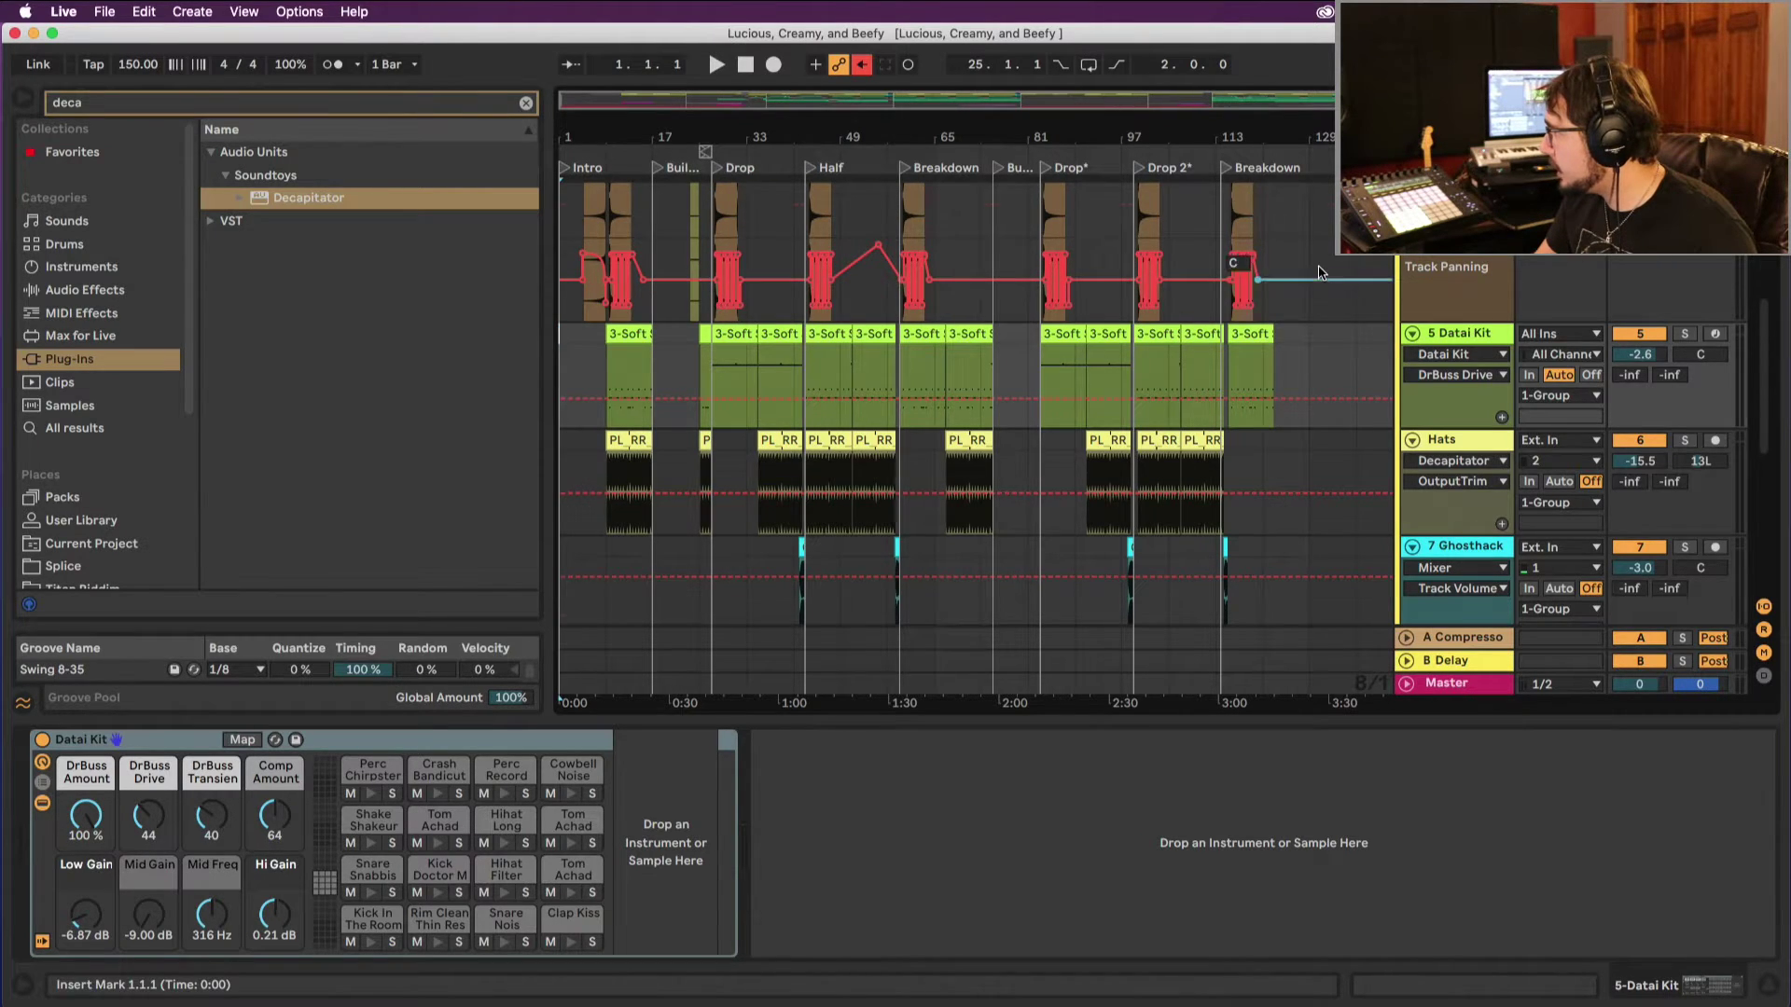
scroll(1319, 271, up, 5)
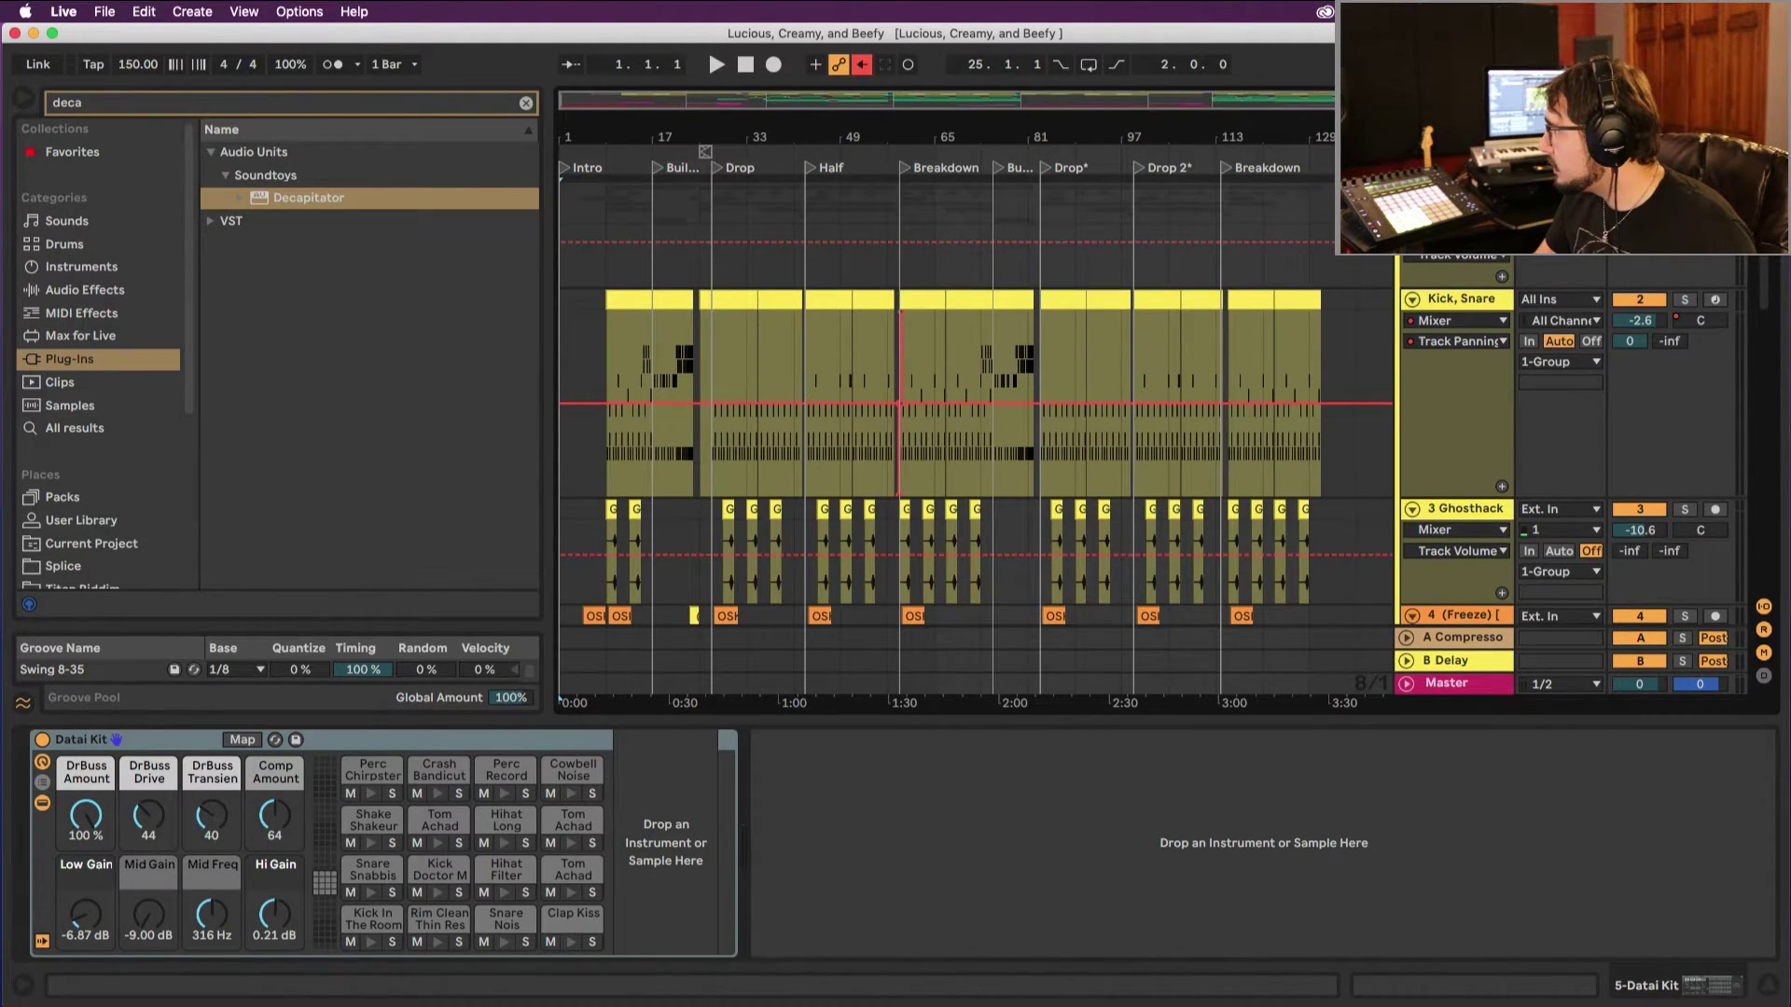
key(Left)
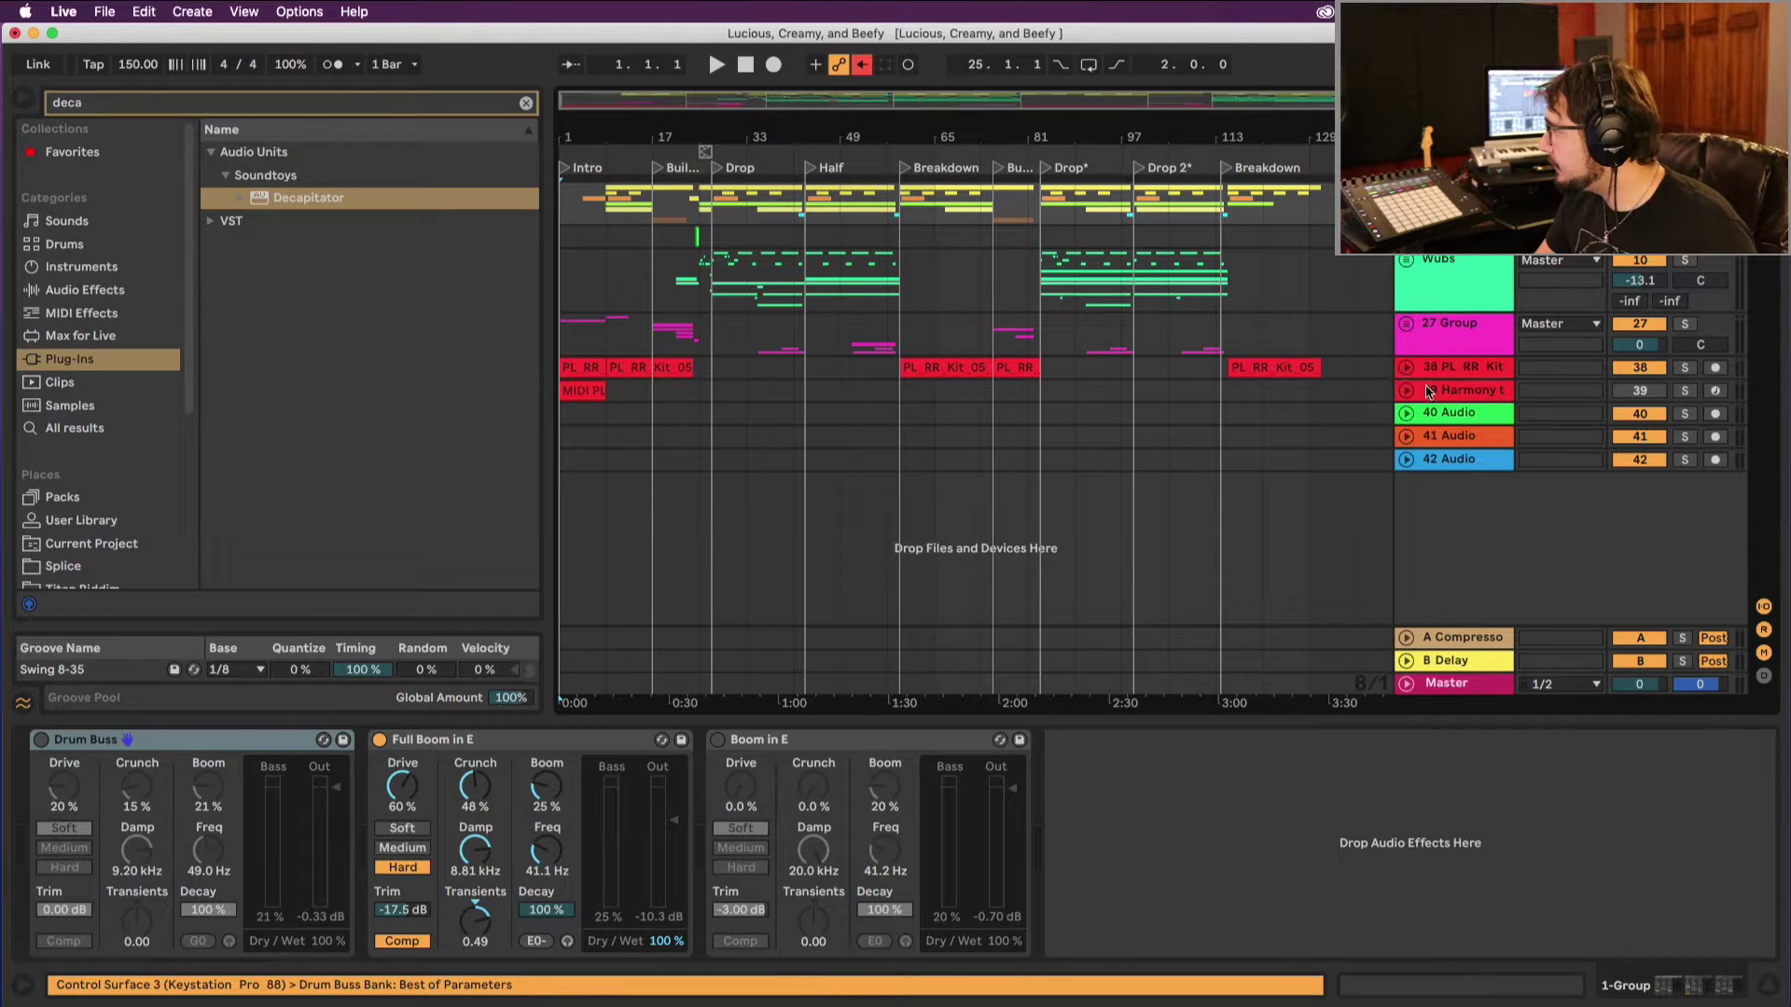
click(1445, 415)
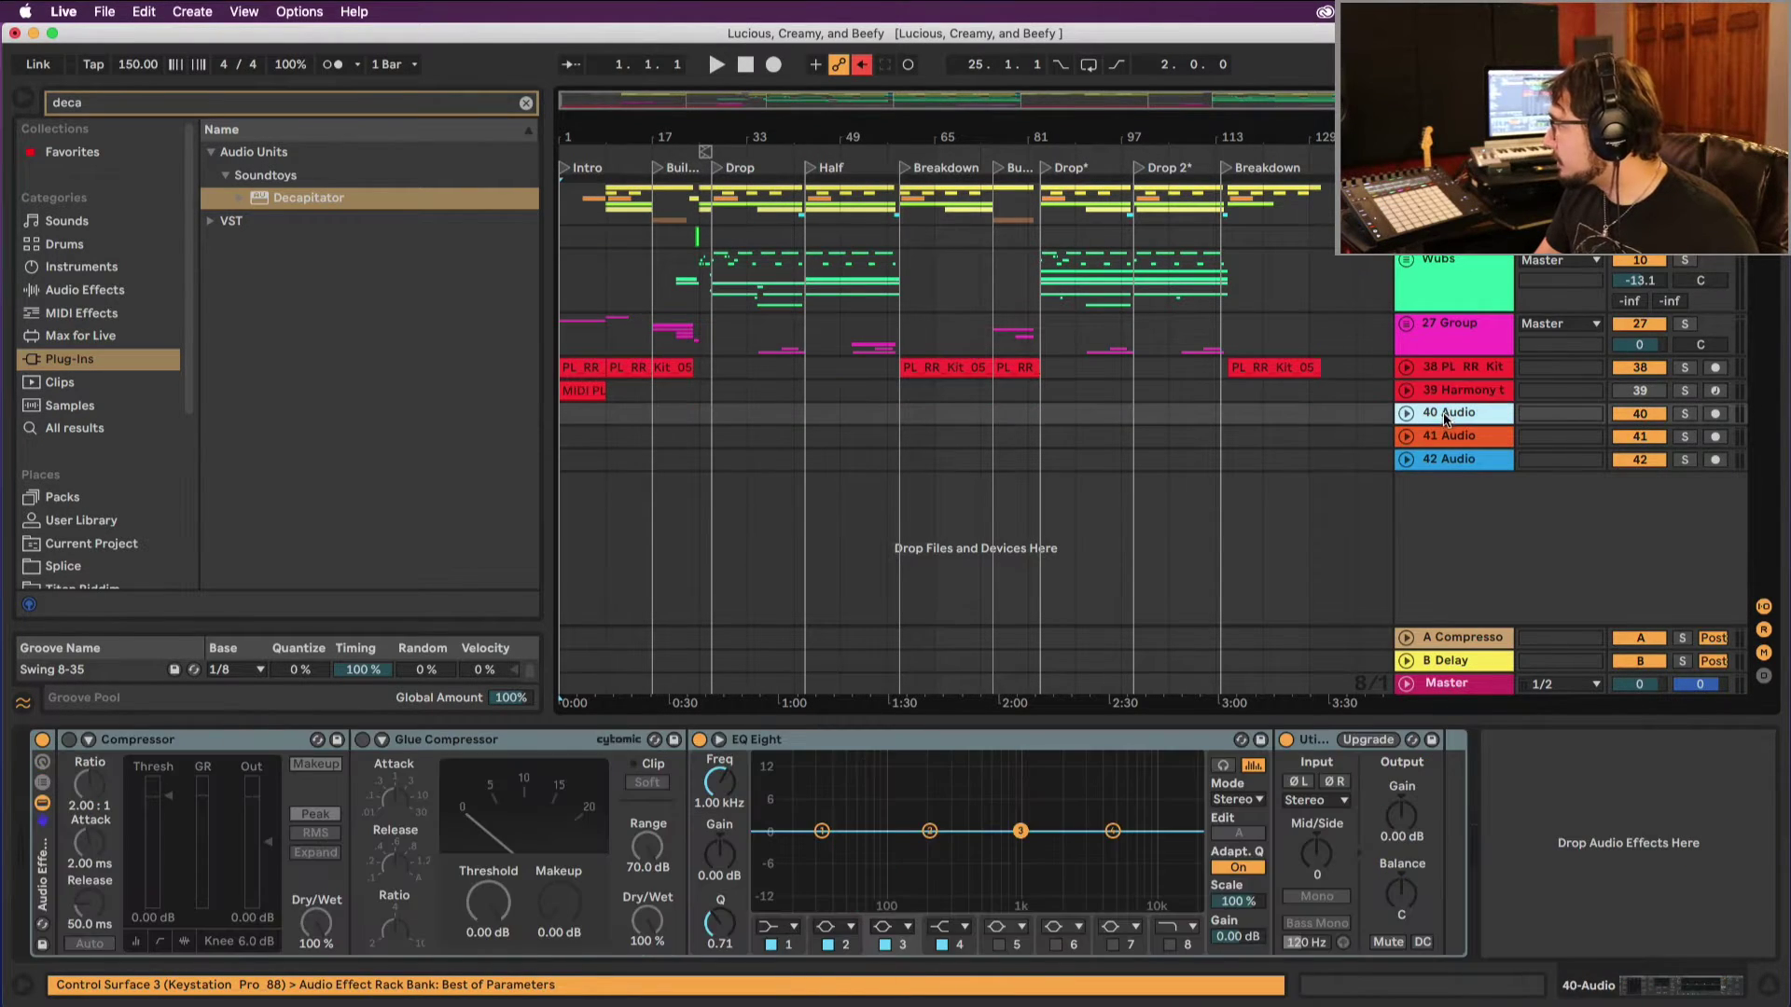
shift+click(1454, 461)
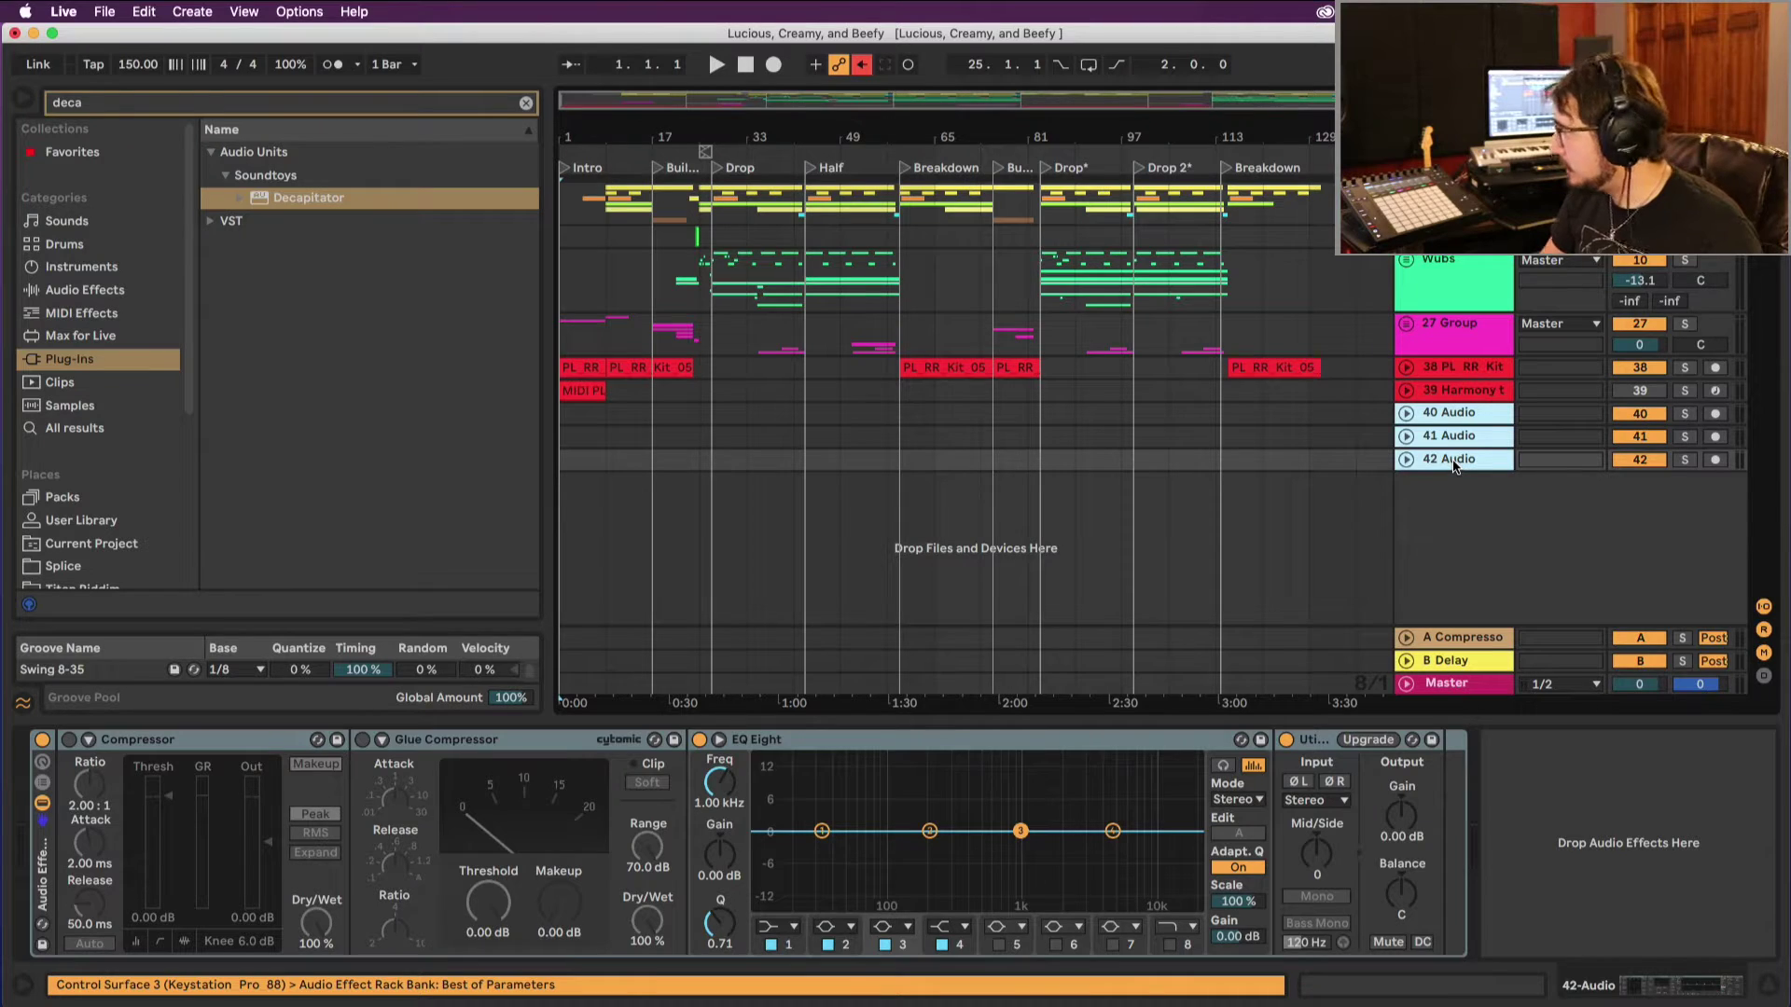
key(Delete)
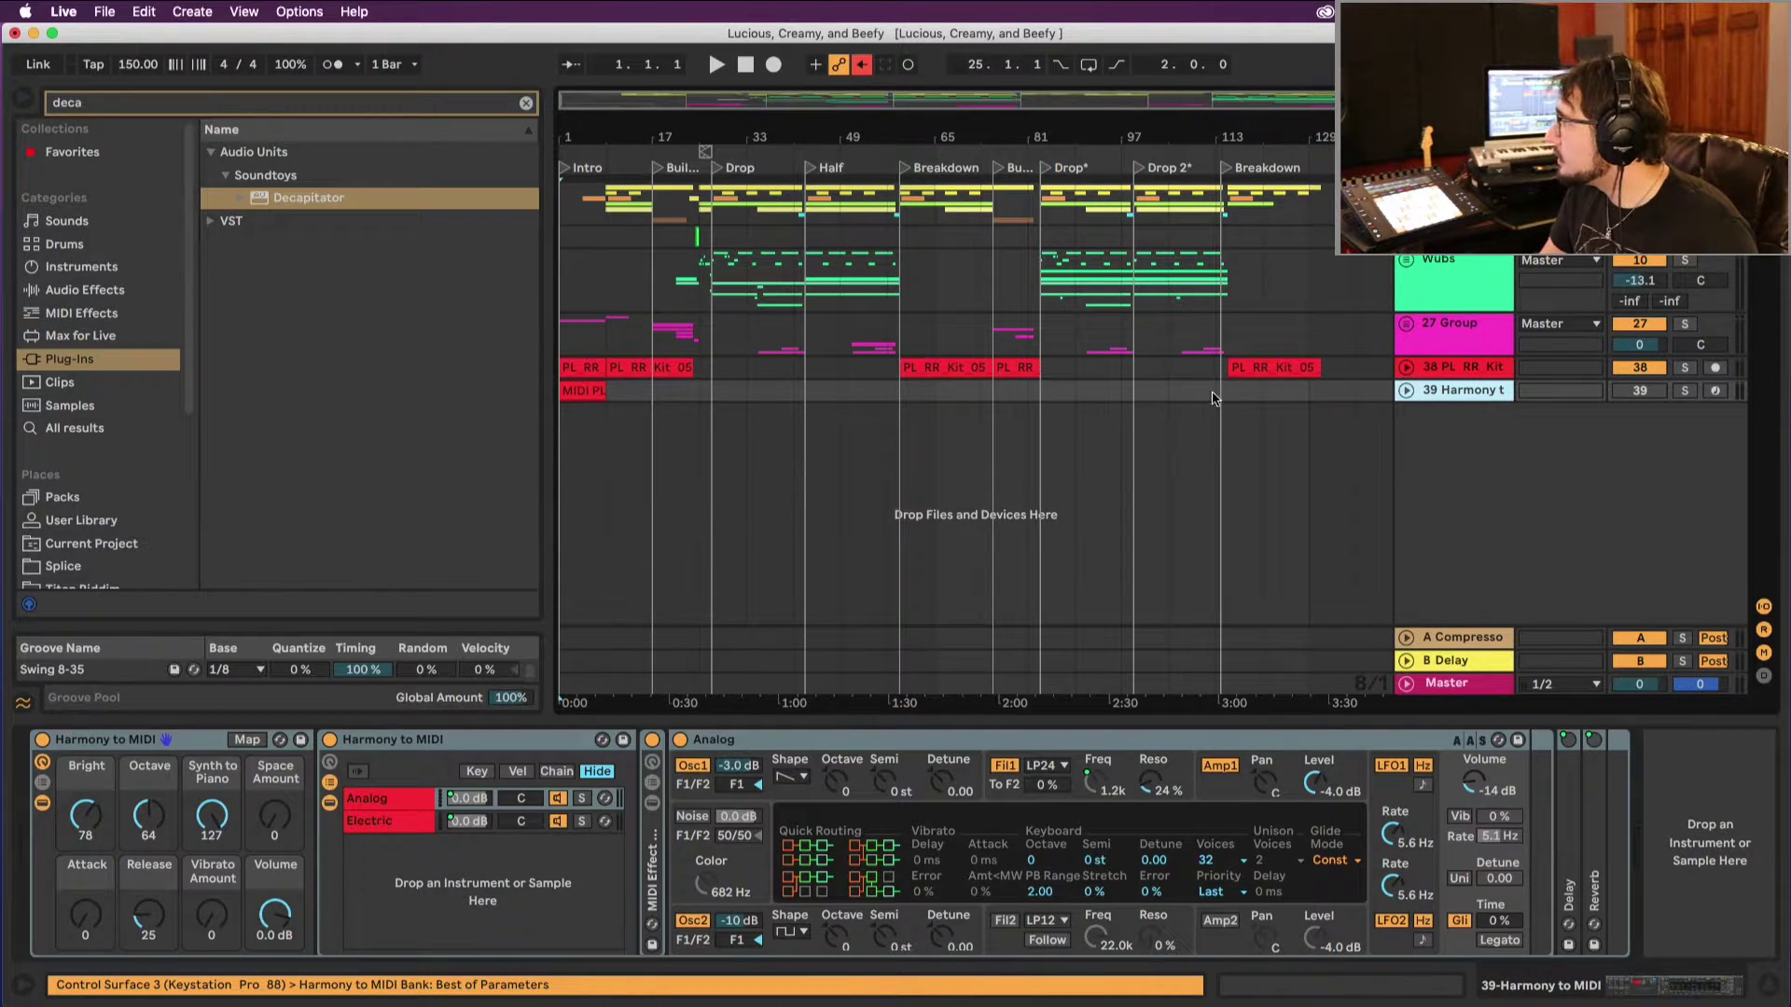
click(1446, 237)
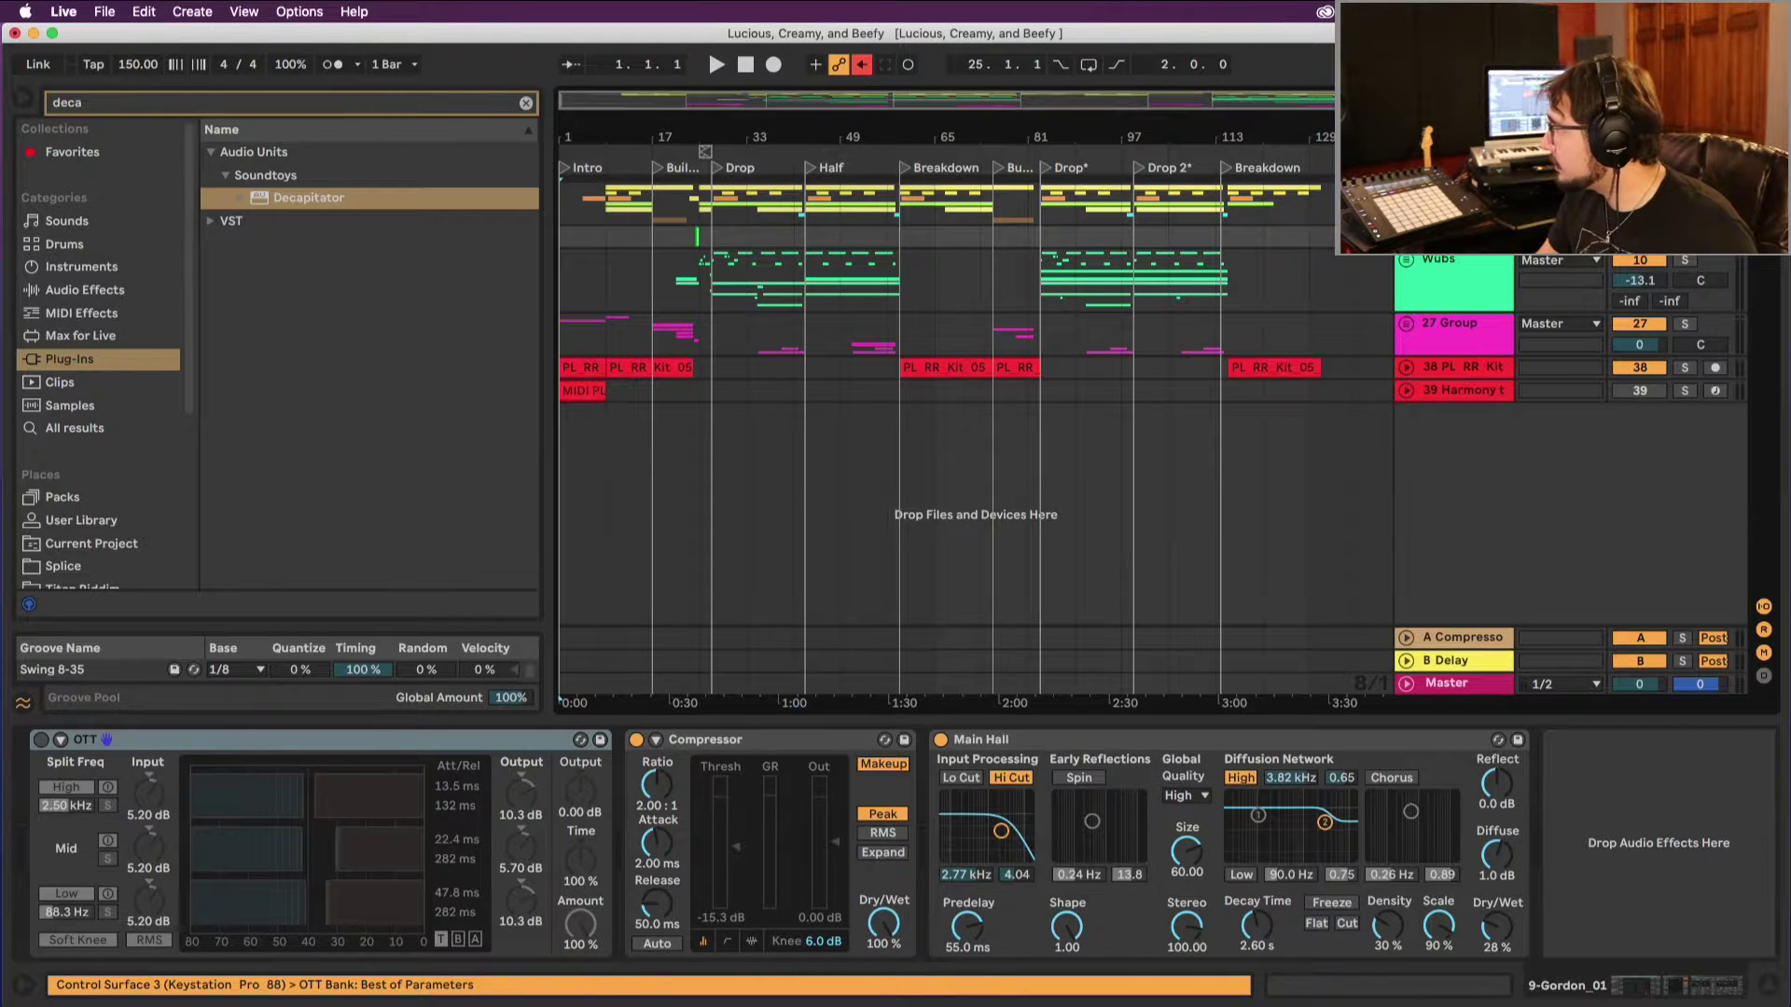
key(Delete)
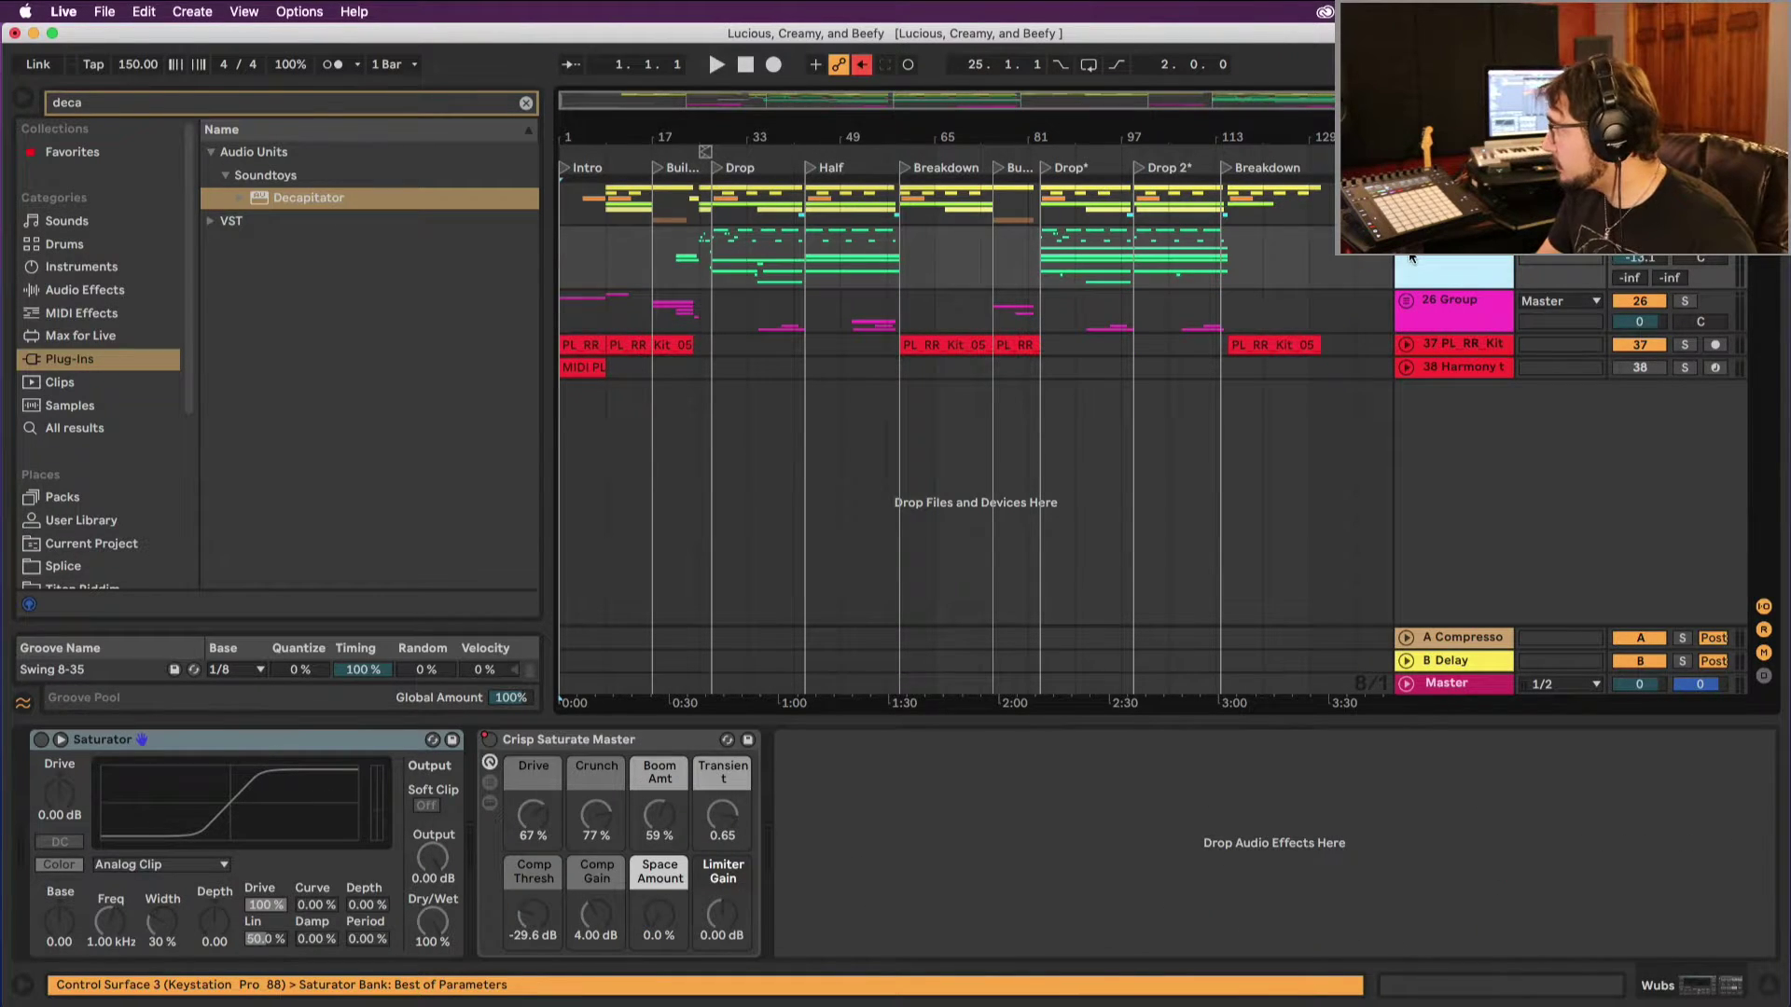
Step: Examine the Wubs group's tracks, their automation lanes and the device chain on the 10 Ghosthack track
click(1437, 352)
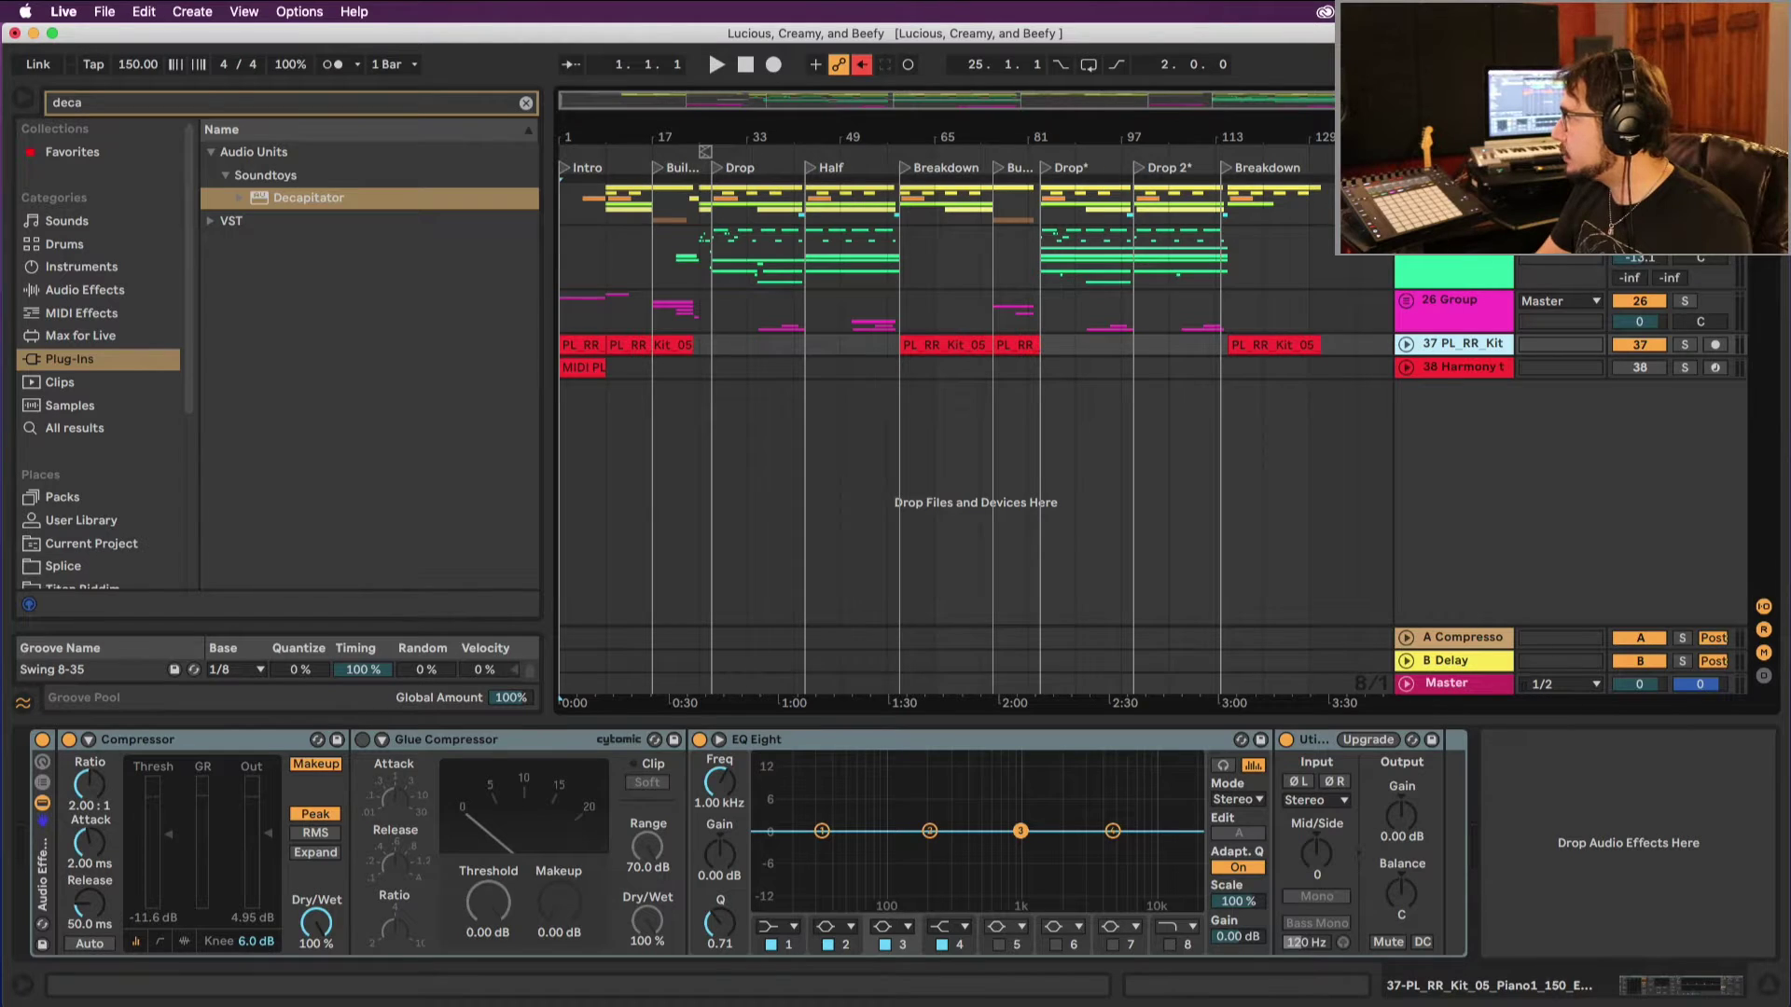
scroll(1315, 290, up, 10)
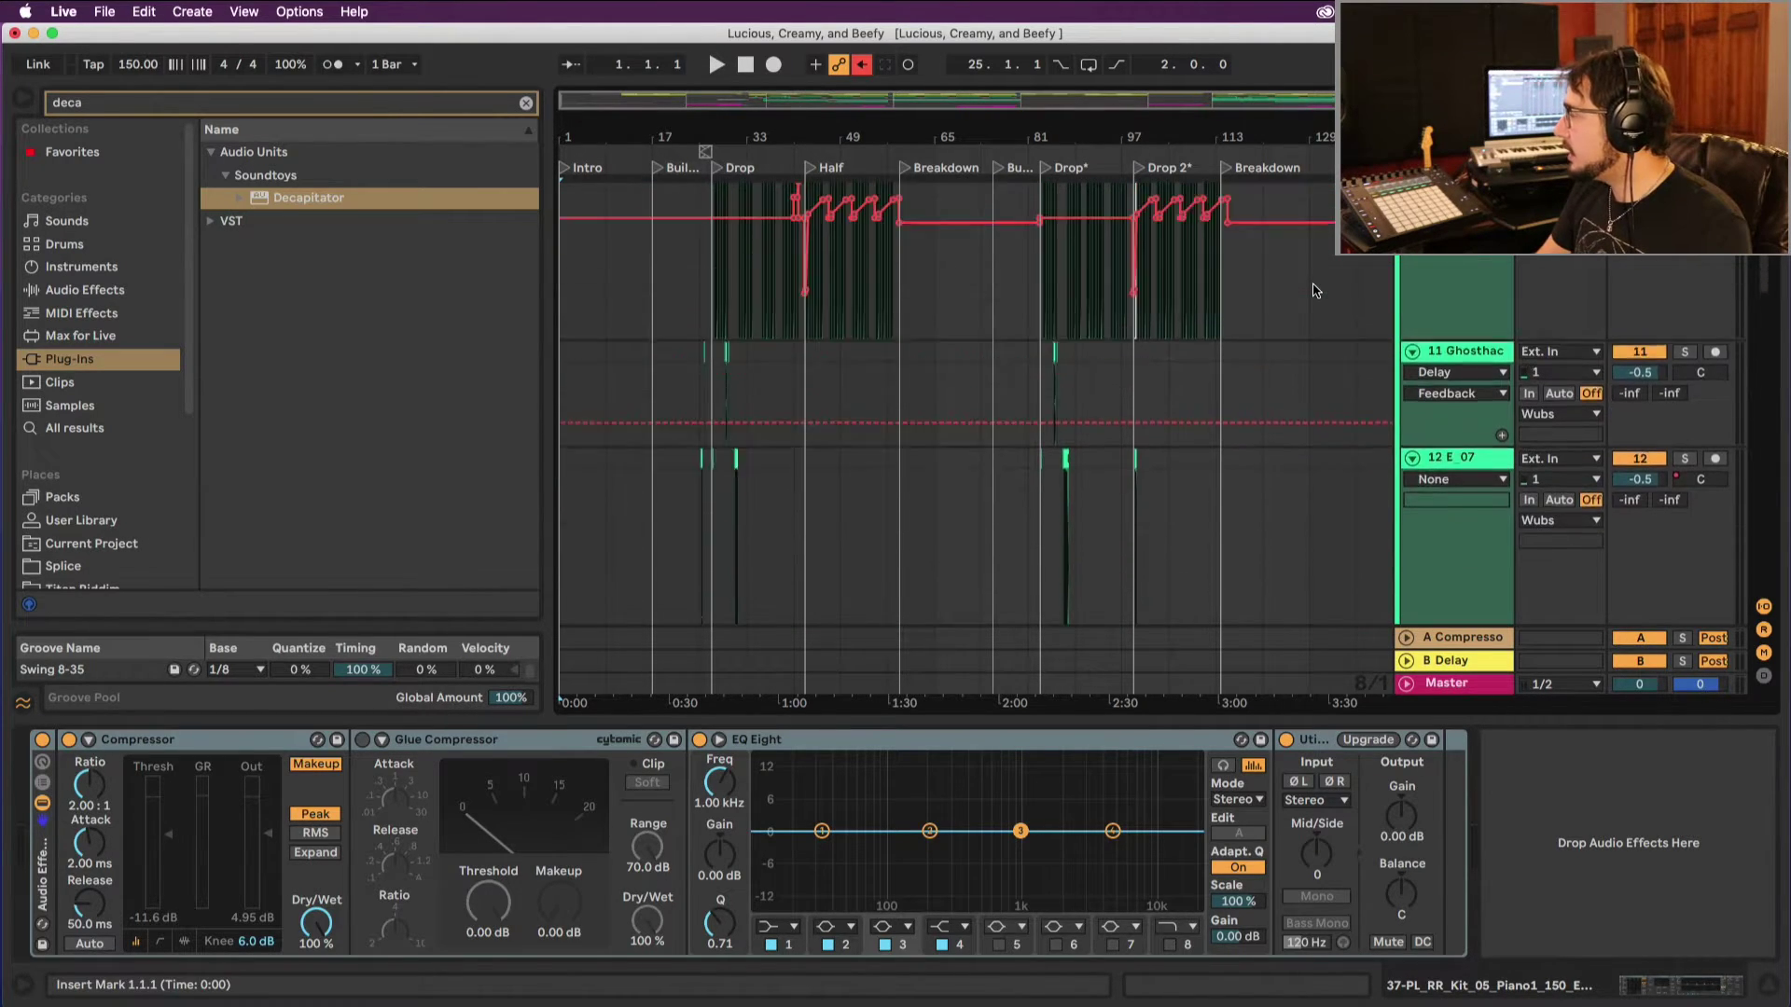
scroll(1315, 290, down, 10)
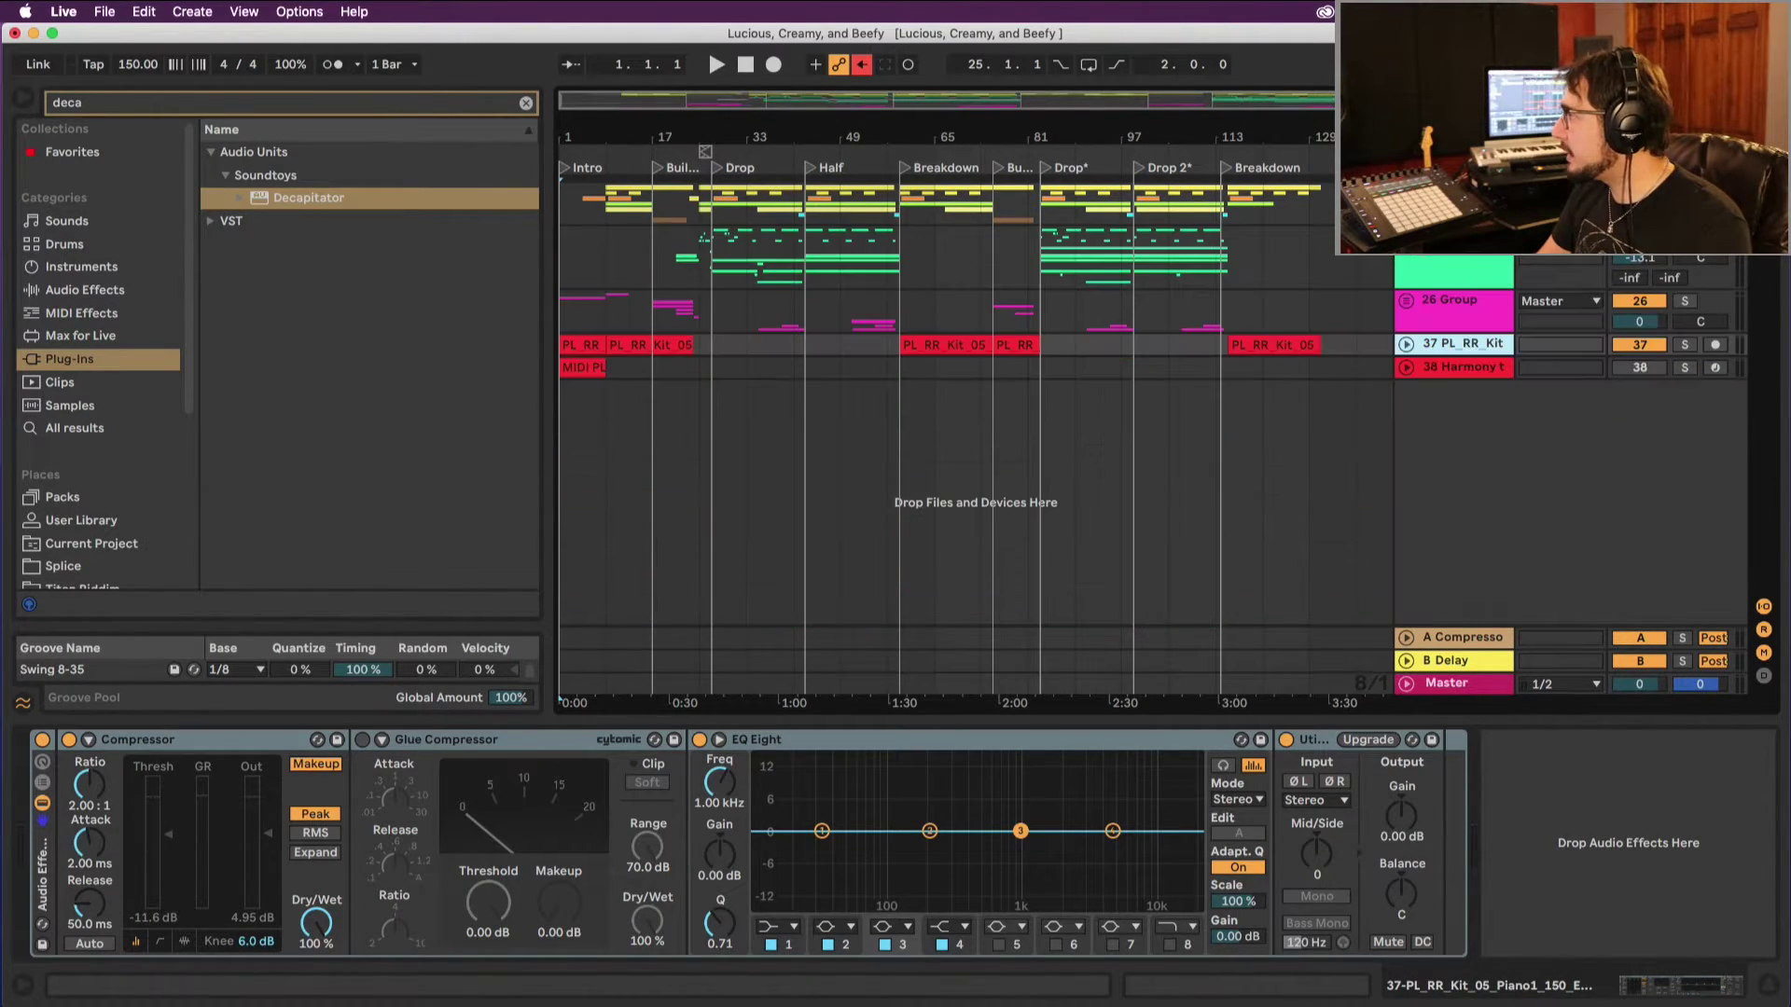
click(1453, 236)
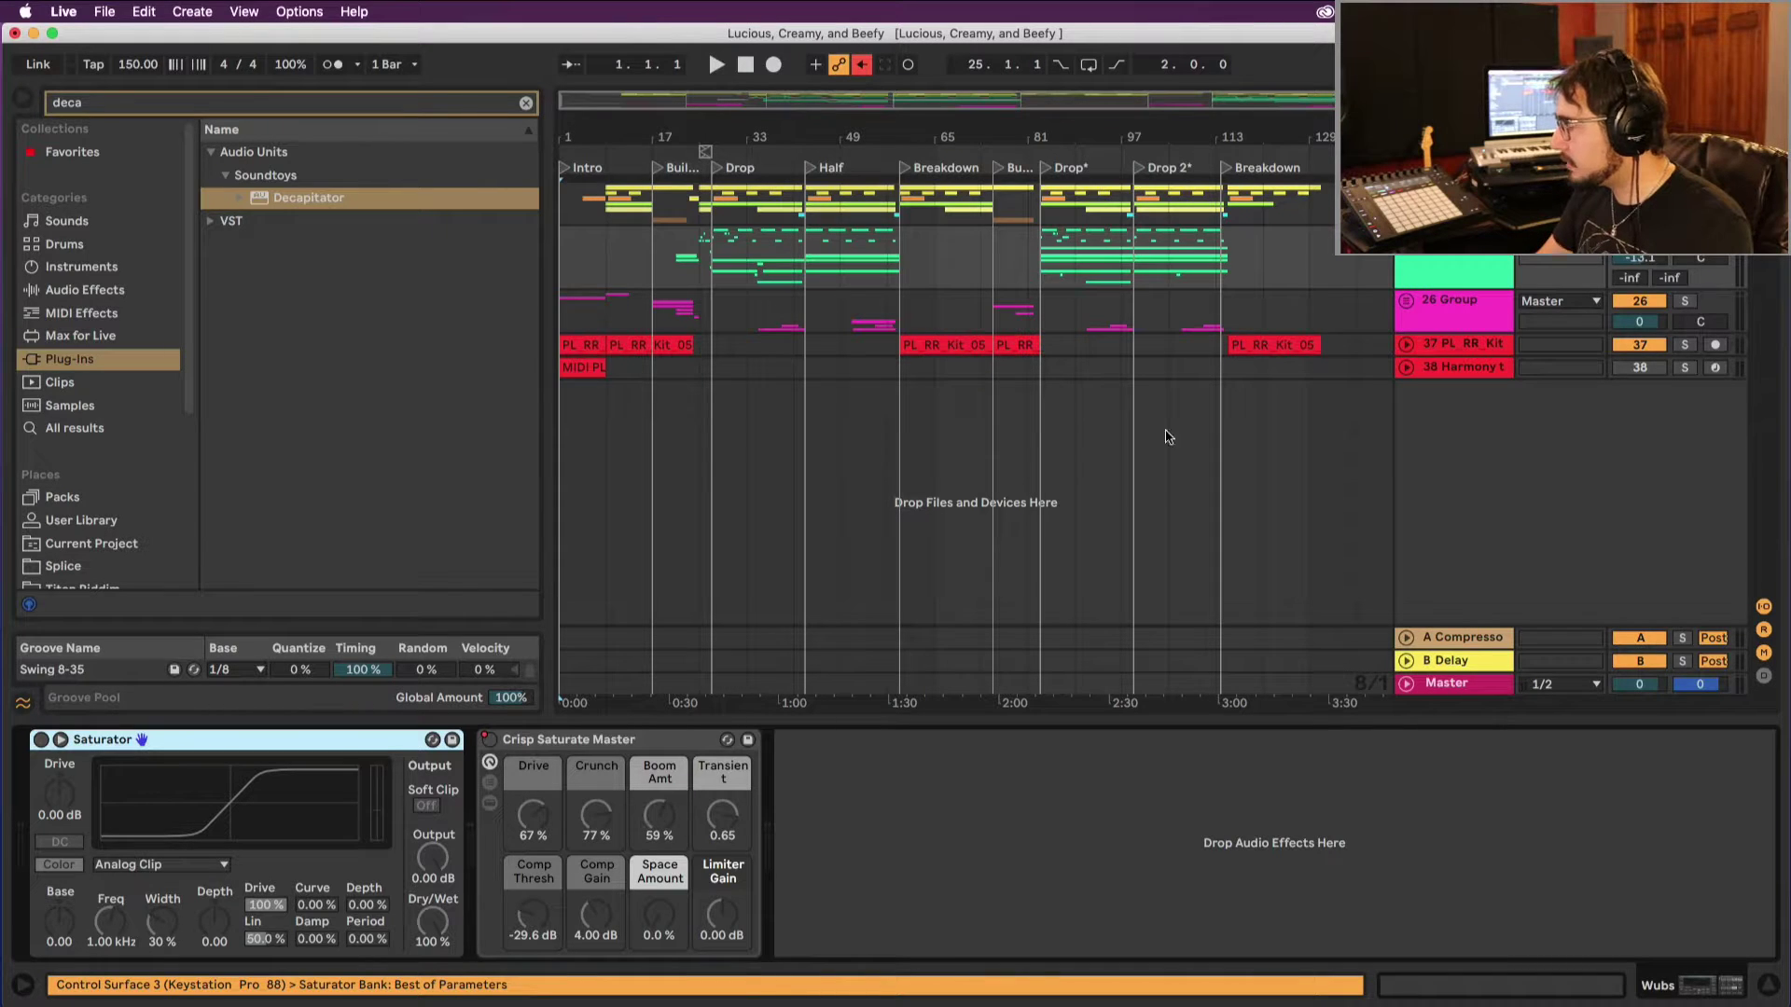
click(1454, 192)
click(1453, 239)
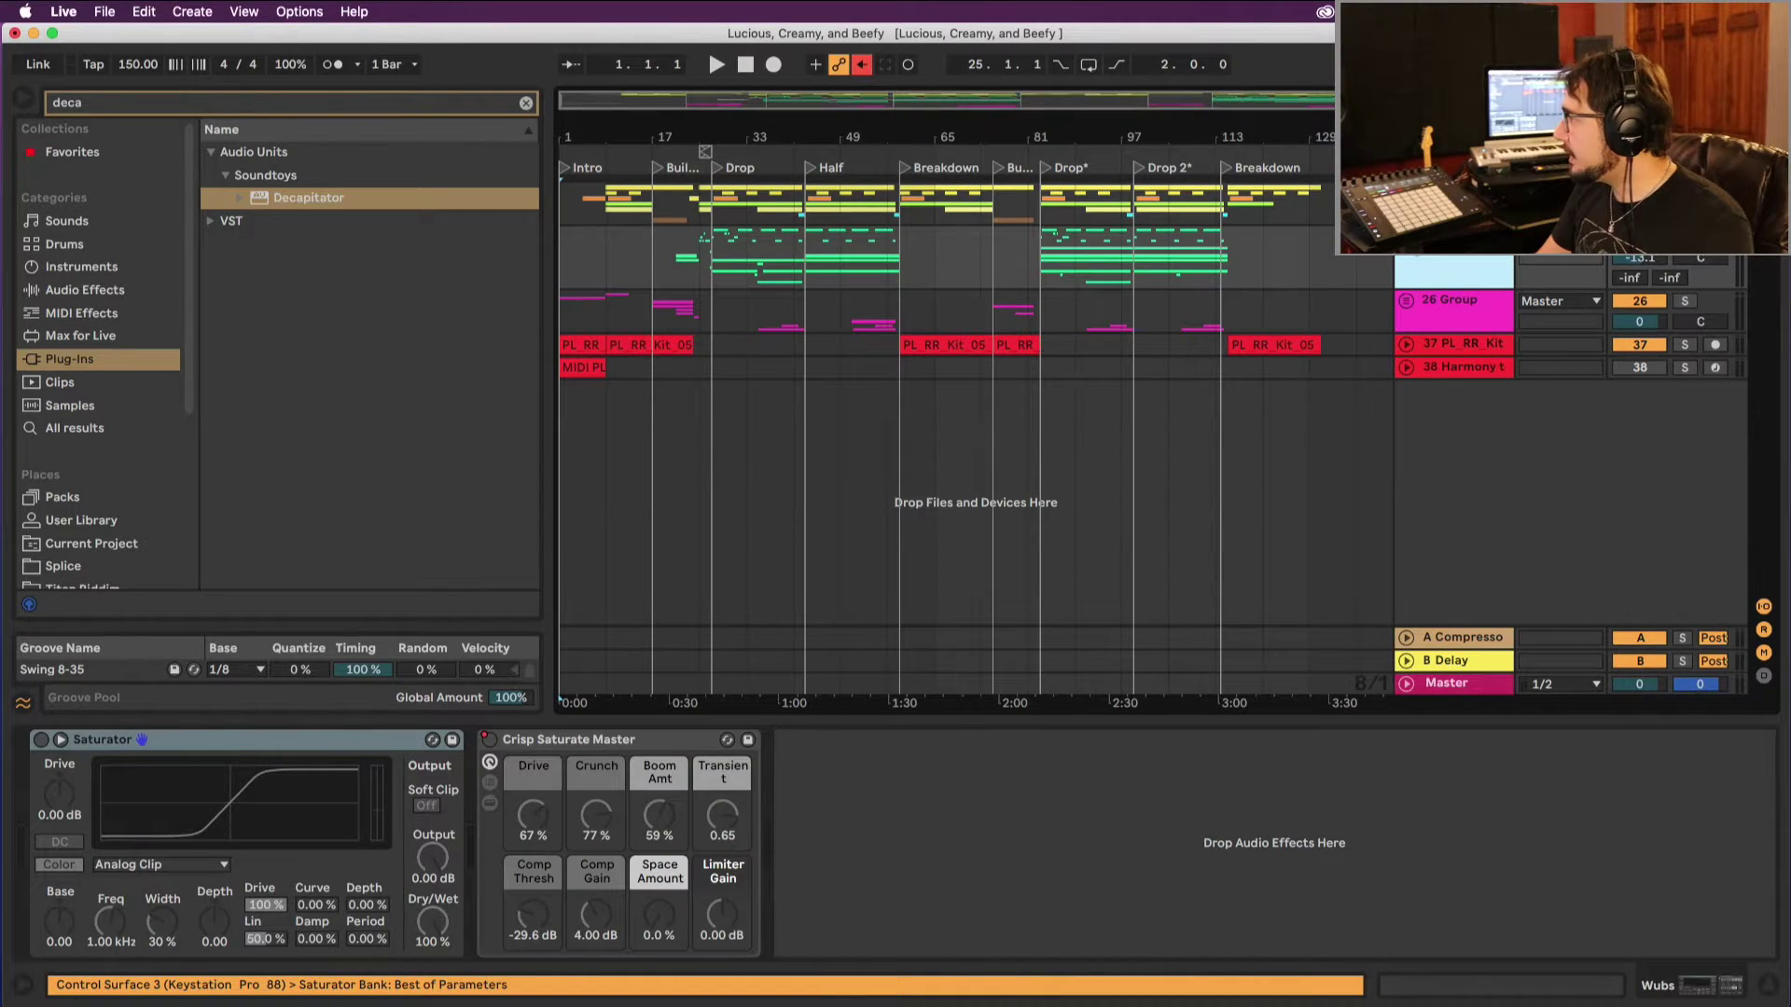
click(1405, 237)
scroll(1497, 580, down, 7)
scroll(1486, 485, up, 5)
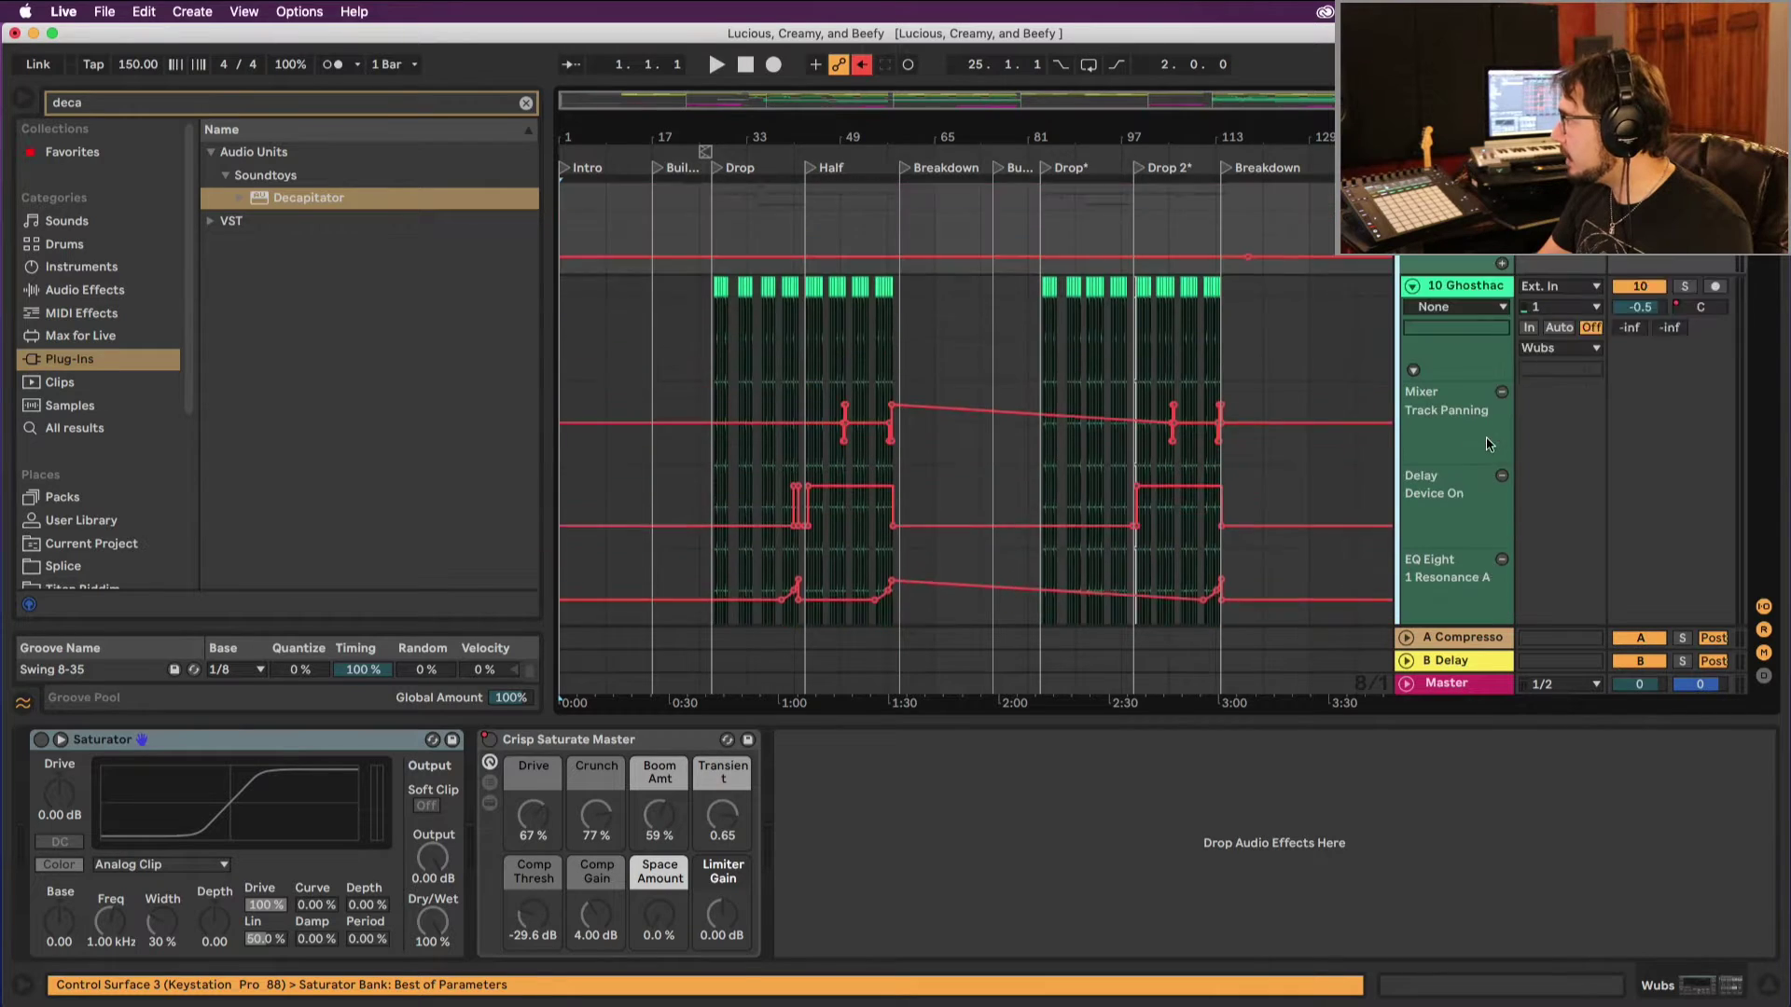
scroll(1489, 445, up, 2)
click(1475, 384)
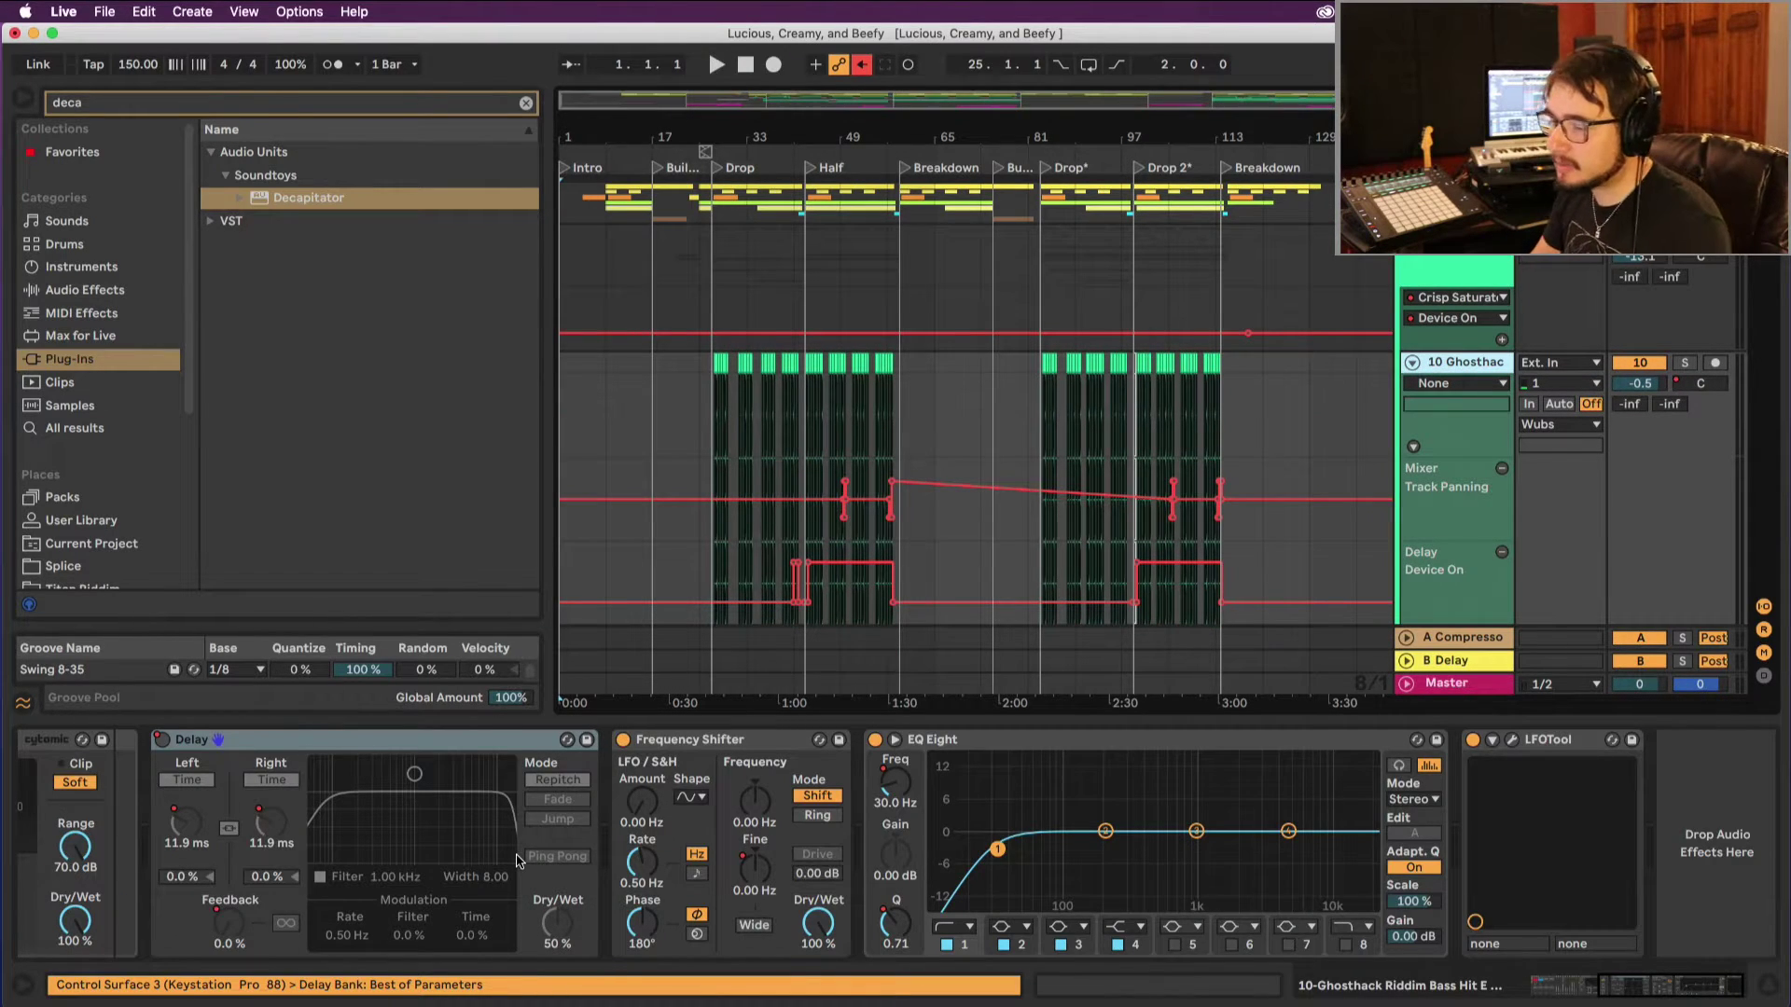
scroll(499, 835, left, 5)
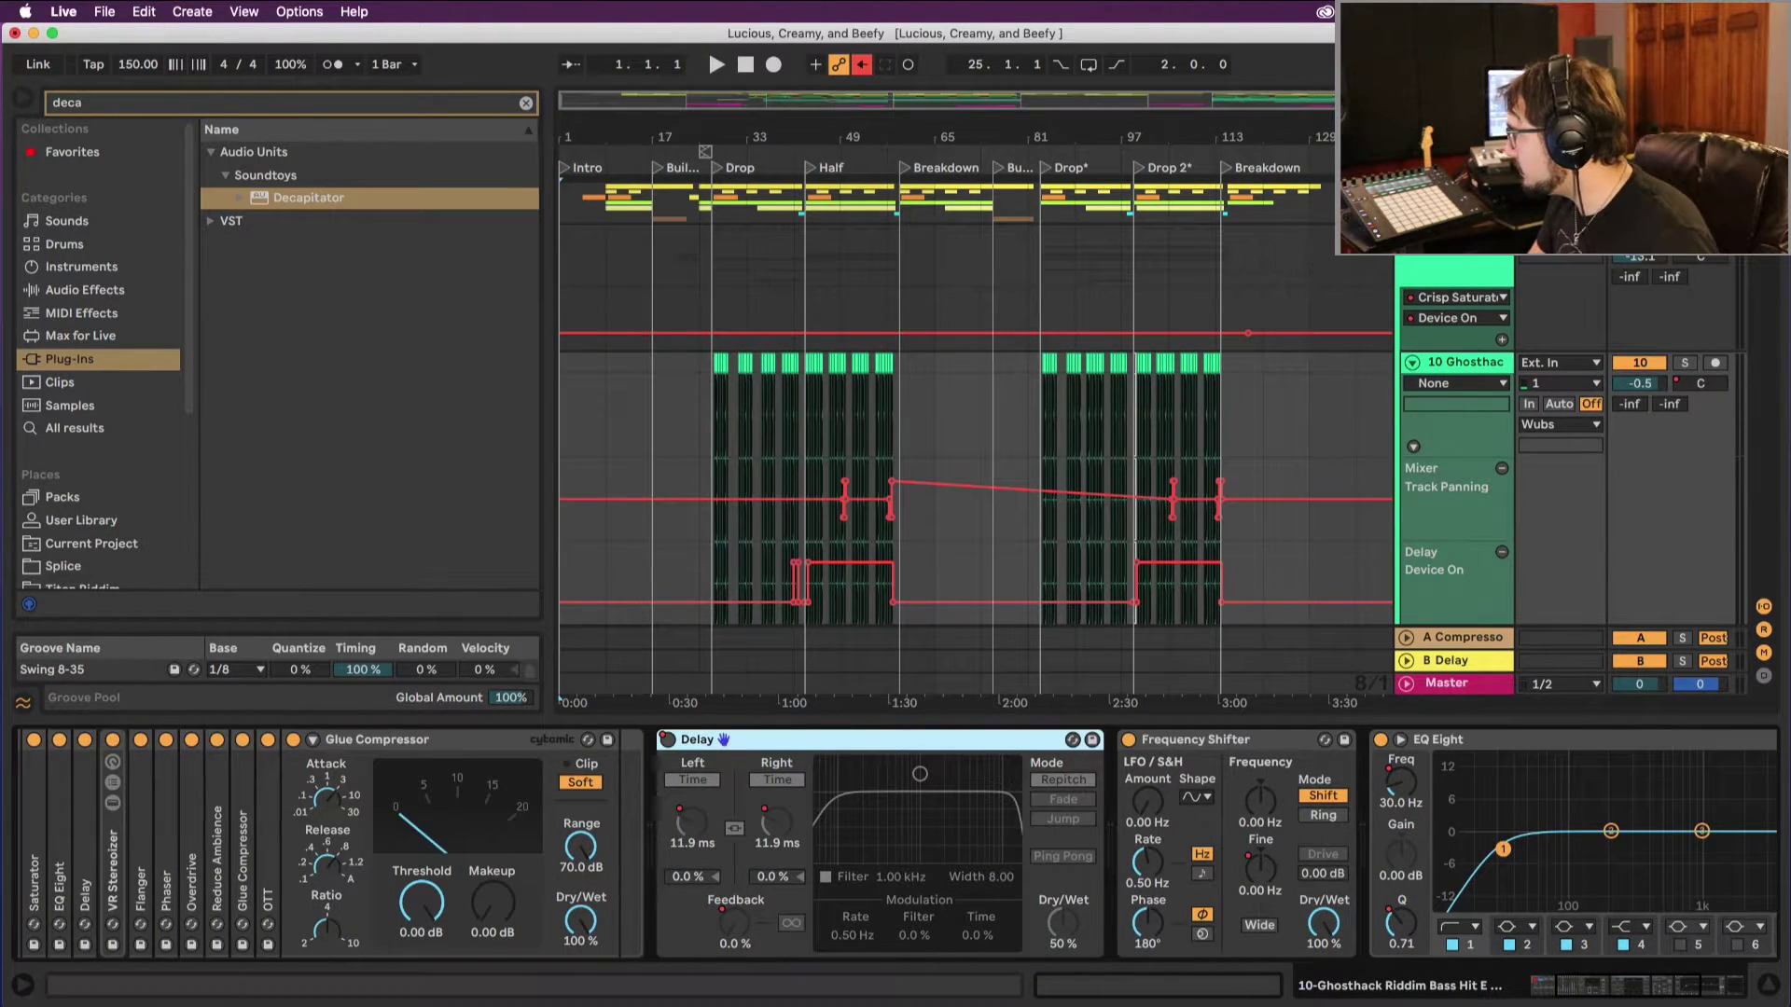
click(1474, 266)
click(1406, 237)
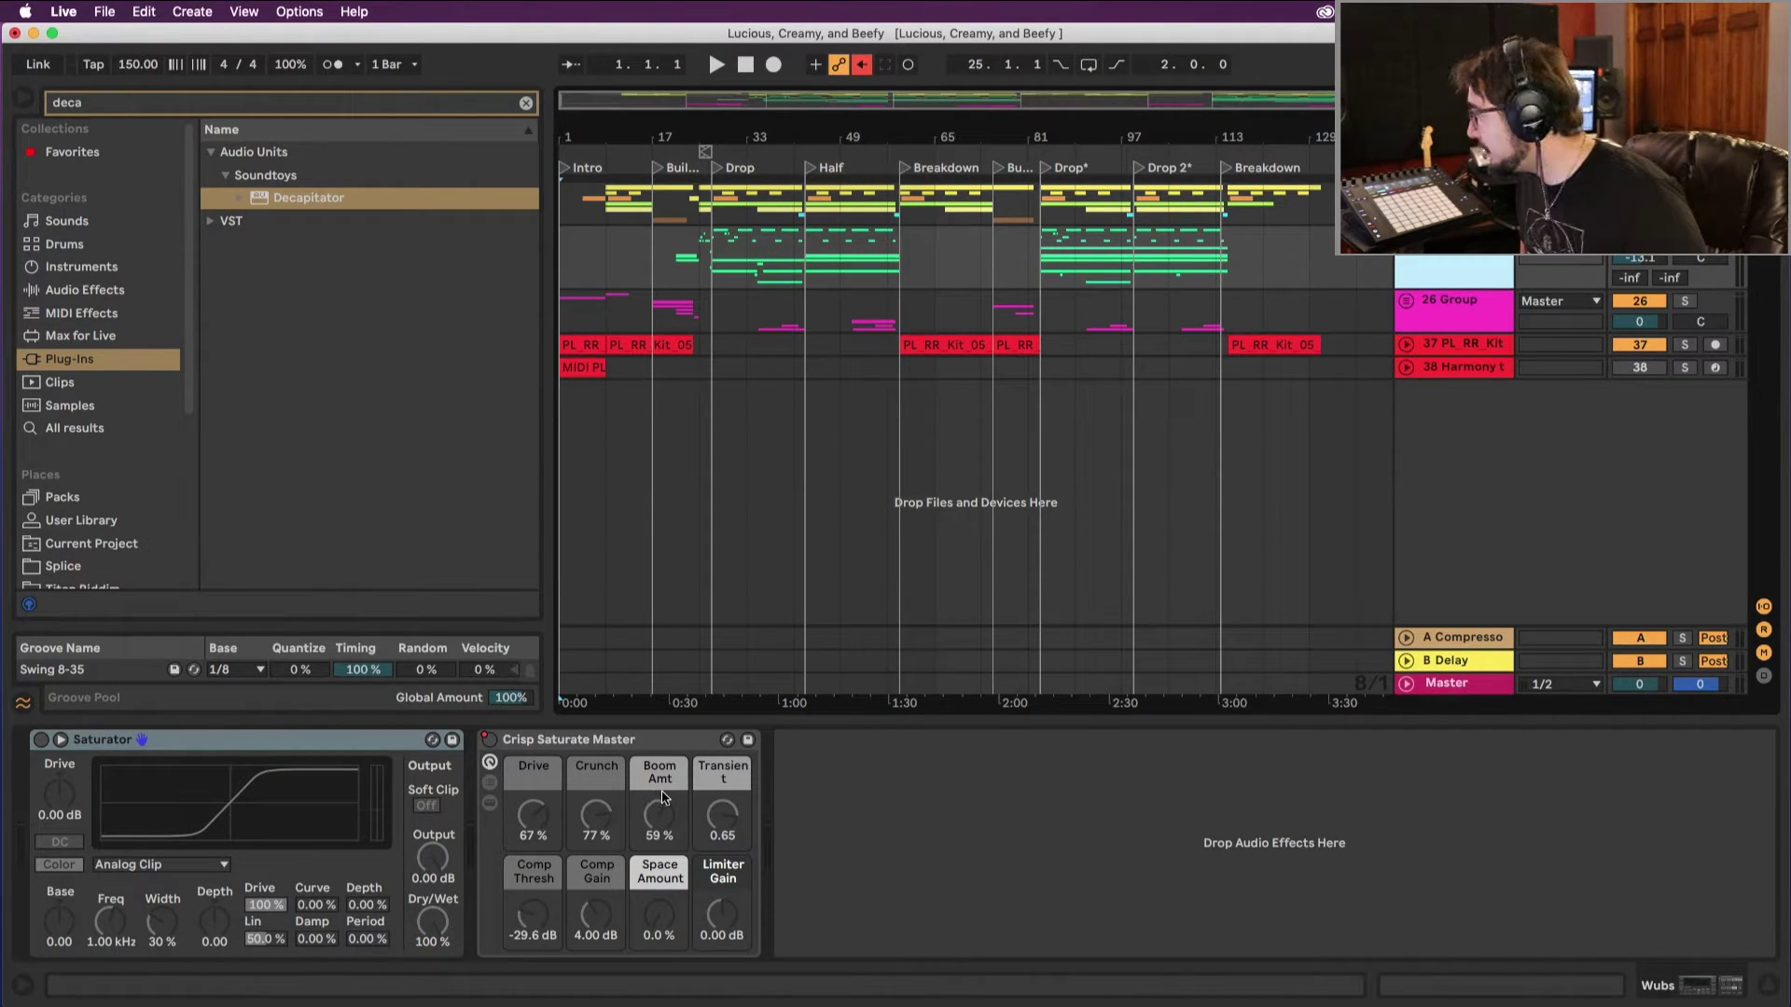
Step: Rename the "Drop 2*" locator to "Half"
click(653, 170)
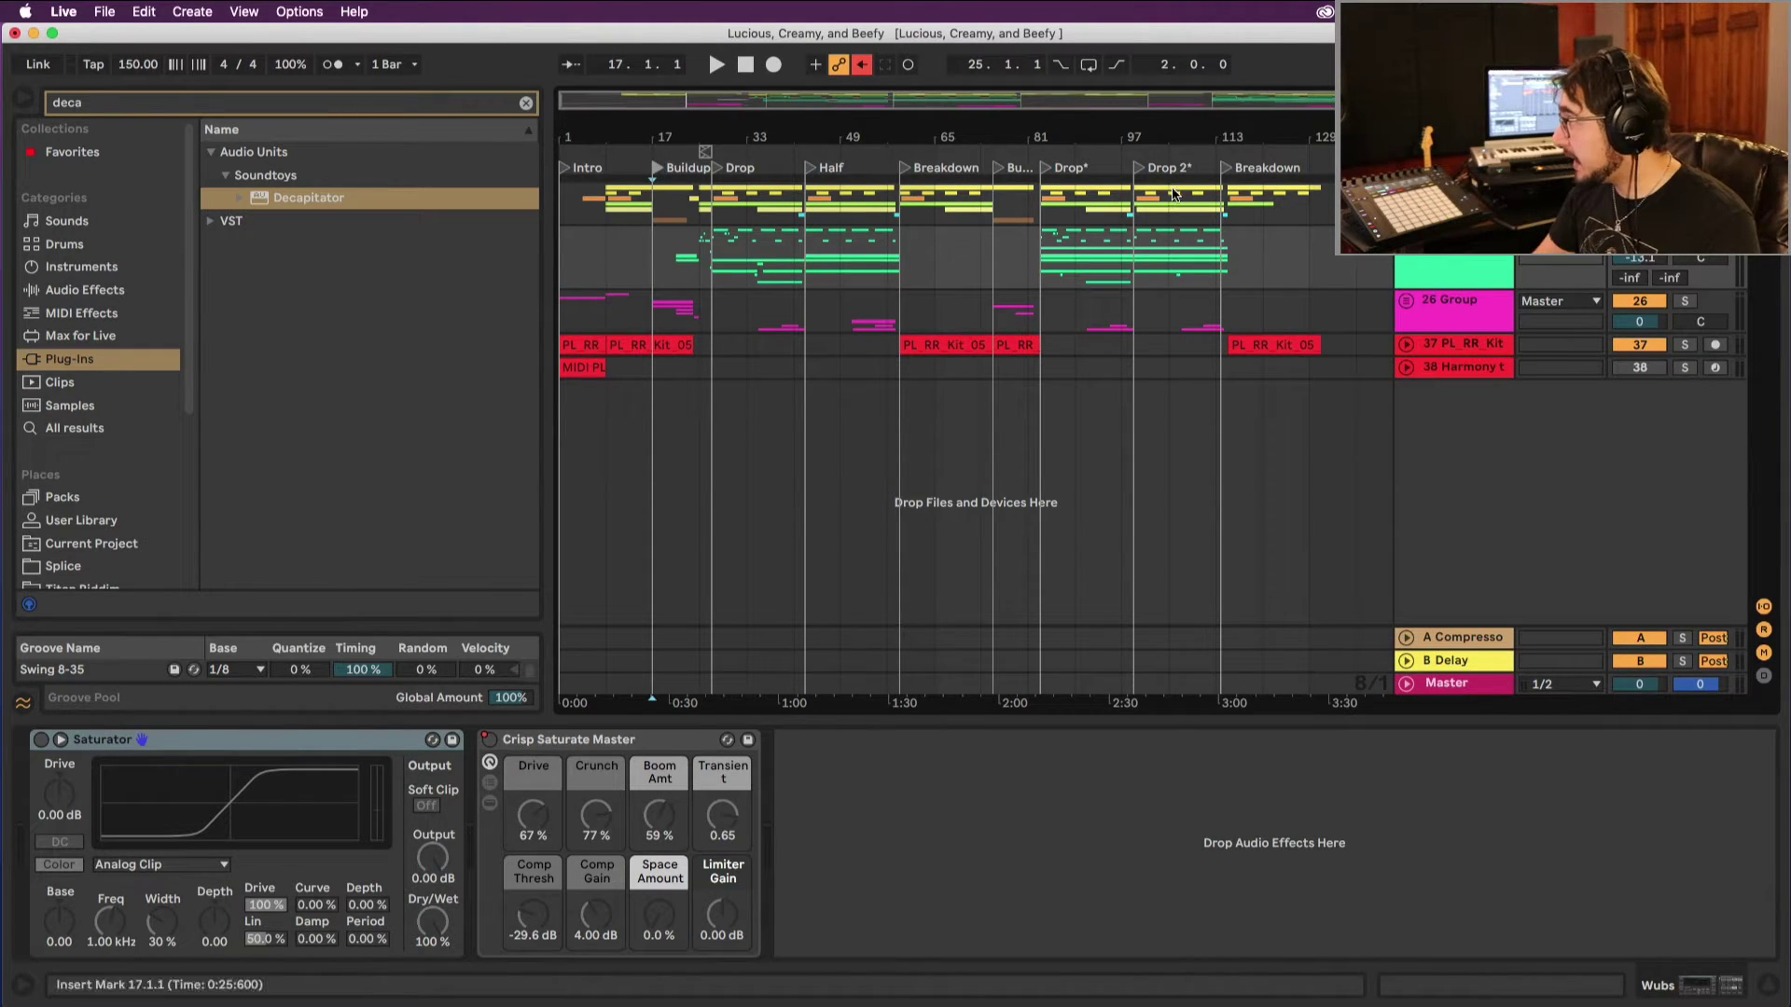
right_click(1154, 171)
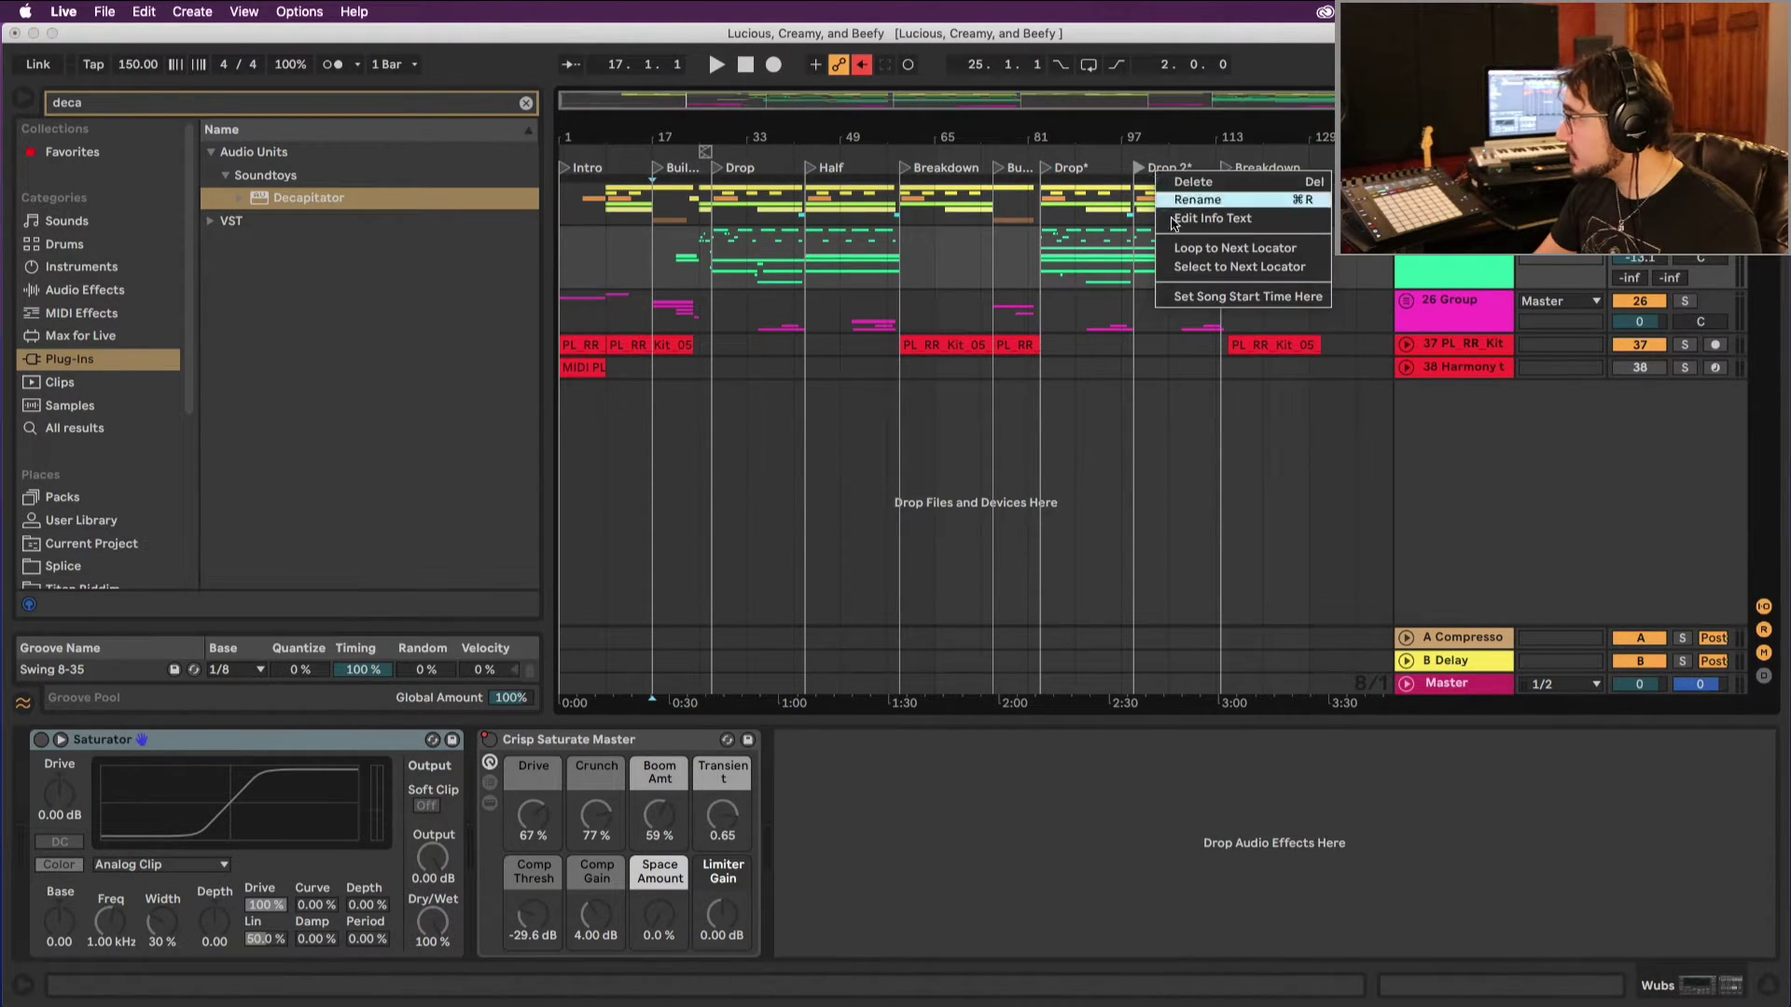
click(1197, 201)
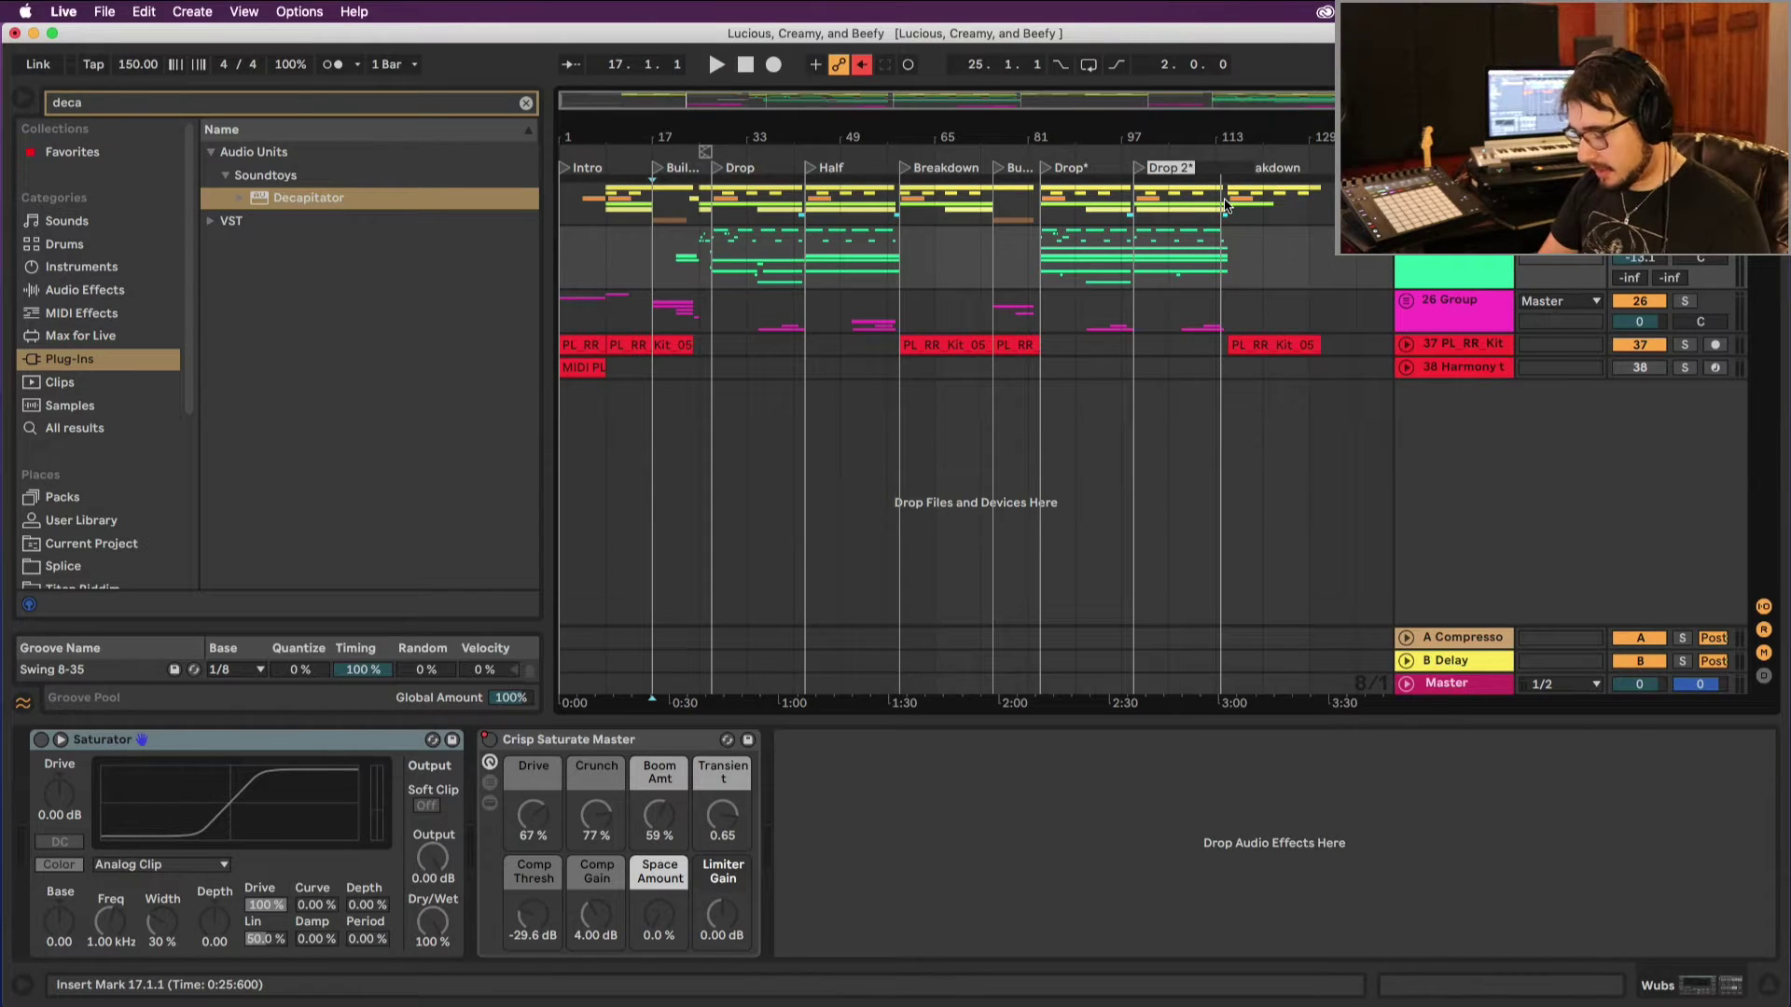
text(Half)
key(Return)
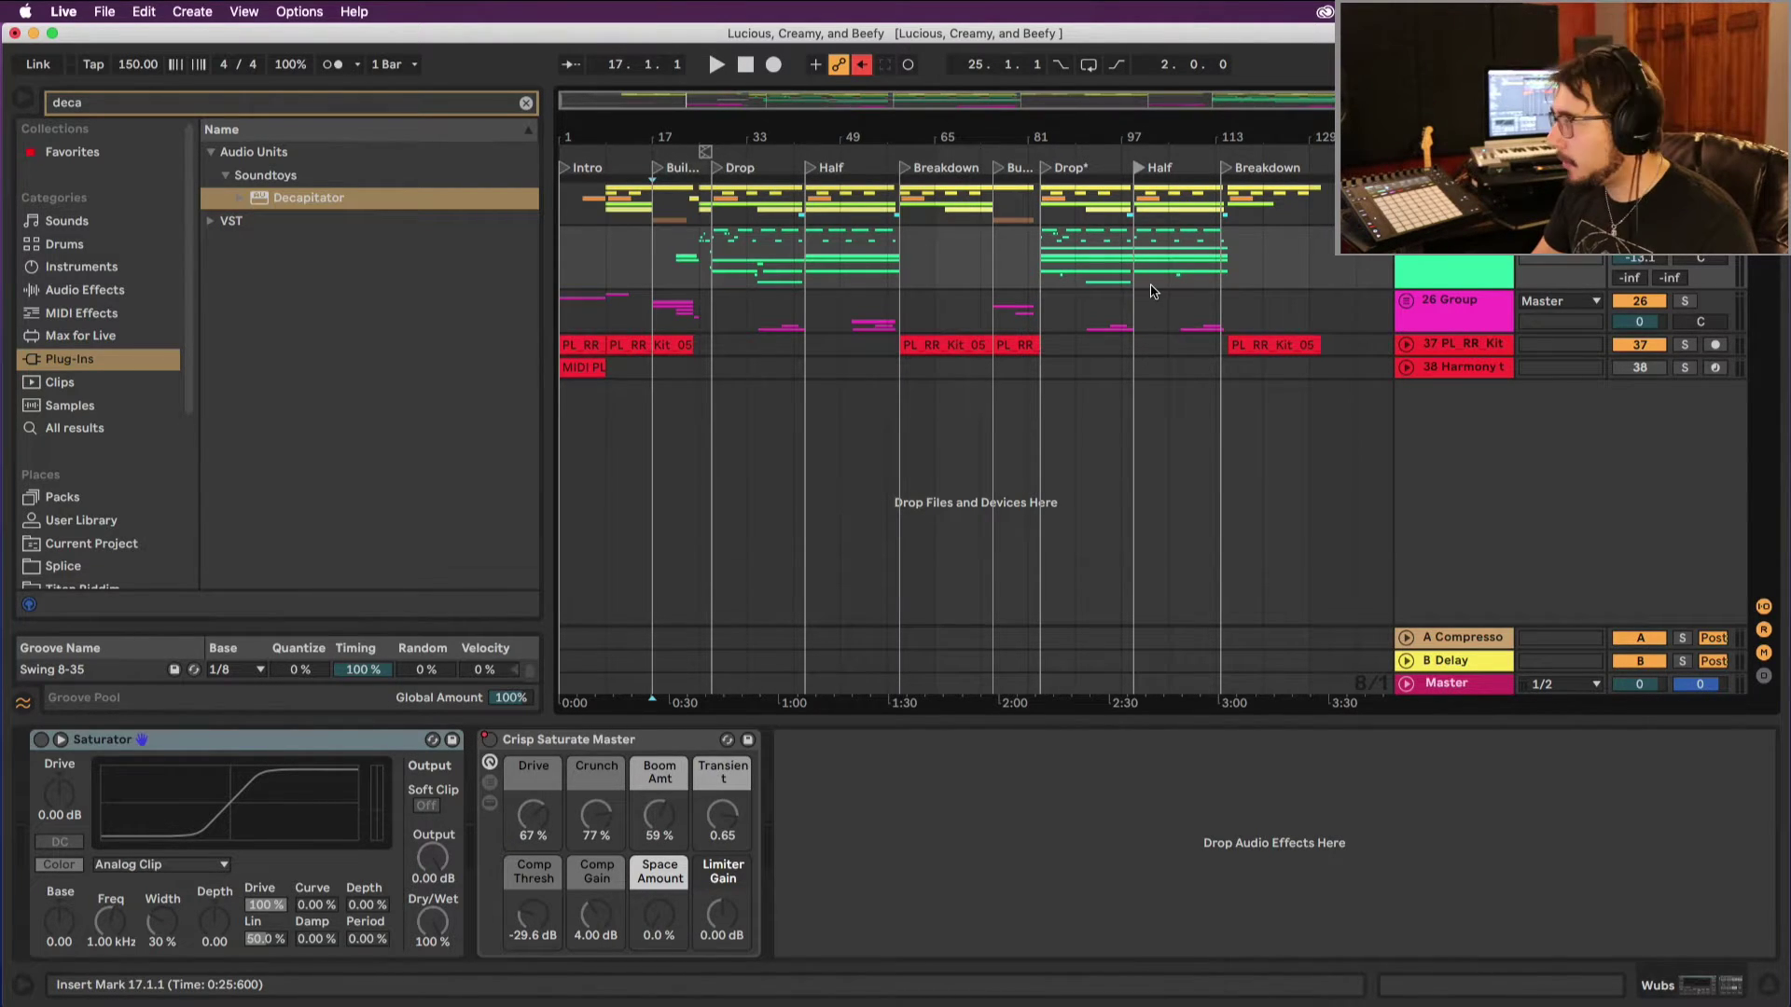
Step: Copy the 10 Ghosthack track's clips across the first Drop and place the insert marker at the Drop* section
drag(1106, 140, 1085, 216)
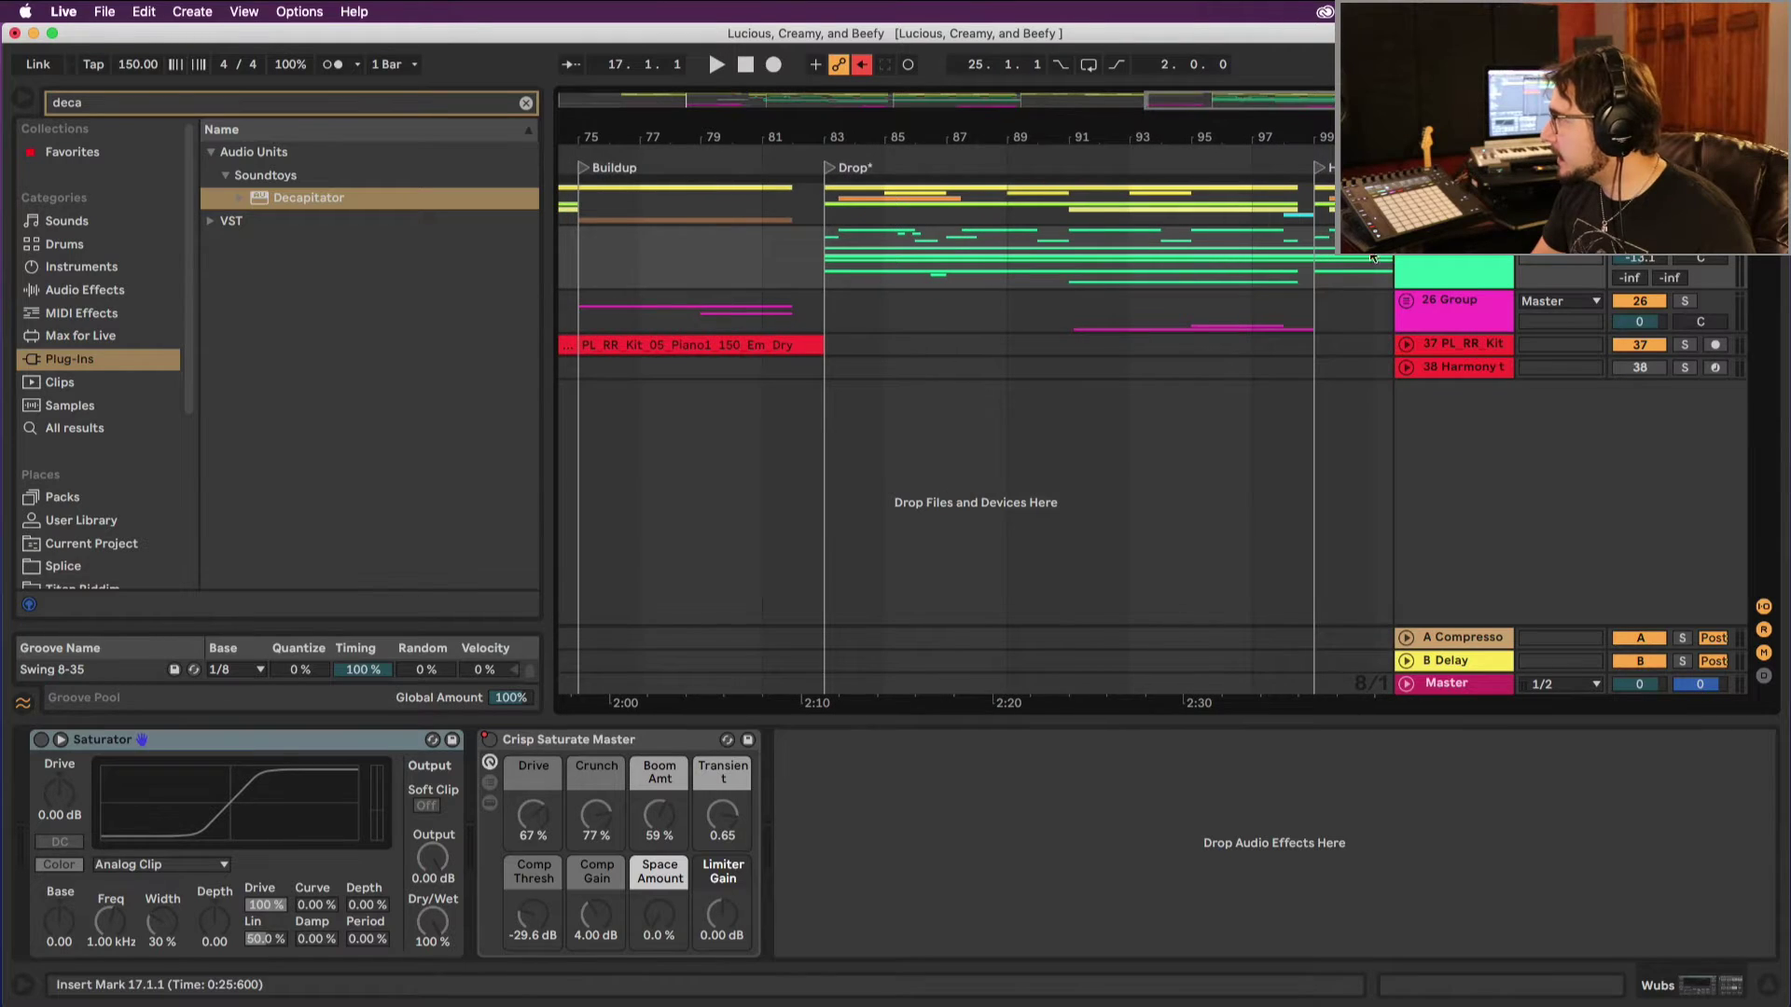
scroll(1085, 216, up, 5)
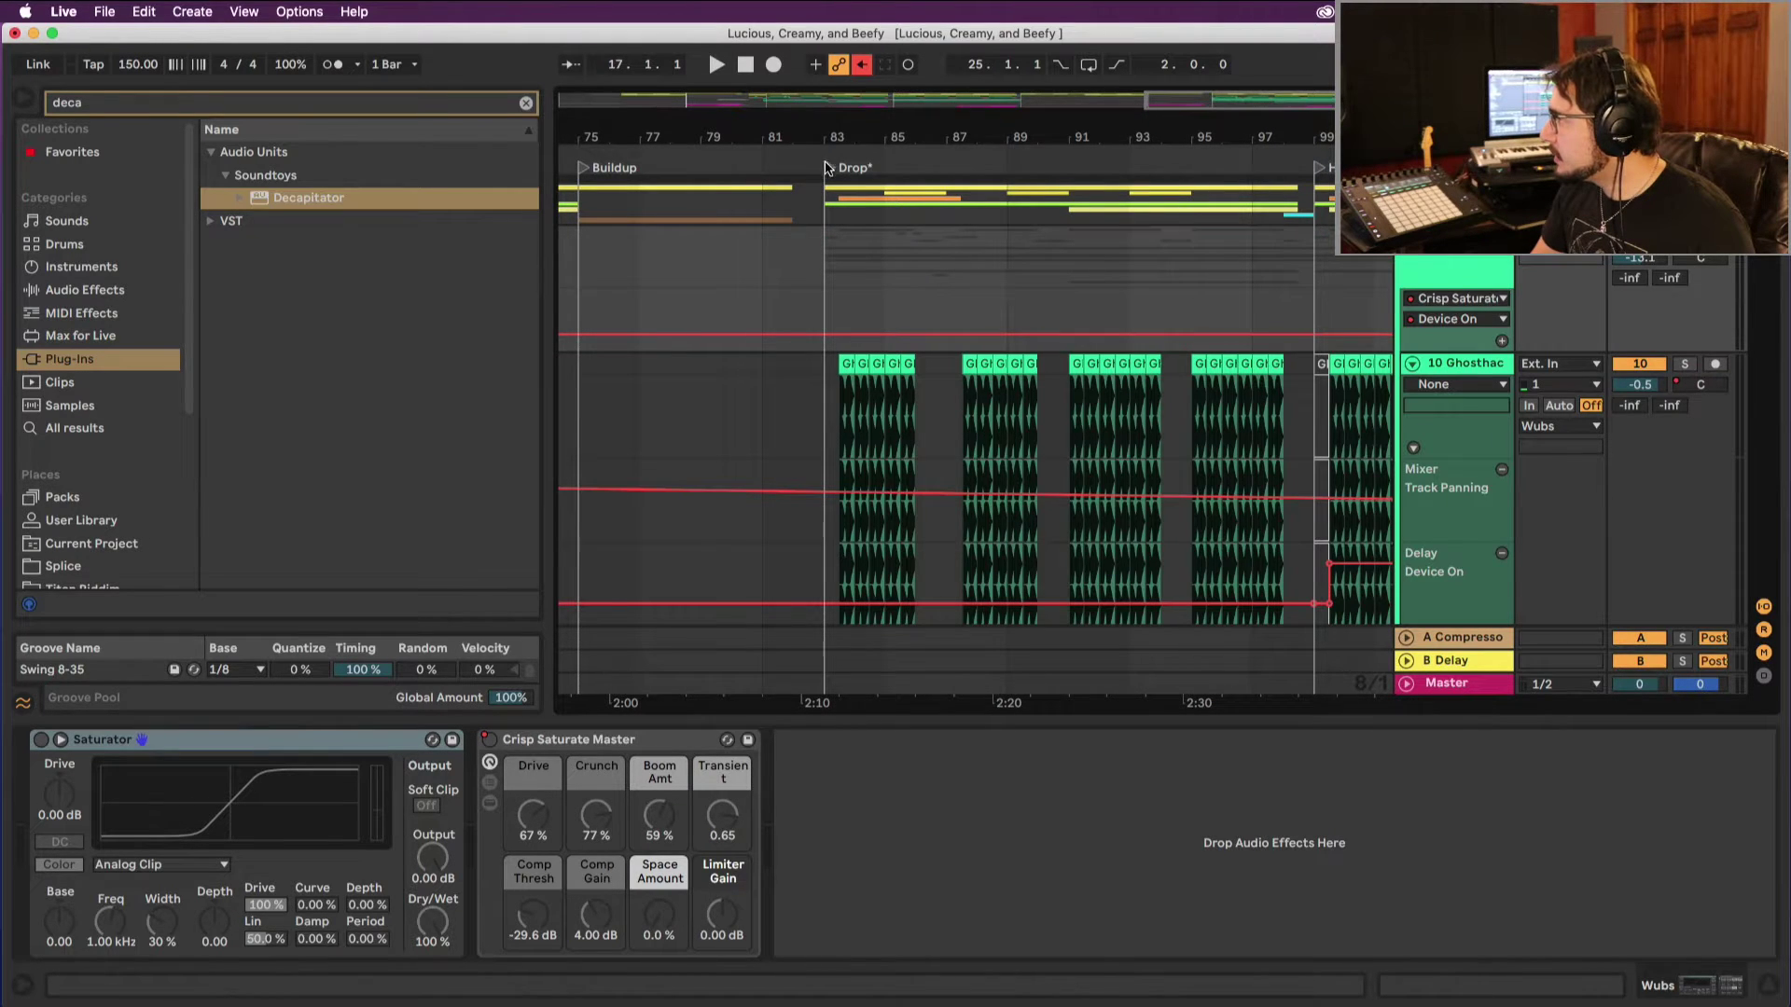
mouse_move(833, 142)
mouse_down()
mouse_move(833, 93)
mouse_move(728, 120)
mouse_move(837, 122)
mouse_up()
right_click(733, 430)
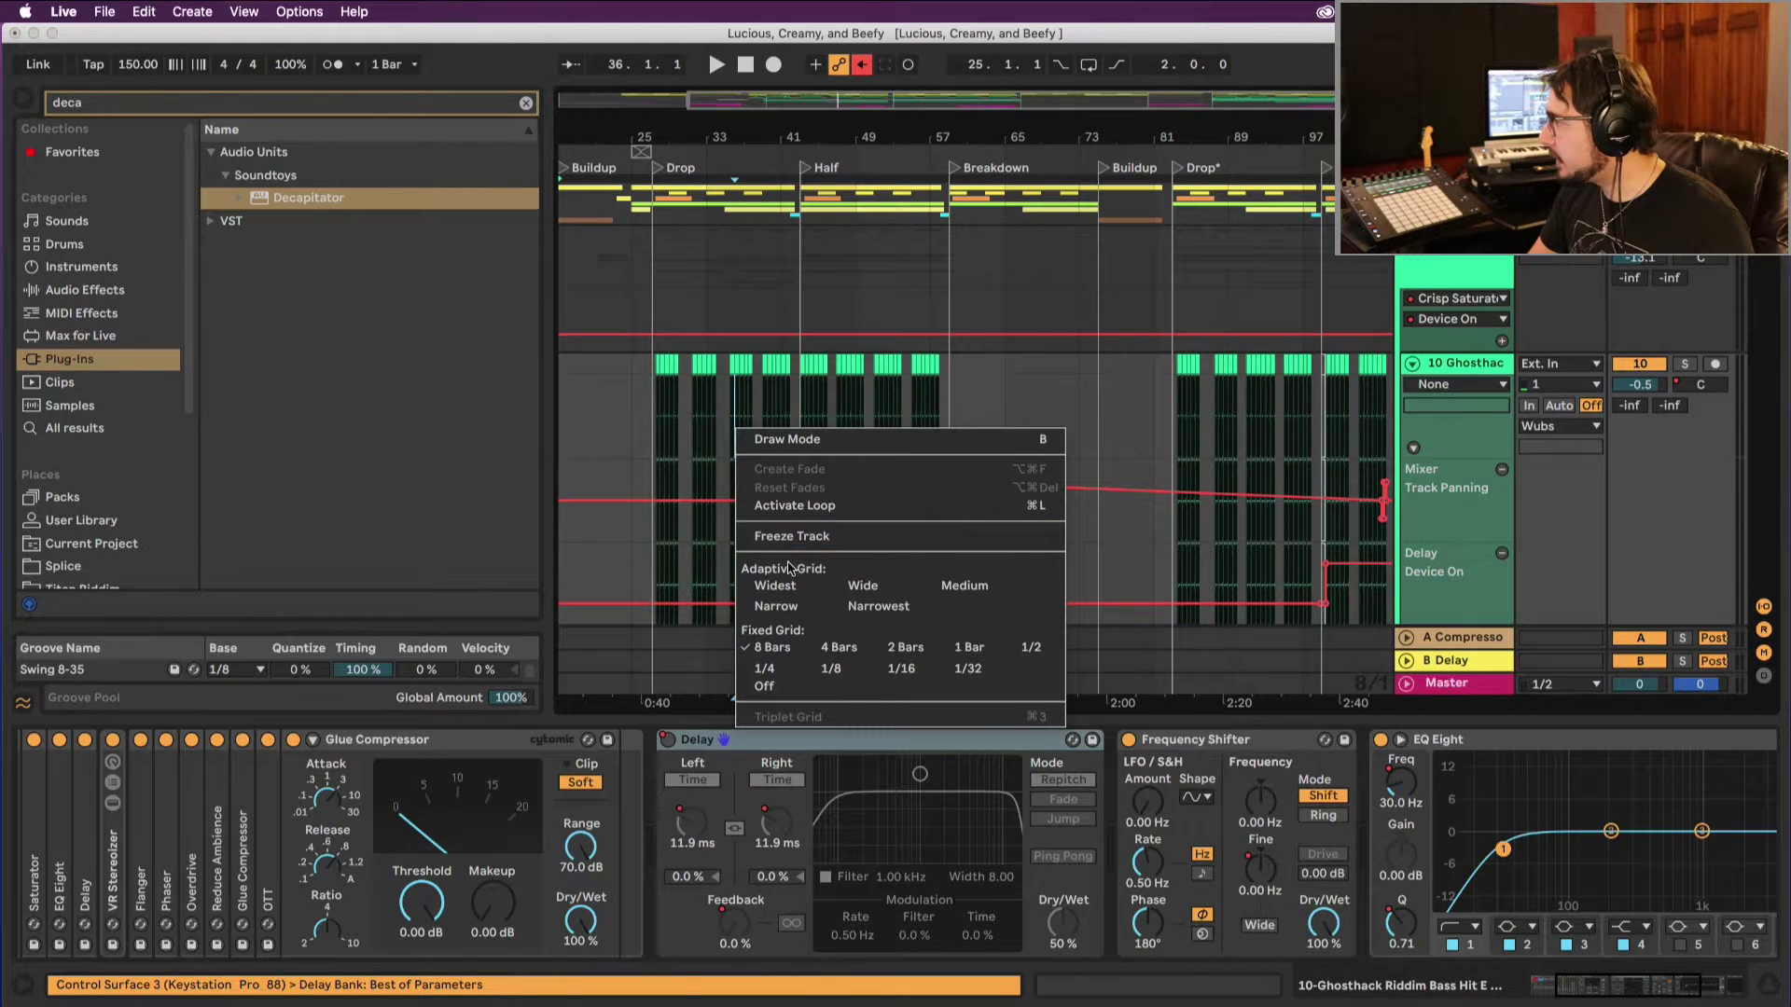
click(782, 652)
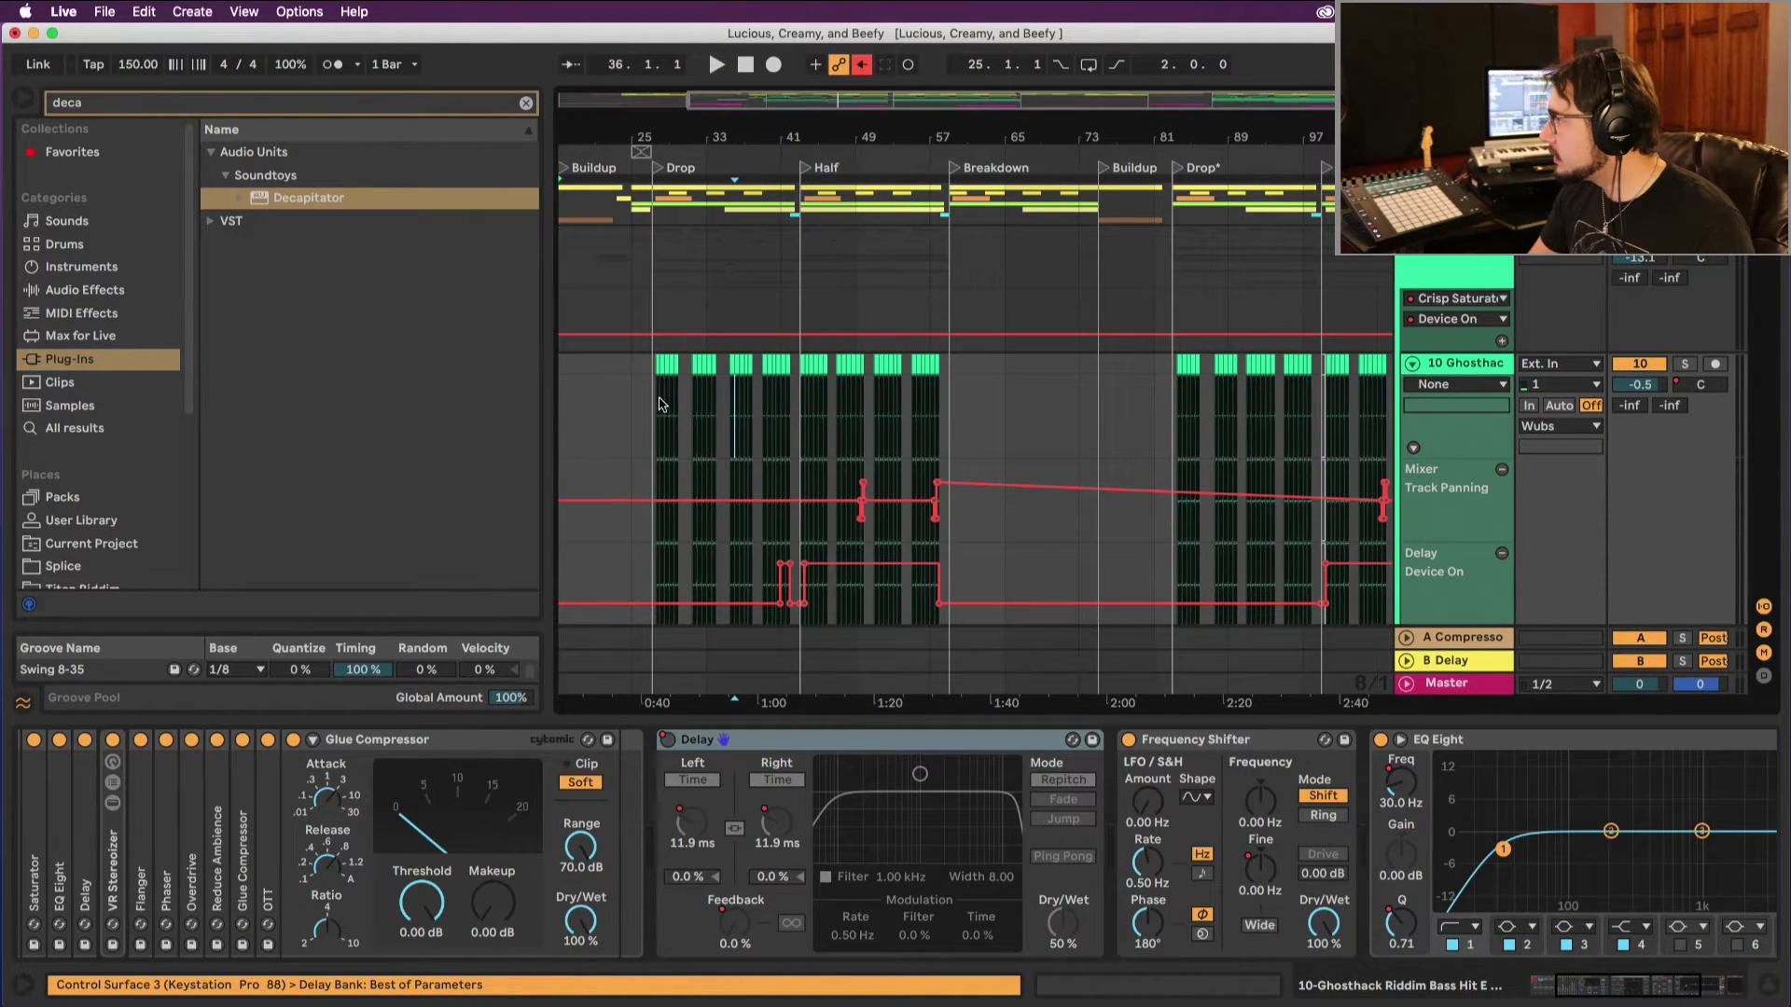
drag(657, 371, 833, 430)
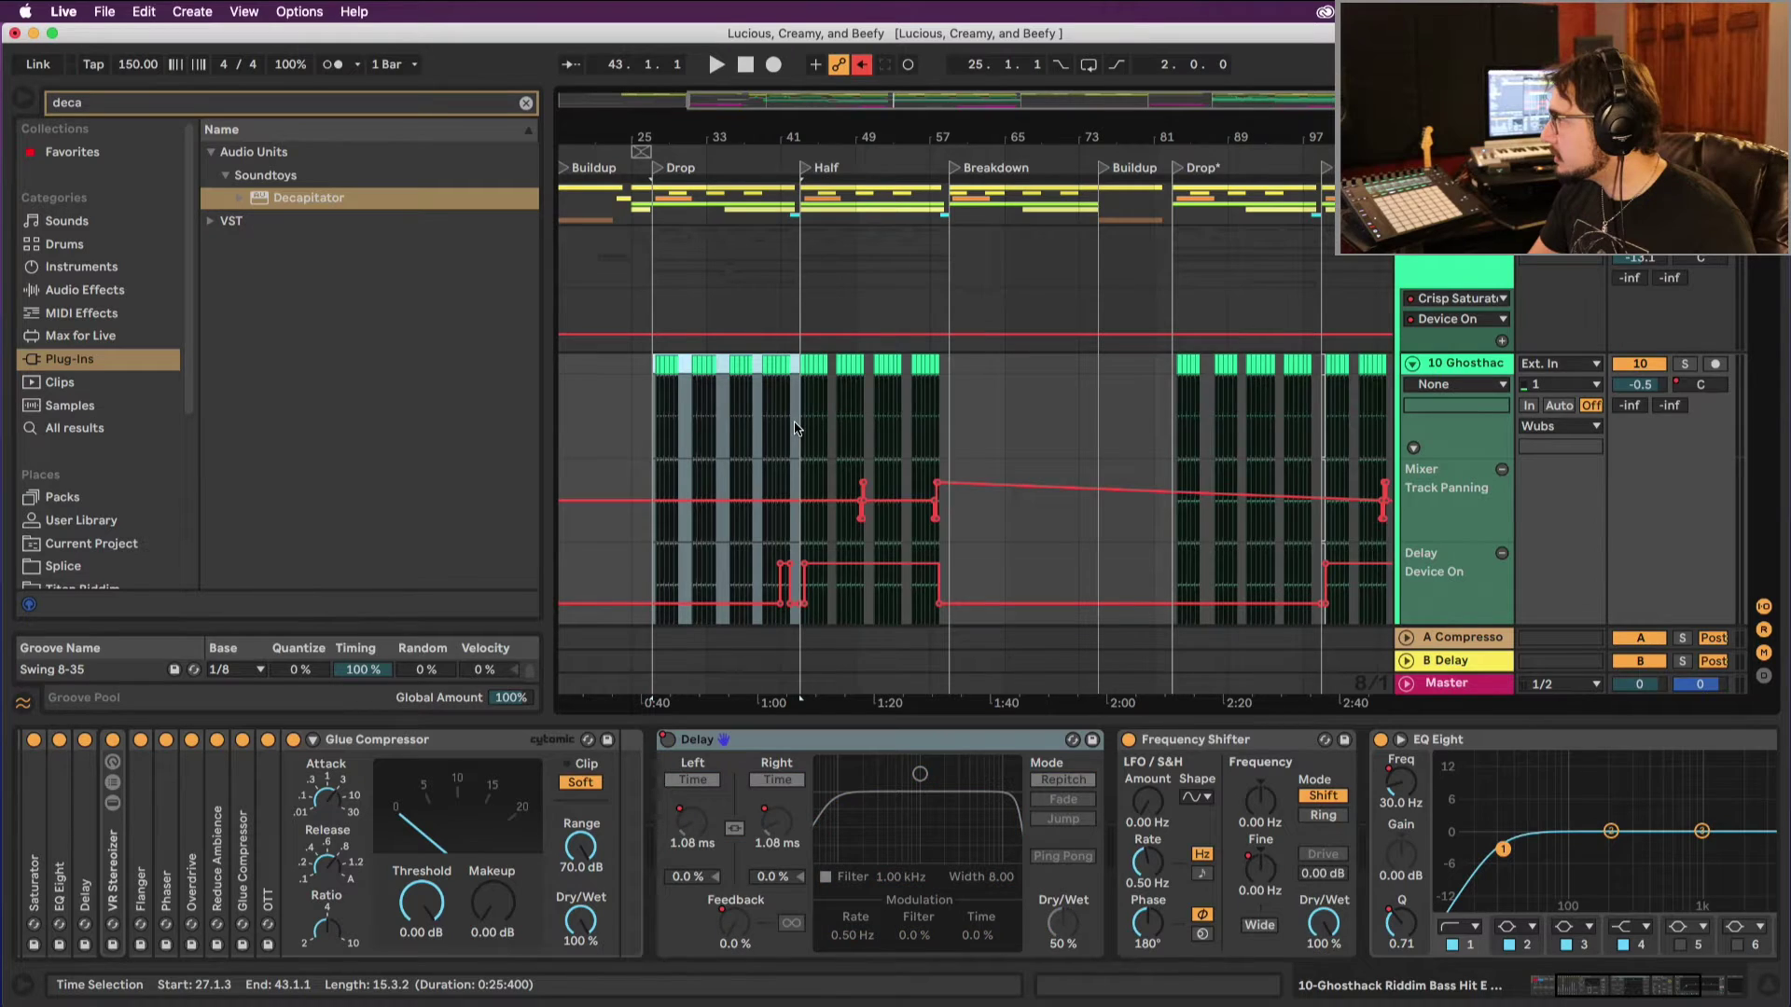
click(1412, 364)
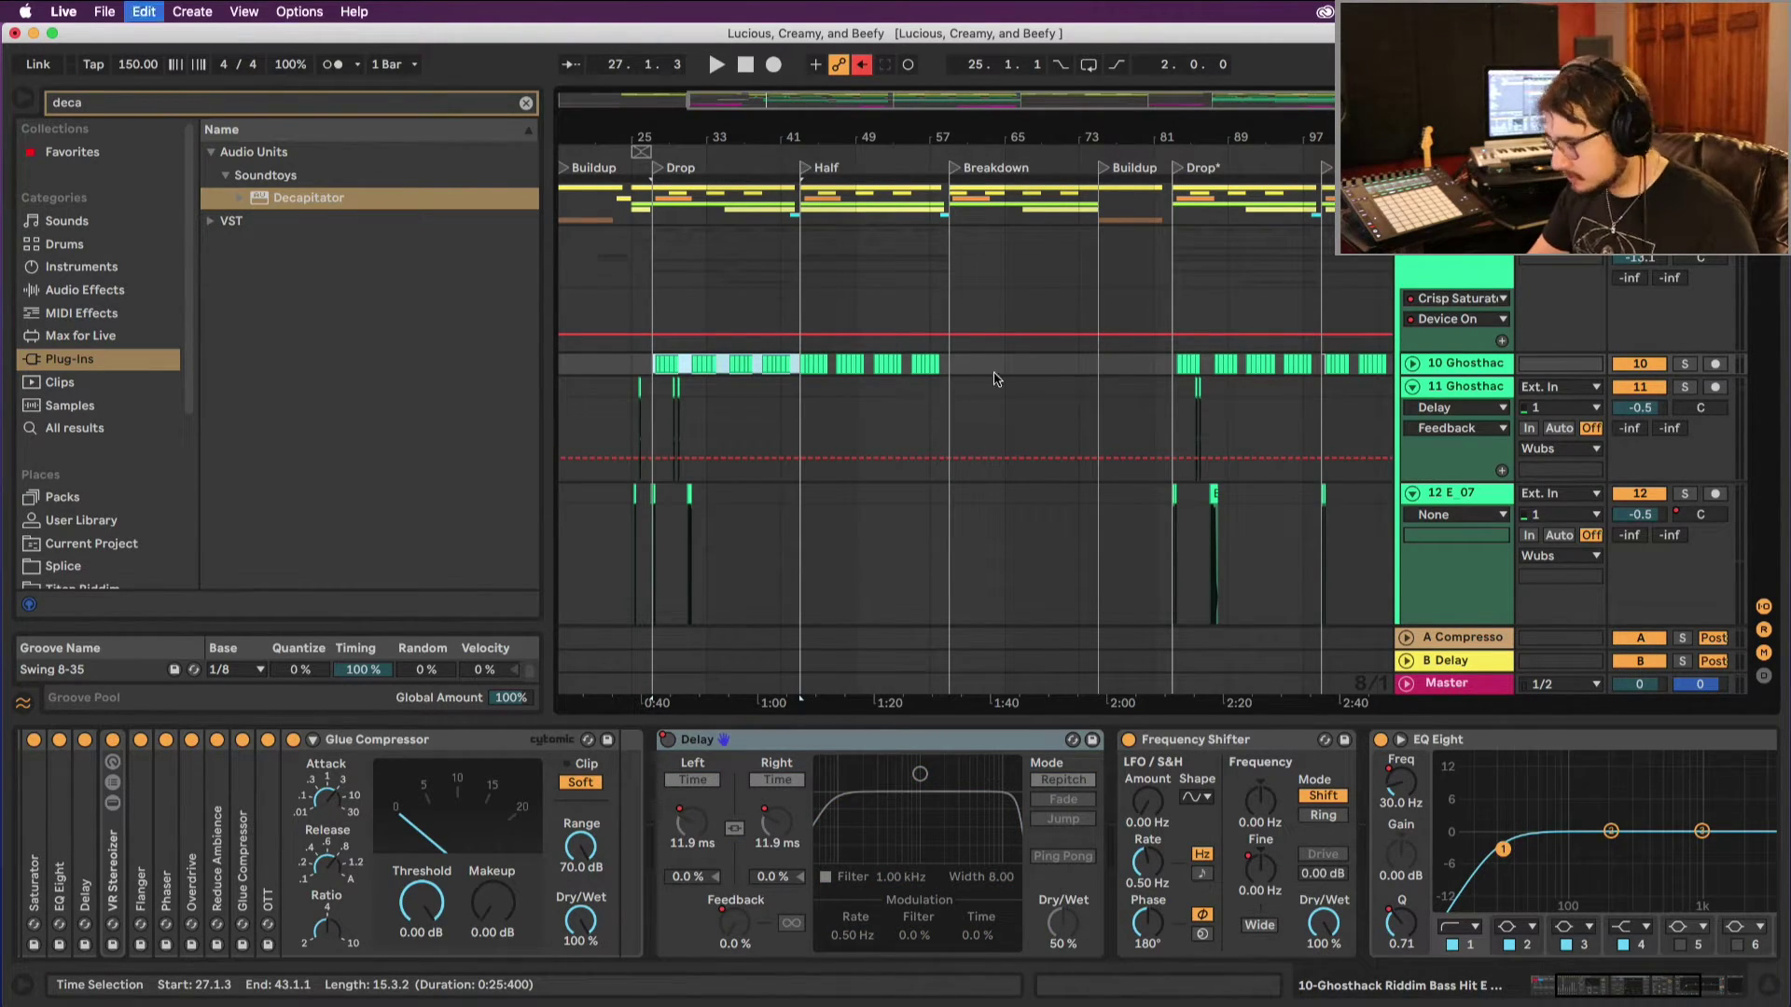
click(1185, 368)
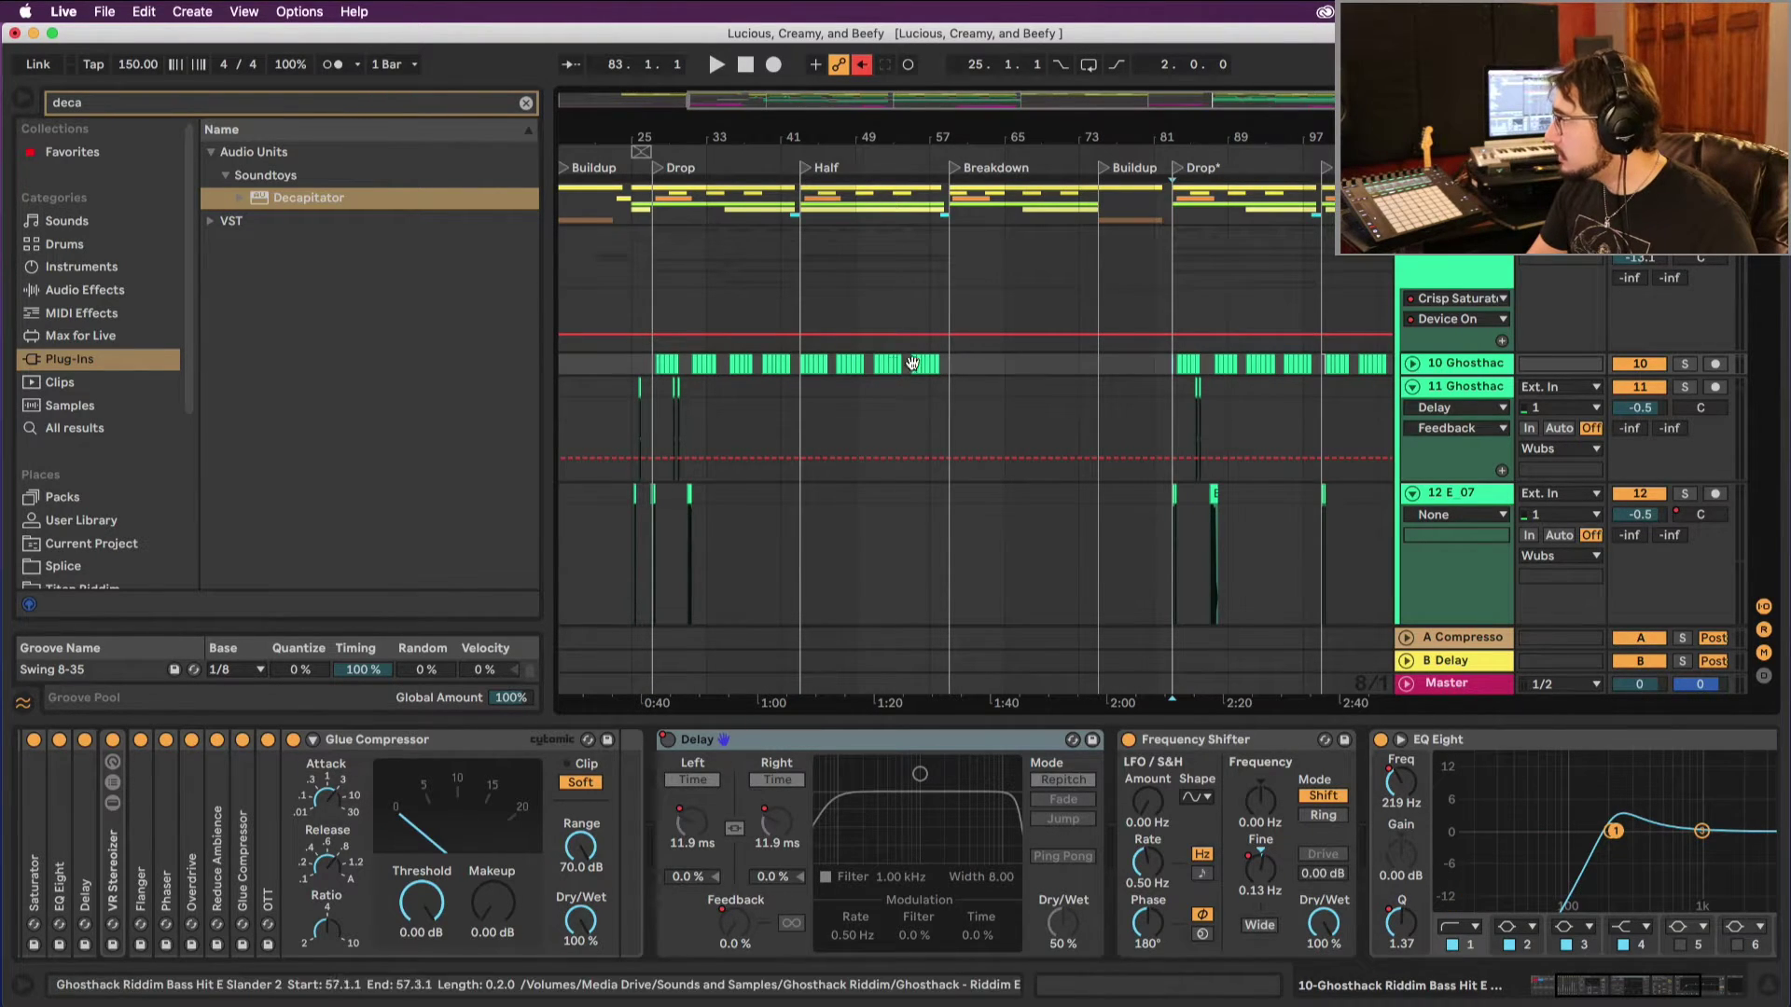
Step: Fold the Wubs group and copy its clips across the first Drop section, from just after bar 27 to bar 43
click(1412, 363)
click(969, 313)
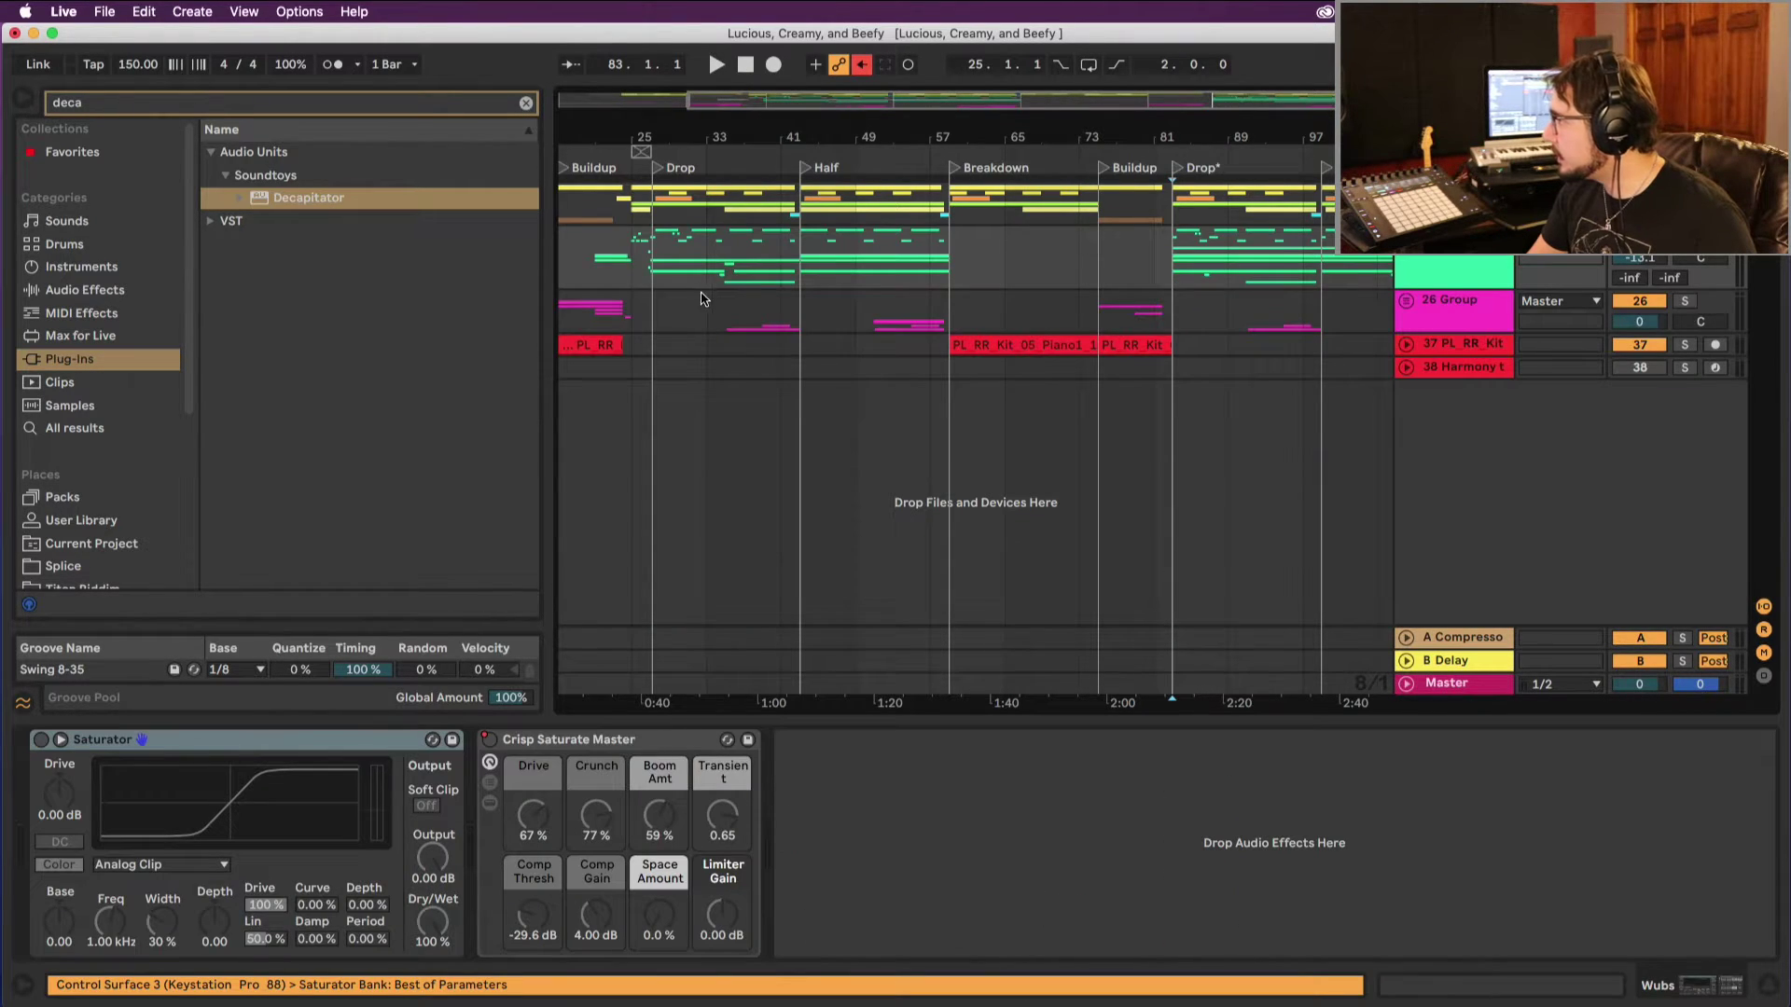
drag(655, 262, 796, 268)
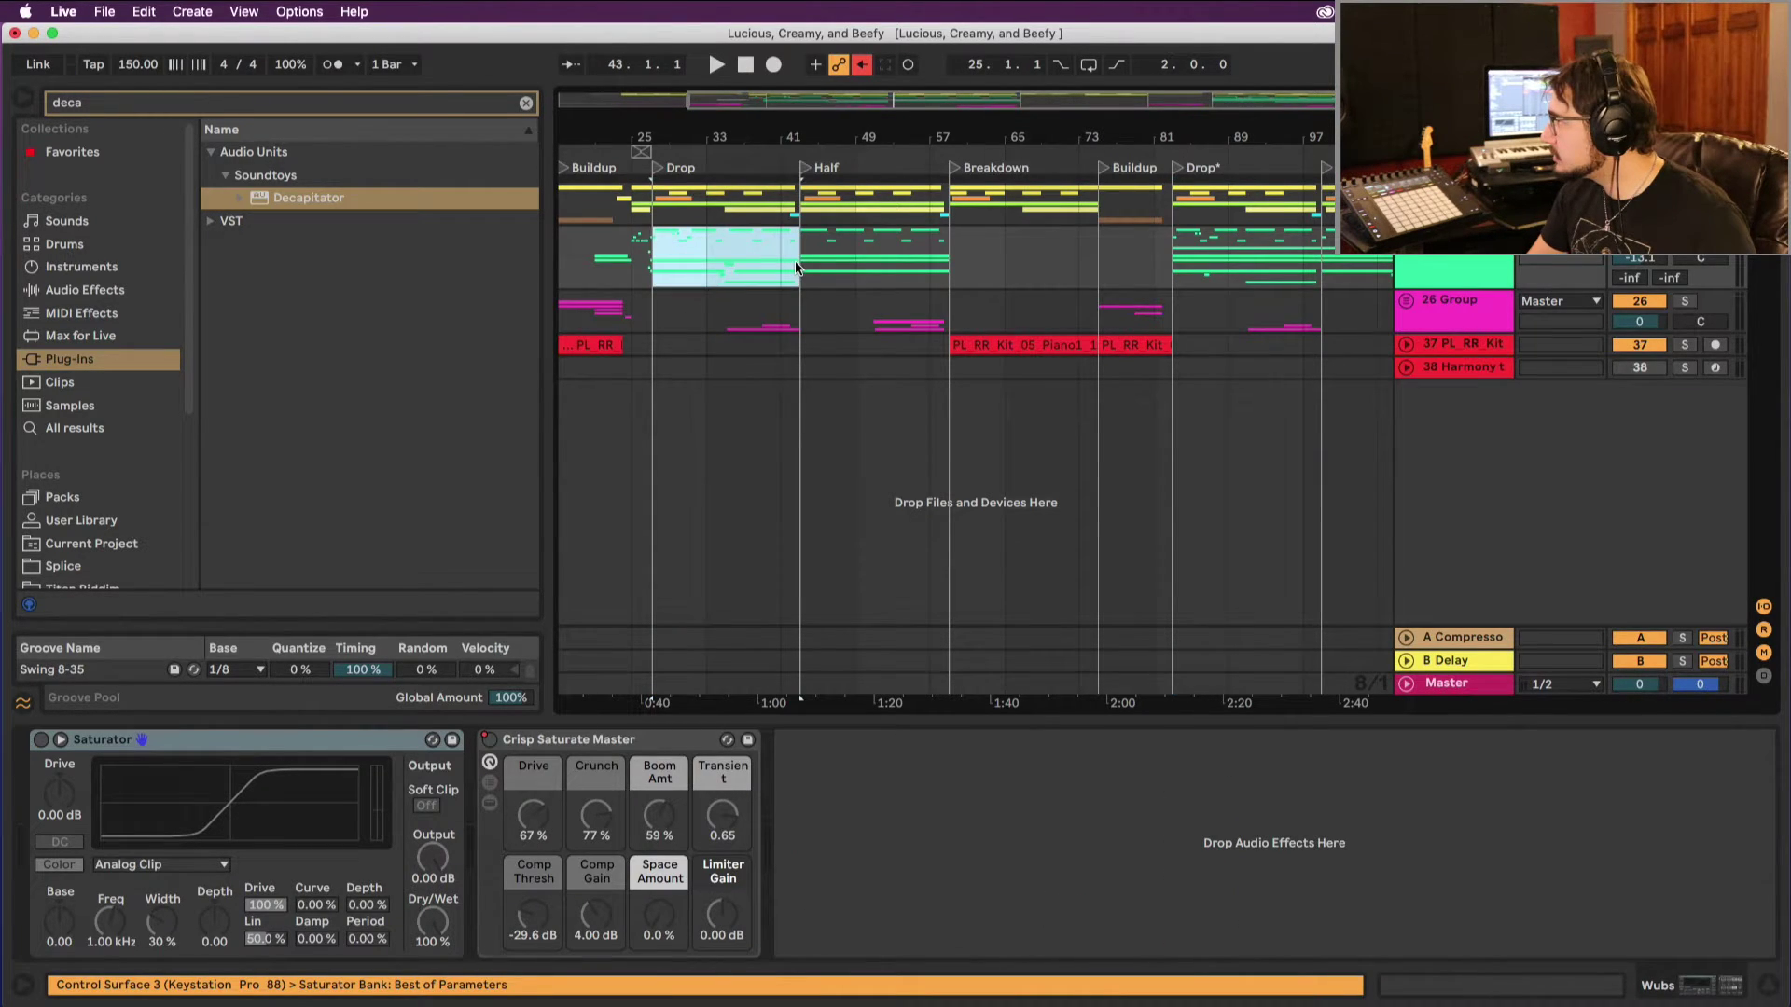
key(super+c)
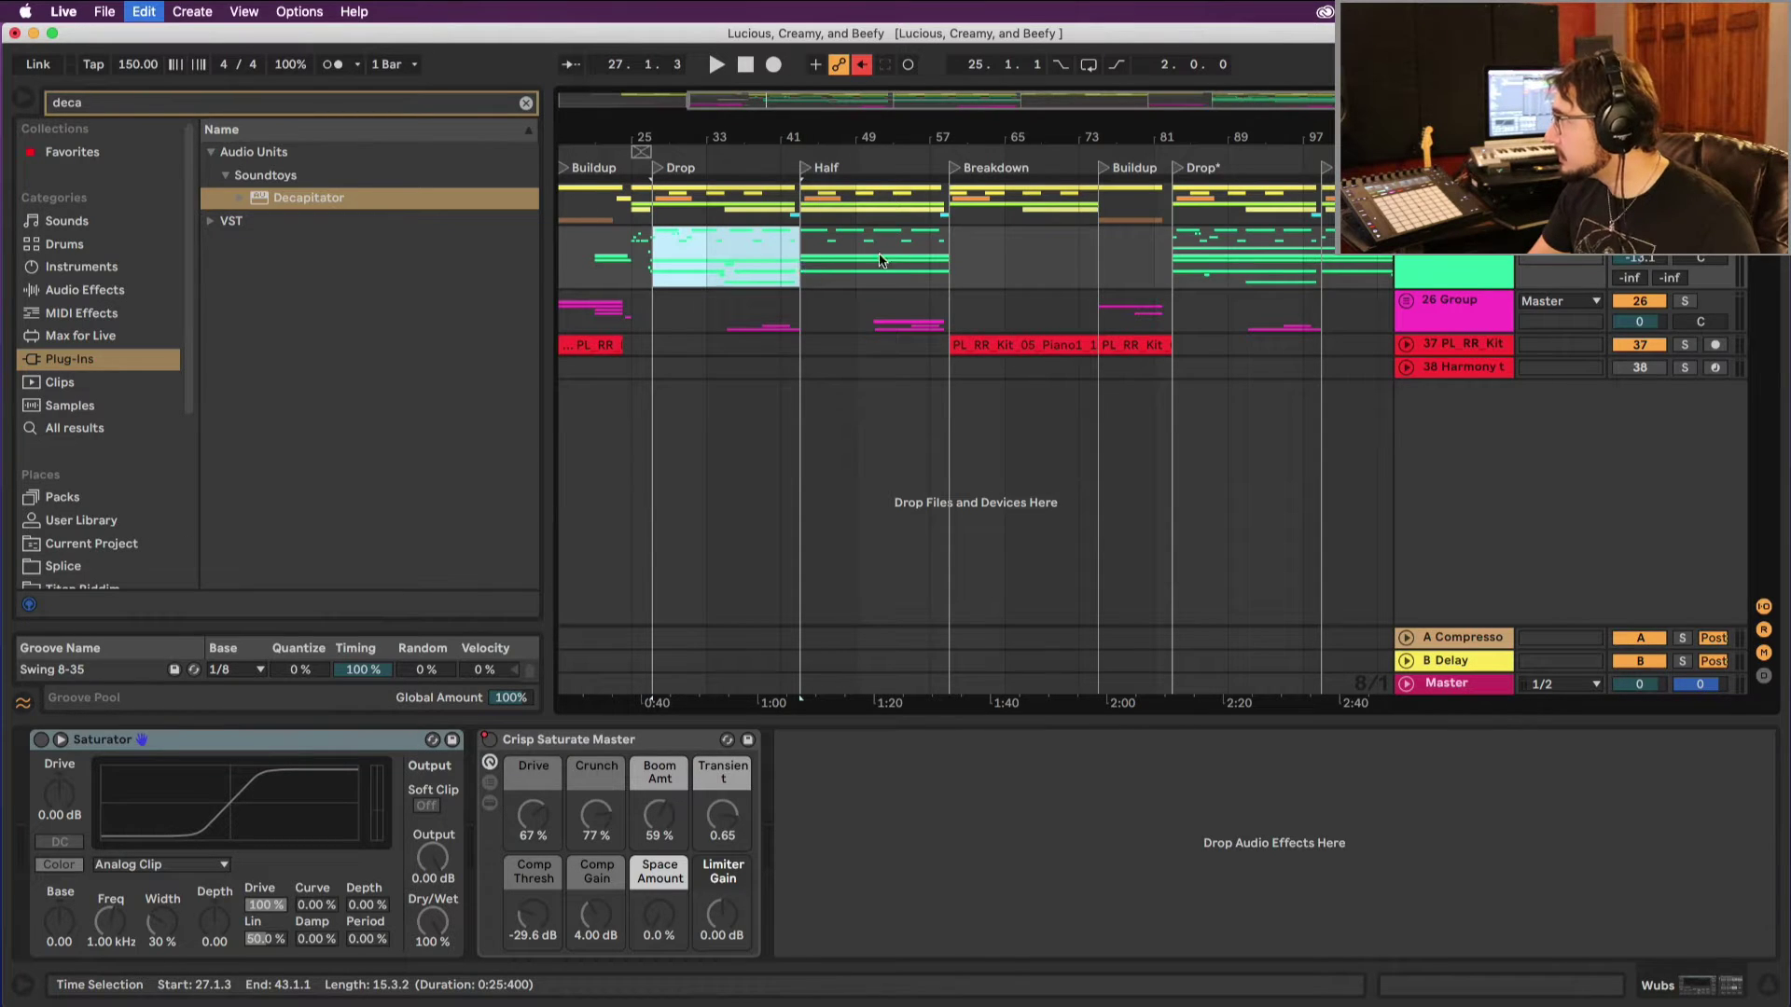
Step: Insert two bars of silence at bar 83, shifting the Drop* section to start at bar 85
drag(1182, 142, 1145, 173)
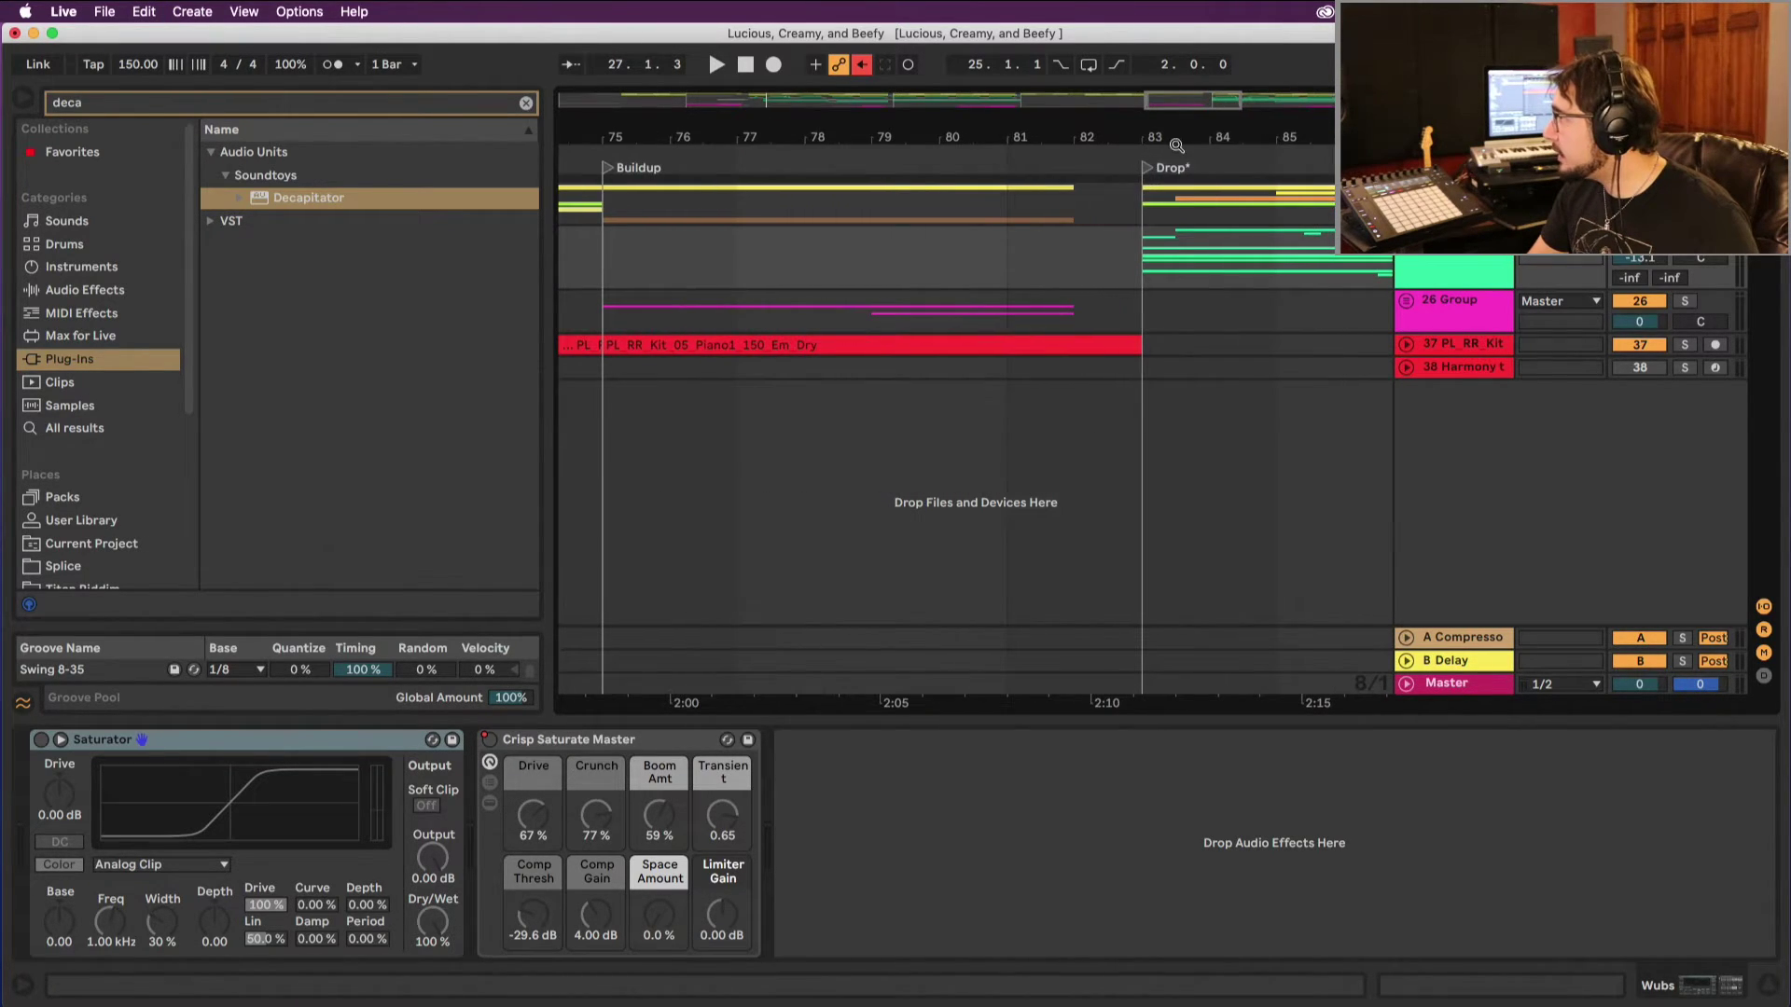
right_click(1147, 191)
click(1315, 388)
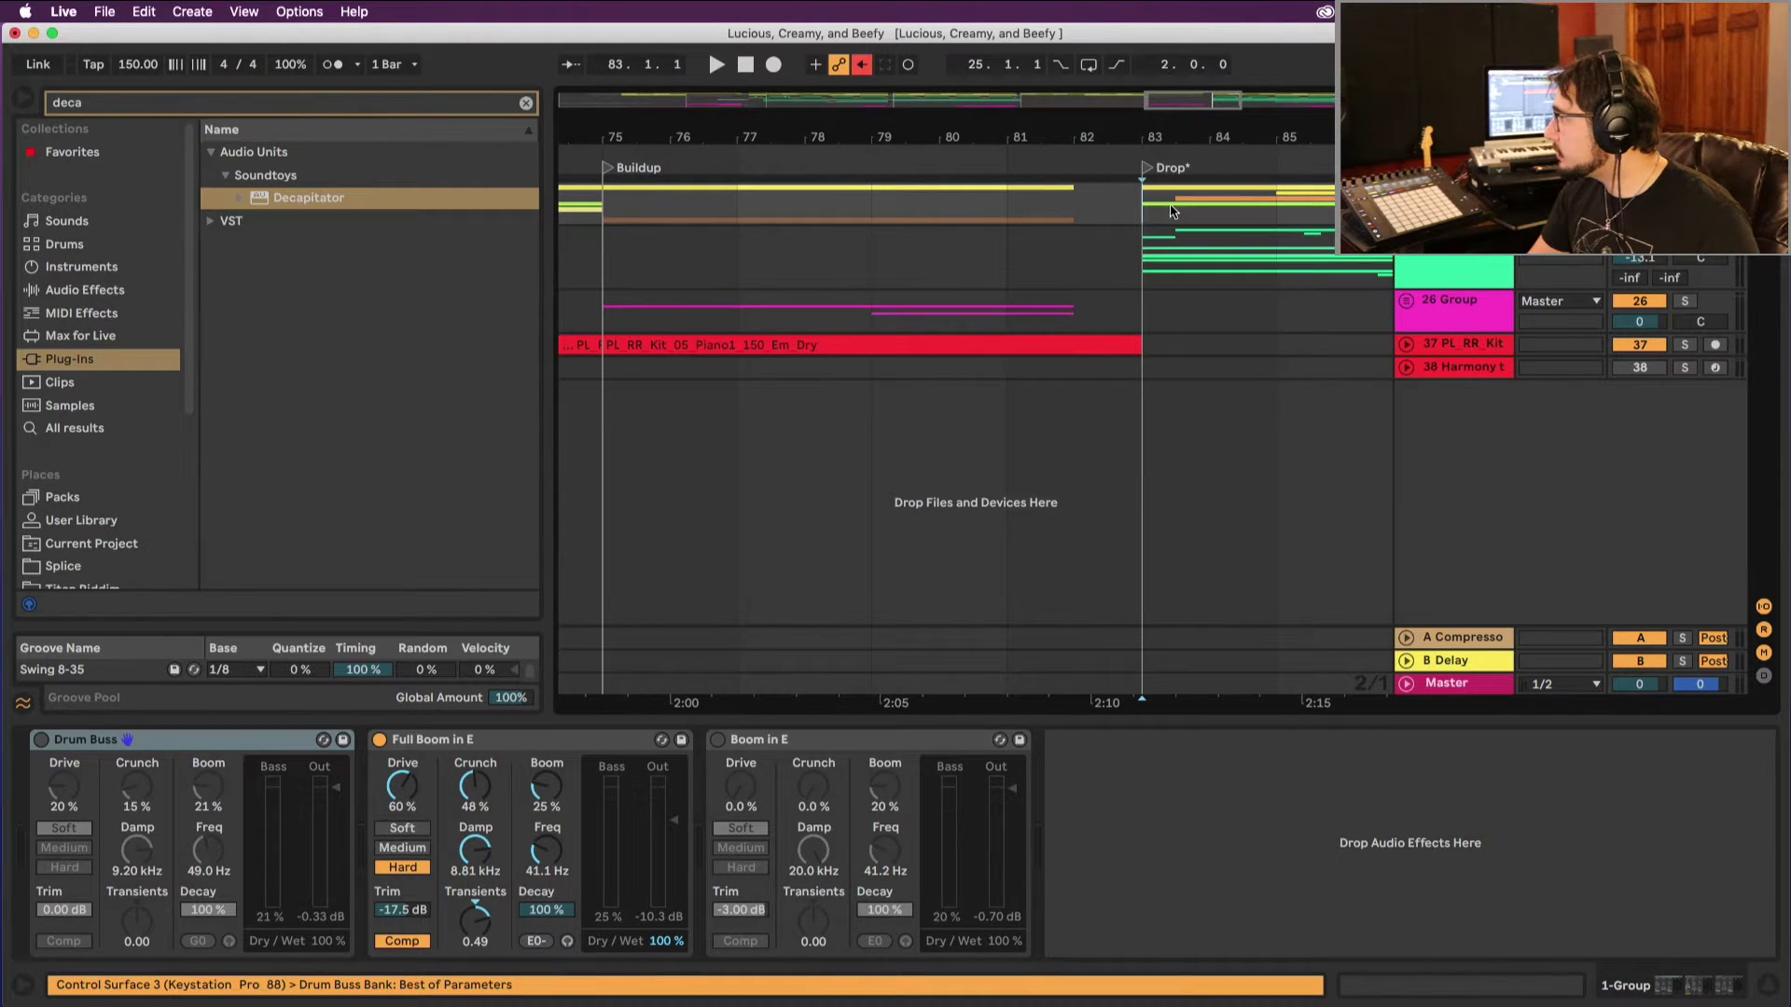
drag(1171, 211, 1280, 207)
click(207, 16)
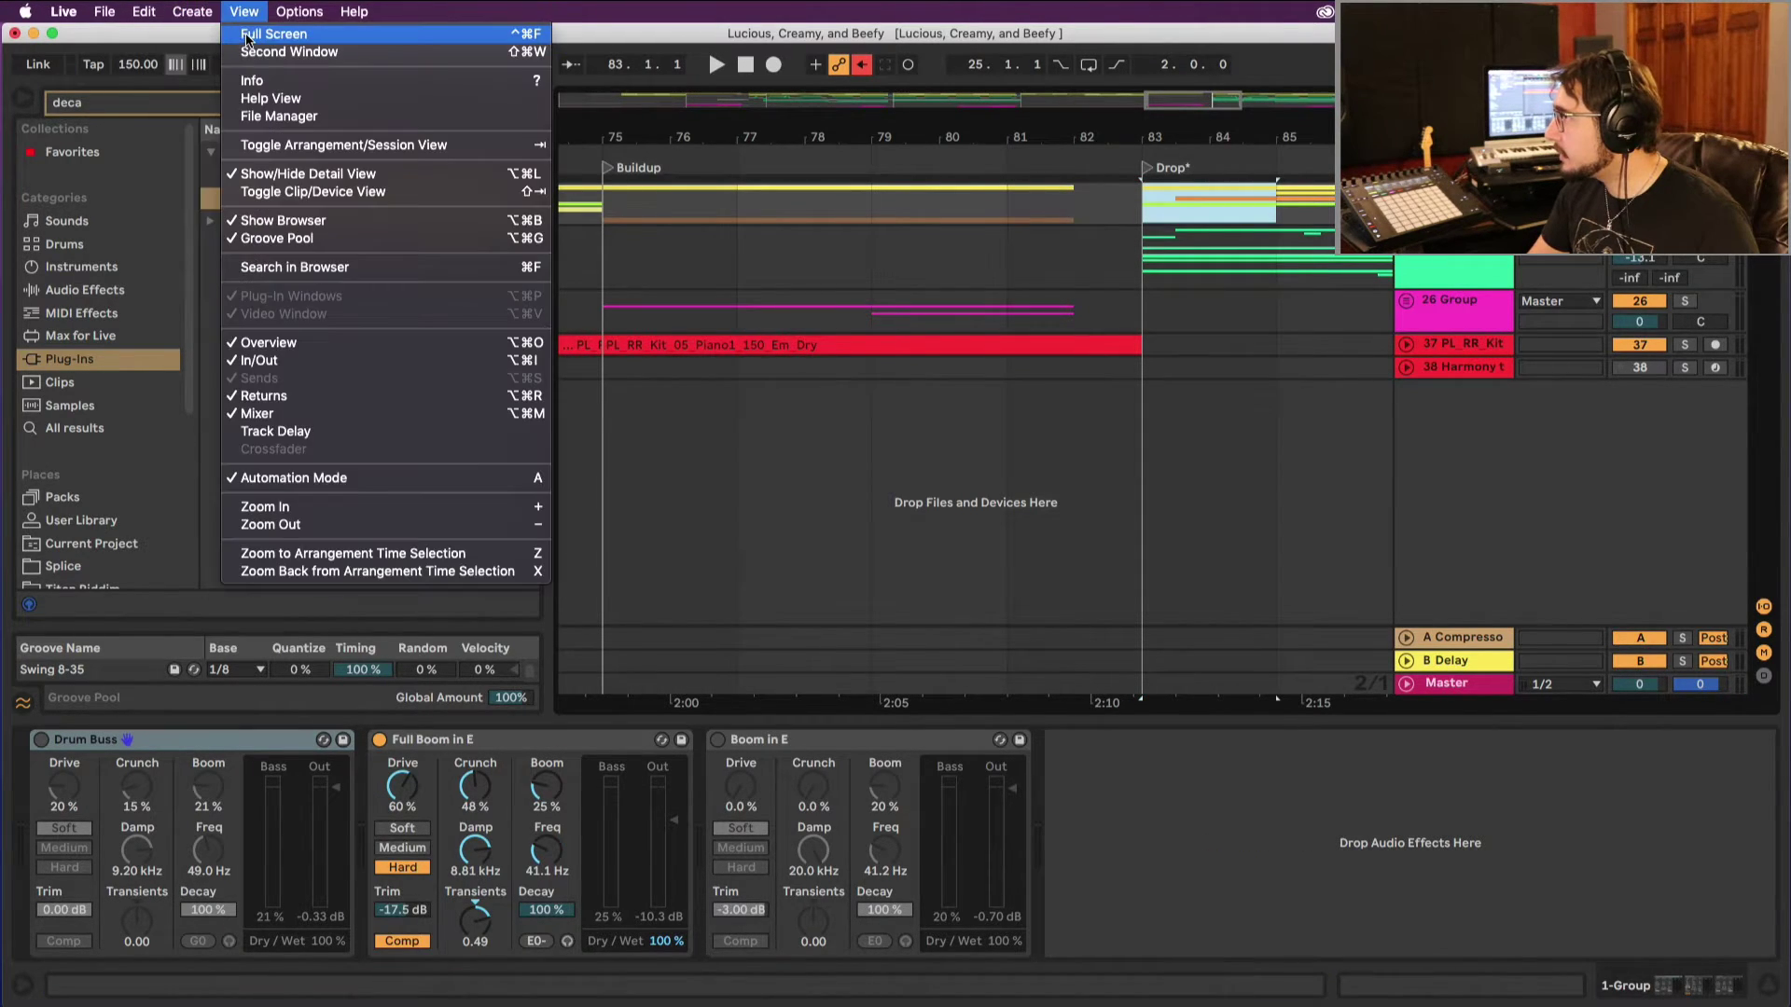
click(224, 78)
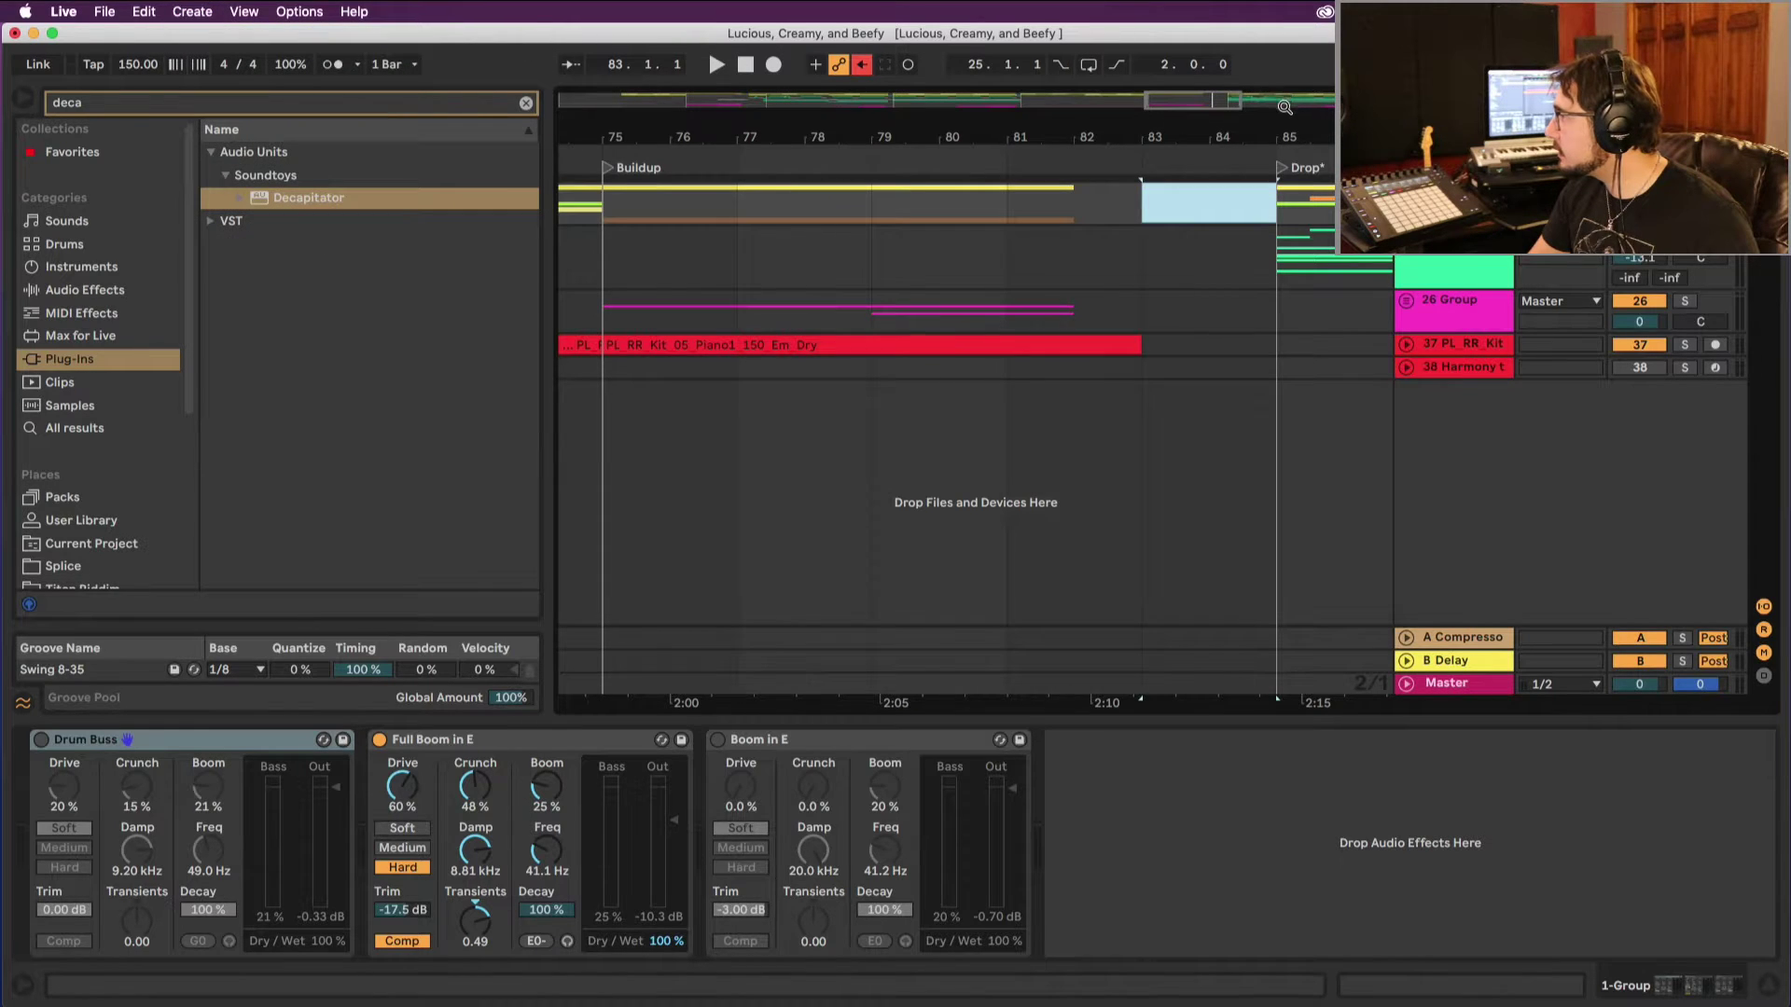
Step: Try to paste the copied Wubs clips into the Wubs group at bar 83
drag(1284, 106, 1256, 114)
click(763, 213)
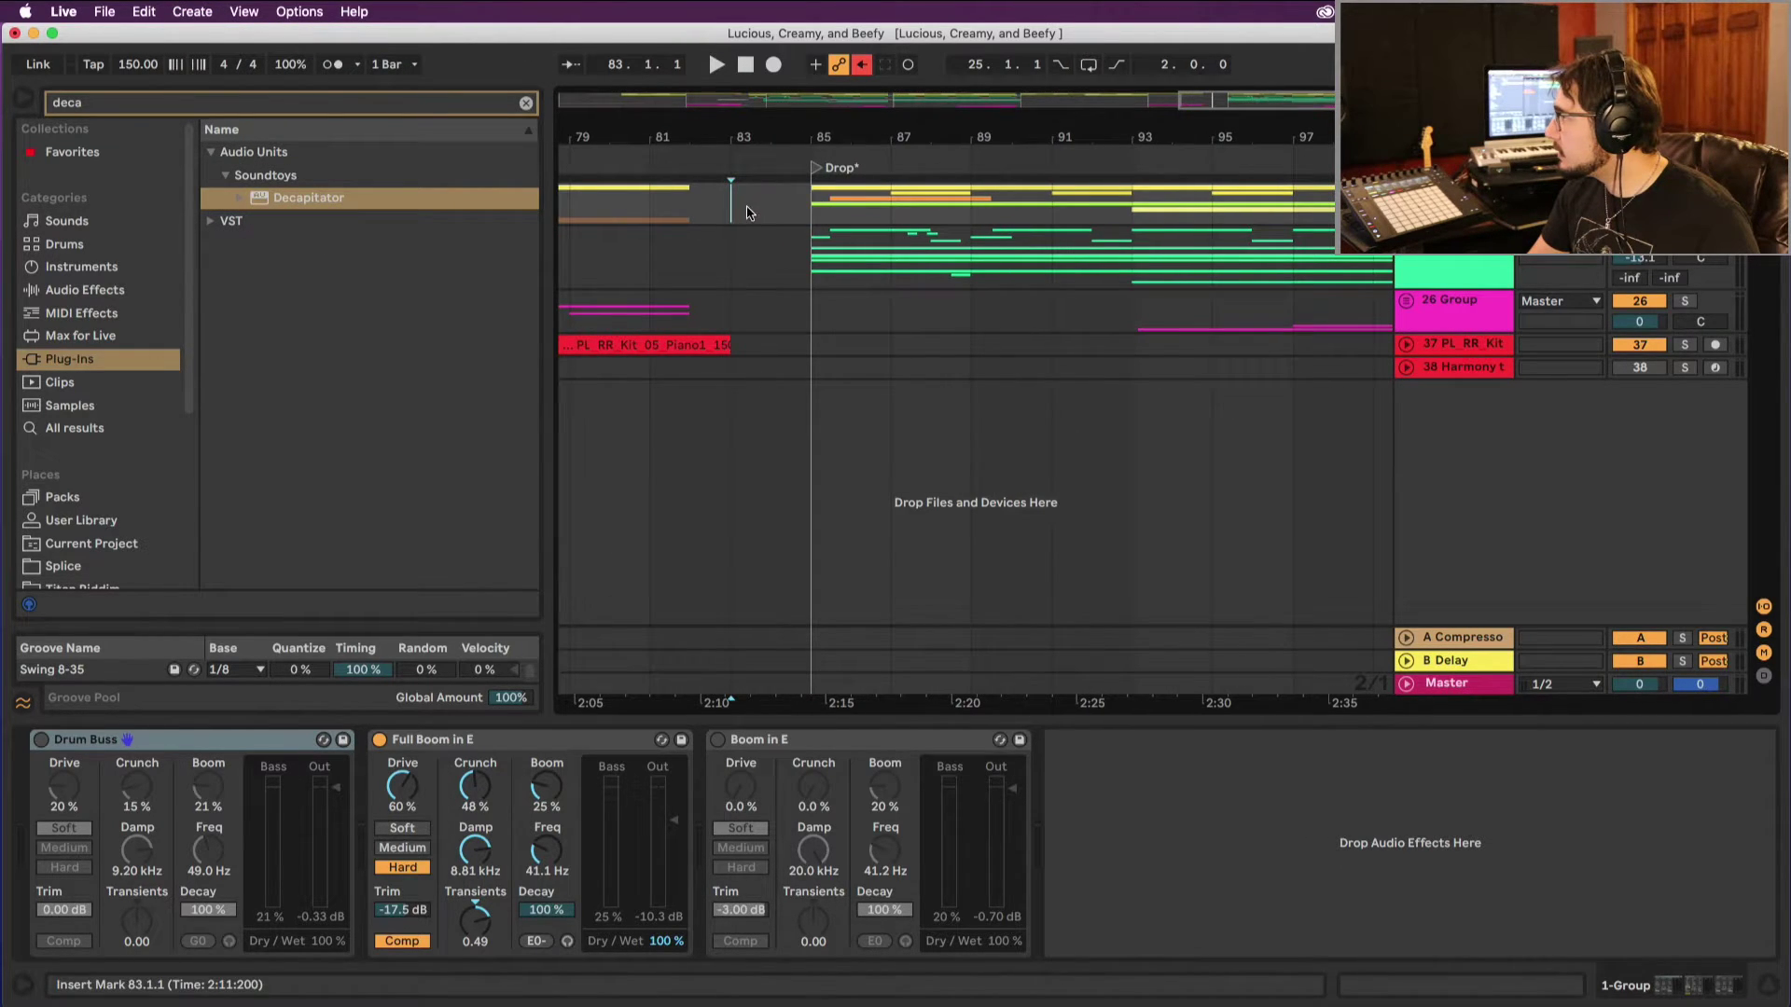
click(723, 263)
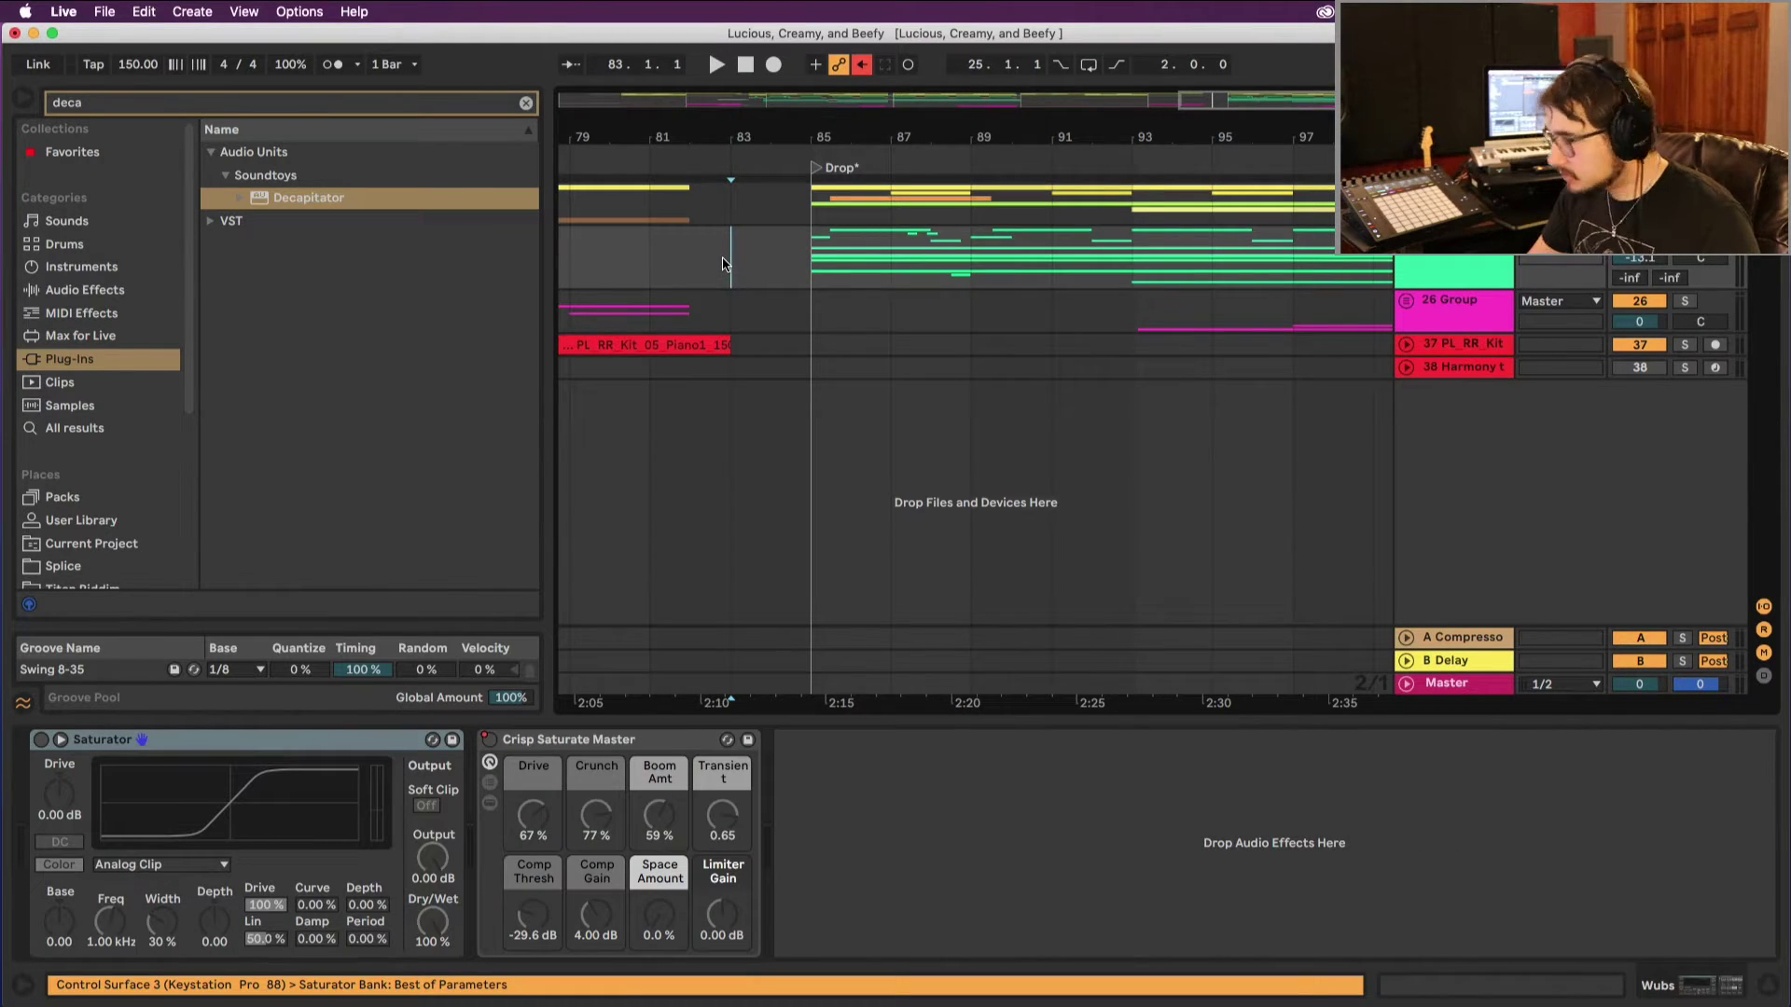
key(shift+End)
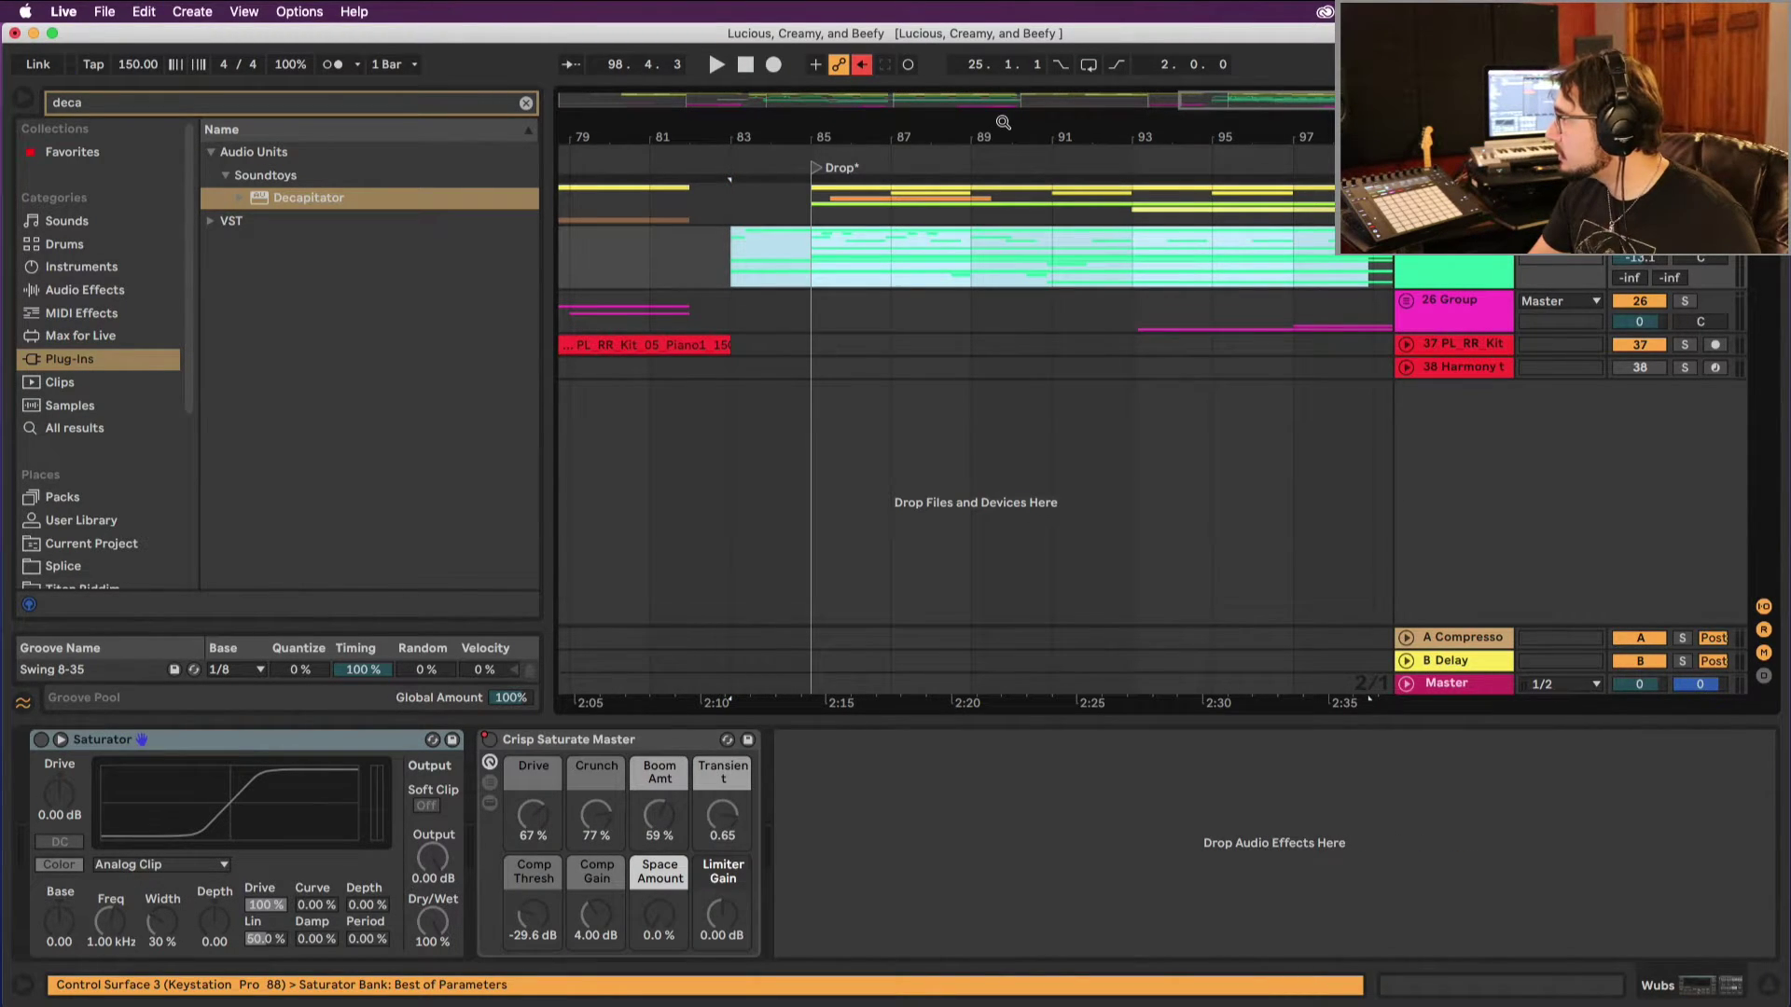
key(cmd+d)
drag(867, 120, 933, 110)
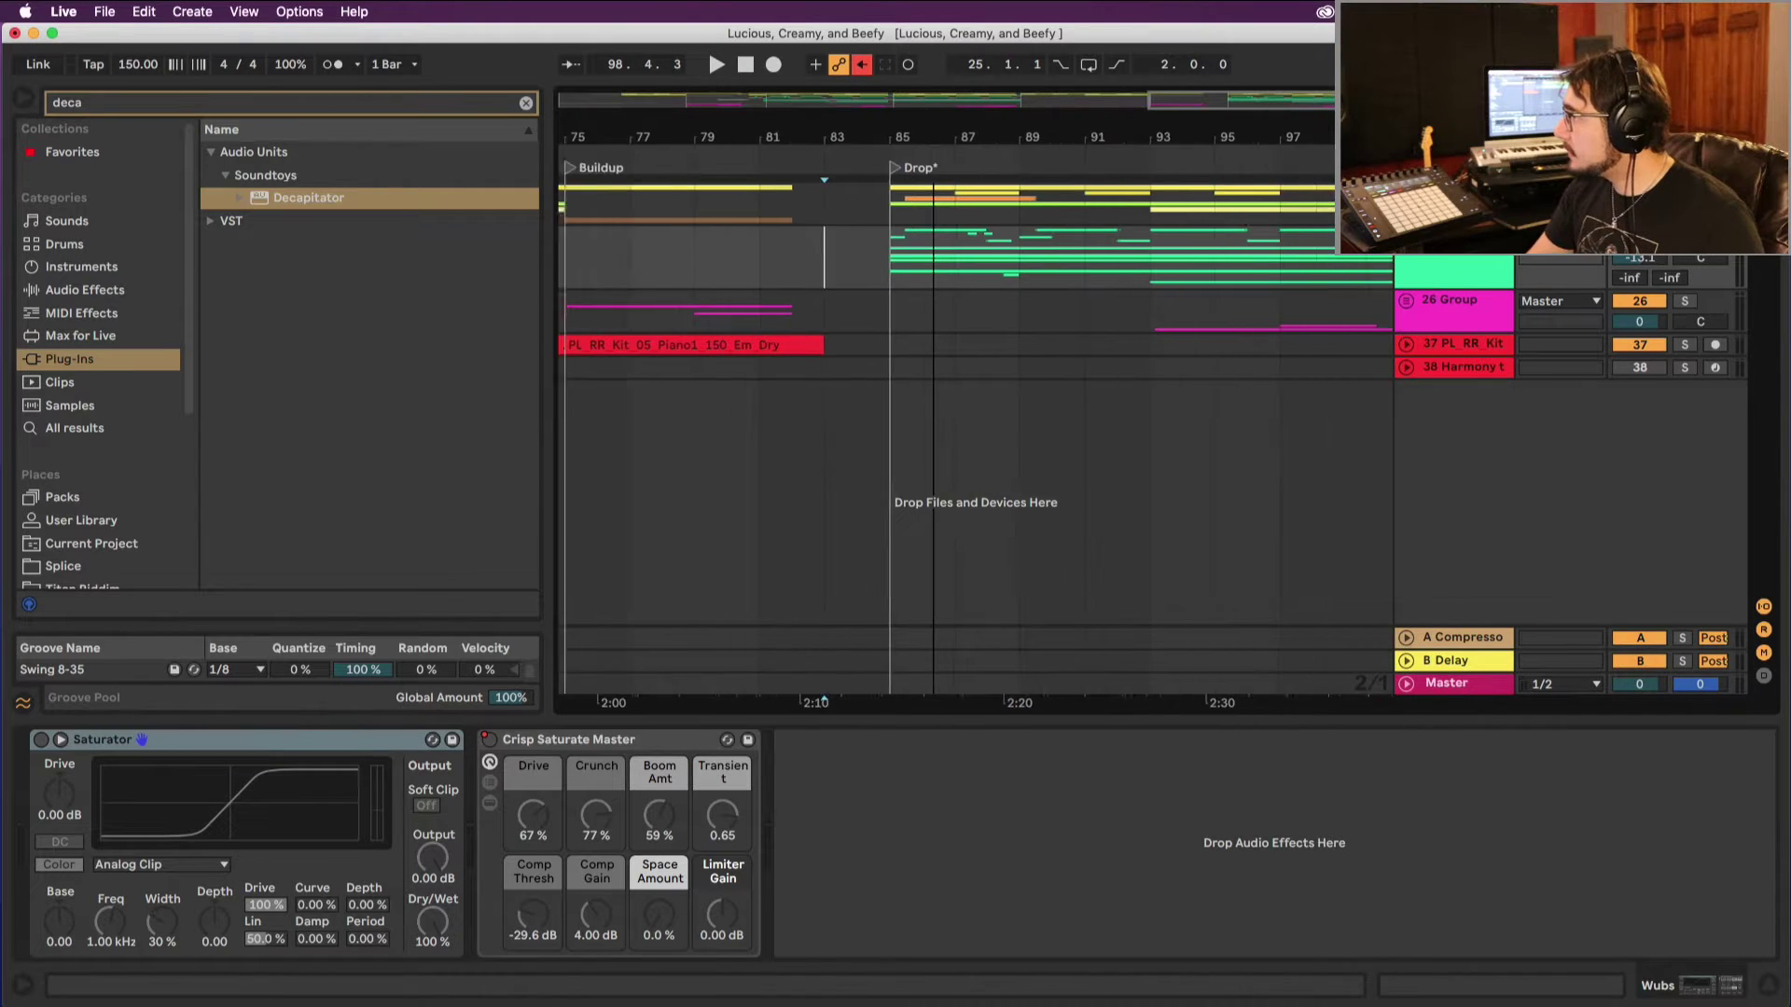
Step: Move the first Drop locator to bar 25 and play the arrangement from there
key(minus)
key(minus)
key(minus)
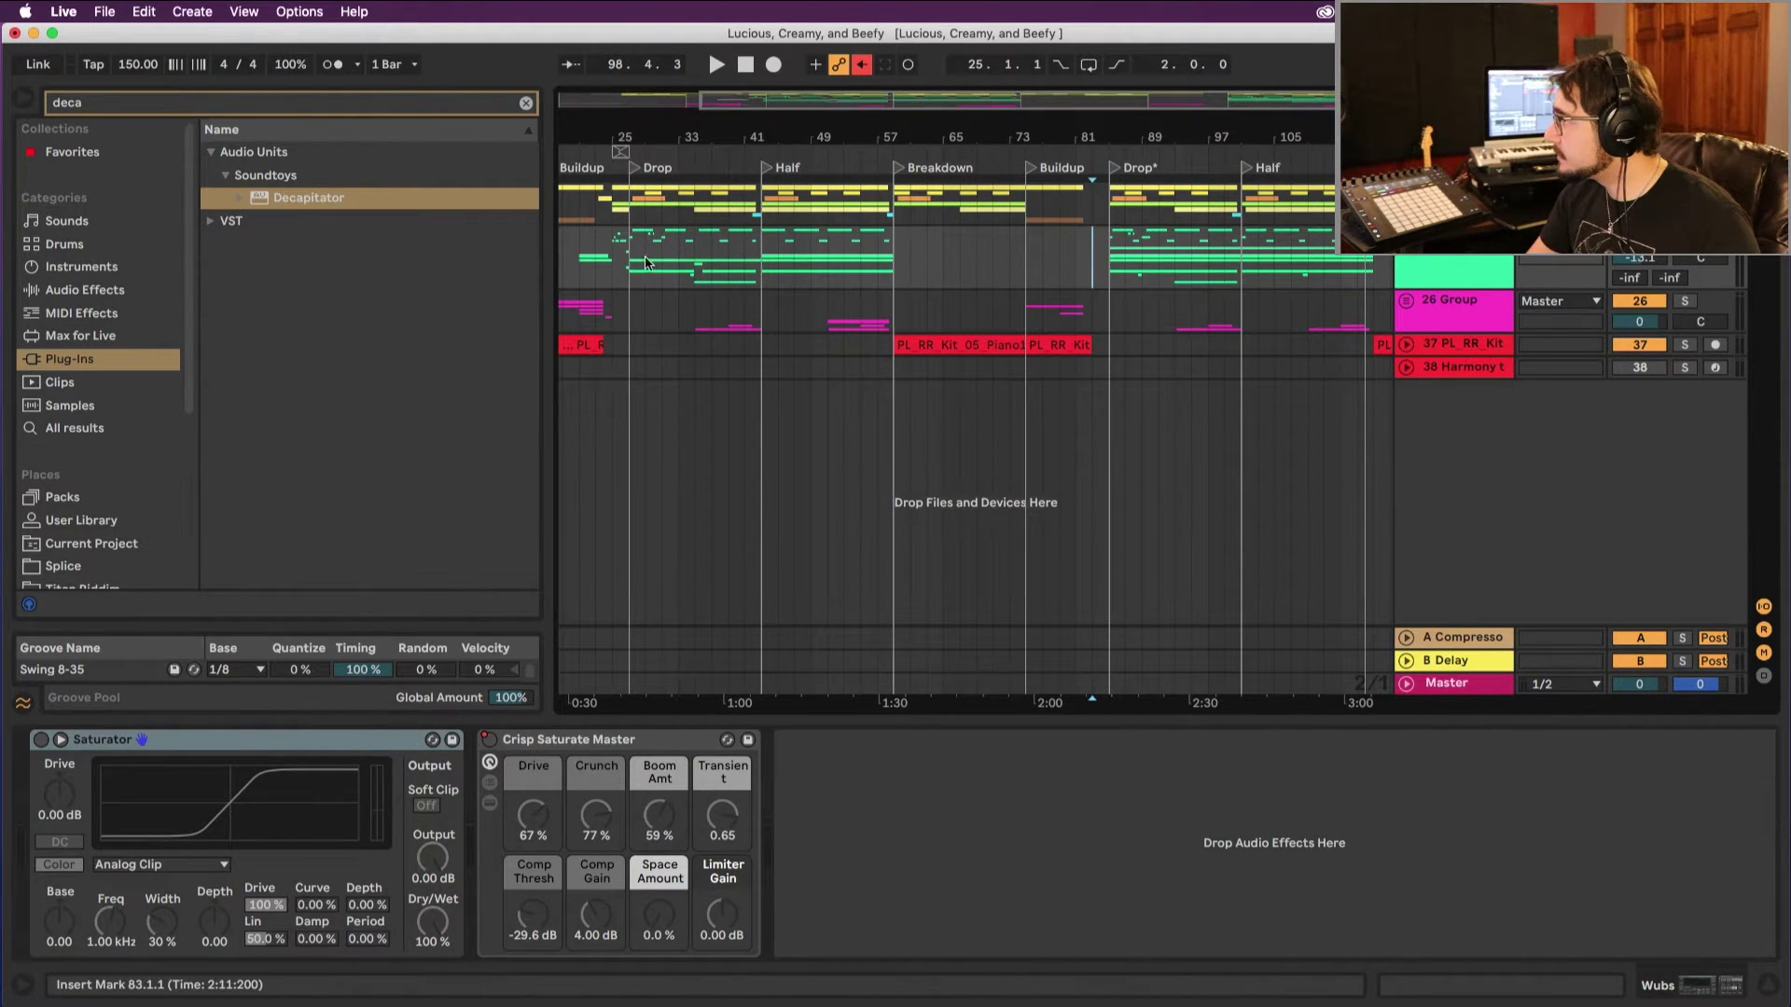
drag(600, 125, 716, 168)
click(858, 168)
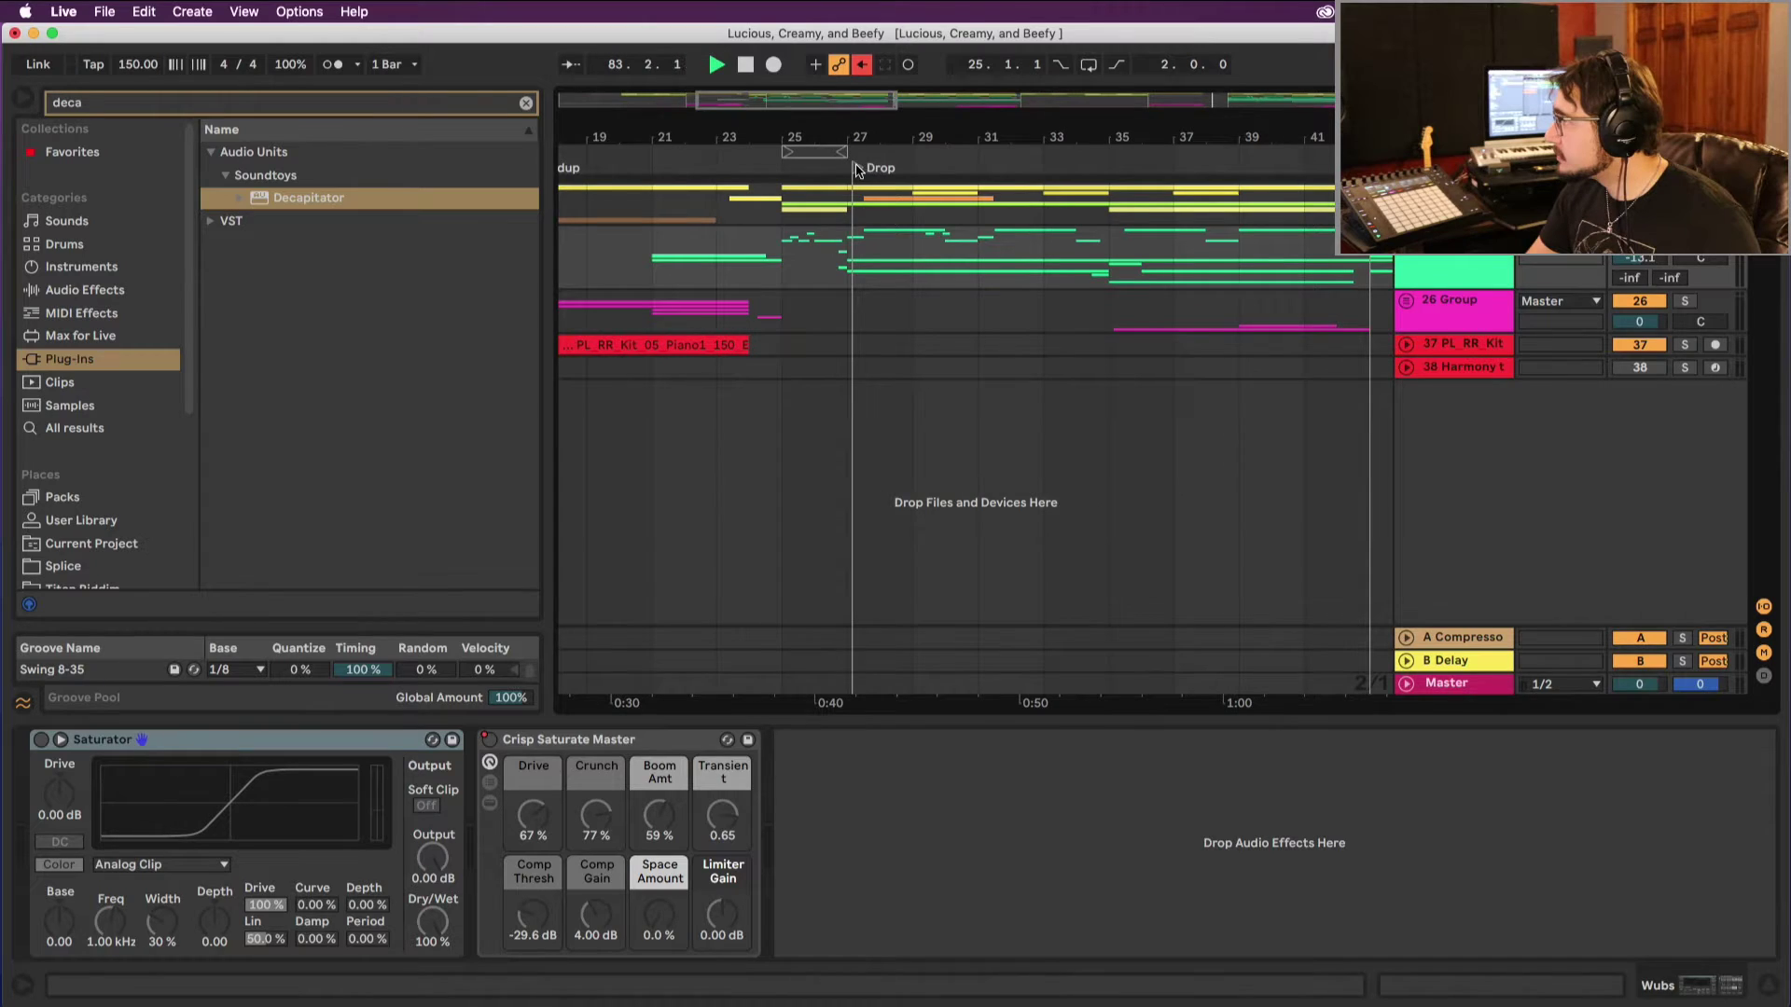
drag(859, 168, 784, 168)
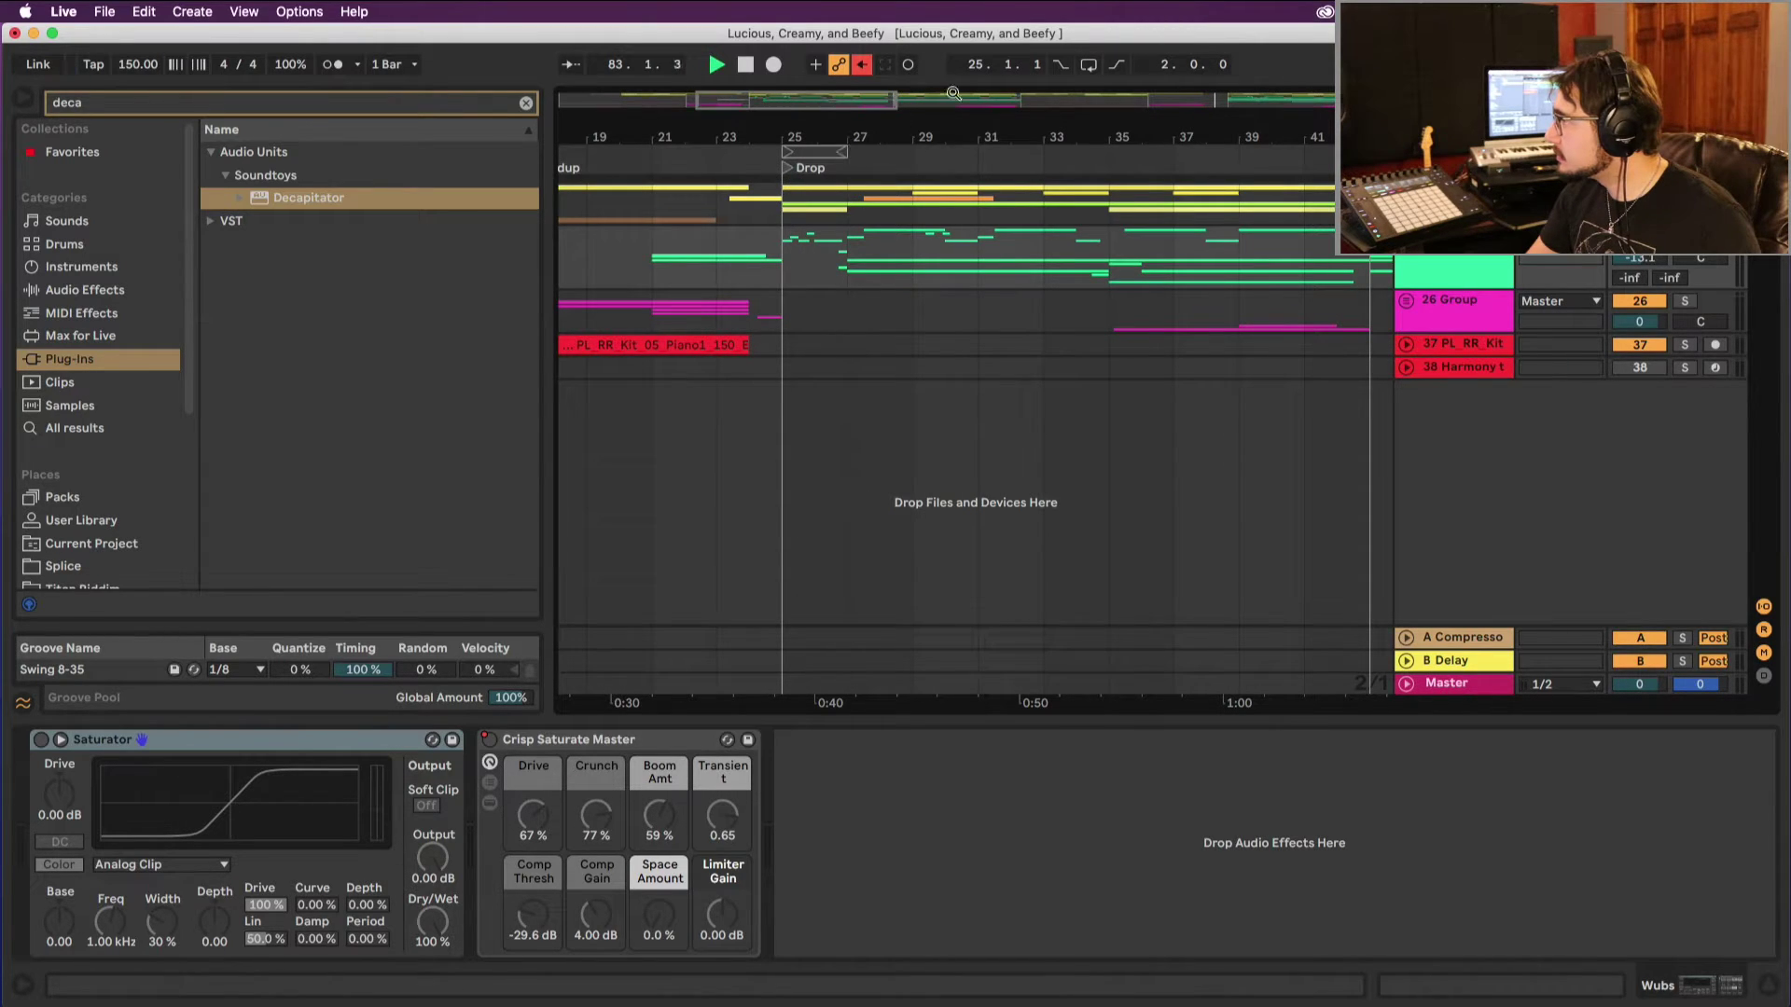
key(space)
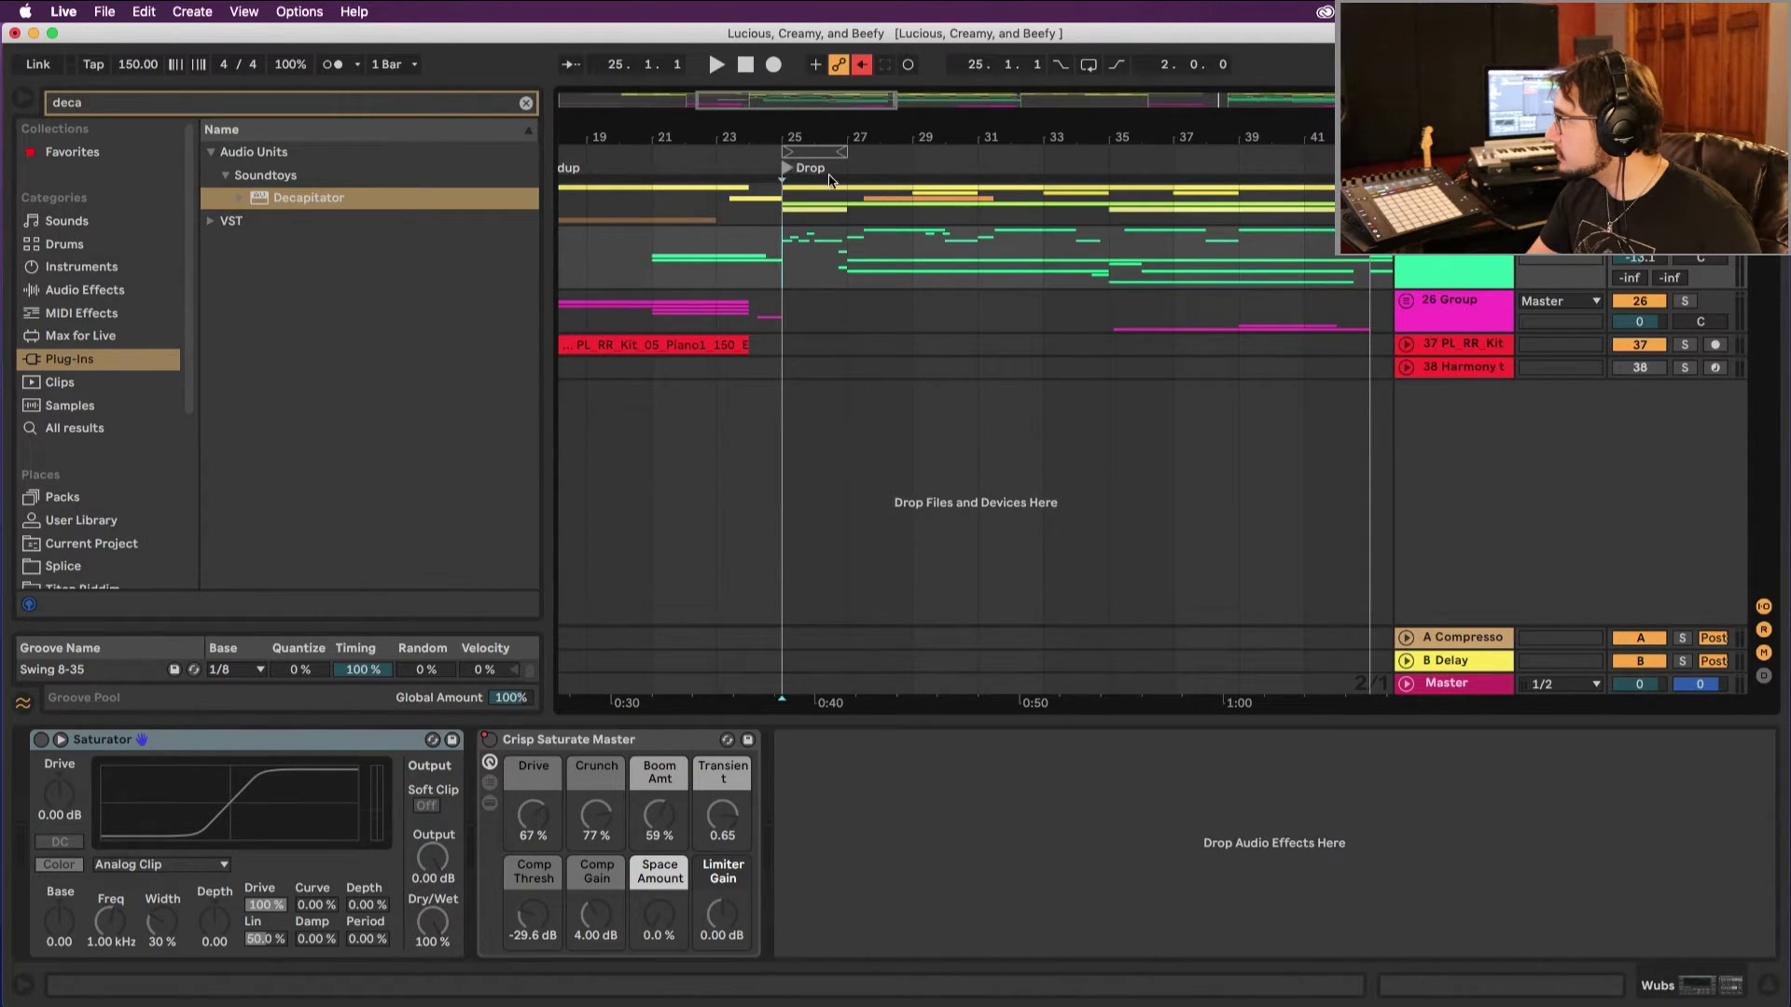
click(830, 173)
Step: Try to copy the Wubs group's clips from bars 25–43 to the Drop* locator at bar 85
key(minus)
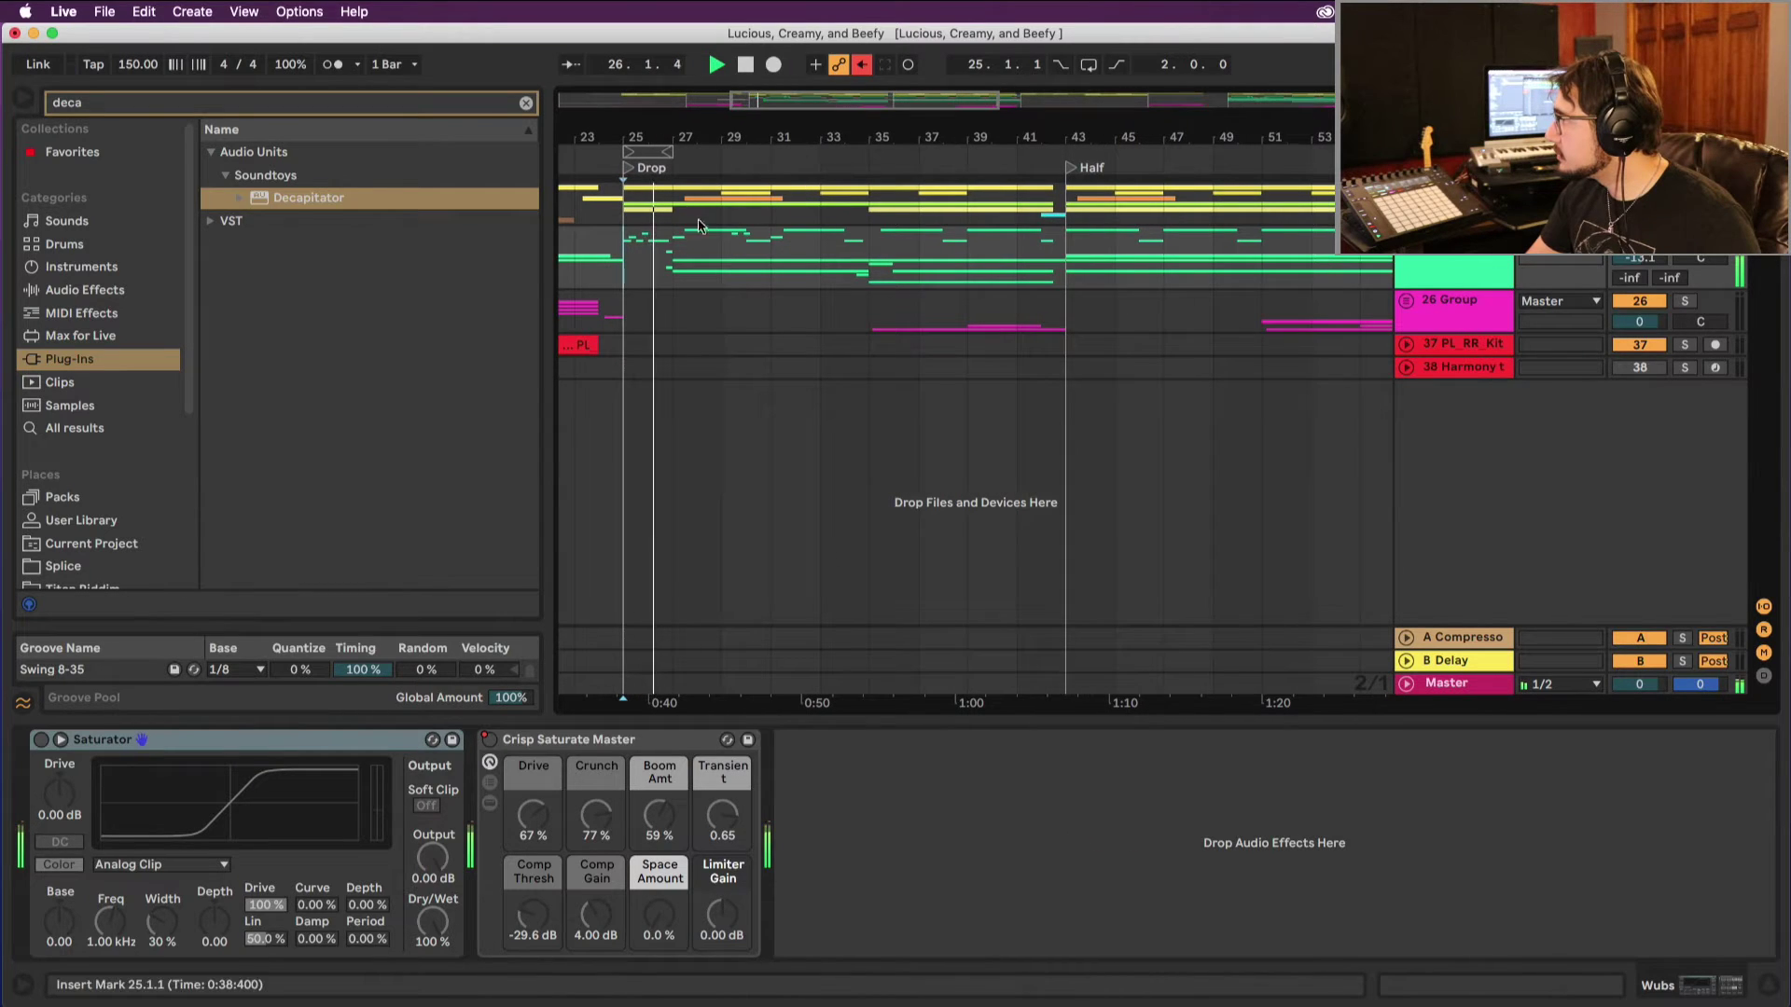
drag(626, 235, 1058, 283)
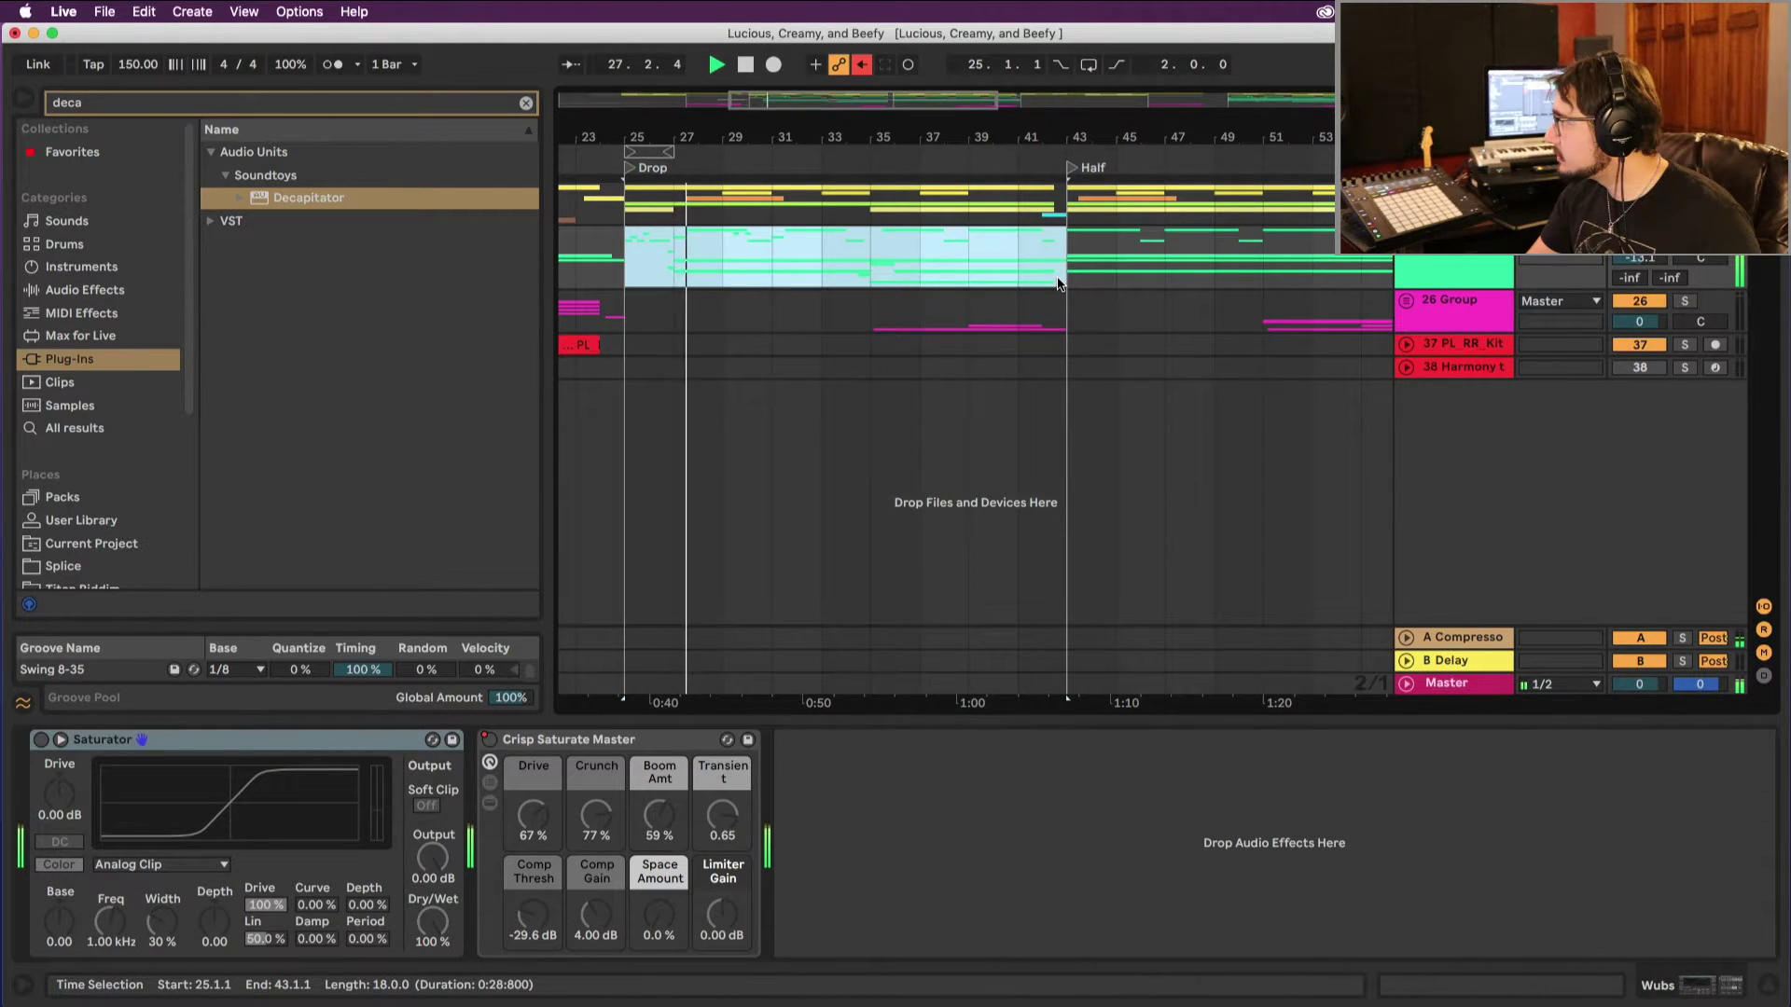
scroll(1058, 283, right, 2)
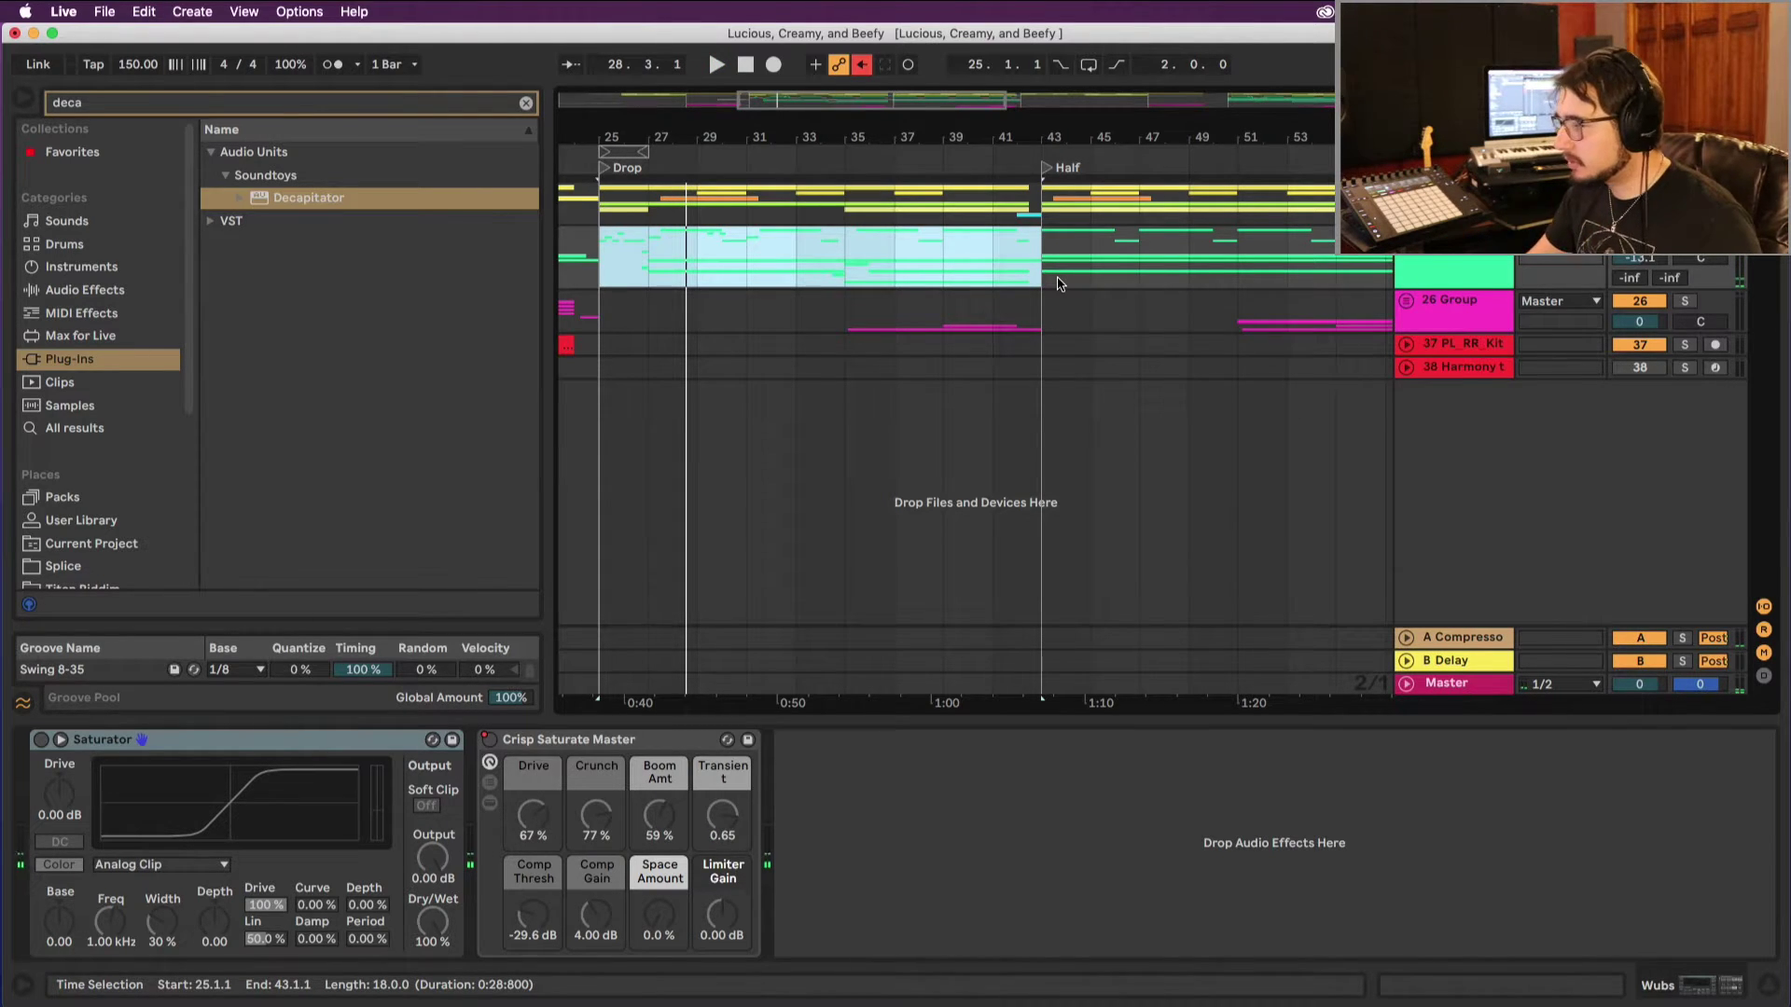
scroll(1080, 281, right, 10)
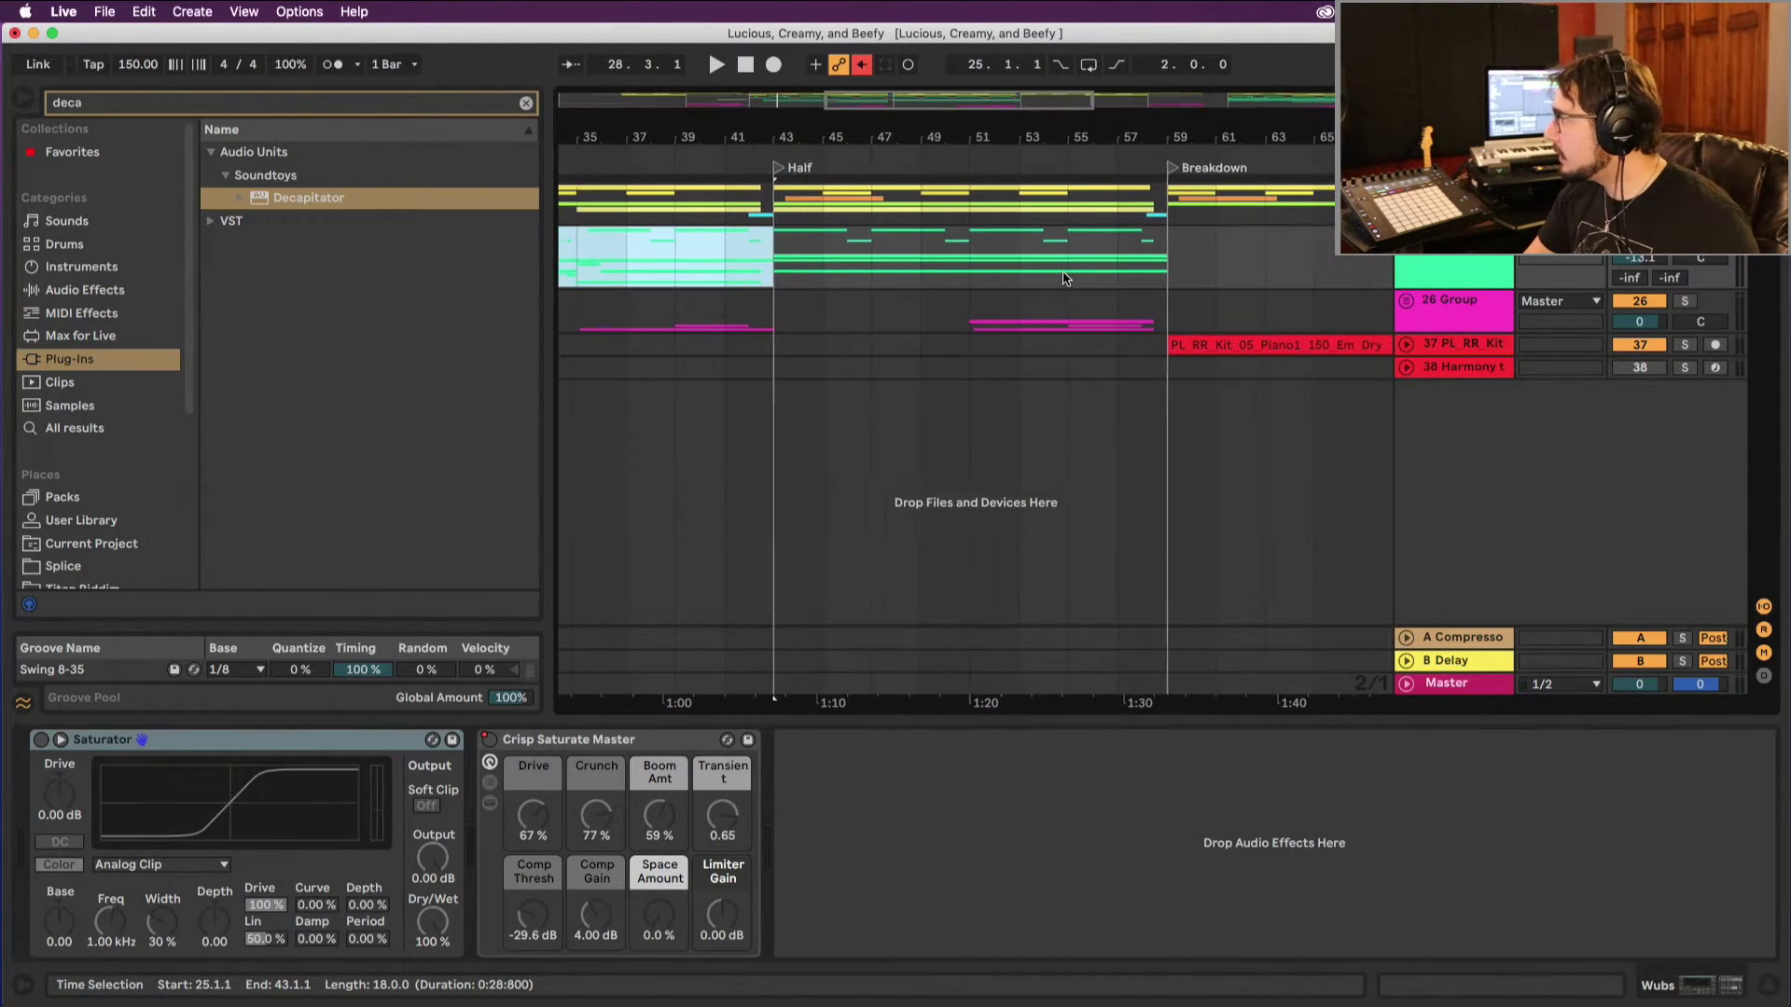
scroll(1066, 278, right, 3)
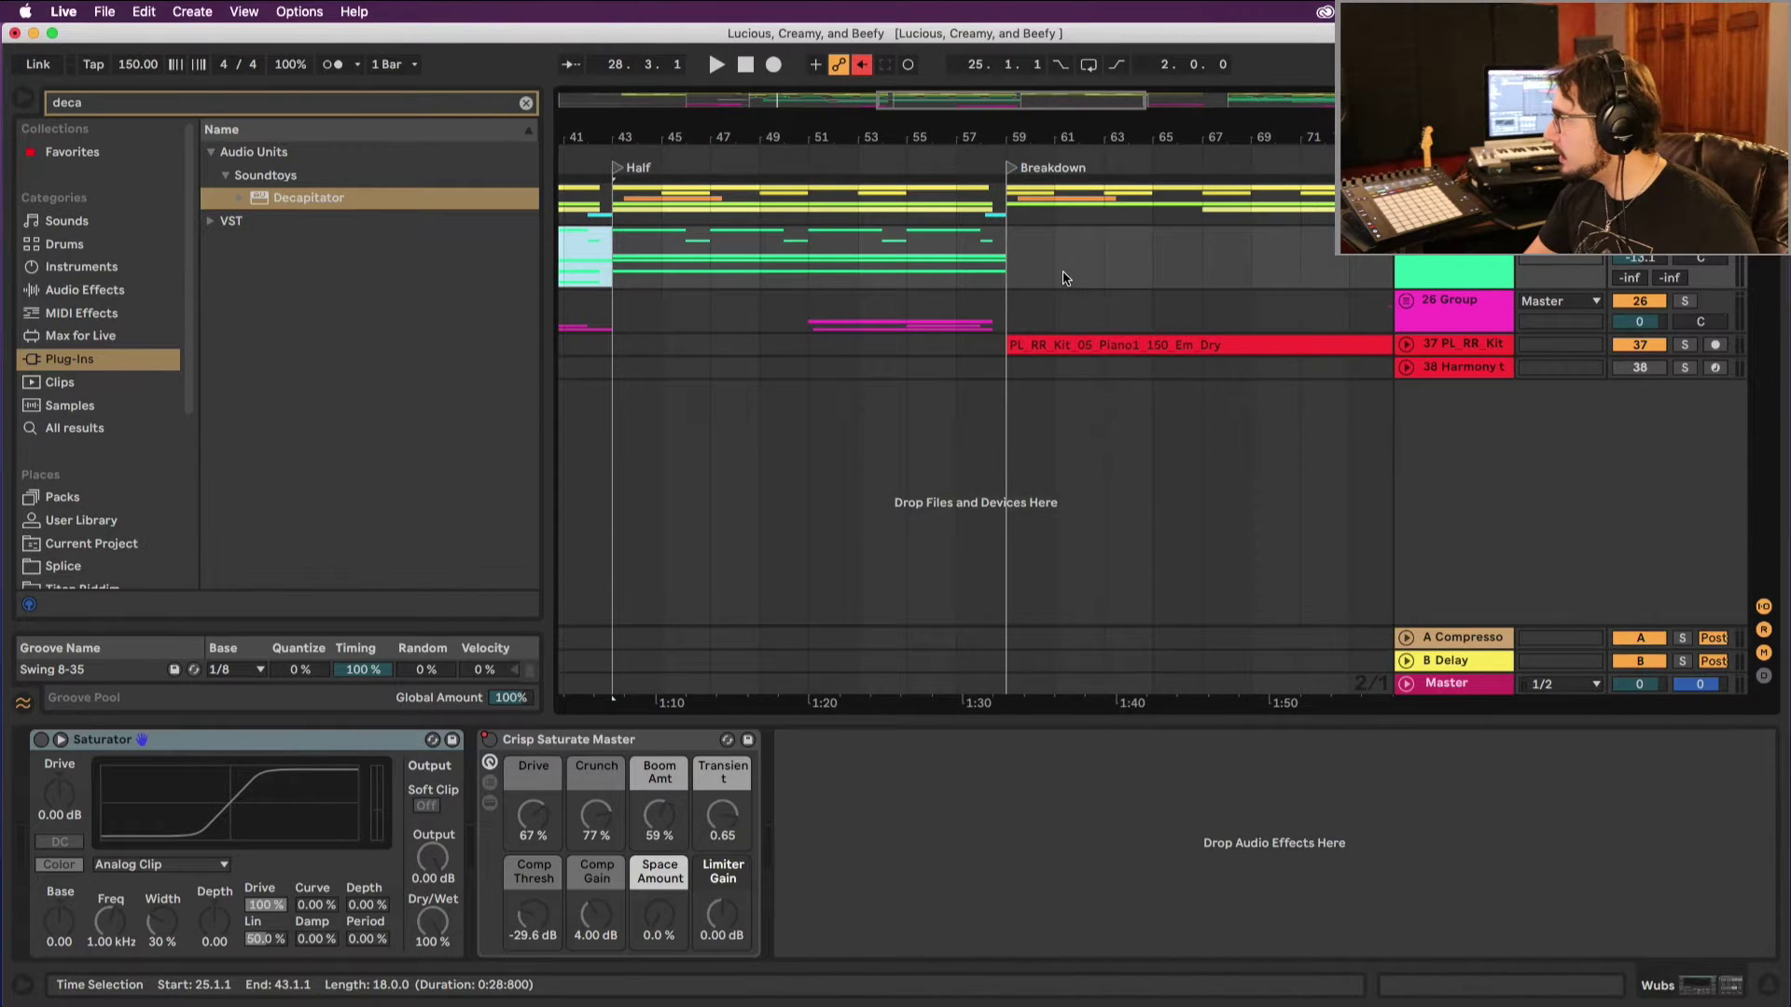
scroll(1066, 278, right, 20)
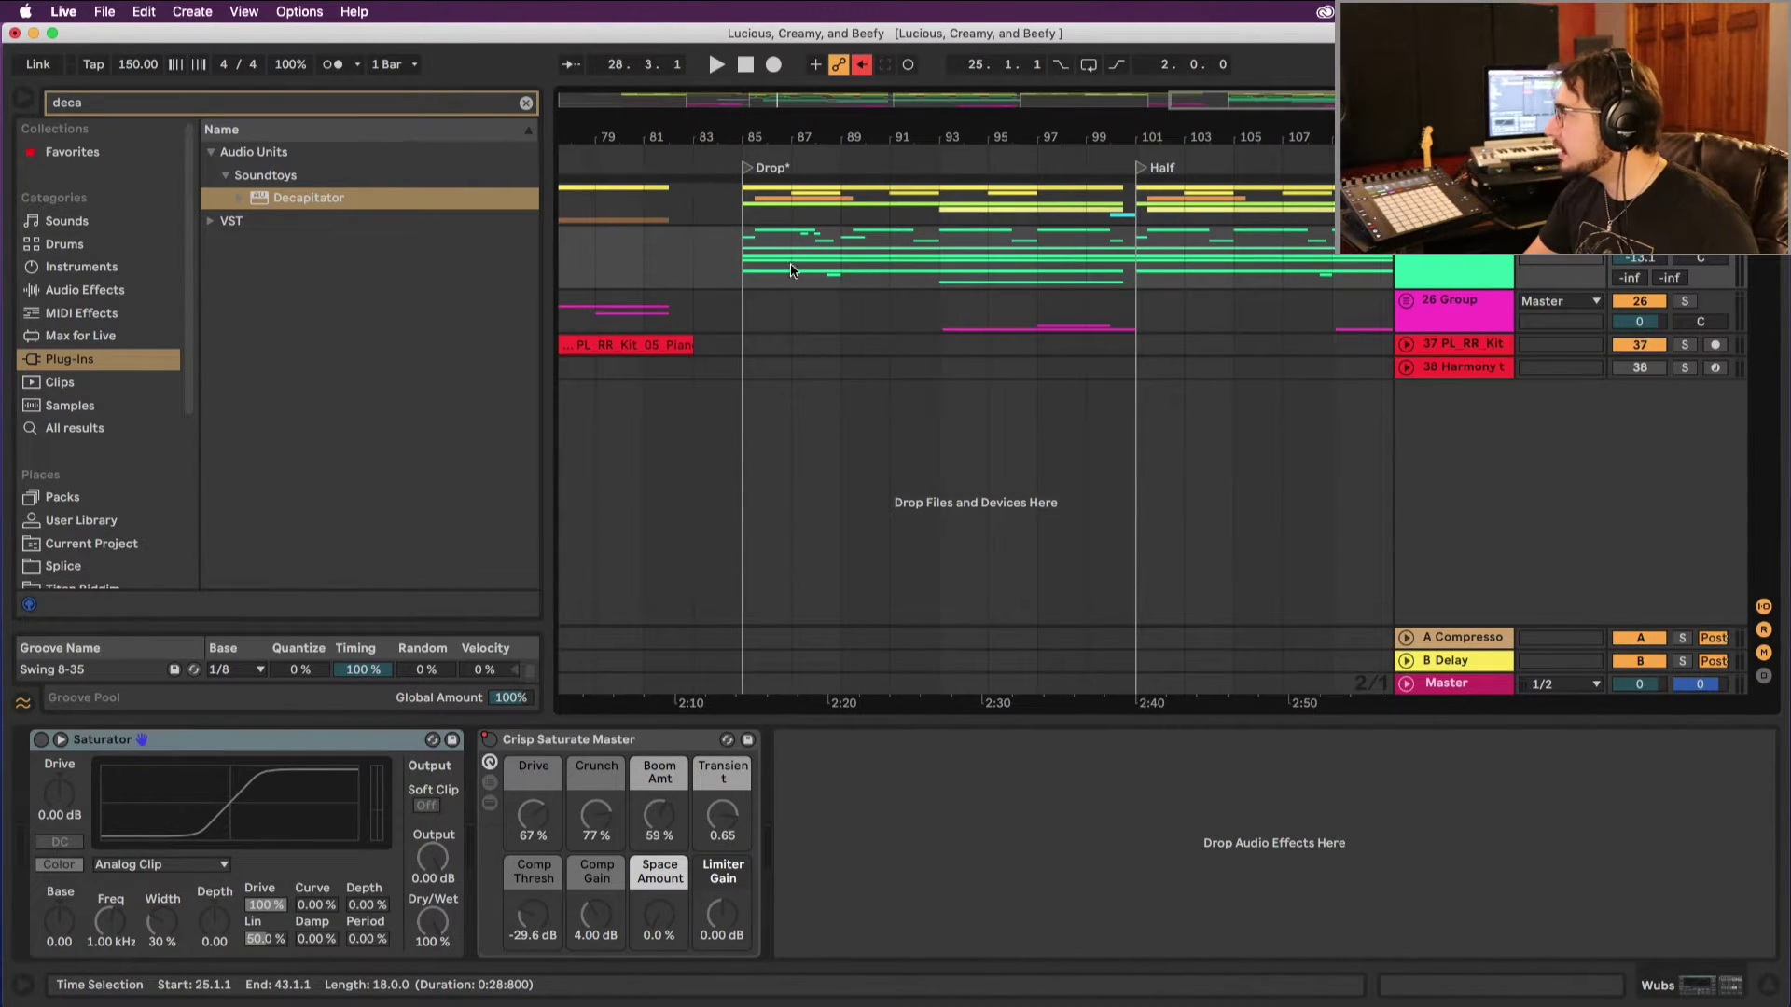
click(733, 262)
scroll(733, 263, right, 3)
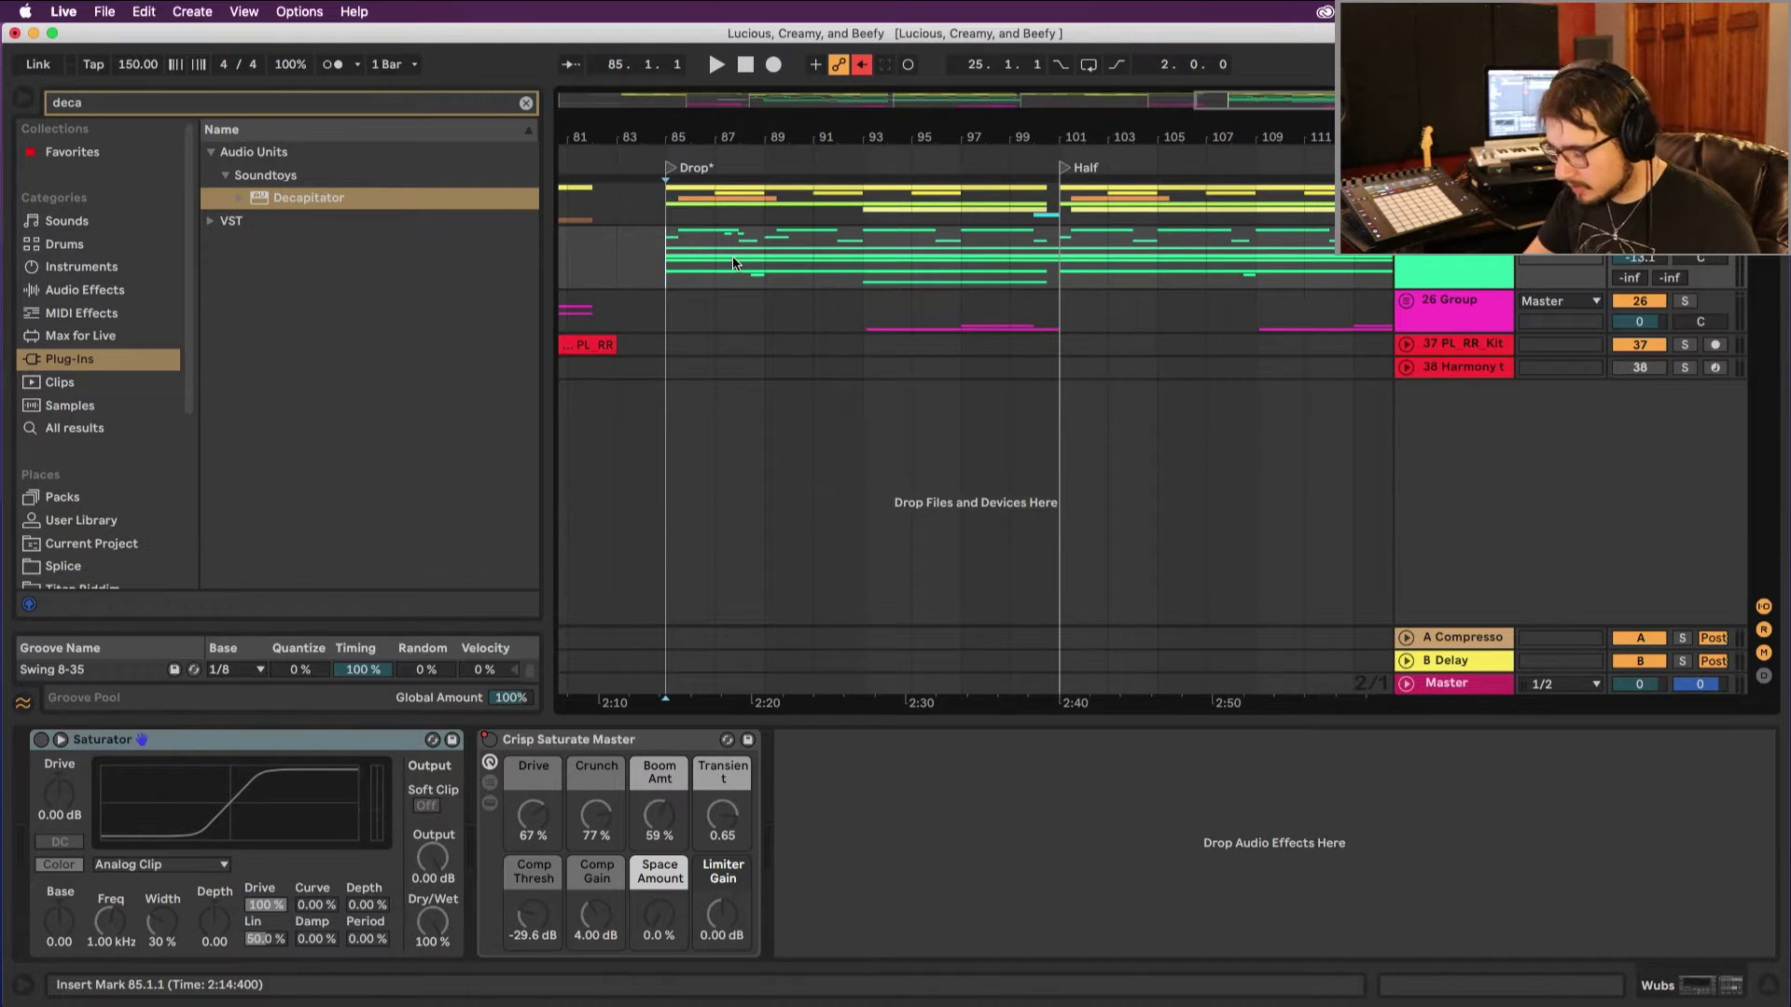
click(733, 263)
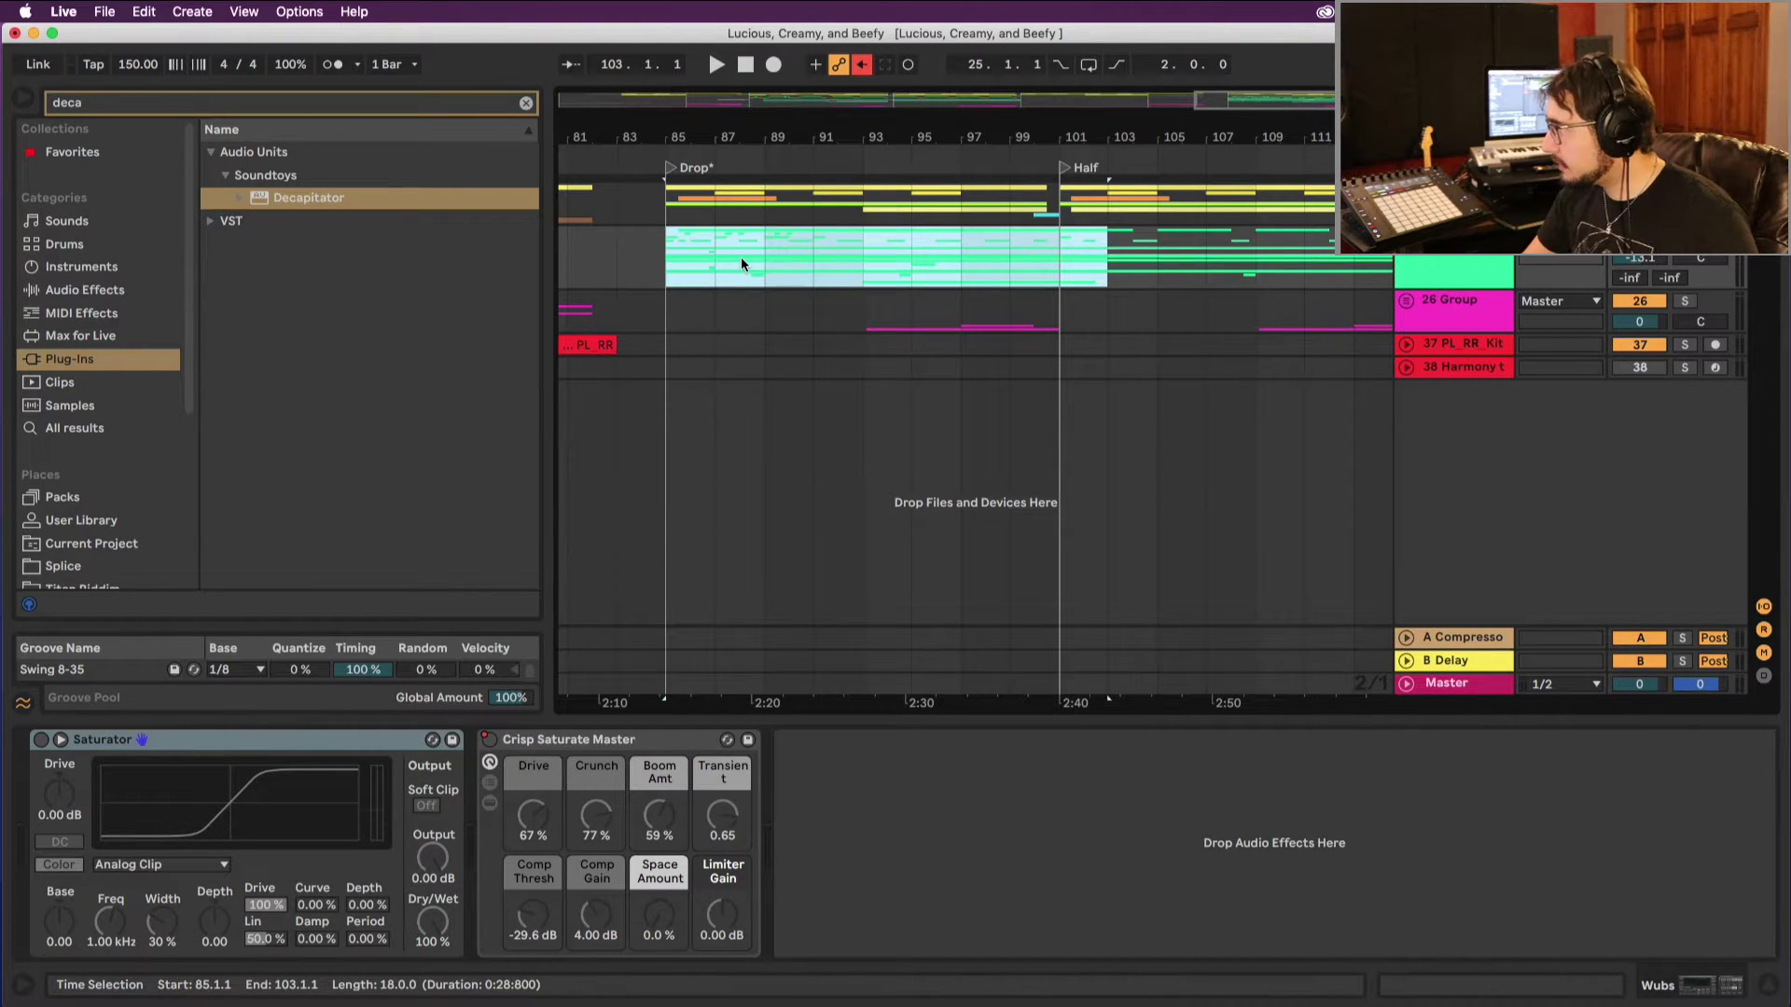
Step: Try to paste the 18-bar Wubs selection at bar 83 and play the result
click(619, 270)
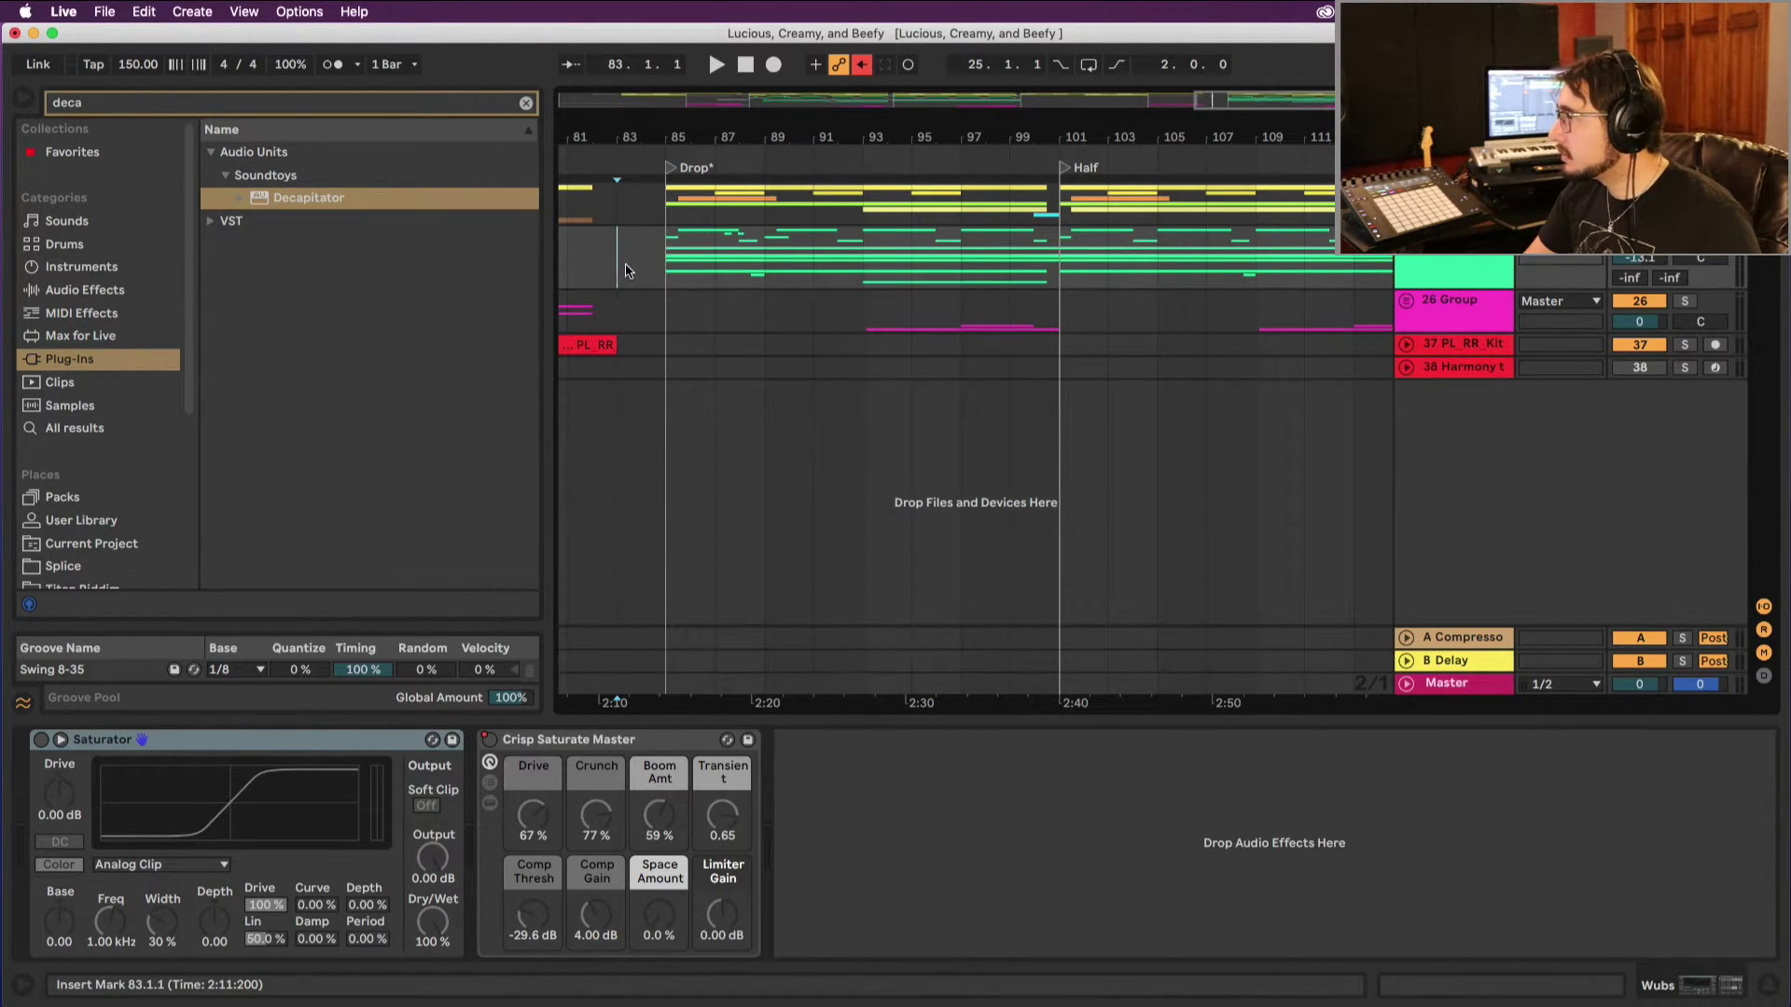
click(640, 271)
key(space)
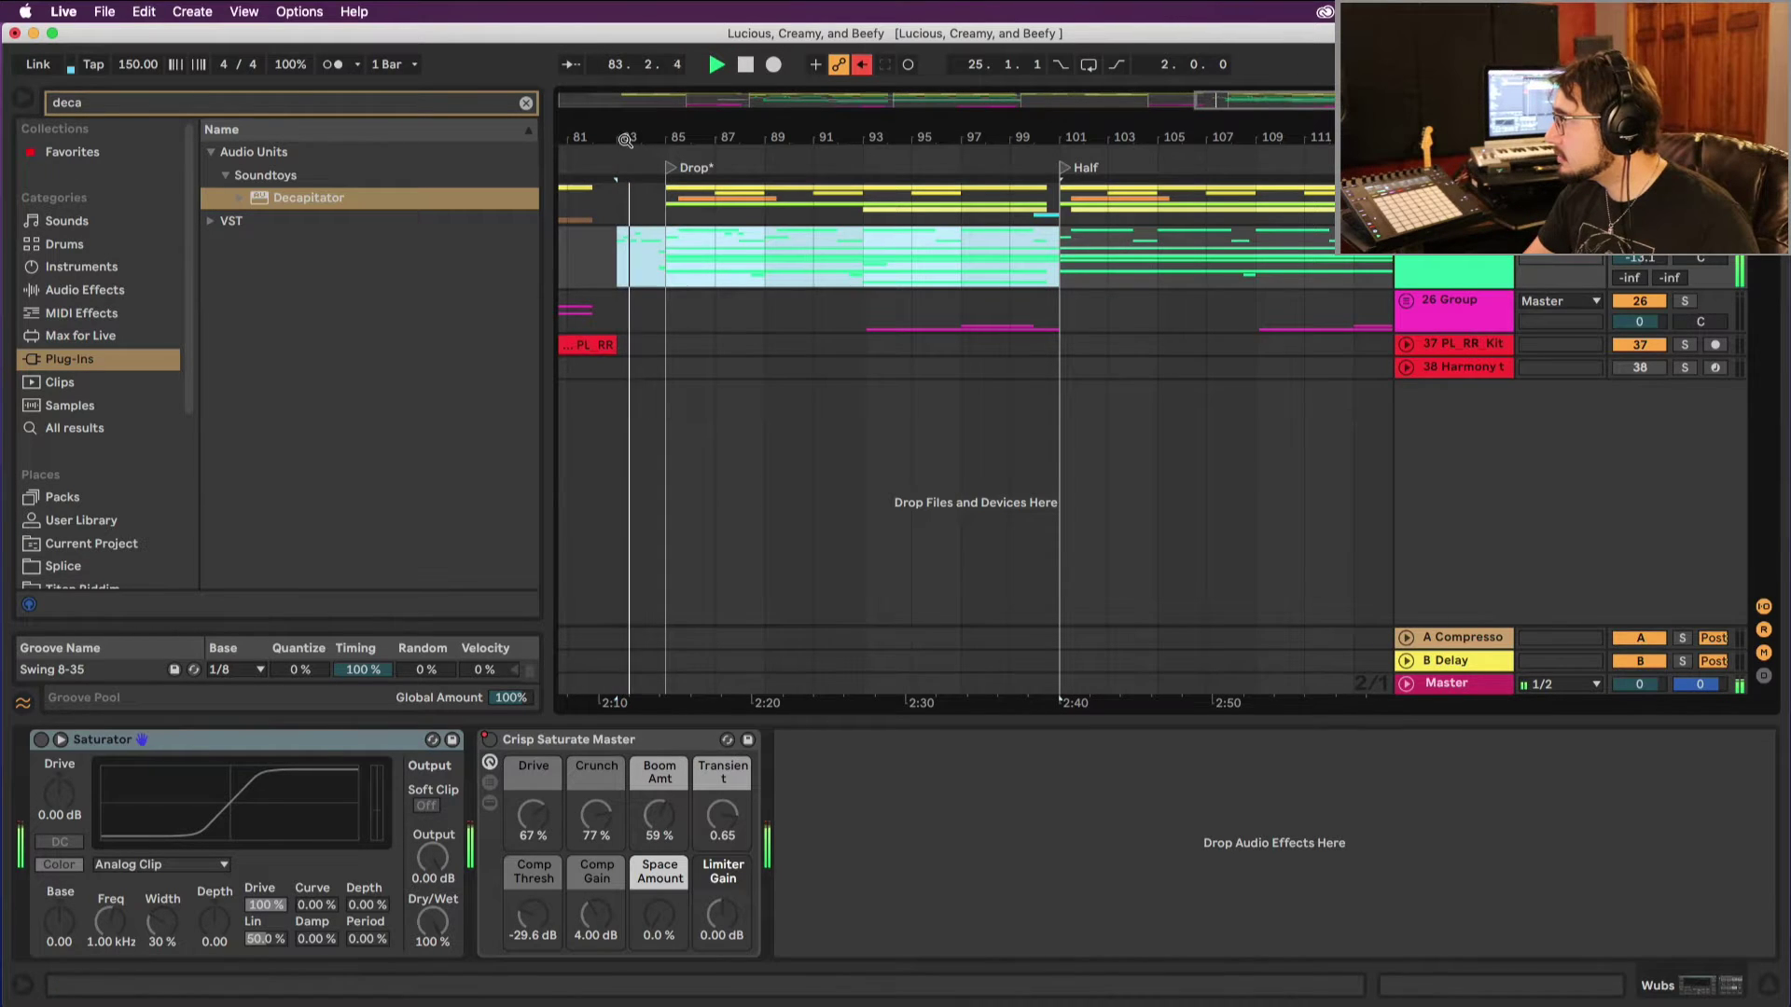
scroll(776, 245, down, 6)
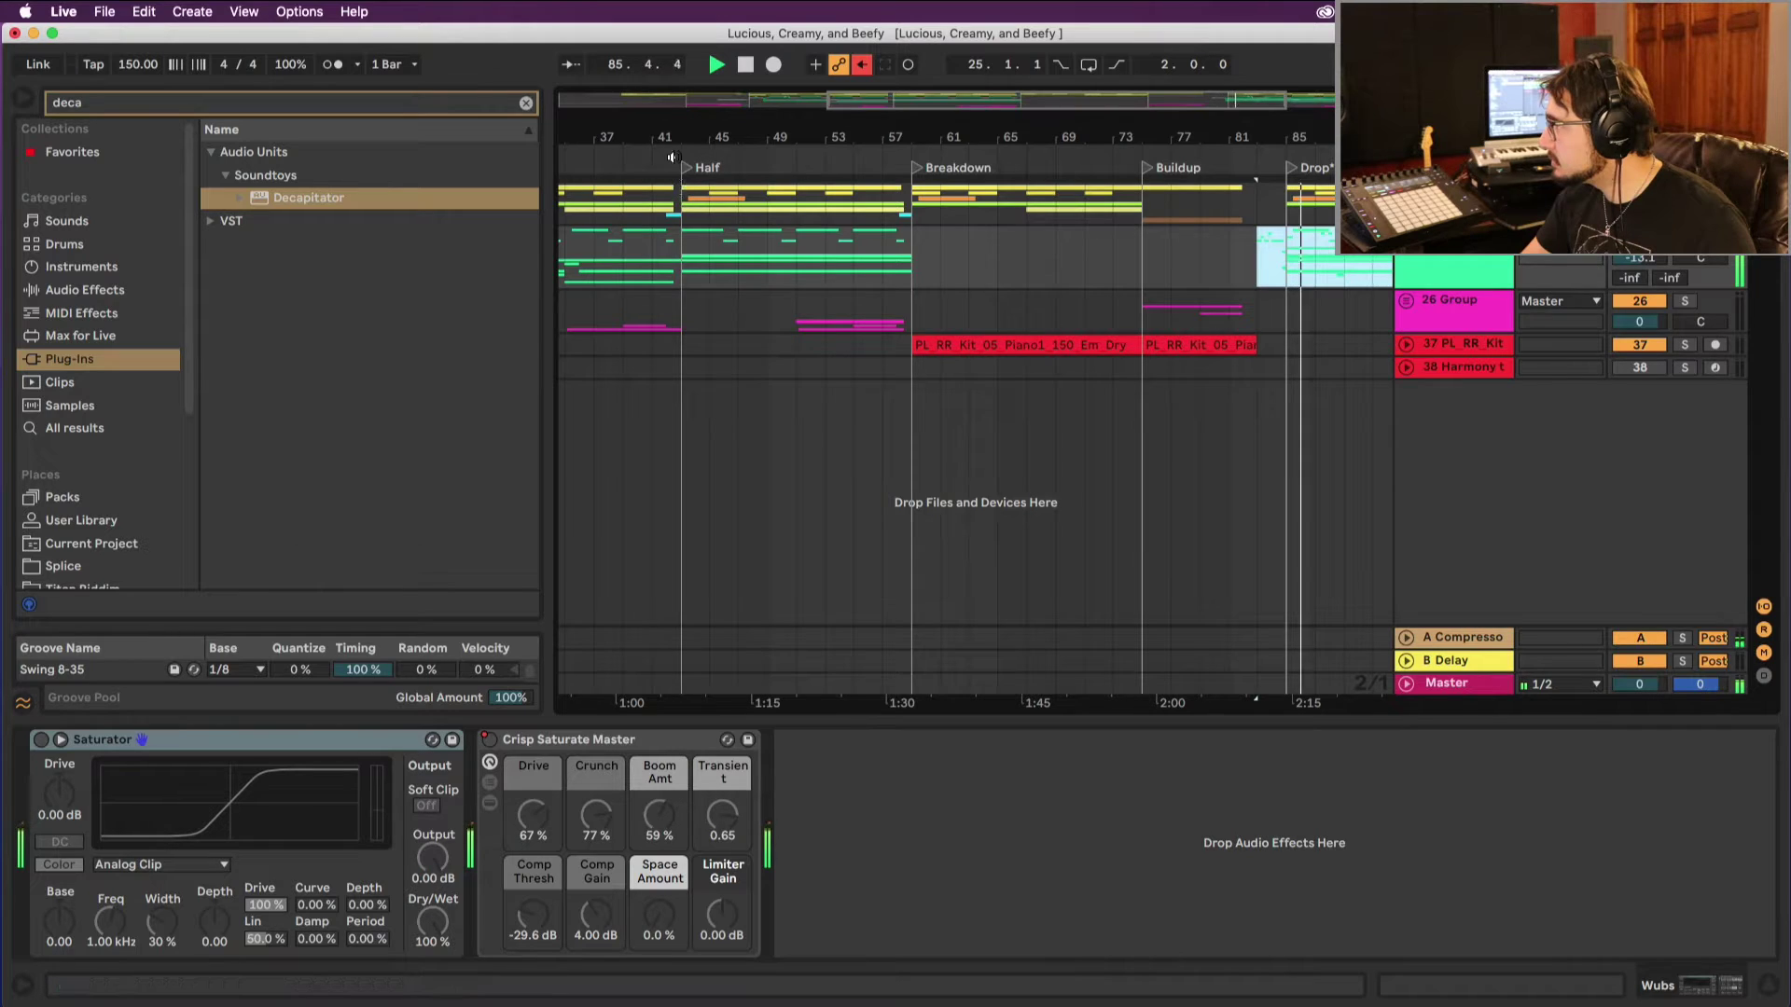
Step: Copy the drum and Wubs groups' clips in the first Drop's opening two bars, from bar 25 to 27
drag(673, 140, 958, 222)
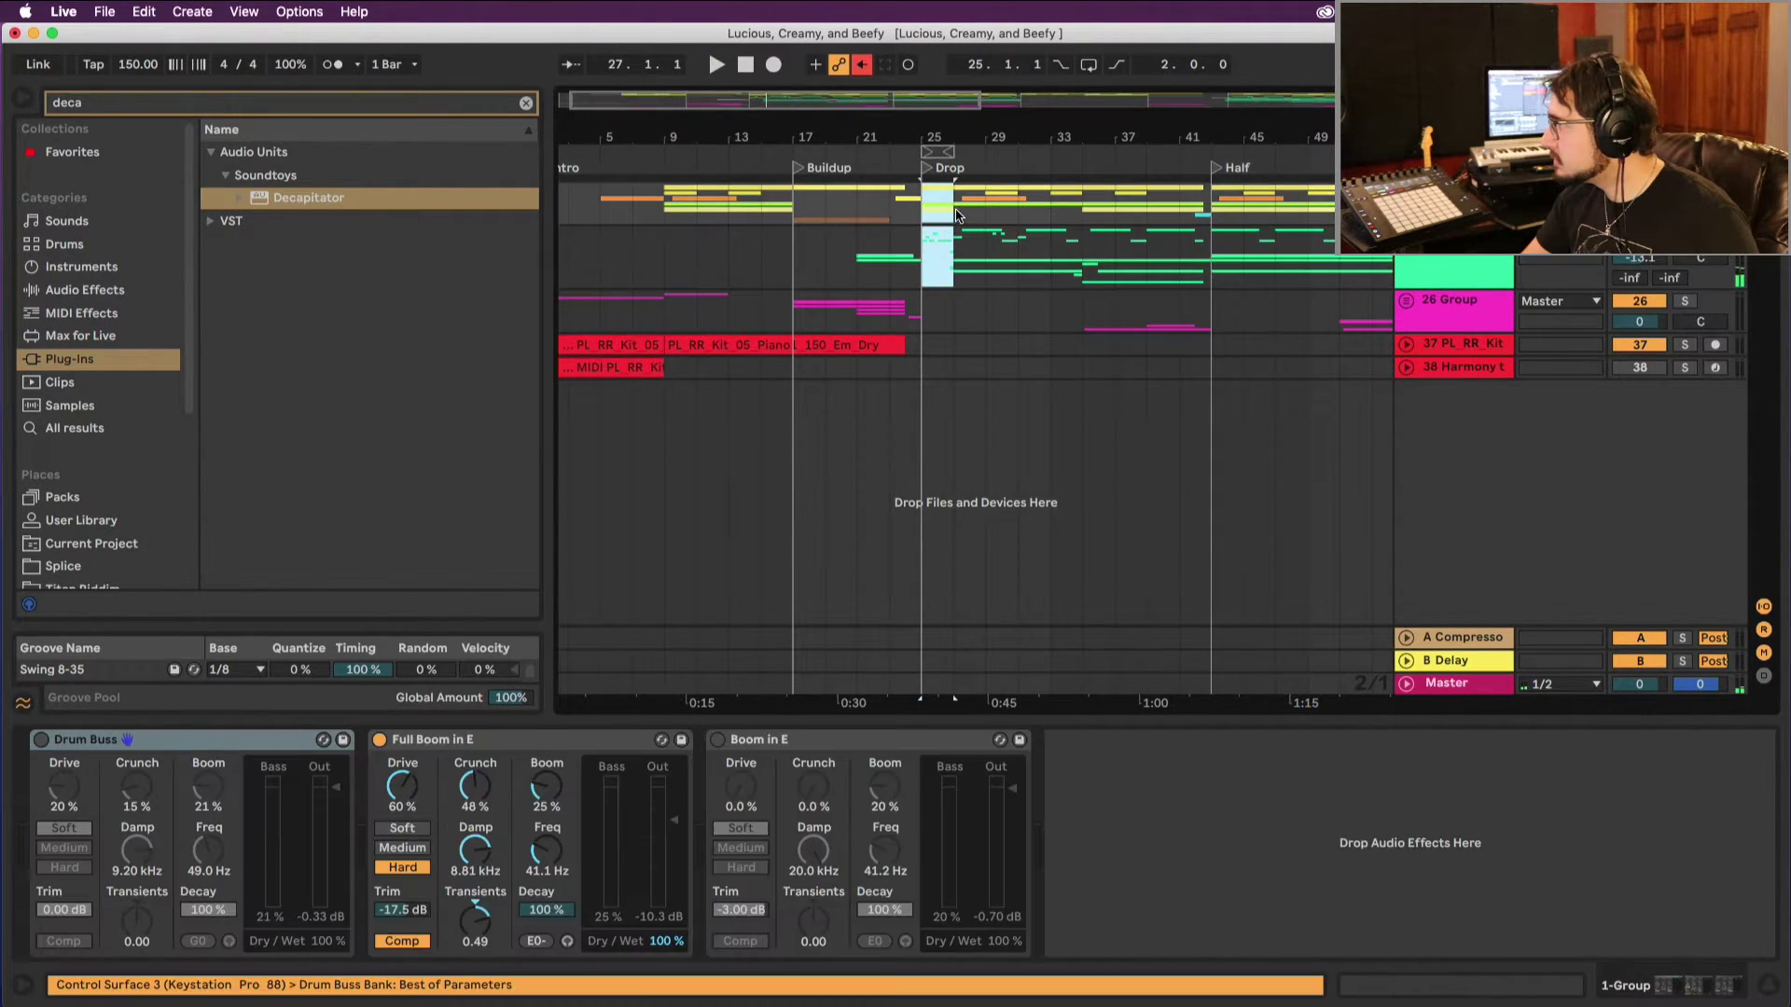
key(super+l)
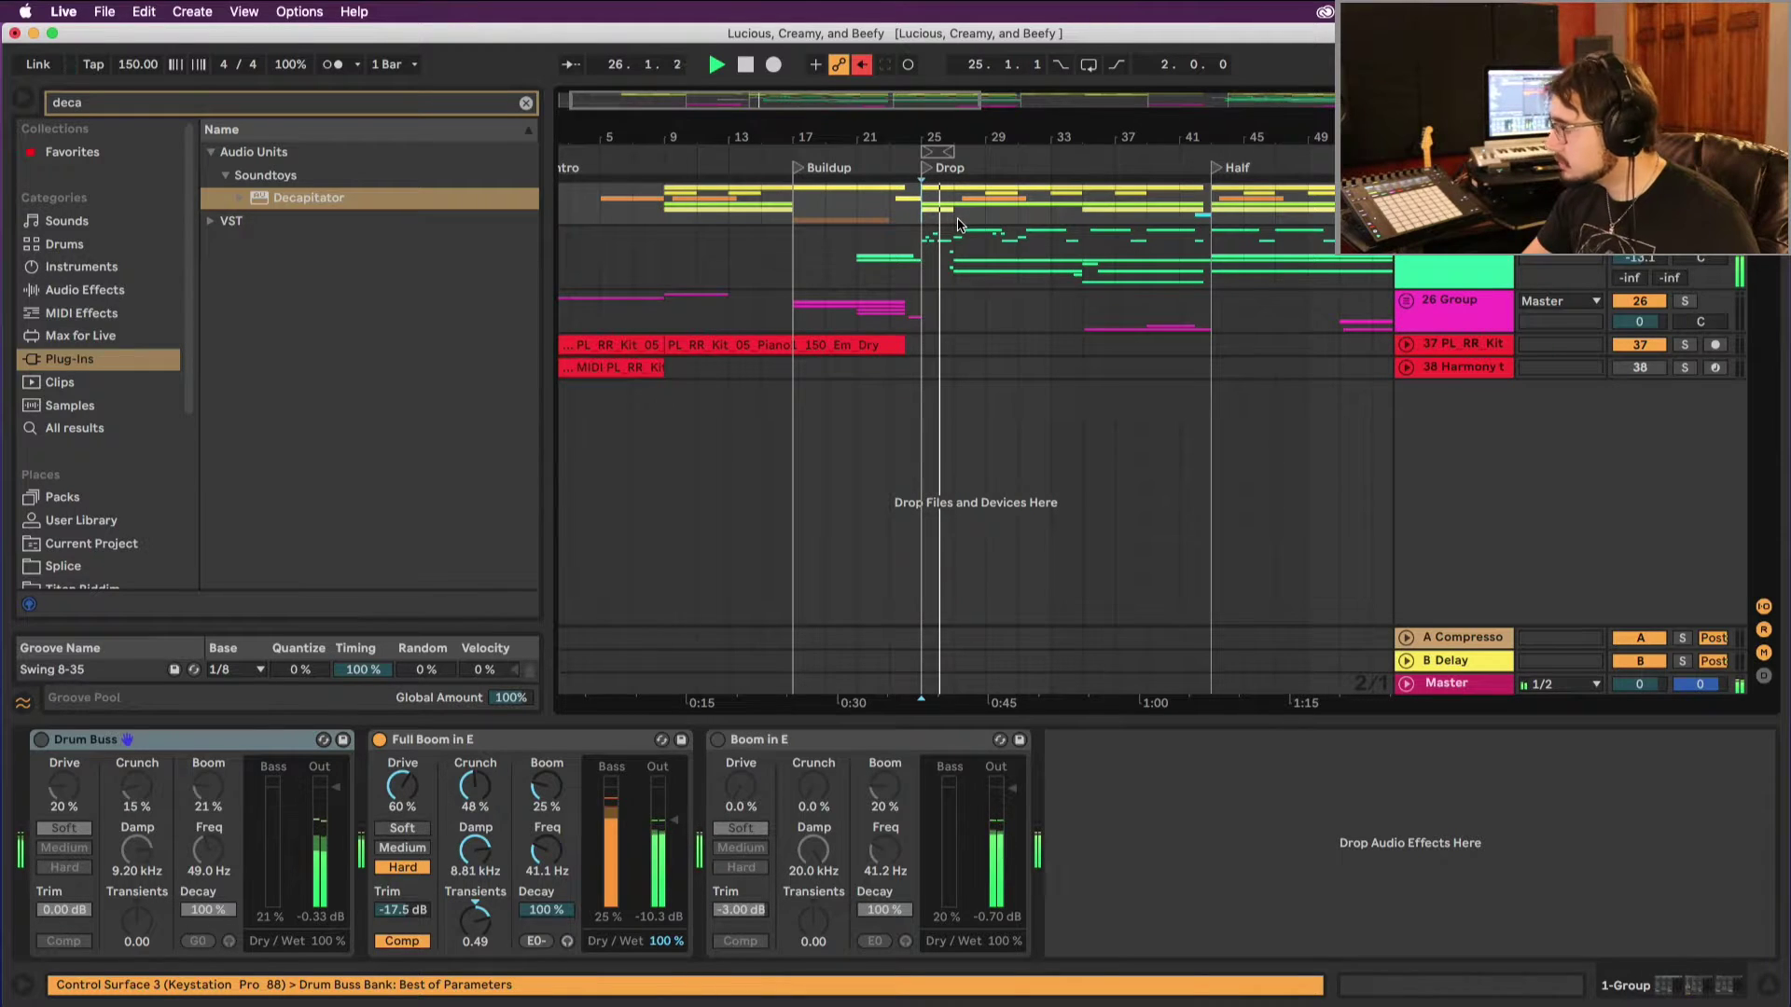
drag(923, 265, 955, 212)
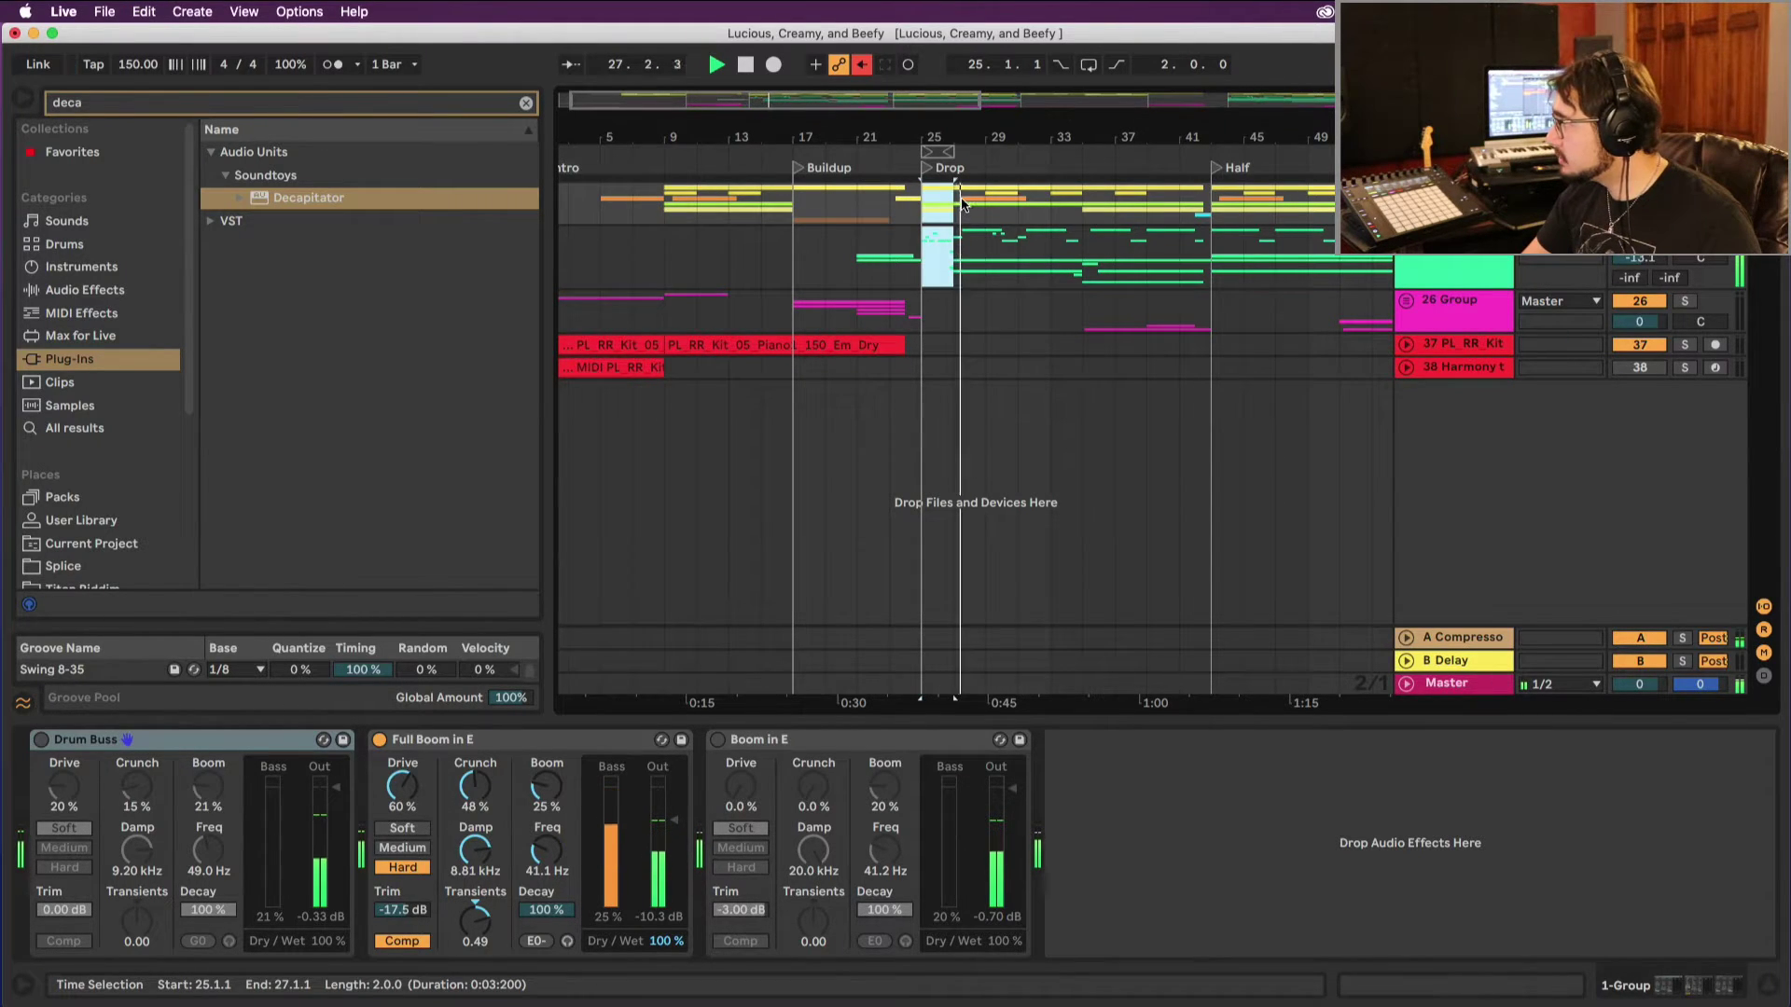
key(super+l)
Step: Paste the two-bar drum and Wubs section at bar 83 and play it through into Drop*
scroll(988, 179, right, 10)
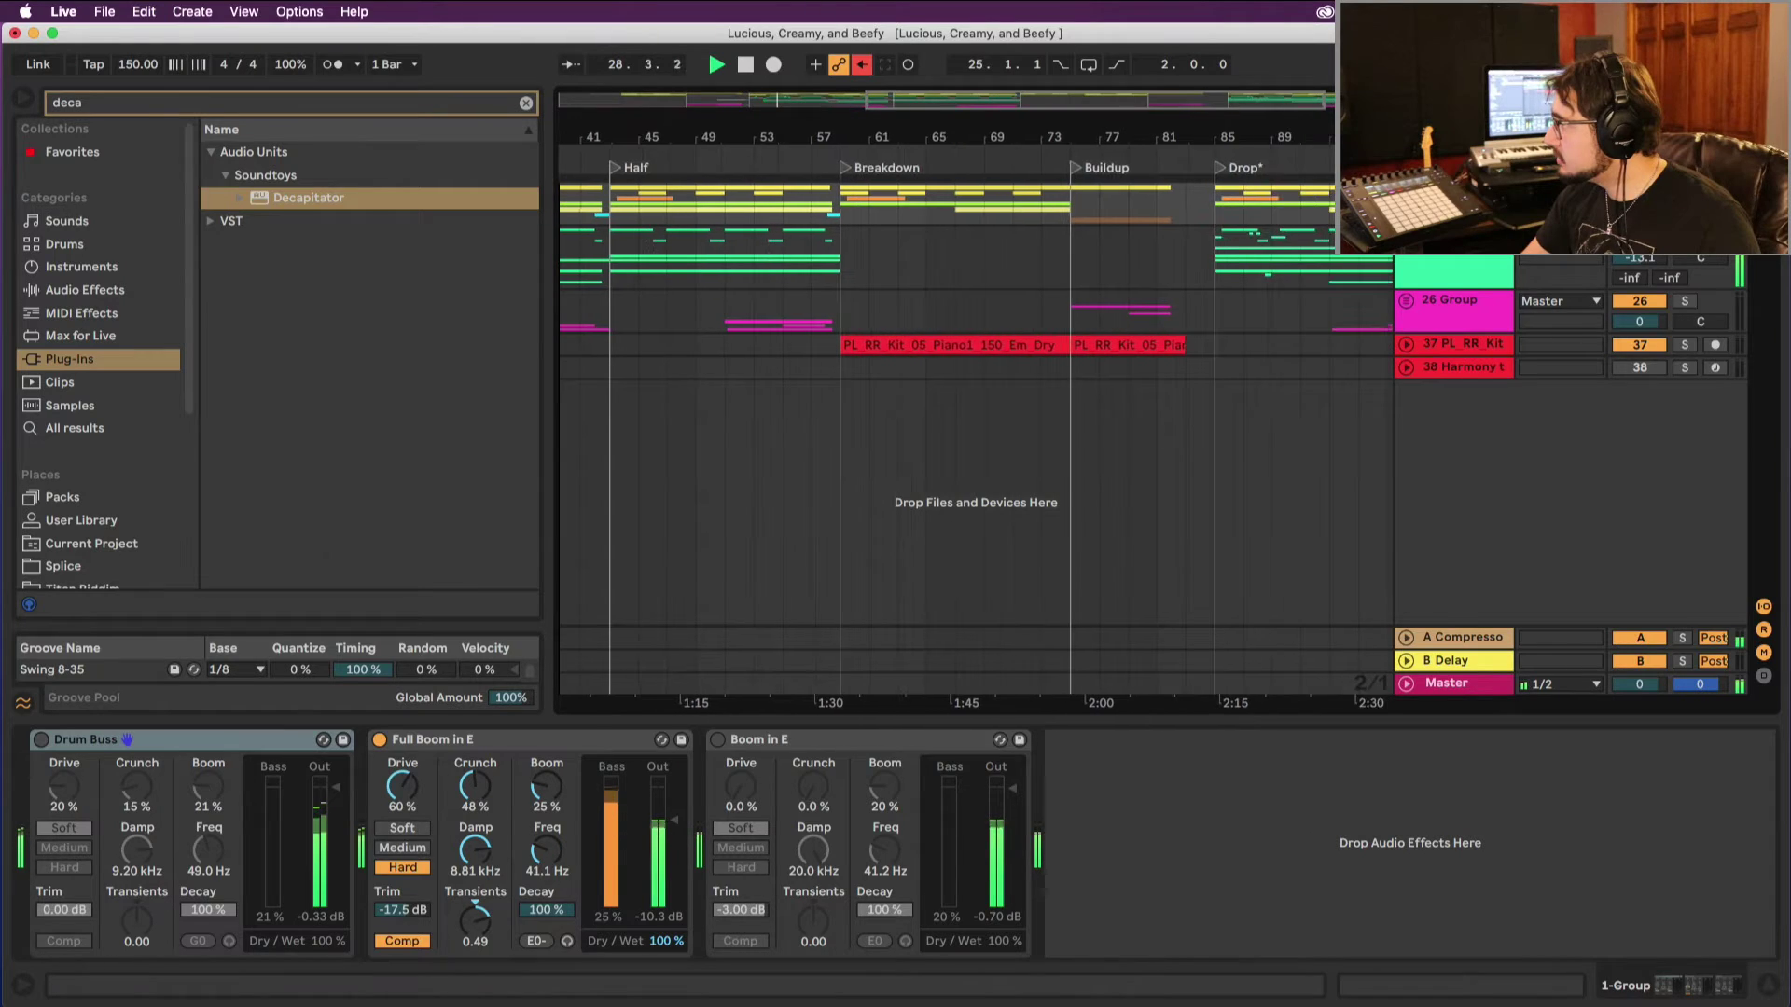
click(1212, 168)
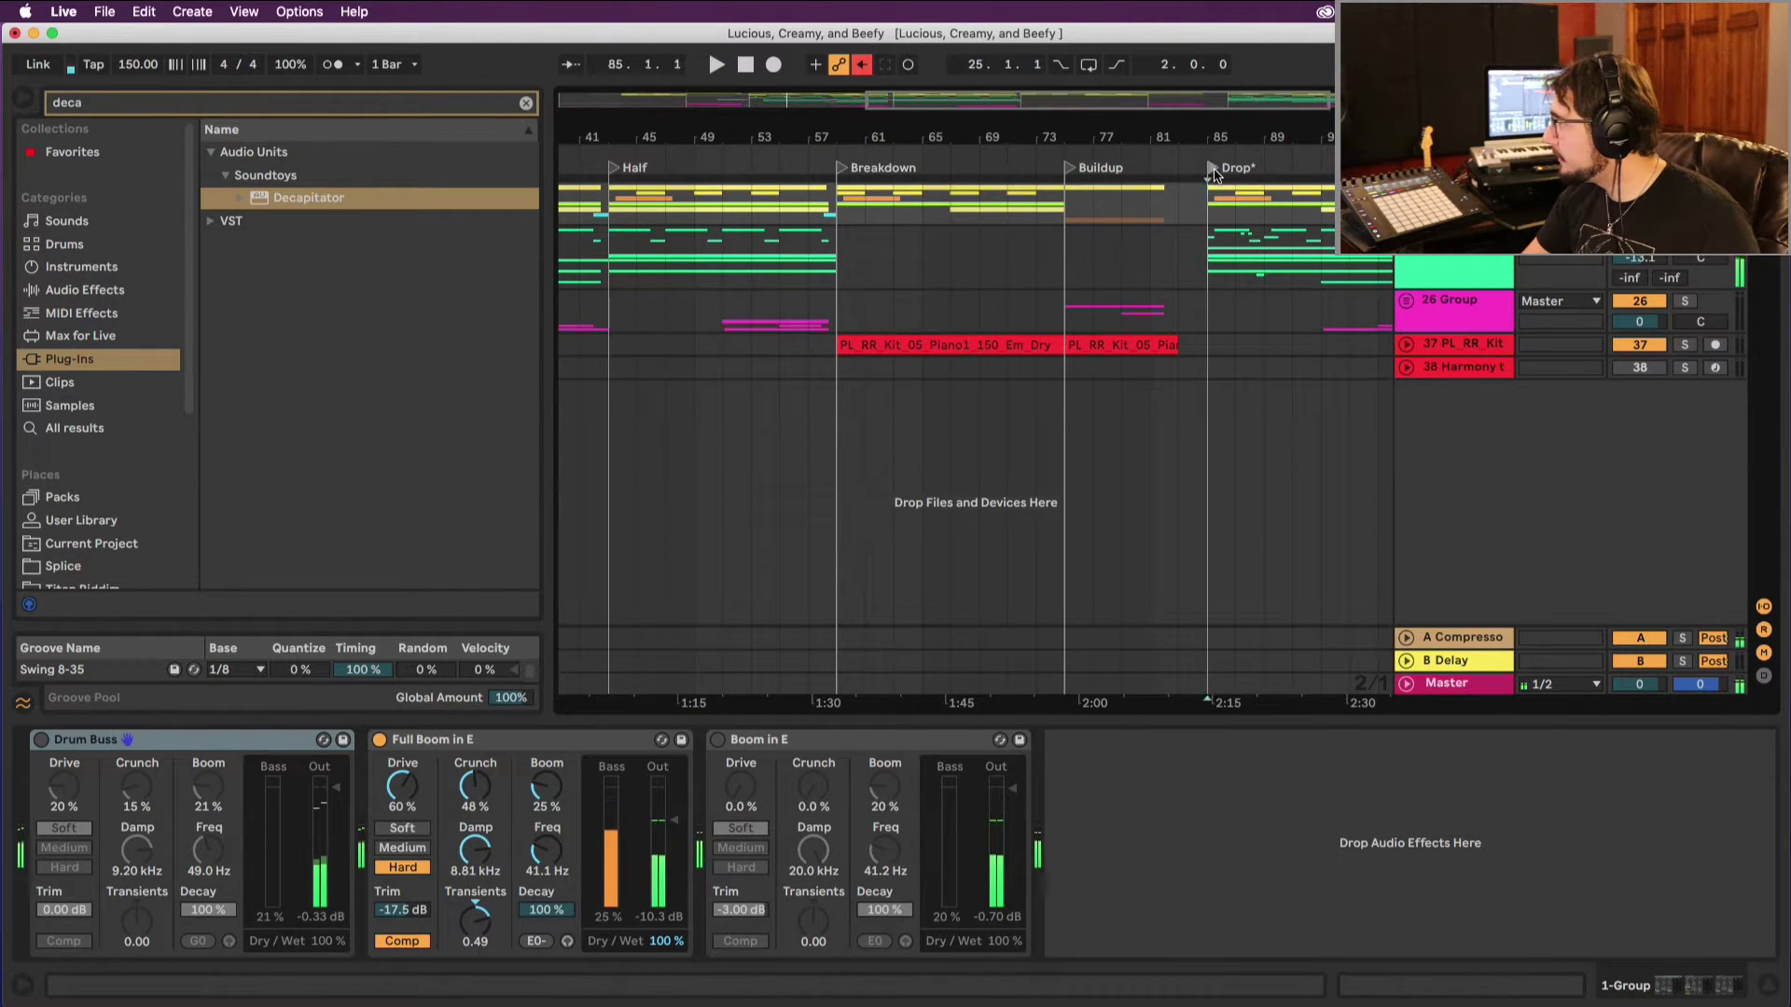
click(1180, 250)
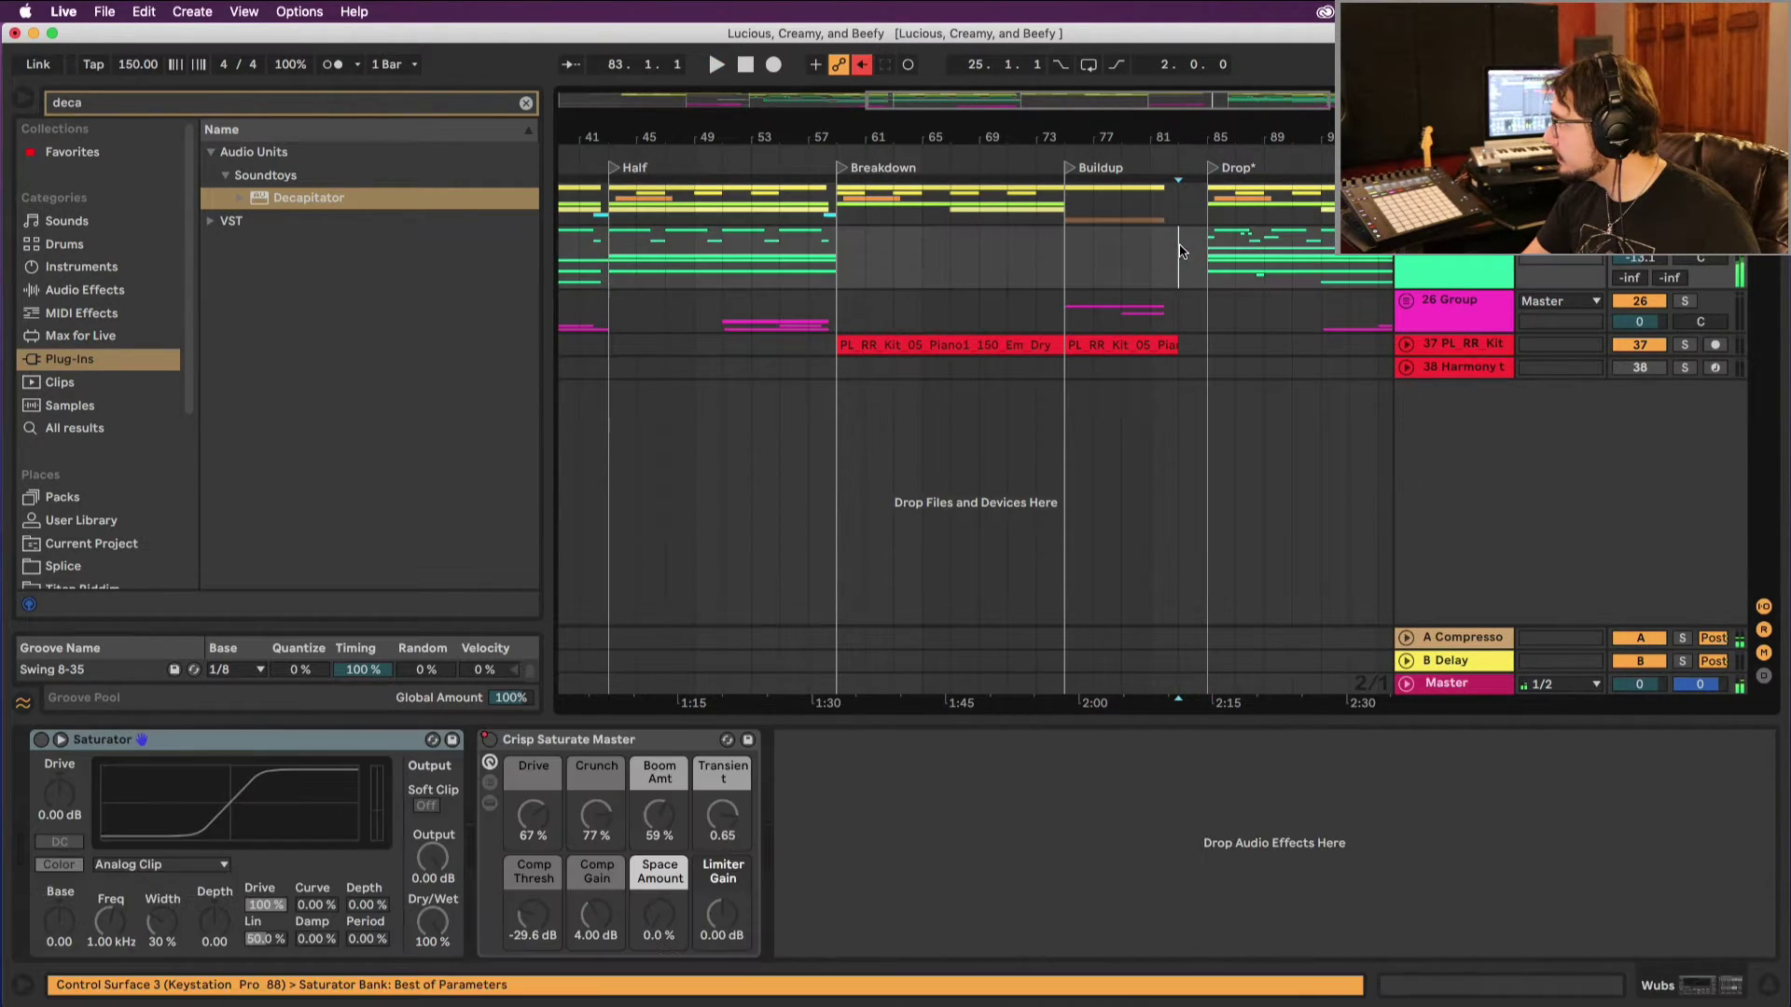
click(1180, 216)
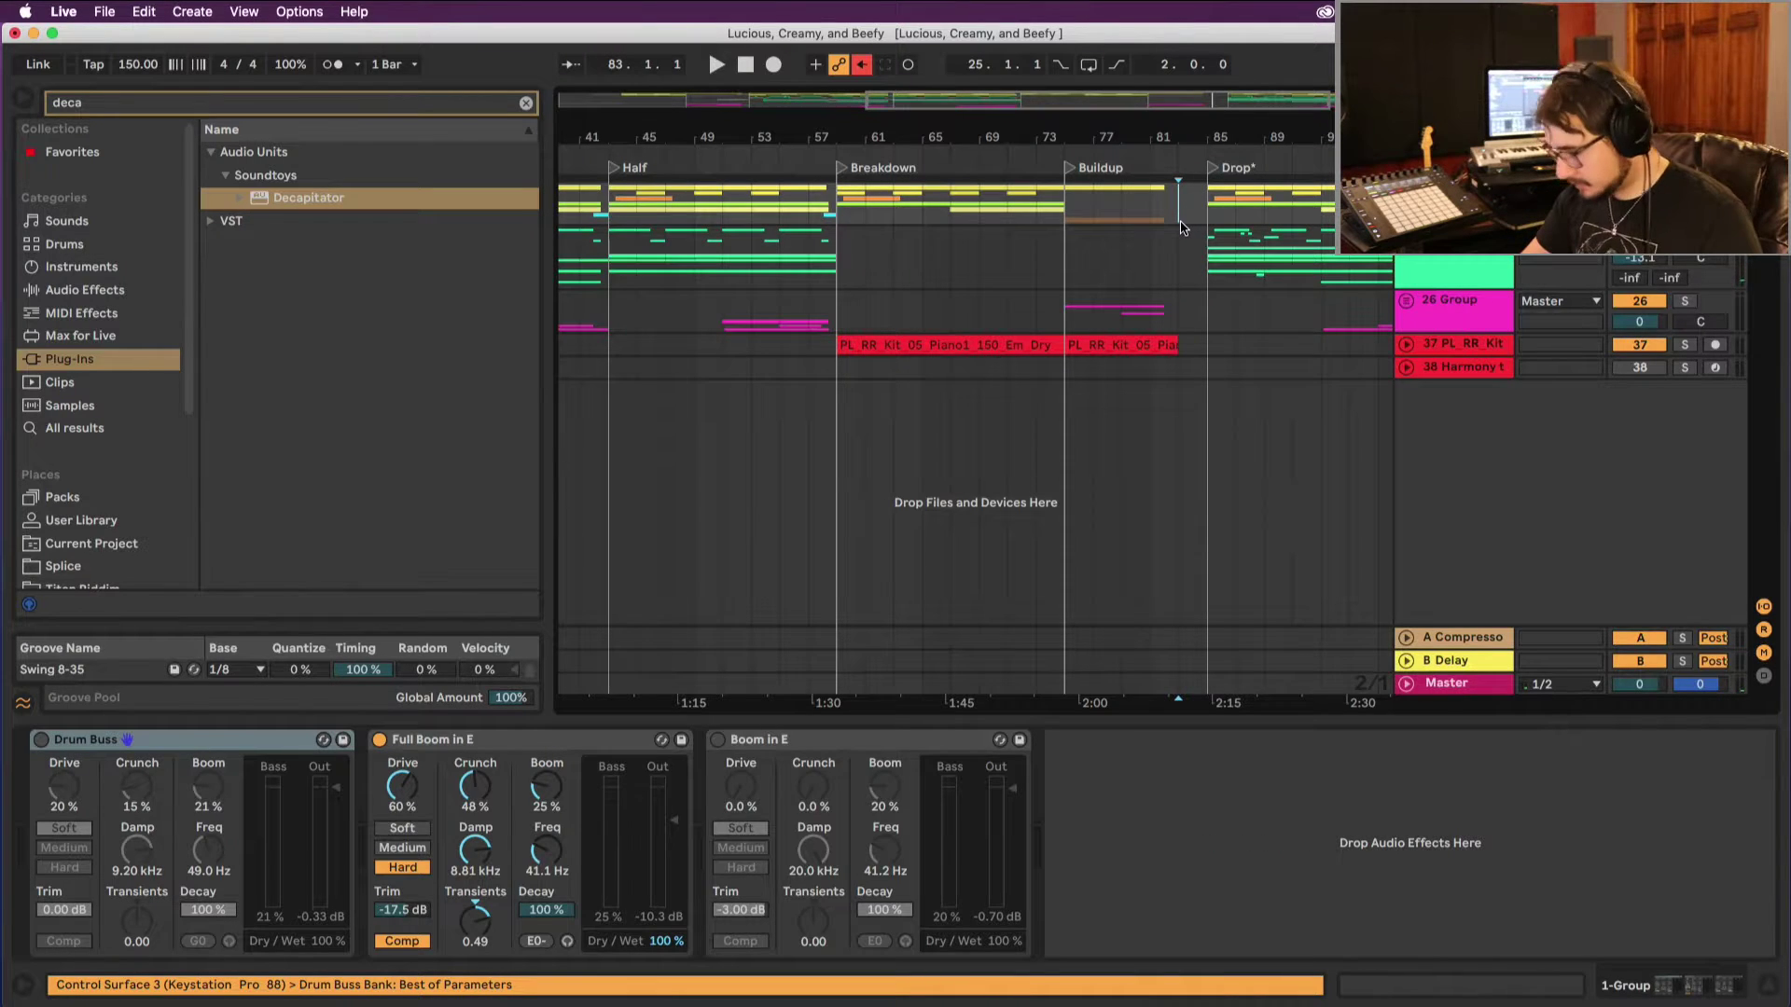
key(space)
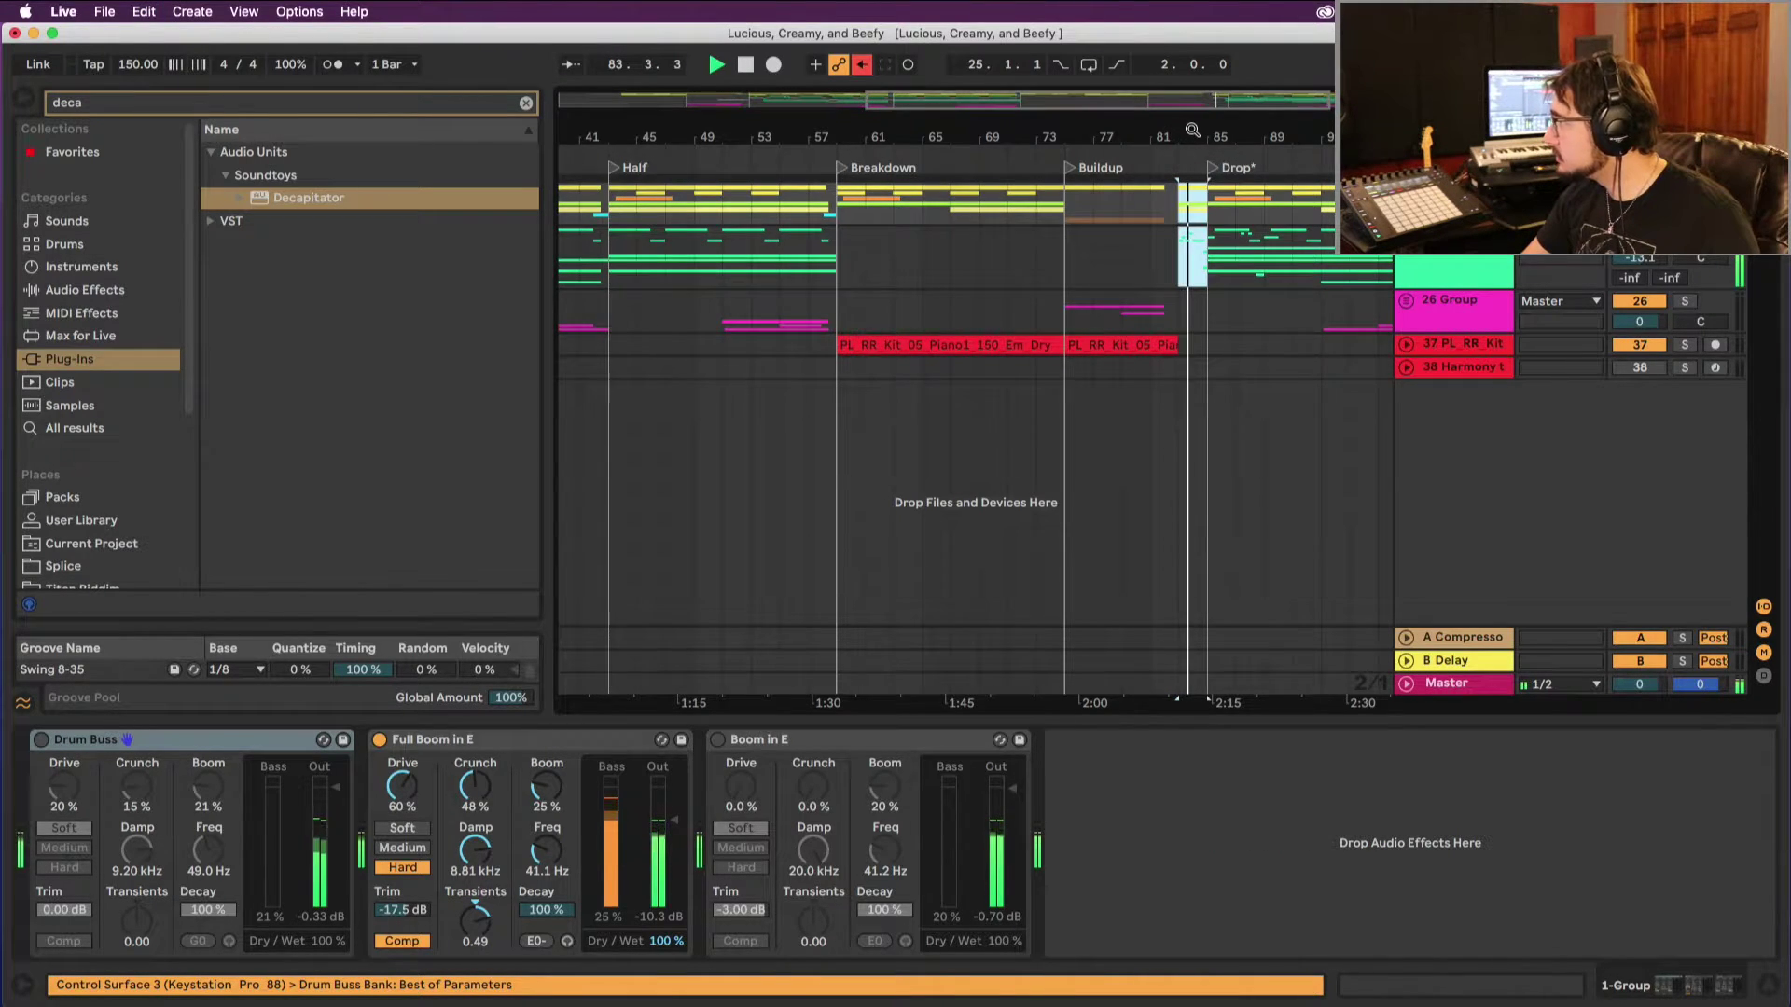
drag(1193, 129, 1152, 169)
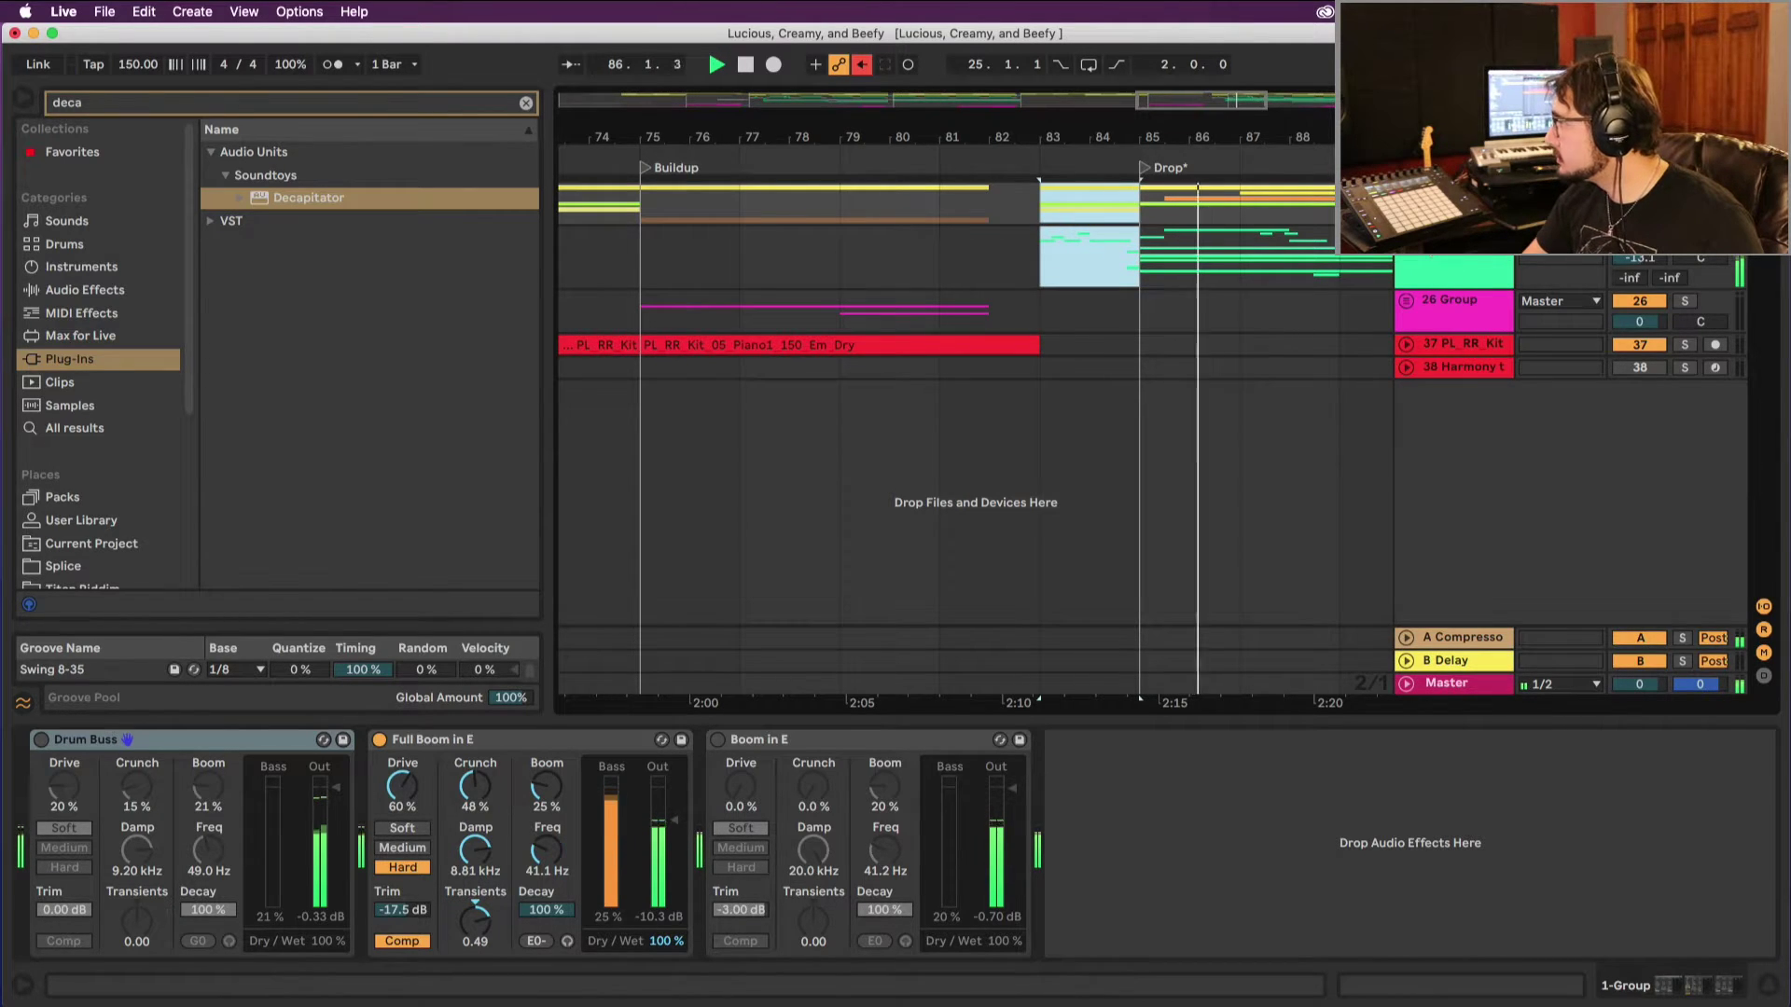
Step: Review the Wubs tracks around Drop*, compare the 26 Group's two buildup sections, and play from bar 75 into Drop*
scroll(1278, 182, up, 5)
scroll(1279, 182, up, 10)
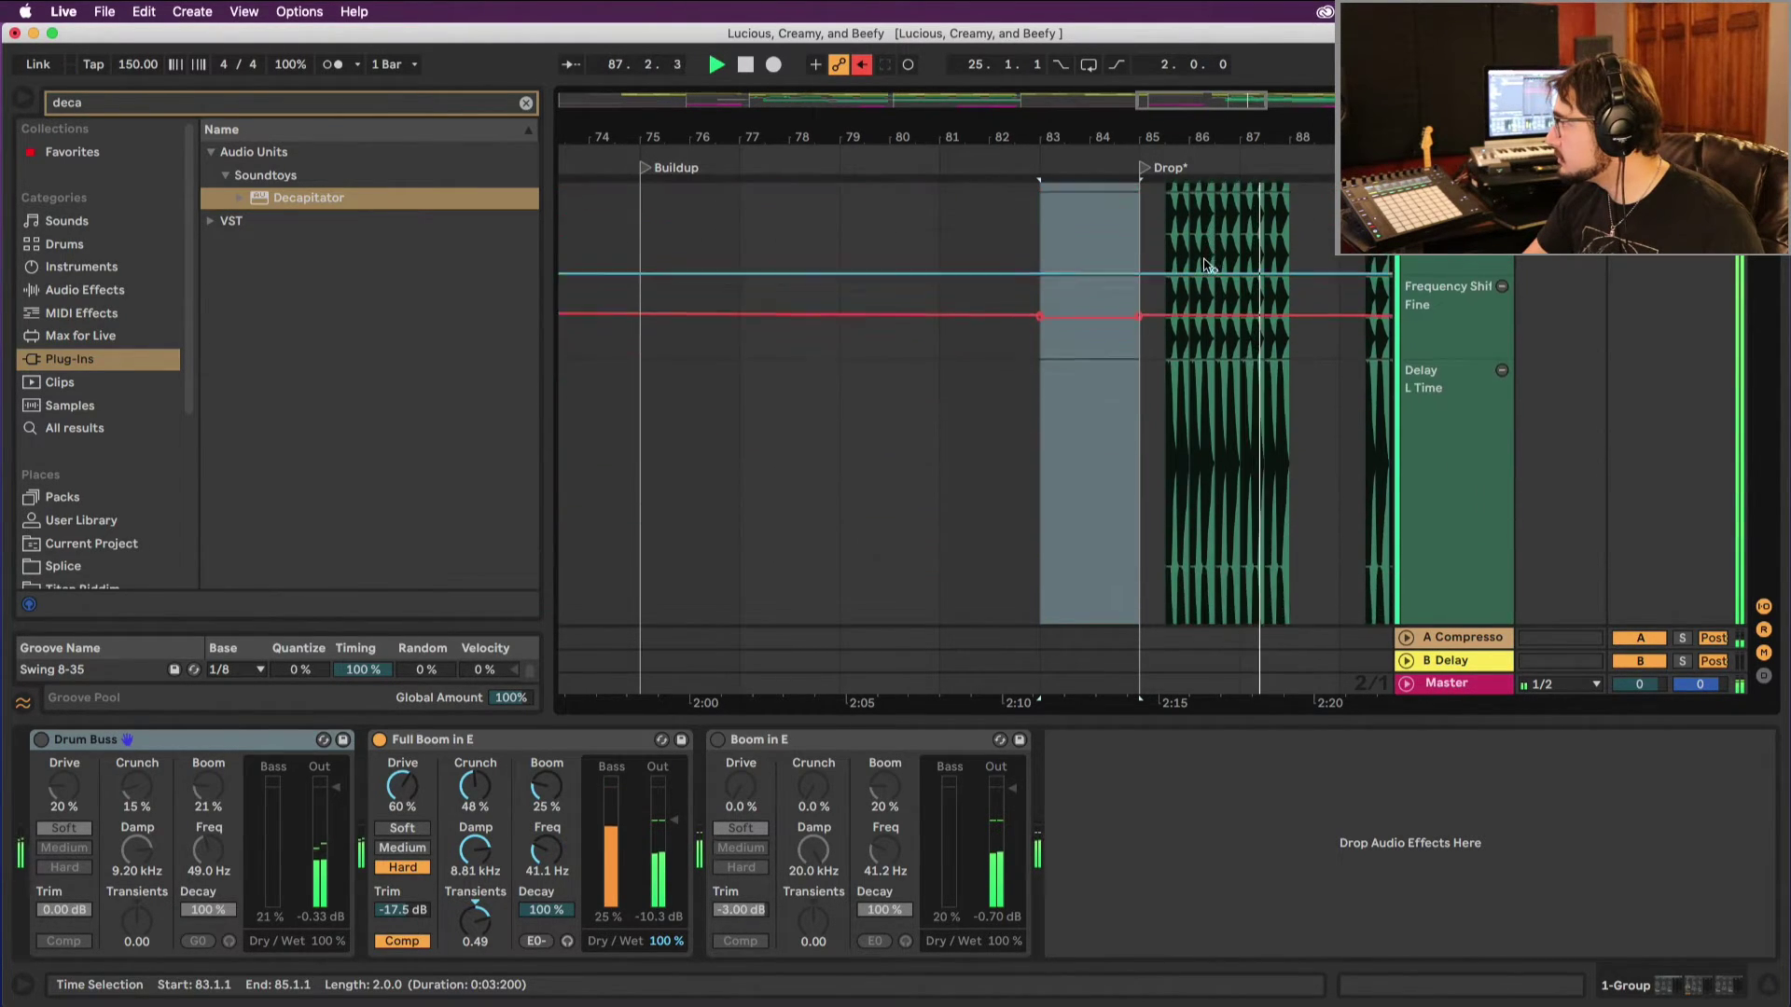
scroll(1206, 265, down, 10)
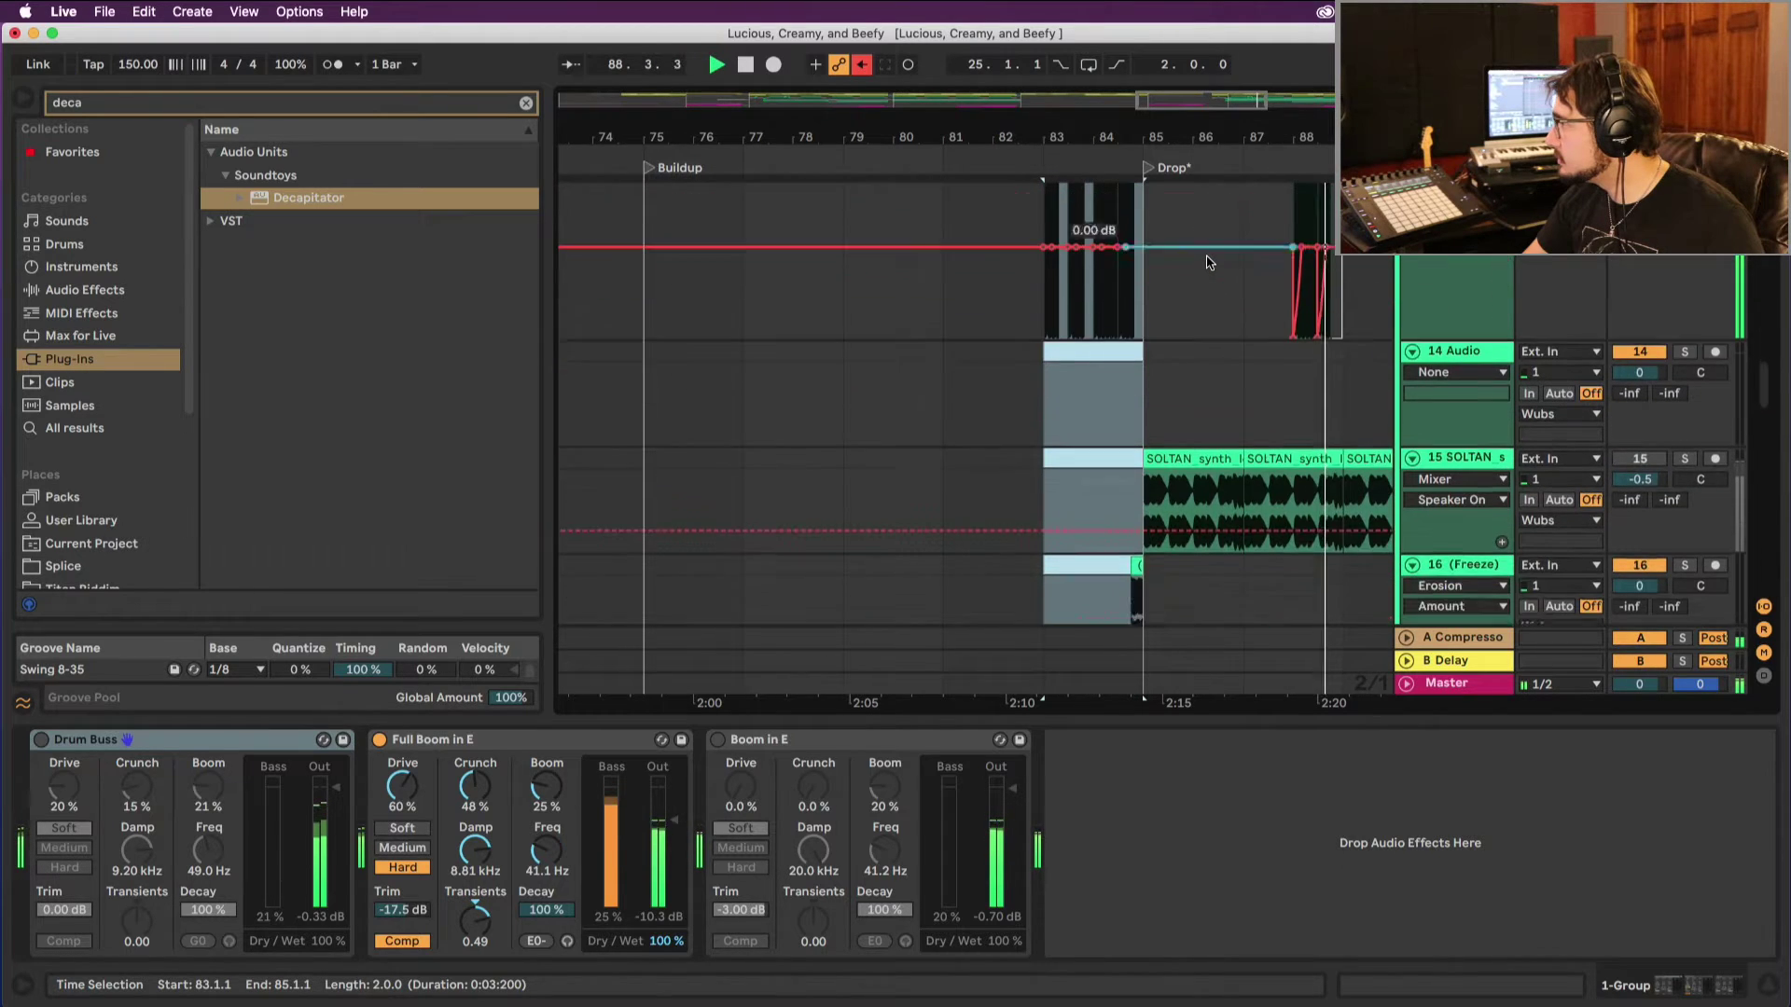
scroll(1206, 263, down, 10)
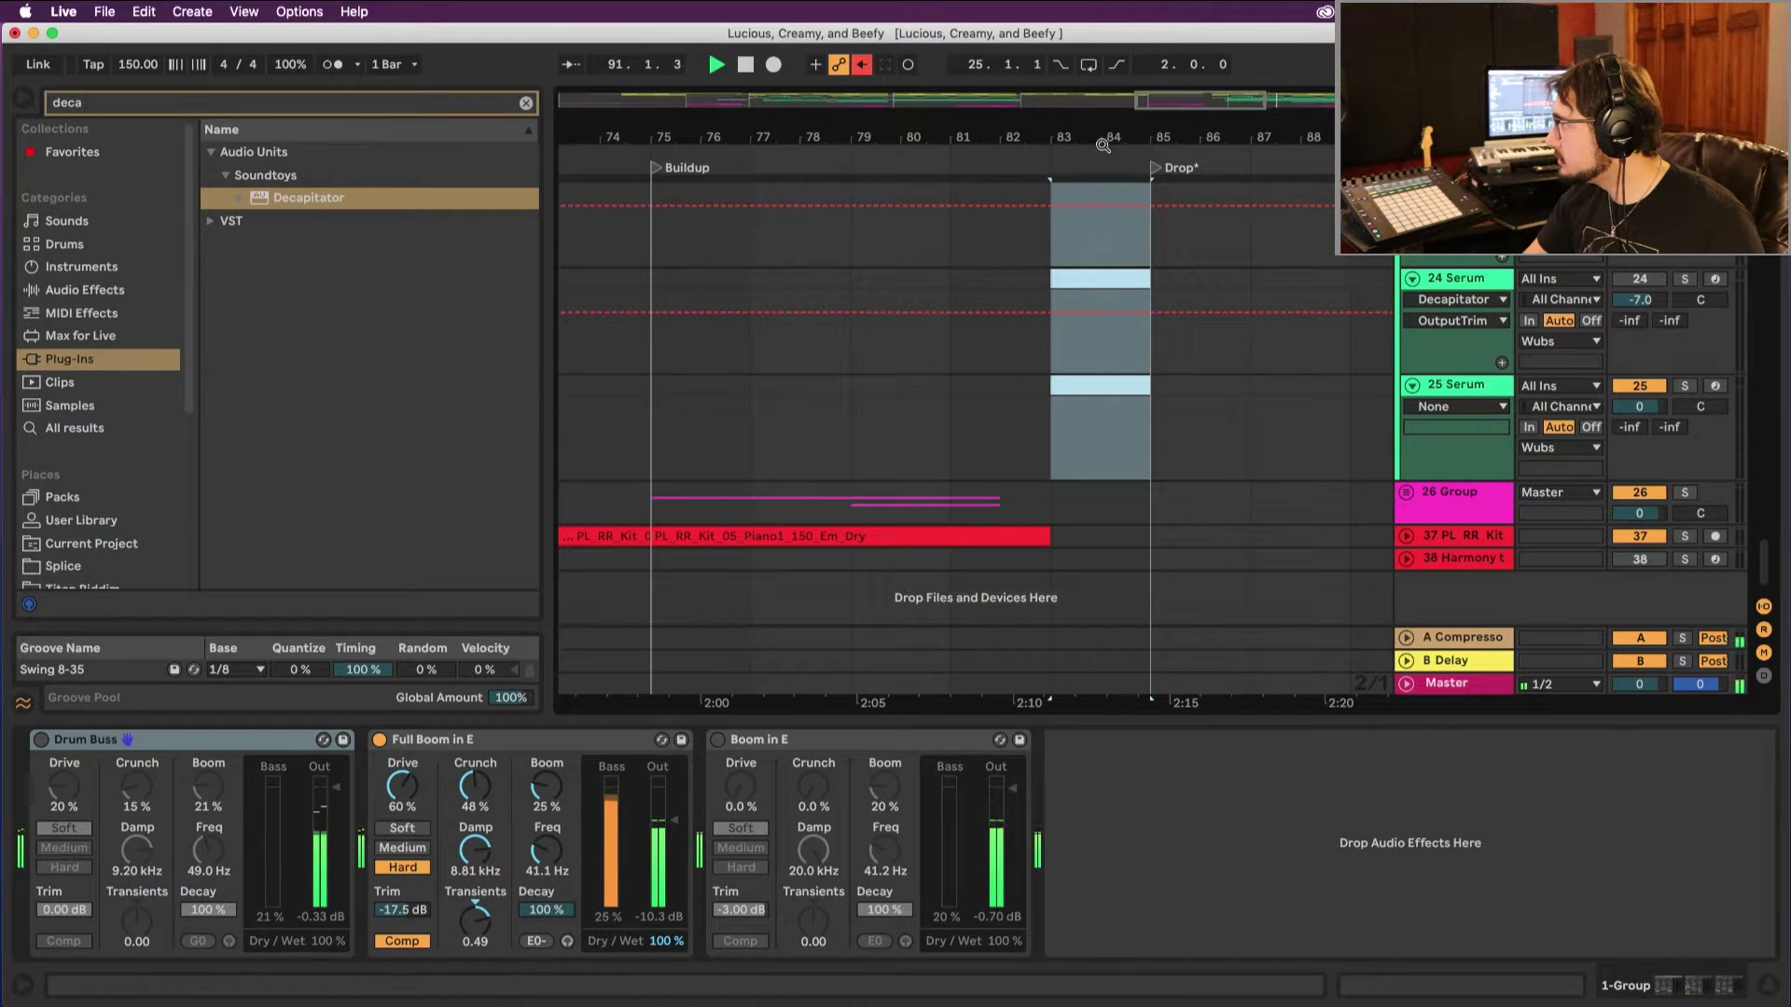
drag(1102, 143, 1102, 37)
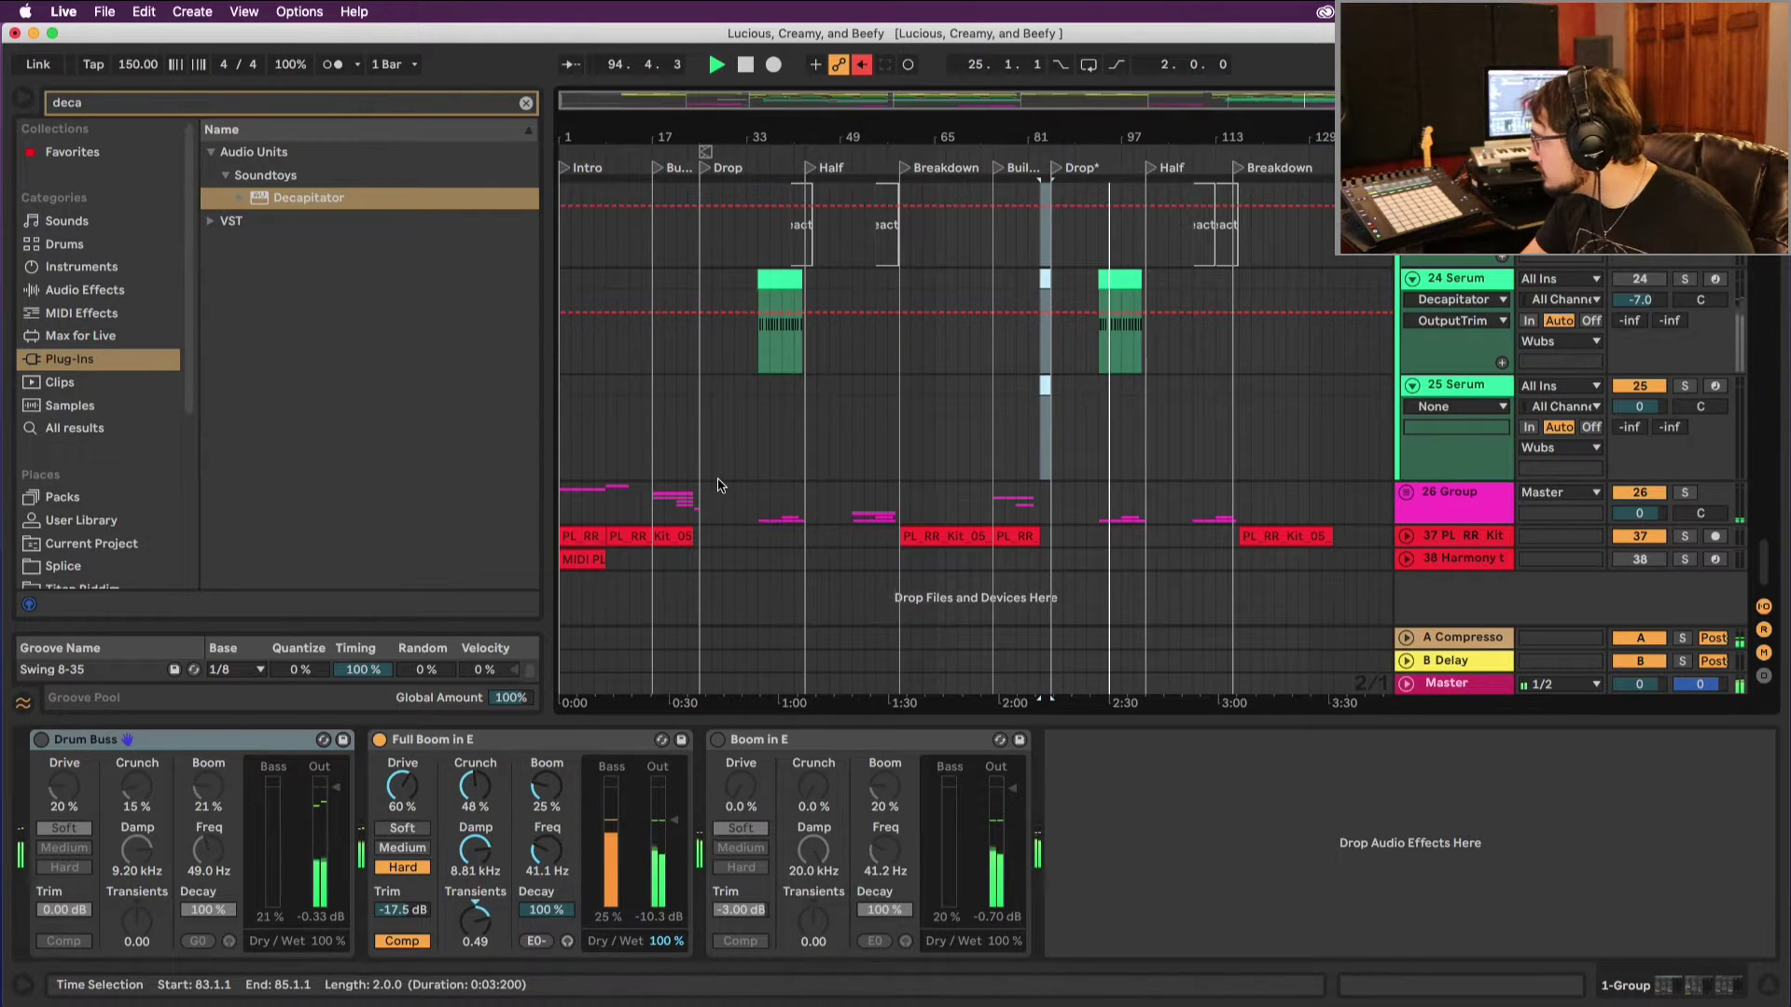
click(679, 488)
key(space)
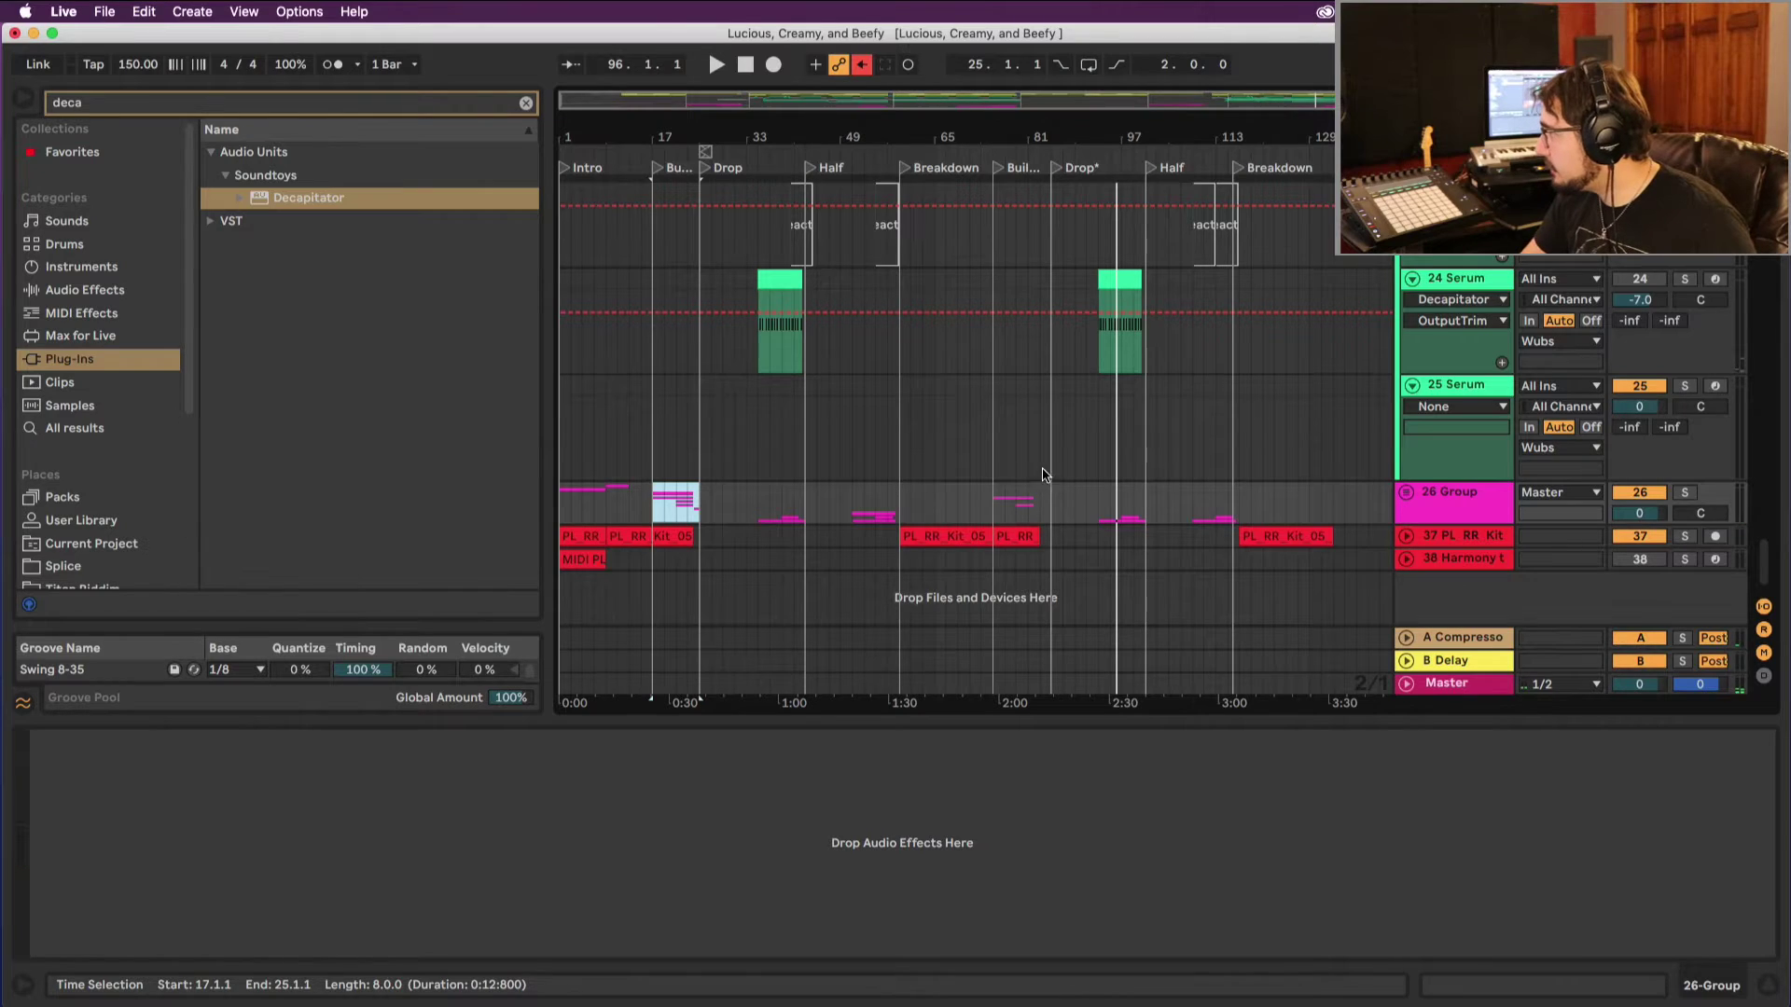
click(991, 490)
shift+click(1050, 523)
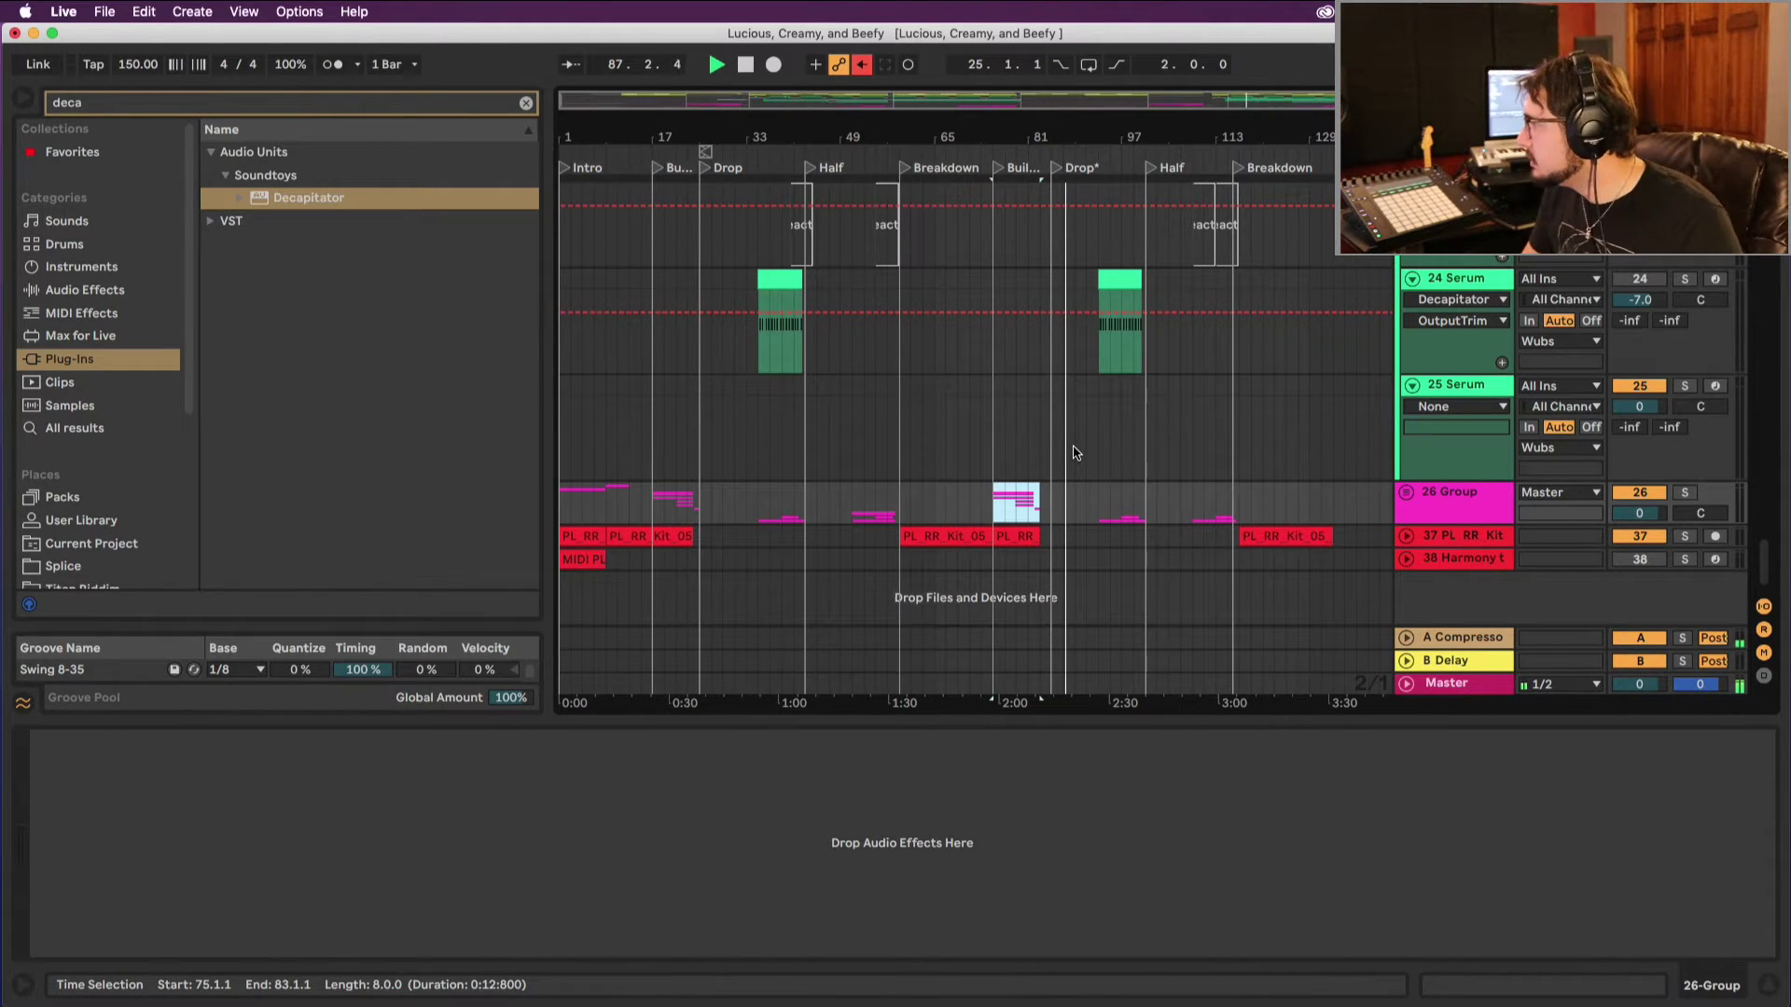
Step: Solo the 15 SOLTAN synth track and play its first Drop* clip from bar 85
key(plus)
key(plus)
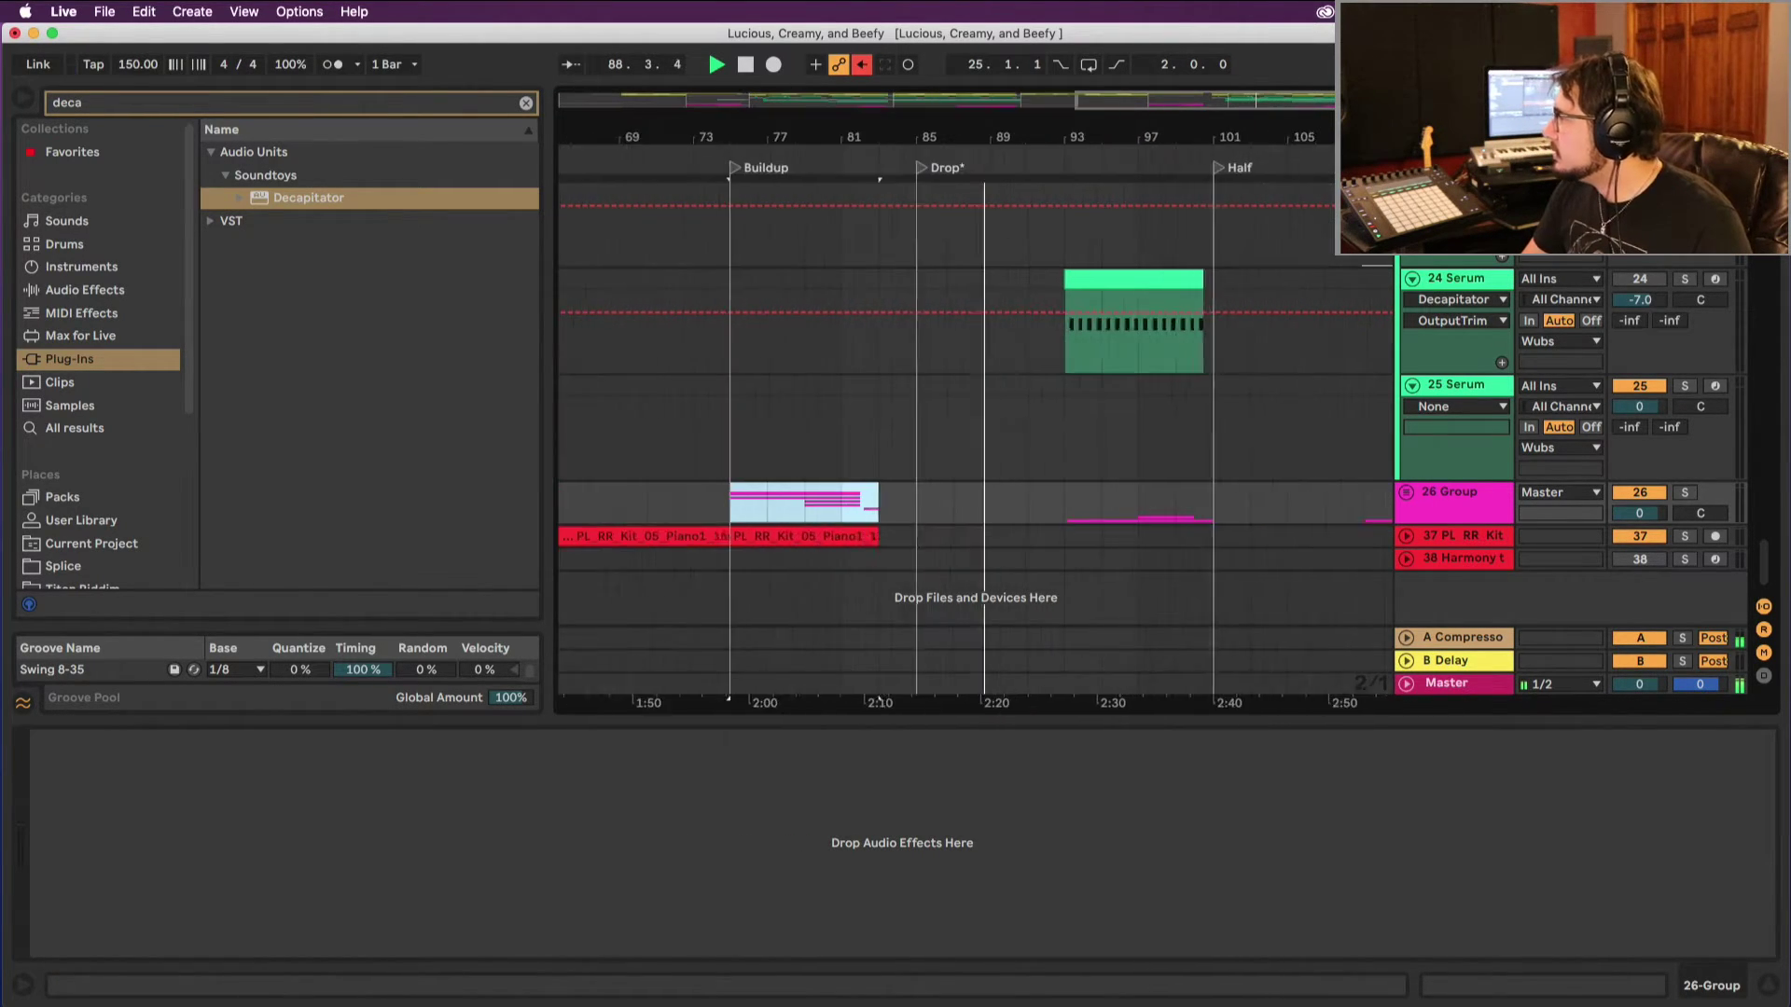
scroll(1066, 377, up, 10)
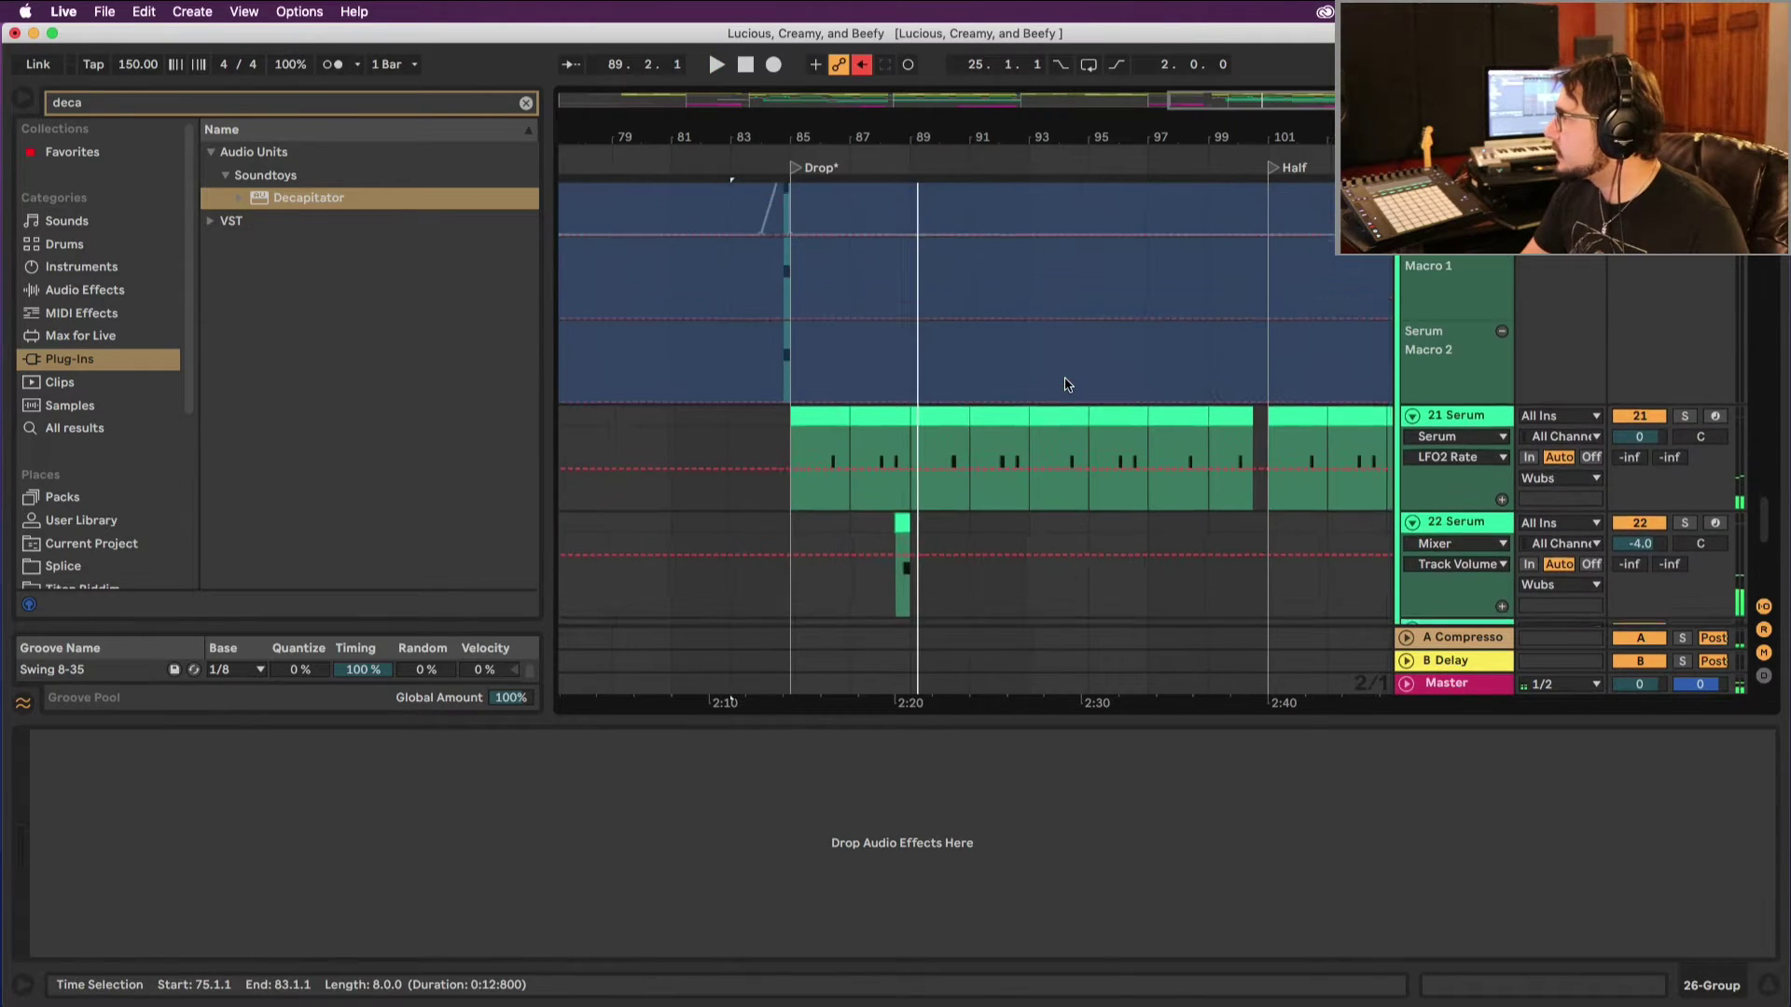
scroll(1066, 370, up, 10)
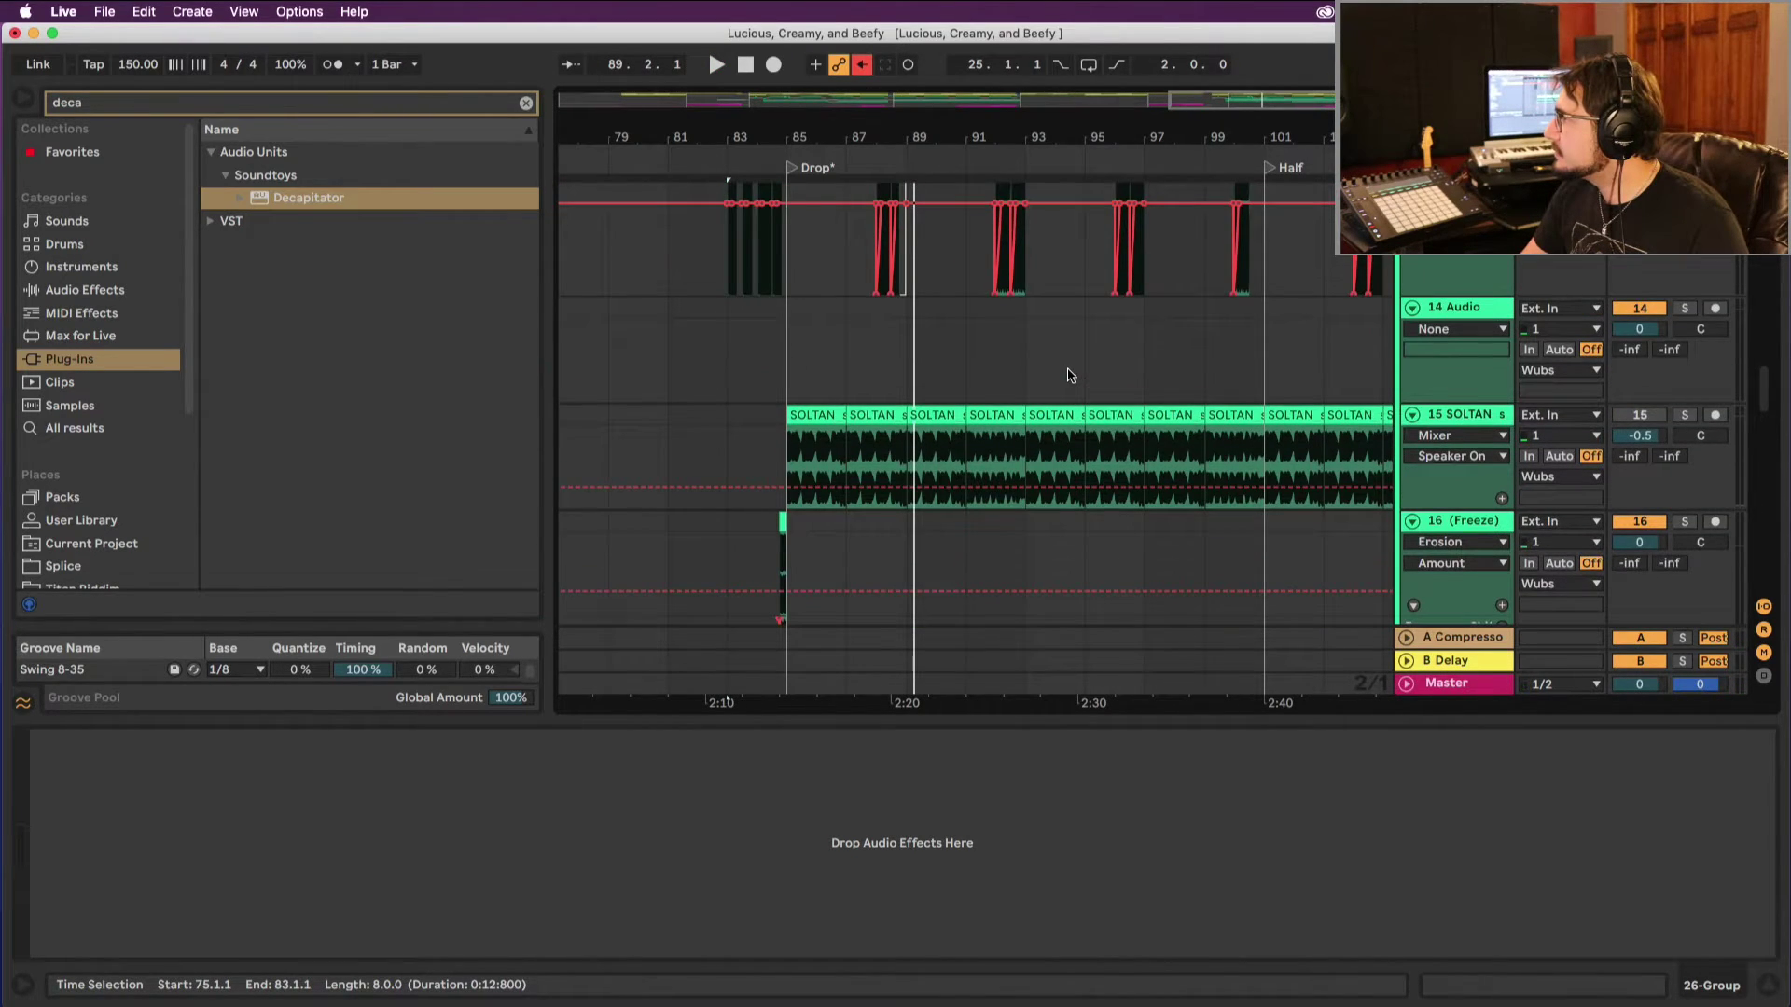
scroll(917, 393, up, 10)
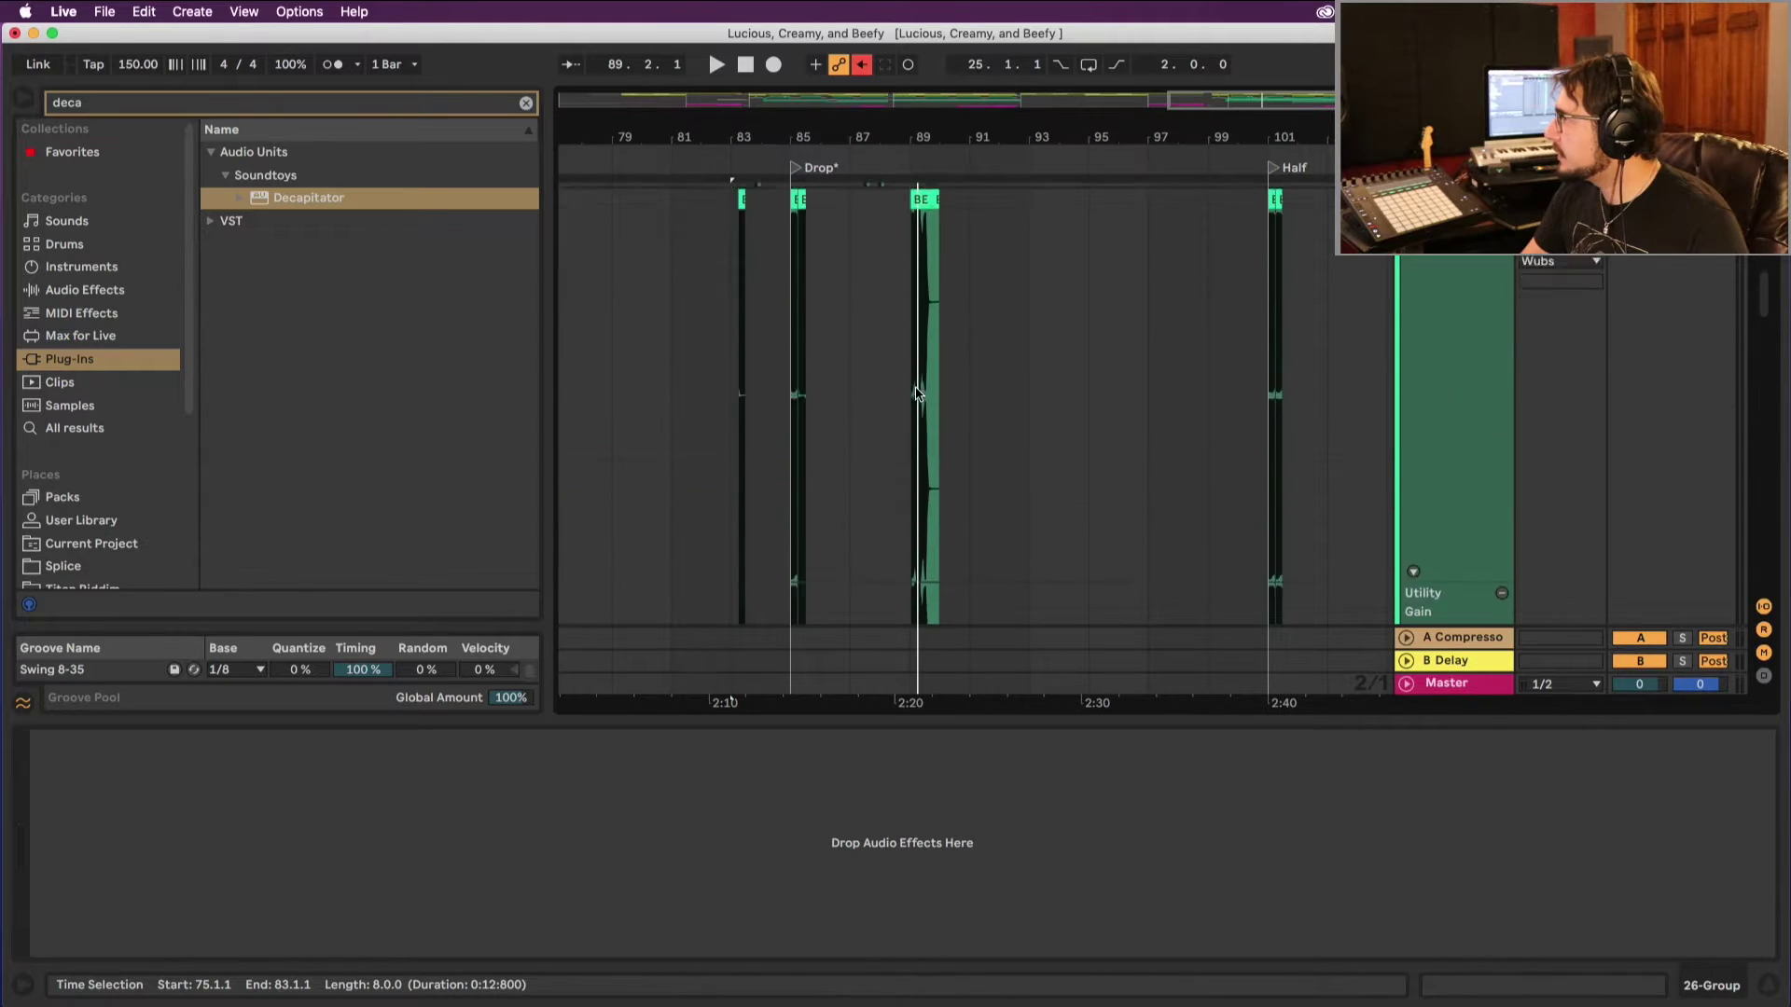
scroll(917, 392, down, 10)
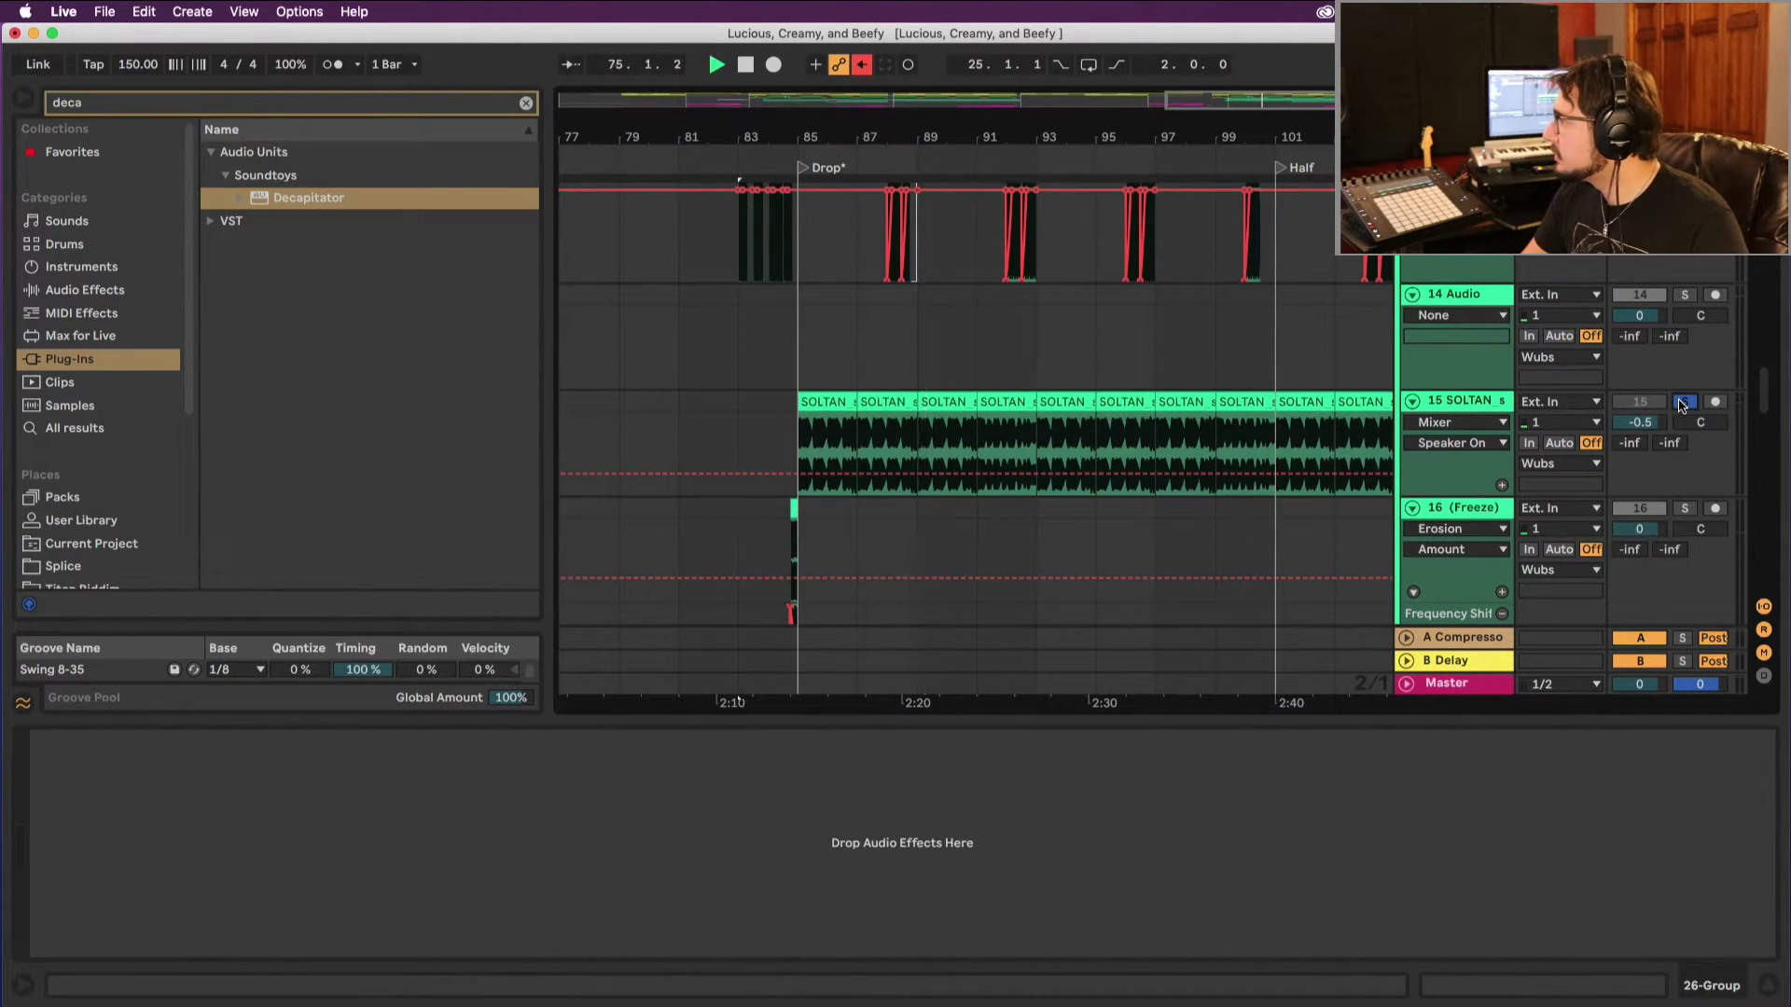
click(1684, 402)
click(833, 403)
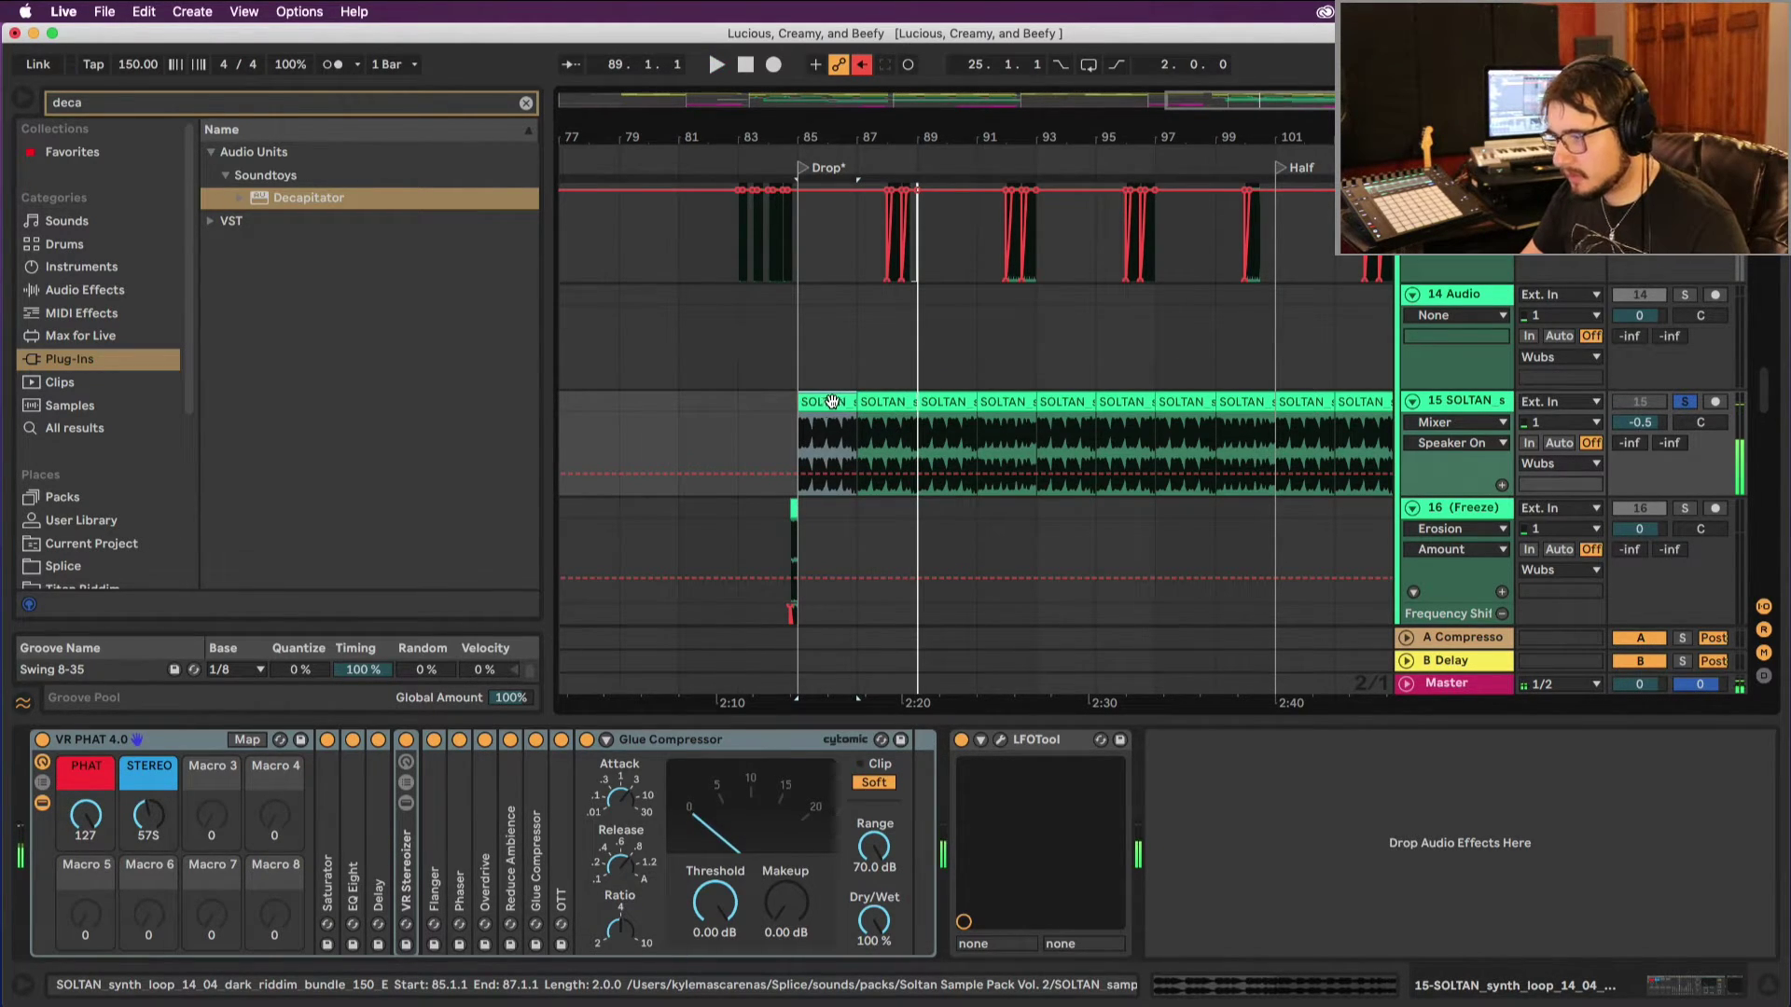
Step: Take the 15 SOLTAN track off solo and activate it while playing Drop* from bar 85
scroll(844, 402, down, 5)
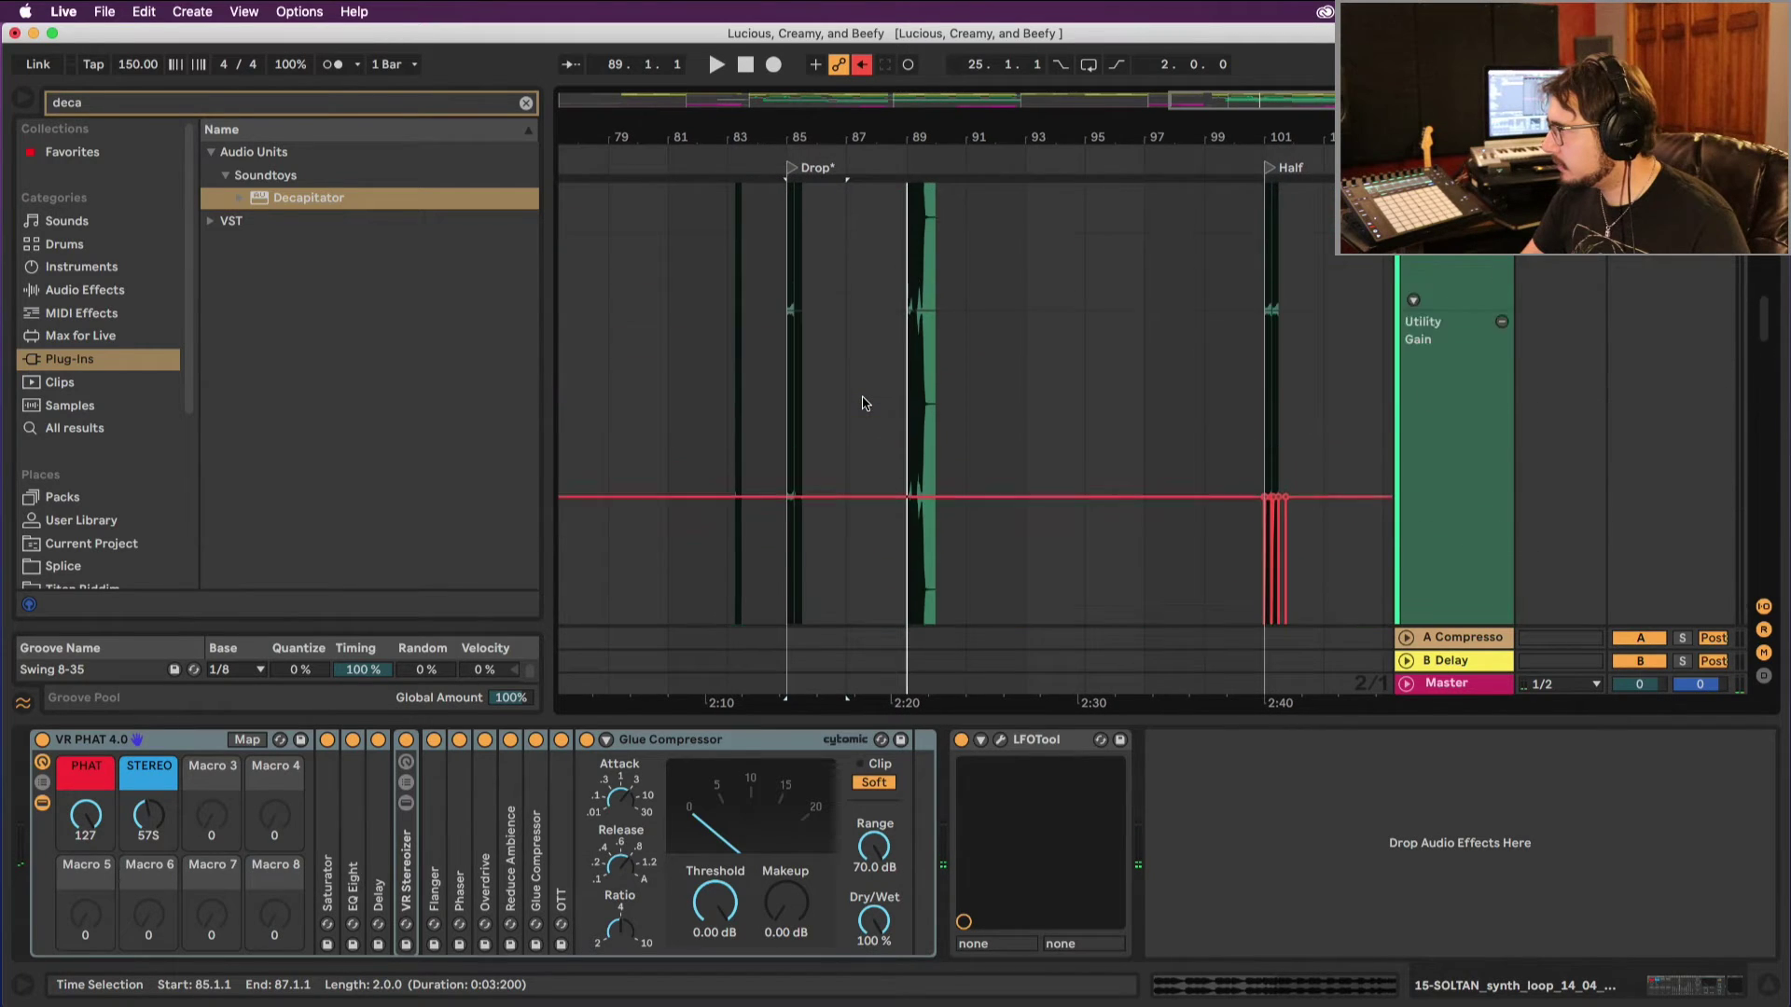
scroll(863, 403, down, 10)
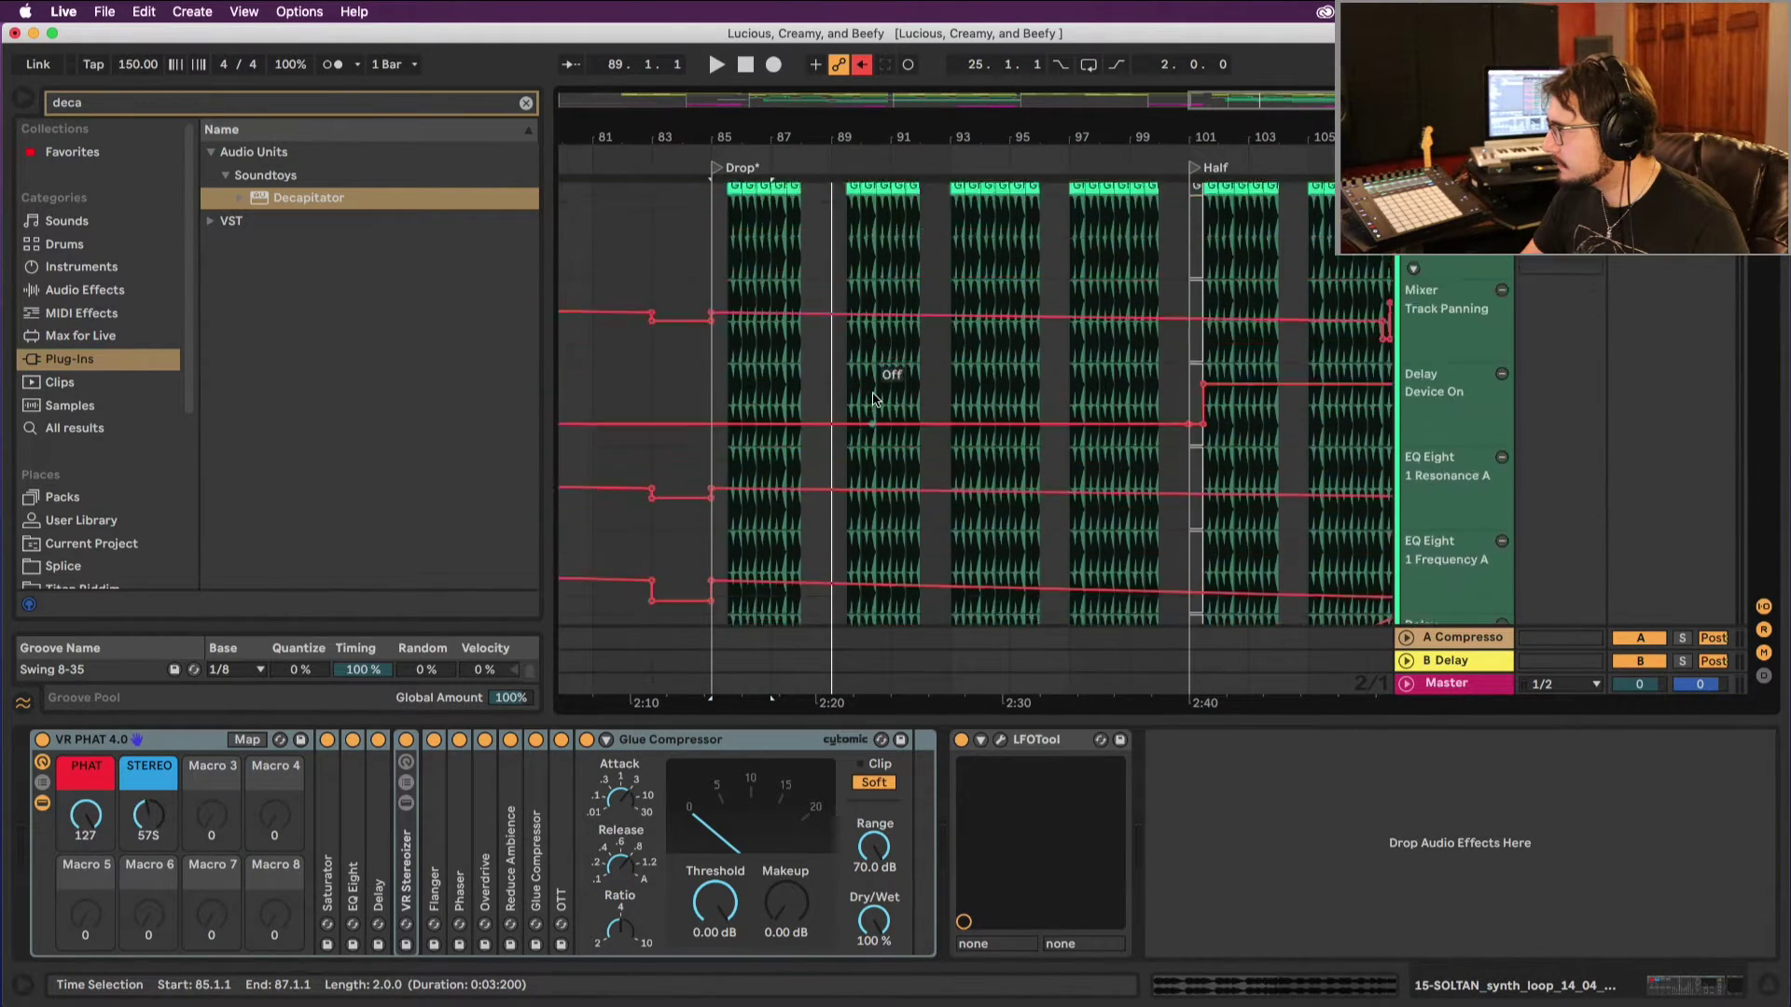
scroll(874, 398, up, 2)
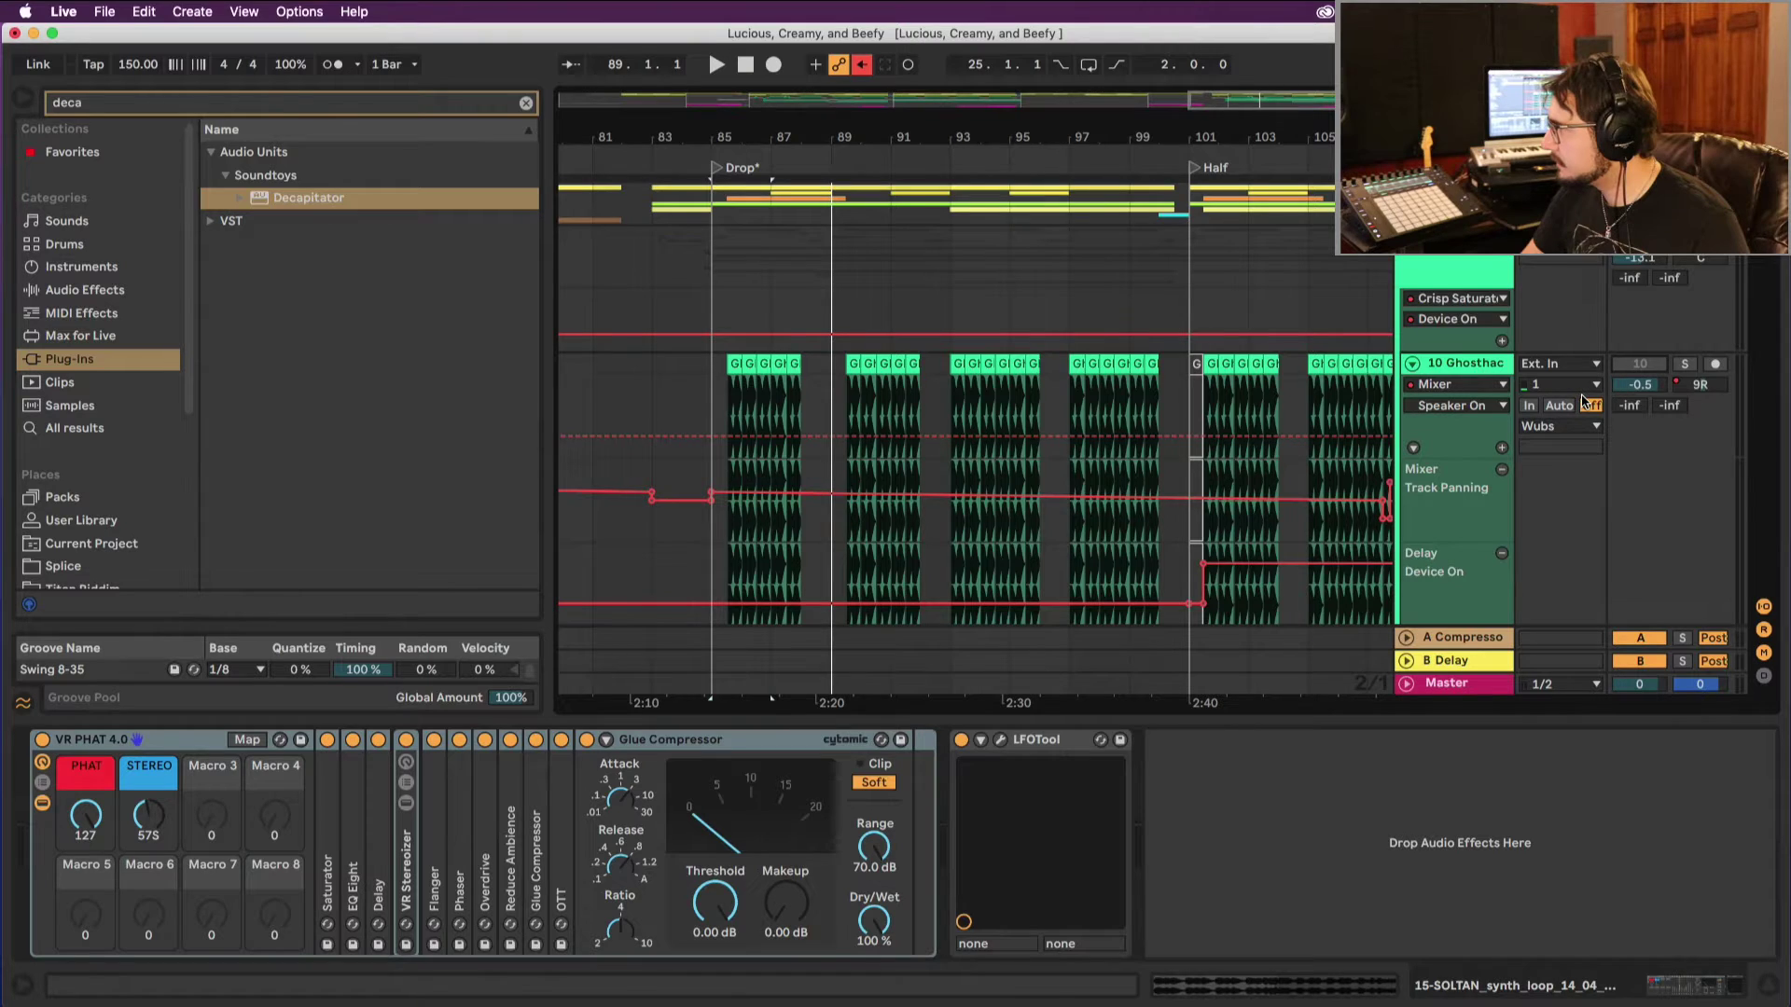
key(space)
scroll(1611, 327, down, 5)
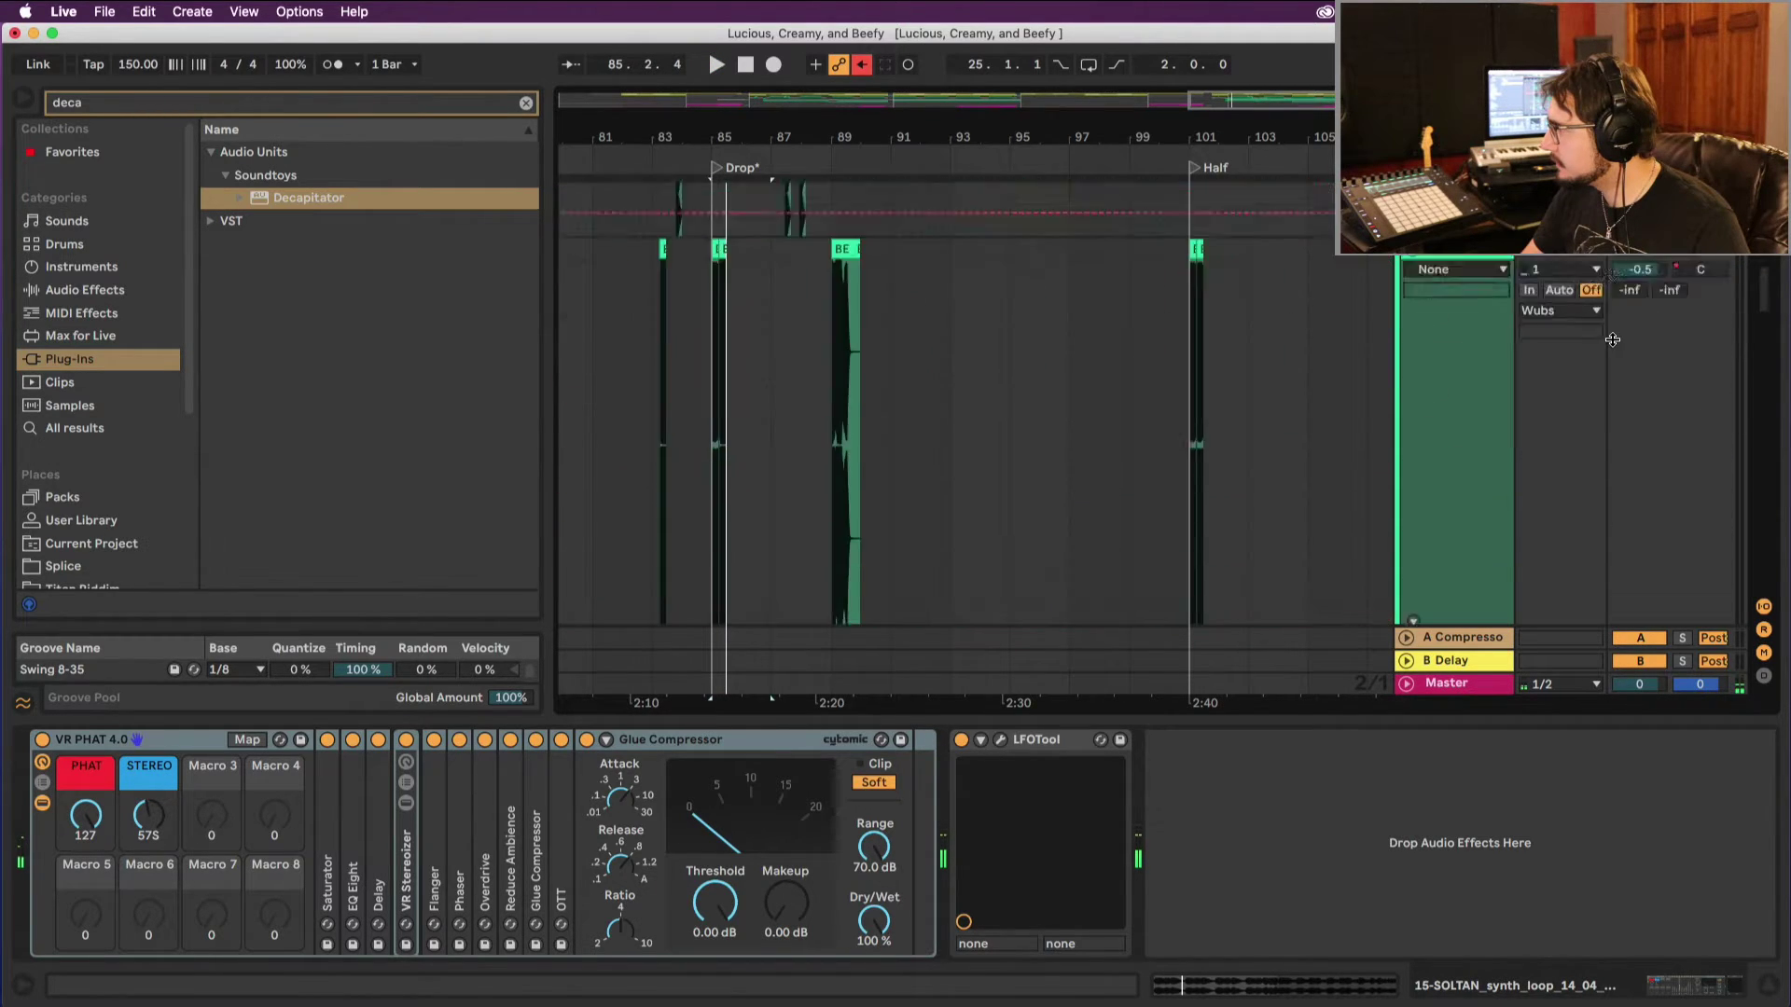
click(1684, 429)
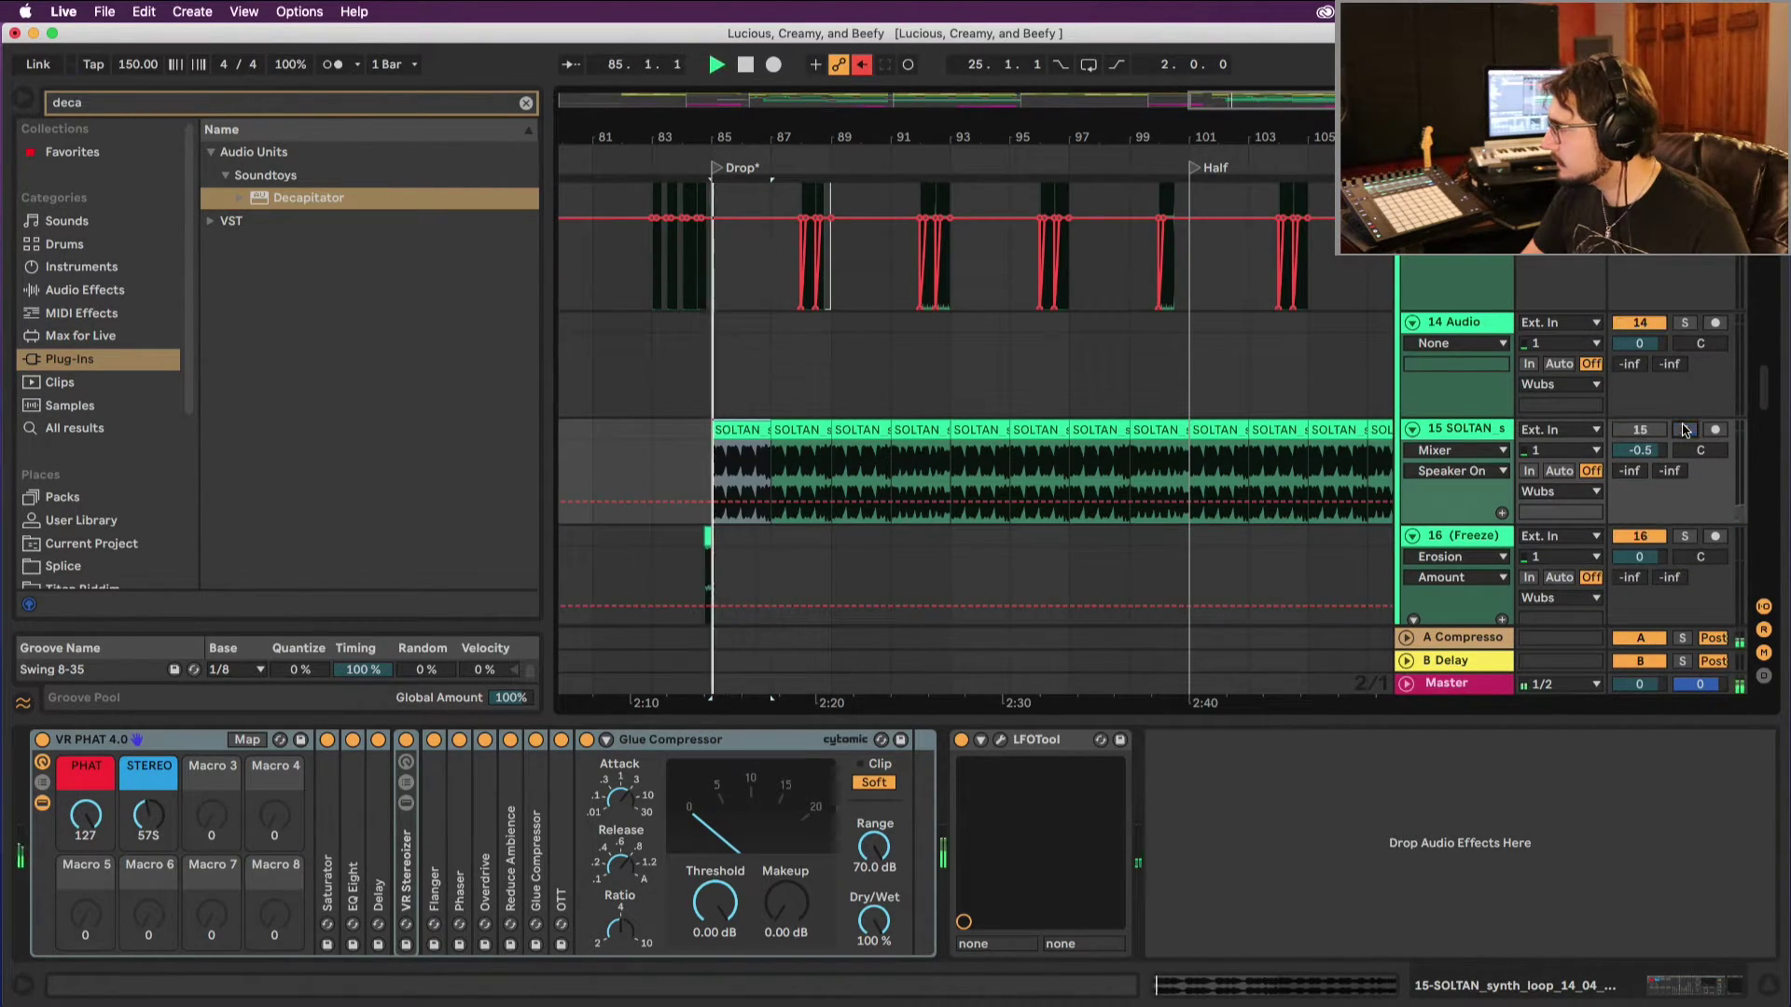
click(1618, 428)
Step: Set the fixed grid to 1/4 and shorten the first SOLTAN clip to 1.5 bars, starting two beats after bar 85
drag(716, 139, 714, 243)
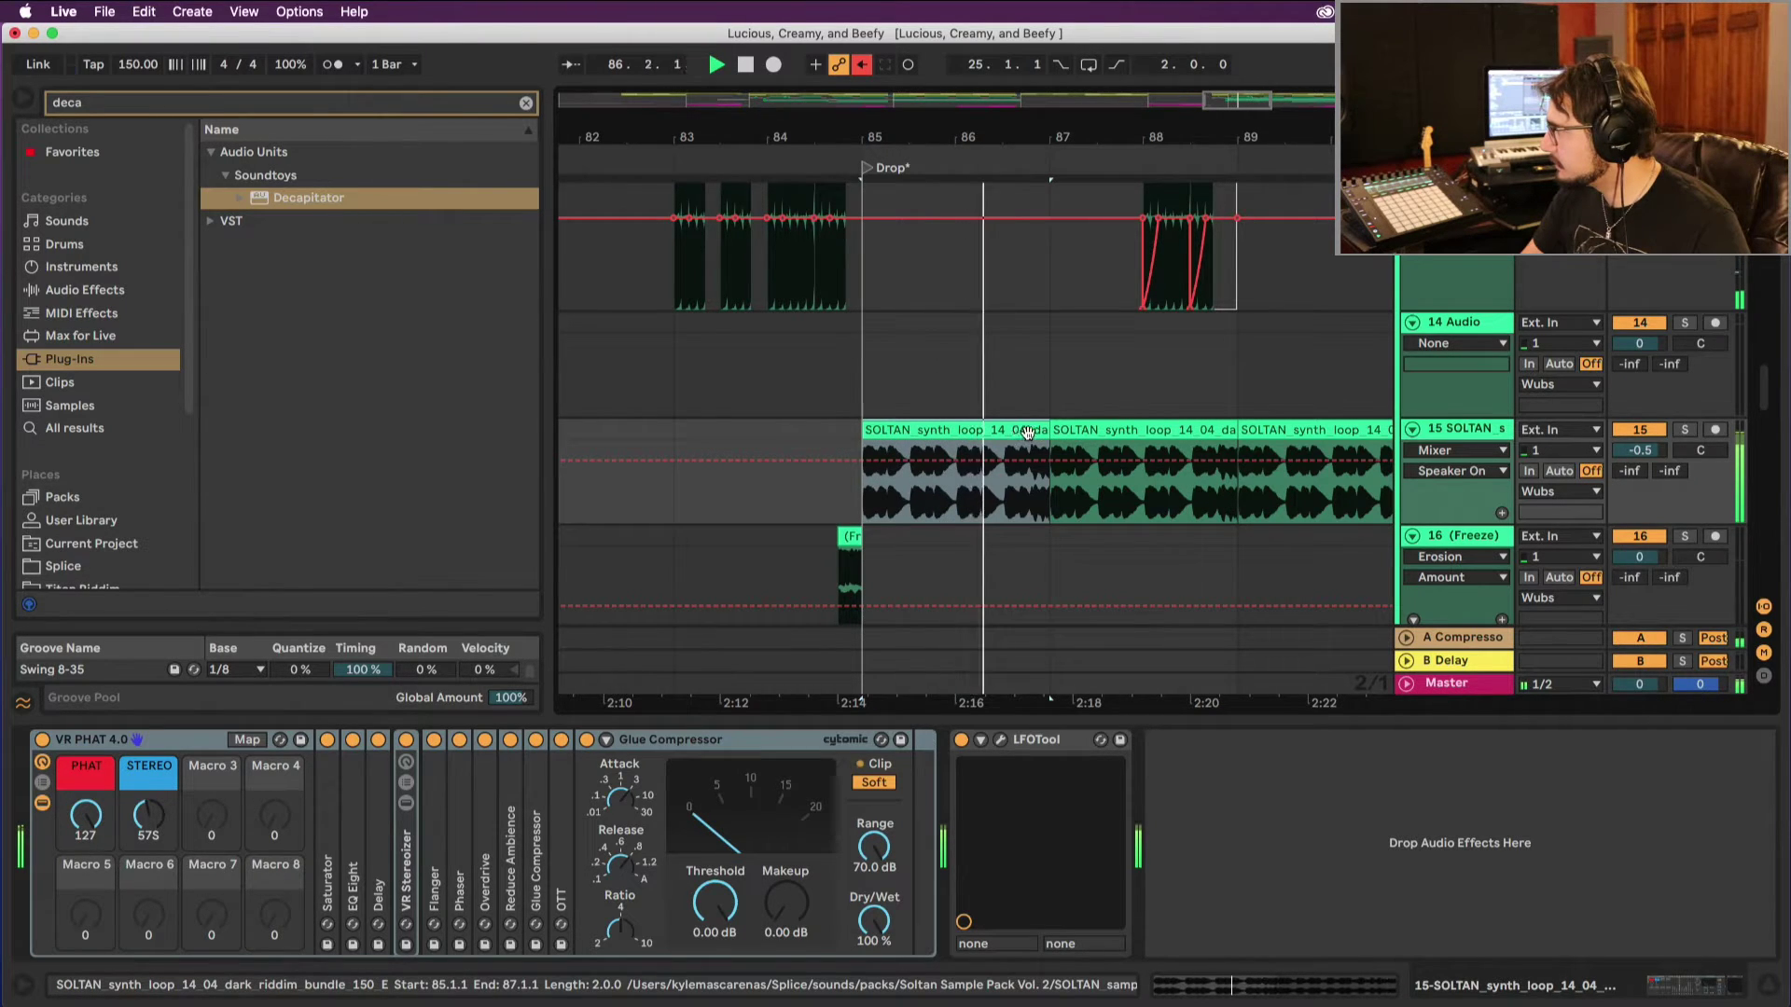
right_click(1026, 394)
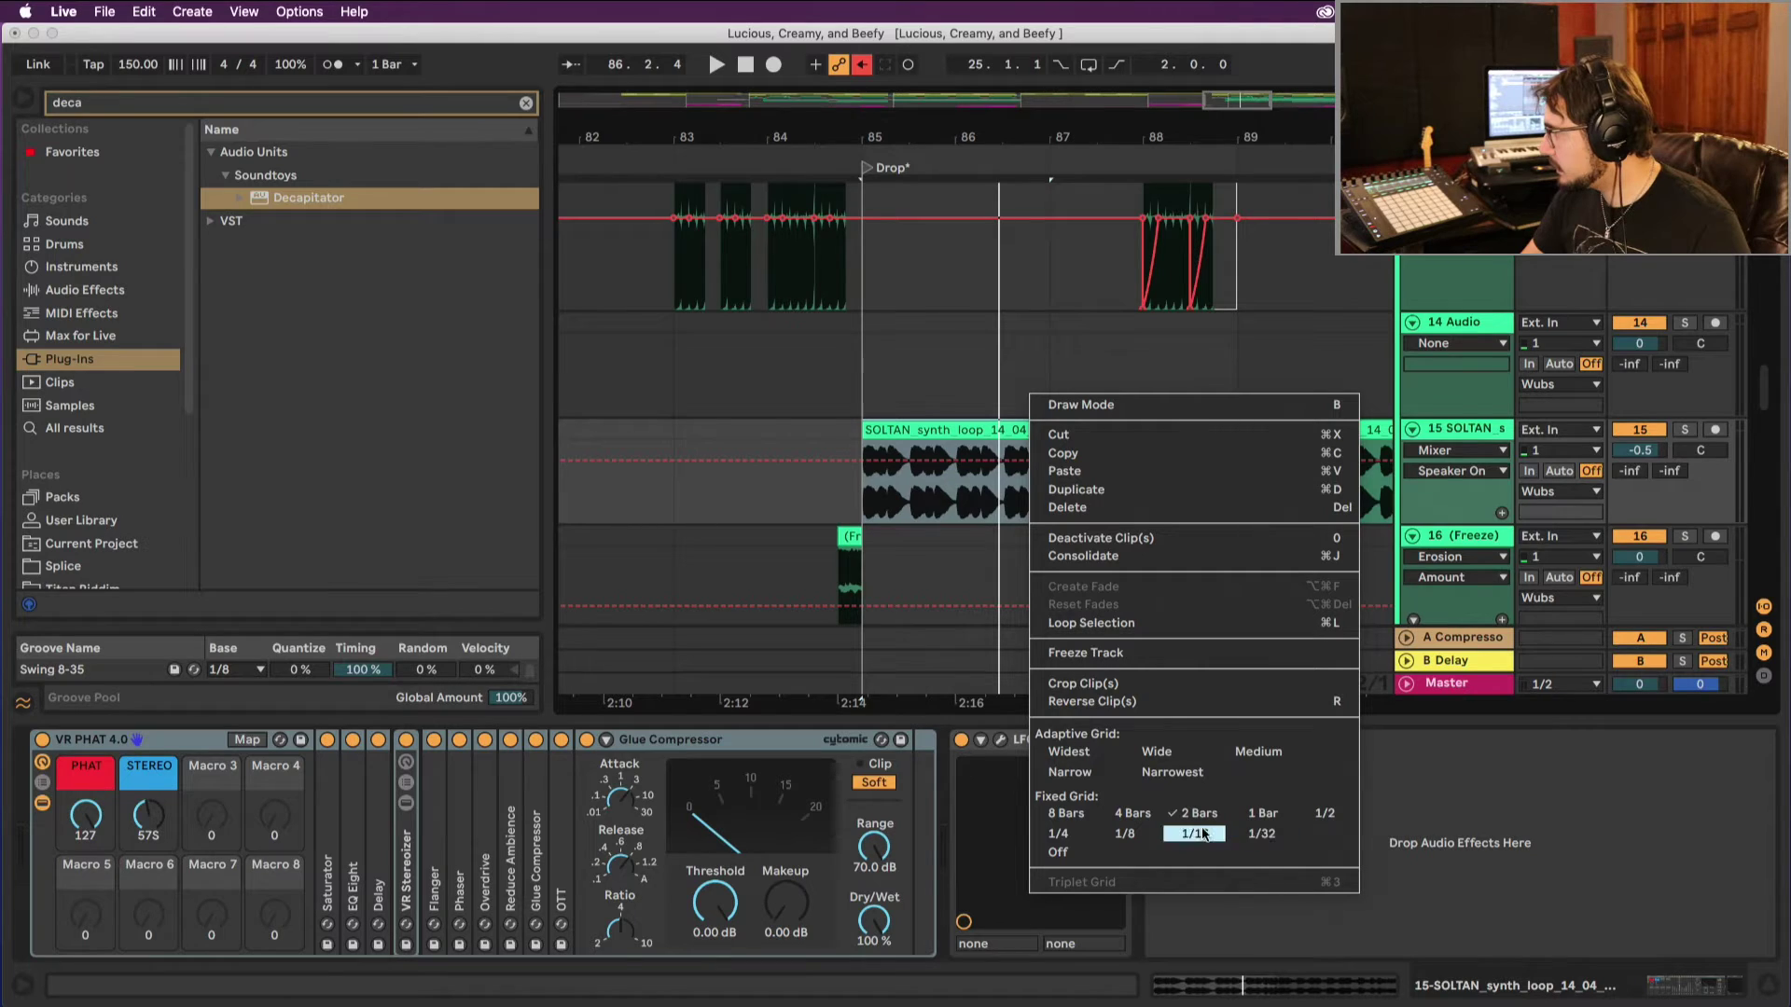
click(1061, 833)
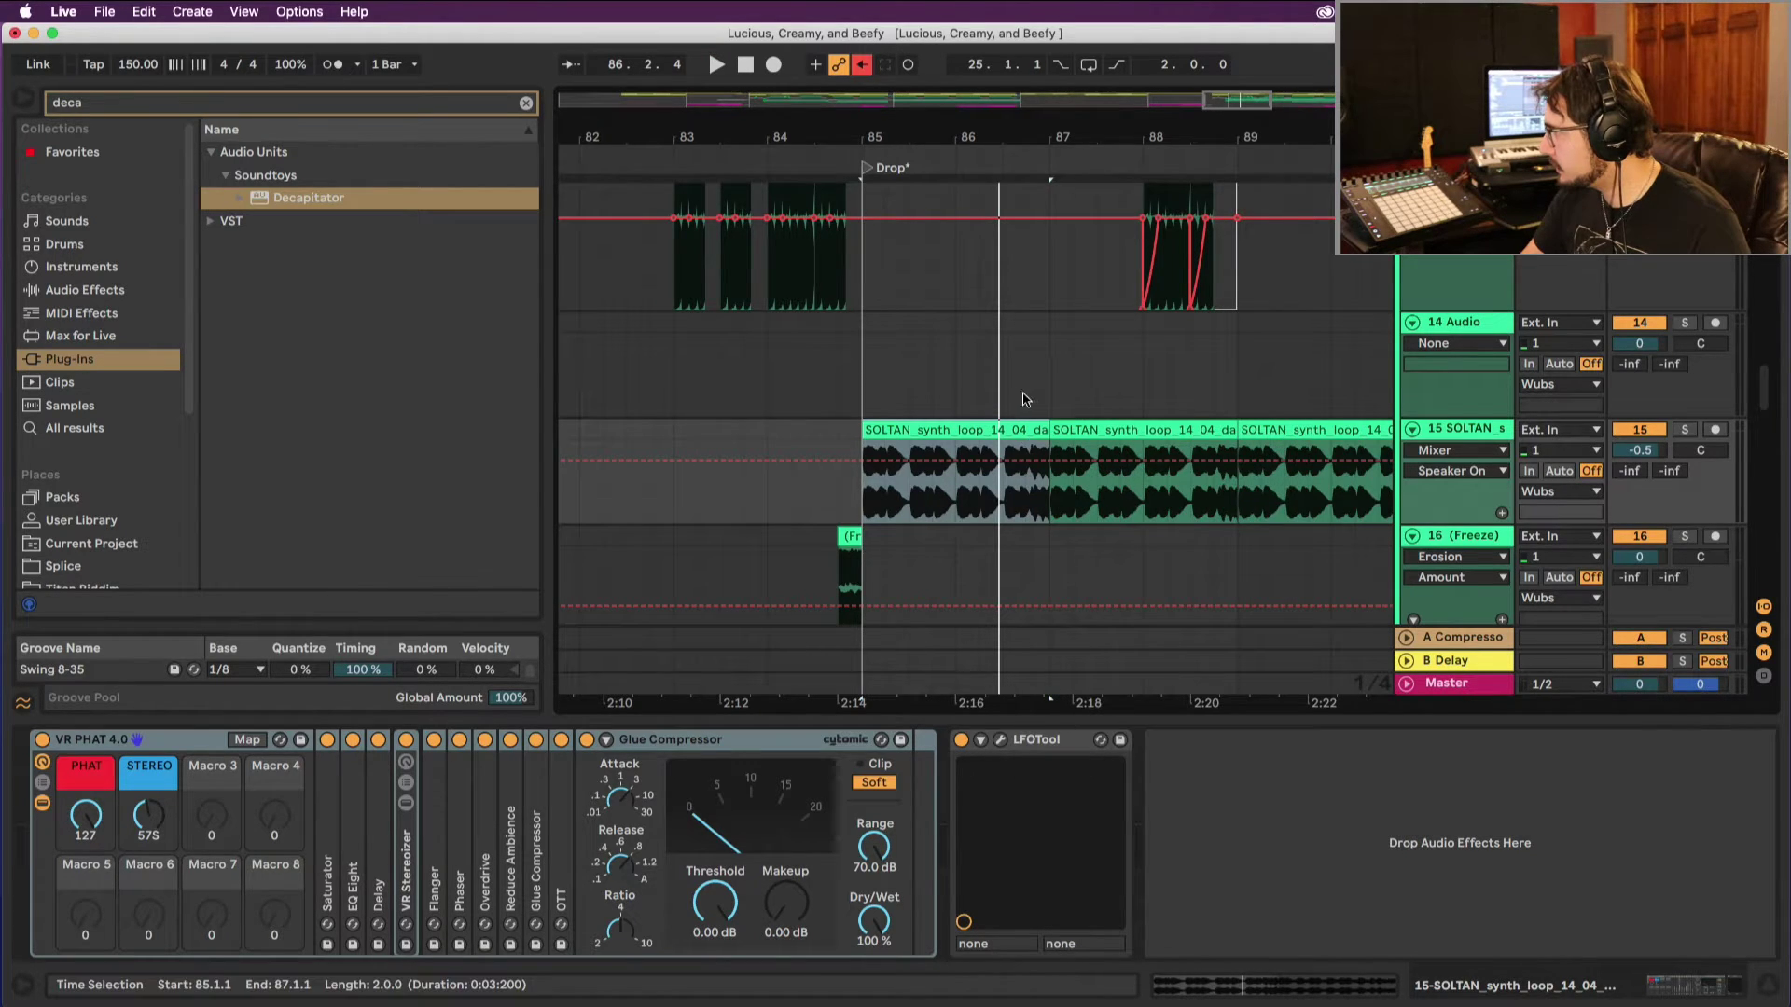
key(space)
drag(1047, 430, 989, 435)
click(851, 435)
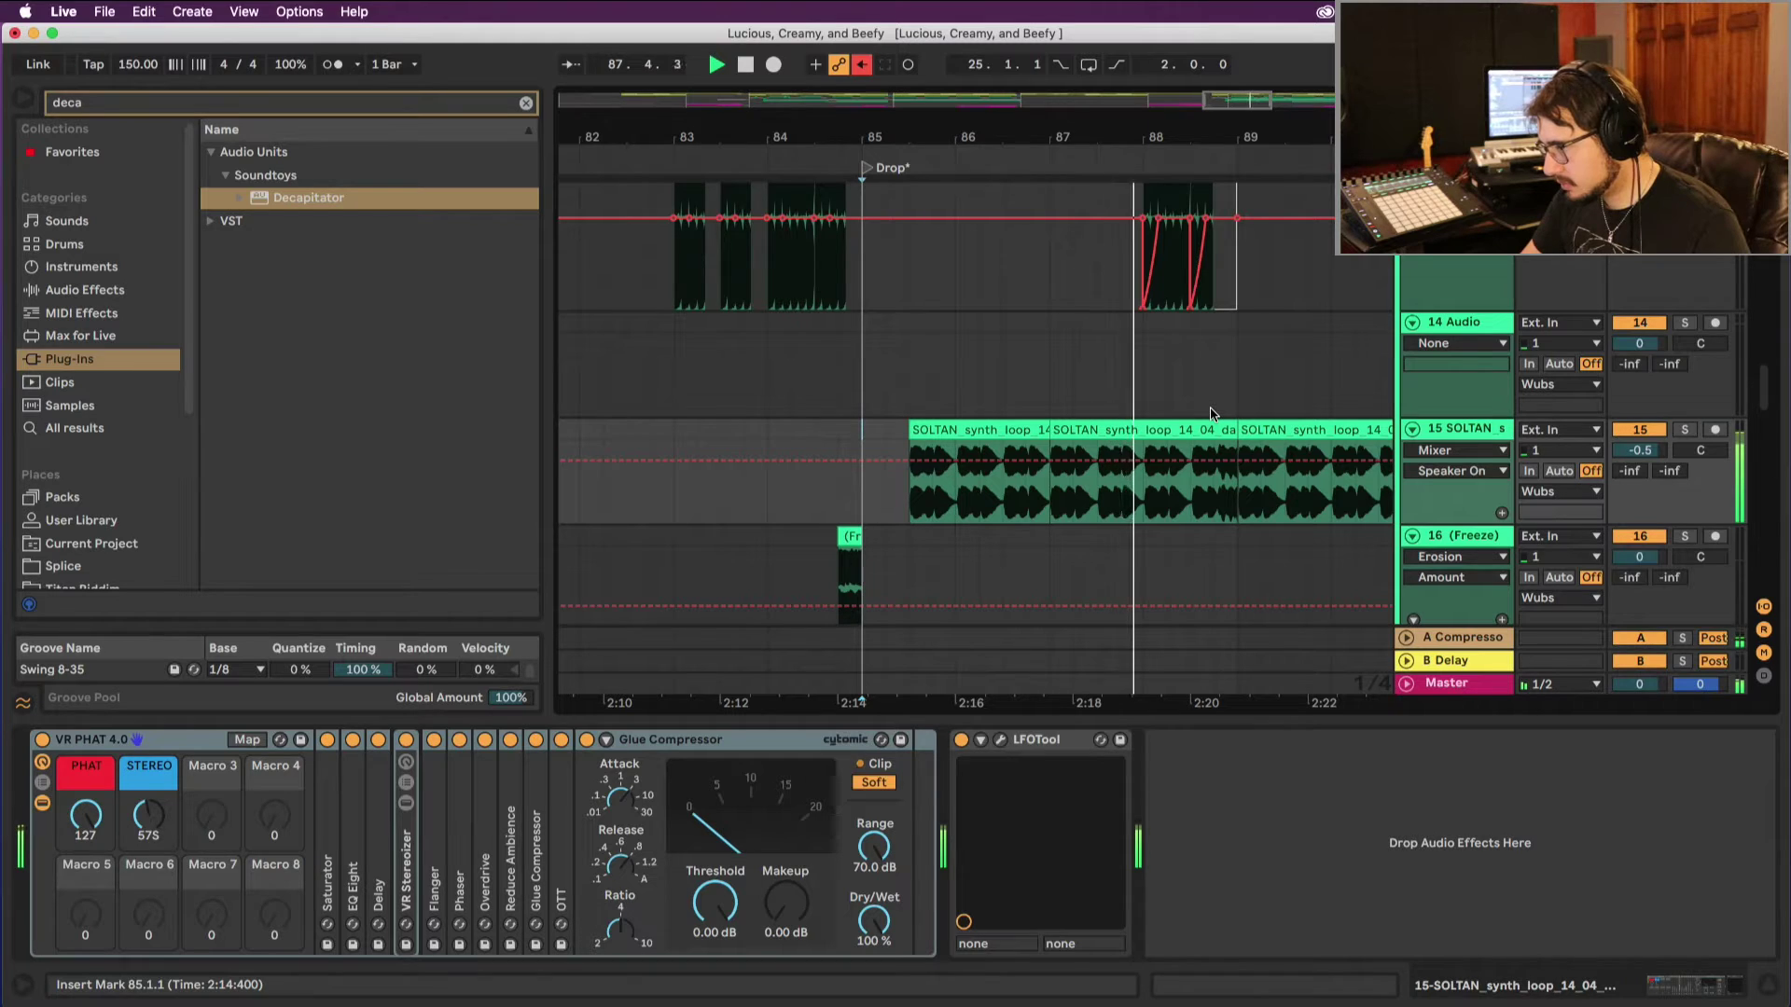
Step: Play Drop* from bar 85 and check the Wubs tracks from the SOLTAN synth down to the Serum parts
scroll(1126, 437, down, 6)
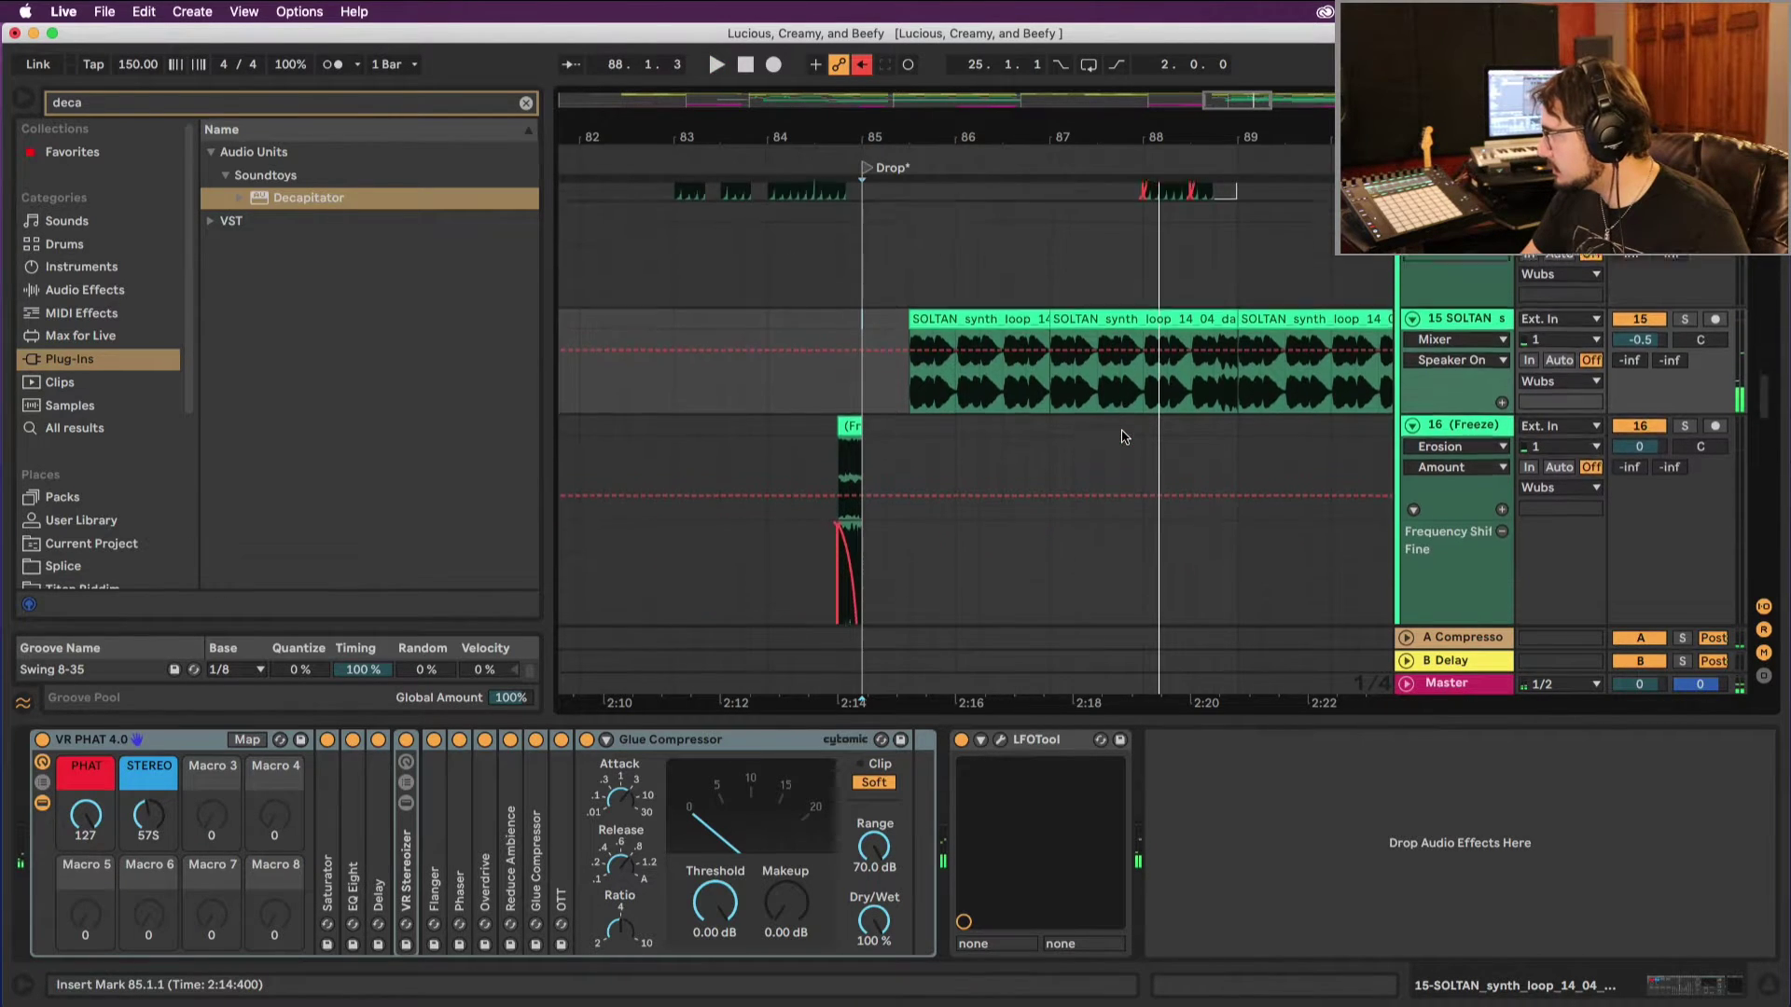
scroll(1126, 438, down, 8)
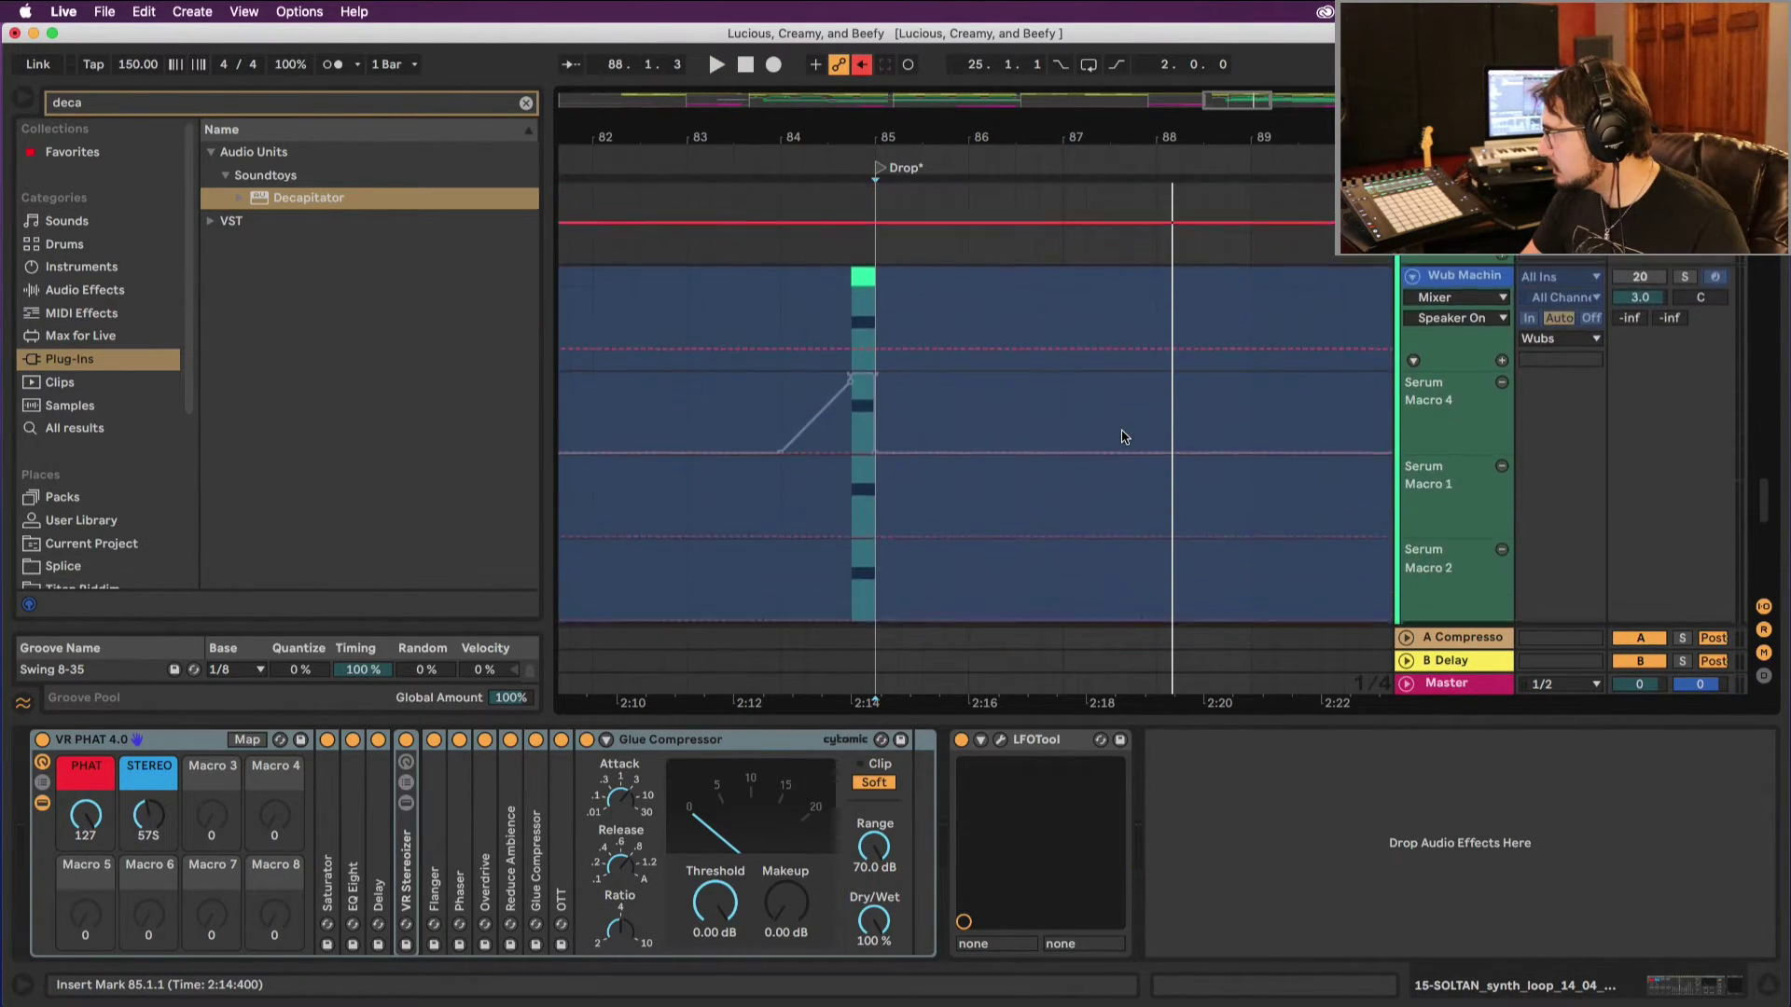
key(space)
scroll(1126, 438, down, 3)
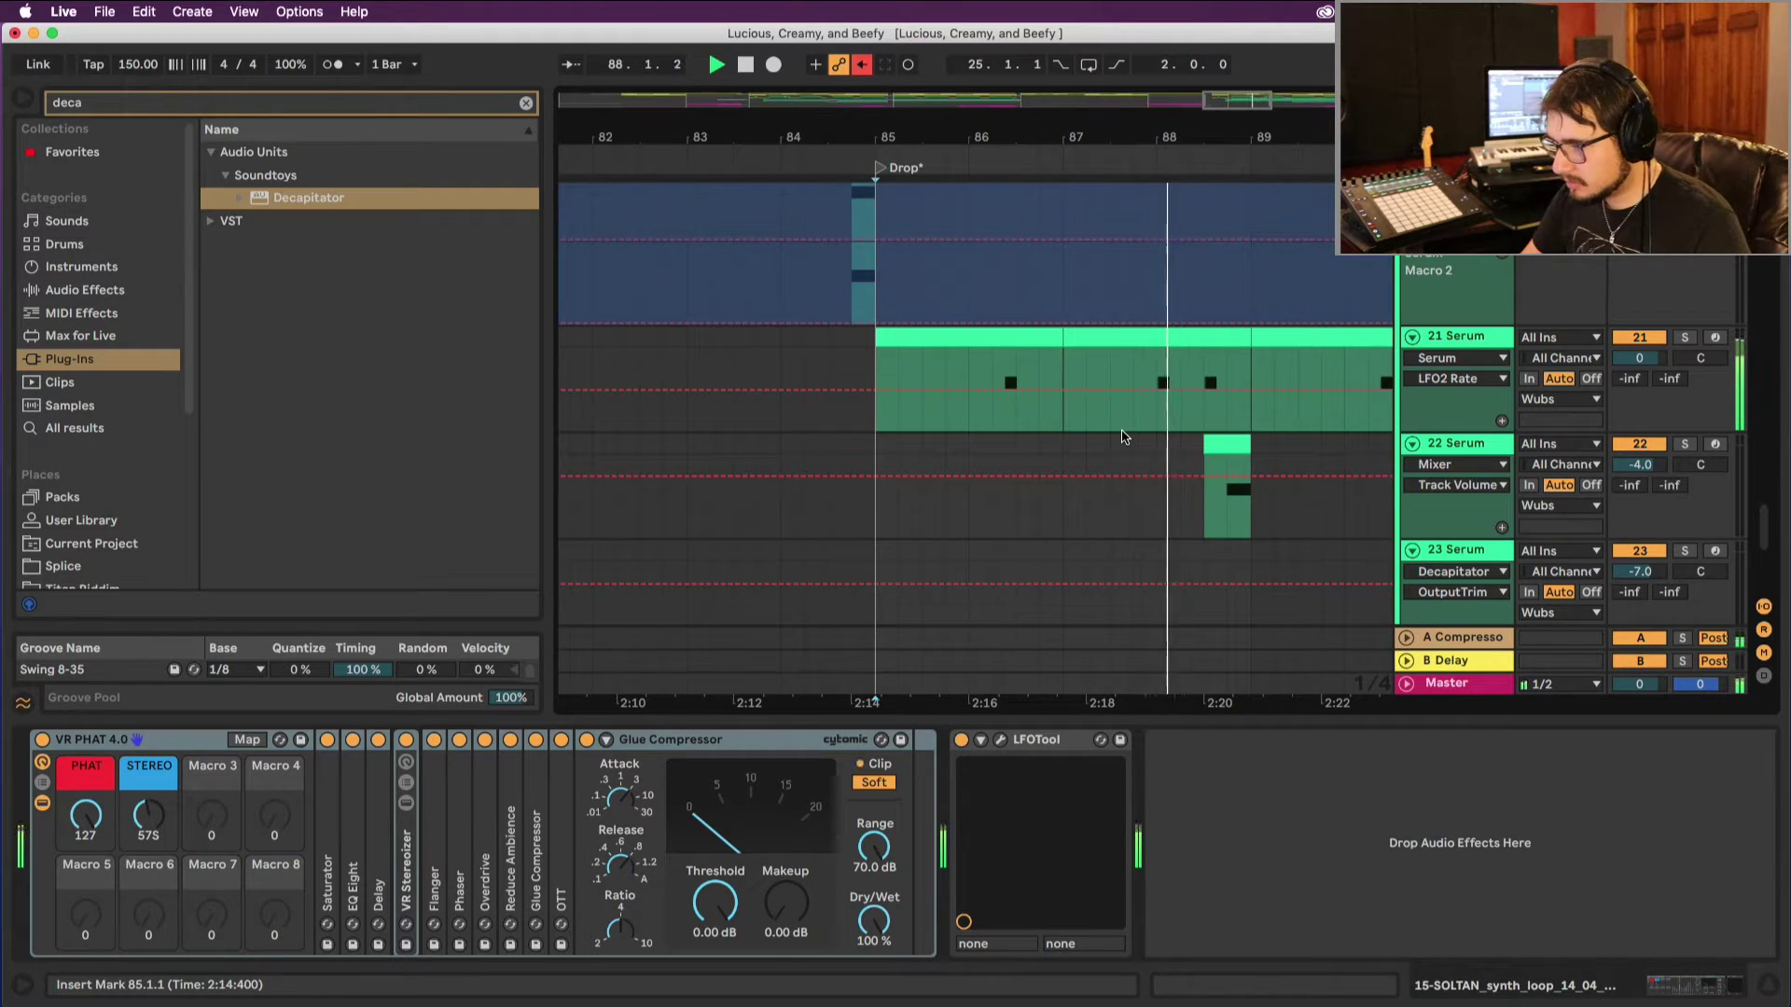
scroll(1194, 433, up, 3)
scroll(1195, 433, up, 10)
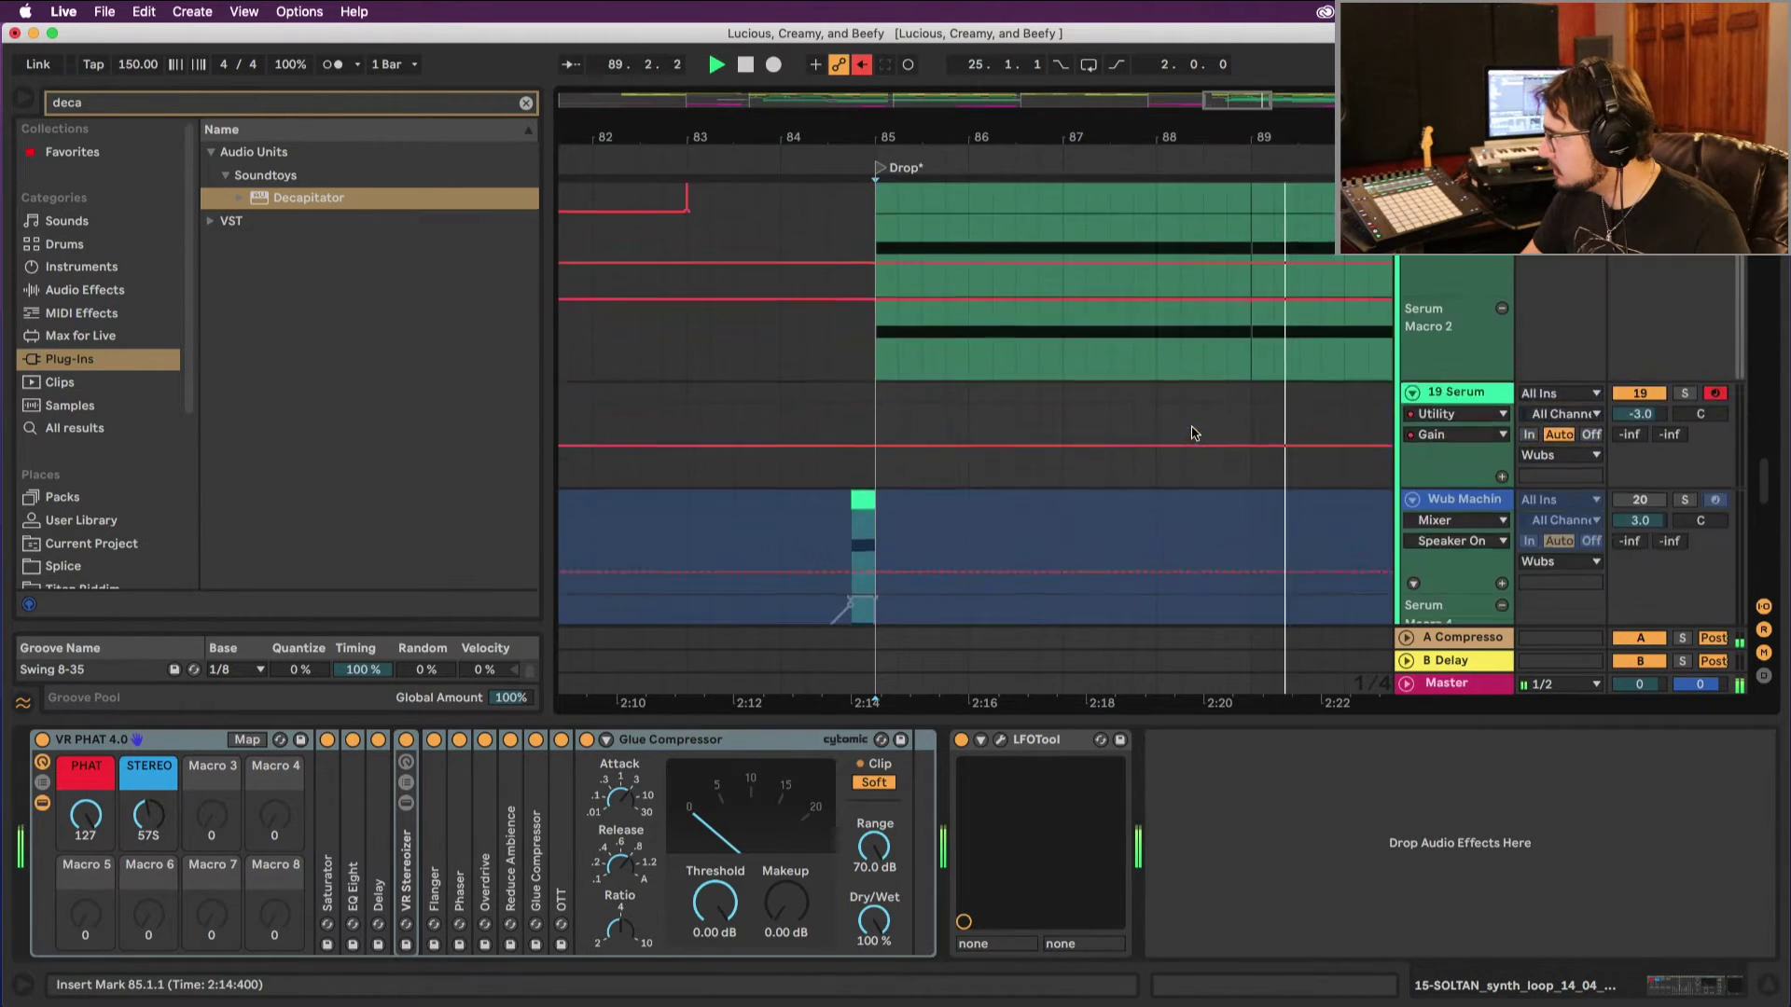
key(space)
key(space)
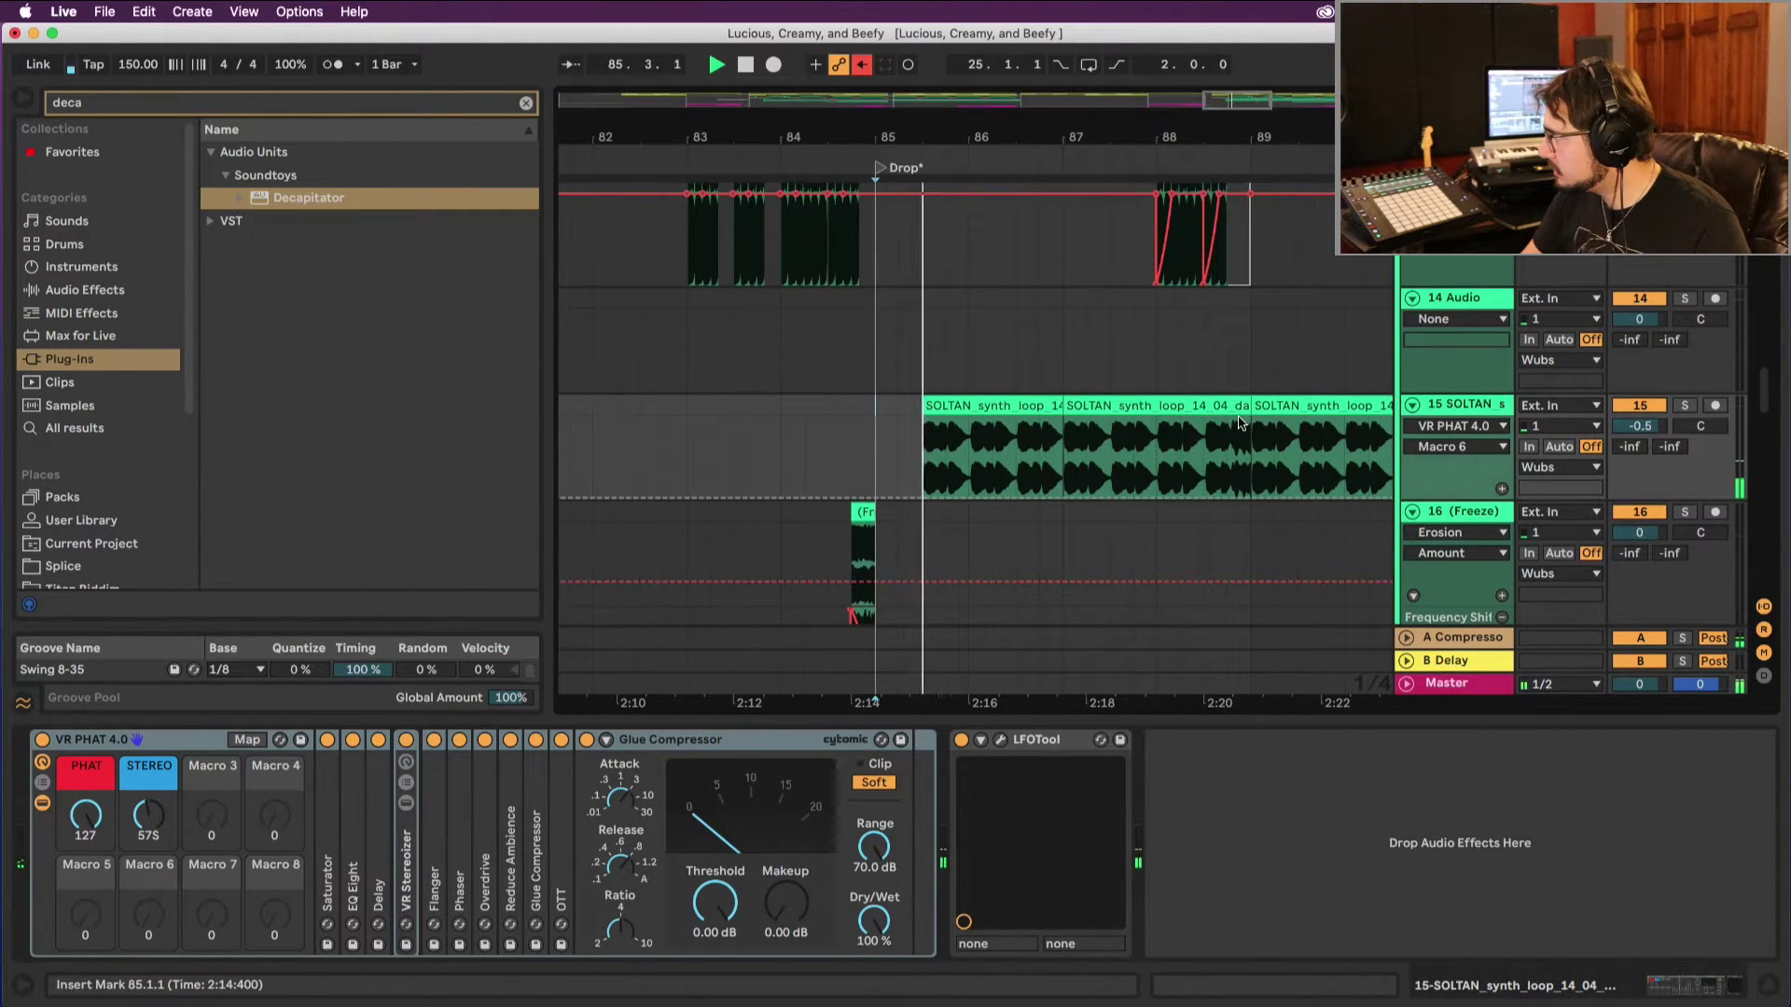
Step: Trim the second SOLTAN clip to one bar, ending at bar 88, and play from the shortened first clip
click(1227, 368)
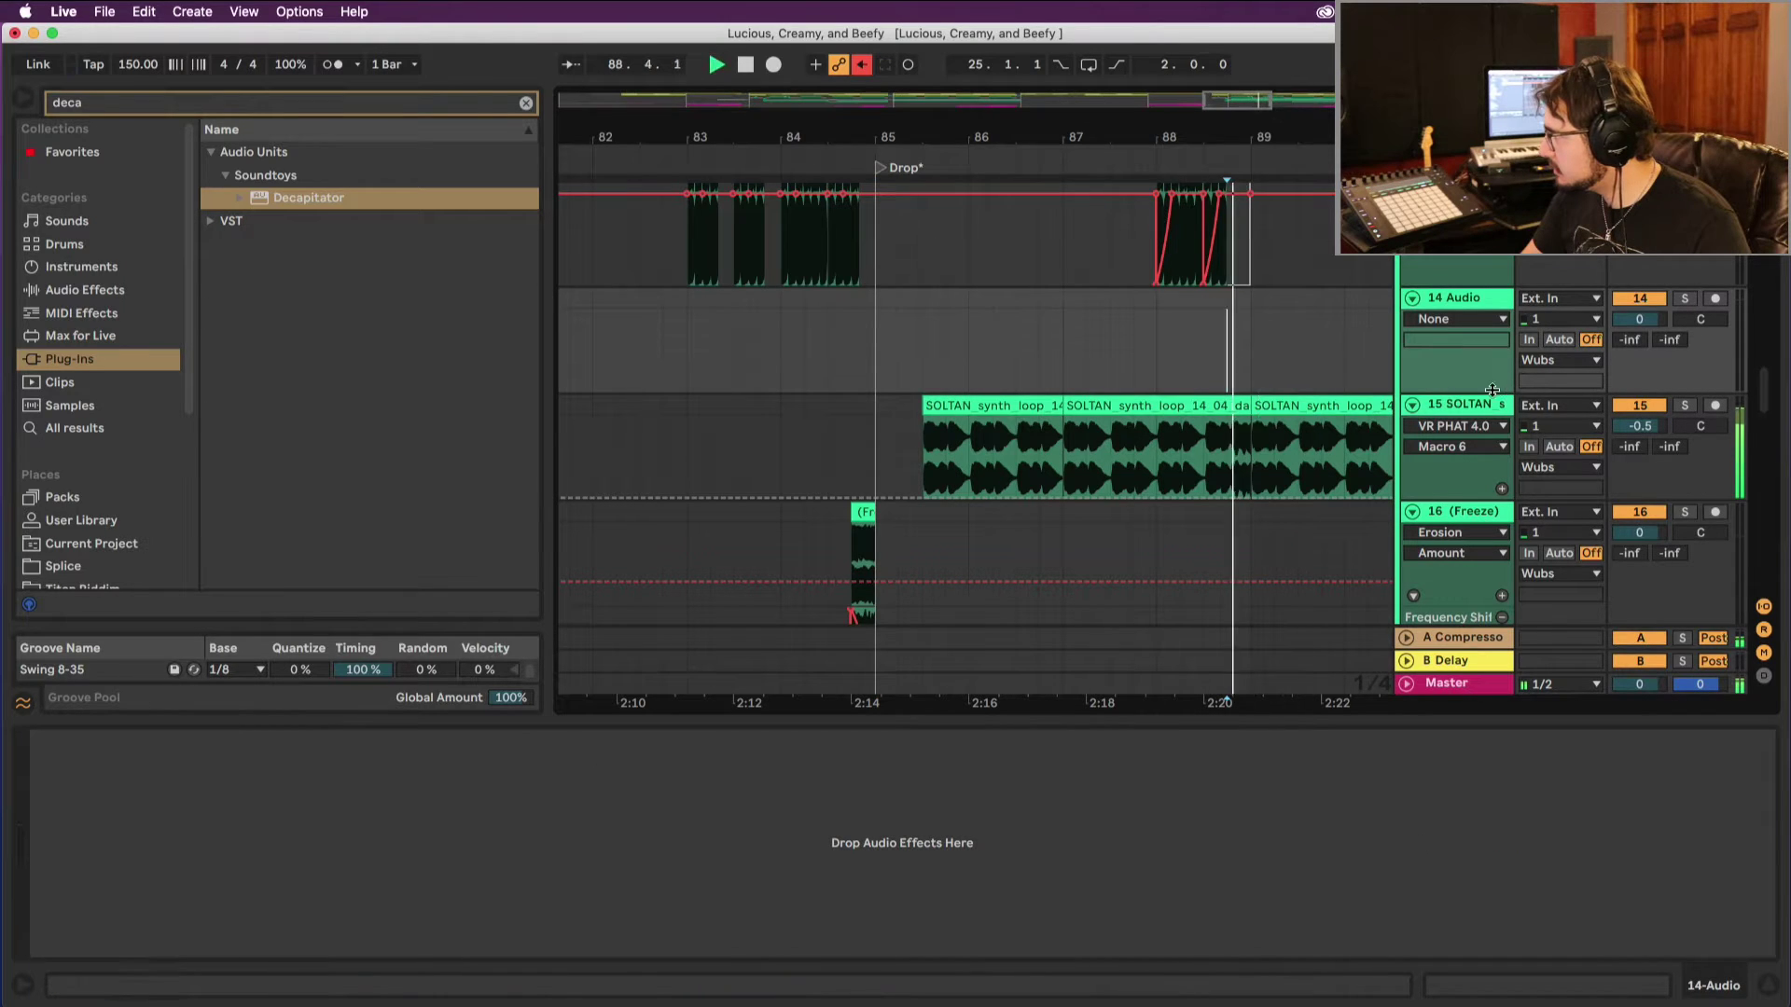
drag(1066, 439, 1205, 422)
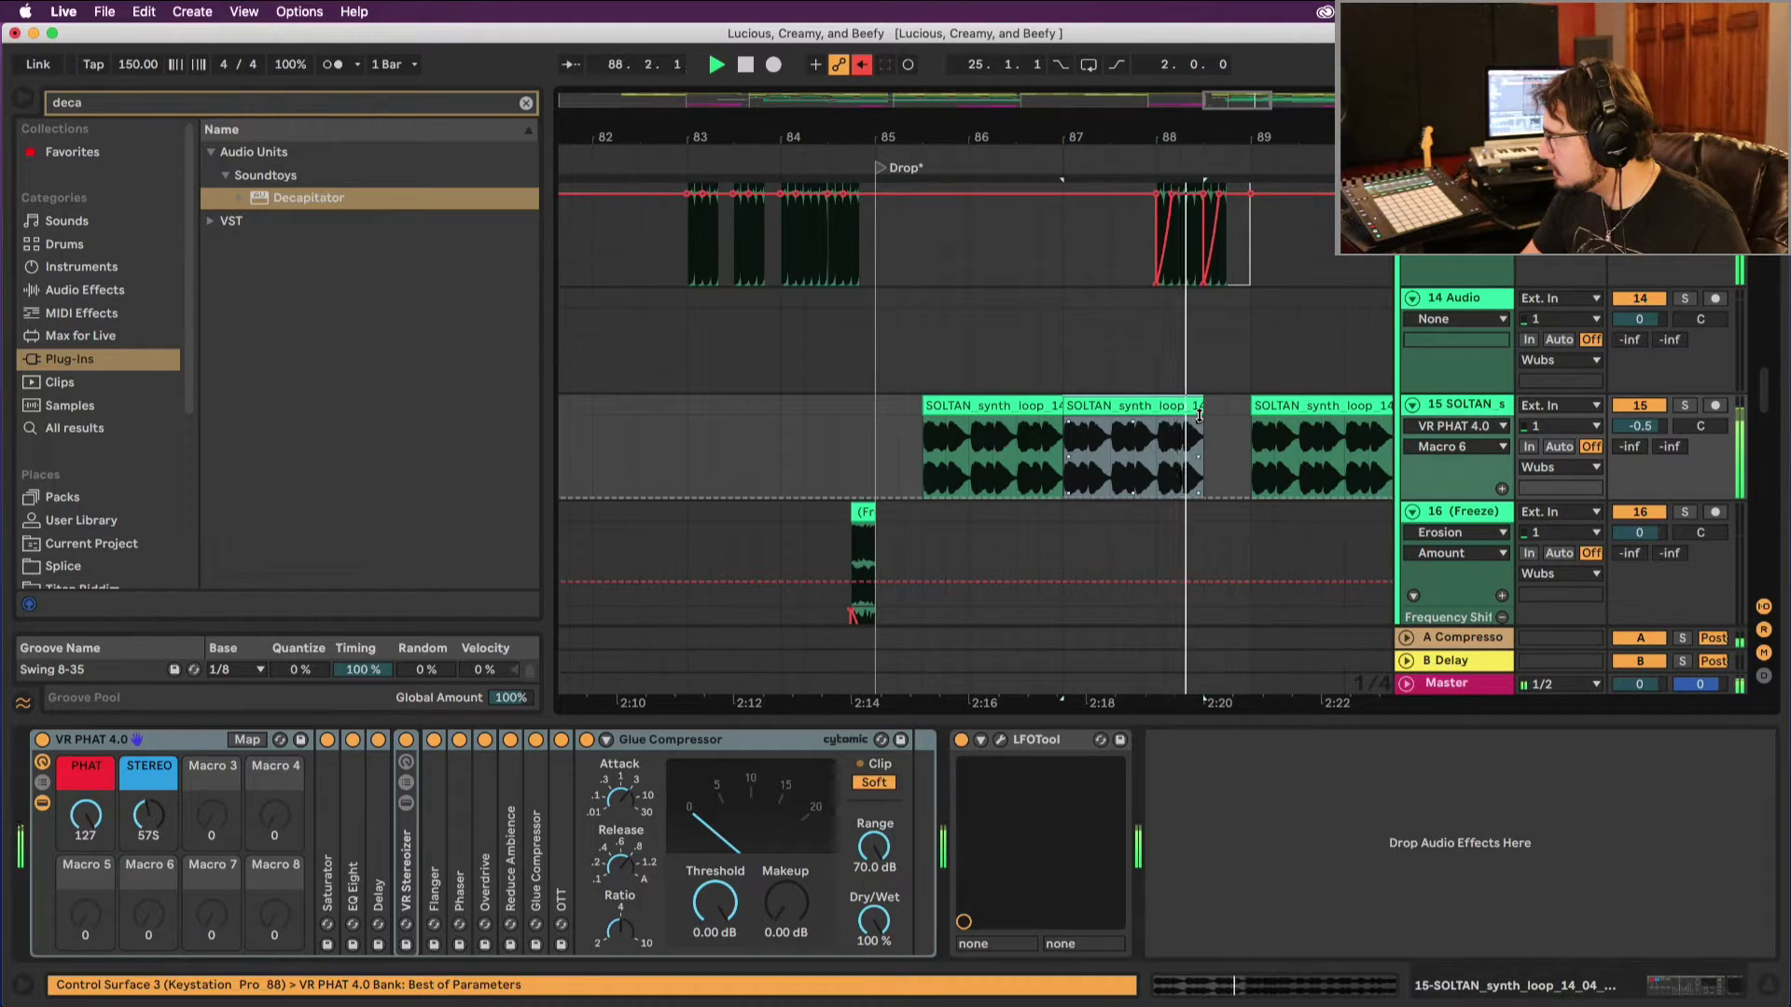
key(space)
drag(1200, 417, 1154, 410)
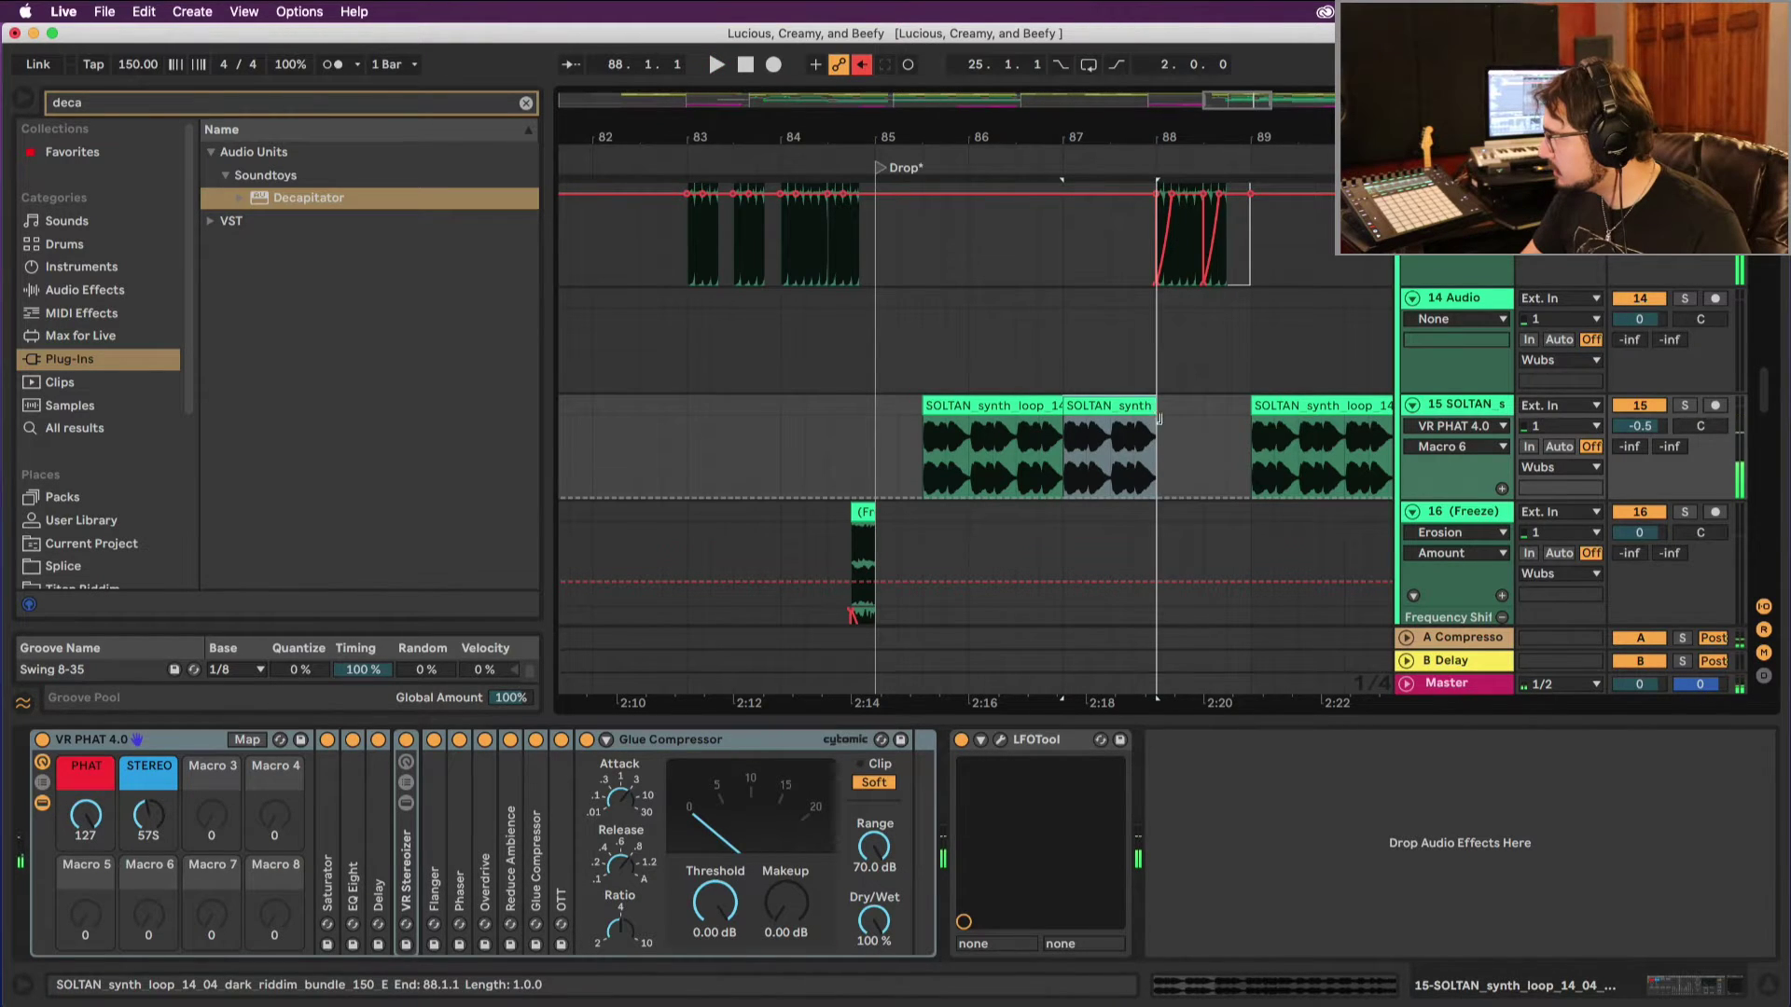
click(993, 401)
key(space)
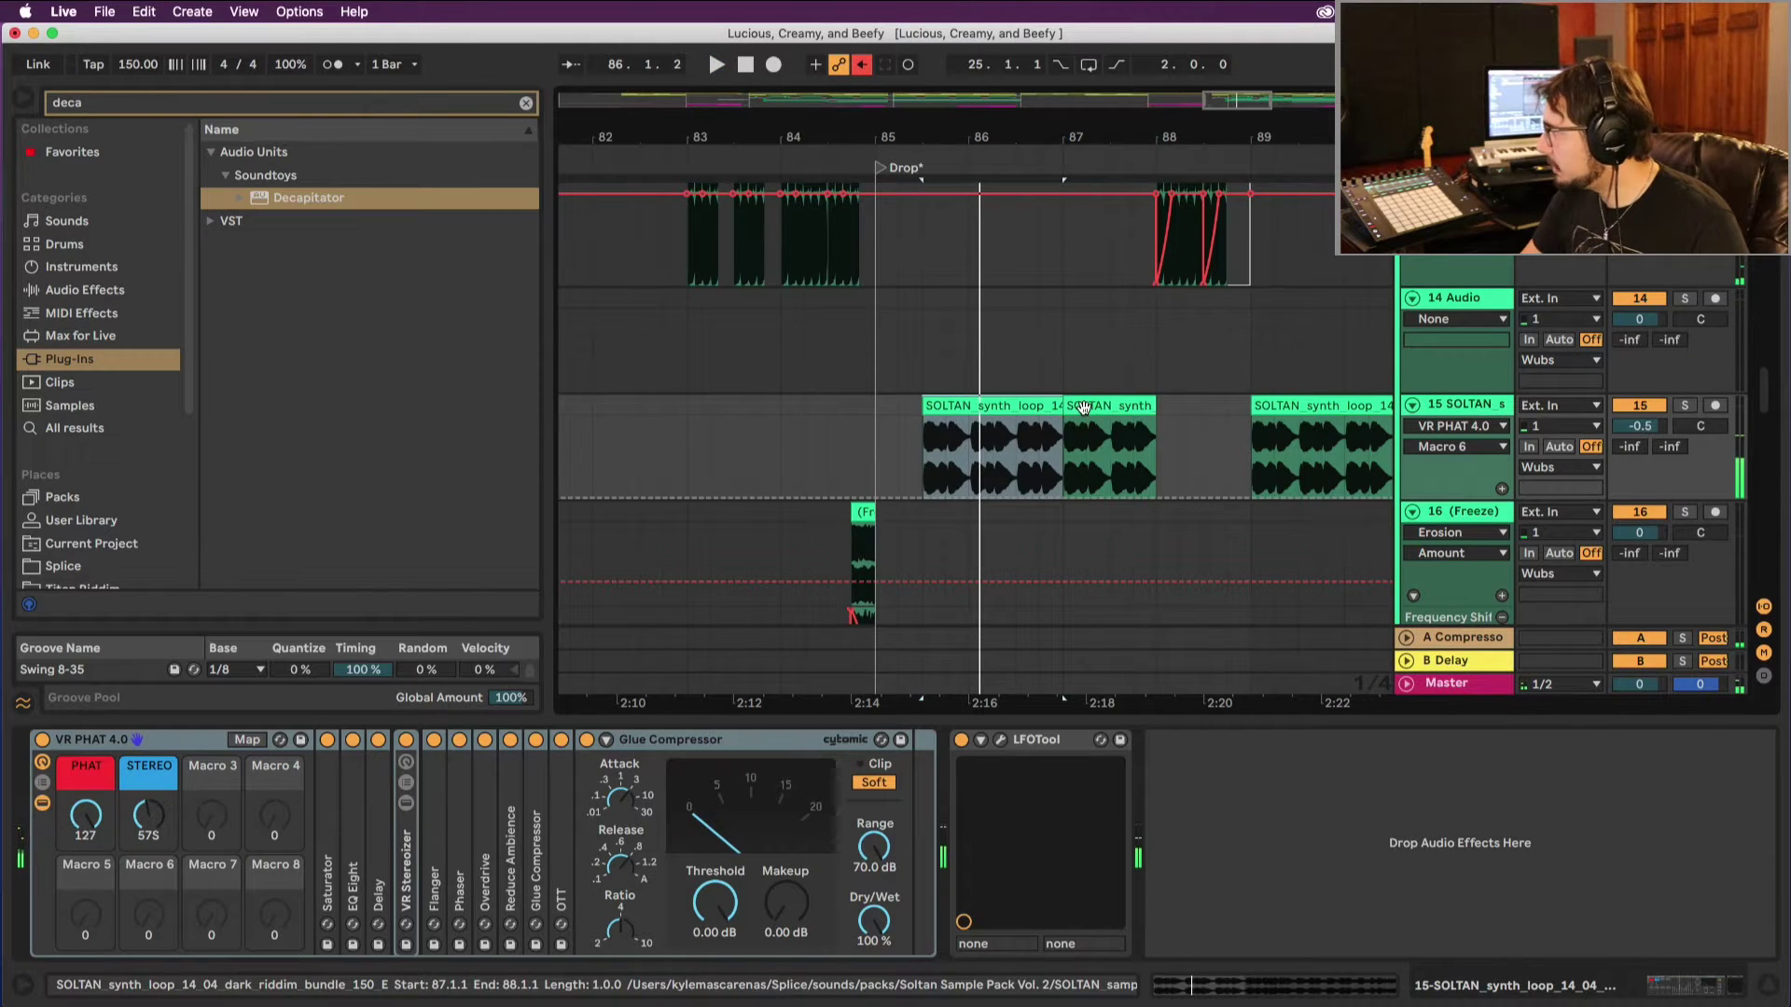
Step: Set the fixed grid to 4 Bars and delete all SOLTAN clips on track 15 from bar 85 to 125
scroll(1082, 407, right, 1)
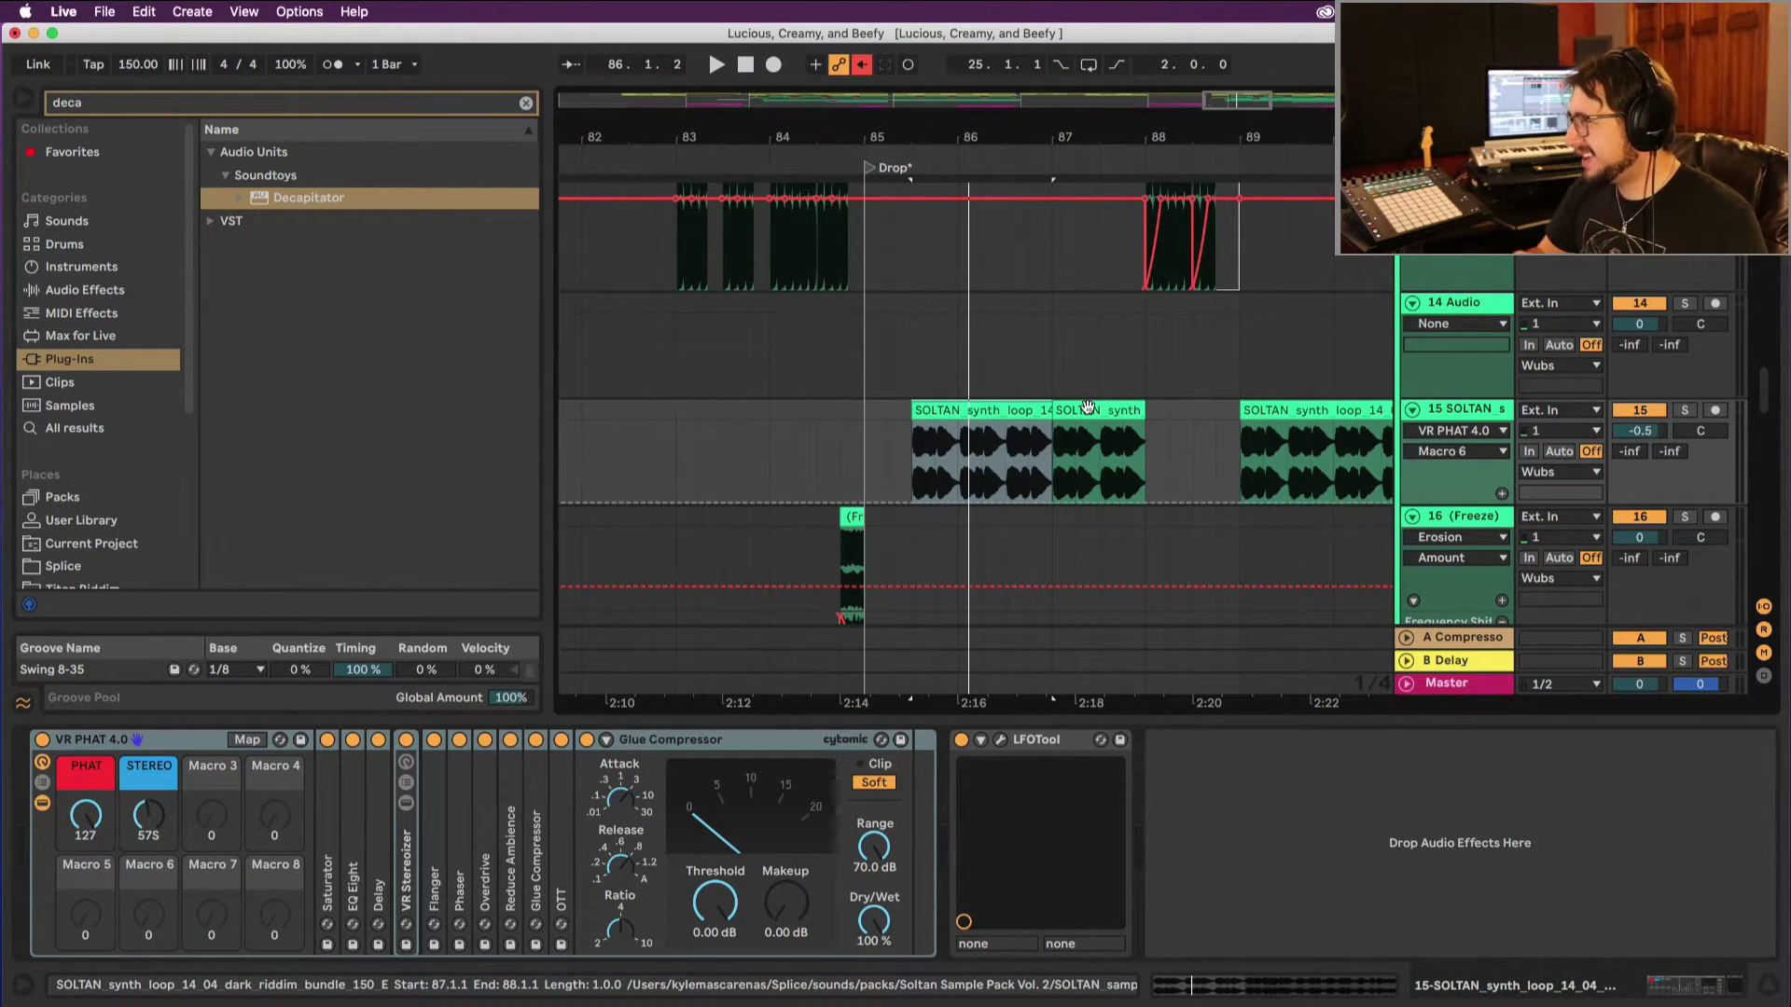
key(Delete)
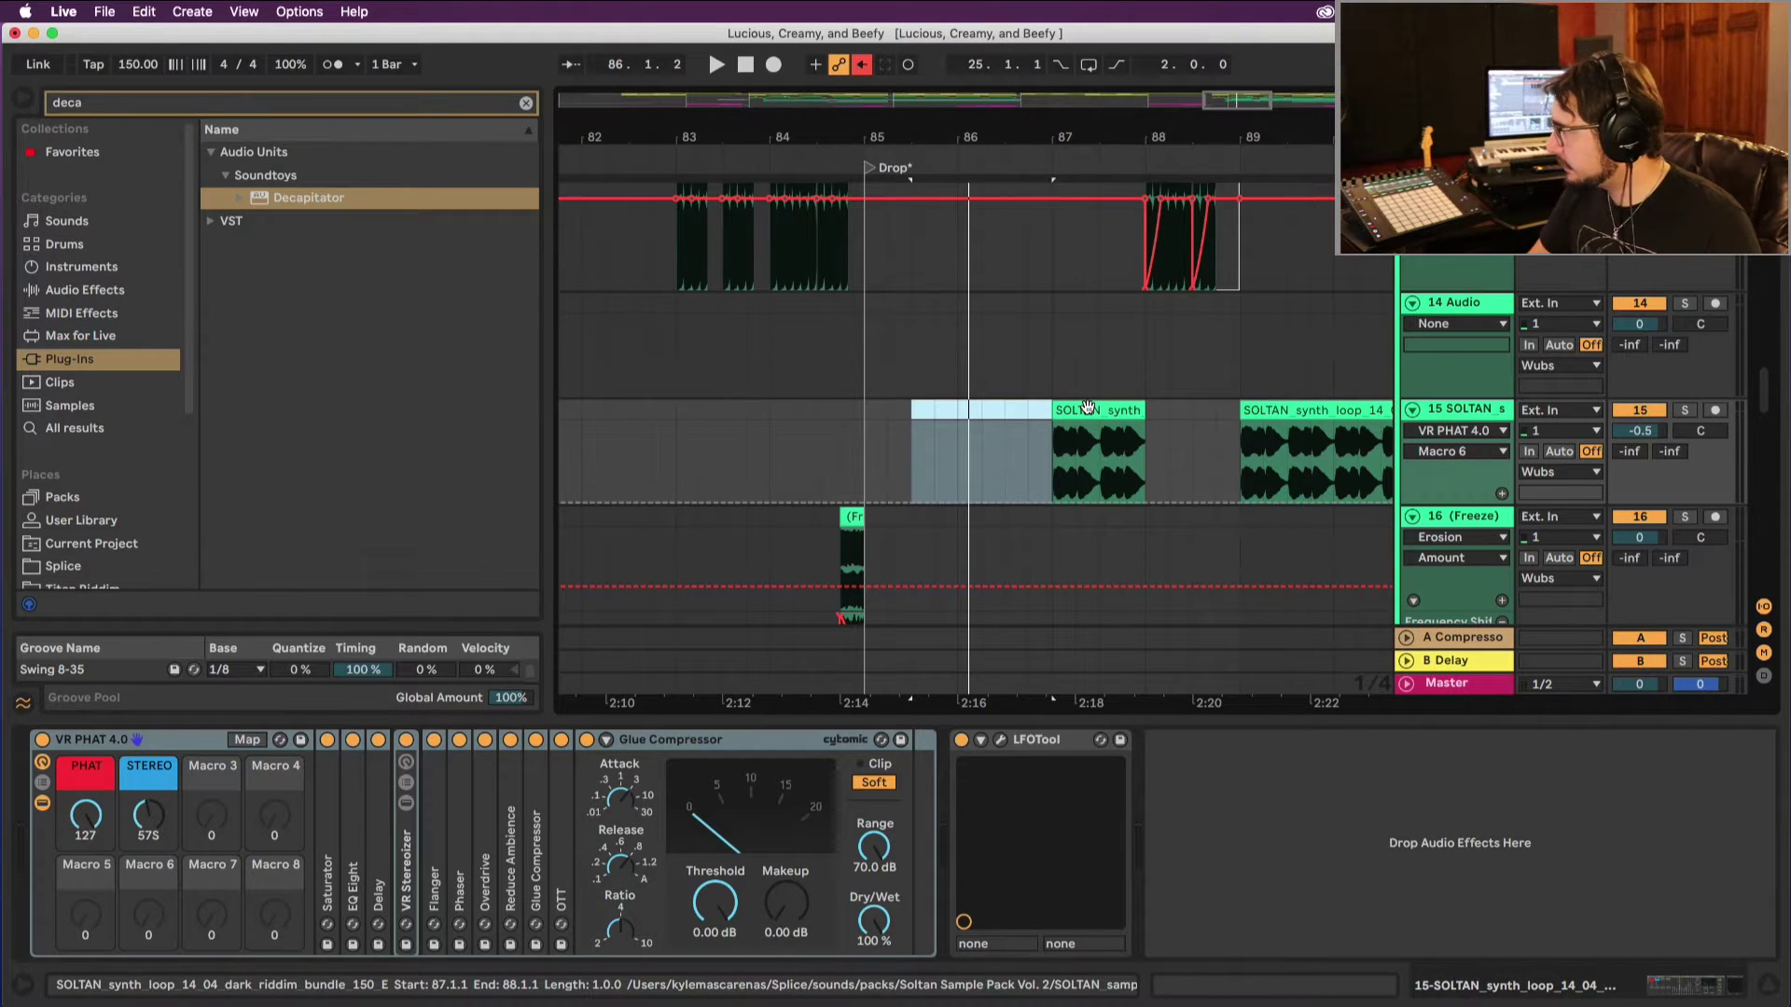
key(minus)
key(minus)
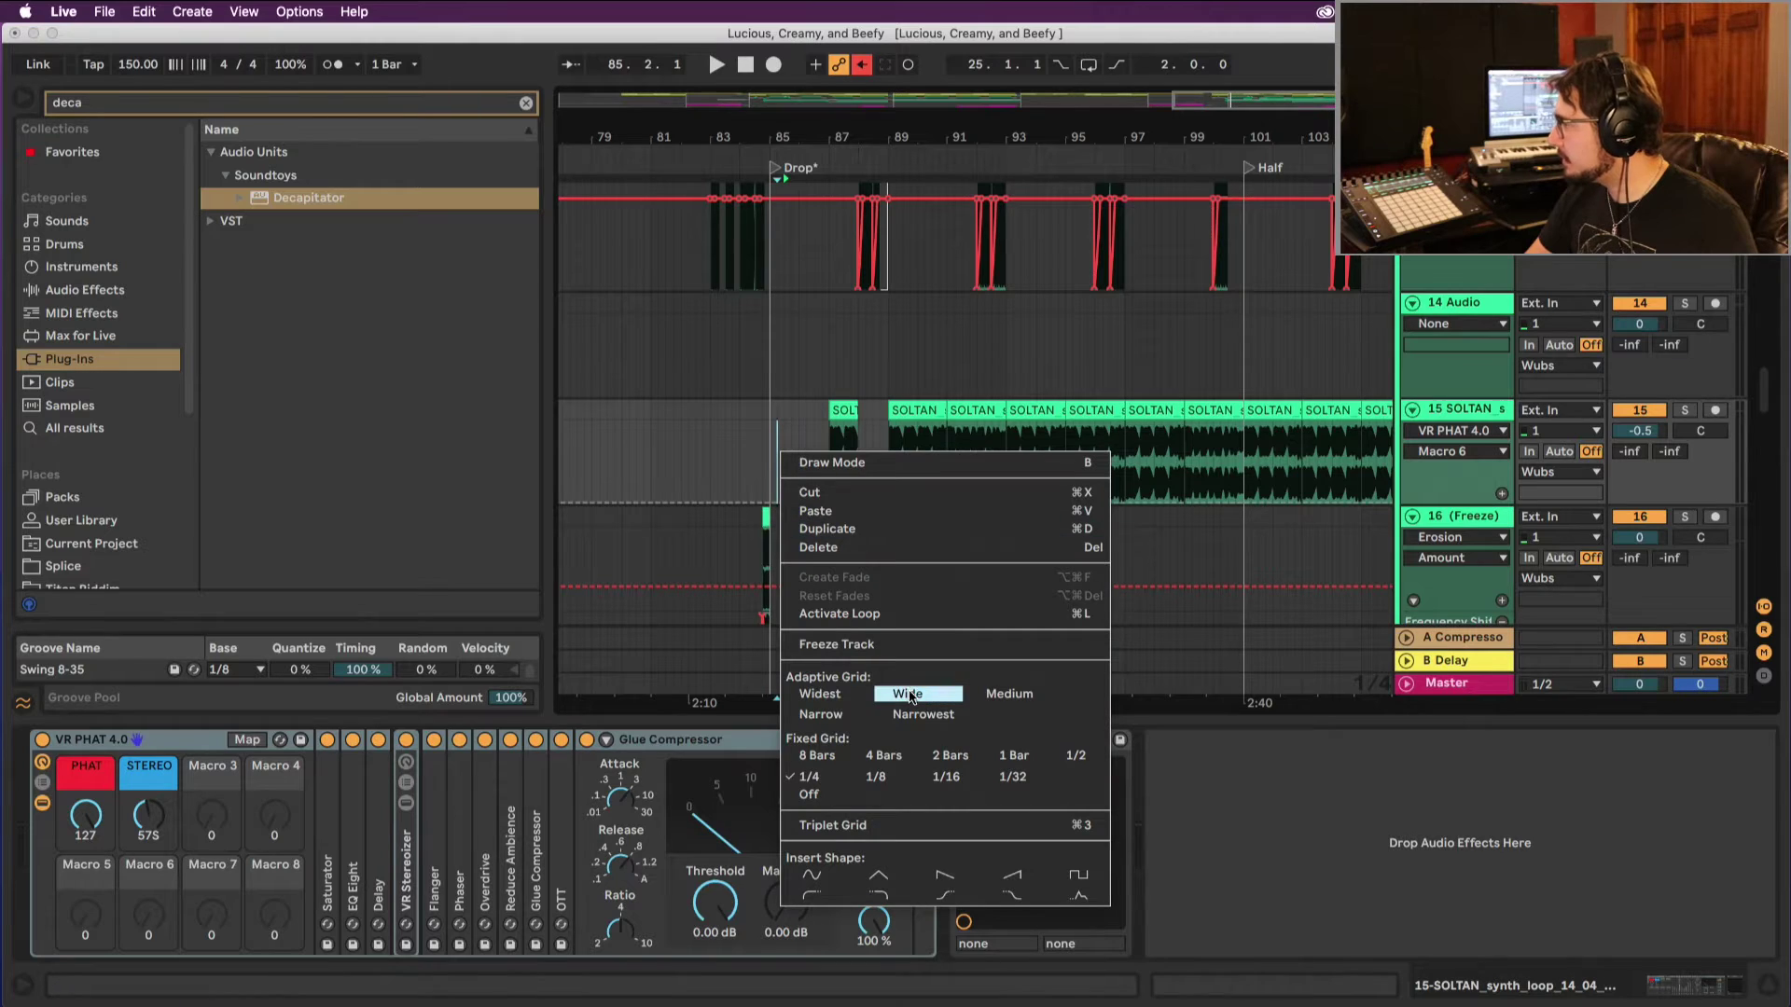
click(884, 759)
drag(780, 434, 1676, 380)
key(Delete)
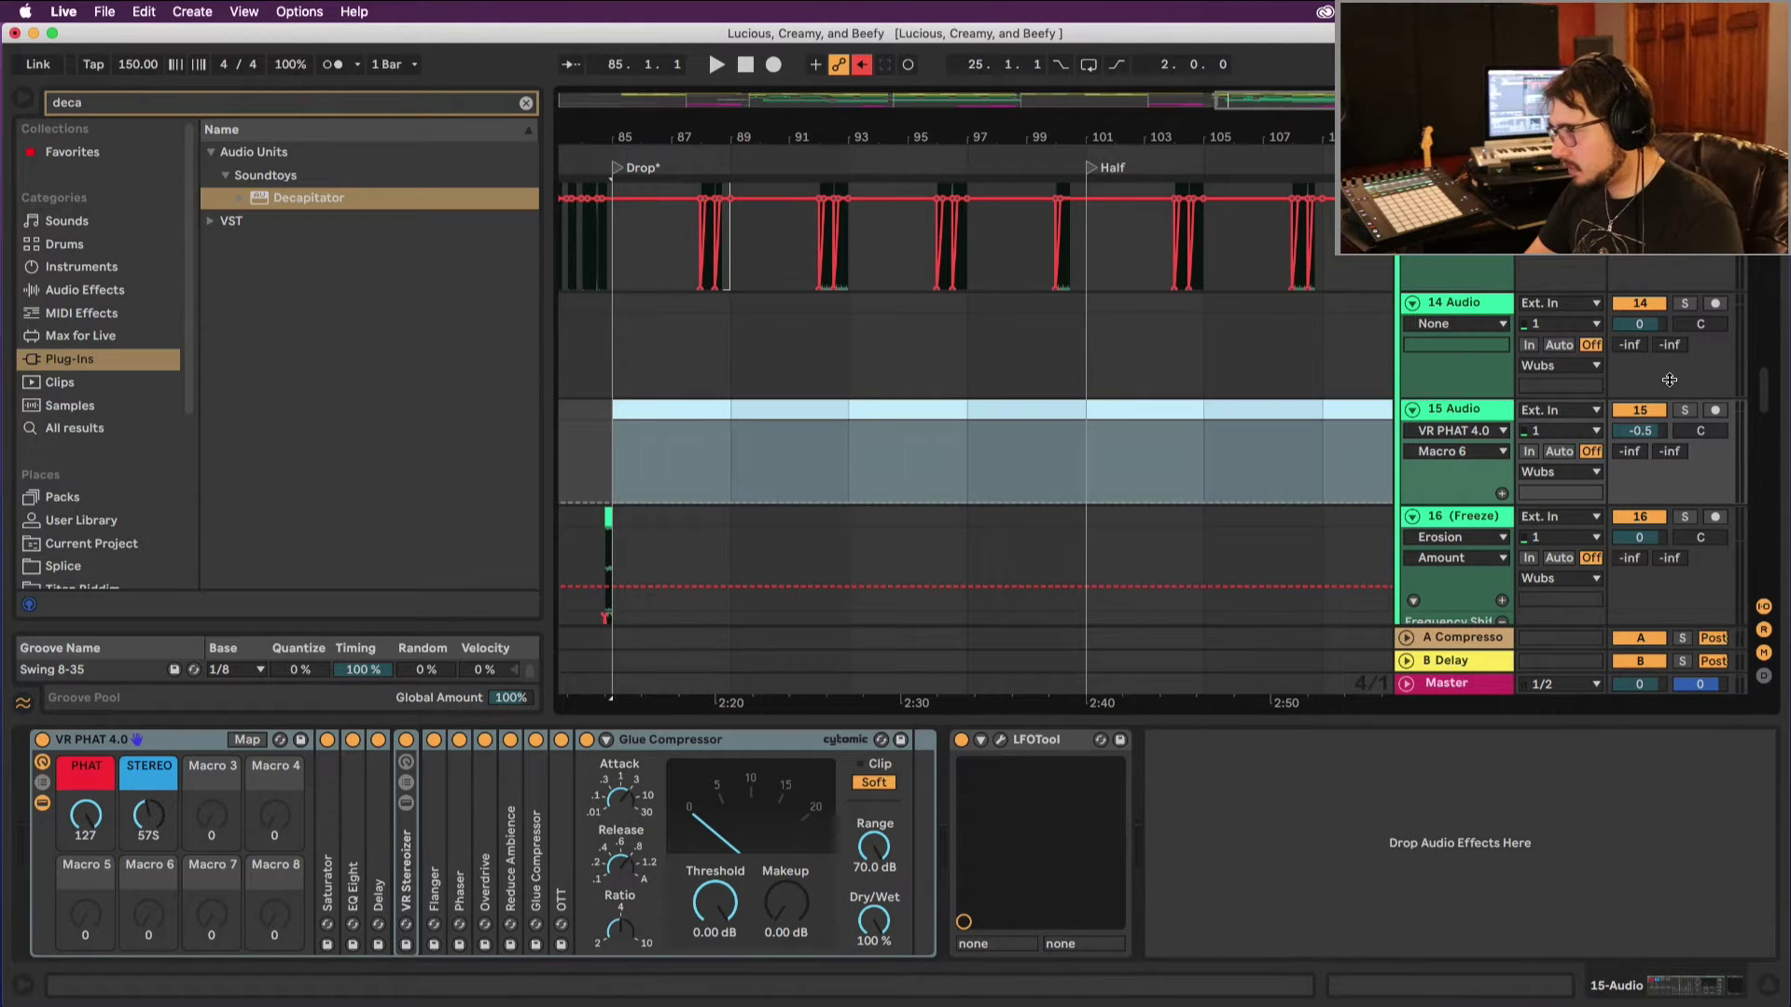
scroll(1184, 386, left, 5)
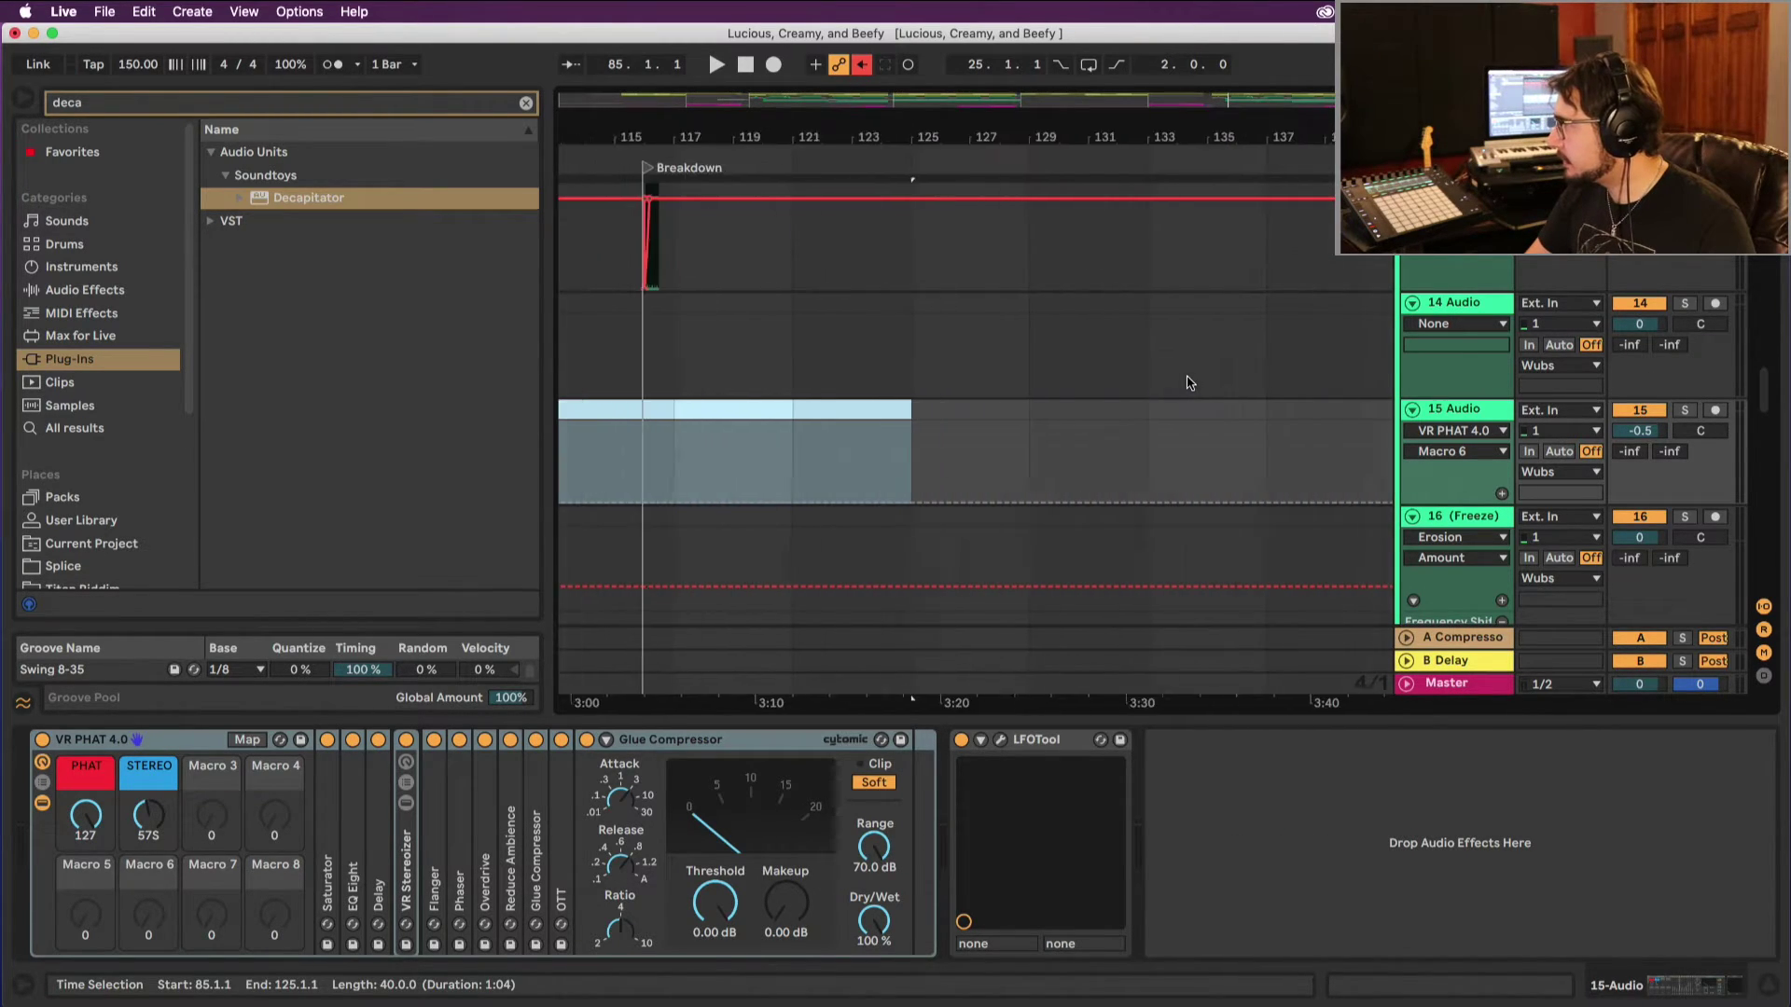
Step: Clear the browser search and open the One-Shots folder of the Ghosthack Riddim Essentials Volume 2 pack
scroll(1197, 384, right, 8)
scroll(1195, 384, left, 5)
click(1074, 430)
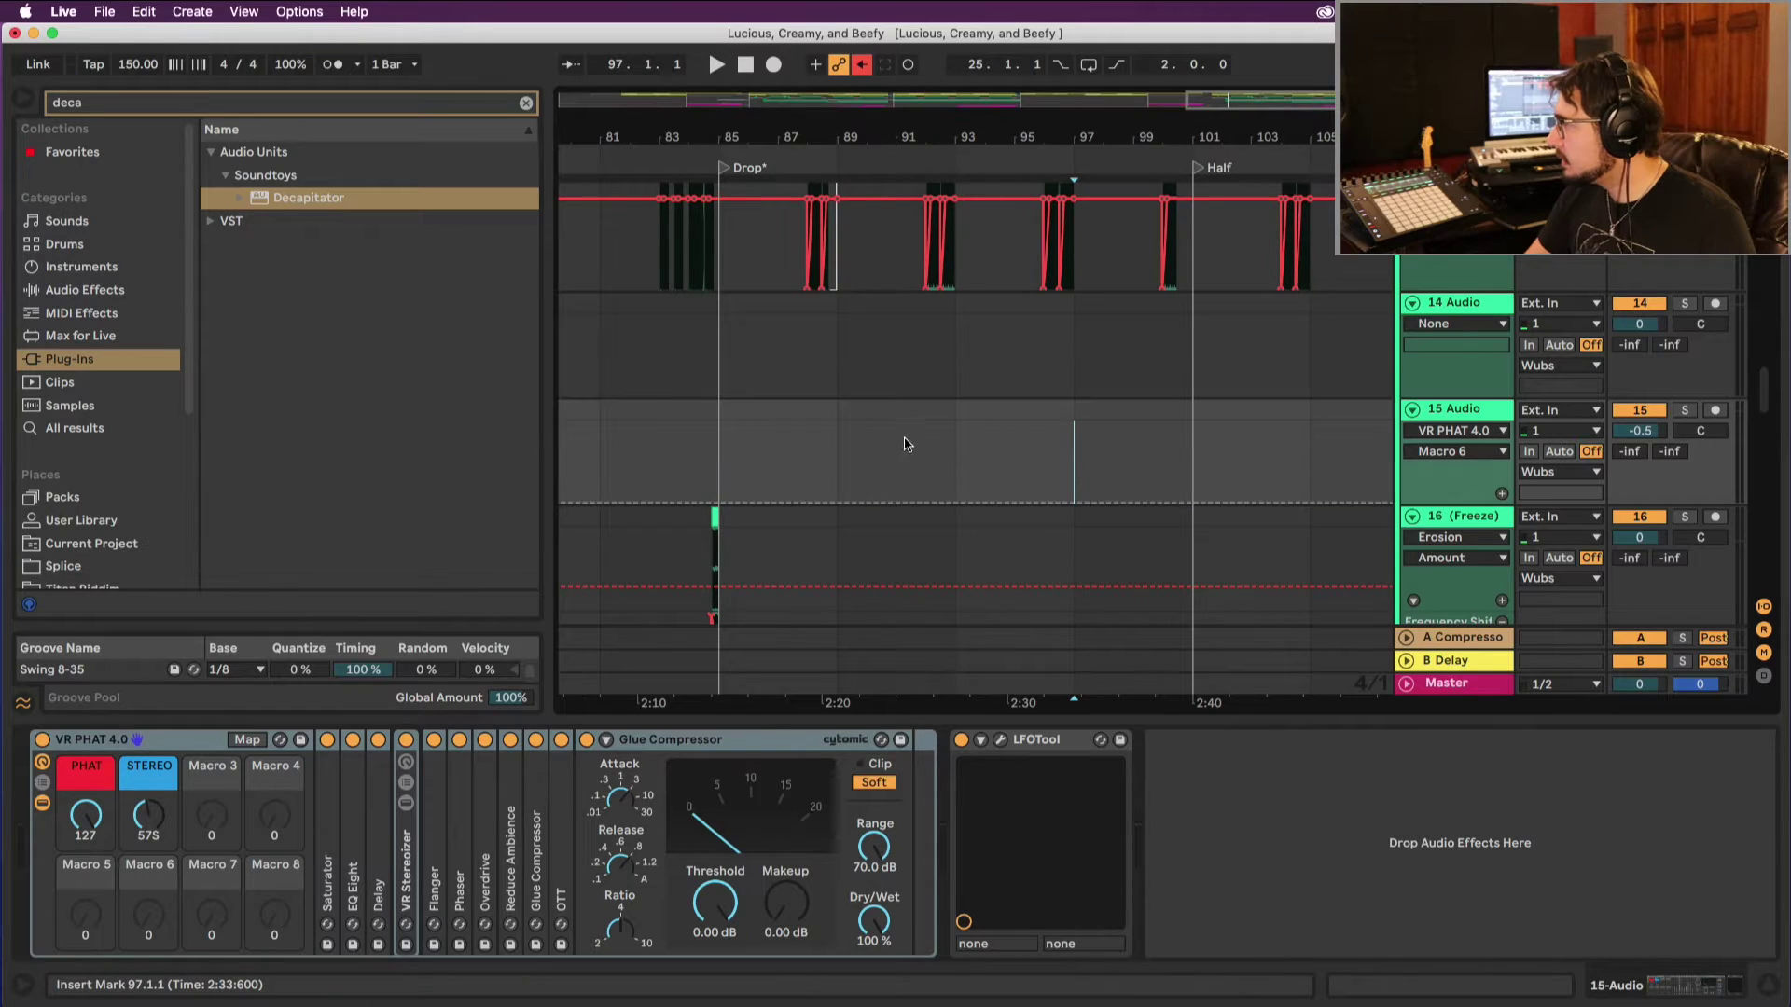
click(527, 103)
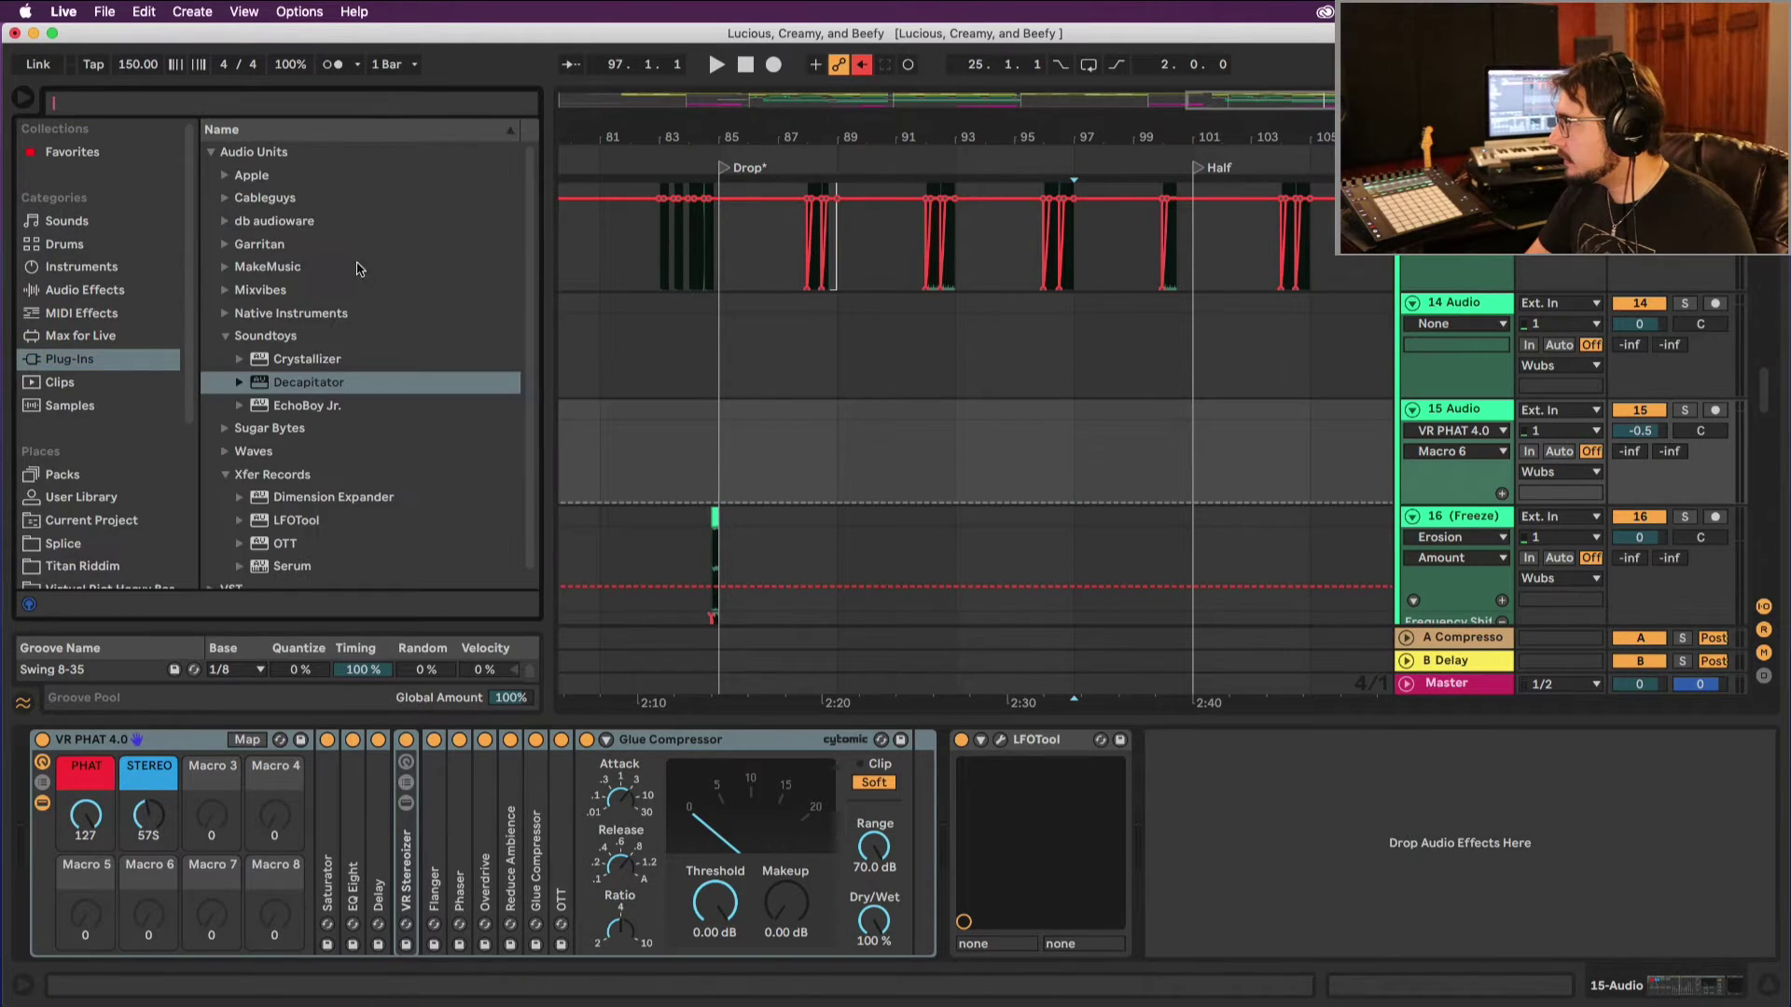
scroll(94, 450, down, 5)
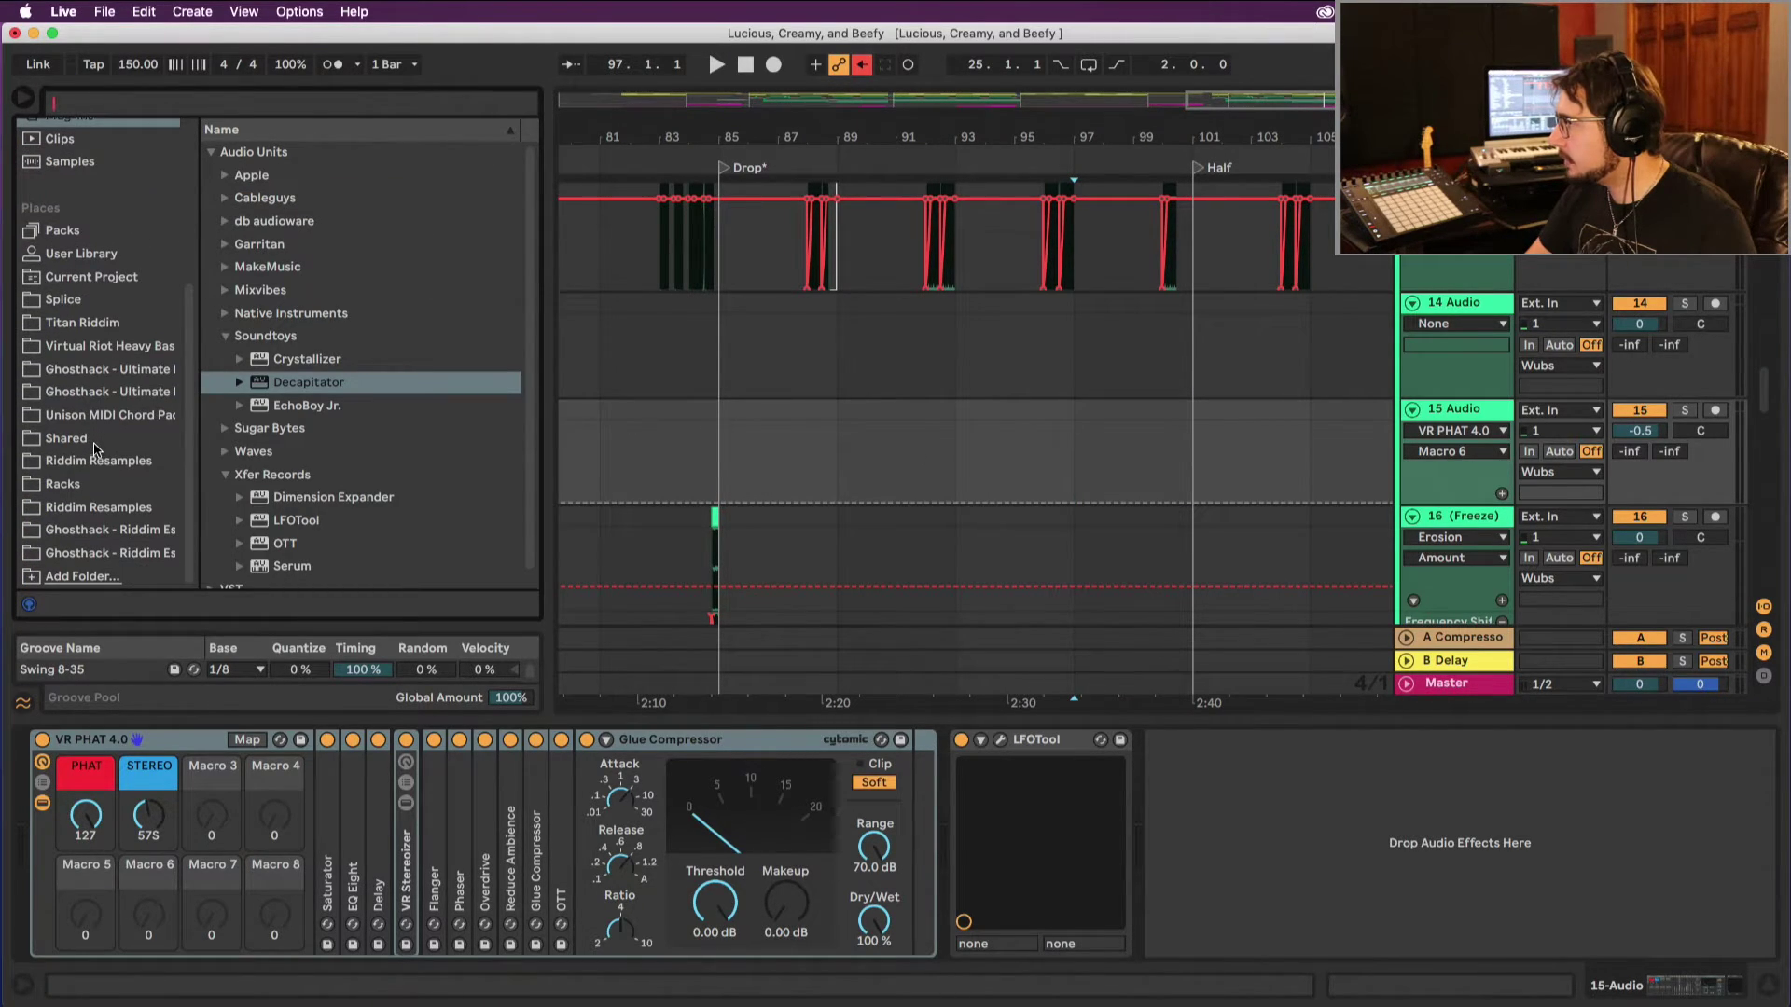
click(149, 532)
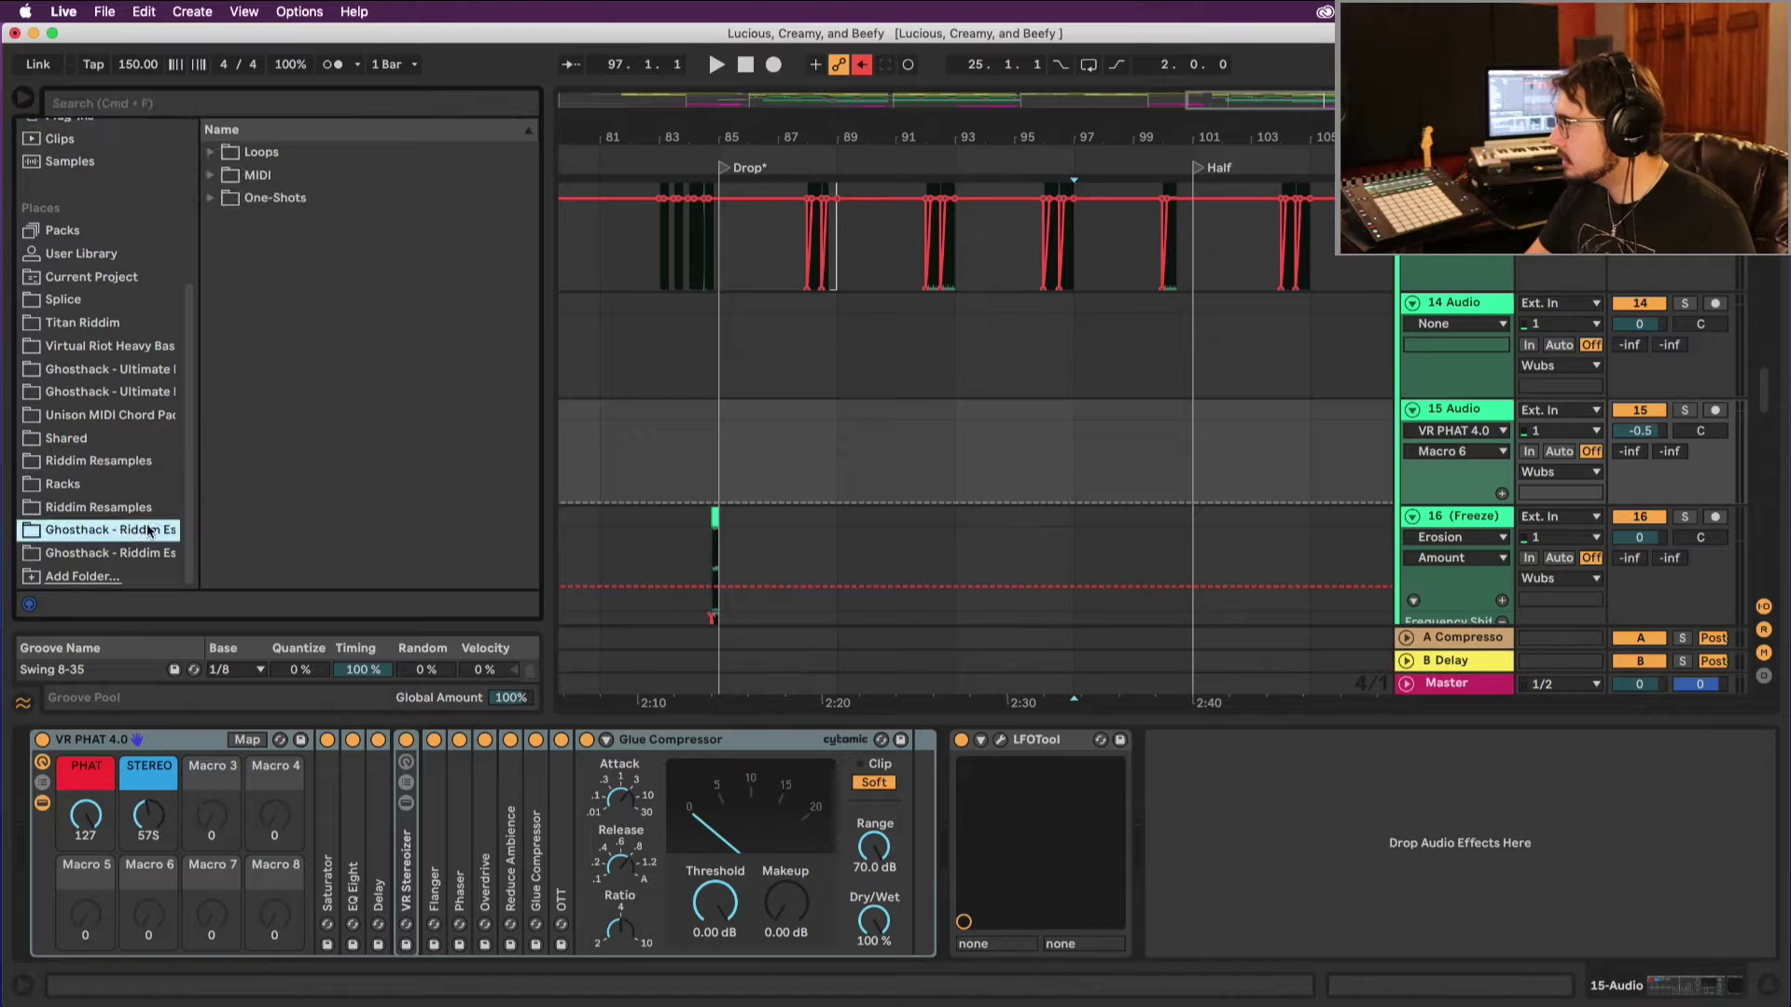
click(227, 198)
click(210, 199)
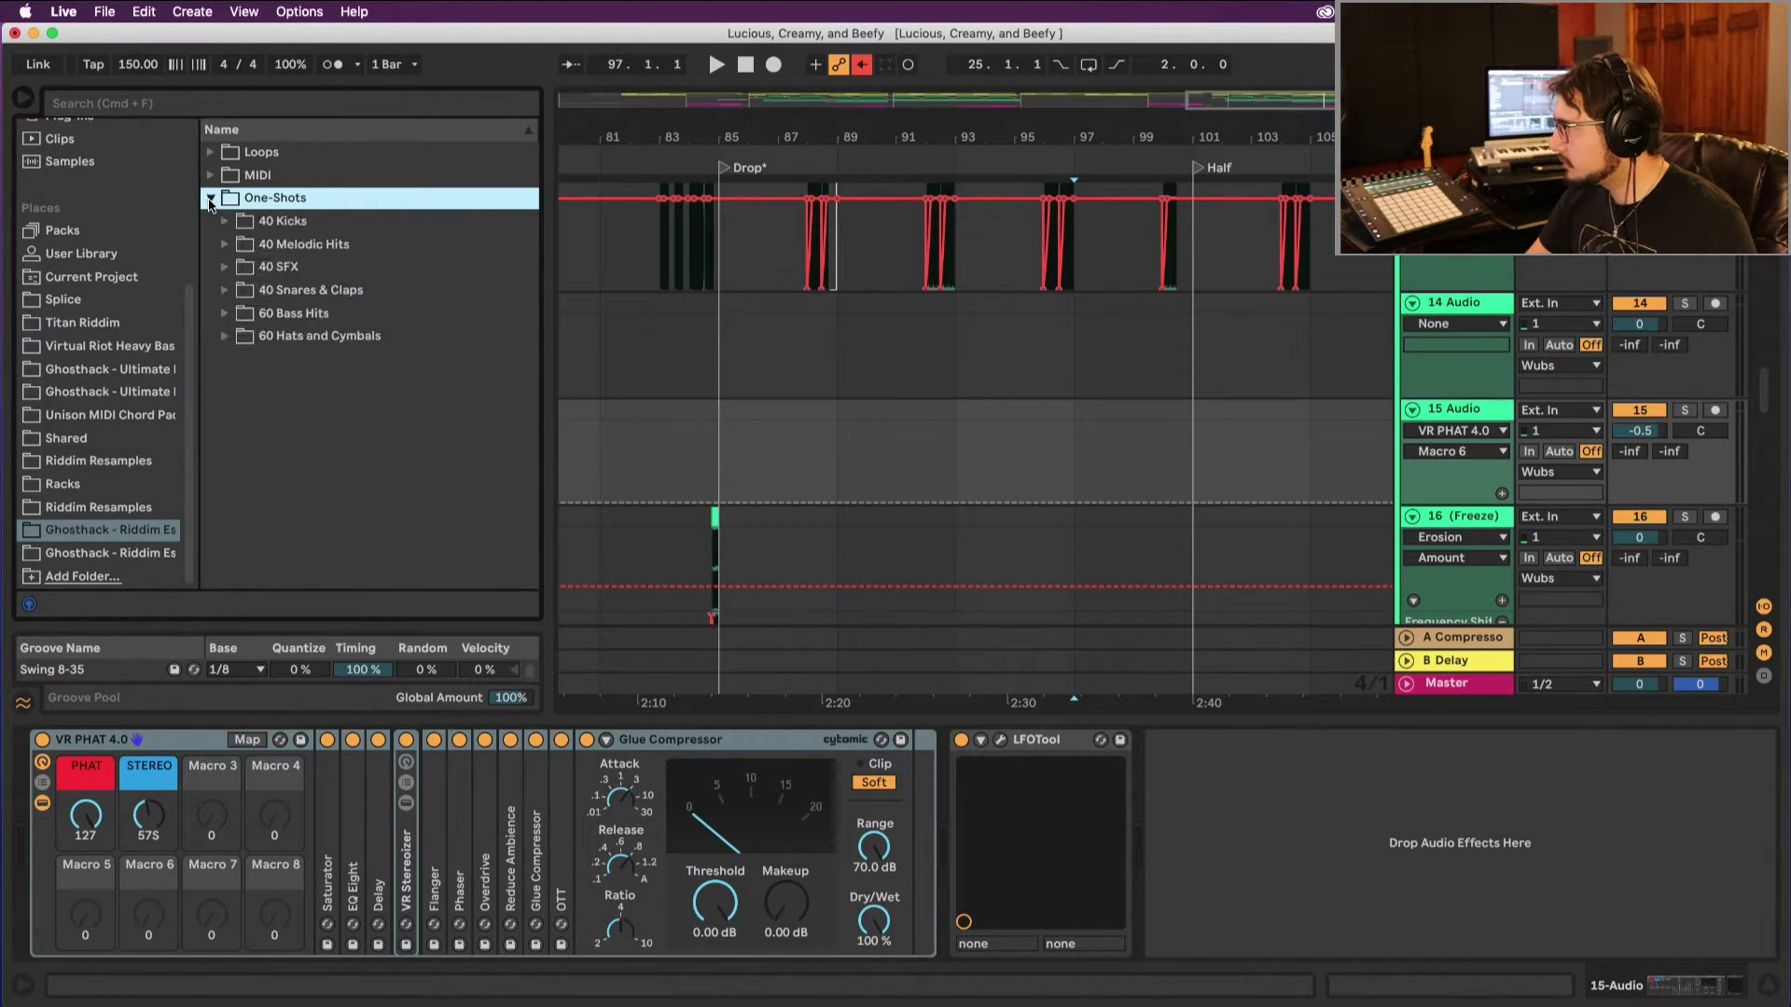
Step: From the 60 Bass Hits folder, place the D# Autobot 1 sample on track 14 at bar 85
click(265, 218)
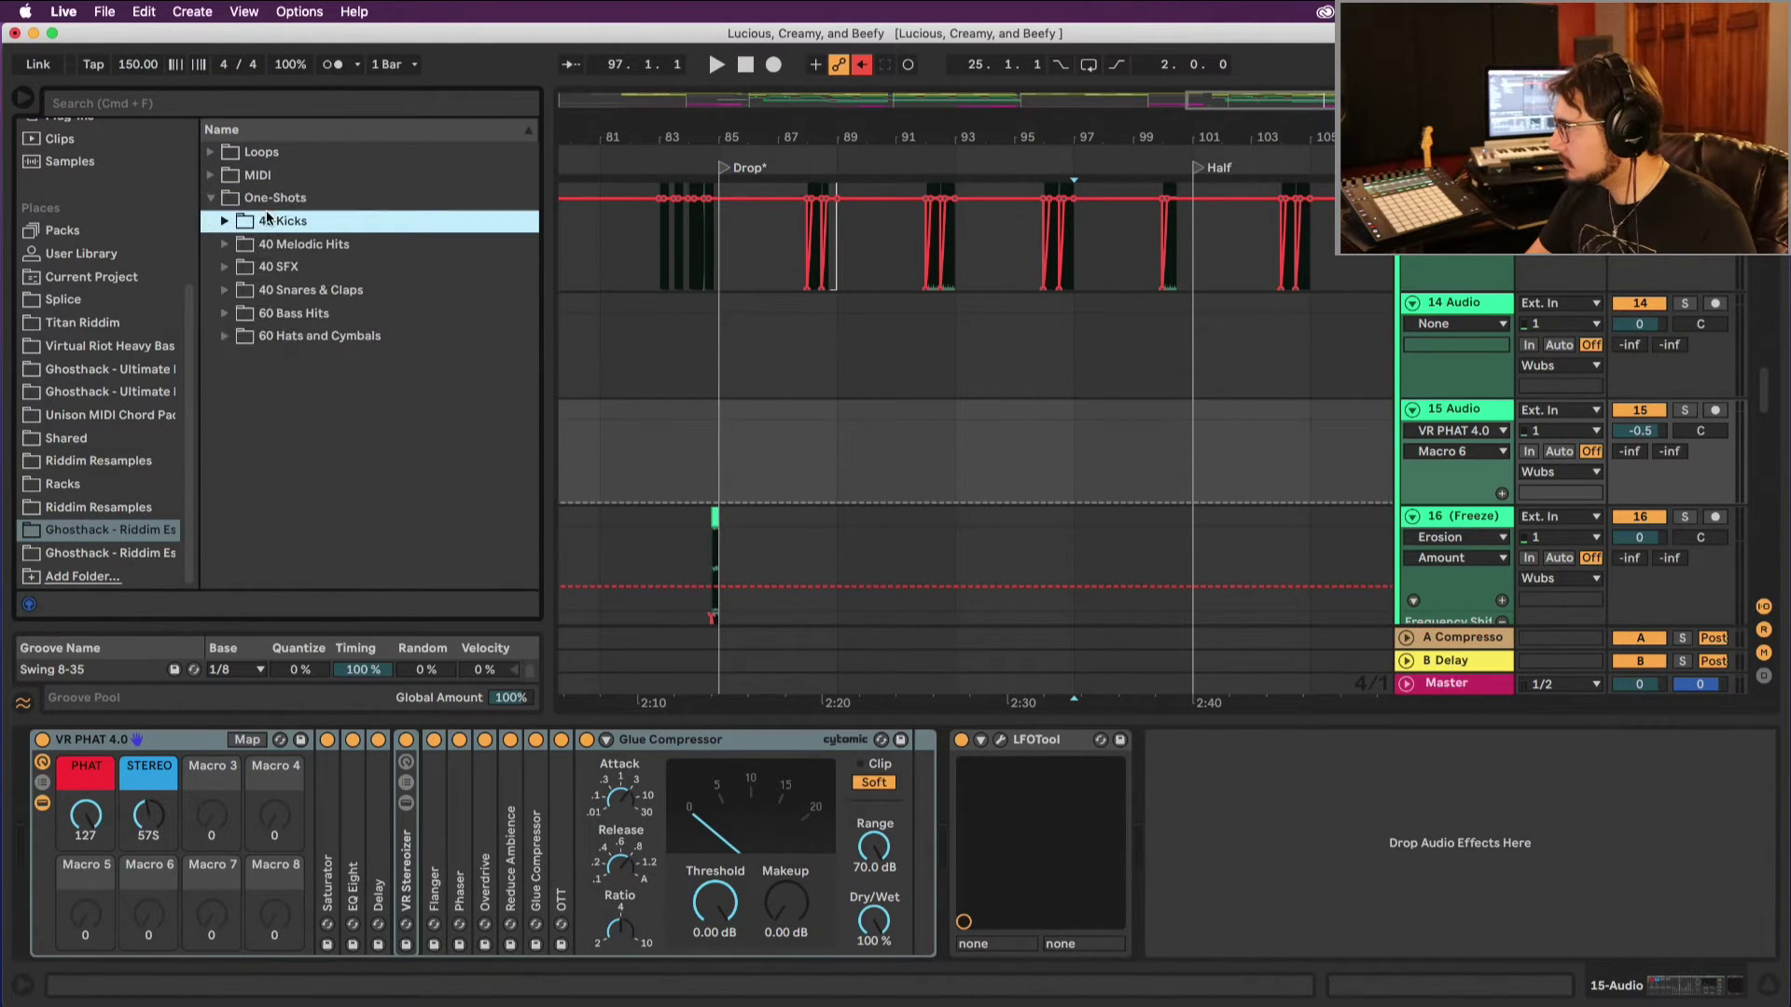
click(226, 290)
click(226, 291)
click(225, 313)
click(300, 336)
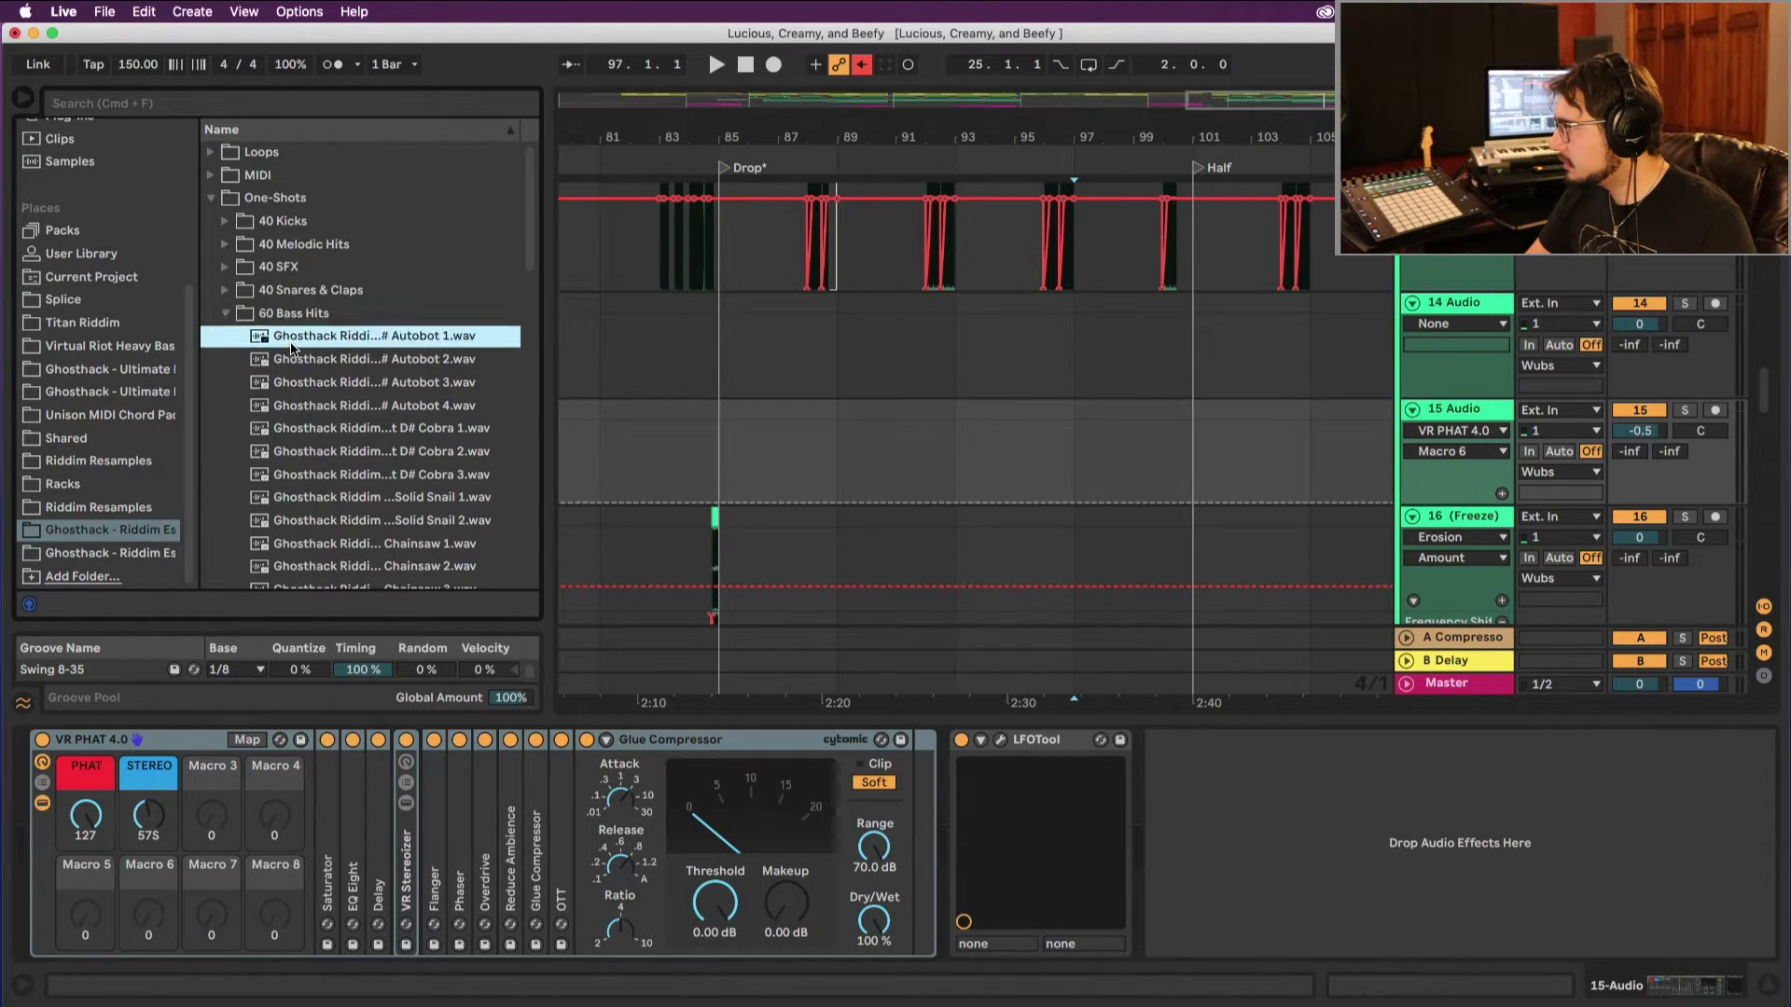
drag(323, 348, 807, 363)
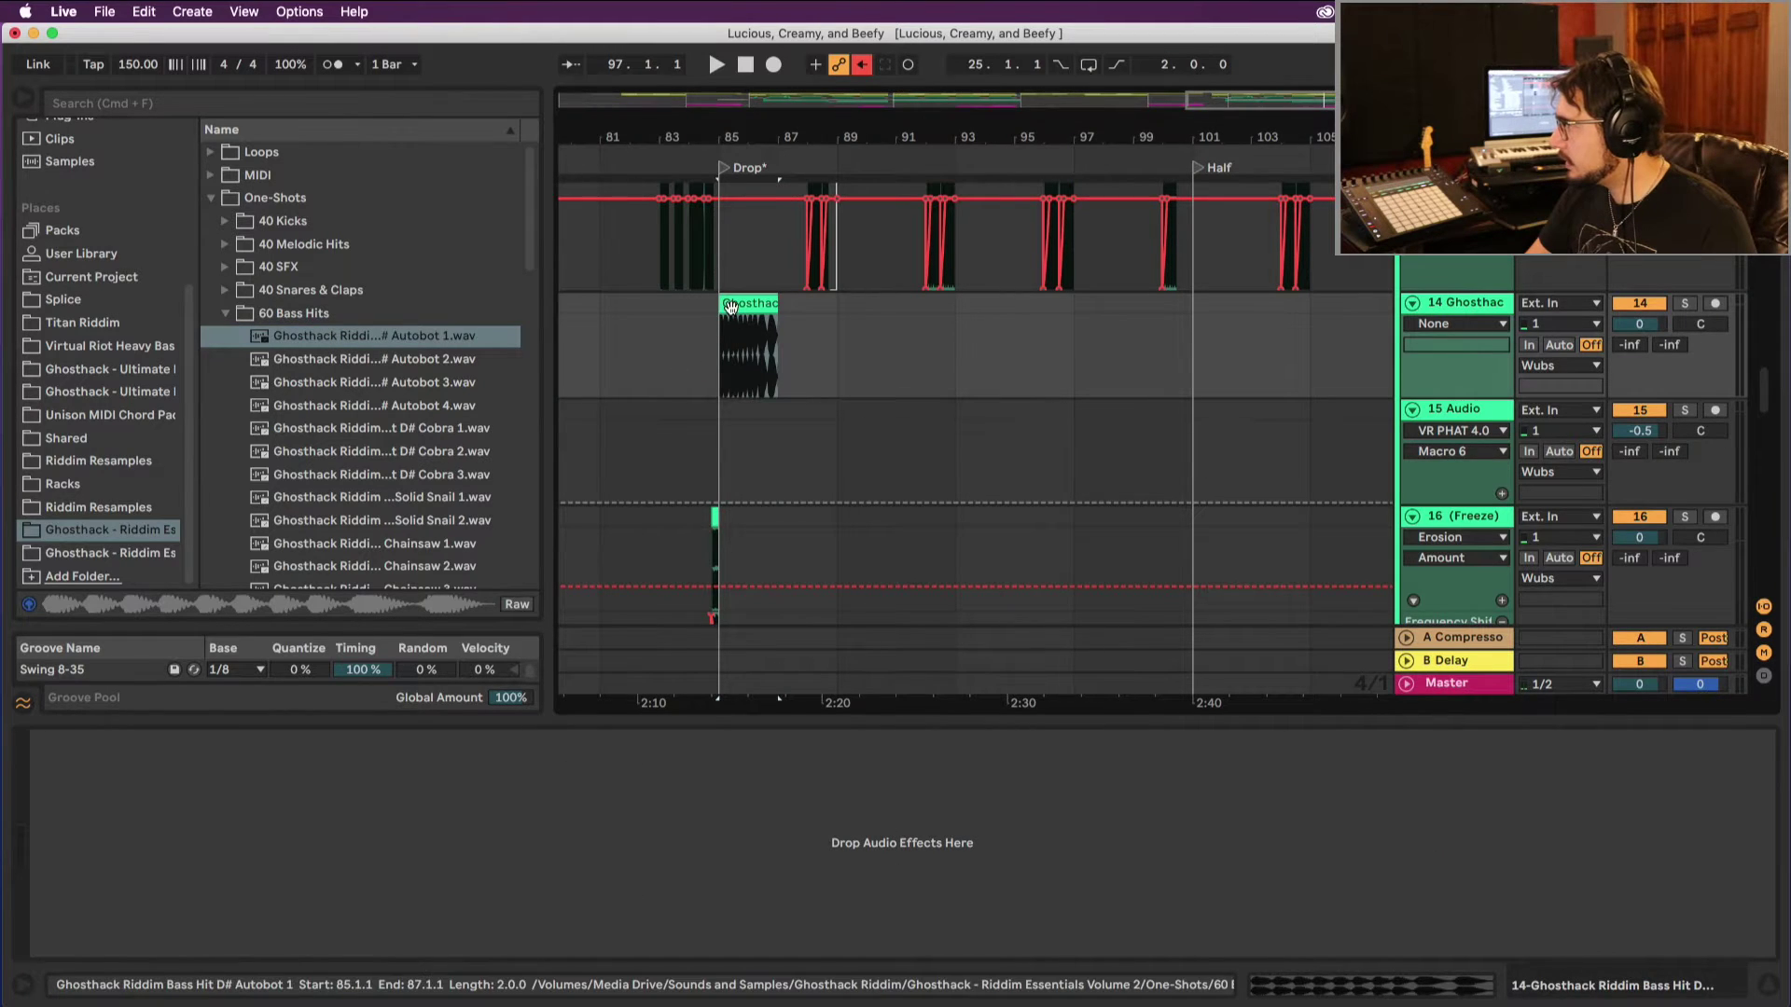
Step: Try the Autobot 1 clip unwarped and with a segment tempo of 150 BPM
double_click(749, 355)
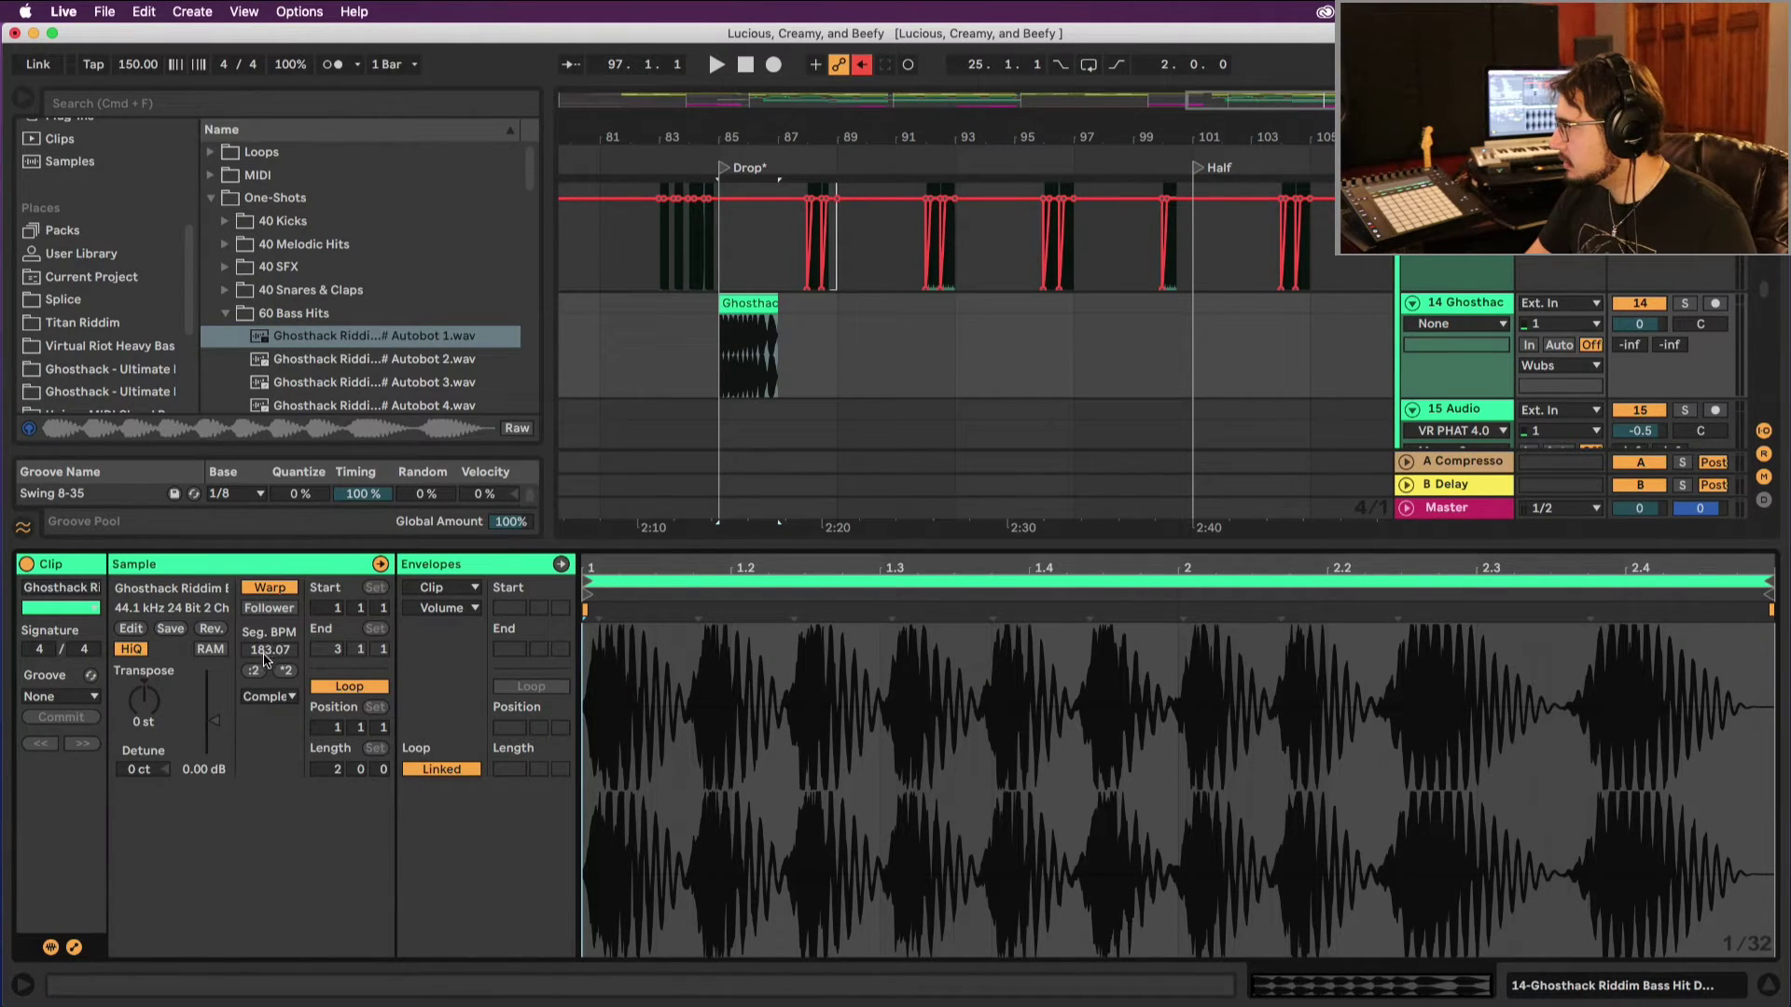
click(269, 587)
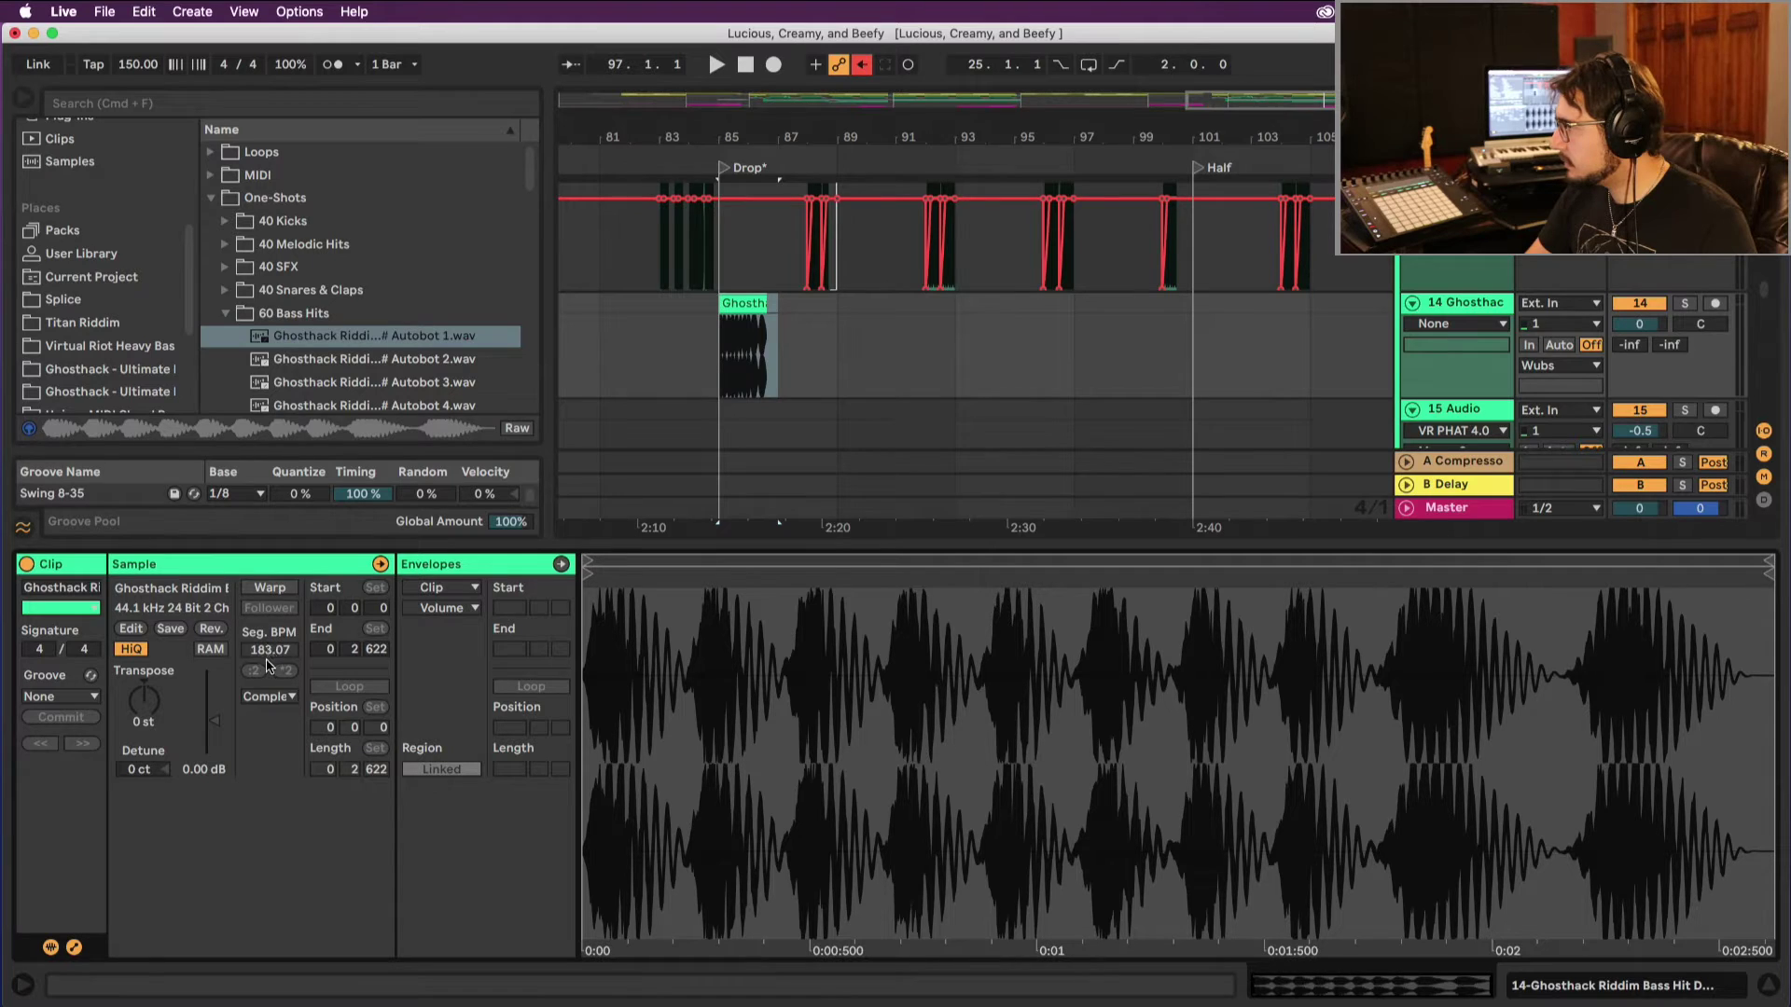
key(super+z)
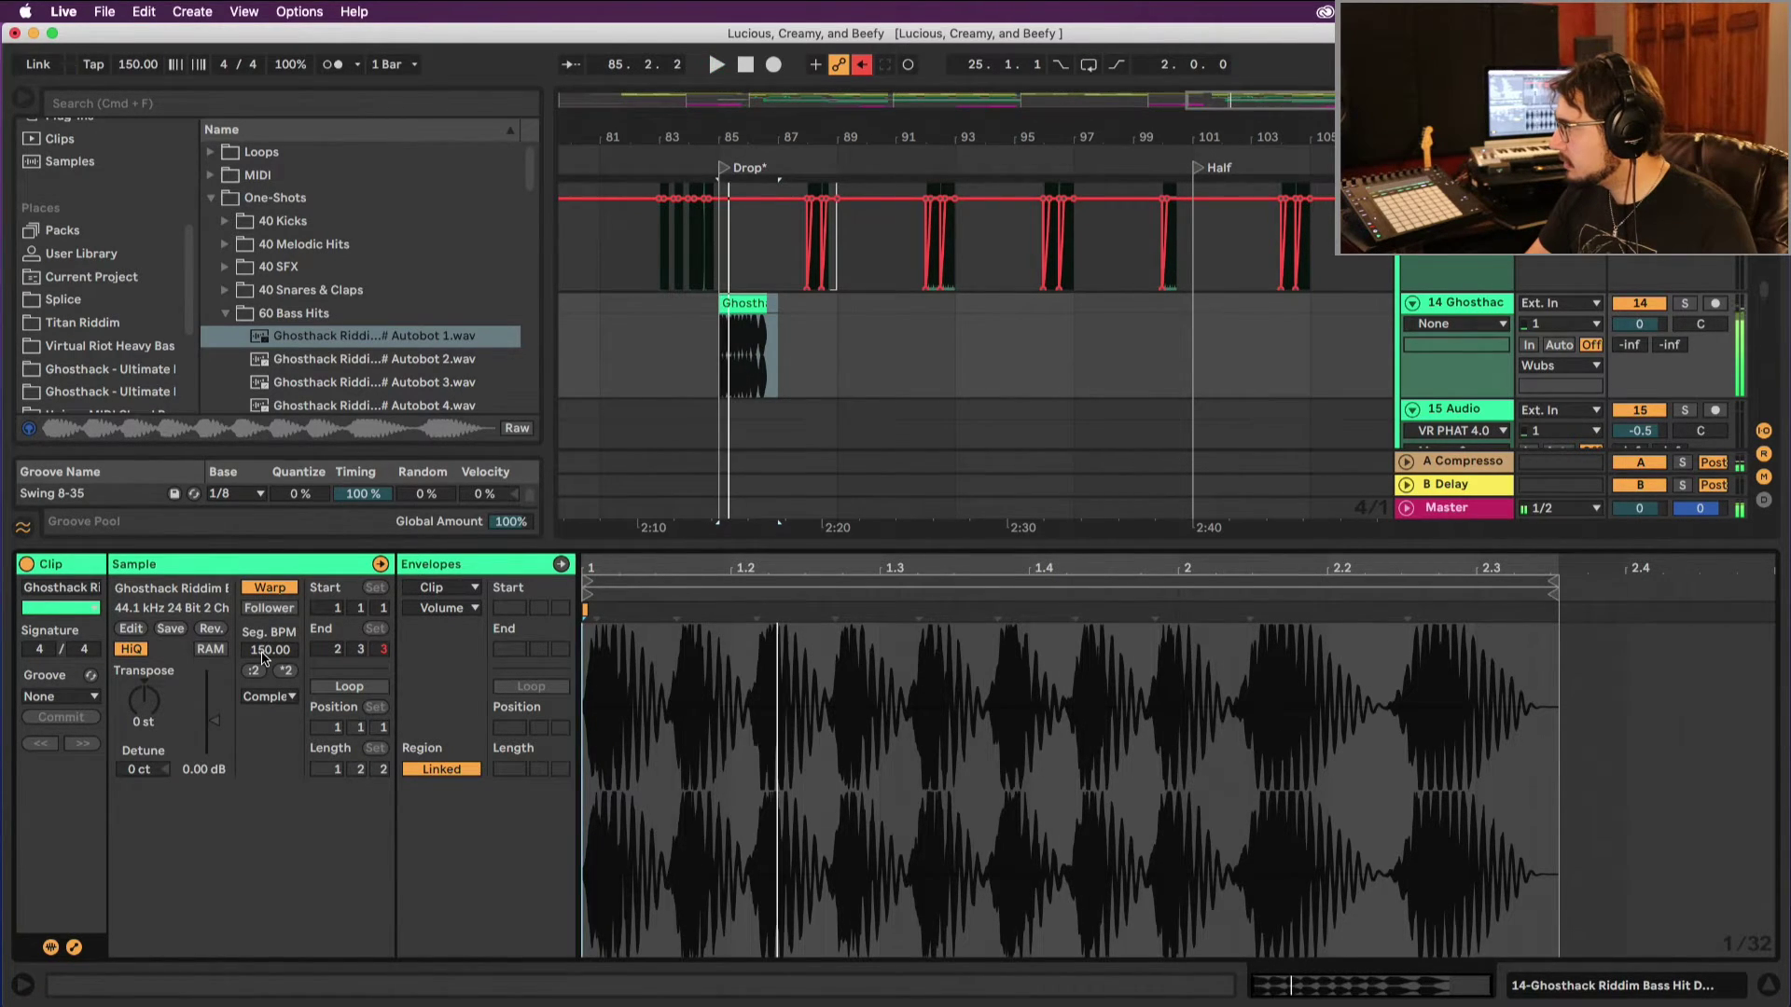
key(space)
key(plus)
key(plus)
key(plus)
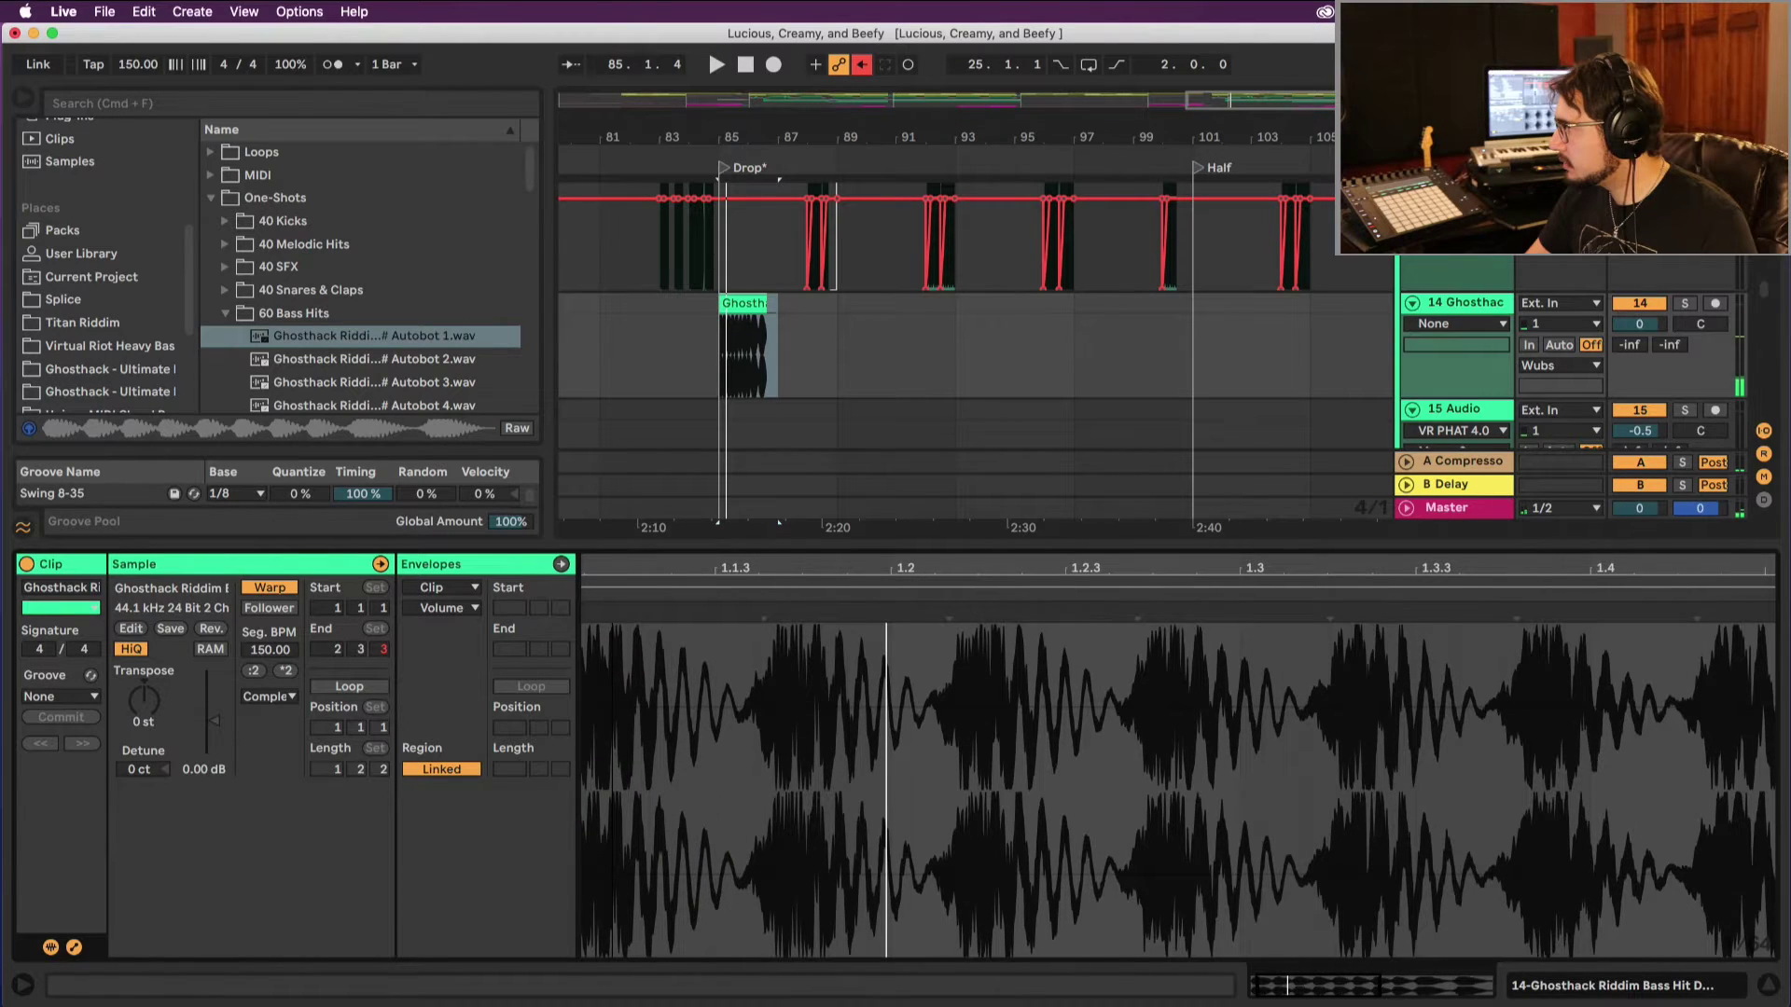
drag(331, 346, 737, 355)
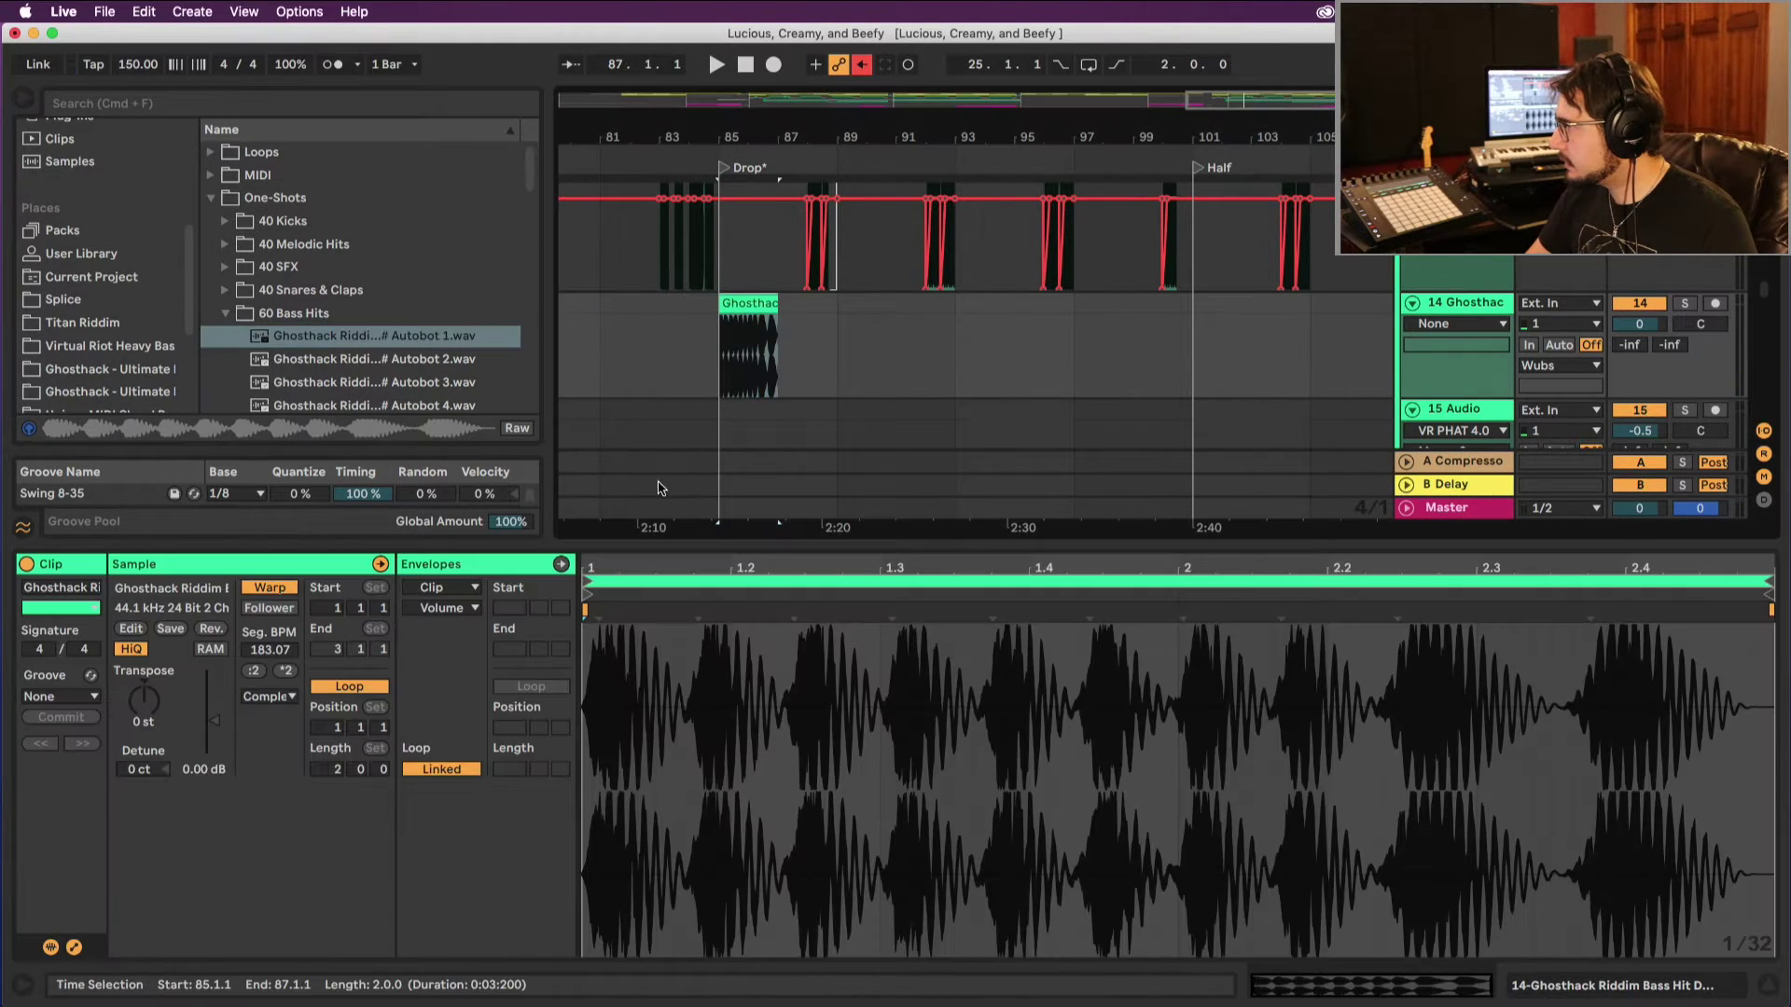
Step: Set the Autobot 1 clip's segment tempo to 140 BPM and play it from bar 85
key(space)
drag(268, 646, 267, 660)
key(space)
key(space)
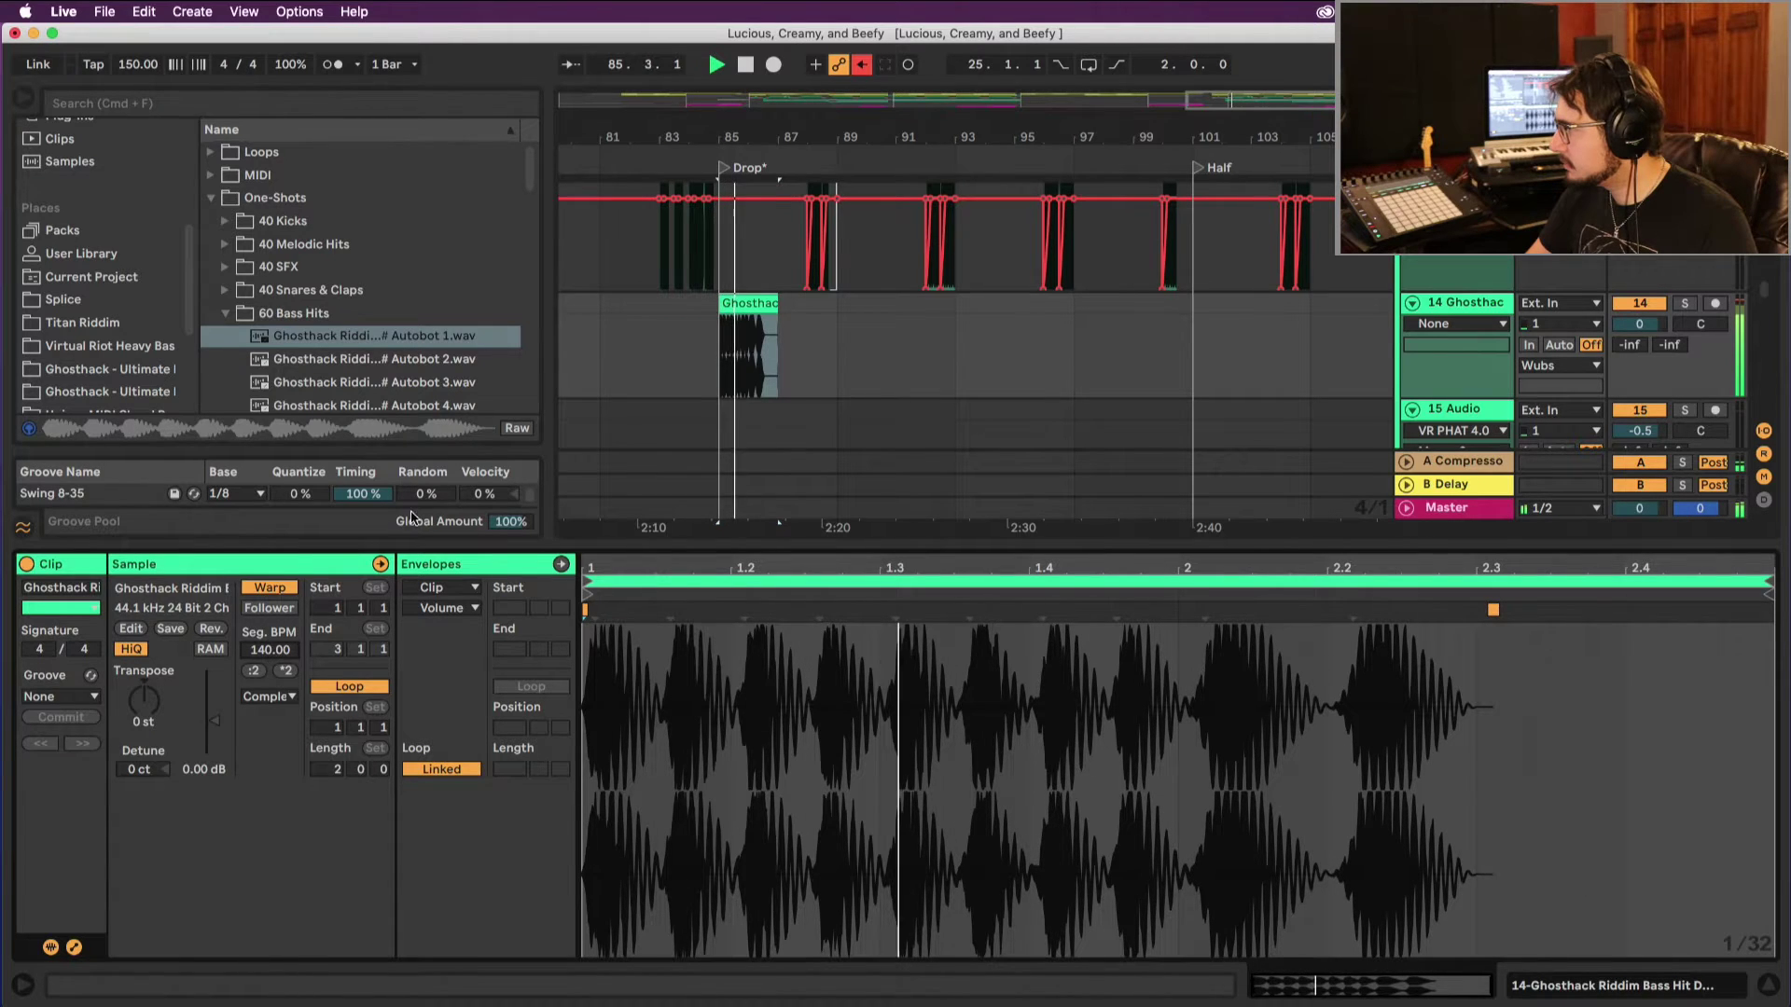
click(715, 168)
drag(716, 138, 717, 239)
key(space)
key(space)
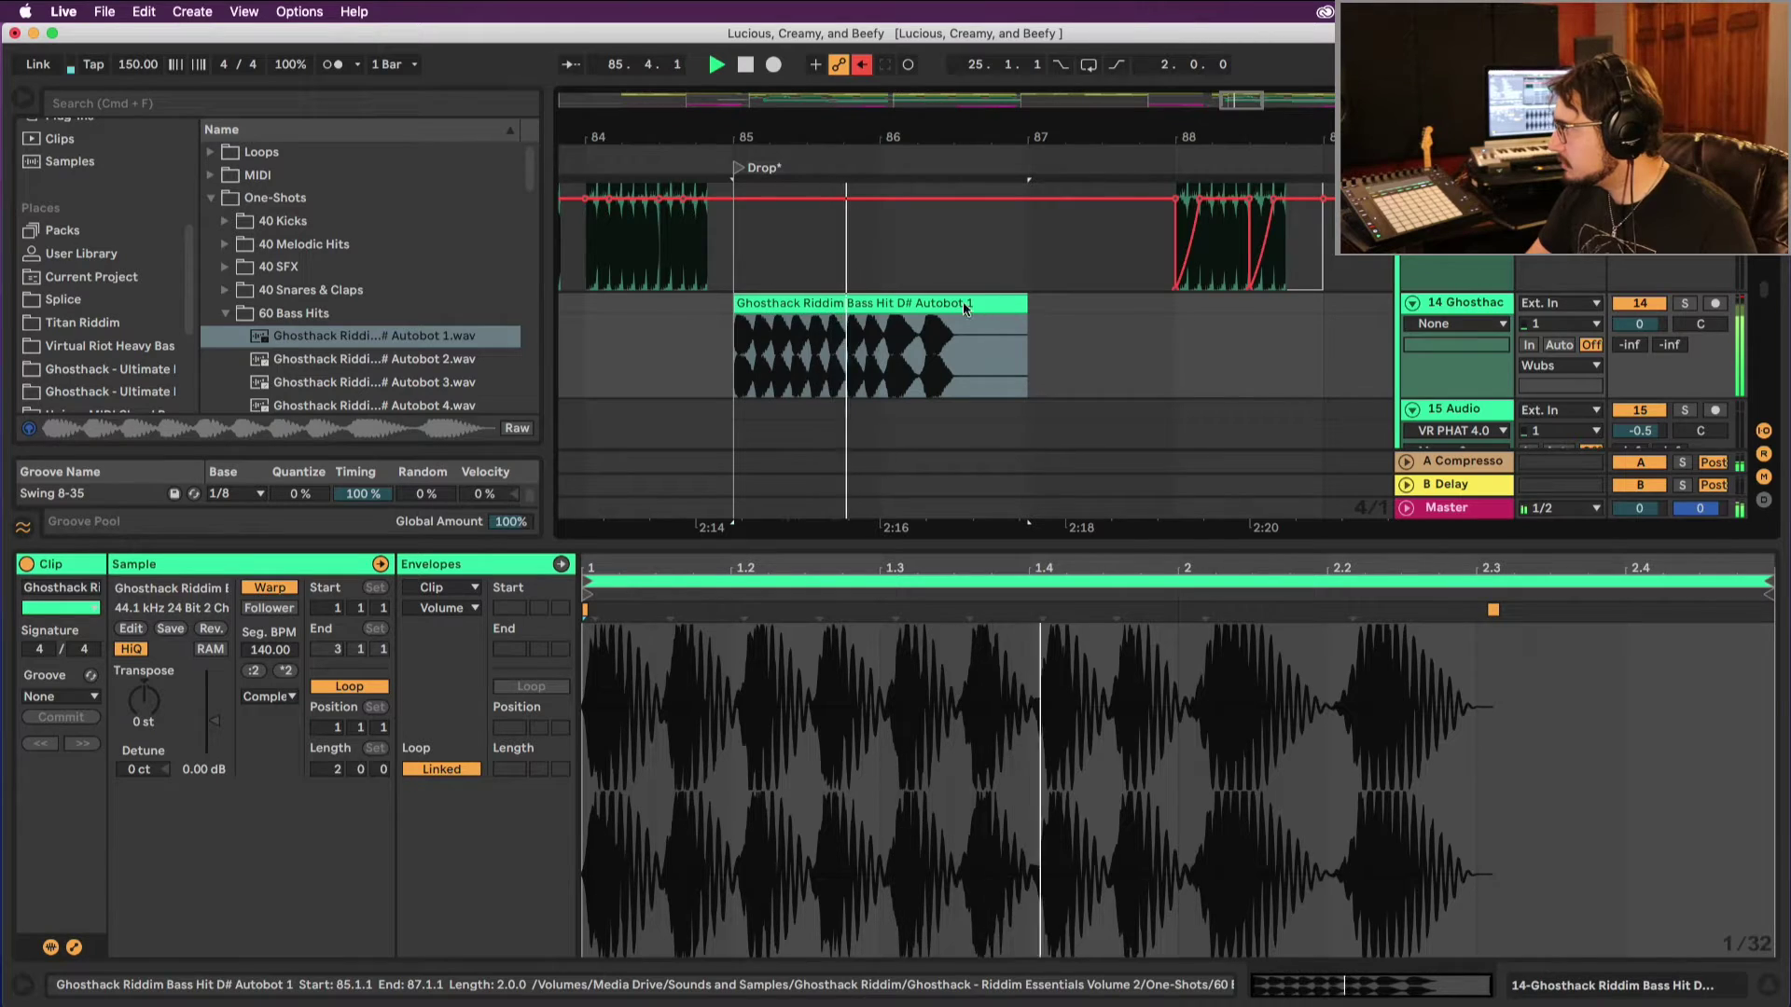
Step: Set the fixed grid to 1/8, trim the Autobot 1 clip's start to 85.4.1, and play from bar 85
right_click(872, 326)
click(1033, 769)
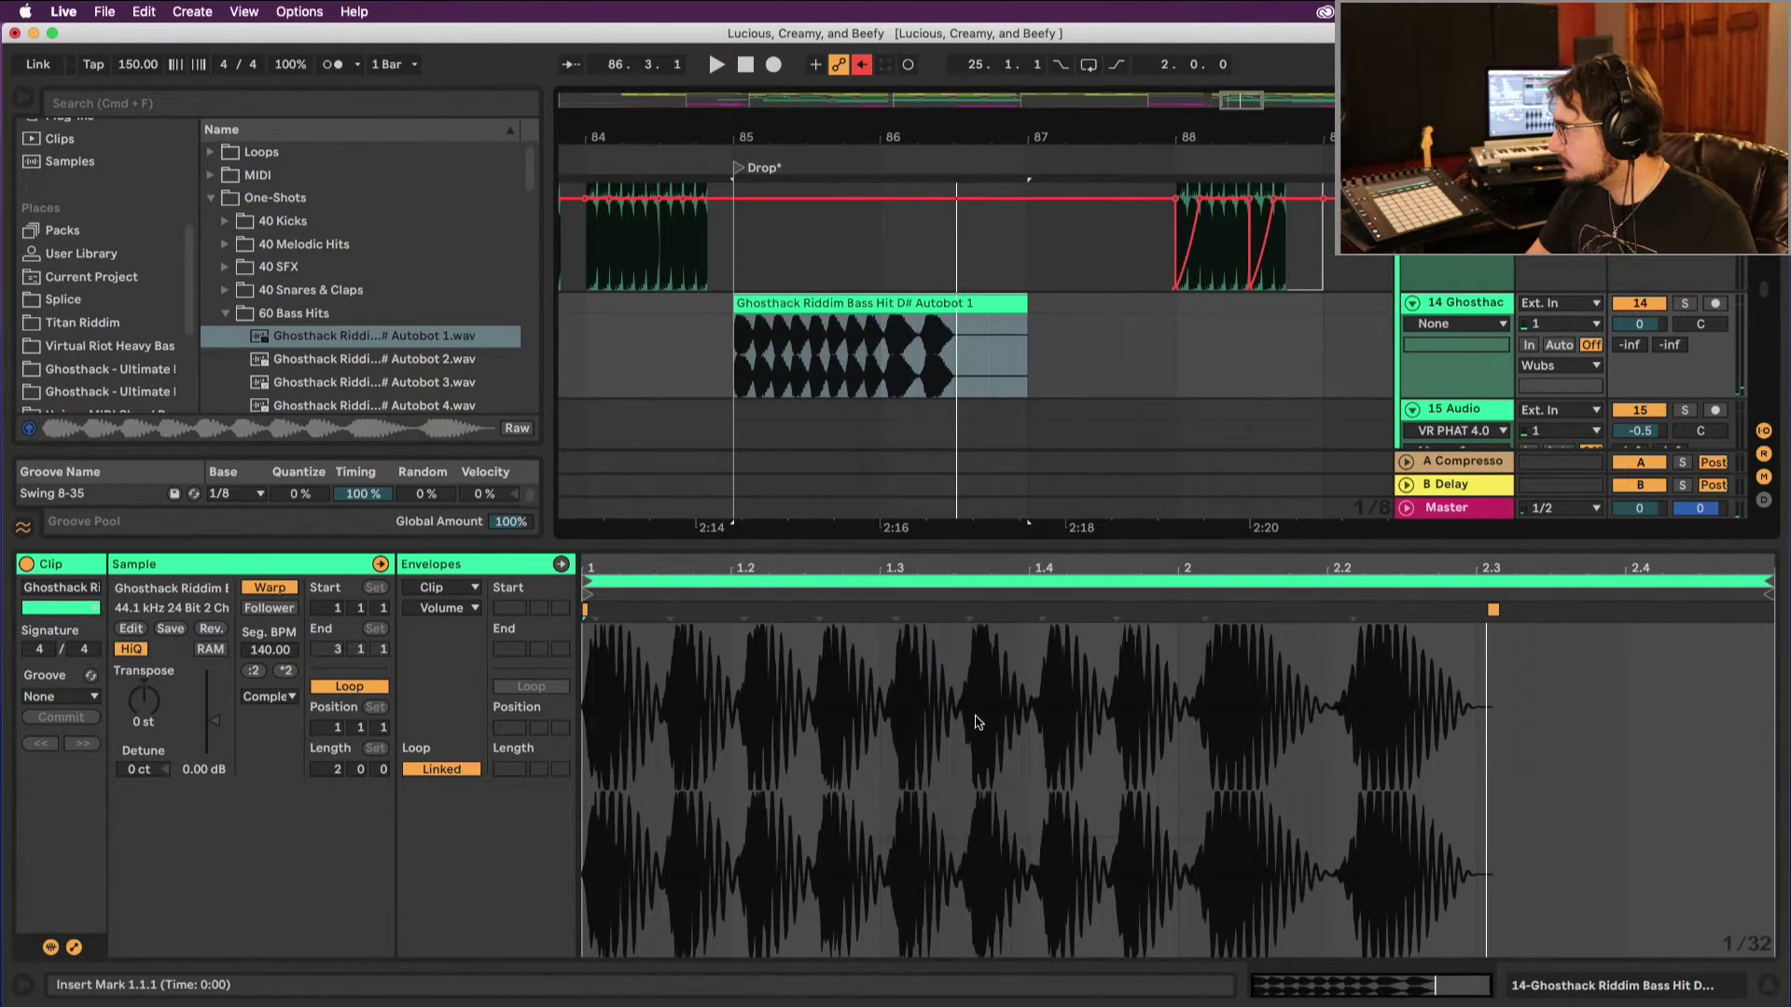
drag(734, 314, 842, 314)
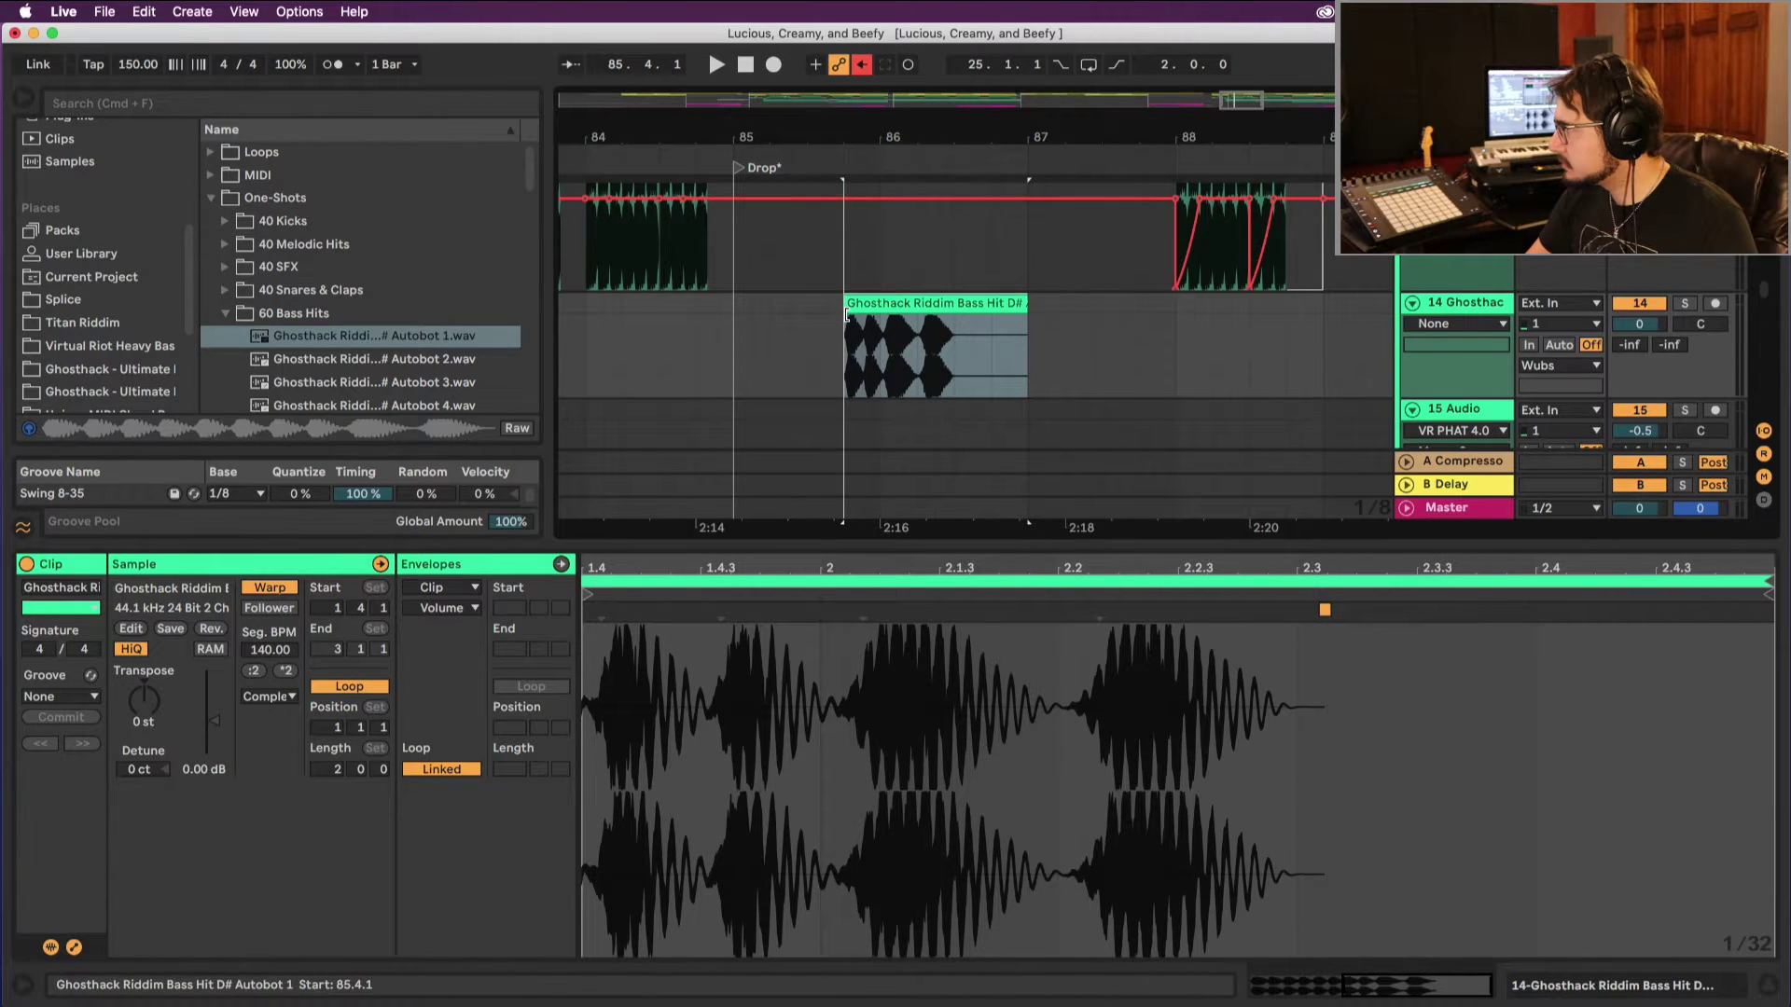
click(749, 310)
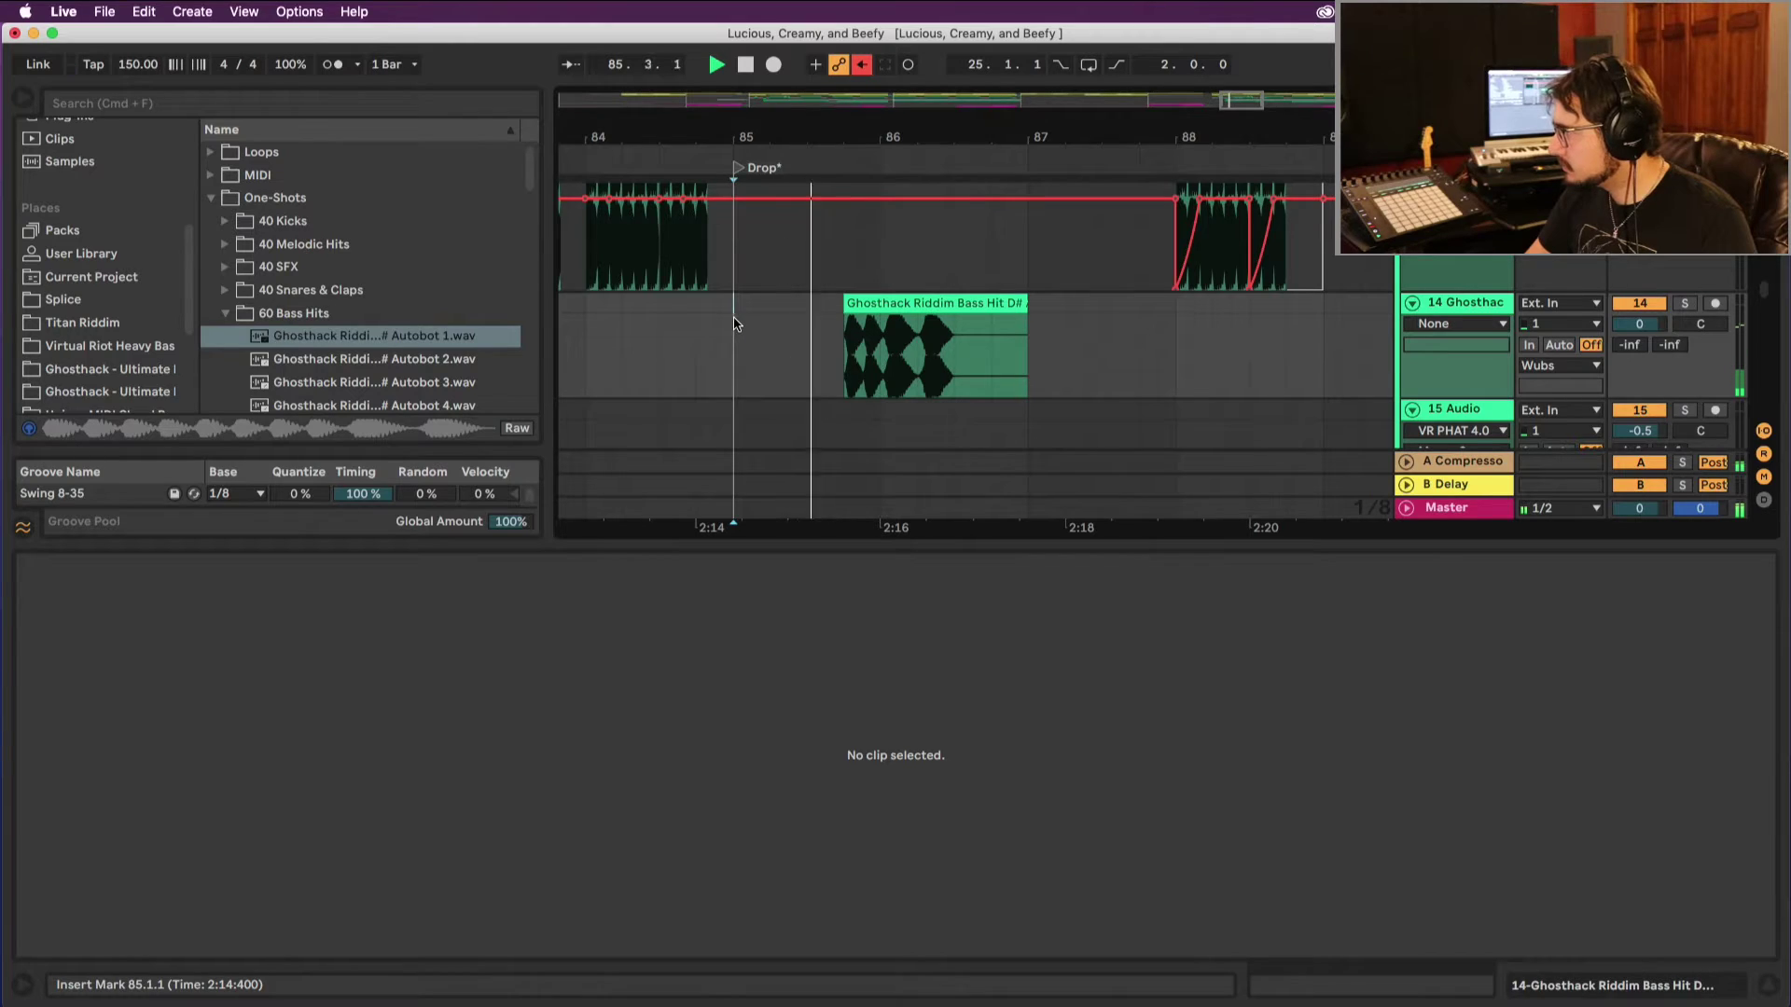
Step: Move the Autobot 1 clip to 85.3.1, shorten it to three beats, and repeat its last hit up to 86.3.1
drag(940, 327, 897, 309)
key(super+z)
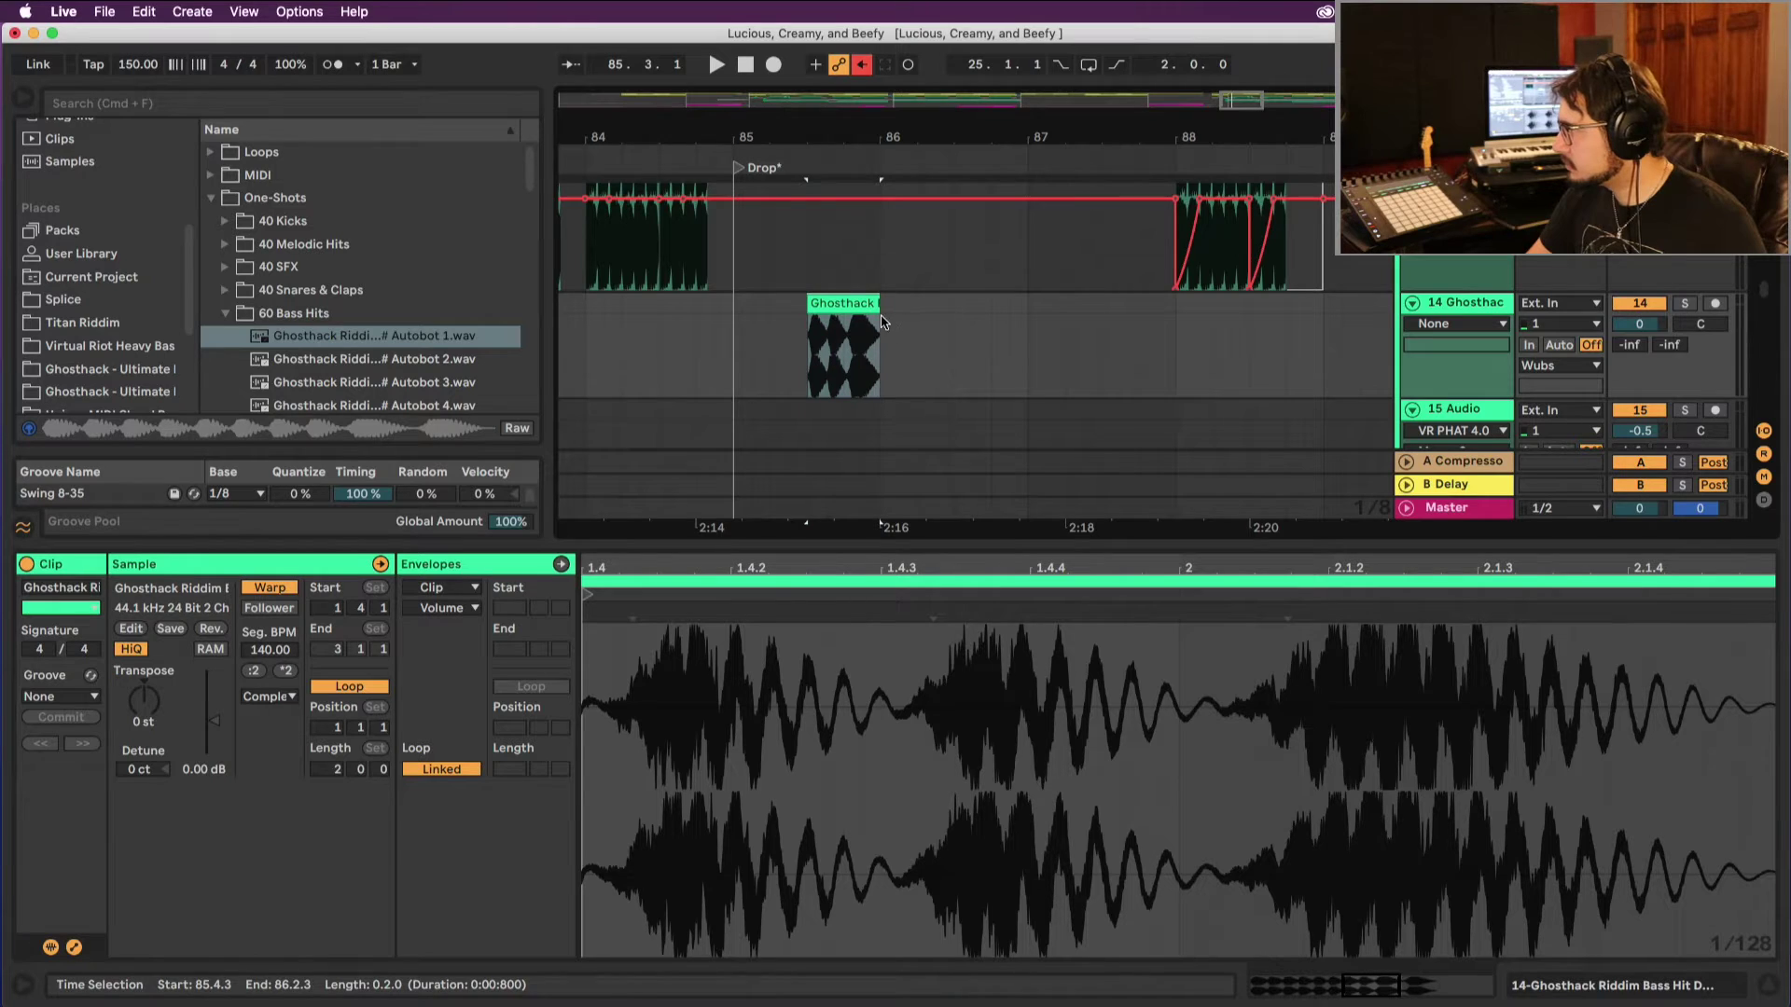
drag(881, 321, 955, 341)
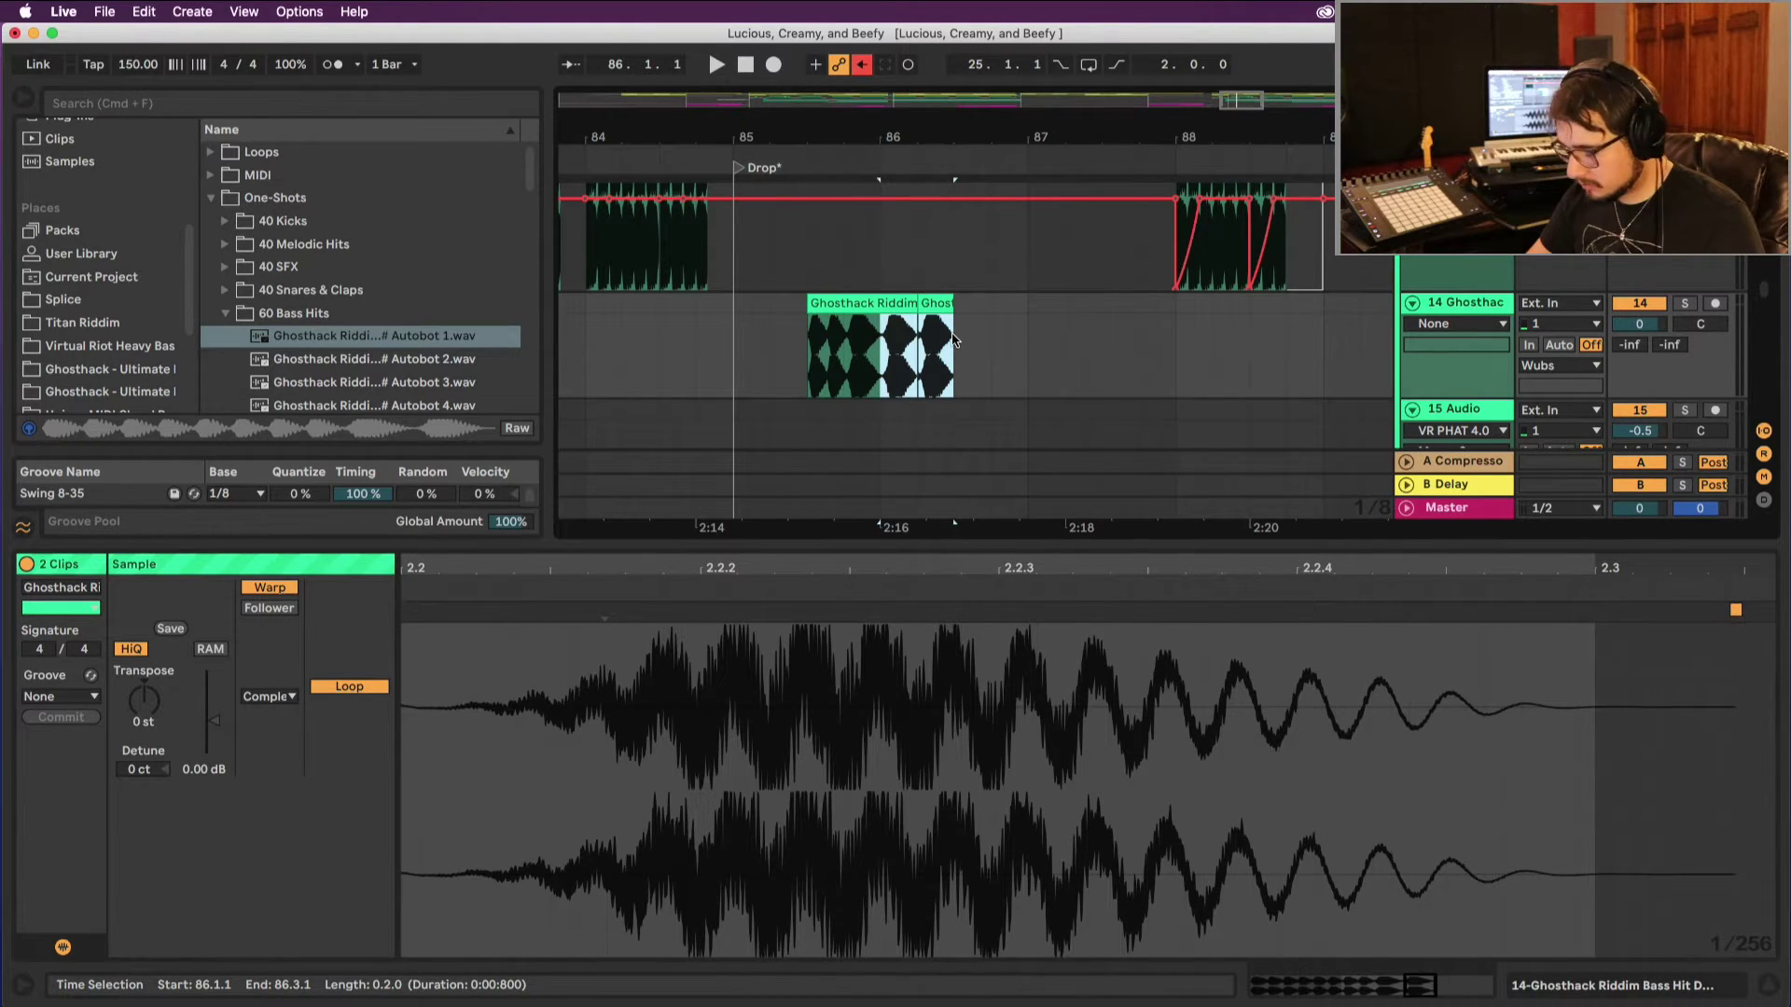
Step: Duplicate the two hits between 86.1.1 and 86.3.1 to extend the phrase to bar 87, and play it
click(938, 310)
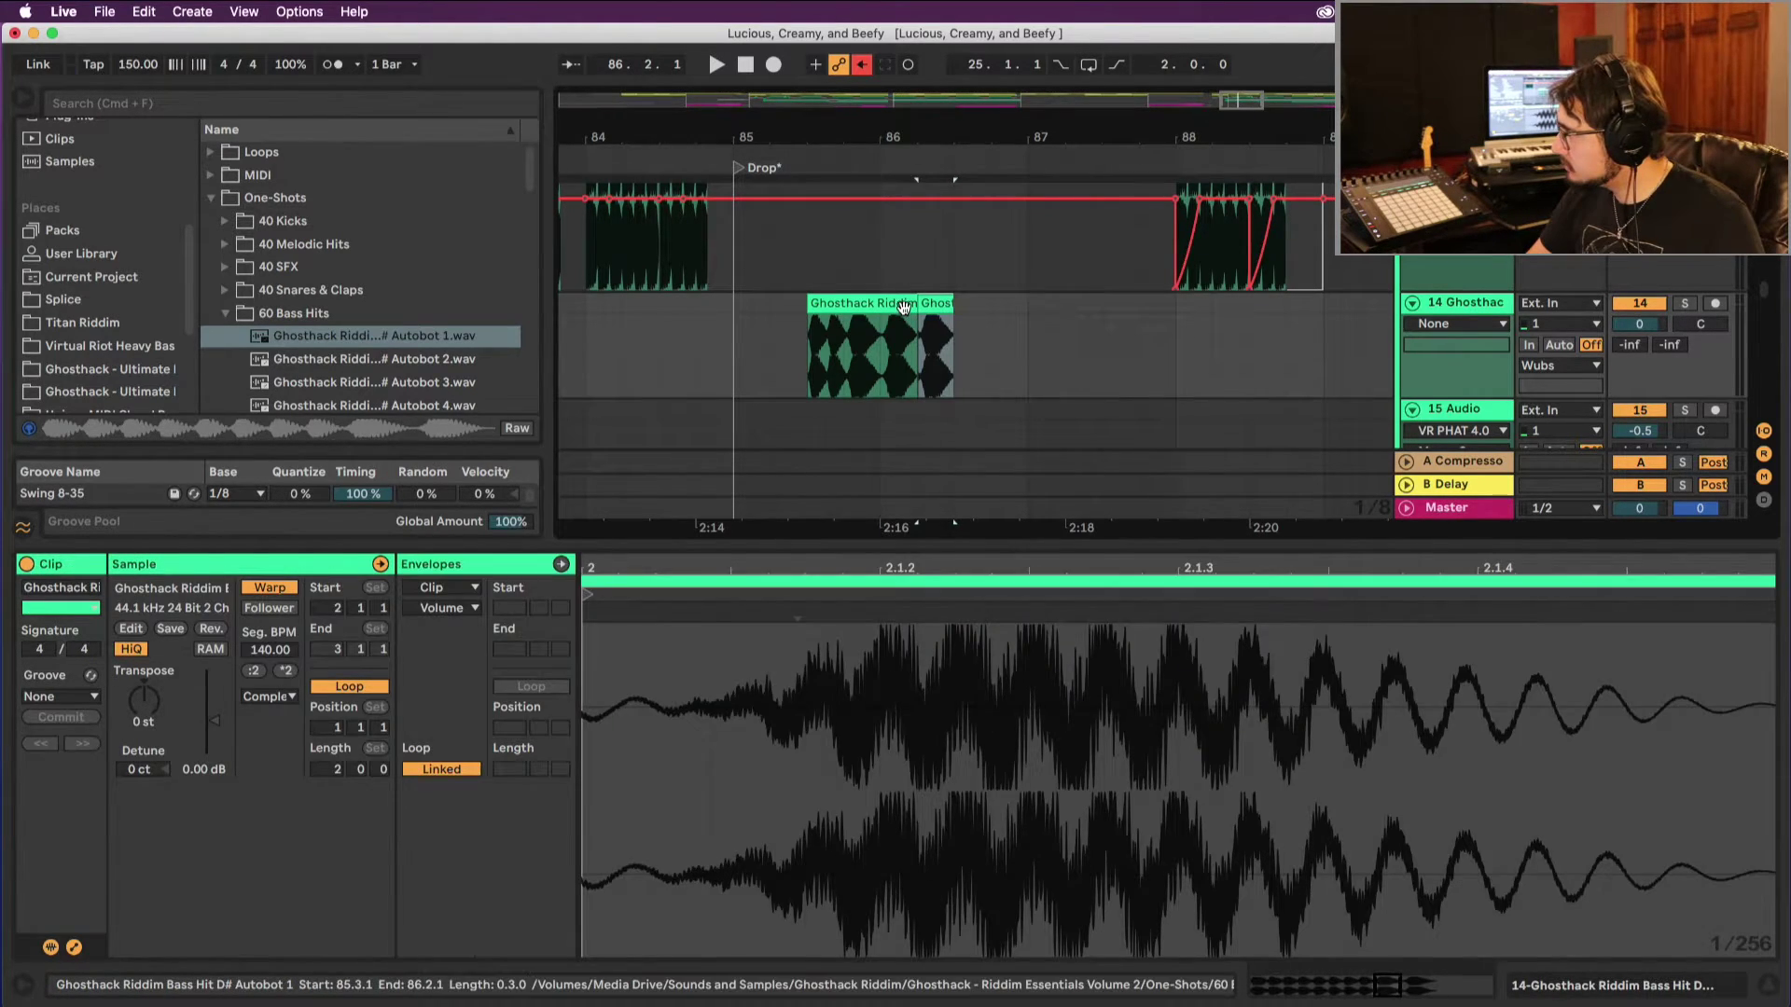
click(943, 353)
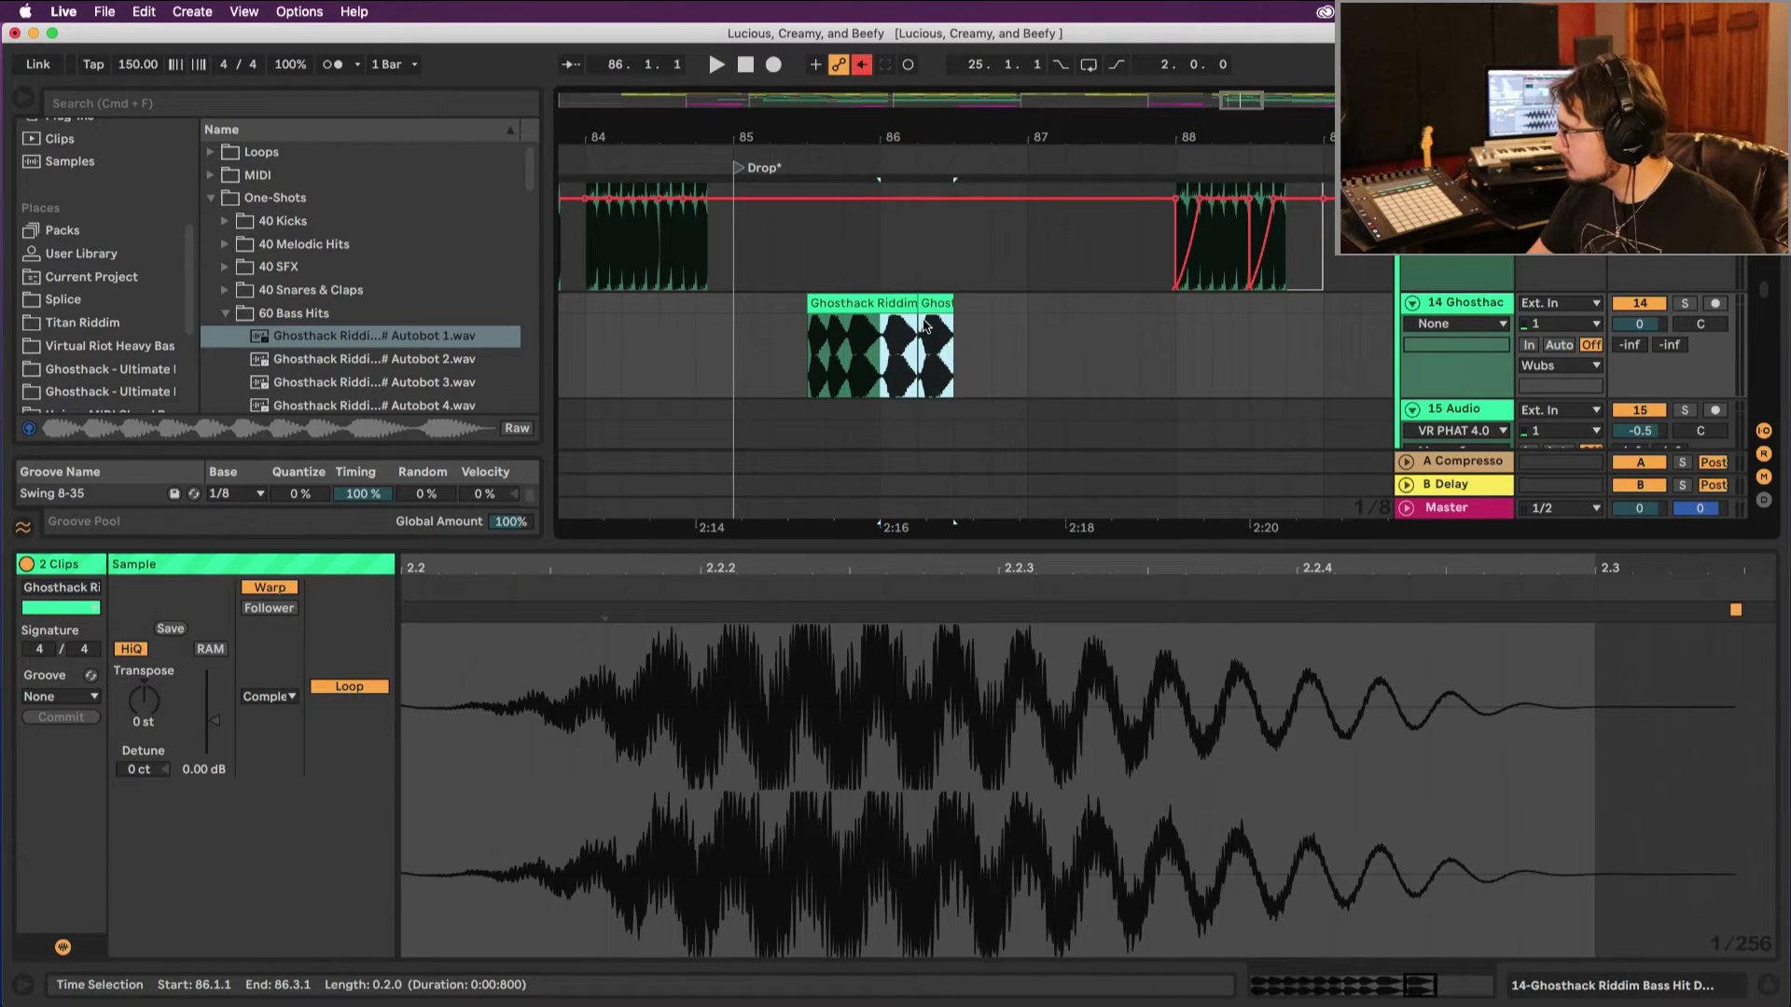
mouse_move(943, 353)
mouse_down()
mouse_move(984, 317)
mouse_move(966, 319)
mouse_up()
click(786, 345)
key(space)
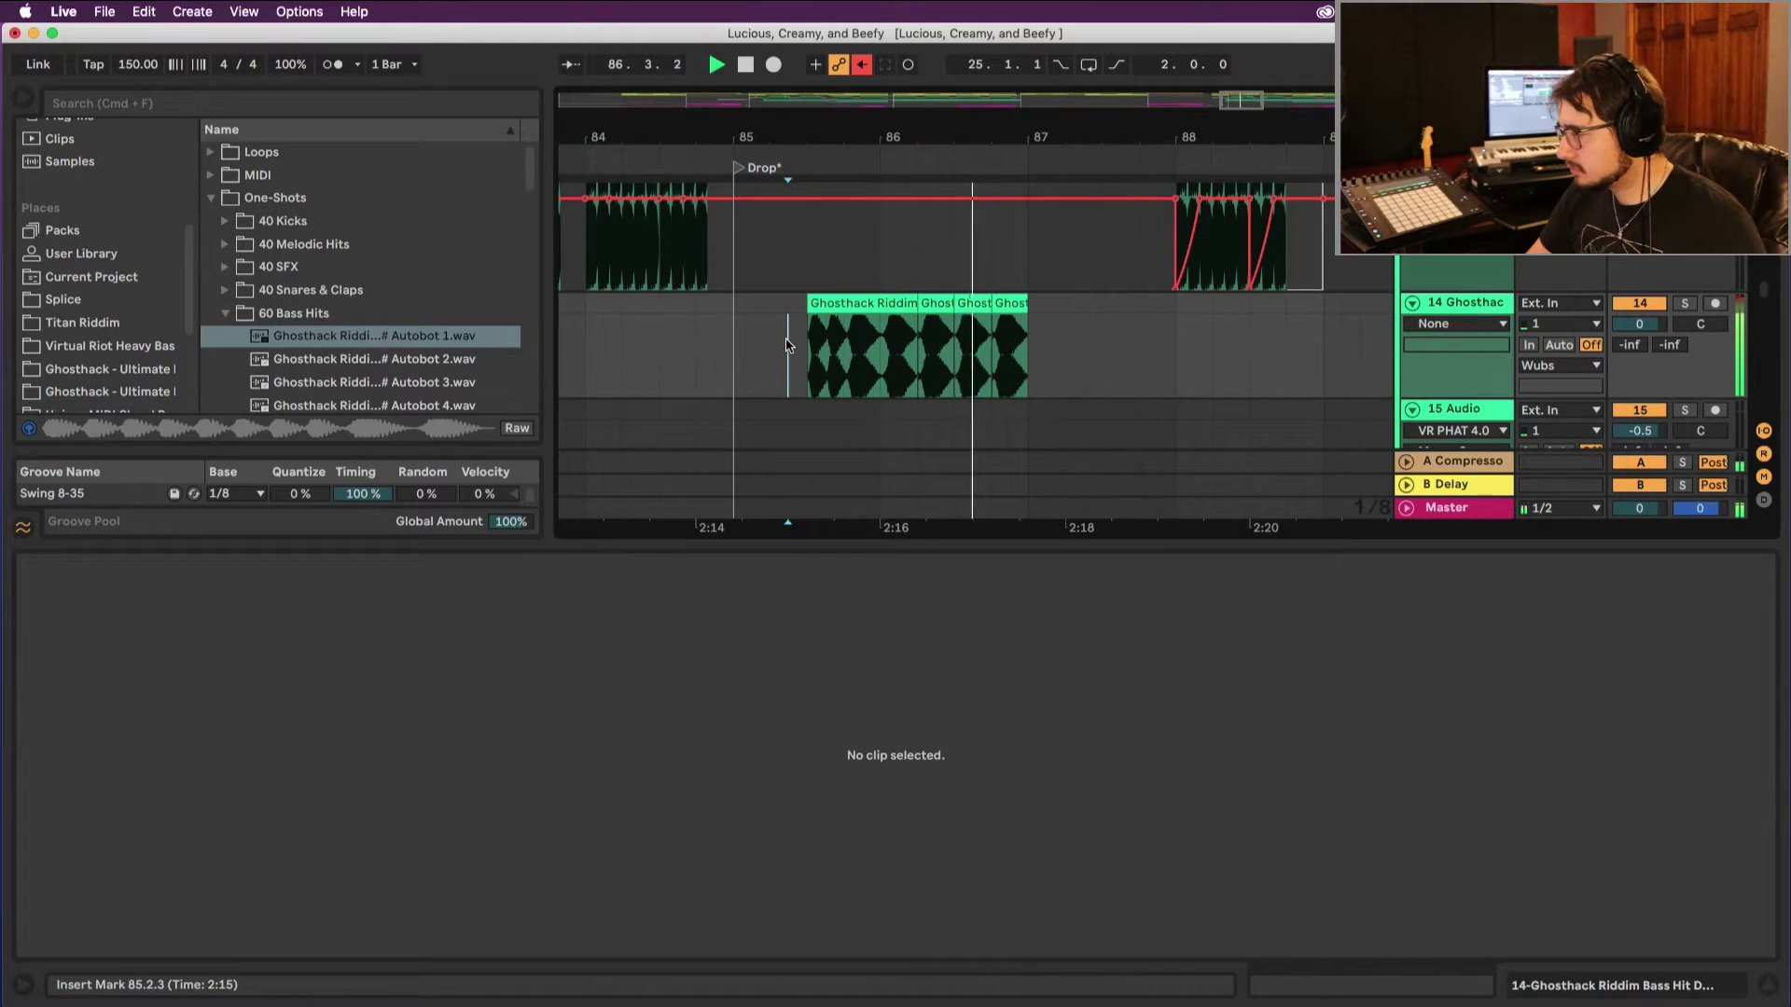
click(878, 360)
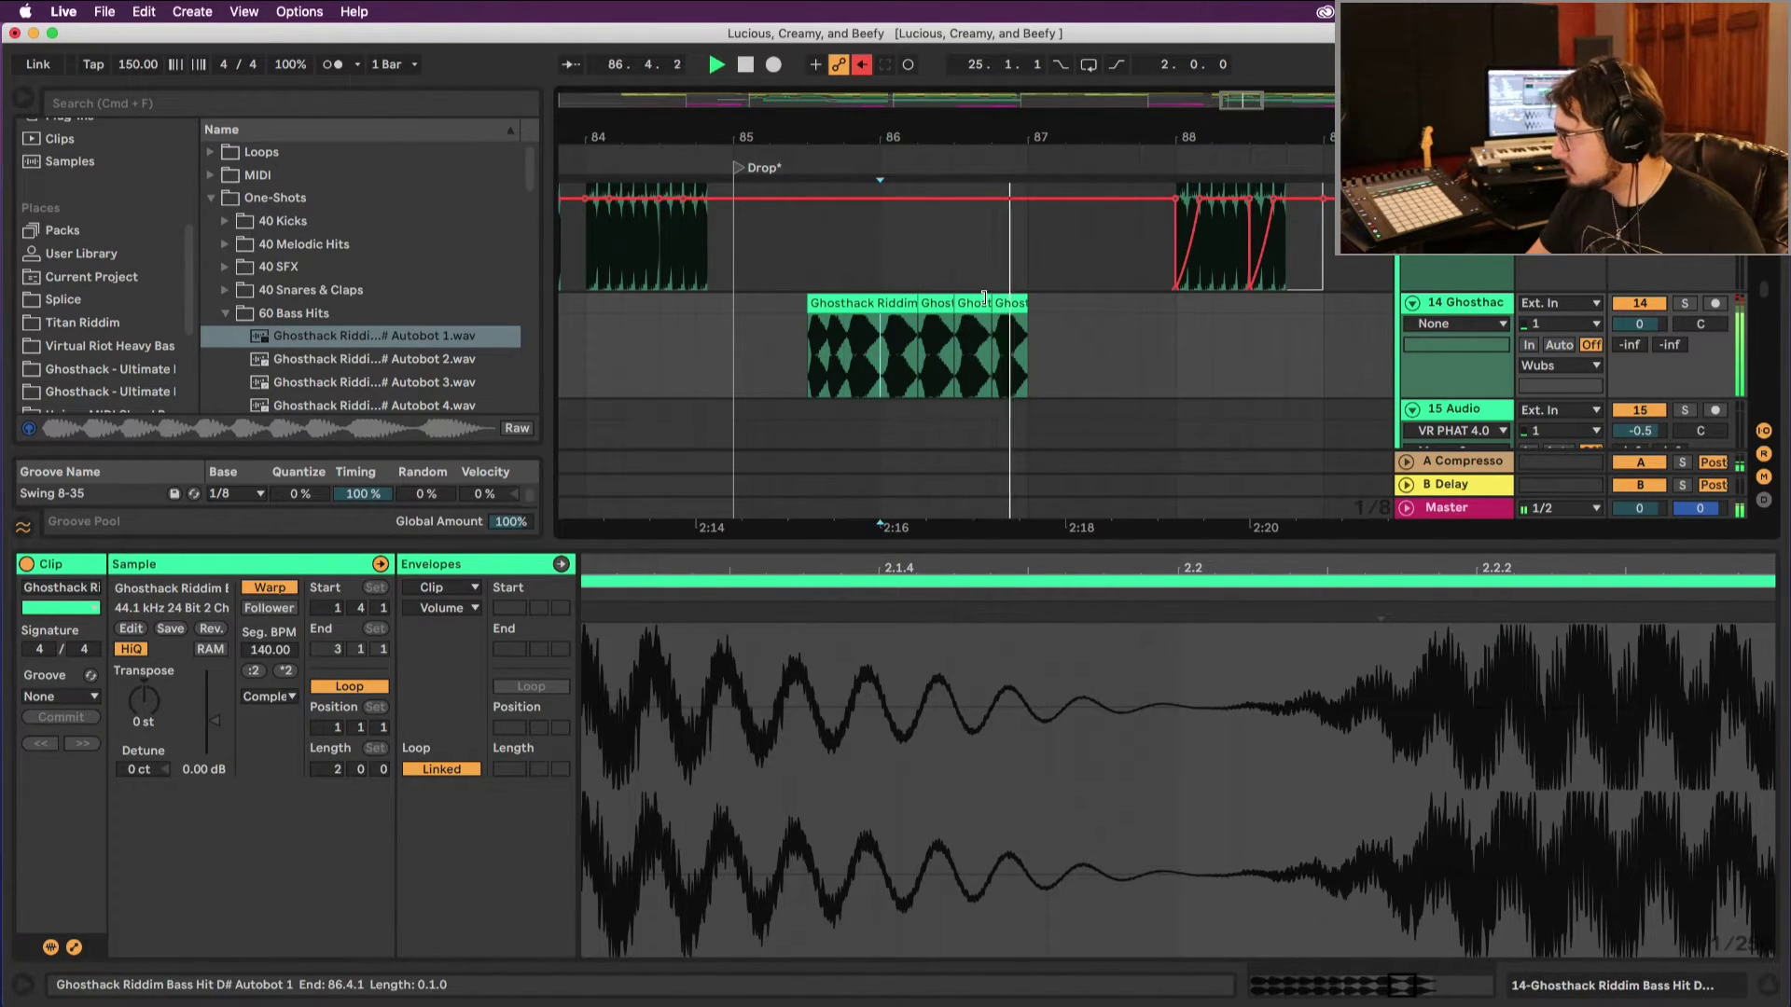
key(space)
scroll(978, 300, right, 1)
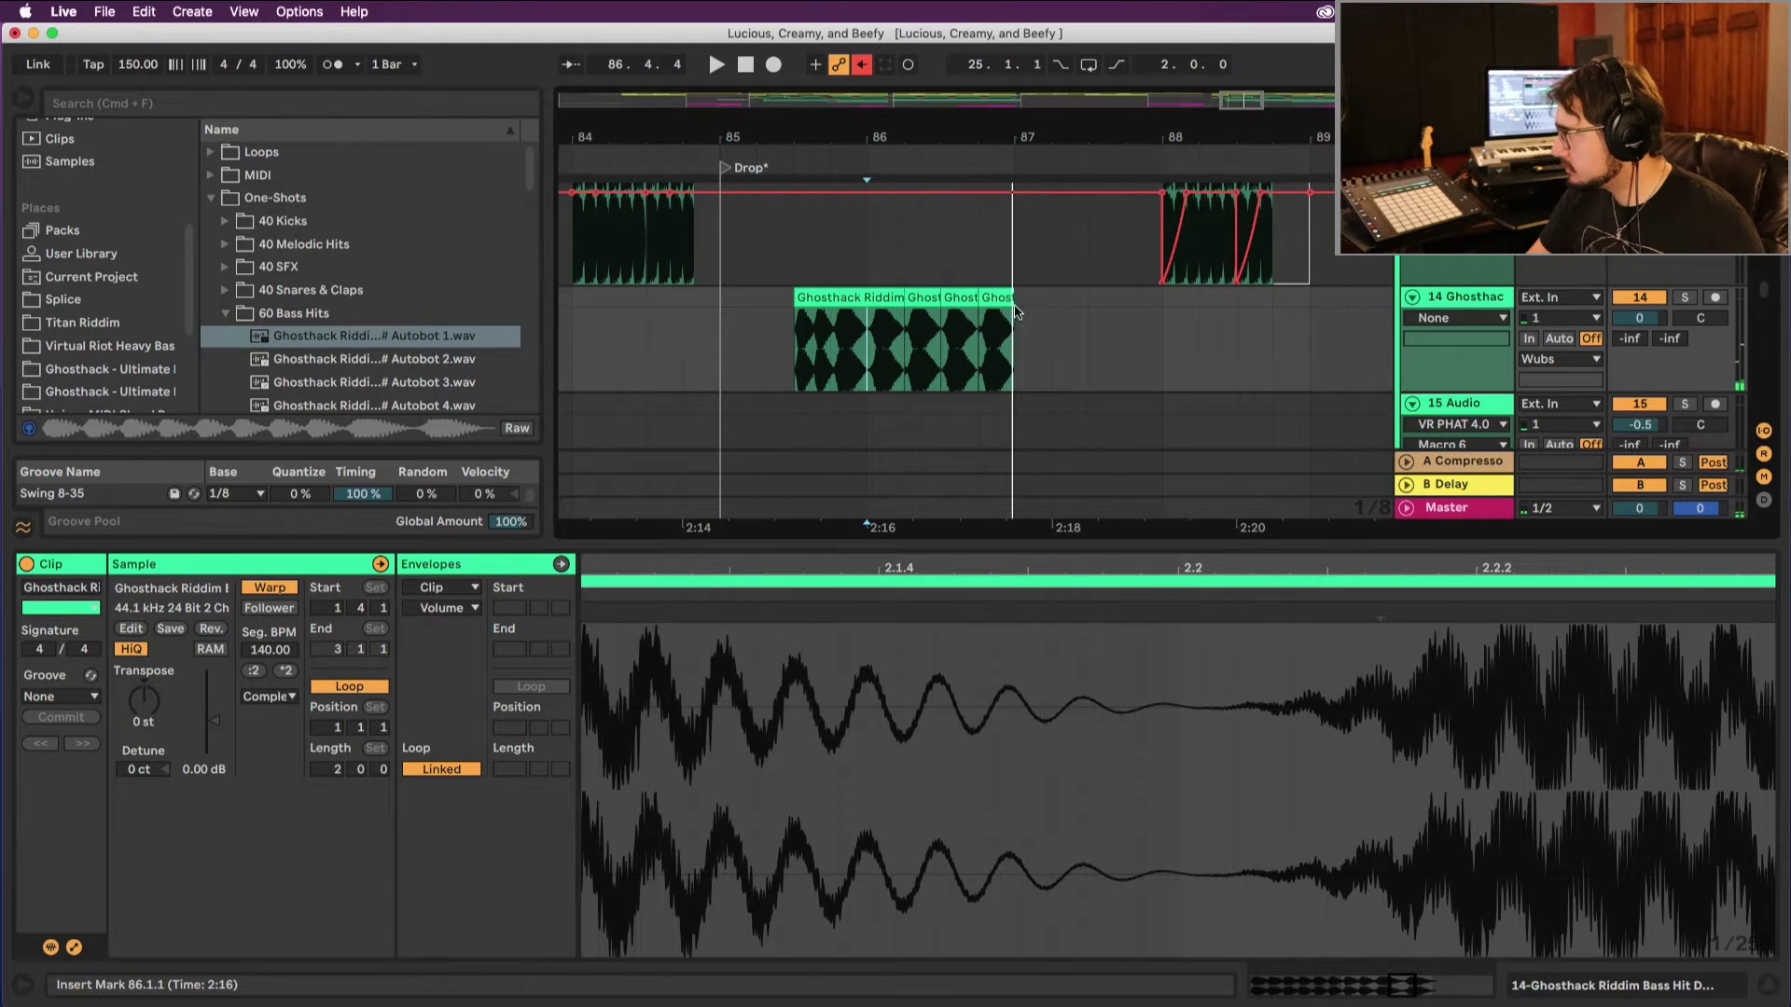
click(774, 347)
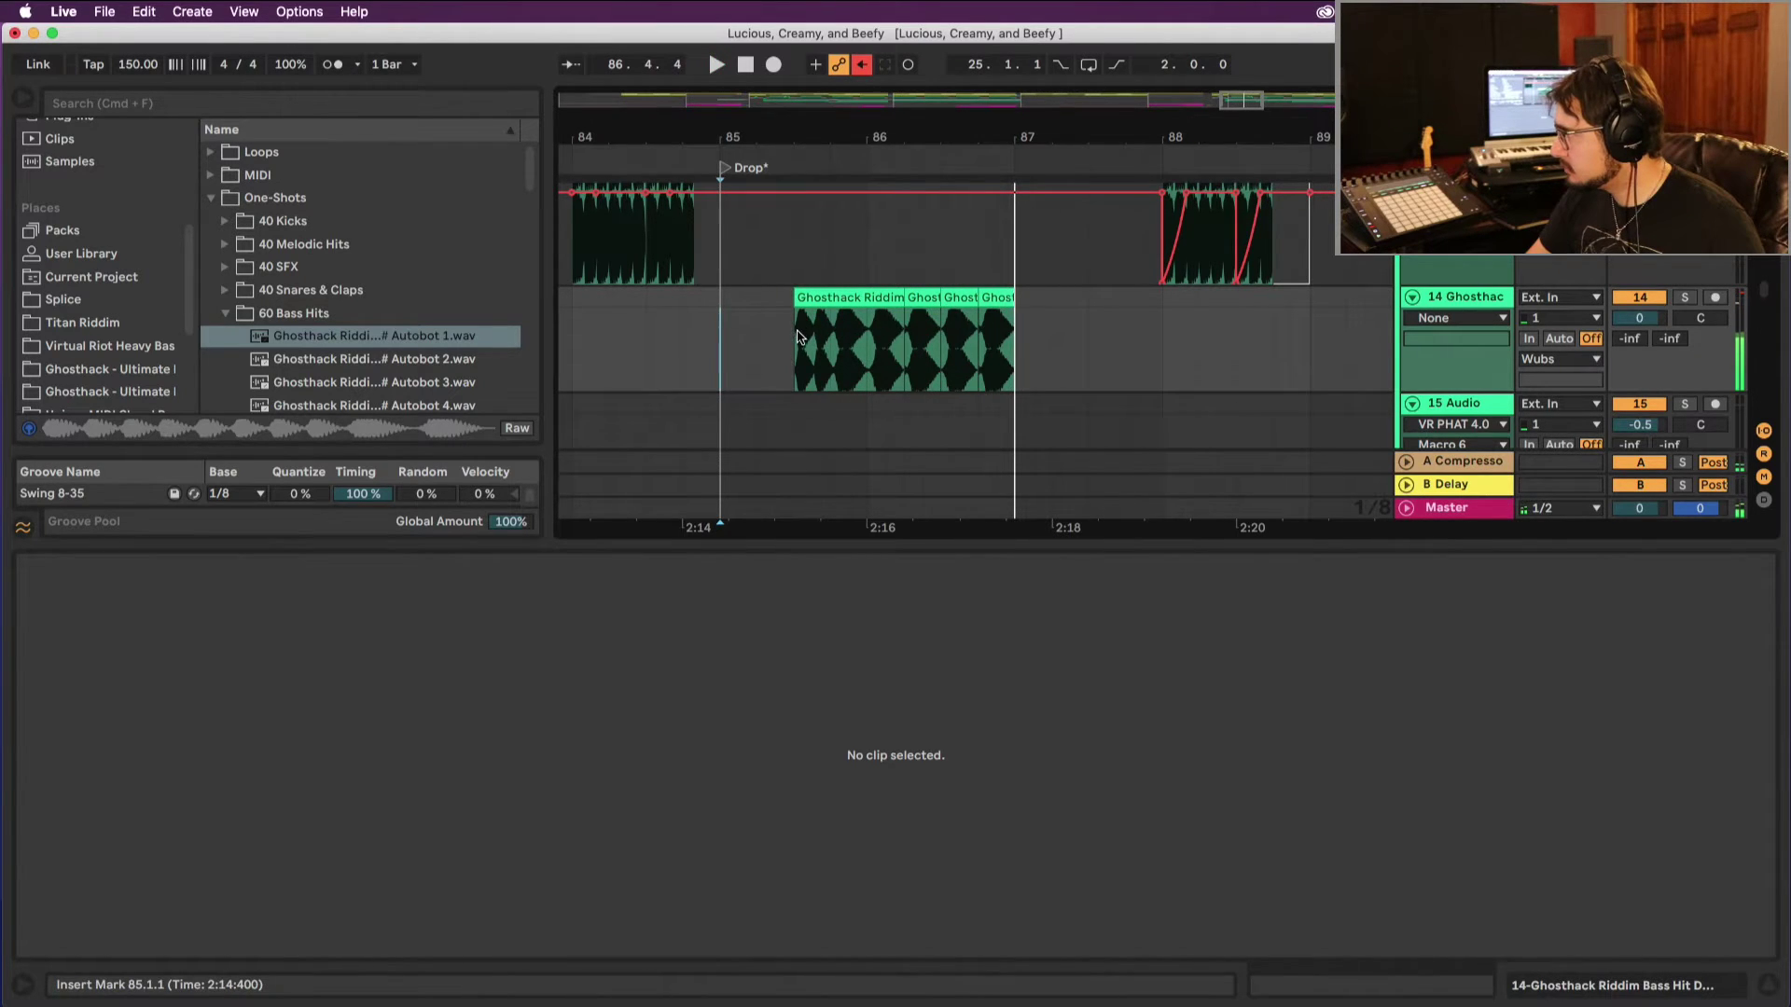
Step: Duplicate the four Autobot clips from 85.3.1 to 87.1.1 so the copy starts at bar 87
drag(799, 338, 1015, 338)
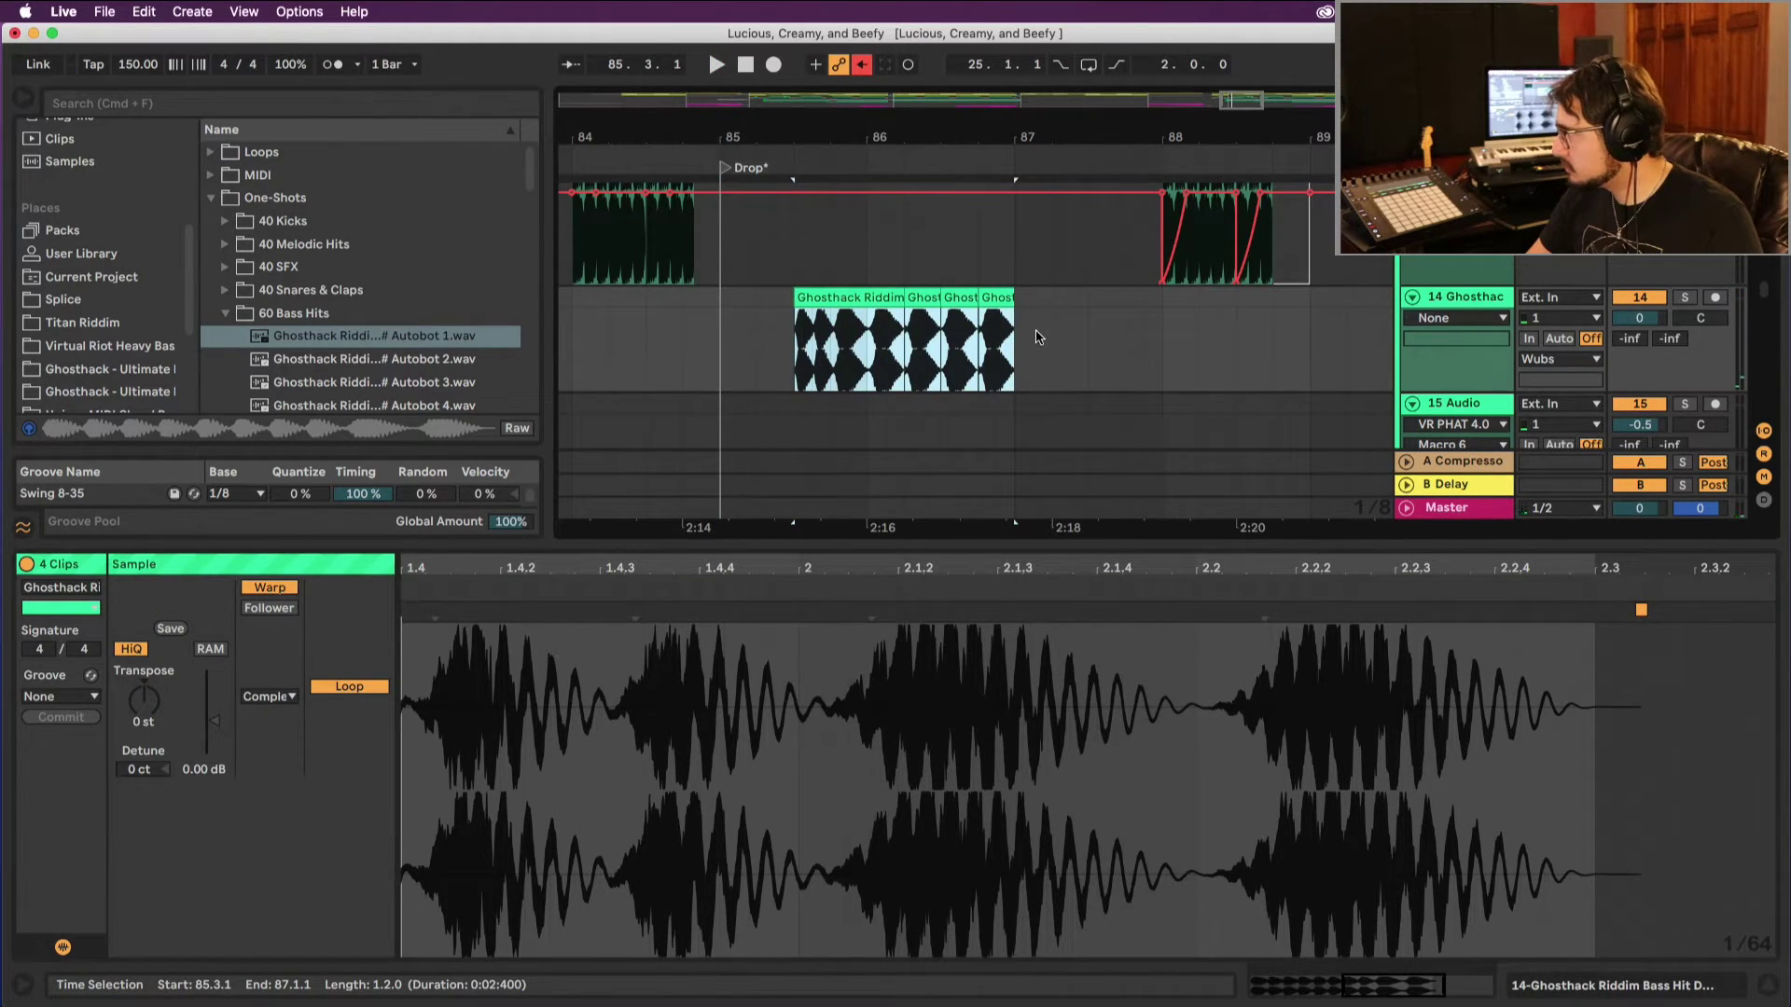
scroll(1041, 339, down, 2)
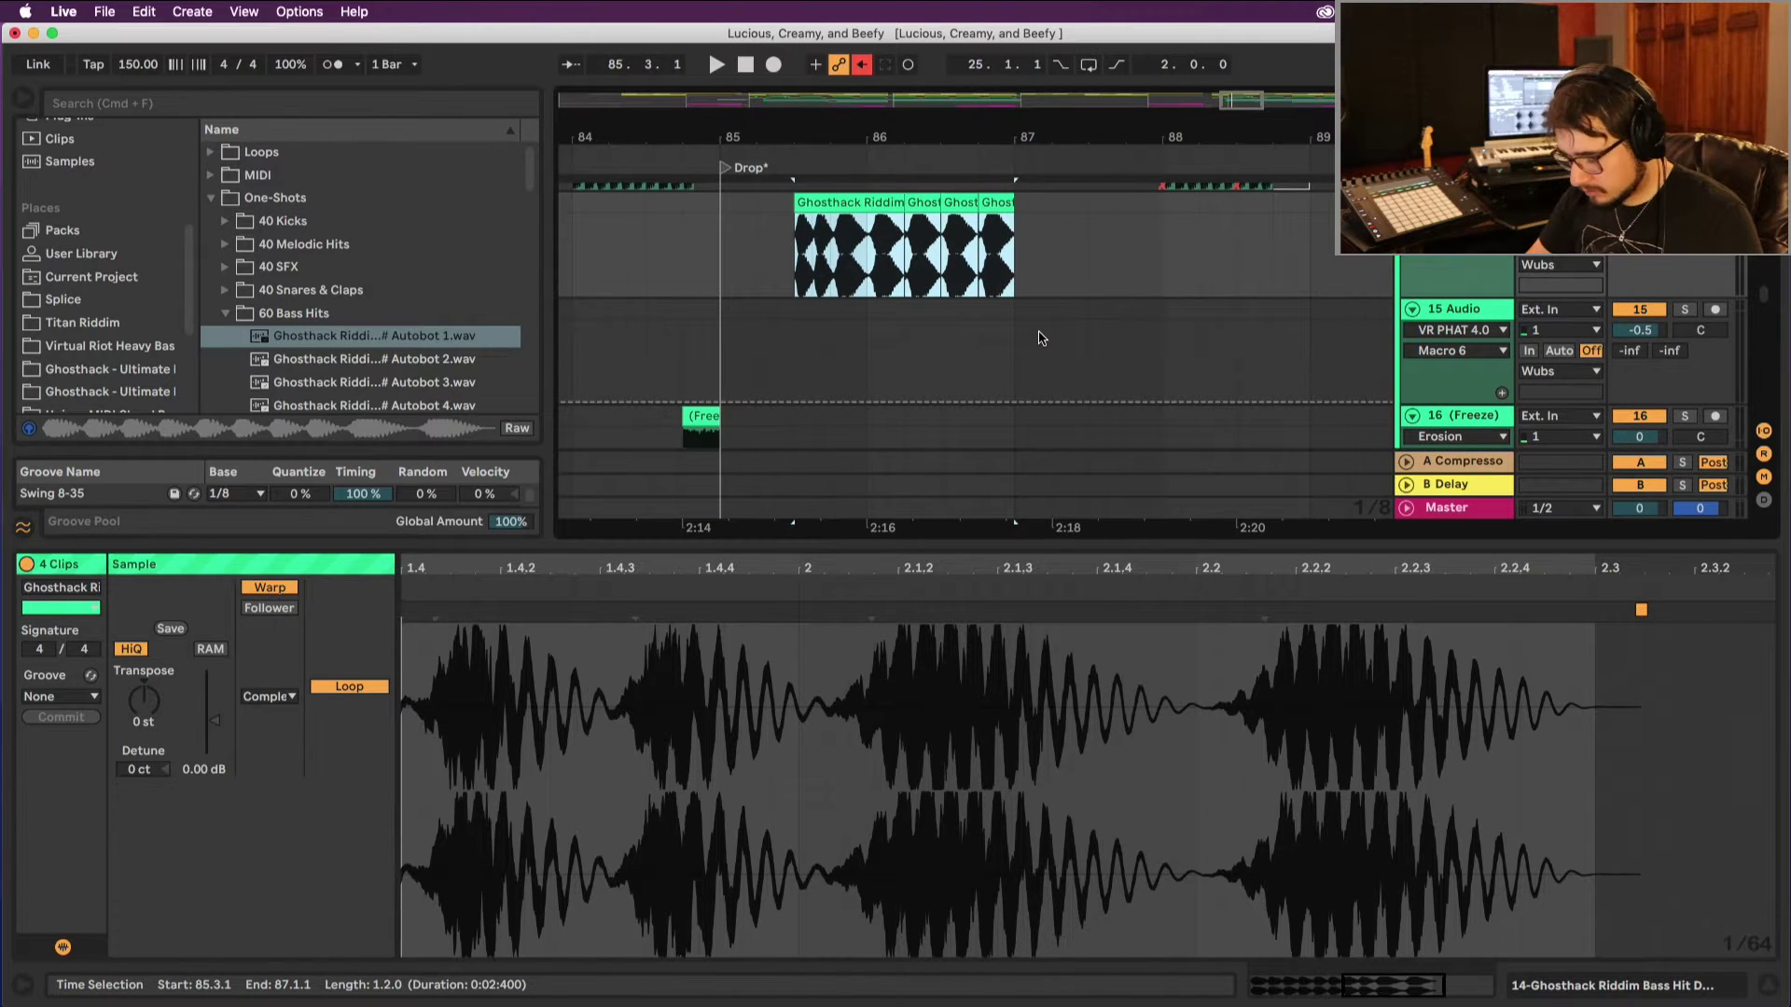
scroll(1051, 325, up, 2)
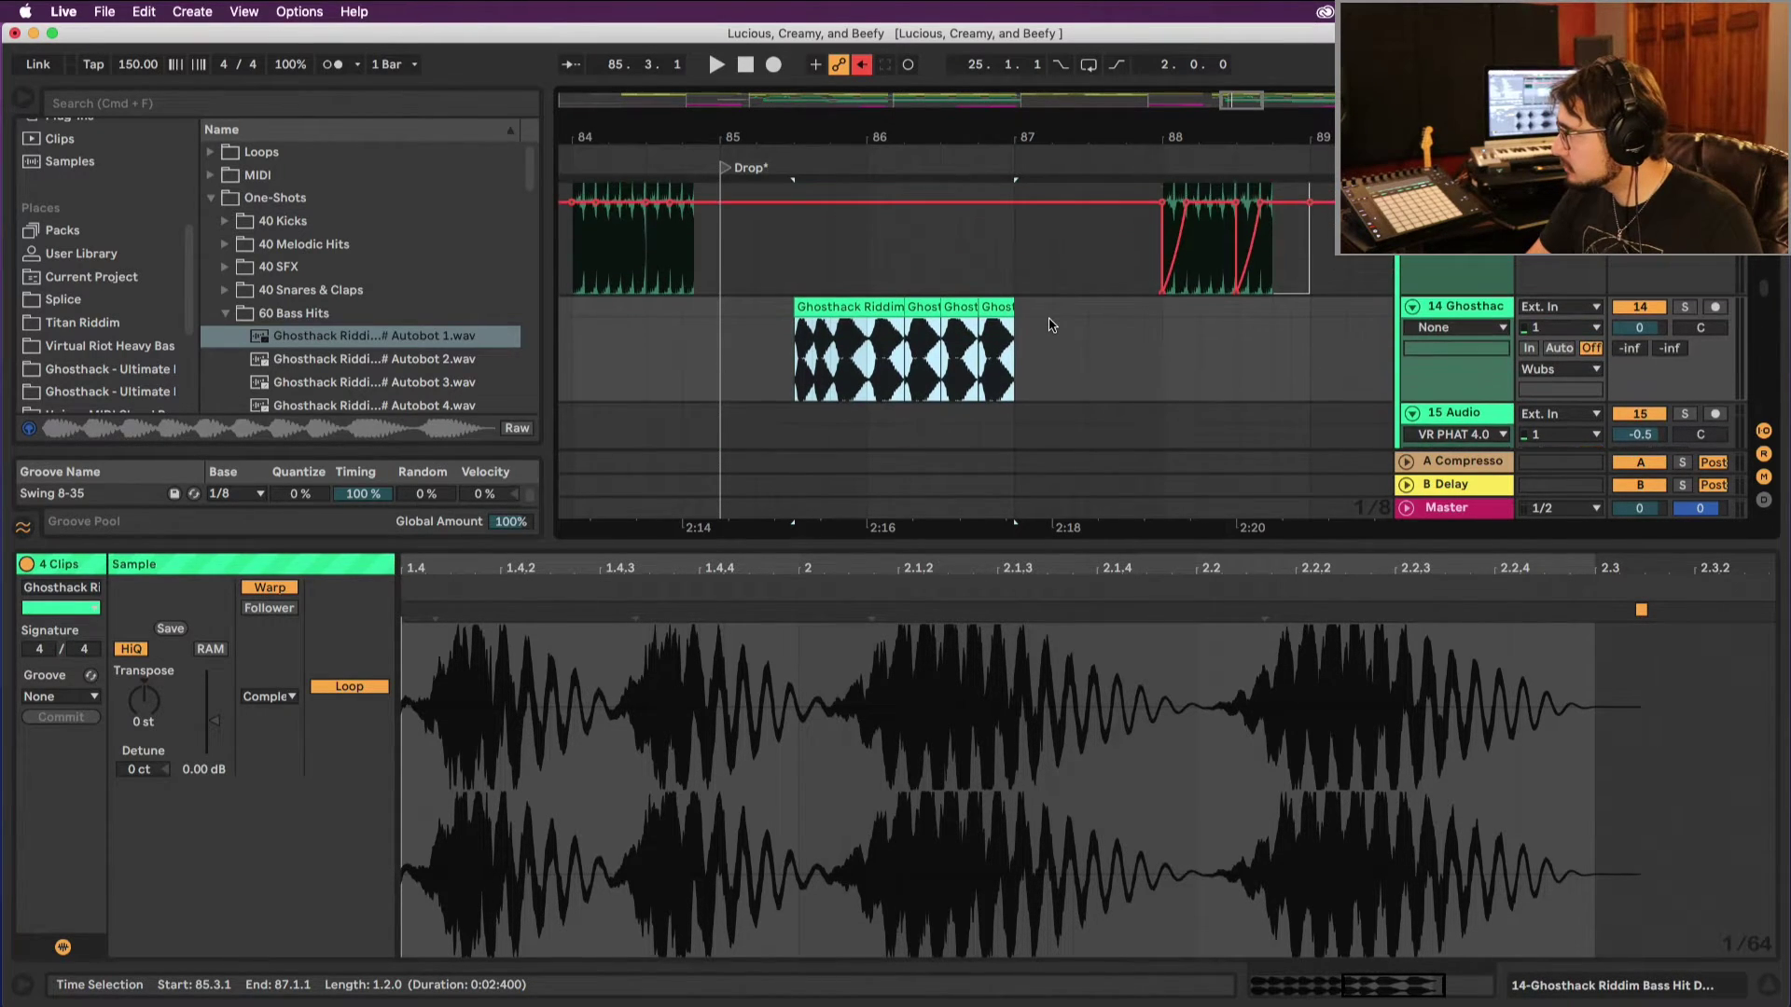
scroll(1050, 325, down, 1)
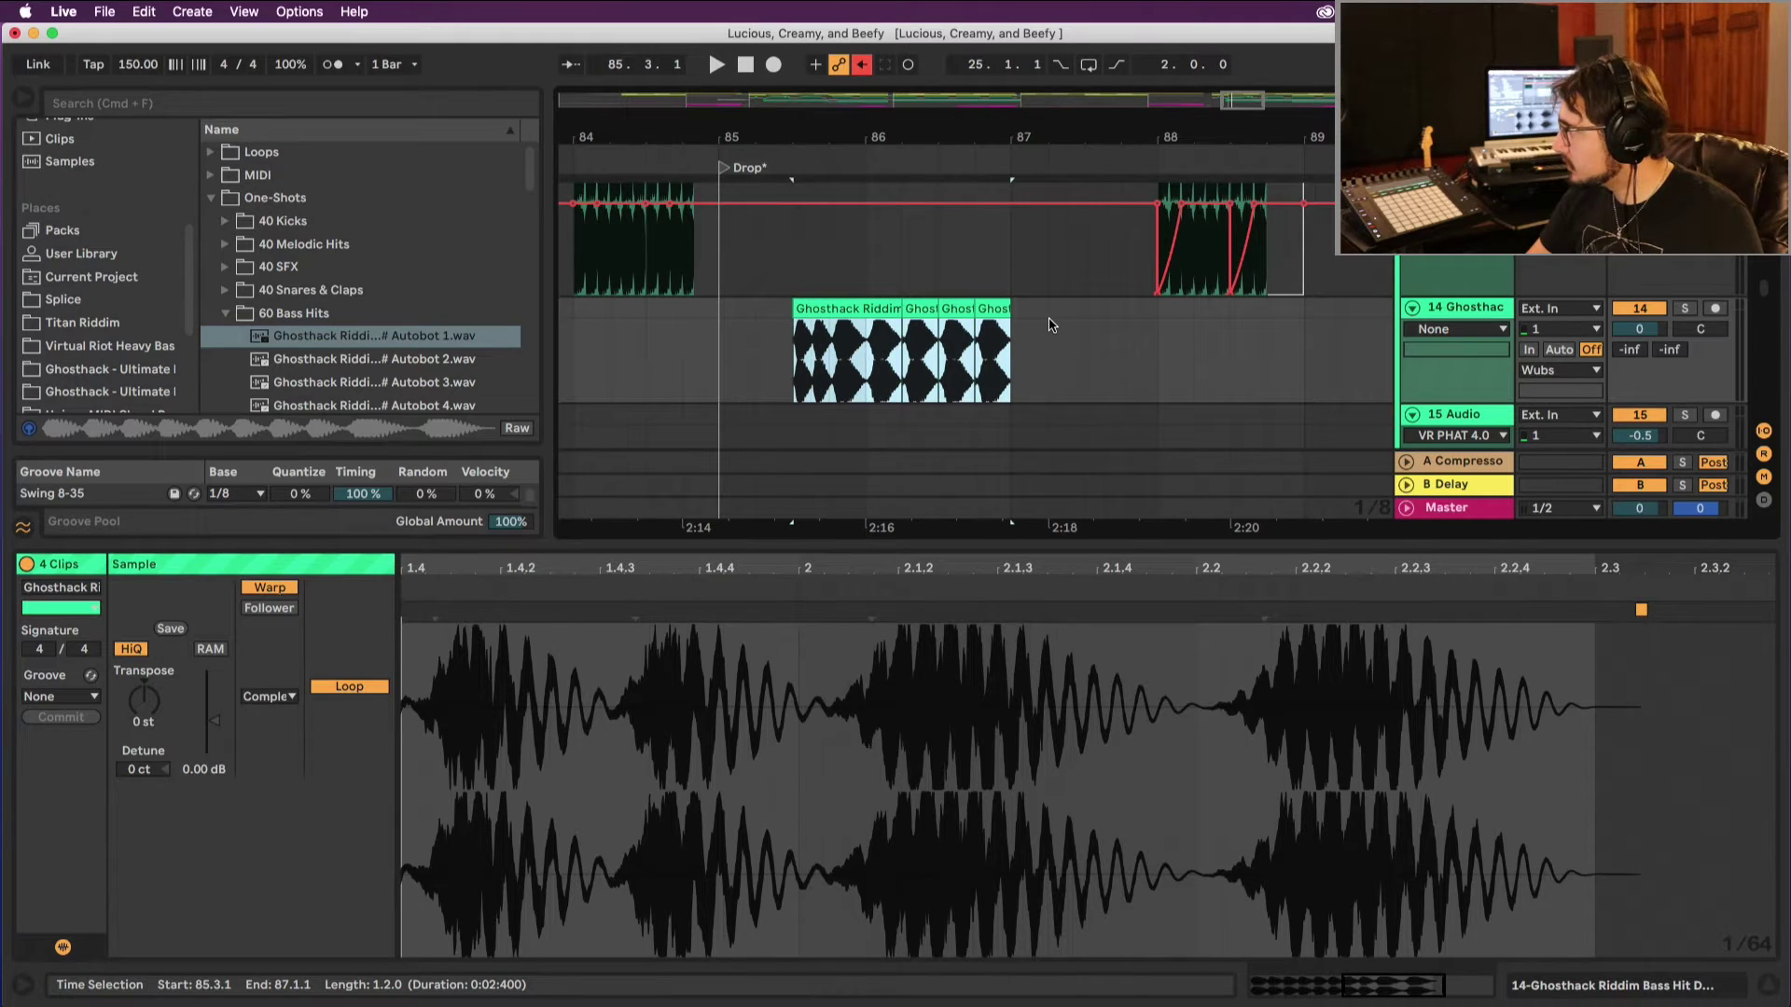
click(1051, 325)
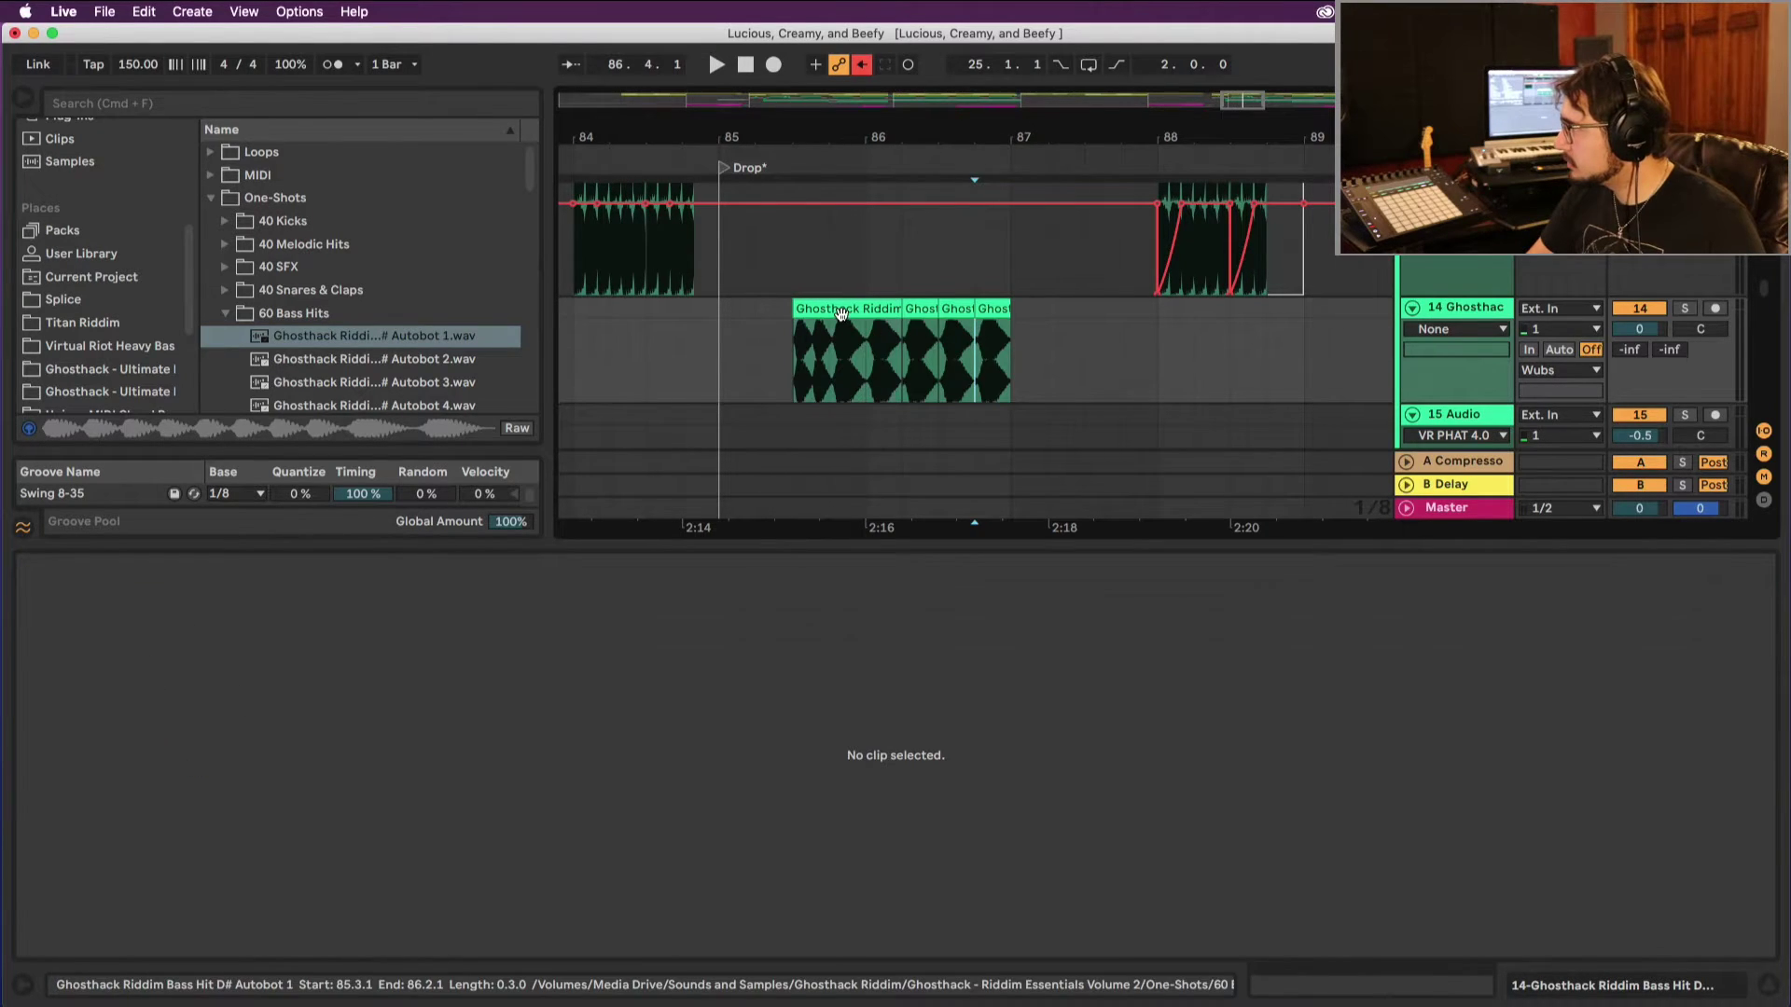
click(834, 318)
click(785, 343)
shift+click(988, 308)
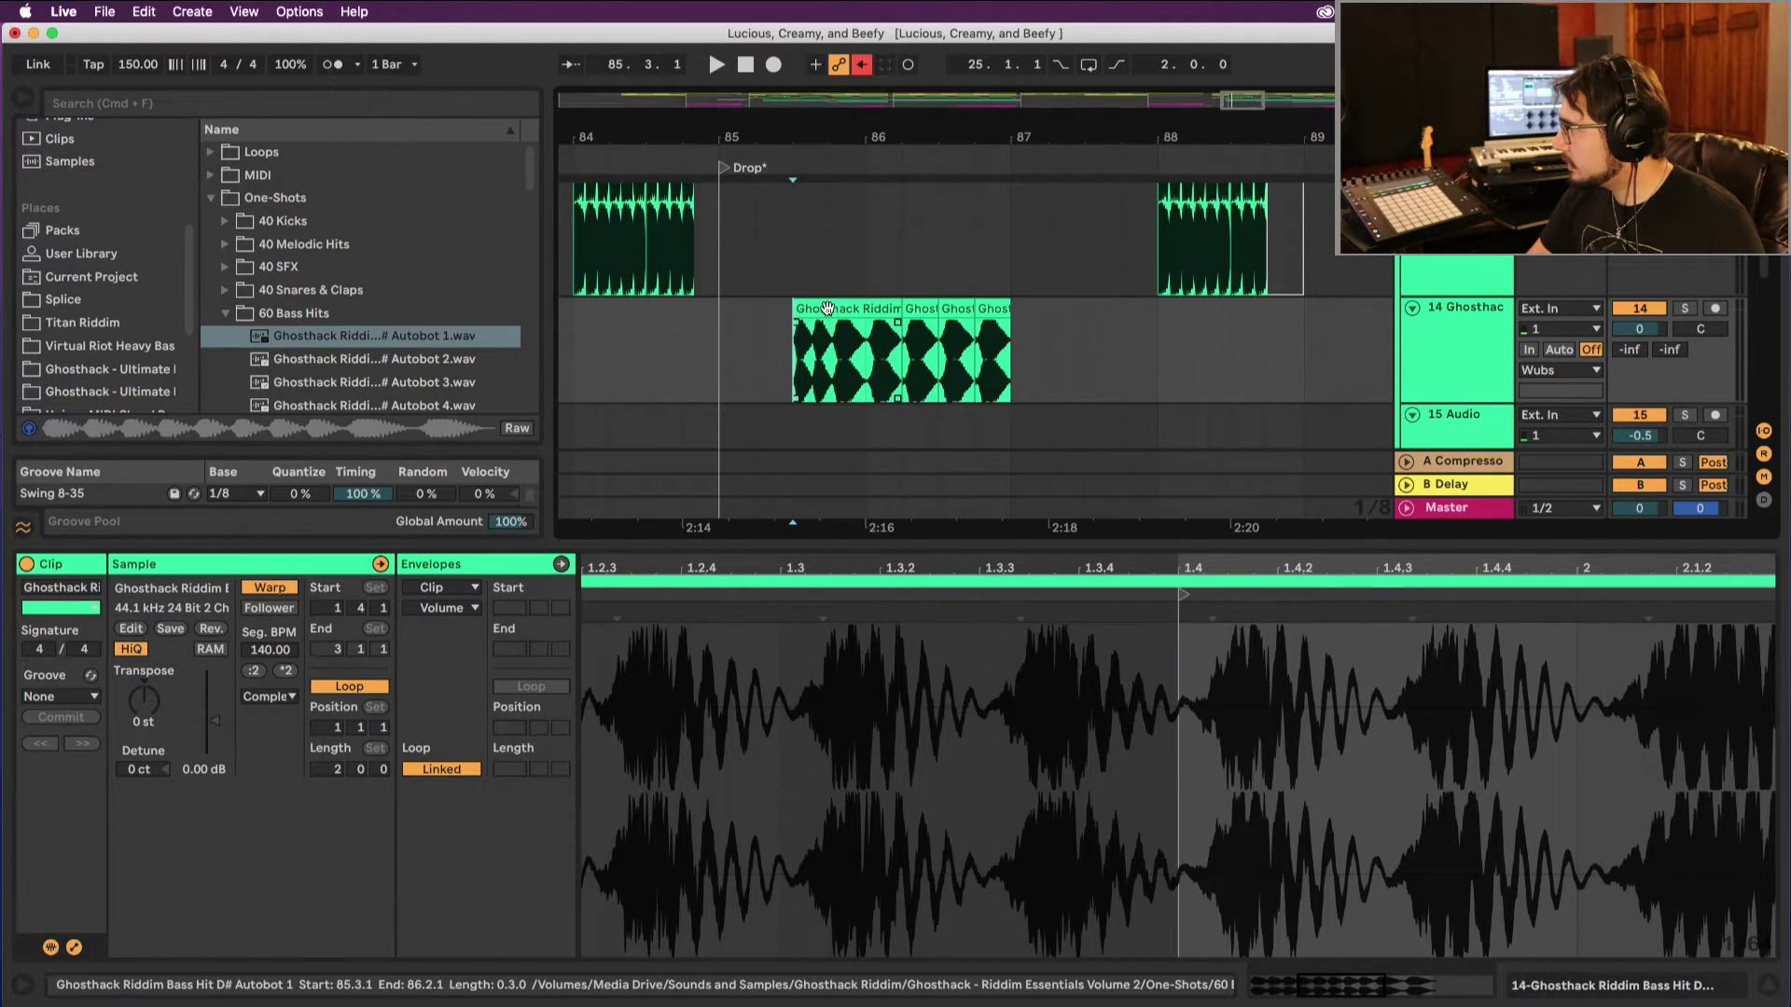
key(super+d)
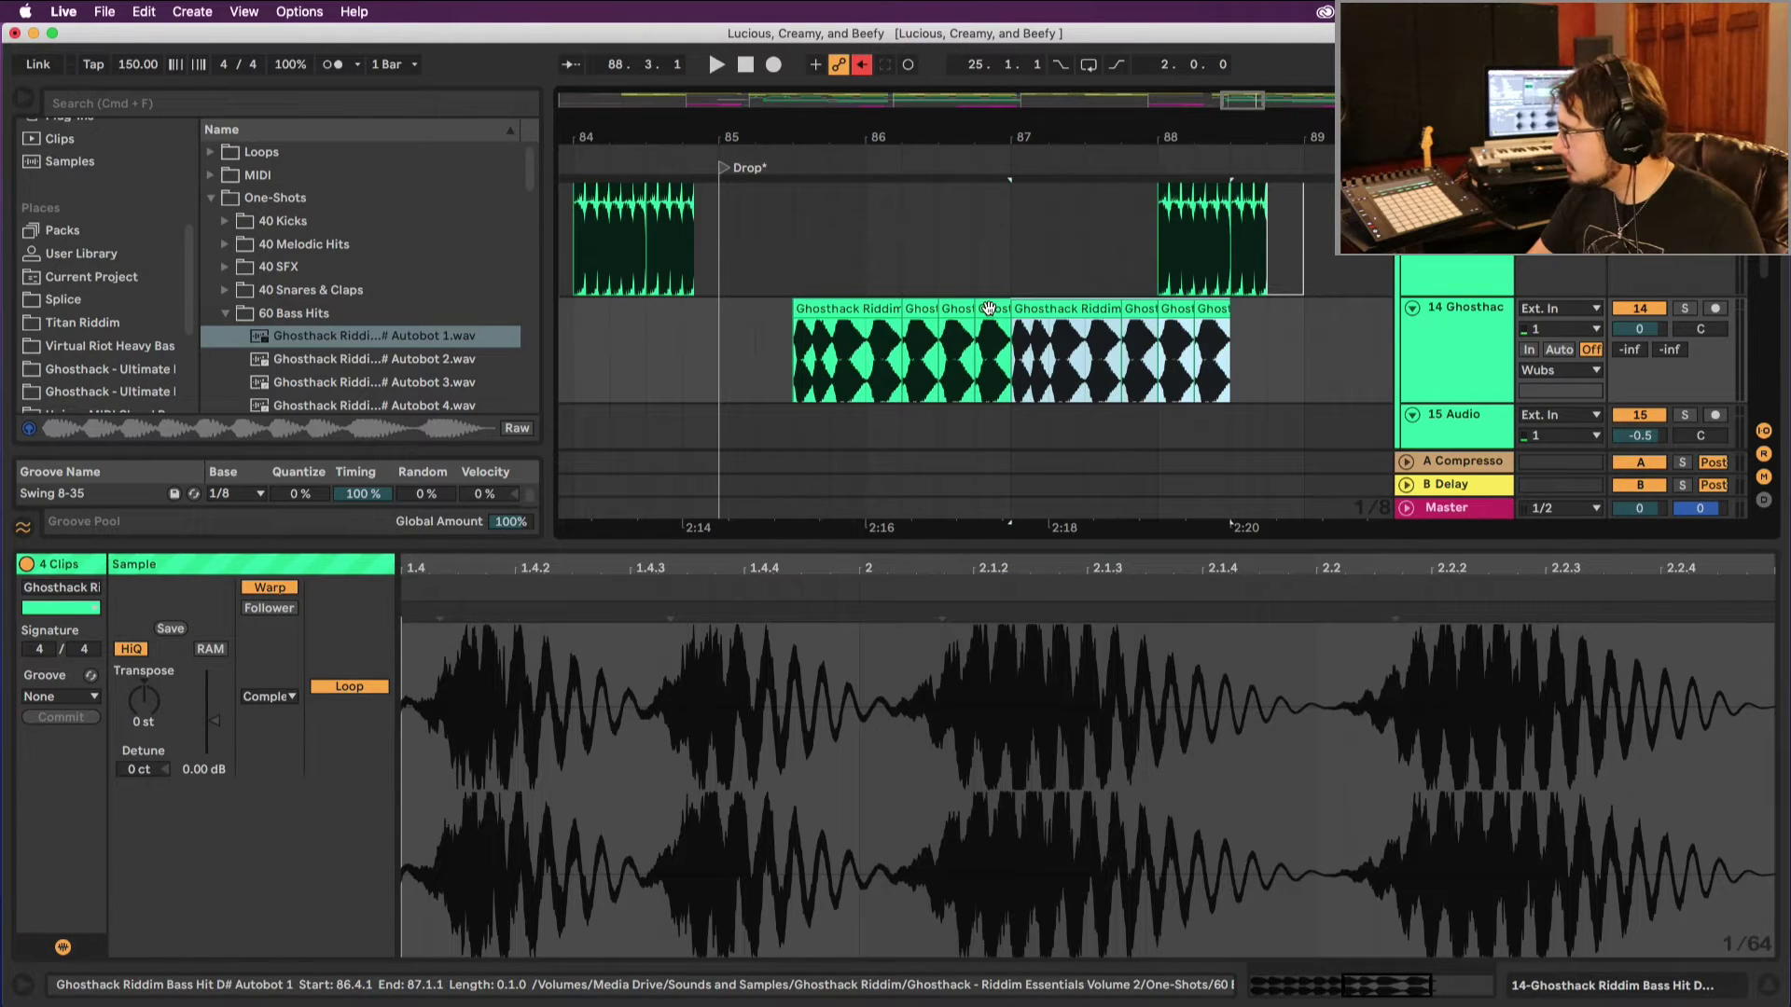
Step: Play the duplicated phrase and delete the two Autobot hits between 88.1.1 and 88.3.1 on track 14
key(space)
drag(1012, 284, 1253, 288)
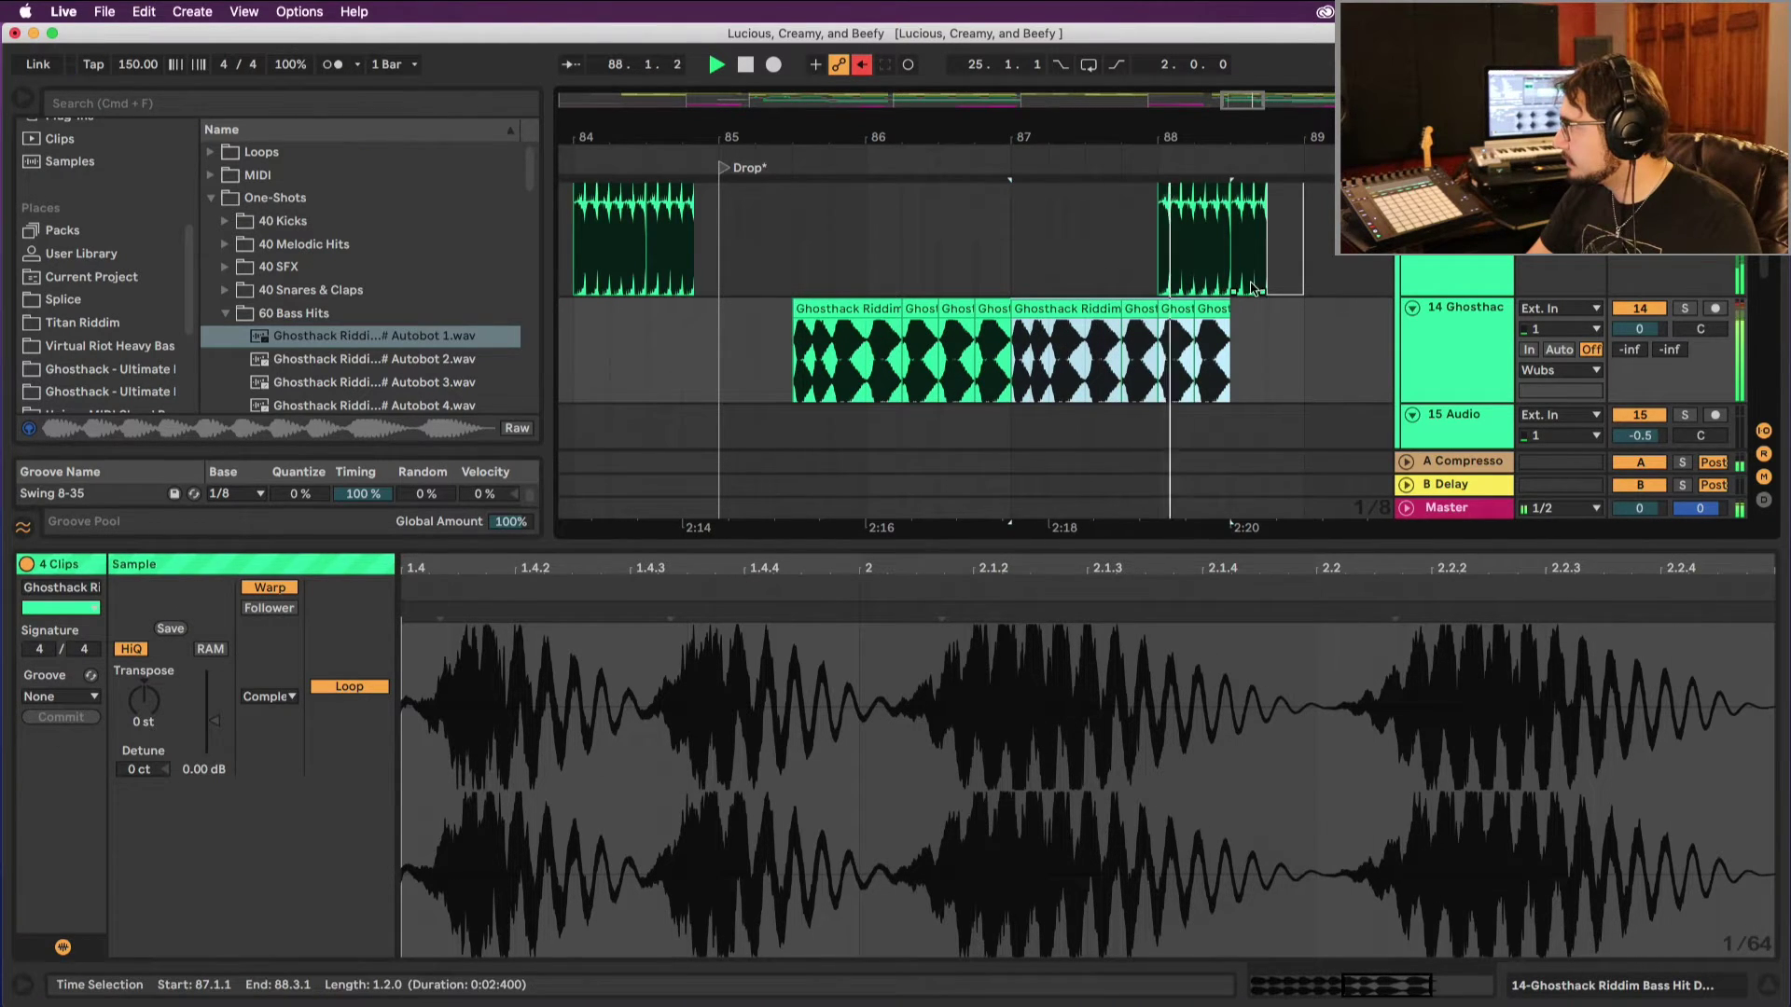
click(1187, 311)
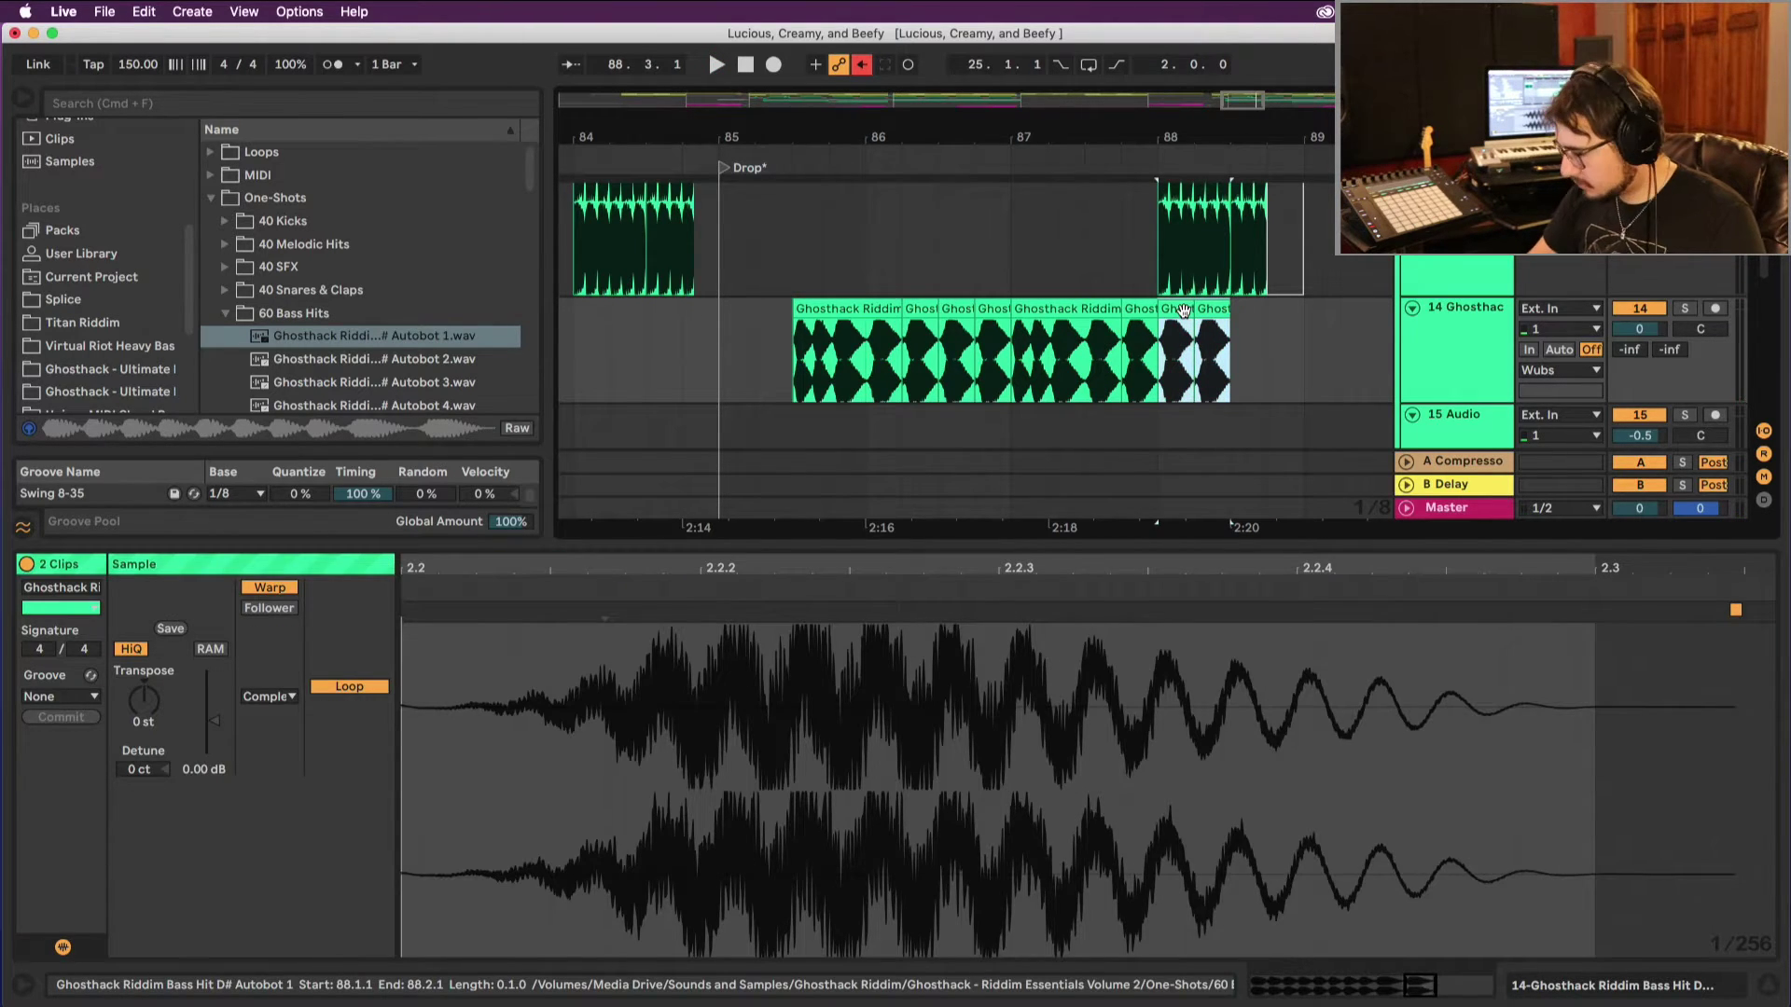
key(Delete)
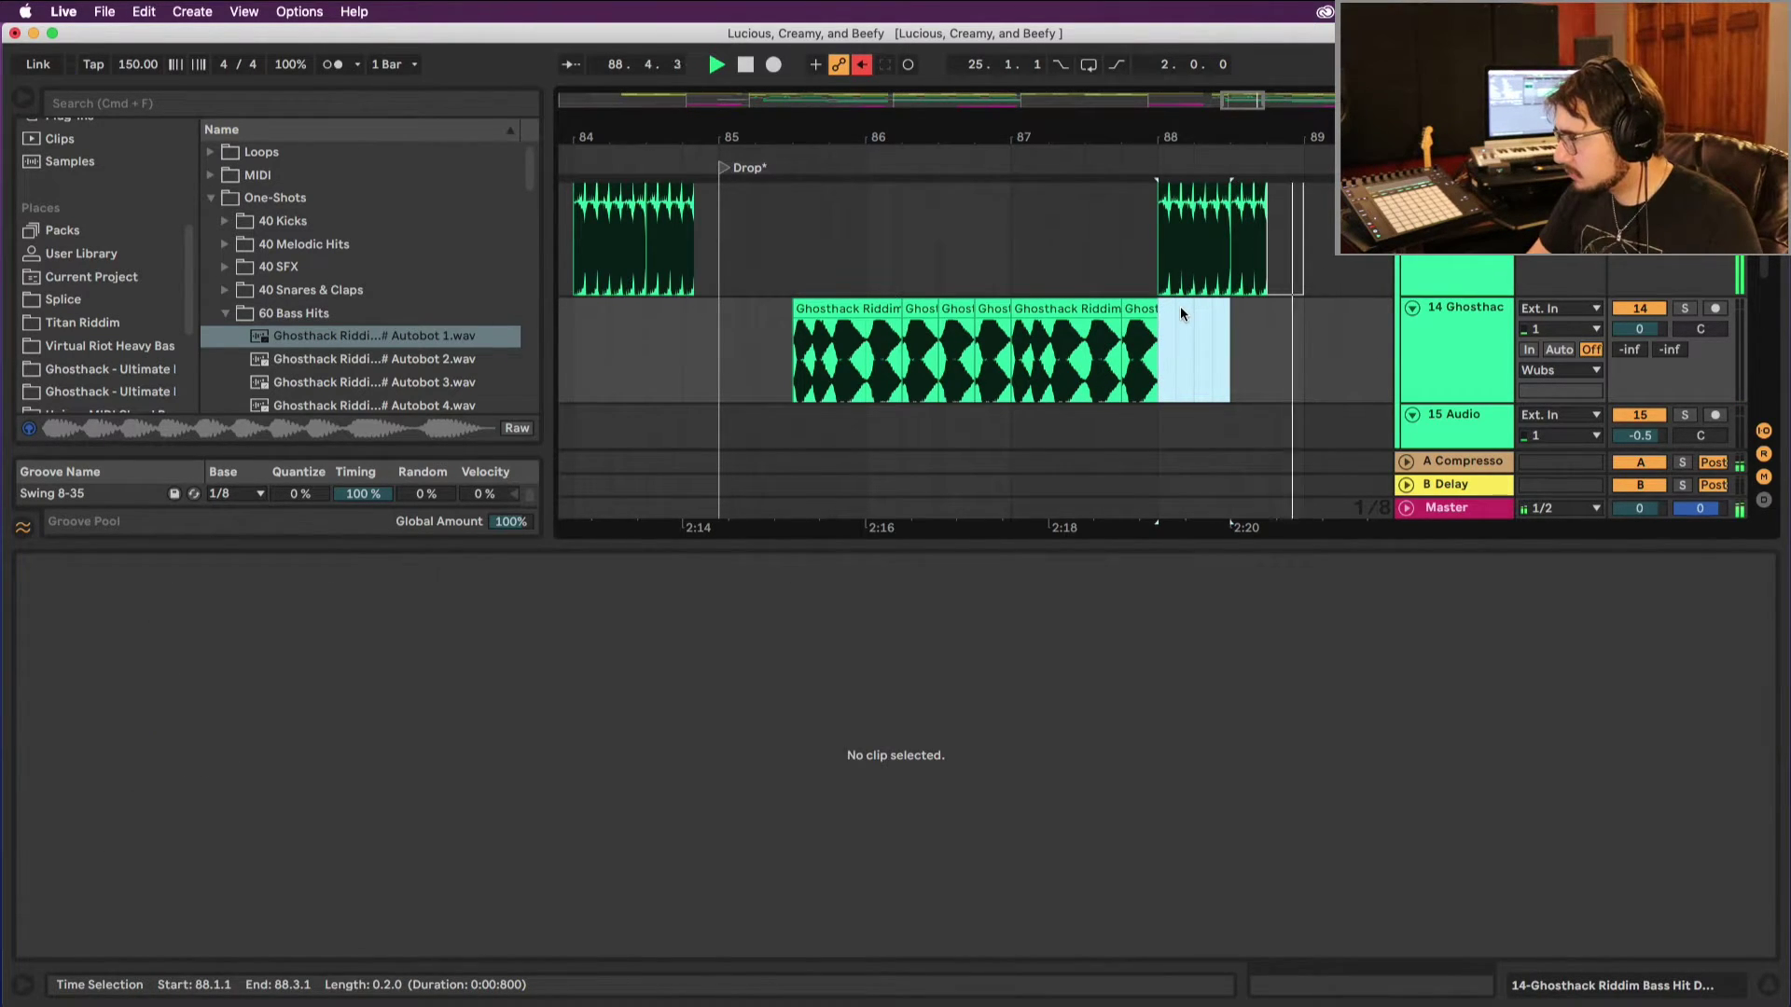
key(space)
Step: Play from 85.1.1 and move the half-bar clip on track 22 Serum from 88.3.1 to 92.3.1
click(707, 346)
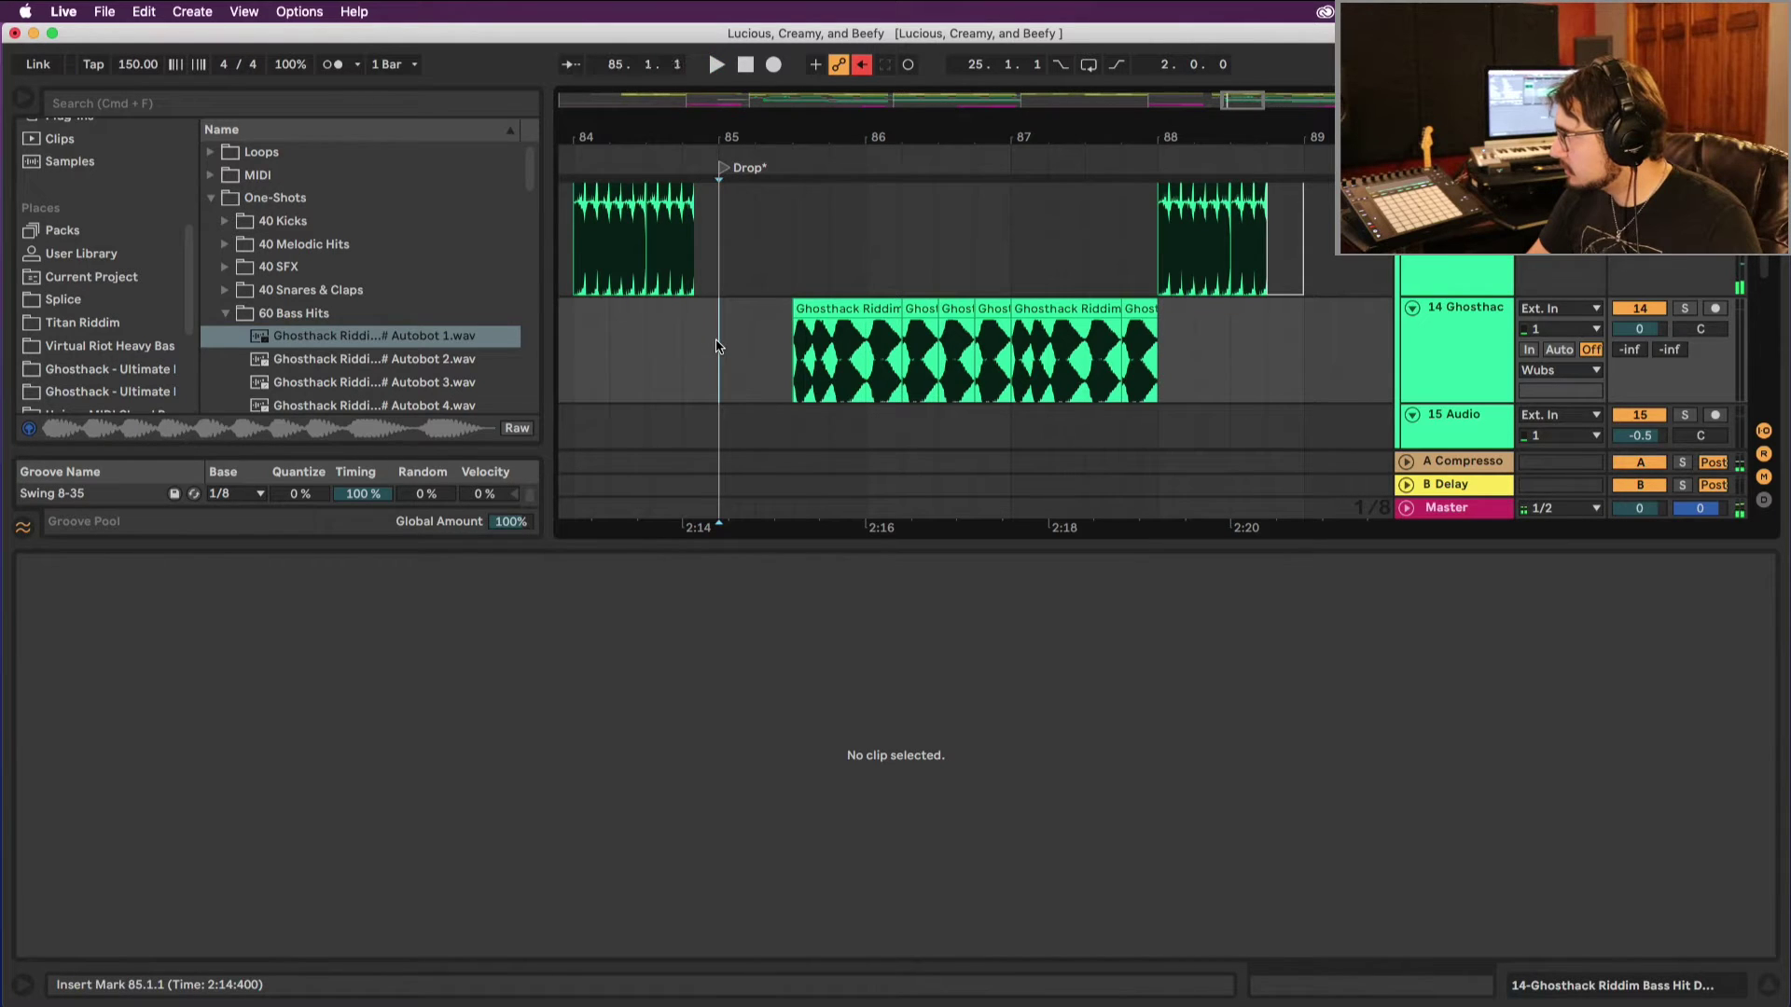
scroll(731, 346, down, 10)
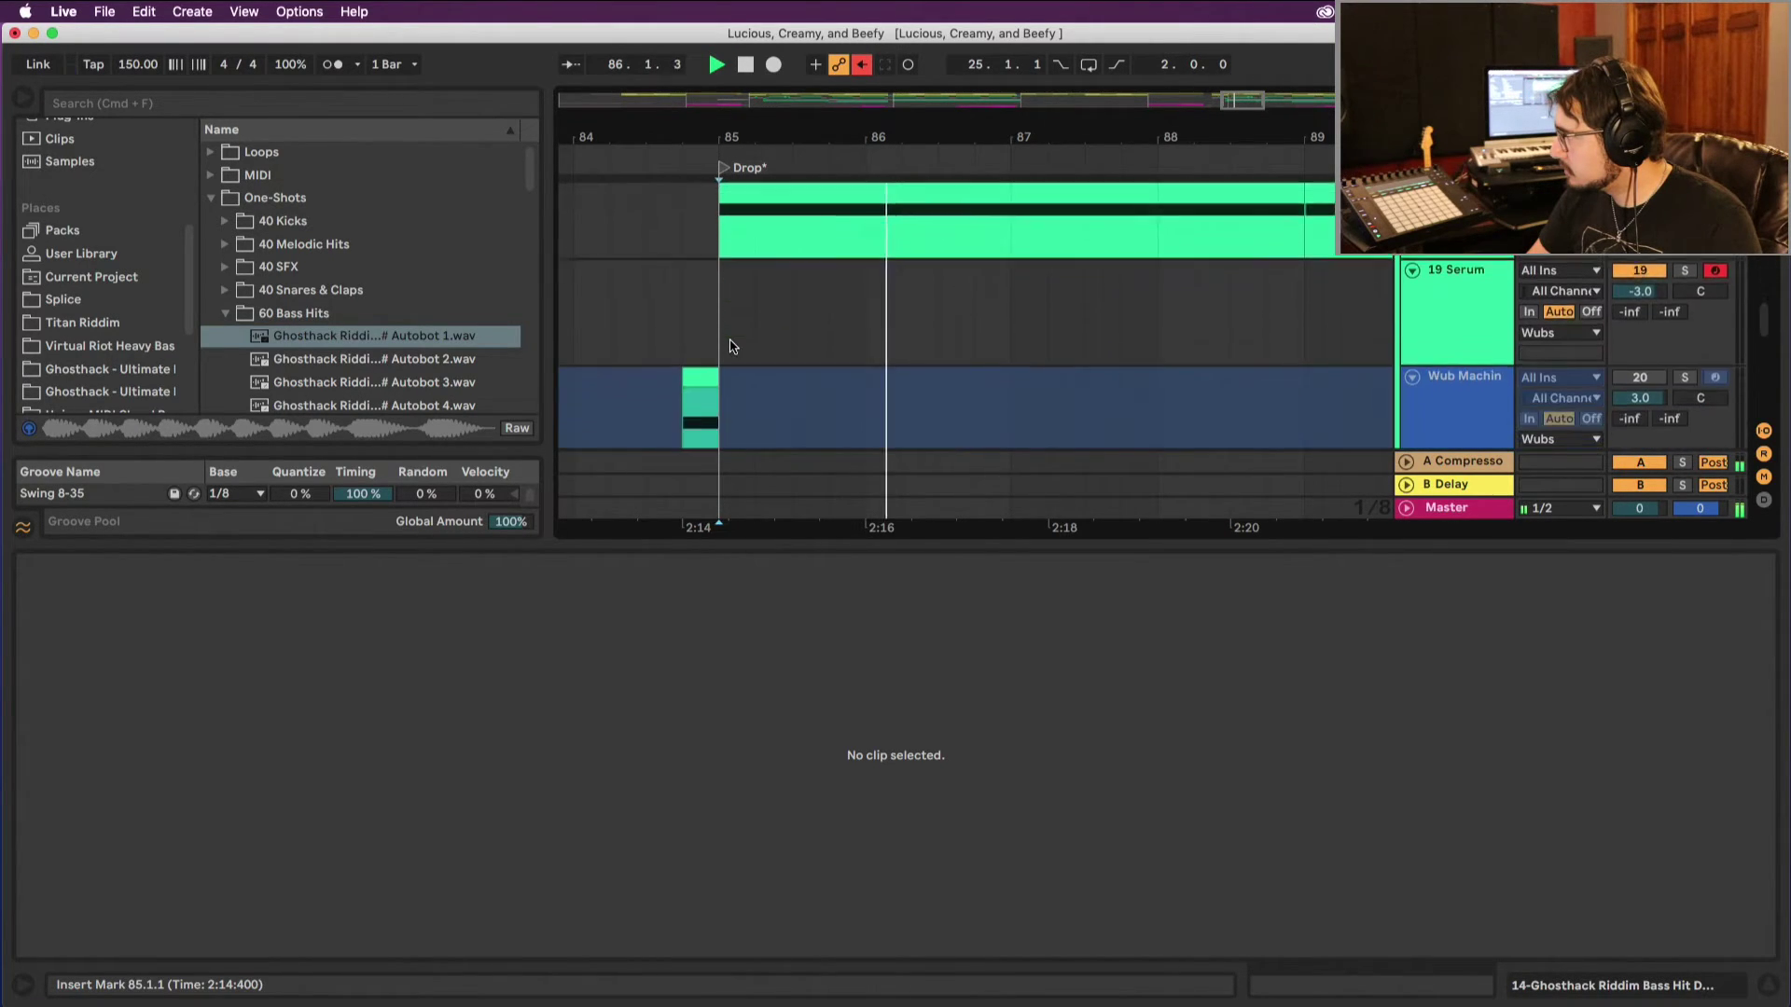
scroll(733, 341, up, 5)
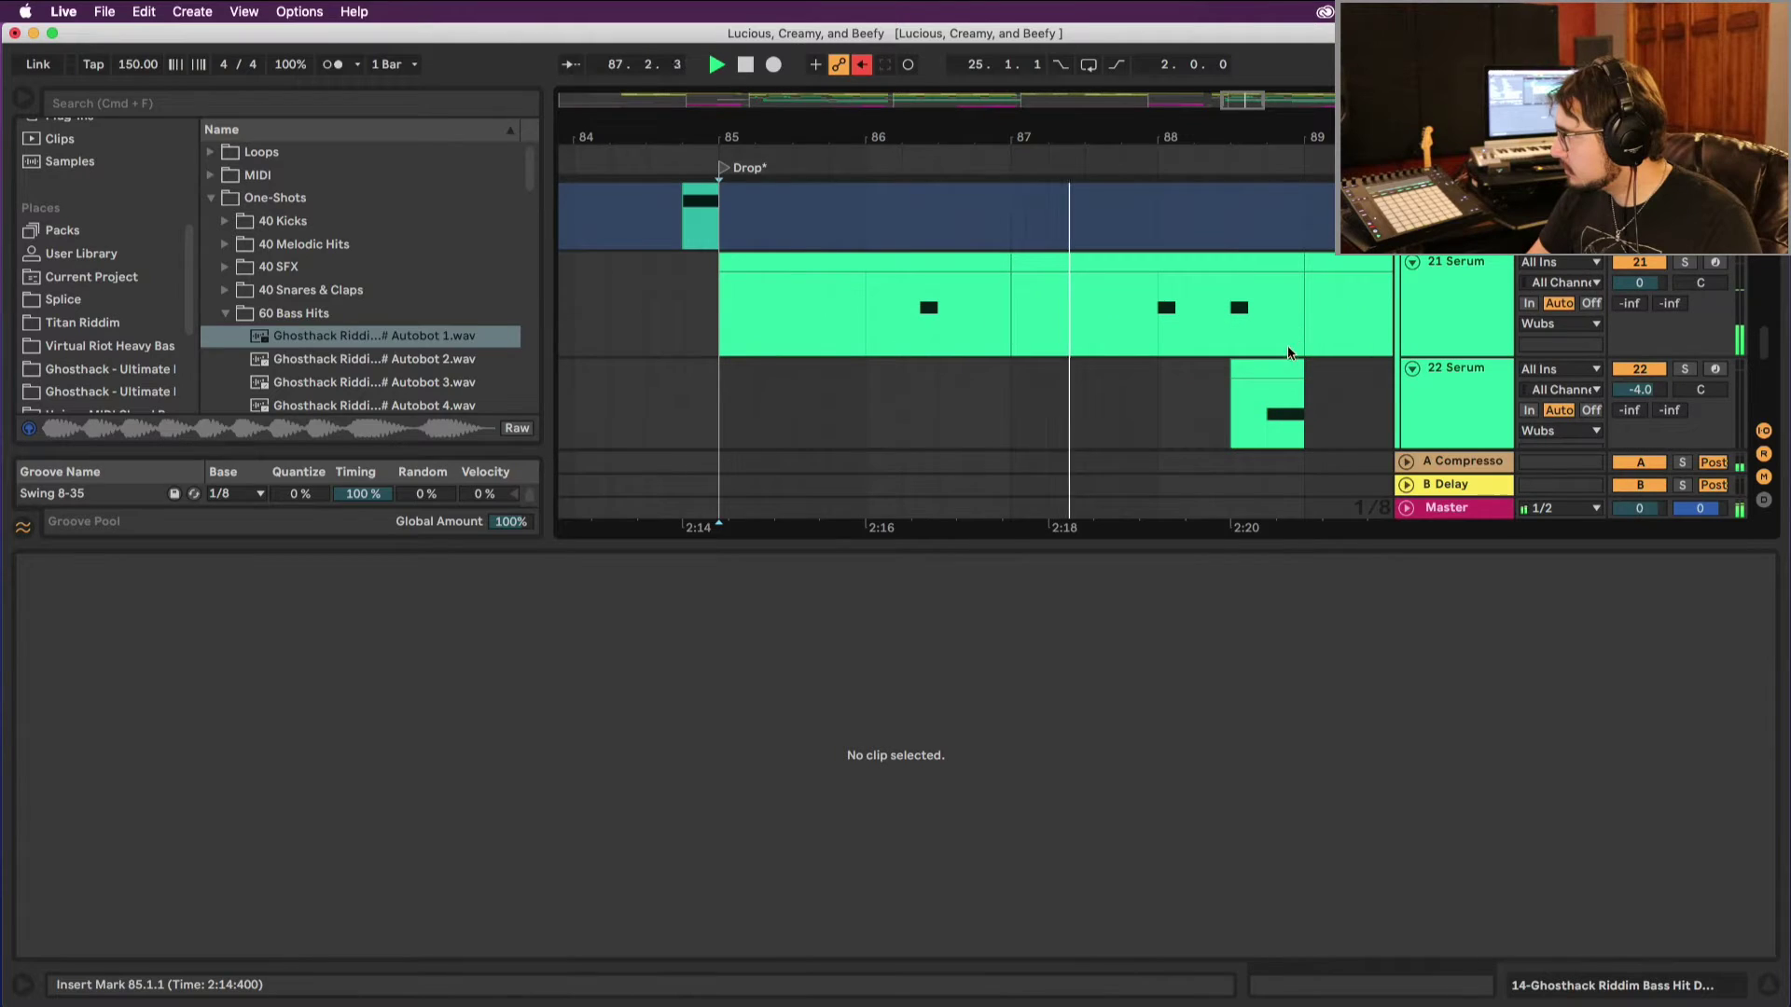
drag(1227, 148, 1013, 150)
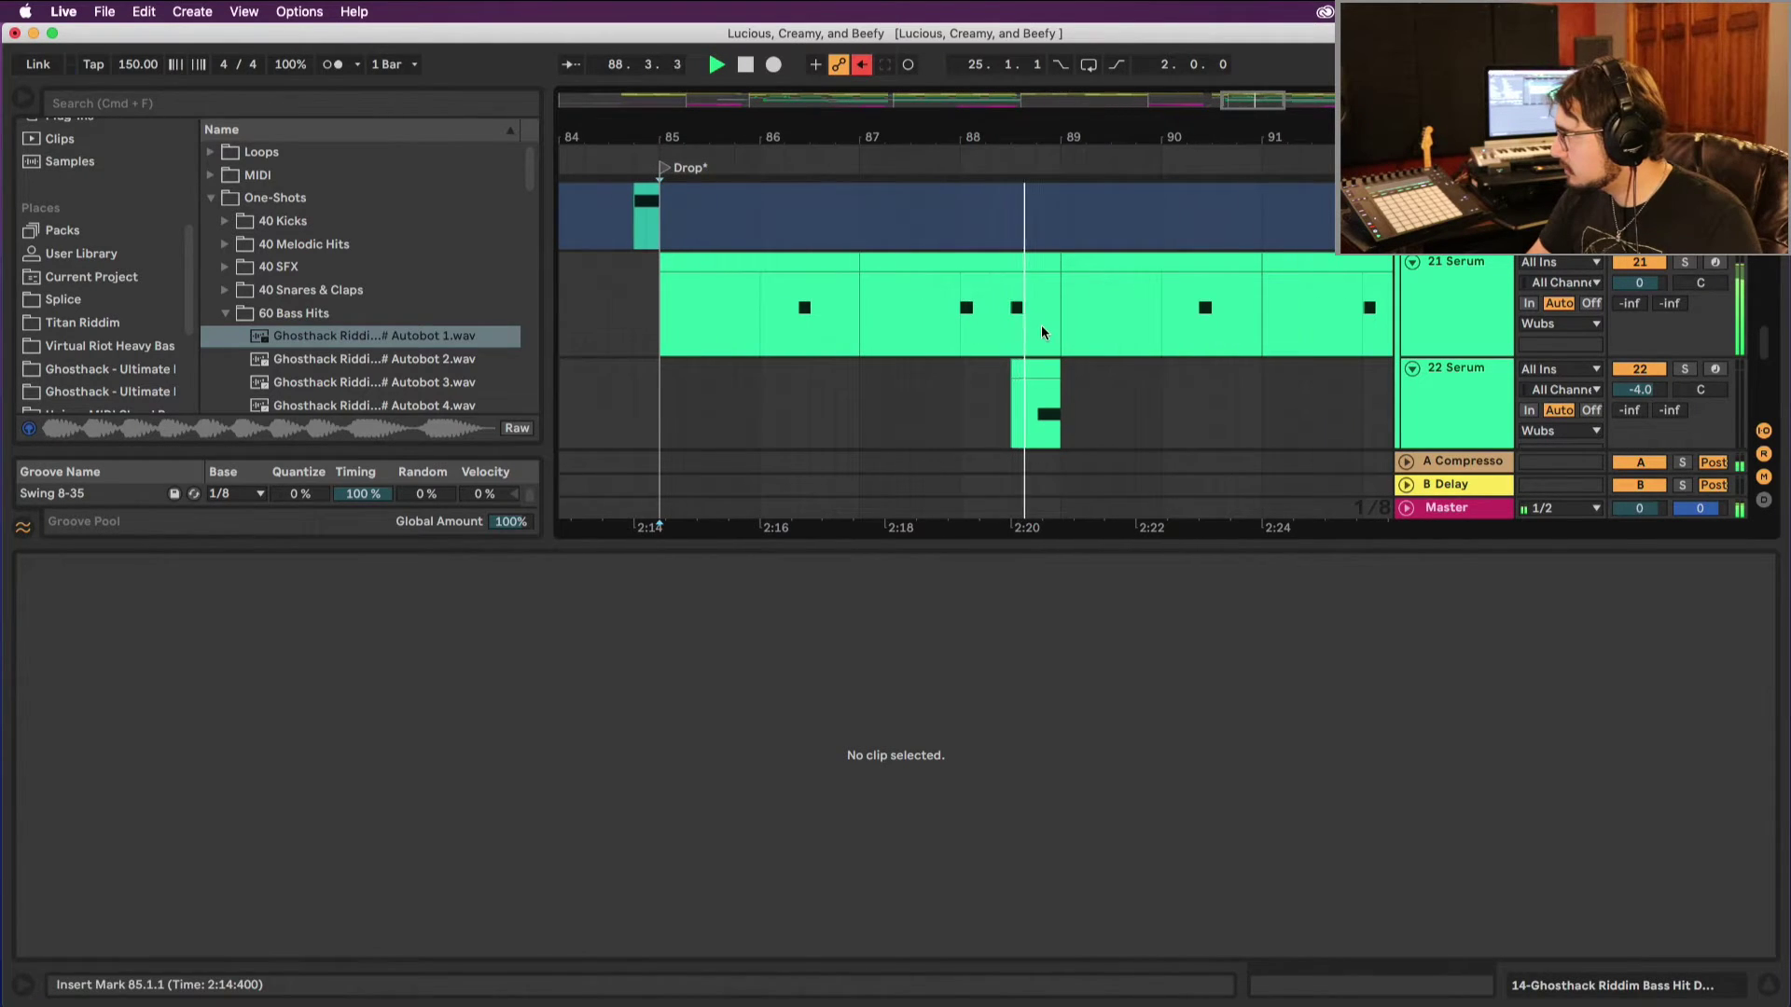
drag(1041, 401, 1292, 401)
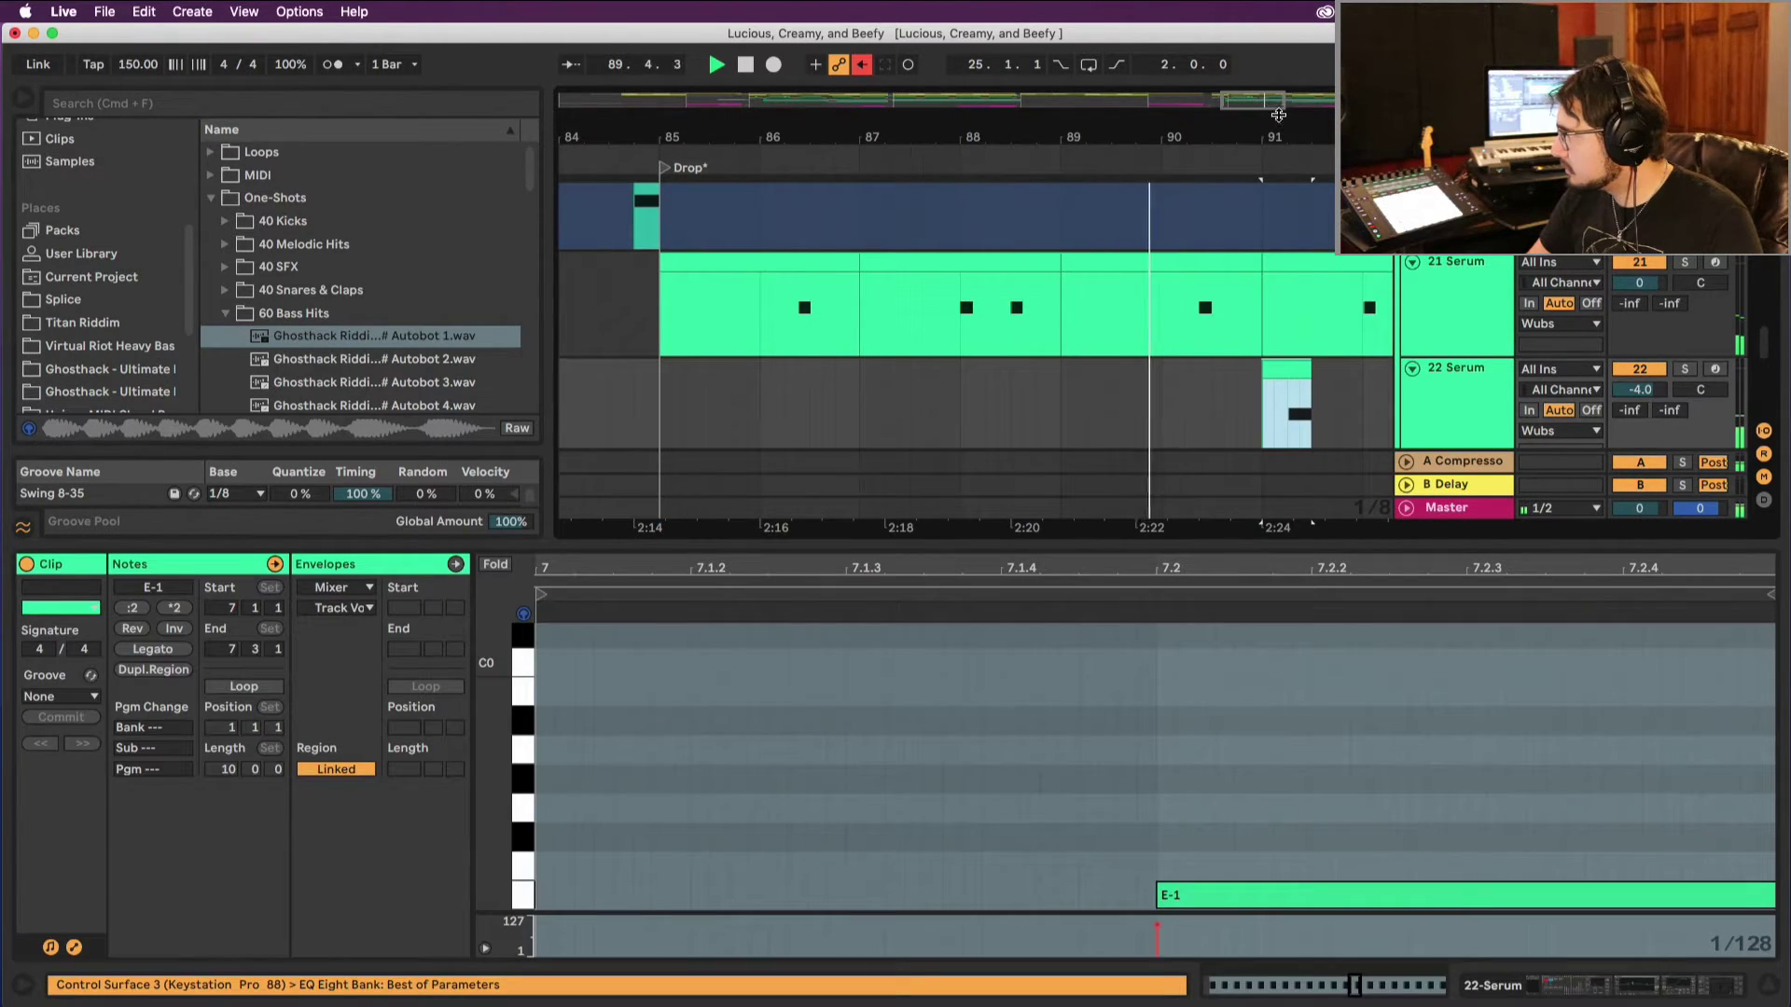
drag(1278, 114, 1124, 130)
drag(1124, 396, 1227, 385)
key(space)
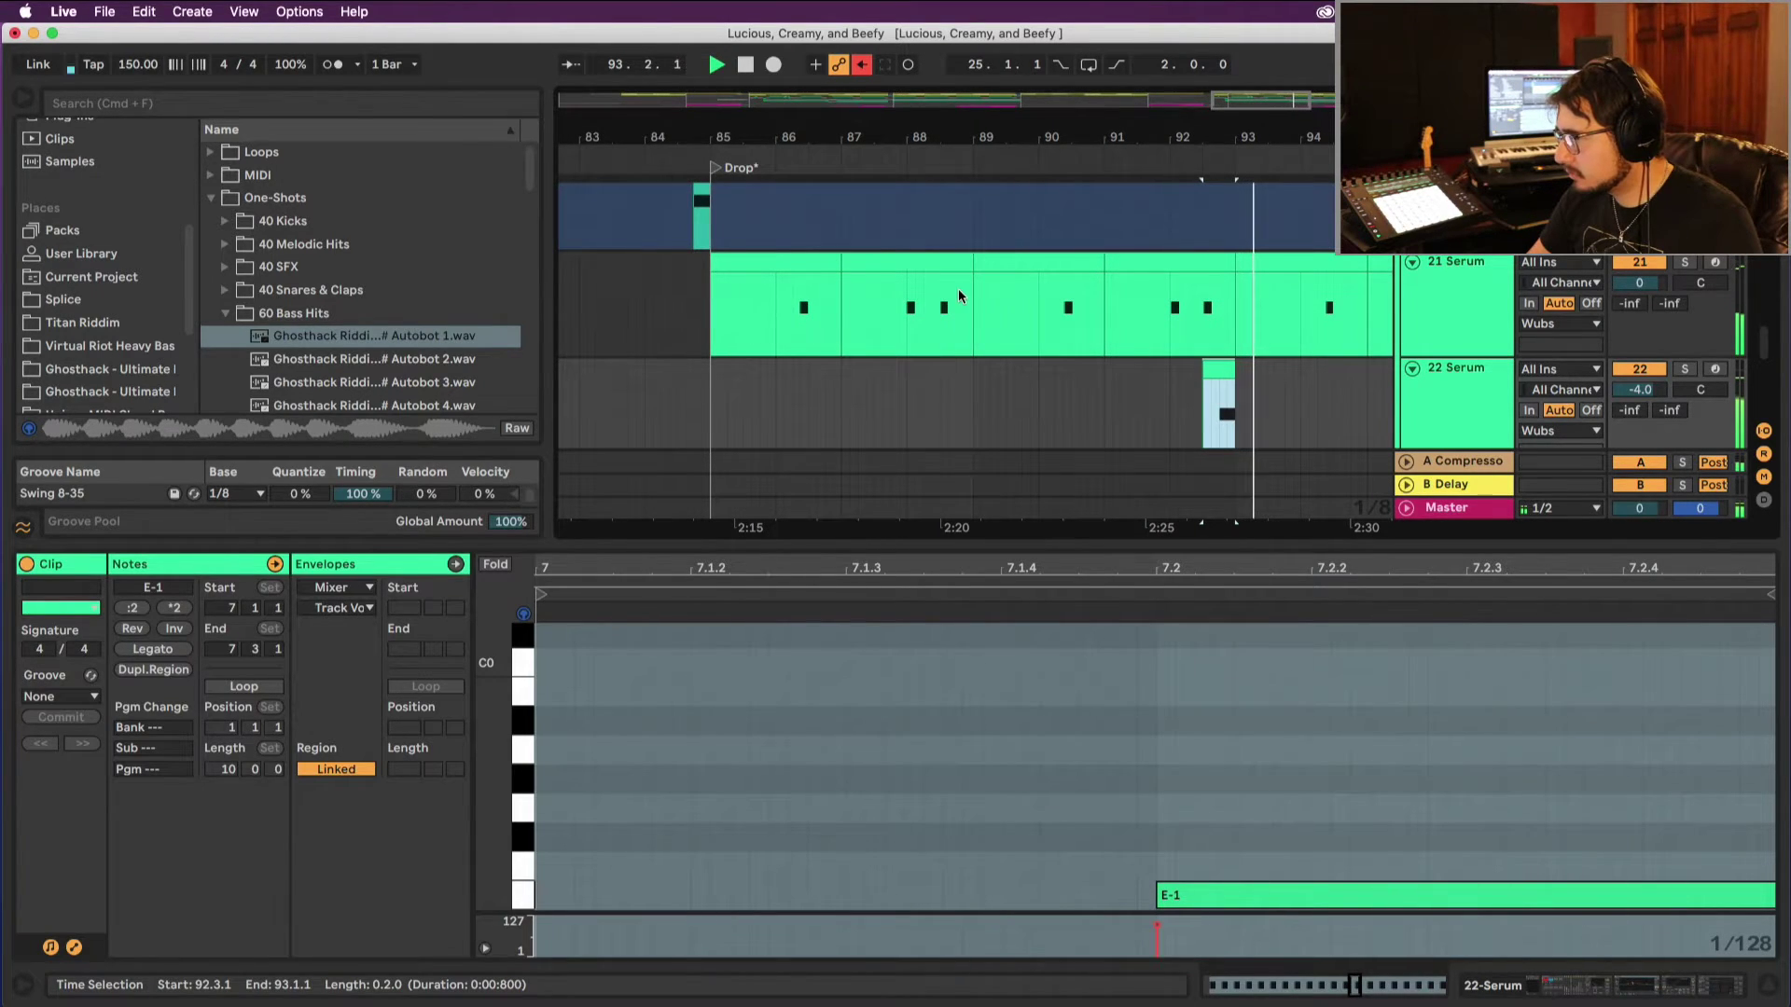
Step: Shorten the second bass hit in bar 92 on track 13 to end at 92.4.1, and play it
scroll(1119, 317, up, 10)
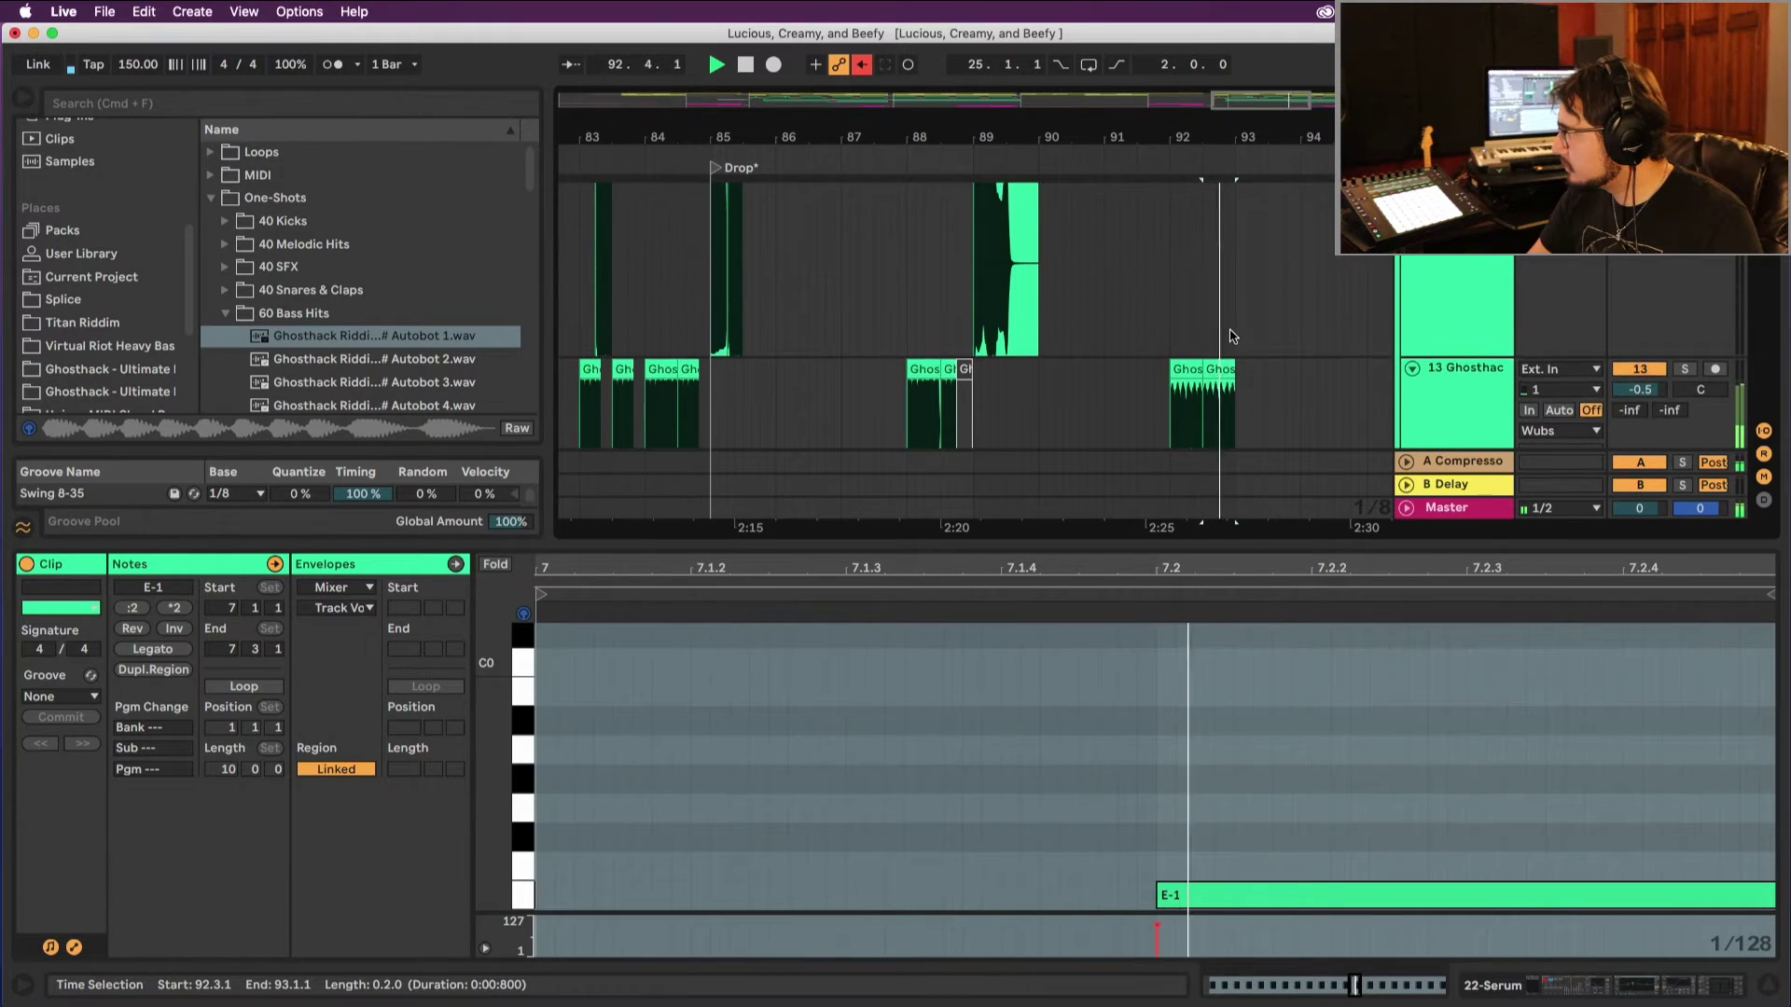
key(space)
click(1230, 374)
drag(1233, 374, 1219, 374)
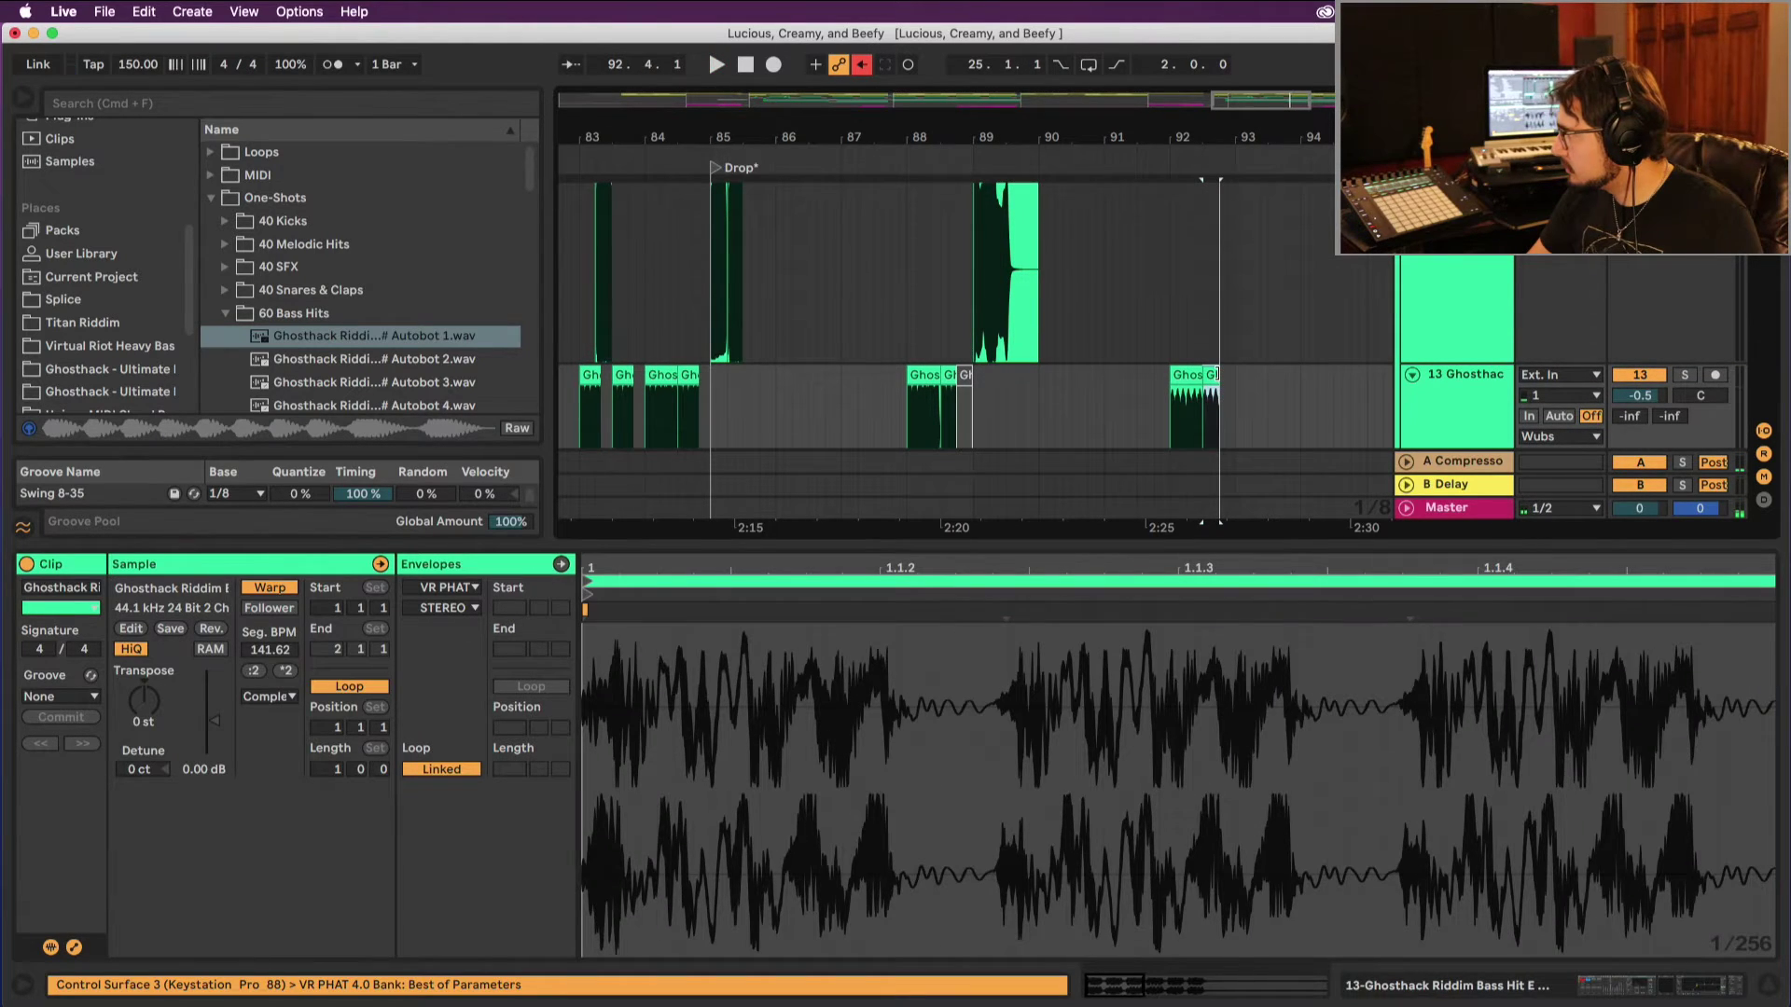
key(space)
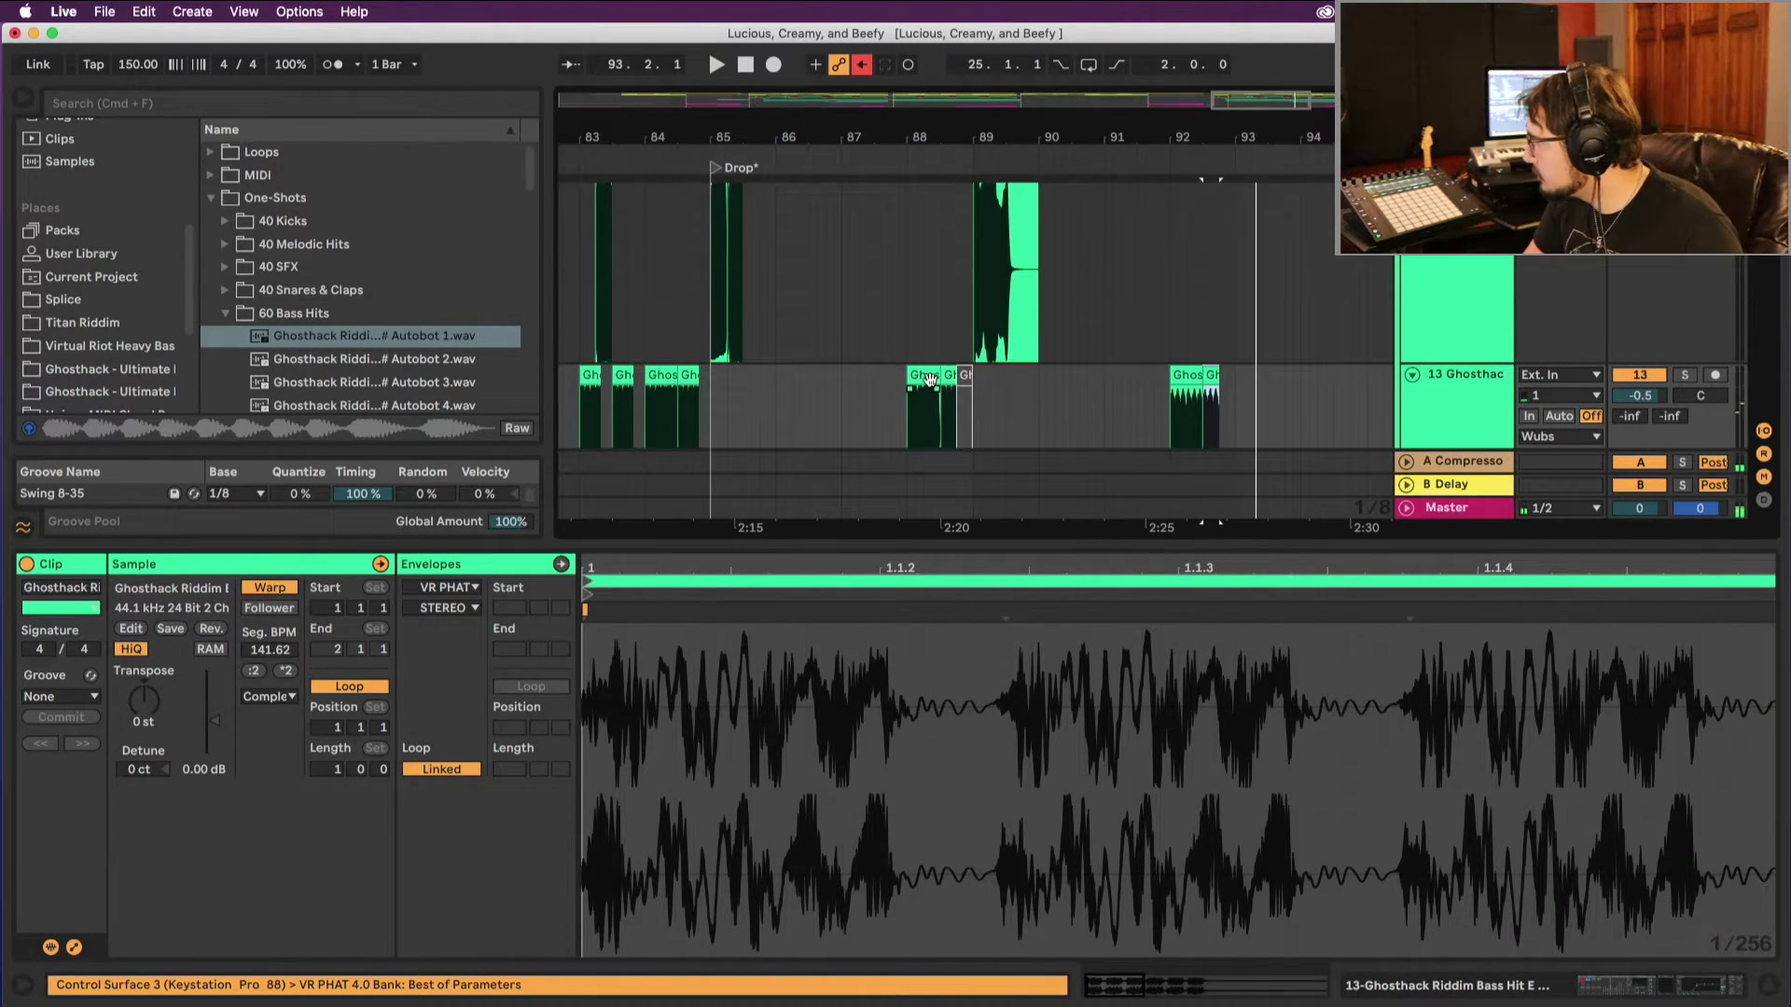
Step: Extend the Attack 2 bass hit at 88.3.1 on track 13 to 89.1.1, over the deactivated clip, and play it
click(960, 378)
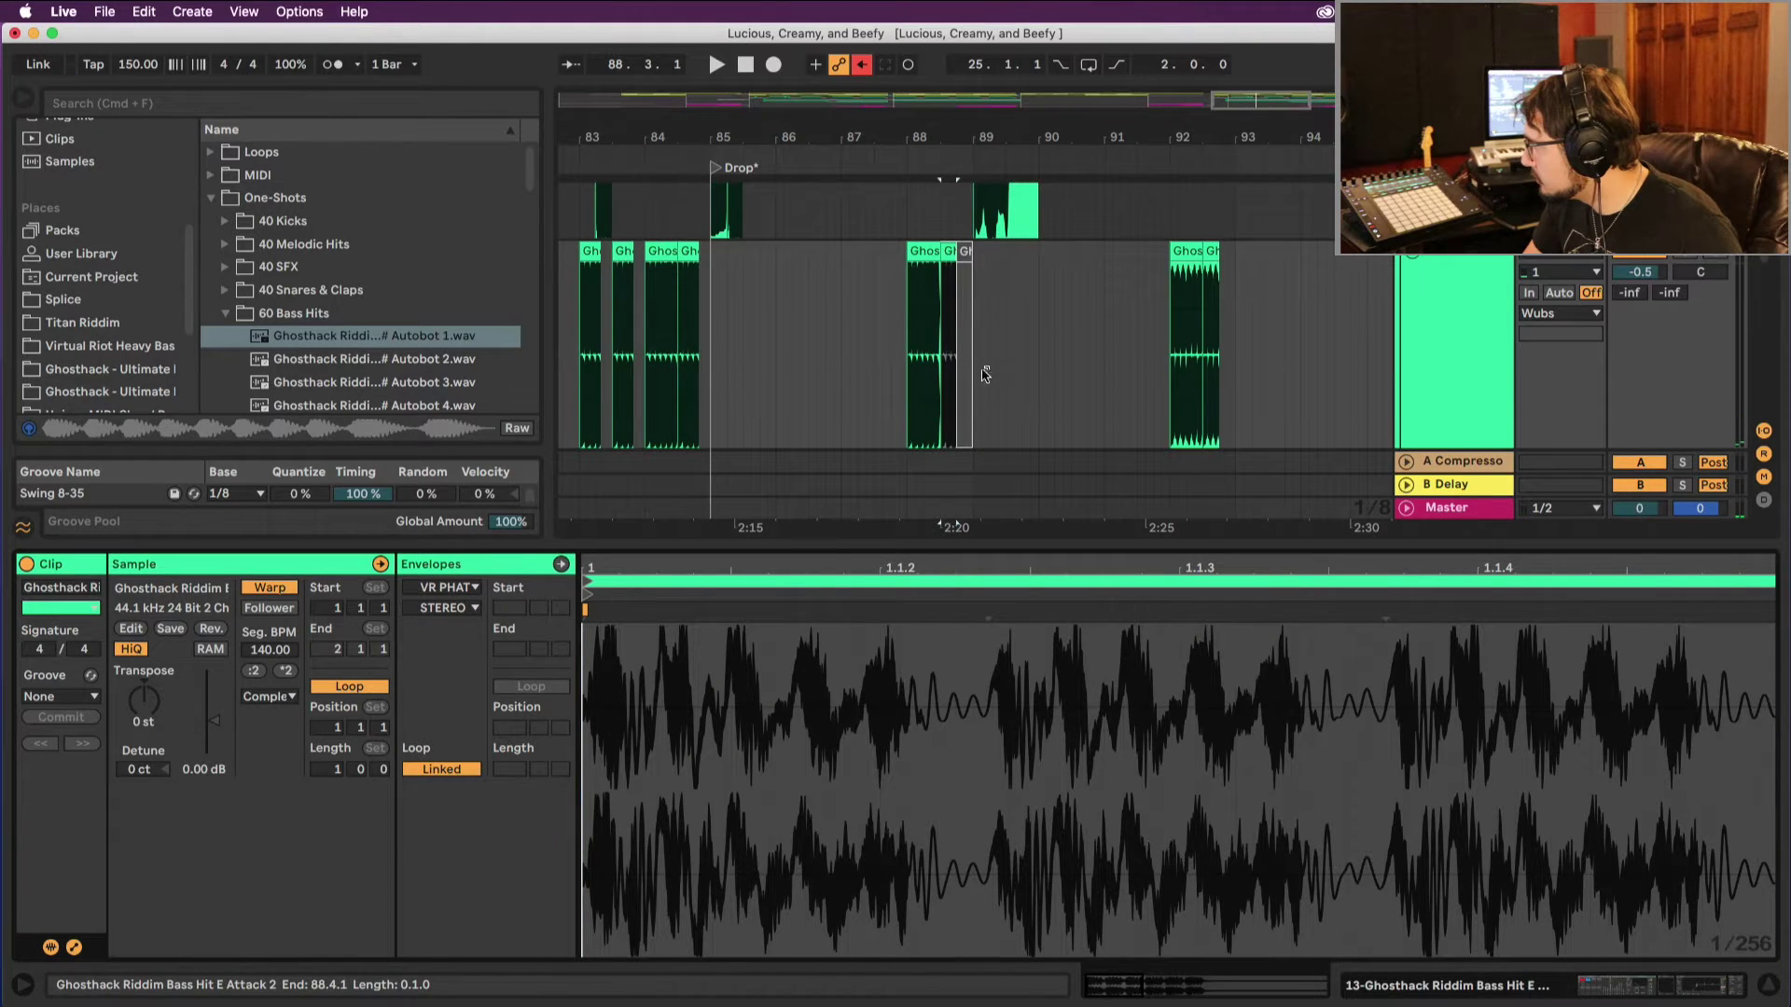
drag(958, 280, 974, 260)
key(space)
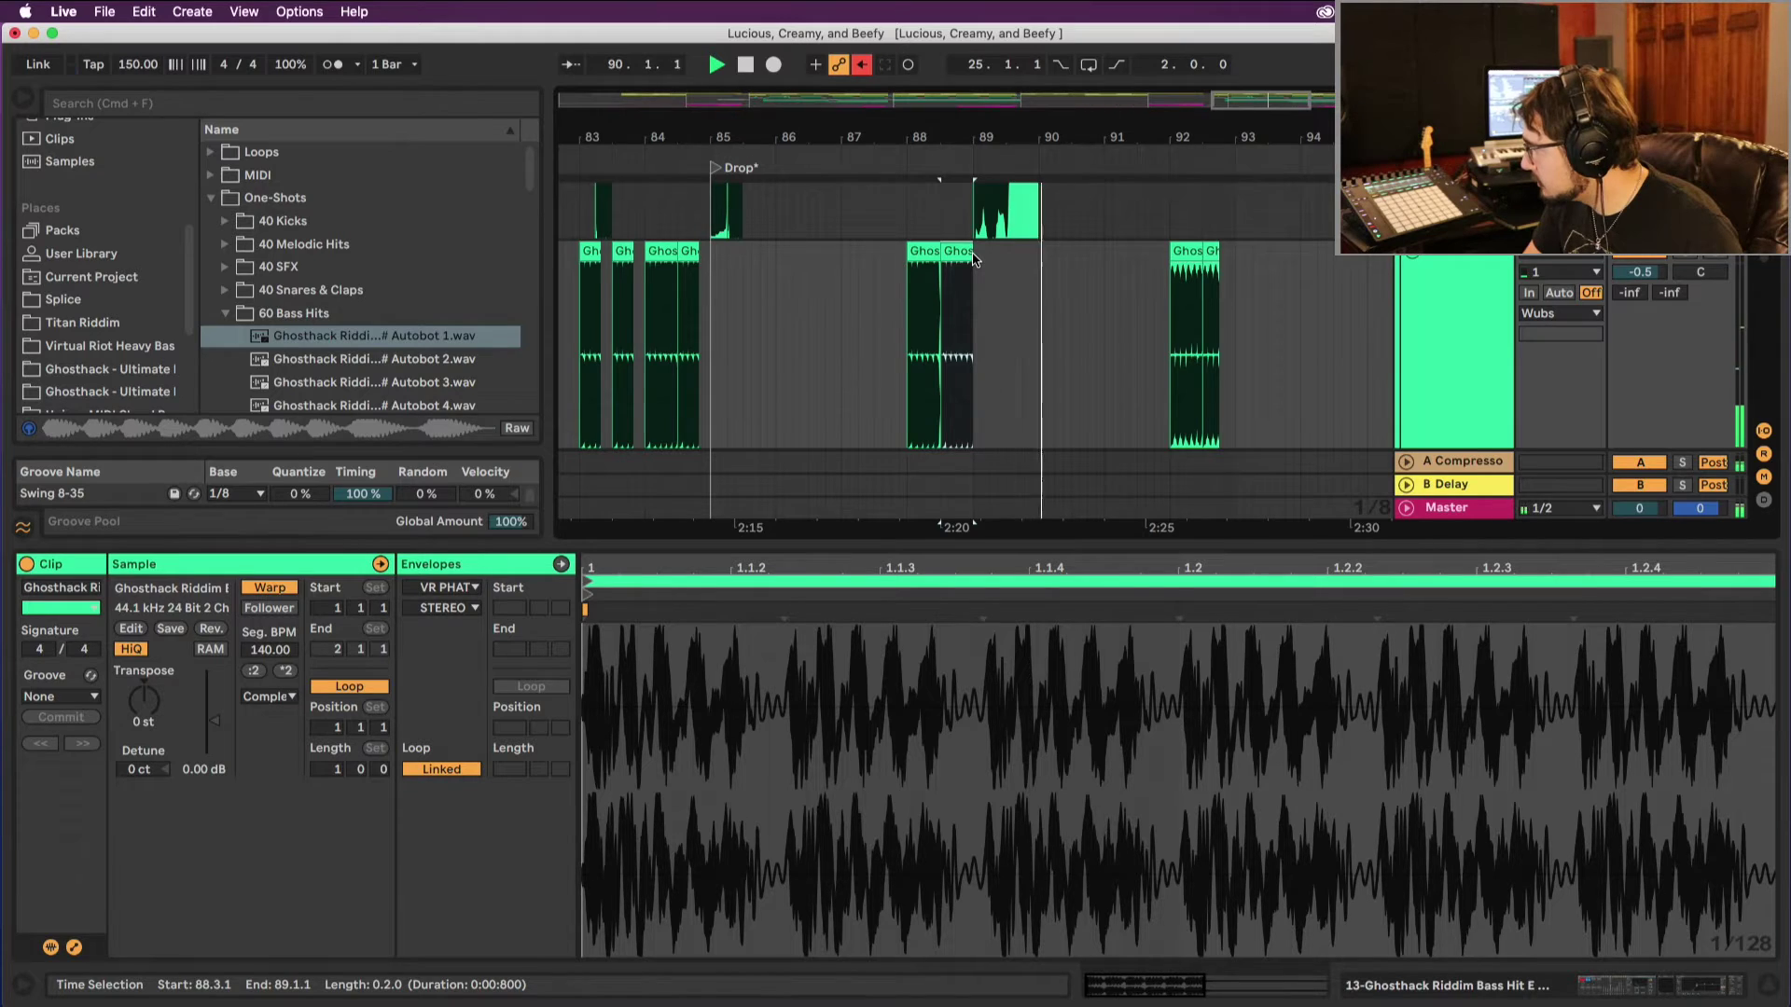
key(space)
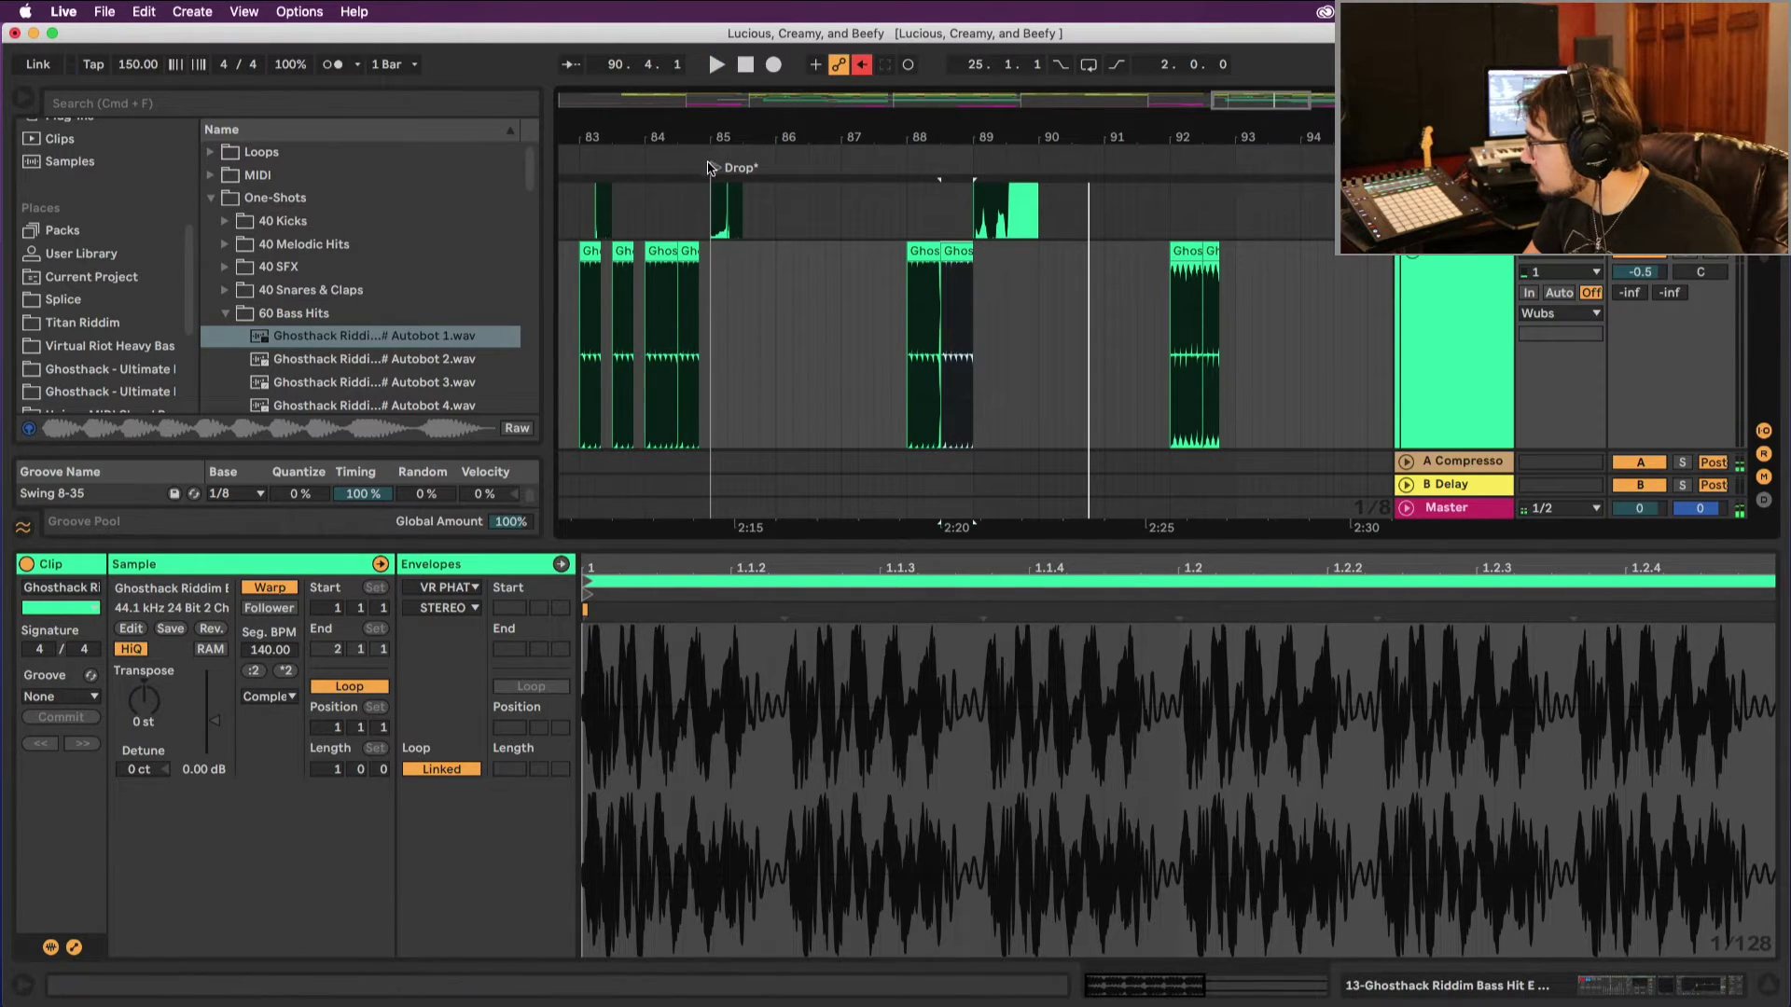
Step: Play the second drop from bar 85 and review the bass hits on tracks 10 to 14
key(space)
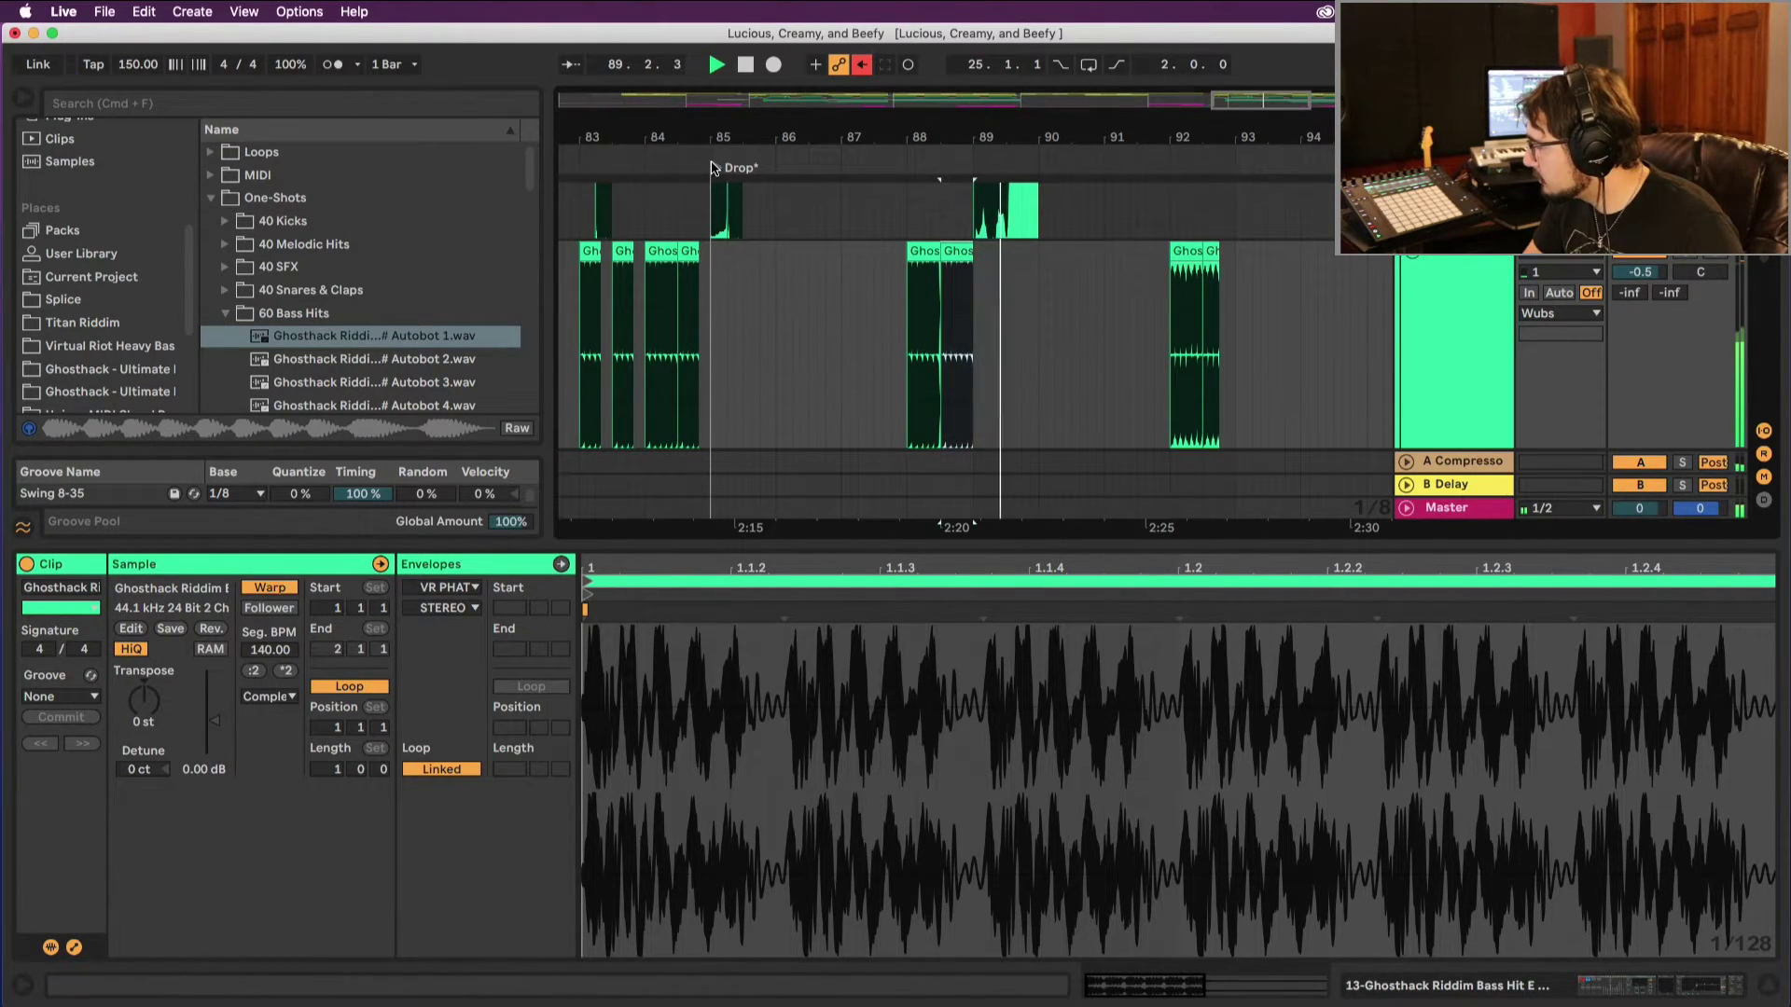
key(space)
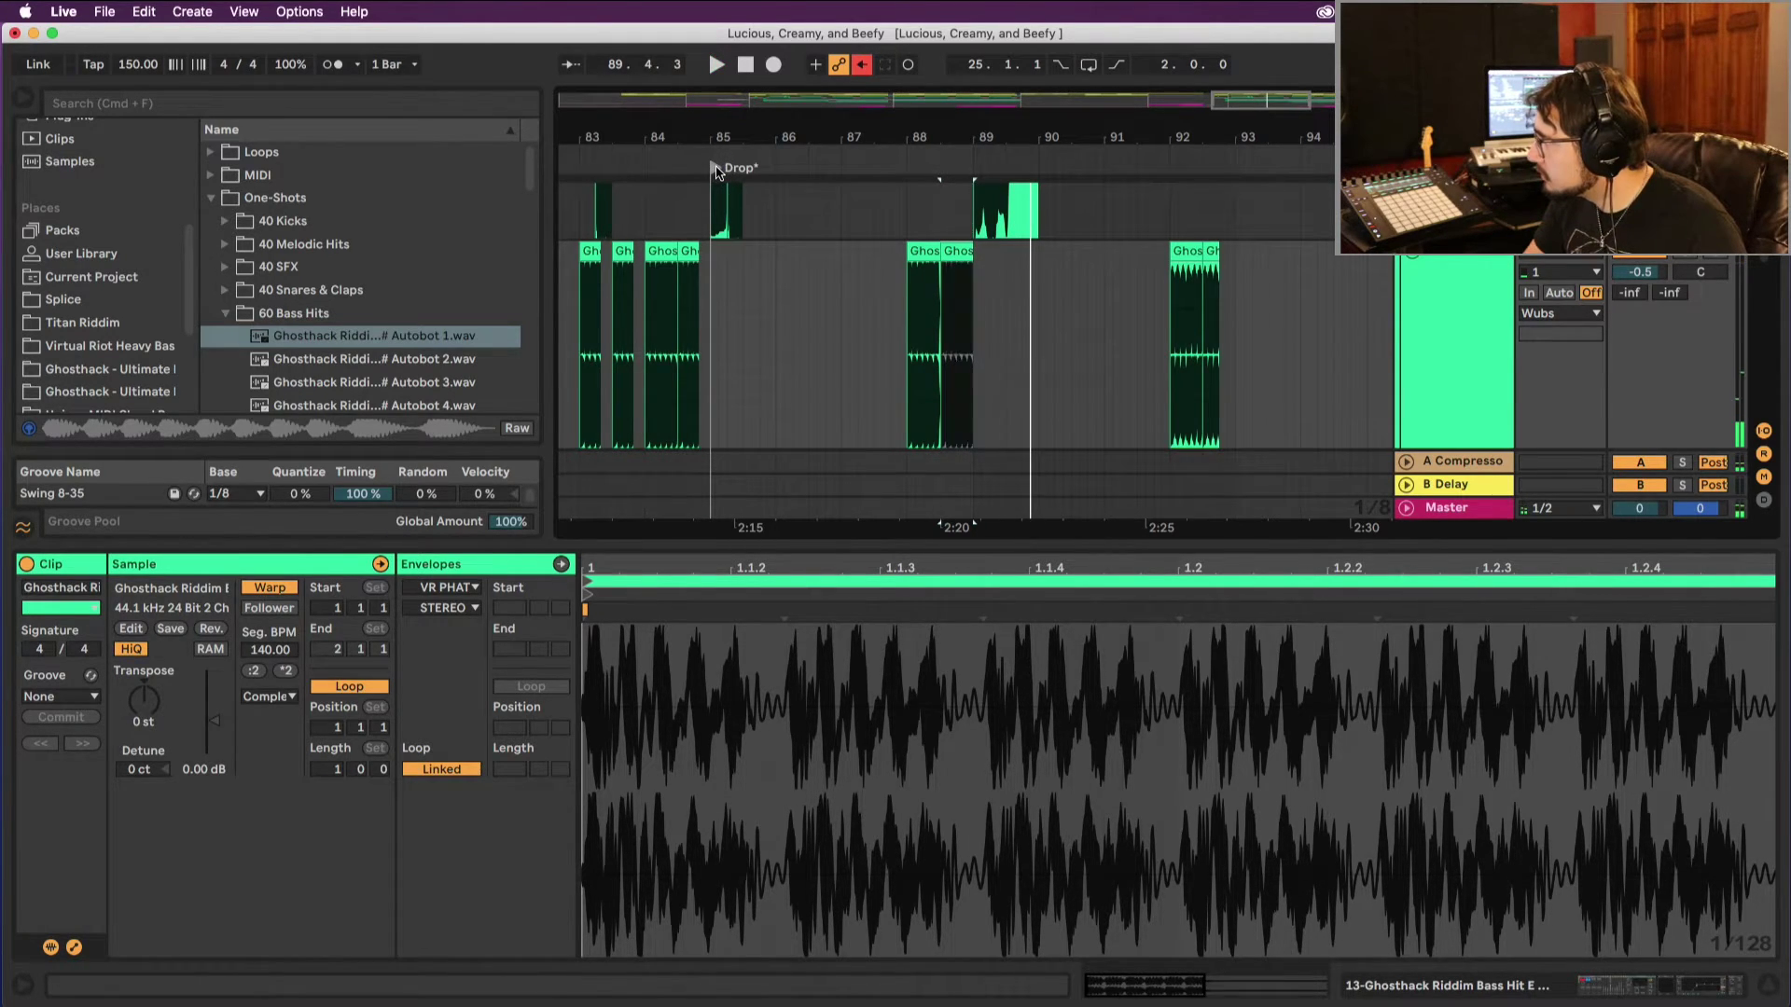
click(716, 170)
scroll(746, 234, up, 5)
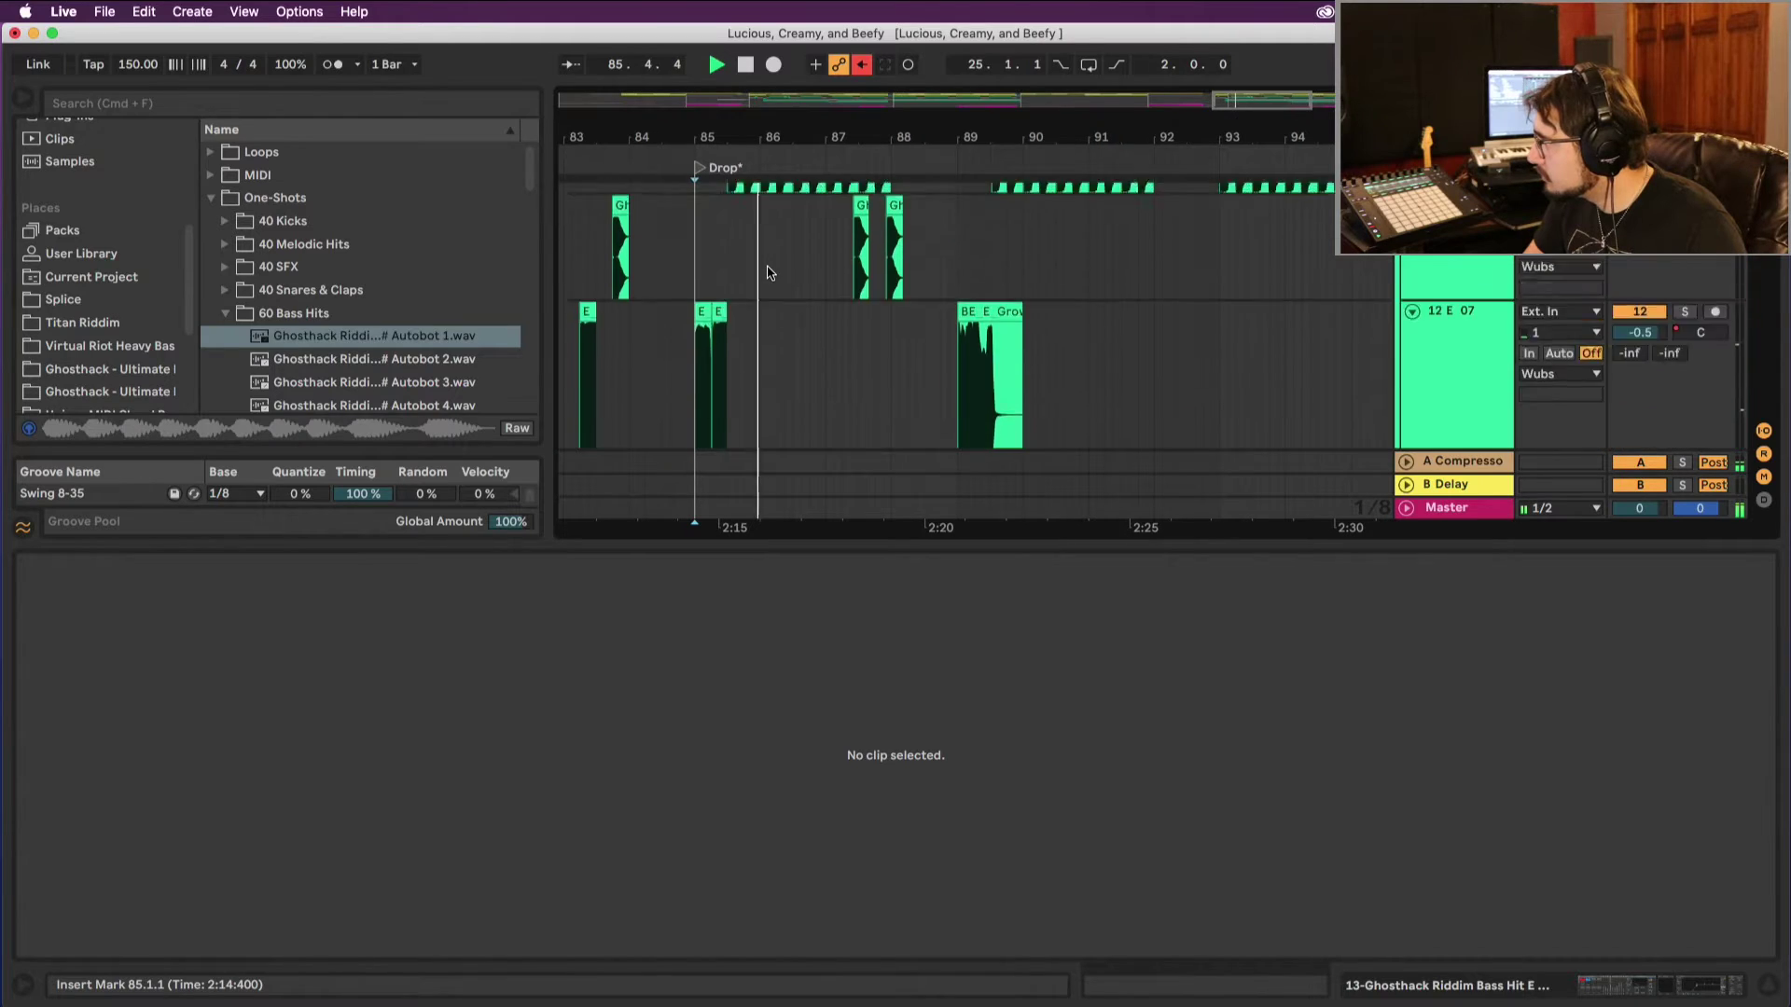
scroll(767, 269, up, 2)
scroll(767, 269, down, 5)
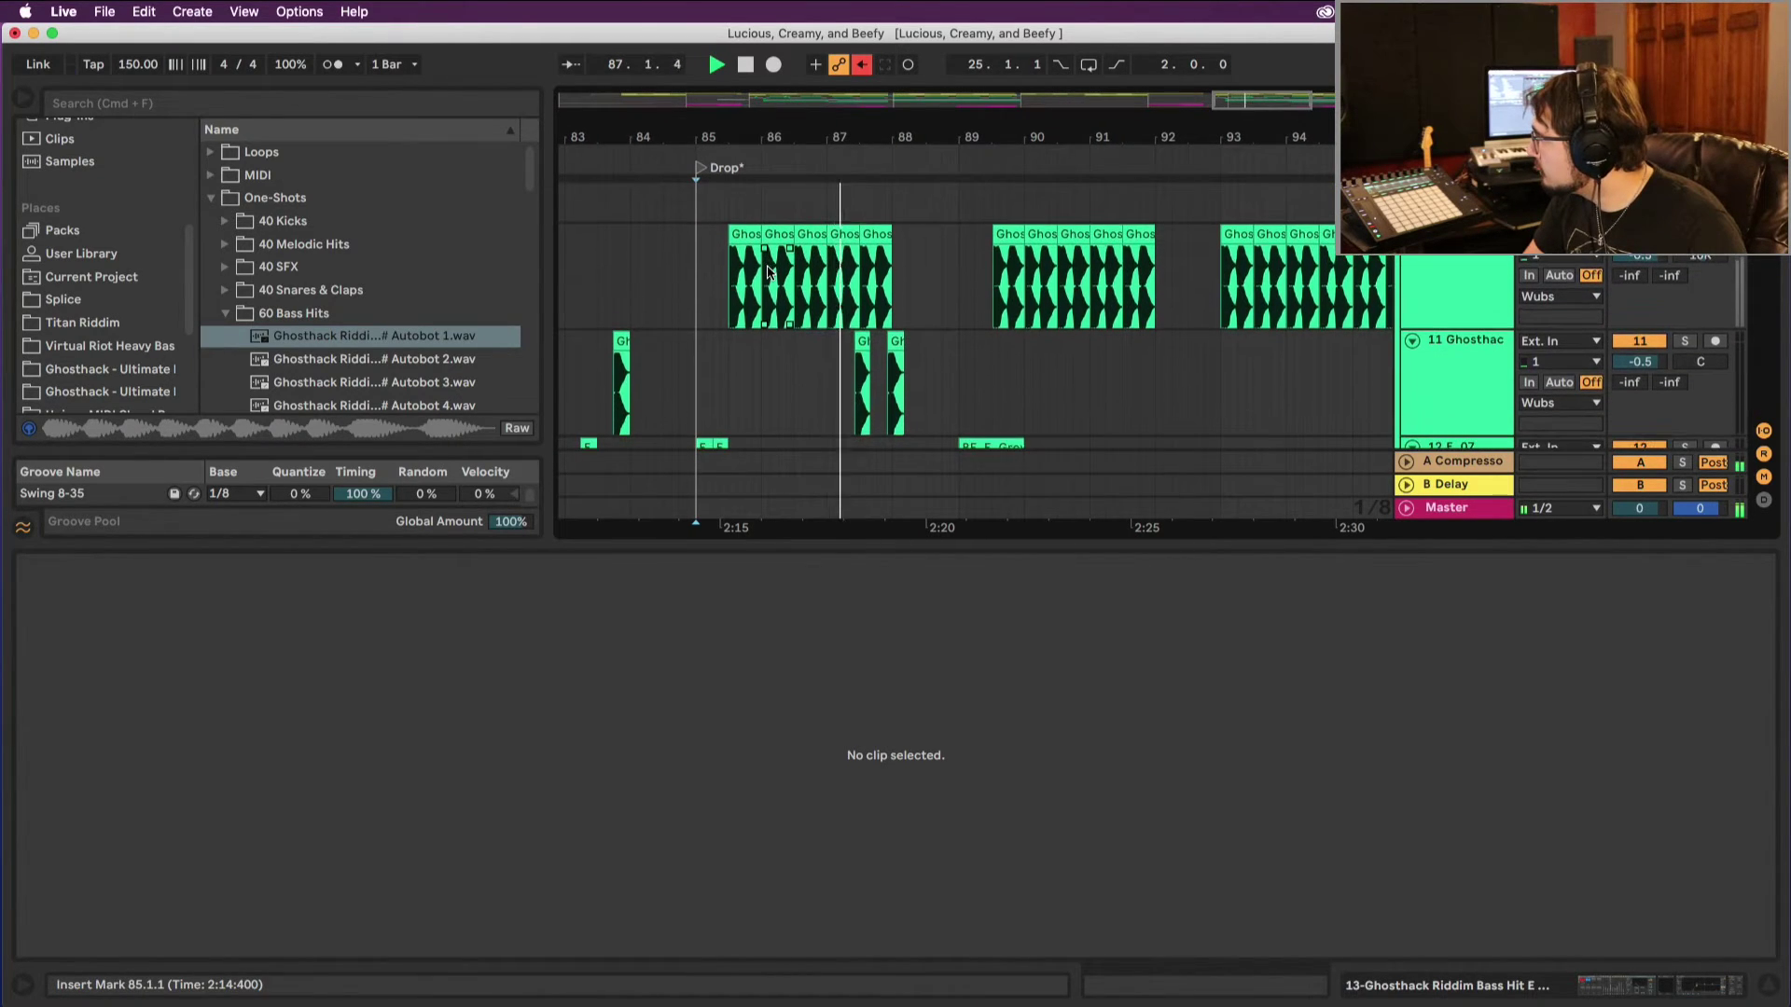
scroll(767, 272, down, 1)
scroll(766, 272, down, 5)
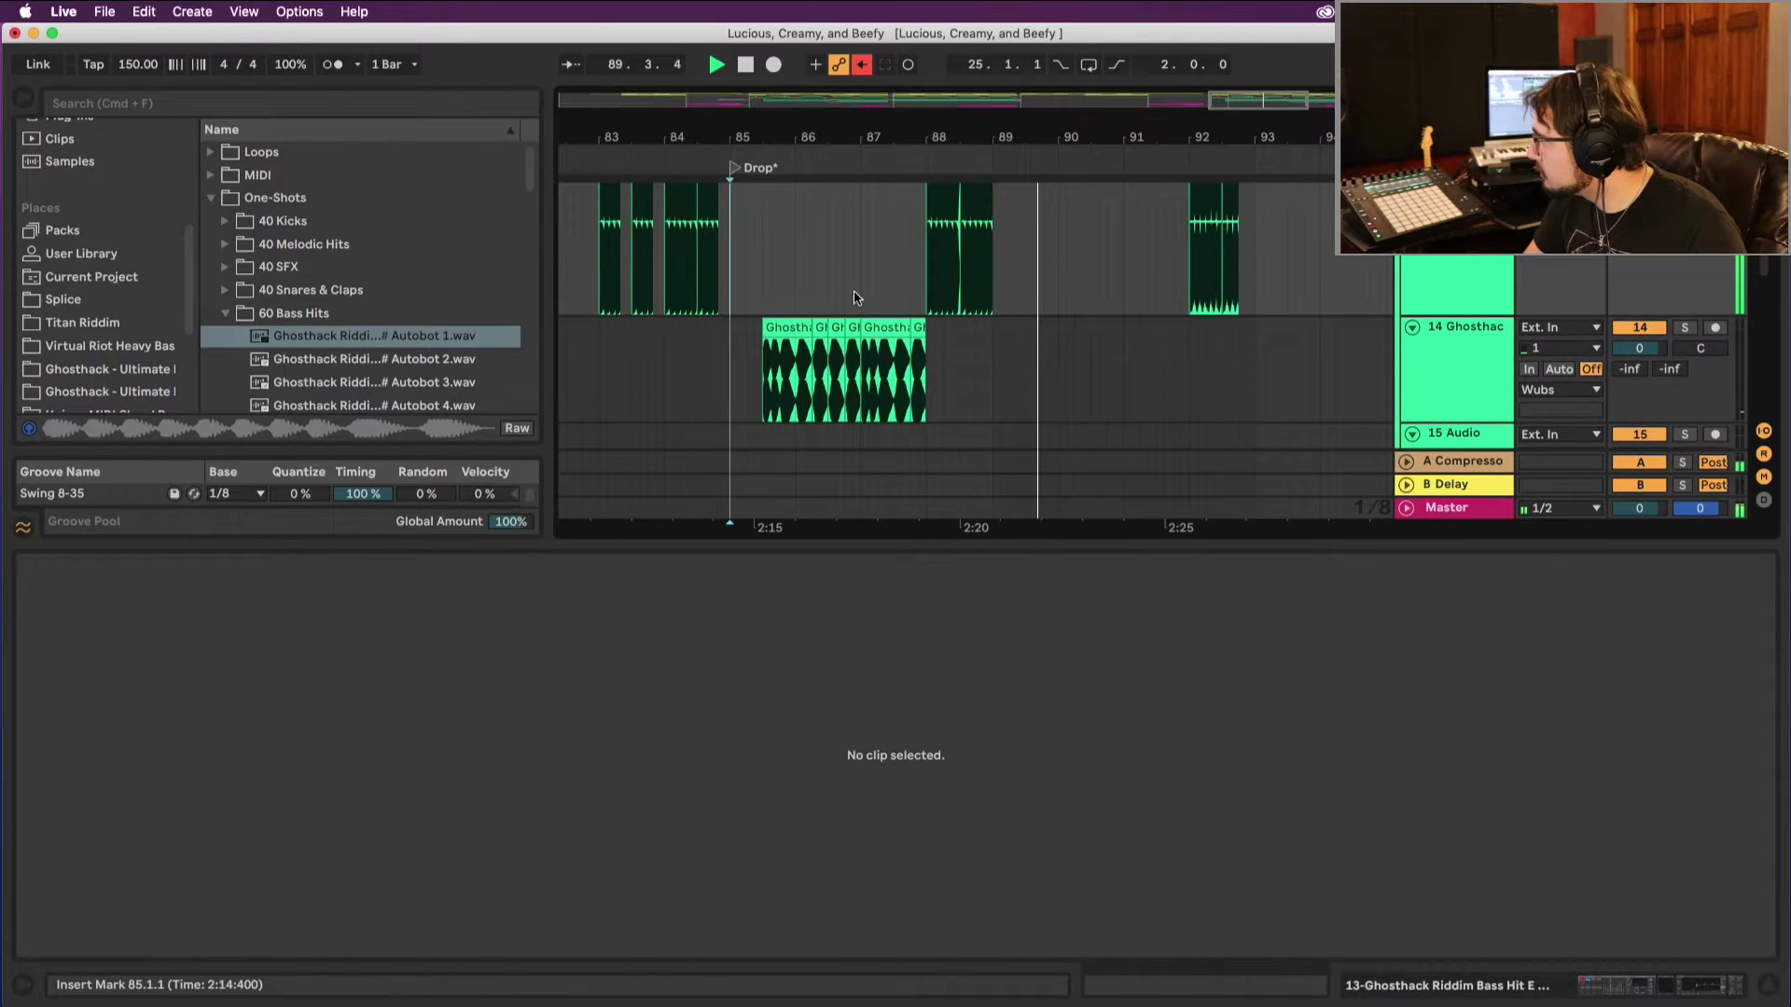
scroll(855, 298, up, 2)
scroll(855, 298, down, 4)
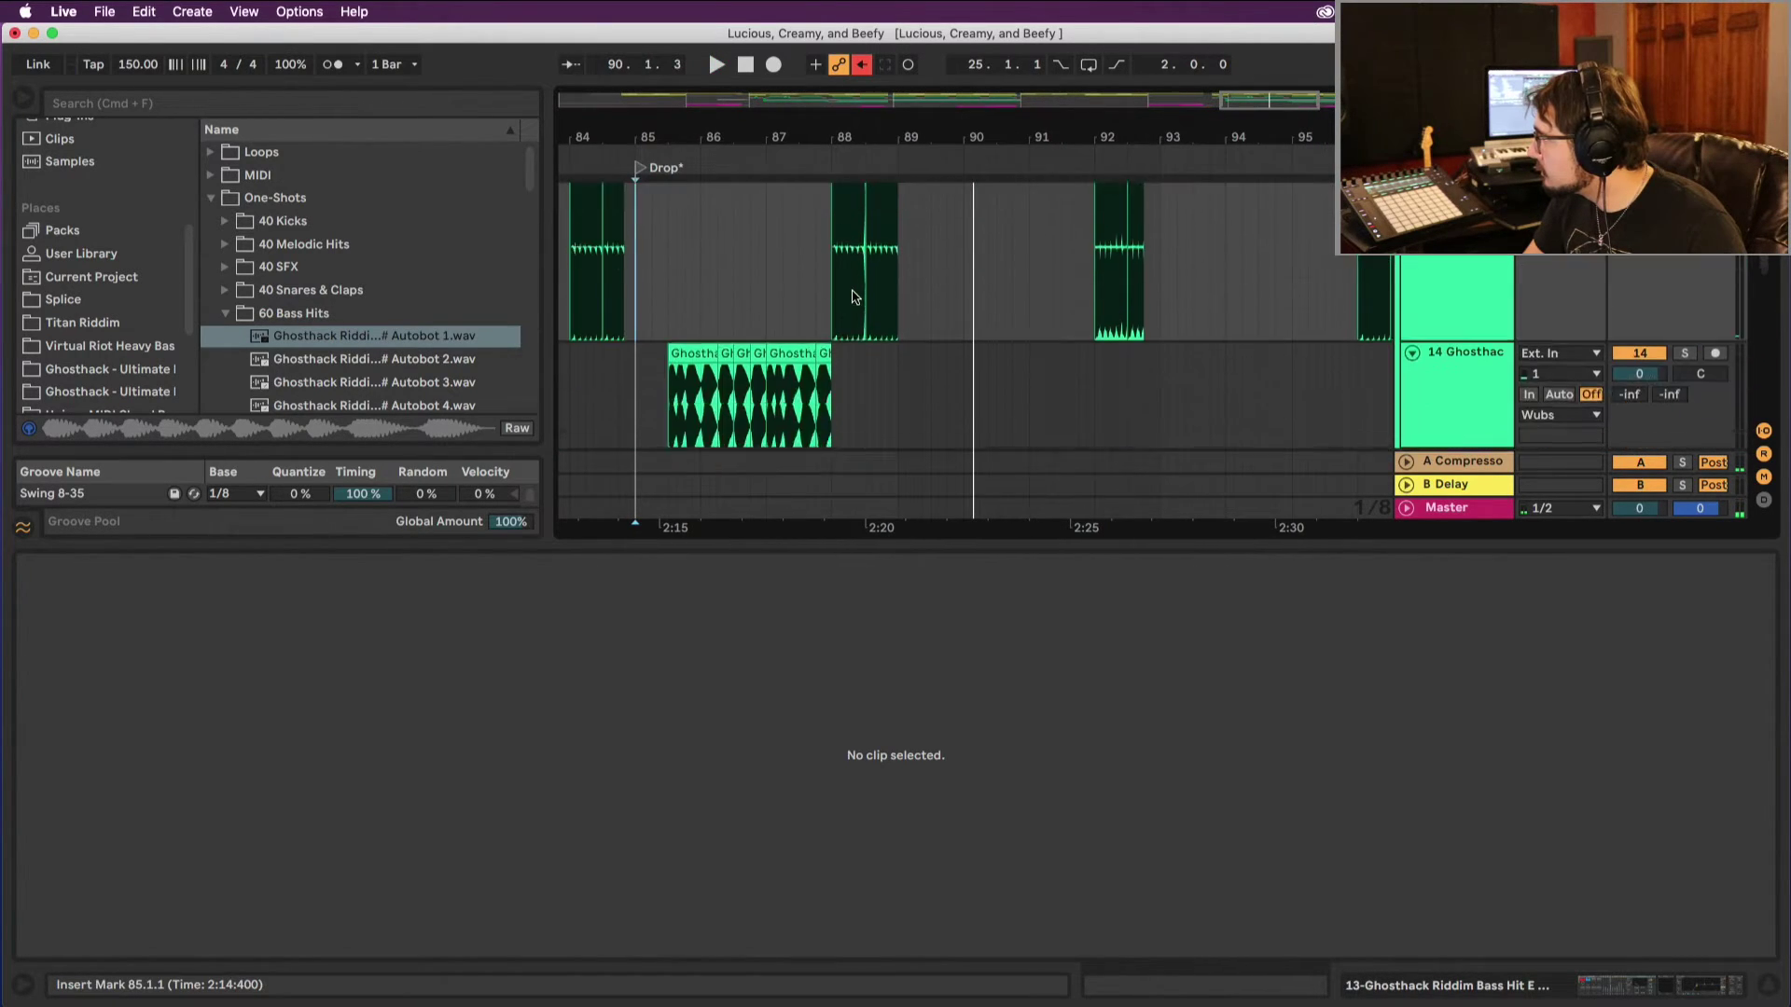
Step: Play the first drop from 25.1.1 and examine how its bass hits are arranged across the Ghosthack tracks
scroll(851, 298, left, 15)
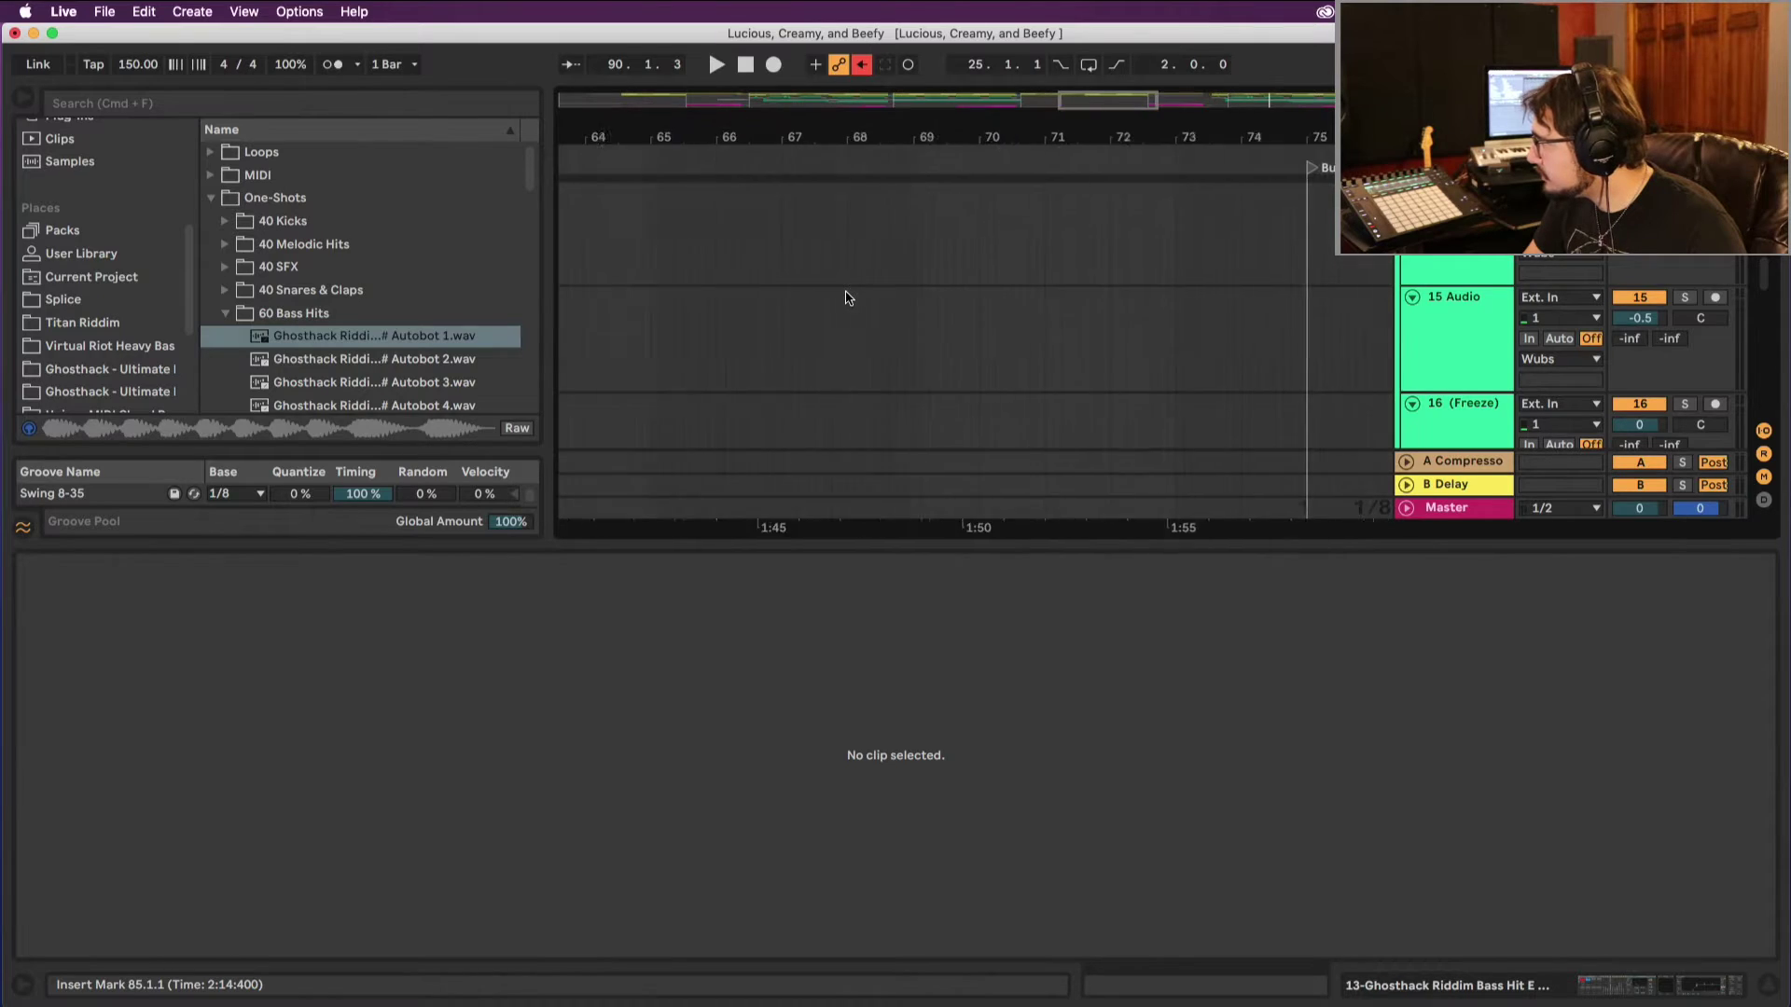
scroll(846, 298, left, 10)
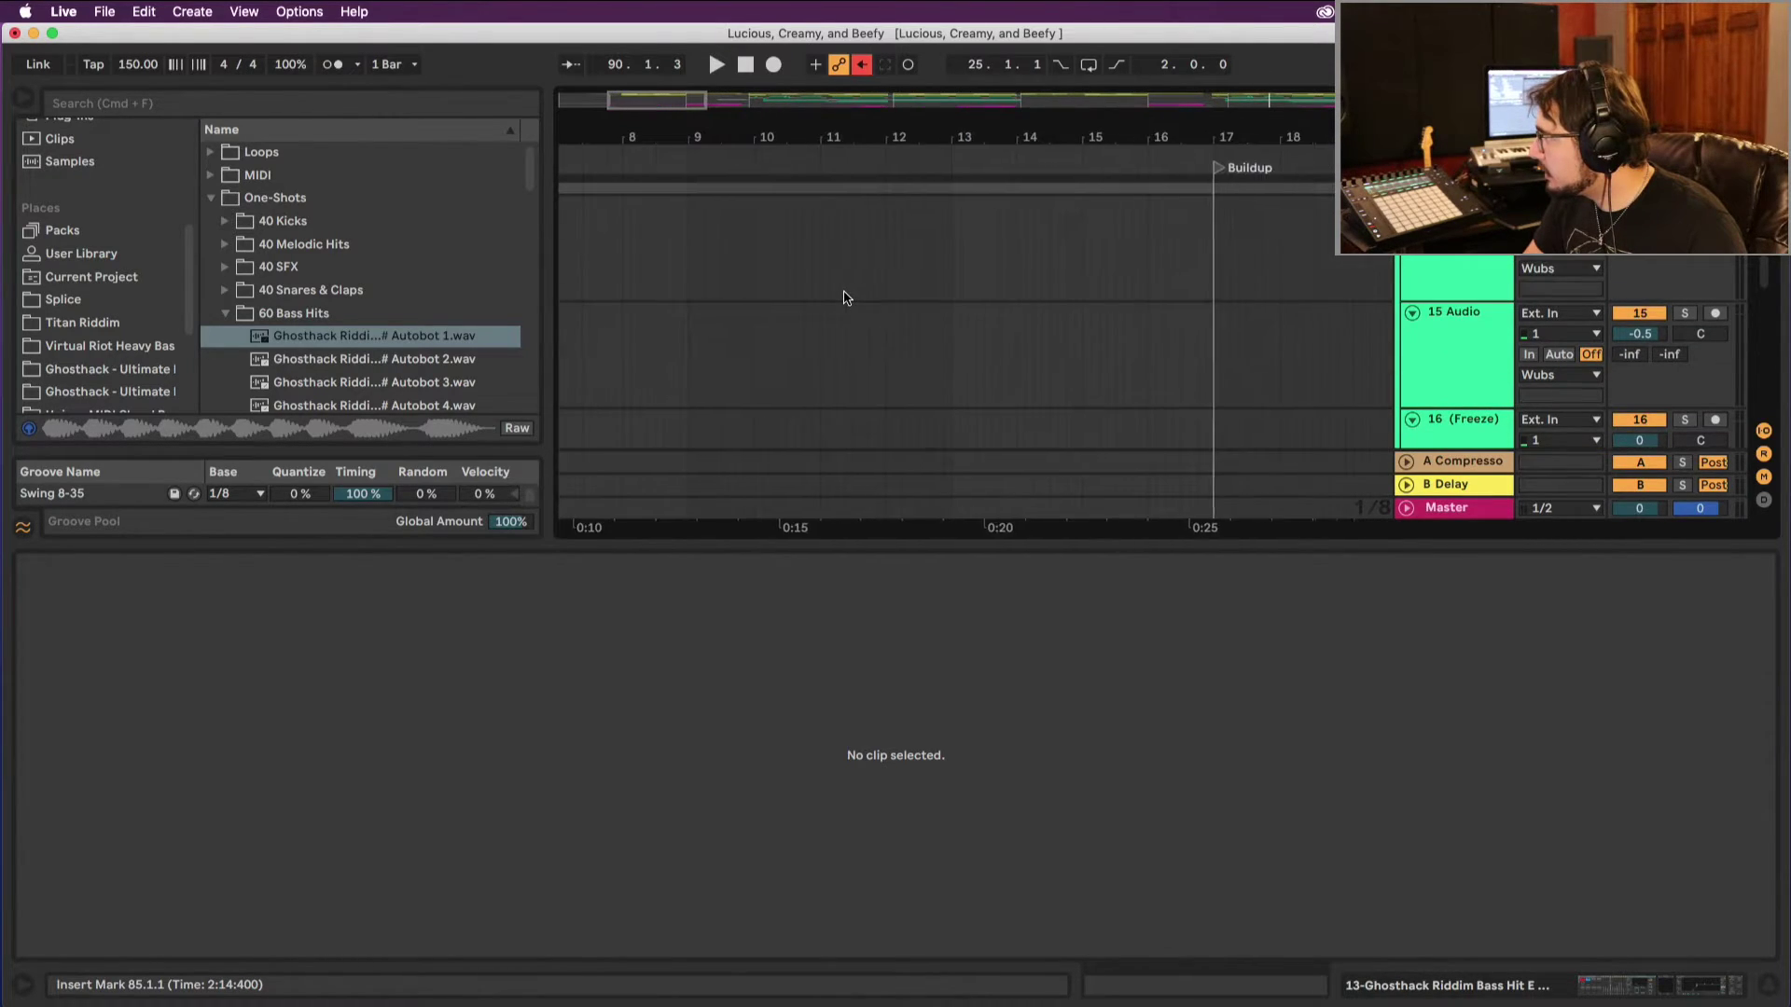
scroll(844, 298, up, 1)
scroll(846, 298, up, 4)
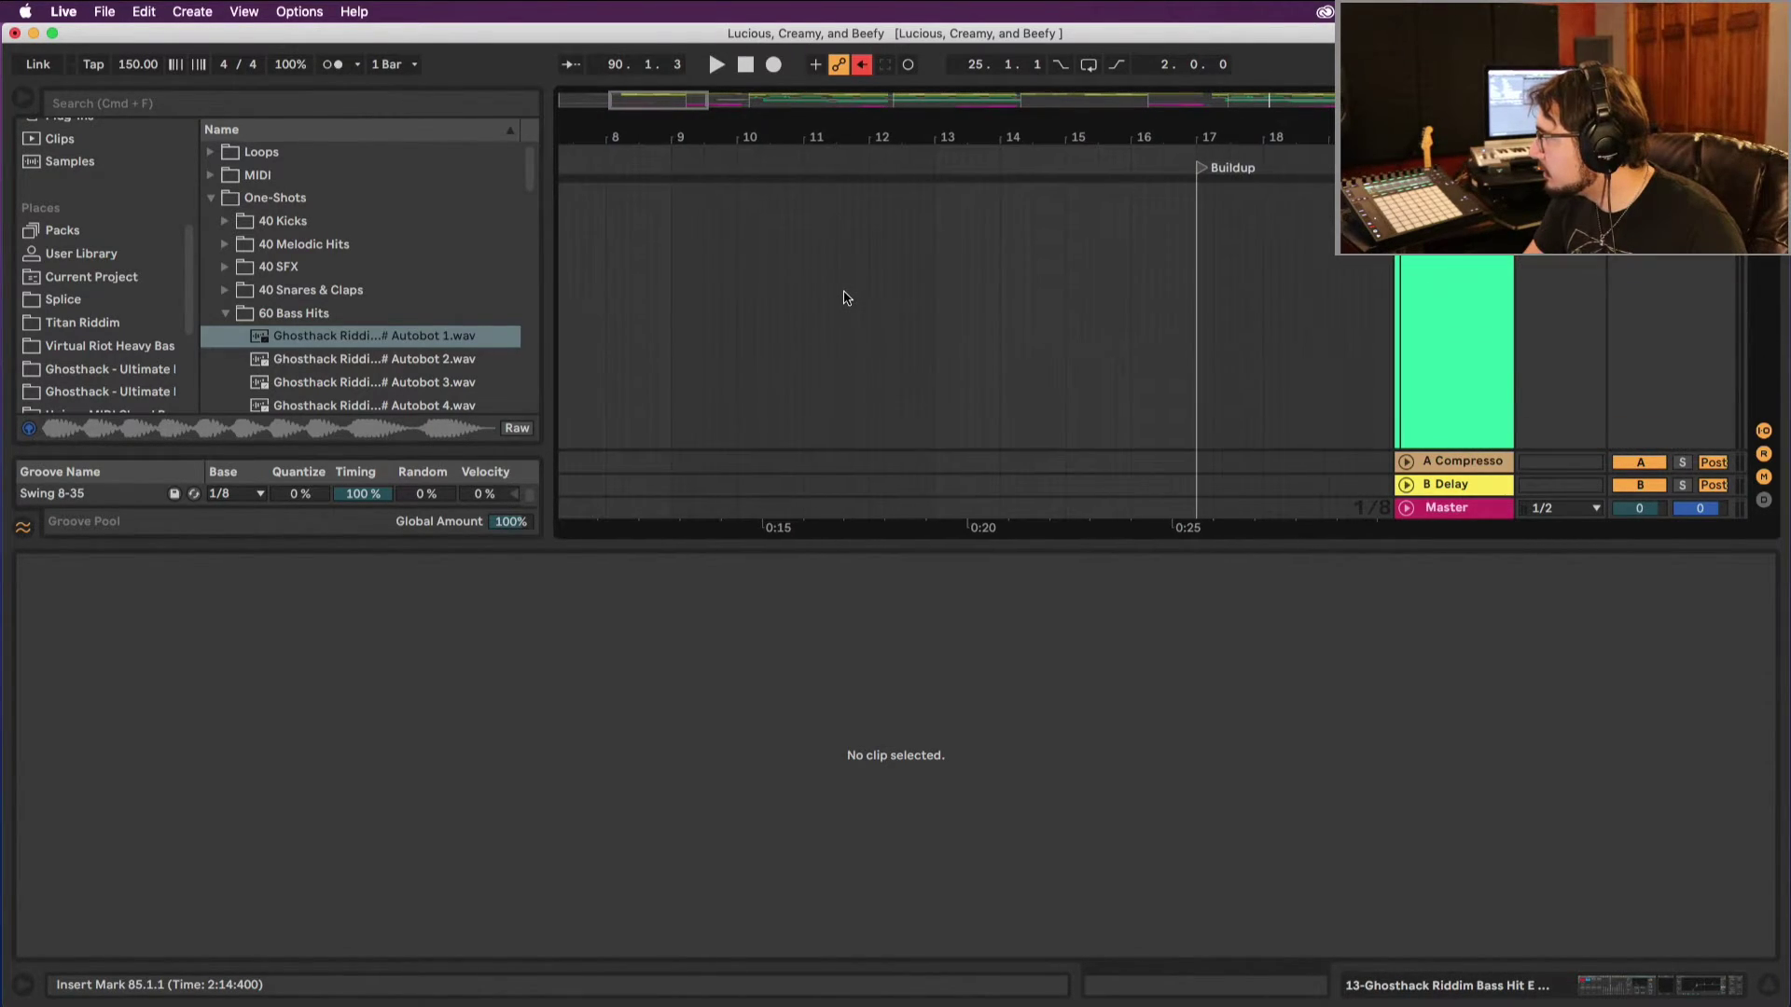
scroll(842, 296, left, 2)
scroll(830, 291, right, 6)
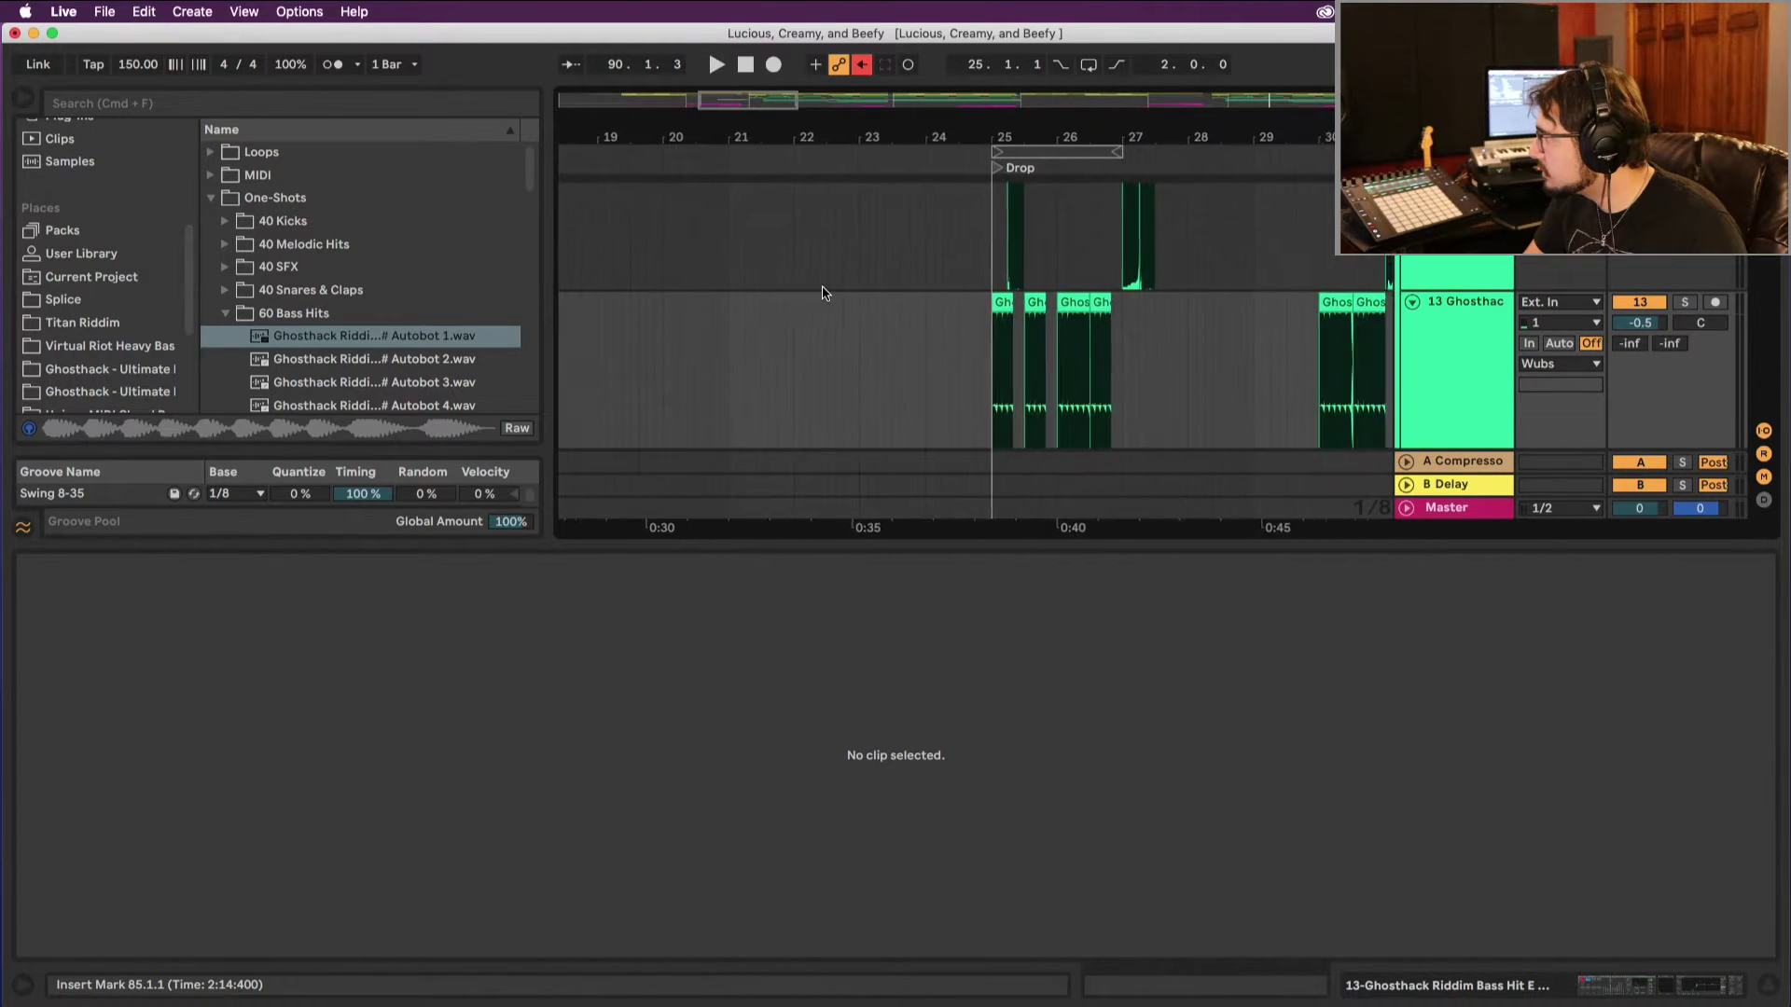
scroll(823, 291, up, 5)
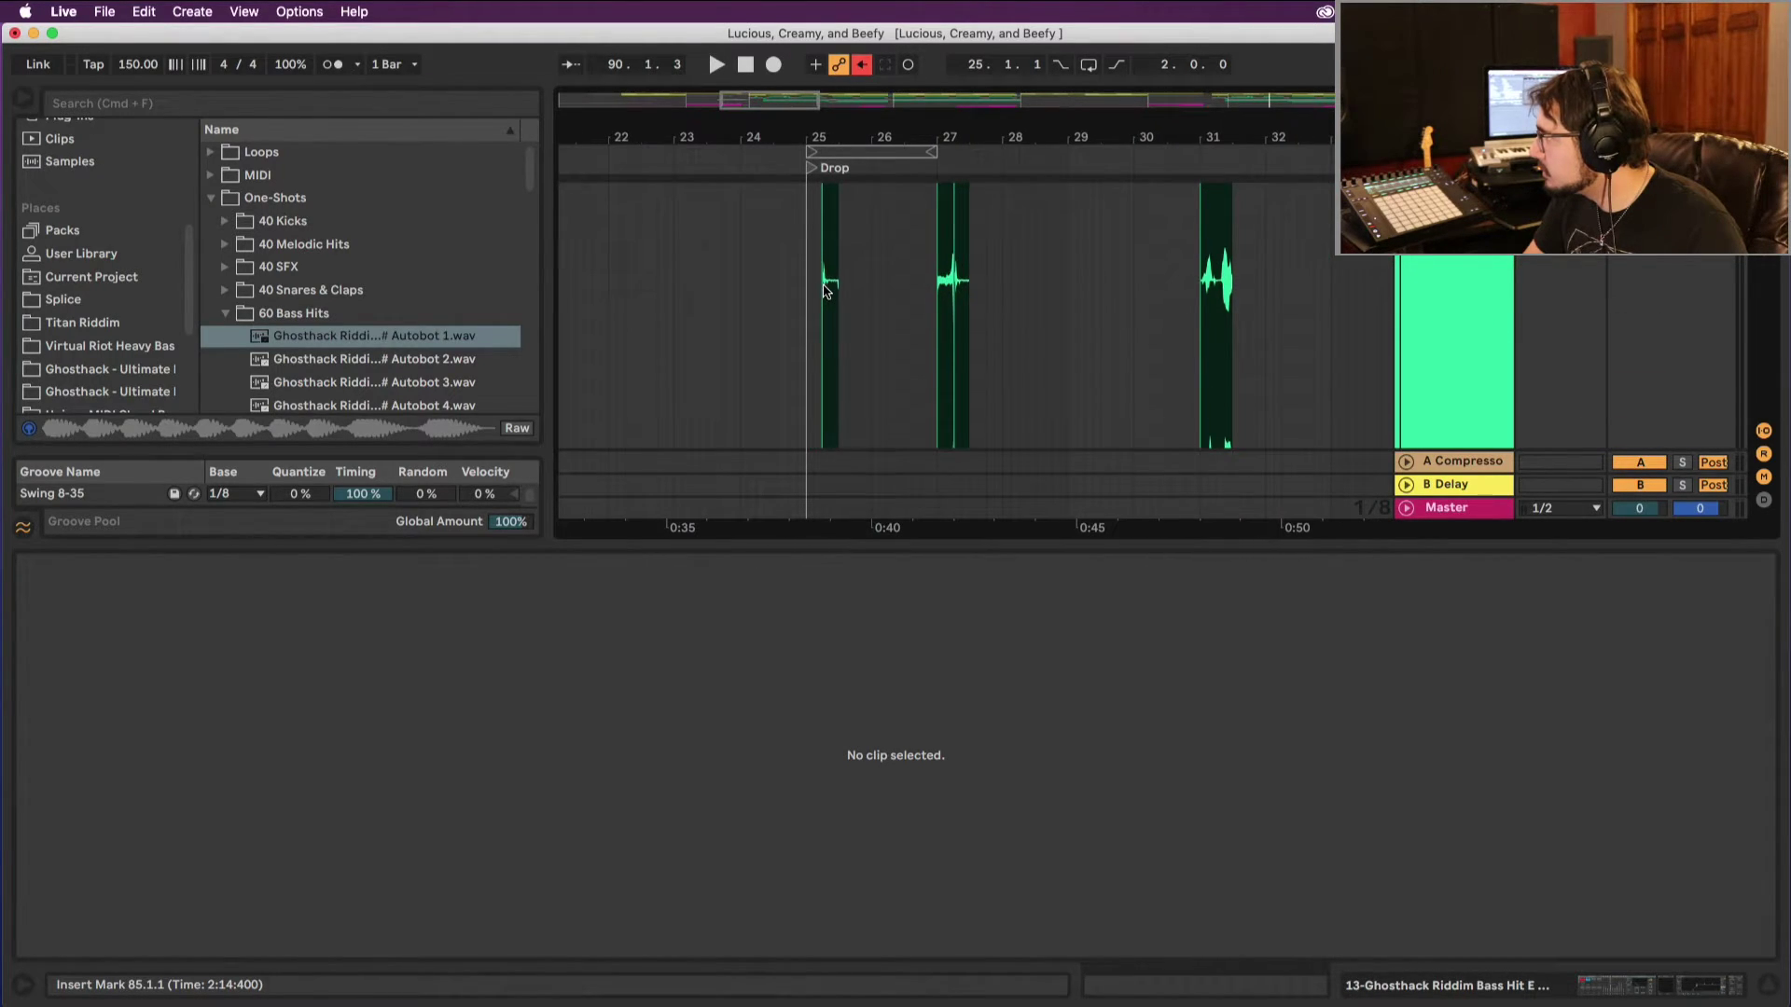
scroll(826, 317, up, 3)
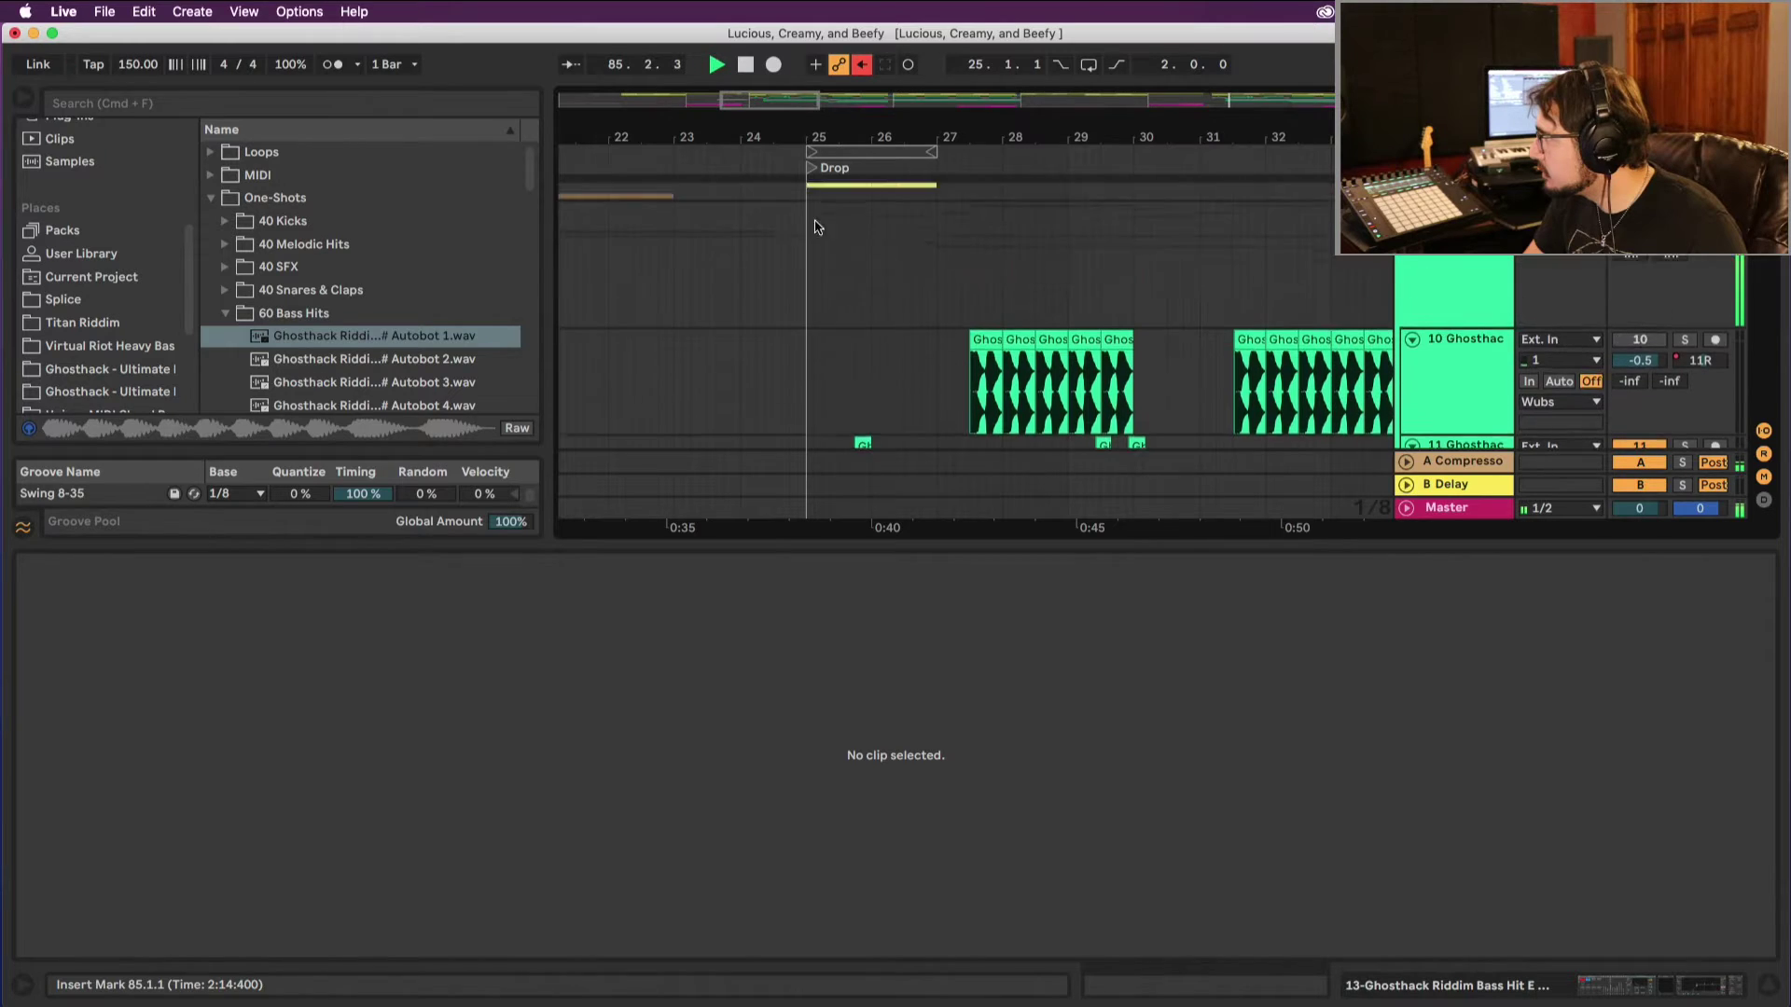
click(823, 292)
scroll(823, 292, down, 3)
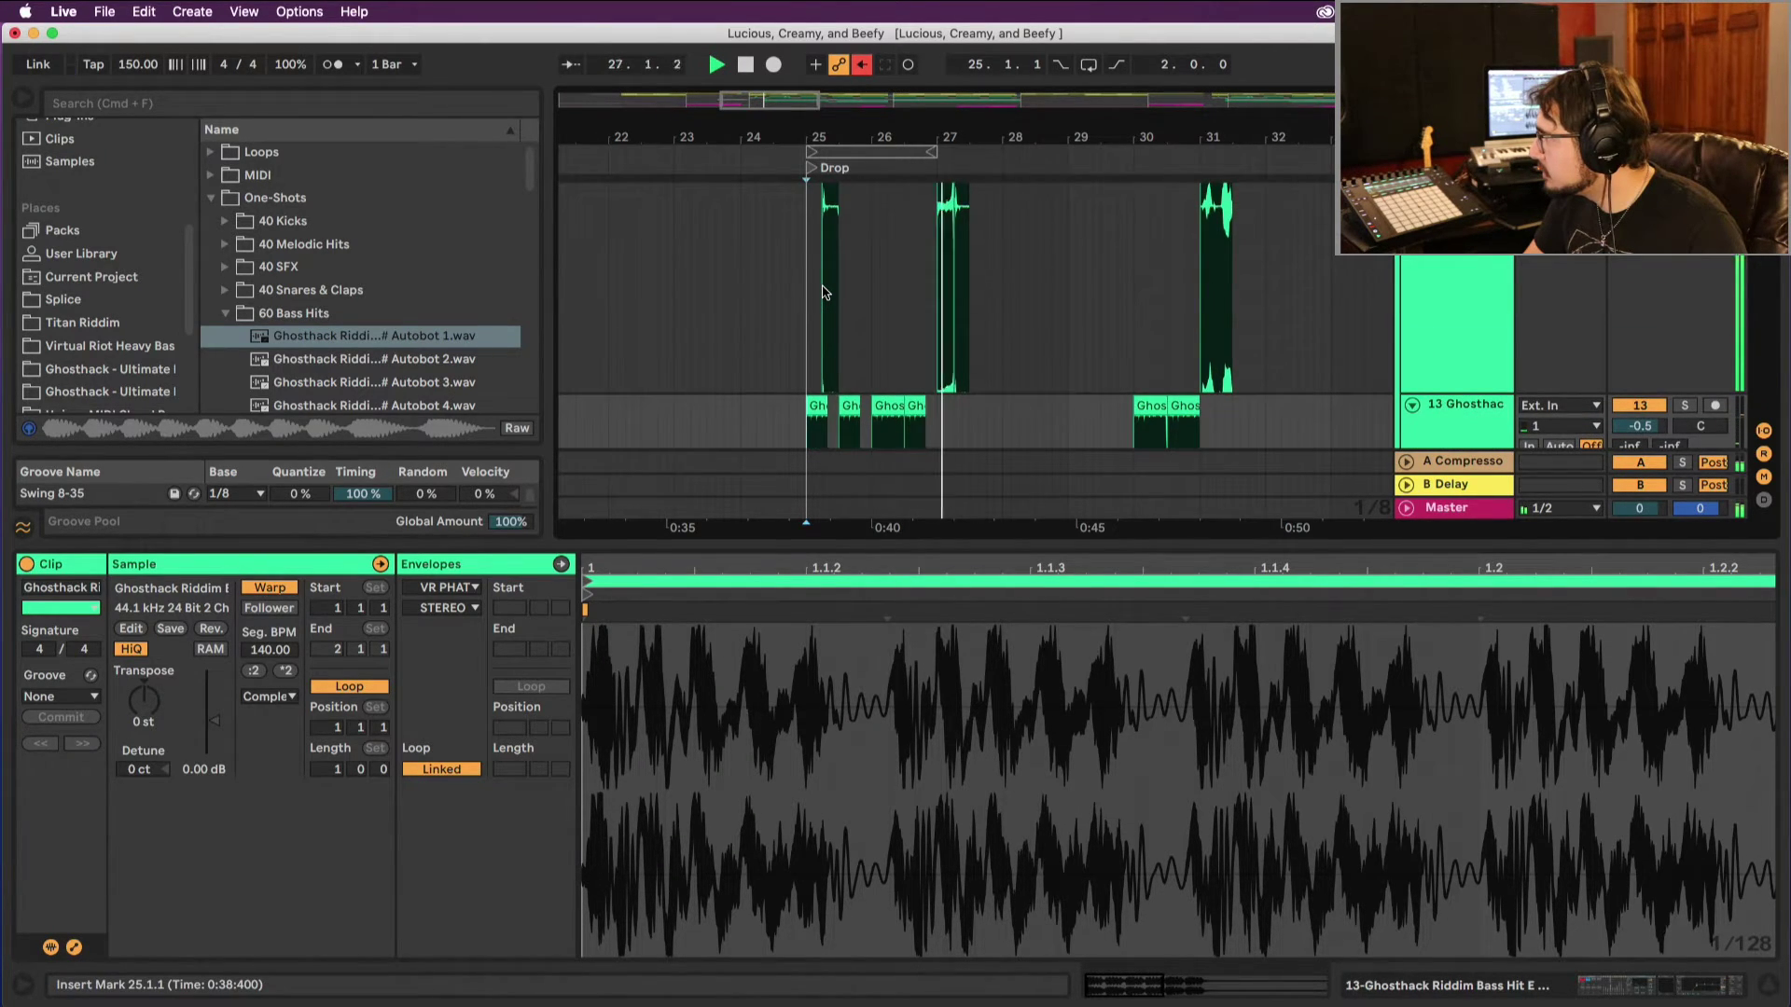
scroll(824, 292, up, 4)
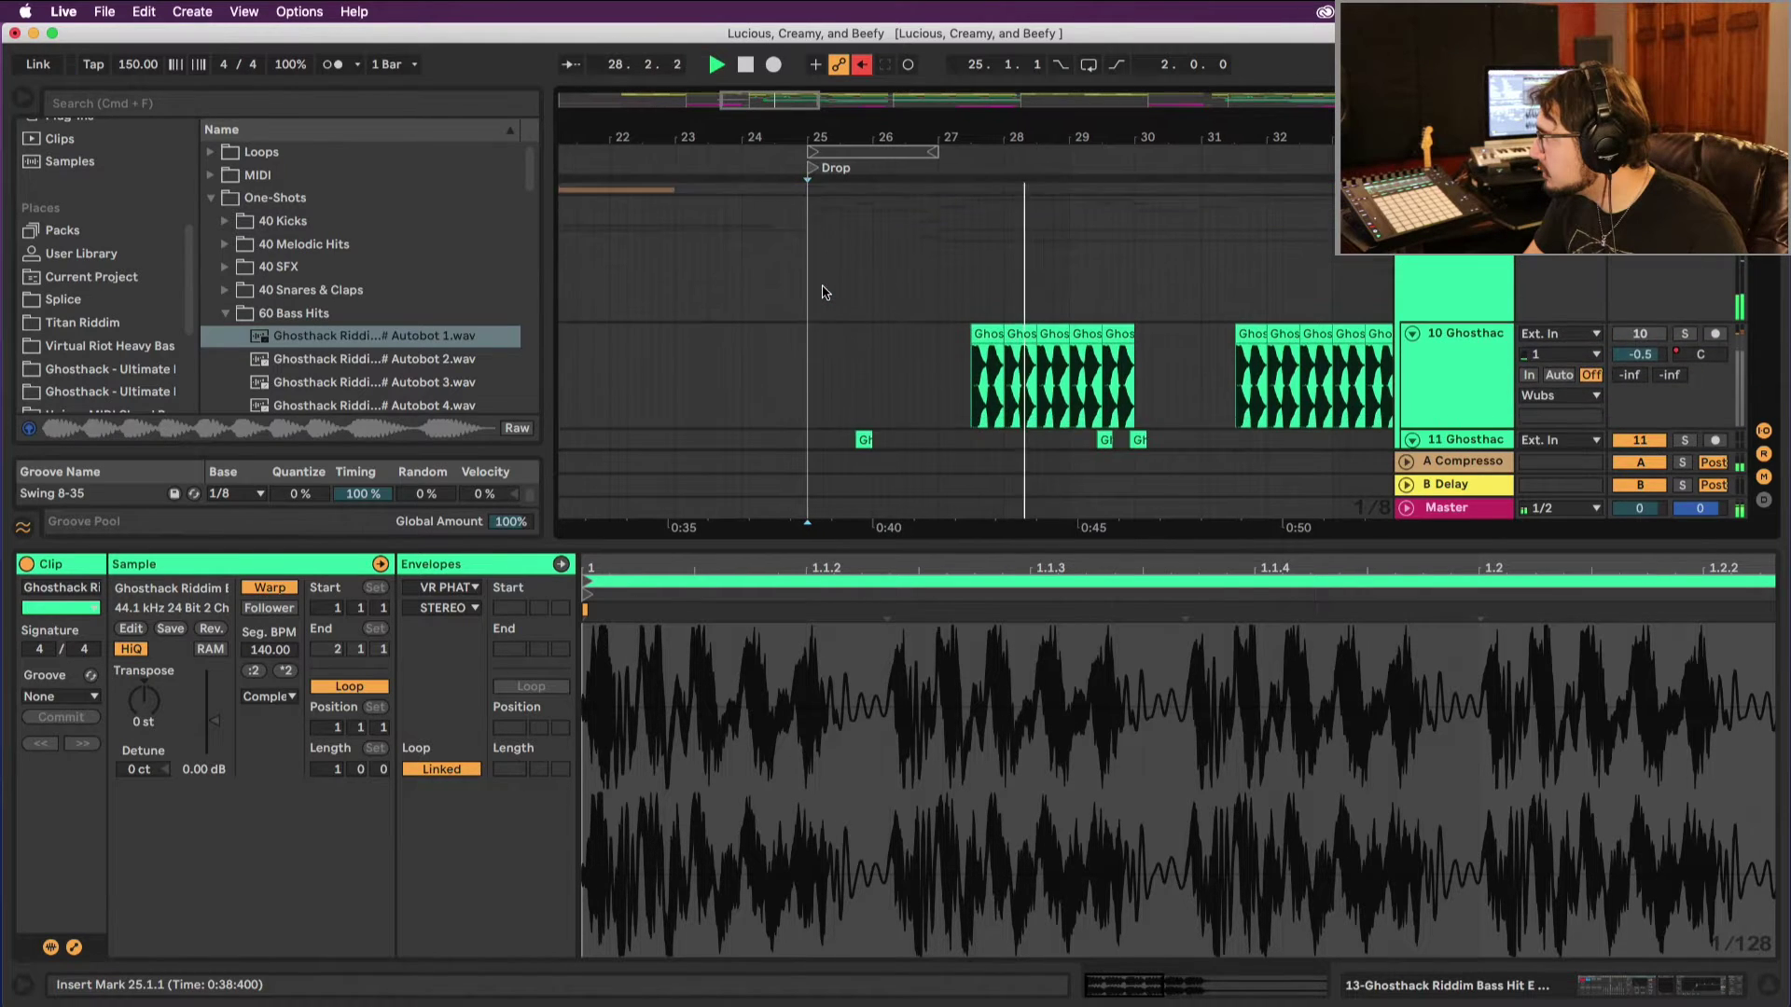
scroll(1604, 303, down, 1)
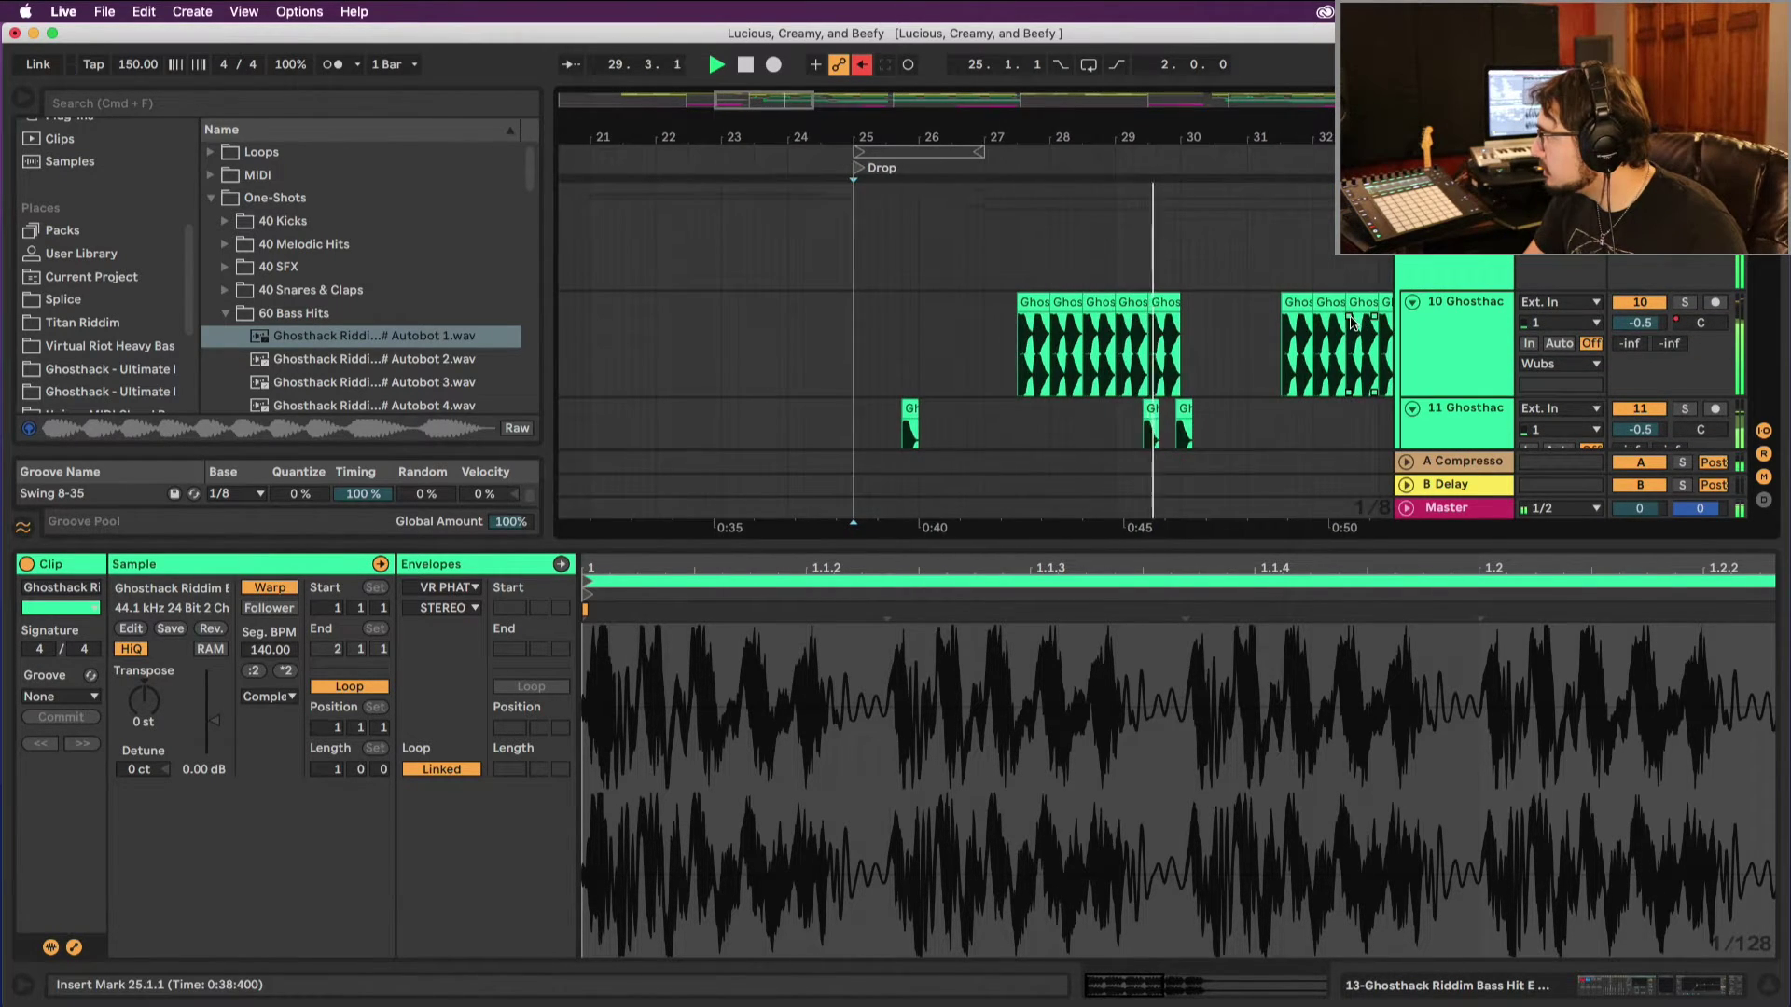
scroll(1362, 322, right, 5)
scroll(1347, 317, down, 2)
scroll(1334, 312, down, 2)
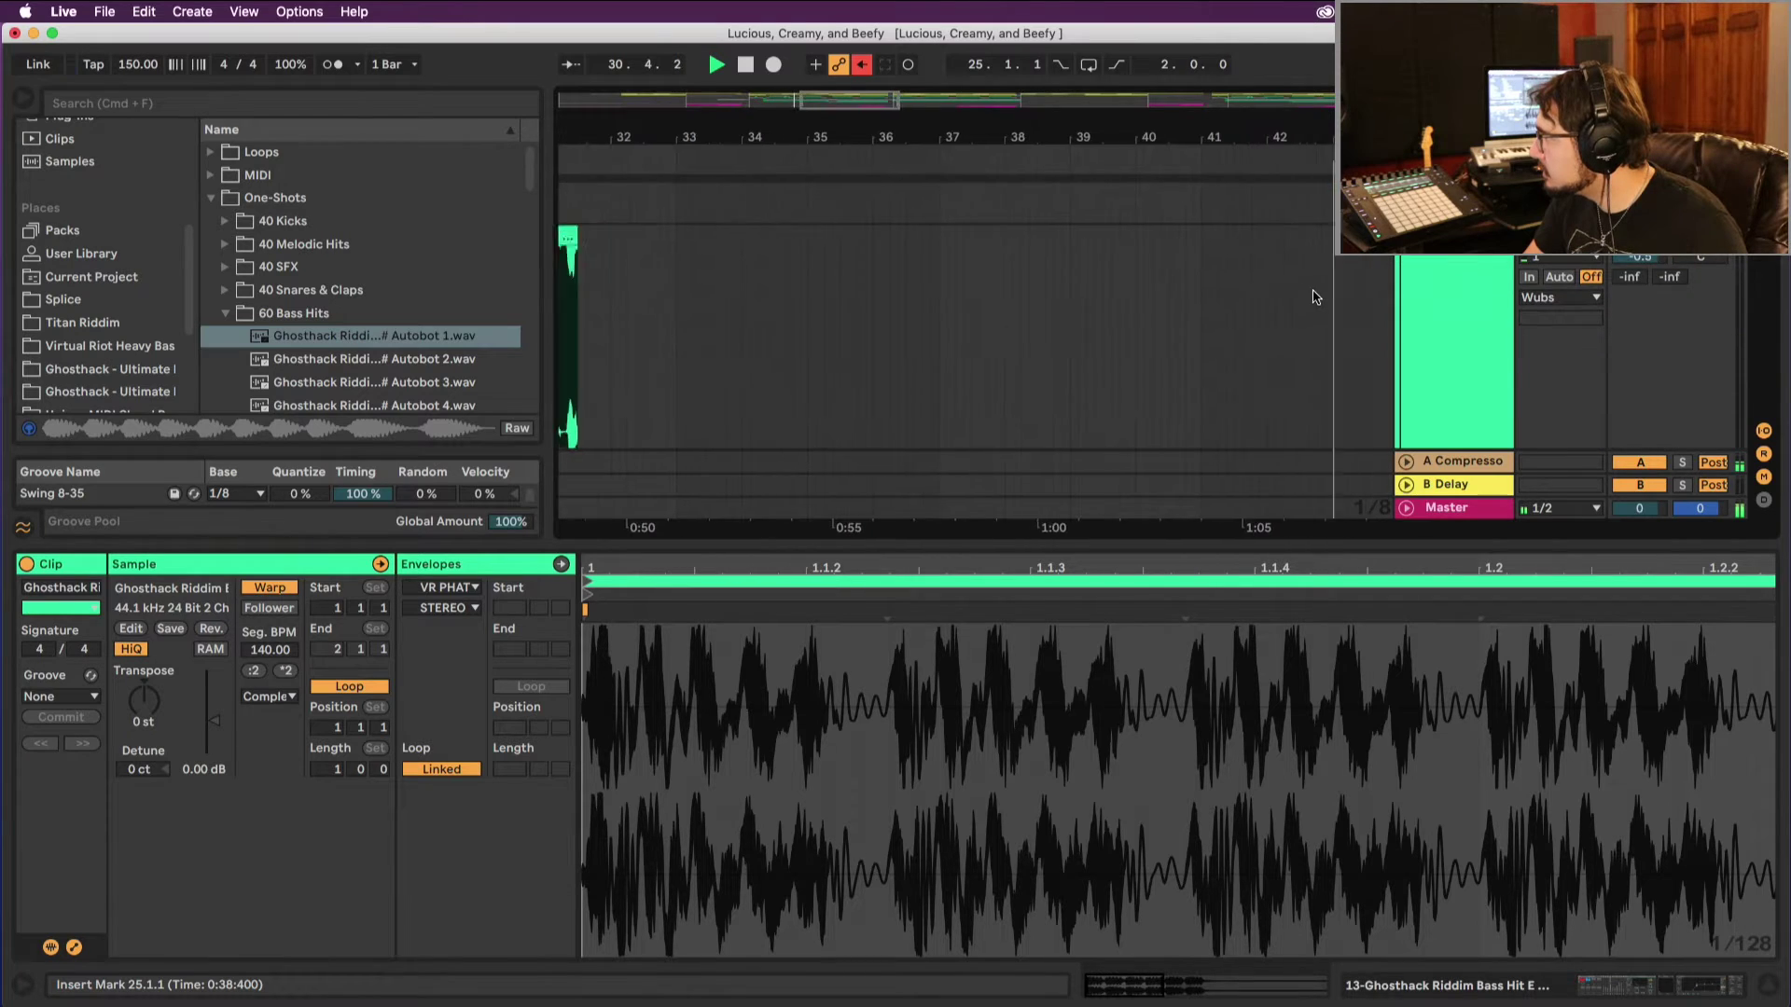
Step: Play the second drop's half section from the Half marker at bar 101
scroll(1320, 300, right, 3)
scroll(1315, 297, right, 20)
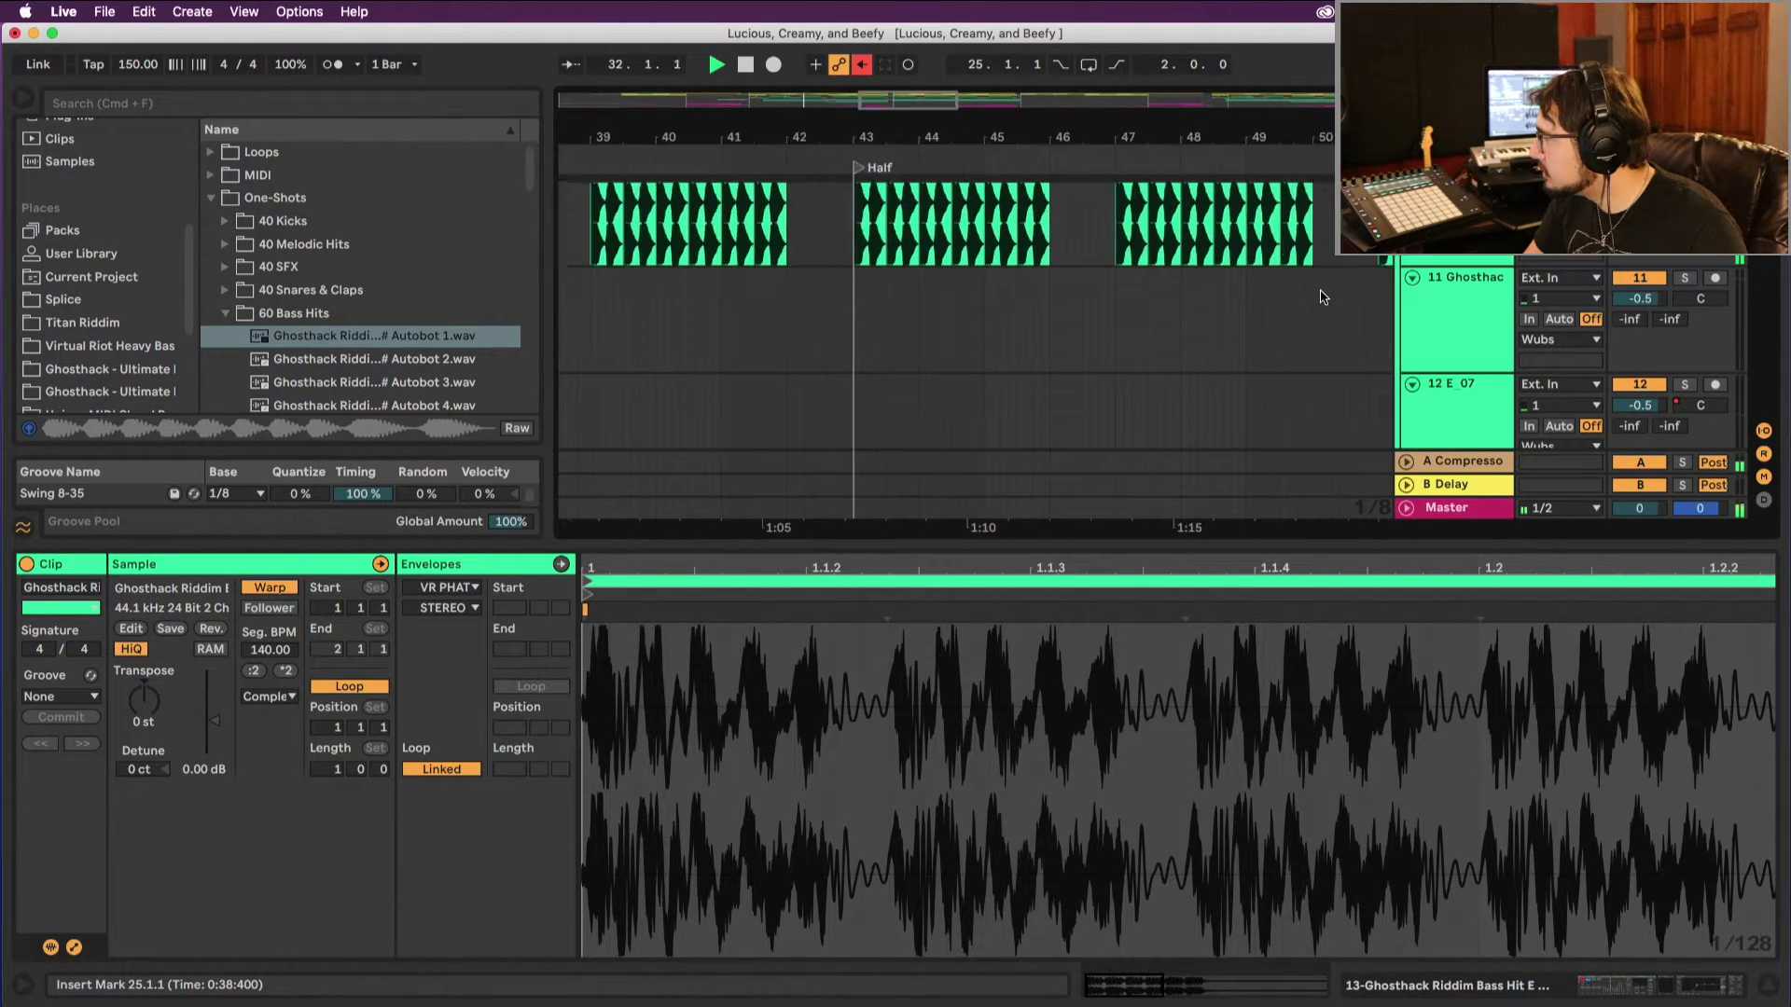
scroll(1311, 296, right, 5)
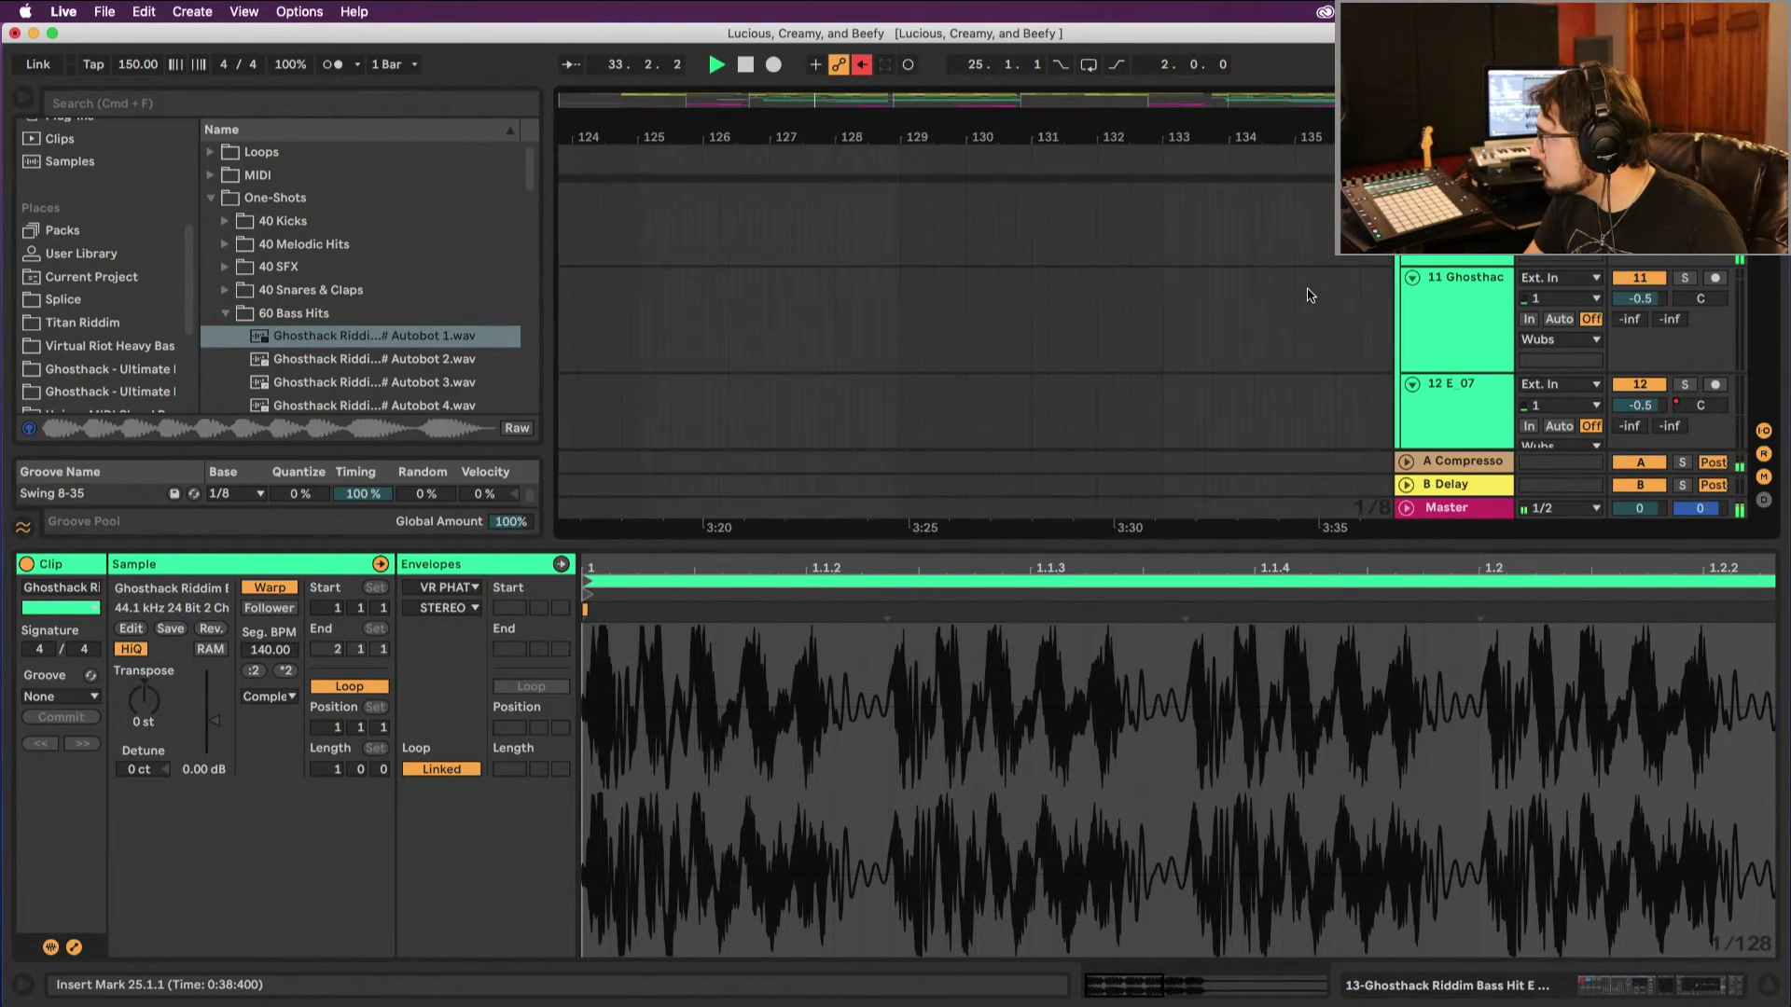
scroll(1308, 294, left, 10)
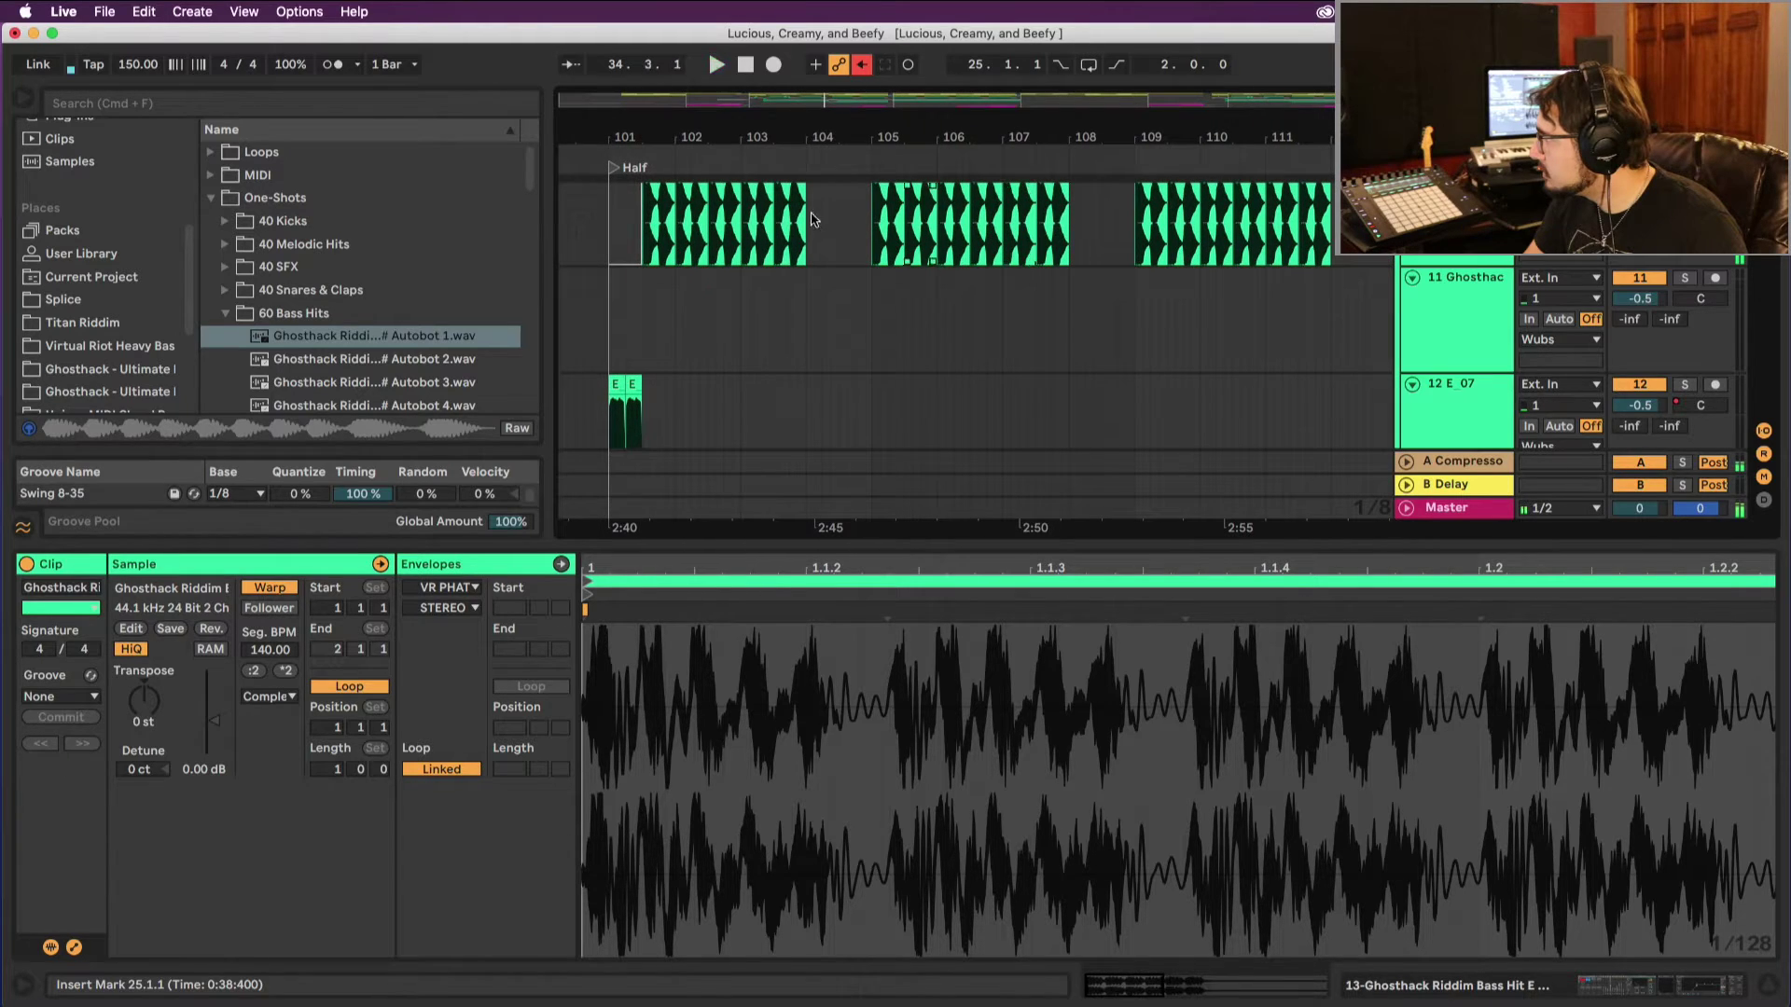
click(611, 169)
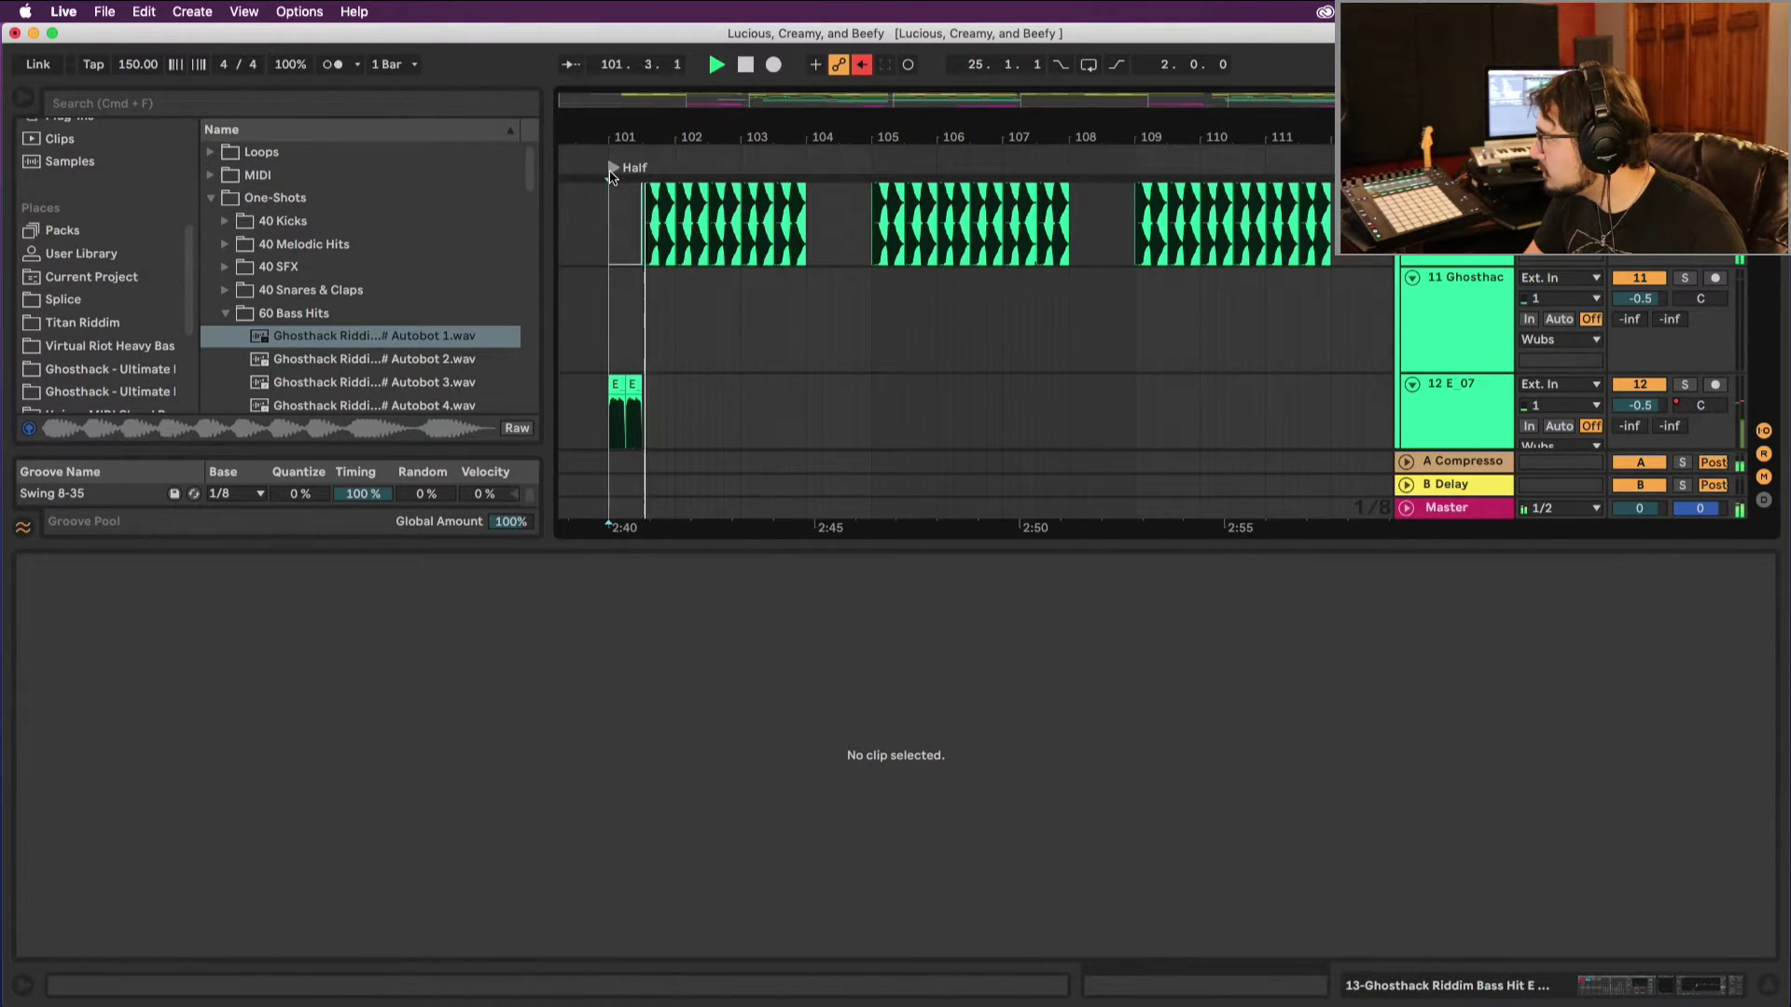
Step: Review the bass hits on tracks 10 to 12 around the Half marker and play the second drop from bar 85
scroll(635, 233, up, 1)
scroll(651, 279, down, 3)
scroll(653, 278, left, 10)
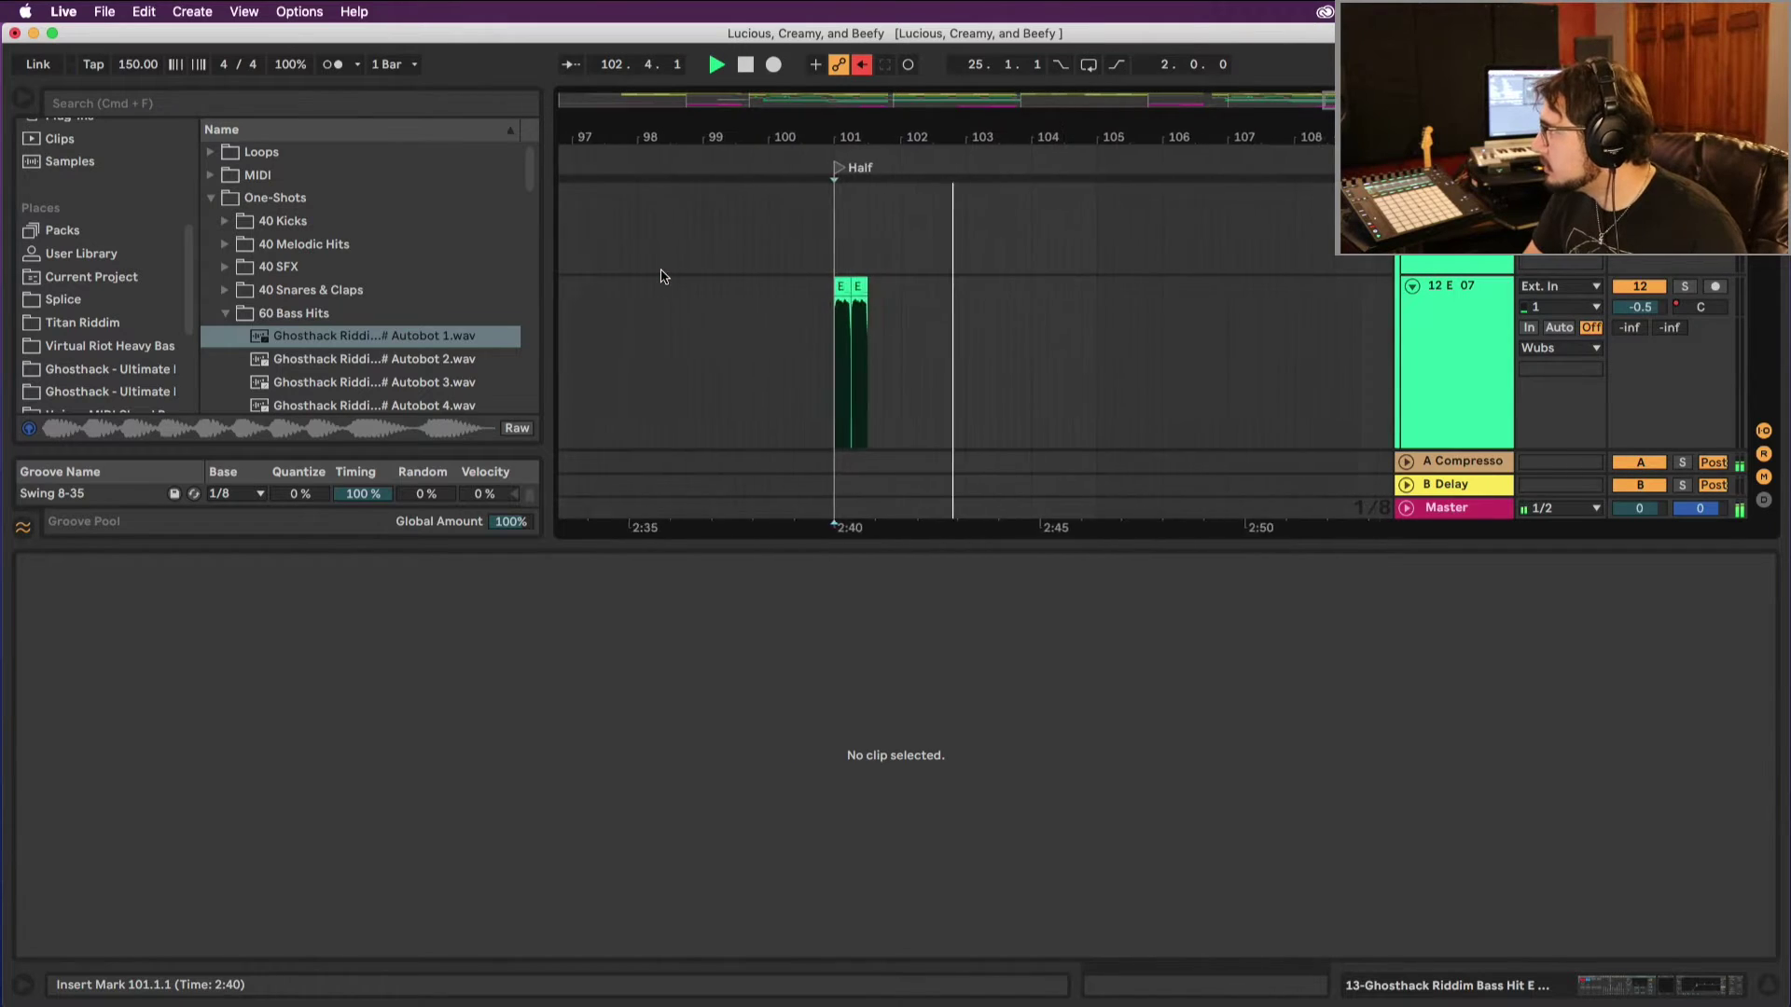
scroll(668, 273, up, 3)
scroll(688, 273, up, 3)
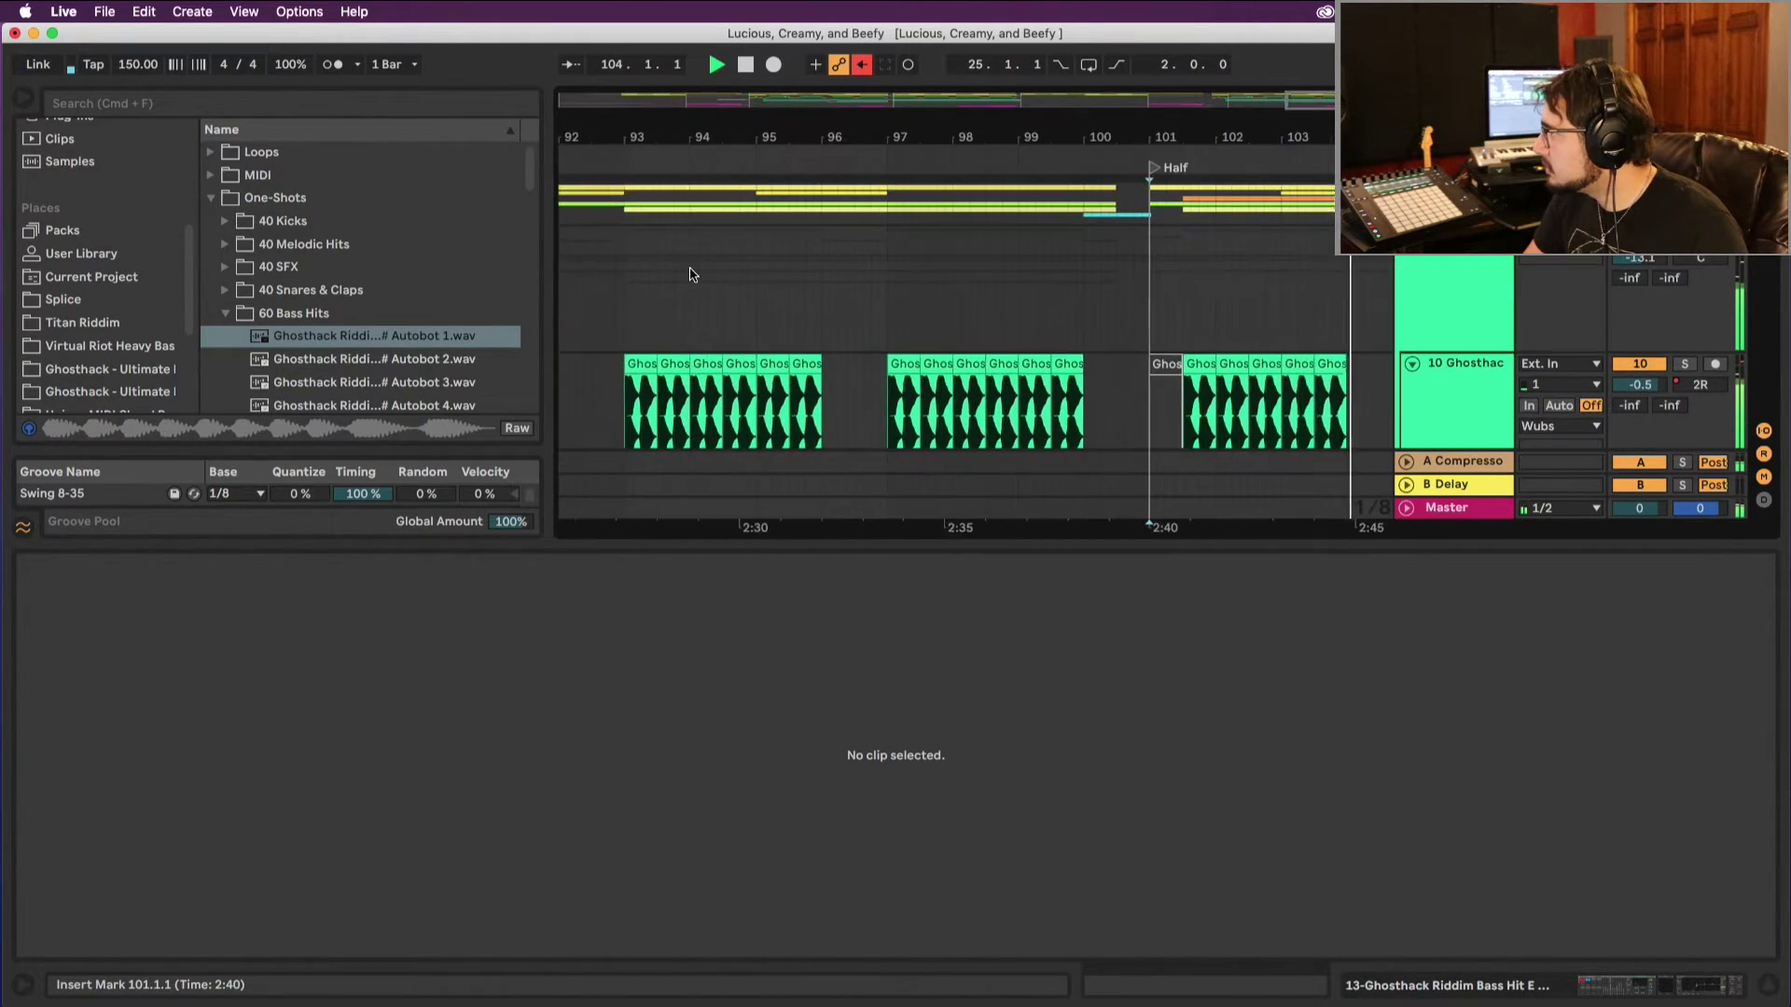
scroll(689, 272, left, 8)
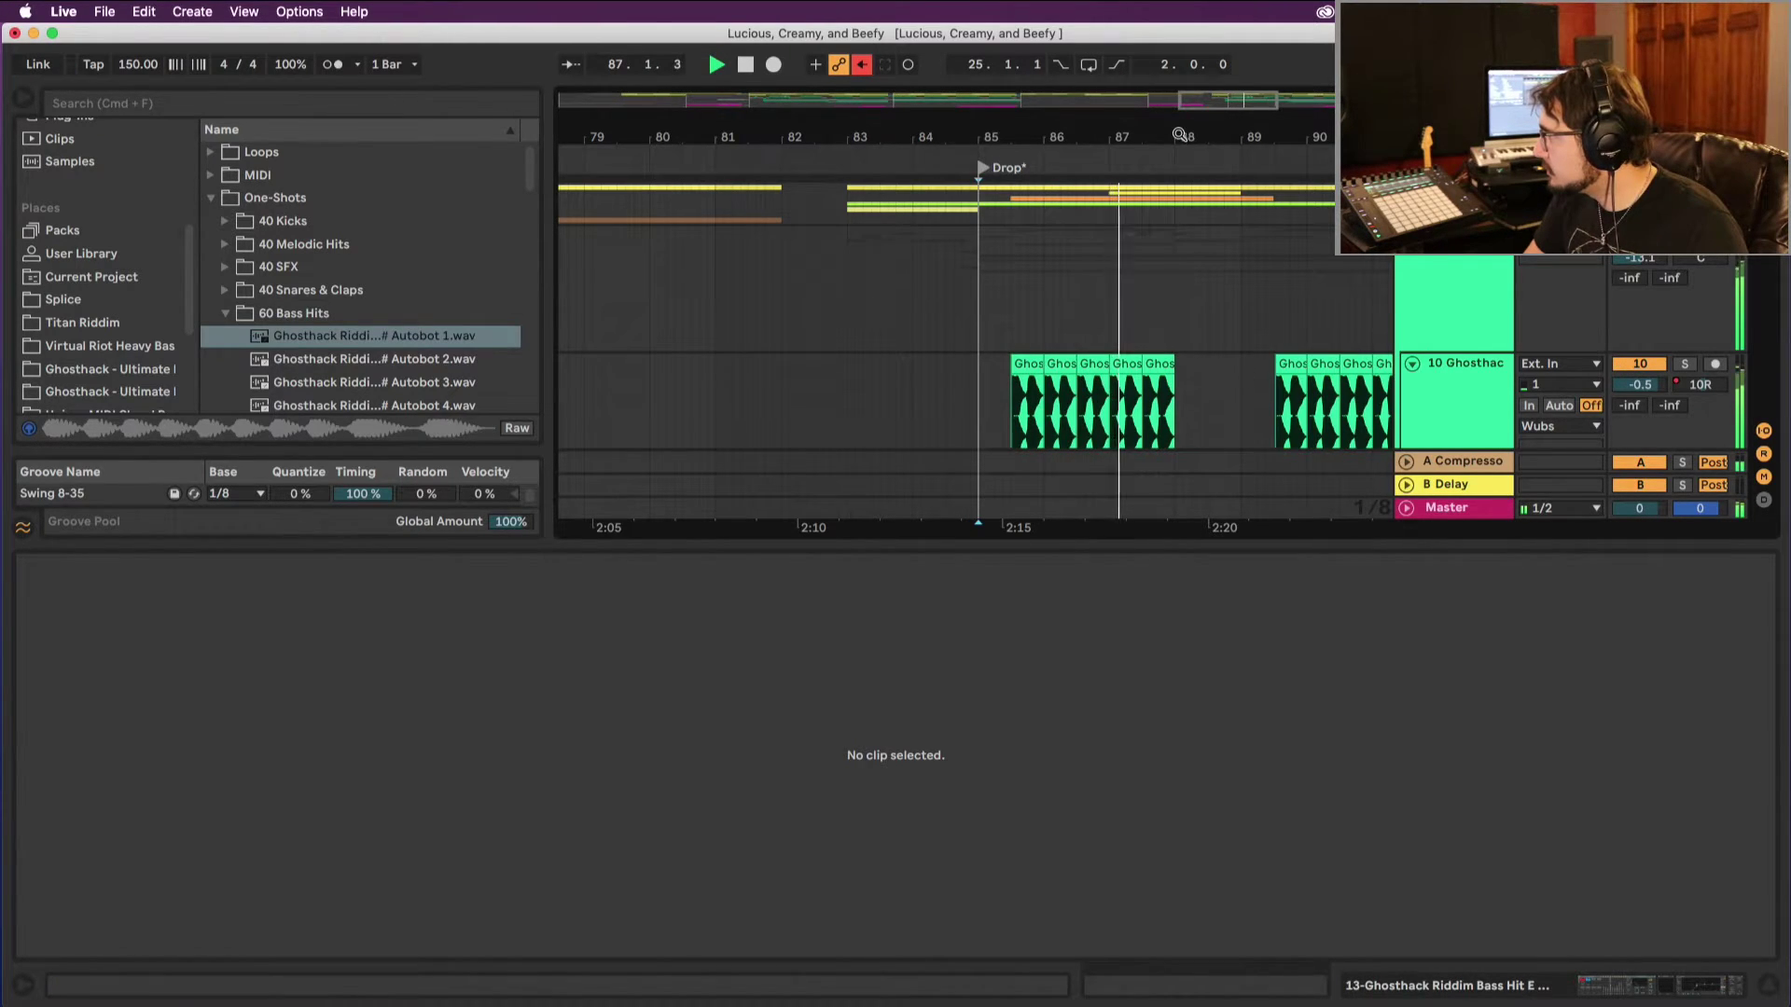
Step: Delete the Ghosthack clips on track 10 between the Drop marker at bar 85 and the Half marker at bar 101
drag(1185, 136, 944, 59)
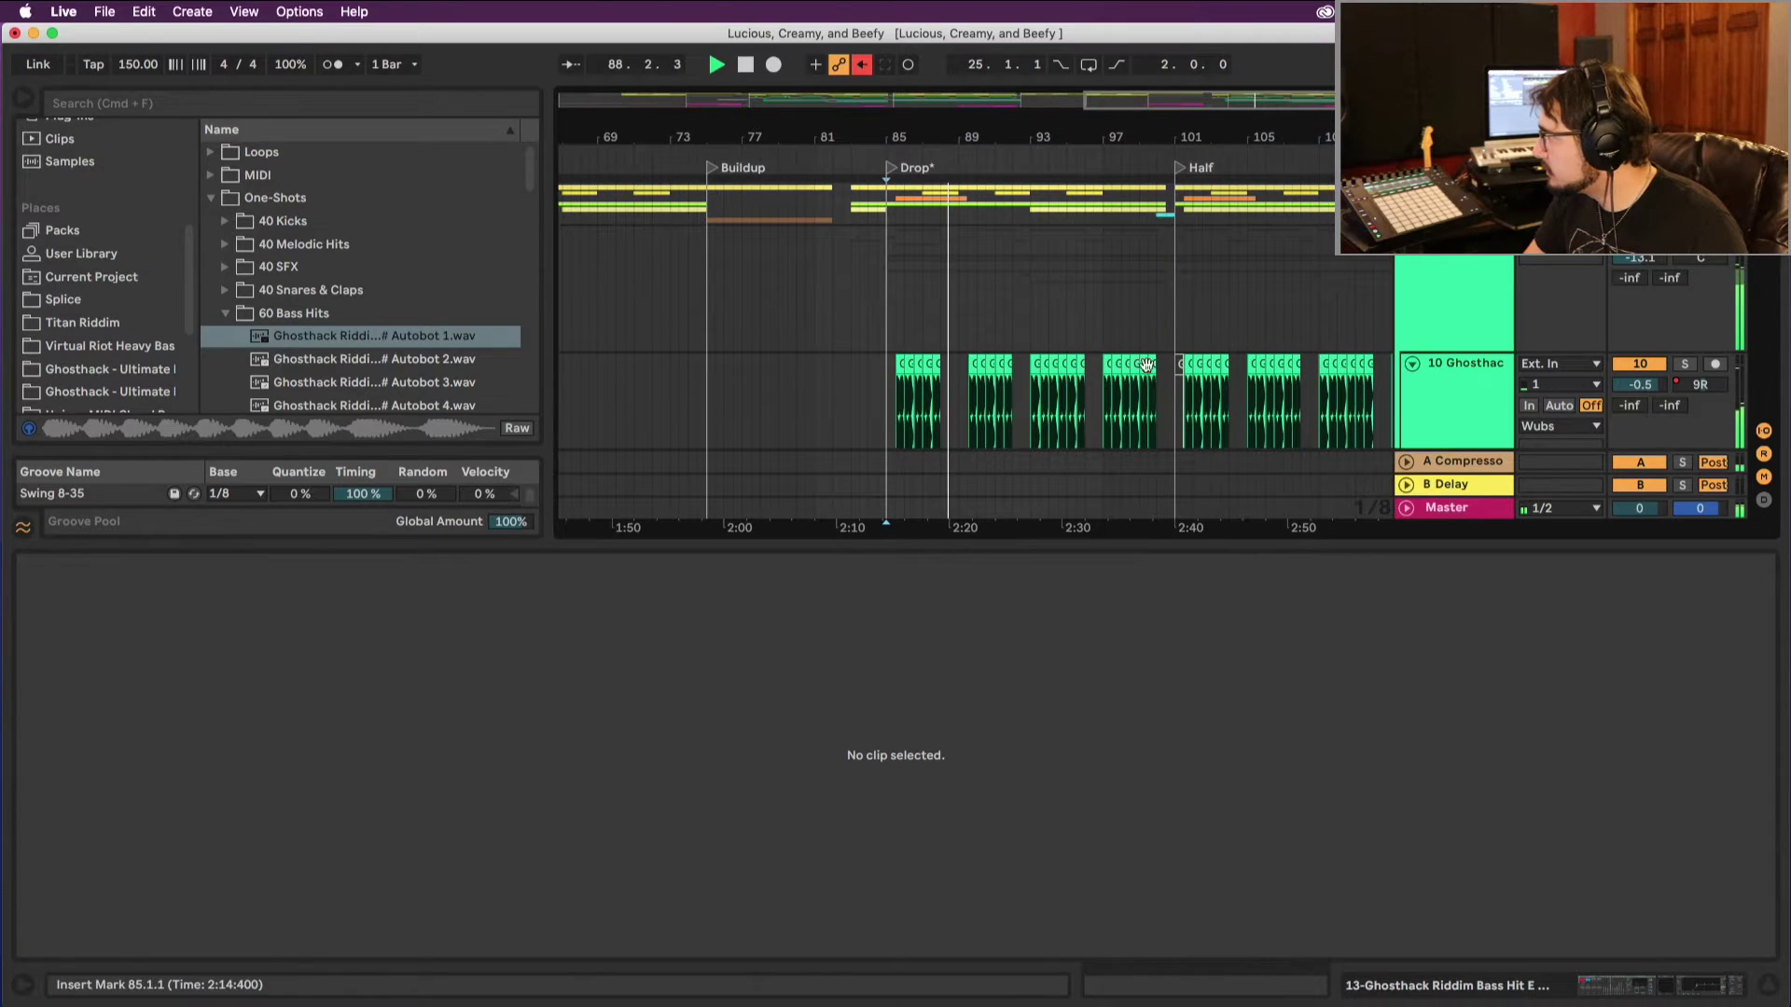
drag(1165, 382, 839, 384)
key(space)
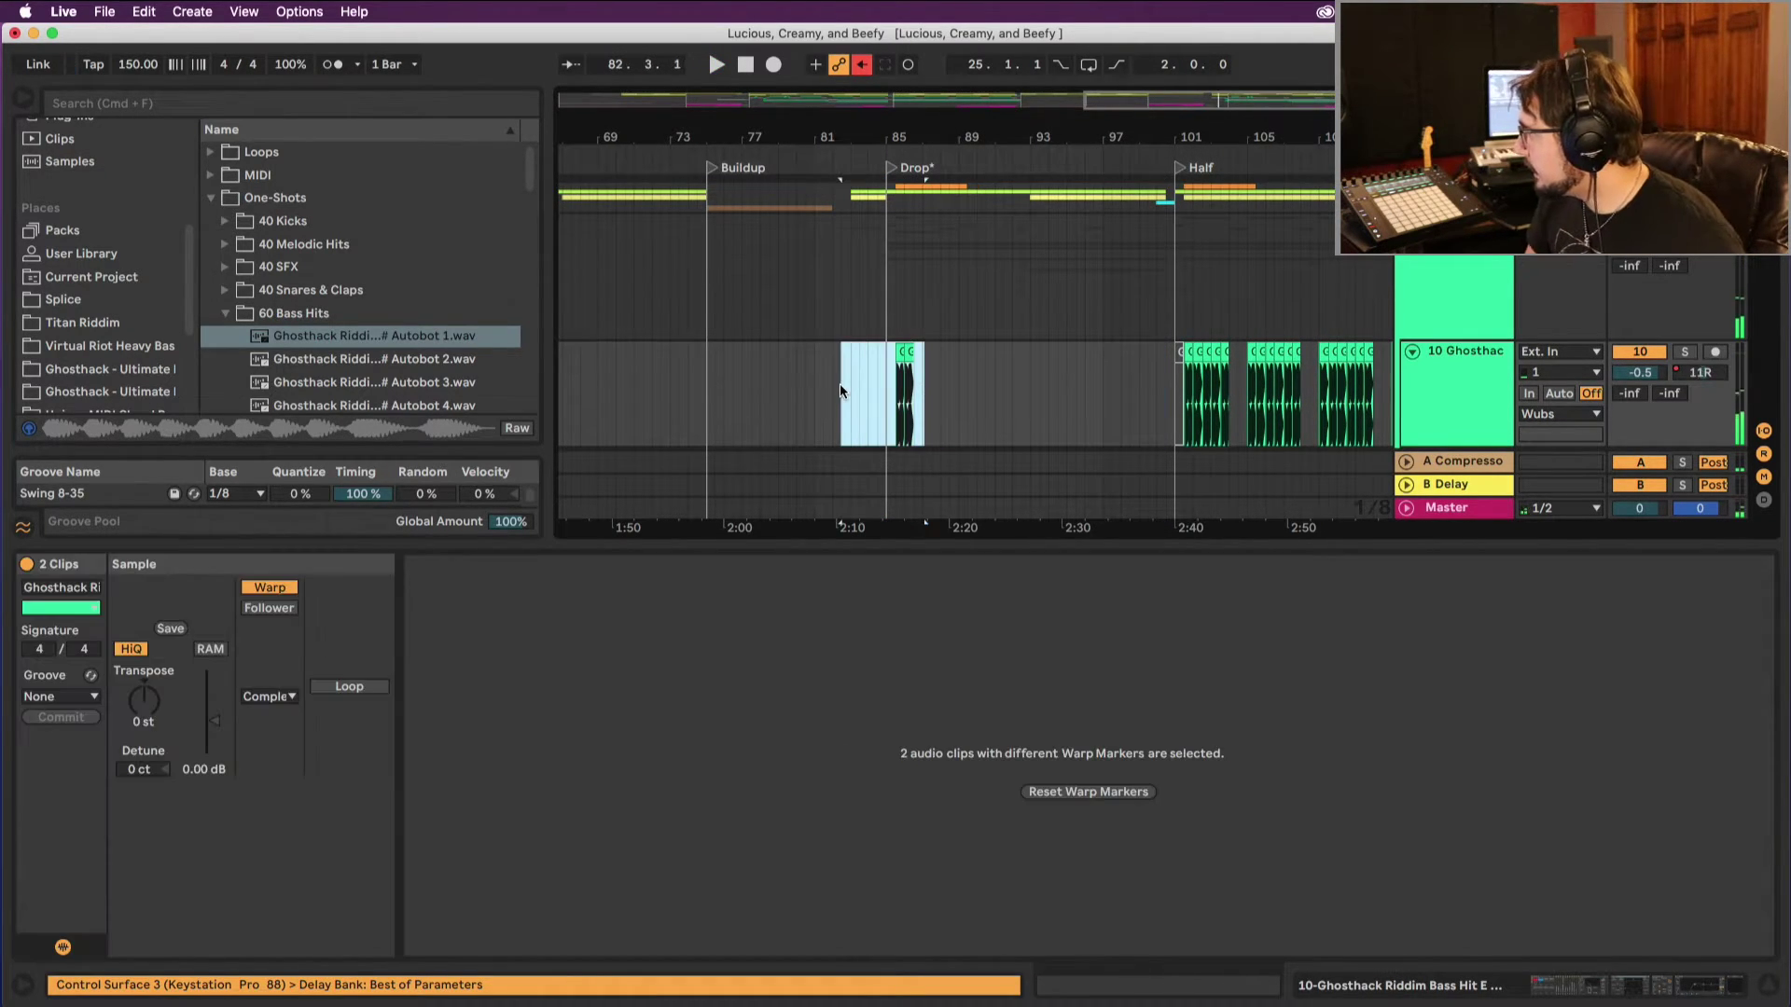
key(Delete)
Step: Fold tracks 11 and 12 and play the arrangement from 82.3.1
scroll(881, 403, down, 3)
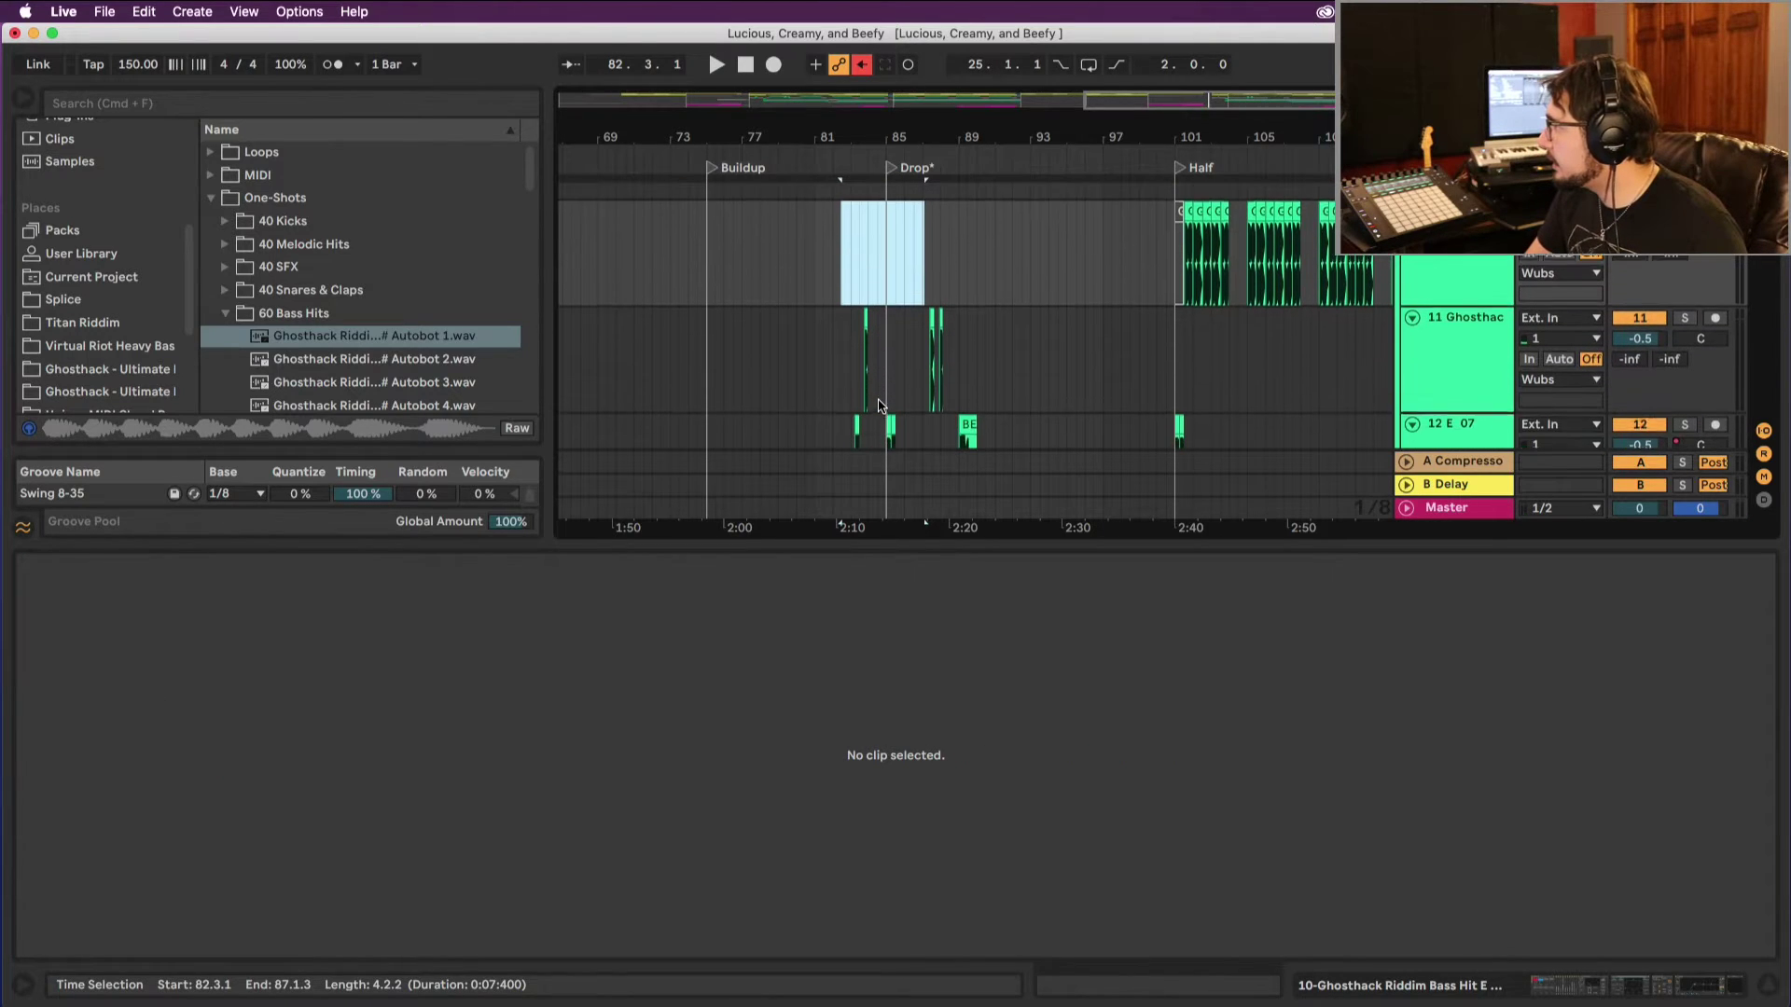
click(1413, 317)
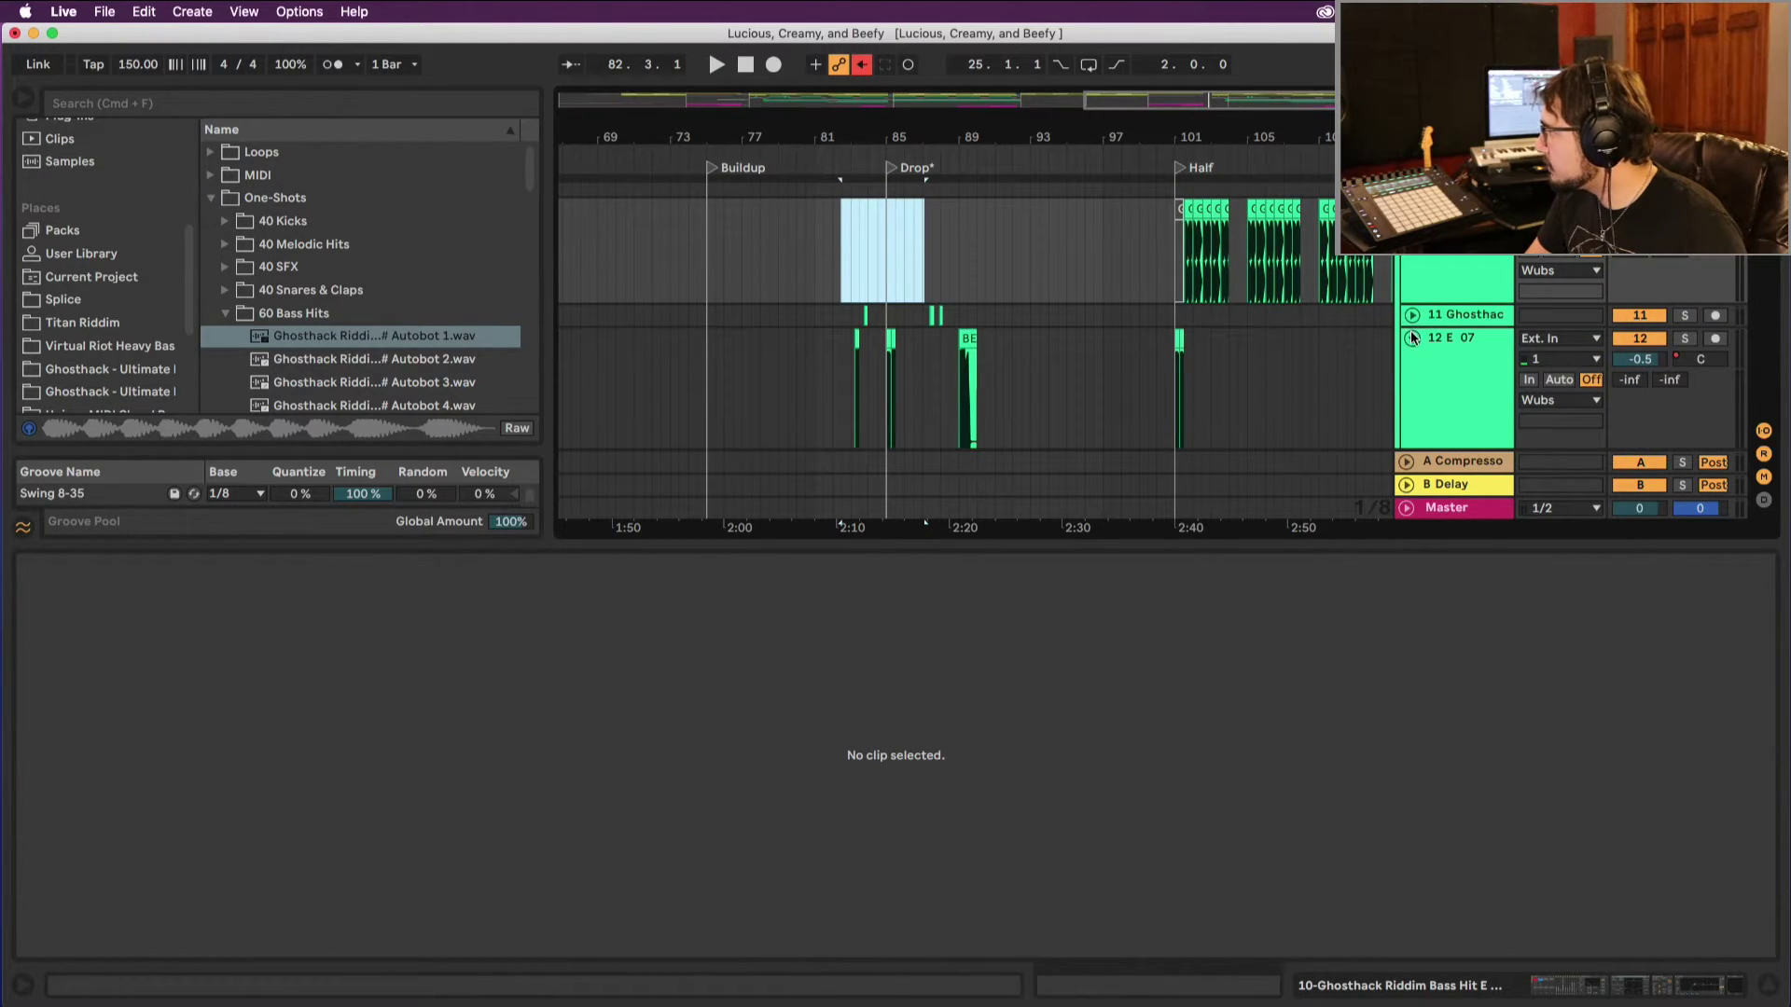
click(1412, 339)
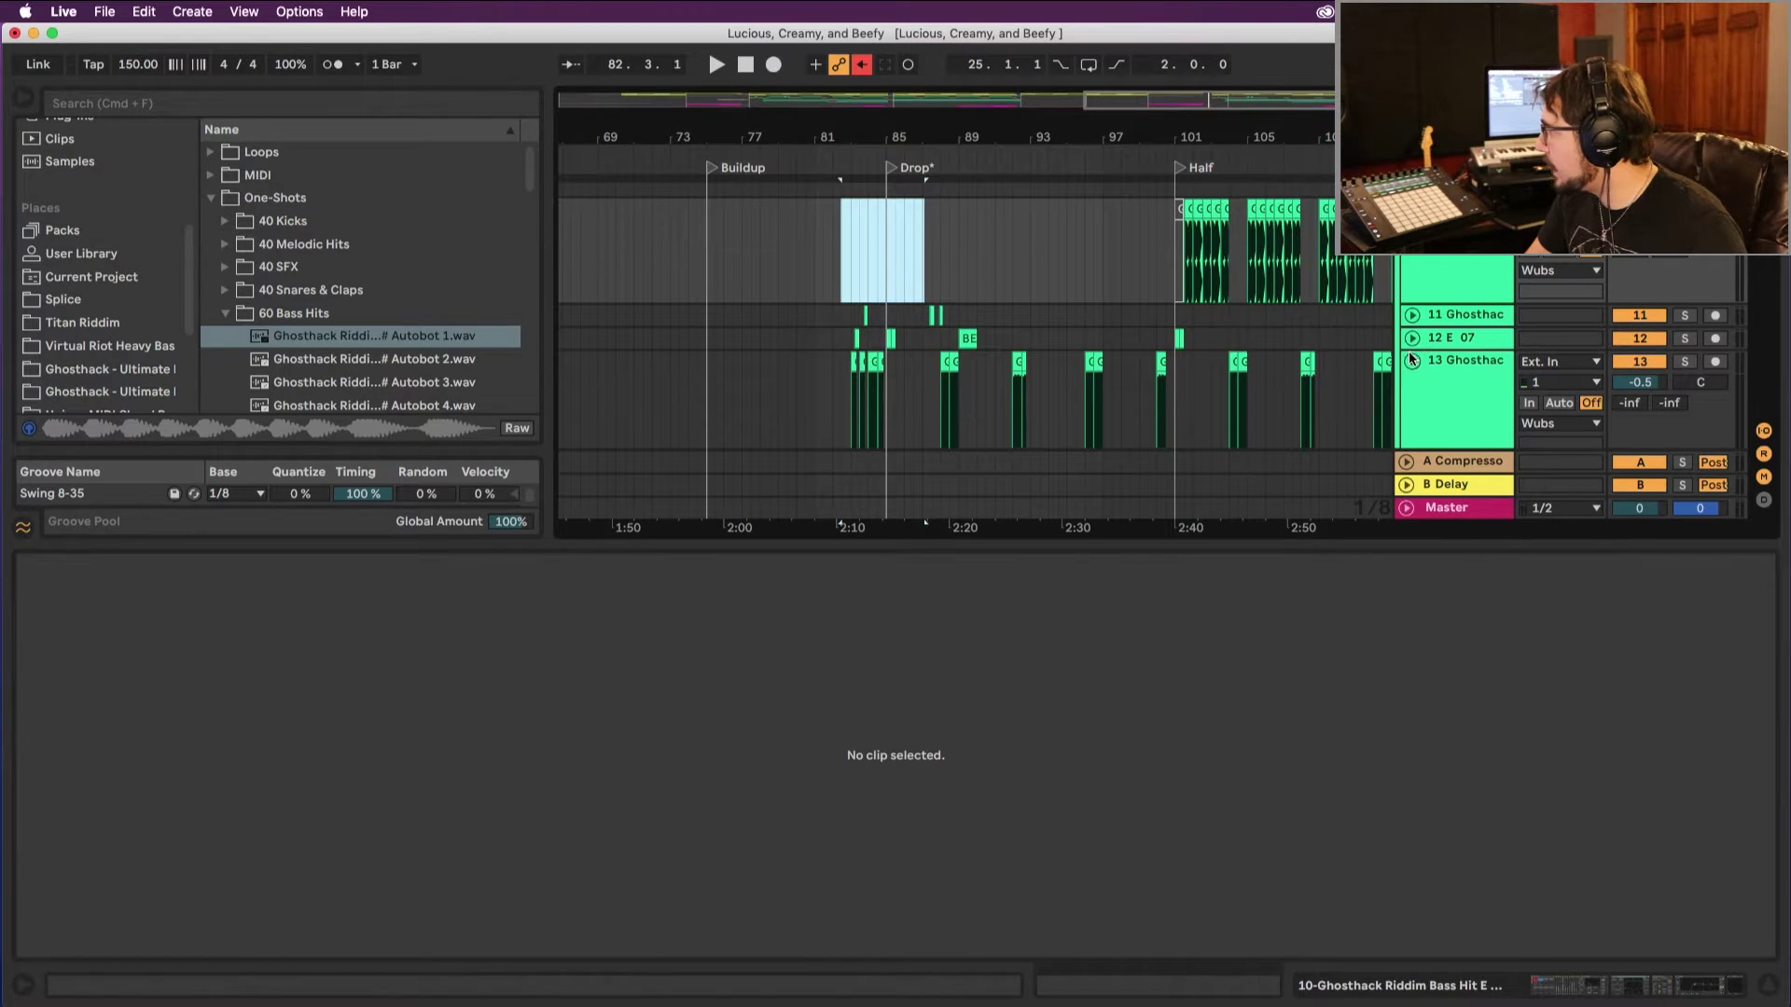
key(space)
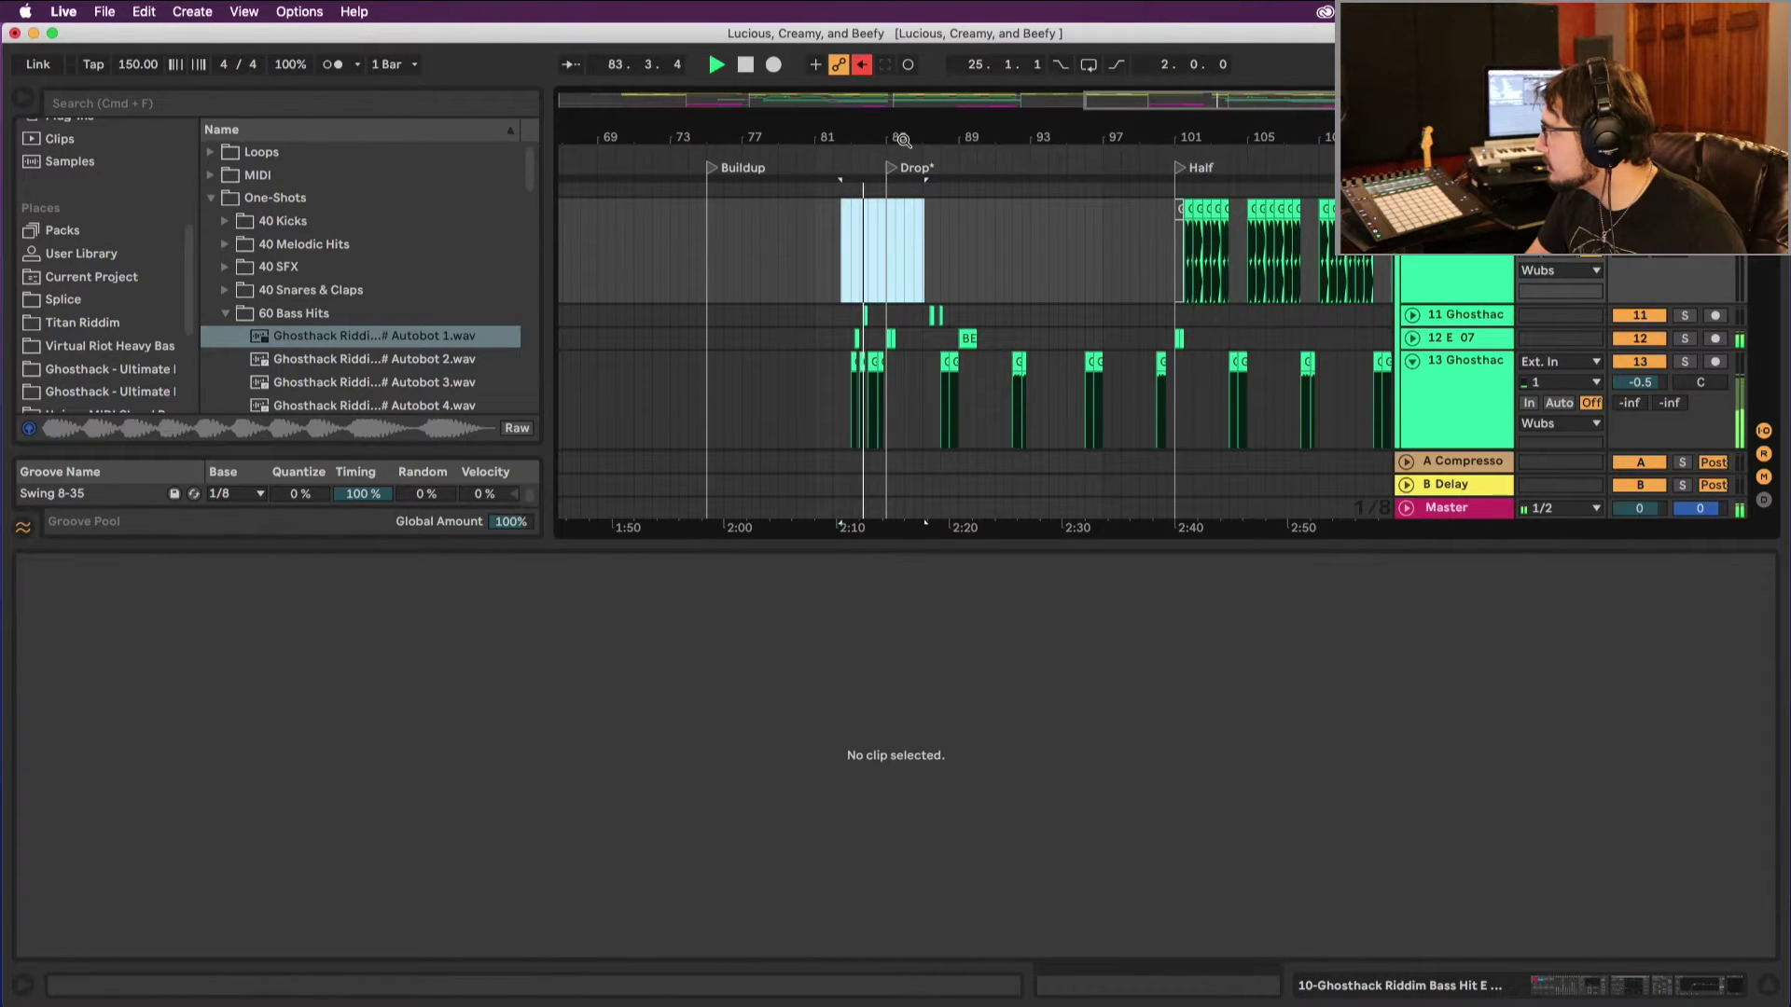
scroll(926, 295, up, 5)
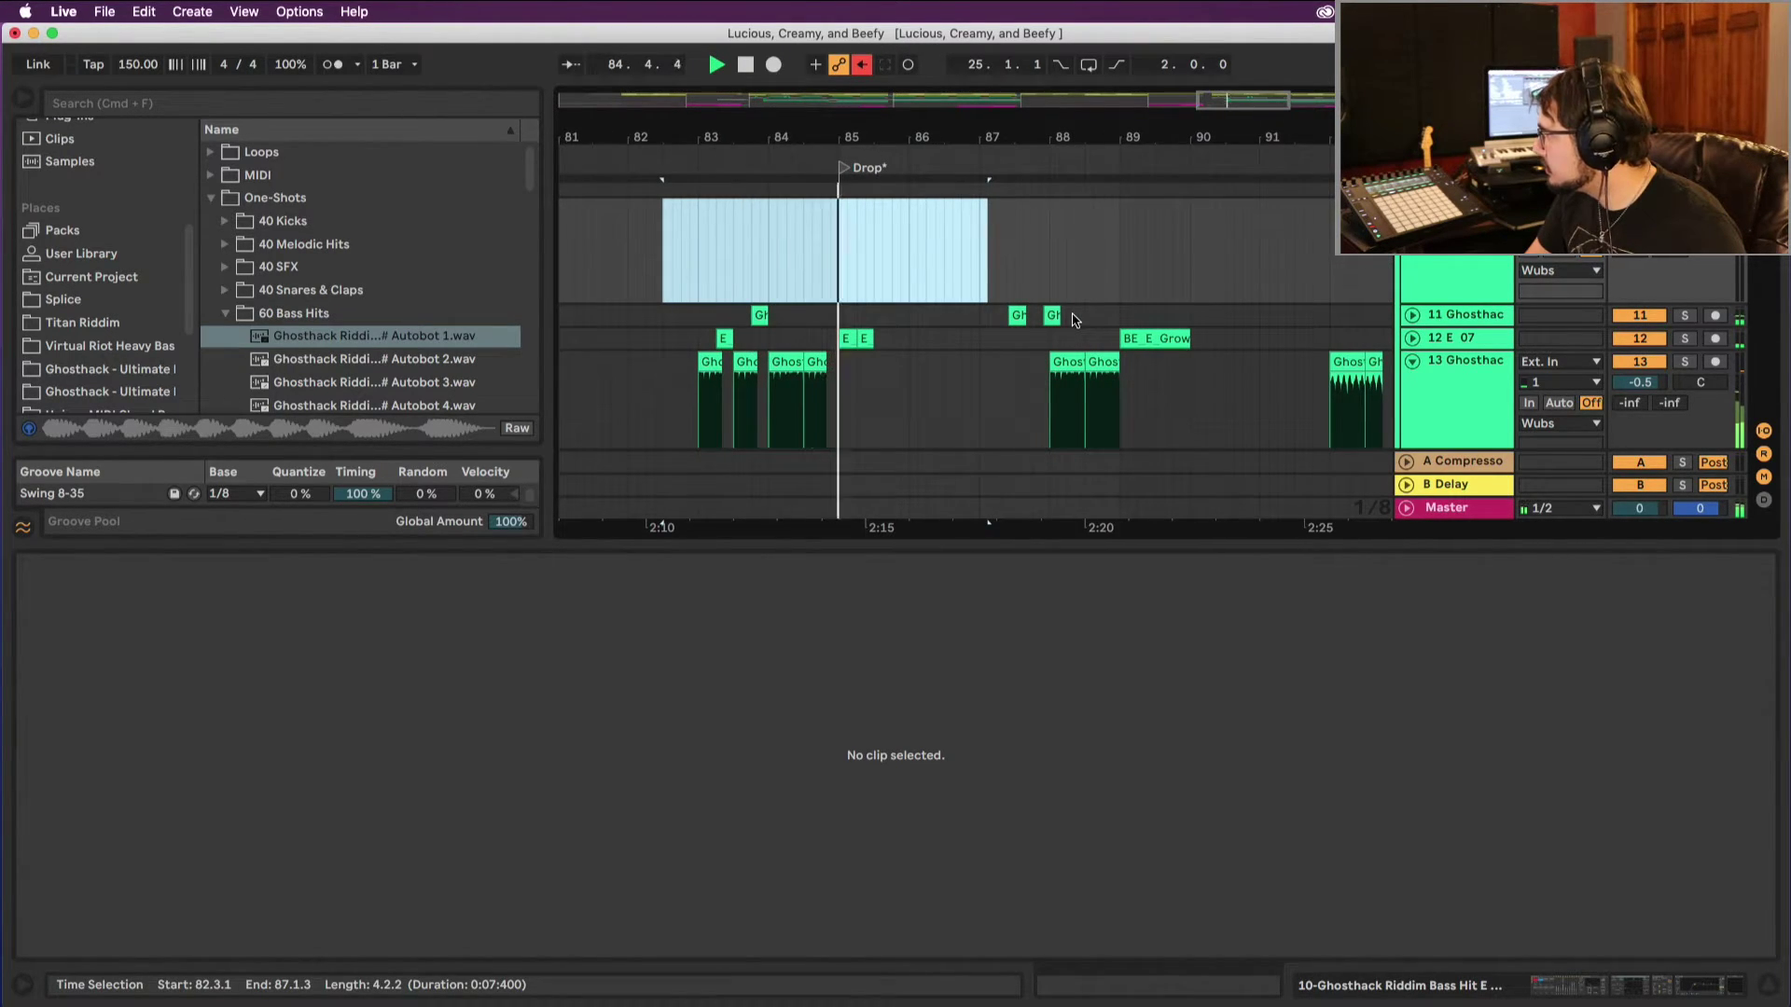
Step: Move the six Autobot 1 clips spanning 85.3.1 to 88.1.1 from track 14 to track 10 at 85.3.1 and play them
scroll(1072, 320, down, 3)
click(940, 362)
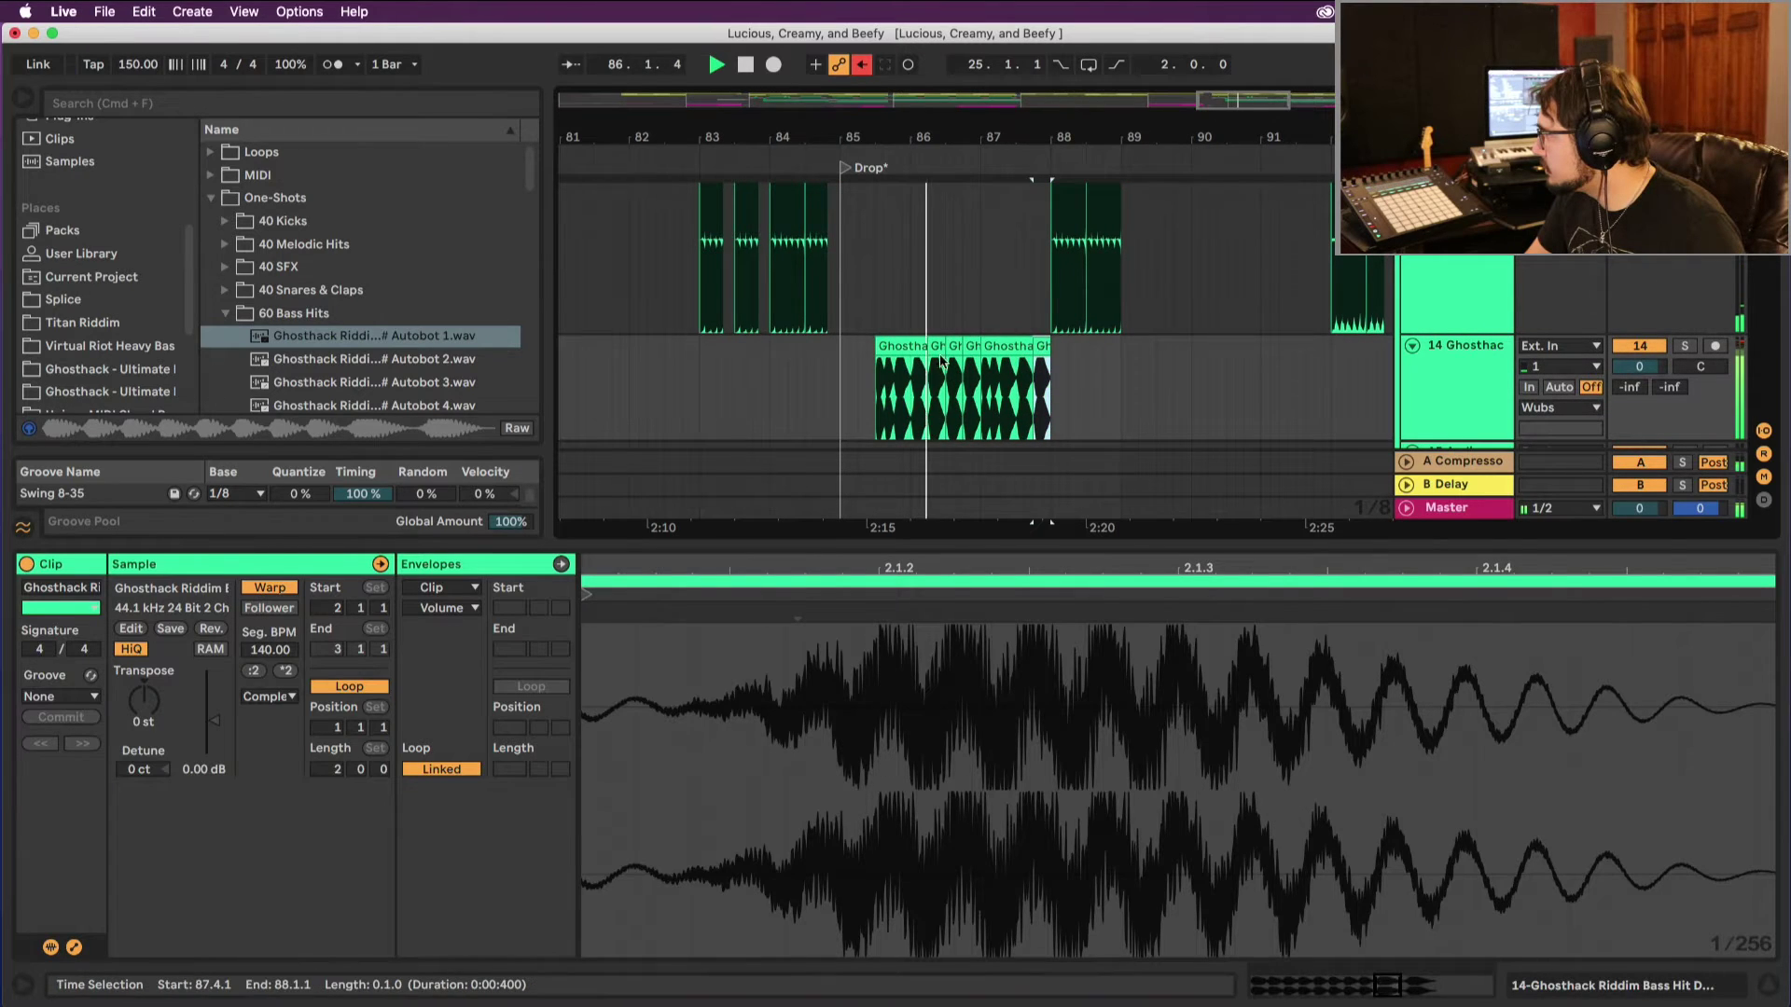
shift+click(884, 346)
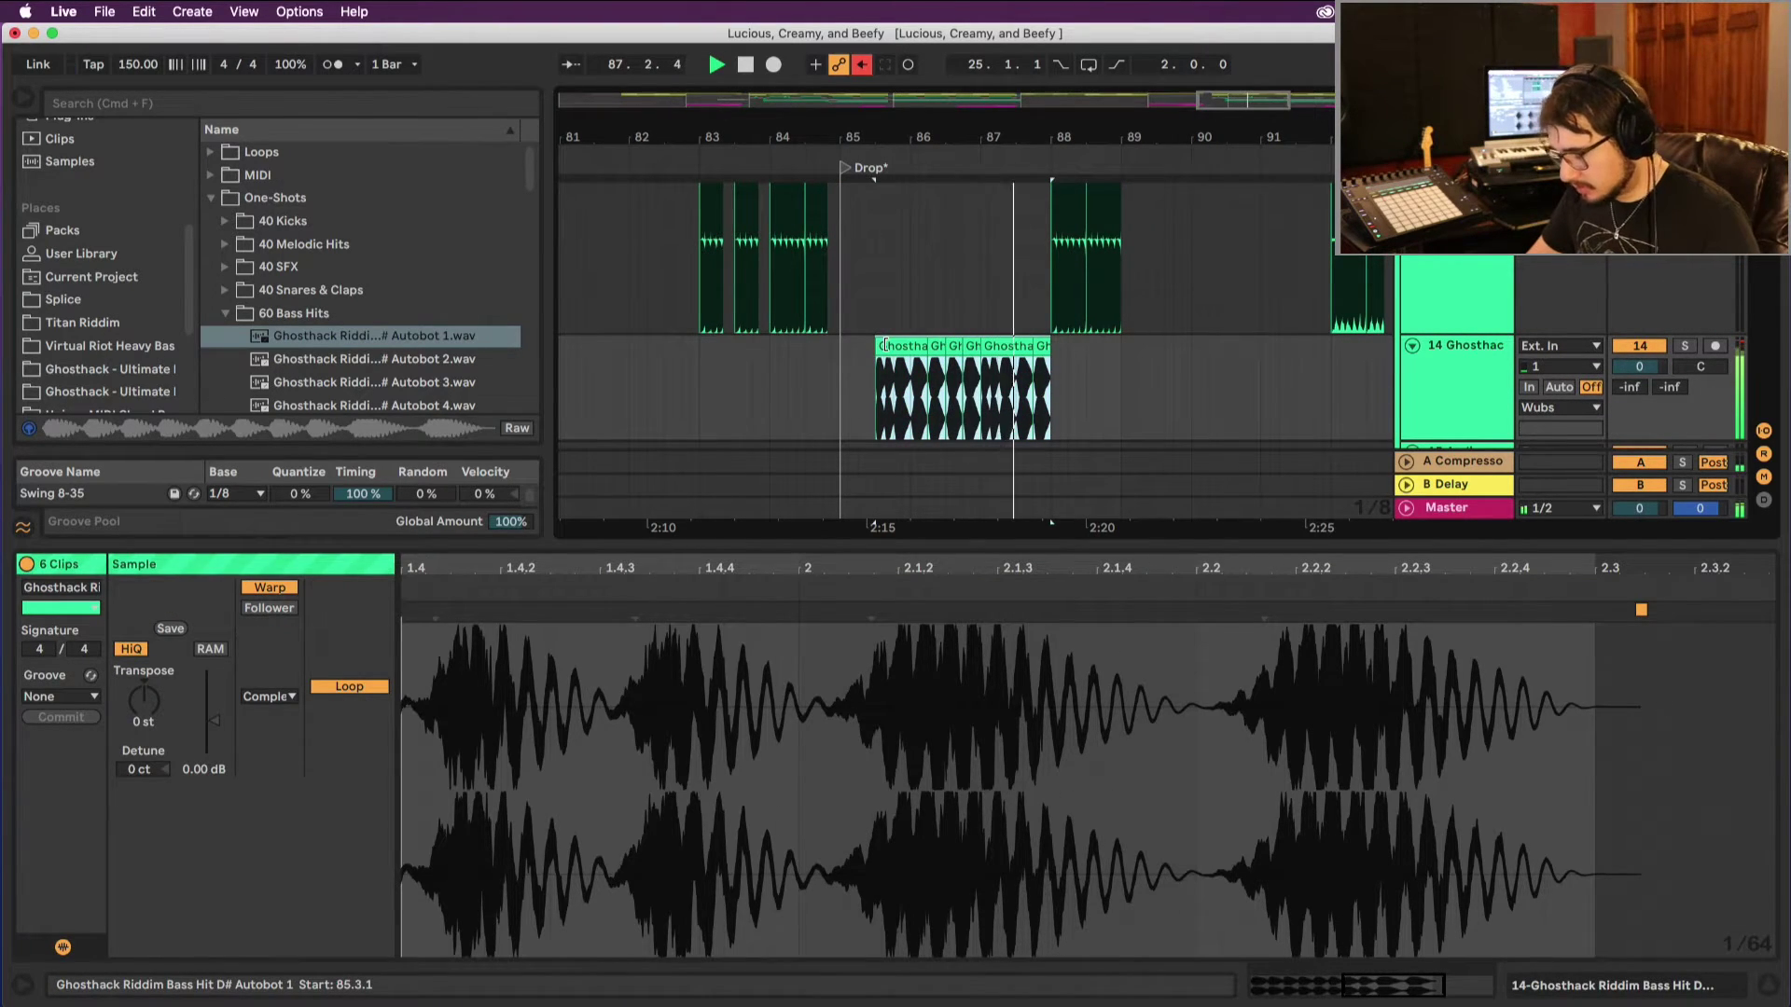
key(Delete)
scroll(920, 341, up, 5)
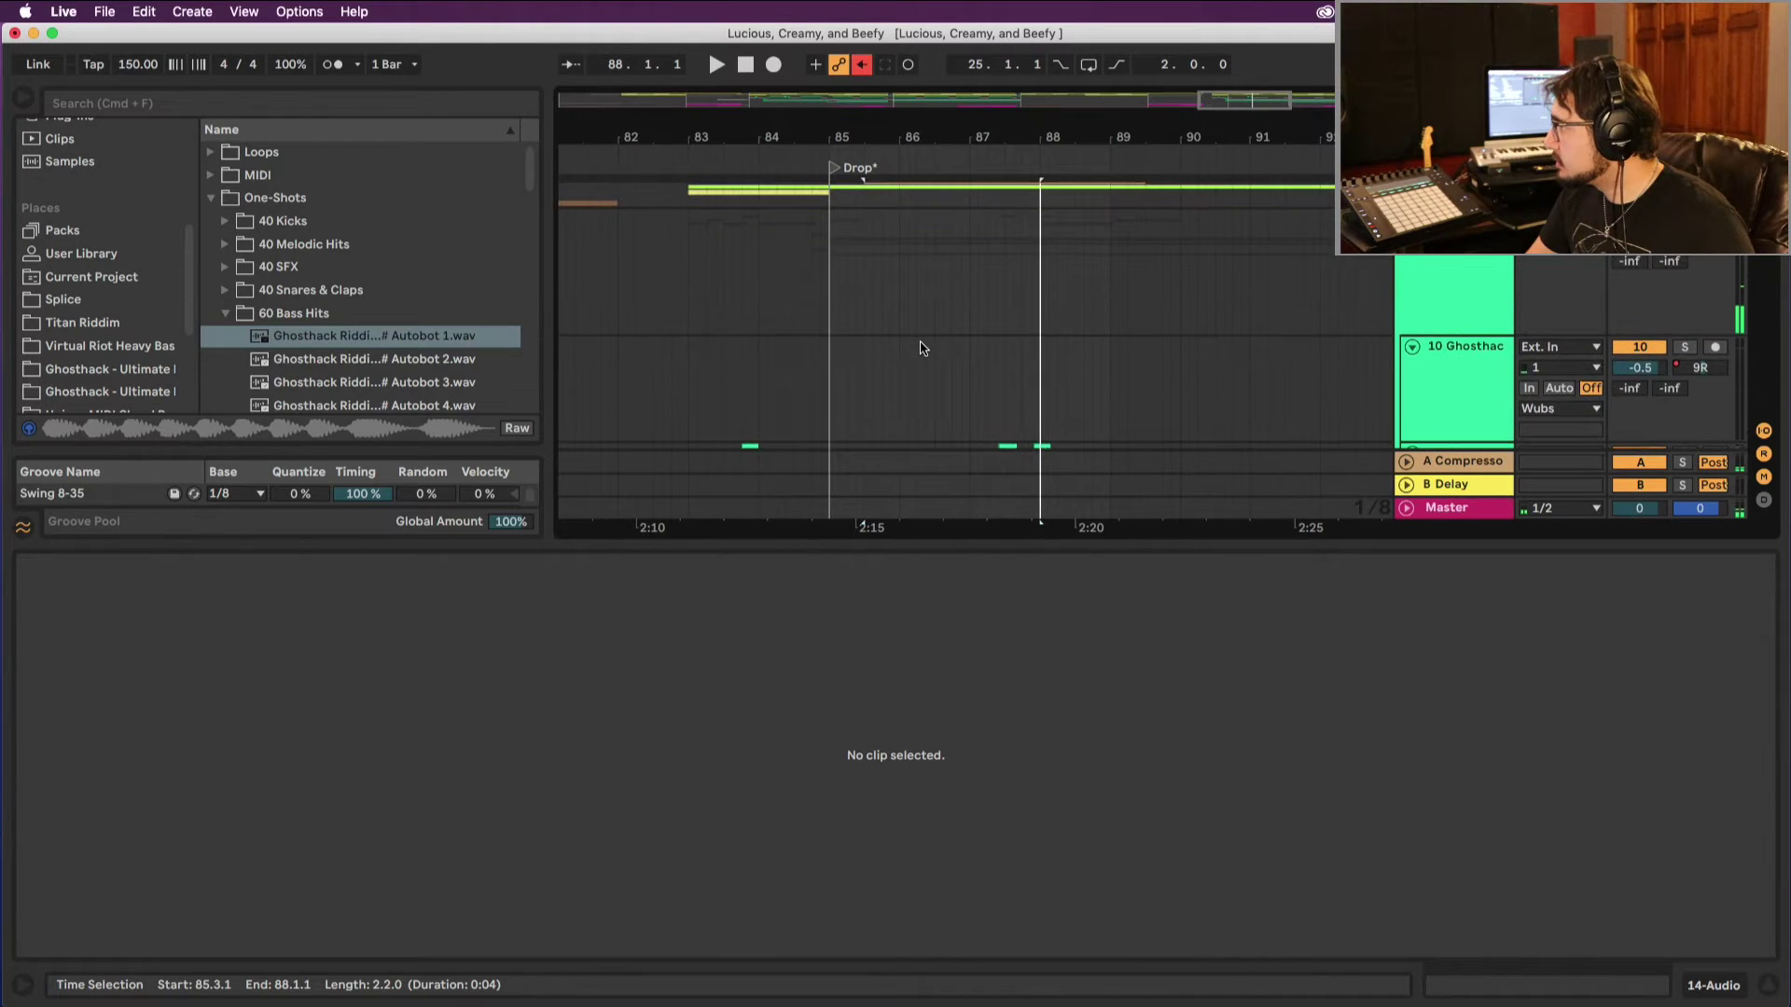
scroll(920, 348, left, 1)
click(875, 367)
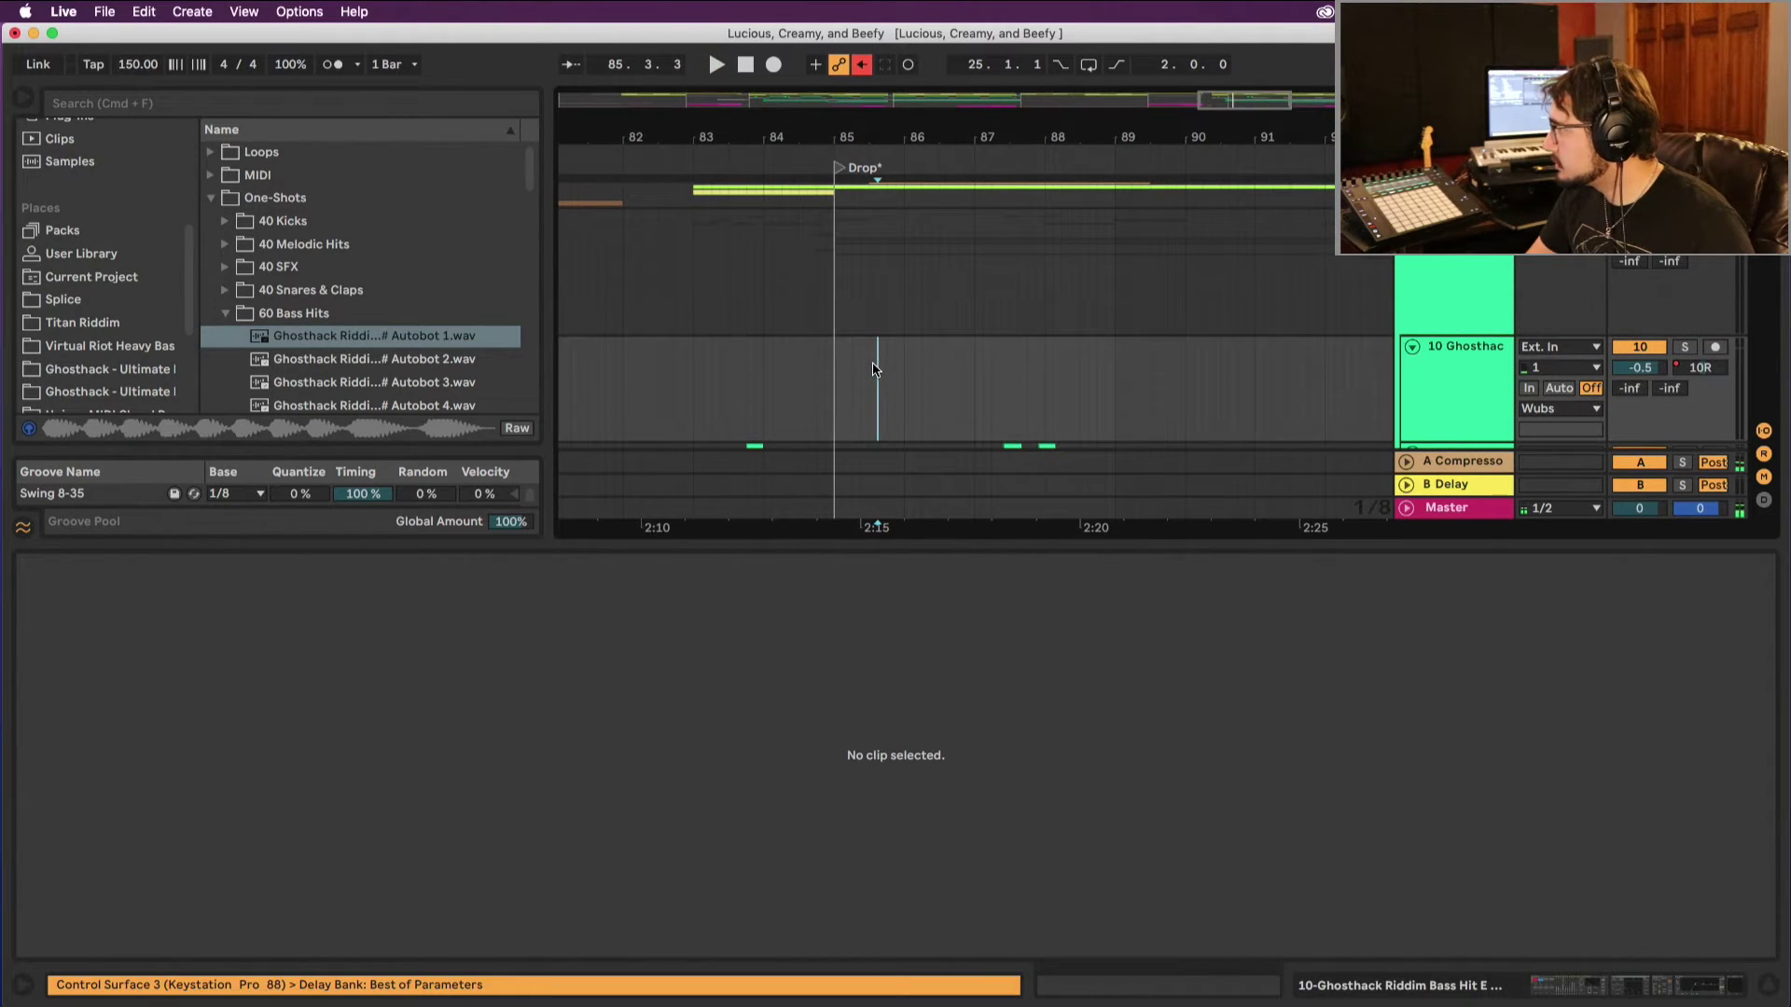
key(super+v)
key(space)
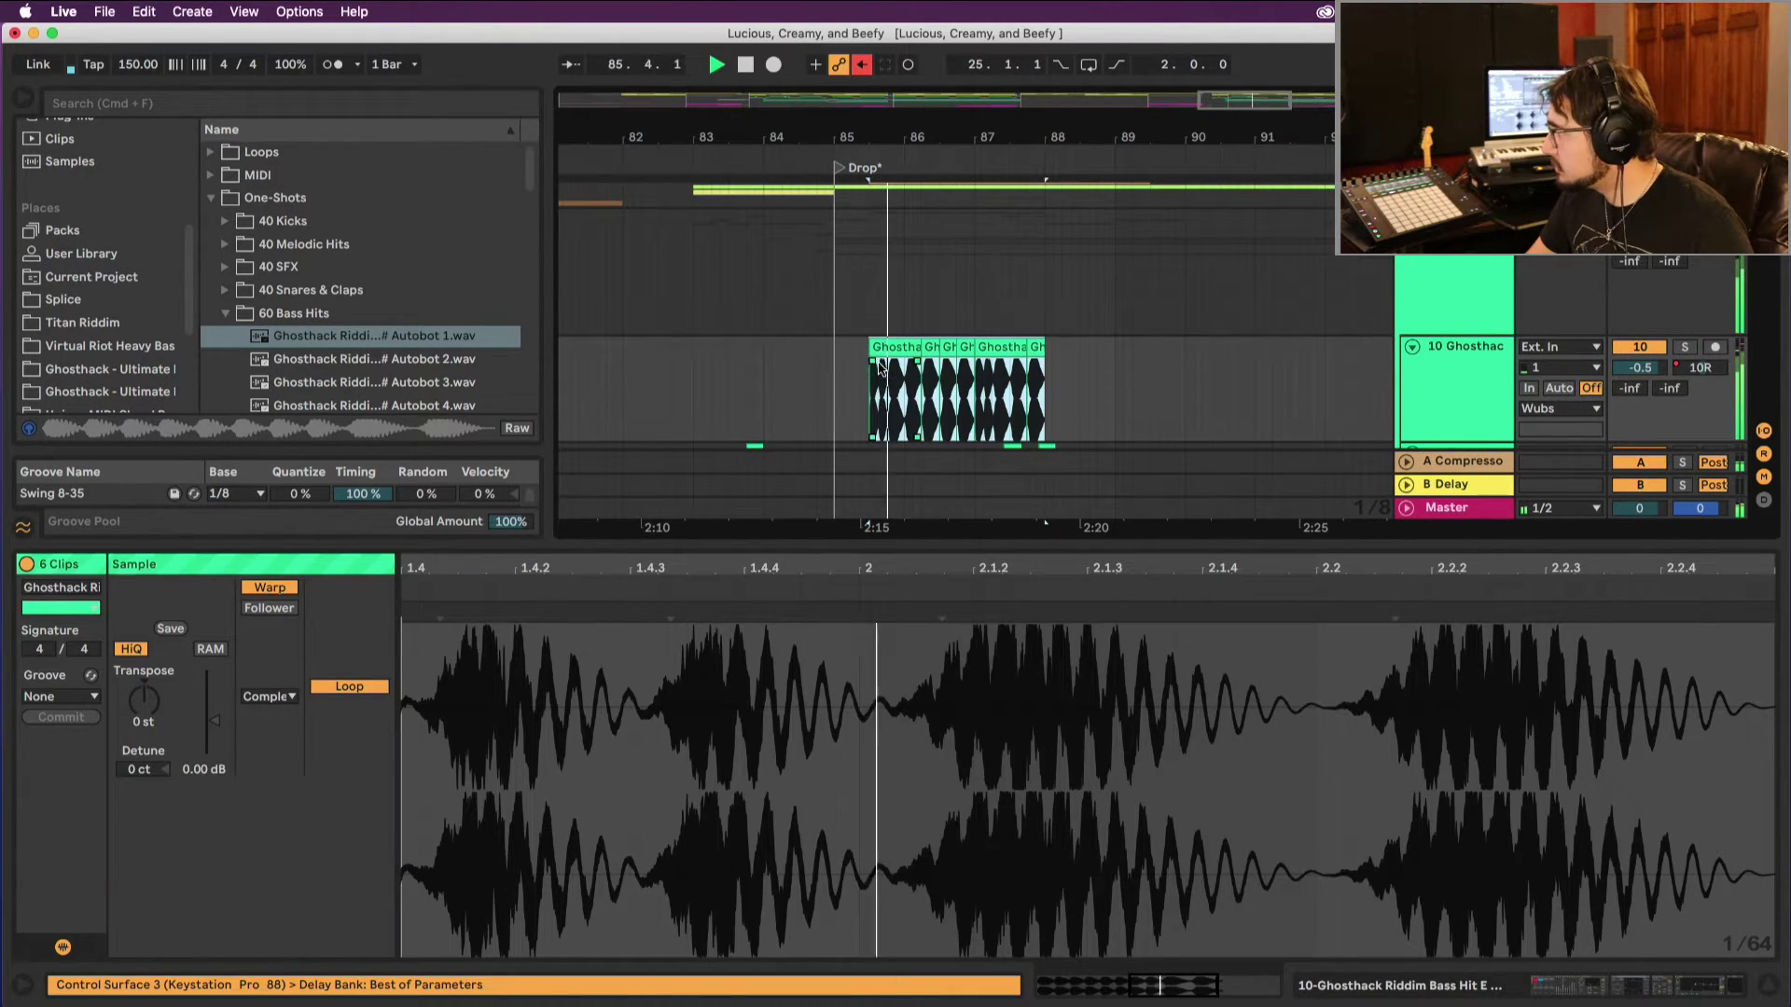
Step: Replay the second drop from 85.1.1 and check the Autobot 1 bass hits on track 10
click(1412, 347)
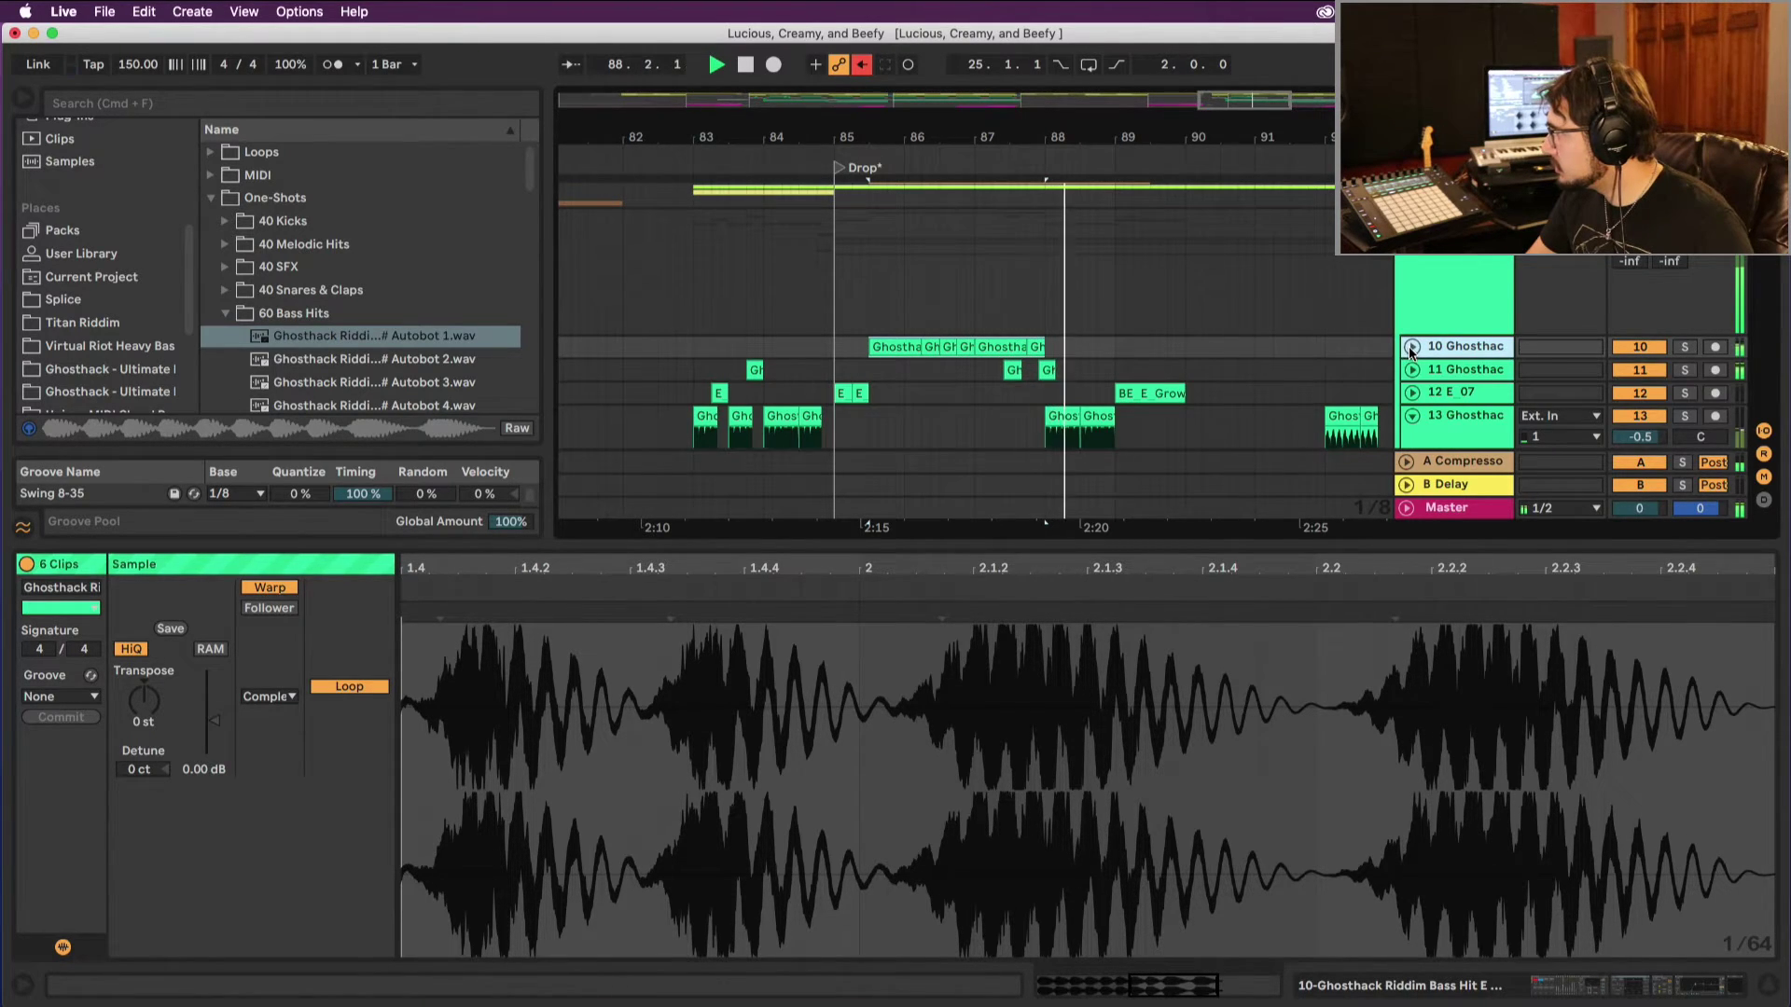
click(1412, 347)
key(space)
key(space)
drag(902, 141, 873, 308)
click(865, 352)
key(space)
key(space)
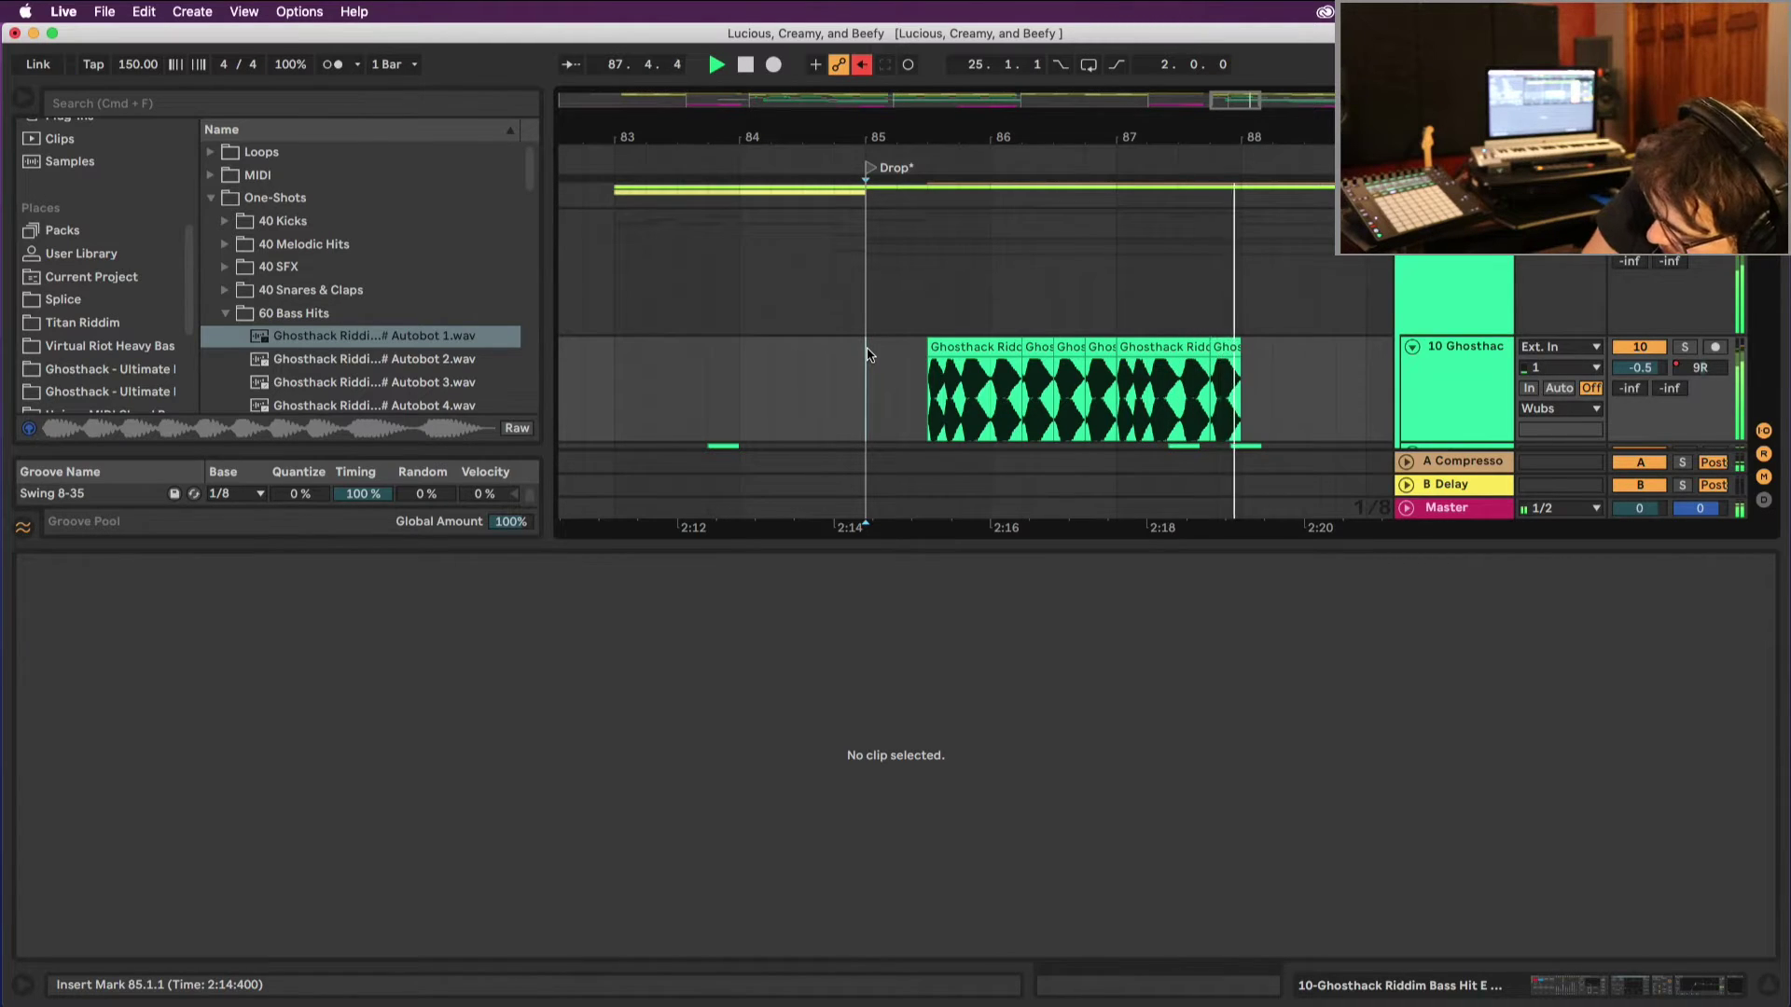
key(space)
key(space)
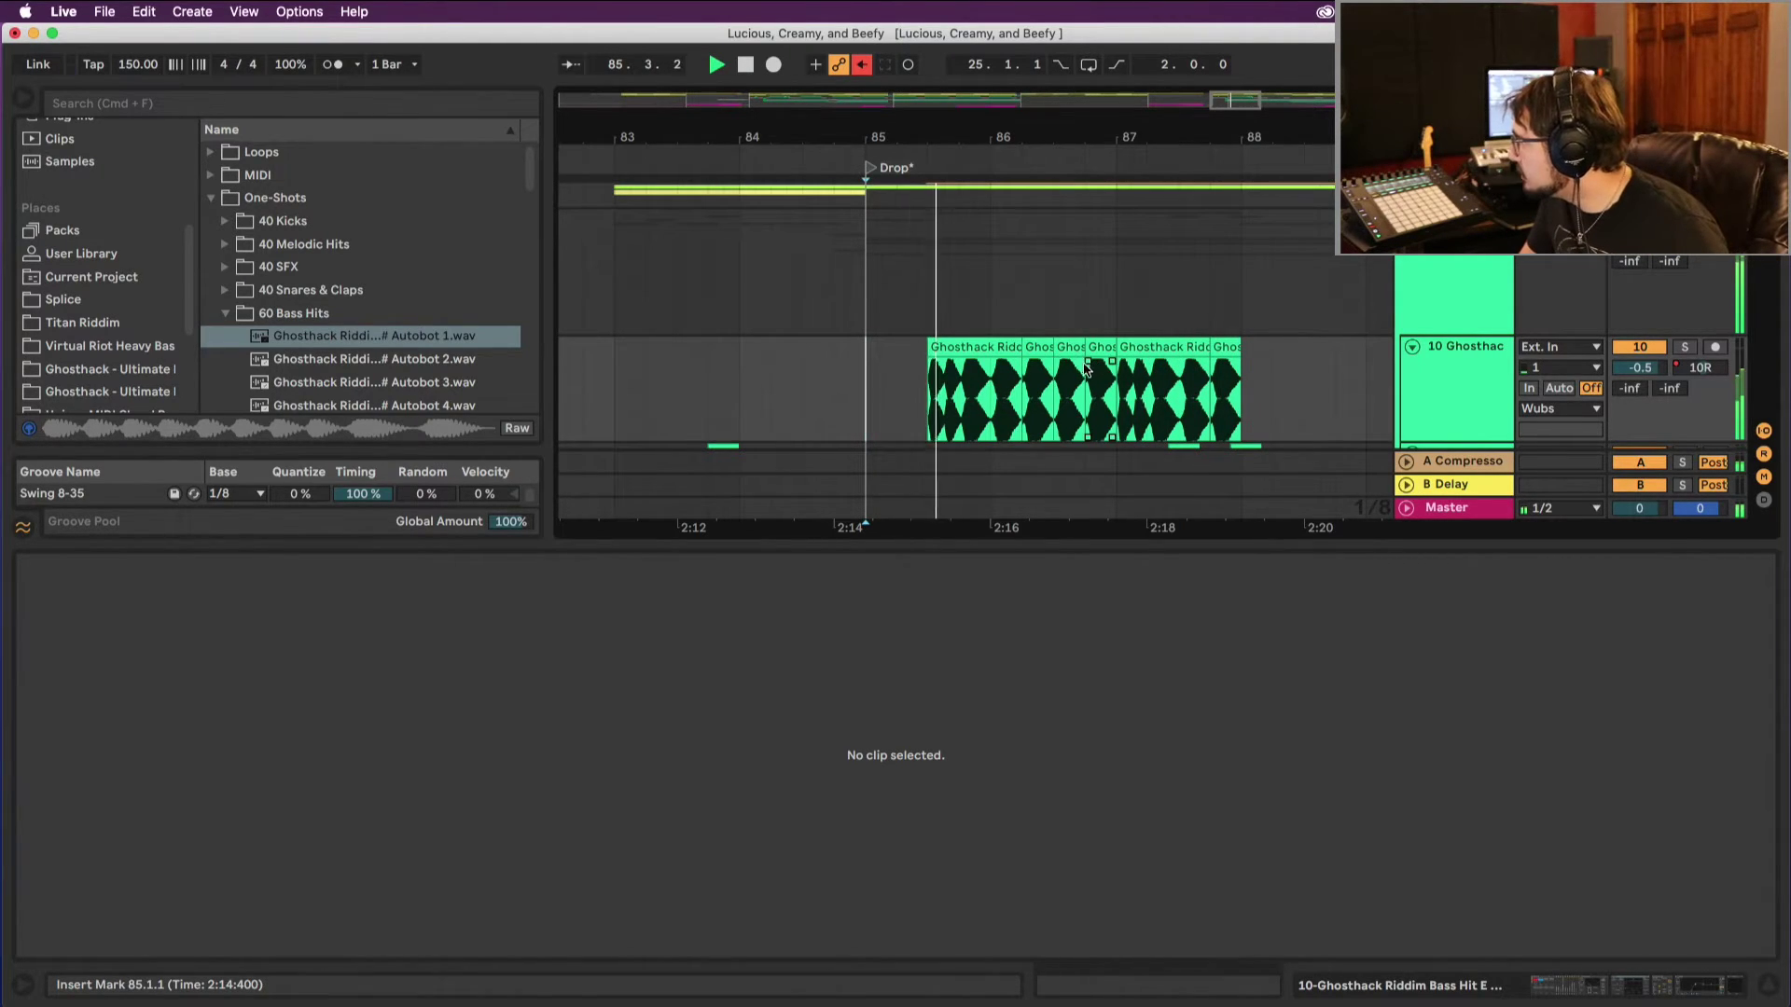
Step: Audition the short Autobot 1 hits at 86.2.1, 86.3.1 and 86.4.1 on track 10
click(1040, 352)
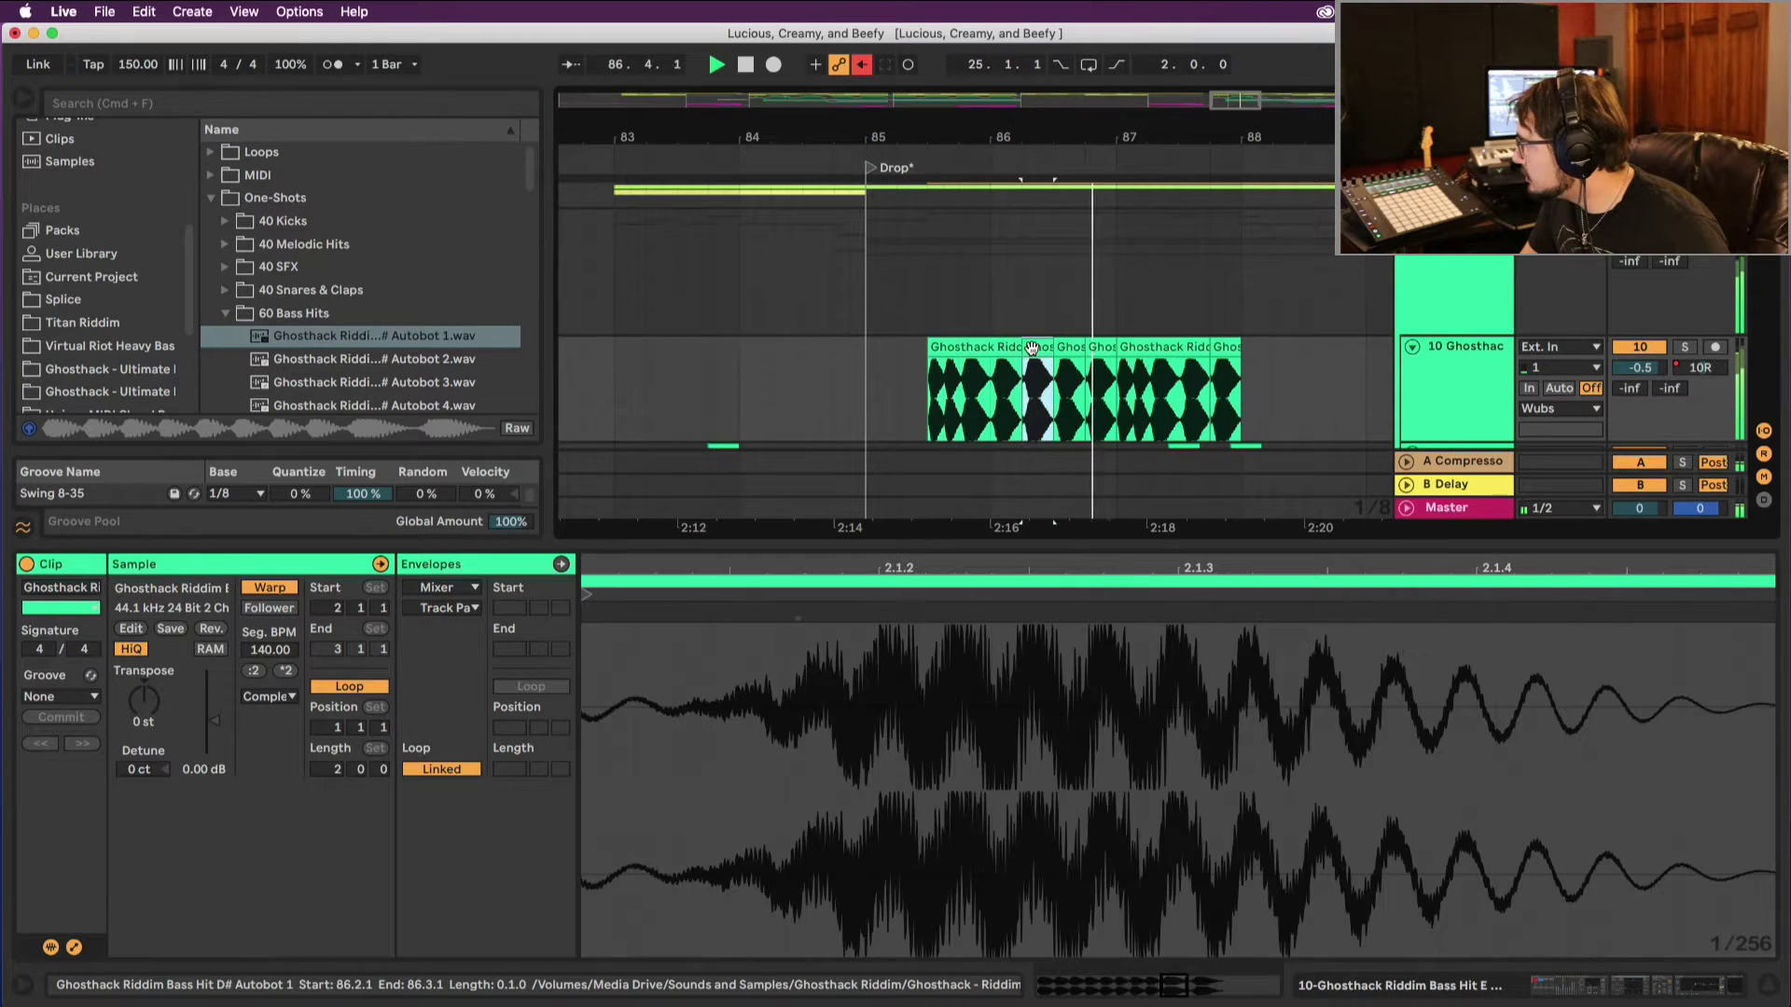
click(1063, 349)
key(space)
key(space)
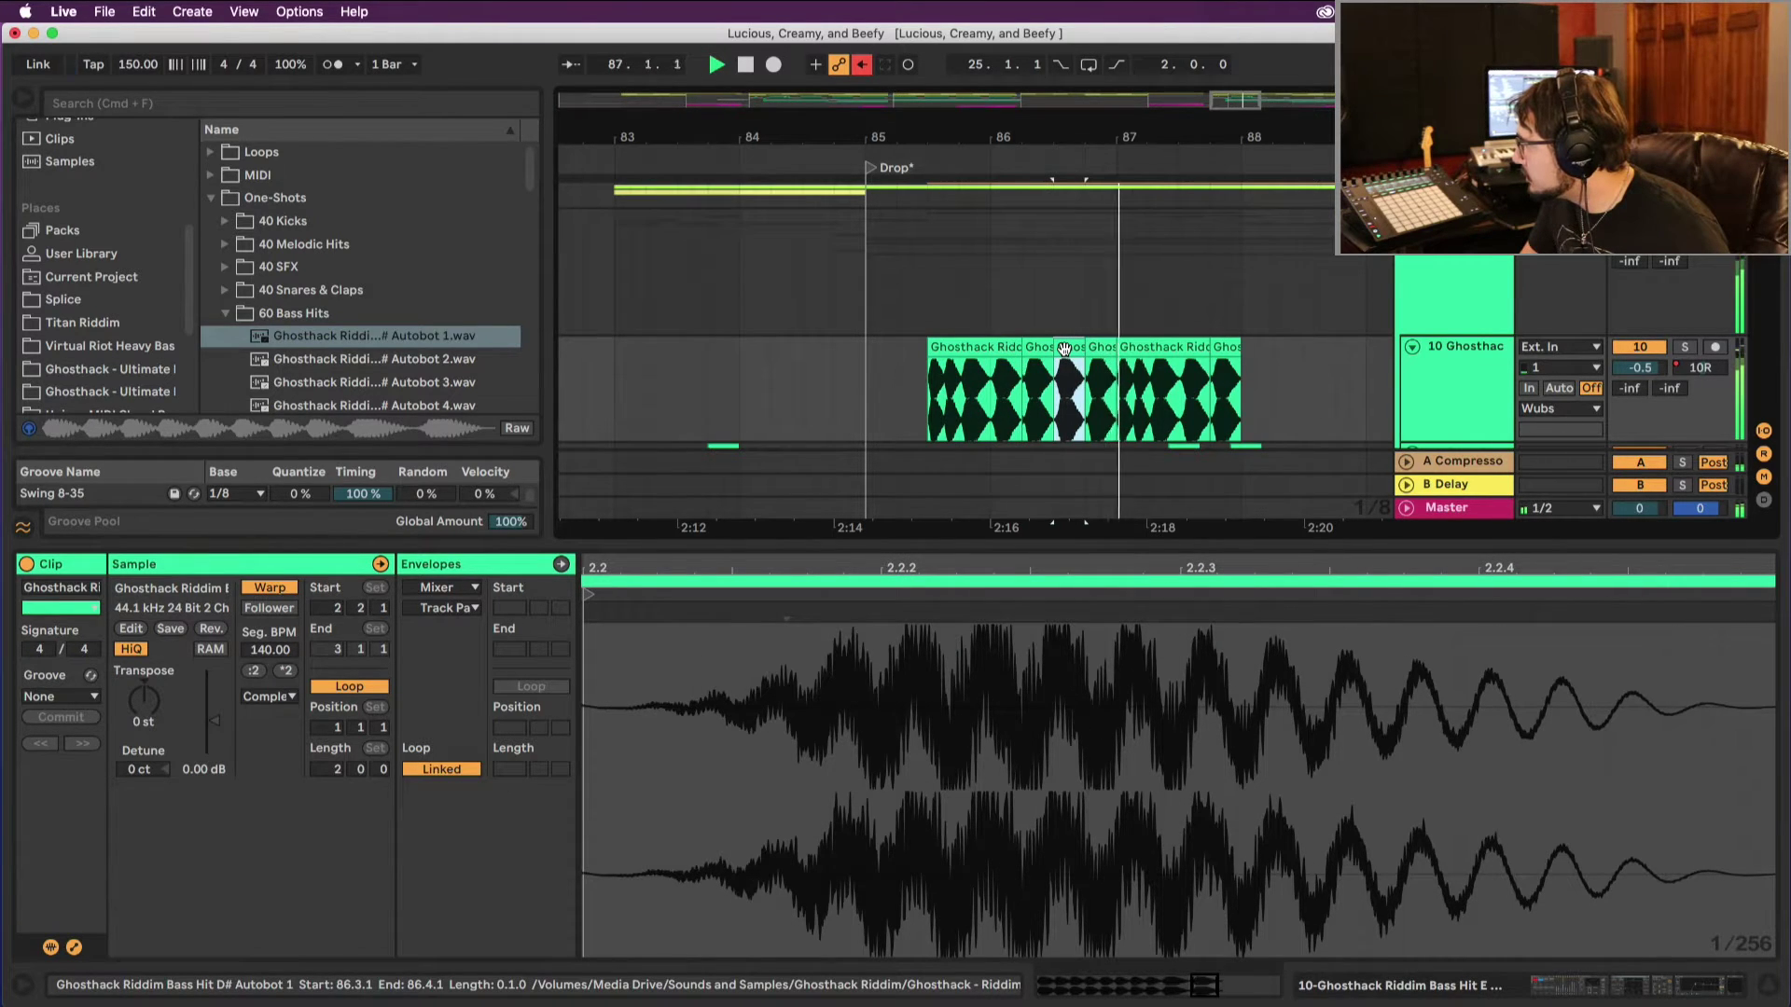
key(space)
key(space)
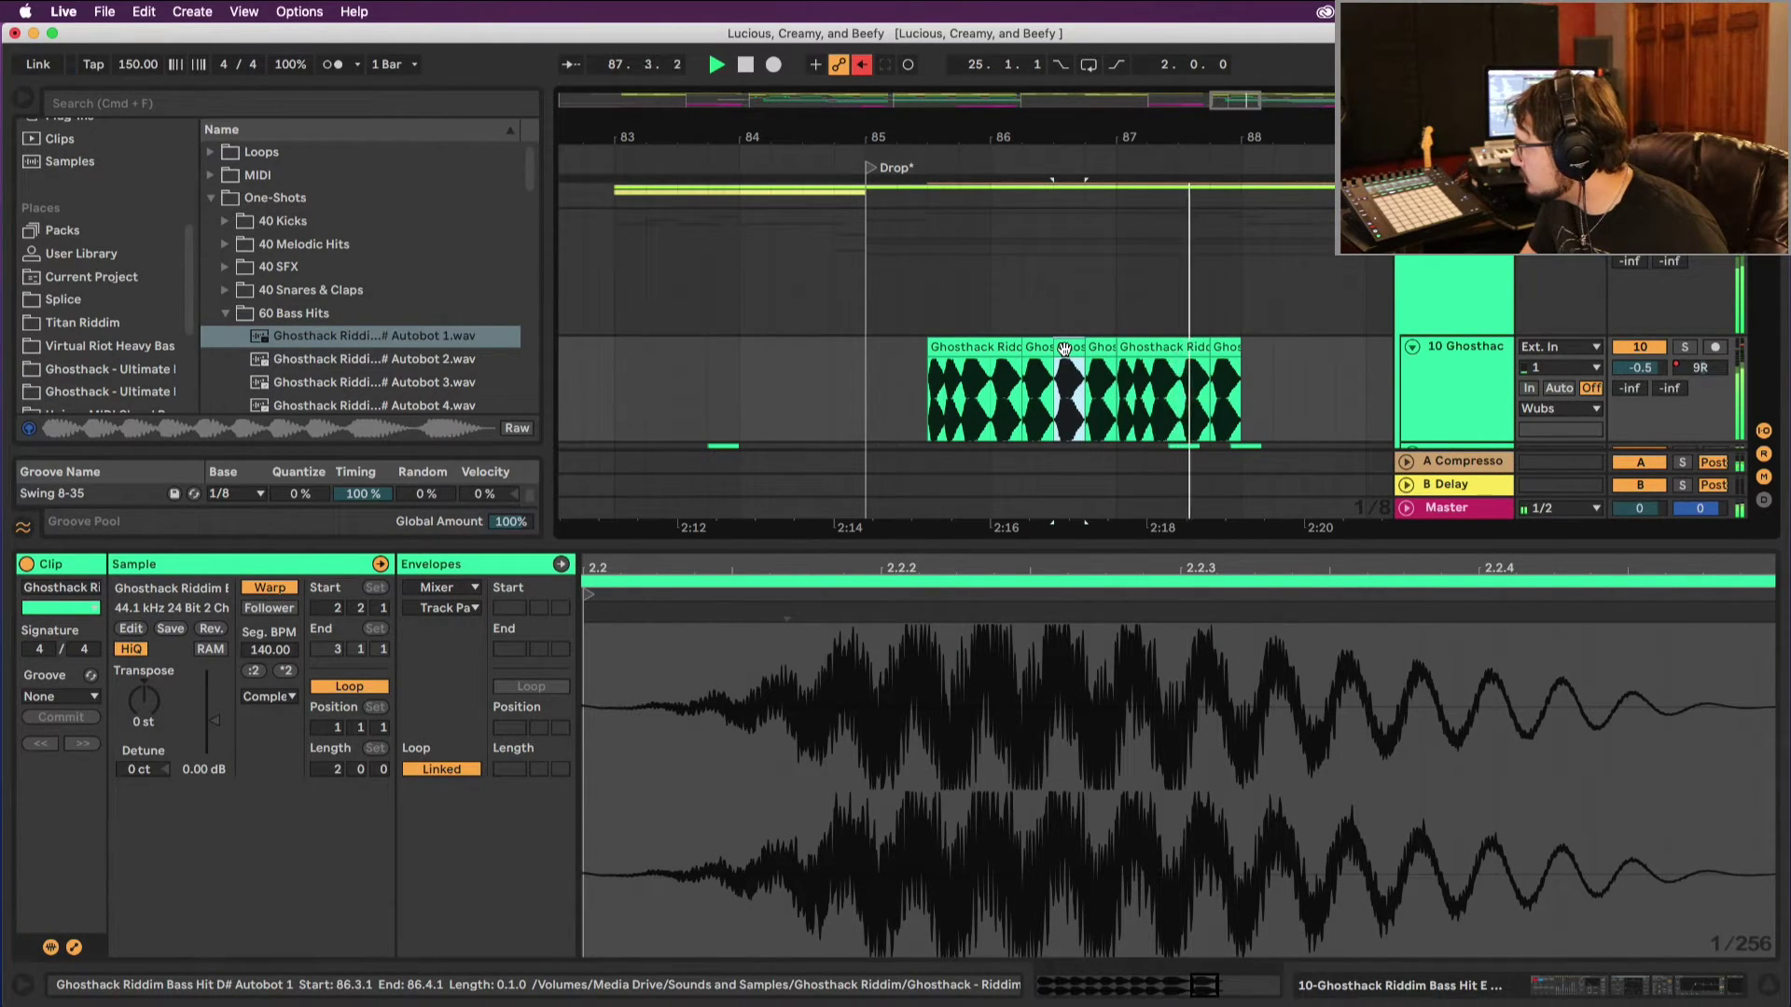
key(space)
click(1076, 351)
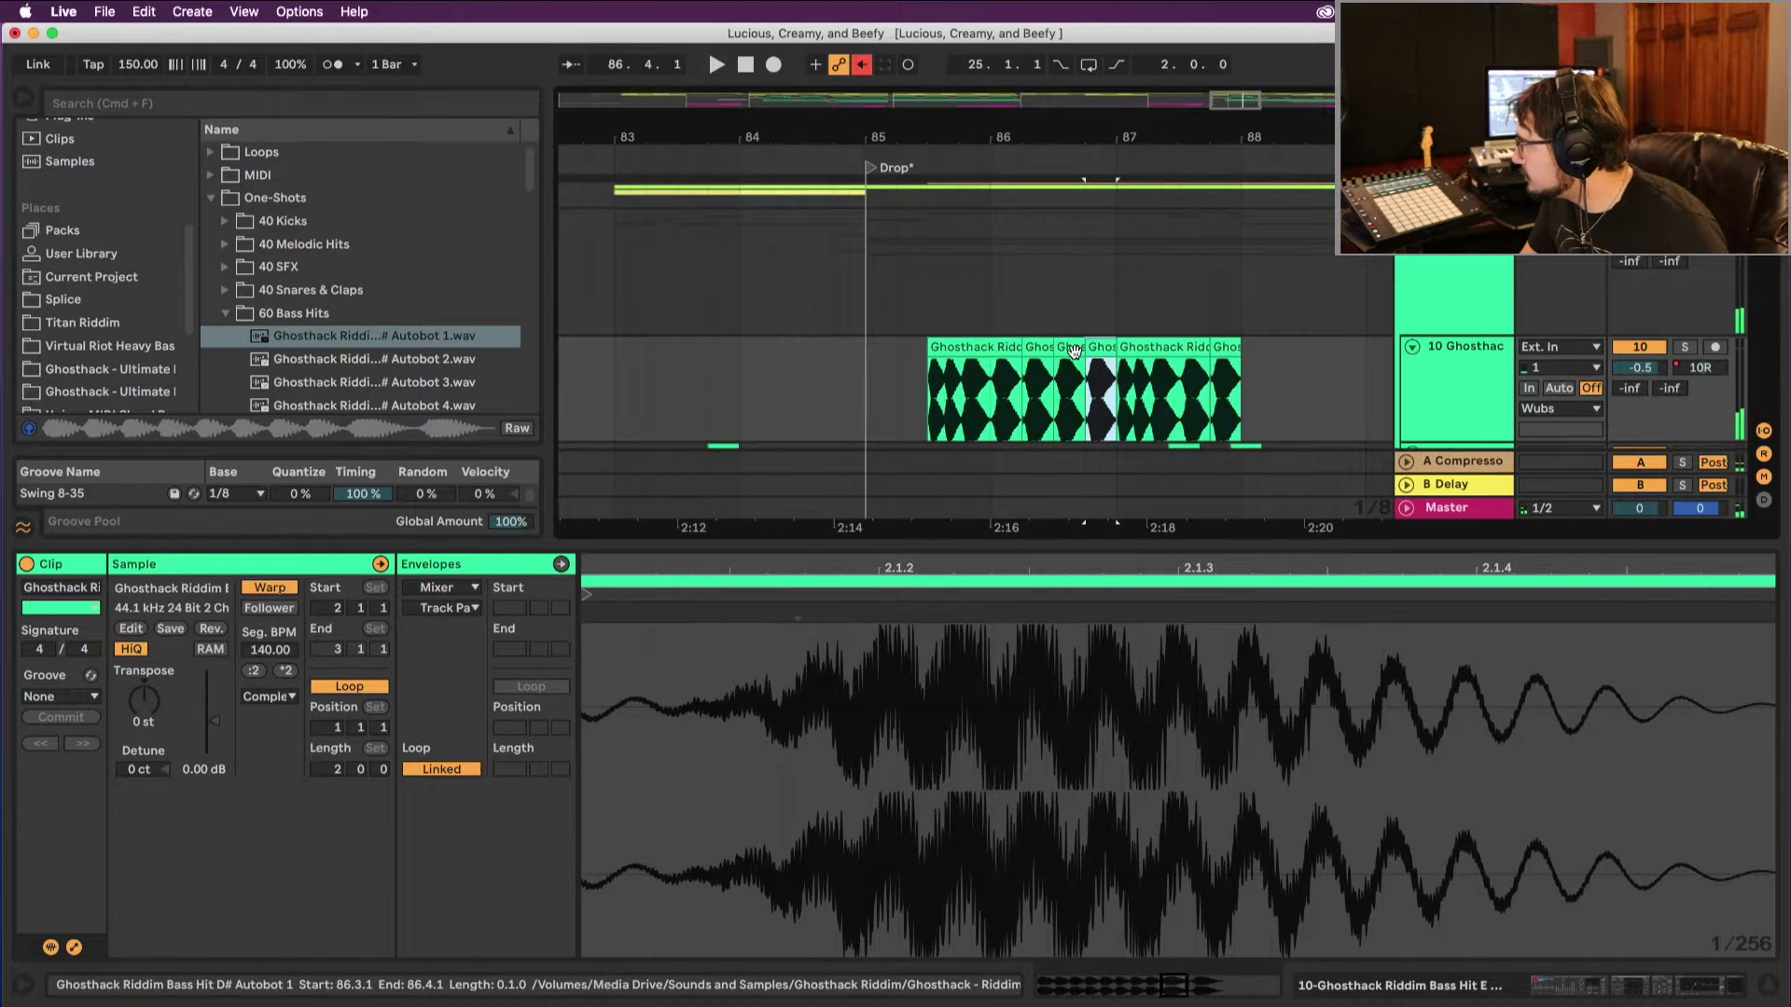
Step: Duplicate the two one-beat bass hit clips at 86.3.1–87.1.1 on track 10 to 87.1.1 and play them back
shift+click(1076, 351)
key(Right)
key(space)
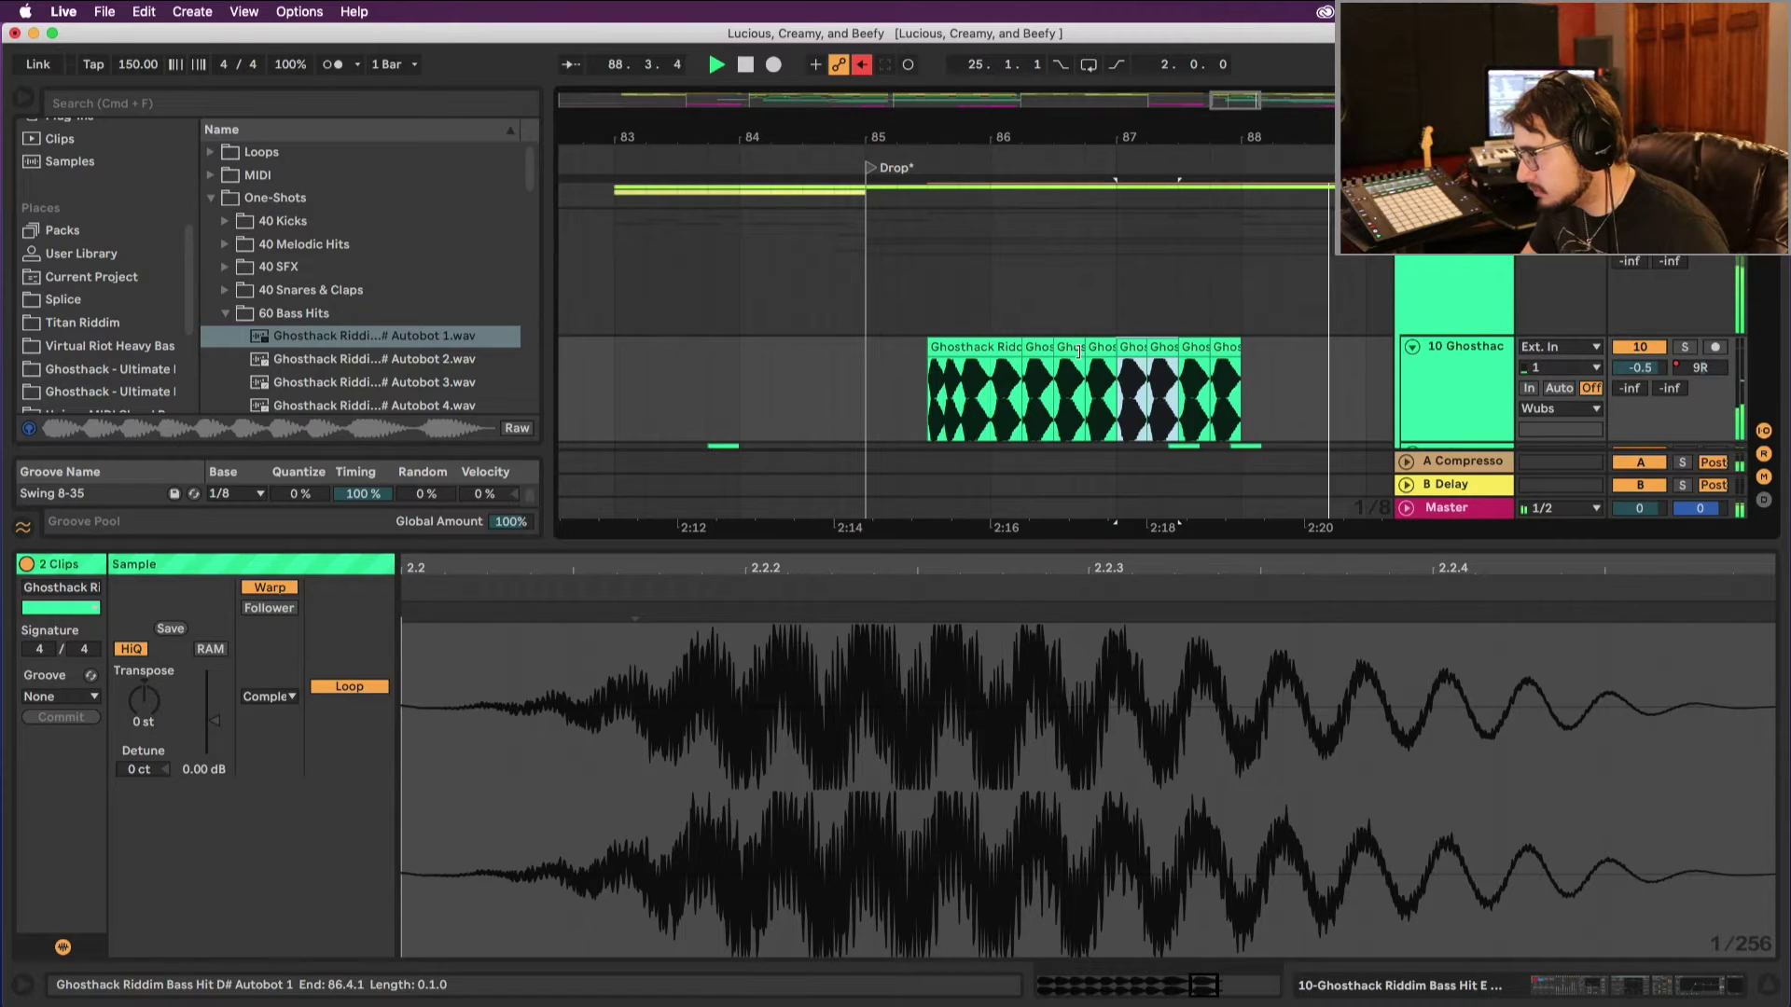
Step: Play the edited bass pattern on track 10 from its first clip at 85.3.1 and from just before the Drop* marker
click(935, 349)
key(Tab)
key(Tab)
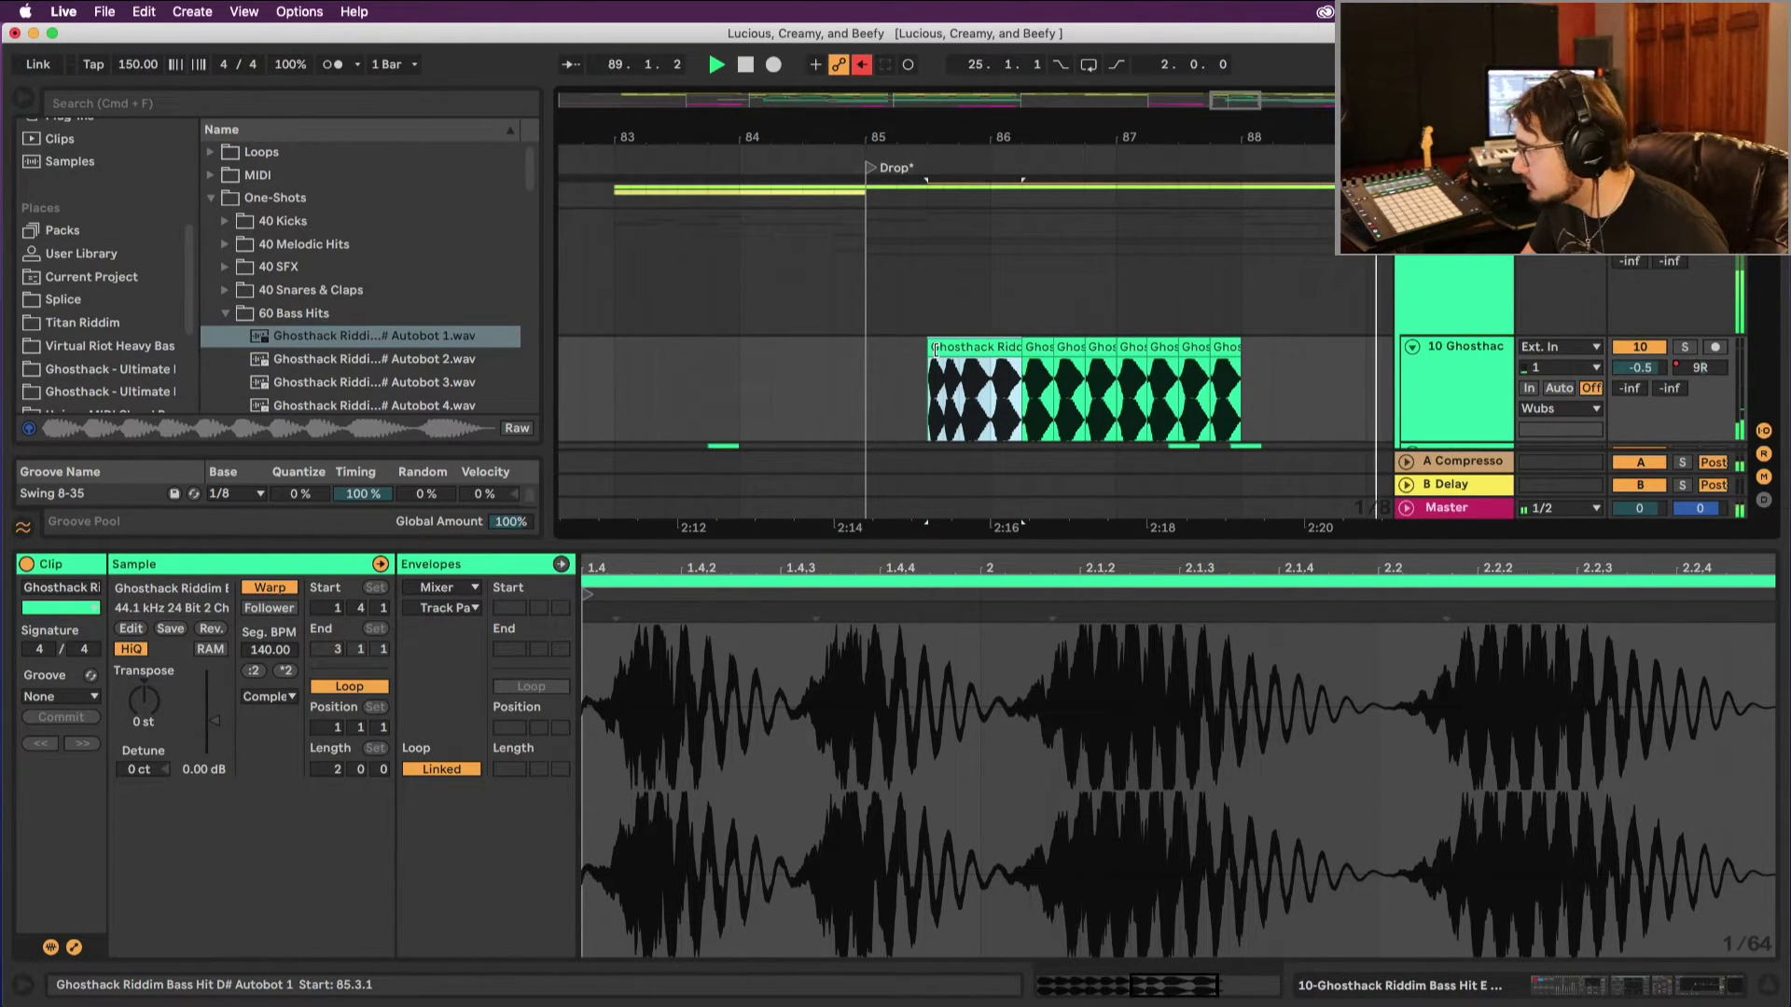
key(space)
key(minus)
key(minus)
key(minus)
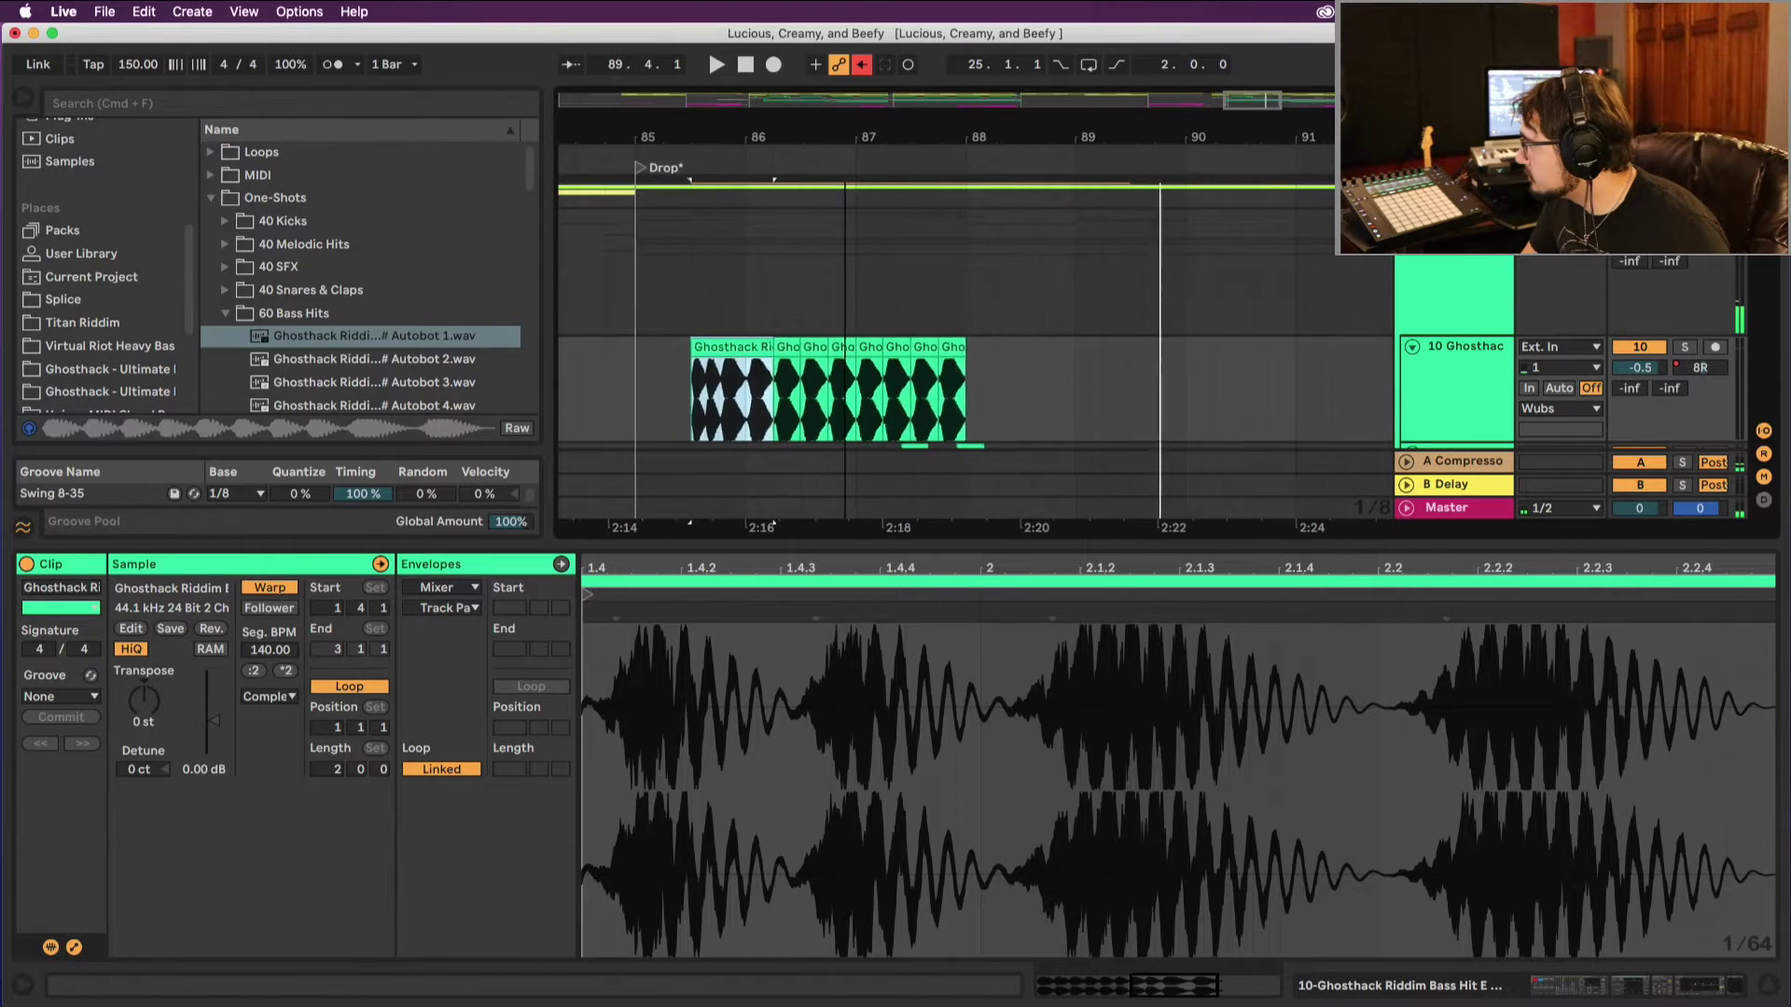
click(722, 356)
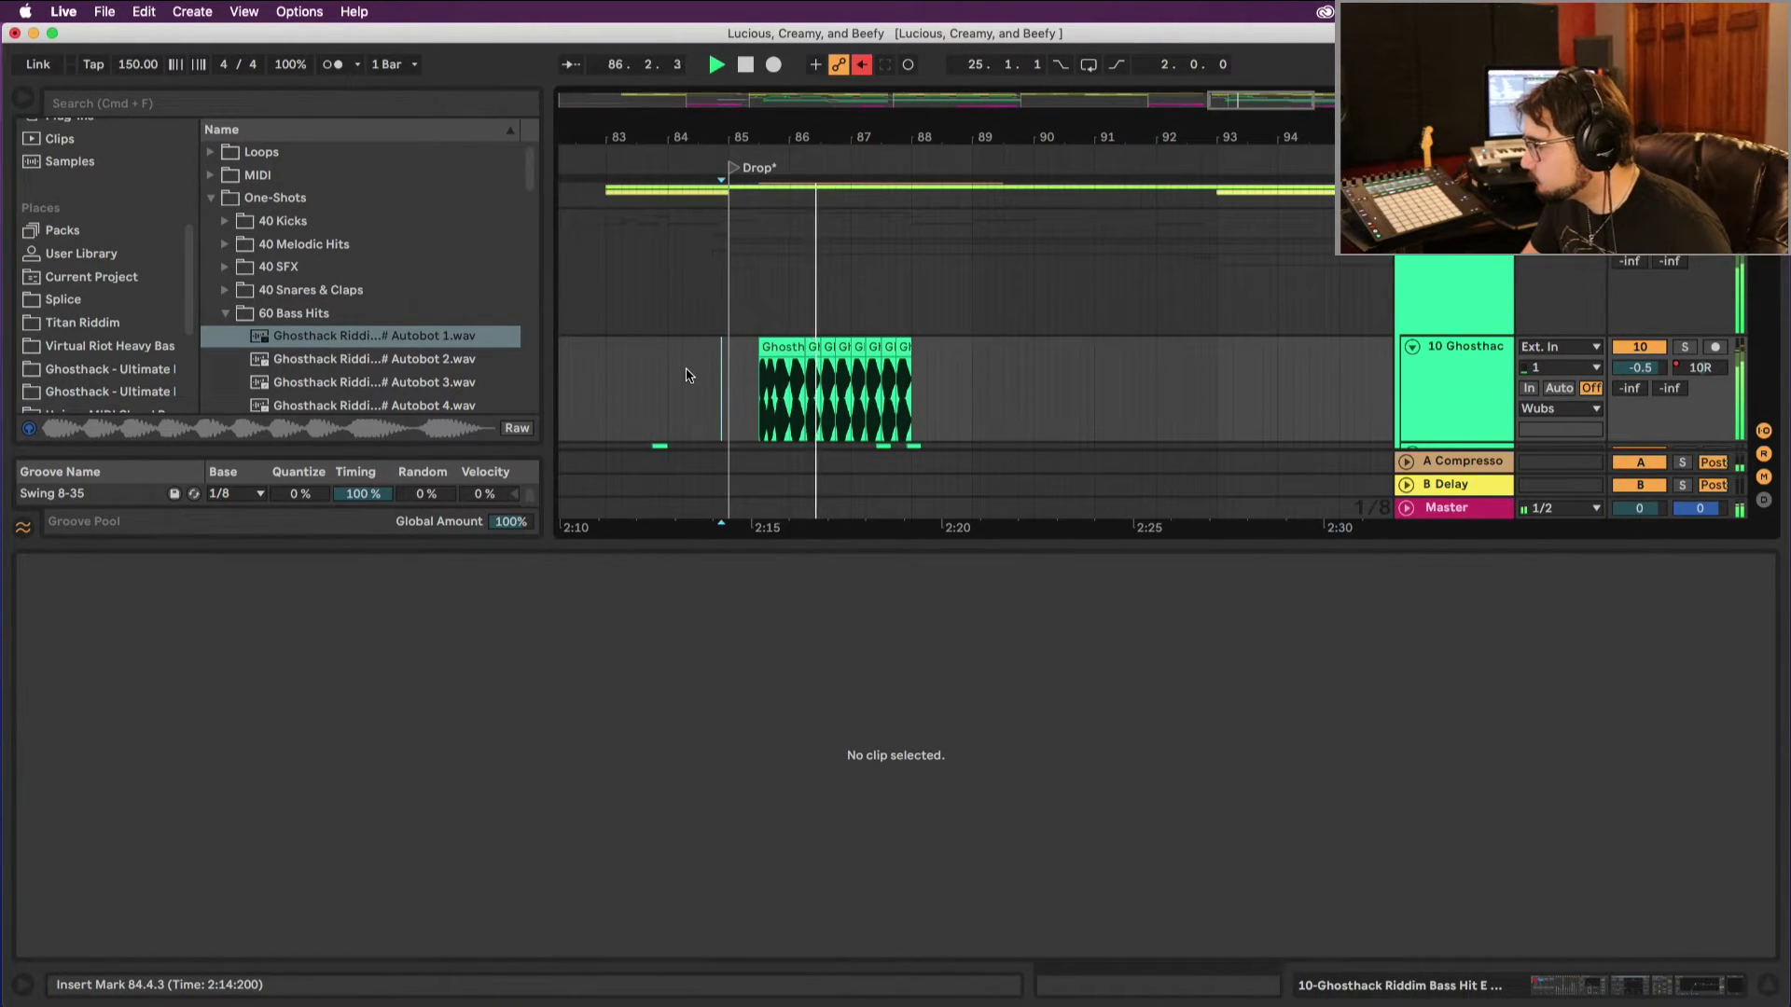
Step: Stop playback and undo the bass clip edits on track 10 to restore the uniform repeating pattern
key(space)
key(cmd+a)
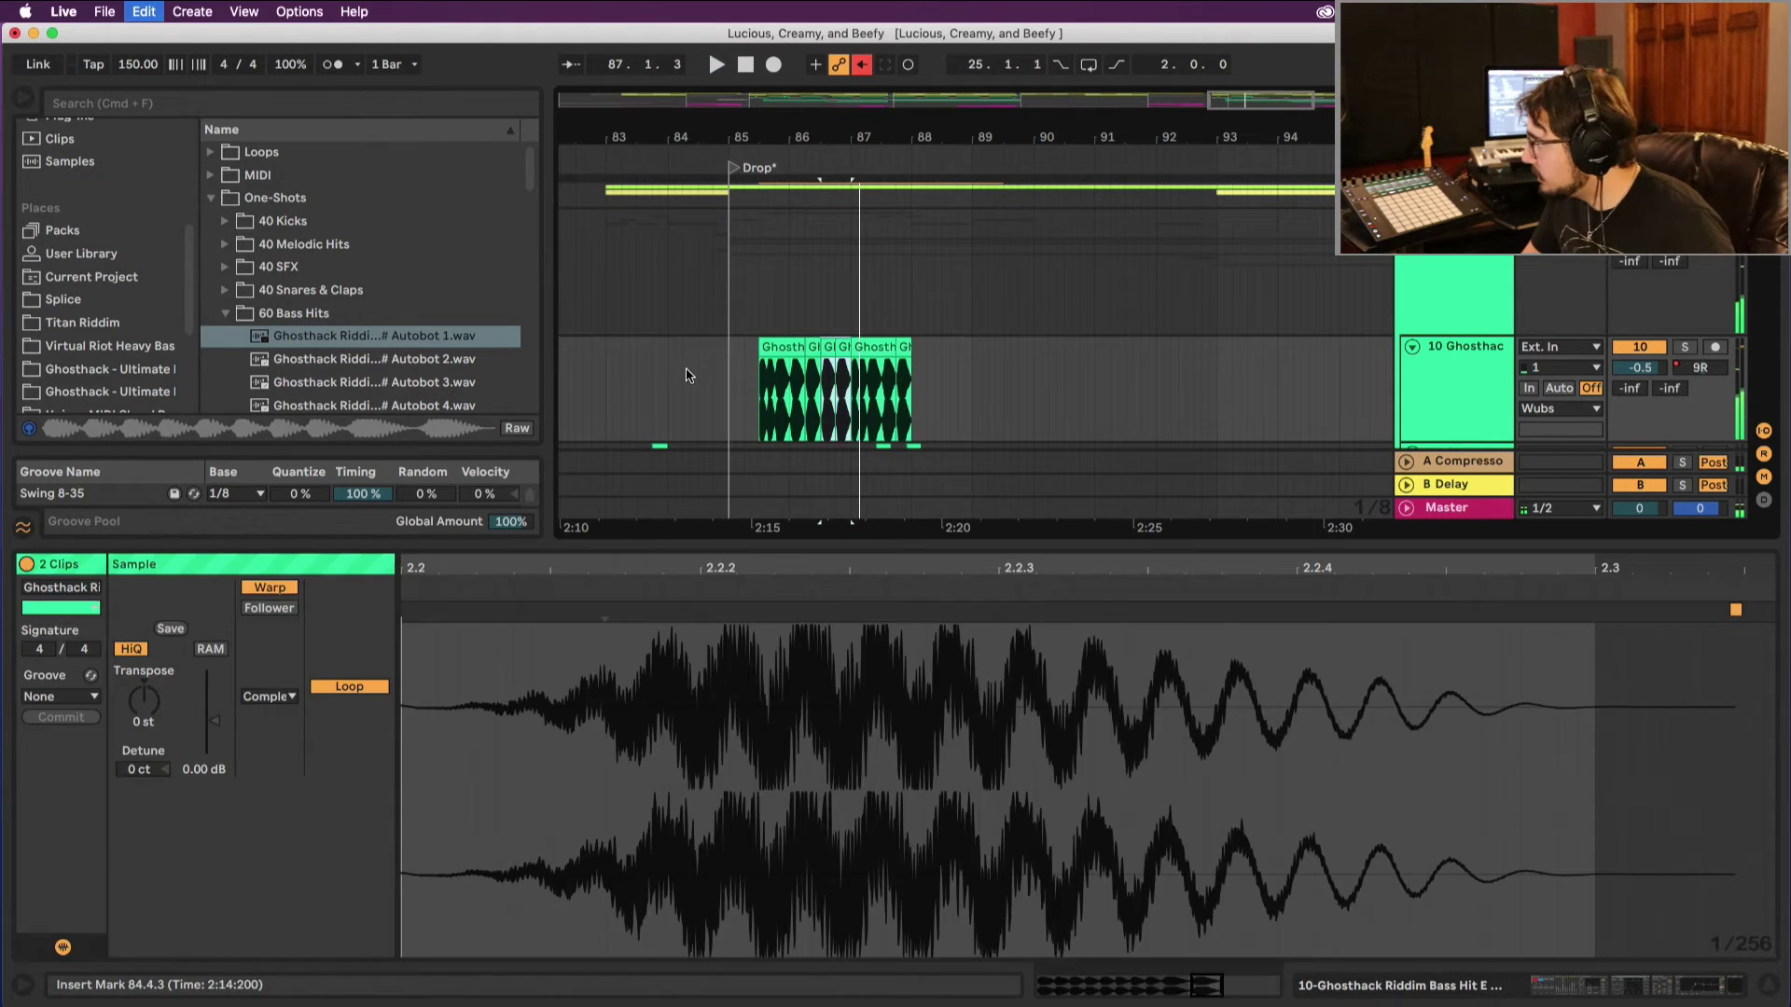
key(super+v)
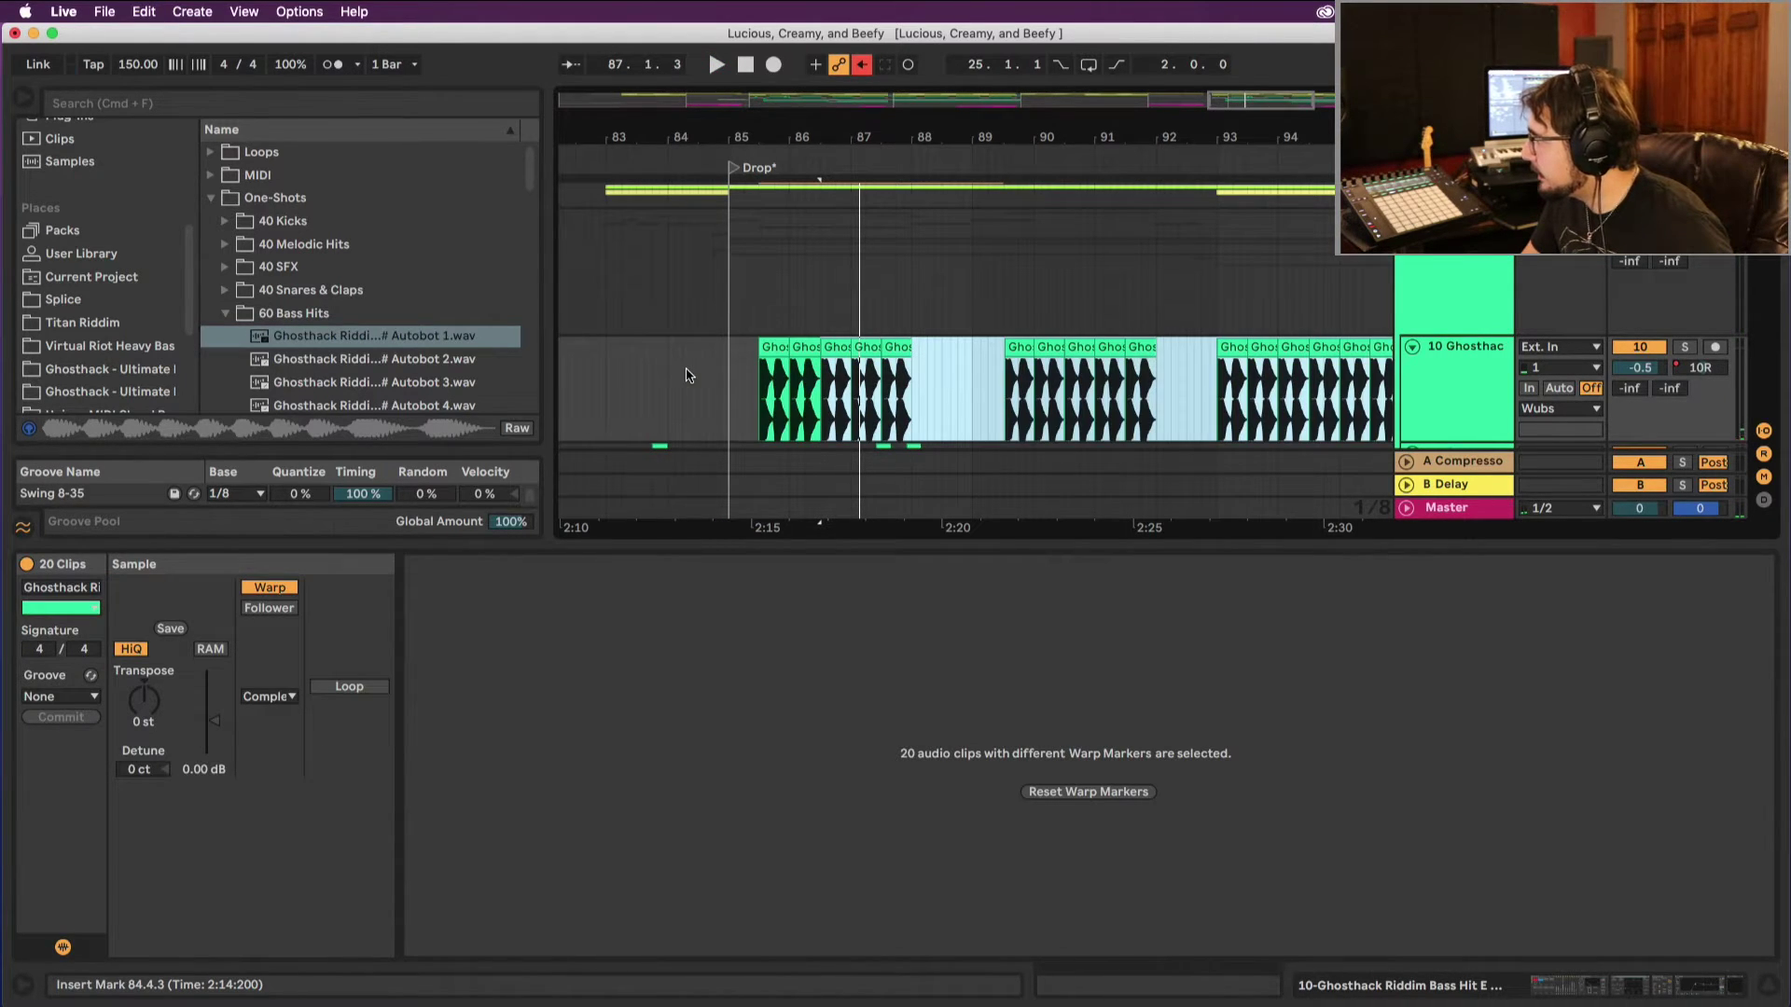
Step: Play the restored bass clips from 84.4.3 and compare them with the alternative pattern on track 14
click(728, 367)
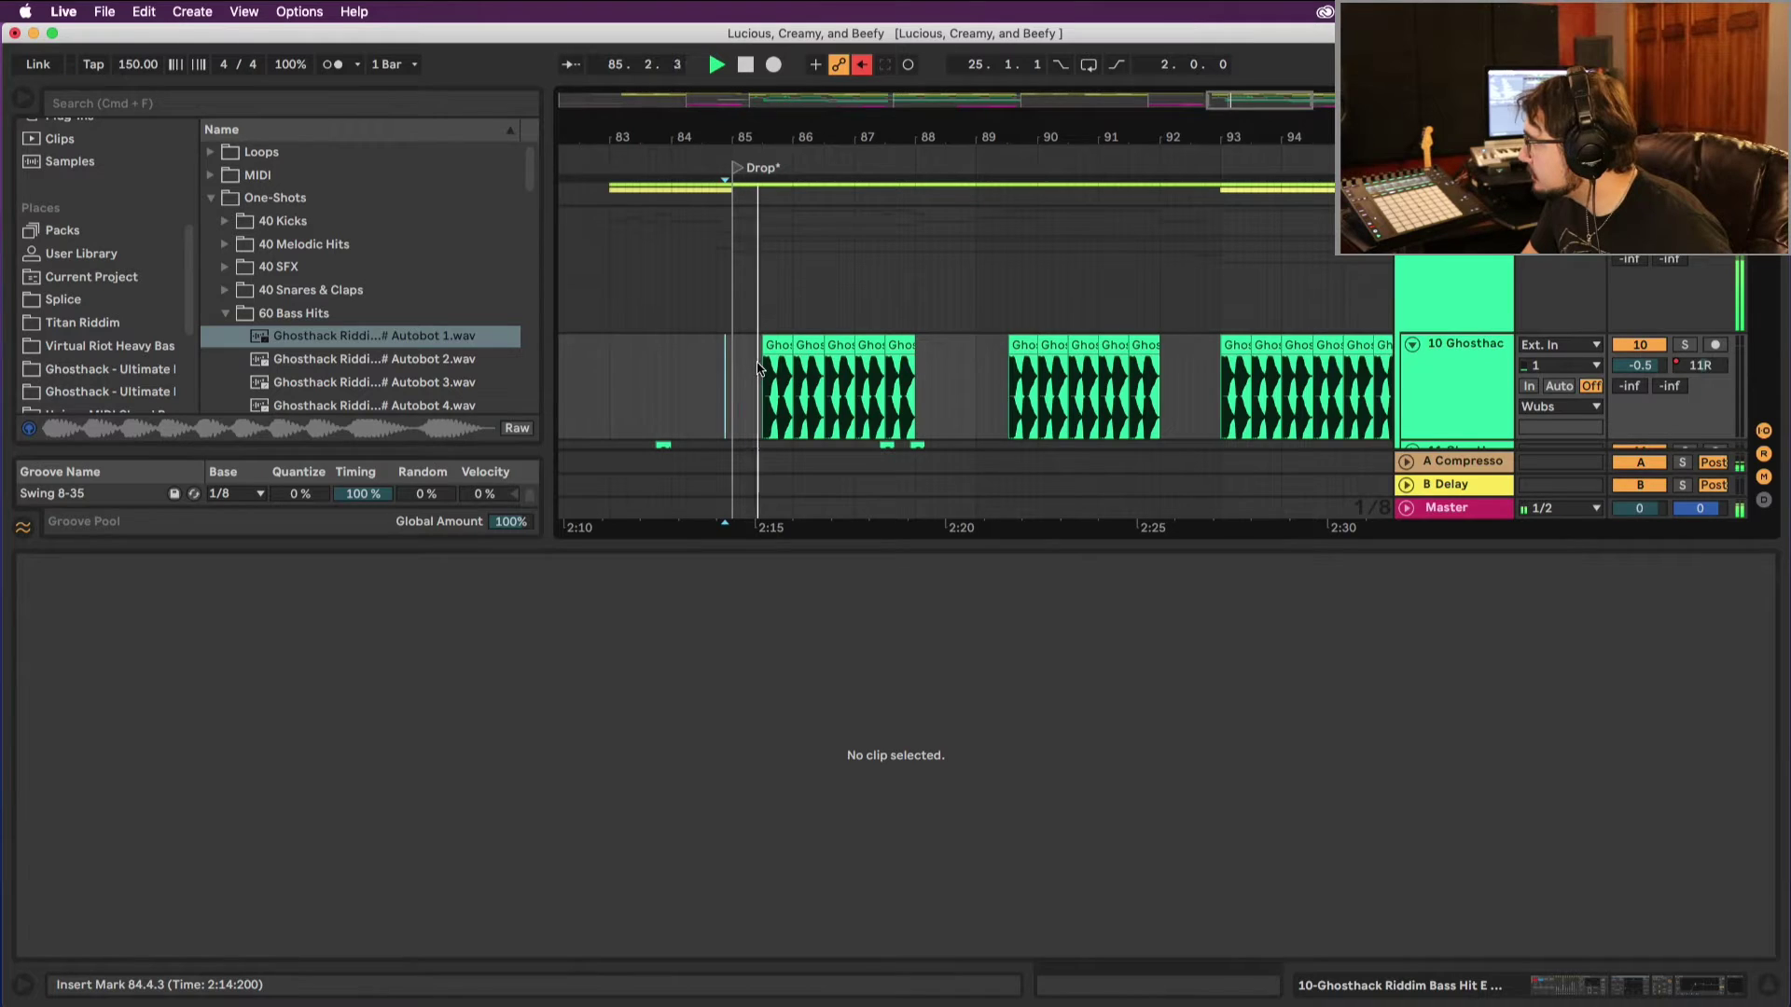
scroll(760, 366, down, 6)
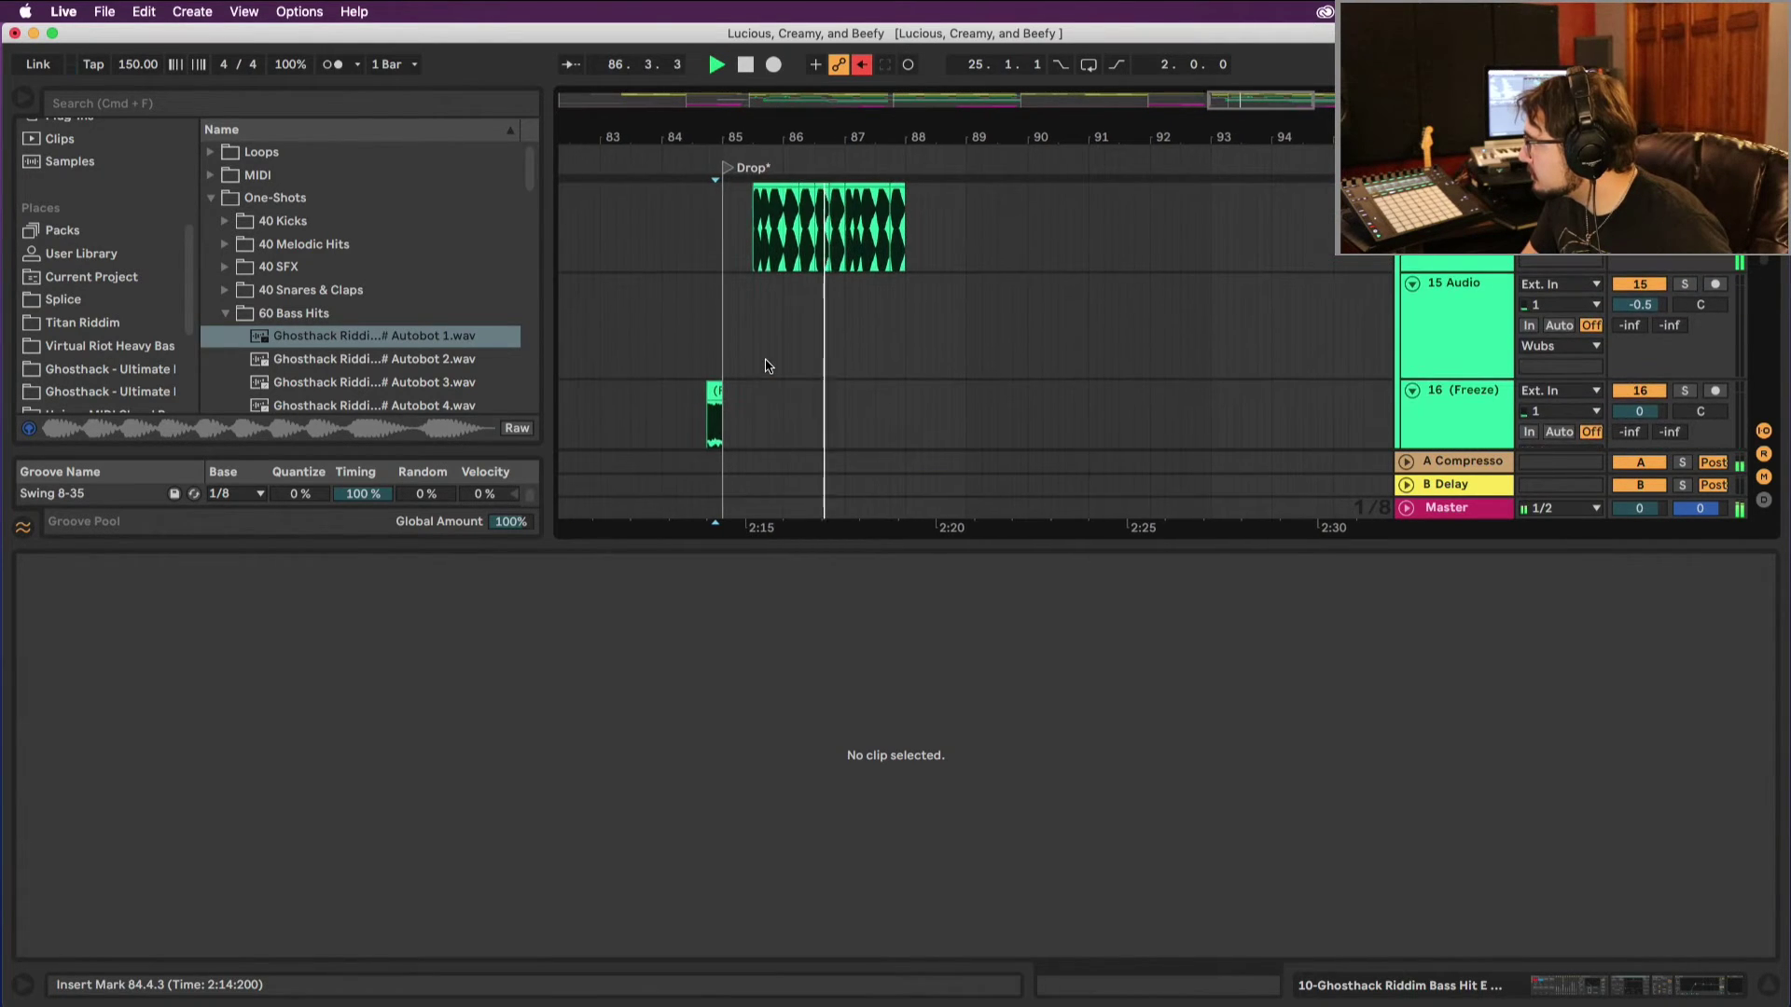
scroll(765, 365, up, 3)
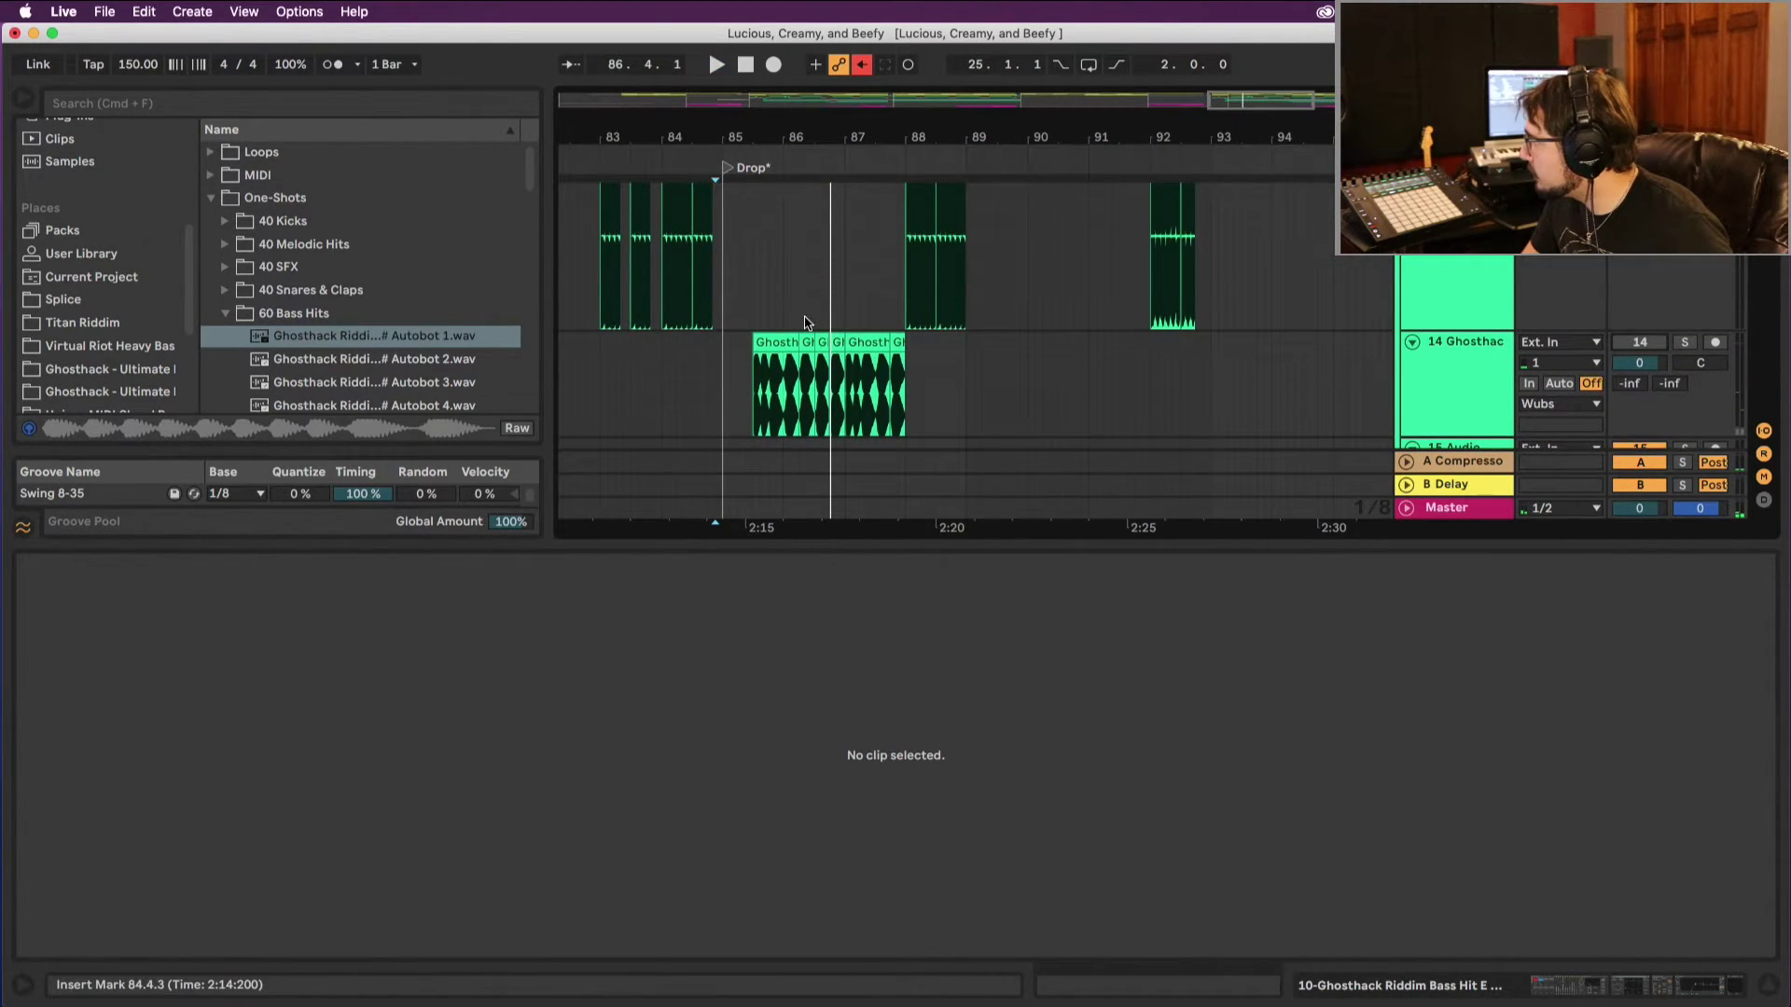
scroll(1207, 411, up, 5)
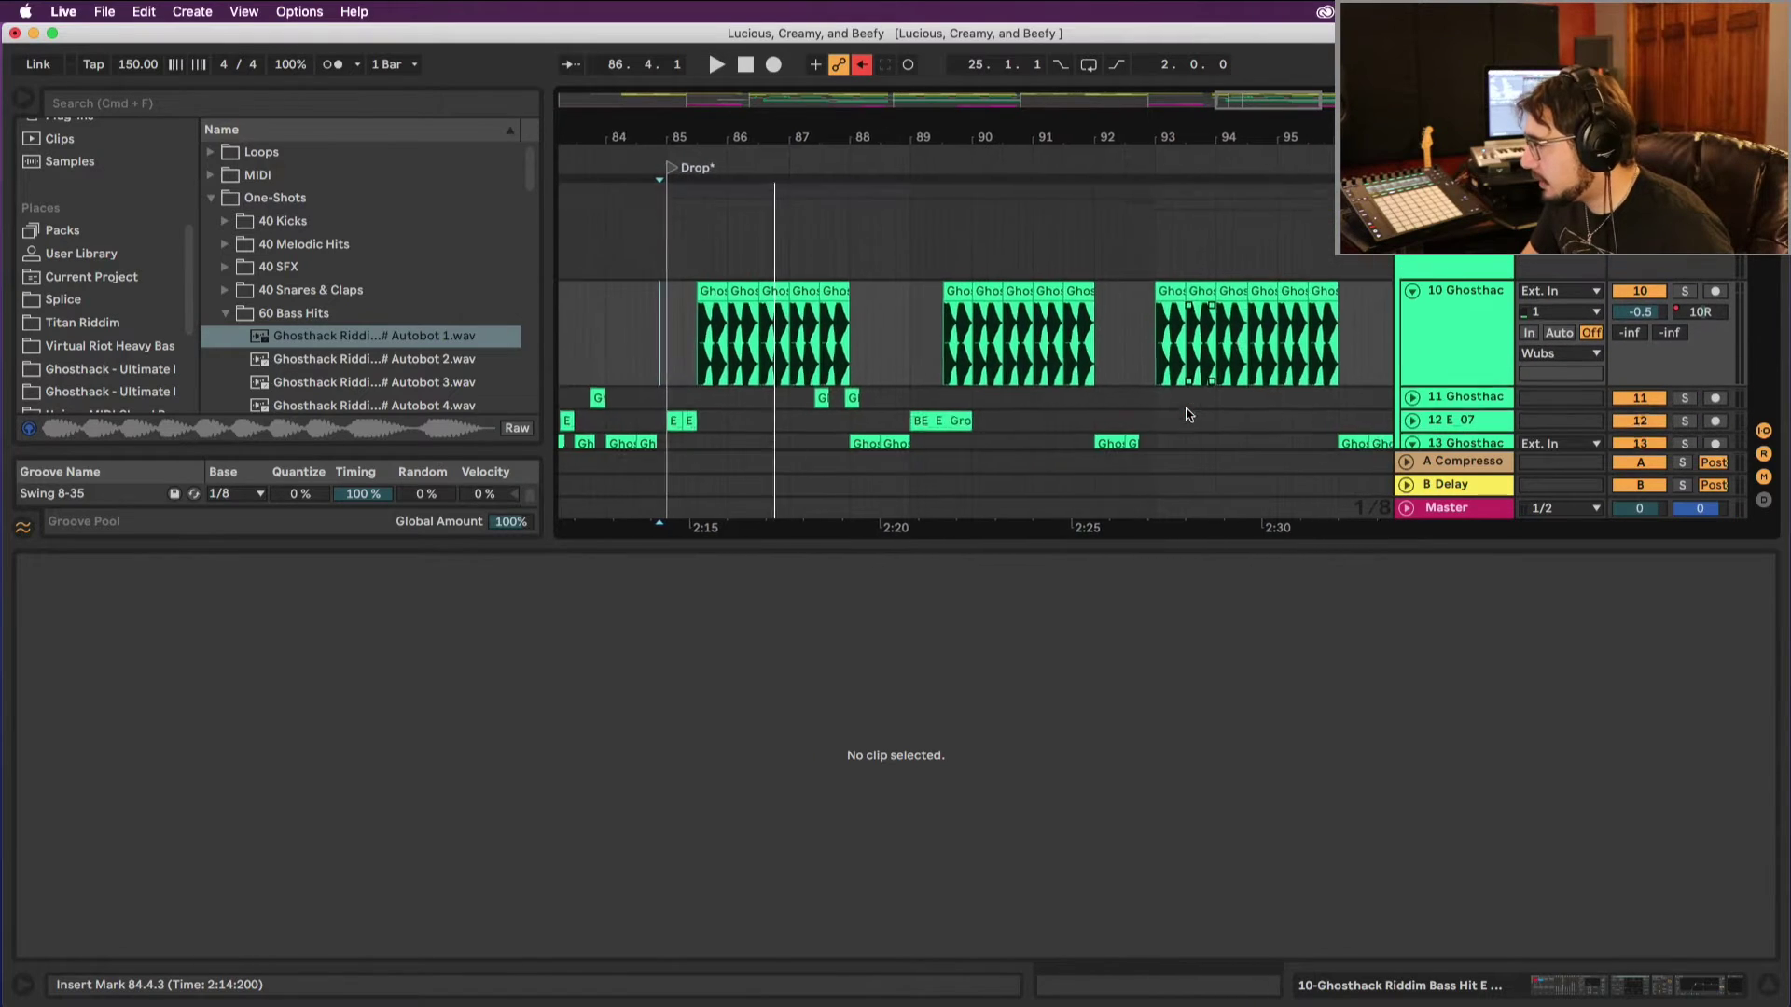
scroll(1188, 414, down, 1)
scroll(1182, 411, left, 5)
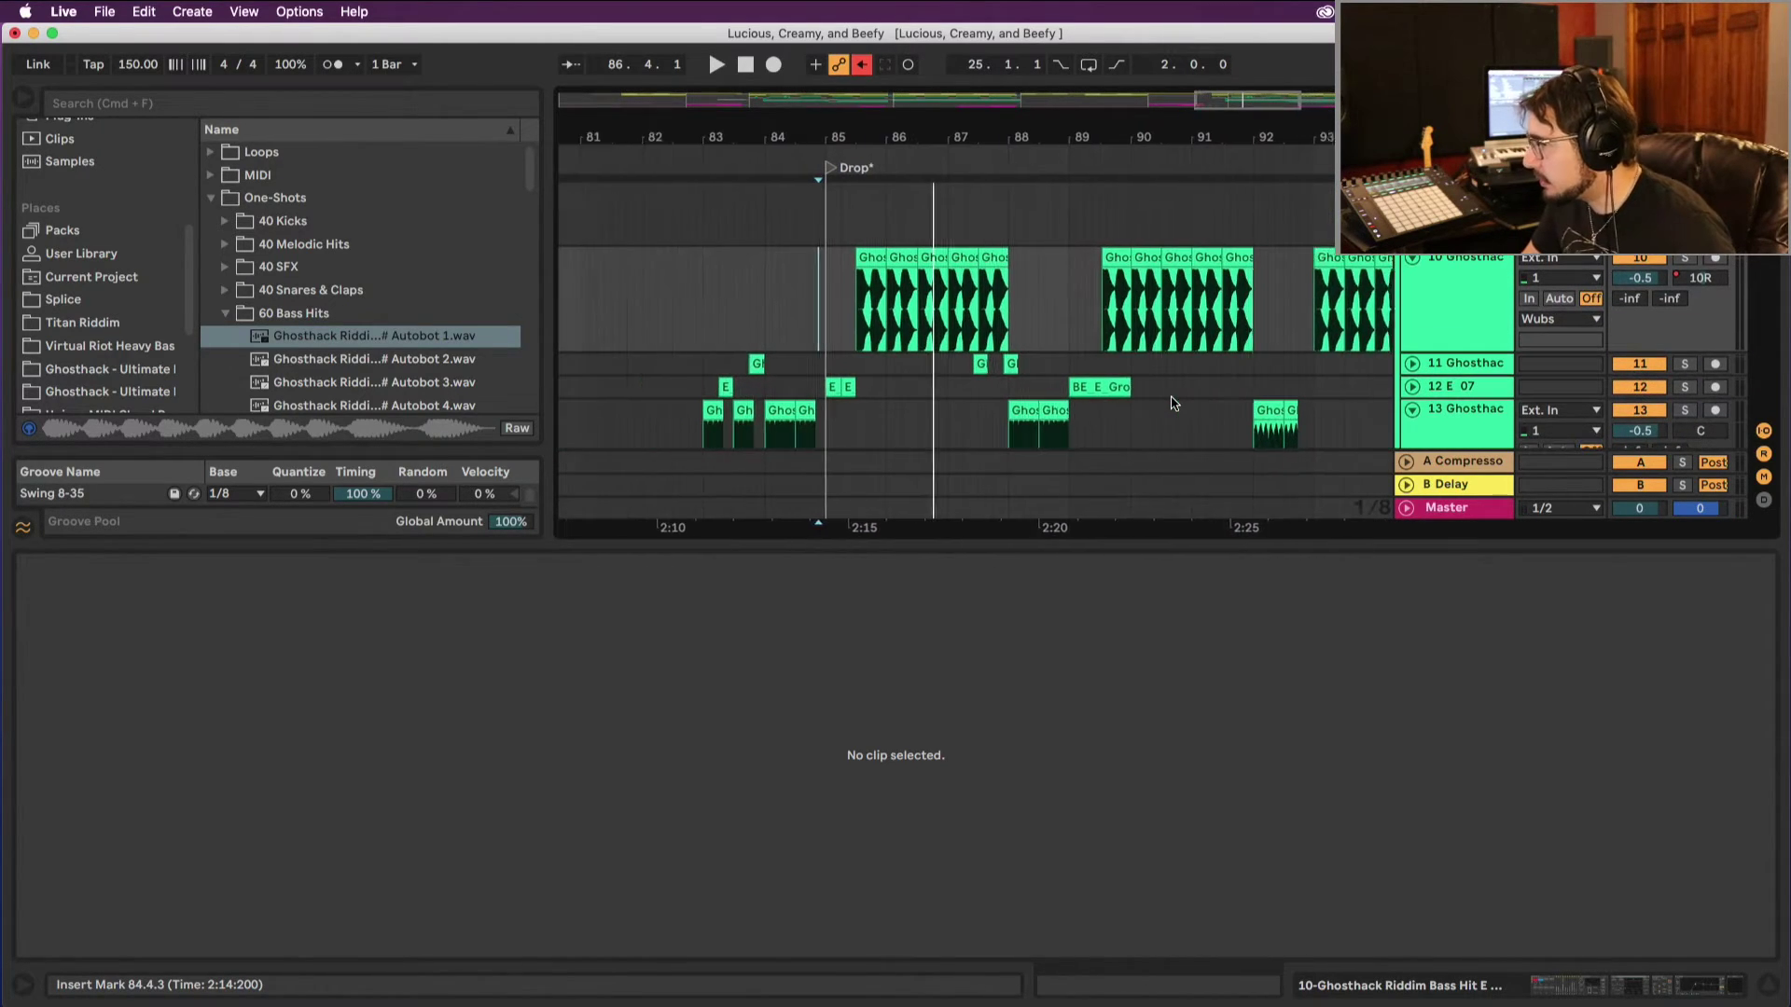
scroll(1173, 403, left, 2)
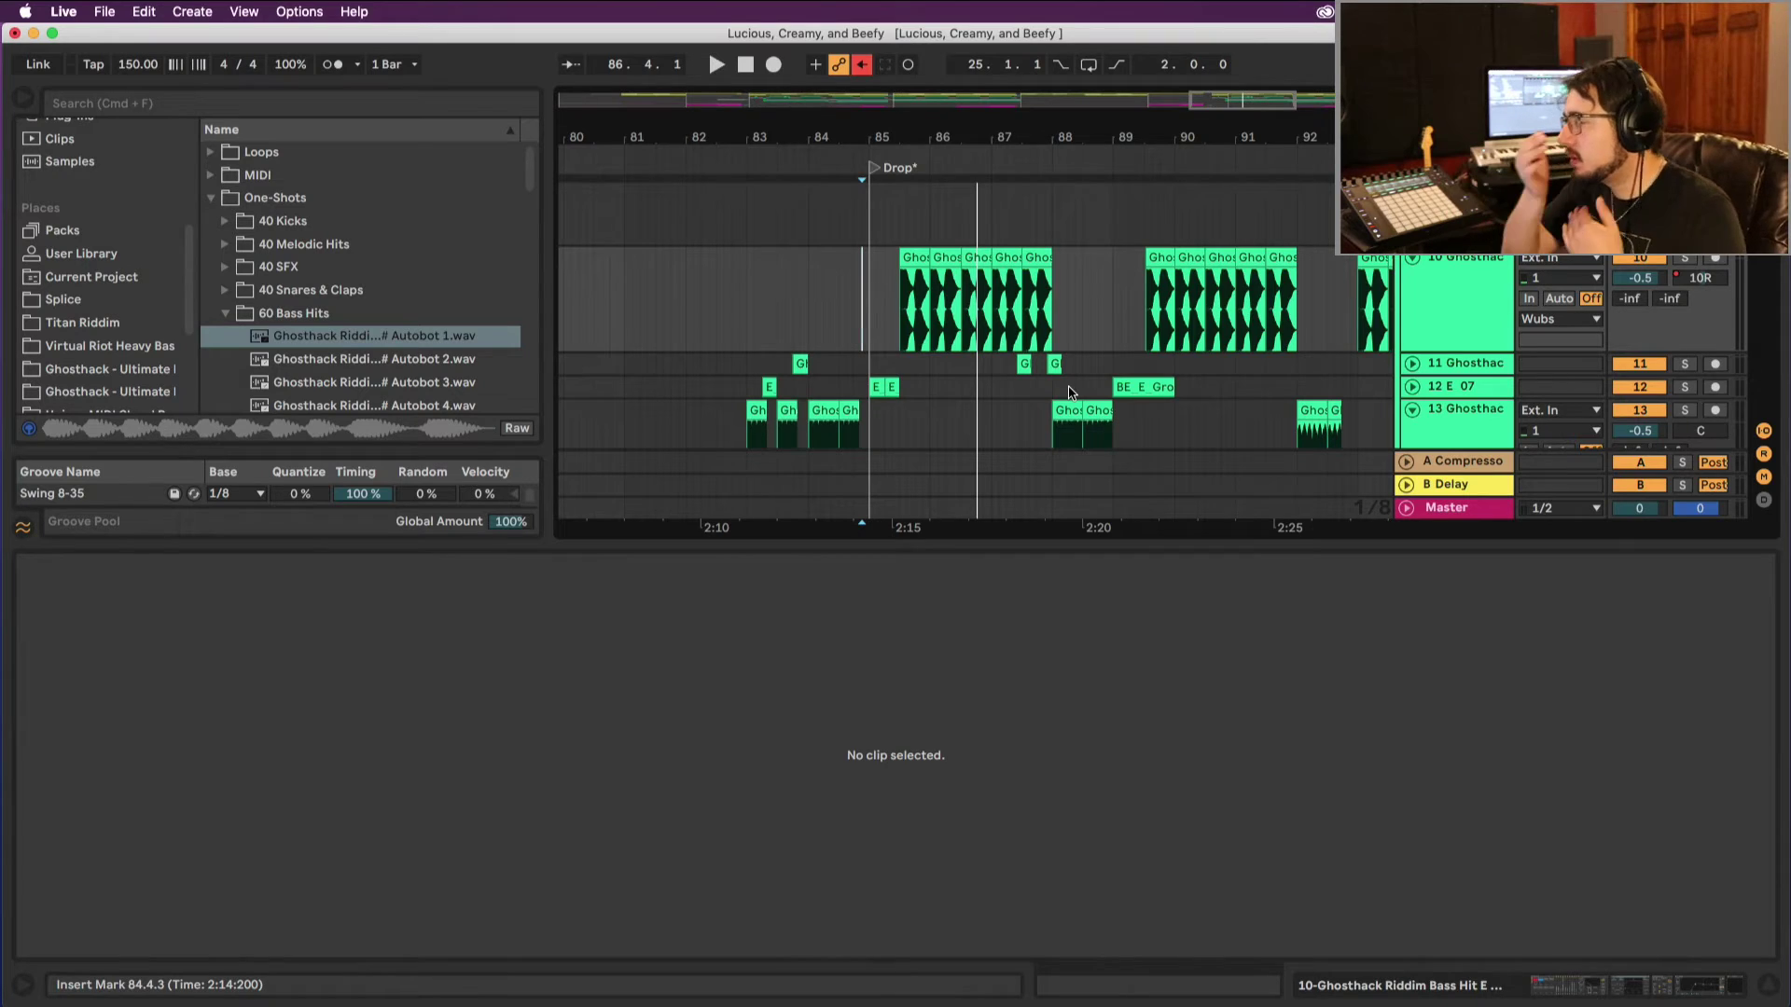
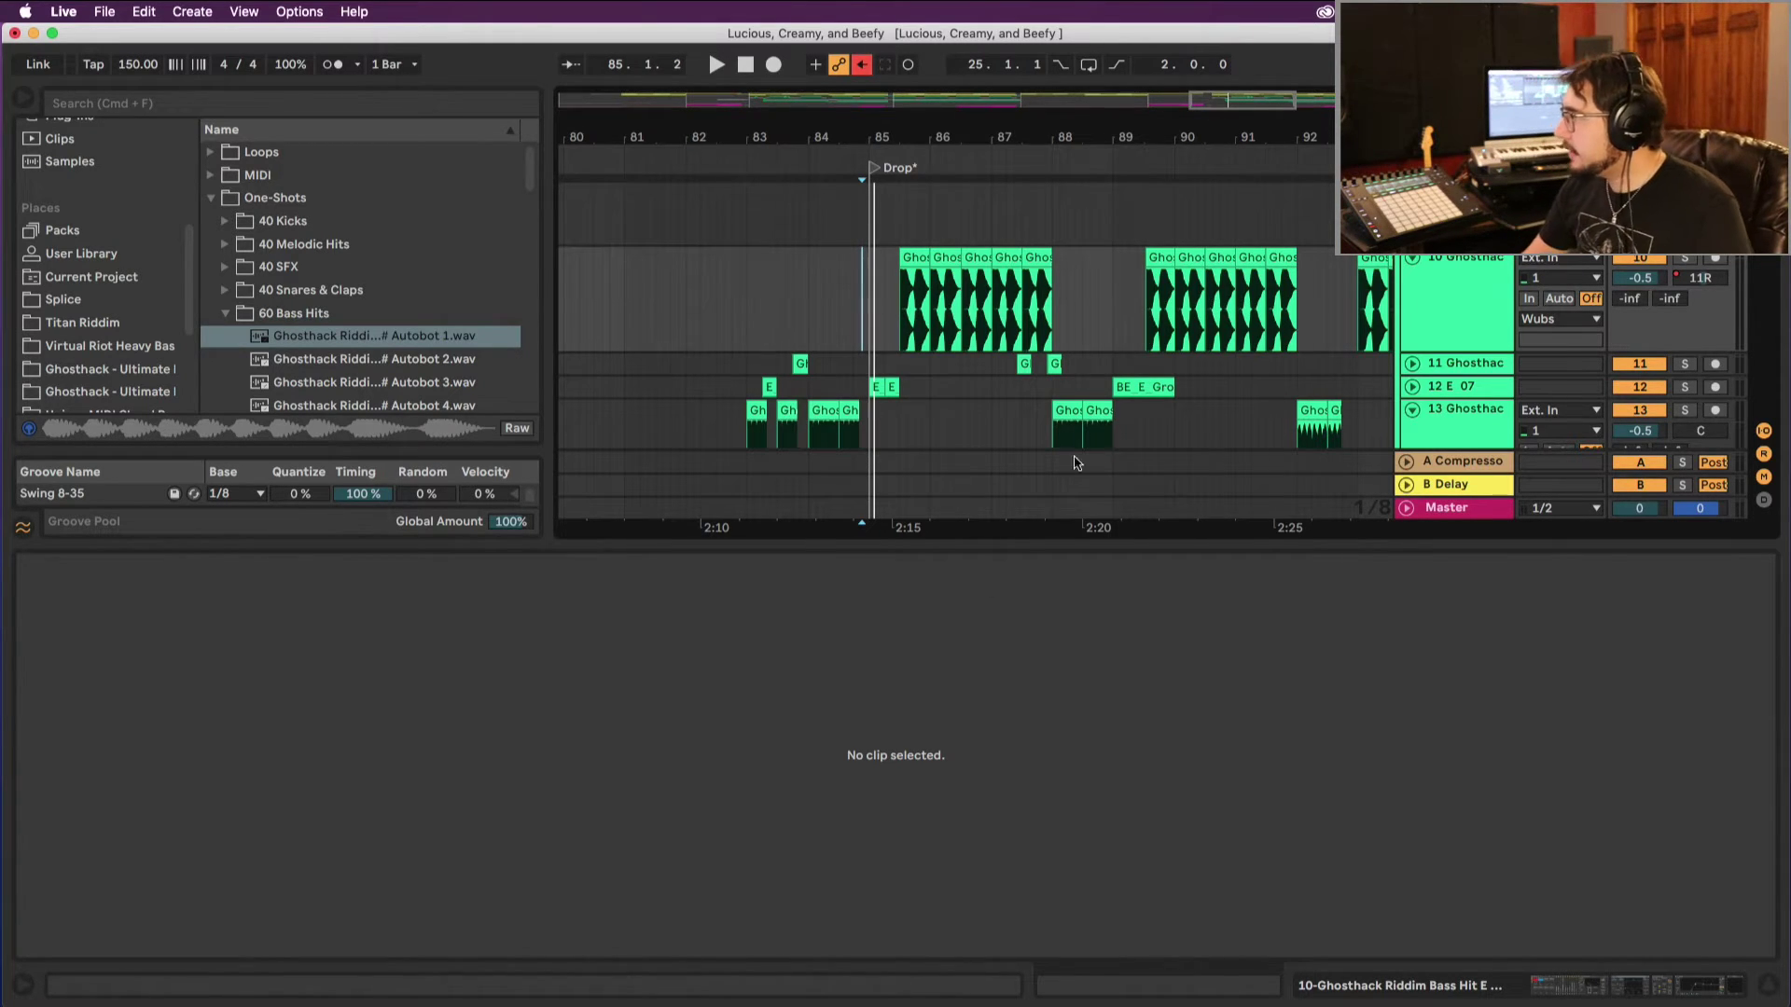
Step: Show the whole arrangement, focus on the second drop and play it from 85.1.1
drag(845, 137, 845, 46)
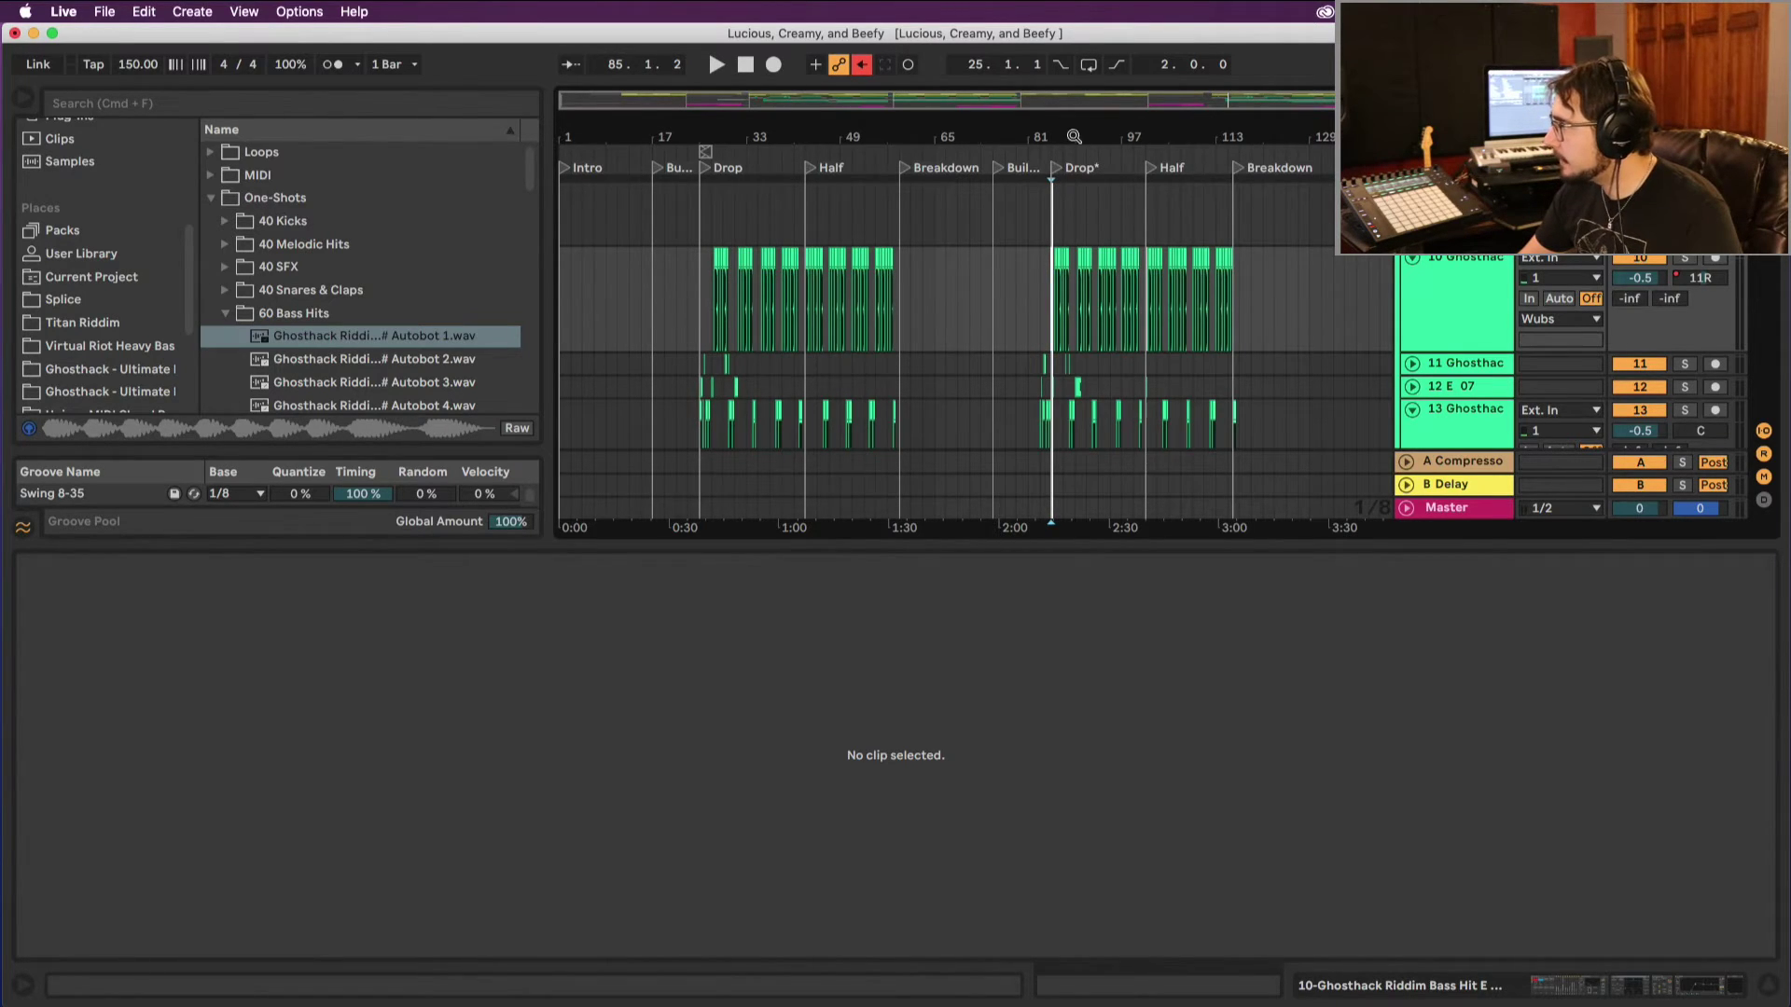
drag(1074, 137, 1038, 164)
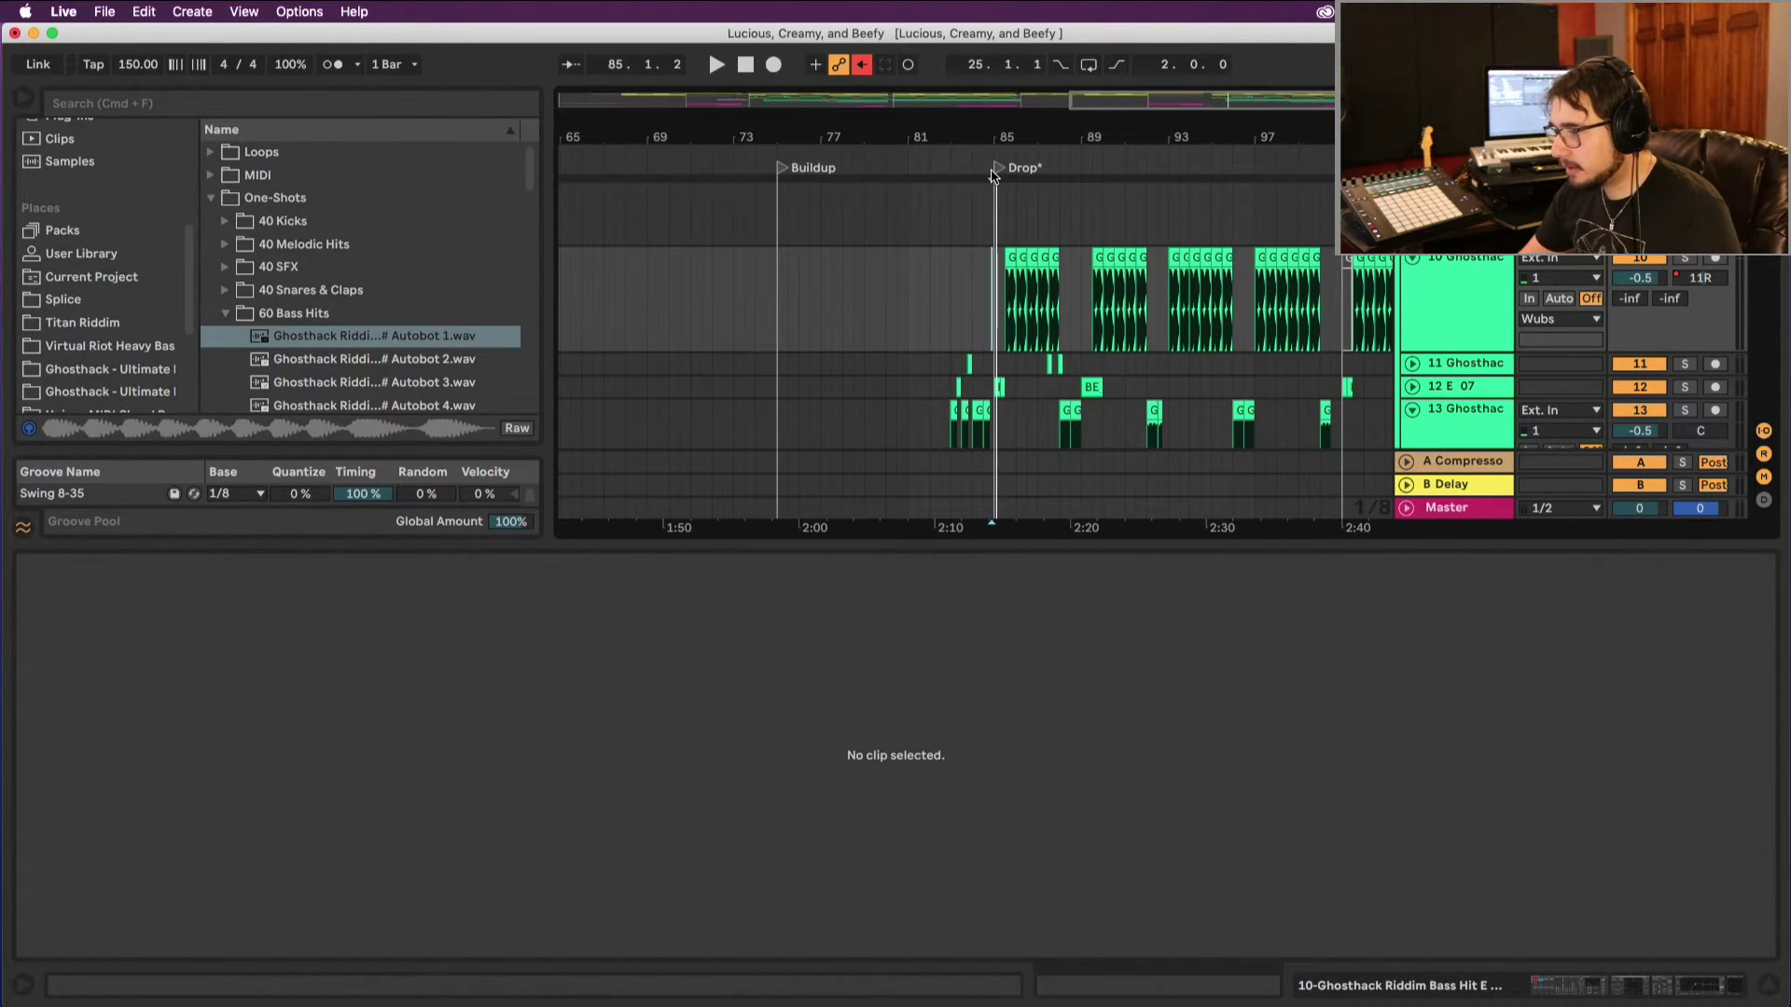
mouse_move(997, 145)
mouse_down()
mouse_move(1052, 99)
mouse_move(1052, 127)
mouse_move(598, 146)
mouse_up()
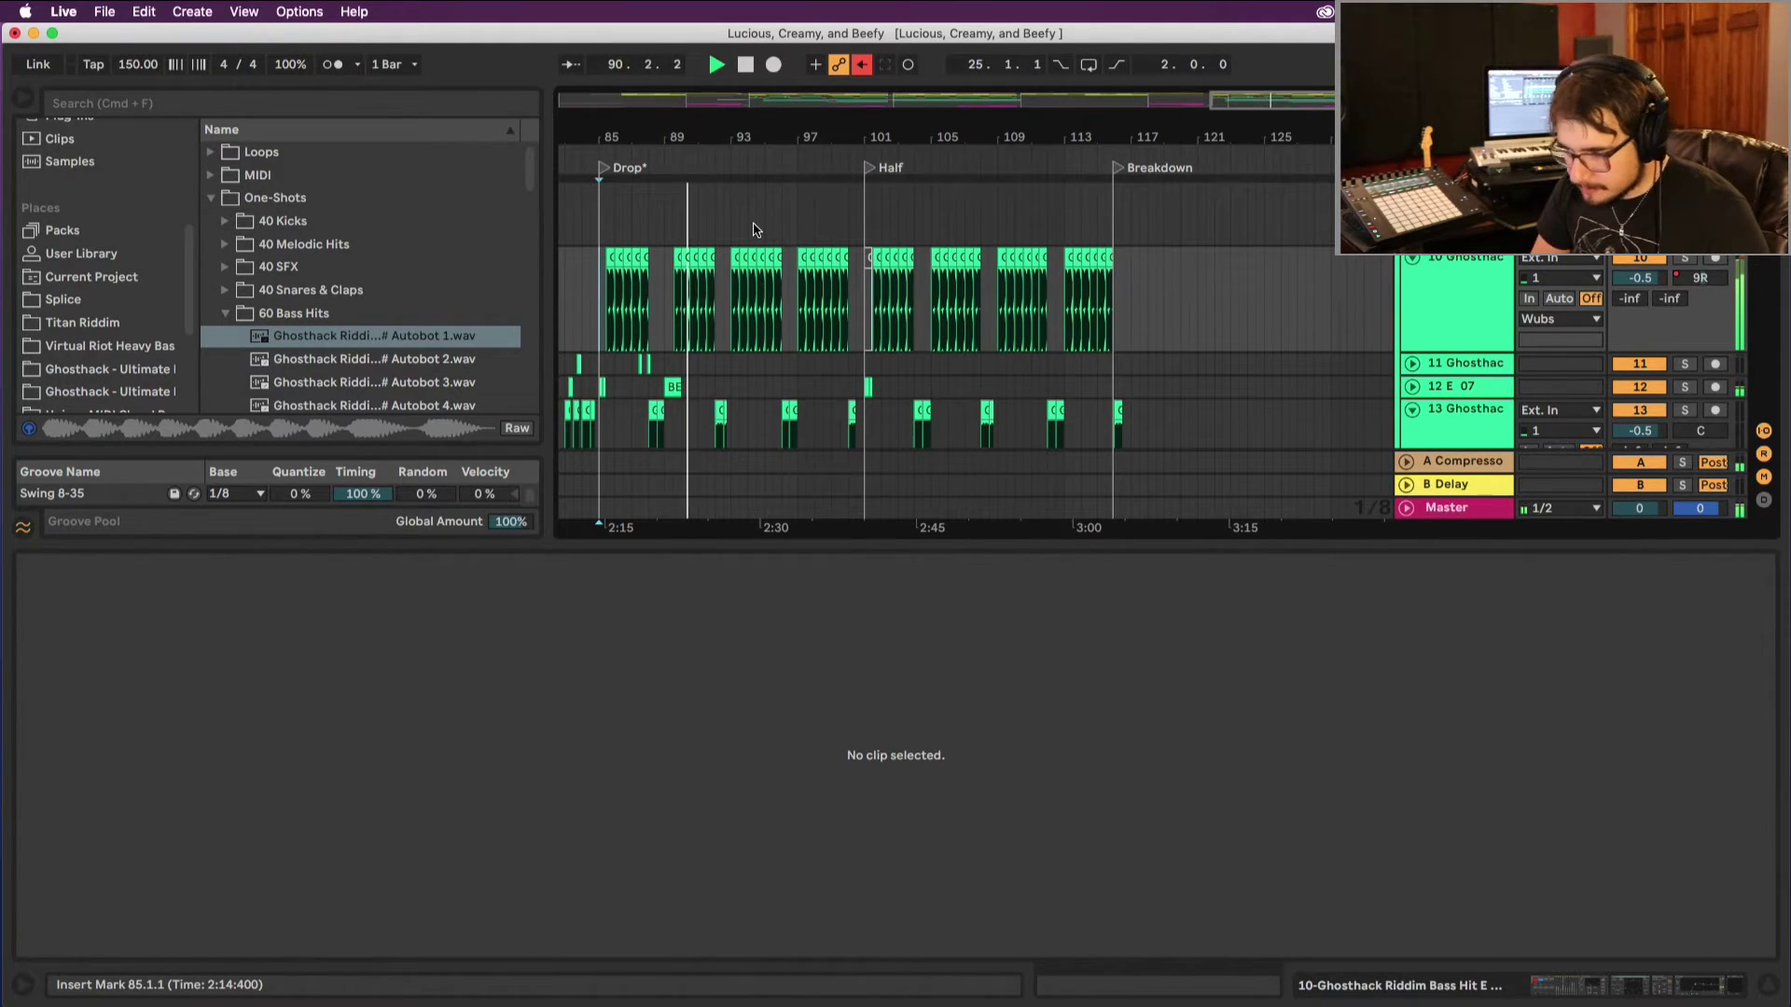
Step: Shorten the BE_E_Growl clip on track 12 to end at 89.3.1, unfold the track and hide the clip detail view
scroll(843, 303, up, 5)
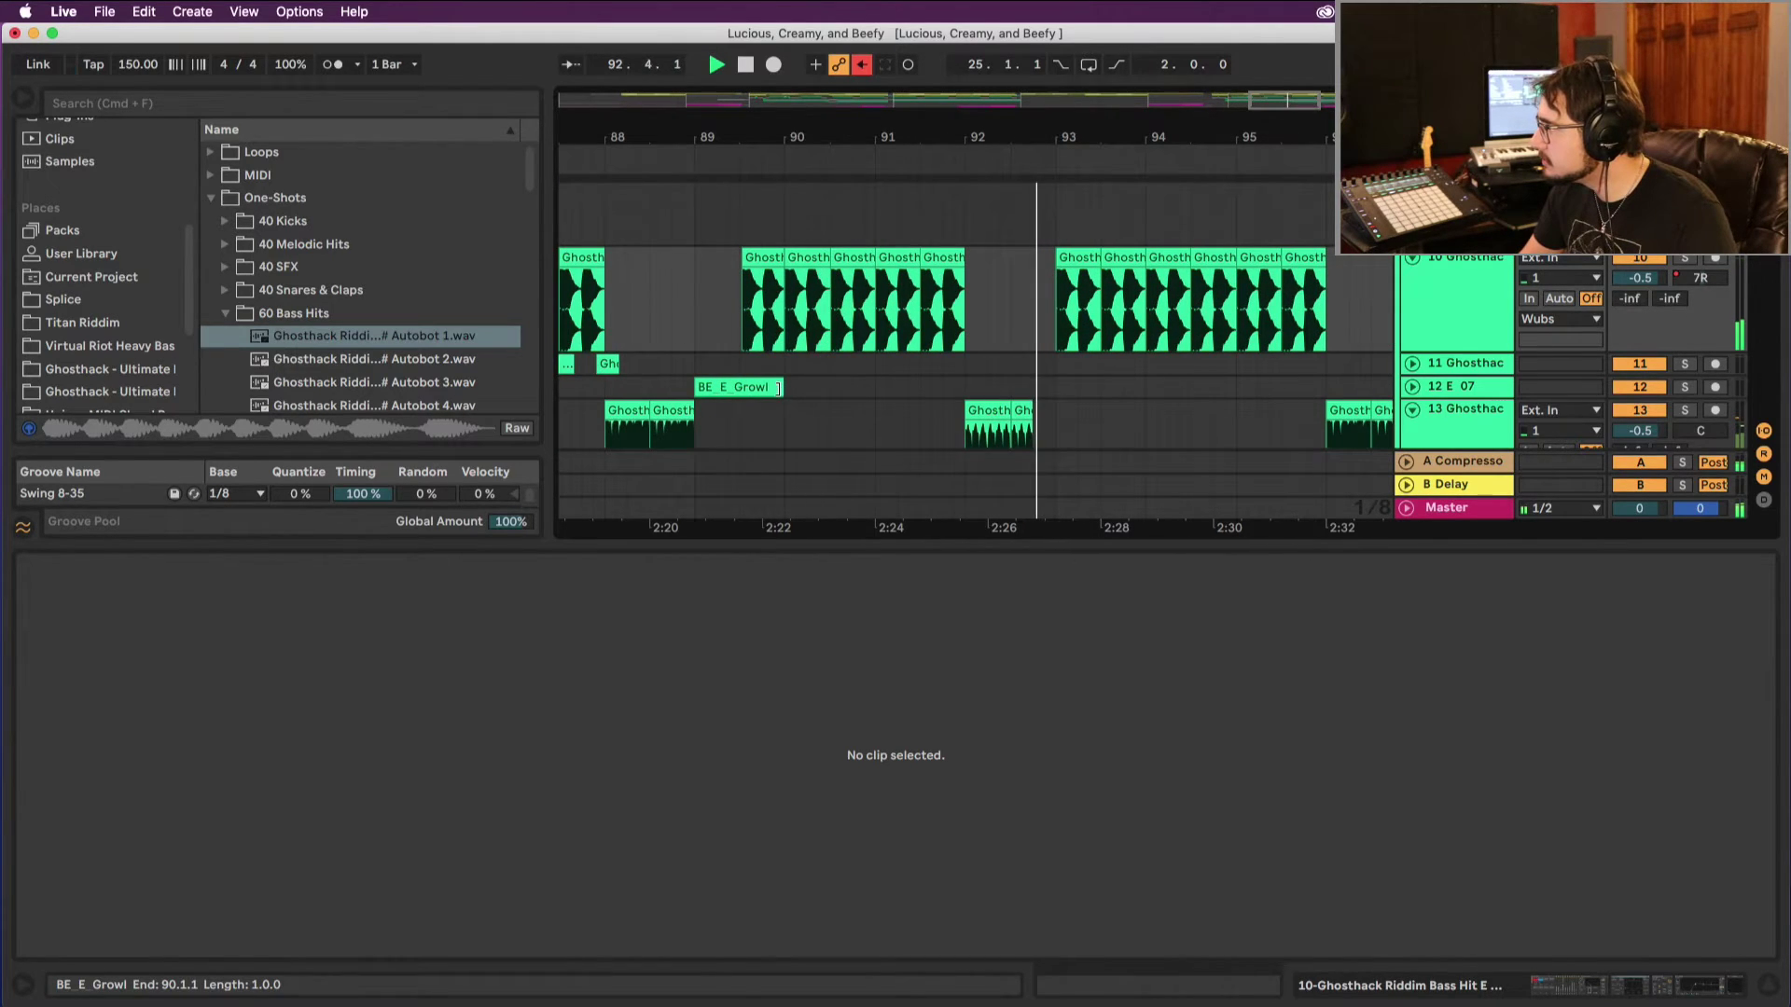
drag(778, 388, 739, 388)
click(1412, 387)
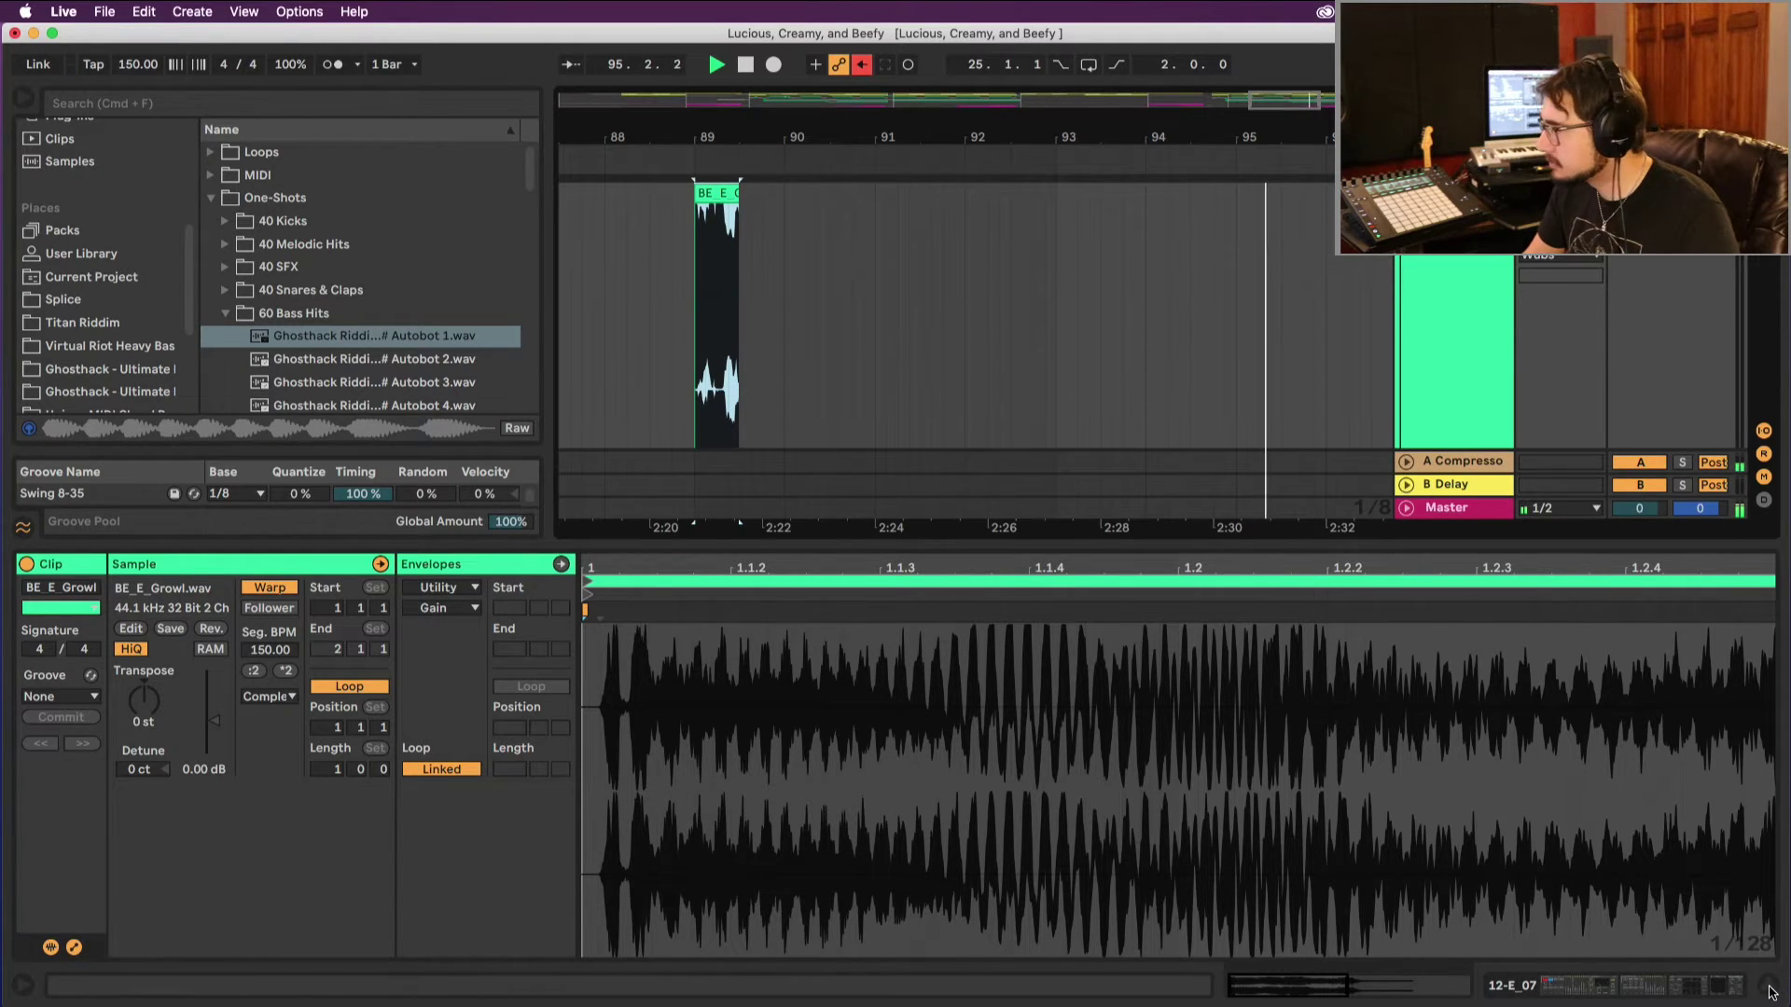
key(super+alt+l)
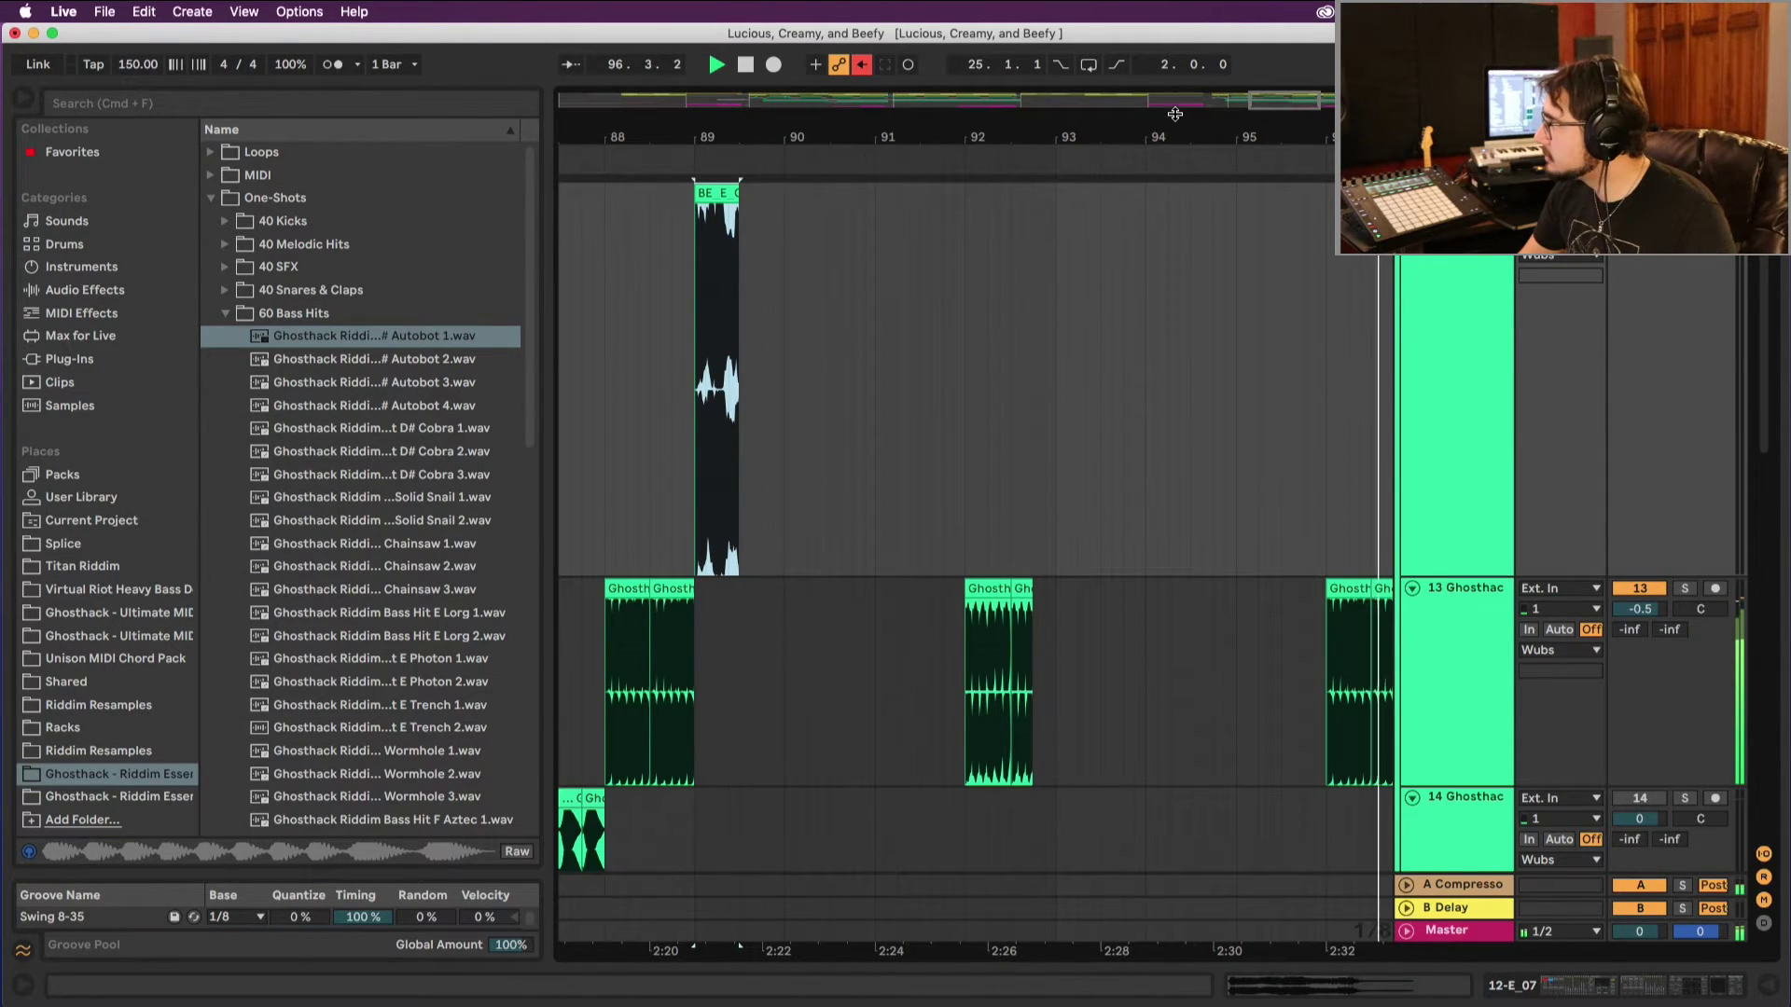
Step: Return to the start of the second drop and play from the E_10 clip at 85.1.1 on track 12
drag(1054, 113, 1049, 94)
drag(894, 121, 900, 125)
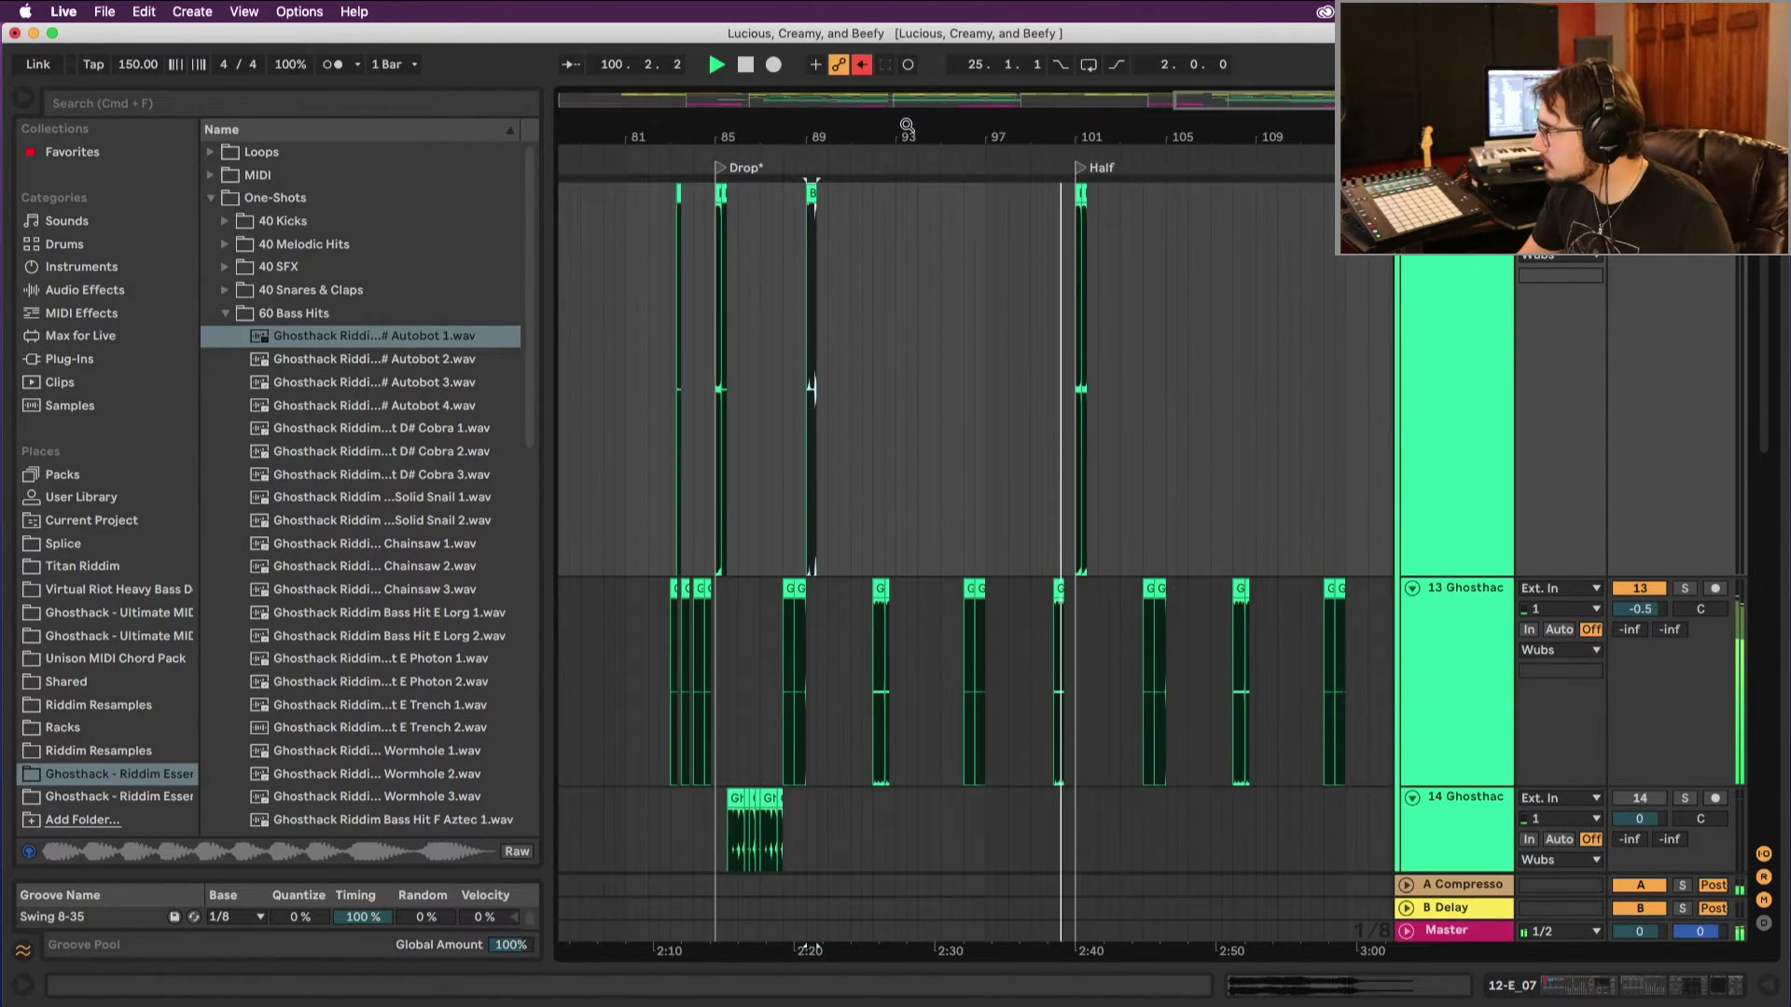
key(space)
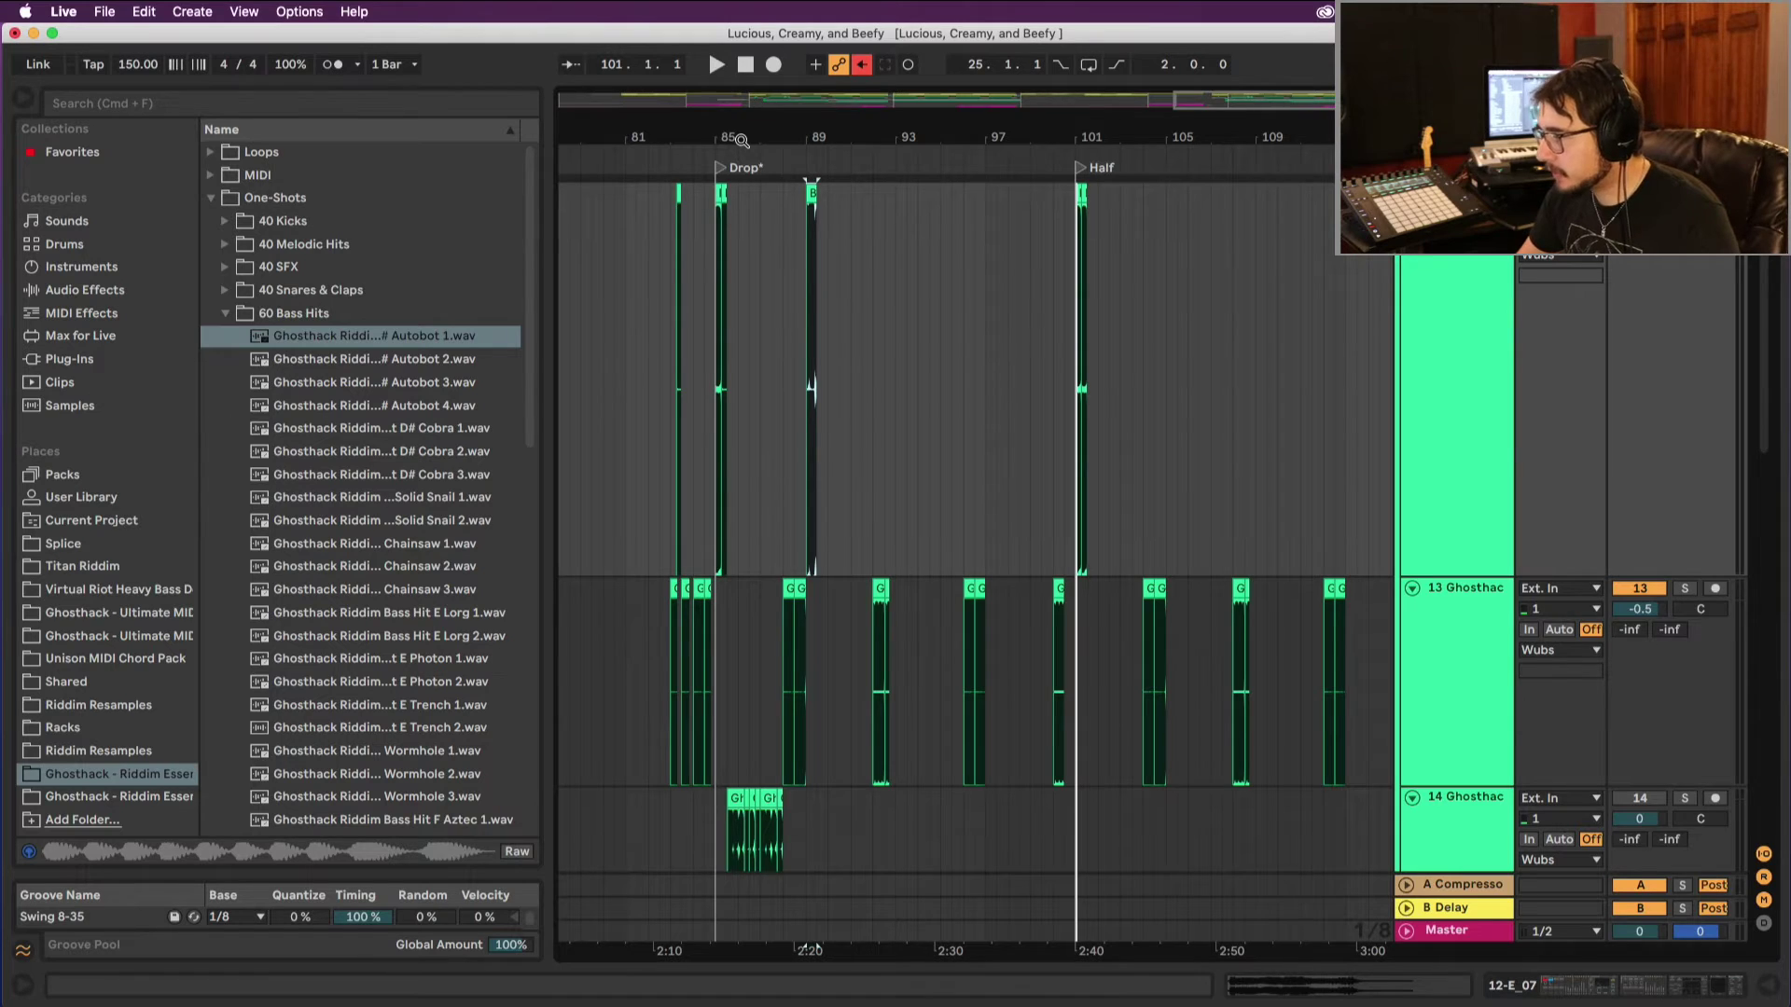
drag(749, 147, 751, 223)
scroll(828, 354, up, 5)
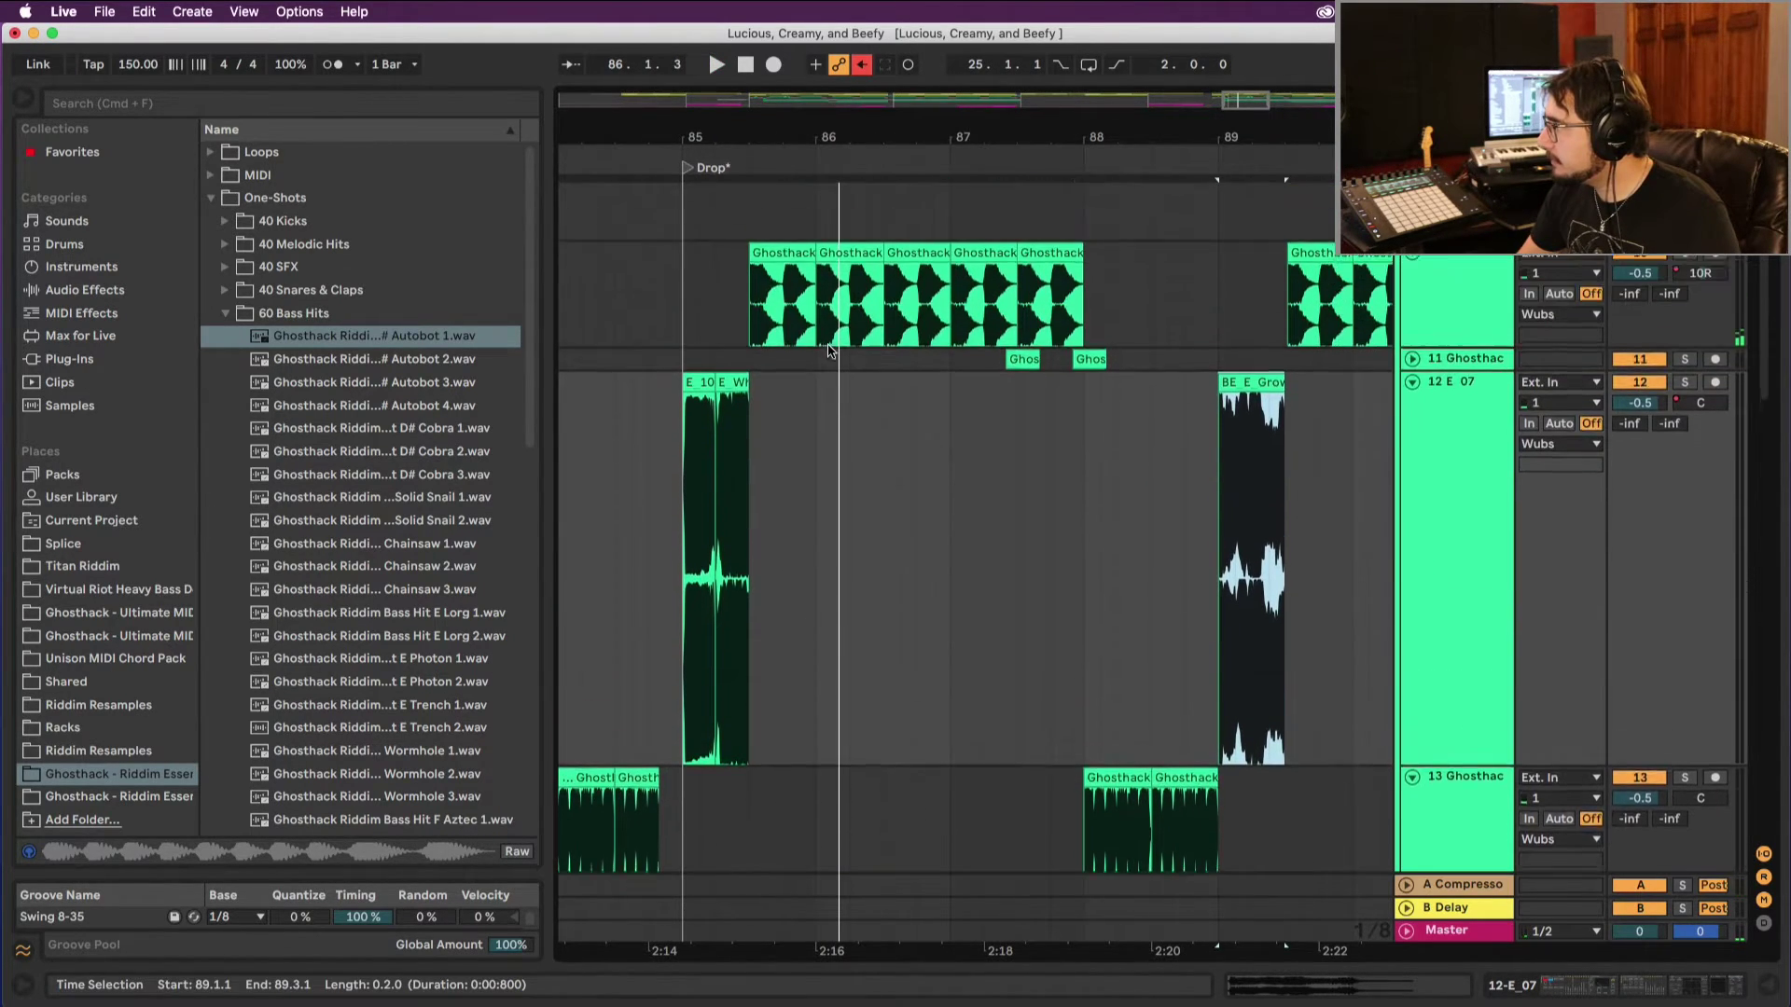
click(696, 492)
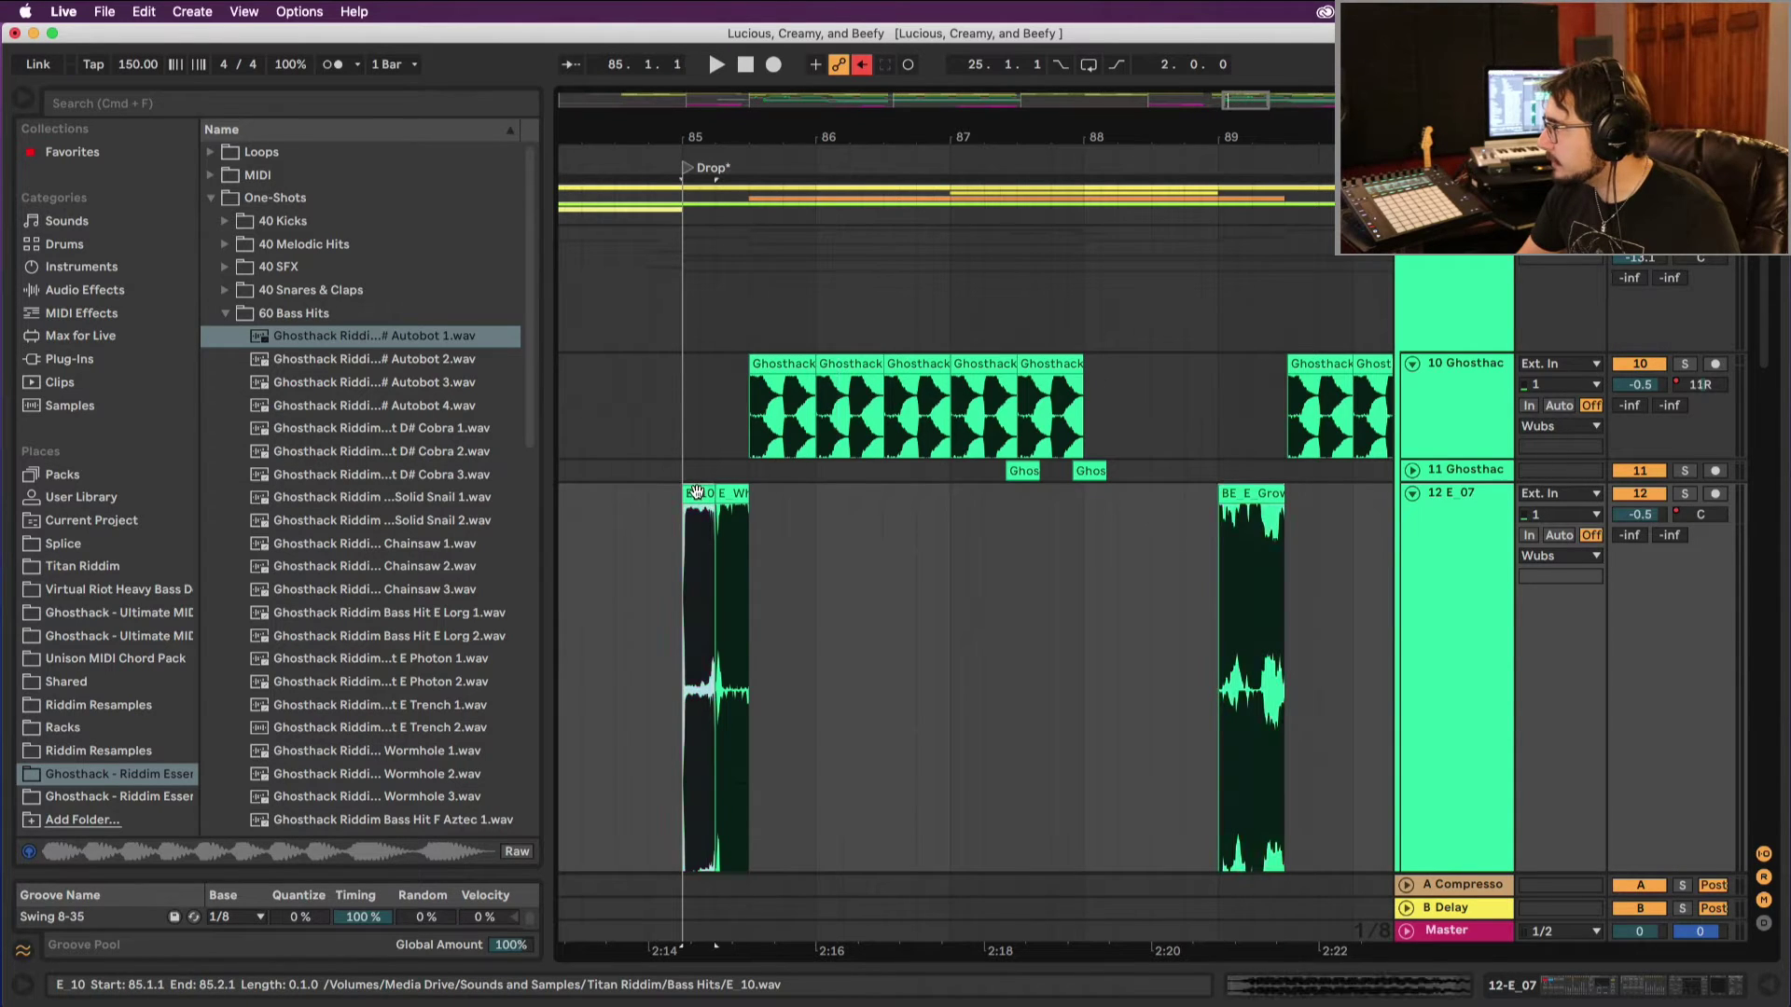
key(space)
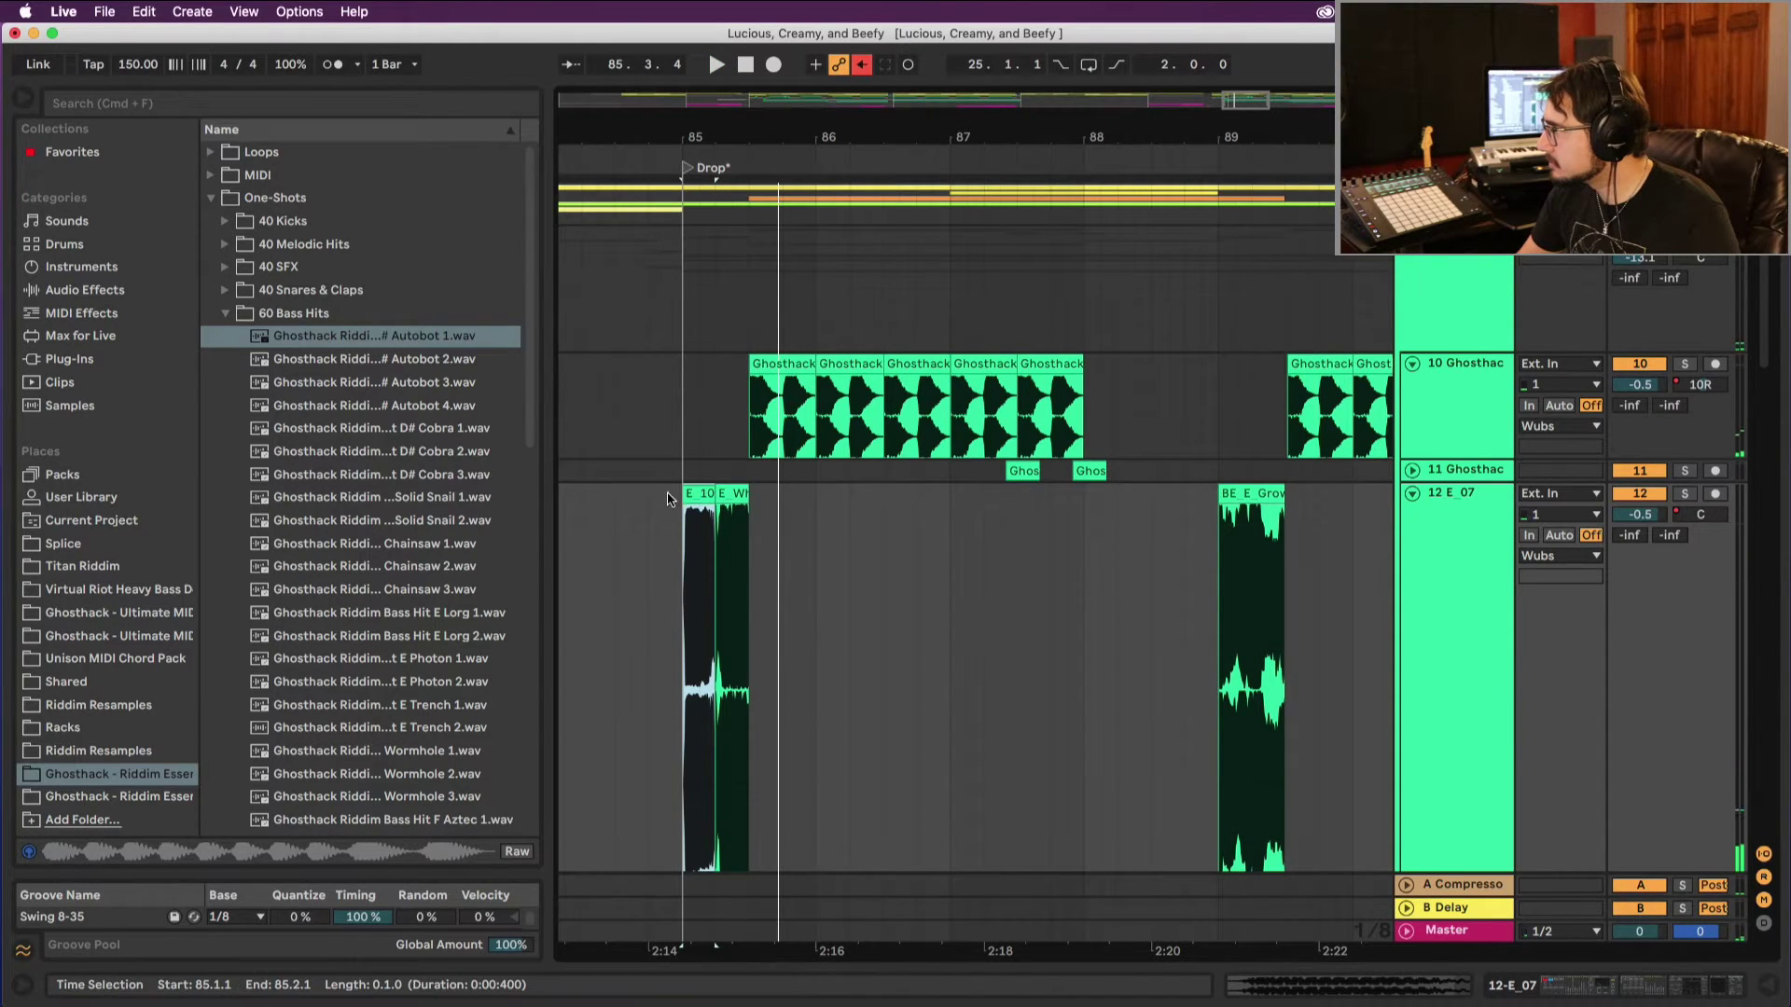
Step: Place the insert marker at 83.1.1 on track 12 and play the fill leading into the drop
scroll(672, 493, left, 5)
scroll(662, 494, down, 1)
click(664, 494)
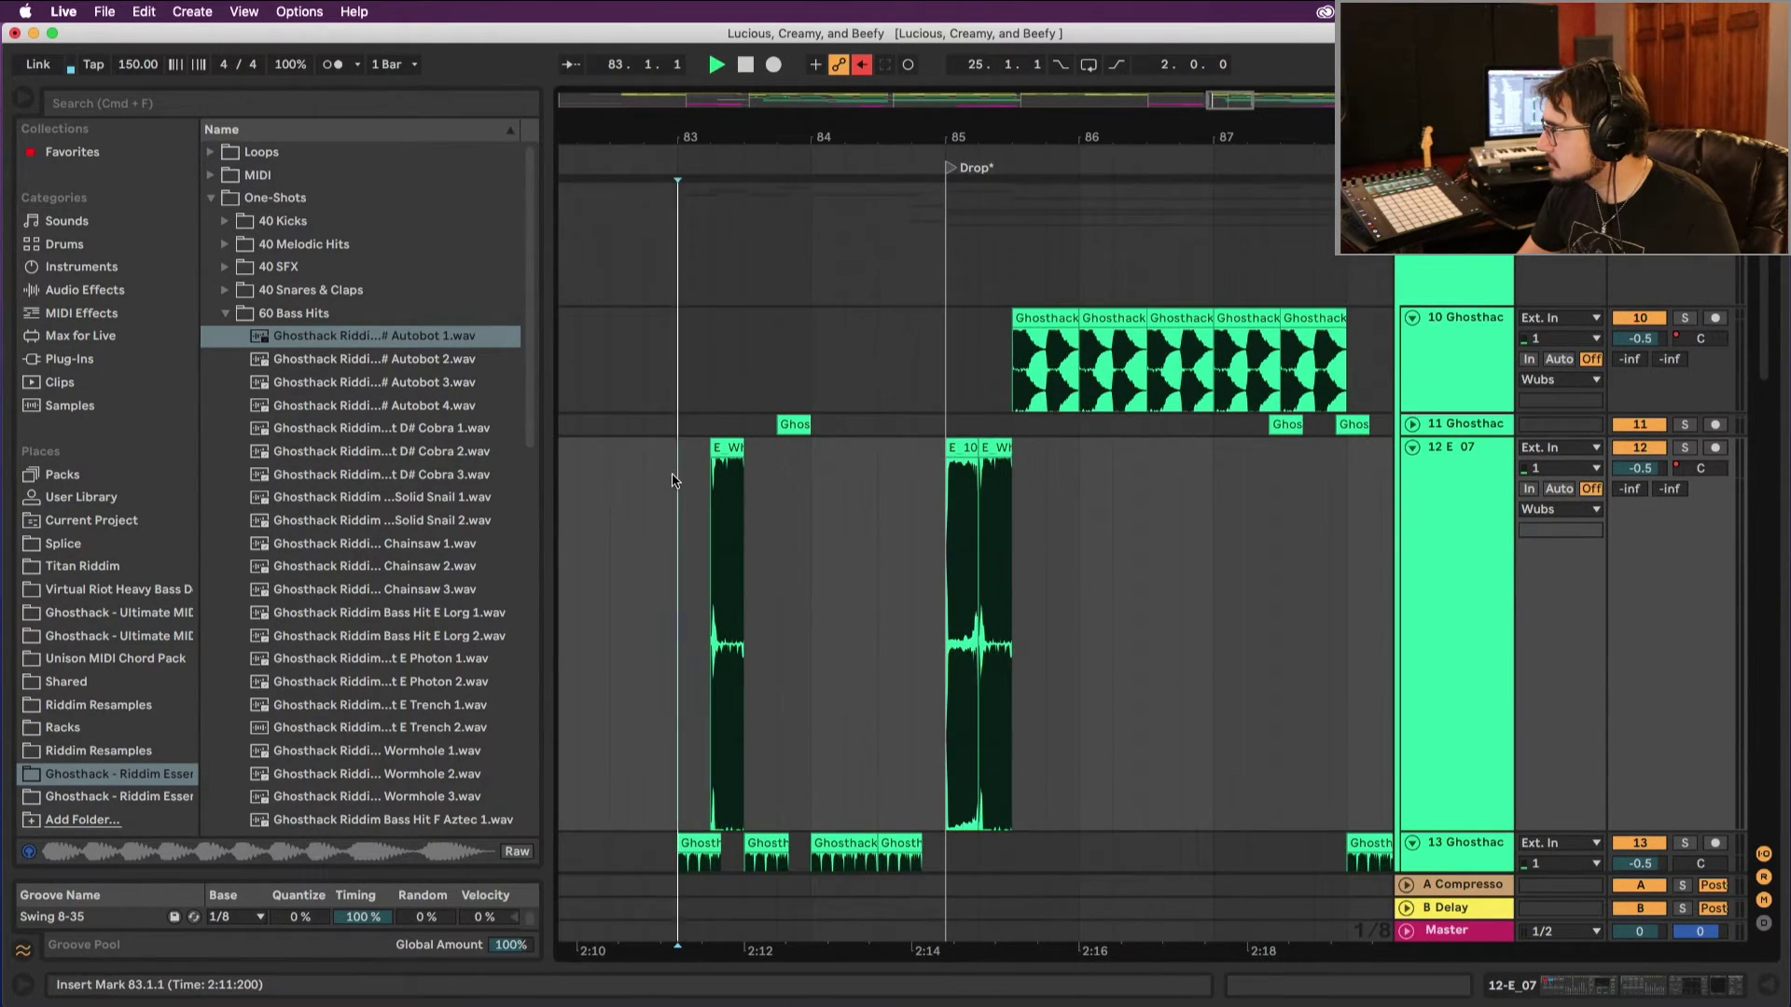
key(space)
scroll(676, 478, left, 1)
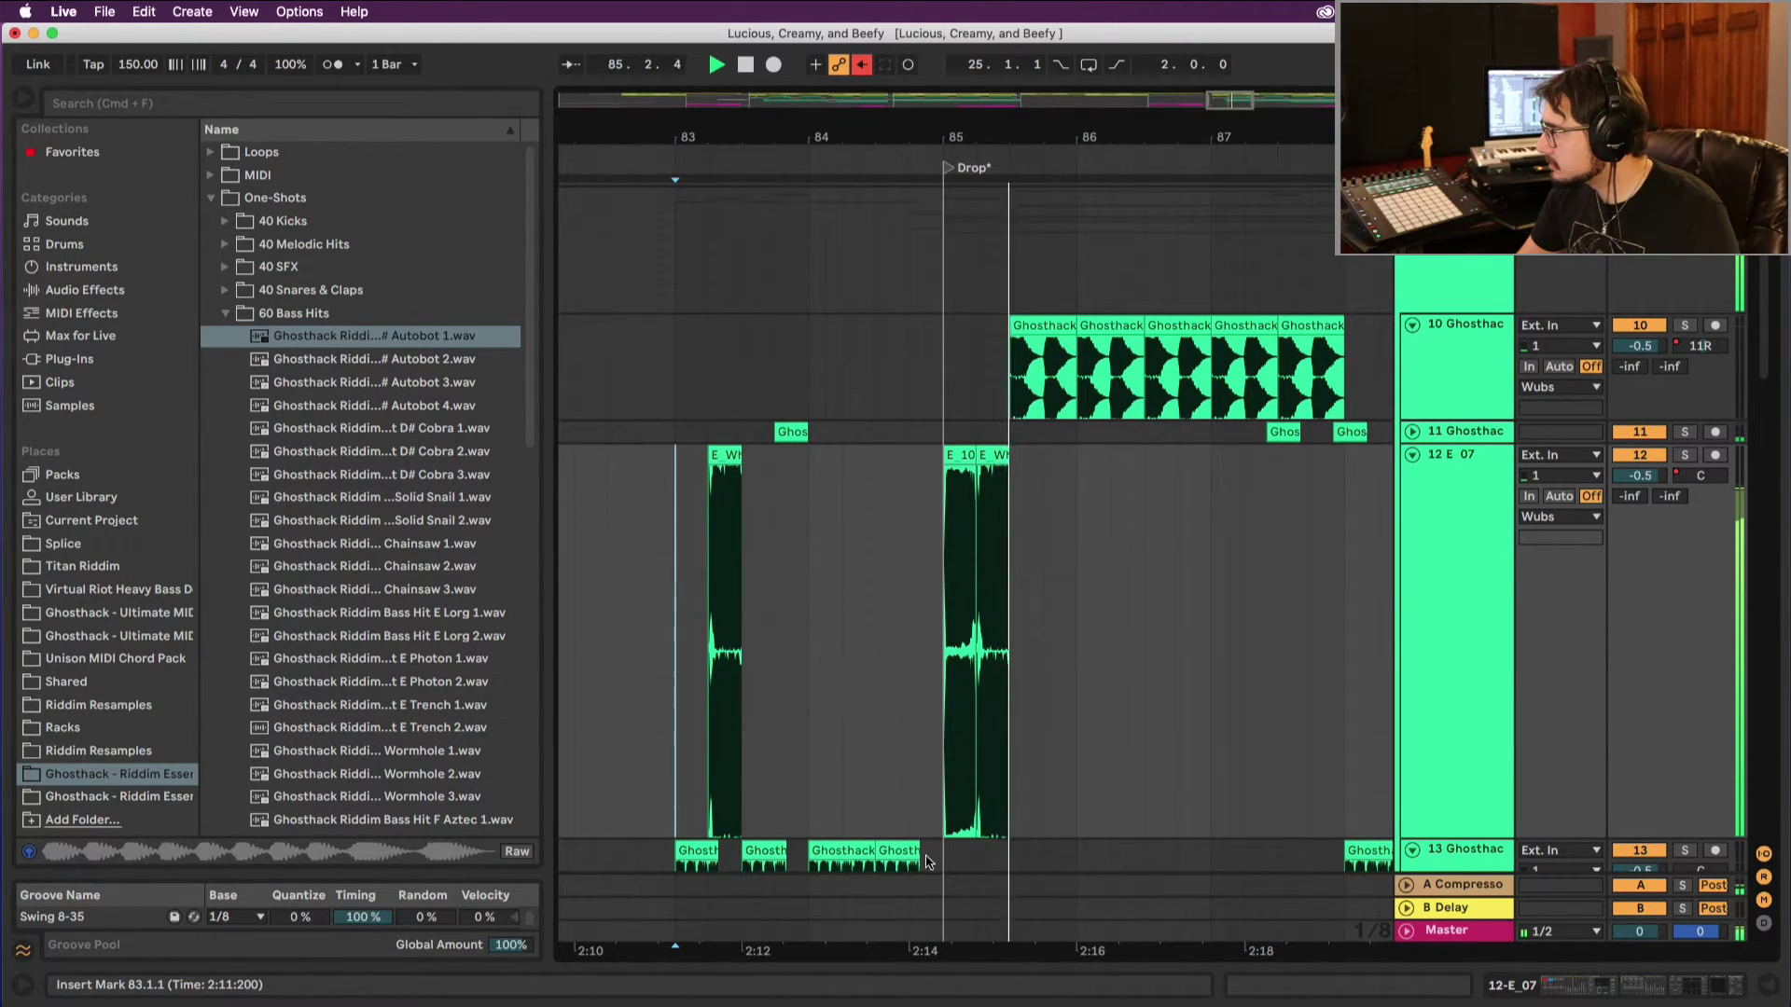
Step: Replace the clips at 84.1.1–84.4.2 on track 13 with four one-beat copies of E_10 across bar 84 on track 12
click(871, 650)
key(space)
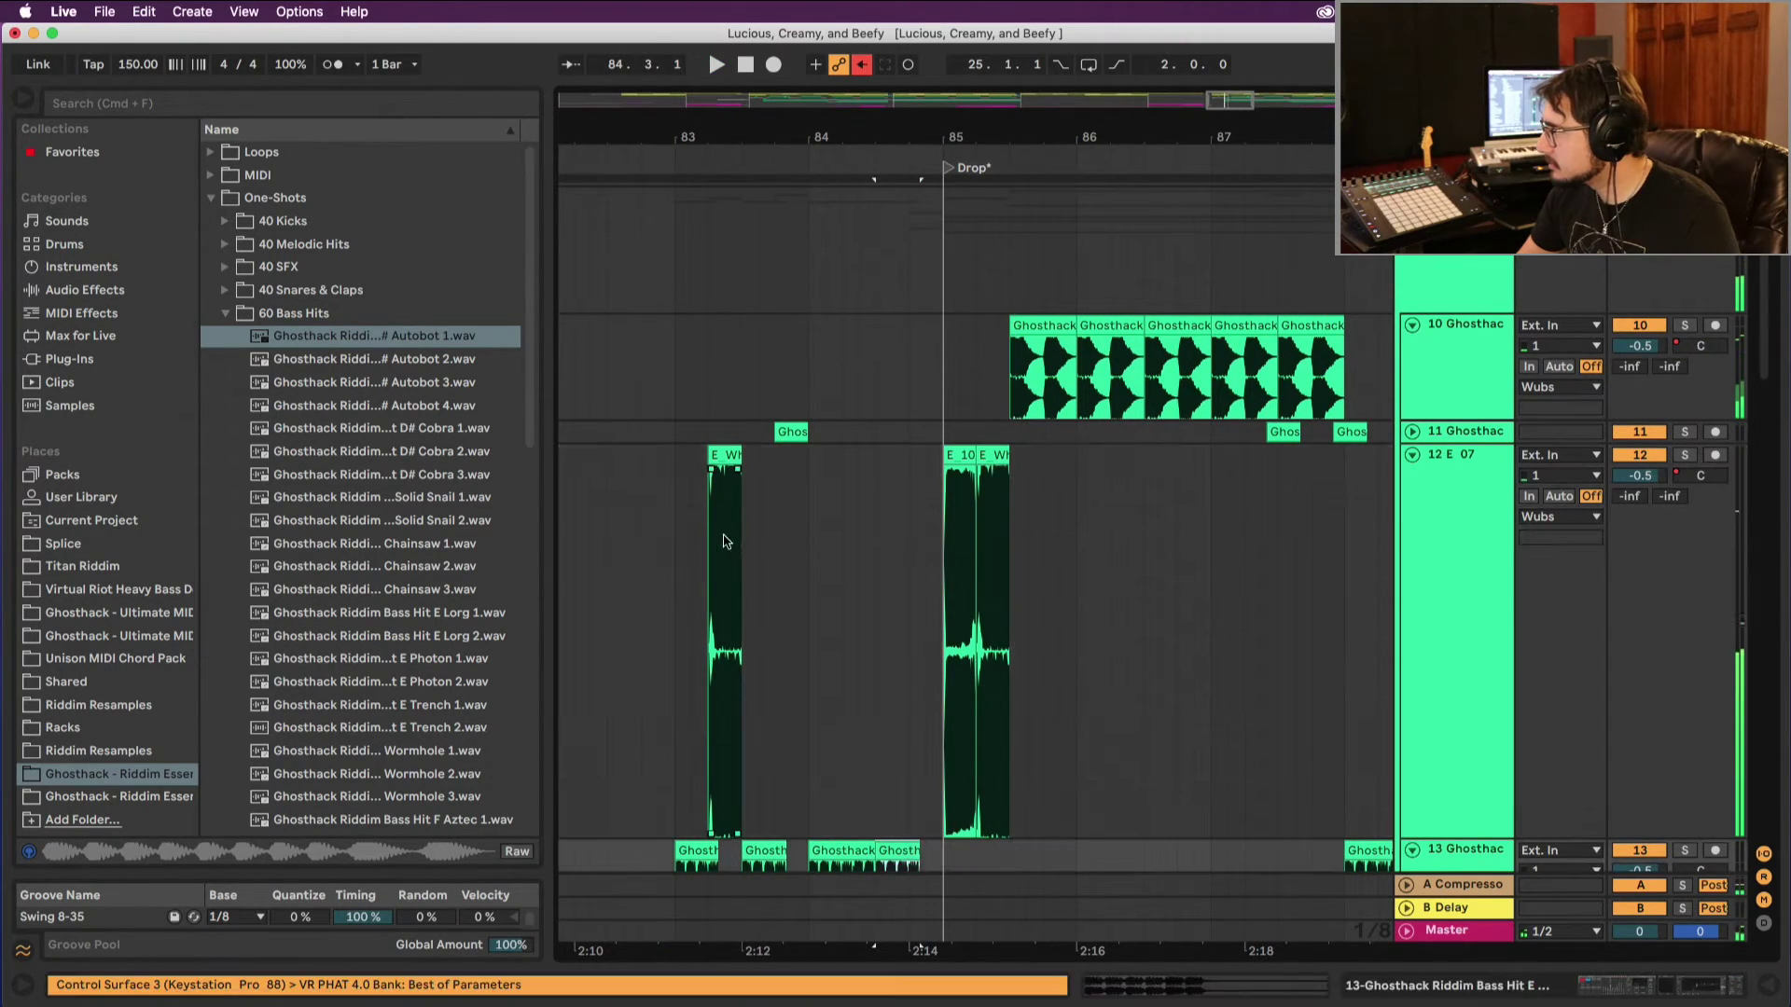
click(843, 858)
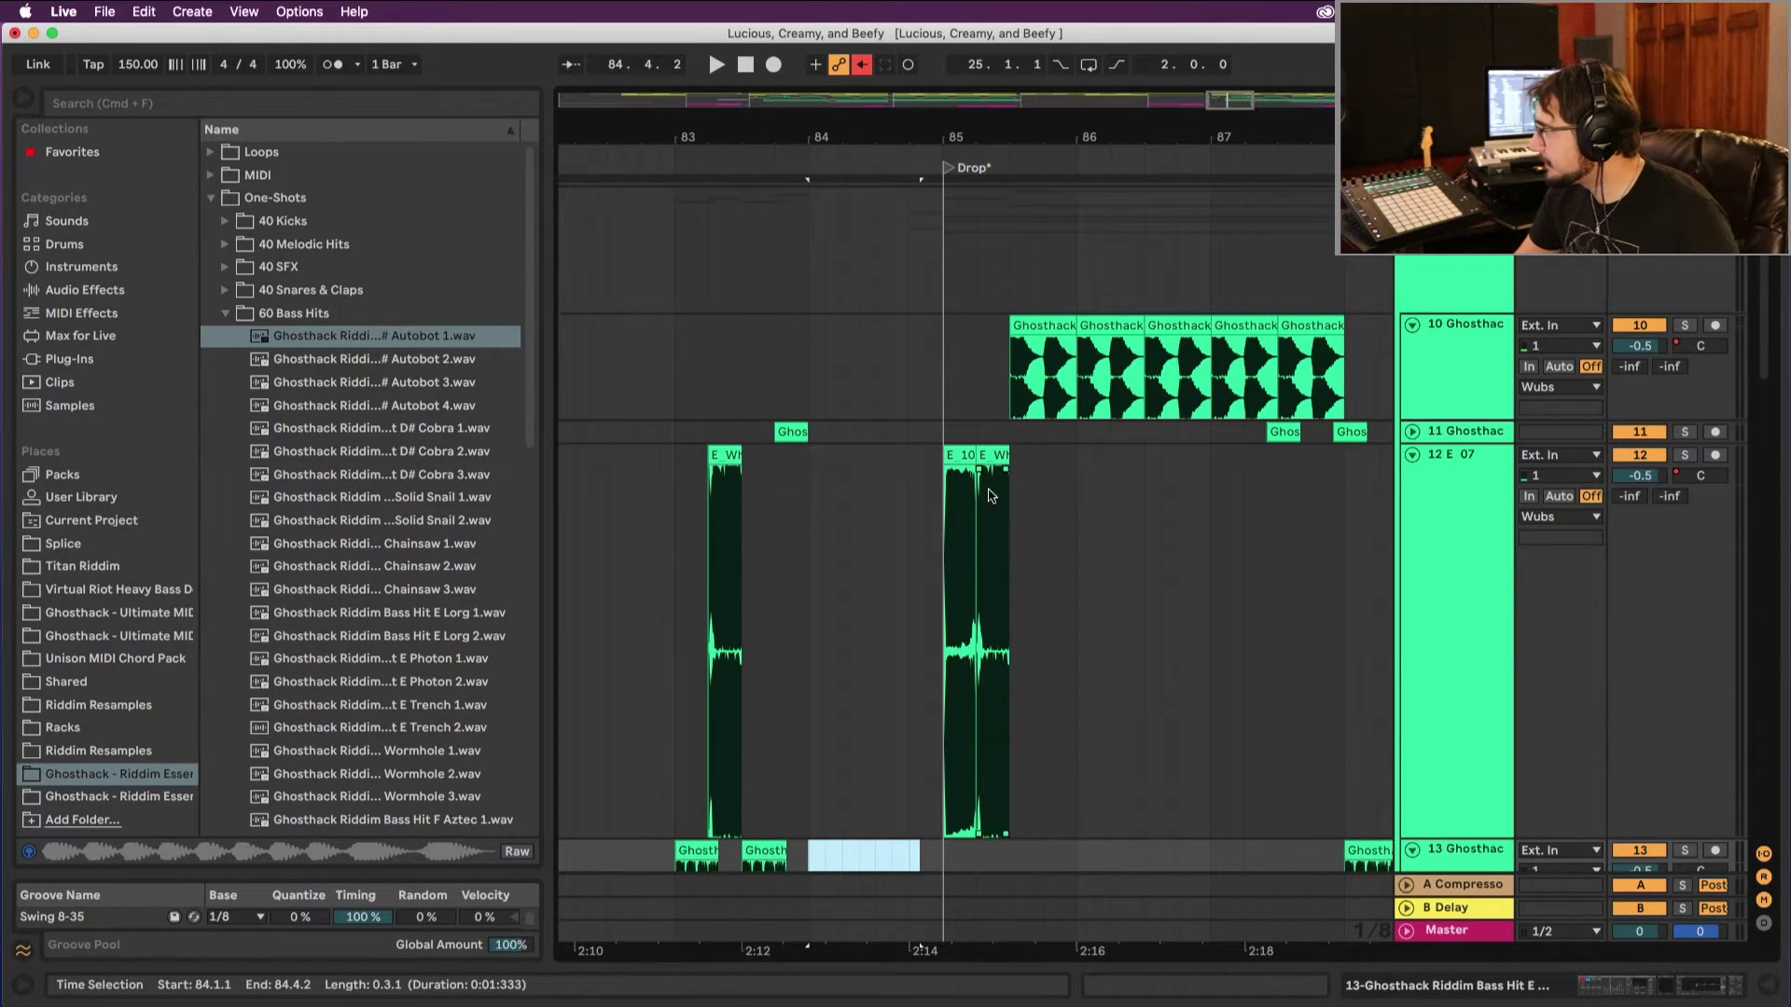
drag(843, 858, 929, 471)
key(space)
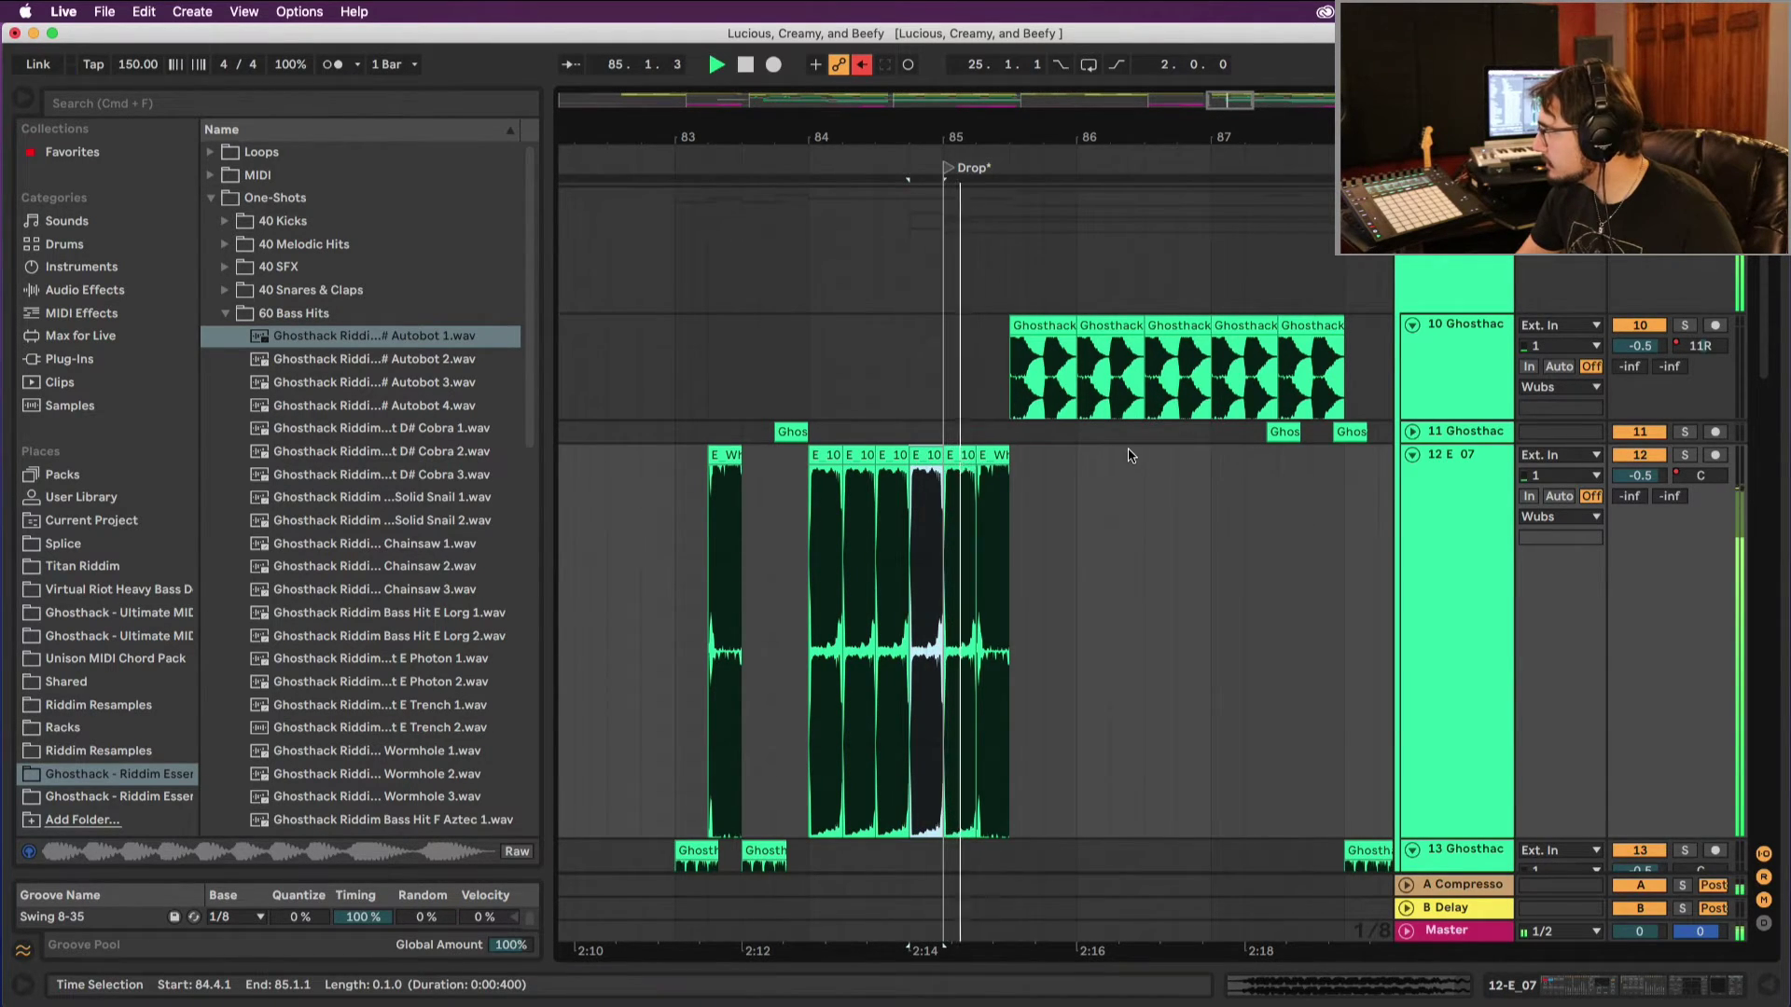
Step: Show the automation lanes and check the Utility Gain automation on tracks 12 and 13 while playing from 83.3.1
key(a)
key(space)
scroll(858, 448, down, 5)
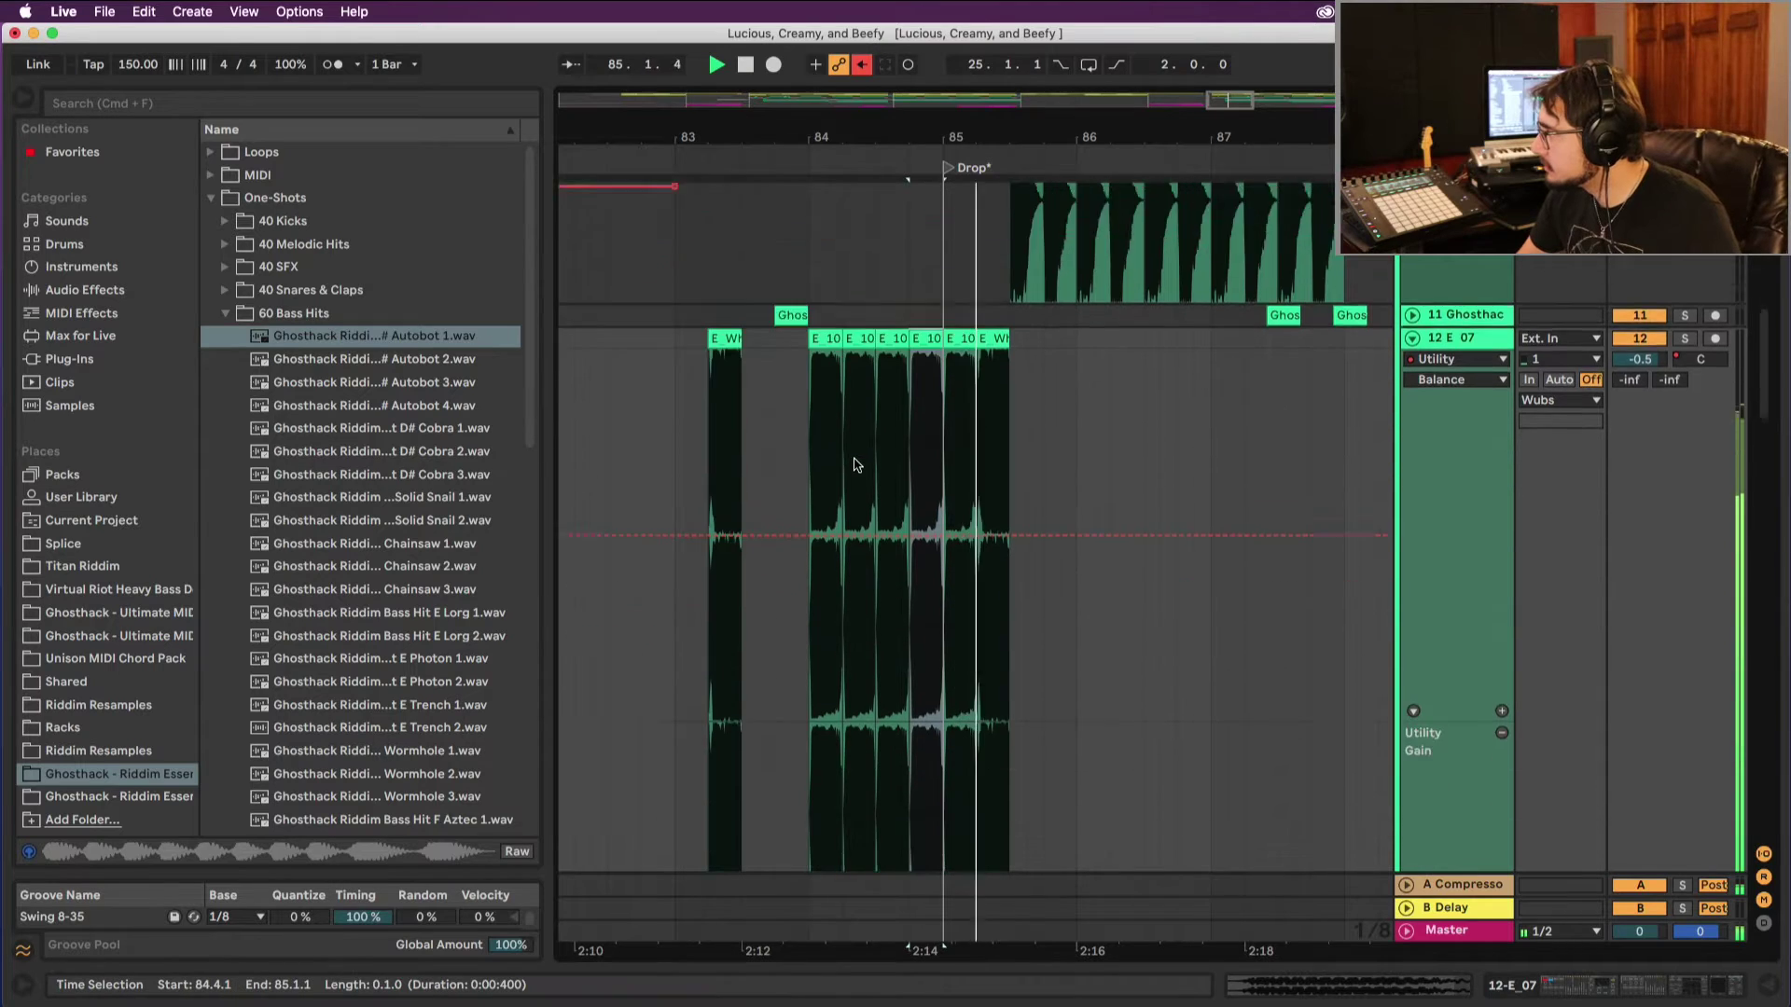
click(808, 459)
key(space)
scroll(839, 471, down, 10)
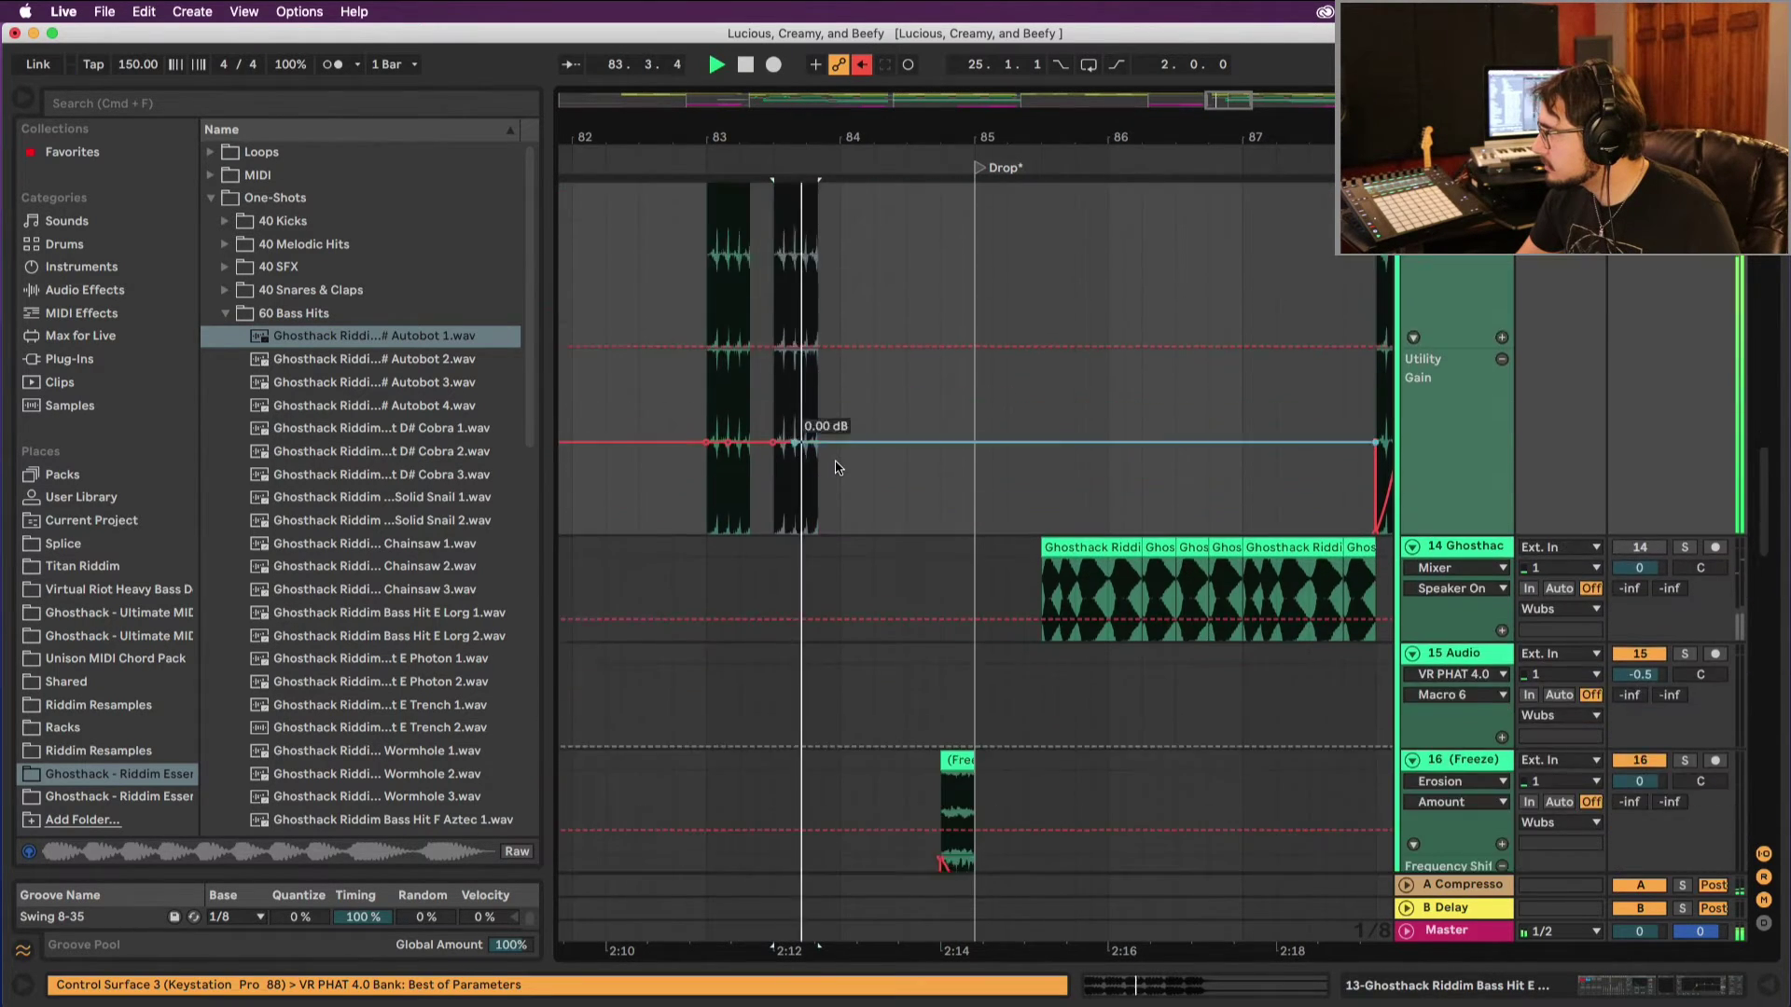
scroll(906, 364, up, 12)
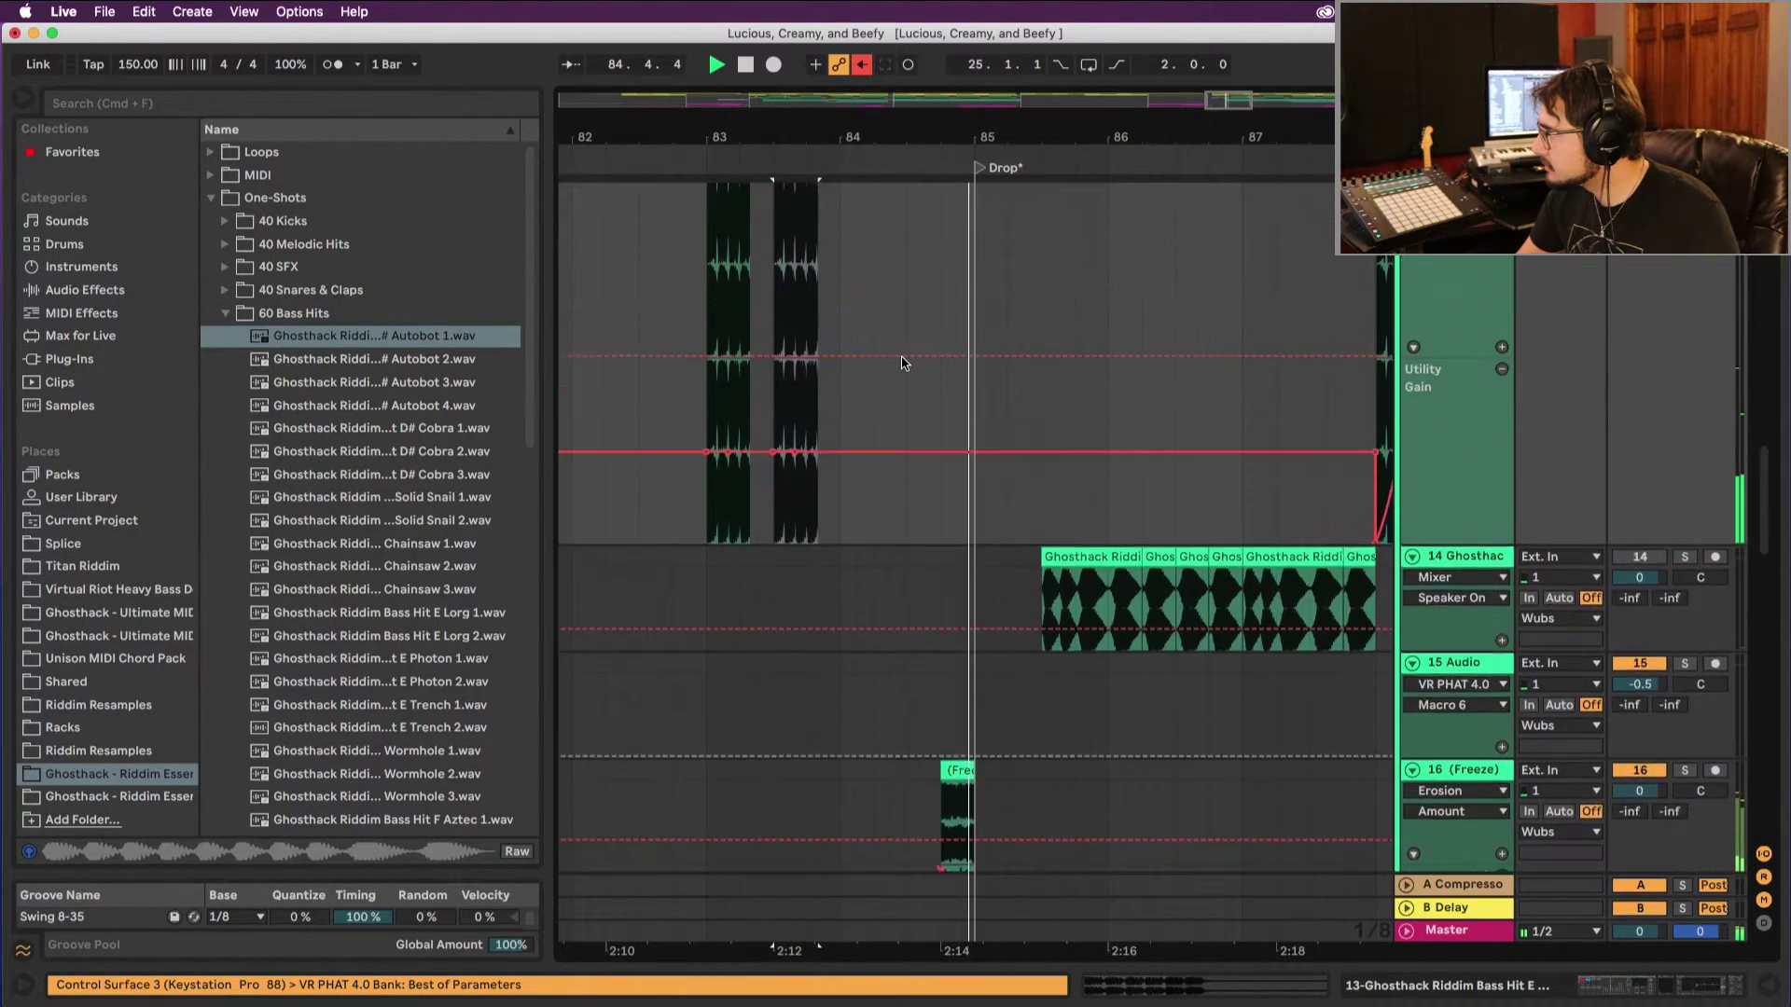
key(space)
key(space)
key(space)
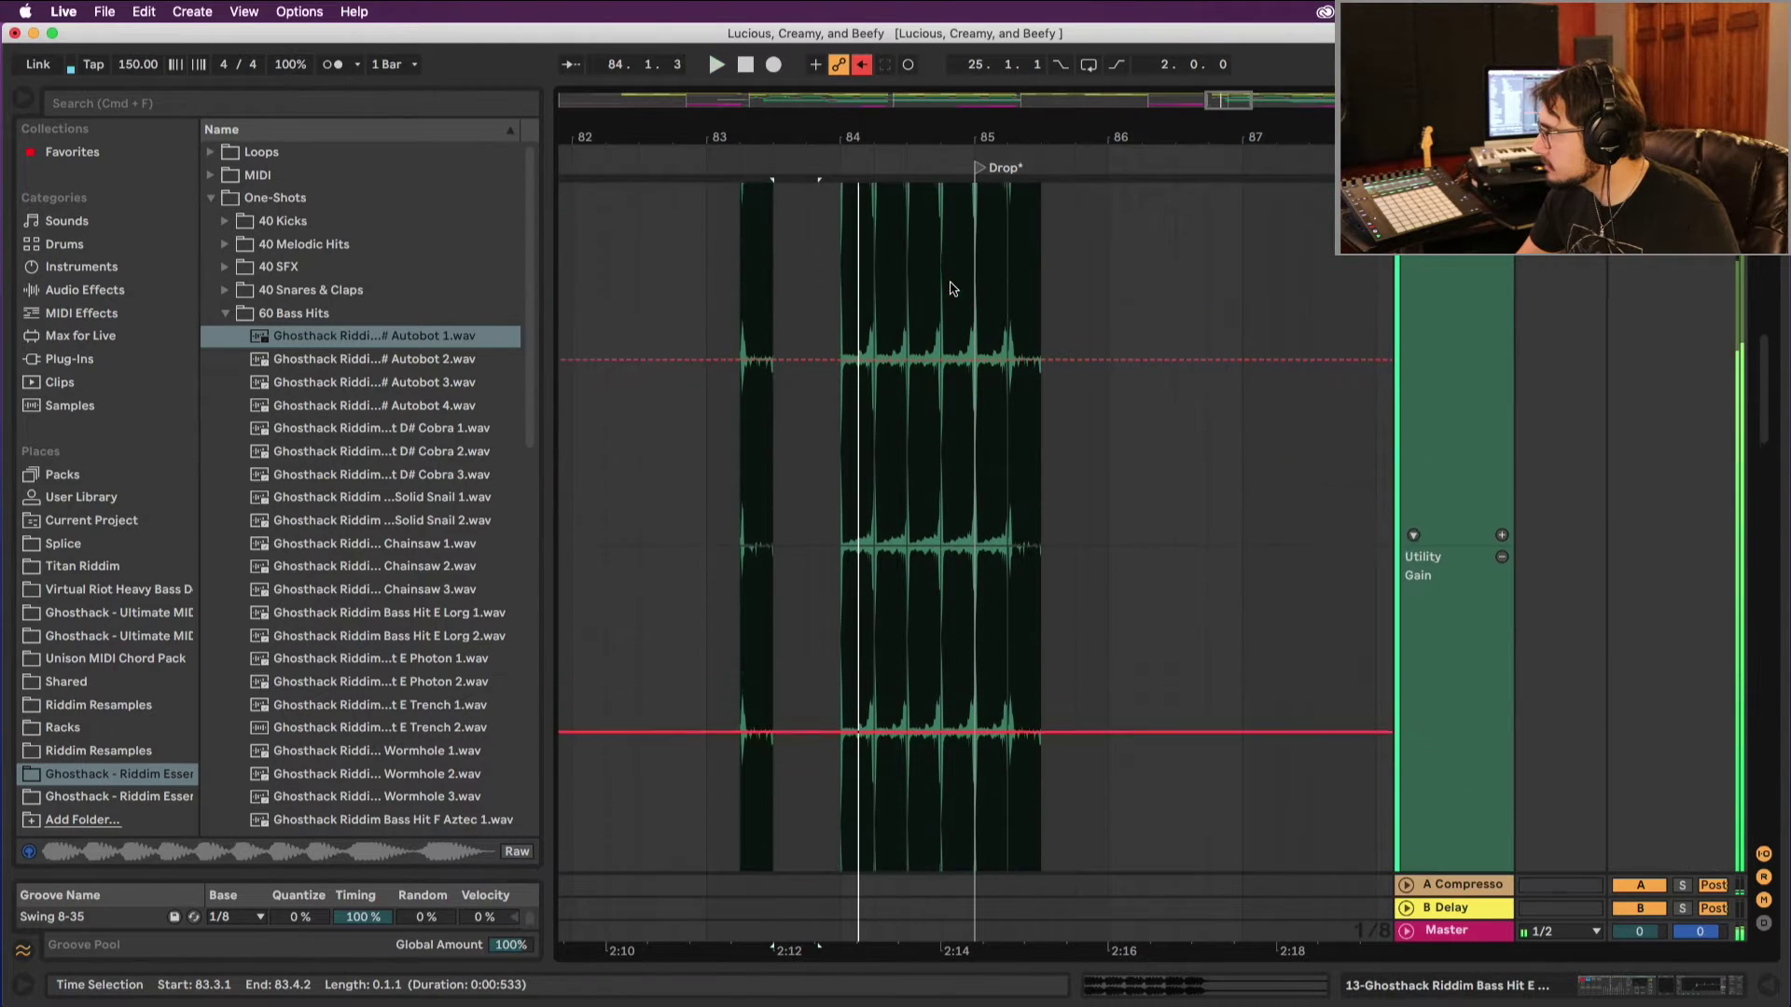
Step: Delete the fourth E_10 clip at 84.4.1–85.1.1 on track 12 and play back from 84.1.1
scroll(951, 287, up, 3)
click(950, 292)
key(space)
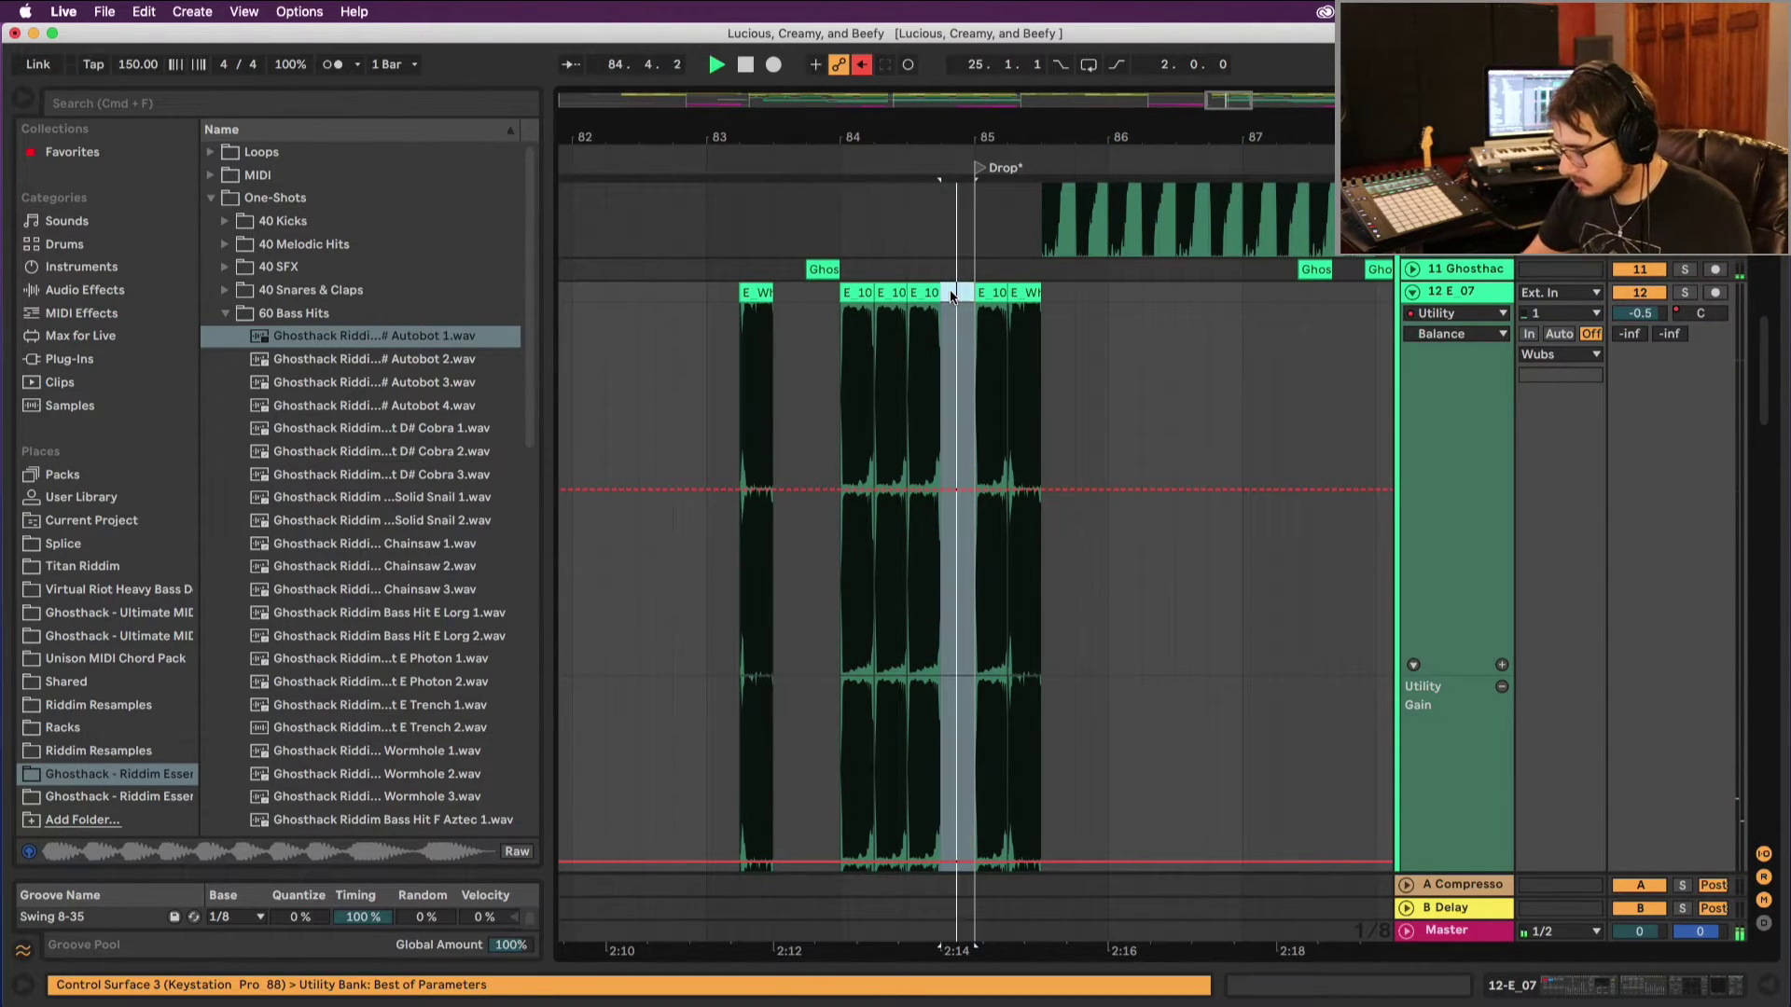
key(space)
key(Delete)
click(855, 298)
key(space)
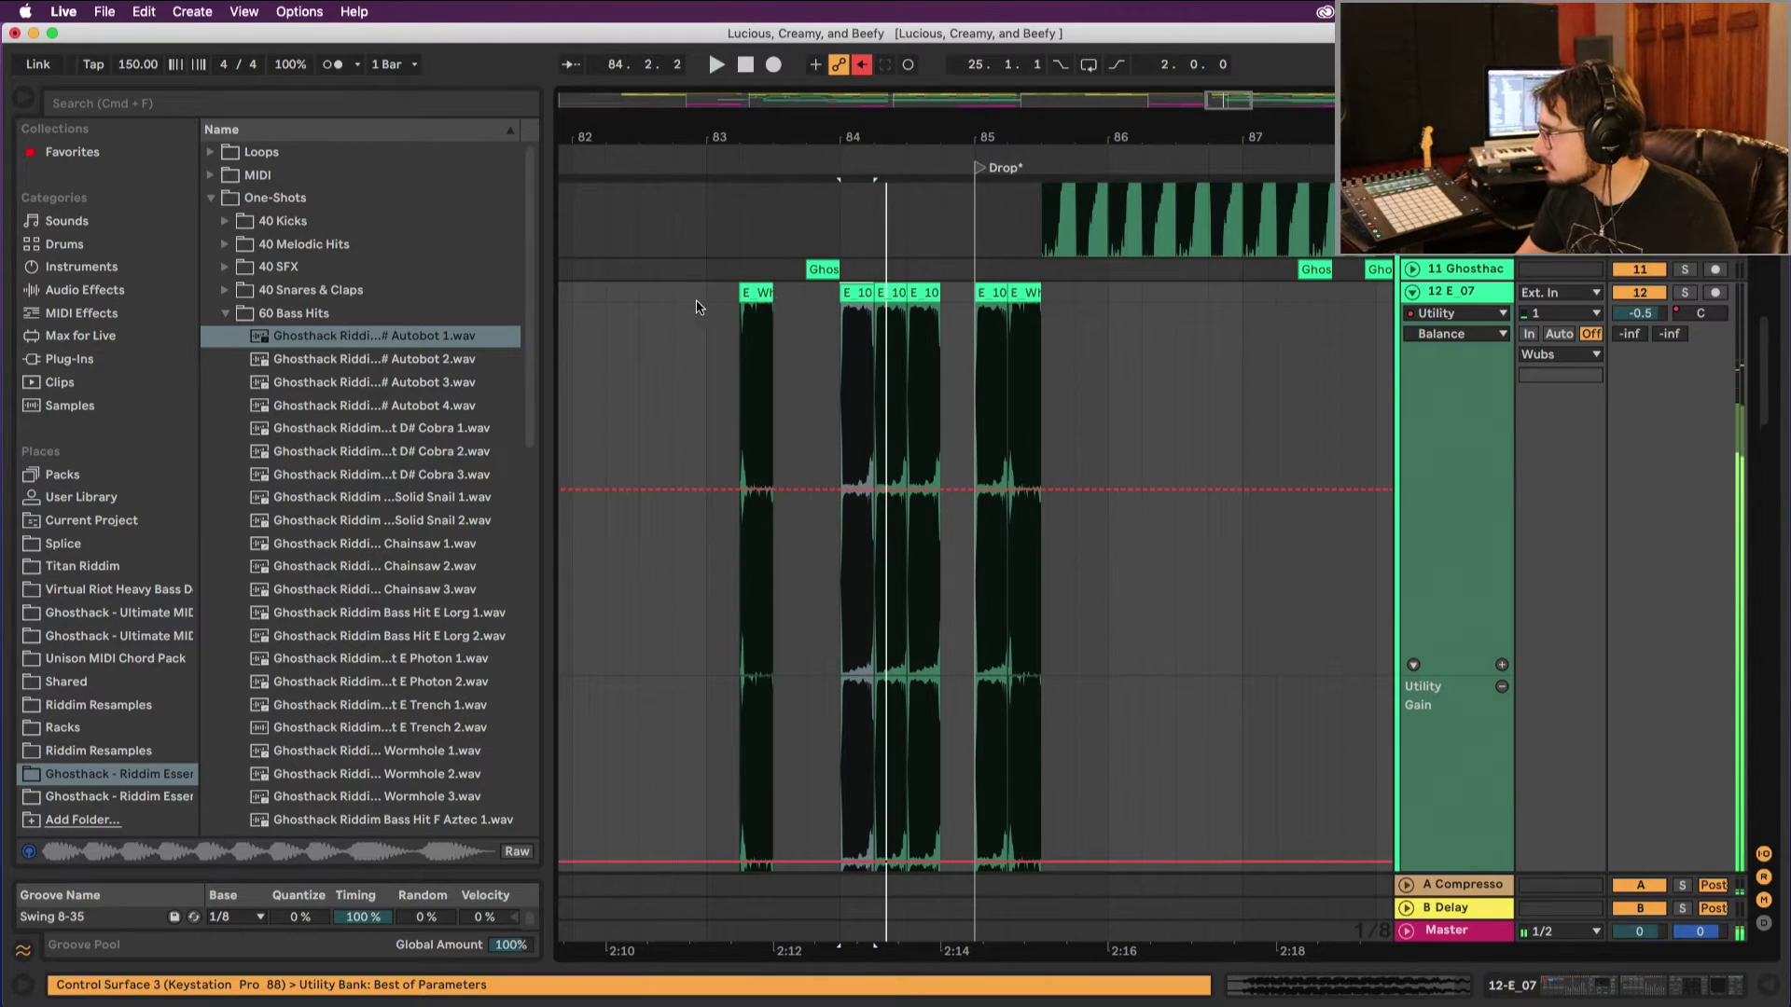
Step: Play the fill into the drop on tracks 11 and 12, first from 83.1.1 and again from 83.4.1
key(space)
click(711, 301)
key(space)
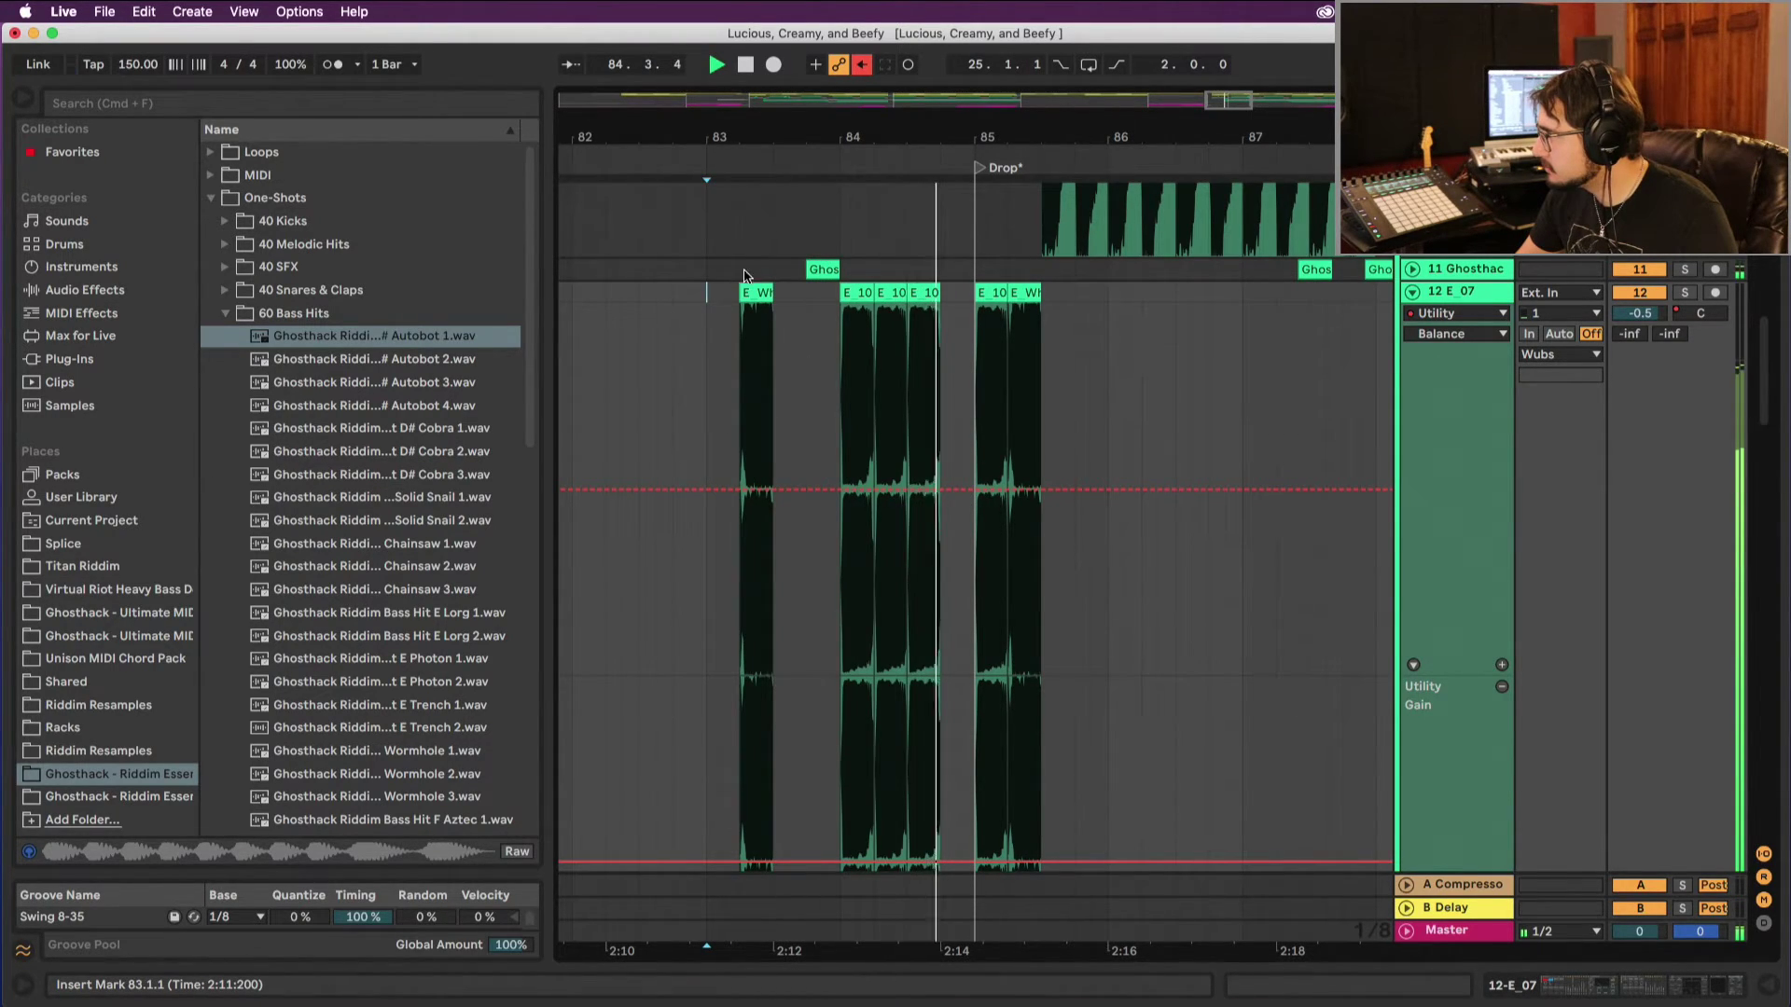
click(824, 269)
key(space)
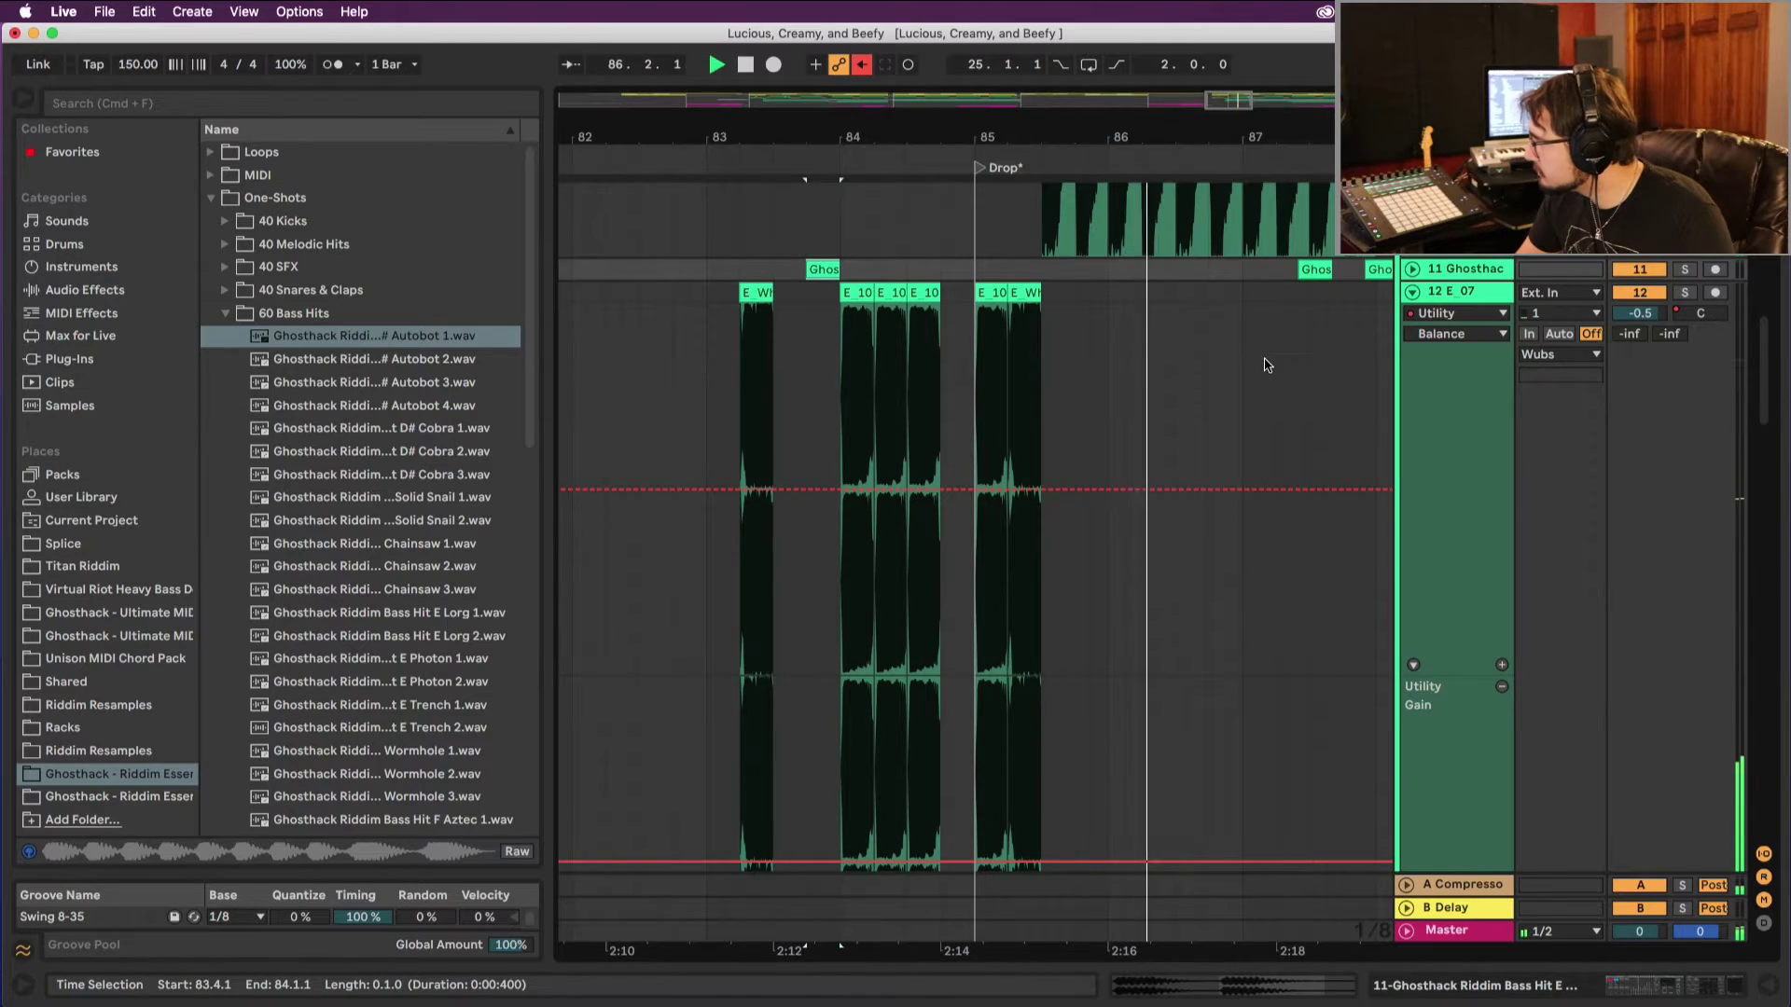
key(space)
key(space)
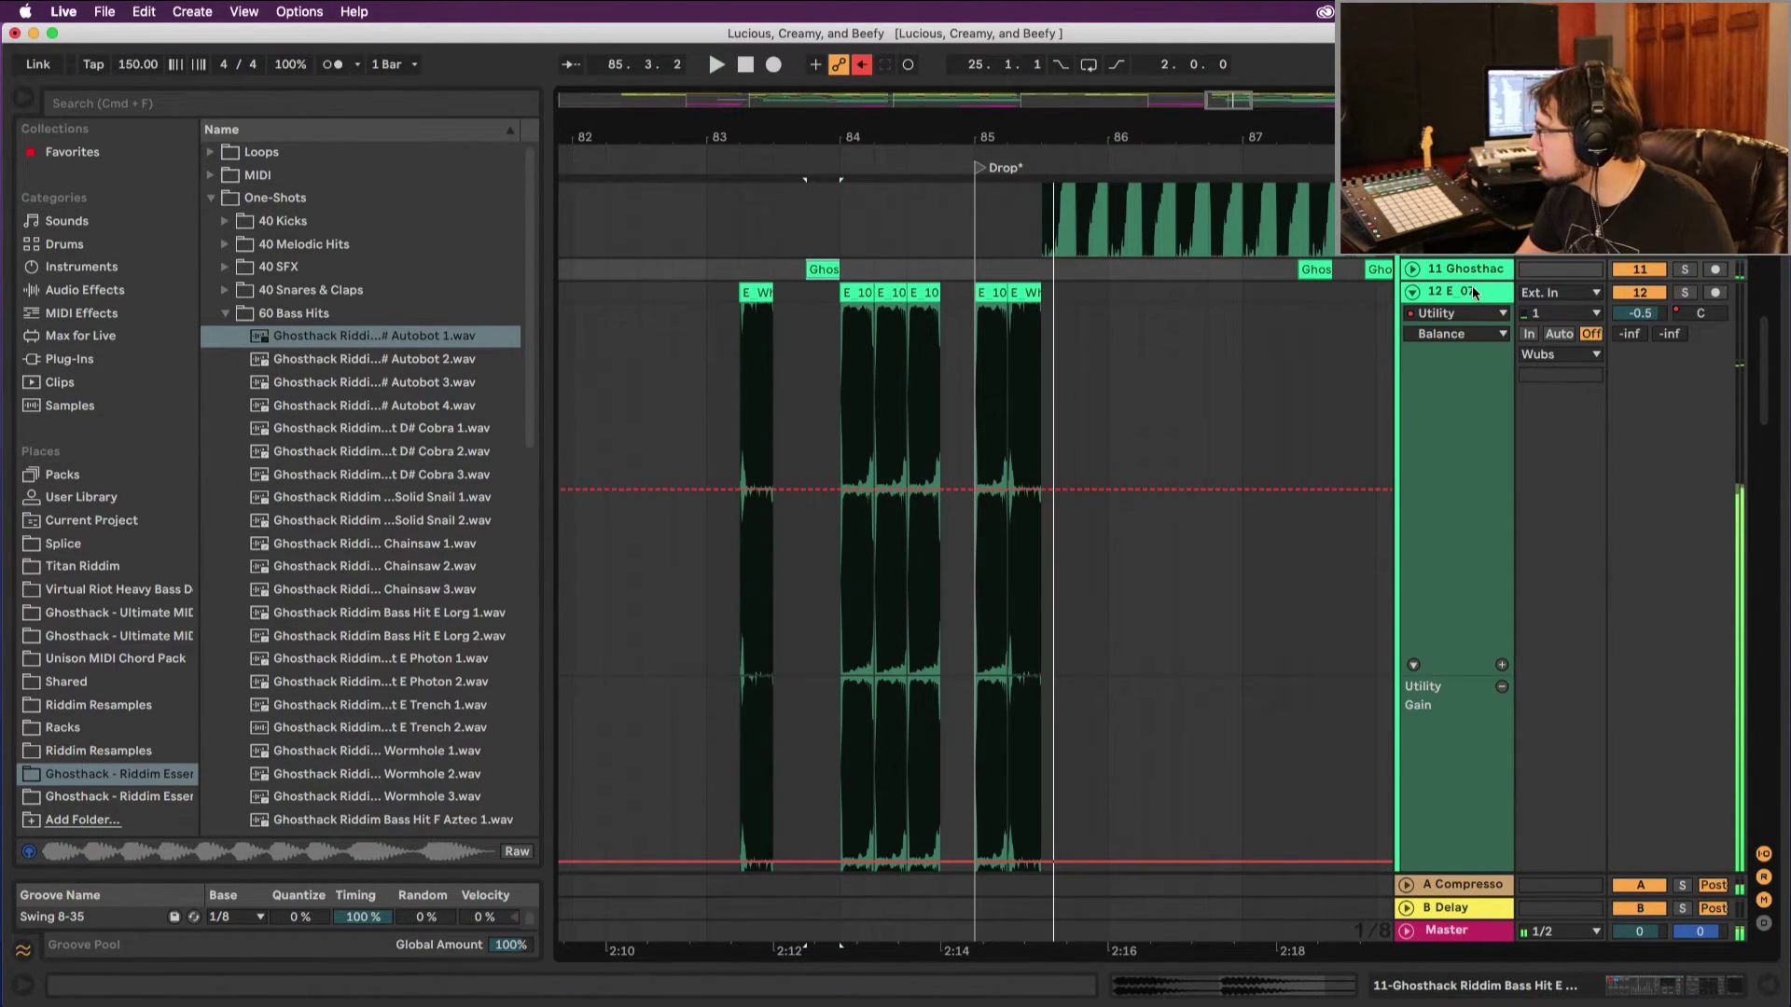
click(1472, 292)
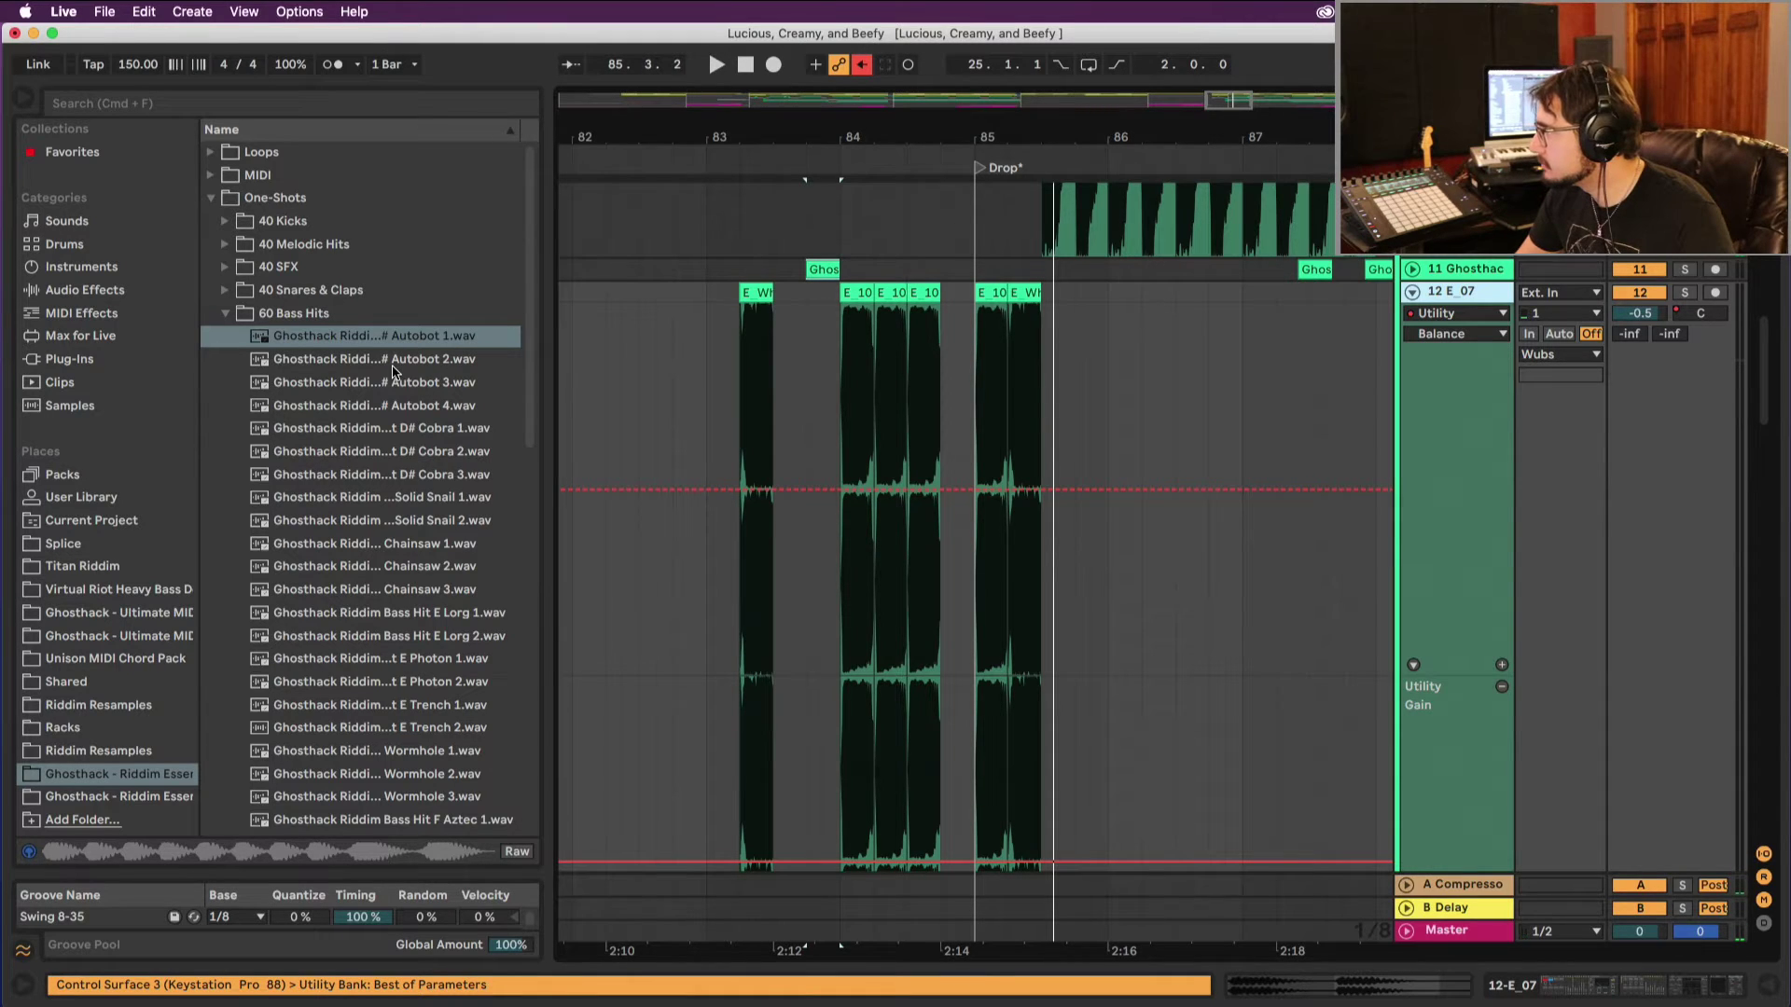
click(266, 106)
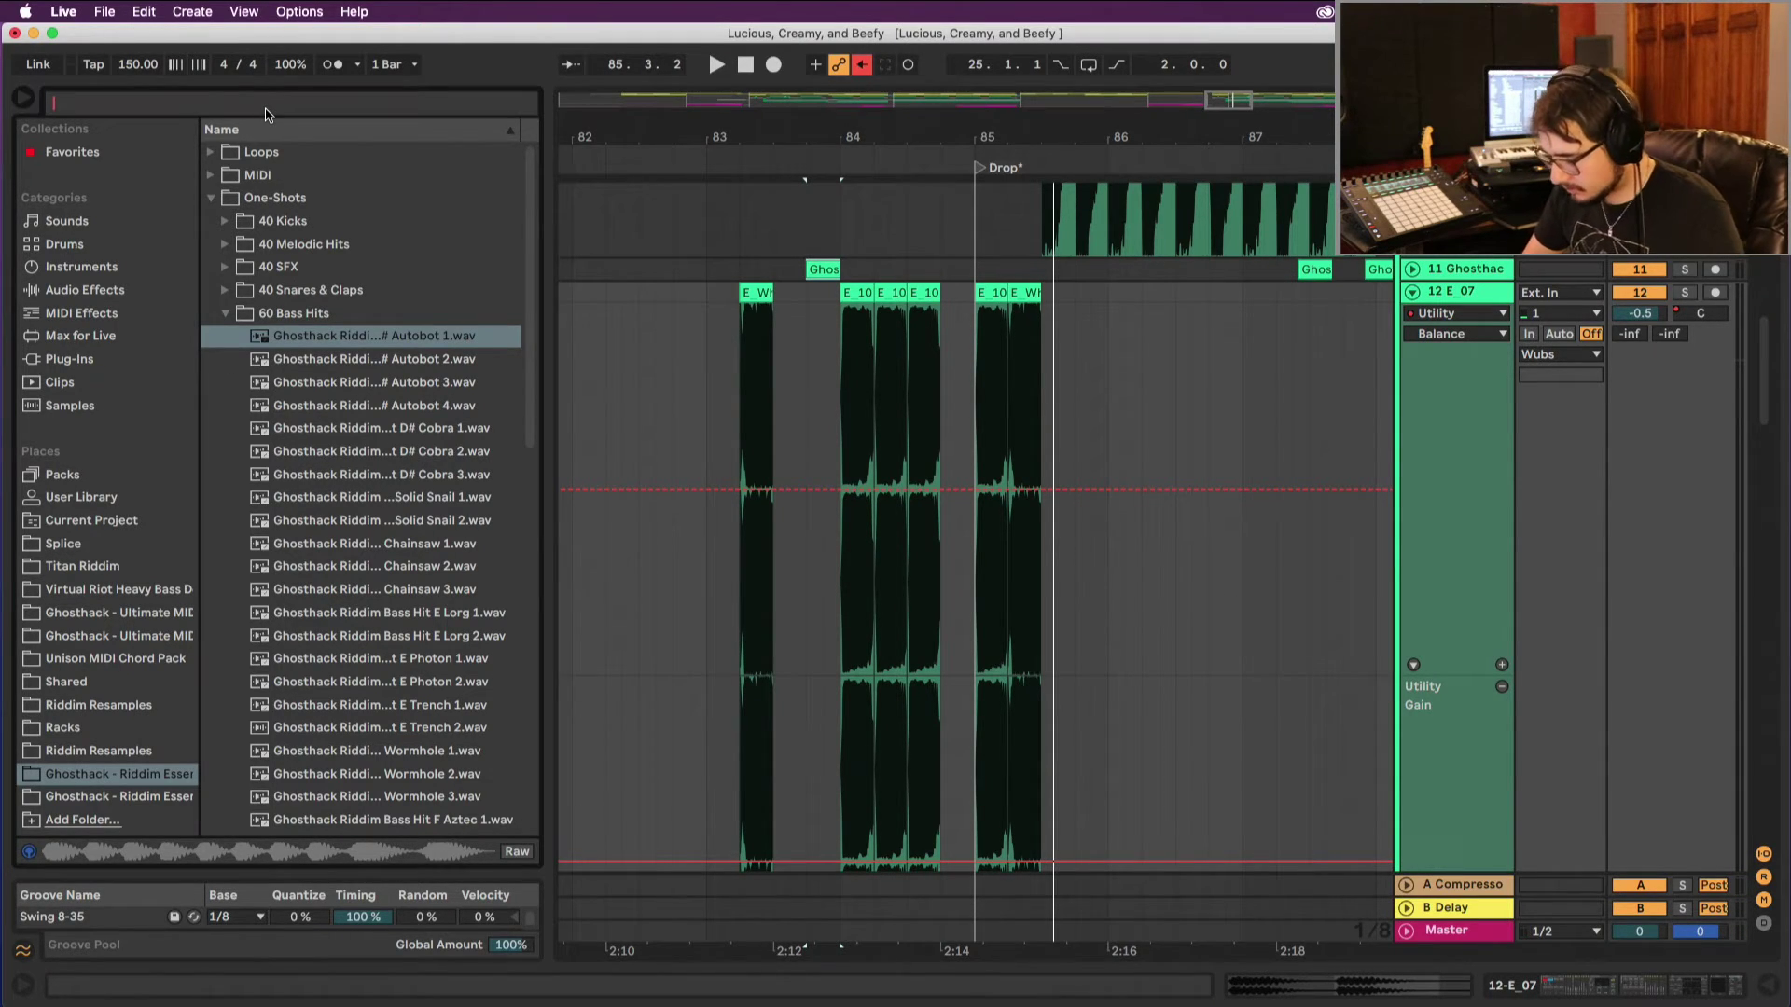
text(ut)
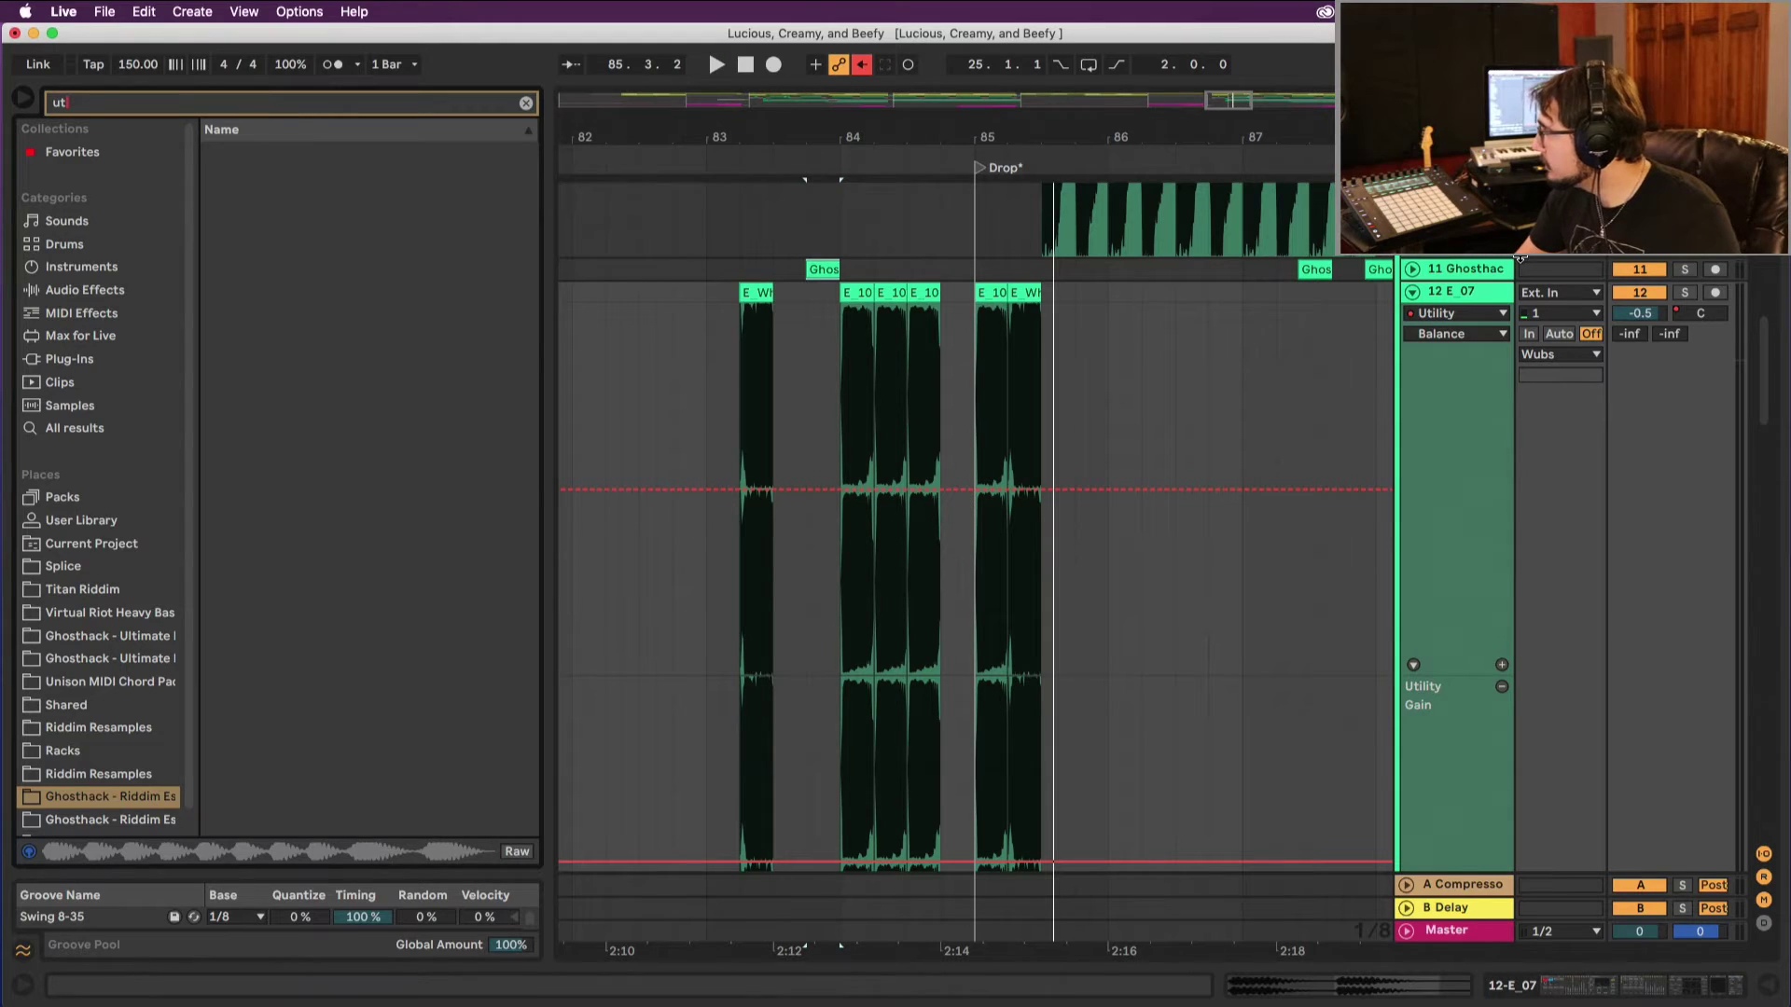
Step: Show track 12's Utility Gain automation and draw a curved rise from -inf dB across the three E_10 clips from 84.1.1 to 84.4.1
click(1465, 312)
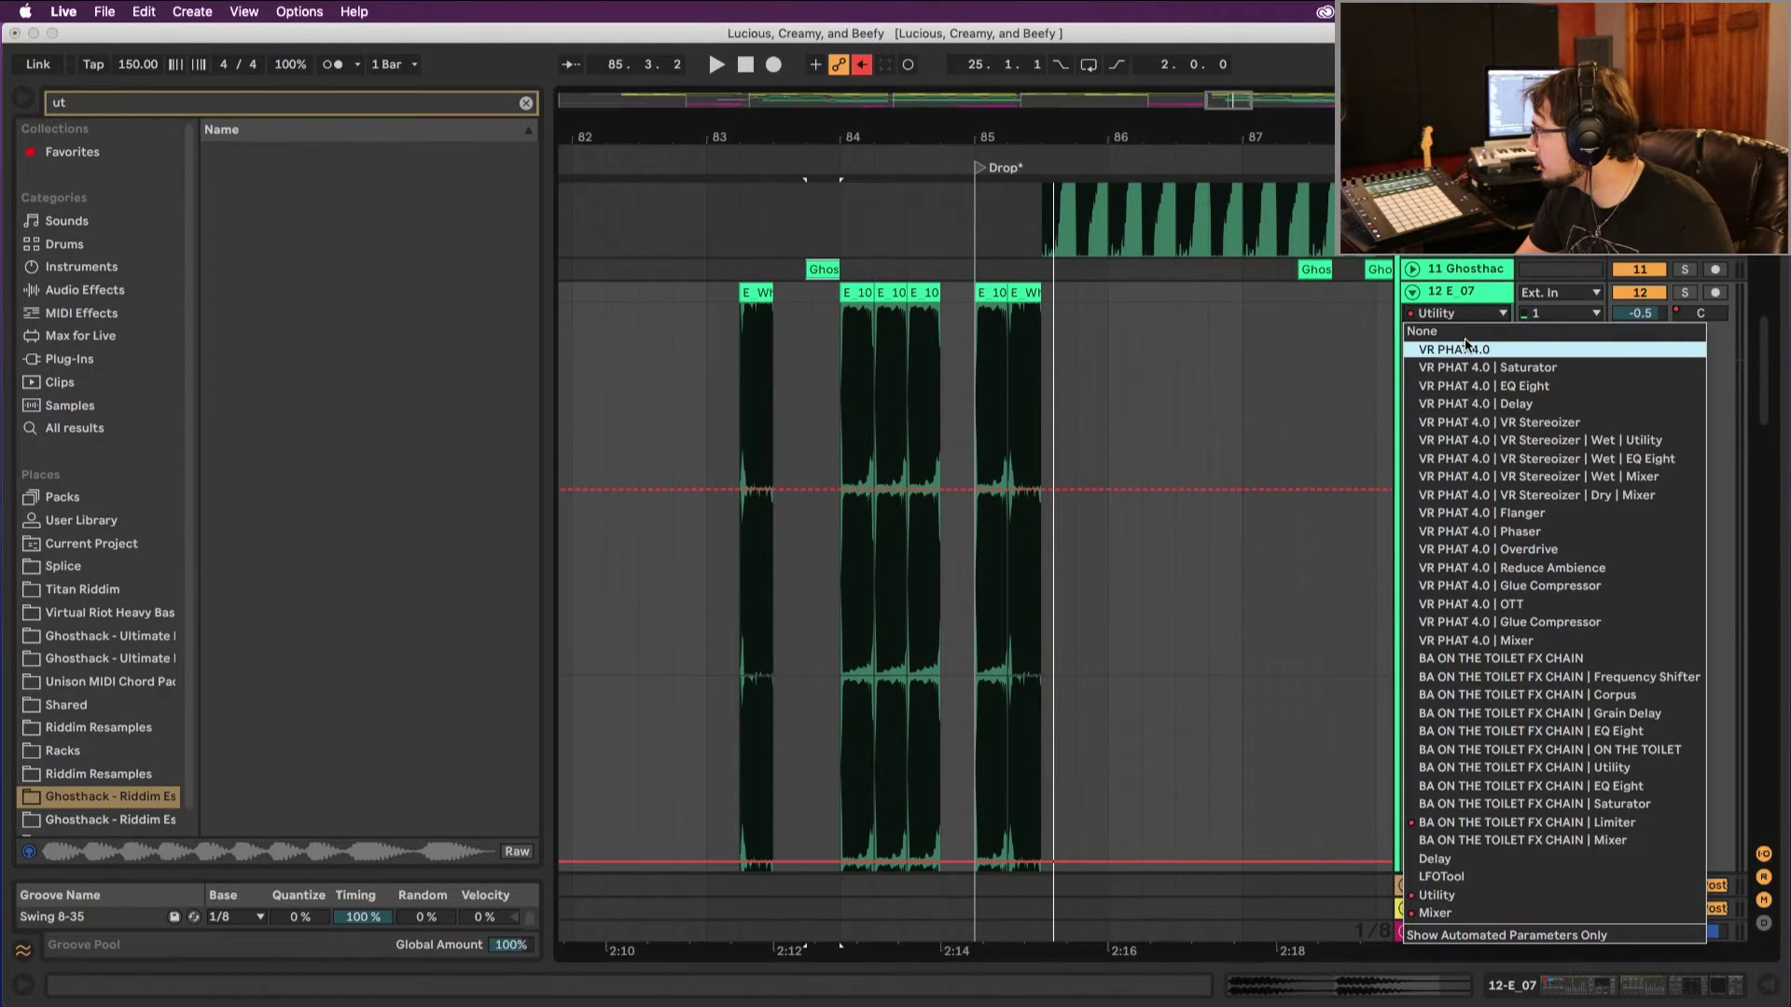
click(1483, 901)
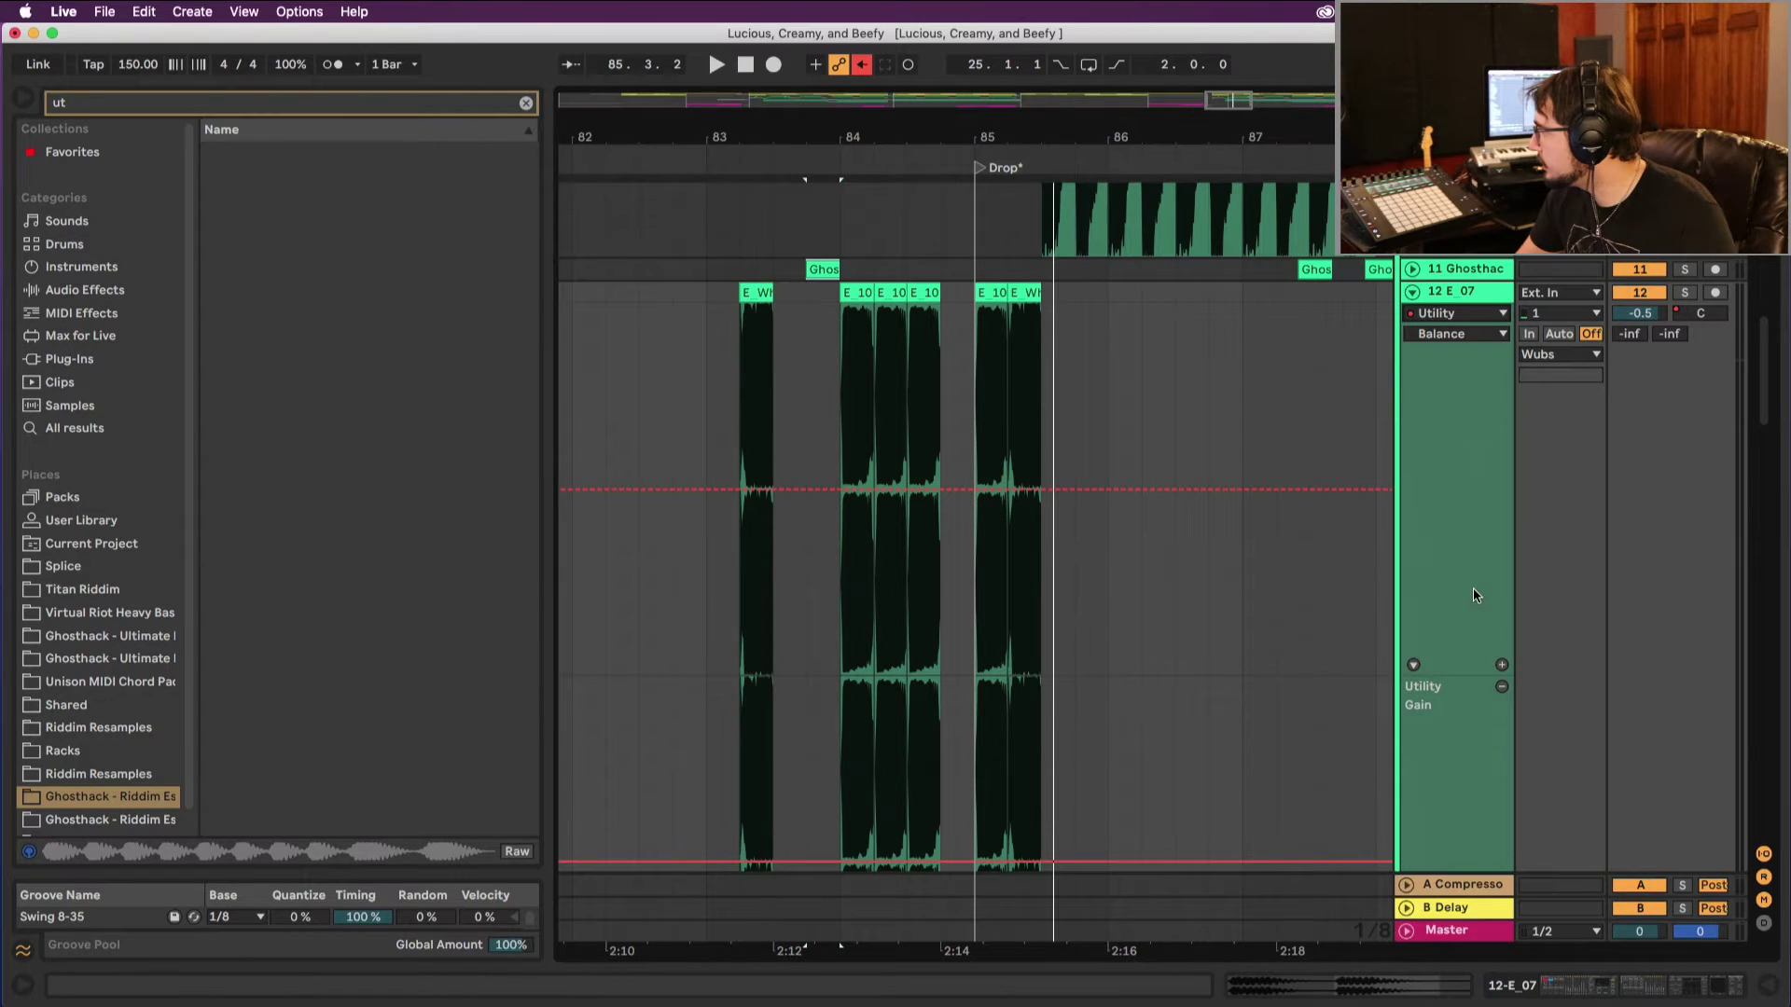
click(1447, 332)
click(1479, 512)
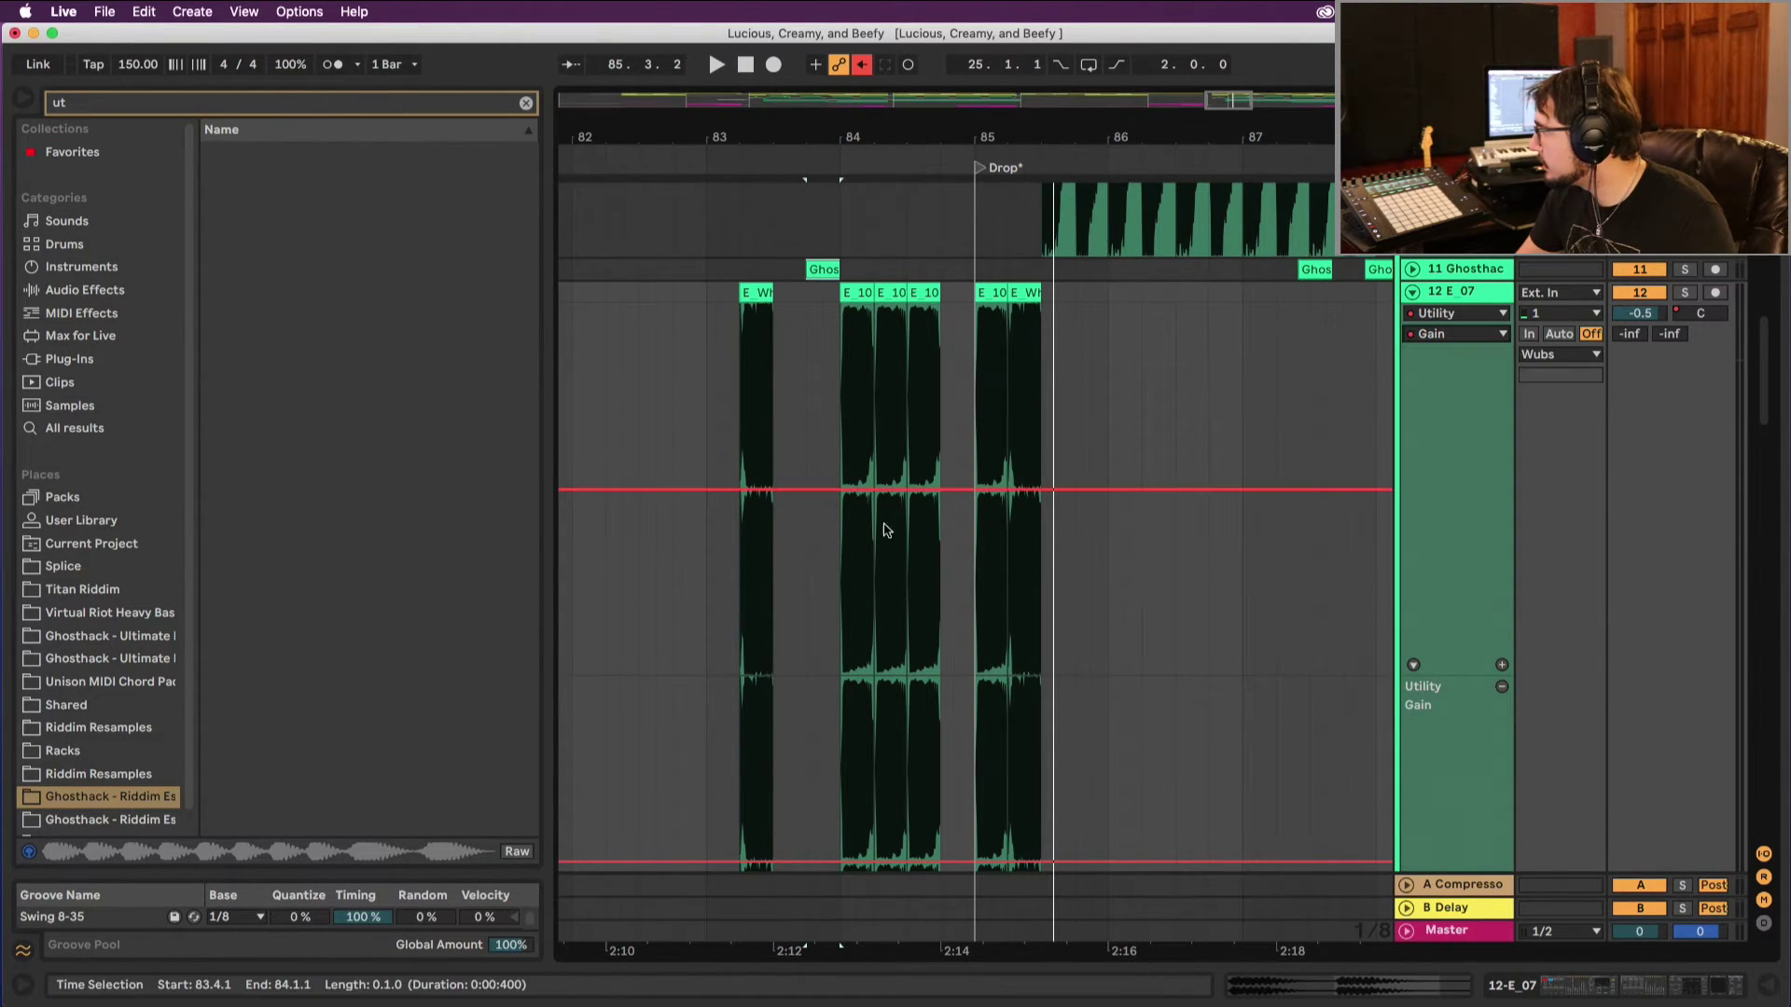
drag(940, 533, 919, 673)
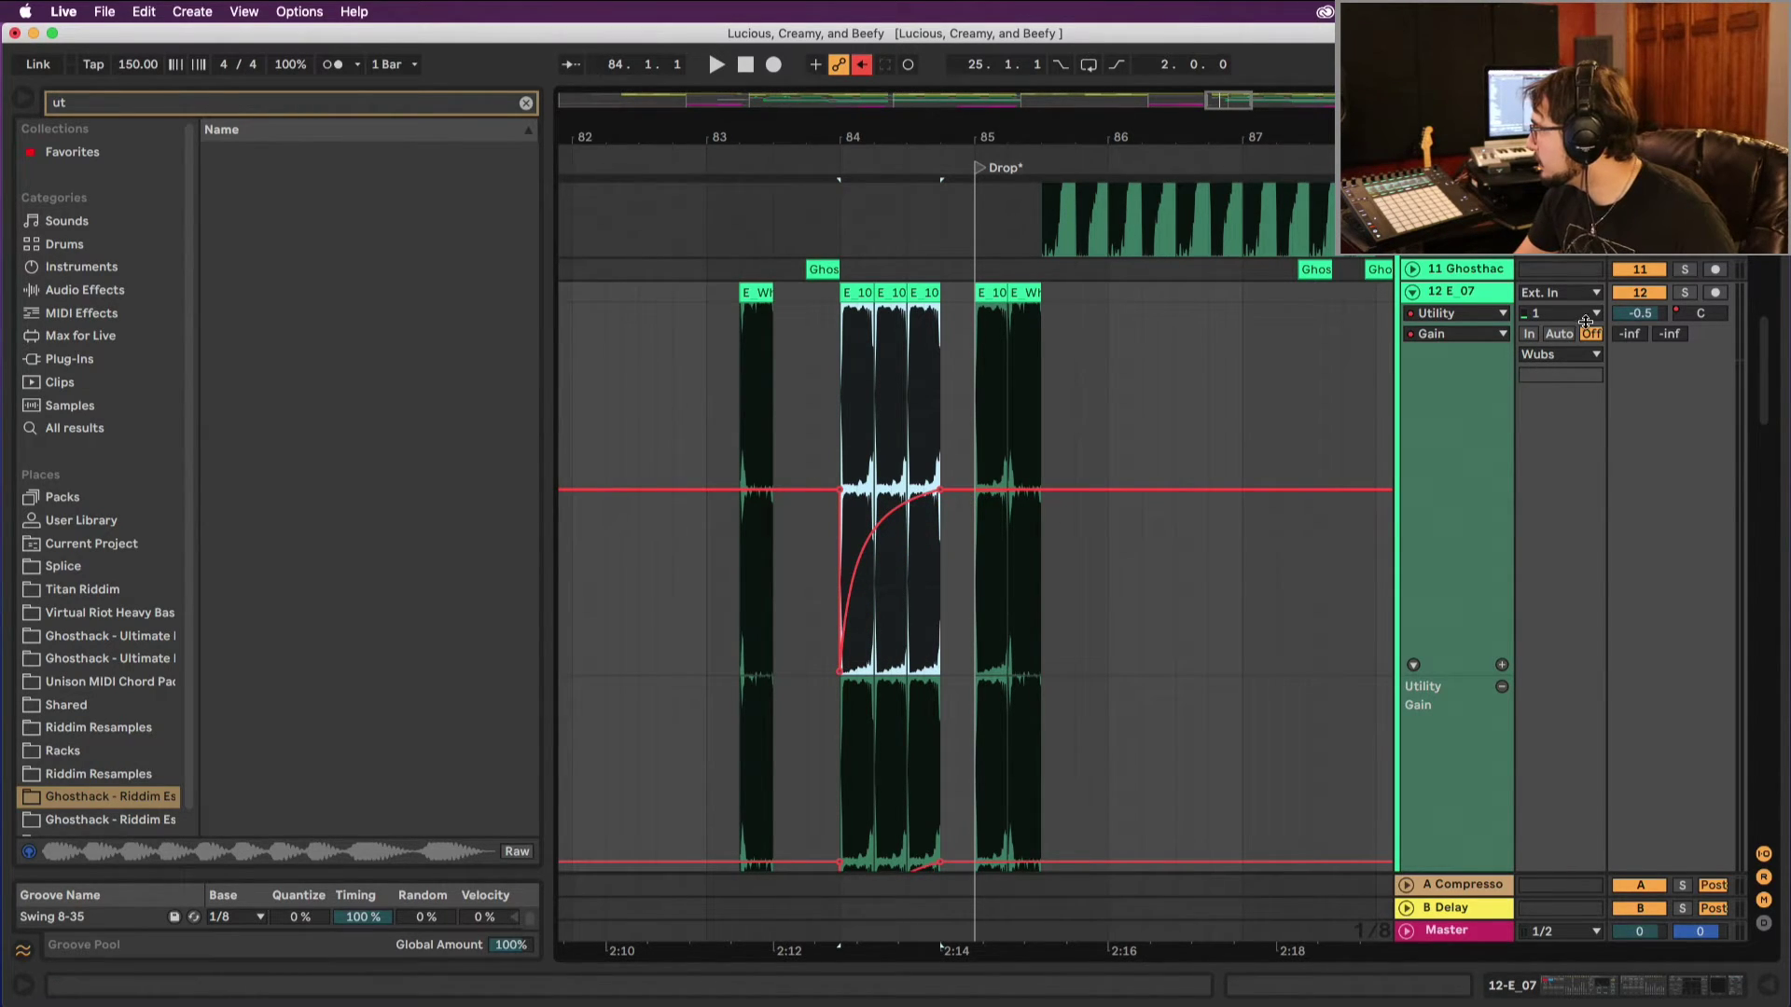
Step: Automate track 12's panning so the first E_10 clip in bar 84 is panned left and the second to 33R
click(1693, 317)
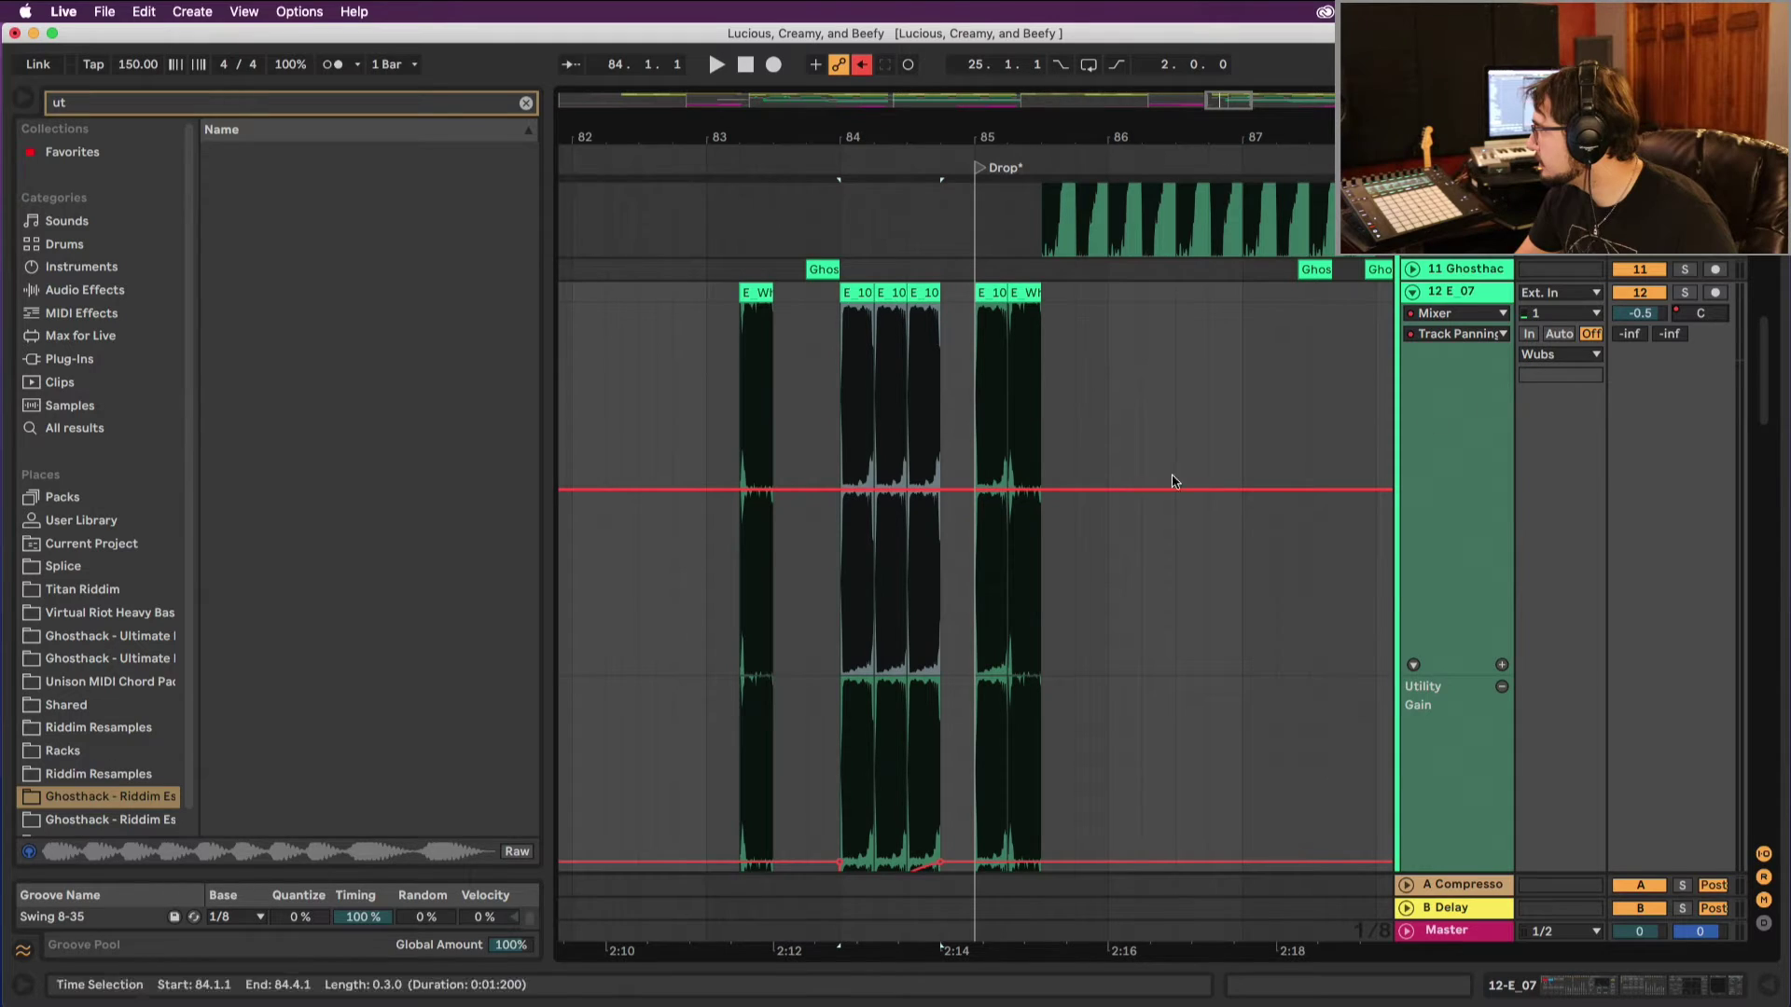
drag(834, 532, 856, 572)
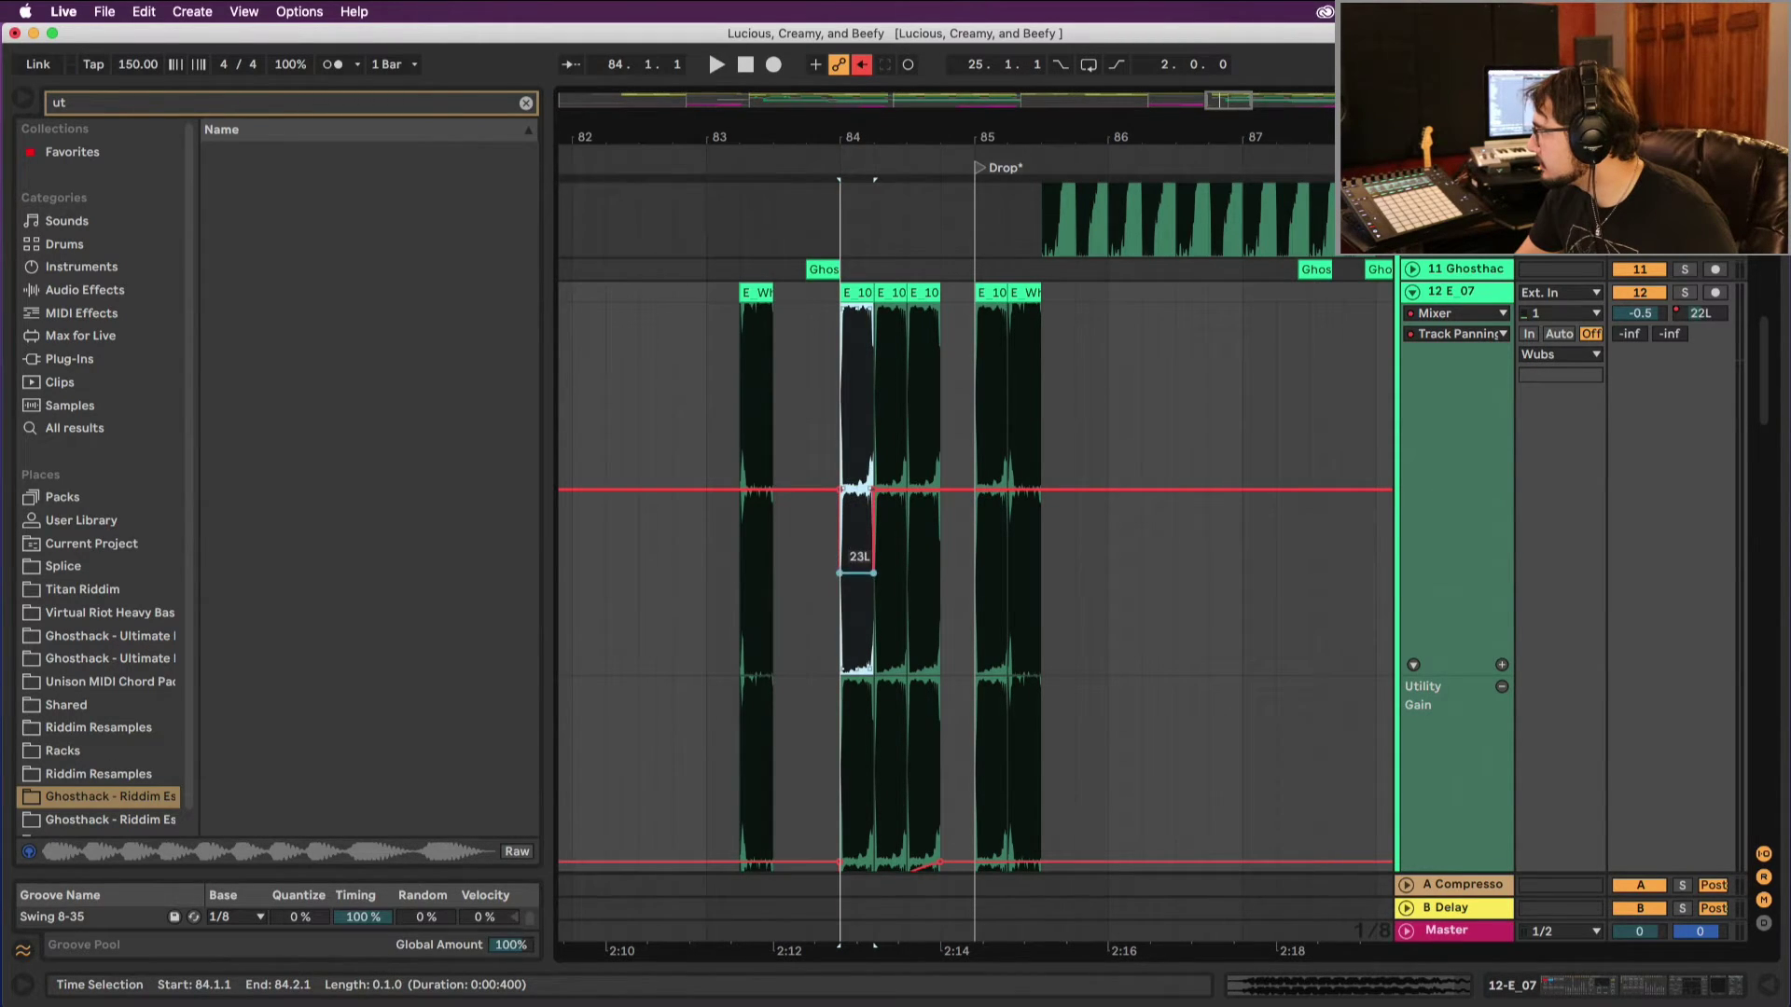
click(895, 476)
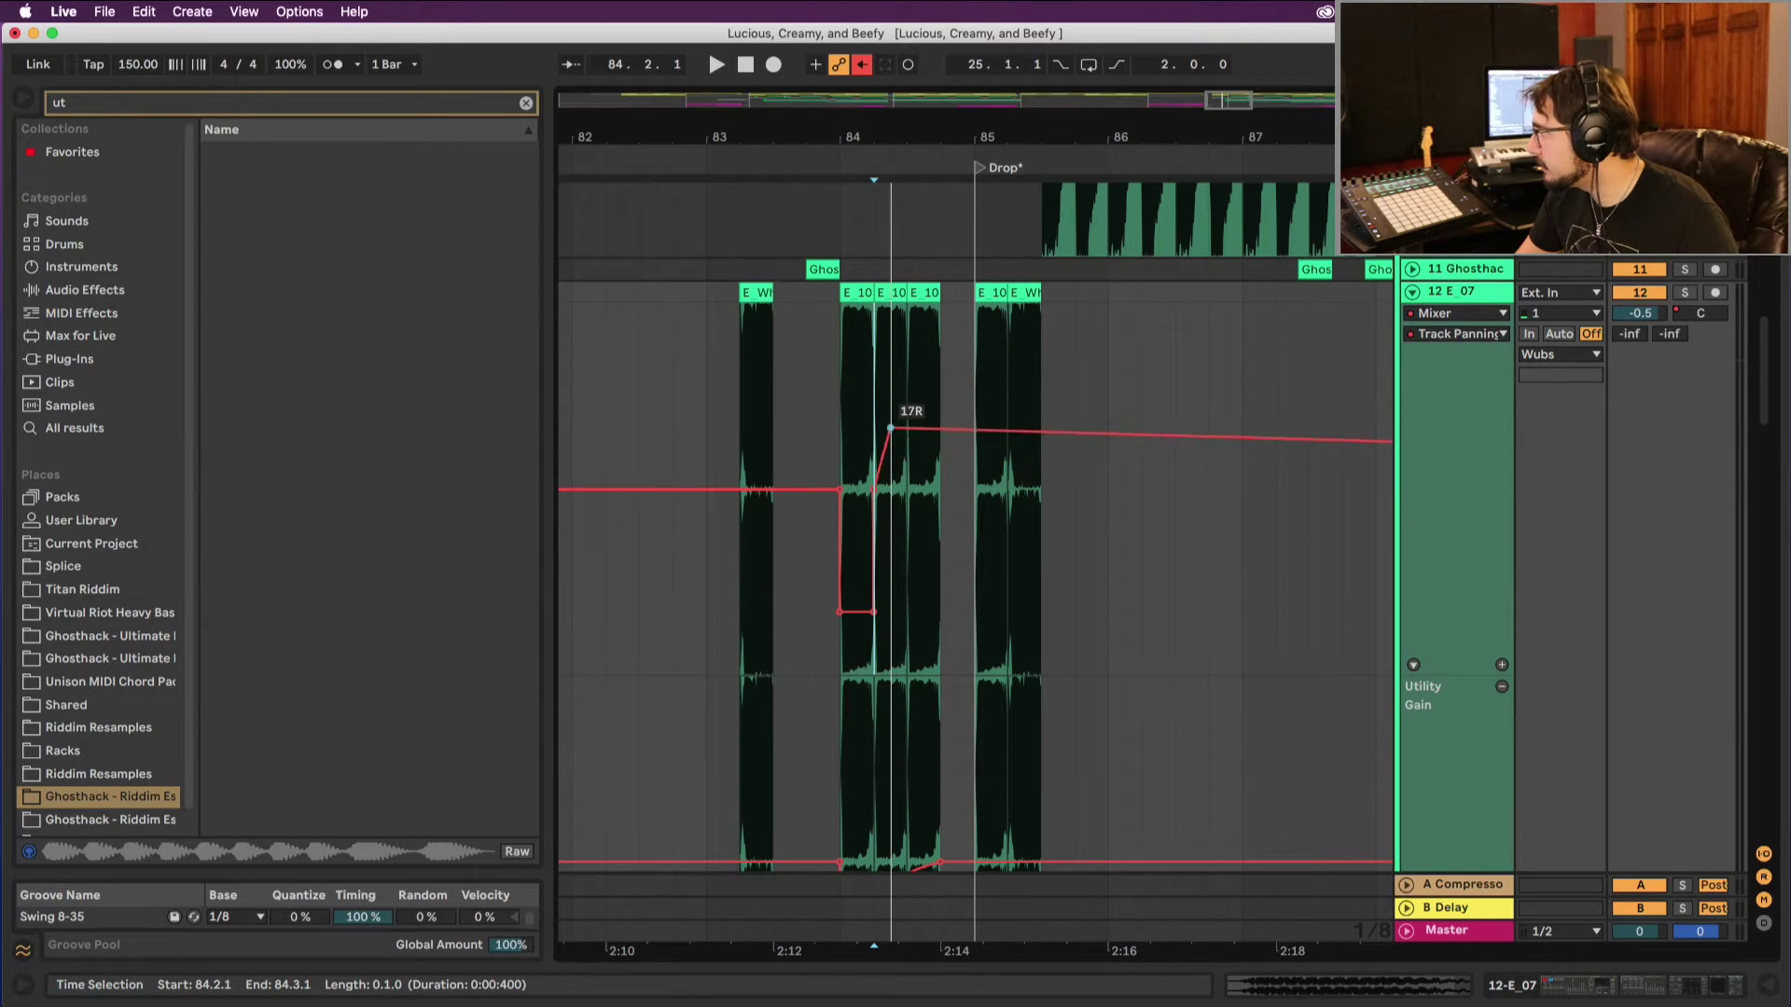
click(881, 480)
click(890, 482)
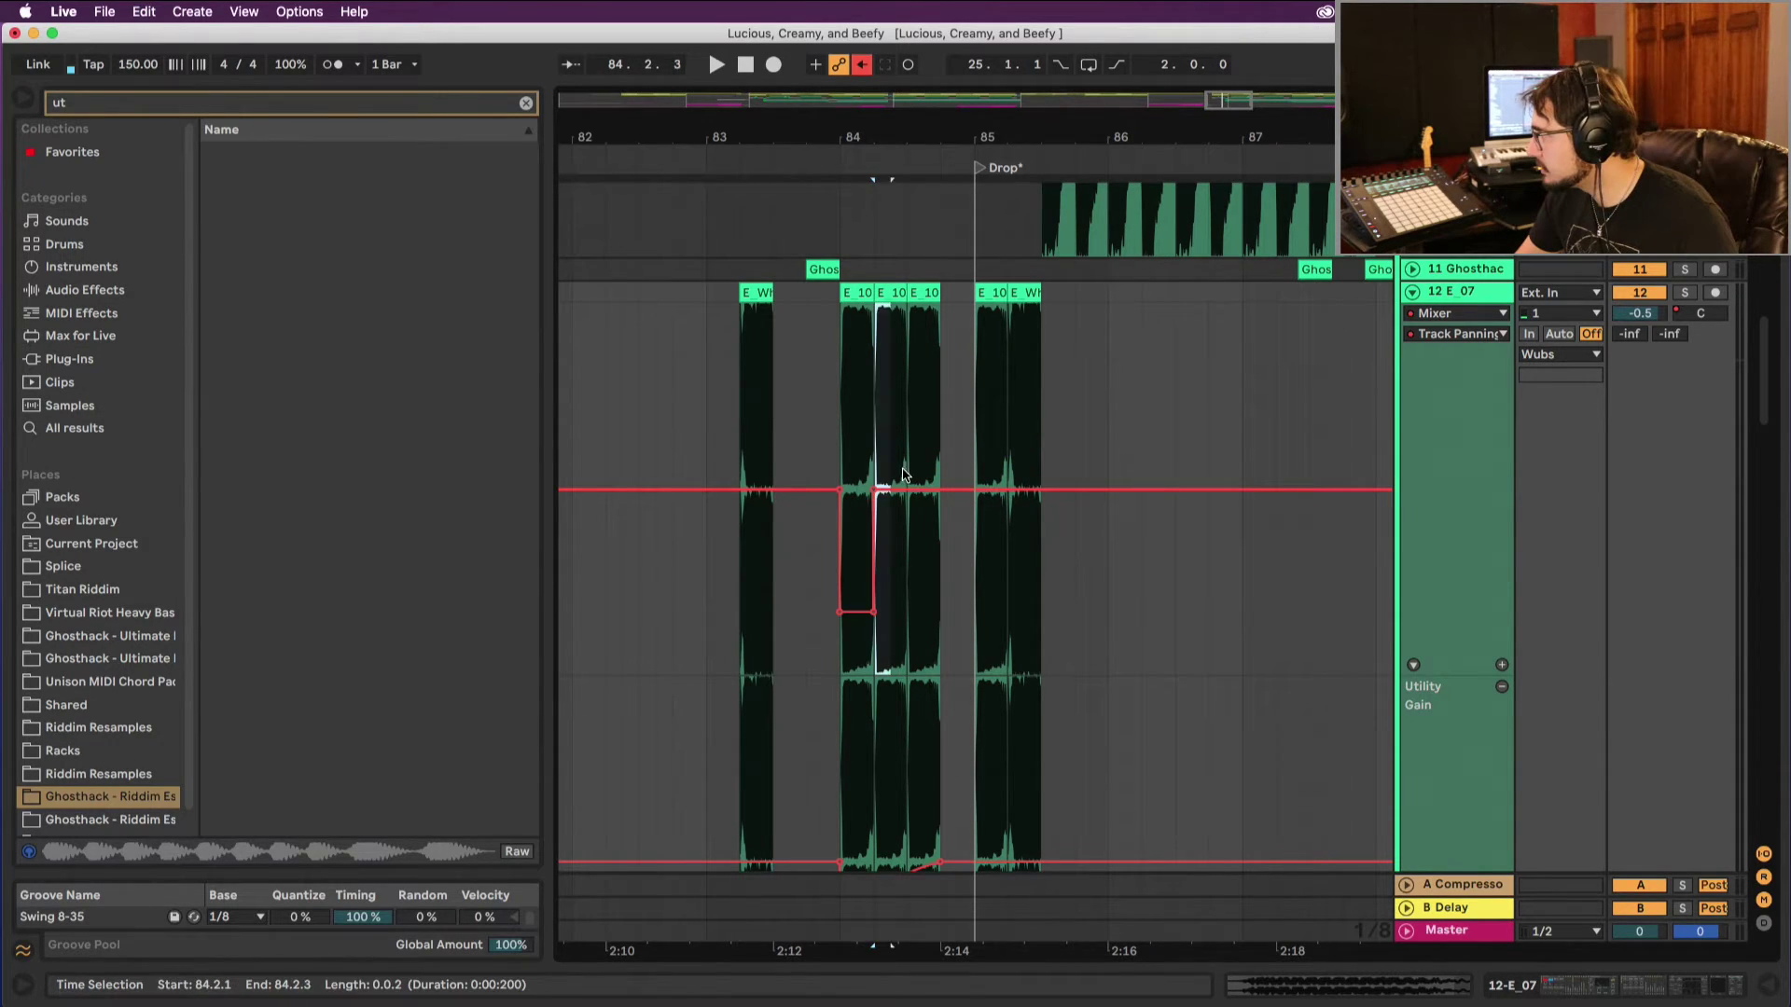
drag(894, 481, 893, 458)
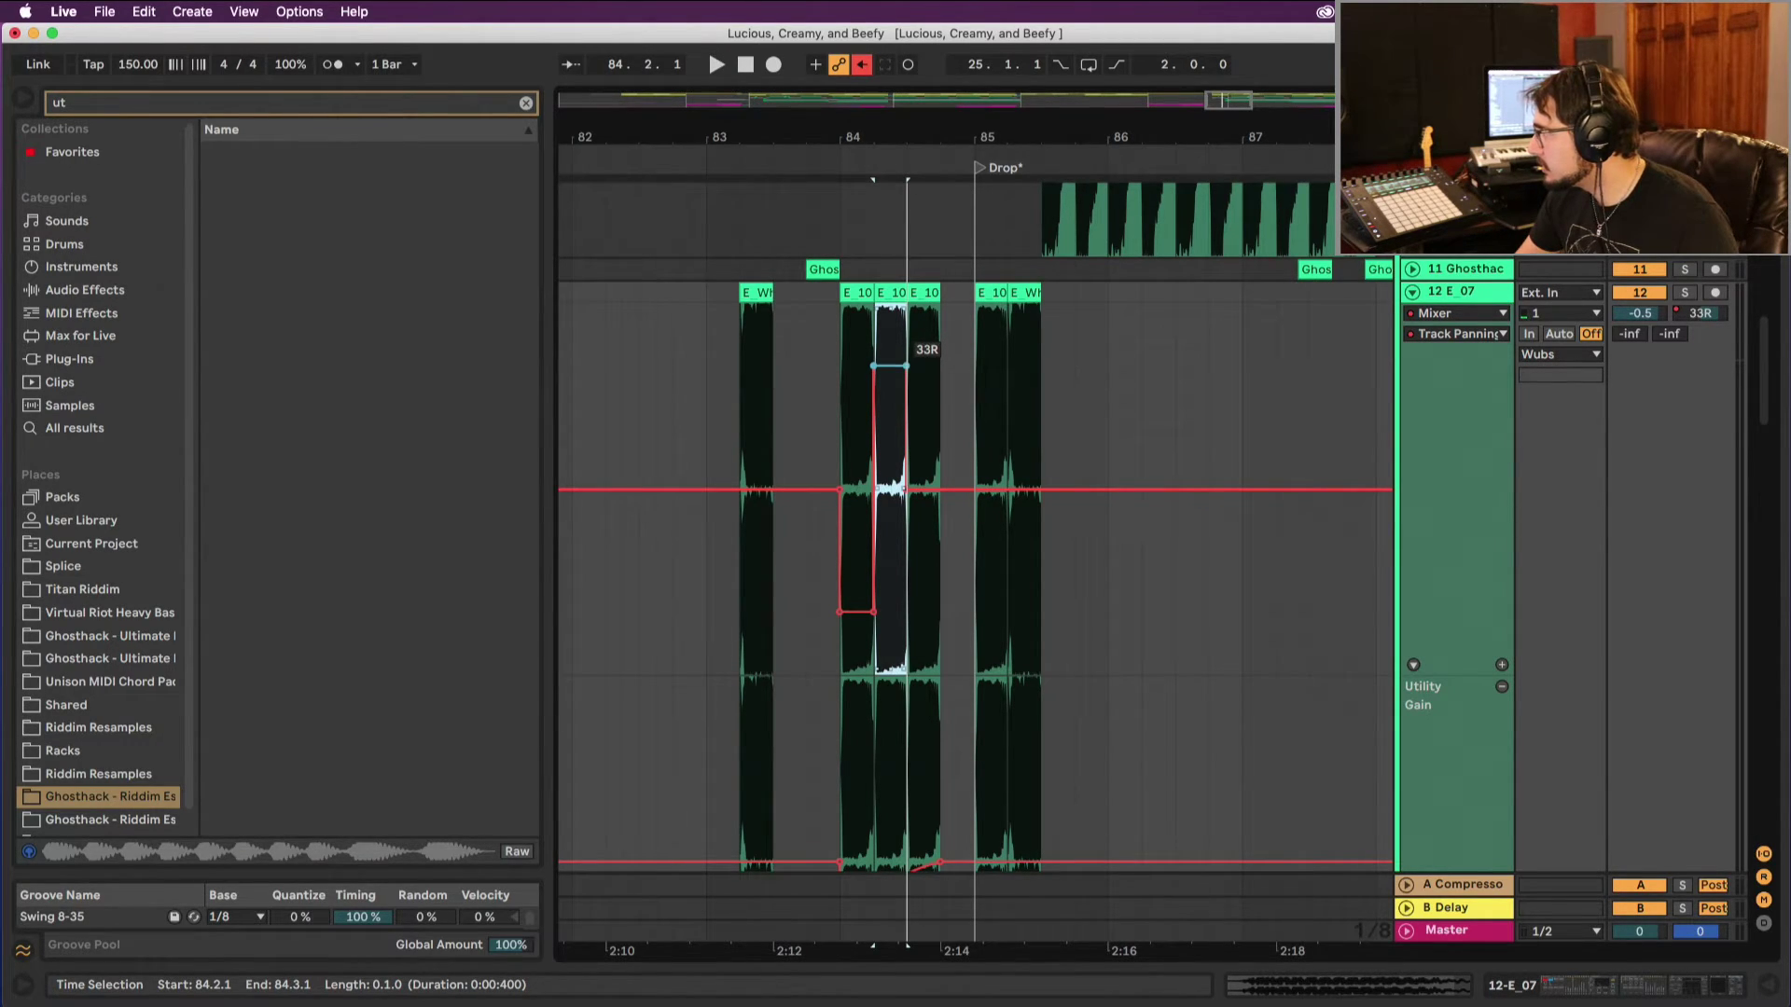
drag(890, 364, 919, 473)
Step: Play the panned E_10 fill into the drop repeatedly from 83.4.1
click(811, 454)
key(space)
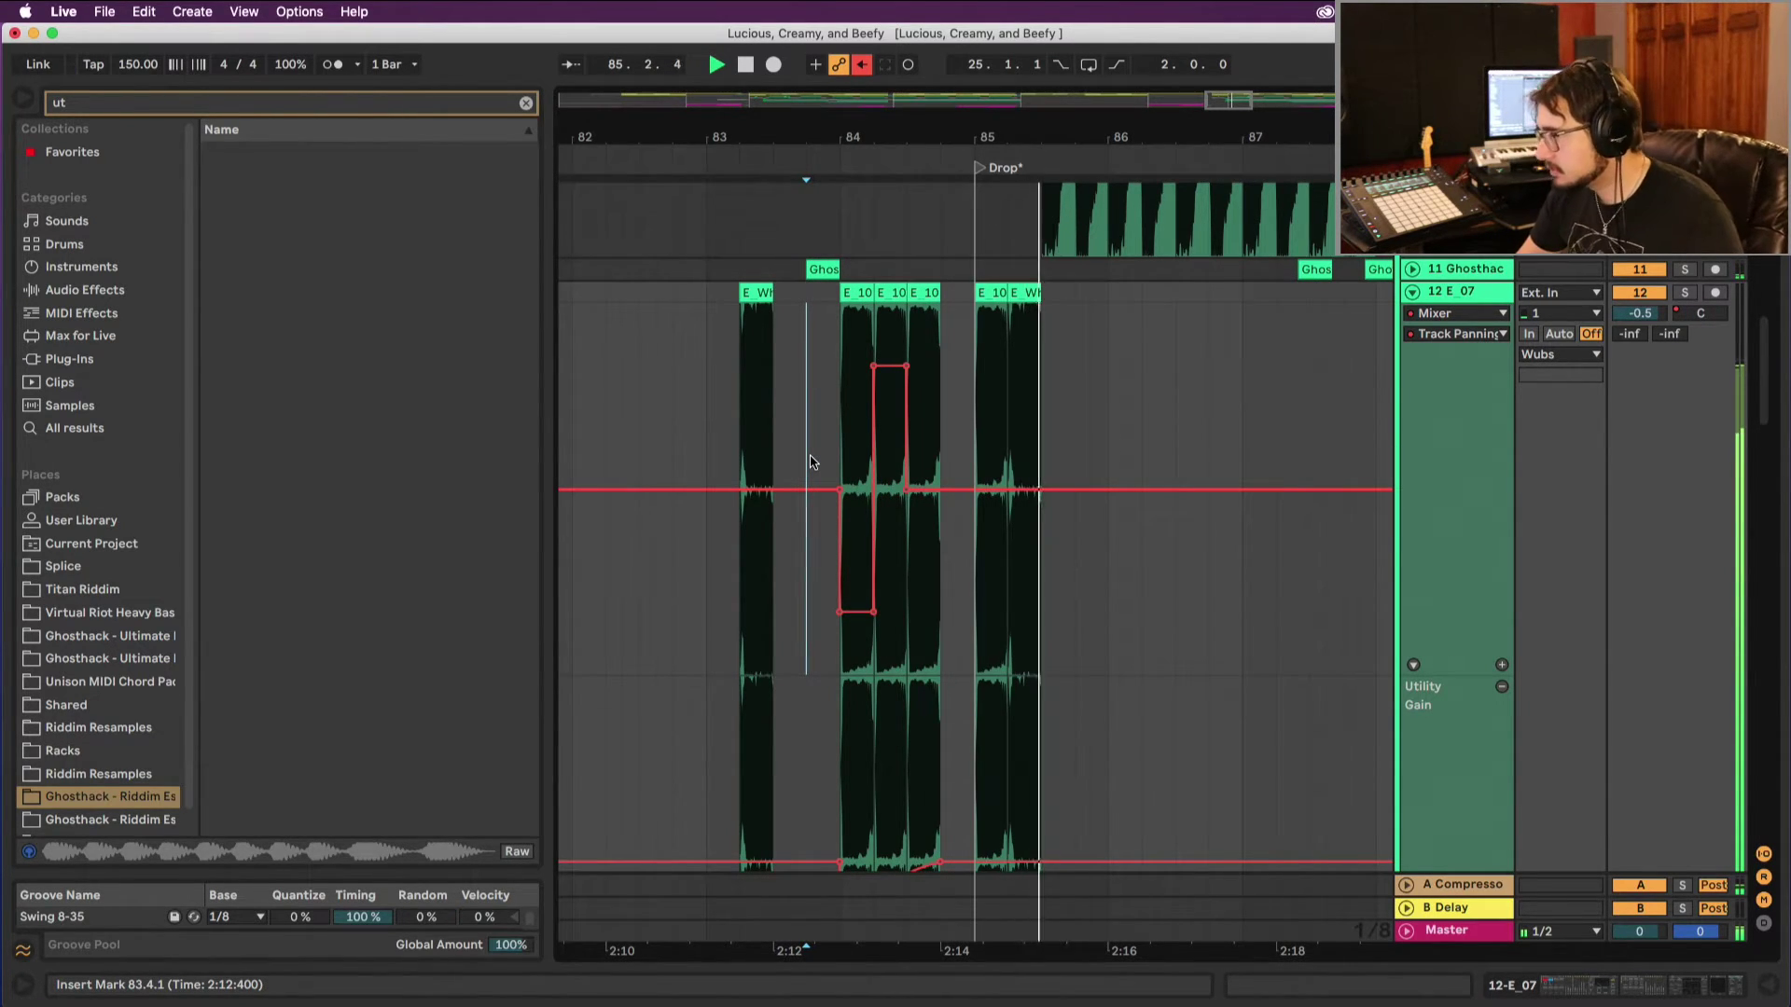
key(space)
key(space)
scroll(810, 457, up, 10)
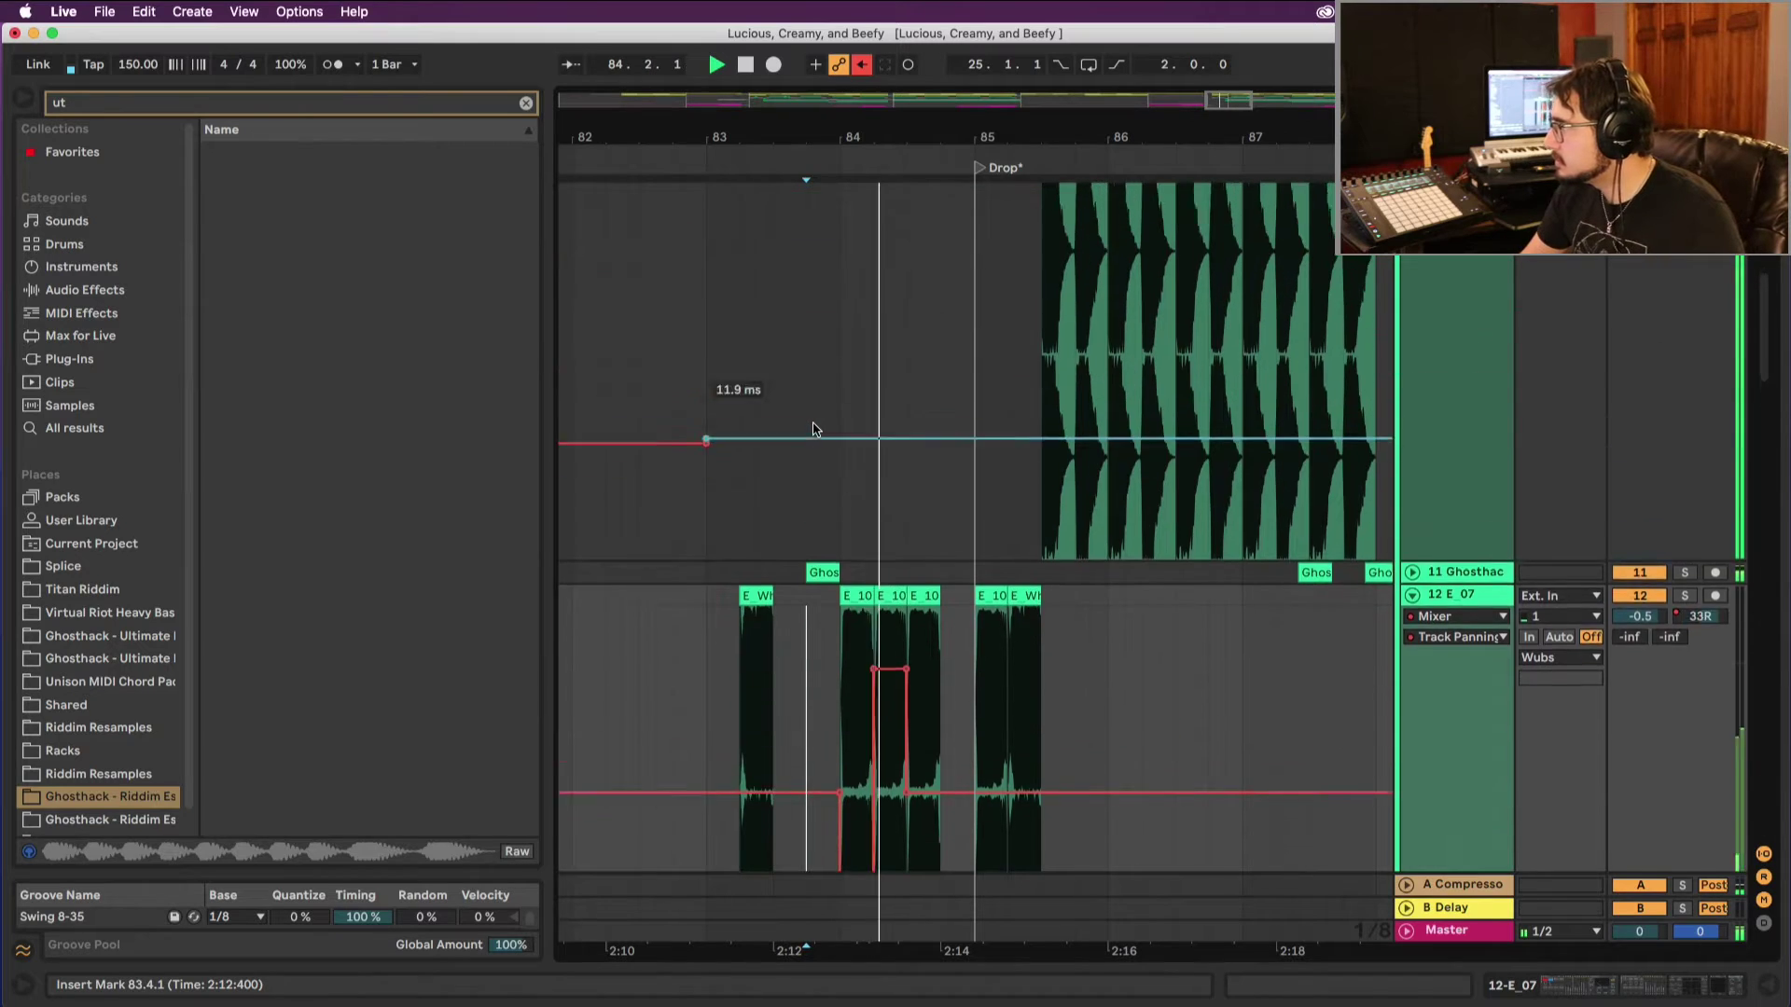
scroll(812, 423, down, 10)
key(space)
key(space)
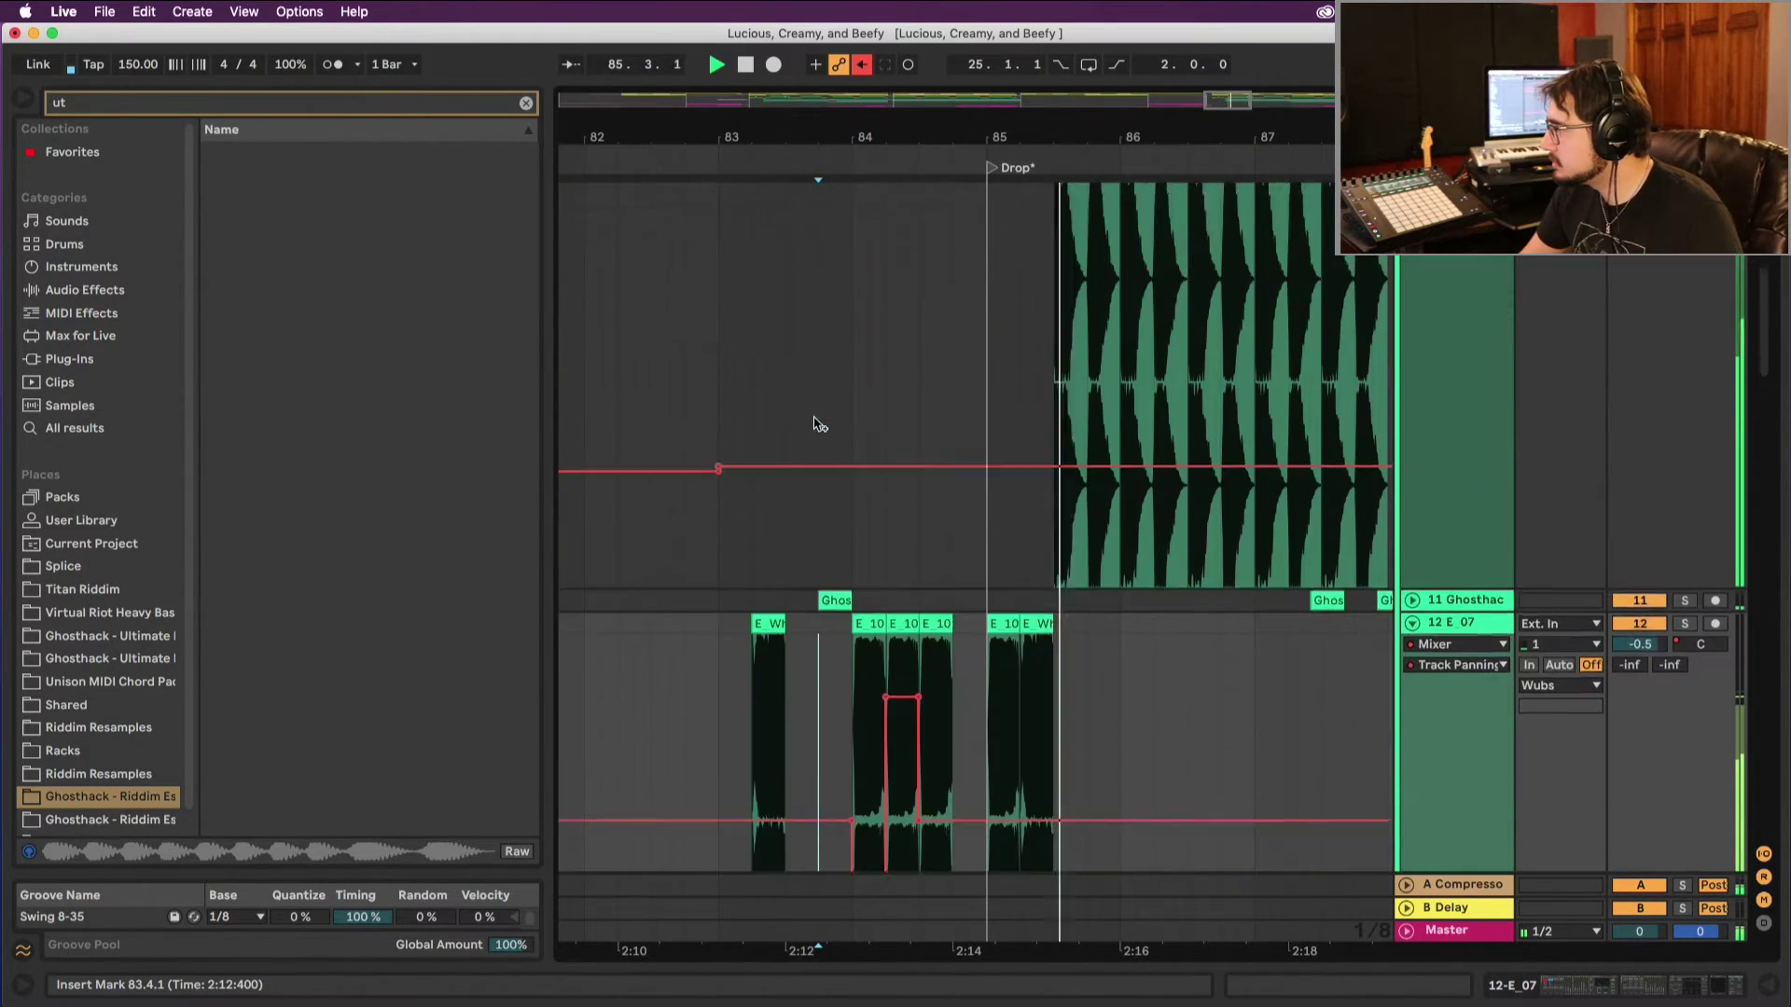
Step: Bend track 12's Utility Gain curve across the three E_10 clips in bar 84 so the volume rises more steeply at the start
scroll(813, 422, up, 3)
key(super+space)
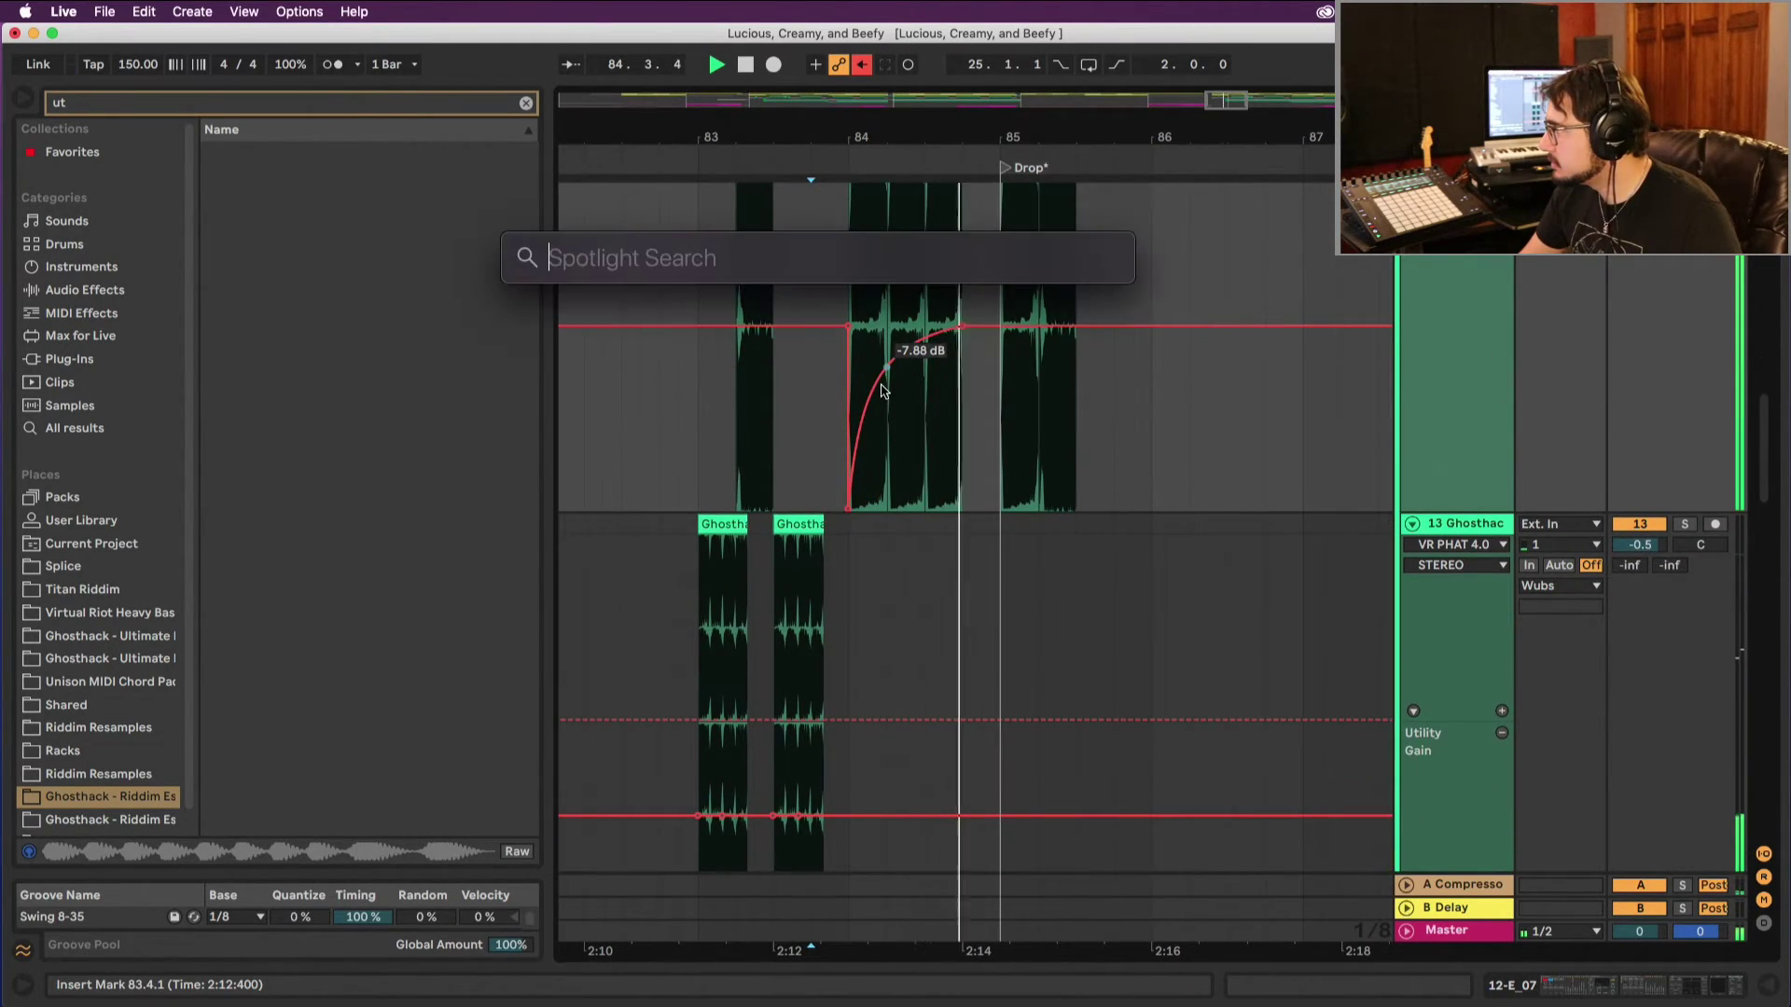
click(1050, 415)
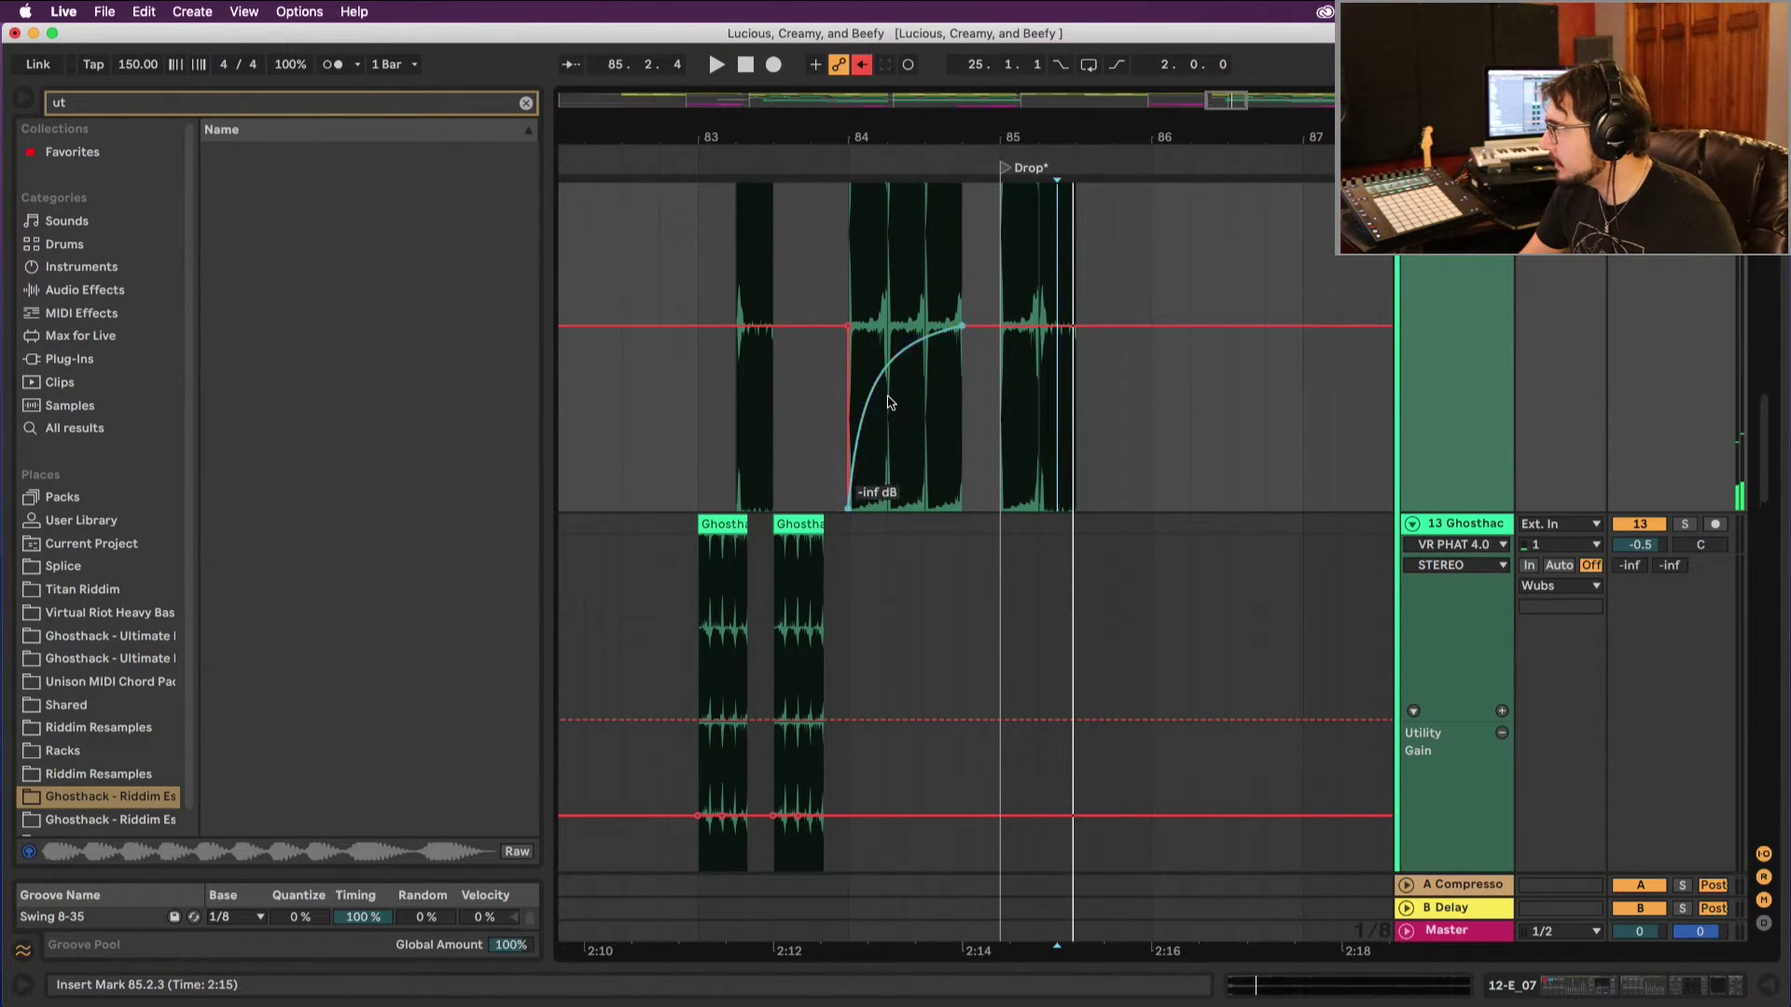
mouse_move(889, 403)
mouse_down()
mouse_move(889, 363)
mouse_move(893, 383)
mouse_up()
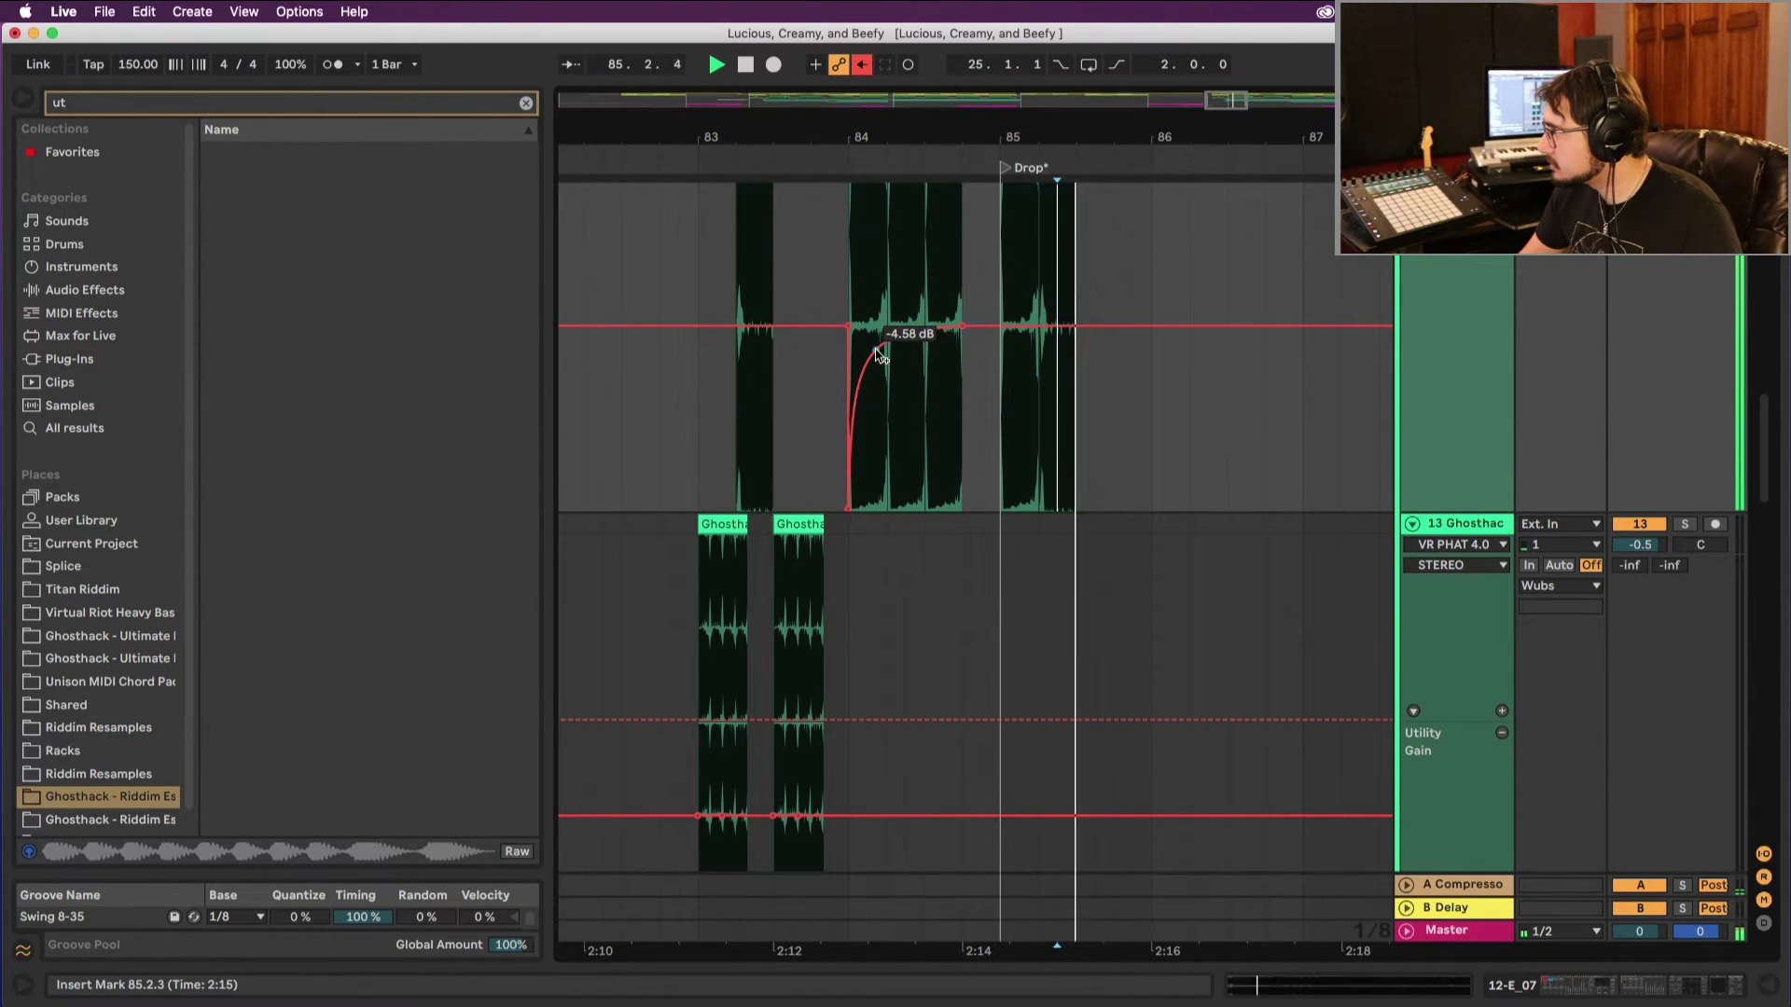
Step: Play the reshaped E_10 fade-in on track 12 from 84.1.1
click(851, 279)
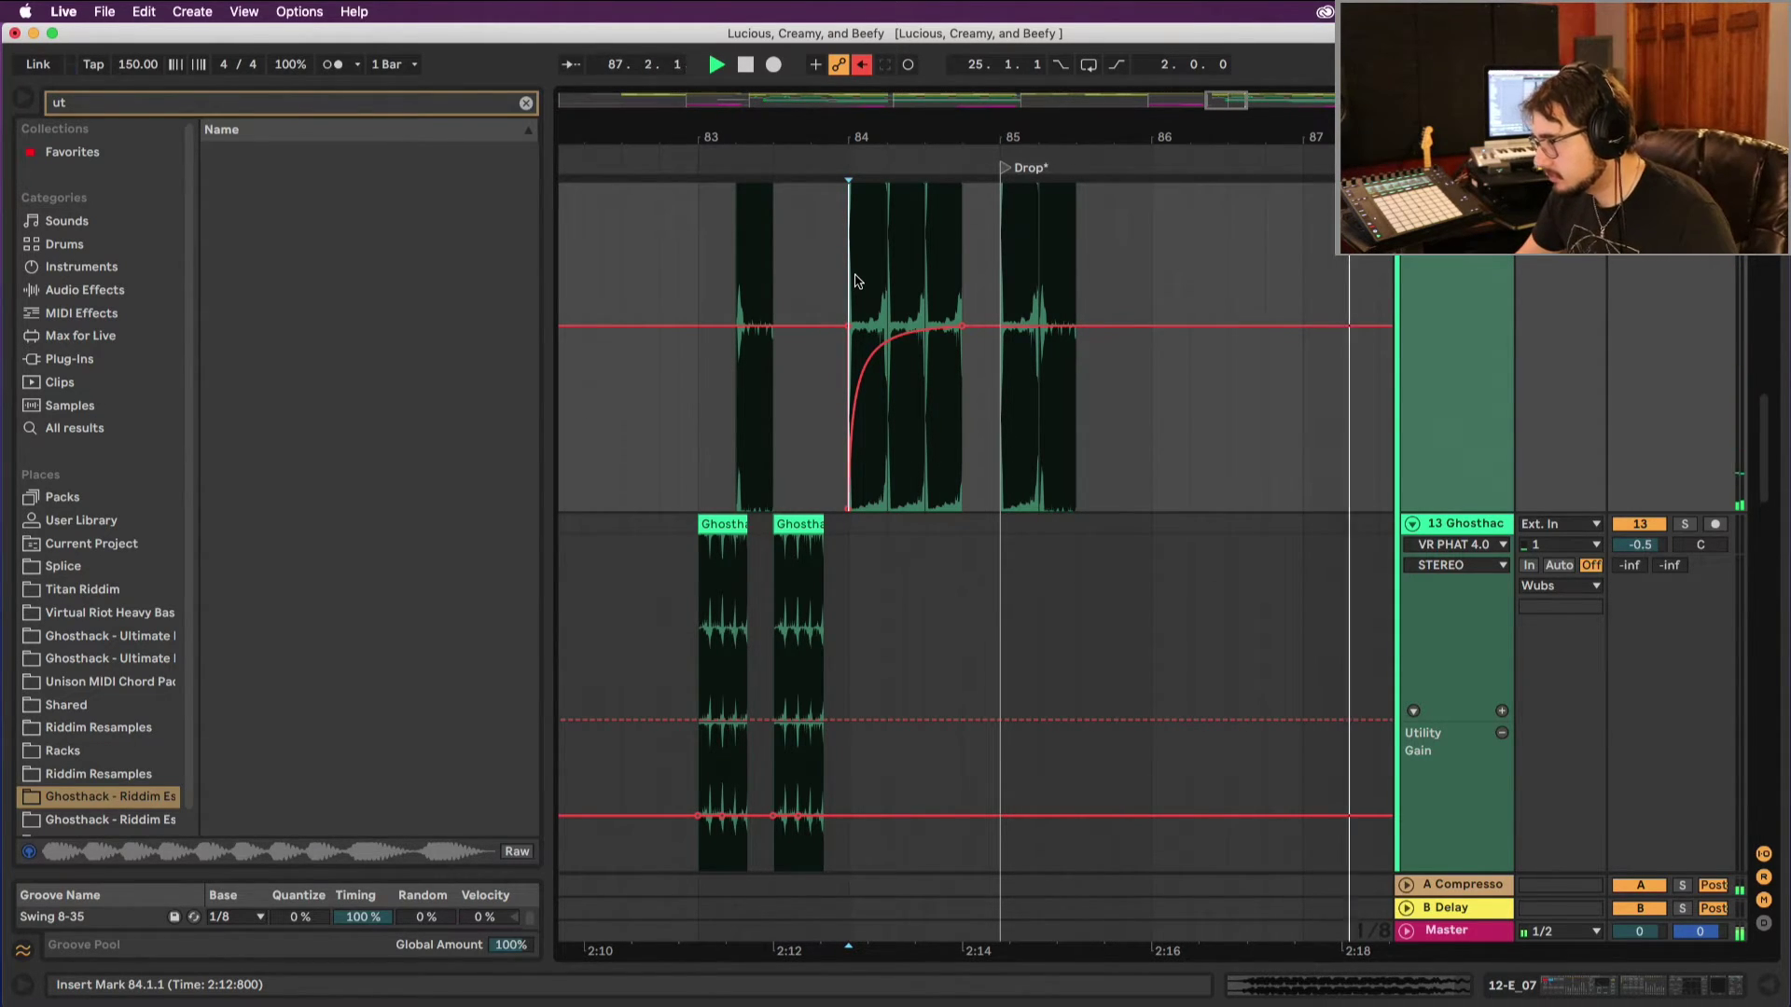
key(space)
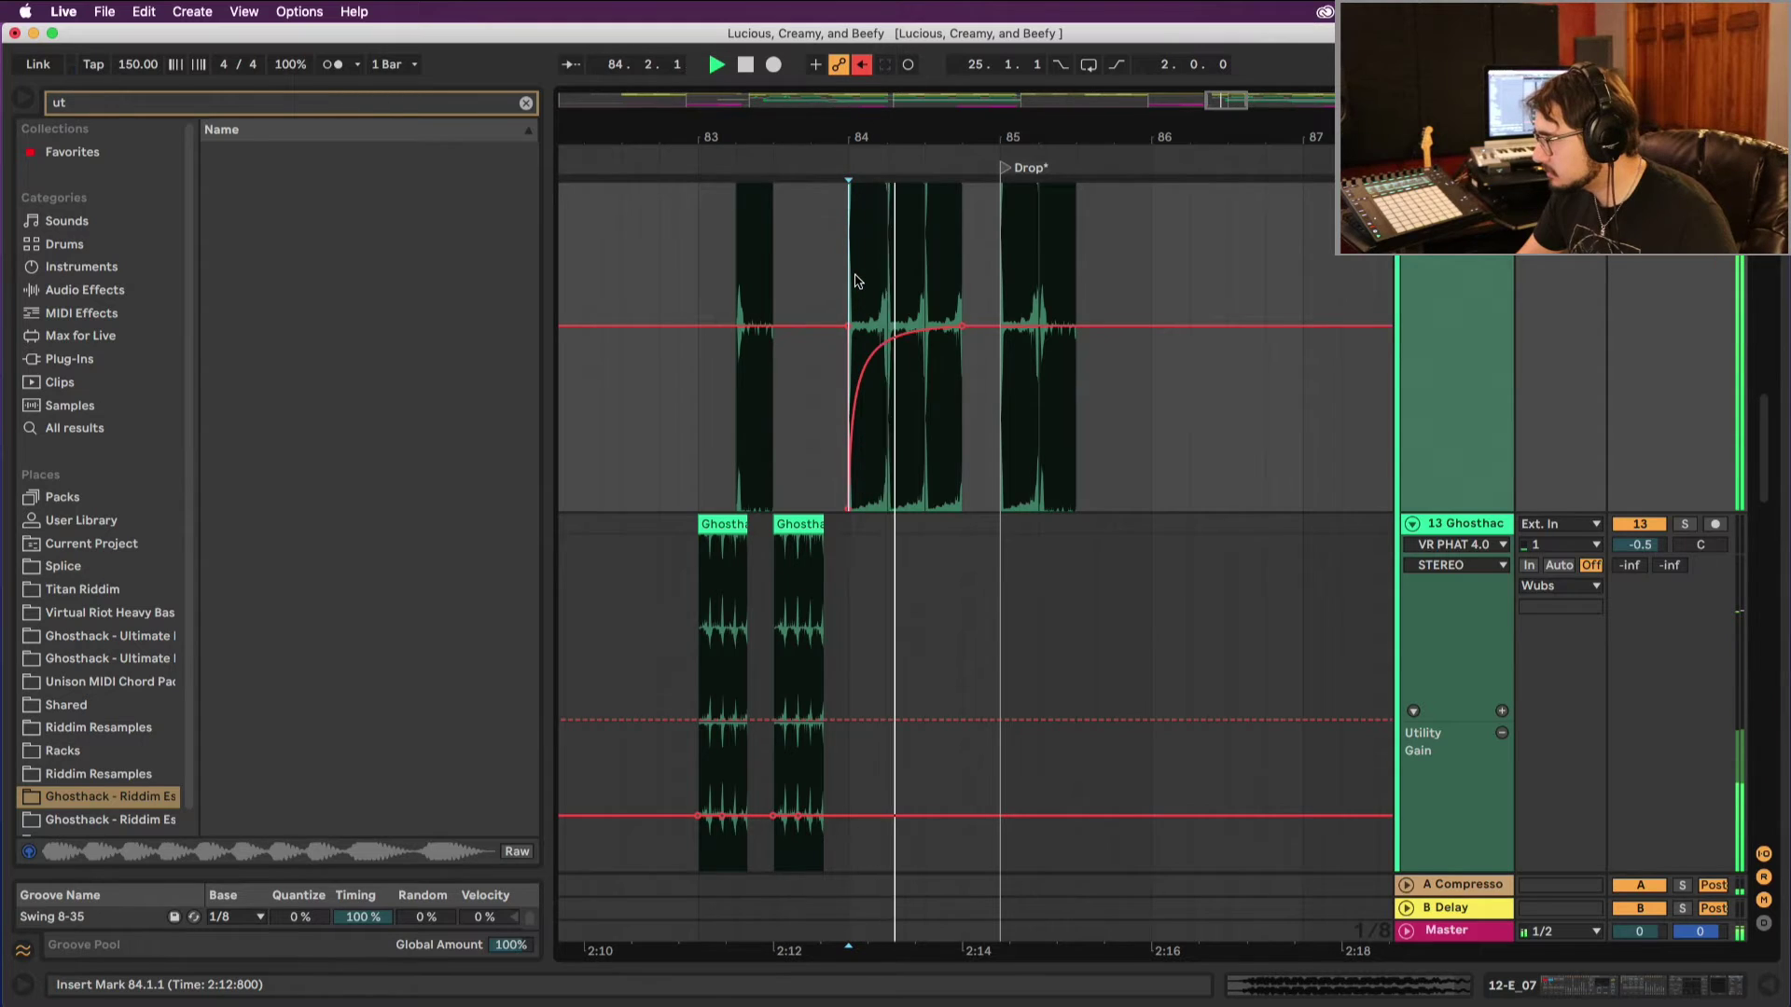
key(space)
key(space)
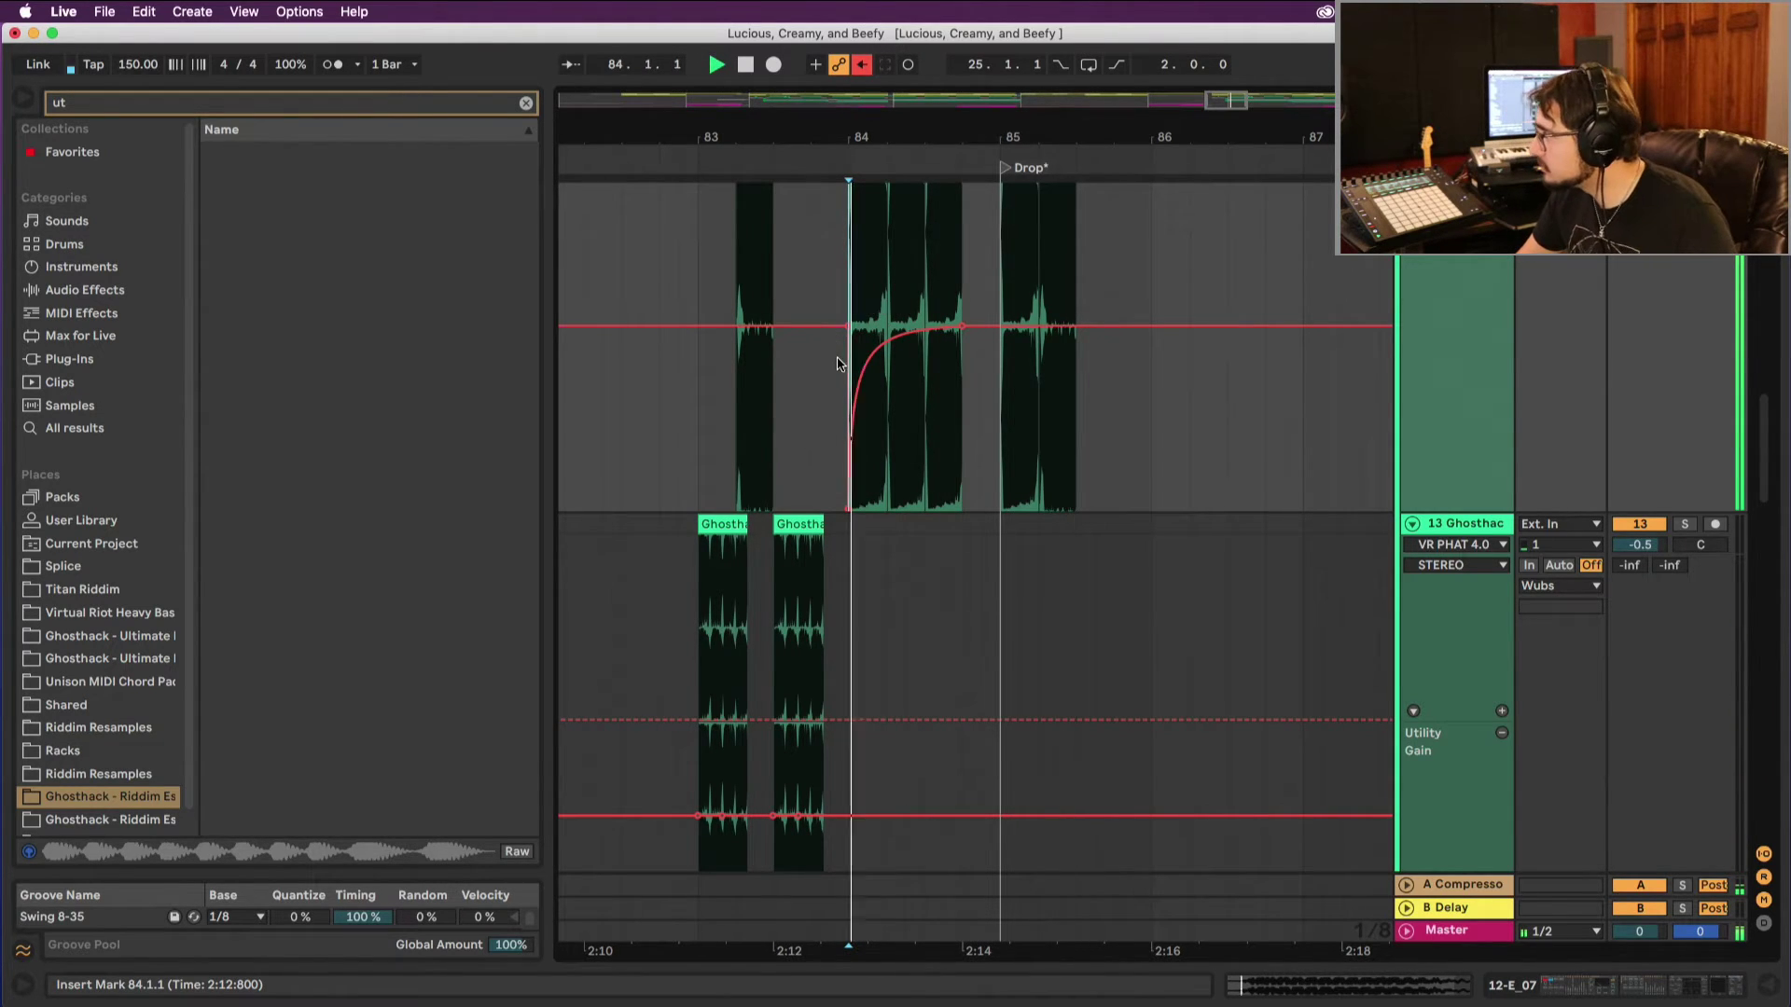
Step: Redraw track 16's Frequency Shifter Fine automation as a rise to 500 Hz across the 84.4.1–85.1.1 clip and play it
scroll(859, 404, down, 10)
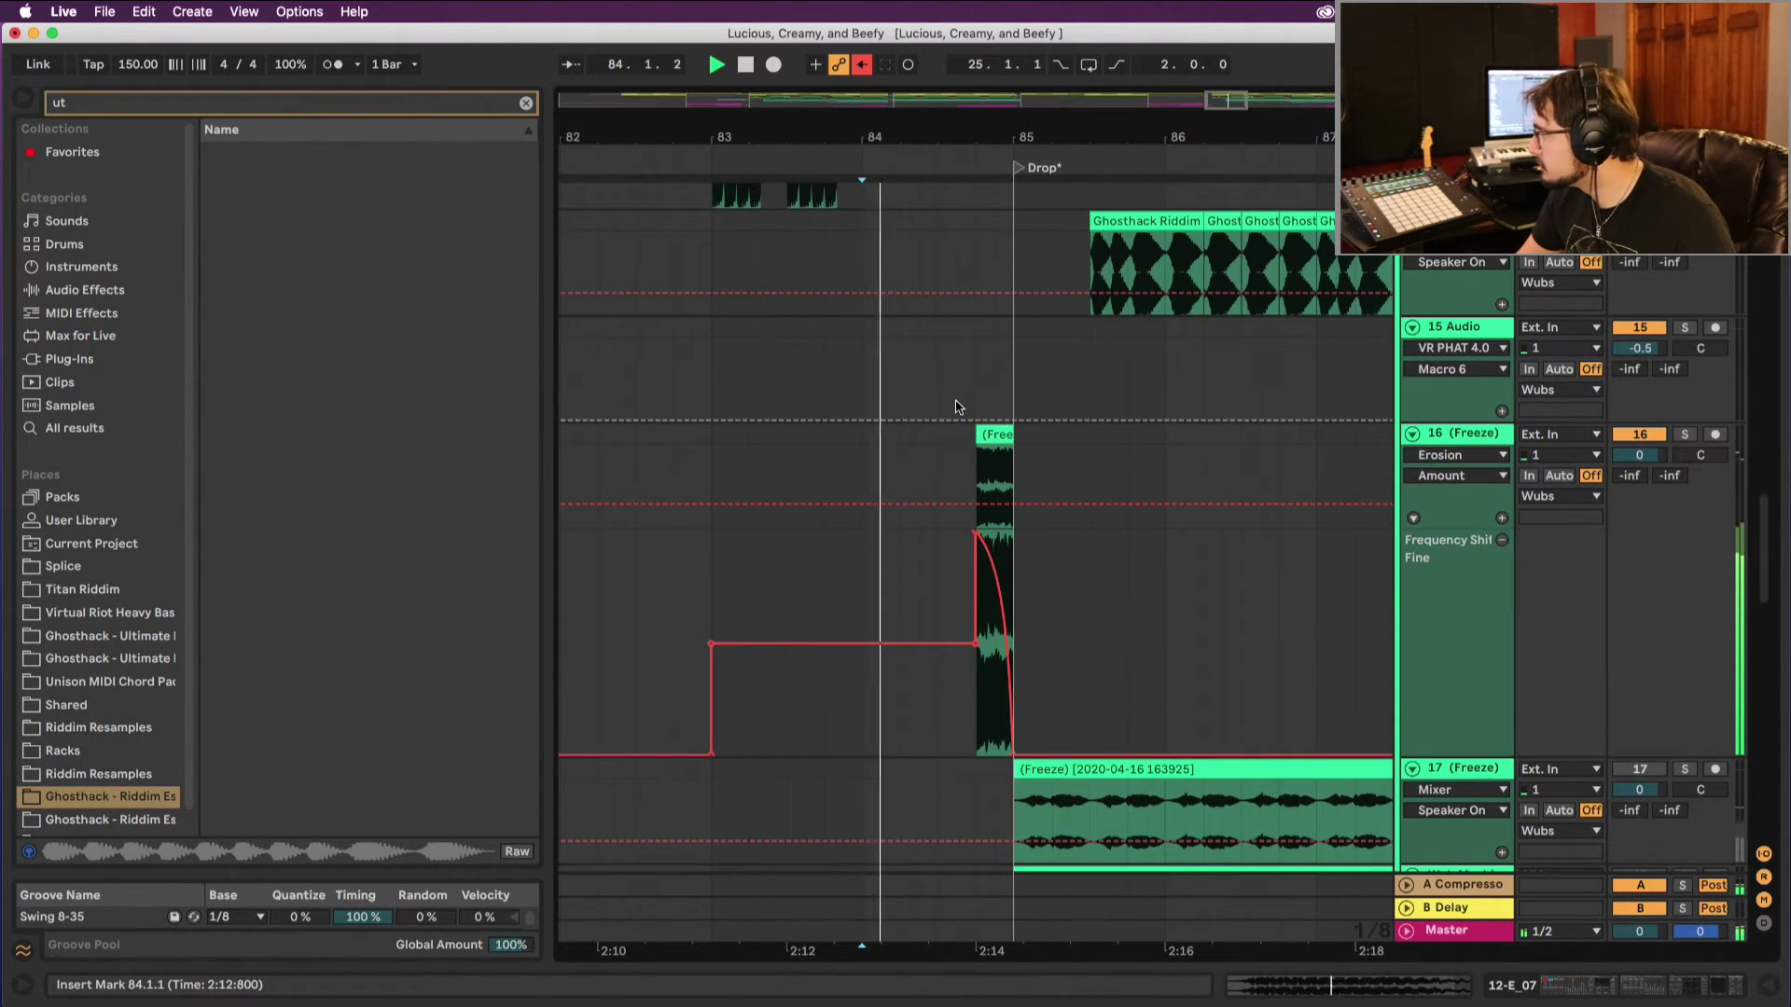
key(space)
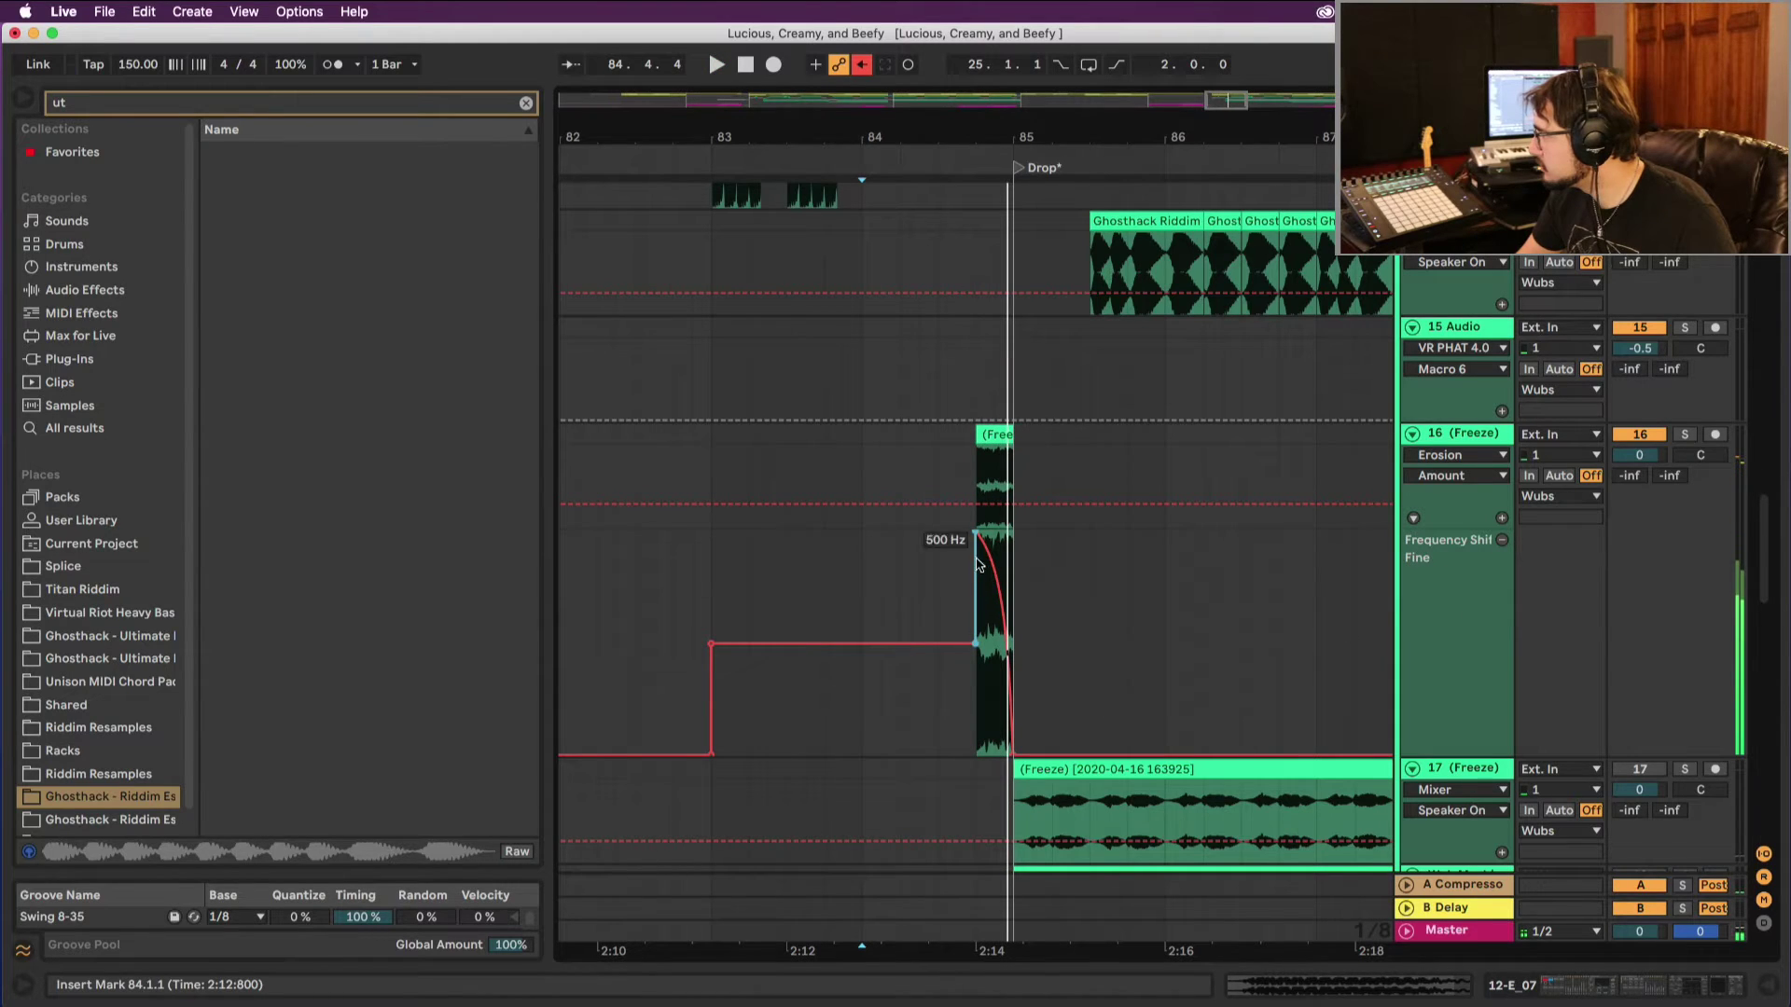
mouse_move(976, 535)
mouse_down()
mouse_move(976, 751)
mouse_move(1032, 534)
mouse_move(1008, 533)
mouse_up()
key(space)
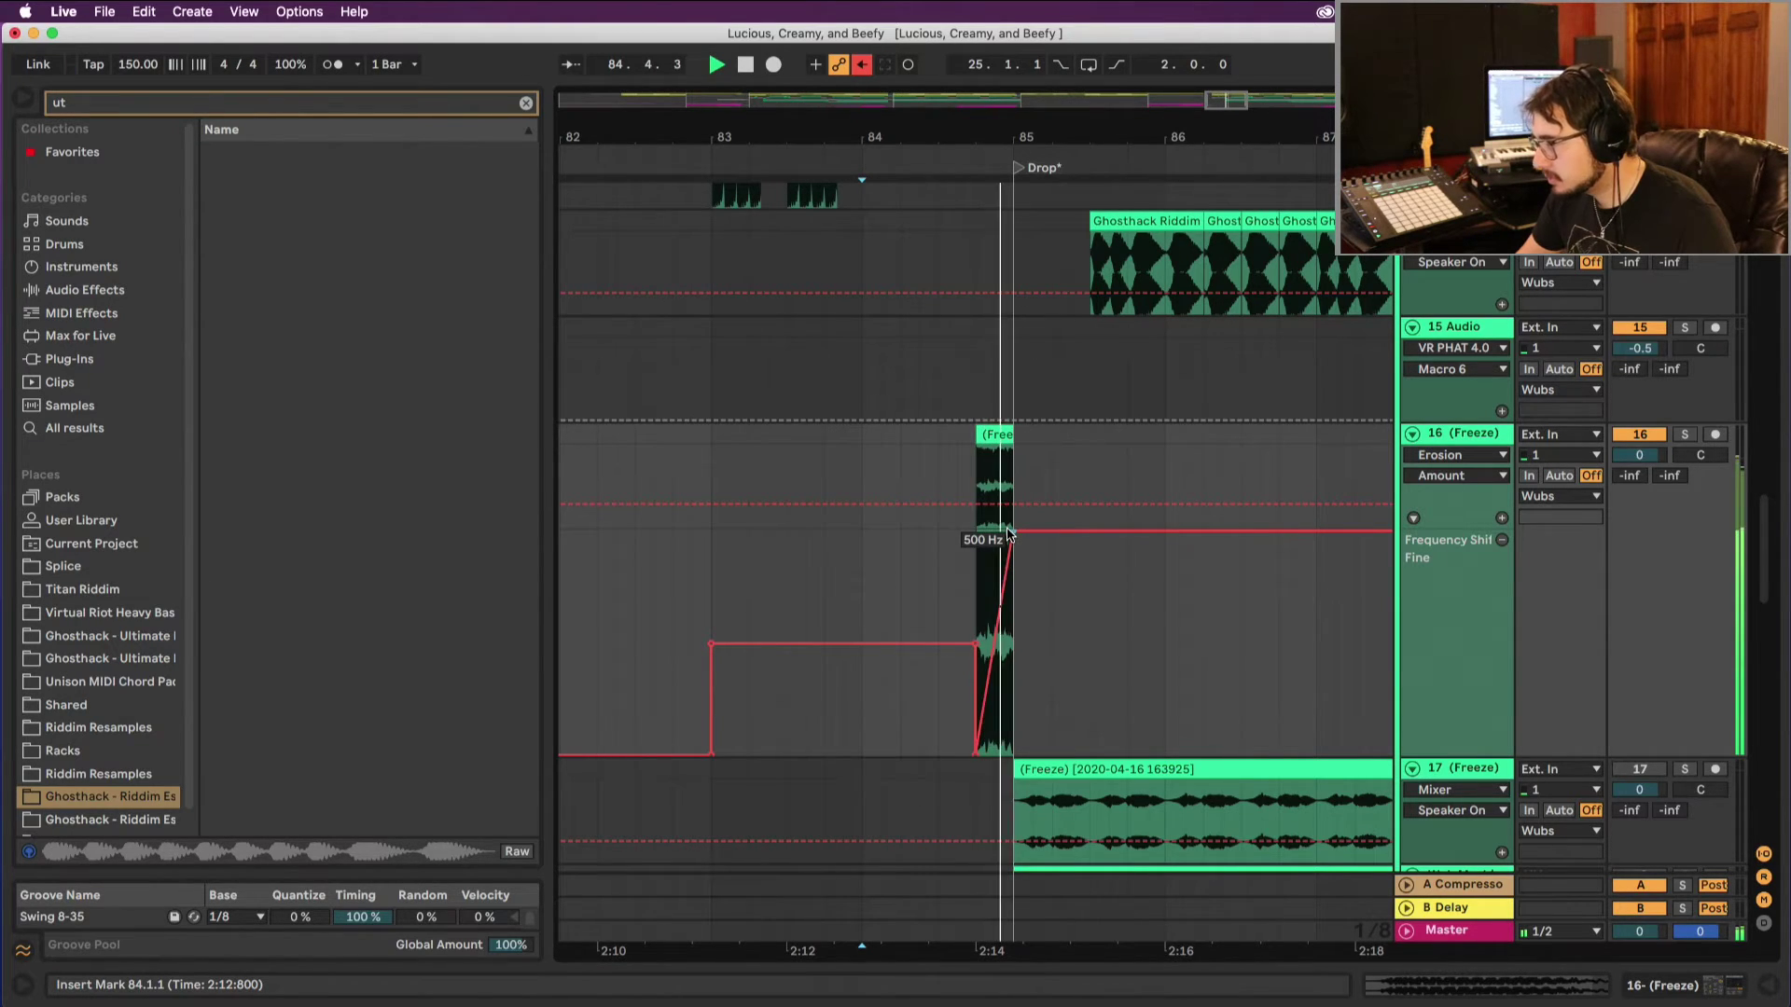
key(space)
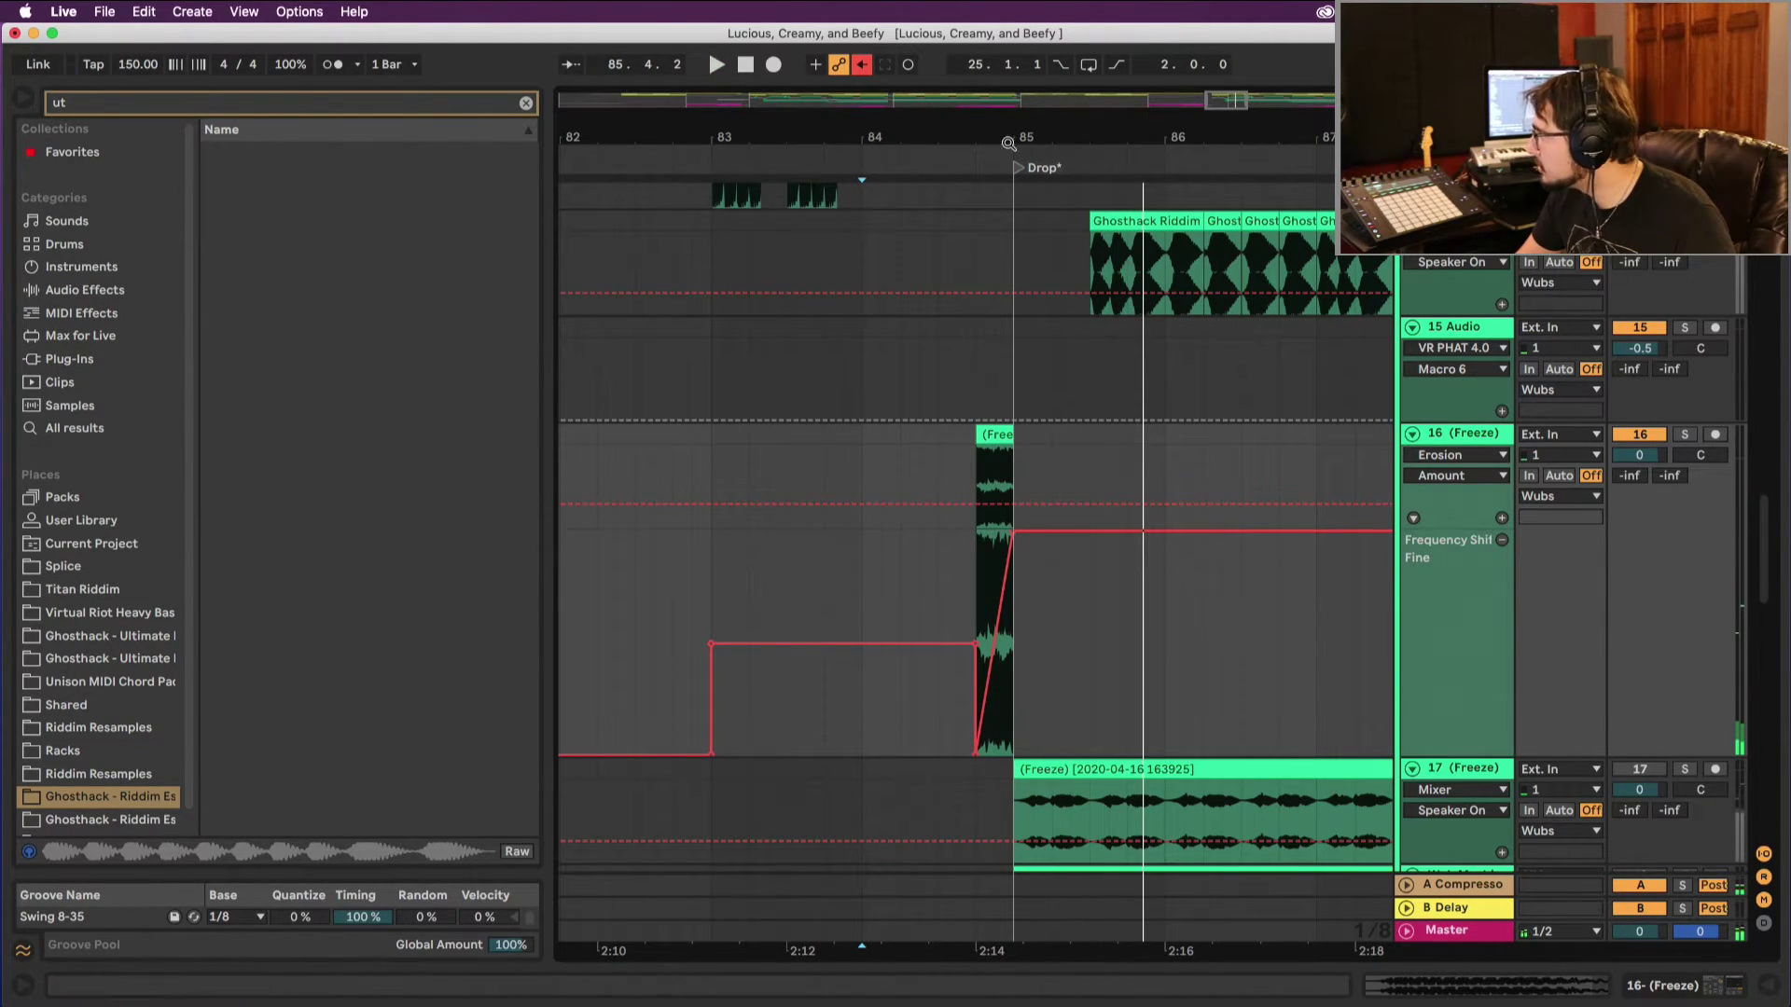
Step: Lower the end of track 16's Frequency Shifter Fine rise to 203 Hz and show that parameter in the track's main automation lane
drag(1008, 143, 1069, 403)
drag(1057, 535, 1059, 561)
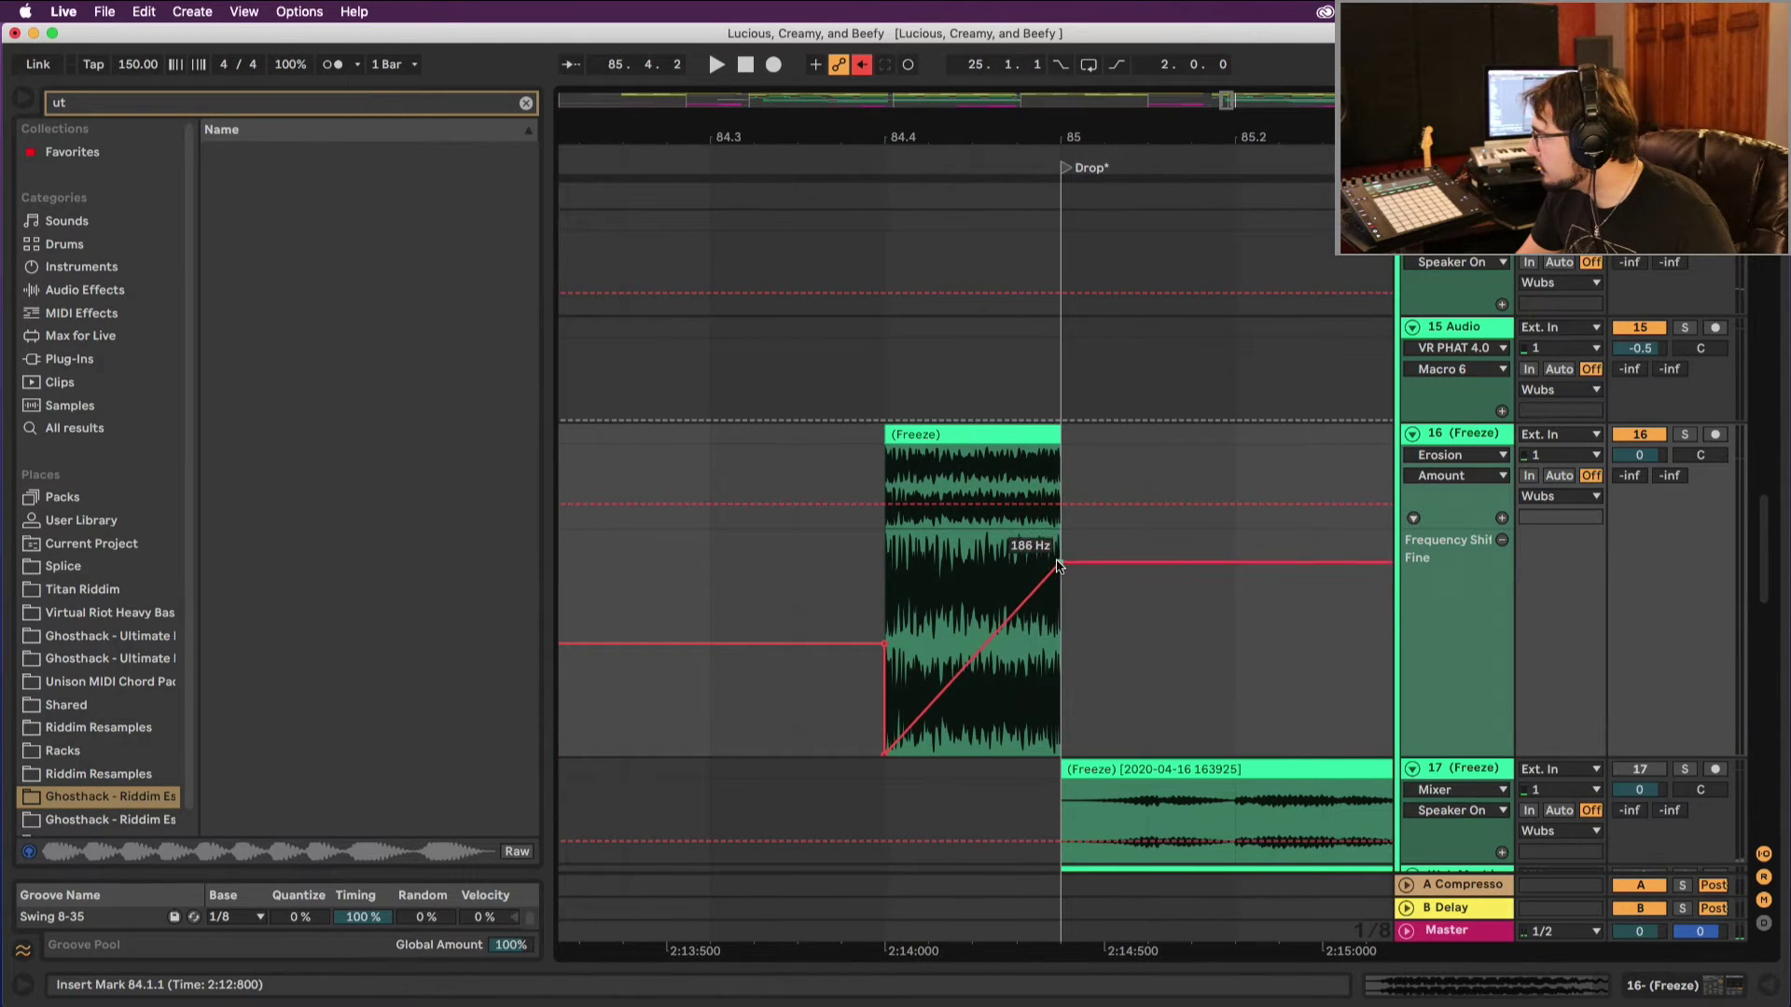
click(1492, 454)
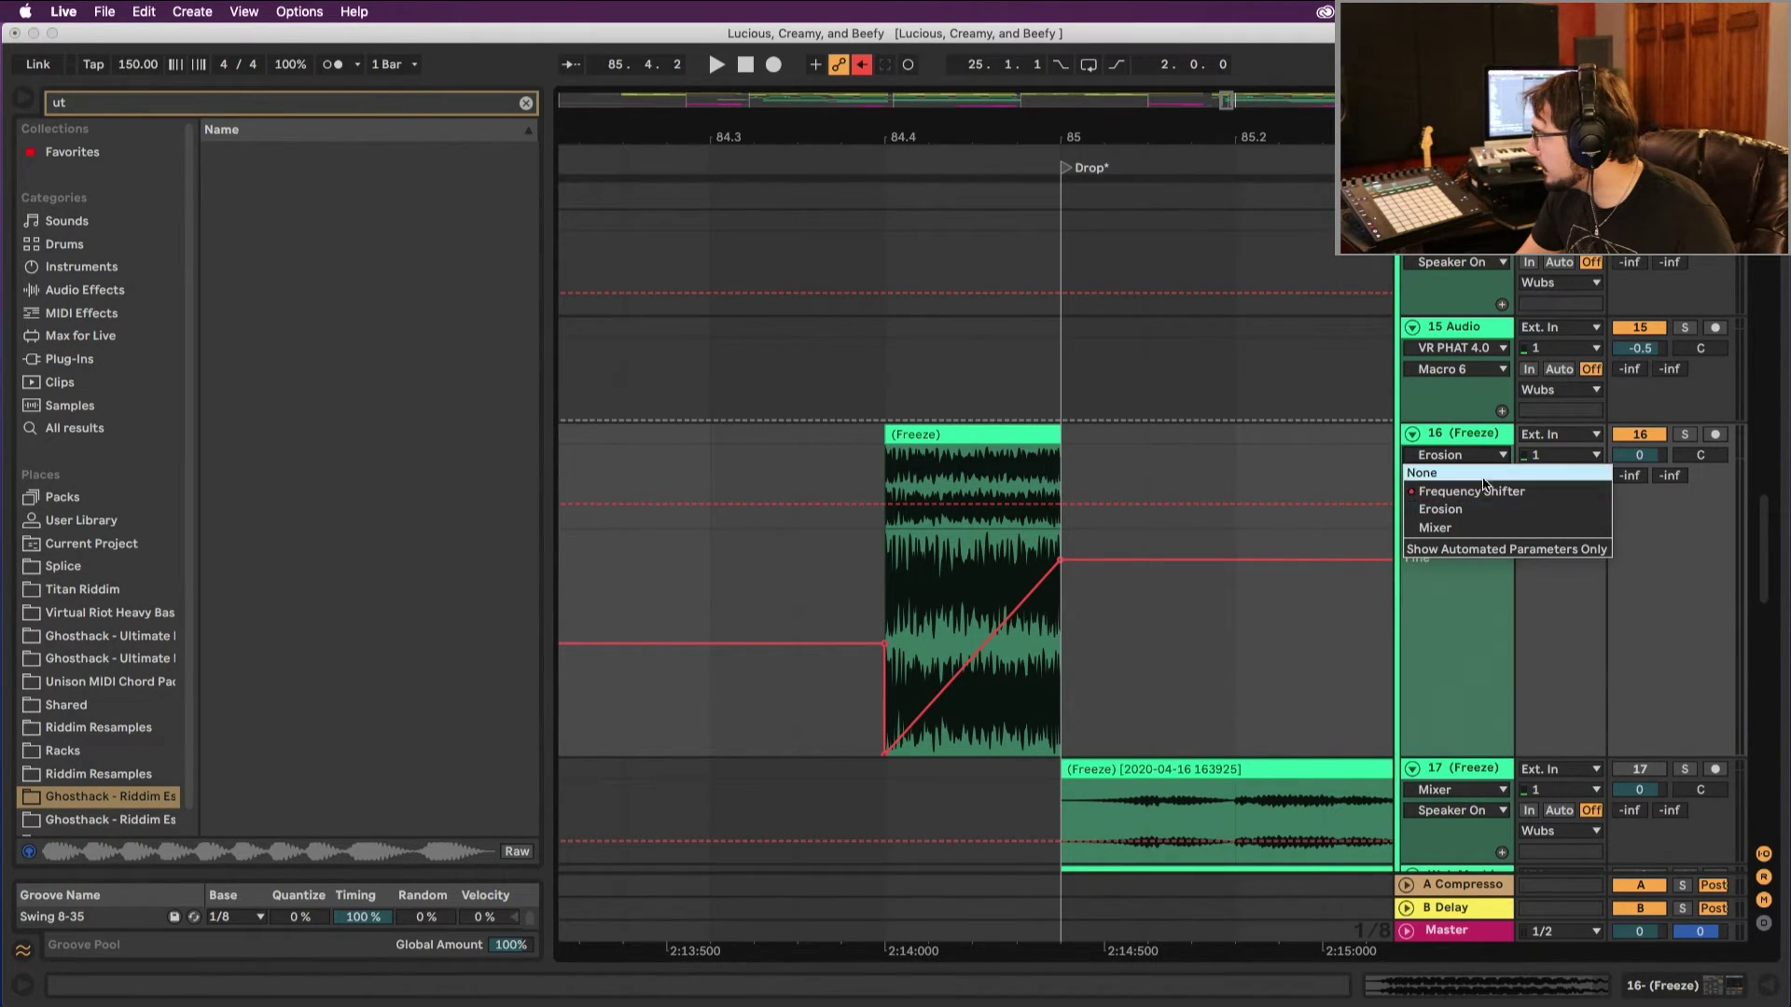
click(1480, 483)
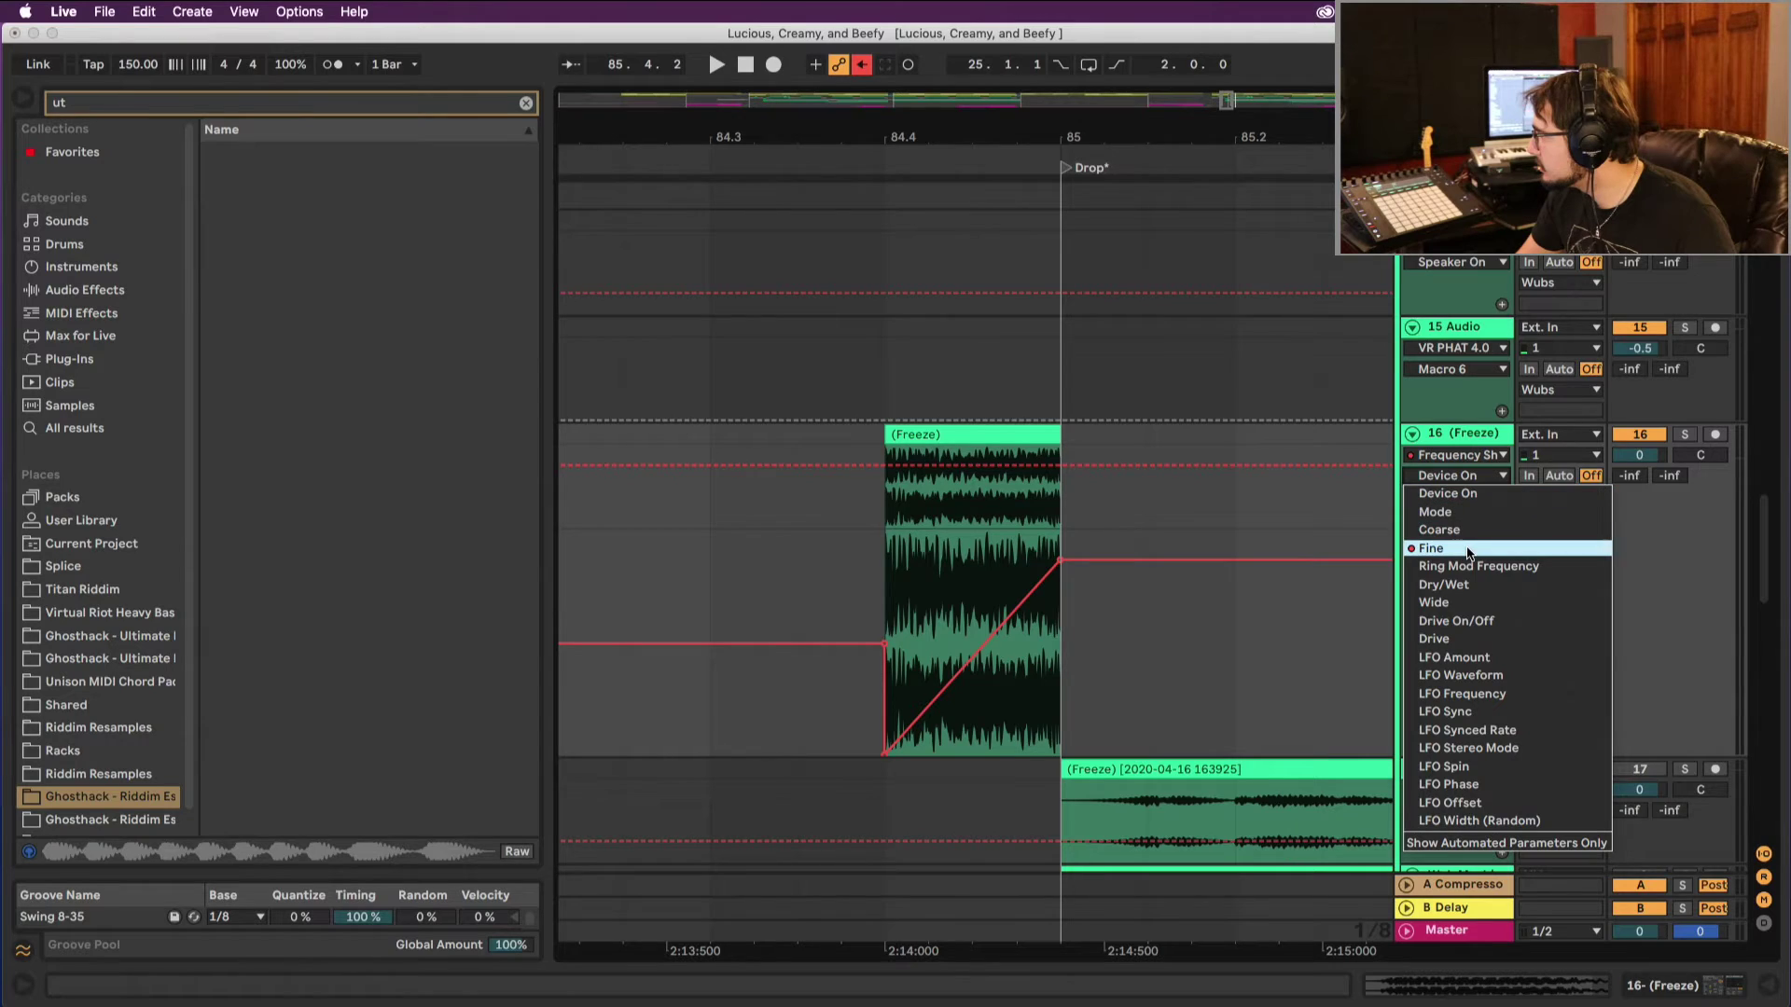
click(1469, 550)
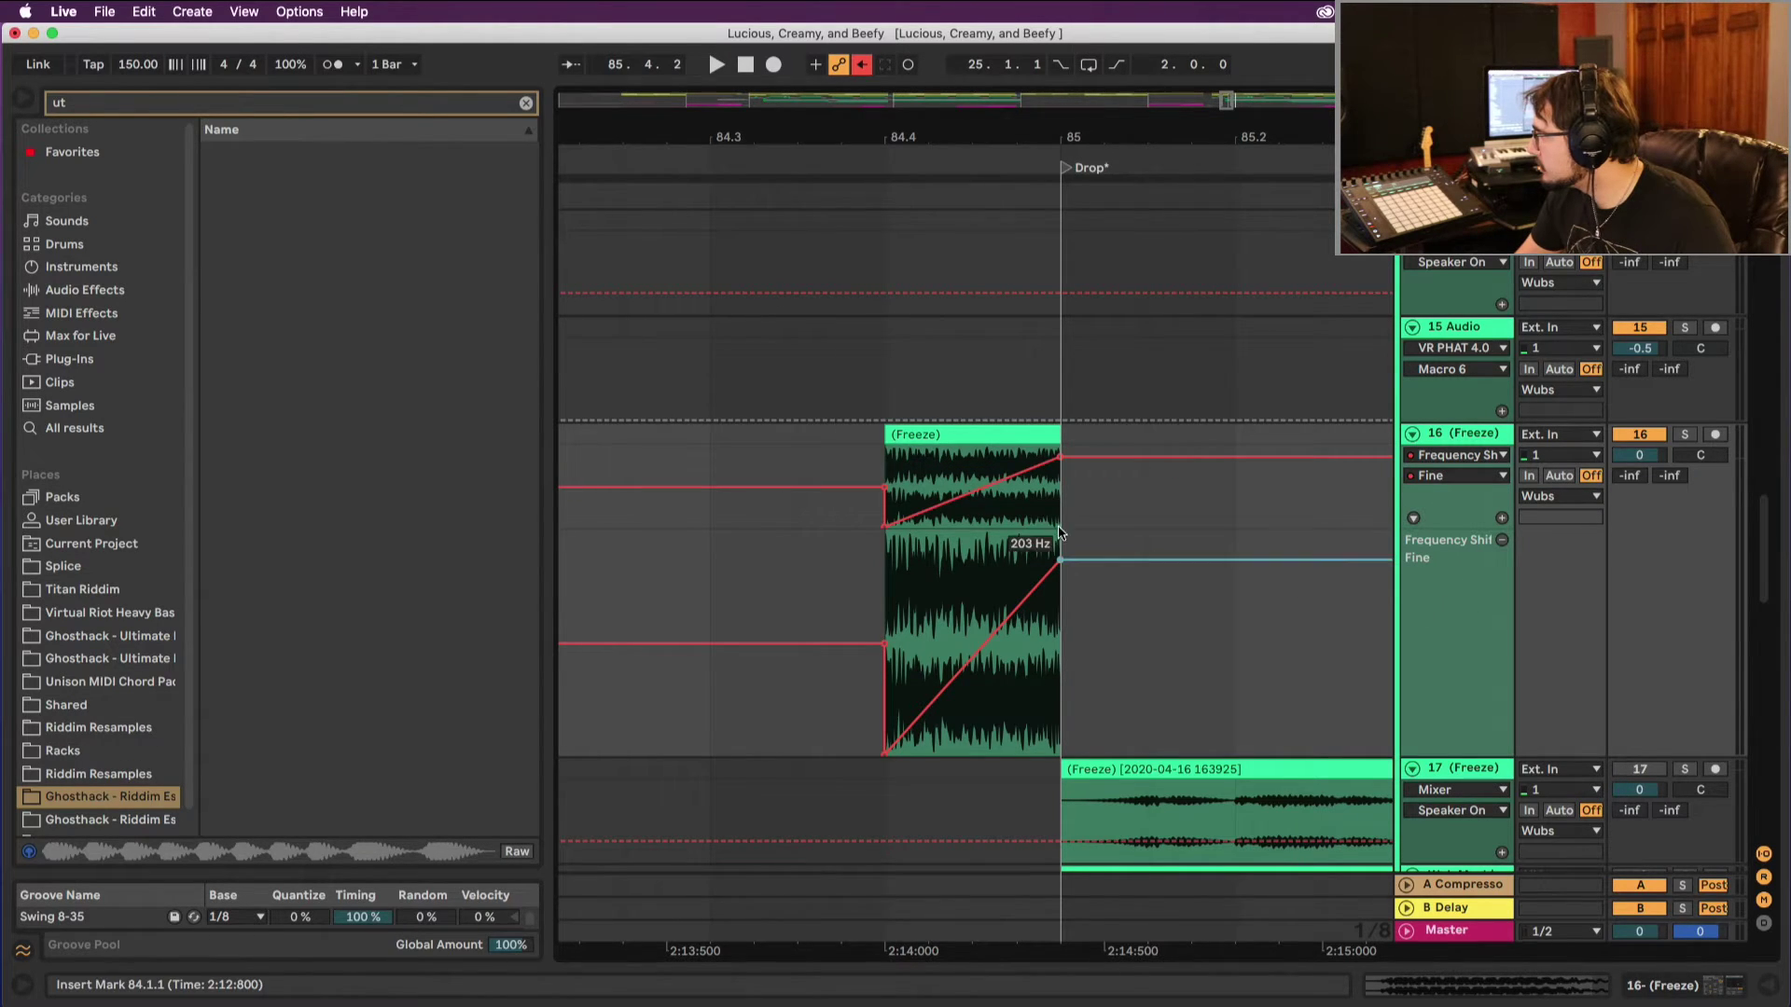
Step: Solo track 16, show its device chain and play the (Freeze) clip from 84.4.1
click(937, 436)
key(space)
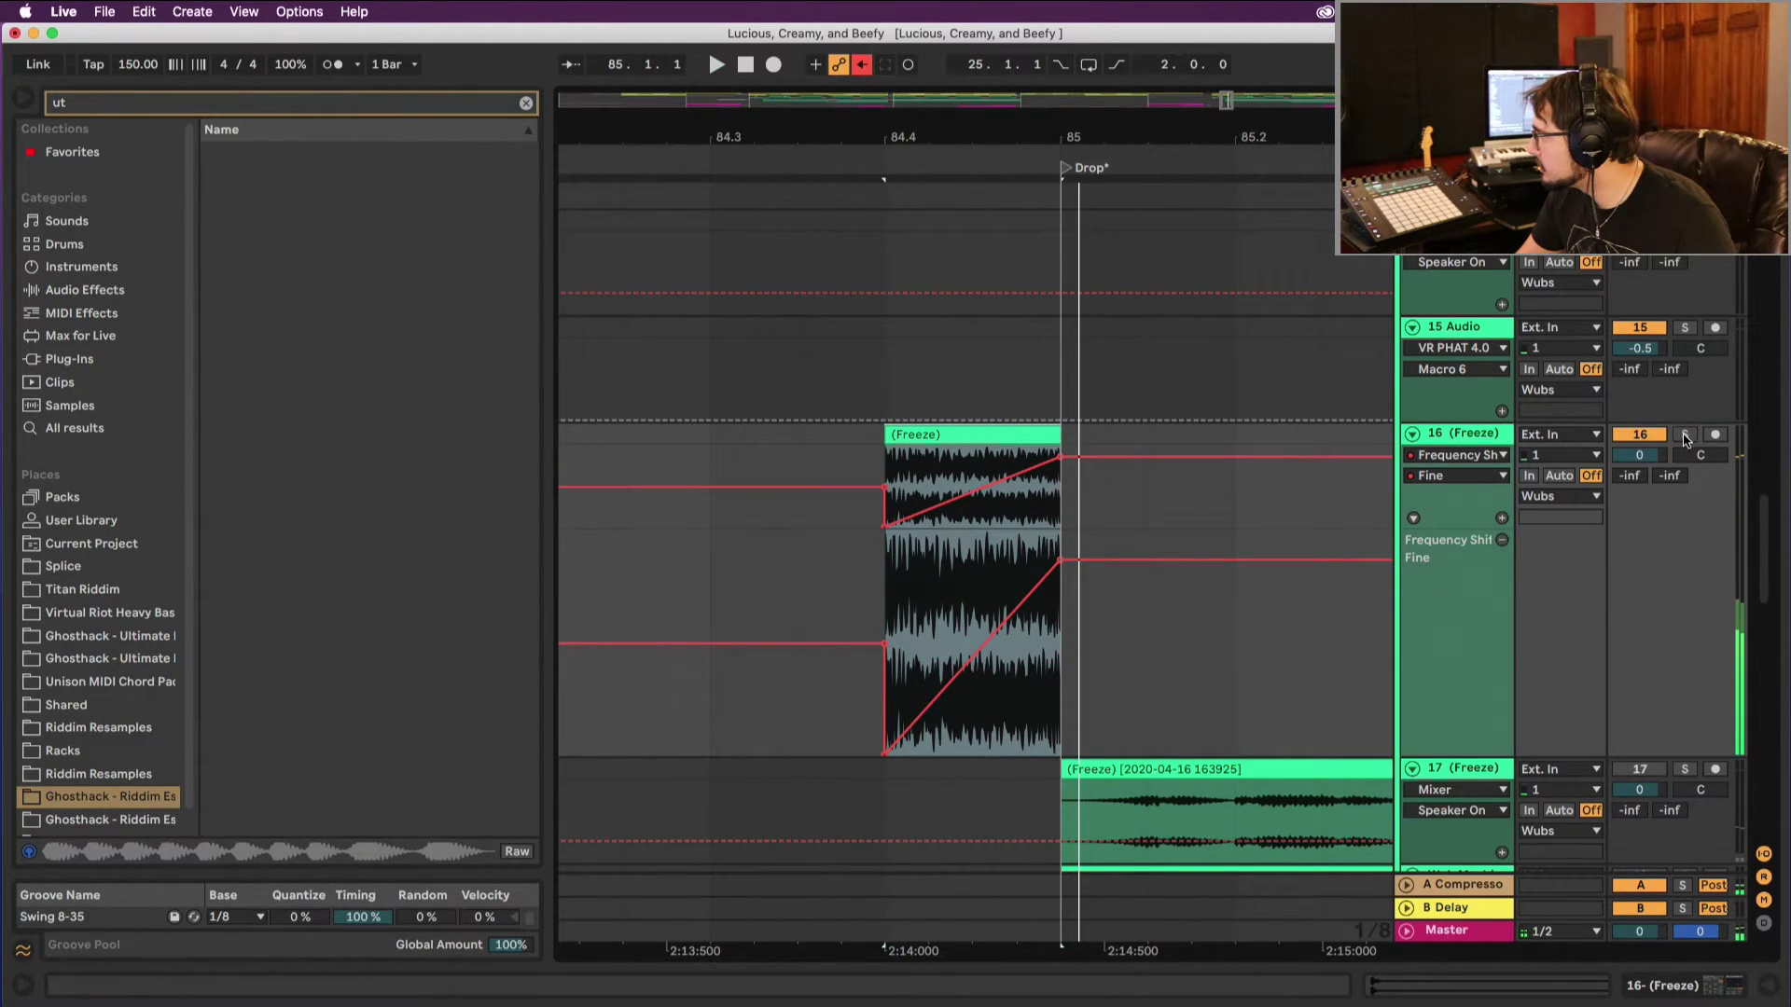
click(1685, 434)
double_click(1486, 439)
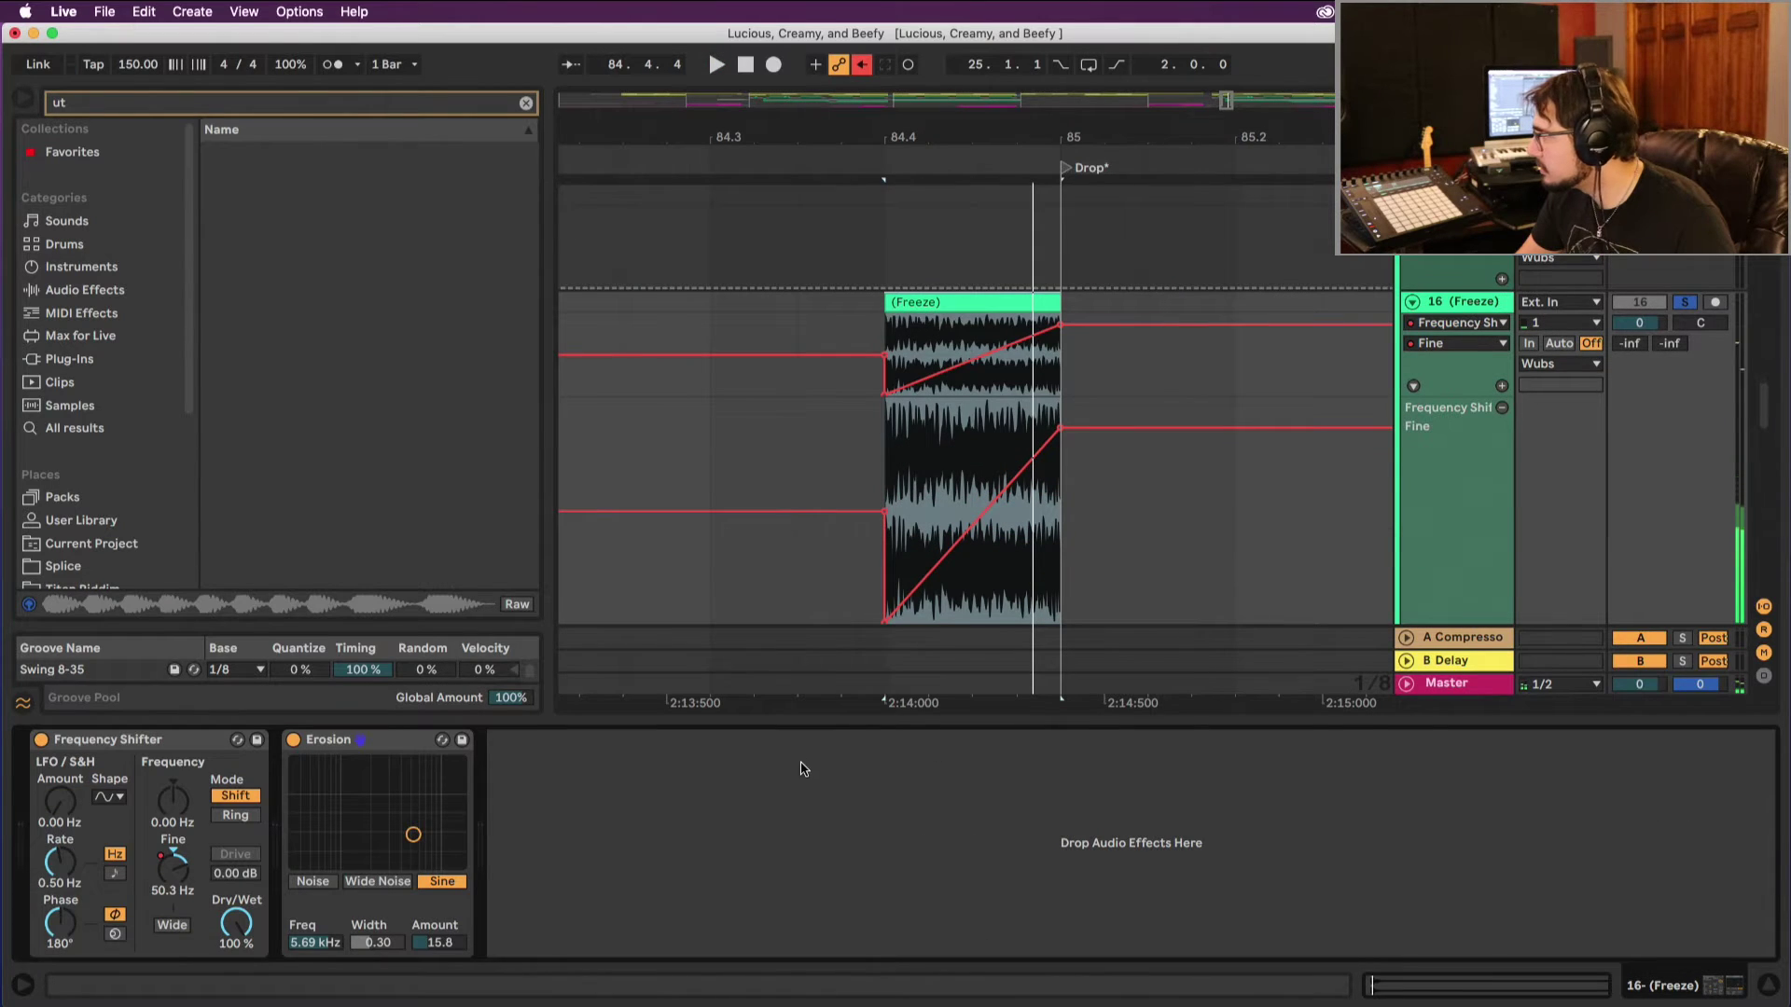
key(space)
scroll(890, 478, up, 5)
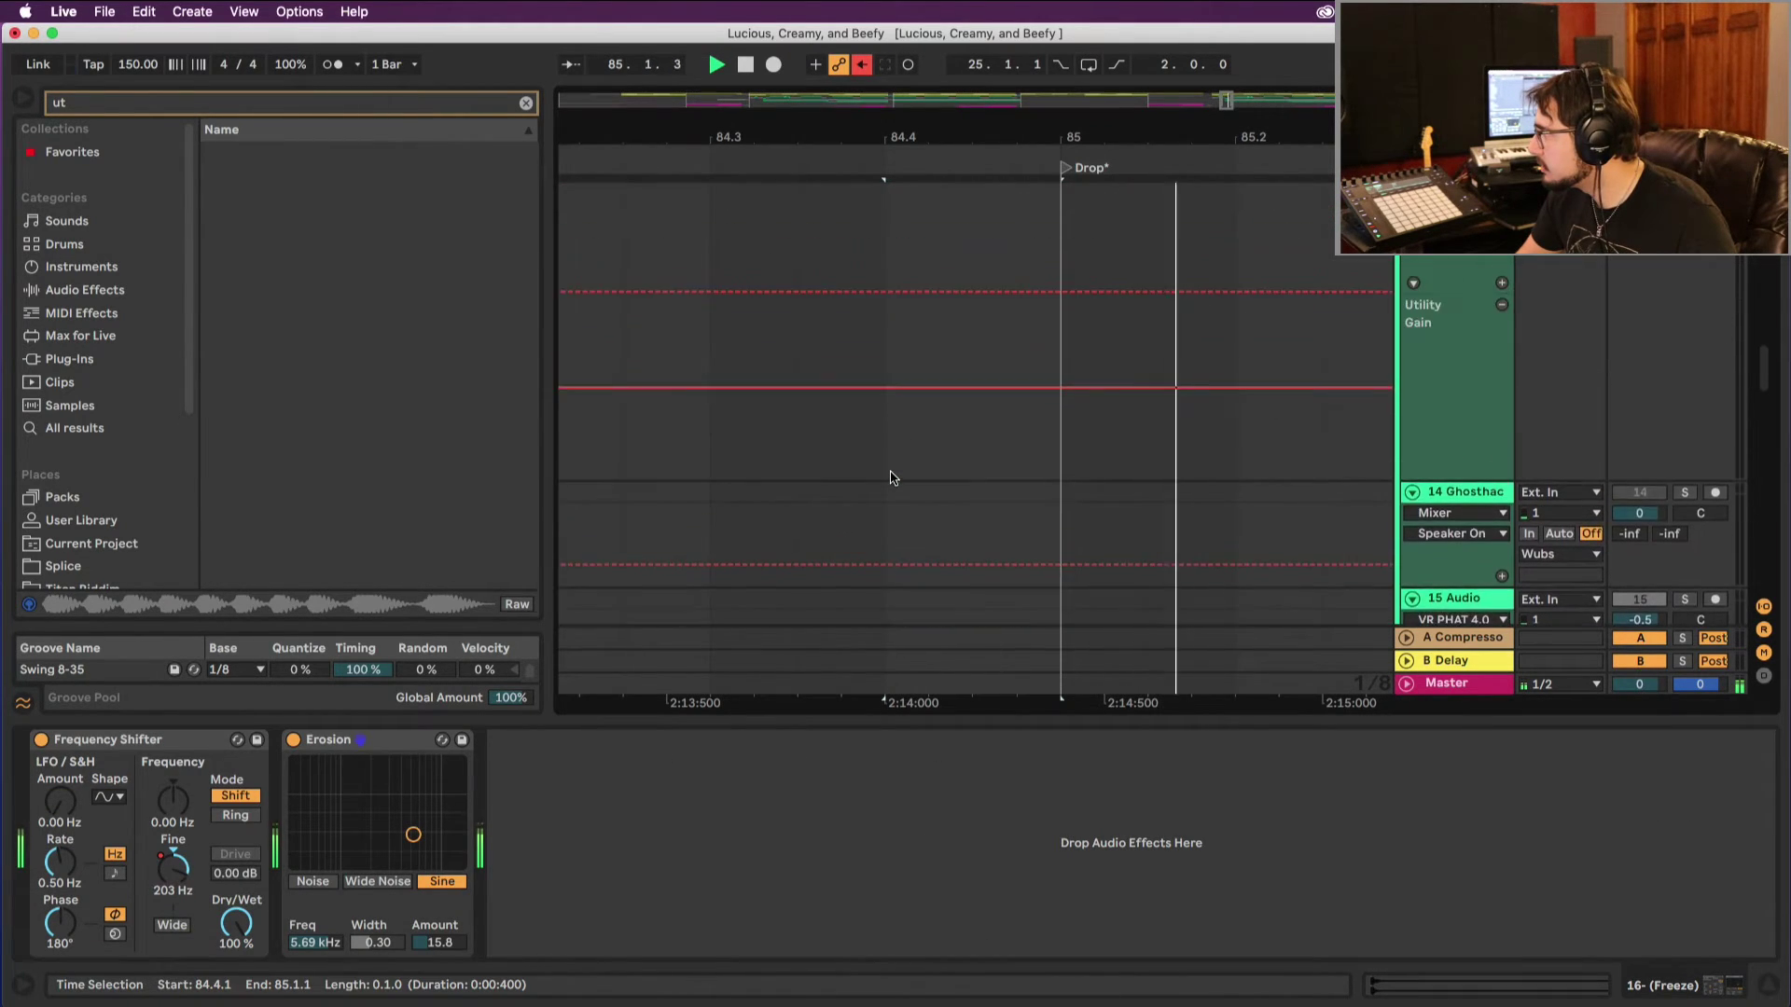
Step: Show the Wubs group's device chain and play the fill from 84.4.1
scroll(890, 478, down, 6)
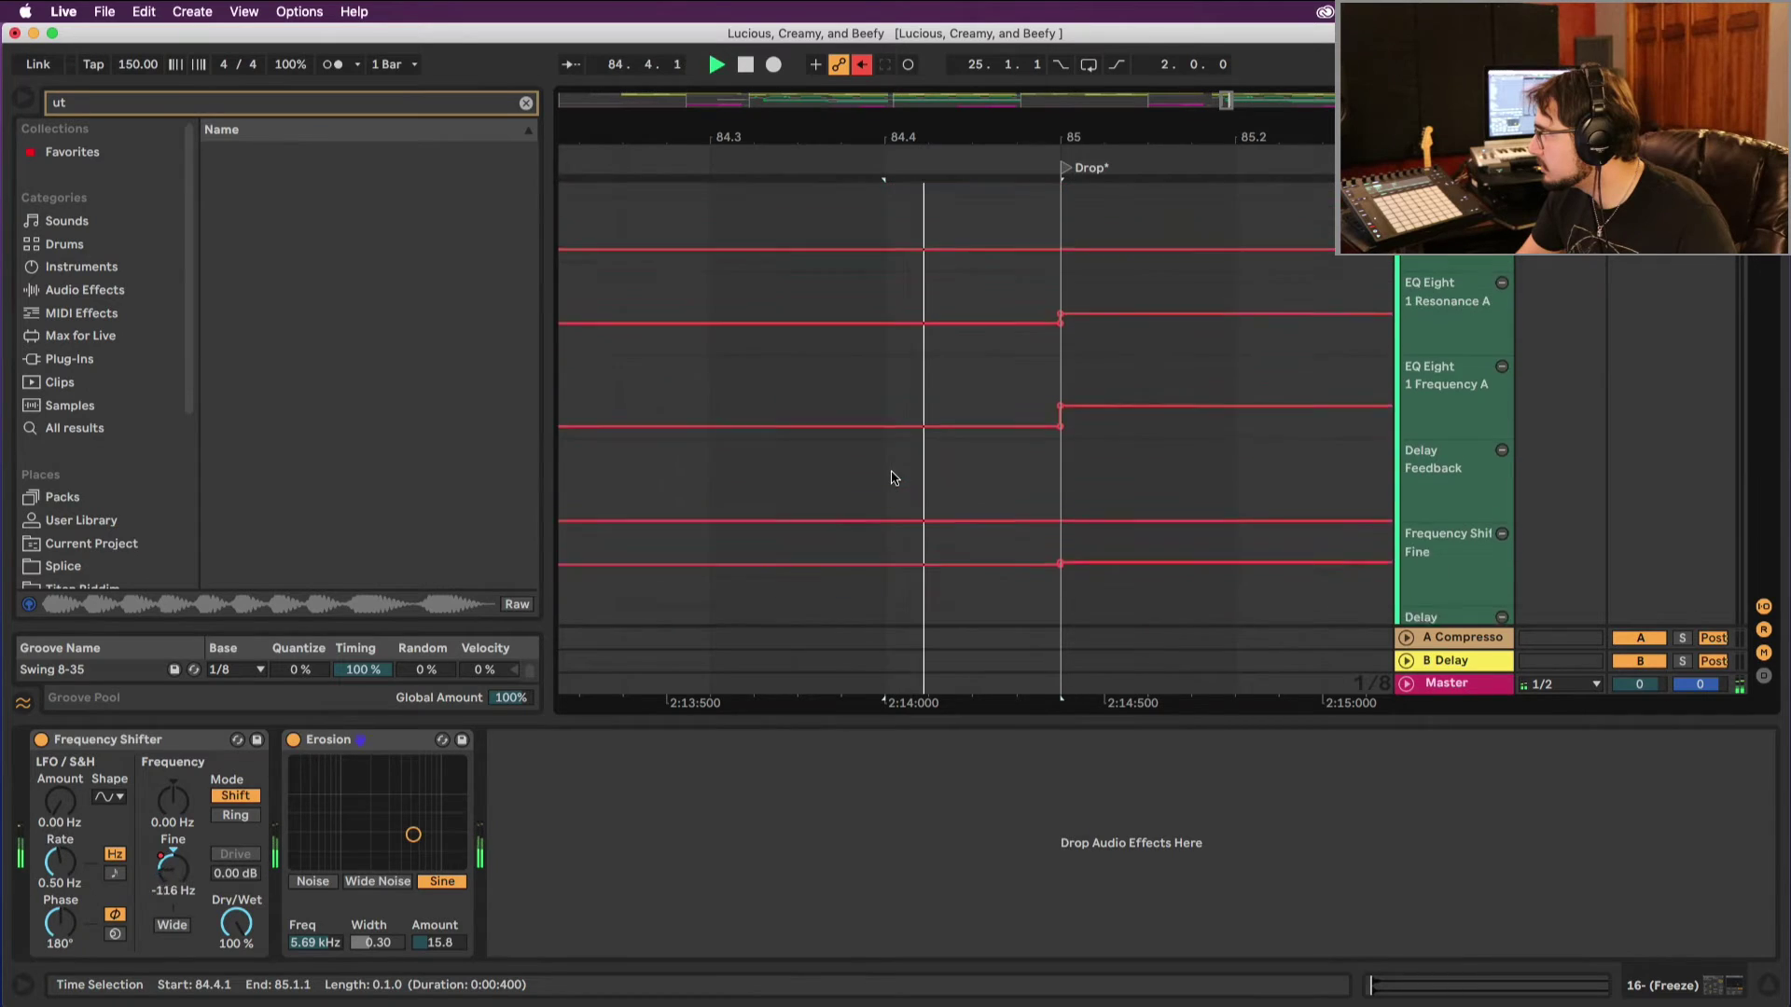
scroll(893, 478, up, 5)
scroll(893, 477, down, 1)
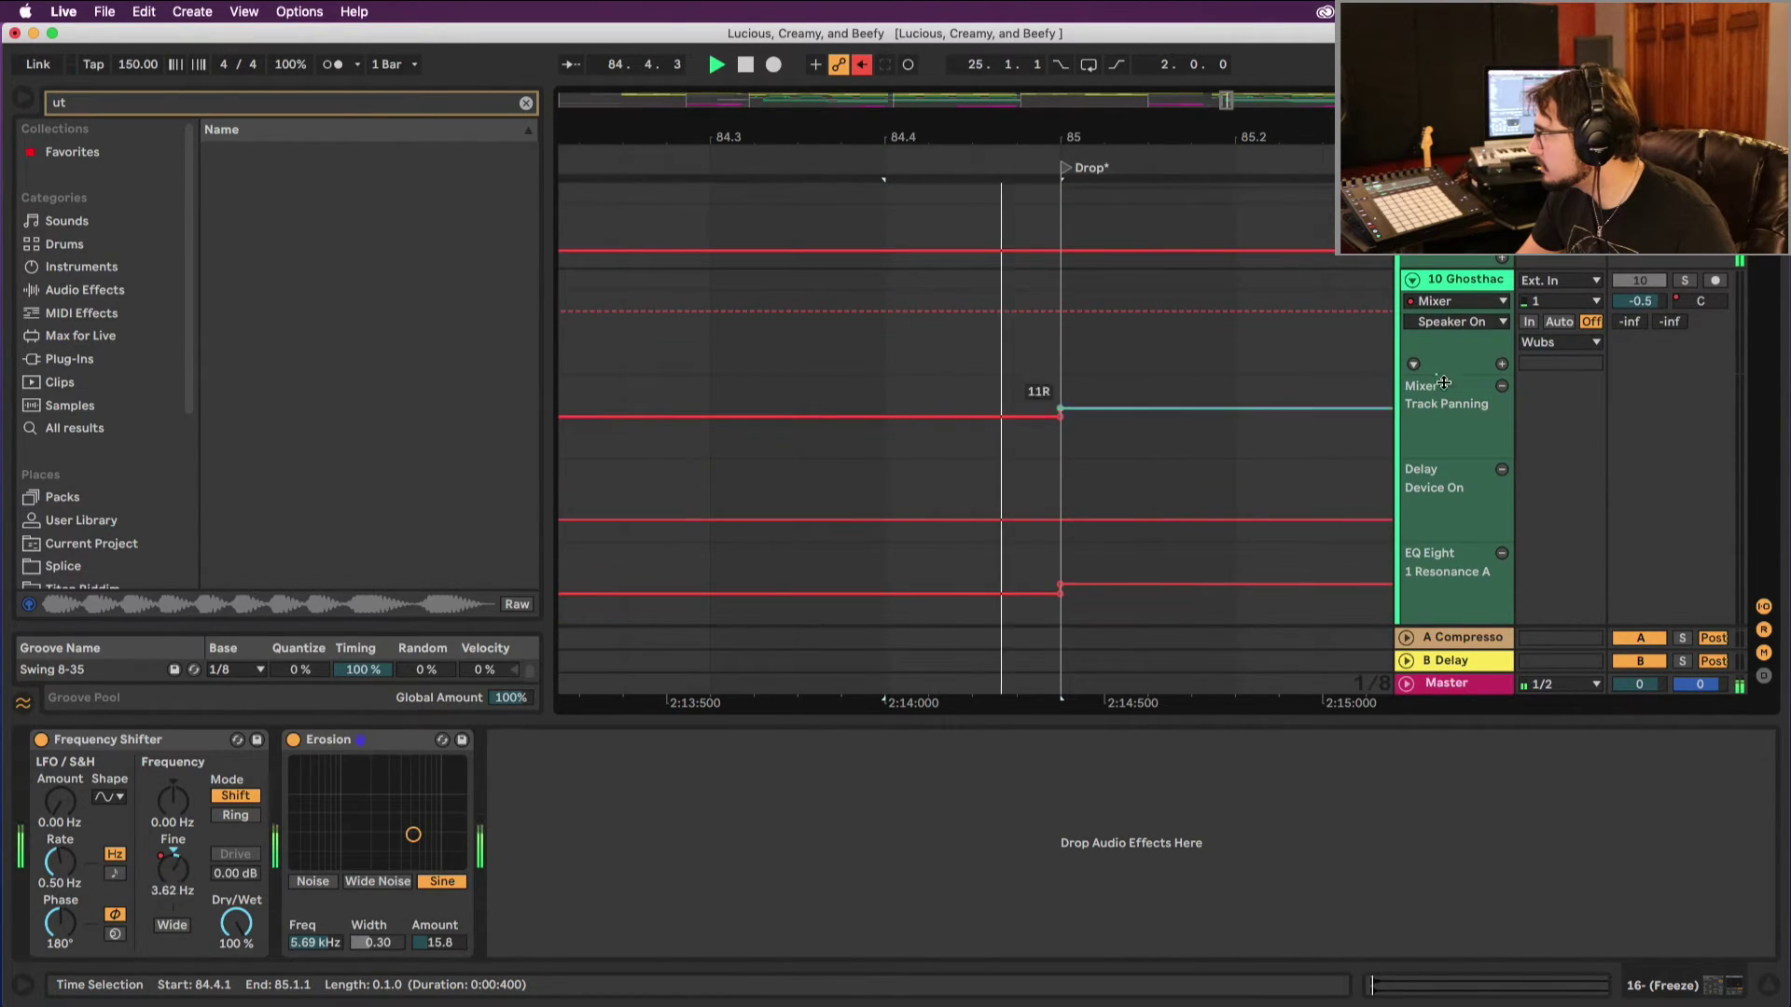
click(1459, 351)
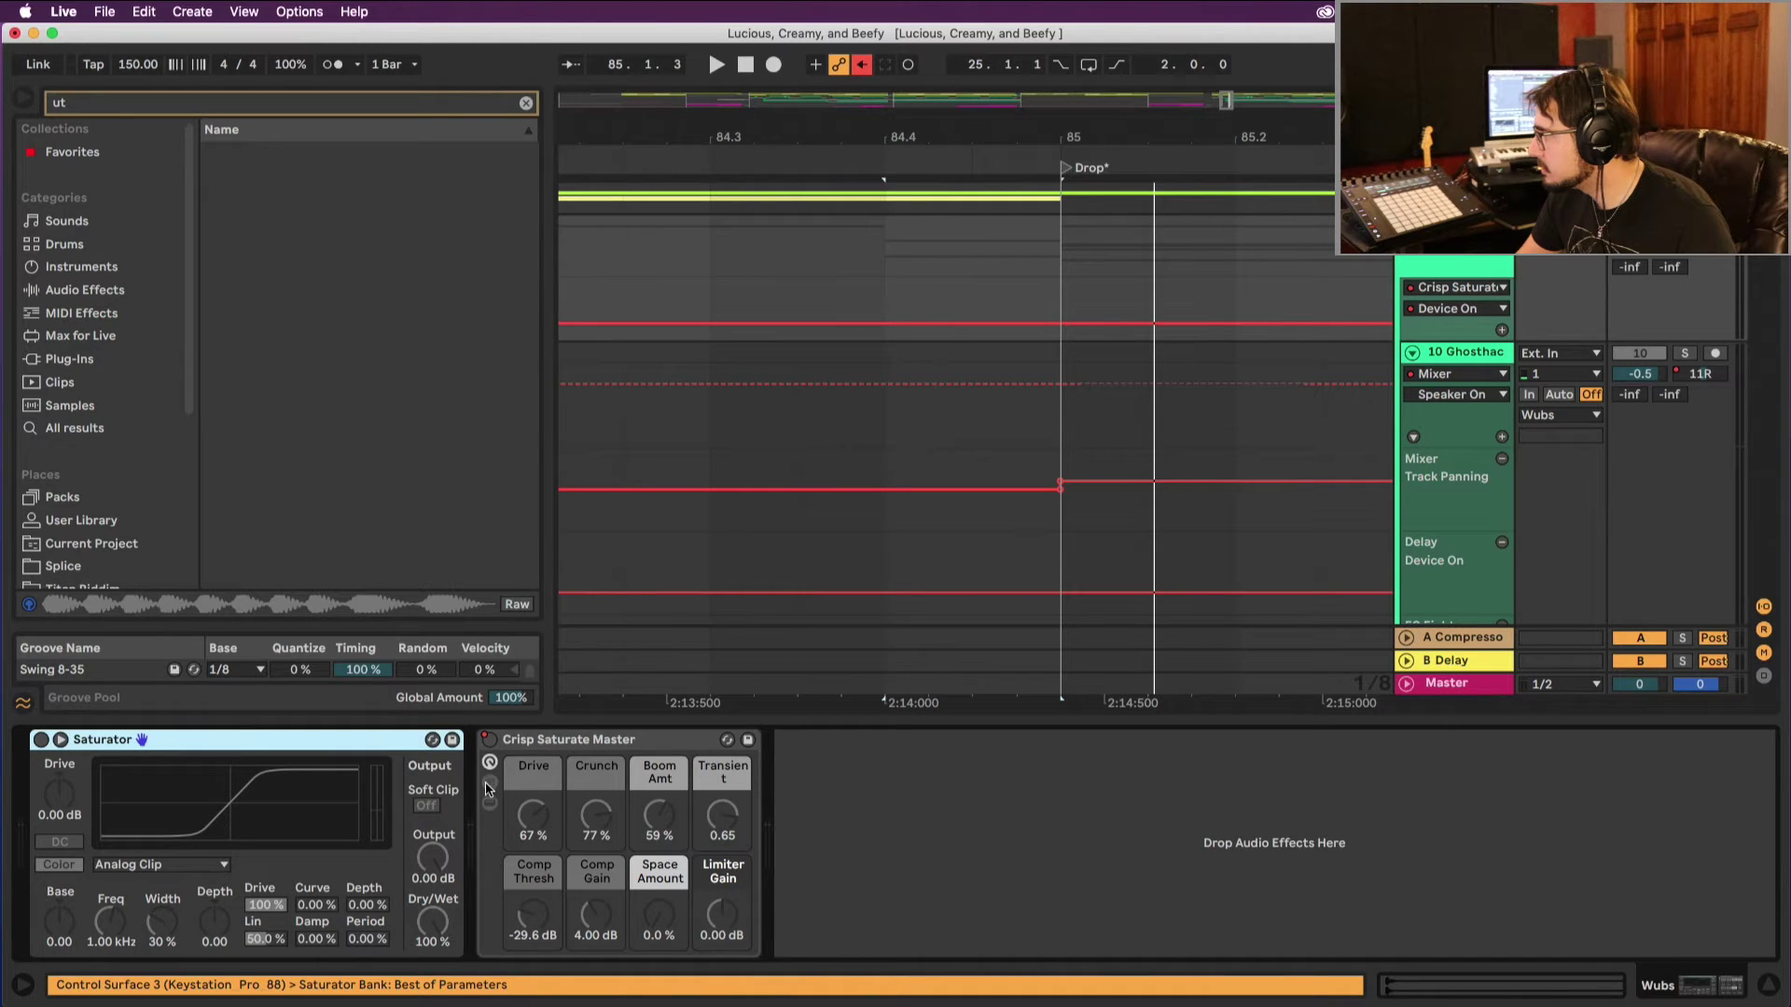
key(space)
scroll(949, 552, down, 5)
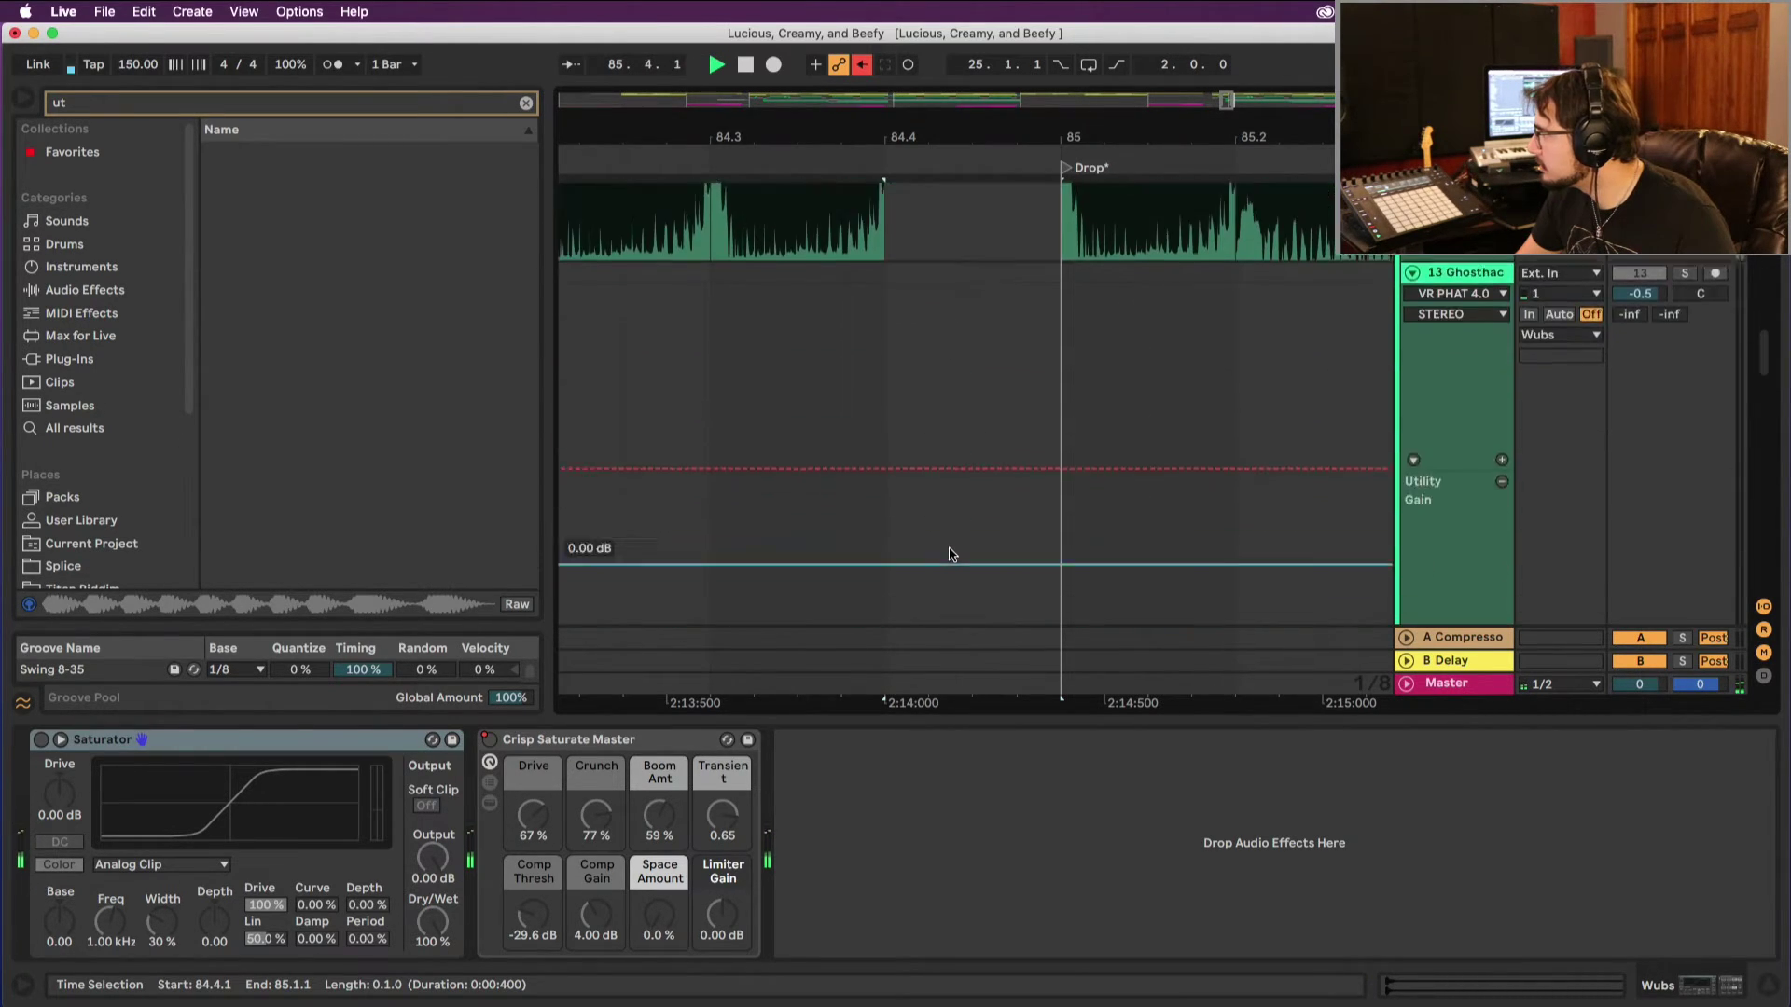
scroll(949, 552, down, 6)
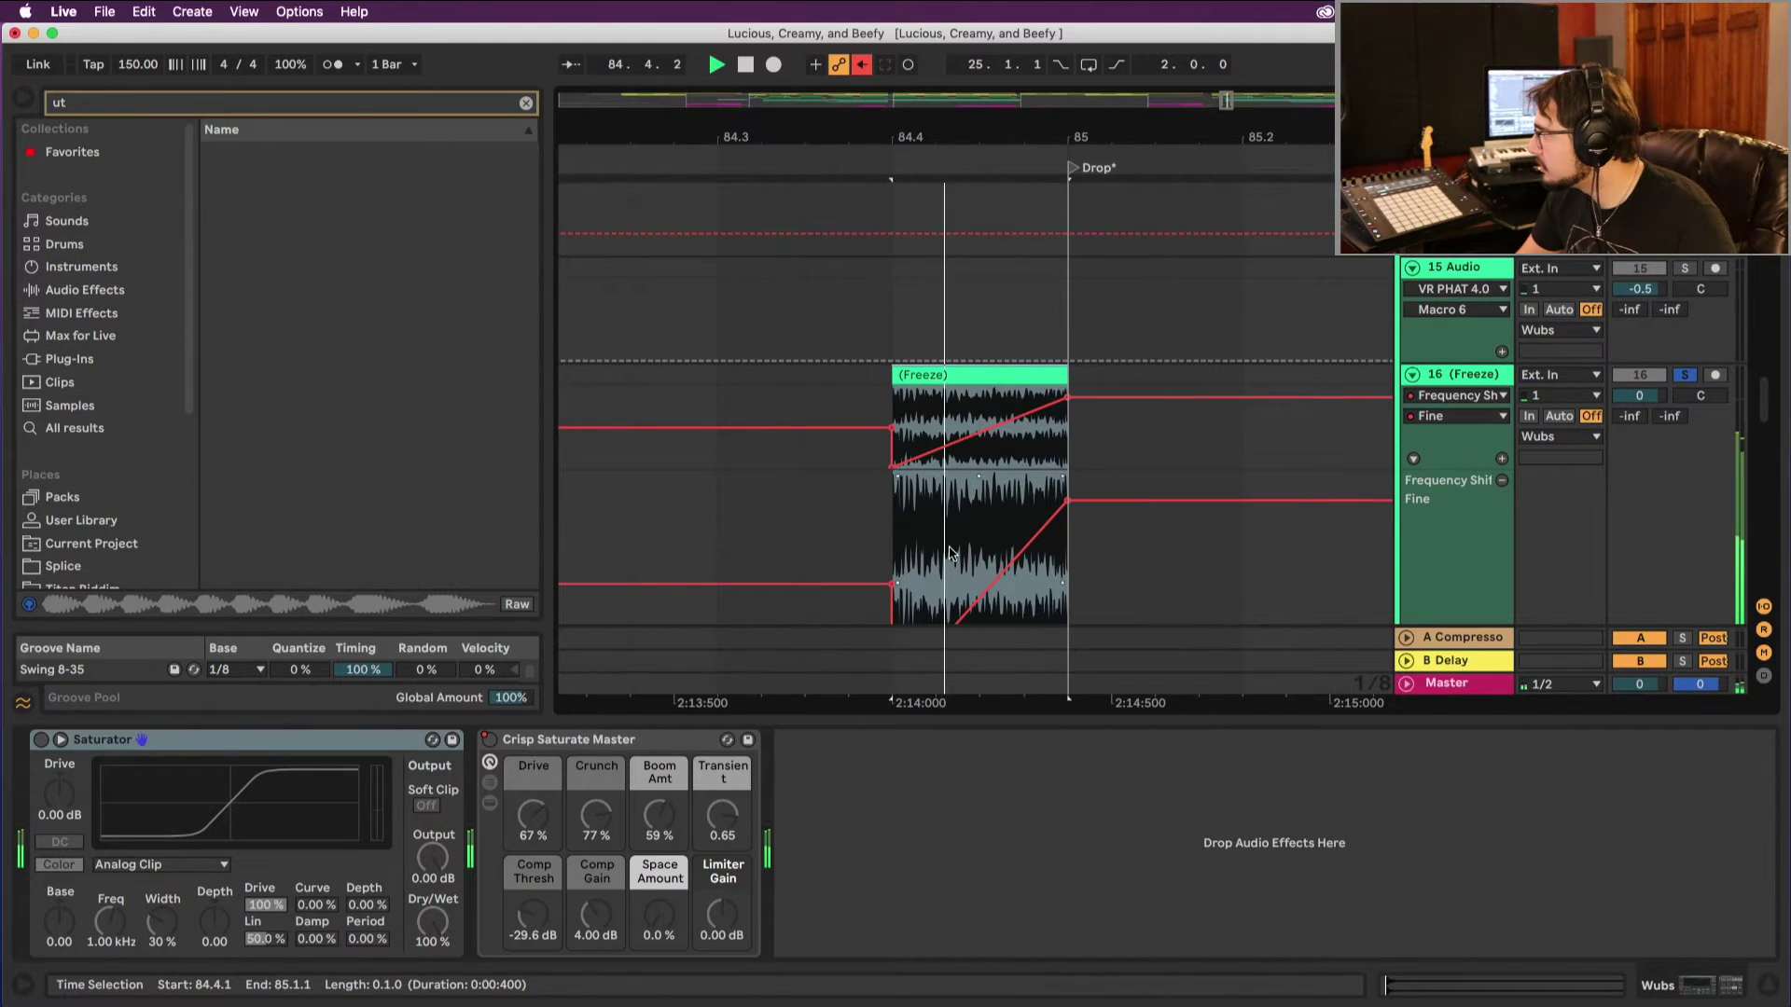
scroll(950, 552, down, 1)
Step: Lower the end of track 16's Frequency Shifter Fine rise to 27.9 Hz and play it
mouse_move(1057, 387)
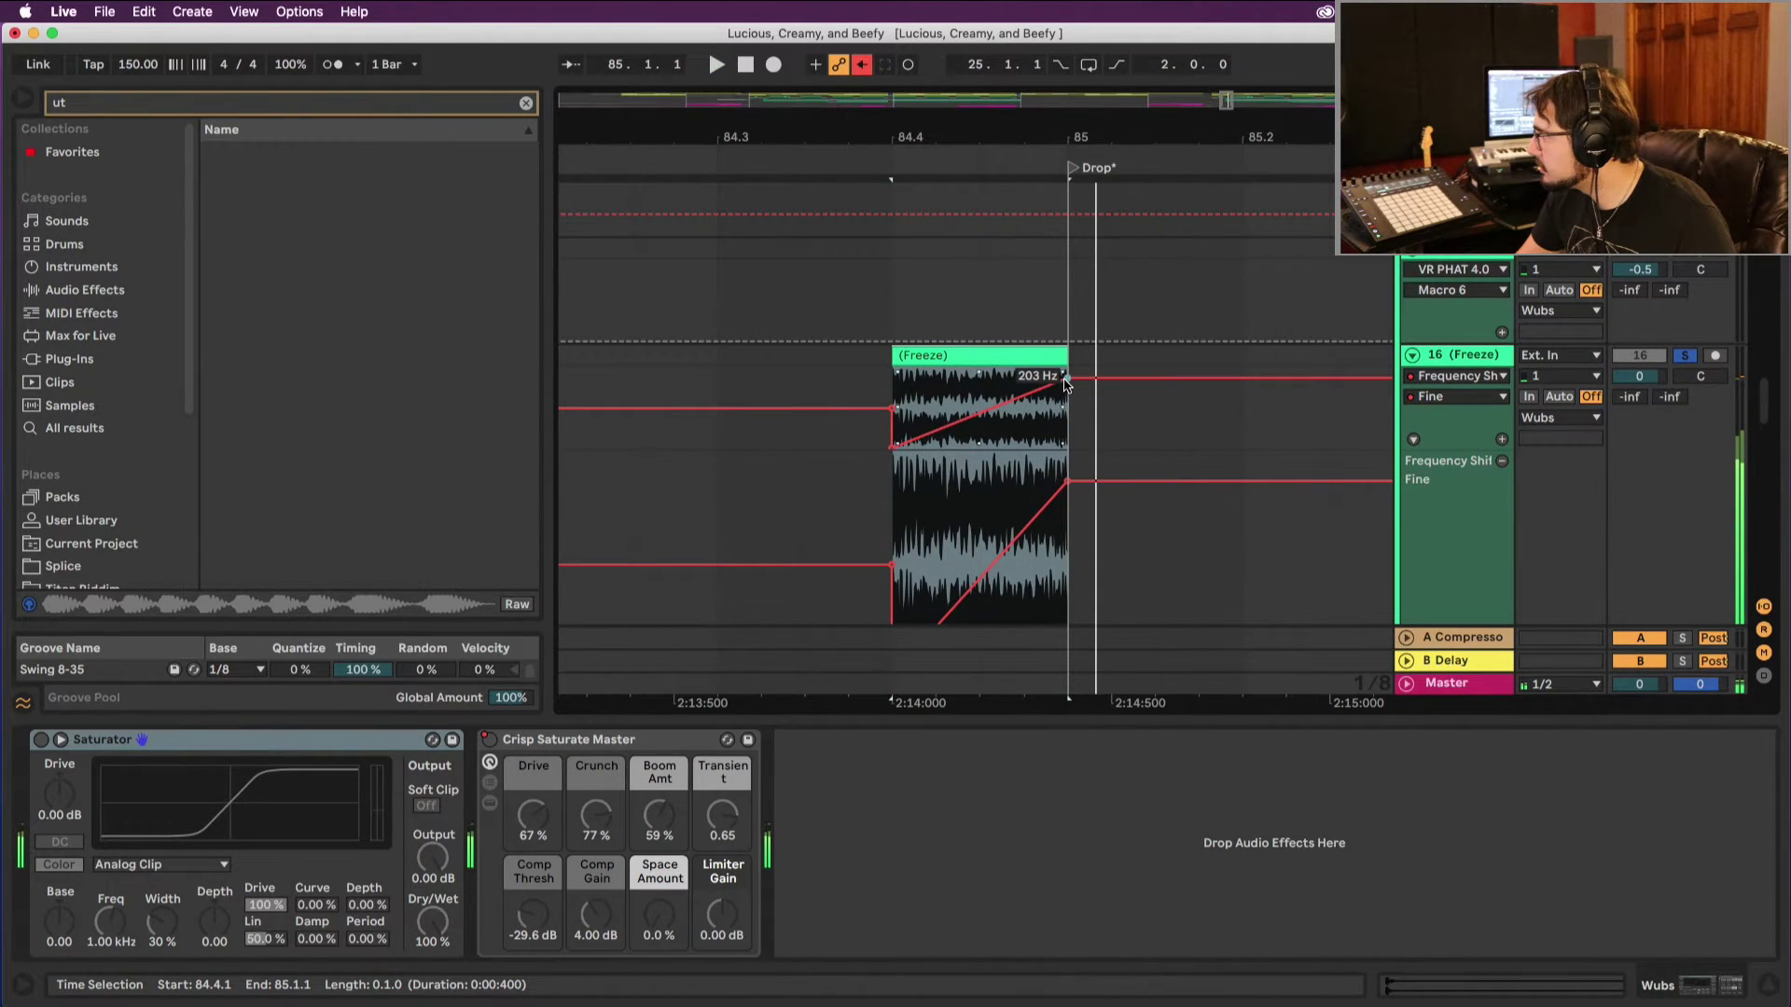
drag(1065, 379, 1067, 393)
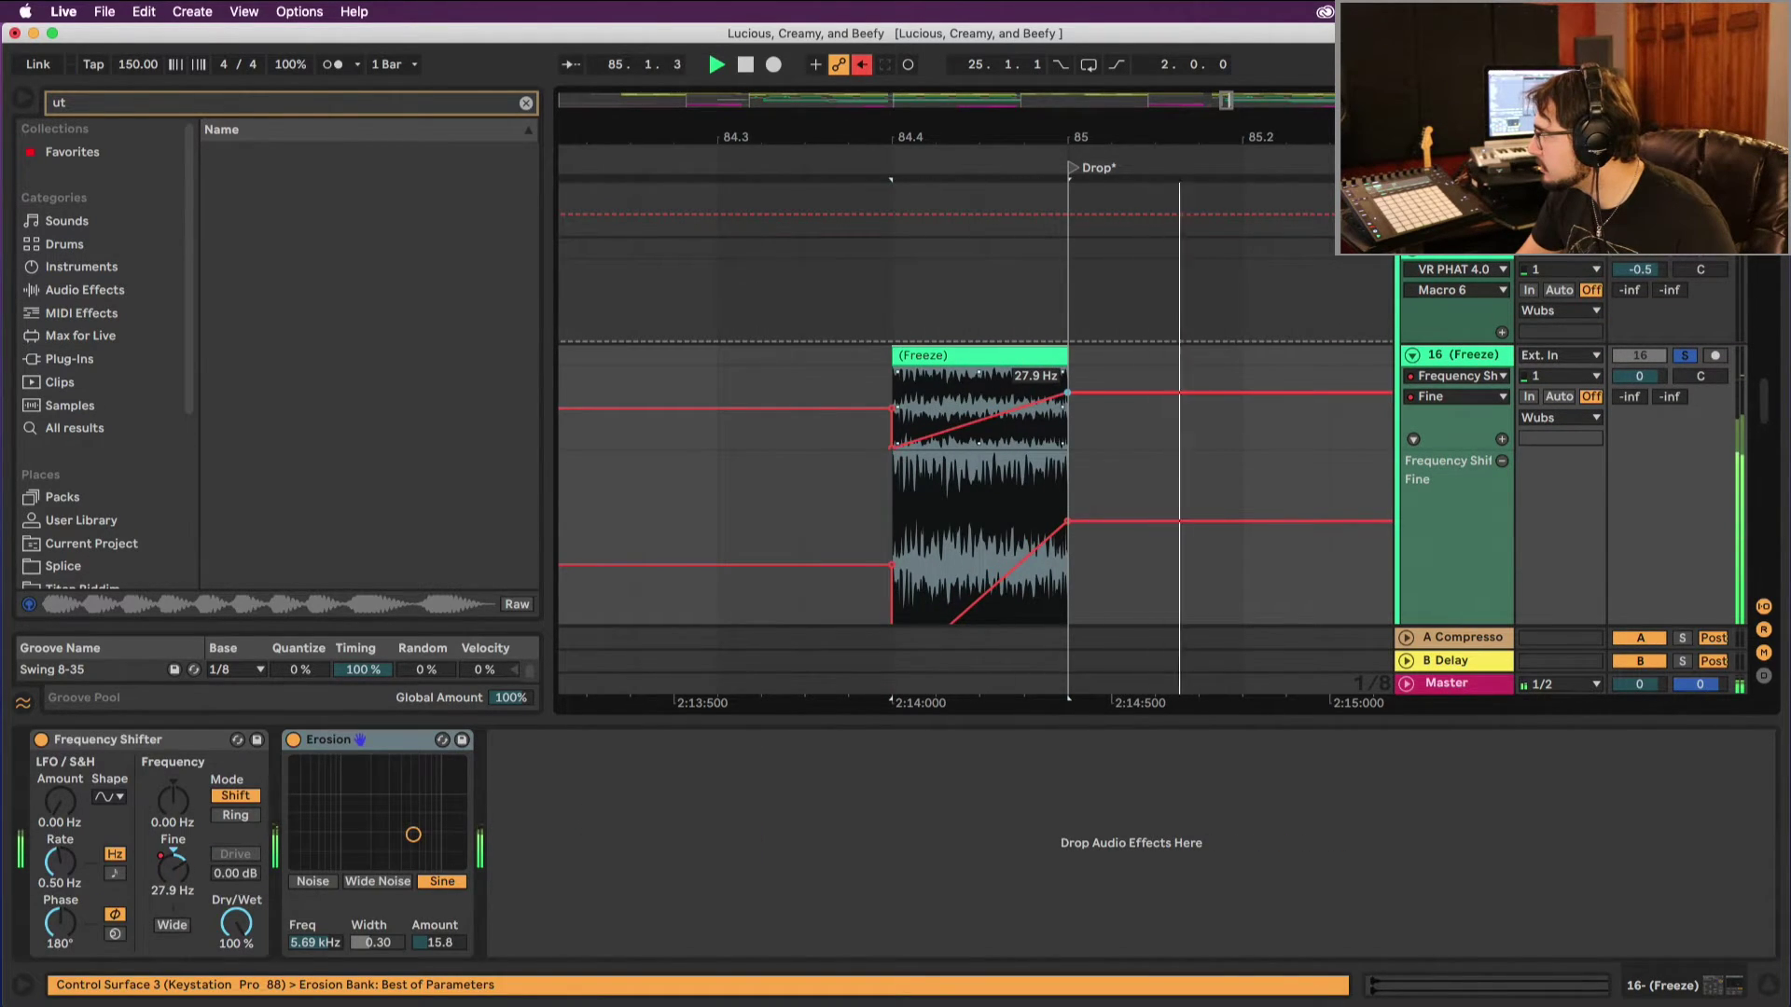
key(space)
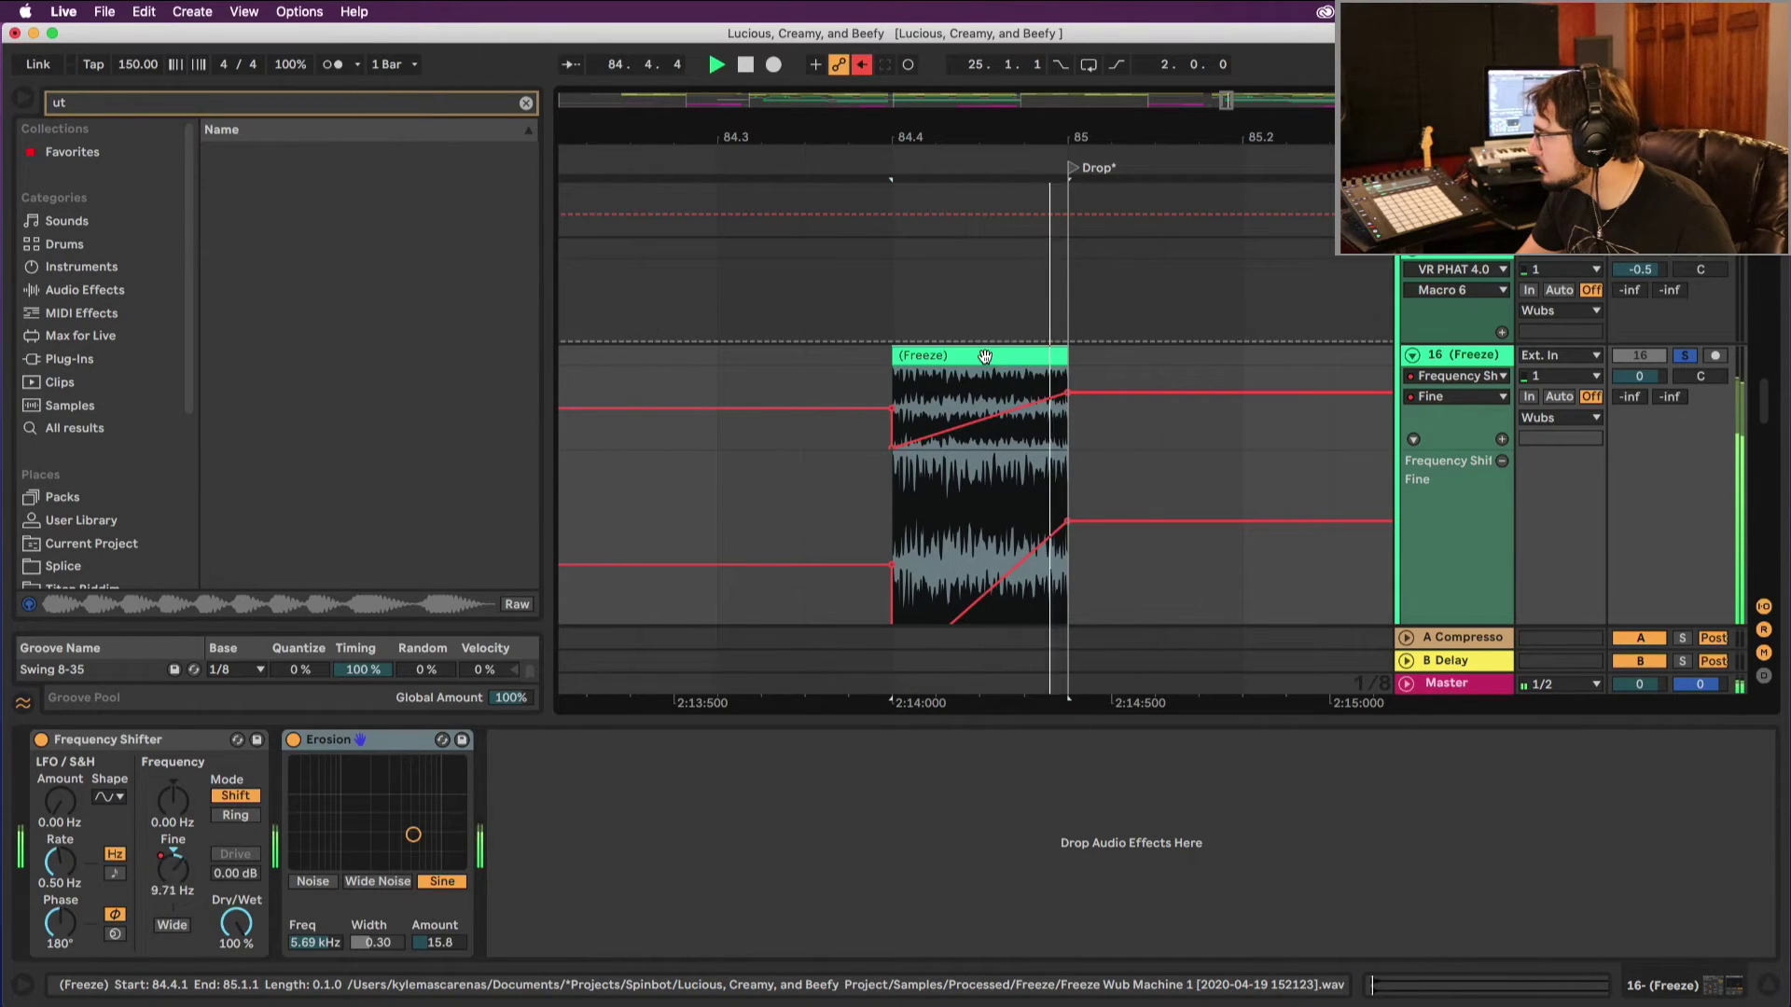
Step: Unsolo track 16 and play the full mix from 84.2.3 into the drop
click(1684, 357)
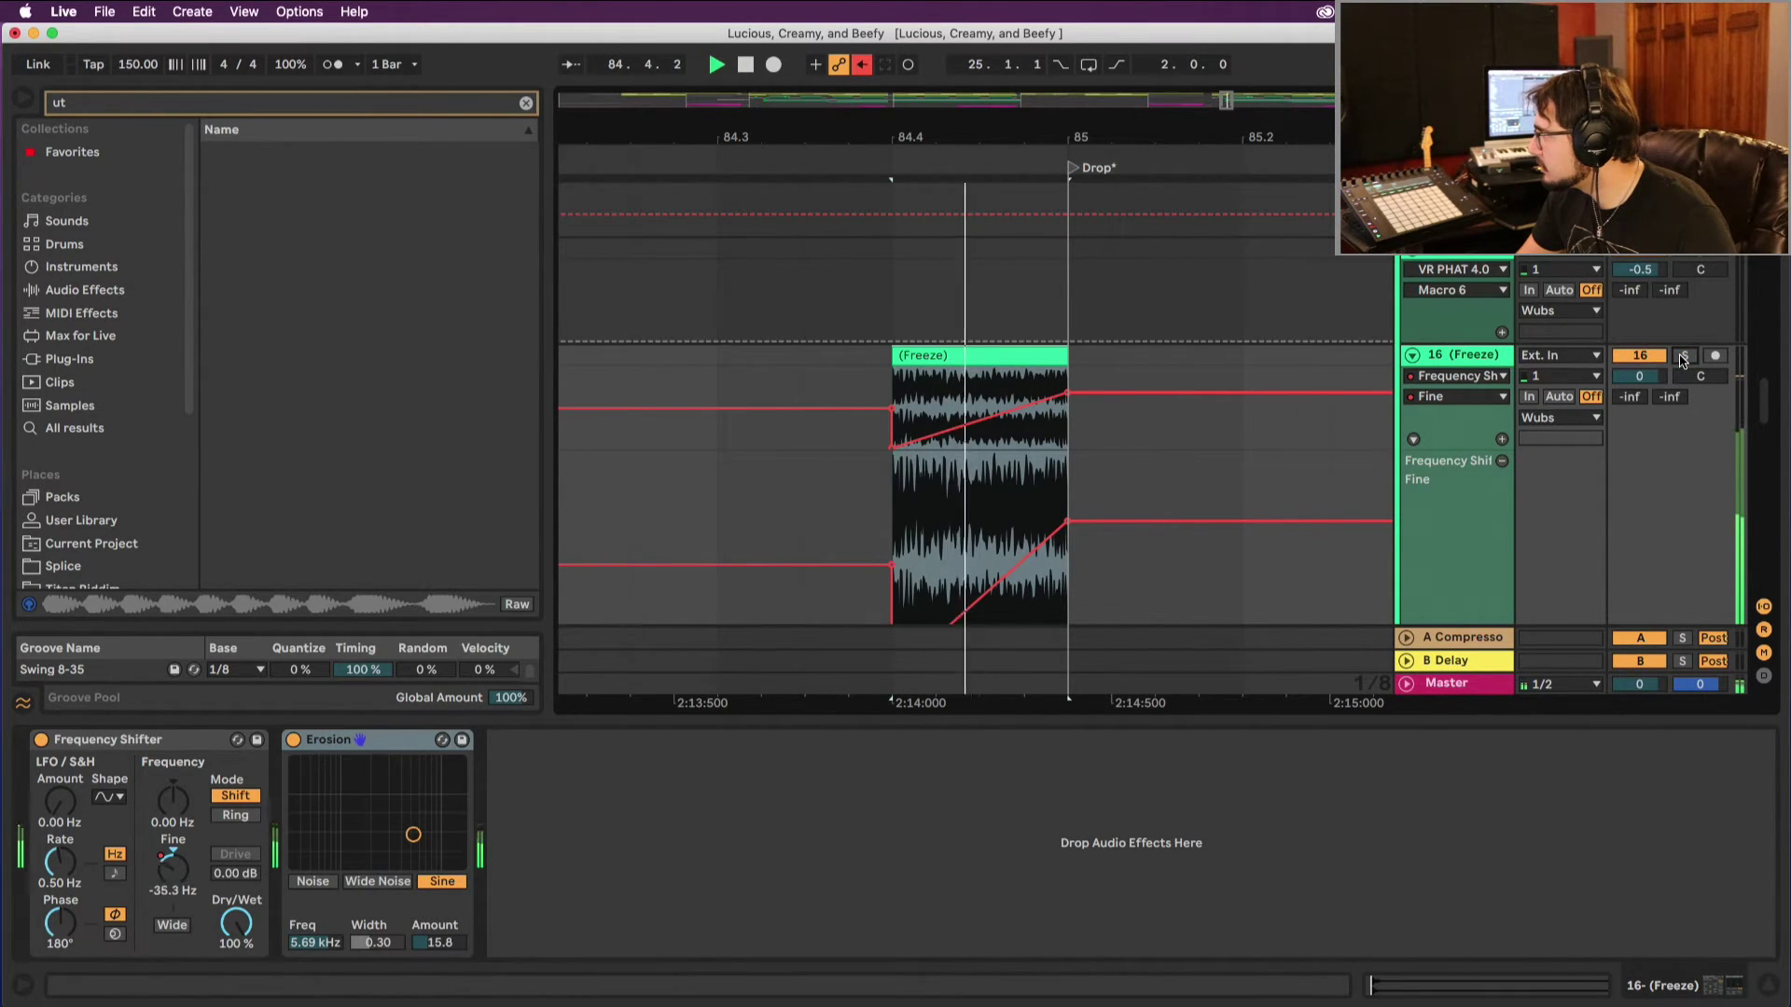
click(666, 374)
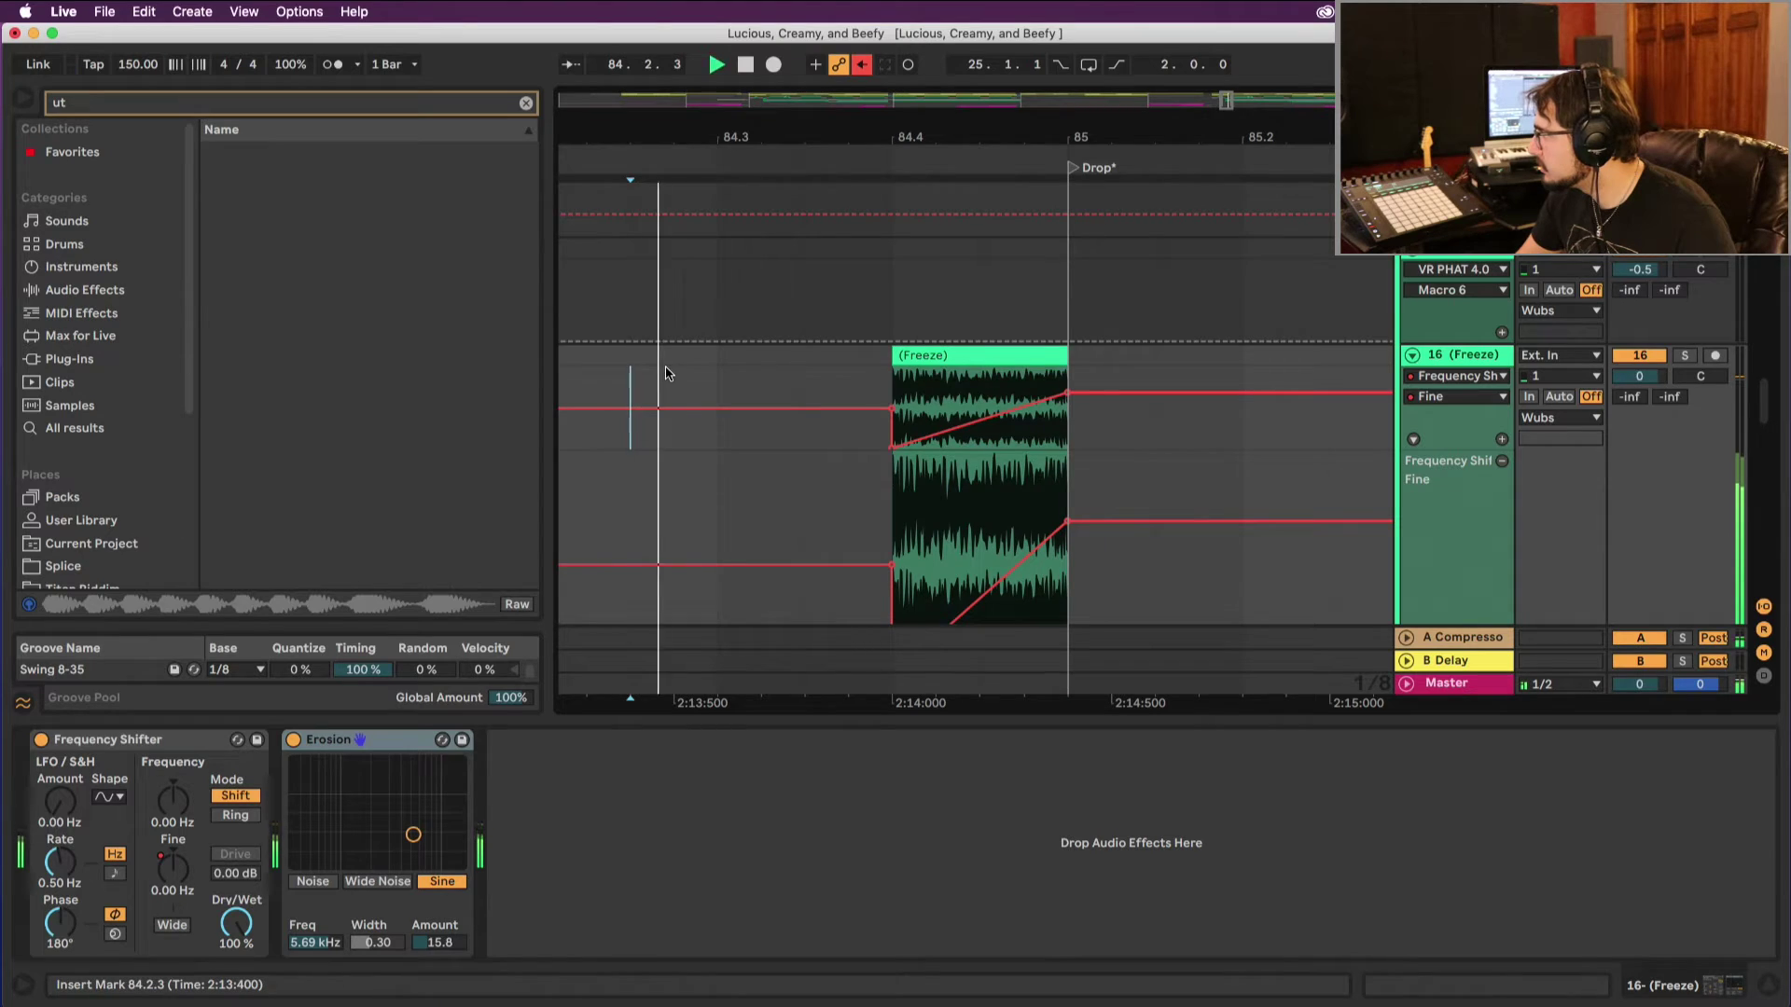
key(space)
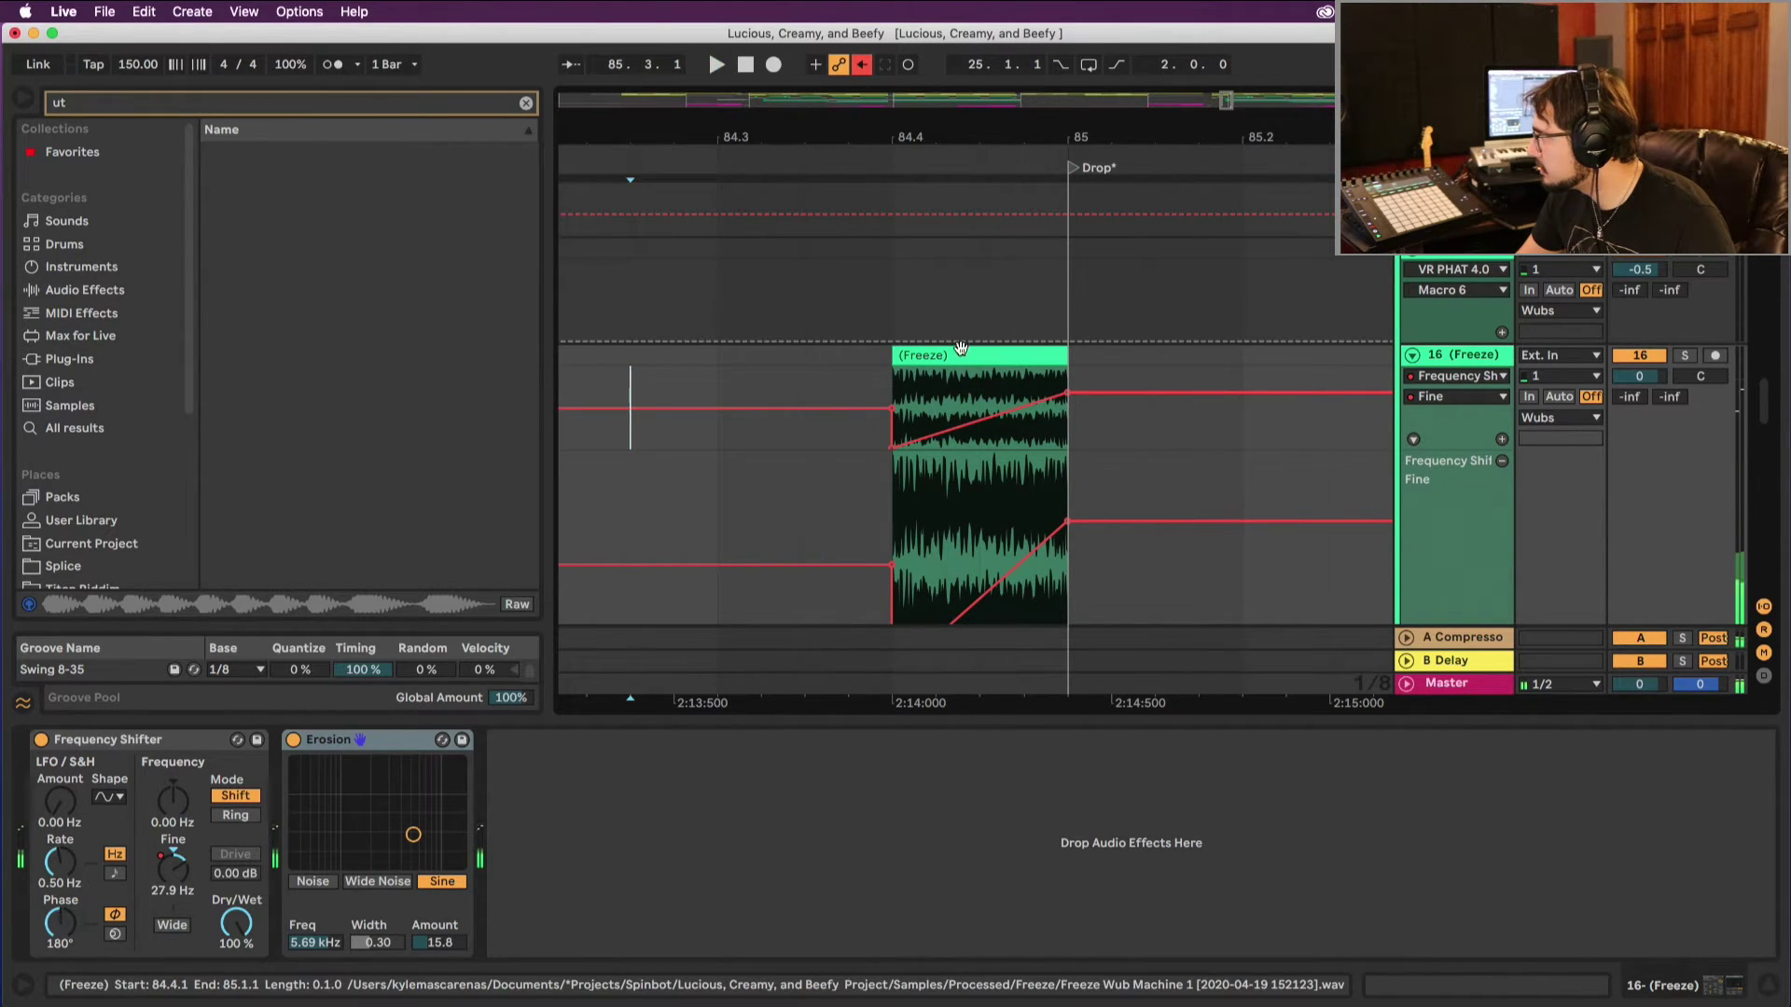
Step: Play the (Freeze) clip on track 16 repeatedly from 84.4.1 in the full mix
click(900, 355)
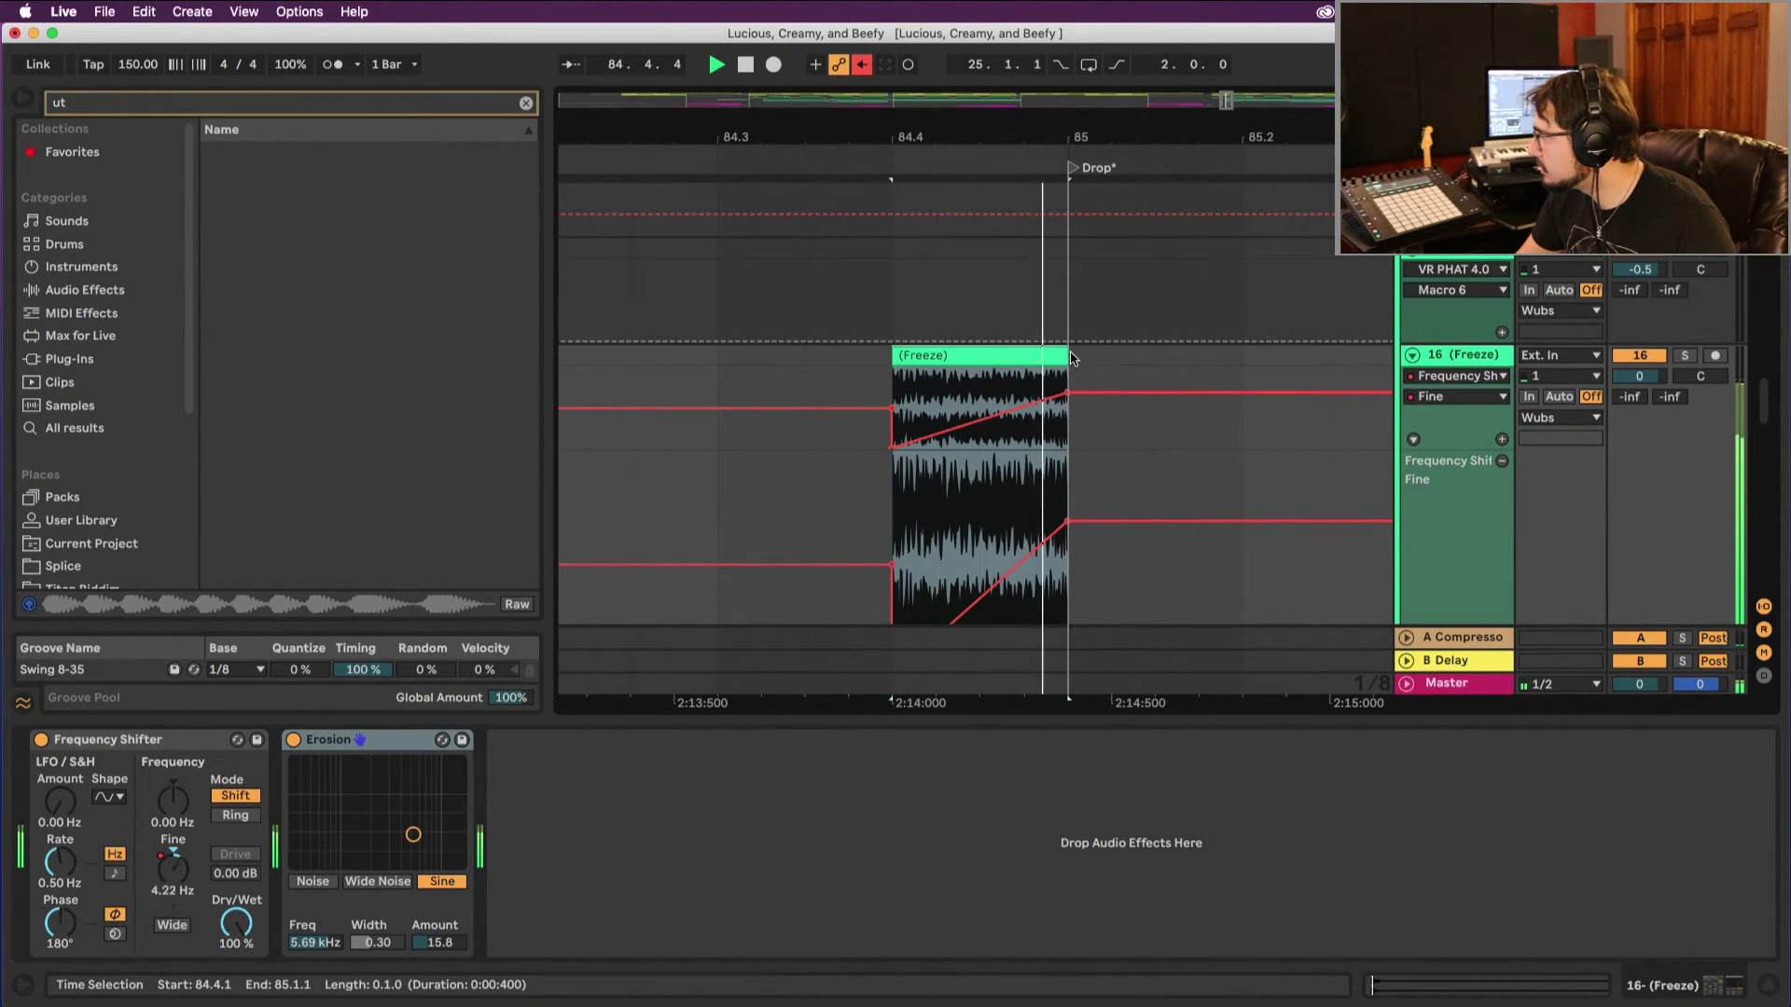
mouse_move(1071, 358)
mouse_down()
mouse_move(1166, 365)
mouse_move(1073, 359)
mouse_up()
key(space)
key(space)
key(space)
Step: Delete the (Freeze) clip between 84.4.1 and 85.1.1 on track 16
drag(1017, 139, 937, 102)
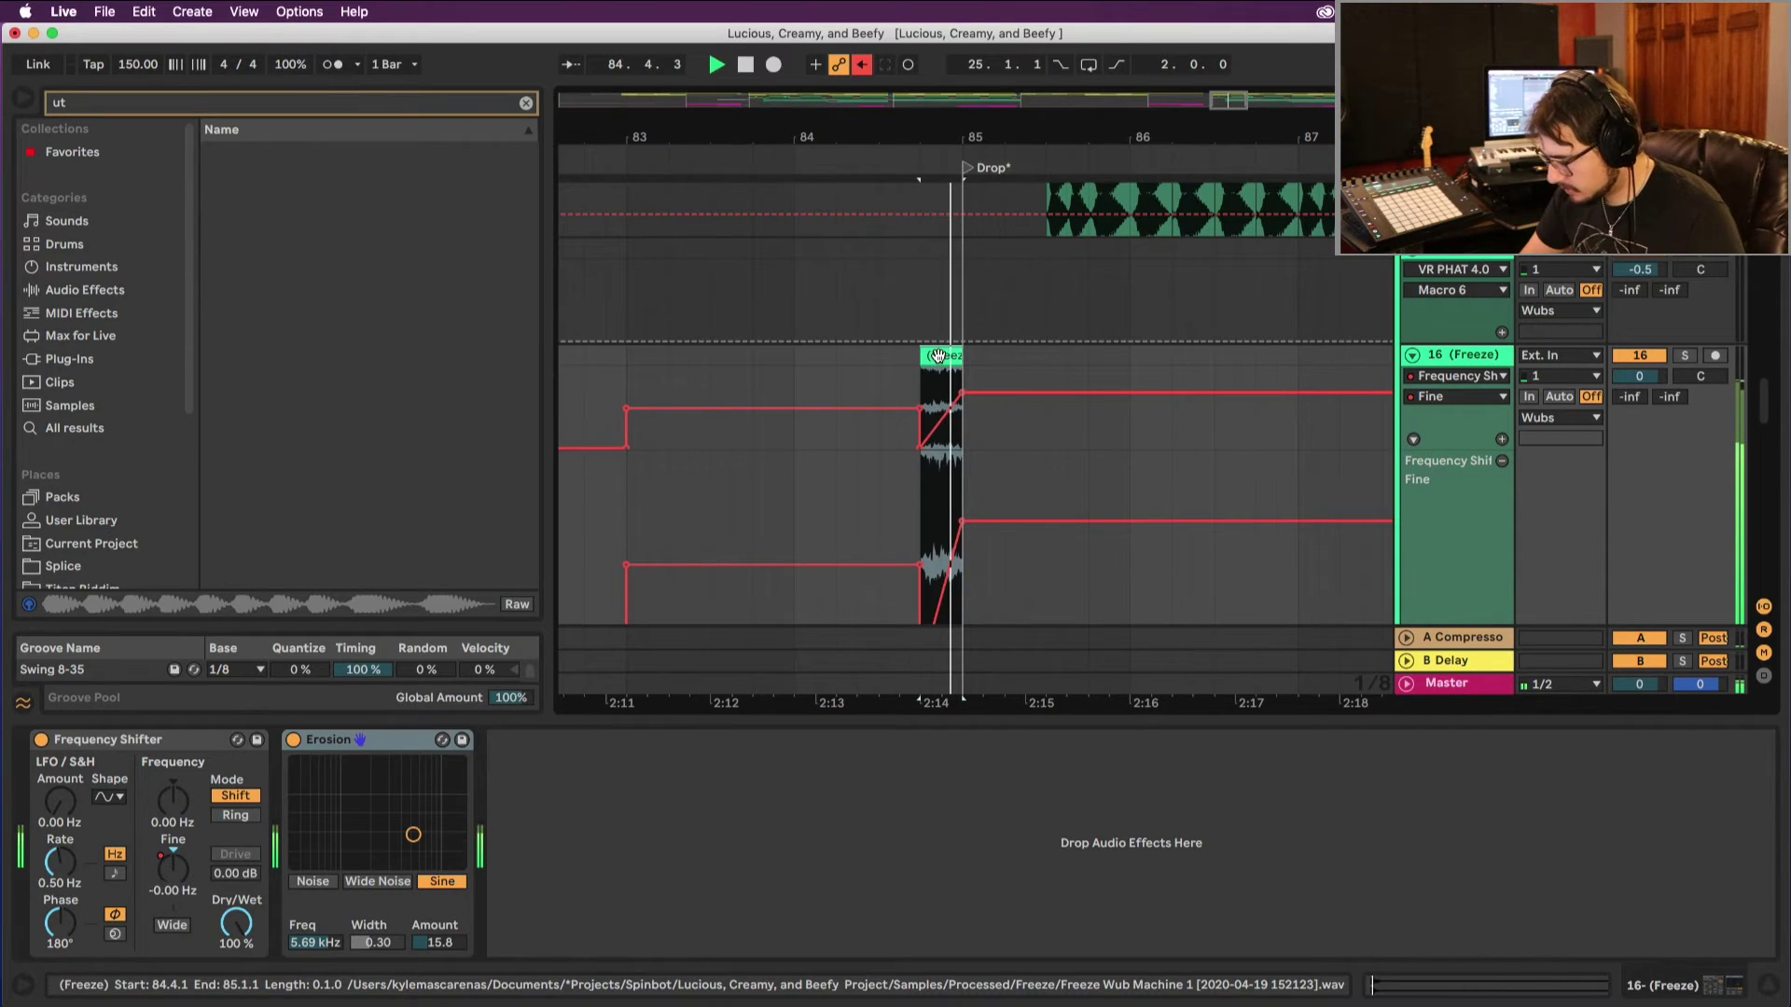
click(938, 355)
key(Delete)
Step: Play the fill from 83.1.1 into the drop while examining the clips on the Wubs tracks
click(627, 368)
key(space)
scroll(692, 397, down, 10)
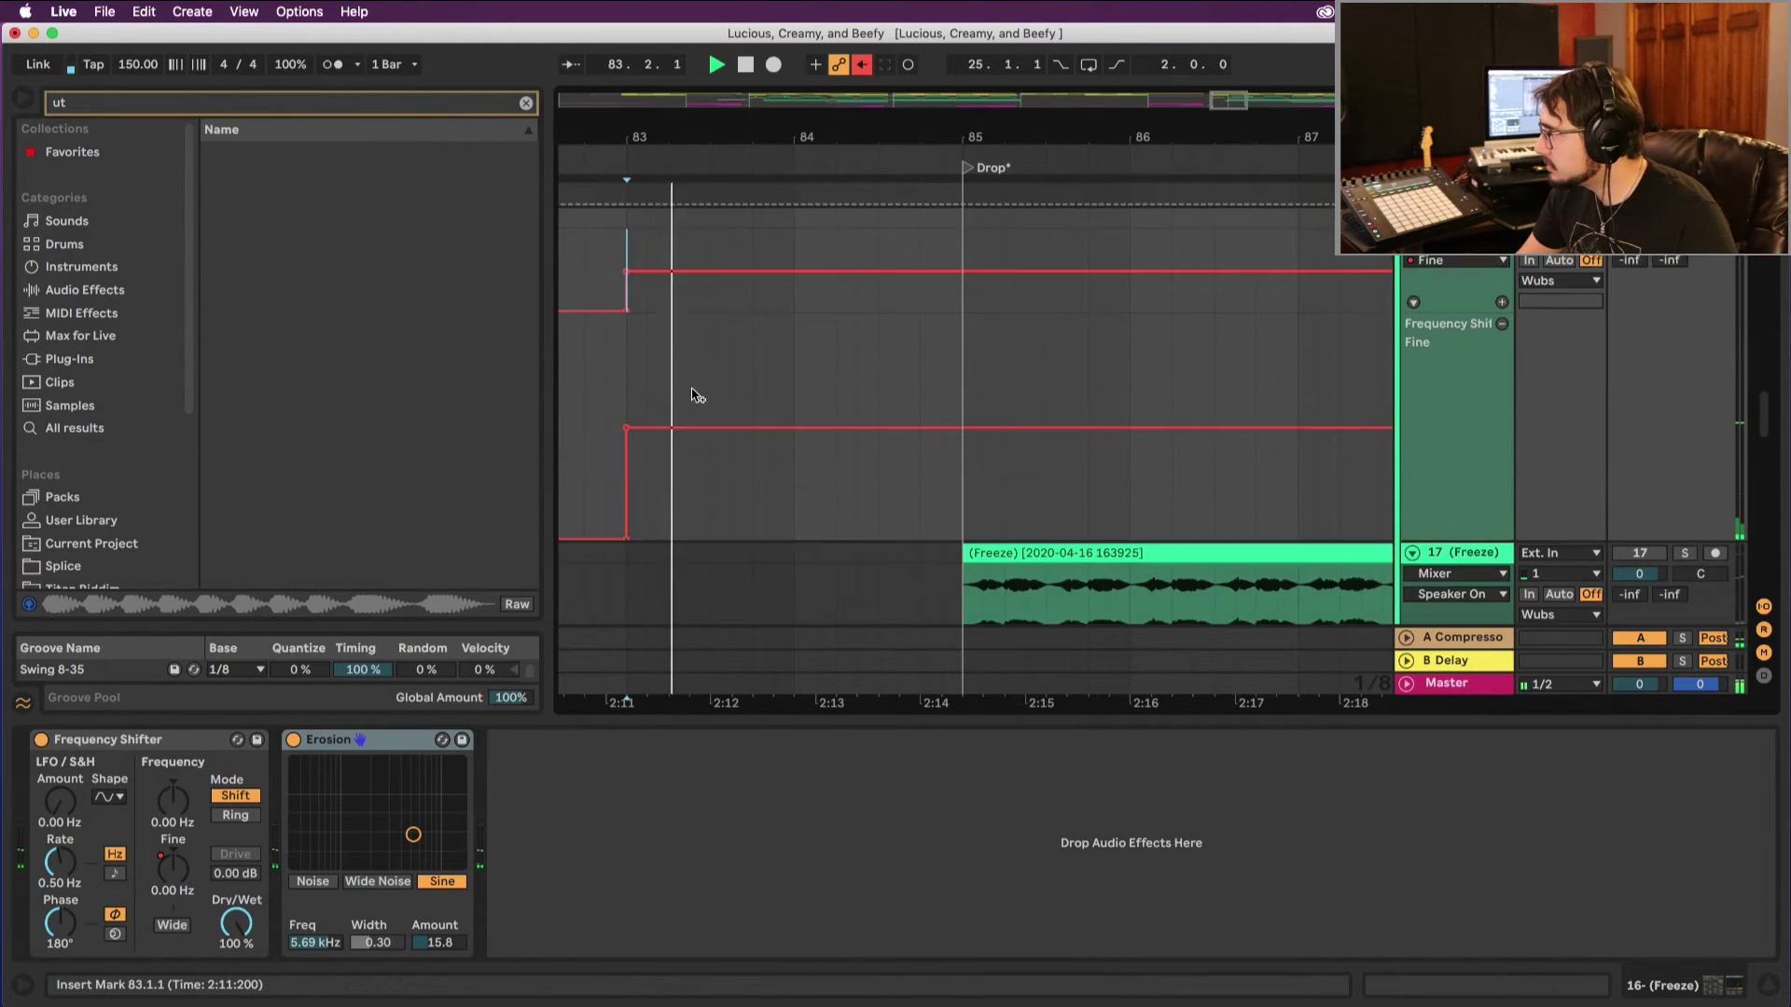
scroll(881, 368, up, 5)
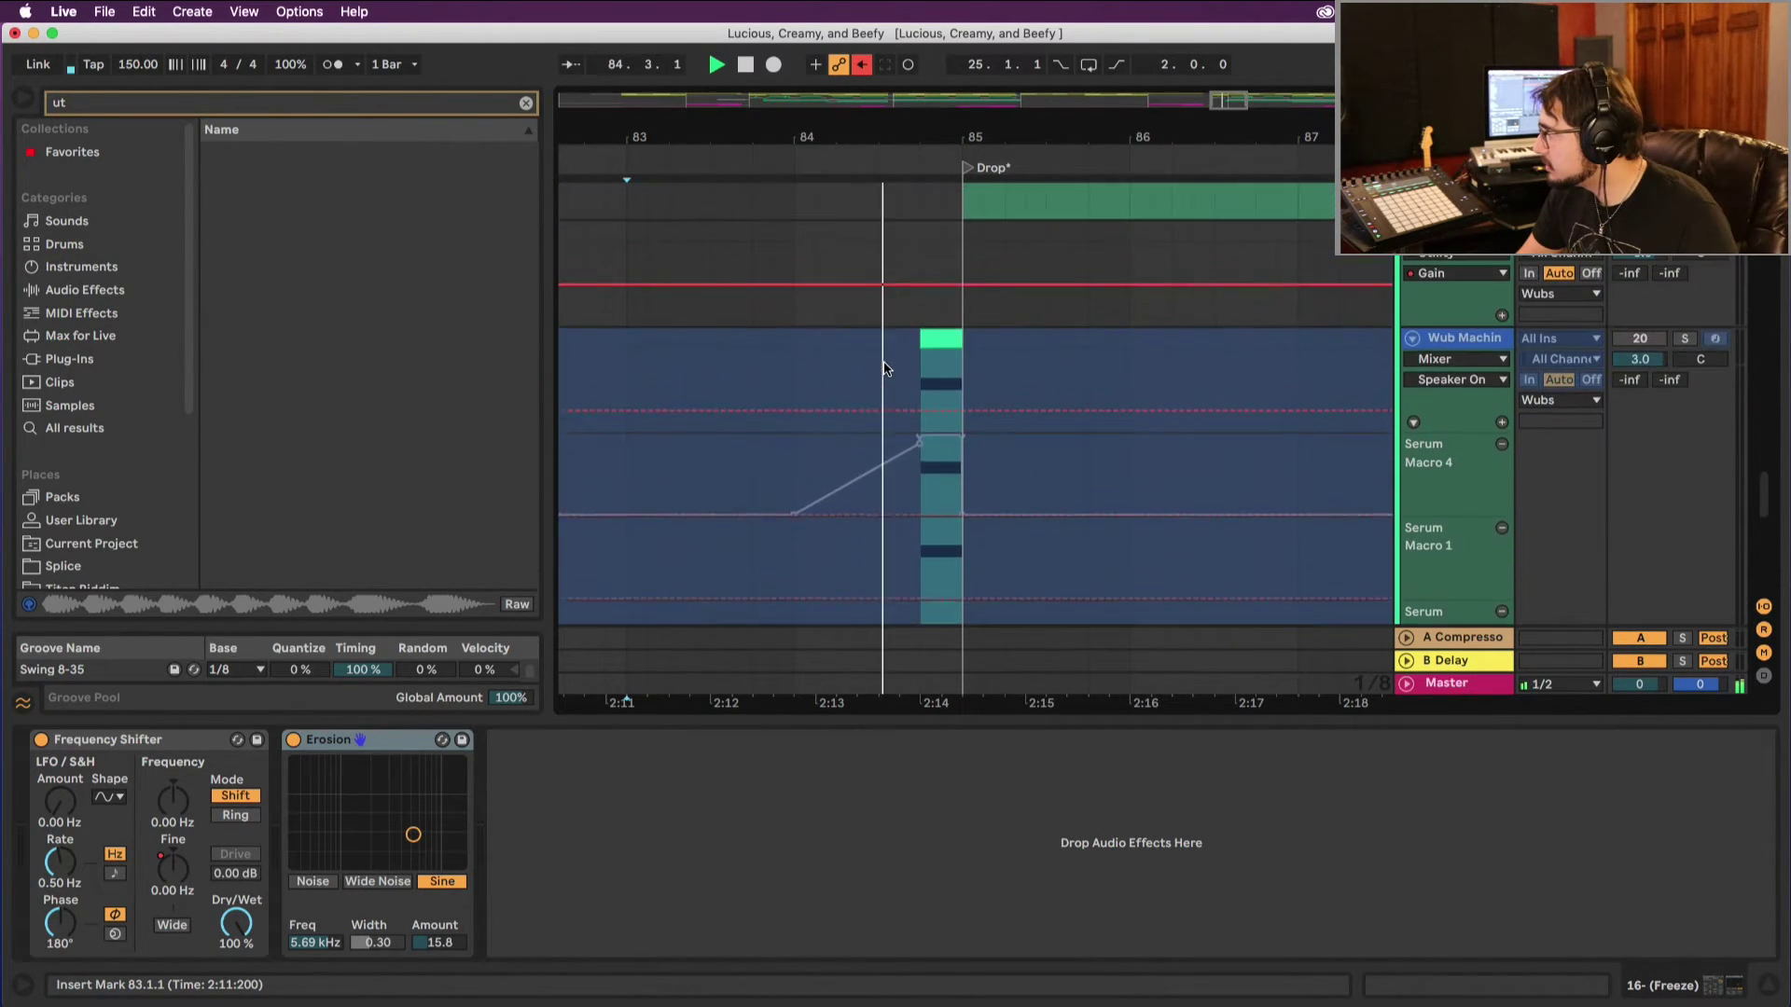
scroll(888, 370, up, 8)
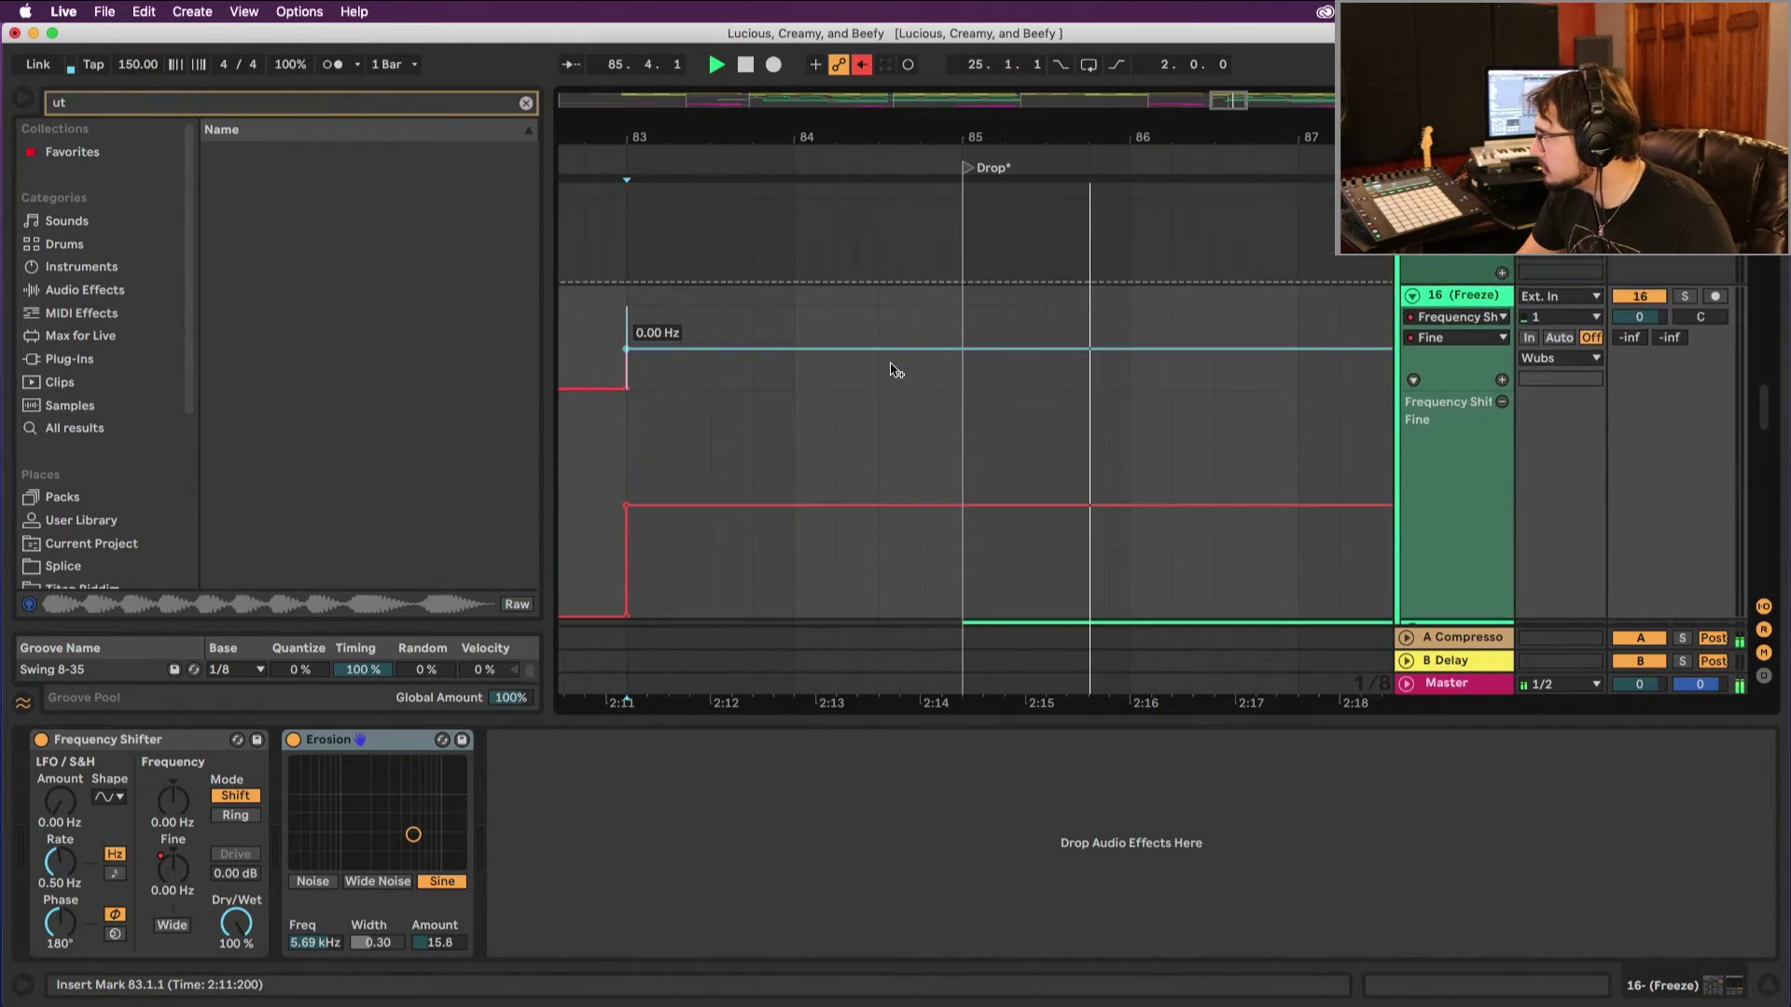
scroll(923, 373, up, 6)
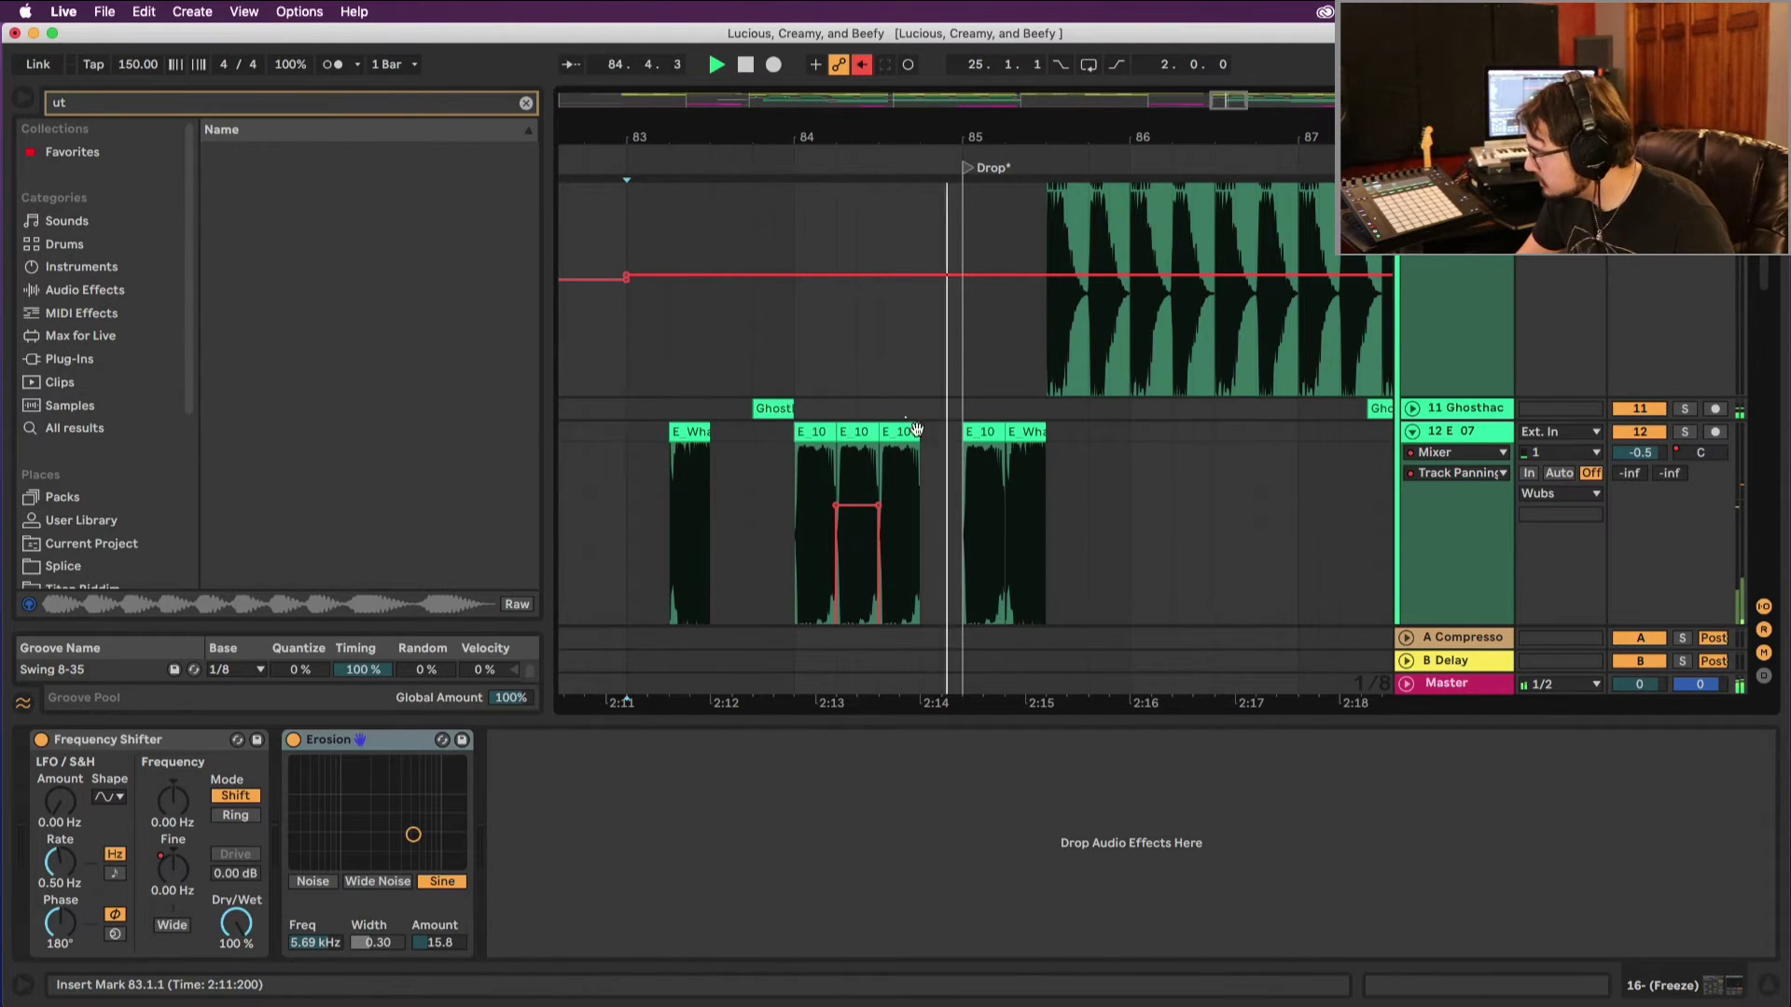
key(space)
Step: Show track 12's device chain and play its E_10 clips from 84.3.3
scroll(915, 425, down, 10)
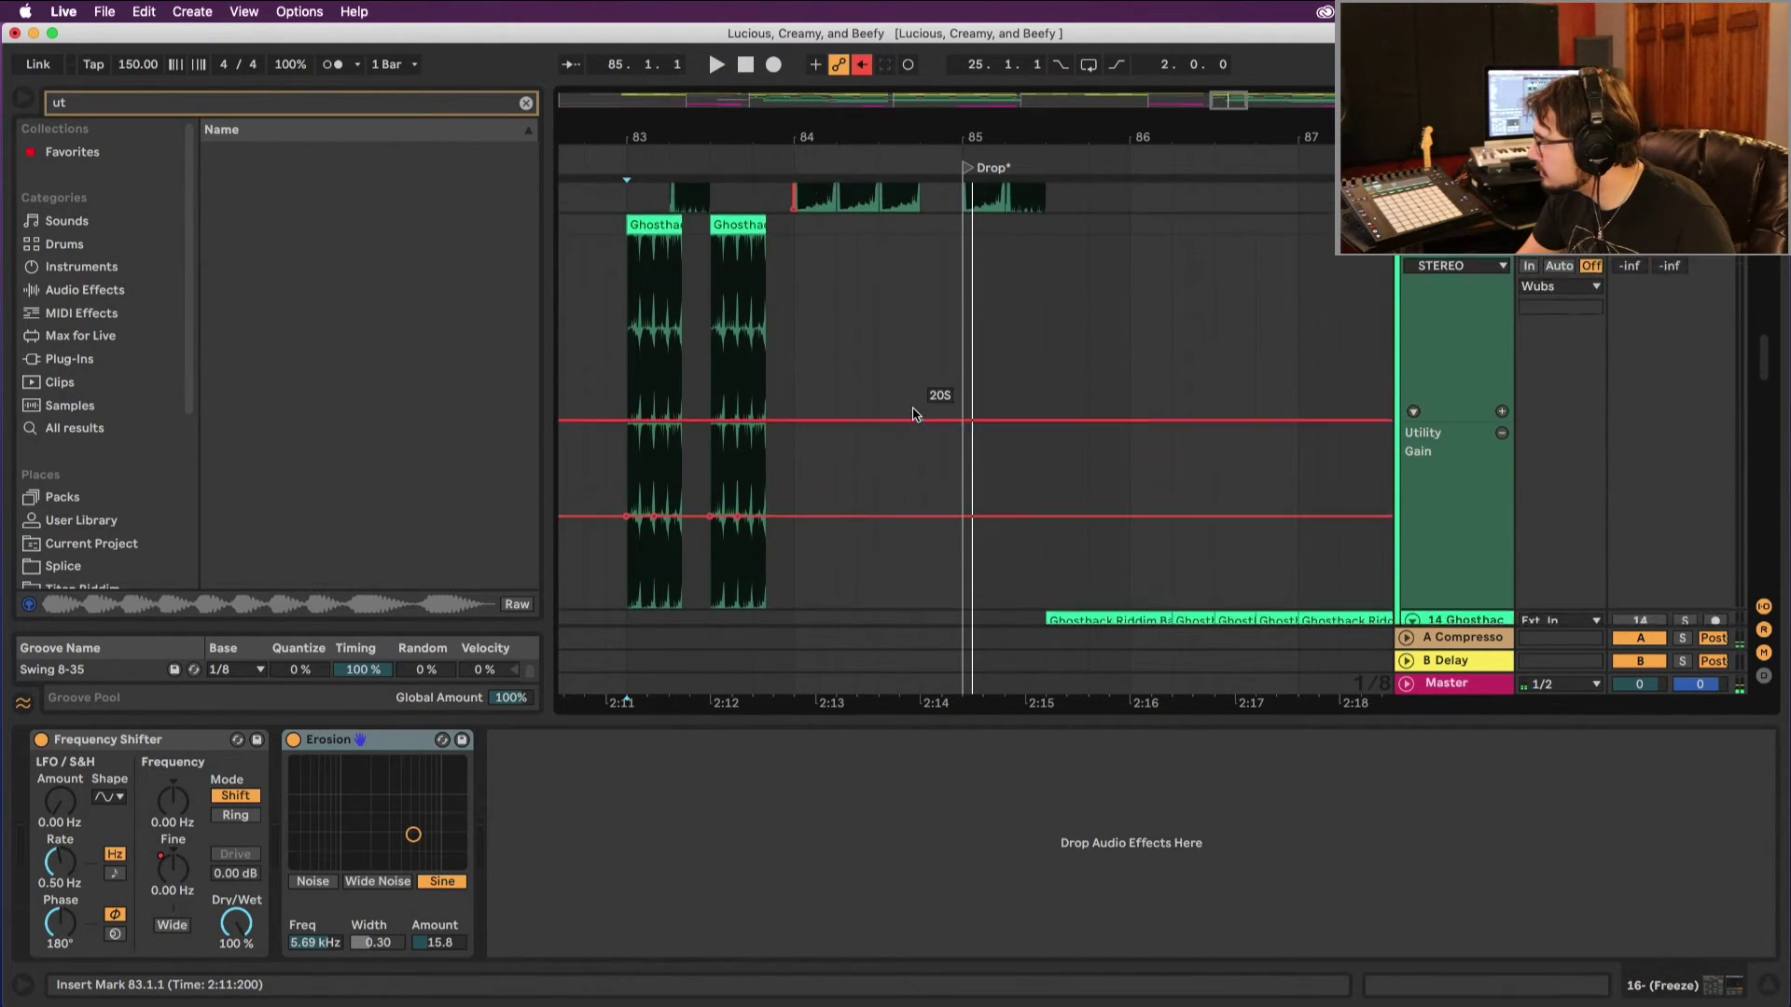
scroll(914, 415, up, 8)
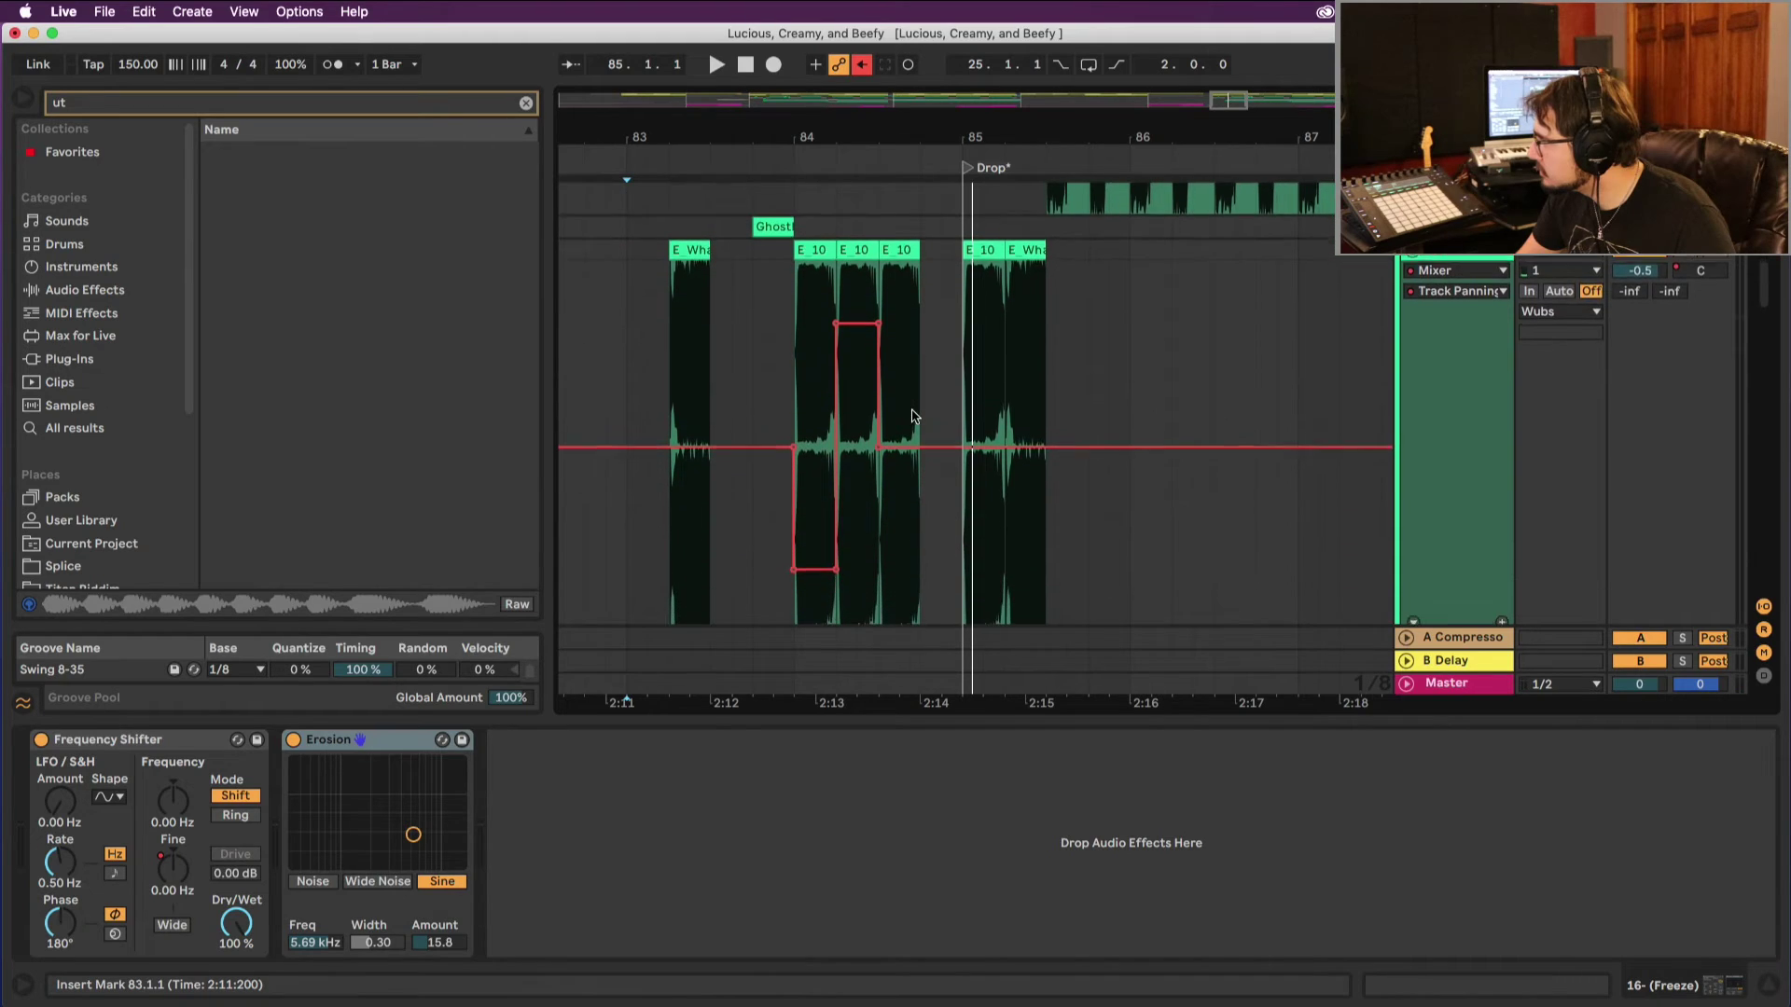
scroll(910, 425, down, 1)
click(896, 466)
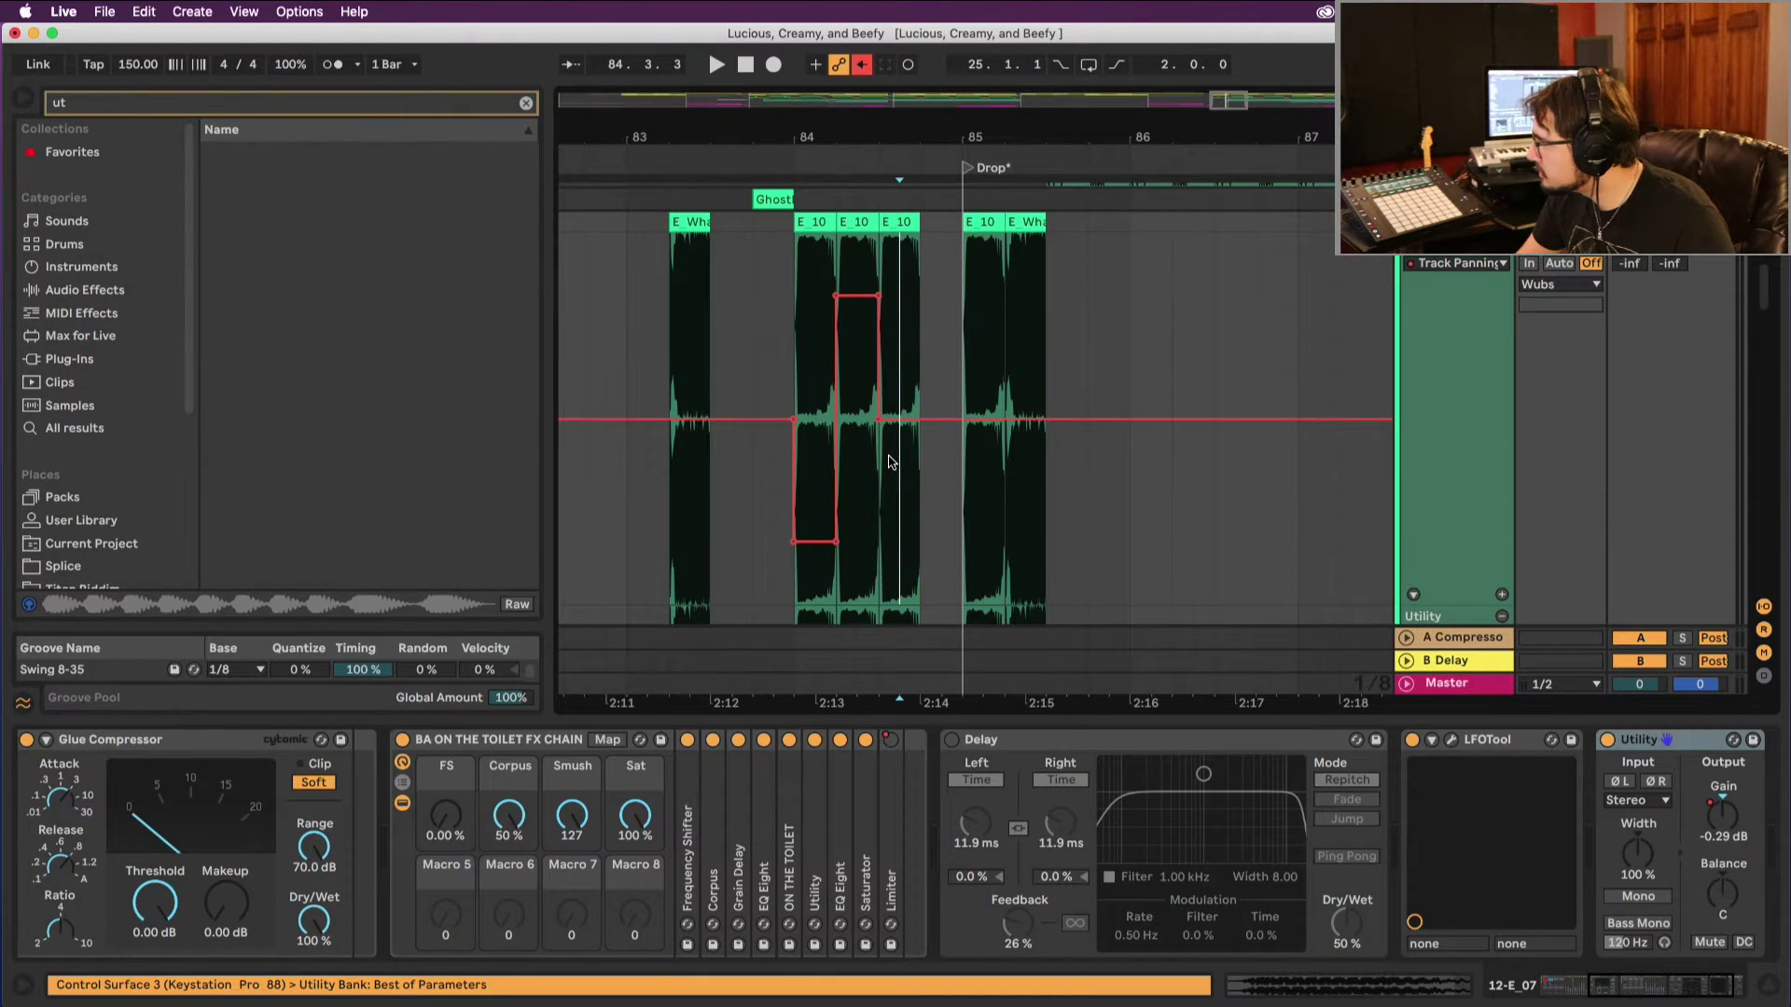
key(space)
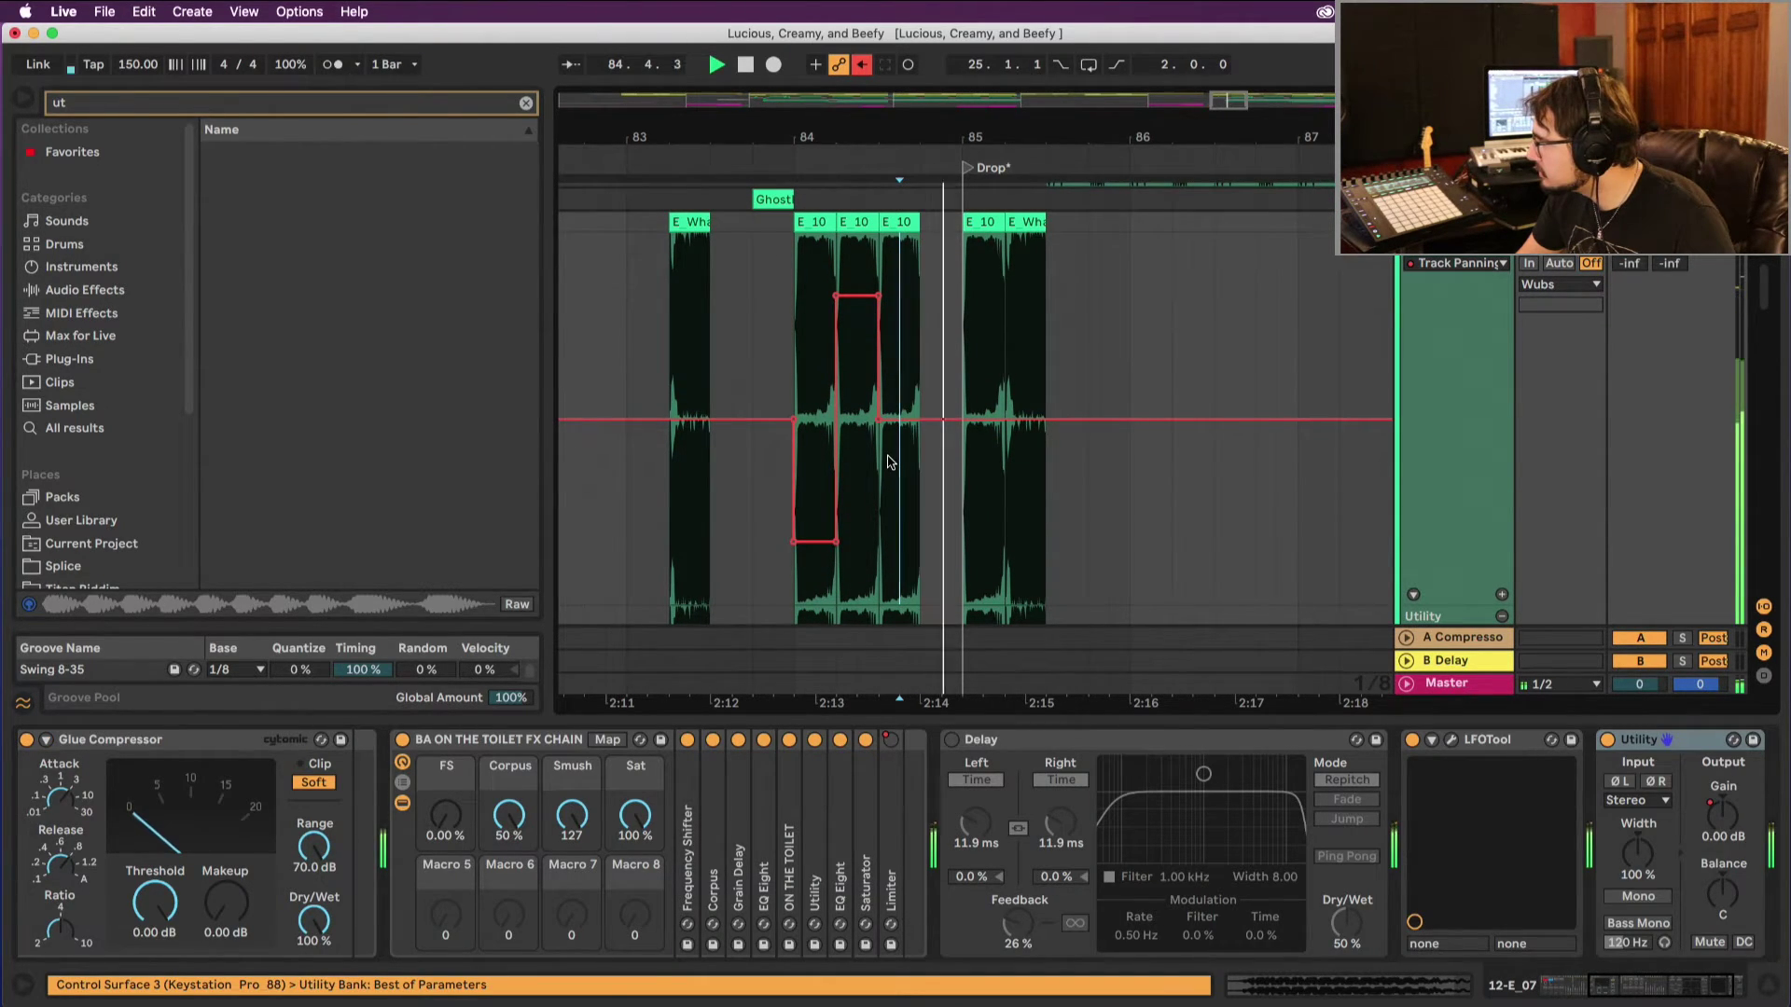
Step: Copy track 12's E_10 clip from 84.1.1 into the gap at 84.4.1 before the drop
click(820, 224)
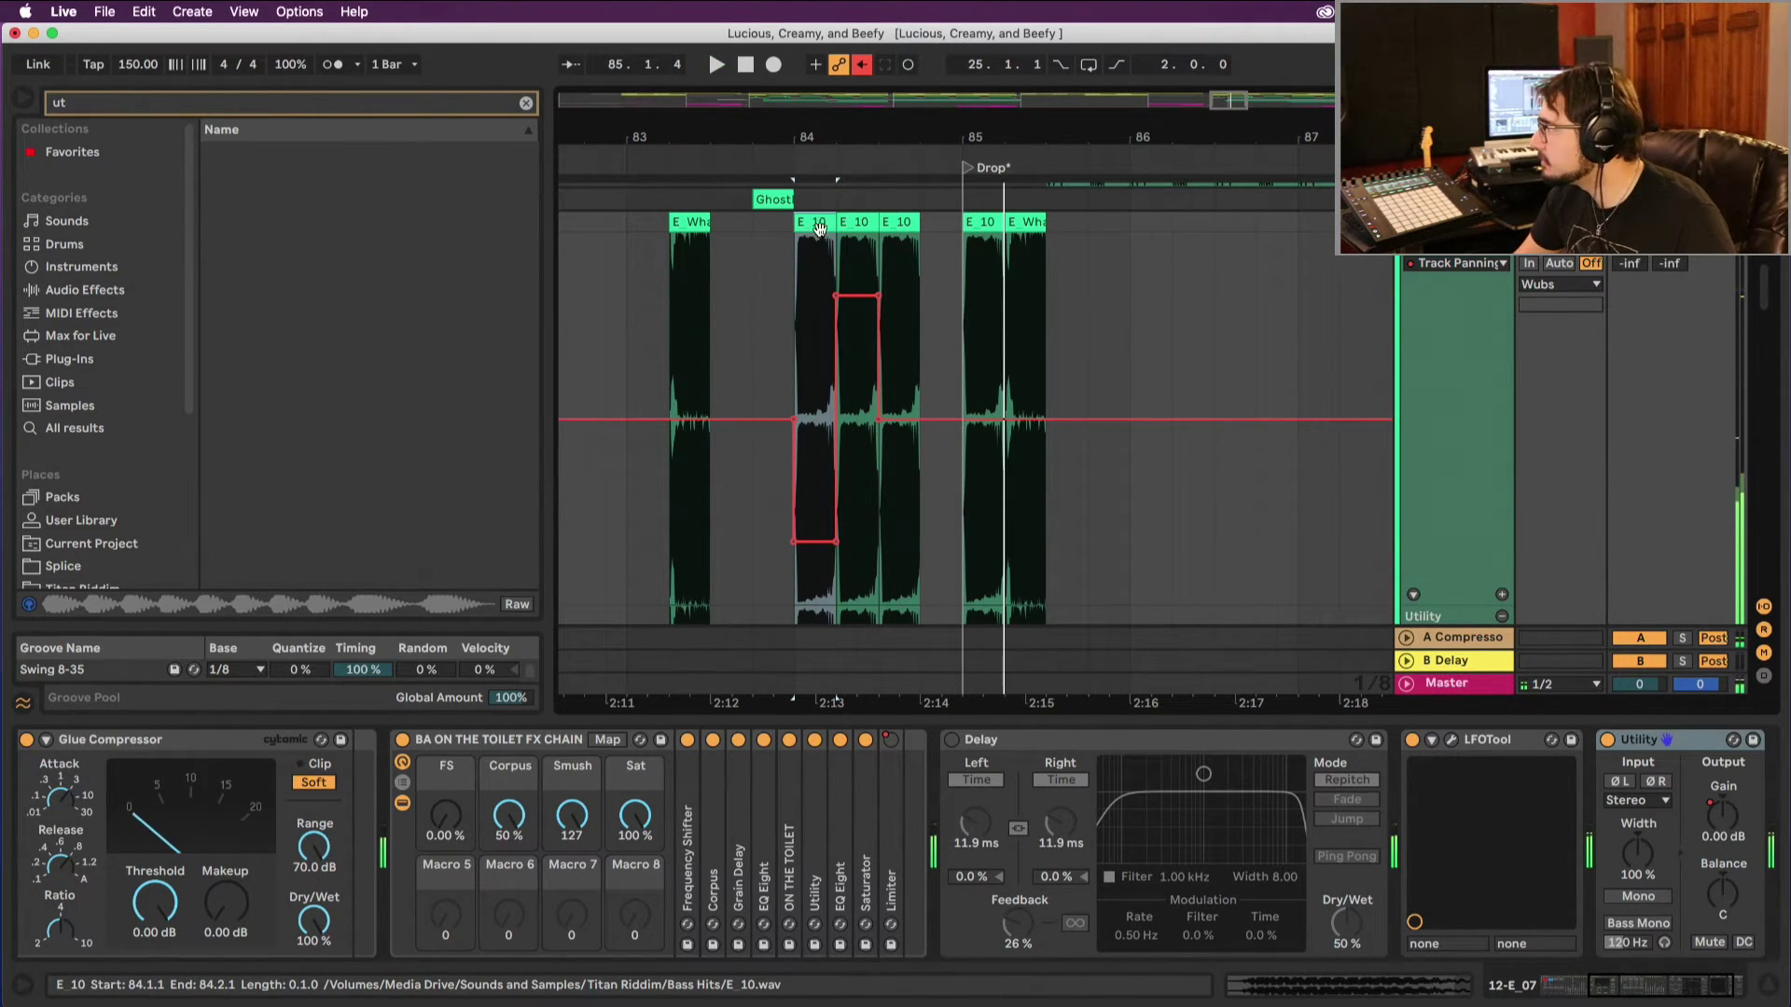
key(space)
drag(820, 229, 933, 227)
key(super+z)
Step: Play the extended run of E_10 clips on track 12 from 84.1.1 into the drop
click(783, 233)
key(space)
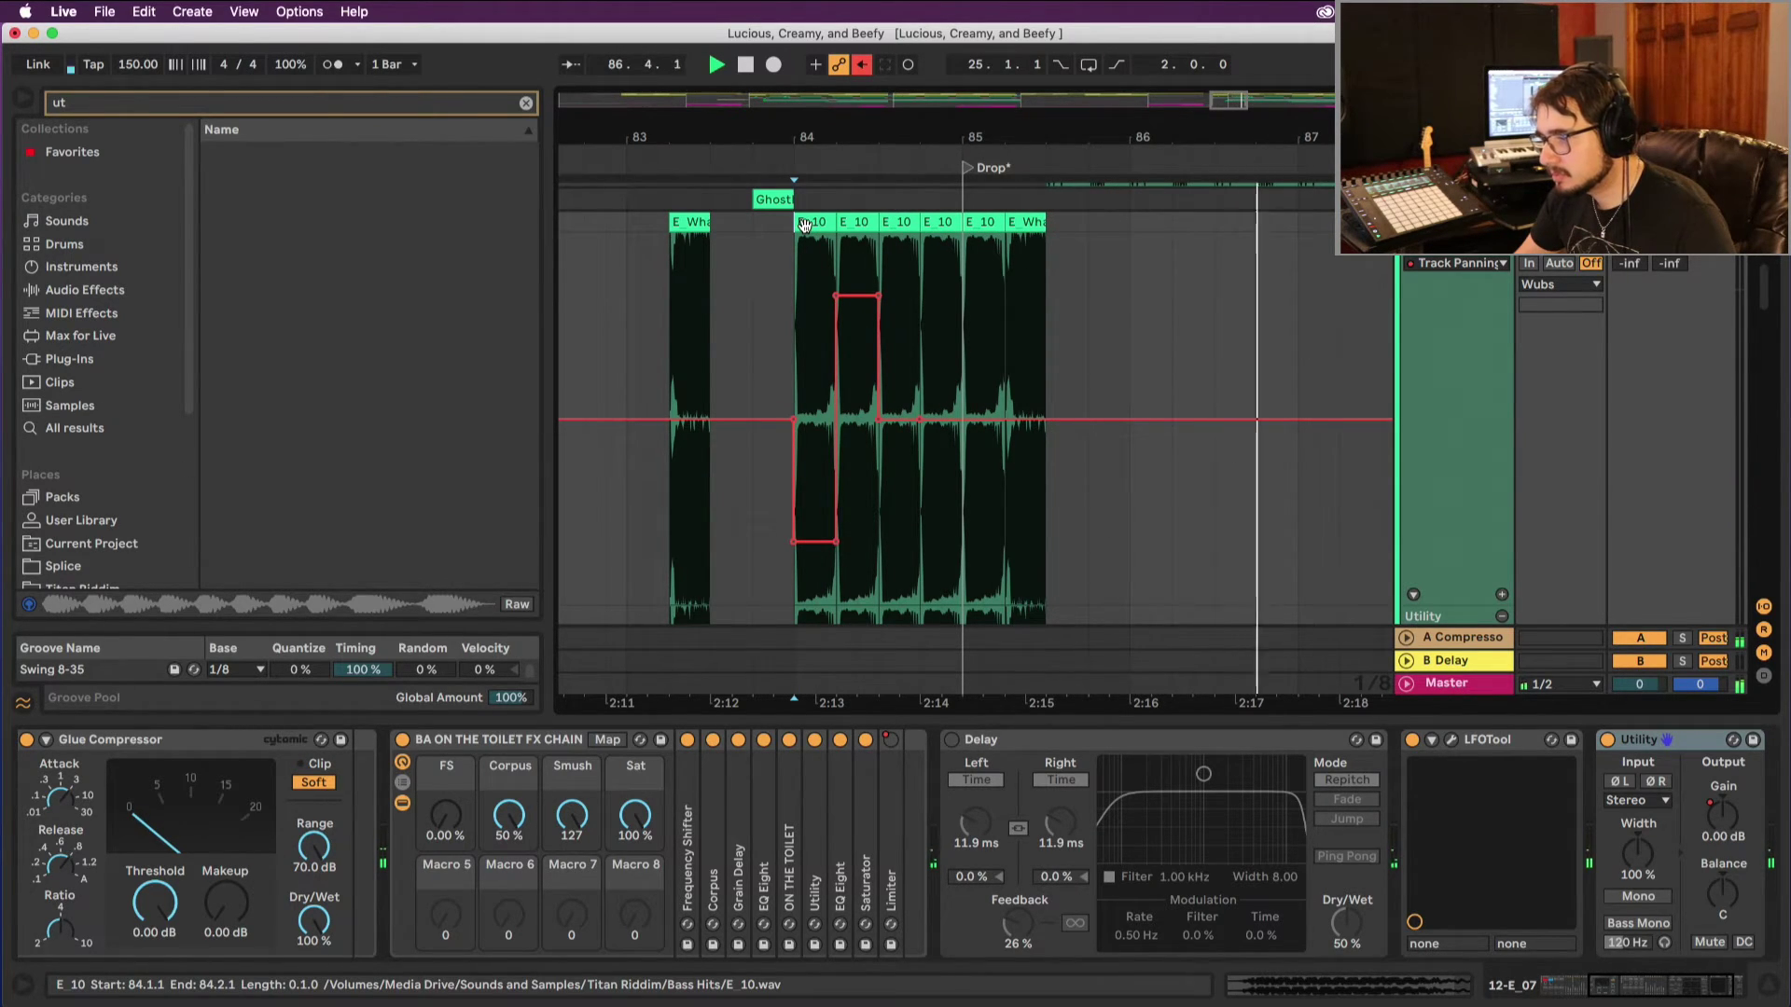
key(space)
key(space)
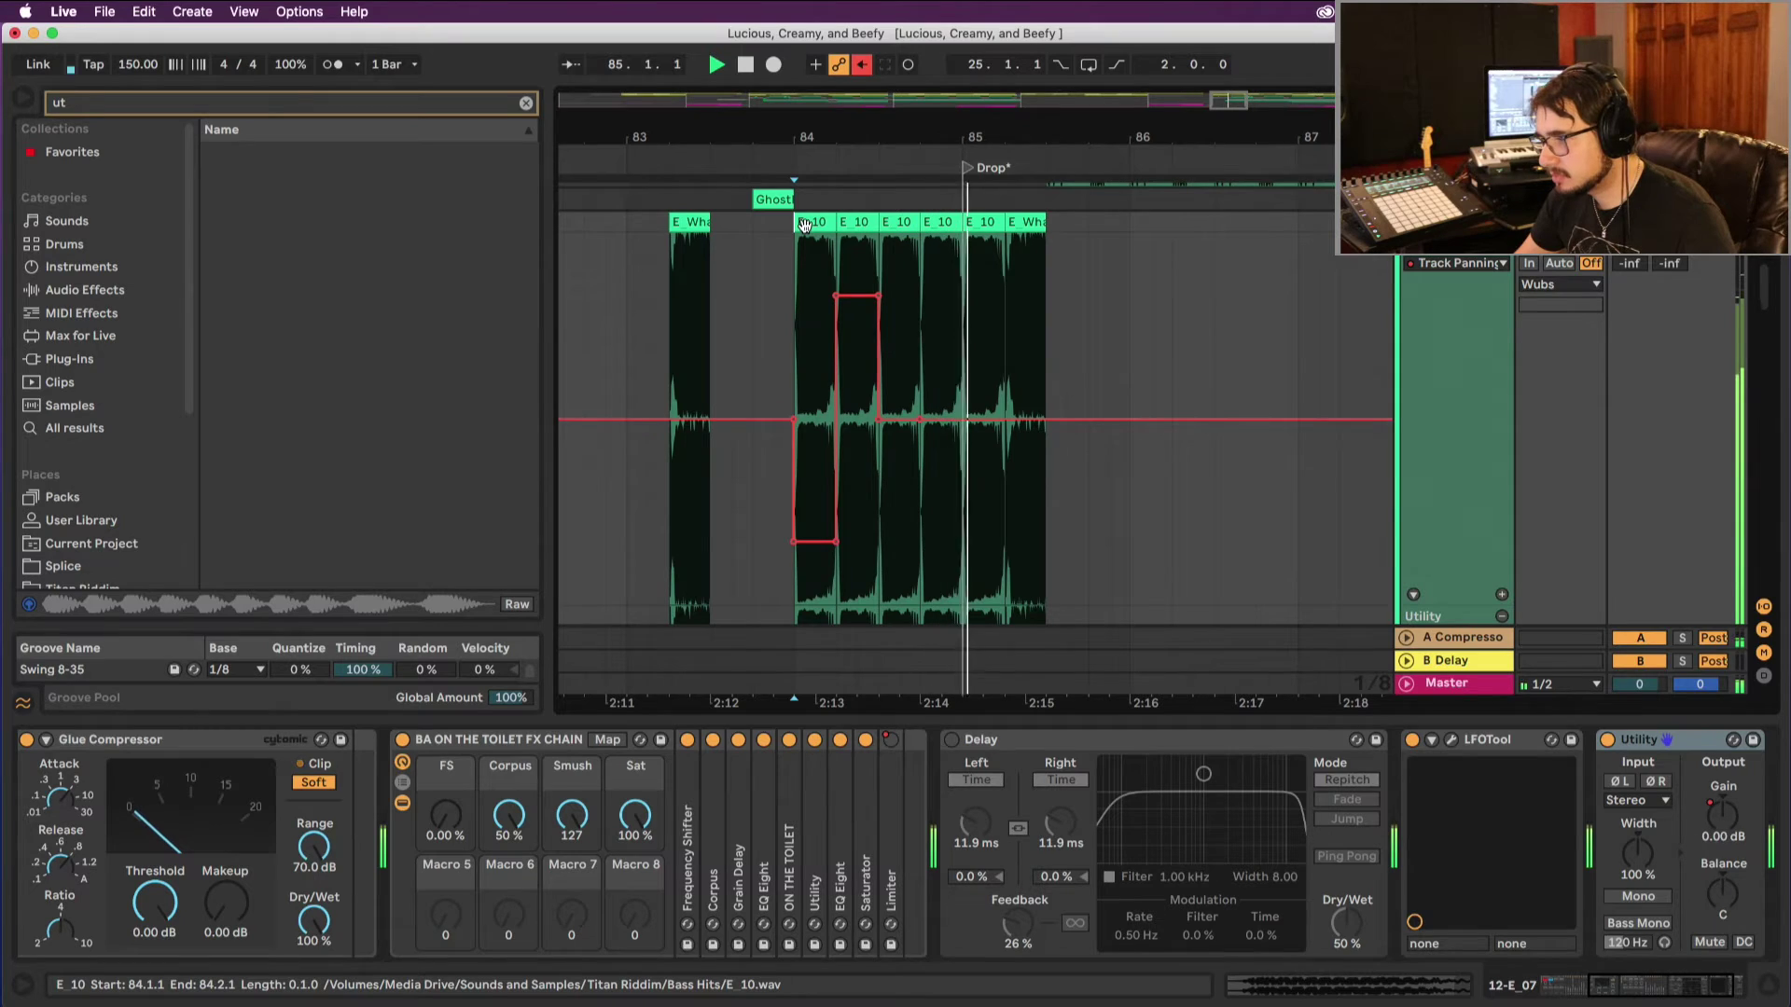
key(space)
key(space)
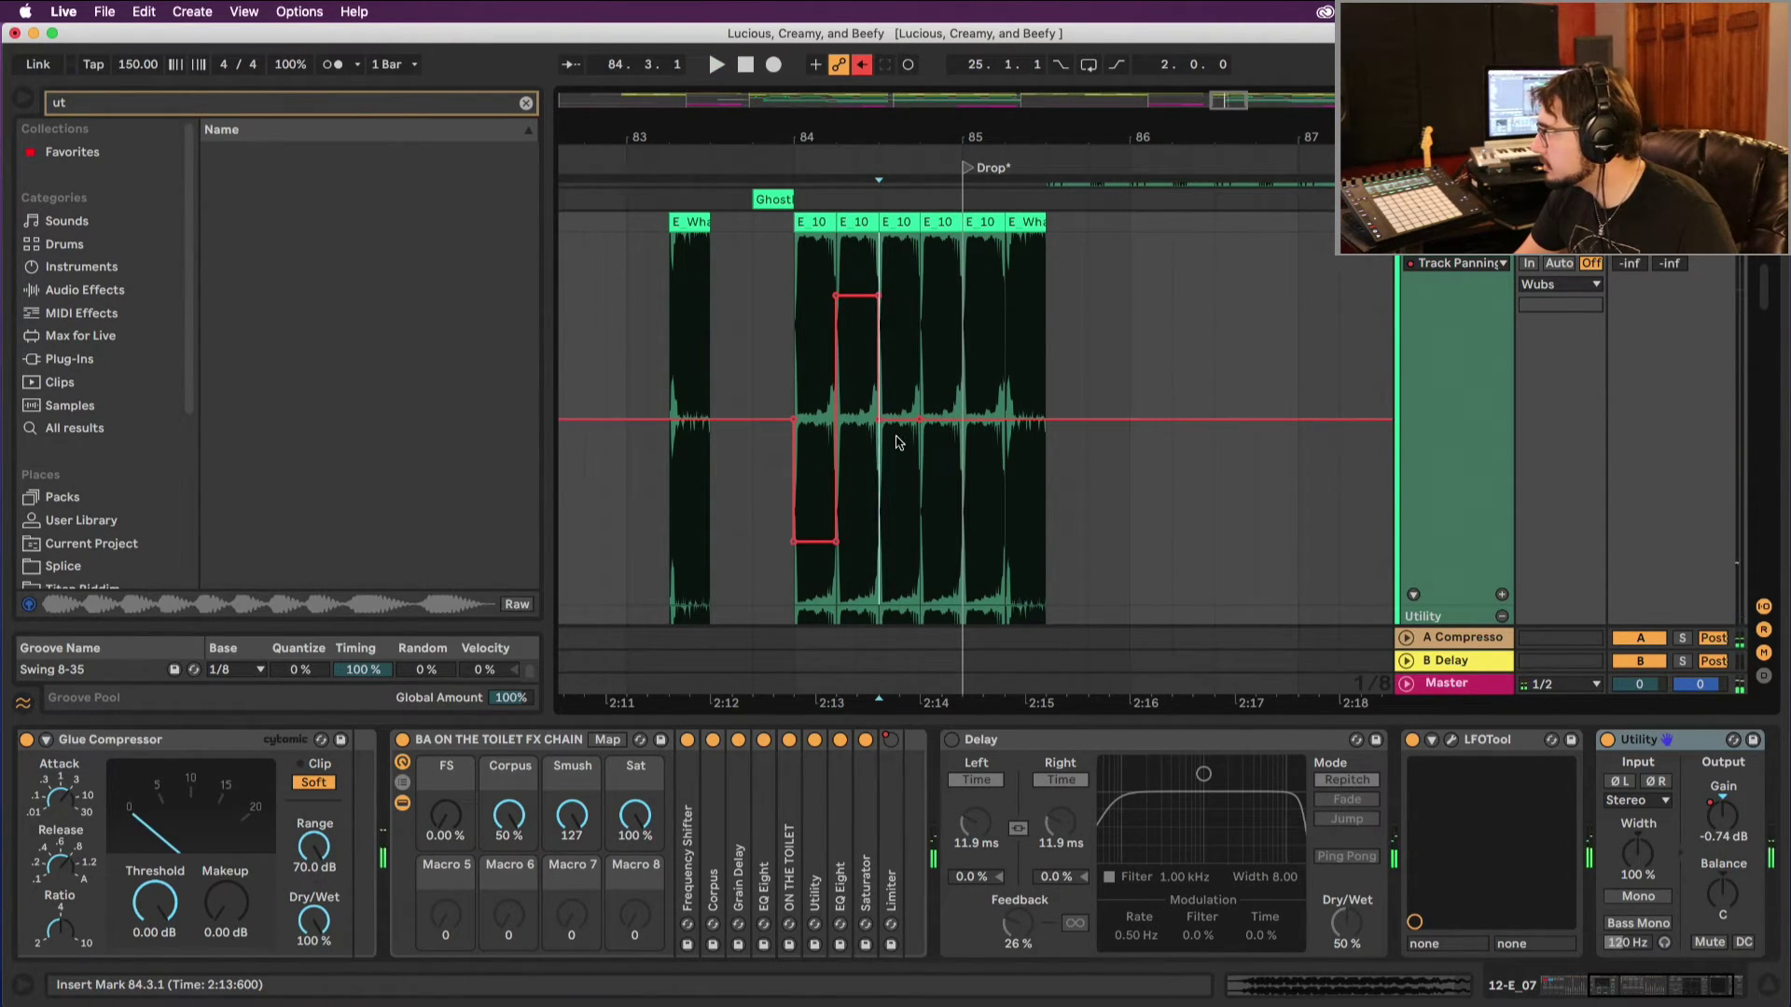
Step: Set track 12's Track Panning automation to the left across 84.3.1–84.4.1 and to about 15R across 84.4.1–85.1.1
drag(922, 419, 919, 486)
key(super+z)
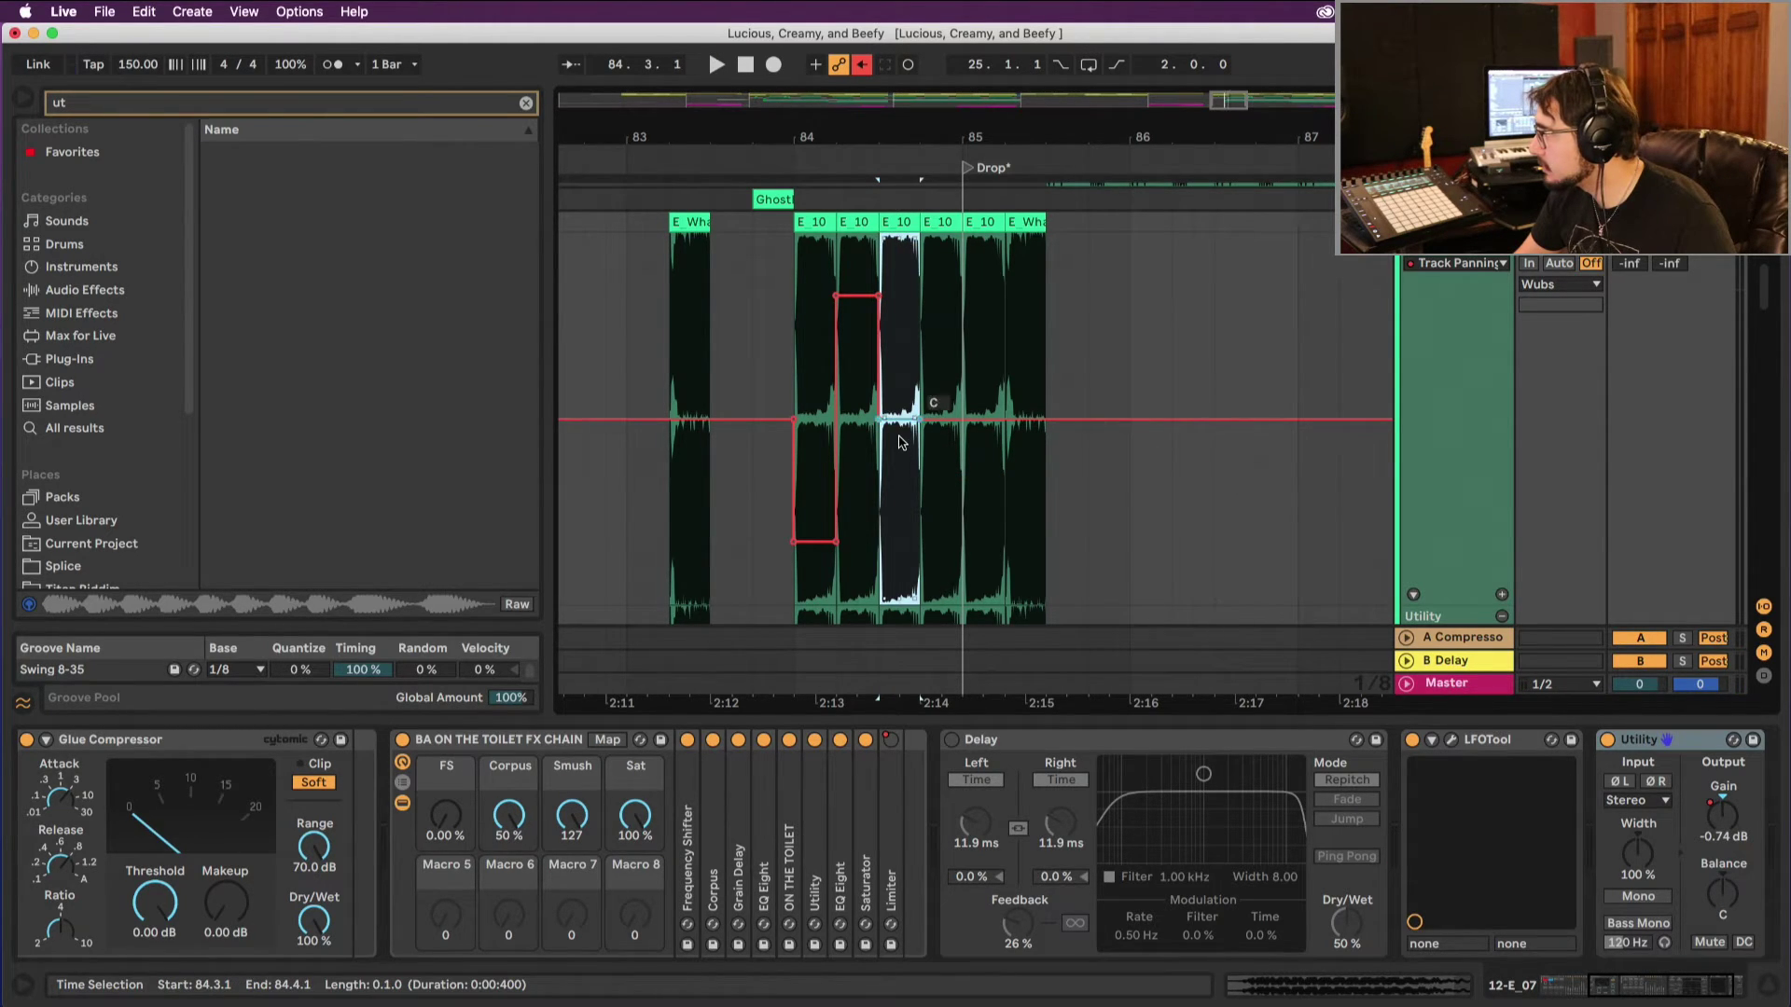
key(Right)
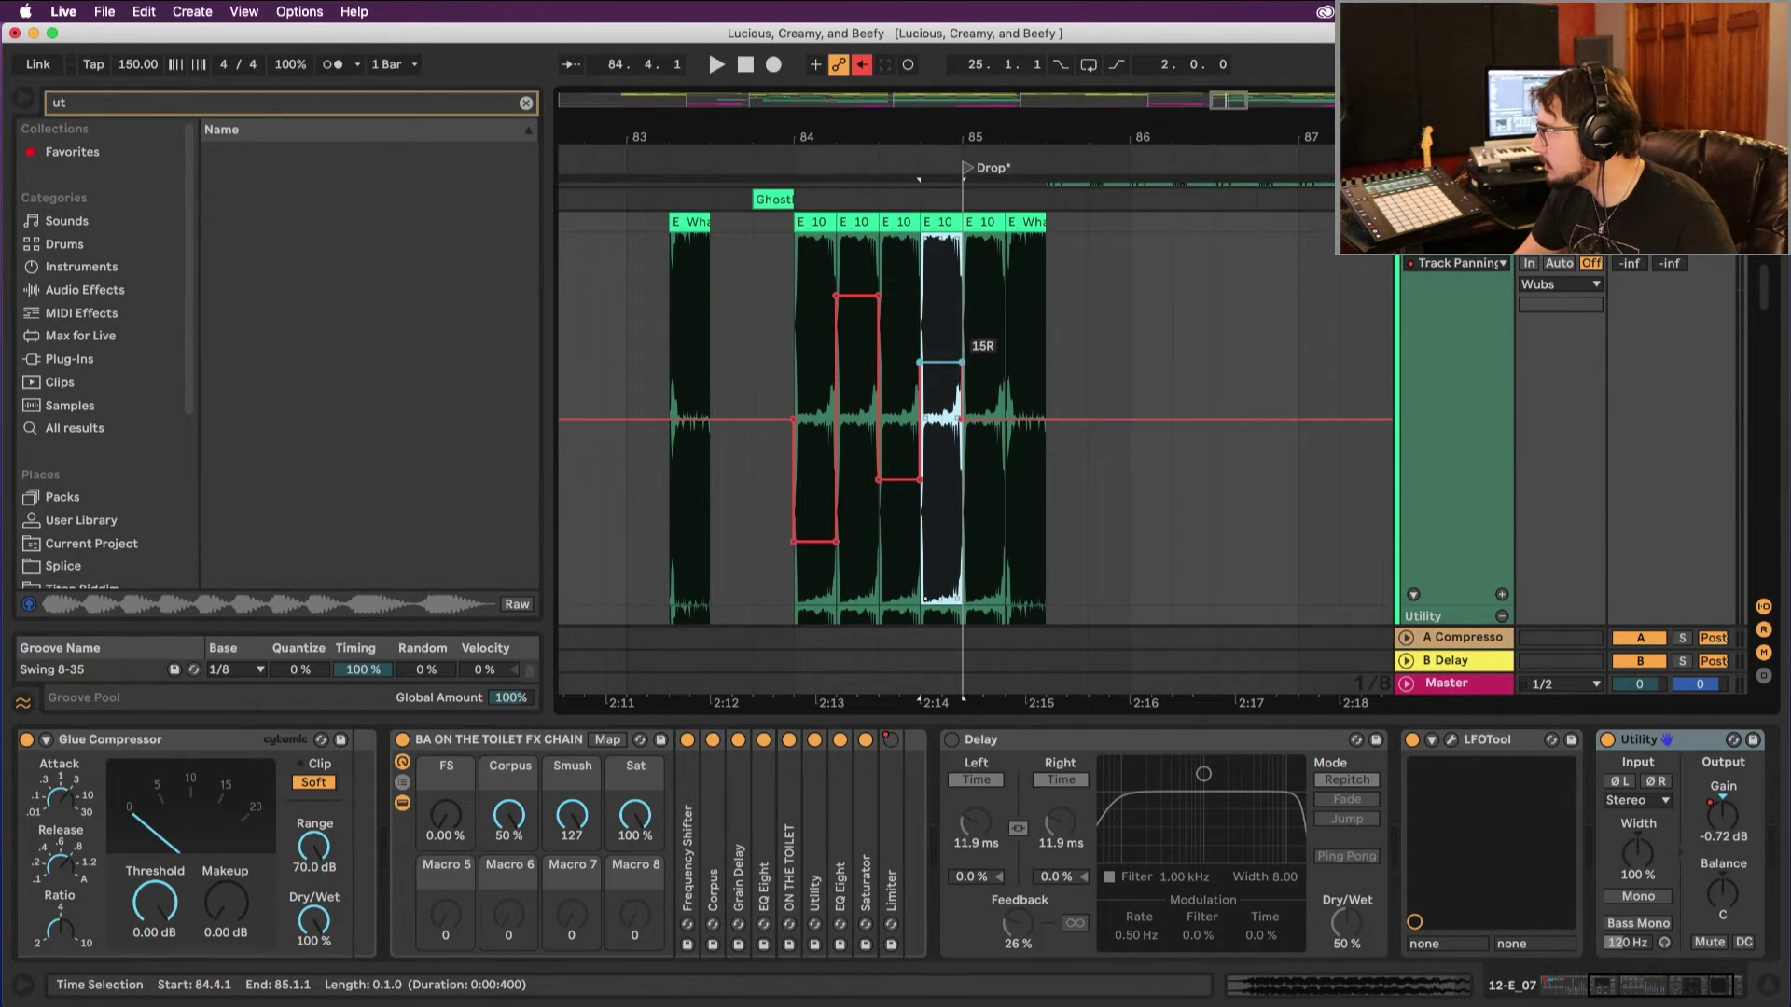
Step: Play the panned fill from 83.4.3 and examine the clip layout across the whole second drop
click(783, 367)
key(space)
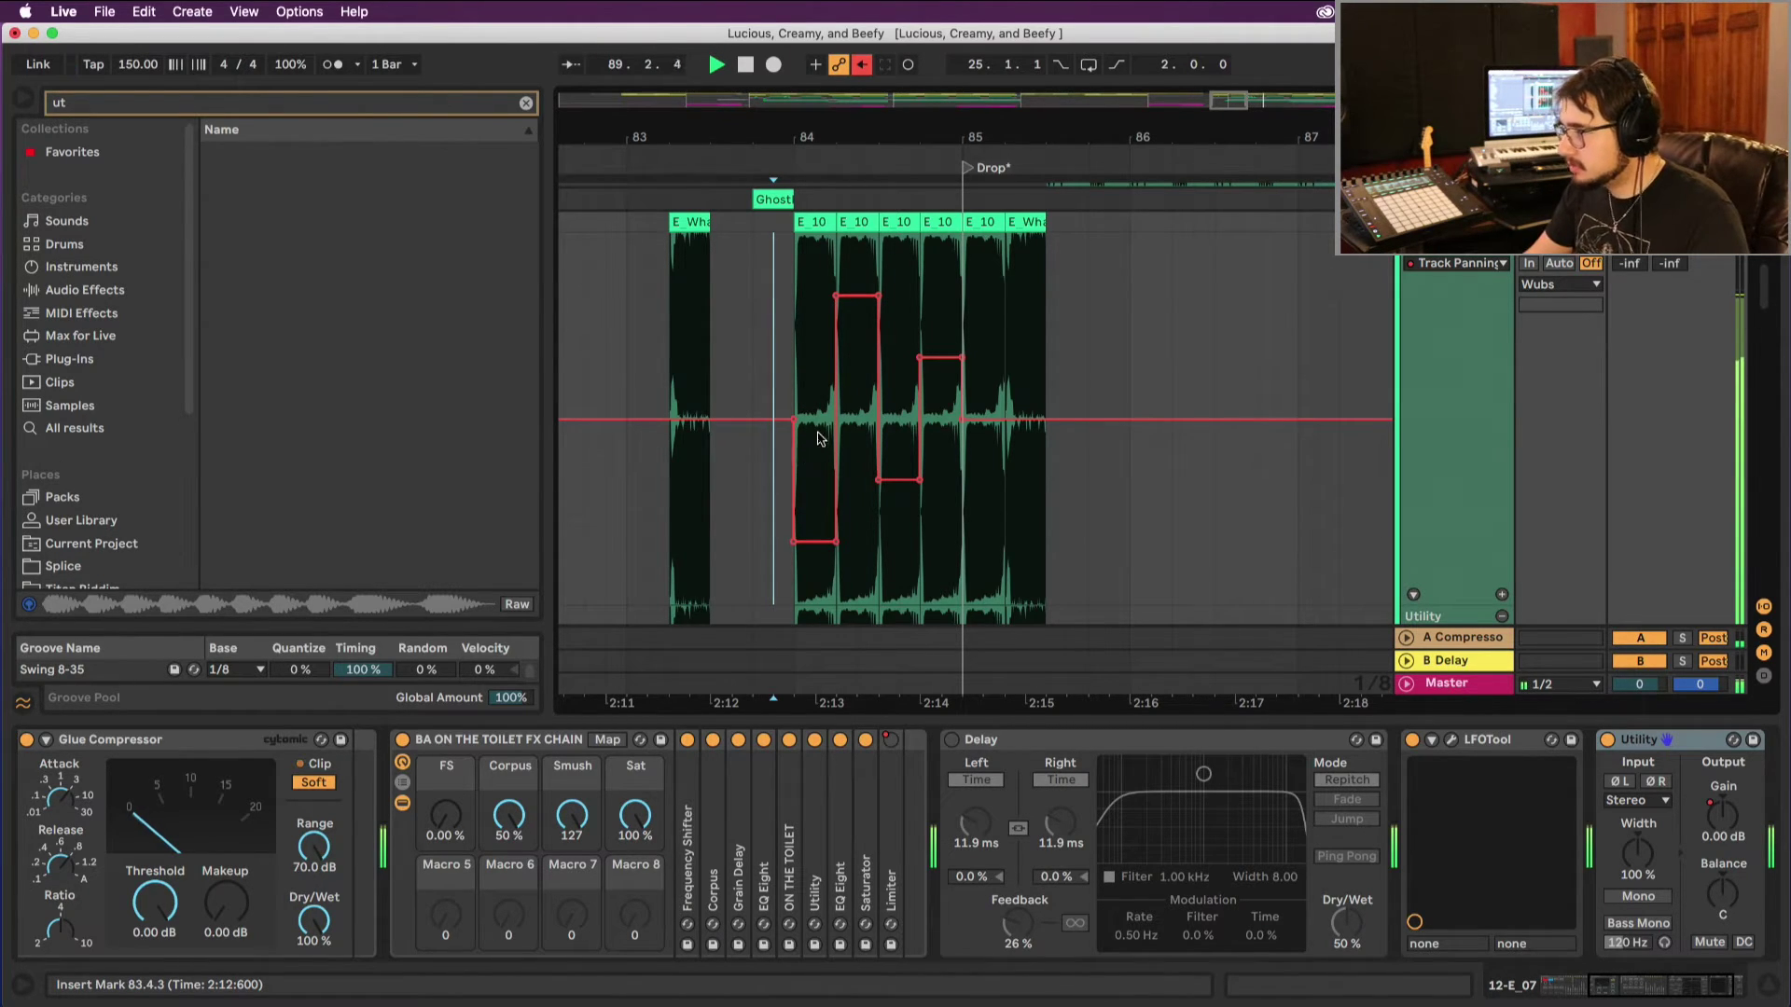
drag(987, 137, 767, 37)
scroll(923, 275, down, 5)
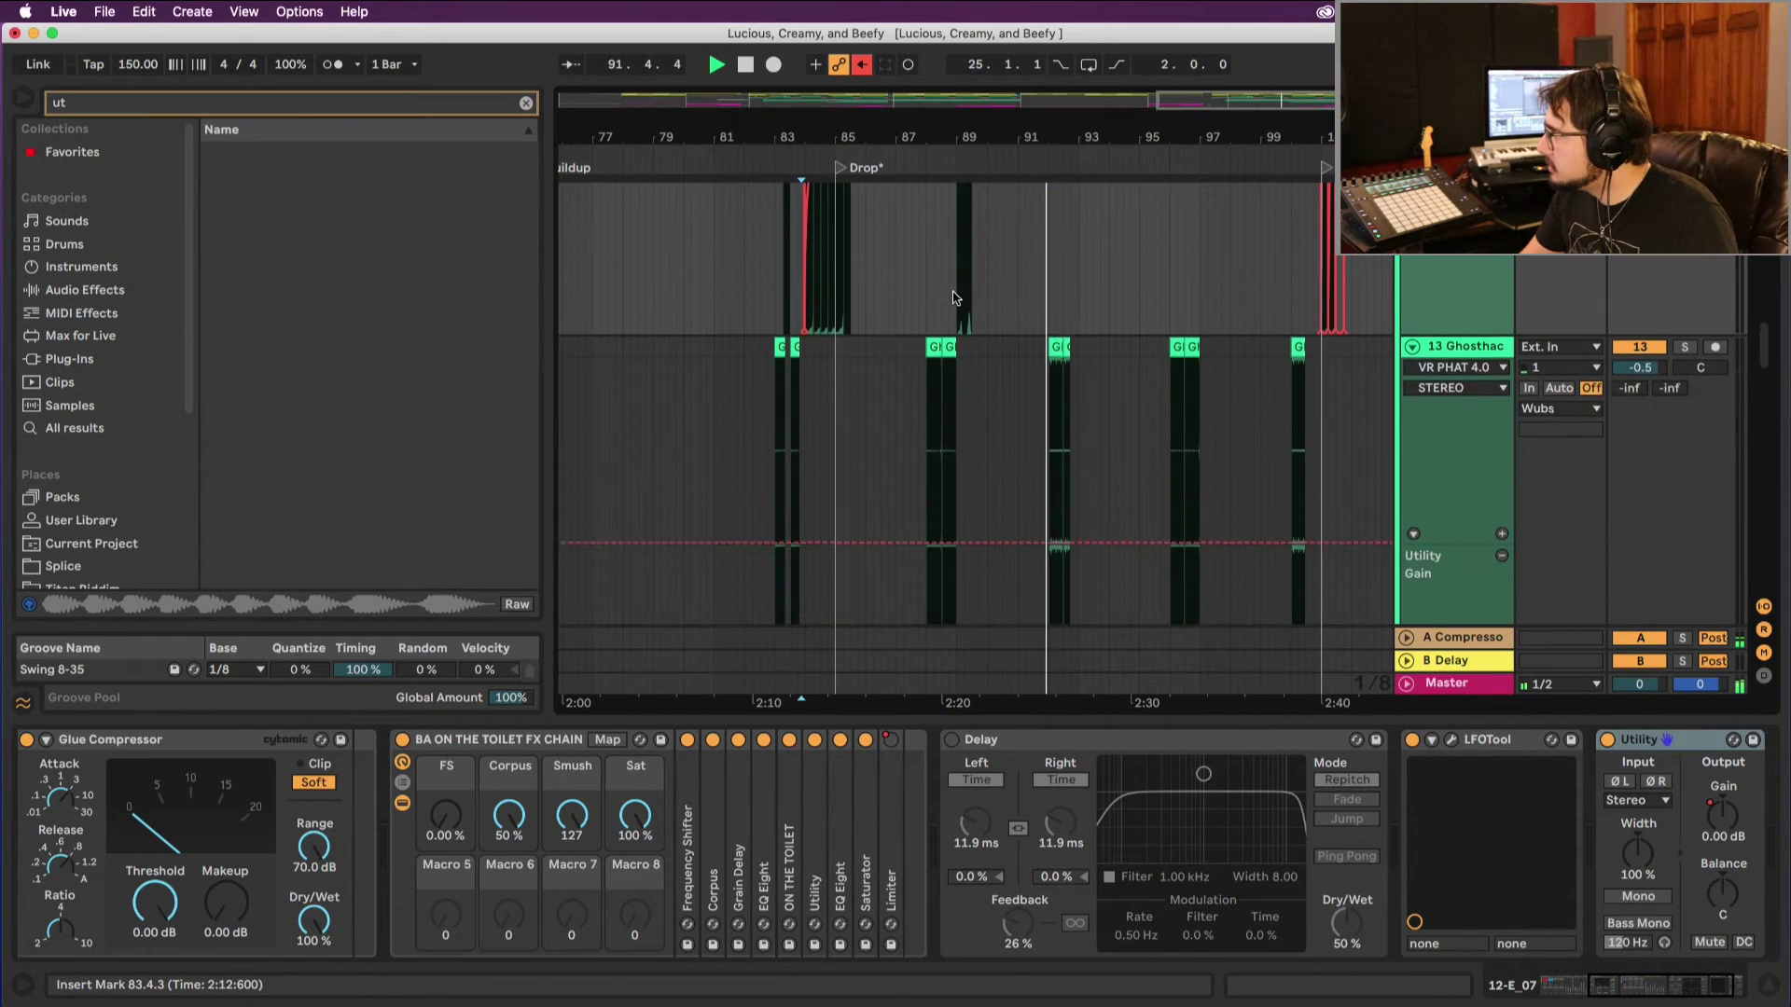
scroll(954, 337, right, 10)
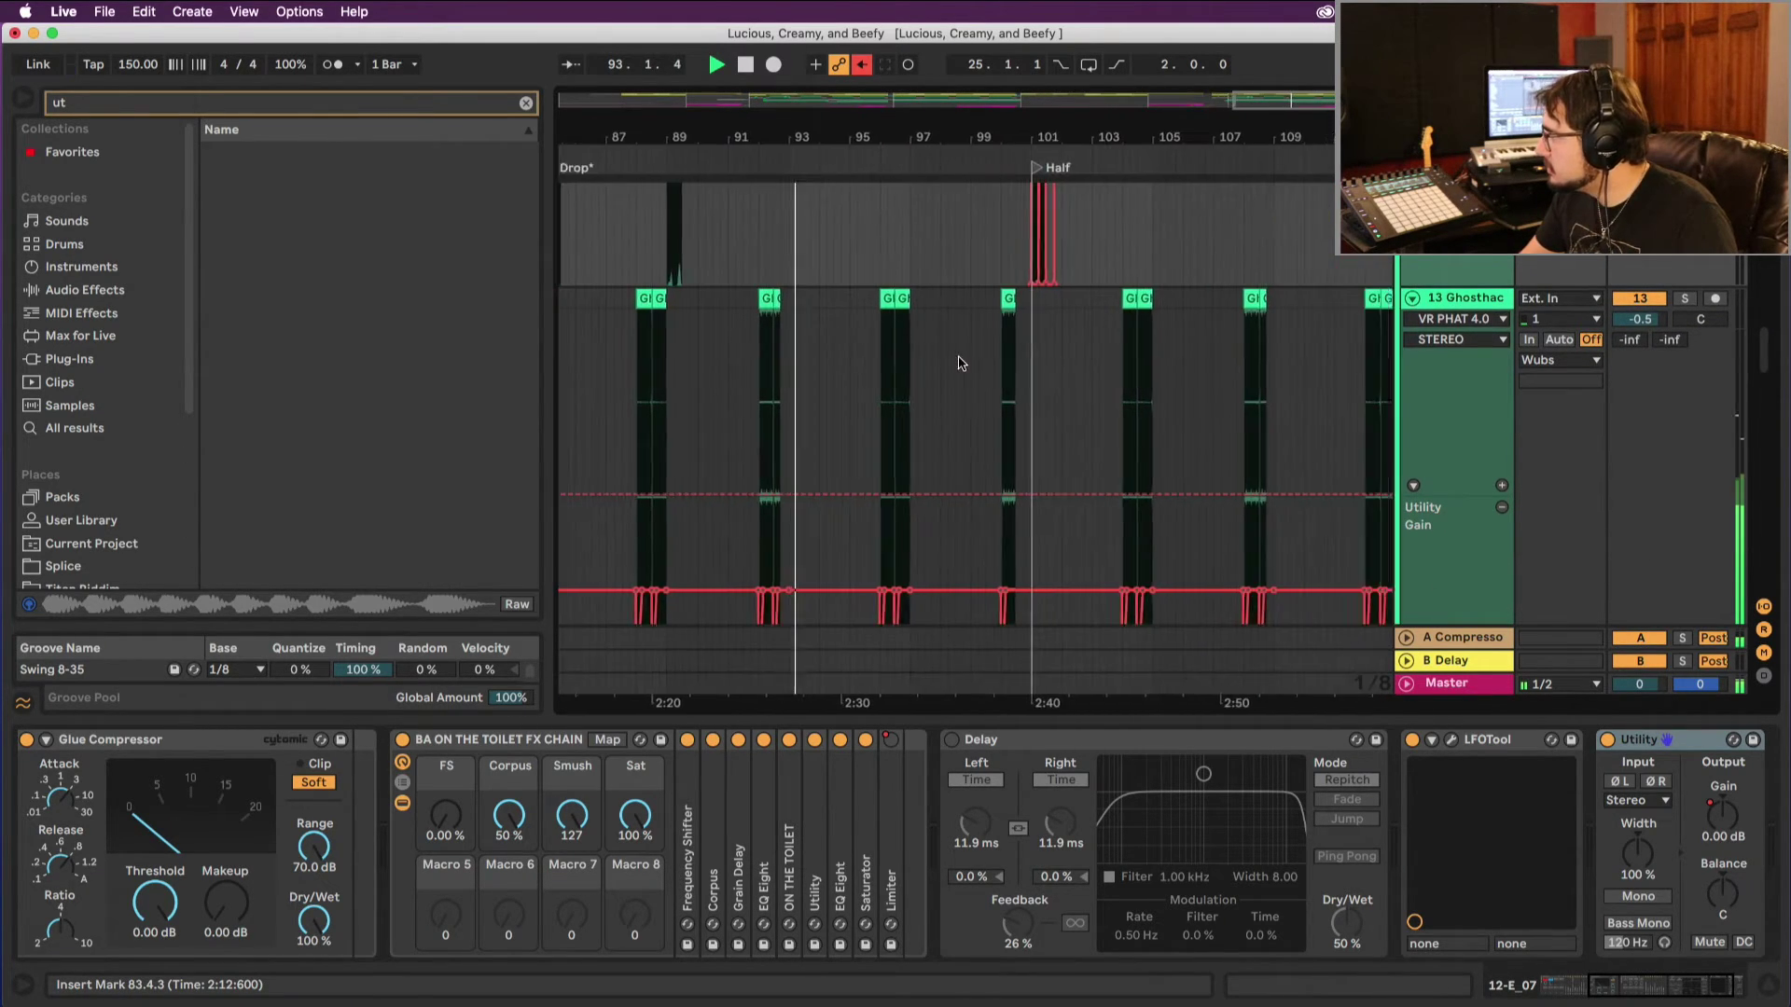
scroll(956, 358, left, 10)
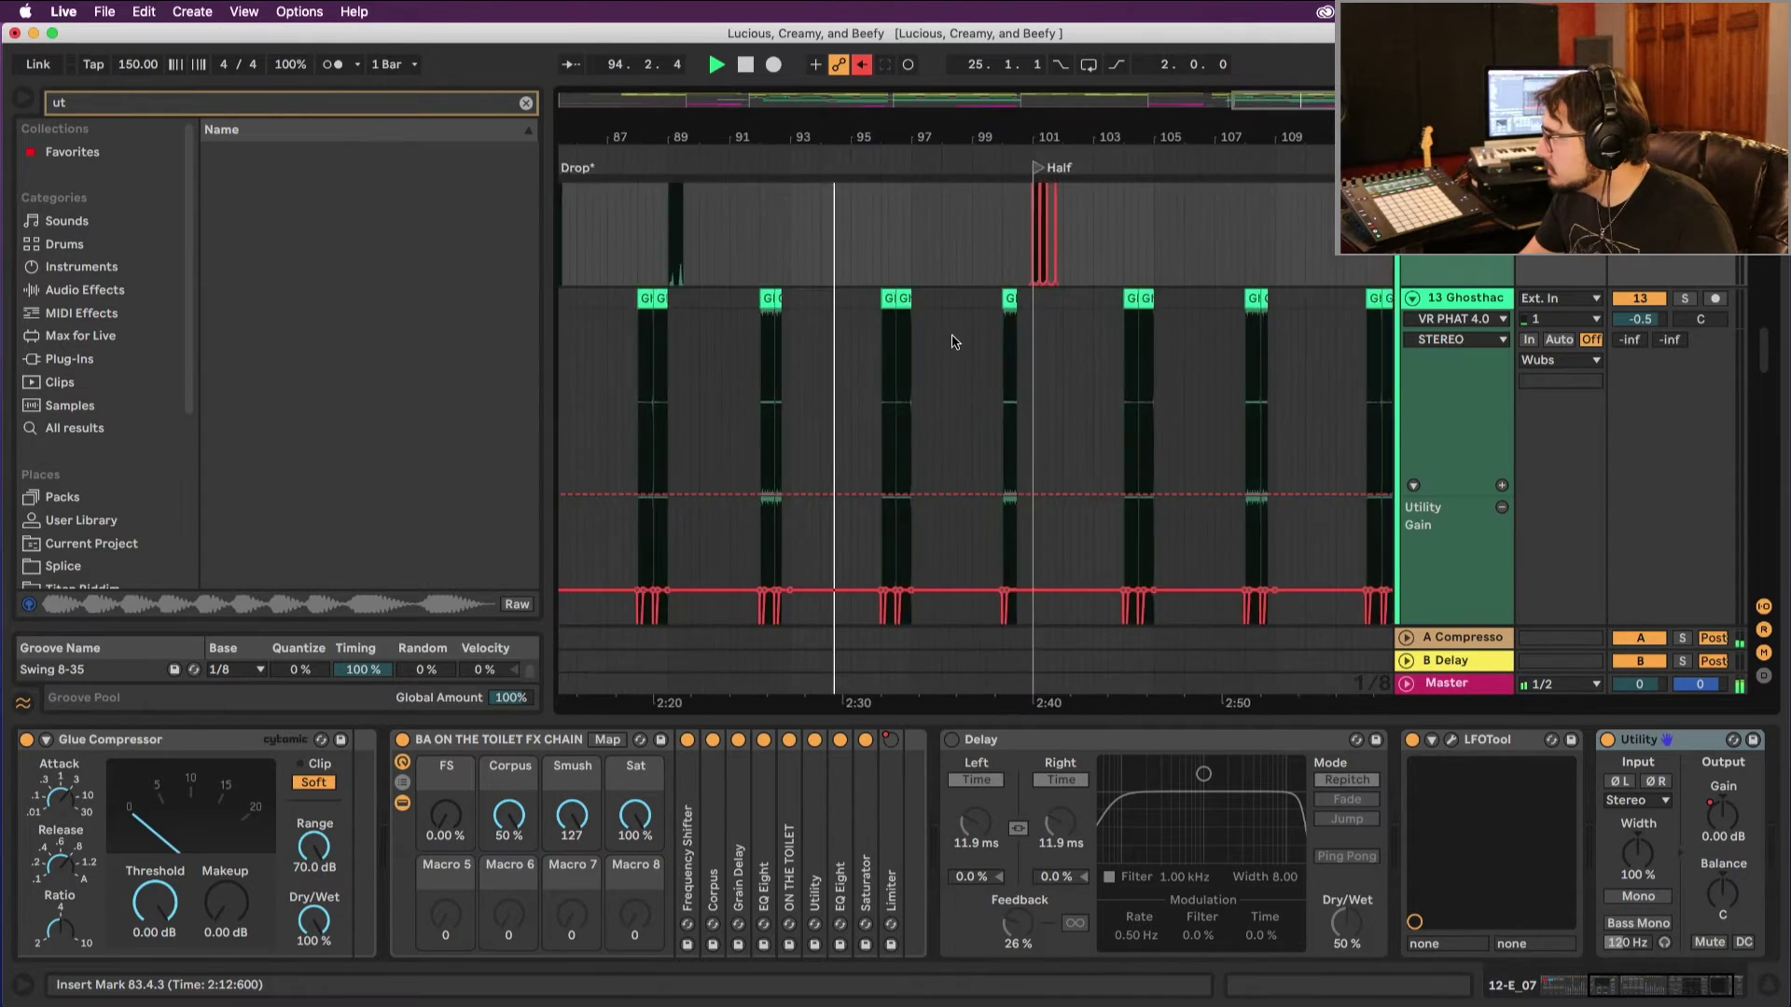
key(space)
Step: Play the BE_E_Growl clip on track 12 from 89.1.1 and examine the surrounding Wubs tracks
scroll(939, 343, up, 3)
scroll(942, 344, down, 5)
scroll(947, 344, left, 3)
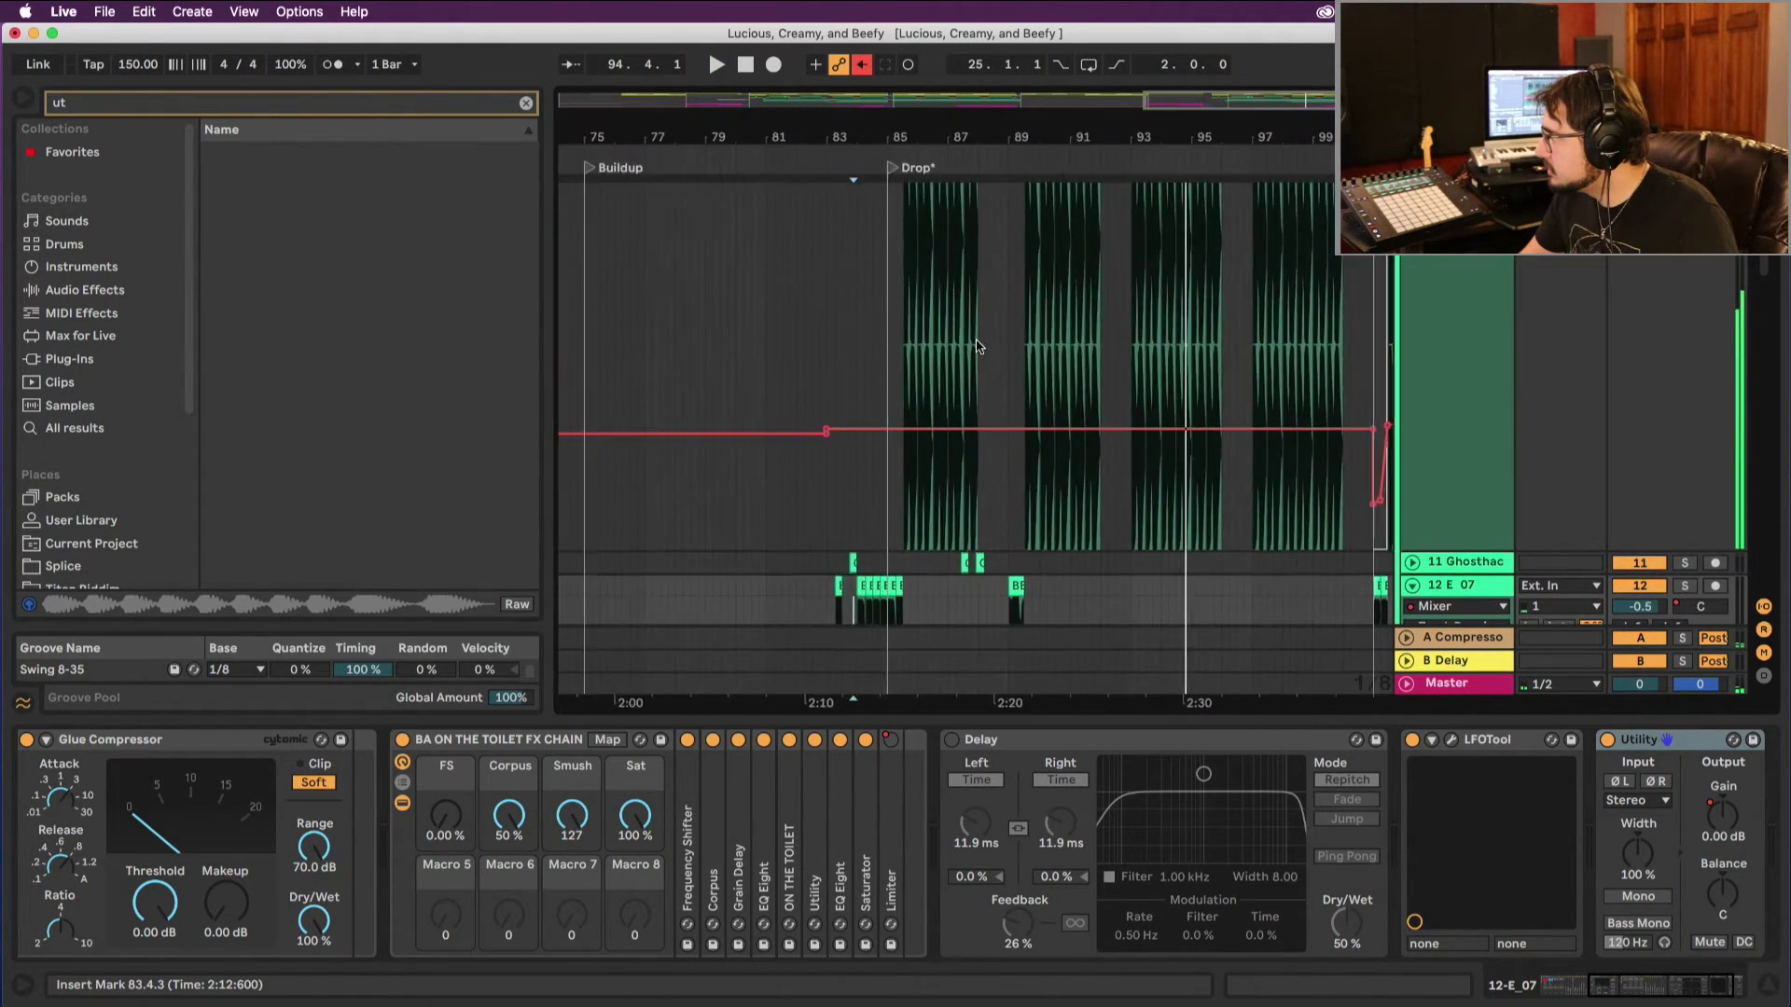
scroll(966, 345, right, 2)
scroll(977, 346, left, 1)
scroll(977, 346, down, 5)
click(1081, 333)
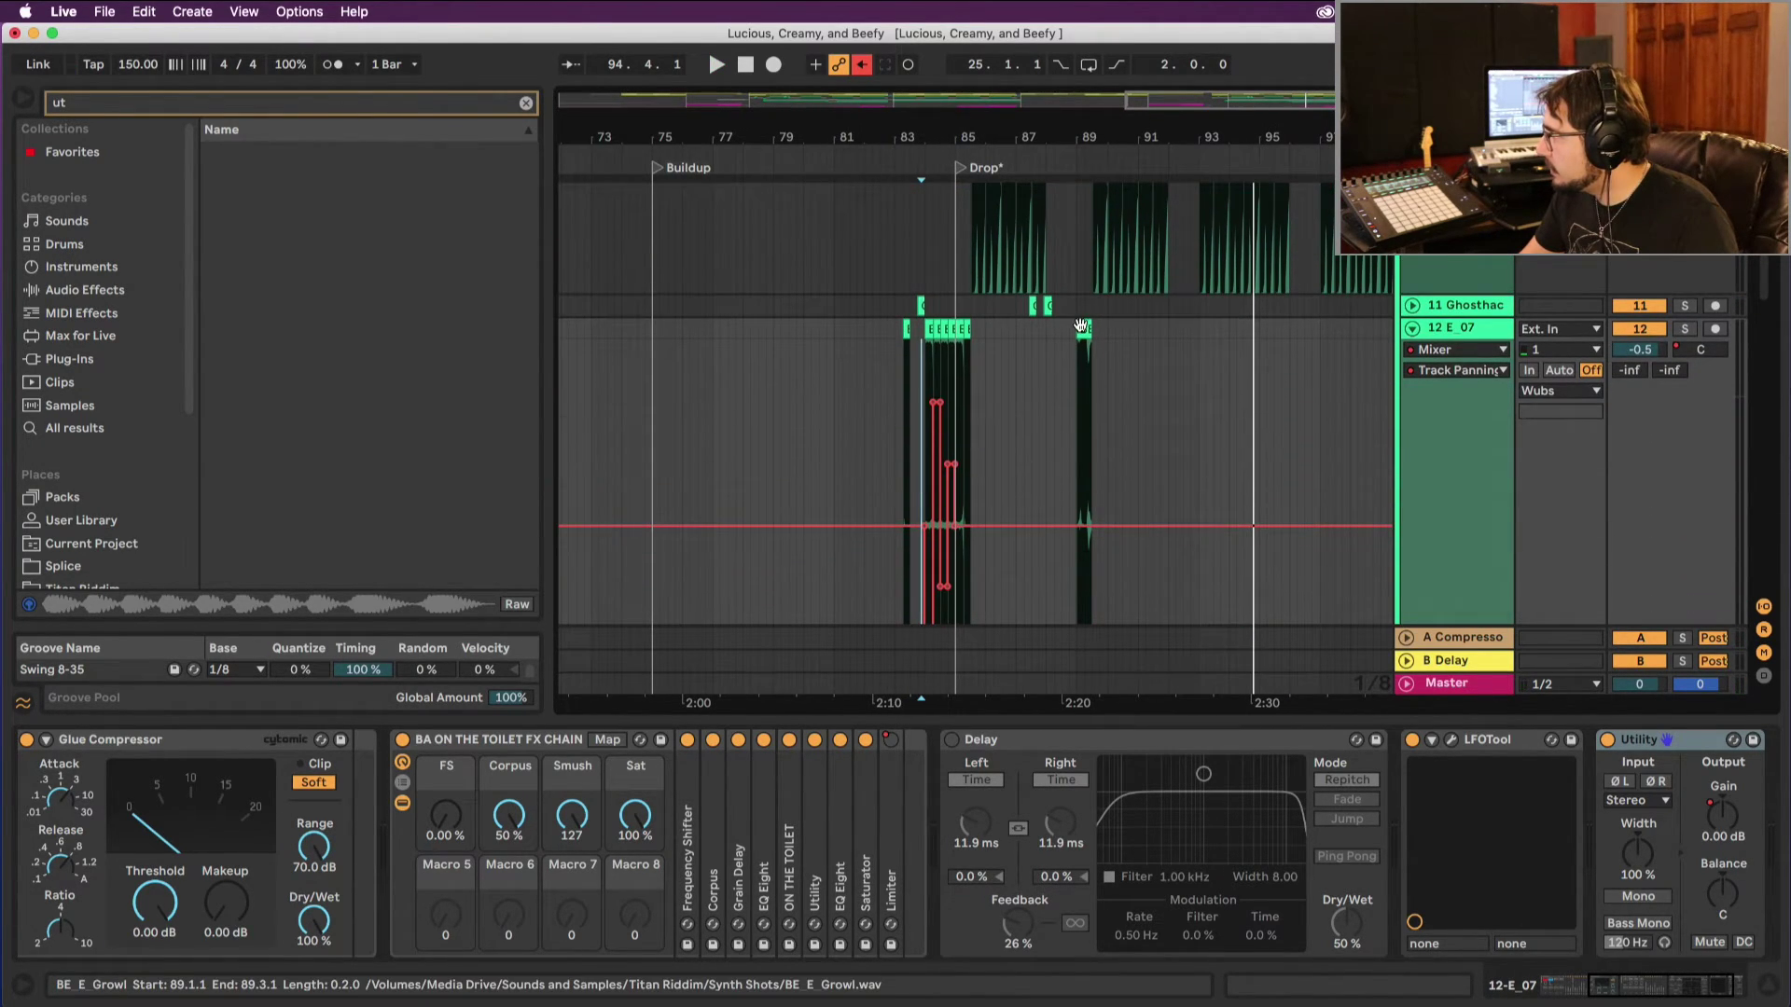
key(space)
scroll(1072, 317, down, 3)
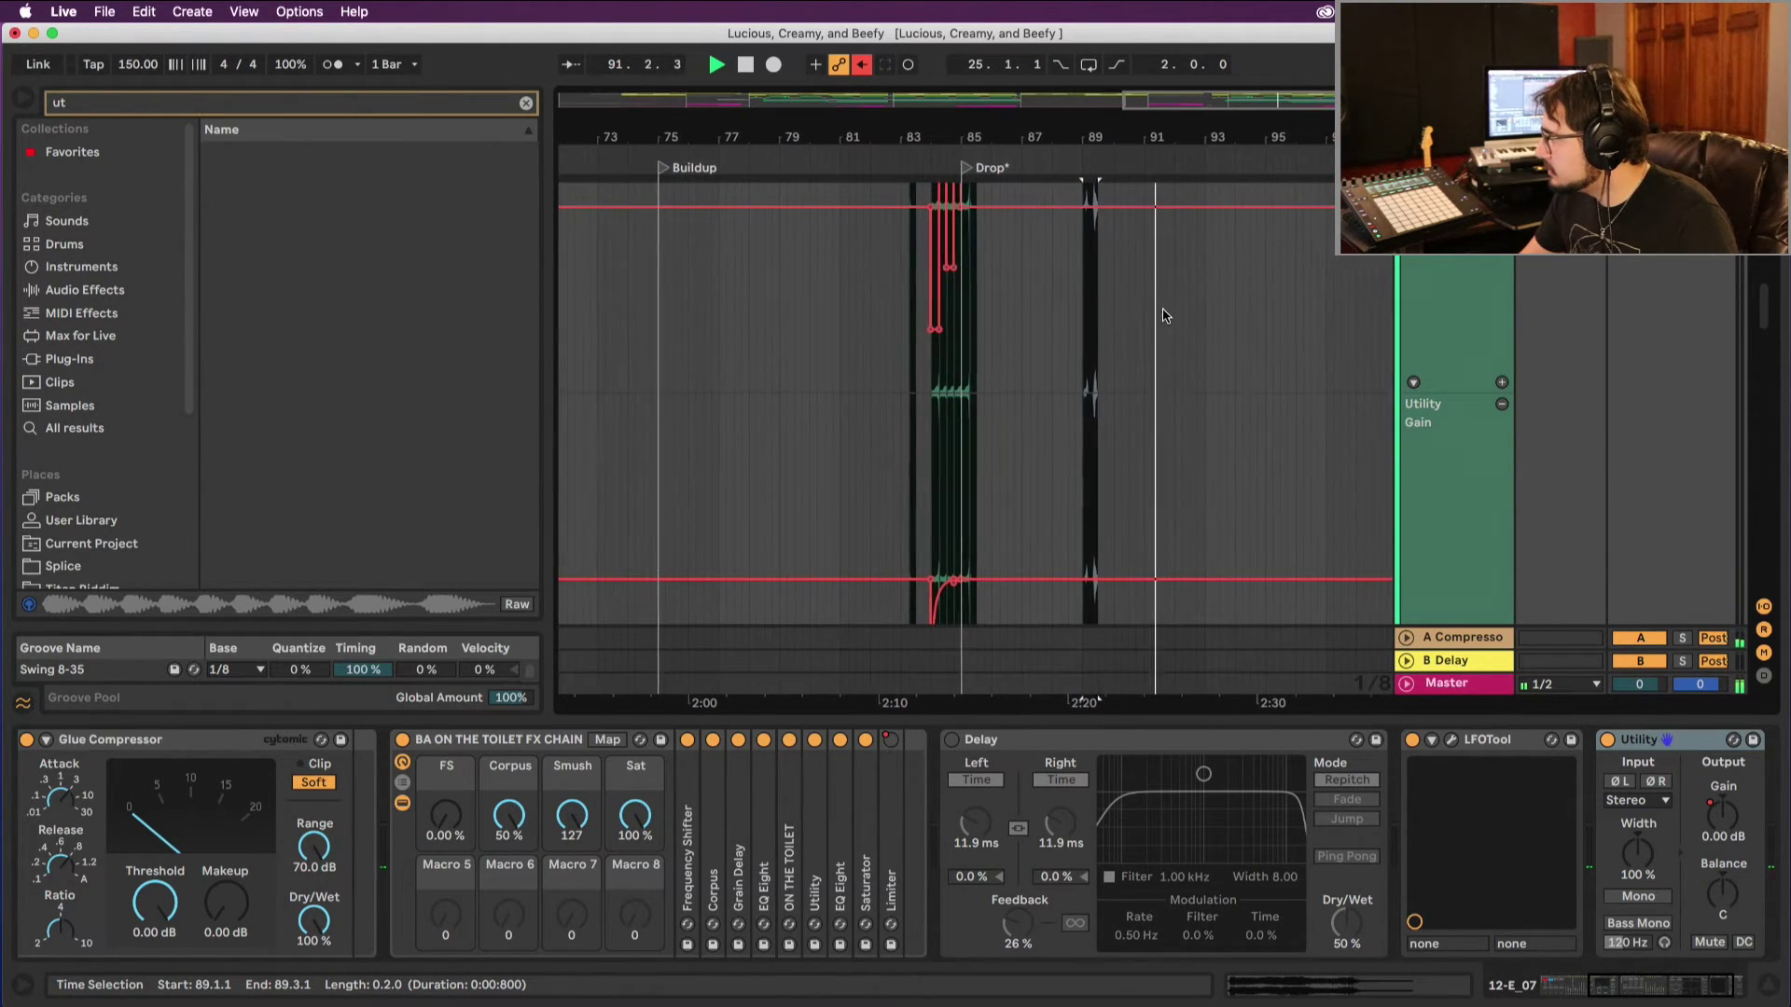
scroll(1152, 315, up, 3)
scroll(1152, 315, up, 5)
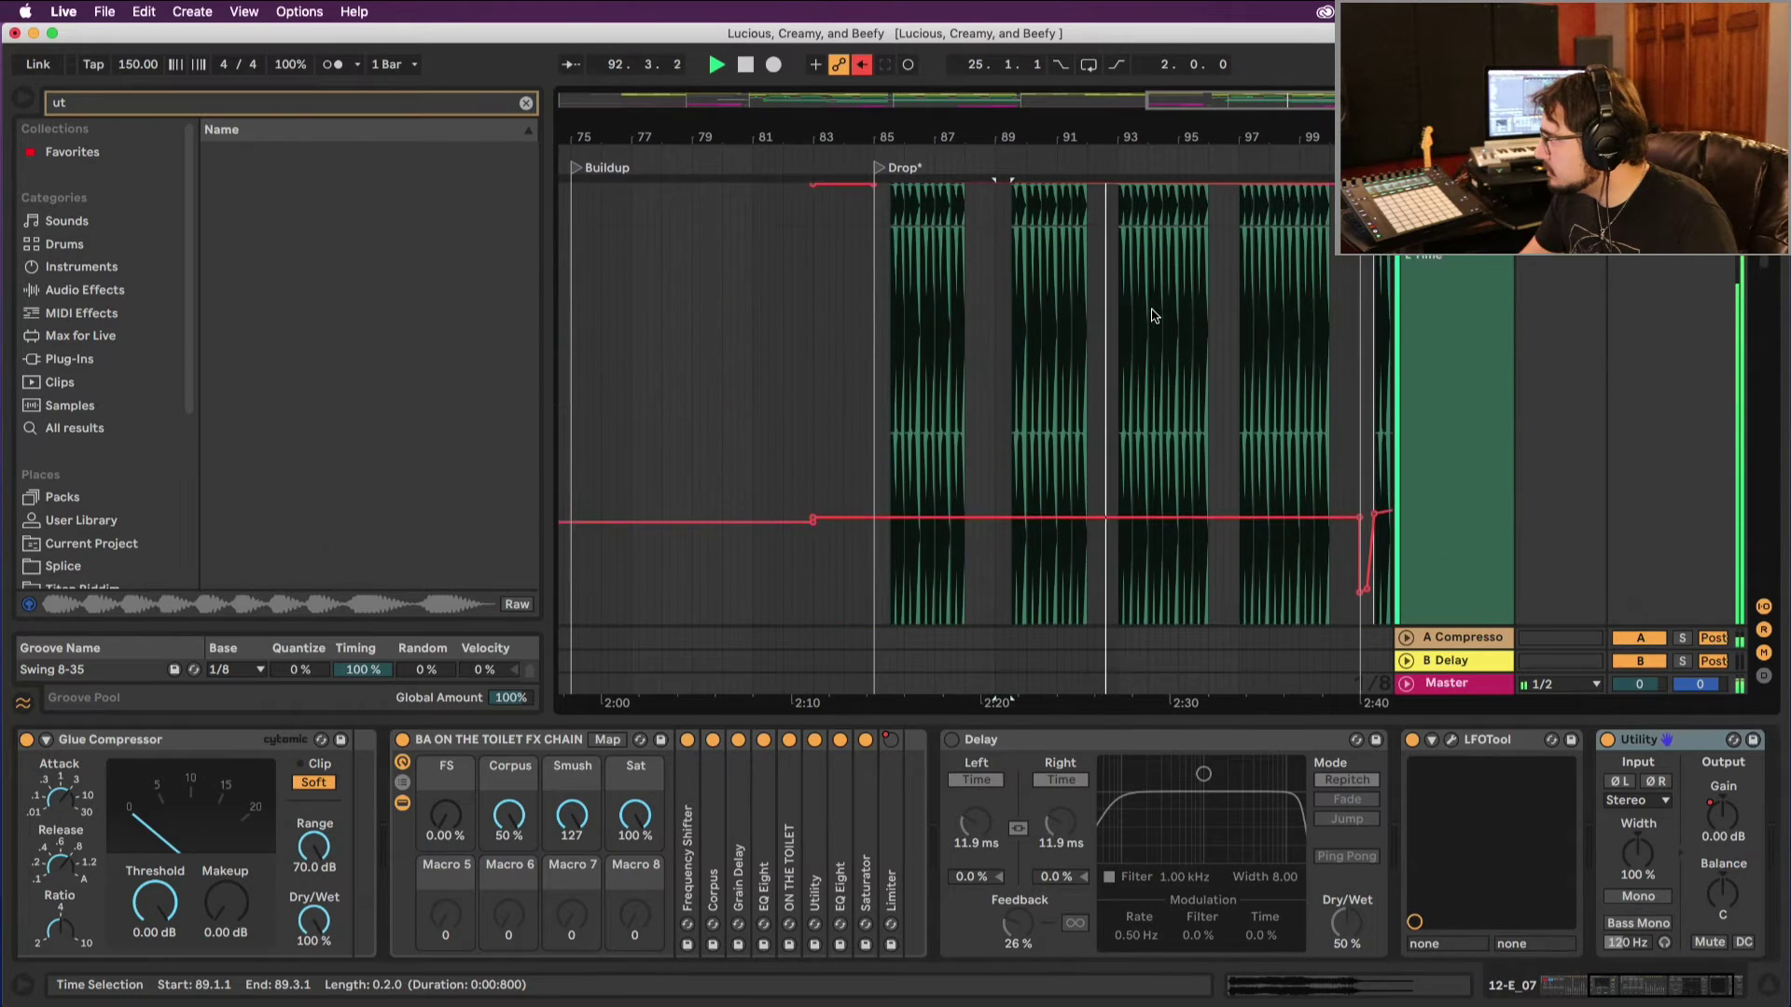
Step: Play the drop through bars 92–96 and examine the automation lanes of track 10 Ghosthack
scroll(1152, 315, up, 3)
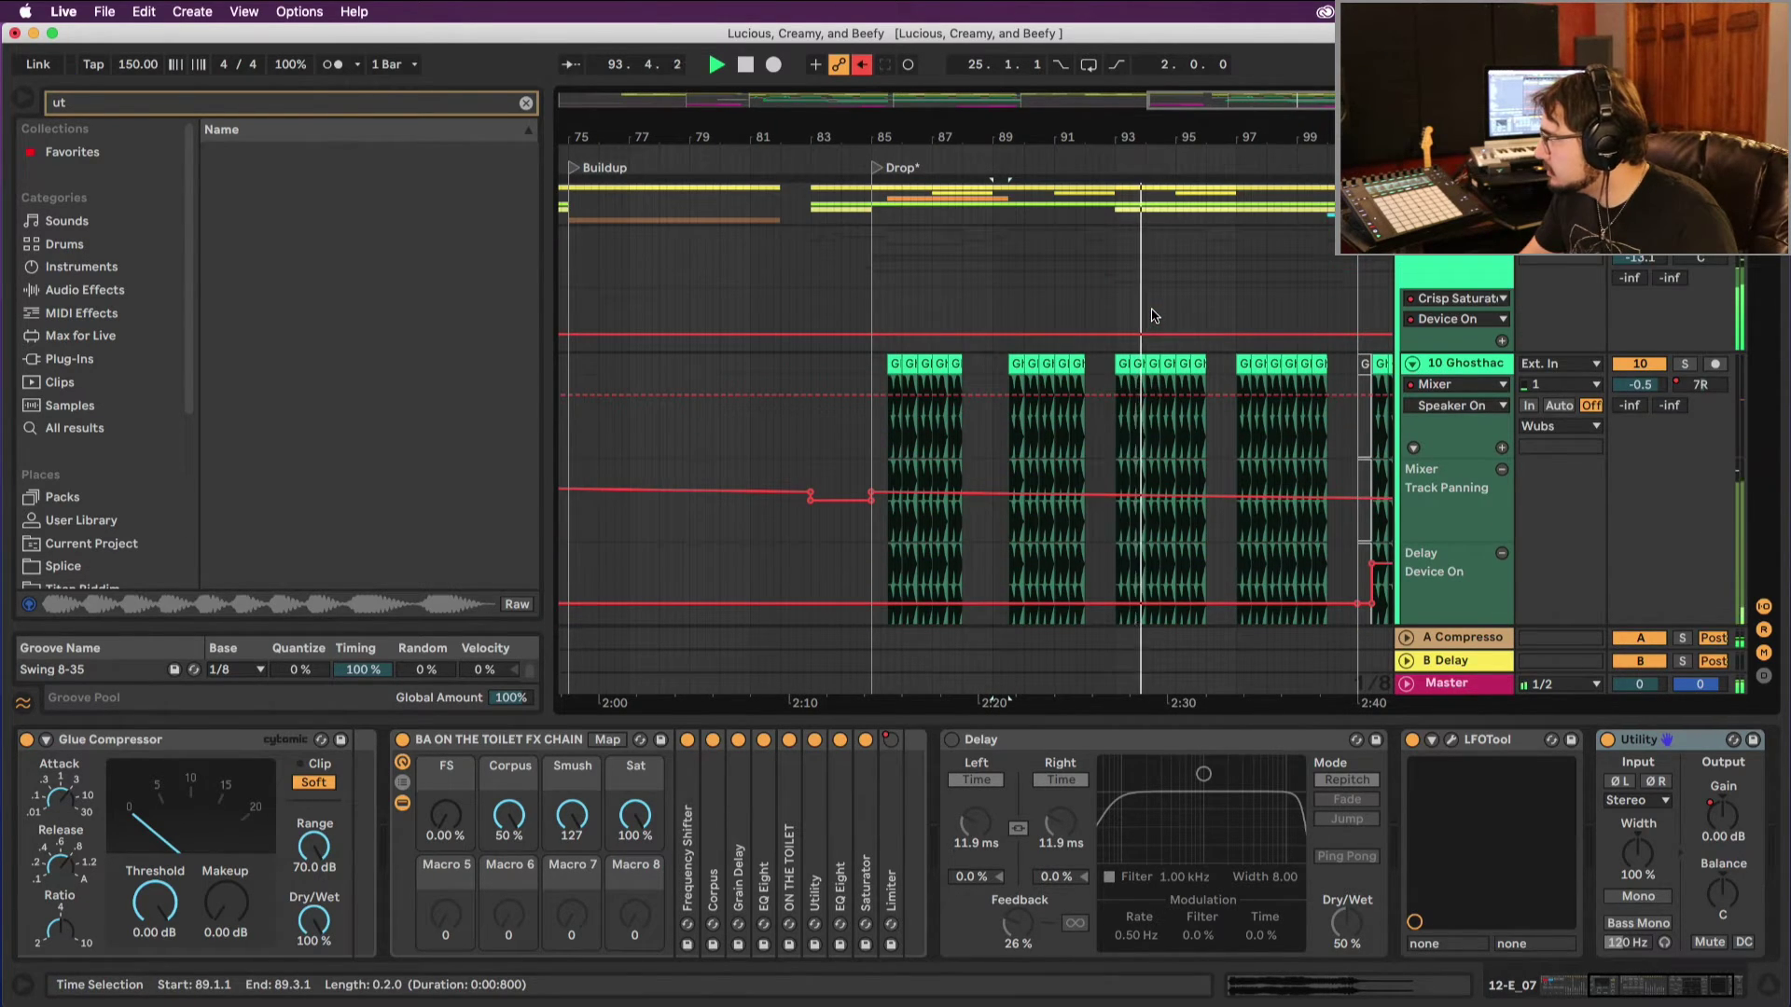
scroll(1144, 324, down, 5)
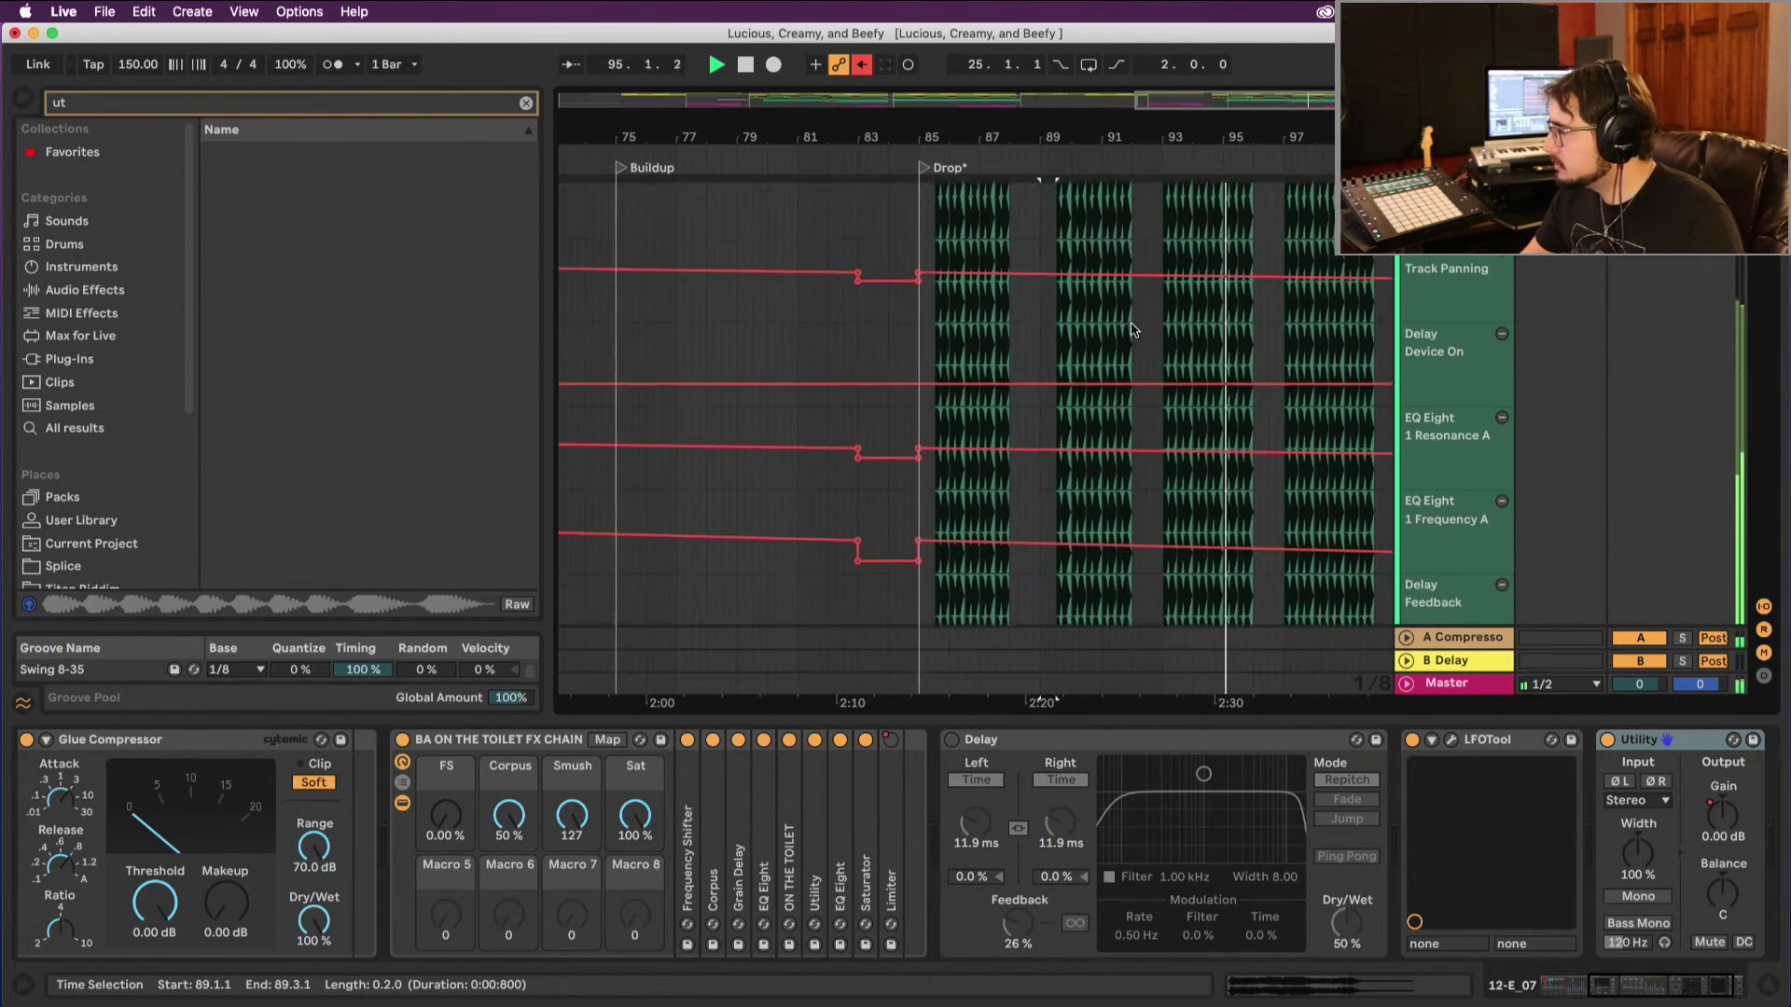
scroll(1134, 328, down, 2)
key(space)
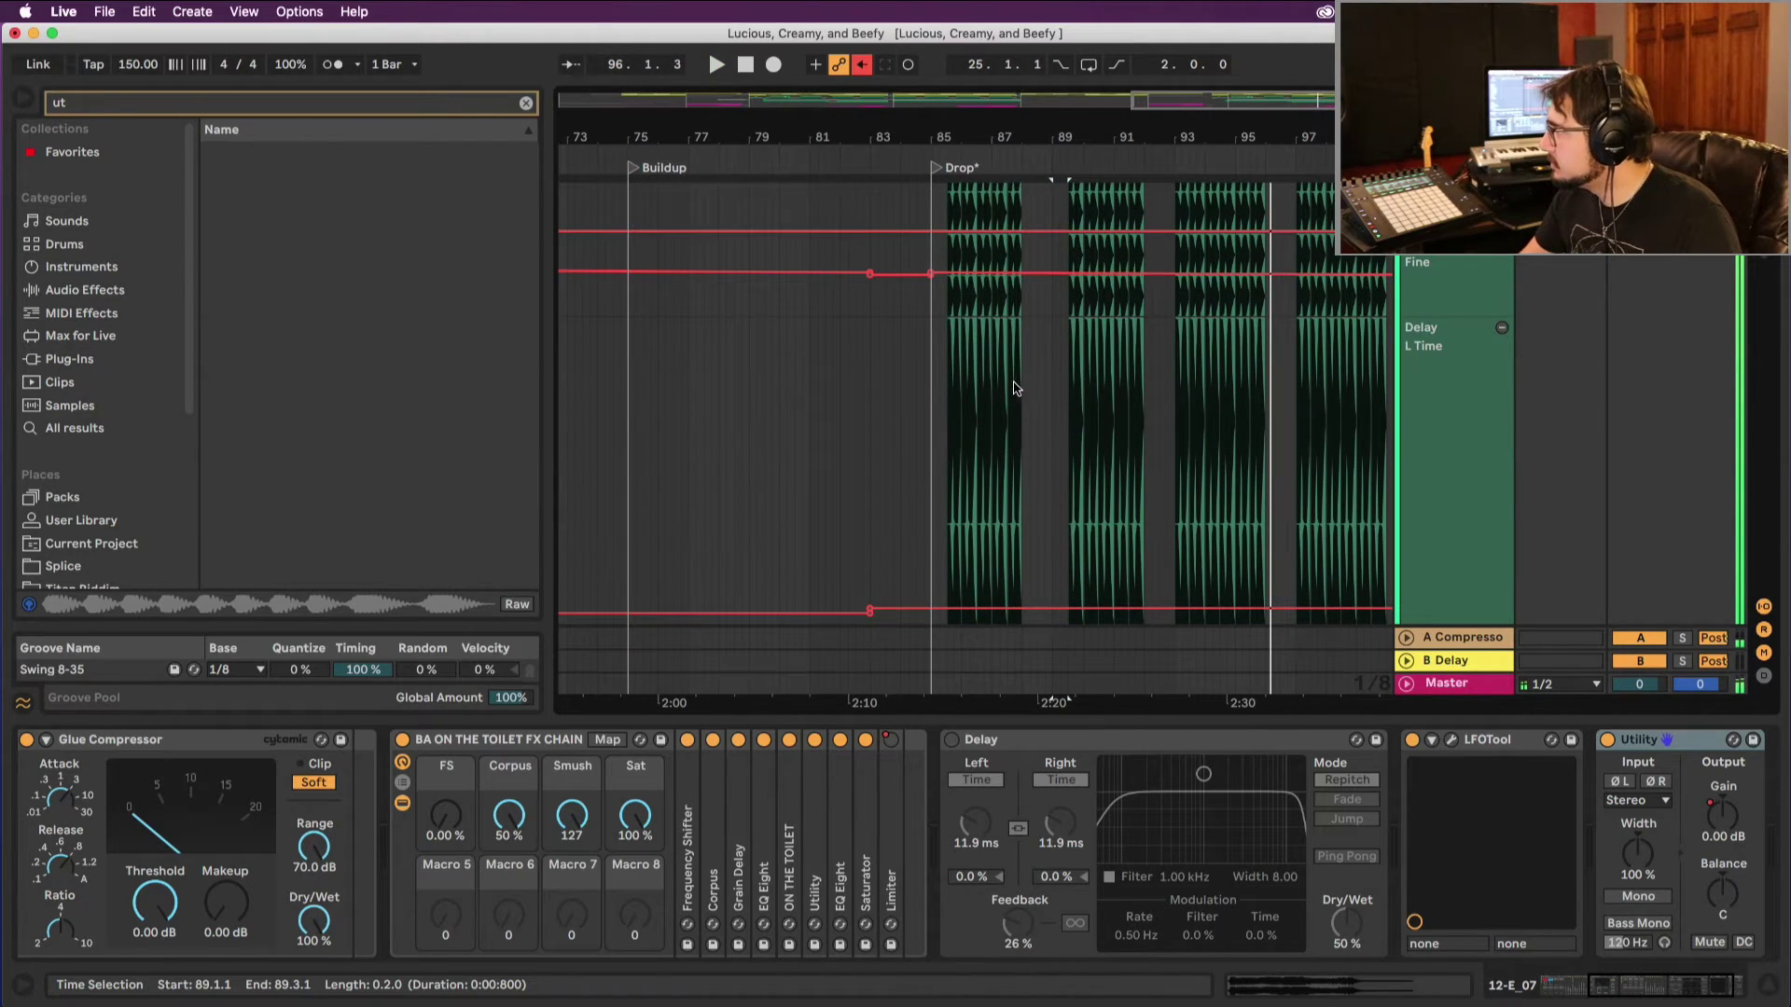
Step: Replay the drop from its marker at 85.1.1 and examine the clips on tracks 10, 11 and 12 around bars 84–89
click(936, 168)
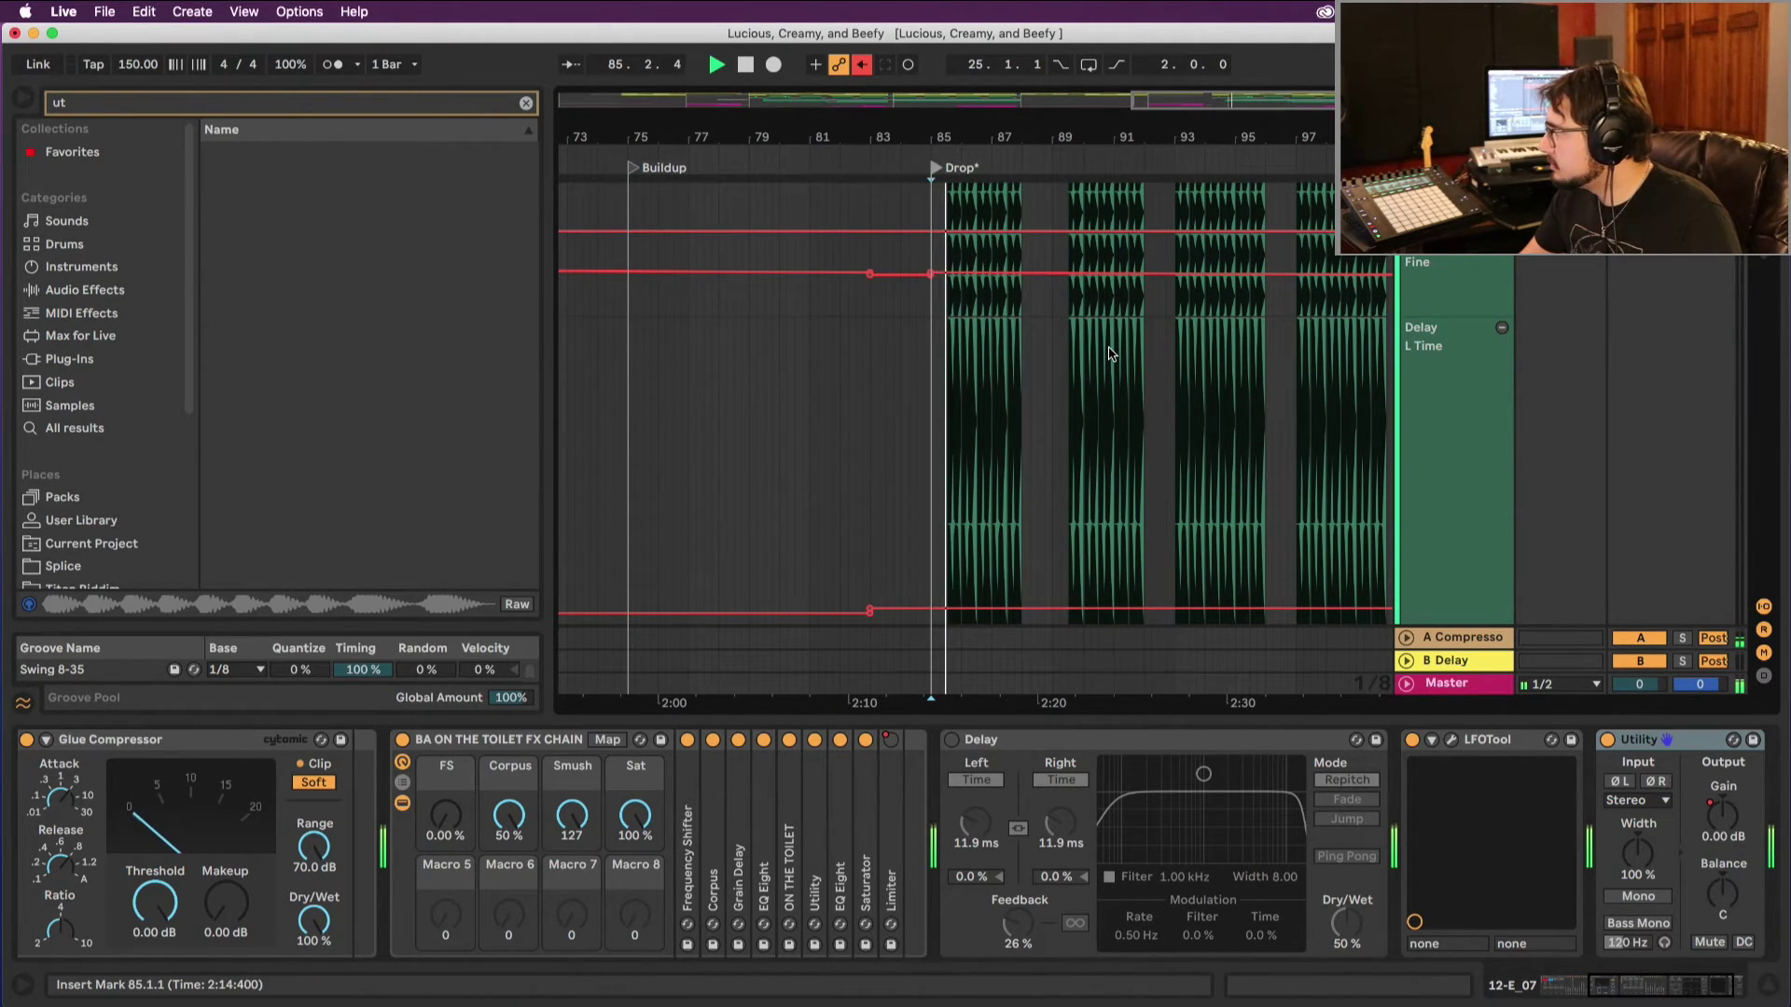
scroll(1110, 352, up, 6)
scroll(1110, 345, down, 6)
key(space)
key(space)
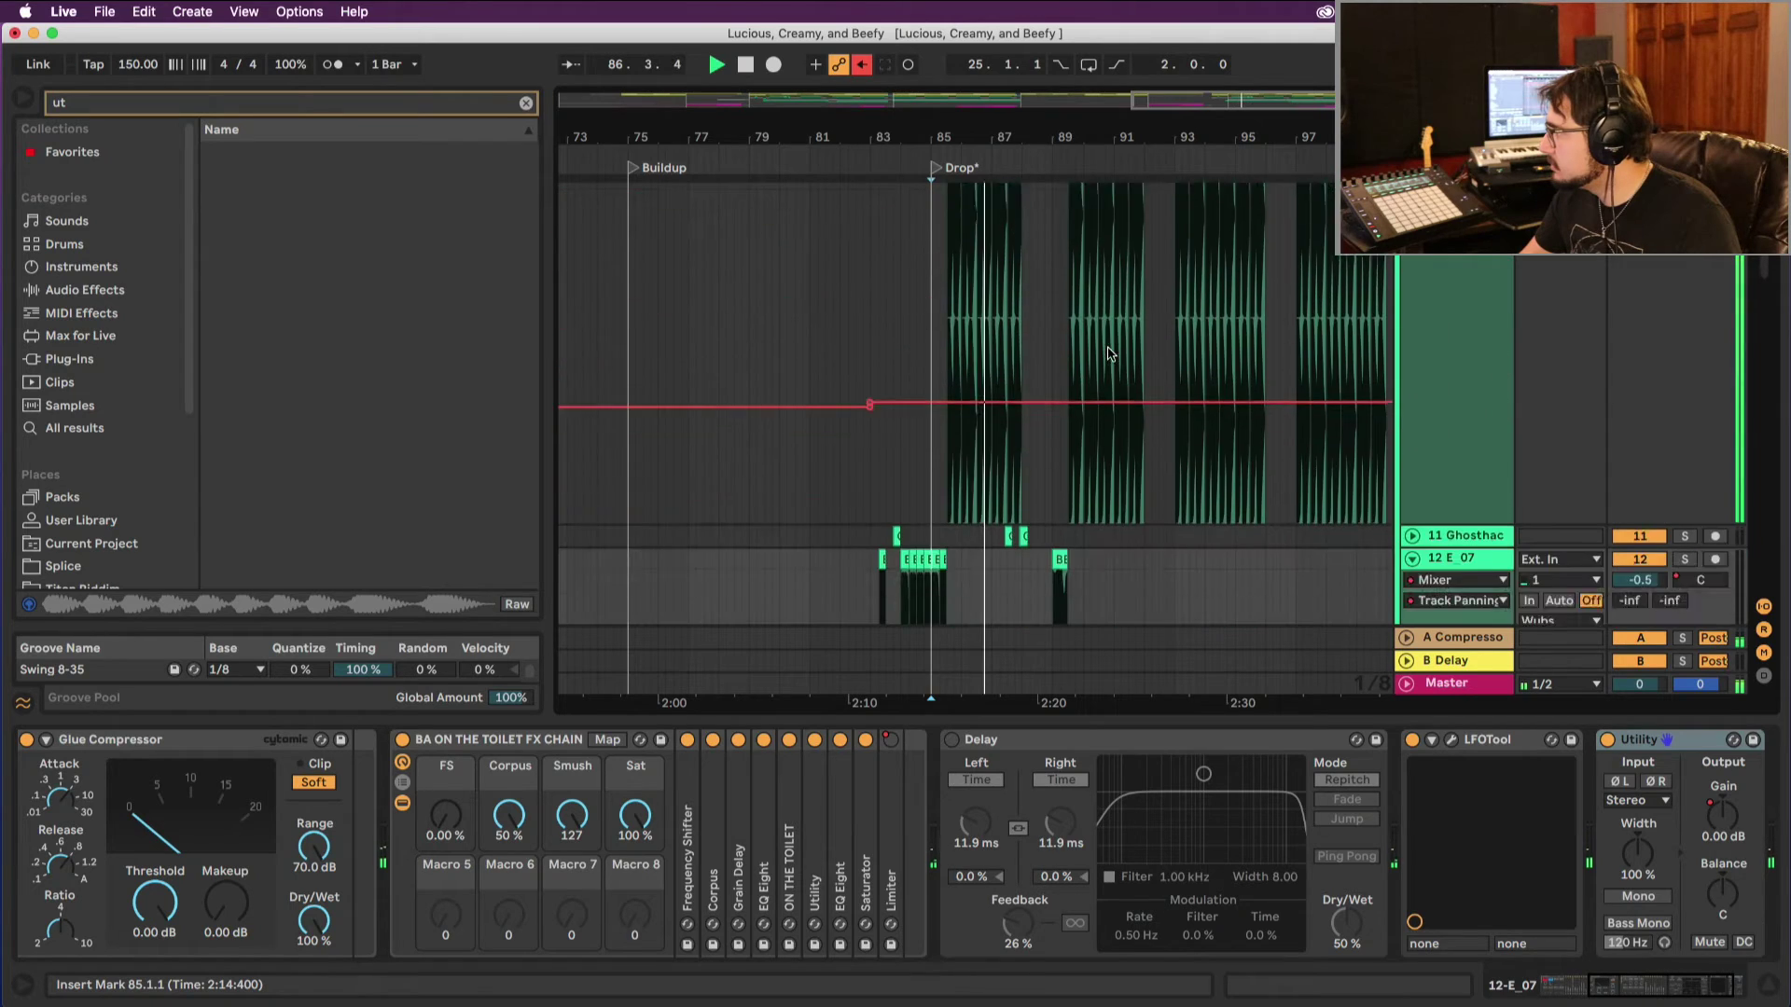
scroll(1072, 317, up, 2)
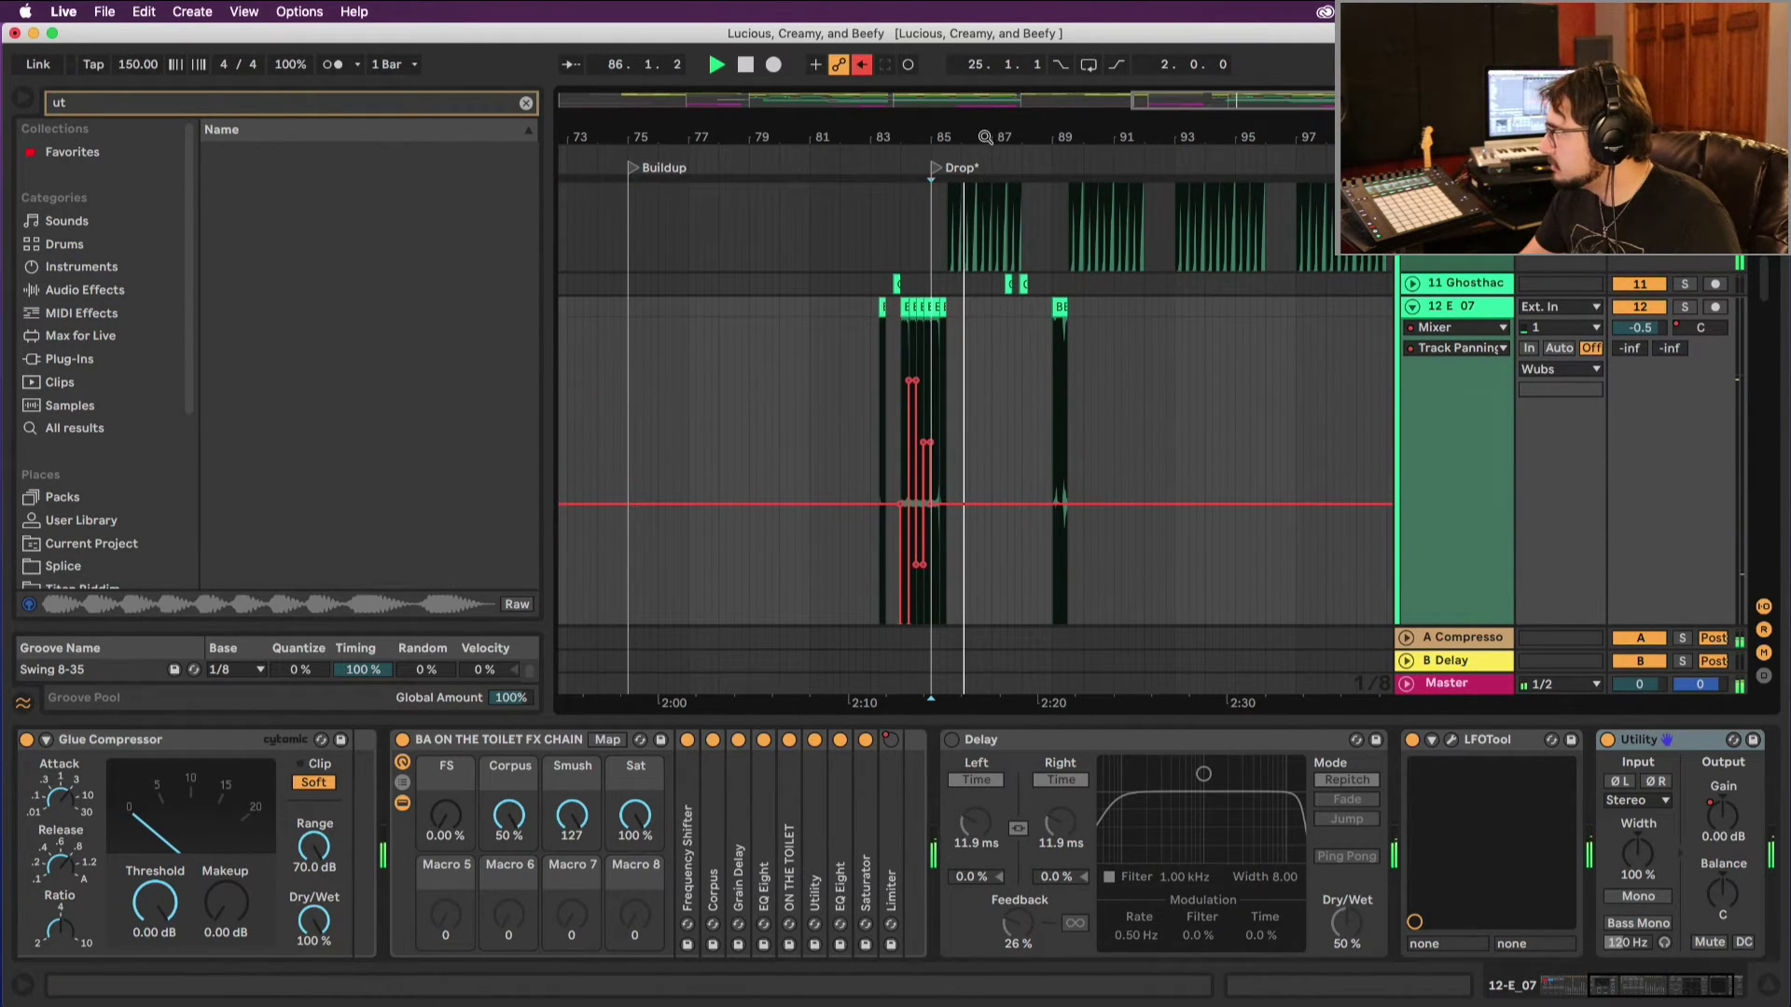
scroll(1045, 373, up, 5)
scroll(1036, 394, down, 5)
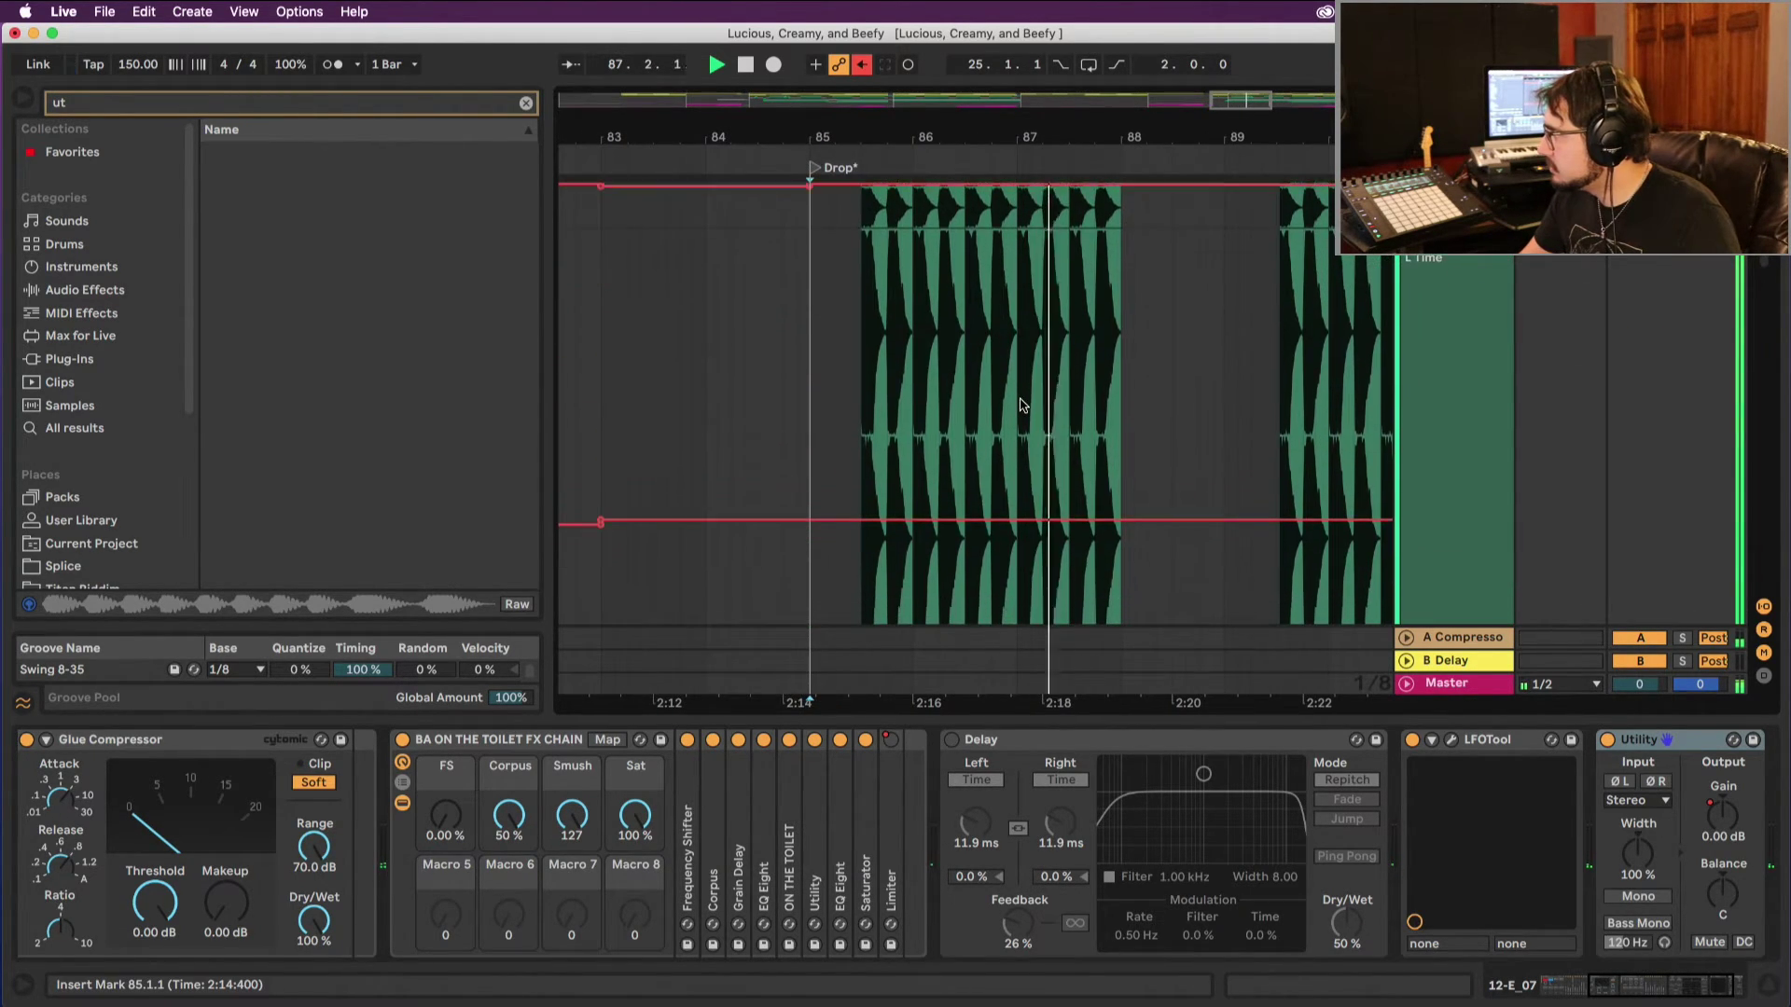
key(space)
key(space)
scroll(1068, 492, down, 3)
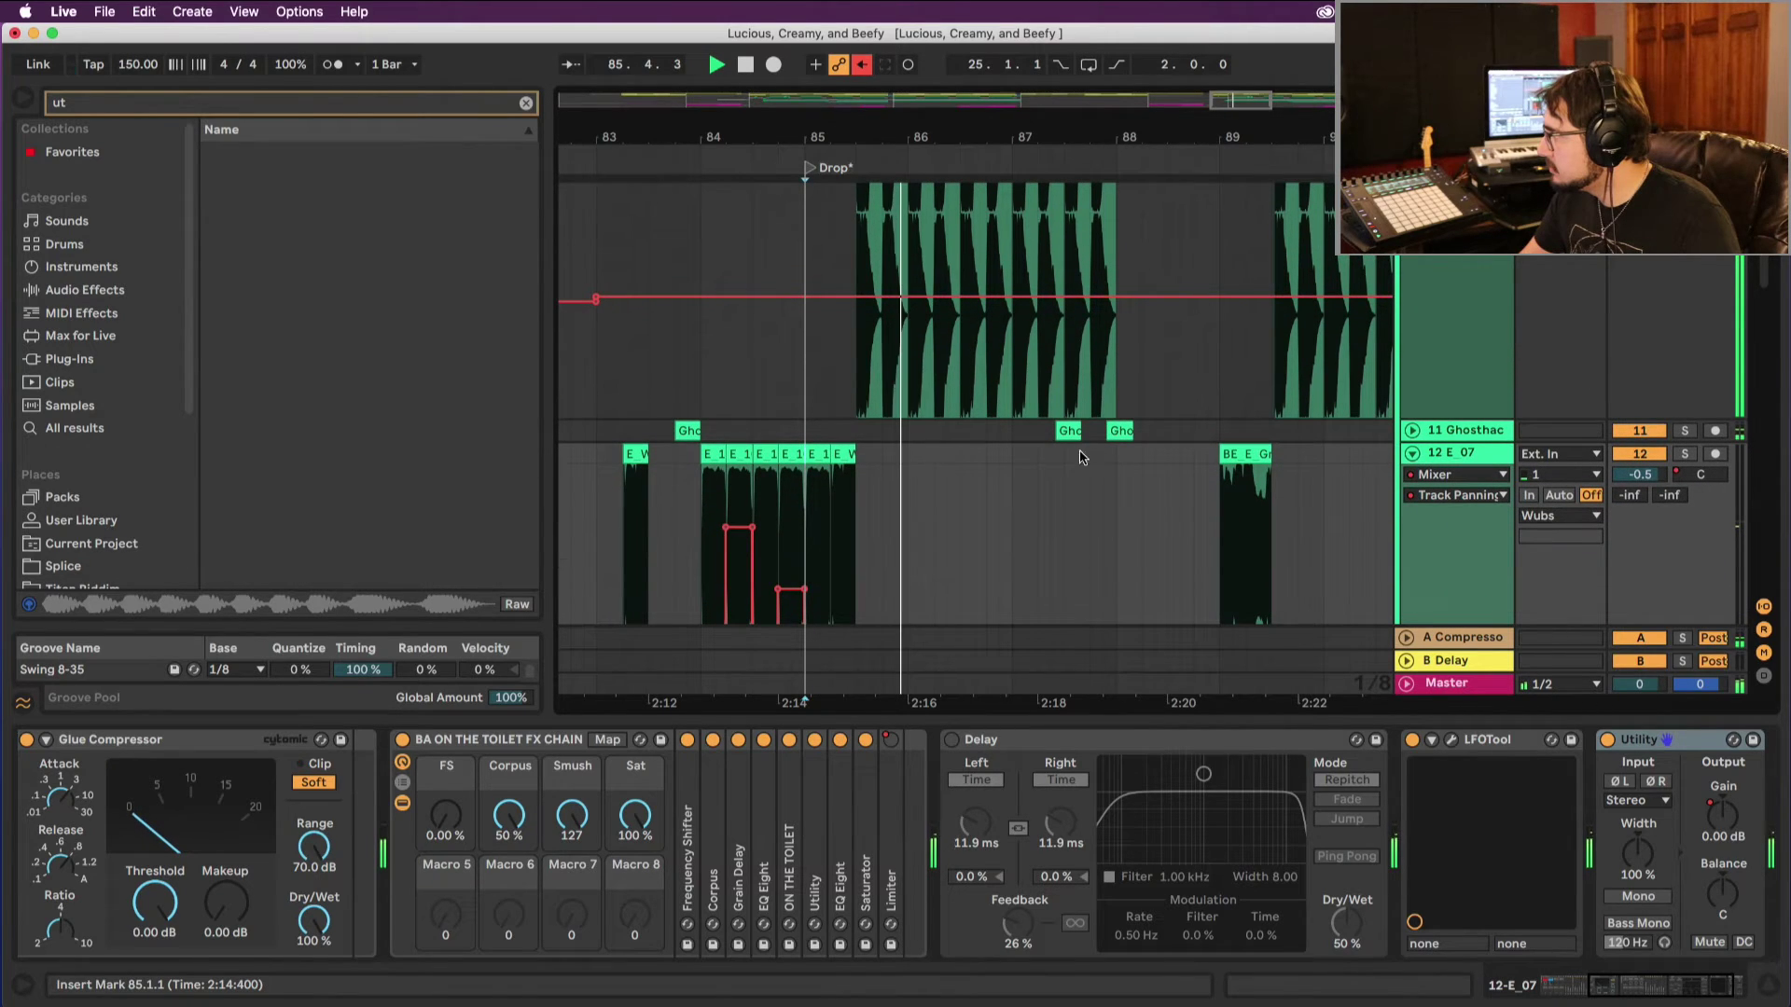
Step: Try moving the first of the two Ghosthack hits in bars 87–88 on track 11 to 85.4.3, and undo the move
key(space)
drag(1070, 431, 926, 435)
key(space)
drag(1128, 429, 1082, 431)
key(space)
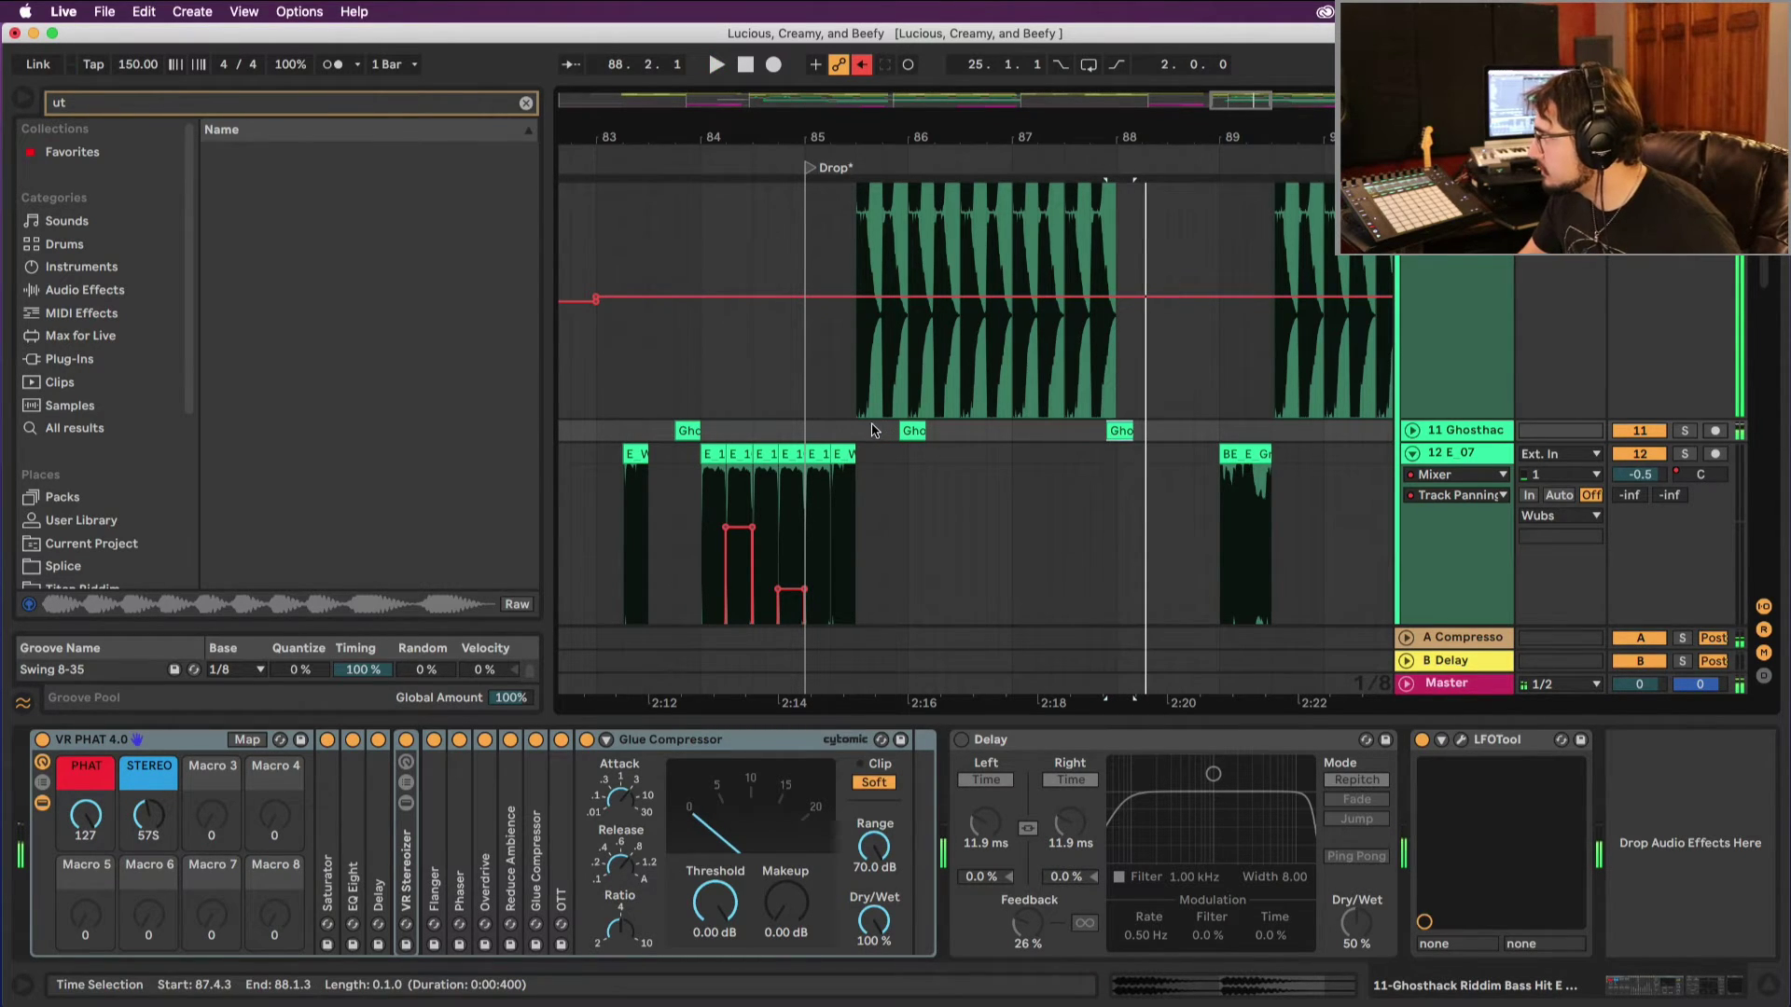
key(super+z)
Step: Move the 87.2.1–88.3.3 selection with both Ghosthack hits on track 11 back to 85.3.1 and play it
drag(1038, 429, 1180, 431)
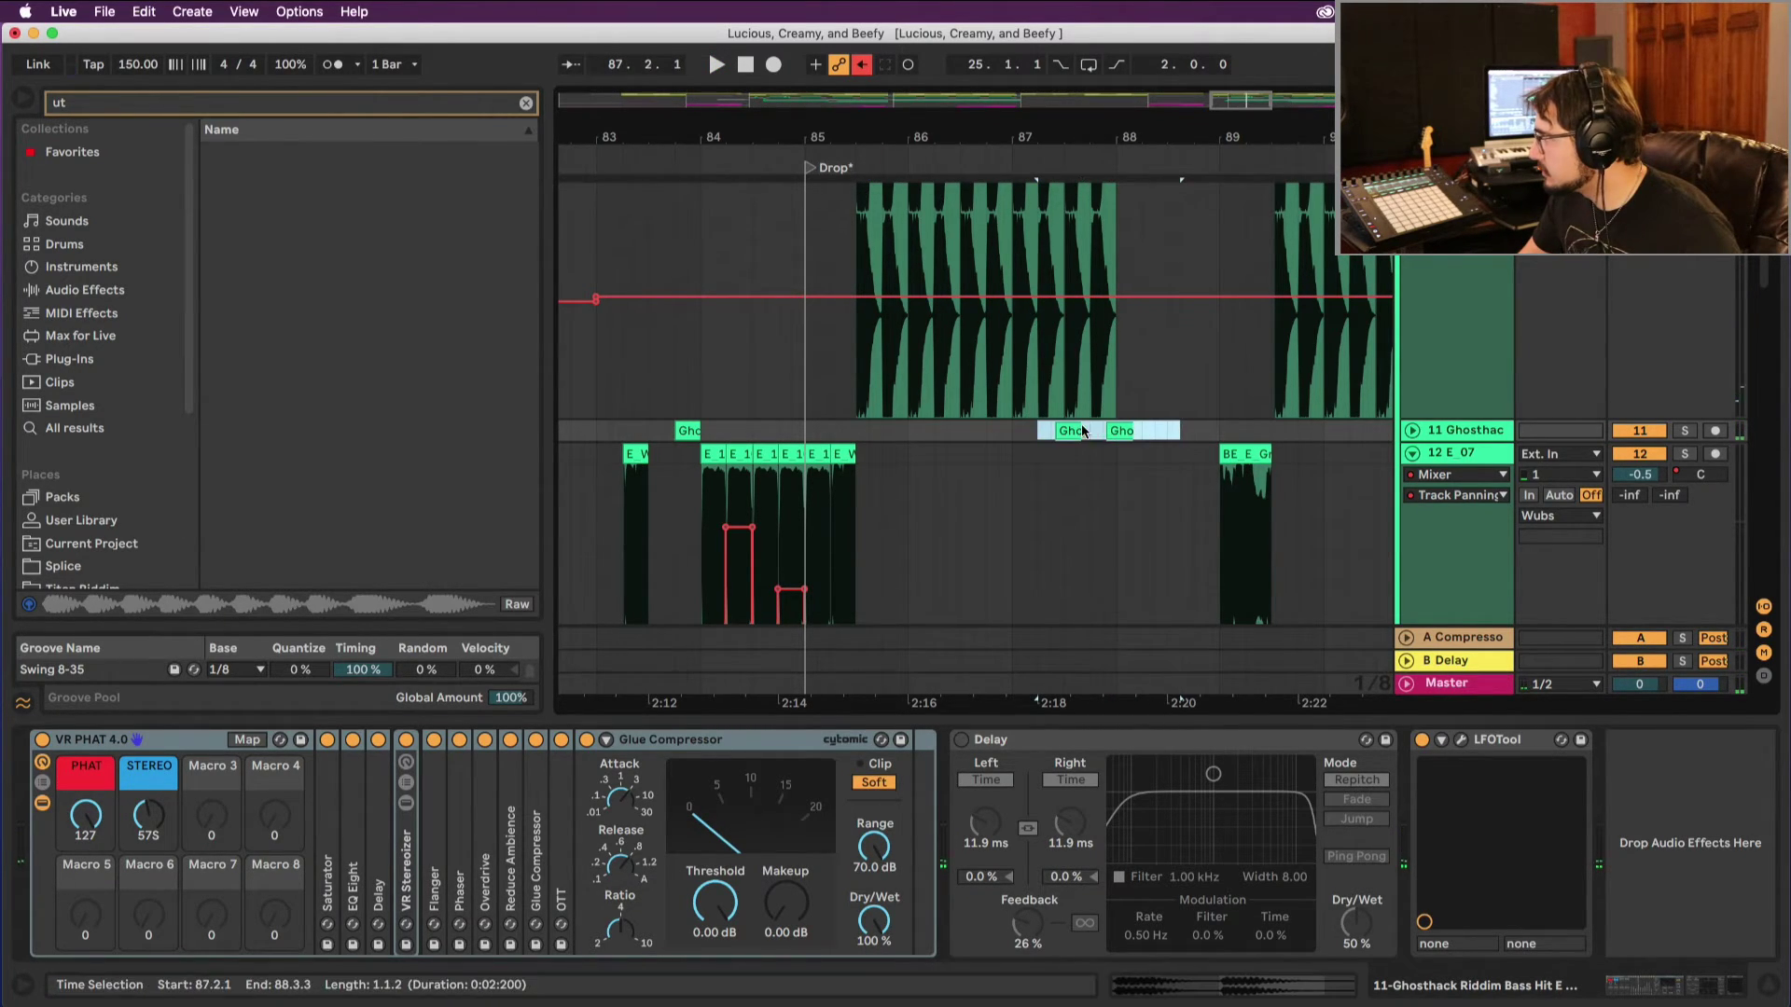
drag(1012, 434, 919, 429)
key(space)
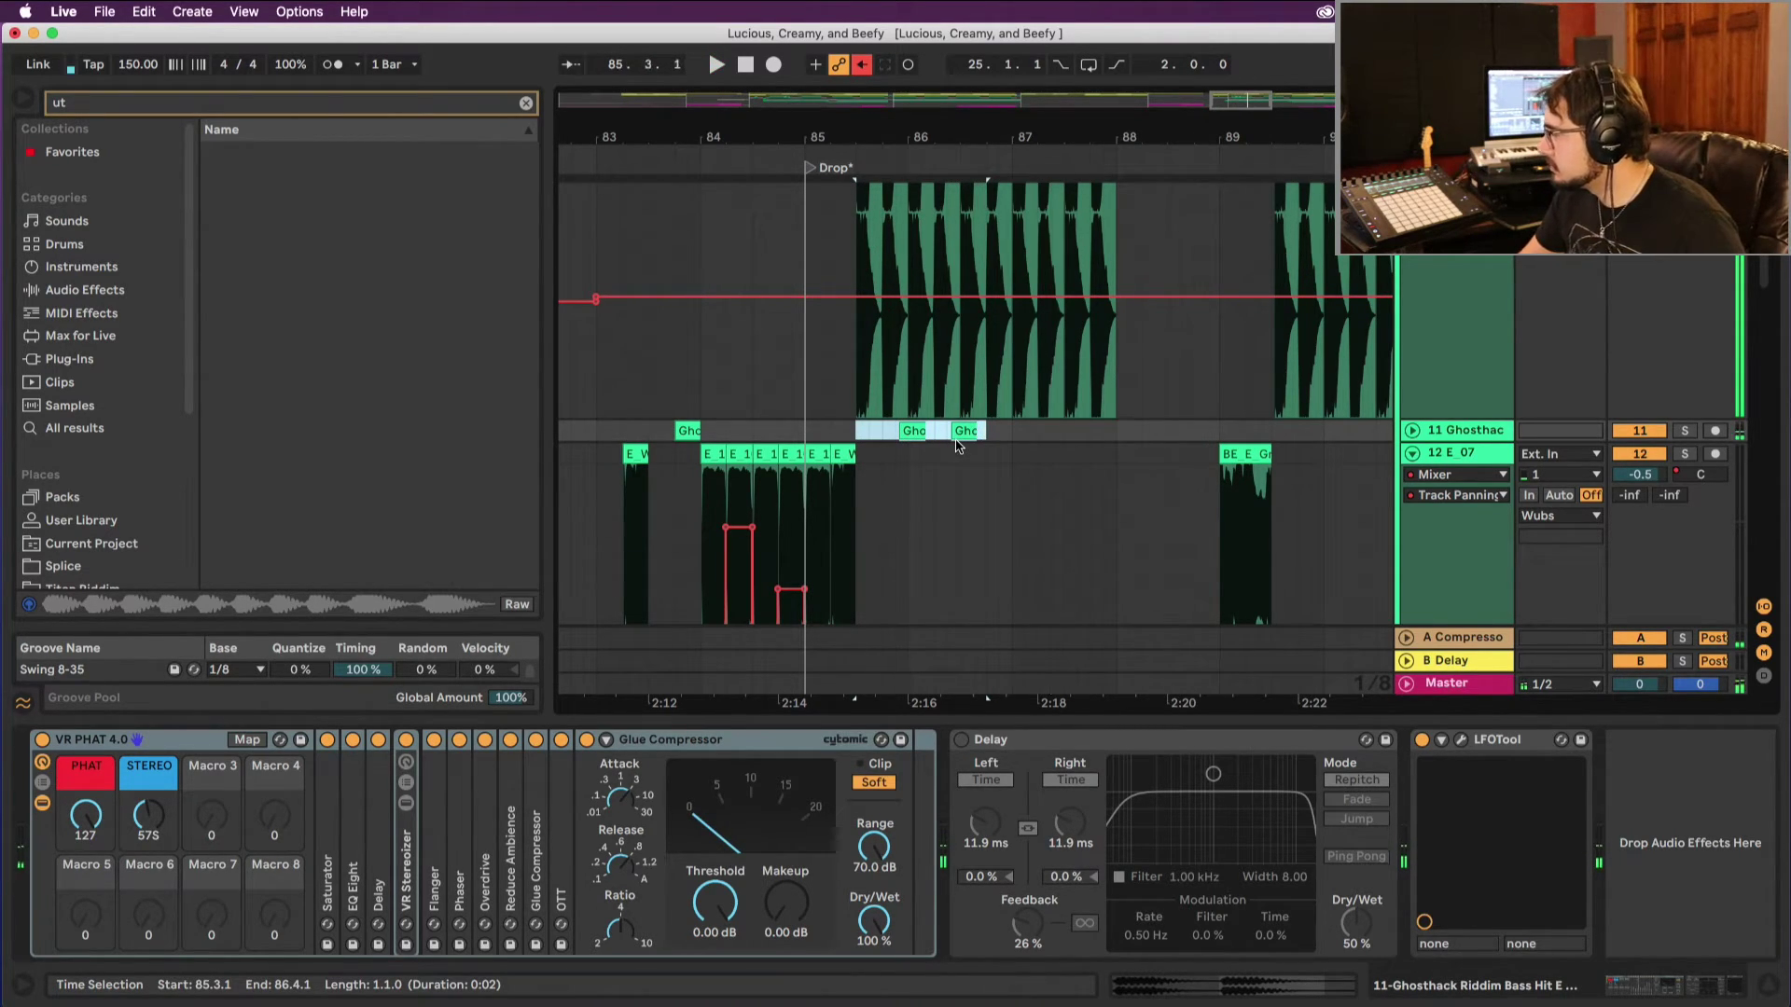
key(space)
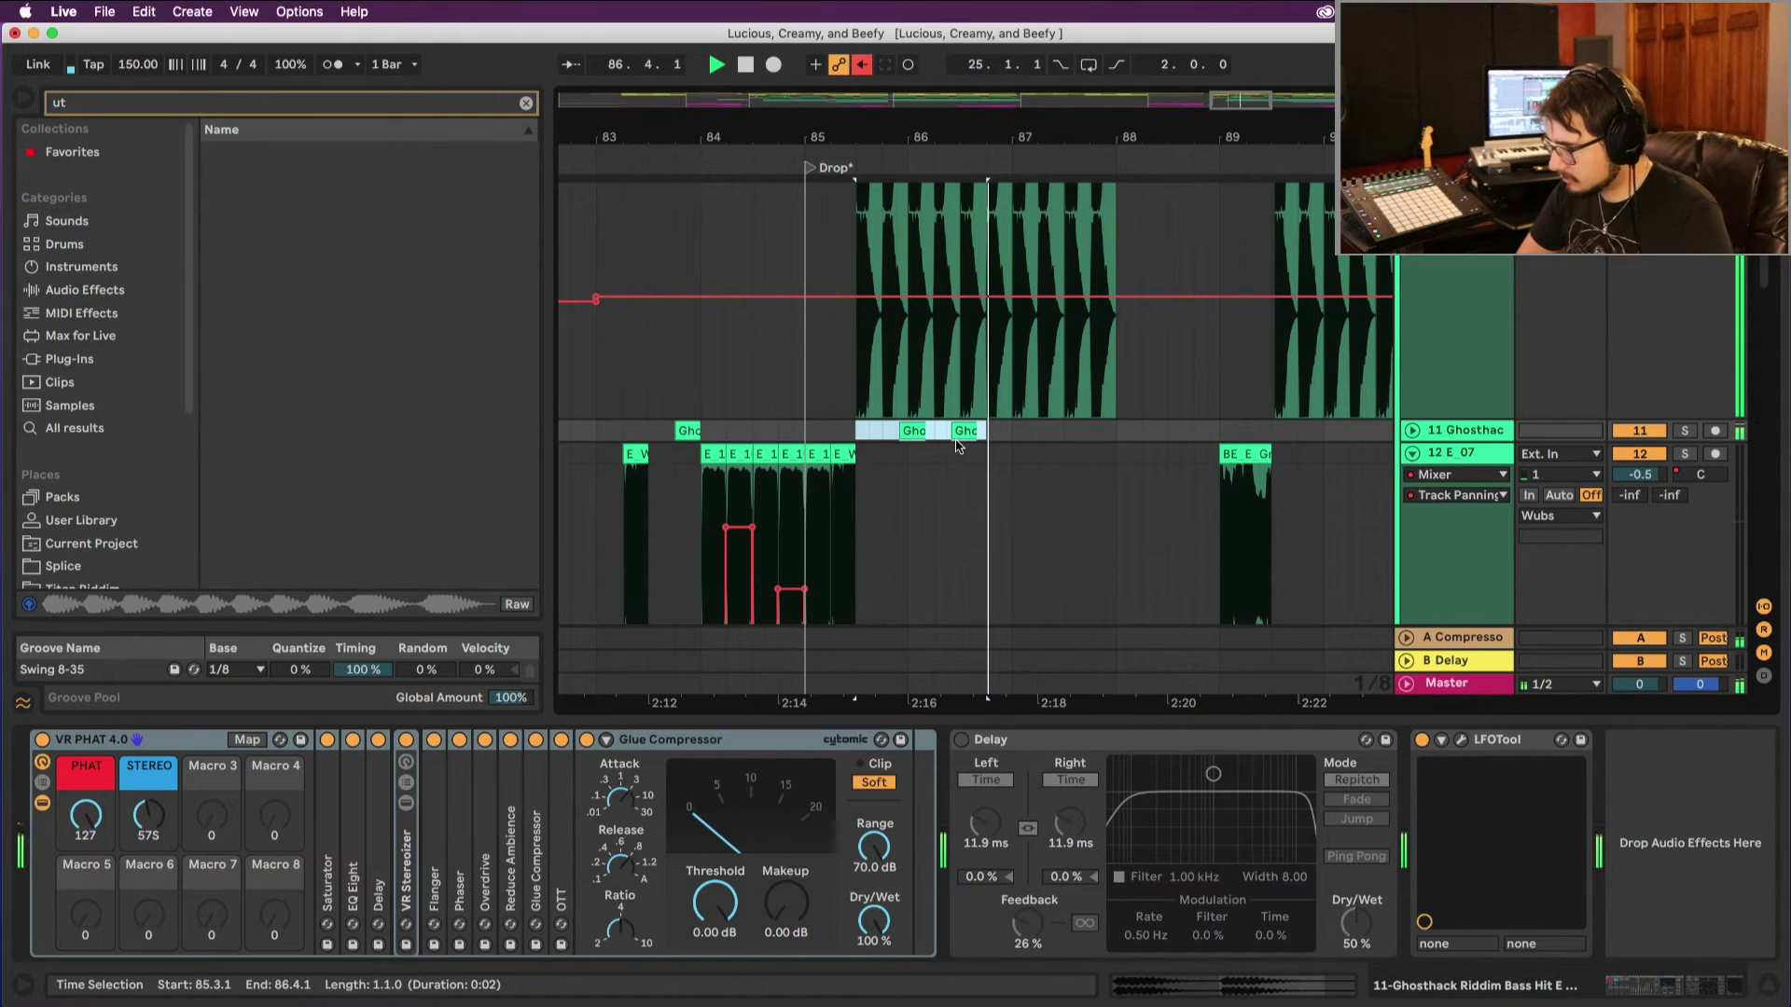
Step: Open the Ghosthack hit at 86.2.3 on track 11, deactivate it, and play the drop from 85.3.3
click(965, 430)
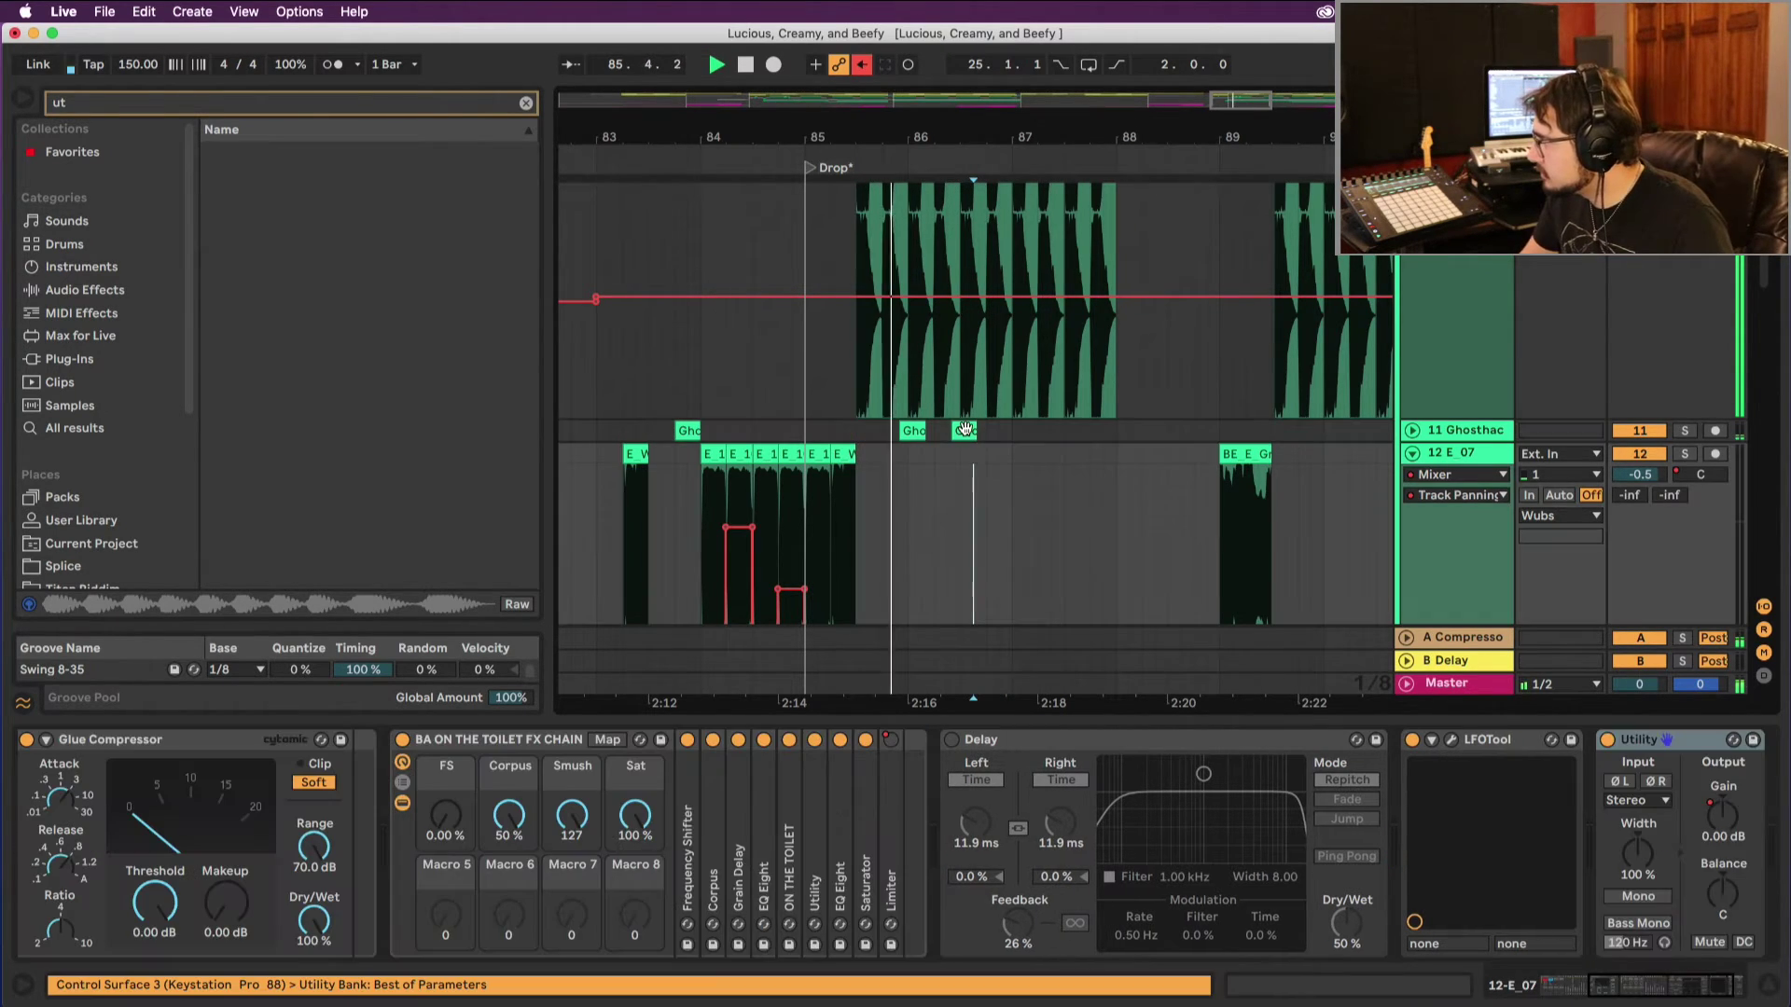
double_click(966, 430)
key(space)
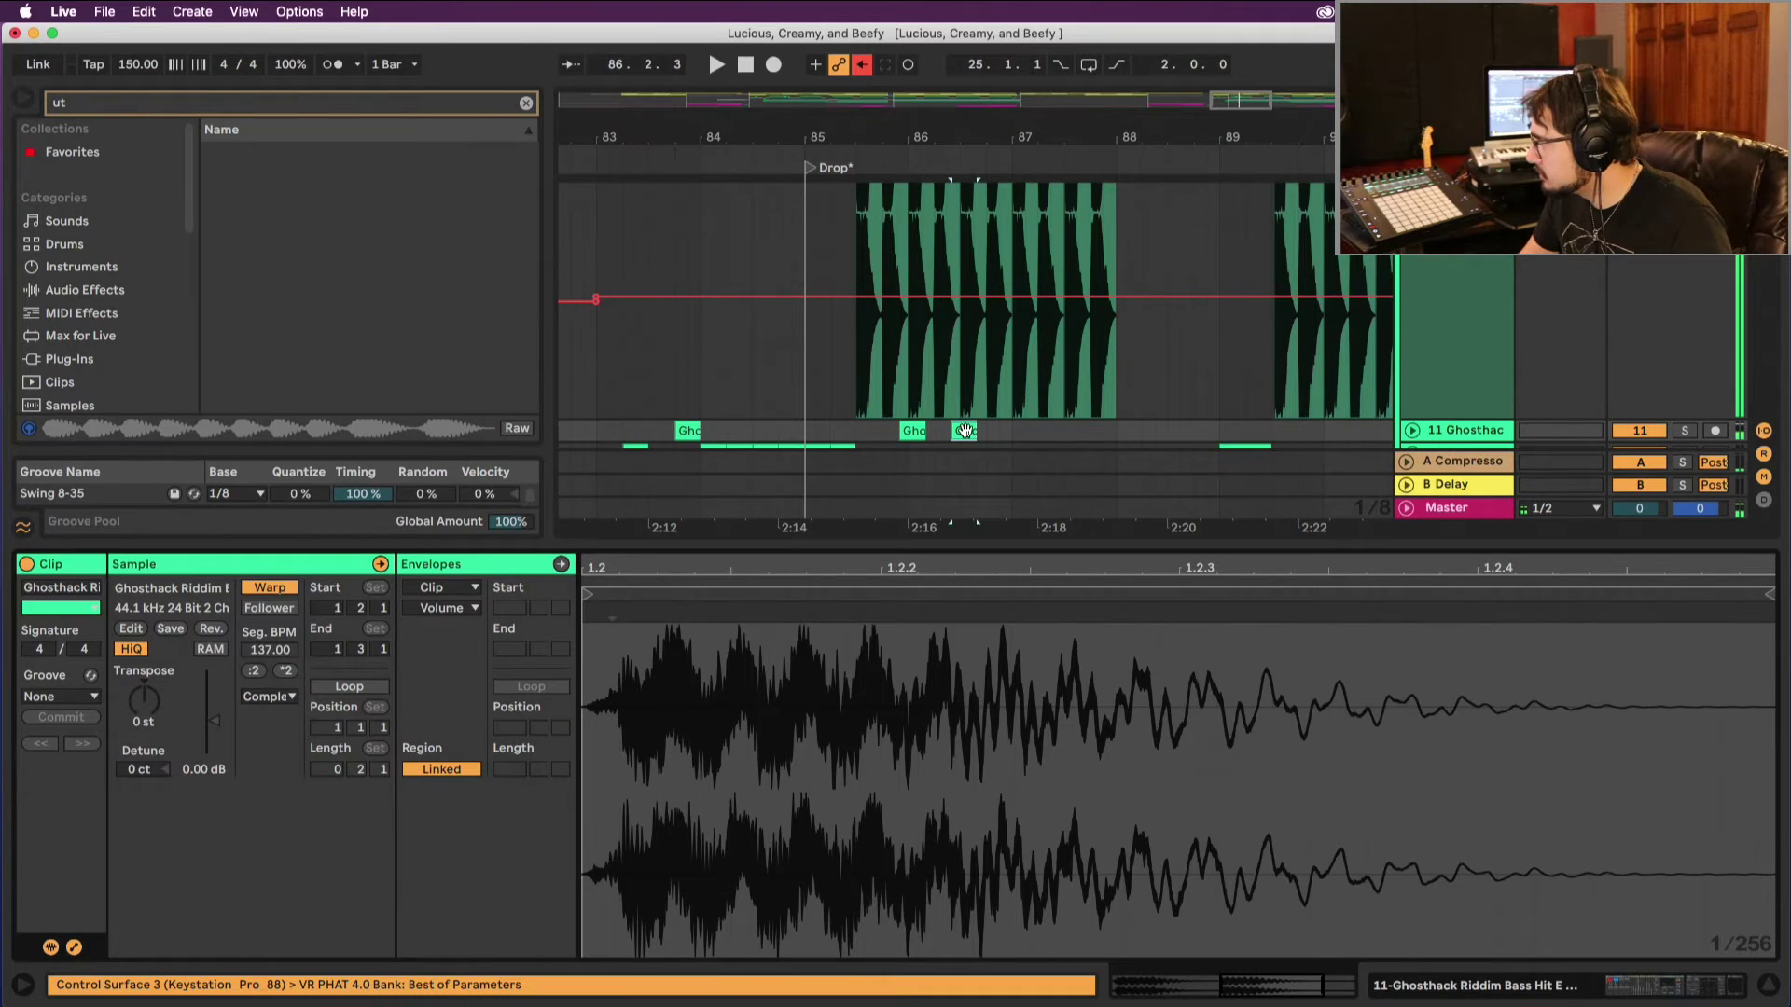
key(space)
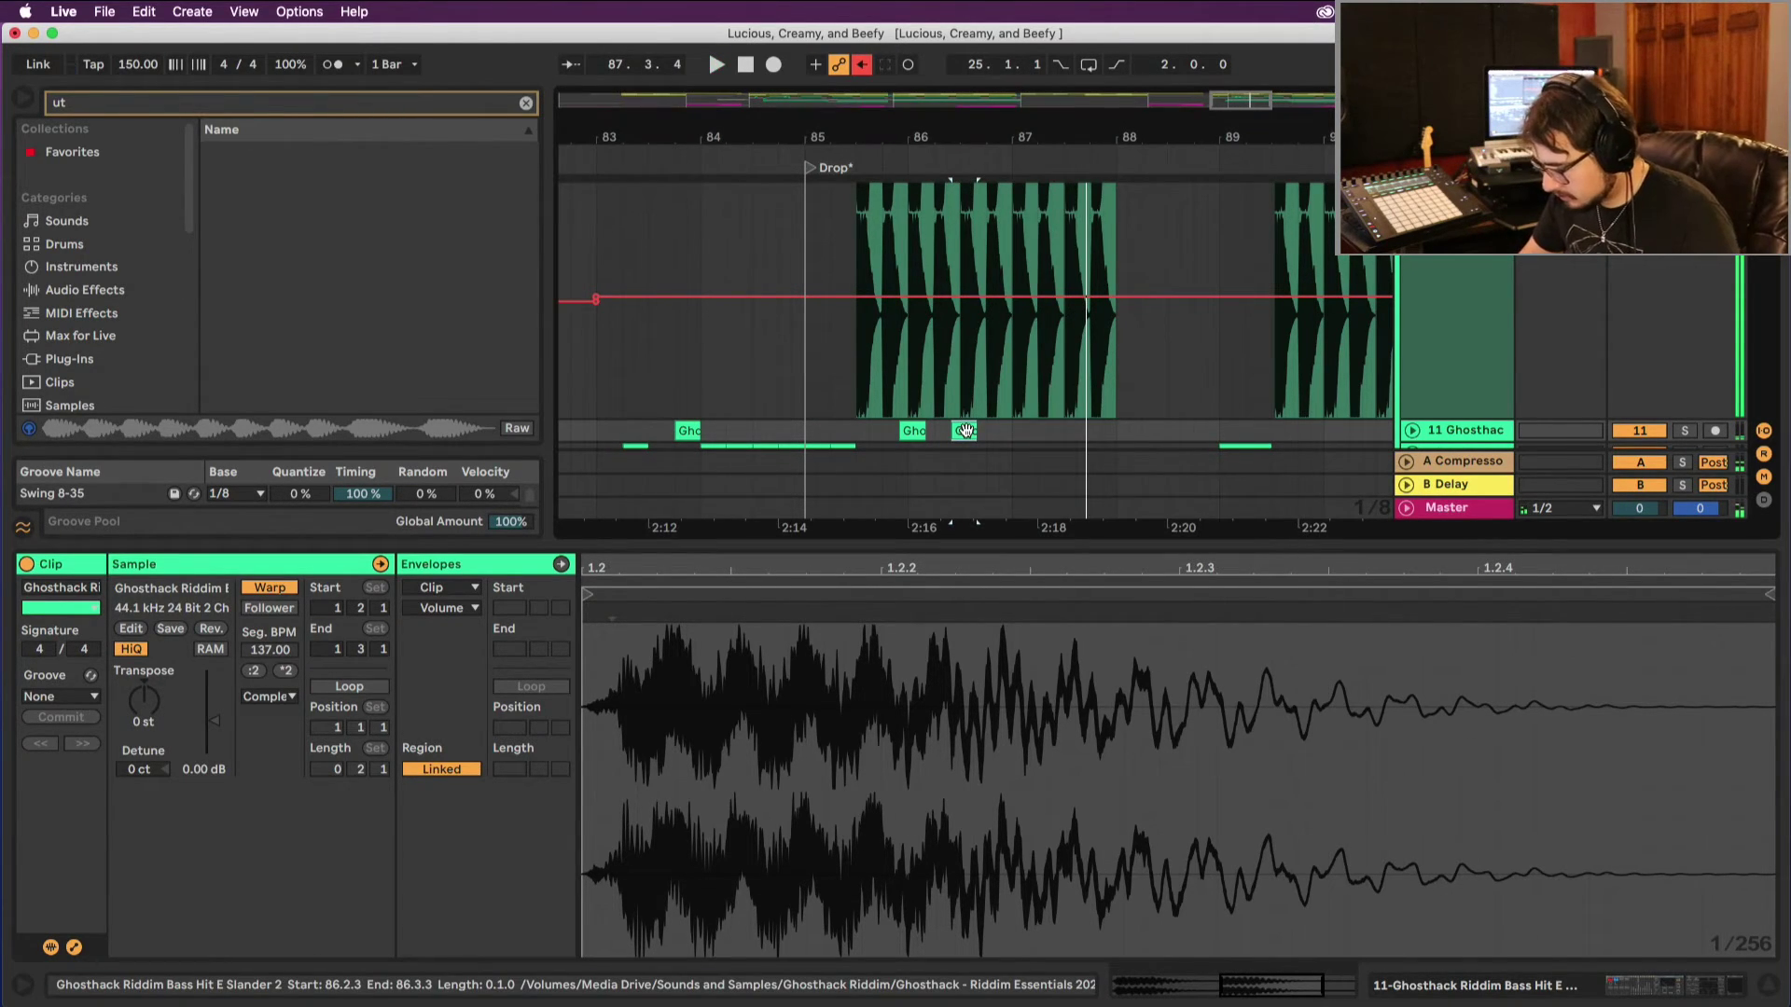
key(space)
click(866, 432)
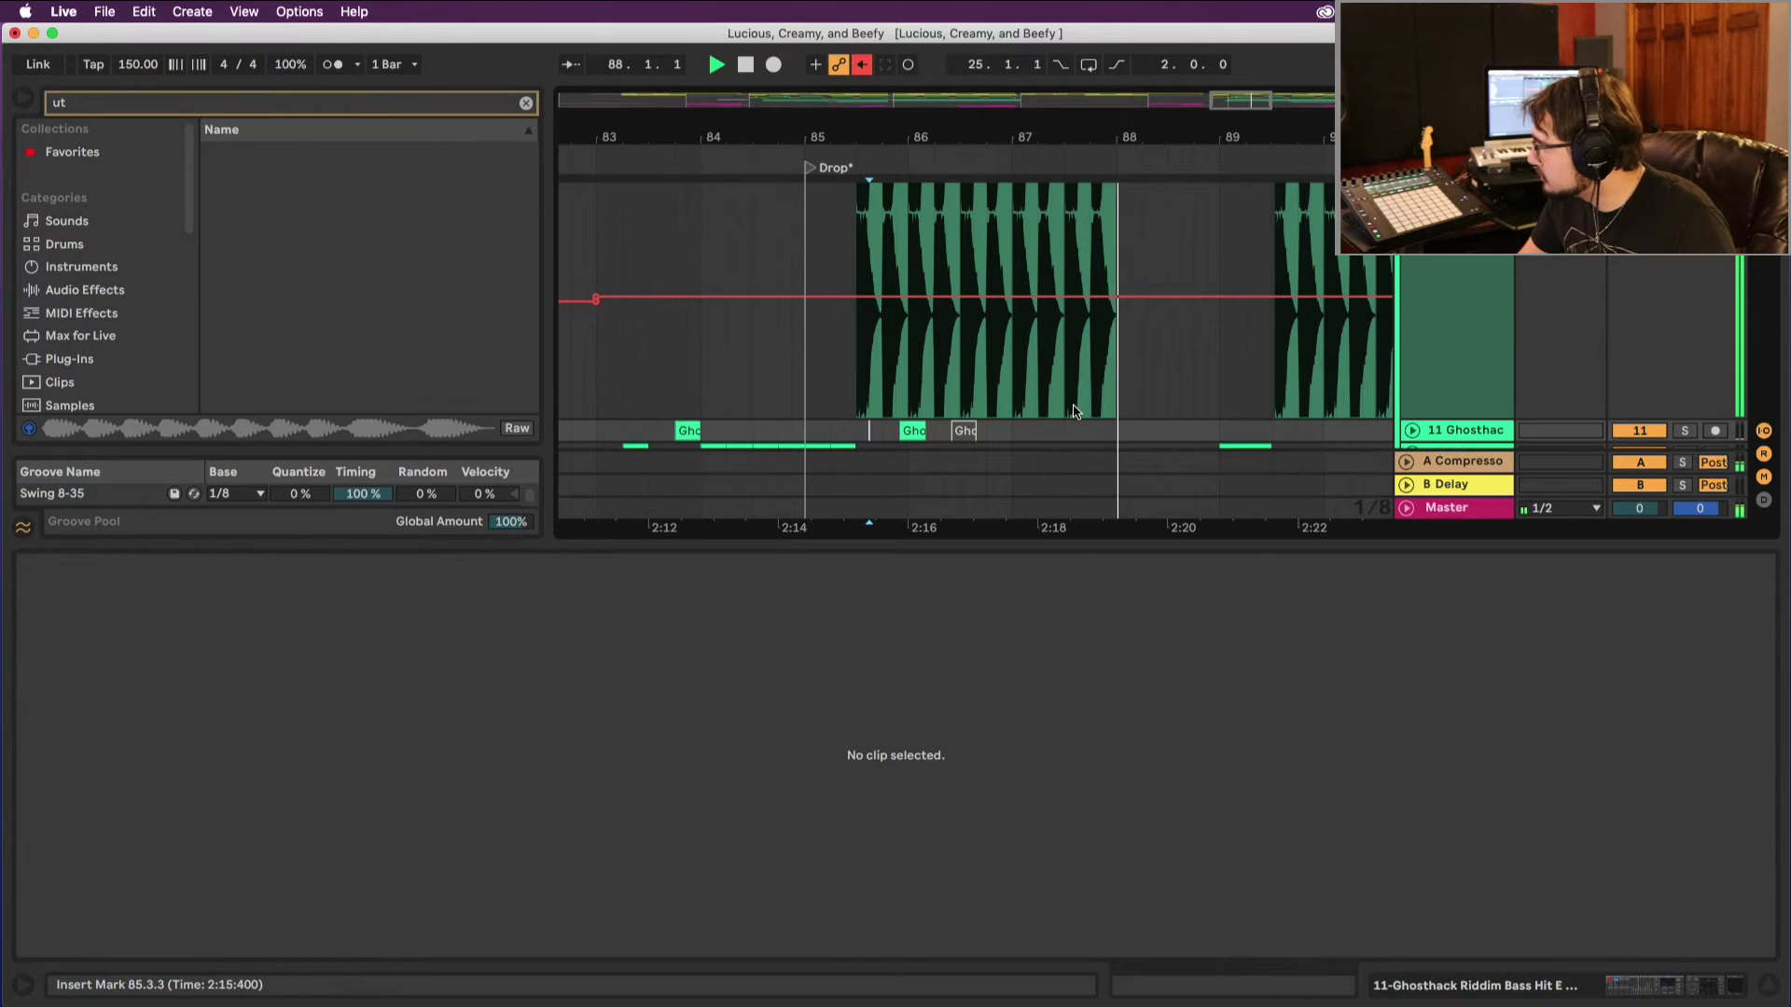
scroll(1072, 410, down, 3)
key(space)
key(space)
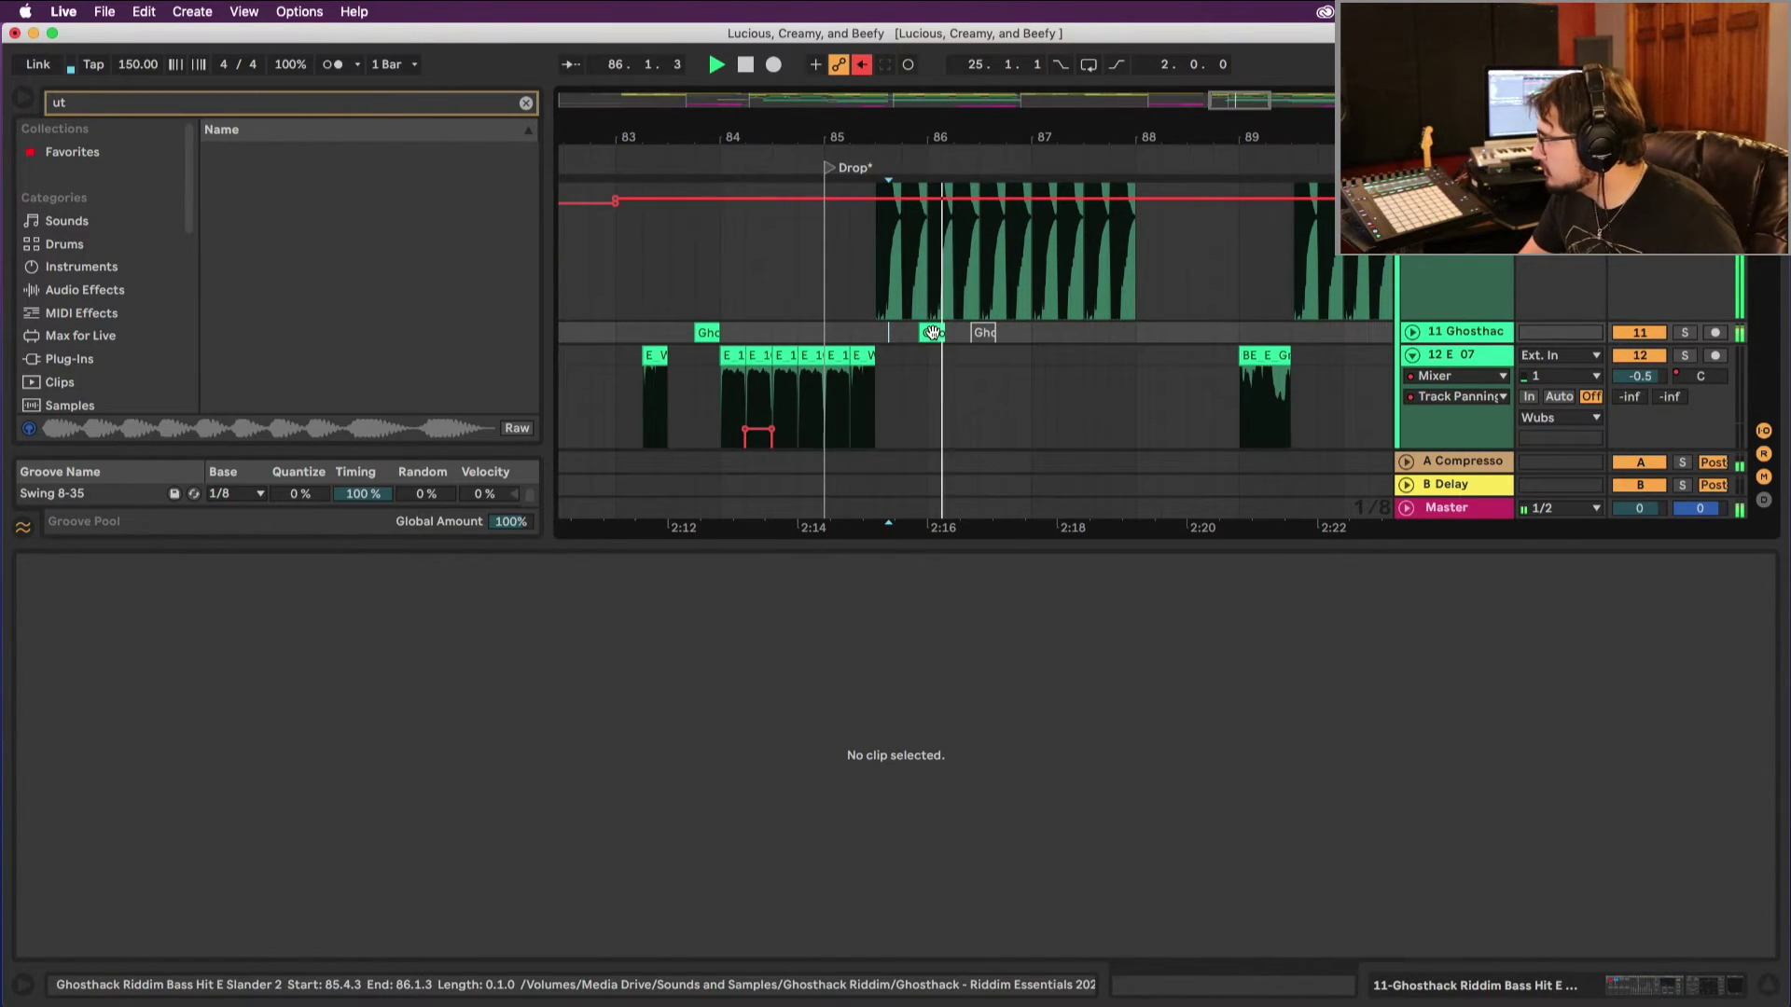
Step: Copy the Ghosthack hit at 85.4.3 on track 11 to 87.3.3 and play it from 87.2.1
drag(933, 333, 1099, 337)
key(space)
scroll(1098, 337, right, 1)
key(space)
key(space)
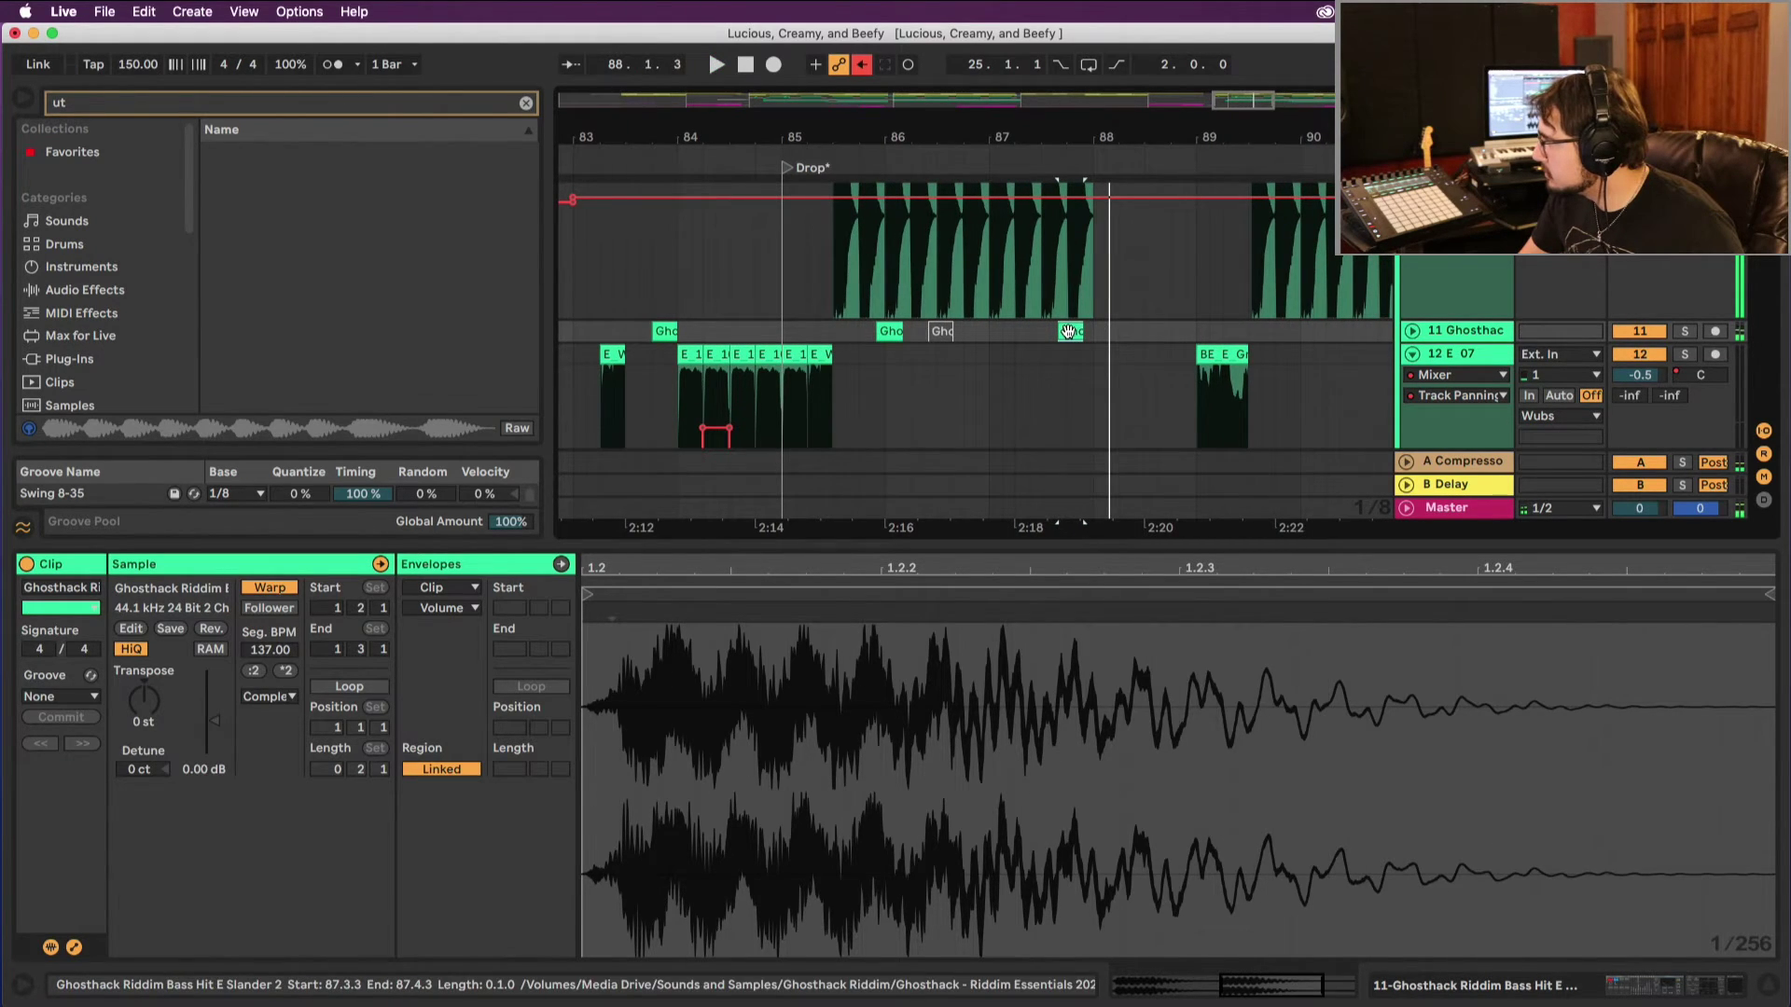
click(1017, 332)
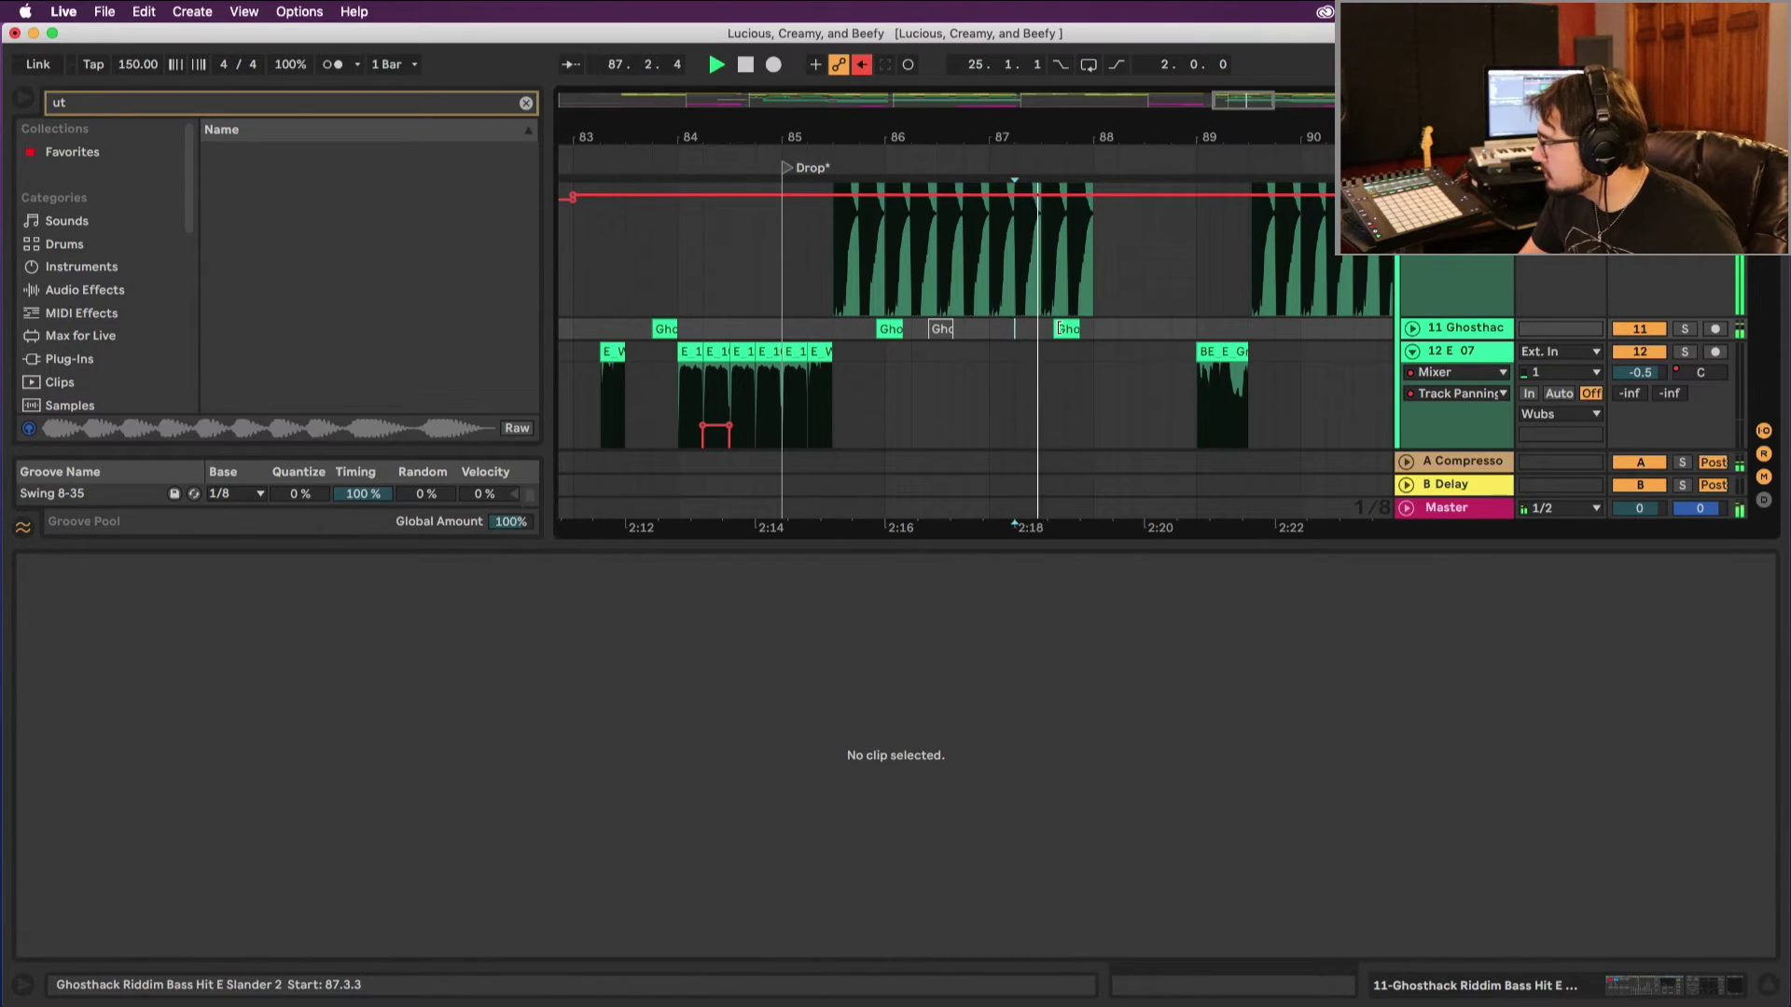
key(space)
Step: Turn on the triplet grid, shift the Ghosthack hit at 87.3.3 slightly later onto the 1/8T grid, and play it from 87.3.1
key(plus)
key(plus)
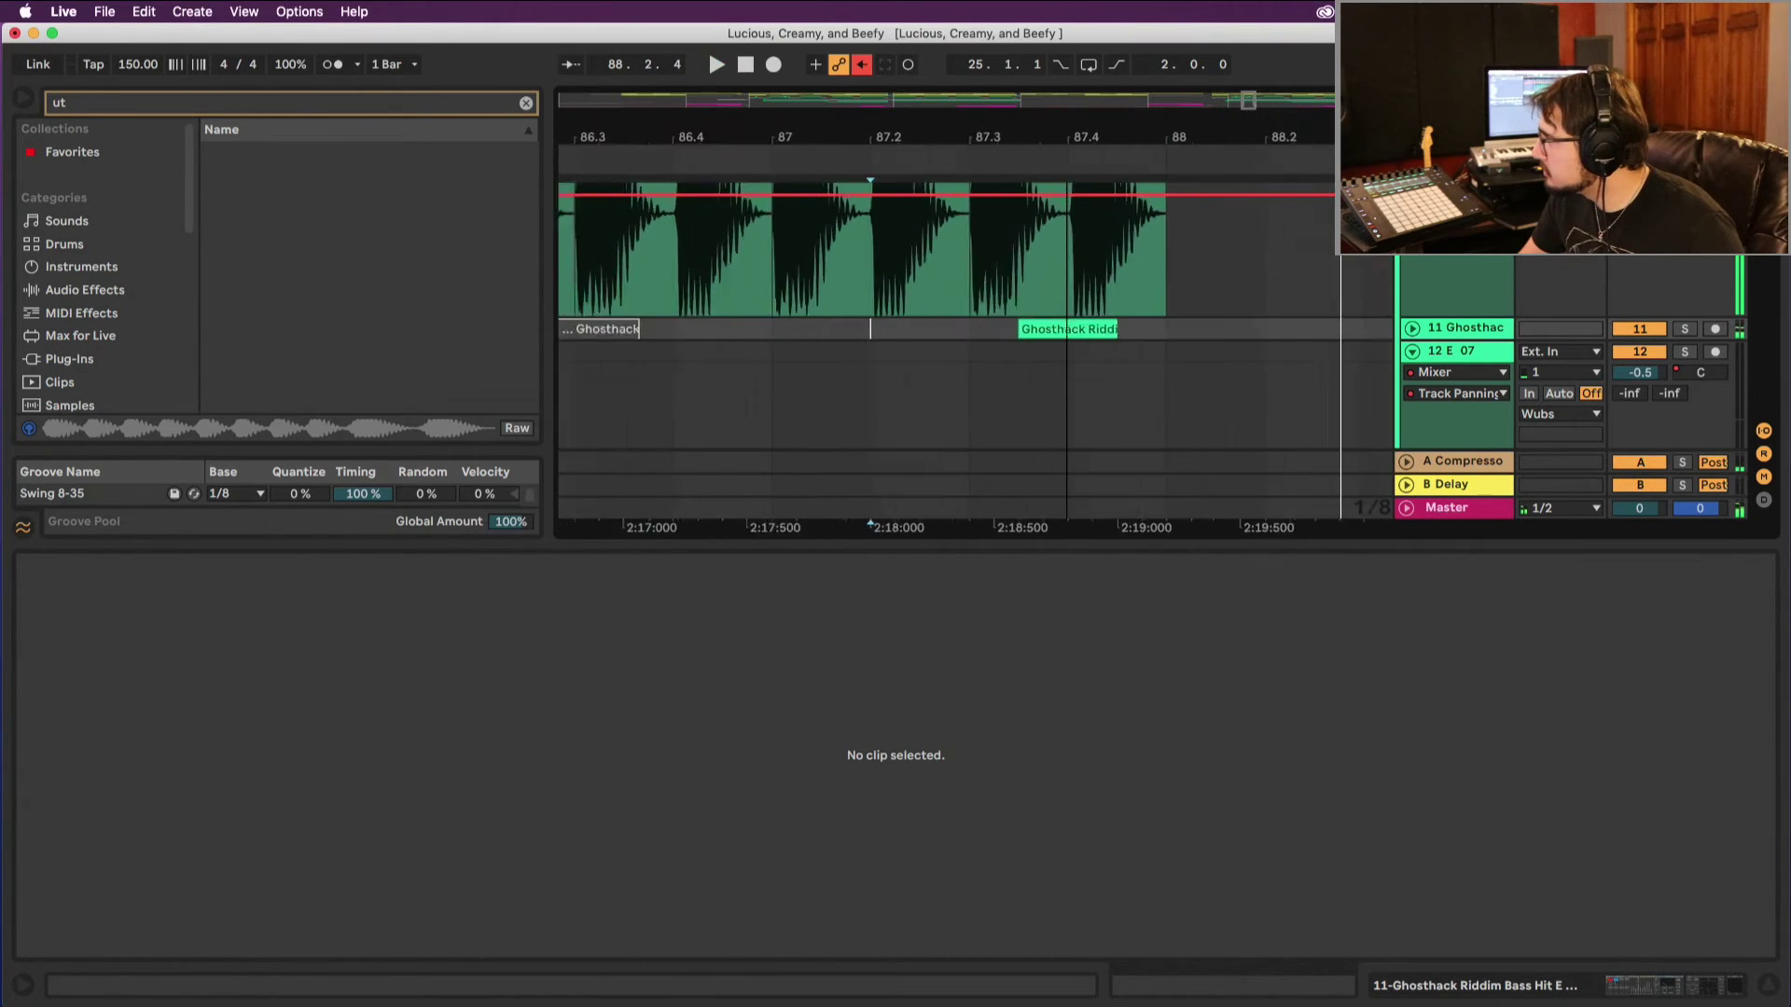
click(1043, 330)
click(920, 332)
right_click(920, 332)
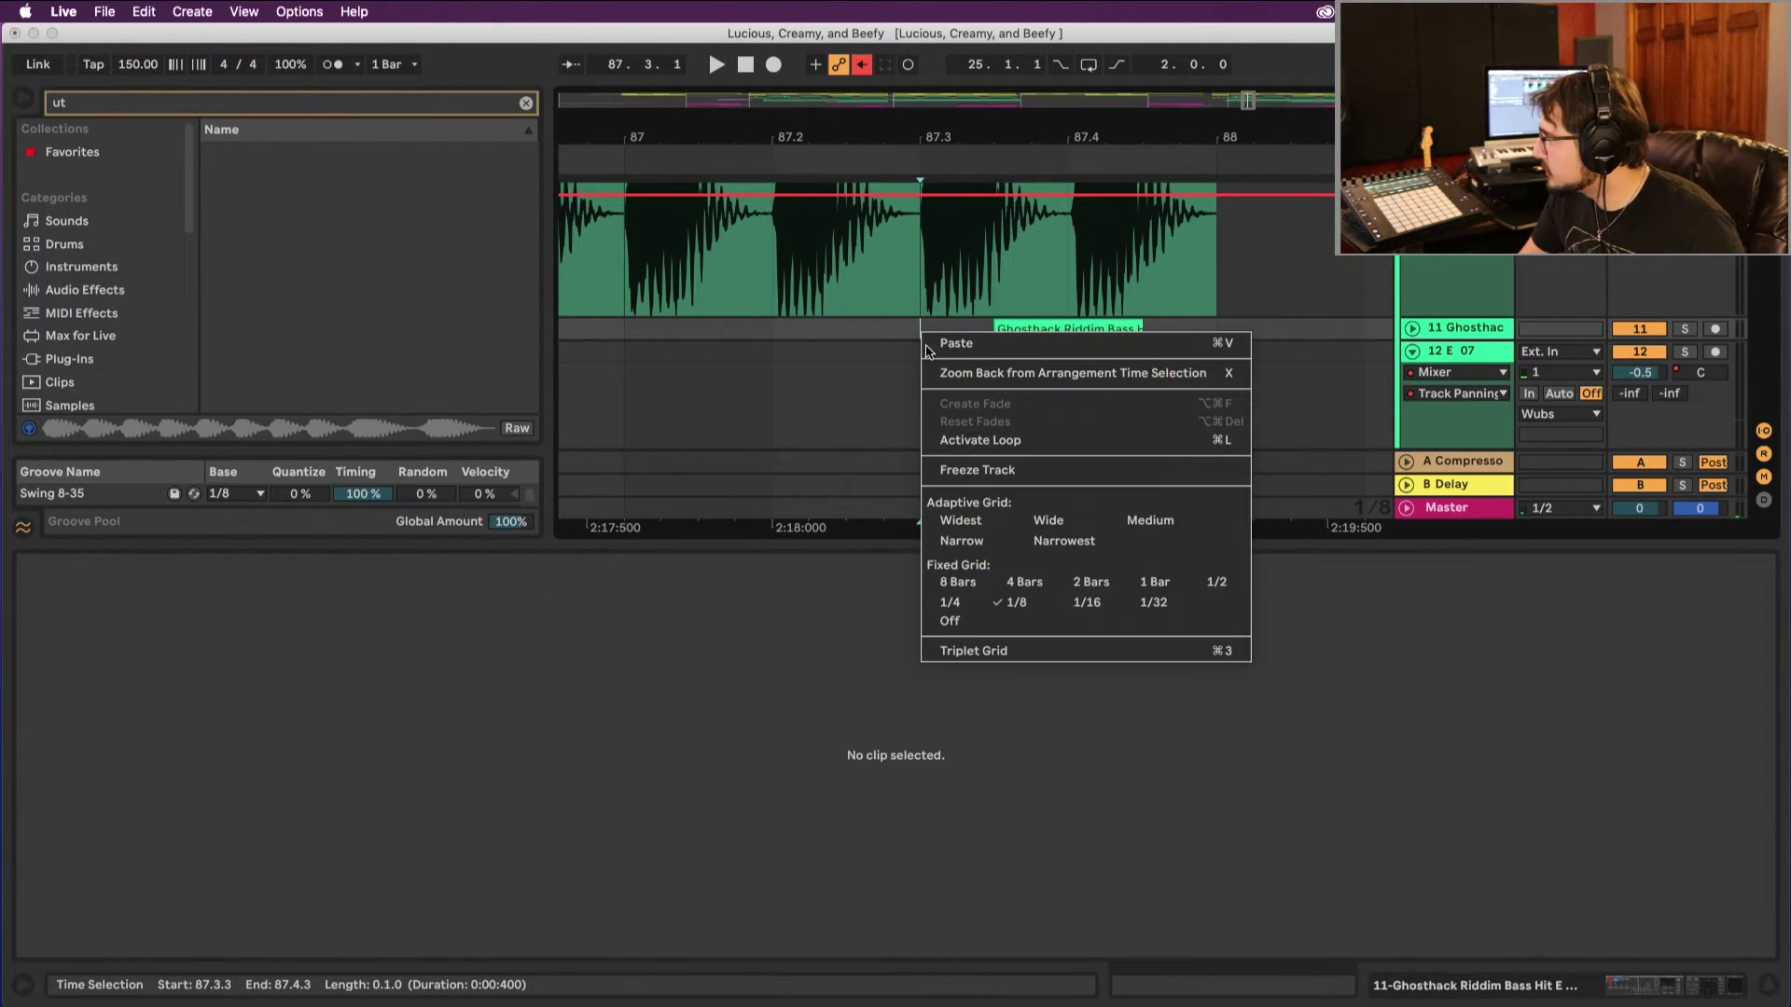
click(979, 651)
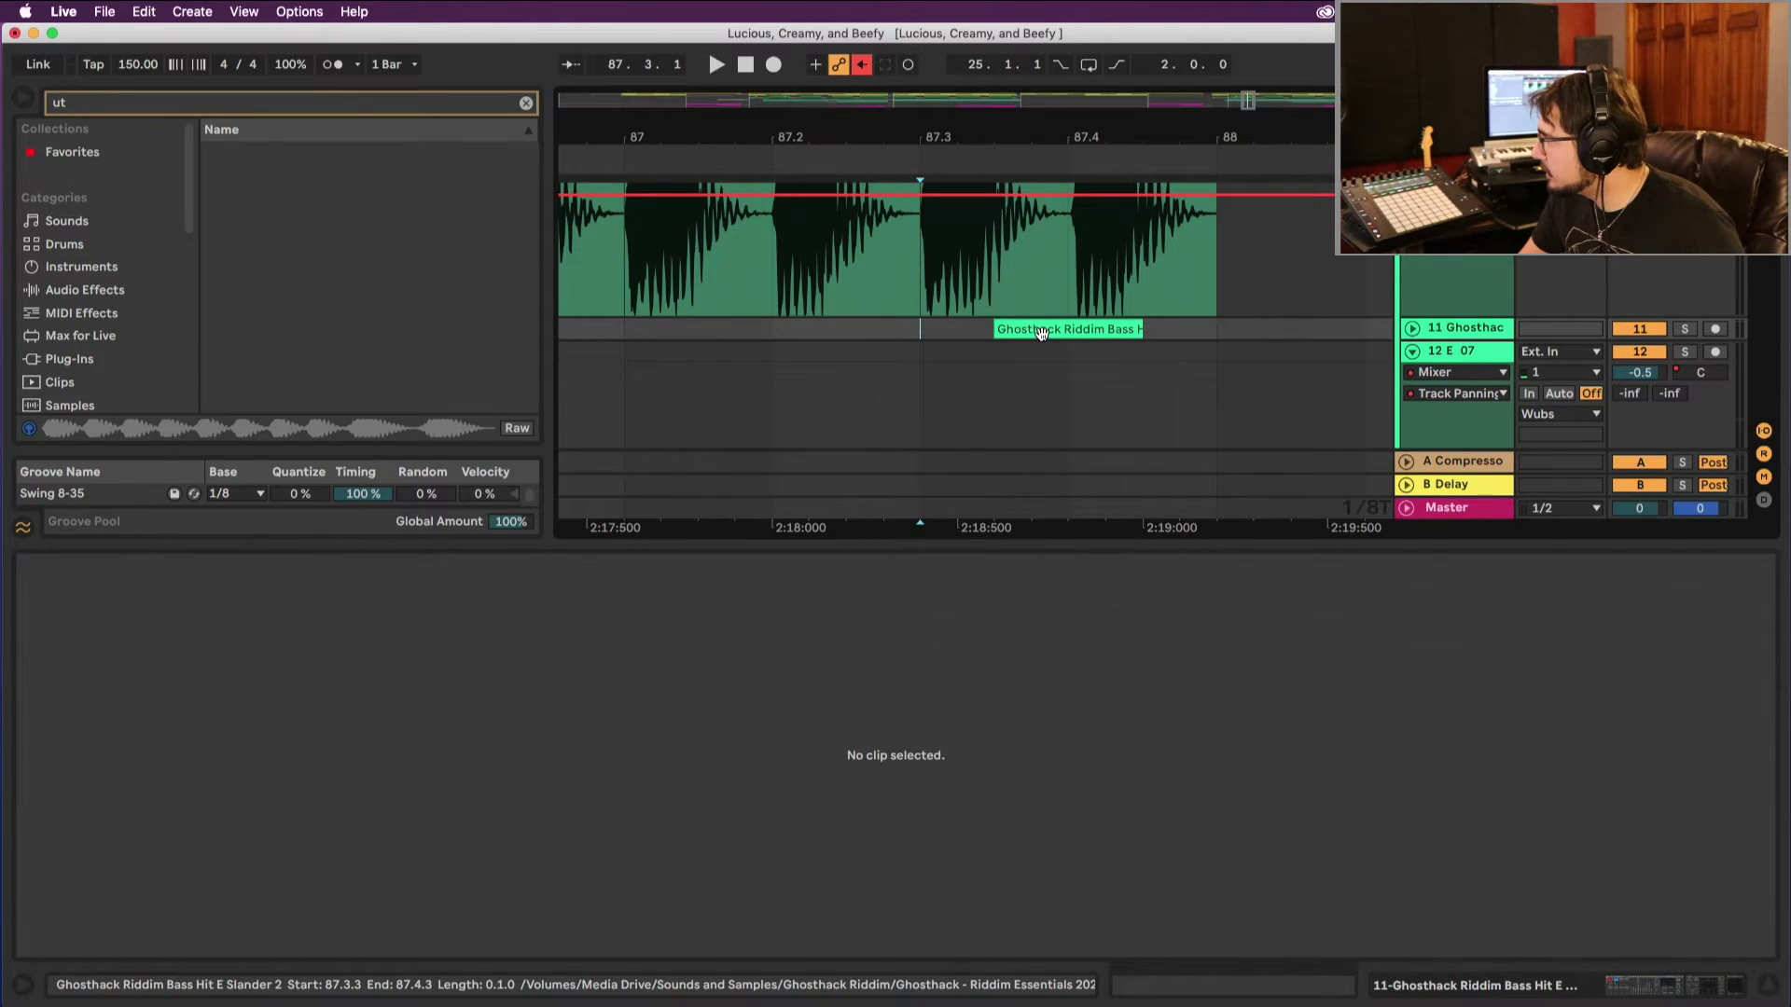
drag(1044, 333, 1072, 335)
click(928, 332)
key(space)
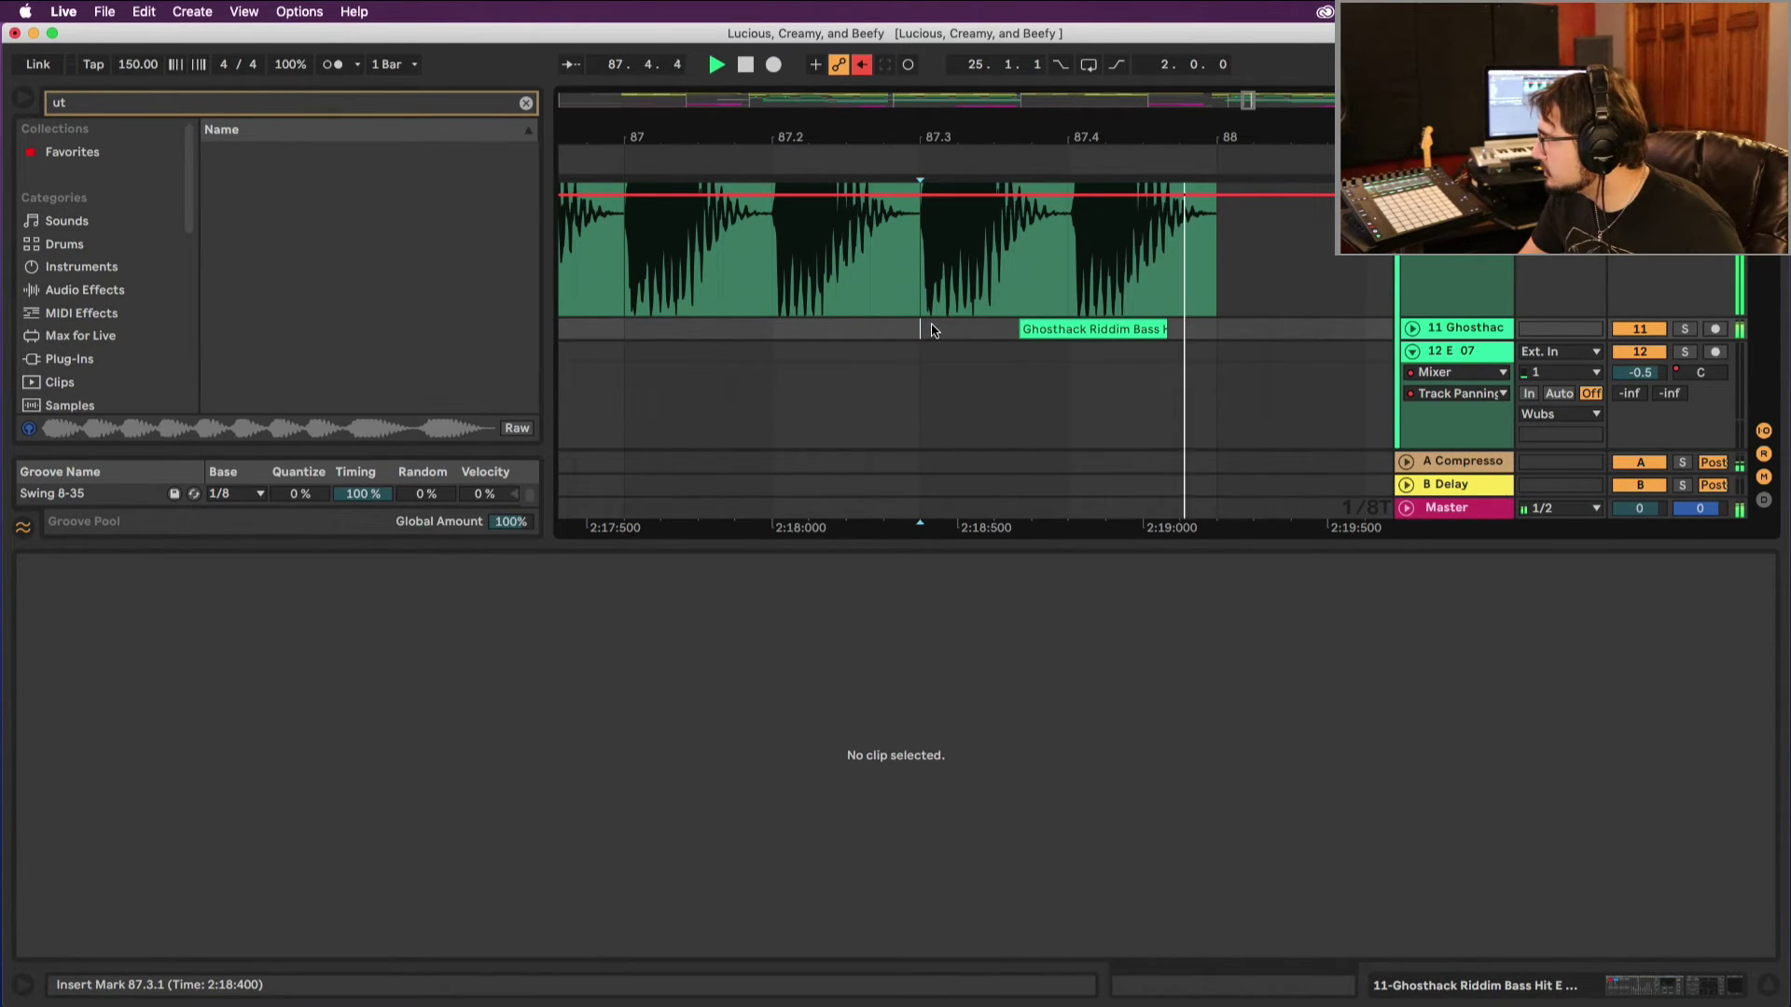
right_click(1199, 332)
key(Escape)
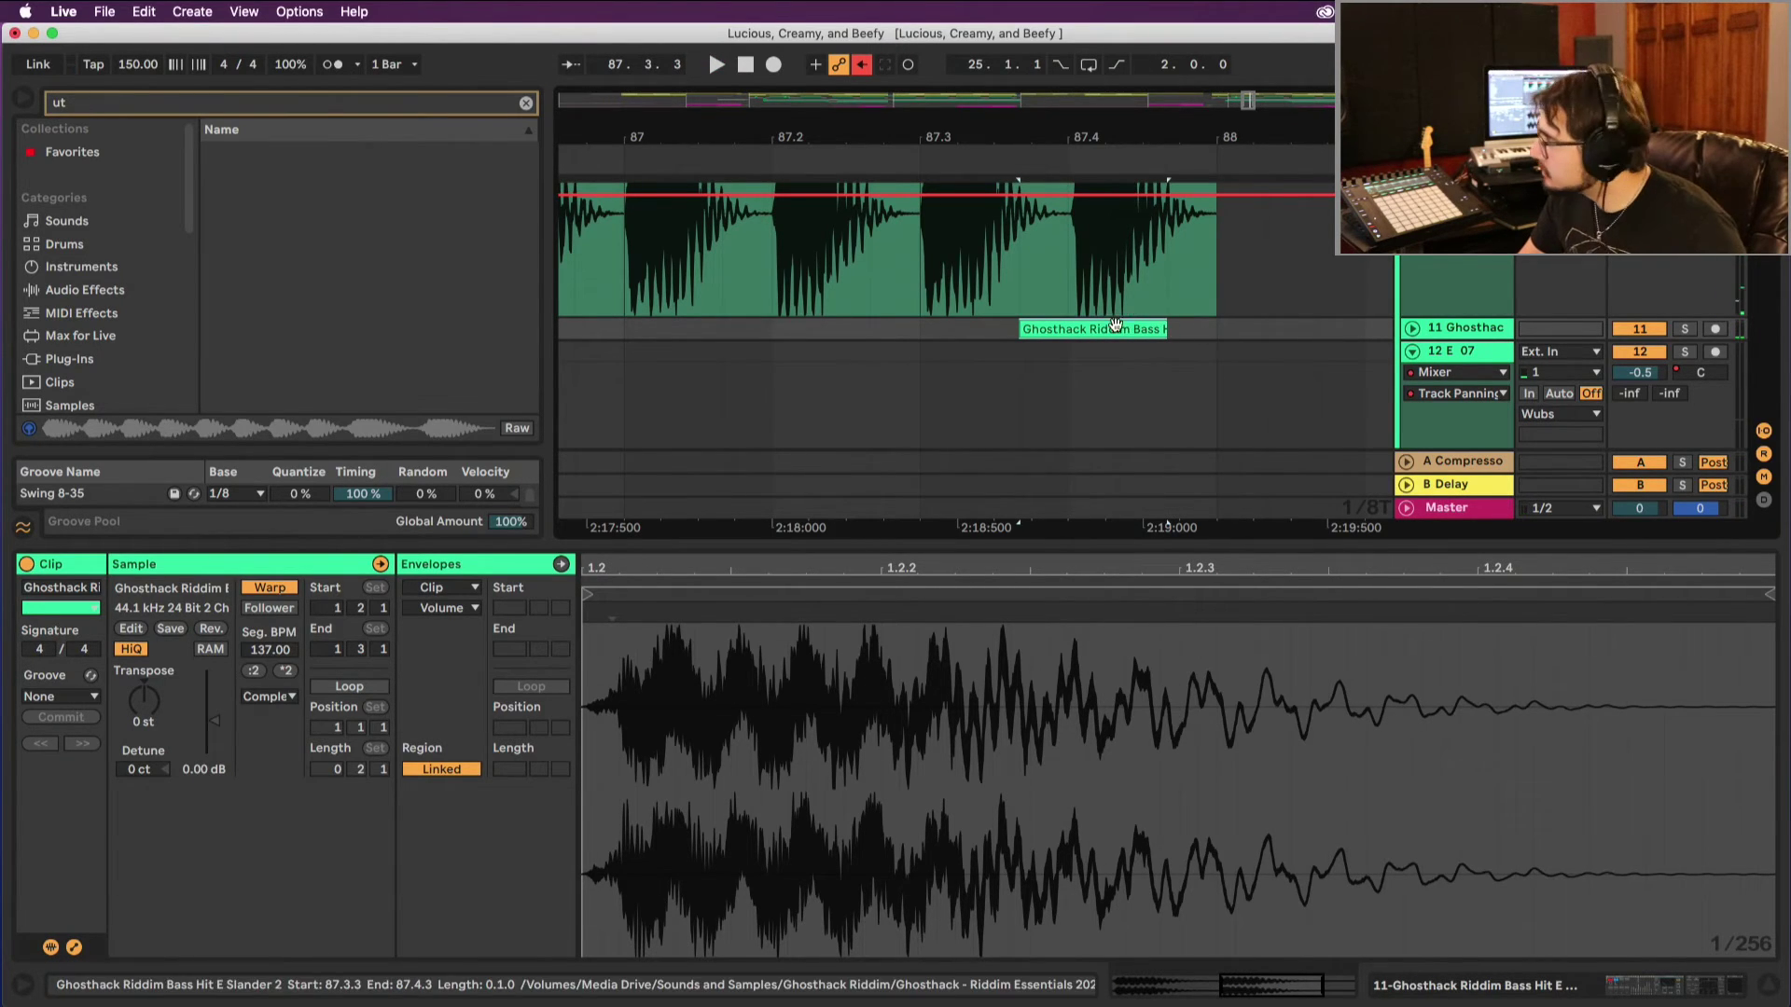
Step: Duplicate the shifted hit directly after itself at 87.4.3 and play the pair from 87.1.1 and from the Drop marker
key(super+d)
click(623, 333)
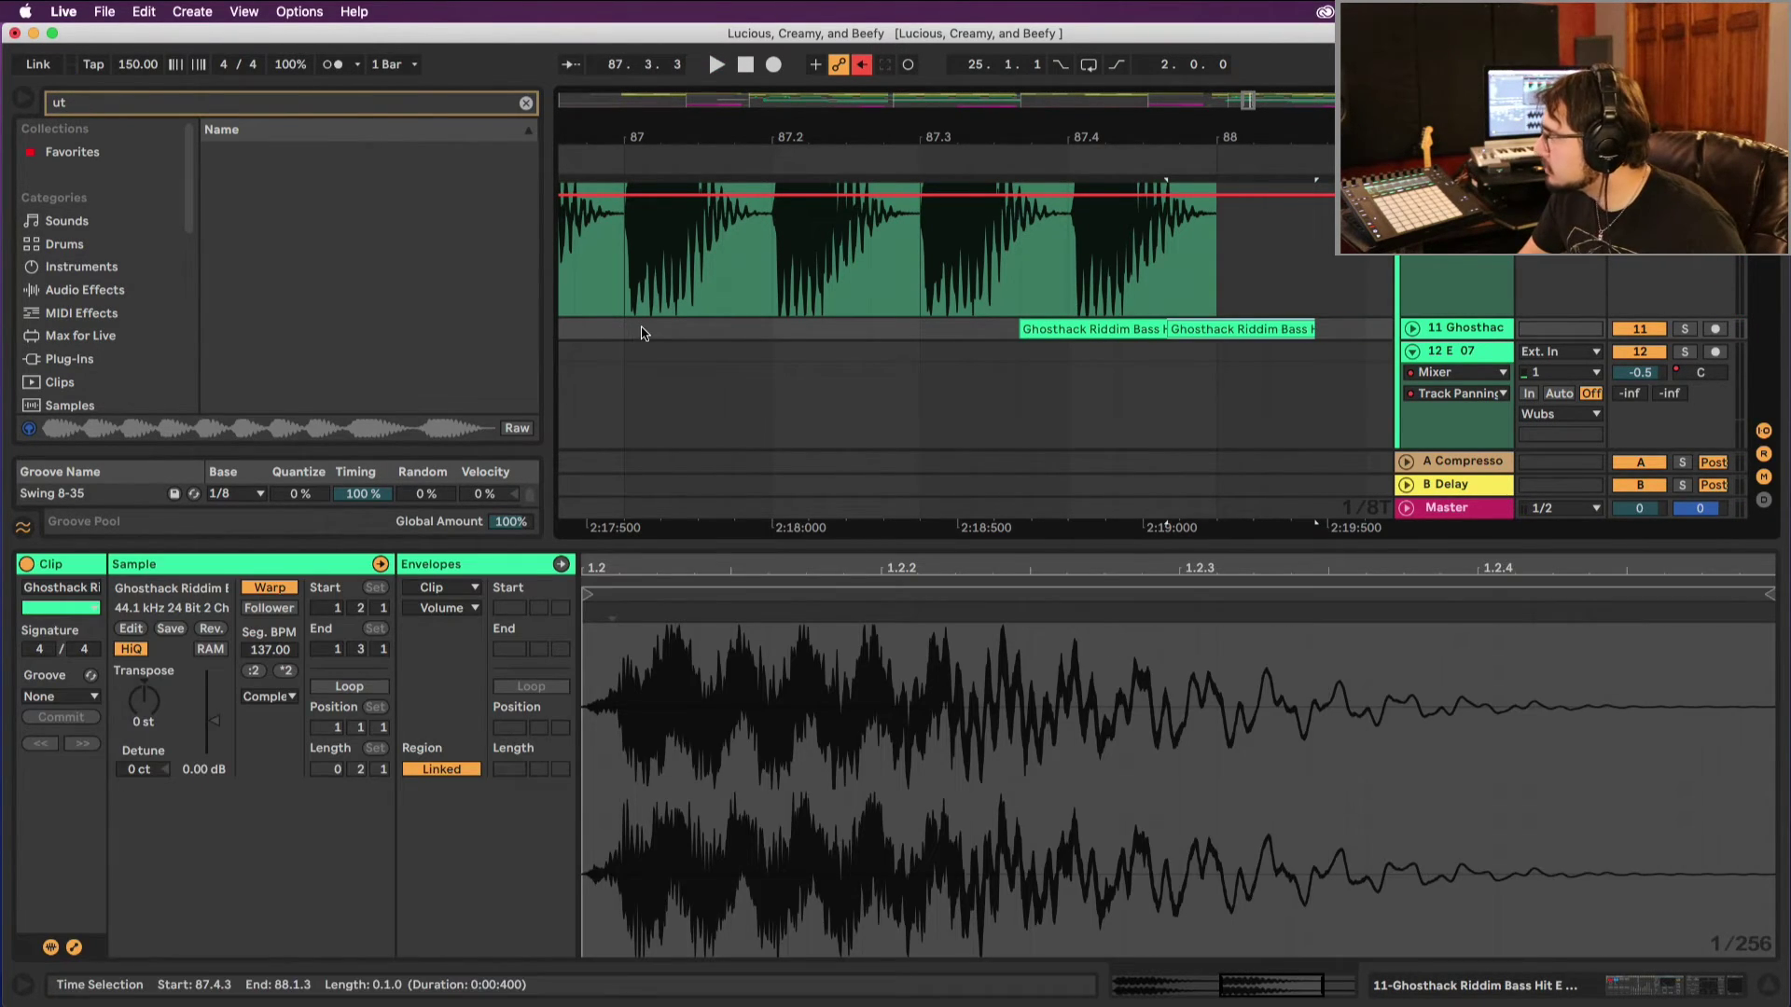
key(space)
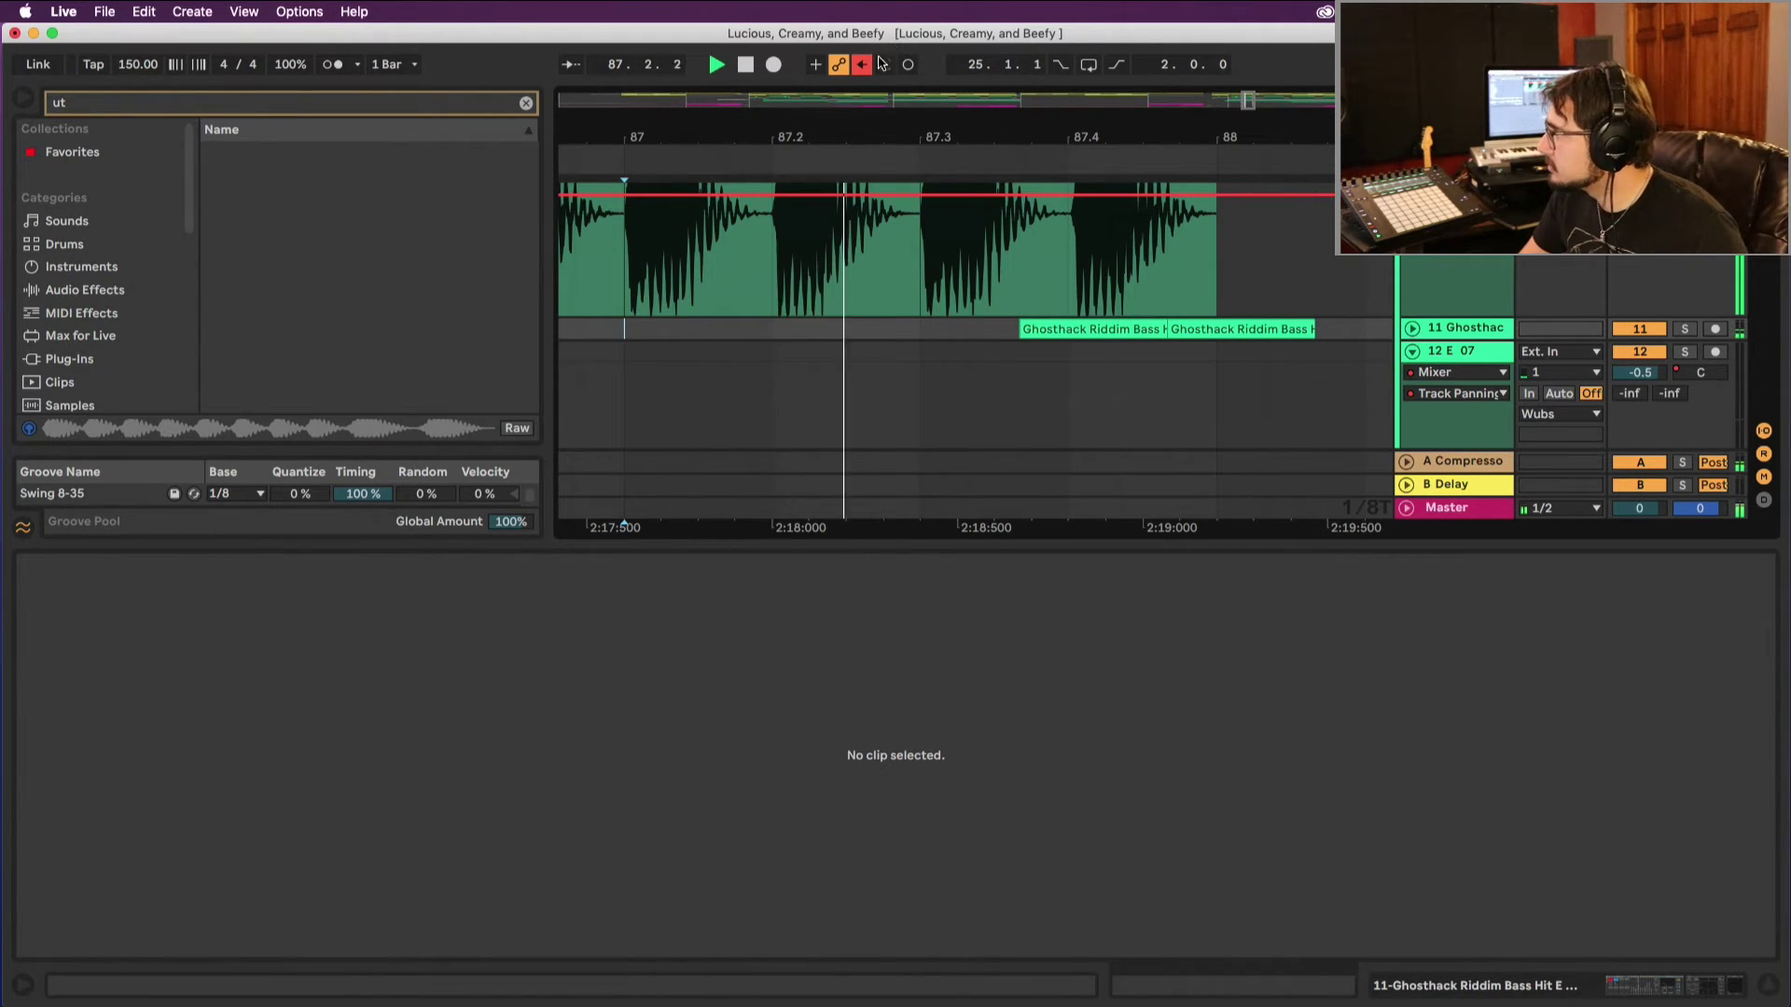
key(minus)
drag(906, 137, 706, 177)
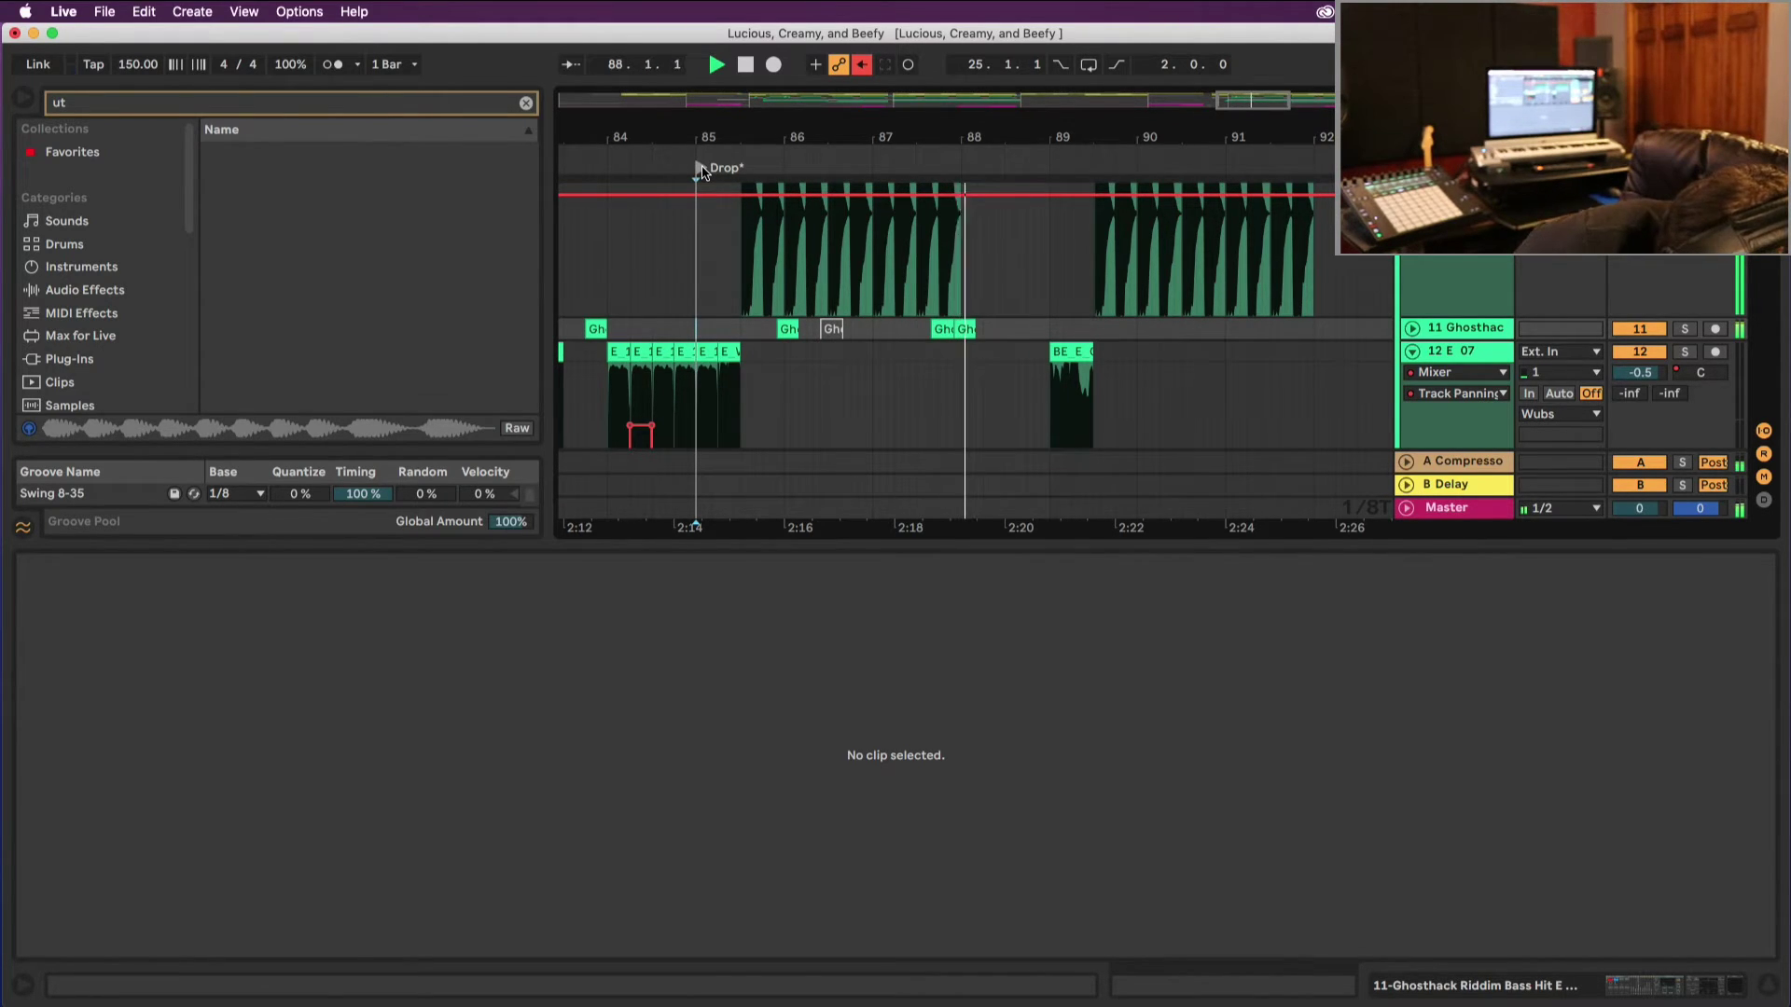
click(701, 169)
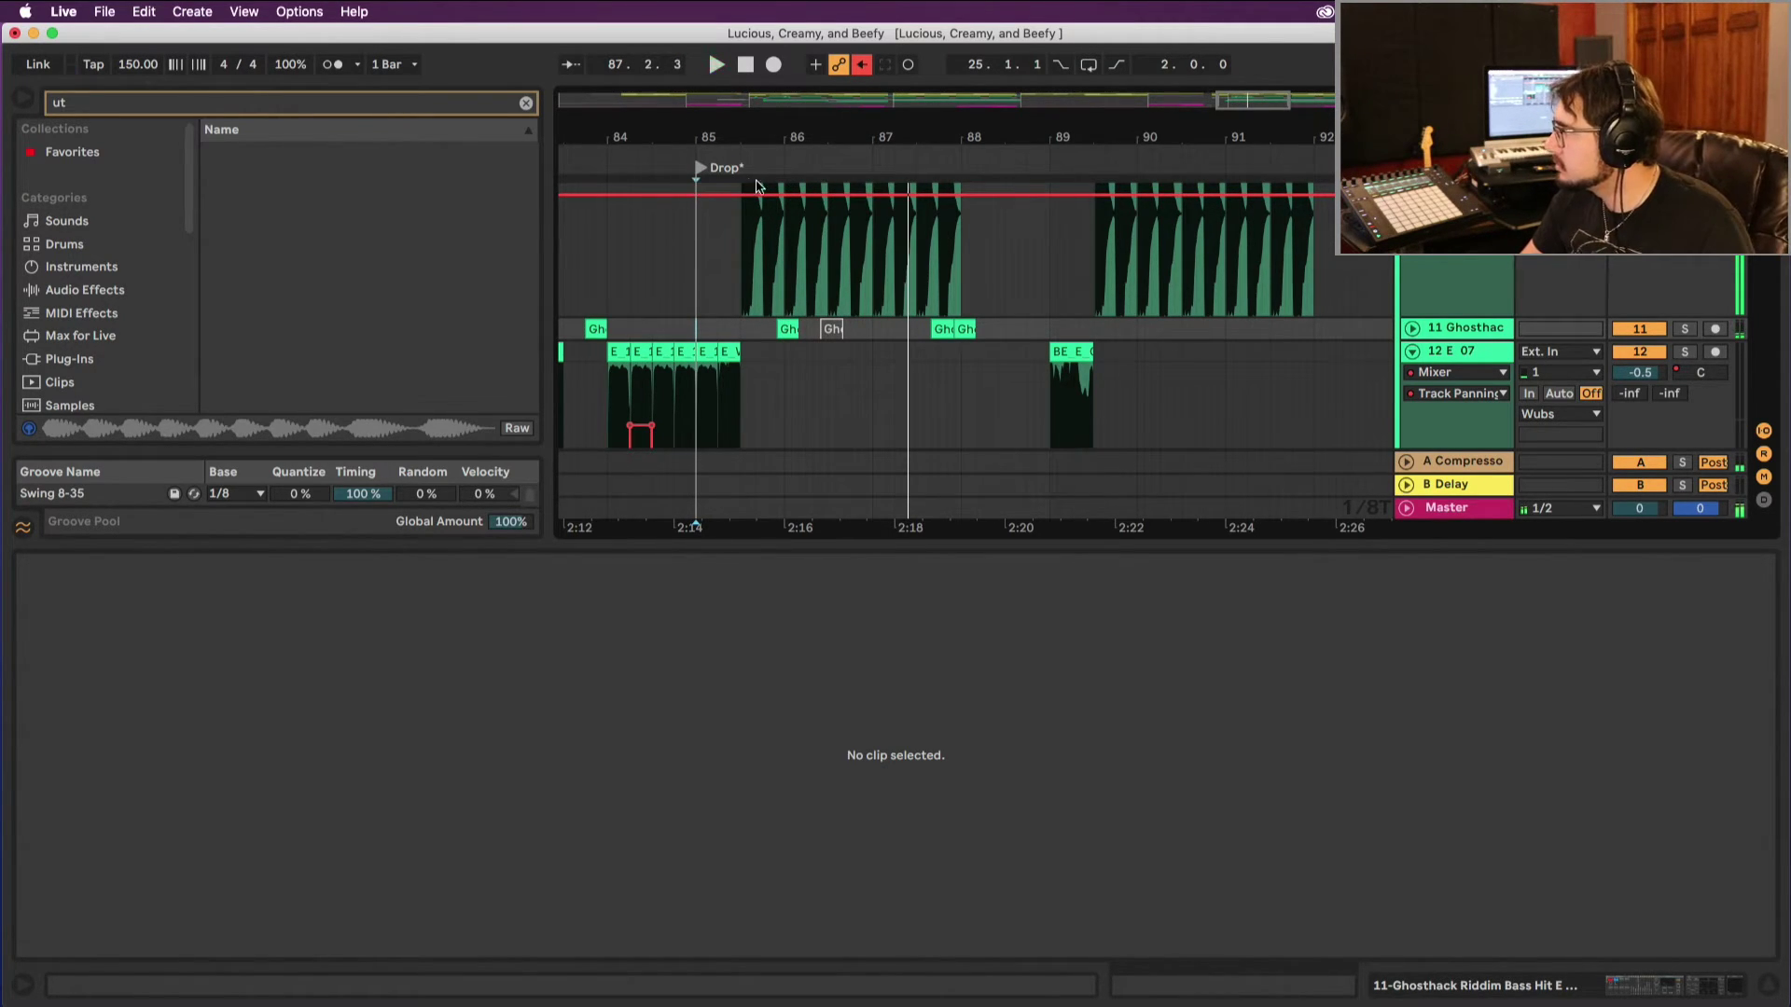
Step: Add three back-to-back copies of the Ghosthack hit before the pair at 86.4.3, 87.1.3 and 87.2.3, and play from 85.3.1
key(plus)
key(plus)
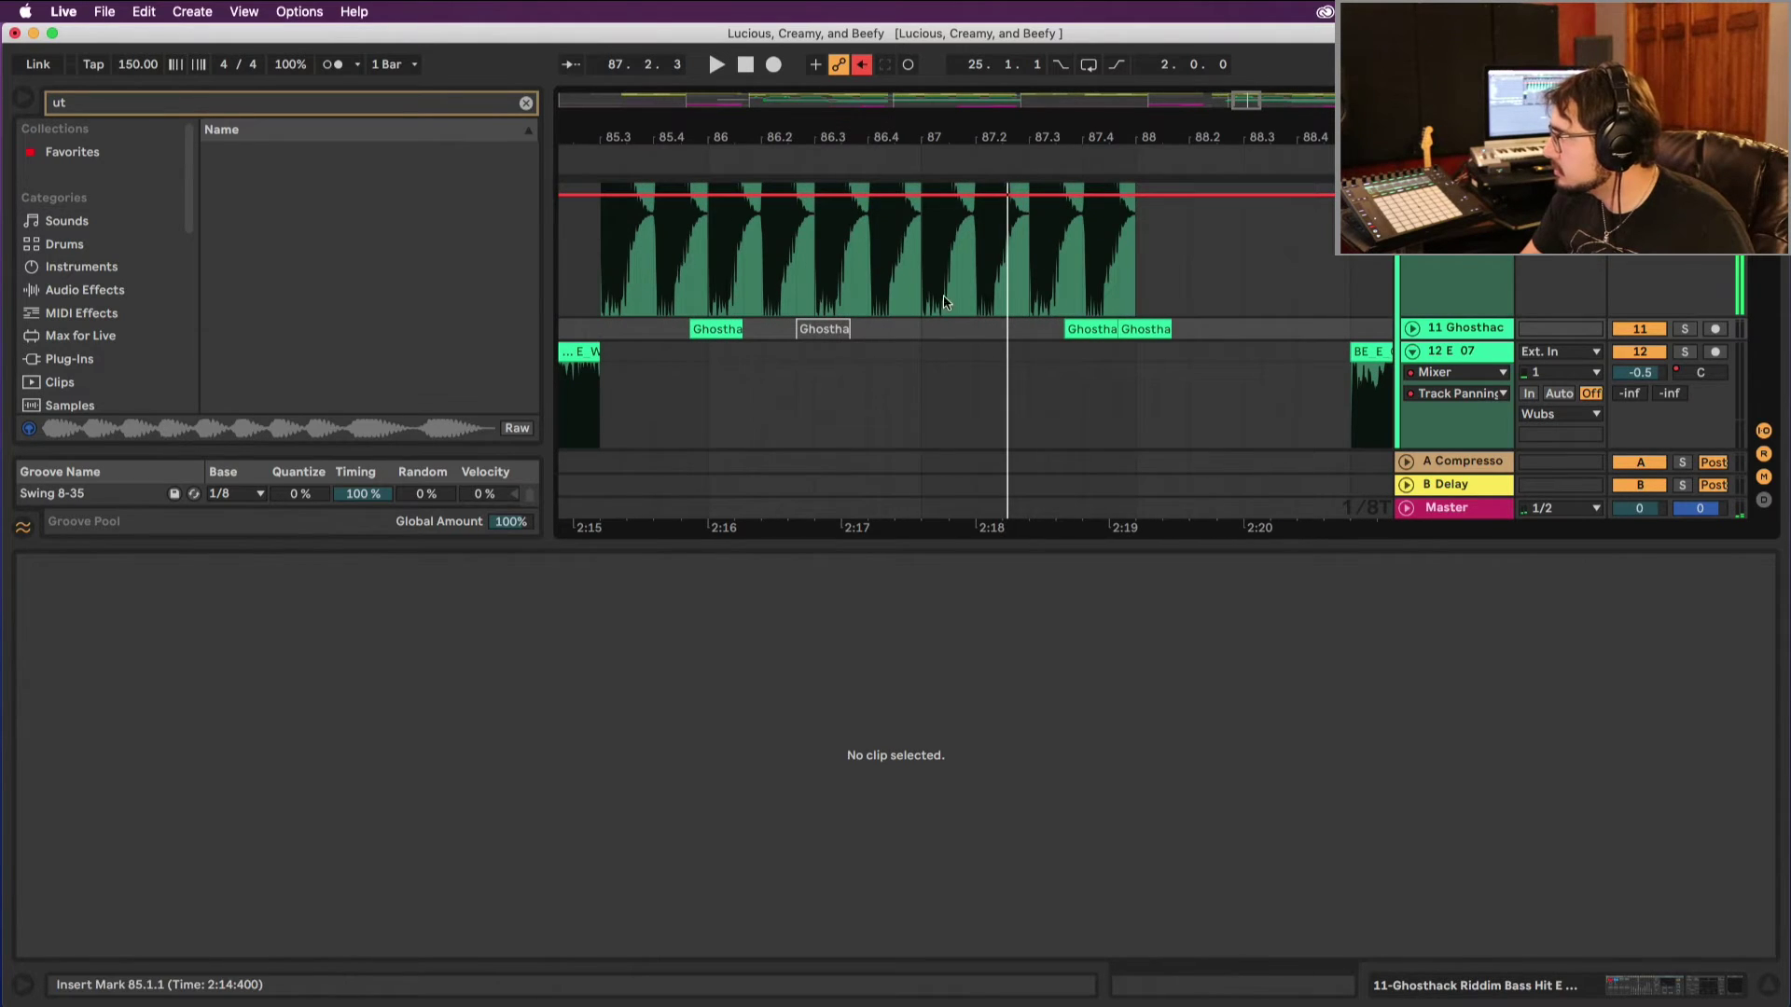
click(714, 61)
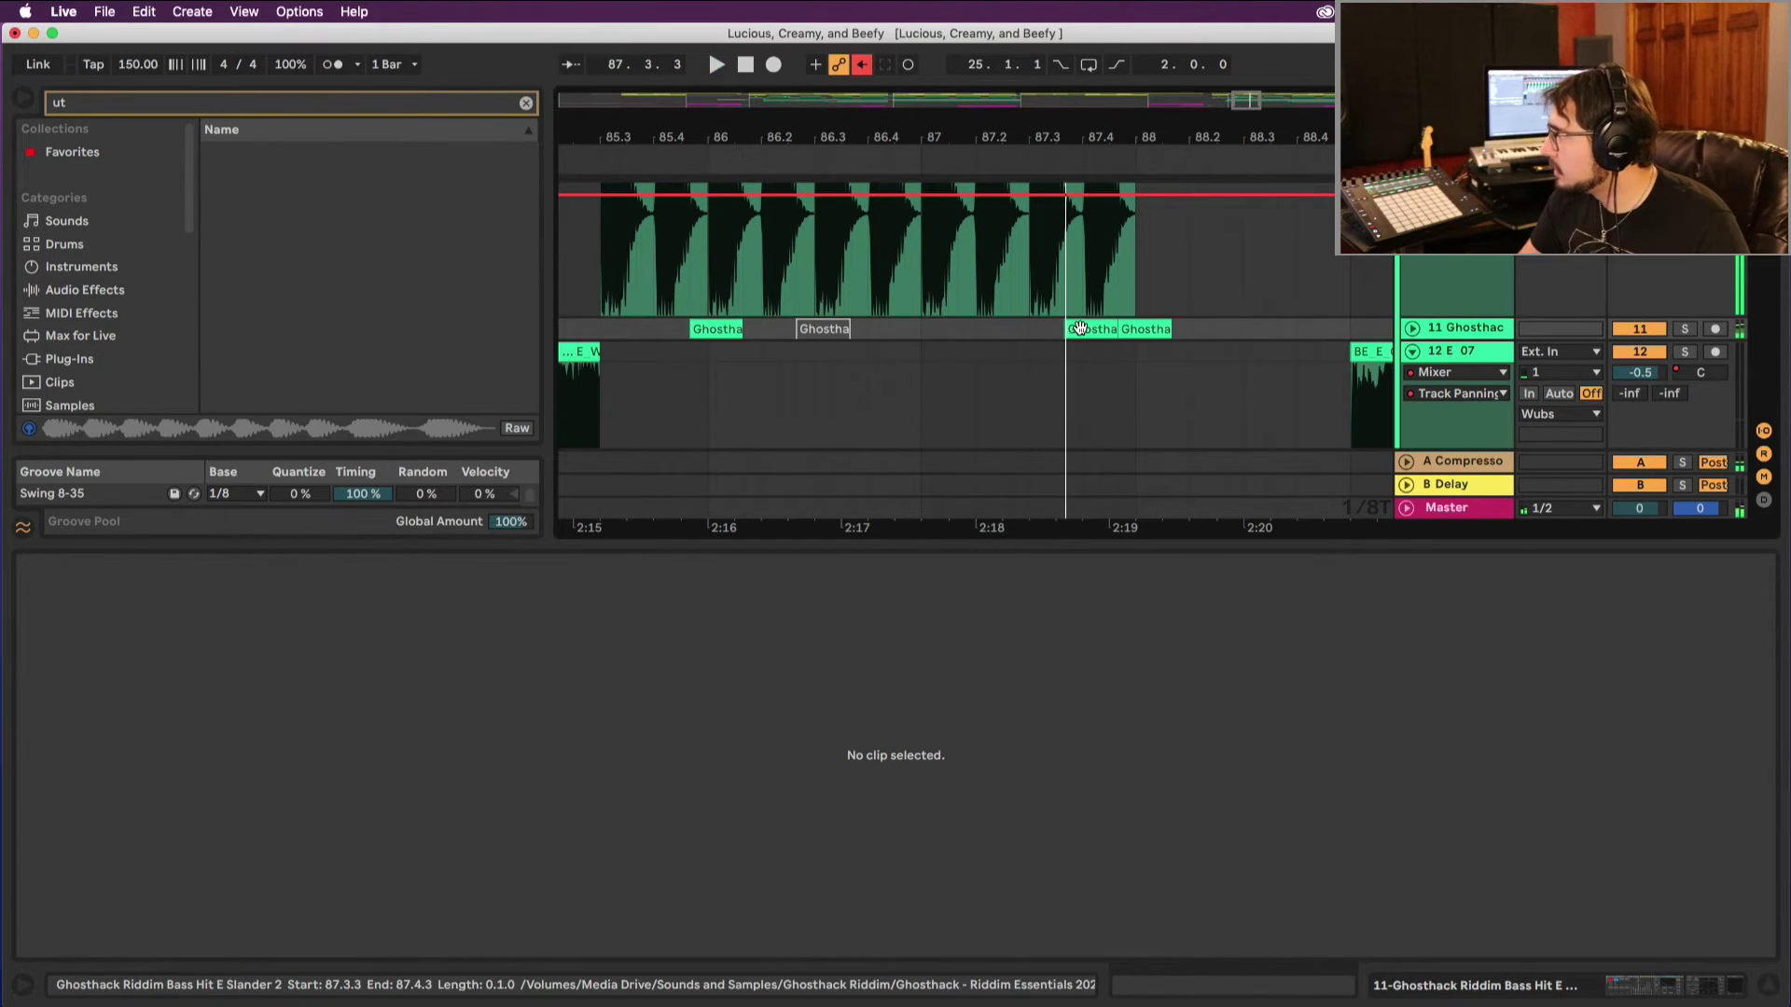
drag(1072, 328, 1031, 342)
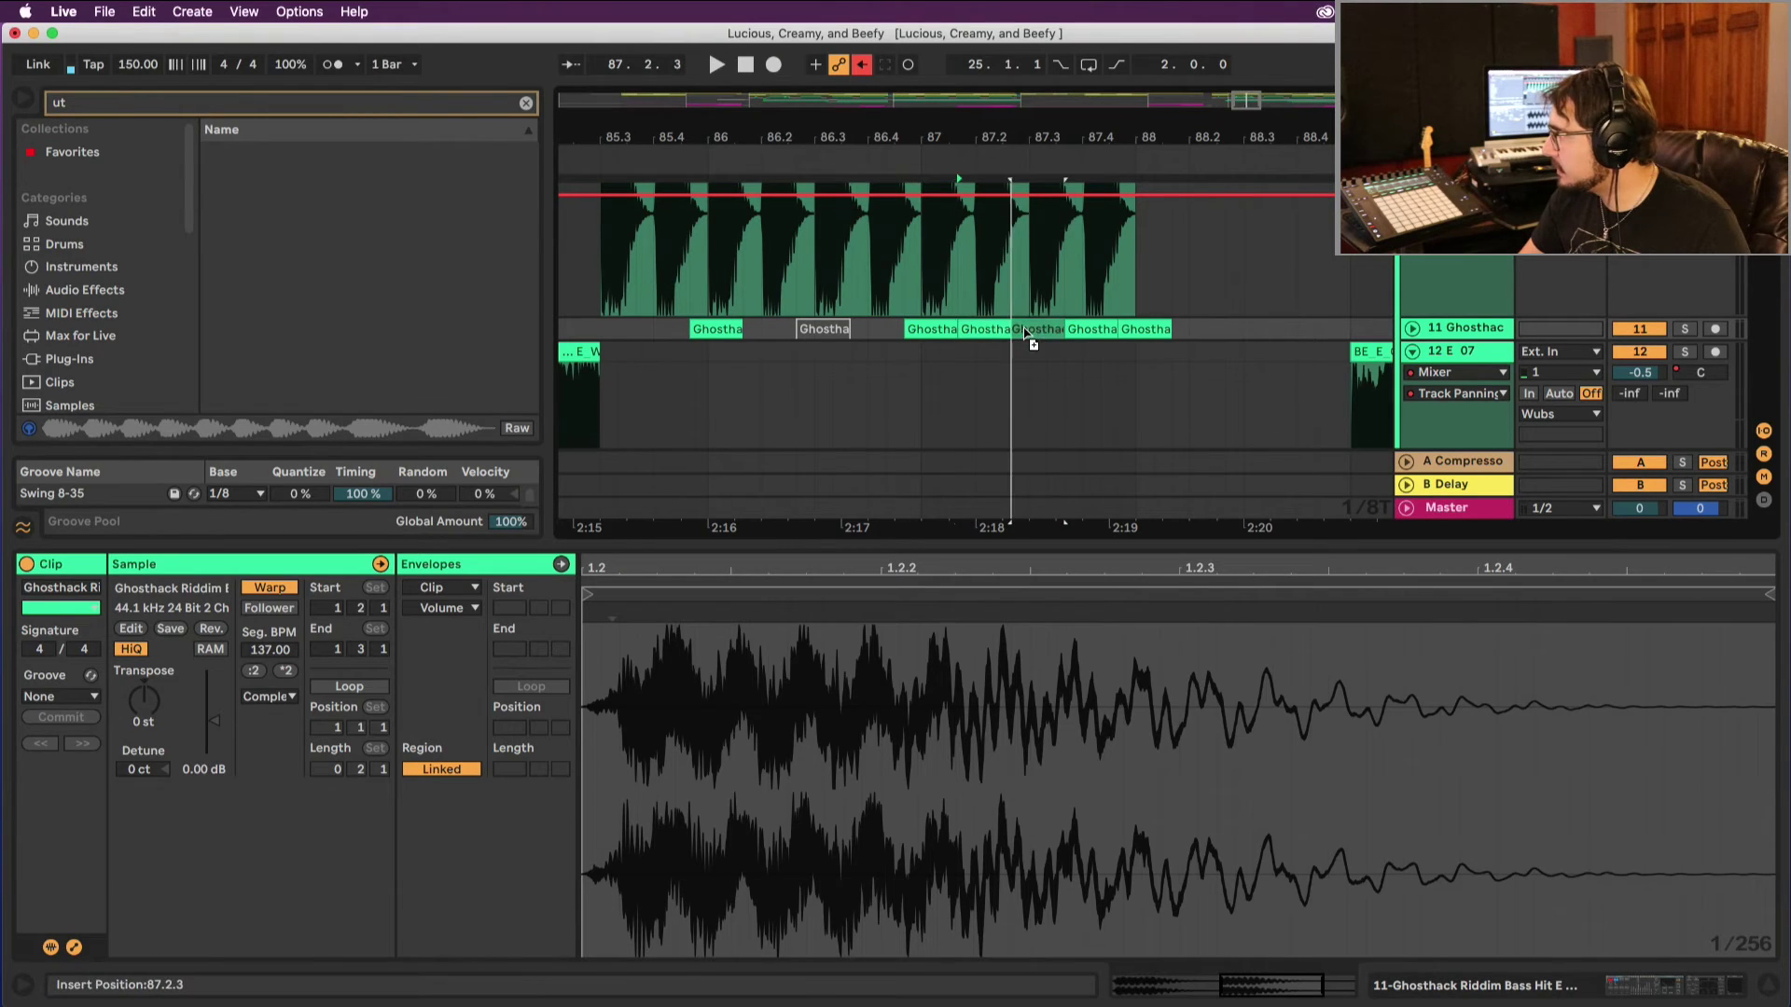
click(600, 336)
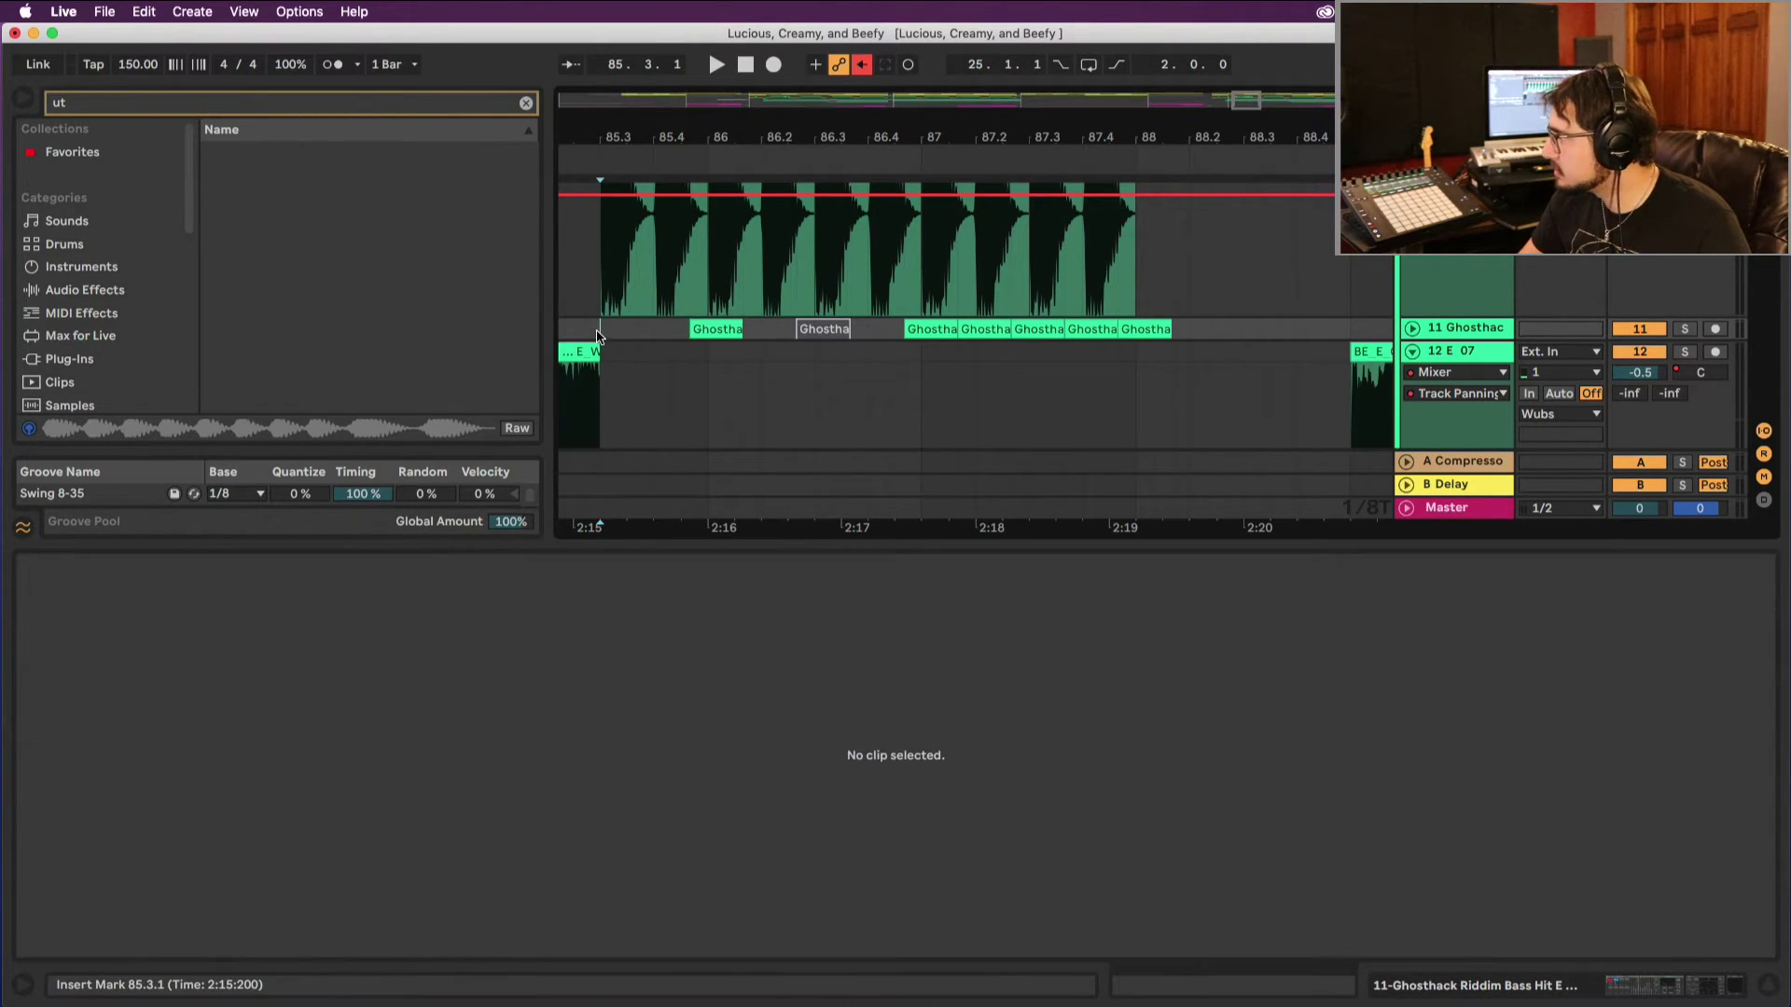
key(space)
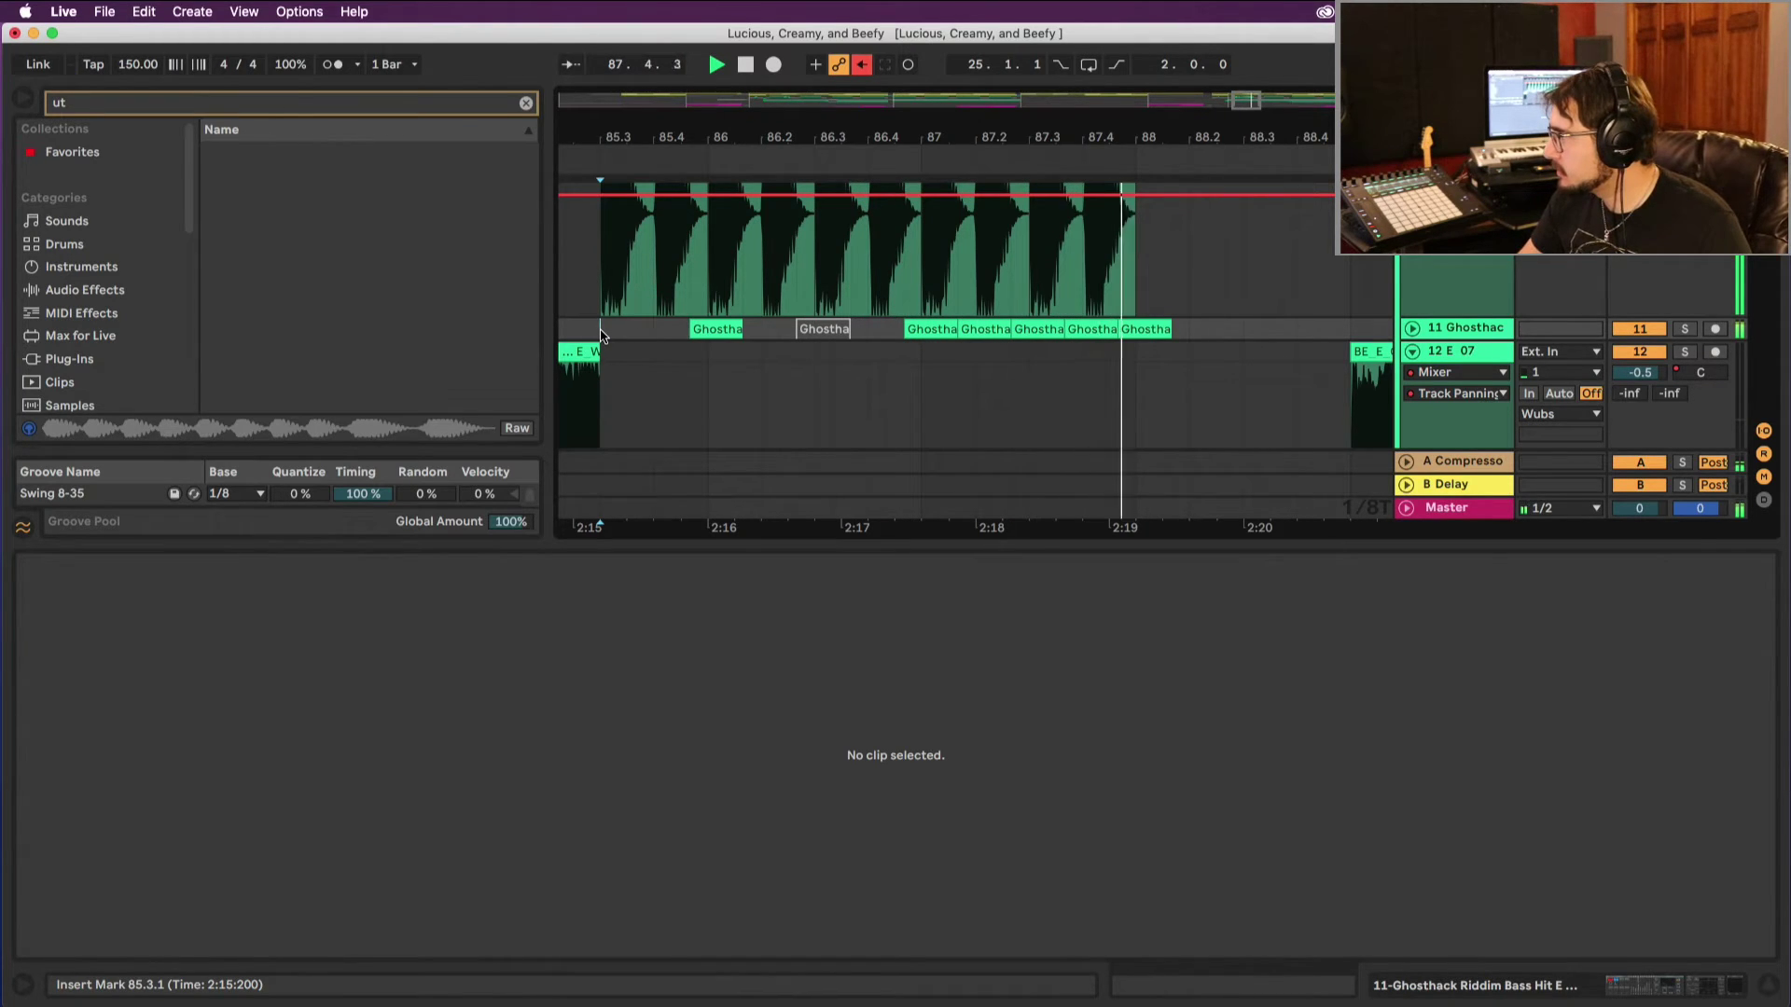
key(space)
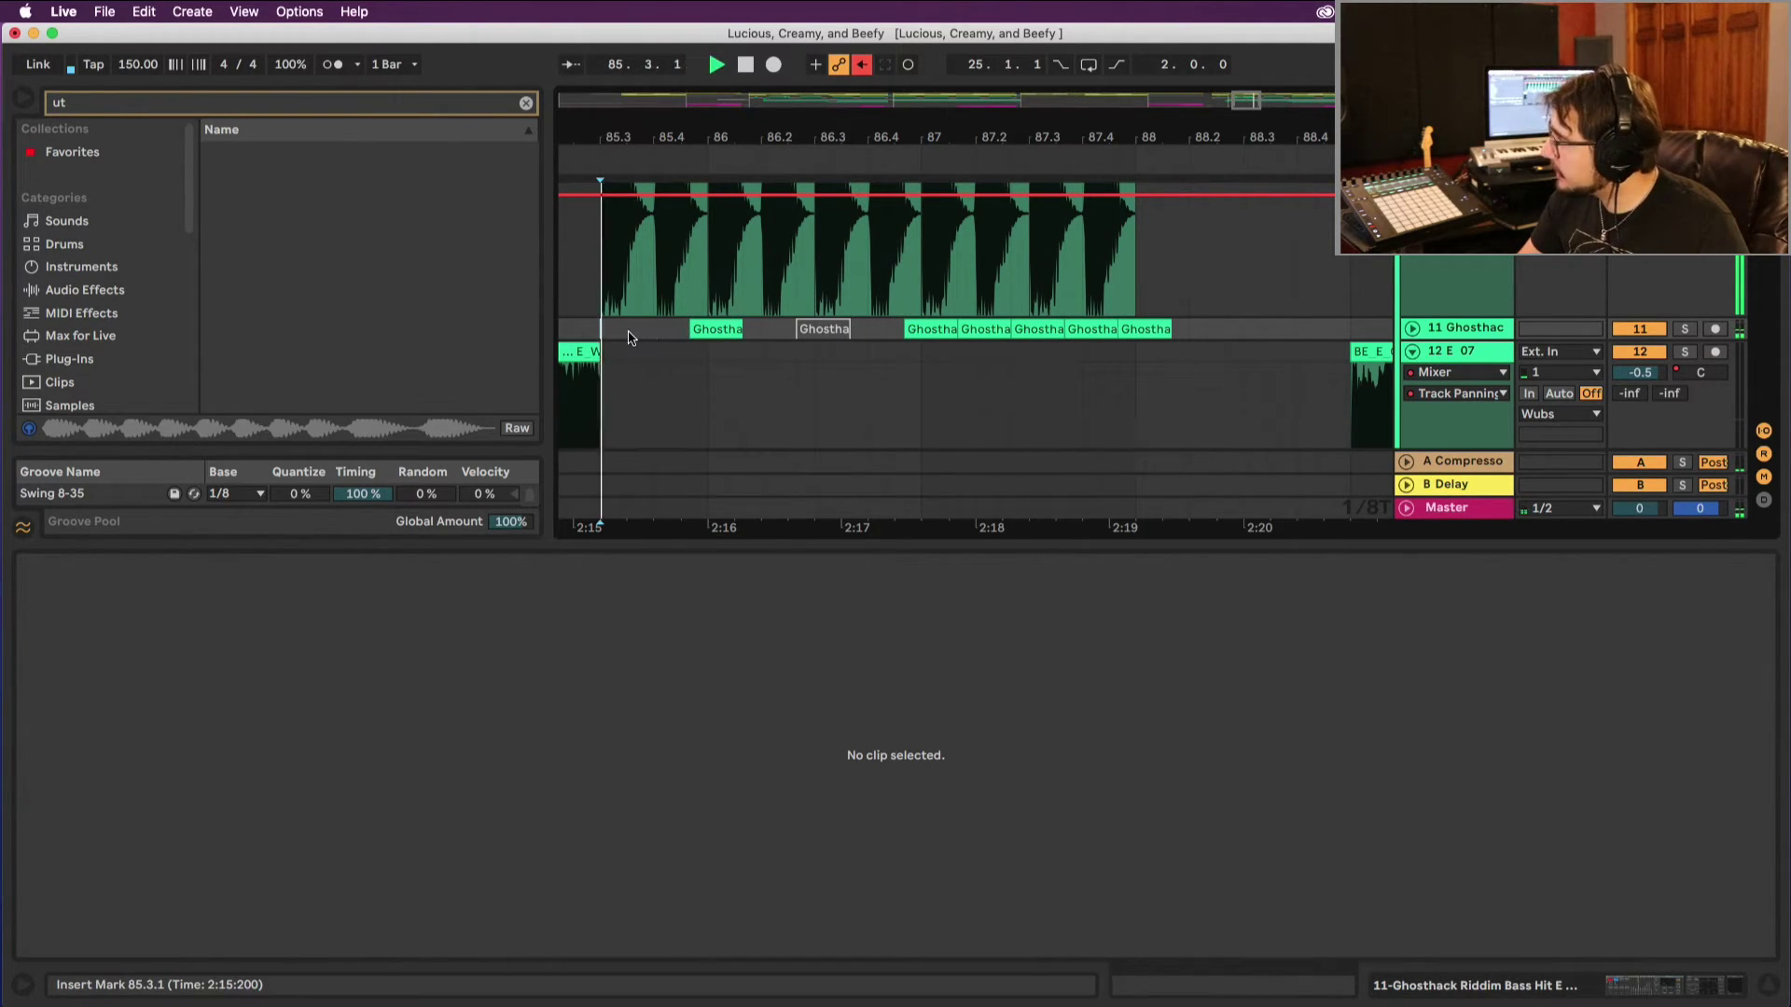
key(space)
Step: Fill the remaining gaps on track 11 with copies of the hit for an unbroken run from 85.3.3 to 88.1.3
drag(691, 334, 836, 322)
scroll(578, 329, left, 5)
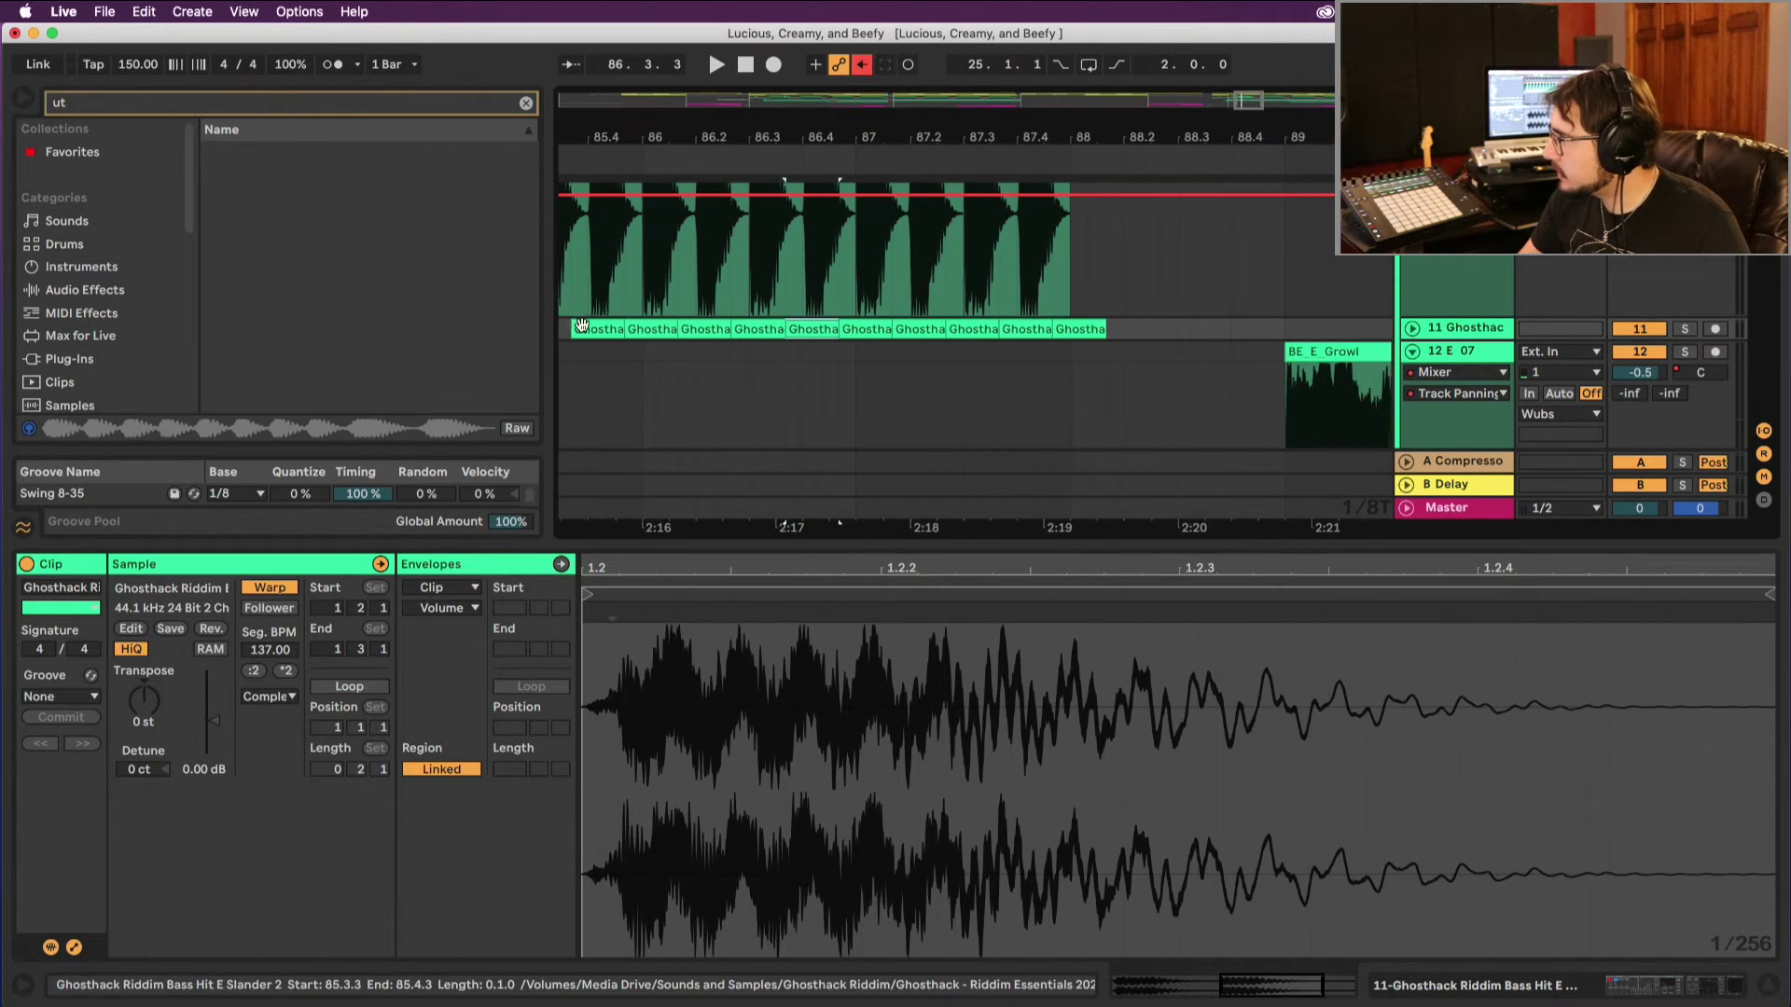
Step: Play the second drop from 85.1.1 to hear the full Ghosthack run
click(614, 329)
key(space)
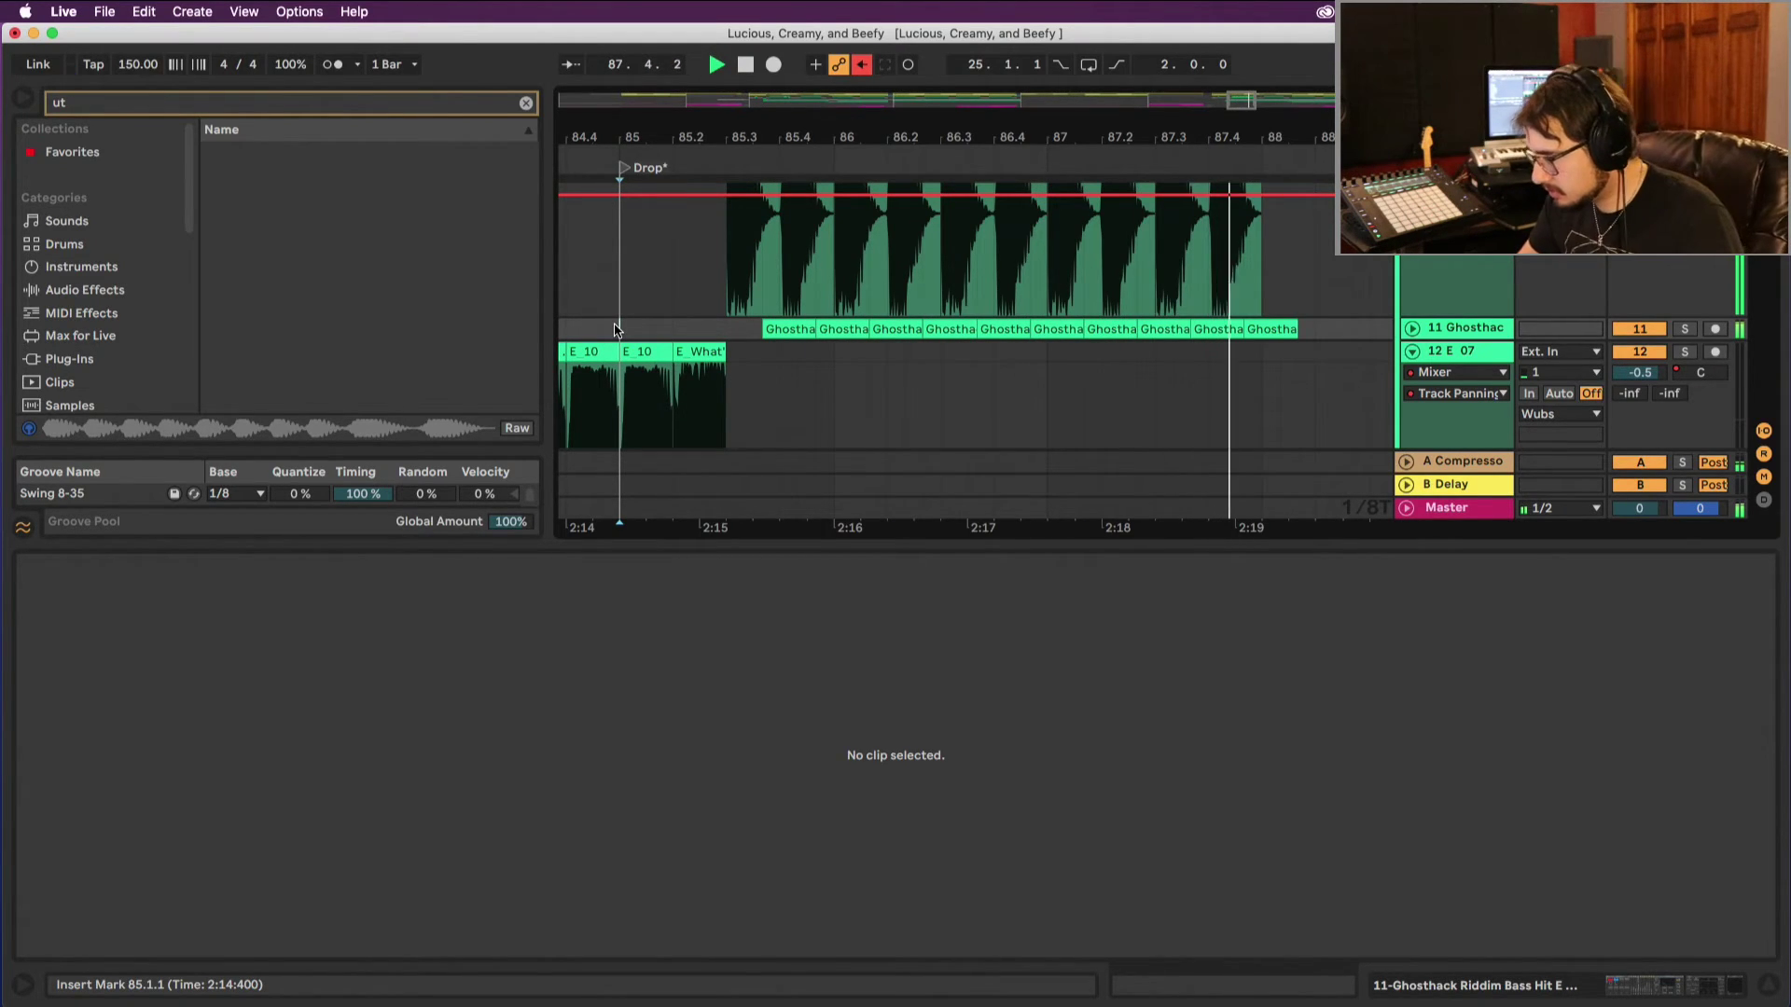
key(space)
key(space)
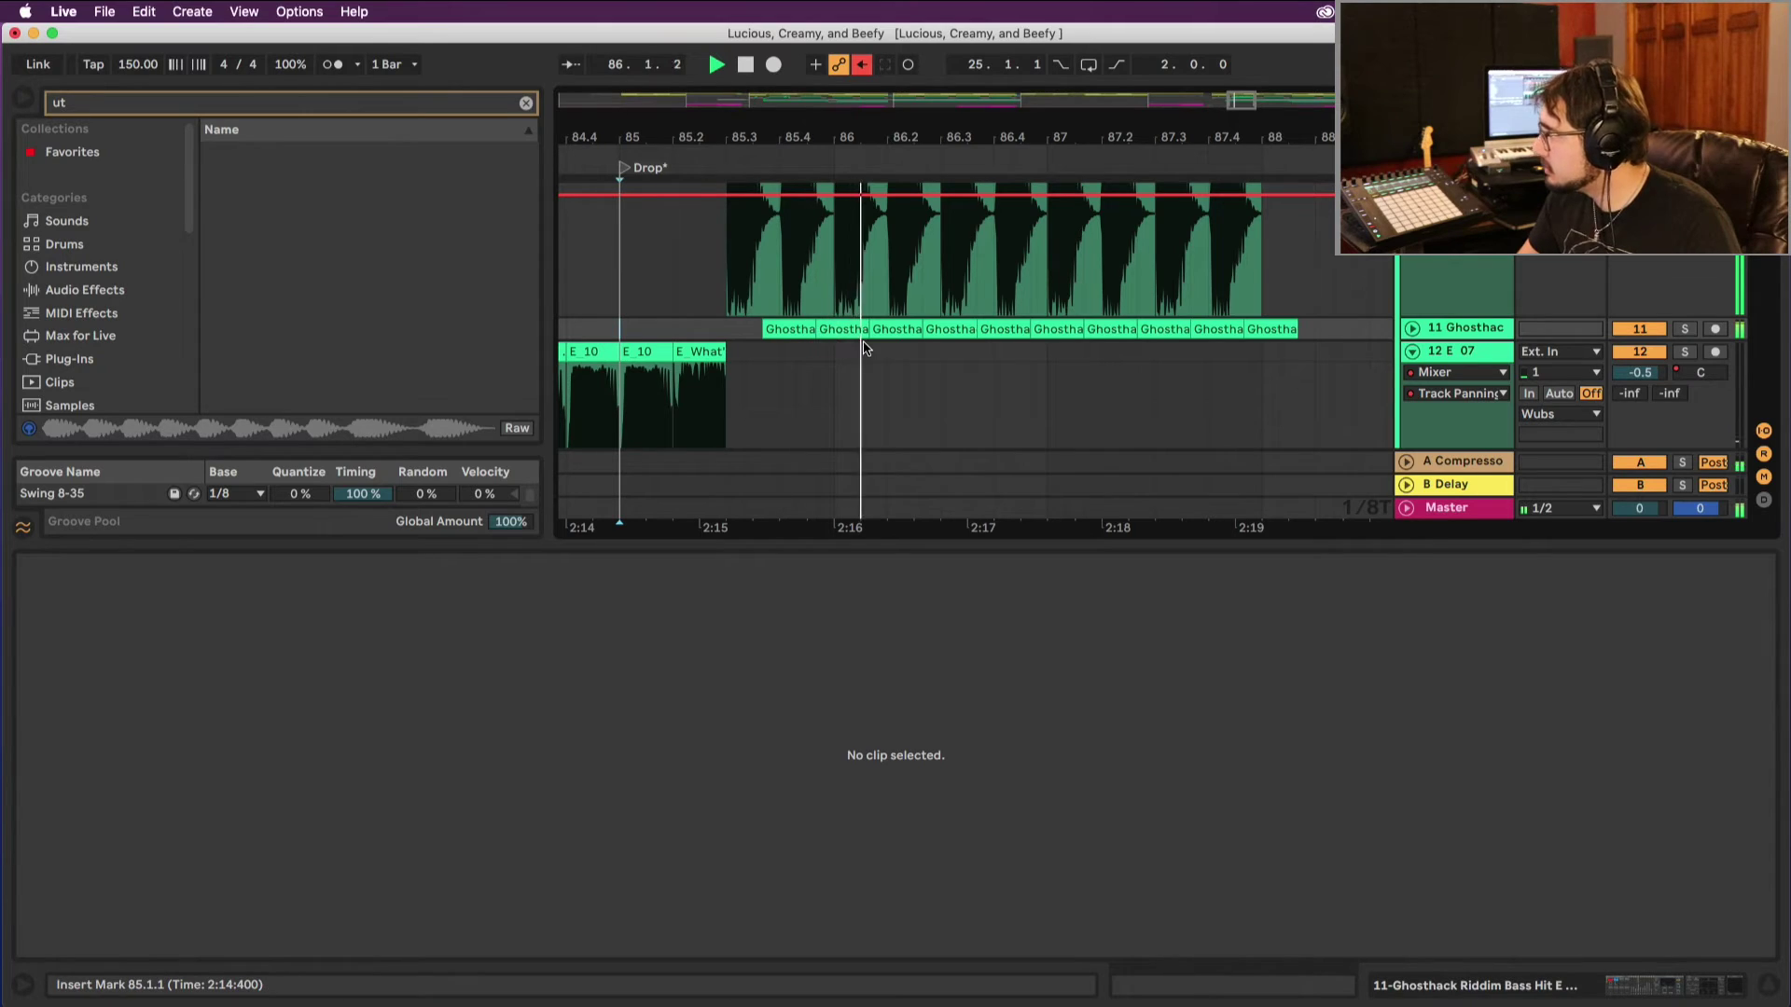
key(space)
Step: Deactivate the Ghosthack hit at 86.2.3 on track 11 and play the run from 85.3.1
click(933, 328)
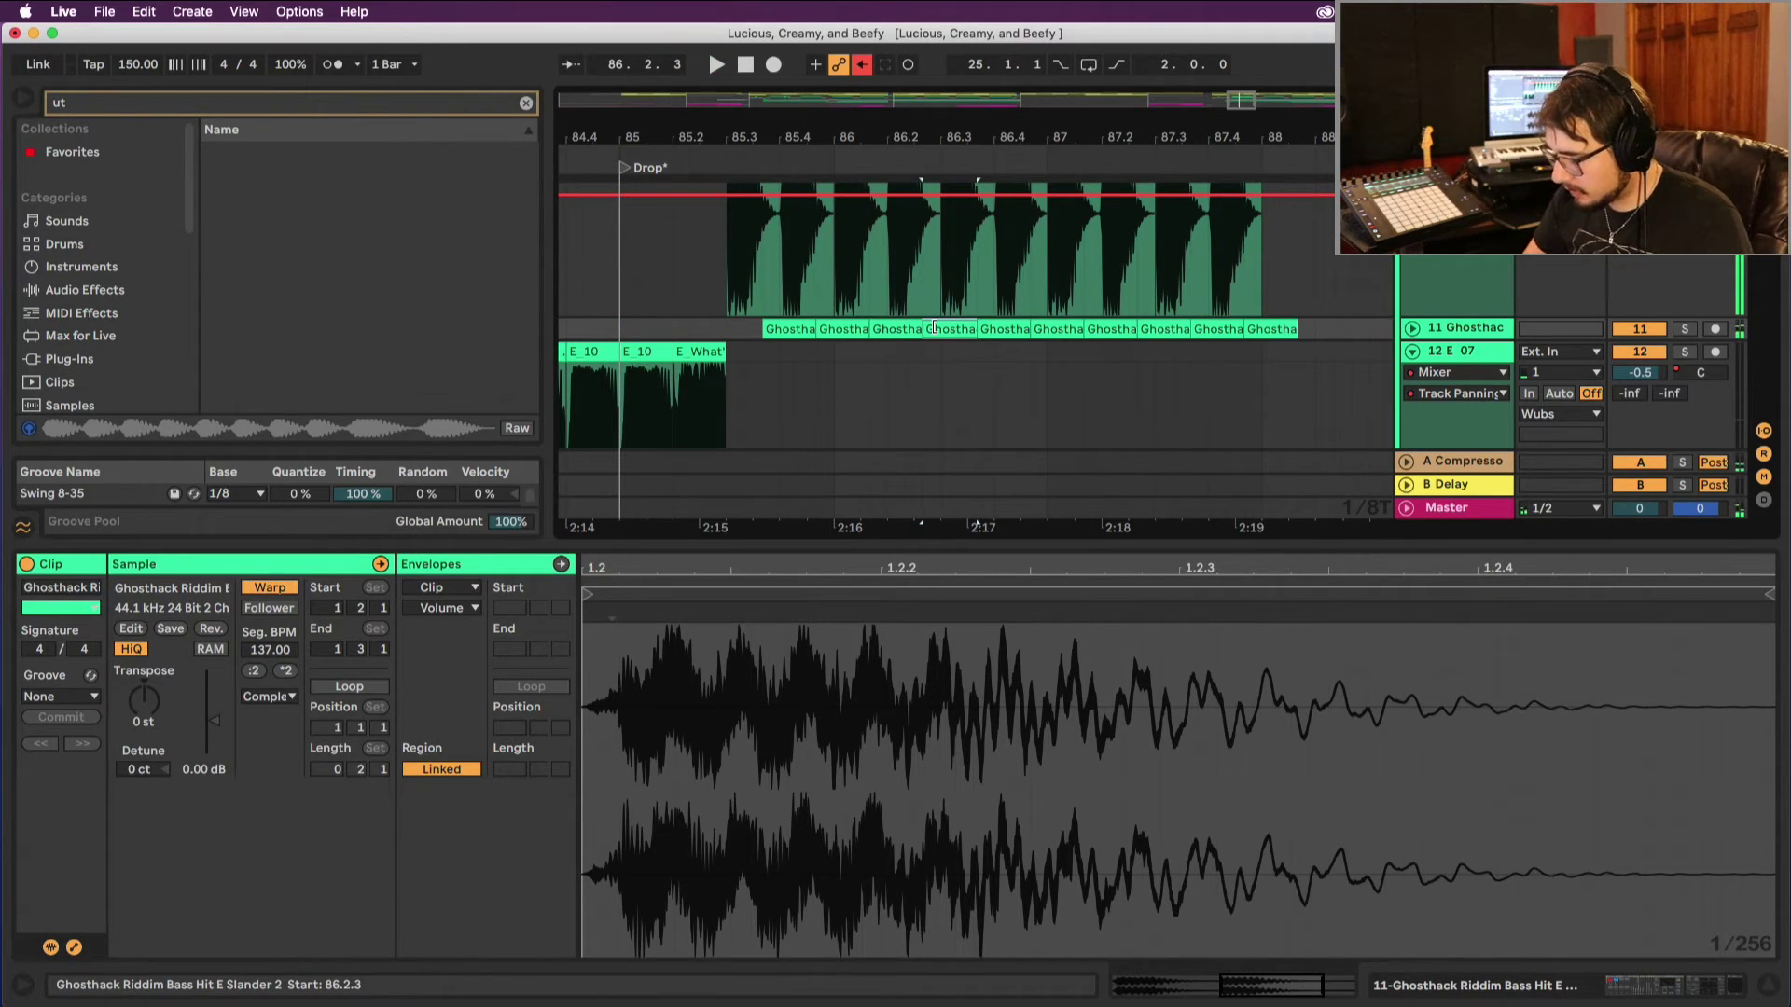
key(space)
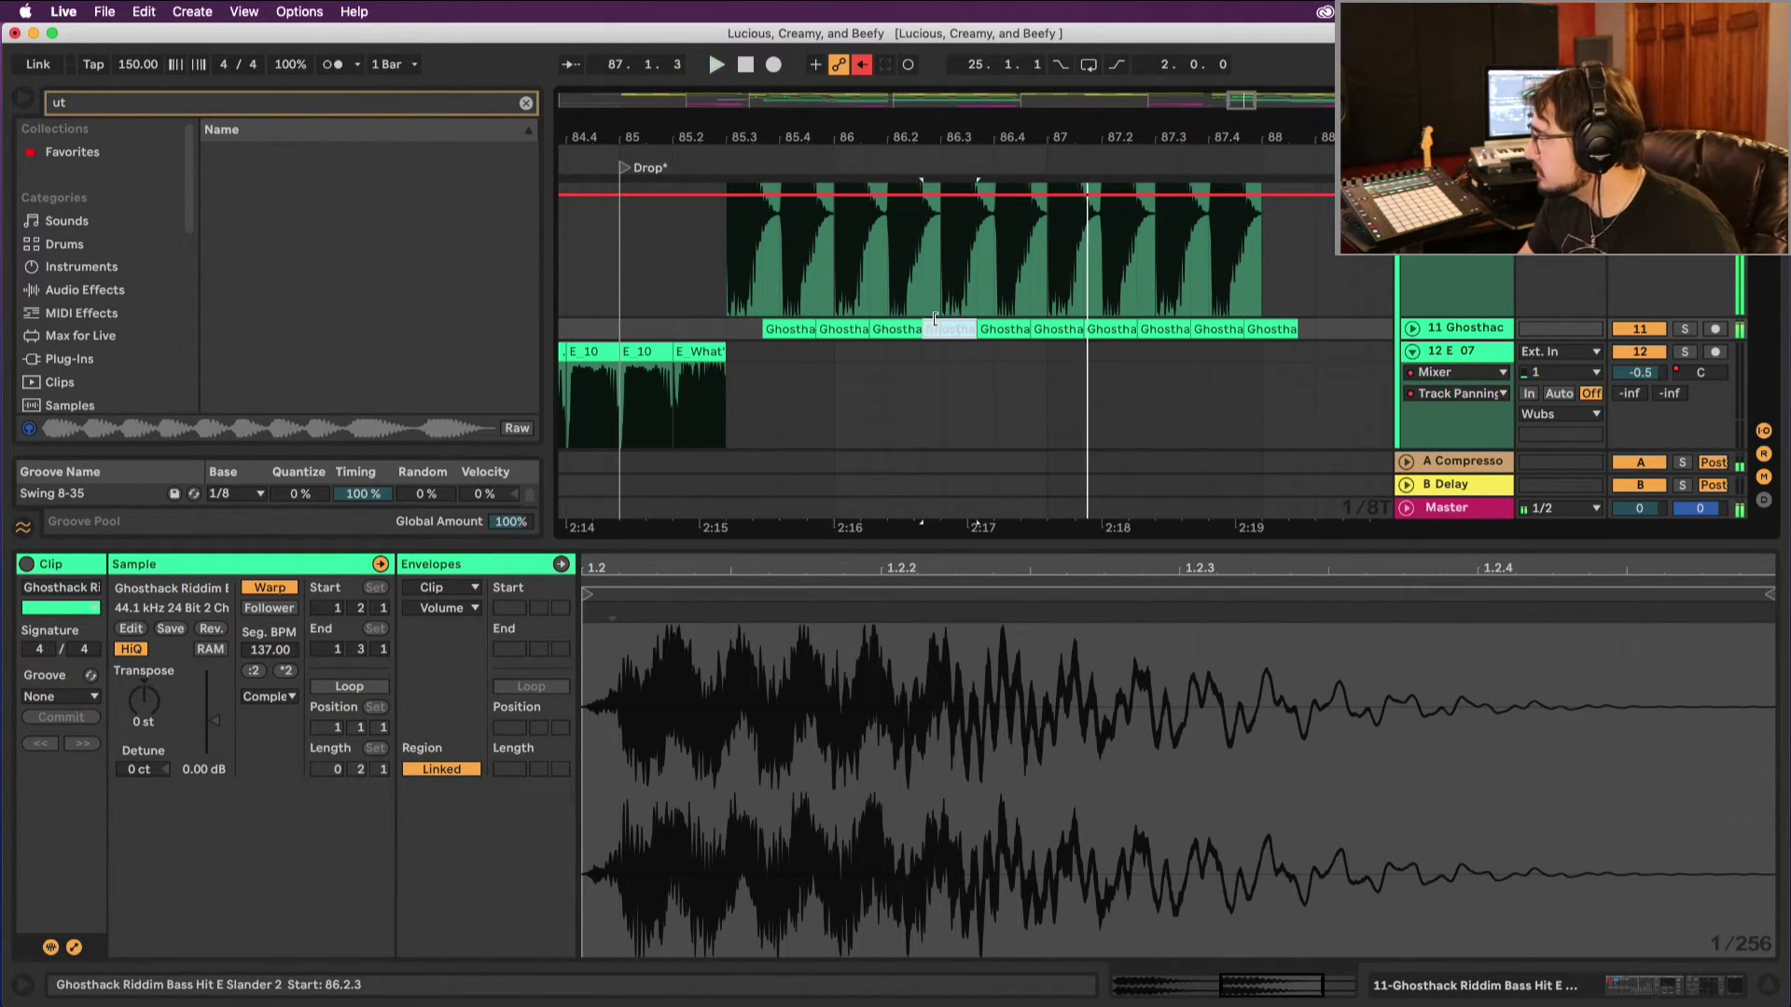
key(space)
click(718, 328)
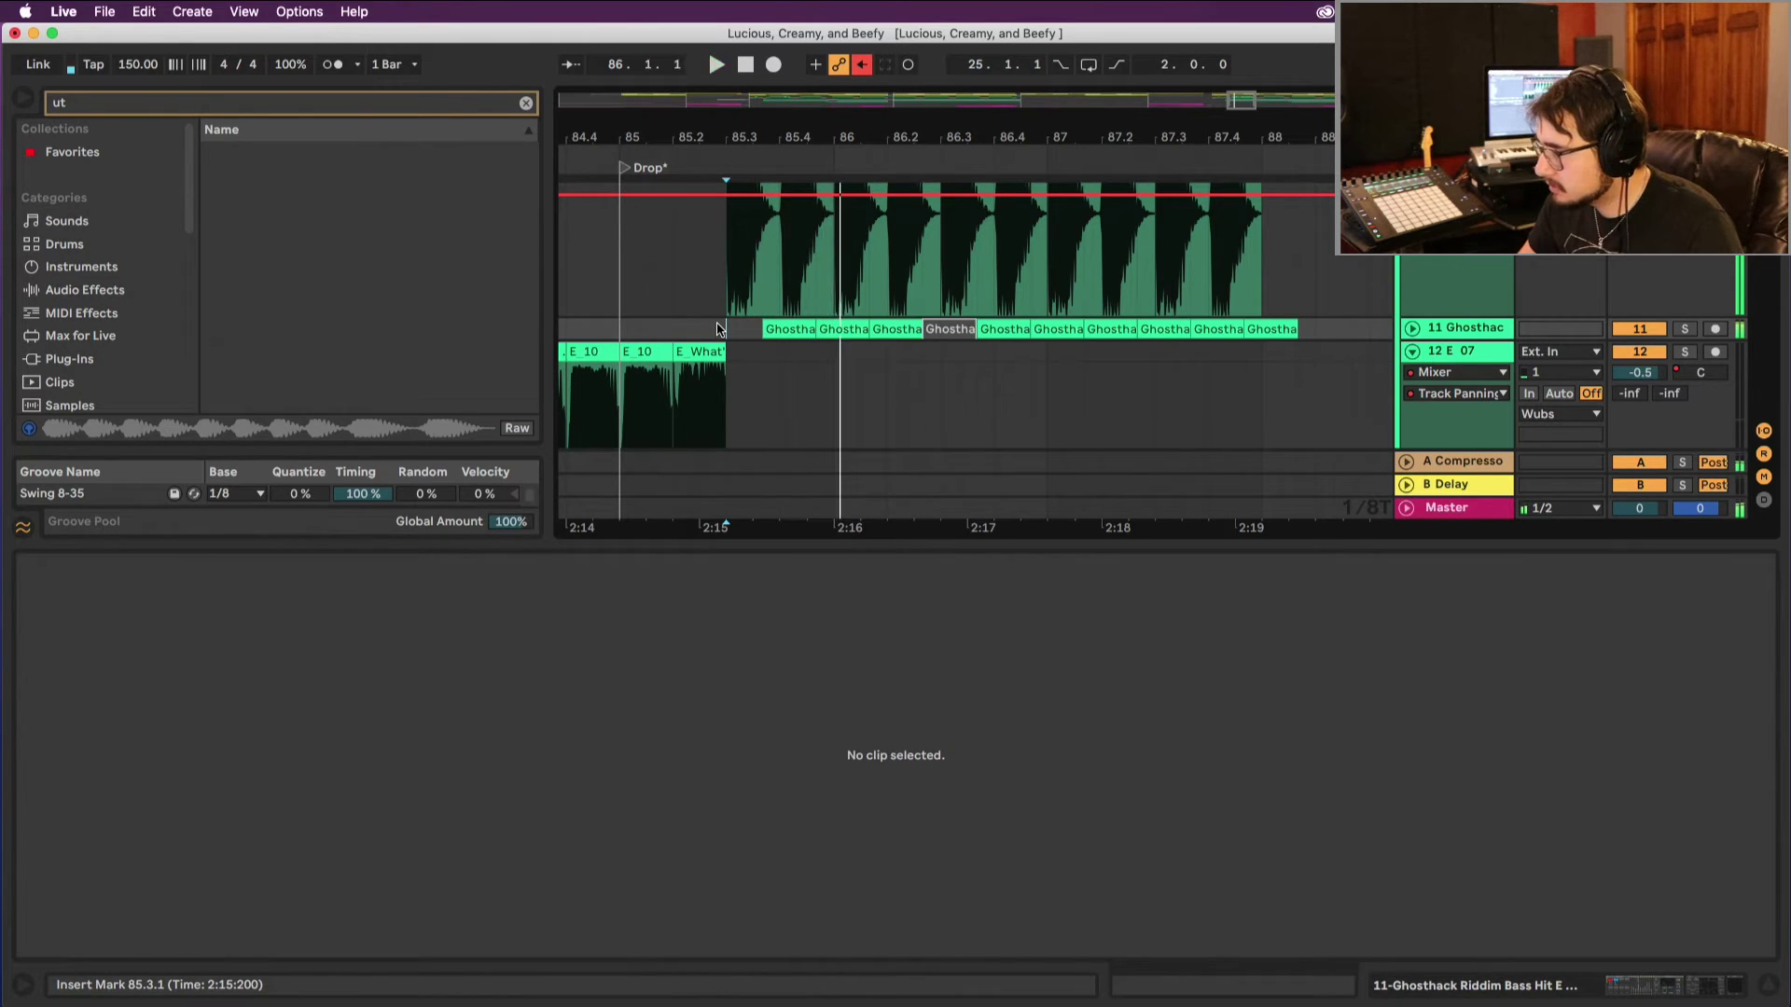
key(space)
key(space)
key(space)
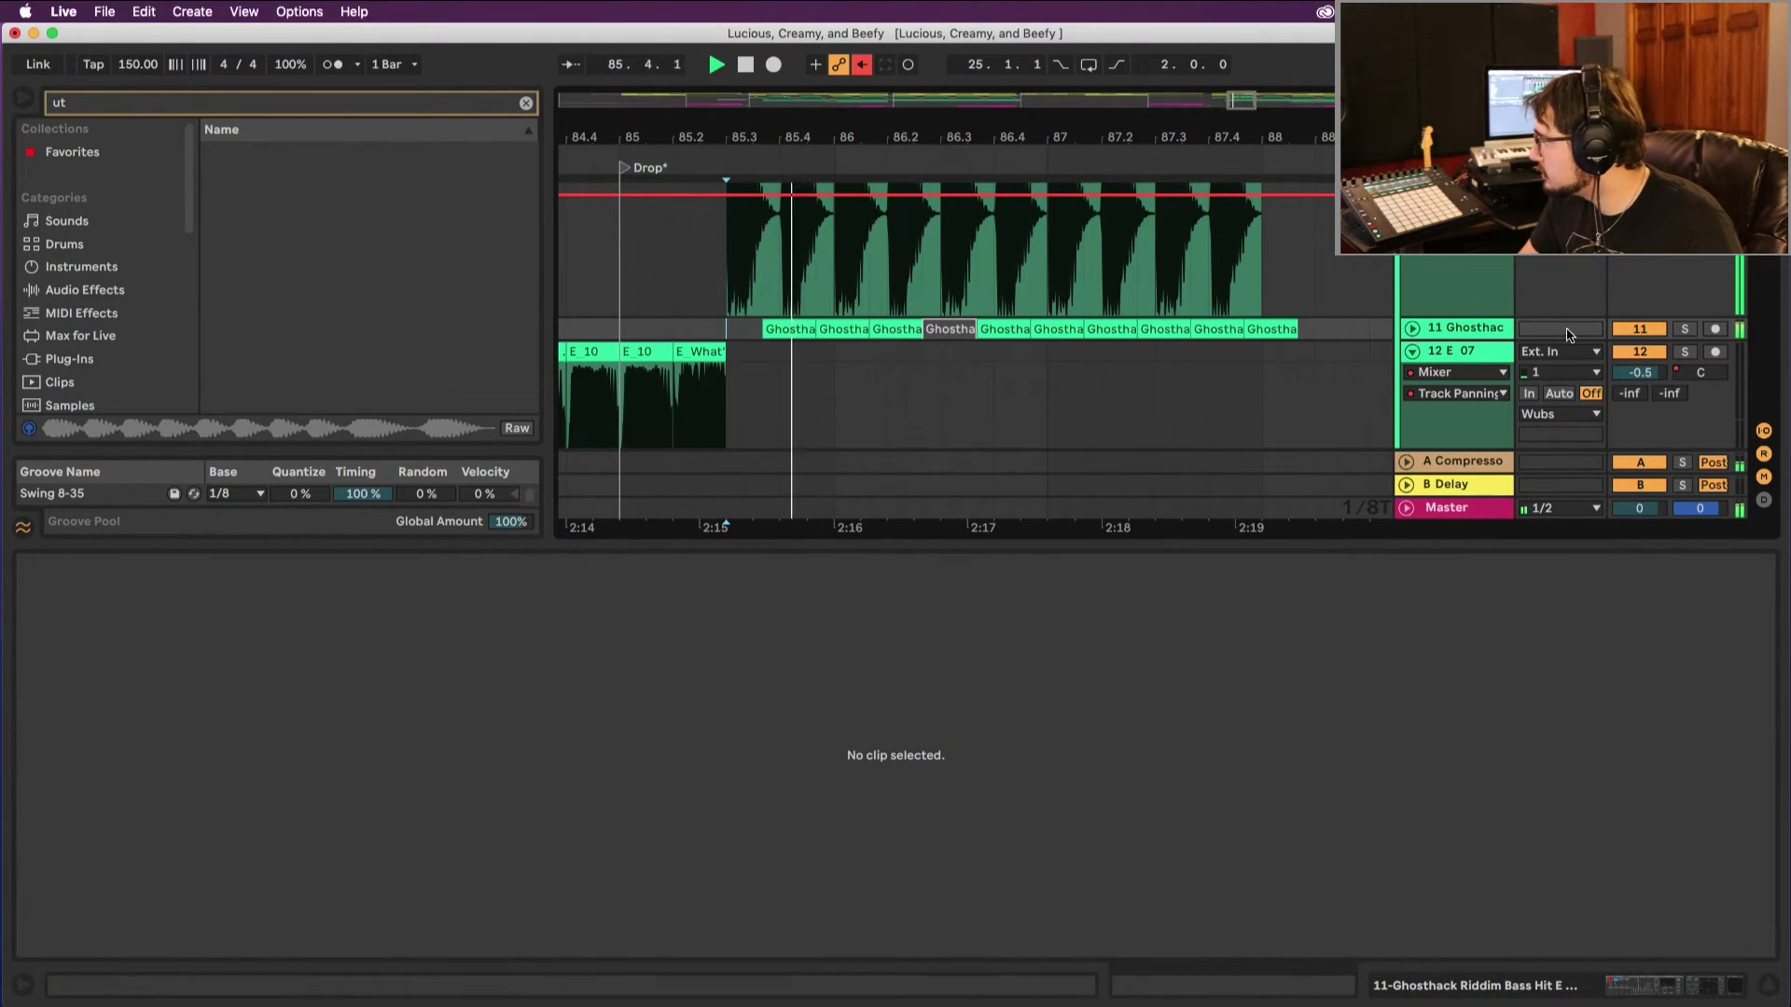
key(space)
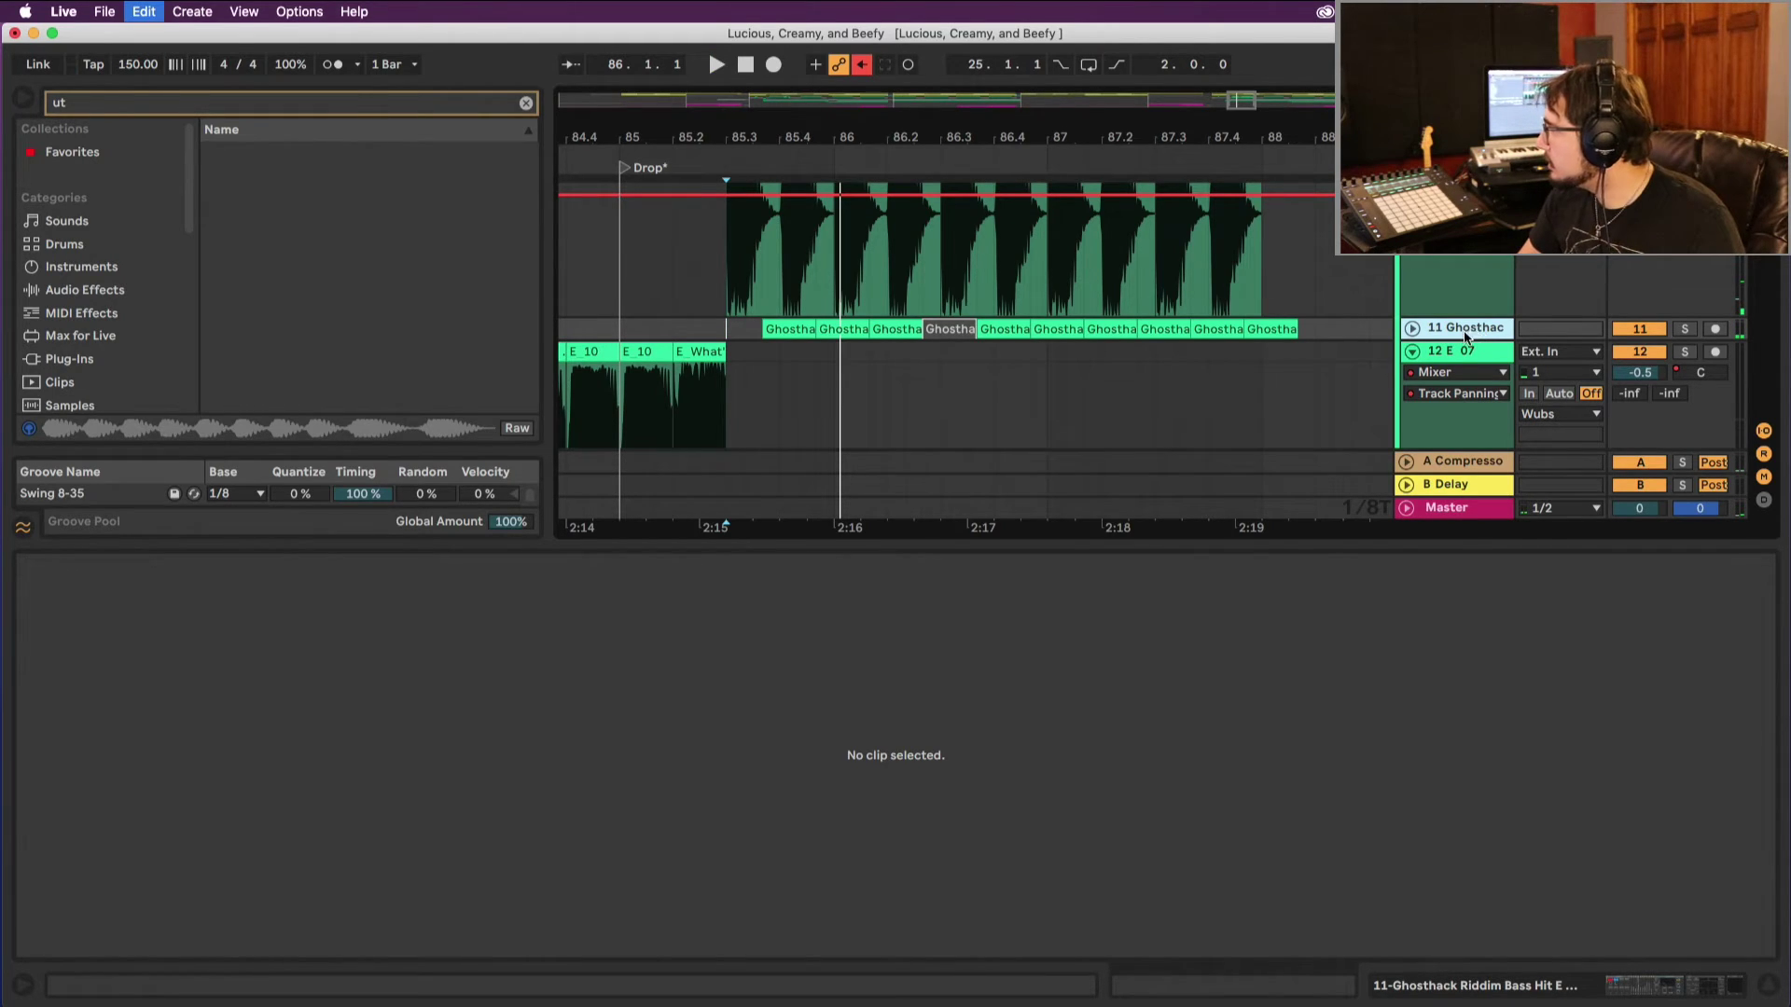
Step: Duplicate track 11 and delete the Ghosthack run between 85.3.1 and 88.2.1 on the original track
key(super+d)
drag(733, 332, 1318, 325)
key(Delete)
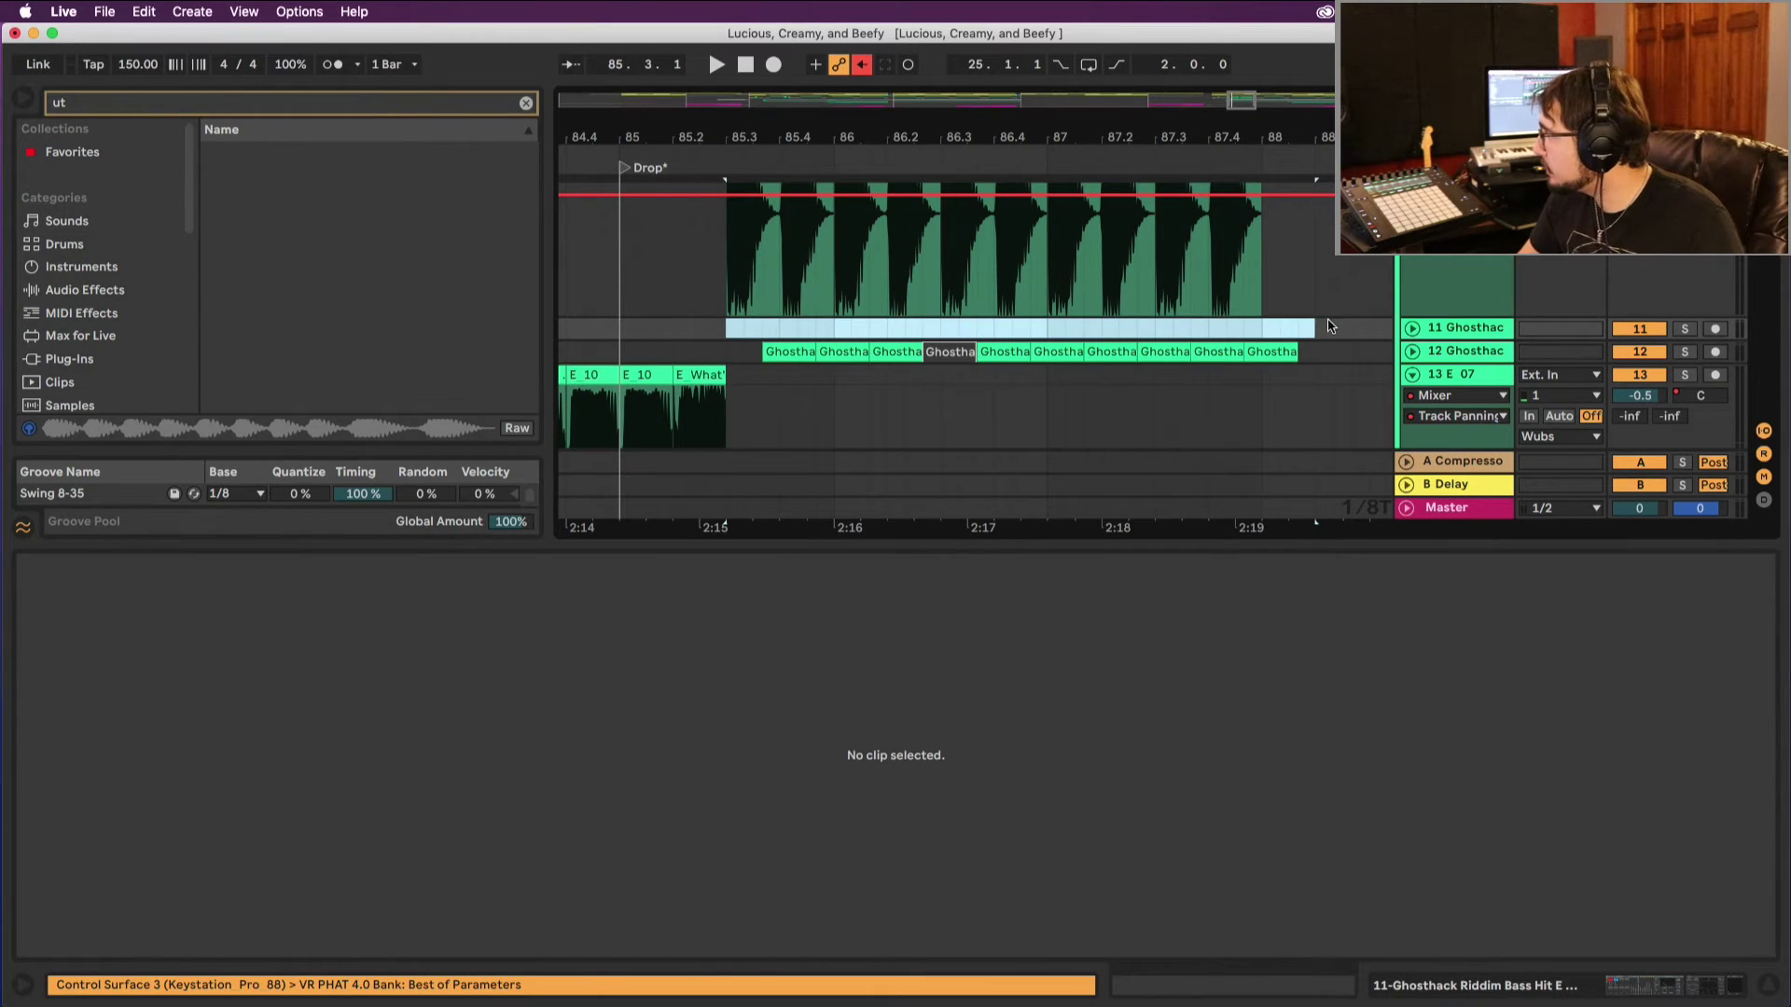
Step: Unfold the duplicated Ghosthack track 12 and set its volume to -4.5 dB
click(1412, 351)
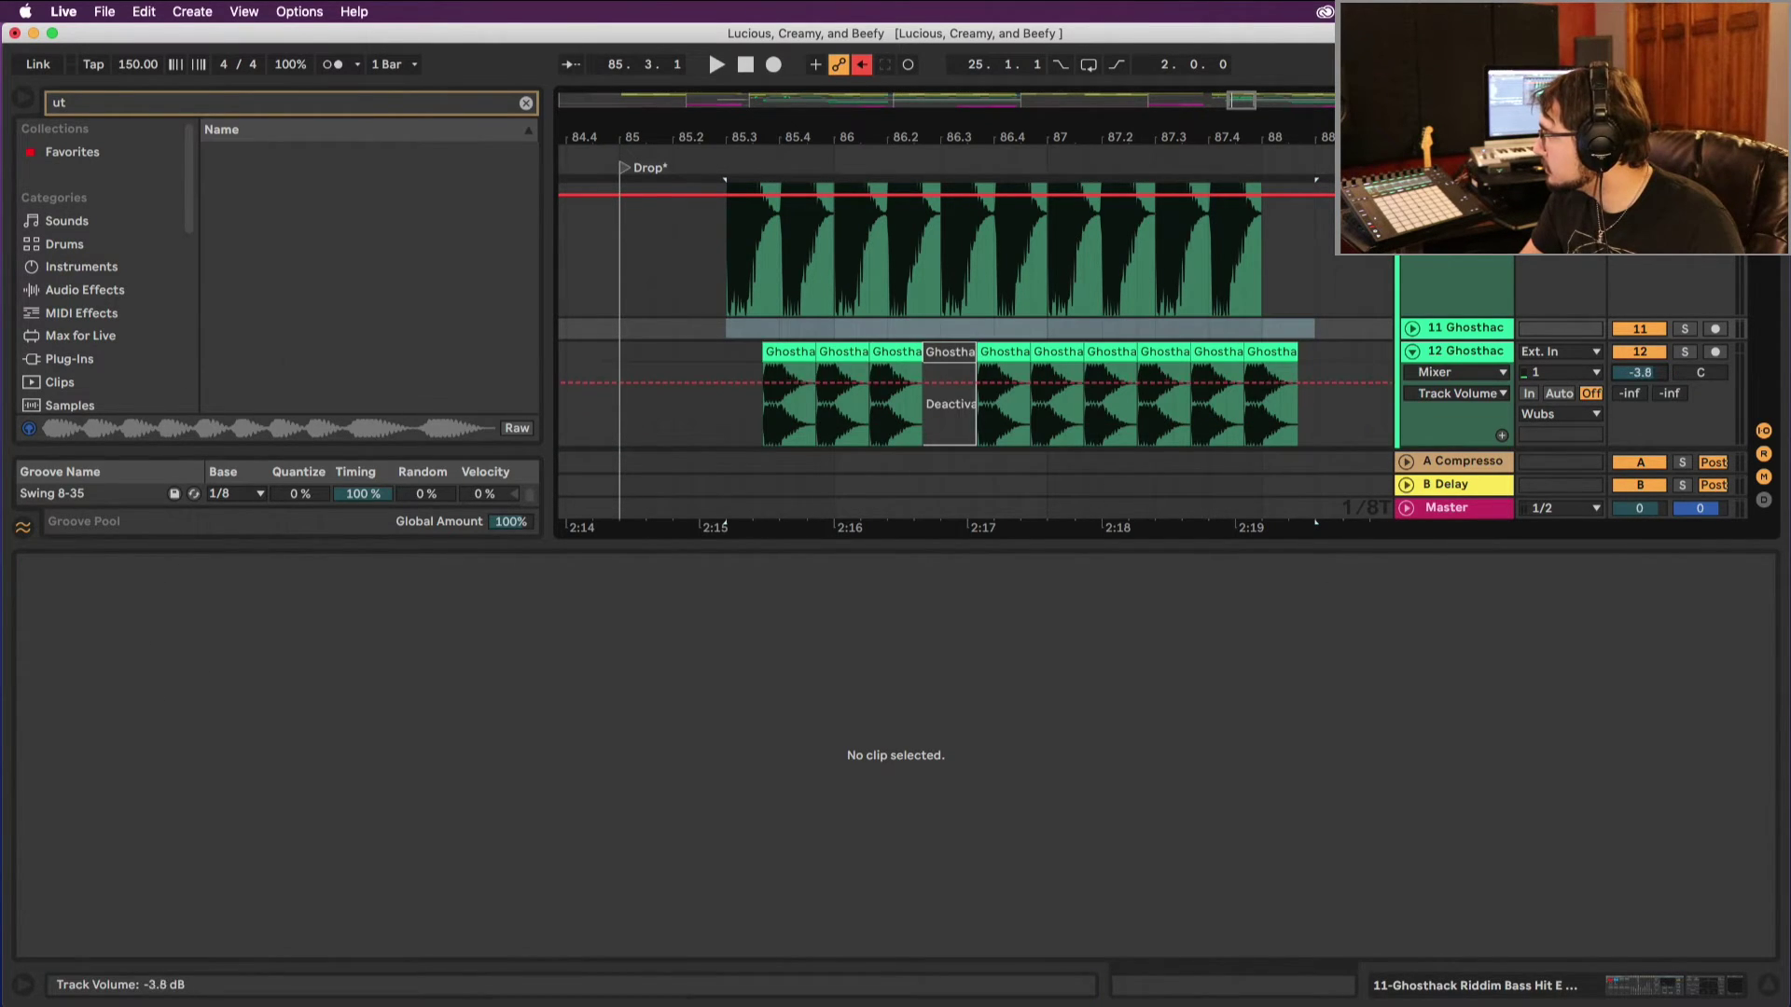
drag(1045, 138, 938, 4)
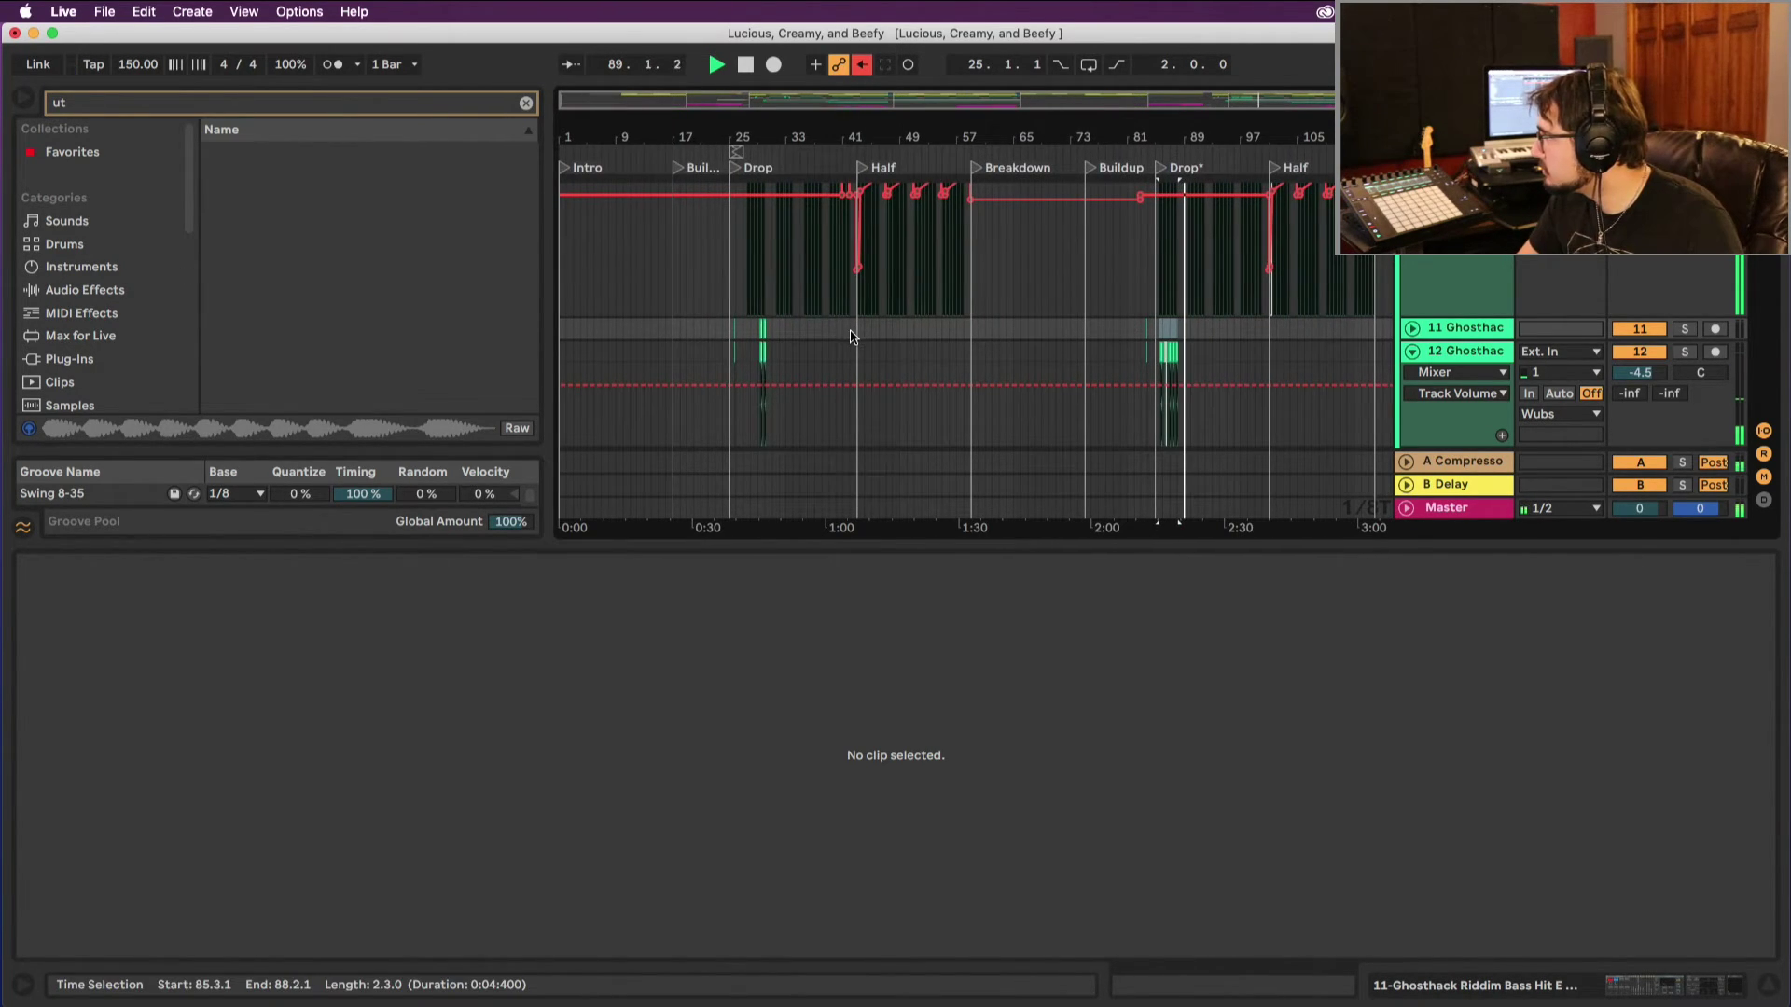
key(space)
Step: Delete the leftover Ghosthack hits in the first drop and second buildup on track 12, and play from the Drop* marker
drag(847, 359, 585, 377)
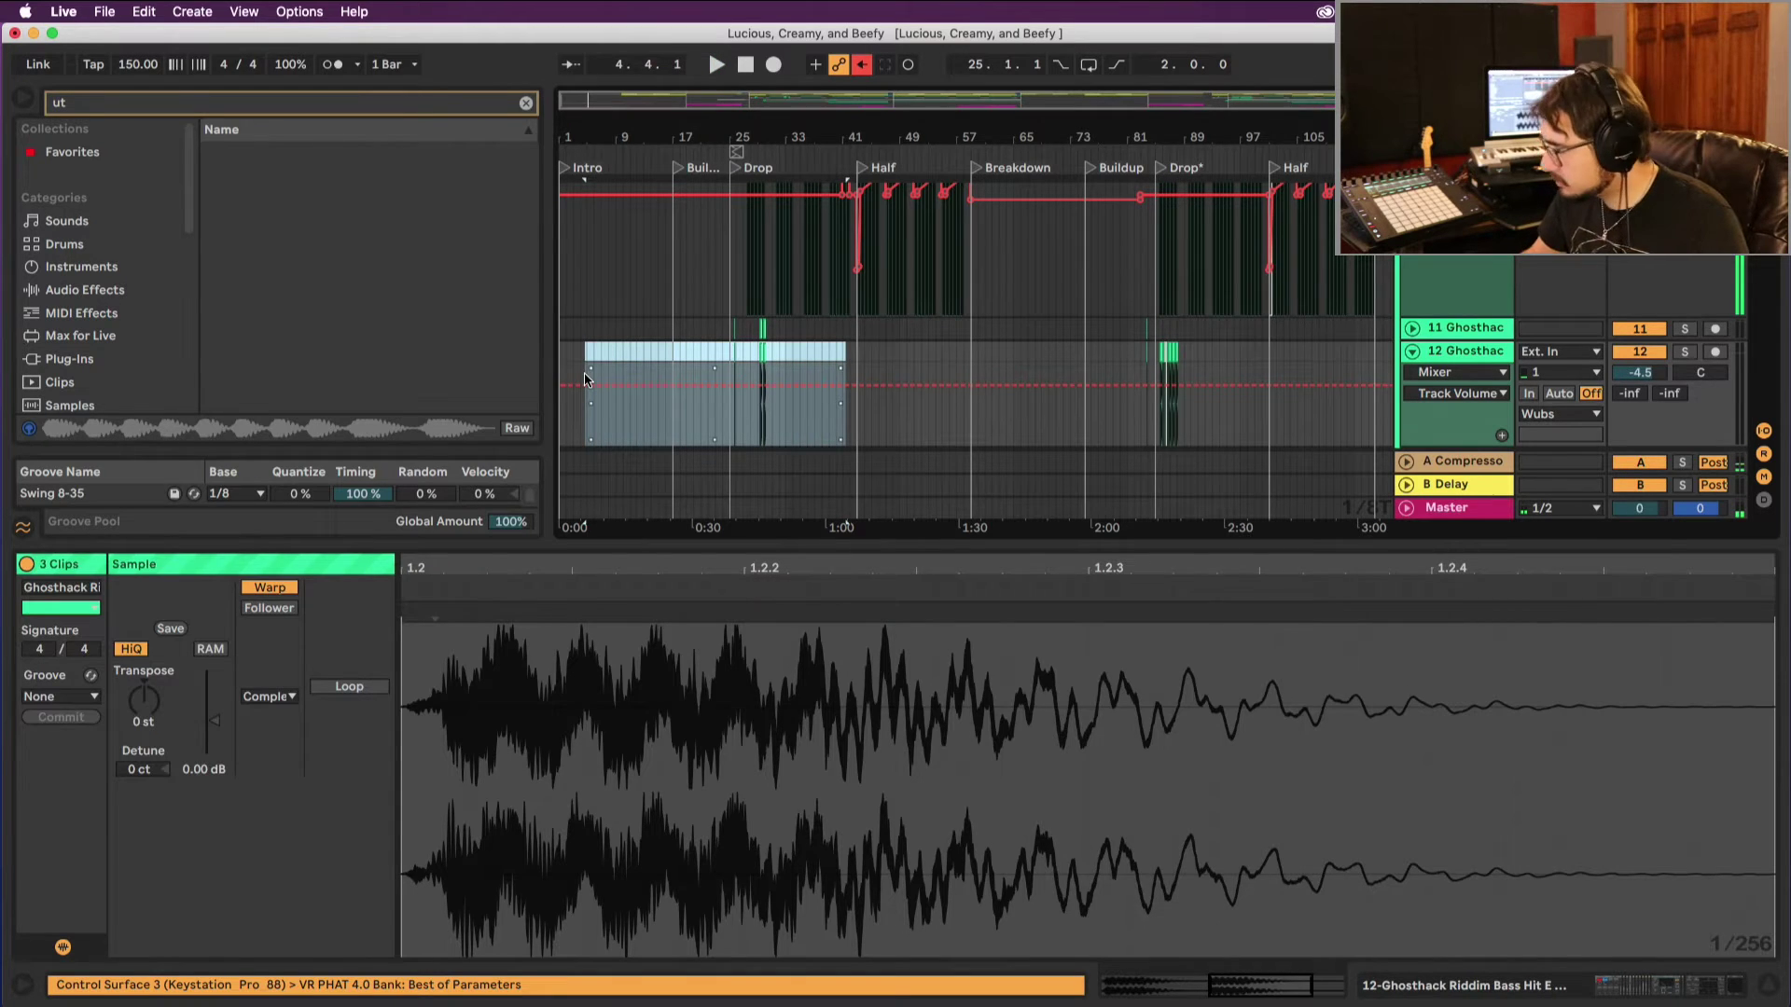
key(space)
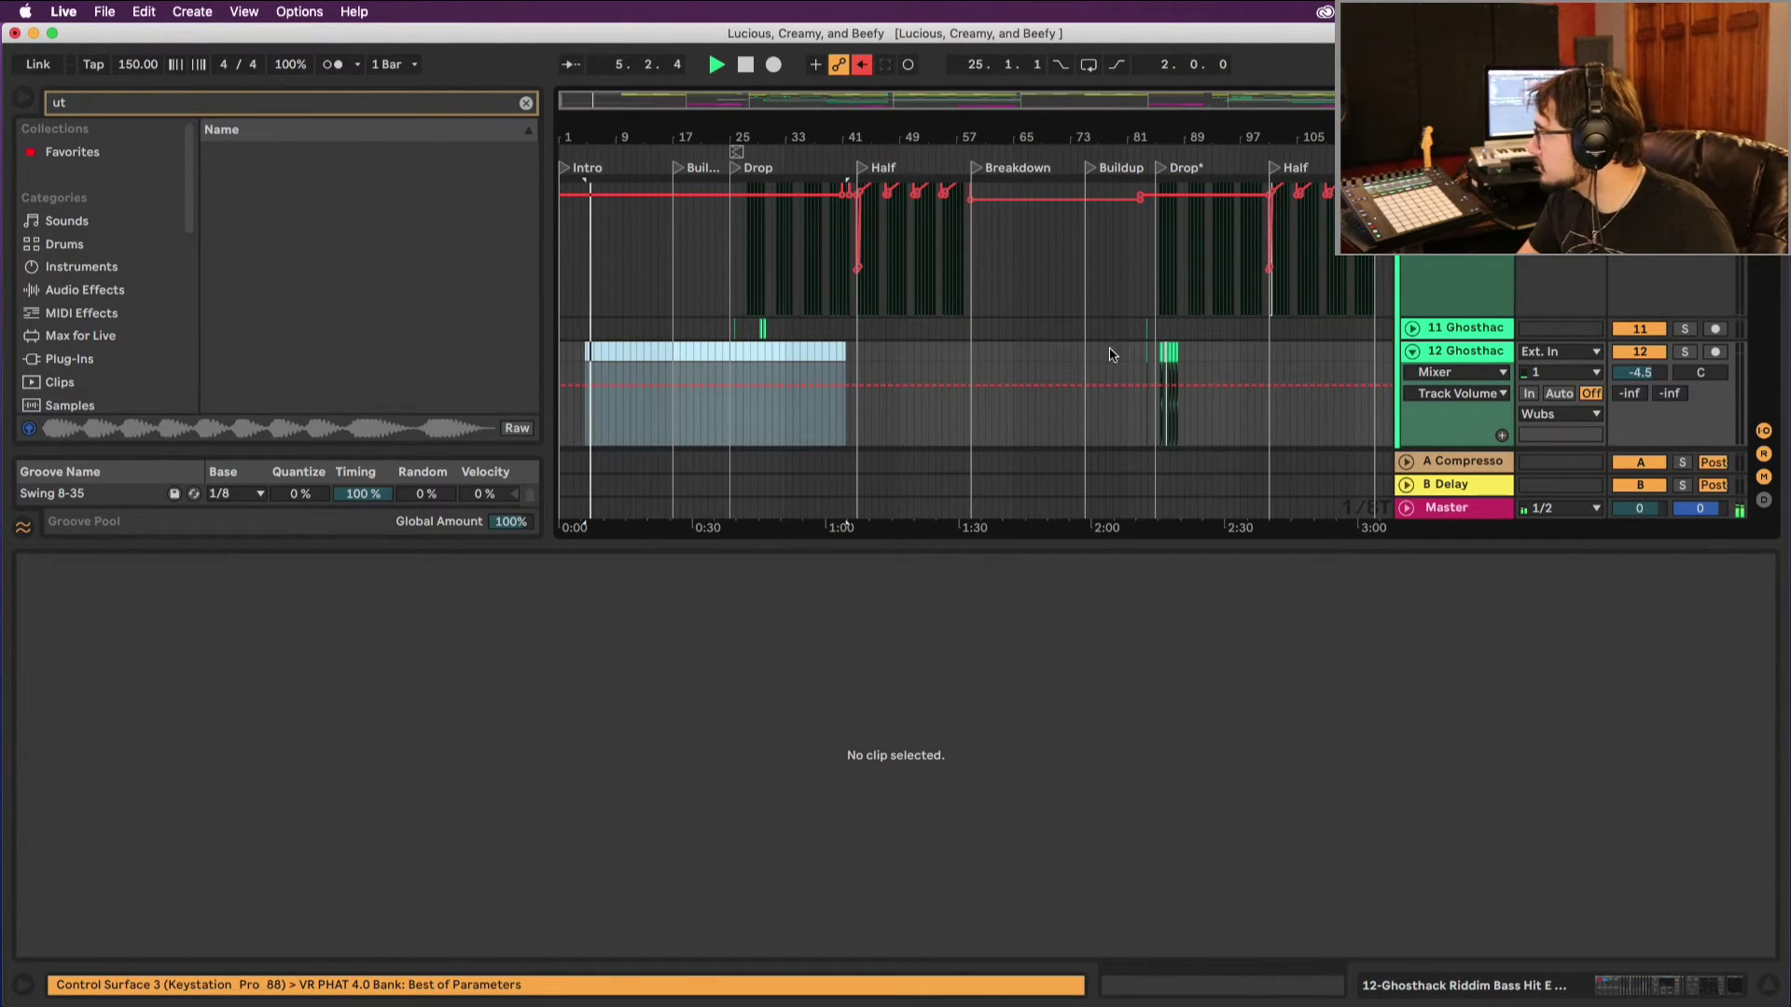
drag(1110, 355, 1154, 363)
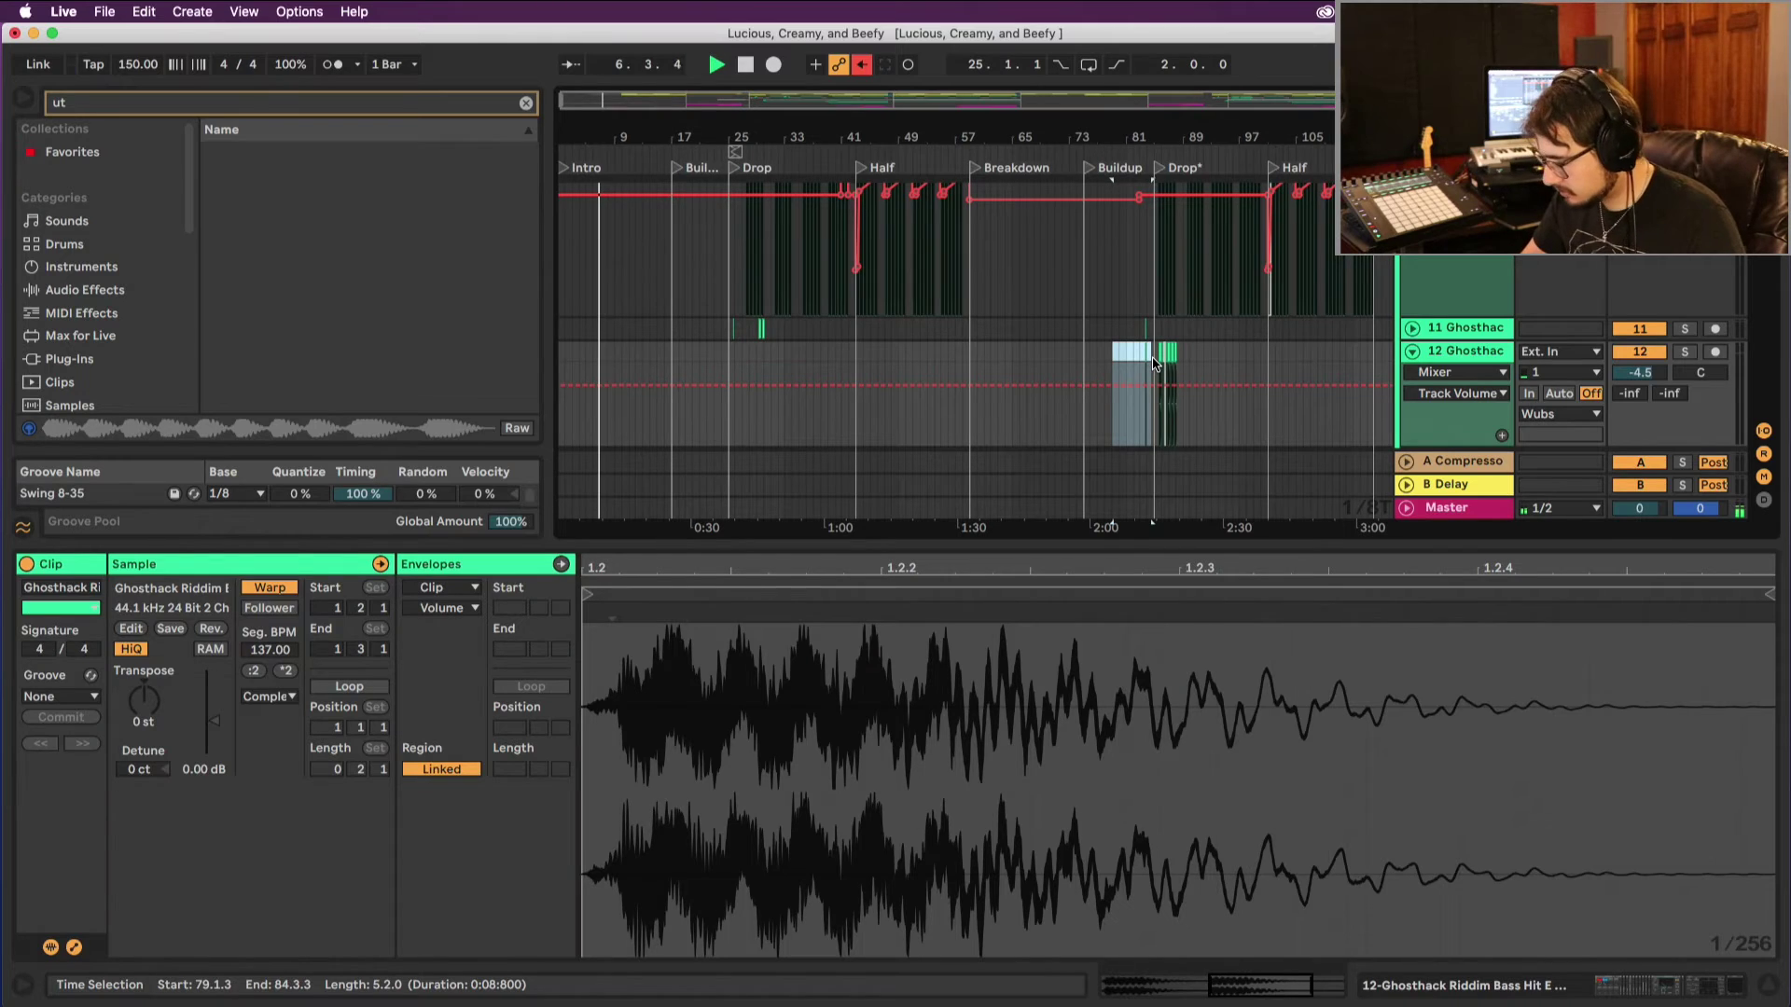
click(1156, 170)
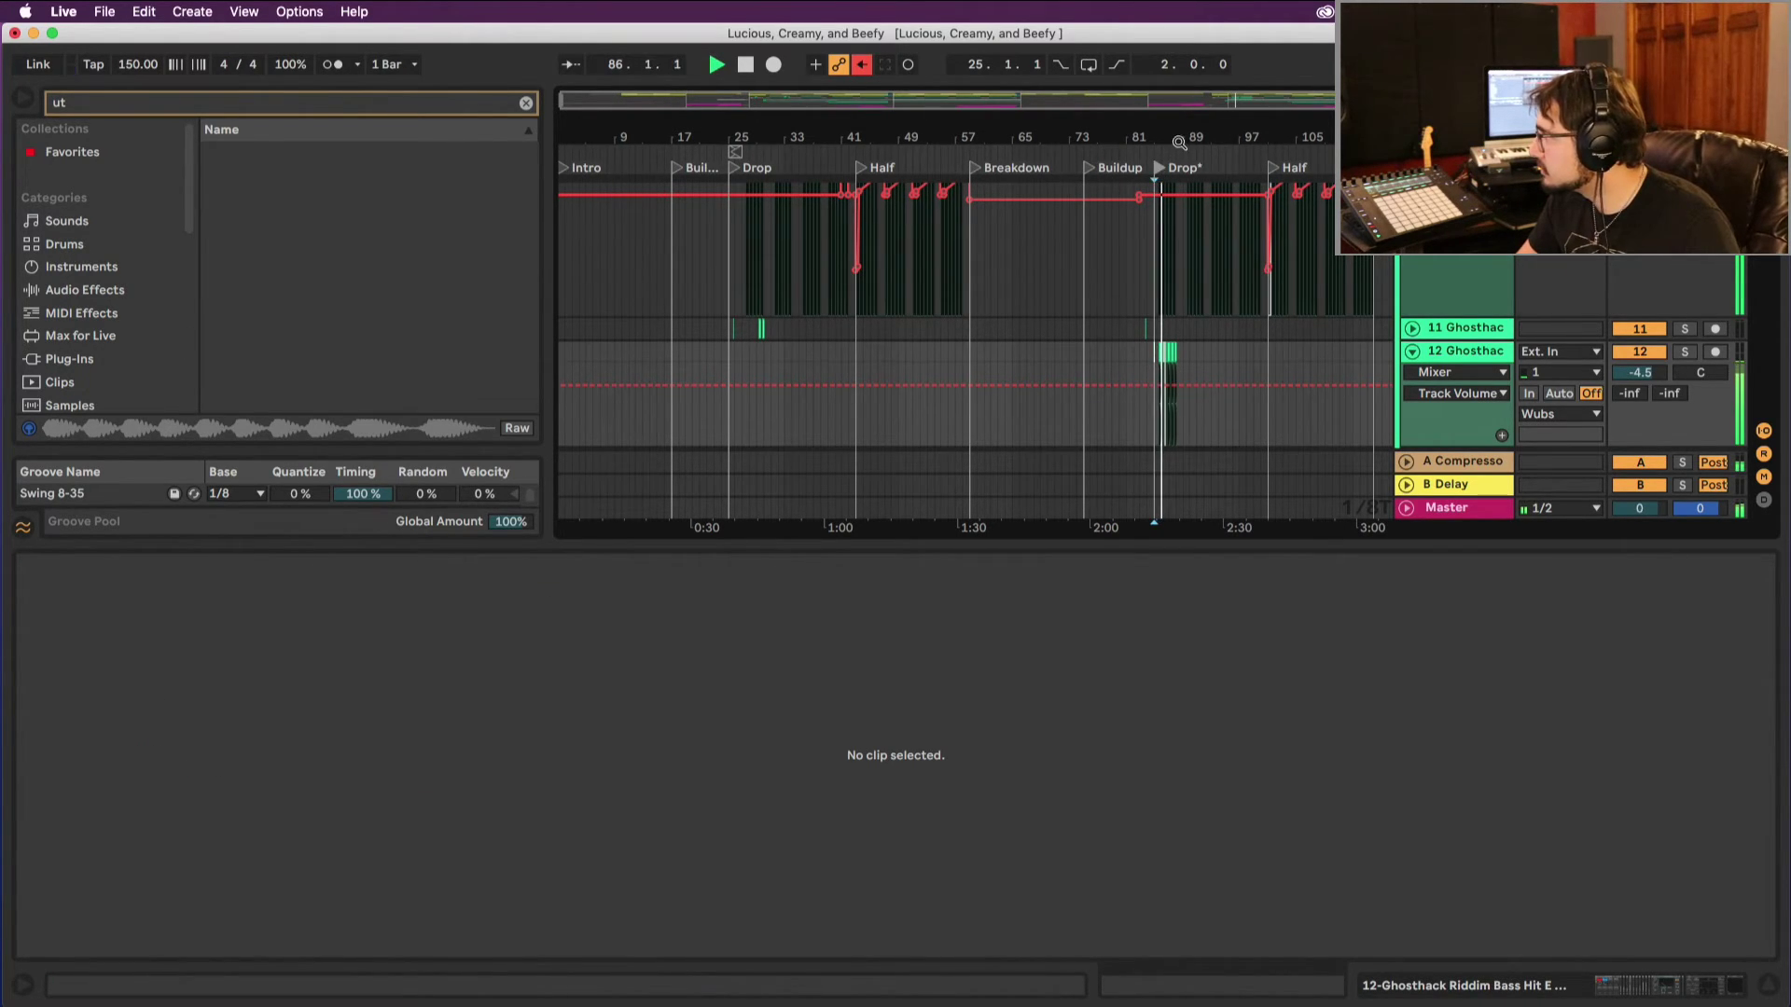
drag(1179, 142, 1279, 333)
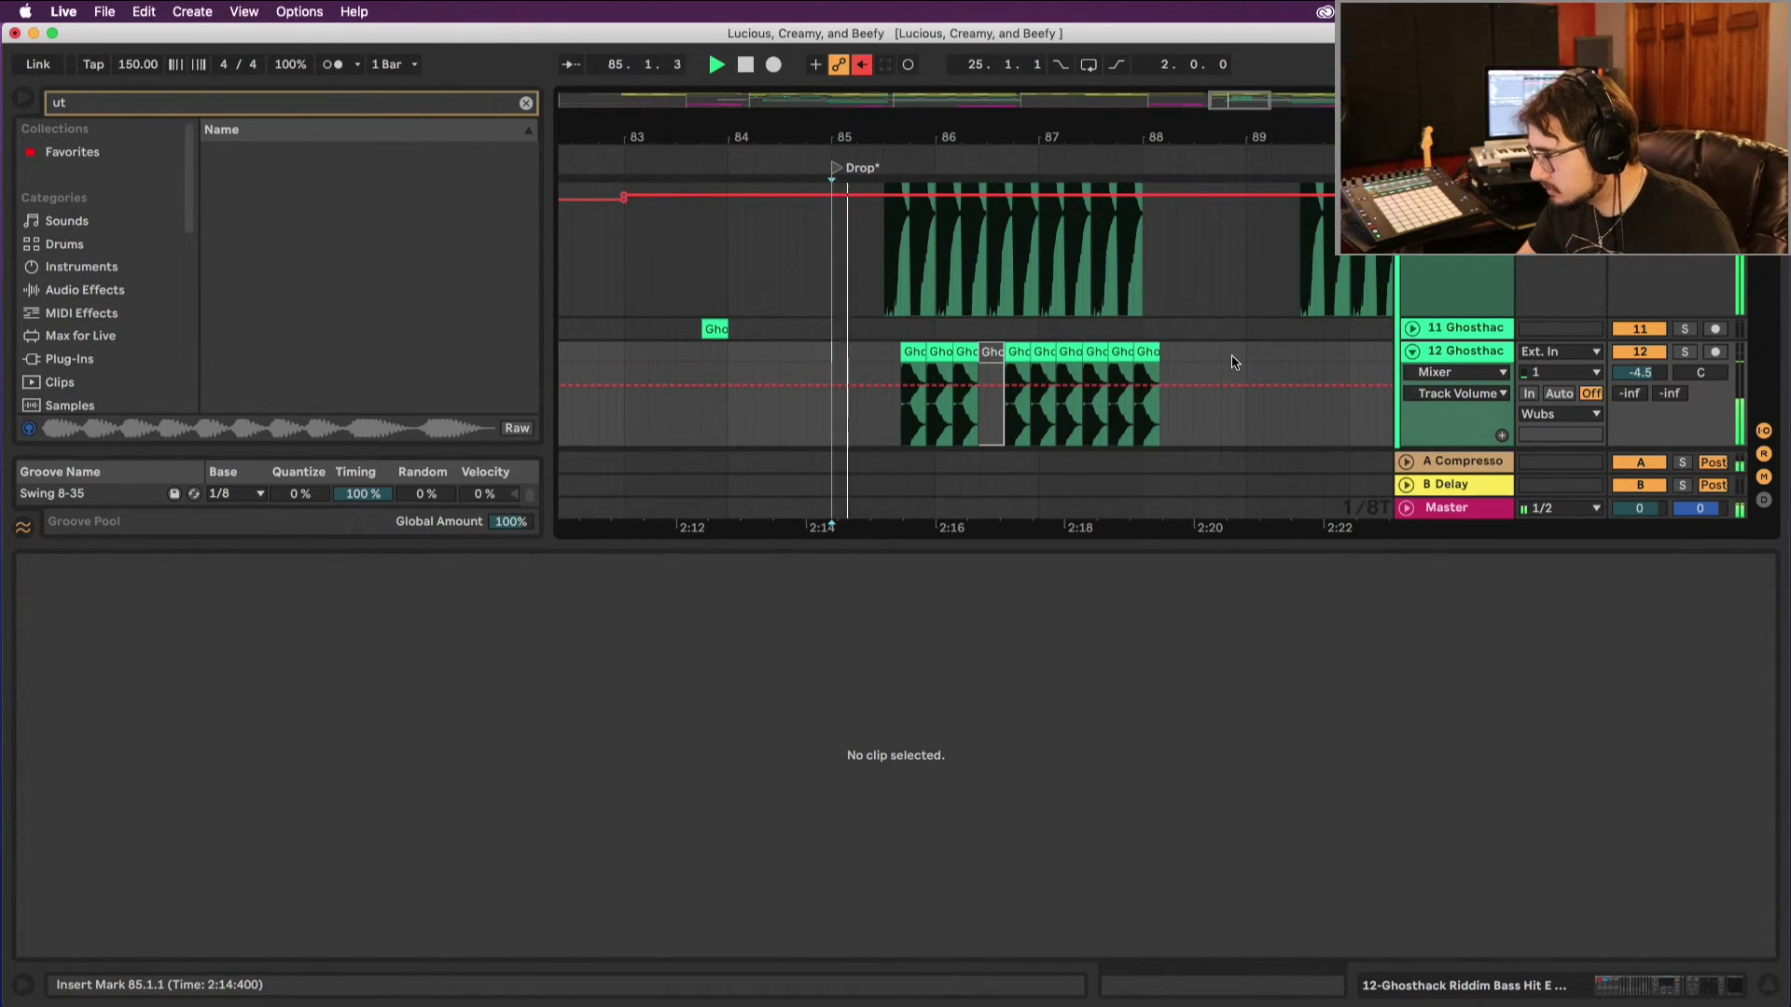
key(space)
key(space)
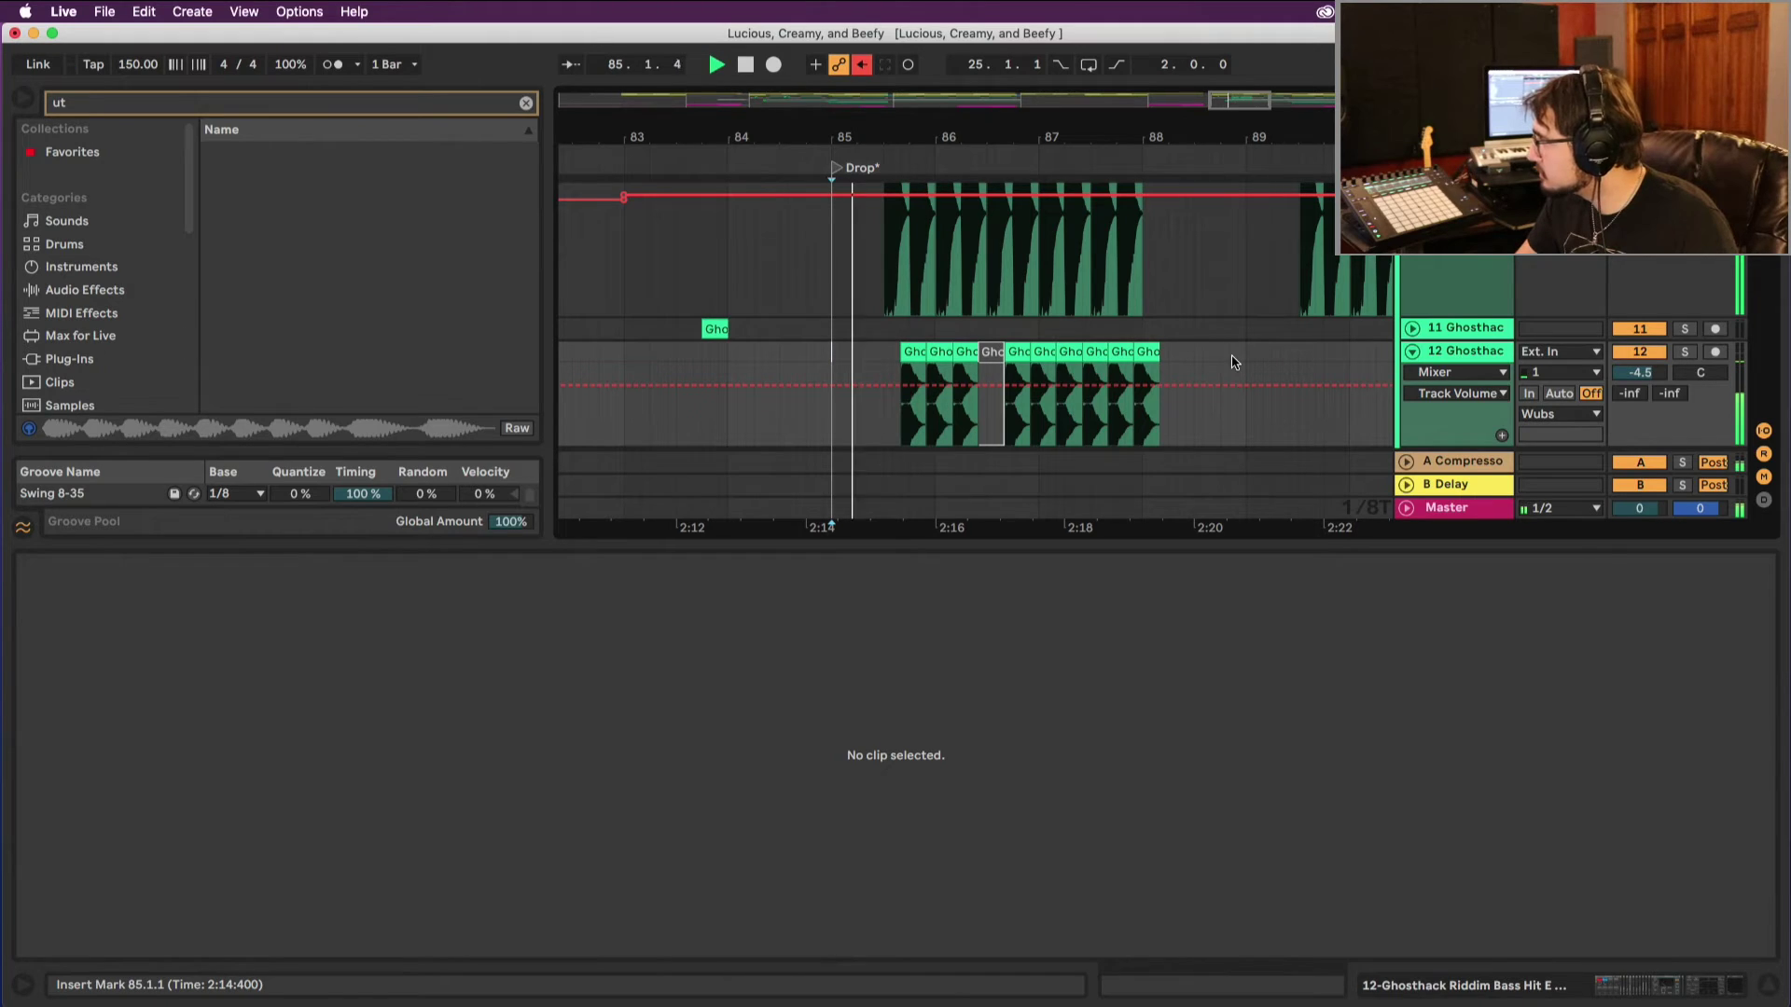
Step: Delete the Ghosthack hit at 85.3.3 on track 12 and play from 85.3.1
click(913, 349)
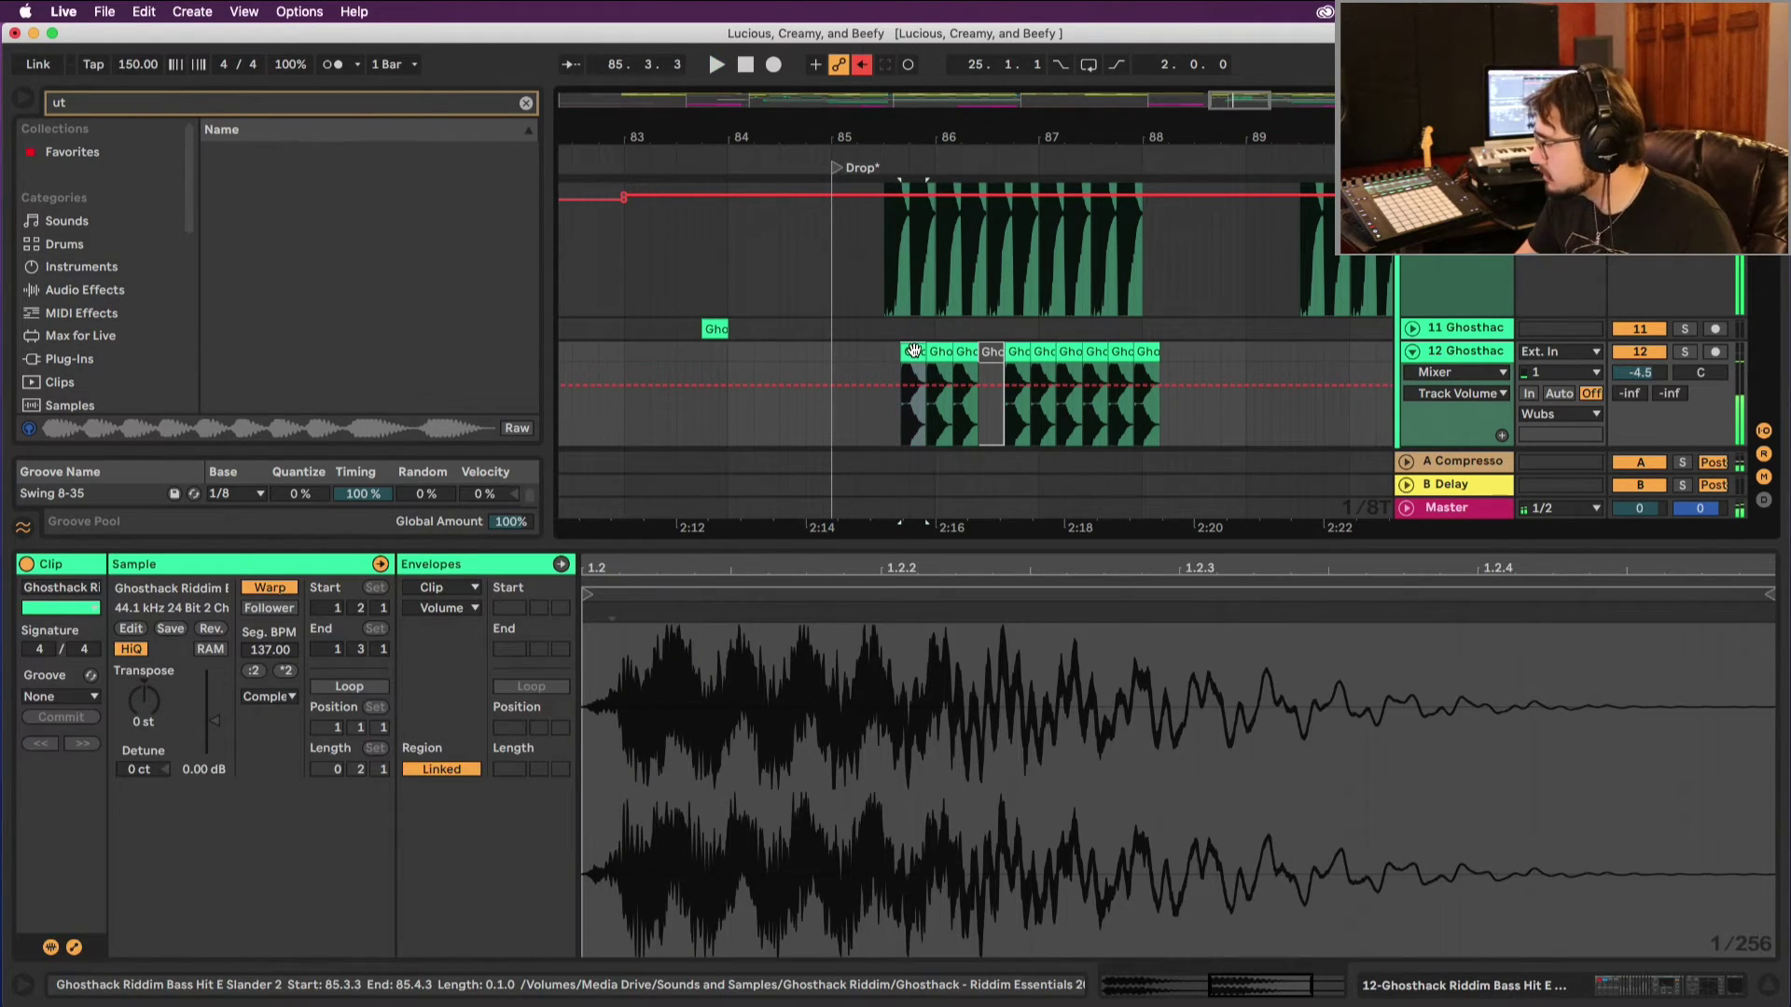
key(Delete)
click(893, 356)
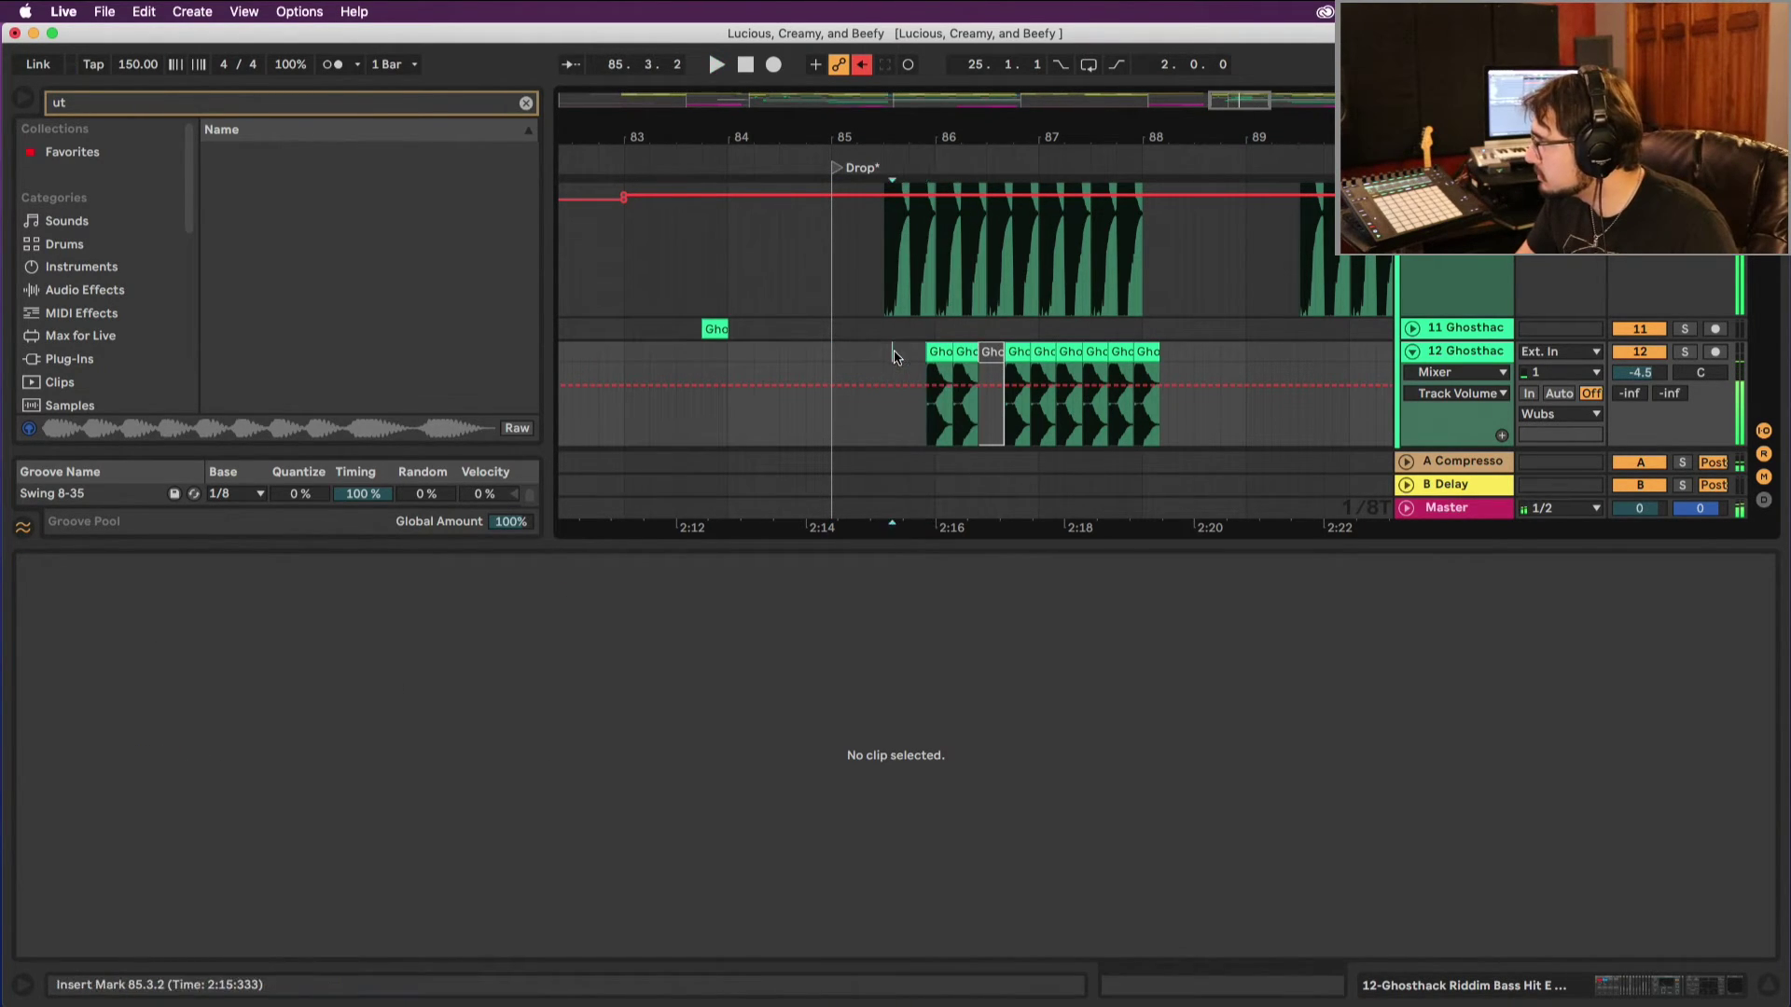
click(882, 355)
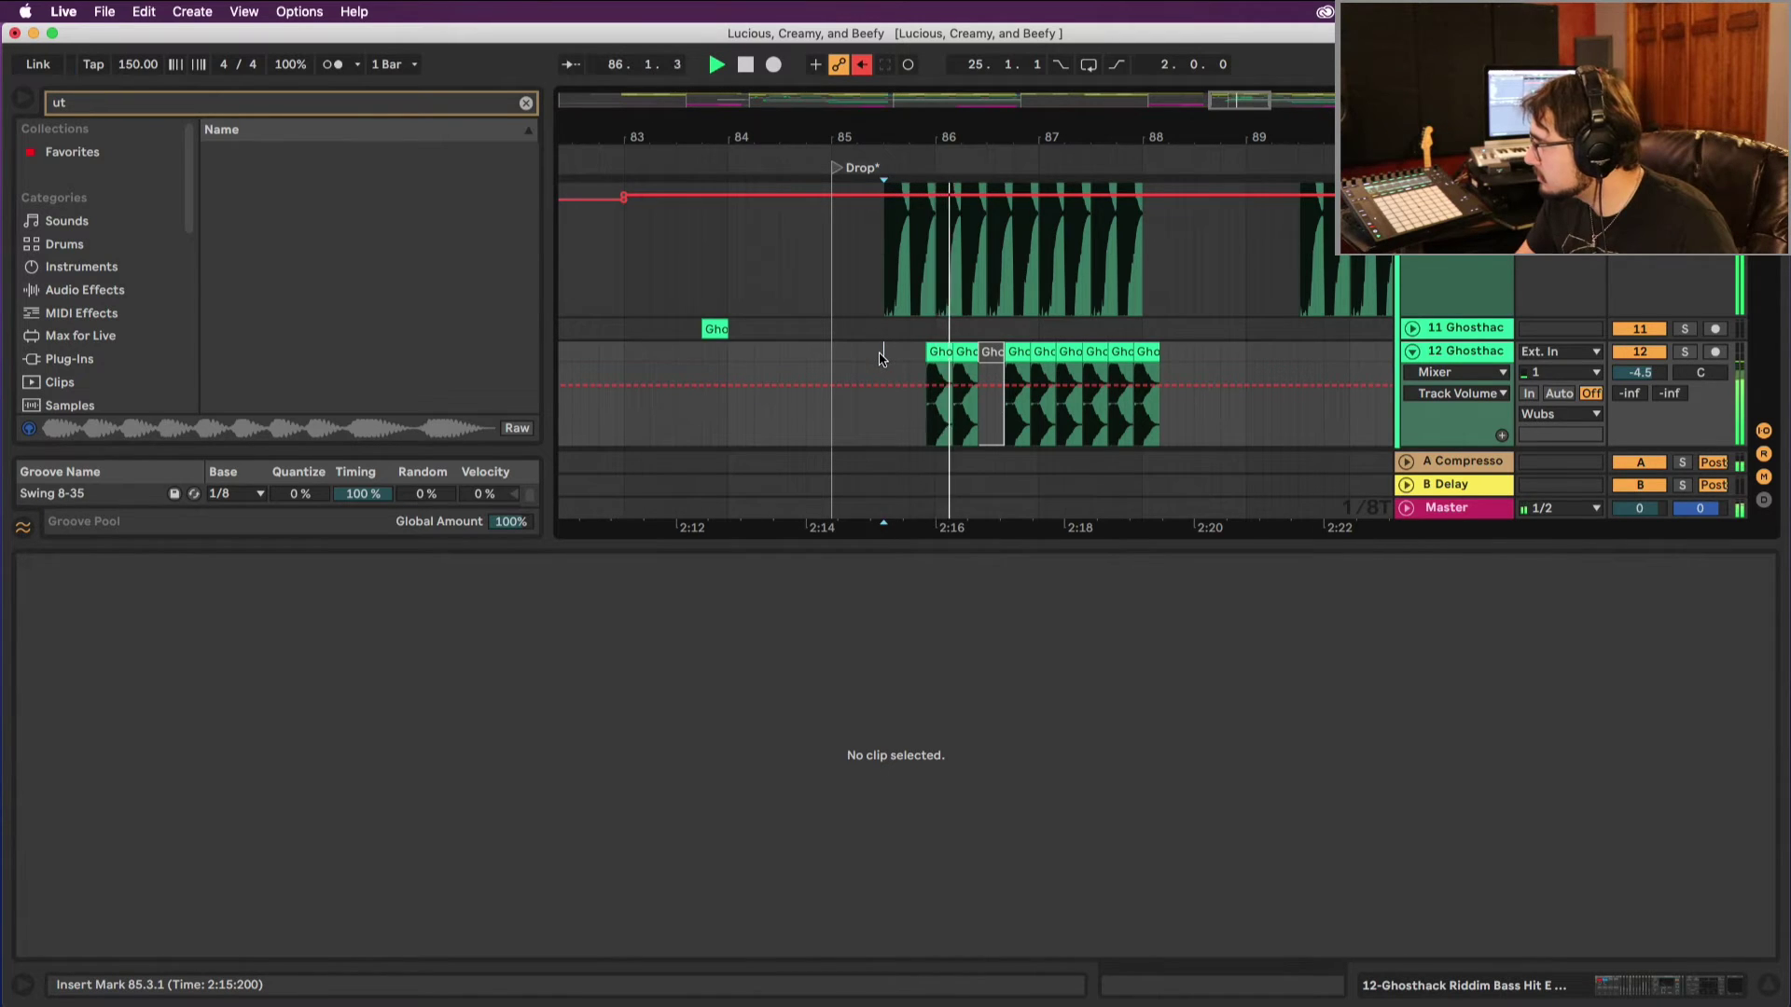
key(space)
Step: Delete the Ghosthack hit at 86.1.3 on track 12 and play the thinned run from 85.1.1
click(968, 349)
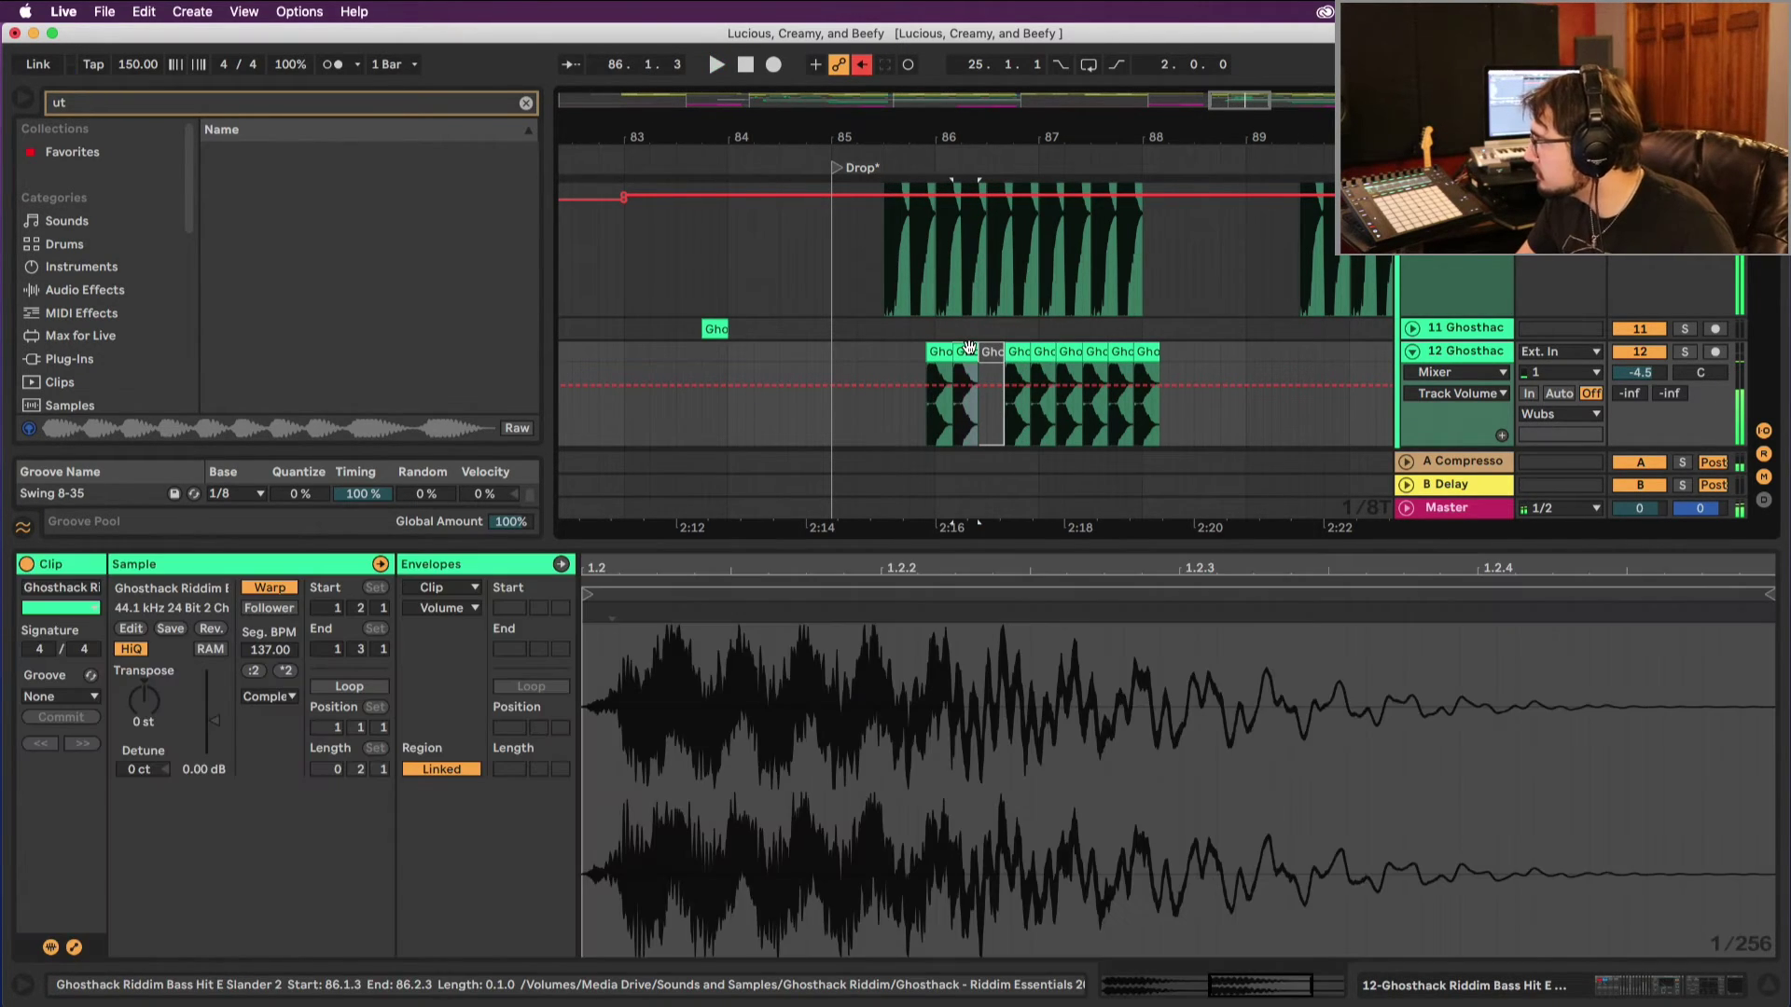
key(Delete)
key(space)
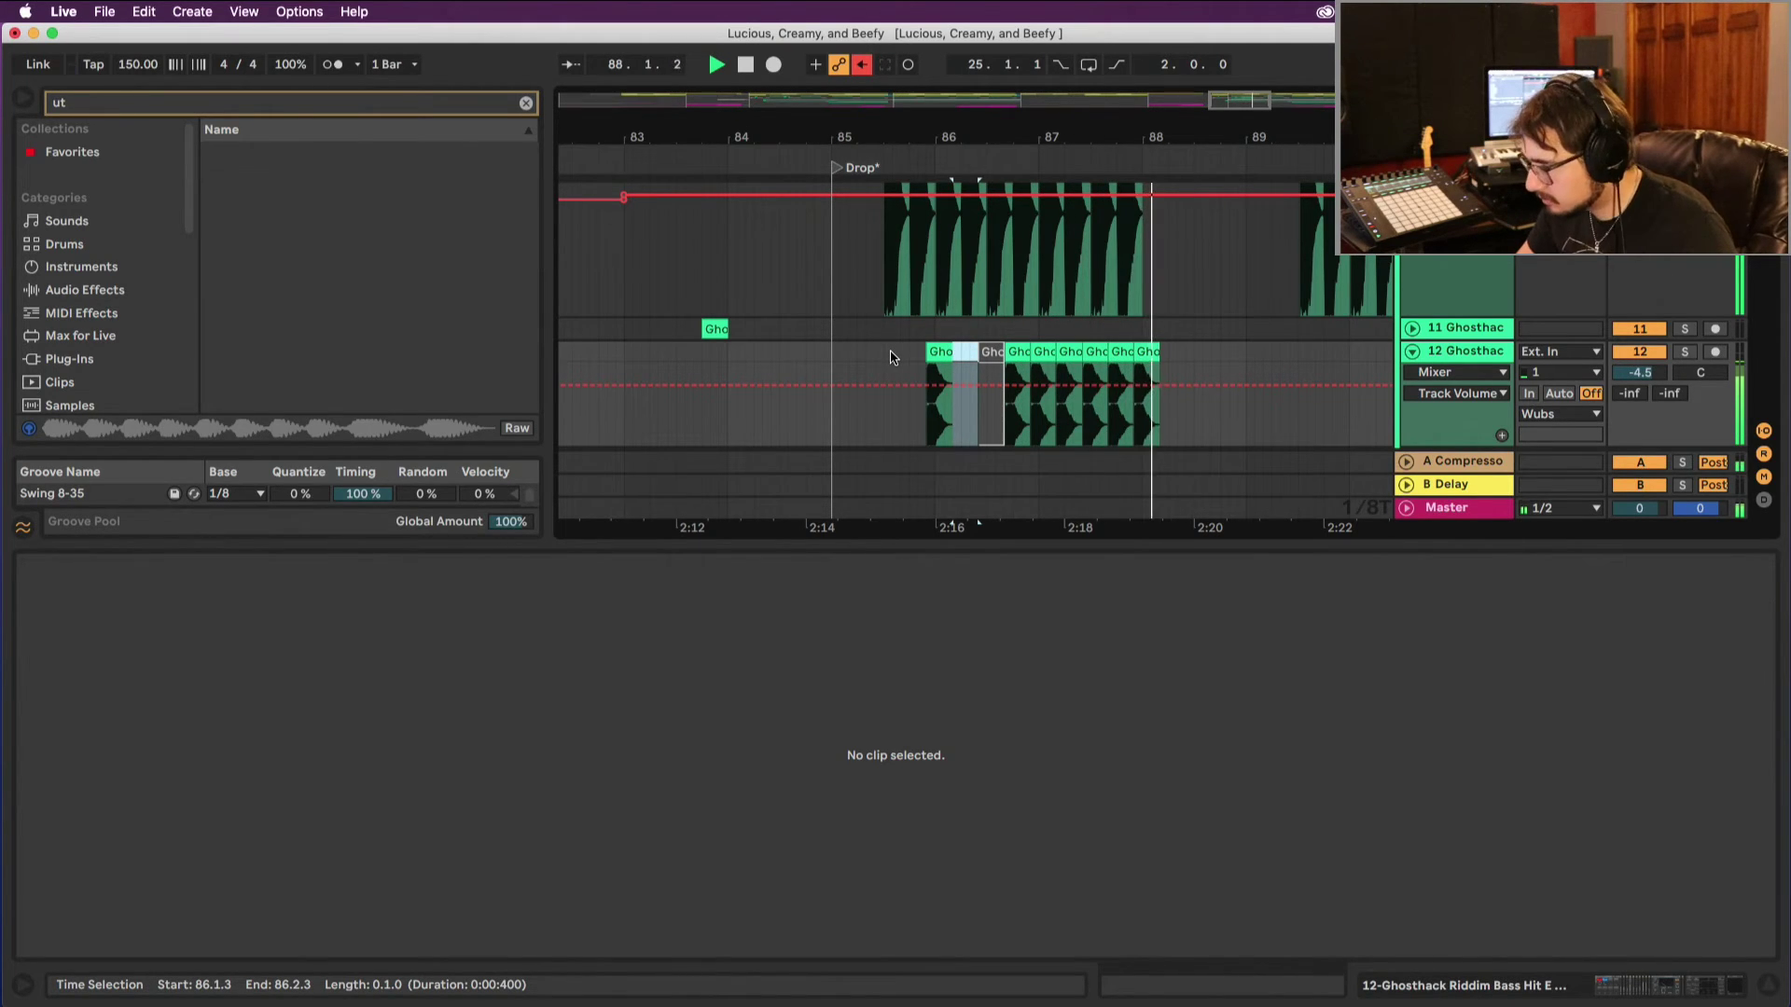
click(827, 358)
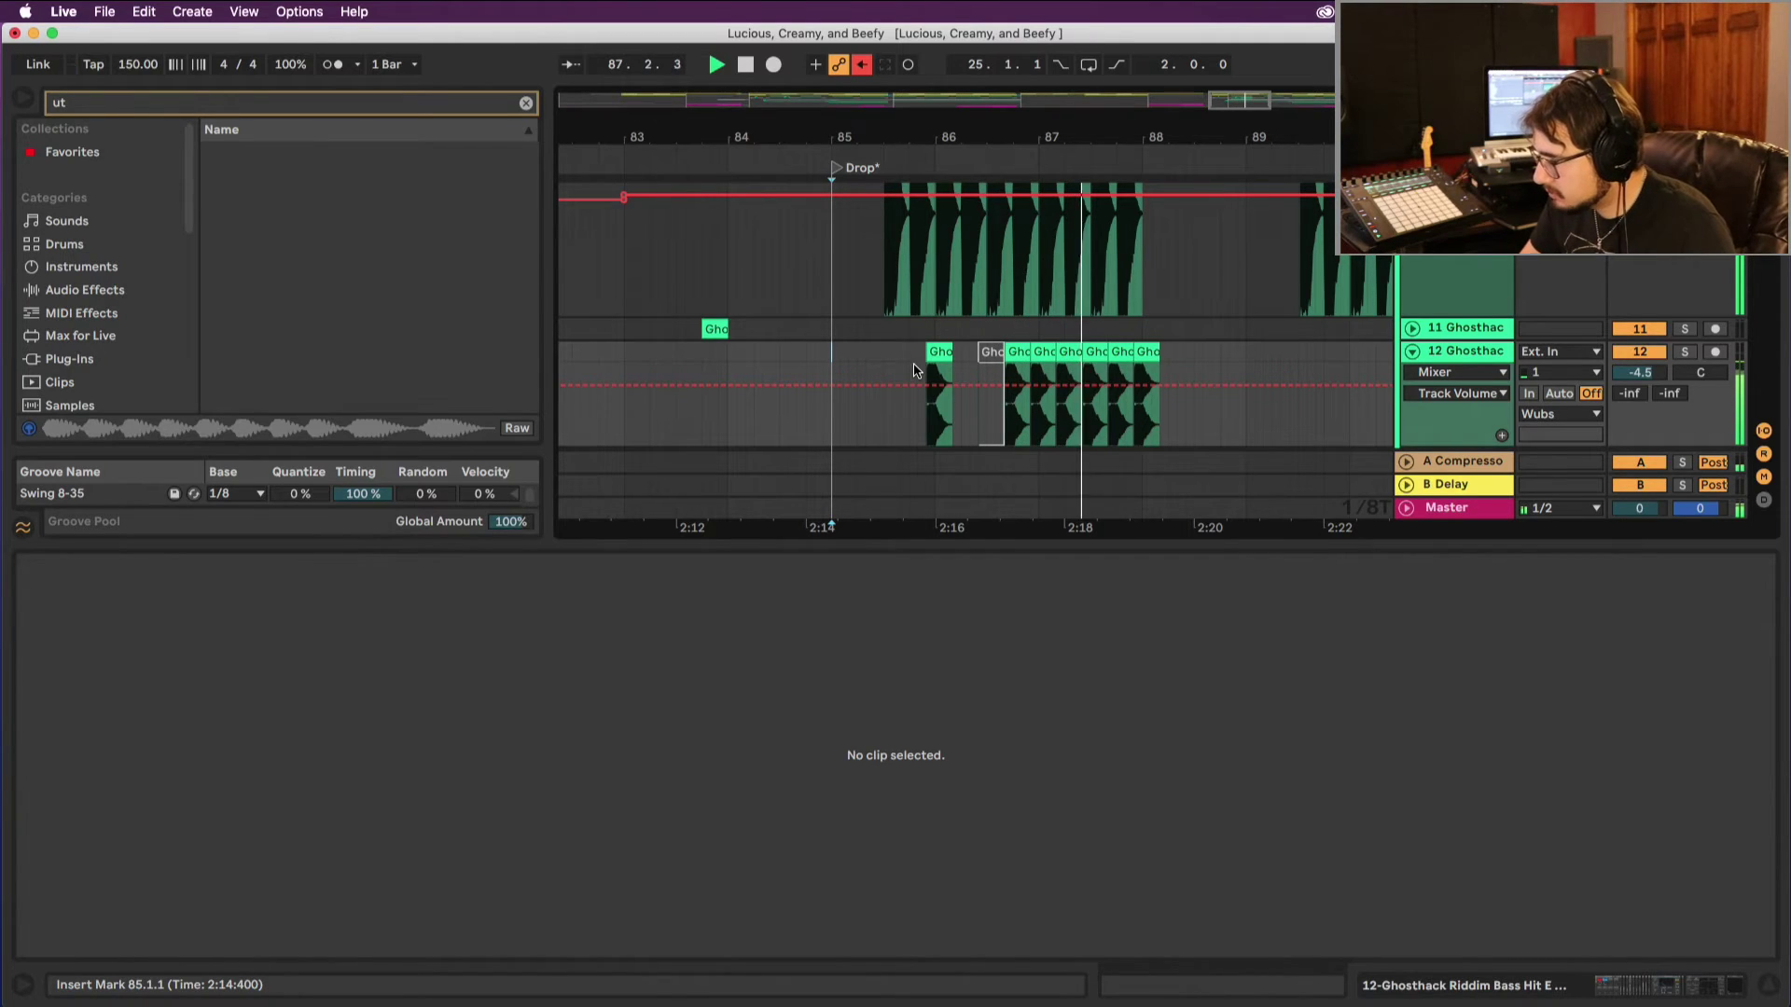
key(space)
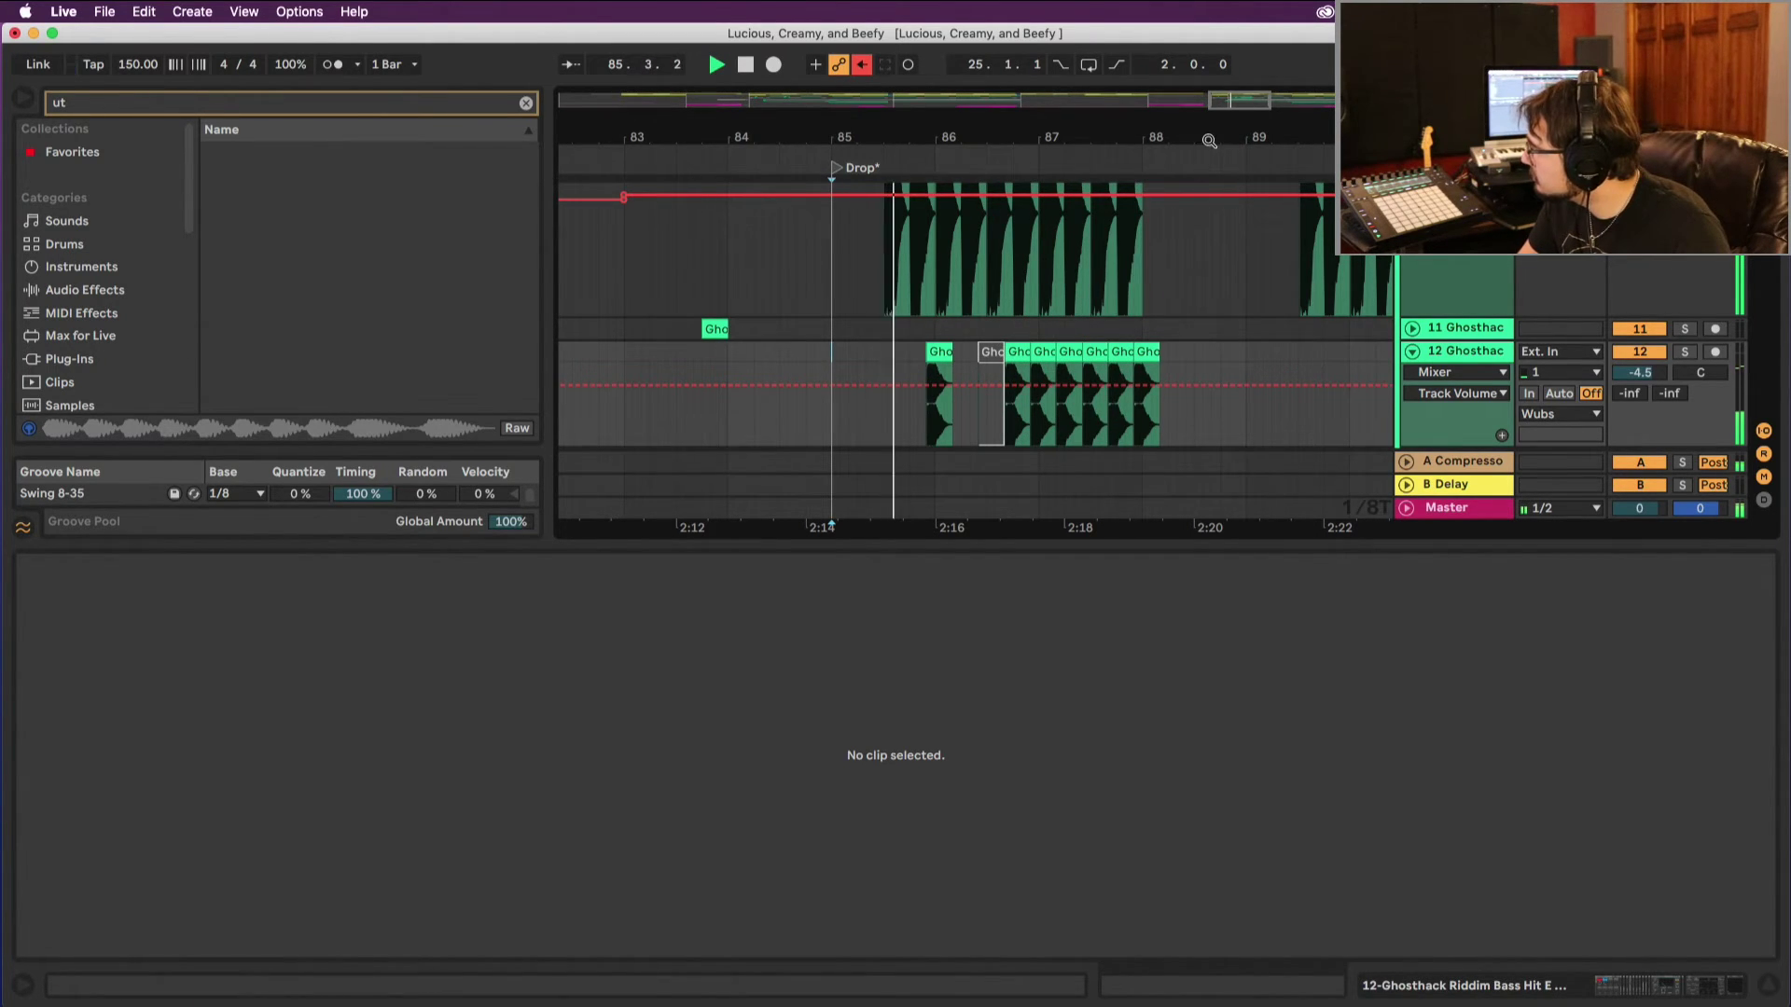
drag(1168, 139, 1225, 137)
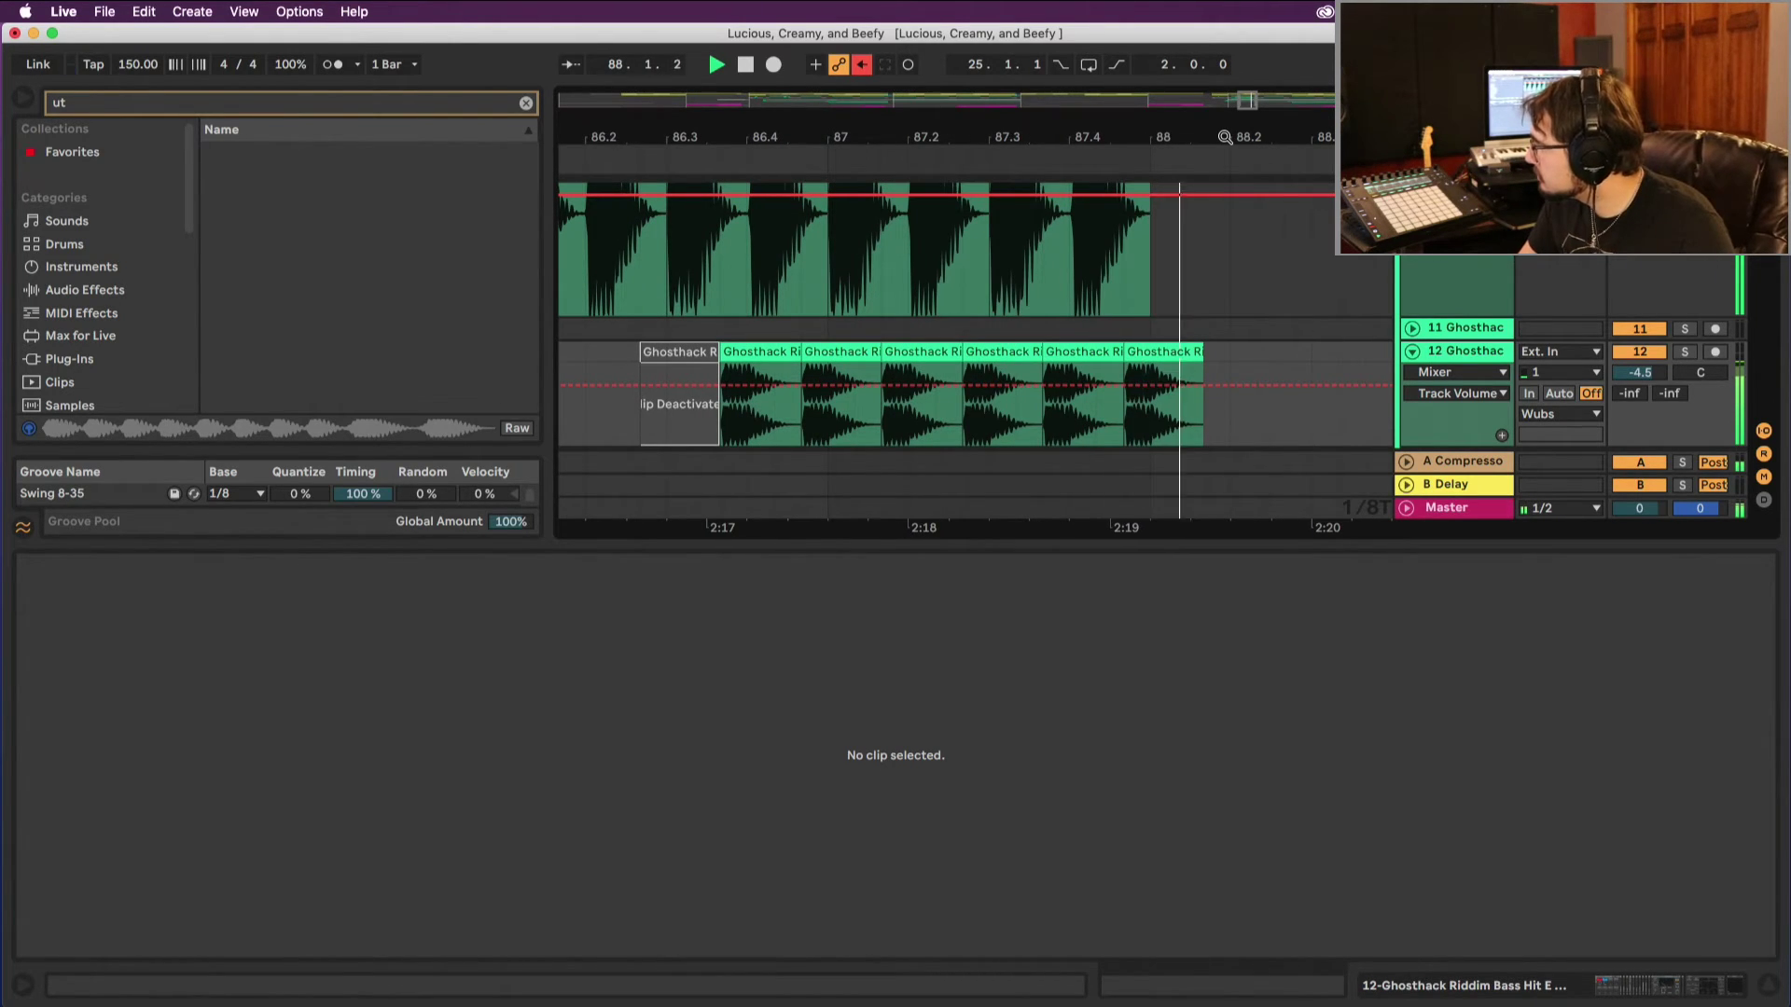
Step: Duplicate Ghosthack track 12 and pan the original to 50L and the copy on track 13 to 50R
click(1449, 352)
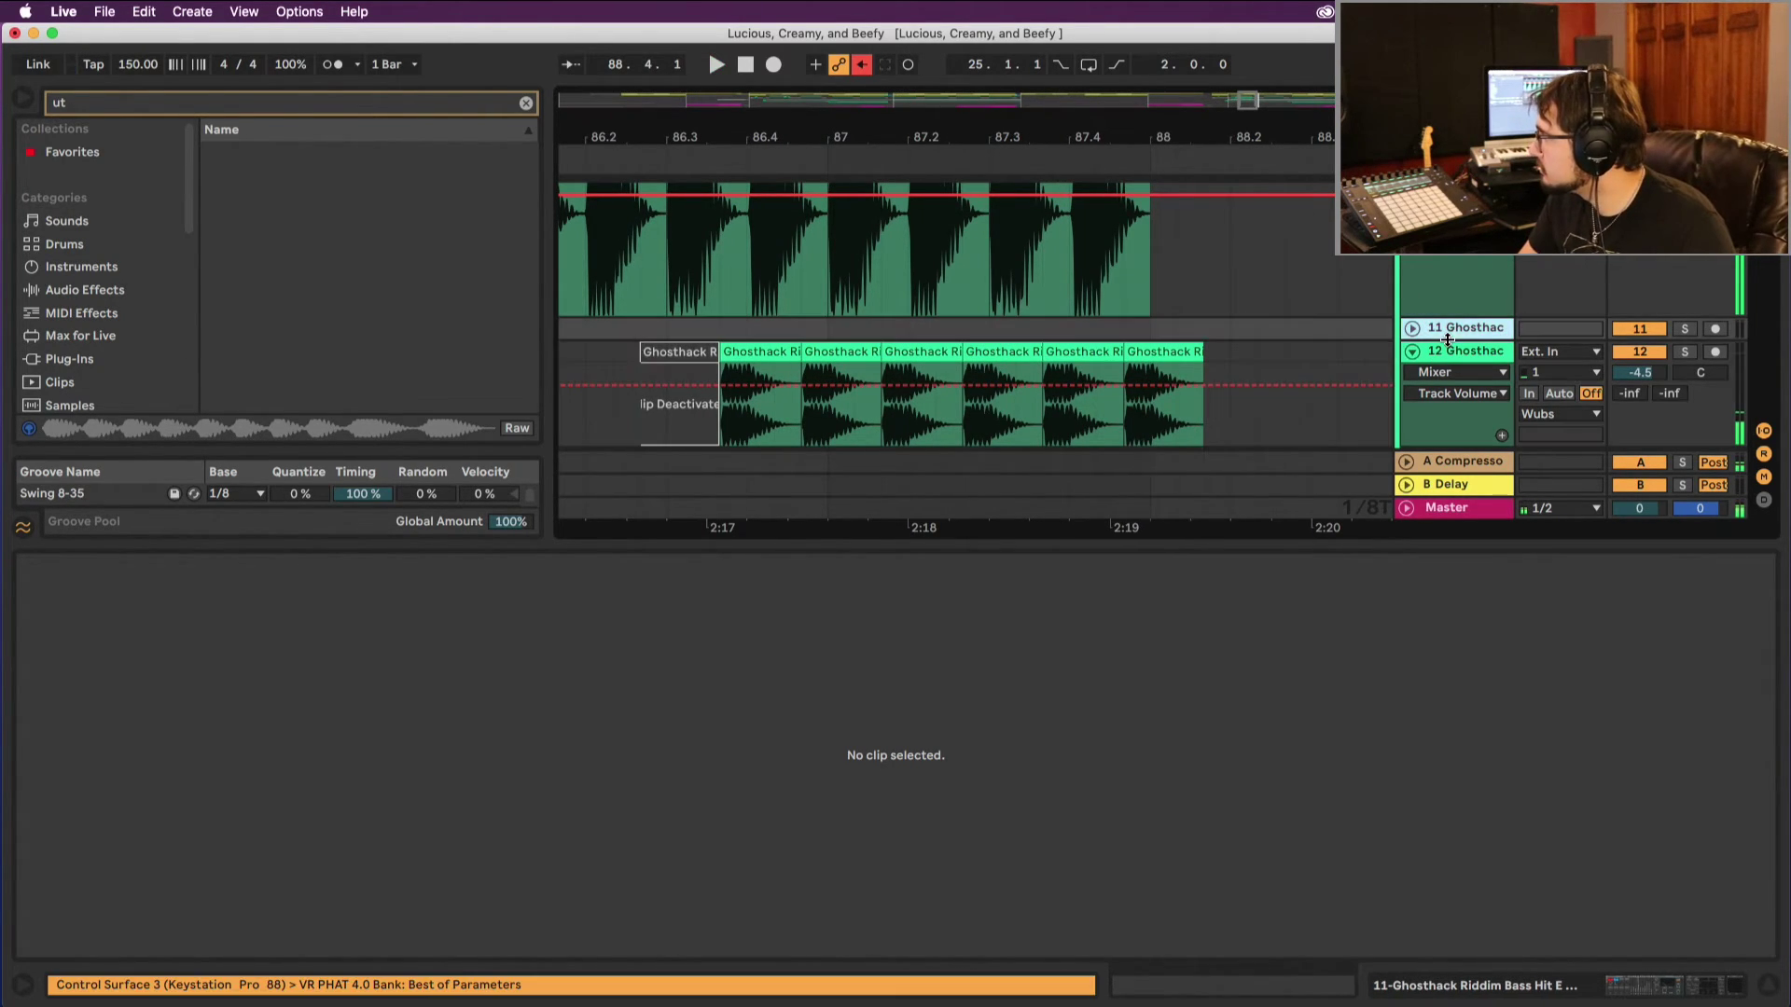
key(space)
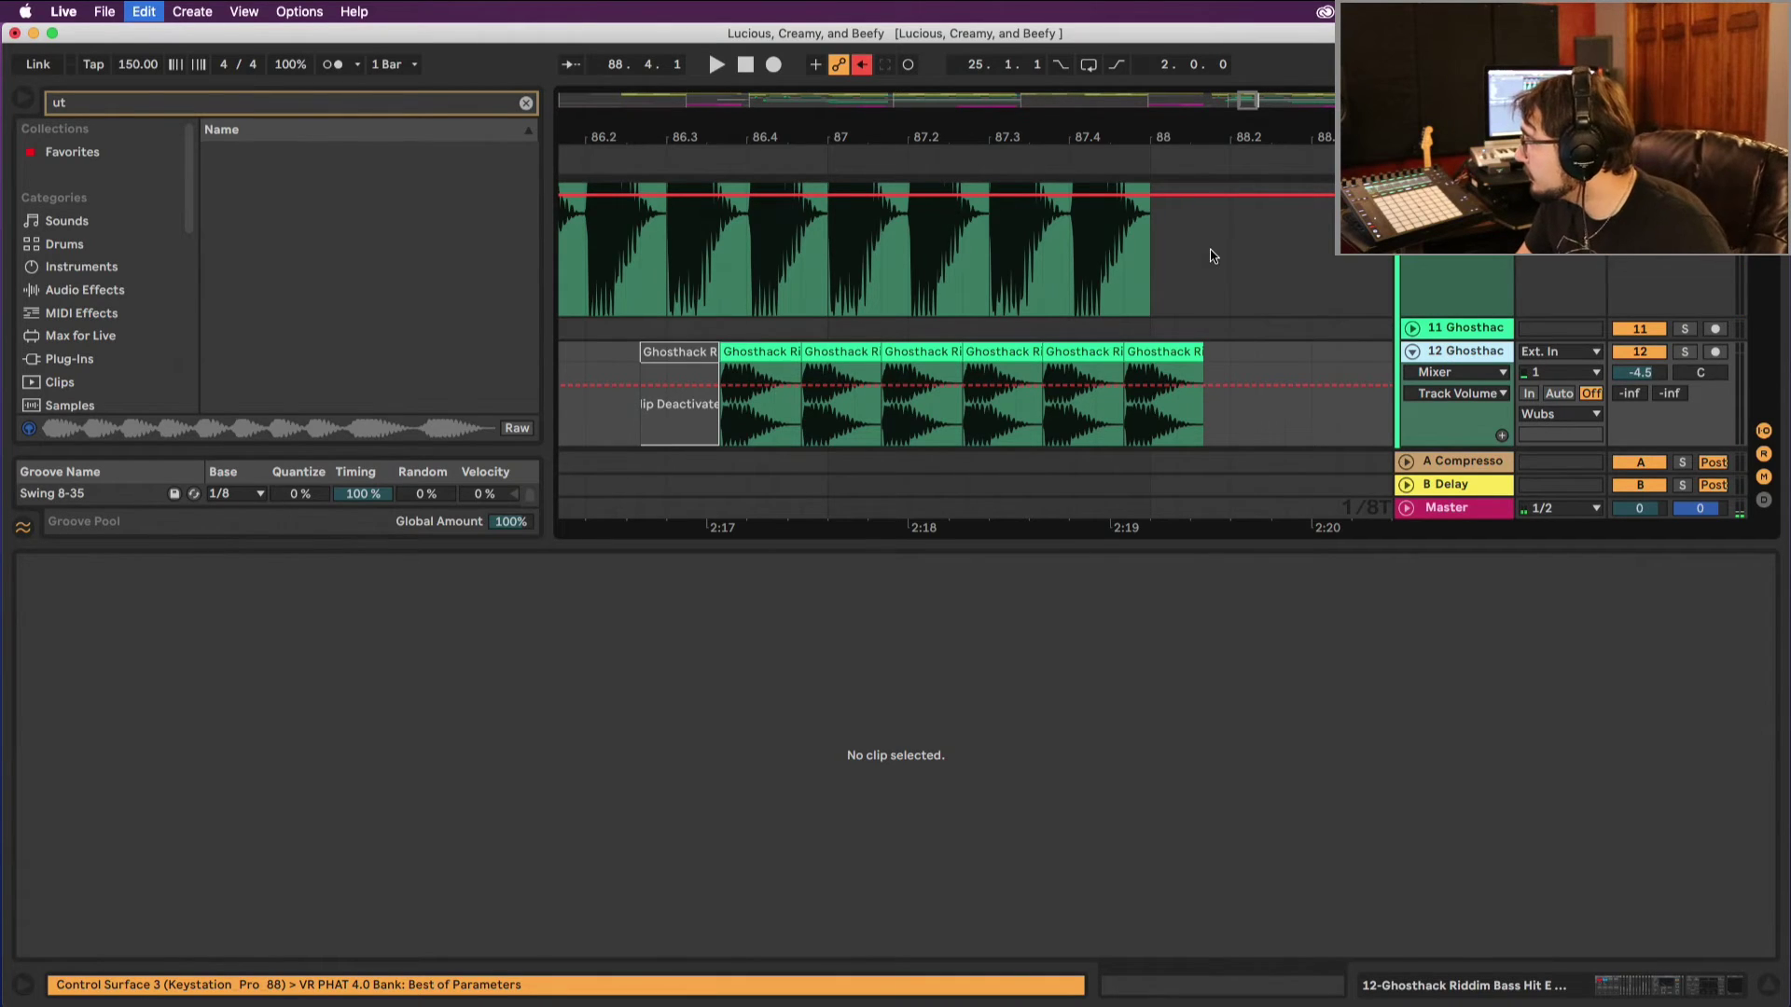
key(super+d)
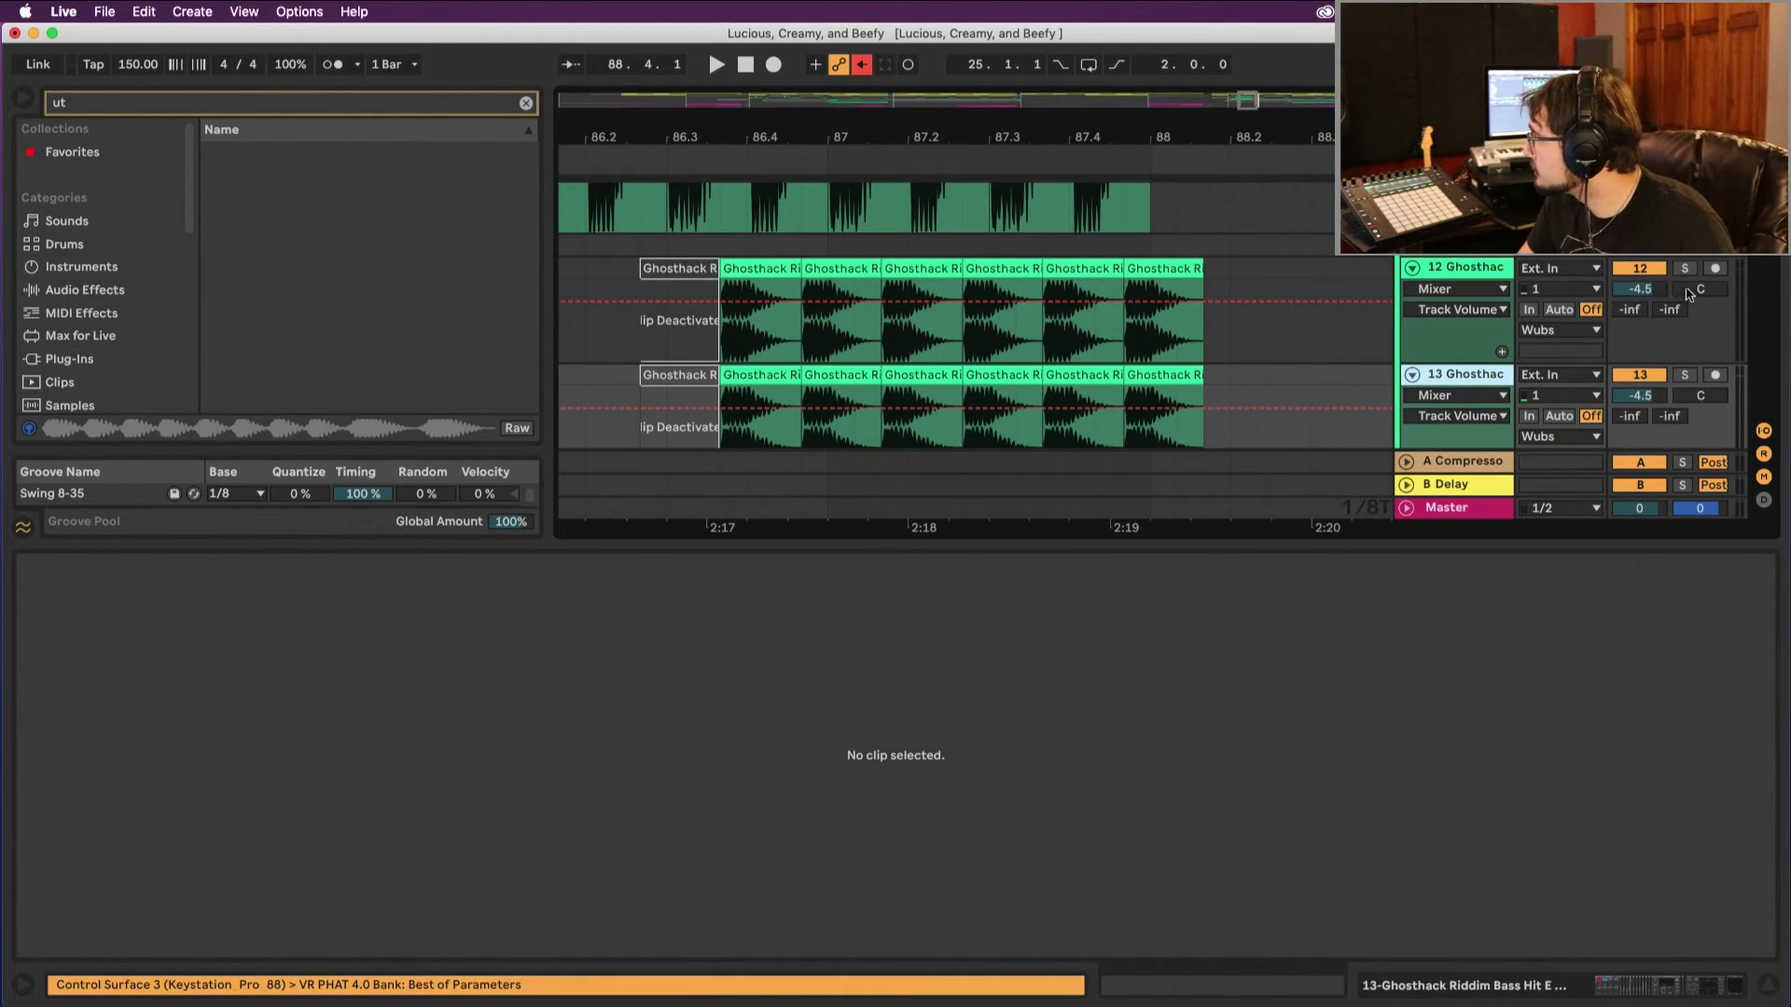
drag(1700, 289, 1699, 300)
drag(1721, 401, 1714, 392)
key(space)
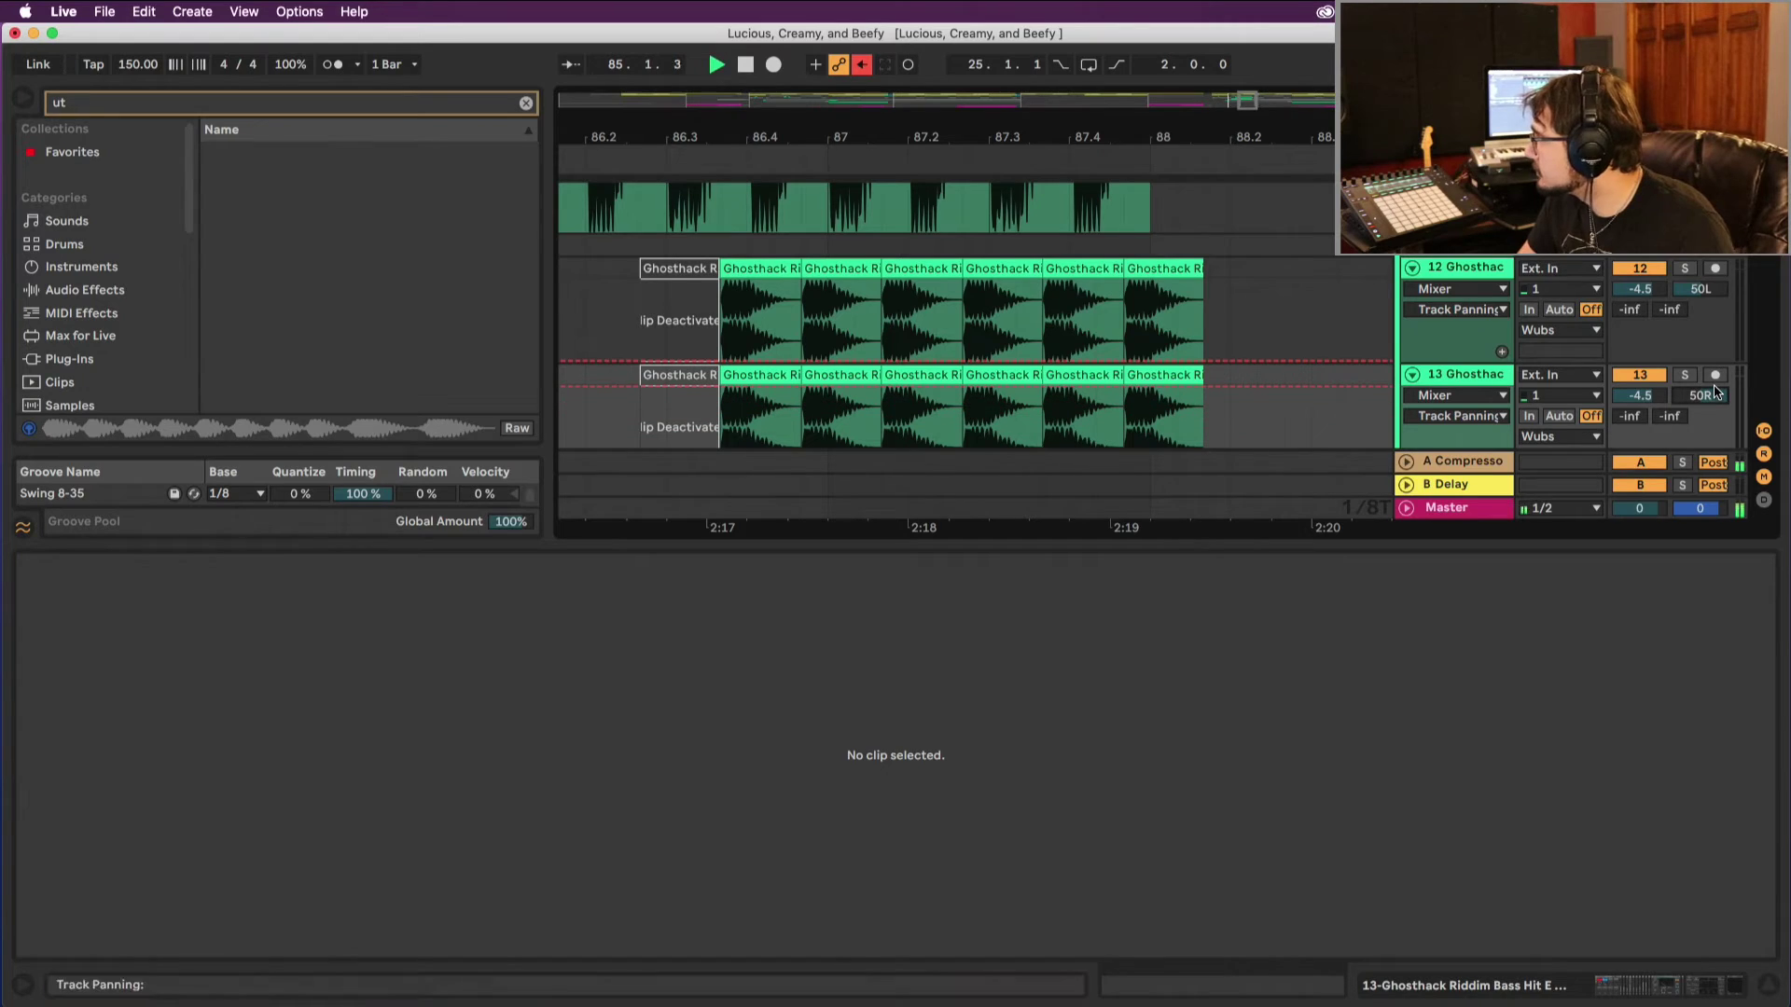
Step: Play the two panned Ghosthack layers repeatedly from the hit at 85.4.3
drag(571, 131, 919, 102)
key(space)
click(905, 272)
key(space)
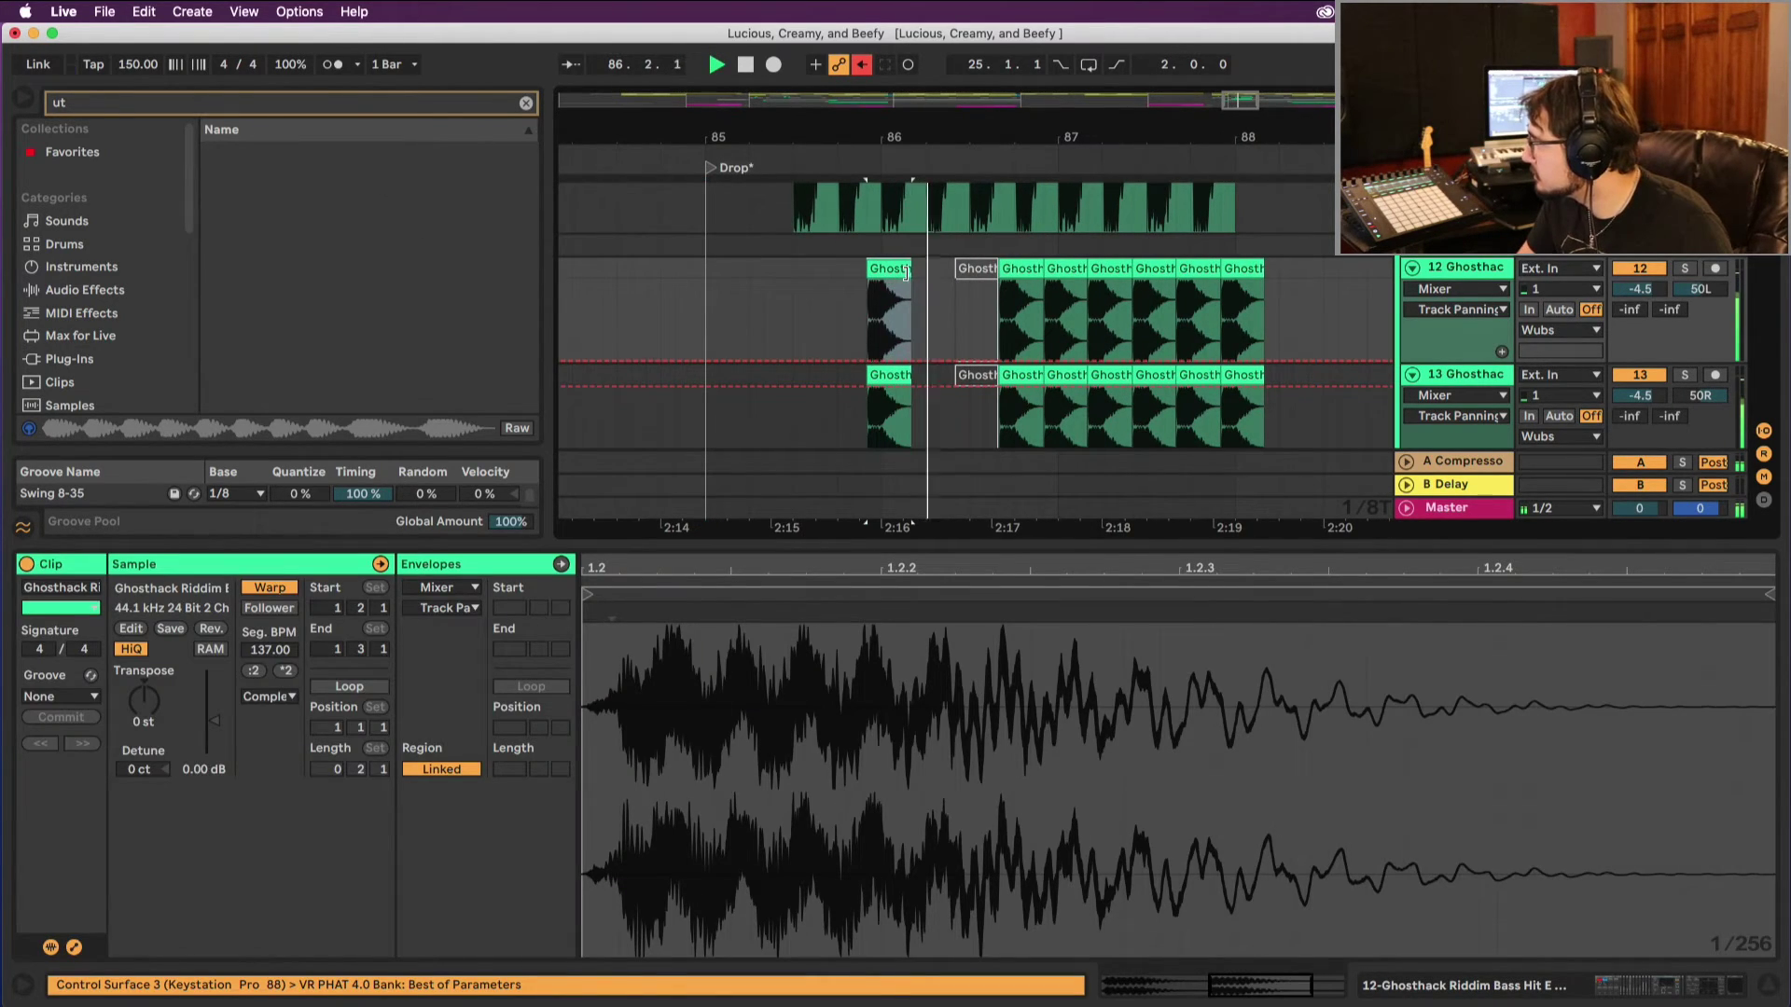
key(space)
key(space)
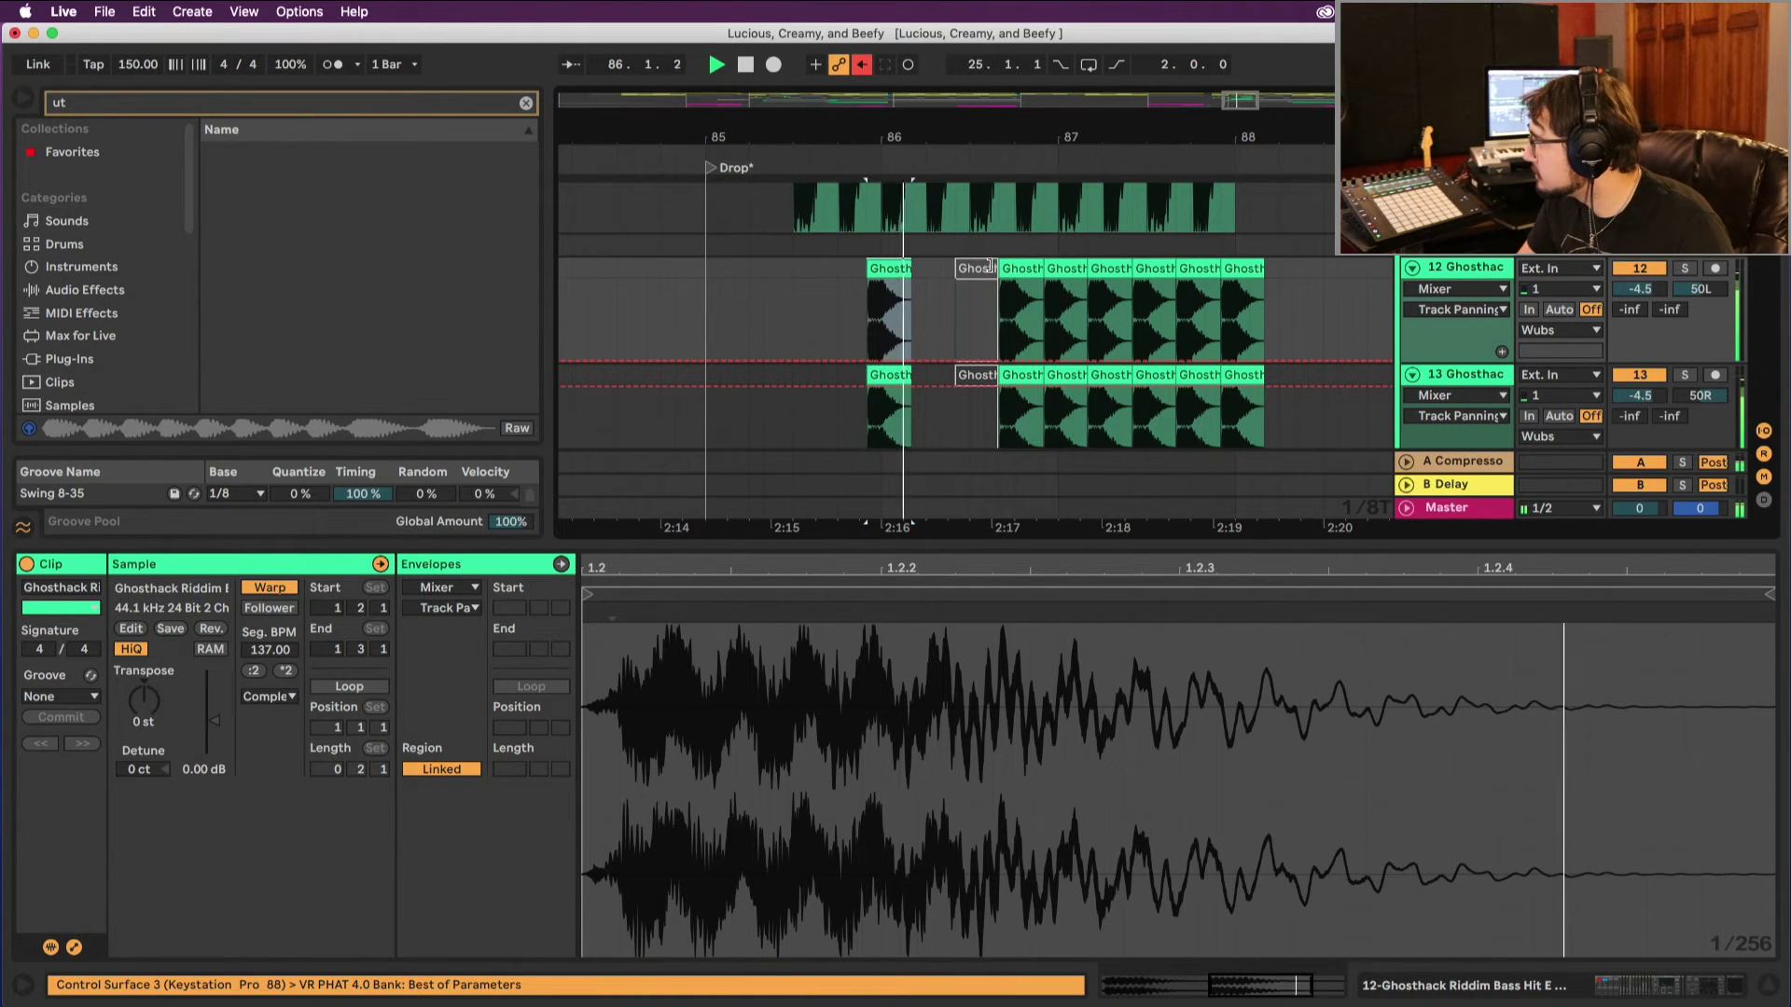
key(space)
key(space)
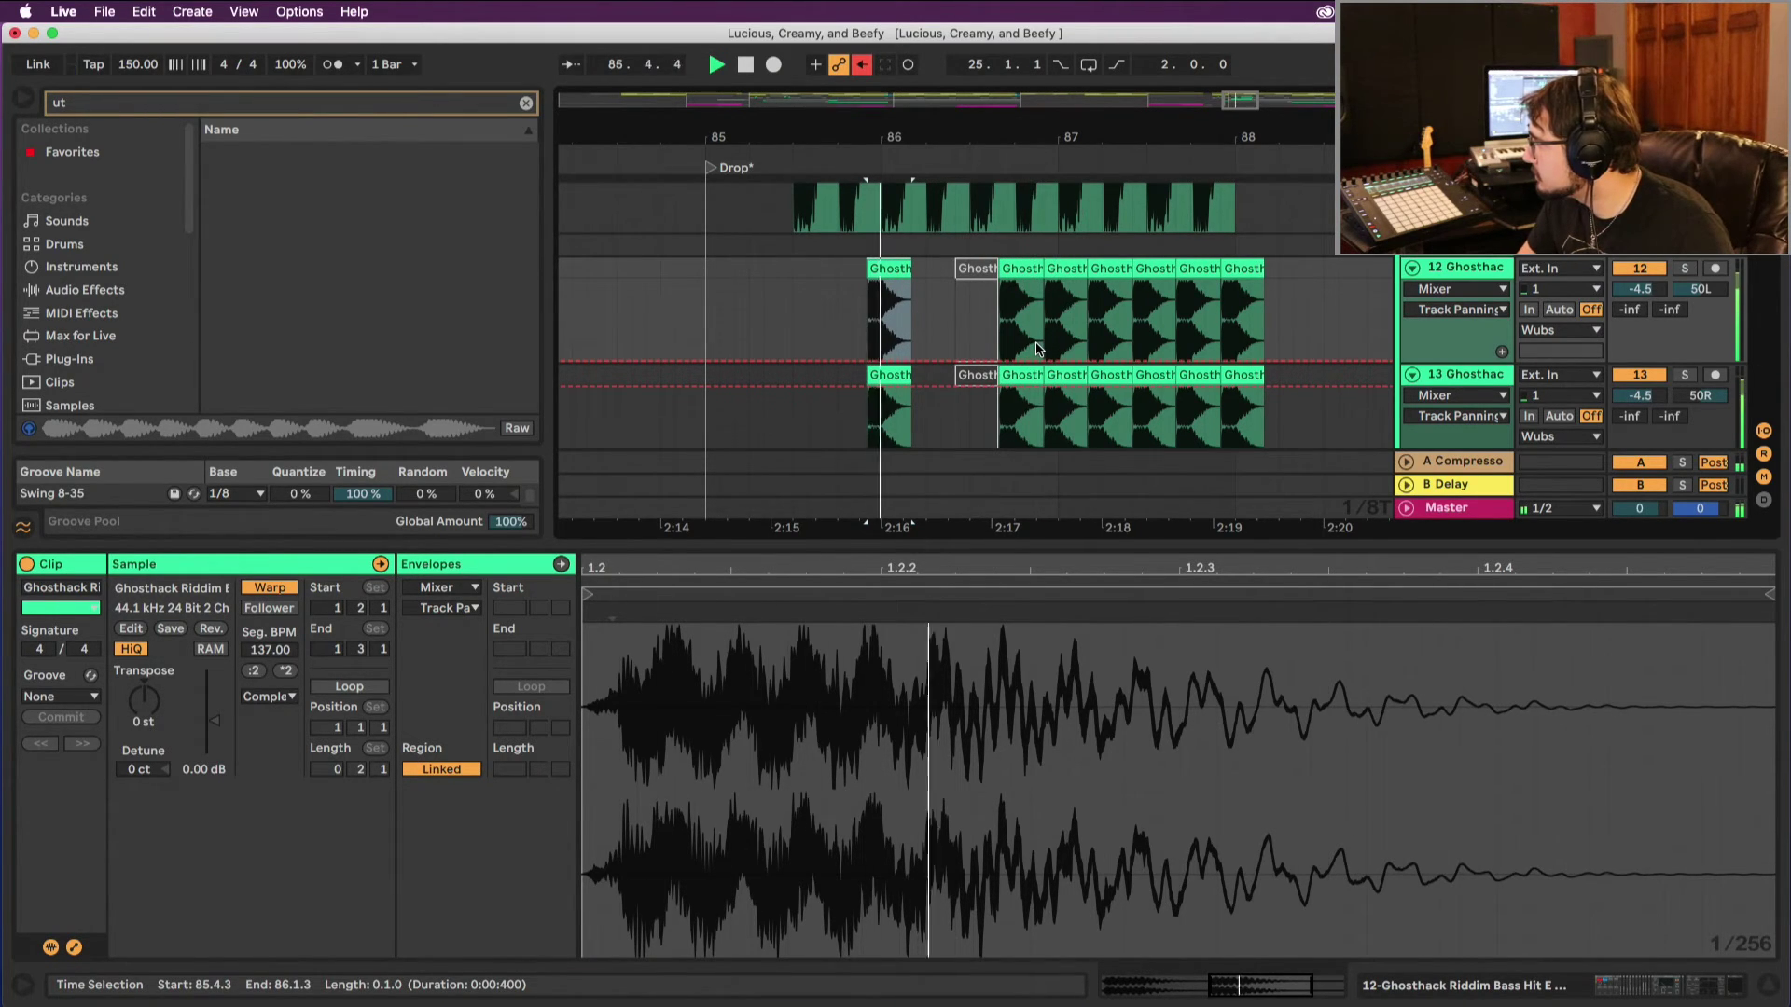
Step: Move the Ghosthack hit at 86.3.3 on track 13 later to 86.4.1, offsetting it from the matching hit on track 12
scroll(1037, 347, up, 3)
scroll(1039, 347, down, 3)
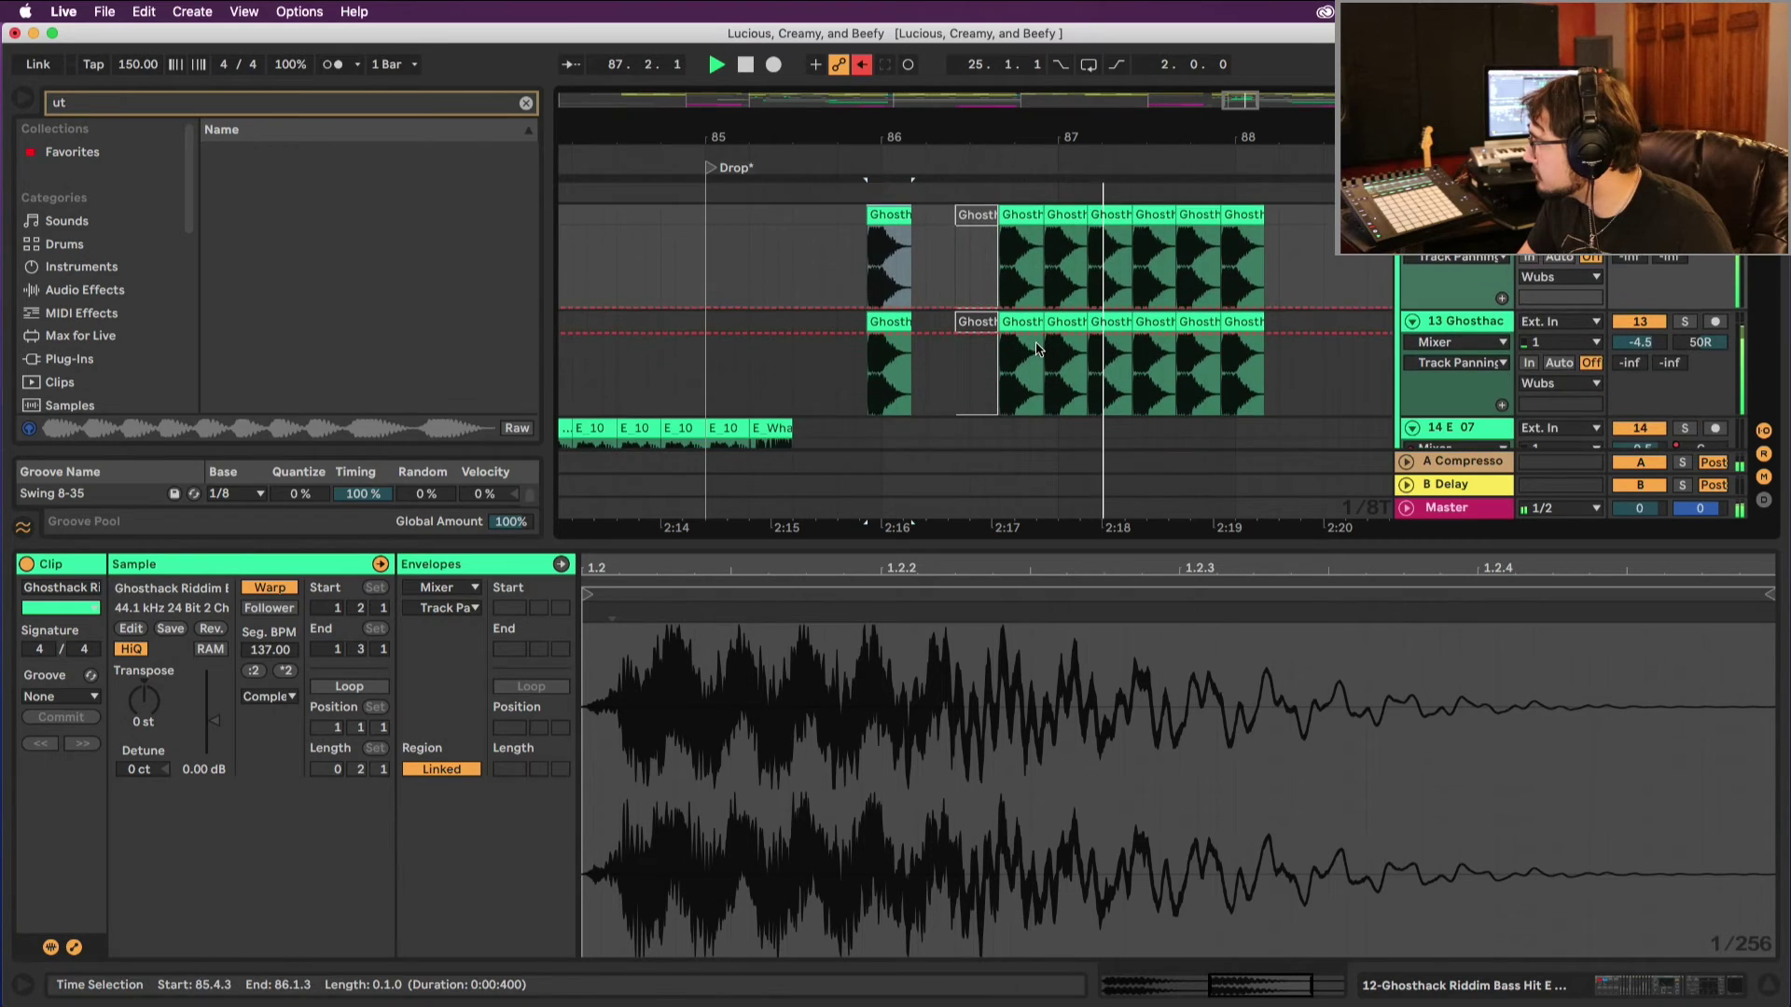
drag(1000, 132, 1017, 224)
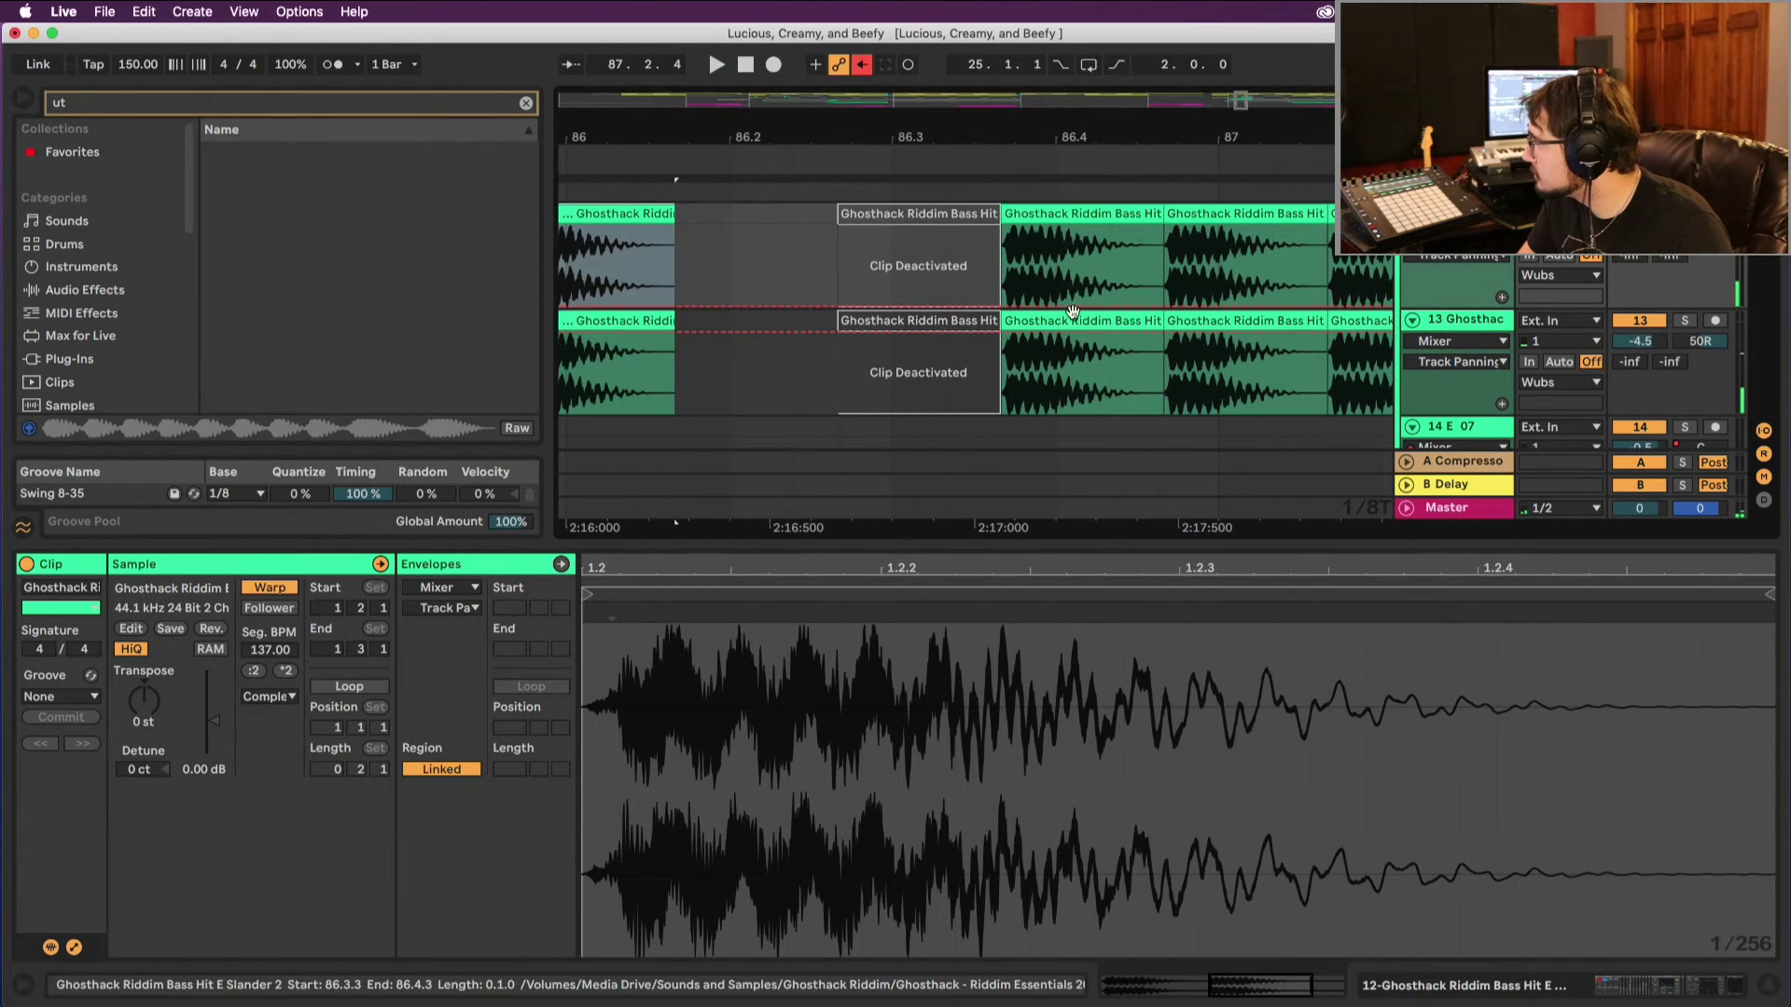
drag(1060, 321, 1117, 324)
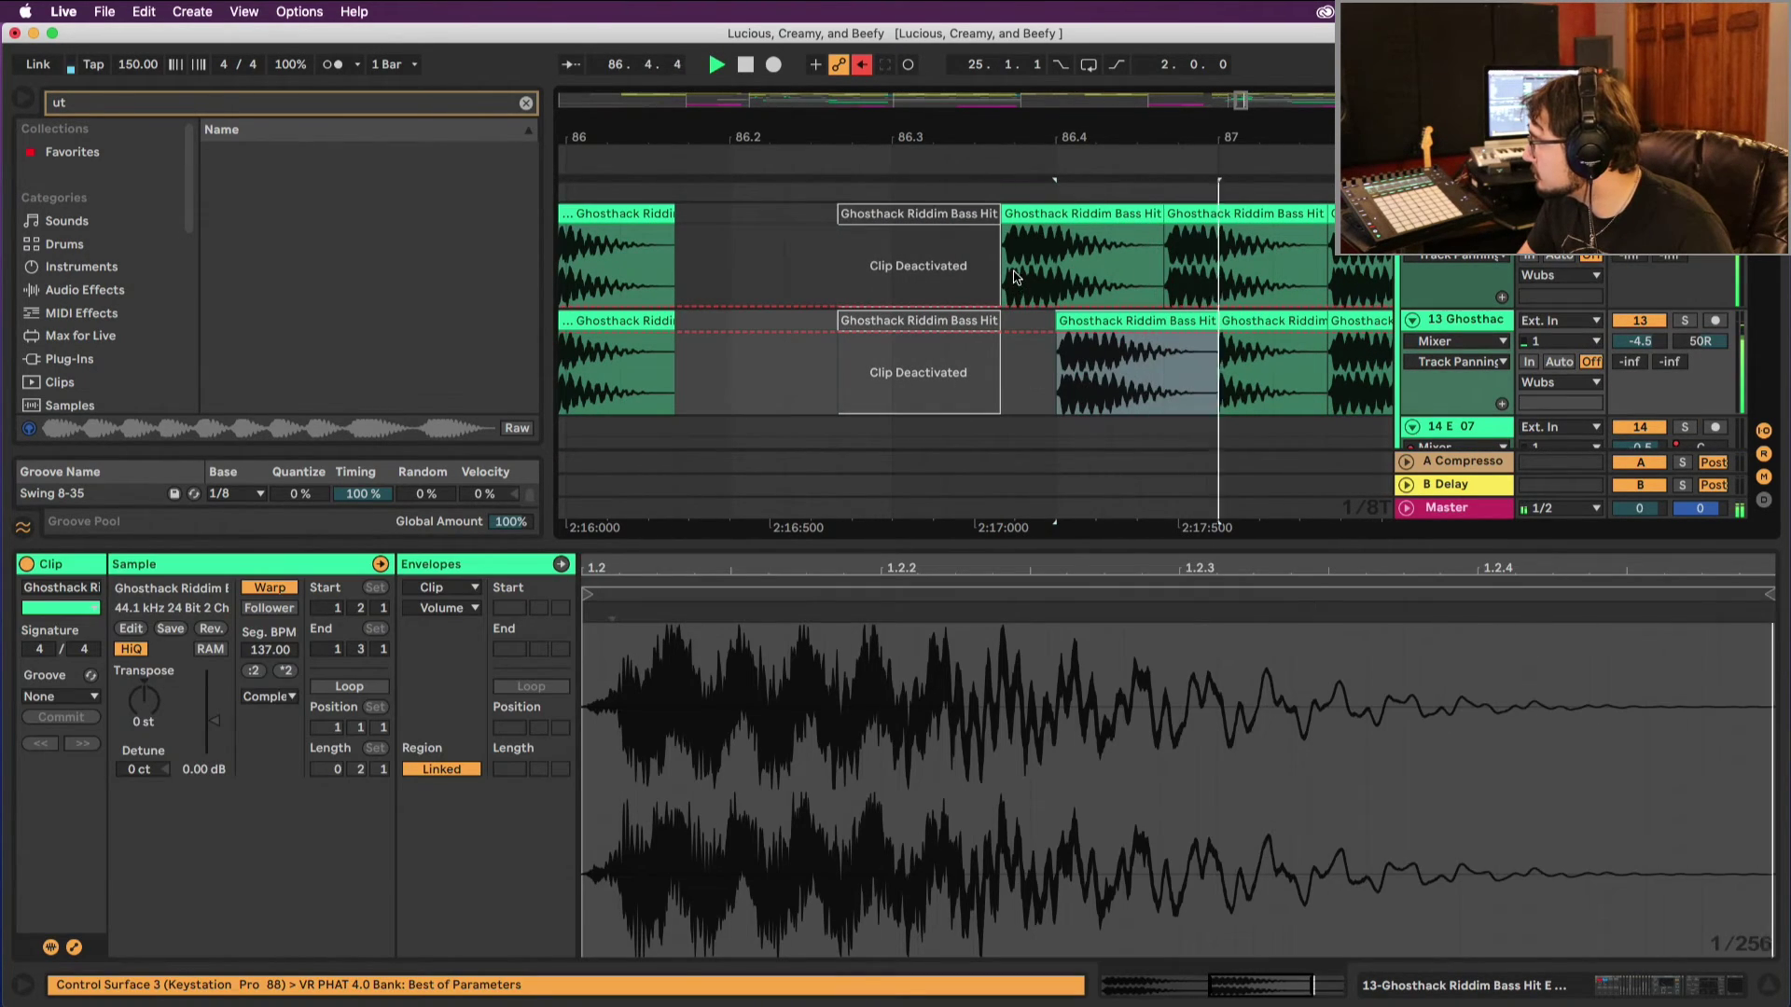
click(1030, 220)
scroll(1031, 219, up, 5)
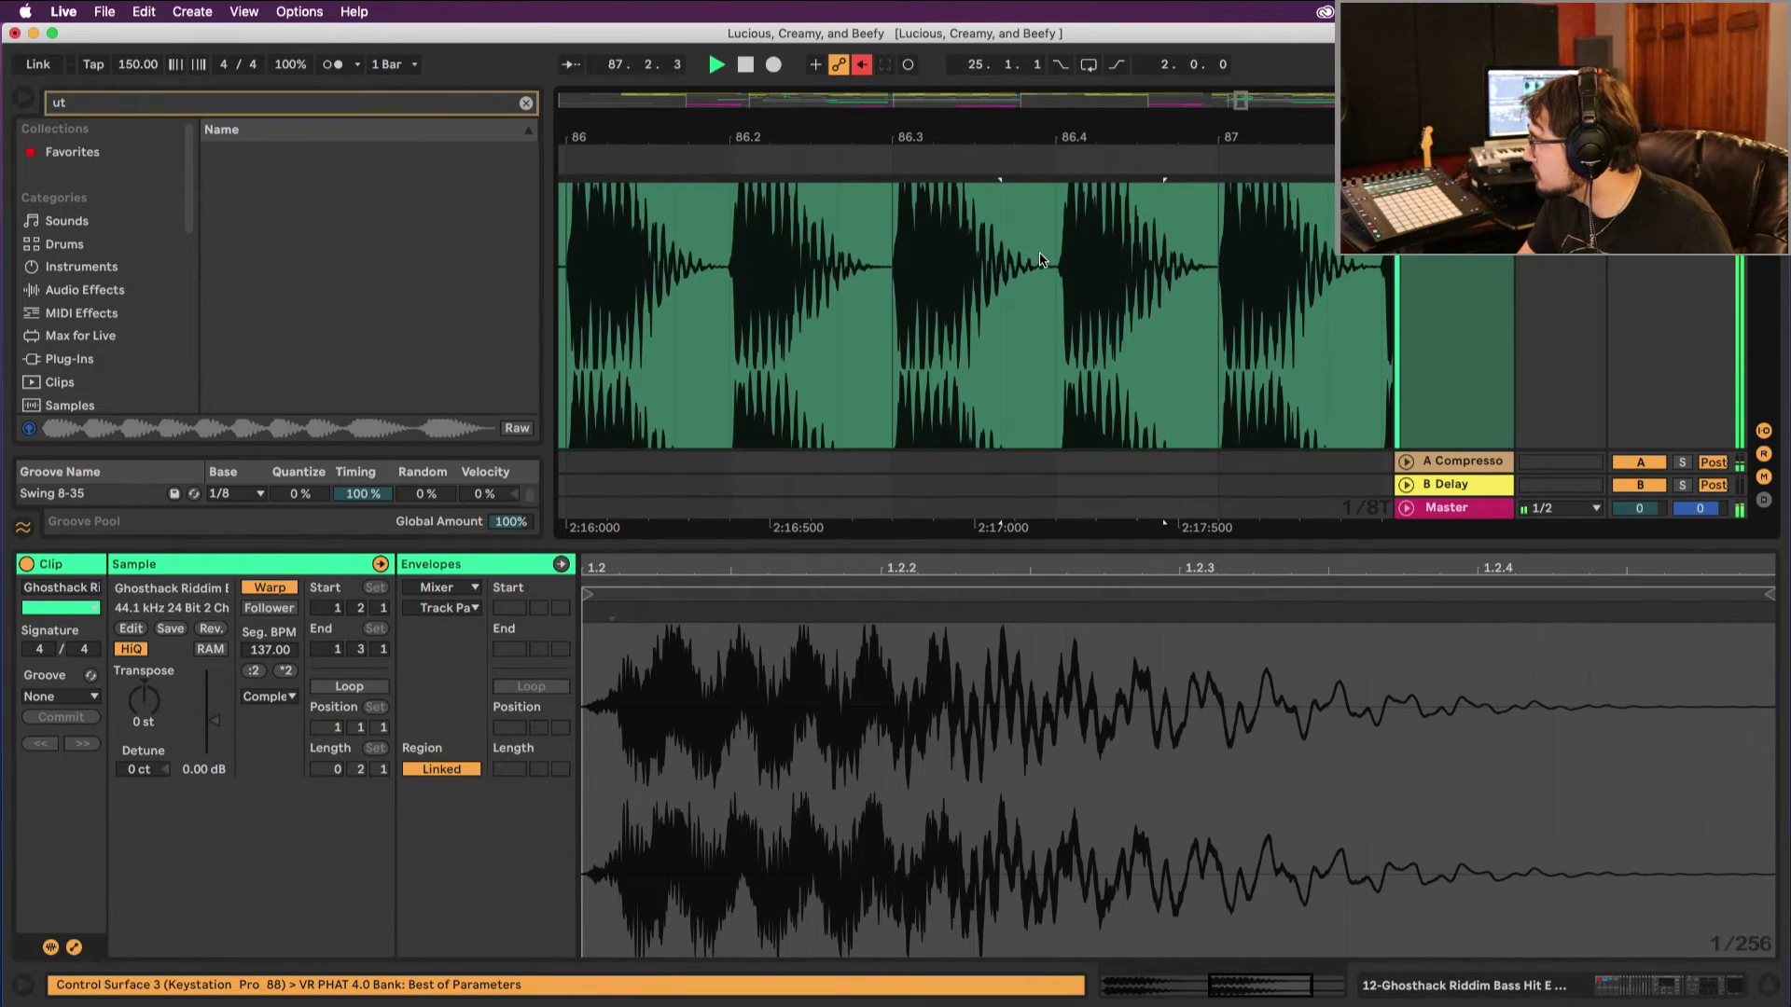
Step: Undo the last move of the Ghosthack hit on track 13, returning it to 86.3.3
click(1059, 140)
key(x)
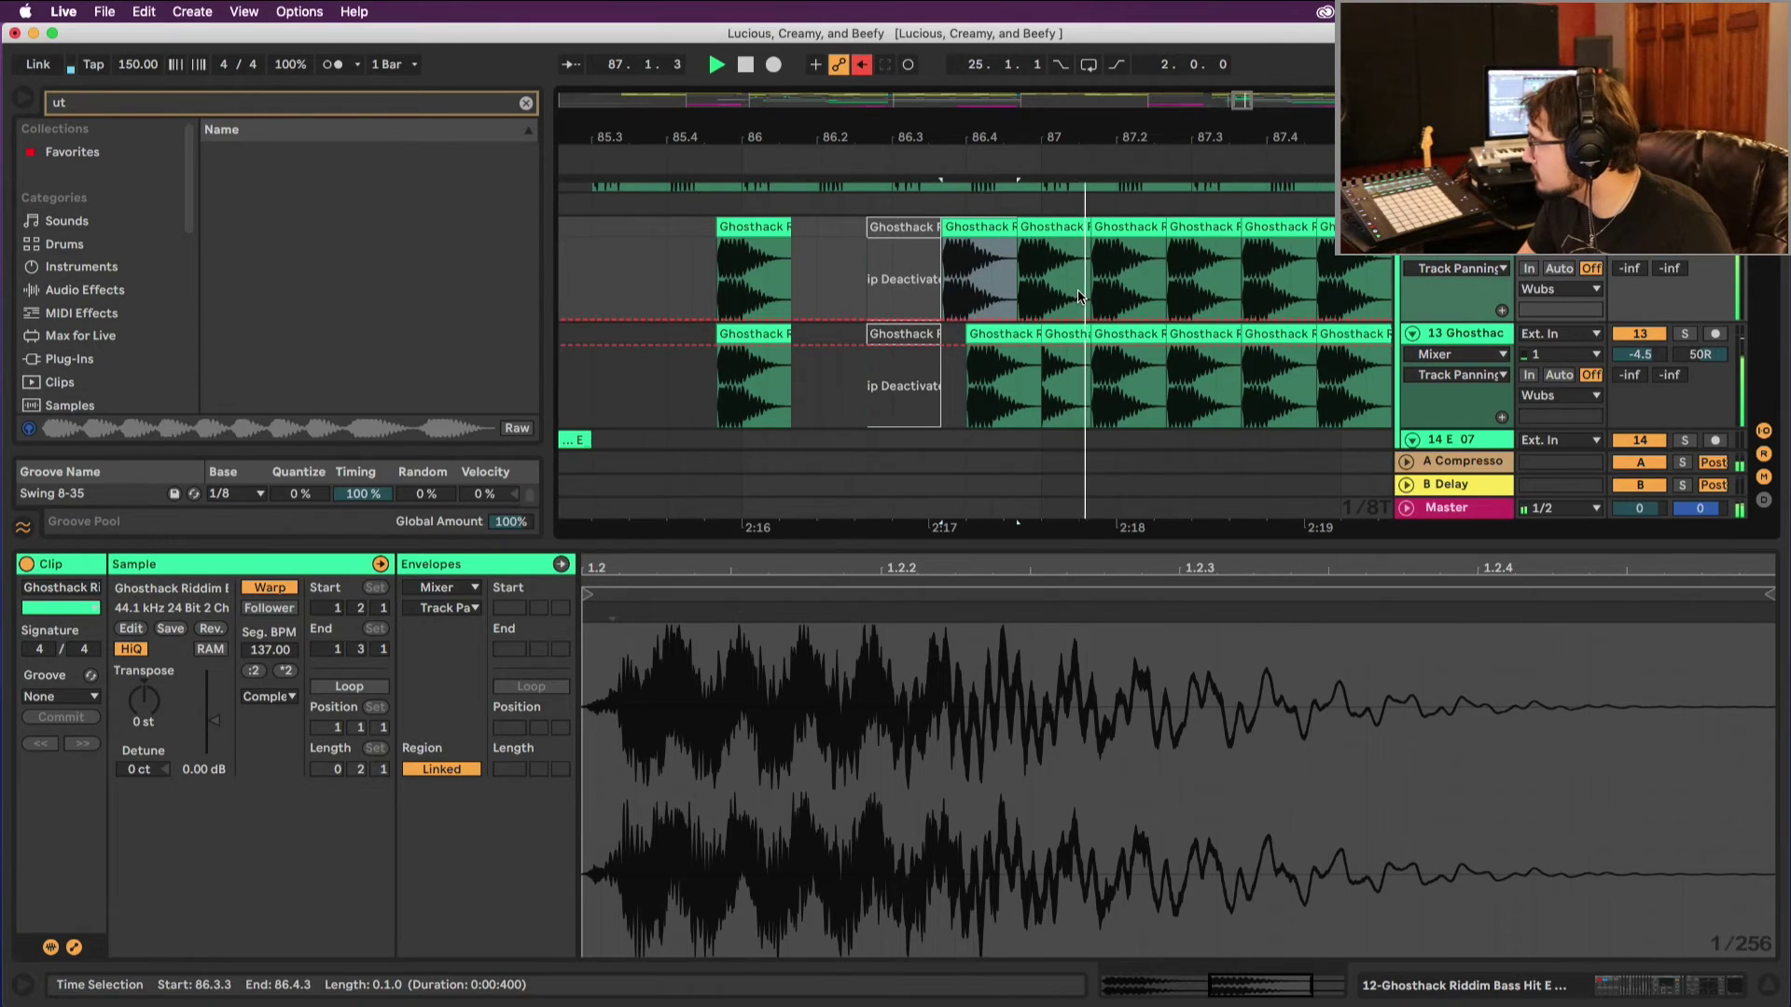
click(1050, 338)
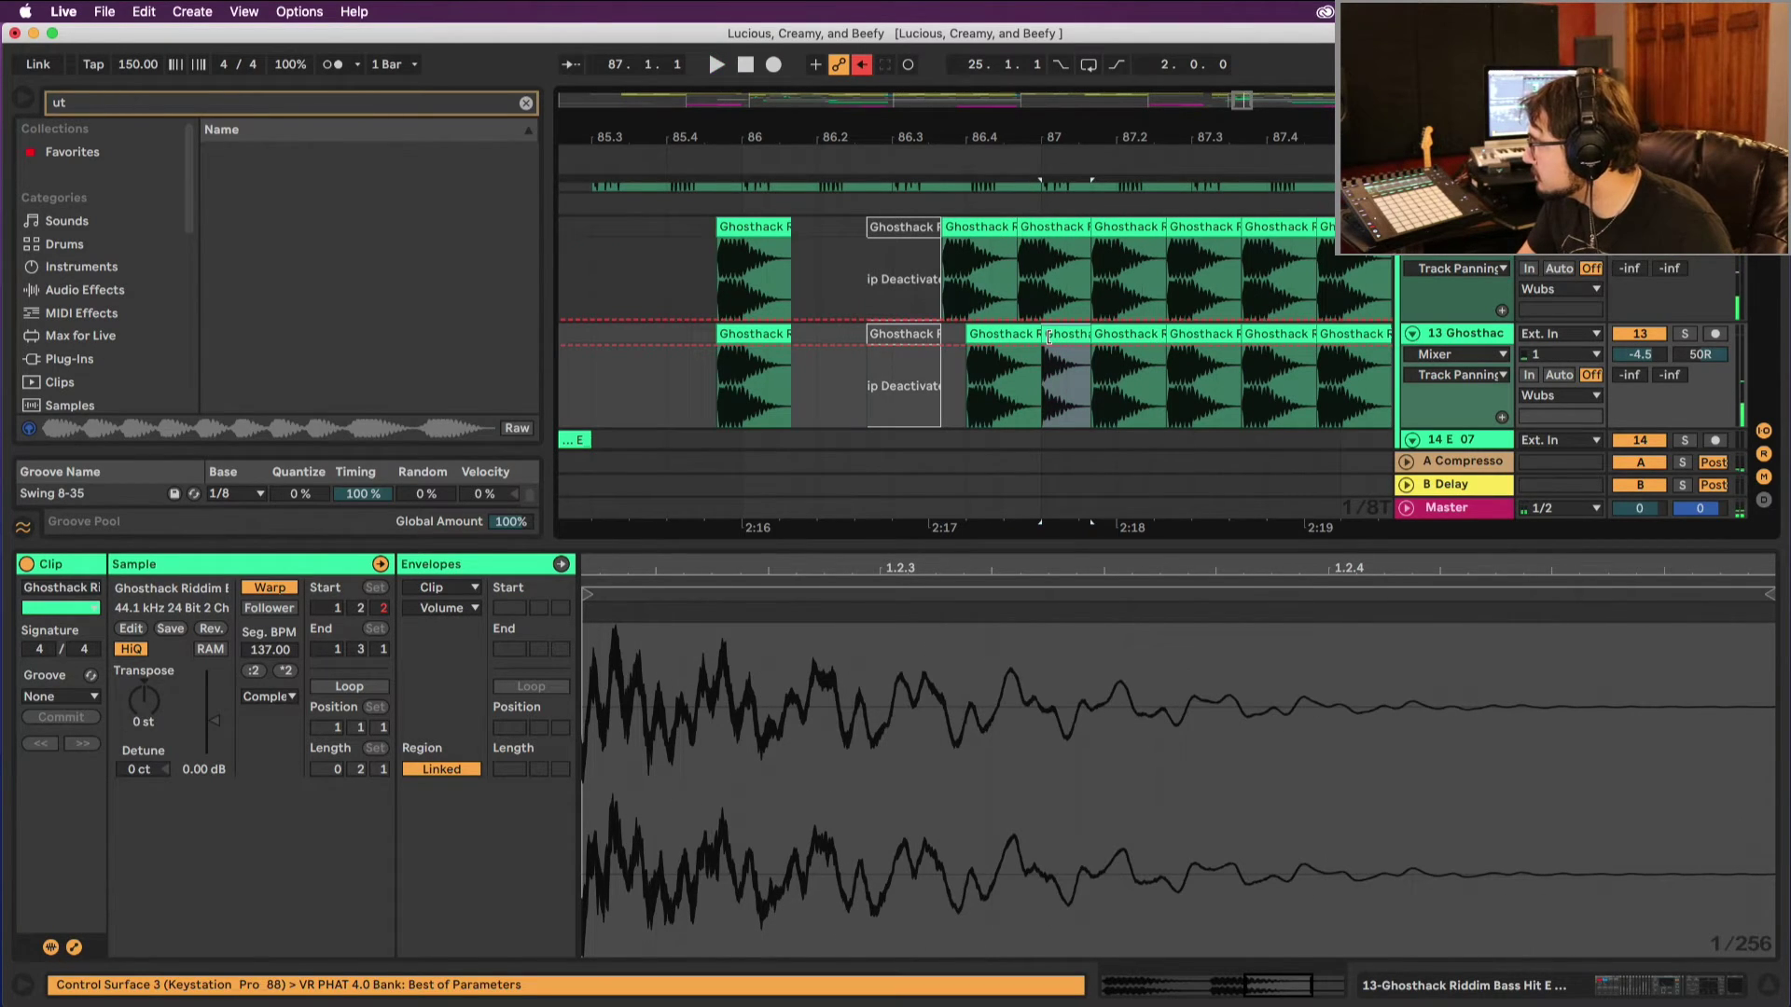
key(super+z)
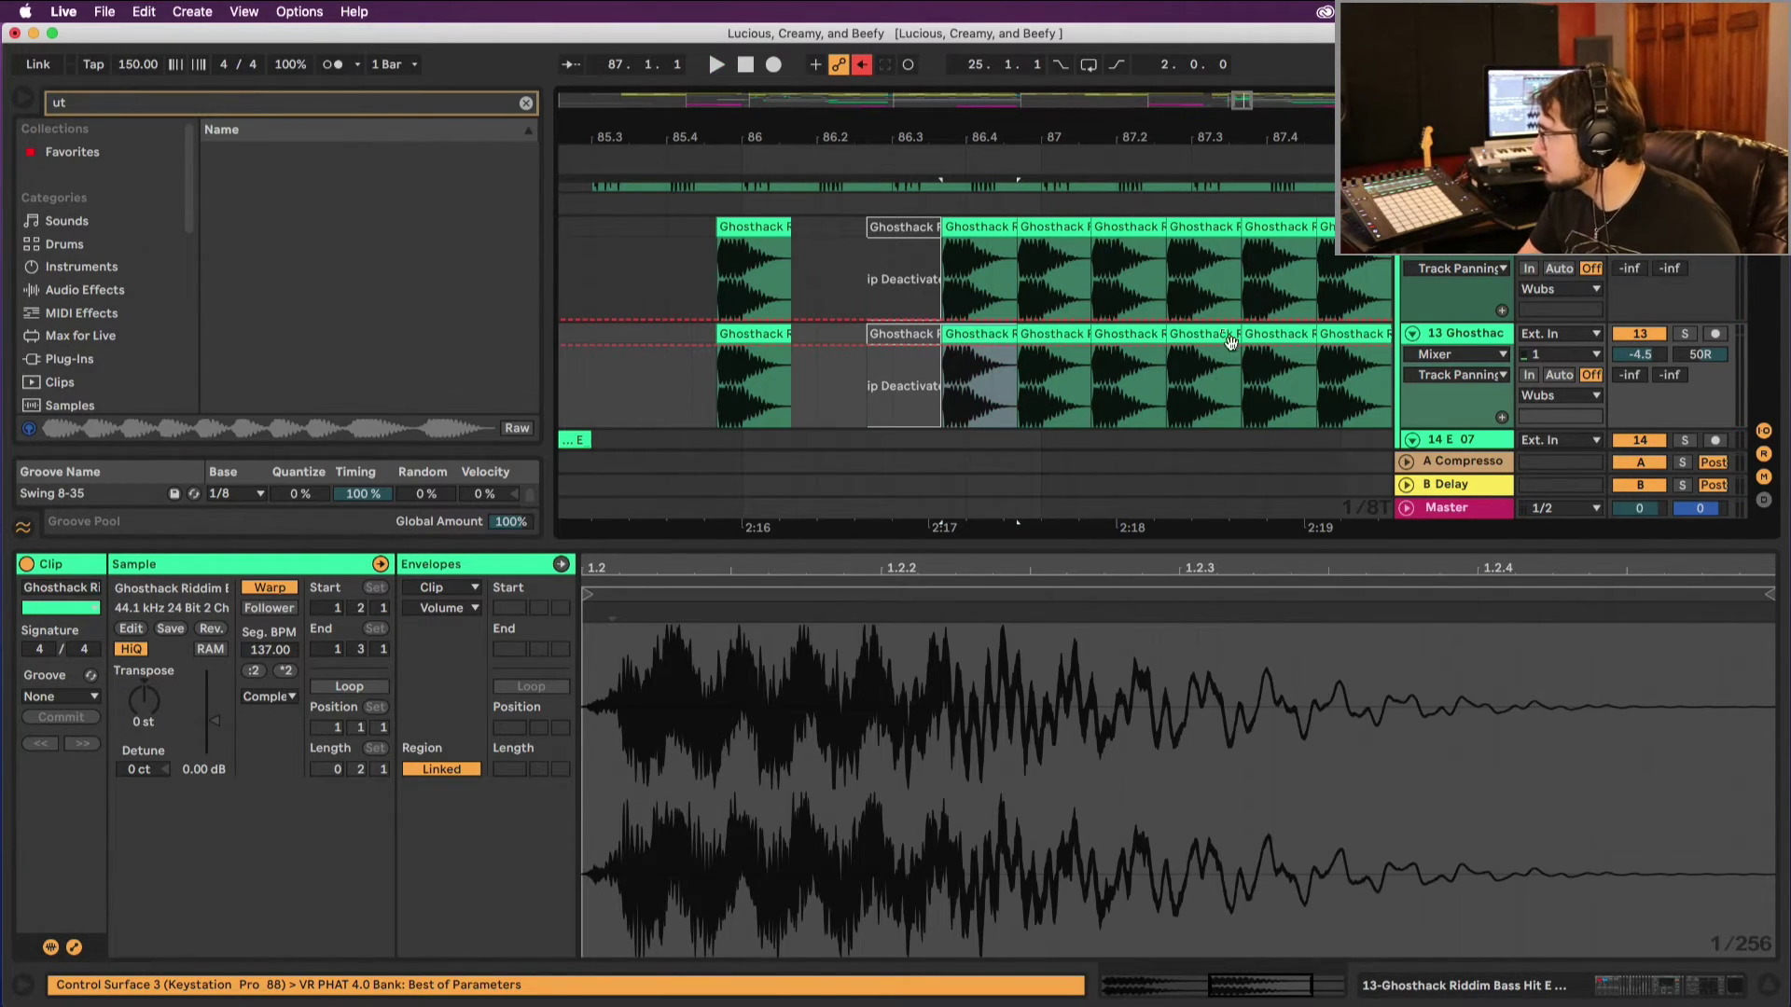
Step: Try shifting all six Ghosthack hits on track 13 from 86.3.3 later to 86.4.1, play the result, and undo the shift
shift+click(1366, 337)
drag(953, 339, 980, 339)
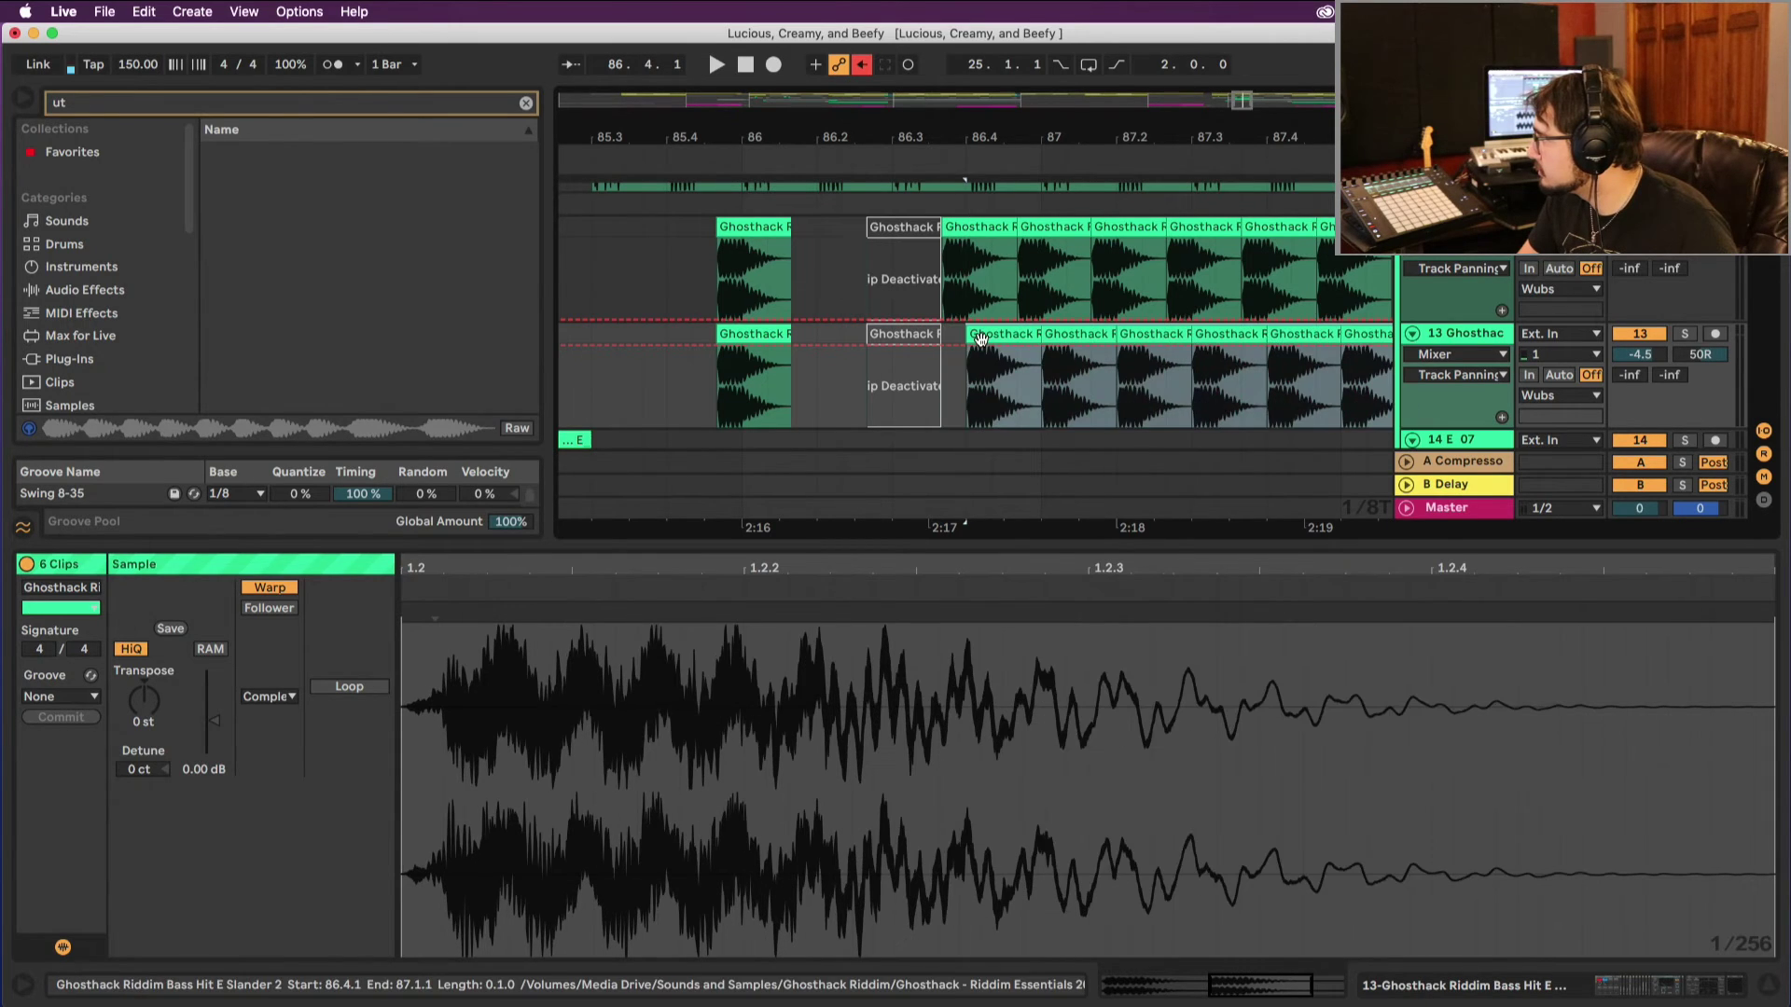
key(space)
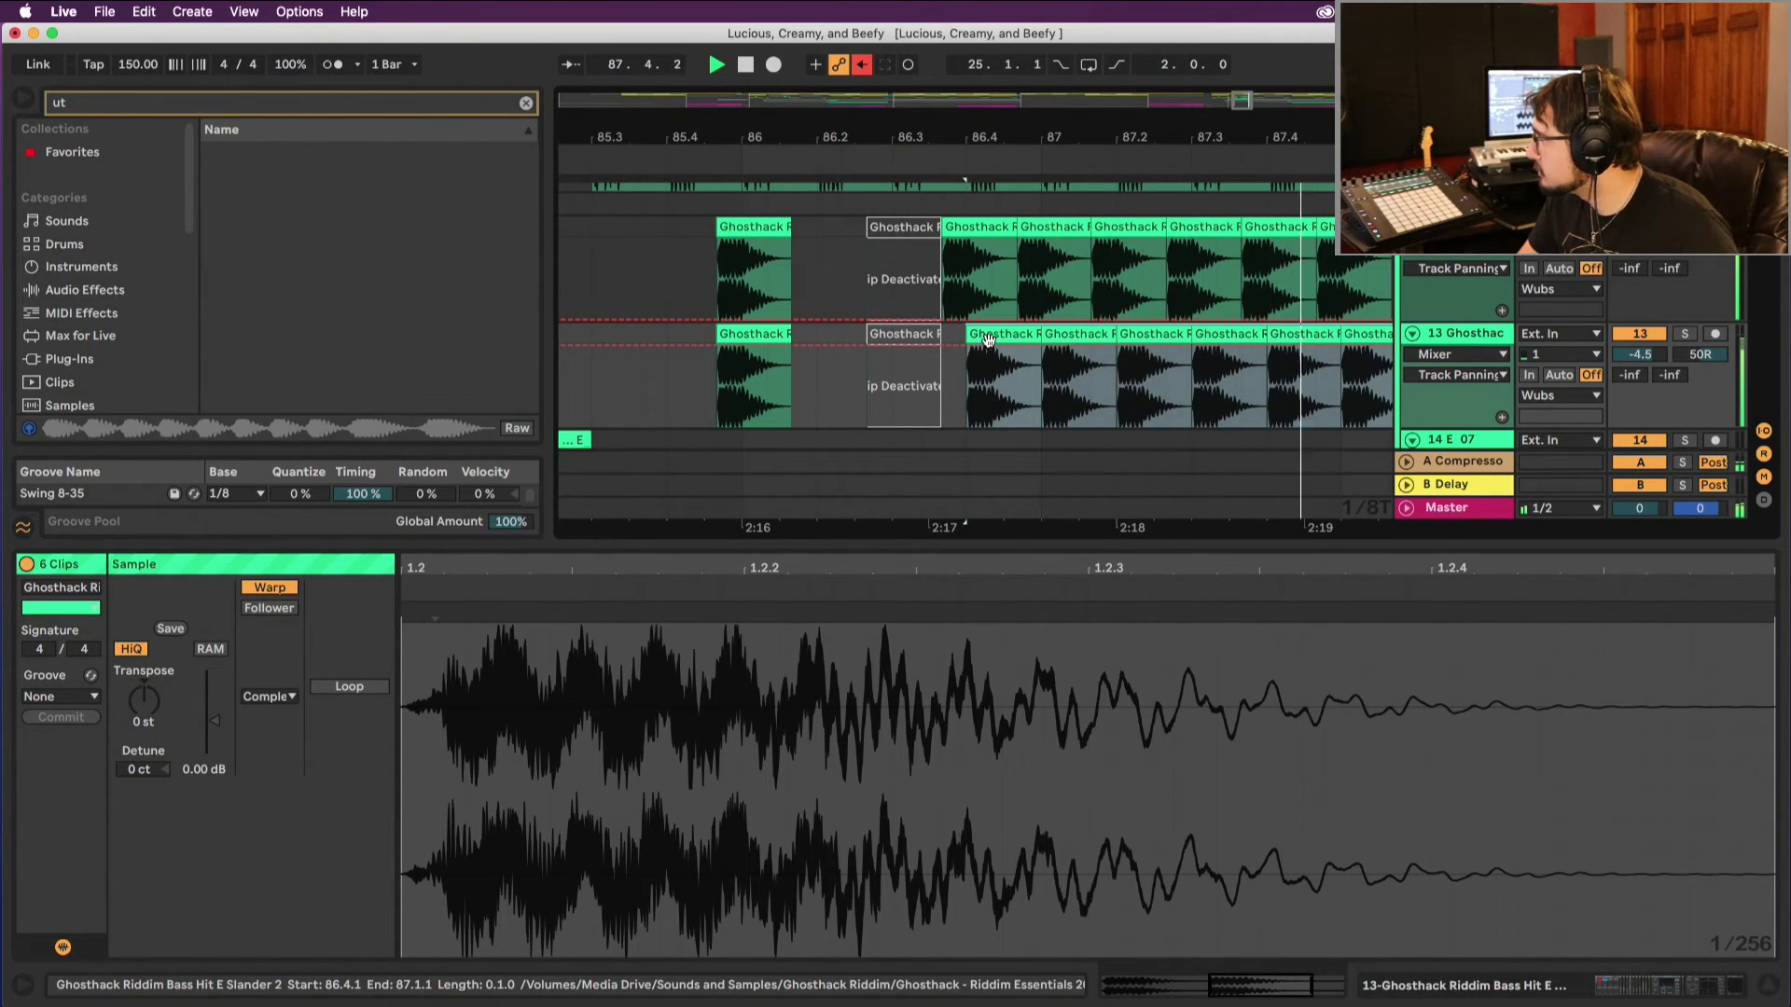
click(928, 291)
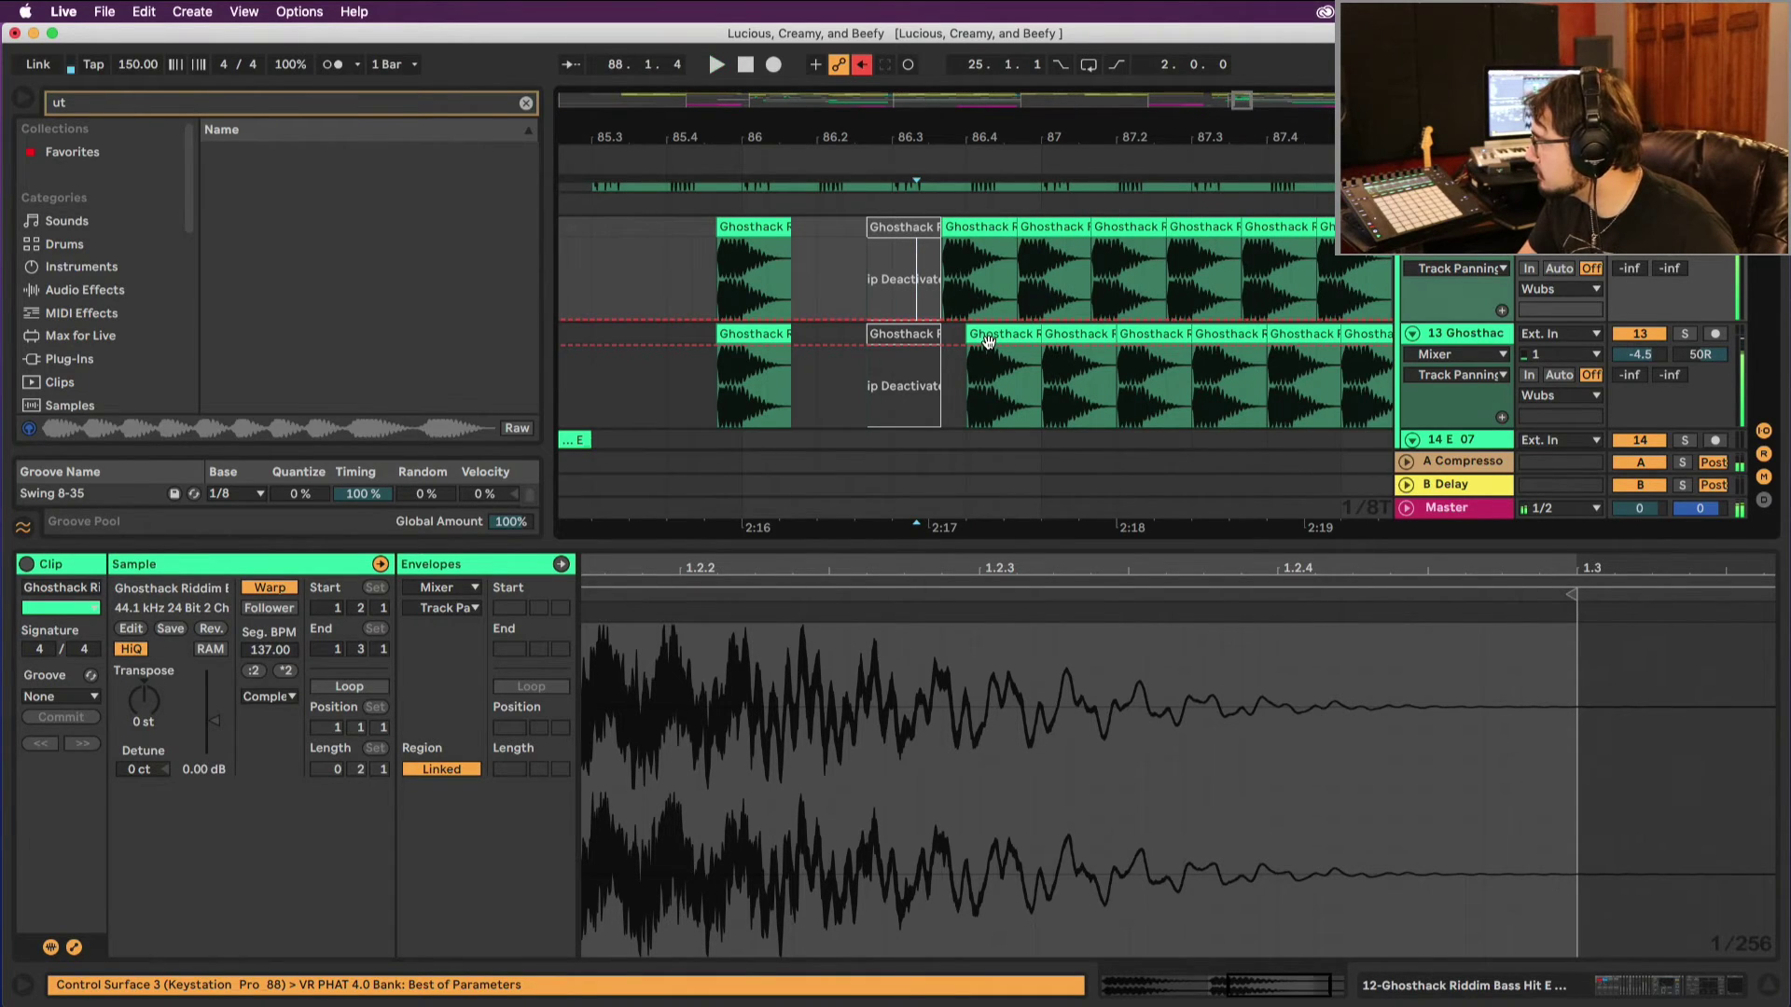
key(space)
drag(989, 340, 989, 340)
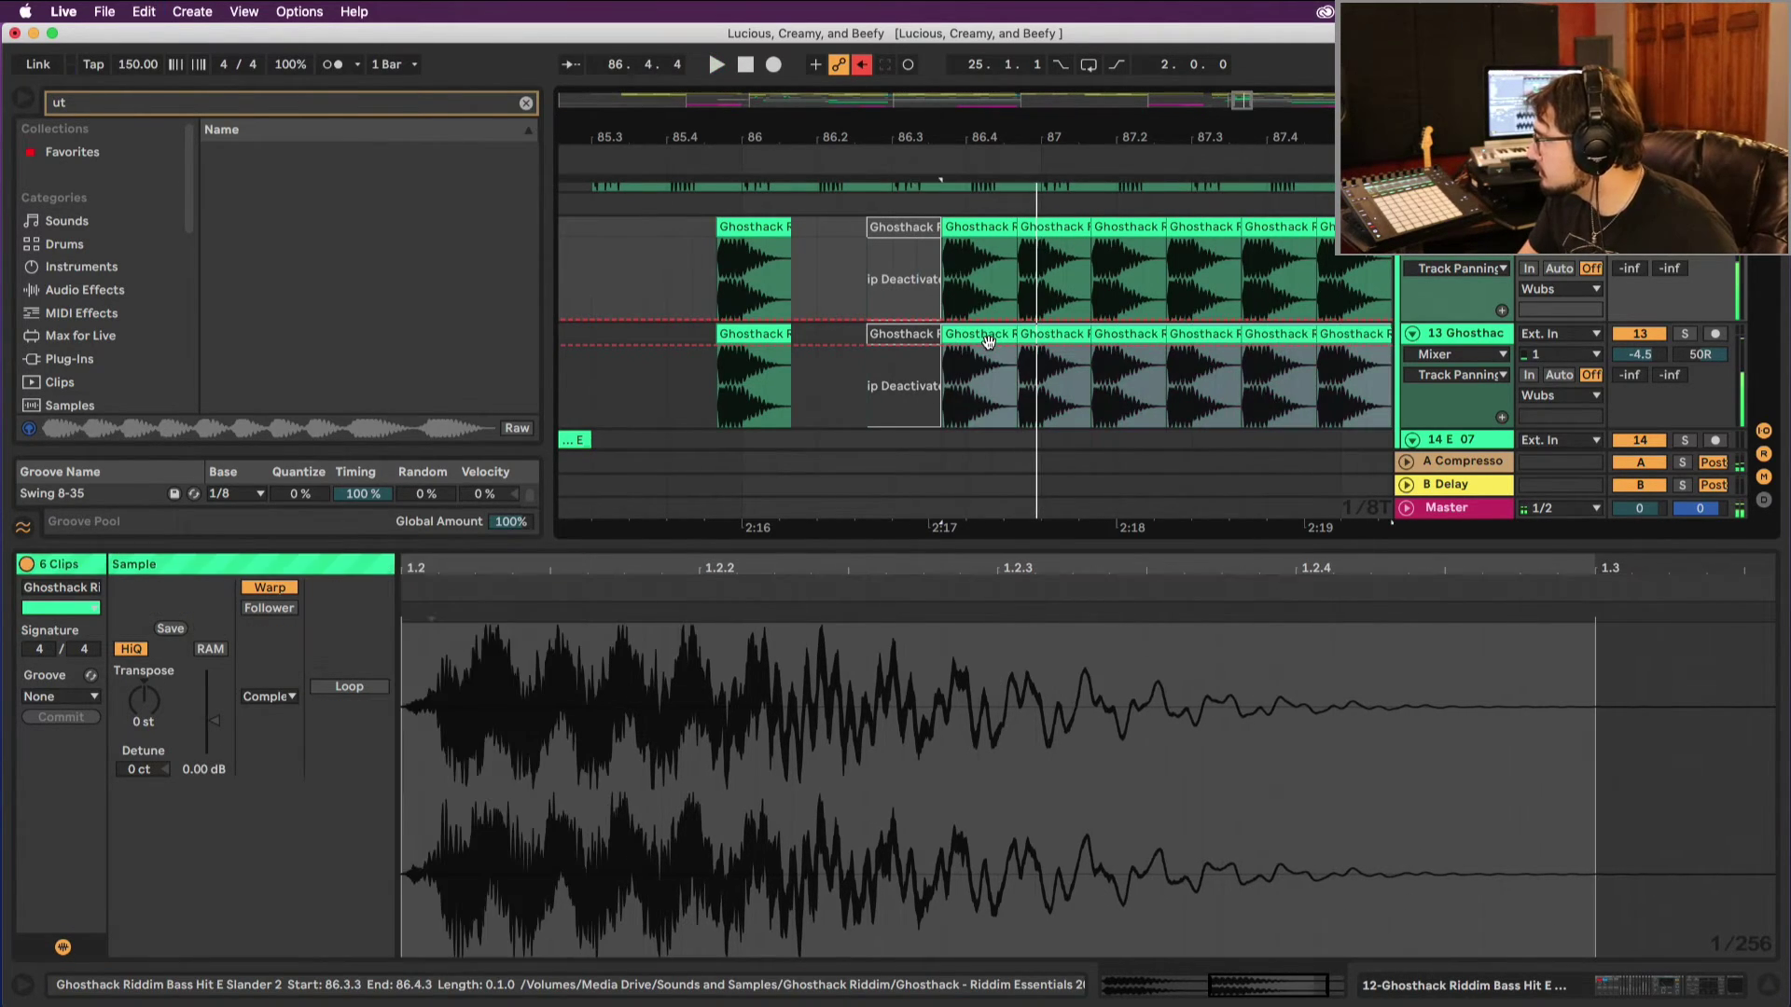
Step: Play the left and right Ghosthack layers from 86.3.3 while looking over the neighbouring bass tracks 10 to 14
click(1466, 336)
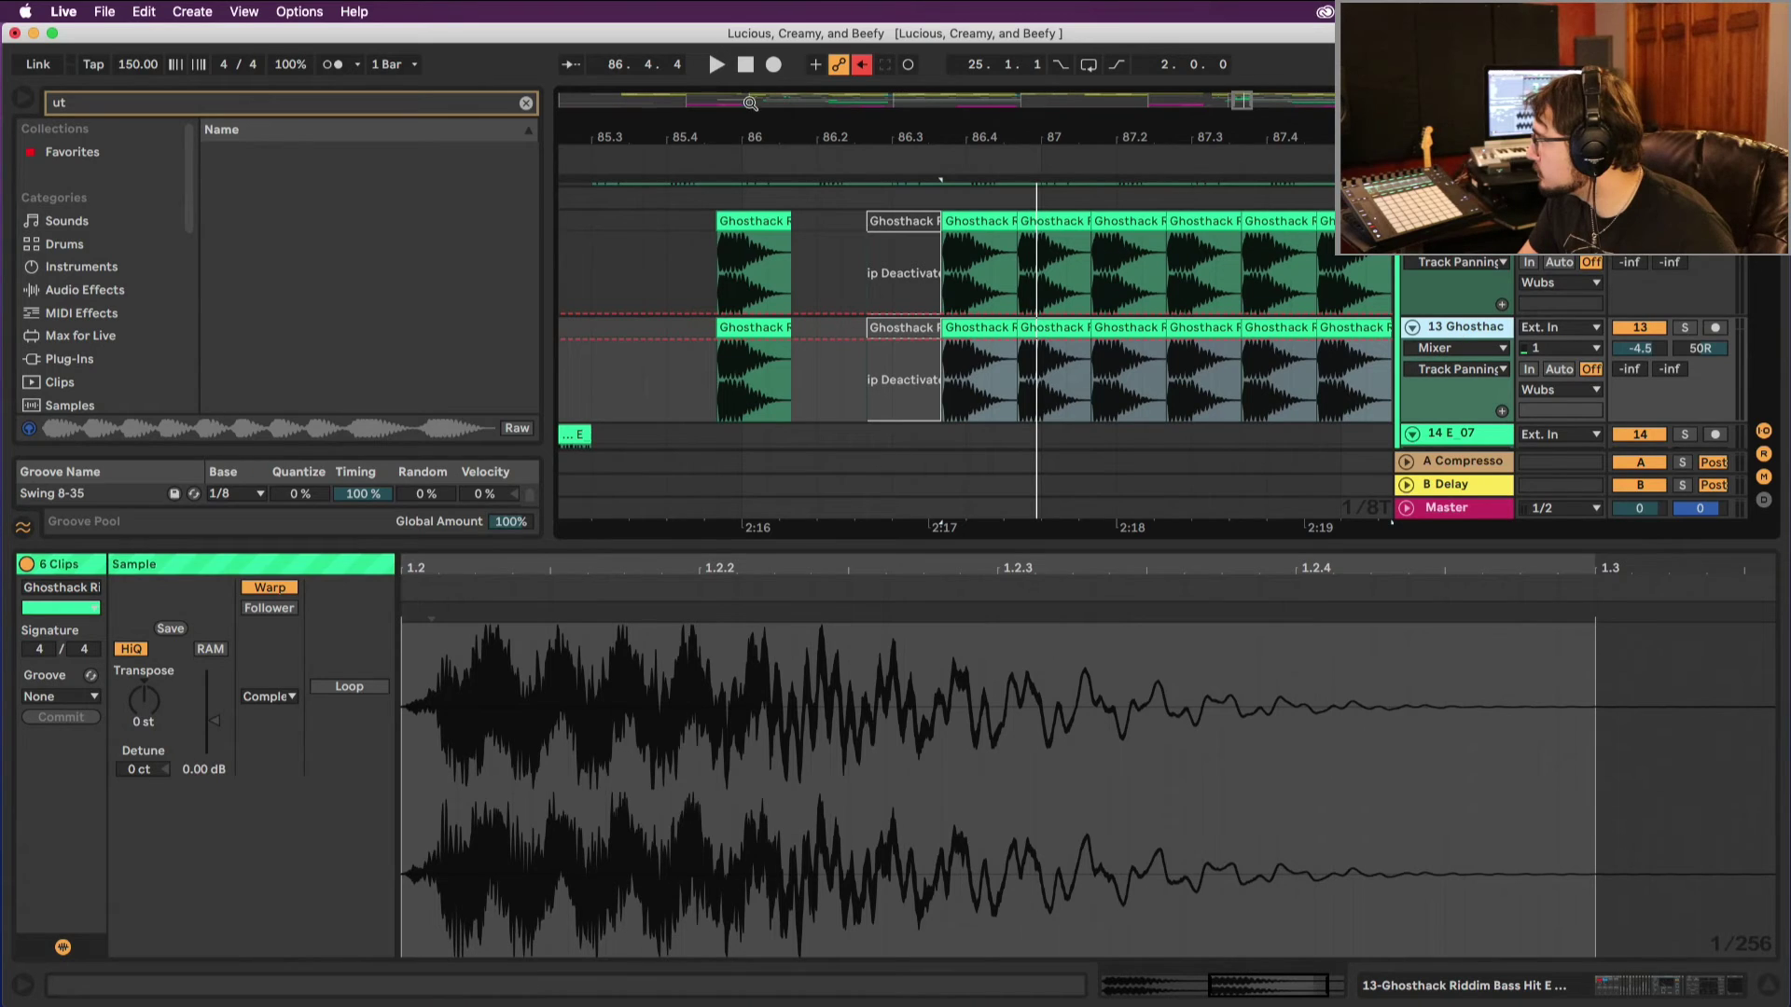
scroll(774, 280, down, 5)
scroll(802, 307, up, 3)
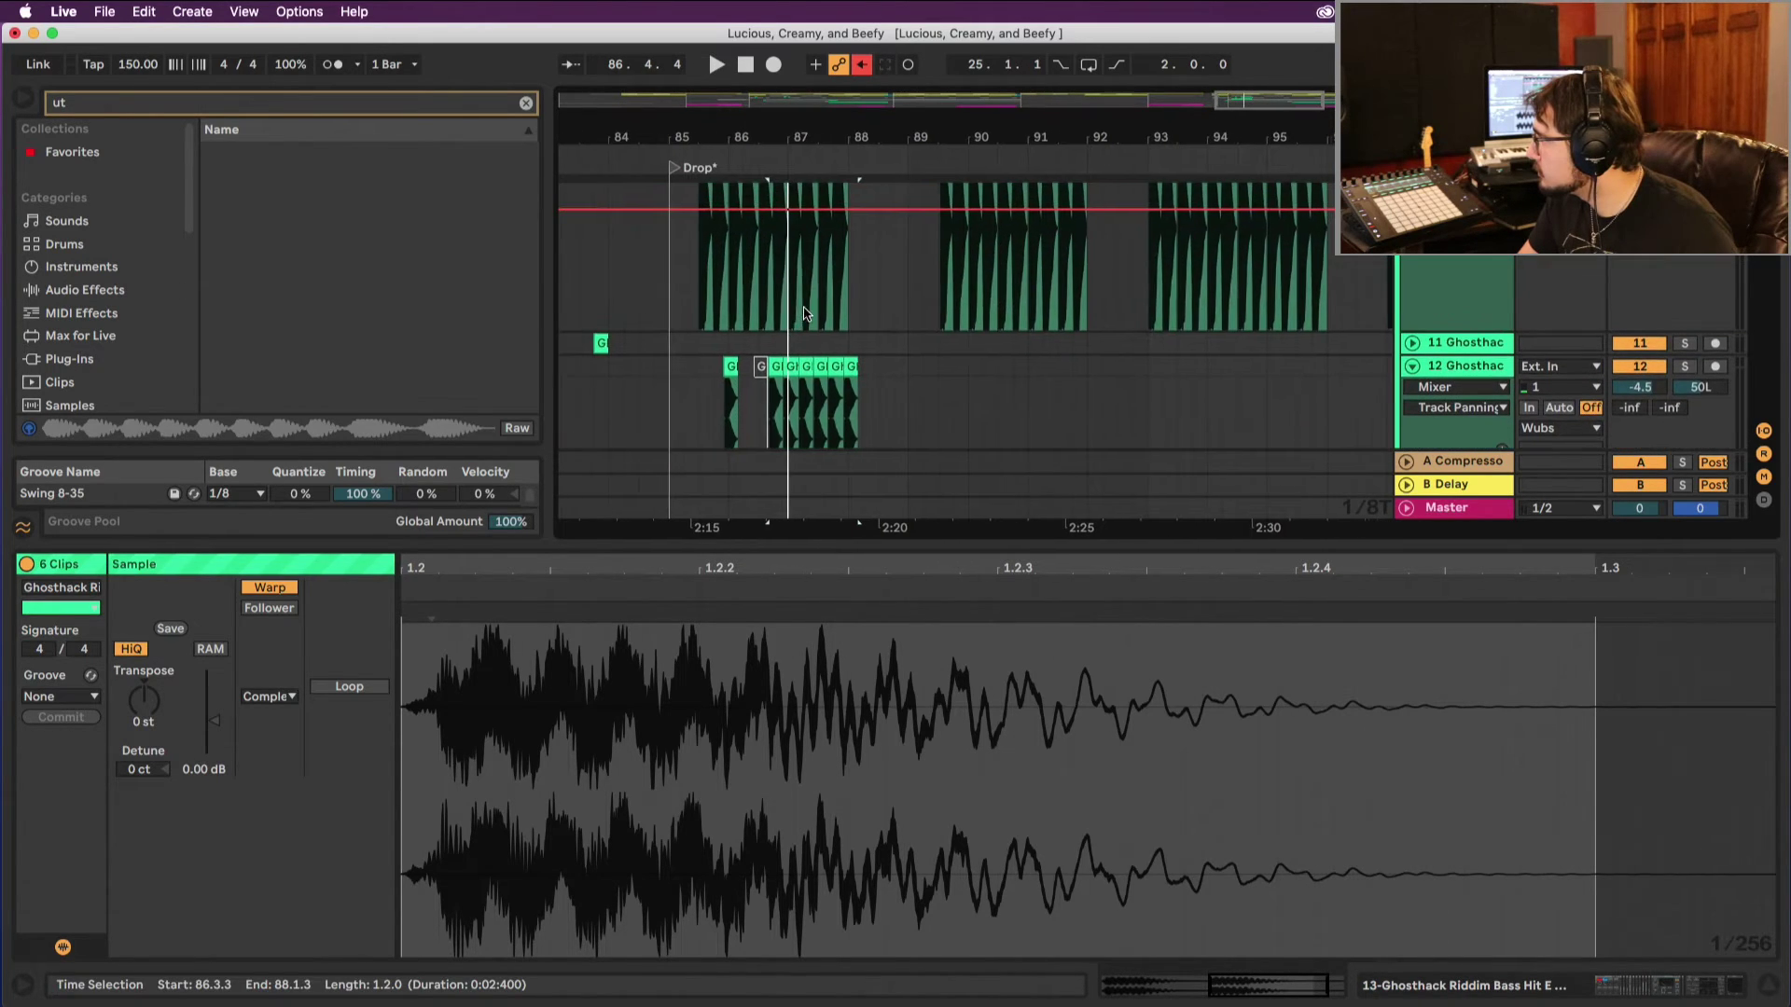
key(space)
scroll(807, 315, down, 5)
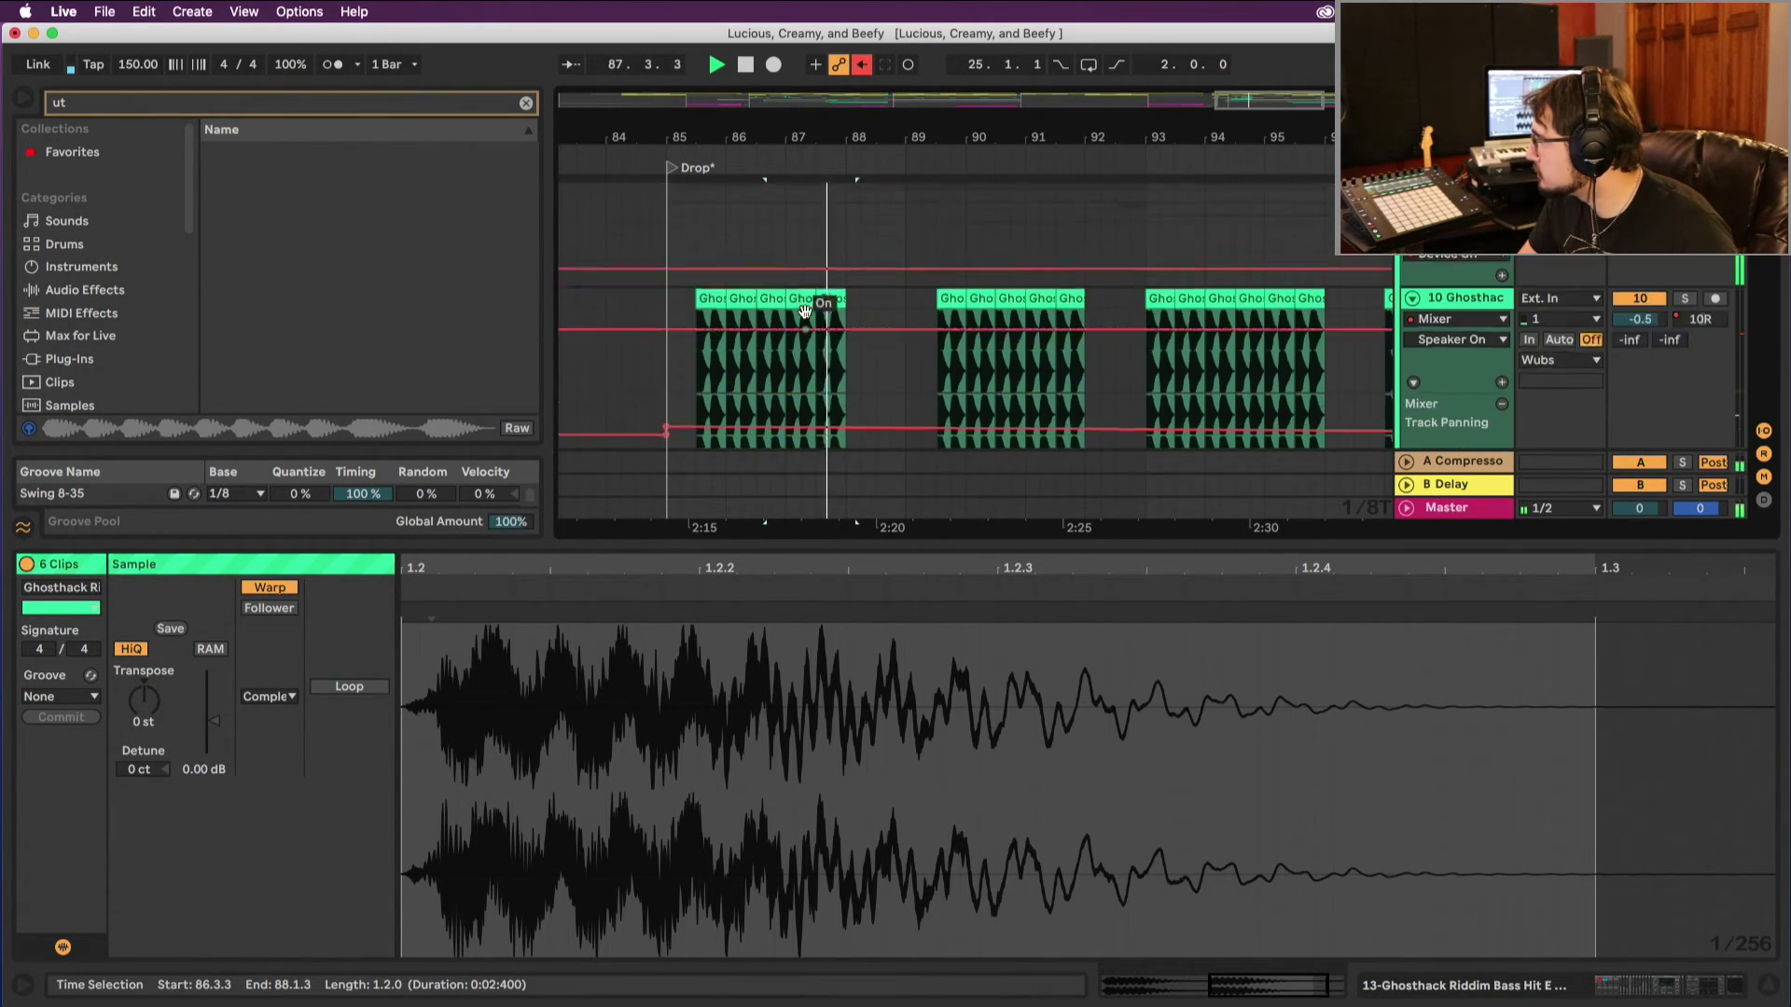
scroll(804, 317, down, 6)
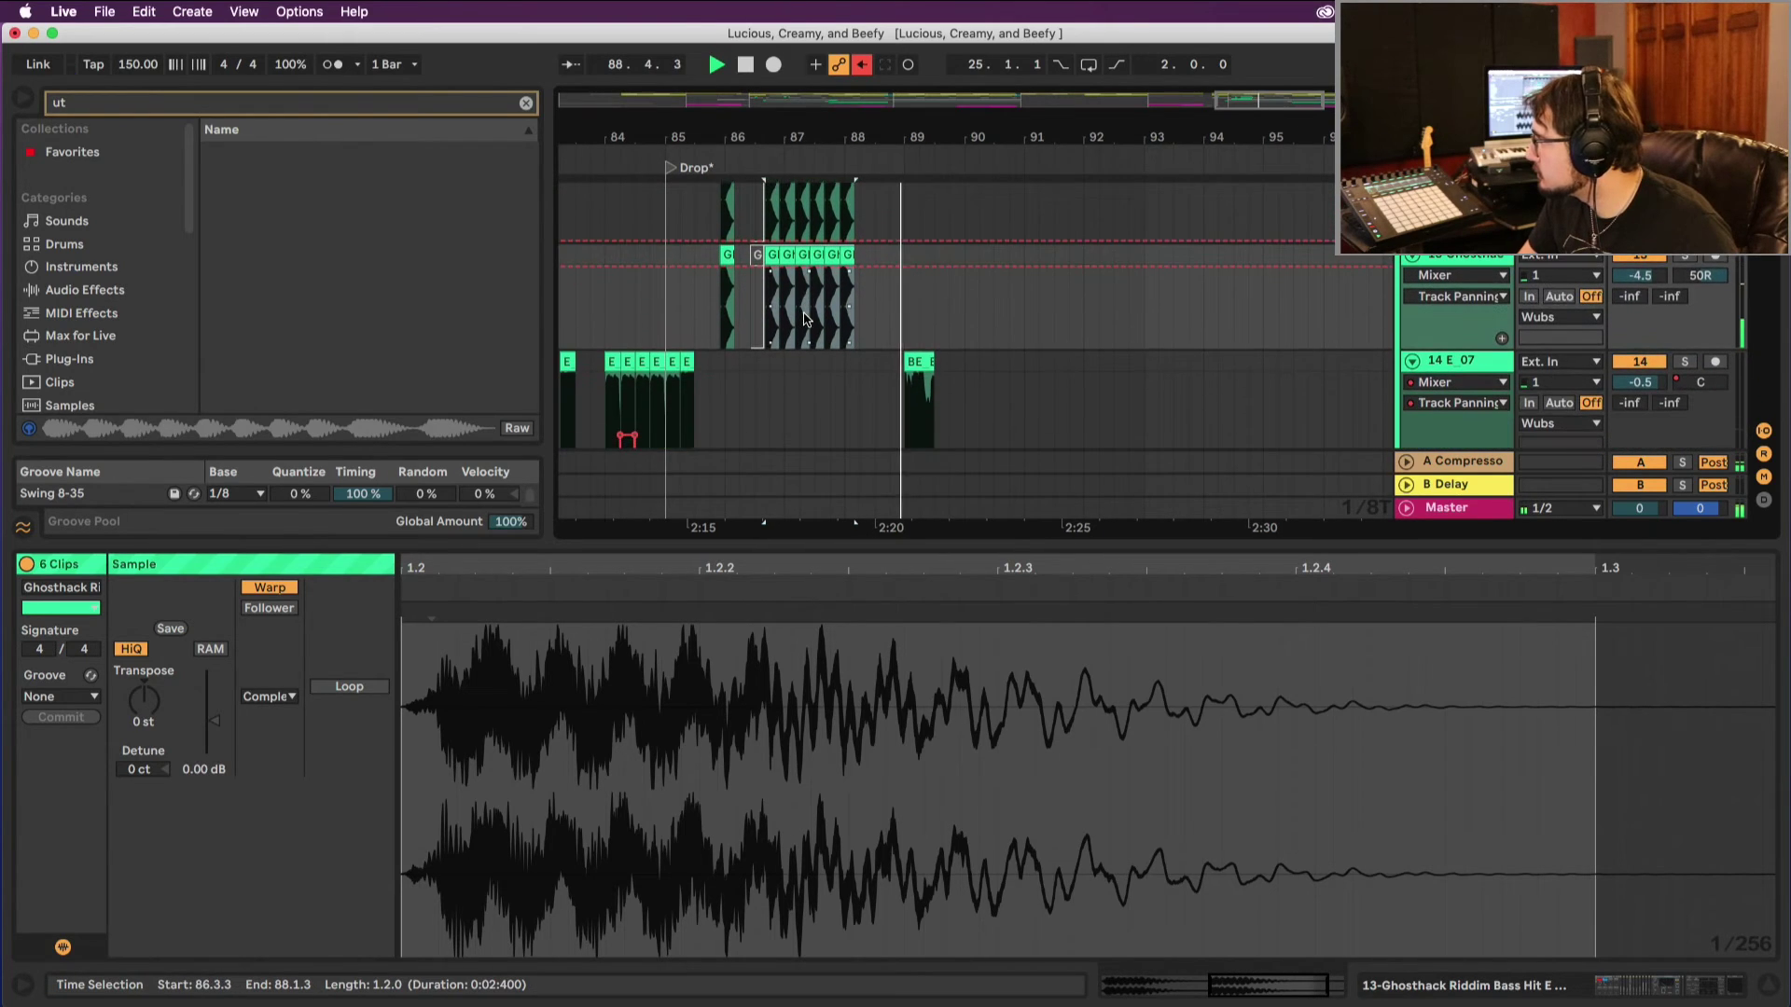
scroll(760, 311, down, 6)
Step: Examine the Ghosthack arrangement in the first drop and Half section and compare it with the second drop during playback
scroll(737, 312, left, 10)
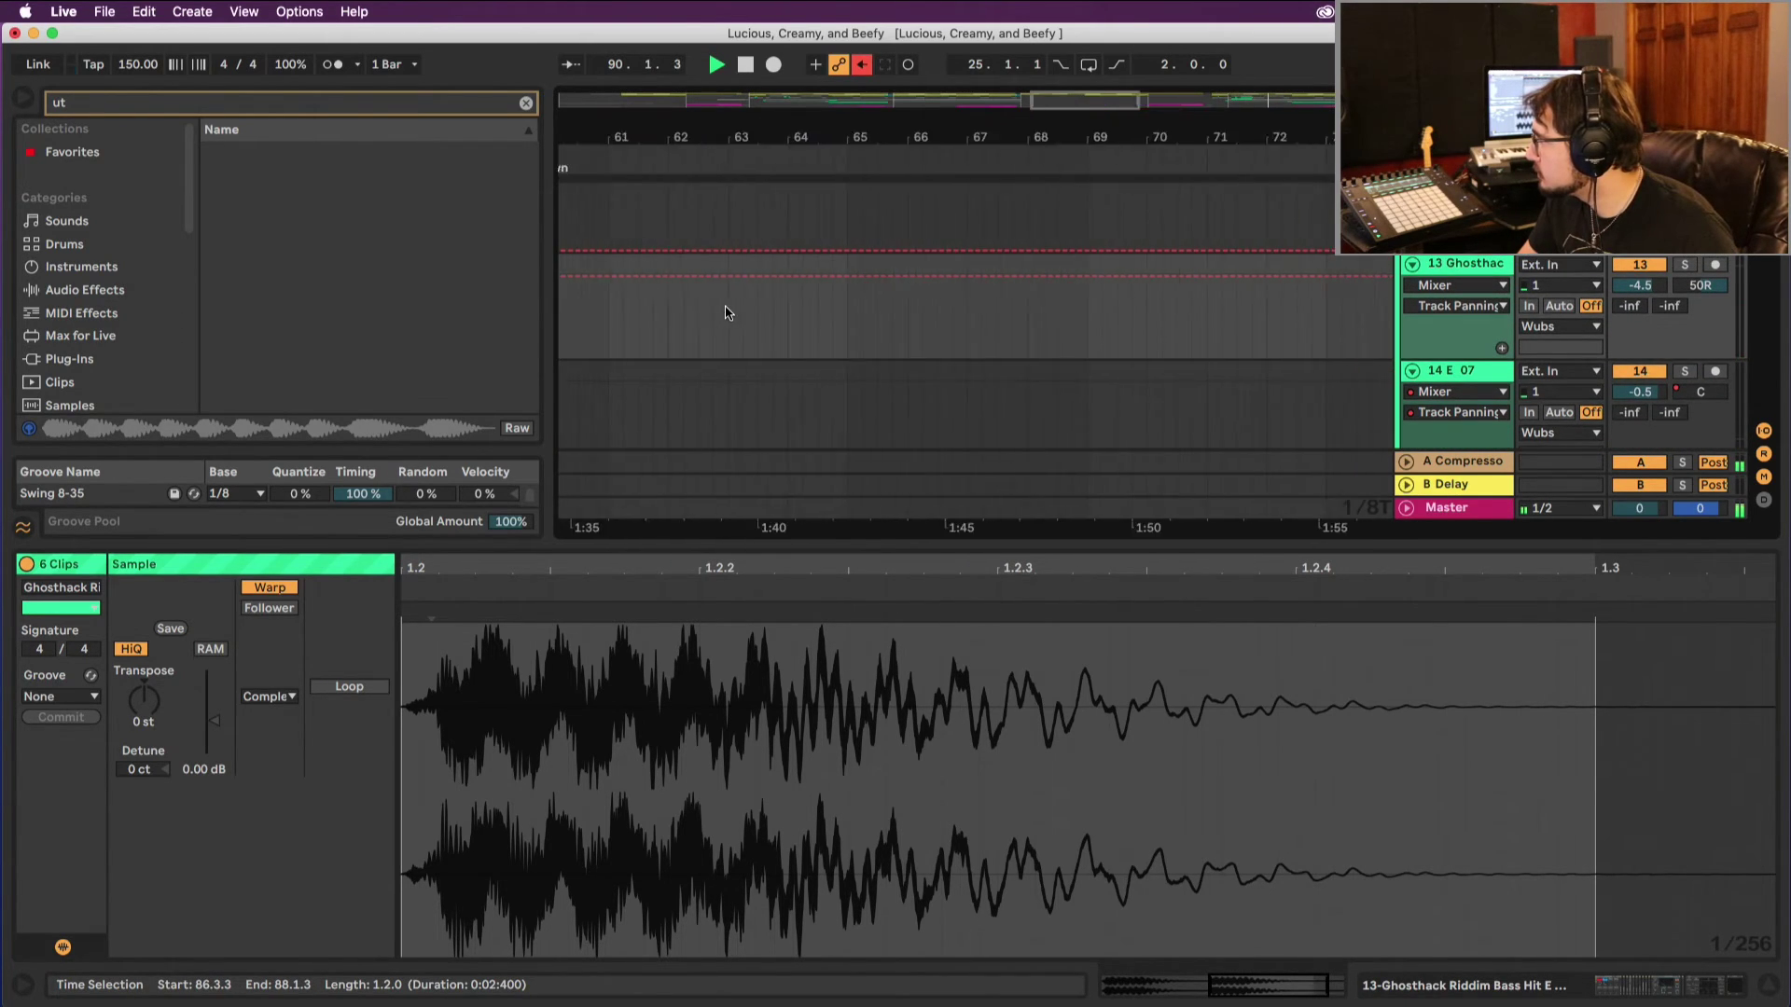
scroll(726, 319, up, 2)
scroll(737, 321, left, 12)
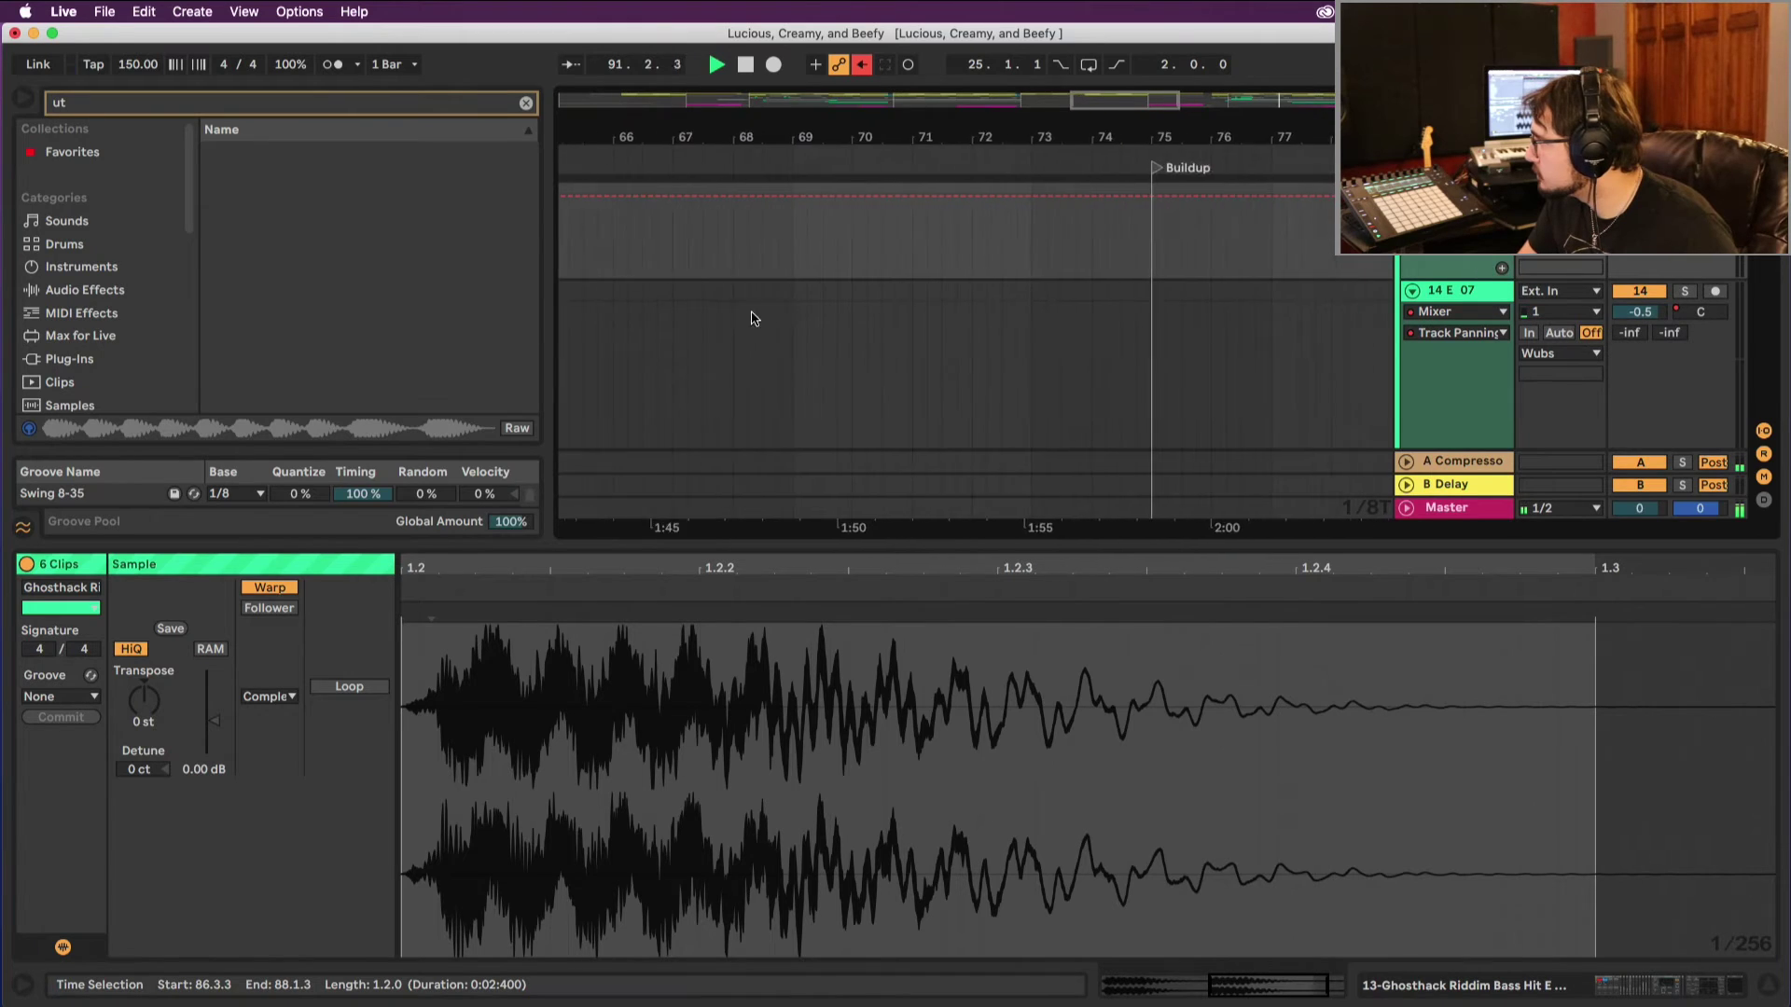
scroll(765, 322, up, 1)
scroll(784, 321, left, 20)
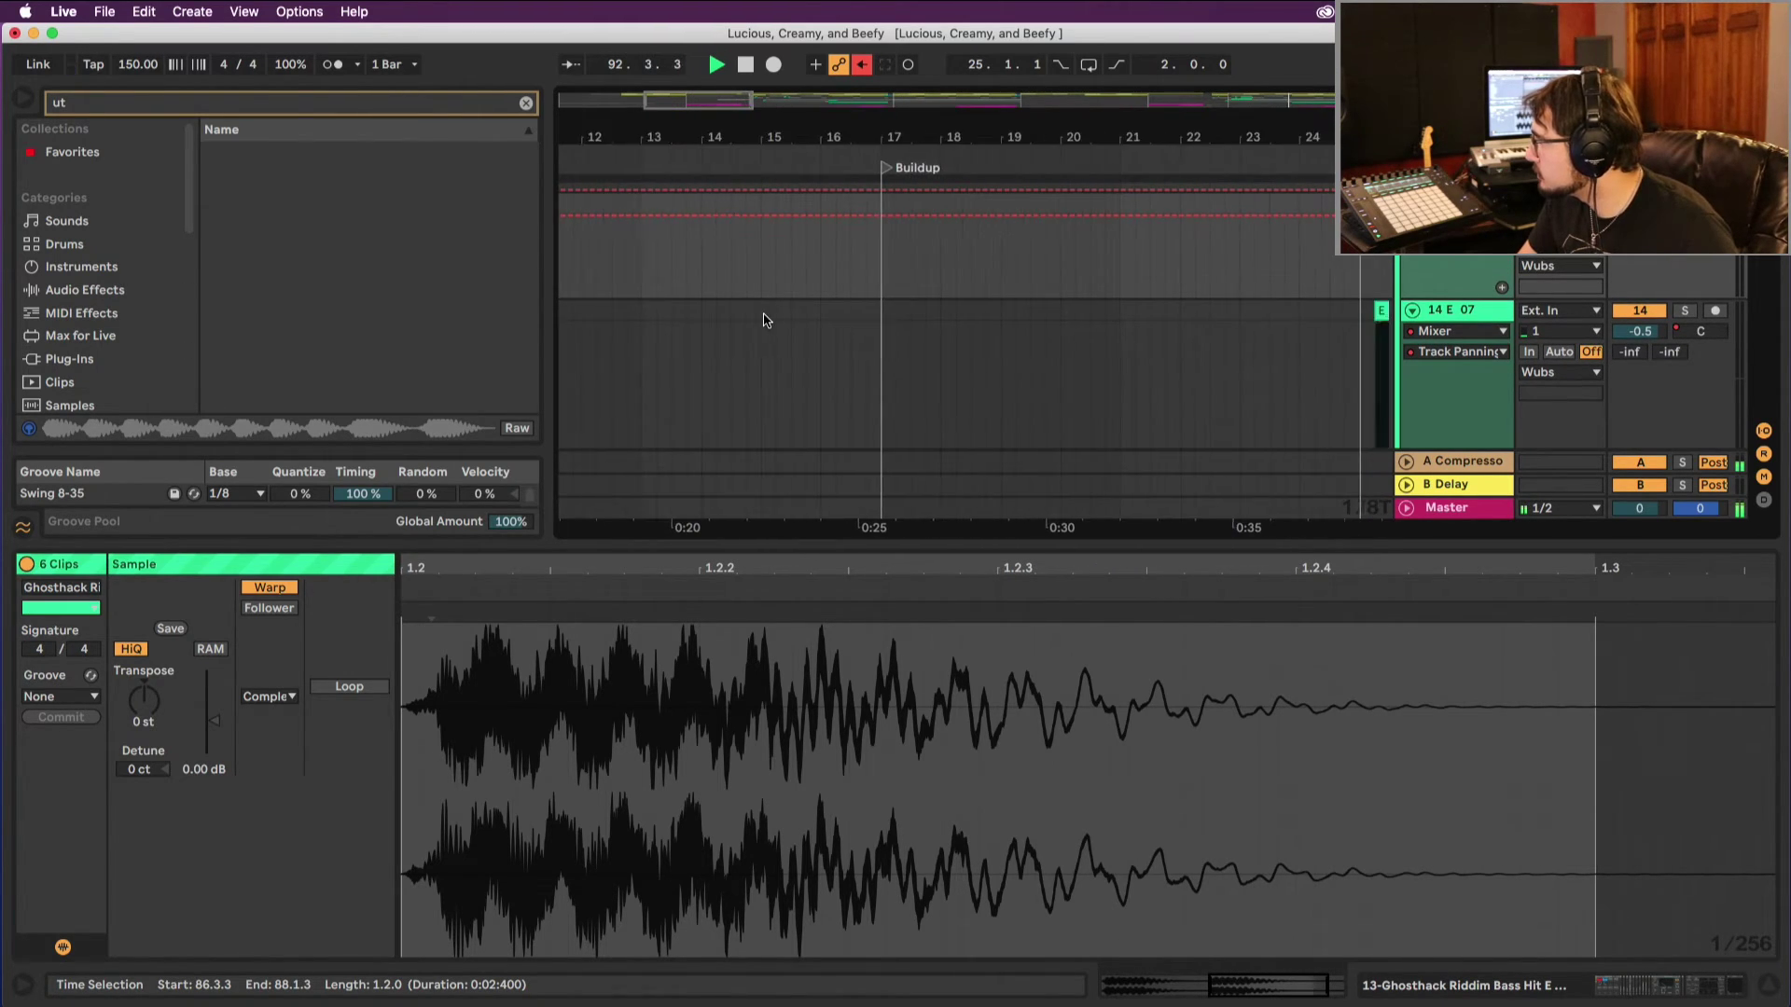
scroll(802, 320, right, 7)
scroll(812, 308, up, 4)
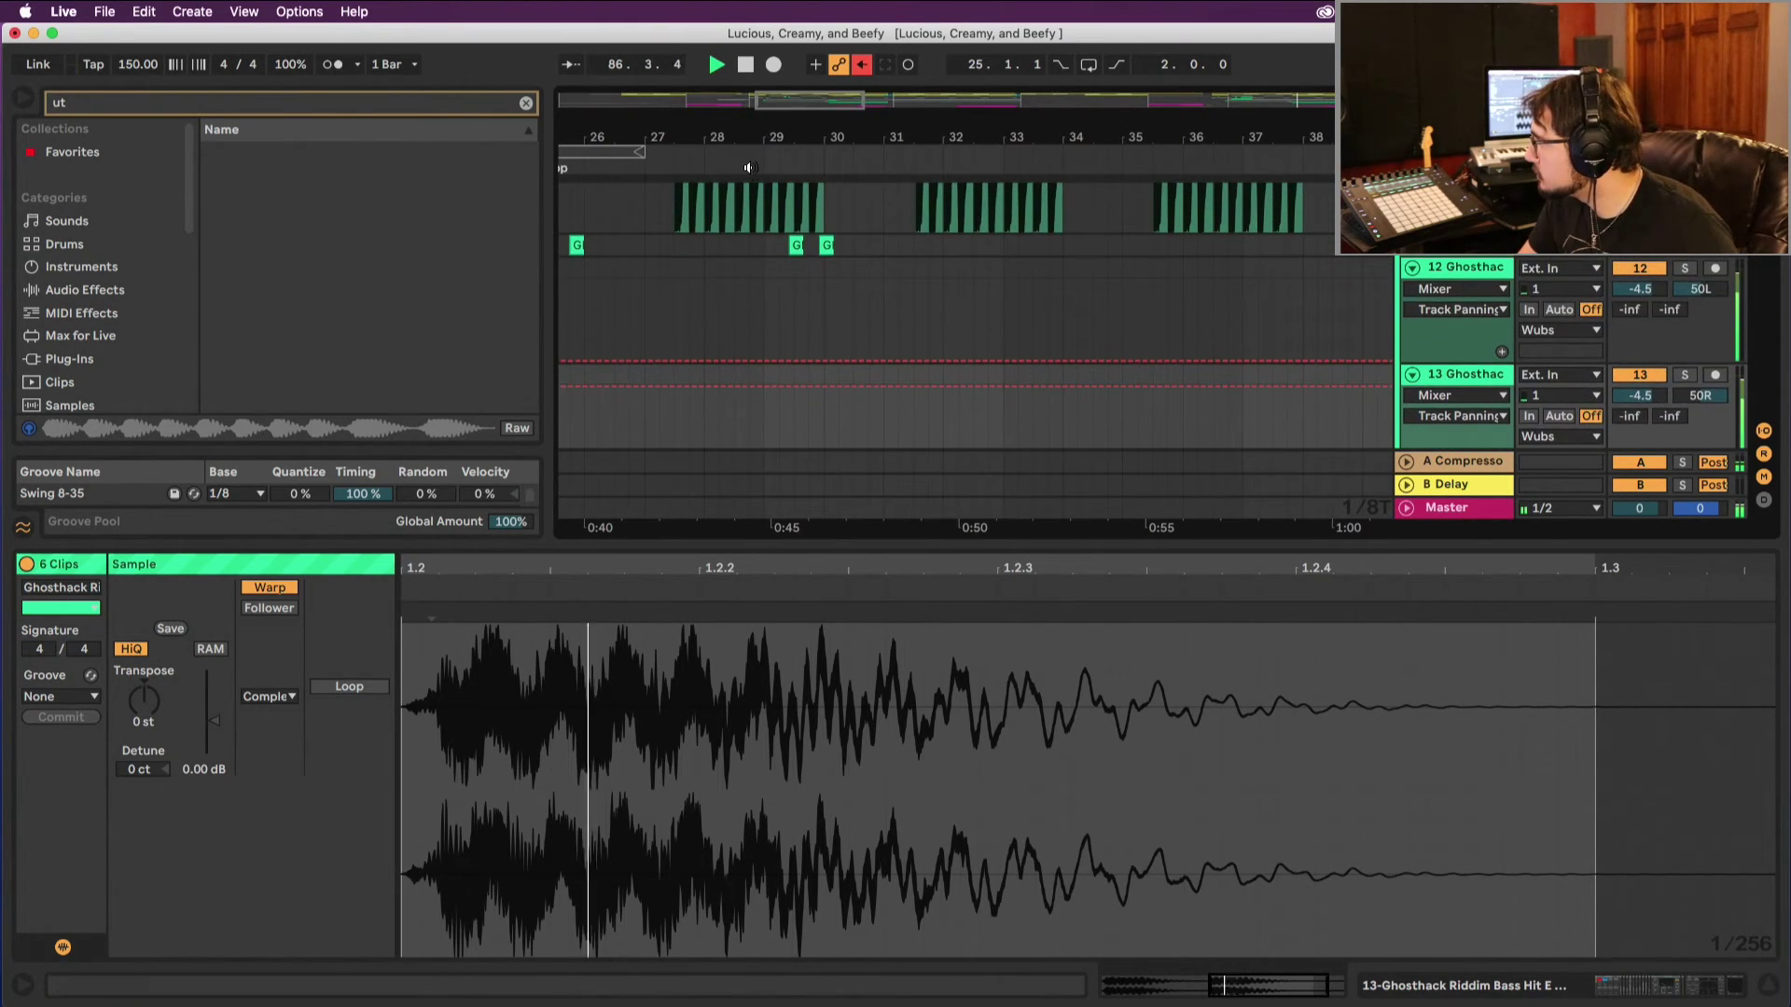
drag(777, 111, 1021, 350)
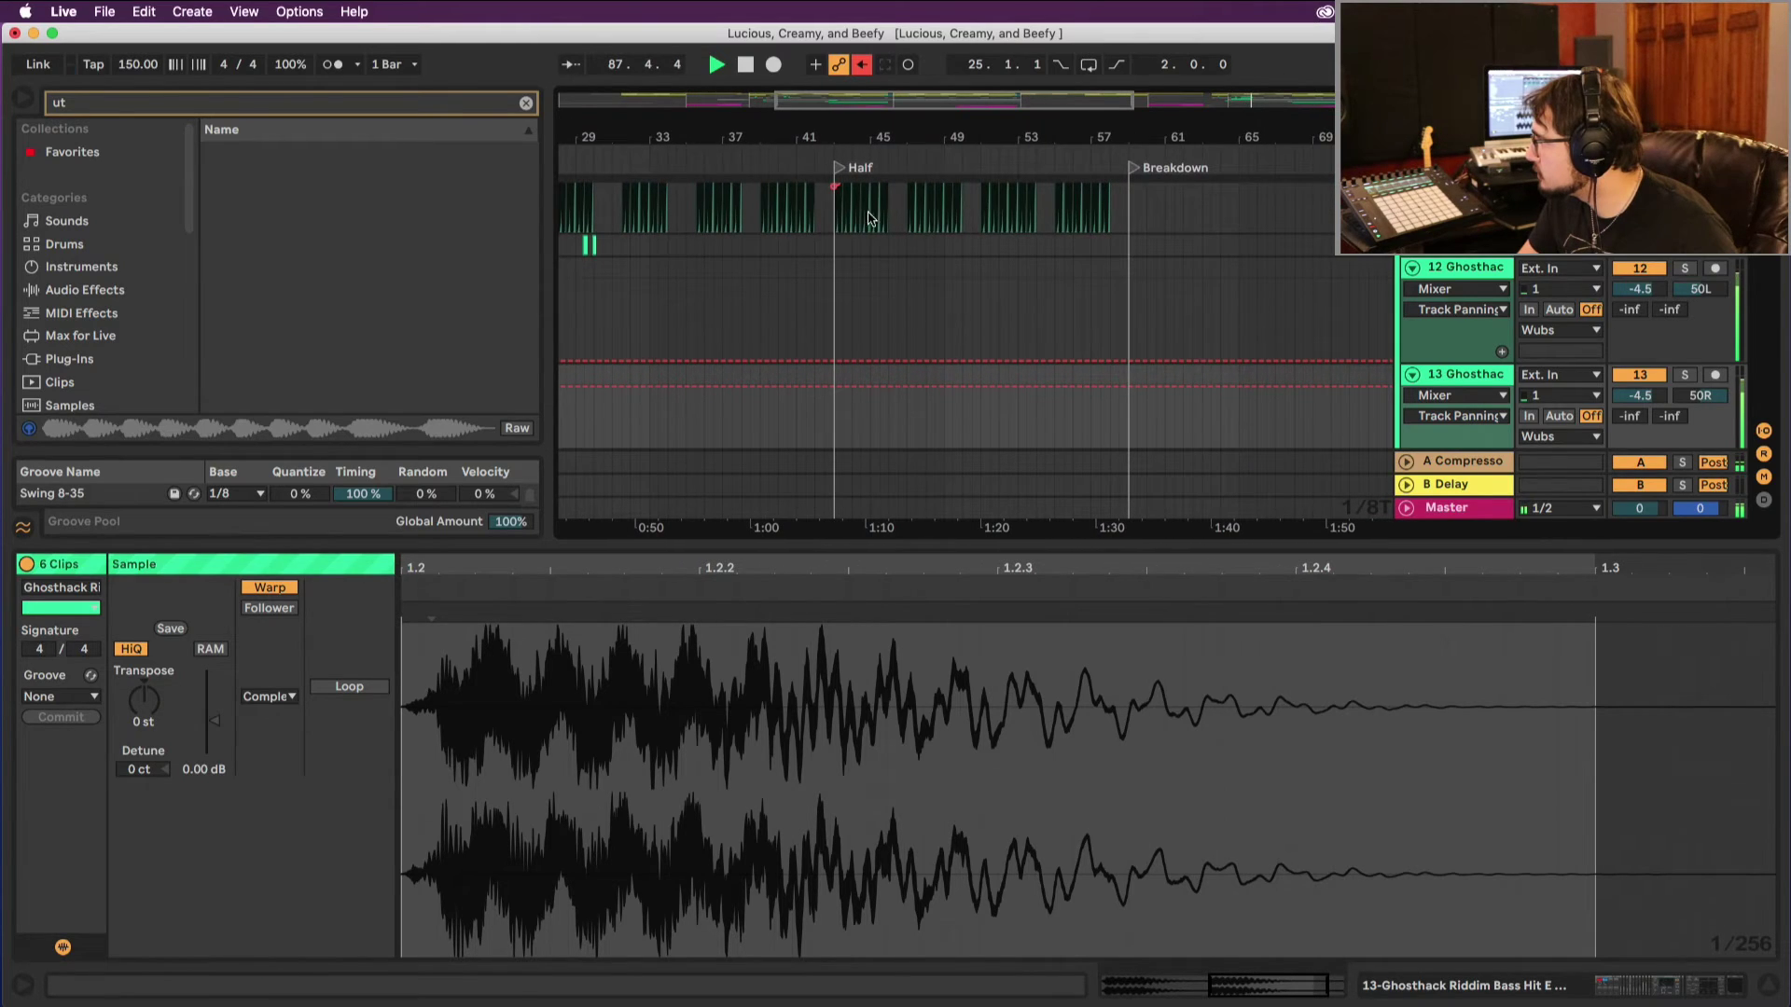
scroll(1022, 350, up, 3)
scroll(1026, 341, up, 5)
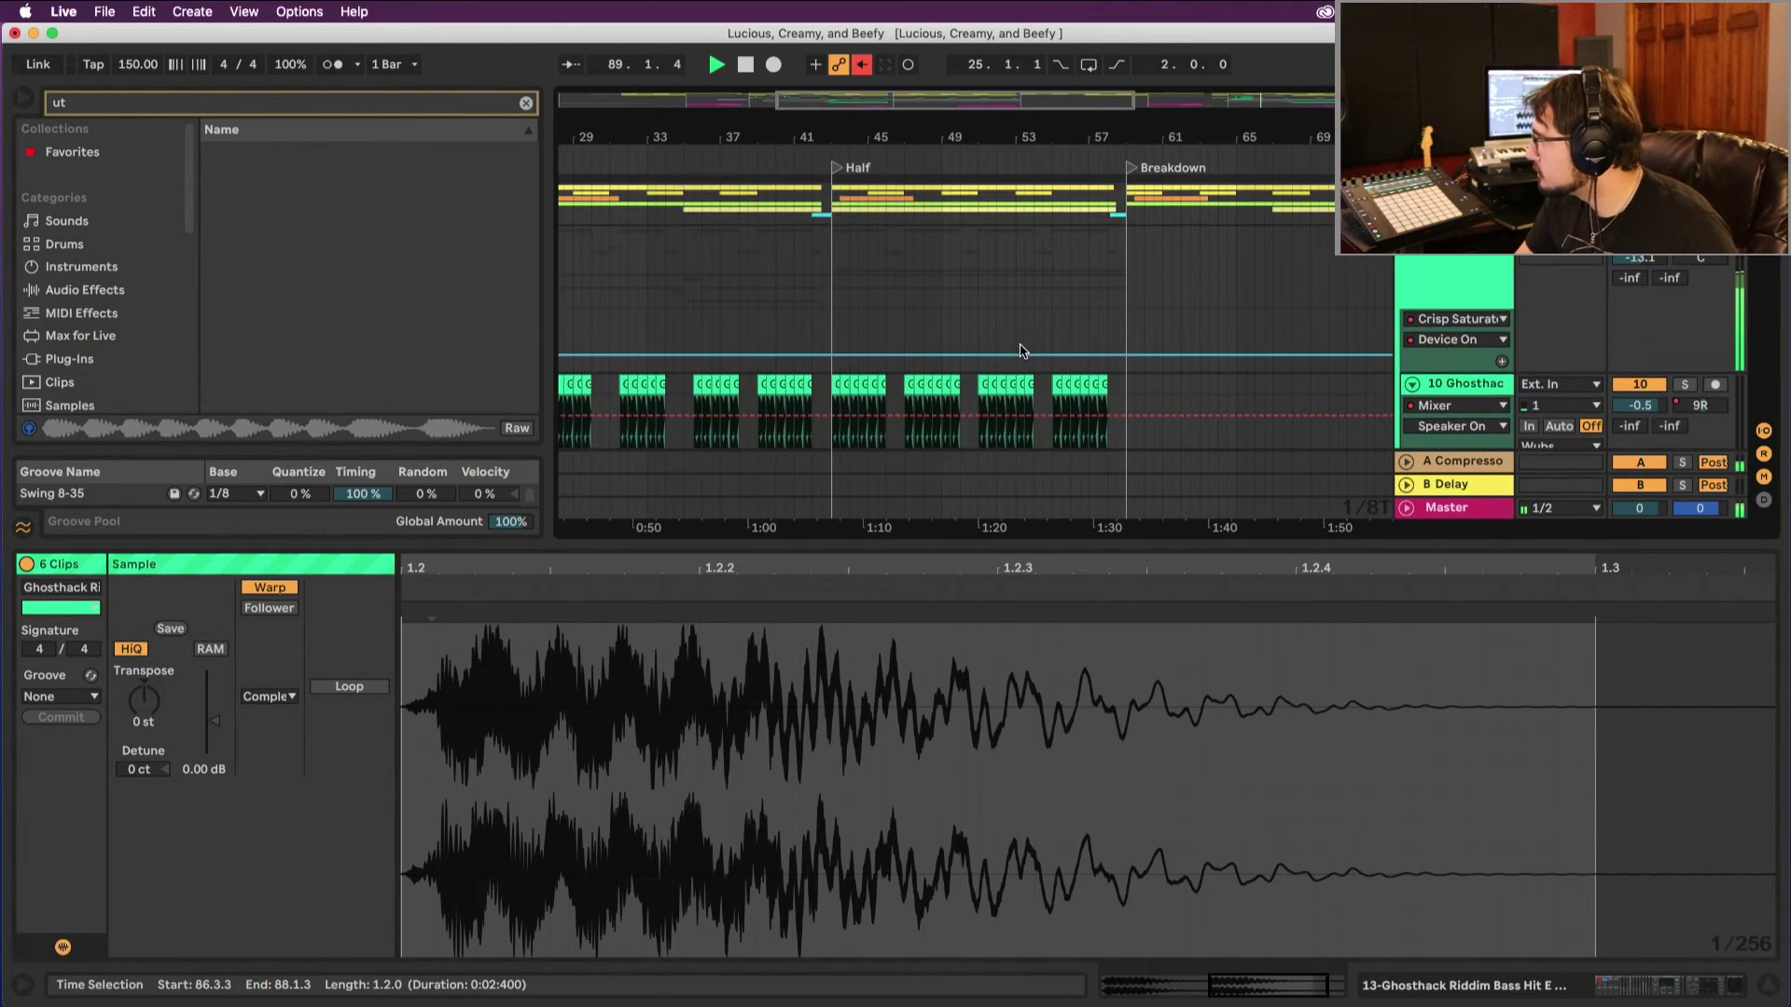
scroll(1110, 299, right, 15)
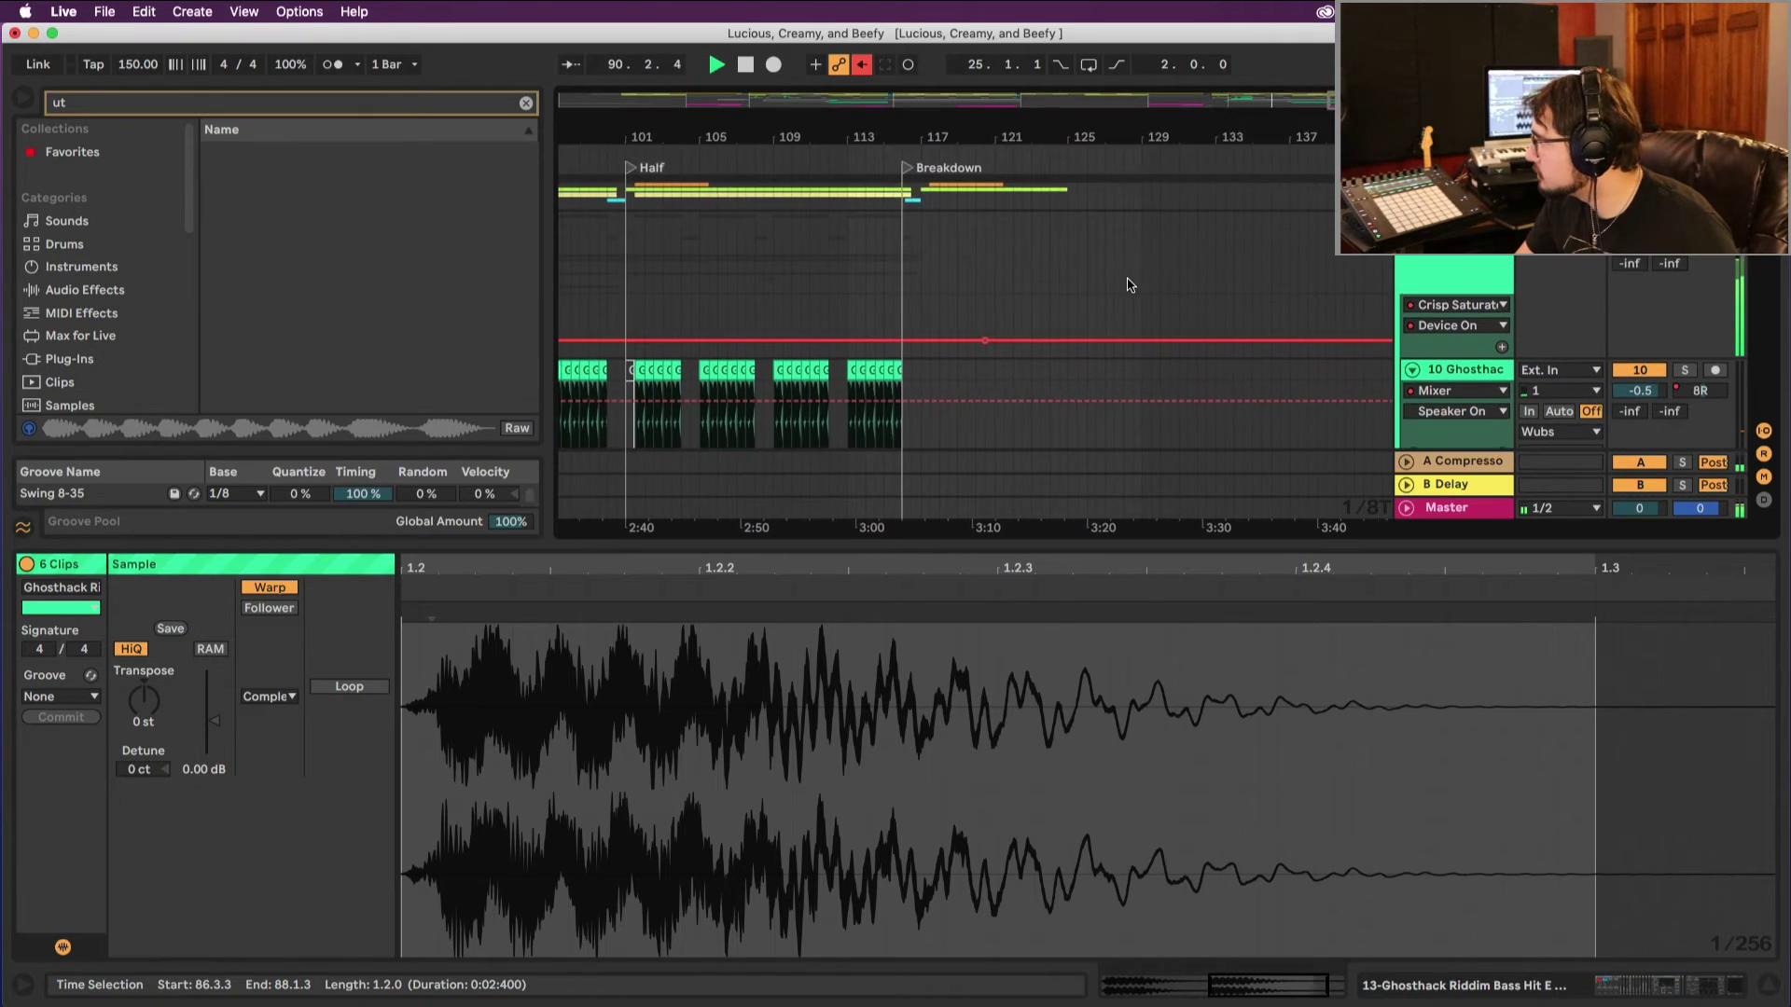
scroll(1124, 285, down, 5)
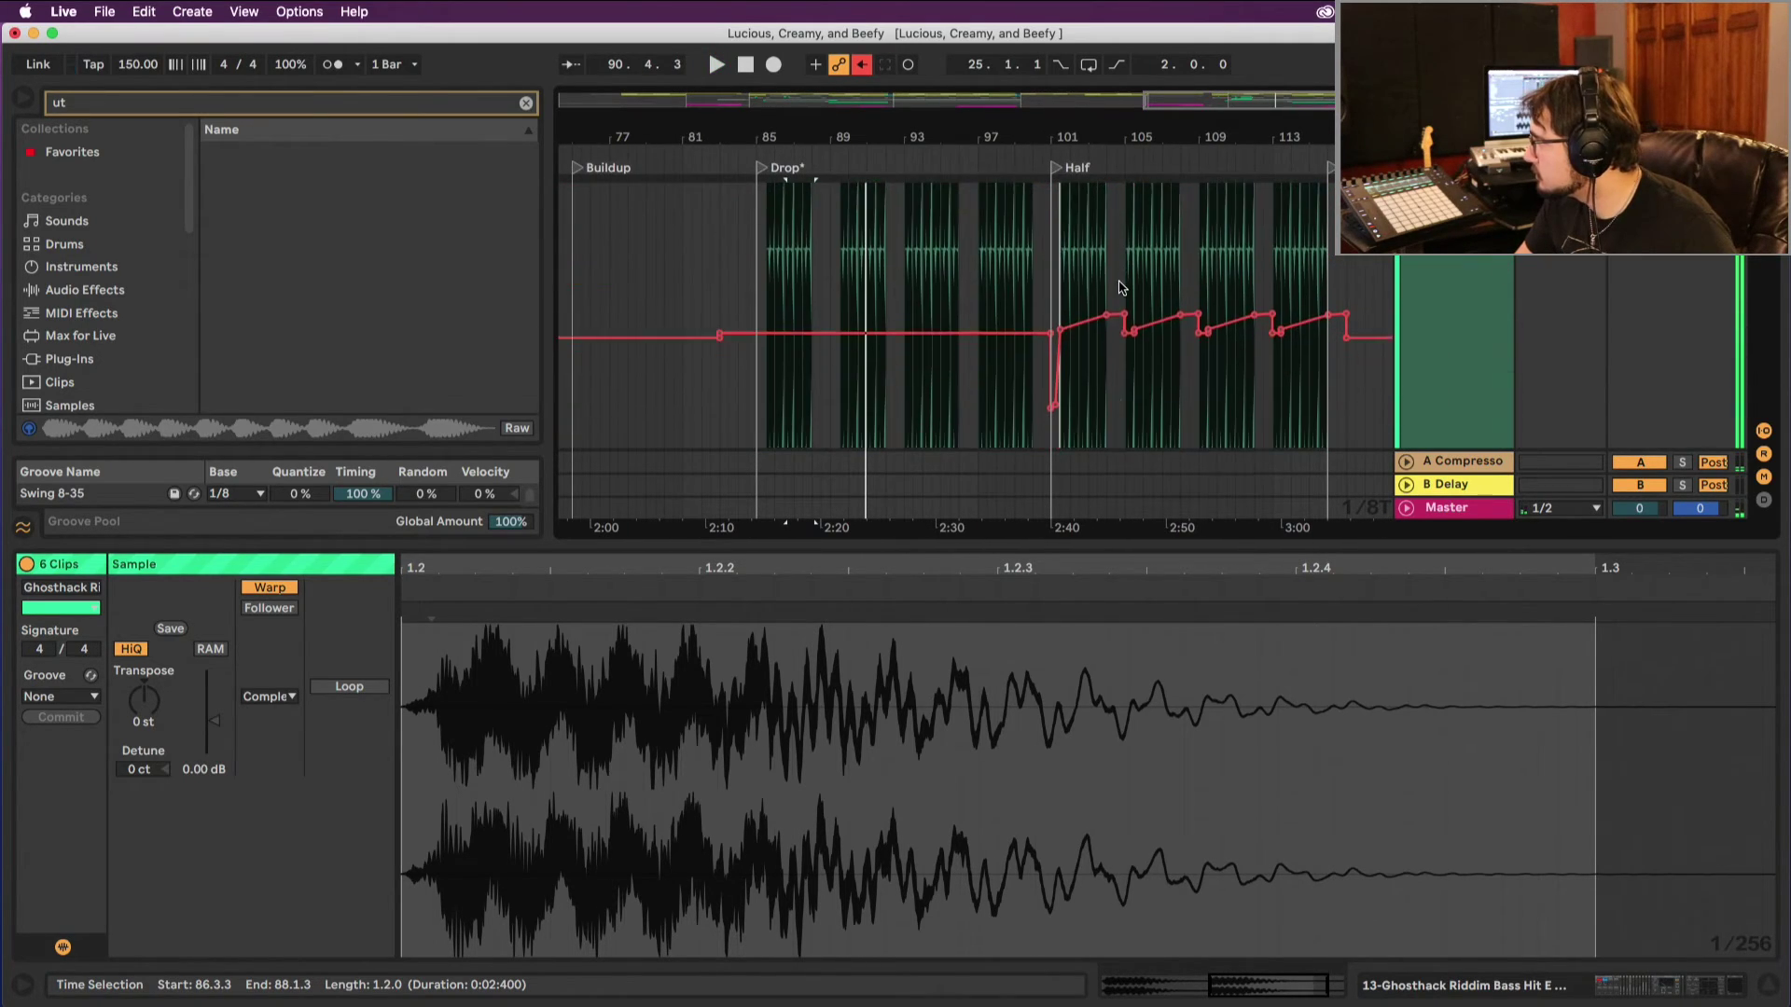
Step: Focus on the panned Ghosthack tracks 12 and 13 in the second drop and replay them from 86.3.3
scroll(1122, 287, down, 1)
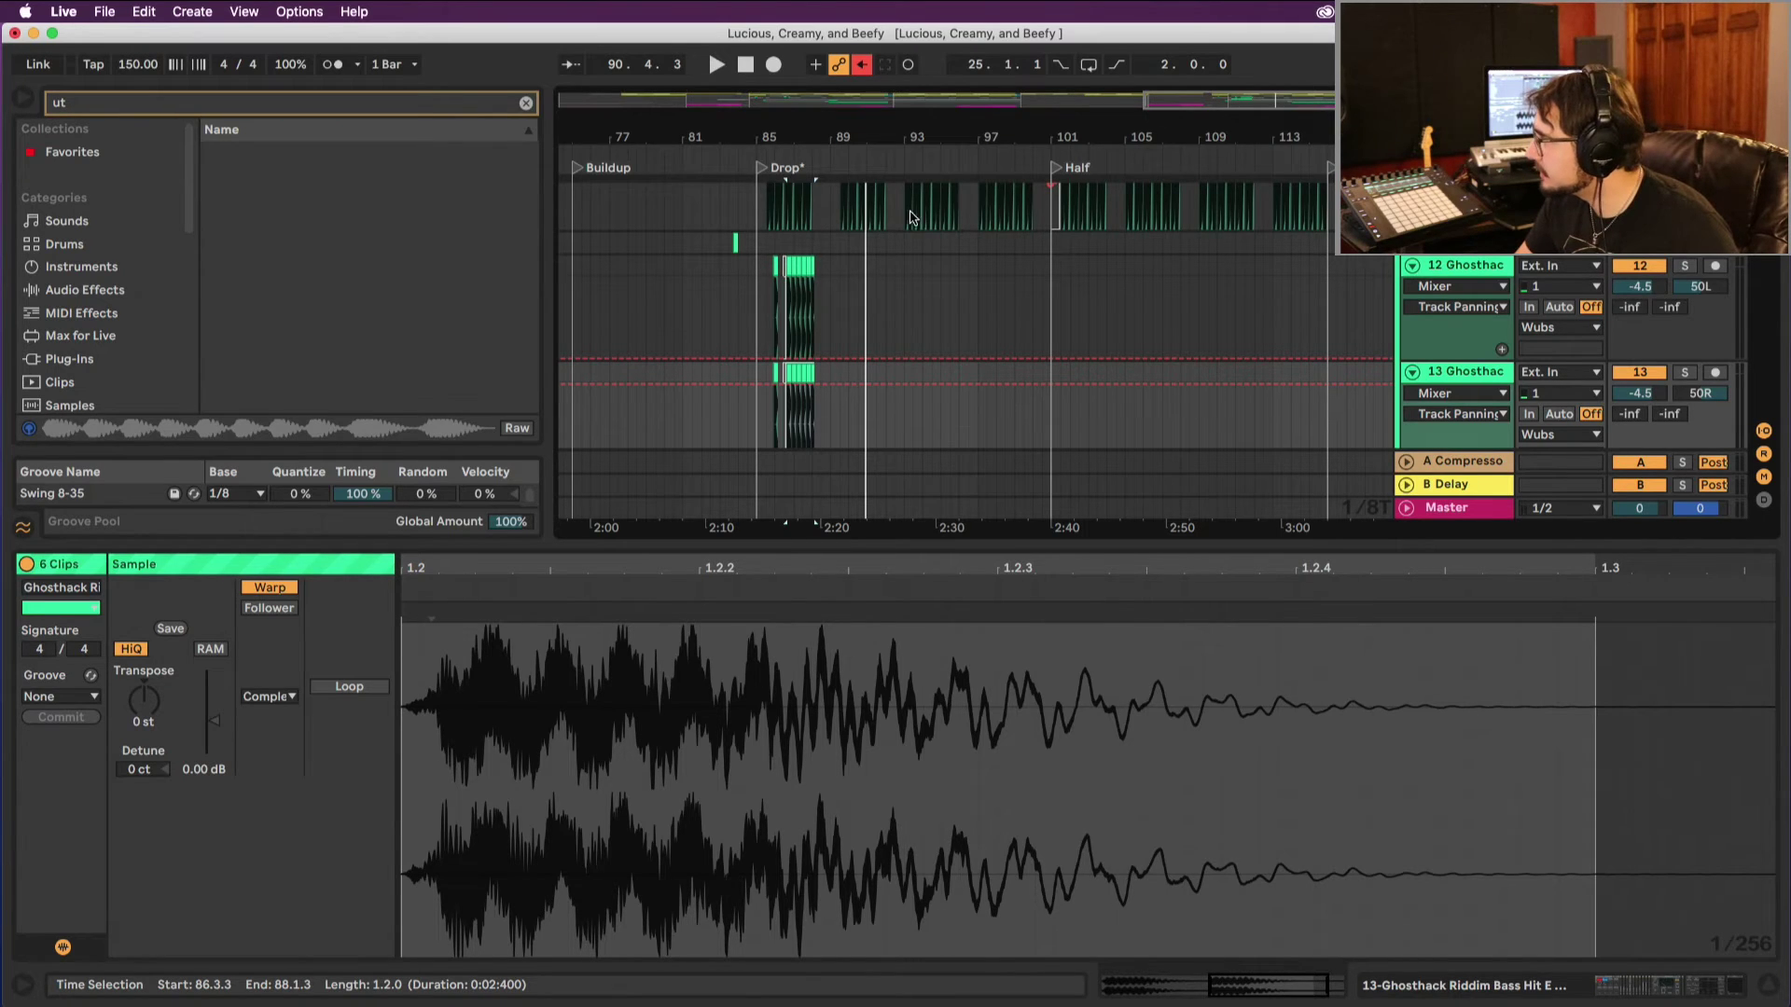
key(plus)
key(plus)
key(plus)
key(space)
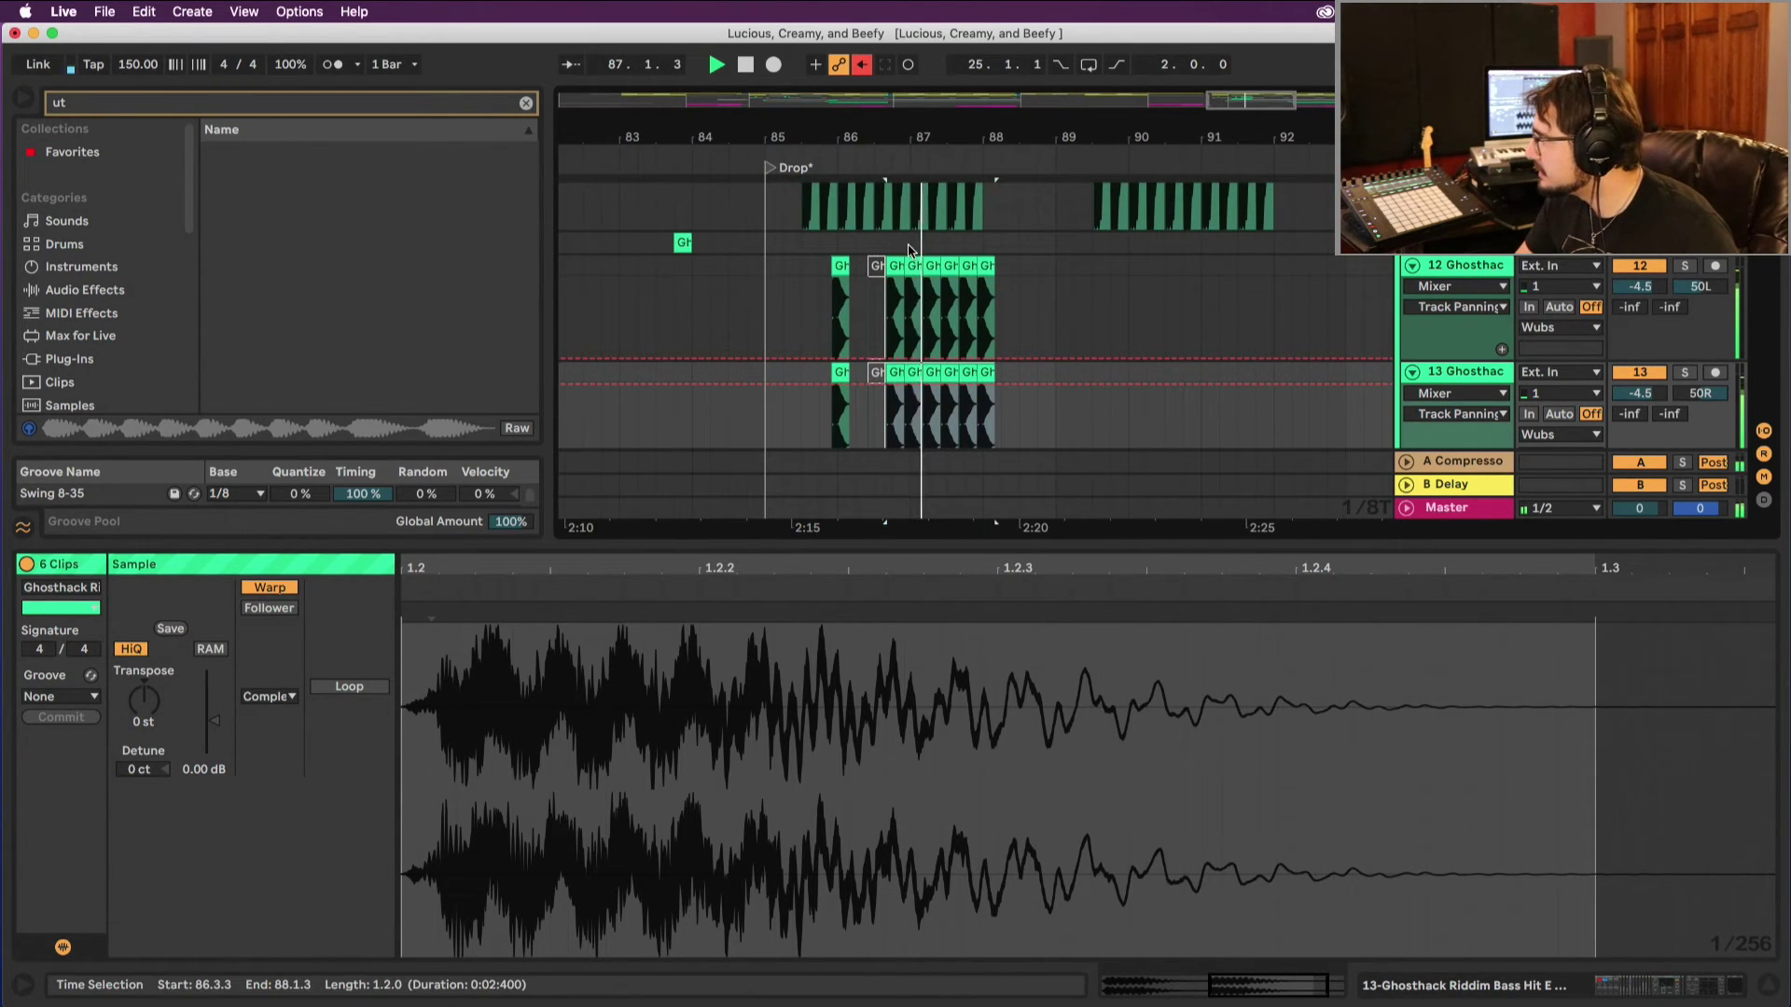
scroll(910, 250, up, 2)
key(space)
scroll(1488, 359, down, 2)
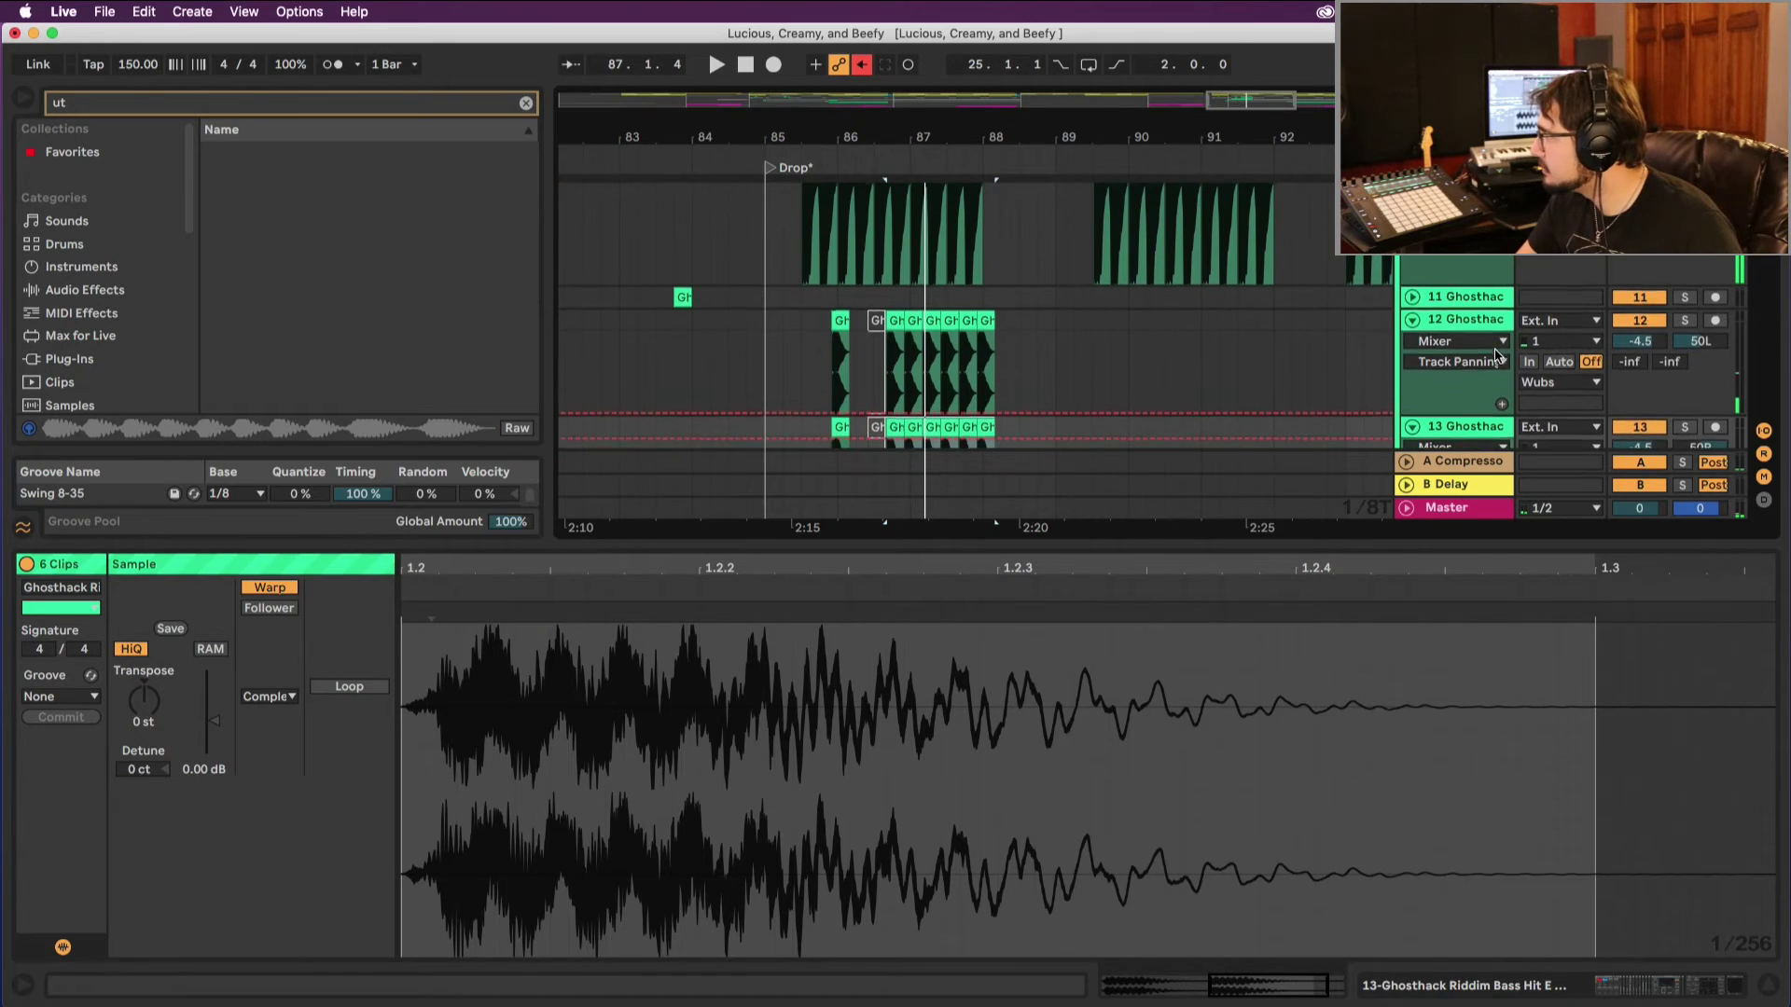
Step: Compare the Ghosthack hits around the first drop at bar 25 with the second drop, and play the latter from 85.3.3
click(1484, 322)
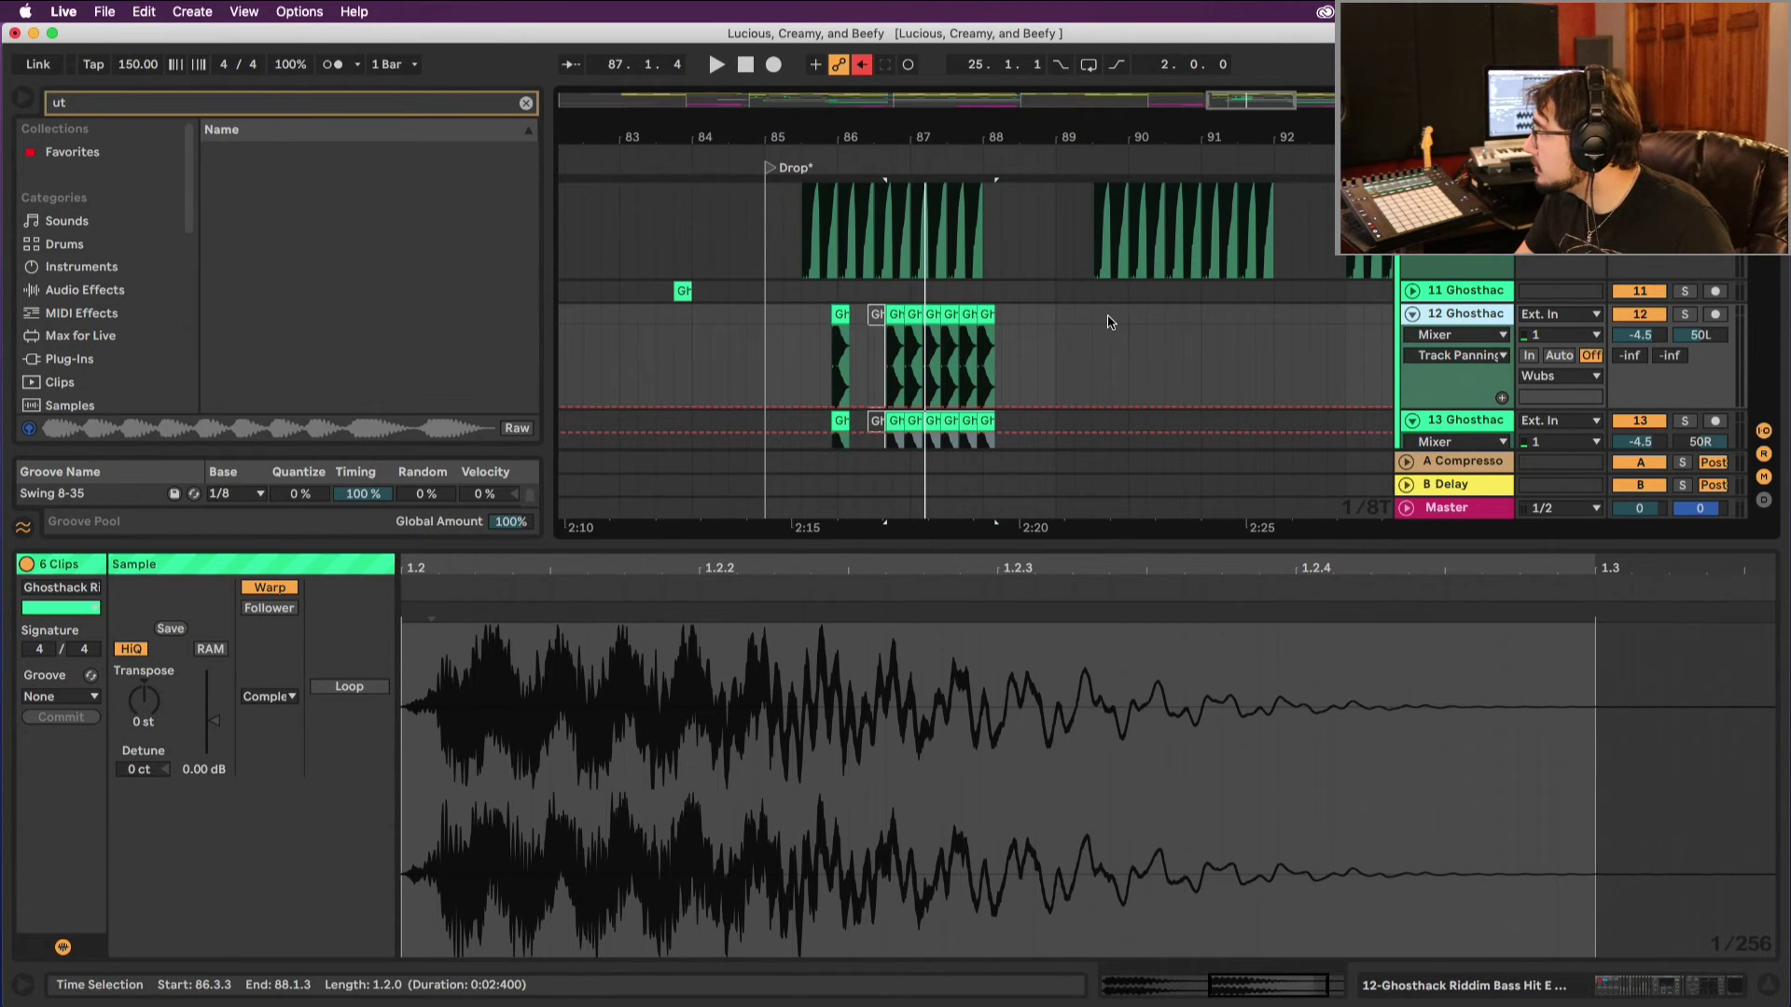
scroll(1108, 321, left, 20)
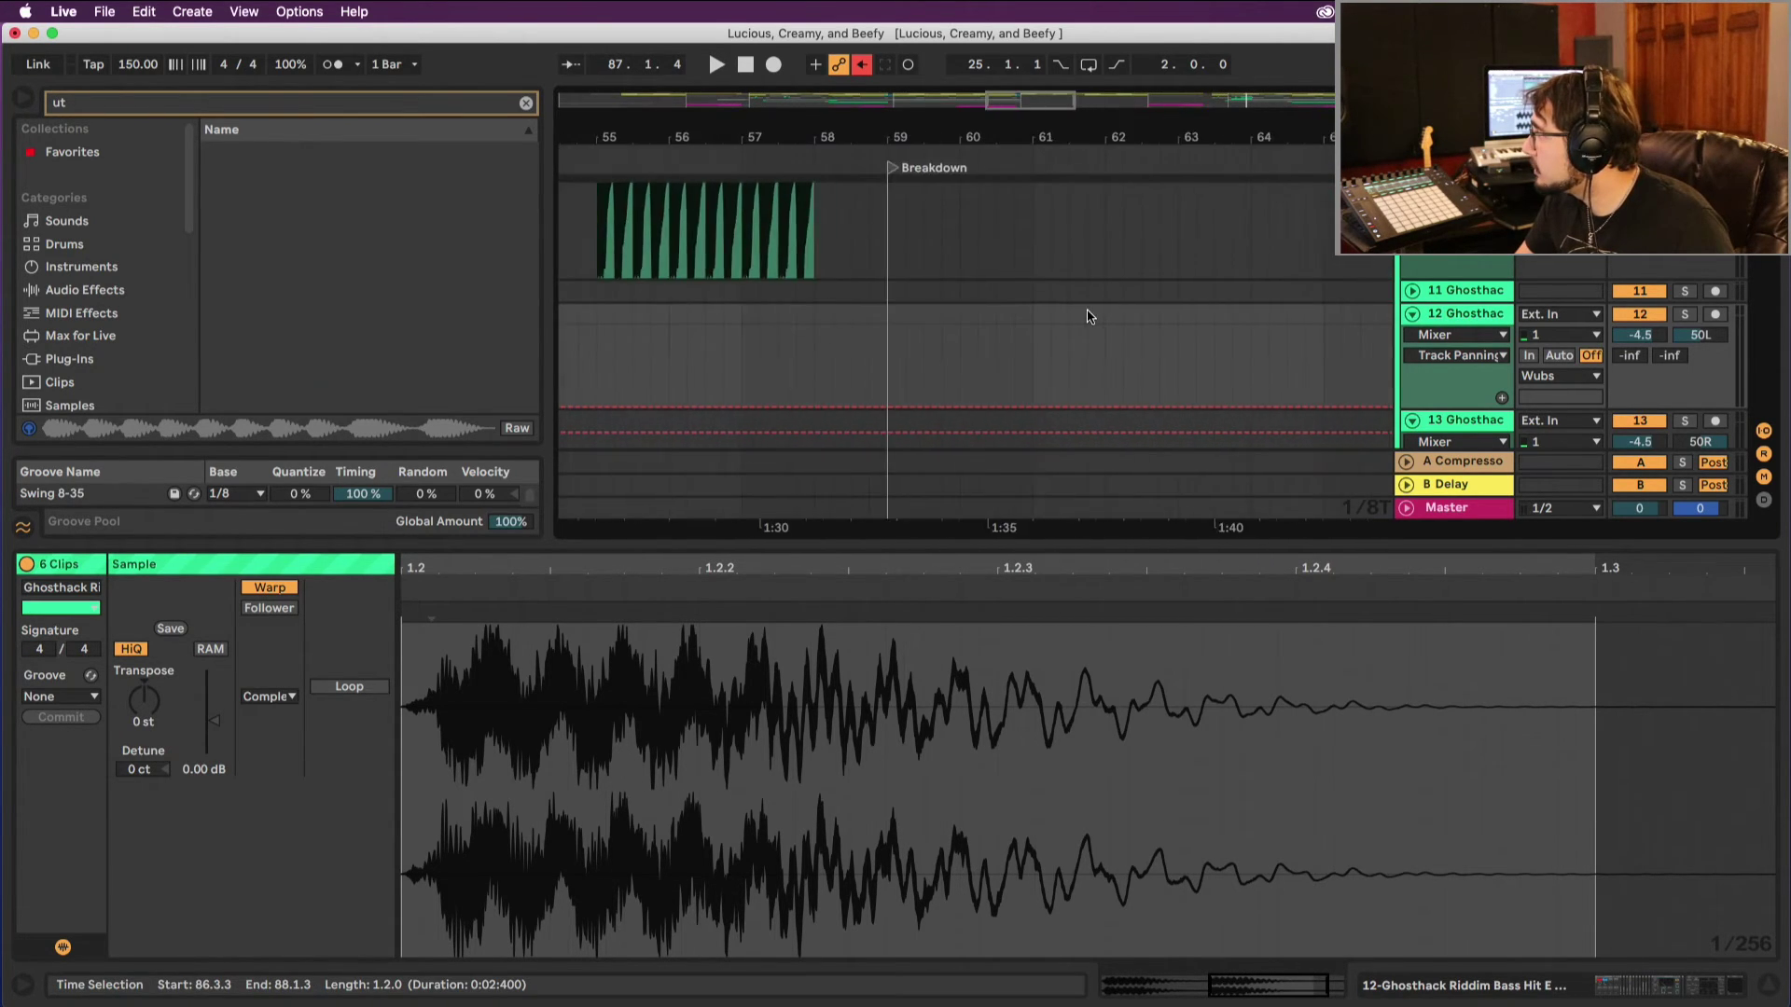
scroll(1088, 317, right, 5)
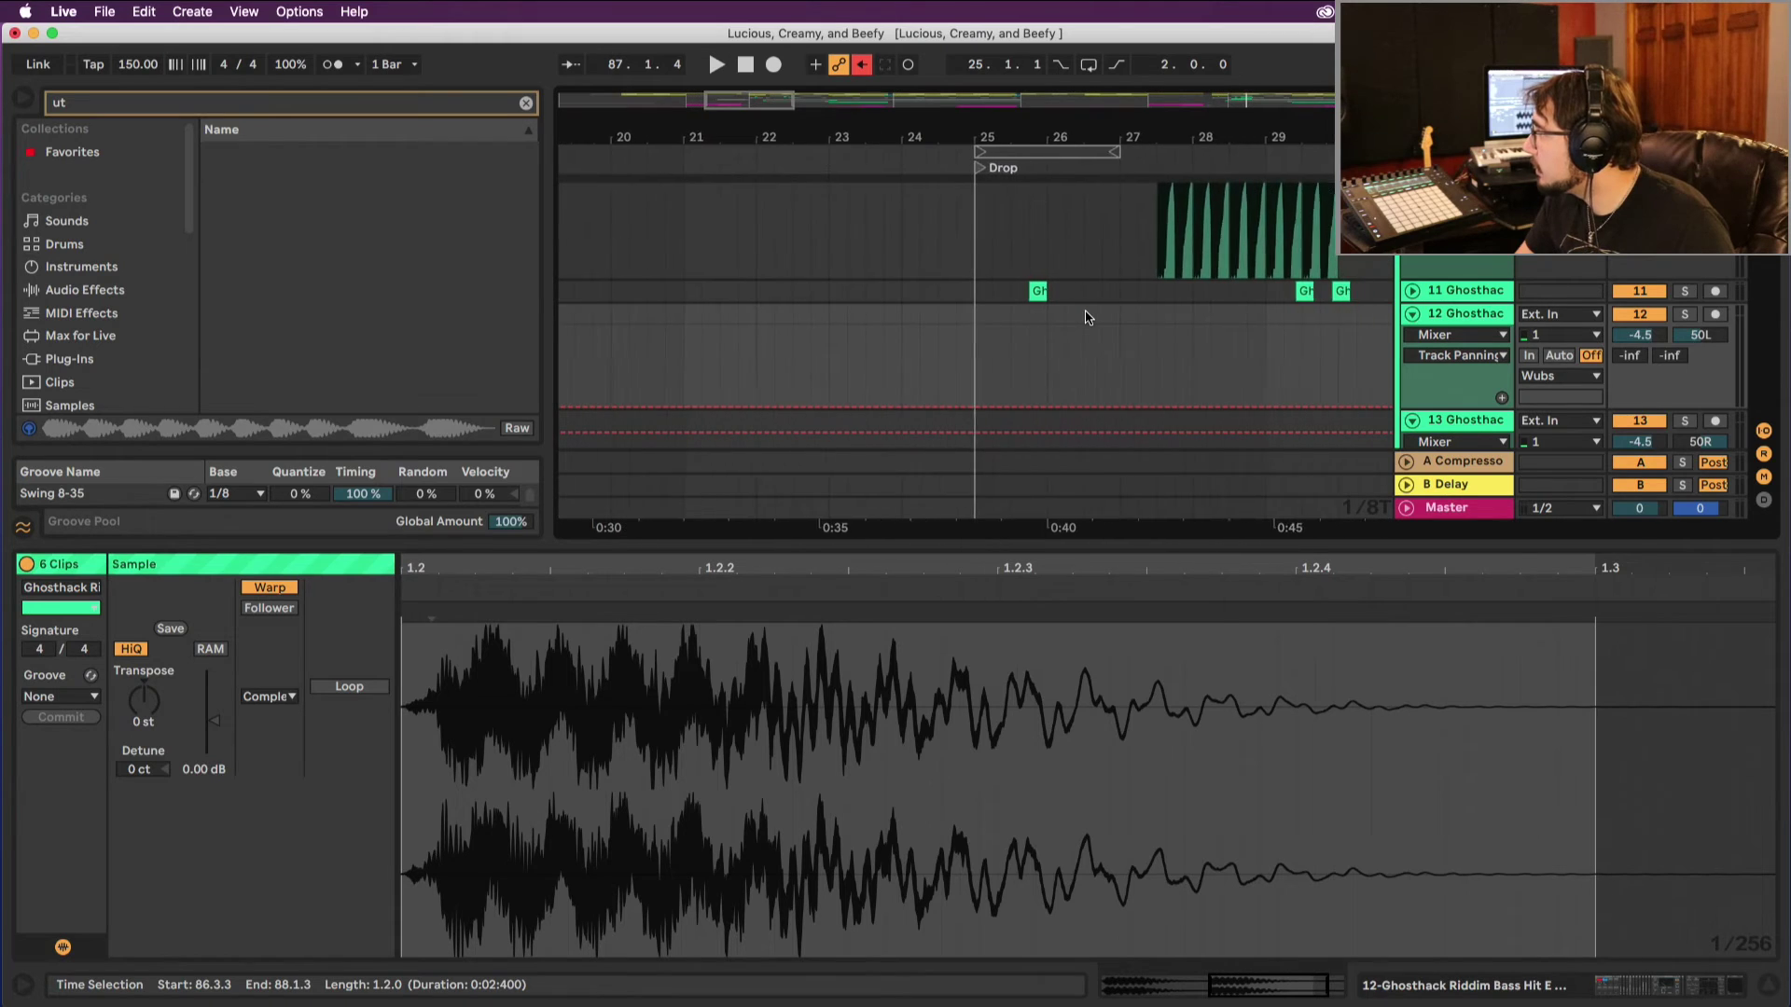
scroll(1088, 318, right, 20)
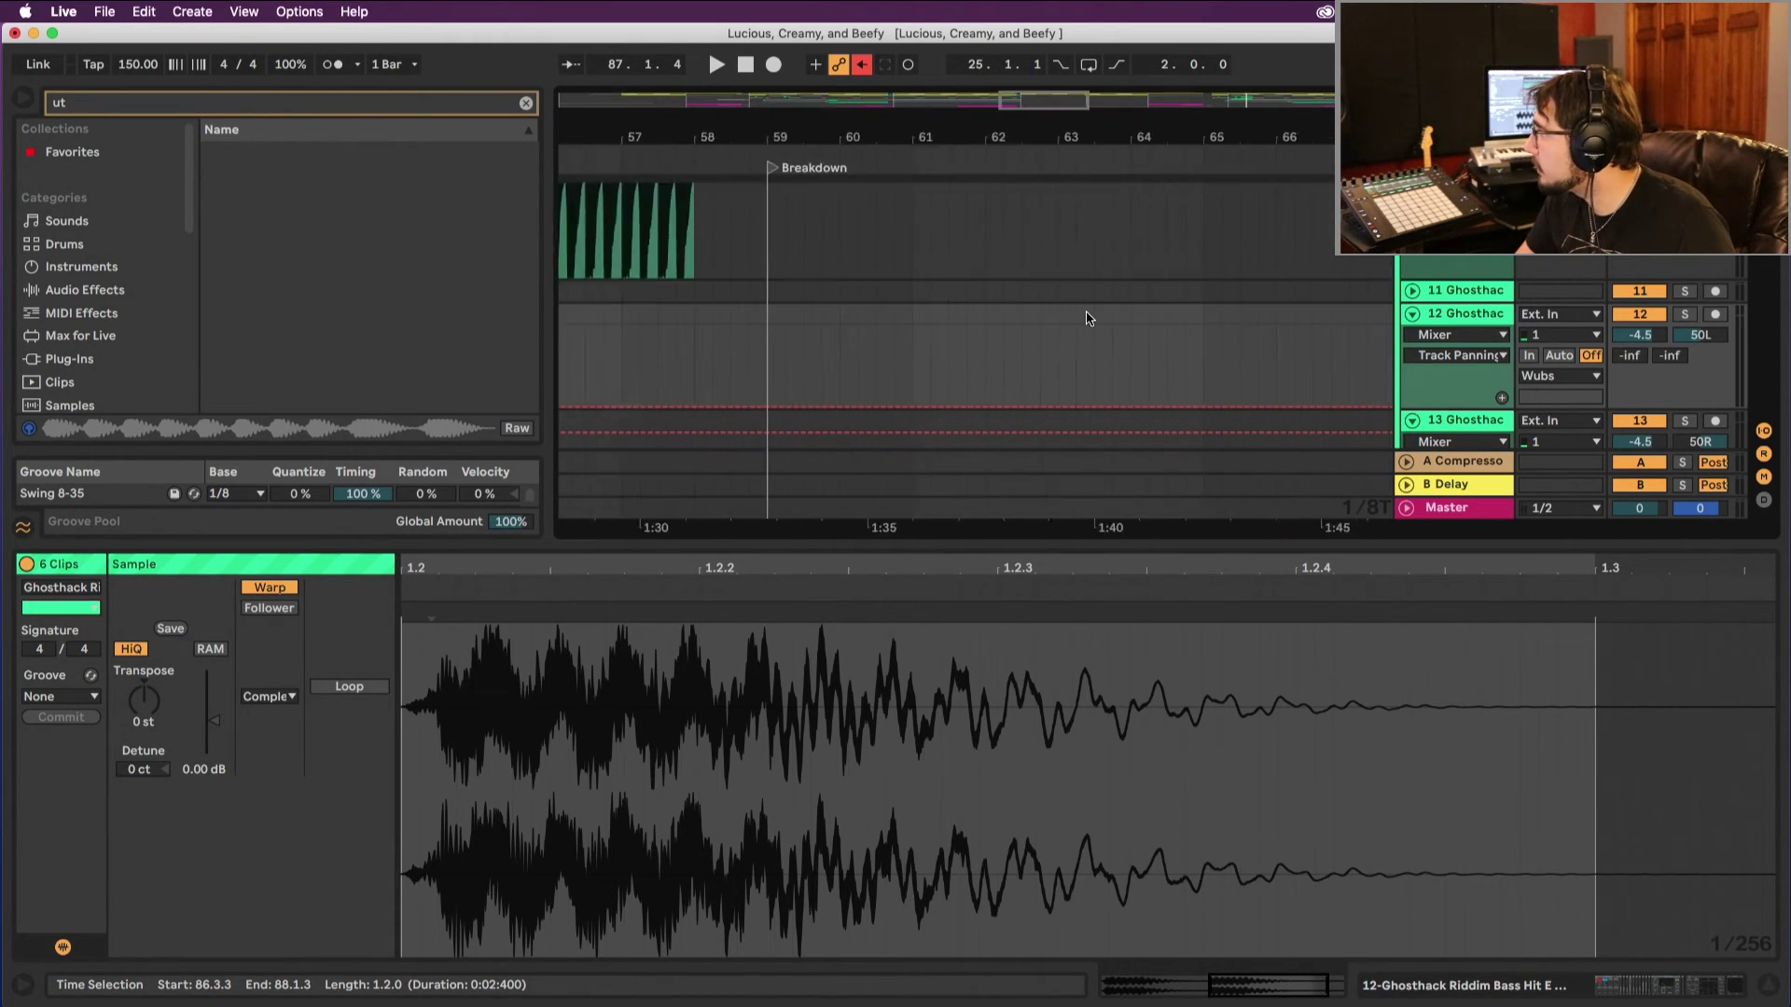
scroll(1088, 318, left, 6)
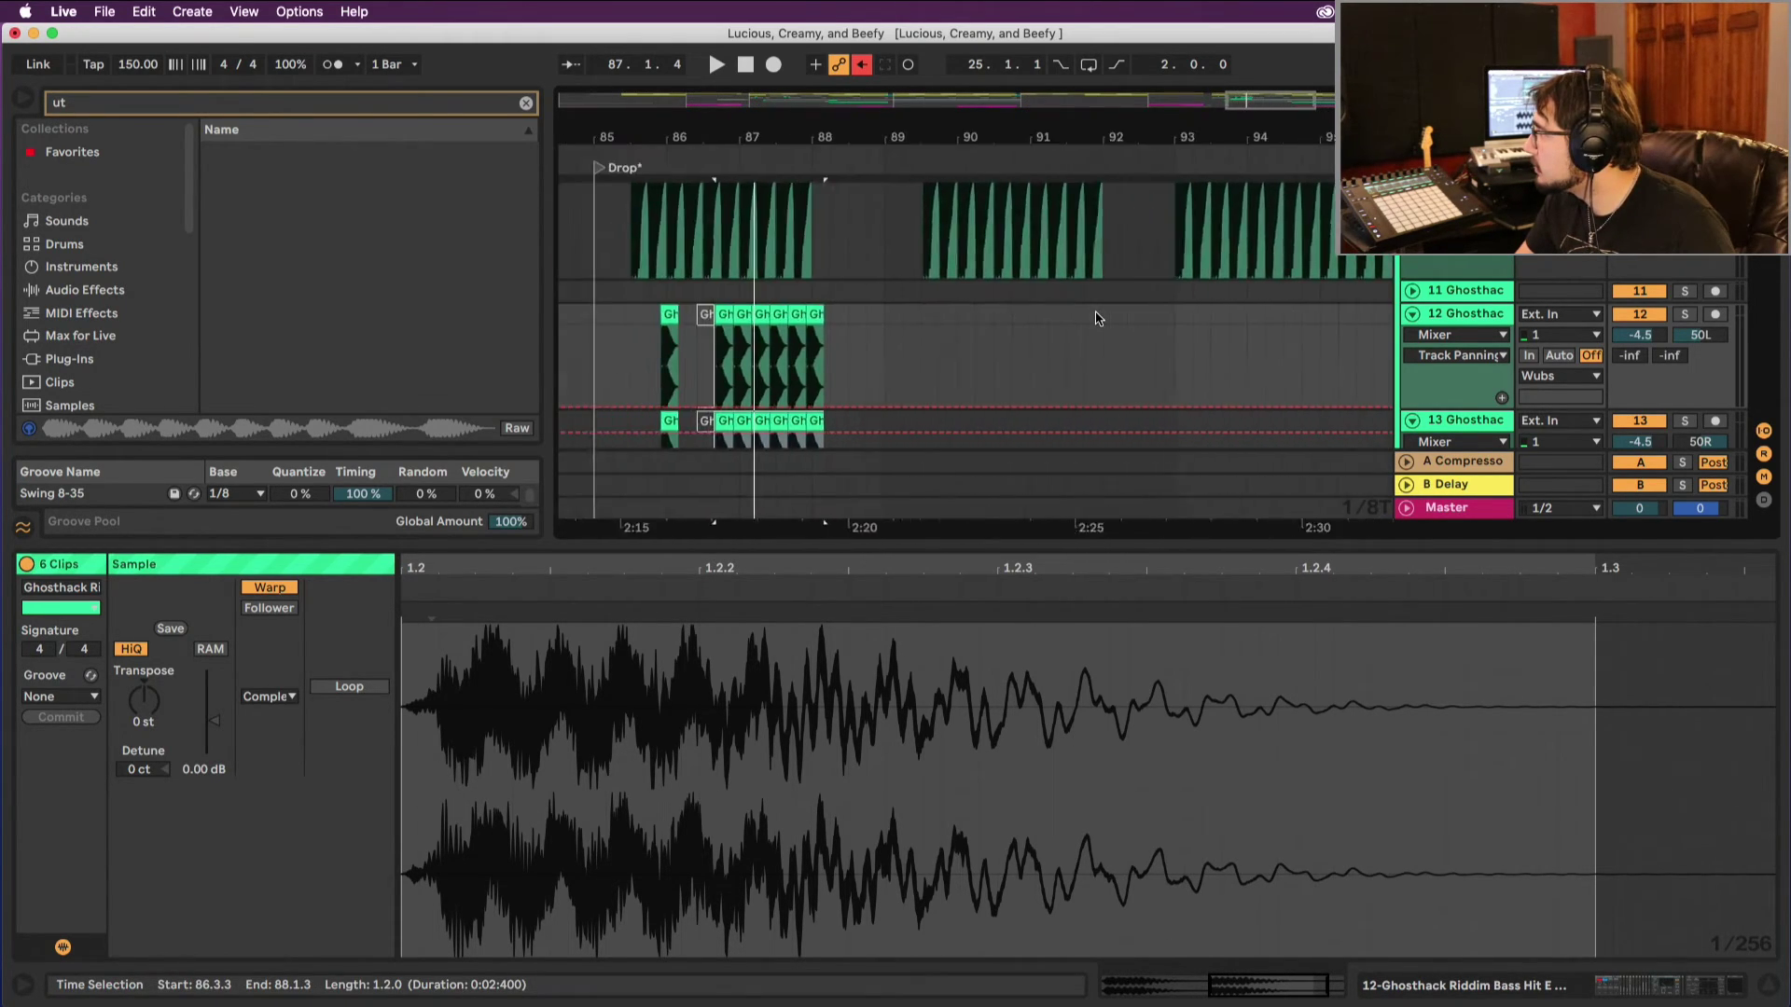
click(805, 297)
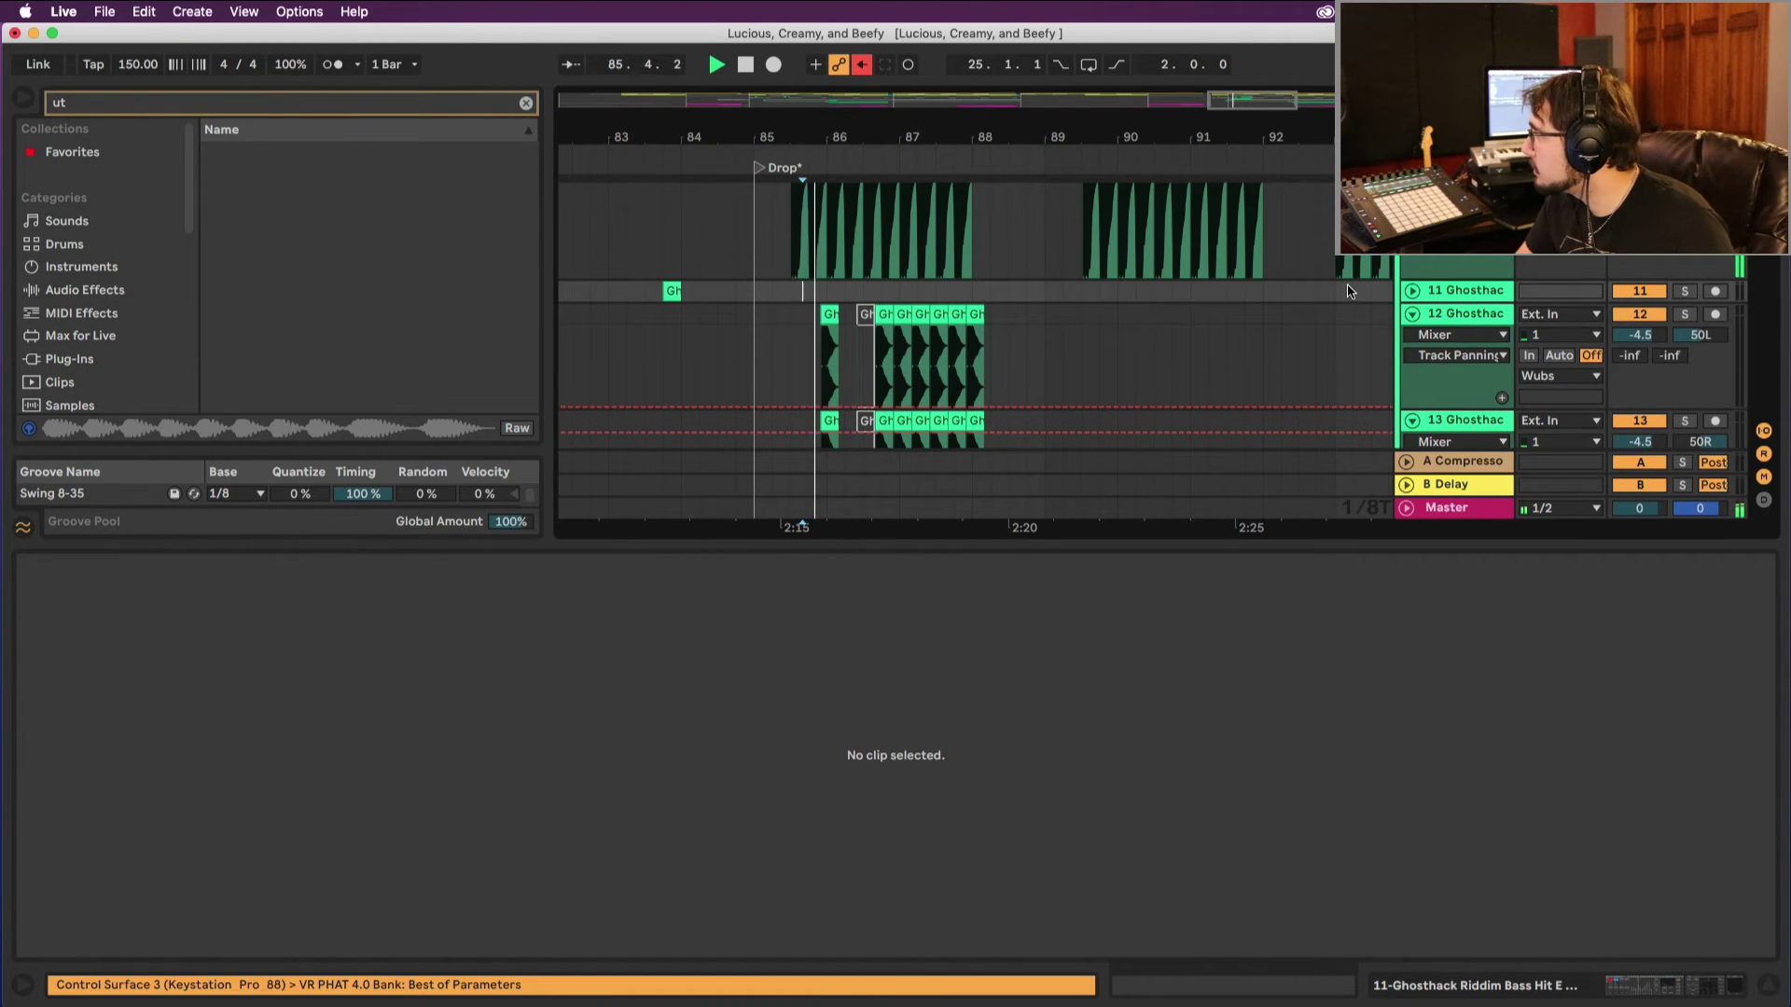
scroll(1213, 317, up, 2)
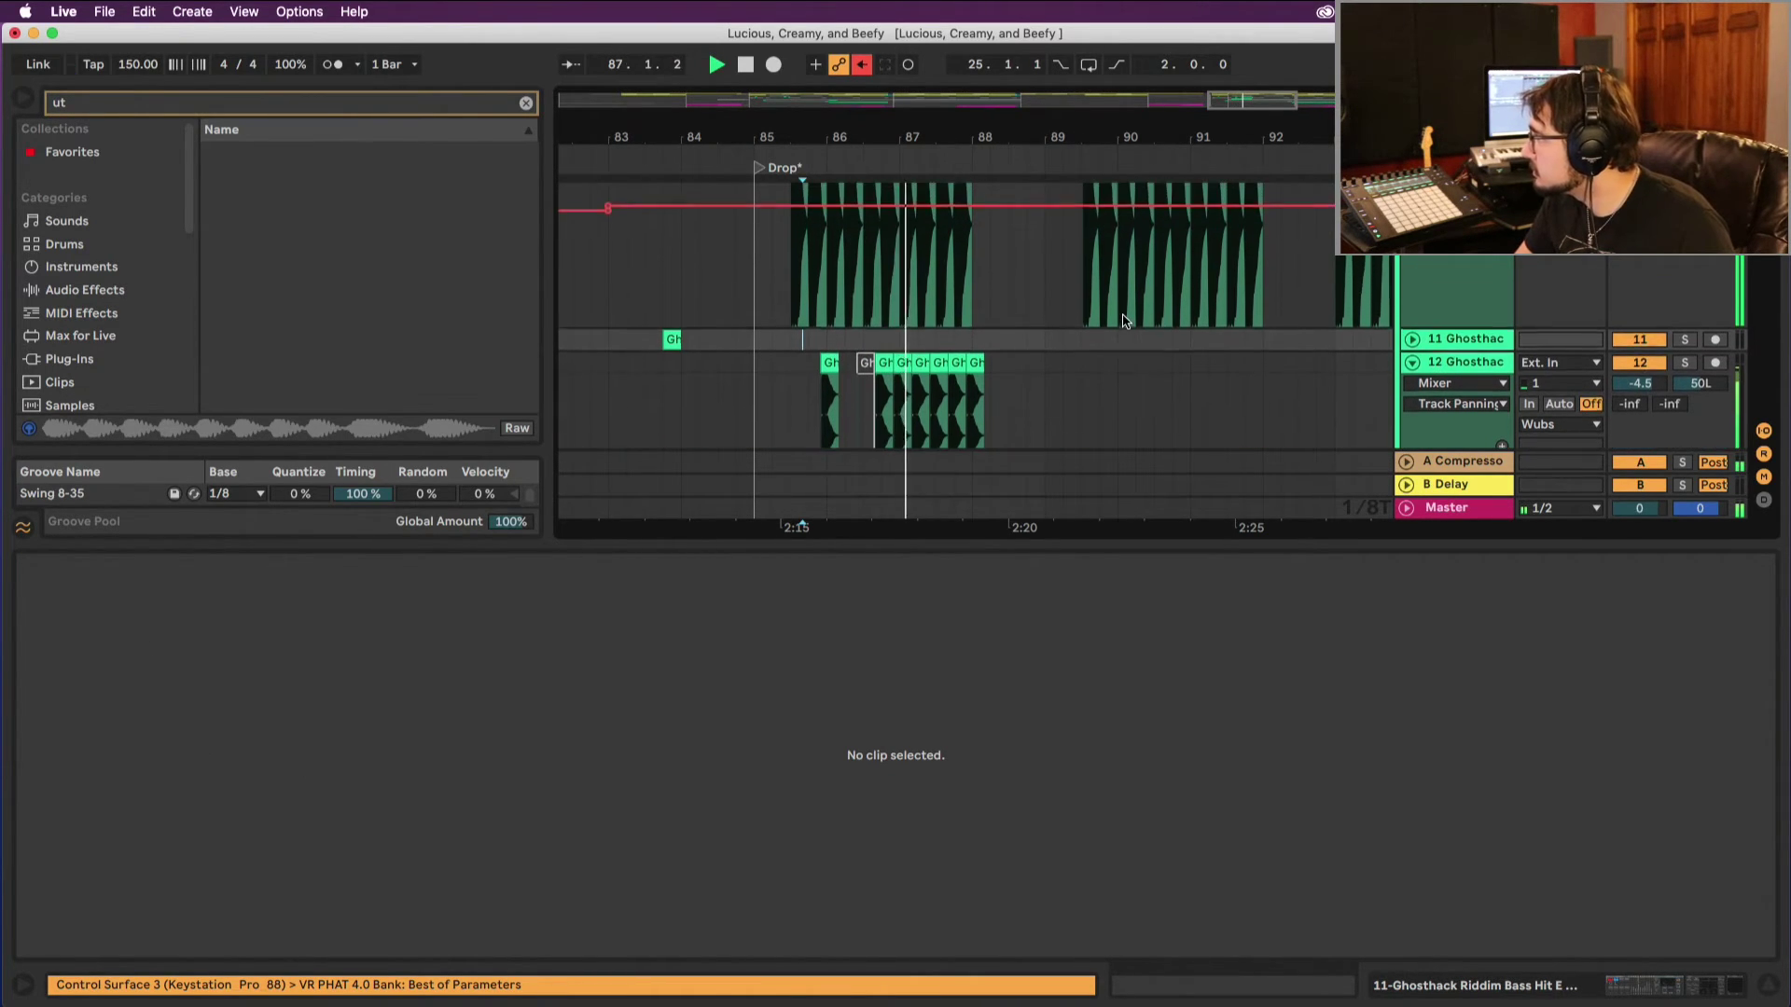
scroll(1119, 320, down, 3)
key(space)
scroll(1117, 317, up, 2)
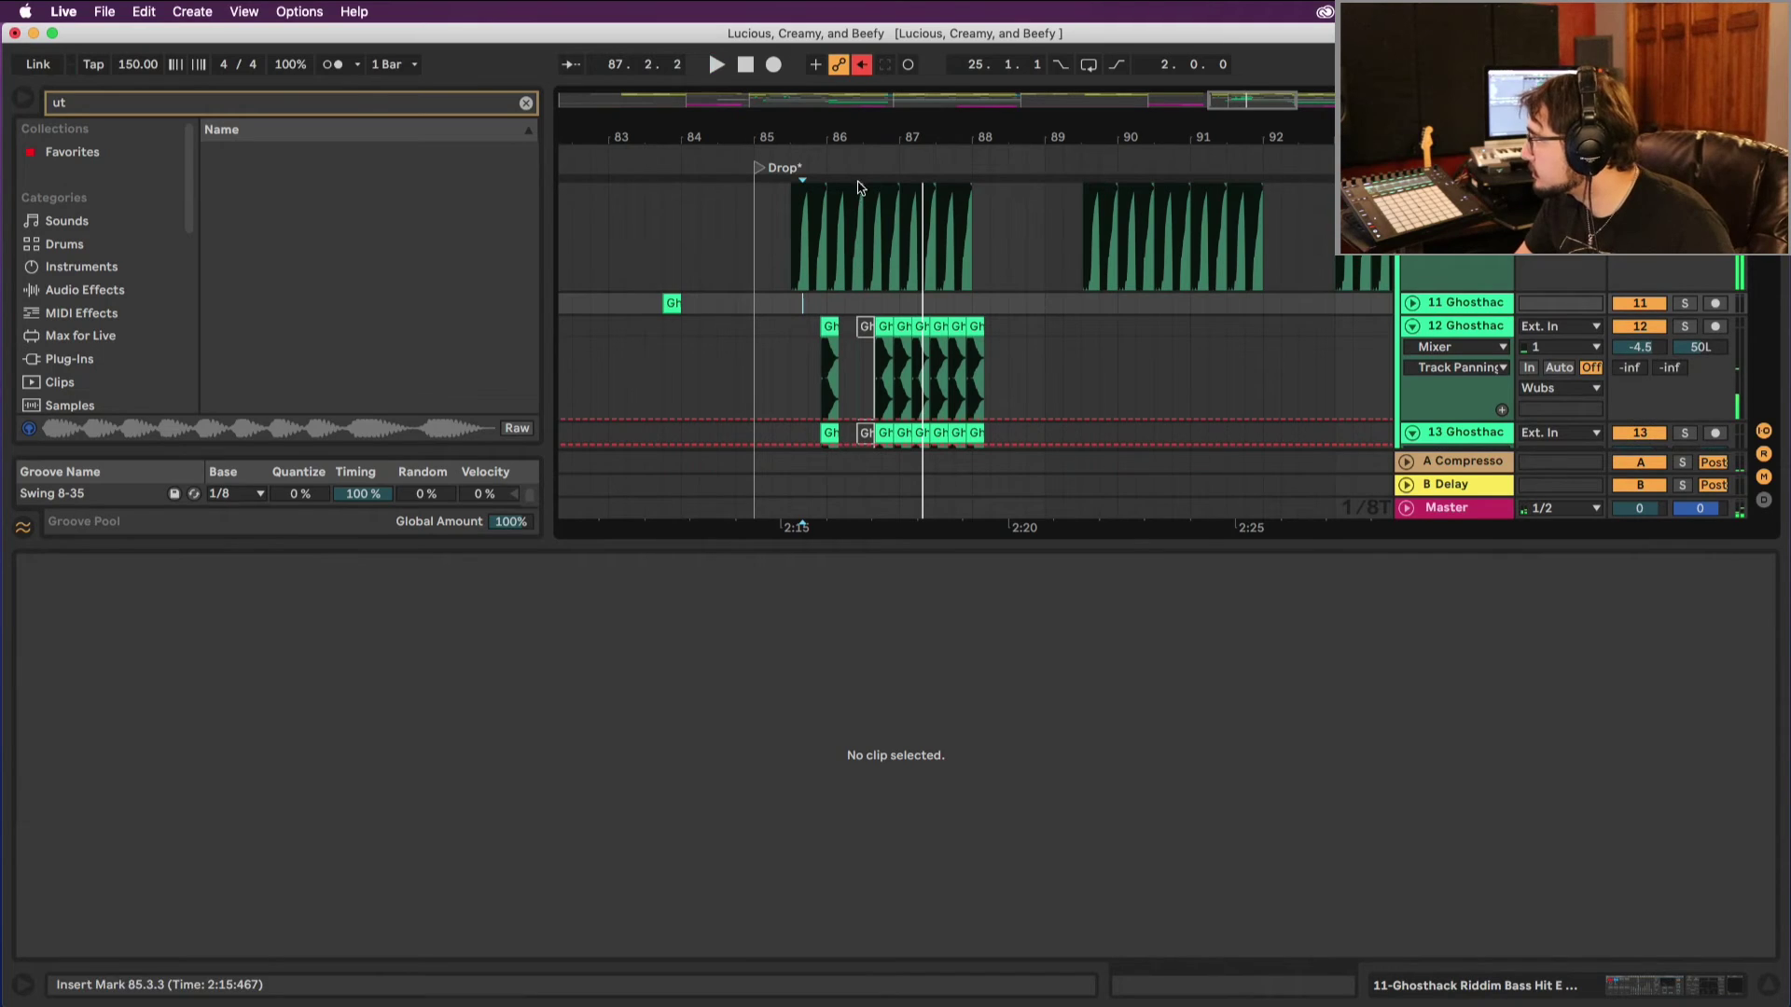
Step: Show the Track Panning automation of Ghosthack track 10 over the second drop
drag(852, 135, 1001, 192)
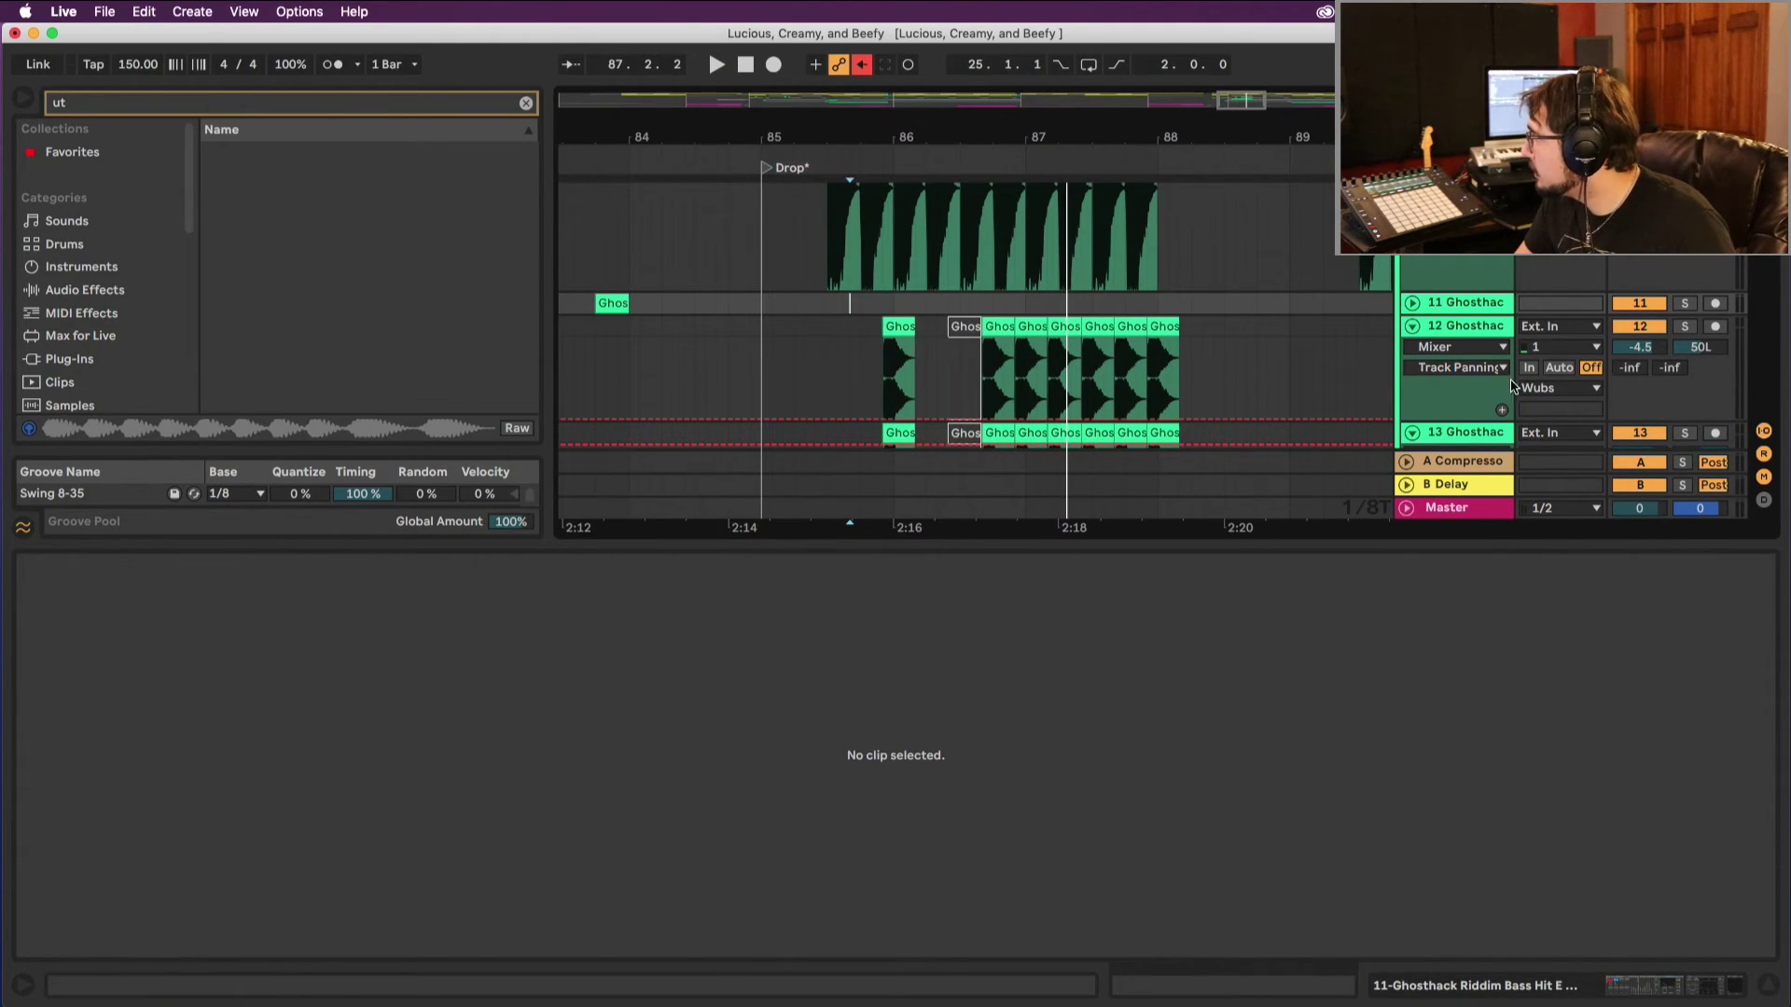
scroll(1250, 373, up, 5)
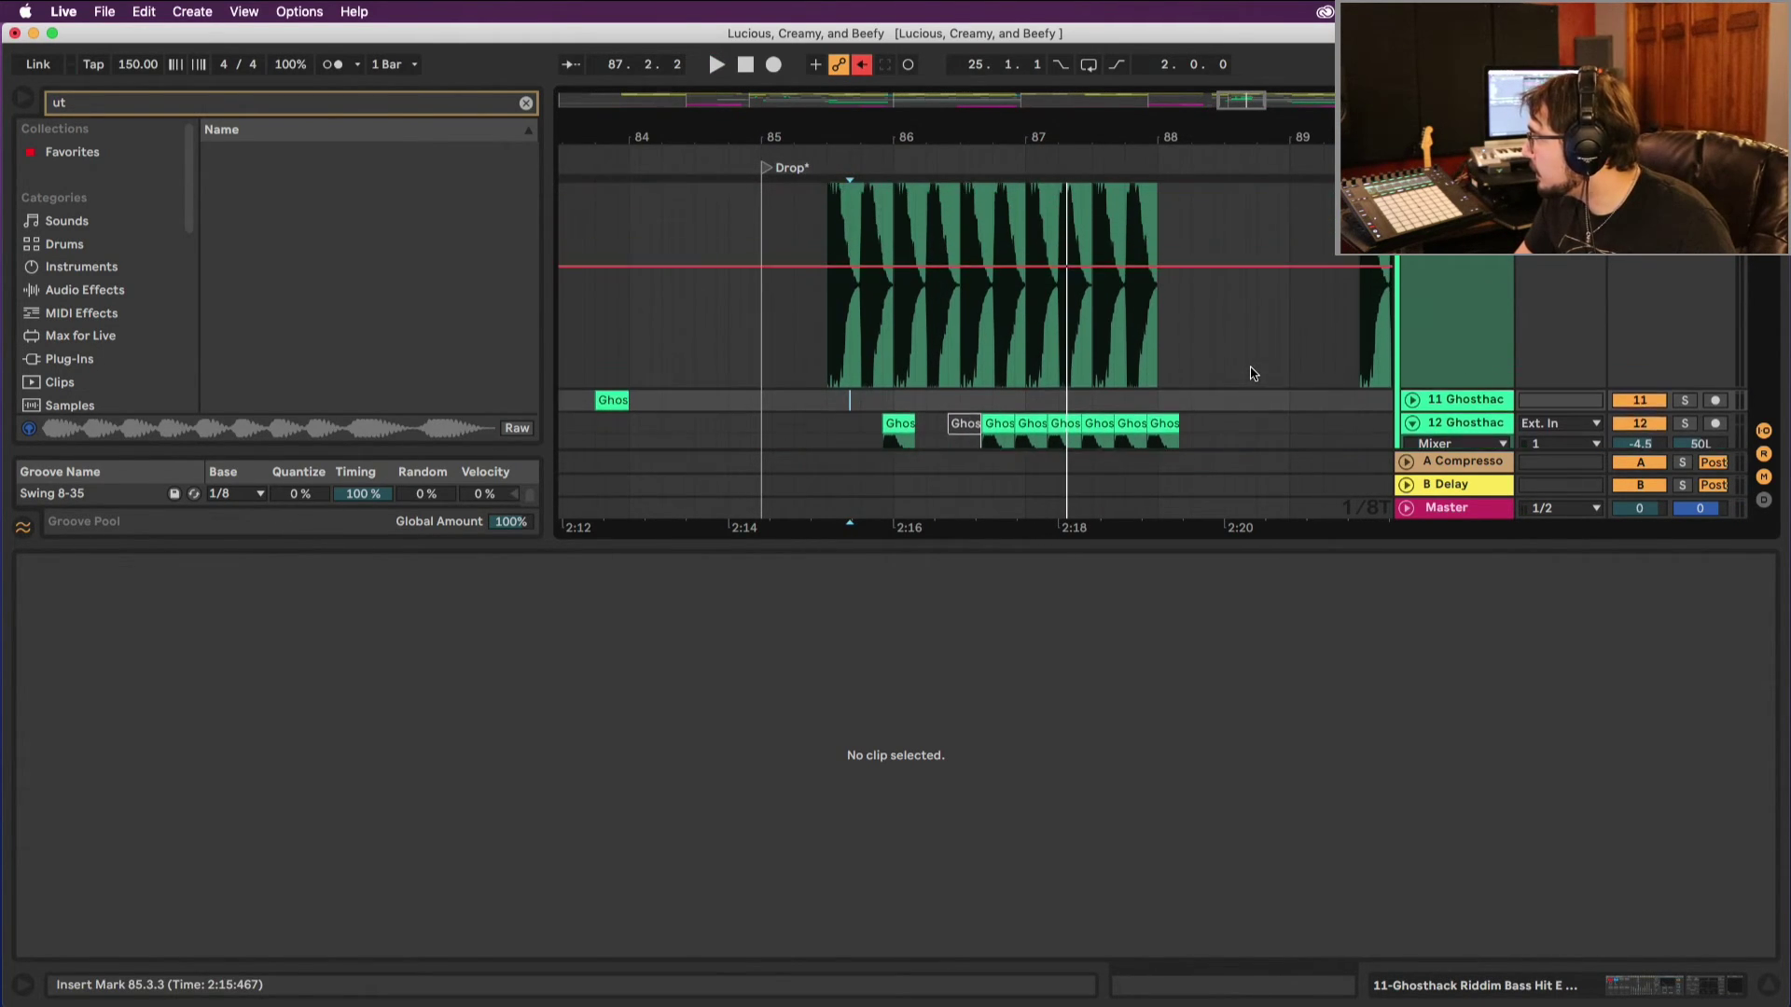
scroll(1252, 371, up, 8)
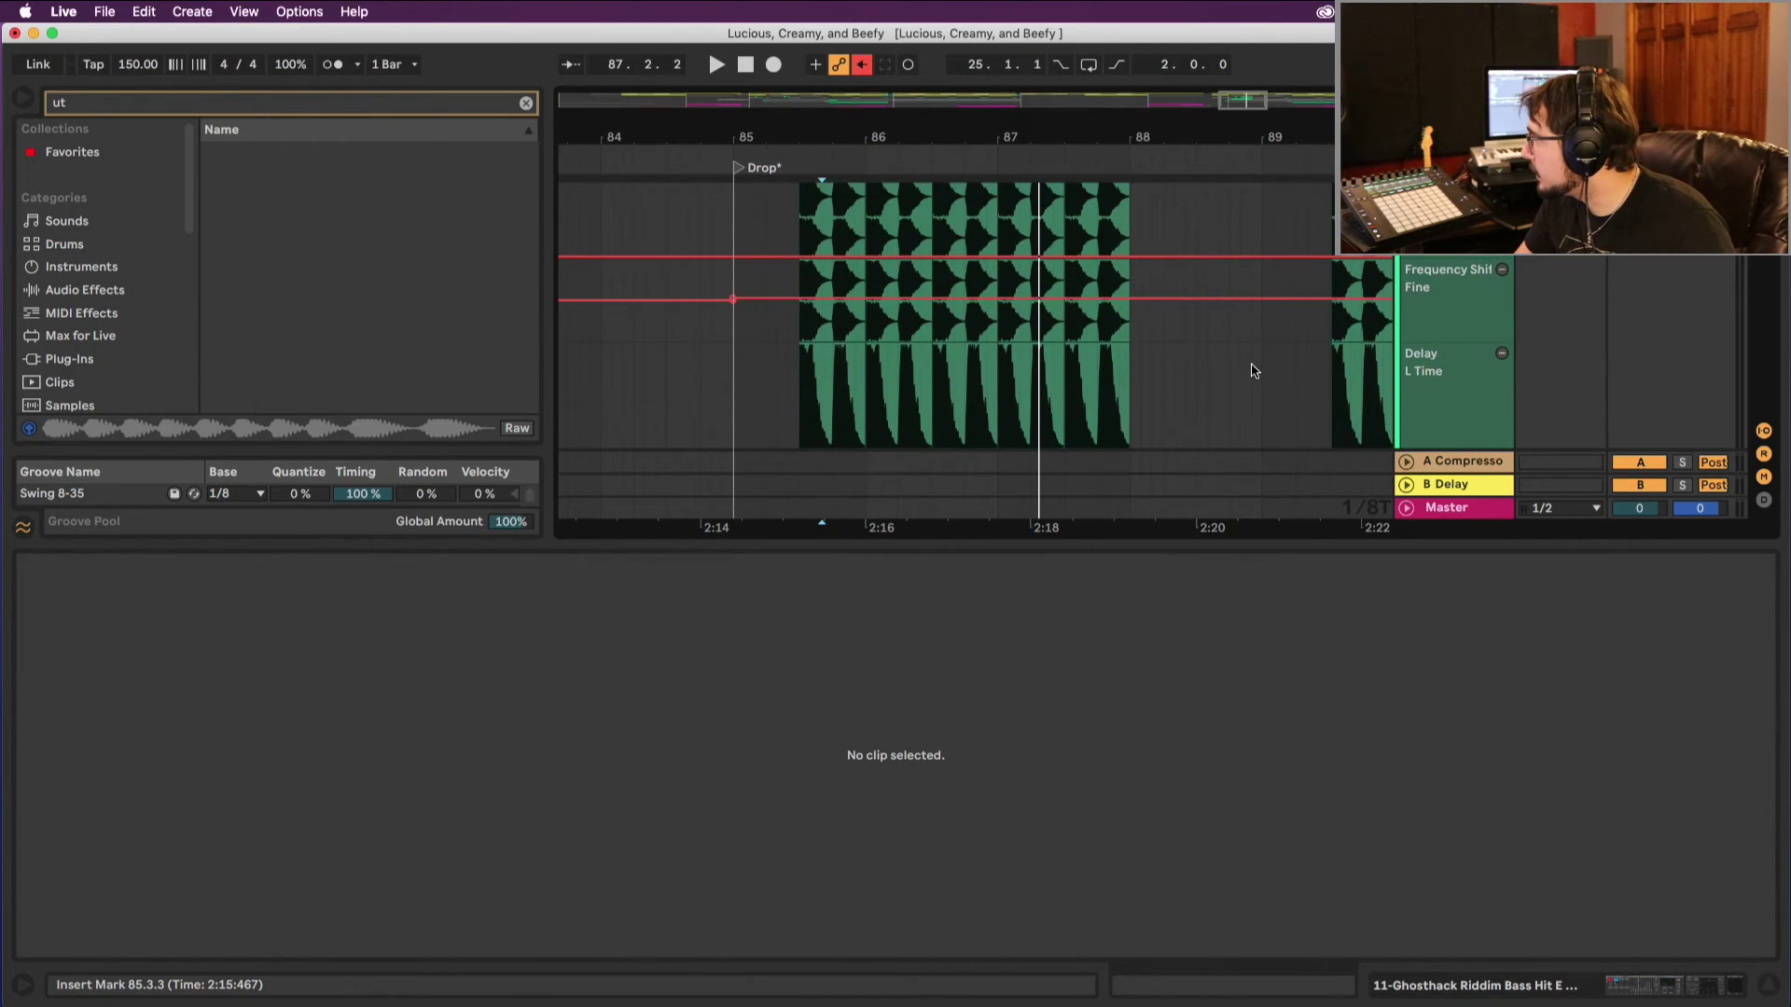
scroll(1254, 371, down, 5)
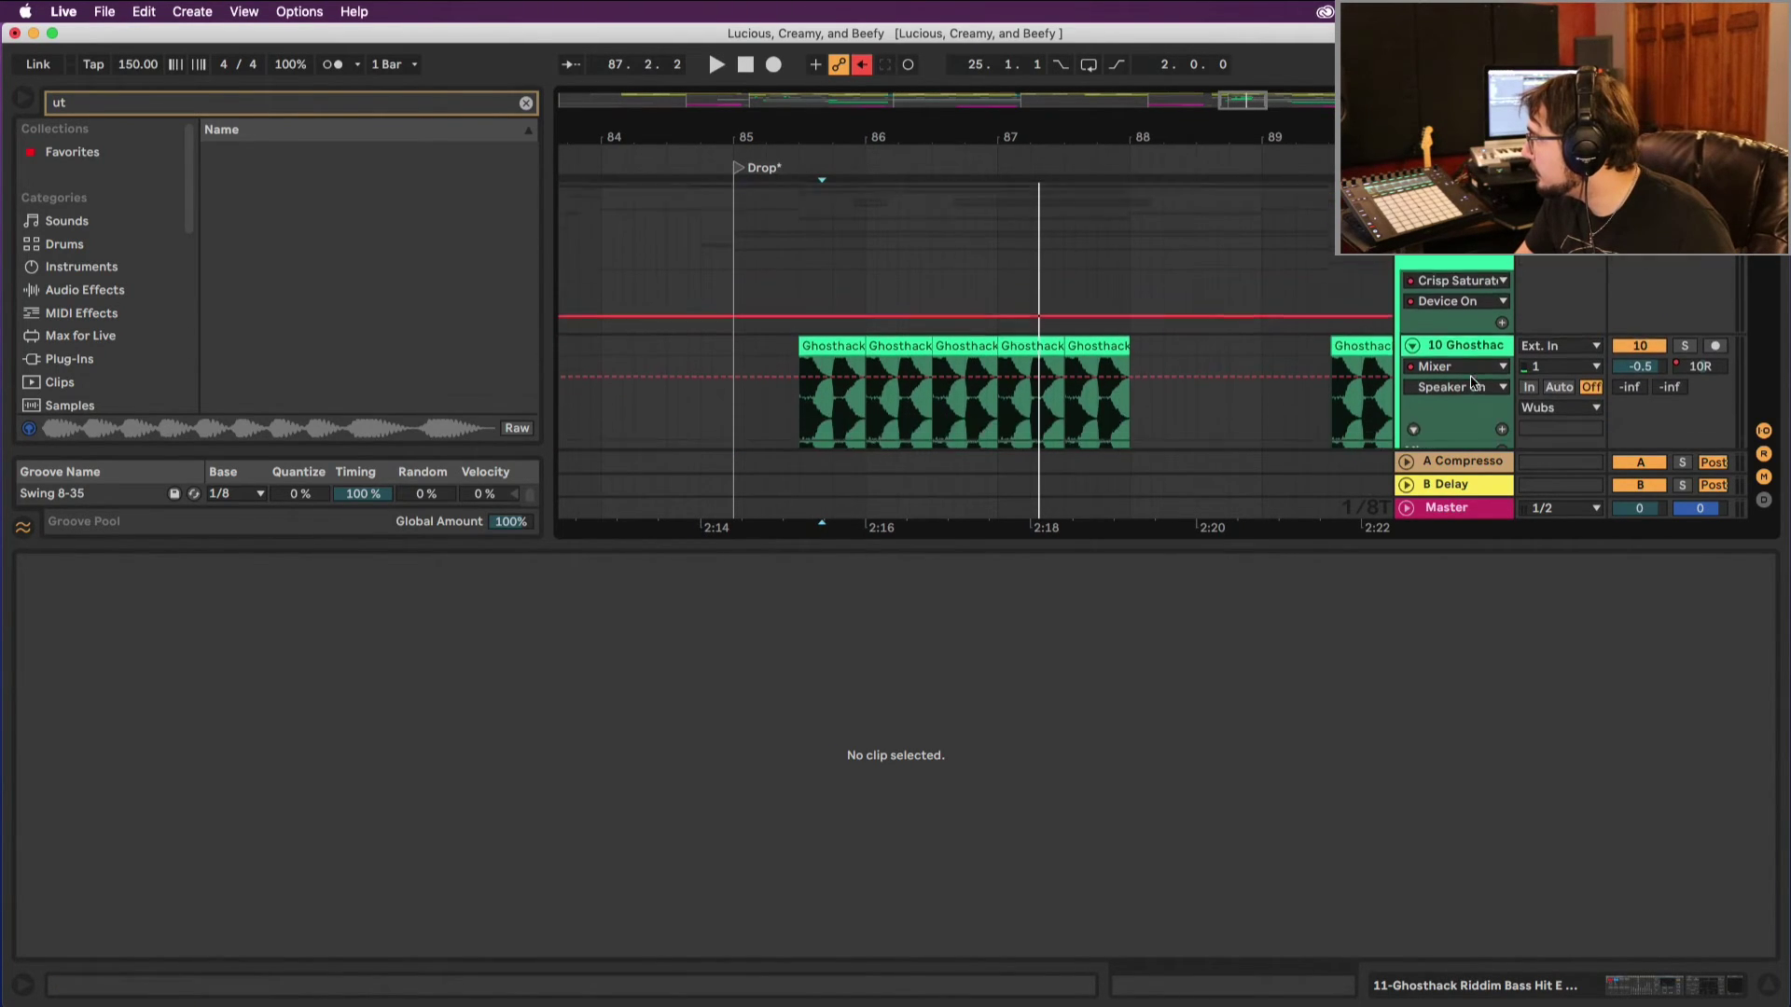
click(1706, 260)
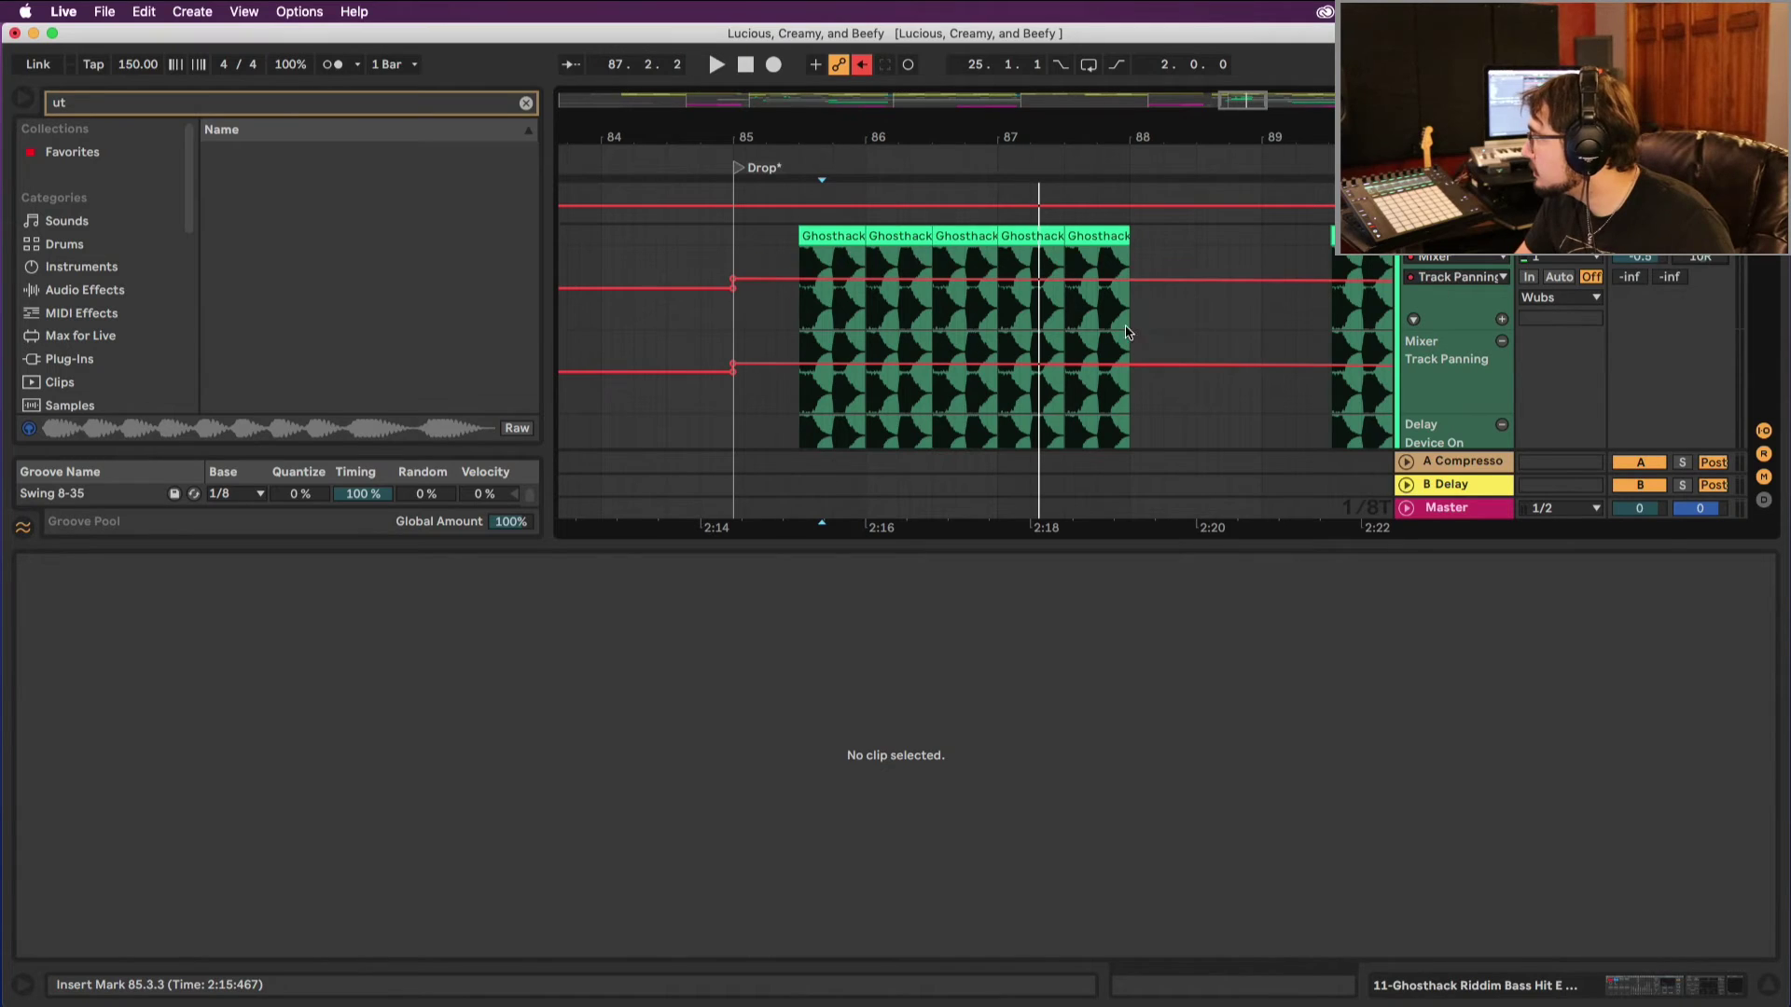
Step: Remove the panning automation step at bar 85 on Ghosthack track 10, raise it to 50R from 85.1.1 to 88.1.1, and audition it
click(732, 280)
mouse_move(799, 152)
mouse_down()
mouse_move(800, 108)
mouse_move(793, 137)
mouse_up()
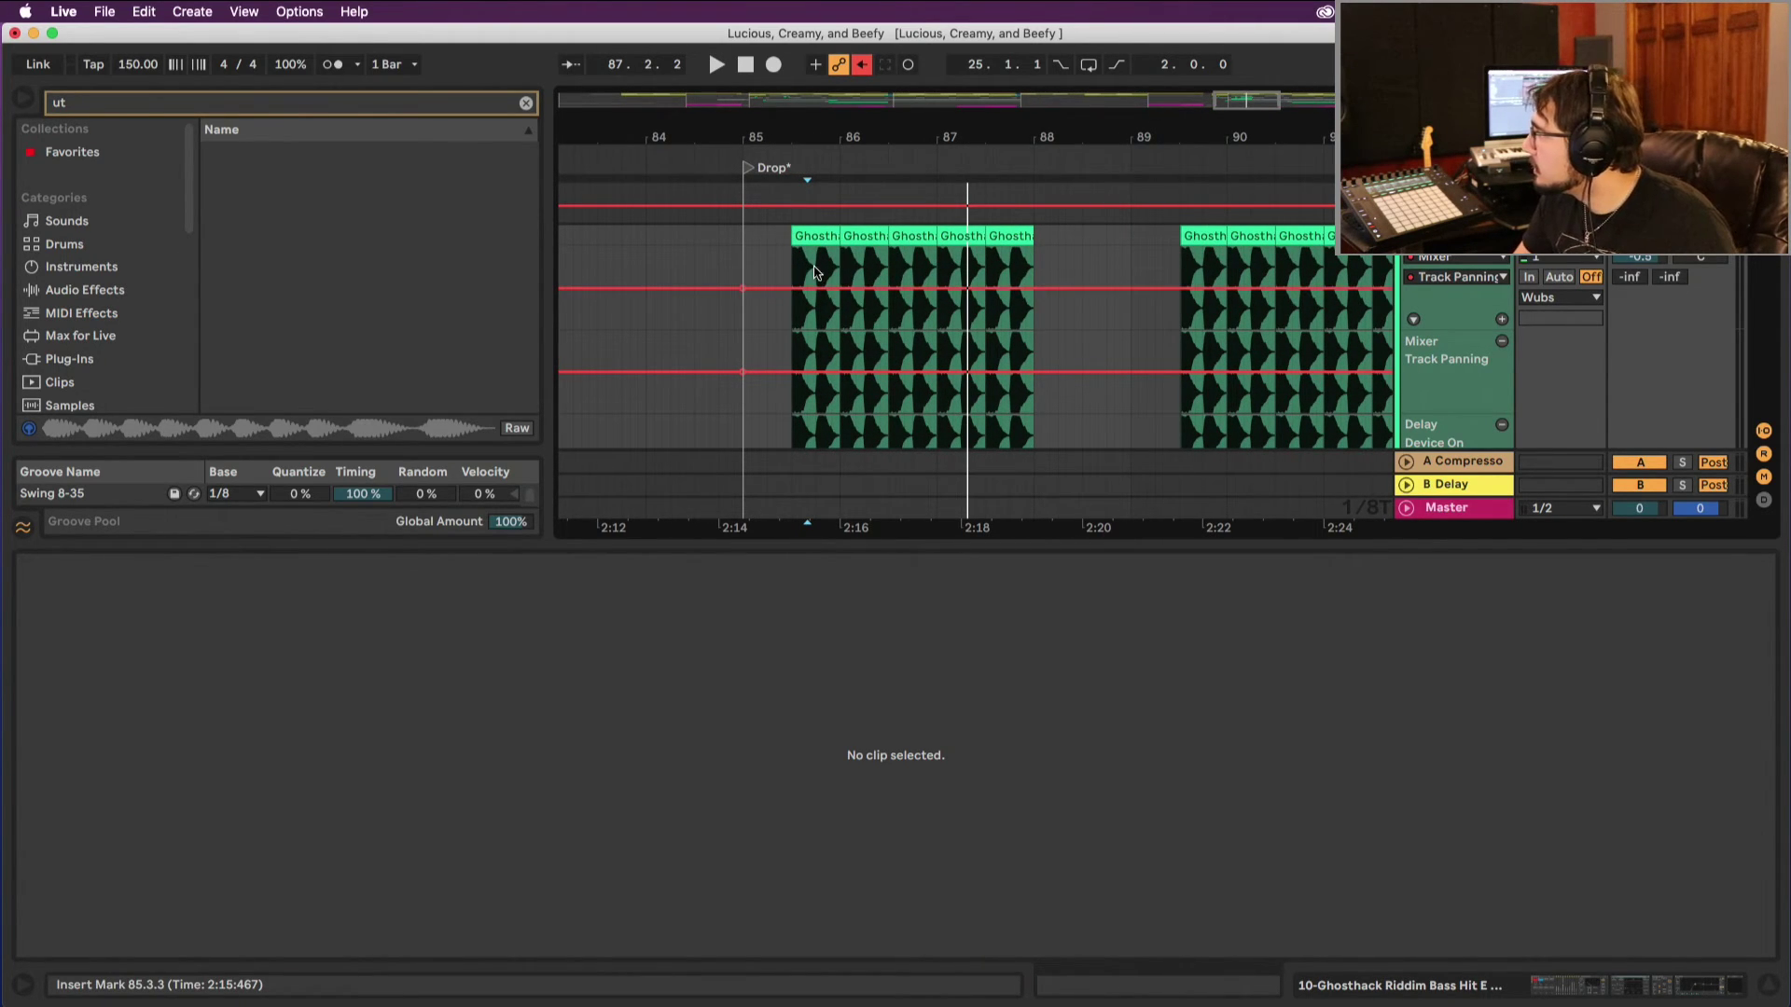
drag(745, 273, 1021, 250)
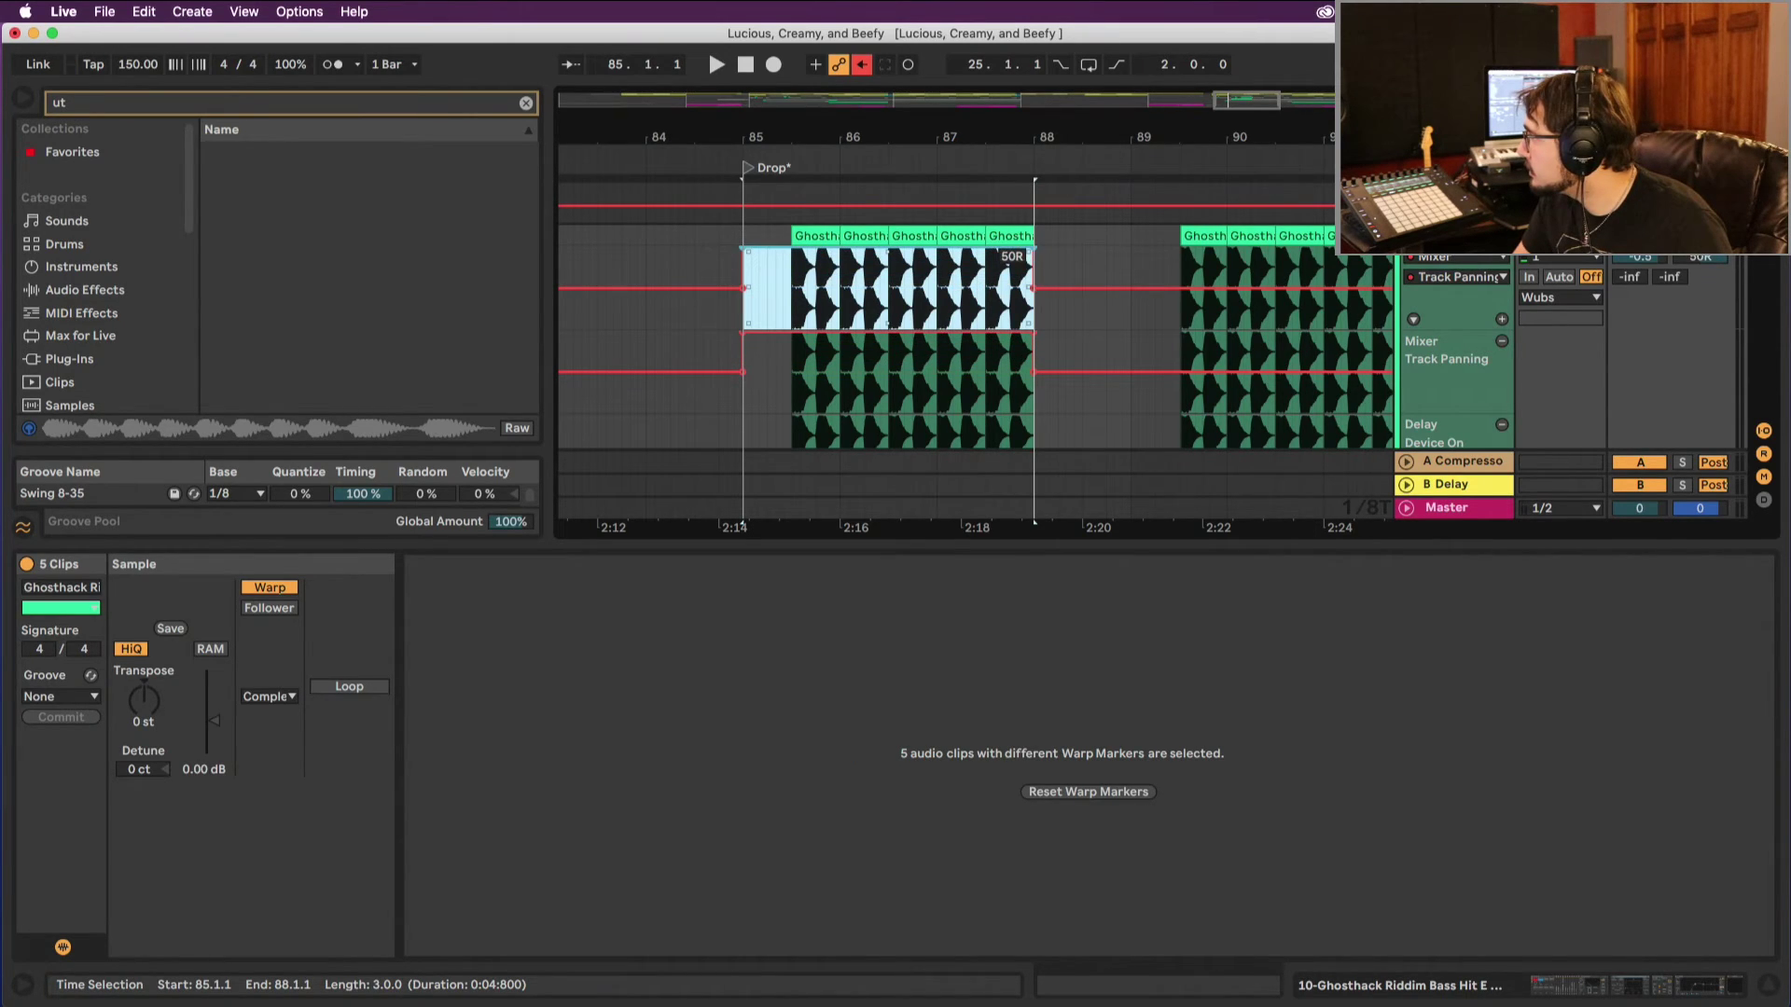
key(space)
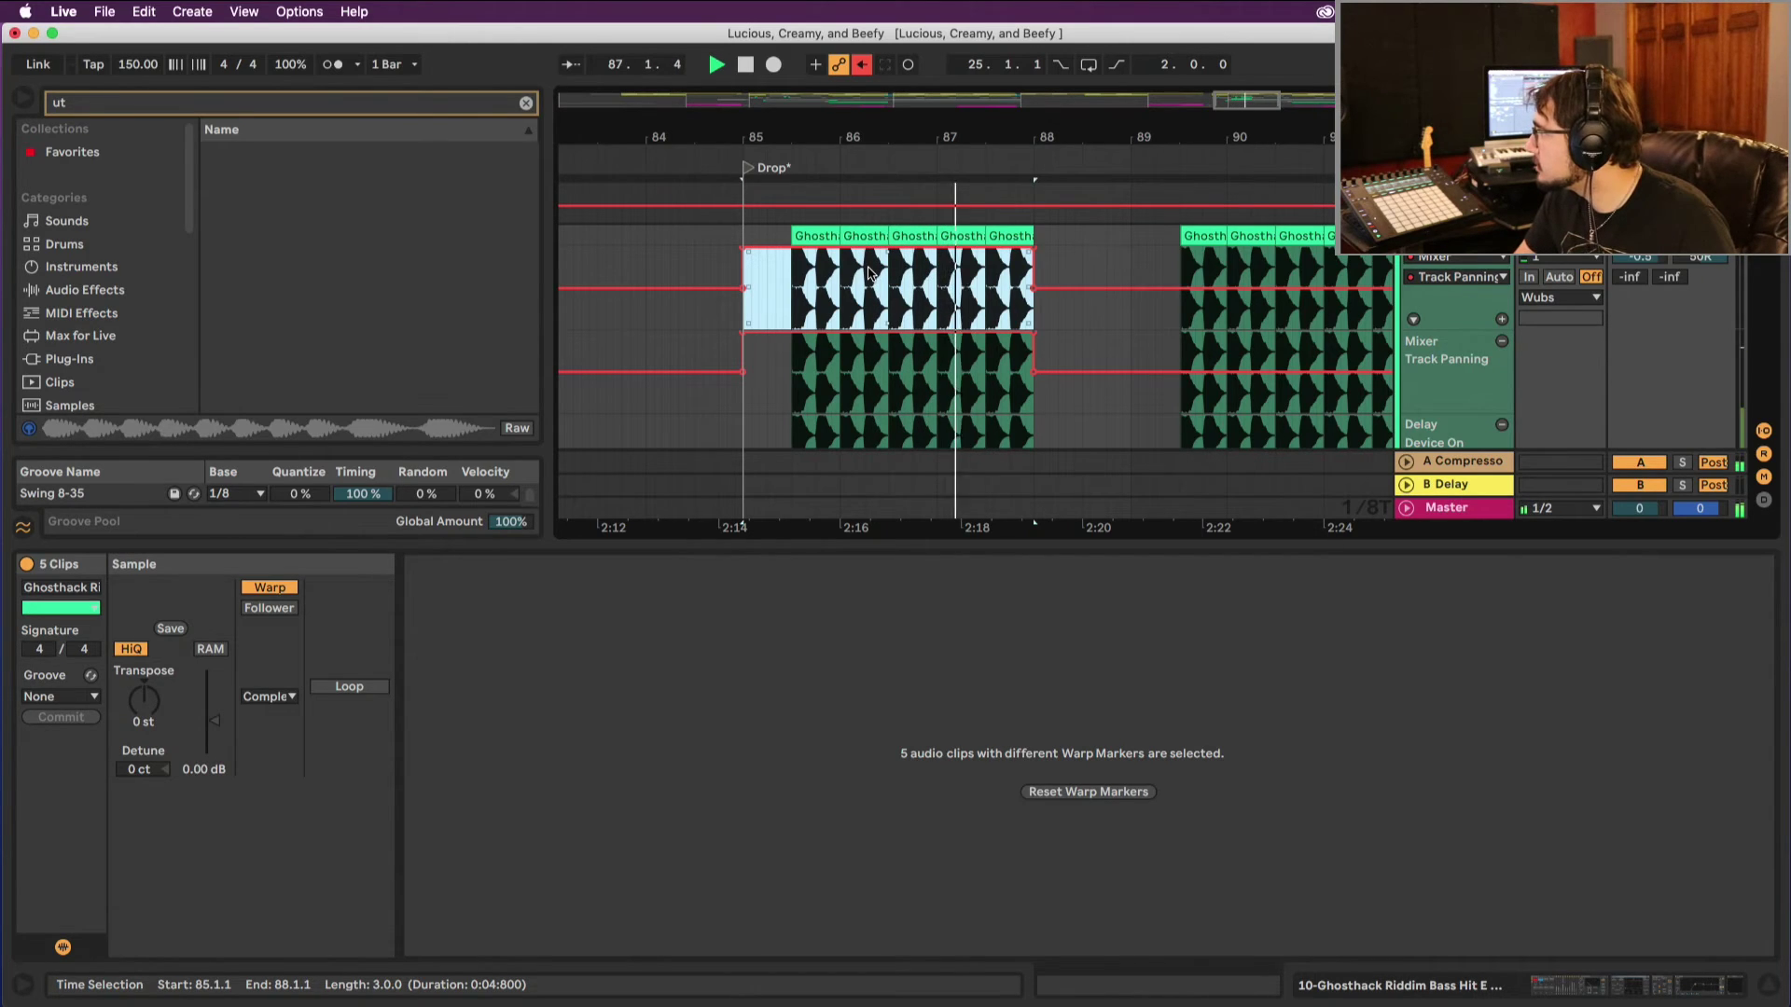
key(space)
Step: Try panning Ghosthack track 13 to 50L while playing the second drop from 85.1.1
scroll(877, 289, down, 6)
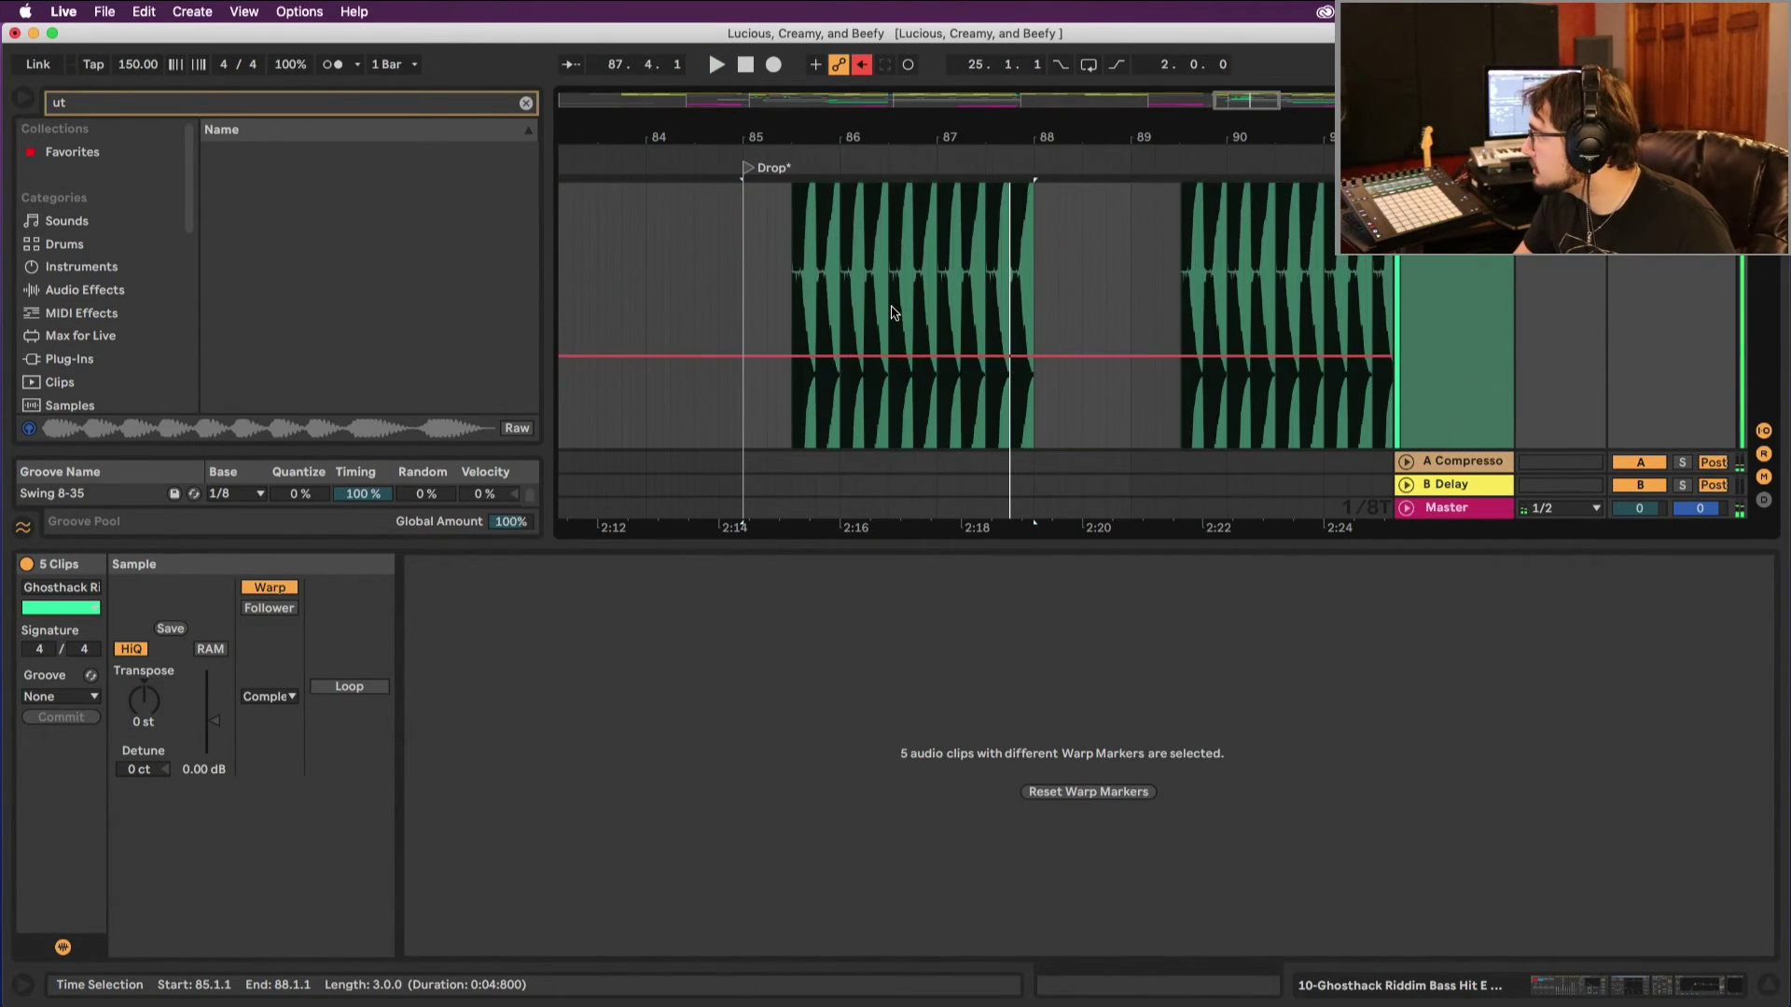
key(space)
scroll(1159, 328, up, 2)
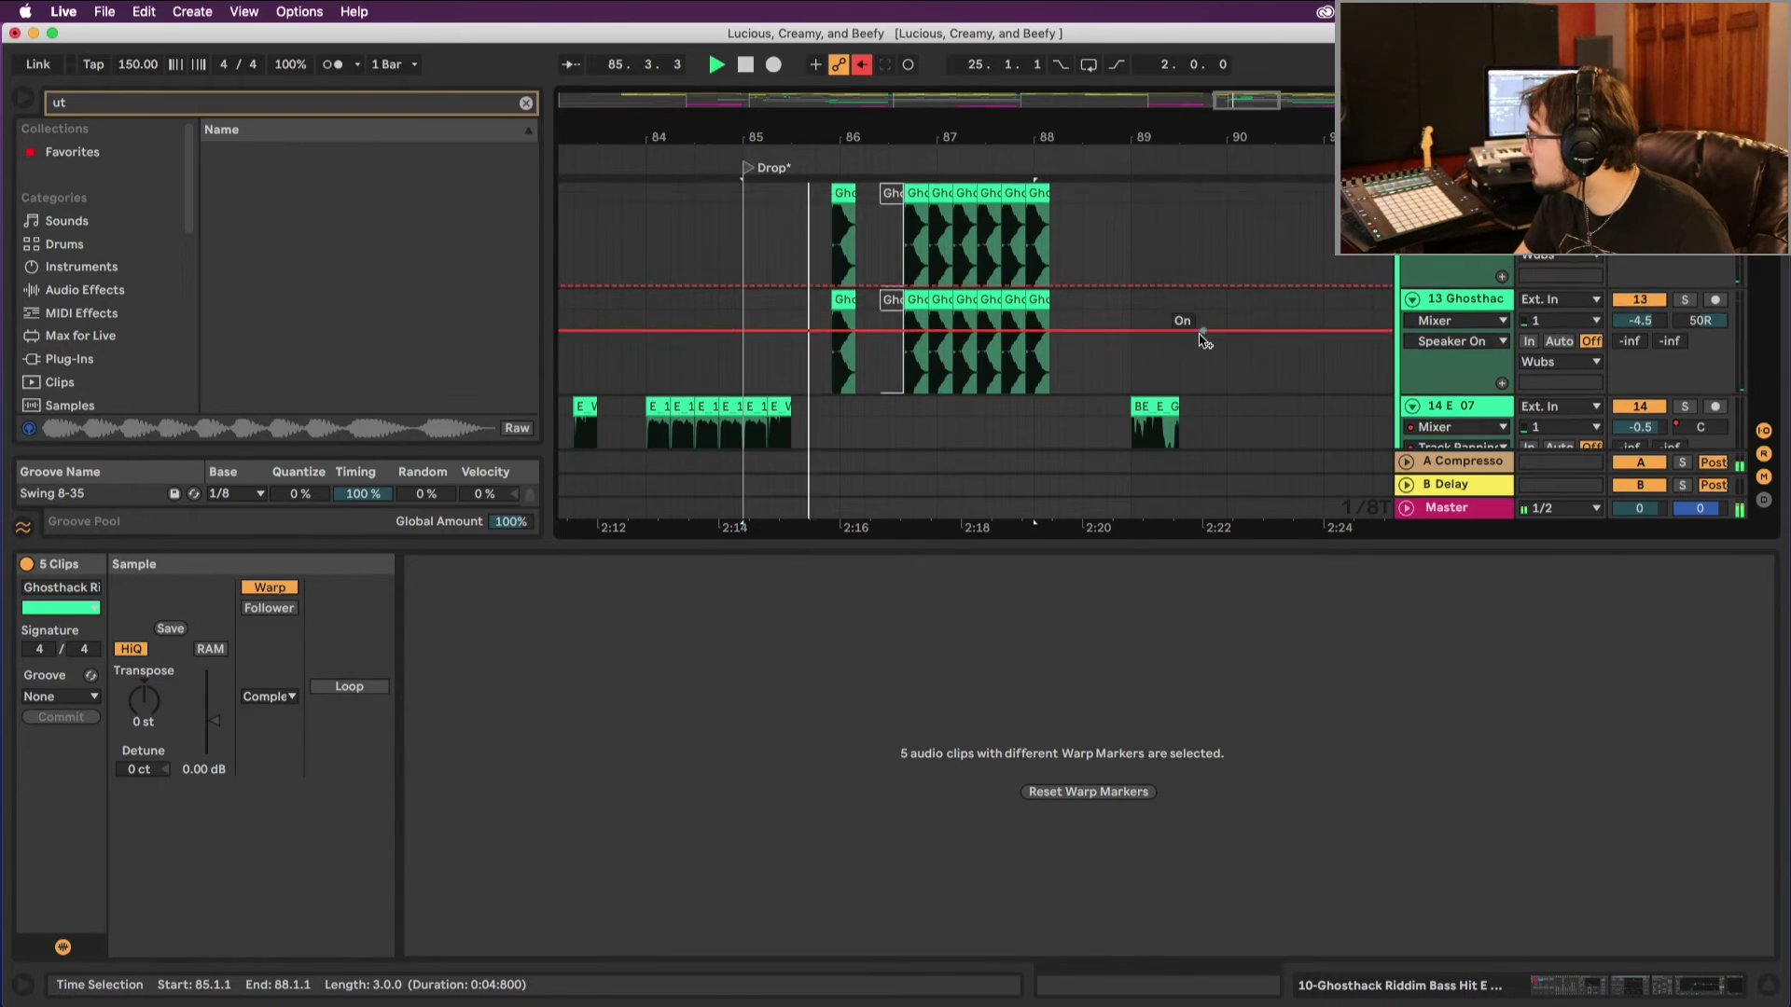
drag(1700, 366, 1696, 380)
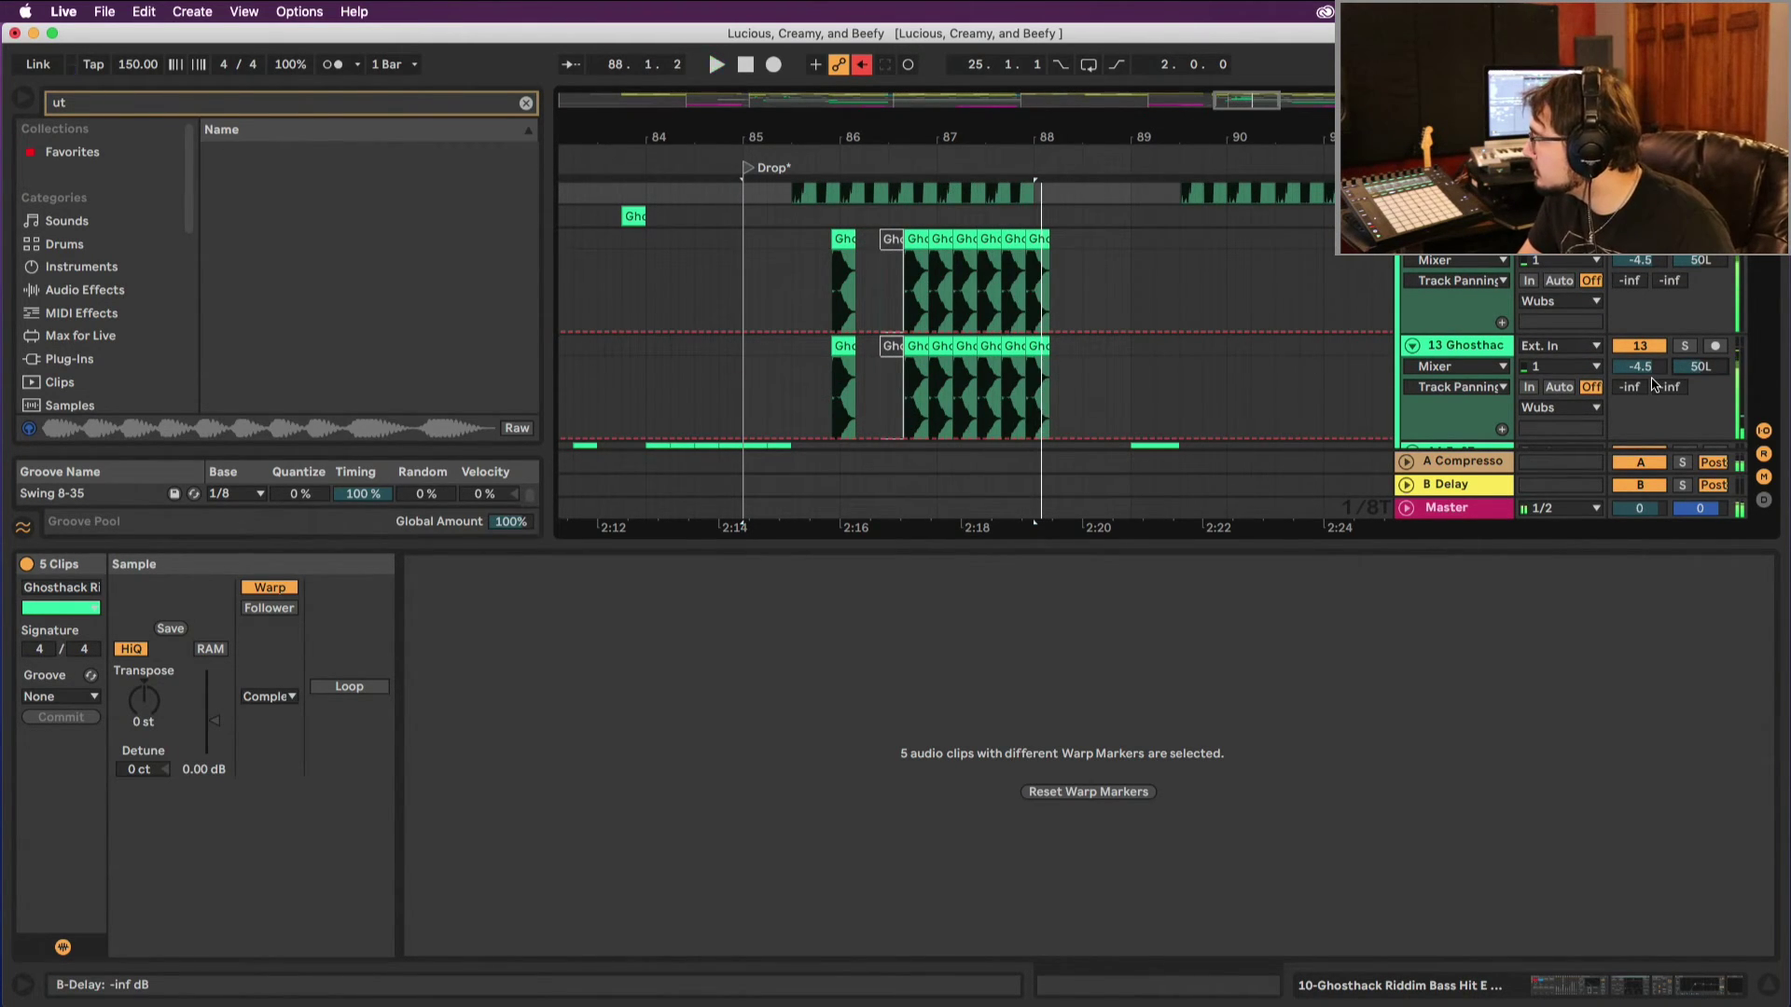
scroll(1049, 314, up, 2)
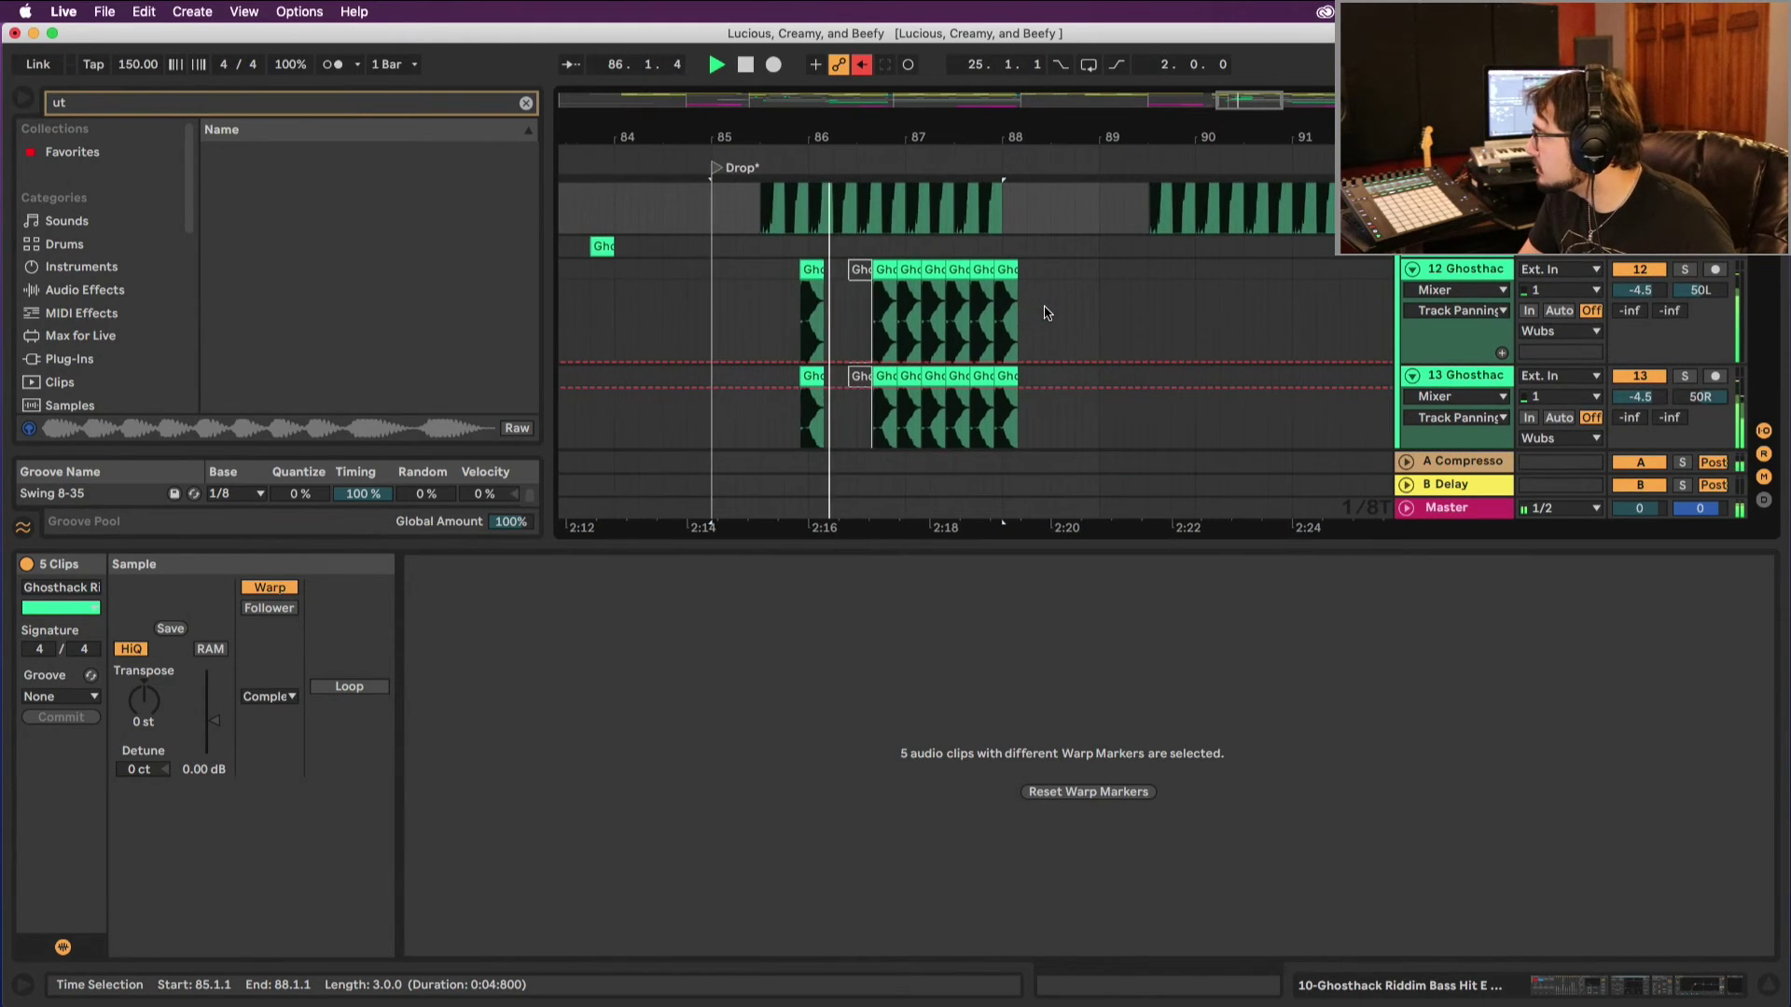
scroll(1045, 312, up, 6)
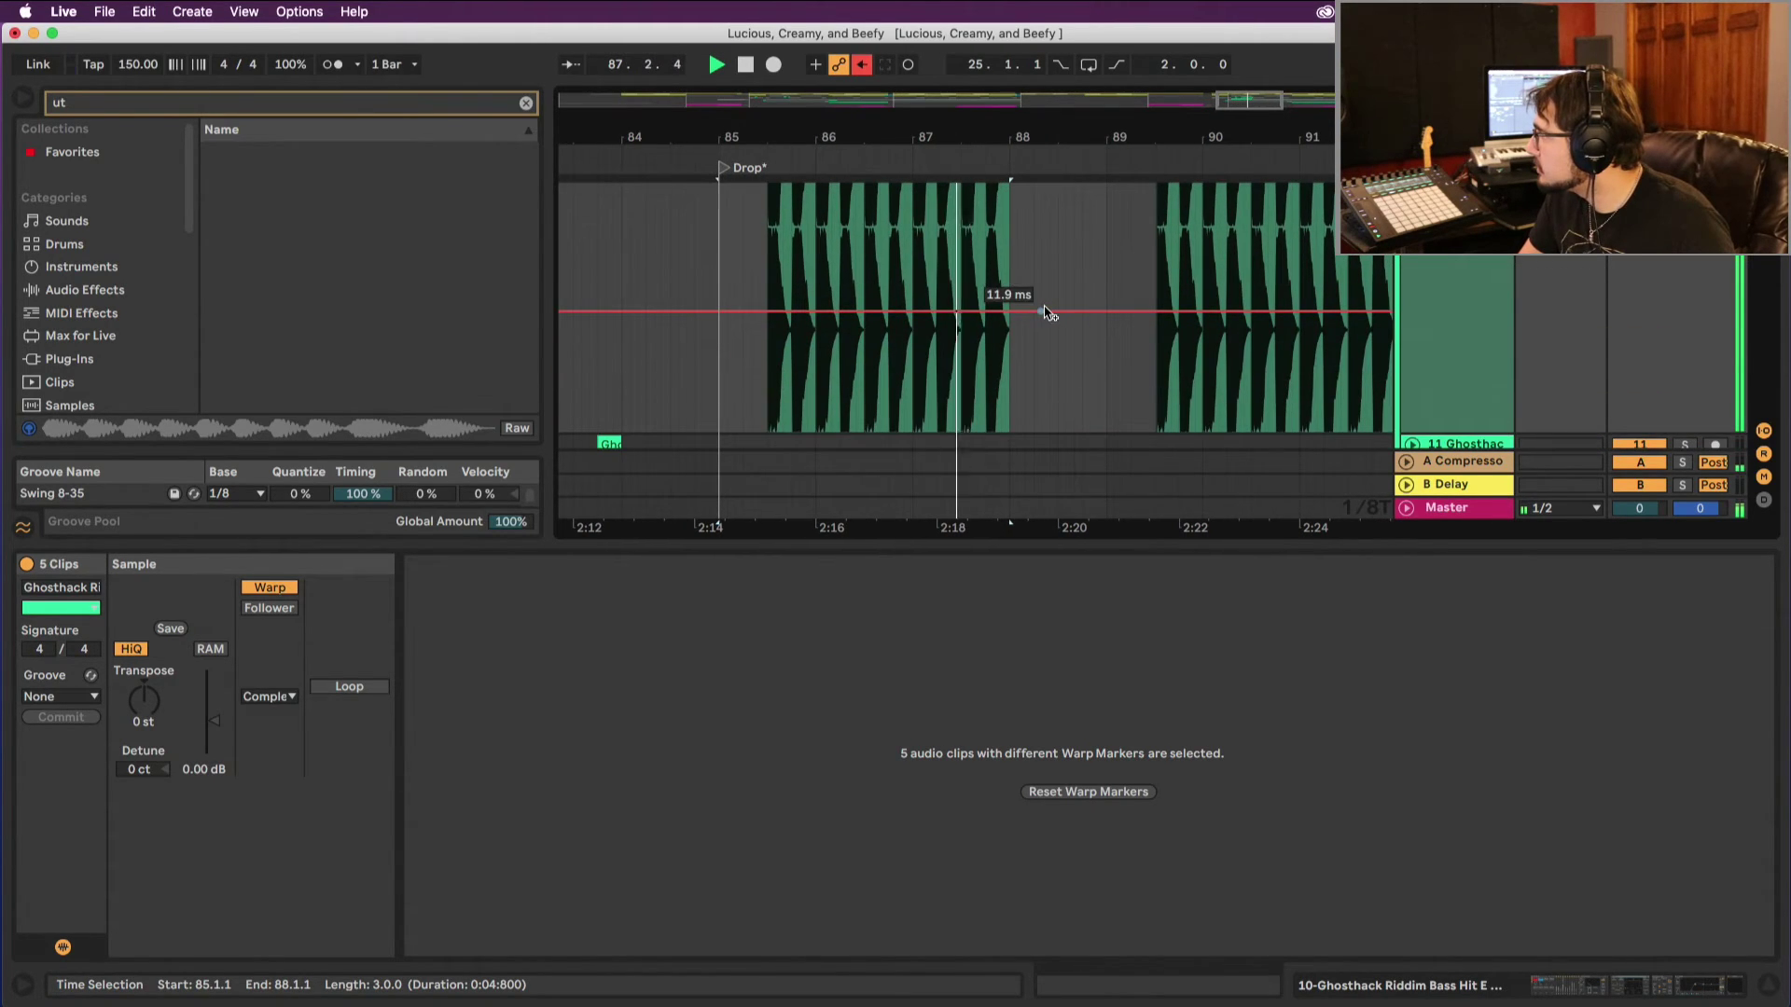
Step: Replay the layered Ghosthack hits on tracks 12 and 13 from just before their first hits
click(1059, 338)
scroll(1026, 345, down, 5)
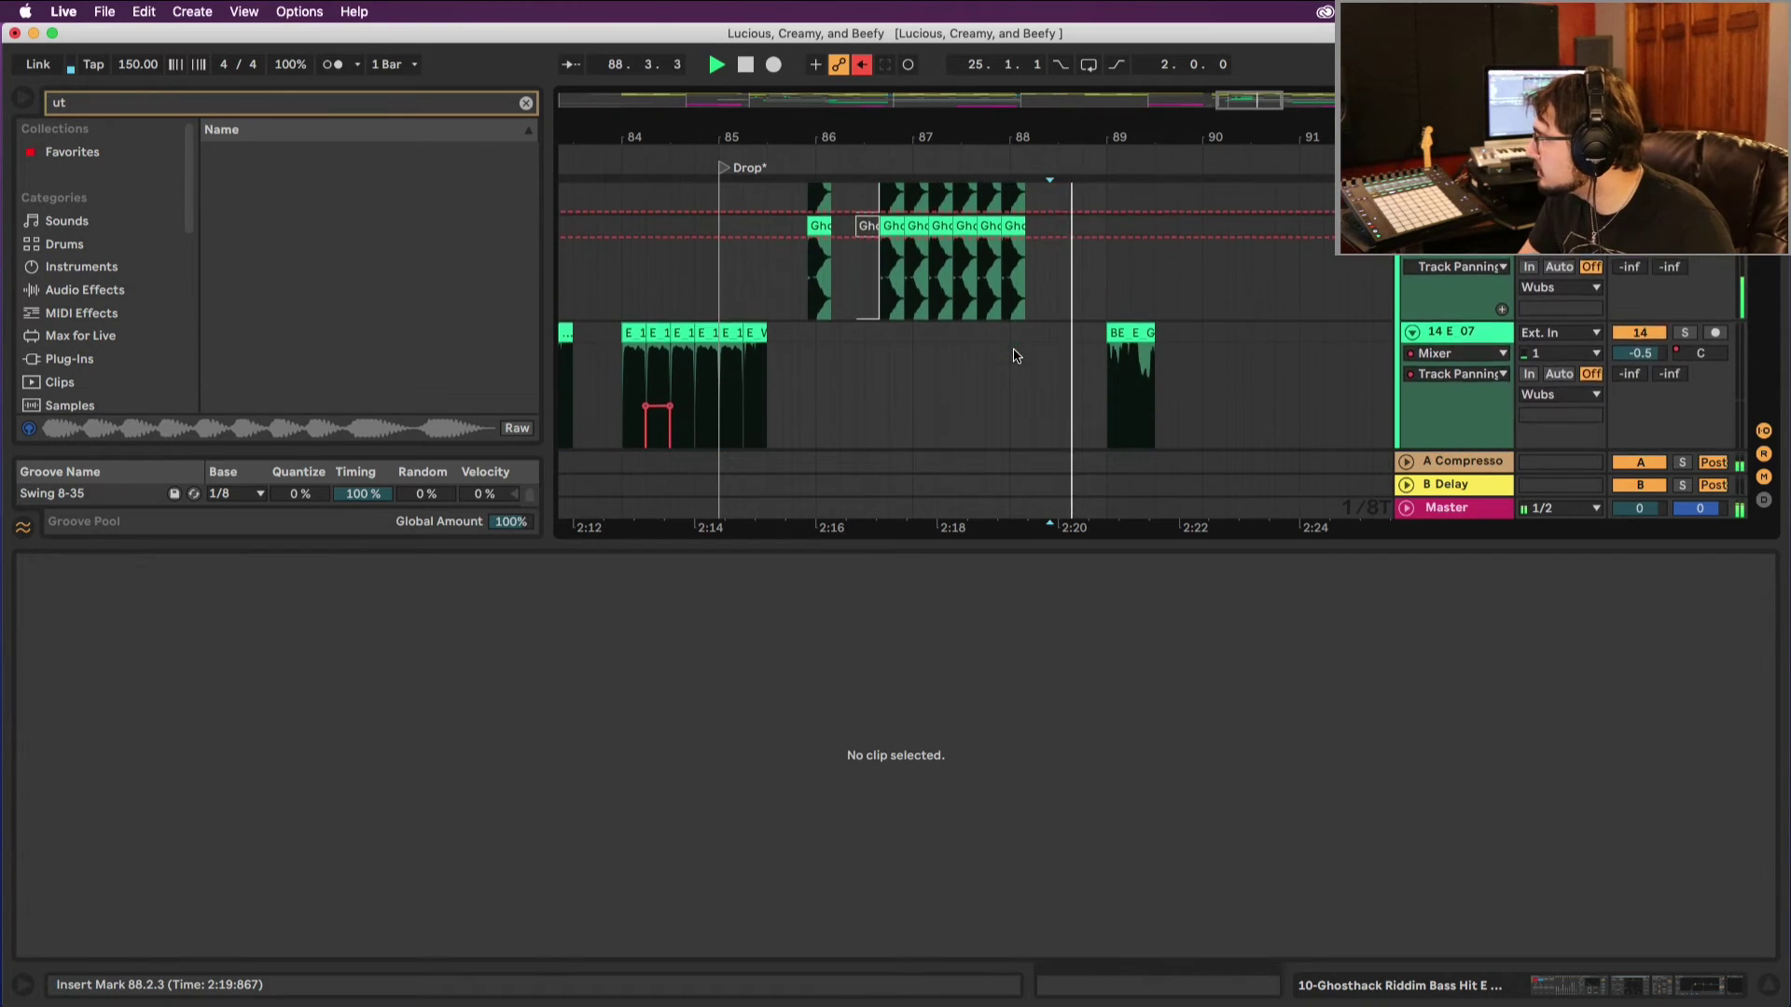
scroll(1017, 356, up, 3)
key(space)
click(759, 249)
key(space)
mouse_move(869, 148)
mouse_down()
mouse_move(869, 168)
mouse_move(869, 137)
mouse_up()
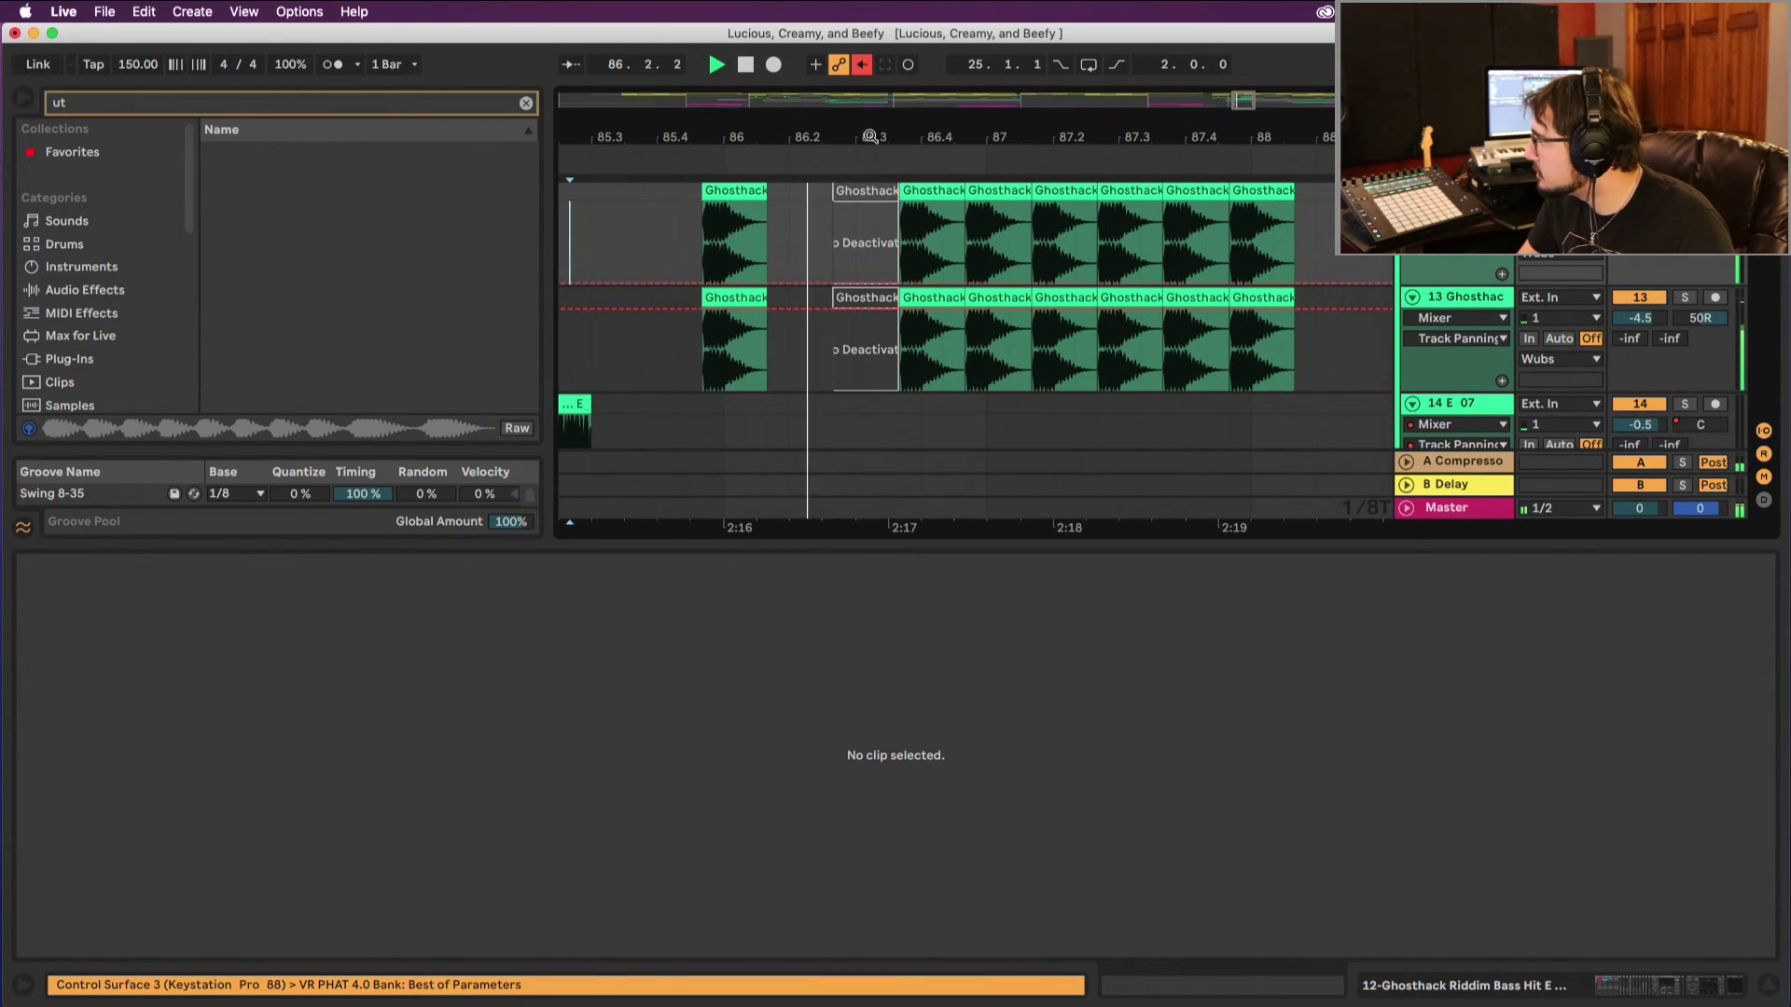
Step: Delete the 86.3.3 hit on Ghosthack track 13 and the 86.4.3 hit on track 12, and play the result
click(933, 294)
key(Delete)
click(999, 195)
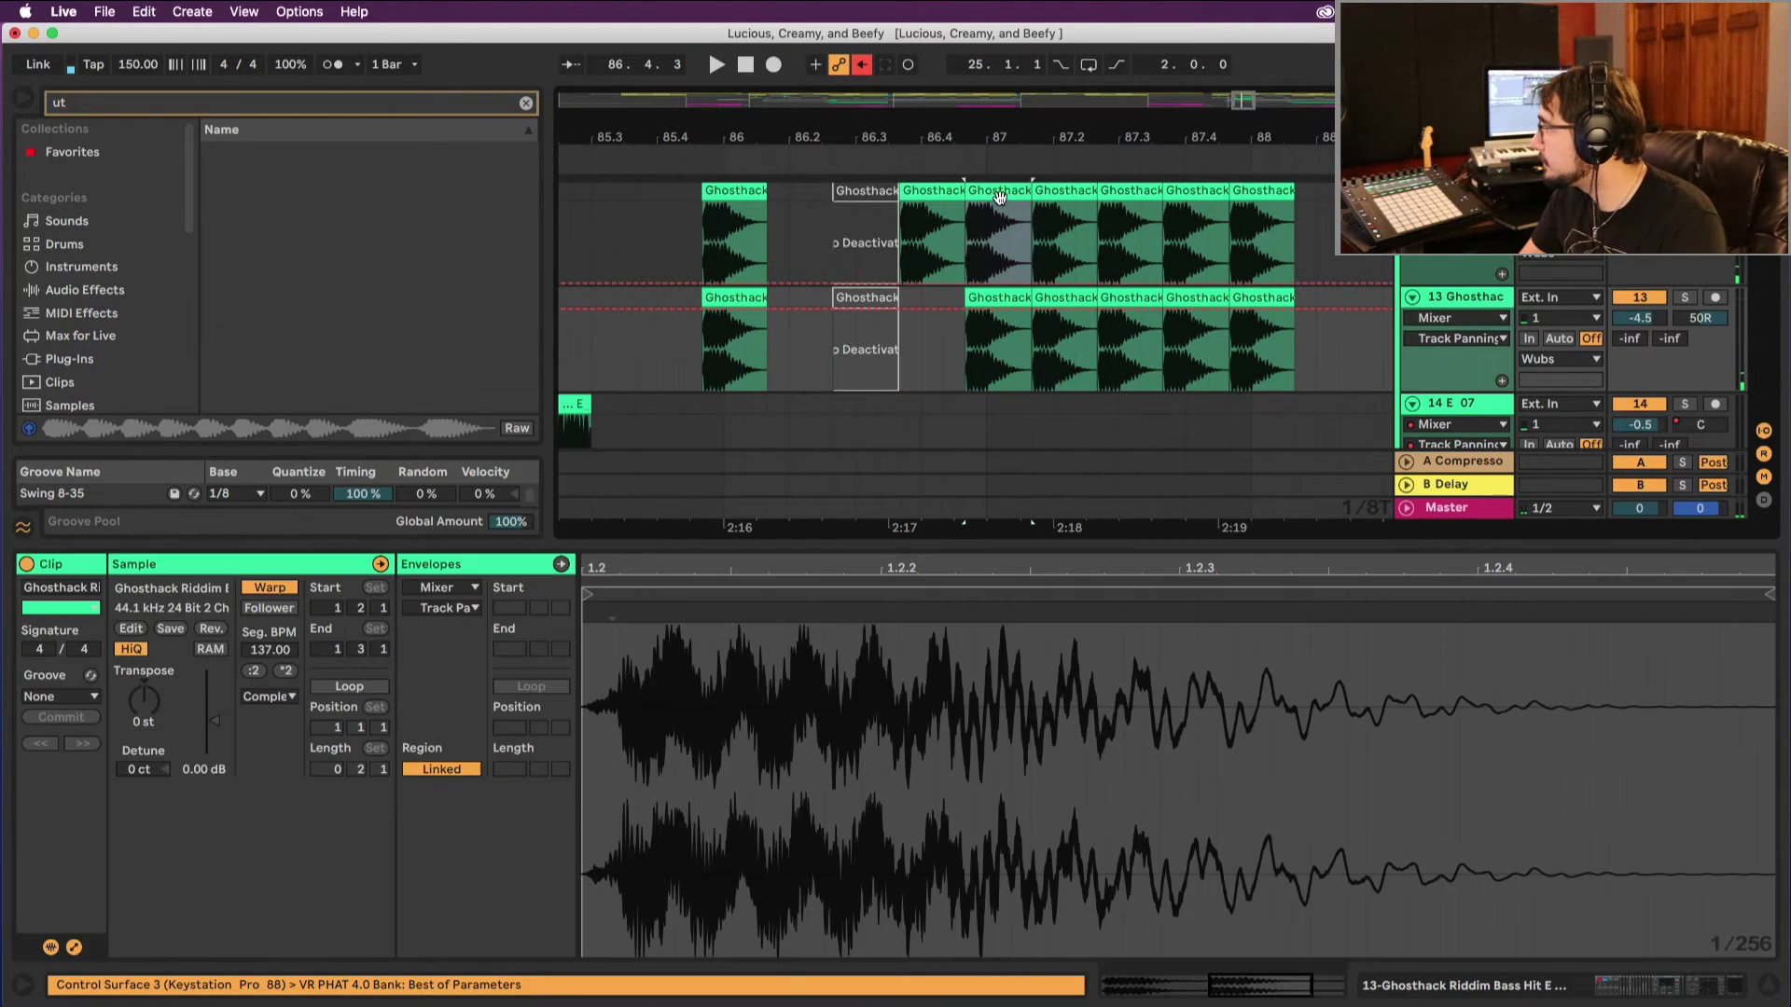
key(Delete)
click(677, 248)
key(space)
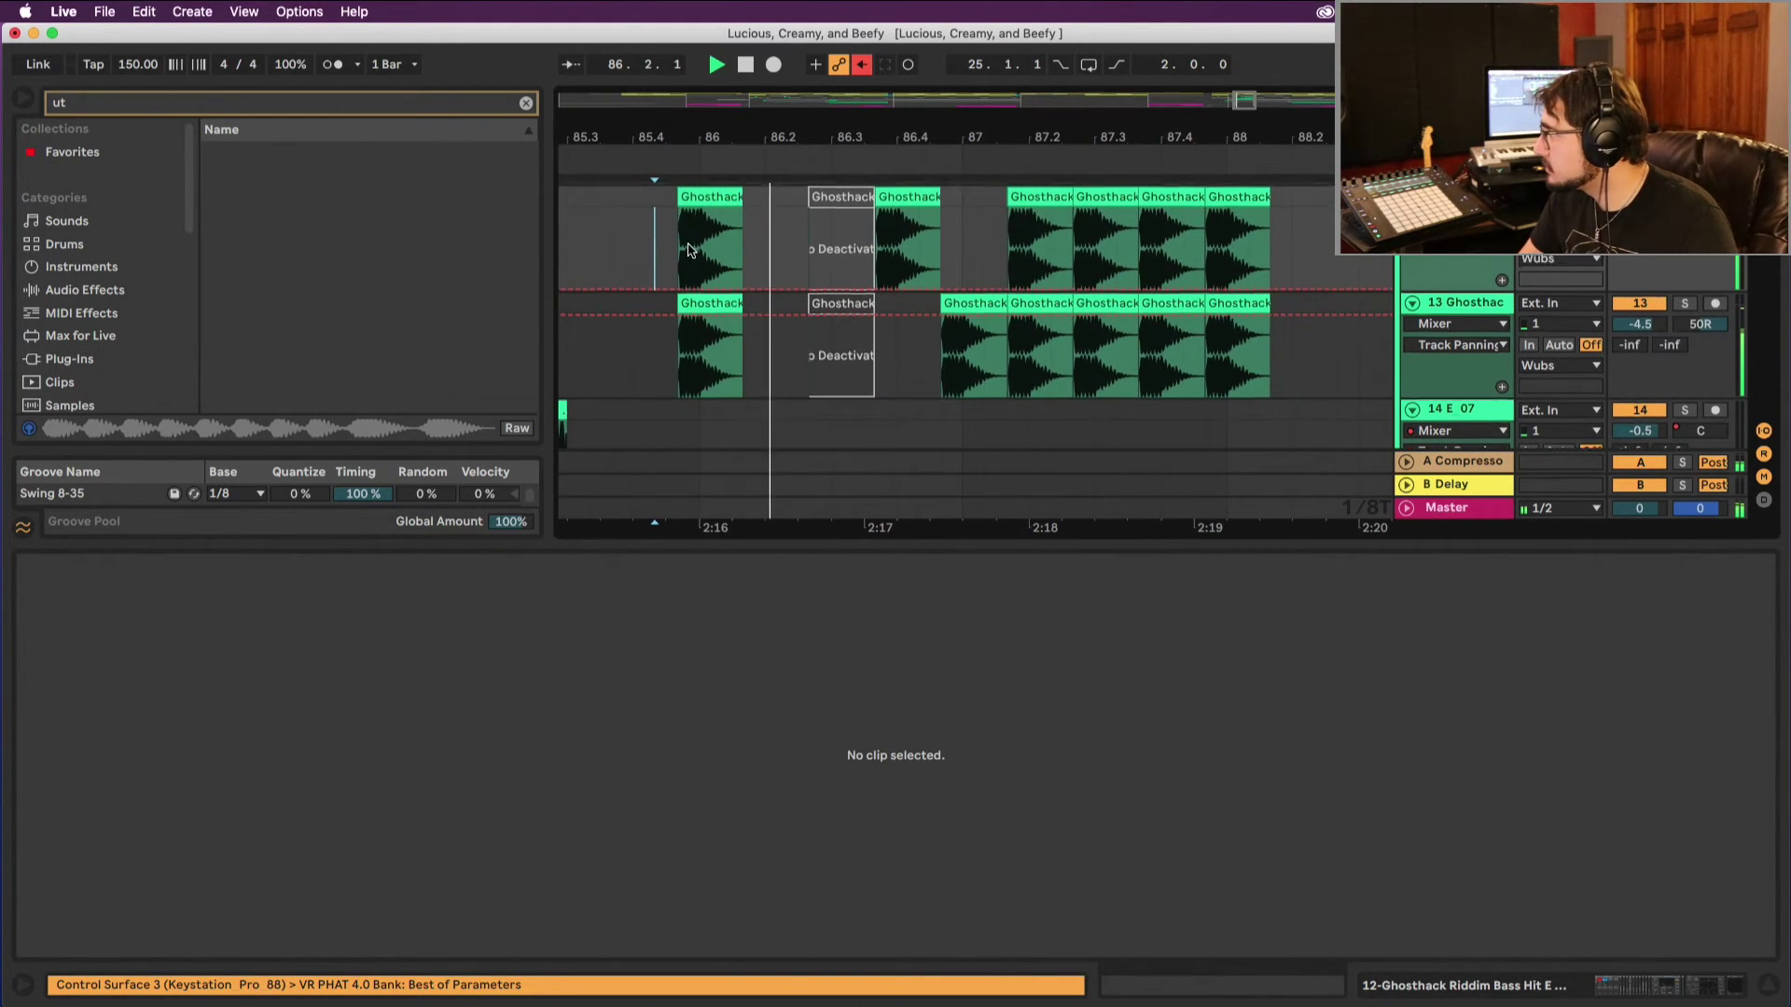
Step: Move the Ghosthack hit before bar 86 from track 12 up to track 11 and delete its duplicate on track 13
scroll(687, 243, up, 3)
drag(650, 396, 648, 363)
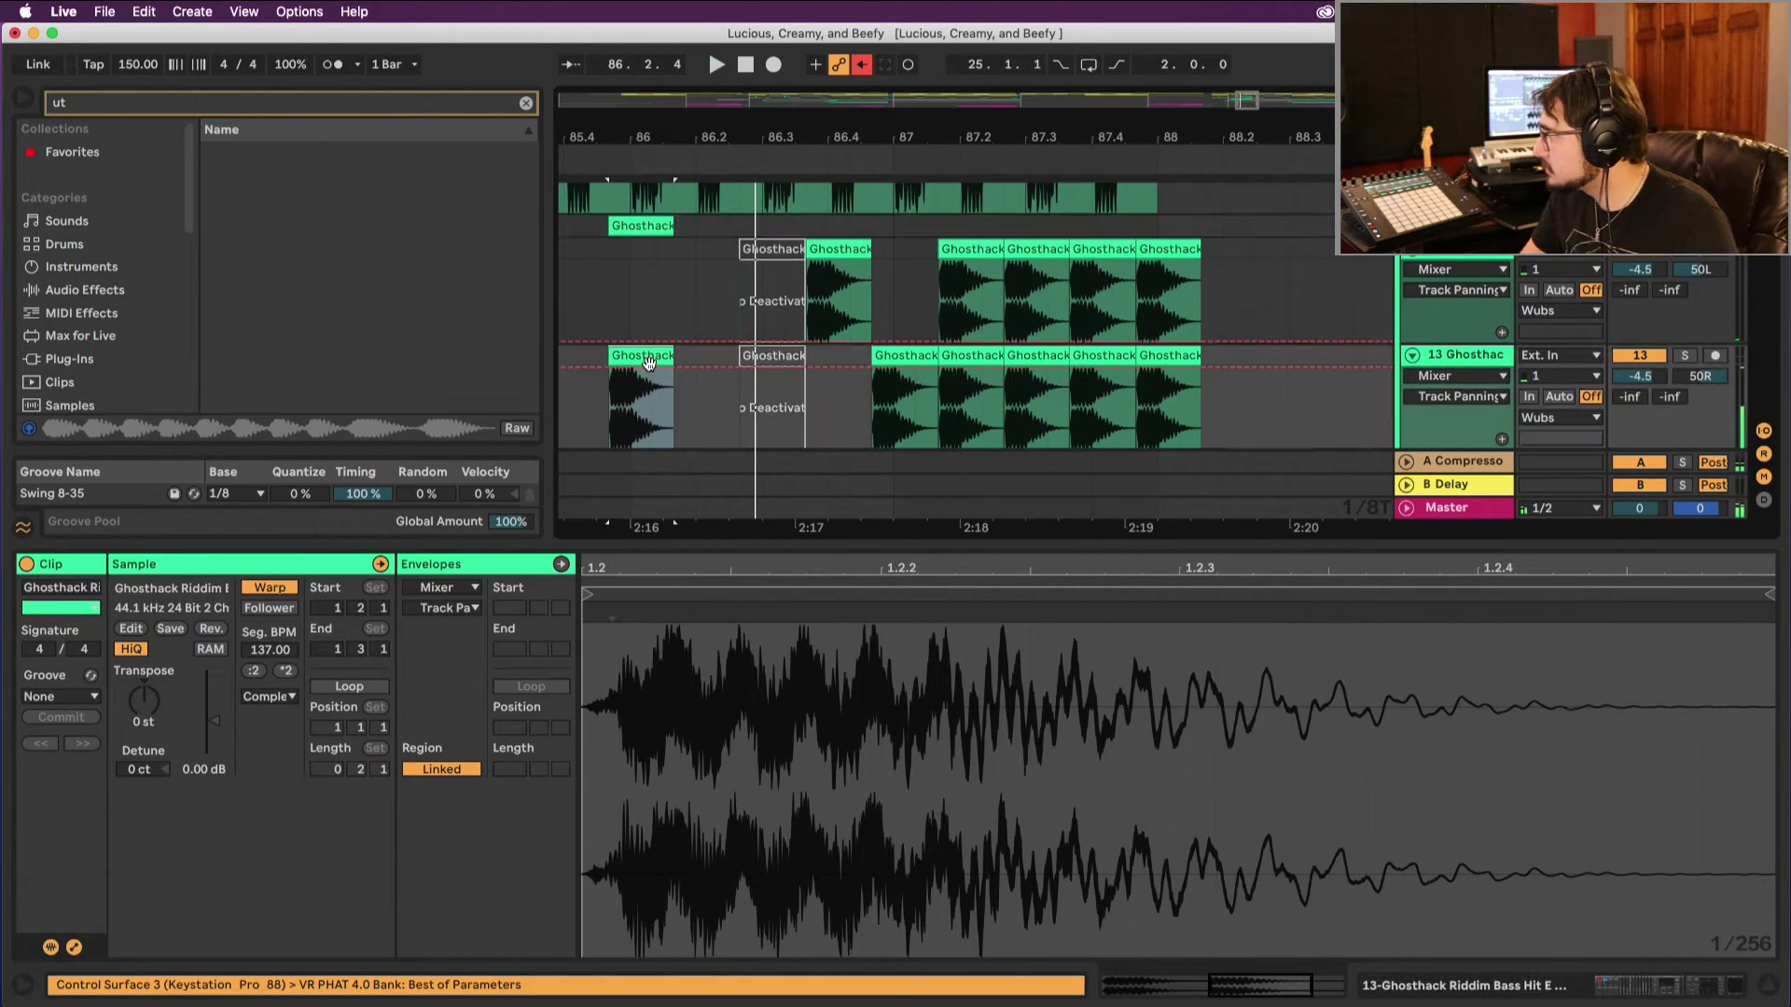
key(Delete)
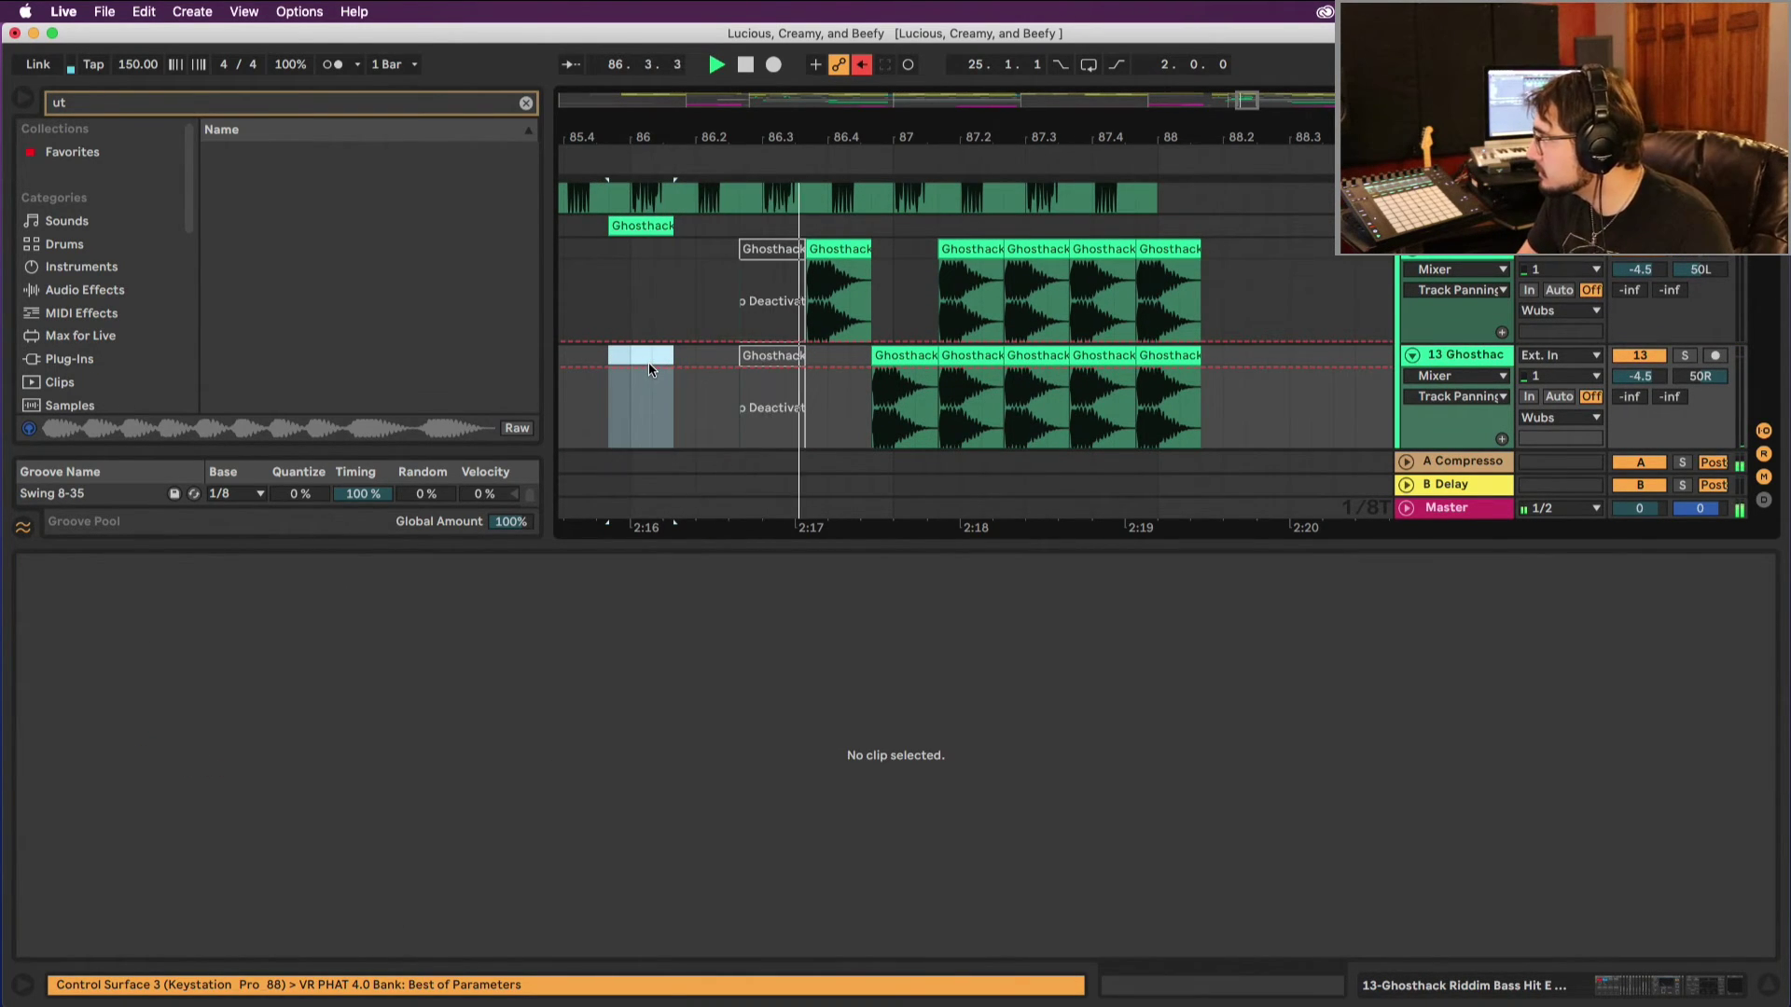
key(space)
Step: Alternate the remaining hits by deleting those at 87.1.3 and 87.3.3 on track 13 and 87.2.3 and 87.4.3 on track 12
click(953, 252)
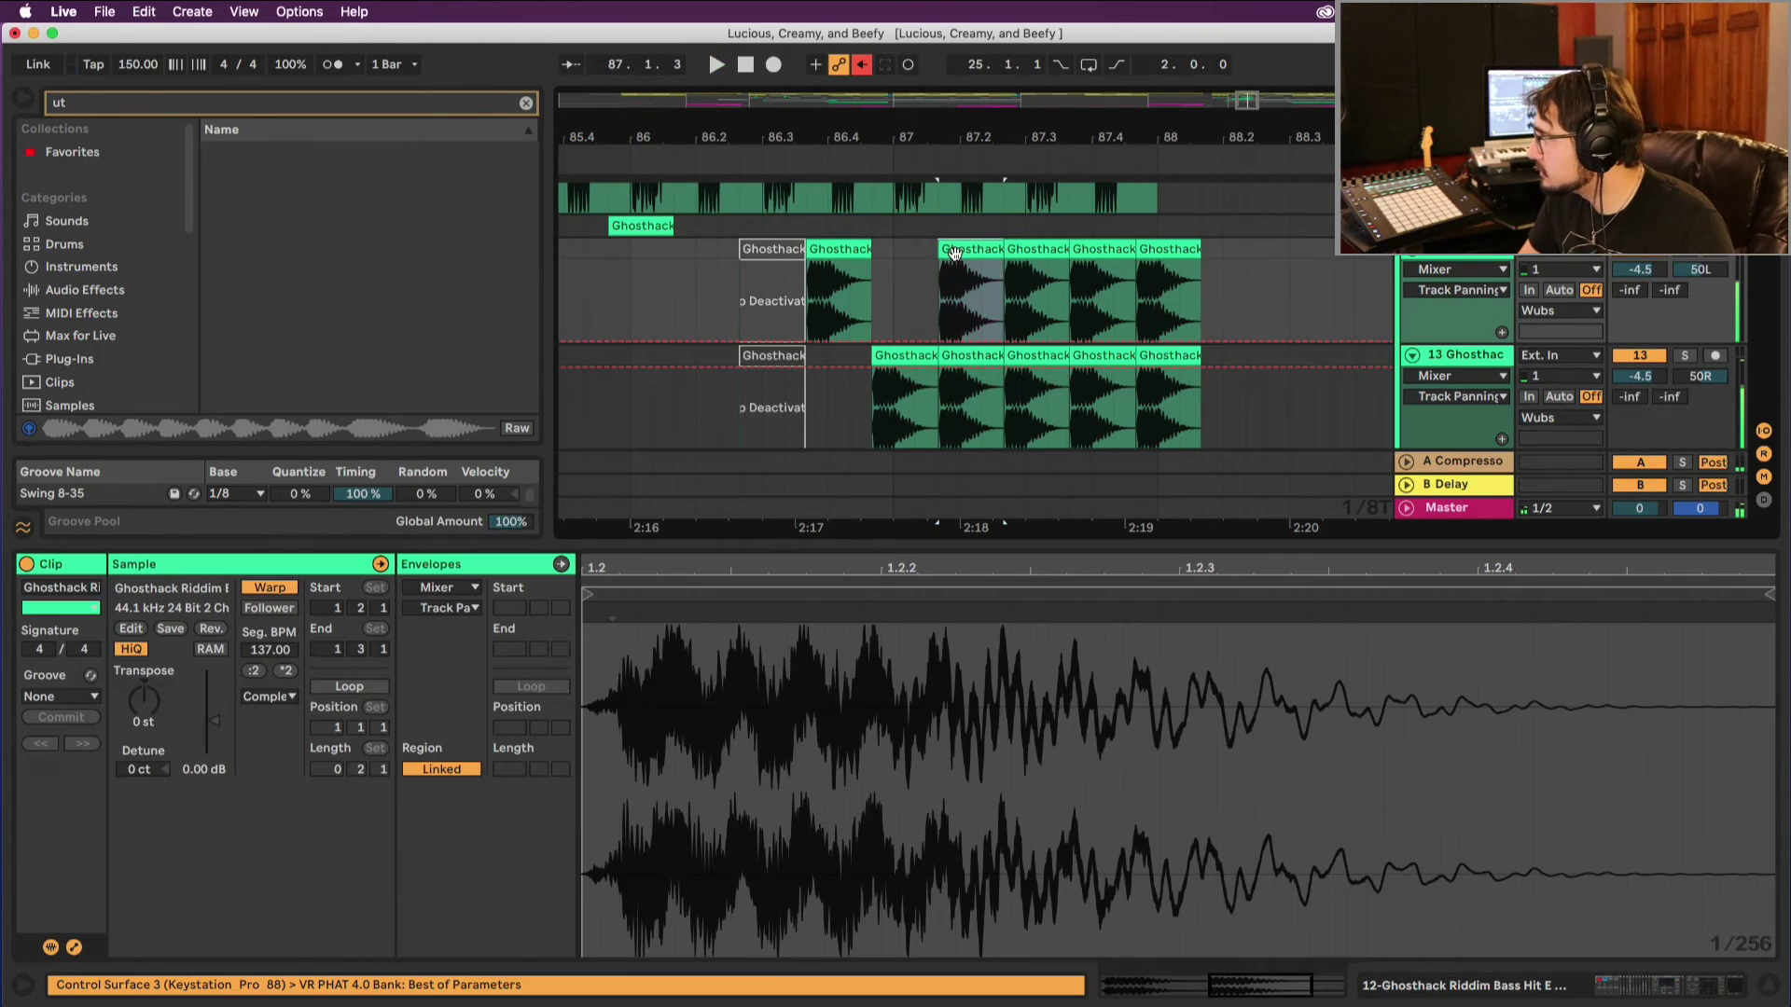
click(970, 358)
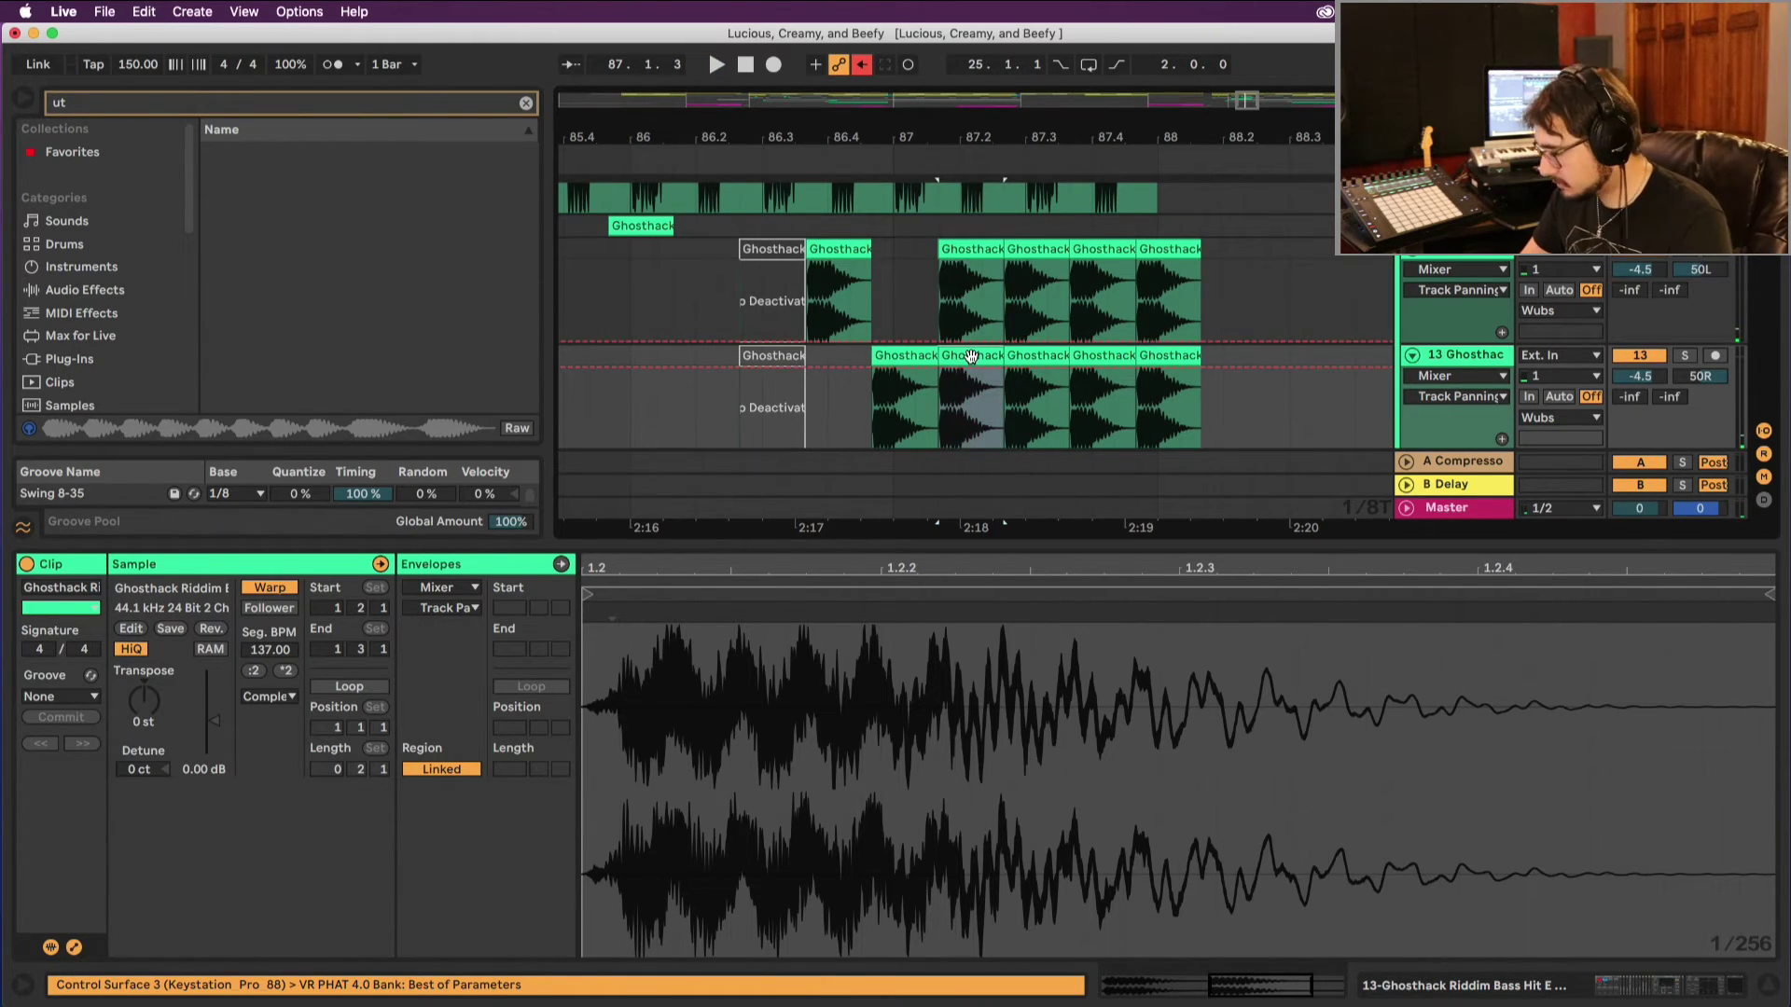
key(Delete)
click(1039, 287)
key(Delete)
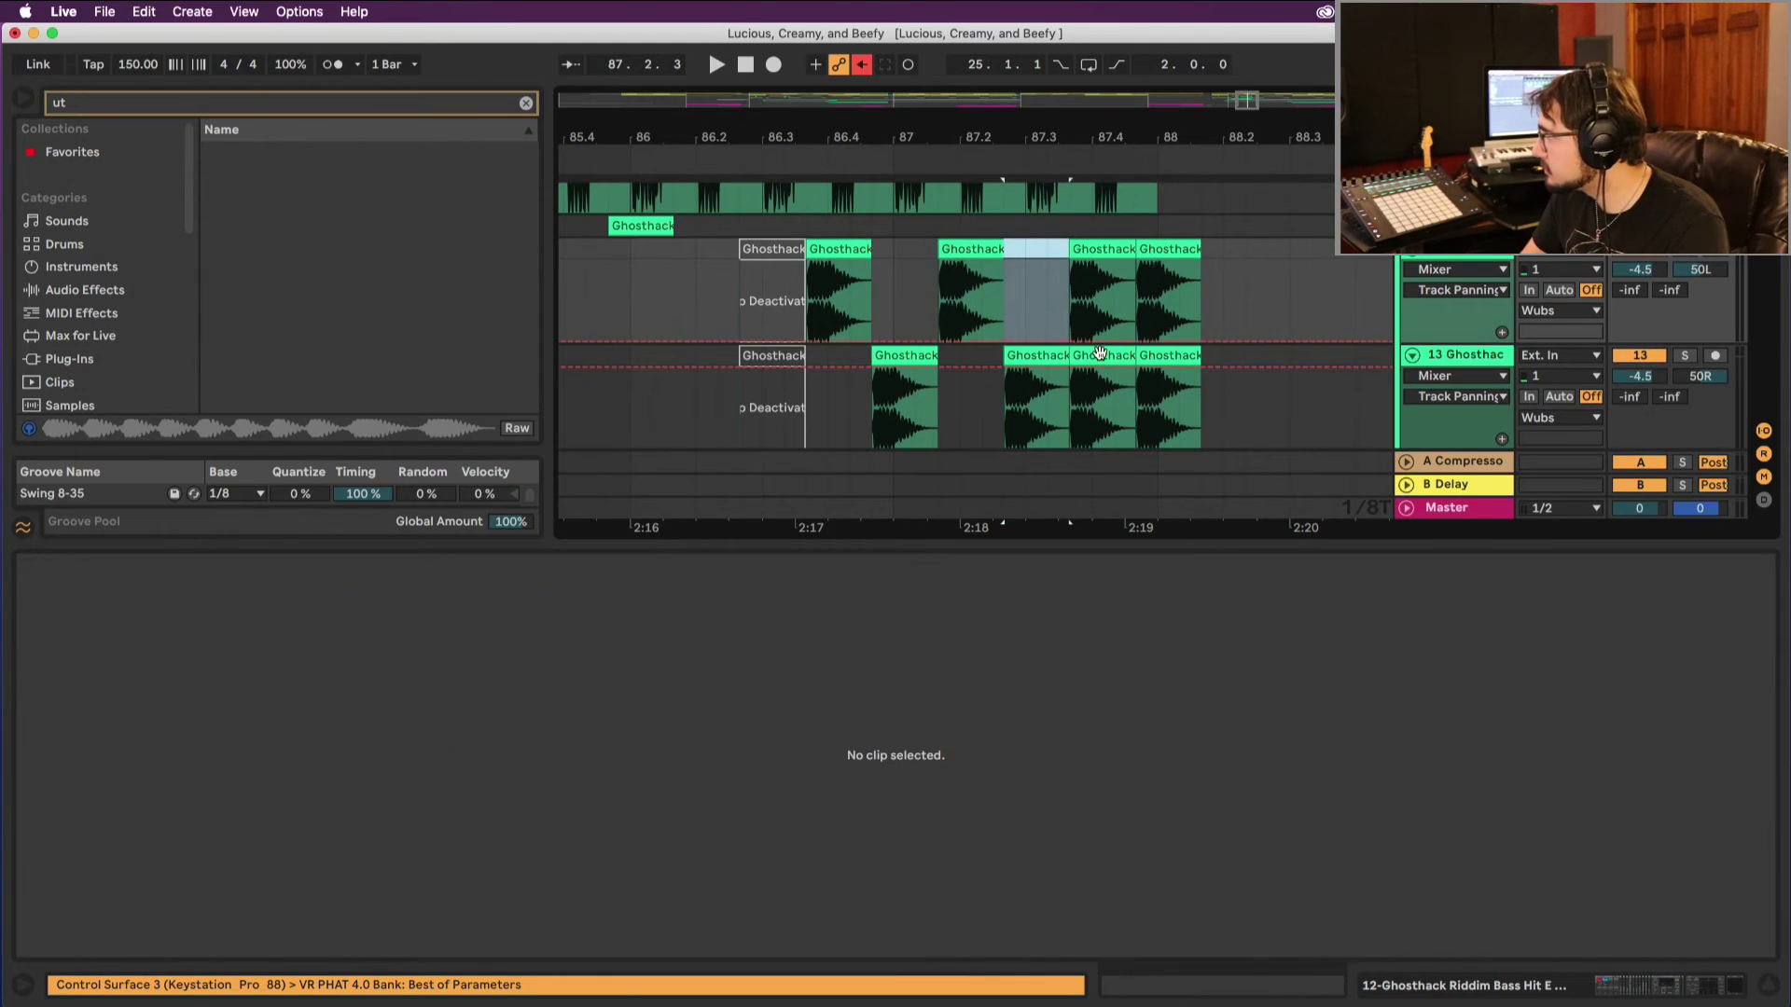
click(1099, 357)
key(Delete)
click(1168, 249)
key(Delete)
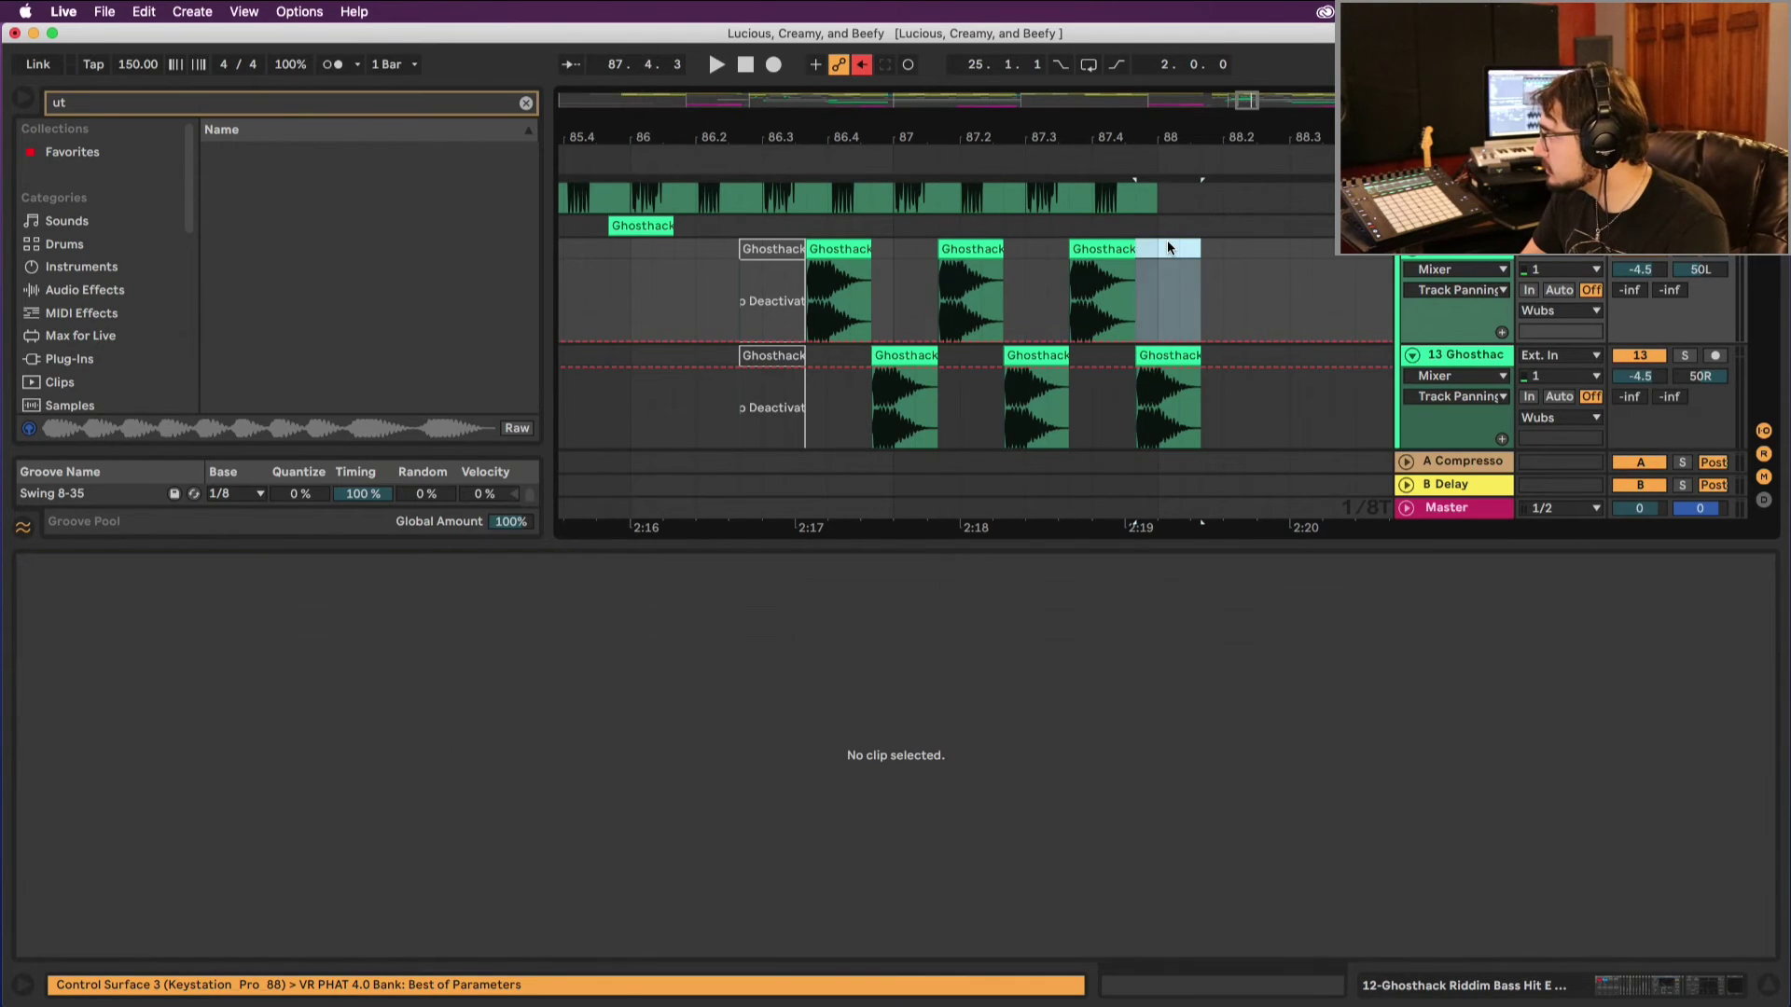
Step: Play the alternating left and right Ghosthack hits from the deactivated clip at 86.2.3
click(657, 371)
click(787, 245)
key(space)
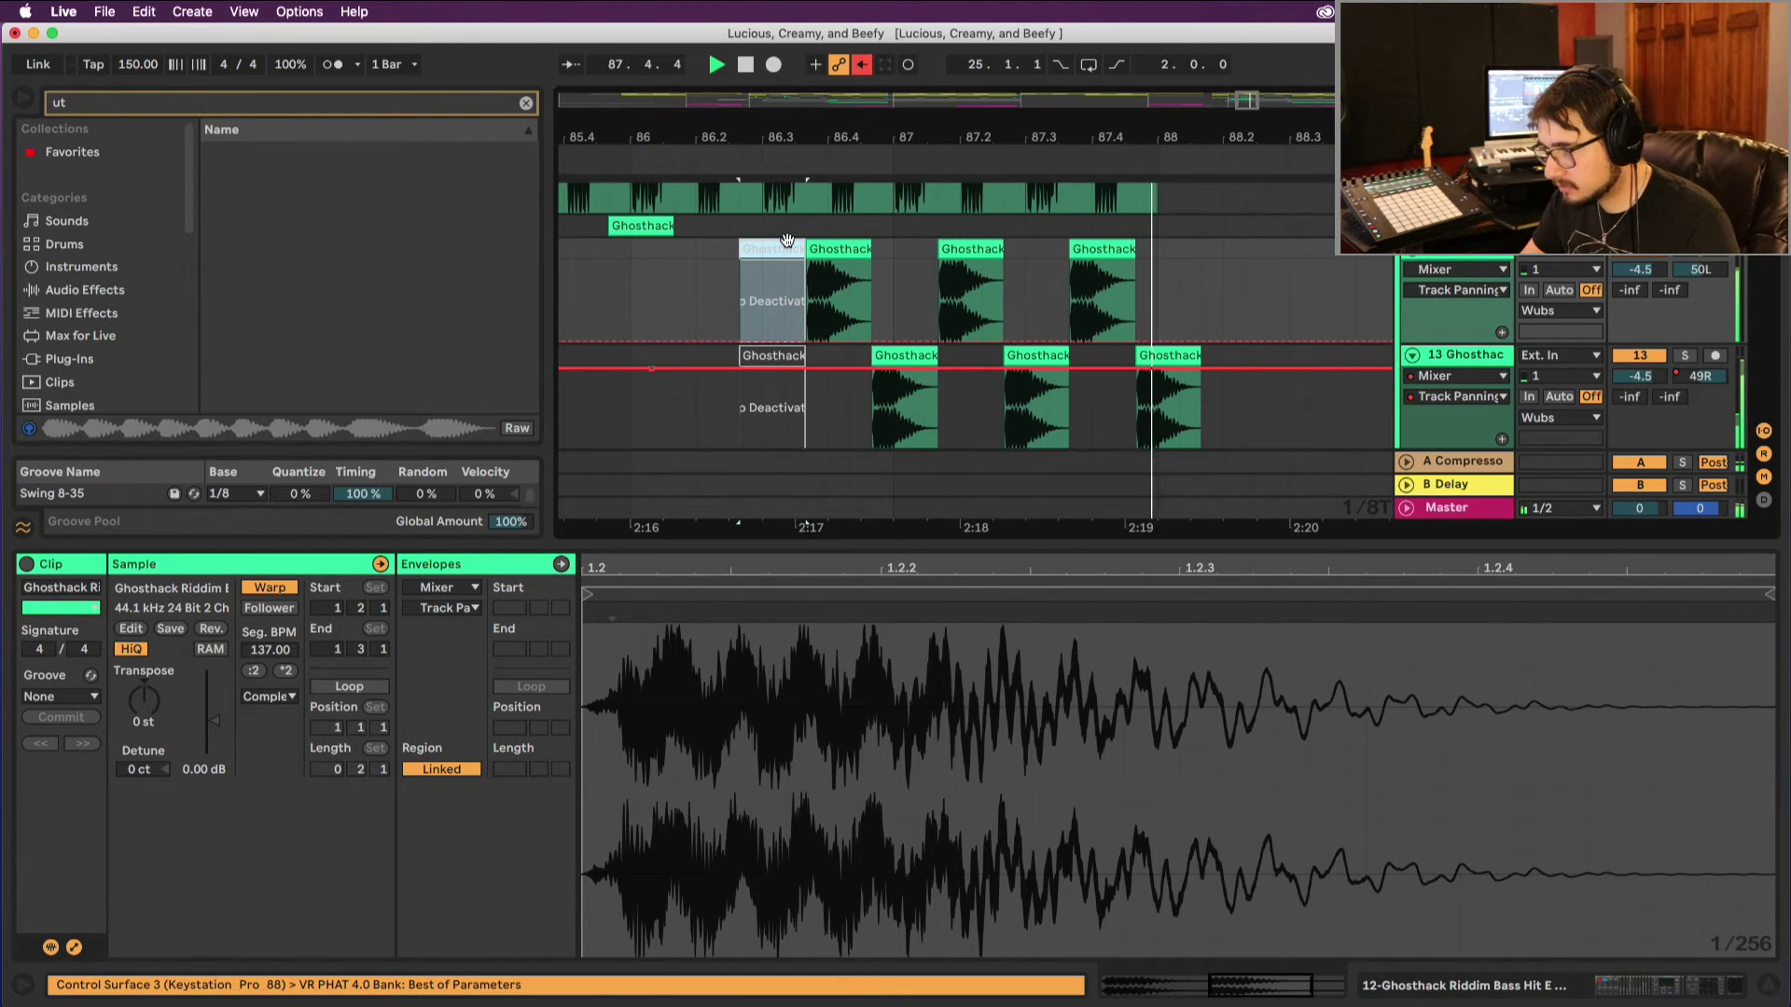
key(space)
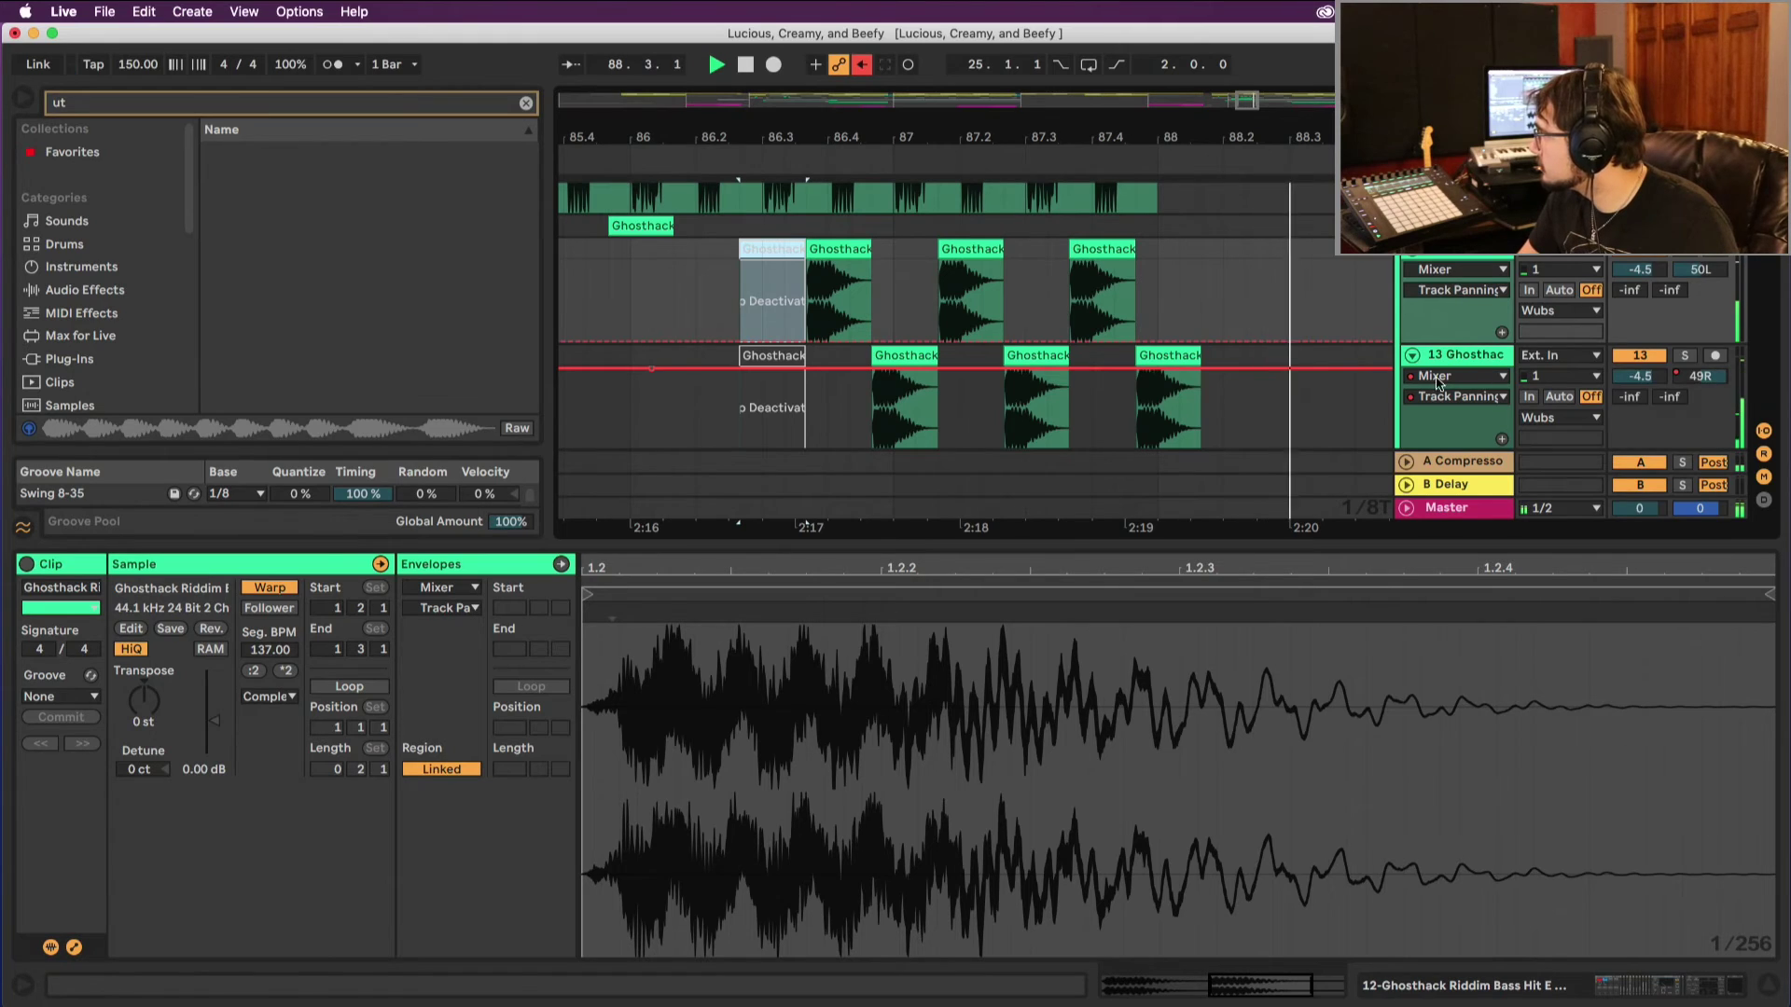
Step: Remove the stray panning automation from Ghosthack track 13 to restore its pan to 50R, and replay the hits
click(652, 369)
key(space)
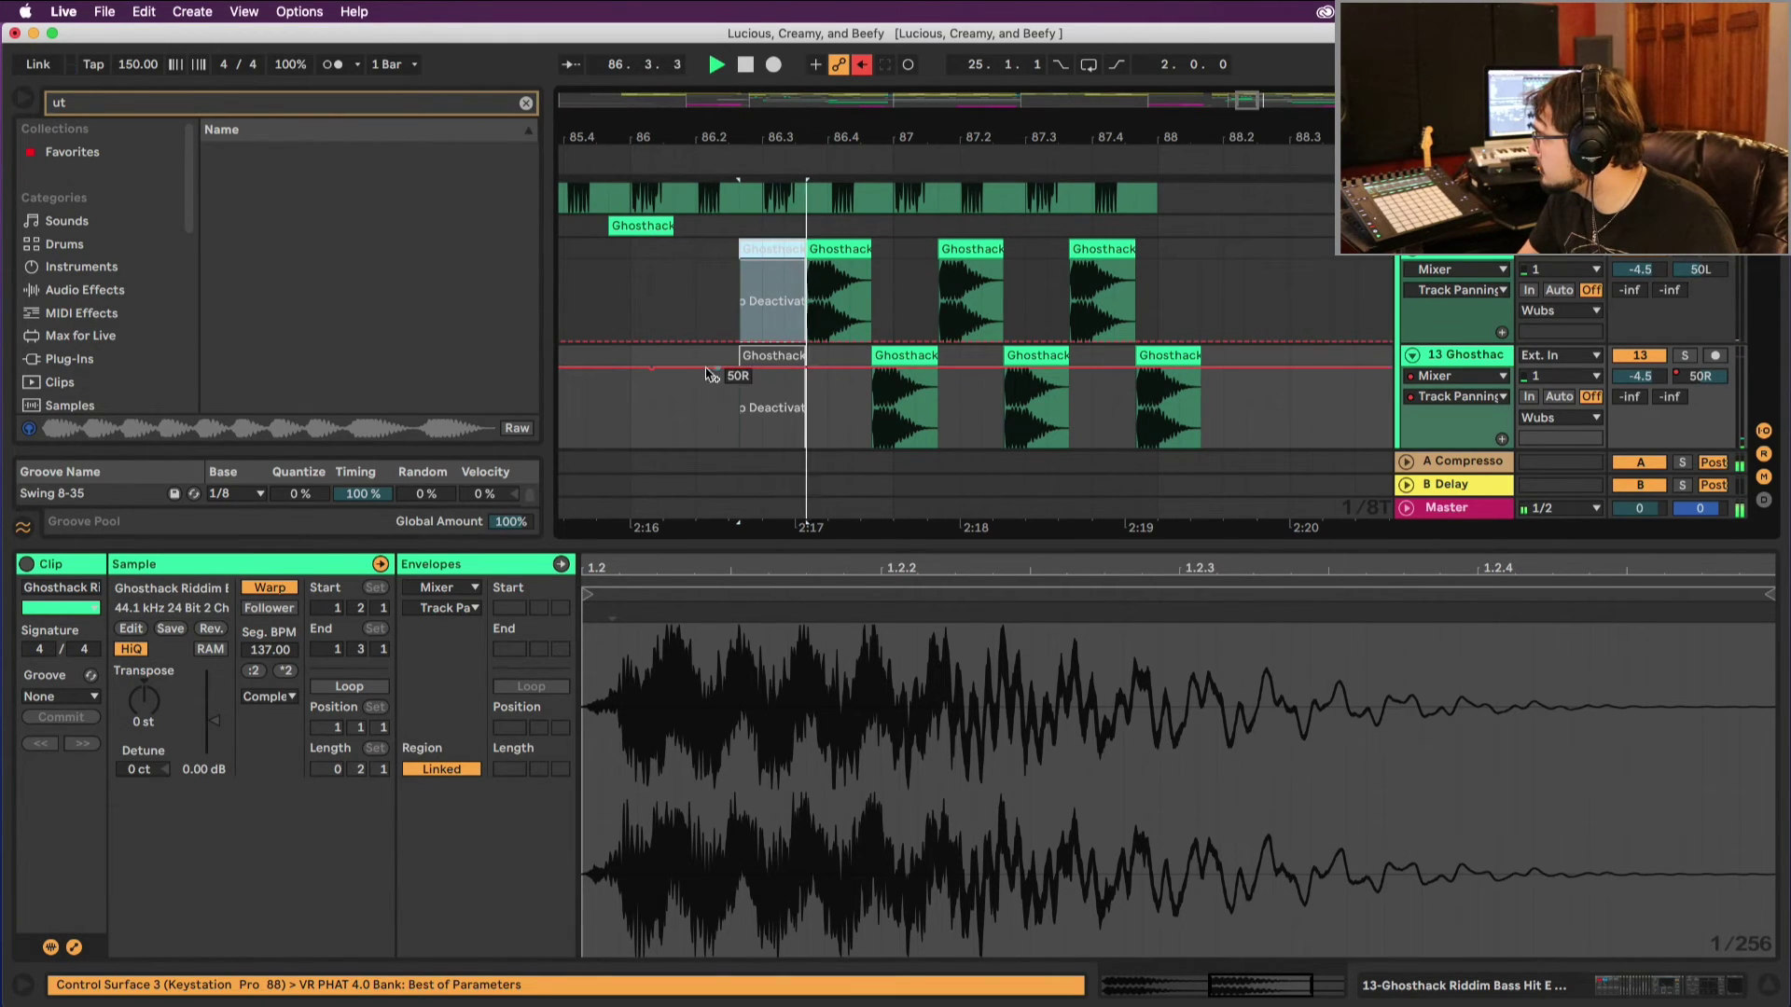
scroll(949, 385, down, 10)
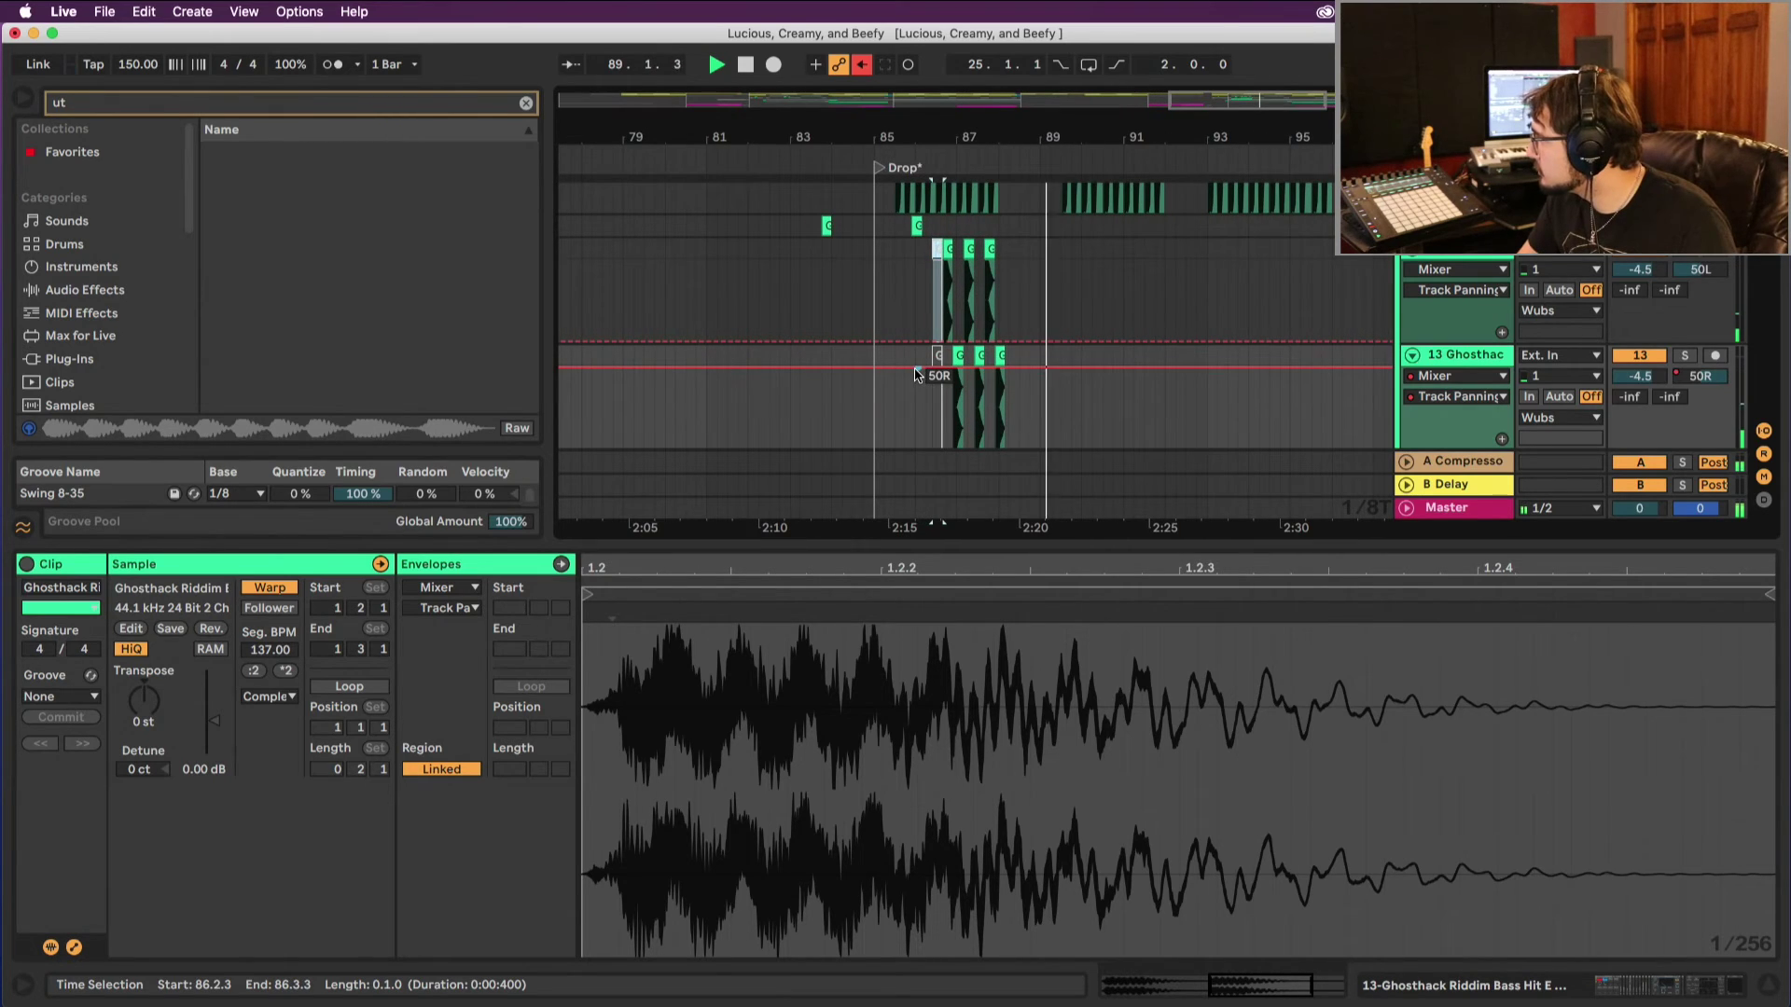
key(space)
key(space)
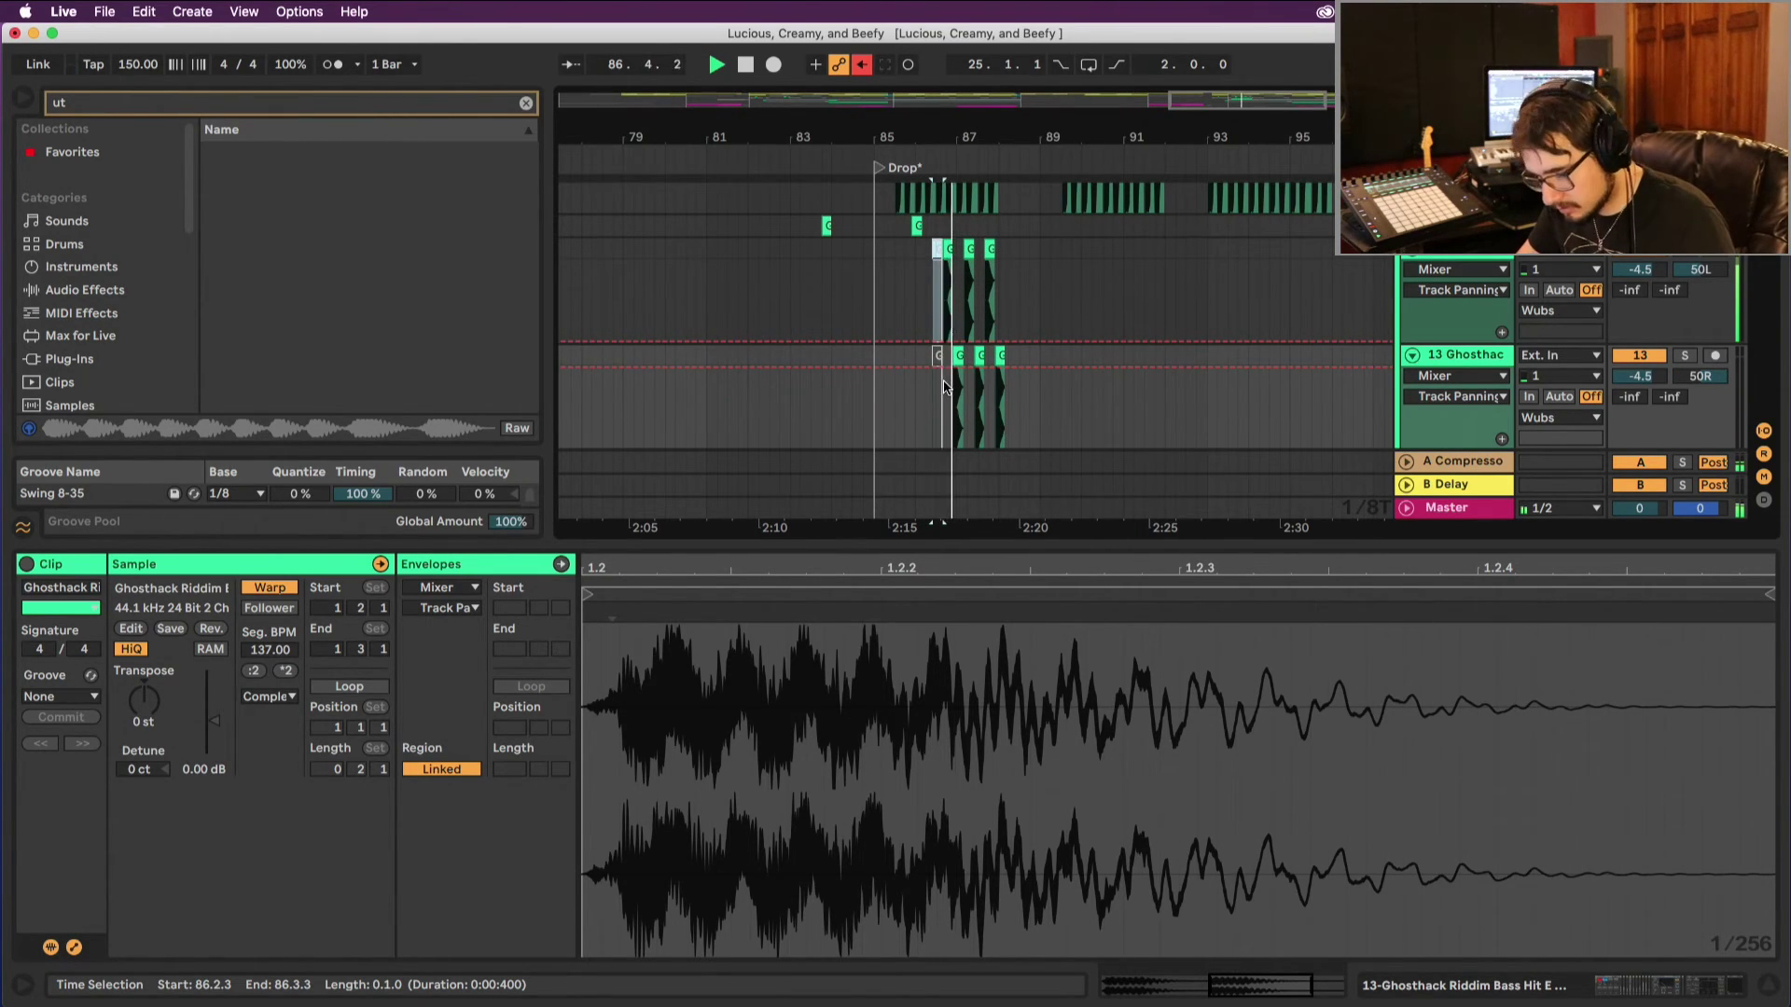
key(space)
Step: Listen repeatedly to the alternating Ghosthack hits from 86.2.3 against the main Ghosthack track into bar 89
key(space)
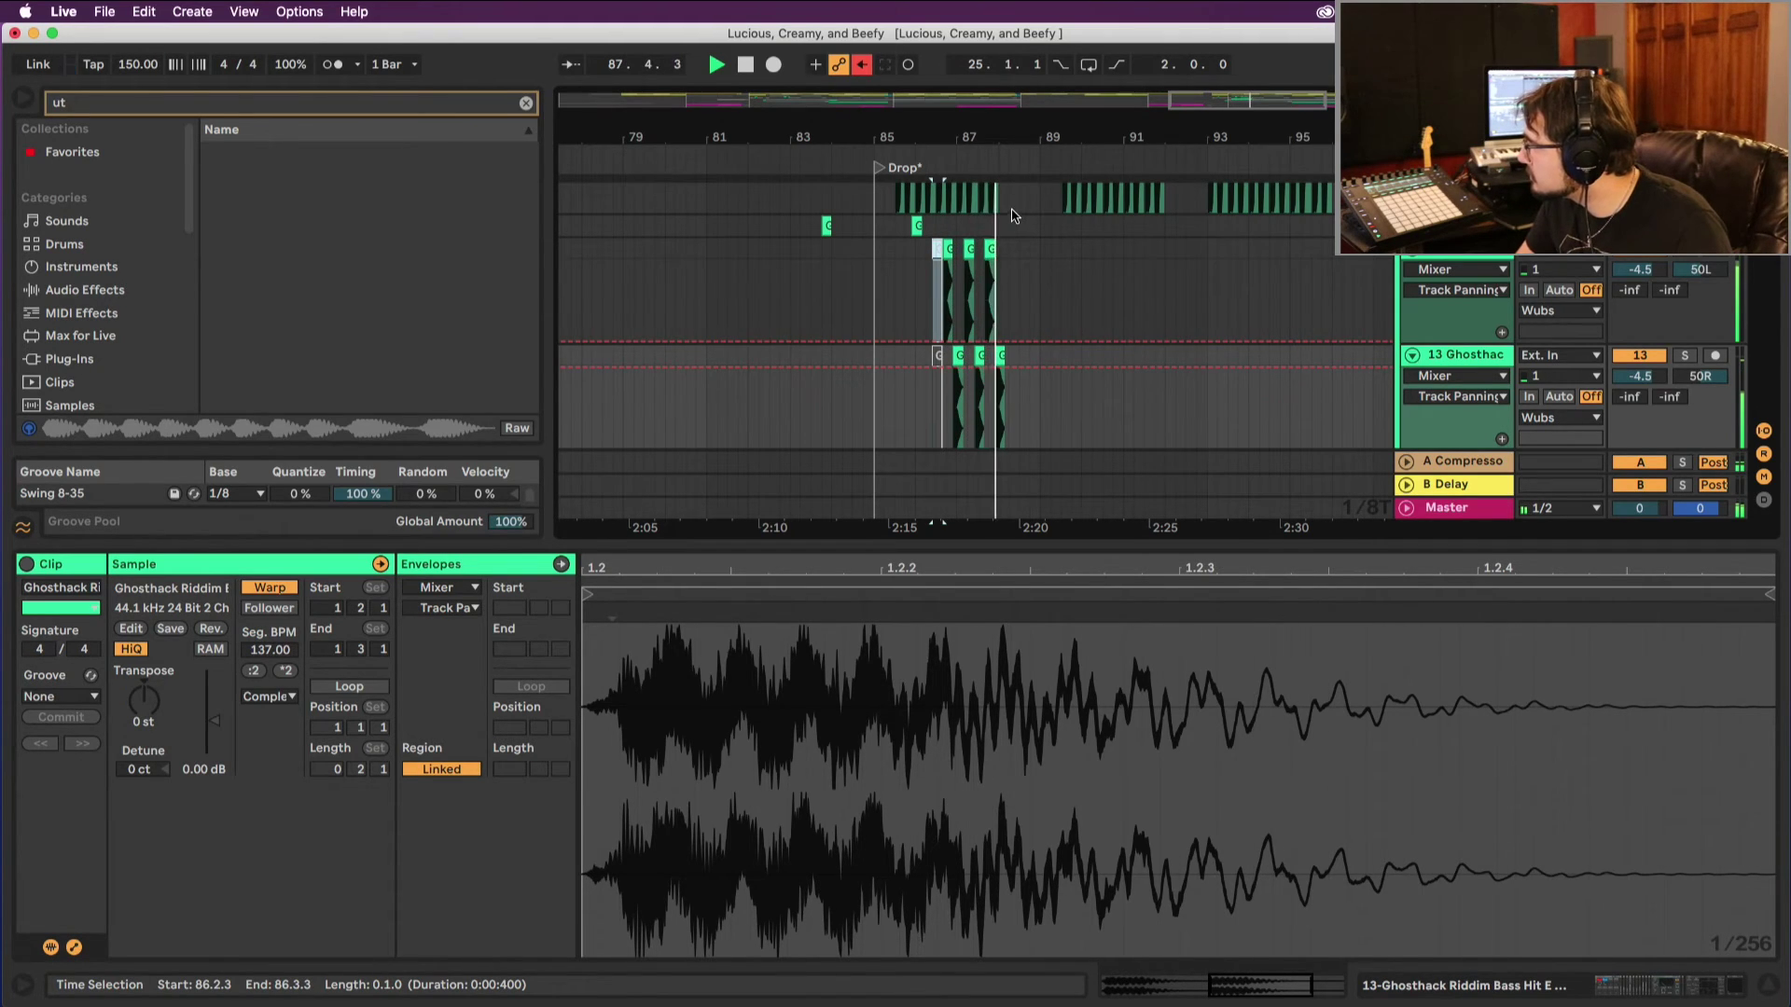
key(space)
key(space)
key(plus)
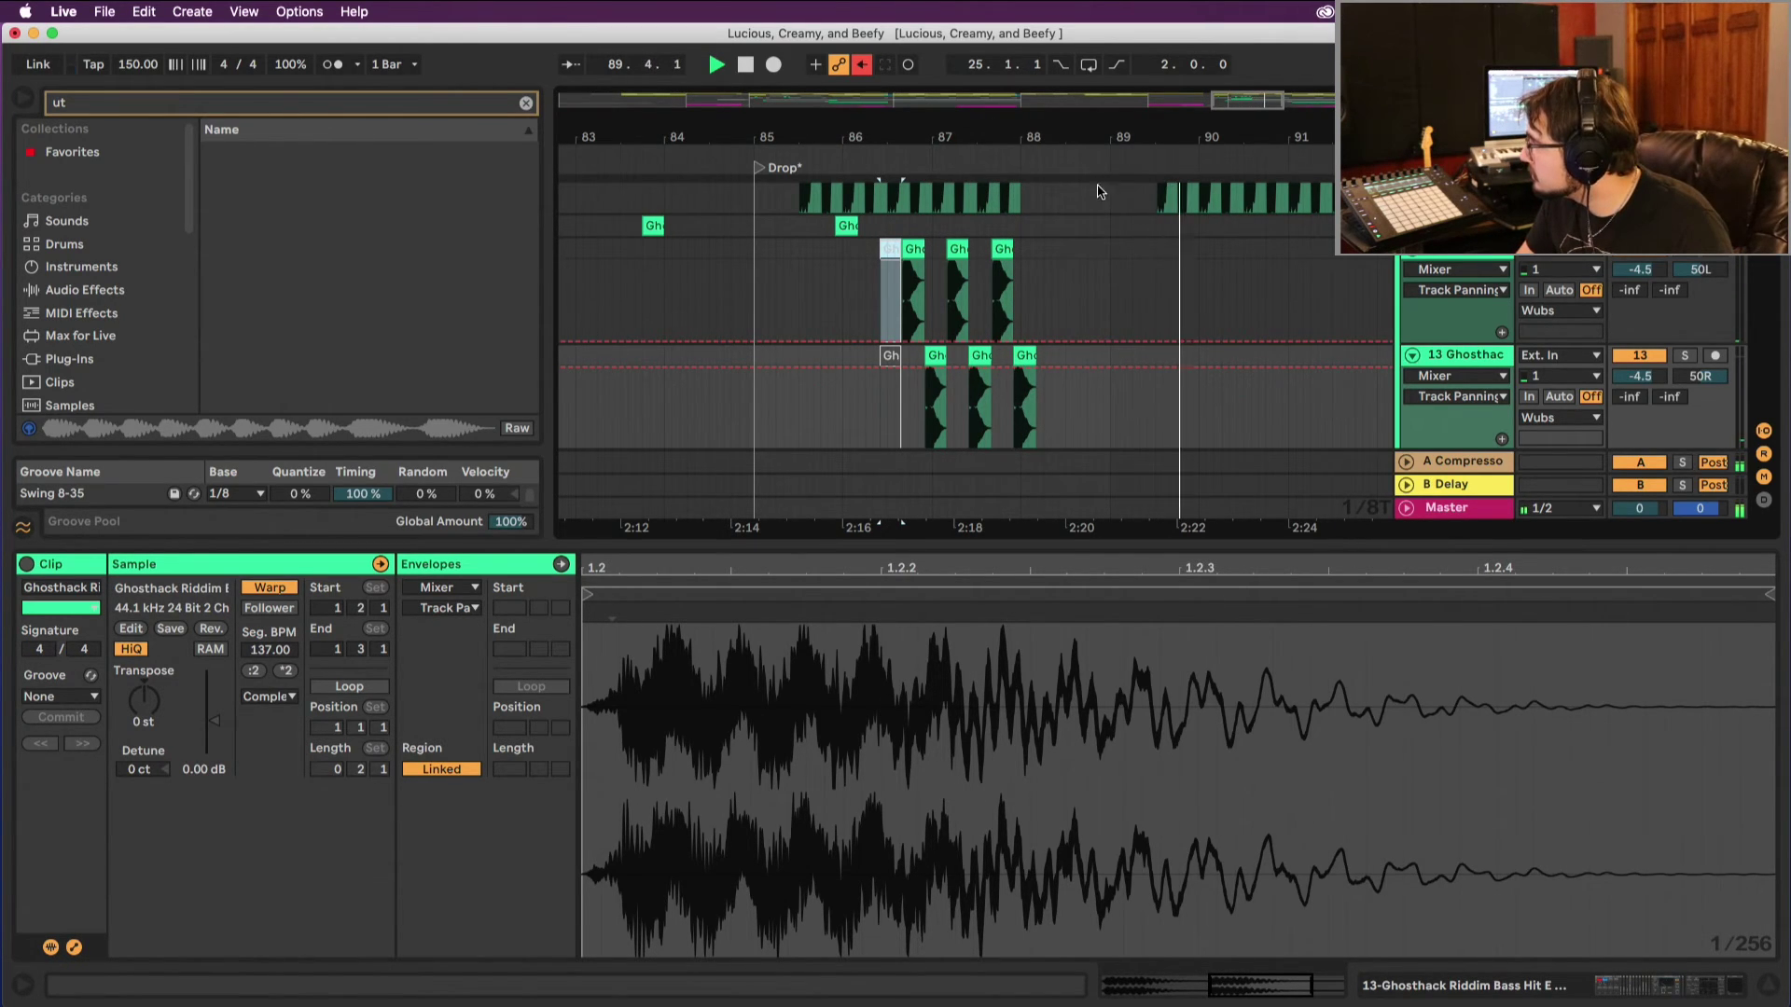
key(space)
key(space)
scroll(1045, 242, up, 2)
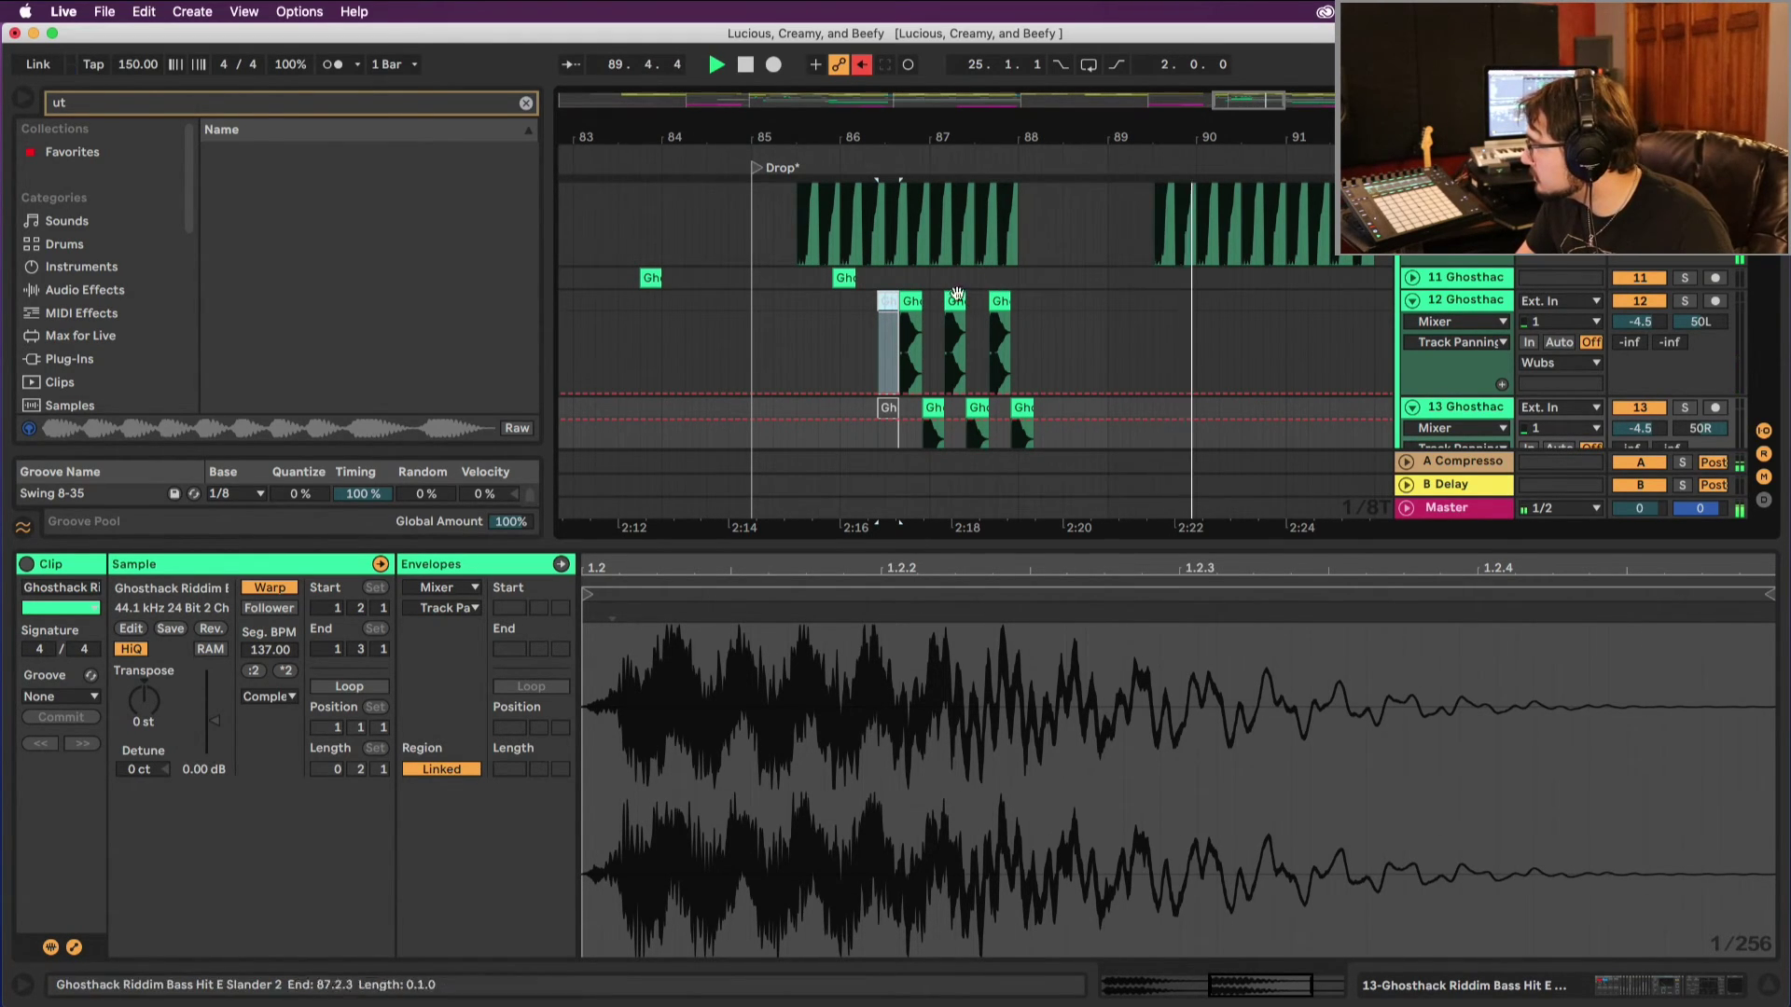
key(space)
Step: Copy the first alternating pair of Ghosthack hits at 86.3.3 on tracks 12 and 13 to 89.3.3 and audition it
click(825, 304)
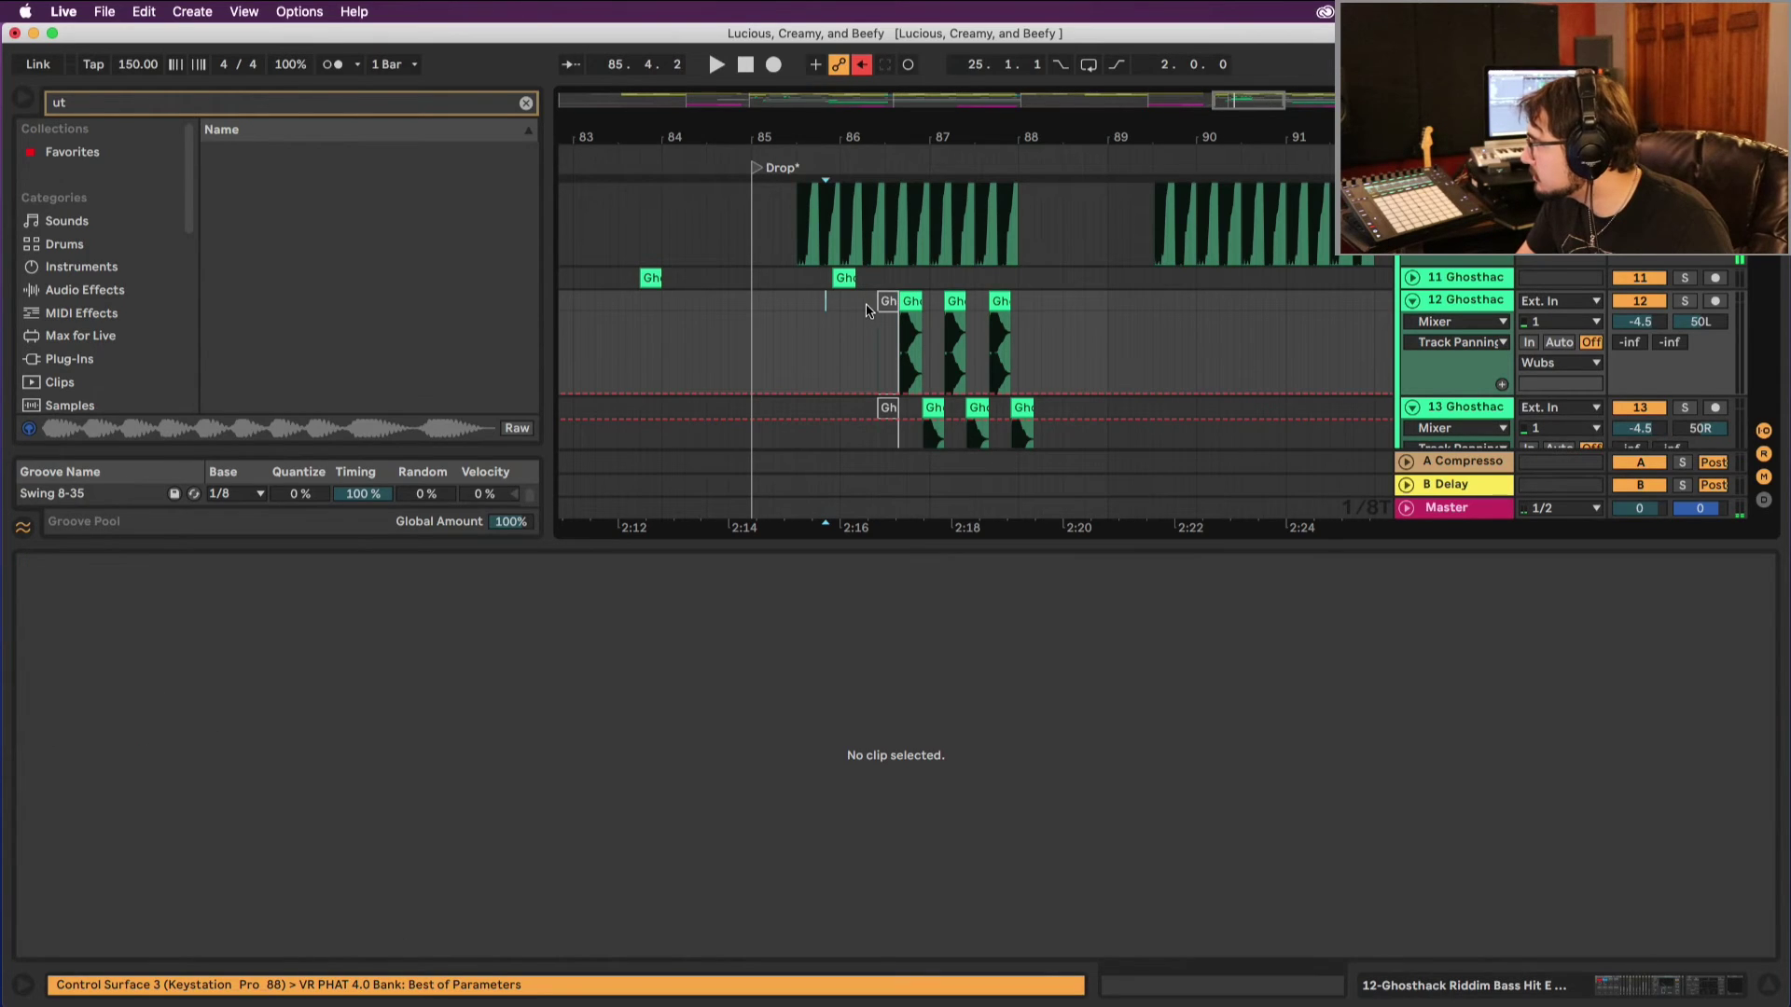
click(910, 304)
shift+click(933, 408)
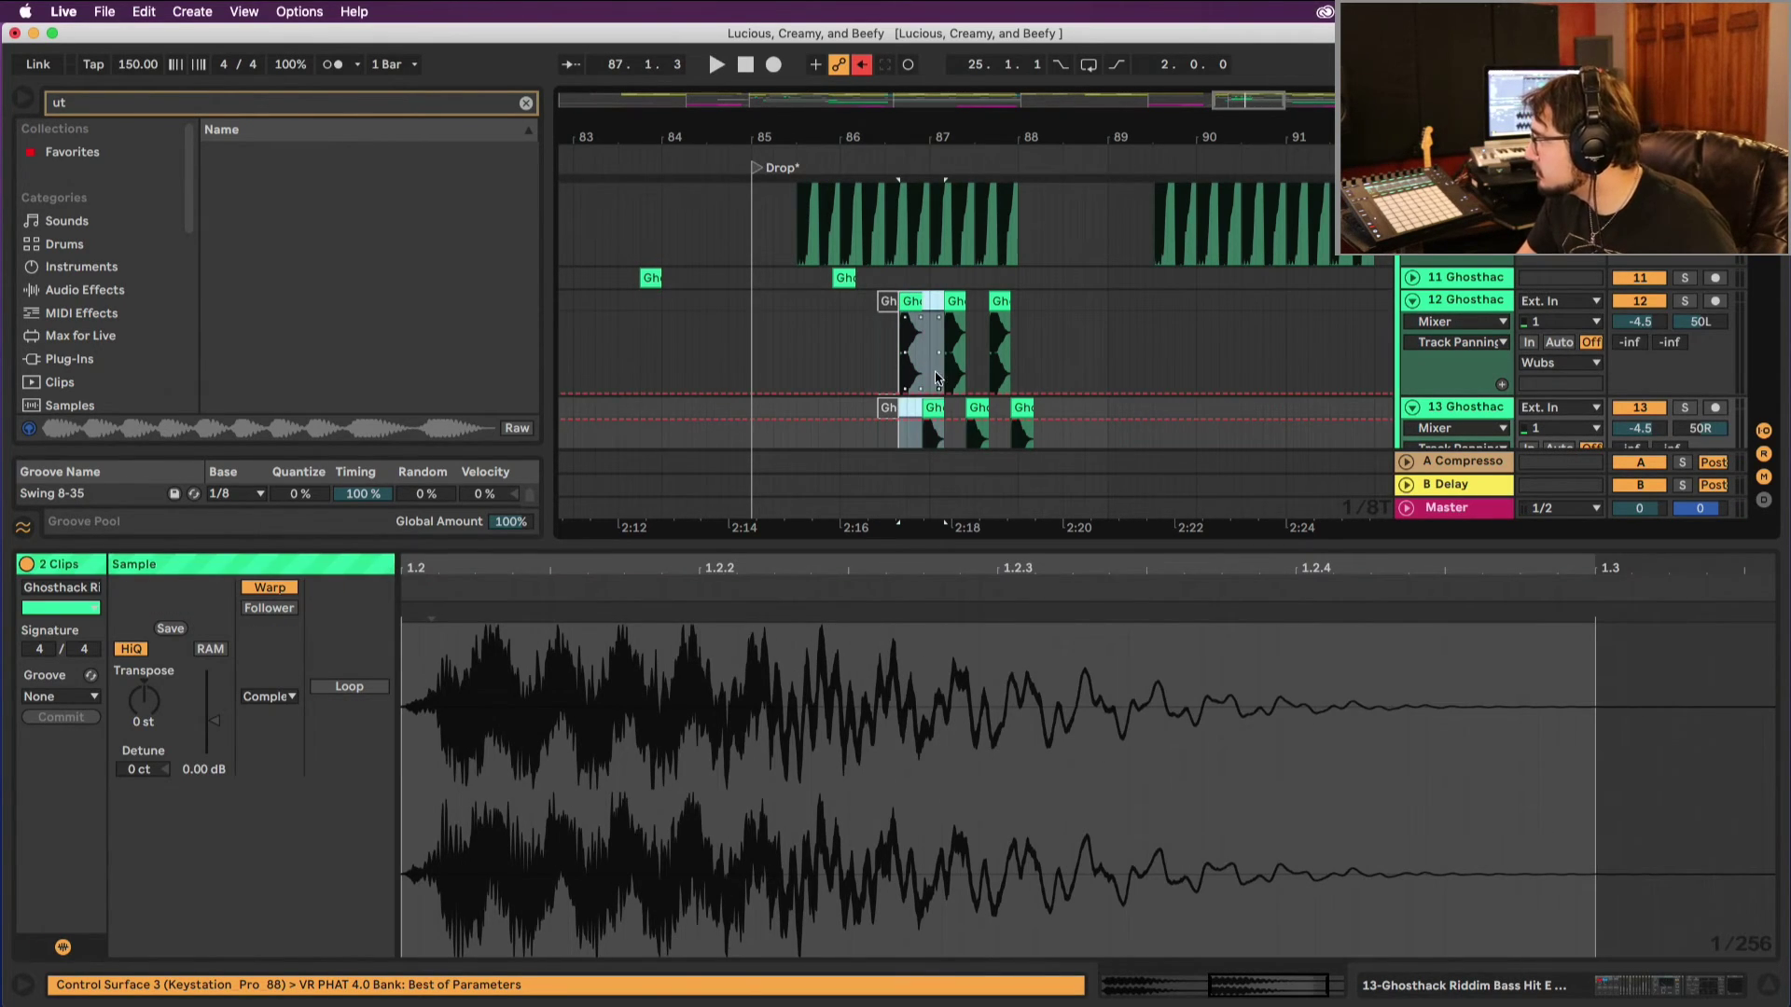
drag(913, 305, 1205, 306)
key(plus)
key(space)
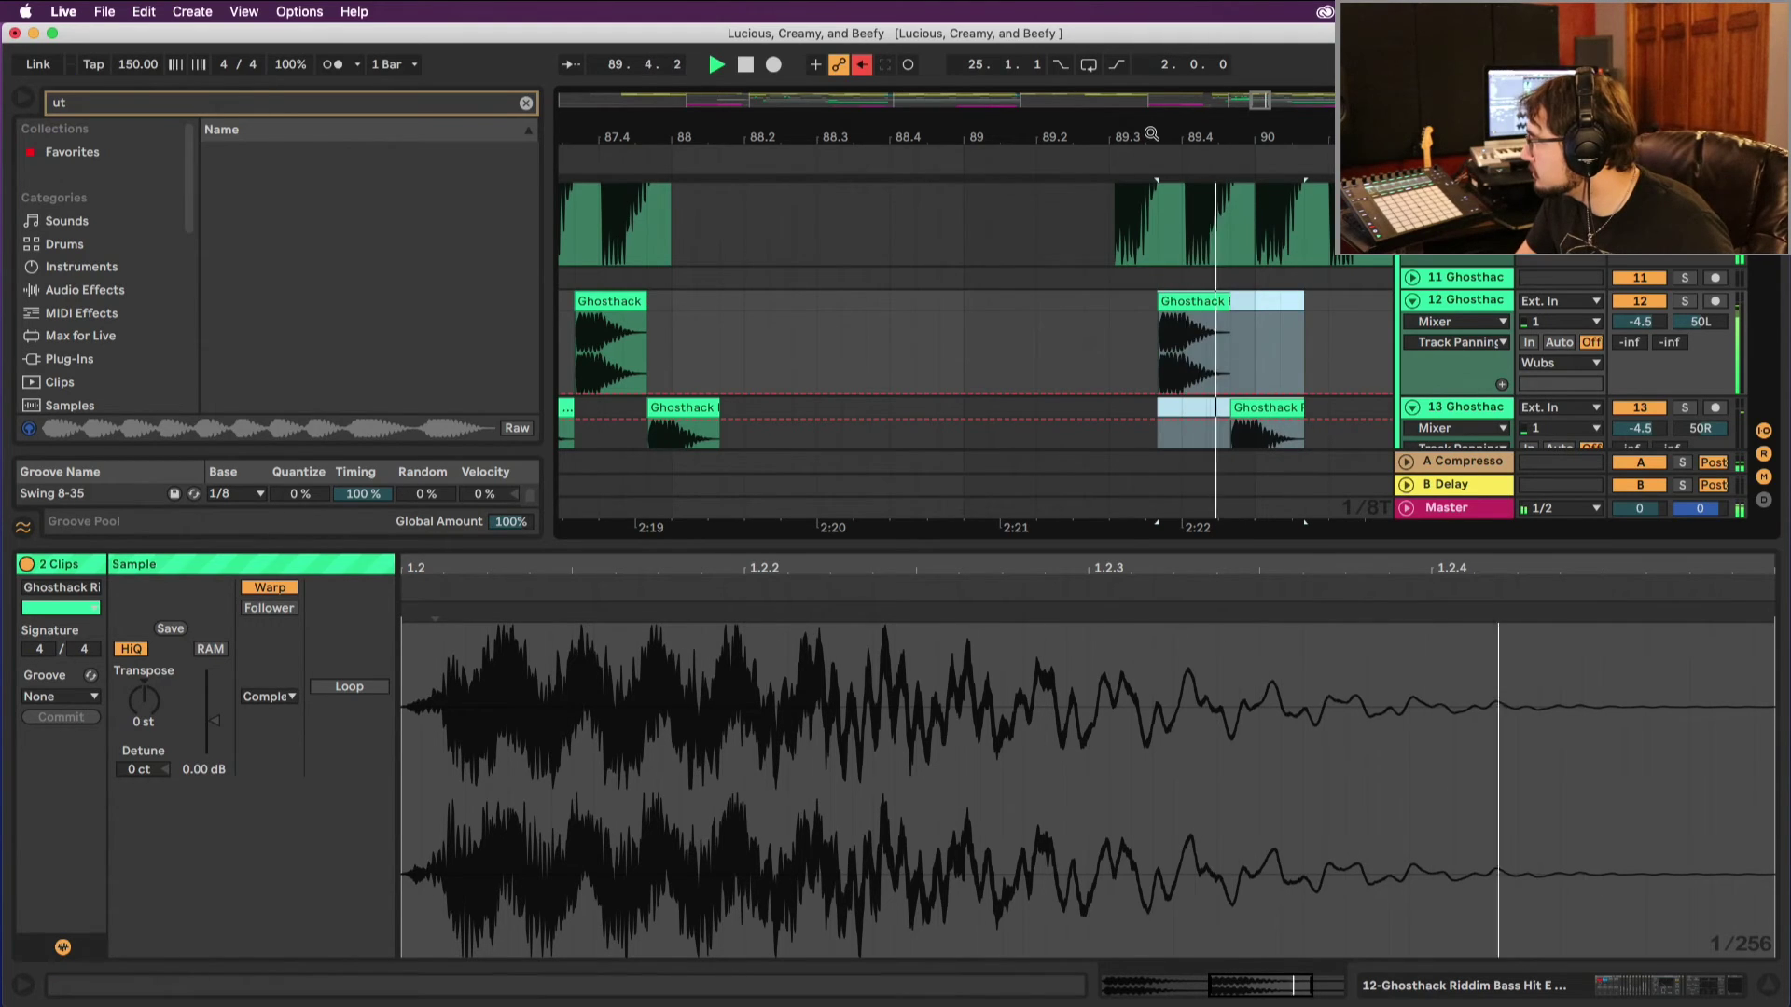
key(minus)
key(space)
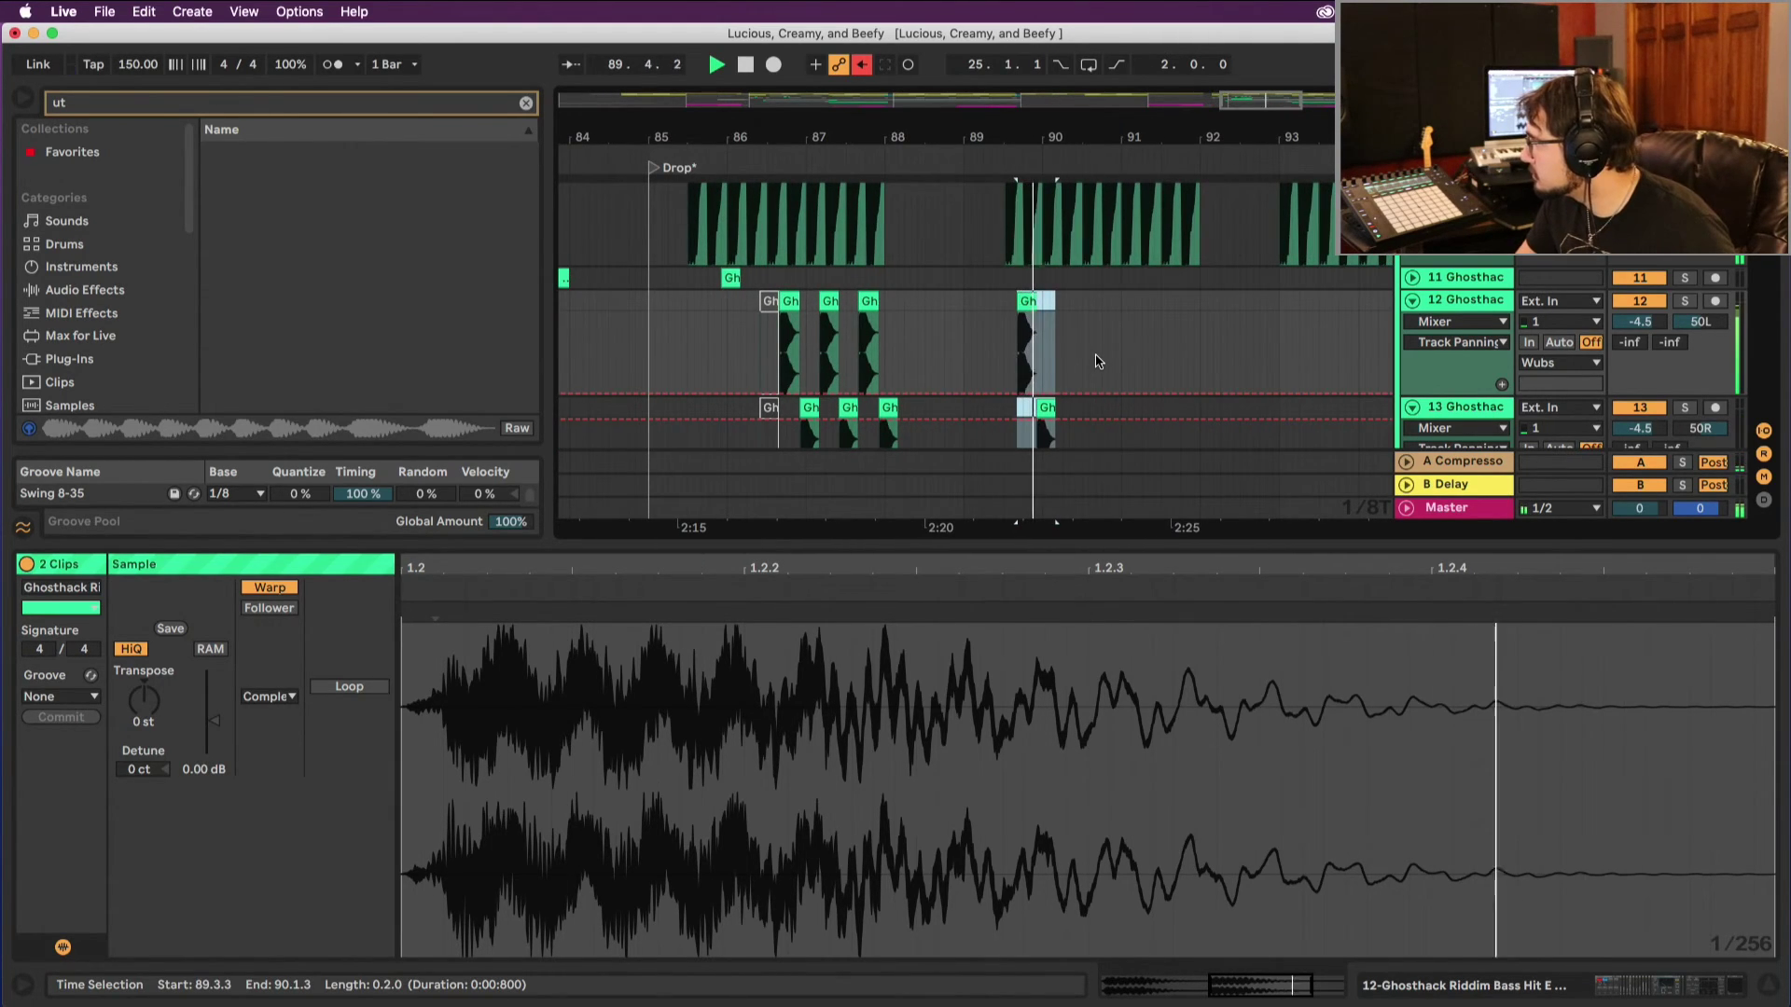
scroll(1091, 357, down, 2)
Step: Duplicate the pair of Ghosthack hits at 89.3.3 on tracks 12 and 13 so the copy starts at 90.1.3, and play it
click(1055, 343)
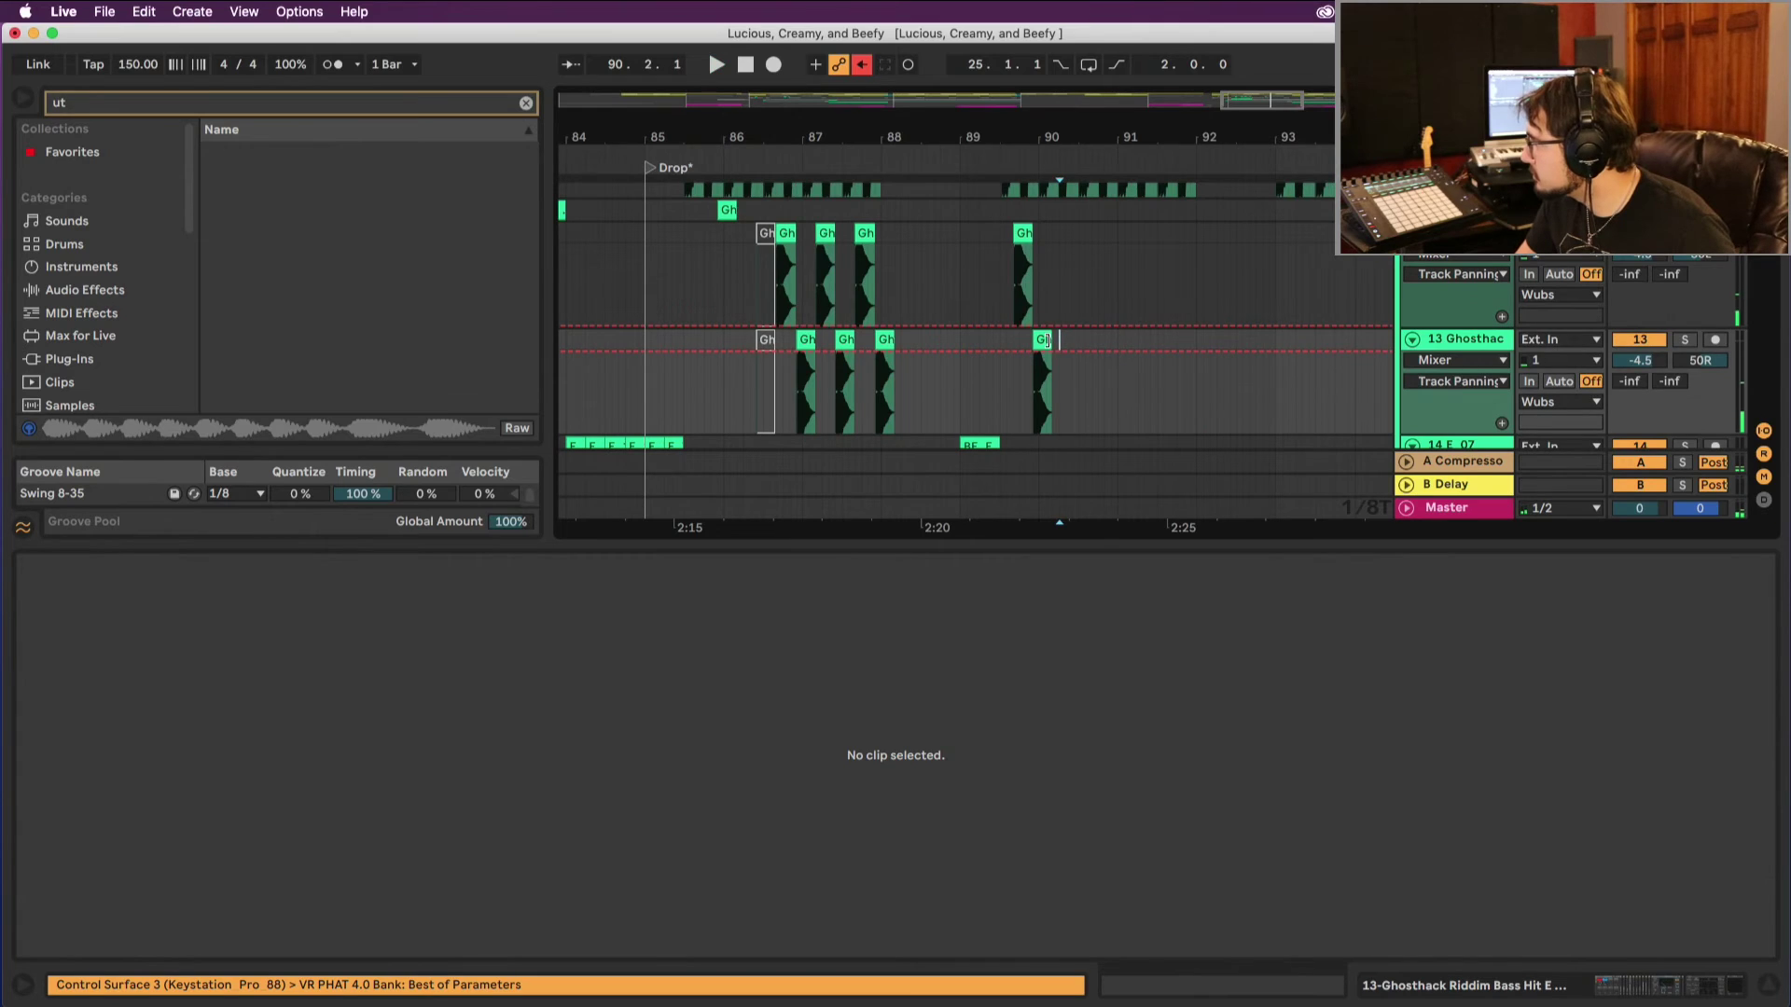
click(1039, 337)
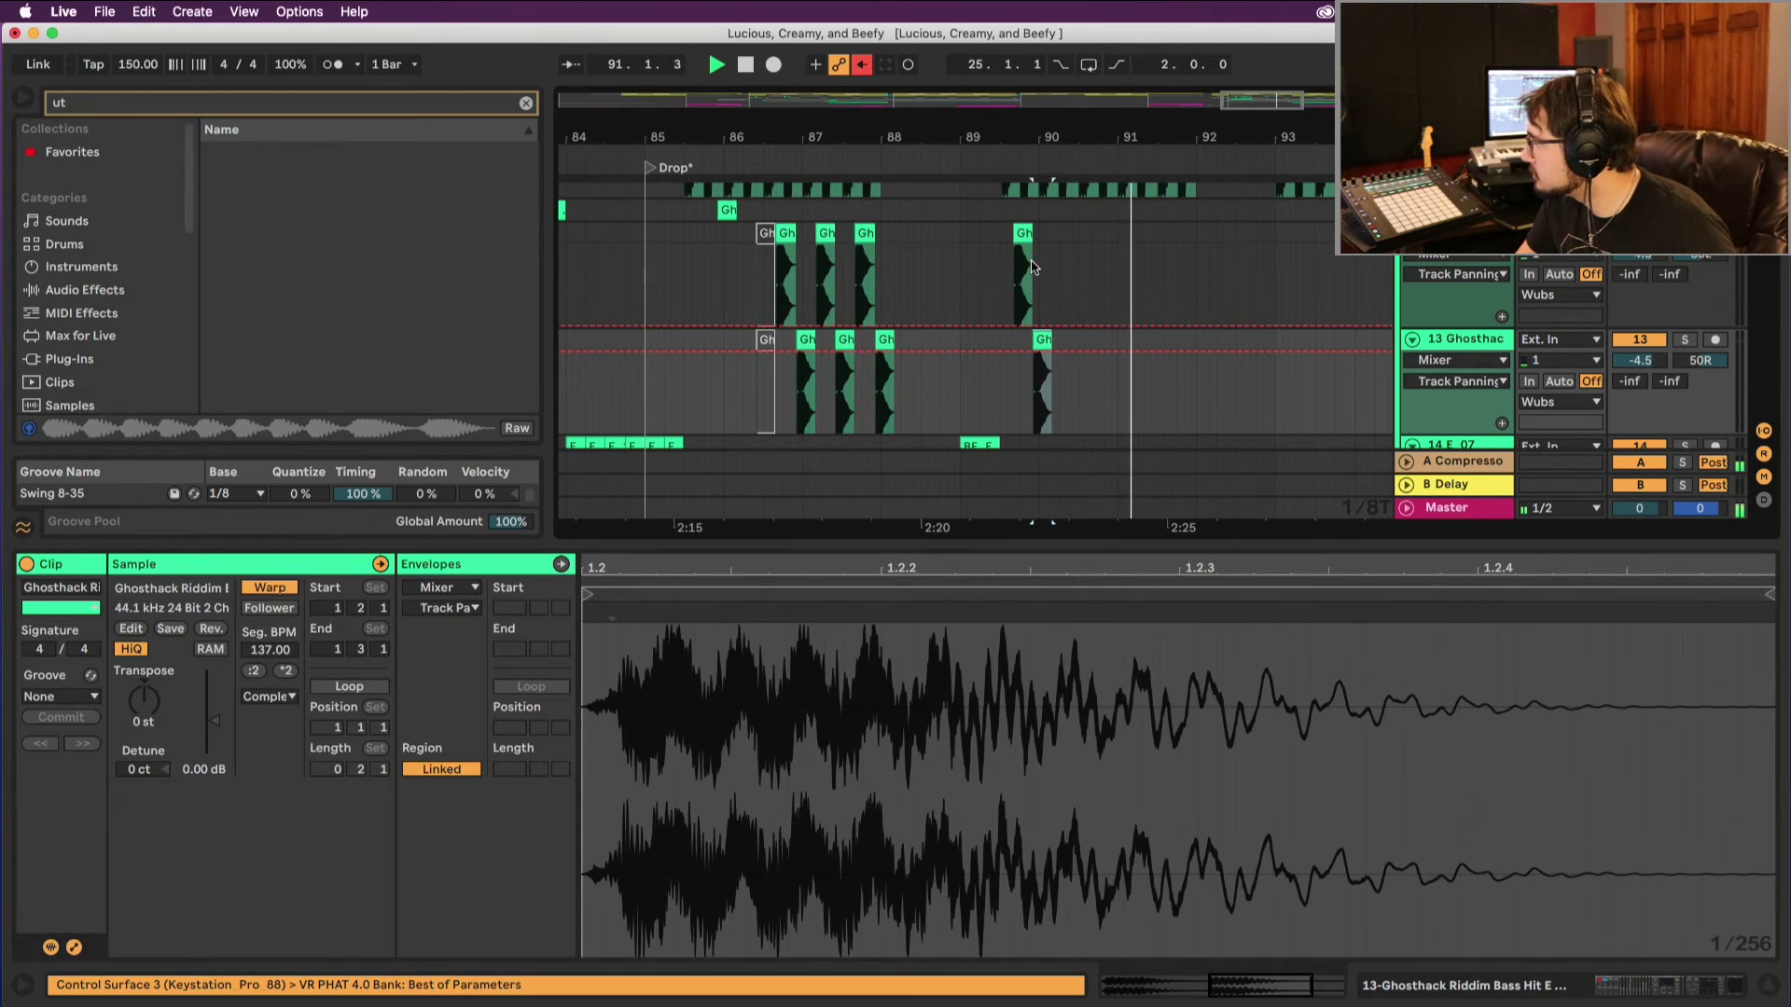
shift+click(1024, 234)
key(space)
key(space)
drag(1031, 140, 1037, 182)
key(super+d)
key(space)
click(1097, 261)
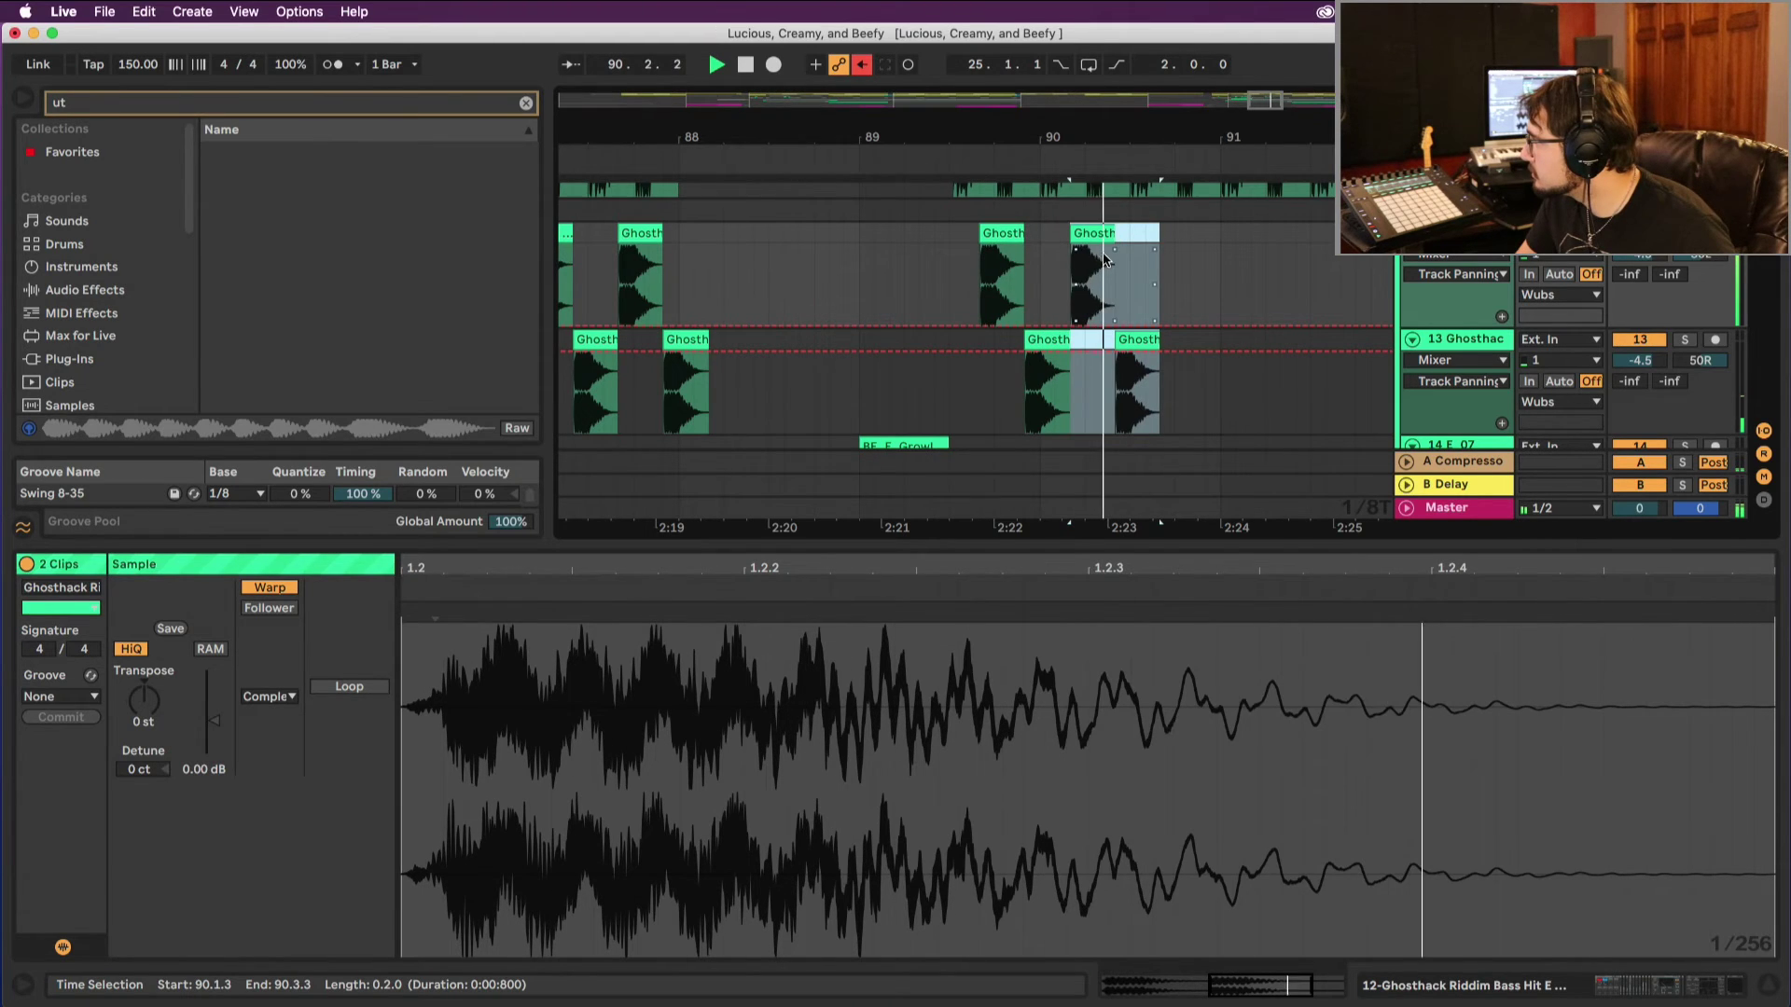
Step: Delete the Ghosthack hit at 90.1.3 on track 12 and listen to the second phrase
click(1100, 231)
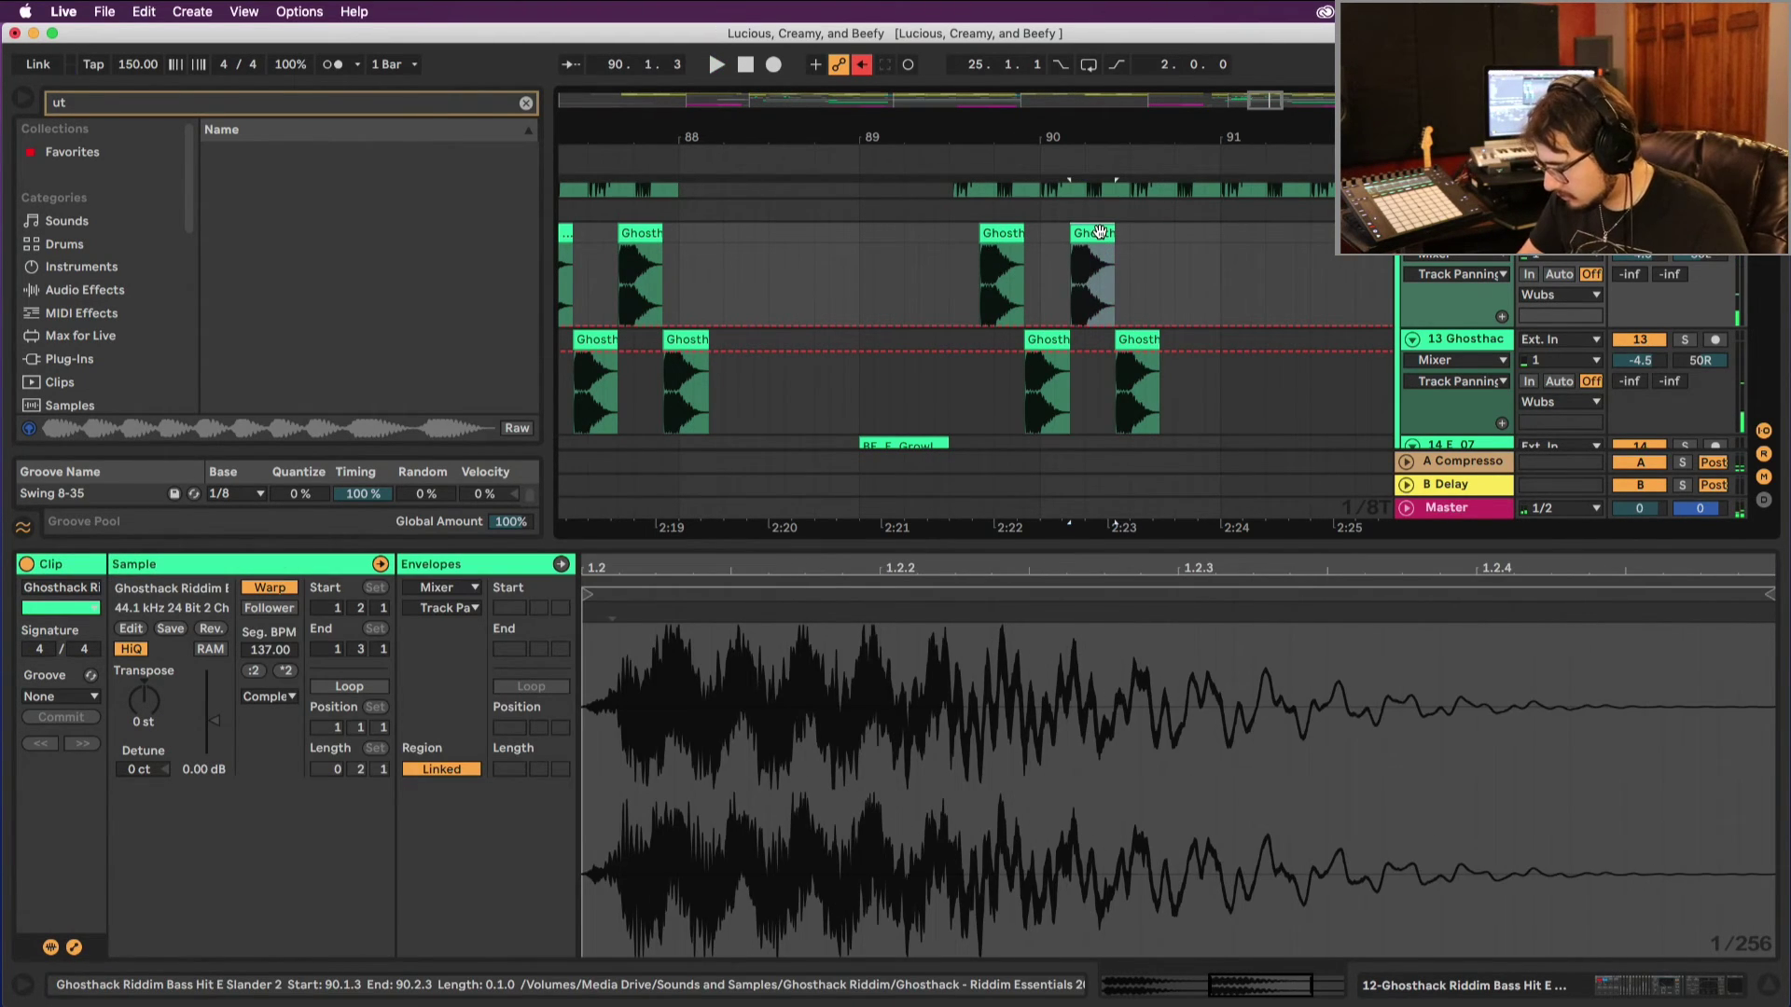
key(Delete)
key(space)
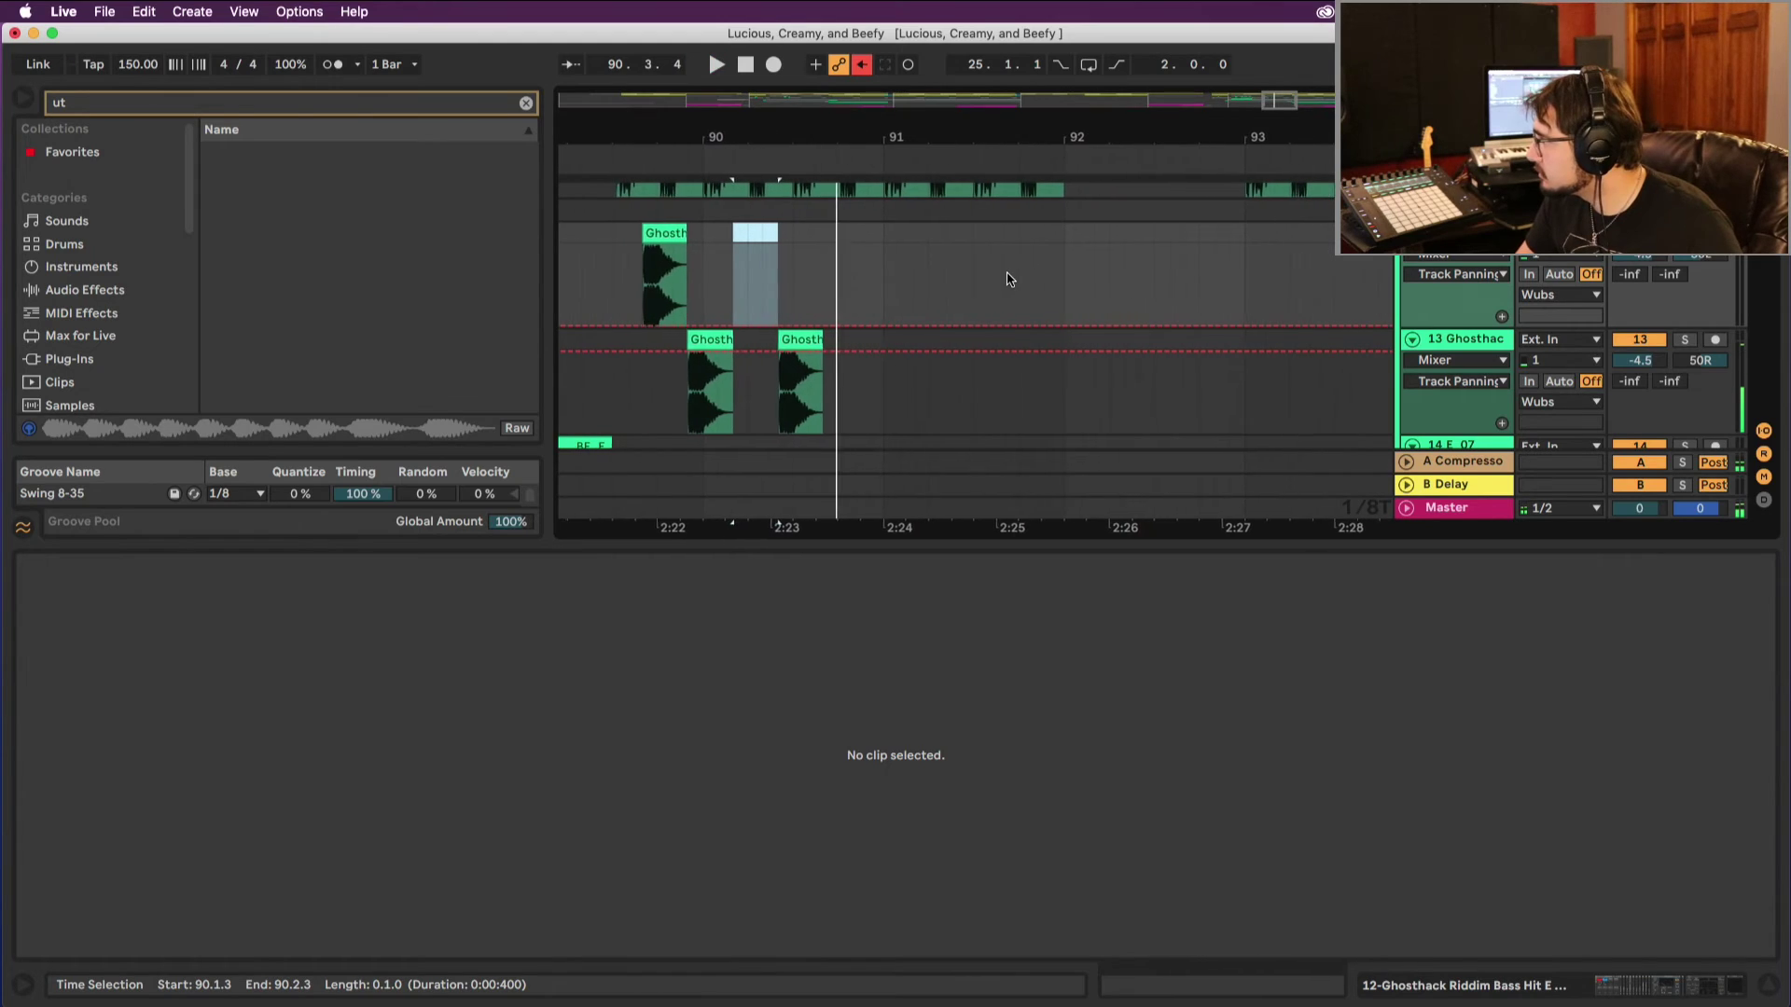
Step: Restore the deleted Ghosthack hit at 90.1.3 on track 12 and delete the hit at 90.2.3 on track 13 instead
key(super+z)
click(788, 341)
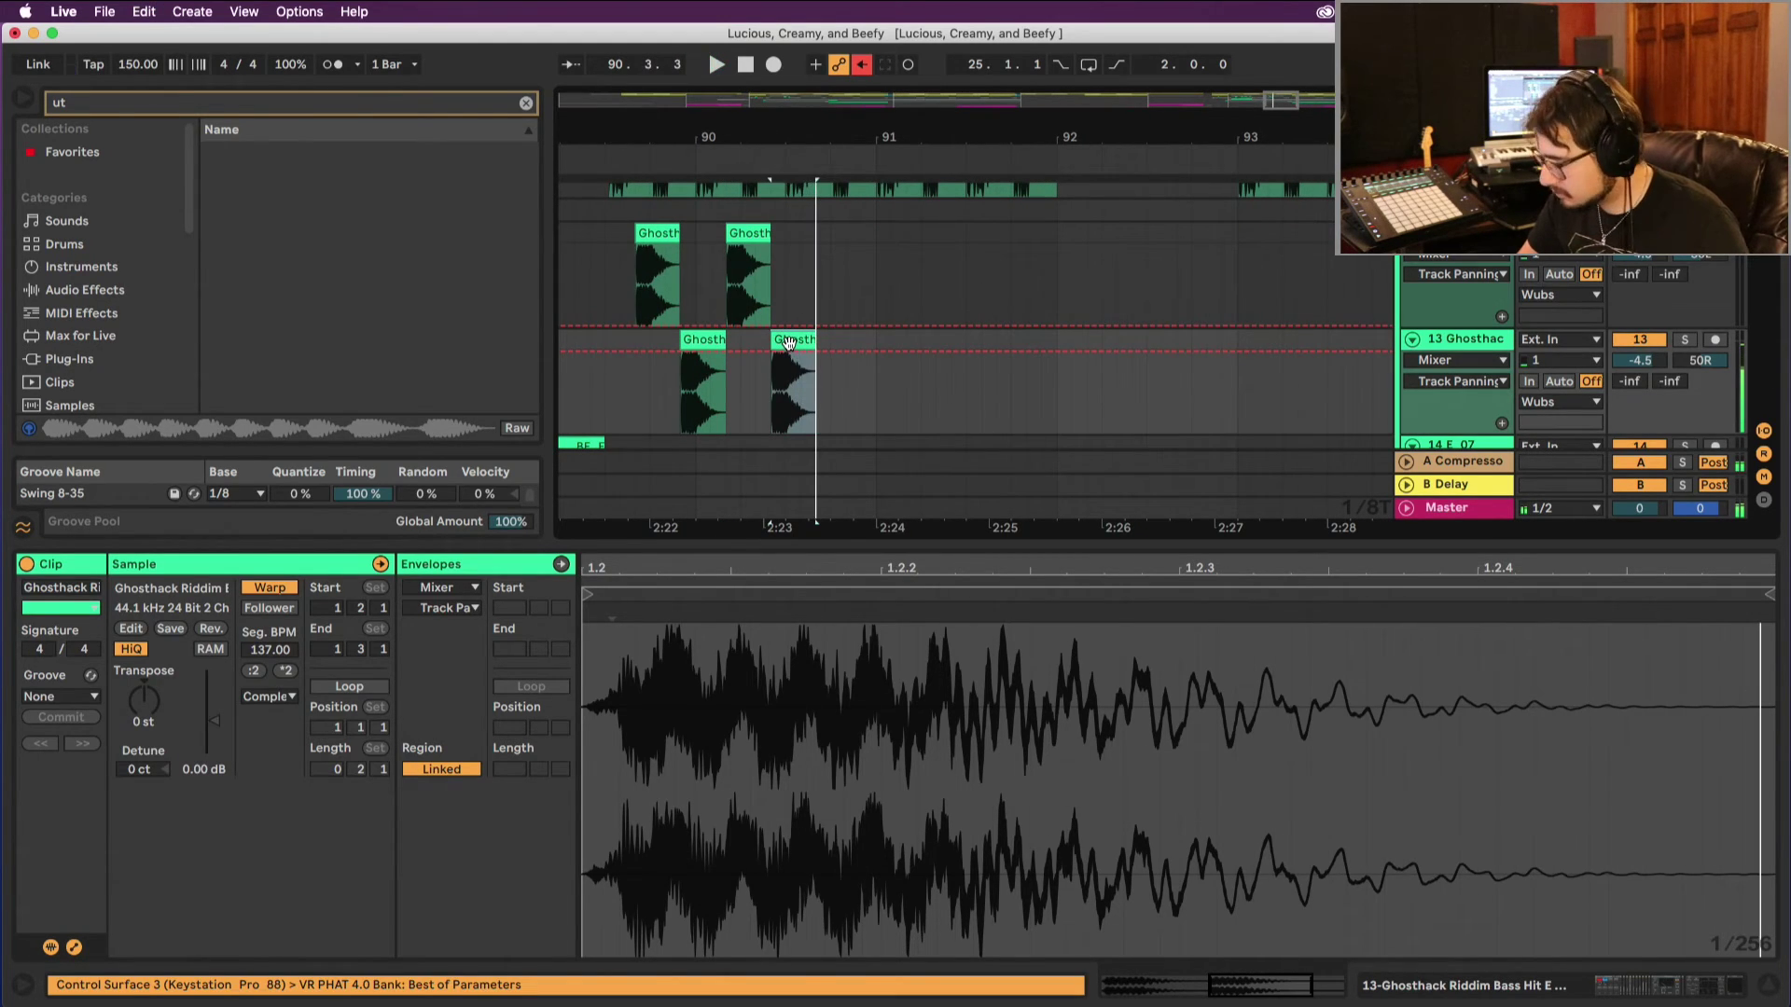
key(Delete)
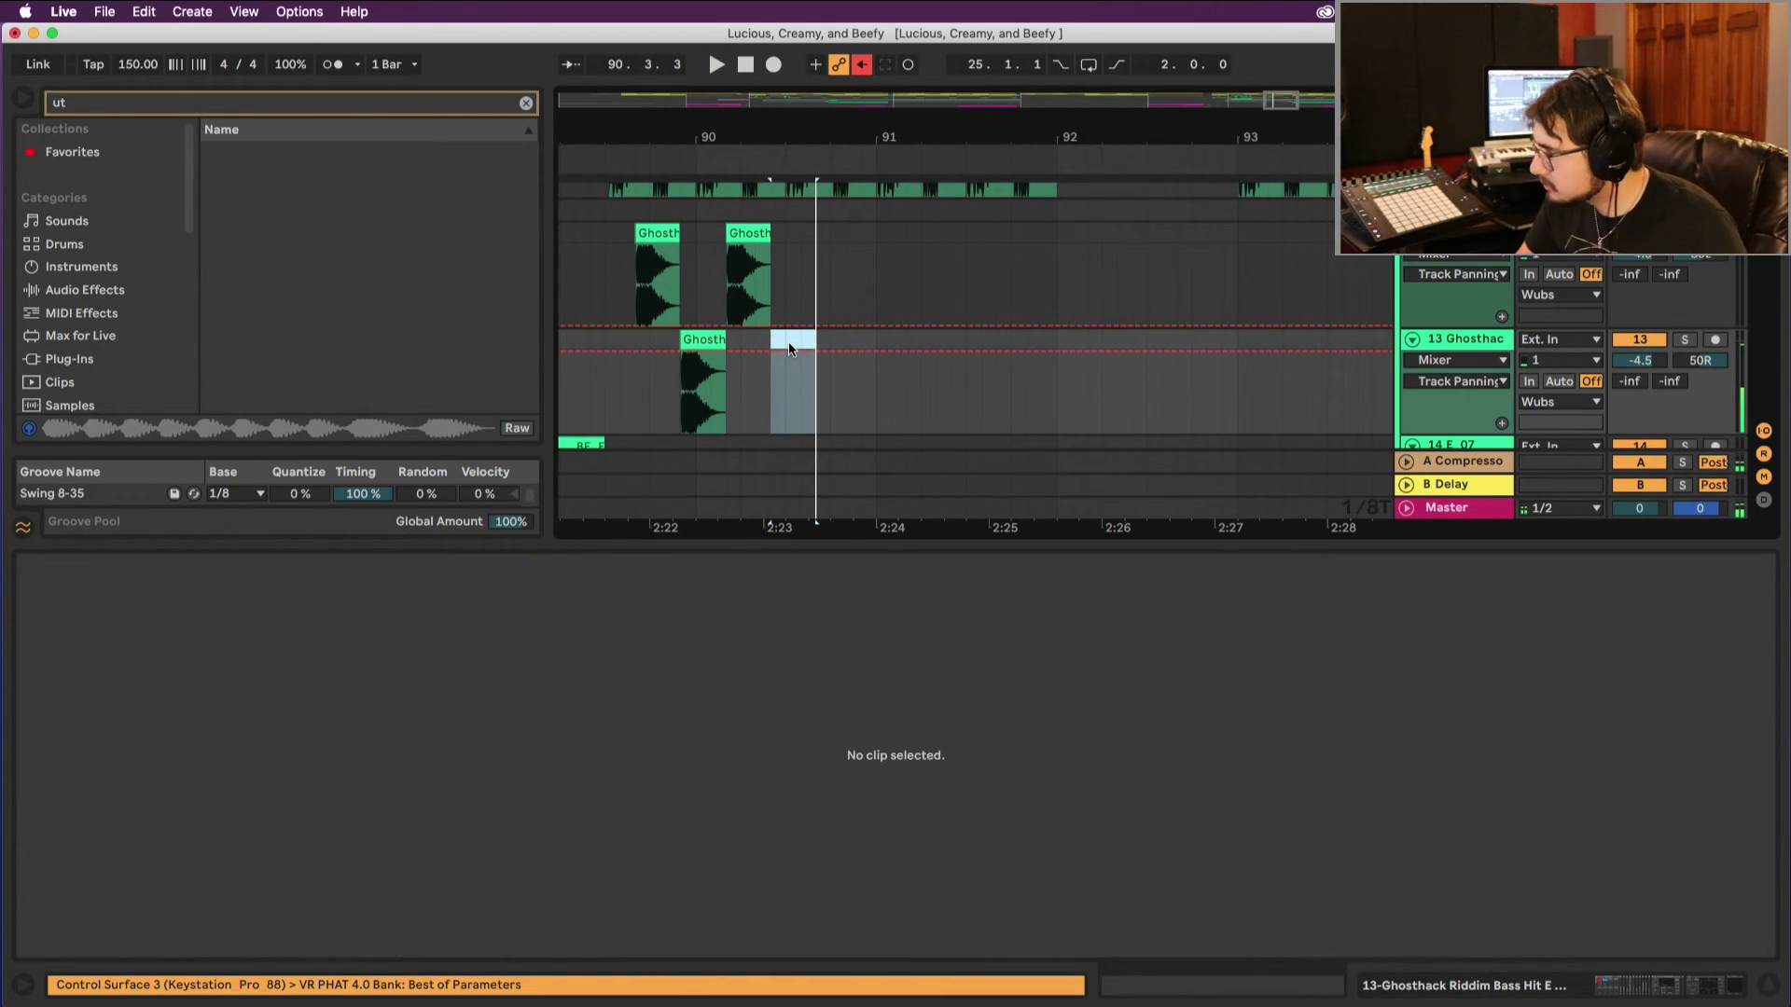
Step: Play the second phrase from 89.3.1 to check the three remaining Ghosthack hits
click(608, 246)
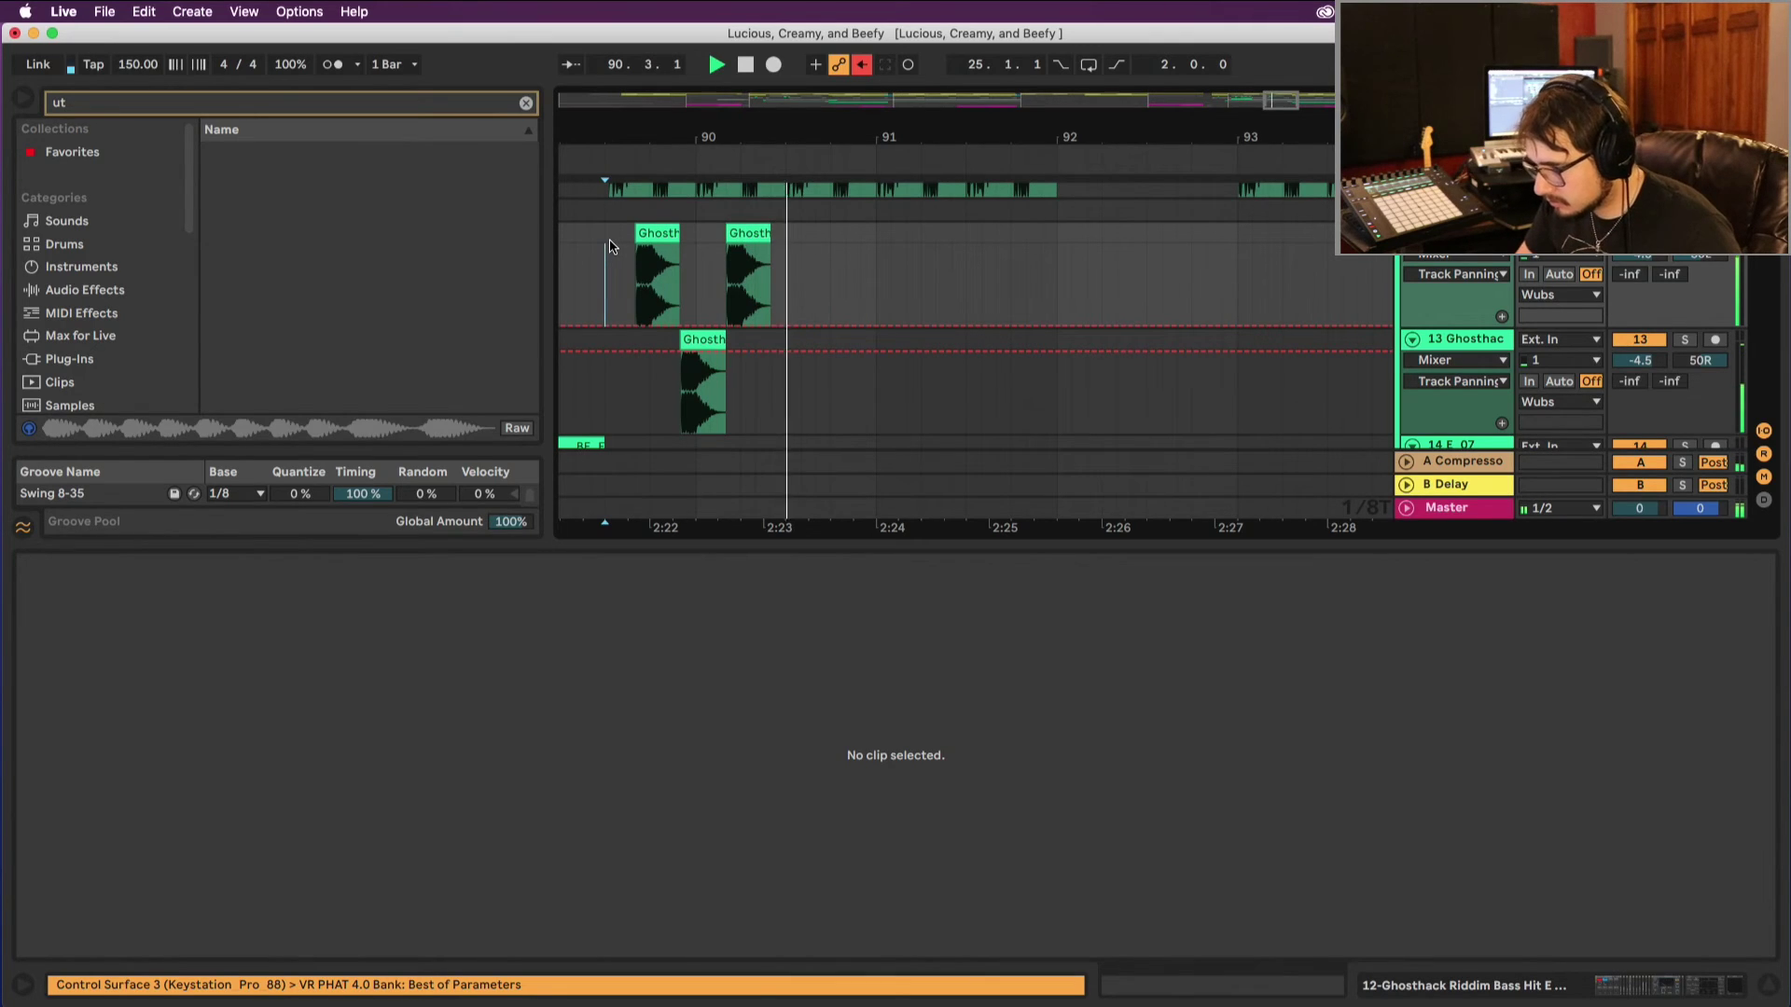
key(space)
key(space)
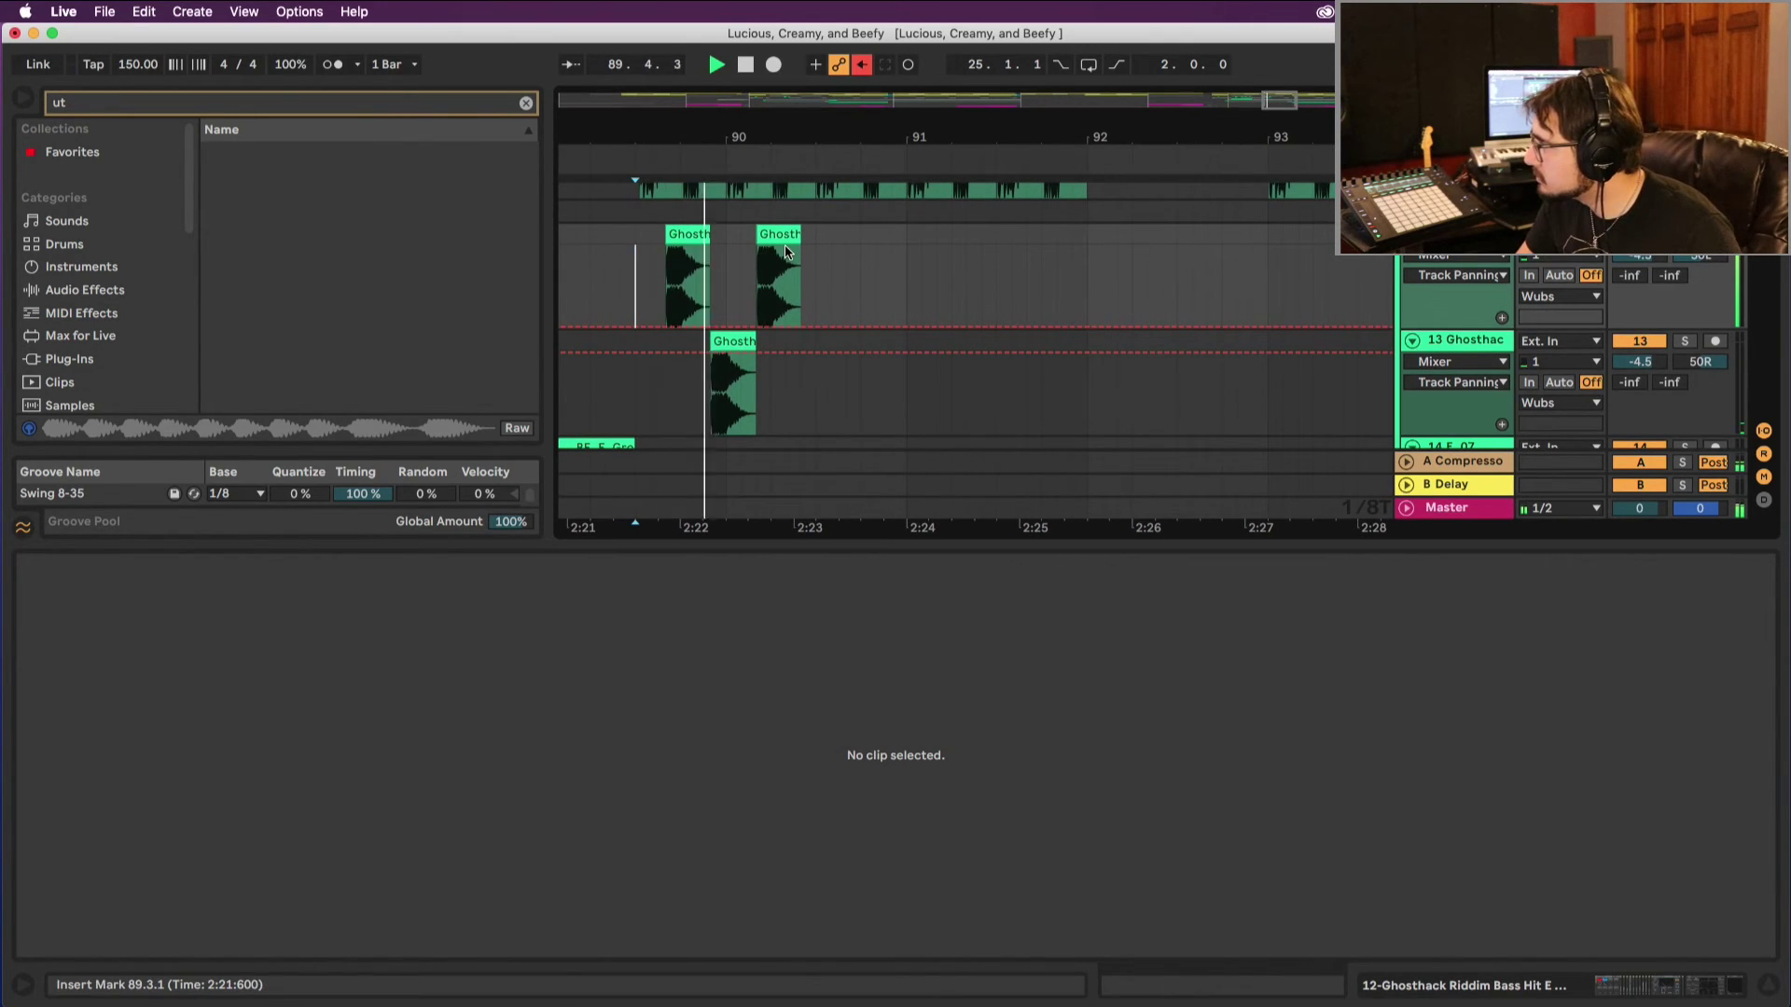
key(space)
key(space)
Step: Delete the Ghosthack hit at 89.4.3 on track 13 and play the phrase from 89.3.1
click(734, 342)
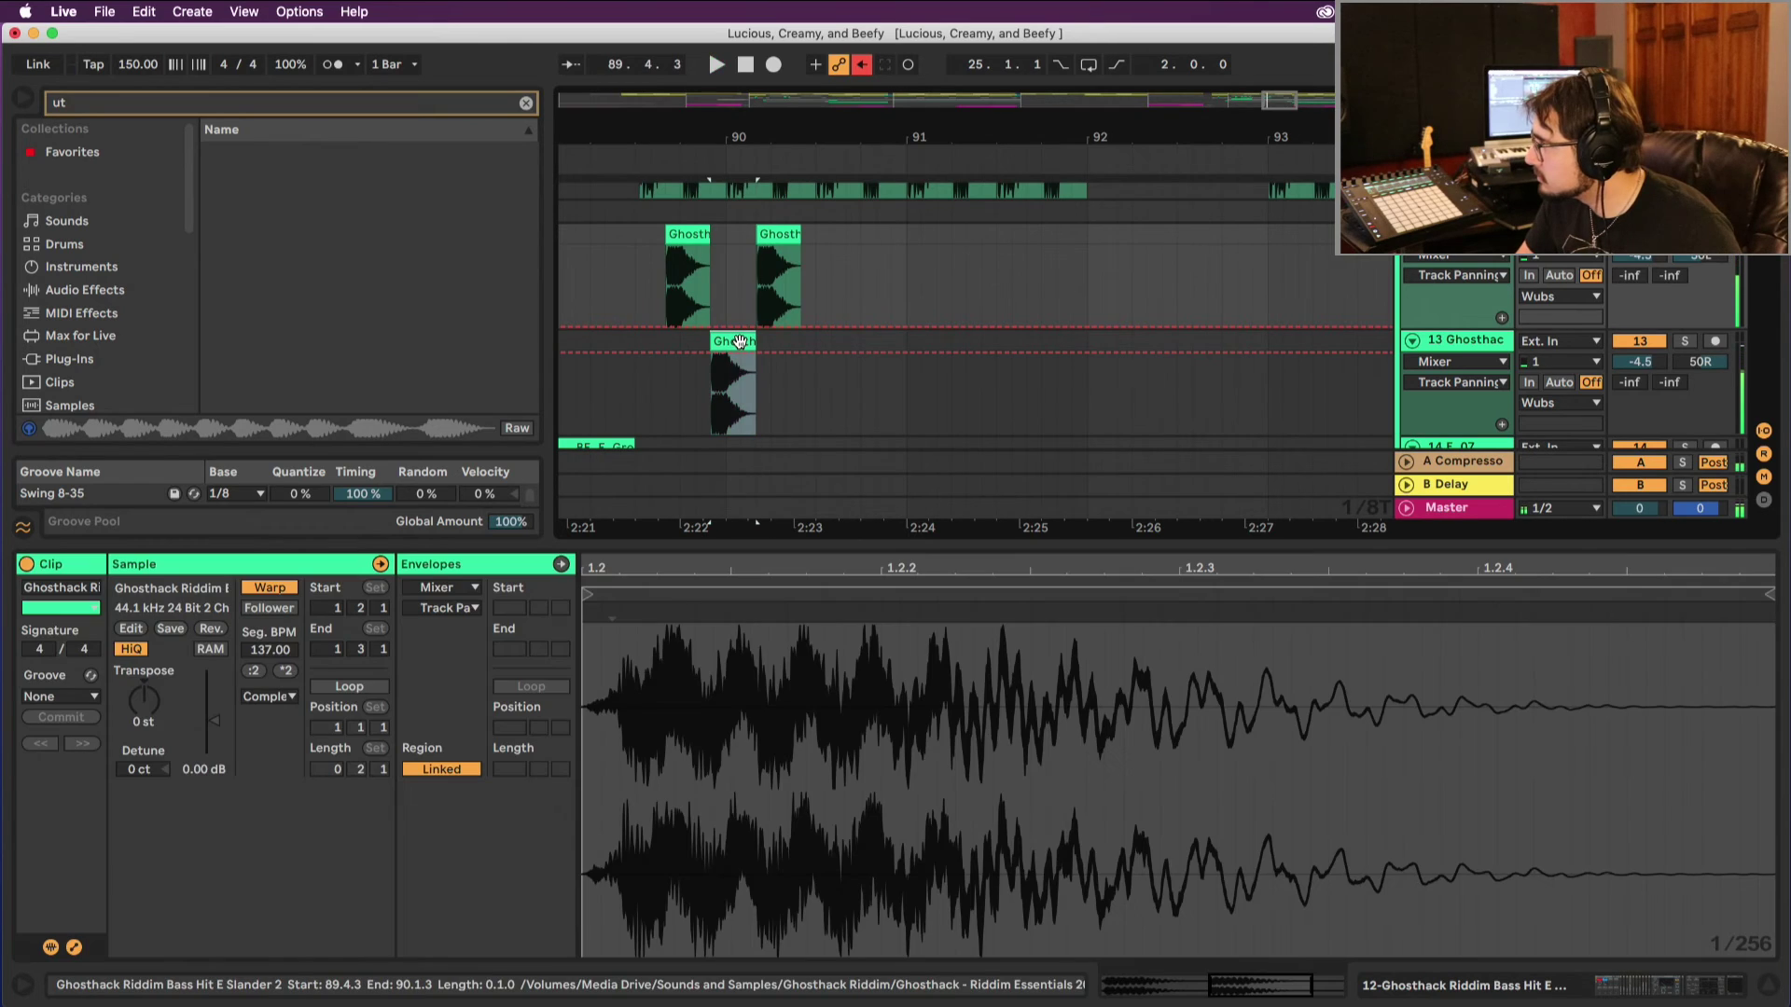
key(Delete)
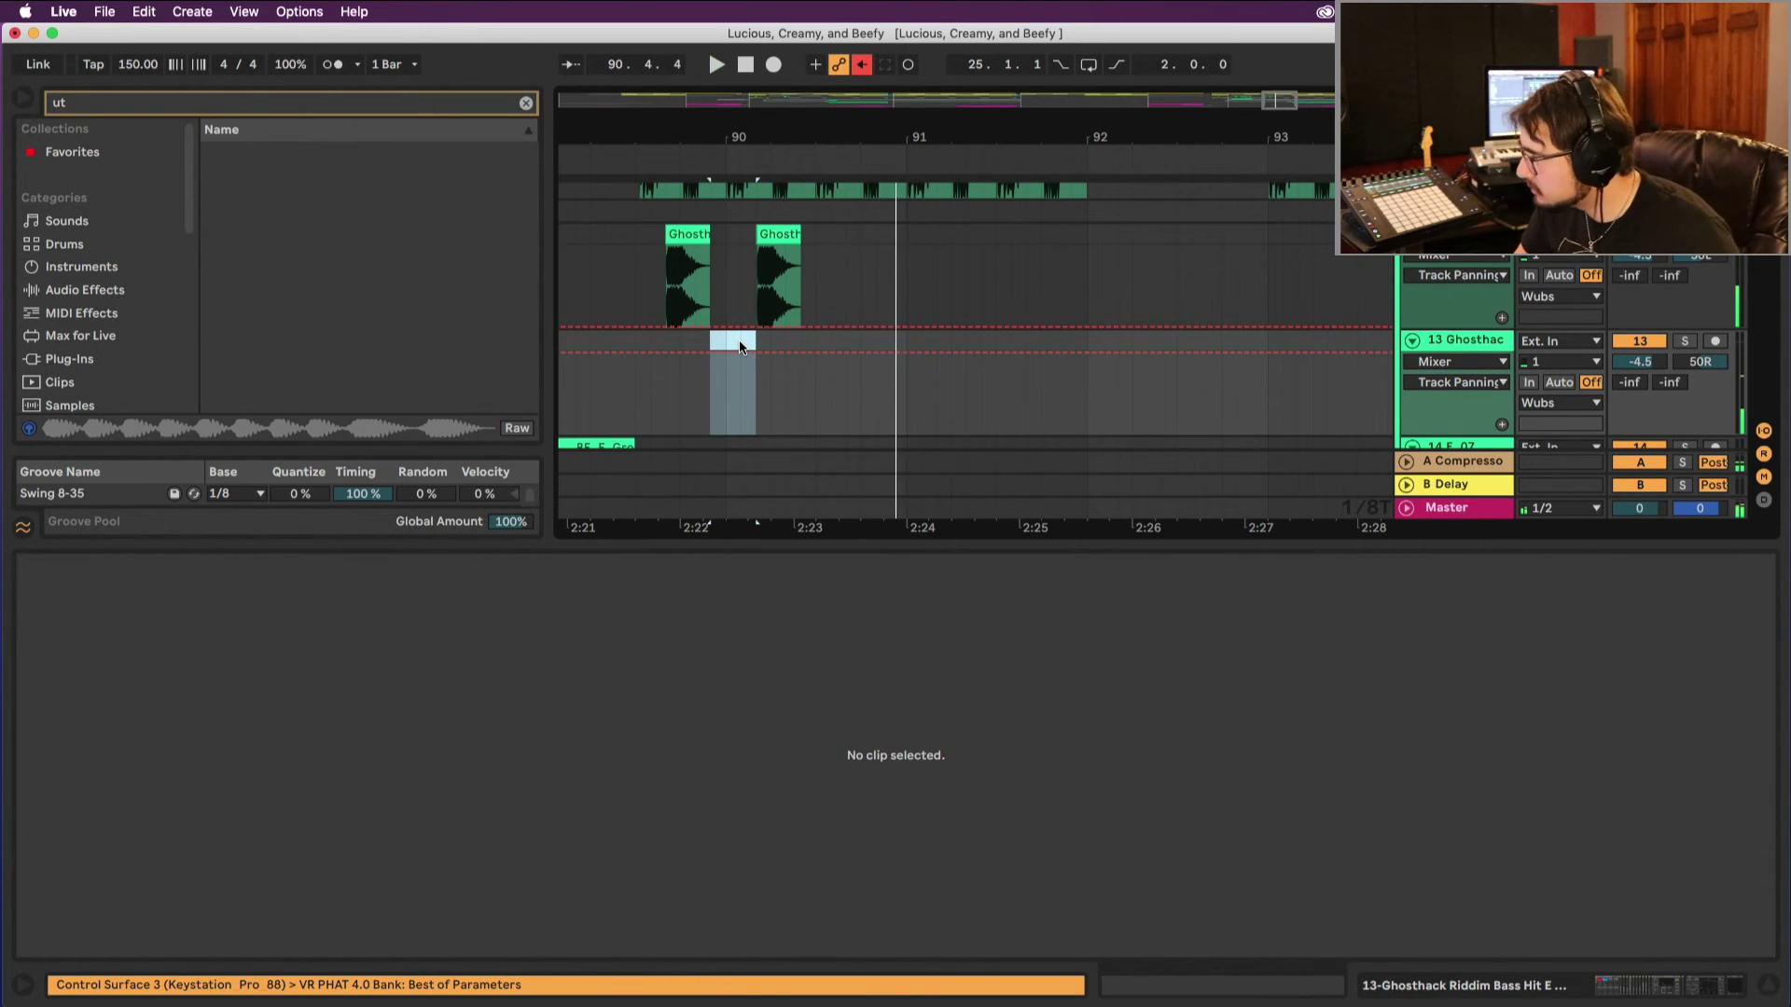
click(637, 240)
key(space)
key(space)
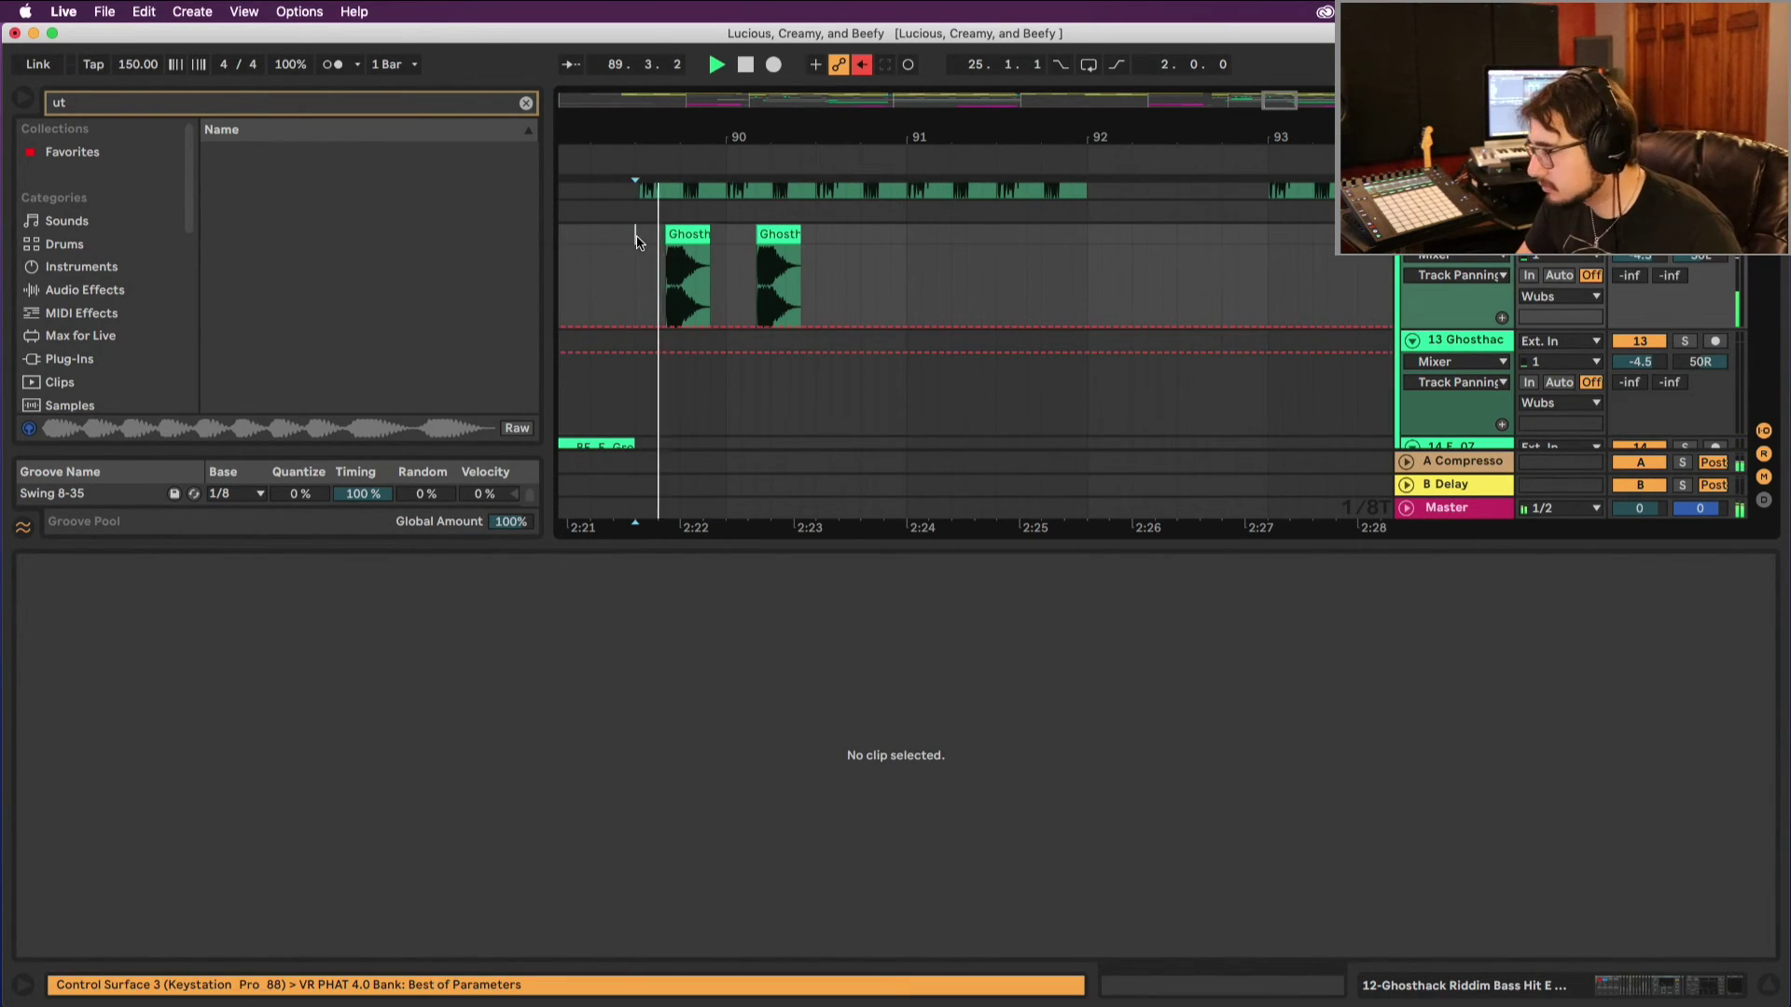
Step: Move the Ghosthack hit at 89.3.3 from track 12 to track 13 and audition the phrase
drag(688, 241, 685, 362)
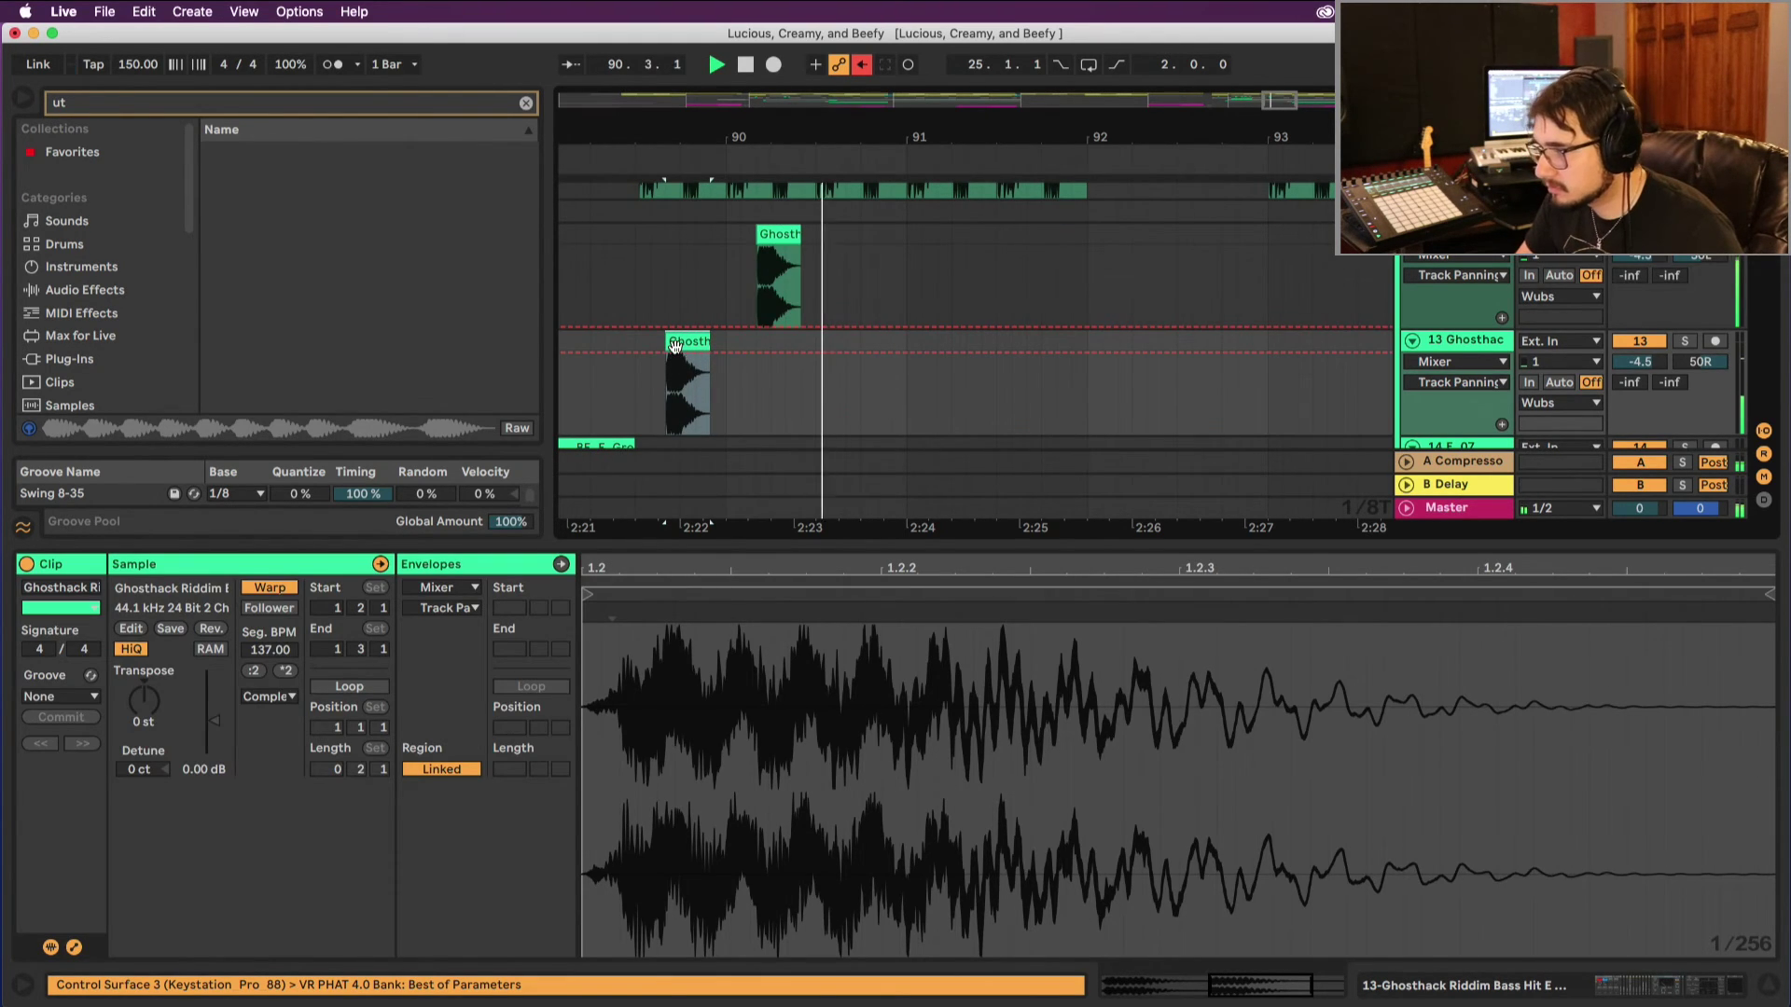
key(space)
key(space)
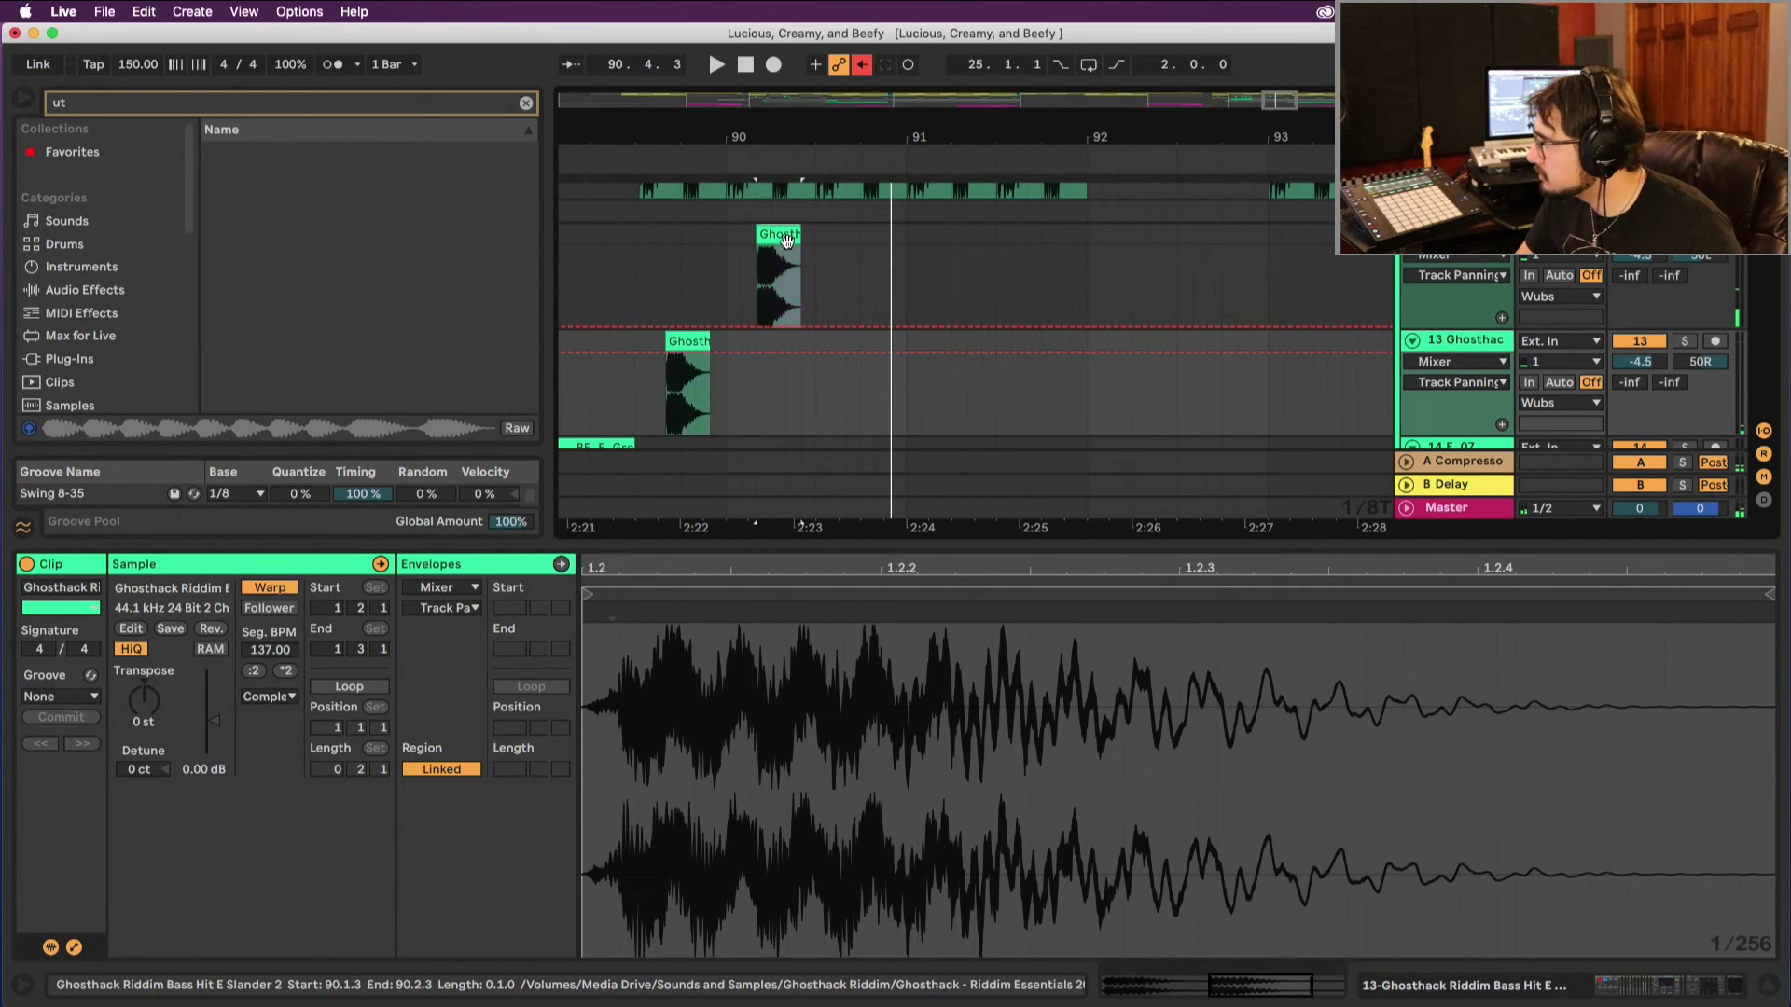
Step: Copy the Ghosthack hit at 90.1.3 on track 12 to 90.4.3 on track 13 and play it
drag(786, 241, 919, 373)
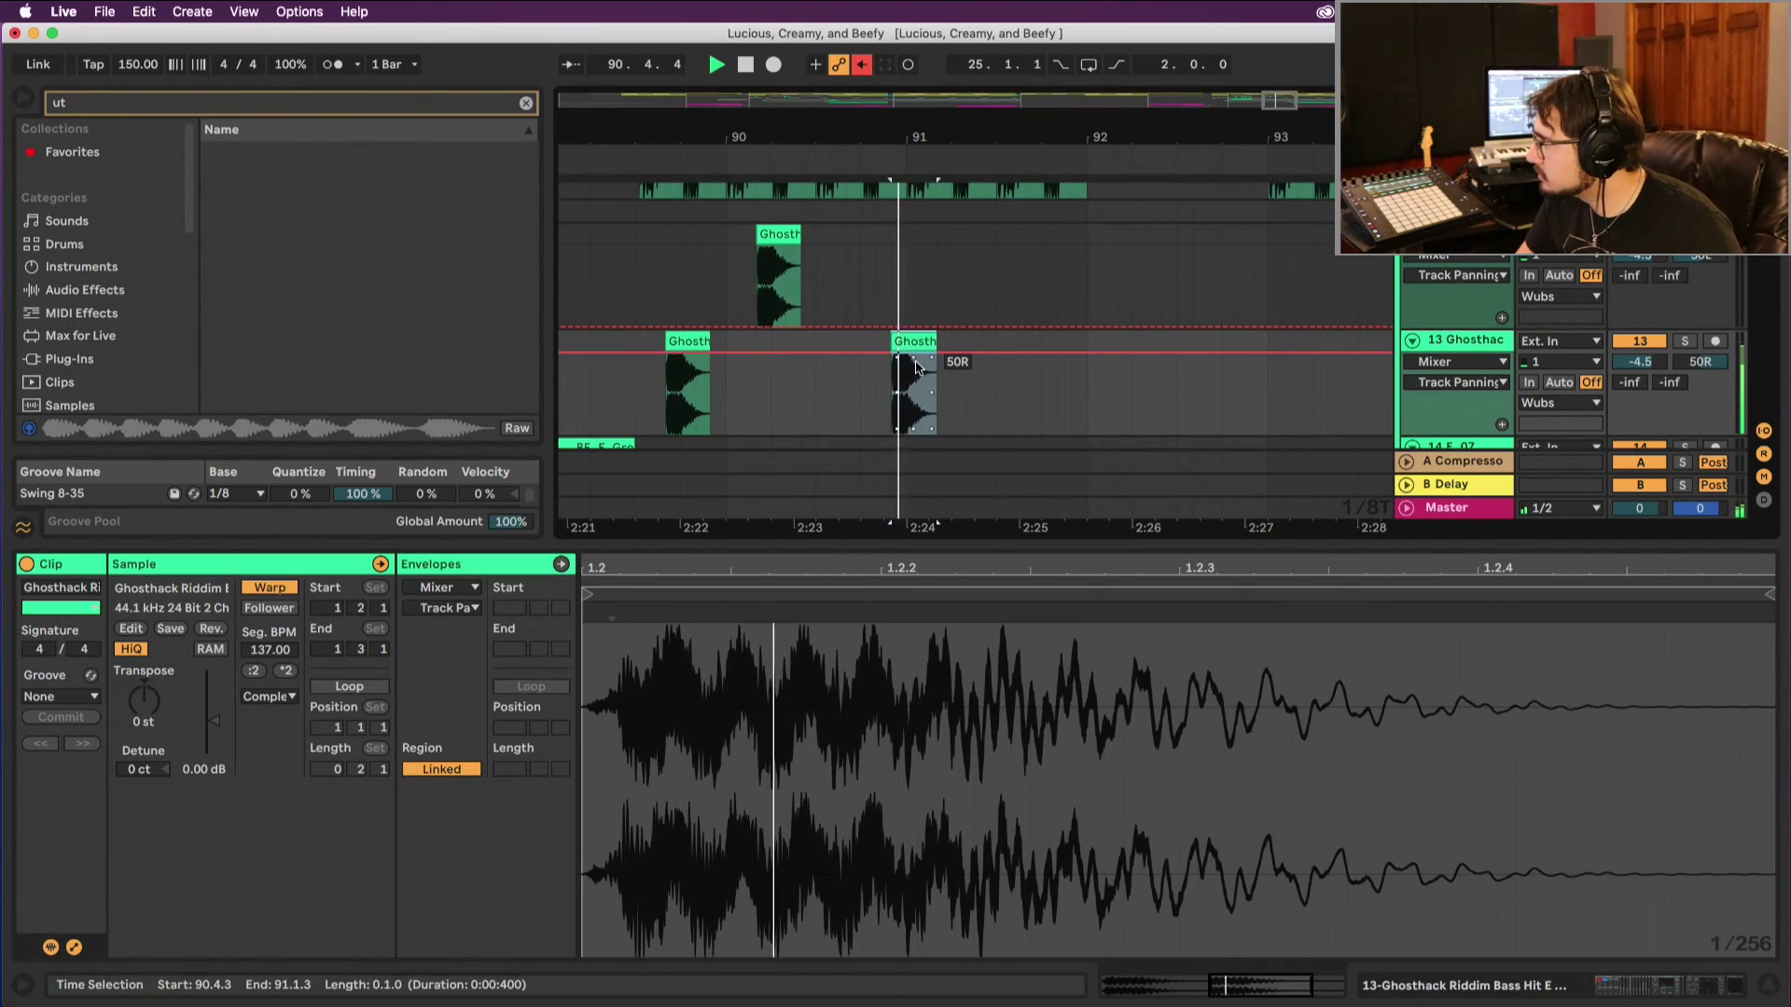
key(space)
drag(730, 138, 894, 93)
key(space)
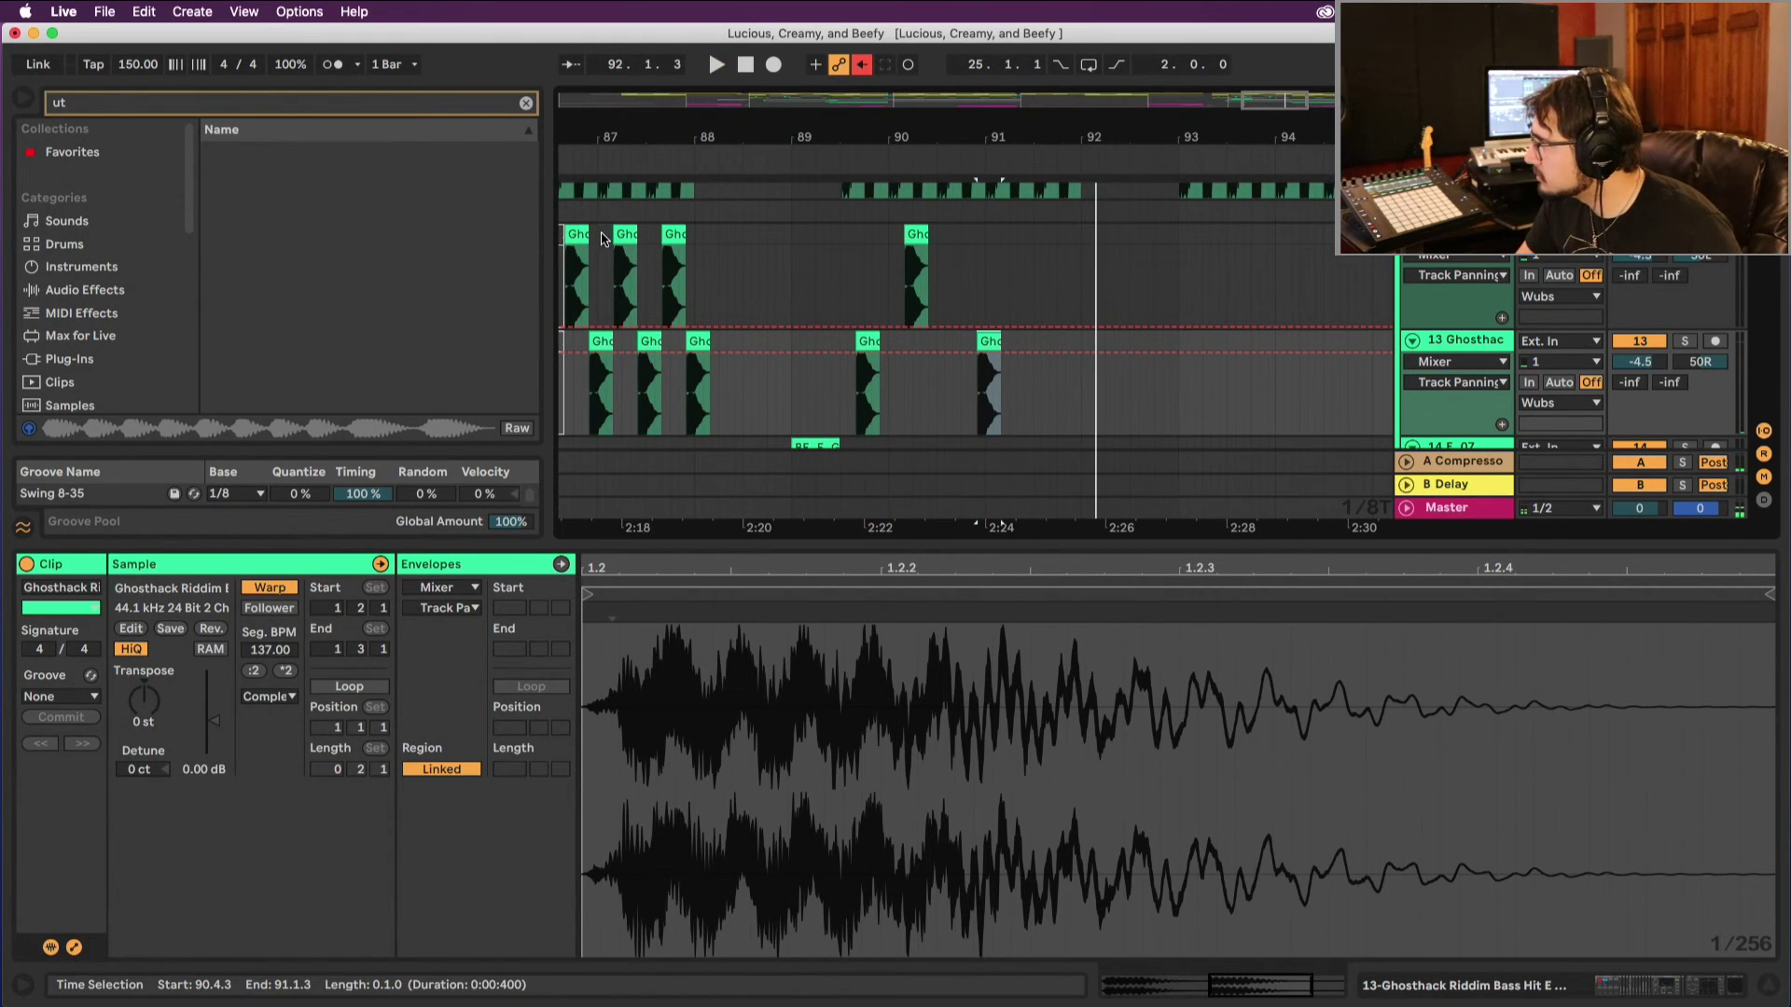
drag(602, 239, 723, 366)
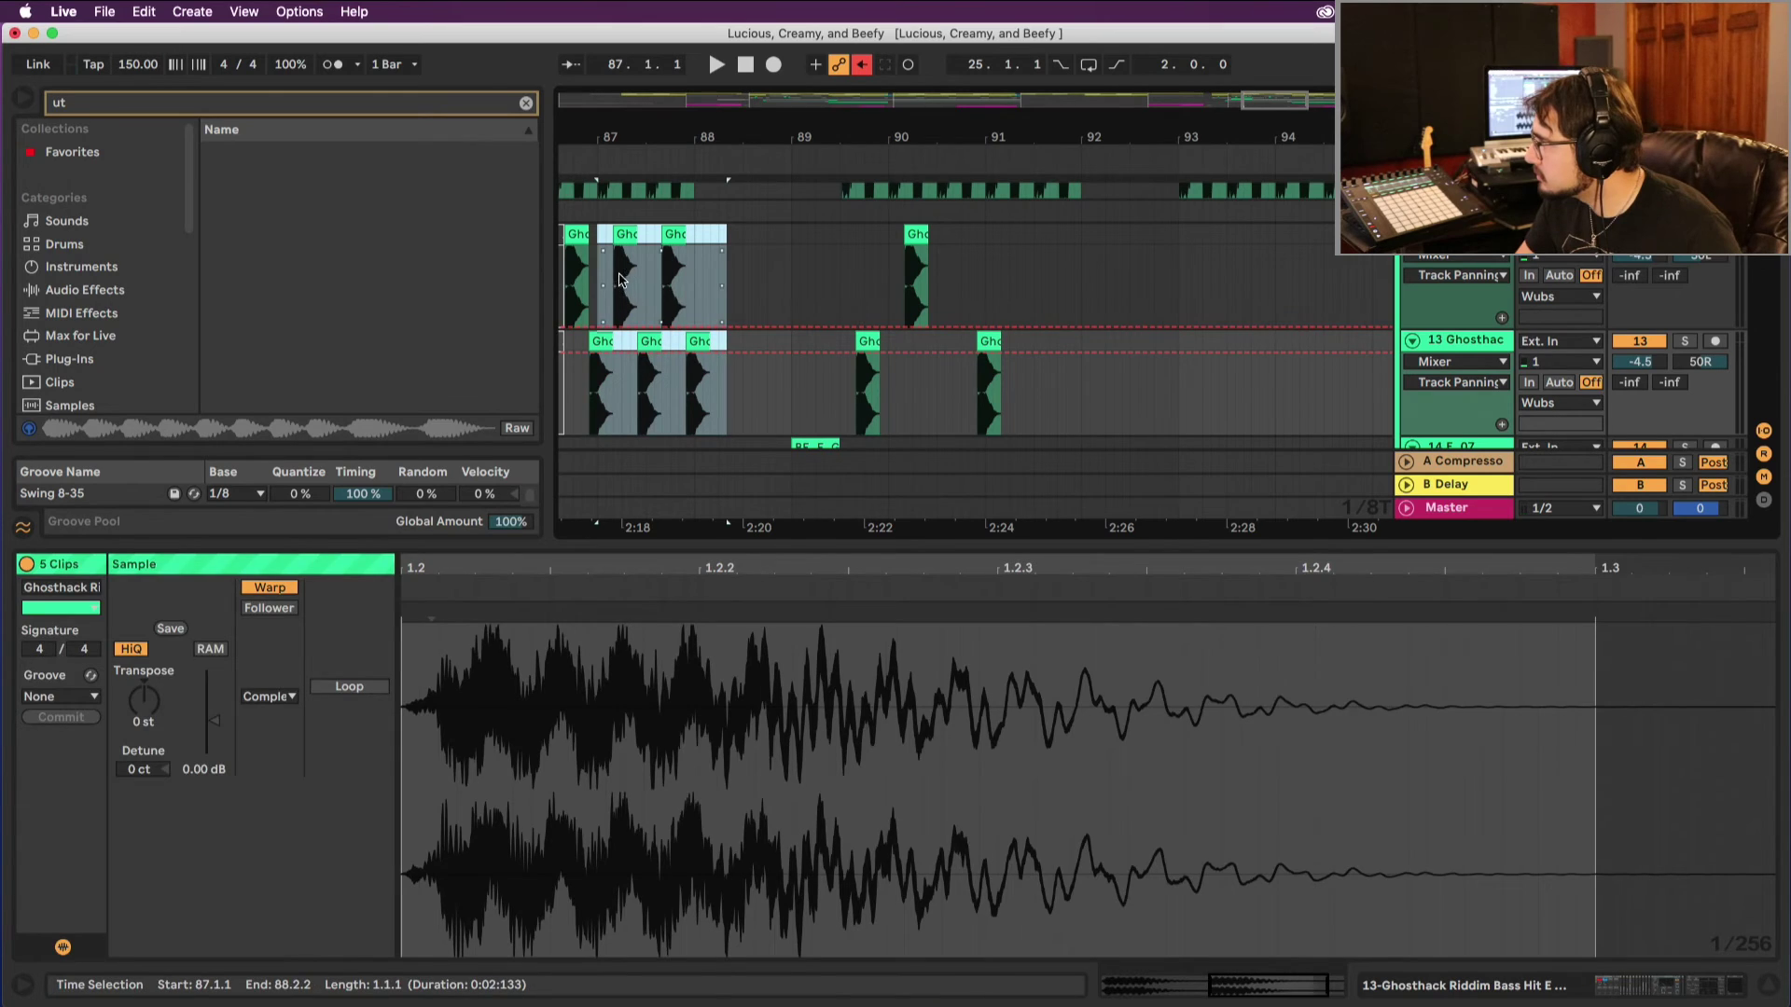
click(621, 235)
shift+click(701, 345)
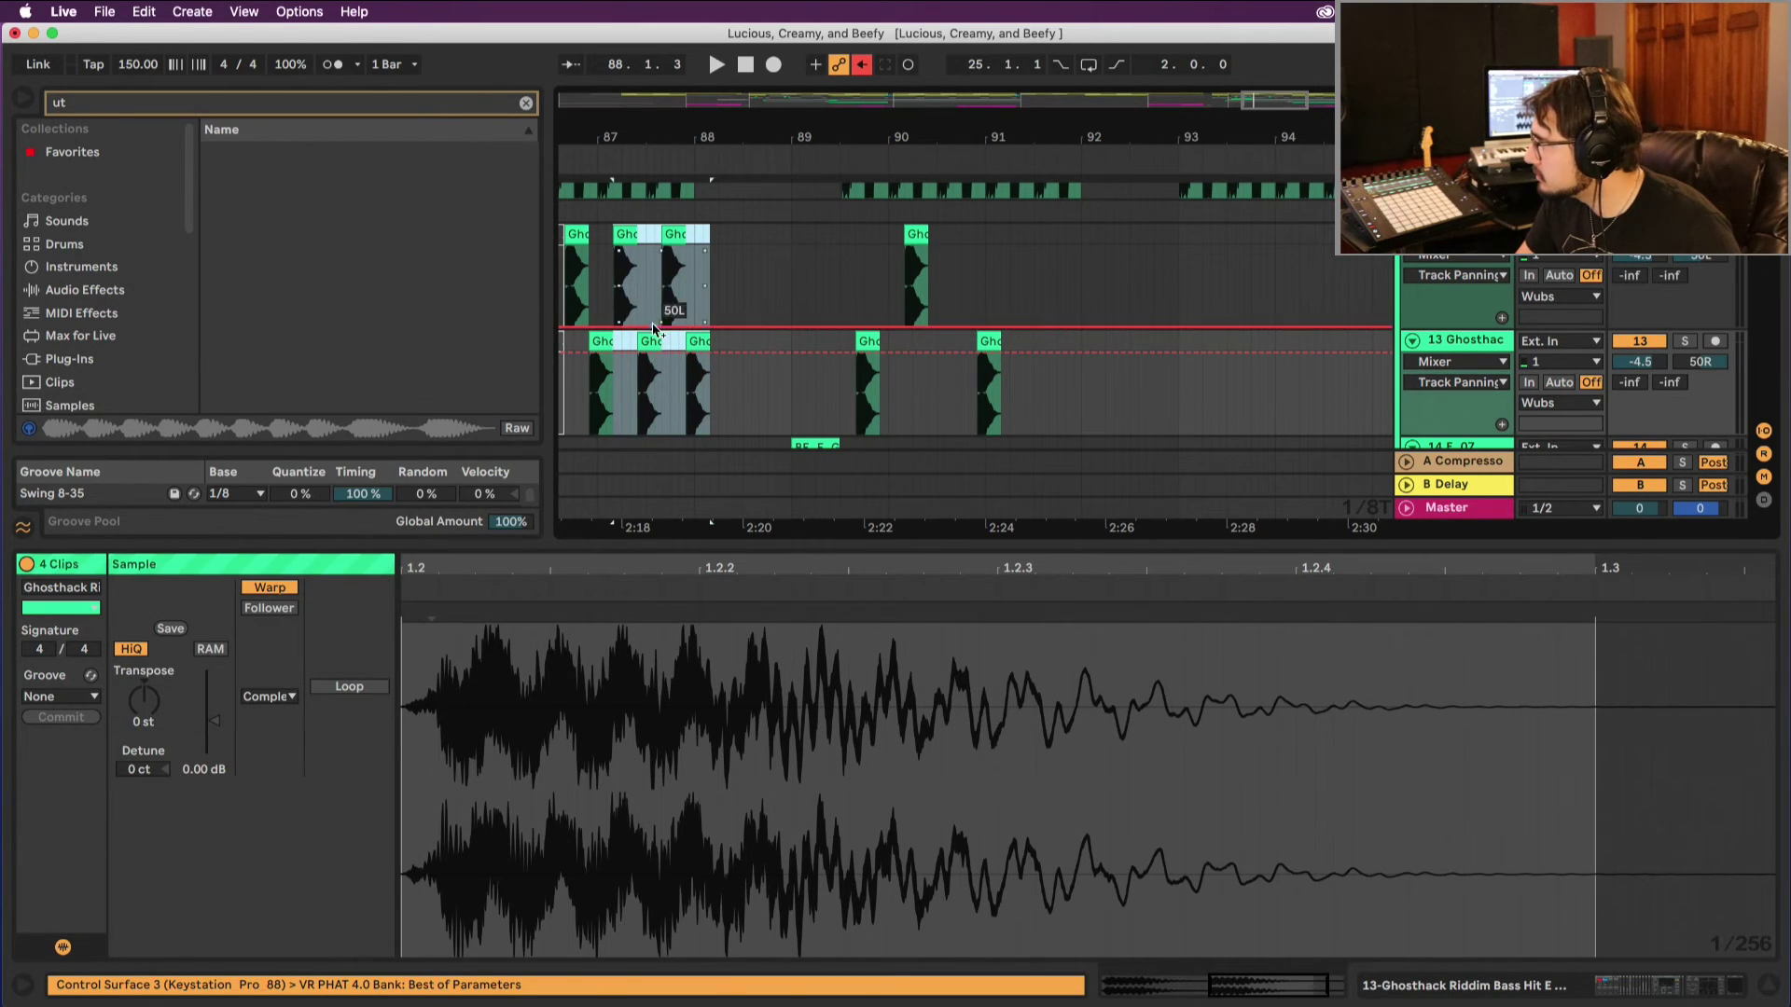
shift+click(645, 248)
key(super+z)
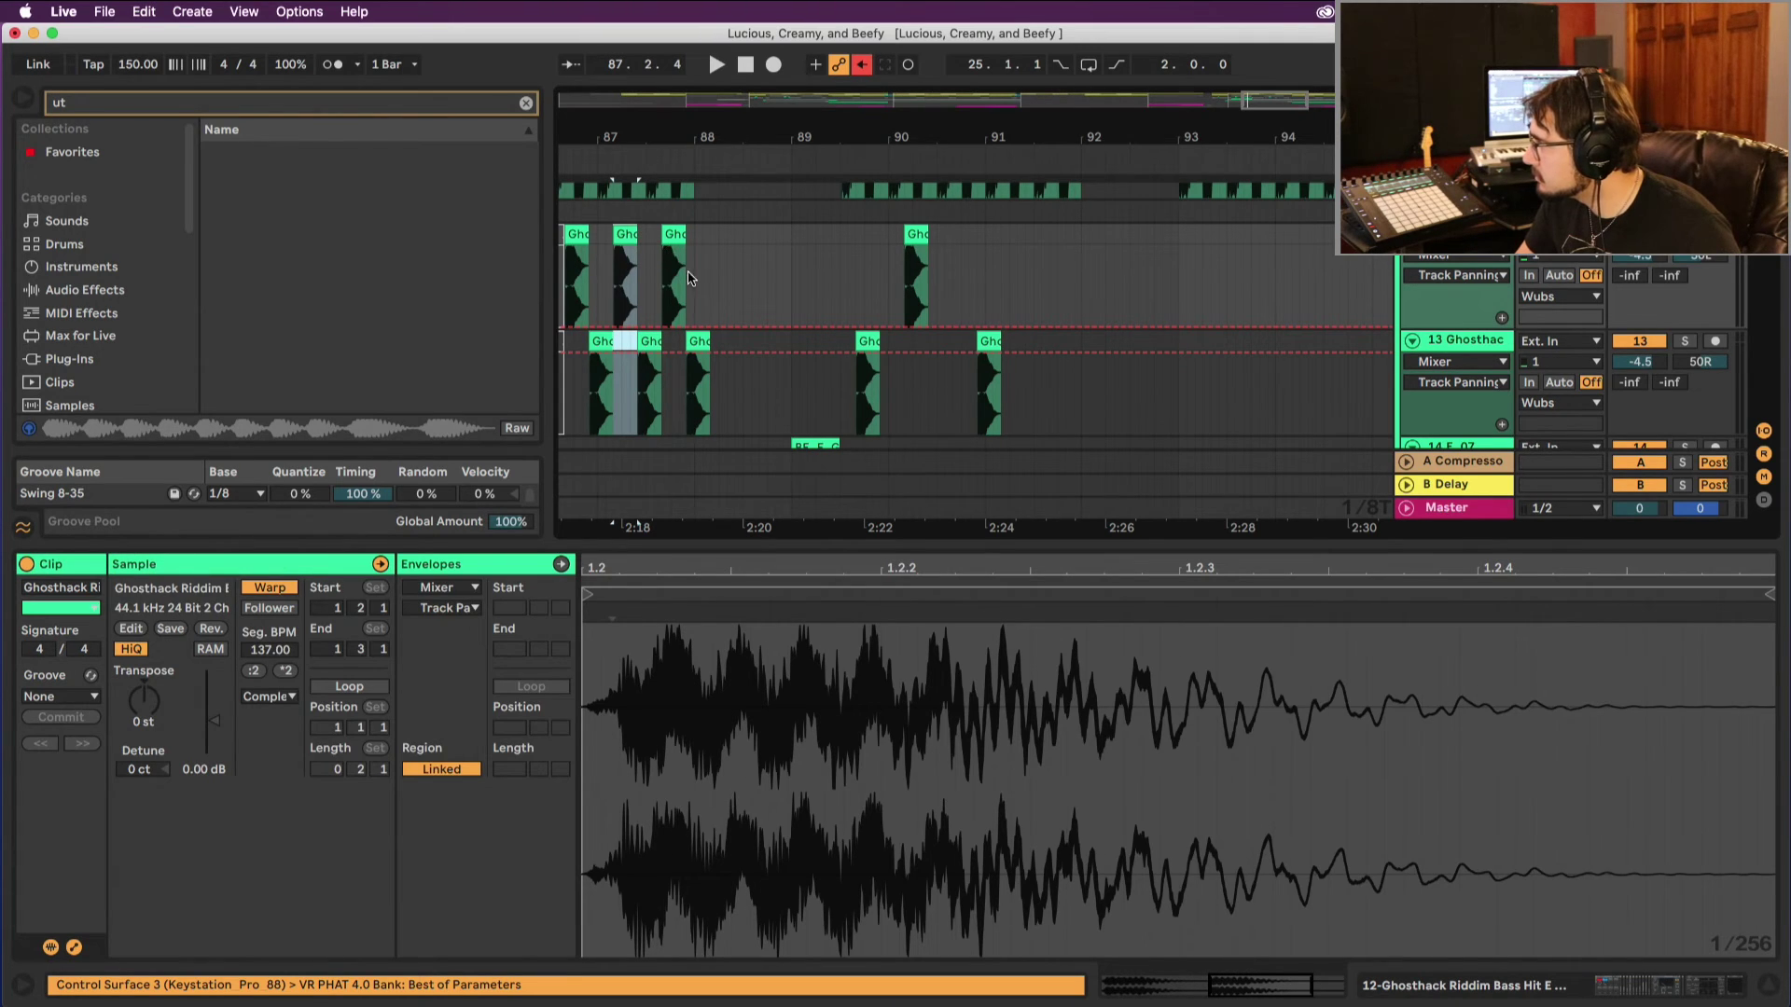
click(756, 290)
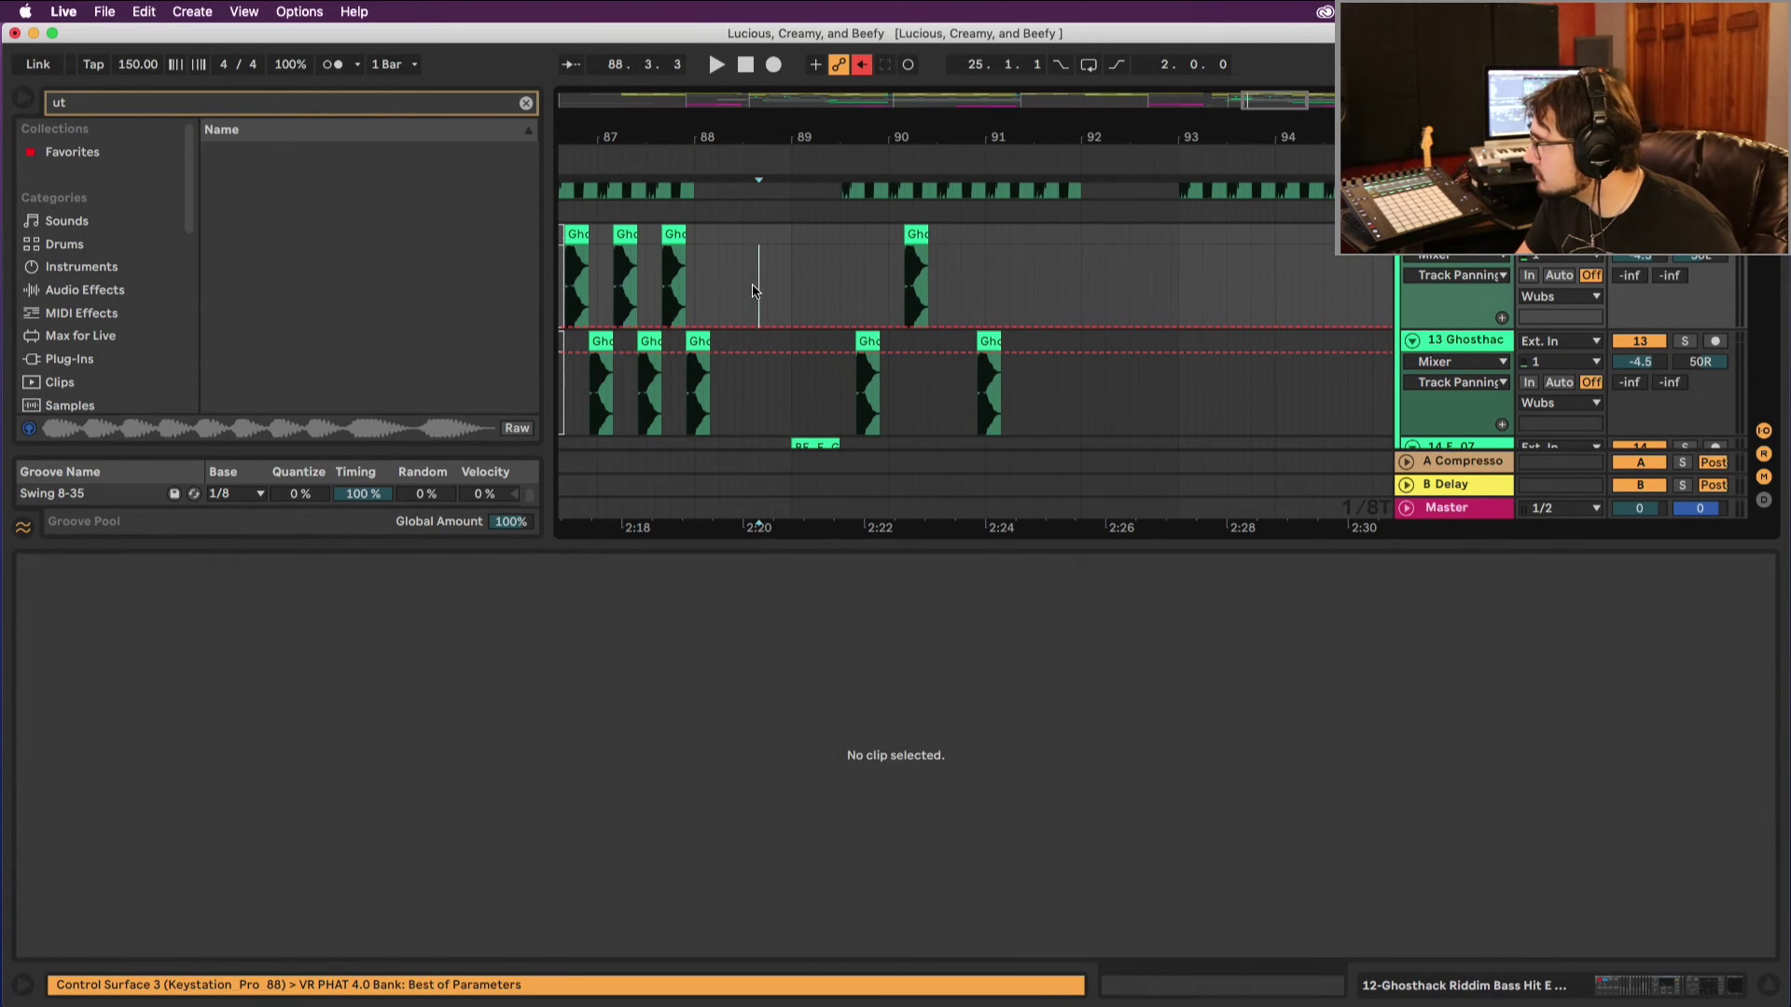
click(152, 13)
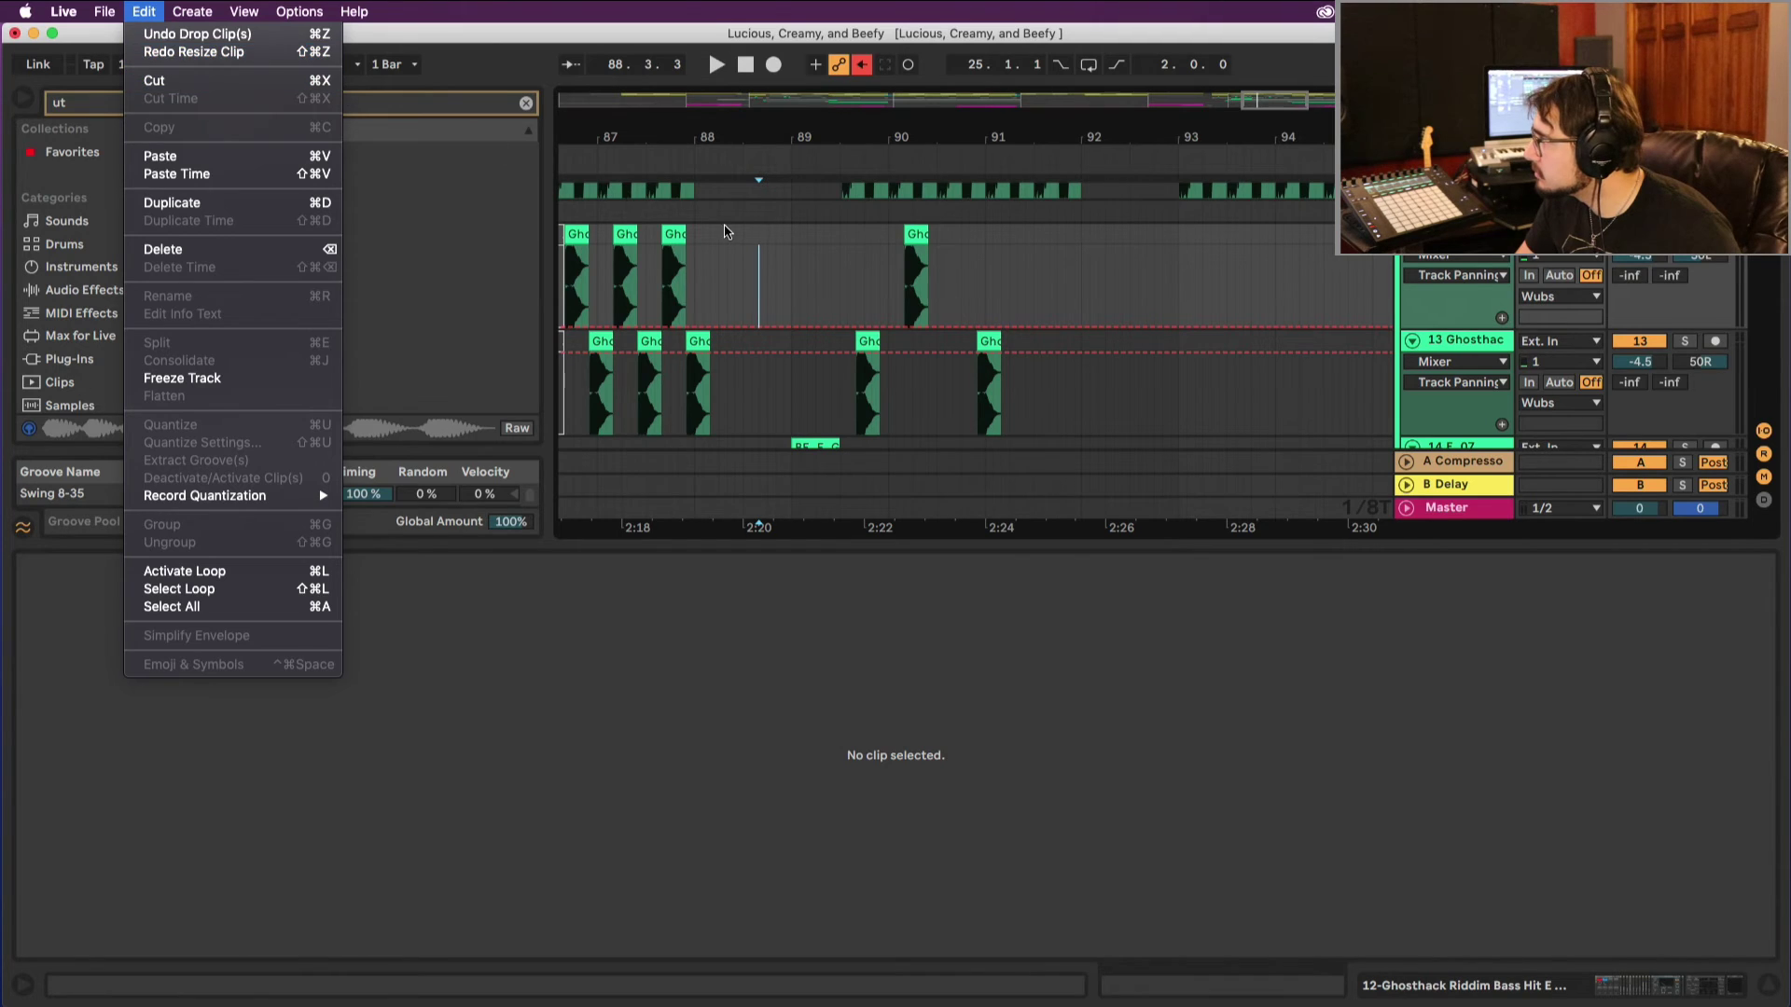
click(197, 34)
Step: Copy the four alternating hits from 87.1.3 on tracks 12 and 13 to 90.4.3, and delete track 13's earlier hit at 90.4.3
shift+click(703, 334)
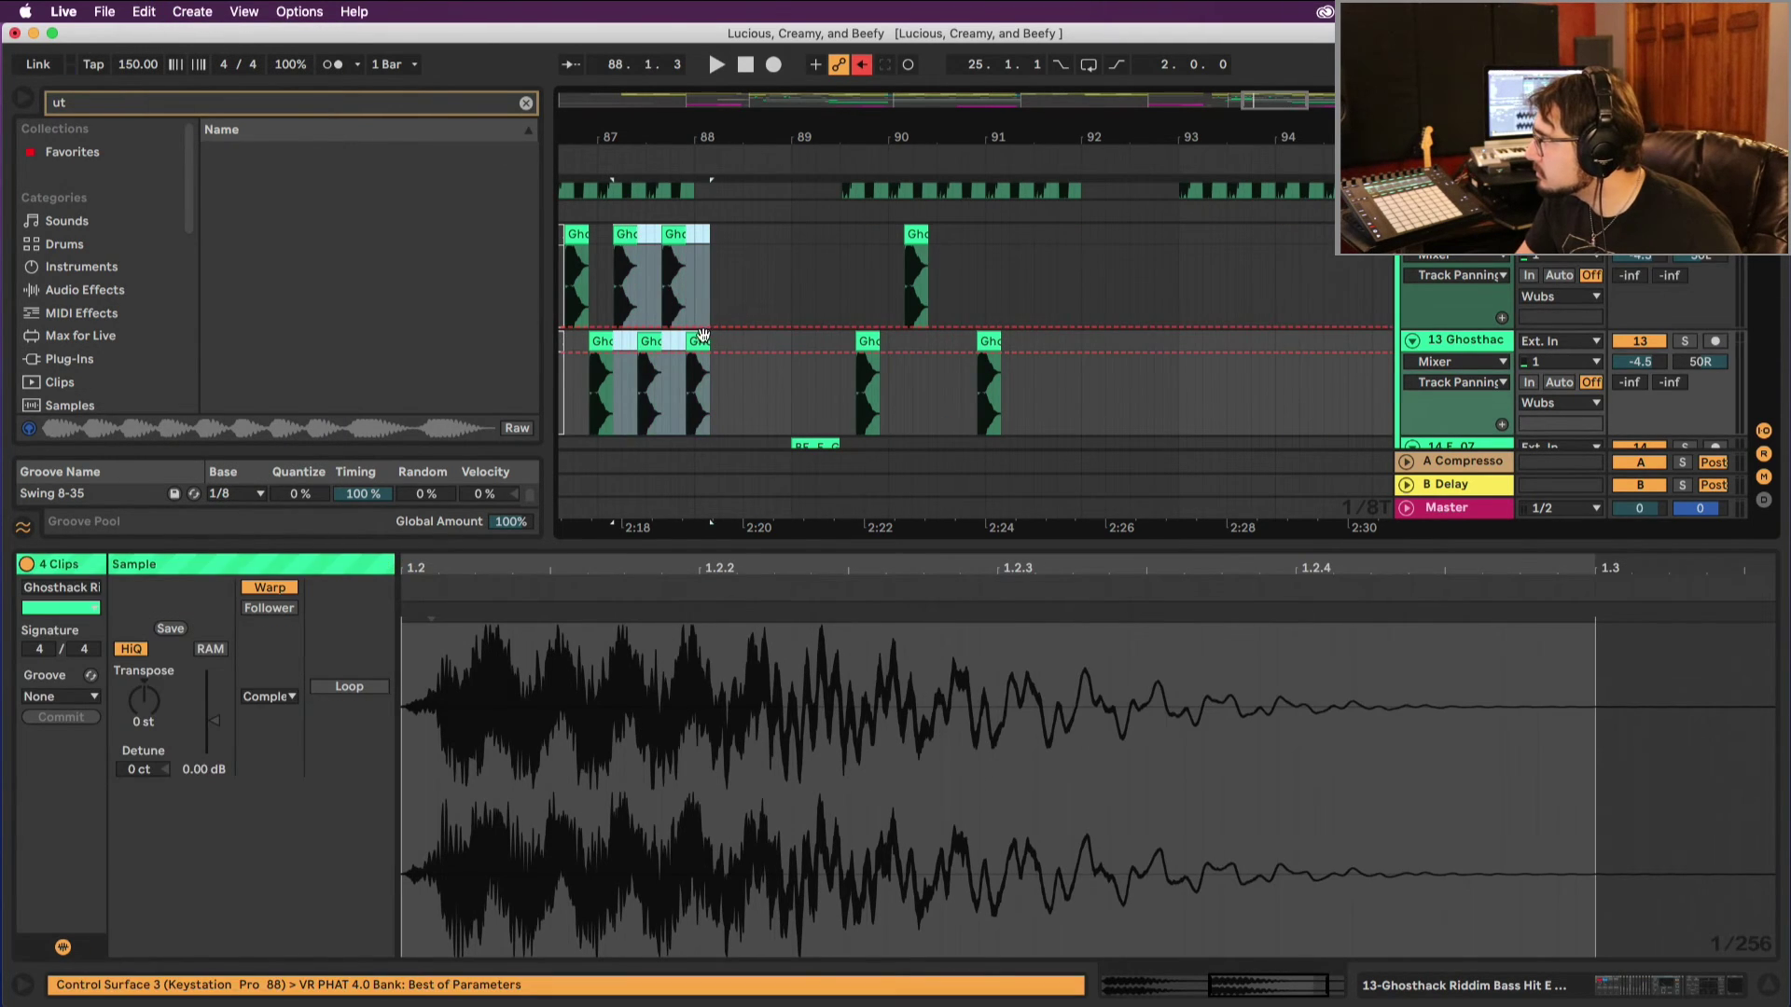
drag(621, 237, 986, 277)
click(998, 353)
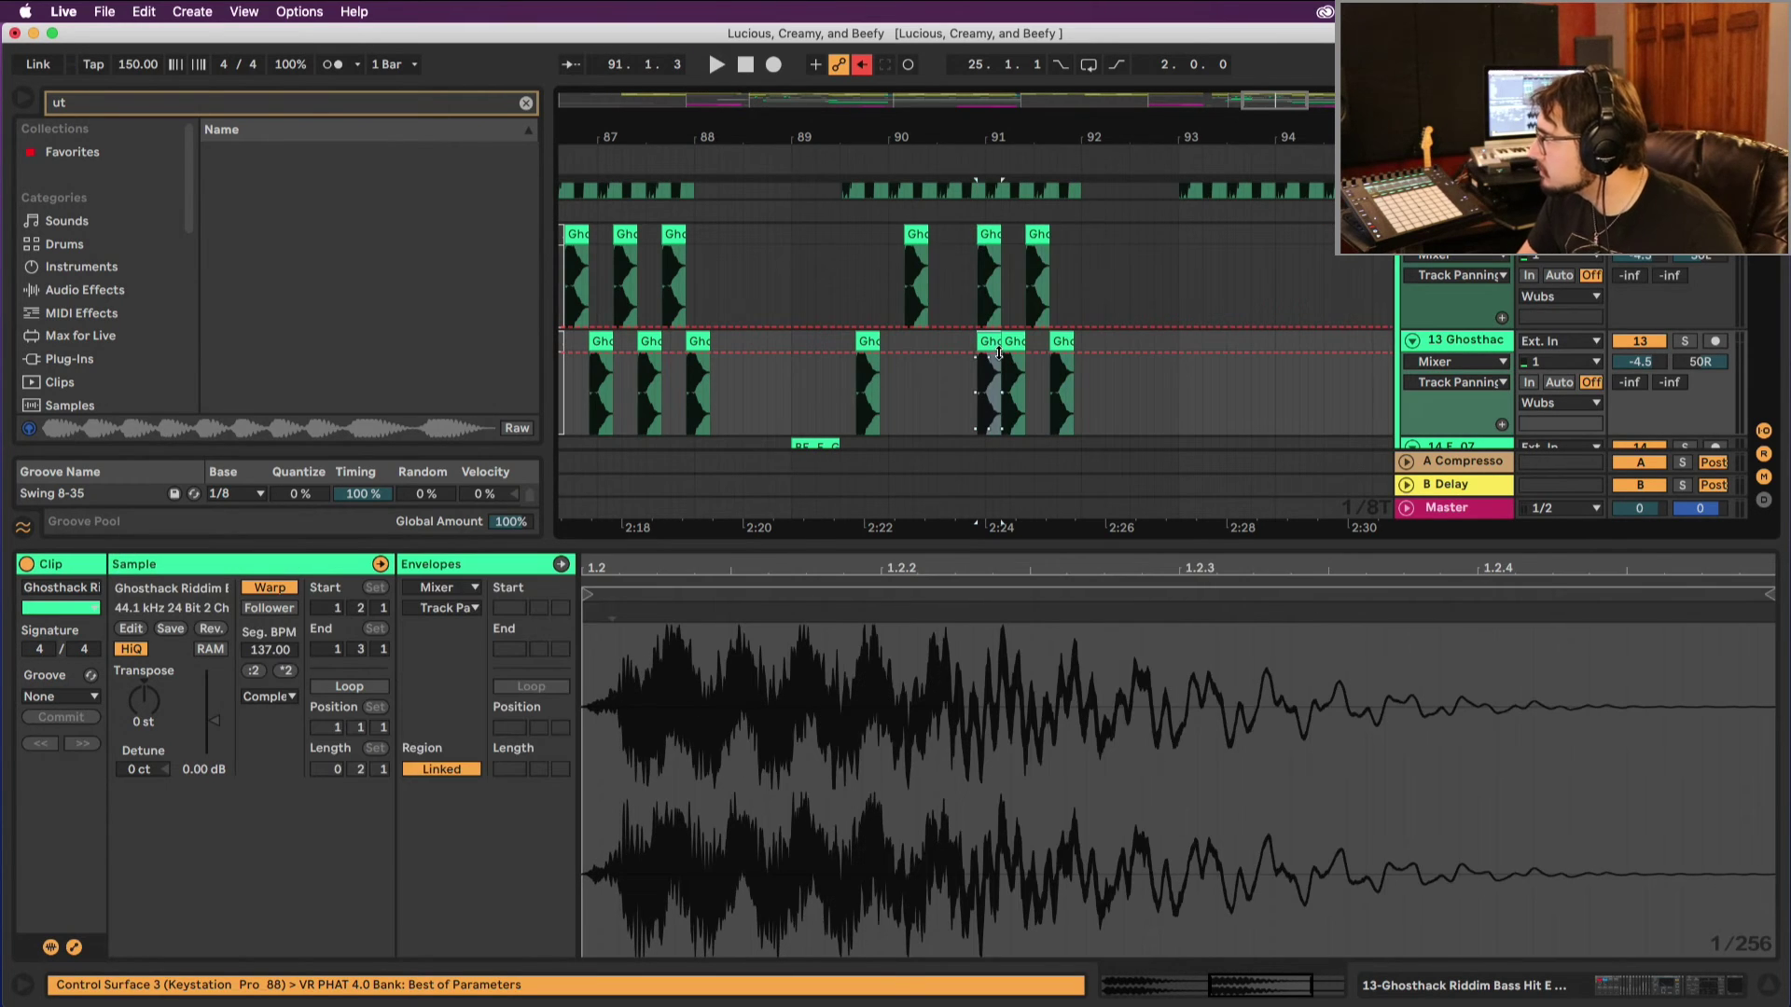
key(Delete)
key(space)
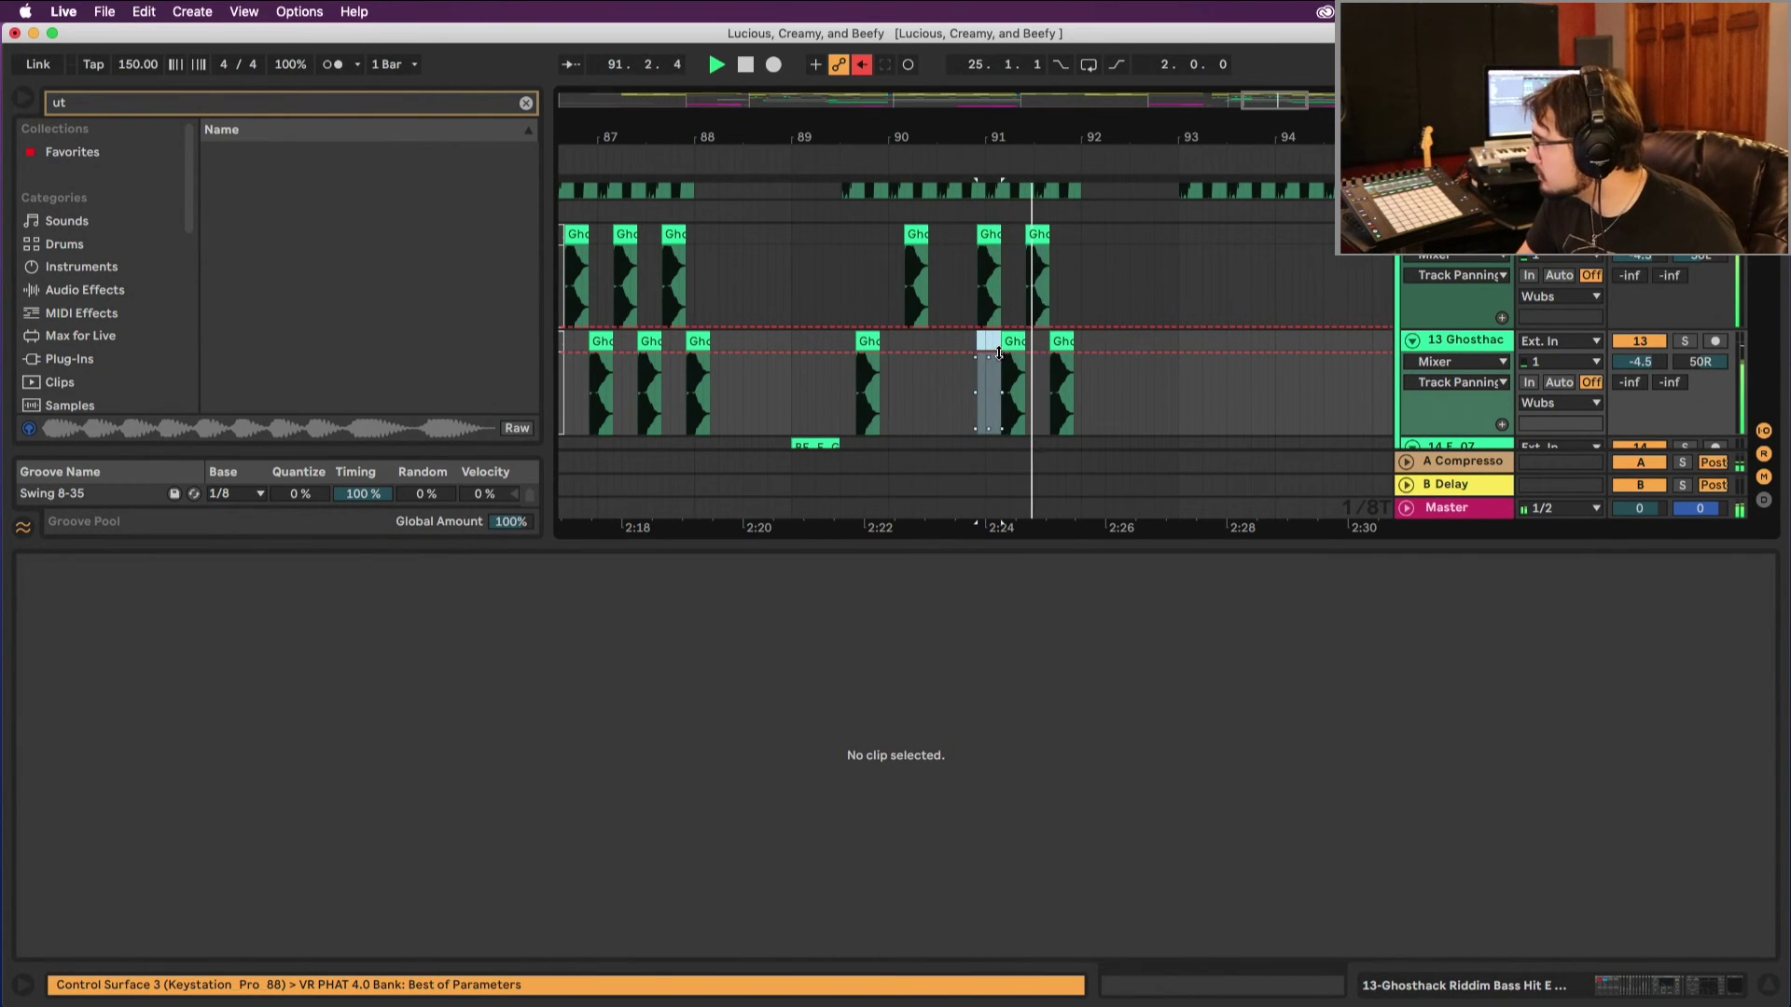
key(space)
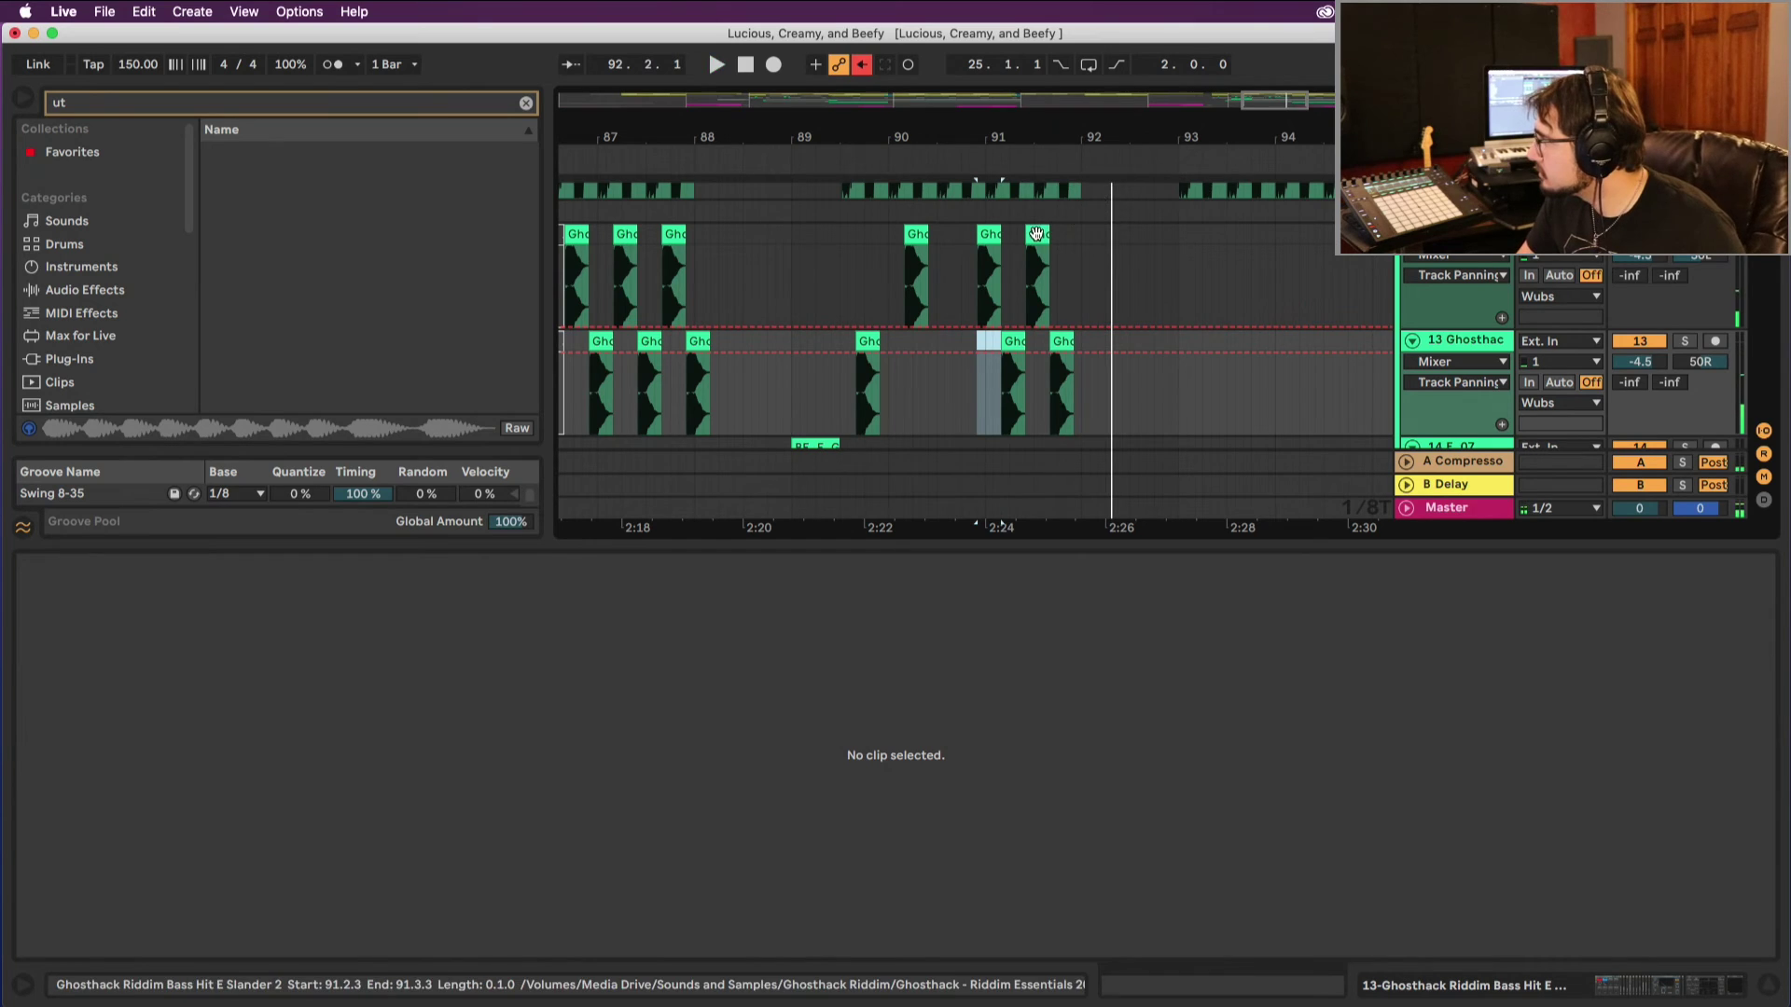
Step: Play on from 91.2.3 to hear the copied hits in context, and hide the clip detail view
click(1037, 270)
drag(1127, 124, 1073, 214)
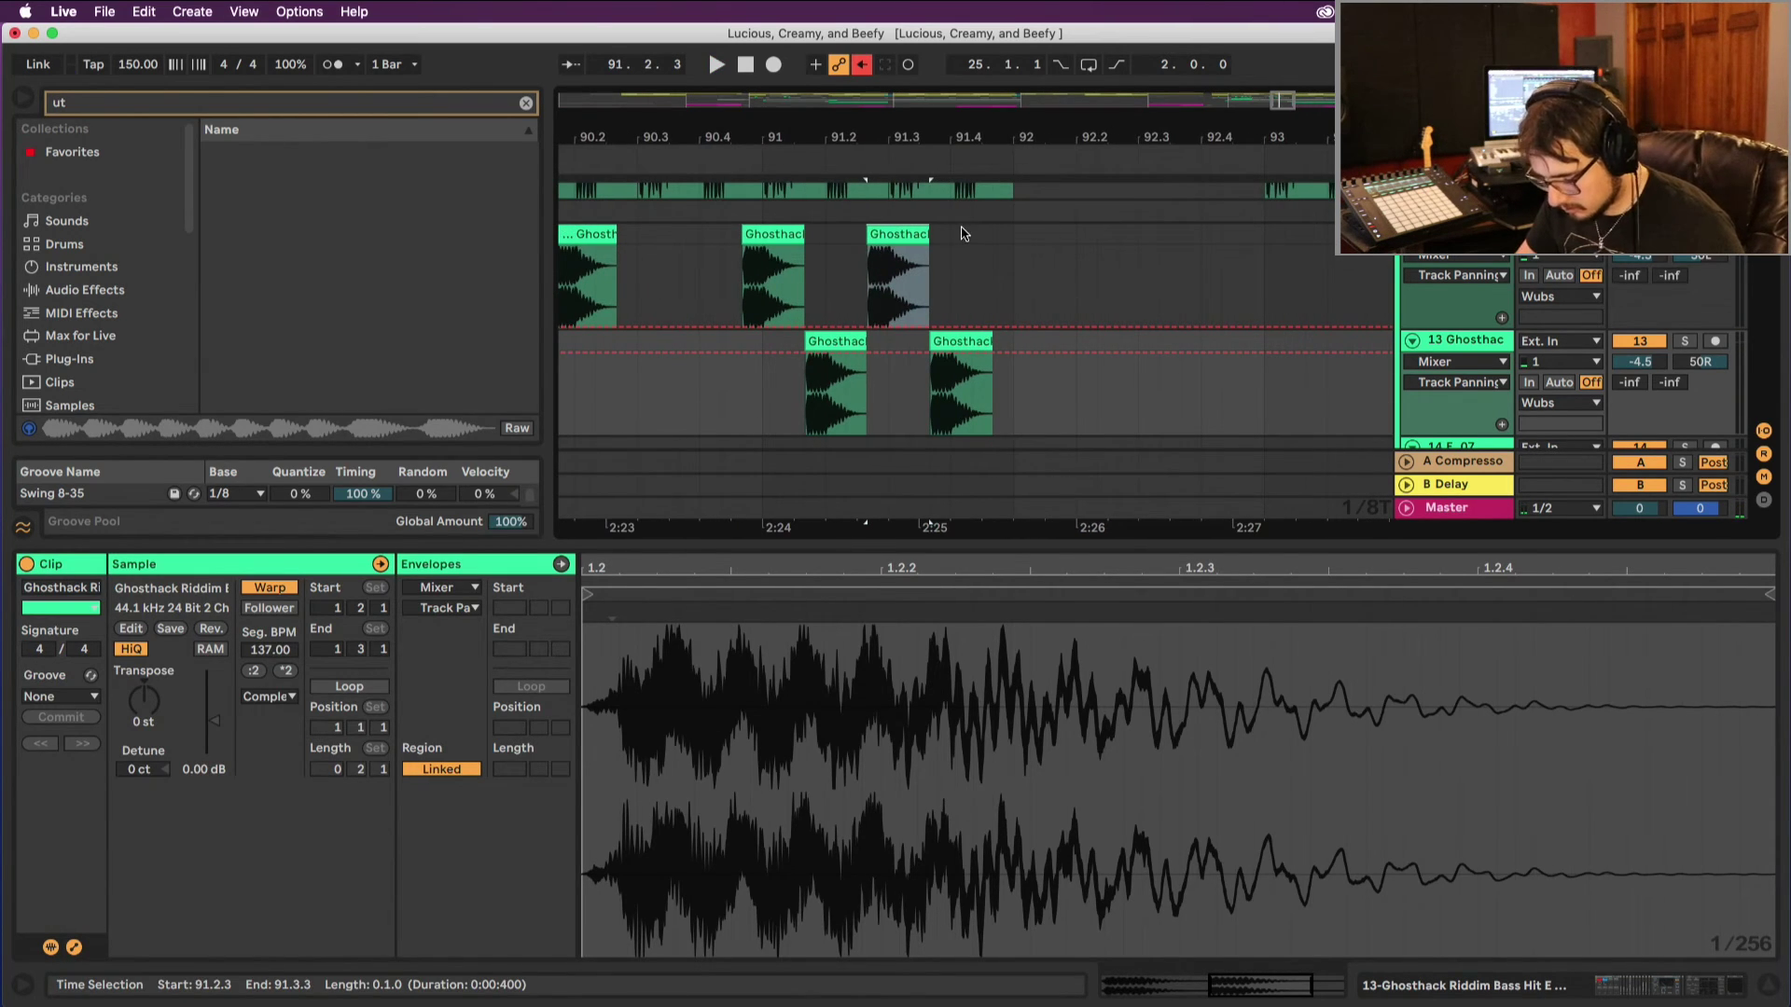
key(space)
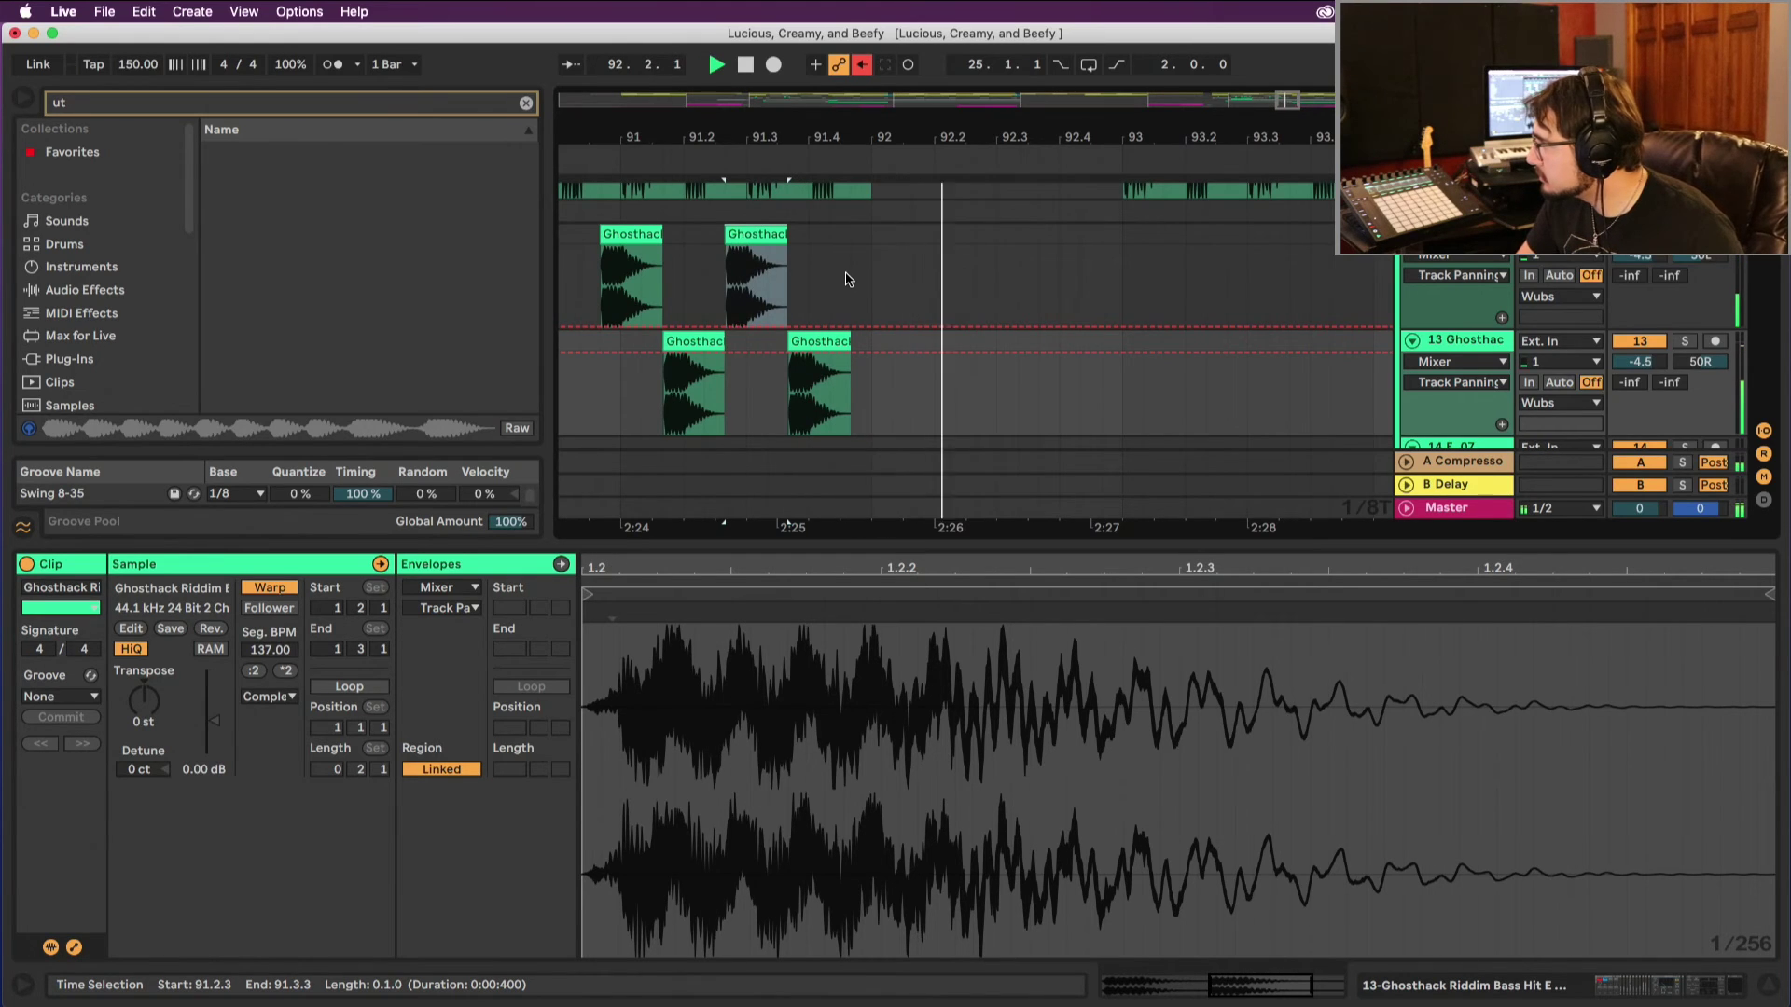
scroll(847, 280, up, 5)
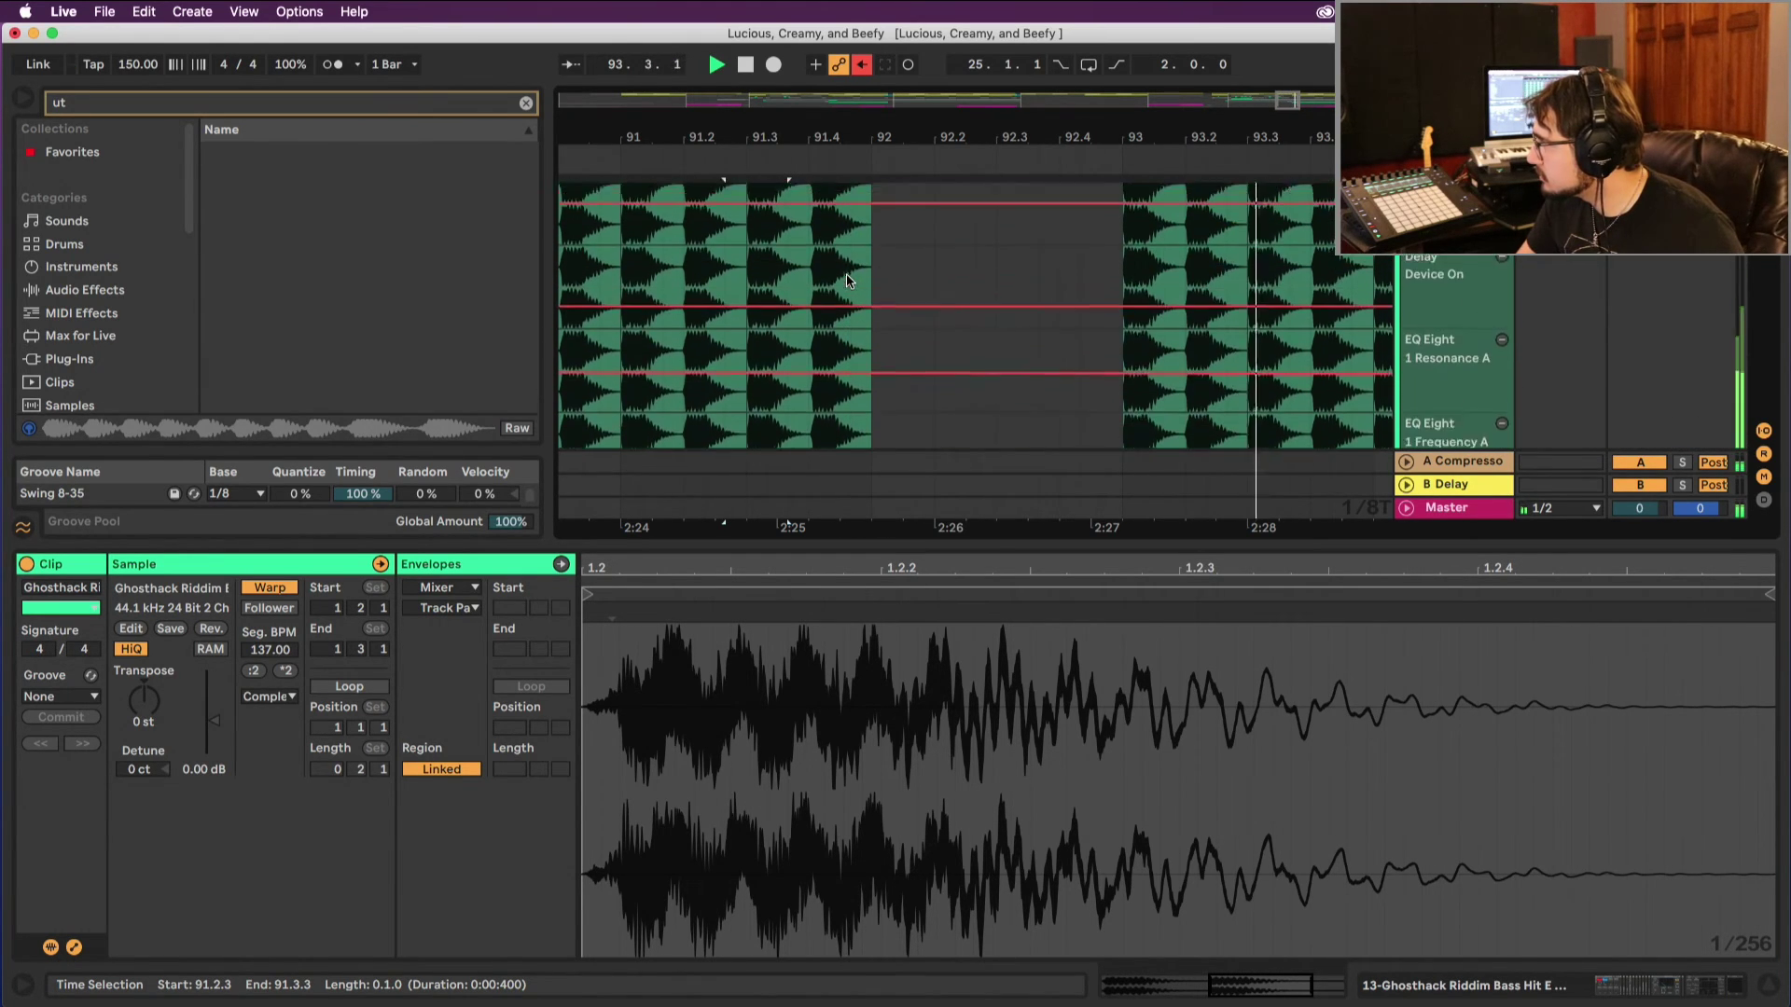
scroll(846, 279, up, 3)
drag(786, 115, 1072, 70)
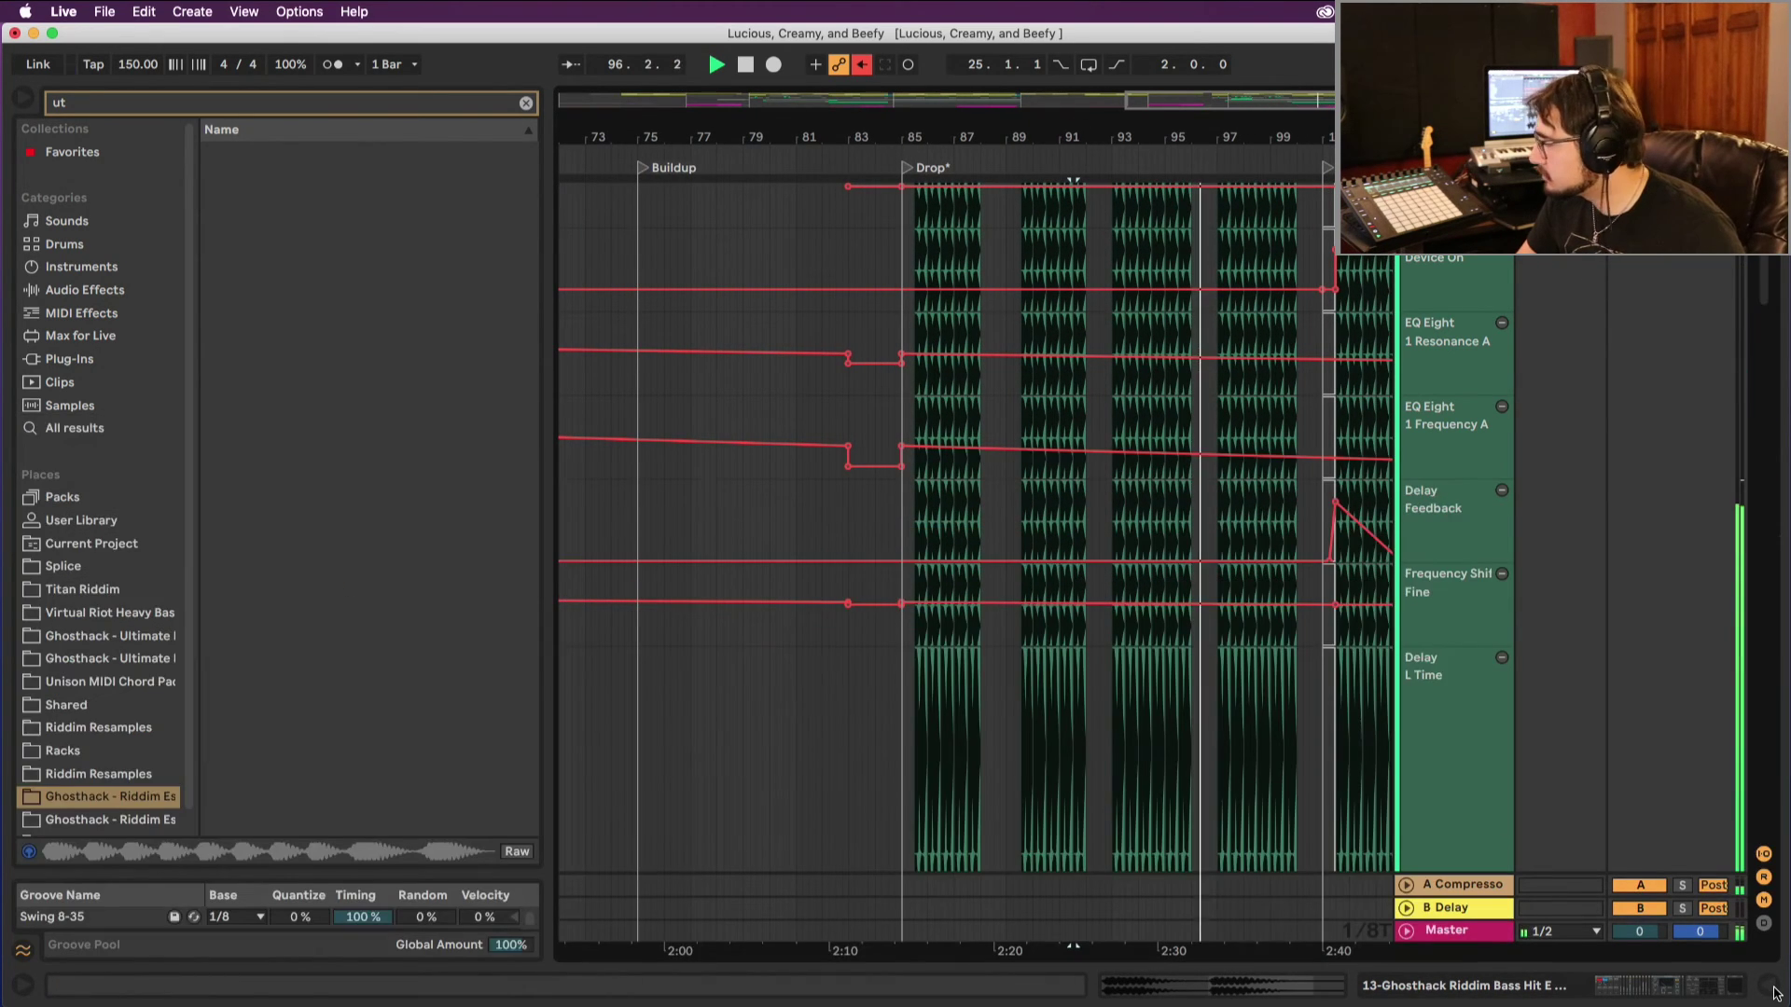
click(1771, 987)
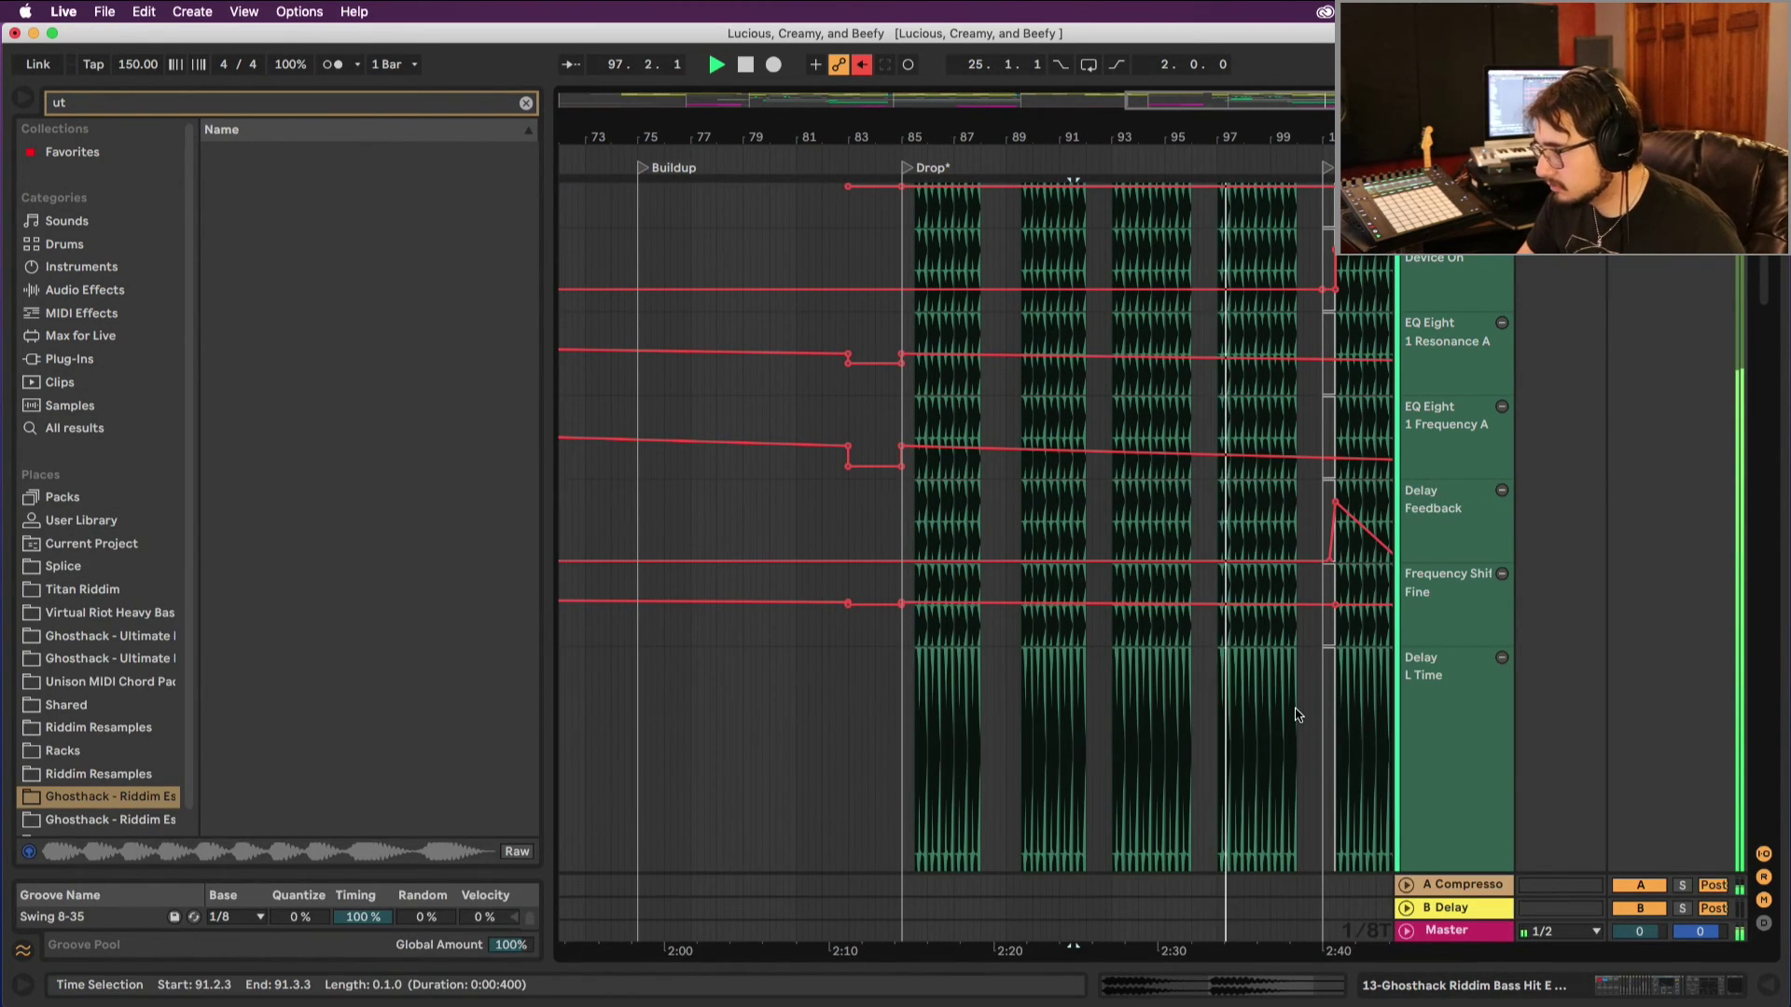
Step: Examine the main Ghosthack track's clips and automation from the second drop through the Half section to the Breakdown
scroll(1292, 717, right, 5)
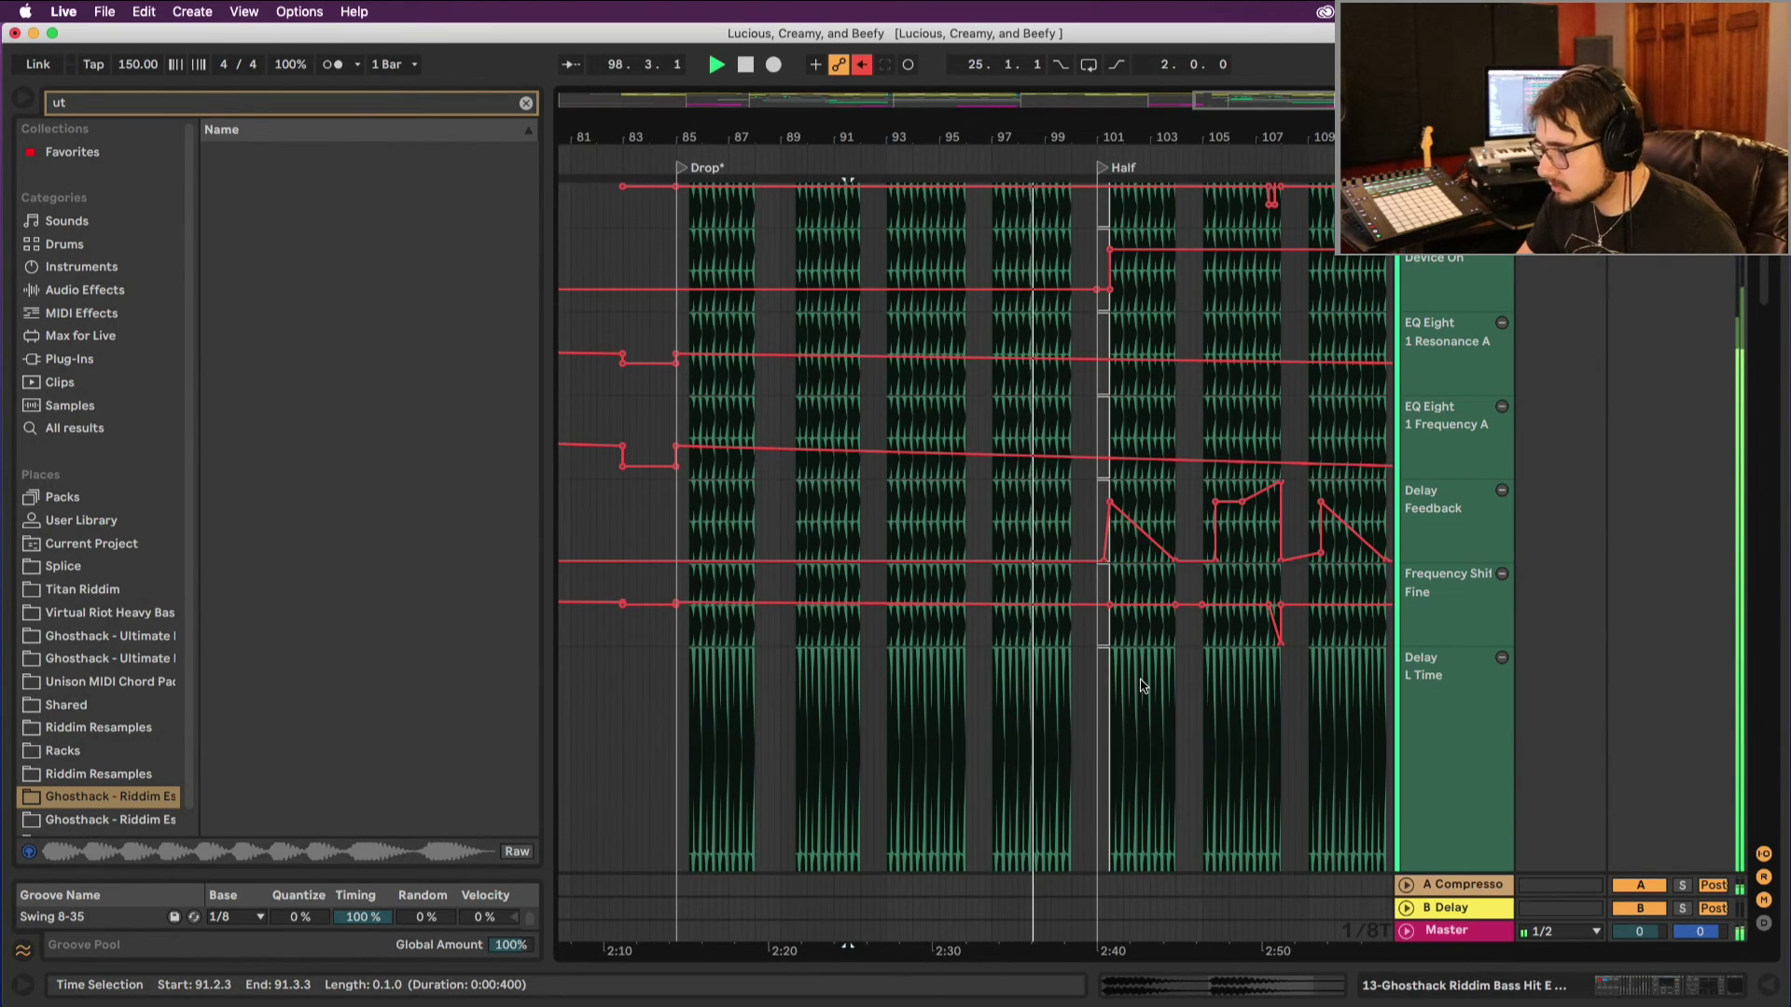
scroll(1166, 695, right, 5)
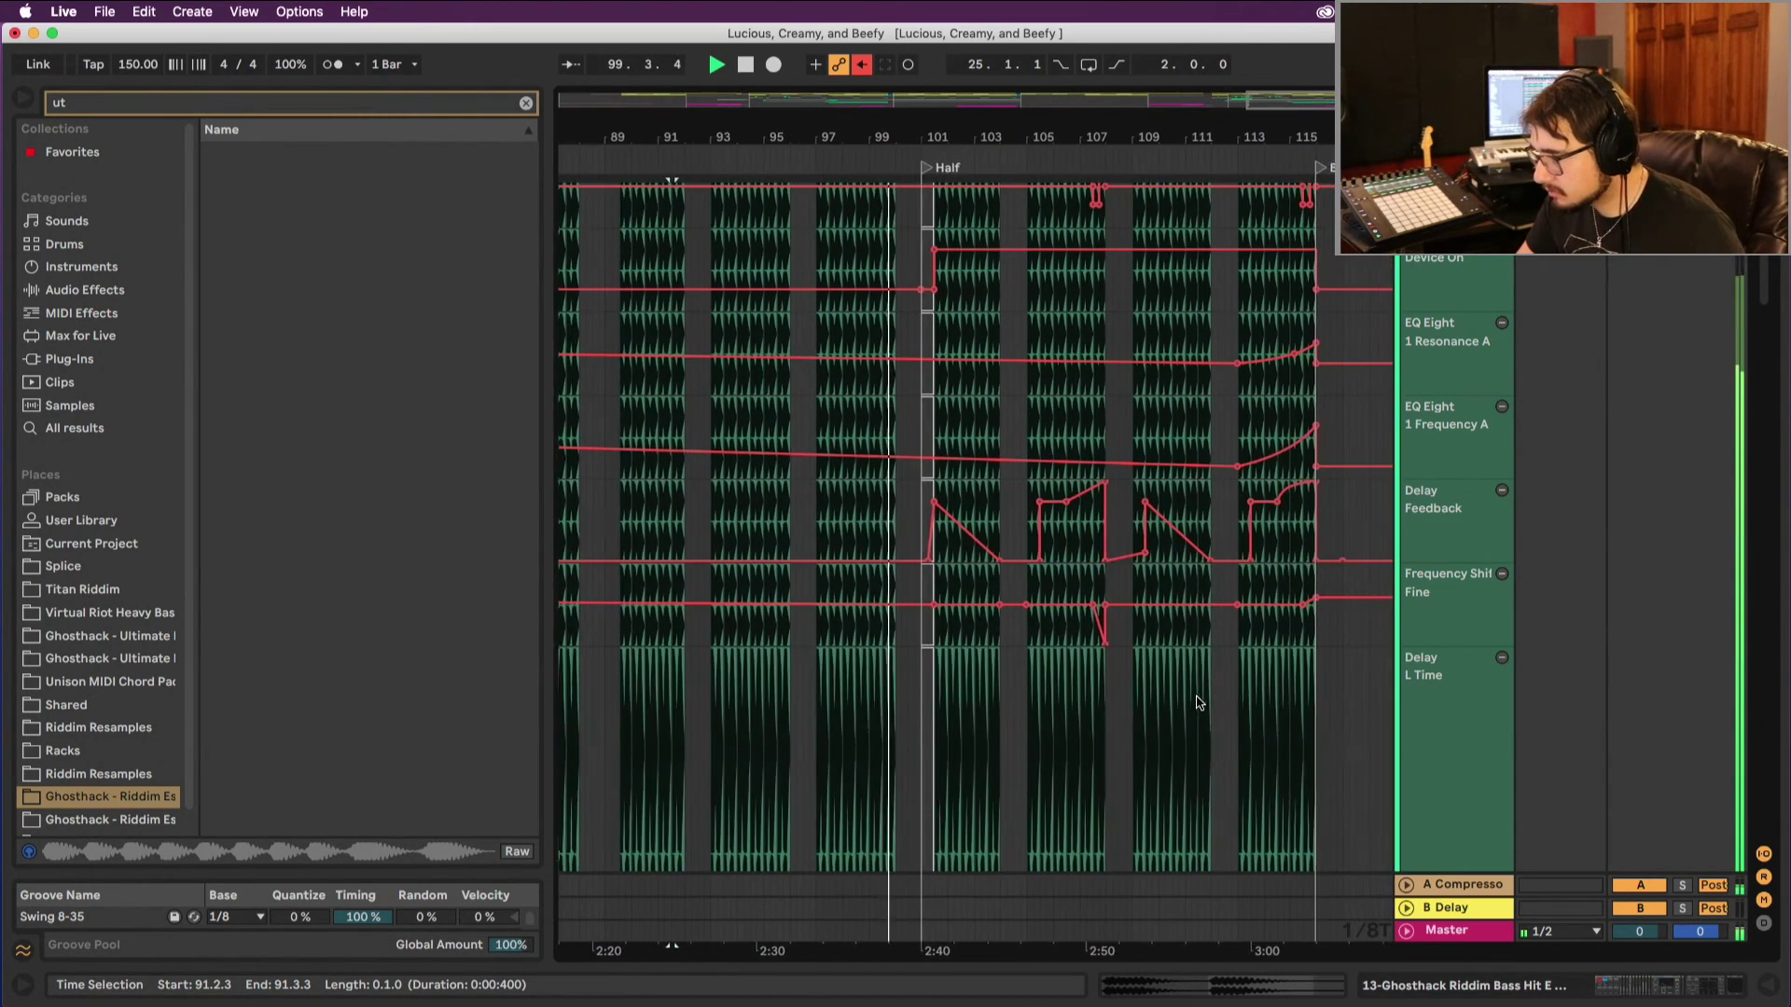
scroll(1199, 702, right, 8)
scroll(1198, 703, down, 1)
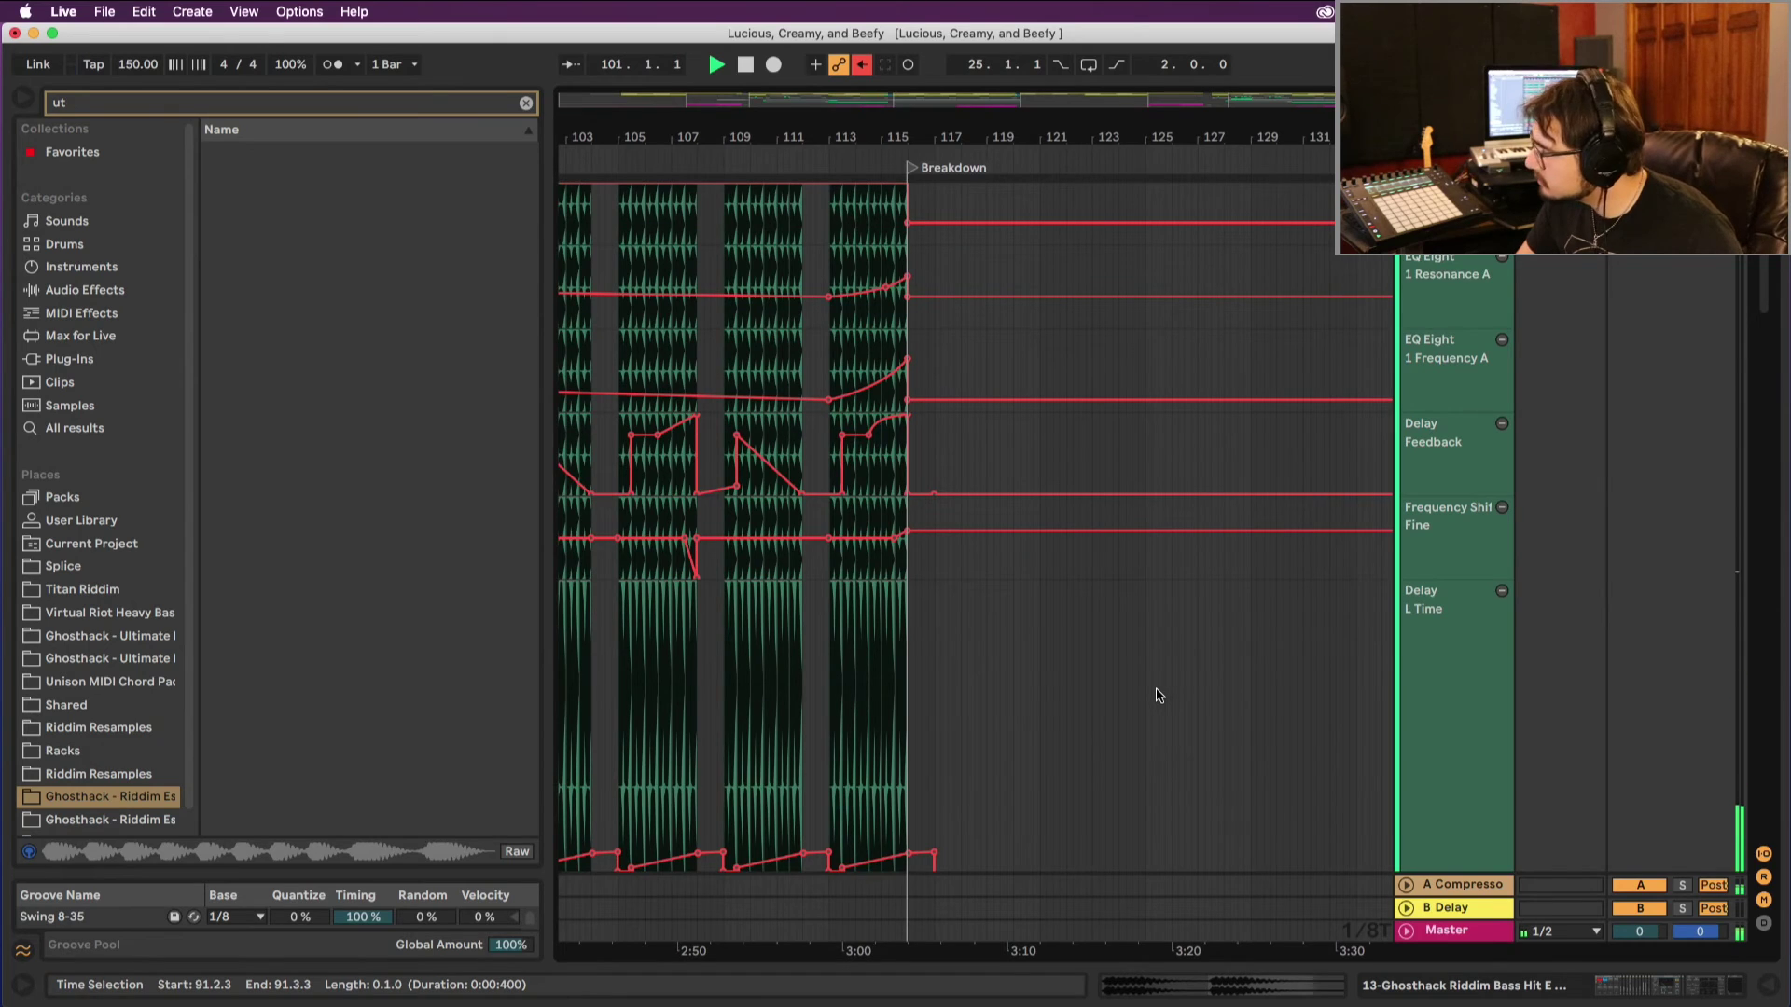
scroll(1156, 695, right, 1)
scroll(1155, 694, right, 4)
scroll(1154, 692, left, 5)
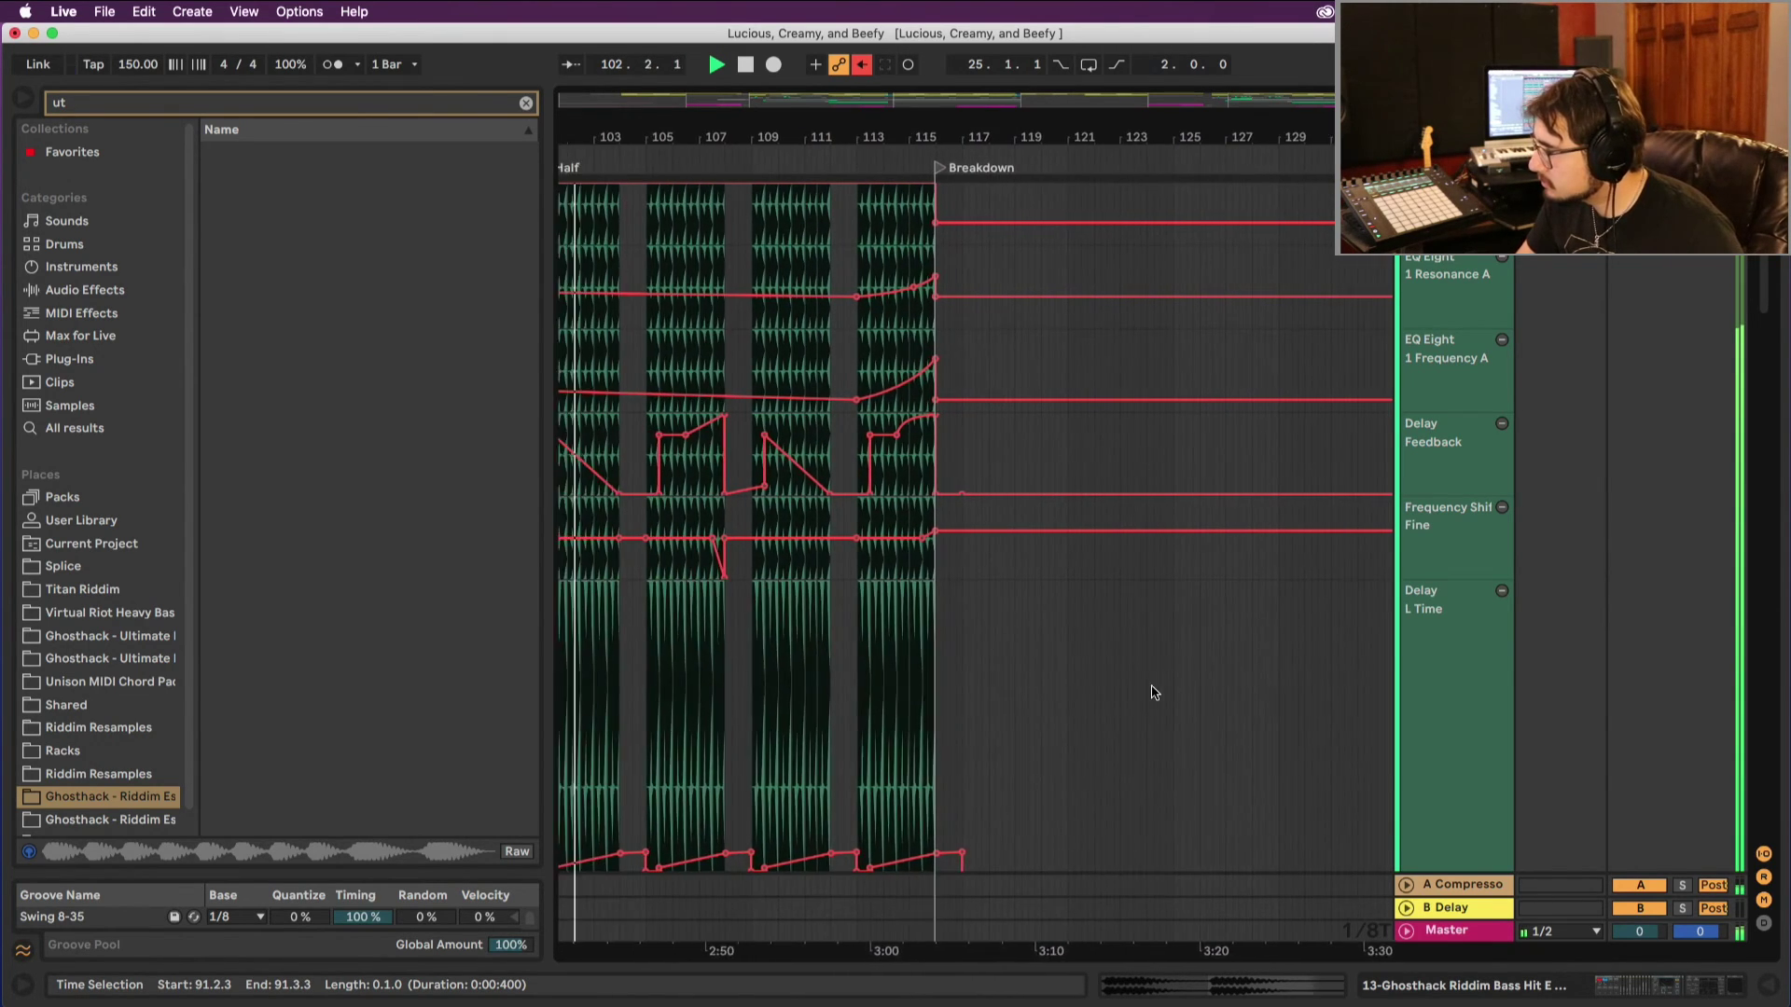
scroll(1154, 693, left, 15)
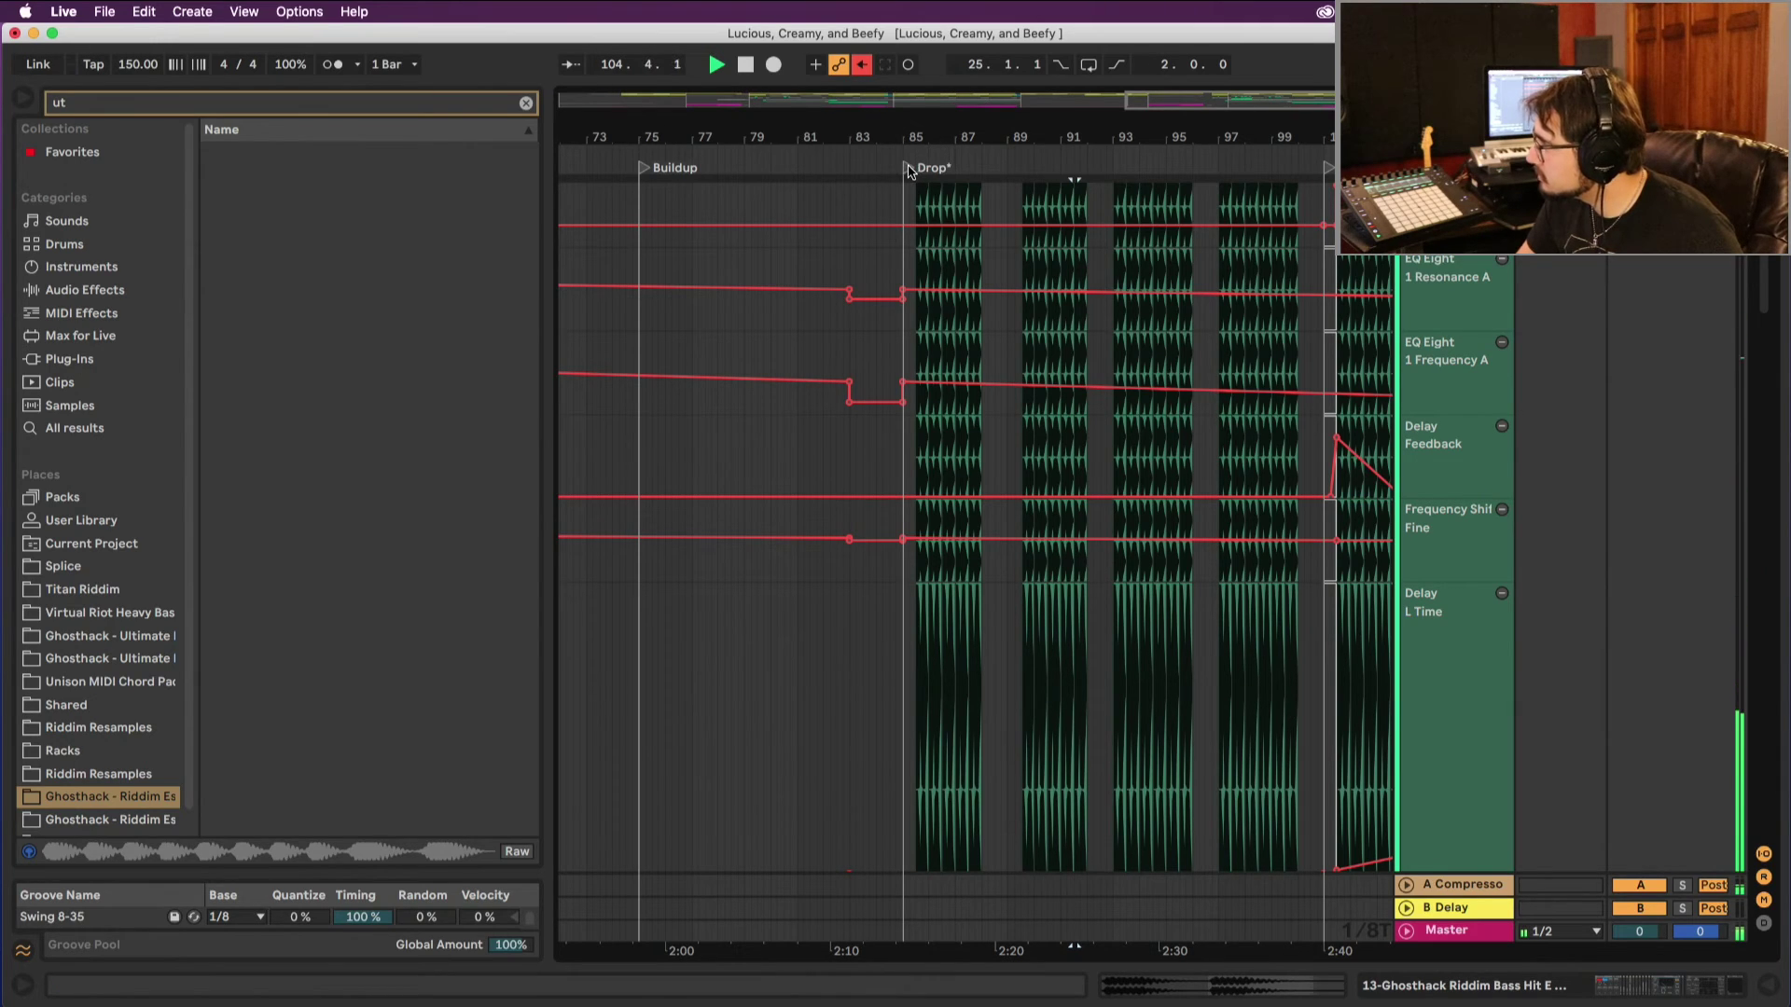
Step: Play the second drop from its marker at bar 85 and review the panned Ghosthack hits on tracks 12 and 13
key(space)
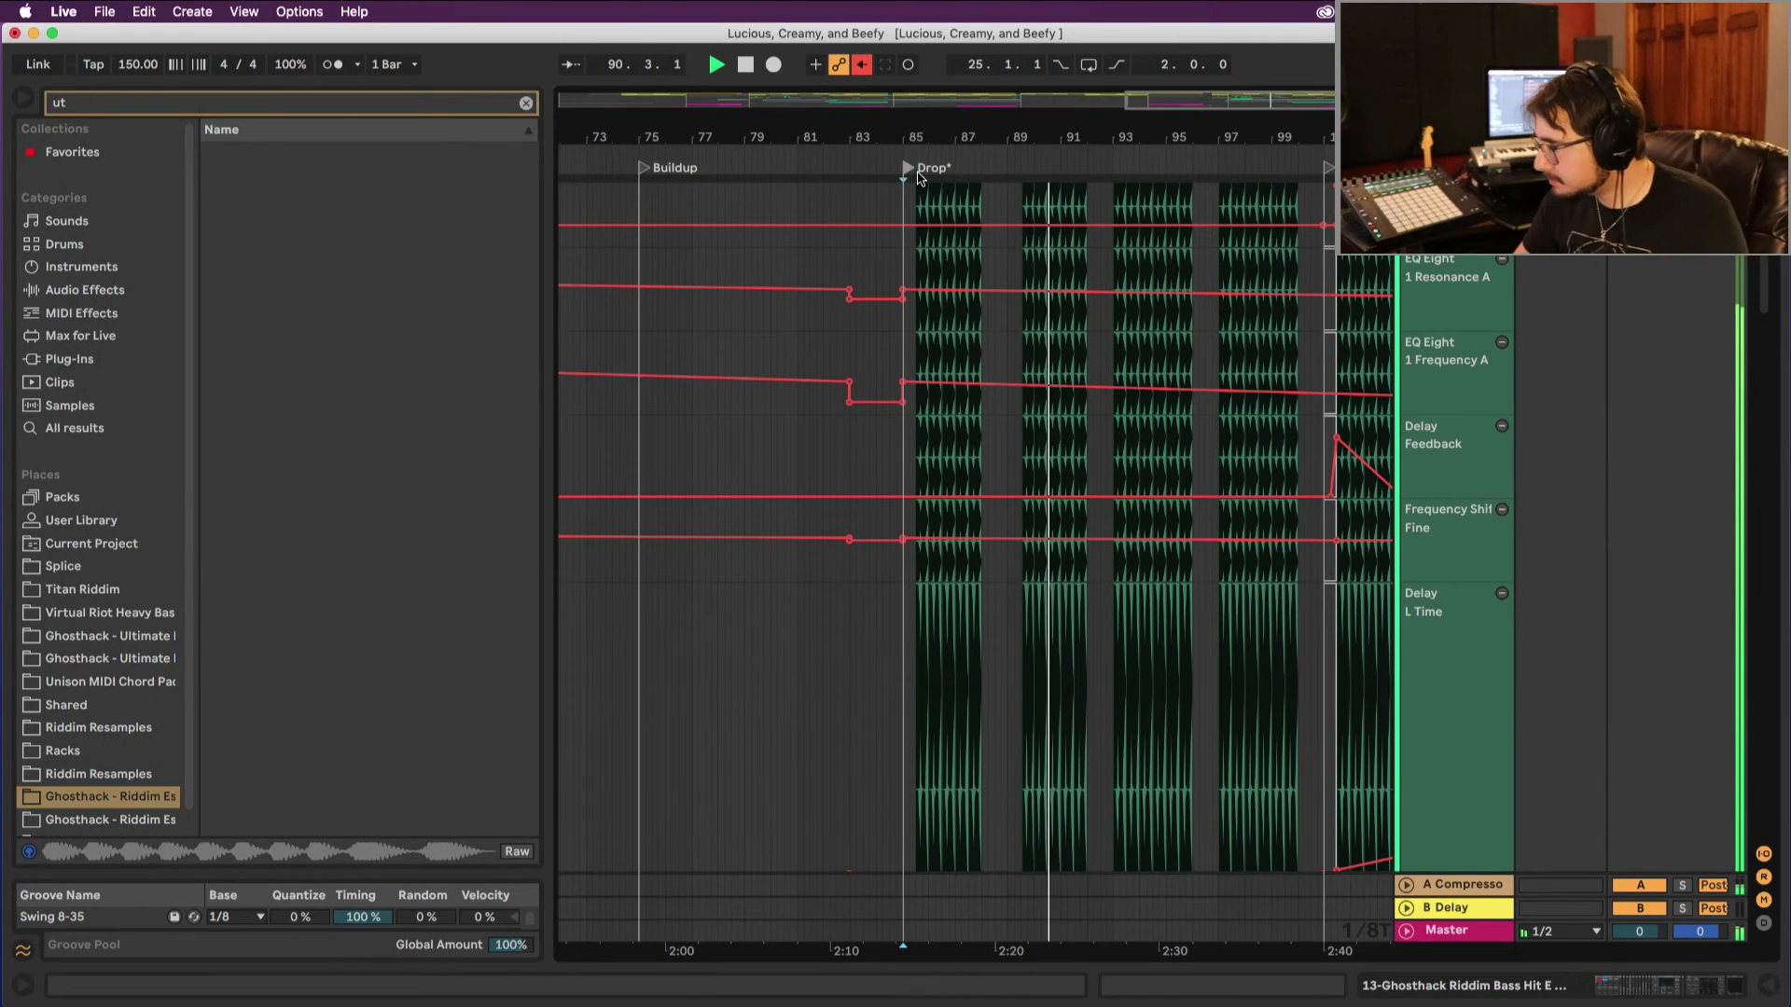
scroll(1079, 399, up, 5)
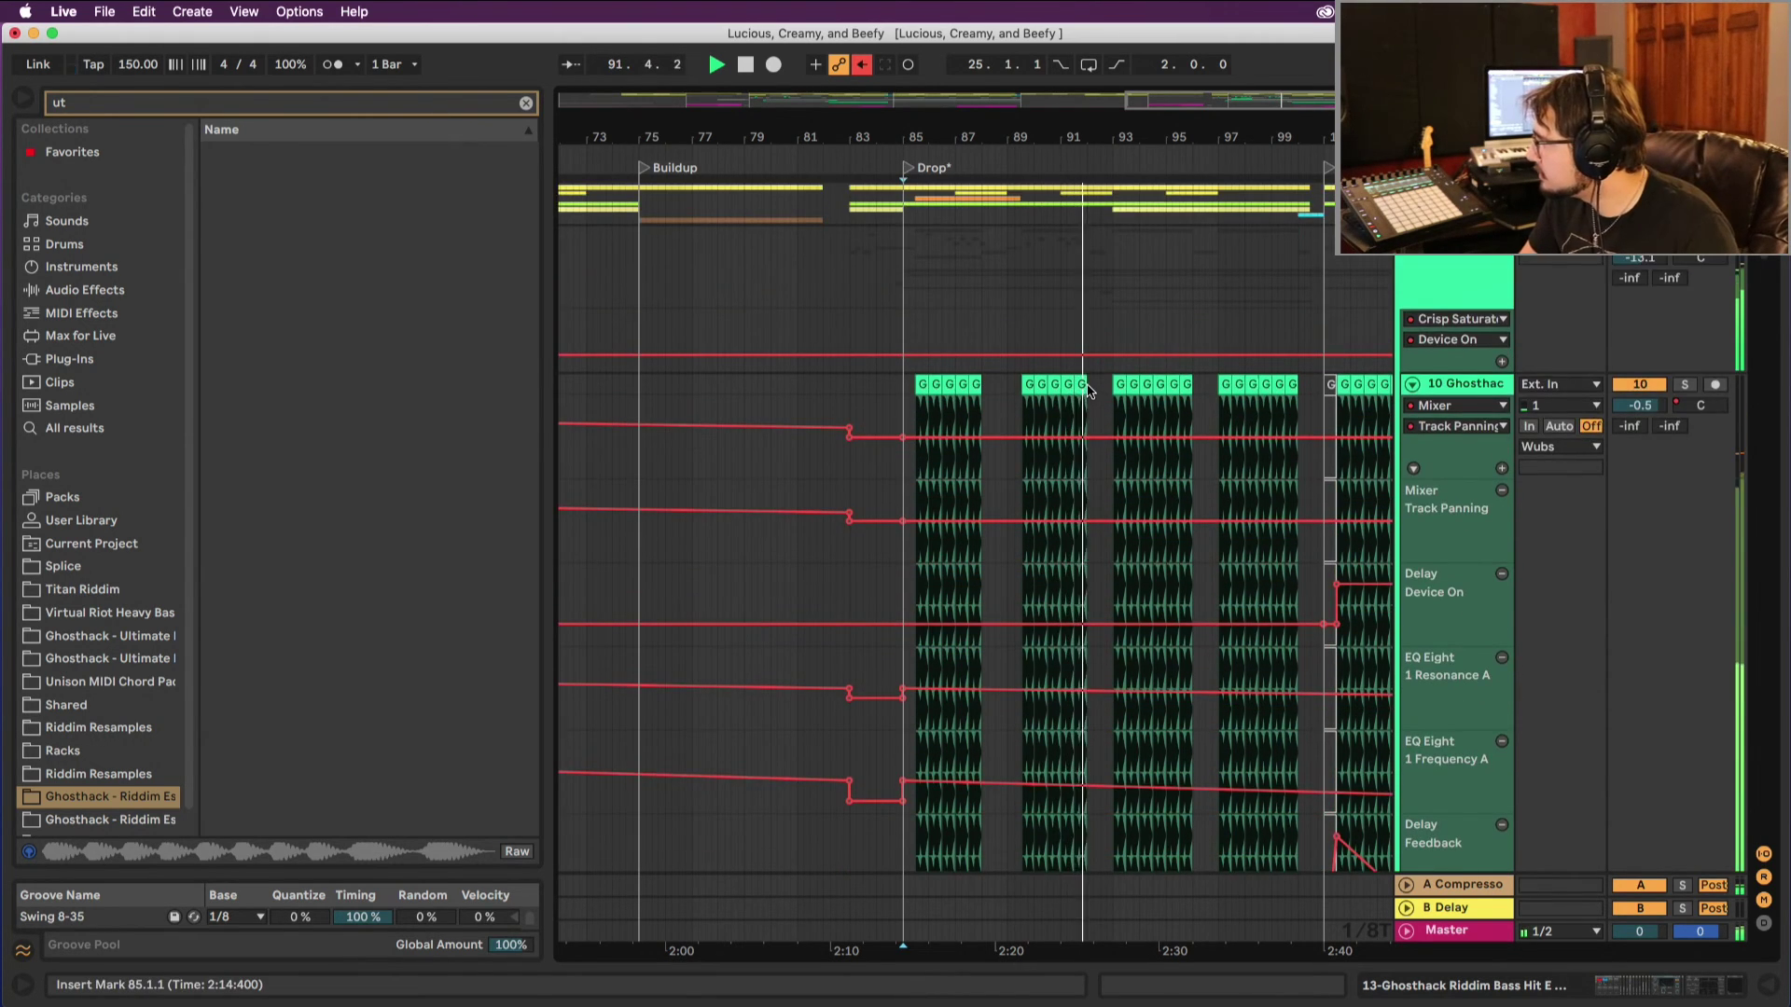
scroll(1087, 391, down, 8)
scroll(1082, 384, down, 6)
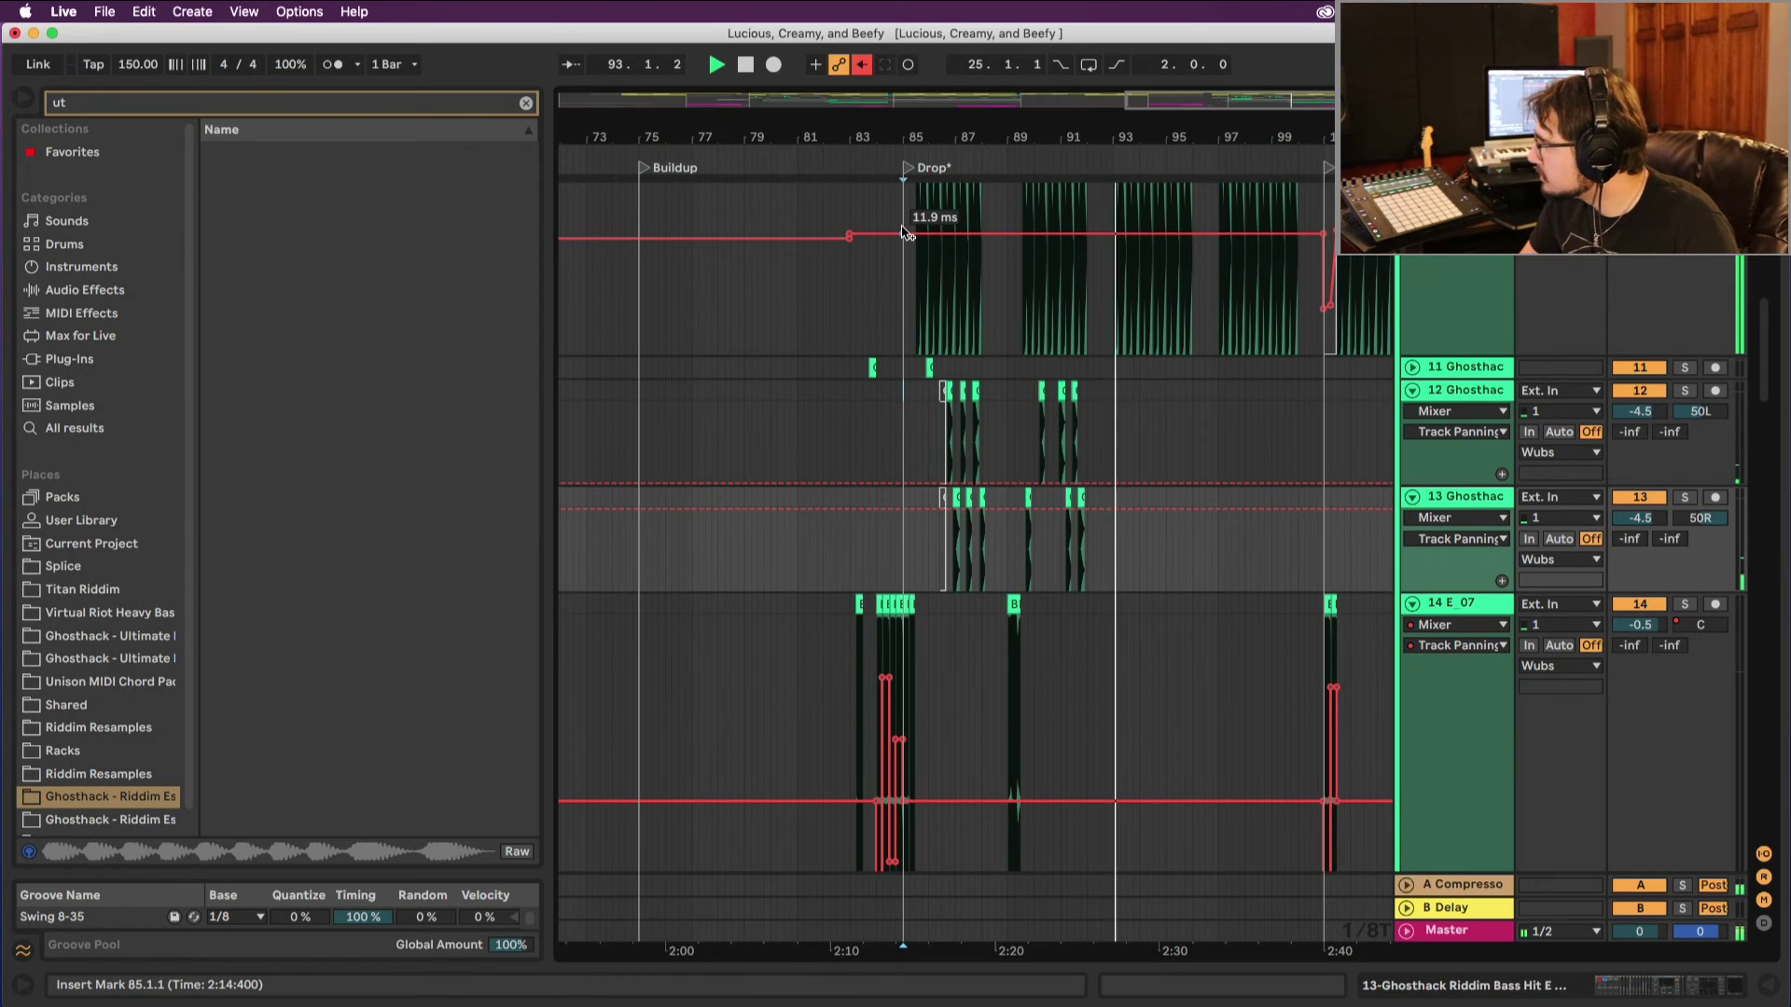
scroll(989, 332, up, 5)
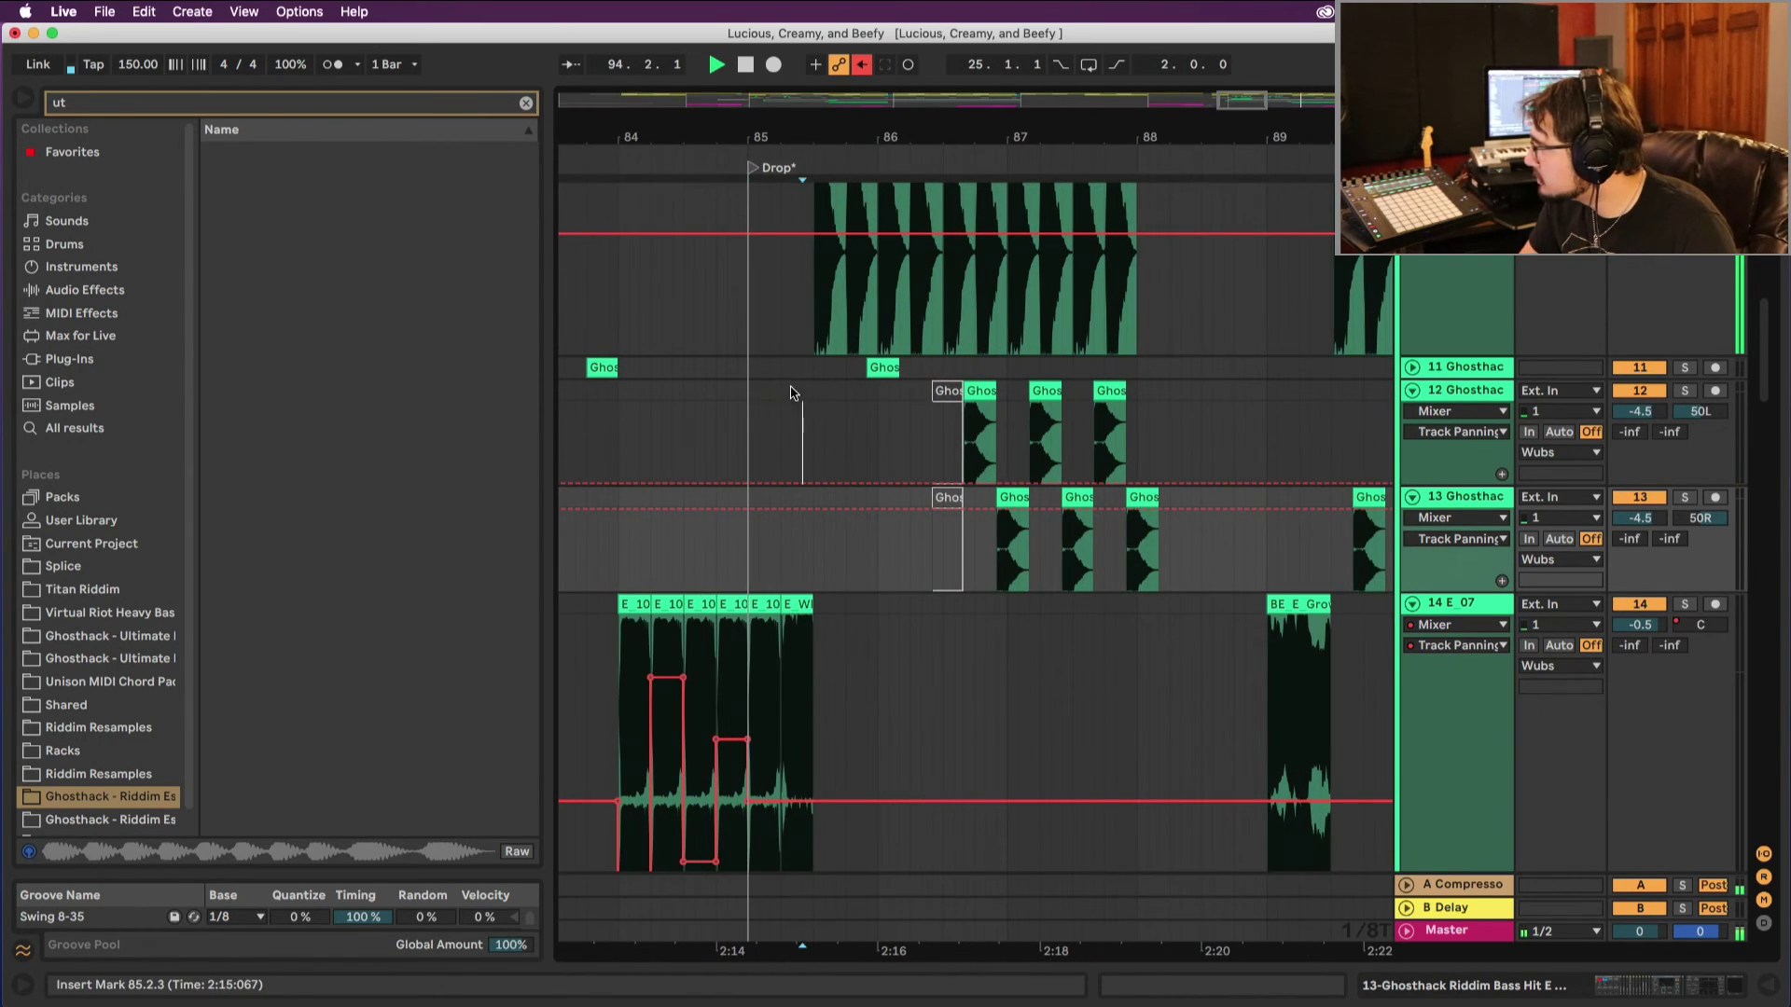
click(791, 393)
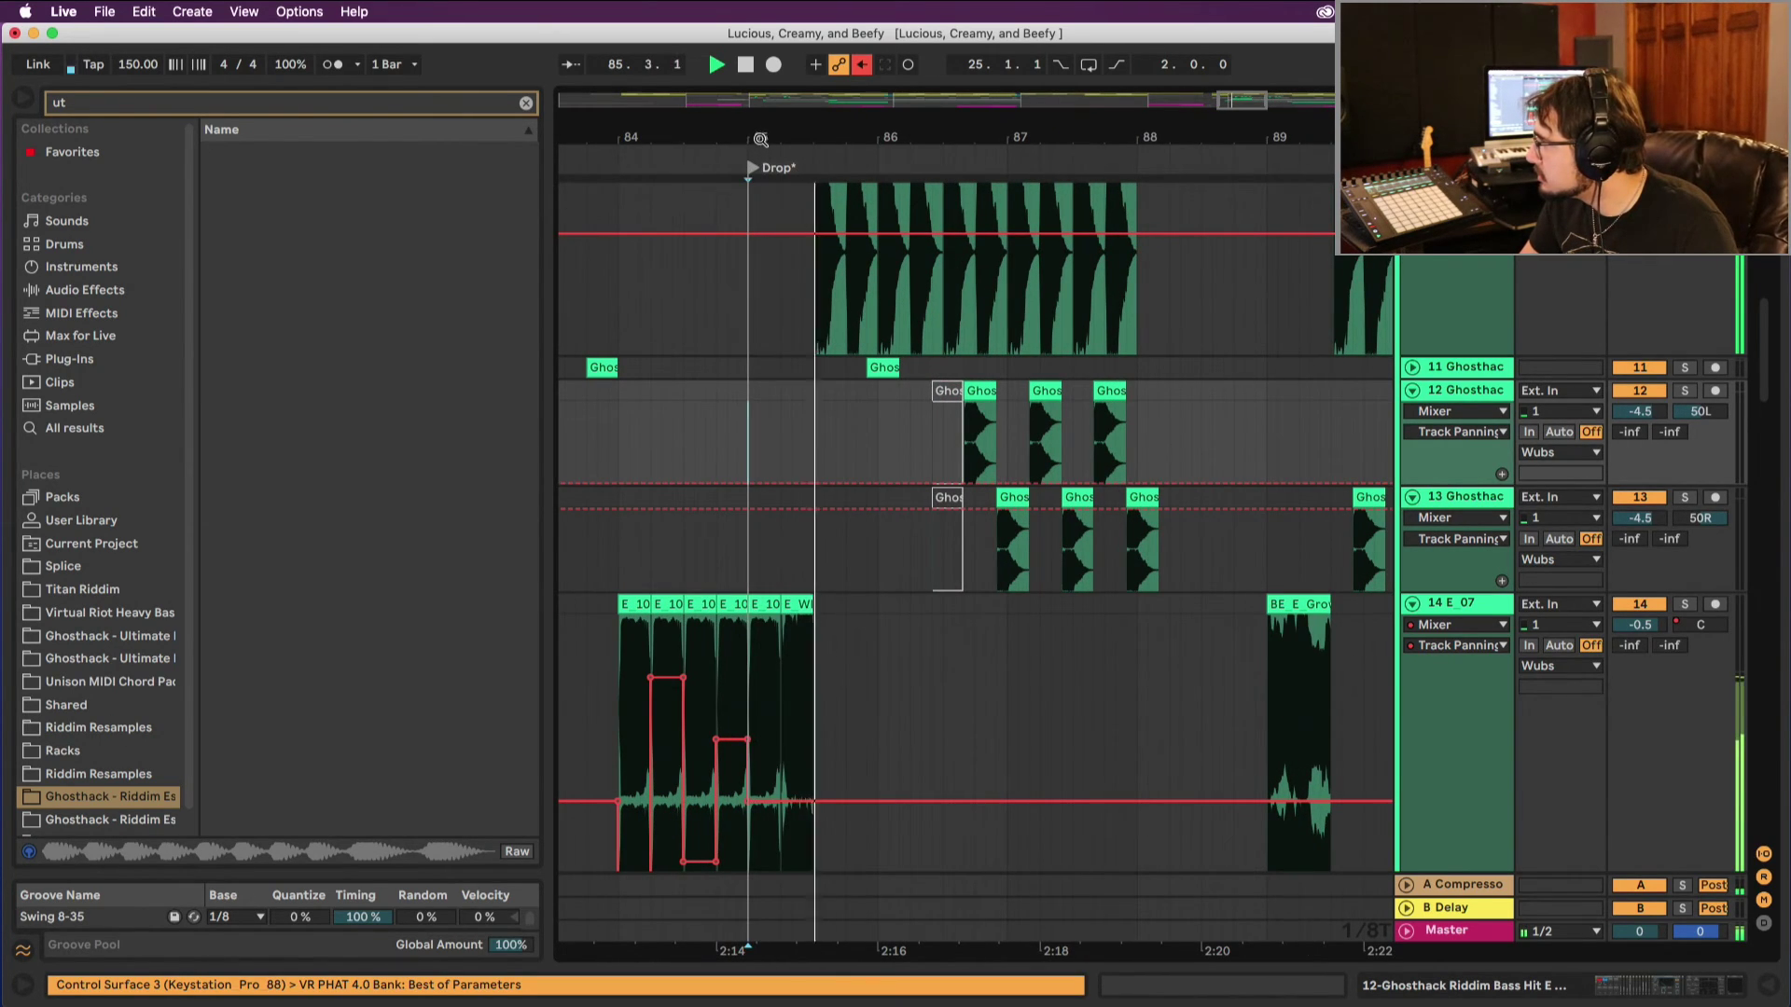
Step: Move the Ghosthack hit at 85.4.3 from track 11 to track 12 and play the second drop from bar 85
scroll(752, 169, up, 2)
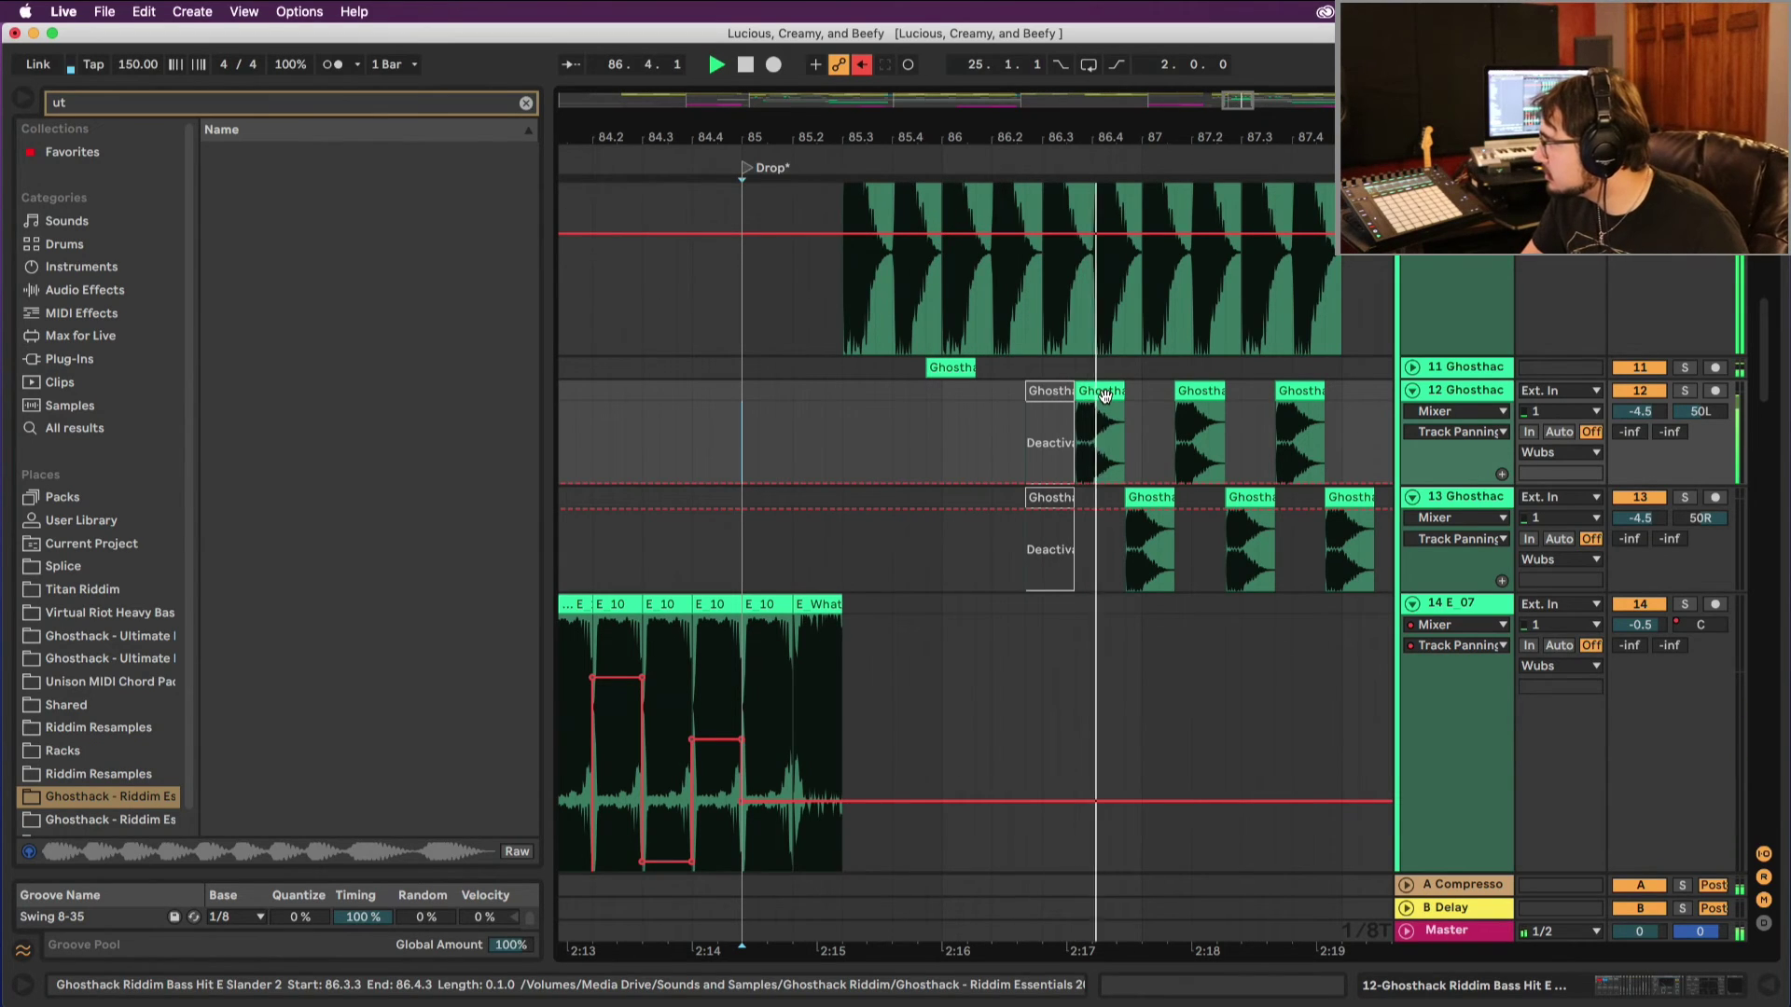
drag(952, 367, 942, 426)
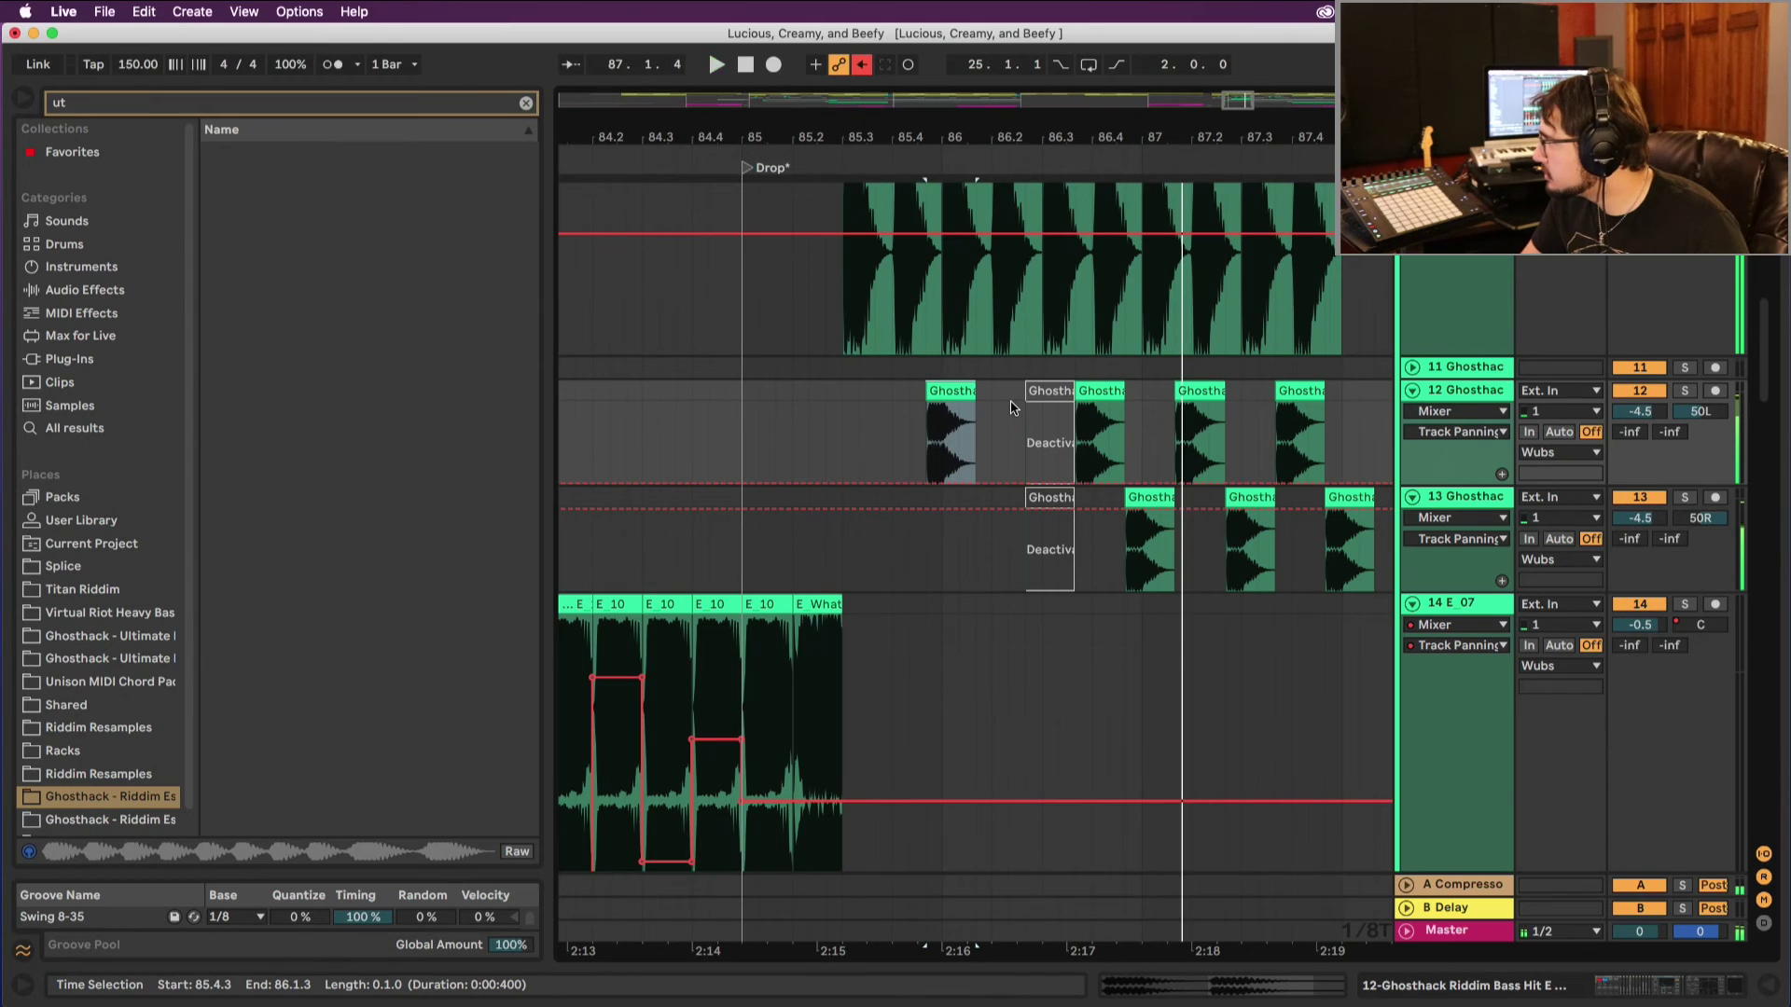
click(746, 401)
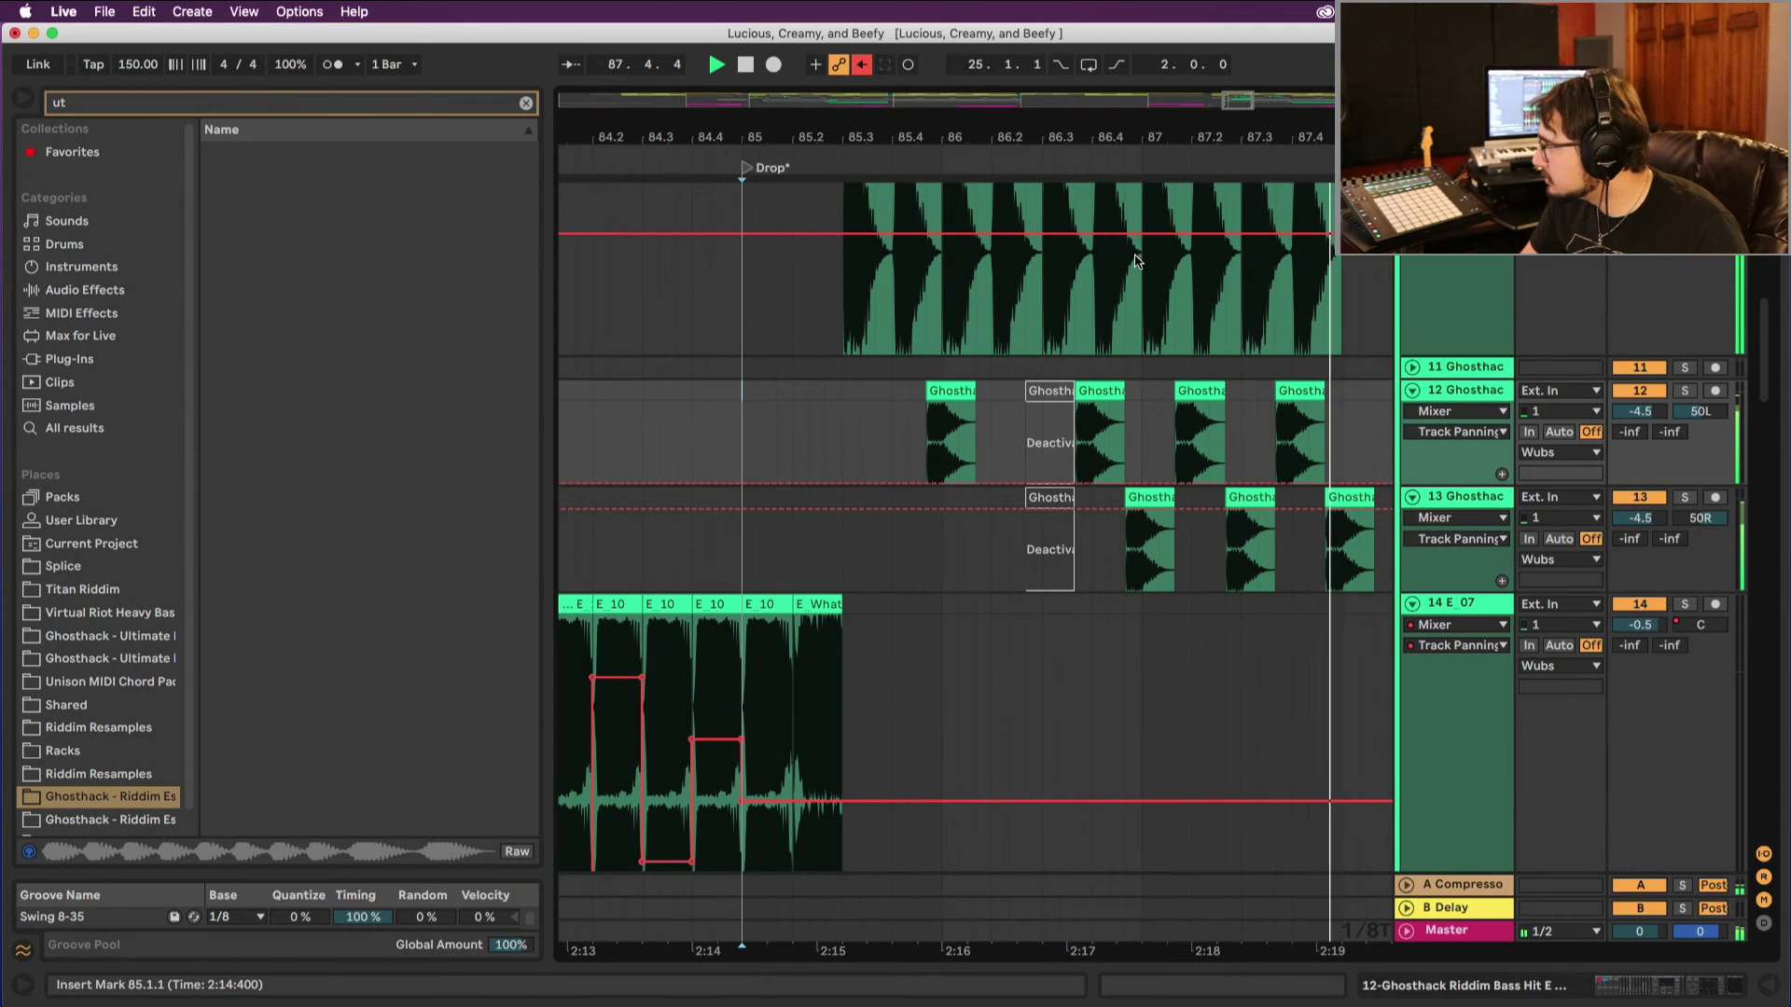
drag(1163, 138, 851, 138)
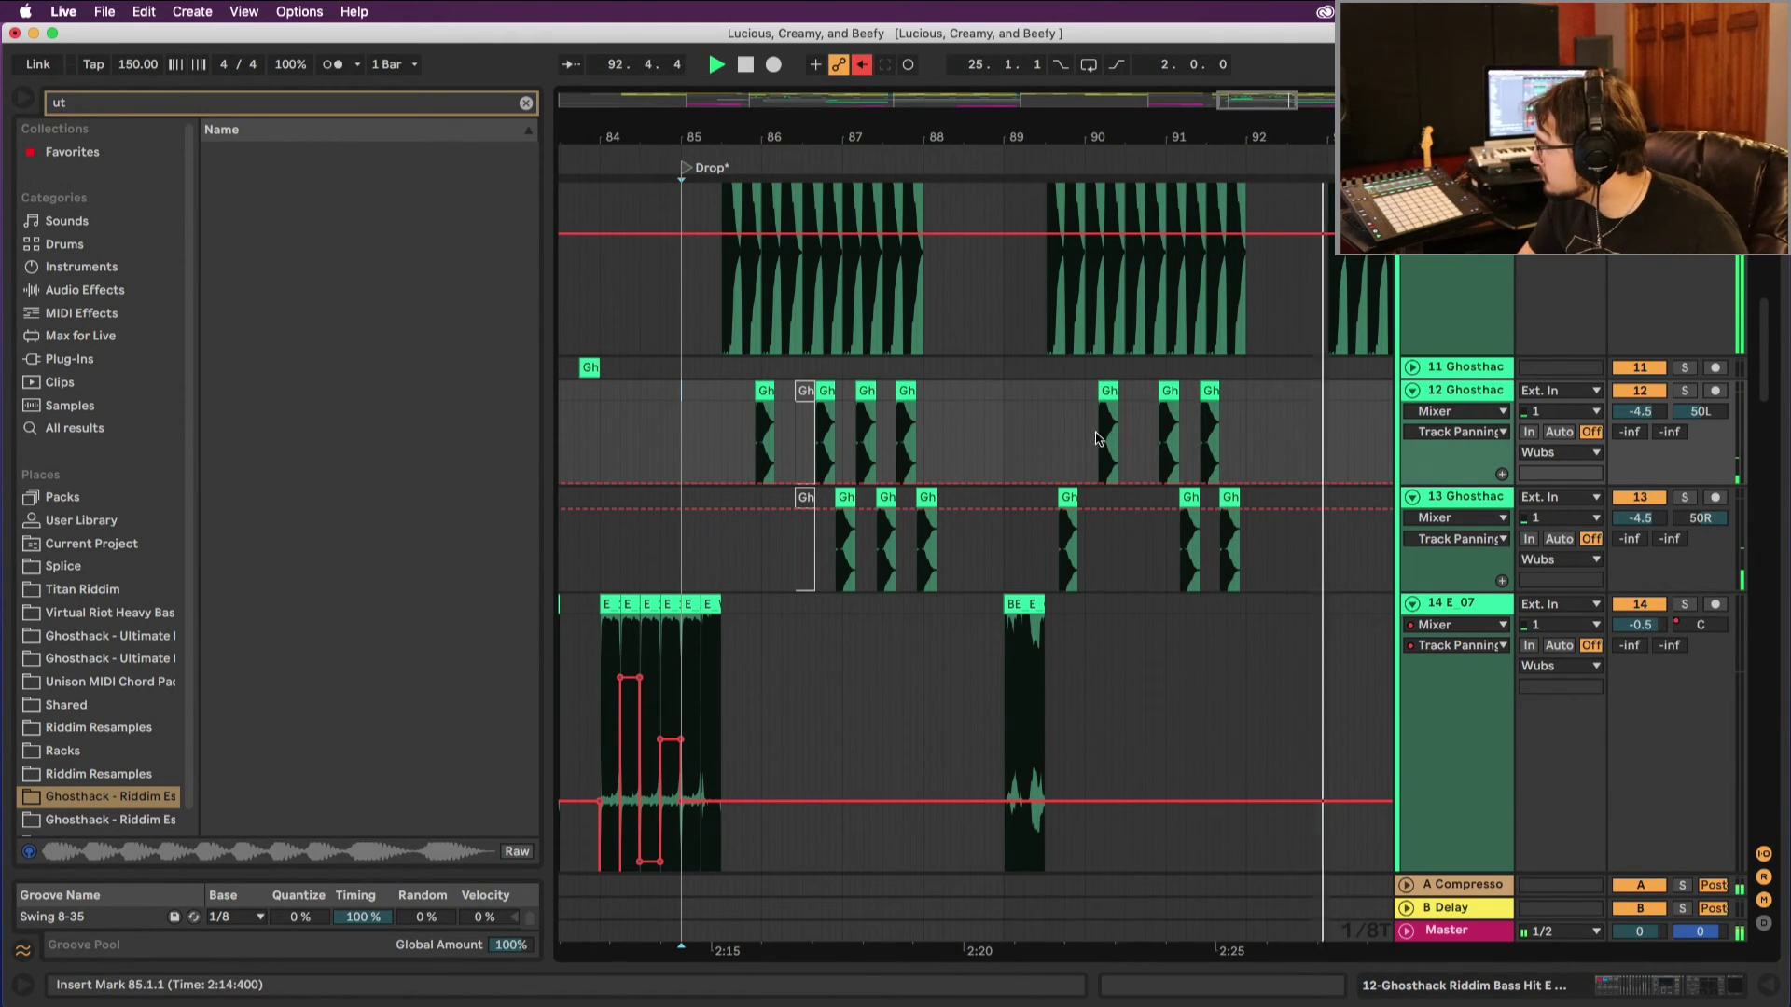
click(695, 429)
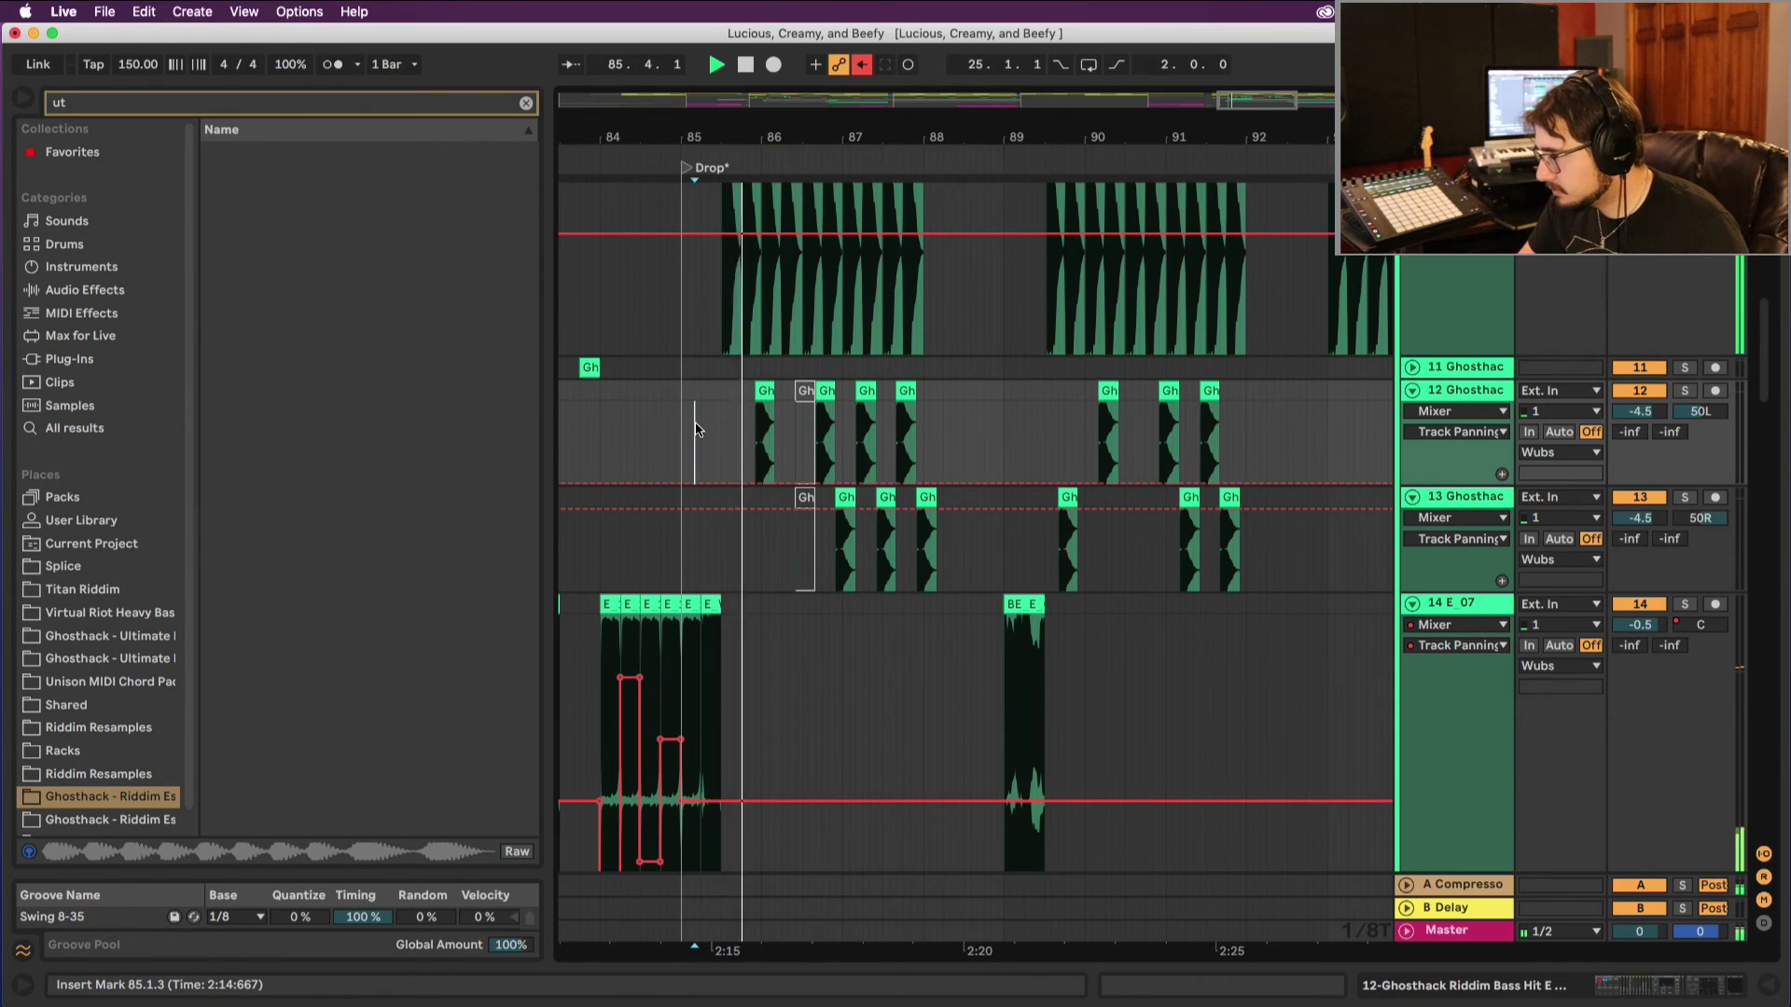
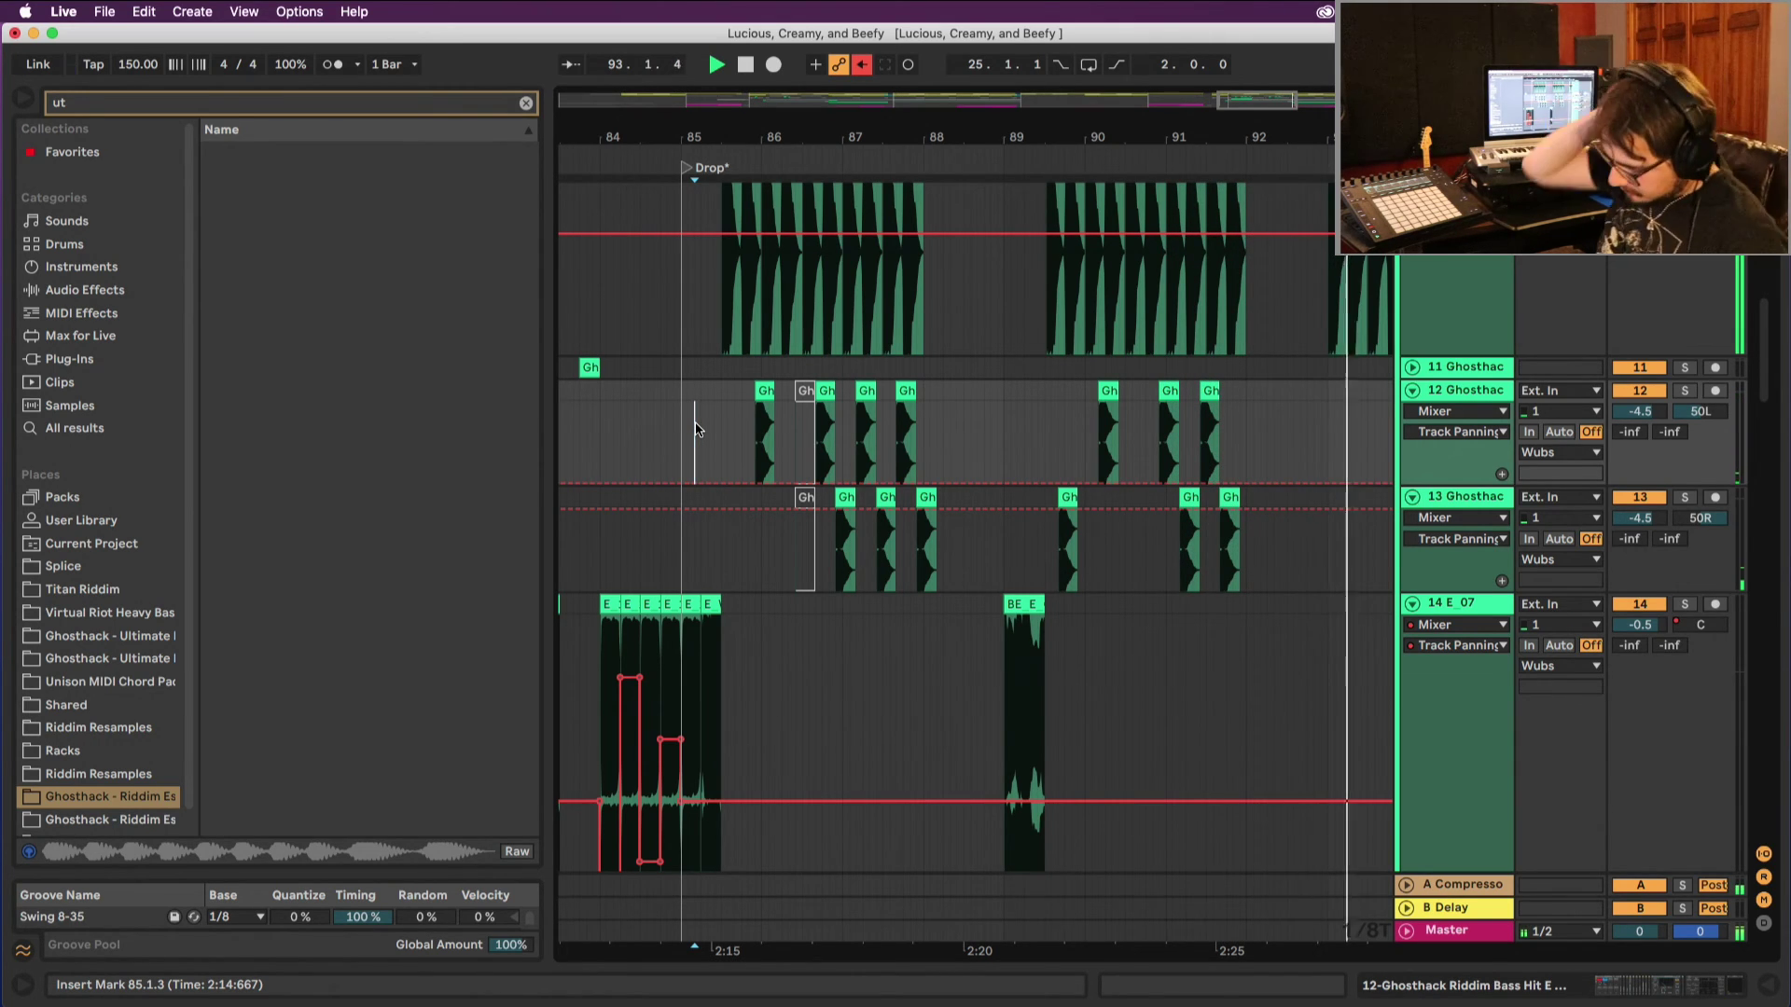
key(space)
key(space)
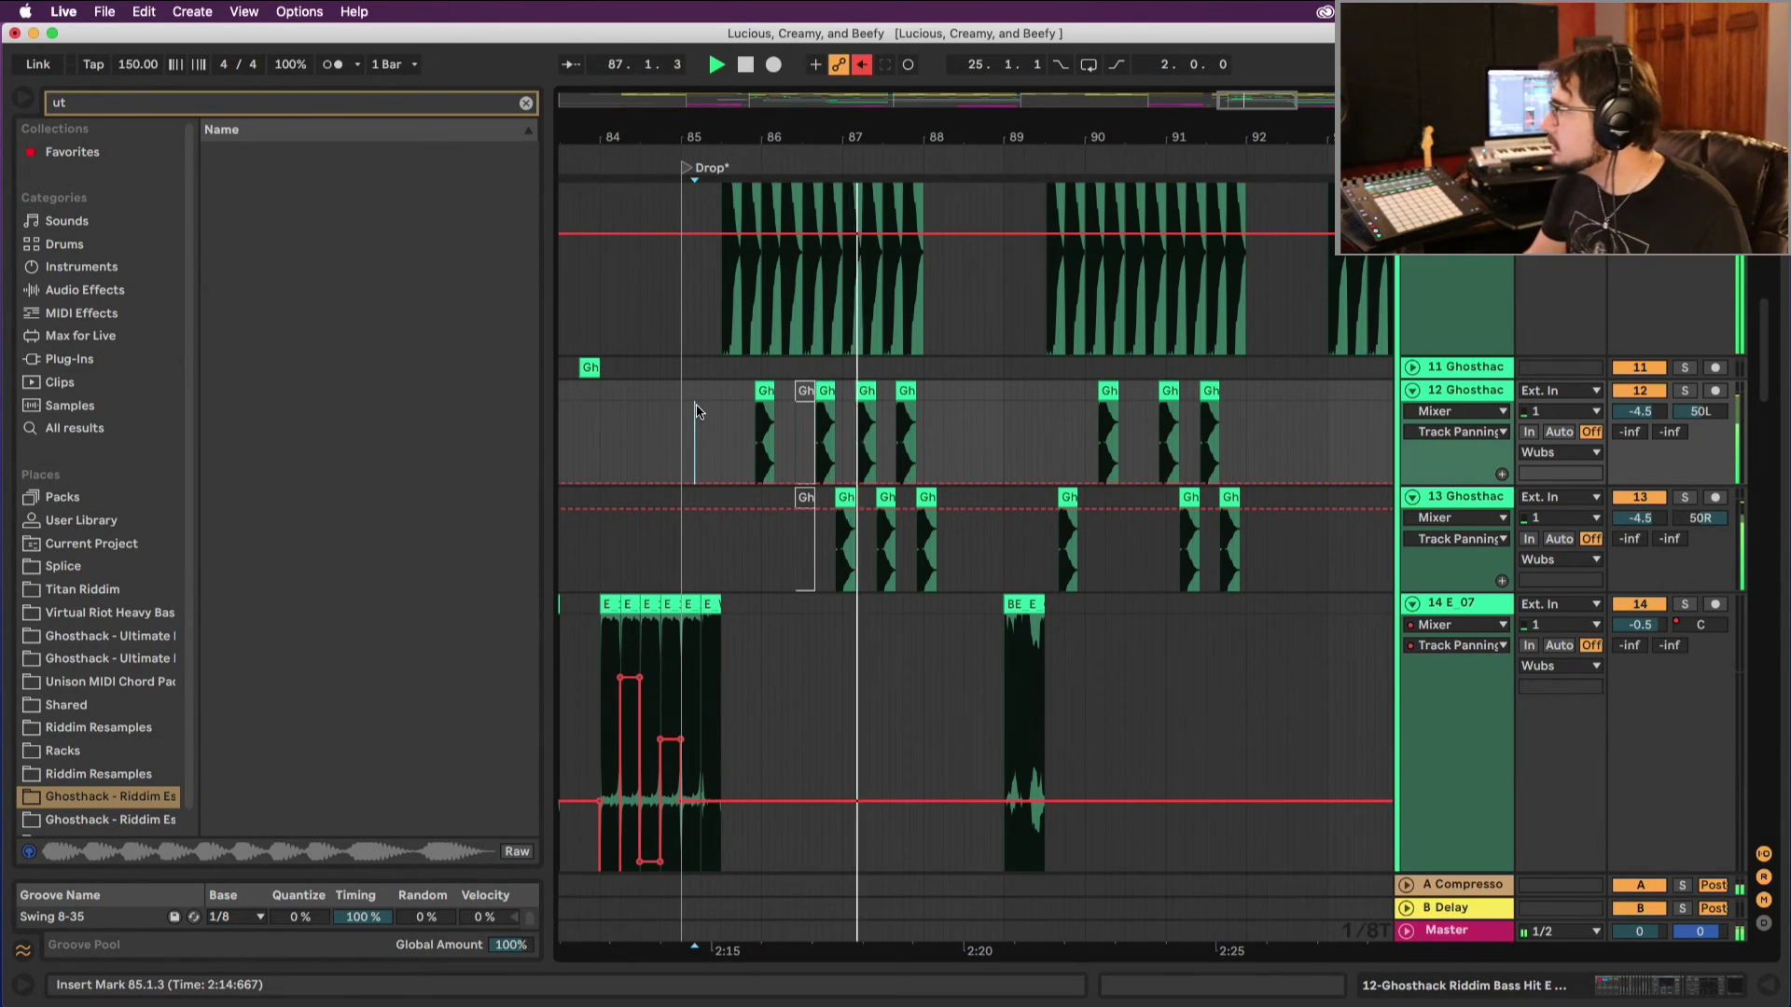
Step: Move the Serum clip at 92.3.1 from track 24 to track 25 and listen to it in context
scroll(846, 461, down, 8)
scroll(846, 464, down, 10)
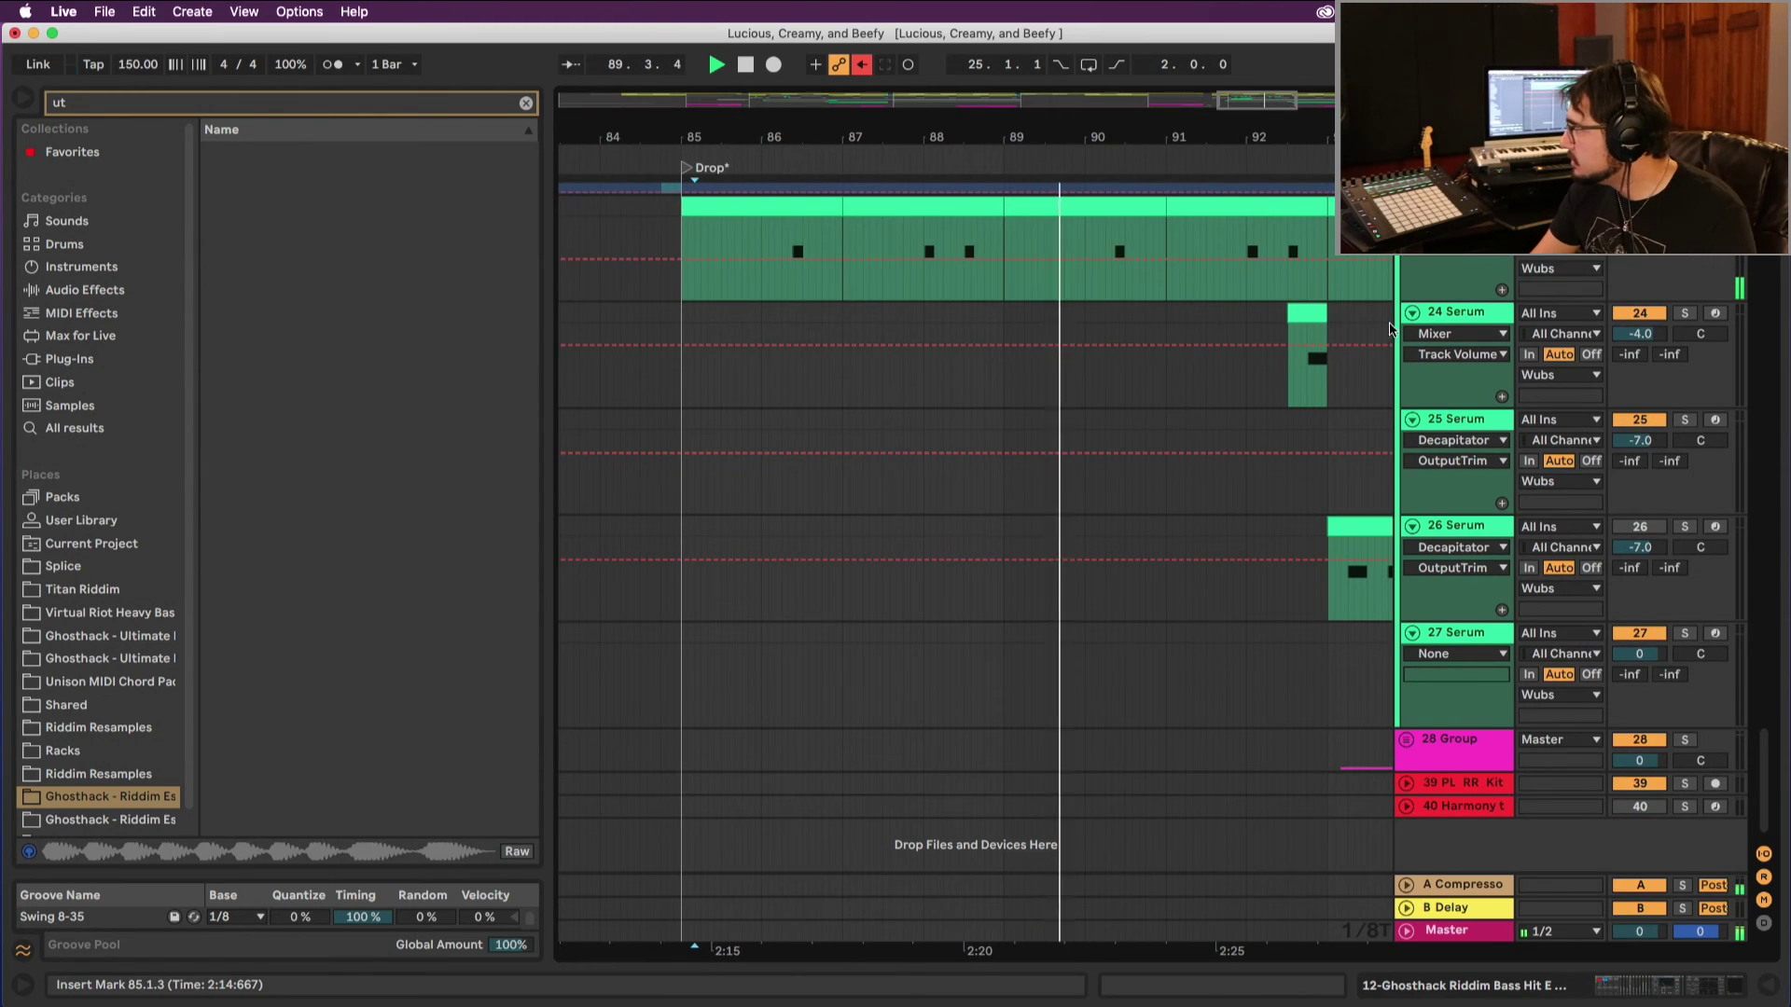
click(1317, 365)
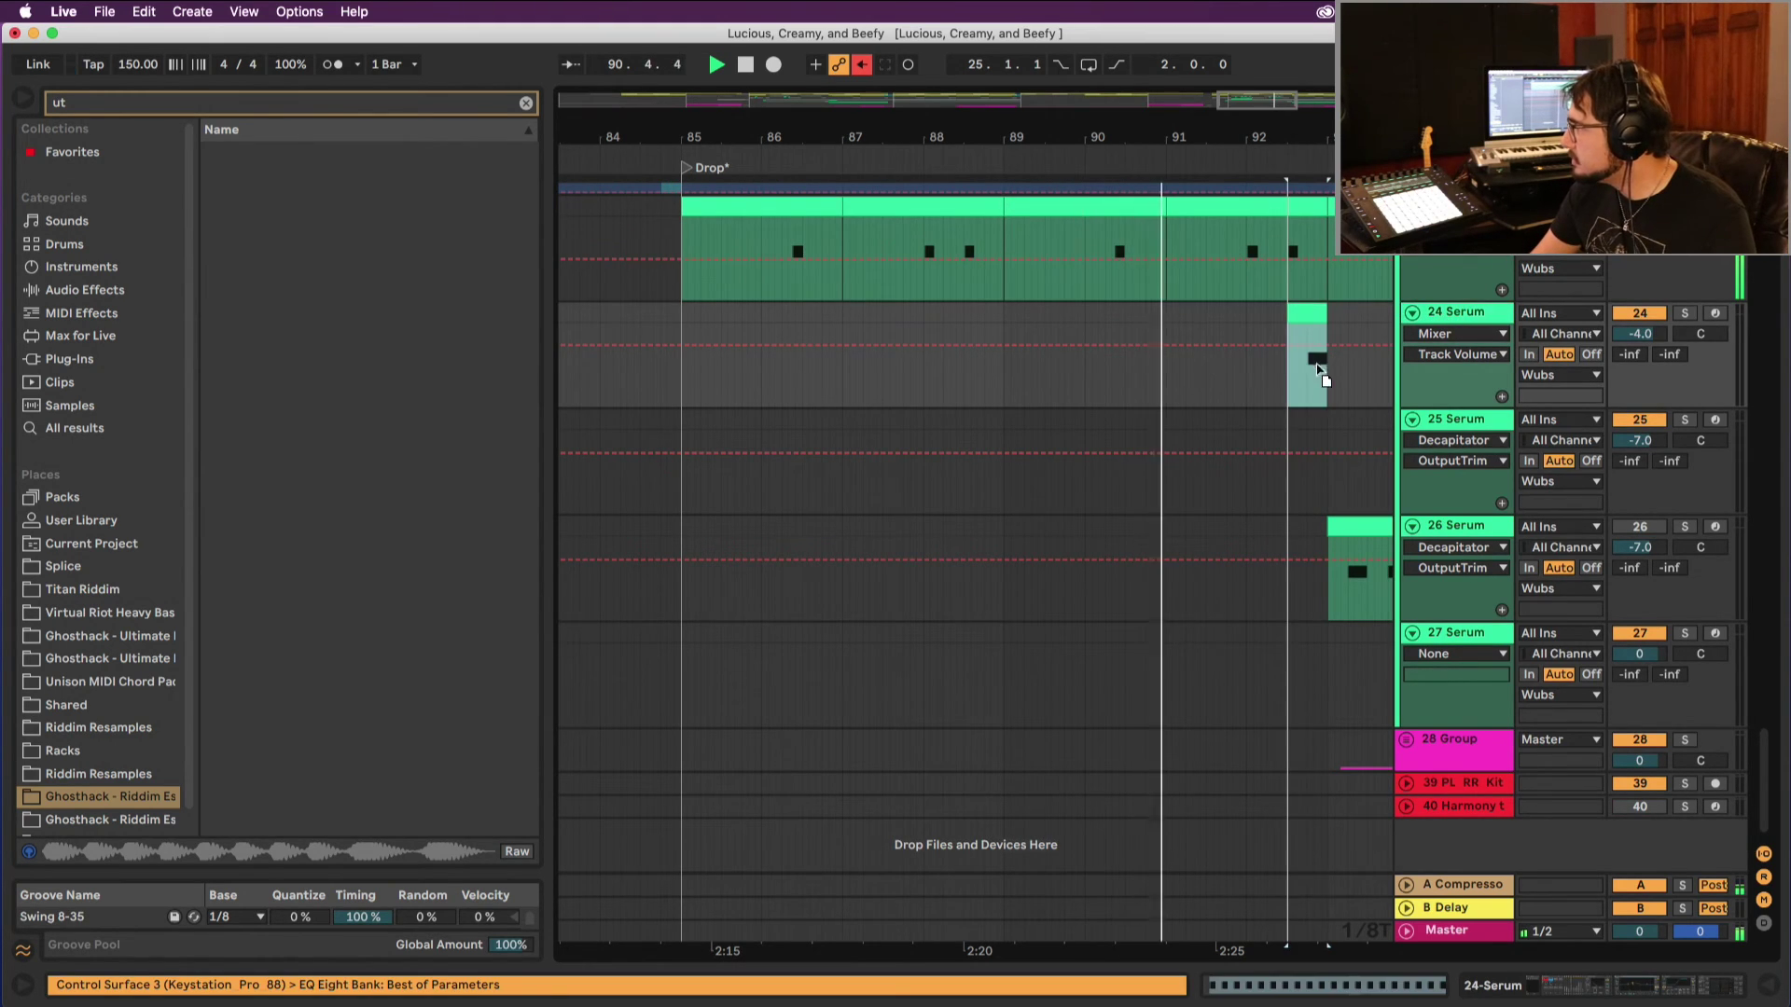
drag(1319, 369, 1324, 432)
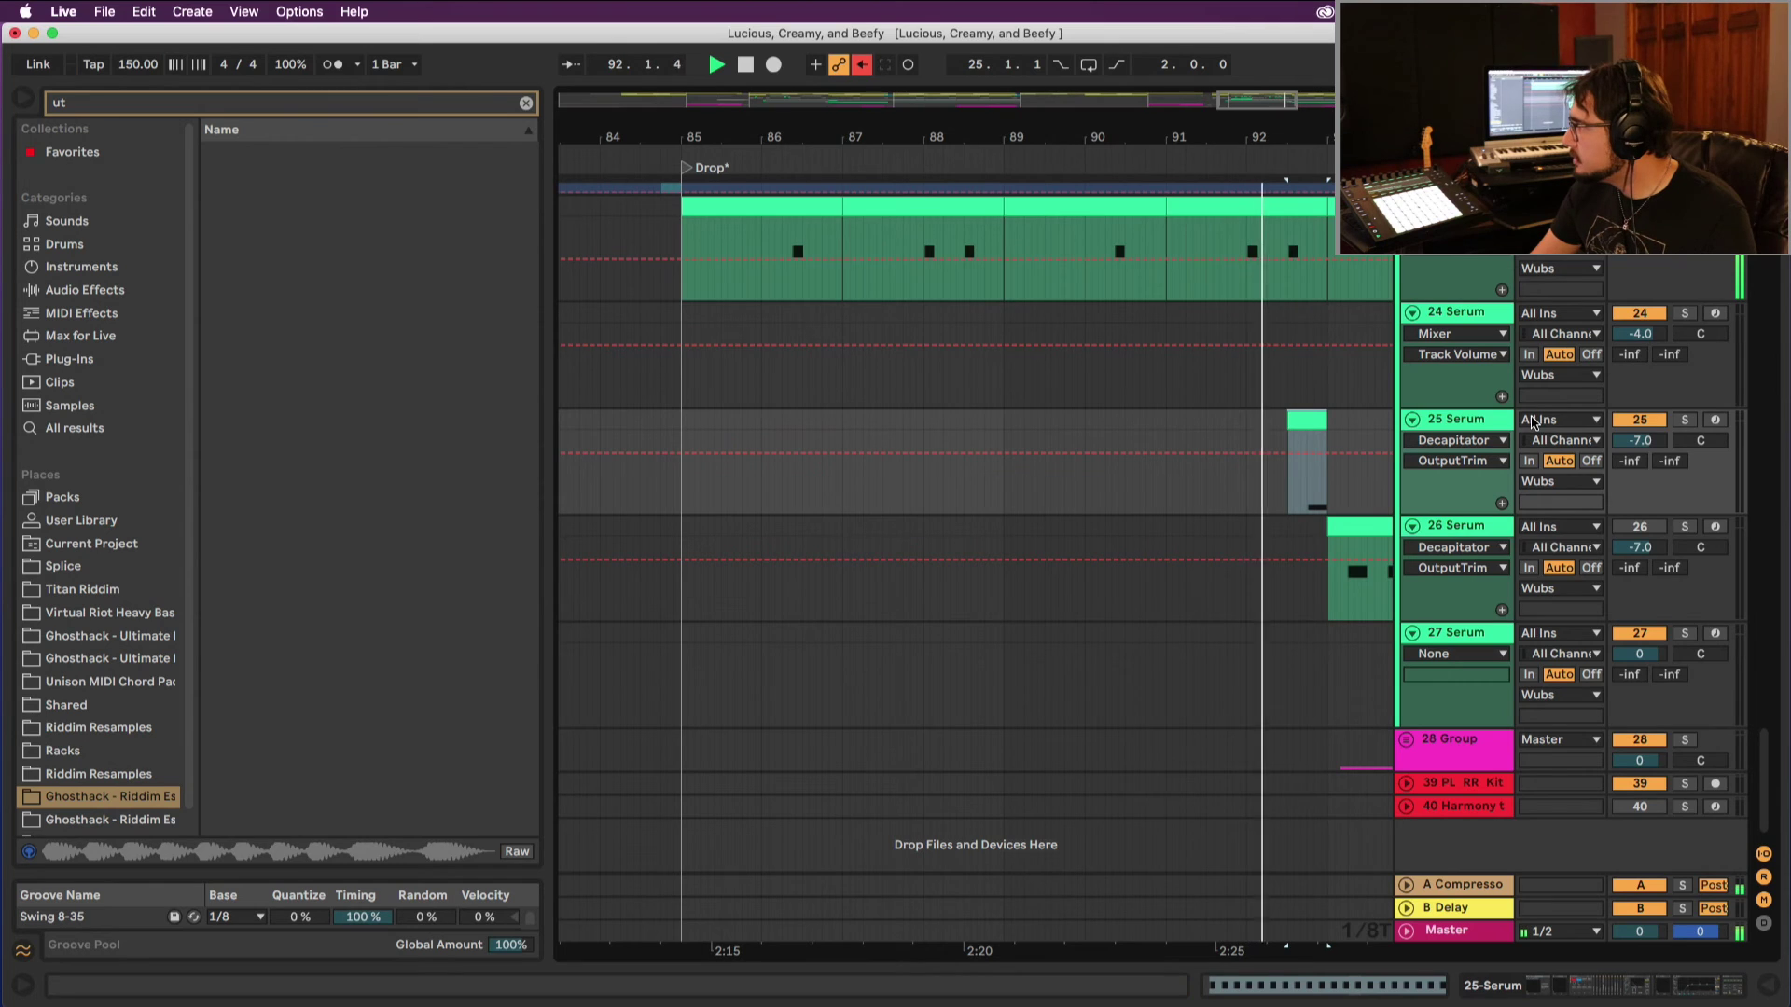
key(space)
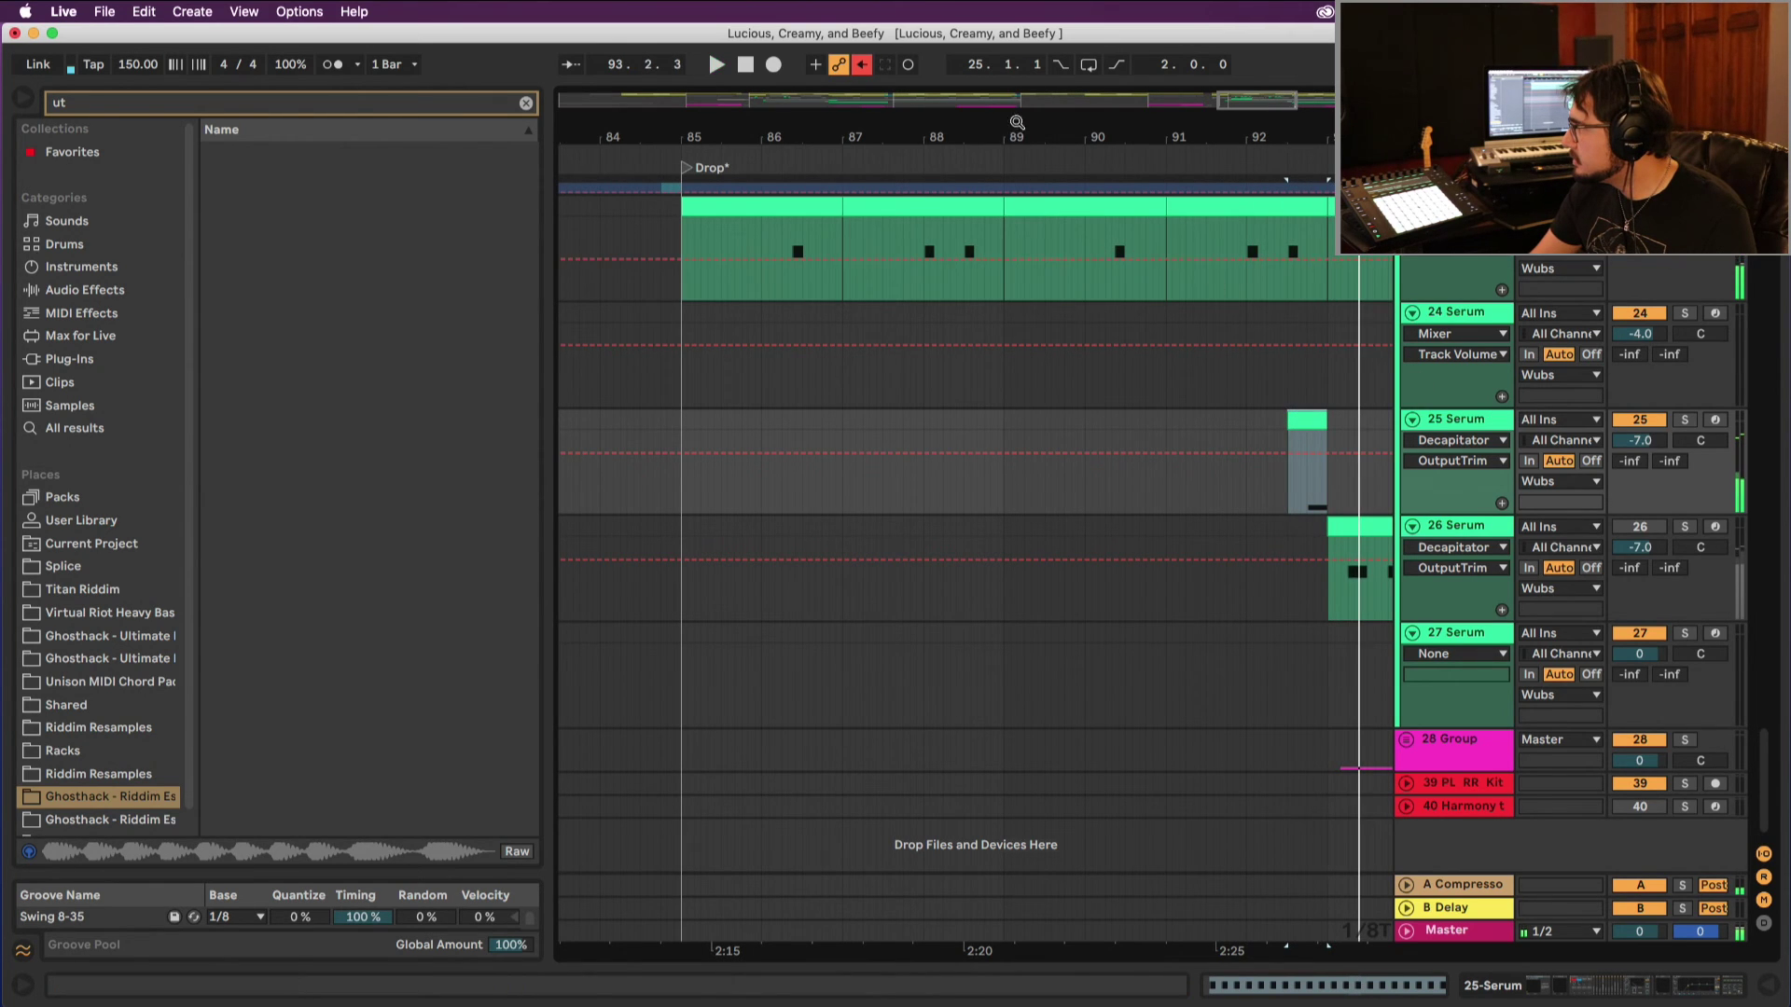
drag(1011, 127, 925, 117)
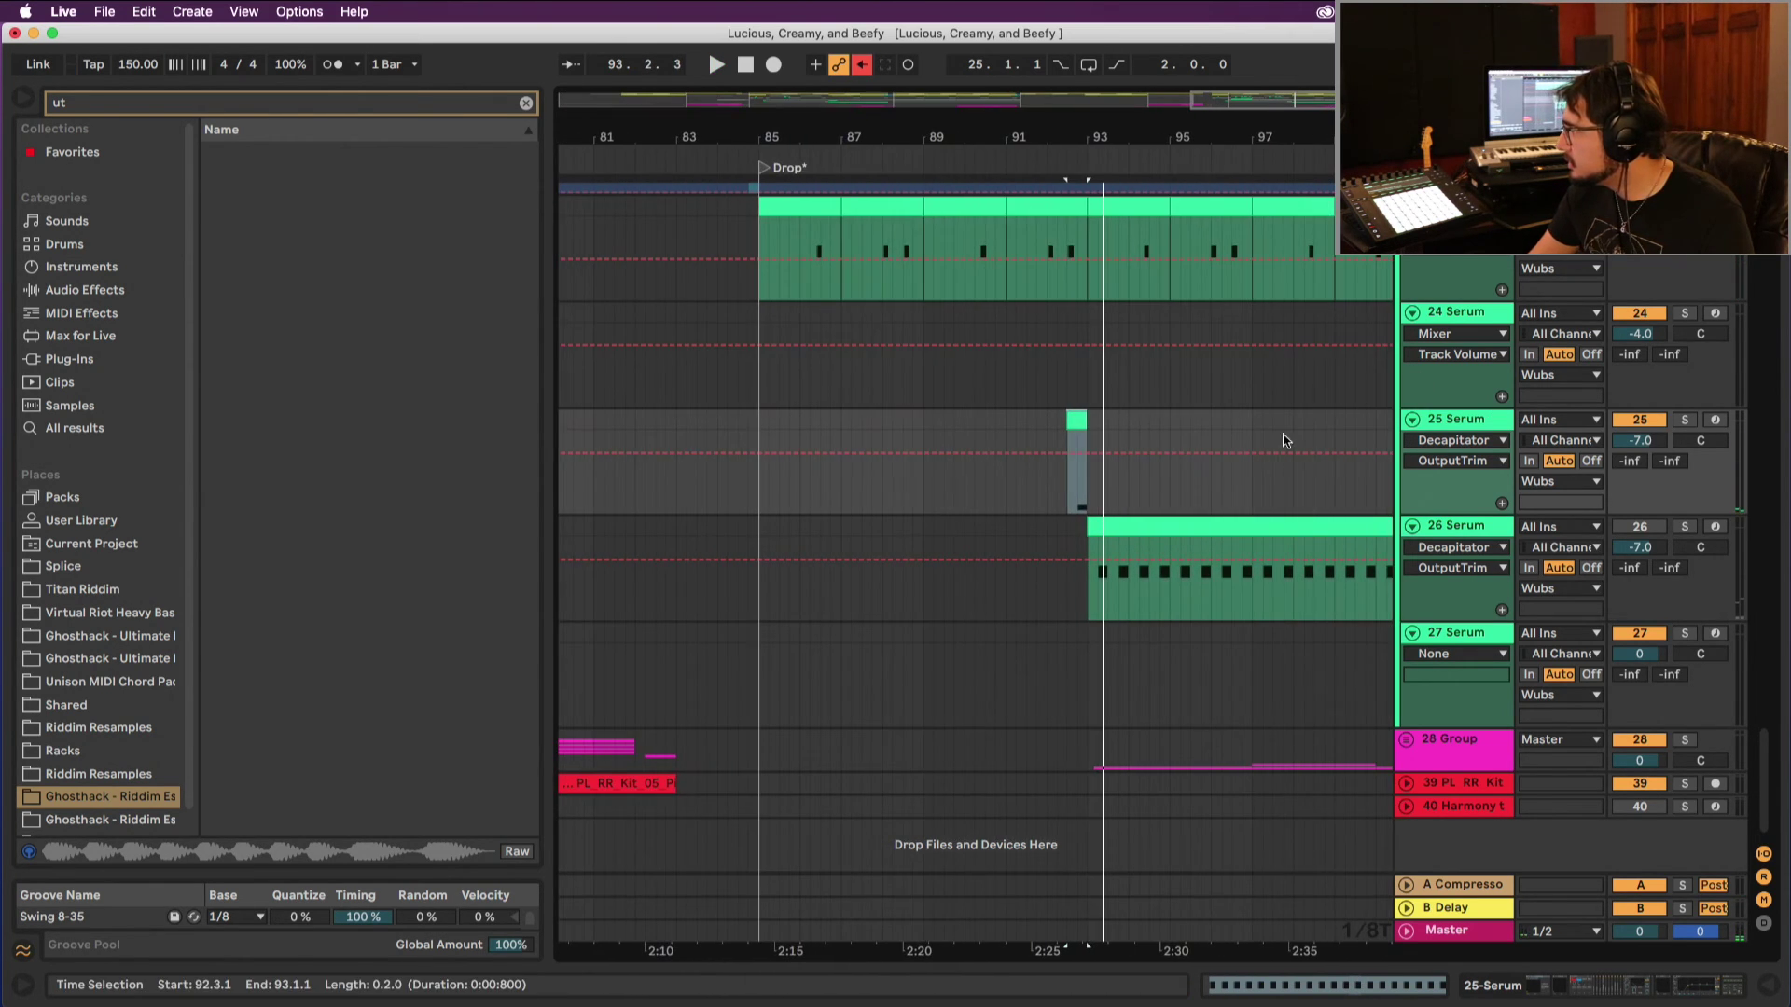
click(1474, 317)
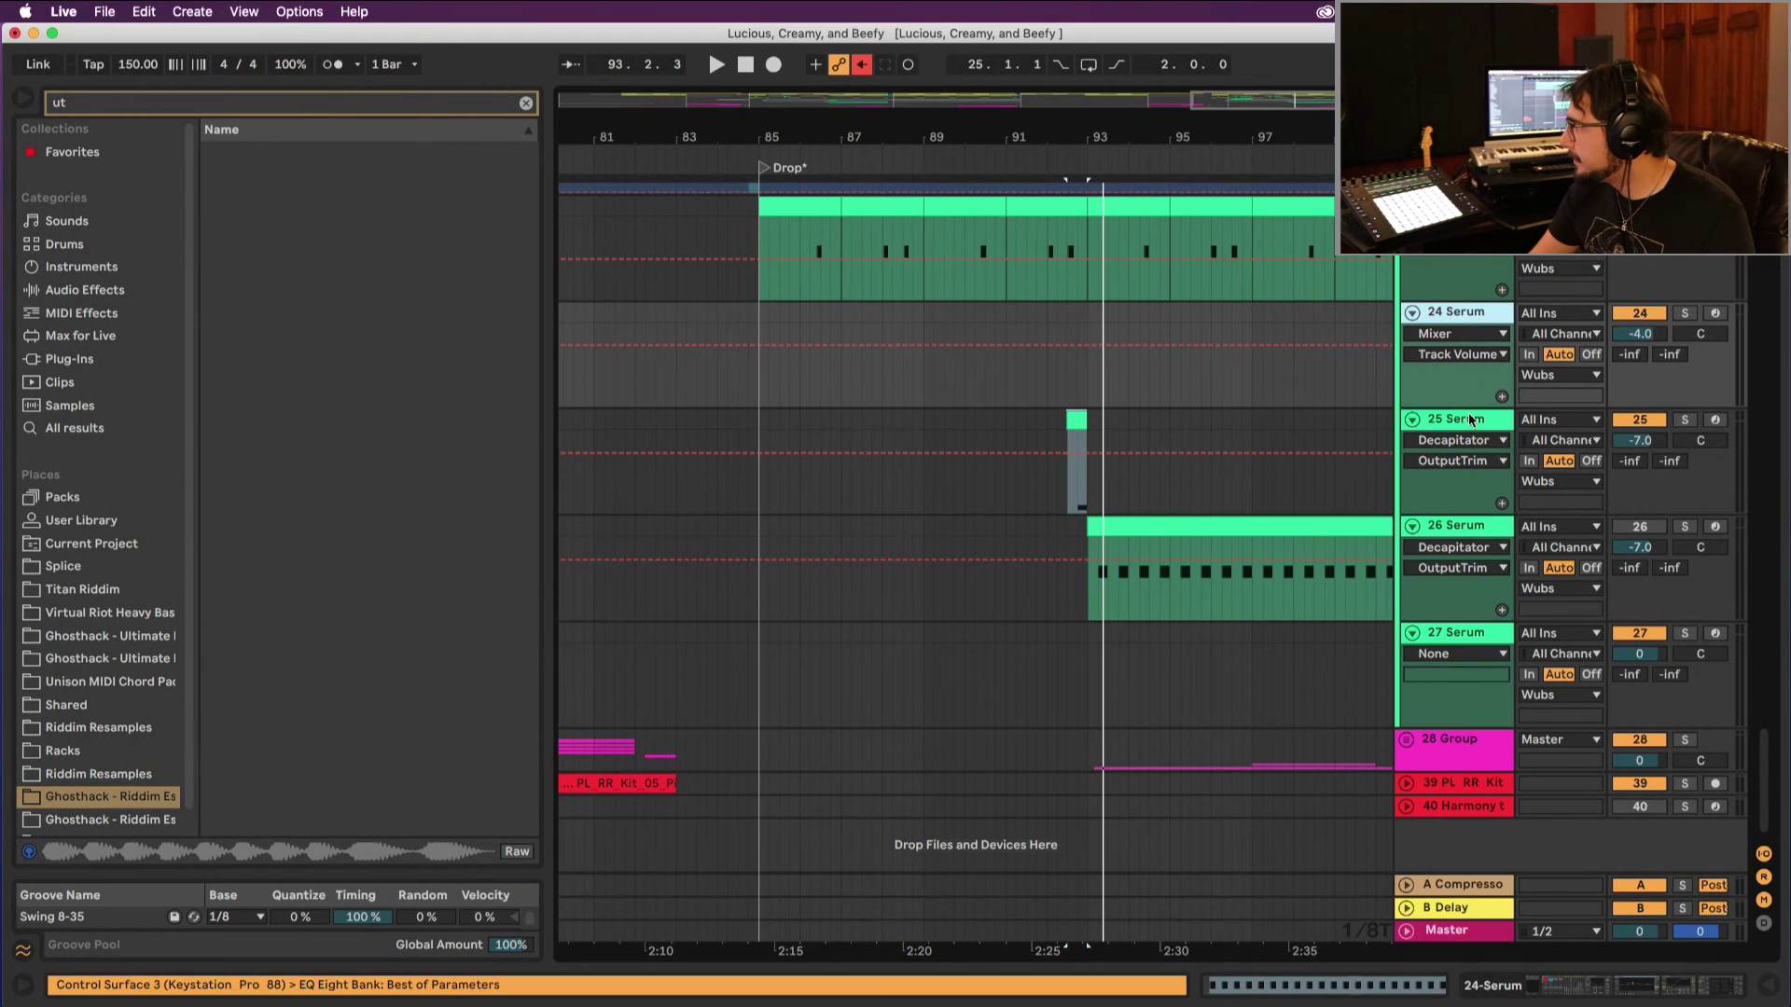
click(1471, 420)
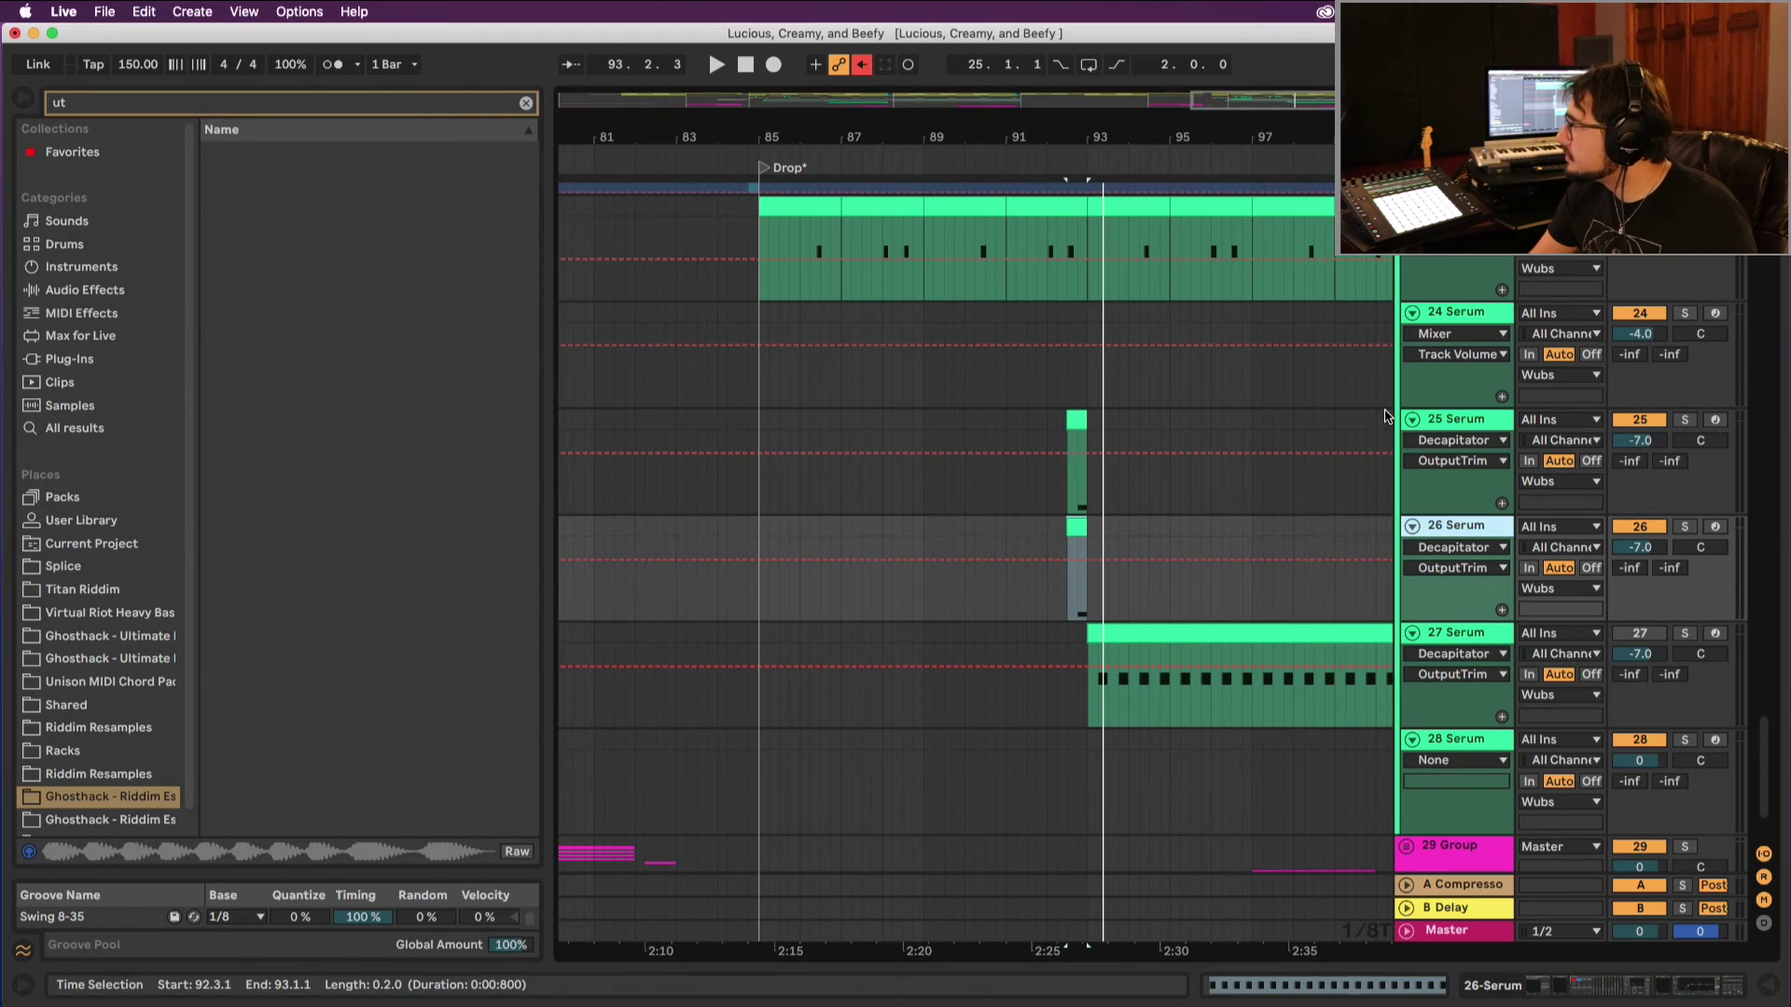
key(super+z)
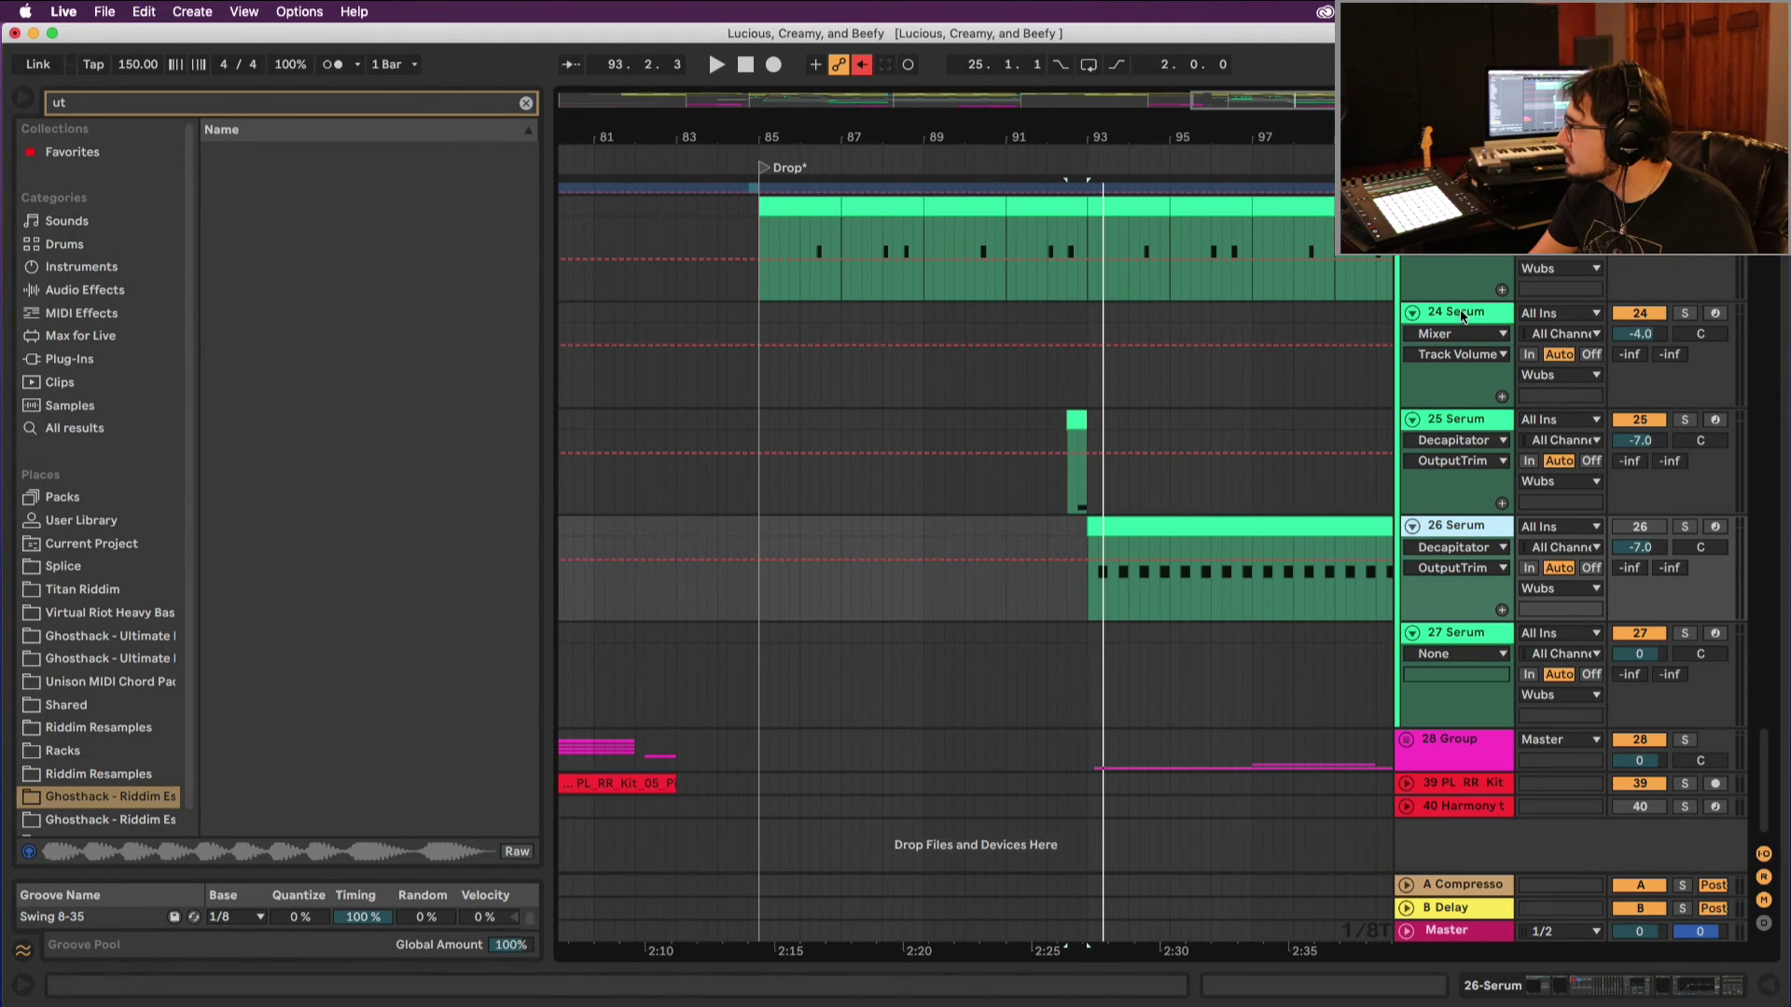
Step: Duplicate Serum track 24 and delete the copied clips between 22.3.3 and 115.2.2 on the new track 25
click(1463, 320)
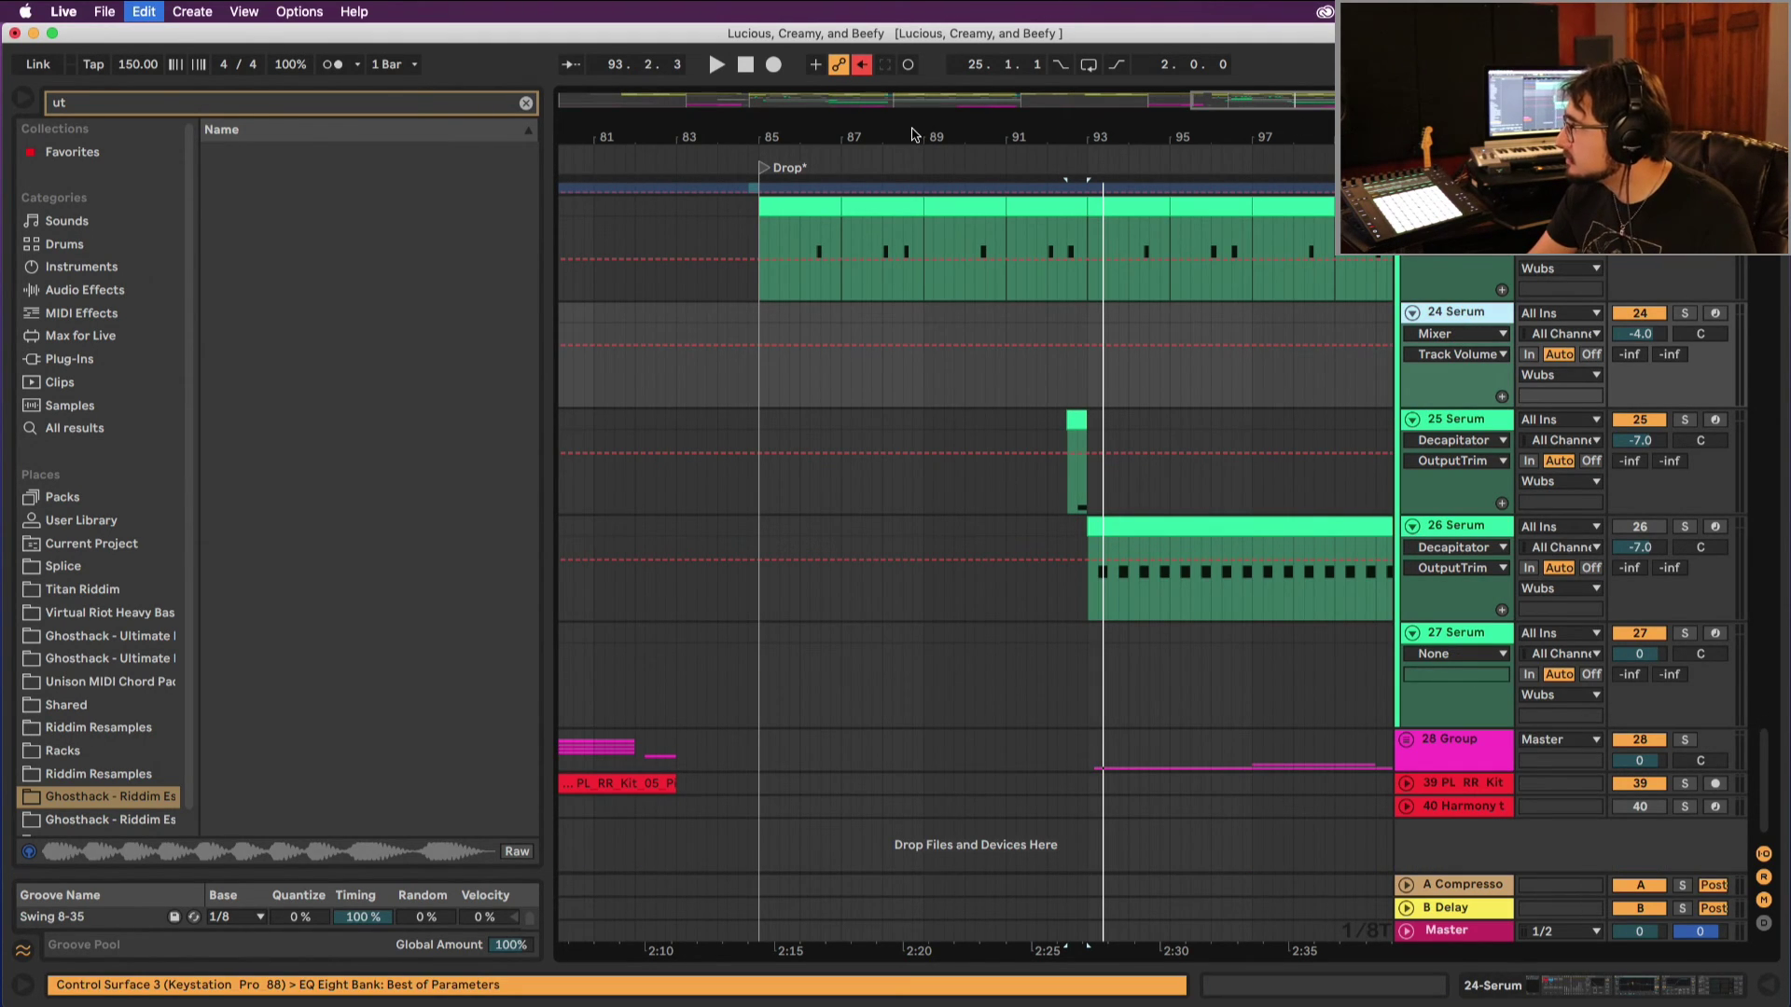
key(super+d)
key(z)
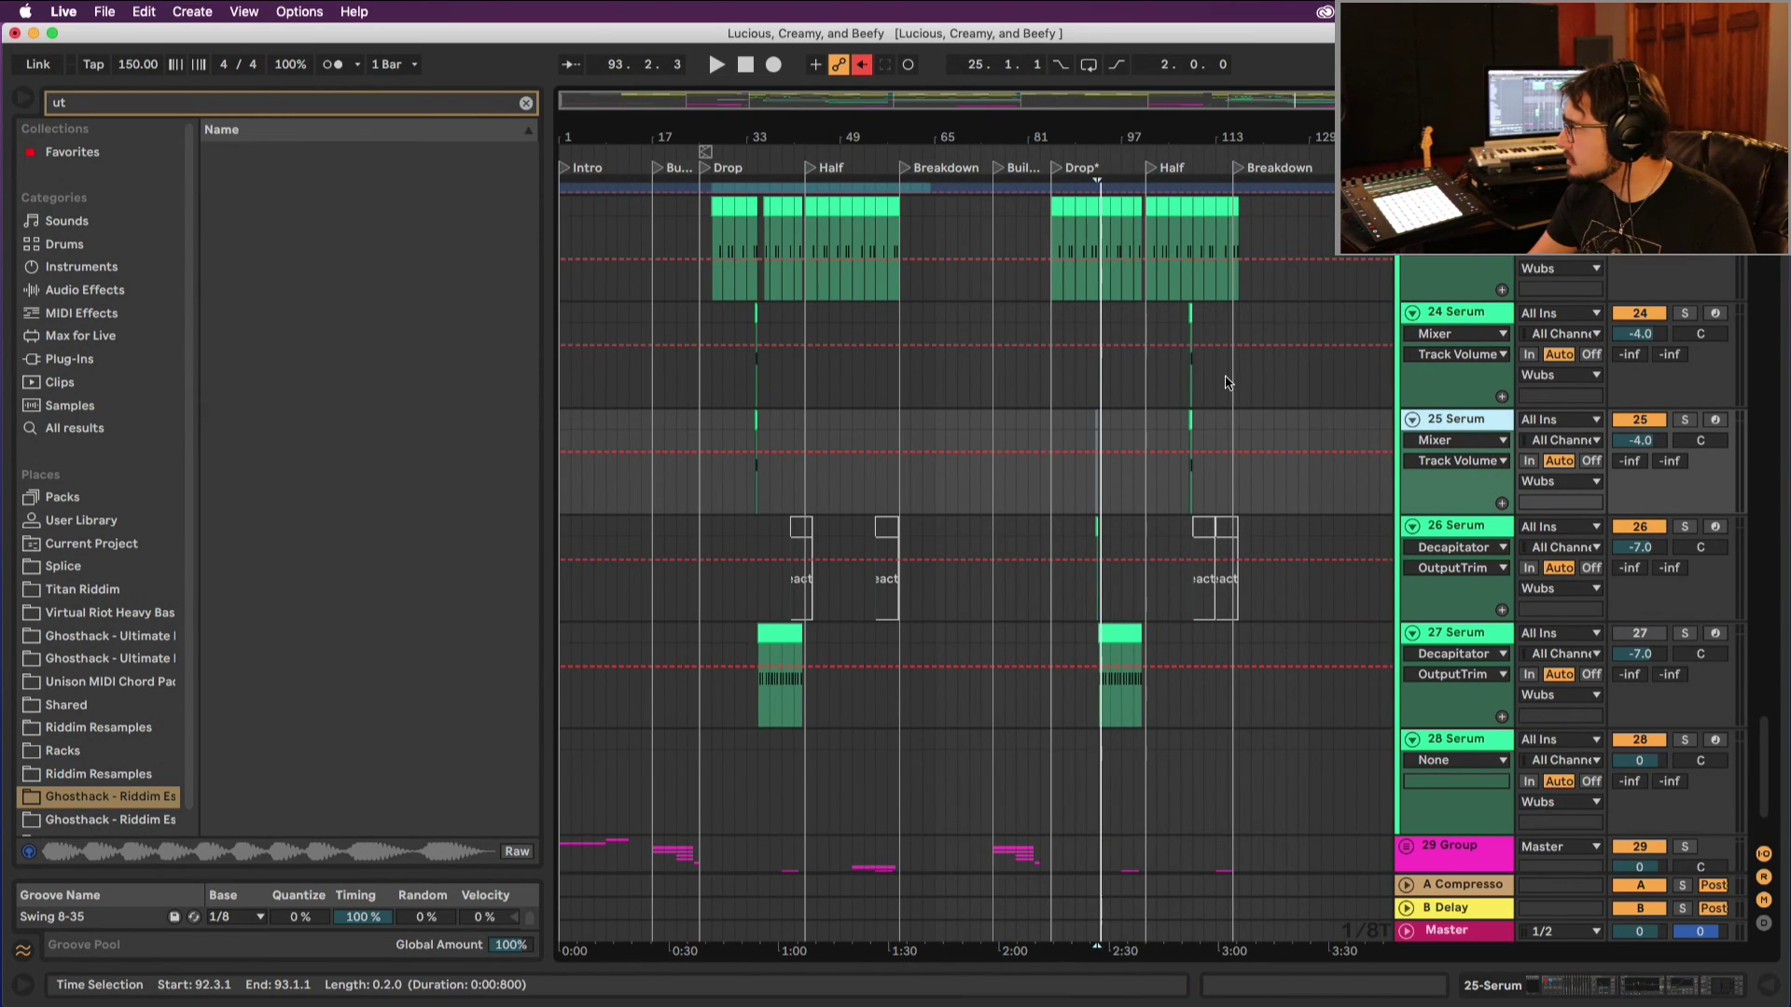
drag(1236, 429, 685, 451)
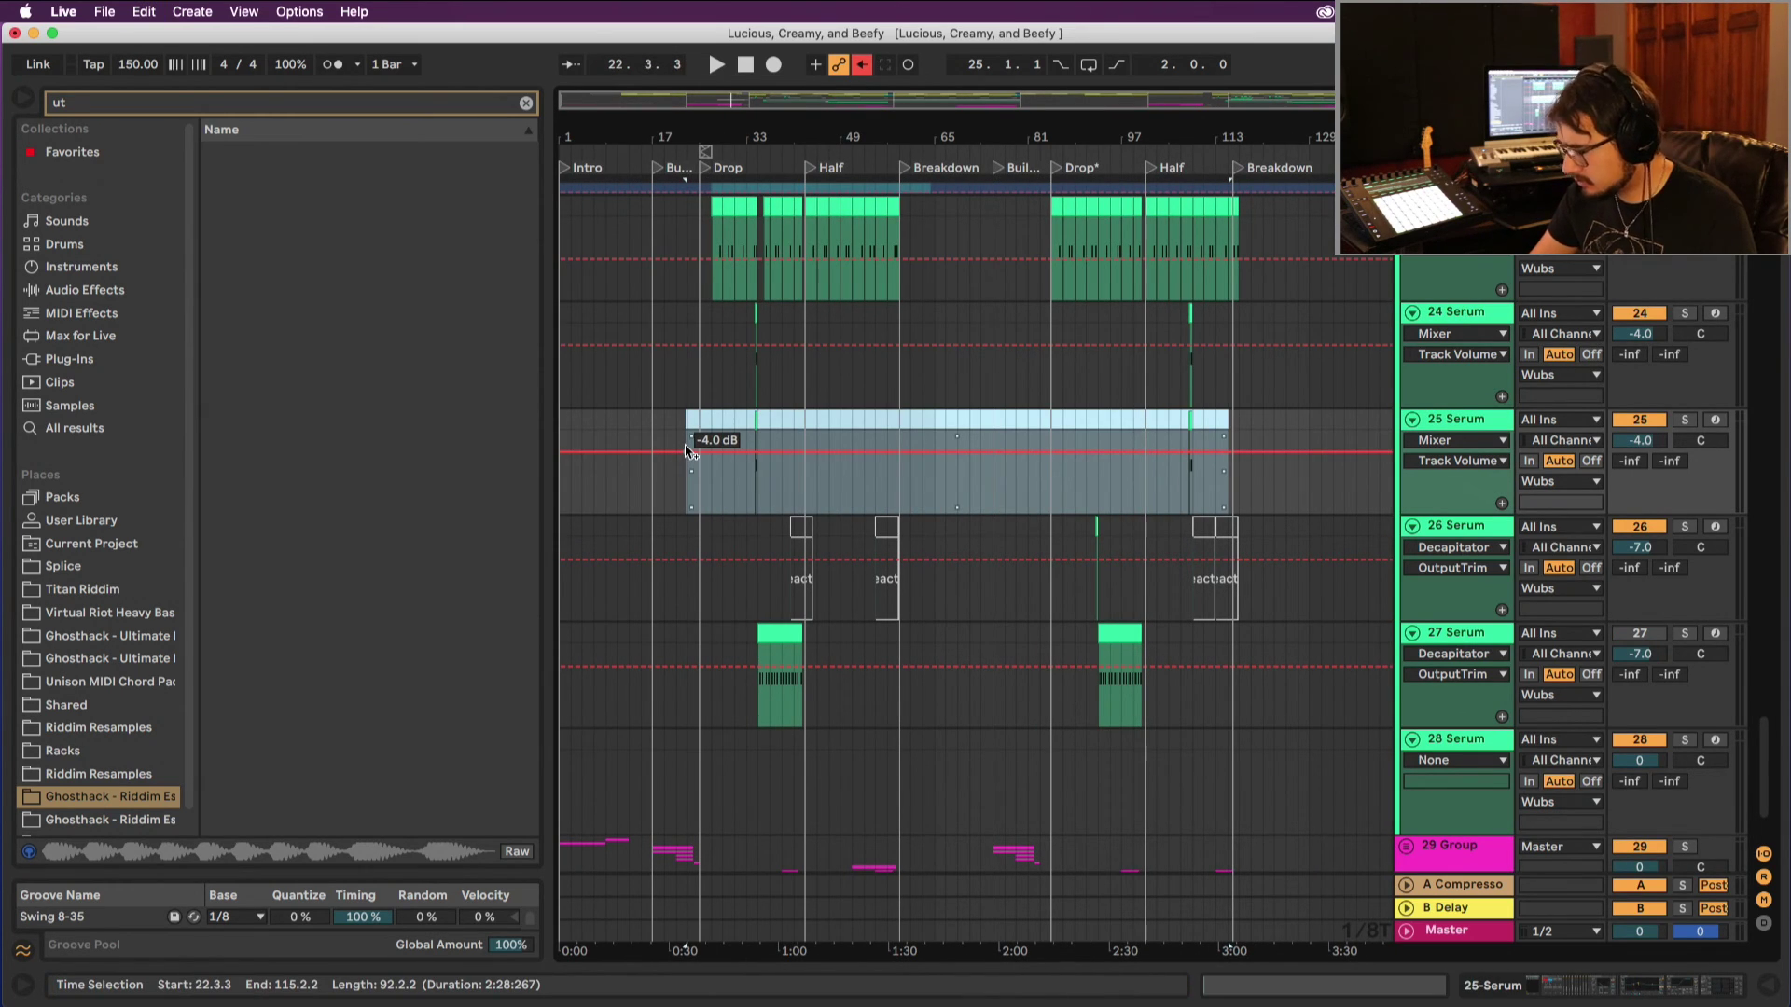
Step: Move the half-bar Serum clip at 92.3.1 from track 26 to the duplicated track 25 and play it
drag(1085, 147, 1131, 441)
click(1134, 524)
drag(1138, 523, 1137, 423)
key(space)
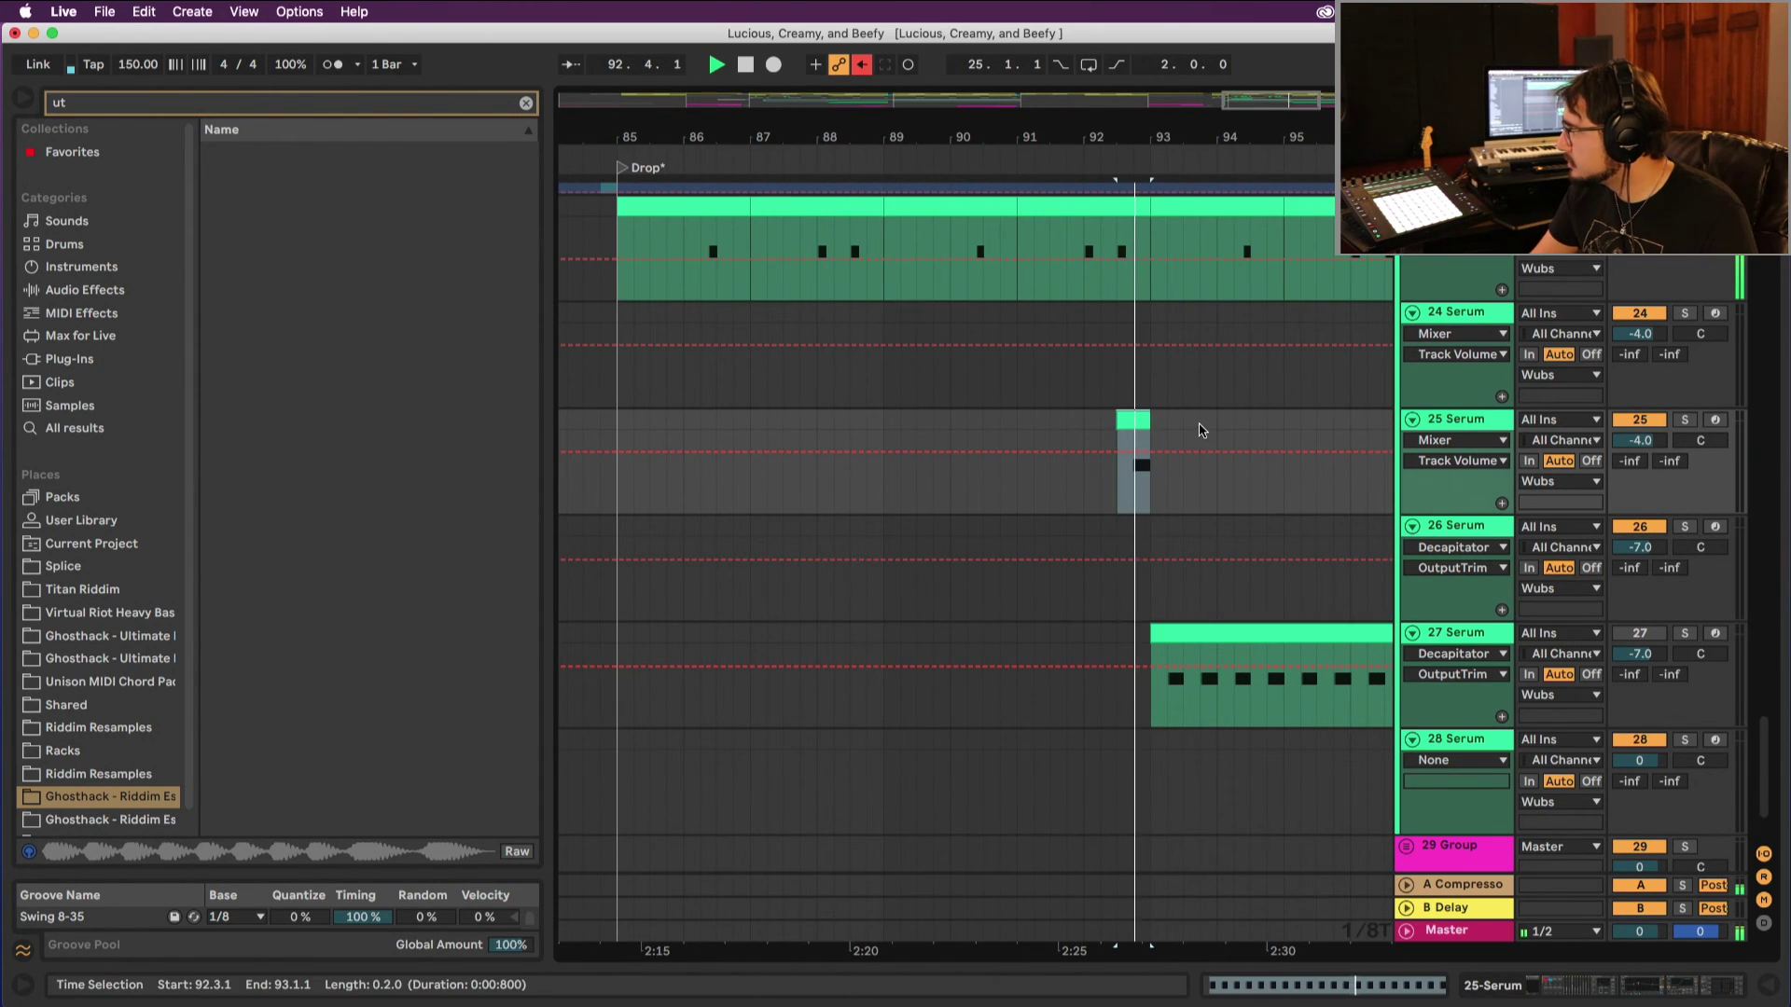
Step: Loop playback over track 25's Serum clip from 92.3.1 to 93.1.1
double_click(1122, 425)
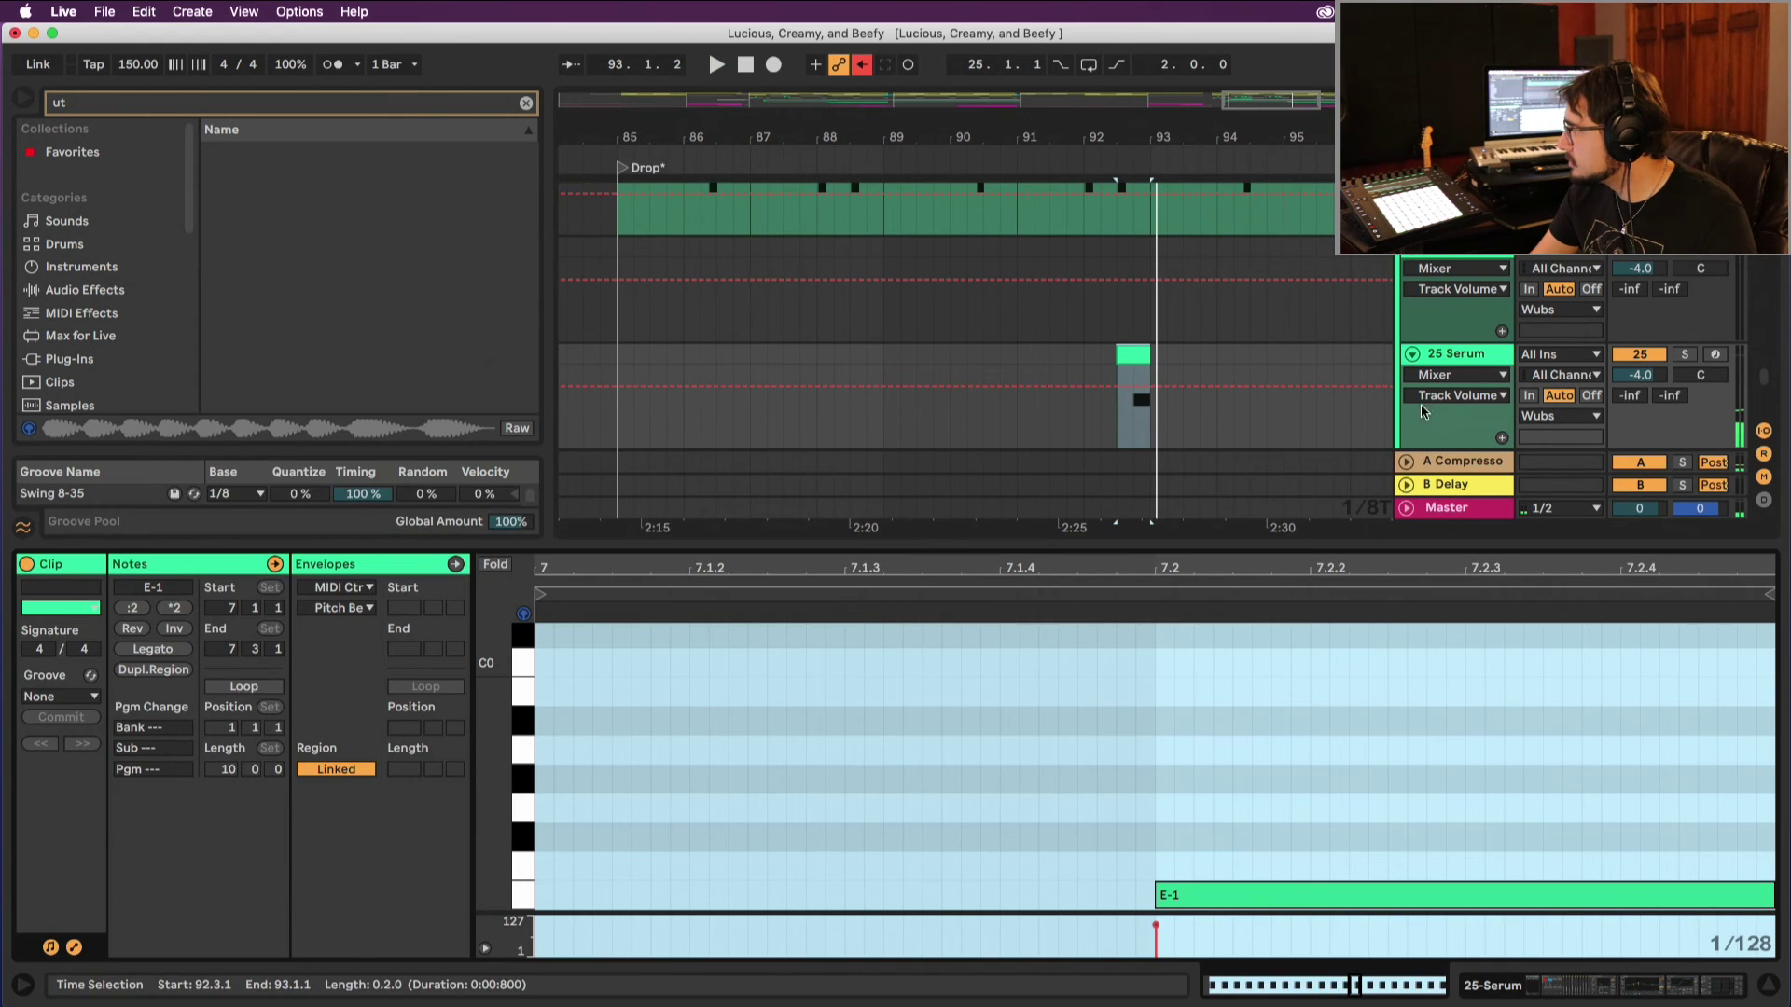
click(1088, 65)
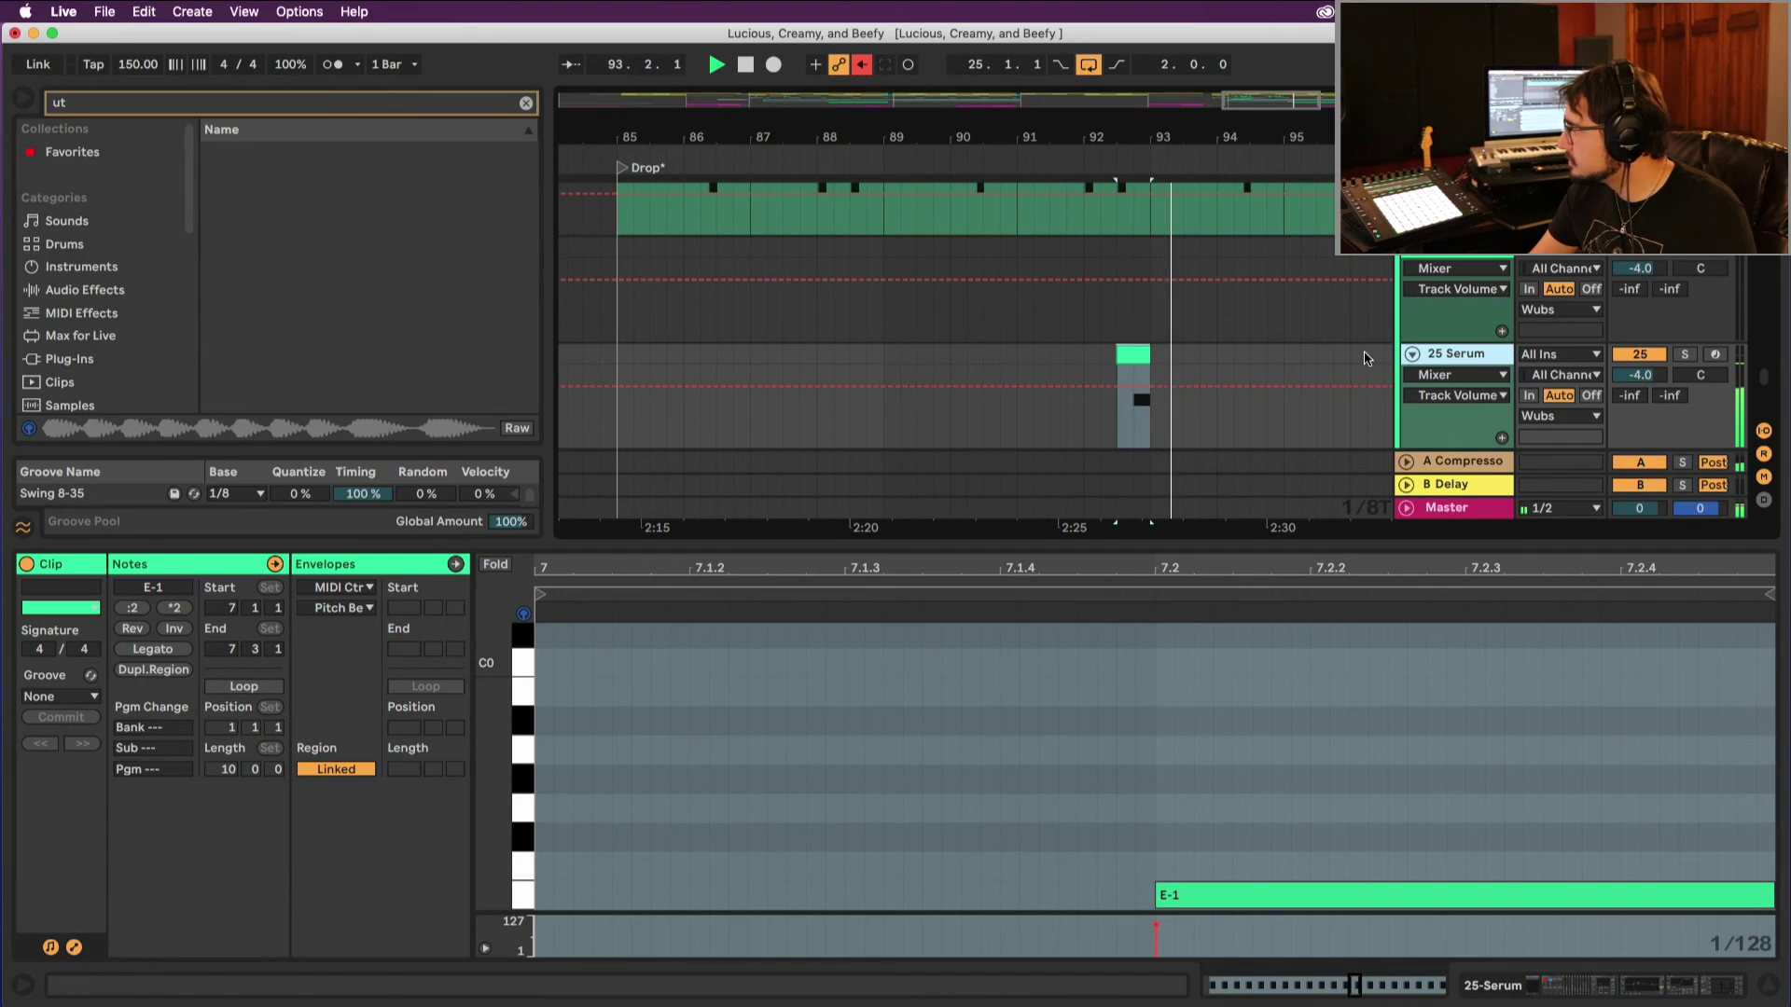
click(1140, 360)
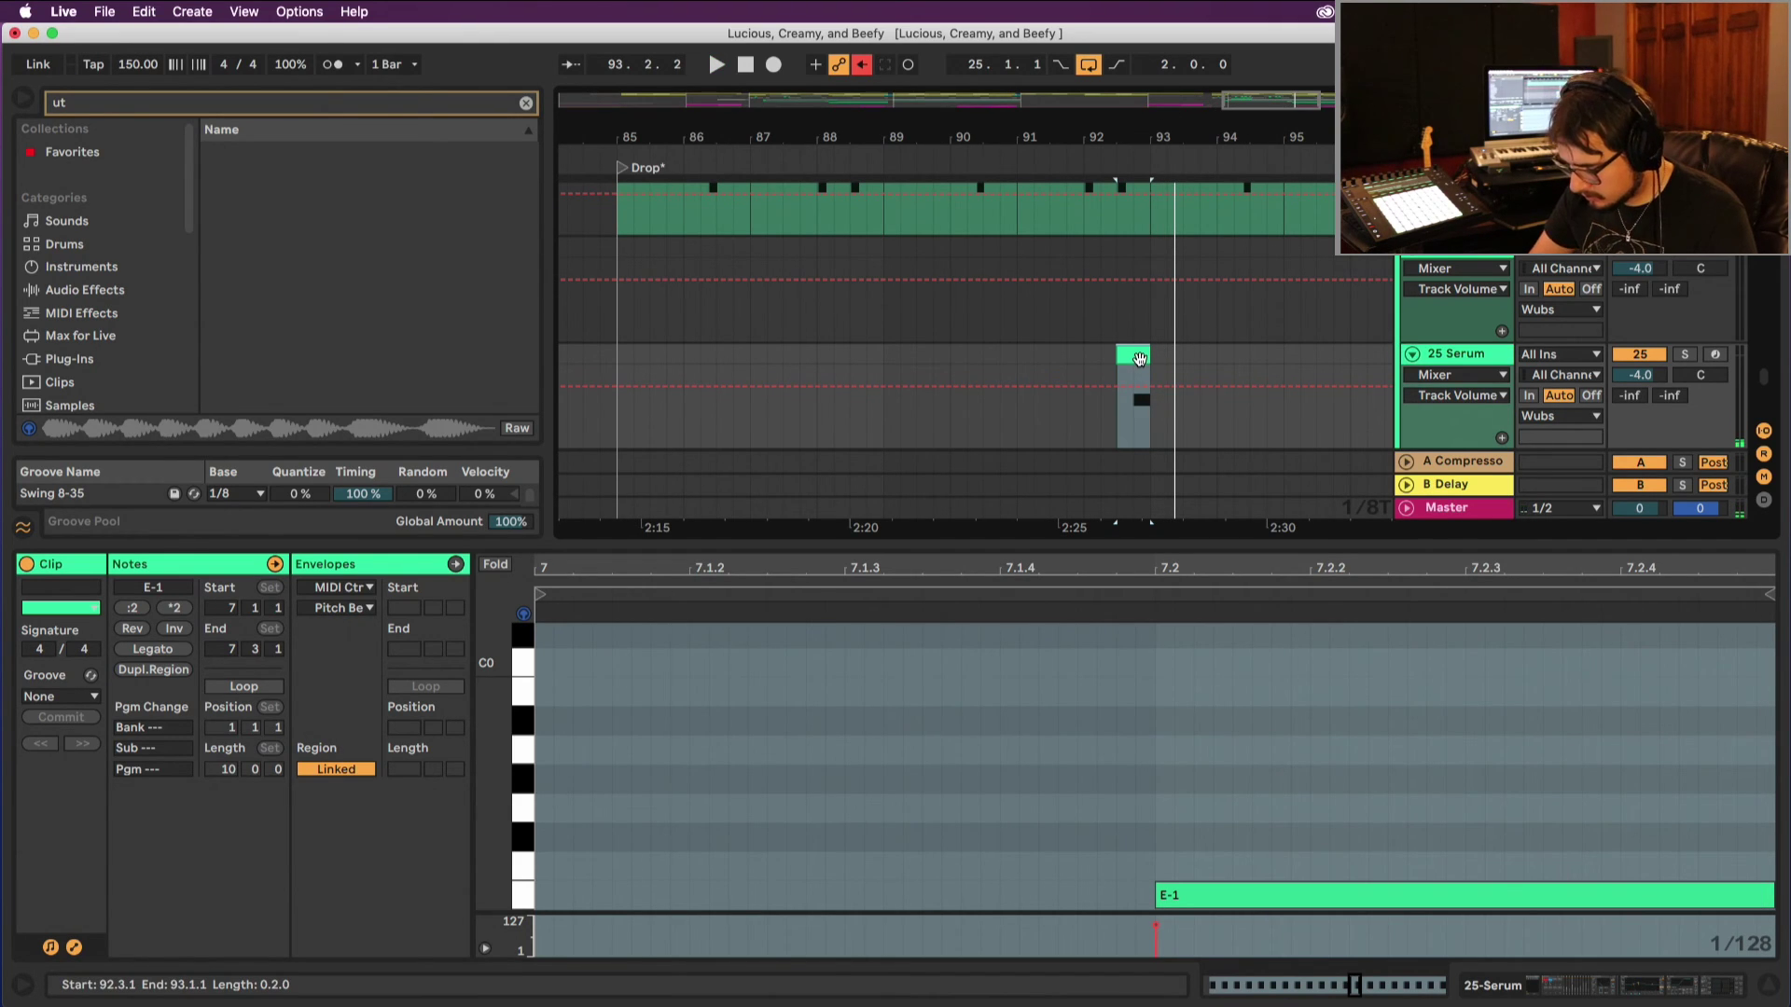
Step: Audition bass presets in track 25's Serum instrument, load BS - More Fm_2, and close the plug-in window
click(1452, 353)
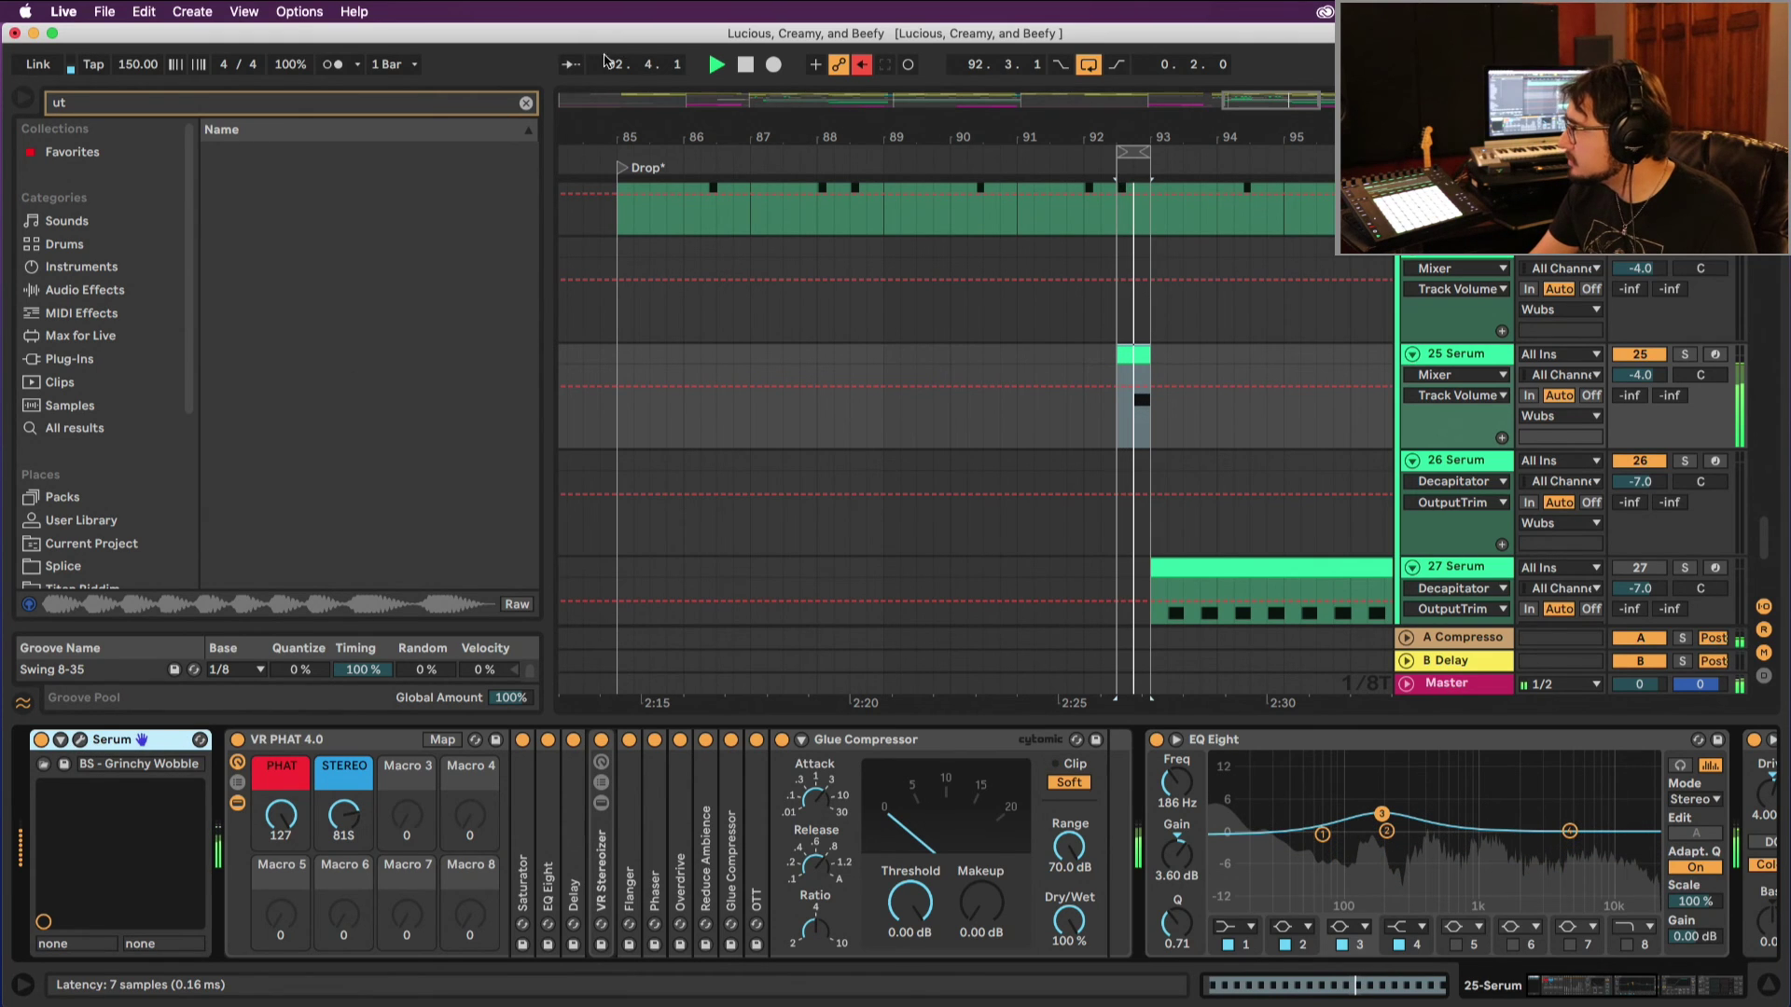
click(1614, 347)
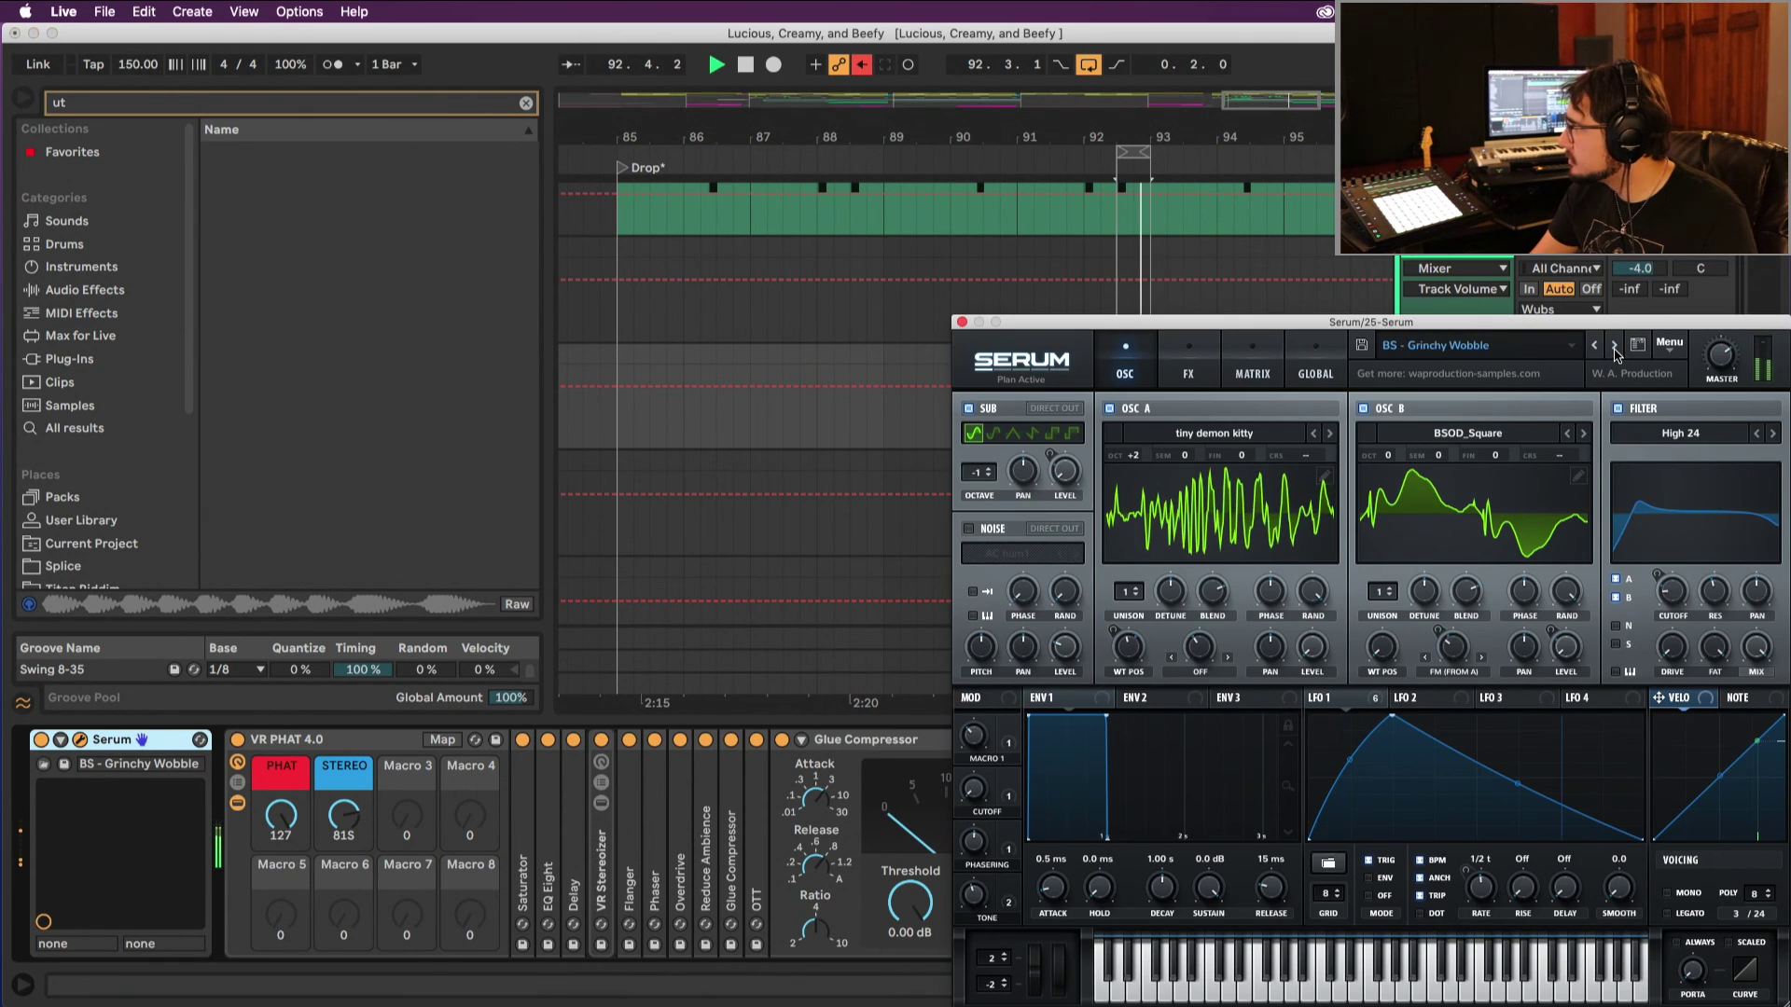
drag(1586, 321, 1080, 322)
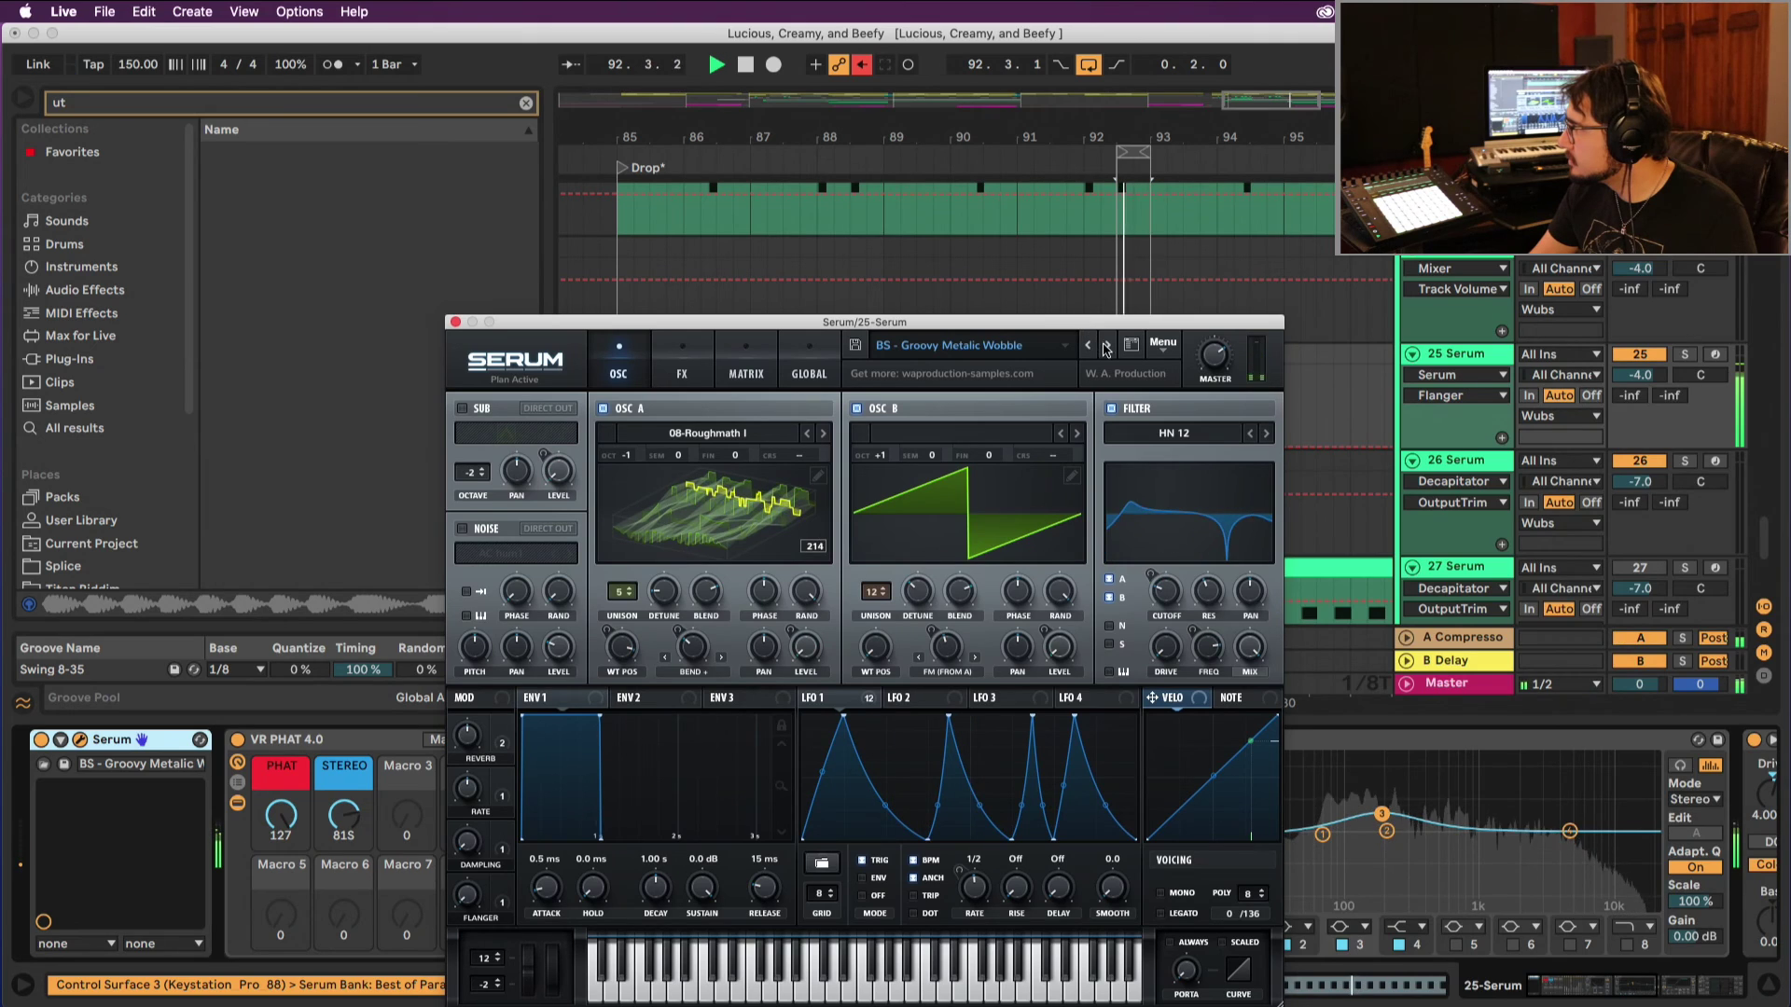
click(1107, 346)
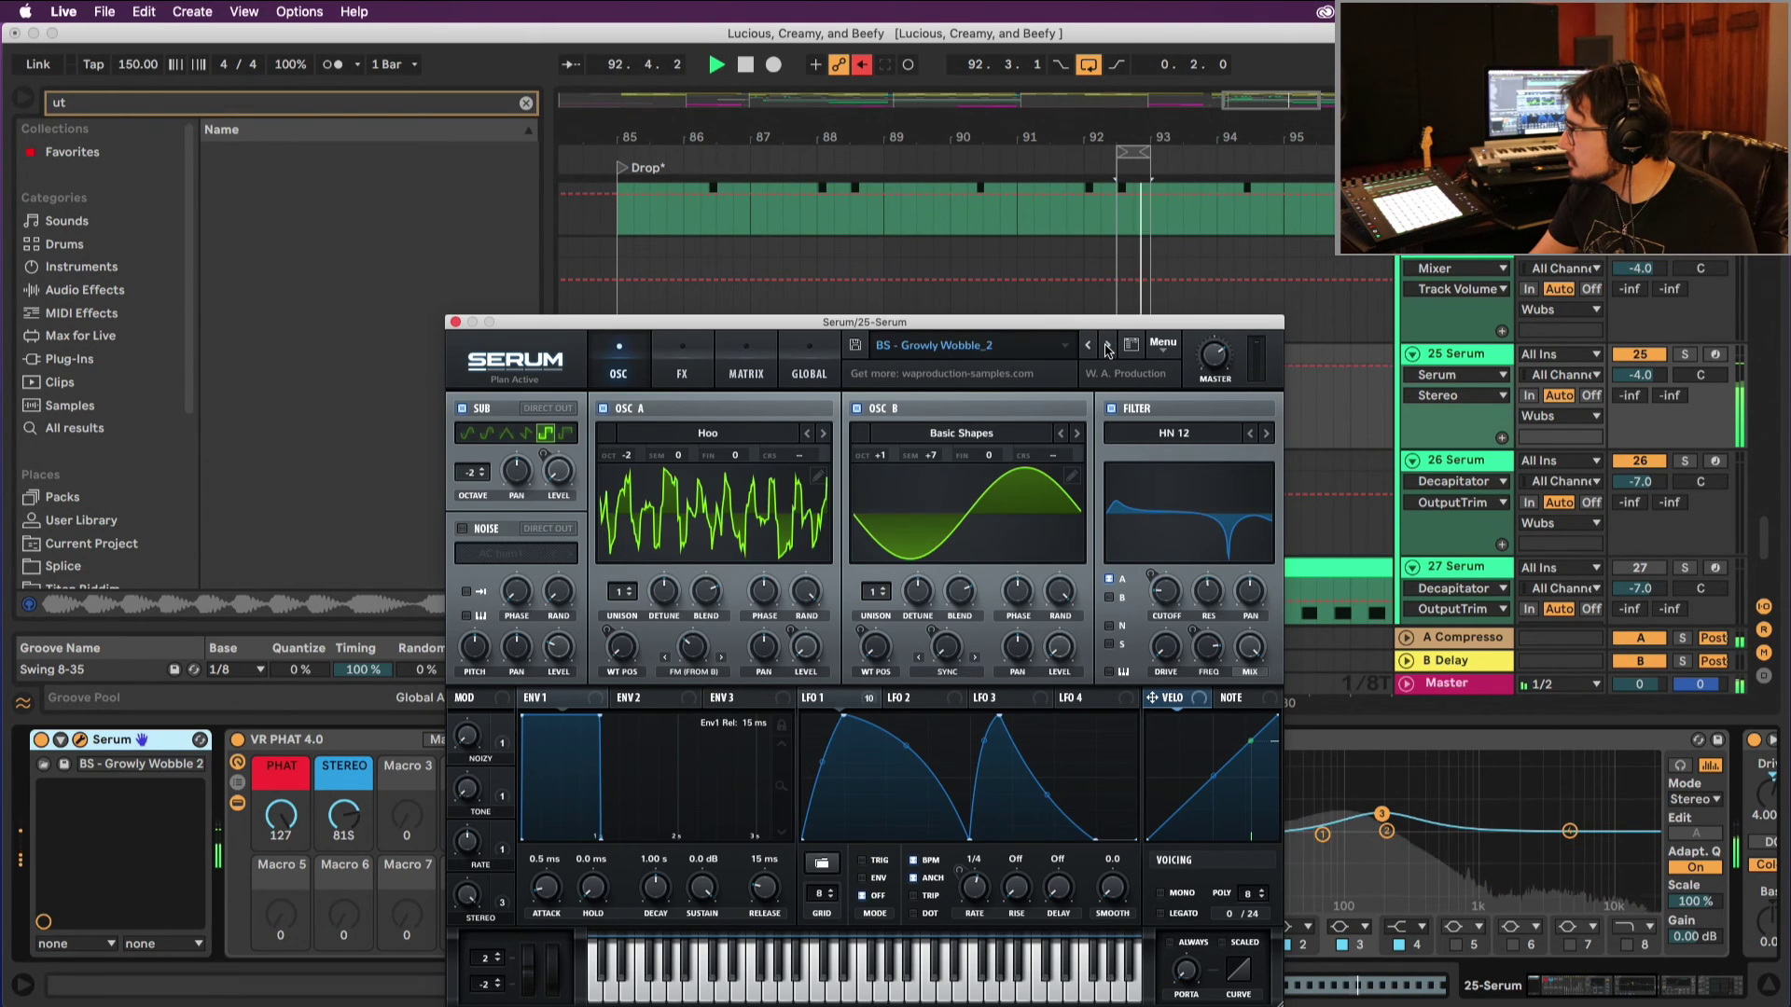
click(1105, 346)
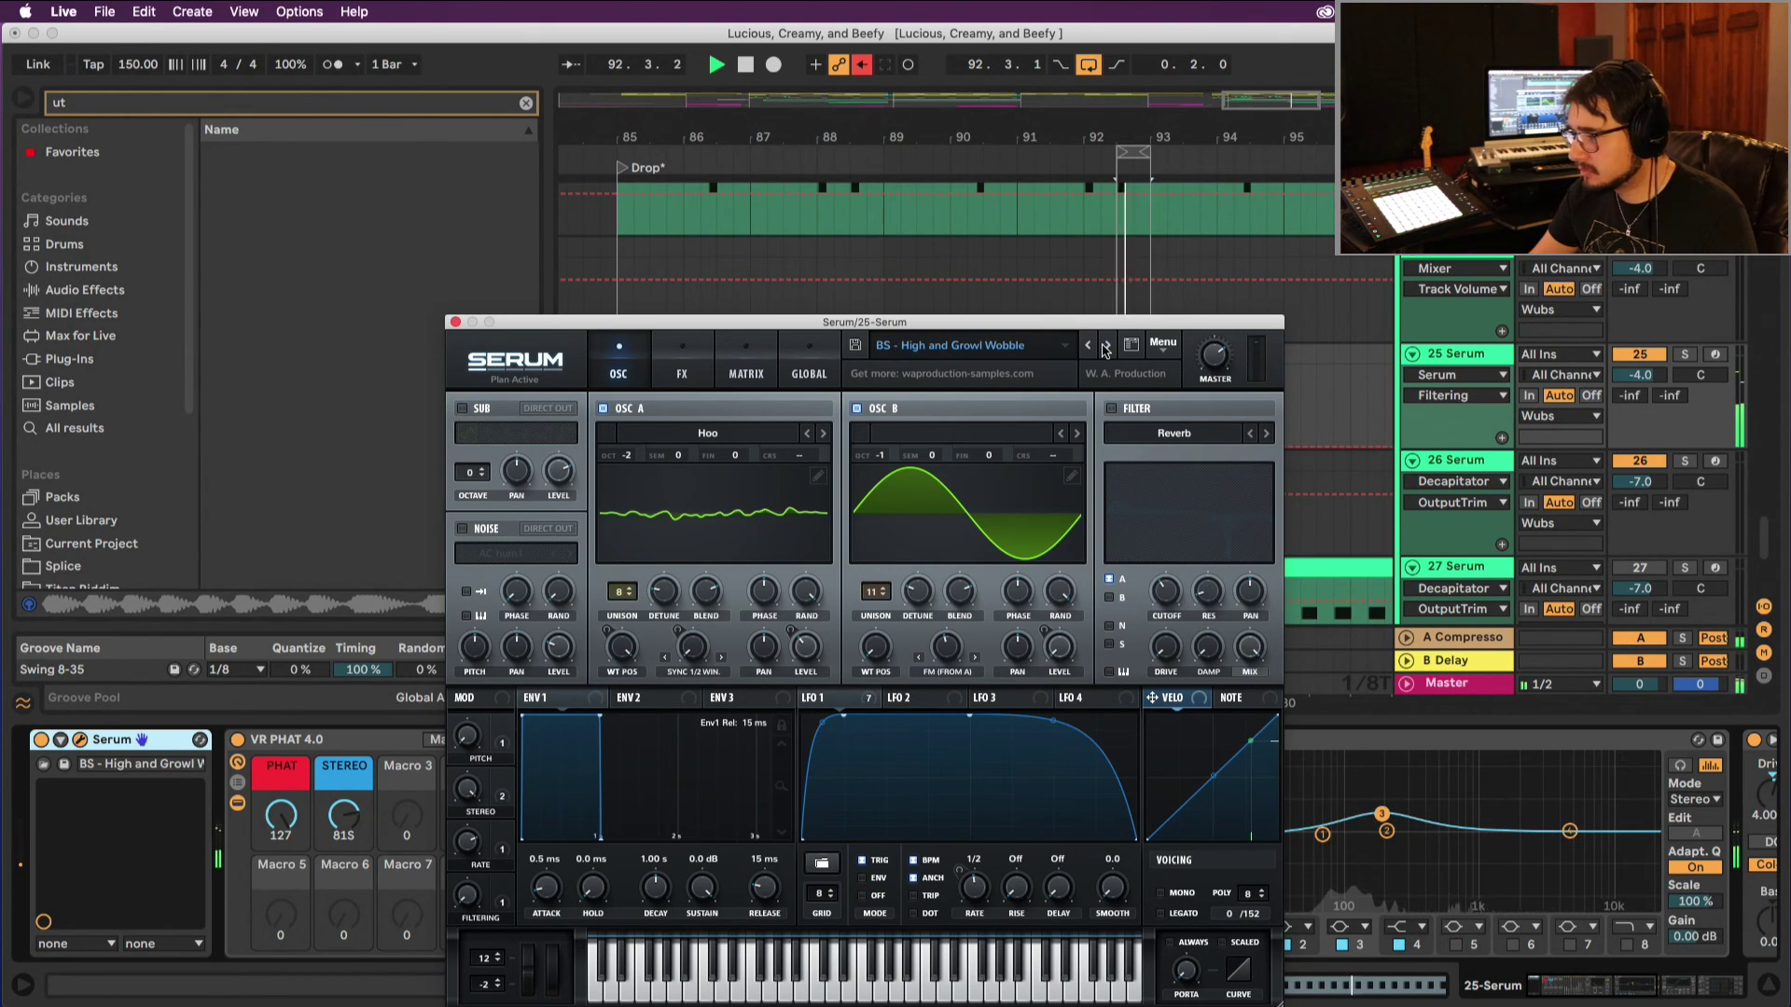
click(1105, 346)
click(1105, 346)
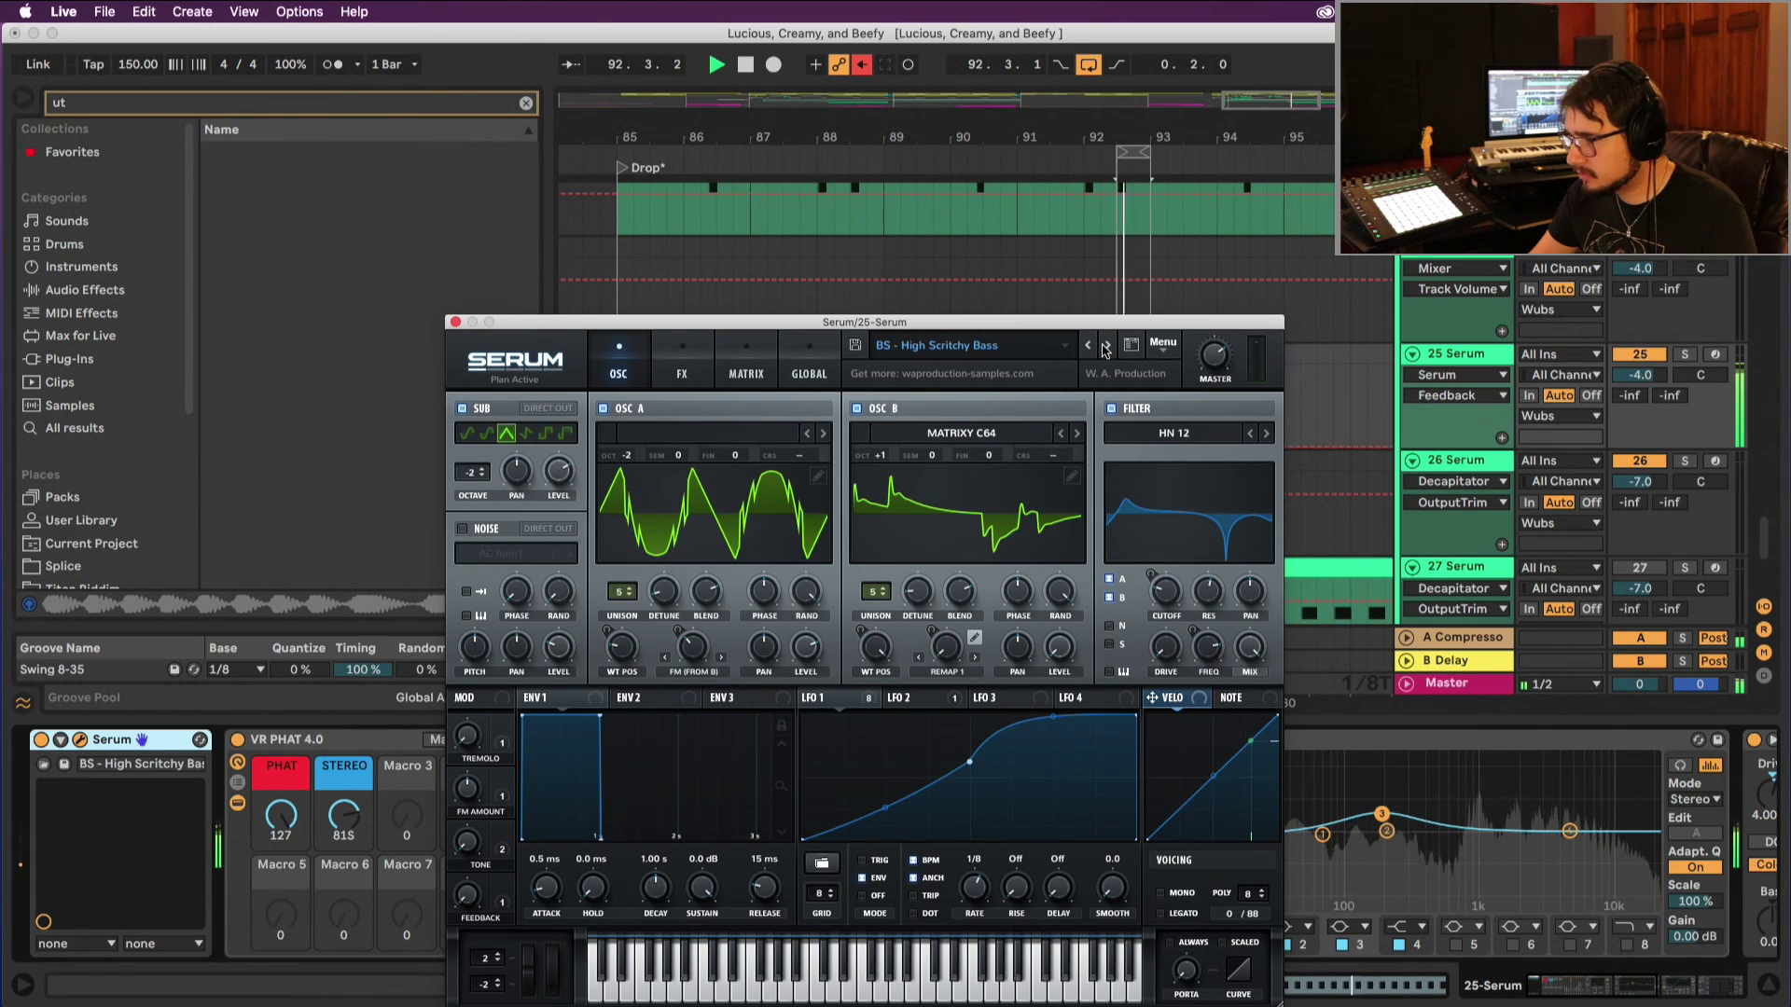
click(1105, 346)
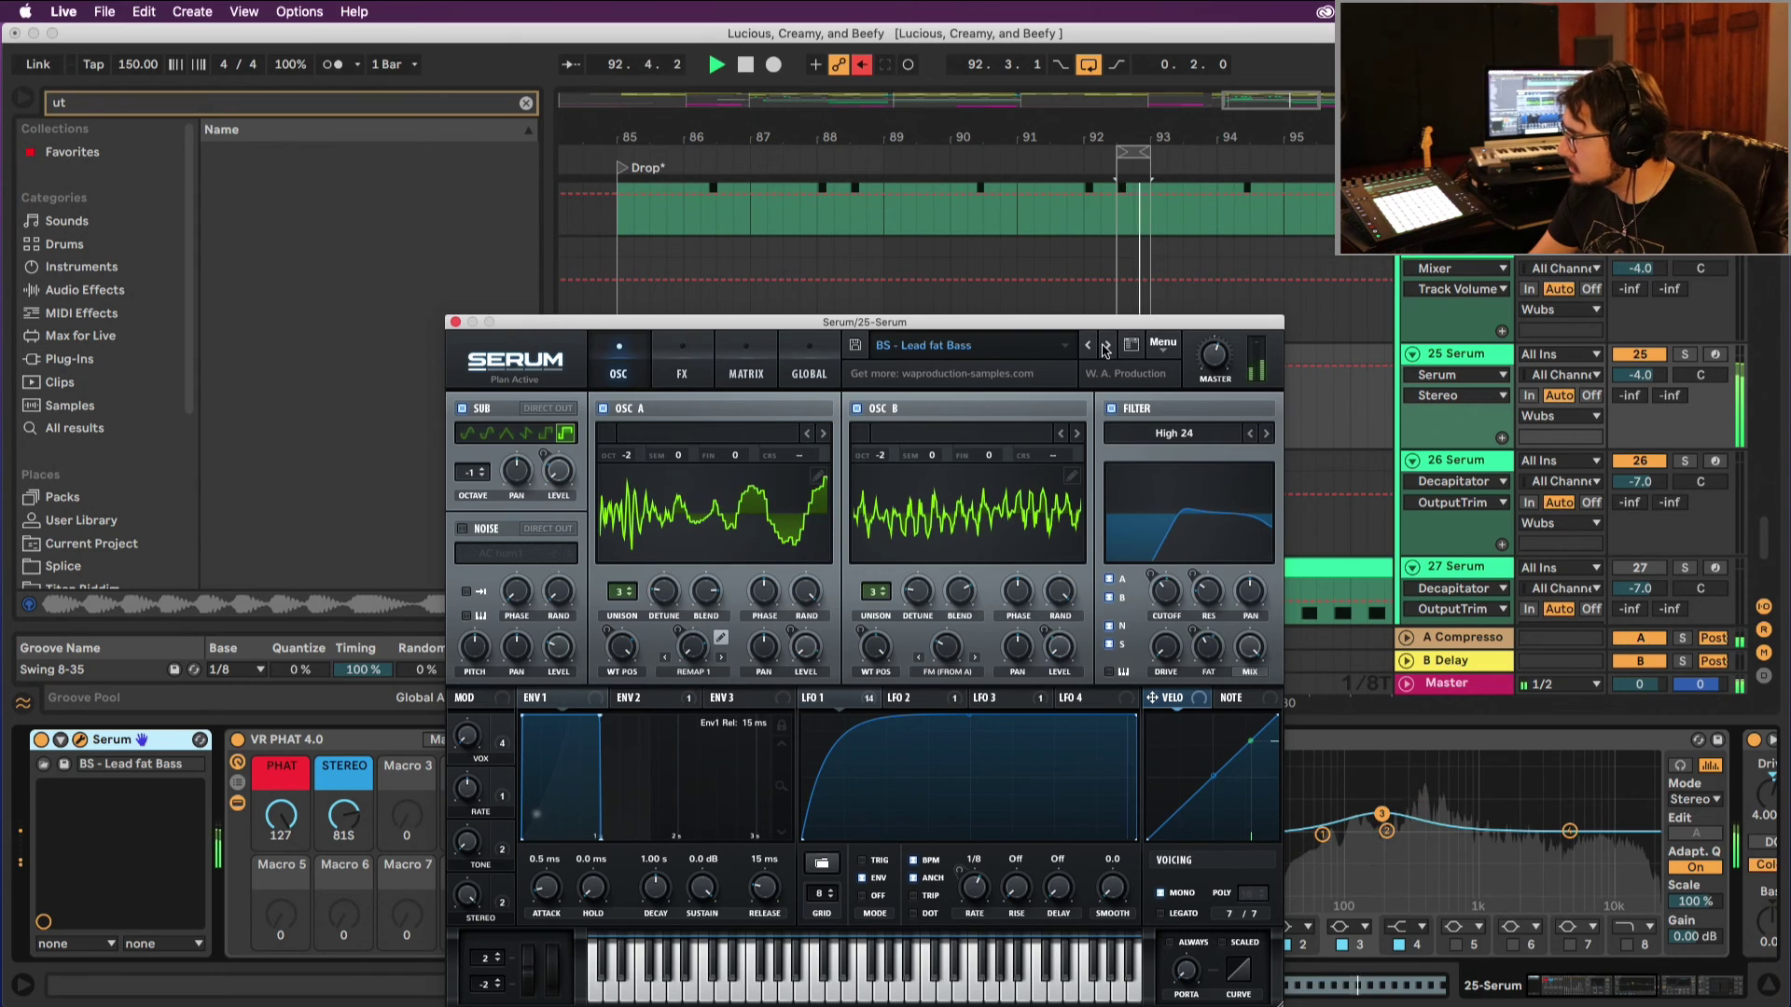
click(1105, 346)
click(1106, 346)
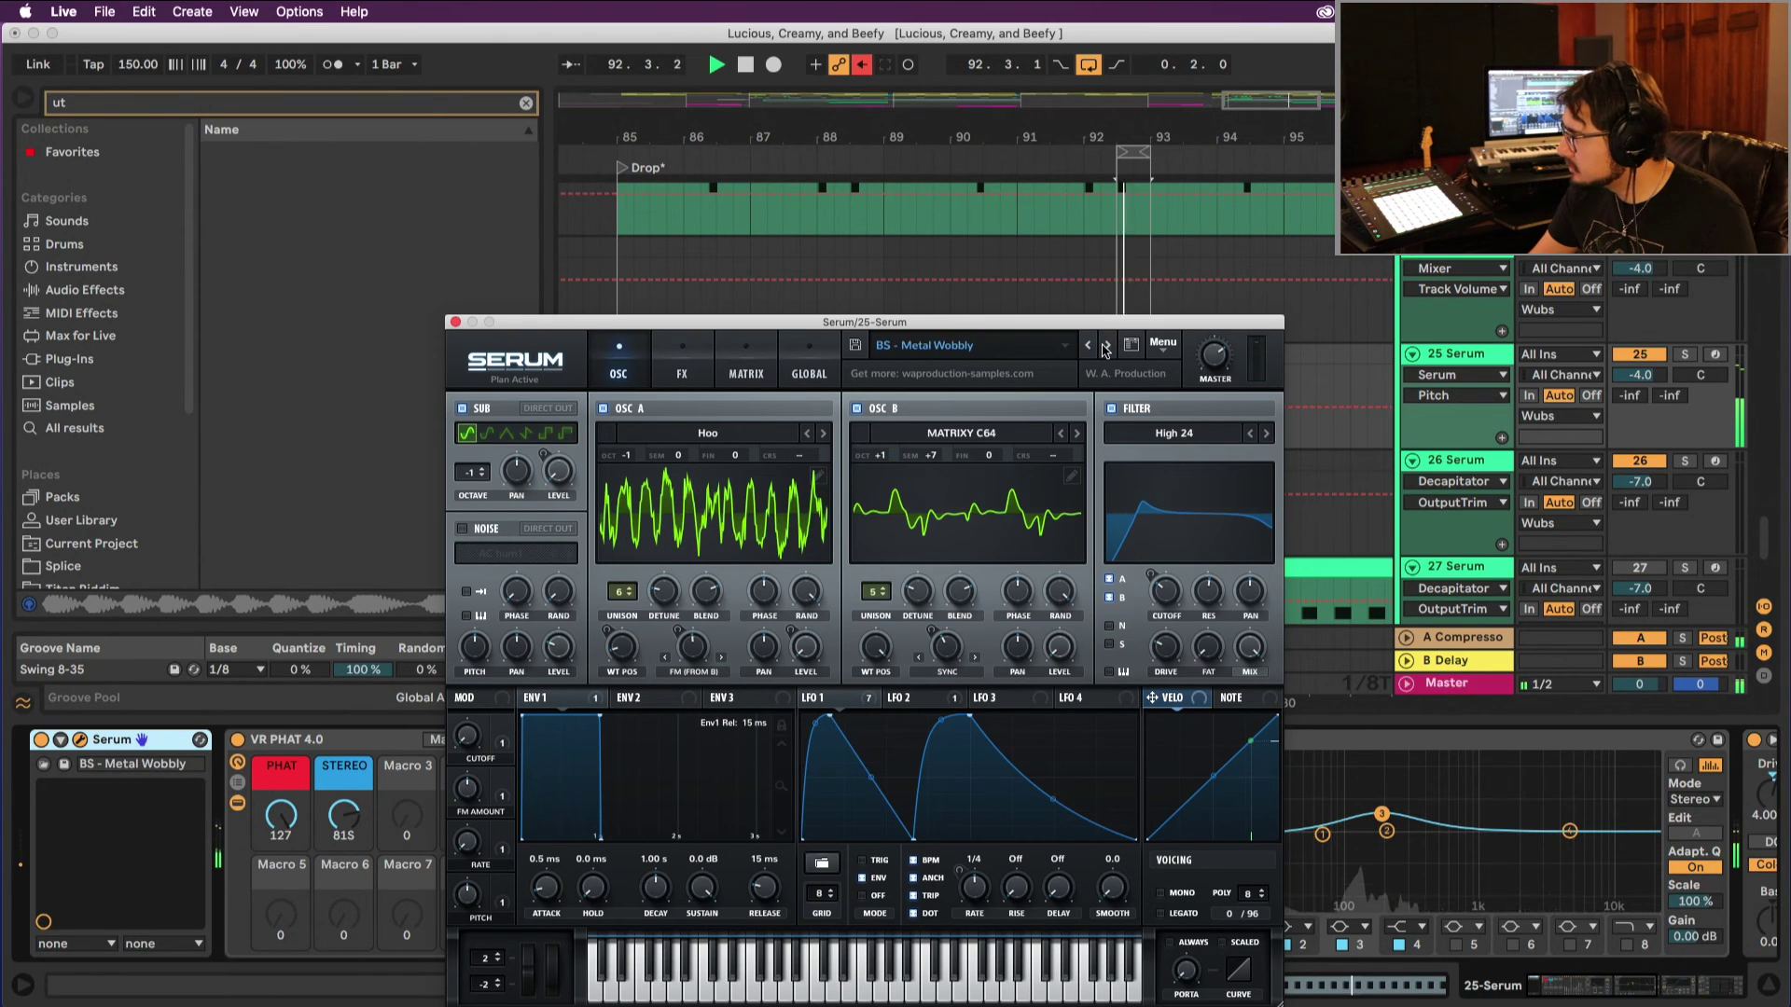
click(1105, 346)
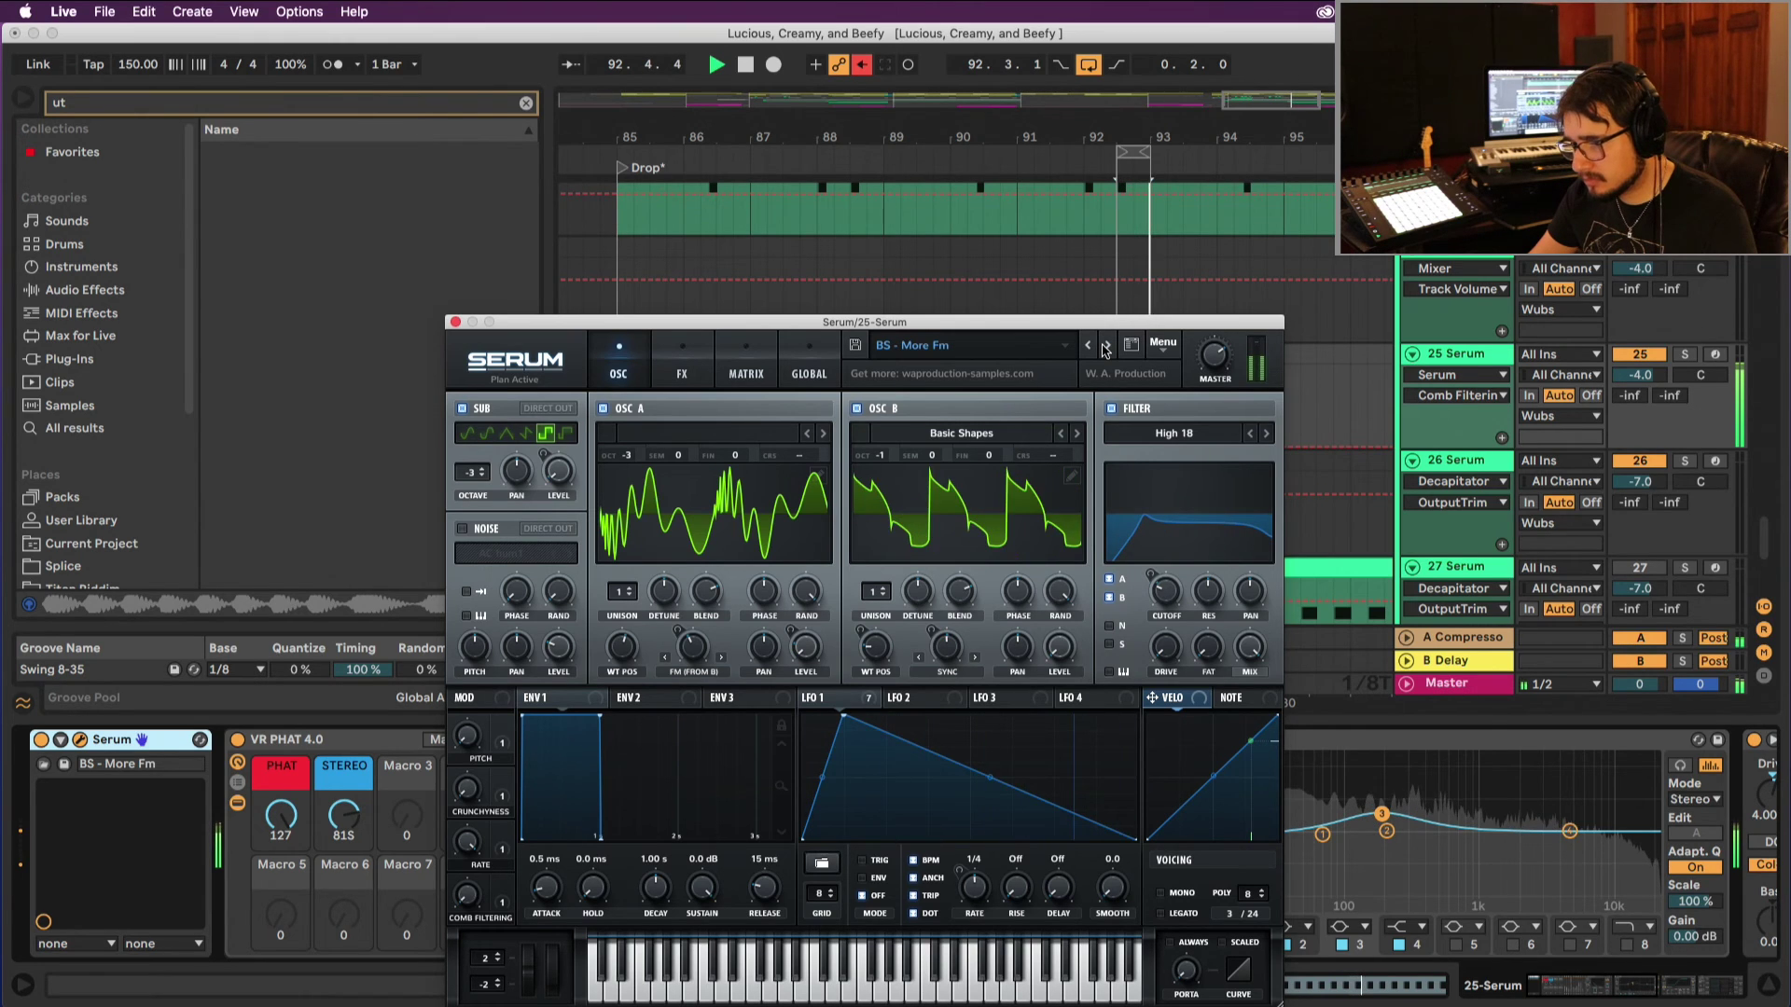
click(1105, 346)
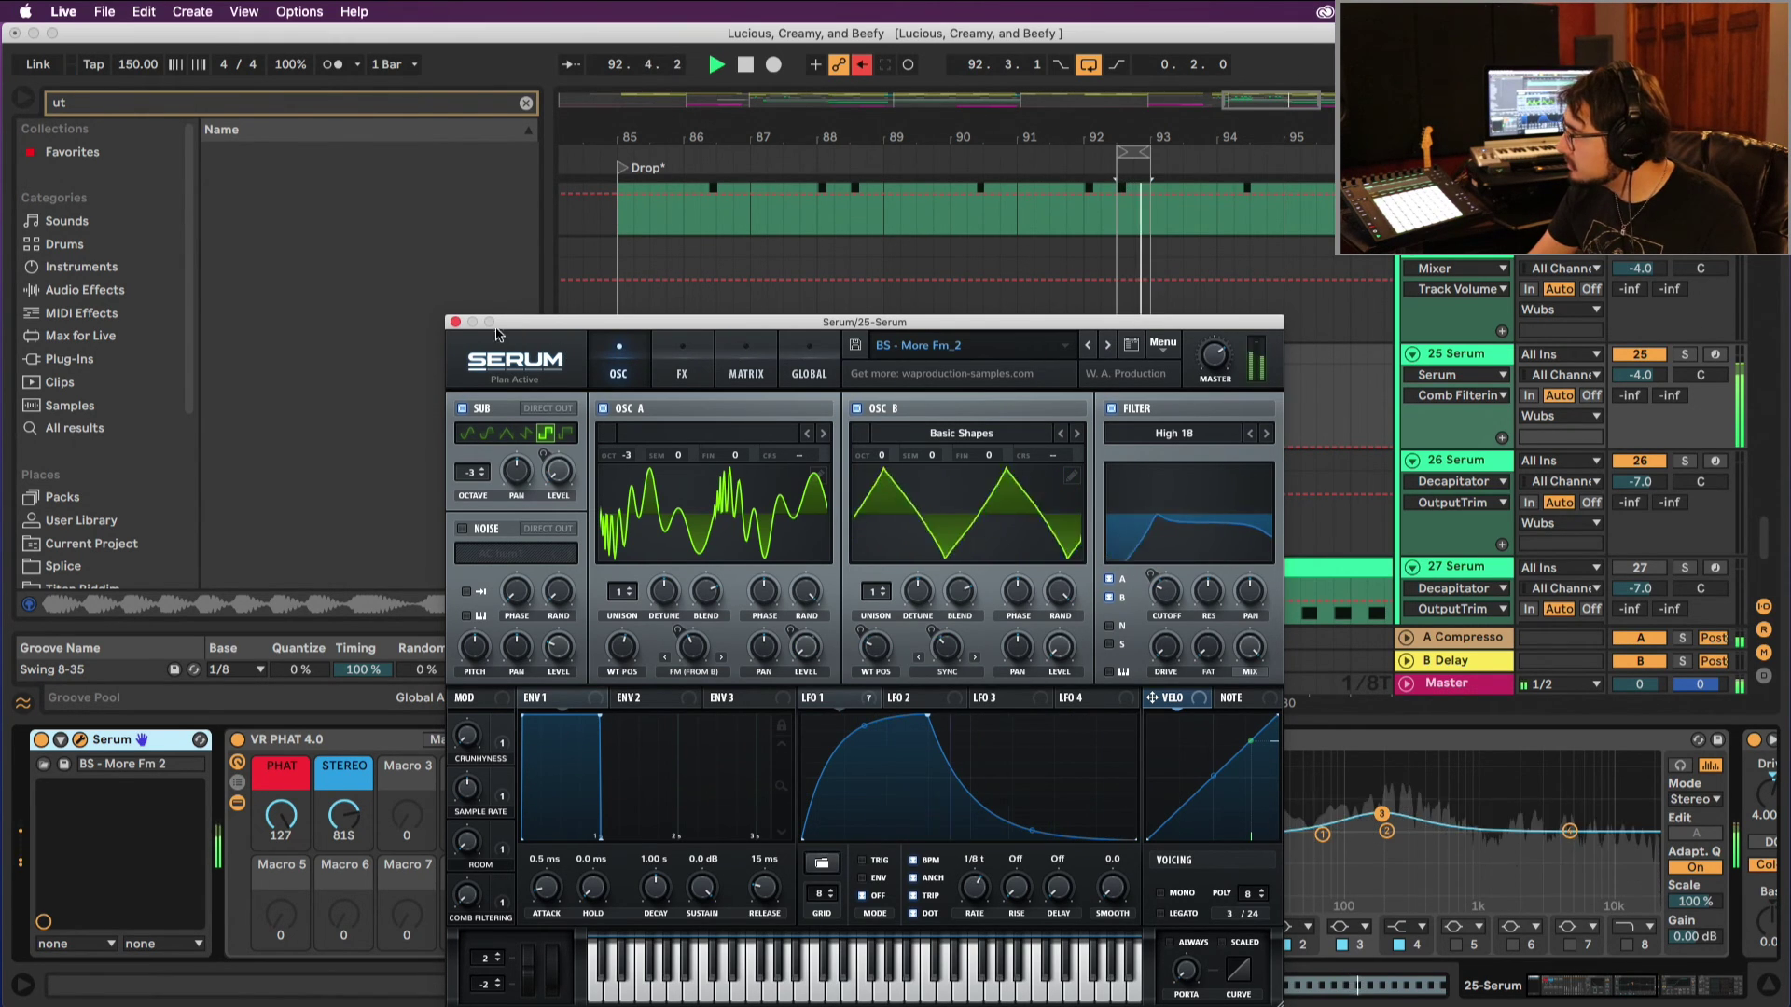
click(456, 322)
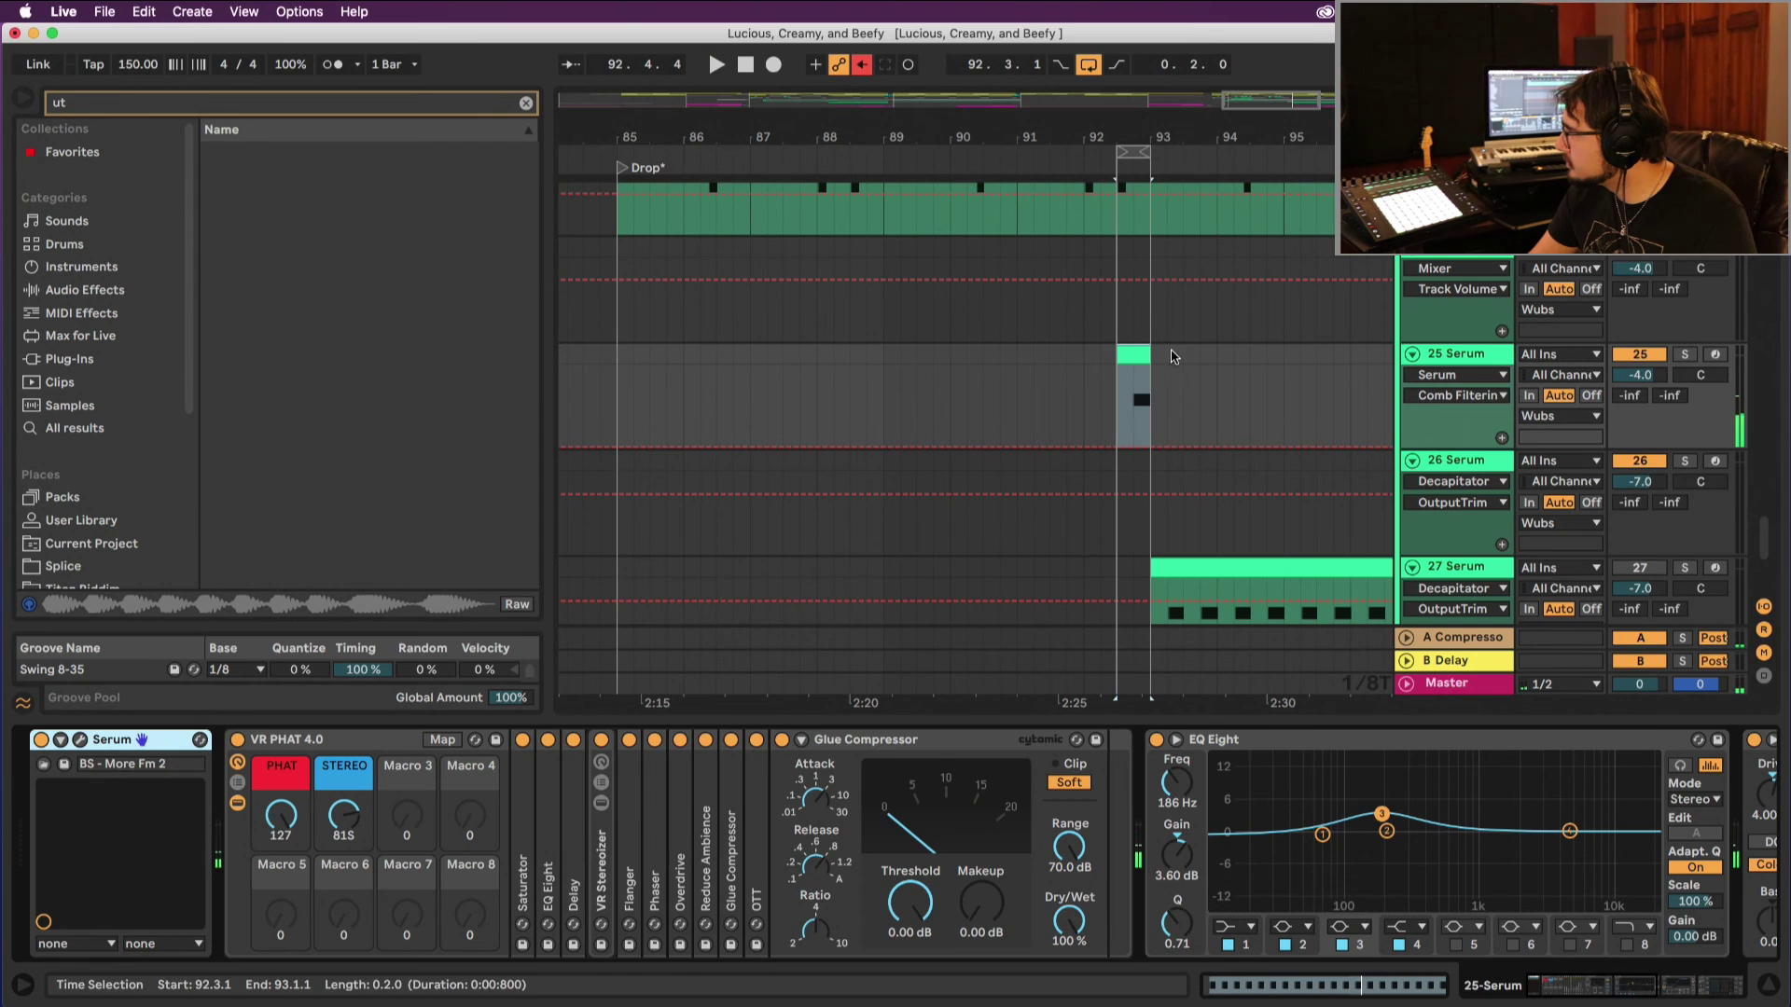
Step: Play the second drop from bar 85 with the new Serum preset, and replay from track 25's clip at 92.3.1
click(618, 161)
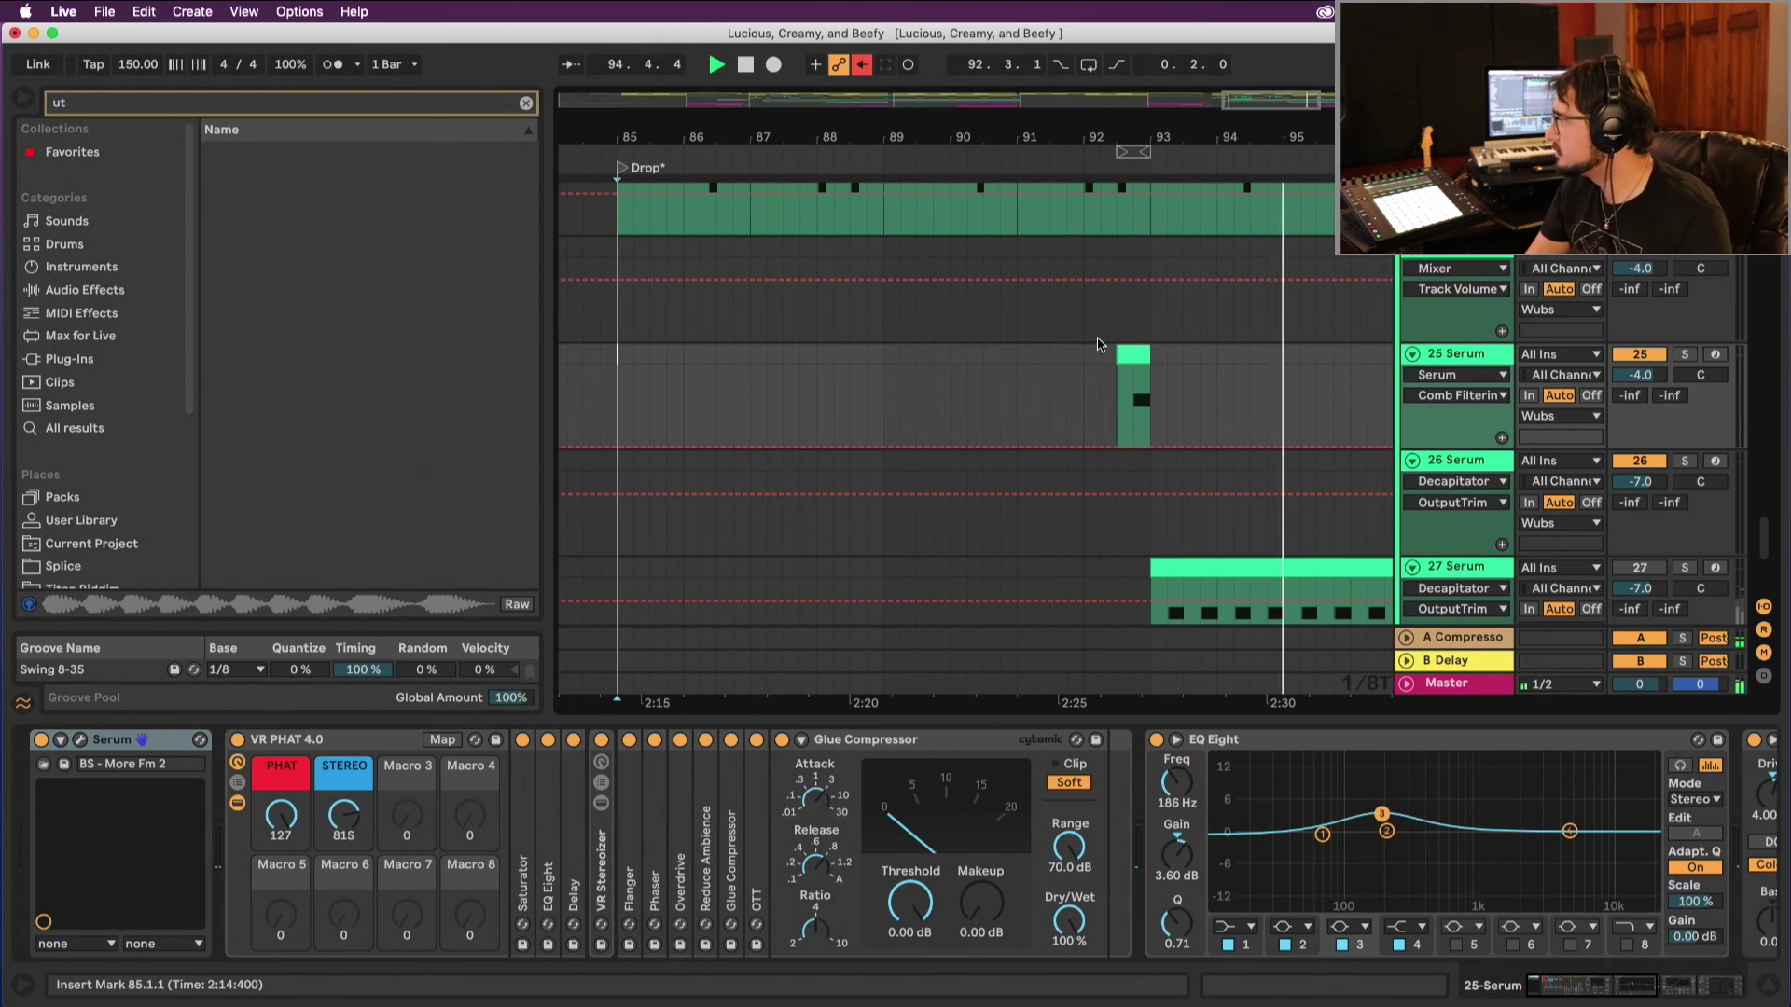
click(1139, 350)
key(space)
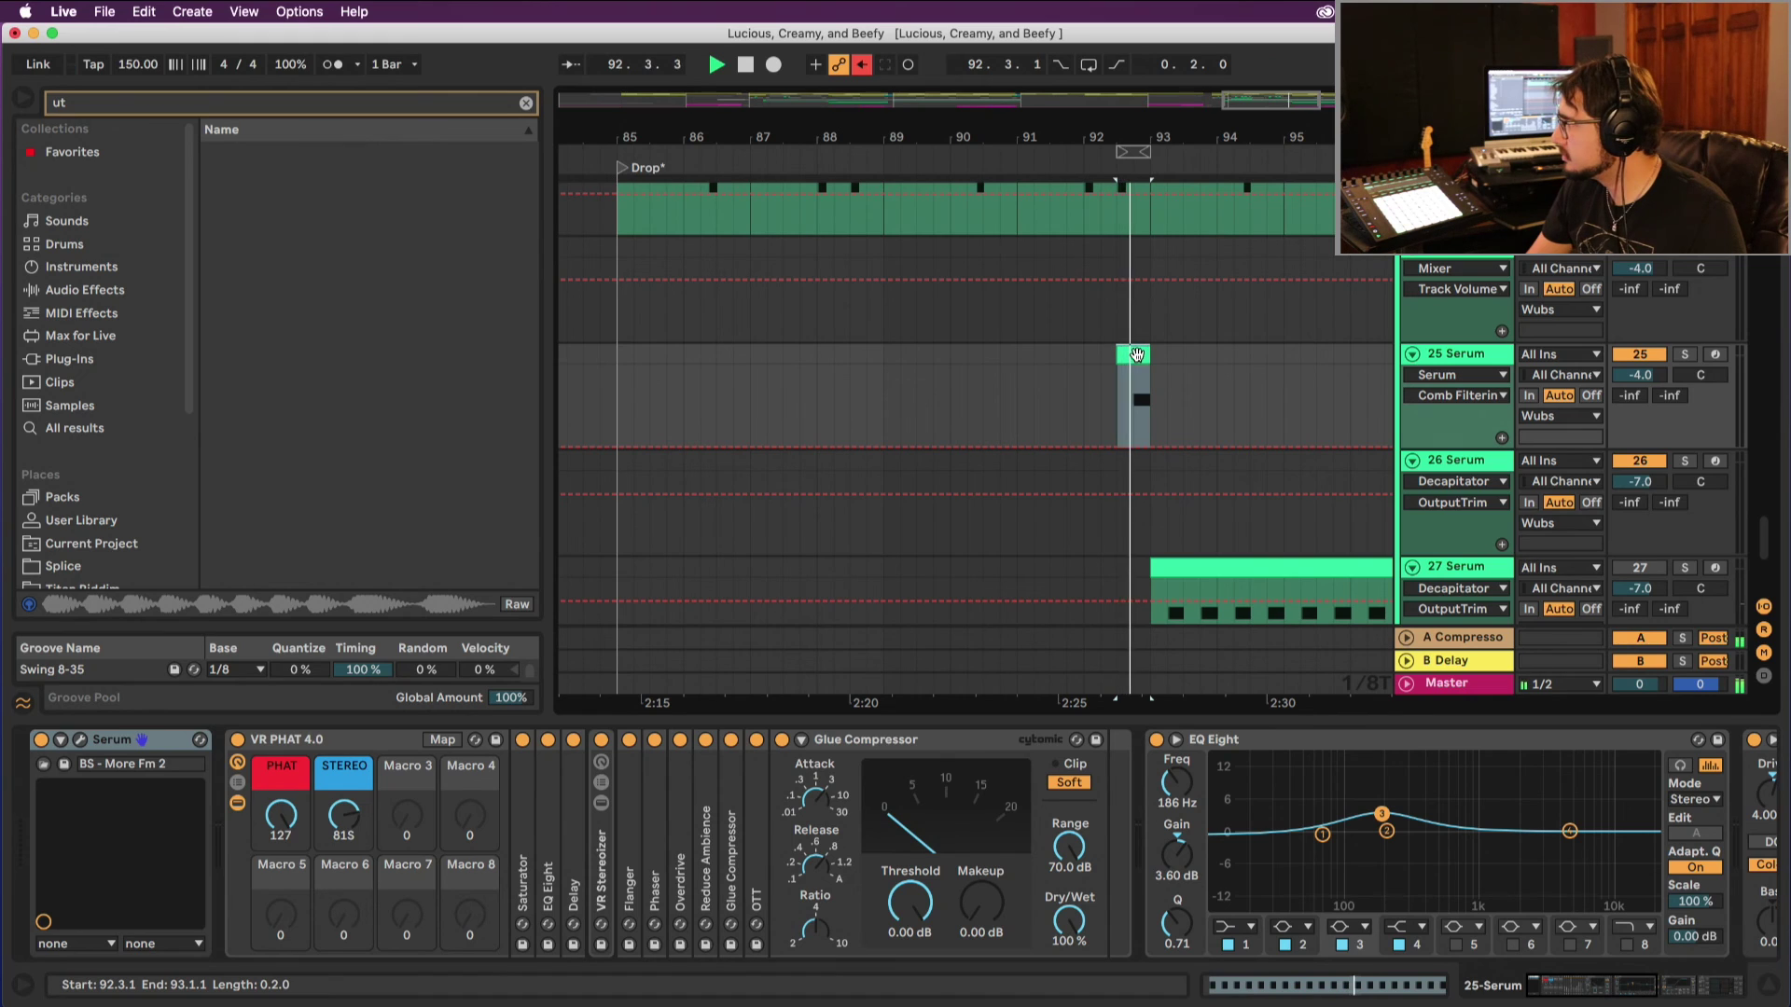
Step: Transpose all notes in track 25's Serum clip up two octaves to E1, auditioning the octaves in playback
double_click(1136, 354)
key(space)
click(1120, 666)
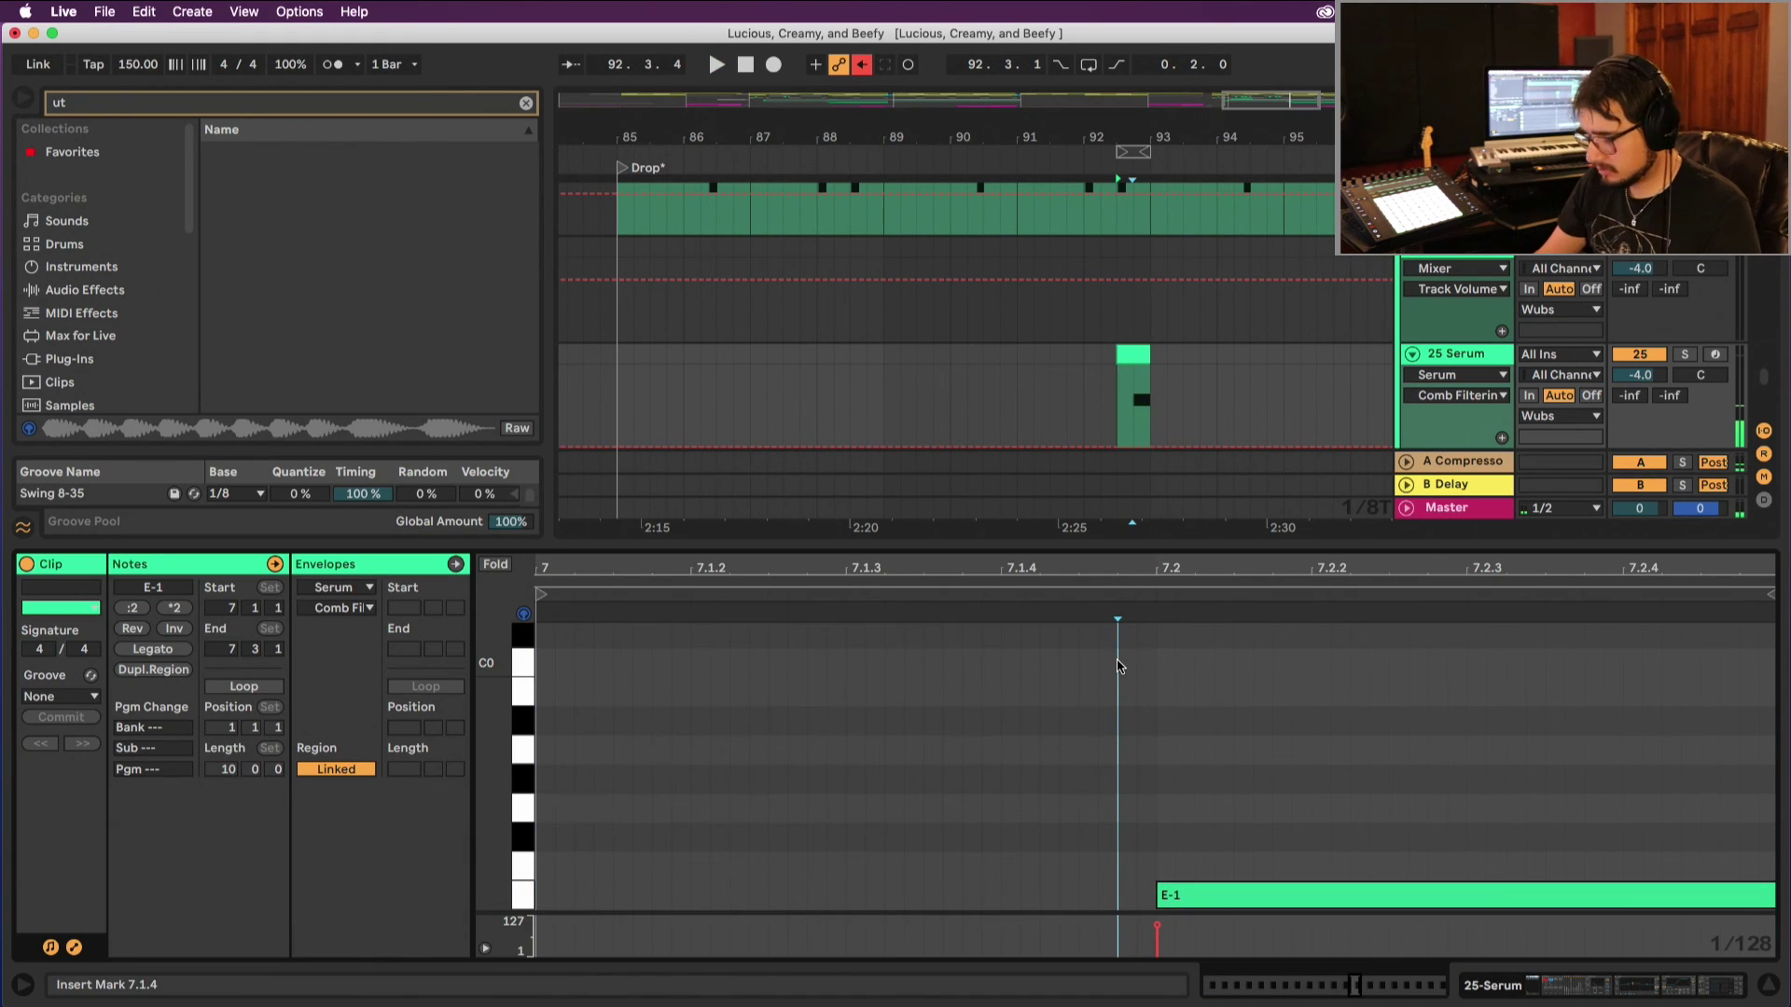
key(super+a)
key(shift+Up)
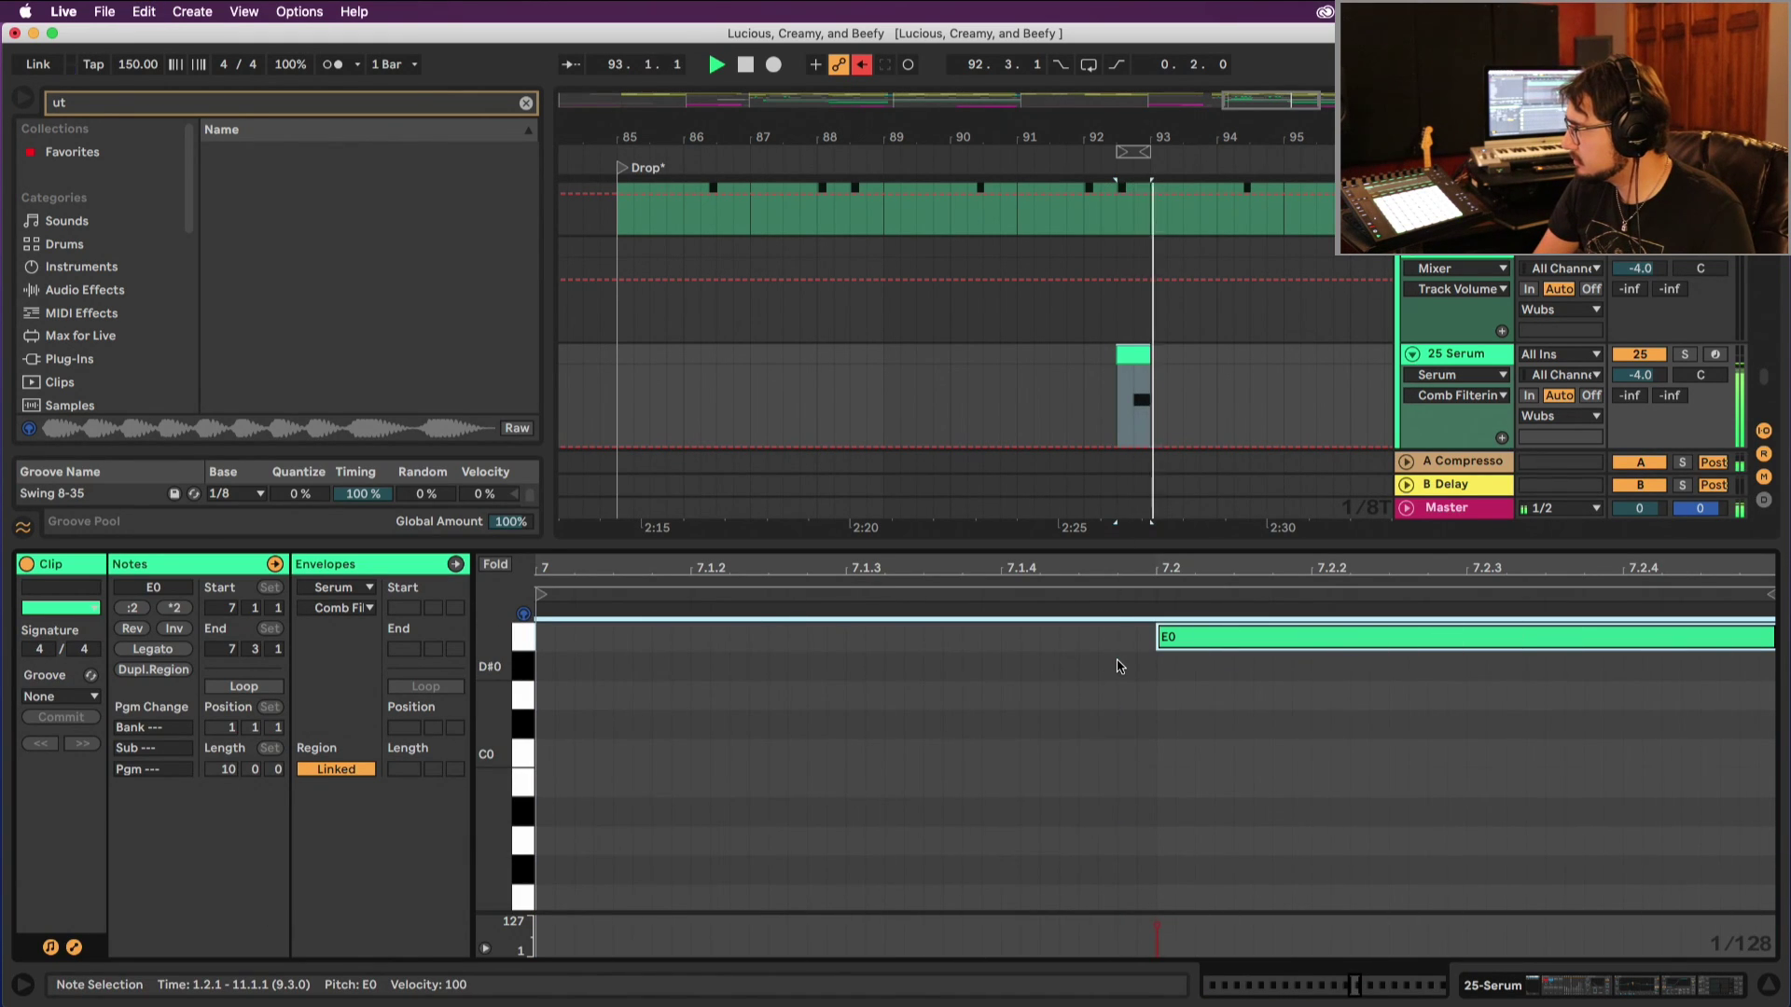
key(space)
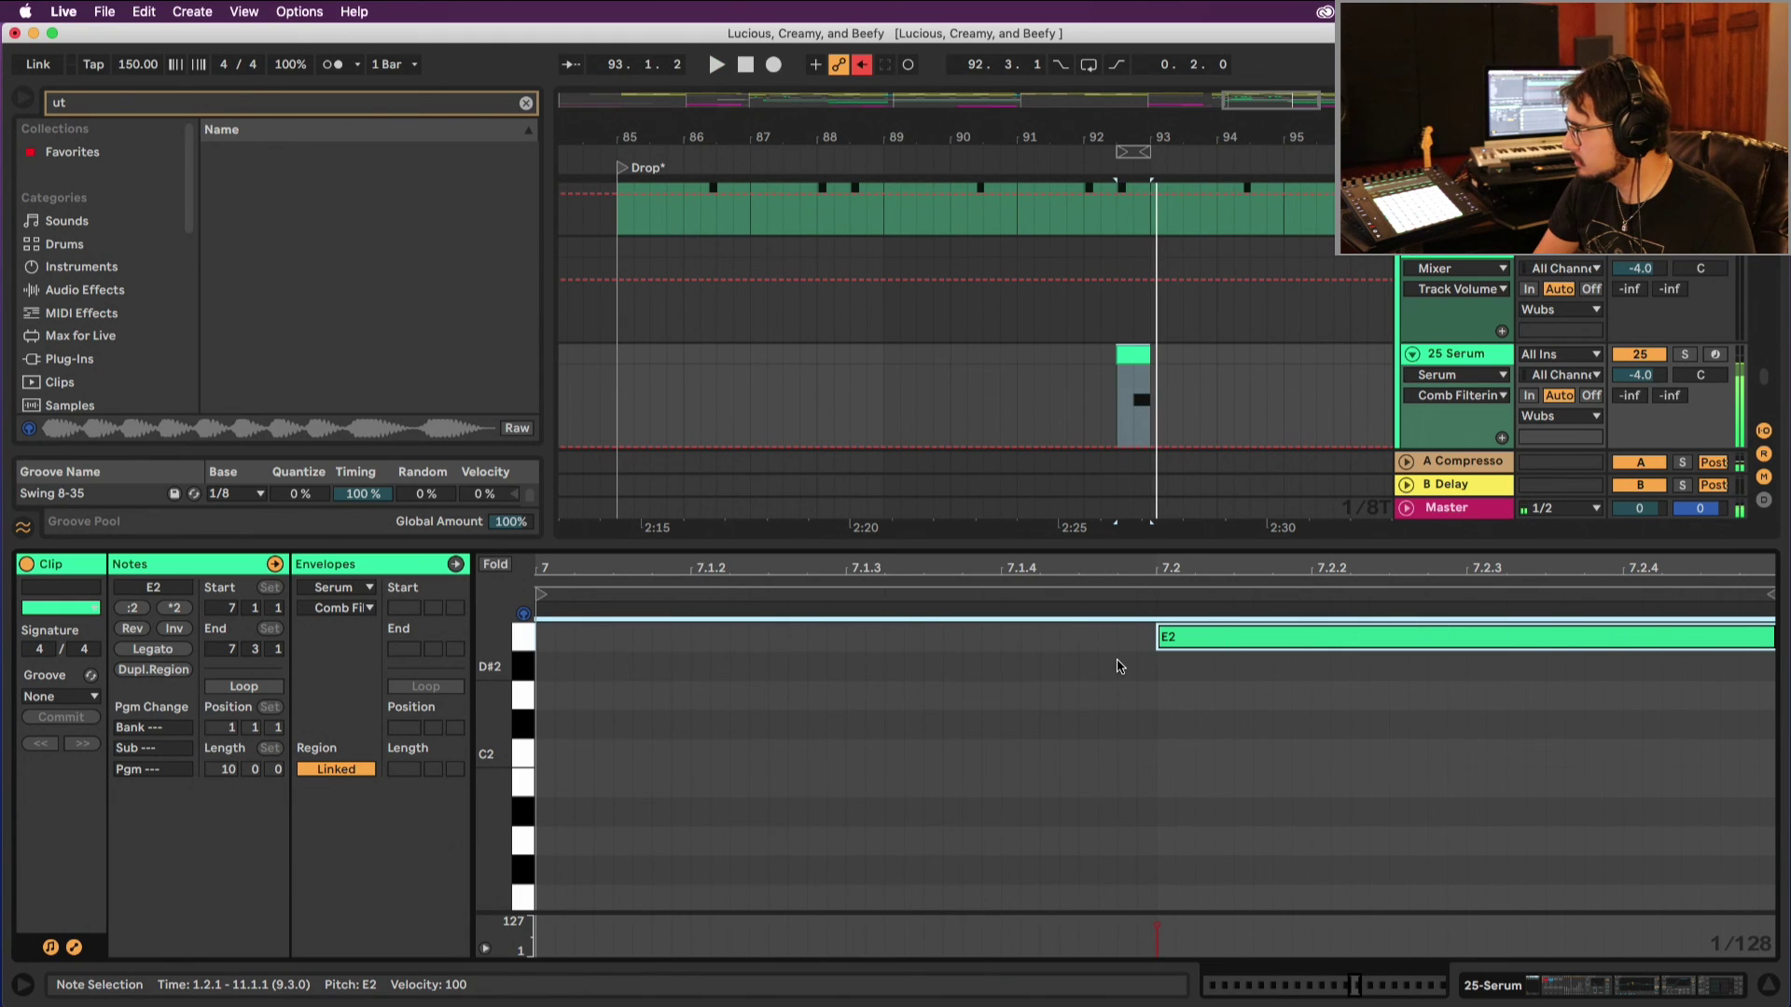
key(shift+Down)
key(space)
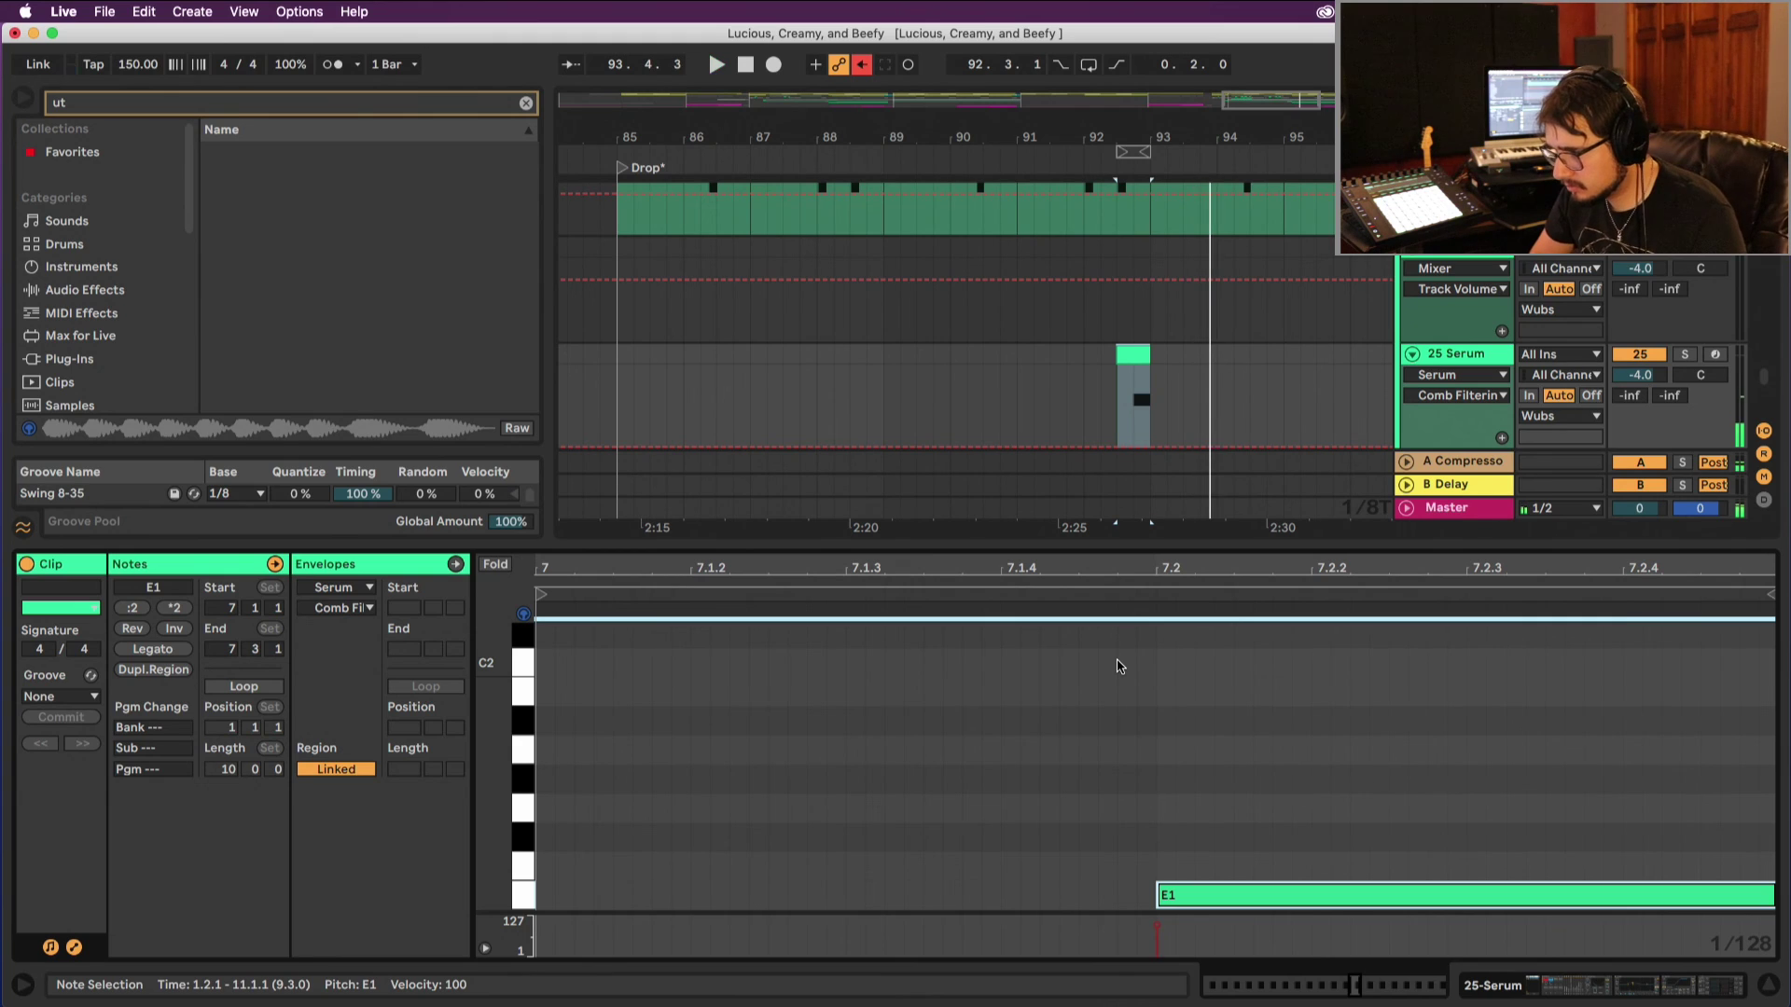
key(space)
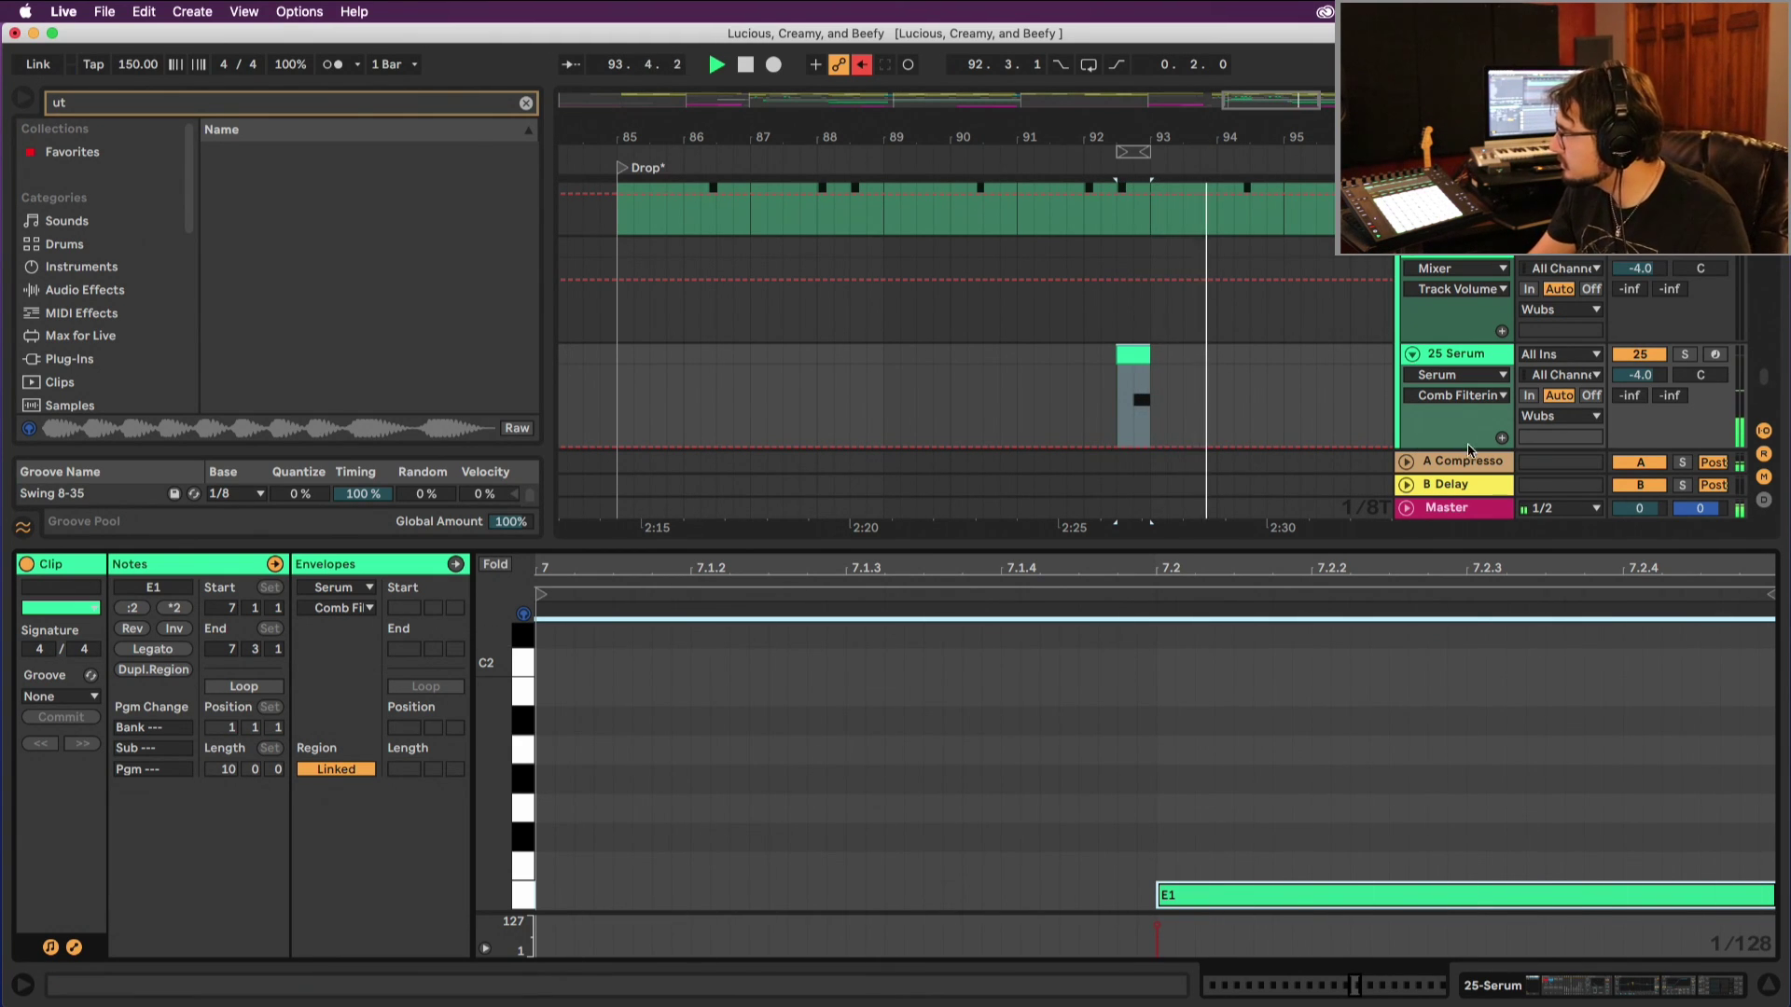
Step: Show the end of track 25's device chain and replay the passage from its Serum clip at 92.3.1
click(1468, 362)
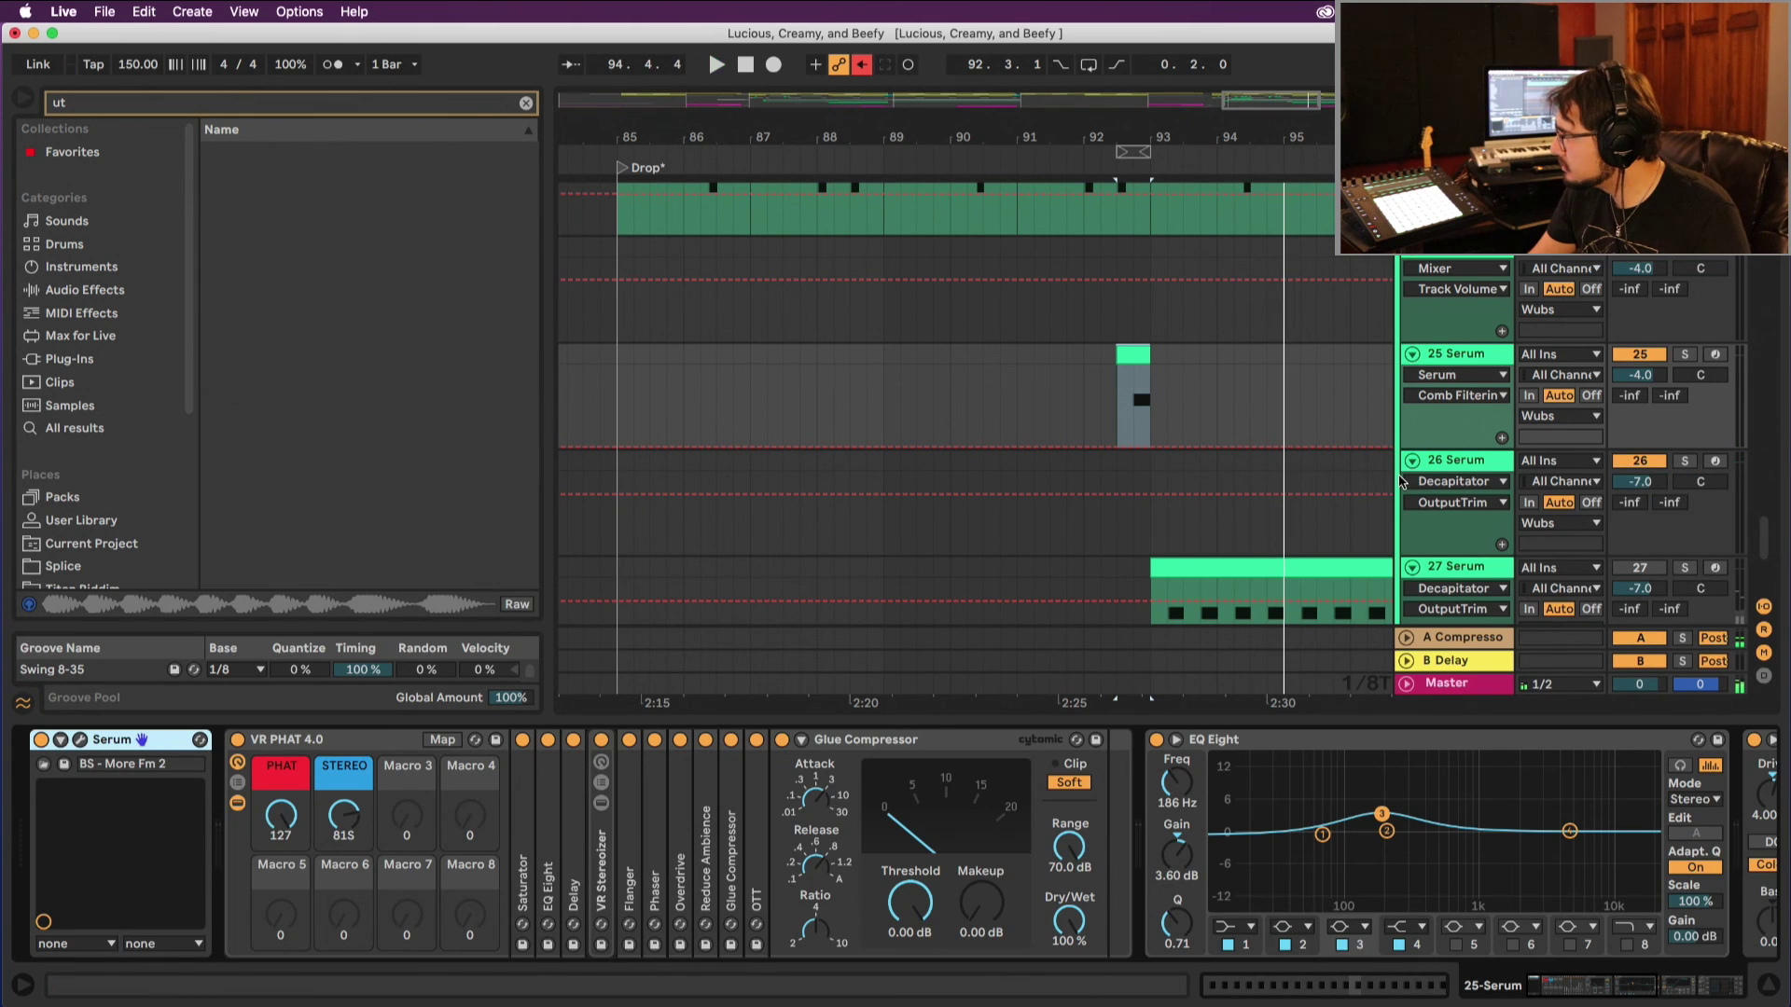
scroll(1355, 855, right, 10)
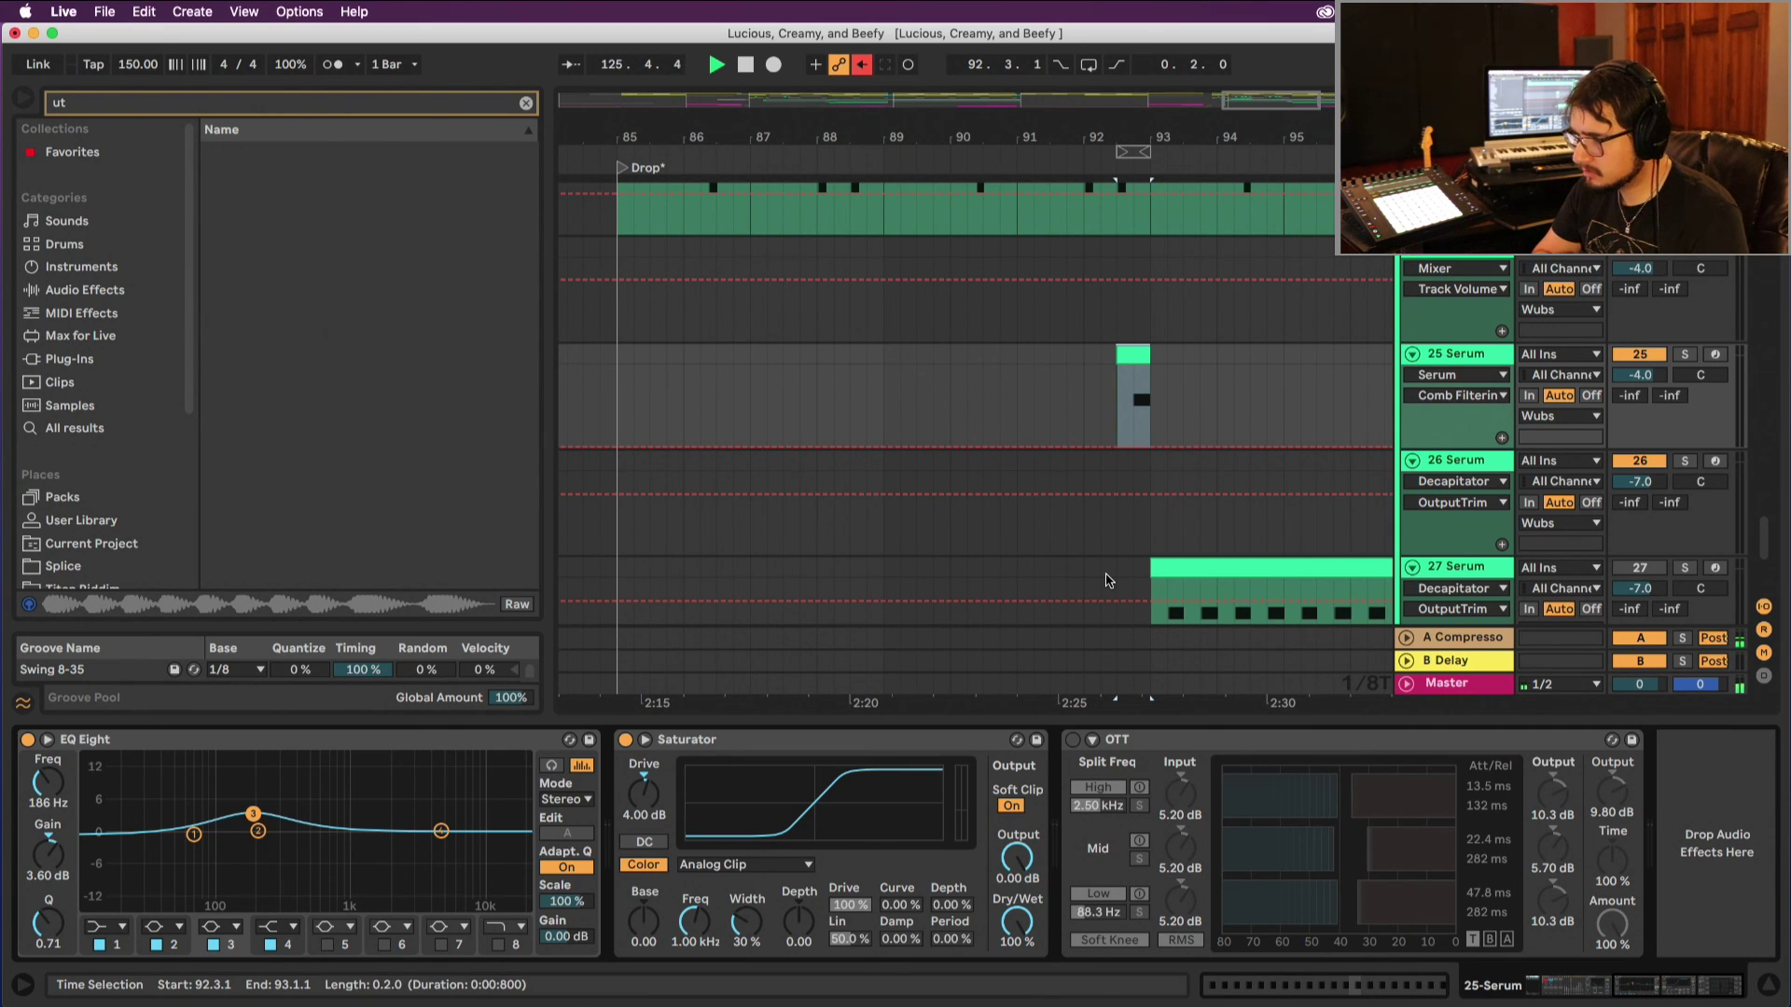
key(space)
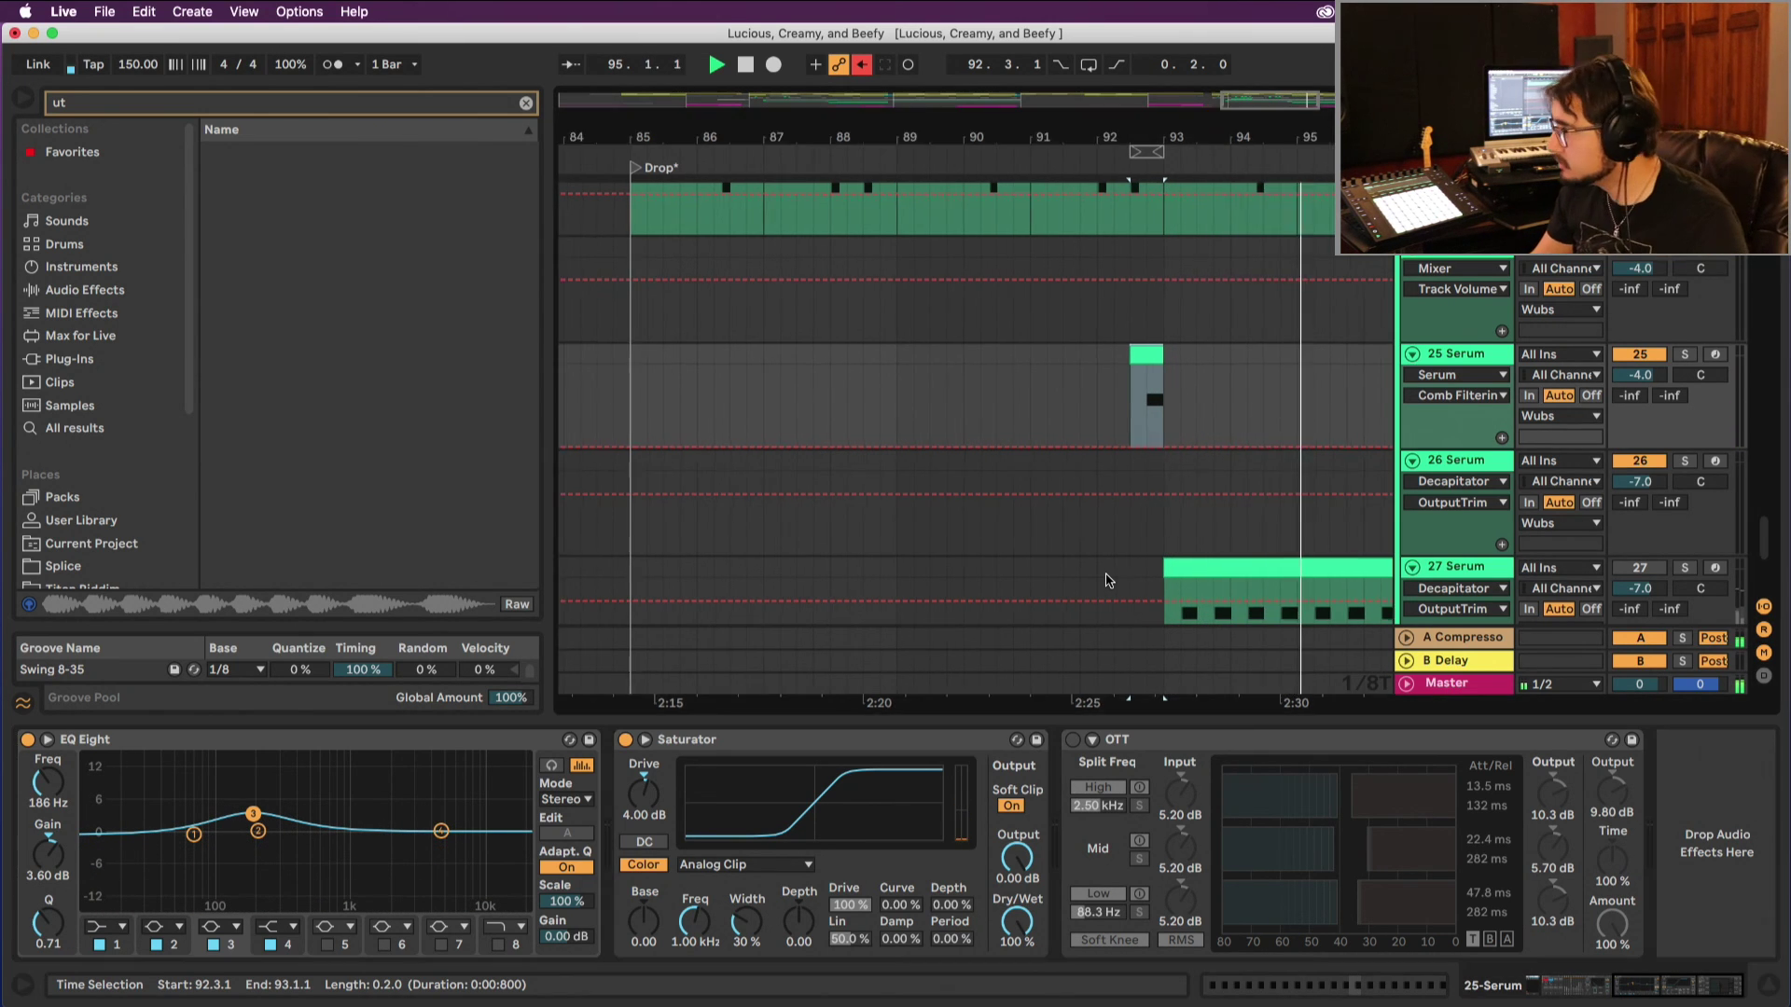
key(space)
key(space)
scroll(736, 203, down, 3)
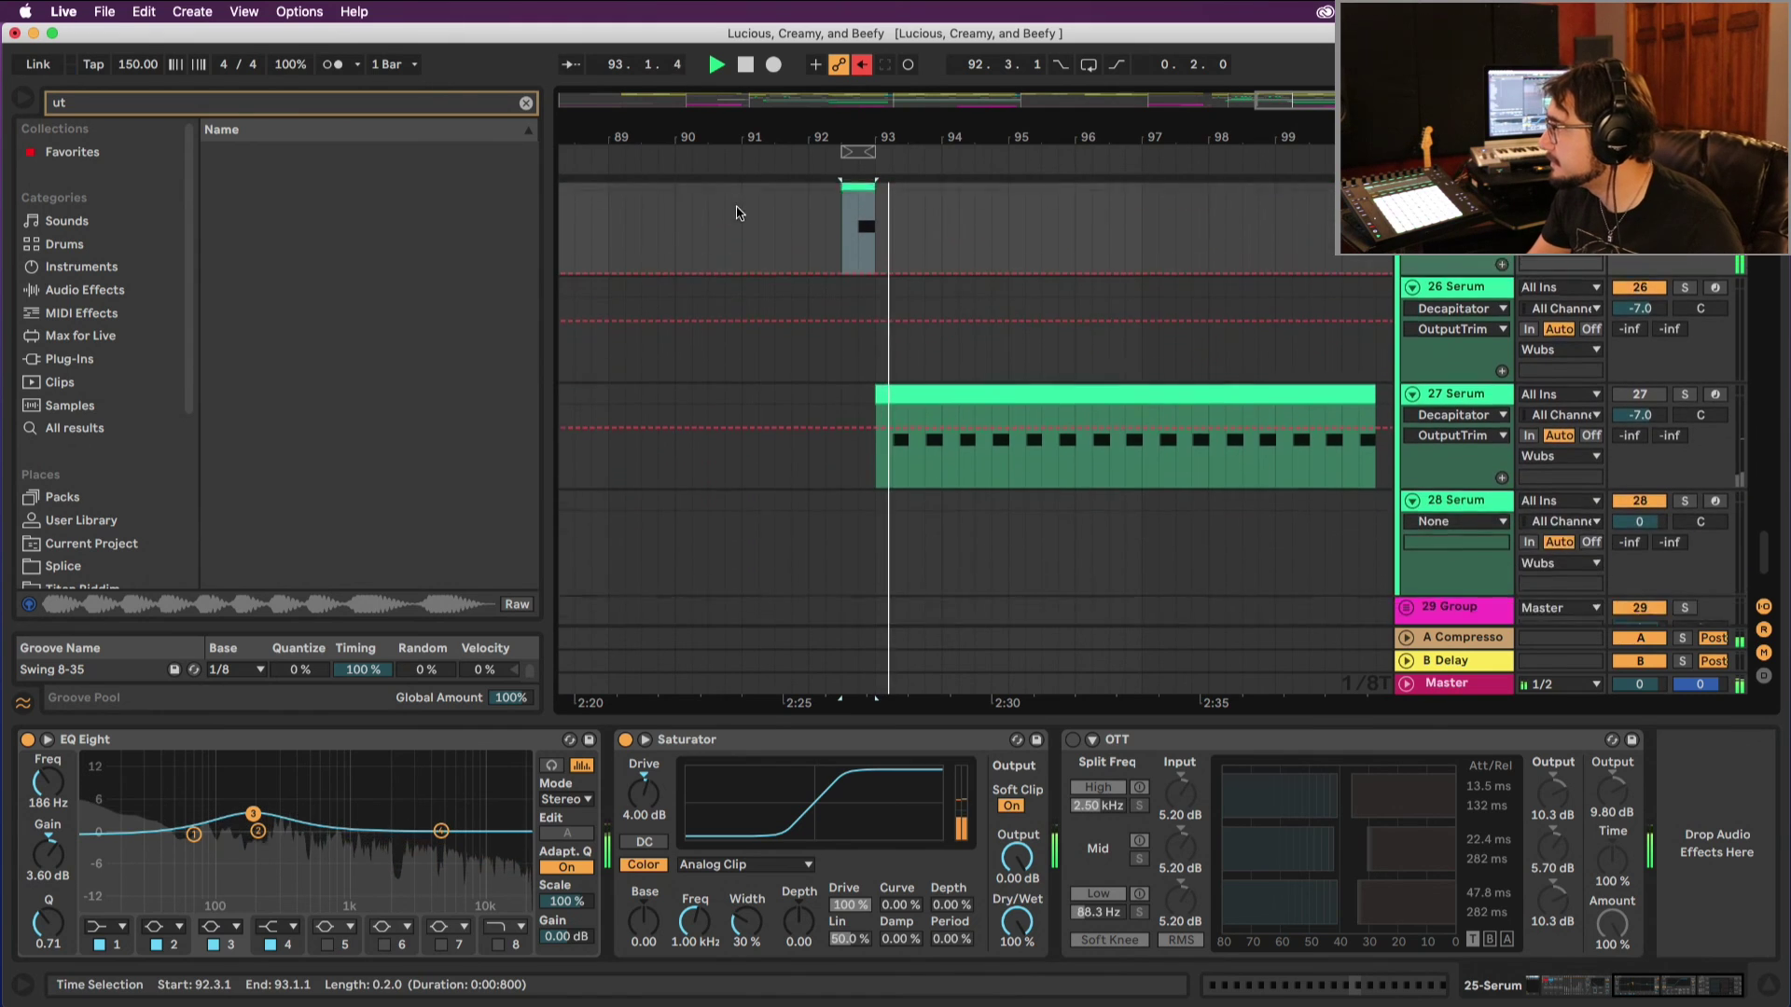
Step: Play the second drop from 85.1.1 and look over the bass and Ghosthack tracks above track 25
scroll(737, 204, up, 7)
scroll(732, 213, up, 5)
scroll(732, 213, left, 10)
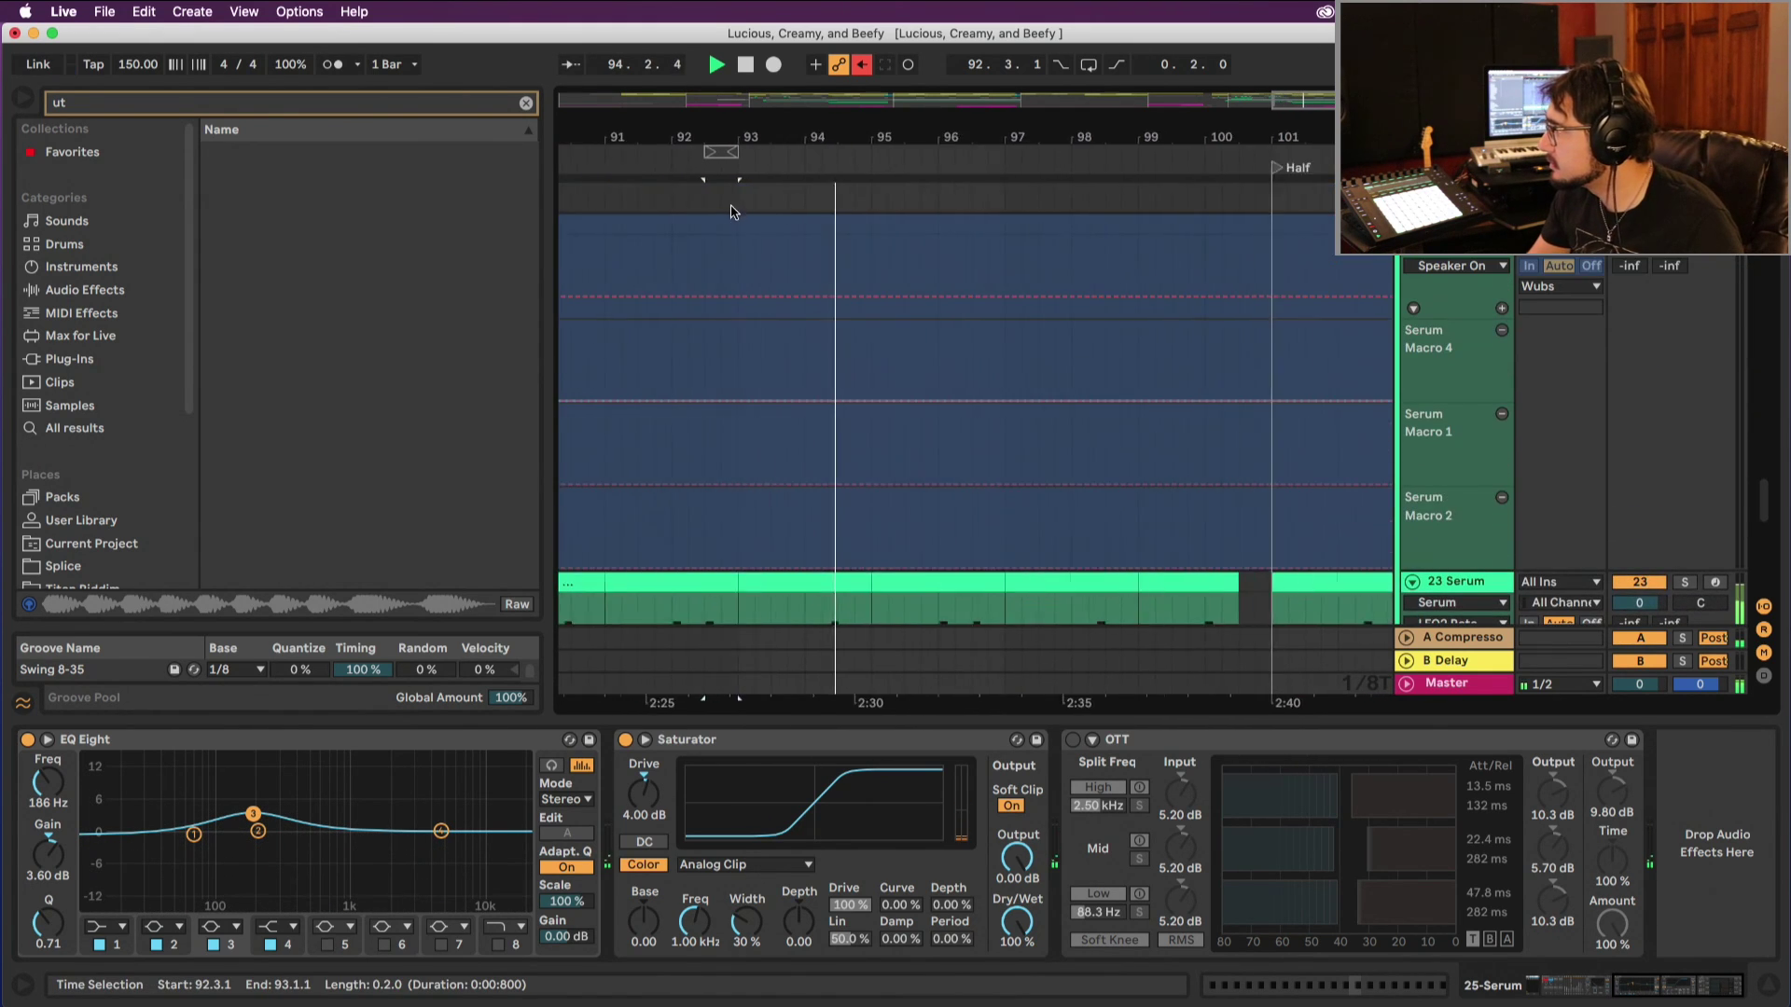
key(space)
click(709, 176)
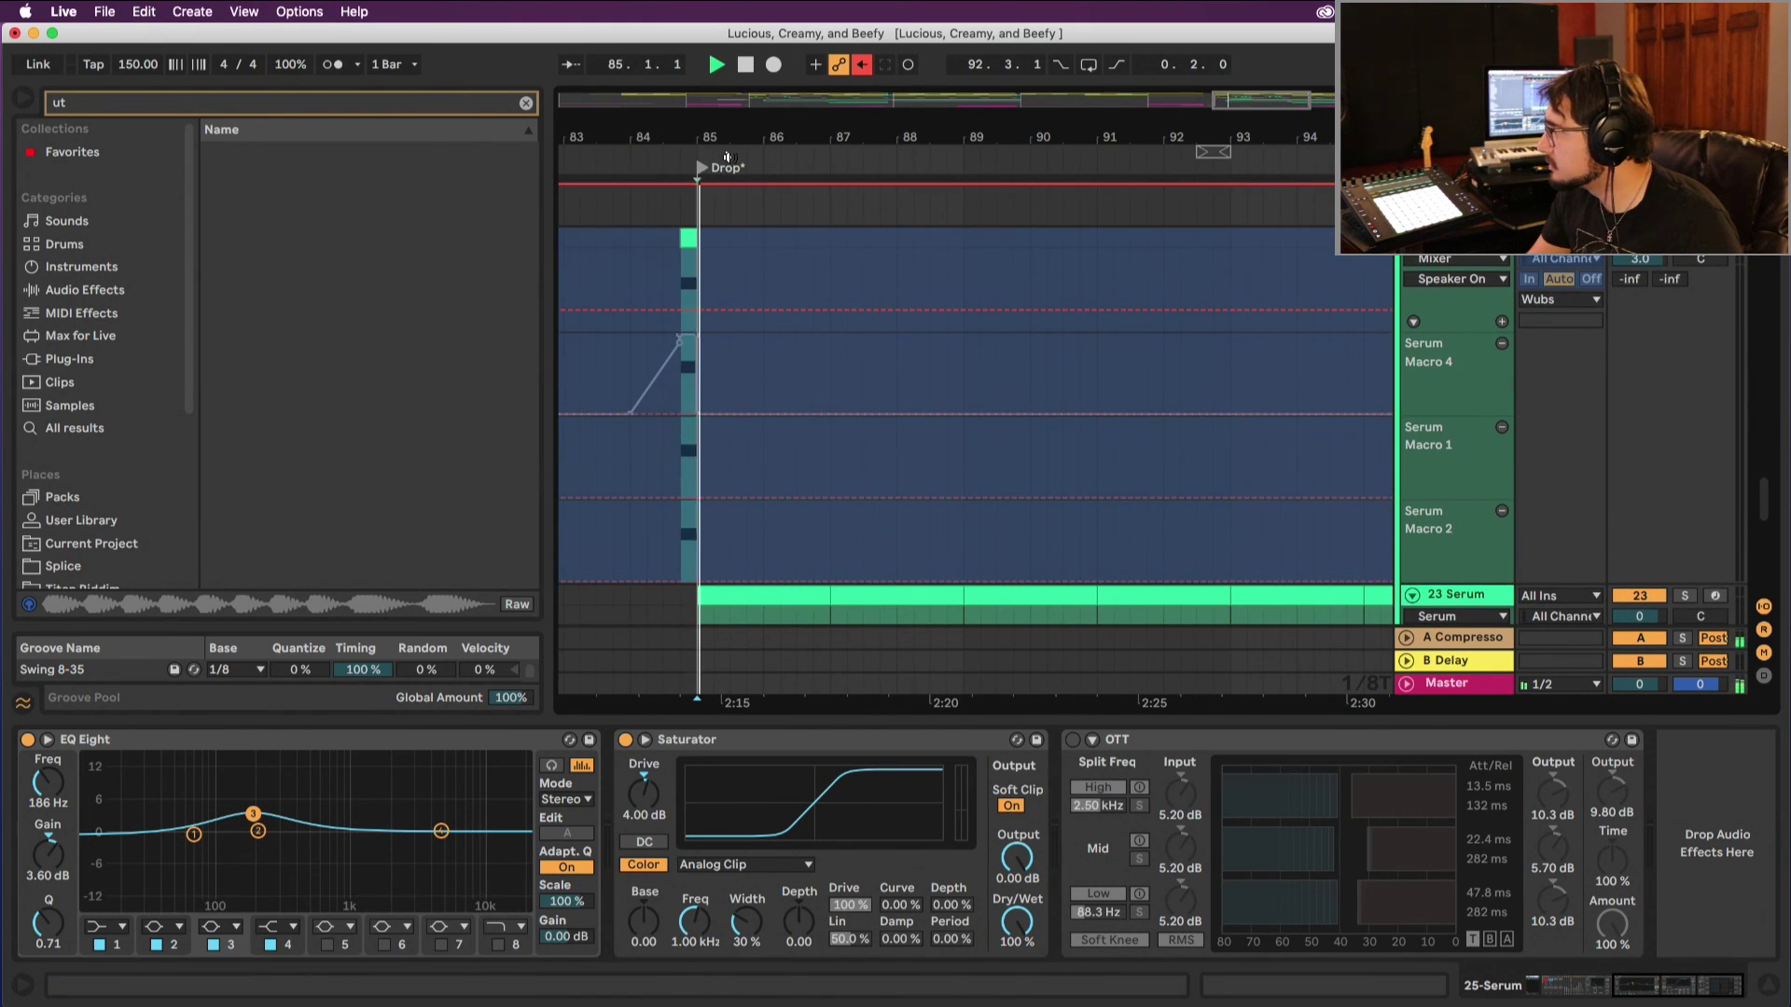
scroll(773, 266, up, 5)
scroll(772, 266, up, 8)
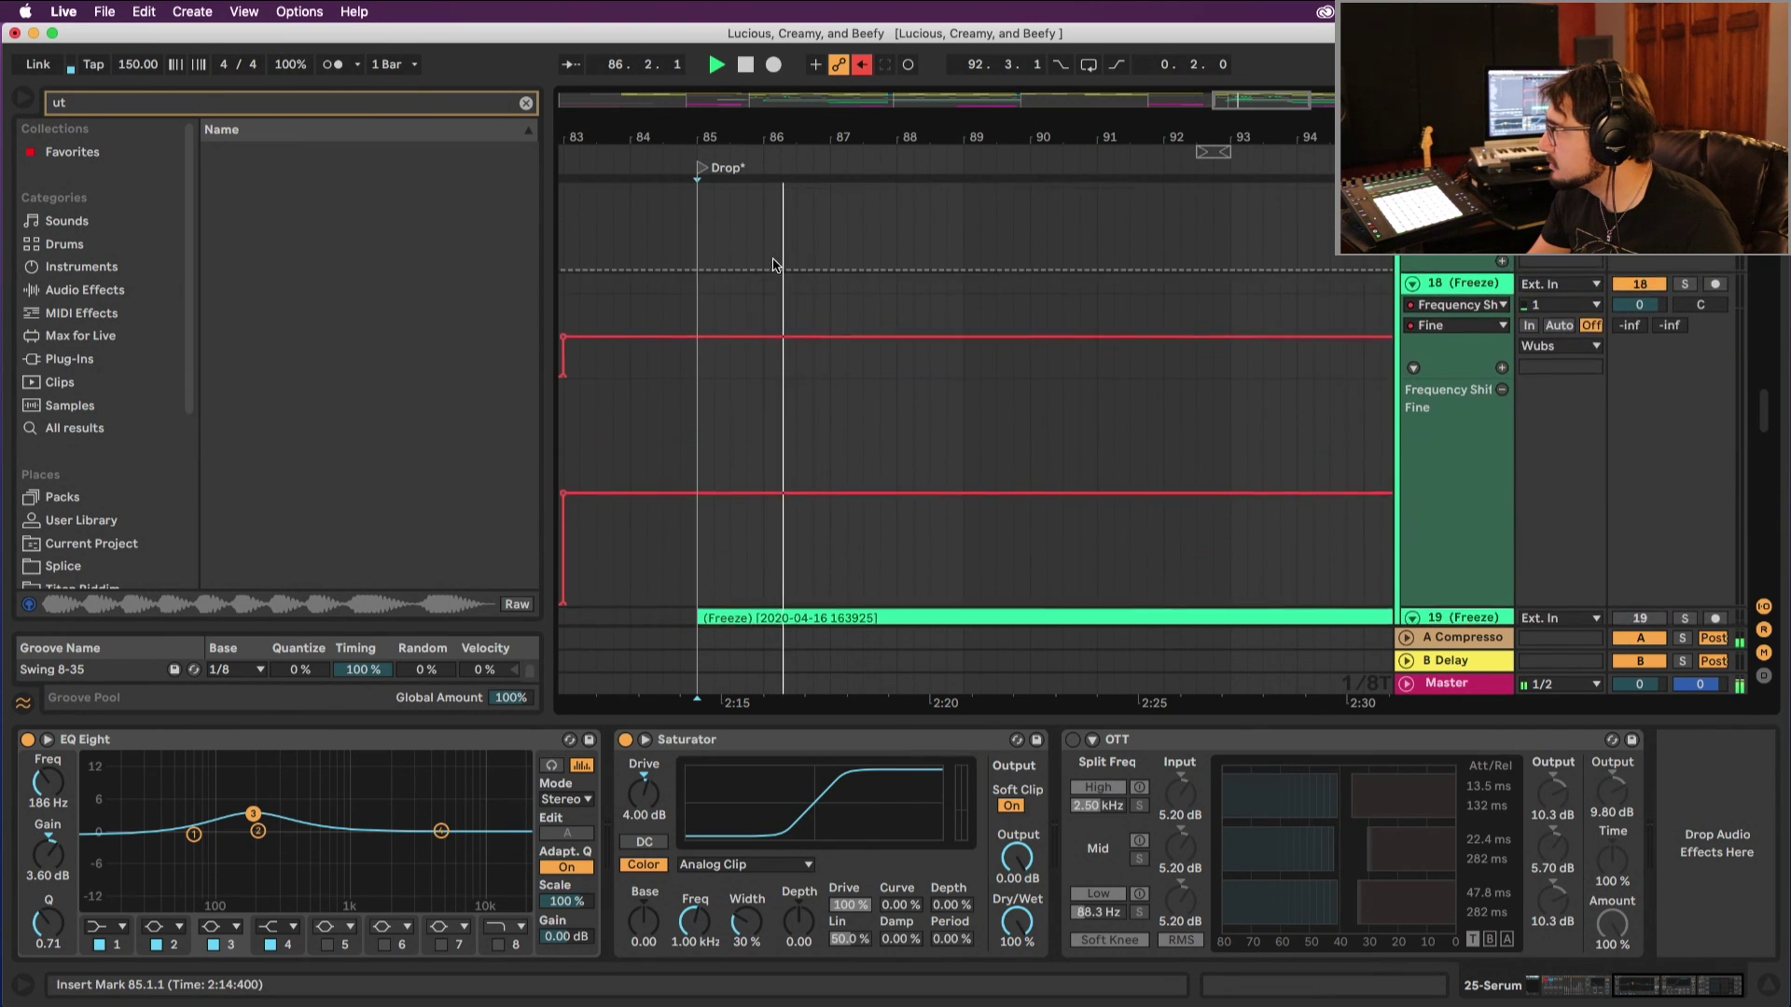
scroll(730, 255, down, 3)
scroll(730, 255, right, 2)
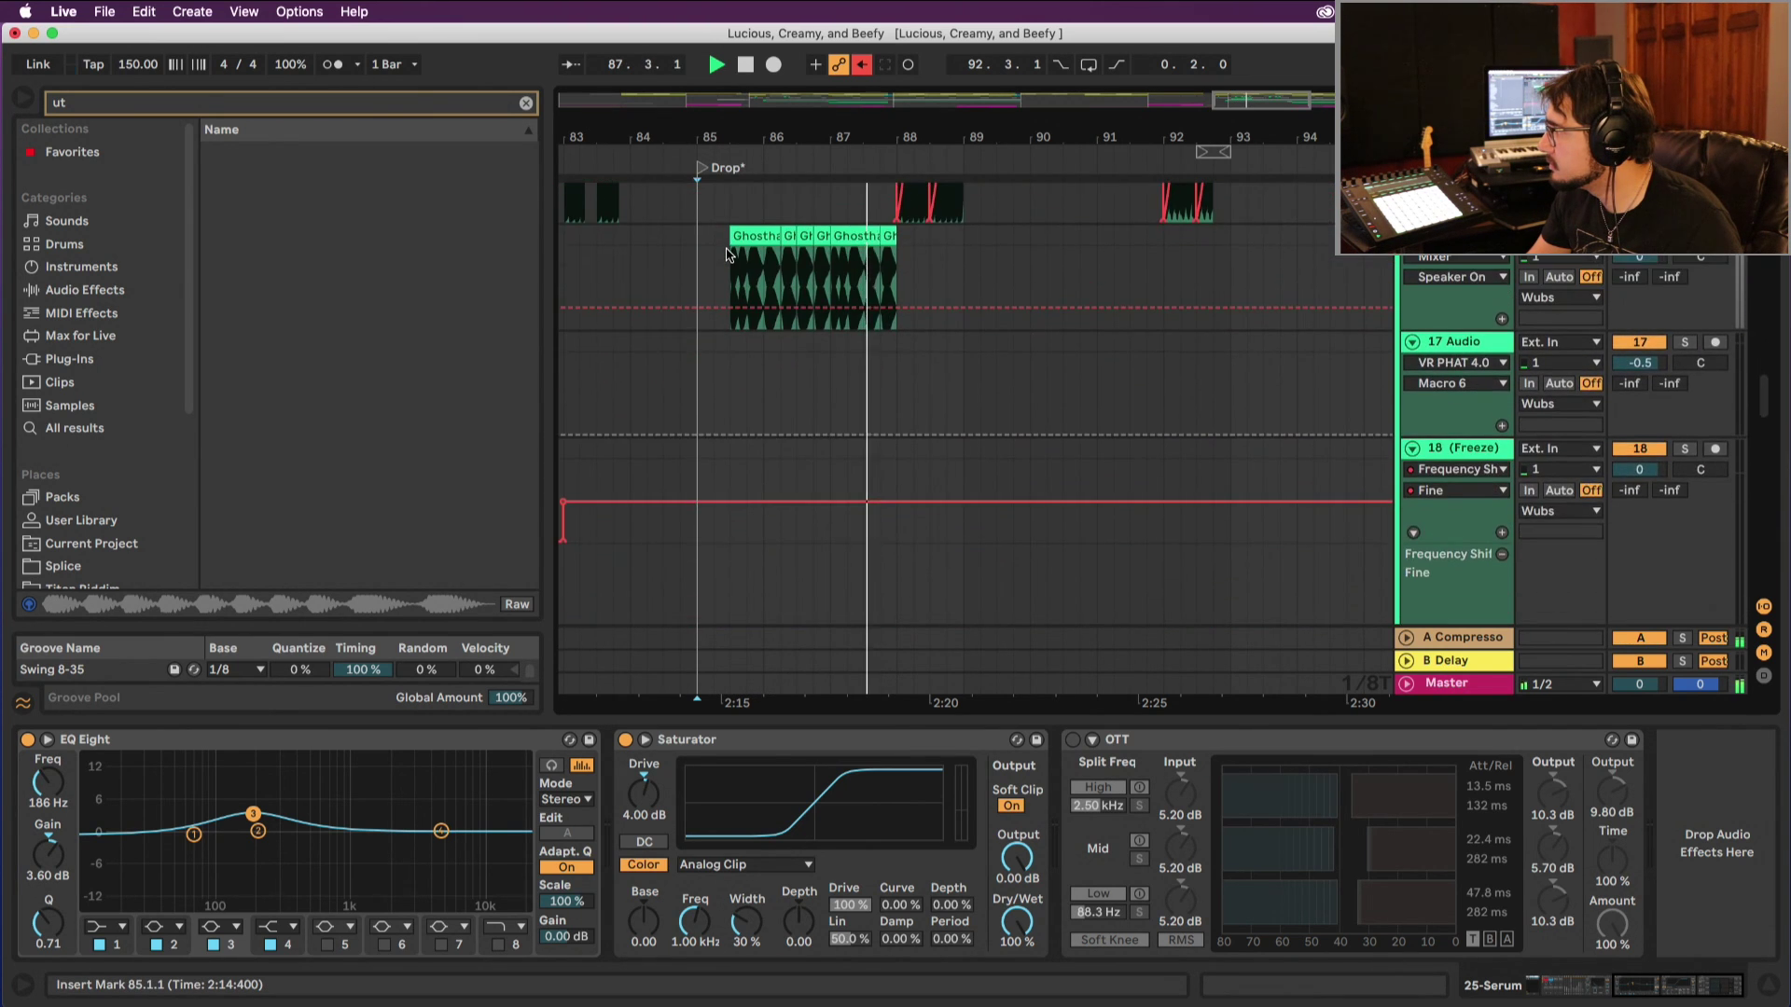
Step: Examine the alternating Ghosthack clips on tracks 12 and 13 up close and replay the drop from bar 85
drag(651, 142, 759, 344)
scroll(759, 343, up, 5)
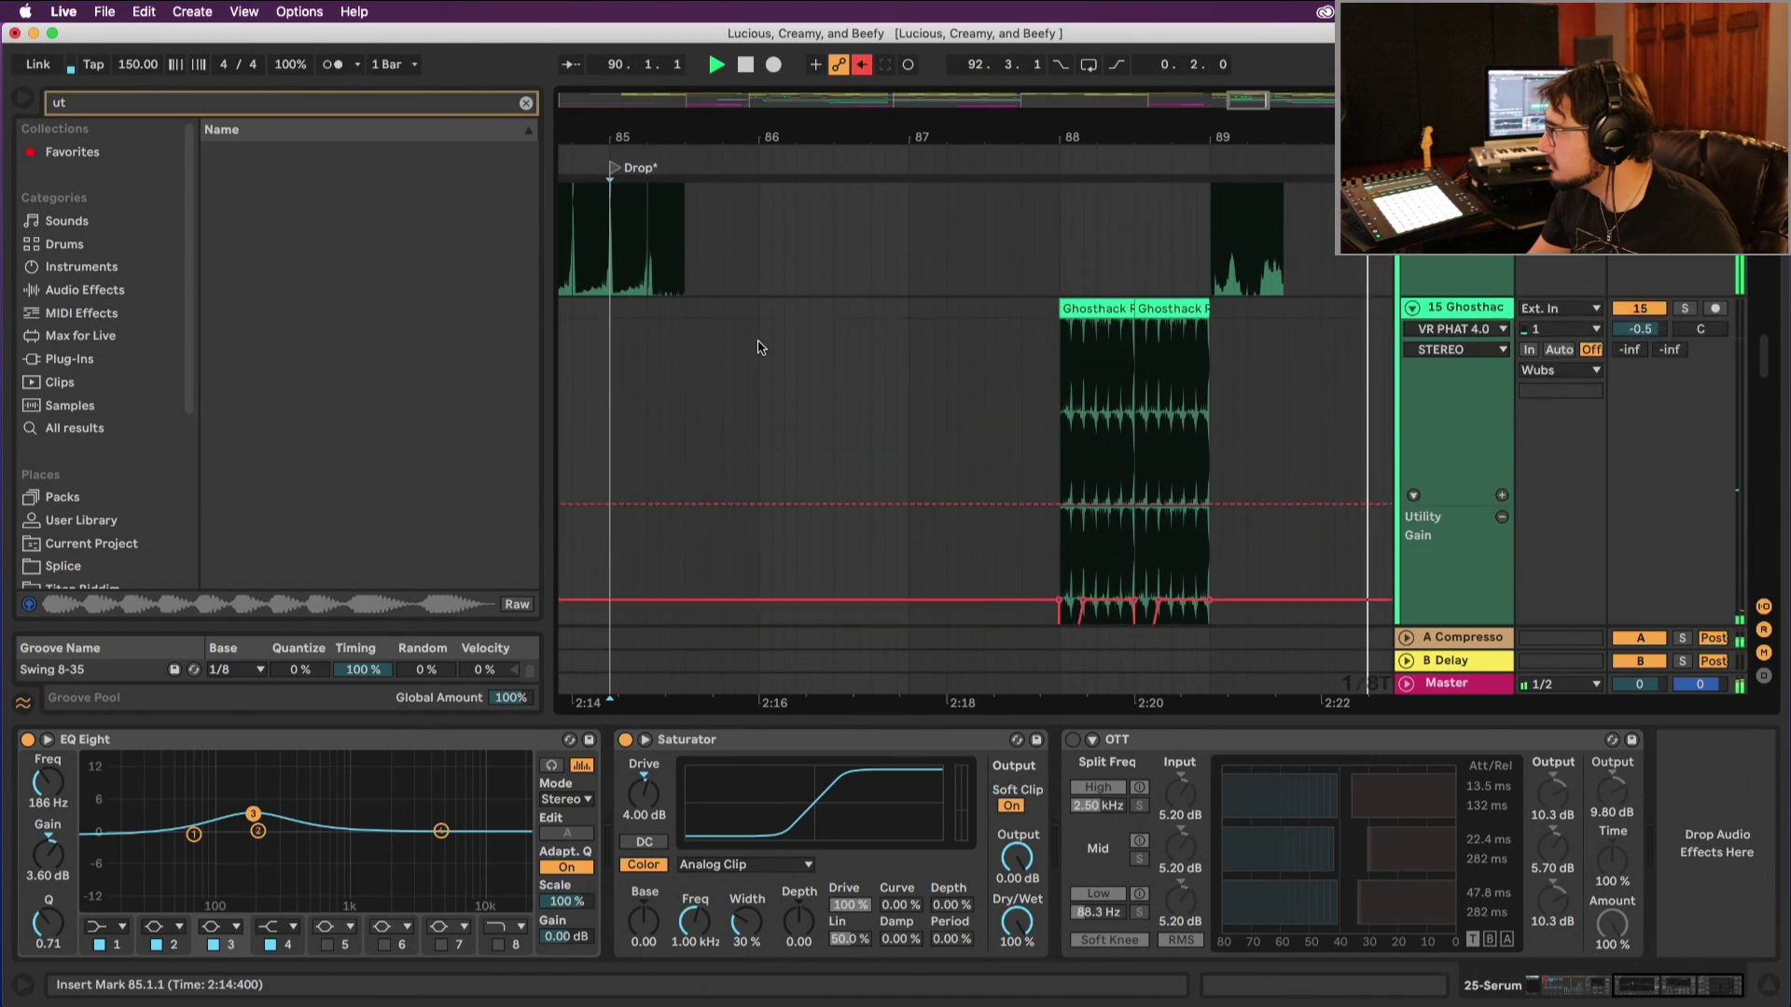
scroll(758, 338, up, 5)
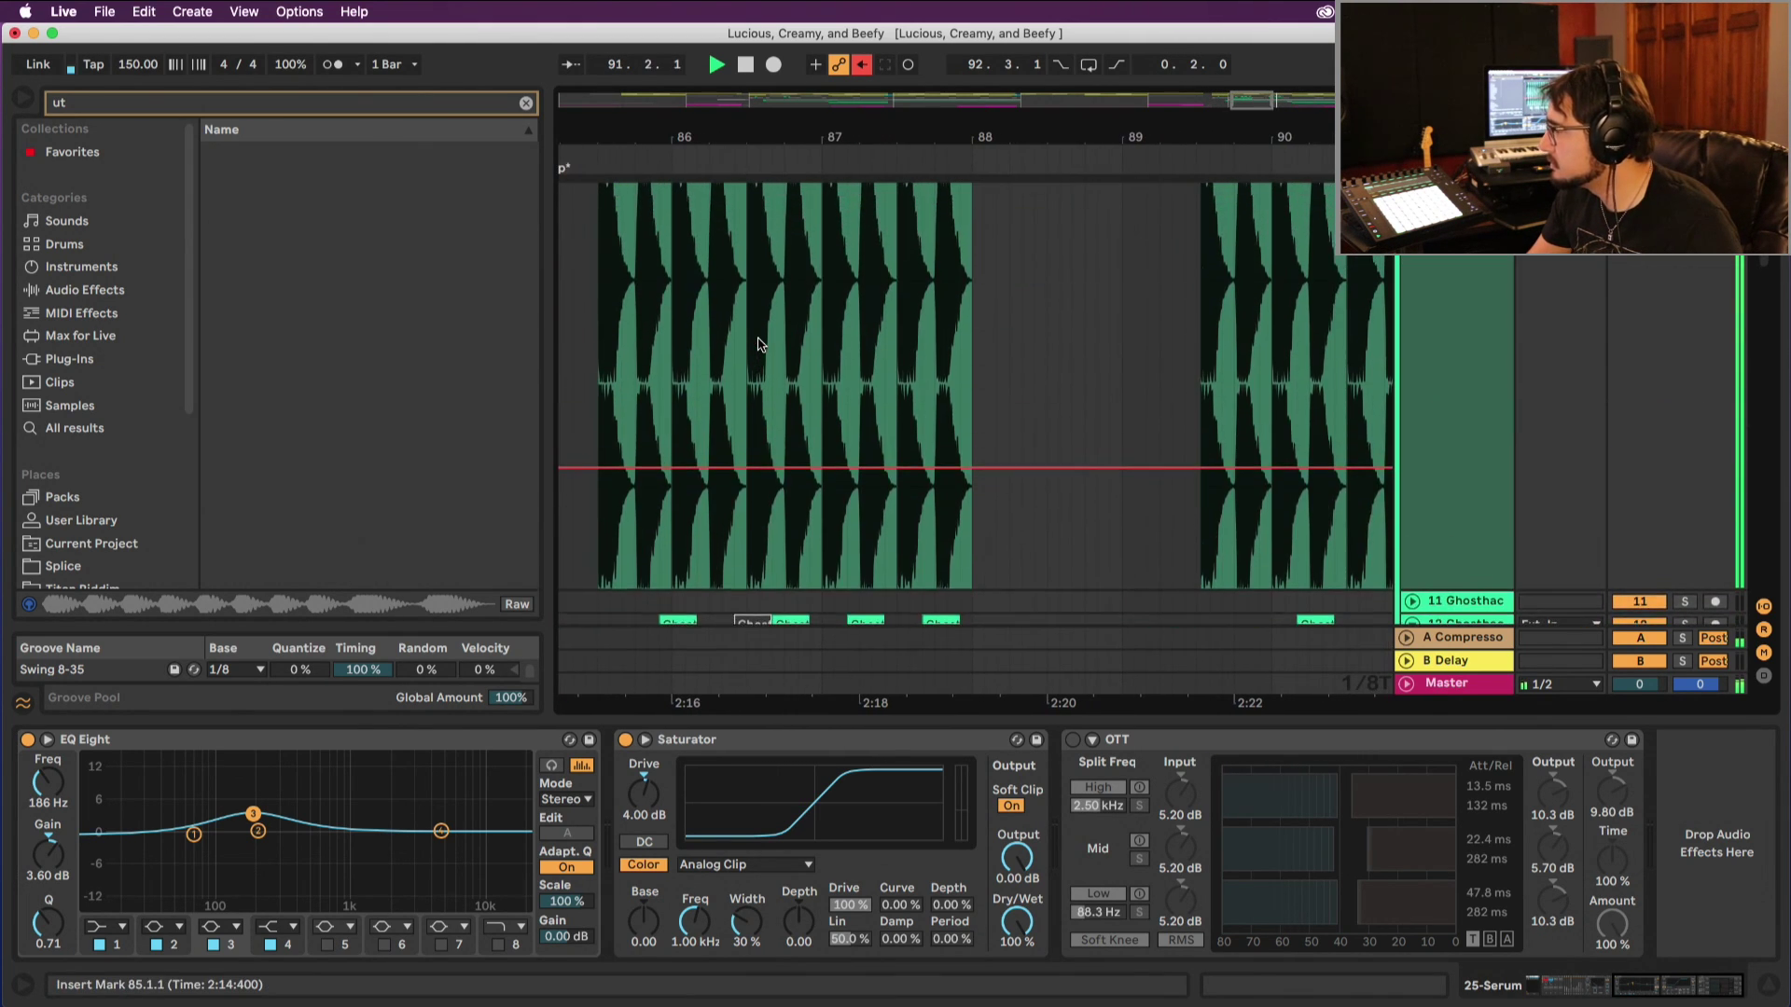
scroll(758, 333, down, 1)
key(space)
key(space)
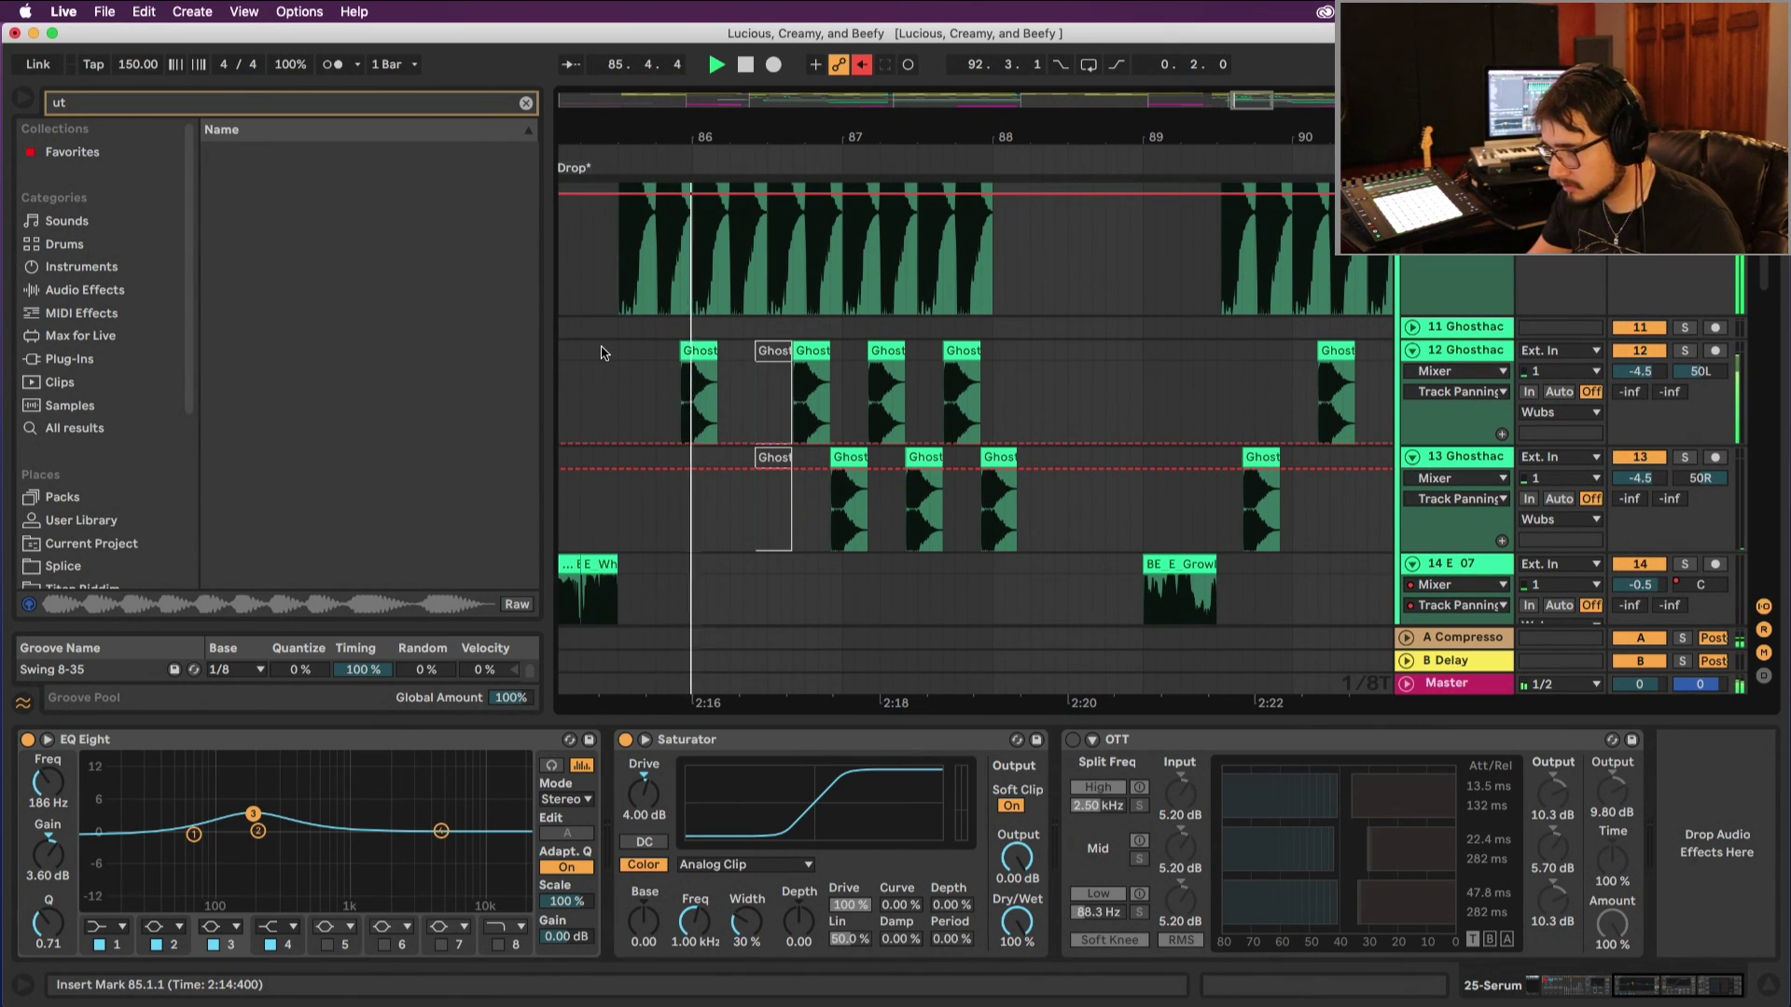
scroll(602, 353, down, 1)
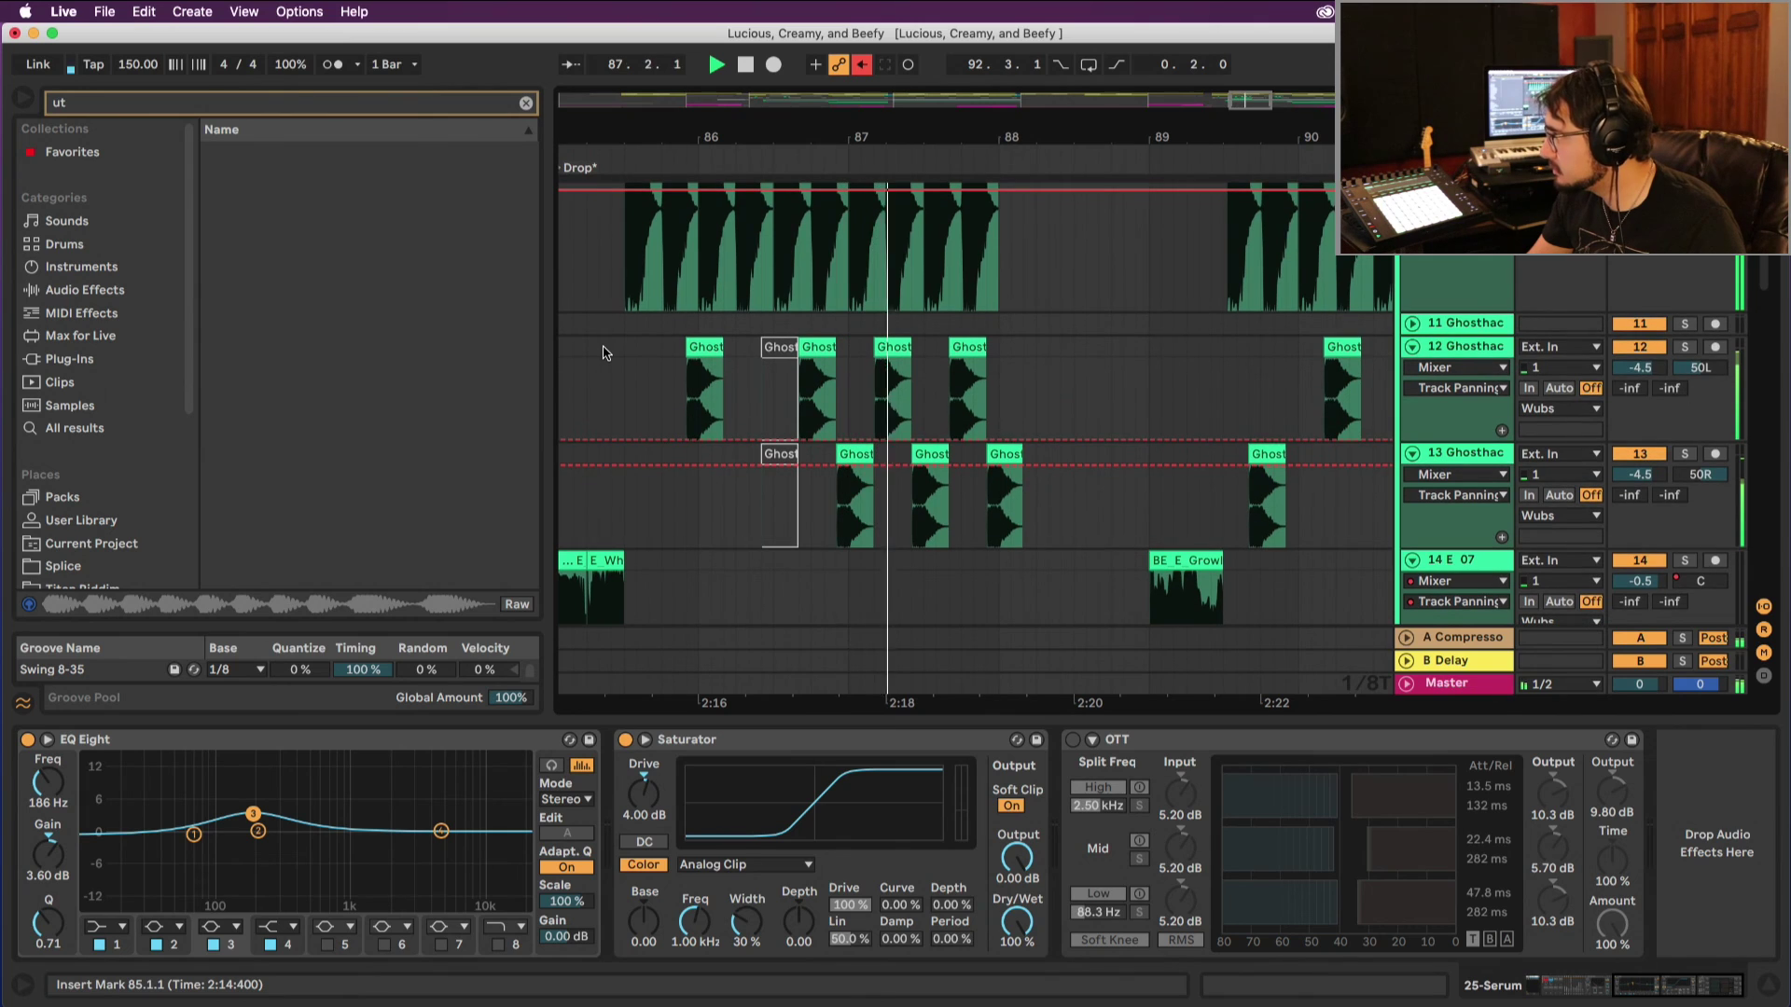